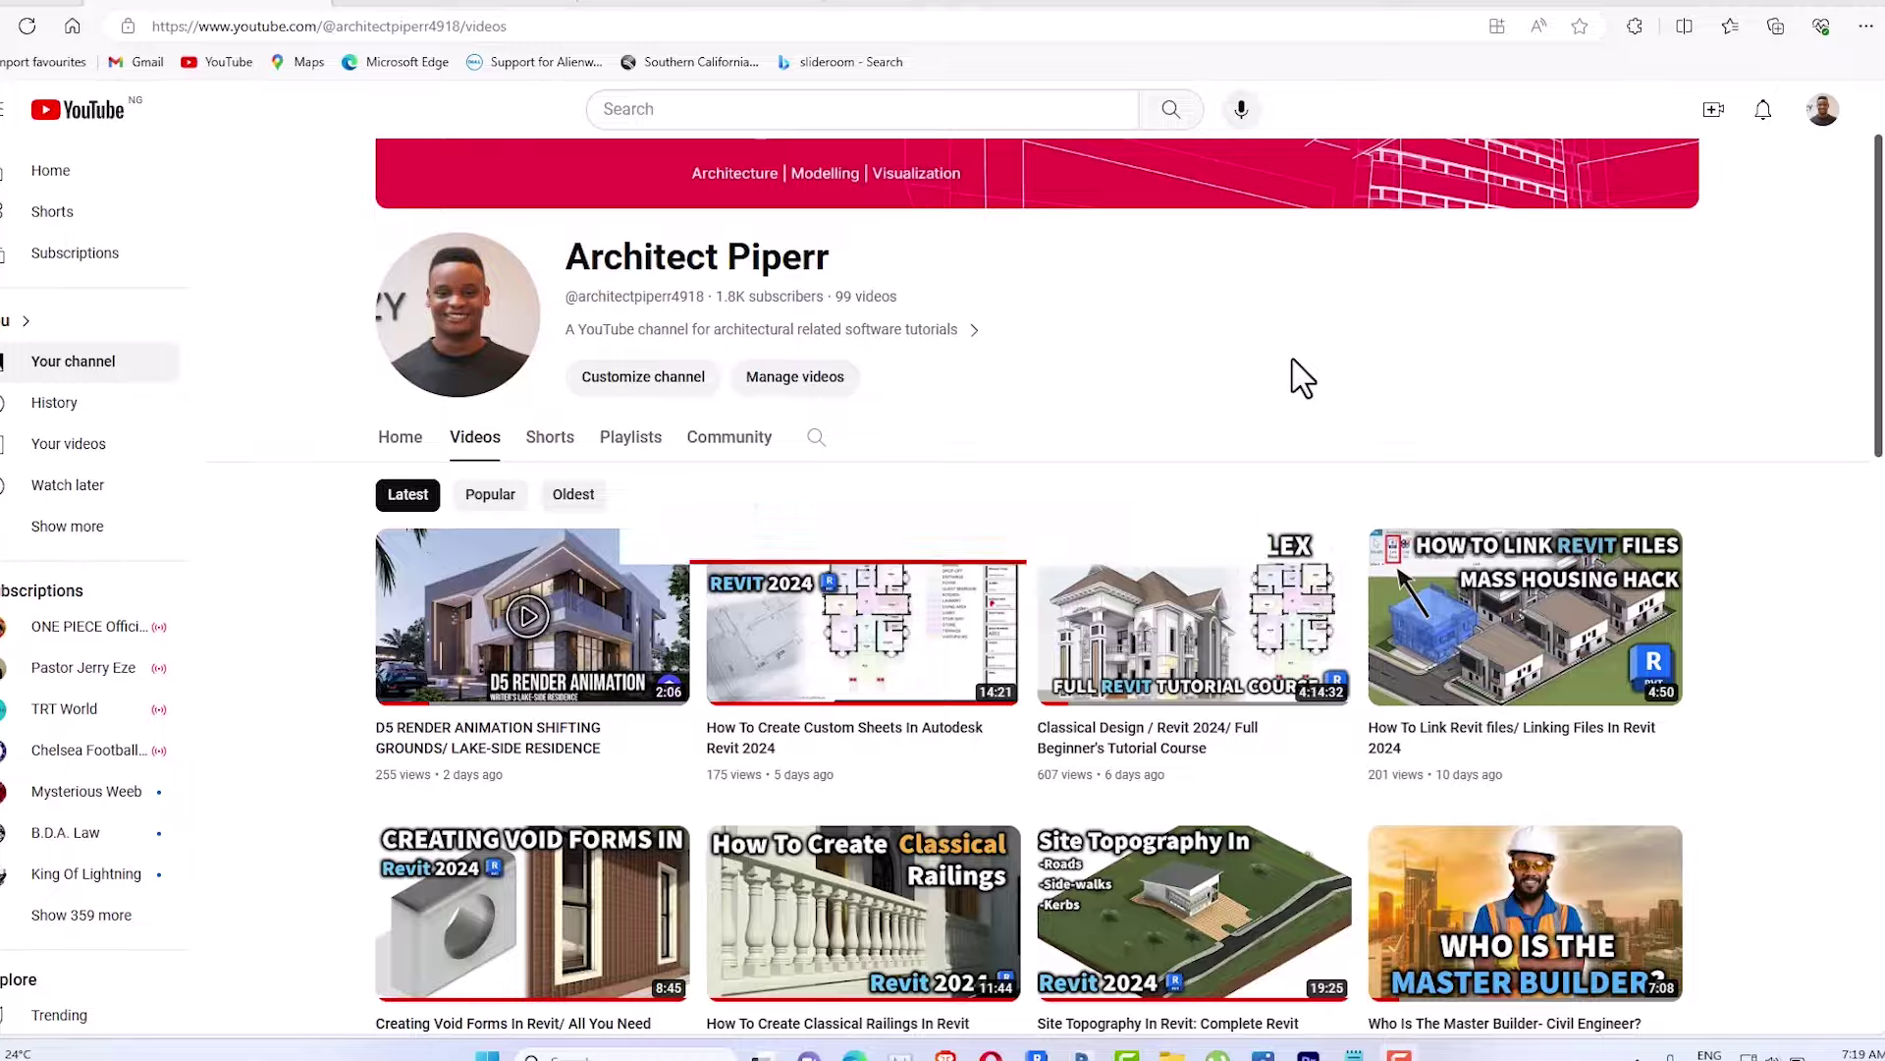
{"action": "scroll", "coordinate": [1302, 378], "scroll_direction": "down", "scroll_amount": 15}
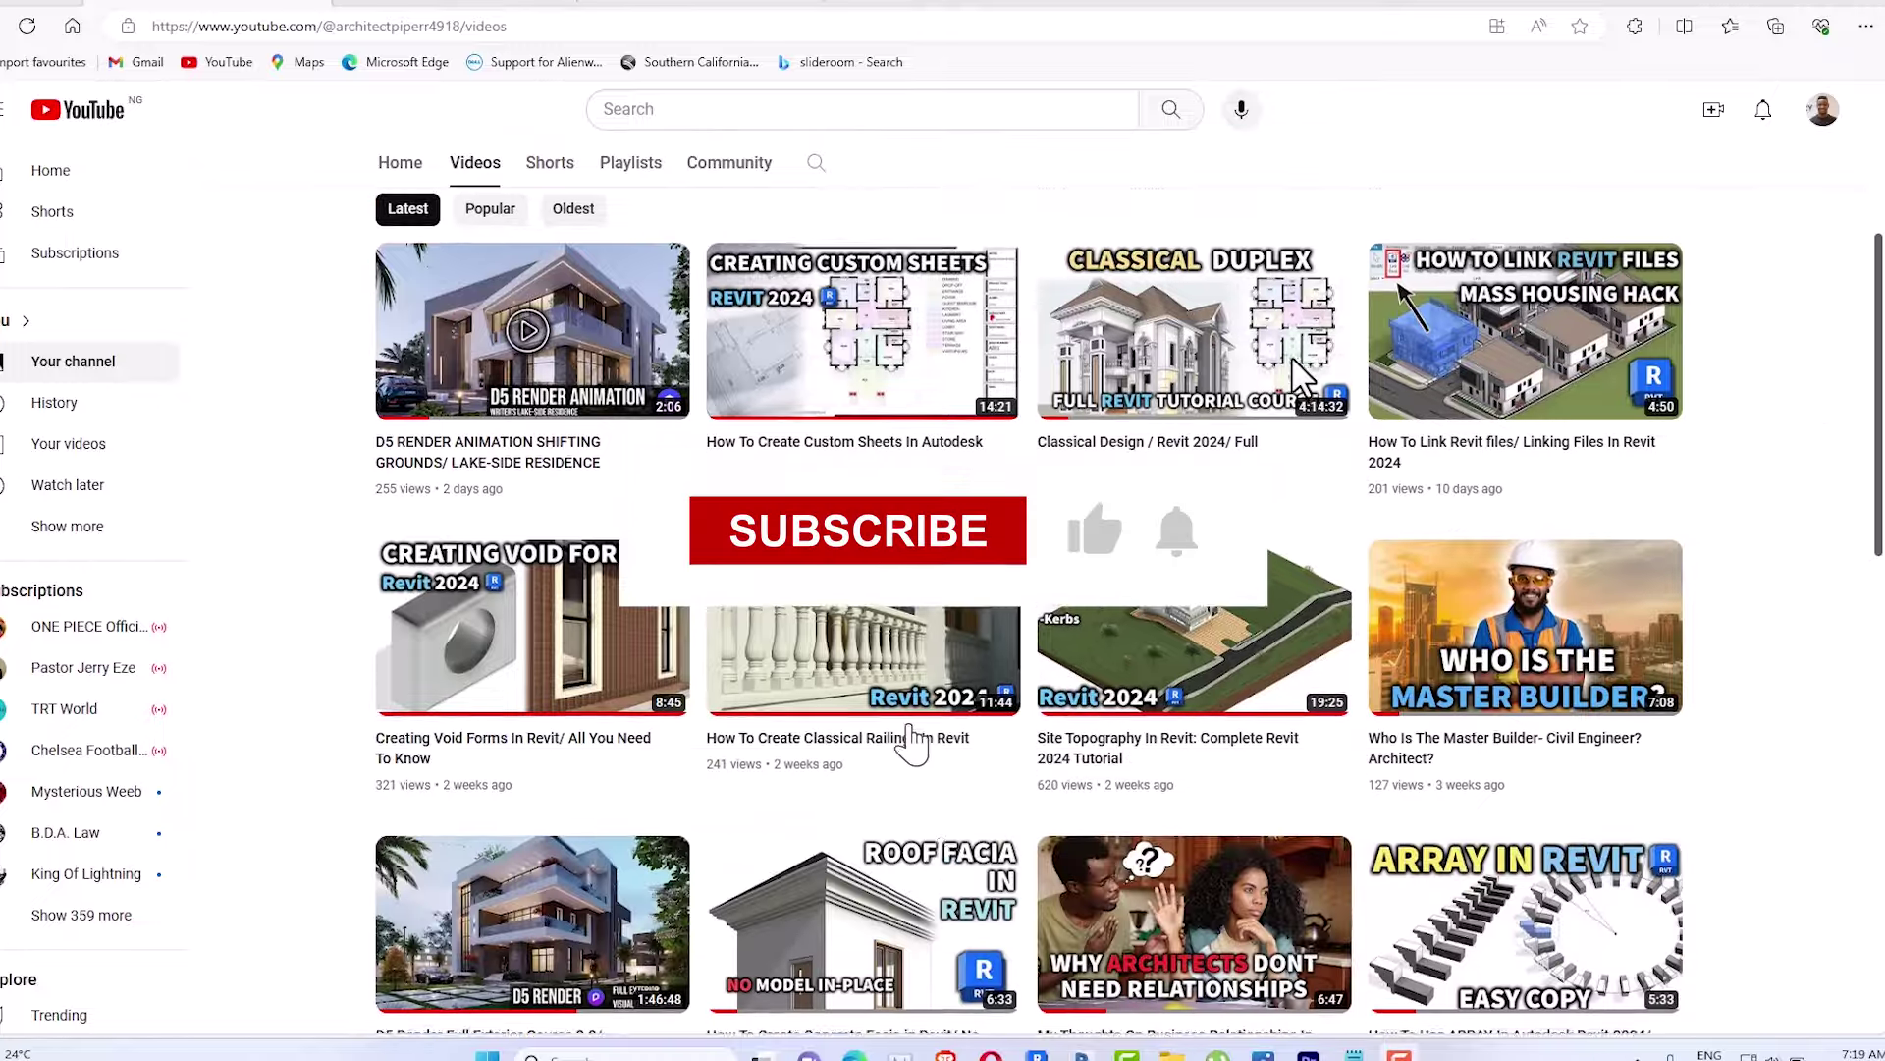
{"action": "scroll", "coordinate": [1299, 378], "scroll_direction": "down", "scroll_amount": 11}
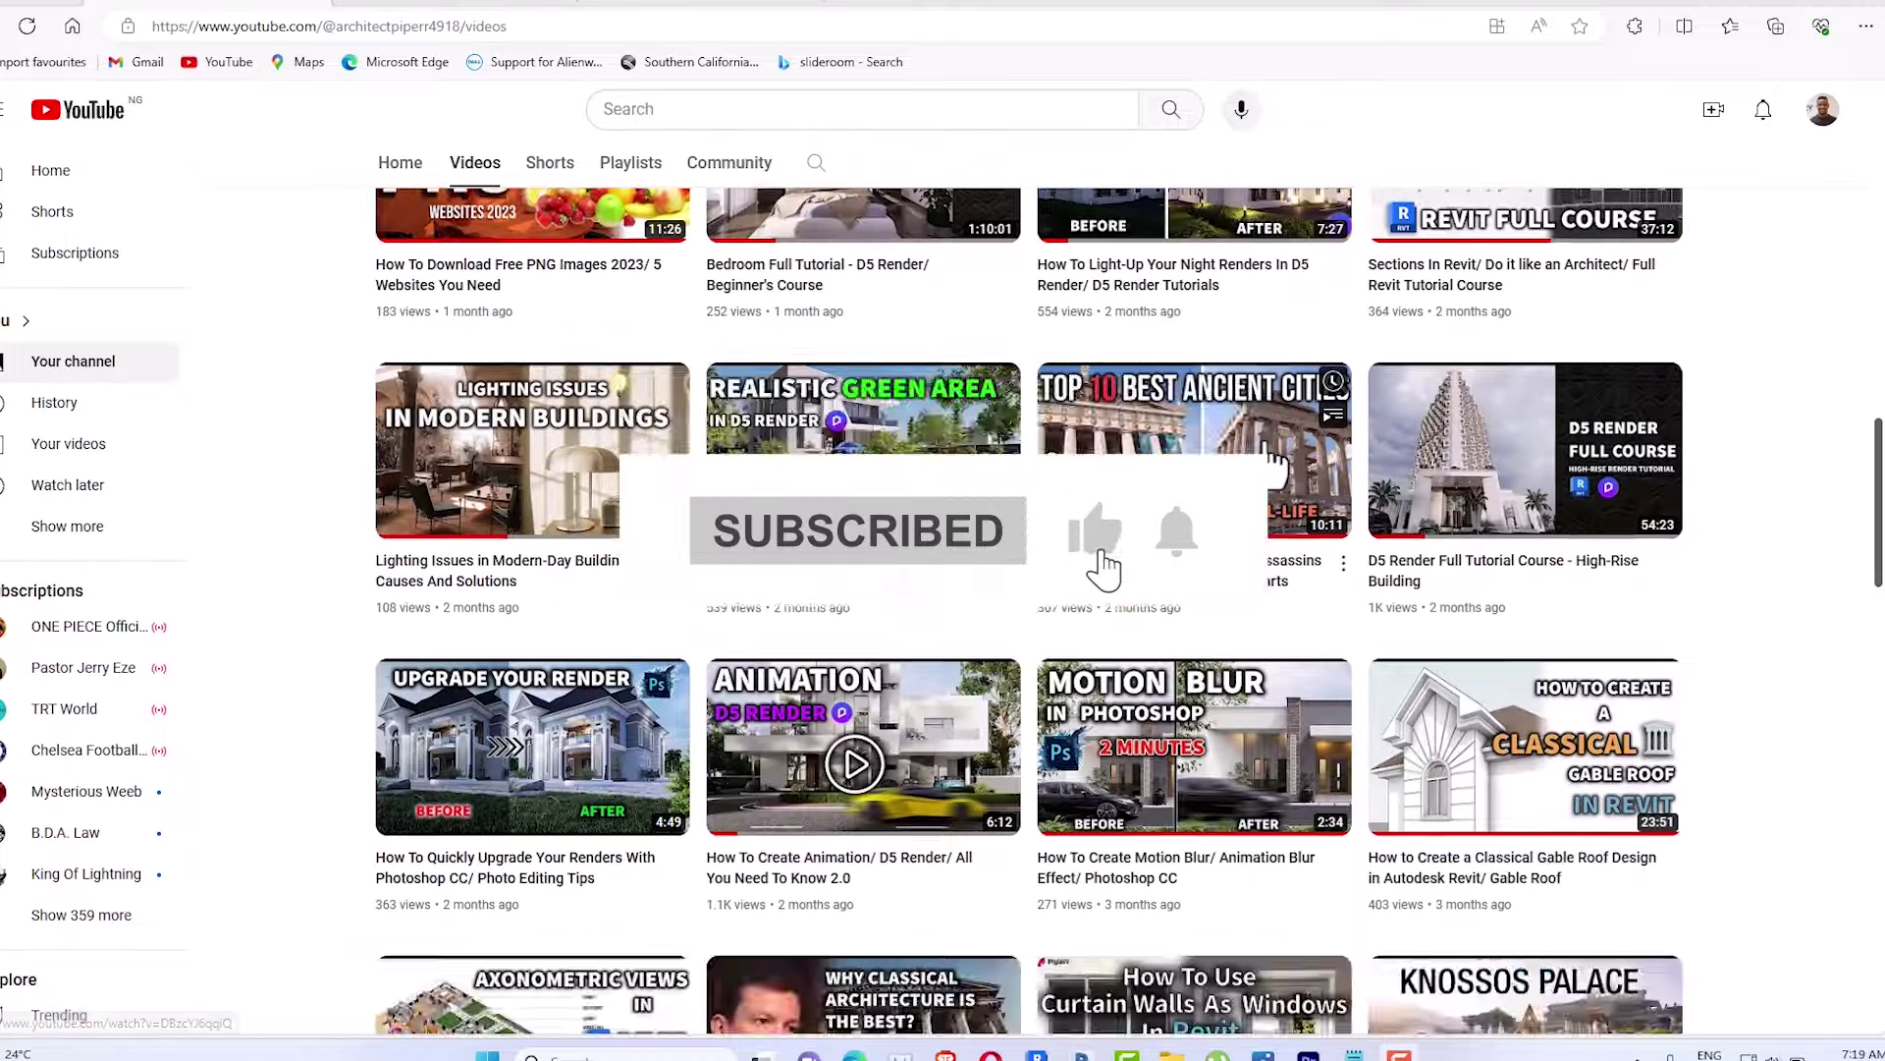
{"action": "scroll", "coordinate": [1270, 456], "scroll_direction": "down", "scroll_amount": 13}
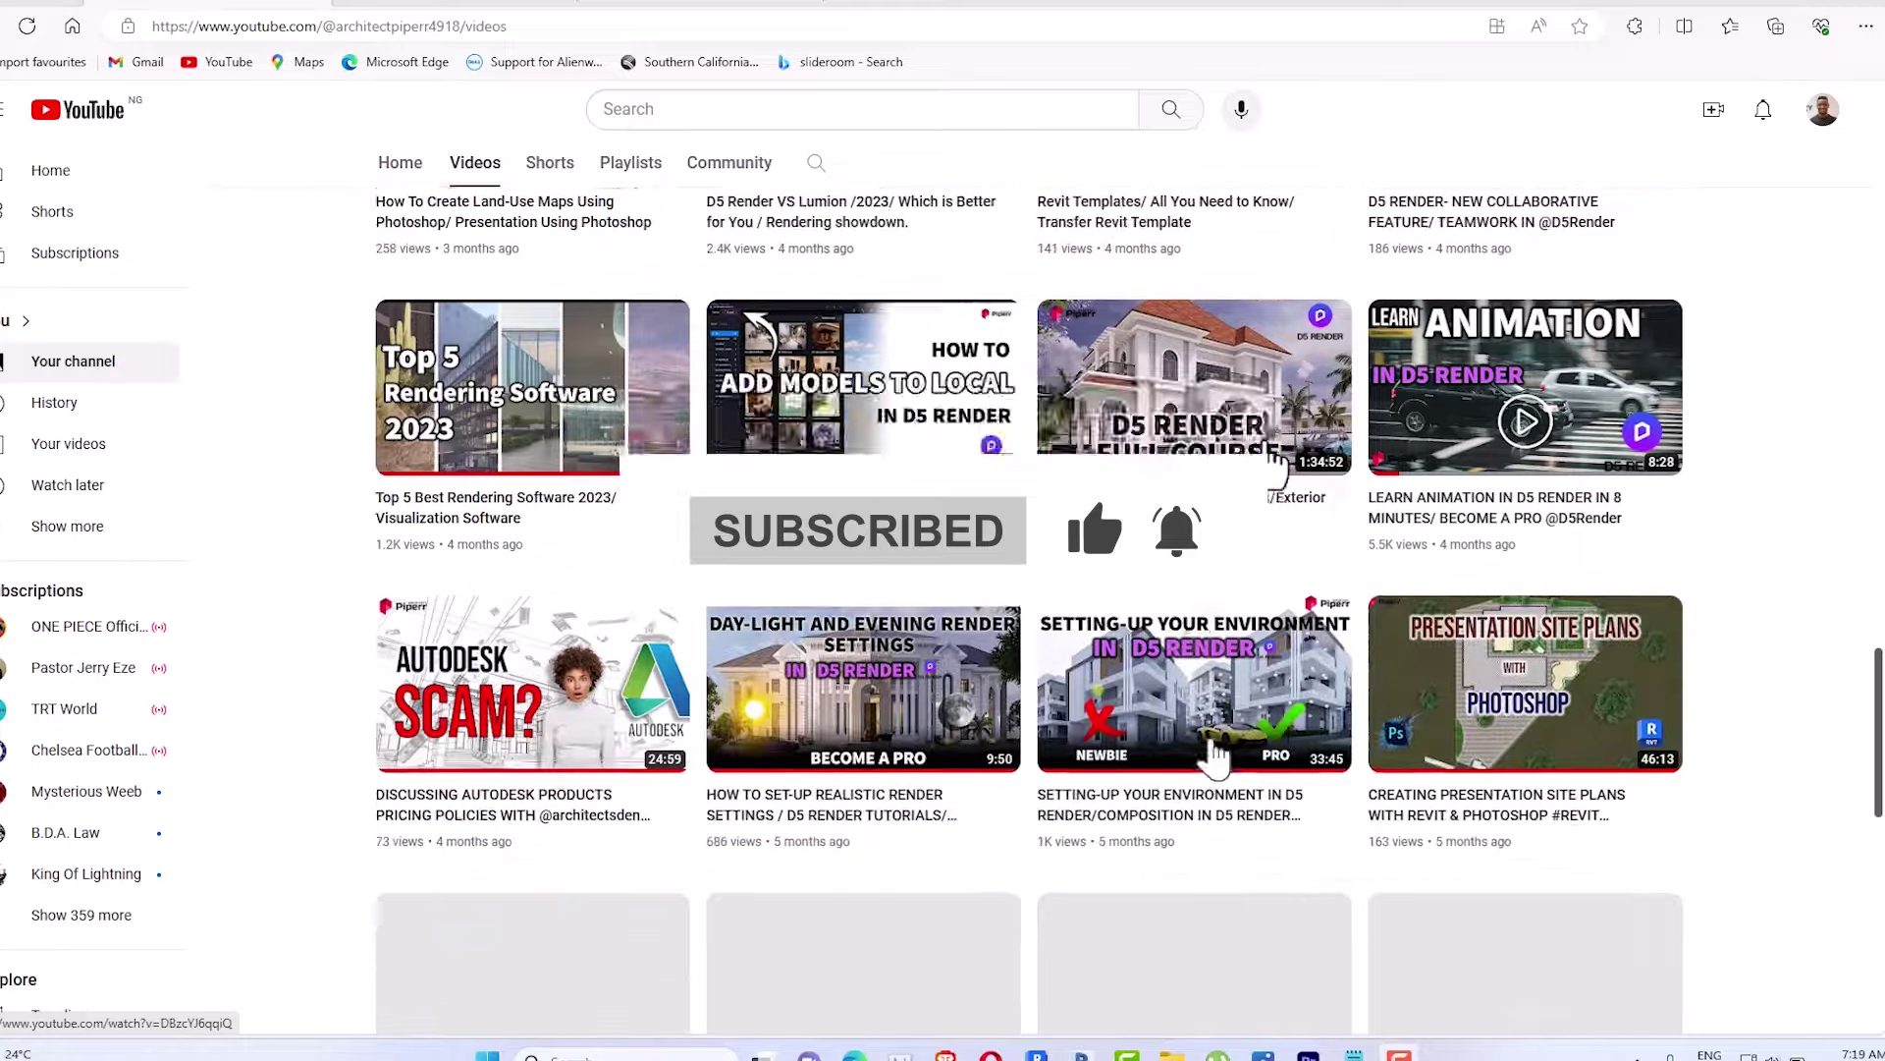
{"action": "scroll", "coordinate": [1269, 460], "scroll_direction": "down", "scroll_amount": 6}
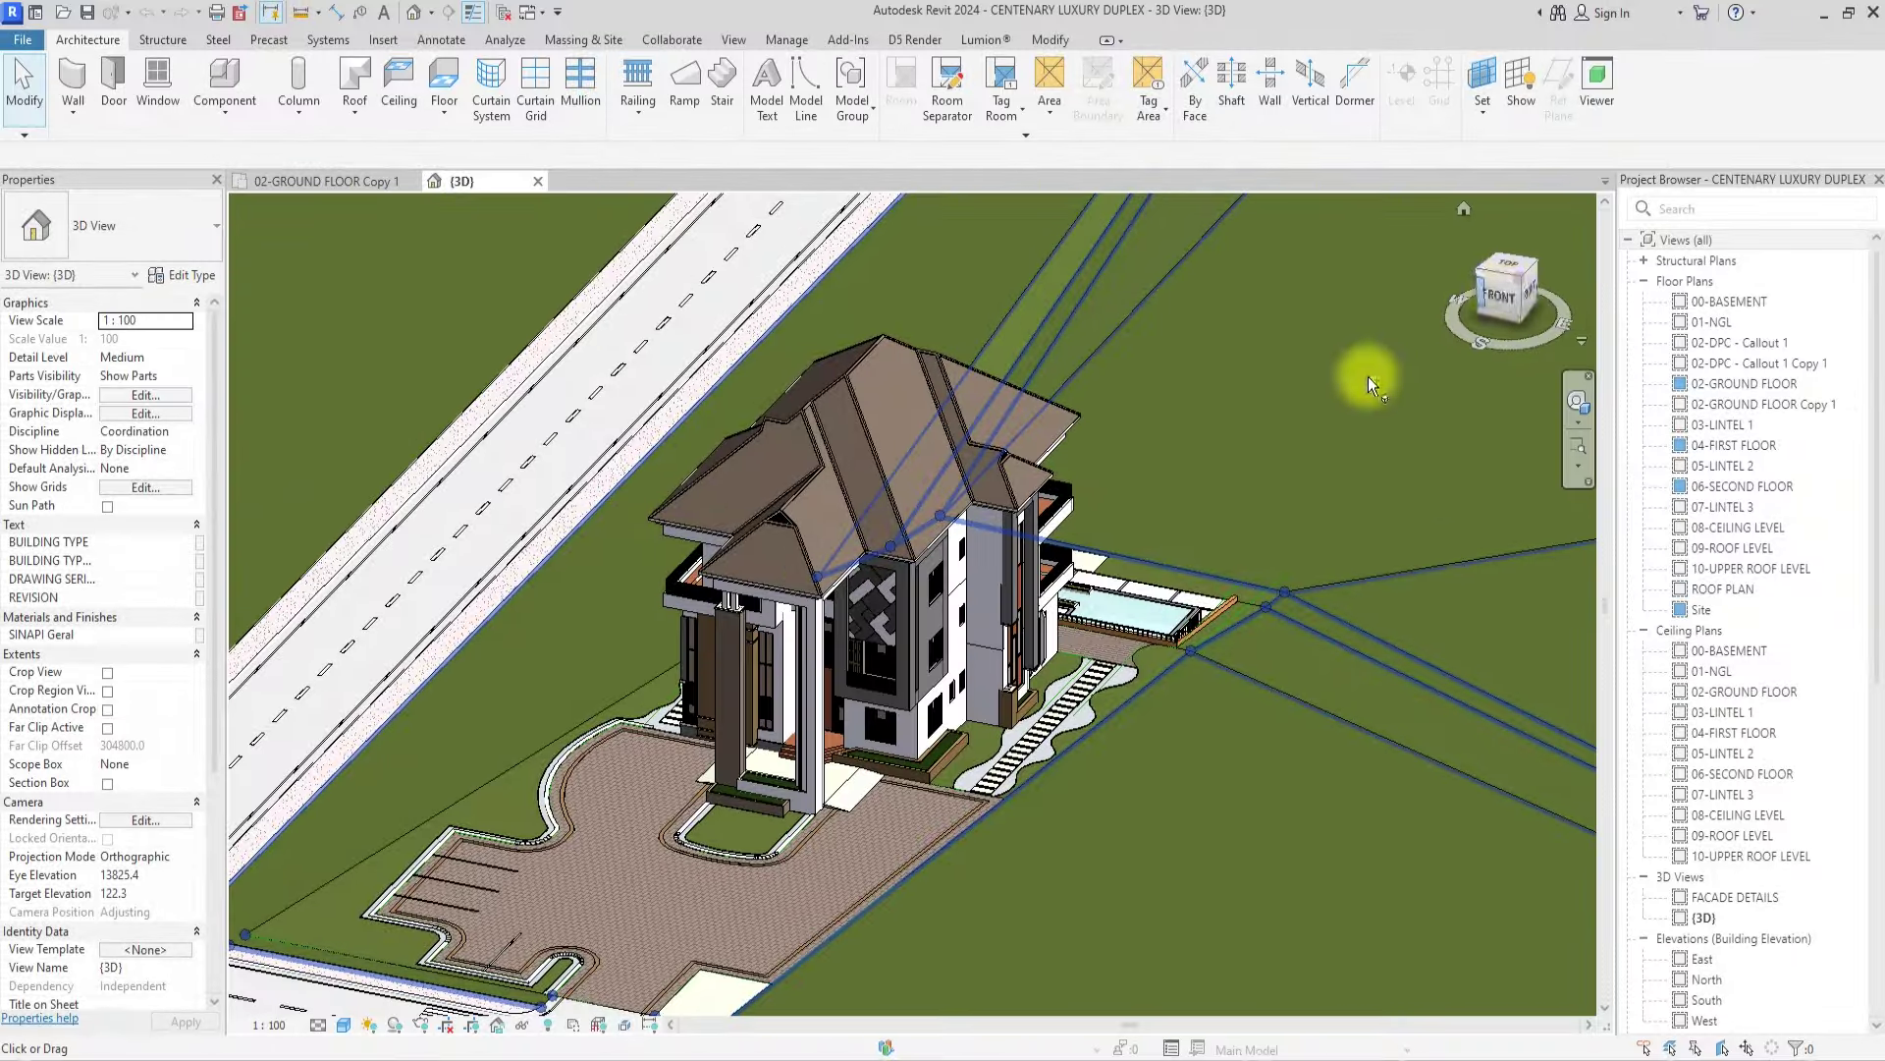
- Reveal the hidden elements in the 3D view to inspect the fence around the house, then turn the reveal mode off
{"action": "middle_click_drag", "start_coordinate": [1368, 374], "coordinate": [404, 212], "text": "shift"}
{"action": "scroll", "coordinate": [404, 214], "scroll_direction": "down", "scroll_amount": 5}
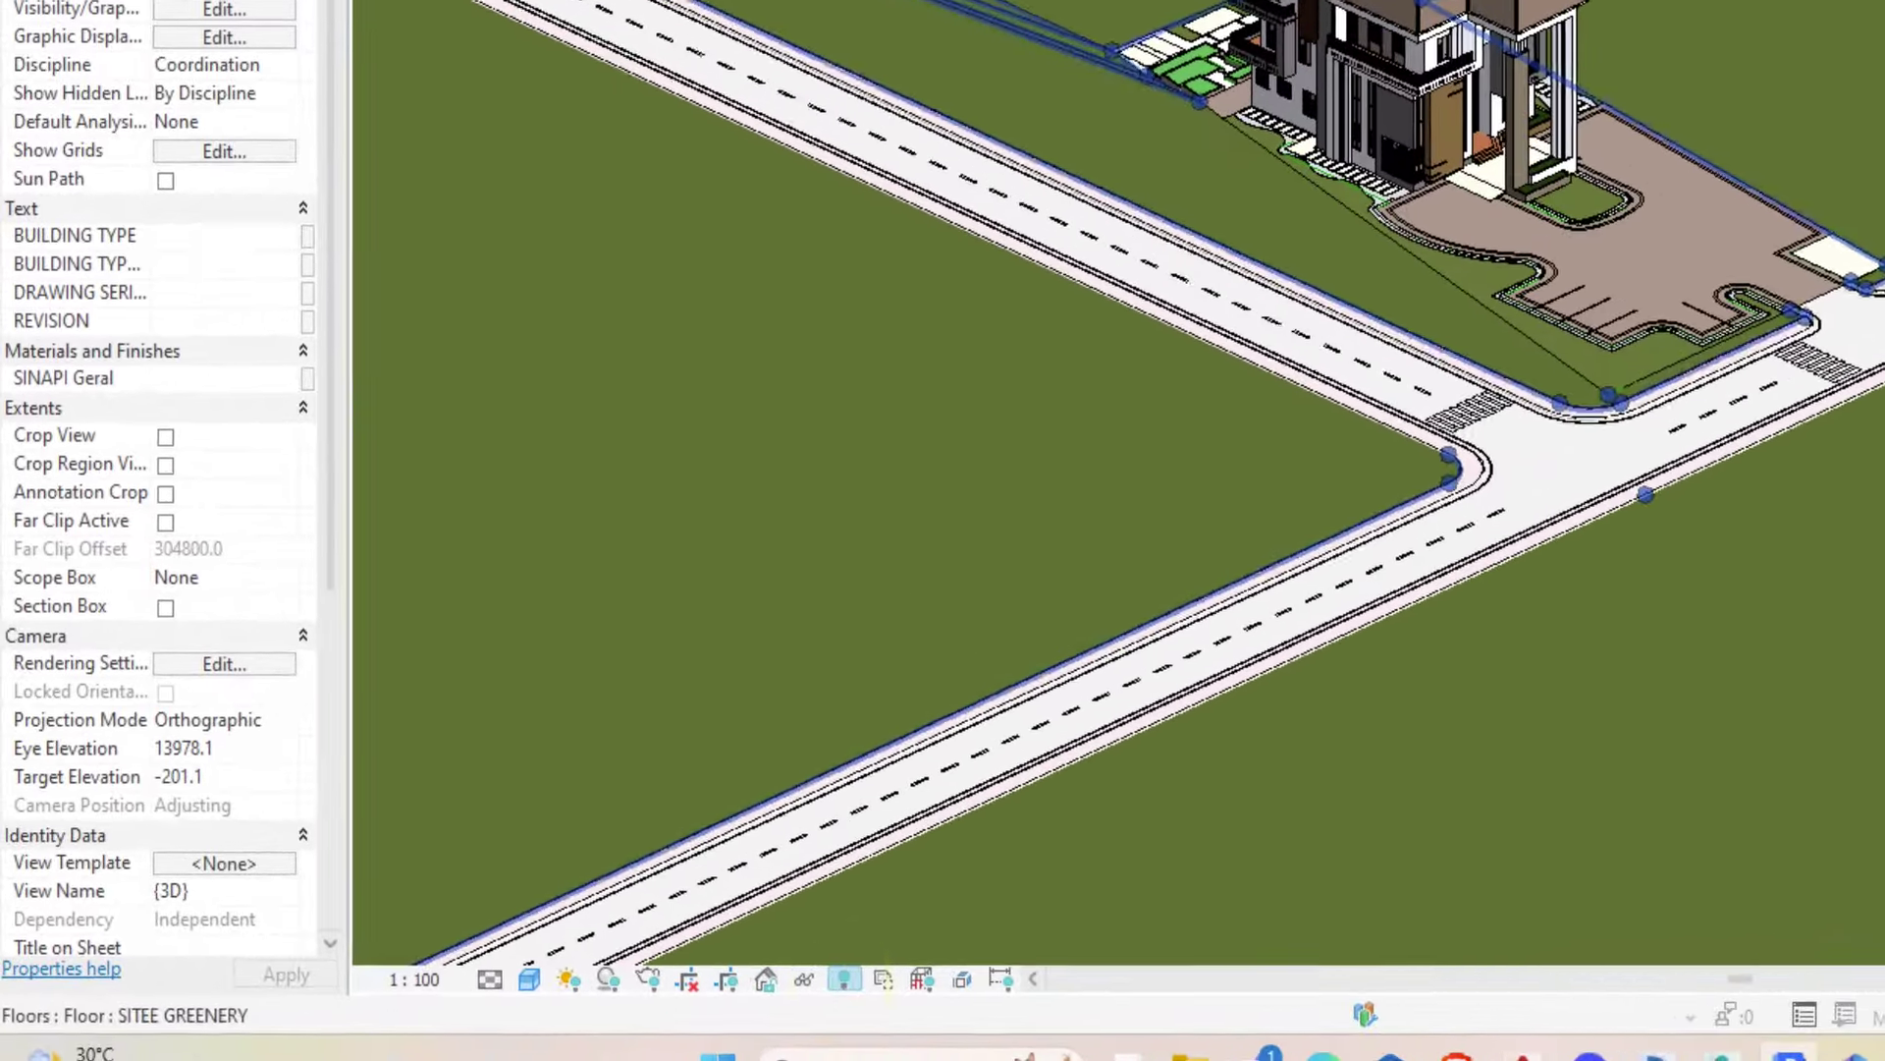
{"action": "left_click", "coordinate": [677, 1006]}
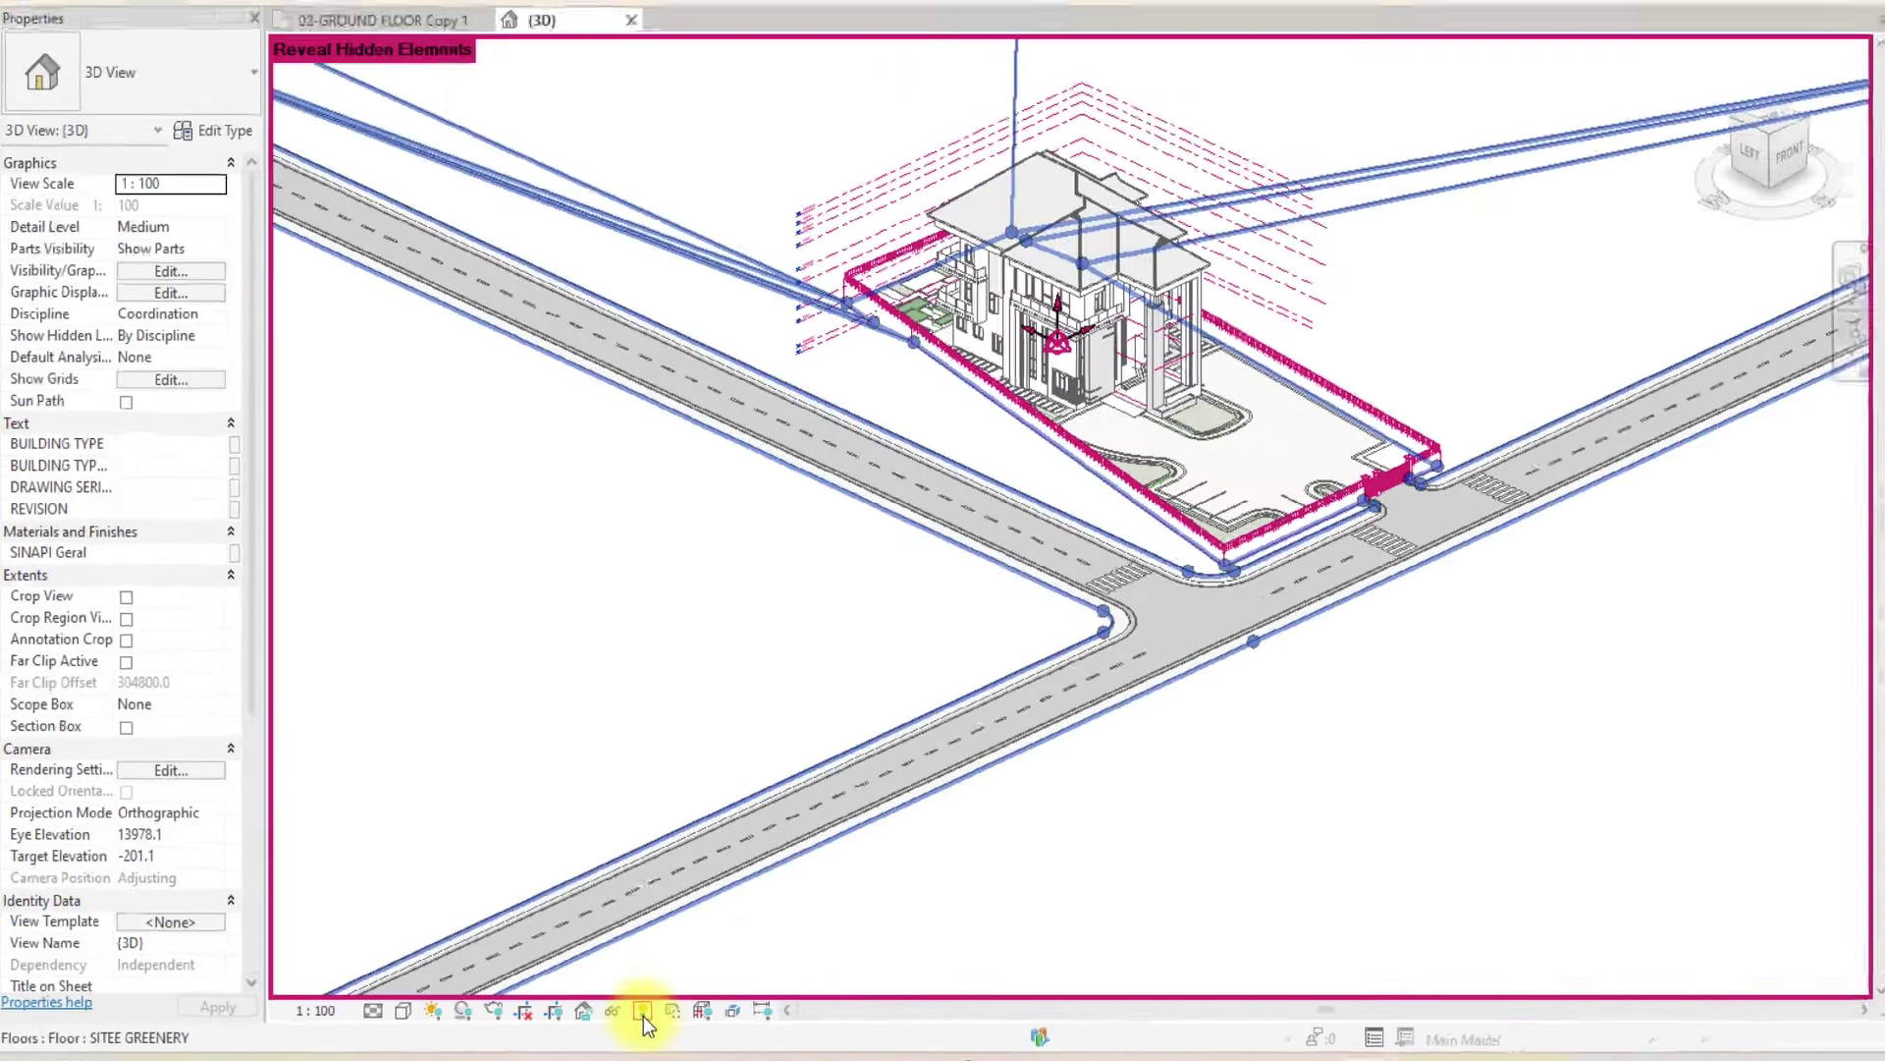
{"action": "scroll", "coordinate": [755, 356], "scroll_direction": "up", "scroll_amount": 3}
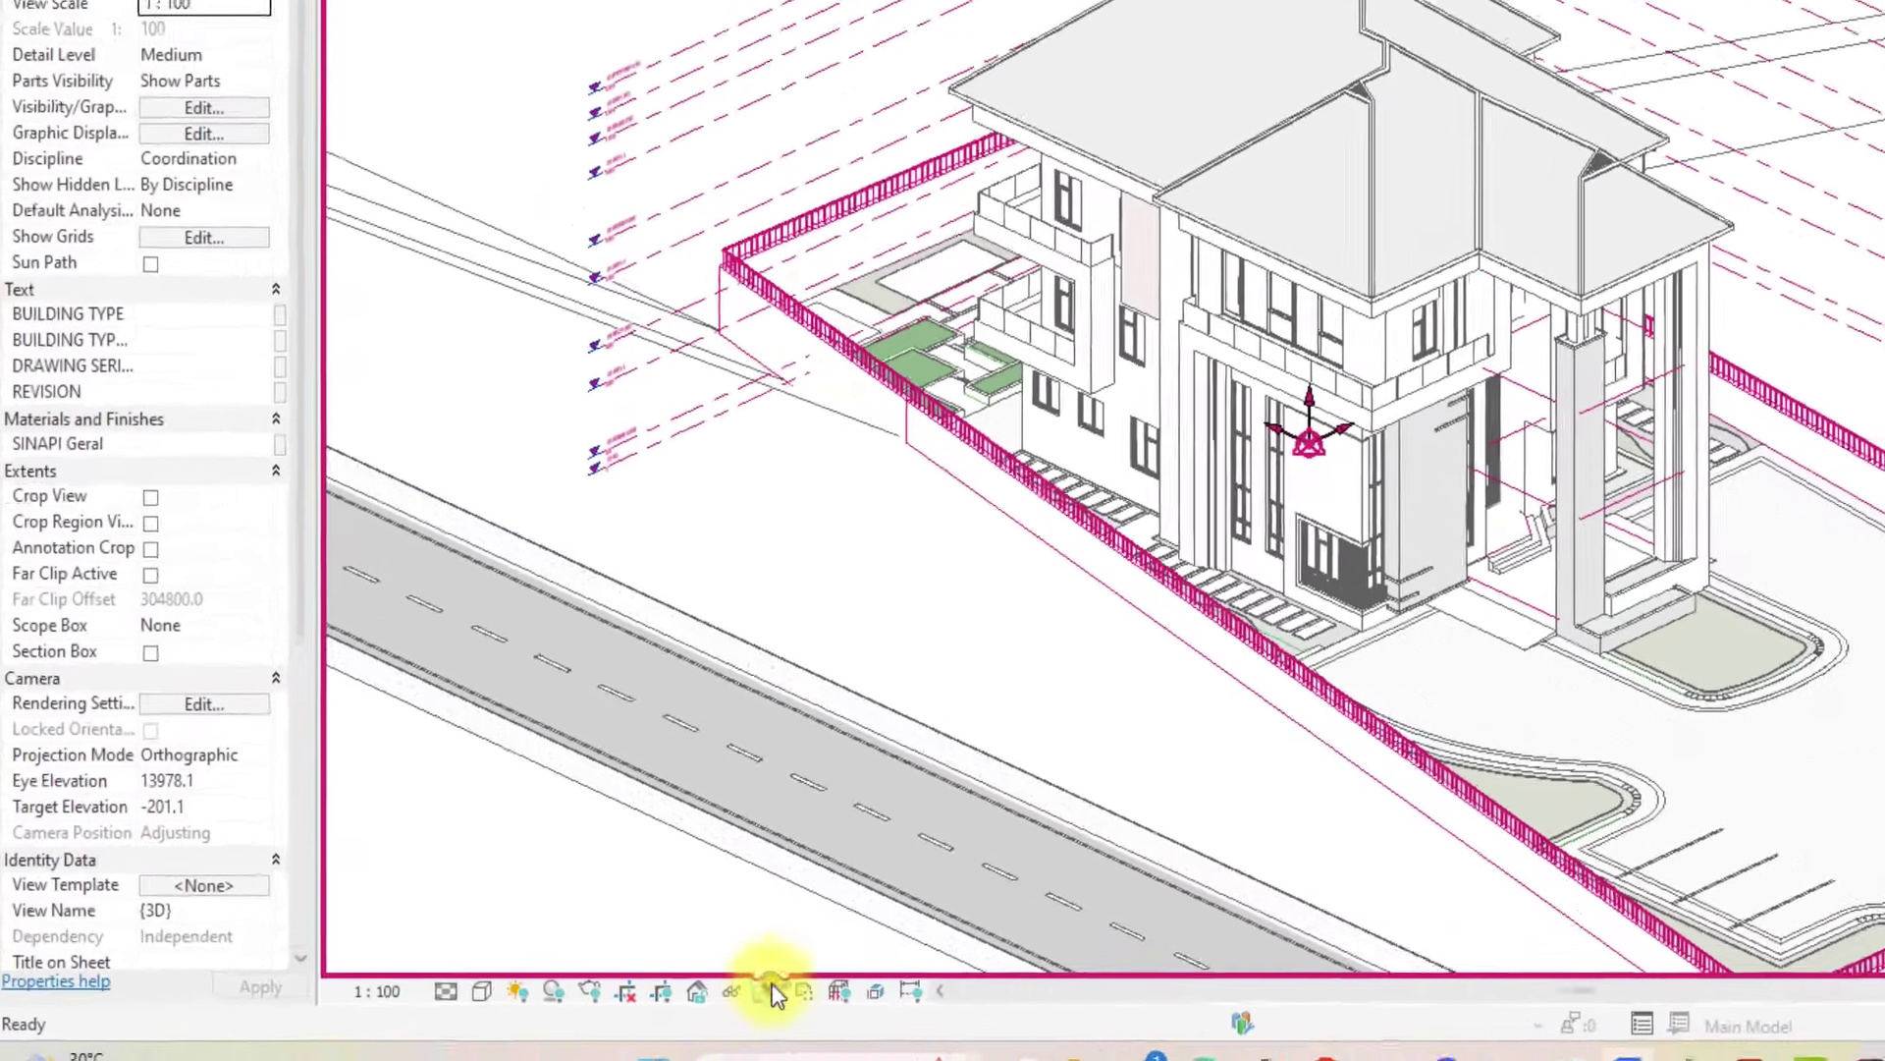
{"action": "left_click", "coordinate": [773, 988]}
{"action": "scroll", "coordinate": [772, 988], "scroll_direction": "down", "scroll_amount": 5}
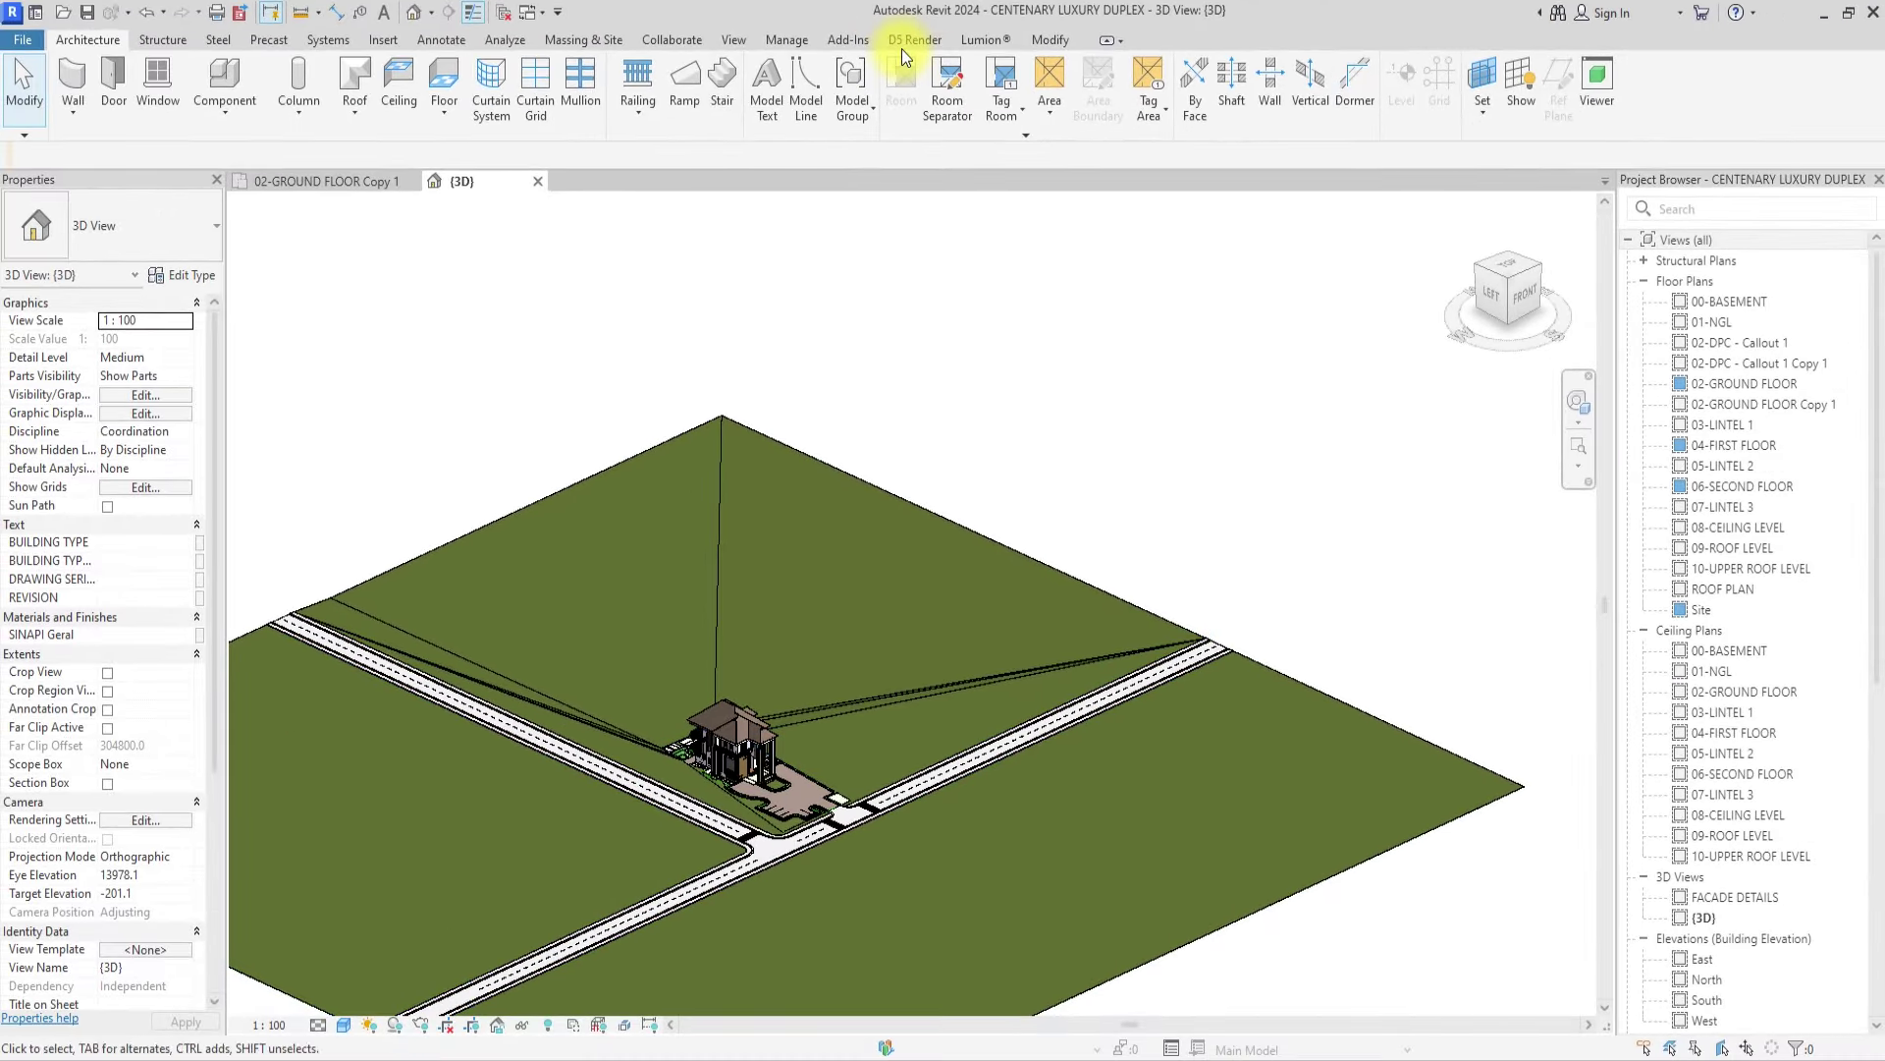
- Set the orbit pivot on the house with the Center tool and orbit back to an elevated corner view
{"action": "mouse_move", "coordinate": [1510, 293]}
{"action": "left_mouse_down"}
{"action": "mouse_move", "coordinate": [1443, 255]}
{"action": "mouse_move", "coordinate": [1448, 990]}
{"action": "left_mouse_up"}
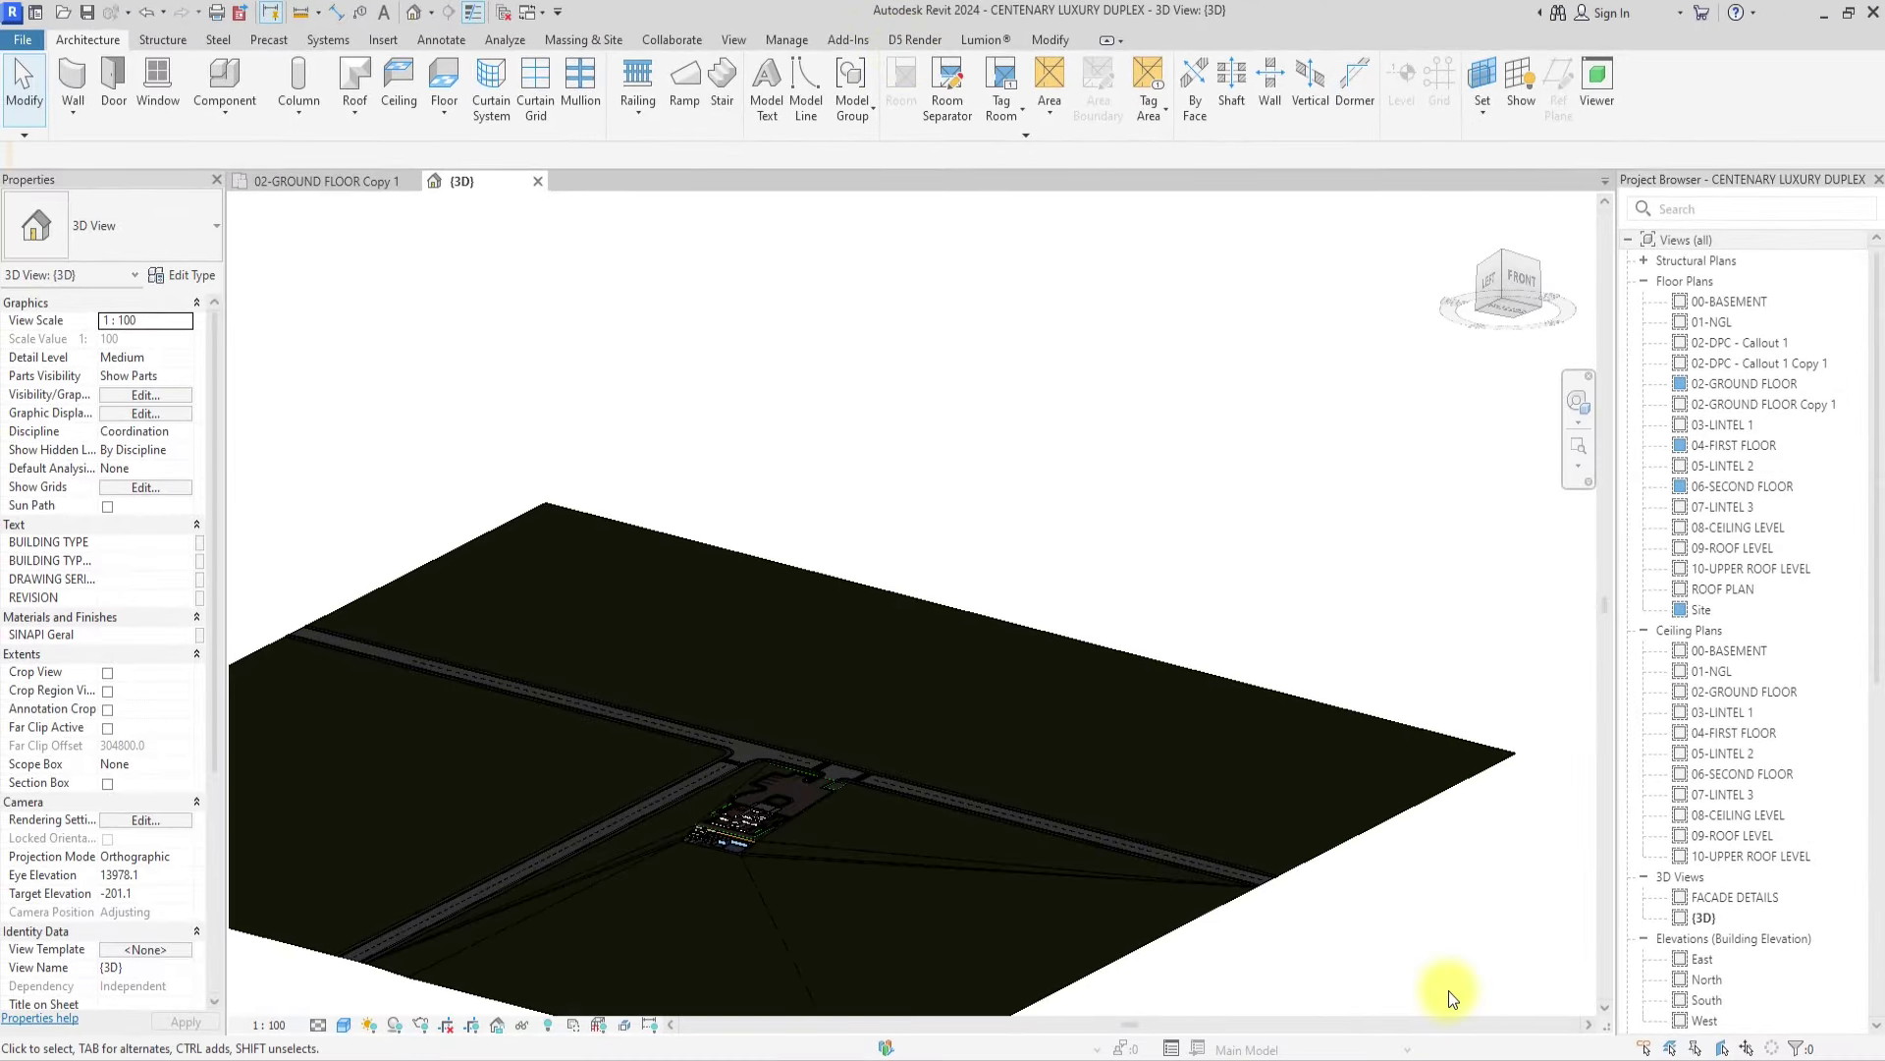
{"action": "scroll", "coordinate": [1447, 990], "scroll_direction": "up", "scroll_amount": 2}
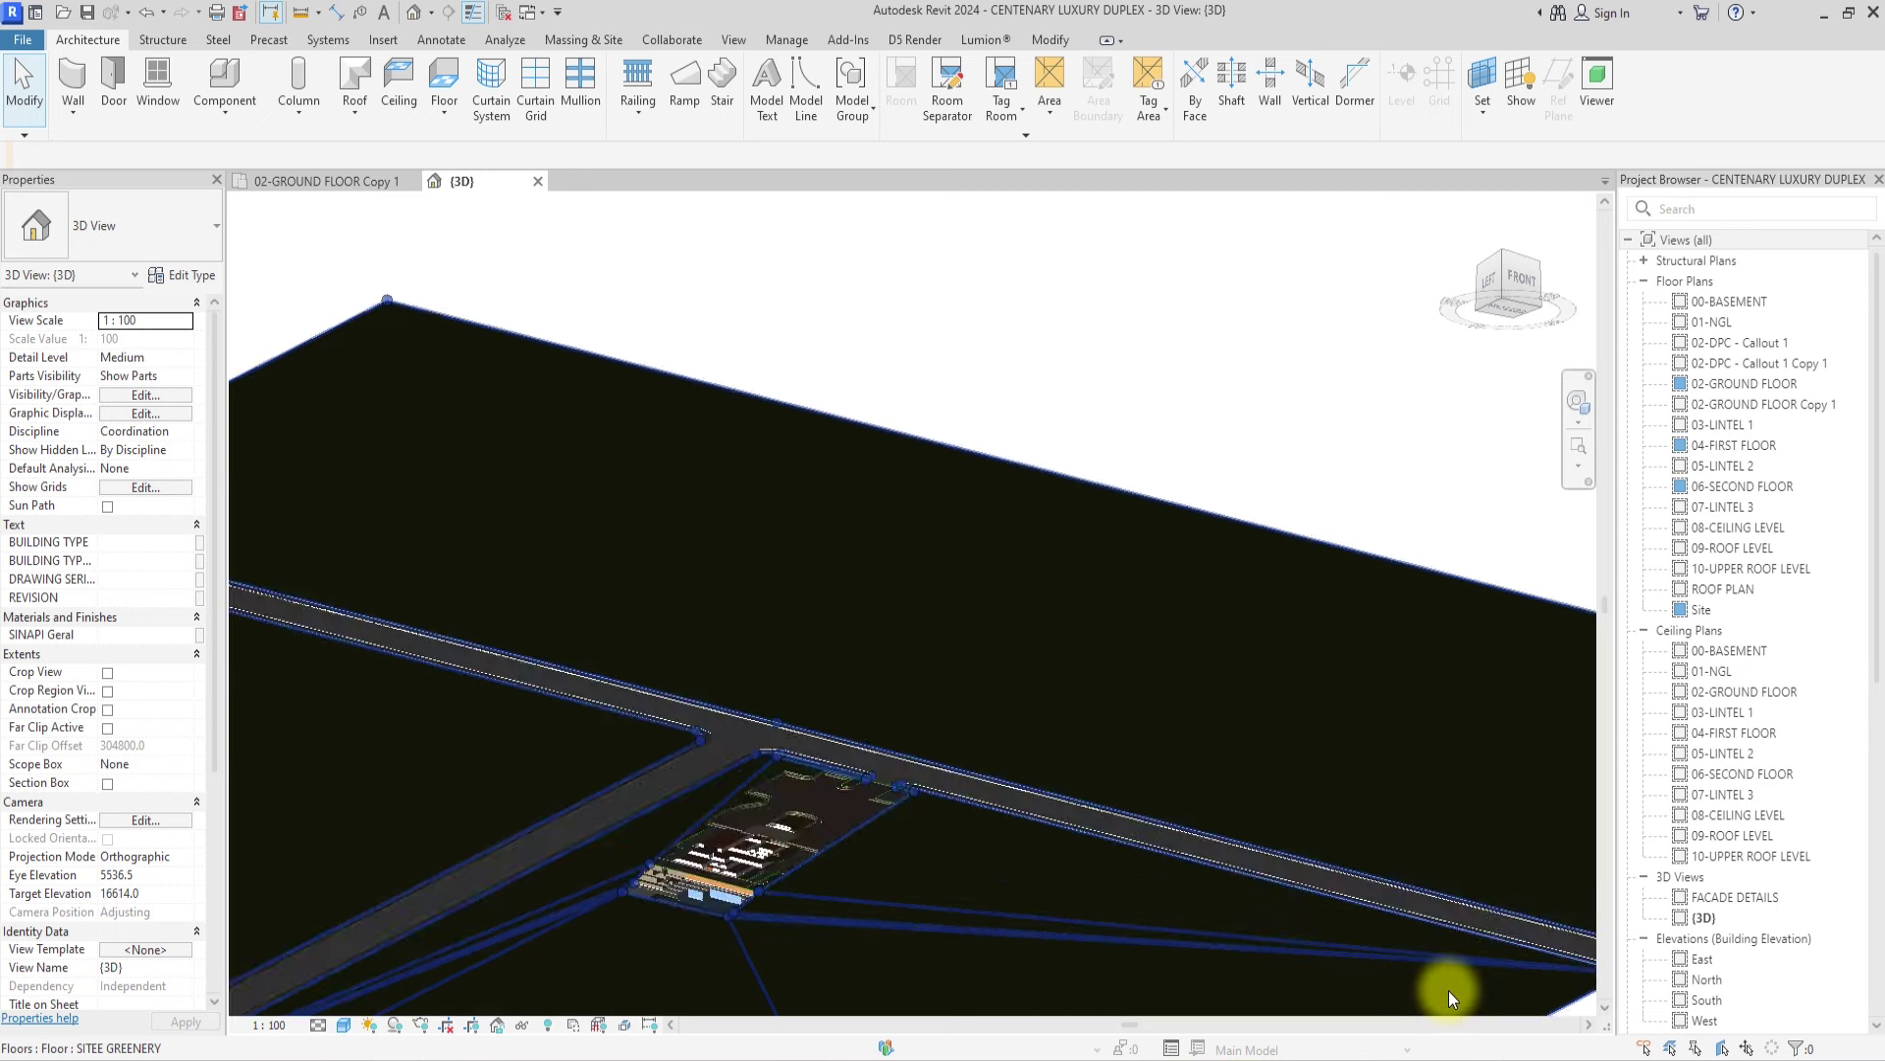
{"action": "left_click", "coordinate": [1573, 398]}
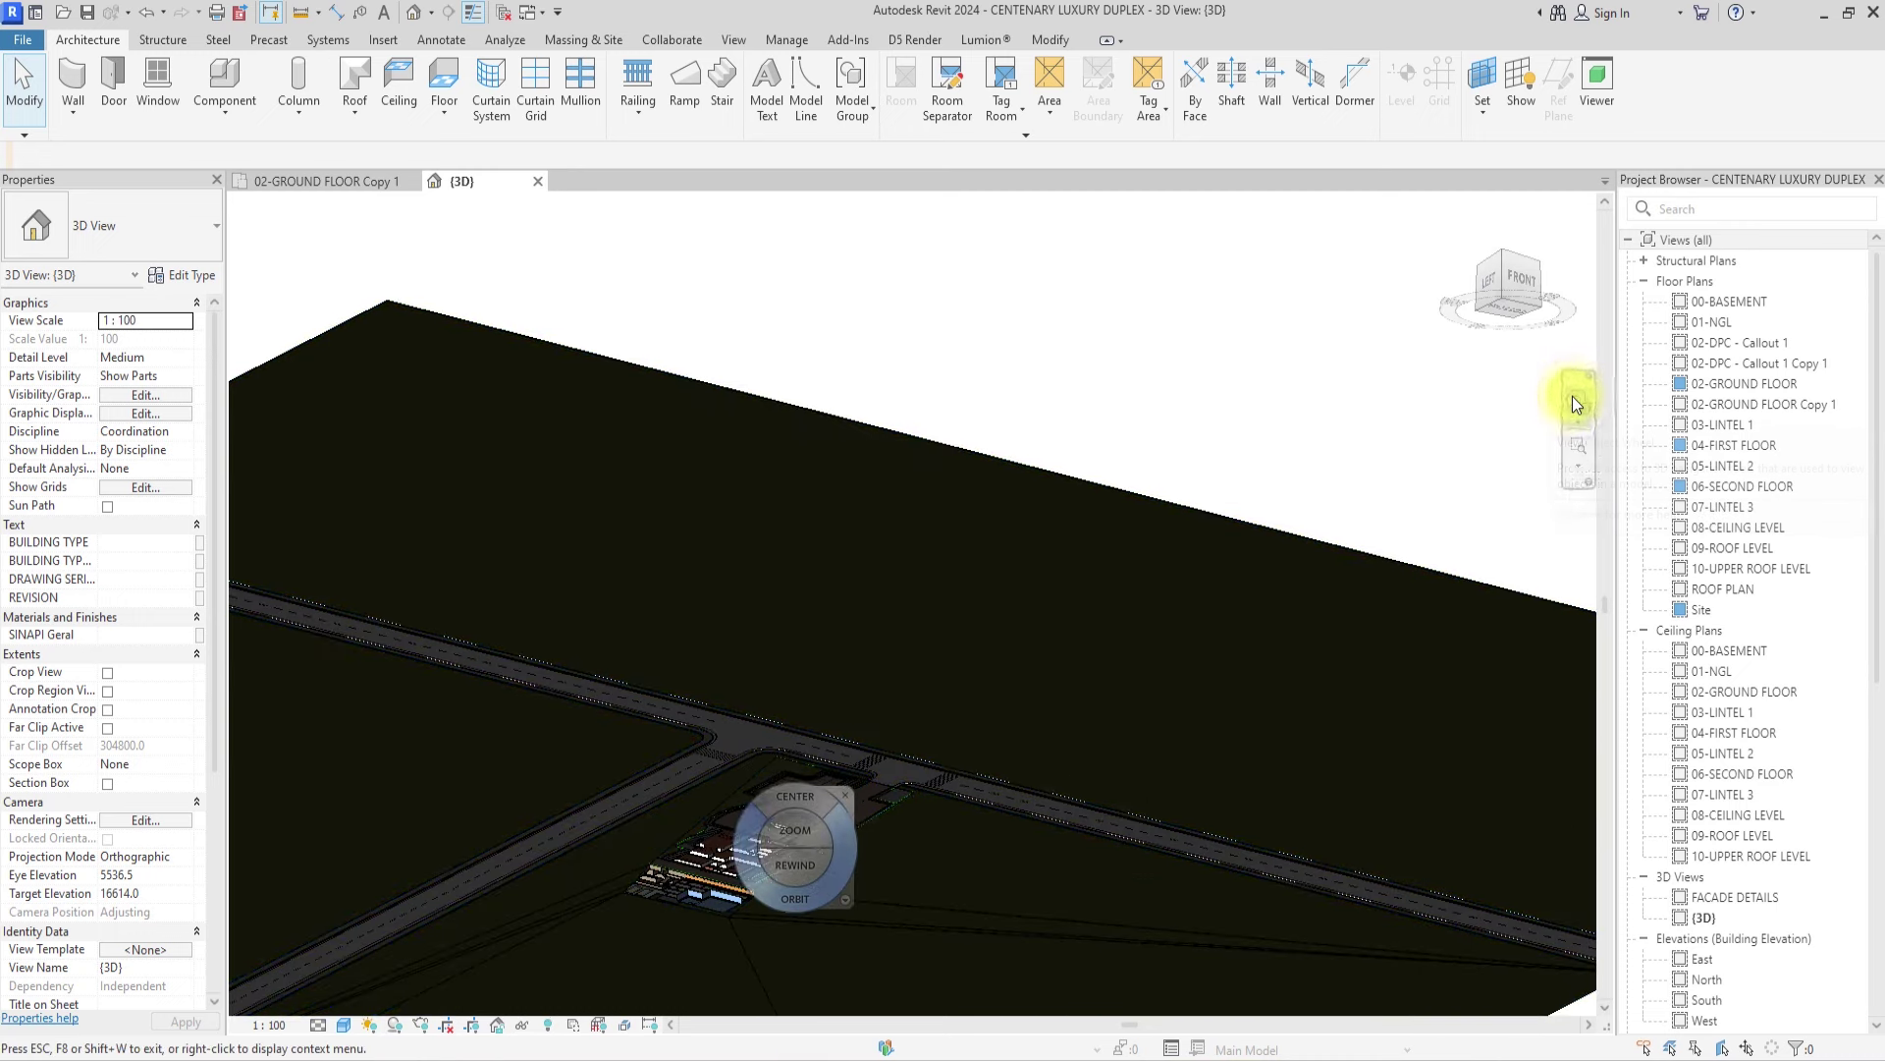
{"action": "scroll", "coordinate": [781, 844], "scroll_direction": "up", "scroll_amount": 4}
{"action": "left_click_drag", "start_coordinate": [779, 797], "coordinate": [758, 822]}
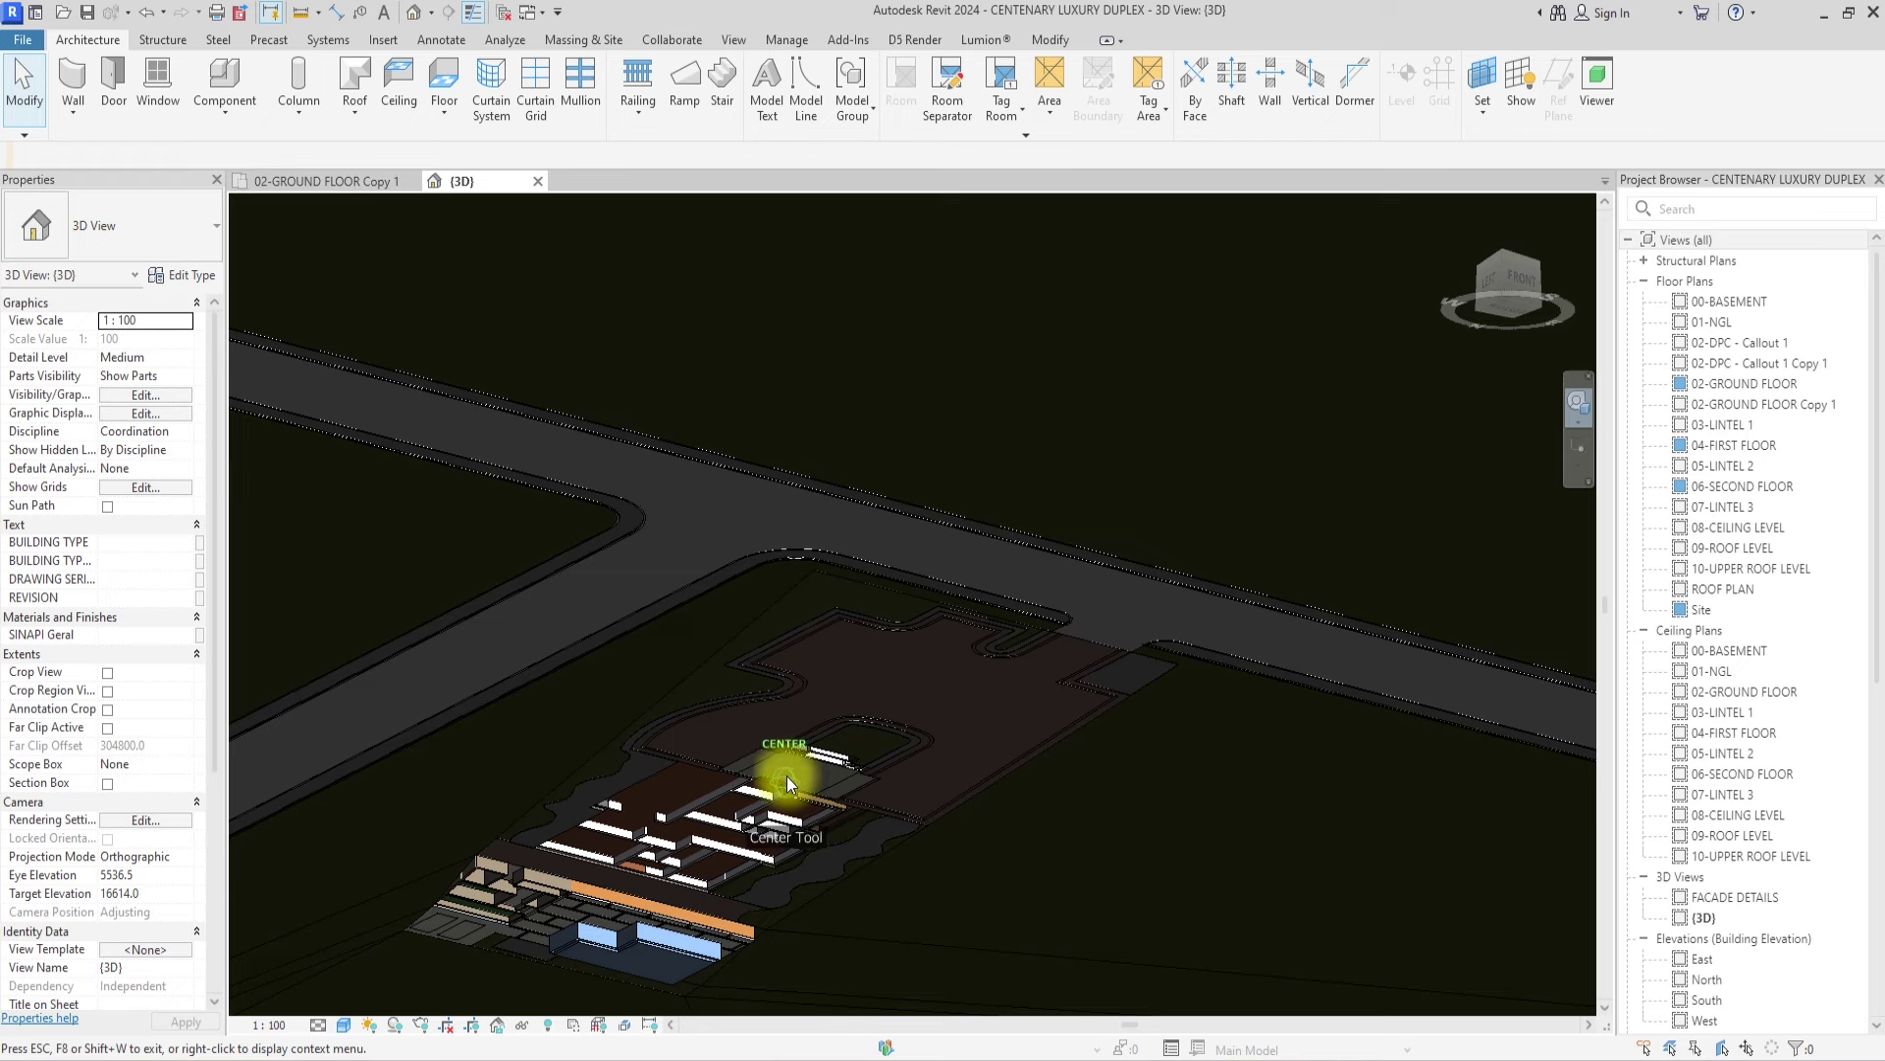
{"action": "left_click_drag", "start_coordinate": [779, 779], "coordinate": [783, 780]}
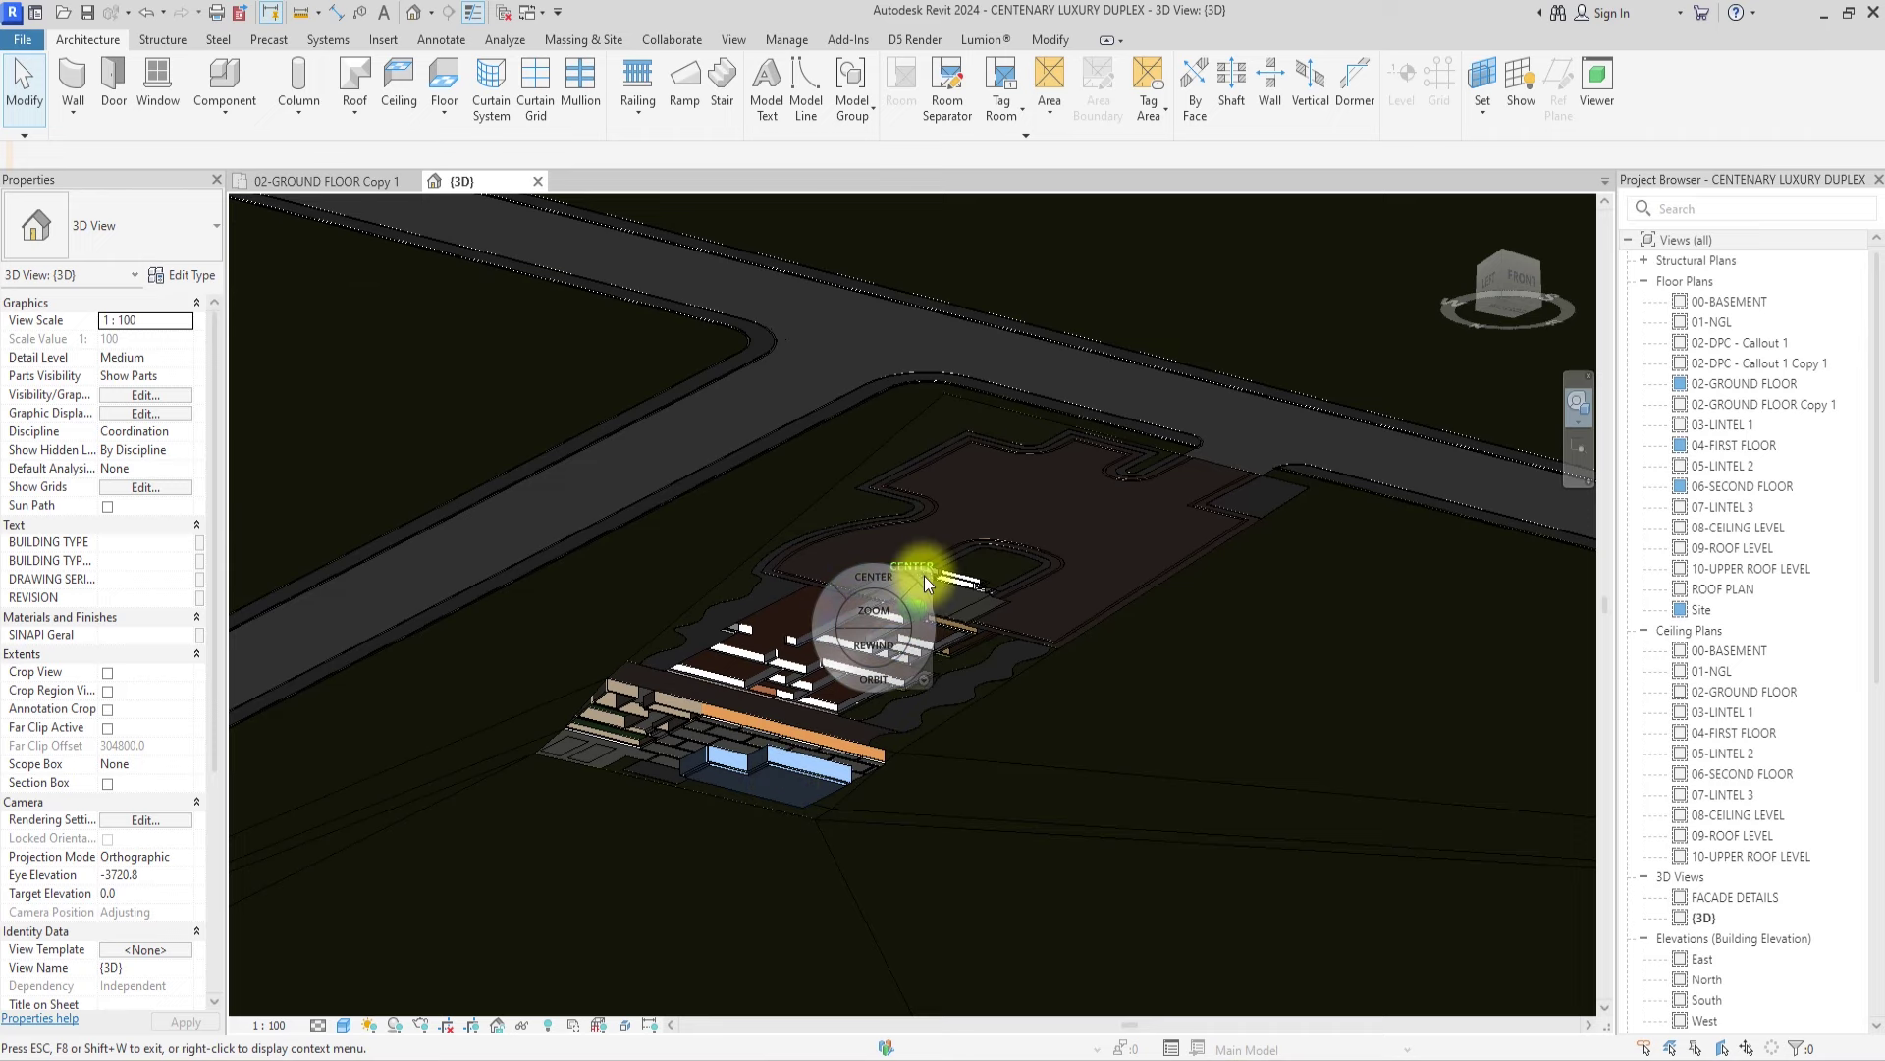
{"action": "key", "text": "Escape"}
{"action": "scroll", "coordinate": [923, 576], "scroll_direction": "down", "scroll_amount": 3}
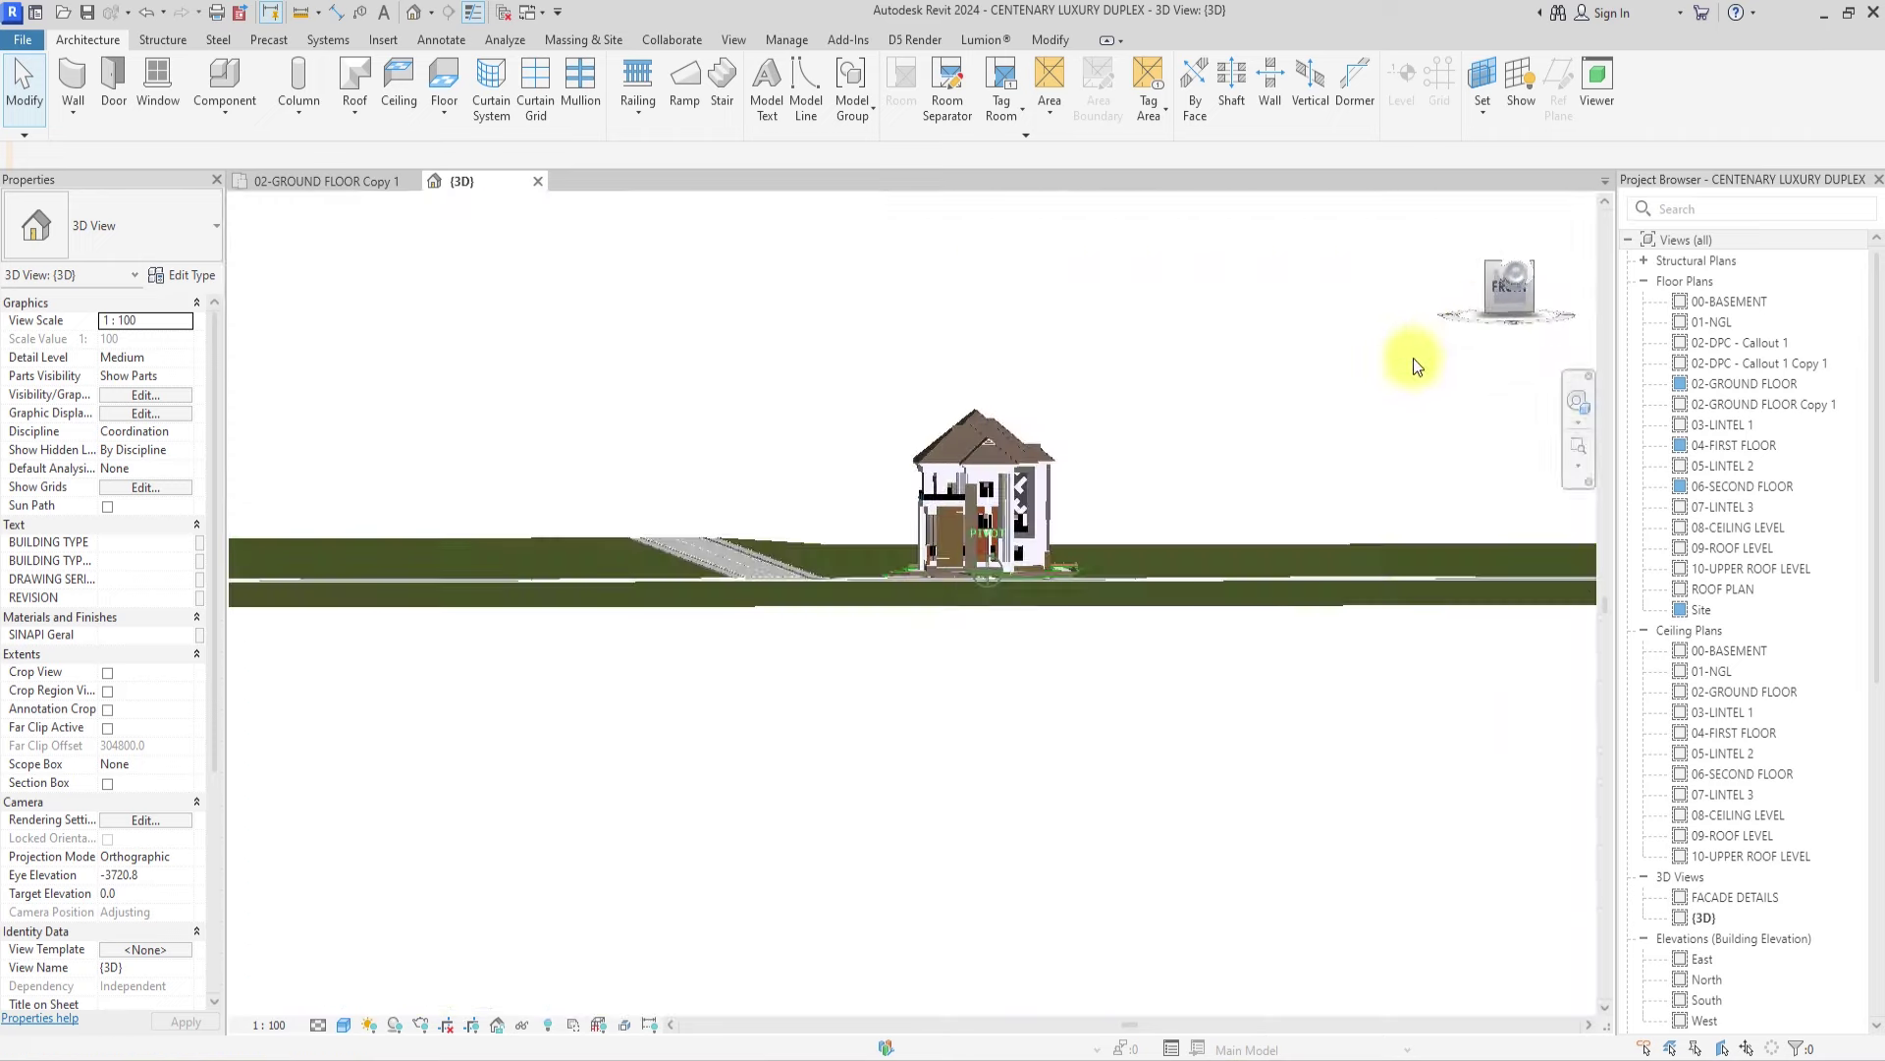
{"action": "mouse_move", "coordinate": [1414, 357]}
{"action": "middle_mouse_down", "text": "shift"}
{"action": "mouse_move", "coordinate": [1165, 330]}
{"action": "mouse_move", "coordinate": [1593, 424]}
{"action": "middle_mouse_up", "text": "shift"}
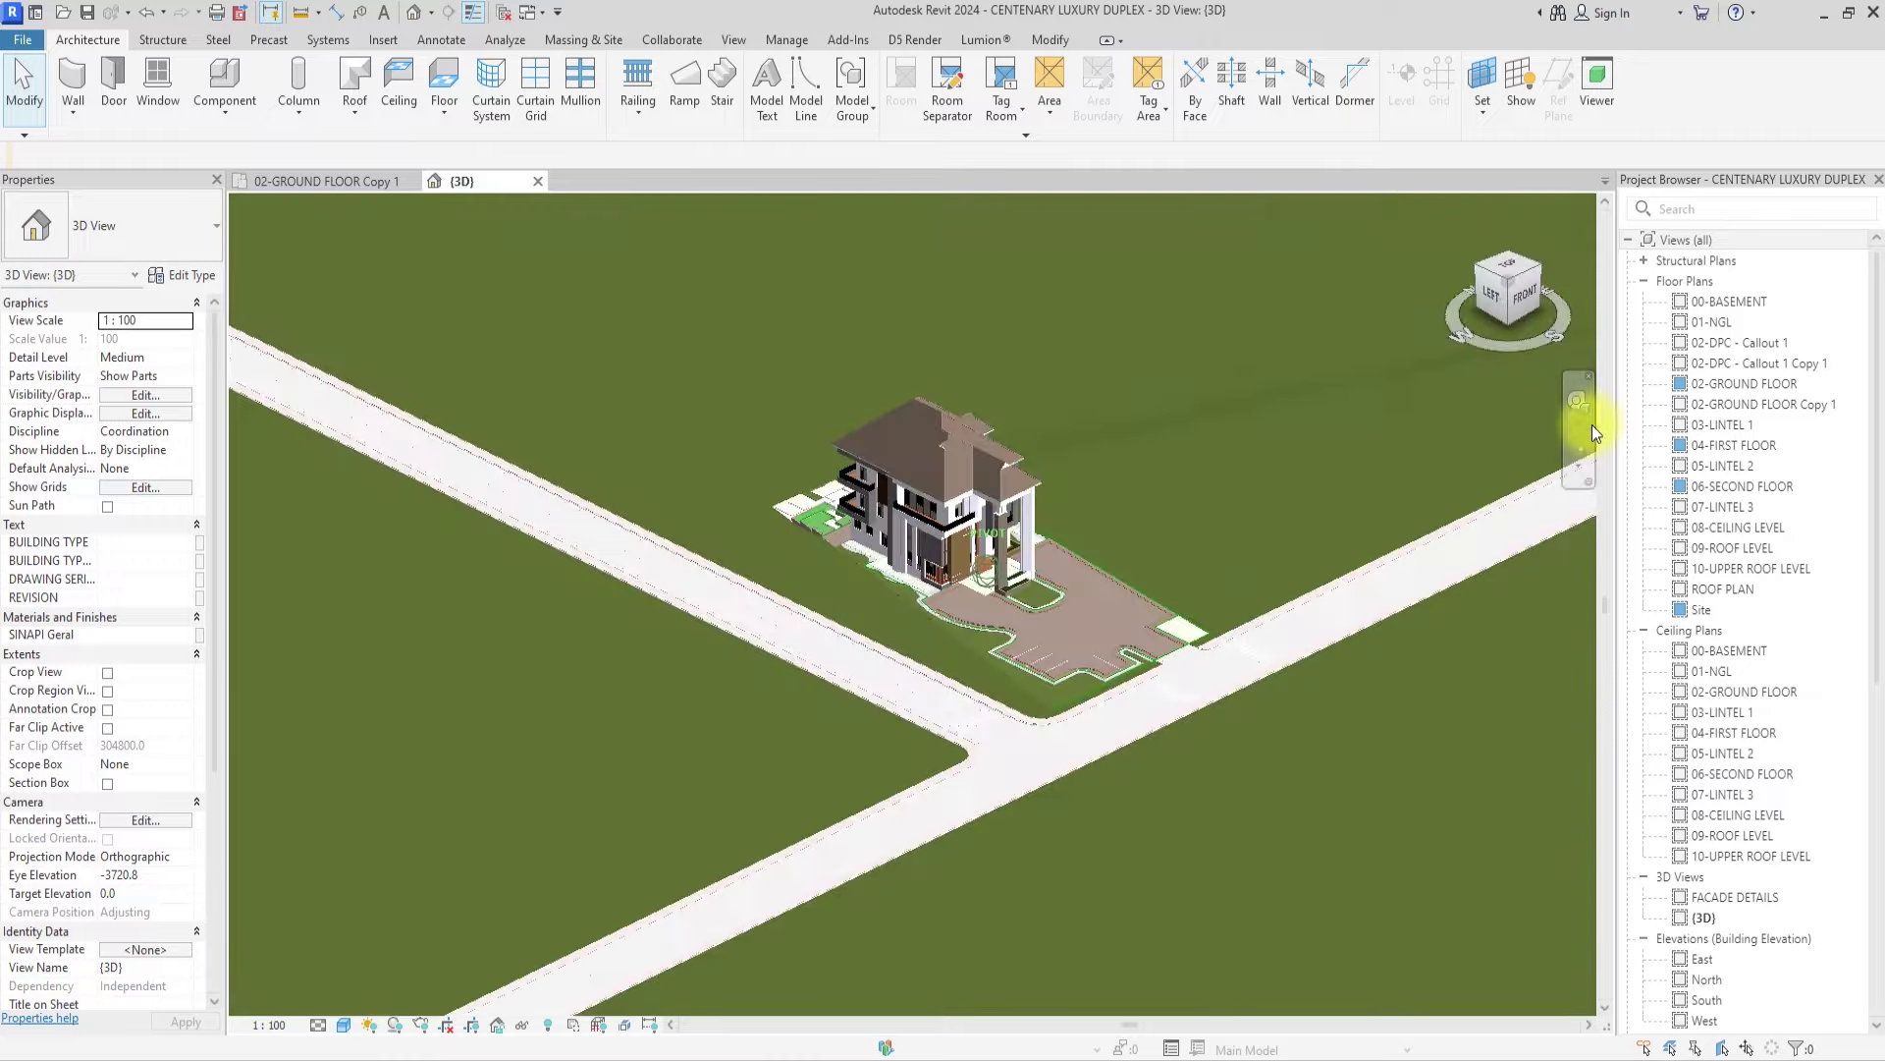
{"action": "middle_click_drag", "start_coordinate": [233, 421], "coordinate": [118, 482]}
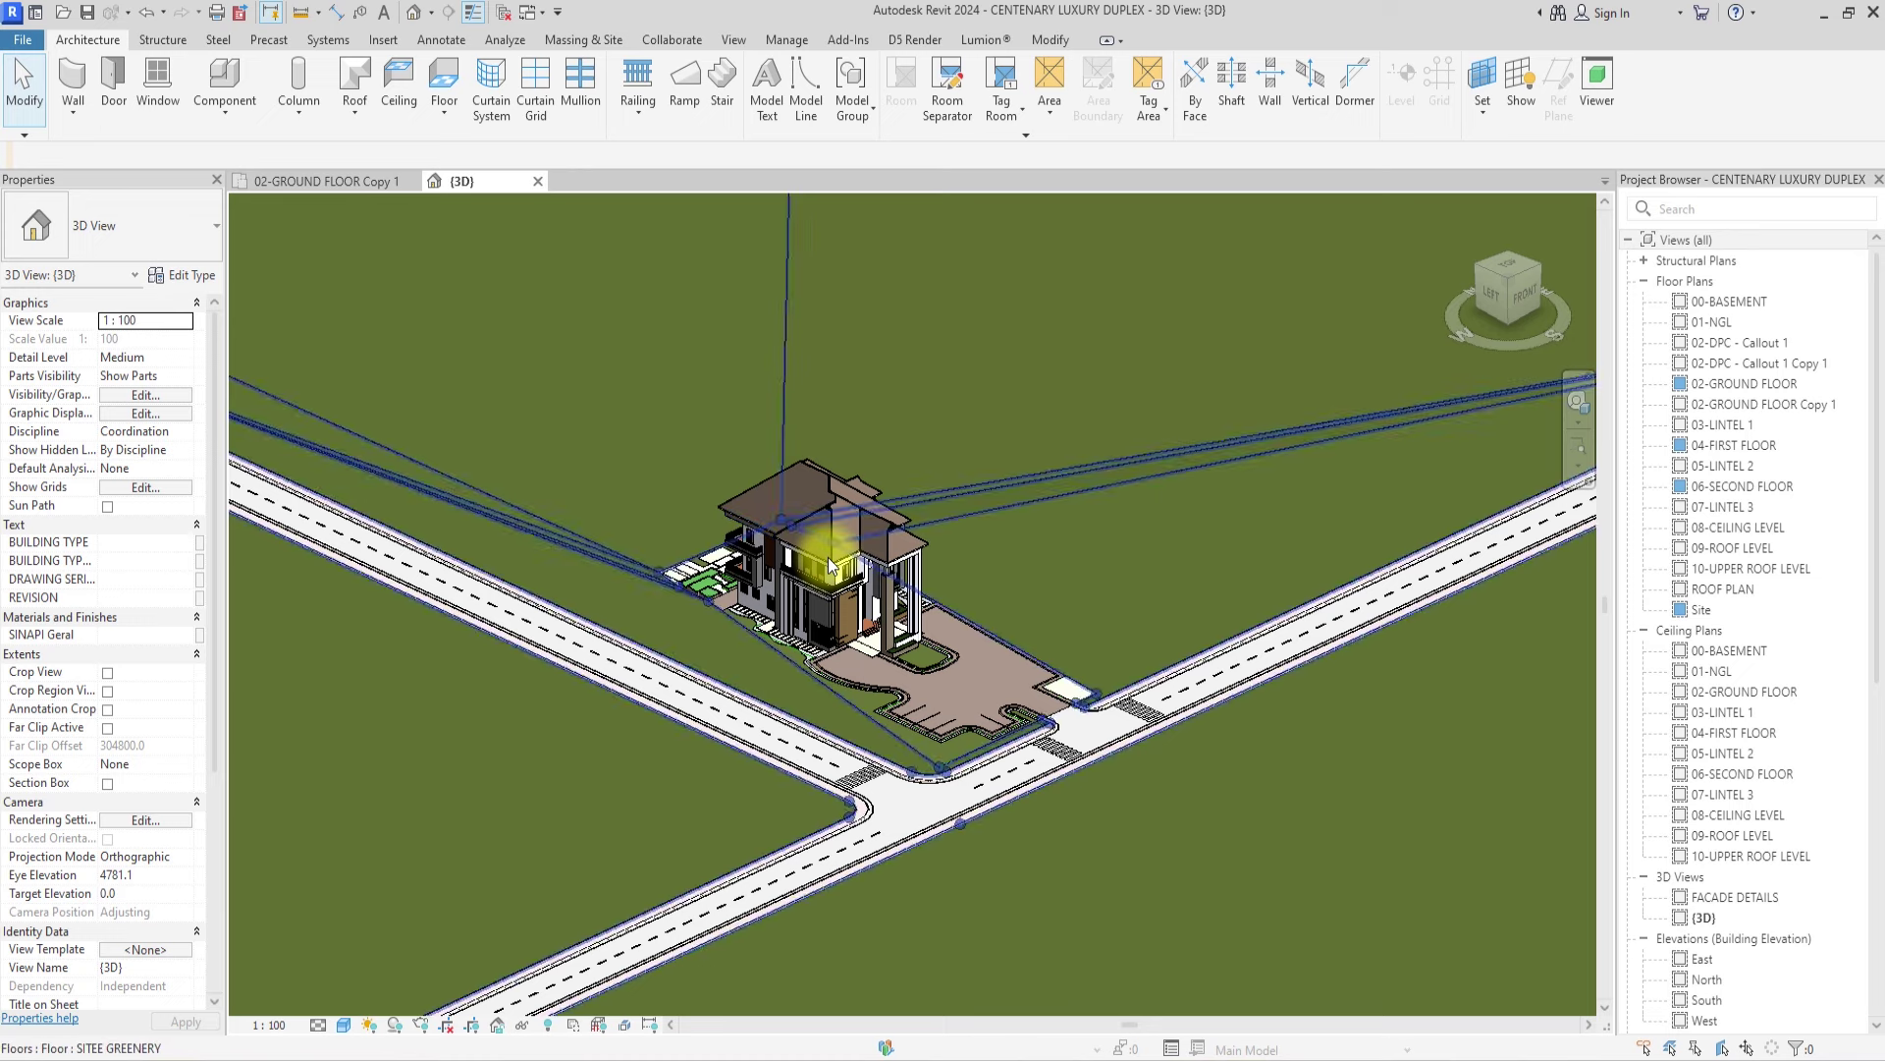
- Start a D5 Render export of the 3D view with Export Smoothness set to 10
{"action": "left_click", "coordinate": [914, 39]}
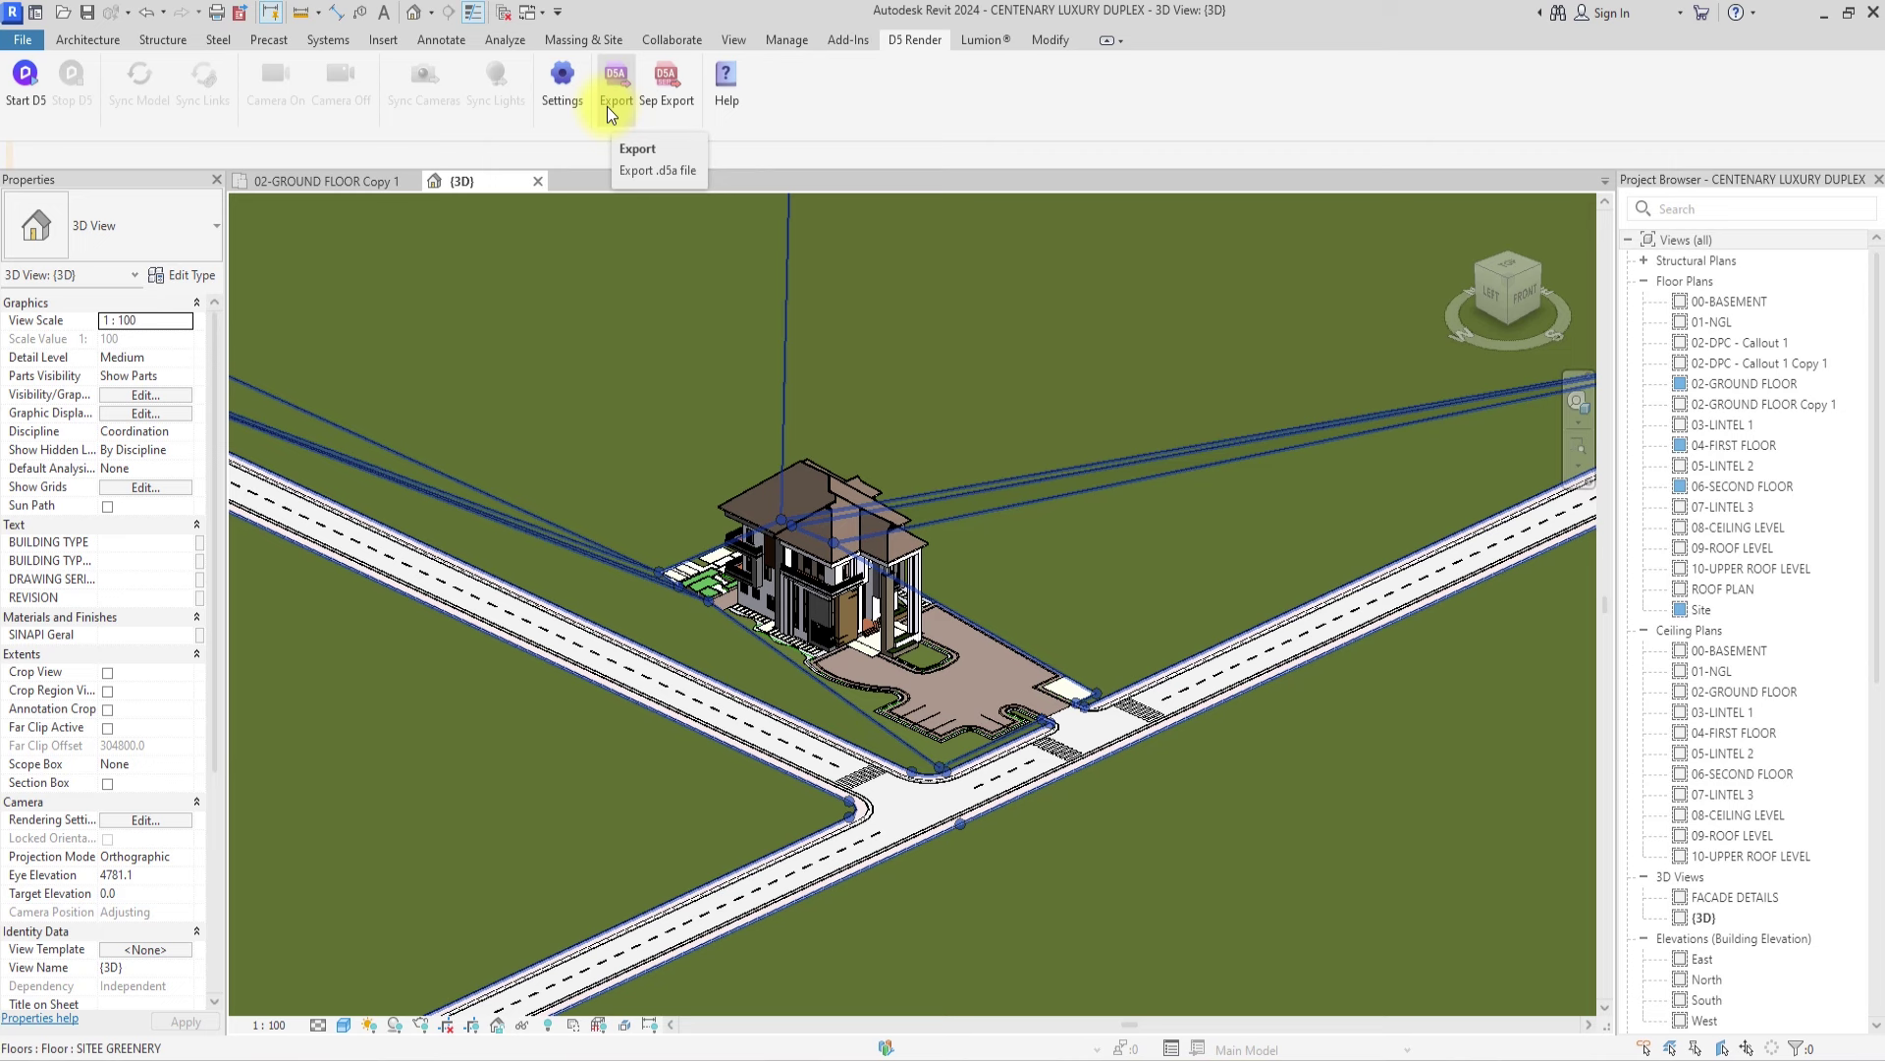
{"action": "left_click", "coordinate": [607, 106]}
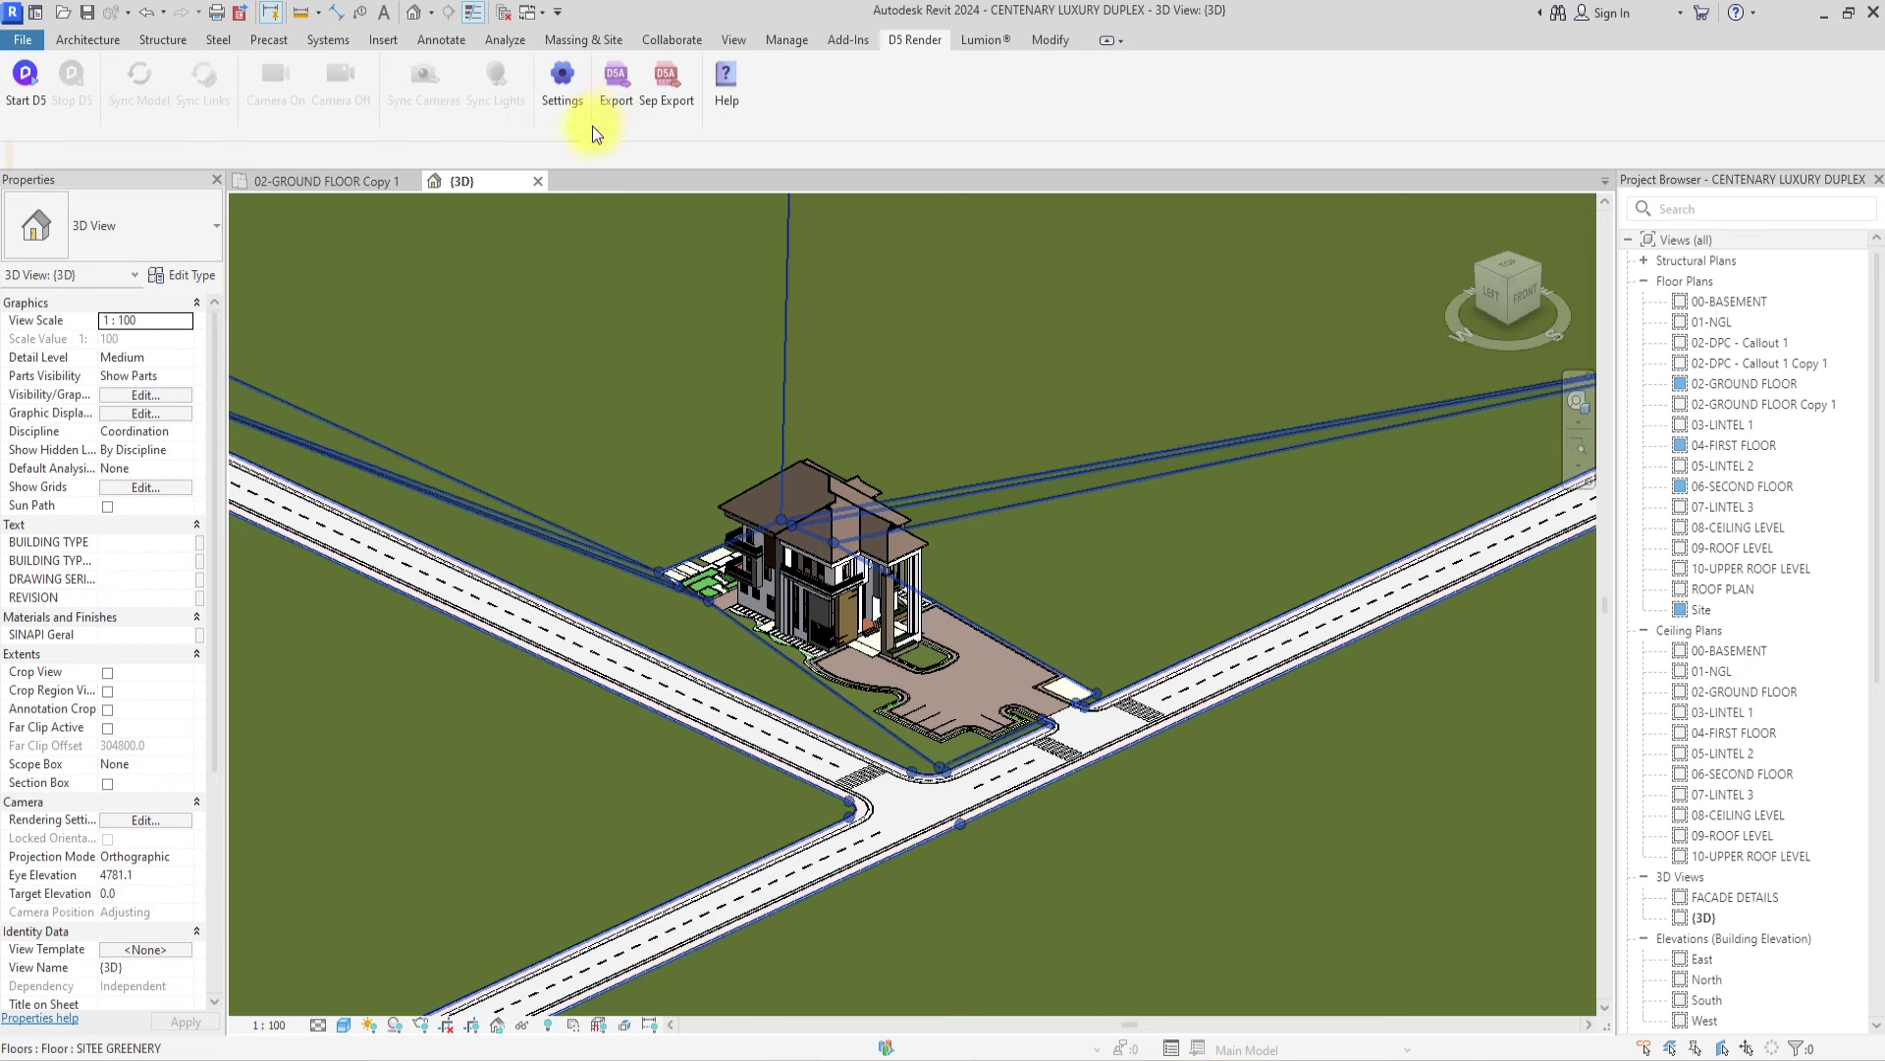
{"action": "left_click", "coordinate": [617, 96]}
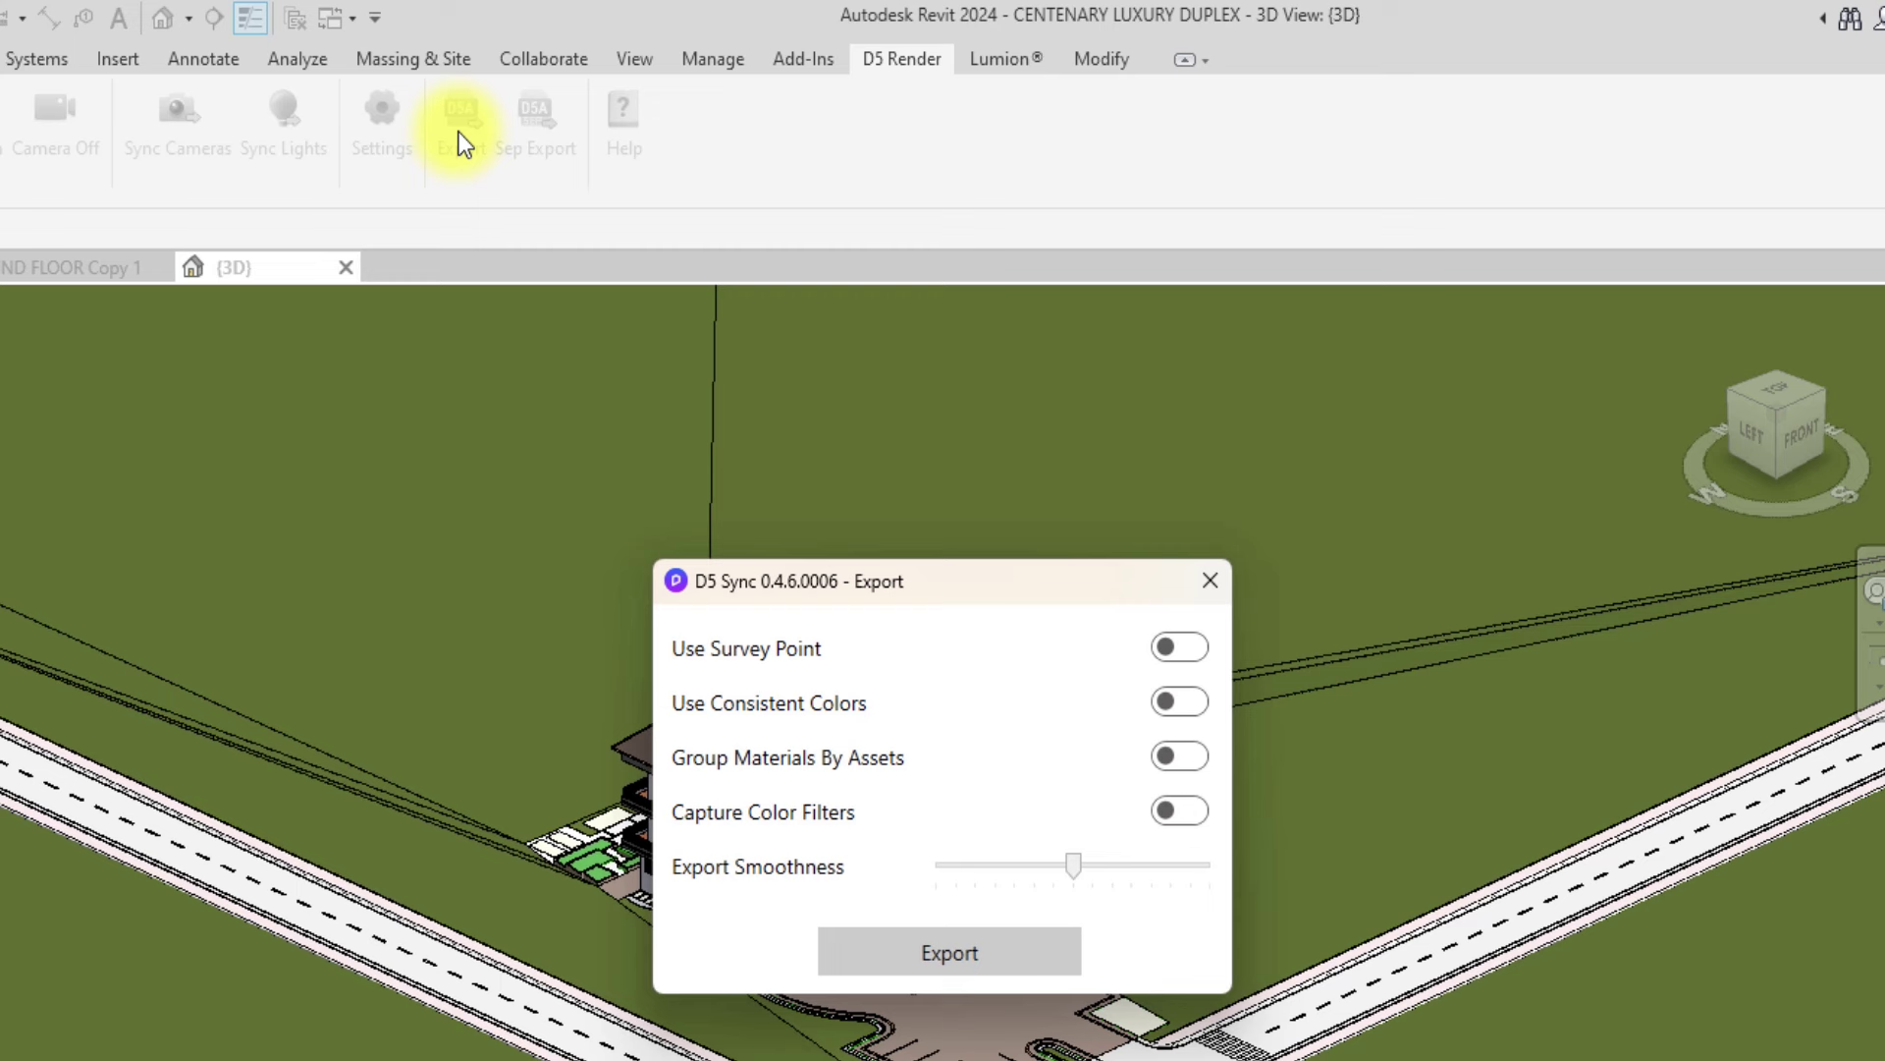
{"action": "left_click_drag", "start_coordinate": [1134, 866], "coordinate": [1136, 869]}
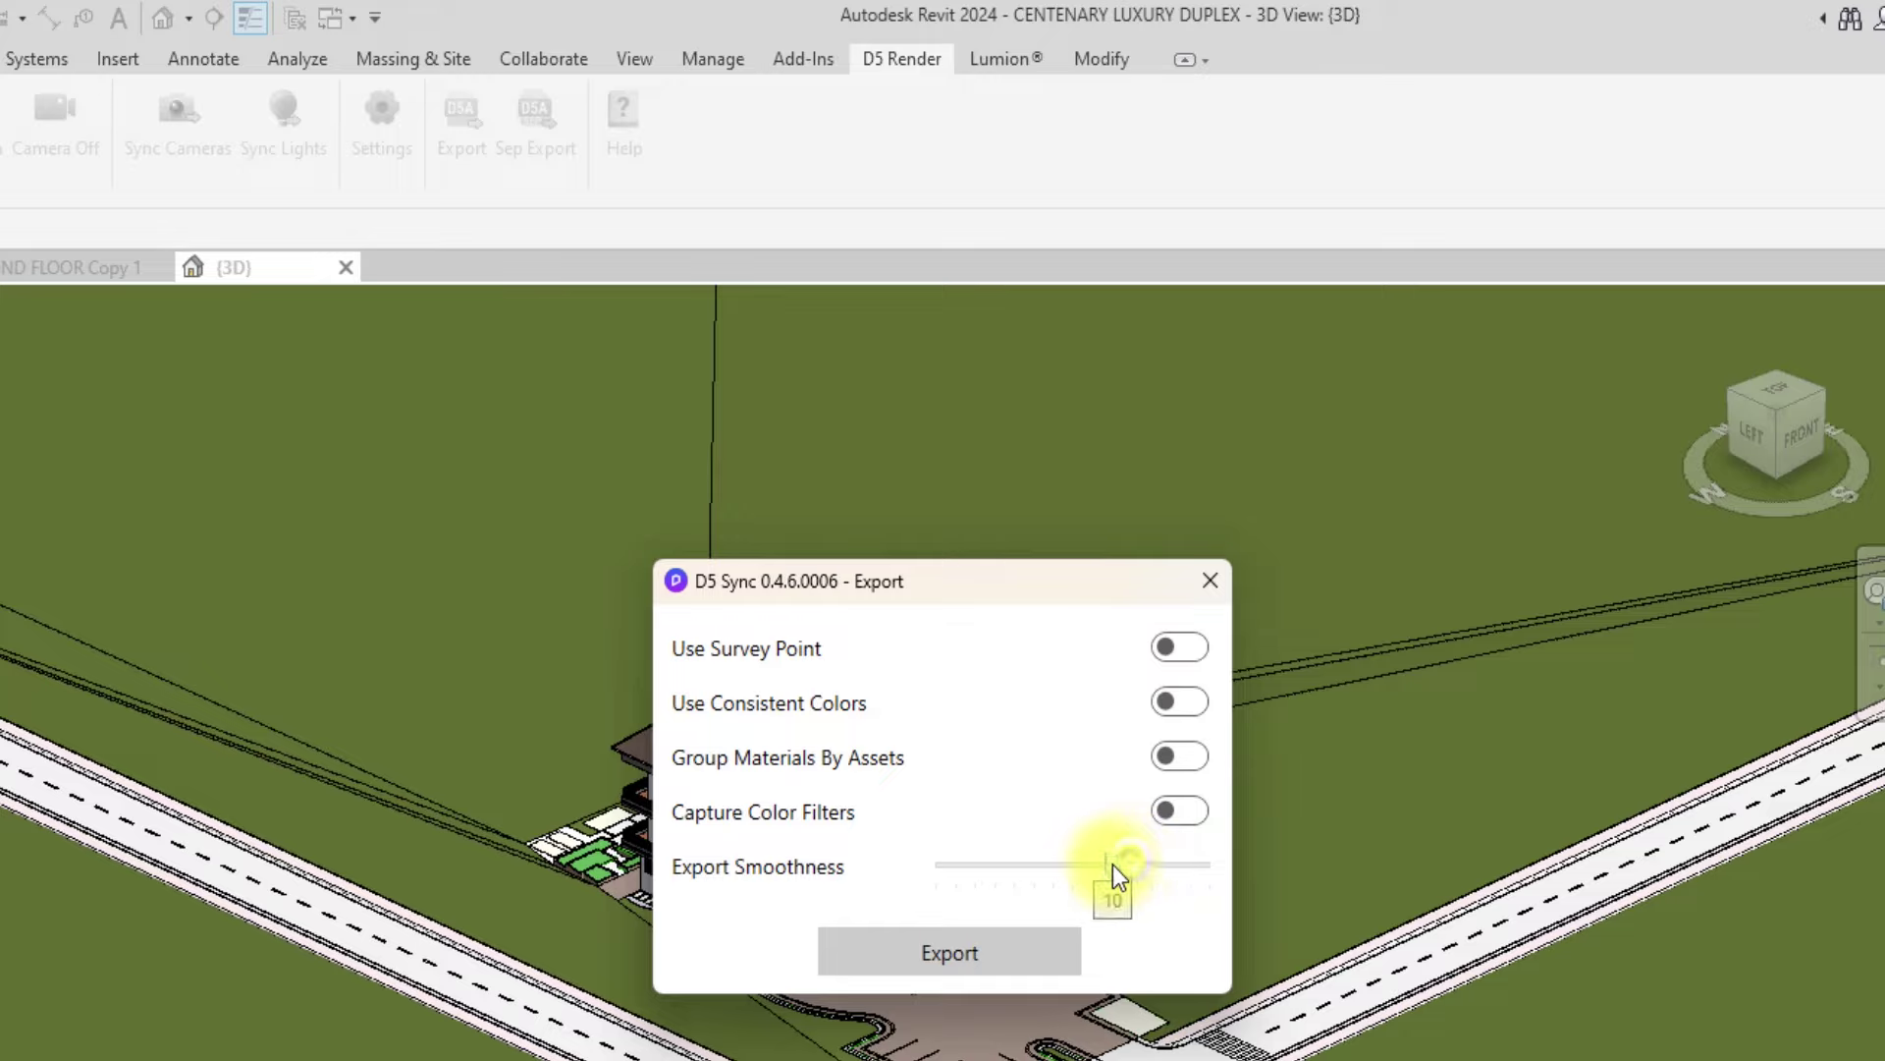
{"action": "left_click", "coordinate": [951, 948]}
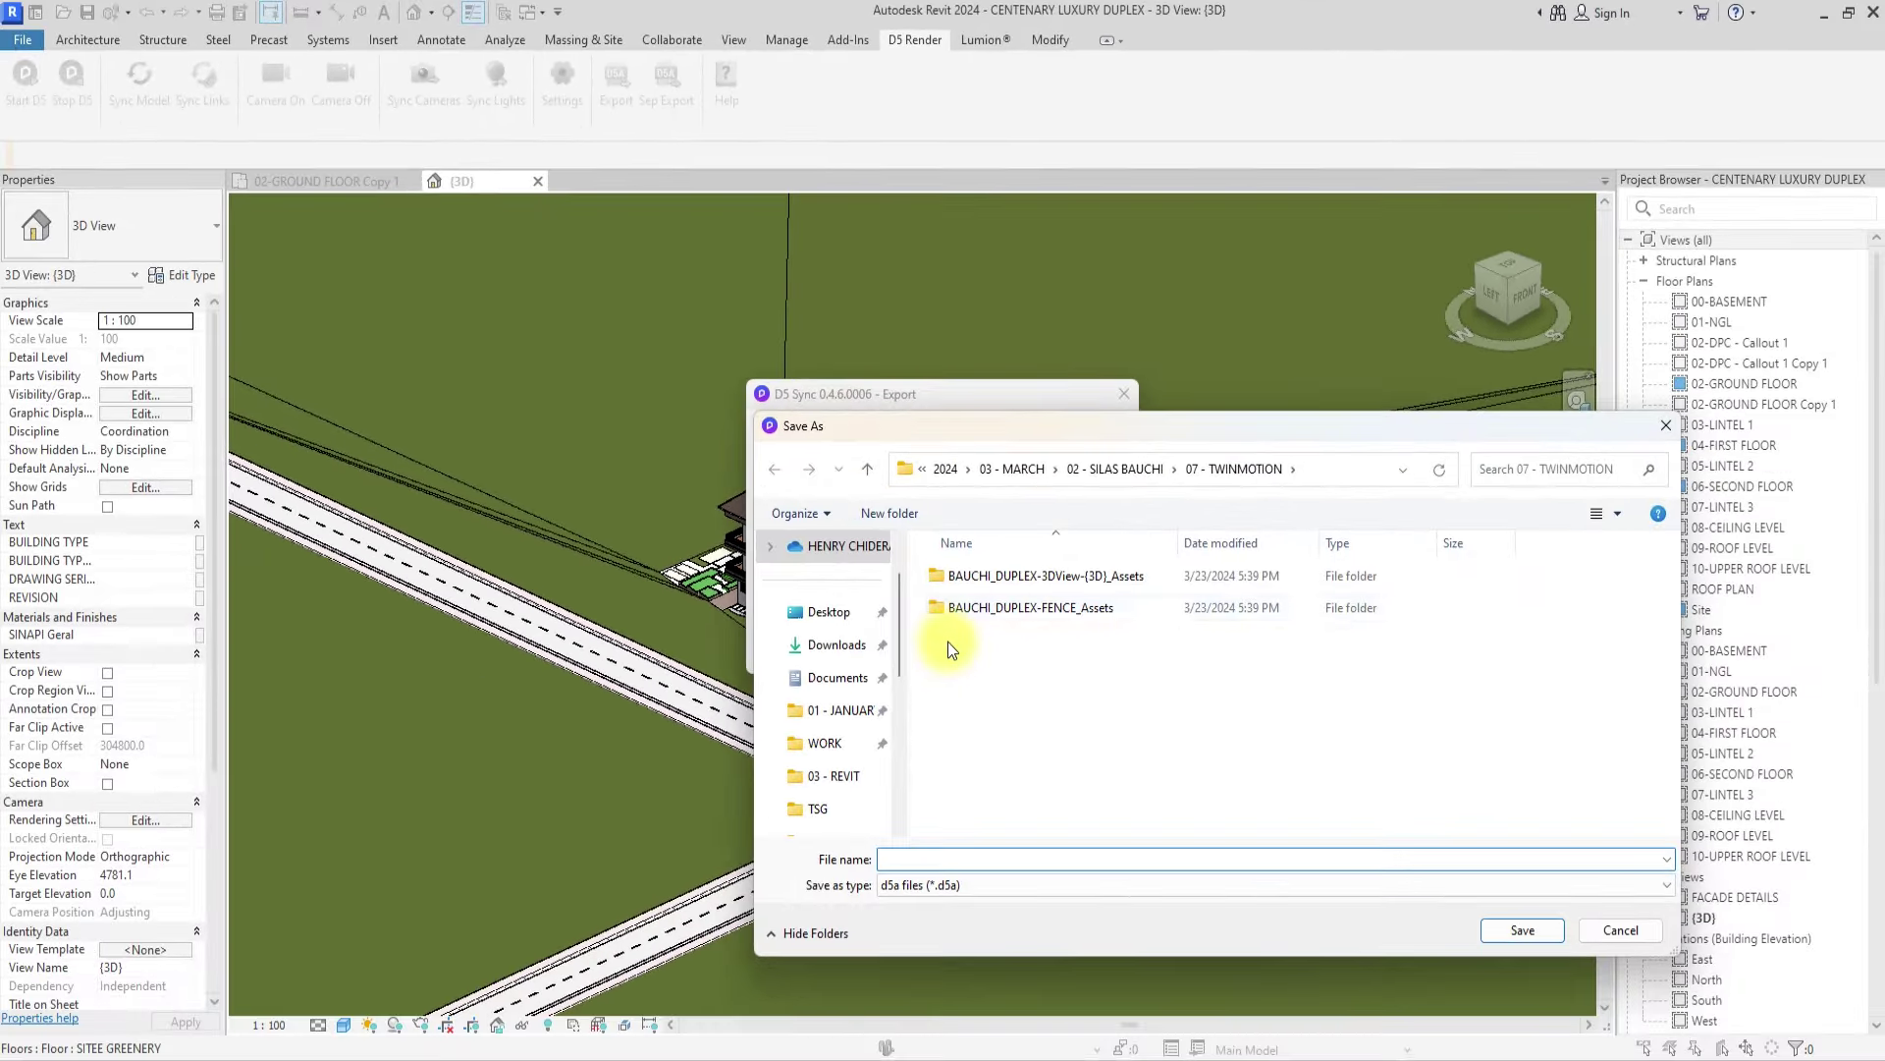
- Choose the 36-LATEST D5 RENDER COURSE folder on drive D: as the export's save location
{"action": "left_click_drag", "start_coordinate": [1067, 430], "coordinate": [786, 349]}
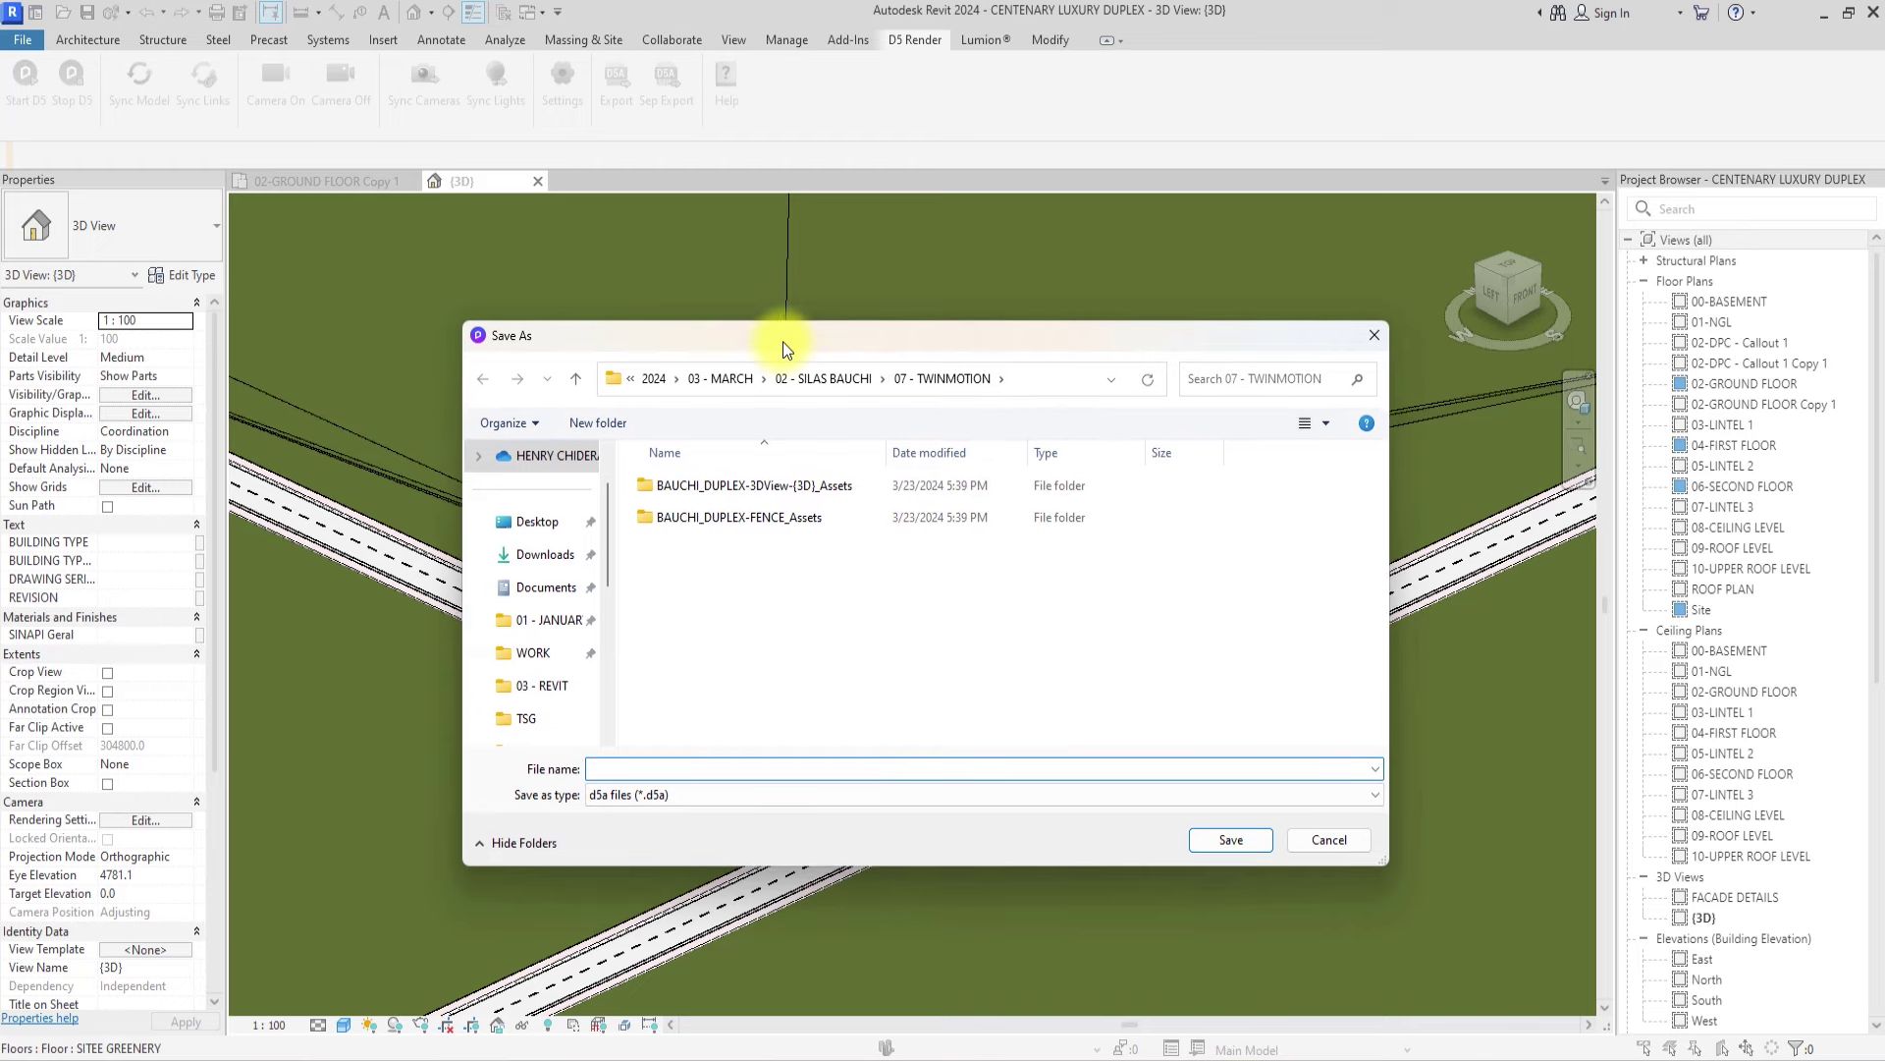
{"action": "left_click", "coordinate": [540, 587]}
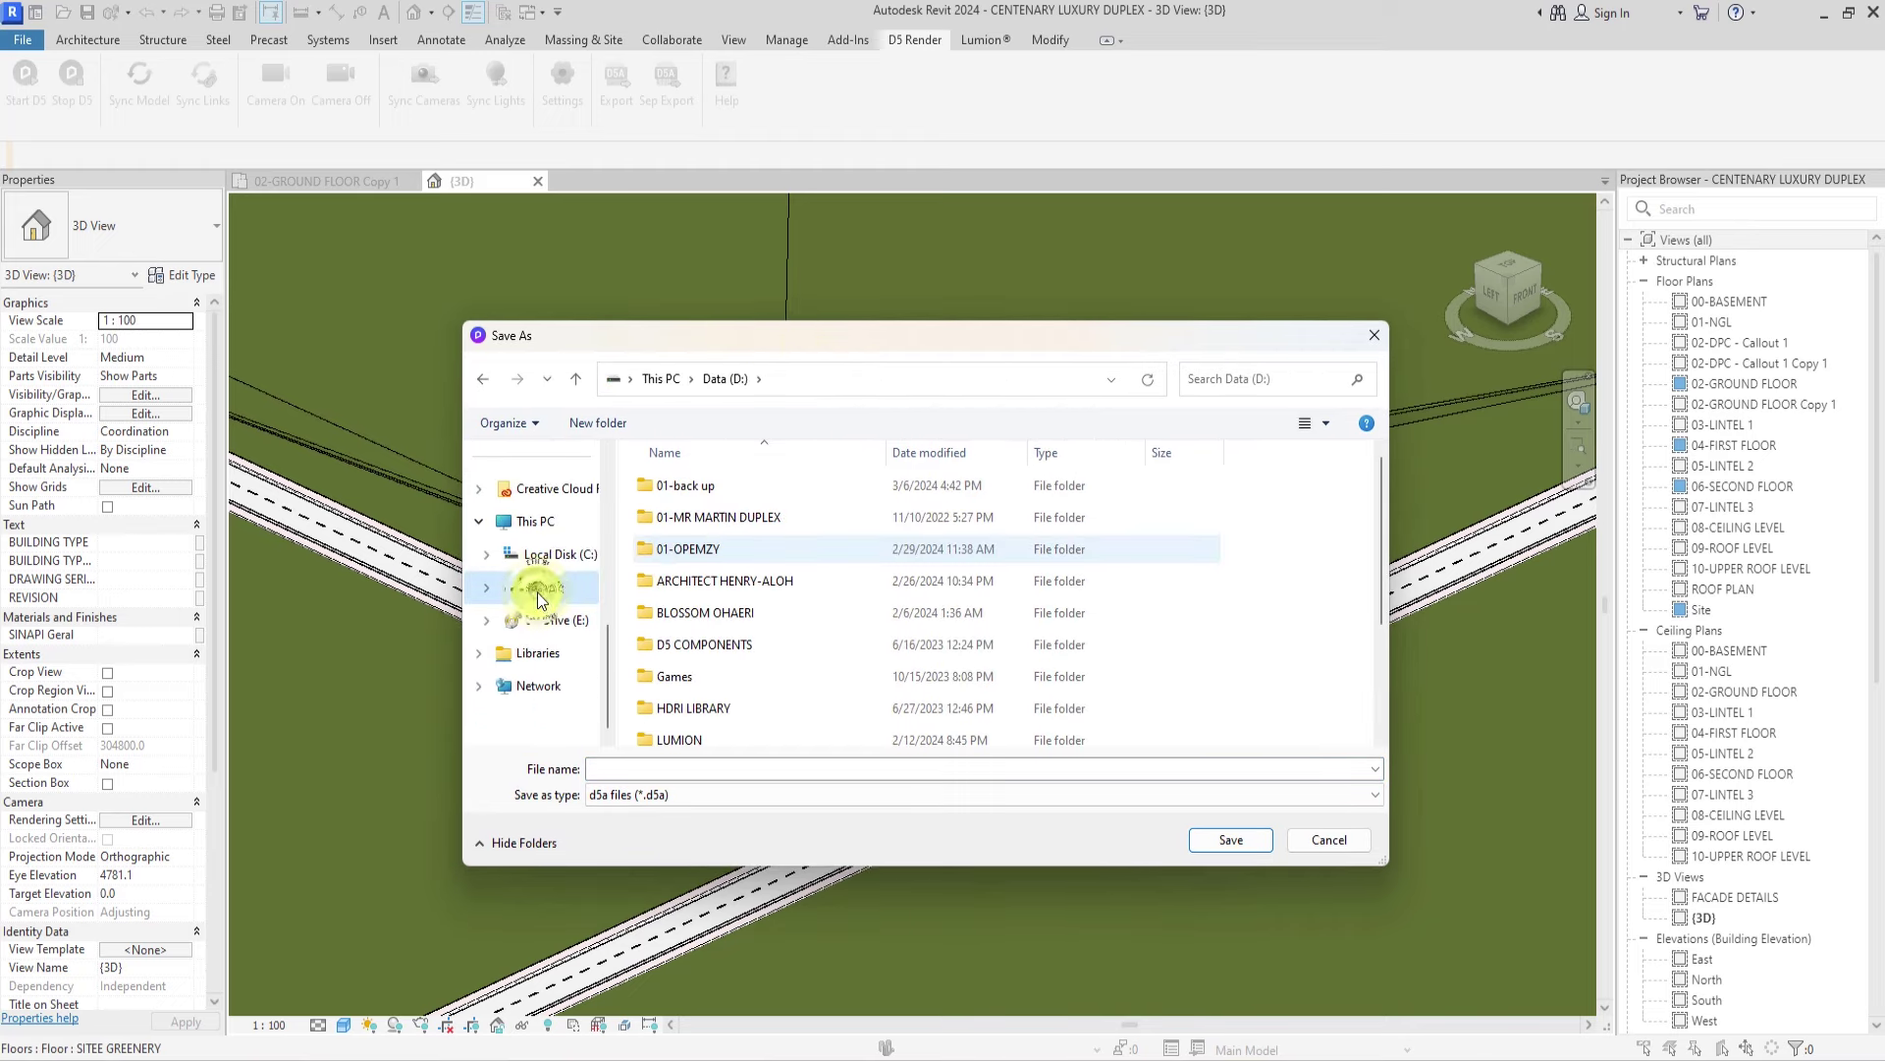
{"action": "left_click", "coordinate": [735, 583]}
{"action": "double_click", "coordinate": [734, 584]}
{"action": "scroll", "coordinate": [735, 584], "scroll_direction": "down", "scroll_amount": 5}
{"action": "double_click", "coordinate": [706, 577]}
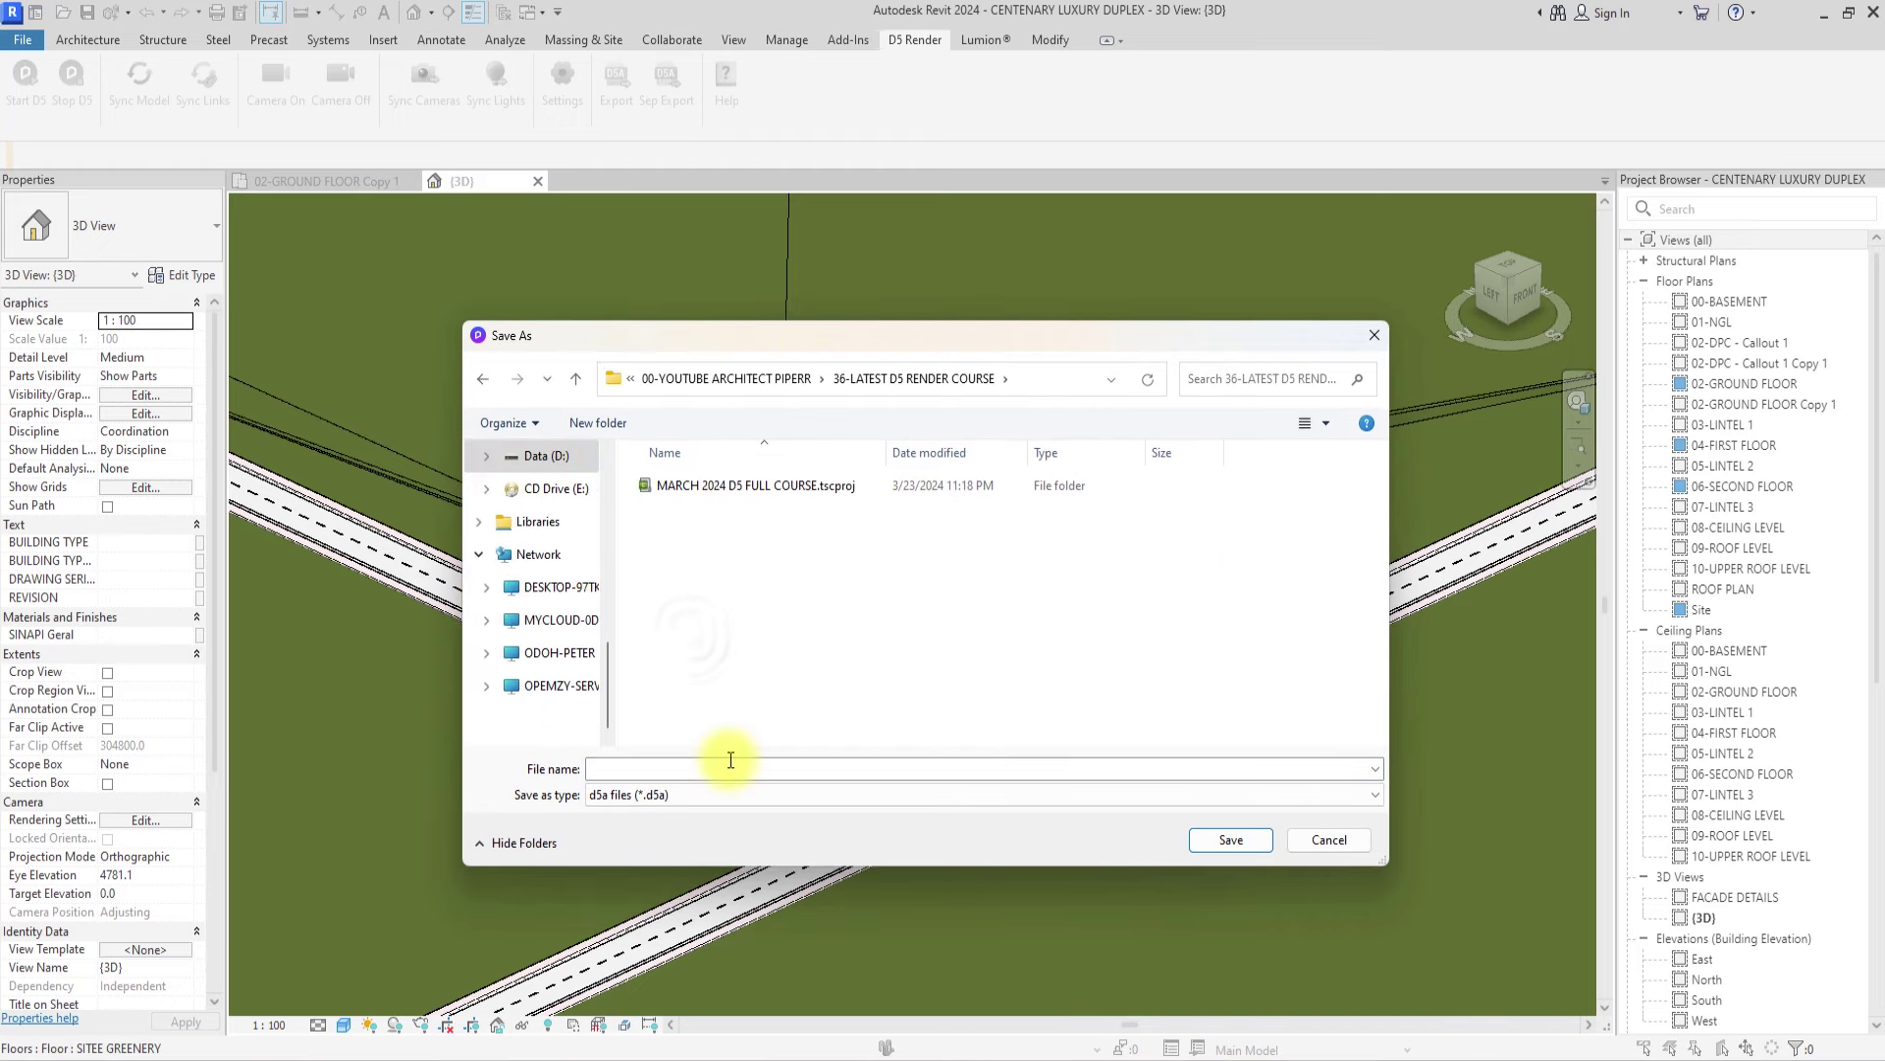
- Create a D5 folder with an 01-EXPORTS subfolder and save the export there as the d5a file LUXURY DUPLEX
{"action": "left_click", "coordinate": [704, 767]}
{"action": "right_click", "coordinate": [657, 680]}
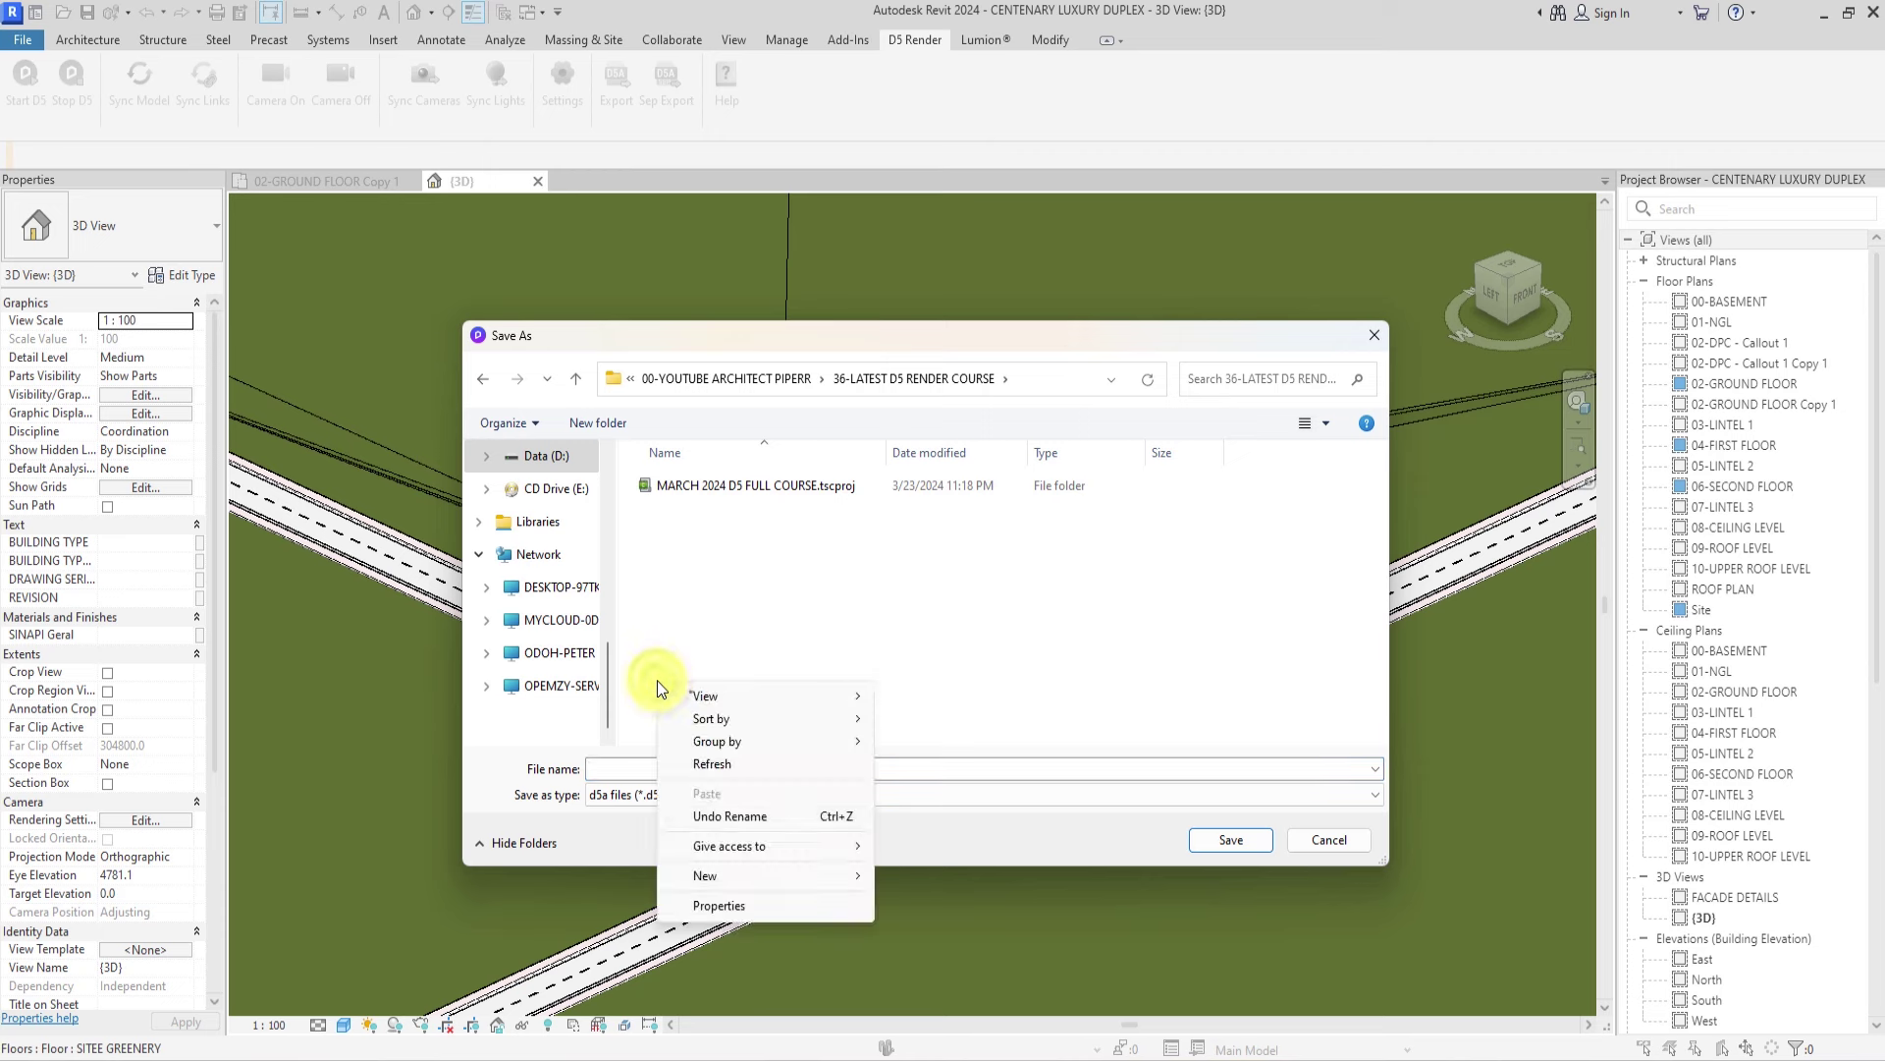
{"action": "mouse_move", "coordinate": [707, 876]}
{"action": "left_click", "coordinate": [921, 572]}
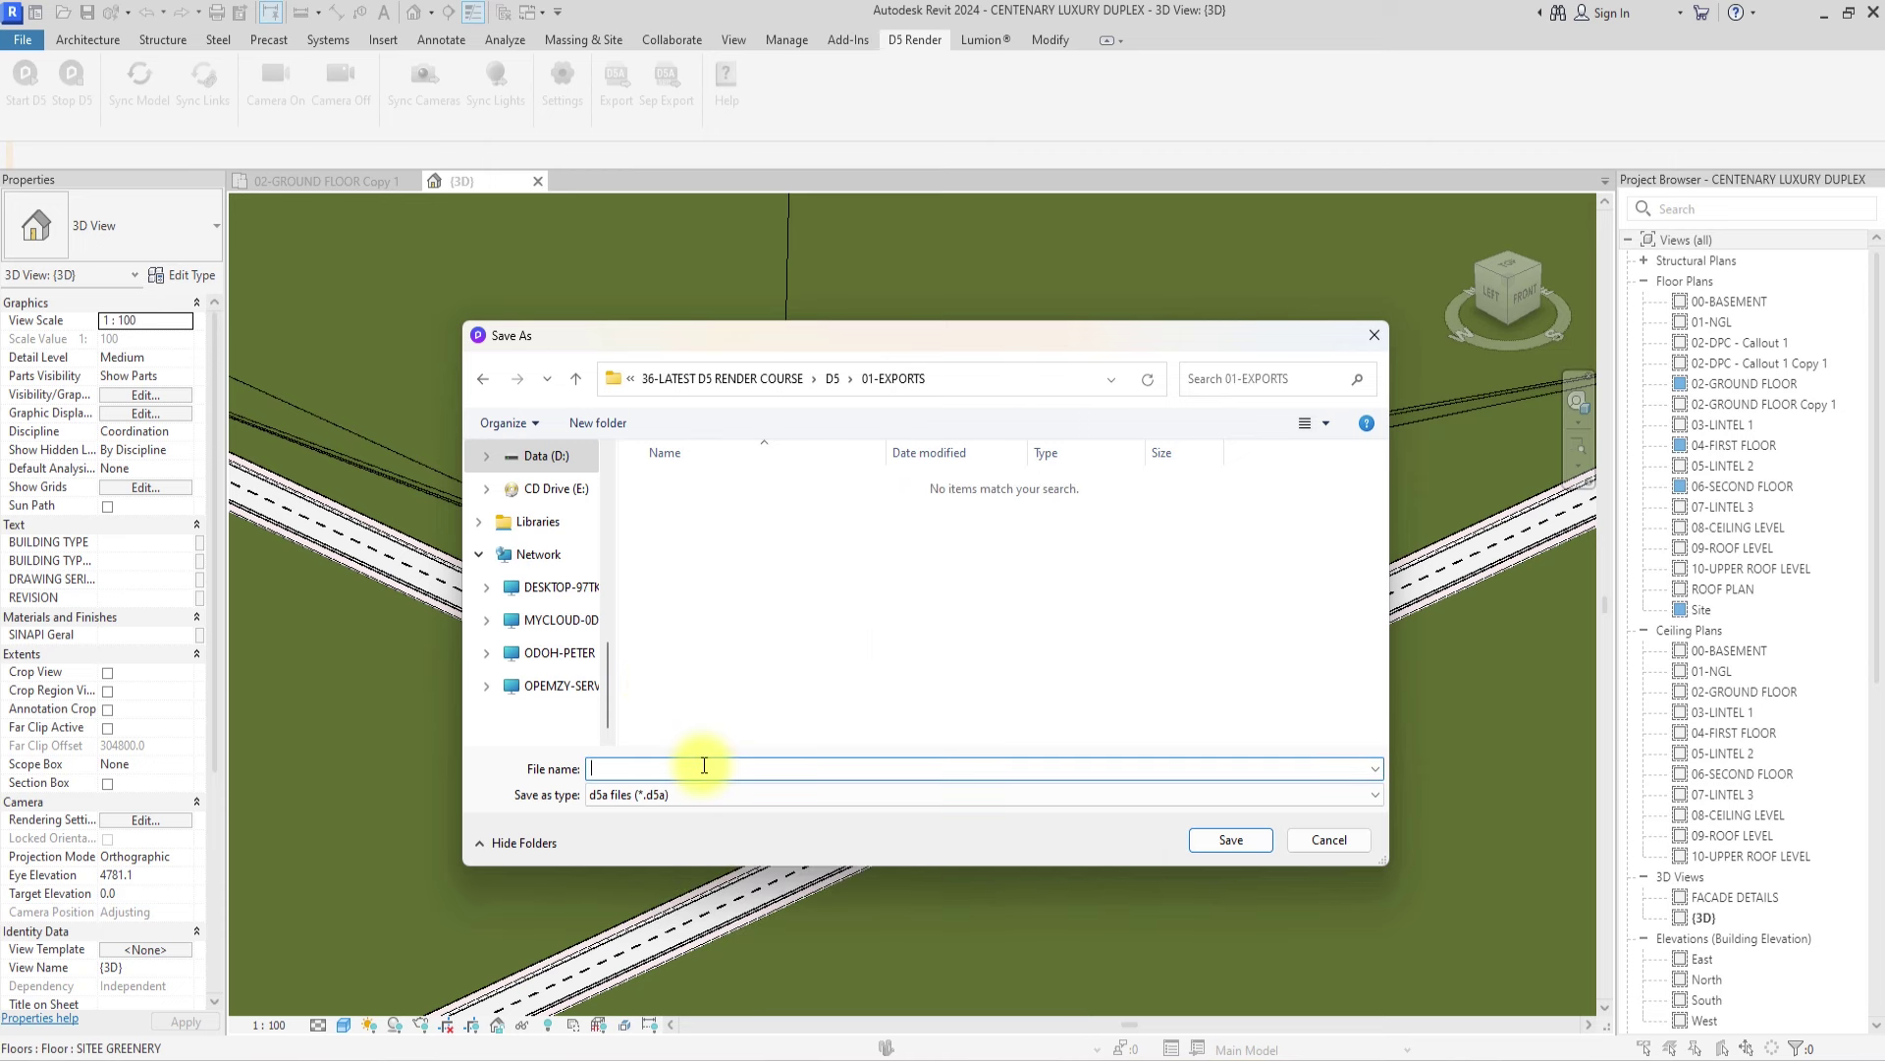
{"action": "type", "text": "LUXURY DUPLEX"}
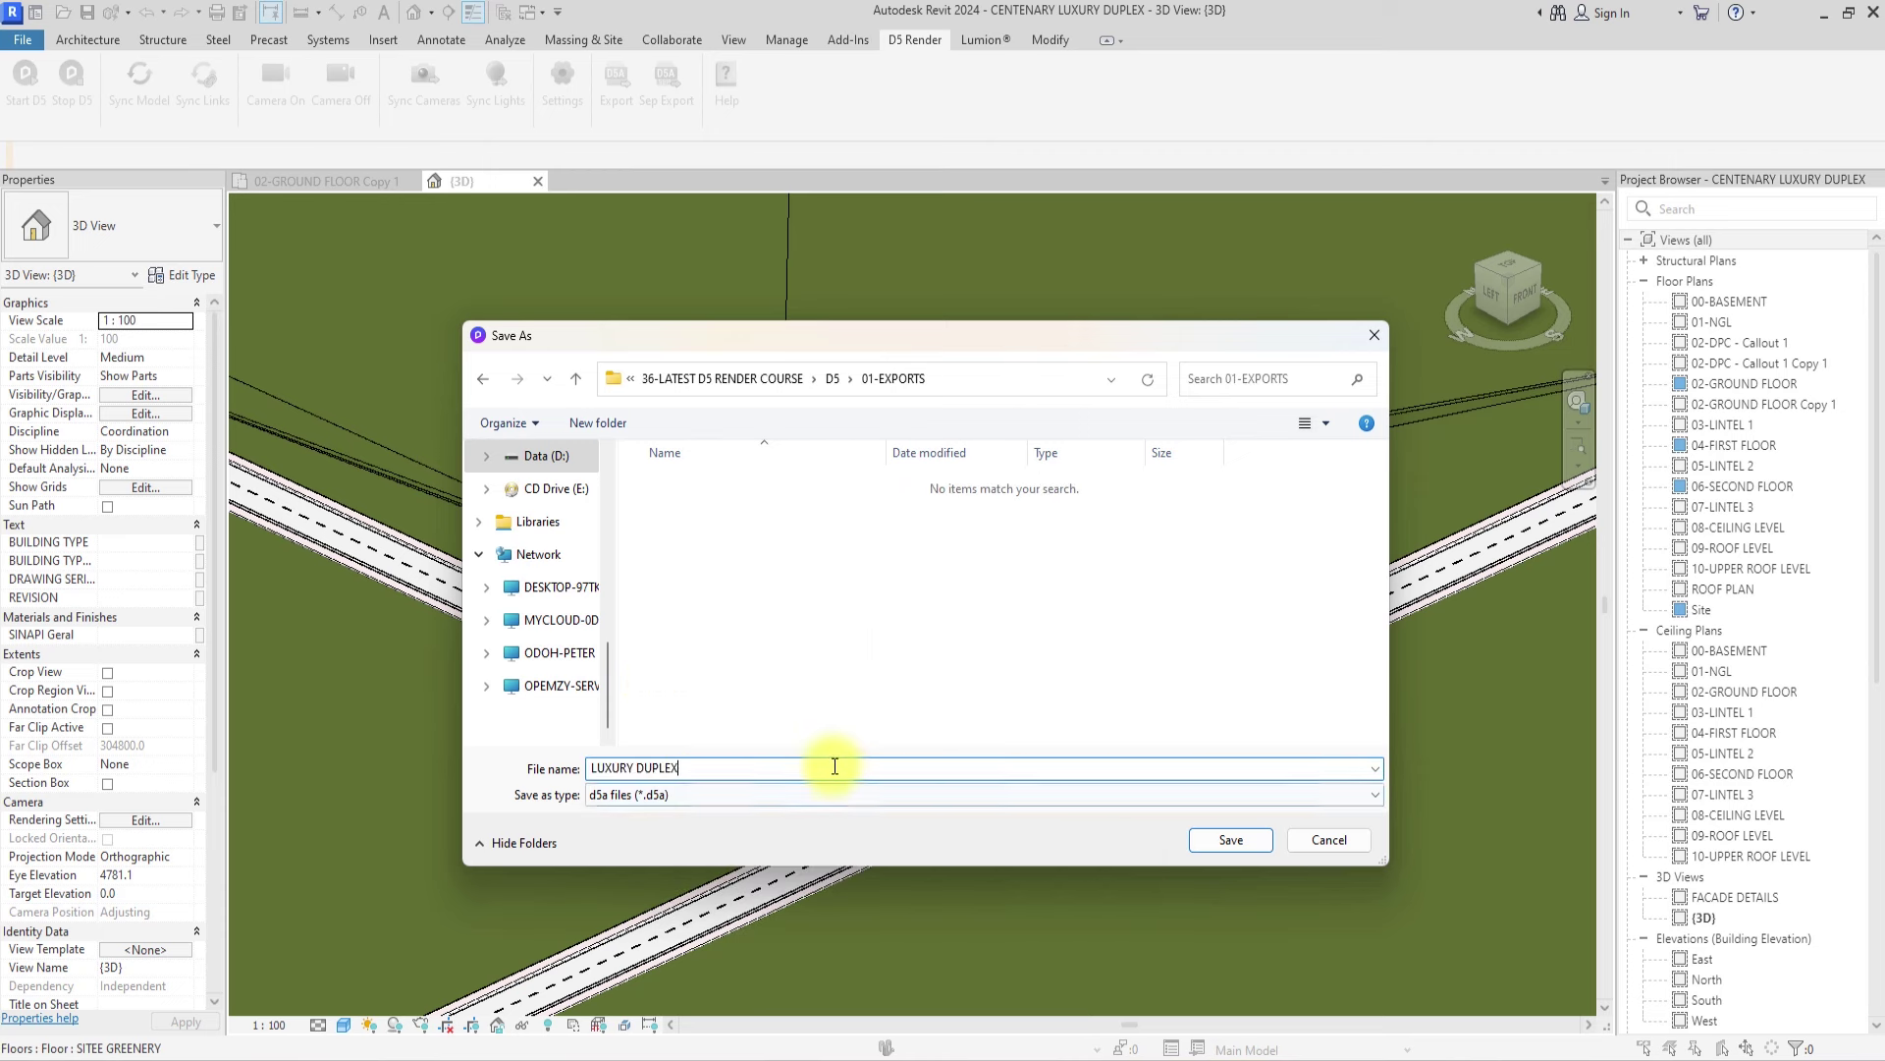
{"action": "left_click", "coordinate": [1232, 839]}
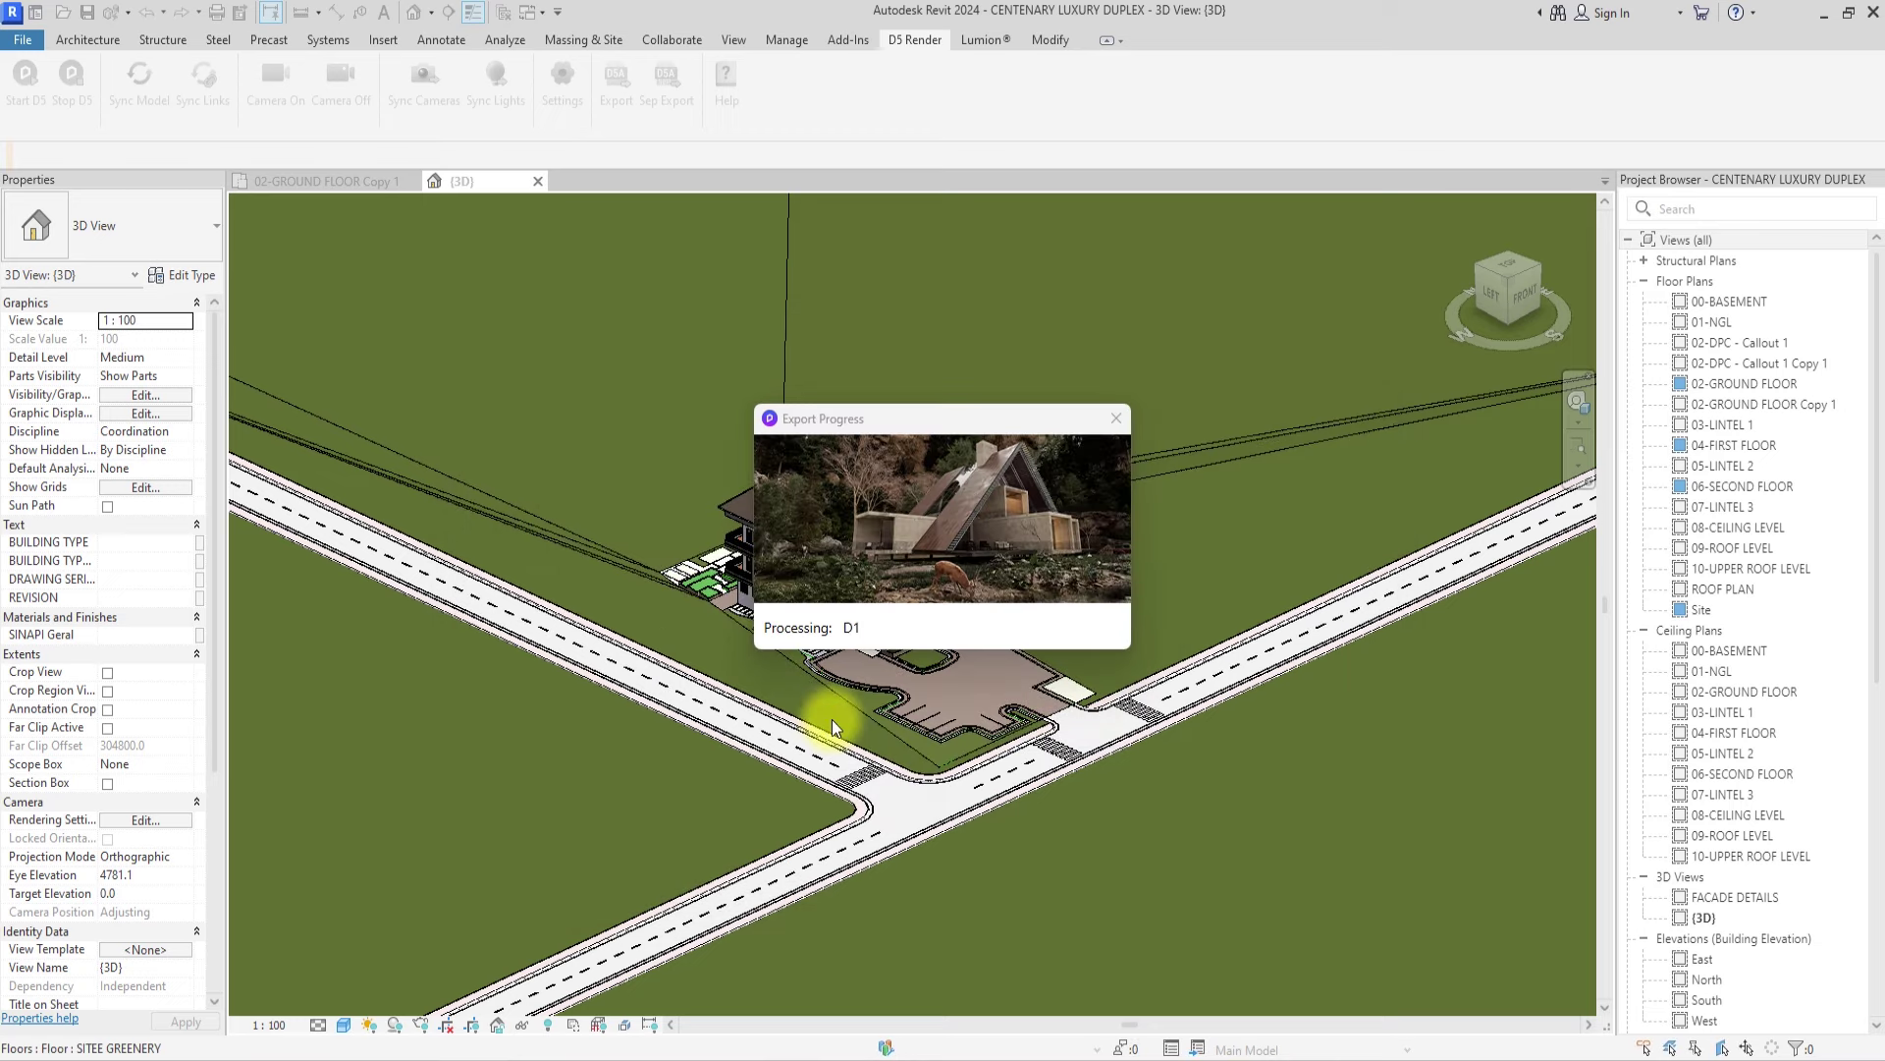
- Temporarily hide the whole visible model, including house, roads and site greenery, in the 3D view
{"action": "scroll", "coordinate": [840, 619], "scroll_direction": "down", "scroll_amount": 5}
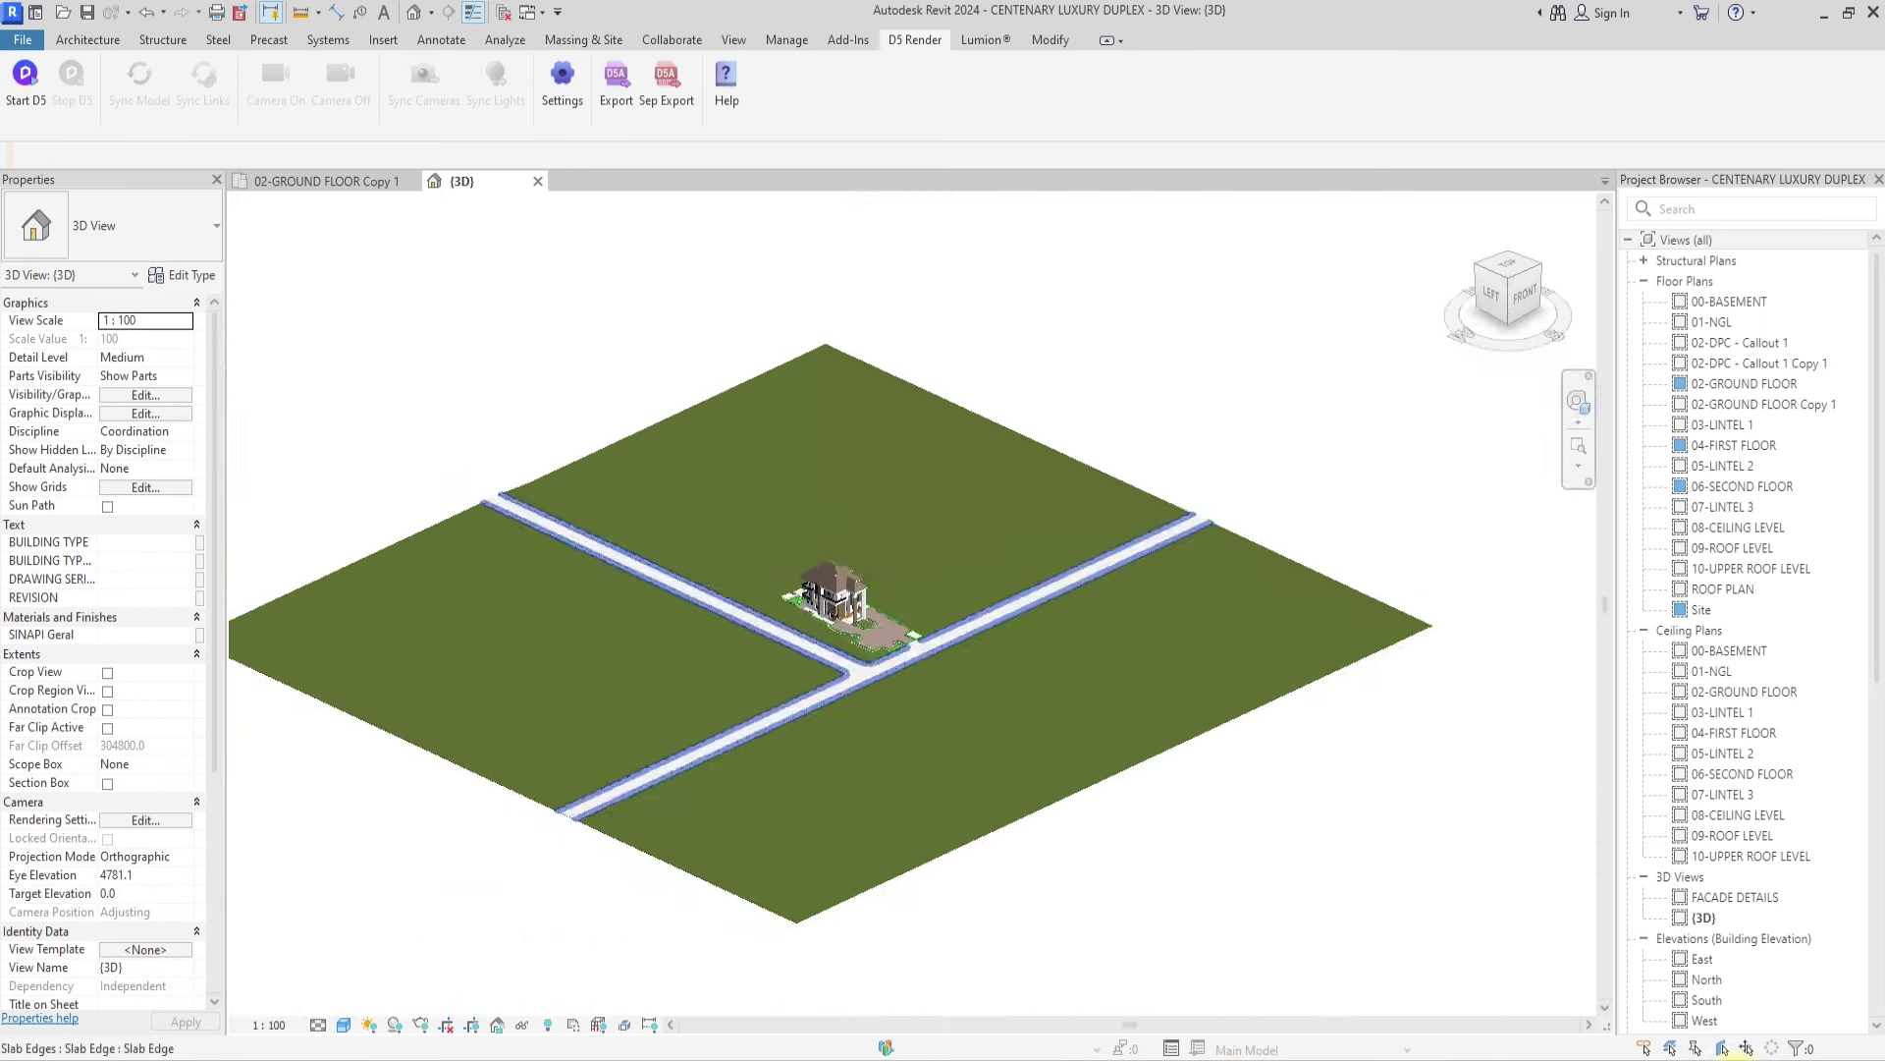
{"action": "scroll", "coordinate": [884, 568], "scroll_direction": "up", "scroll_amount": 3}
{"action": "scroll", "coordinate": [845, 393], "scroll_direction": "down", "scroll_amount": 5}
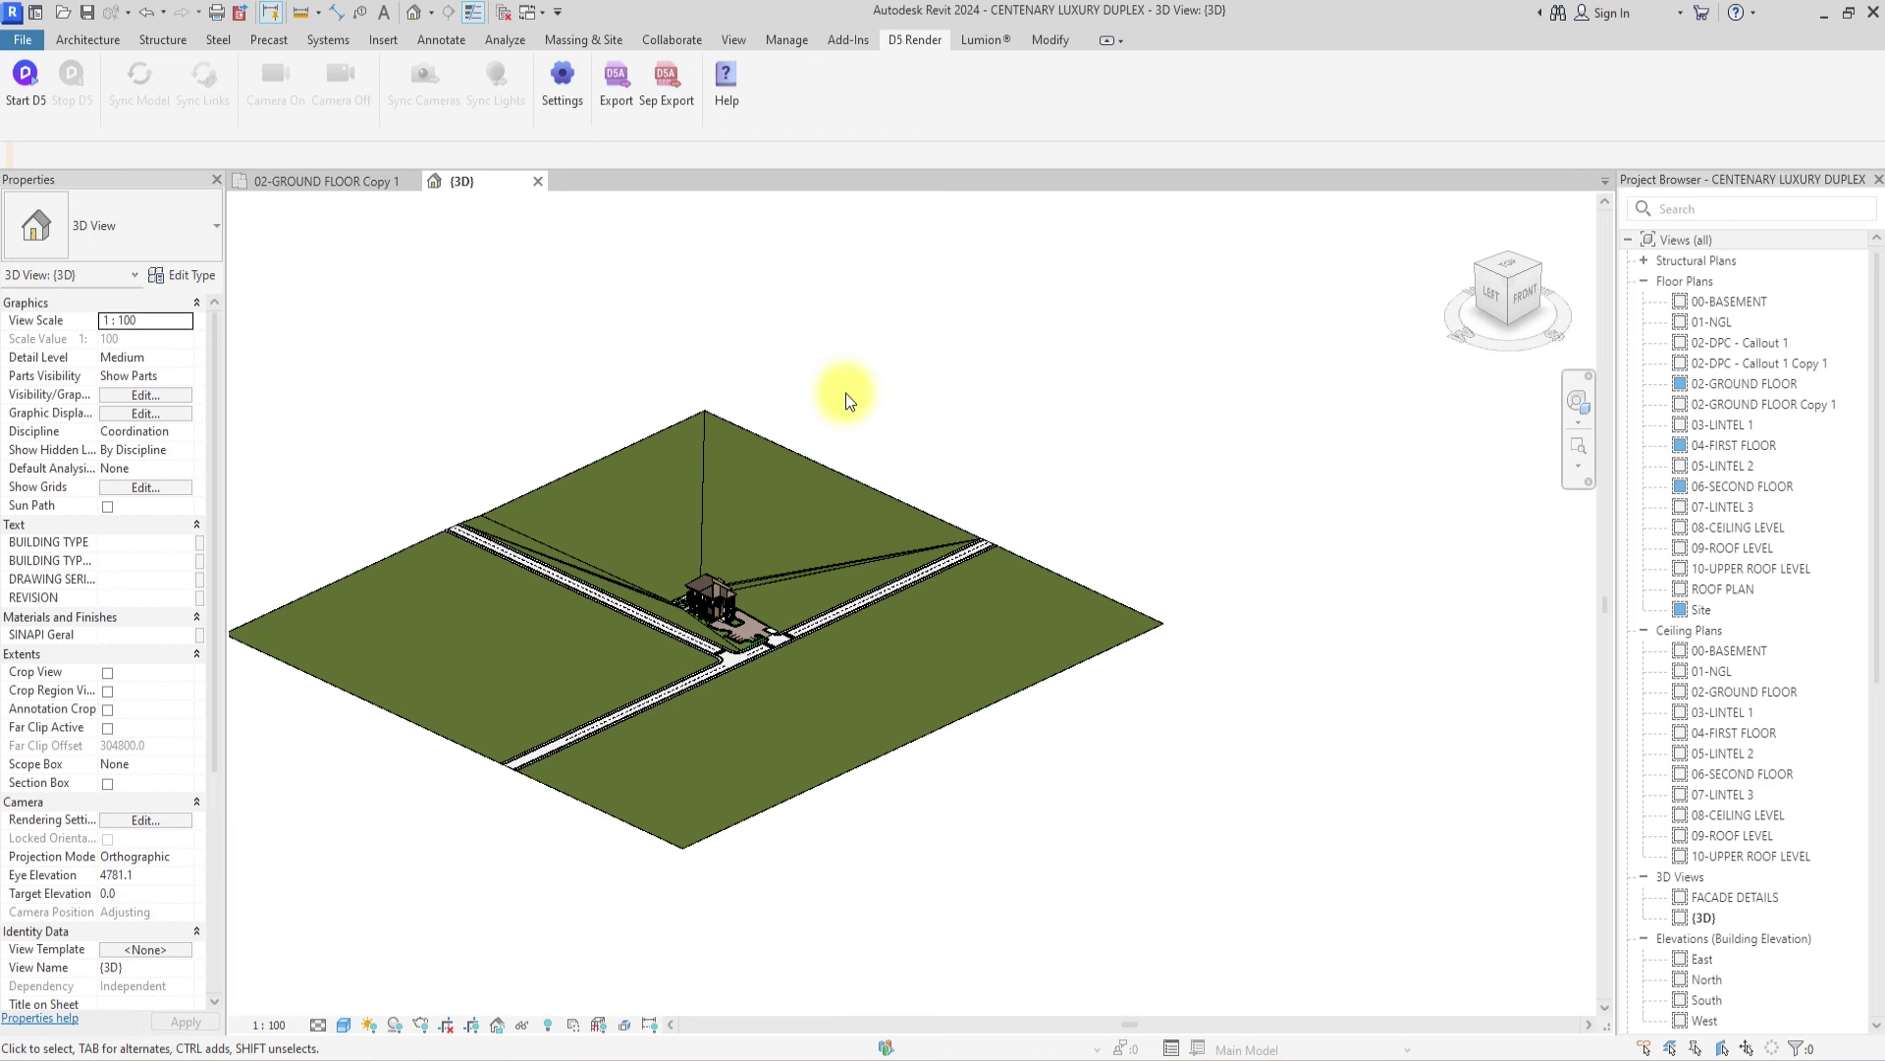
{"action": "left_click_drag", "start_coordinate": [1092, 512], "coordinate": [356, 902]}
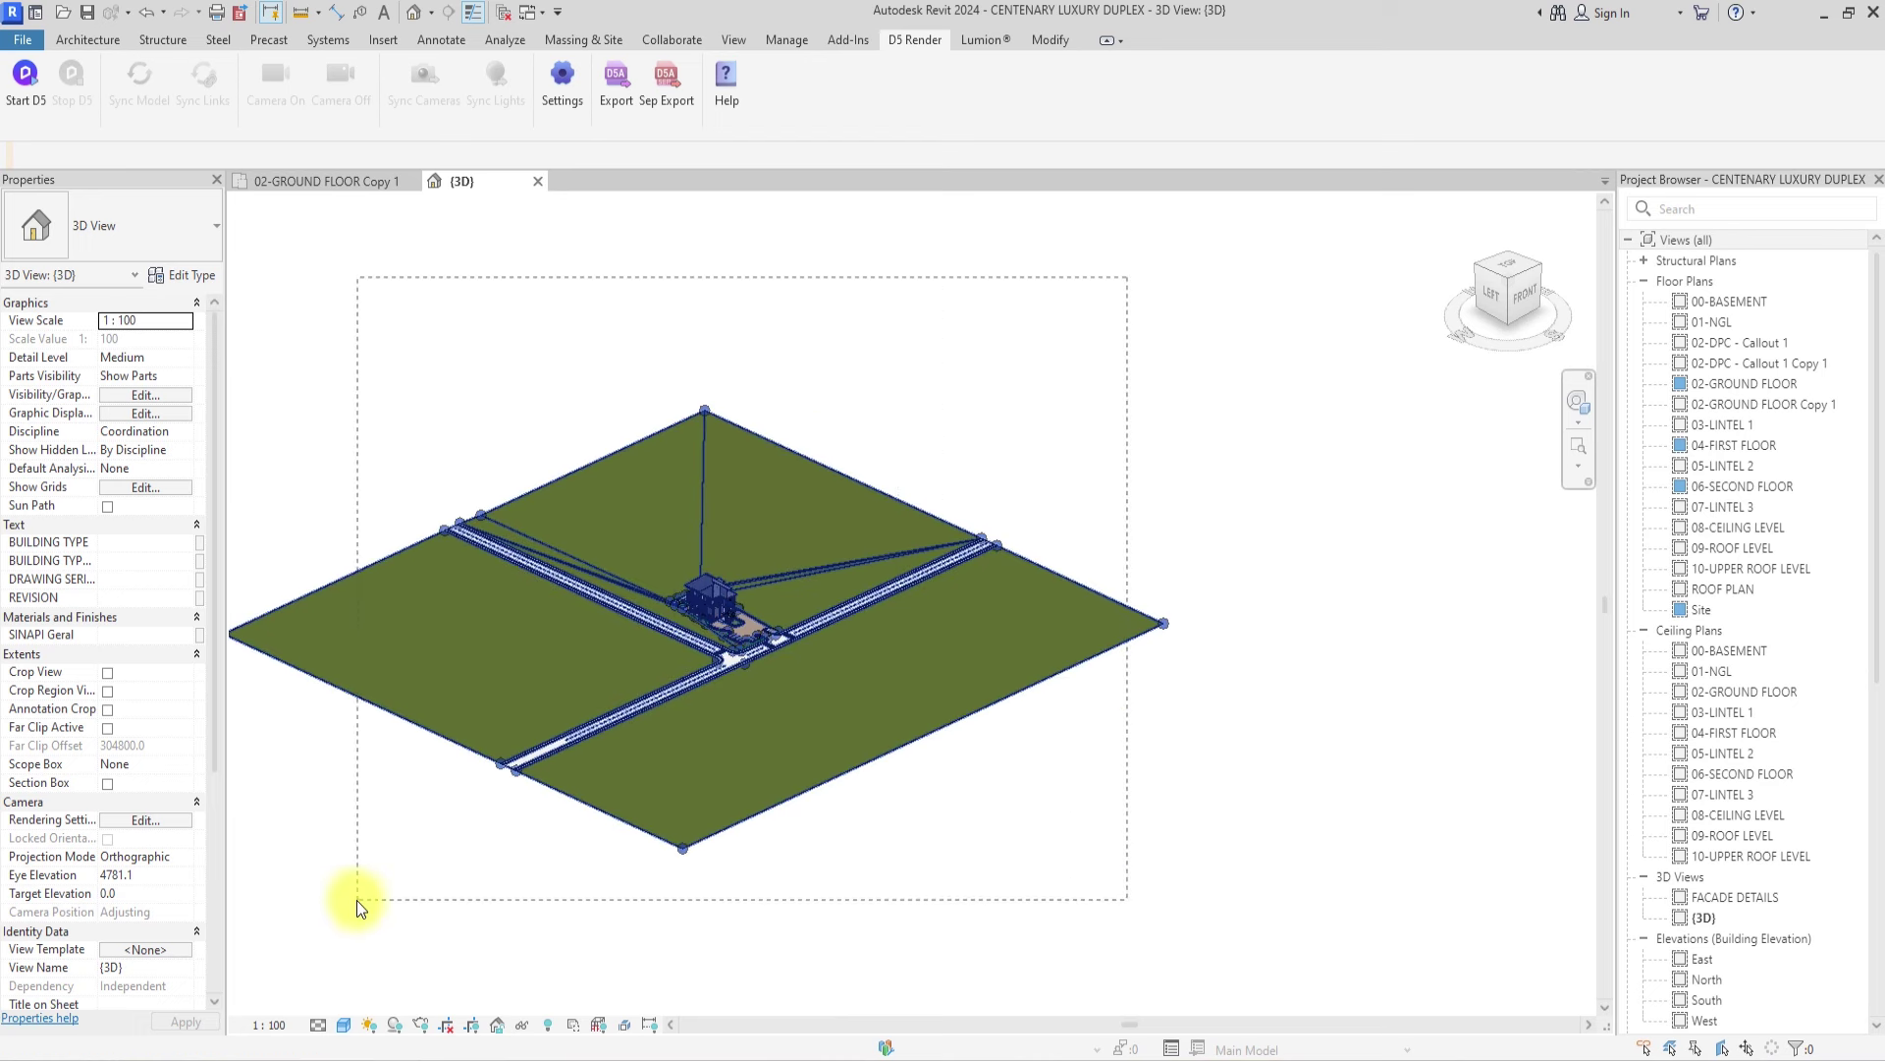
{"action": "key", "text": "h"}
{"action": "key", "text": "h"}
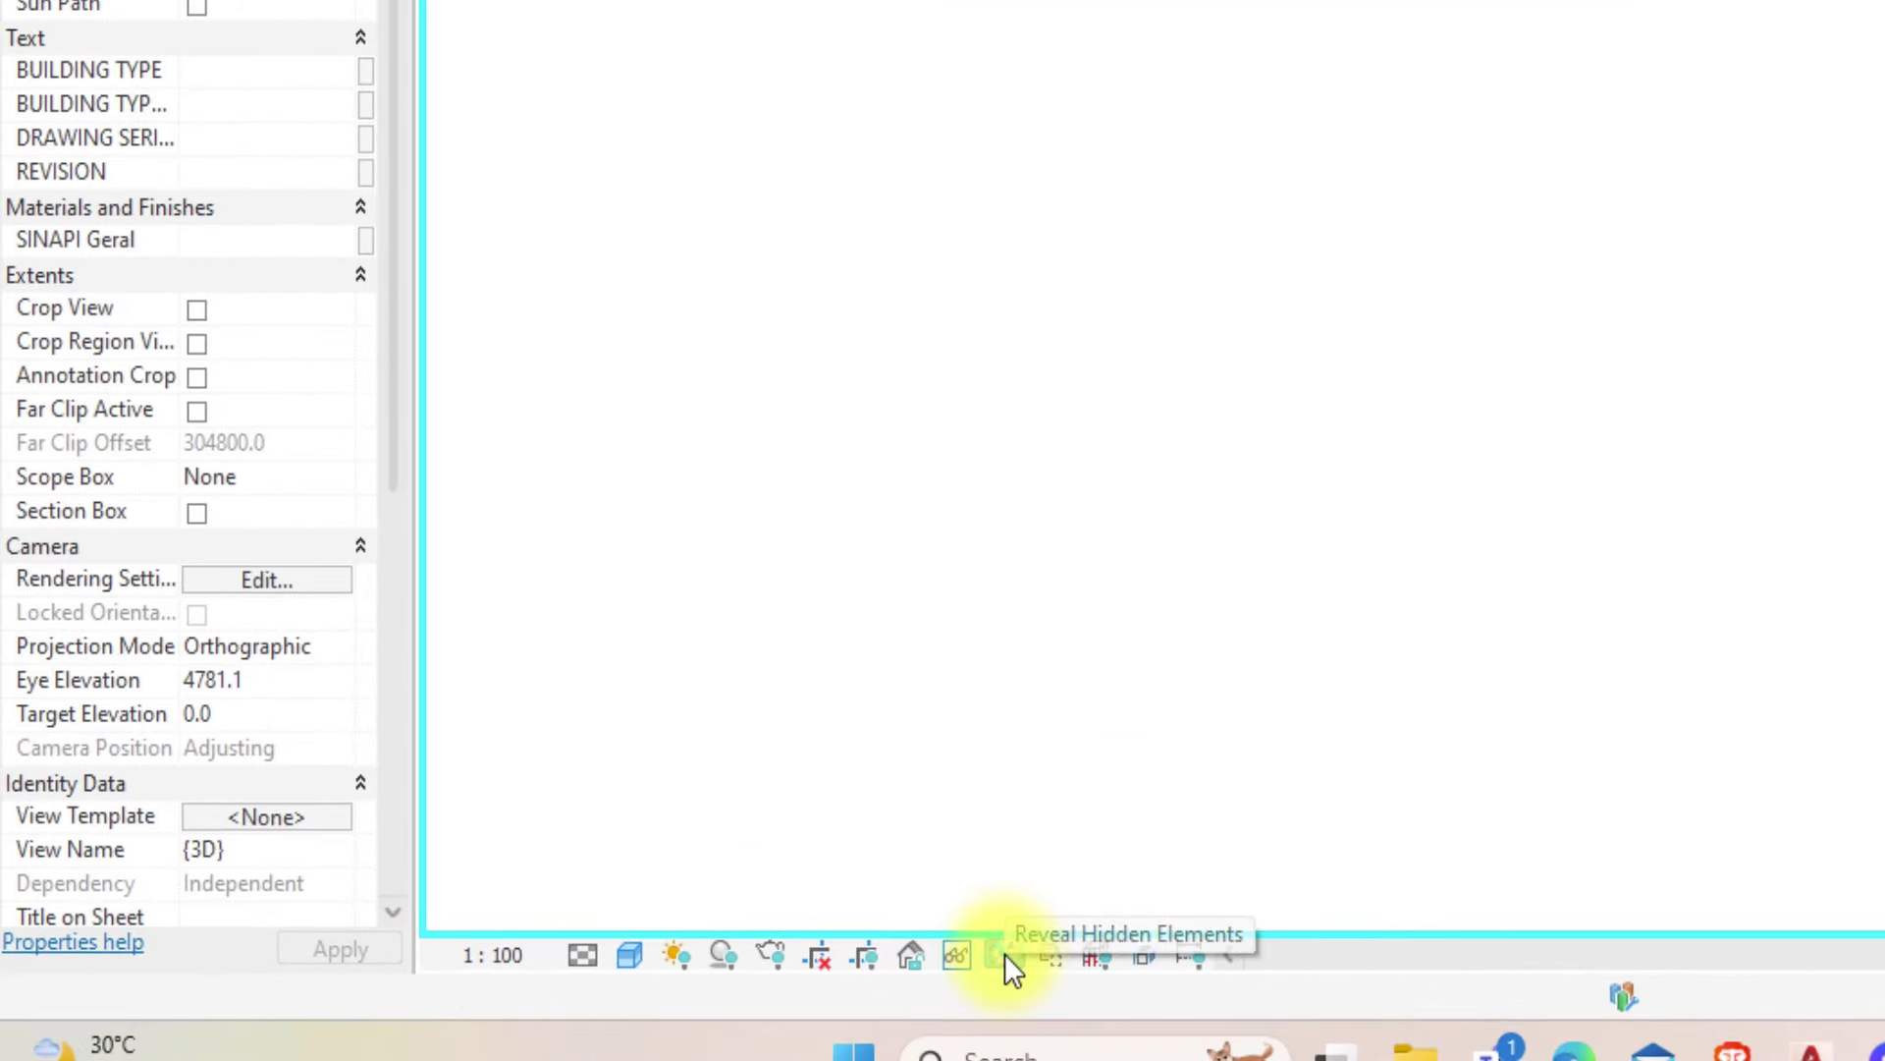
- Reveal the hidden elements and unhide the front fence model group F1 in the 3D view
{"action": "left_click", "coordinate": [1002, 954]}
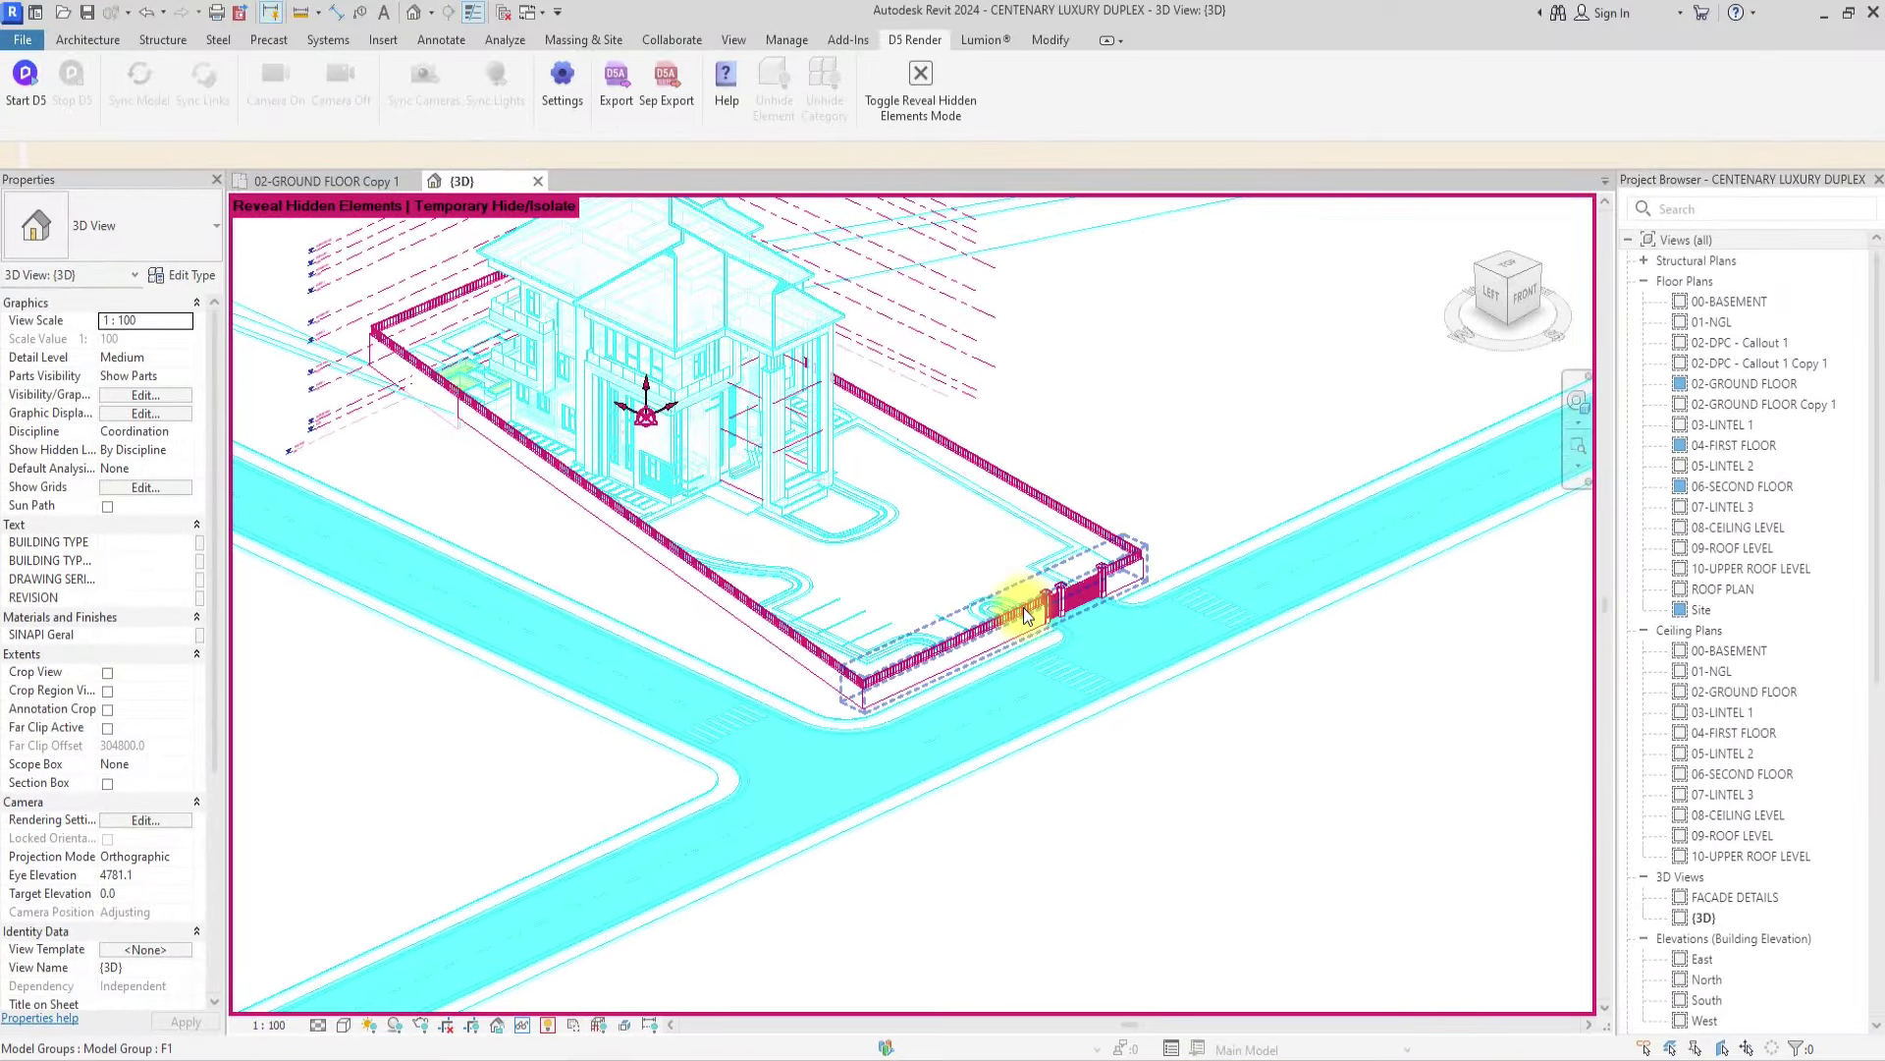
{"action": "left_click", "coordinate": [1023, 614]}
{"action": "right_click", "coordinate": [1024, 613]}
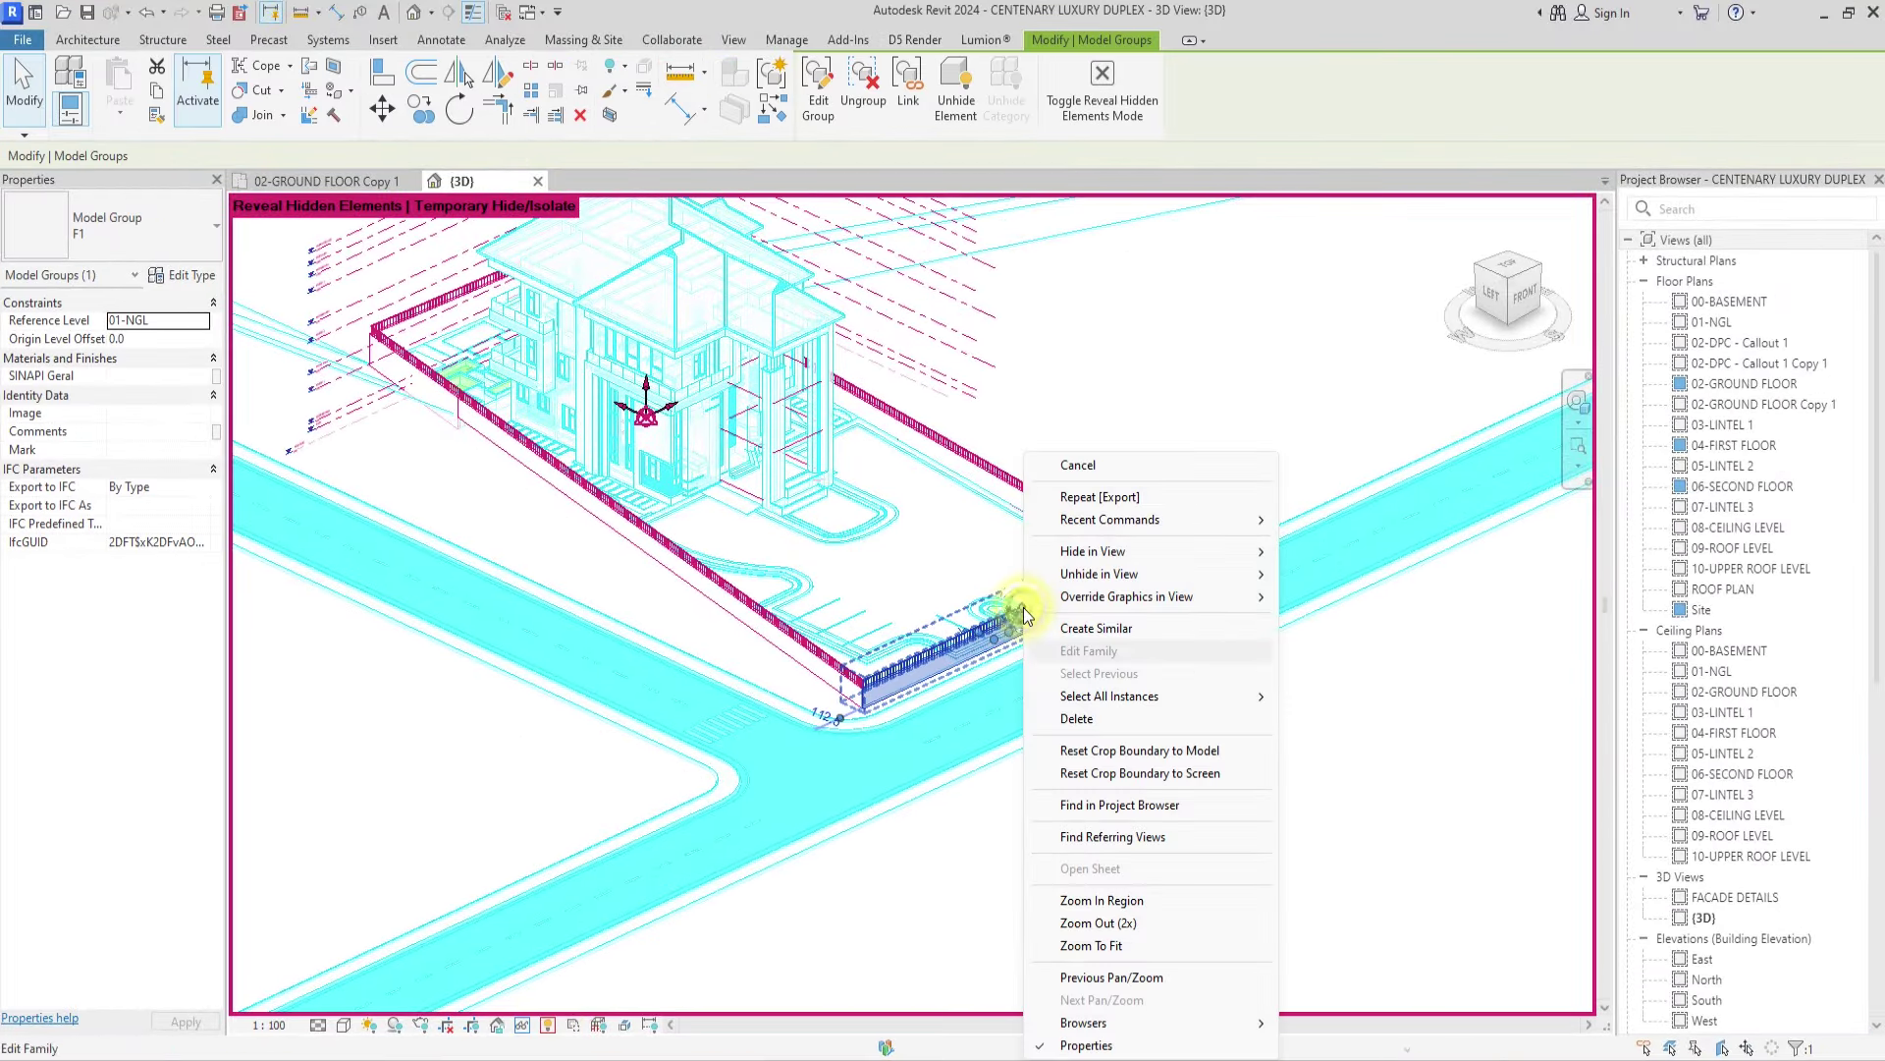
{"action": "mouse_move", "coordinate": [1100, 574]}
{"action": "left_click", "coordinate": [1317, 578]}
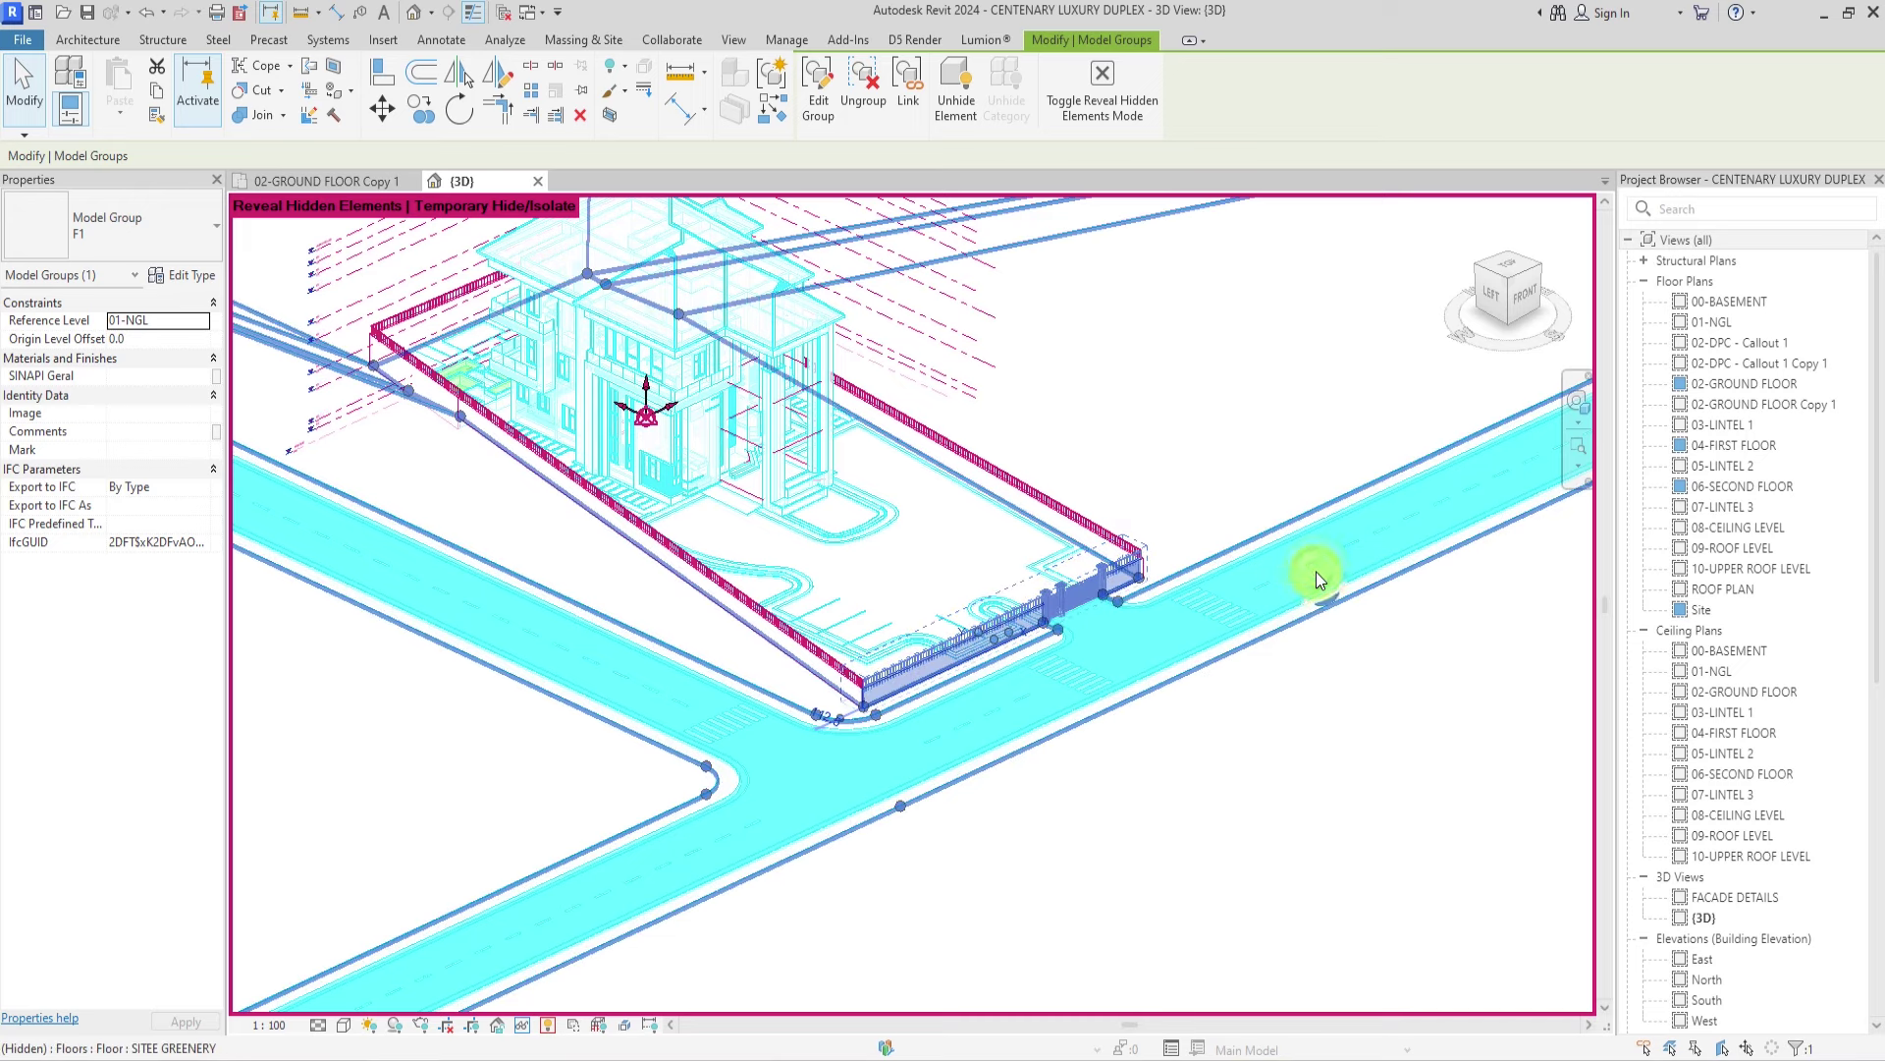
- Exit the hidden-elements display and export the isolated front fence group as the d5a file F1 in the 01-EXPORTS folder
{"action": "left_click", "coordinate": [548, 1024]}
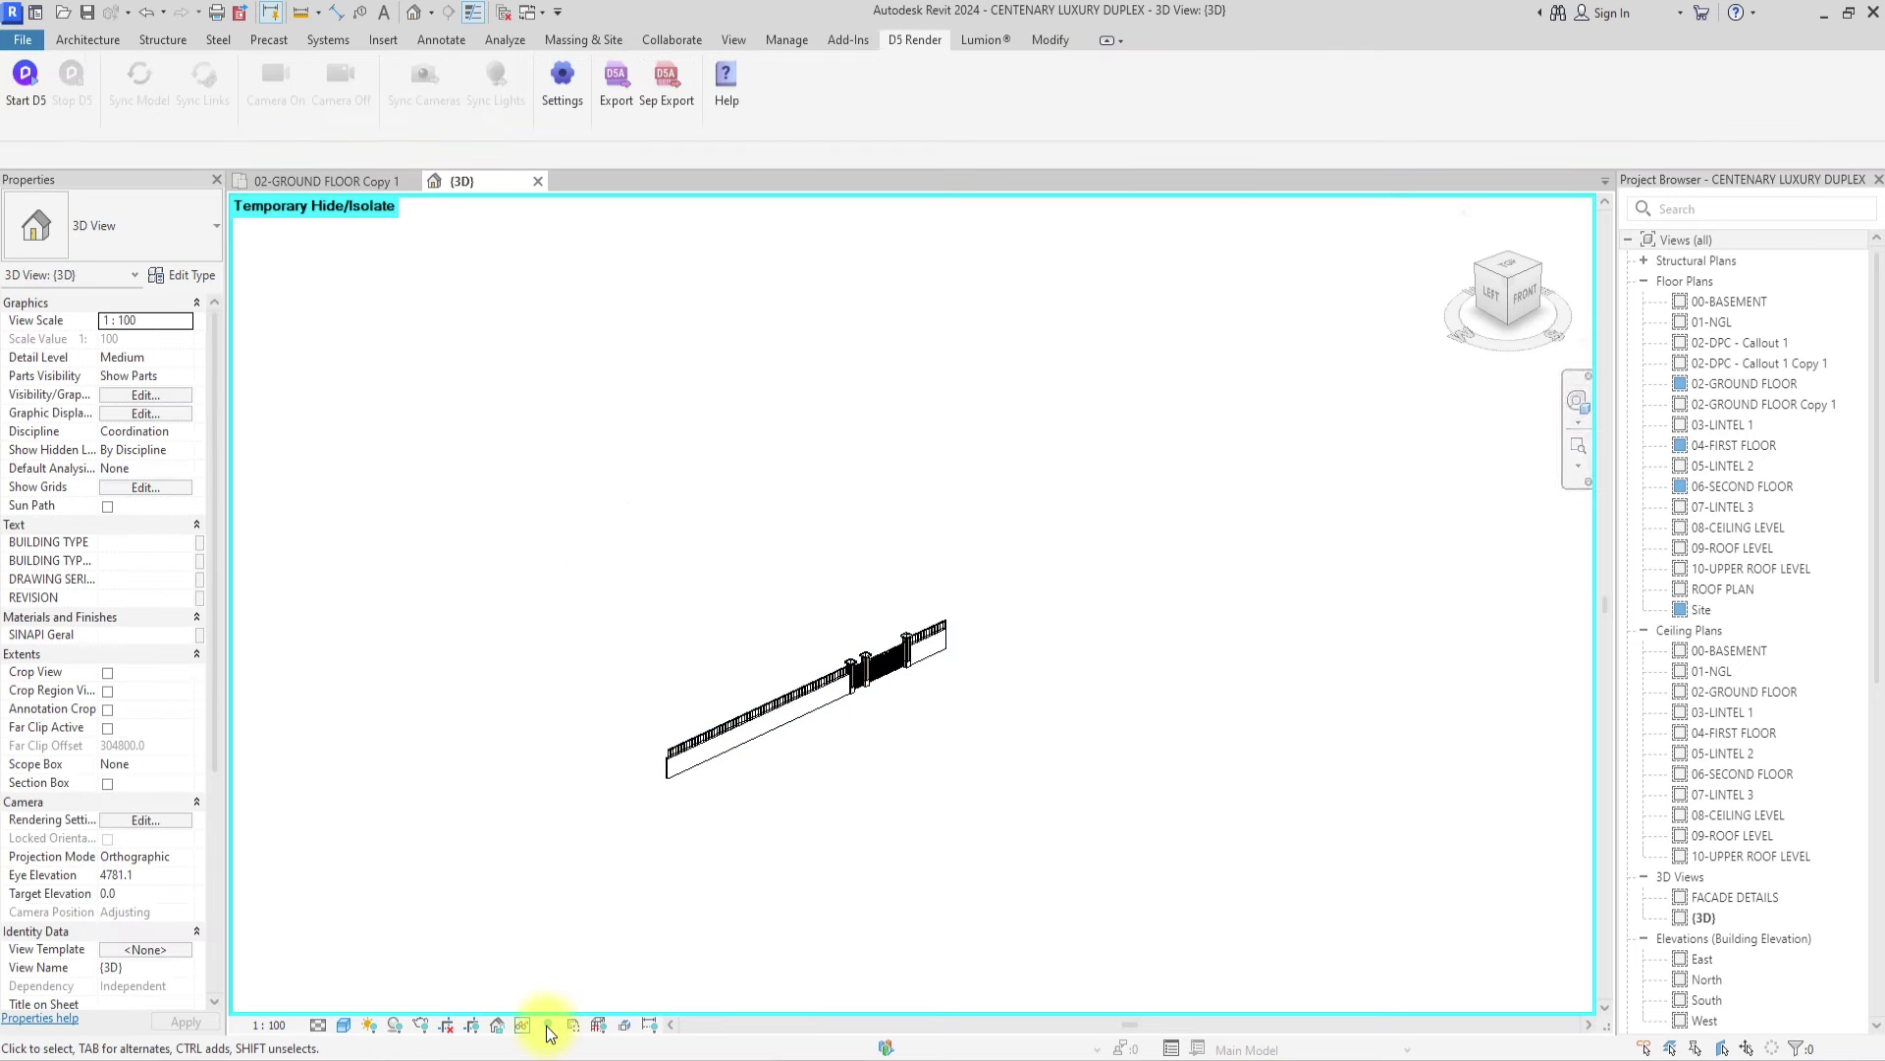
{"action": "left_click", "coordinate": [1576, 402]}
{"action": "scroll", "coordinate": [815, 740], "scroll_direction": "up", "scroll_amount": 4}
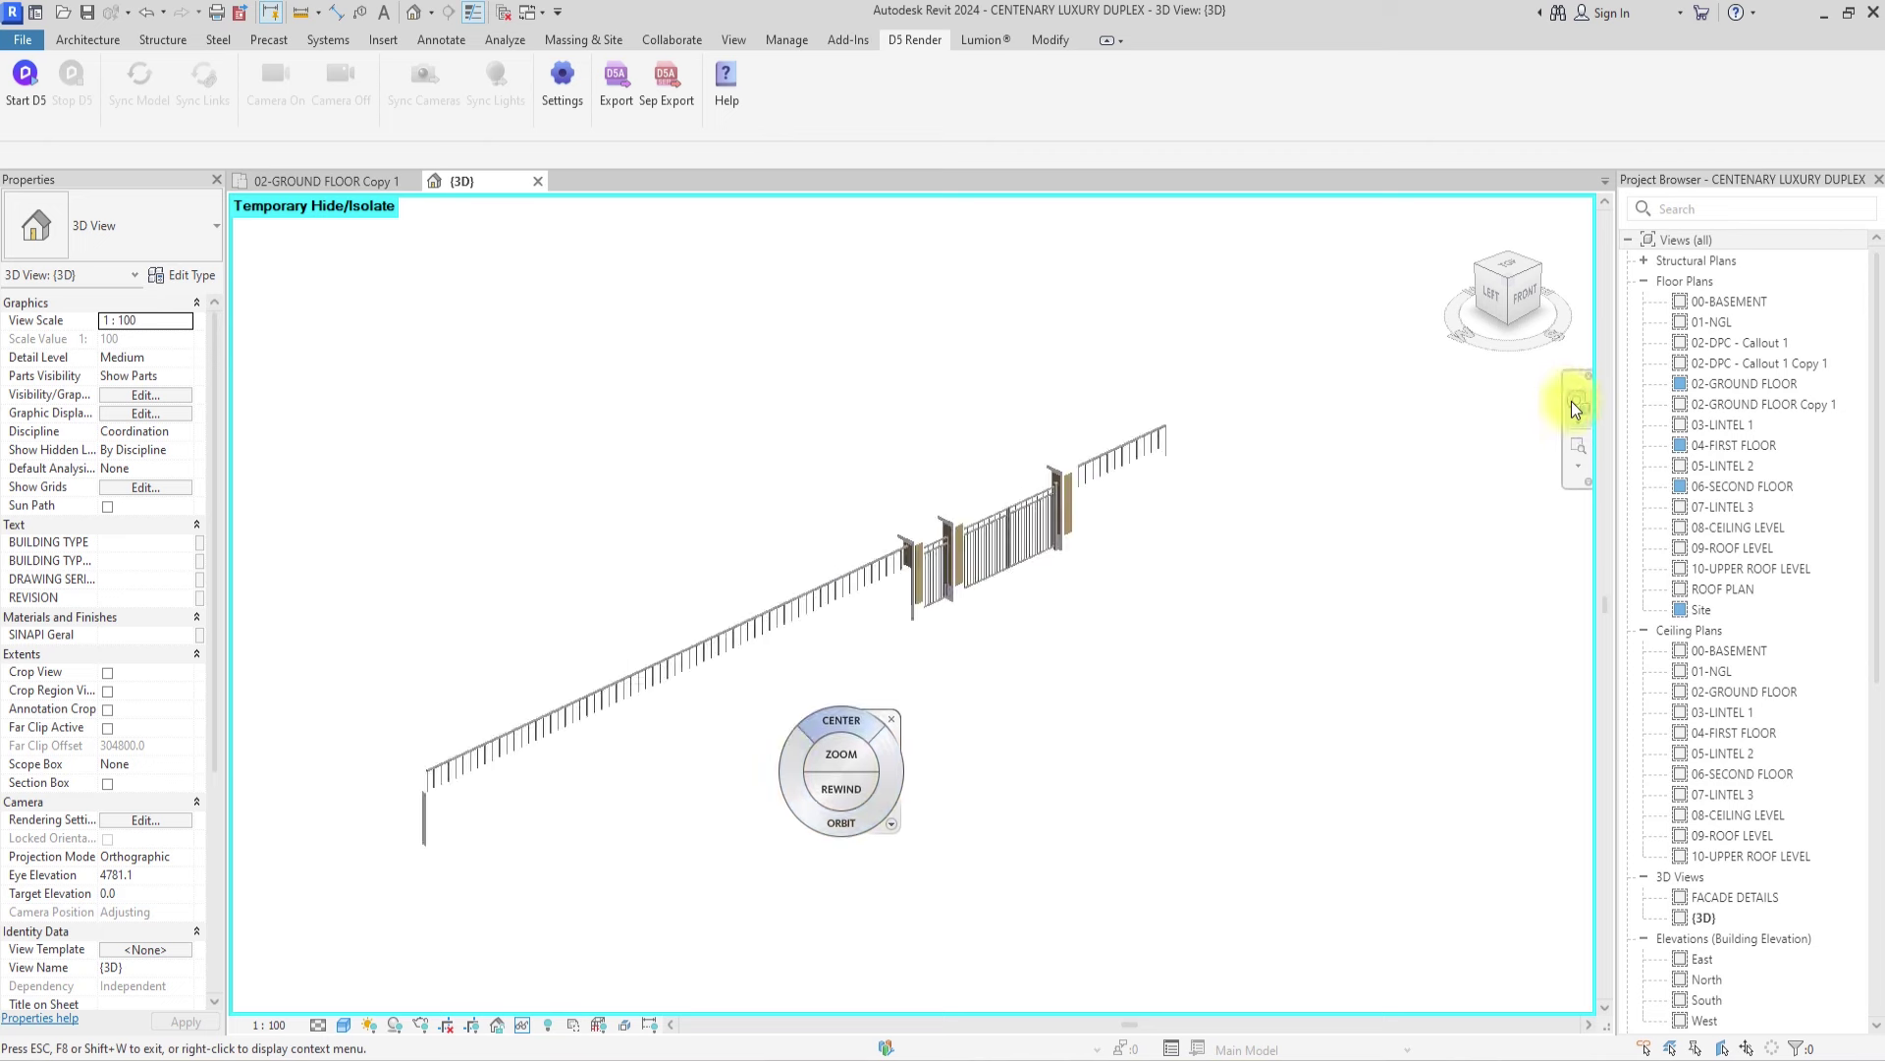
{"action": "left_click_drag", "start_coordinate": [842, 717], "coordinate": [834, 655]}
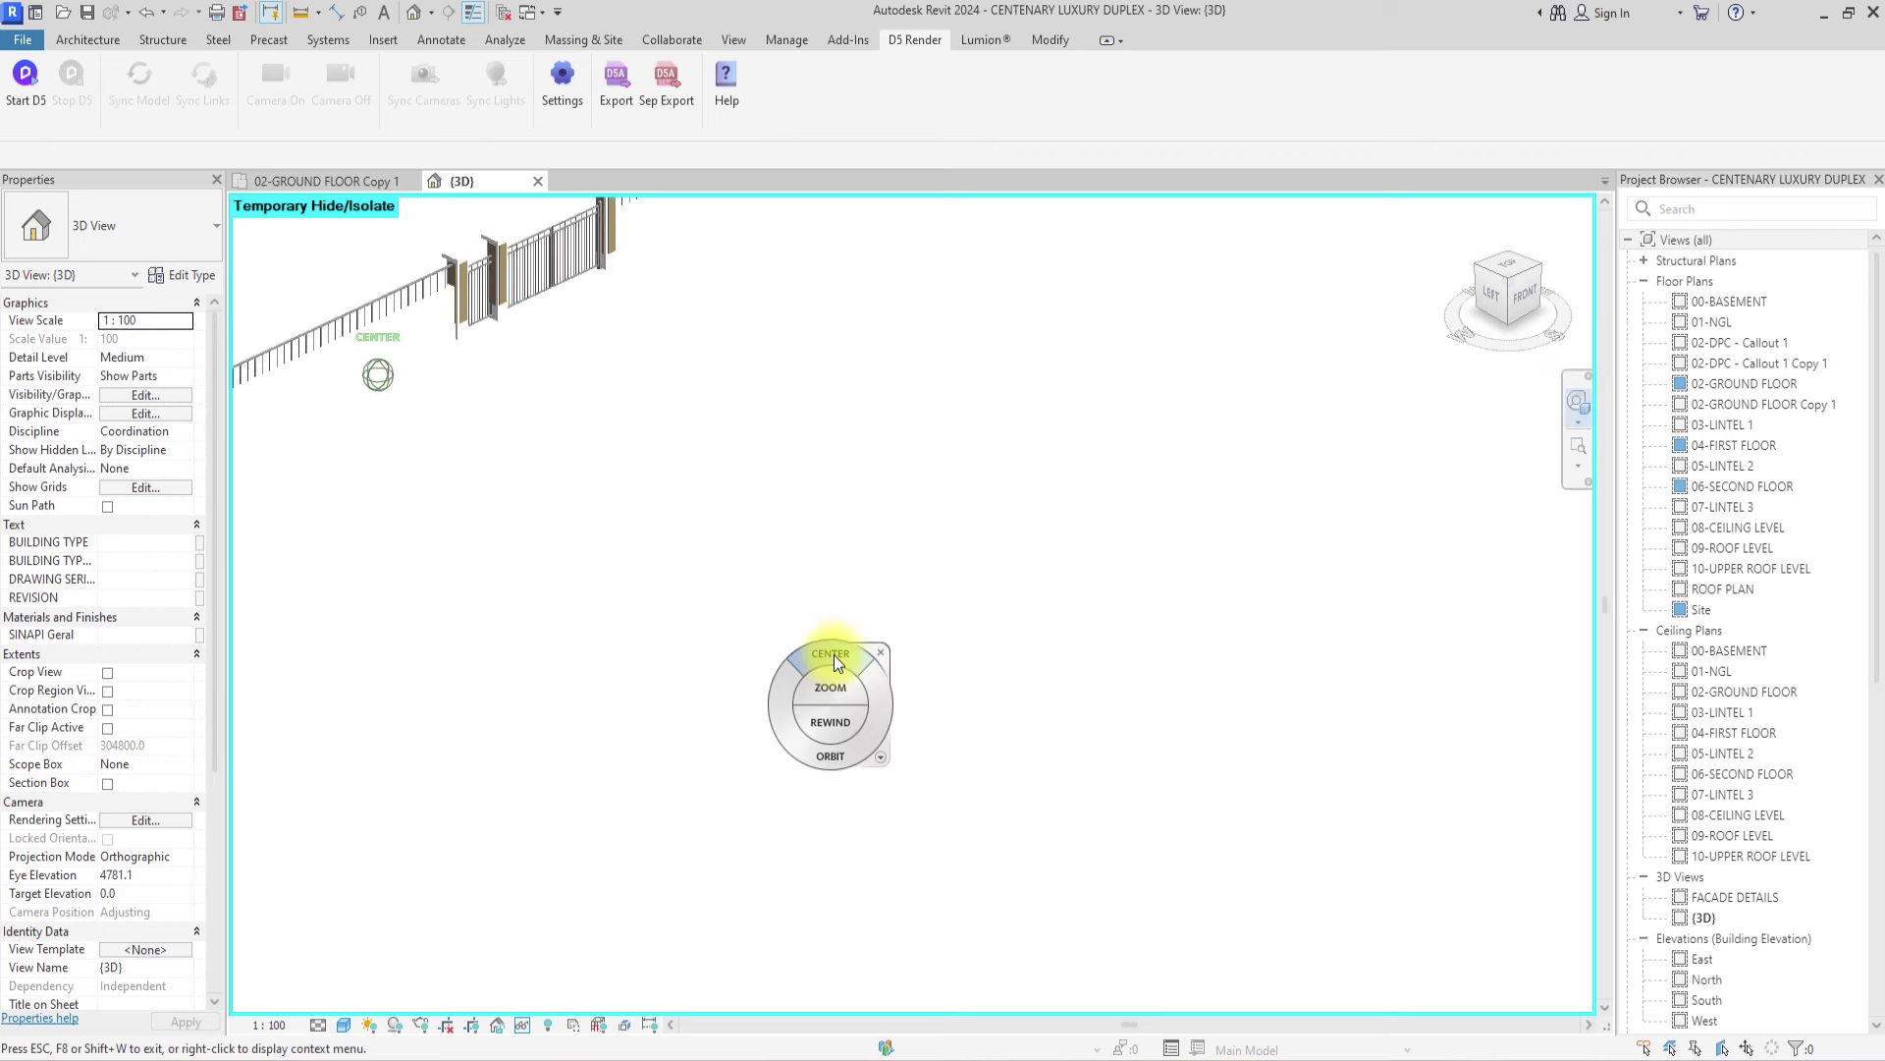
{"action": "left_click", "coordinate": [860, 623]}
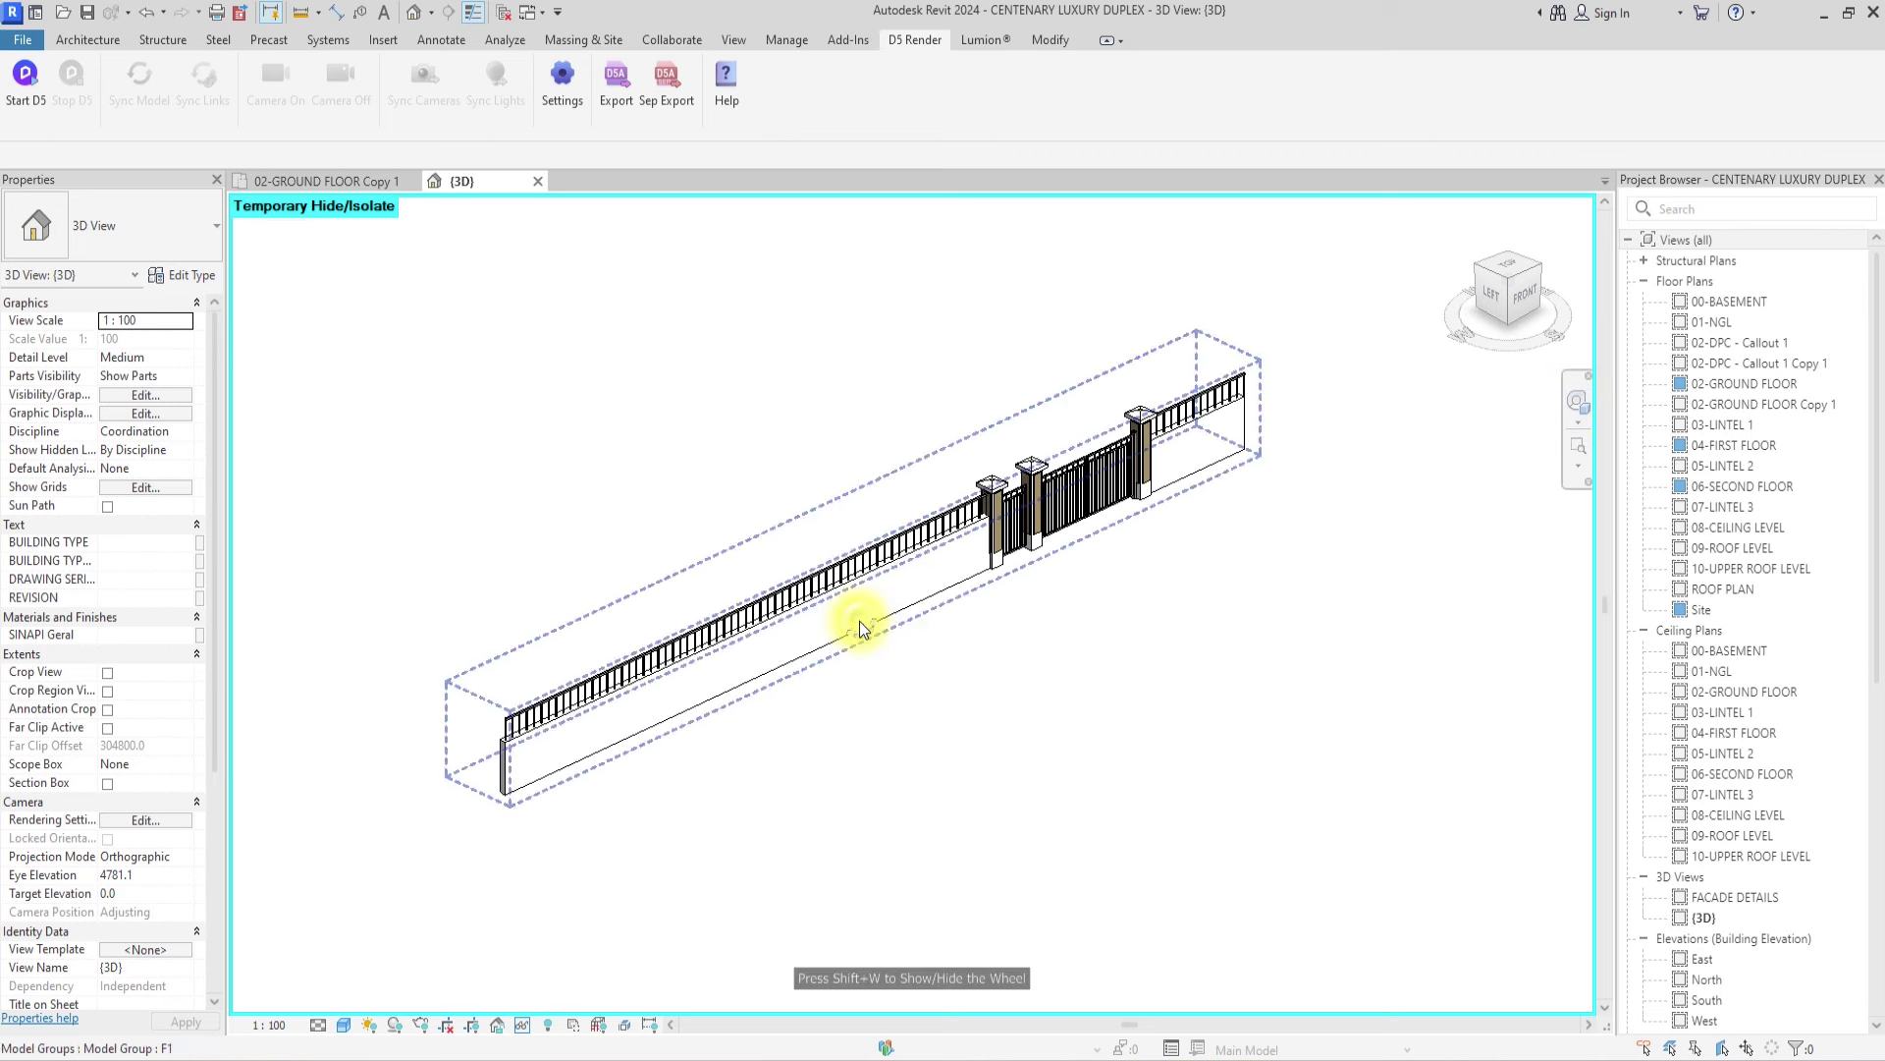
{"action": "mouse_move", "coordinate": [1508, 289]}
{"action": "left_mouse_down"}
{"action": "mouse_move", "coordinate": [1317, 271]}
{"action": "mouse_move", "coordinate": [1511, 263]}
{"action": "mouse_move", "coordinate": [1564, 348]}
{"action": "mouse_move", "coordinate": [1527, 316]}
{"action": "mouse_move", "coordinate": [665, 308]}
{"action": "mouse_move", "coordinate": [590, 360]}
{"action": "left_mouse_up"}
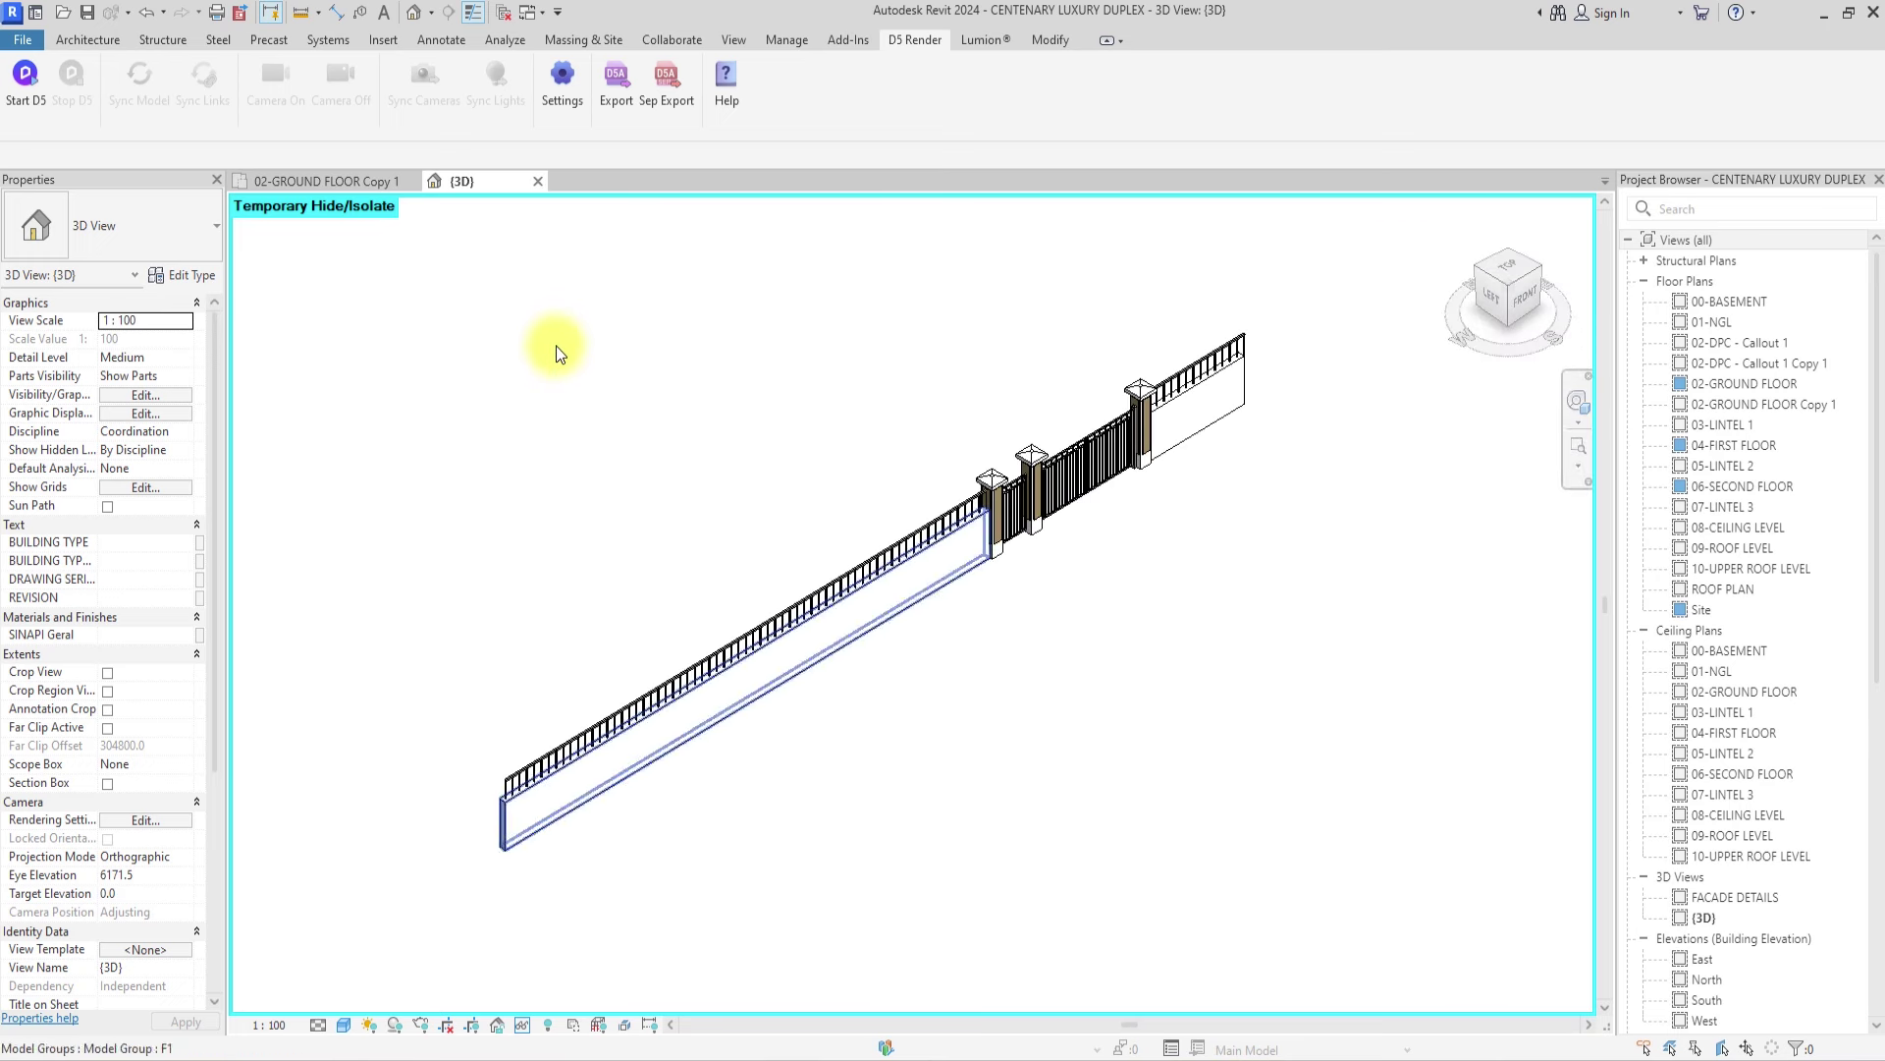
{"action": "left_click", "coordinate": [616, 84]}
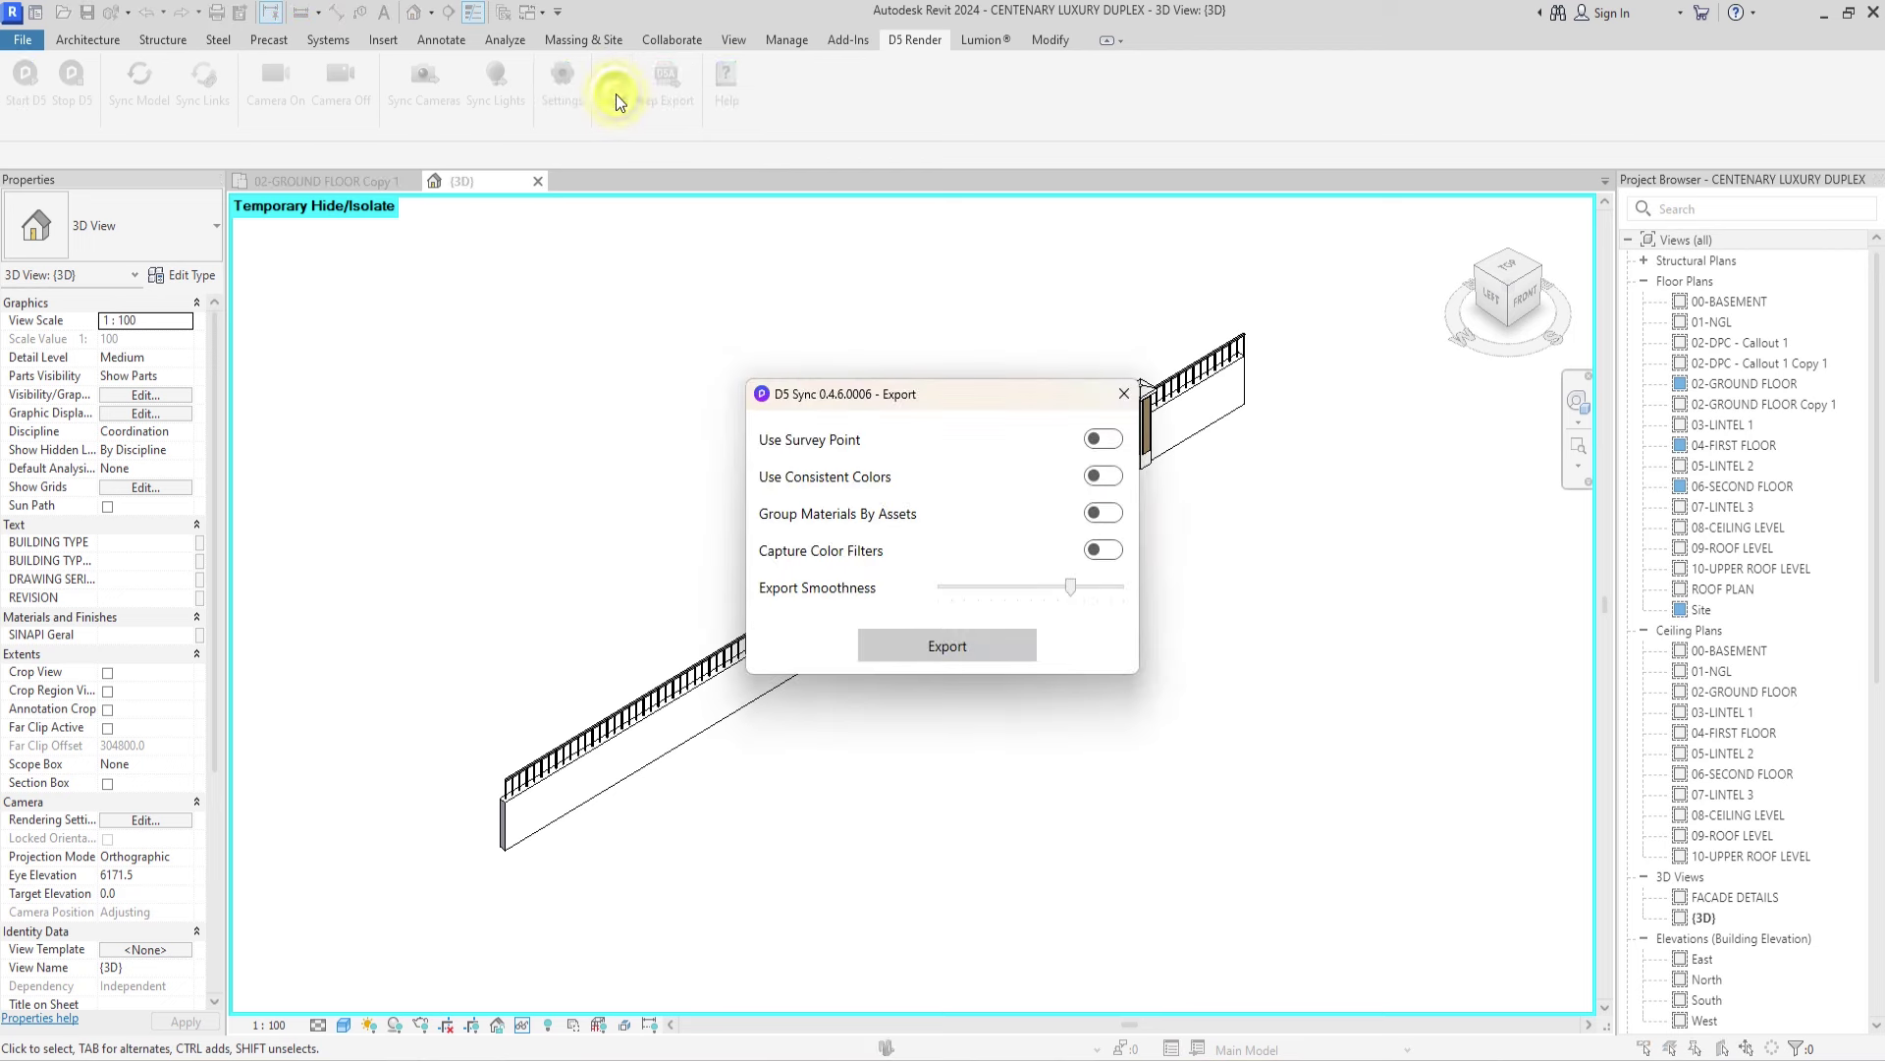
{"action": "left_click", "coordinate": [923, 658]}
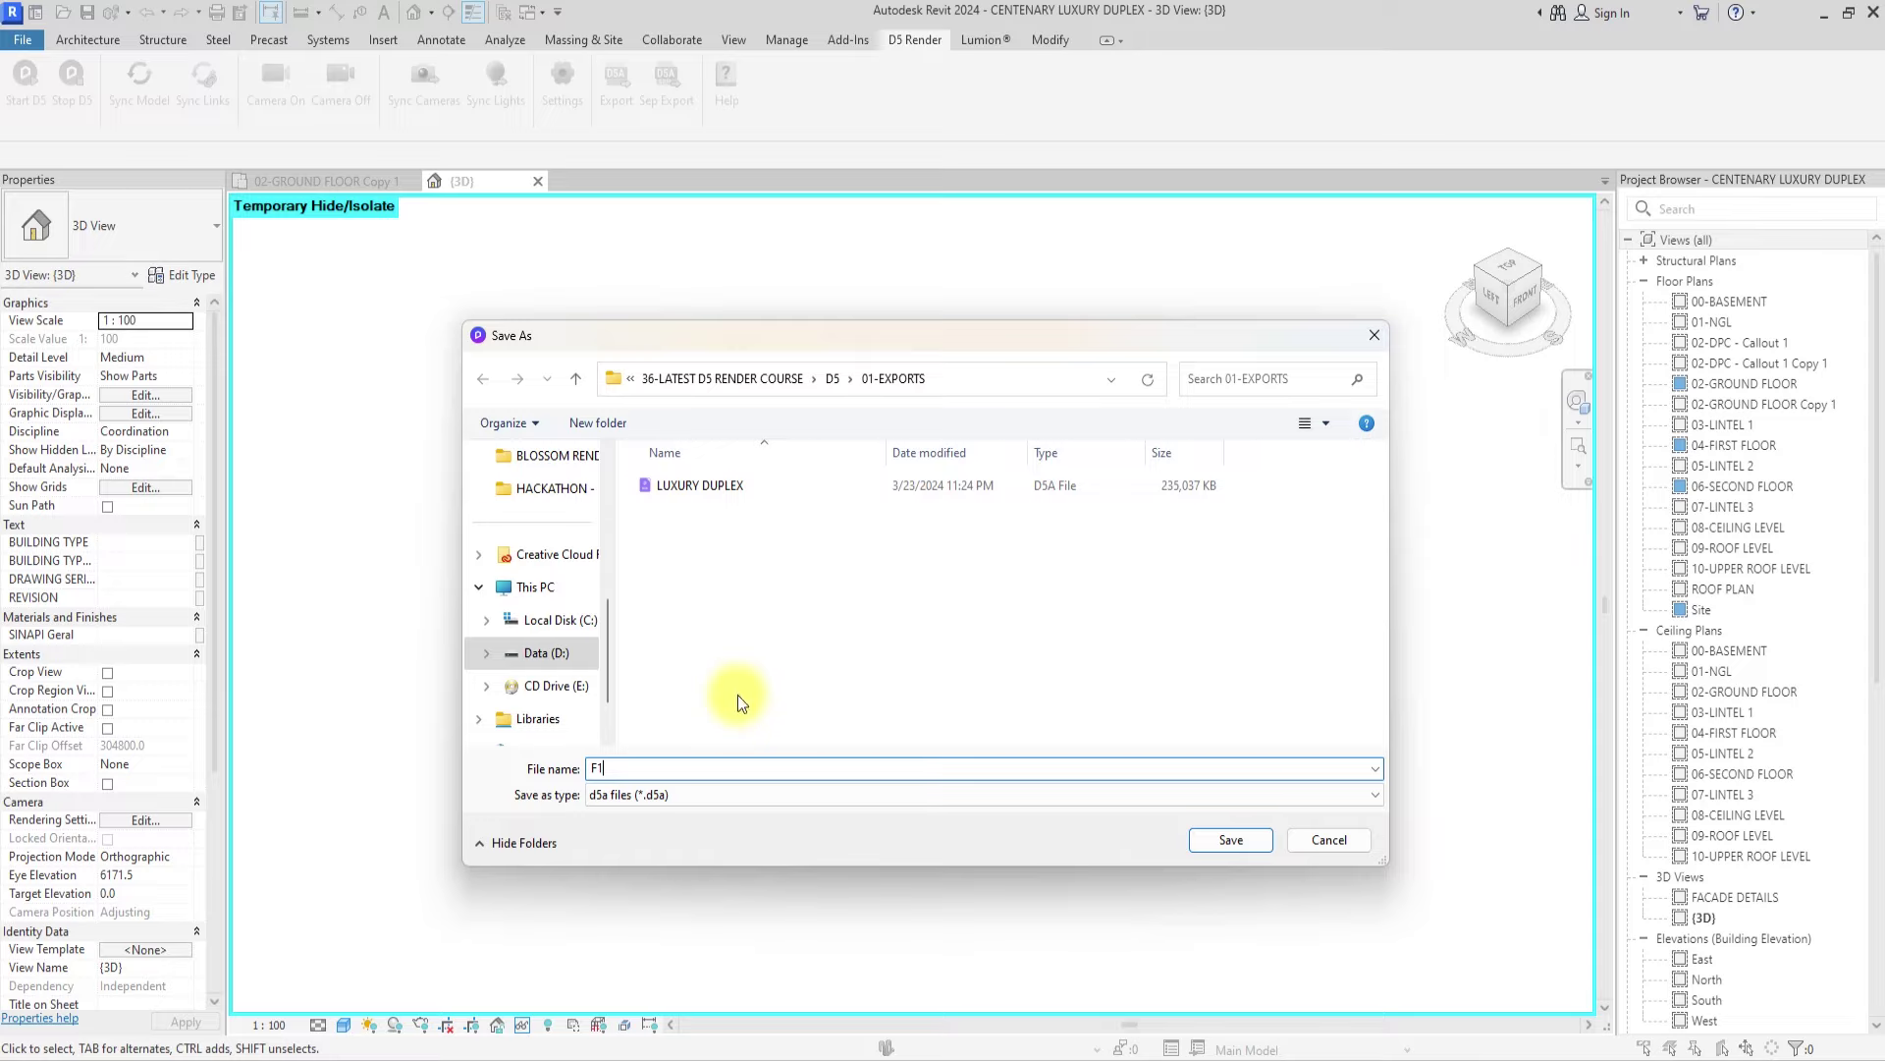
{"action": "left_click", "coordinate": [1231, 840]}
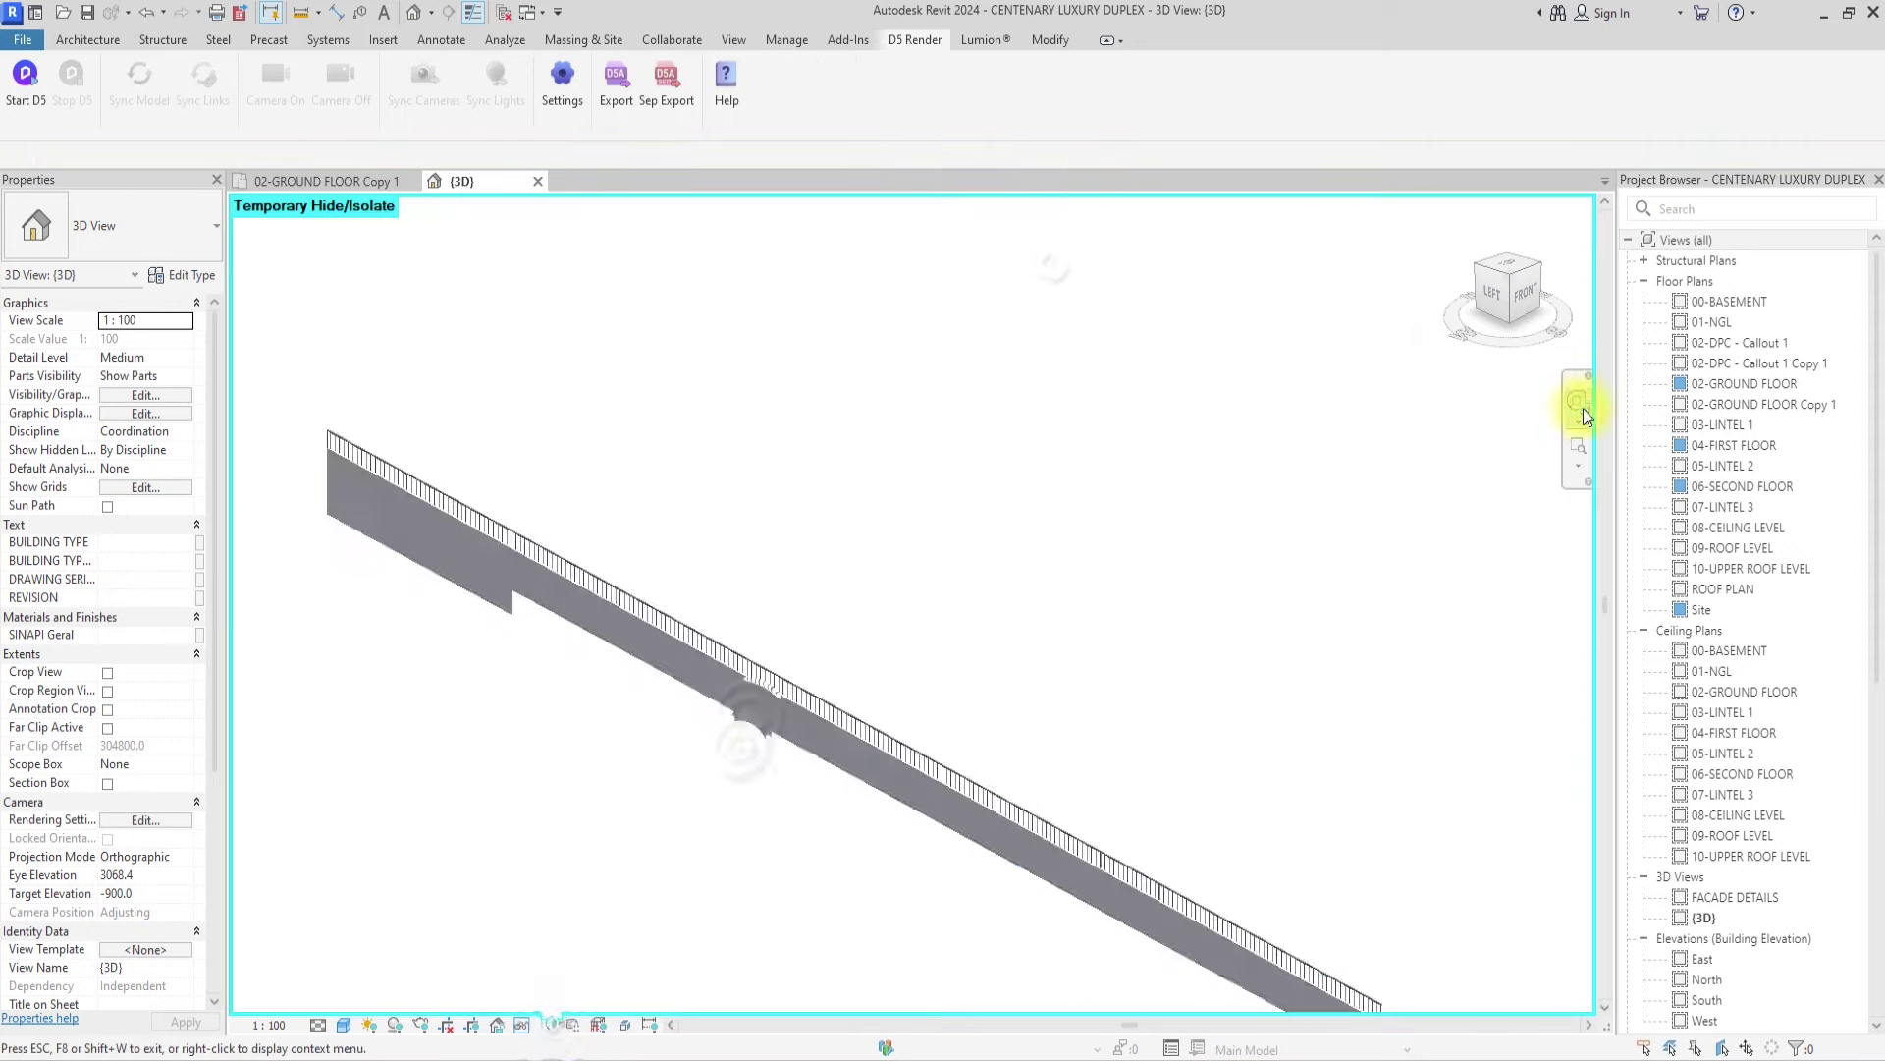
- Export the next isolated fence part to D5 and restore all temporarily hidden elements in the 3D view
{"action": "left_click", "coordinate": [617, 86]}
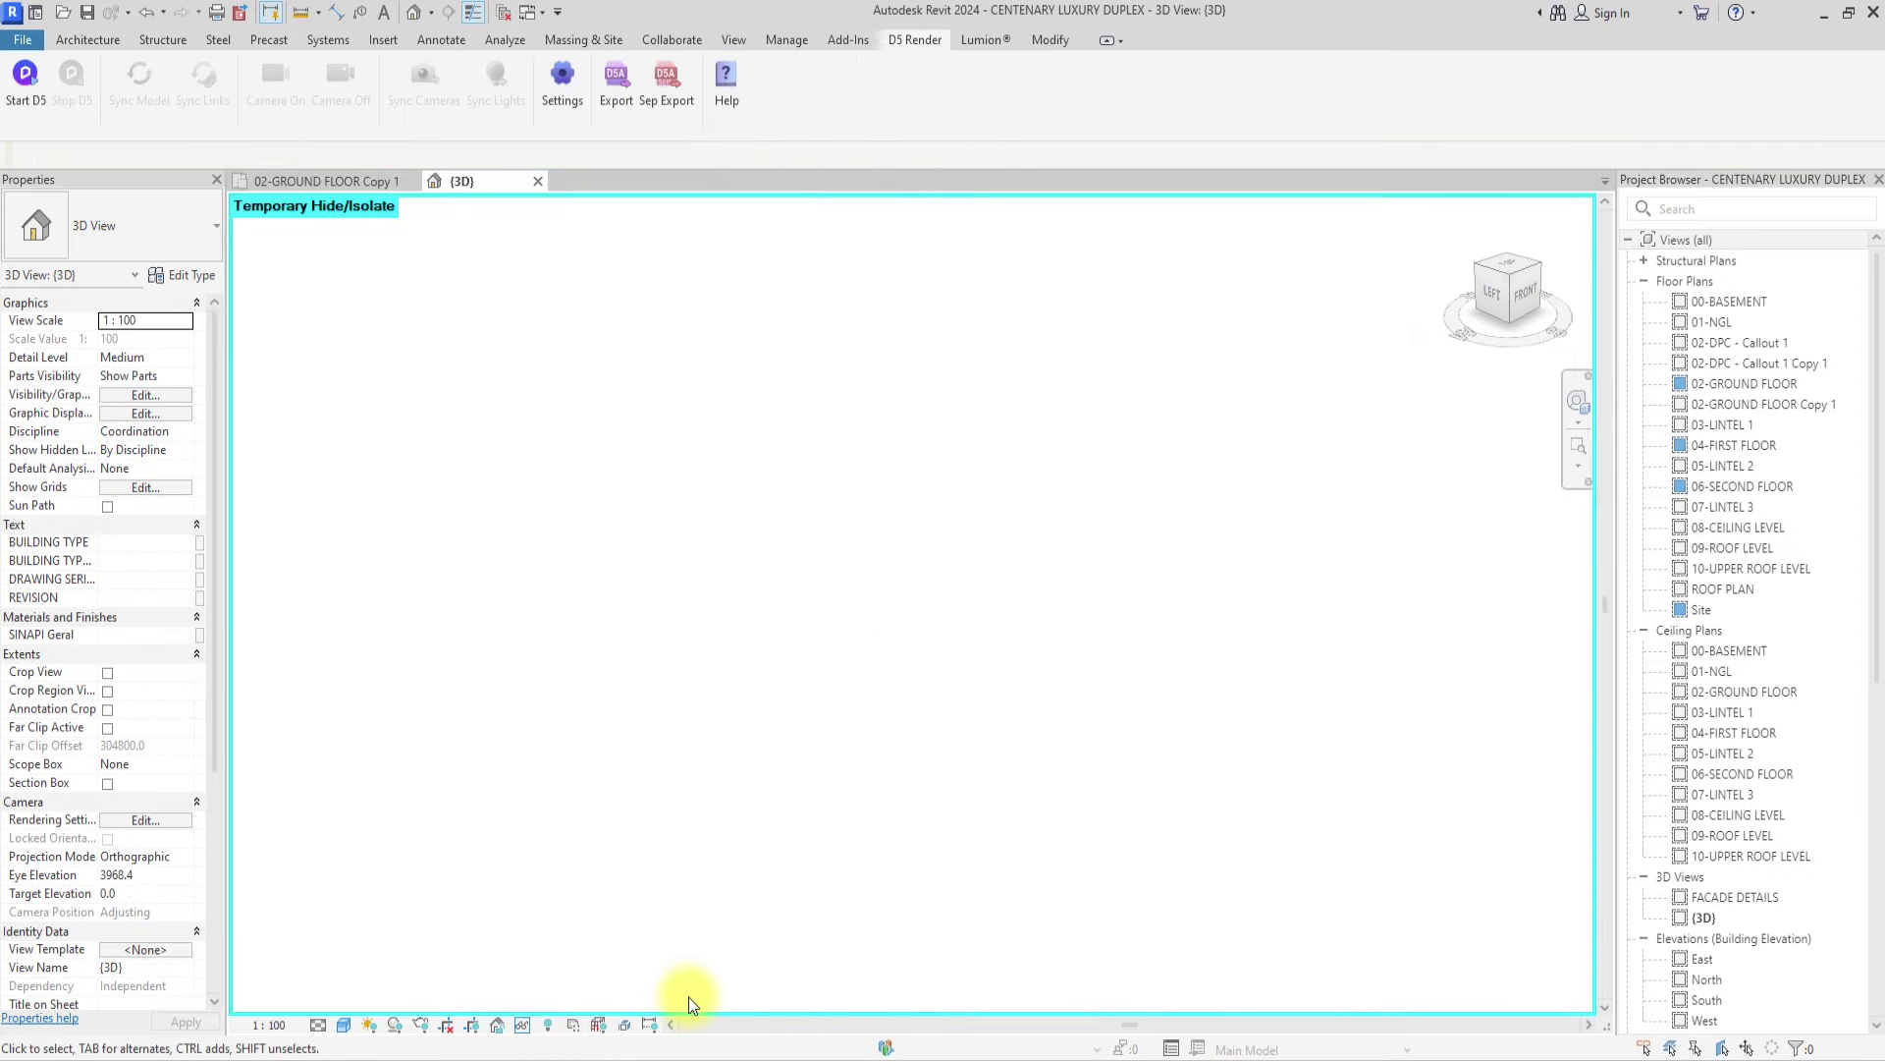
{"action": "key", "text": "r"}
{"action": "scroll", "coordinate": [688, 998], "scroll_direction": "down", "scroll_amount": 5}
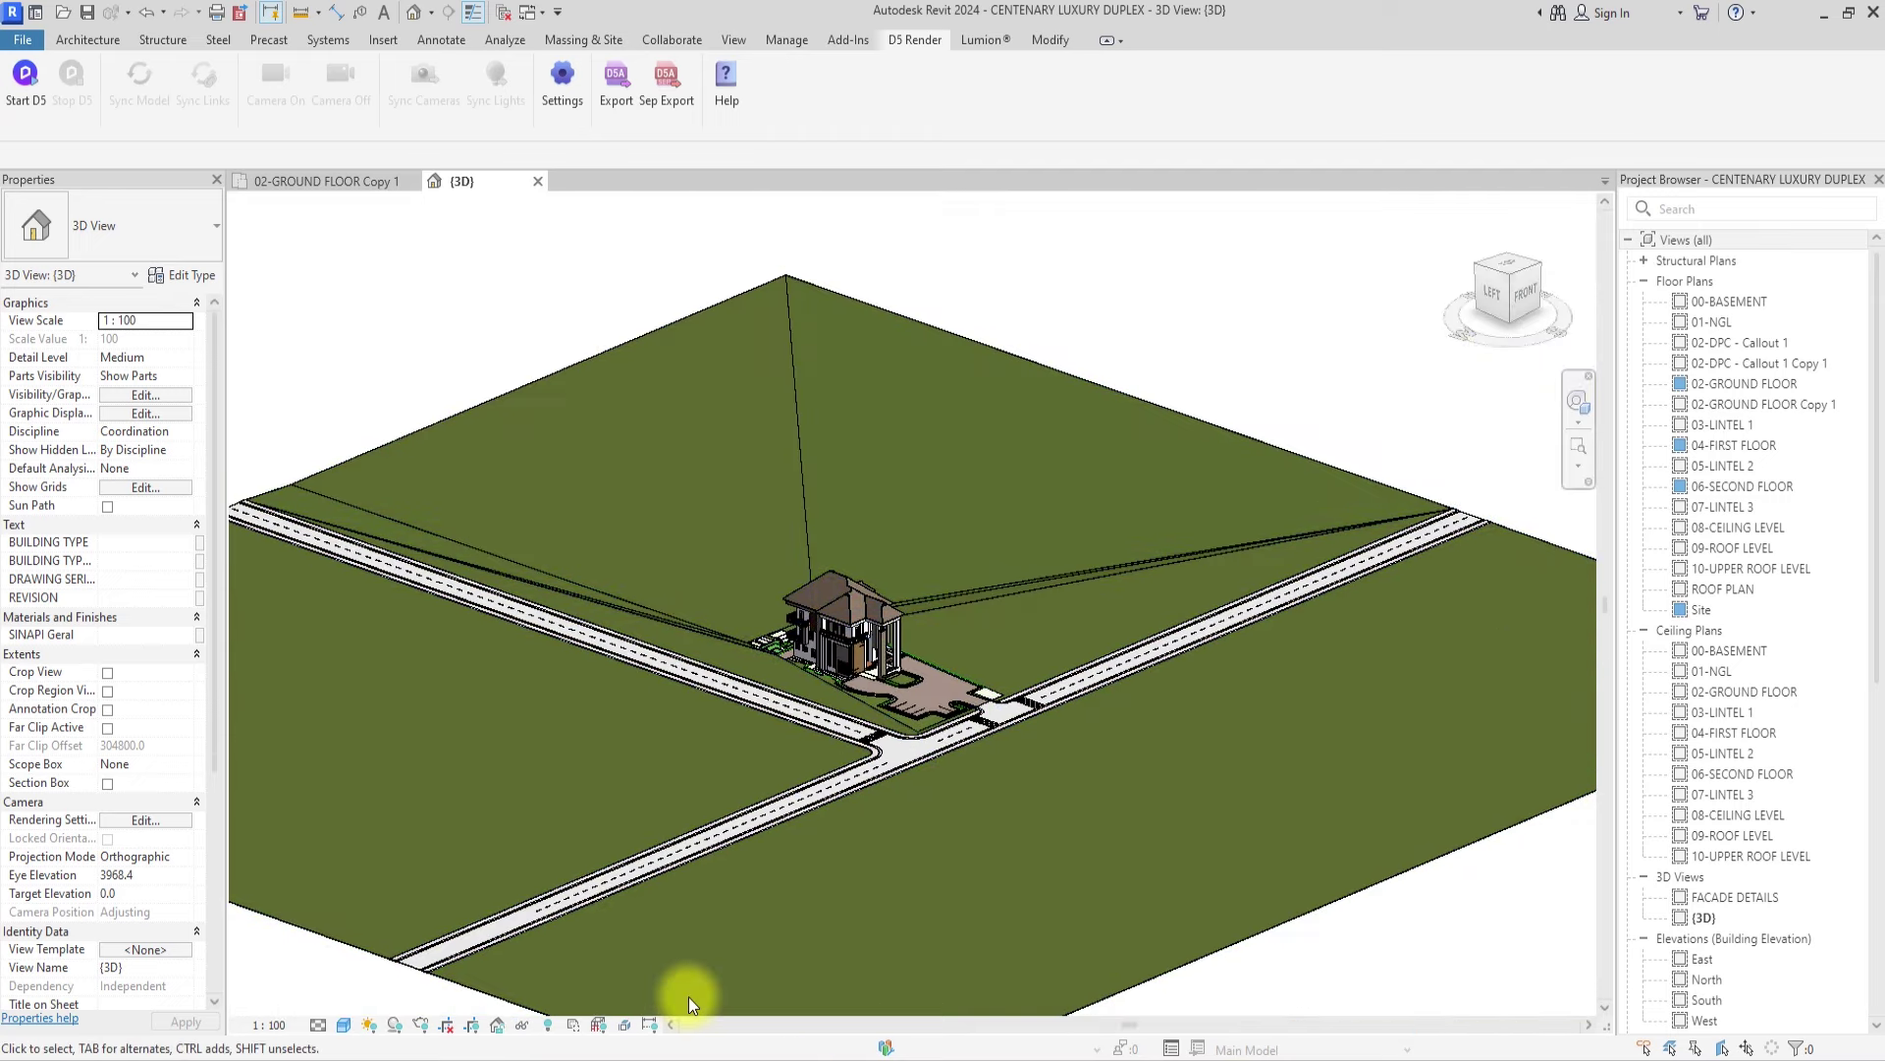
- Switch to D5 Render, create a new project and dismiss the Beginner's Guide
{"action": "left_click", "coordinate": [1822, 16]}
{"action": "left_click", "coordinate": [1029, 1059]}
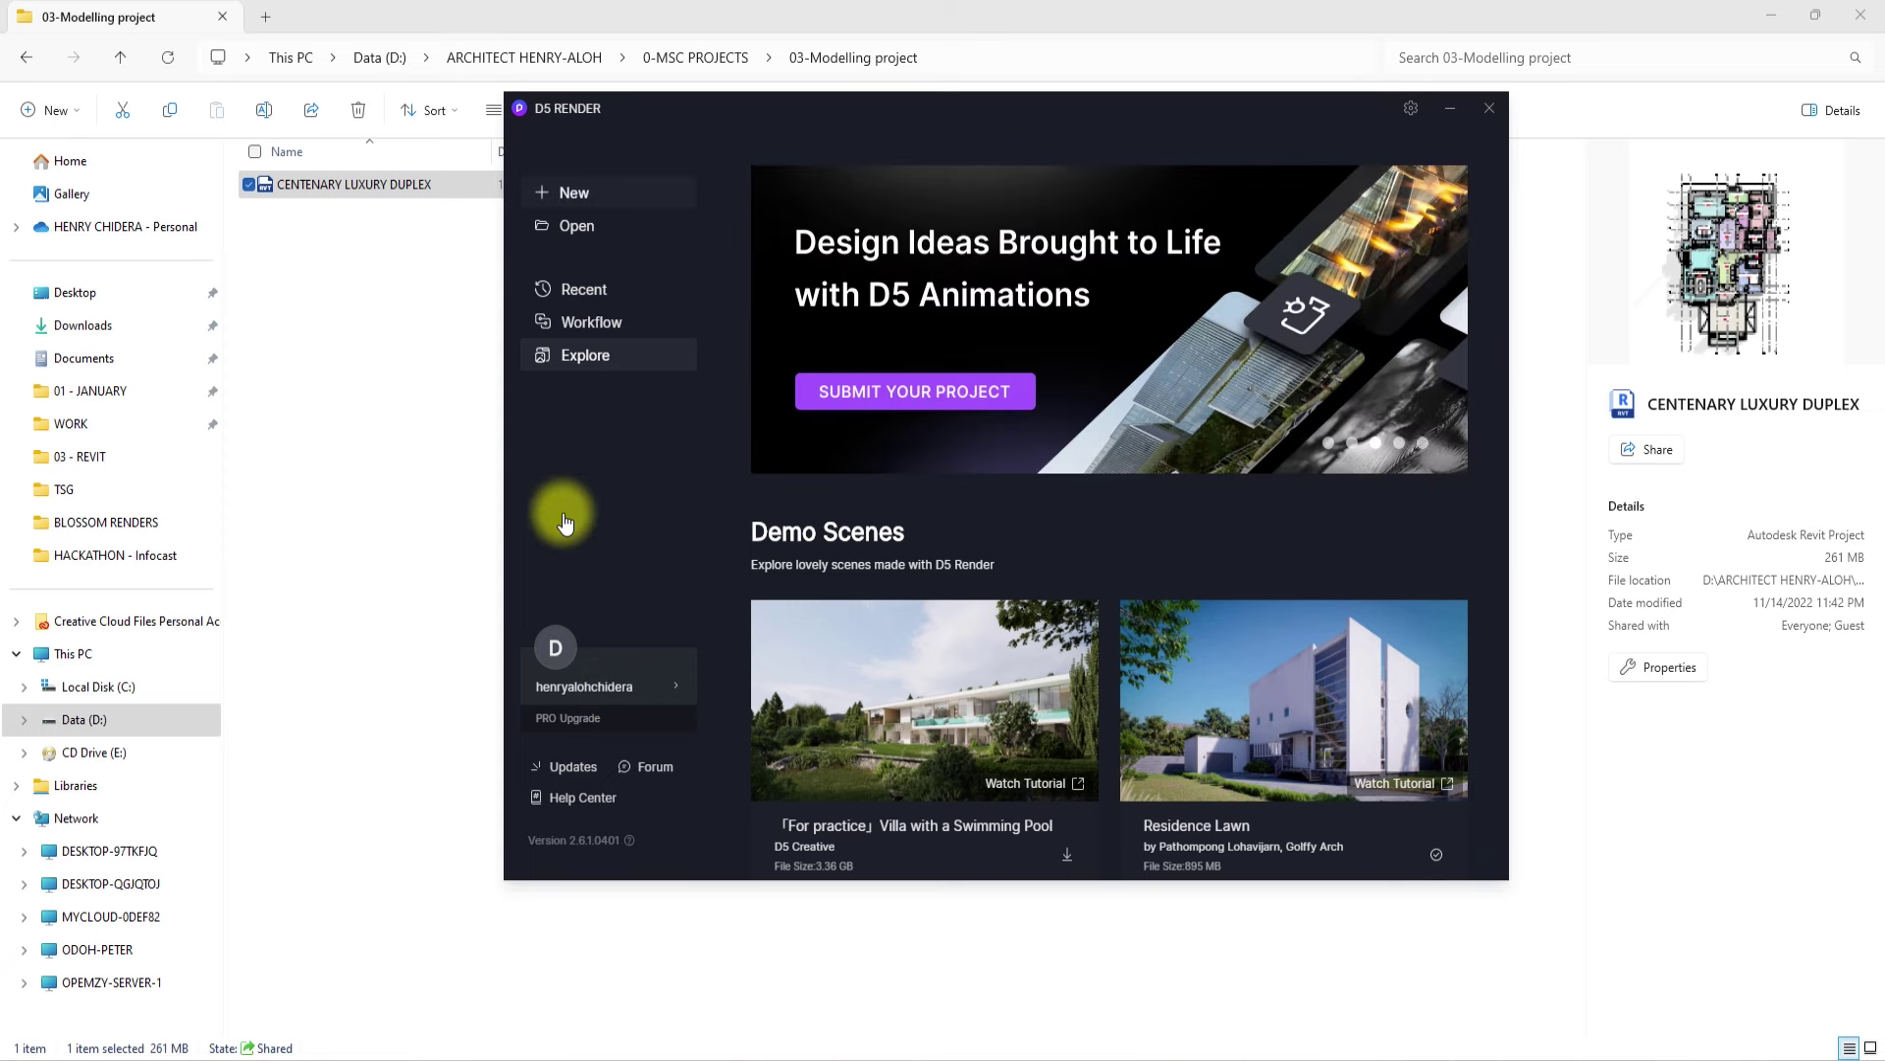
{"action": "left_click", "coordinate": [574, 192]}
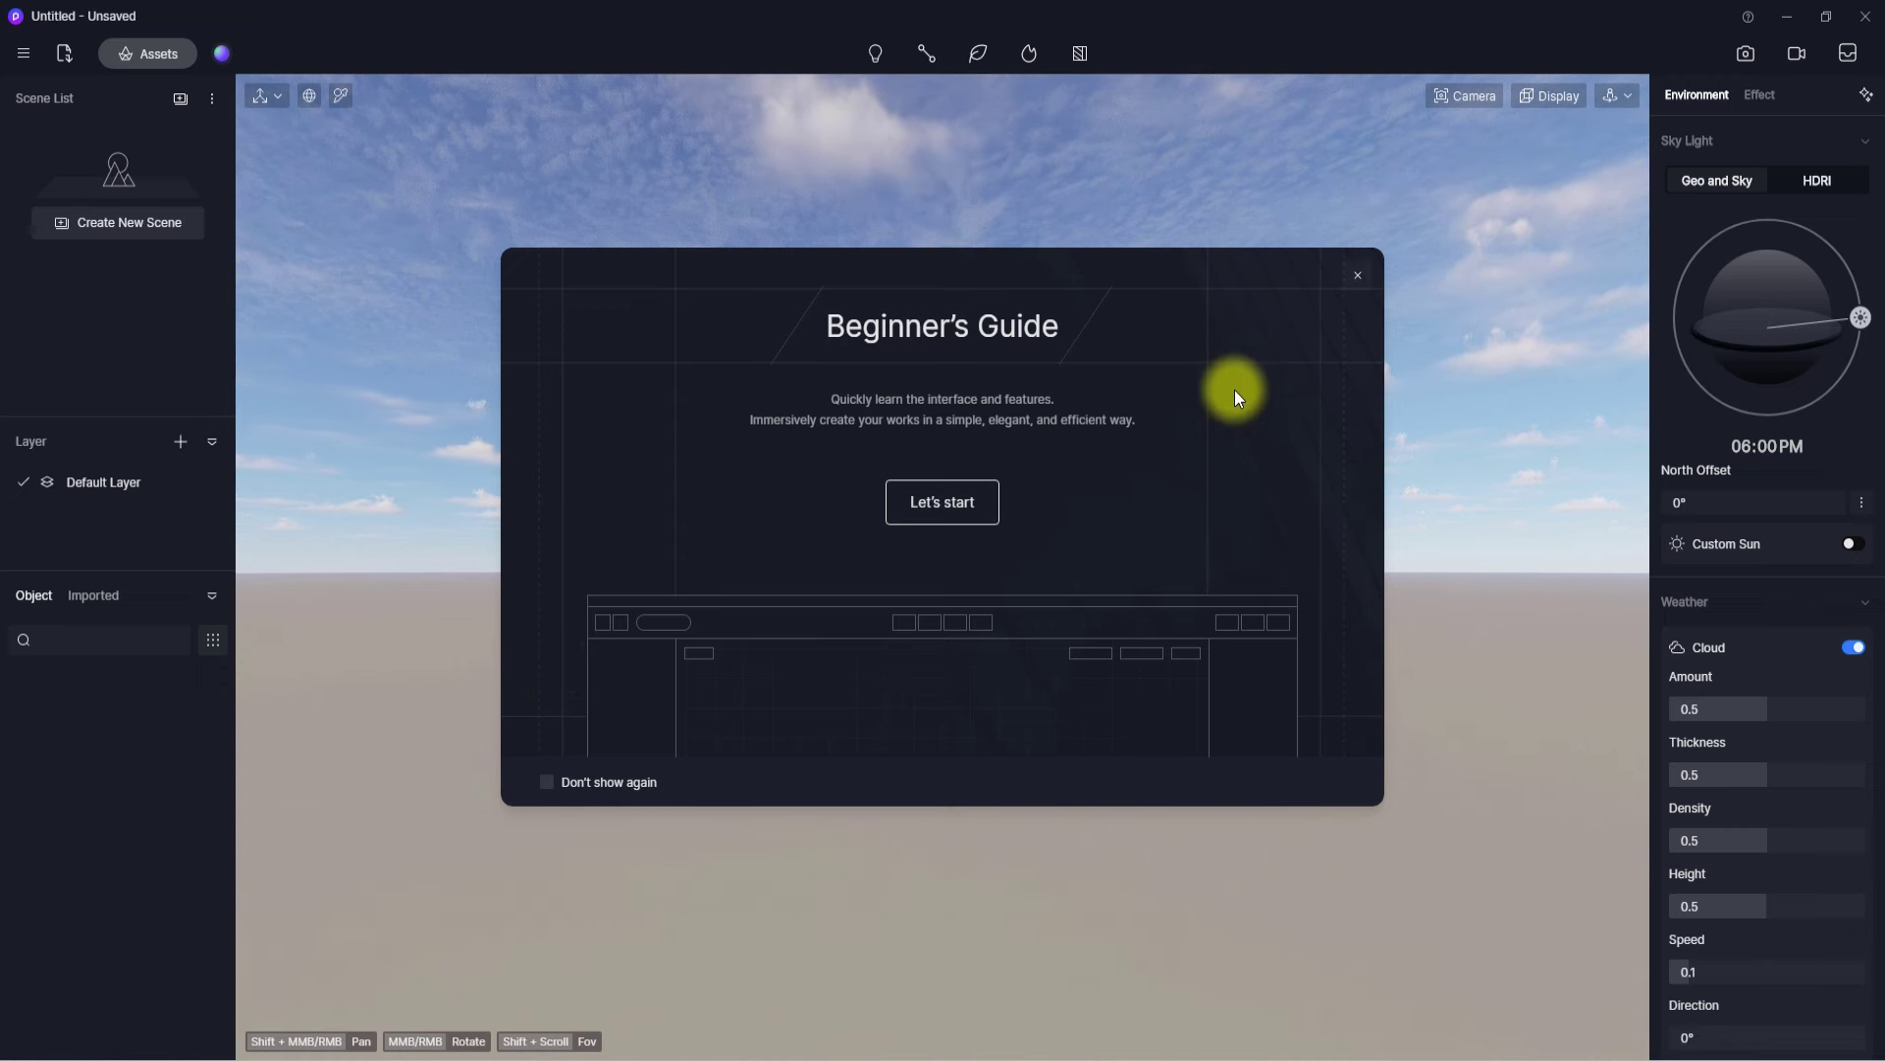
{"action": "left_click", "coordinate": [1359, 276]}
{"action": "right_click_drag", "start_coordinate": [1318, 291], "coordinate": [613, 573]}
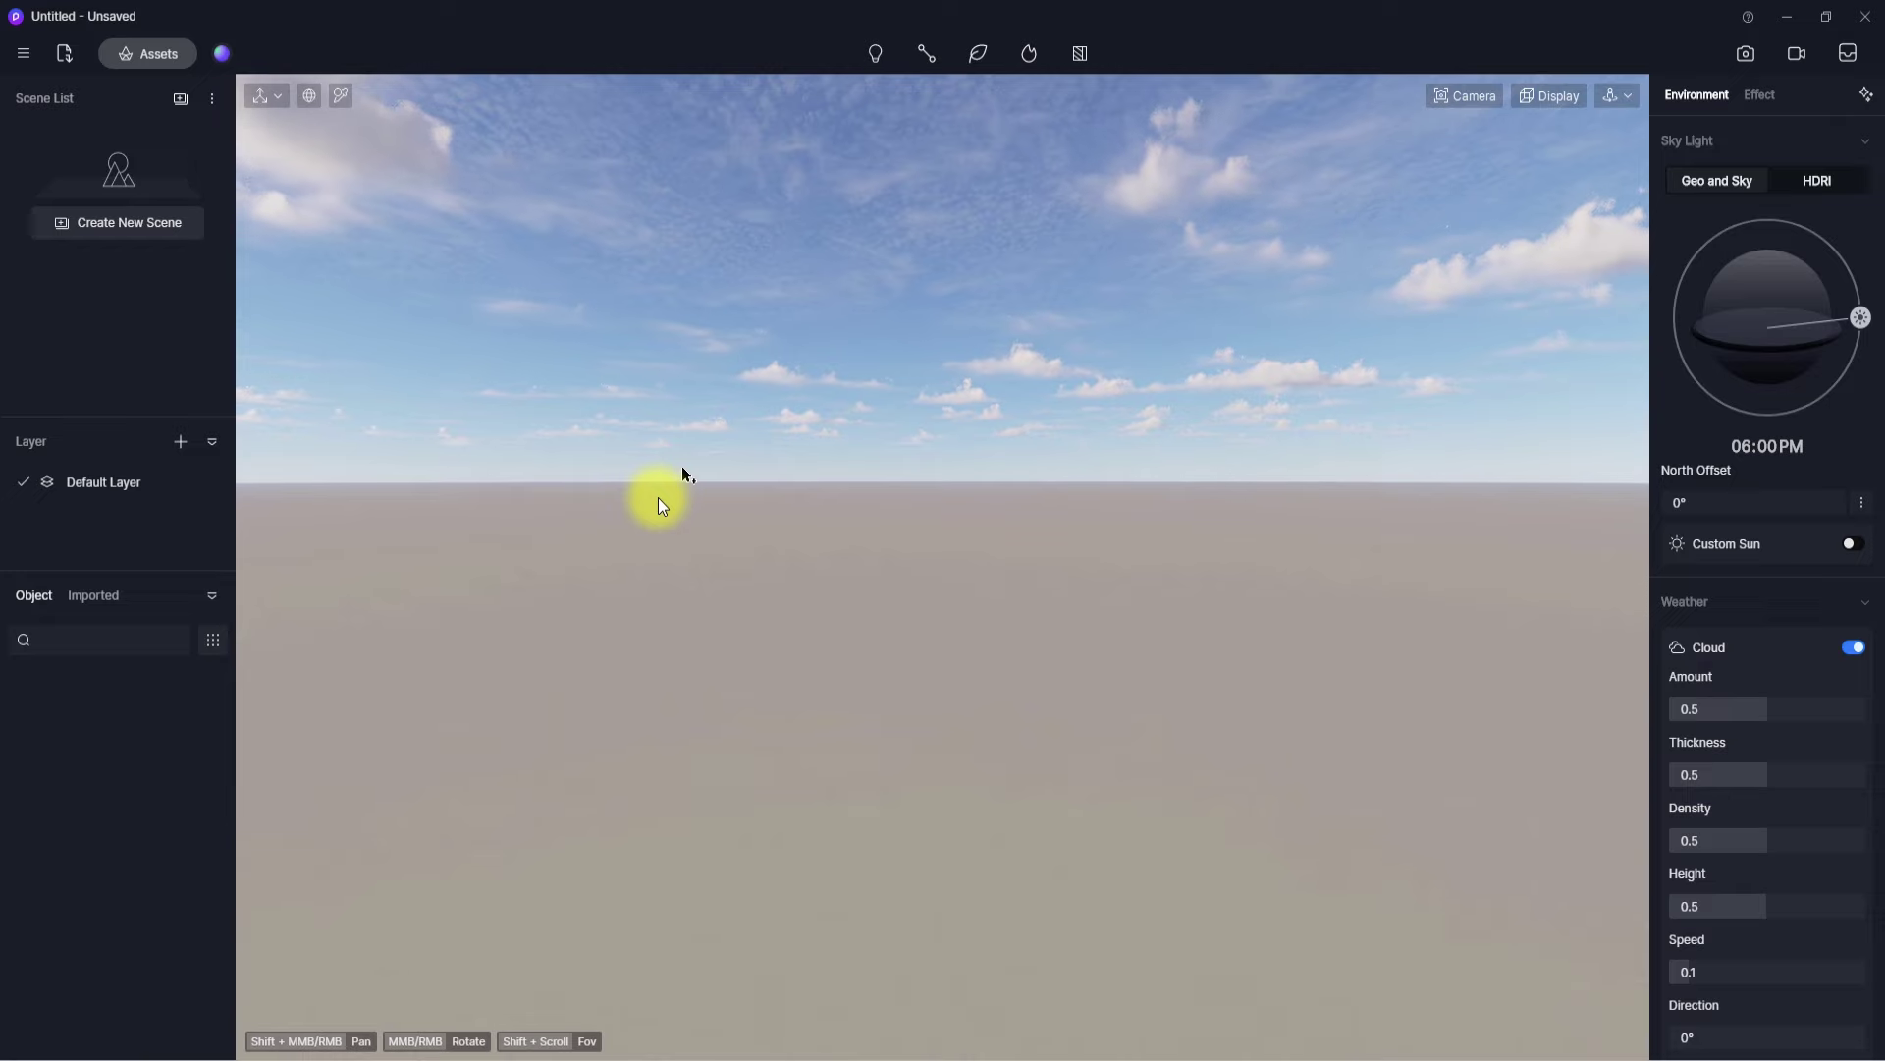
- Save the project as LUXURY DUPLEX in the D5 folder of 36-LATEST D5 RENDER COURSE on drive D:
{"action": "key", "text": "ctrl+s"}
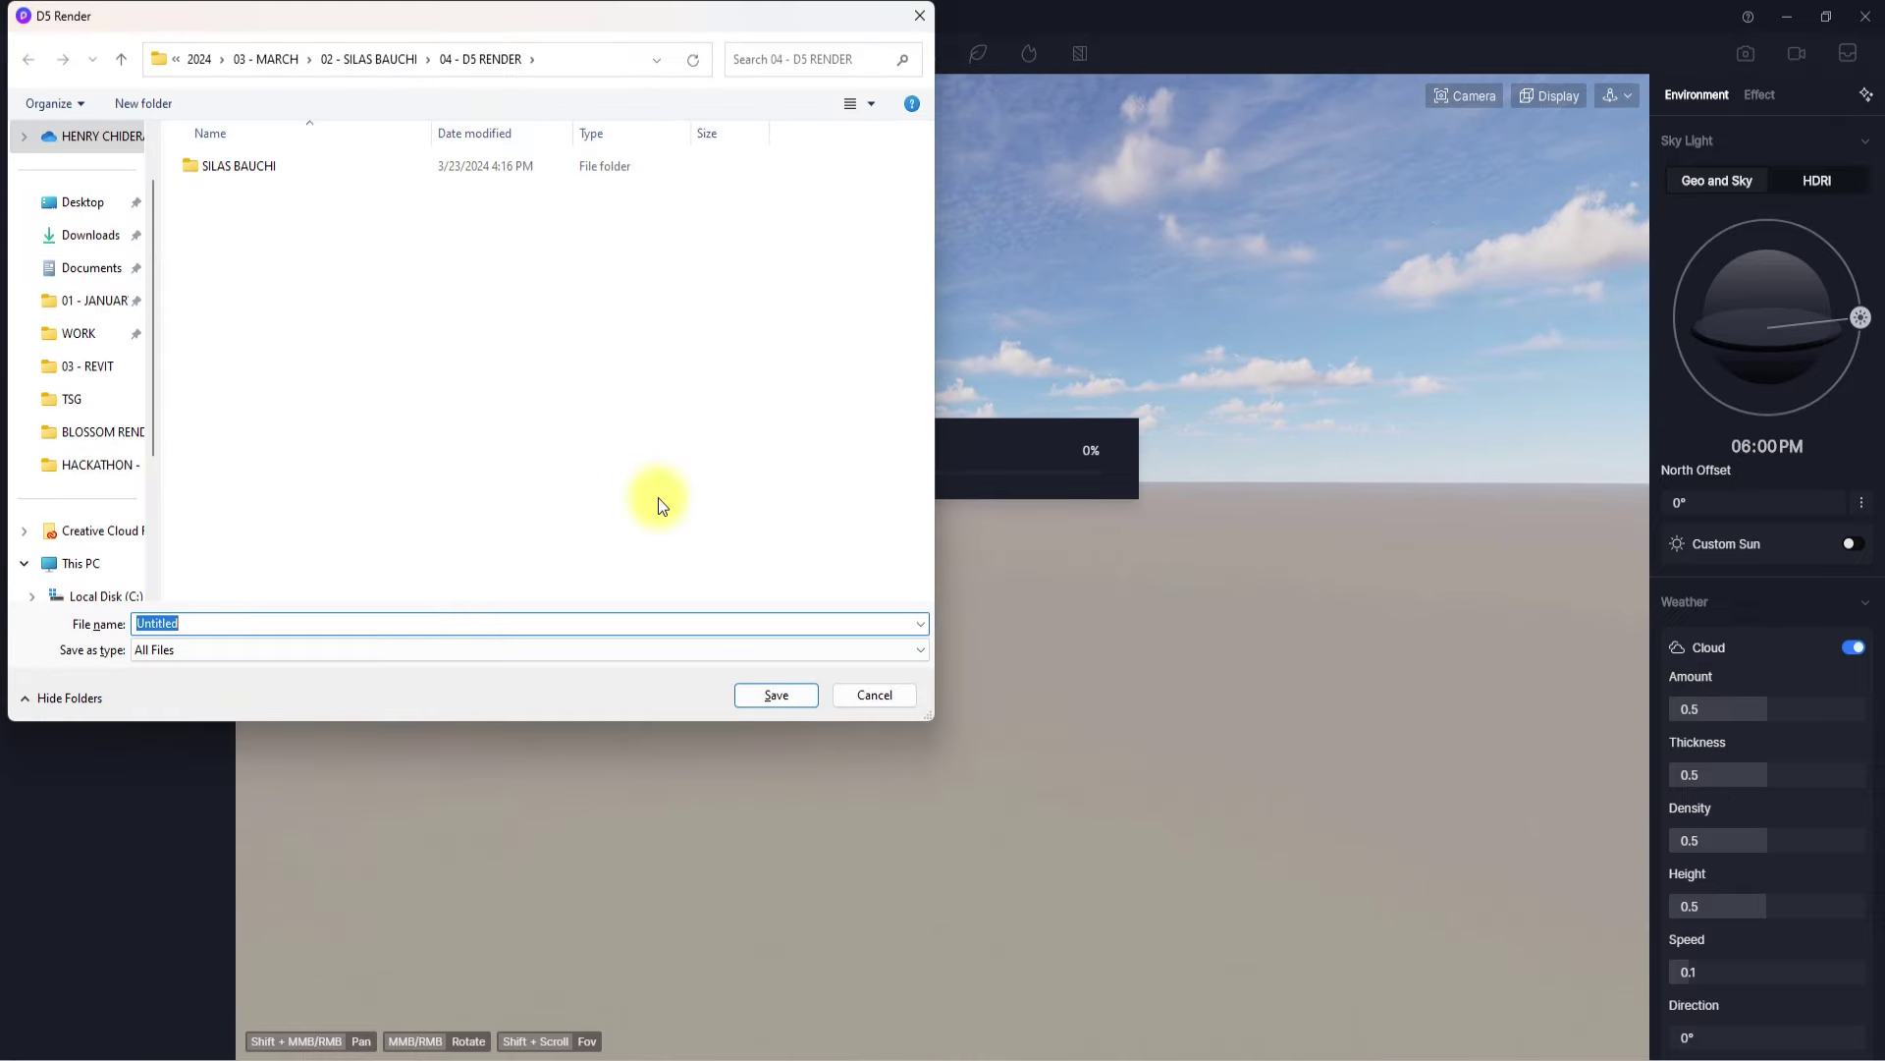
{"action": "left_click", "coordinate": [83, 564]}
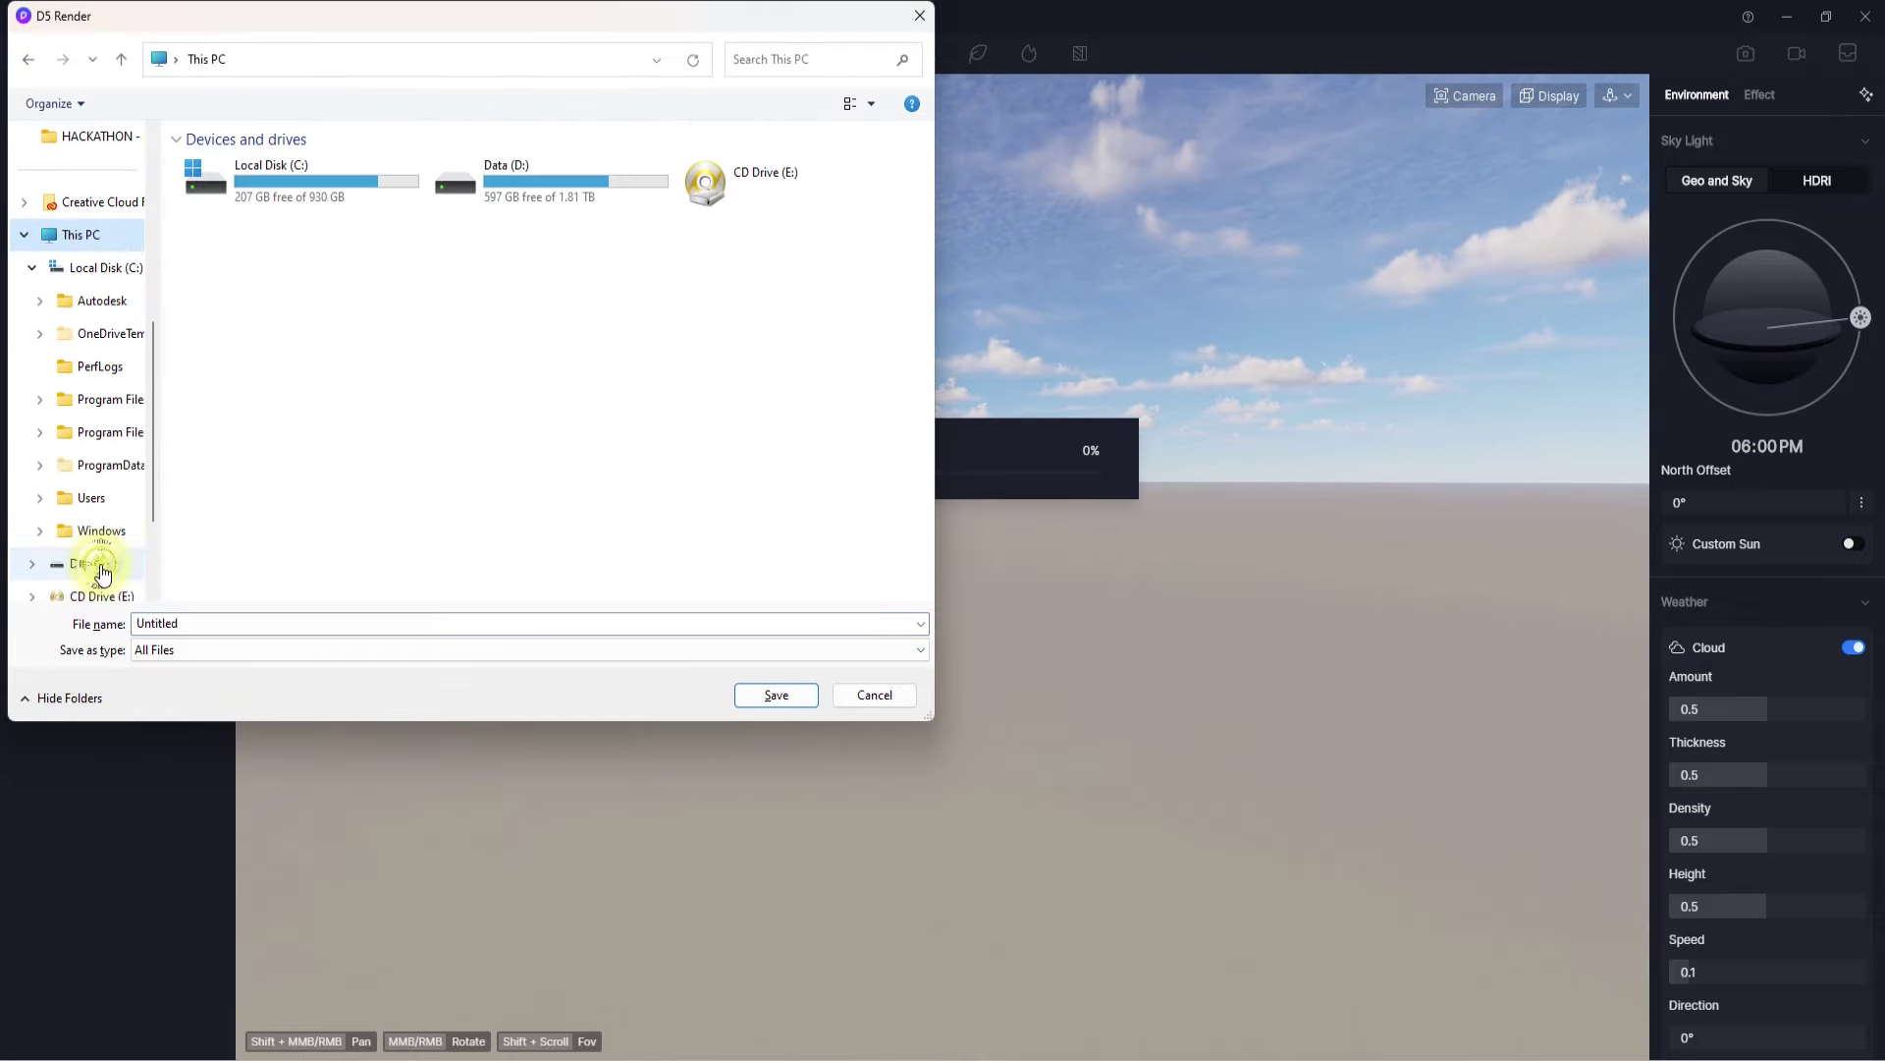
{"action": "double_click", "coordinate": [526, 181]}
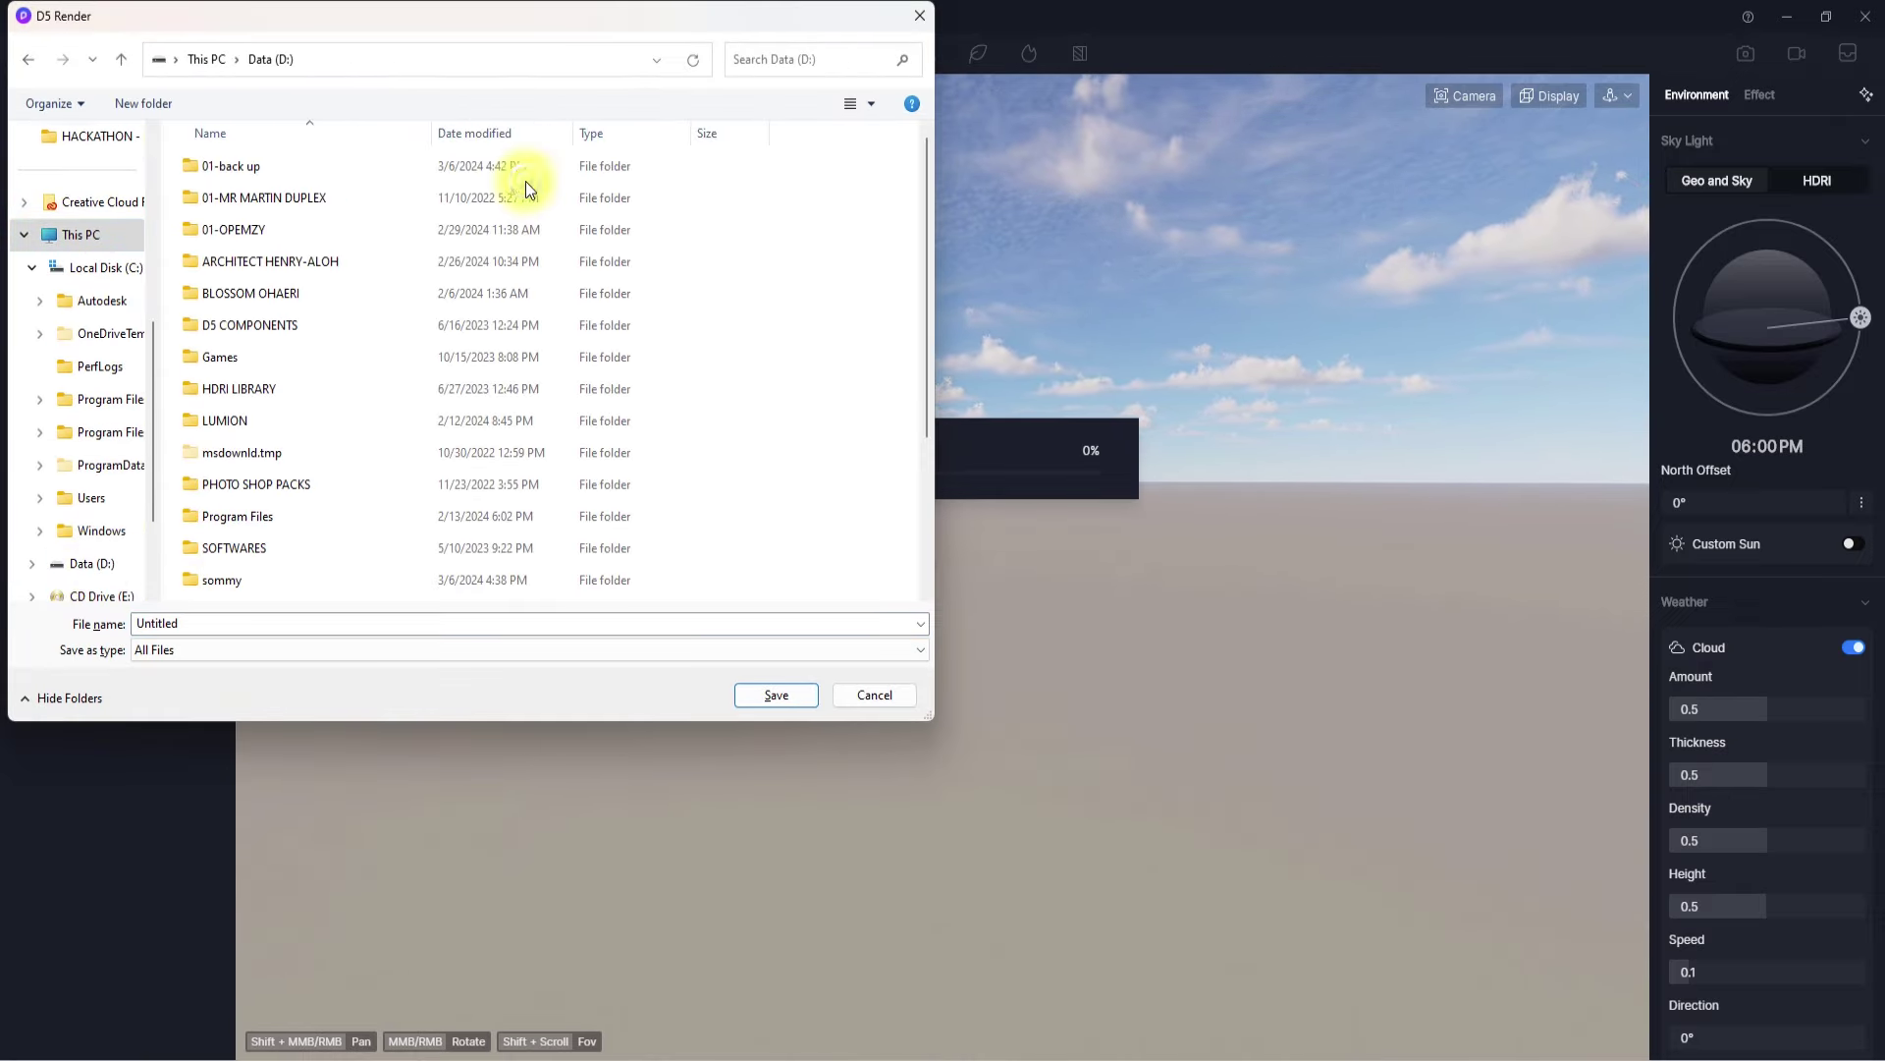
{"action": "double_click", "coordinate": [263, 261]}
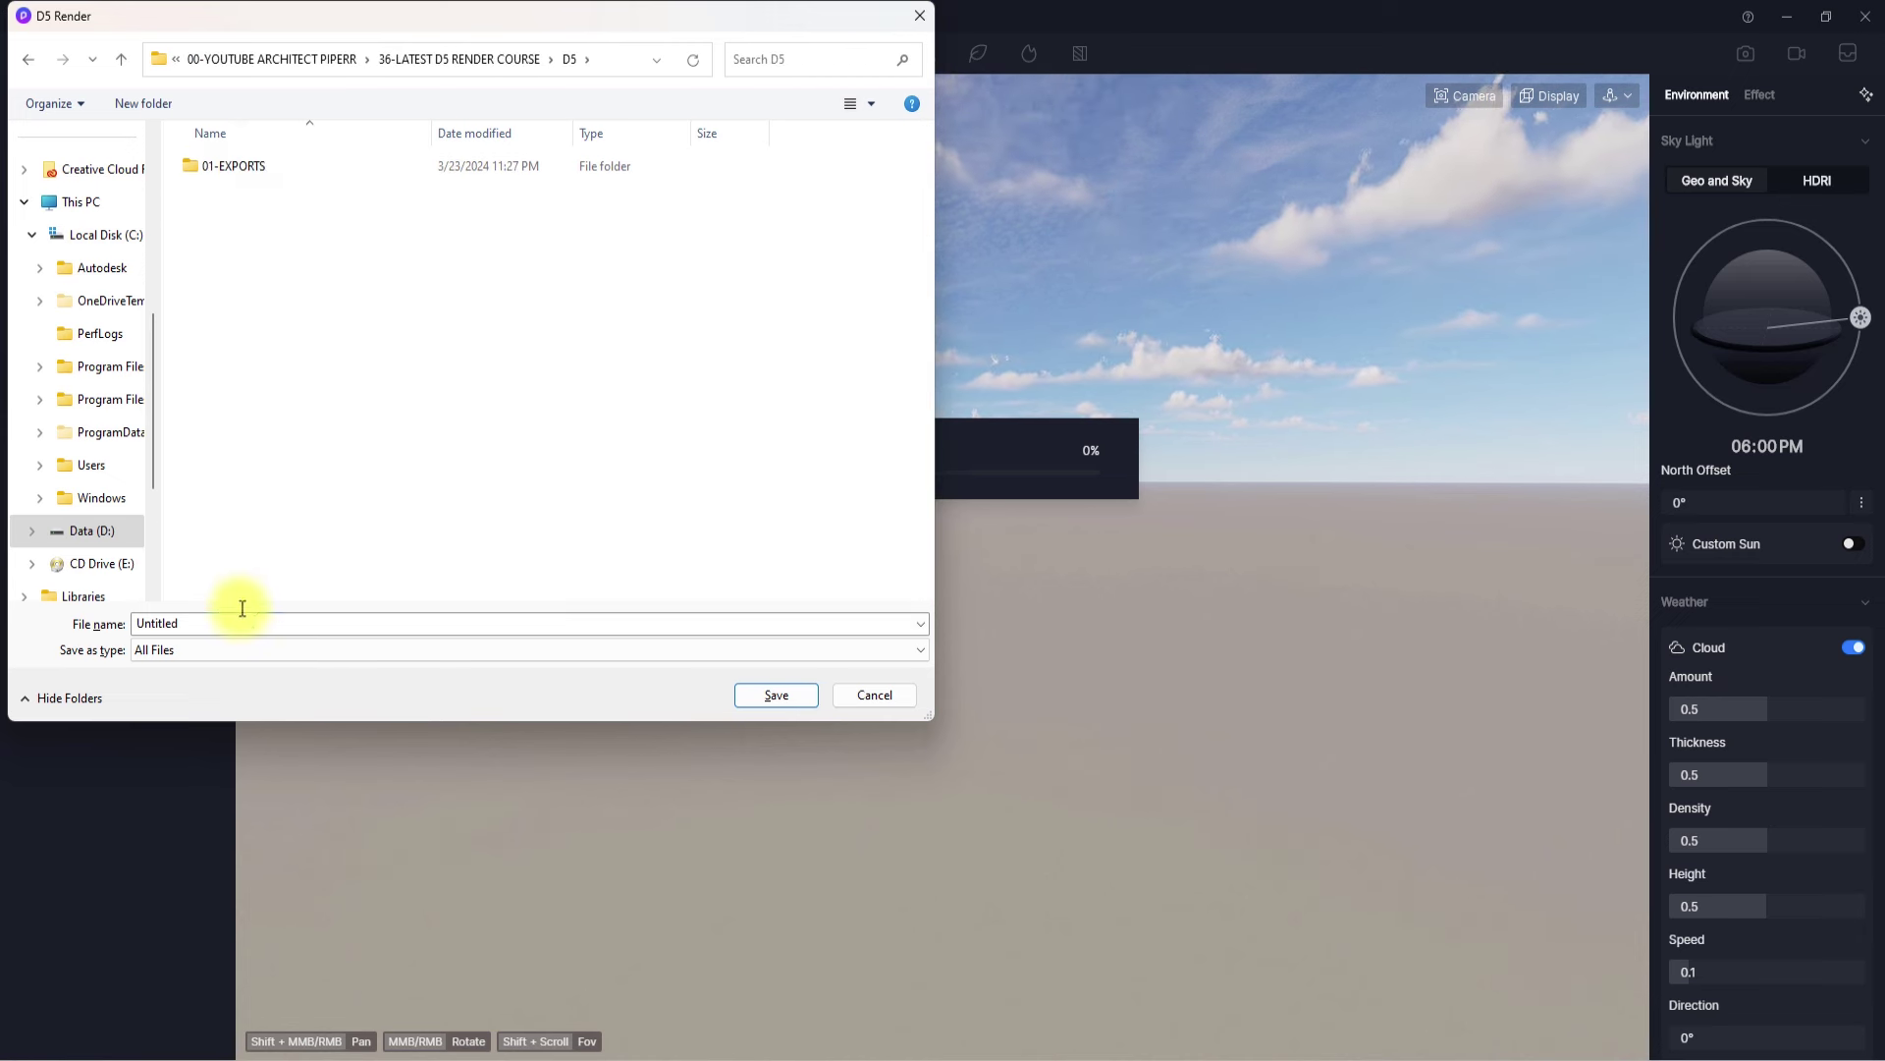
{"action": "double_click", "coordinate": [245, 622]}
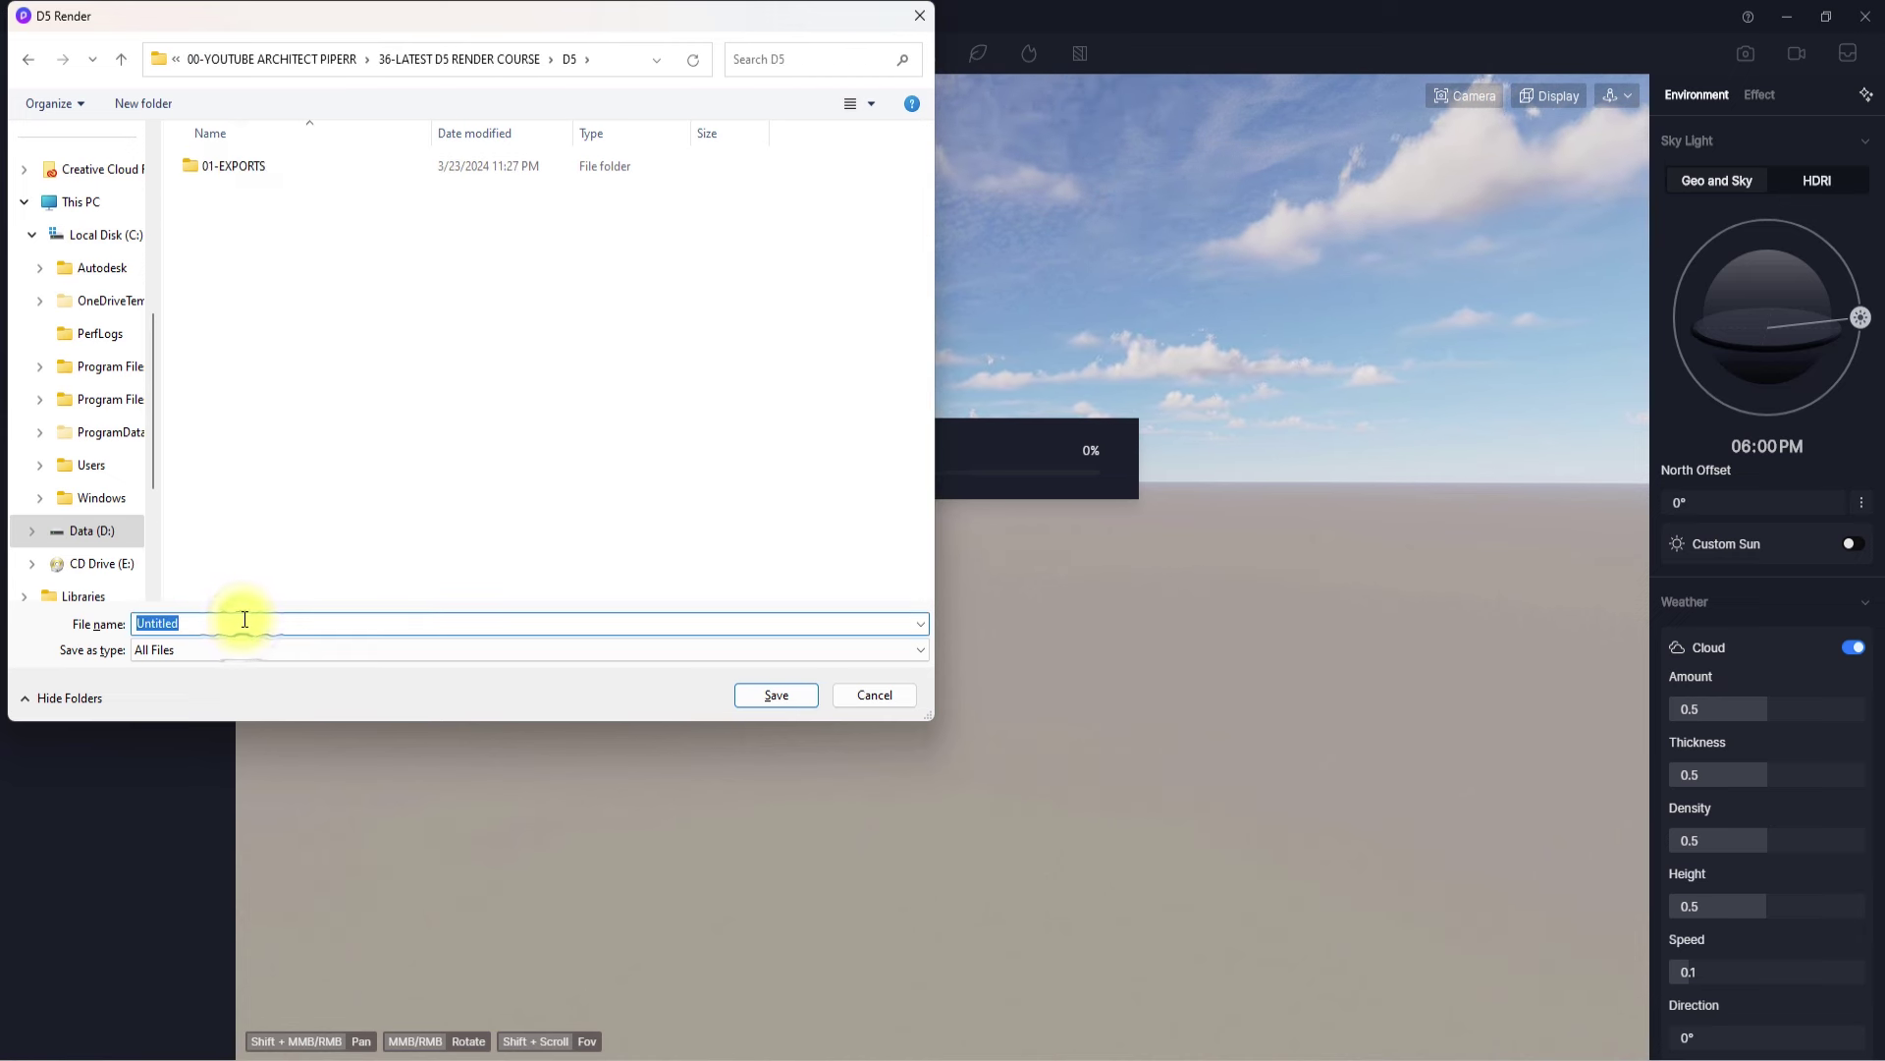
{"action": "type", "text": "LUXURY DUPLEX"}
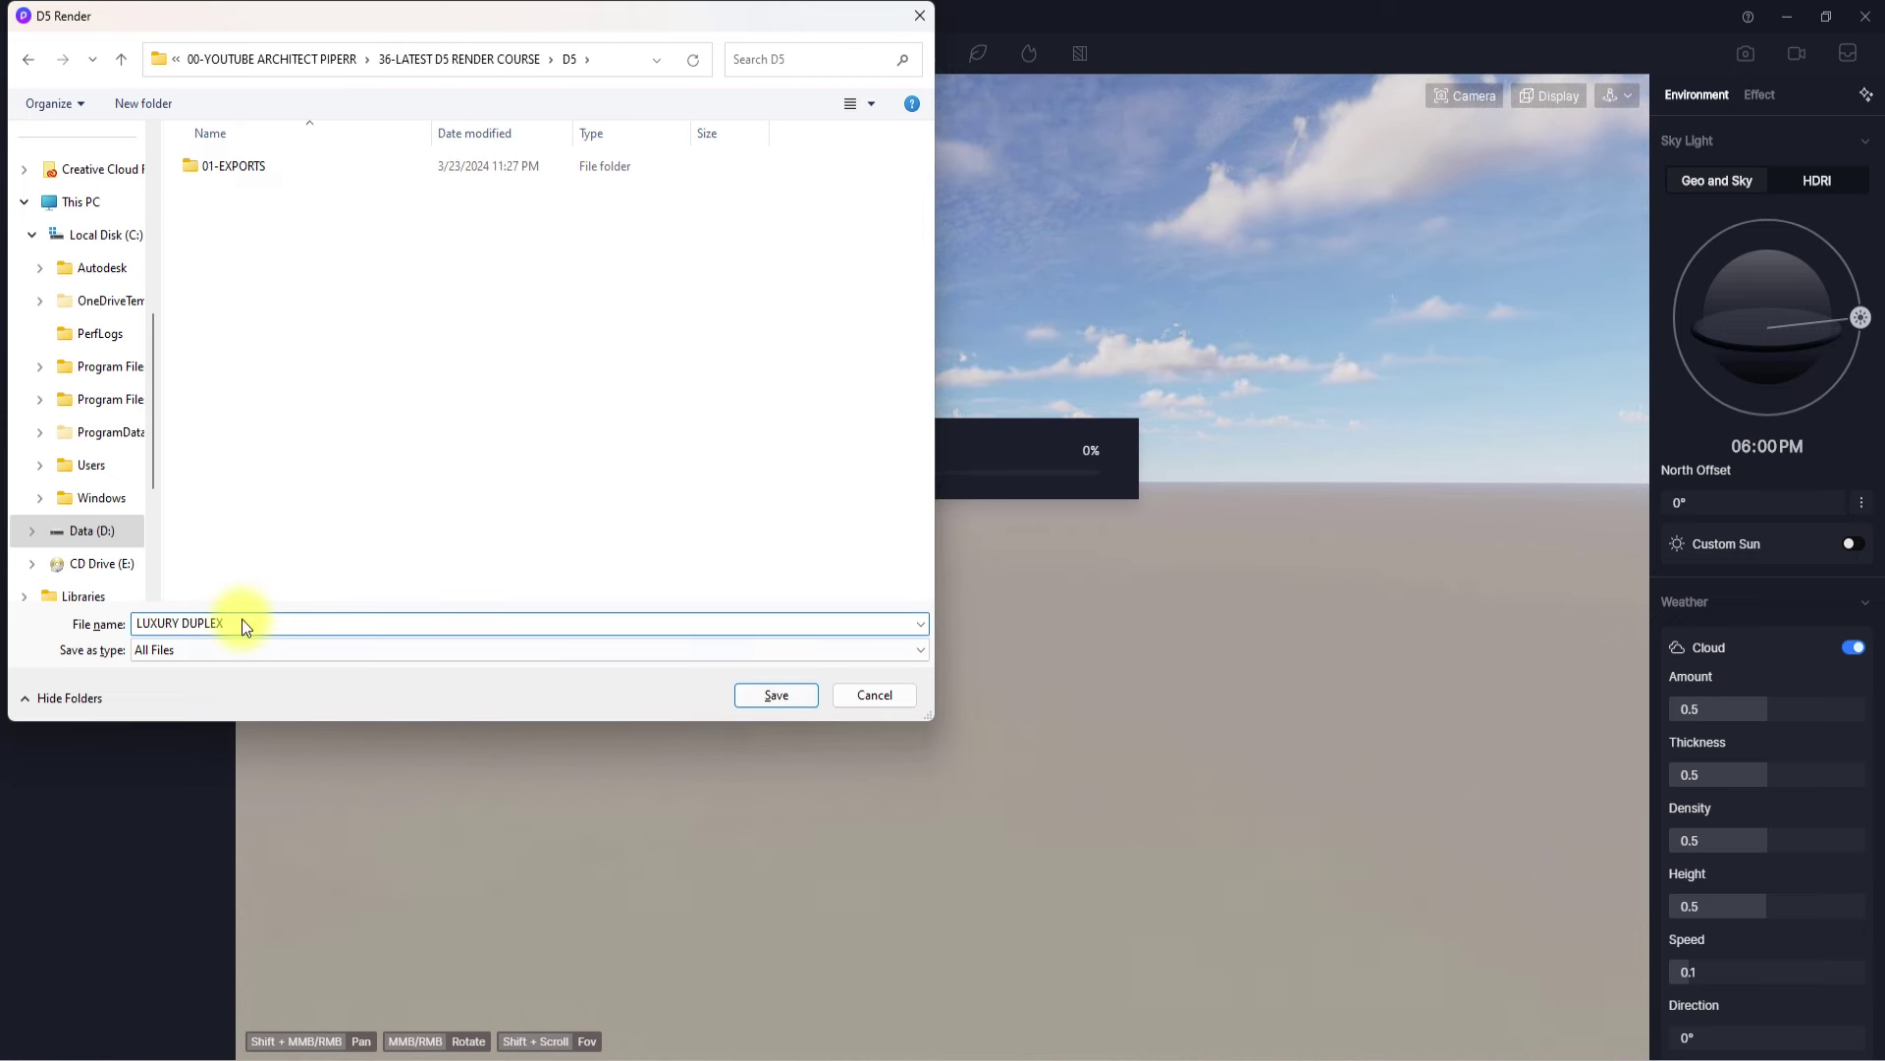
{"action": "left_click", "coordinate": [775, 695]}
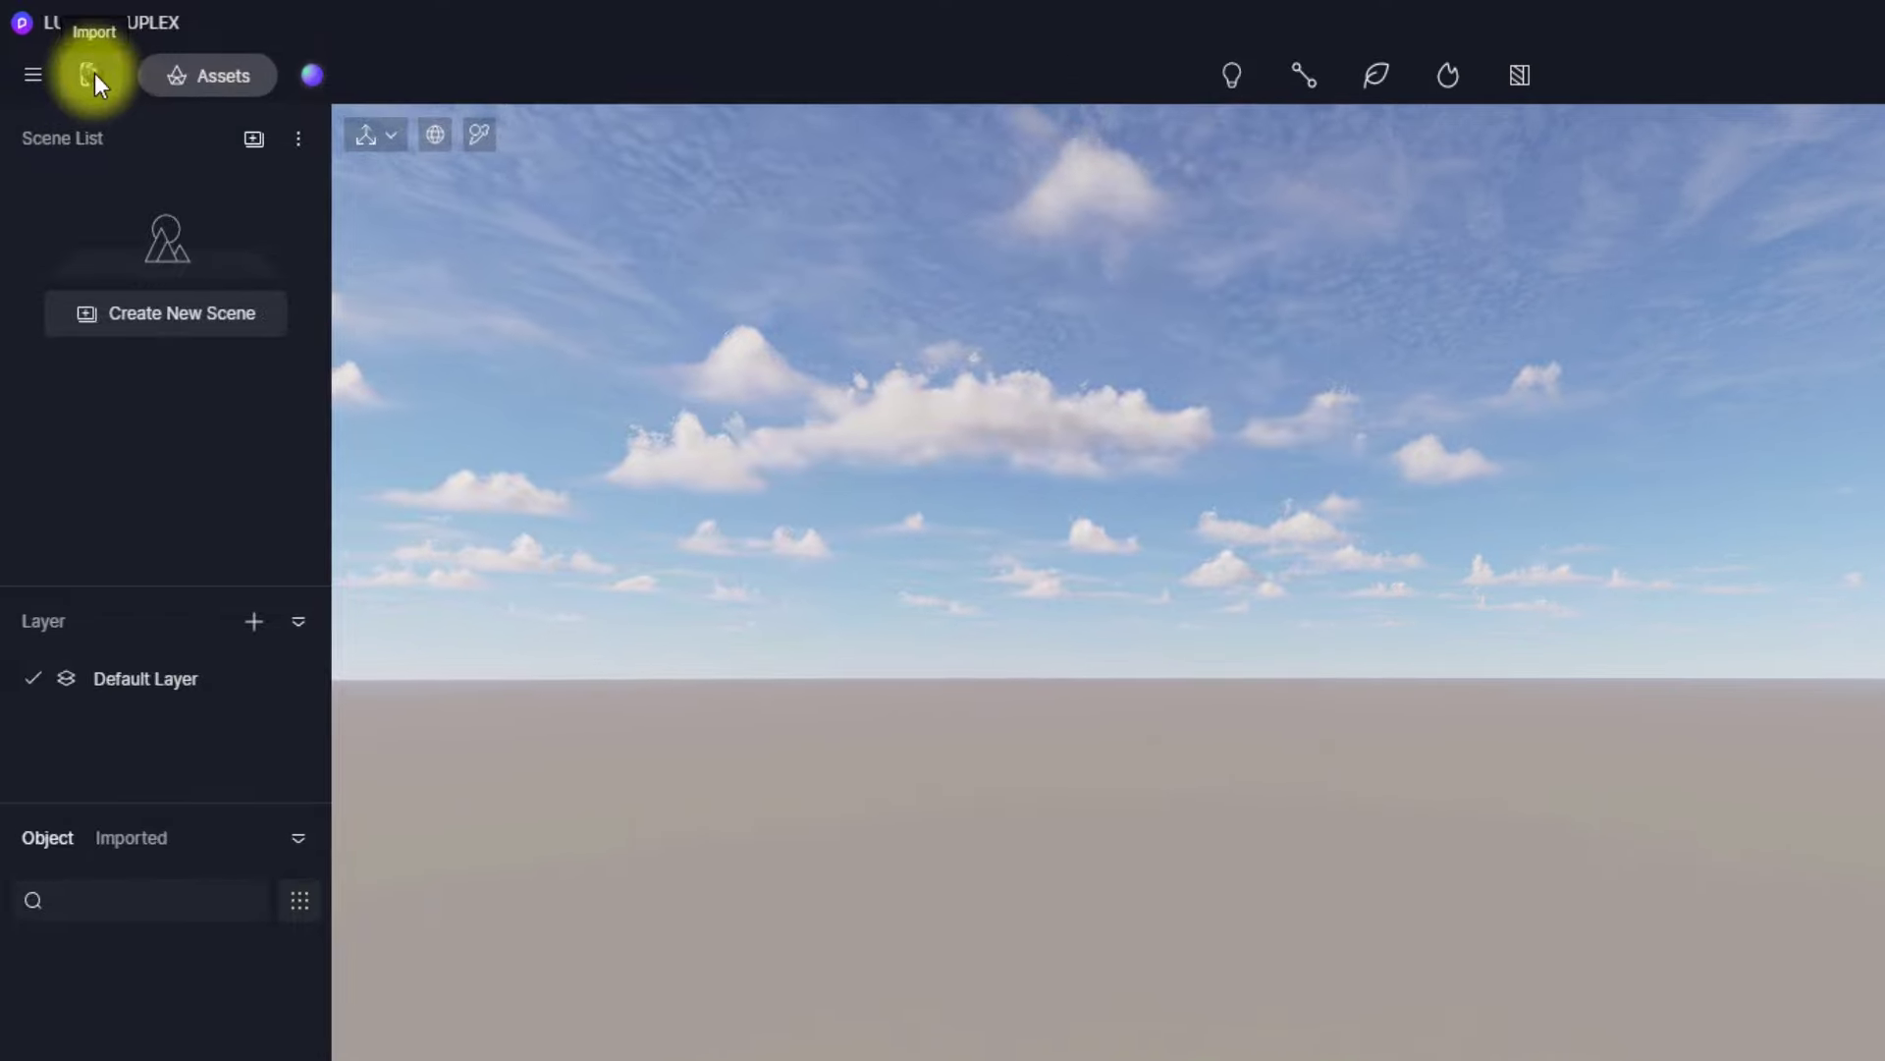
- Import the LUXURY DUPLEX d5a file from the 01-EXPORTS folder on drive D: into the project
{"action": "left_click", "coordinate": [64, 54]}
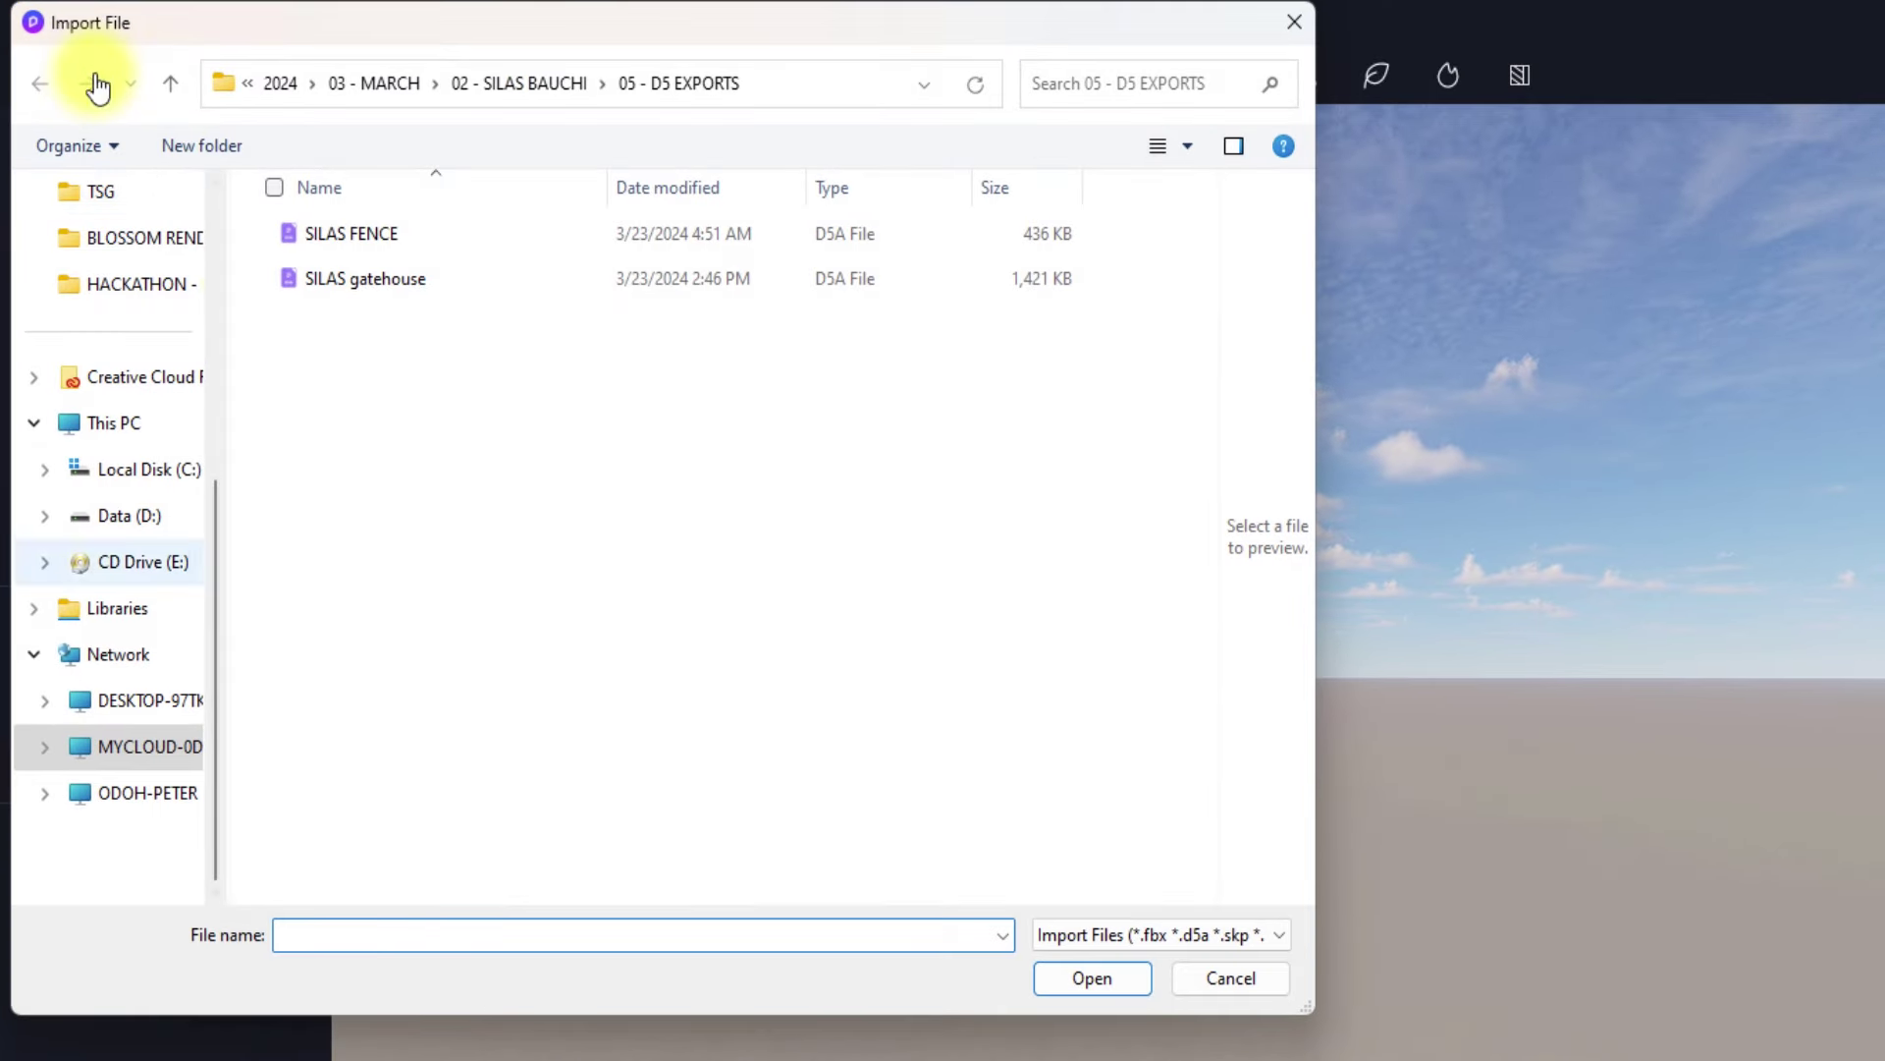
{"action": "left_click", "coordinate": [116, 520]}
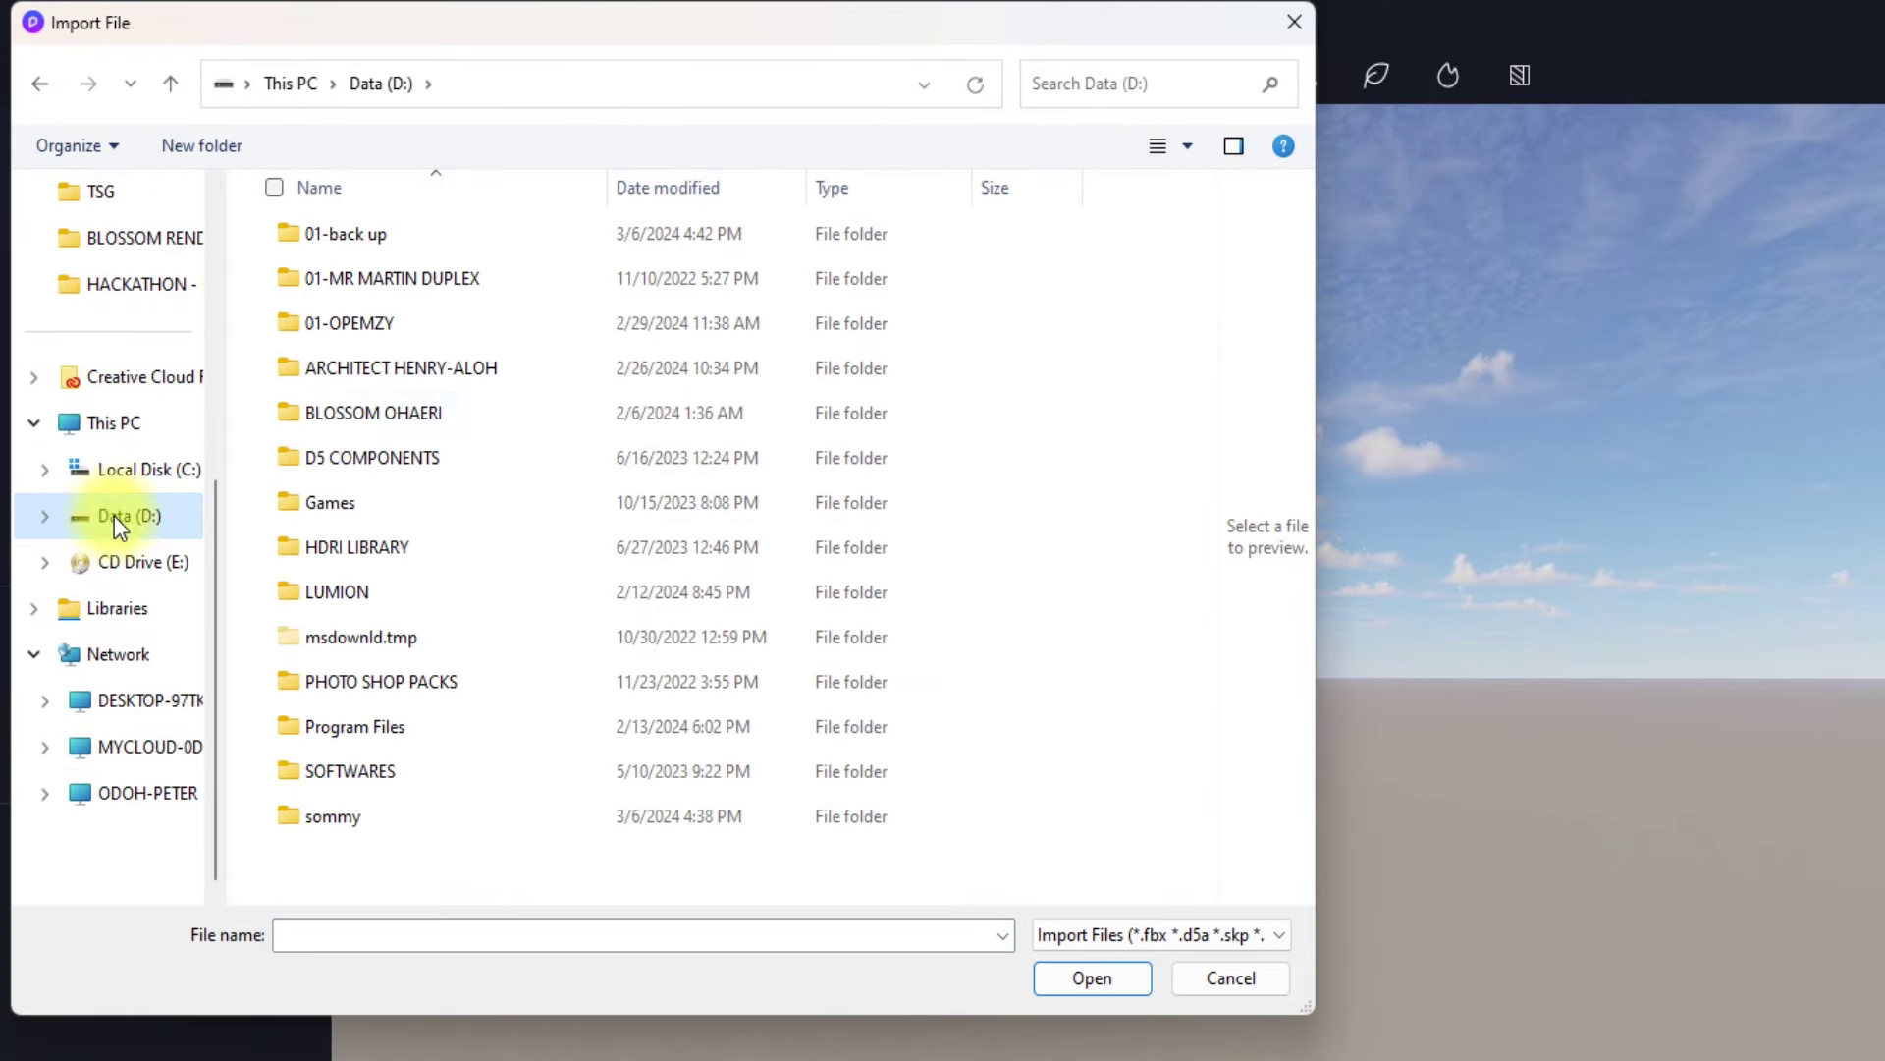
{"action": "double_click", "coordinate": [416, 373]}
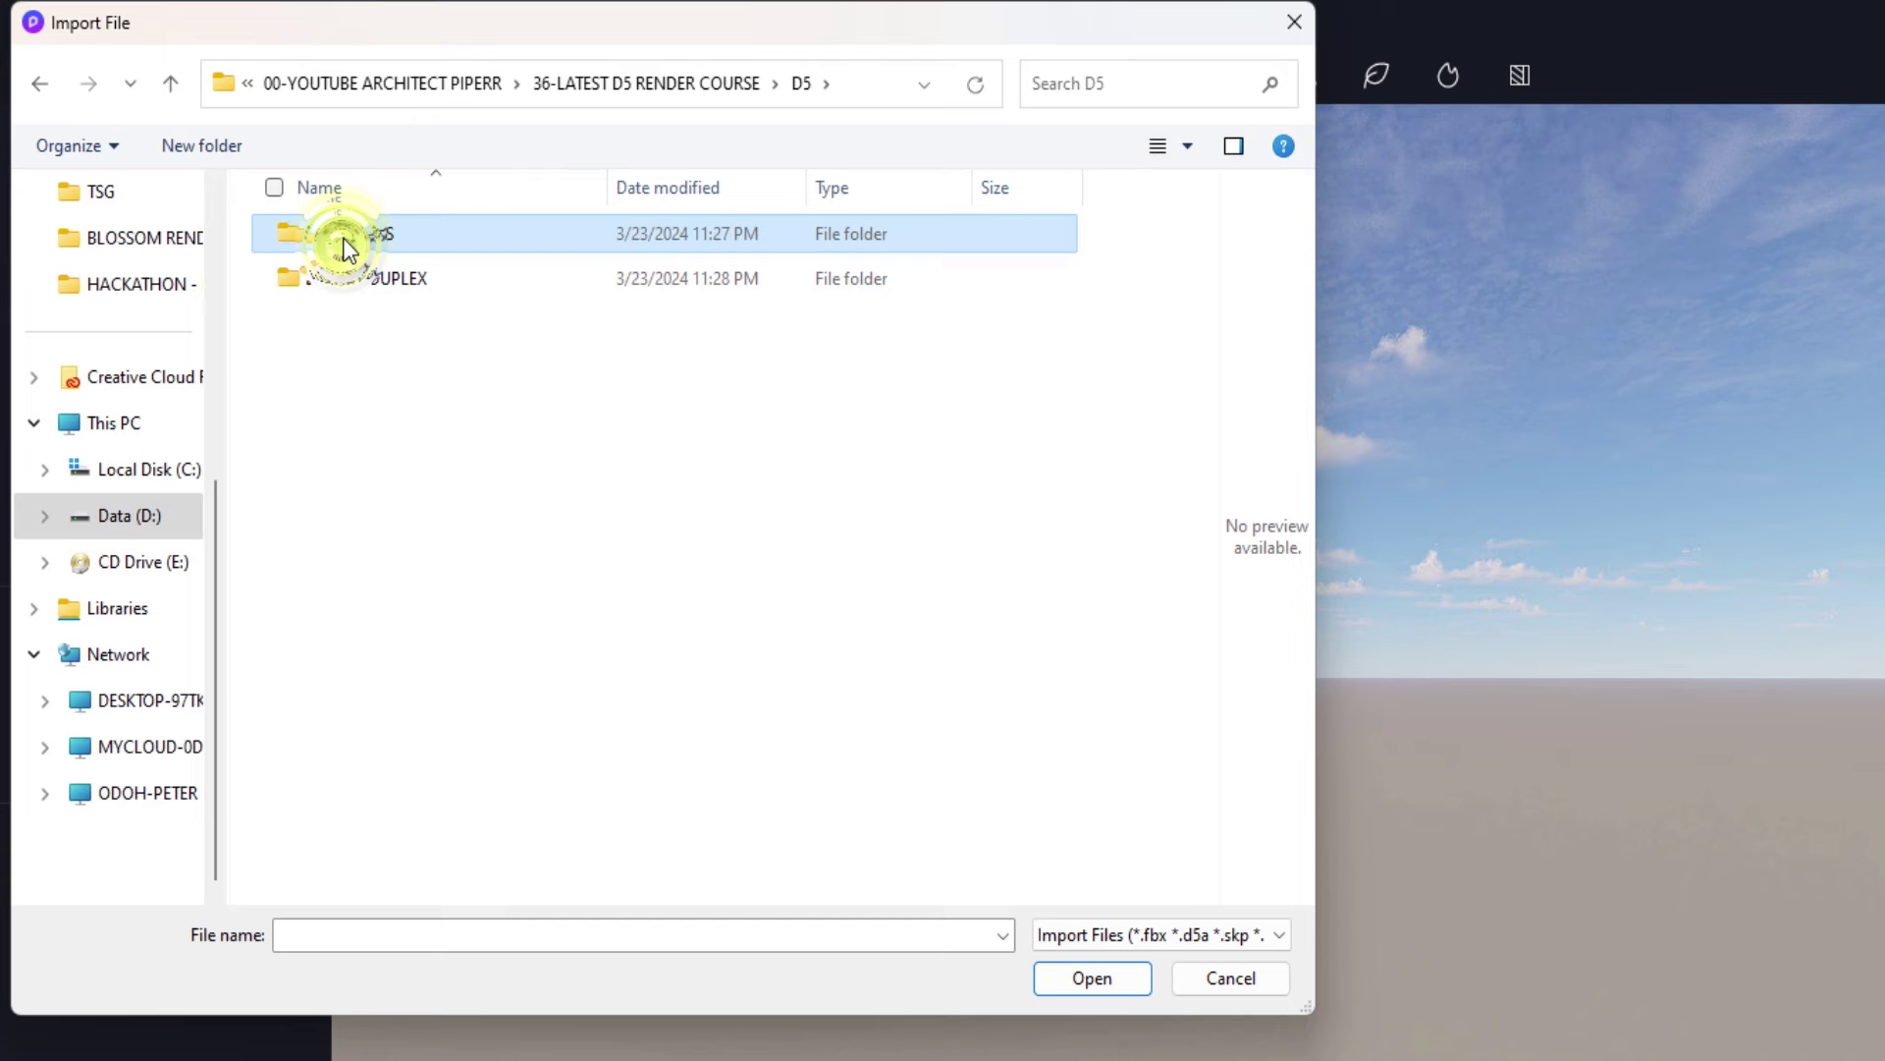
{"action": "double_click", "coordinate": [345, 241]}
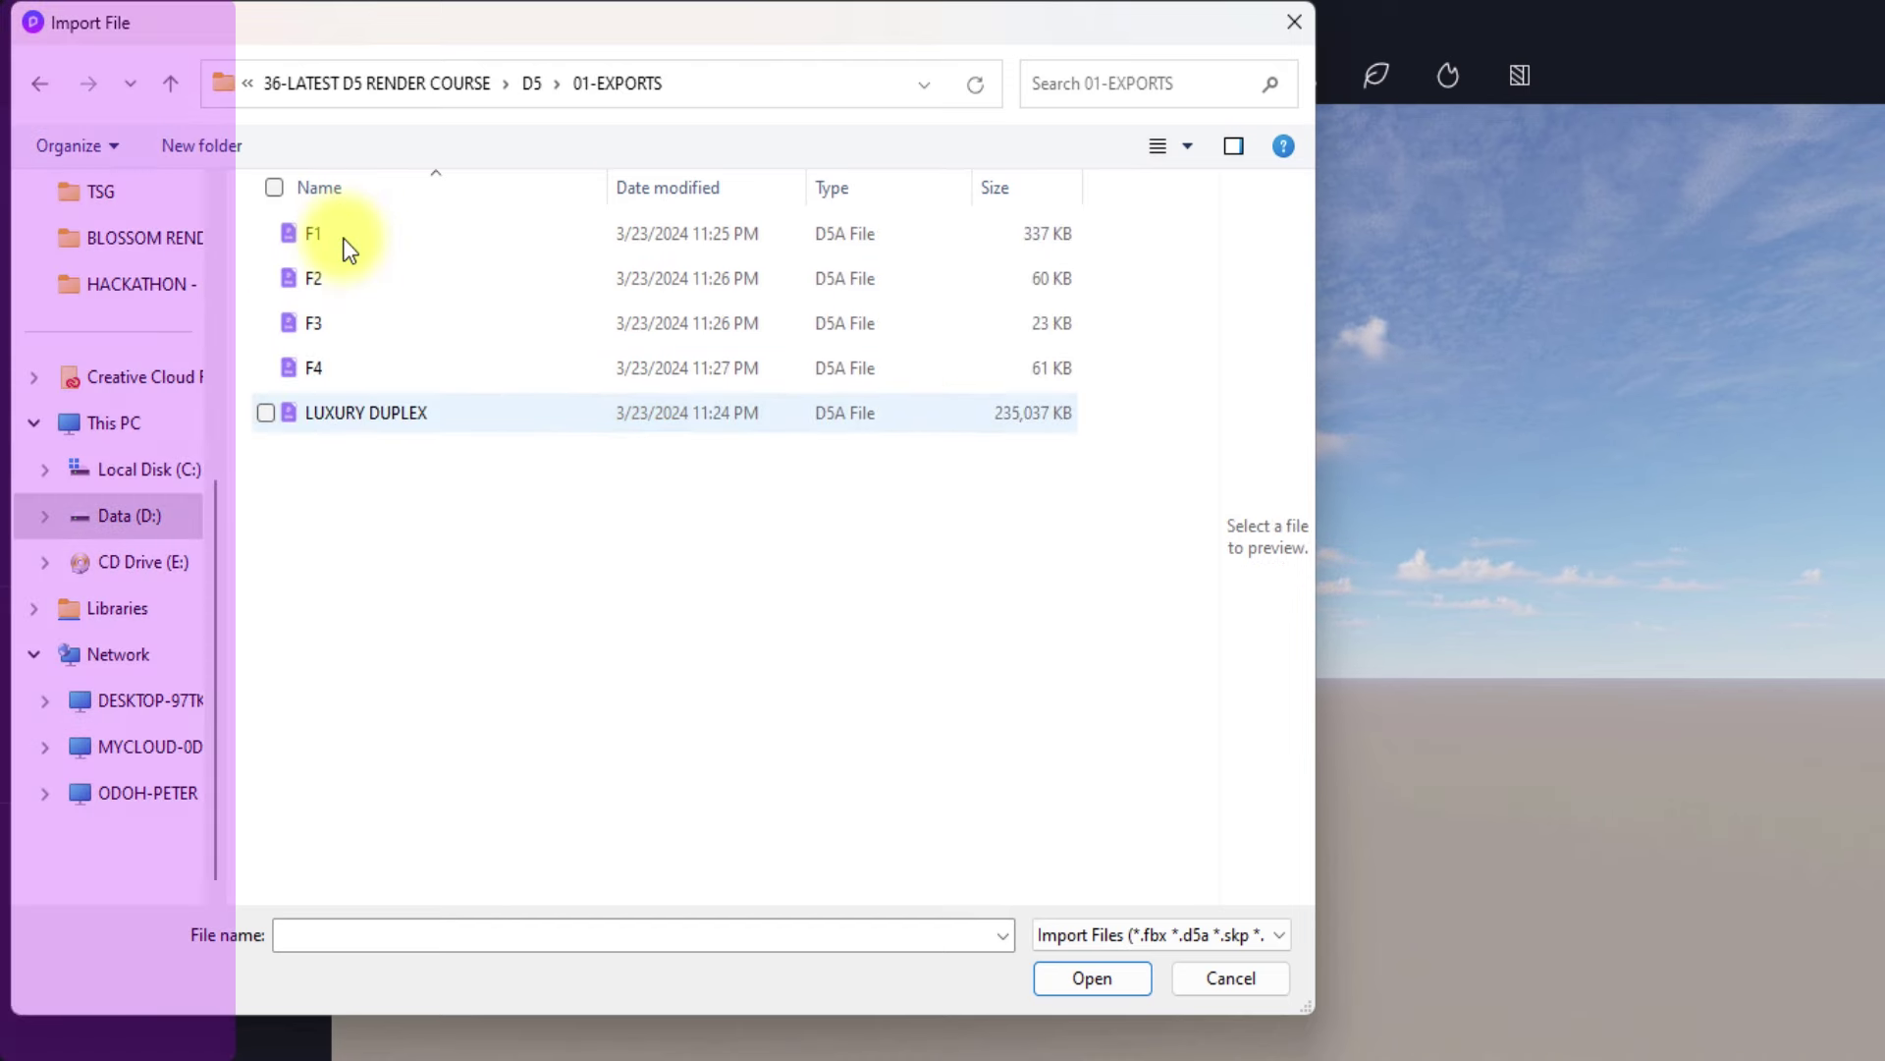
{"action": "left_click", "coordinate": [373, 410]}
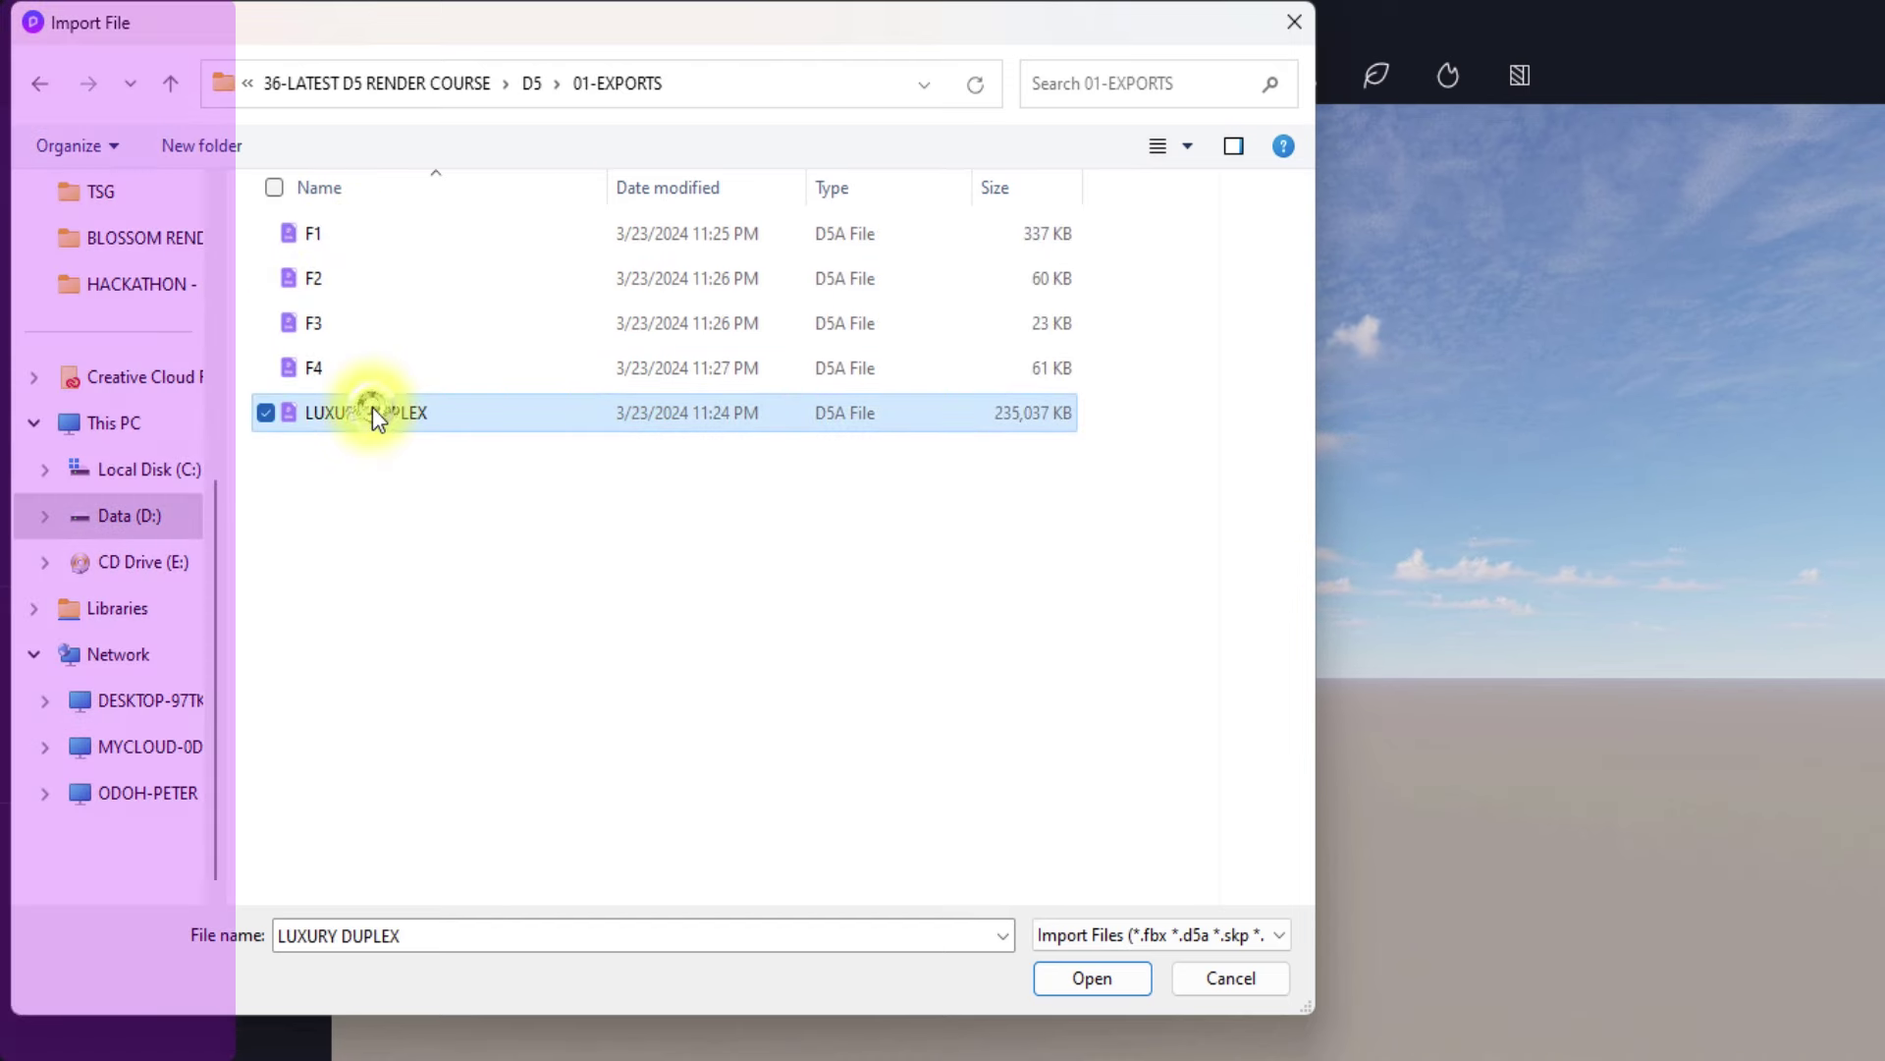
{"action": "left_click", "coordinate": [1074, 978]}
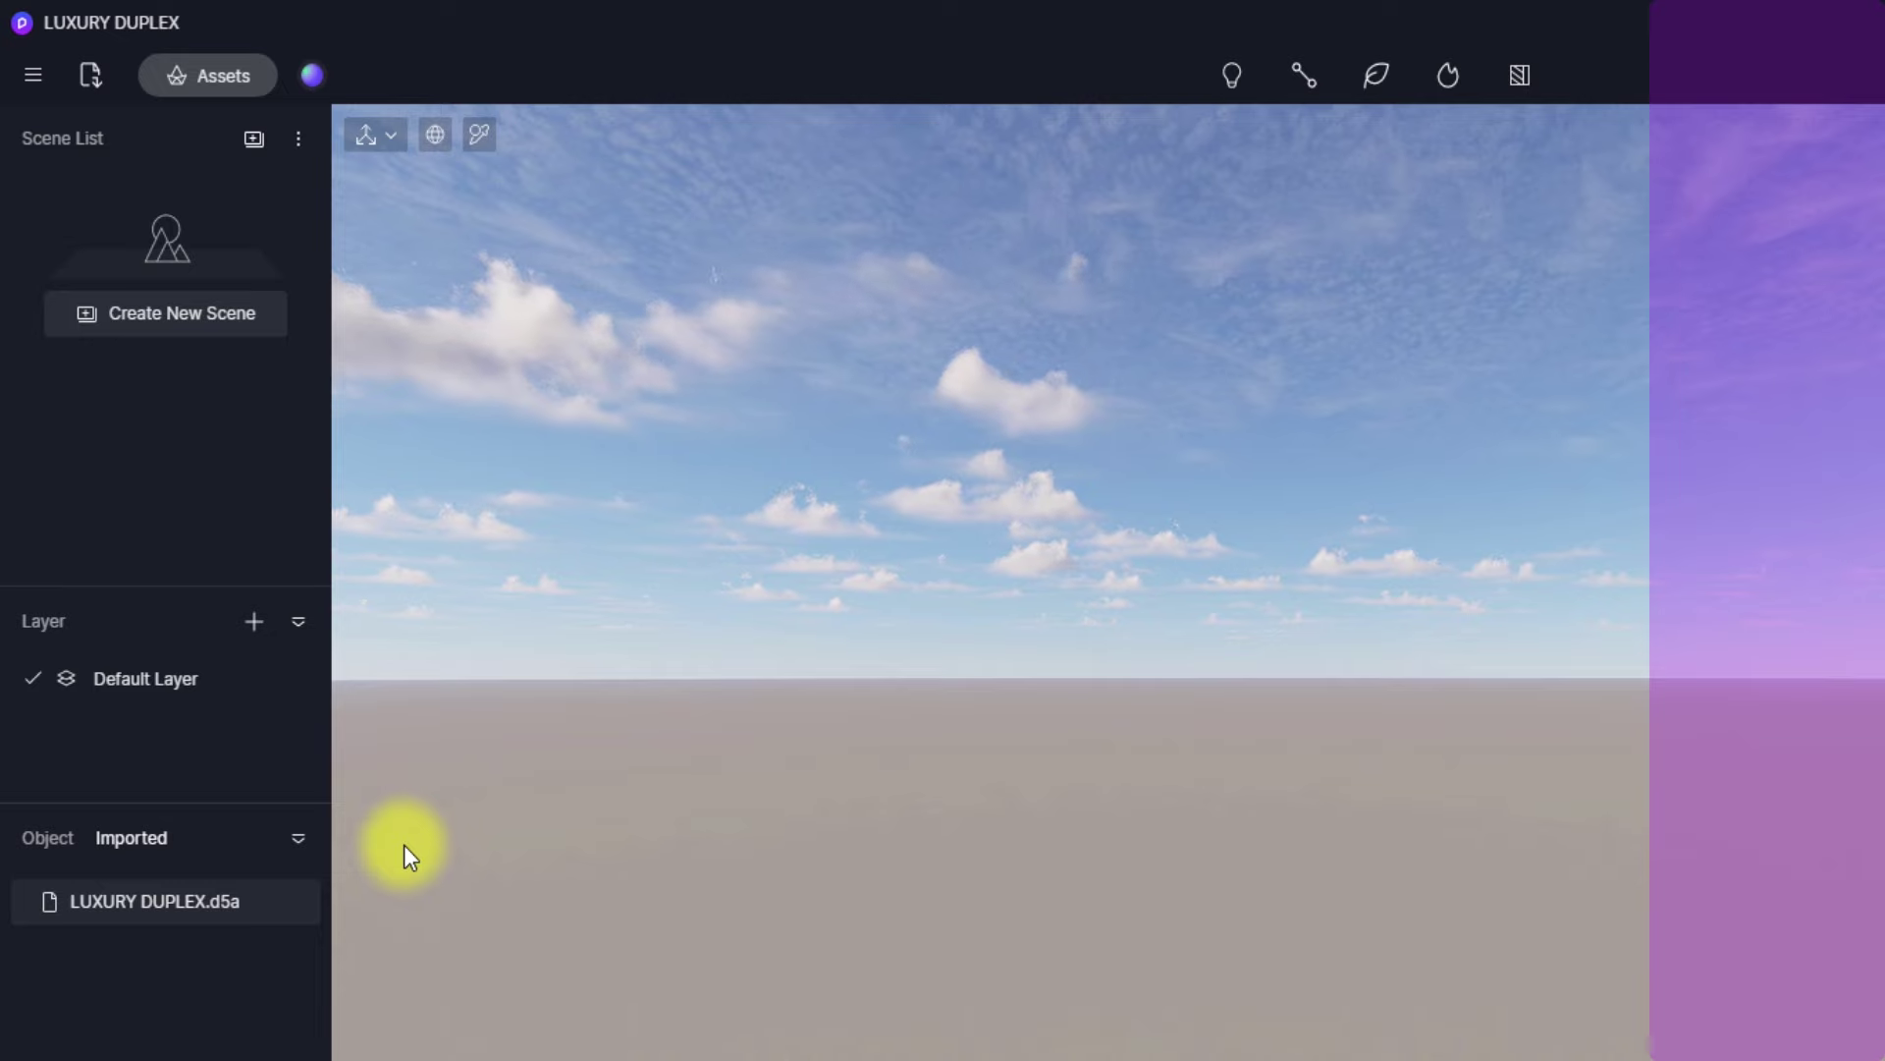
- Place the imported LUXURY DUPLEX.d5a model in the scene at about X 4641, Y 5371, Z 0
{"action": "left_click", "coordinate": [46, 837]}
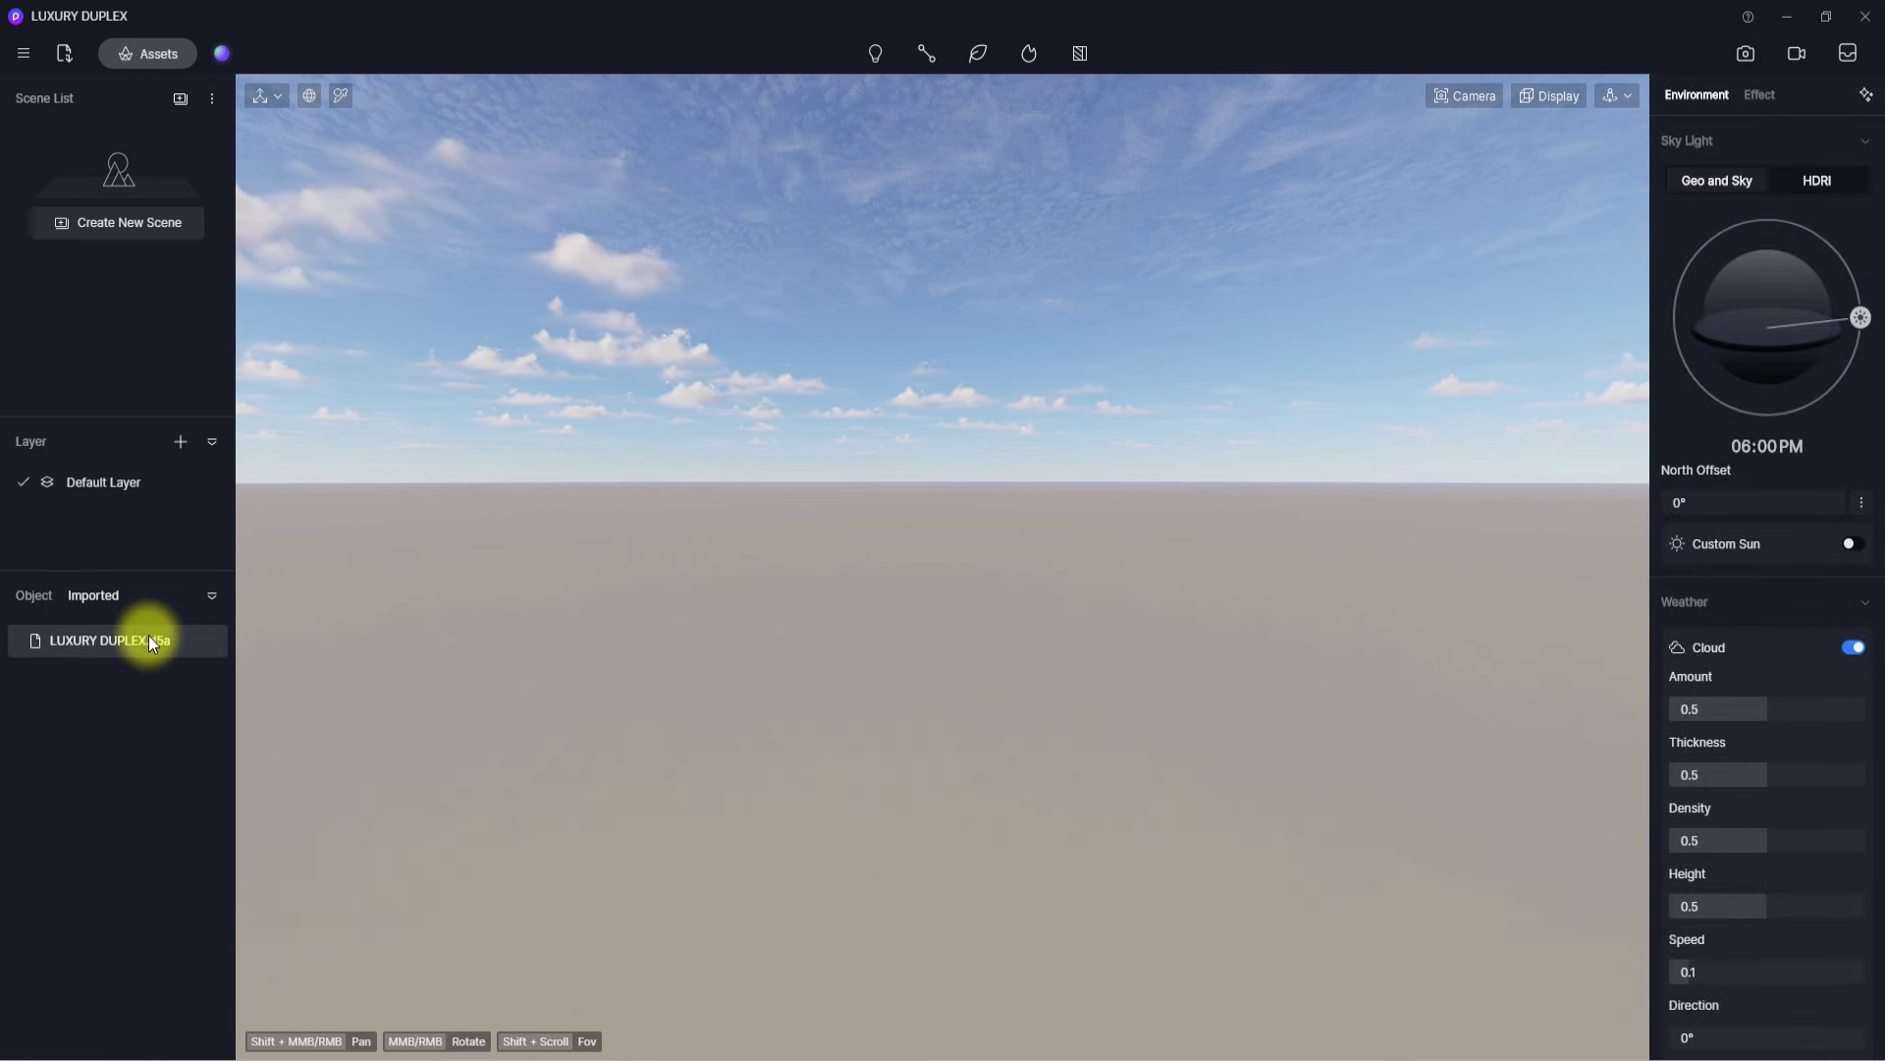
{"action": "left_click", "coordinate": [97, 631]}
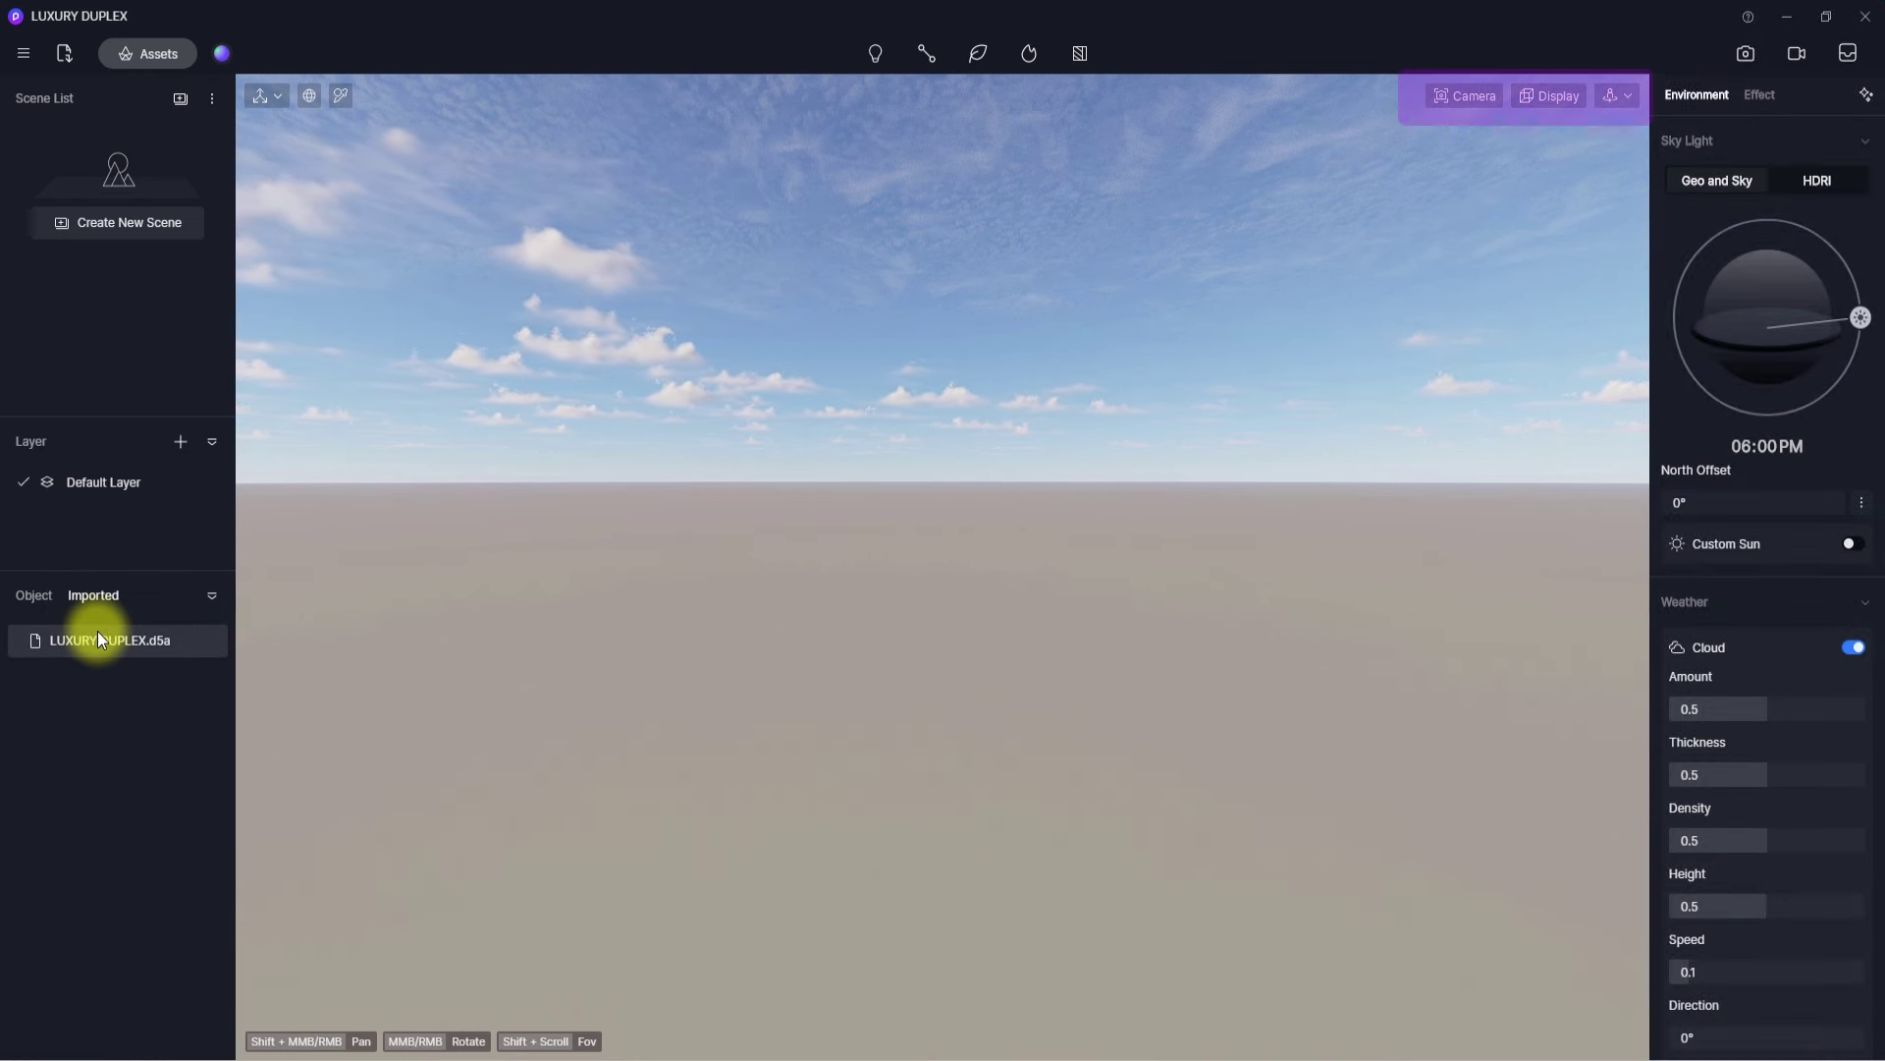
{"action": "left_click", "coordinate": [189, 657]}
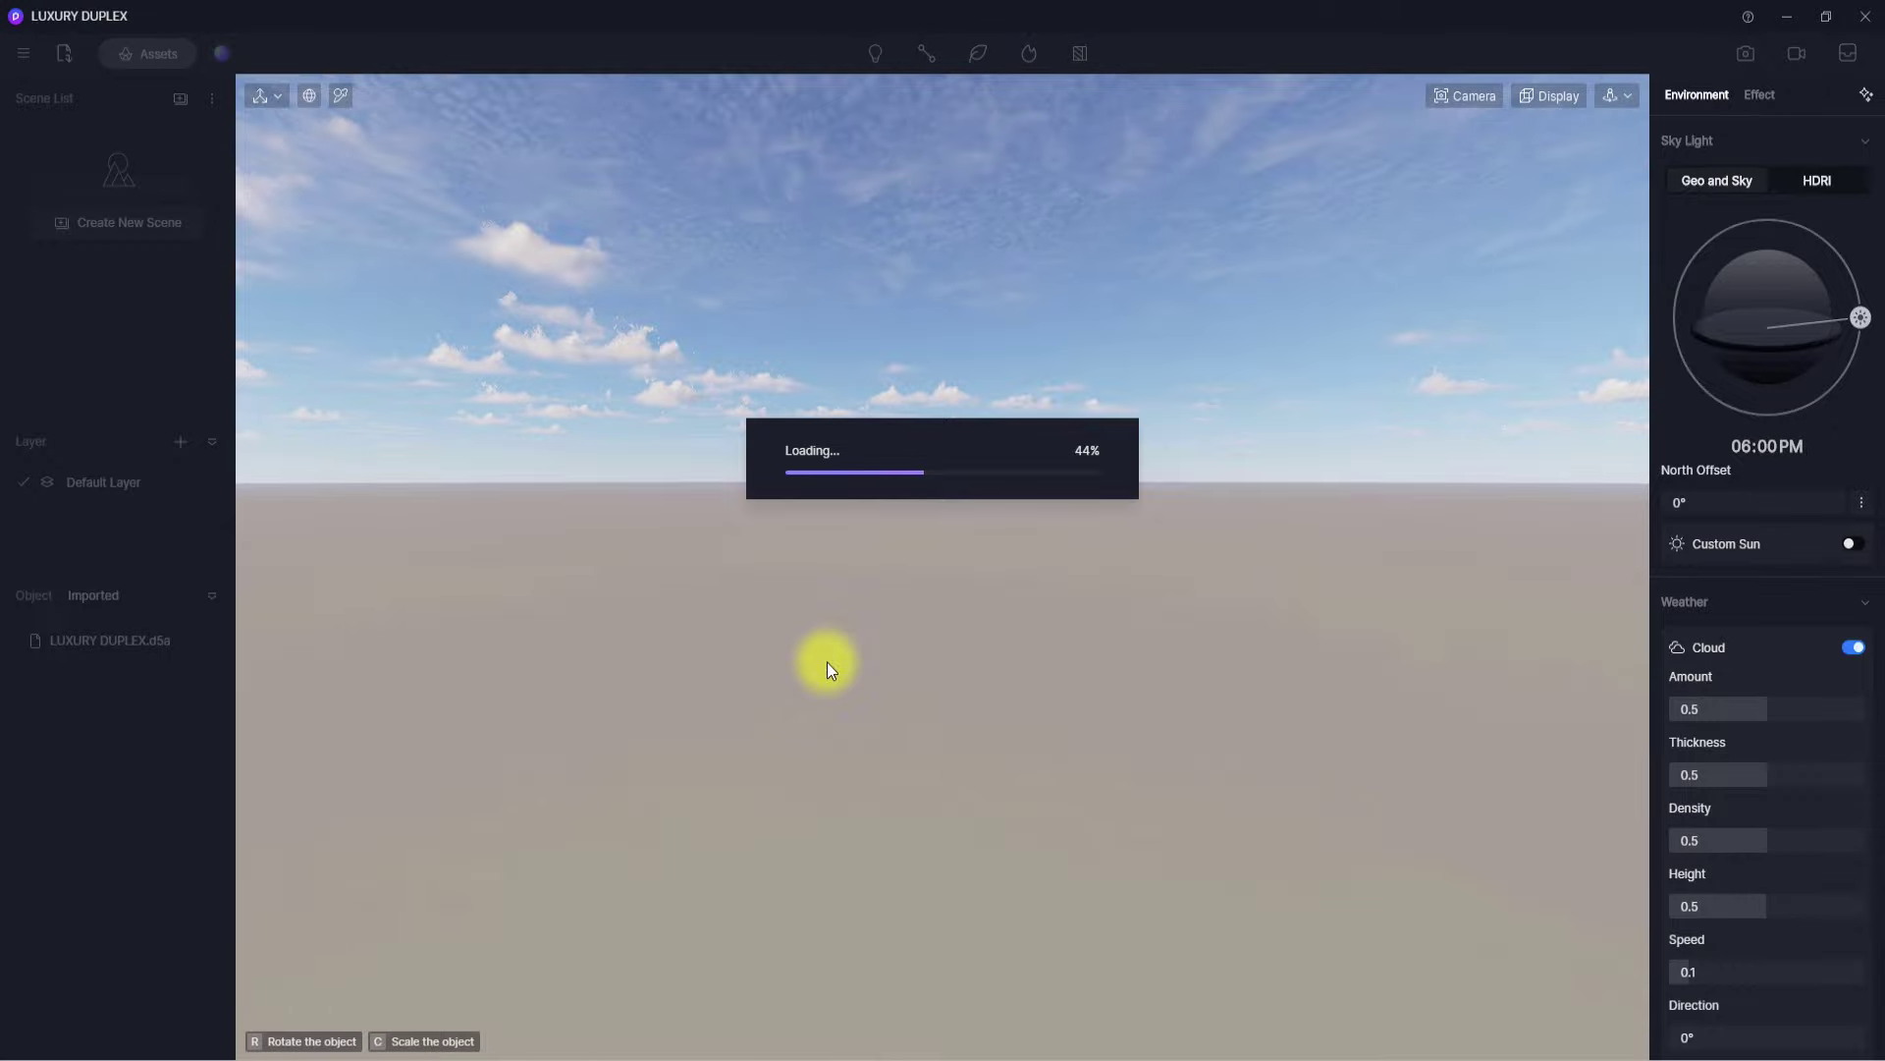
{"action": "scroll", "coordinate": [945, 593], "scroll_direction": "up", "scroll_amount": 10}
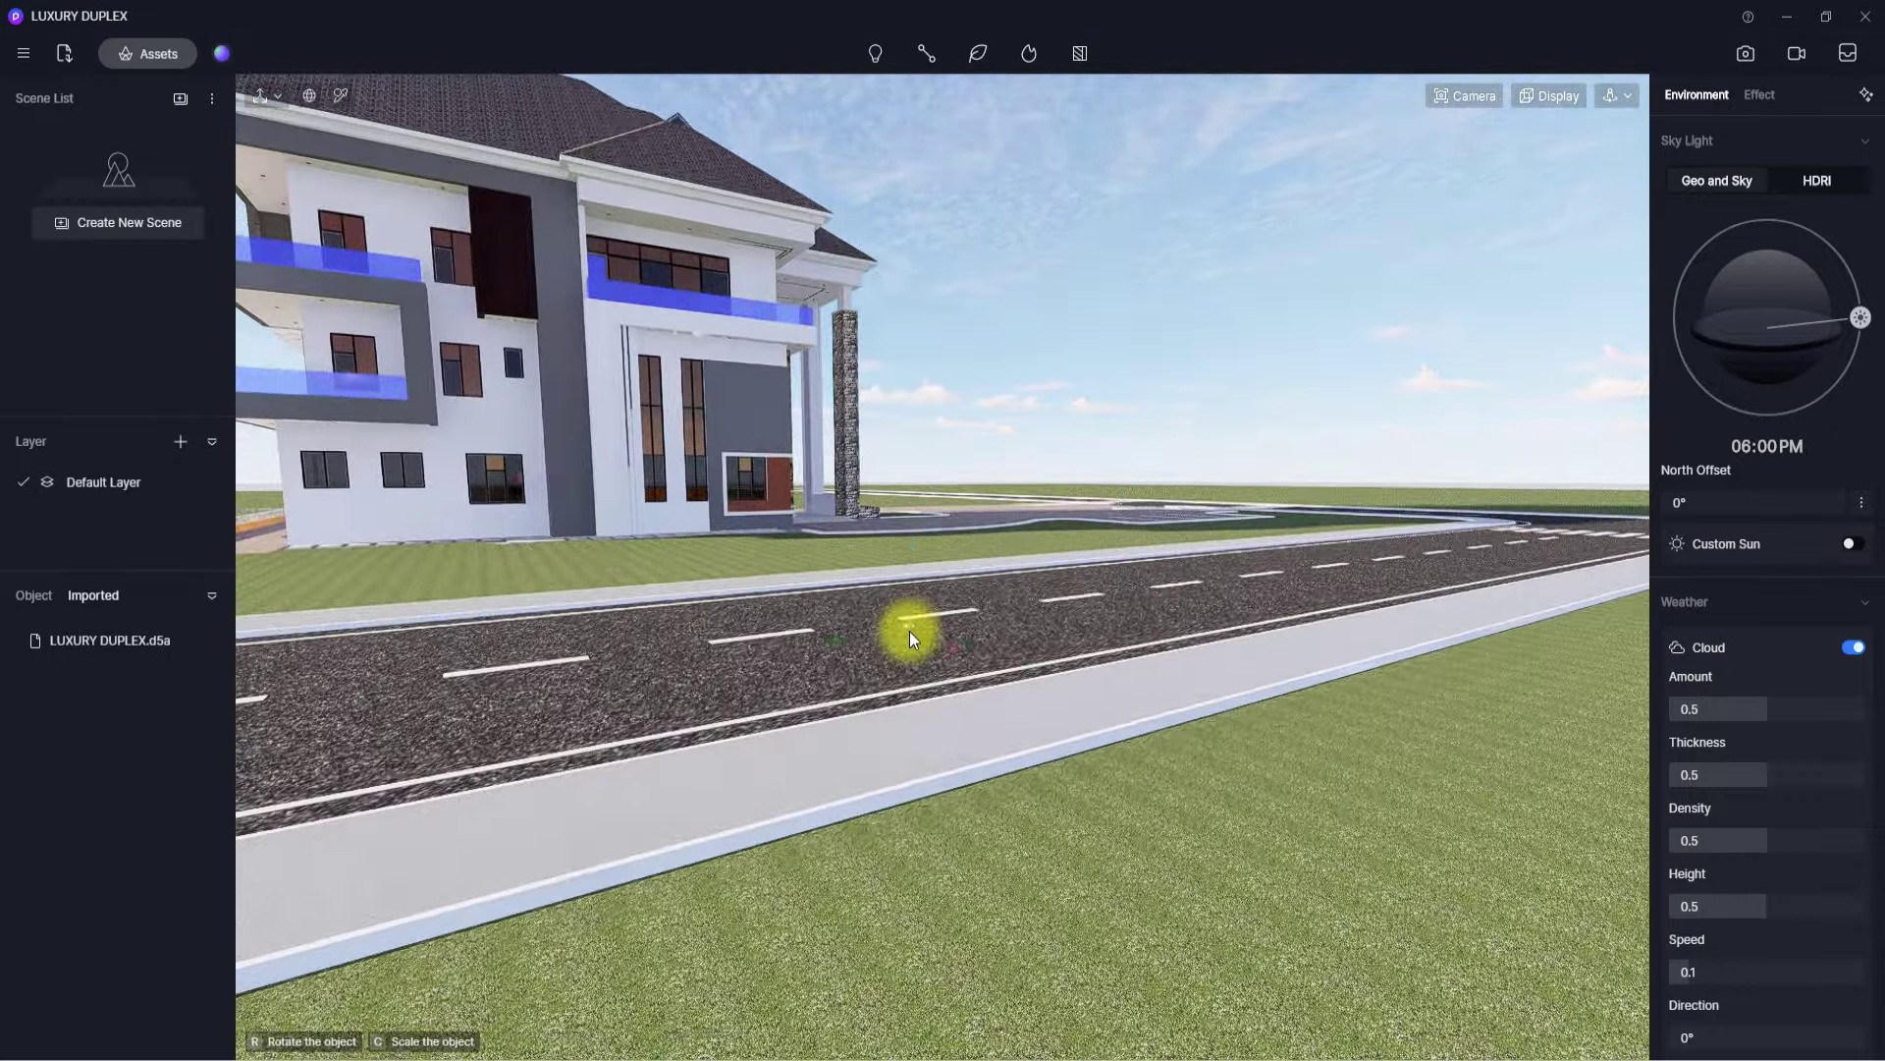
{"action": "left_click", "coordinate": [910, 630]}
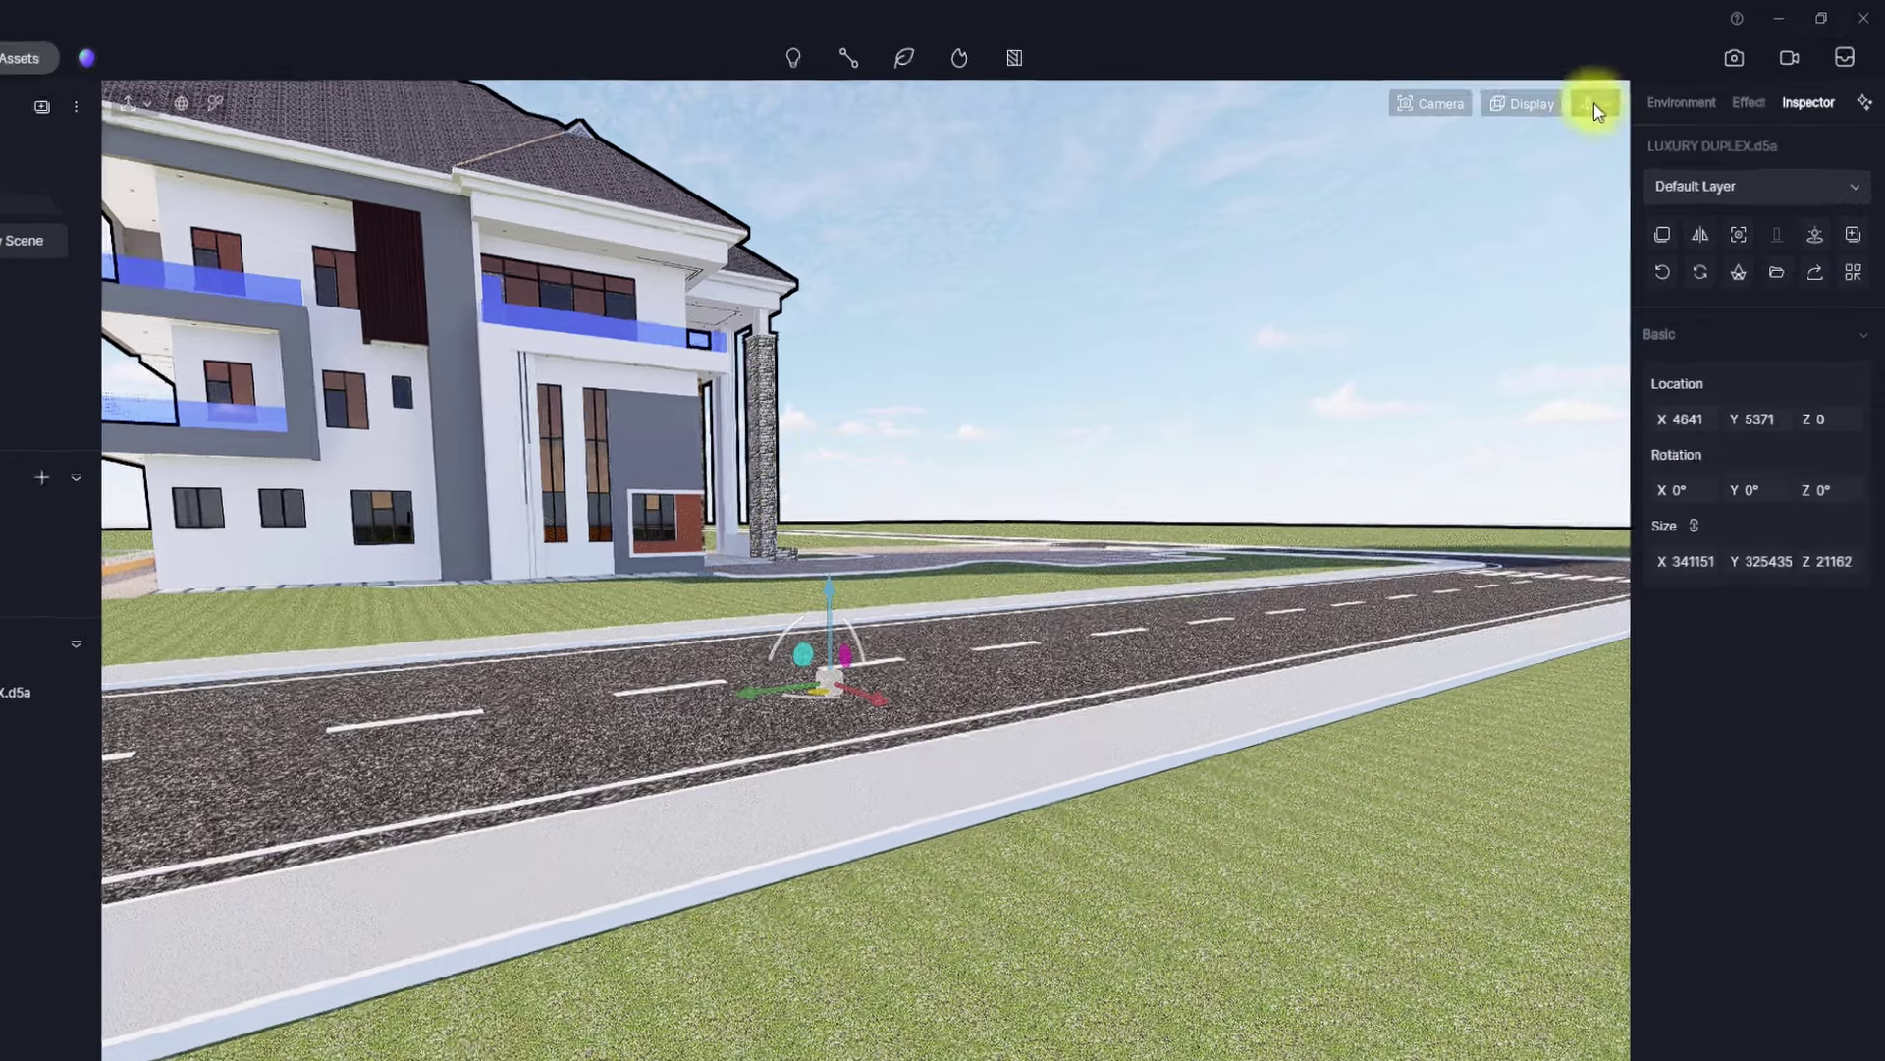
- Check the navigation modes and examine the placed duplex's front entrance, driveway and surrounding roads from near and far
{"action": "left_click", "coordinate": [1616, 95]}
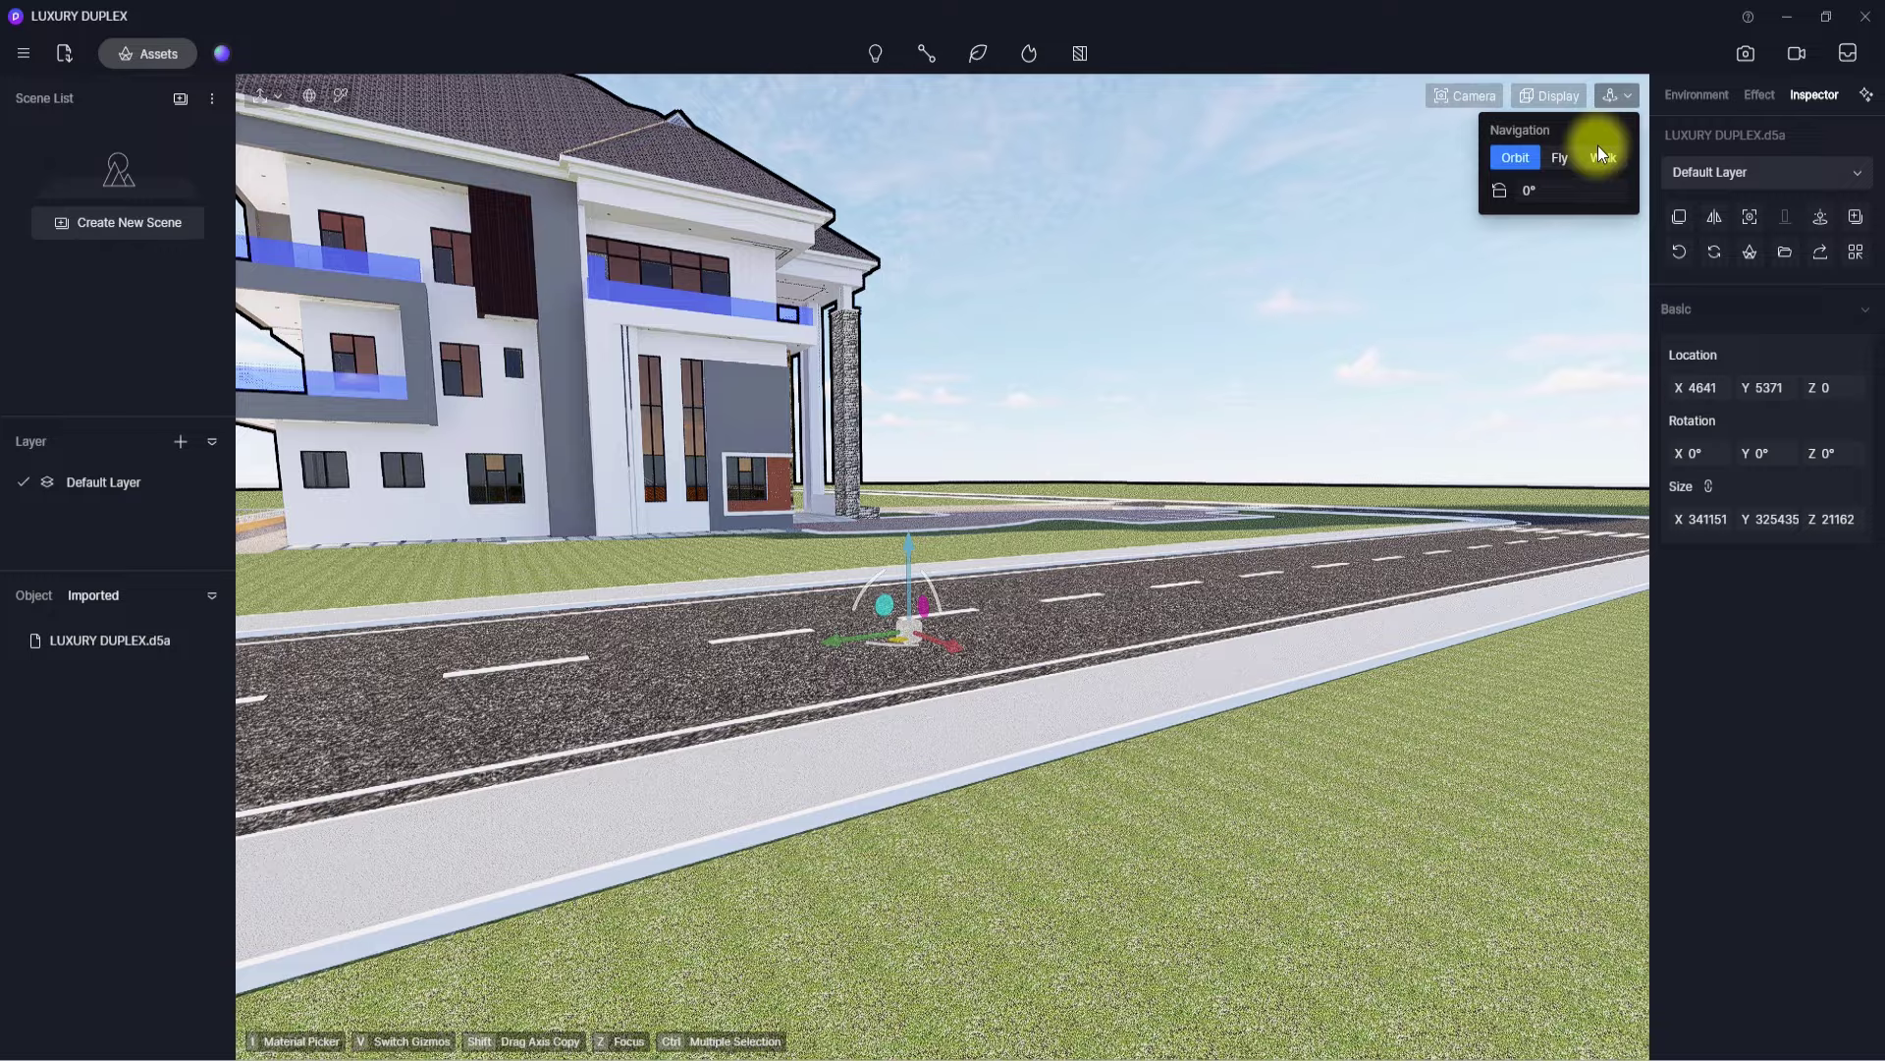
{"action": "right_click_drag", "start_coordinate": [837, 458], "coordinate": [579, 579]}
{"action": "right_click_drag", "start_coordinate": [951, 470], "coordinate": [836, 444]}
{"action": "scroll", "coordinate": [833, 415], "scroll_direction": "up", "scroll_amount": 6}
{"action": "scroll", "coordinate": [833, 416], "scroll_direction": "down", "scroll_amount": 2}
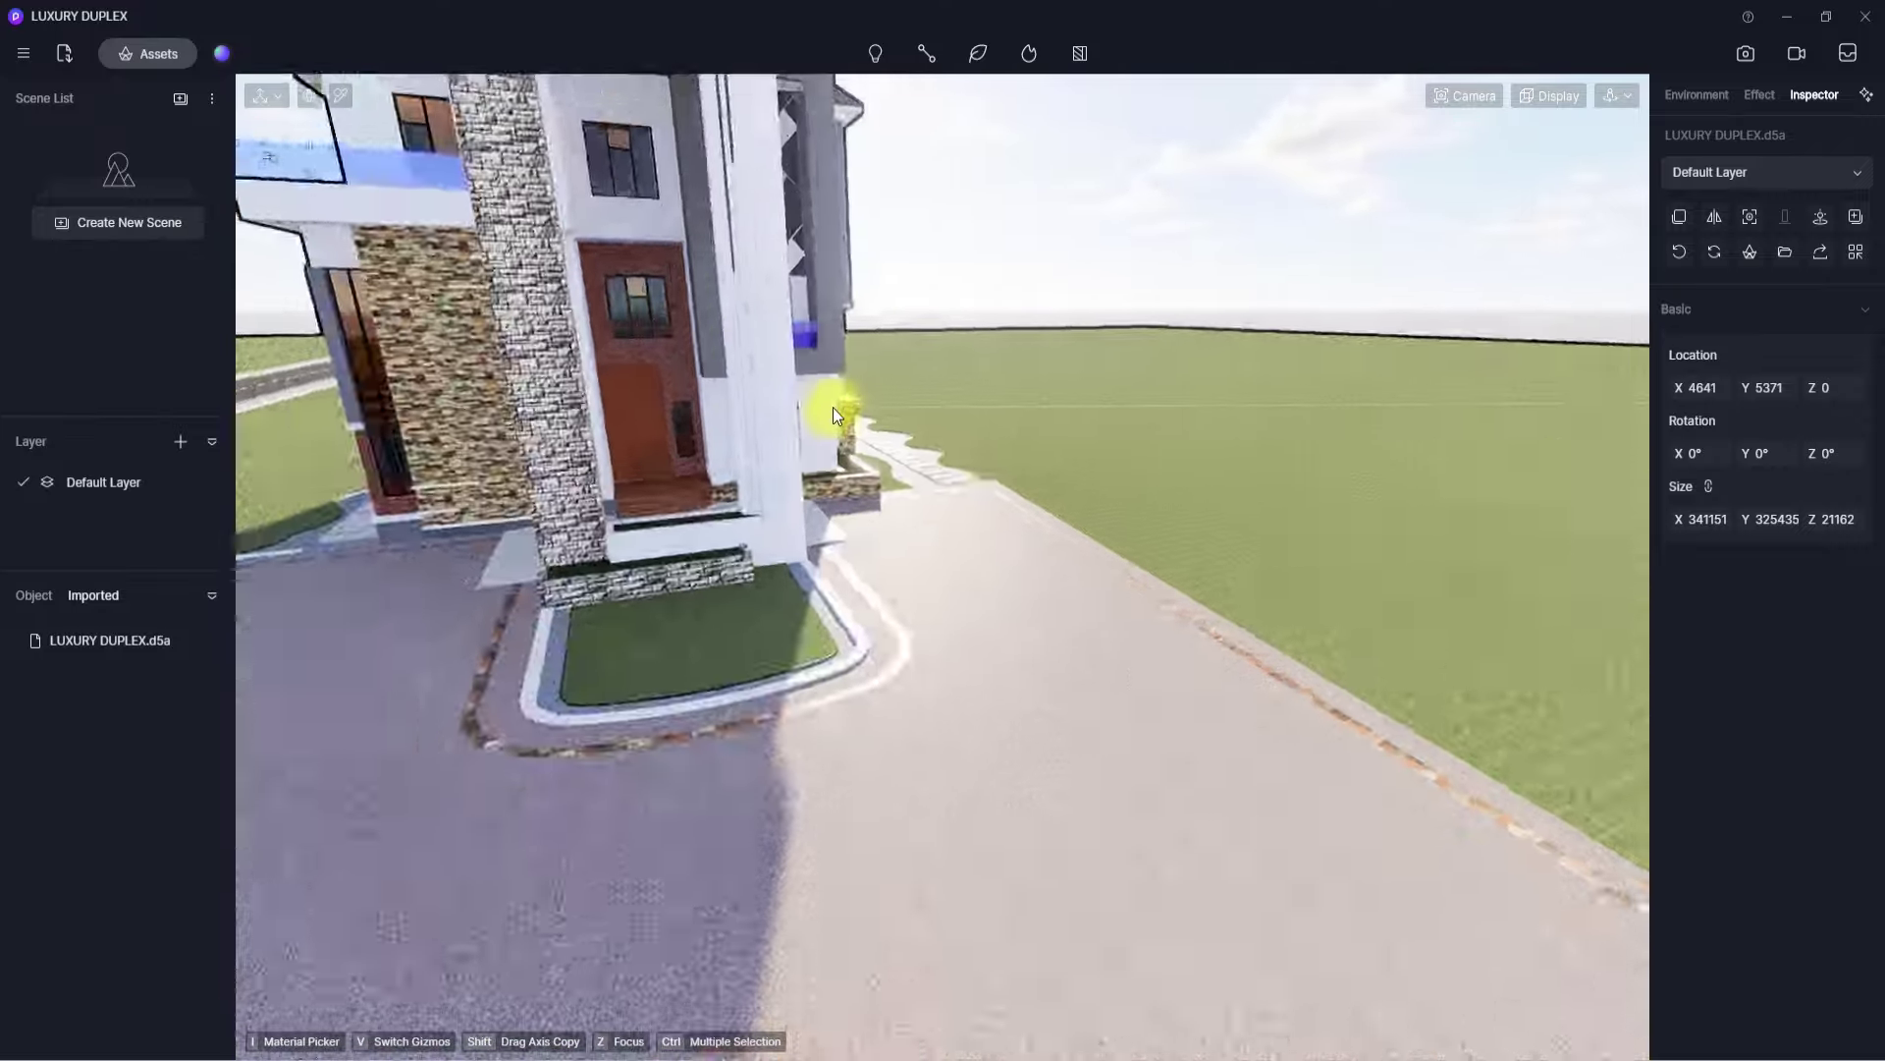
{"action": "scroll", "coordinate": [833, 415], "scroll_direction": "down", "scroll_amount": 6}
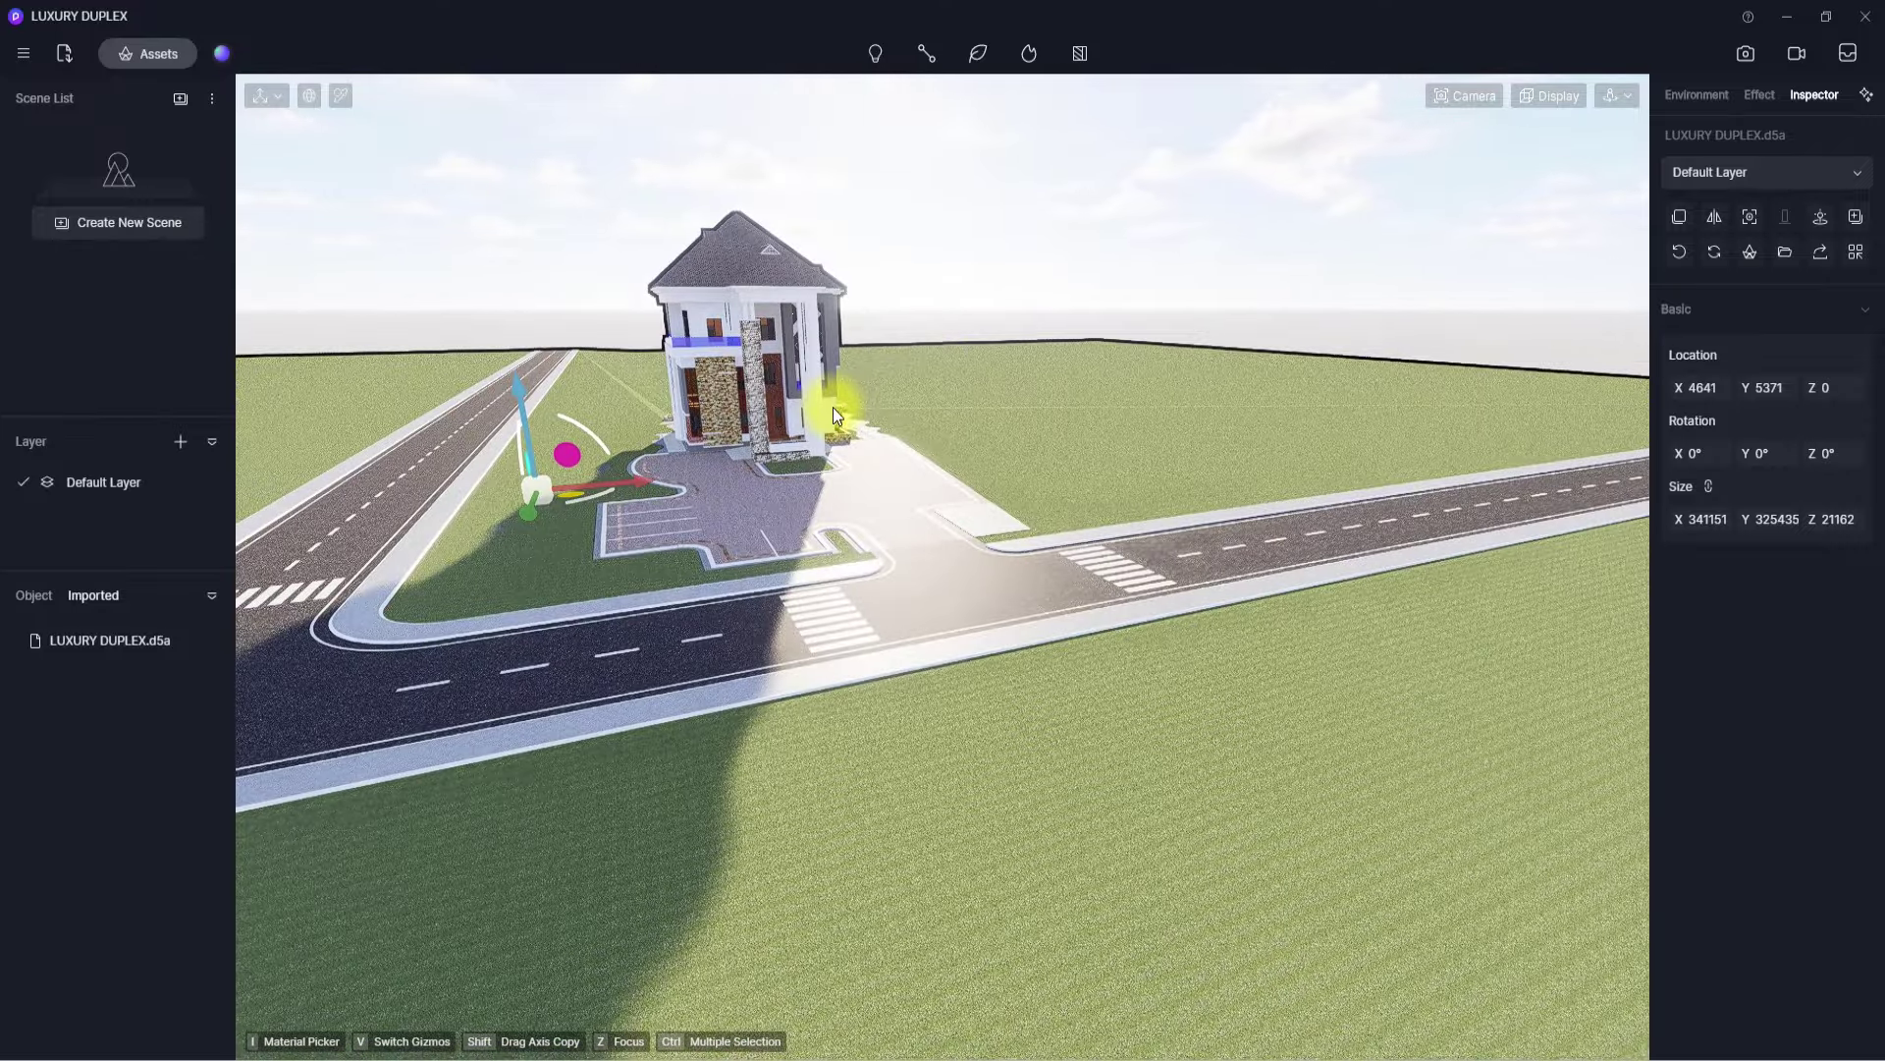
{"action": "scroll", "coordinate": [758, 416], "scroll_direction": "up", "scroll_amount": 7}
{"action": "scroll", "coordinate": [758, 417], "scroll_direction": "down", "scroll_amount": 8}
{"action": "scroll", "coordinate": [758, 416], "scroll_direction": "up", "scroll_amount": 6}
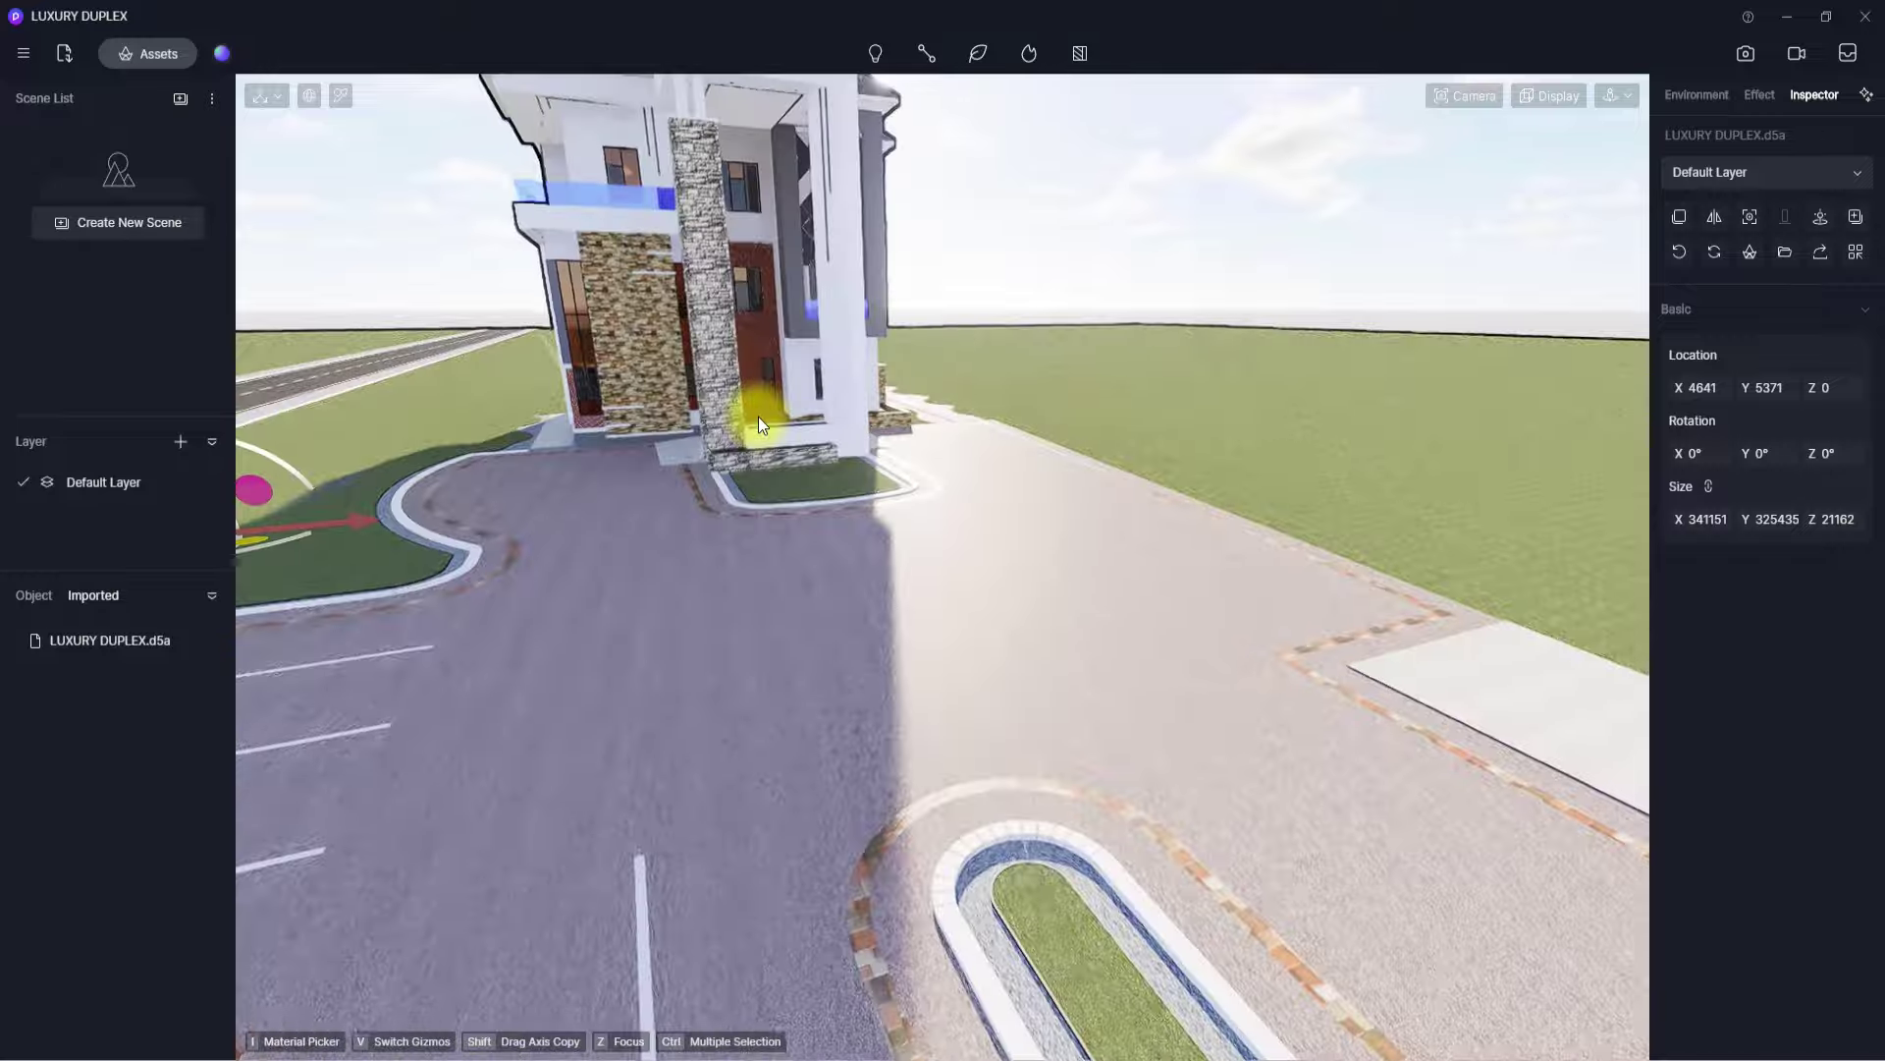
- Switch the viewport navigation to Fly mode and adjust the camera movement speed
{"action": "key", "text": "z"}
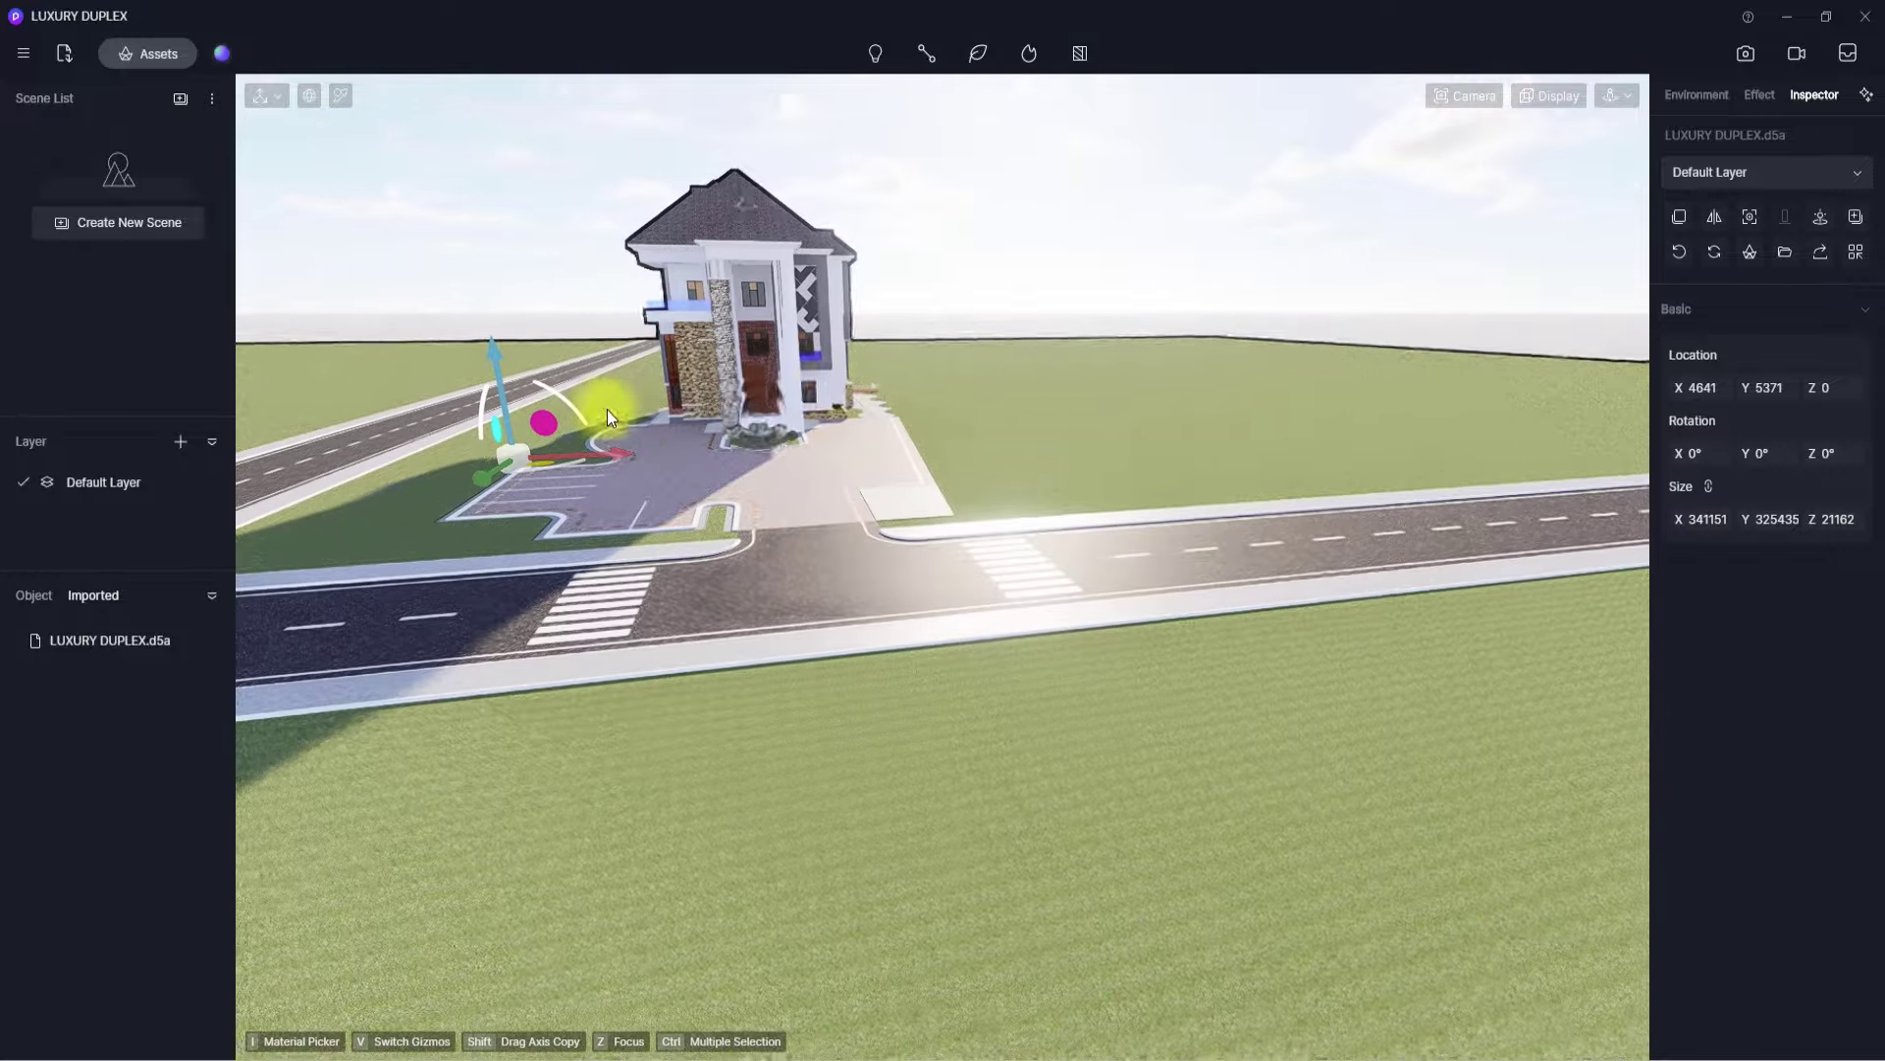
{"action": "right_click_drag", "start_coordinate": [607, 409], "coordinate": [418, 448]}
{"action": "right_click_drag", "start_coordinate": [776, 429], "coordinate": [1166, 428]}
{"action": "left_click", "coordinate": [1623, 98]}
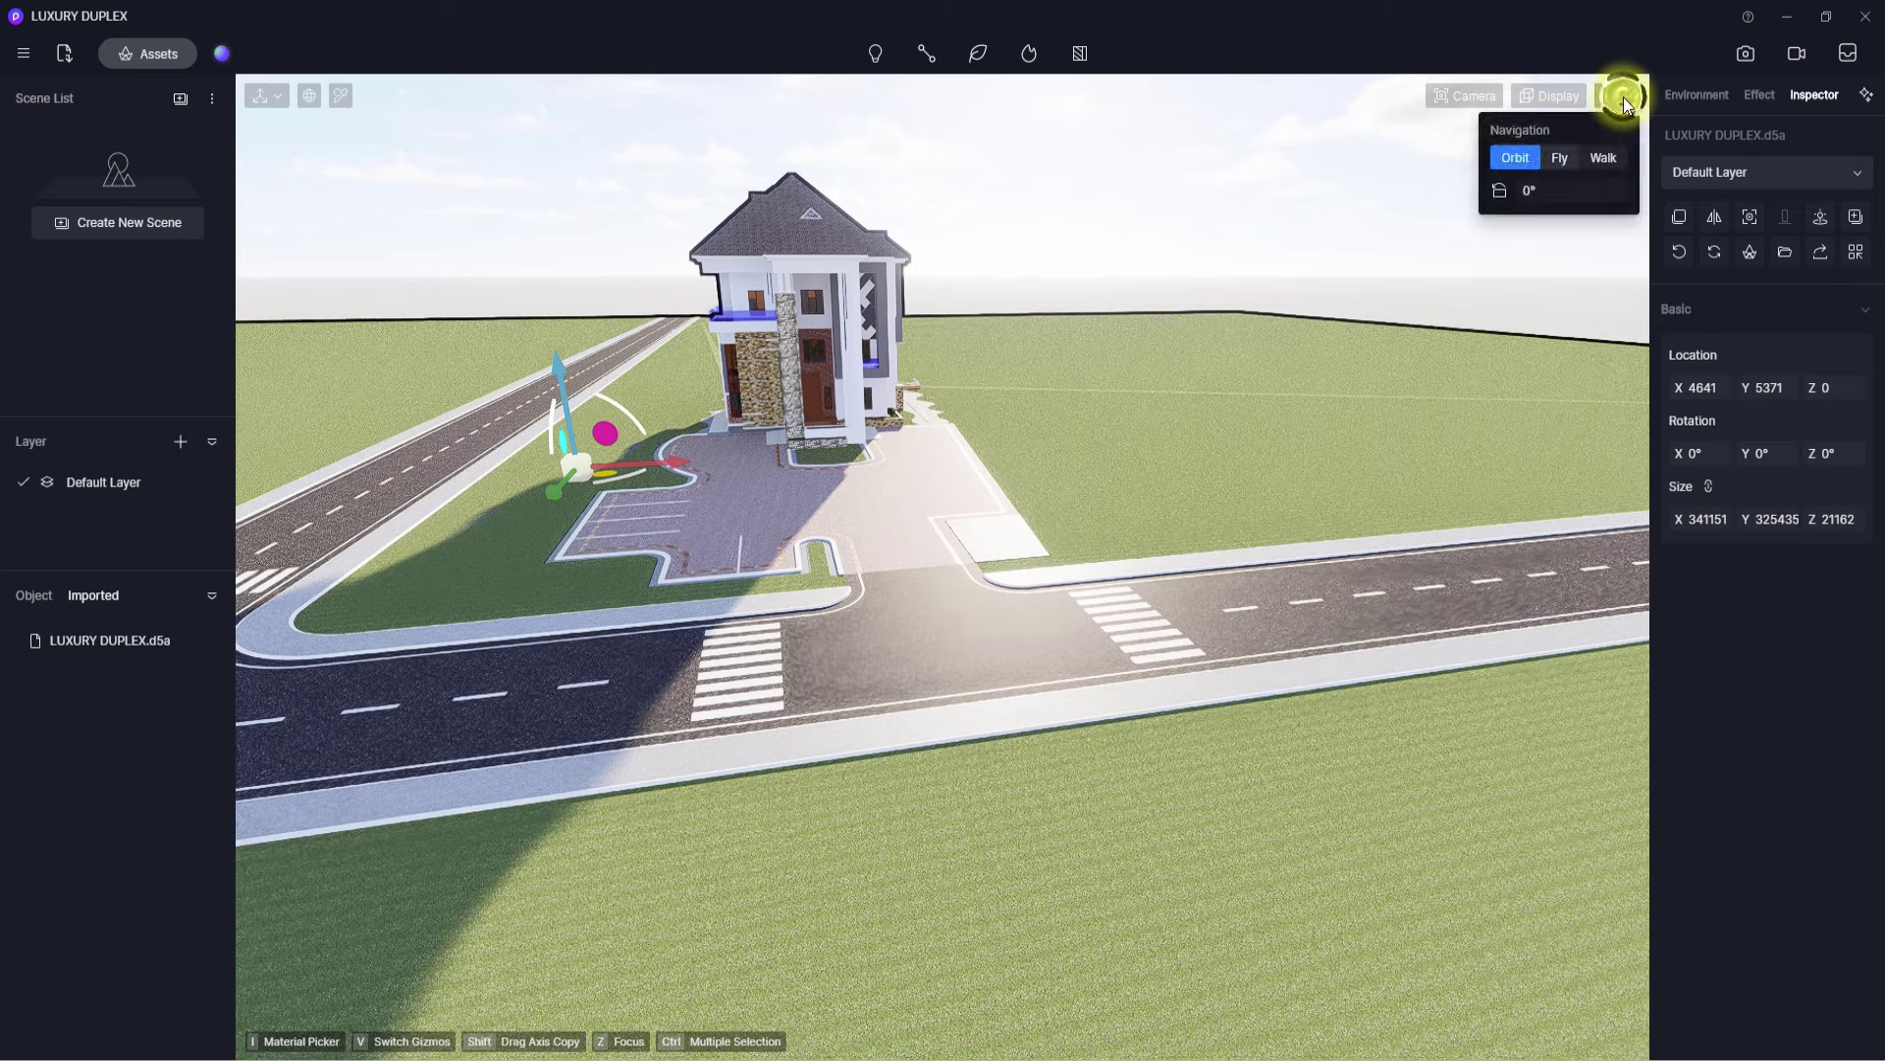
{"action": "left_click", "coordinate": [1560, 157]}
{"action": "key", "text": "w"}
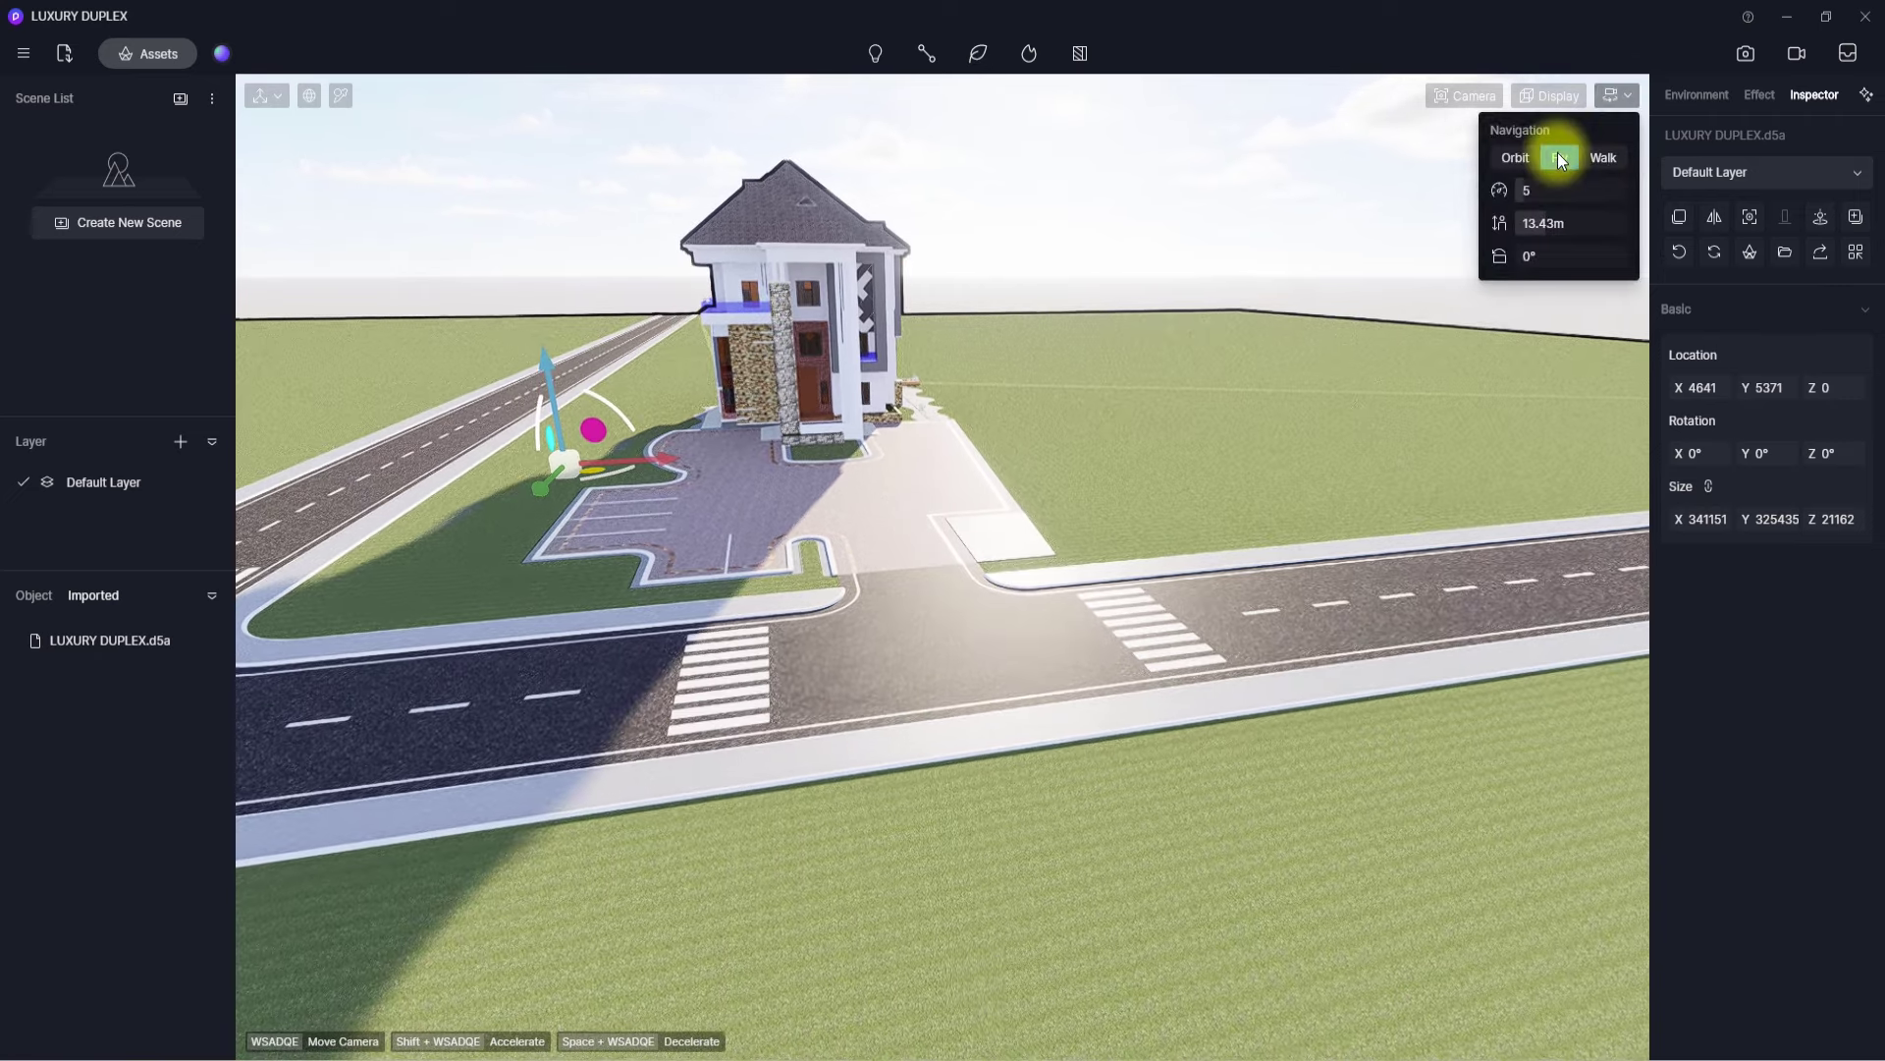
{"action": "left_click_drag", "start_coordinate": [1527, 190], "coordinate": [1616, 187]}
- Fly around the duplex to examine its driveway, stone-clad entrance, roof and surrounding roads from near and far
{"action": "right_click_drag", "start_coordinate": [1175, 394], "coordinate": [432, 1059]}
{"action": "key", "text": "w"}
{"action": "key", "text": "w"}
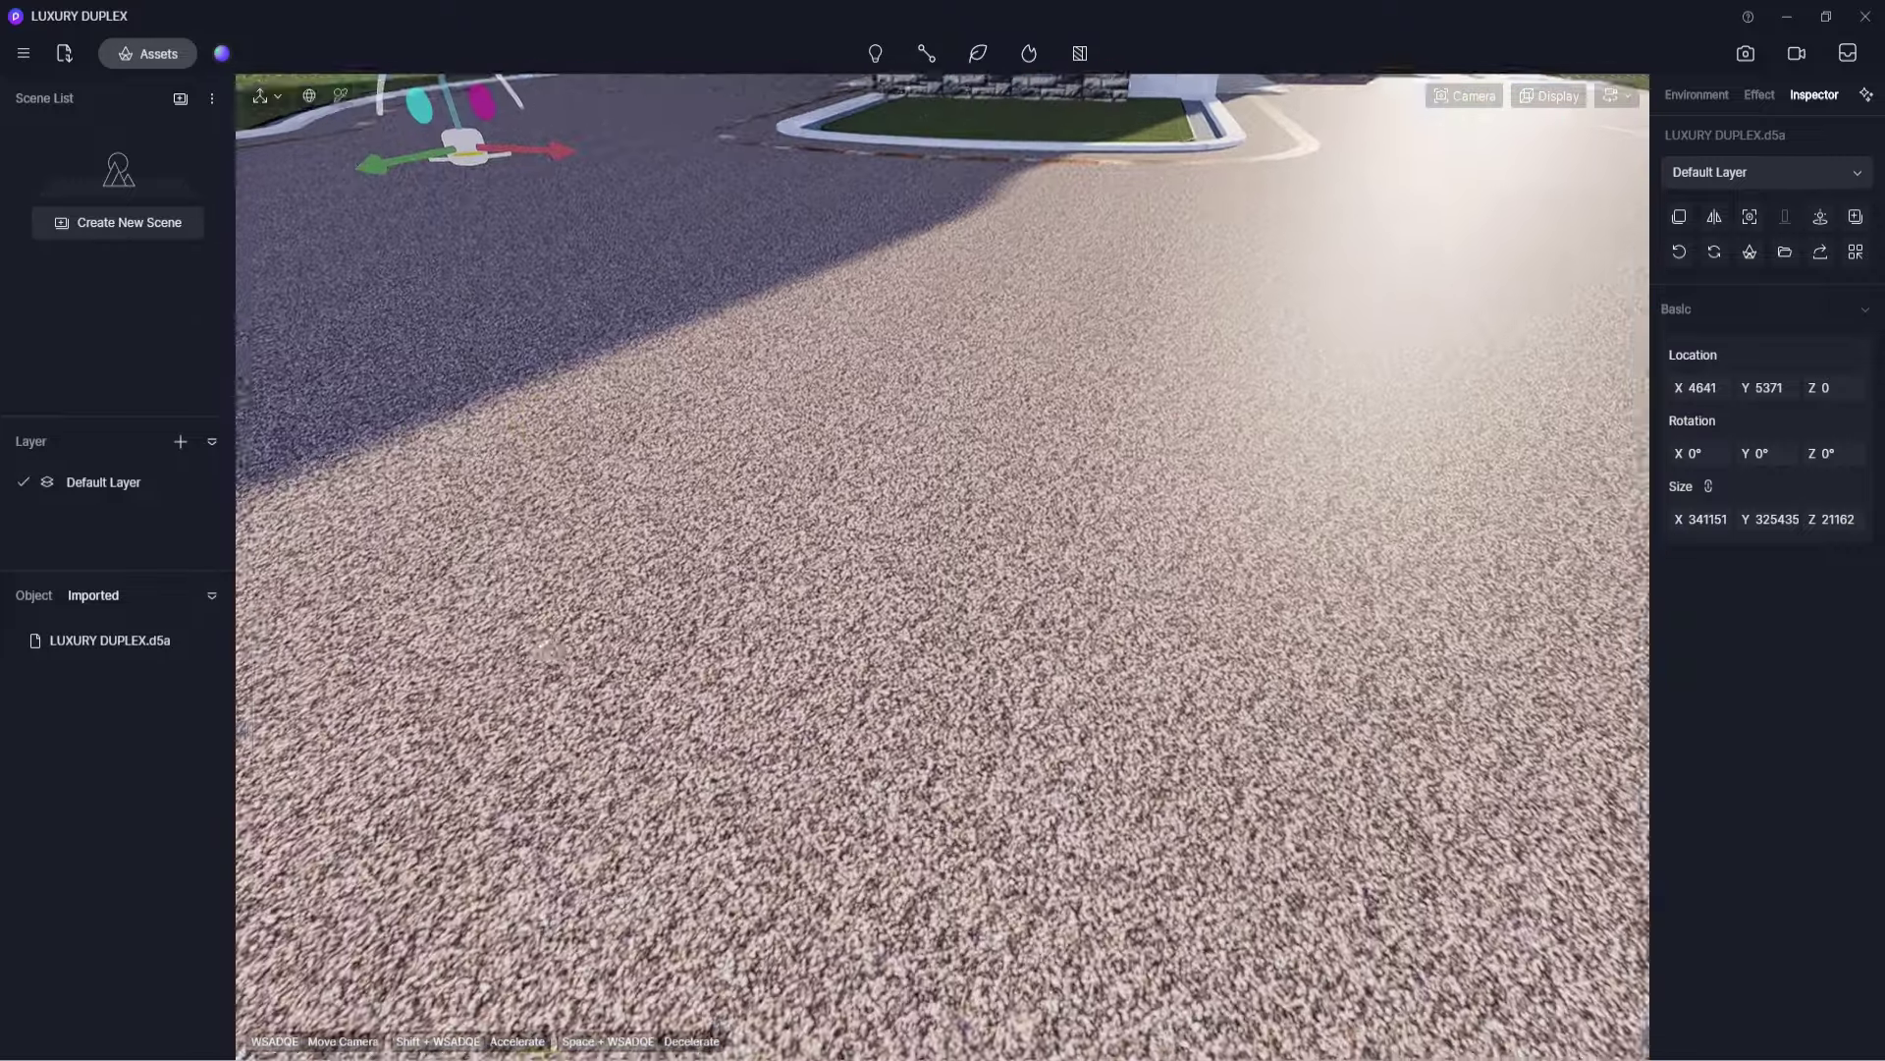
{"action": "right_click_drag", "start_coordinate": [806, 776], "coordinate": [886, 884]}
{"action": "key", "text": "s"}
{"action": "scroll", "coordinate": [886, 884], "scroll_direction": "down", "scroll_amount": 10}
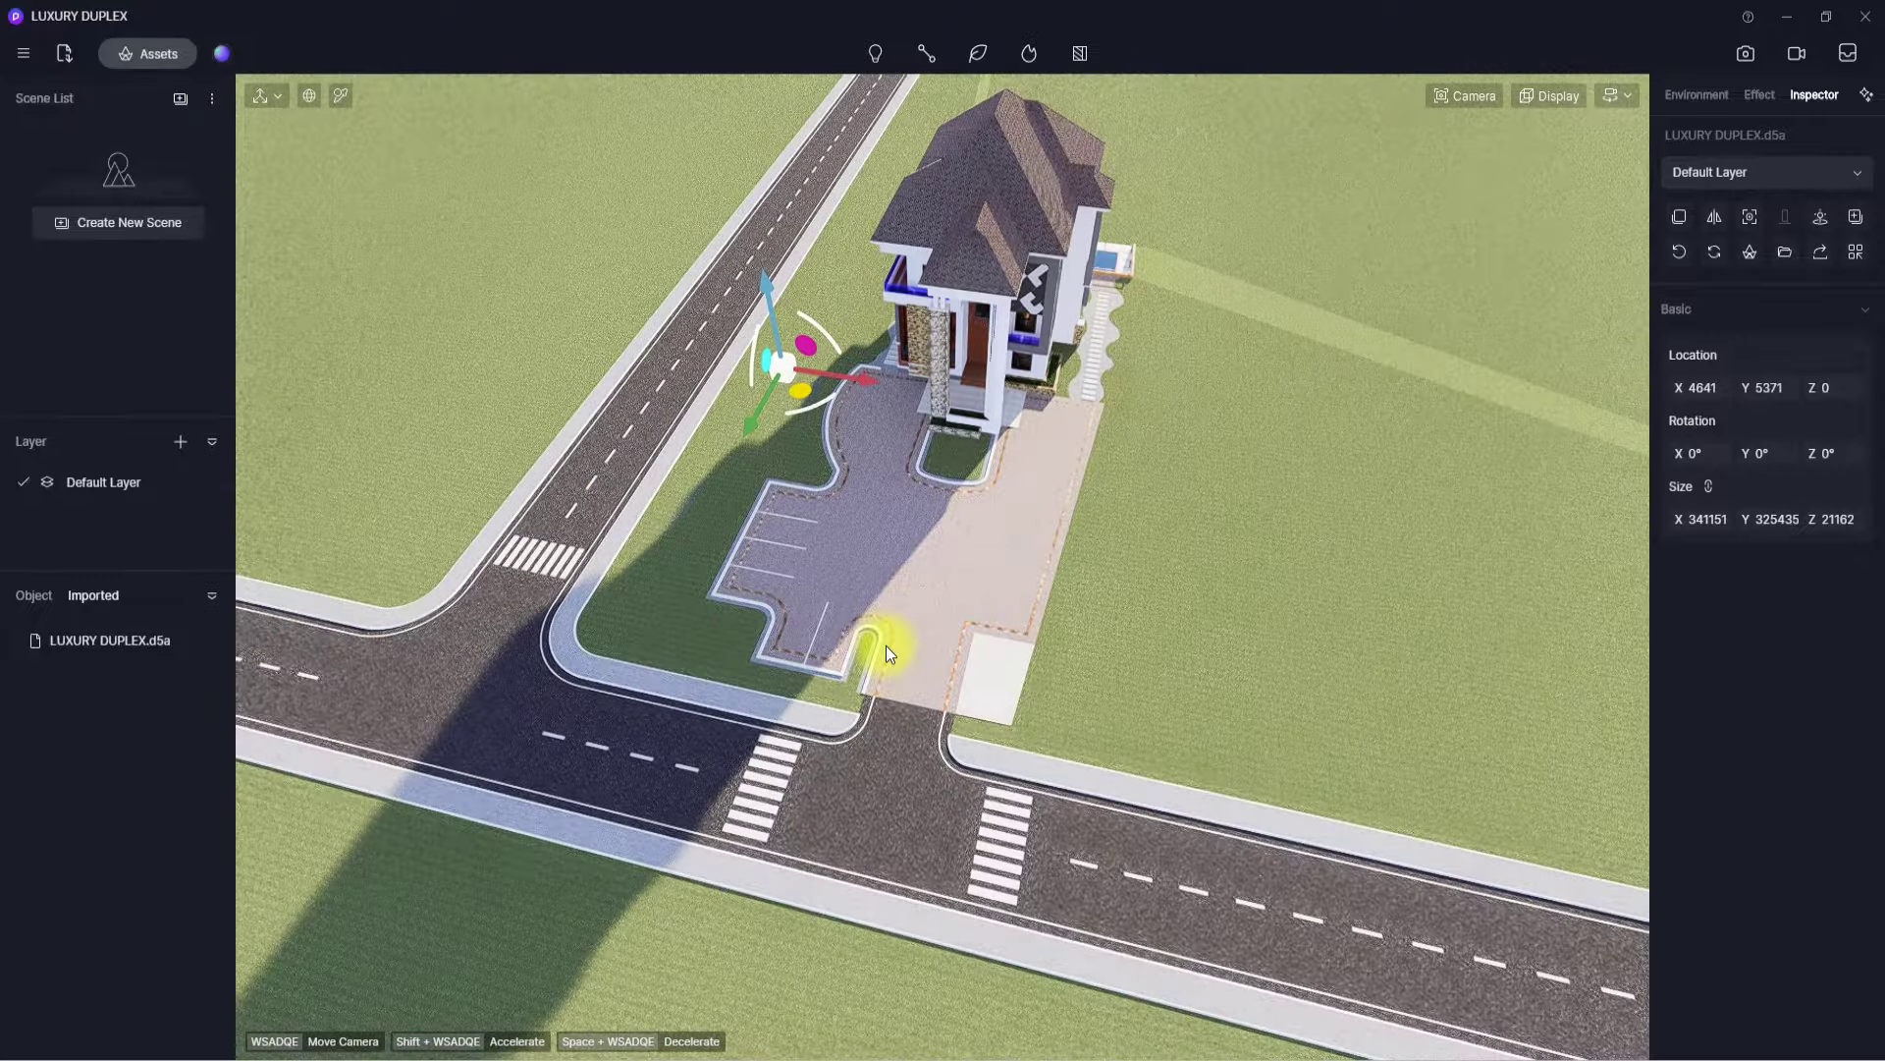
{"action": "scroll", "coordinate": [891, 601], "scroll_direction": "up", "scroll_amount": 1}
{"action": "mouse_move", "coordinate": [892, 601]}
{"action": "right_mouse_down"}
{"action": "mouse_move", "coordinate": [911, 286]}
{"action": "mouse_move", "coordinate": [899, 569]}
{"action": "right_mouse_up"}
{"action": "scroll", "coordinate": [911, 286], "scroll_direction": "up", "scroll_amount": 10}
{"action": "scroll", "coordinate": [898, 569], "scroll_direction": "down", "scroll_amount": 10}
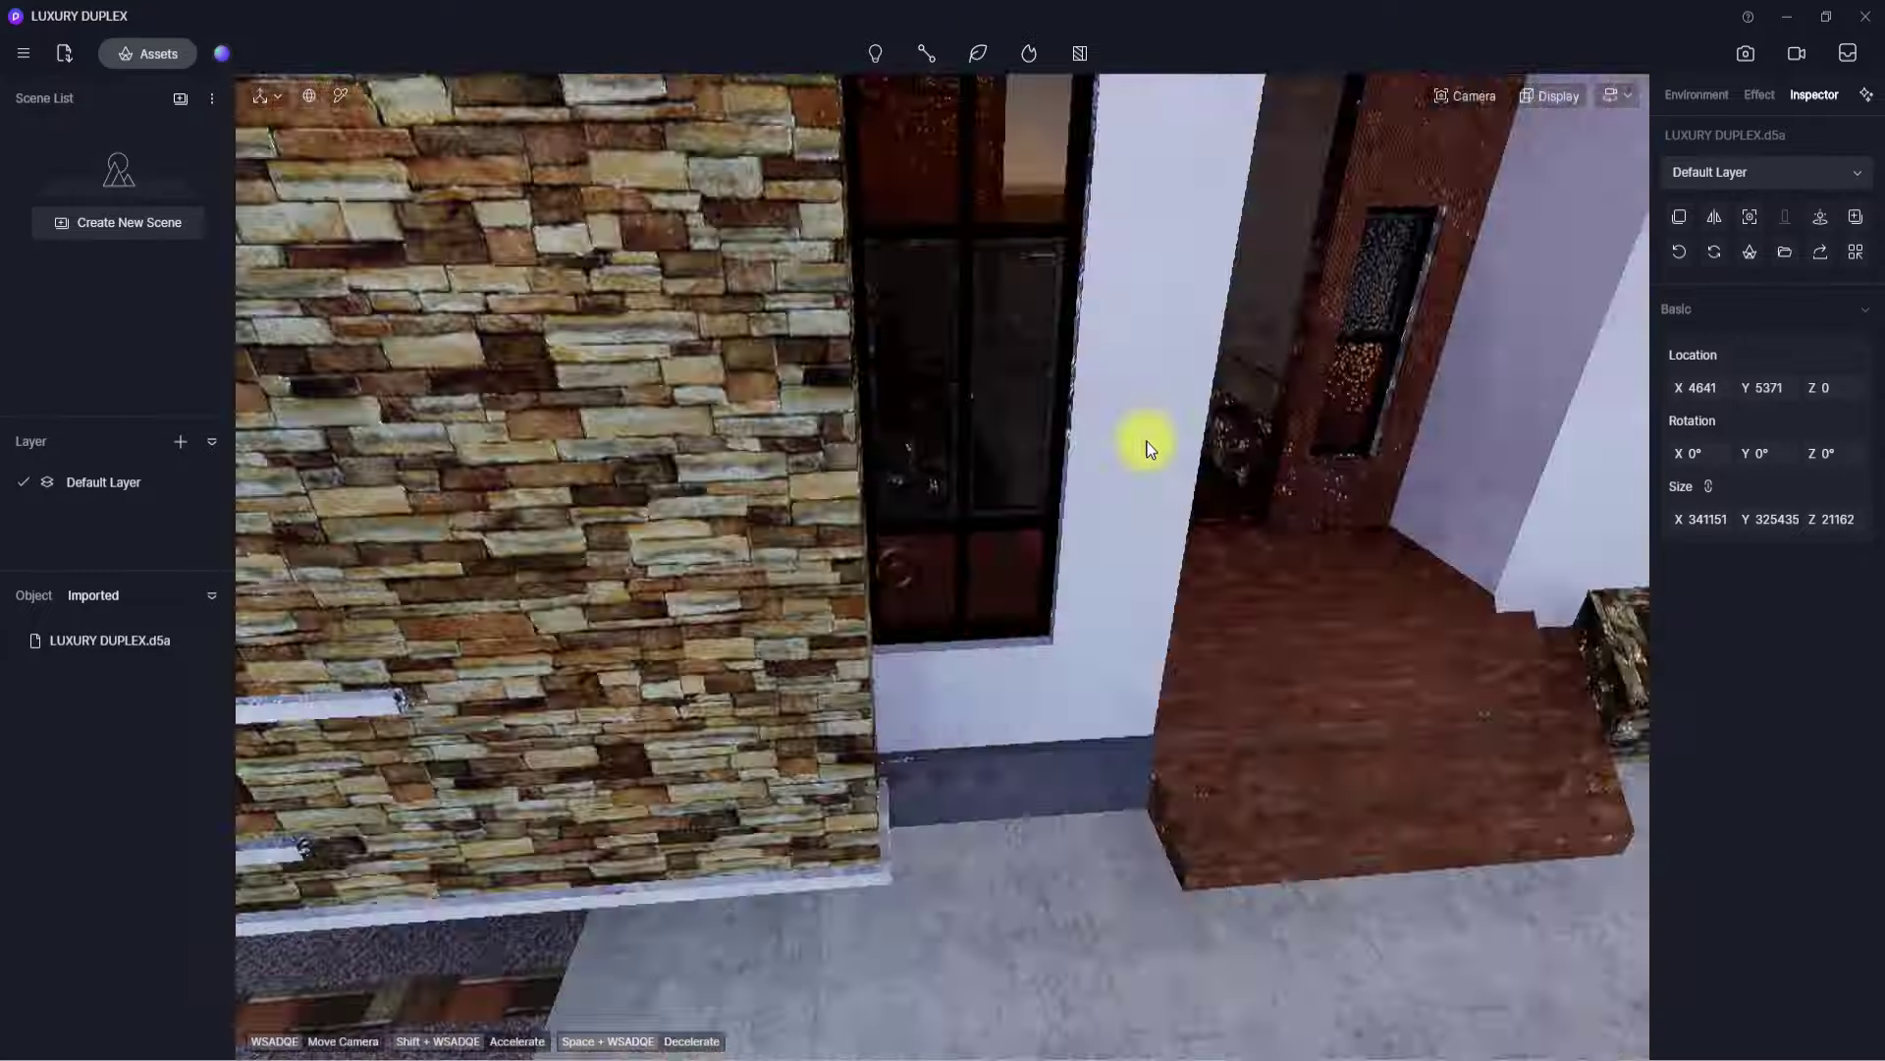
{"action": "right_click_drag", "start_coordinate": [1104, 516], "coordinate": [1056, 385]}
{"action": "scroll", "coordinate": [808, 556], "scroll_direction": "down", "scroll_amount": 2}
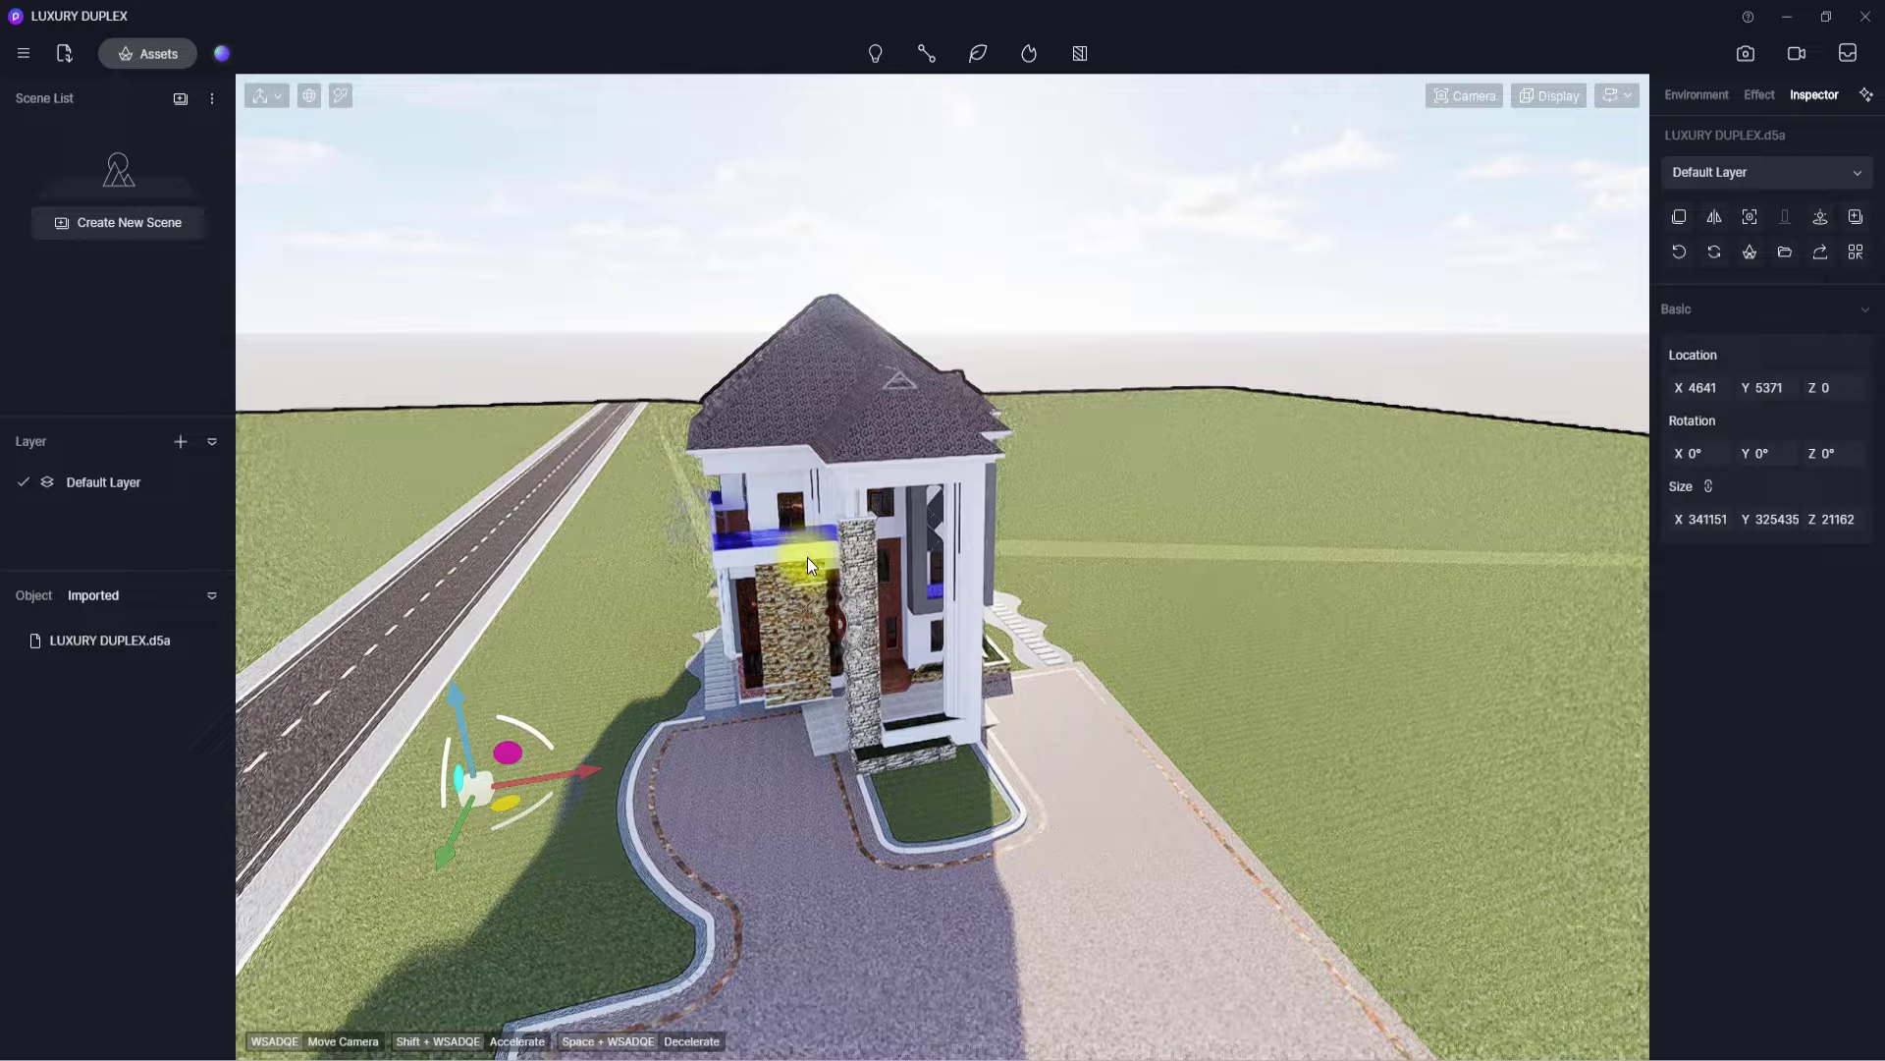
{"action": "scroll", "coordinate": [808, 556], "scroll_direction": "down", "scroll_amount": 4}
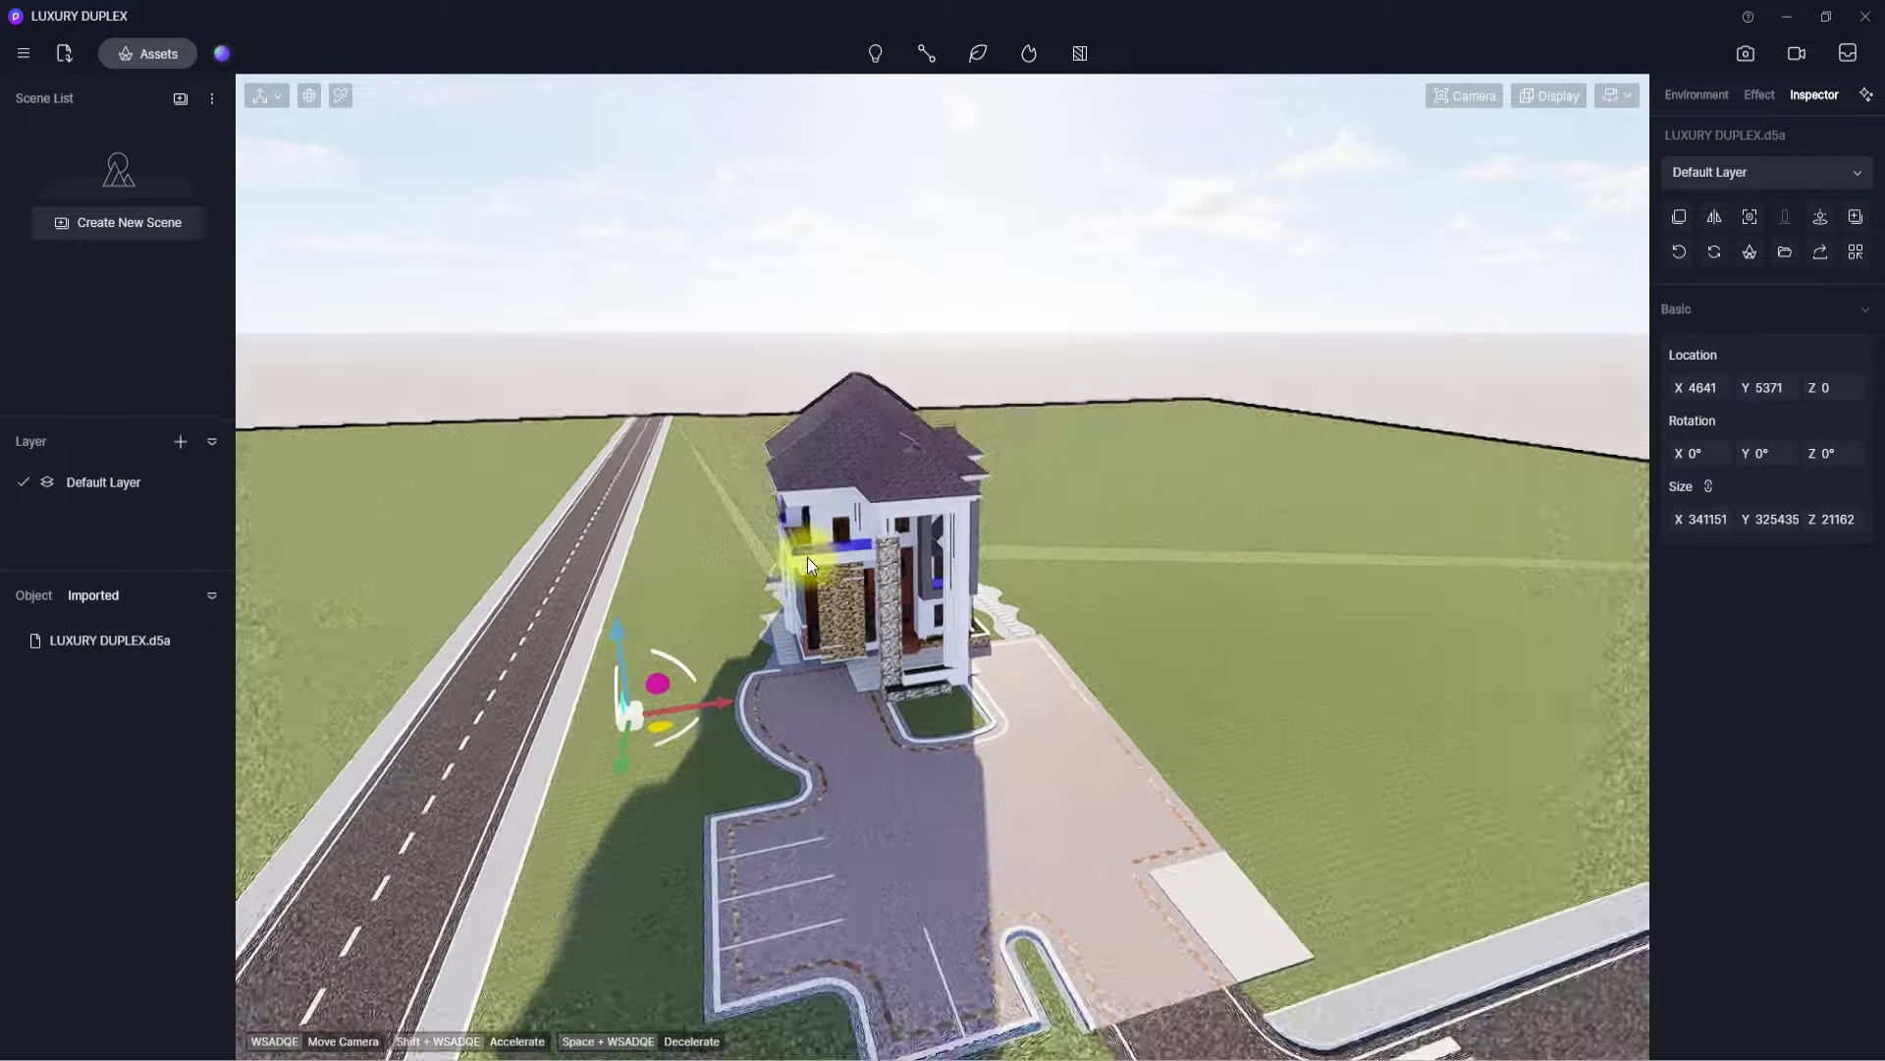
{"action": "right_click_drag", "start_coordinate": [807, 557], "coordinate": [621, 651]}
{"action": "right_click_drag", "start_coordinate": [545, 575], "coordinate": [735, 562]}
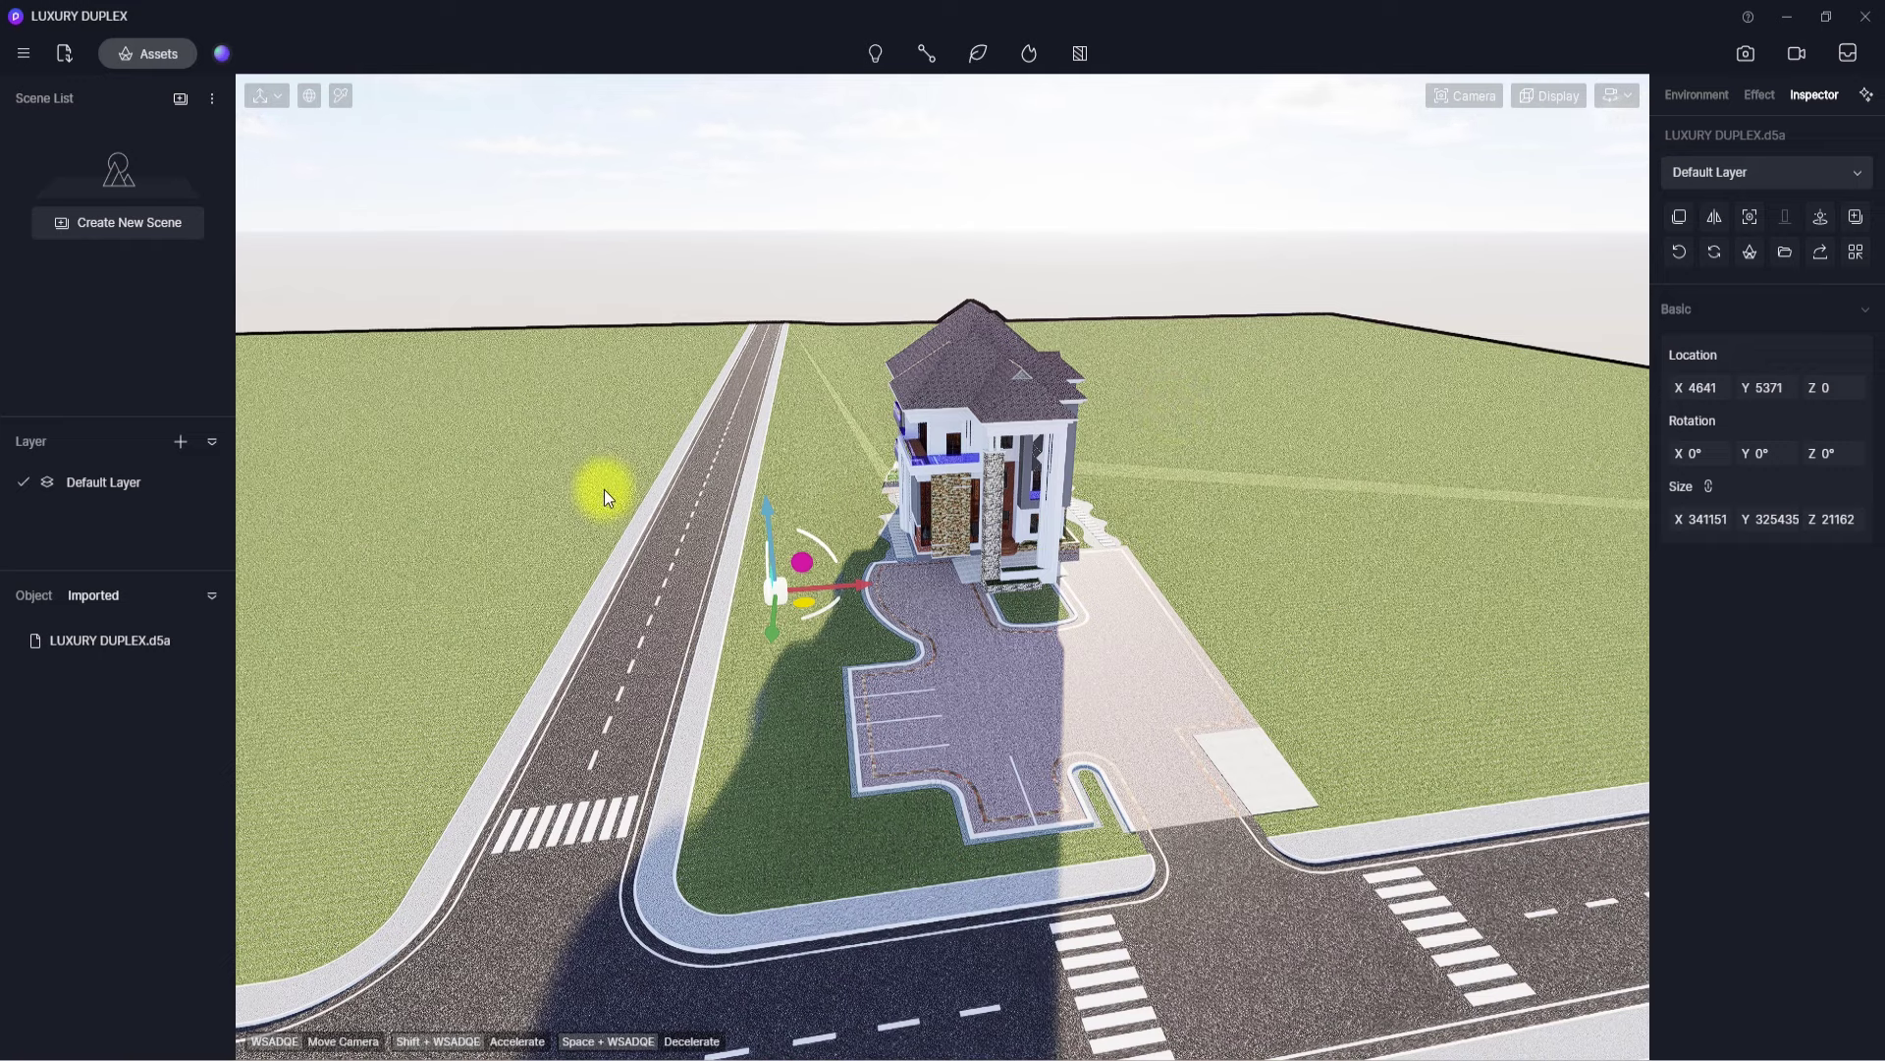
- Import the fence files F1, F2, F3 and F4 from the 01-EXPORTS folder into the project
{"action": "left_click", "coordinate": [62, 54]}
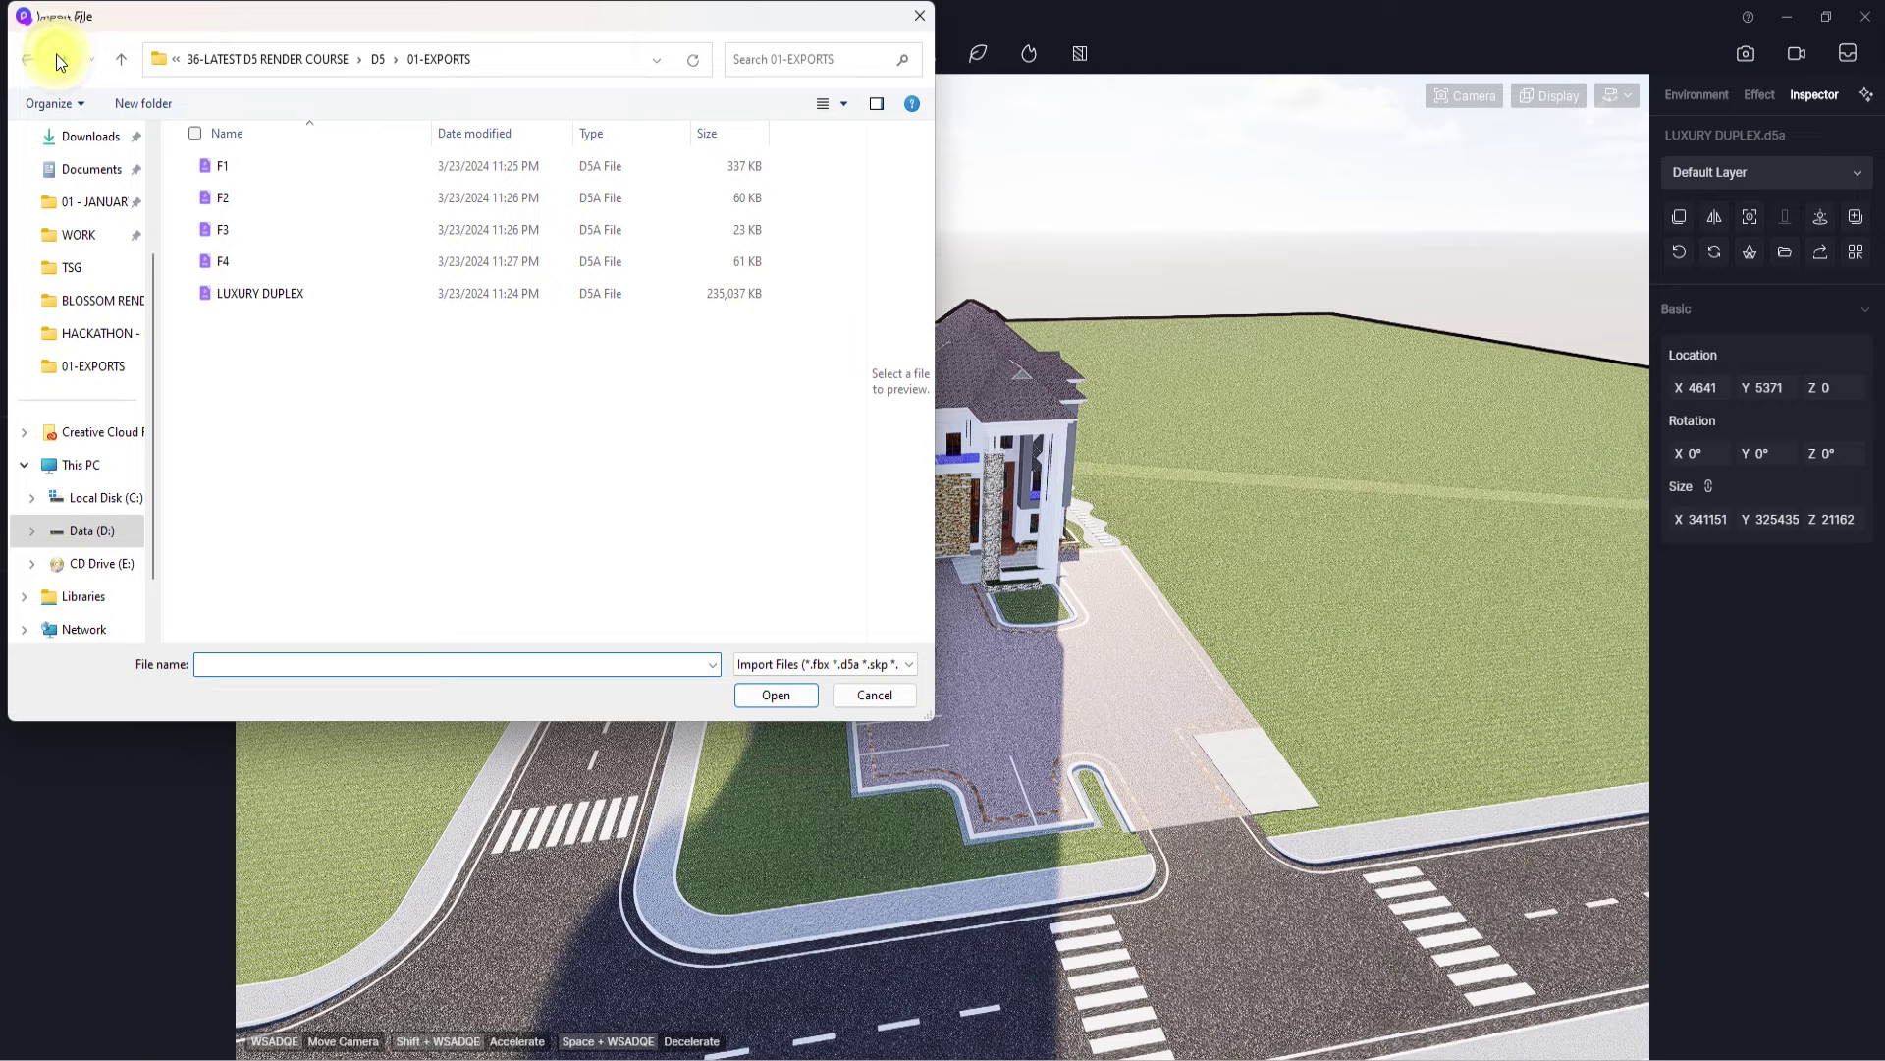
{"action": "double_click", "coordinate": [239, 165]}
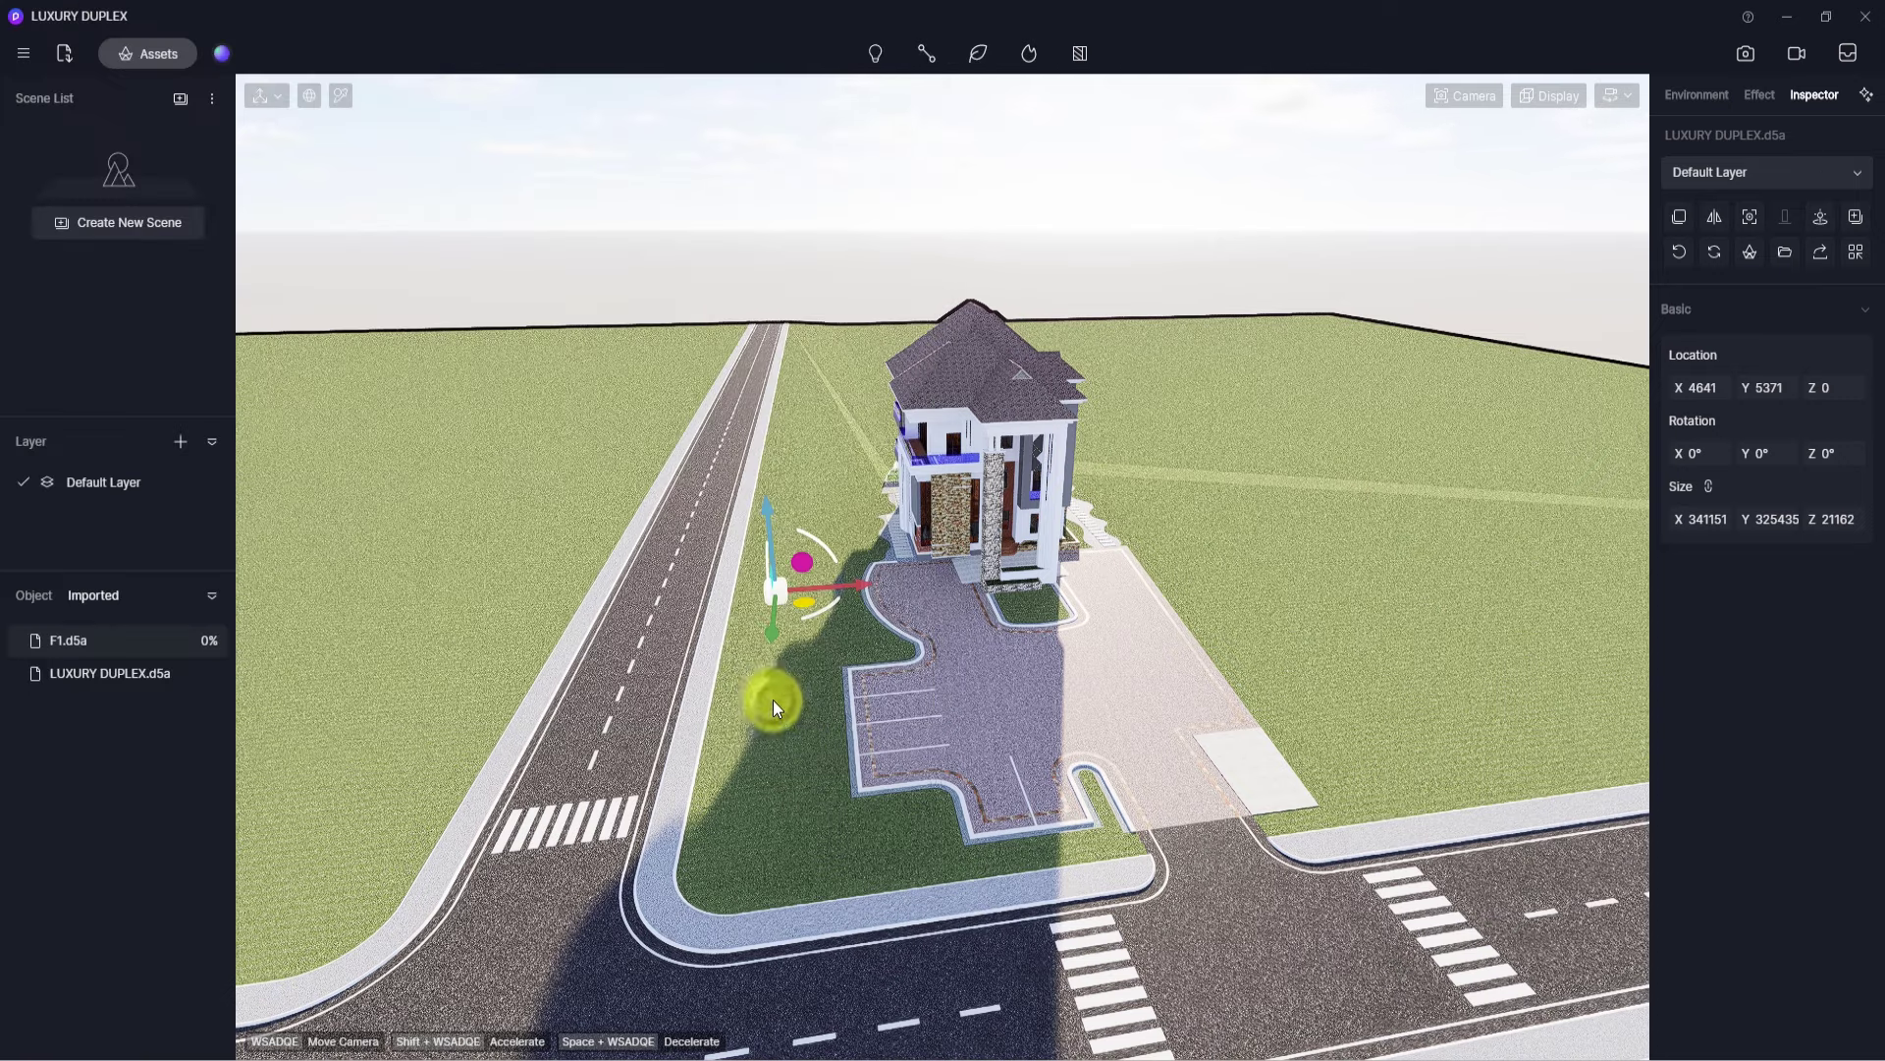
{"action": "left_click", "coordinate": [64, 54]}
{"action": "left_click", "coordinate": [233, 195]}
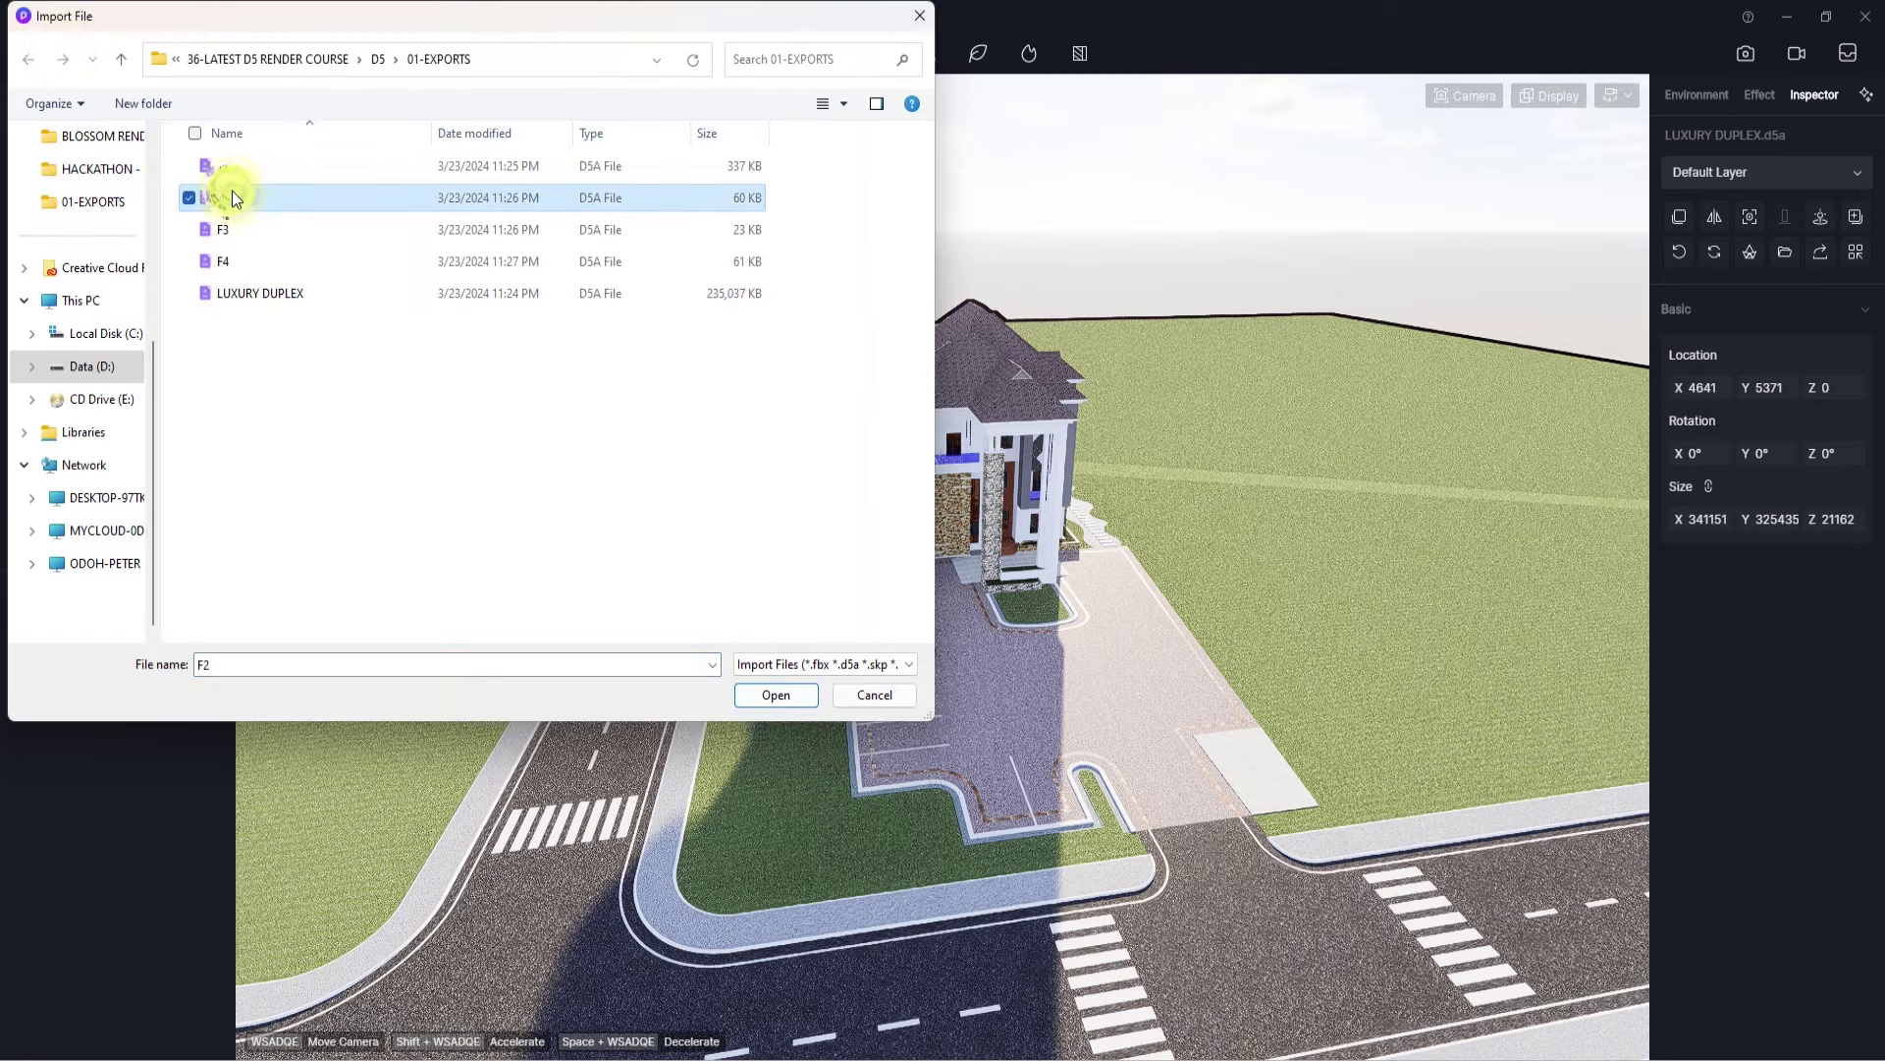
{"action": "double_click", "coordinate": [233, 193]}
{"action": "left_click", "coordinate": [61, 52]}
{"action": "double_click", "coordinate": [293, 230]}
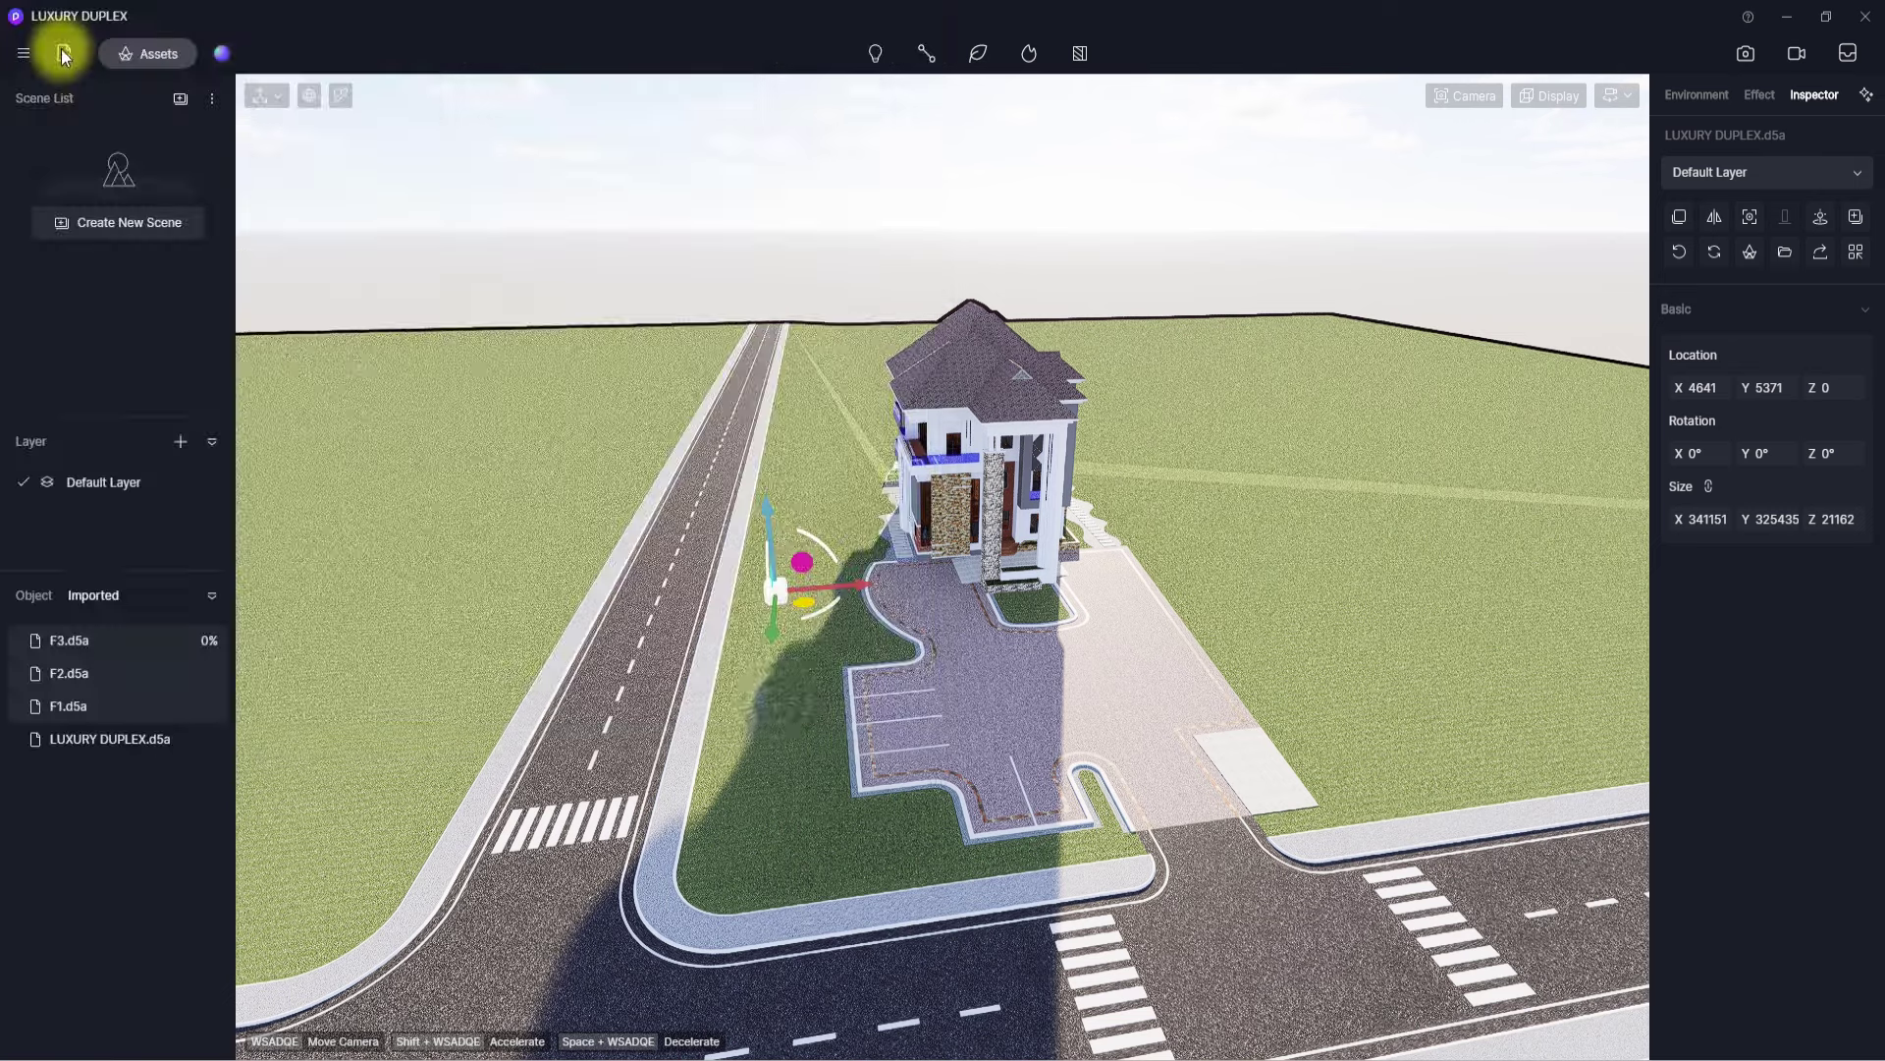
{"action": "left_click", "coordinate": [61, 51]}
{"action": "left_click", "coordinate": [236, 261]}
{"action": "left_click", "coordinate": [776, 686]}
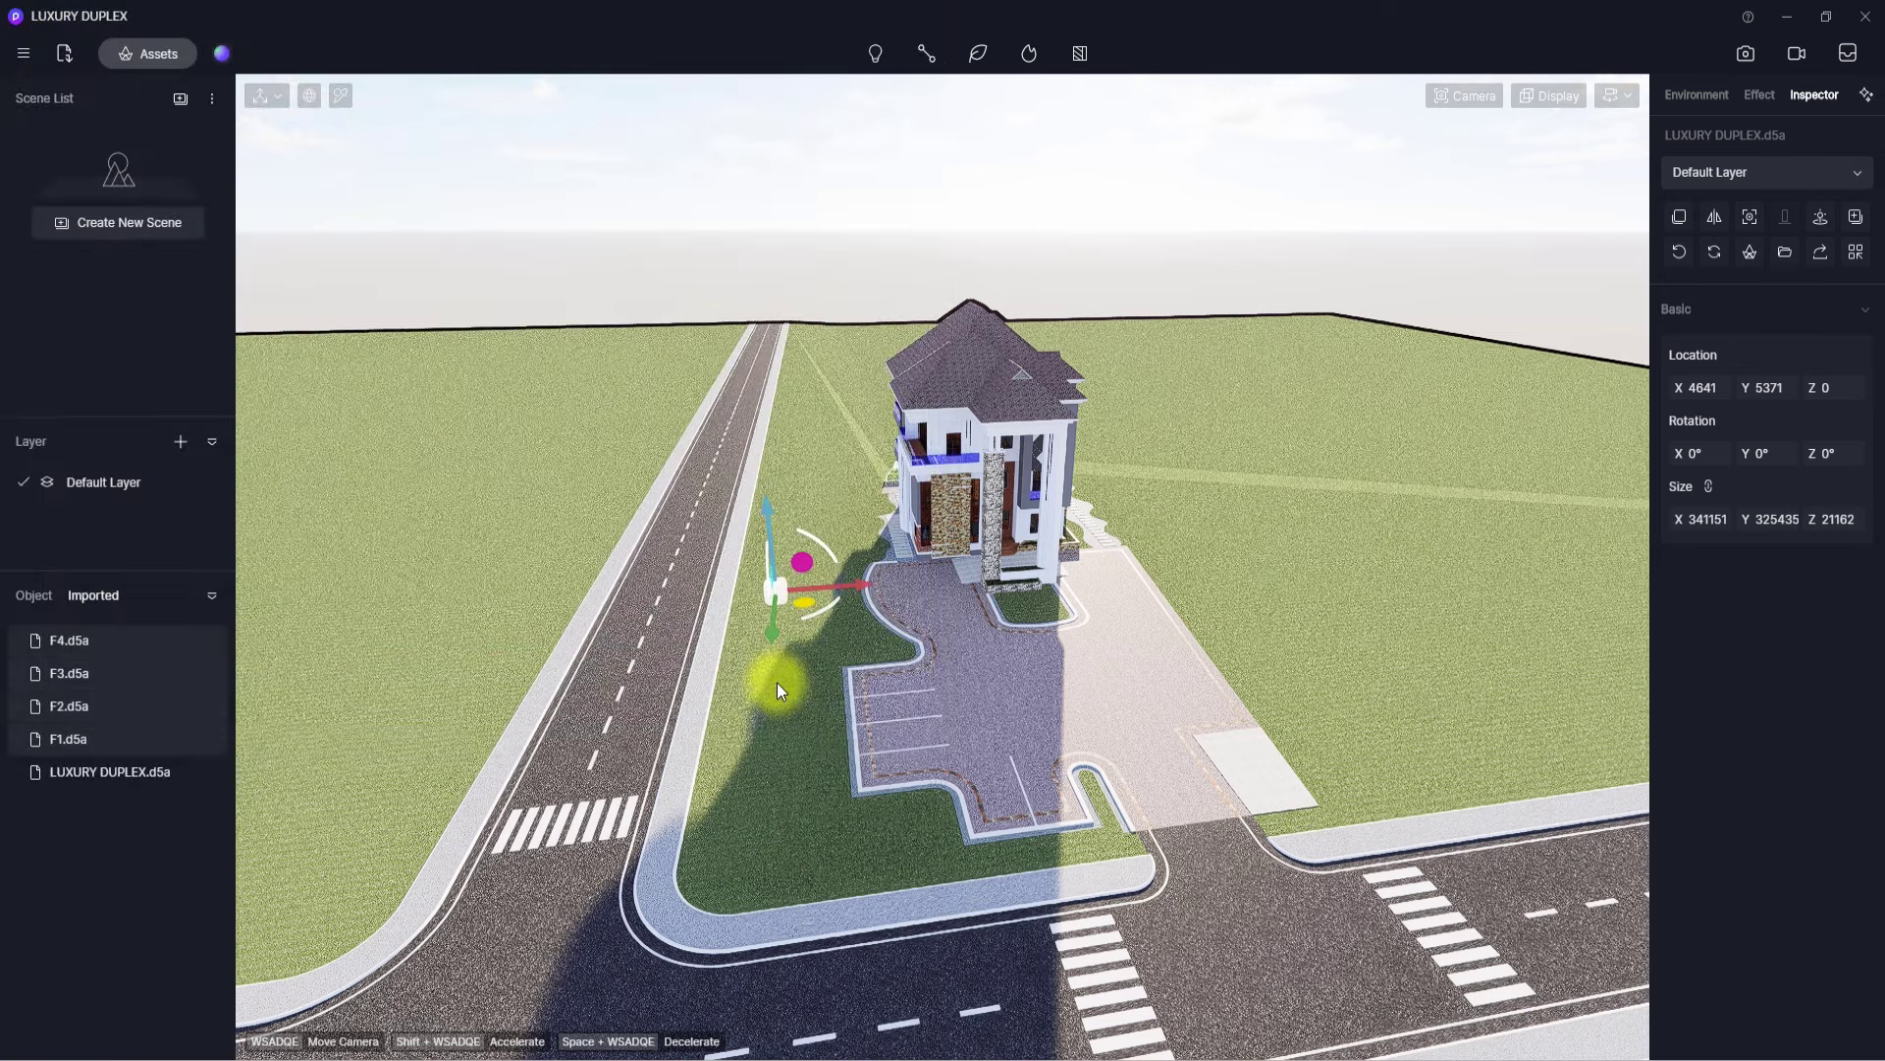
- Place the F1.d5a gated fence along the front of the plot at about X 22053, Y 37987, Z 2250
{"action": "right_click_drag", "start_coordinate": [1038, 617], "coordinate": [1417, 753]}
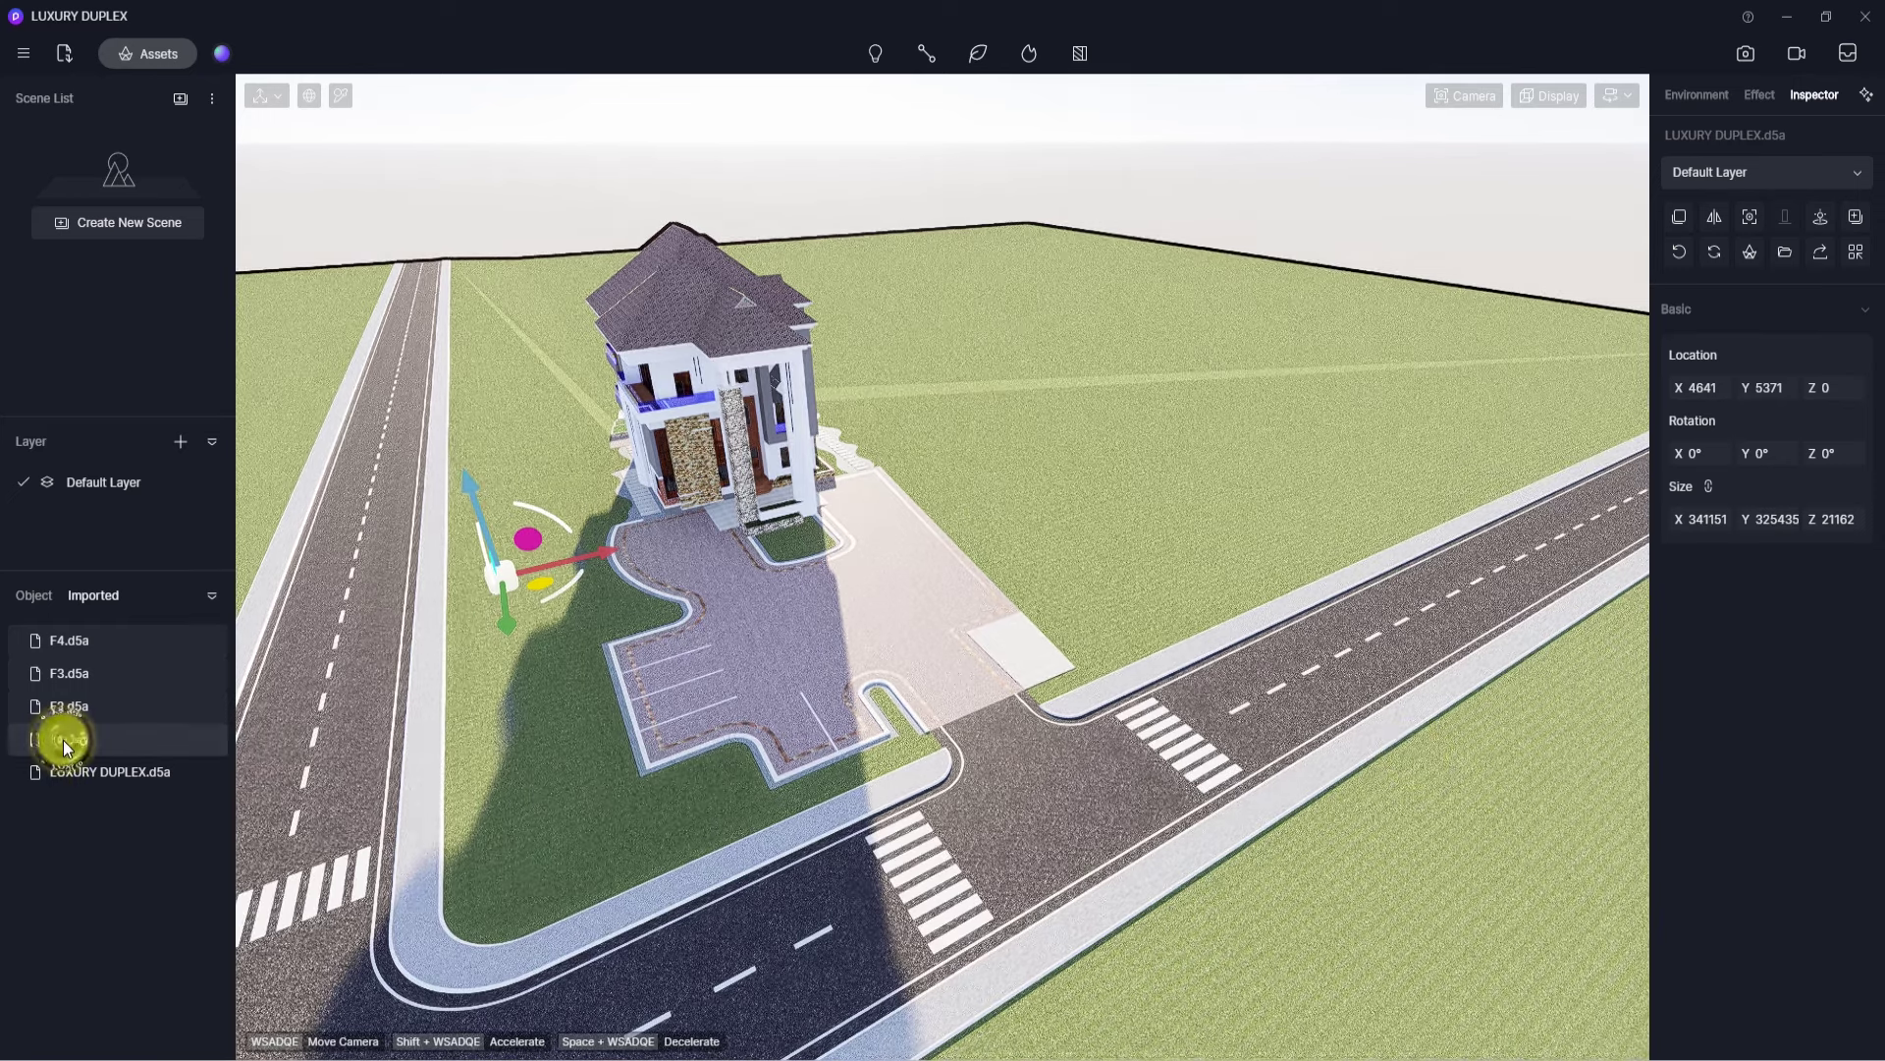
{"action": "left_click", "coordinate": [99, 741]}
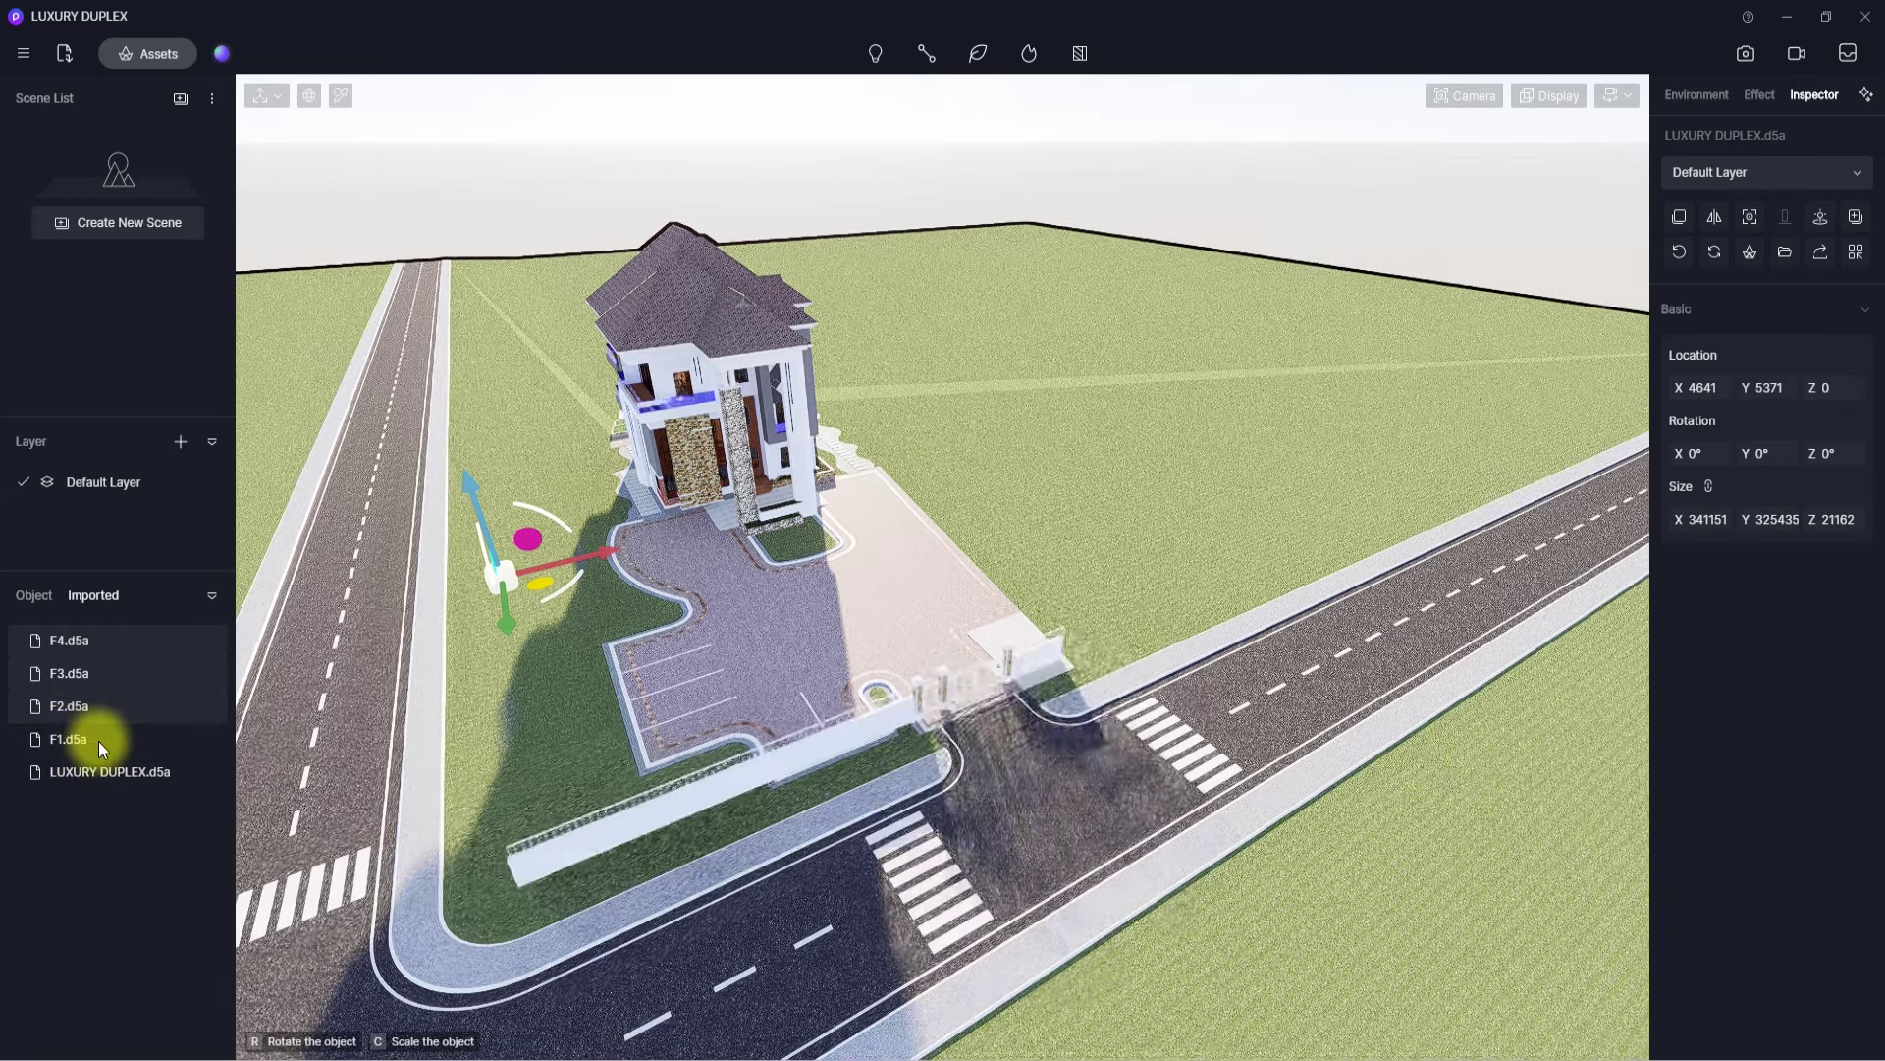
{"action": "left_click", "coordinate": [917, 742]}
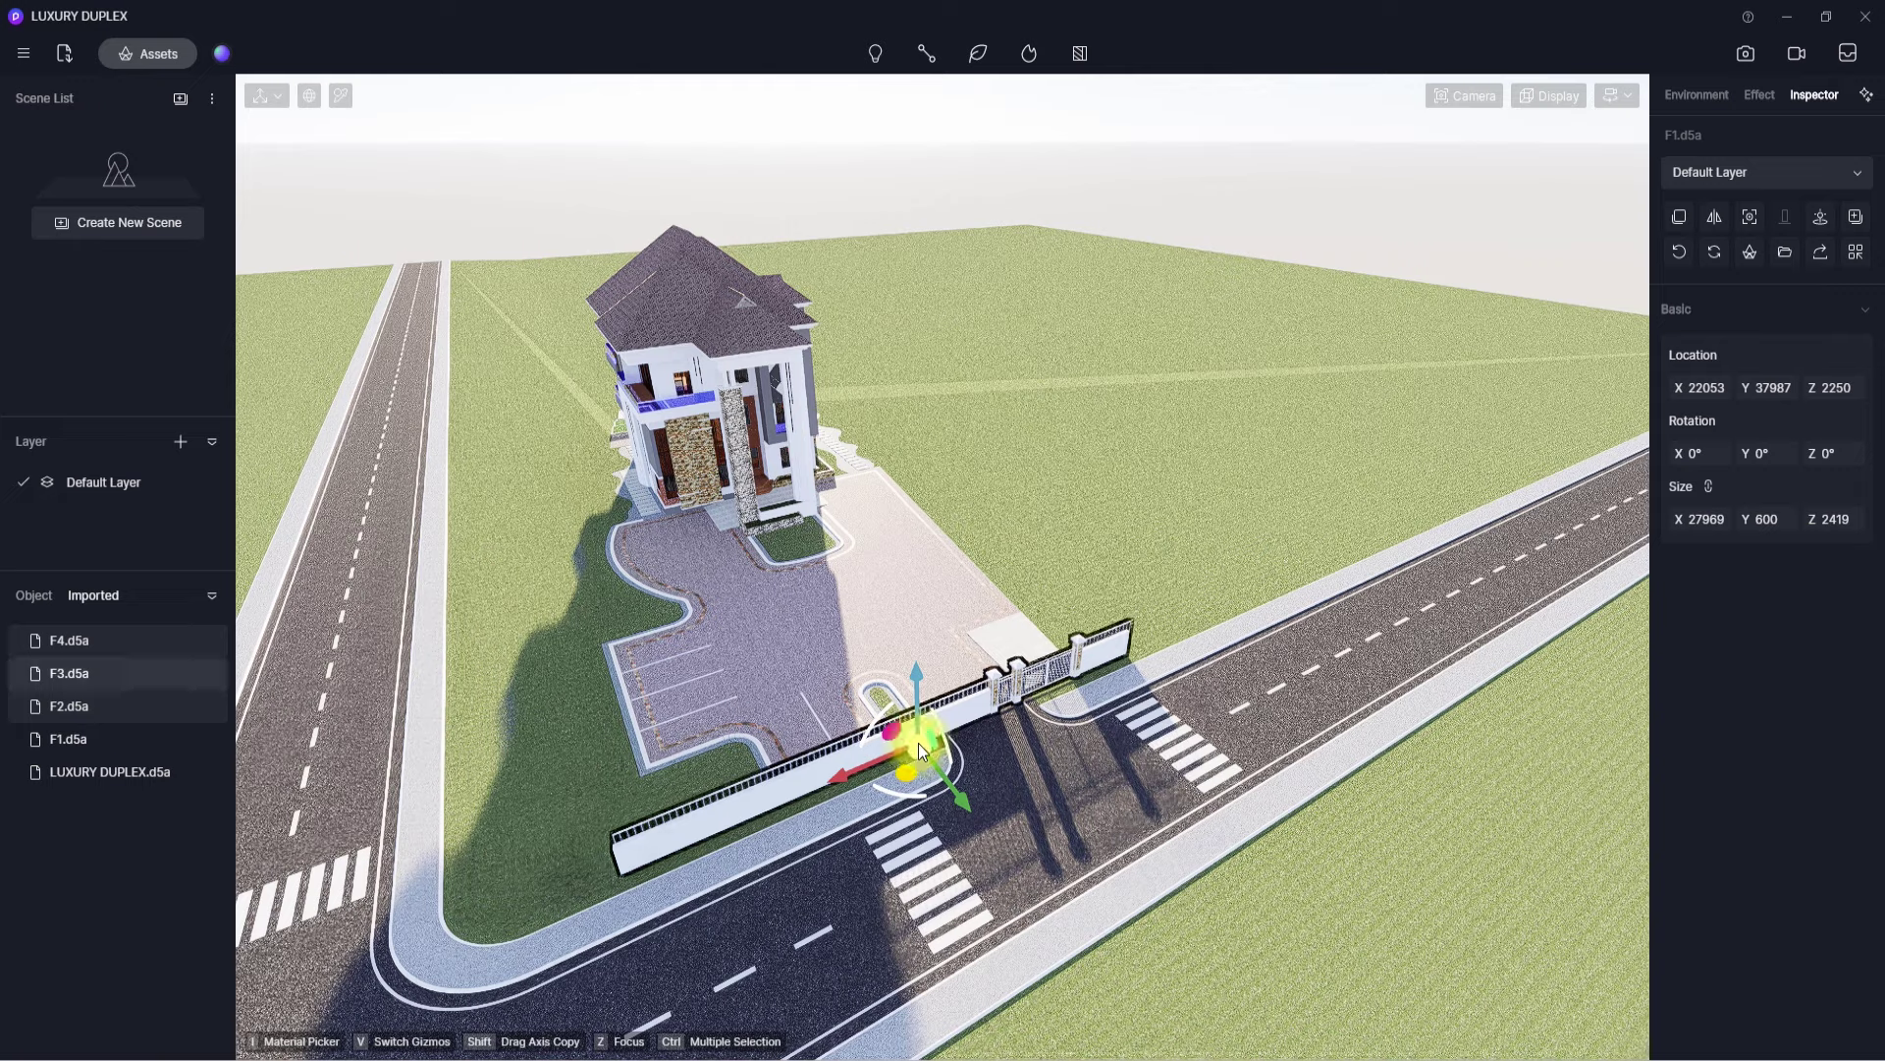
- Place the F2.d5a side fence at about X 39527, Y 5997, Z 2250 and again on the plot's opposite side at about X 8021, Y 7411
{"action": "left_click", "coordinate": [64, 706]}
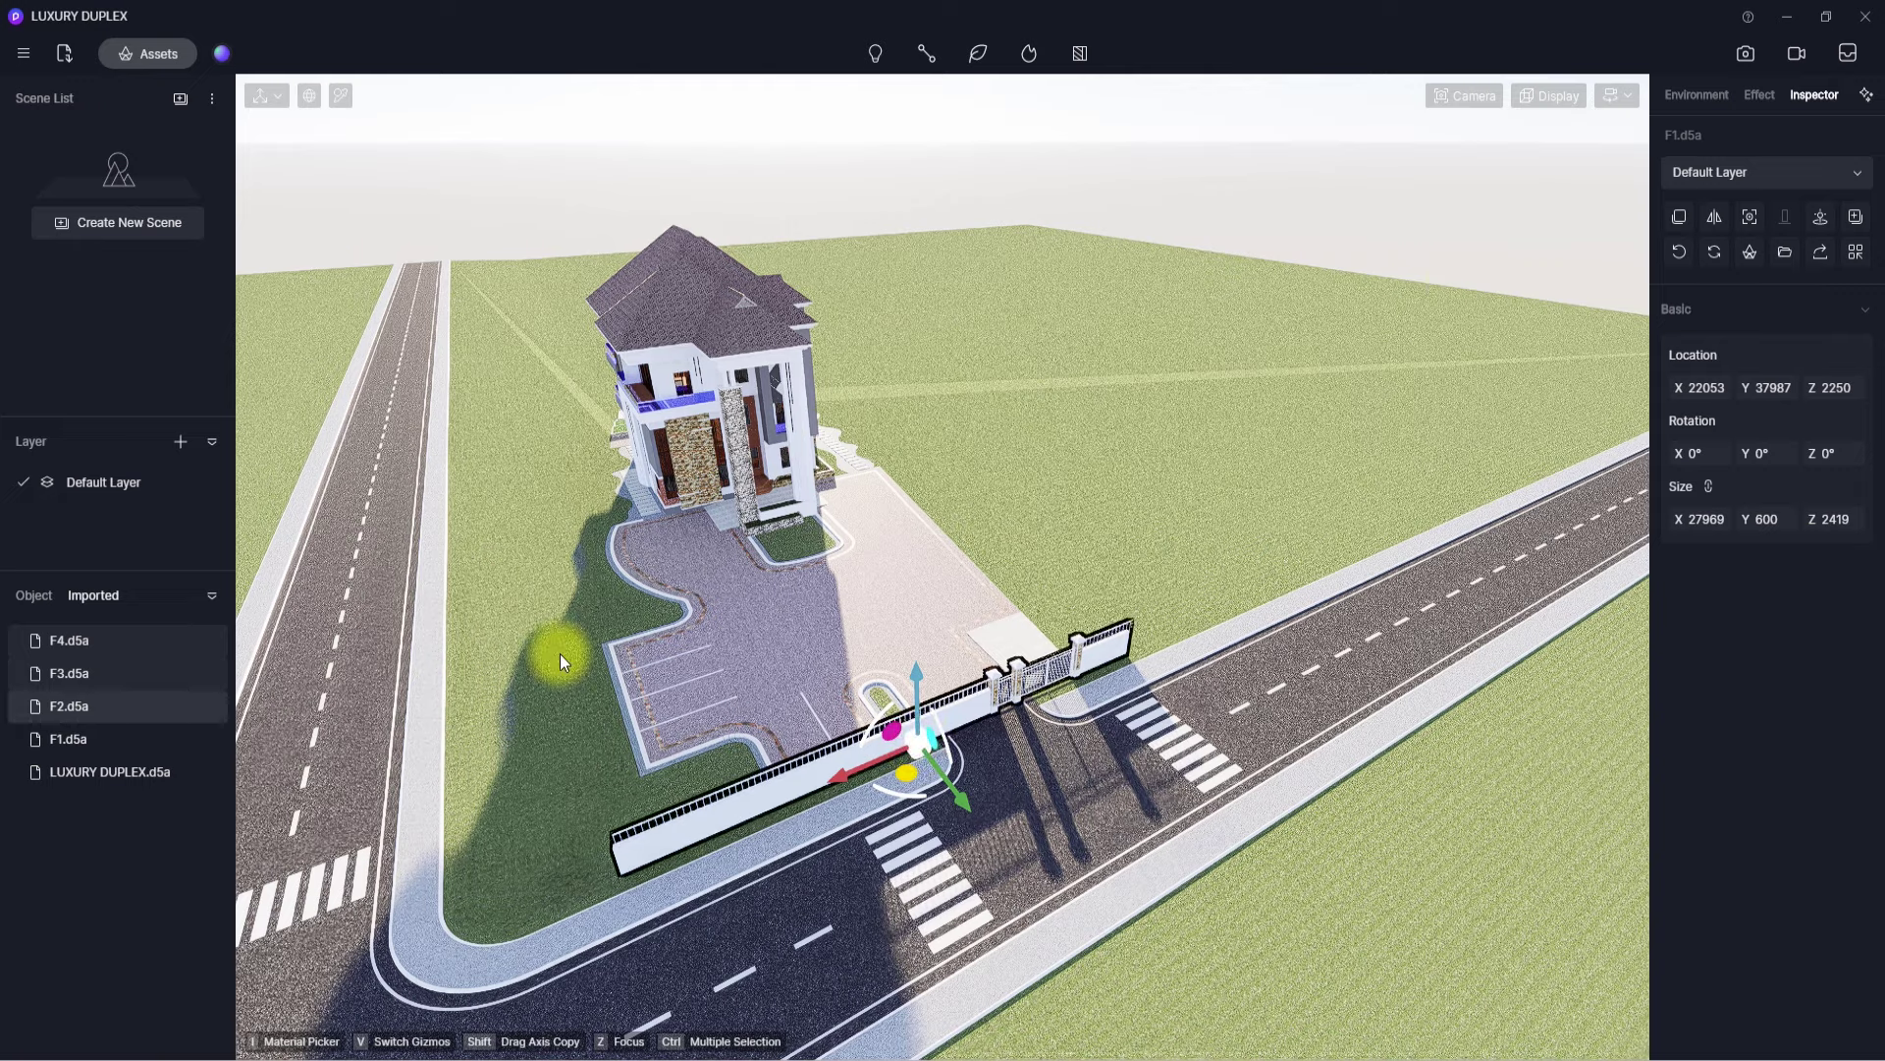
{"action": "left_click", "coordinate": [157, 695]}
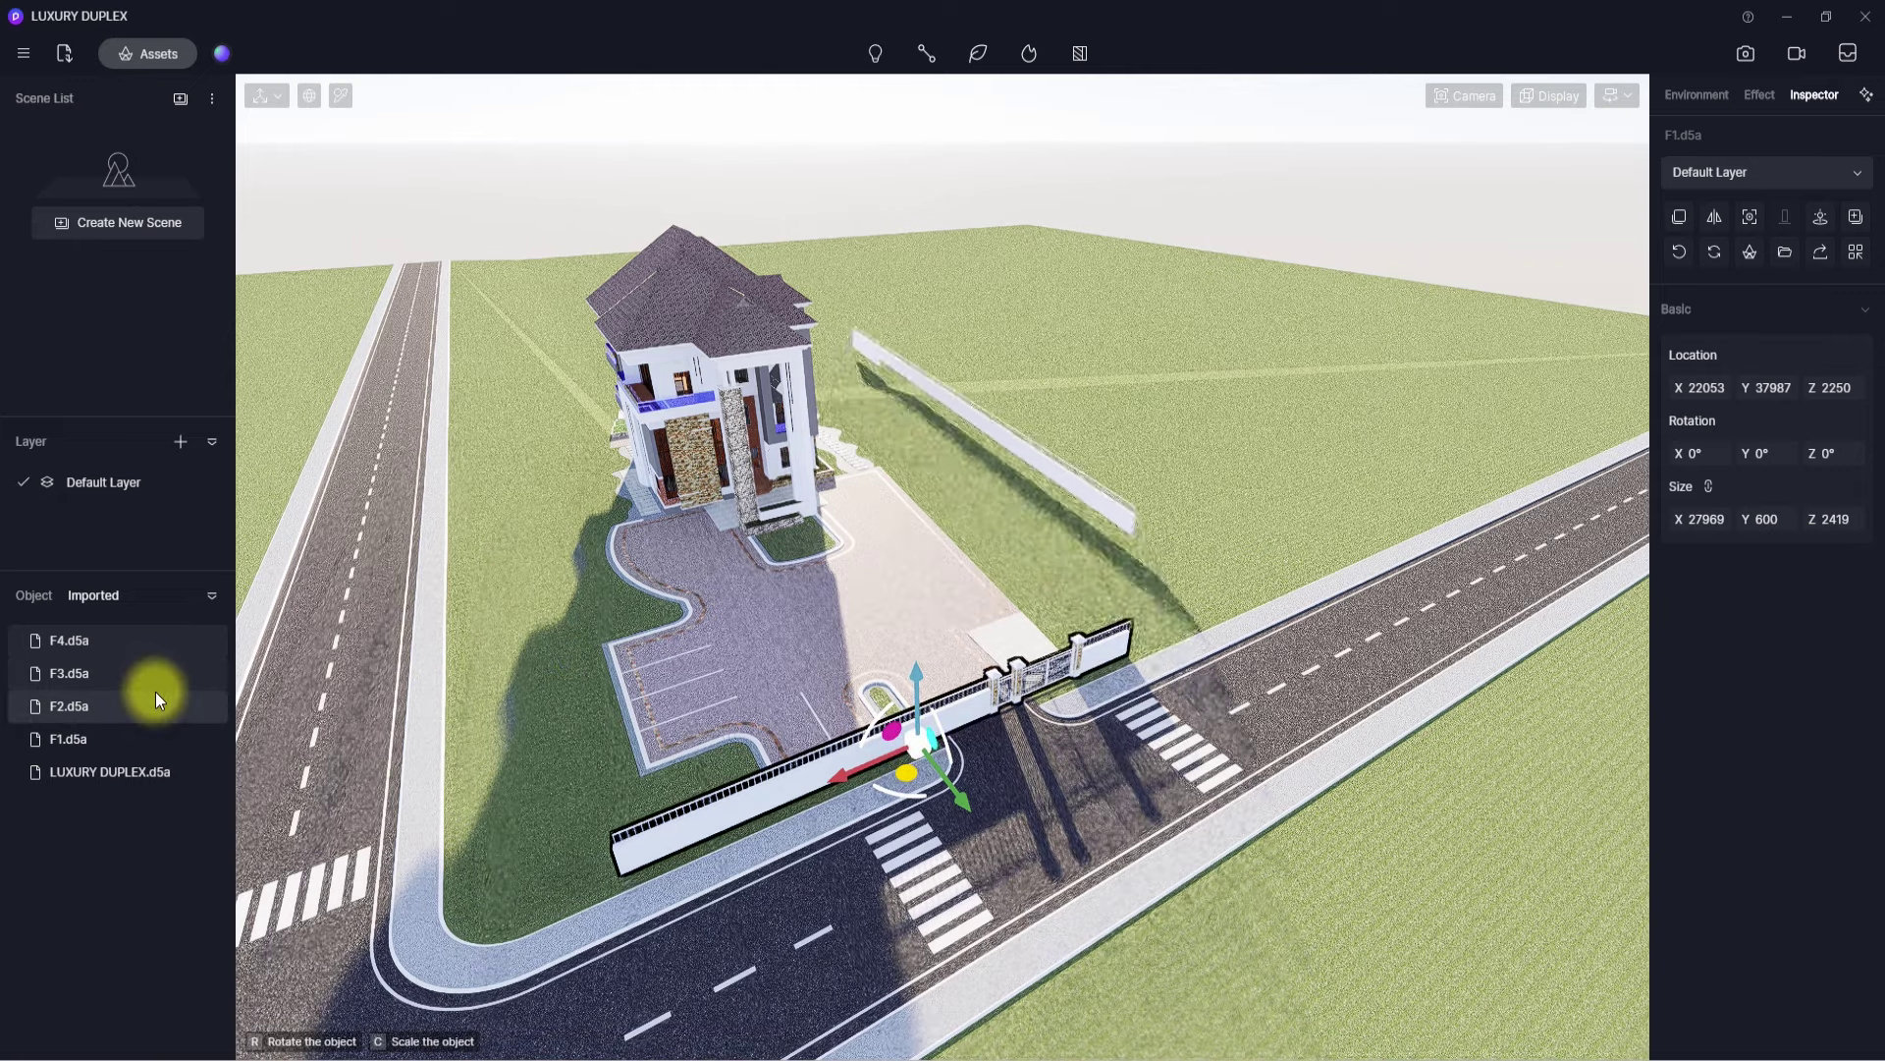
{"action": "left_click", "coordinate": [915, 457]}
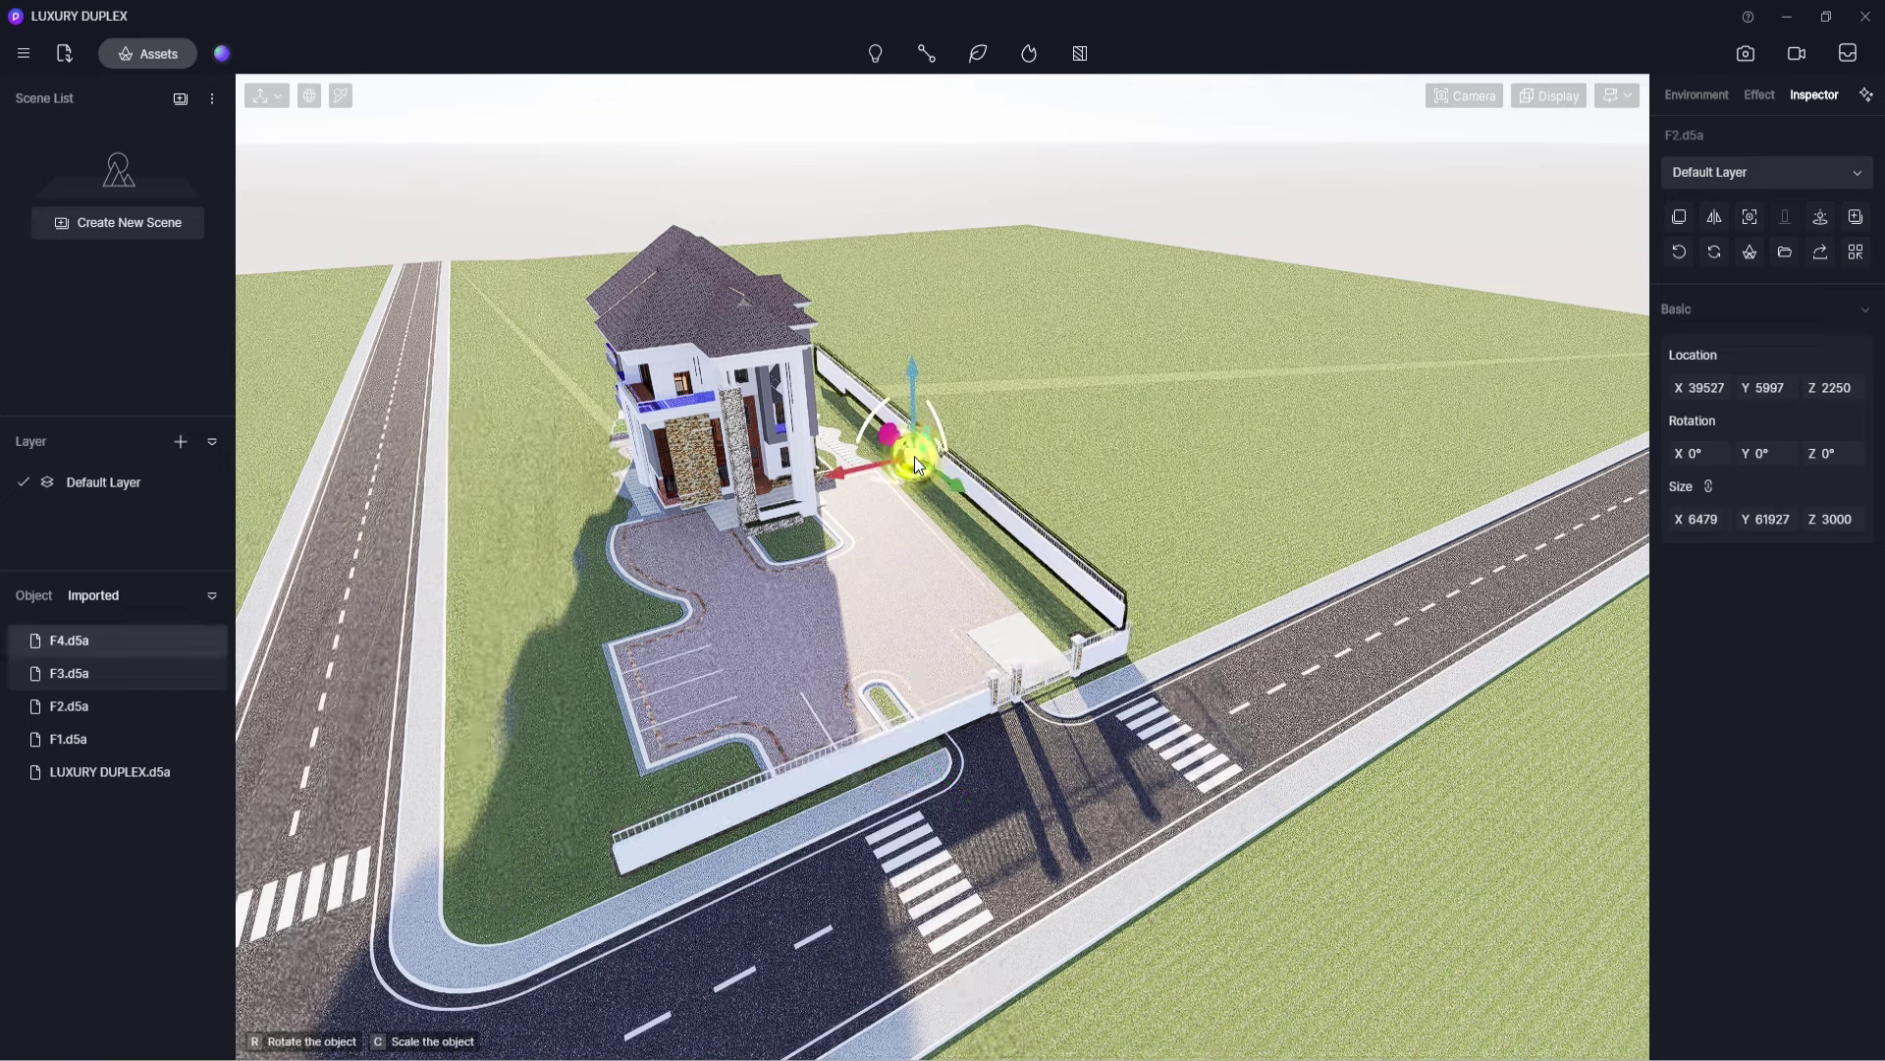
{"action": "left_click", "coordinate": [546, 550]}
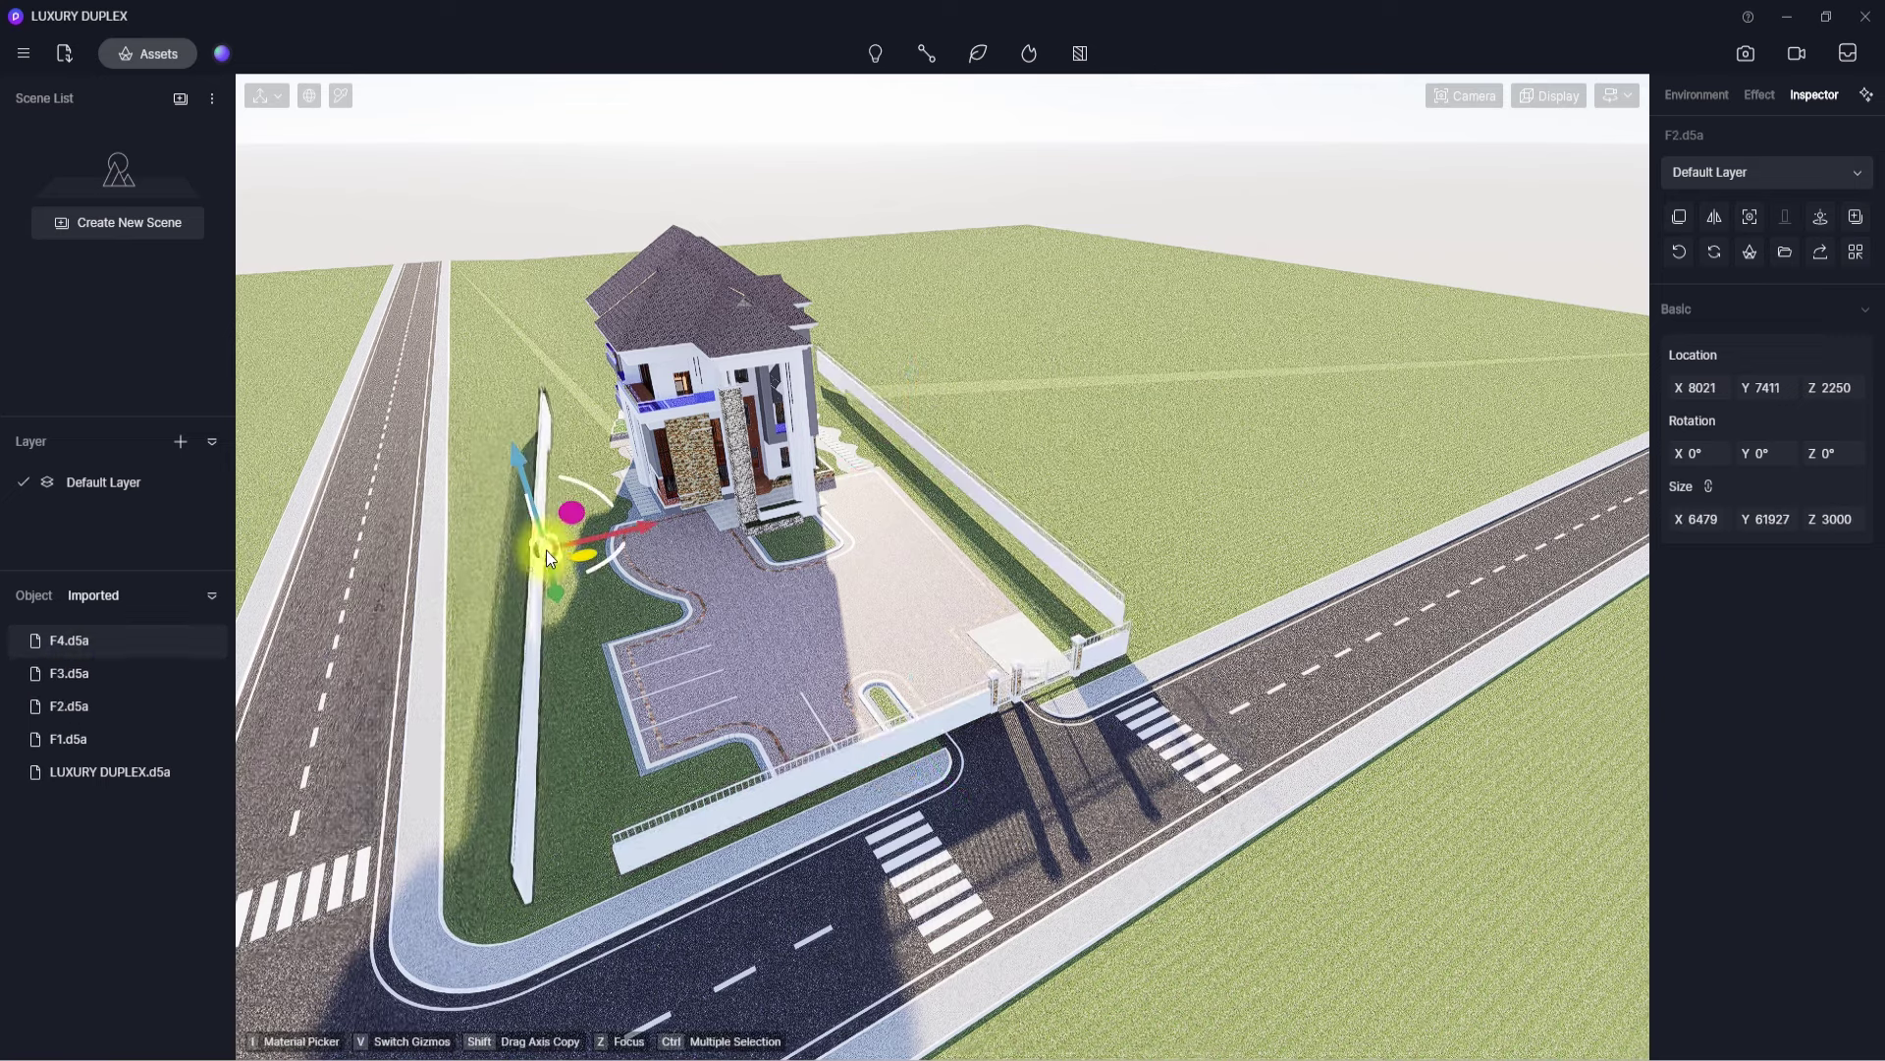
- Place the F3.d5a fence behind the duplex at about X 15715, Y -36956, Z 1452
{"action": "left_click", "coordinate": [118, 640]}
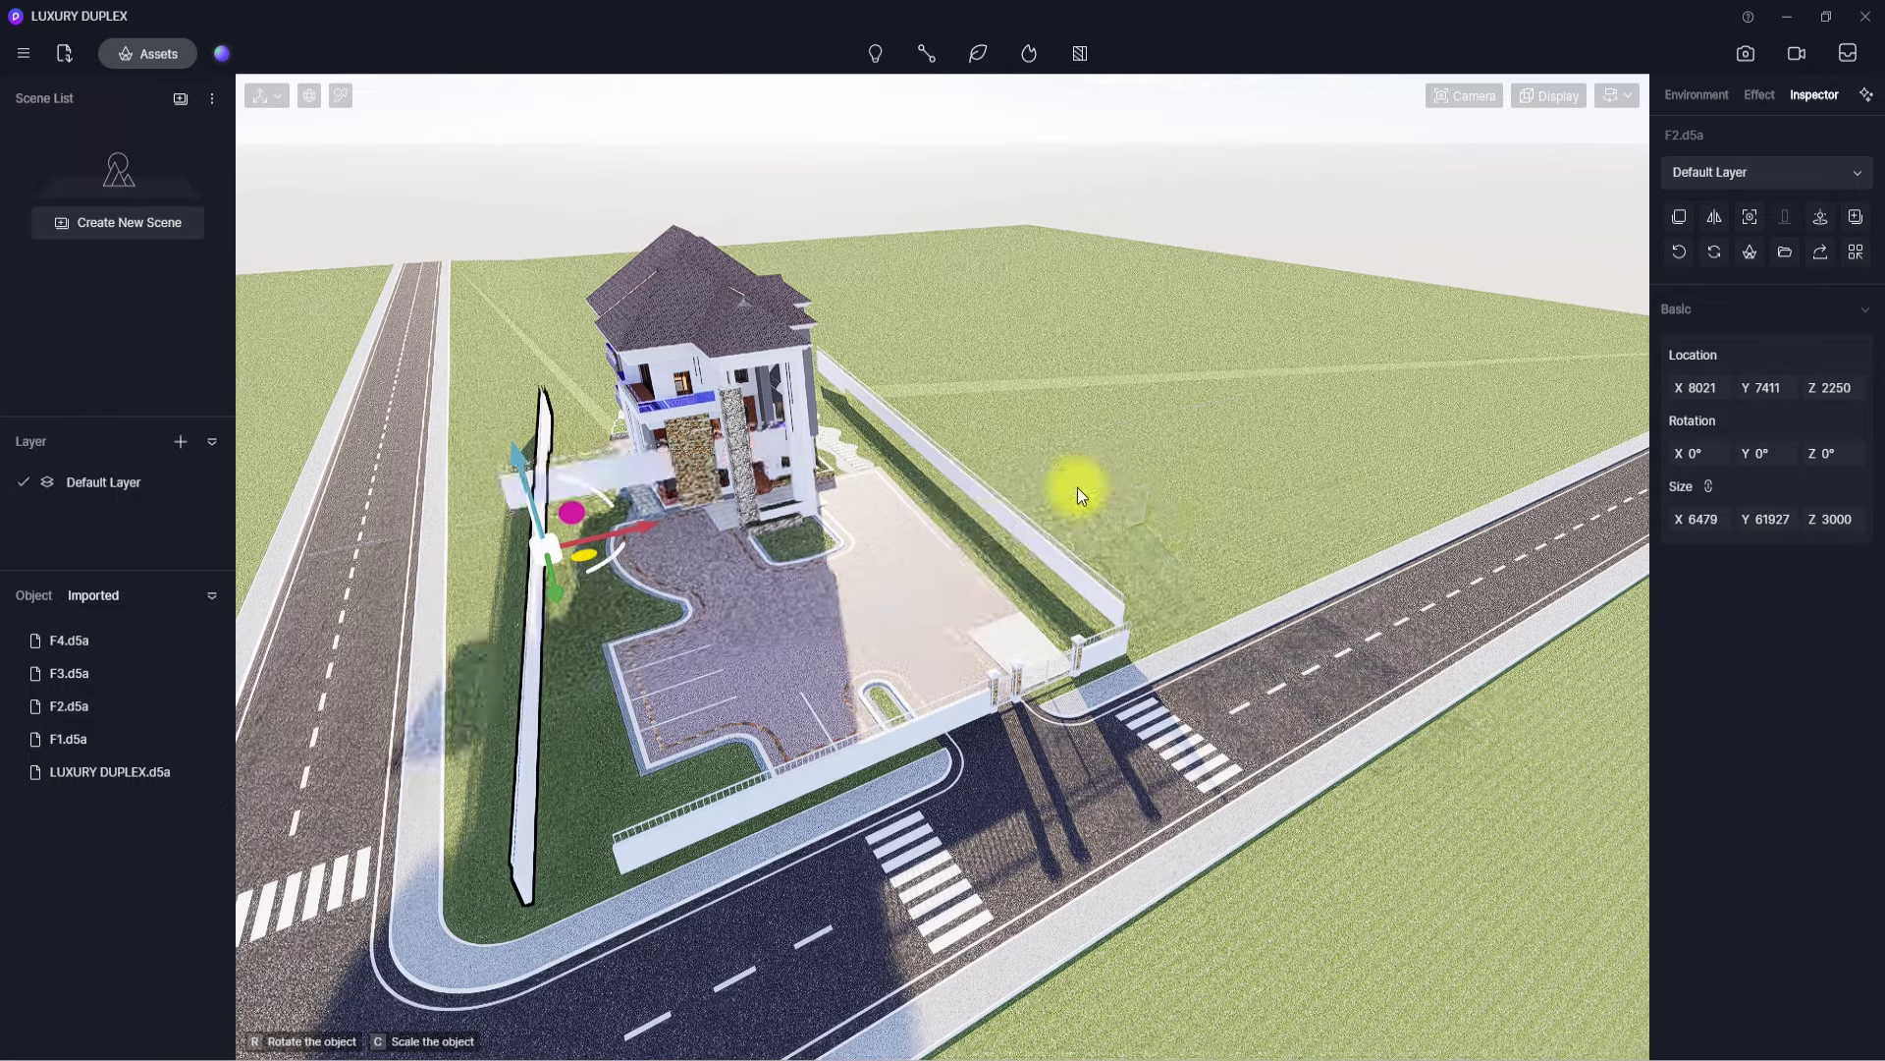
{"action": "right_click_drag", "start_coordinate": [1076, 488], "coordinate": [947, 526]}
{"action": "scroll", "coordinate": [507, 285], "scroll_direction": "up", "scroll_amount": 5}
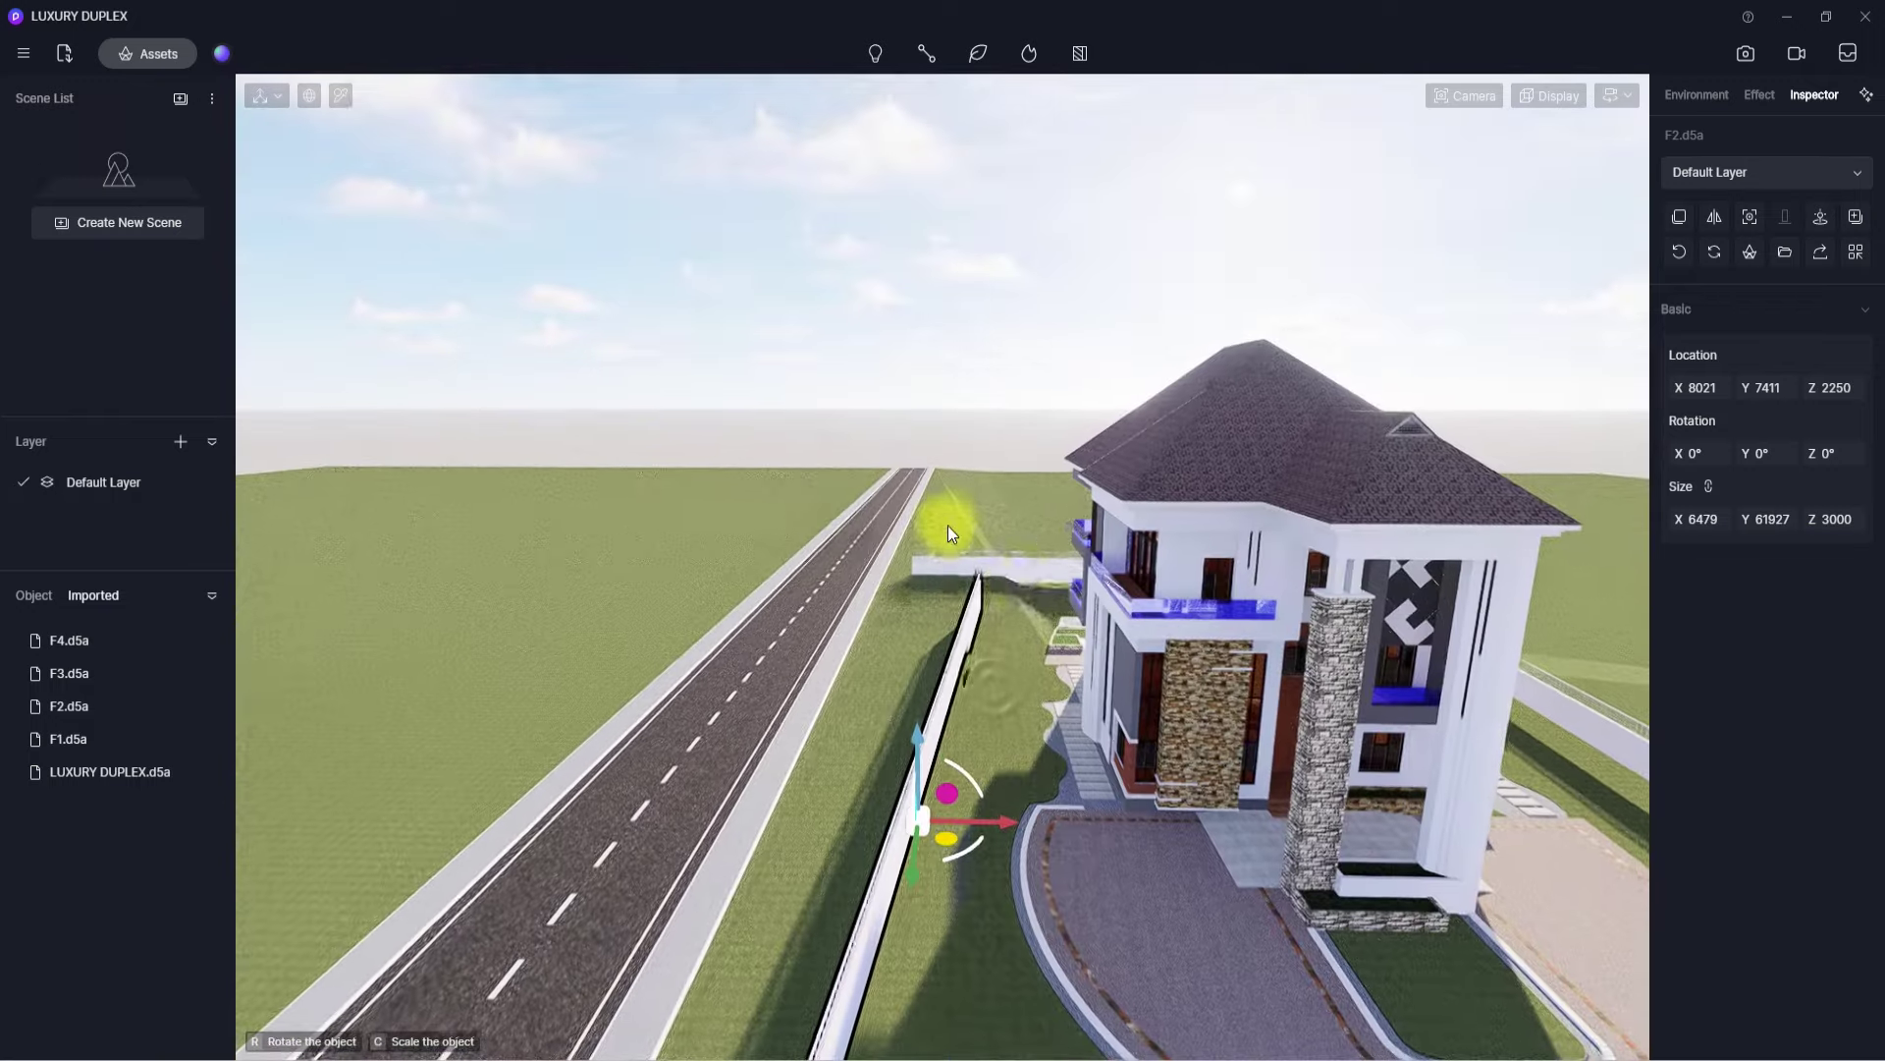
{"action": "left_click", "coordinate": [1022, 581]}
- Move the F1 front fence along its X, Y and Z axes to about X 25845, Y 37994, Z 1720
{"action": "right_click_drag", "start_coordinate": [1021, 580], "coordinate": [1487, 557]}
{"action": "scroll", "coordinate": [1486, 558], "scroll_direction": "down", "scroll_amount": 8}
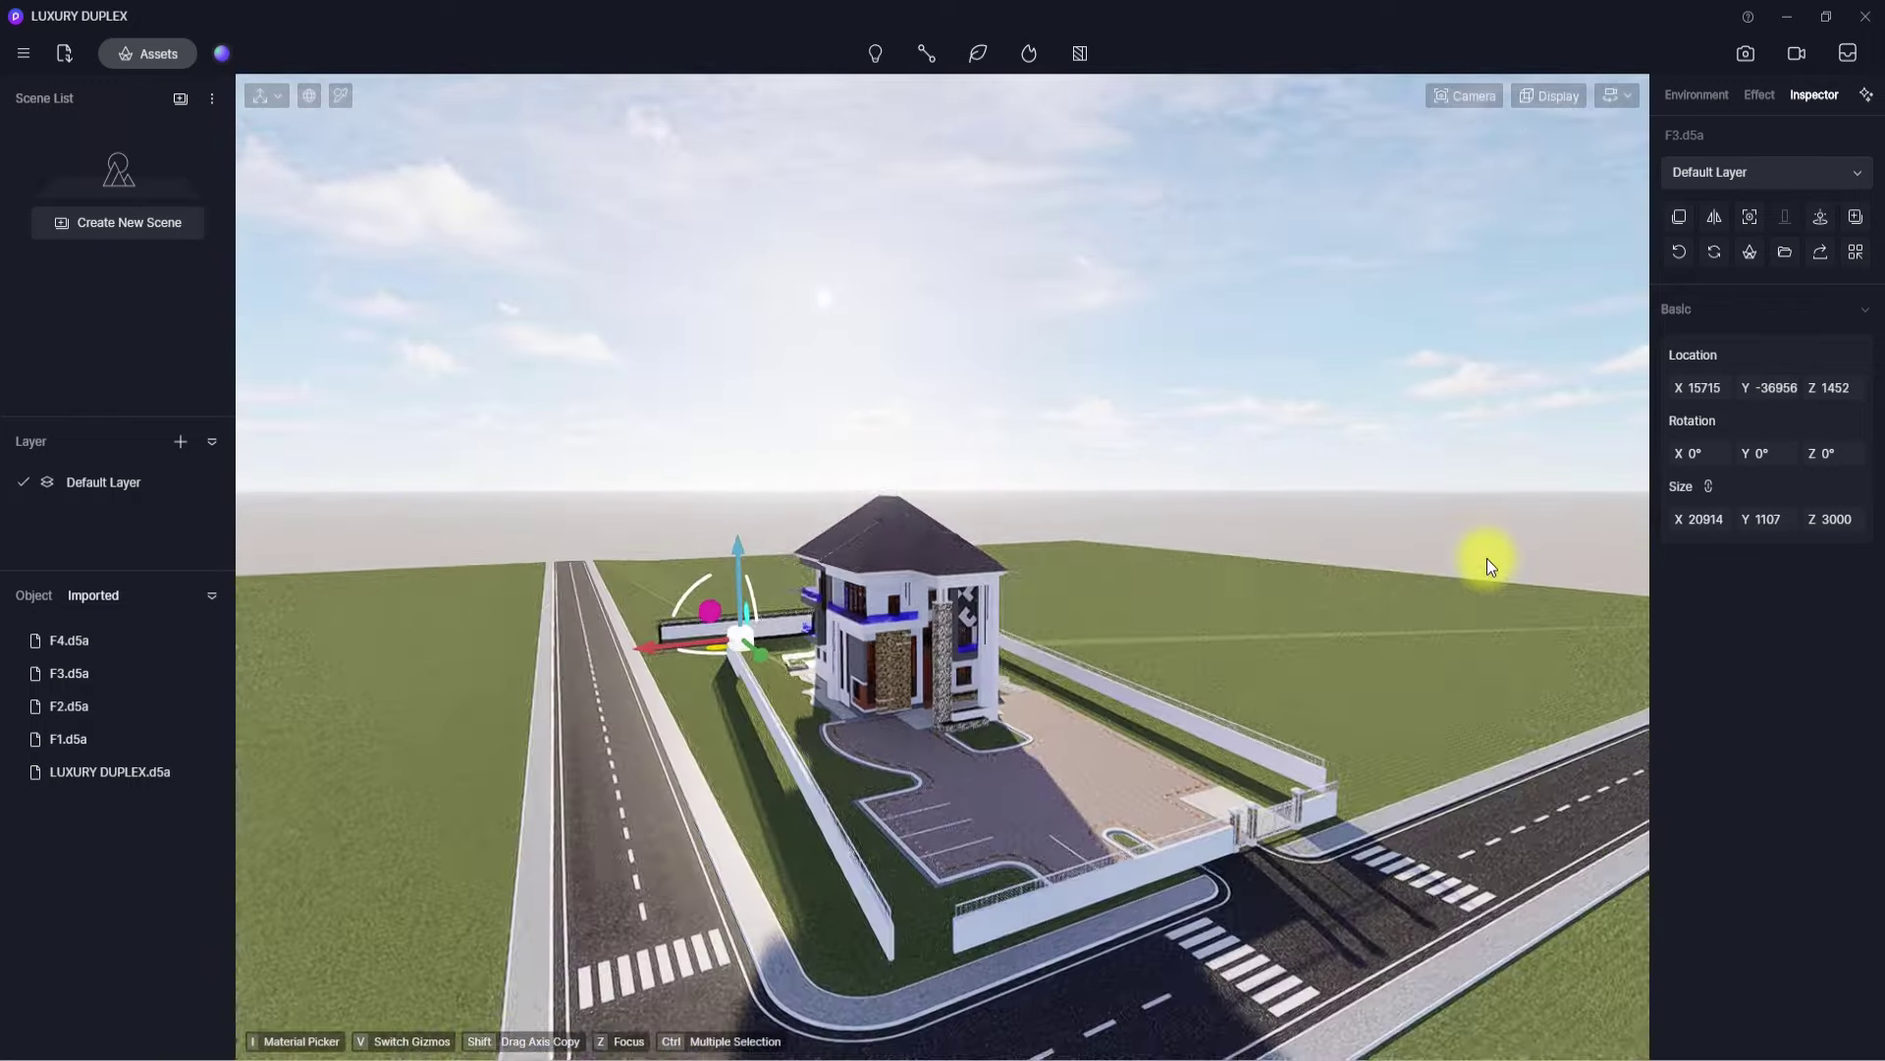
{"action": "scroll", "coordinate": [1064, 810], "scroll_direction": "up", "scroll_amount": 5}
{"action": "right_click_drag", "start_coordinate": [1015, 689], "coordinate": [652, 683]}
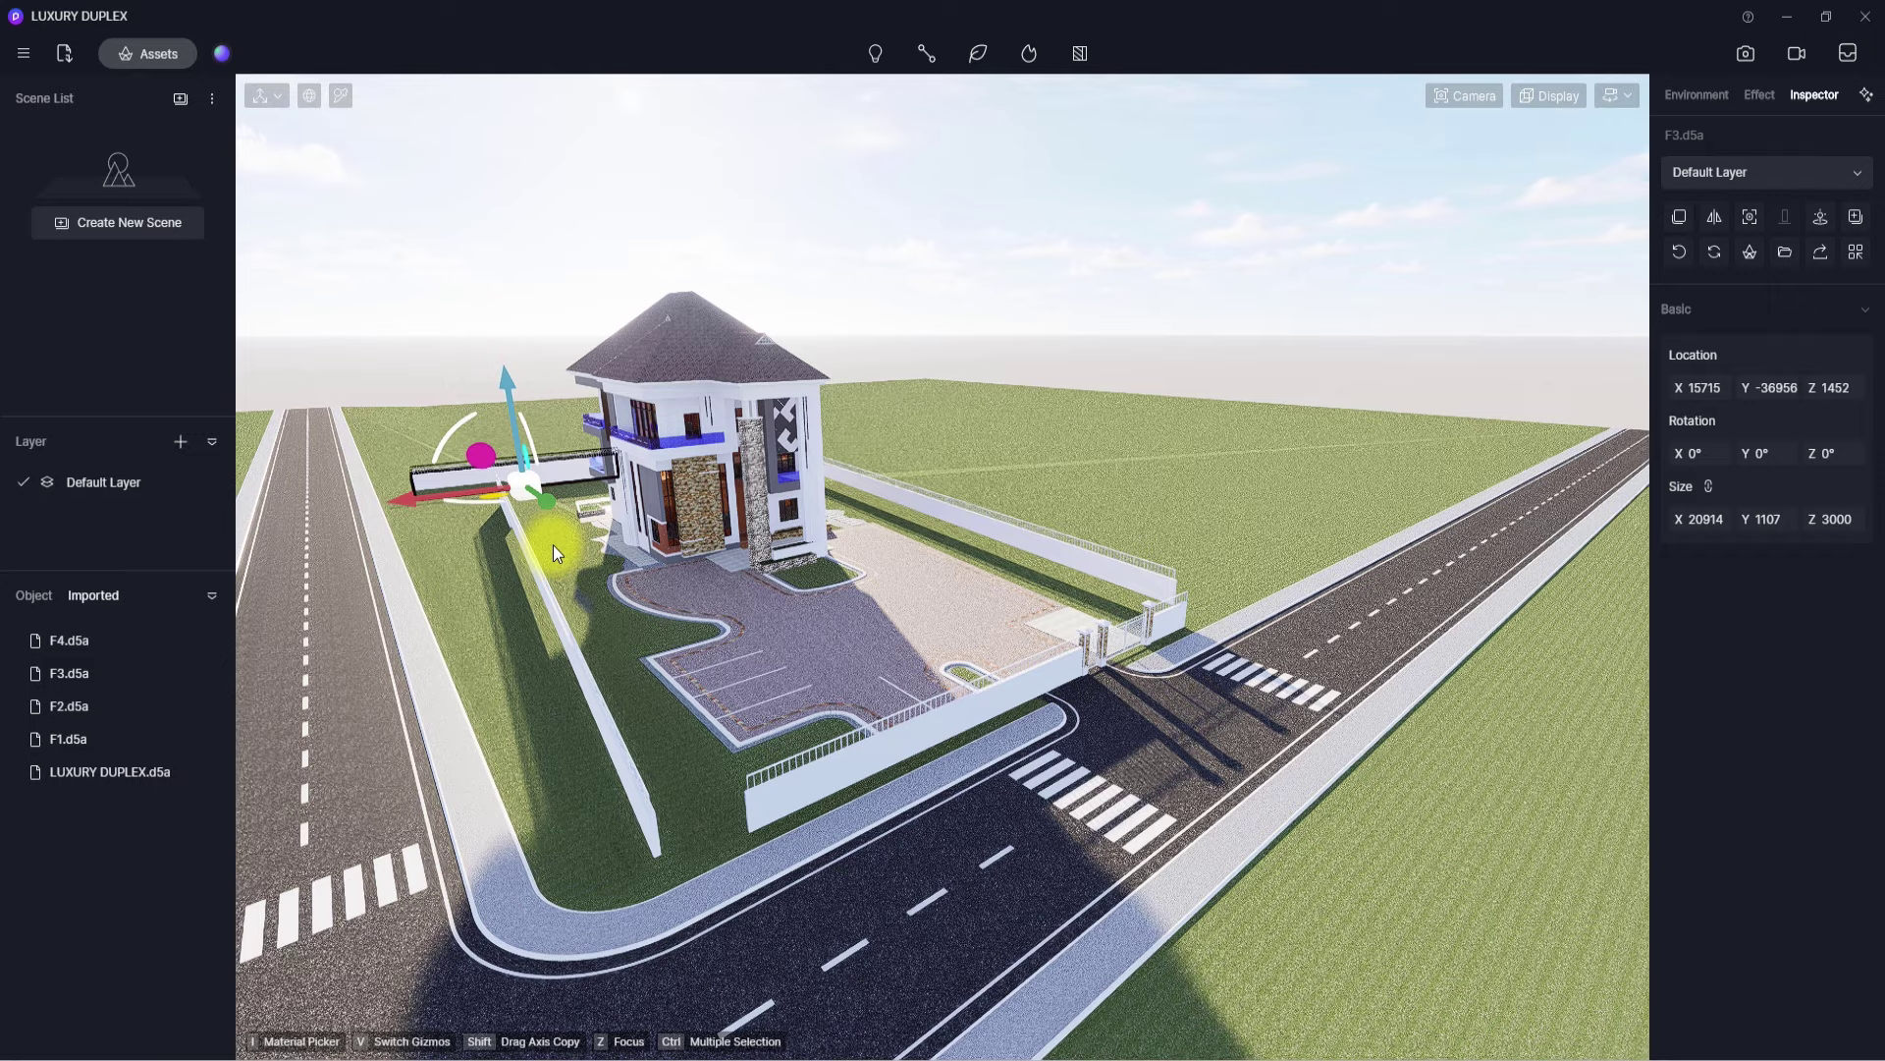
{"action": "right_click_drag", "start_coordinate": [821, 635], "coordinate": [733, 572]}
{"action": "left_click", "coordinate": [975, 808]}
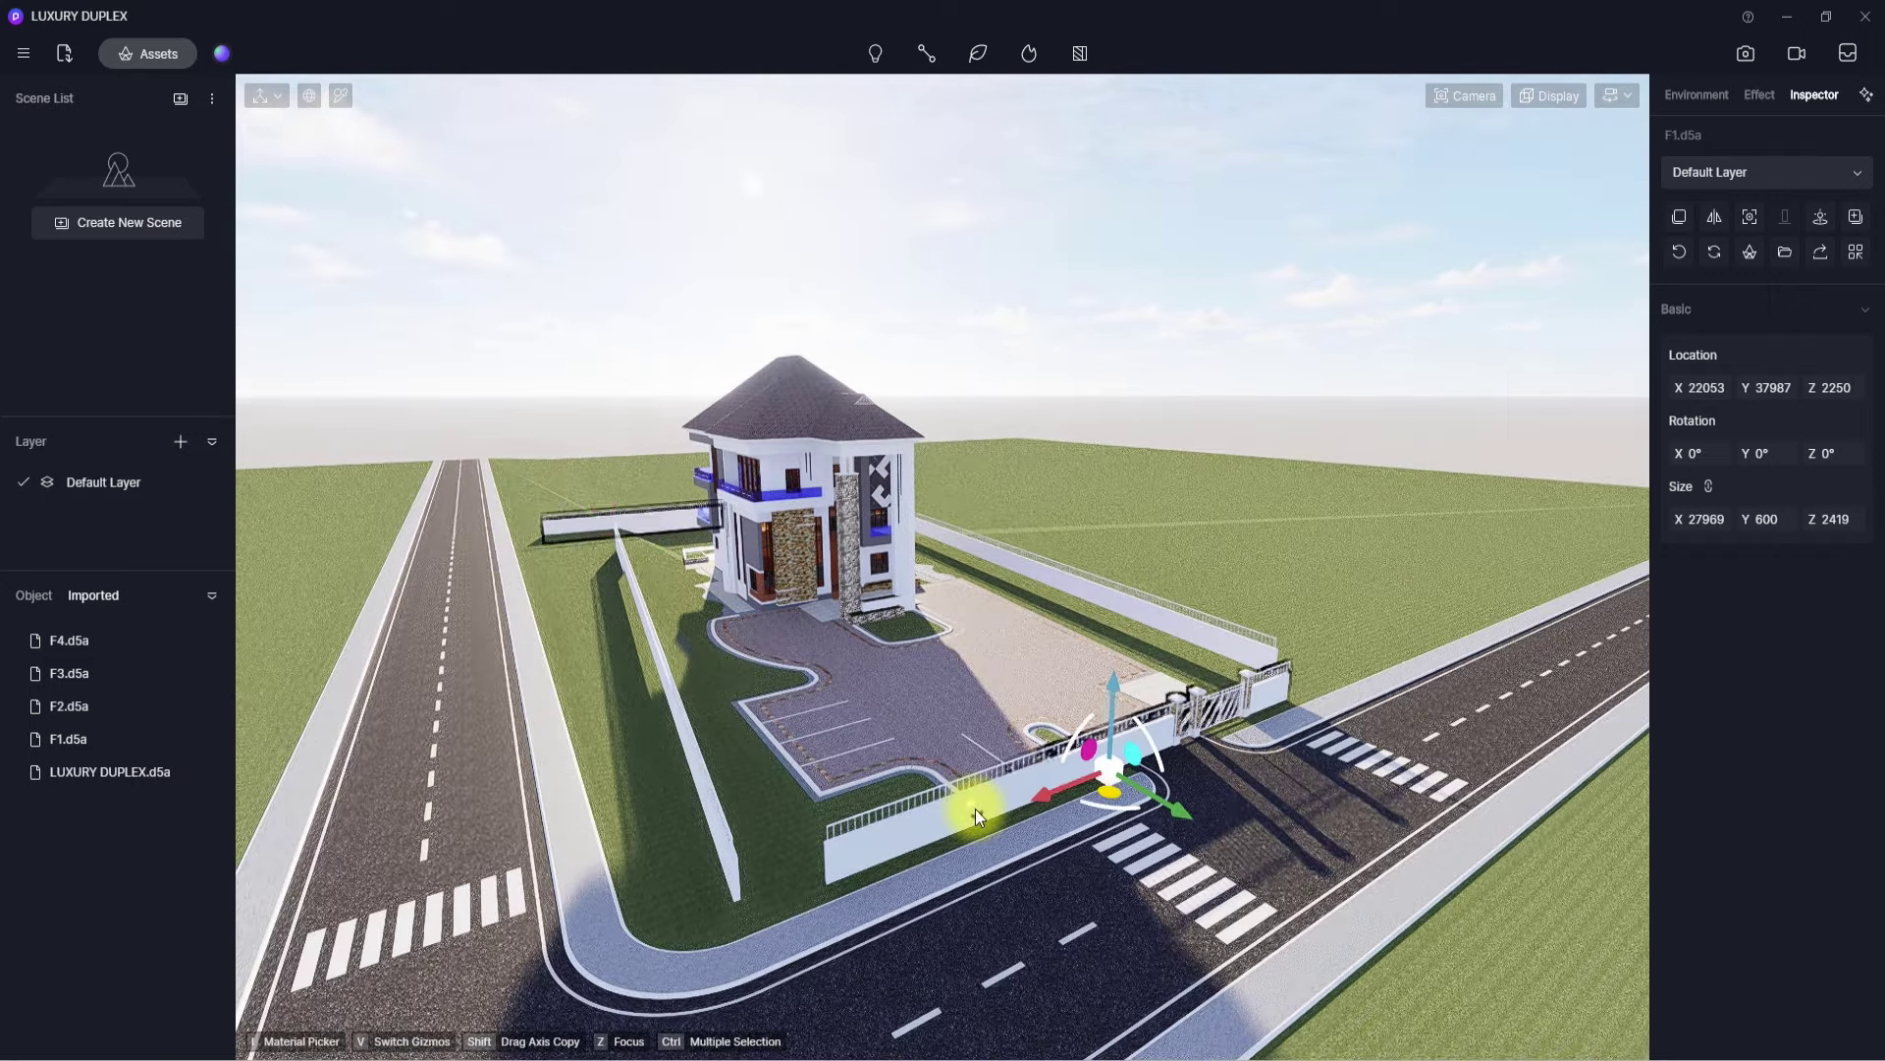
{"action": "right_click_drag", "start_coordinate": [982, 801], "coordinate": [1074, 911]}
{"action": "scroll", "coordinate": [1074, 910], "scroll_direction": "up", "scroll_amount": 3}
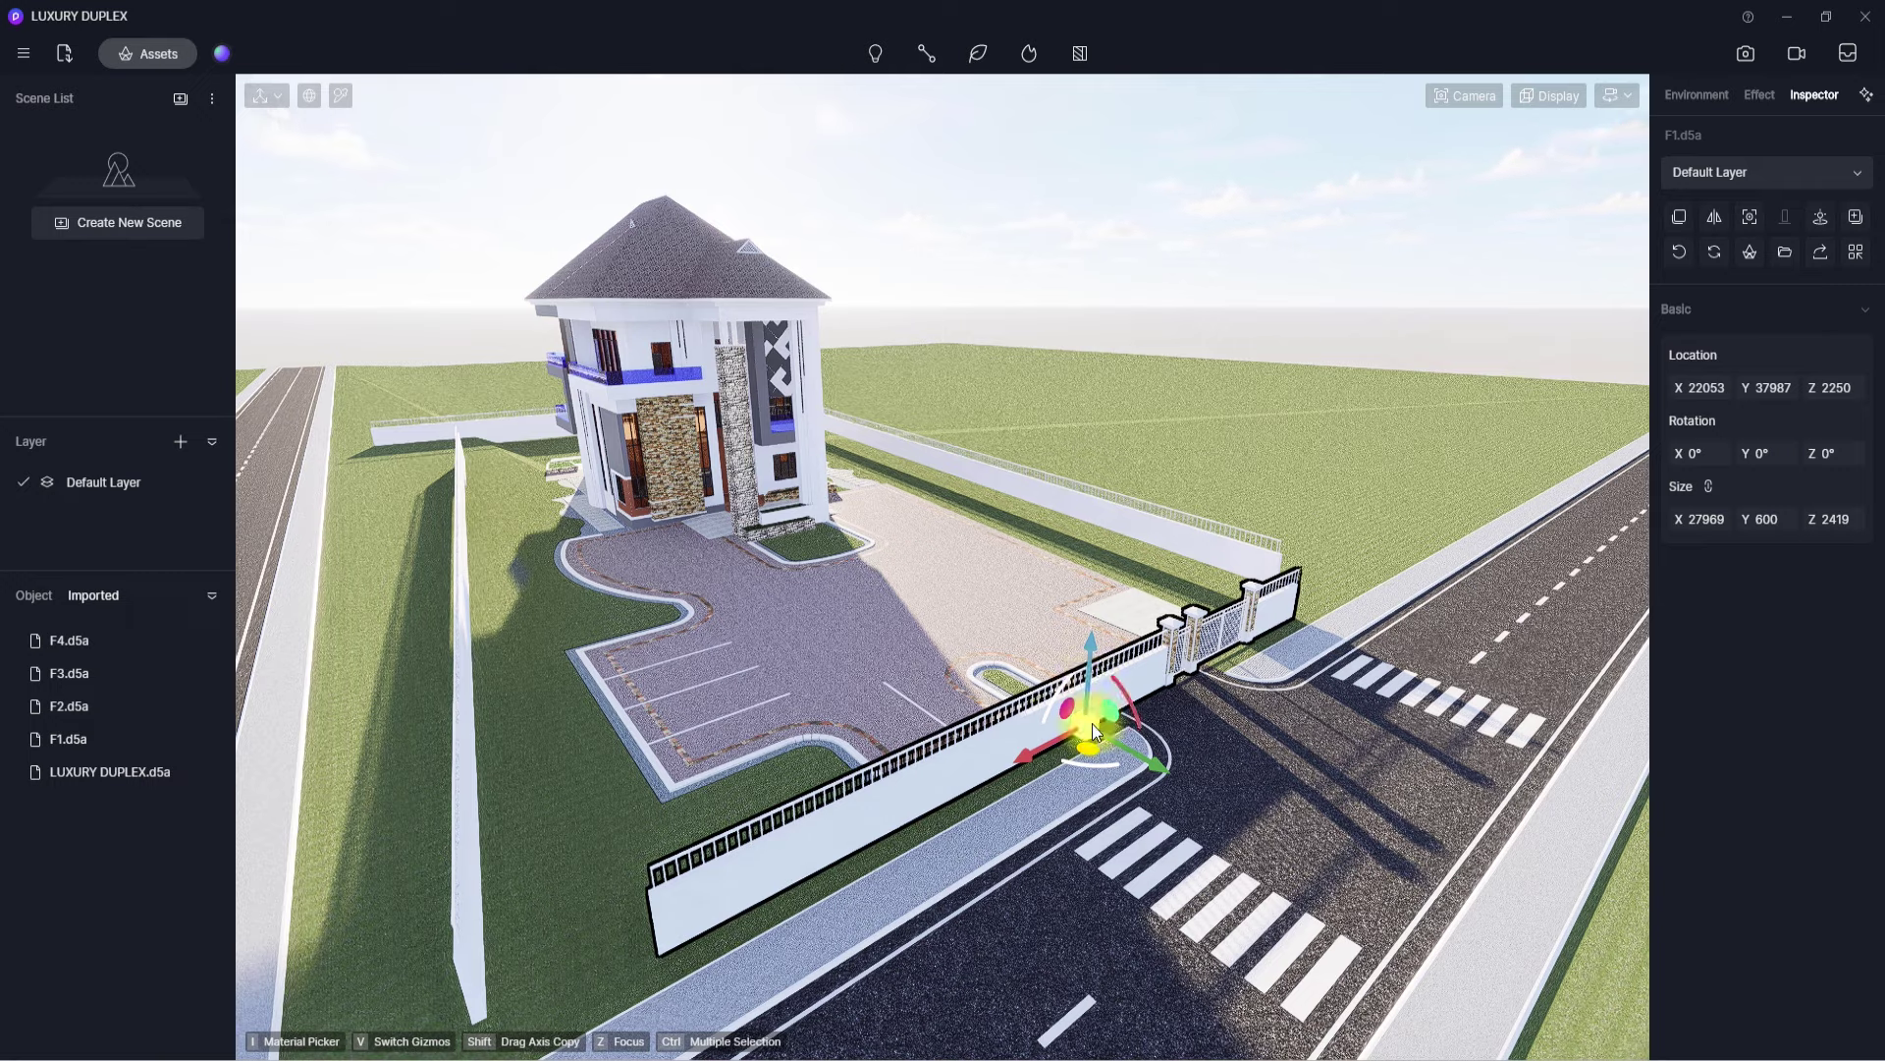
{"action": "mouse_move", "coordinate": [1092, 722]}
{"action": "left_mouse_down"}
{"action": "mouse_move", "coordinate": [728, 874]}
{"action": "mouse_move", "coordinate": [1102, 707]}
{"action": "mouse_move", "coordinate": [1099, 722]}
{"action": "left_mouse_up"}
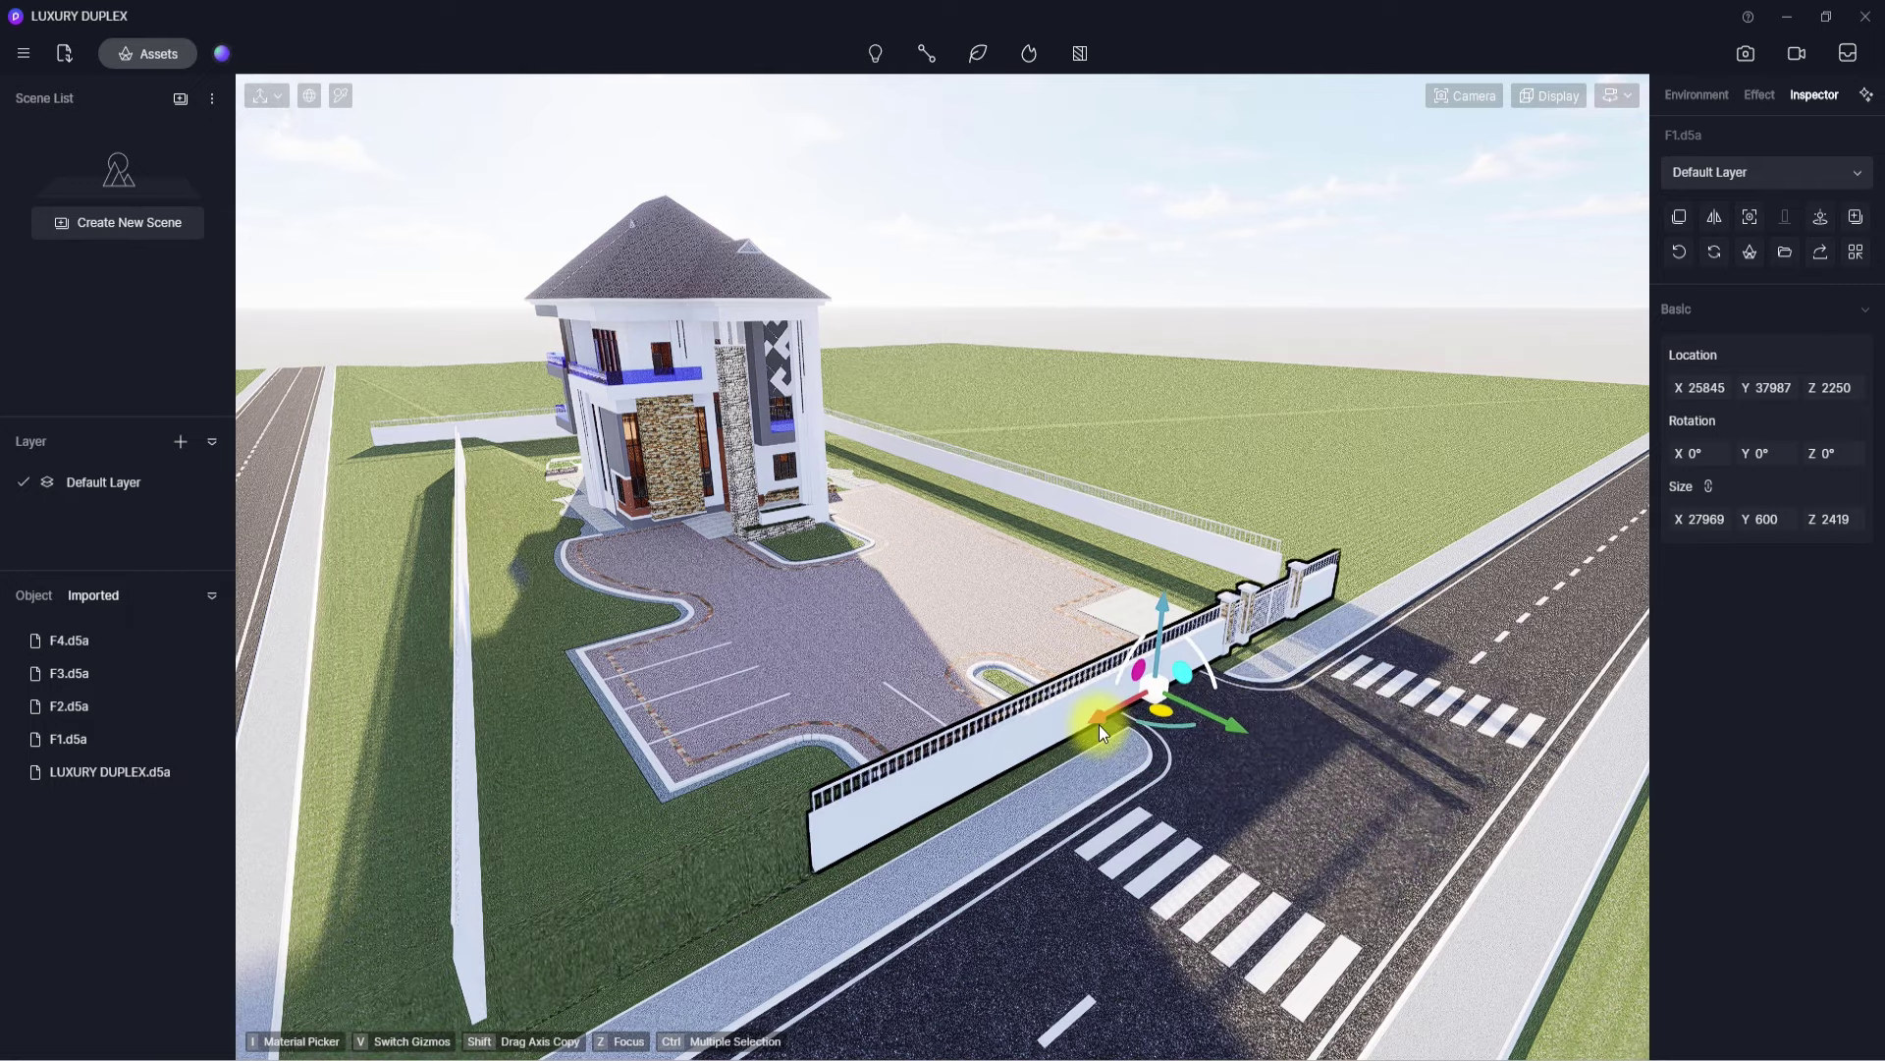
{"action": "mouse_move", "coordinate": [1211, 715]}
{"action": "left_mouse_down"}
{"action": "mouse_move", "coordinate": [1166, 696]}
{"action": "mouse_move", "coordinate": [1246, 778]}
{"action": "mouse_move", "coordinate": [1200, 741]}
{"action": "left_mouse_up"}
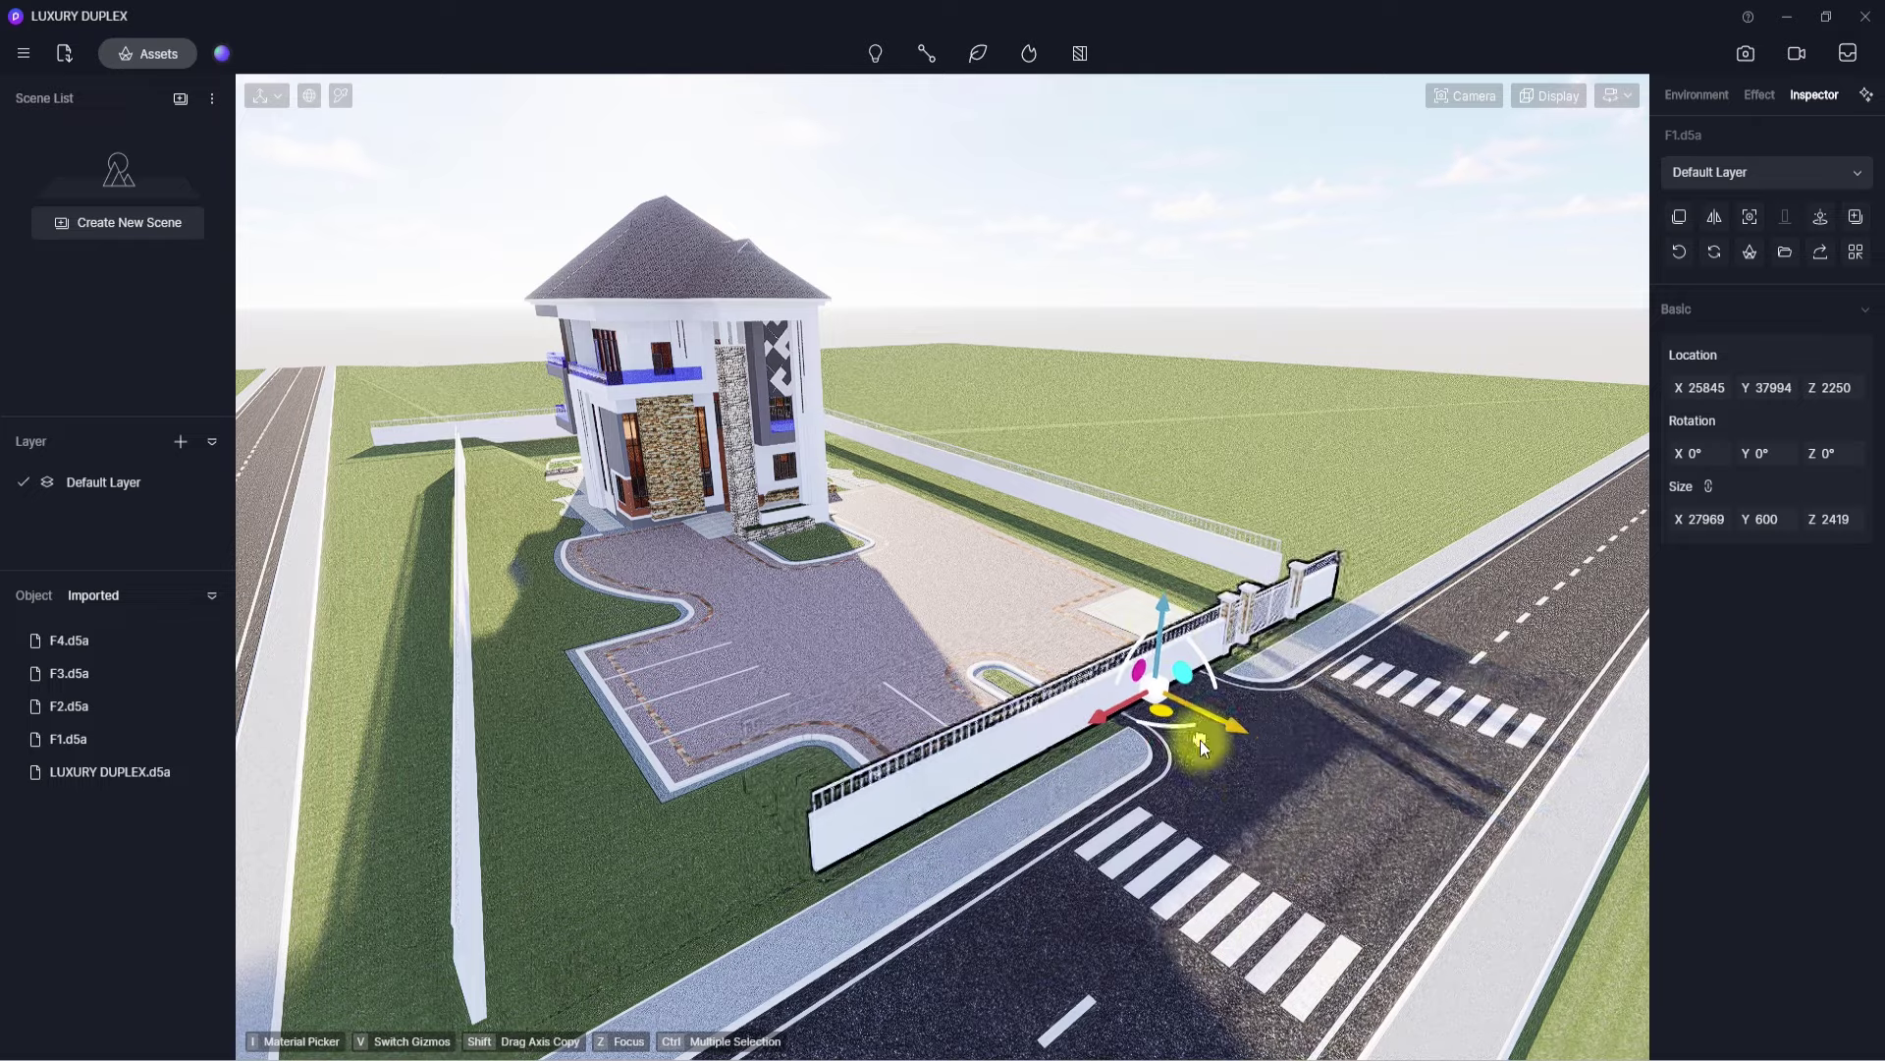
{"action": "mouse_move", "coordinate": [1158, 628]}
{"action": "left_mouse_down"}
{"action": "mouse_move", "coordinate": [1187, 379]}
{"action": "mouse_move", "coordinate": [1147, 649]}
{"action": "left_mouse_up"}
- Move the F1 front fence to about X 19051, Y 38412, Z 2250 and try rotating it about its vertical axis
{"action": "scroll", "coordinate": [1147, 648], "scroll_direction": "up", "scroll_amount": 4}
{"action": "right_click_drag", "start_coordinate": [1147, 648], "coordinate": [1570, 793]}
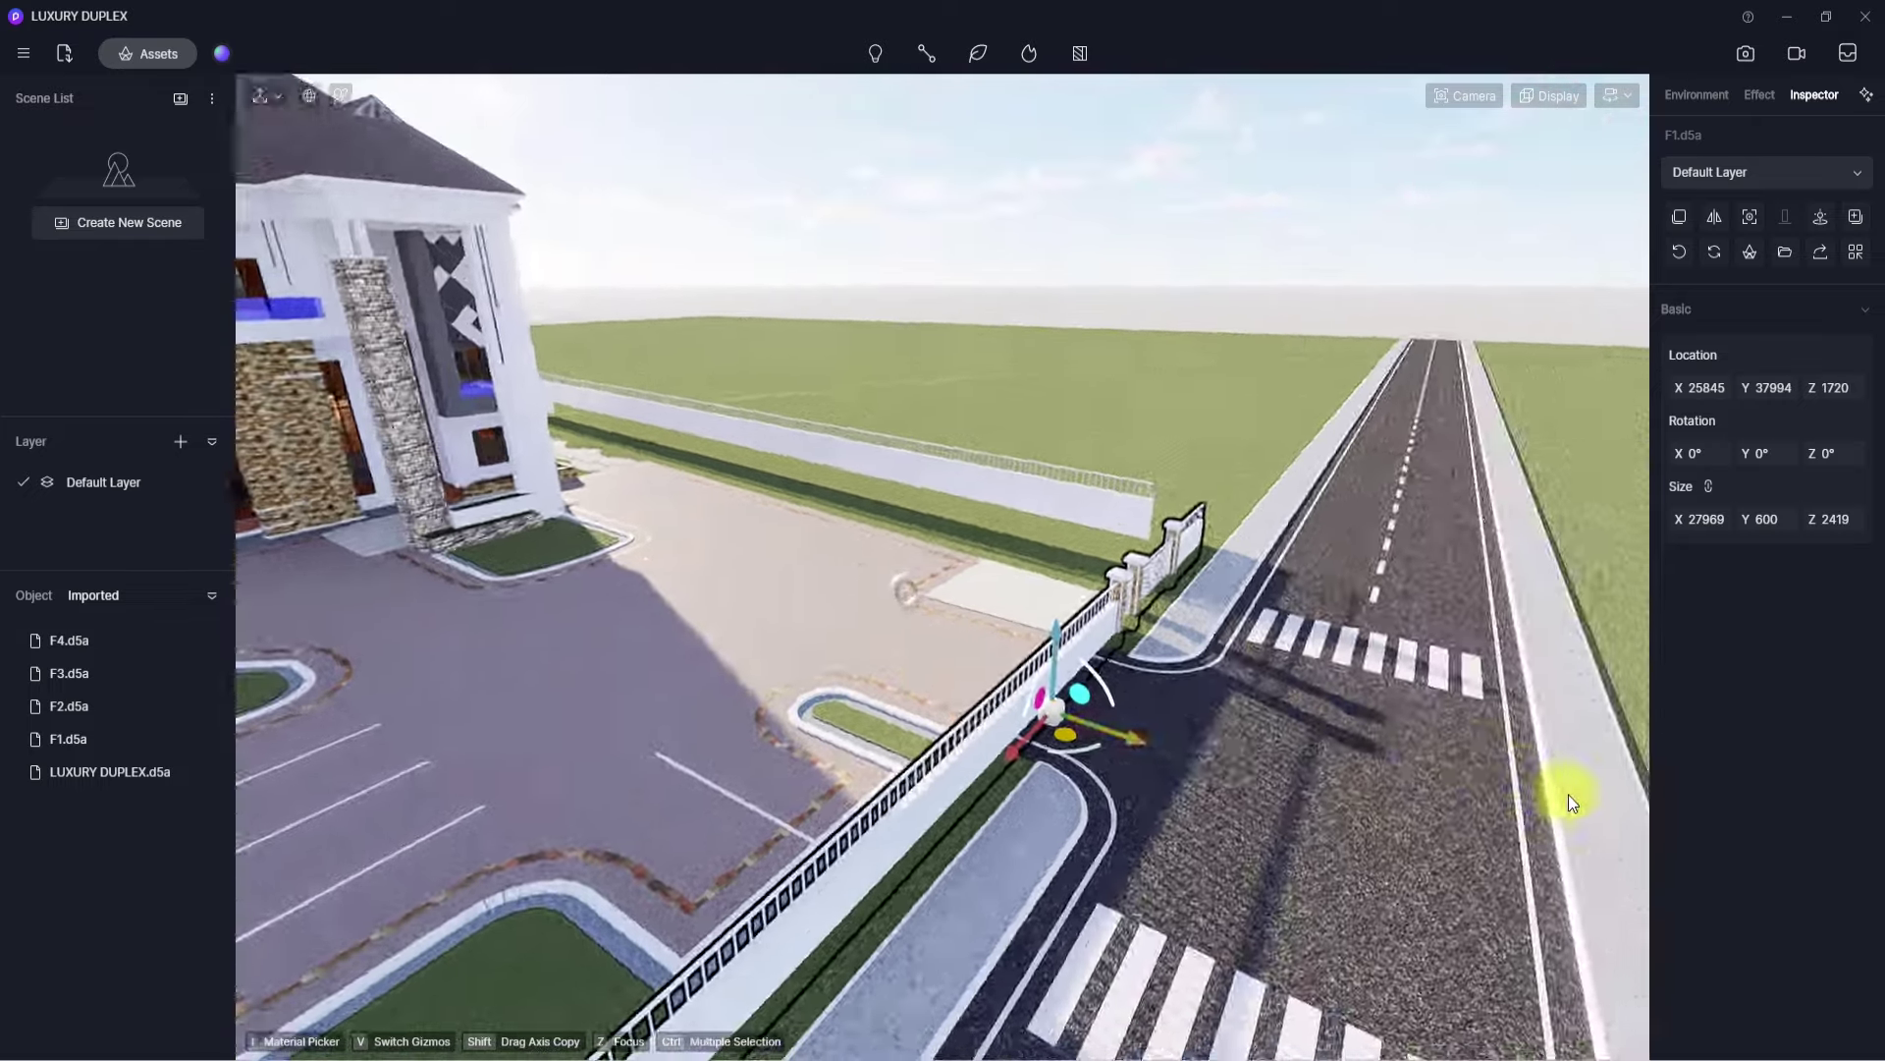
{"action": "scroll", "coordinate": [1569, 794], "scroll_direction": "down", "scroll_amount": 5}
{"action": "scroll", "coordinate": [1569, 793], "scroll_direction": "up", "scroll_amount": 4}
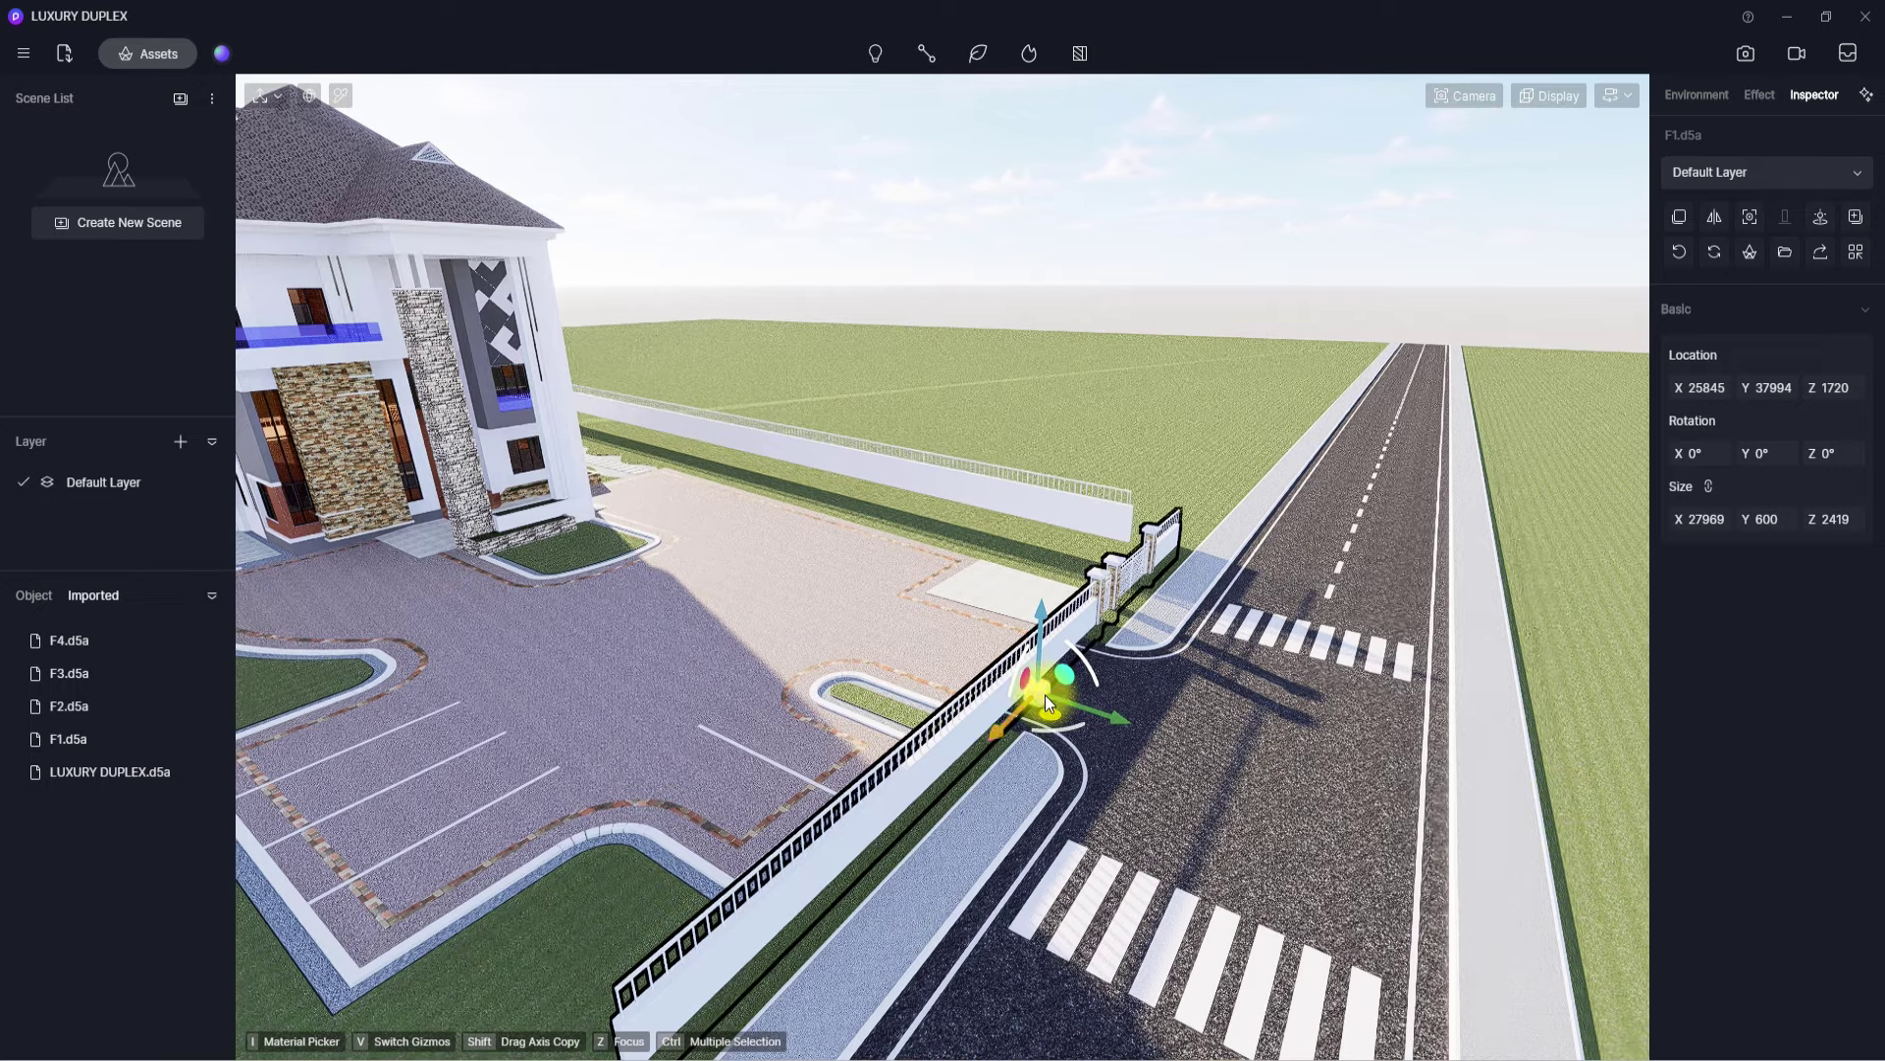
{"action": "left_click_drag", "start_coordinate": [1040, 692], "coordinate": [921, 810]}
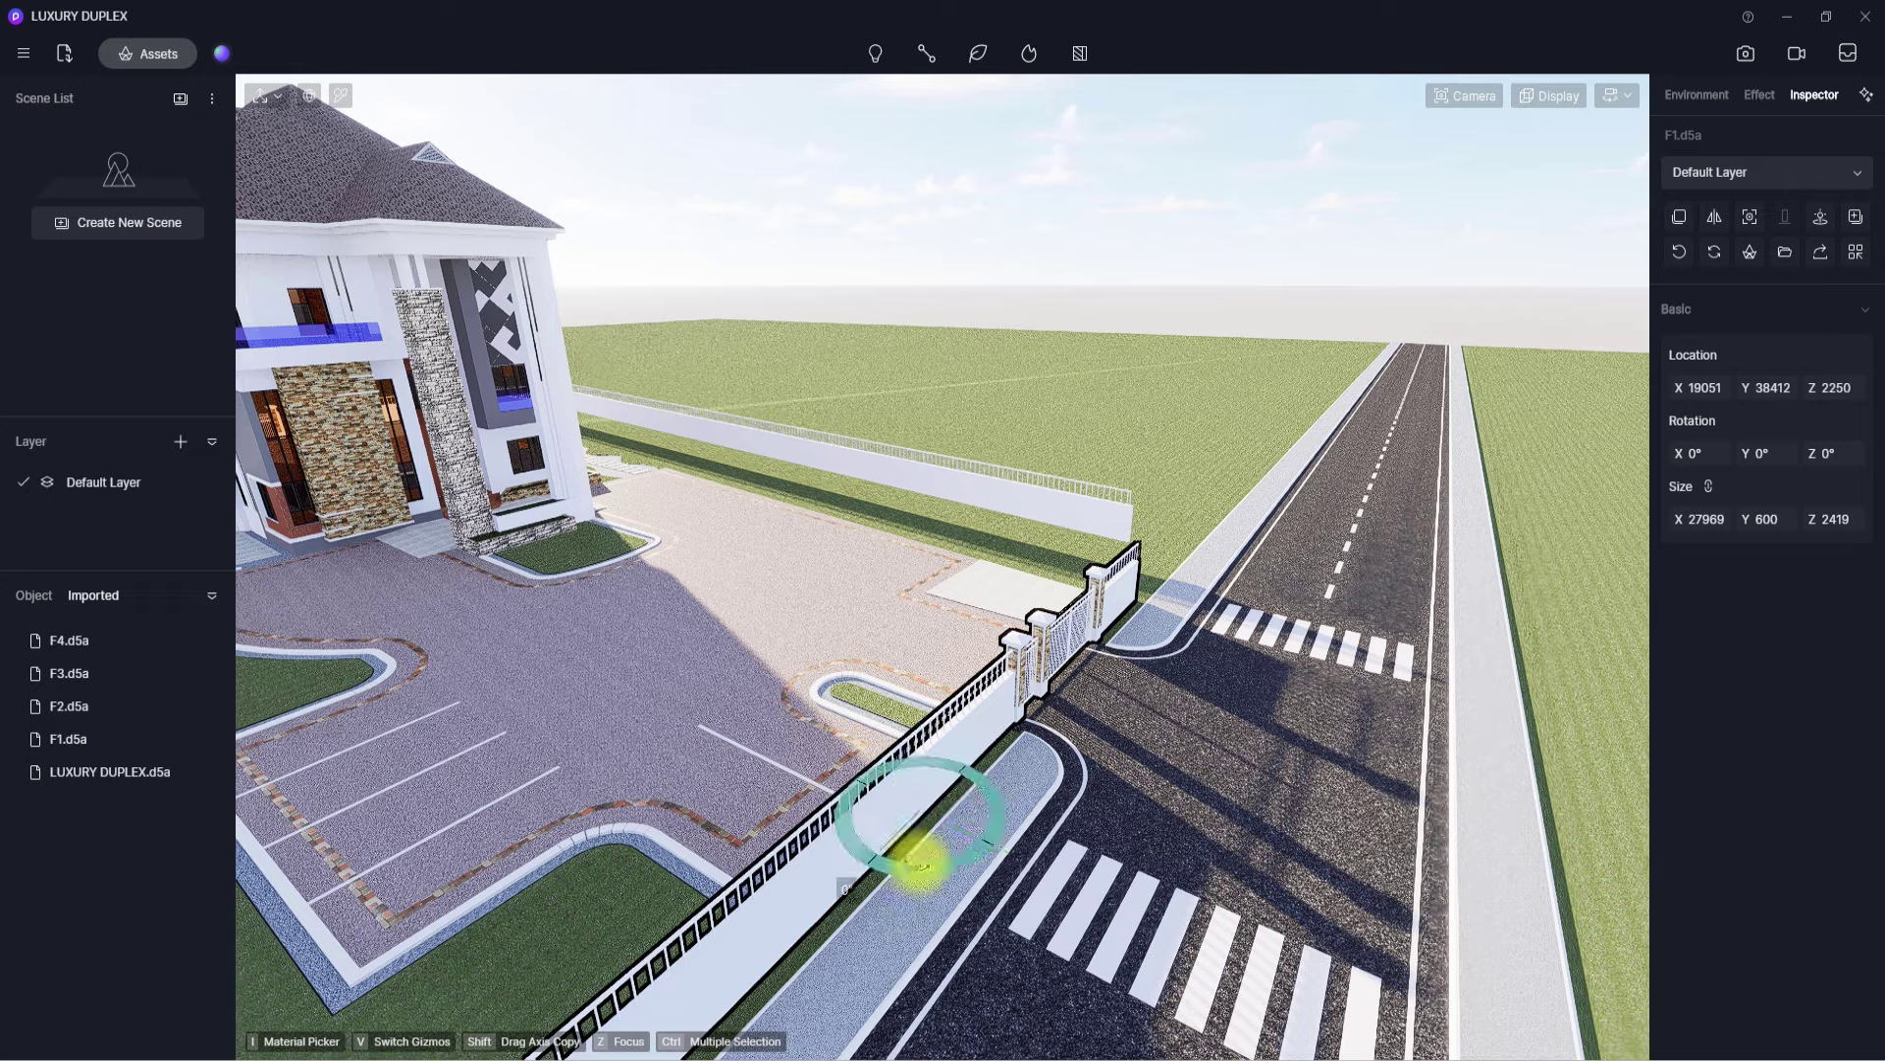
{"action": "mouse_move", "coordinate": [917, 864]}
{"action": "left_mouse_down"}
{"action": "mouse_move", "coordinate": [989, 853]}
{"action": "mouse_move", "coordinate": [905, 845]}
{"action": "mouse_move", "coordinate": [918, 860]}
{"action": "left_mouse_up"}
{"action": "left_click_drag", "start_coordinate": [959, 782], "coordinate": [897, 779]}
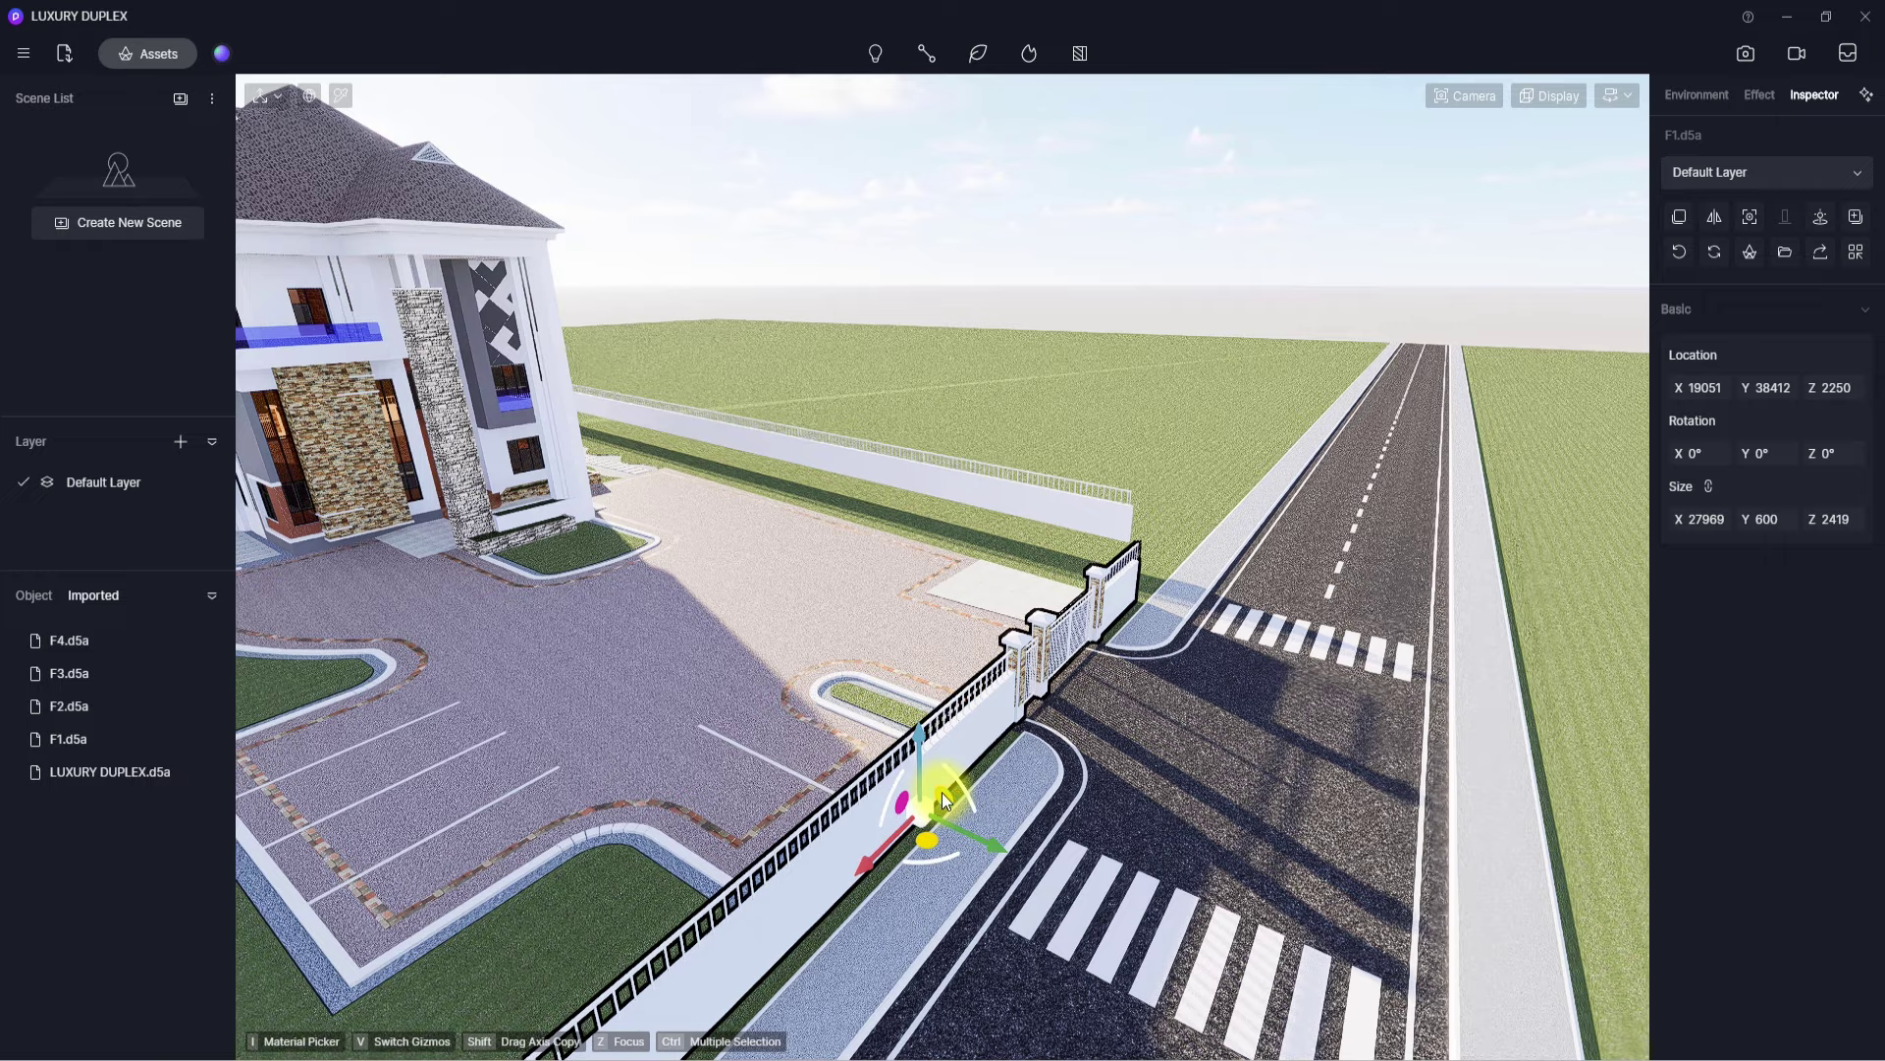
- Shift the F1 front fence back along the plot's front edge to about X 23857, Y 37952, Z 2250
{"action": "left_click_drag", "start_coordinate": [941, 792], "coordinate": [1018, 724]}
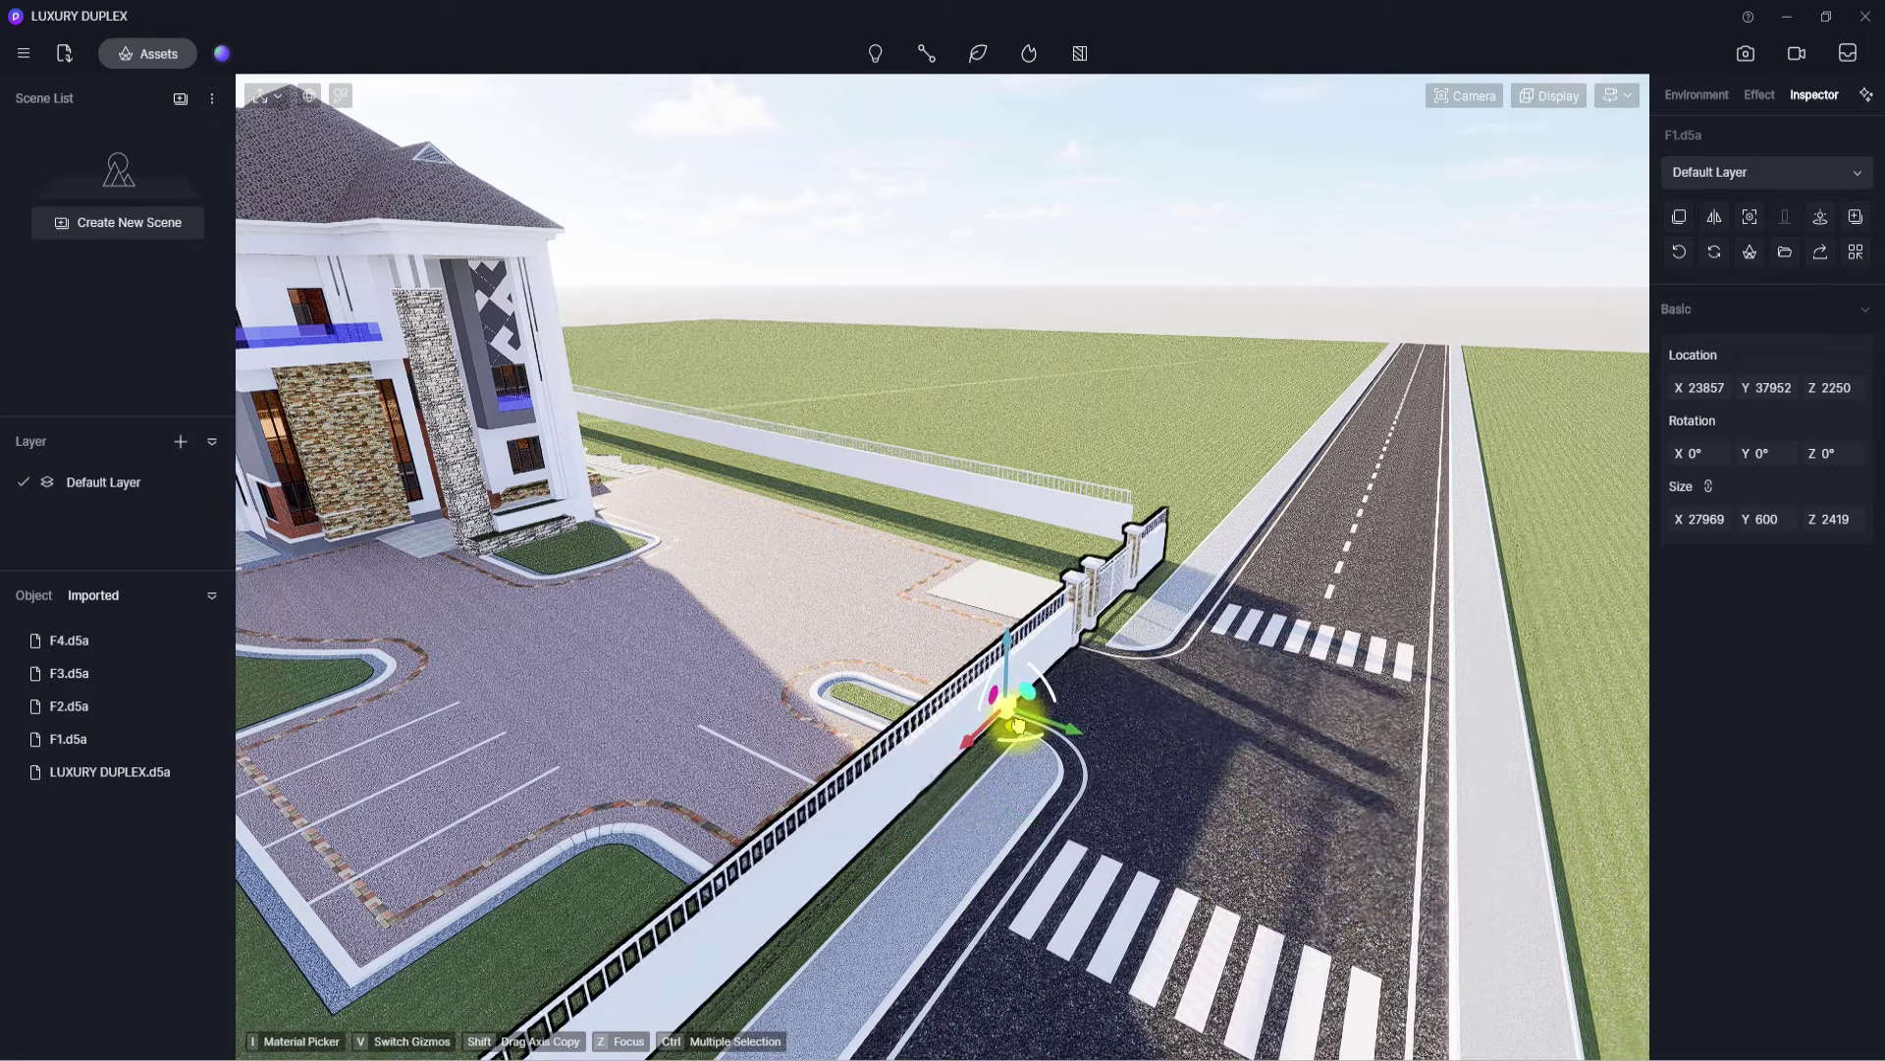
{"action": "scroll", "coordinate": [791, 627], "scroll_direction": "down", "scroll_amount": 8}
{"action": "right_click_drag", "start_coordinate": [1018, 725], "coordinate": [639, 797]}
{"action": "scroll", "coordinate": [727, 640], "scroll_direction": "up", "scroll_amount": 2}
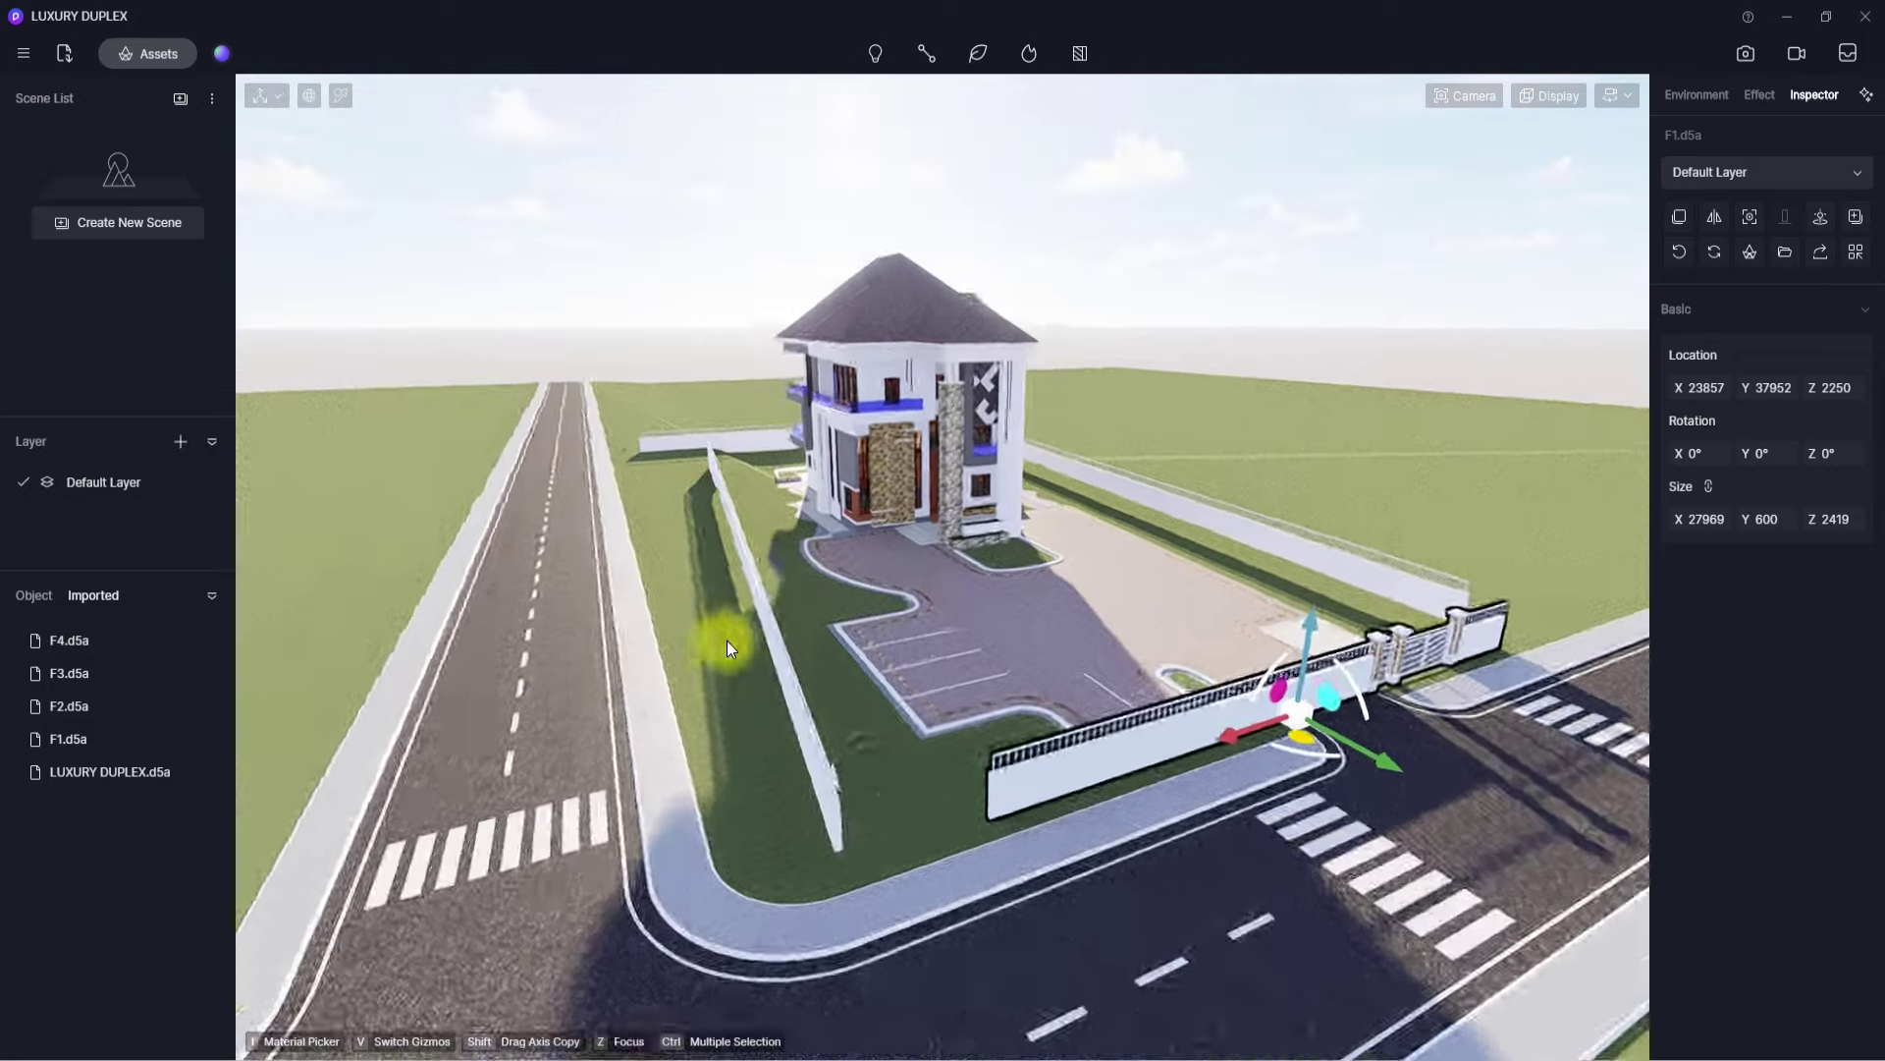
- Examine the side fence up close and the fenced plot as a whole from across the road
{"action": "scroll", "coordinate": [727, 640], "scroll_direction": "up", "scroll_amount": 3}
{"action": "right_click_drag", "start_coordinate": [726, 641], "coordinate": [797, 791]}
{"action": "scroll", "coordinate": [1027, 620], "scroll_direction": "up", "scroll_amount": 6}
{"action": "scroll", "coordinate": [972, 601], "scroll_direction": "up", "scroll_amount": 6}
{"action": "scroll", "coordinate": [913, 634], "scroll_direction": "up", "scroll_amount": 6}
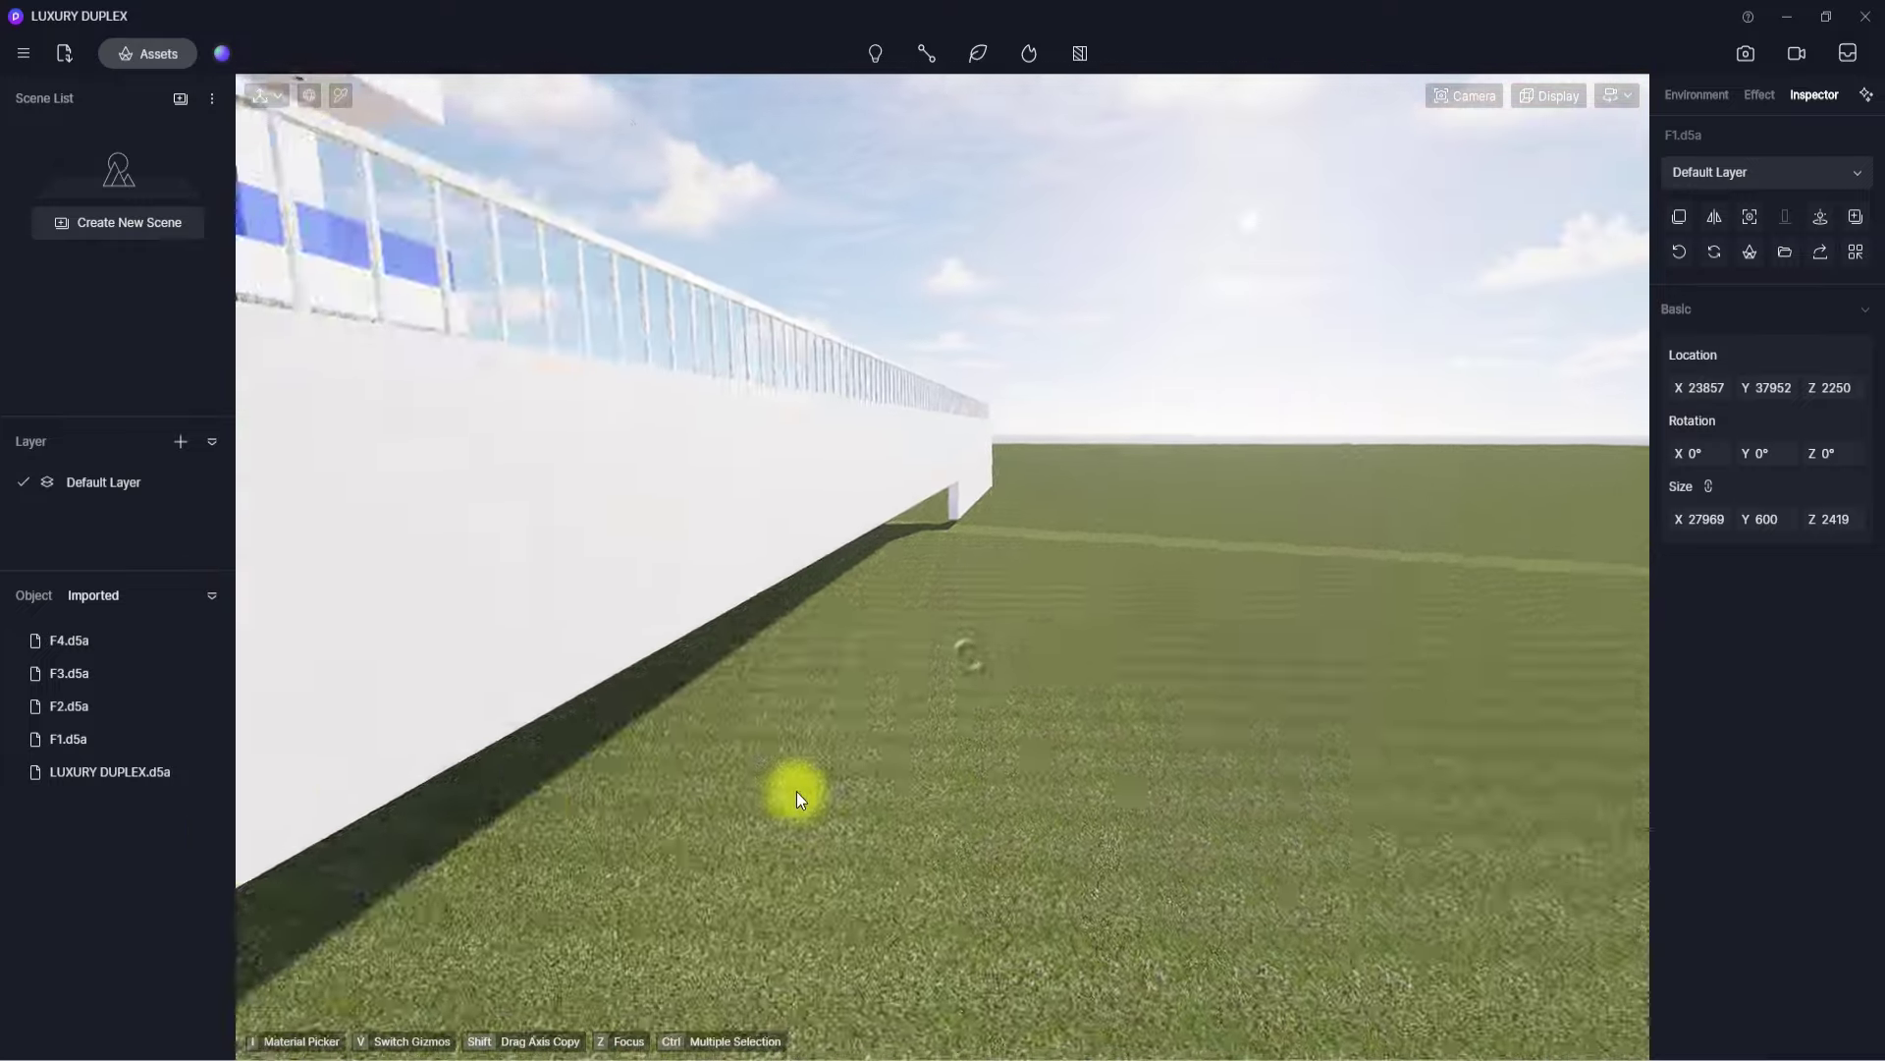
{"action": "scroll", "coordinate": [797, 791], "scroll_direction": "down", "scroll_amount": 12}
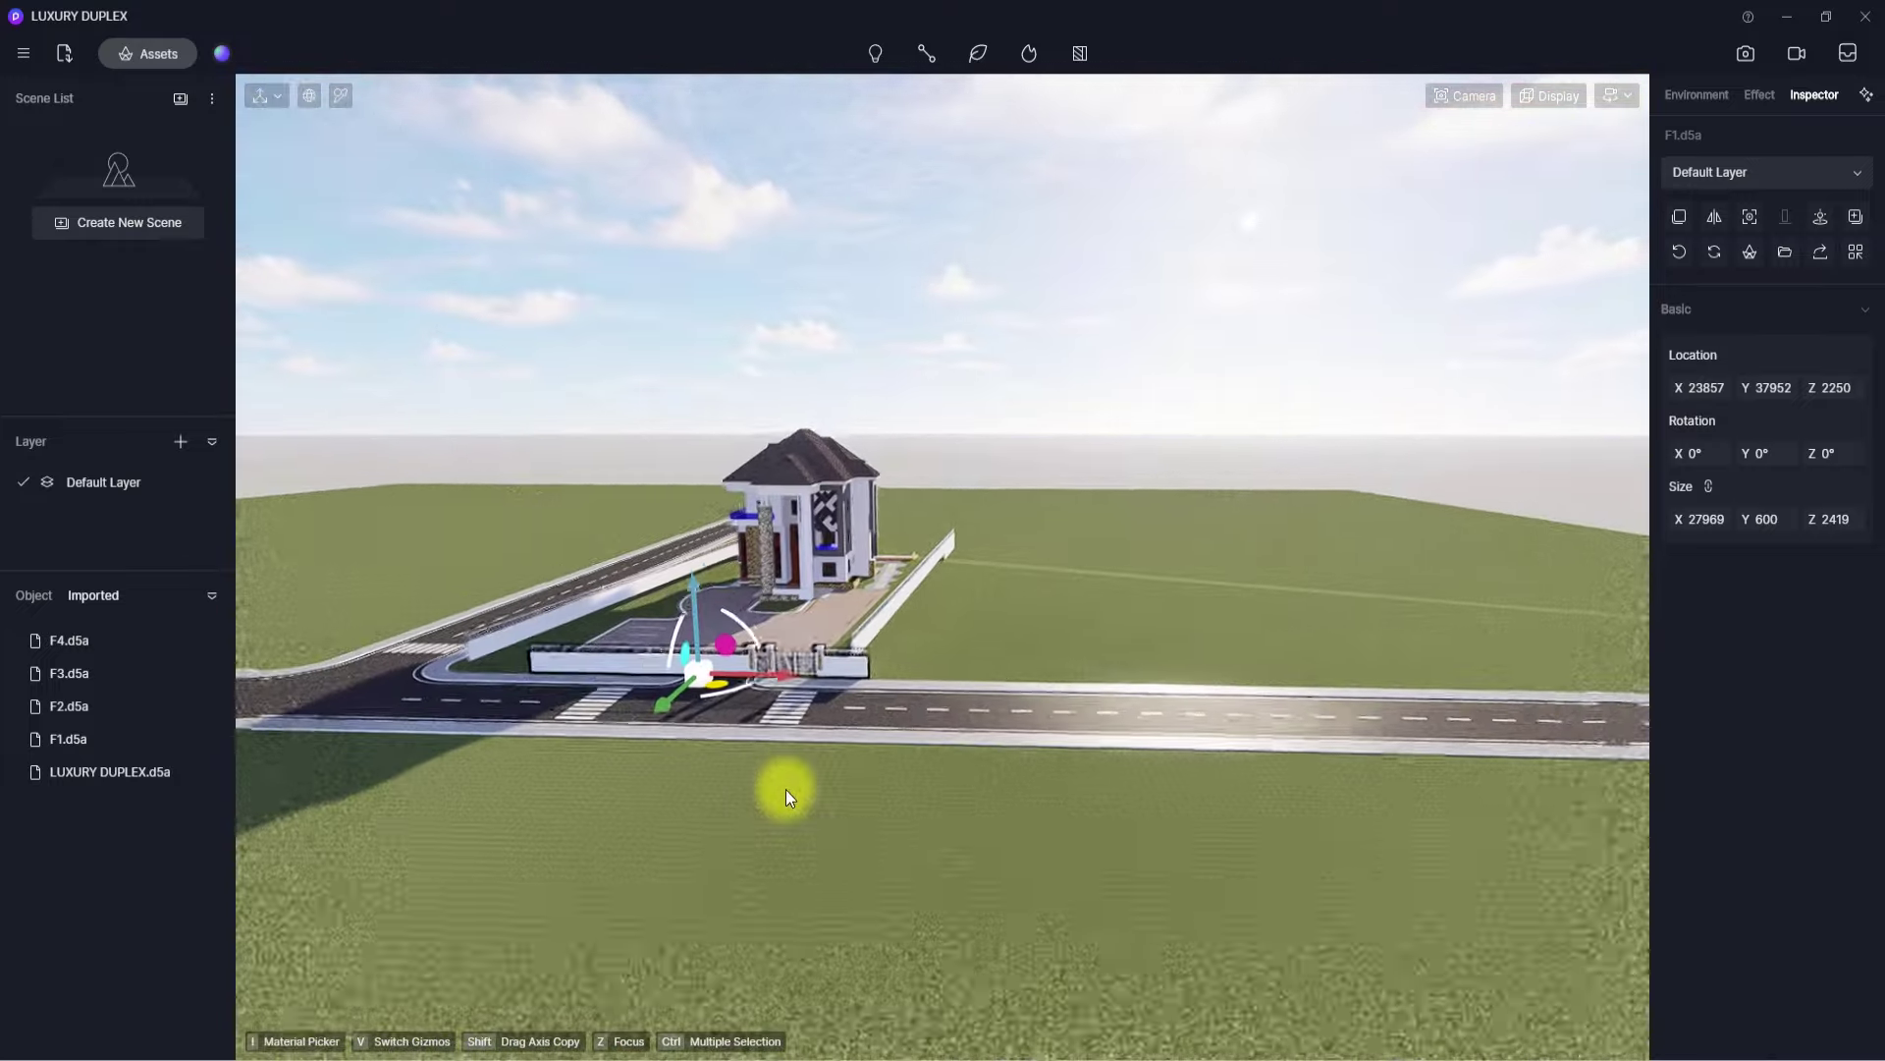
{"action": "scroll", "coordinate": [786, 790], "scroll_direction": "down", "scroll_amount": 5}
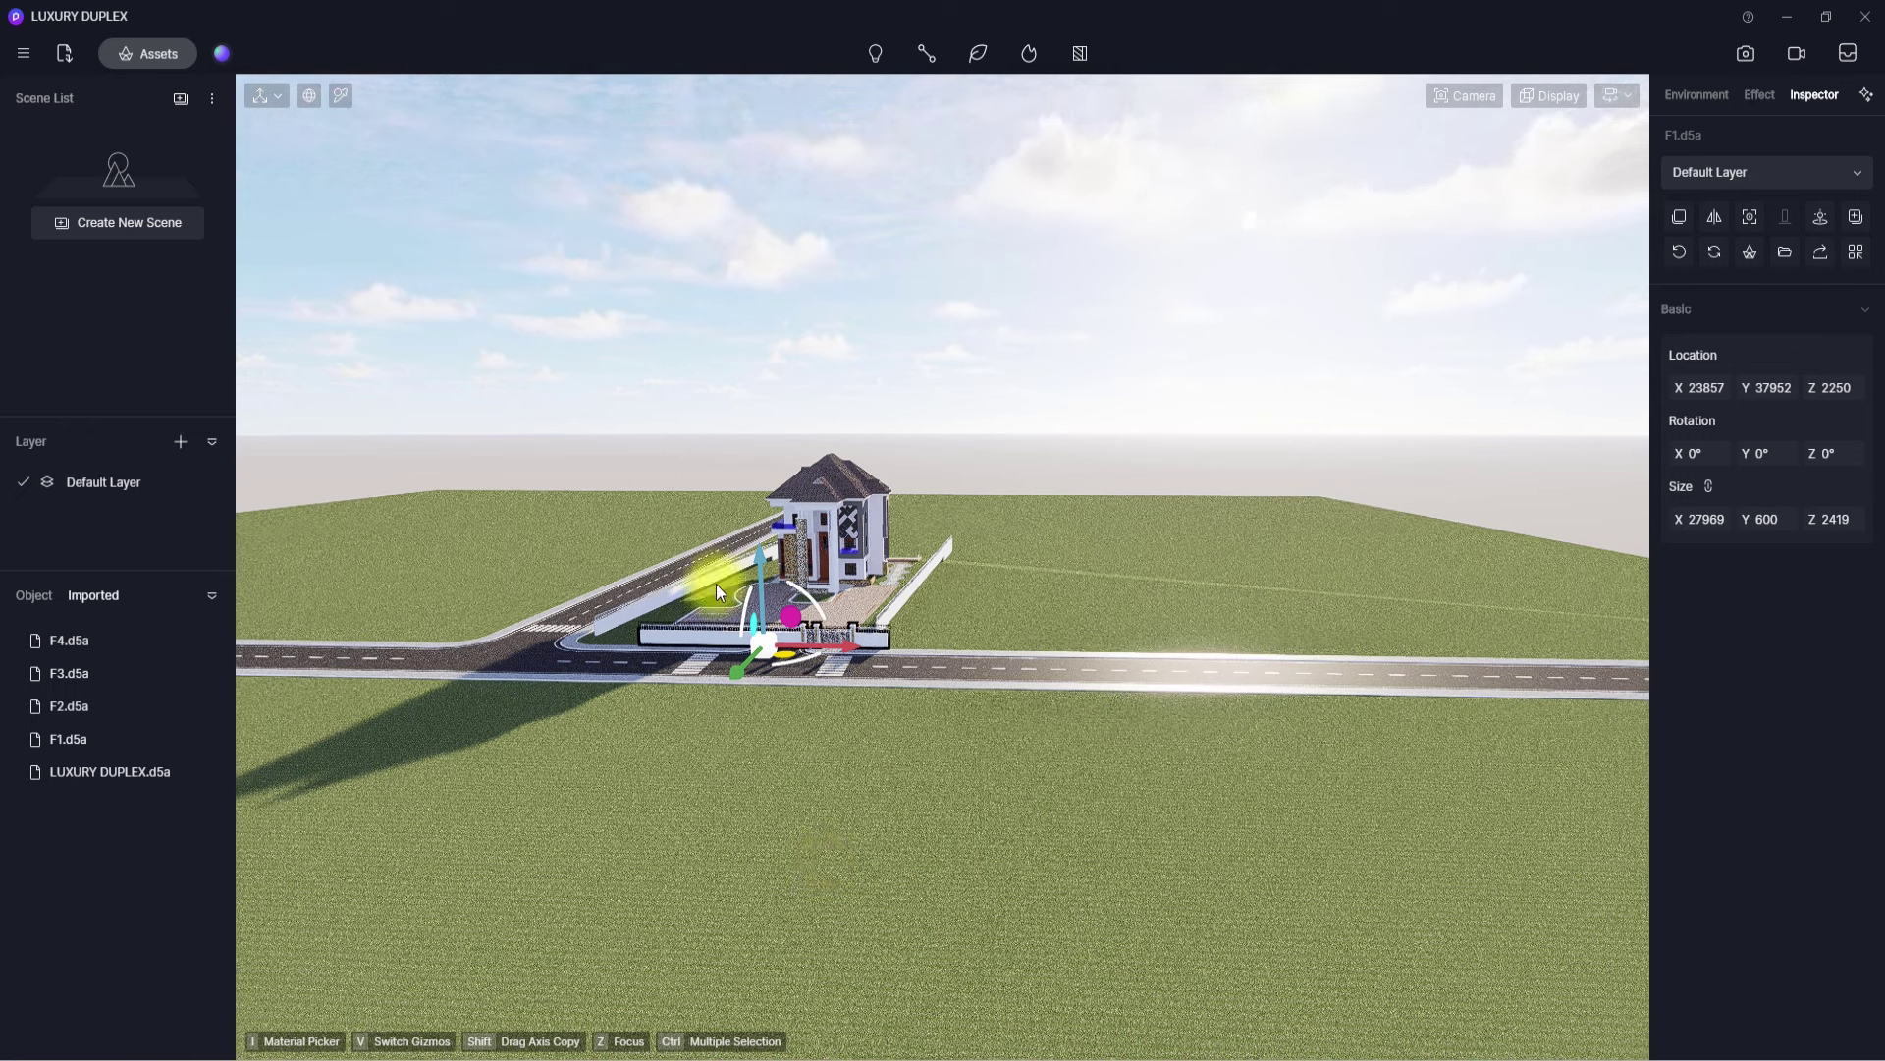
- Pick the 01-SITE GREENERY material from the open grass ground for editing
{"action": "left_click", "coordinate": [863, 850]}
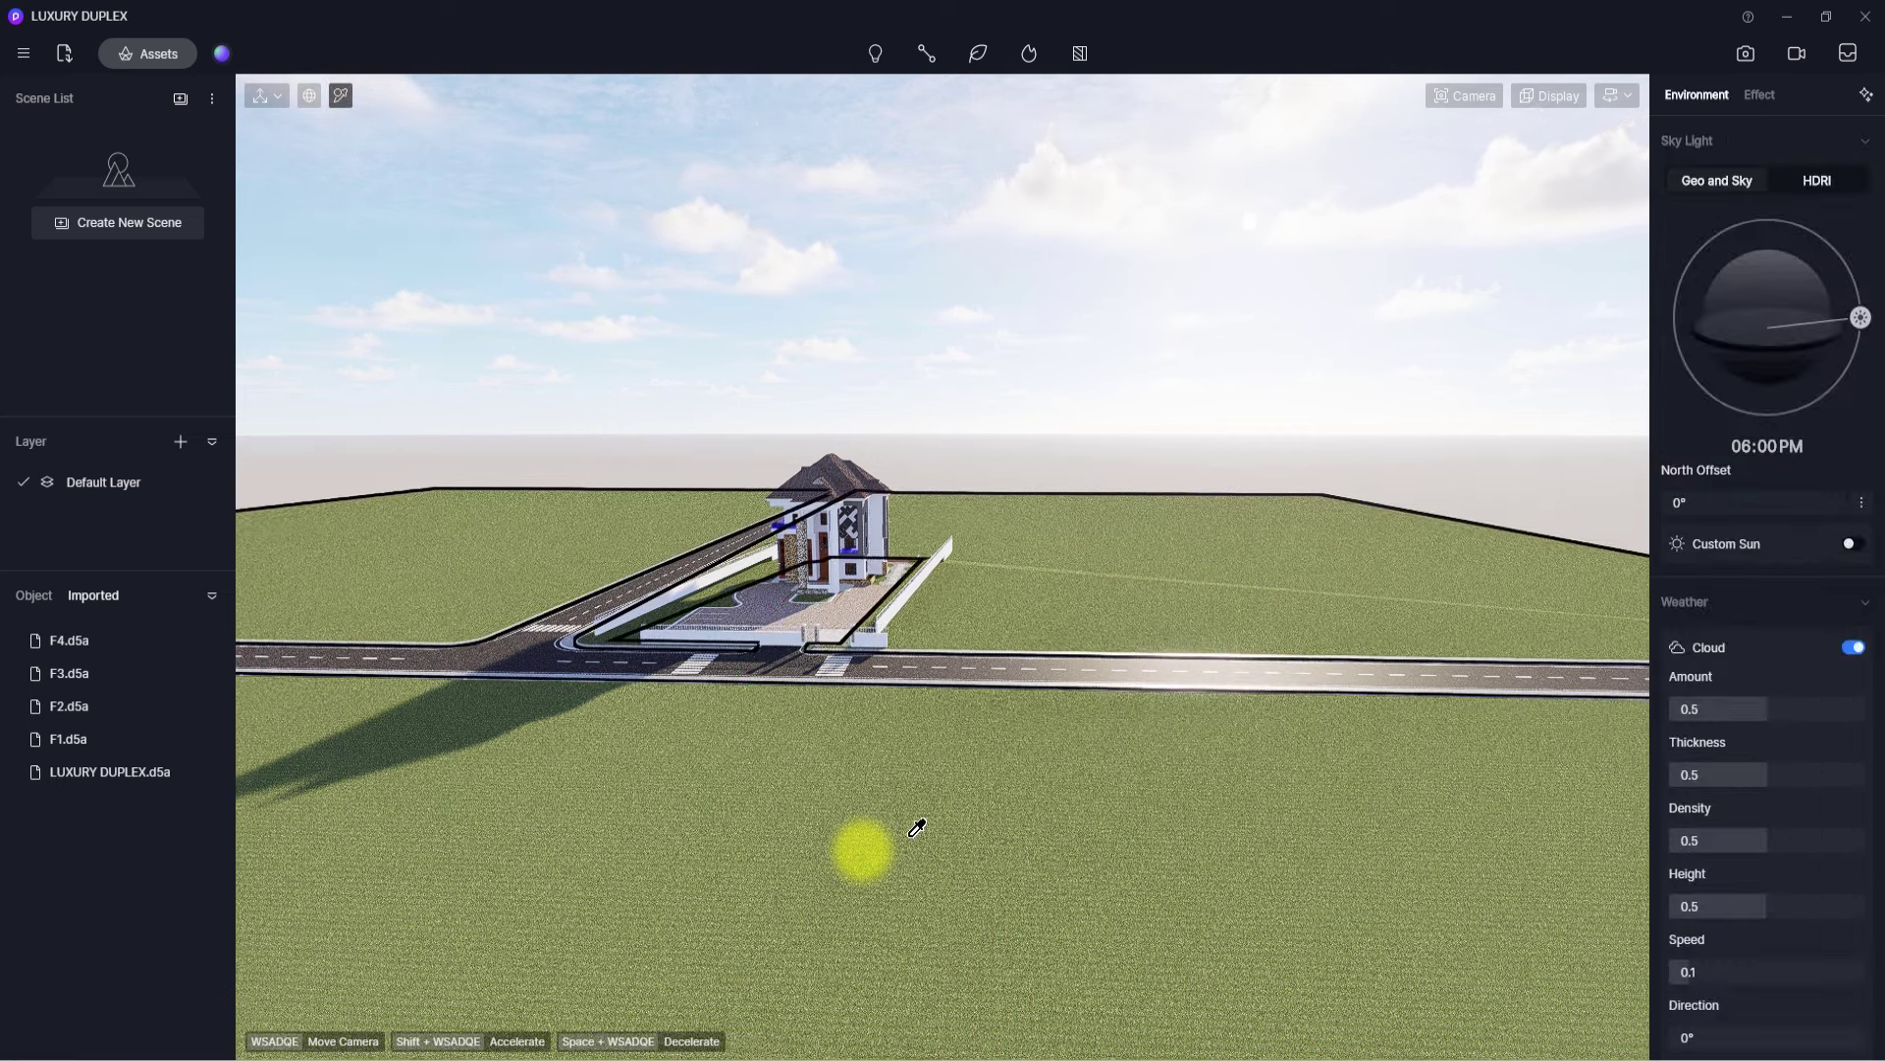
{"action": "left_click", "coordinate": [338, 95]}
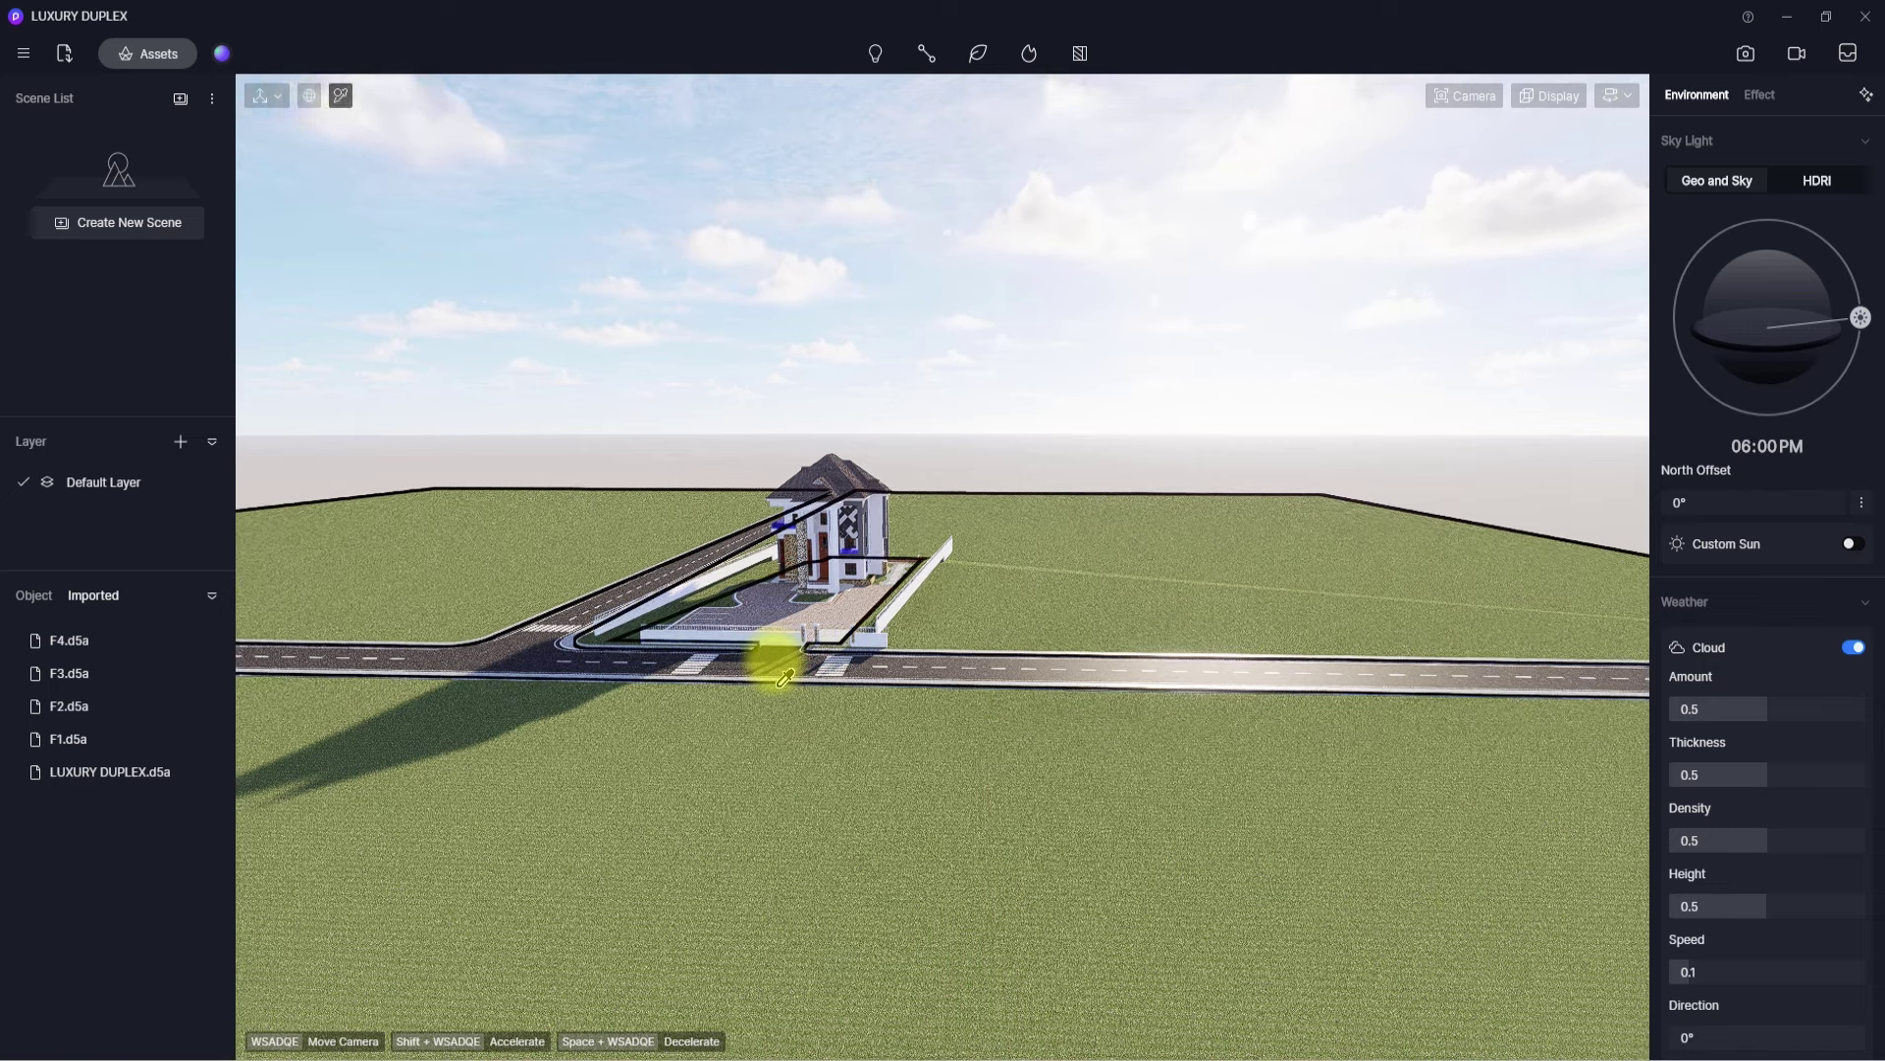
{"action": "left_click", "coordinate": [933, 774]}
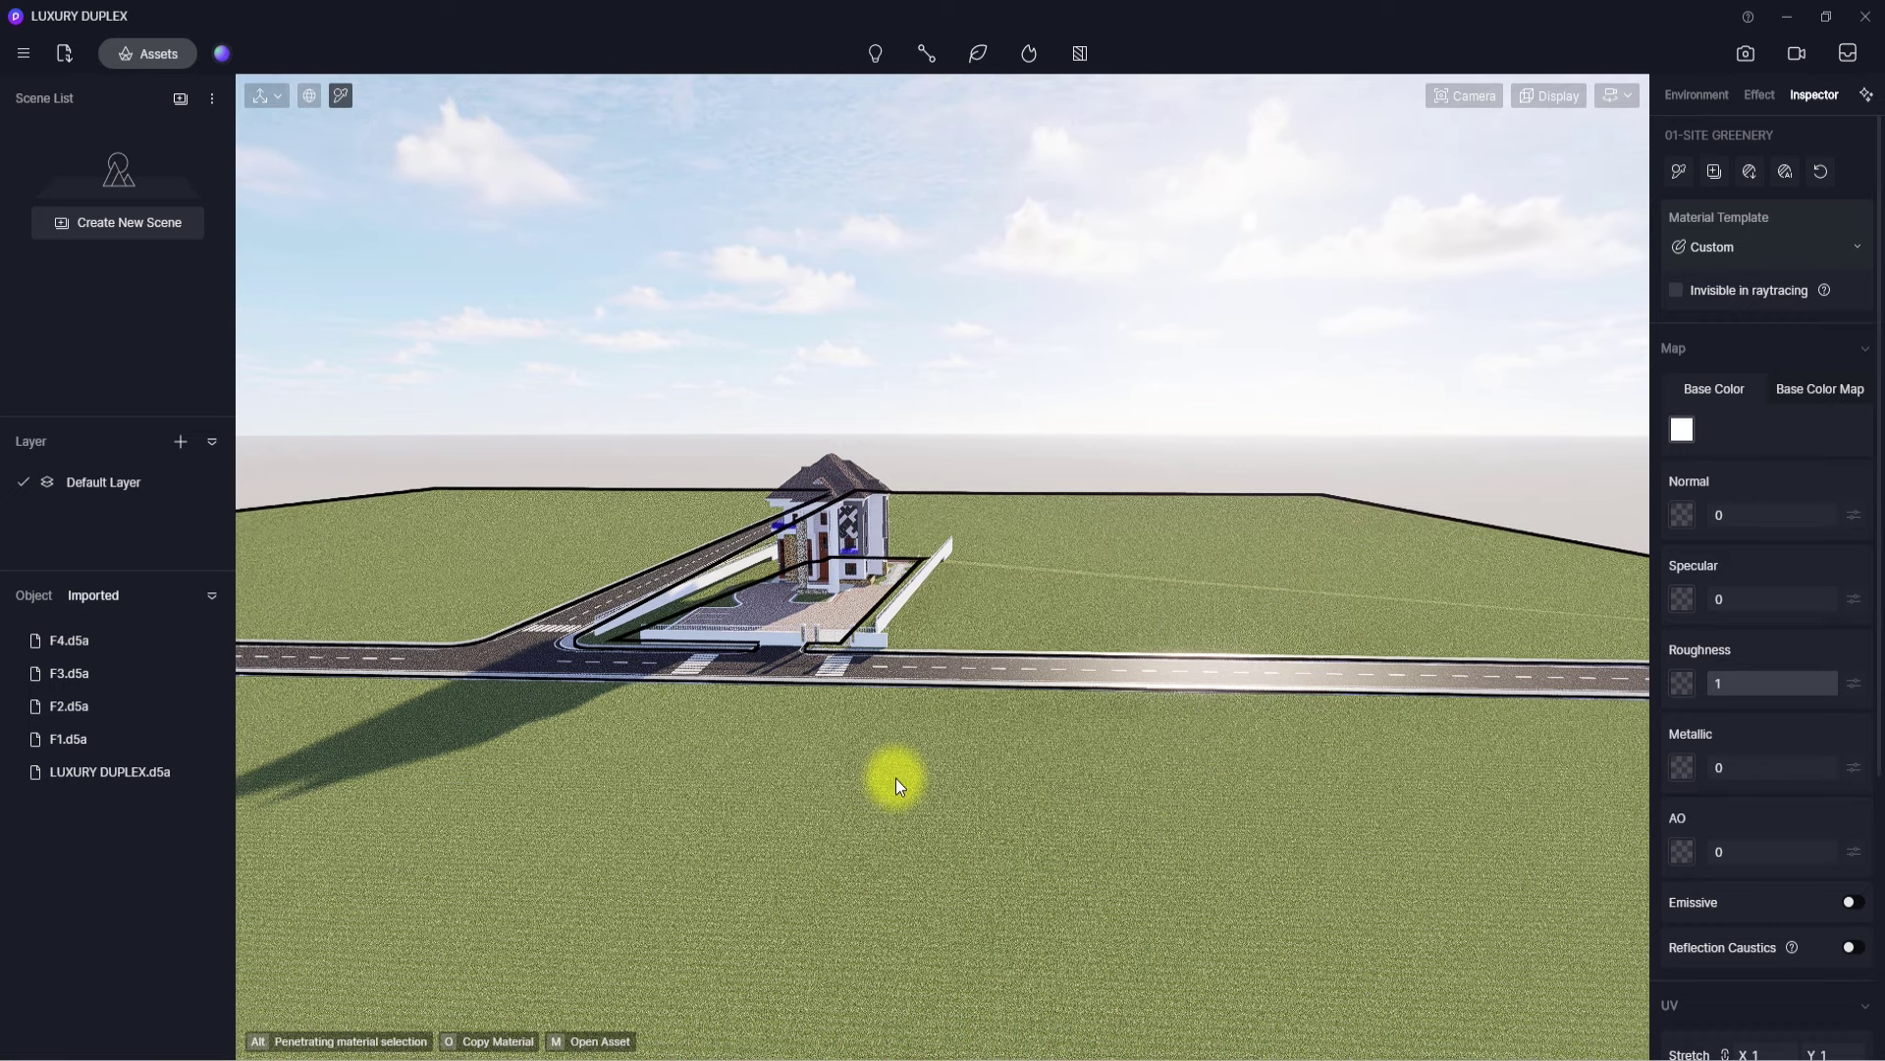
- Try a reddish base color of H 0, S 47, V 56 on the site greenery material and restore it to white
{"action": "left_click", "coordinate": [1683, 434]}
{"action": "left_click_drag", "start_coordinate": [1695, 516], "coordinate": [1771, 545]}
{"action": "scroll", "coordinate": [952, 505], "scroll_direction": "up", "scroll_amount": 5}
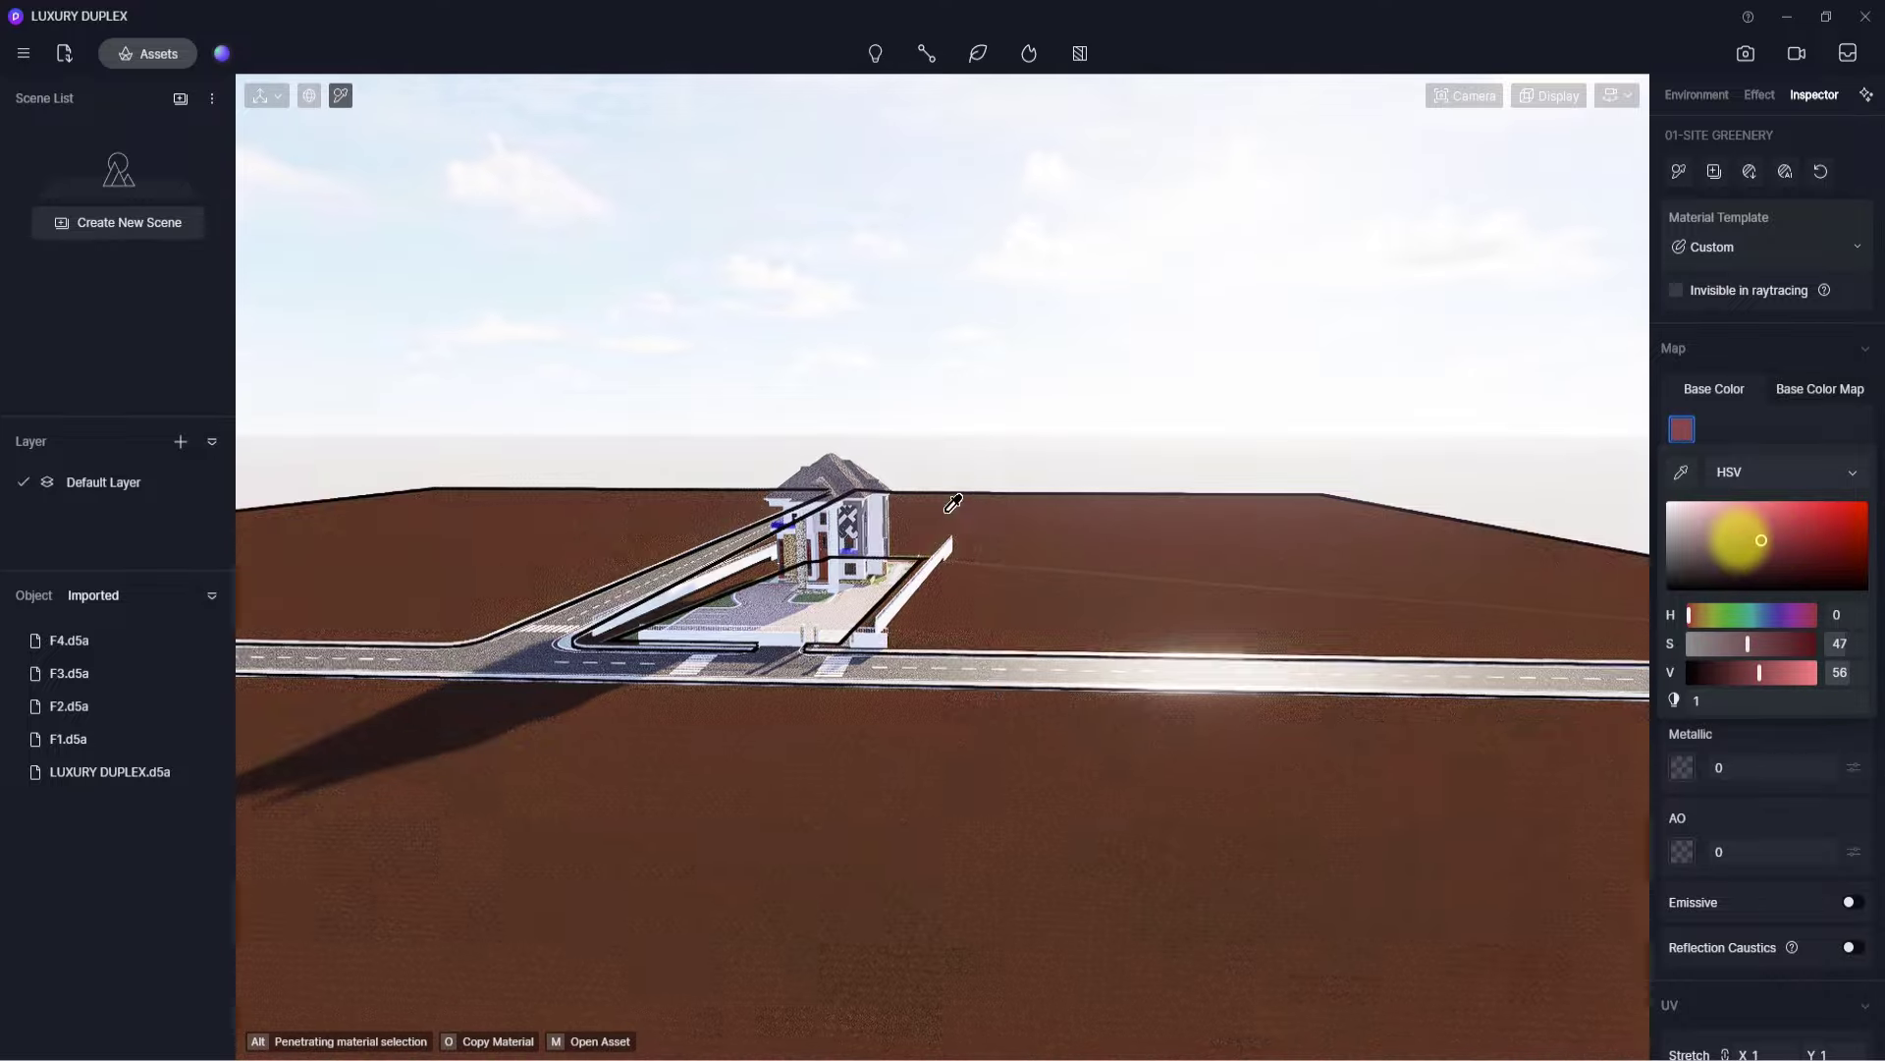
{"action": "right_click_drag", "start_coordinate": [785, 703], "coordinate": [610, 682]}
{"action": "scroll", "coordinate": [943, 694], "scroll_direction": "up", "scroll_amount": 8}
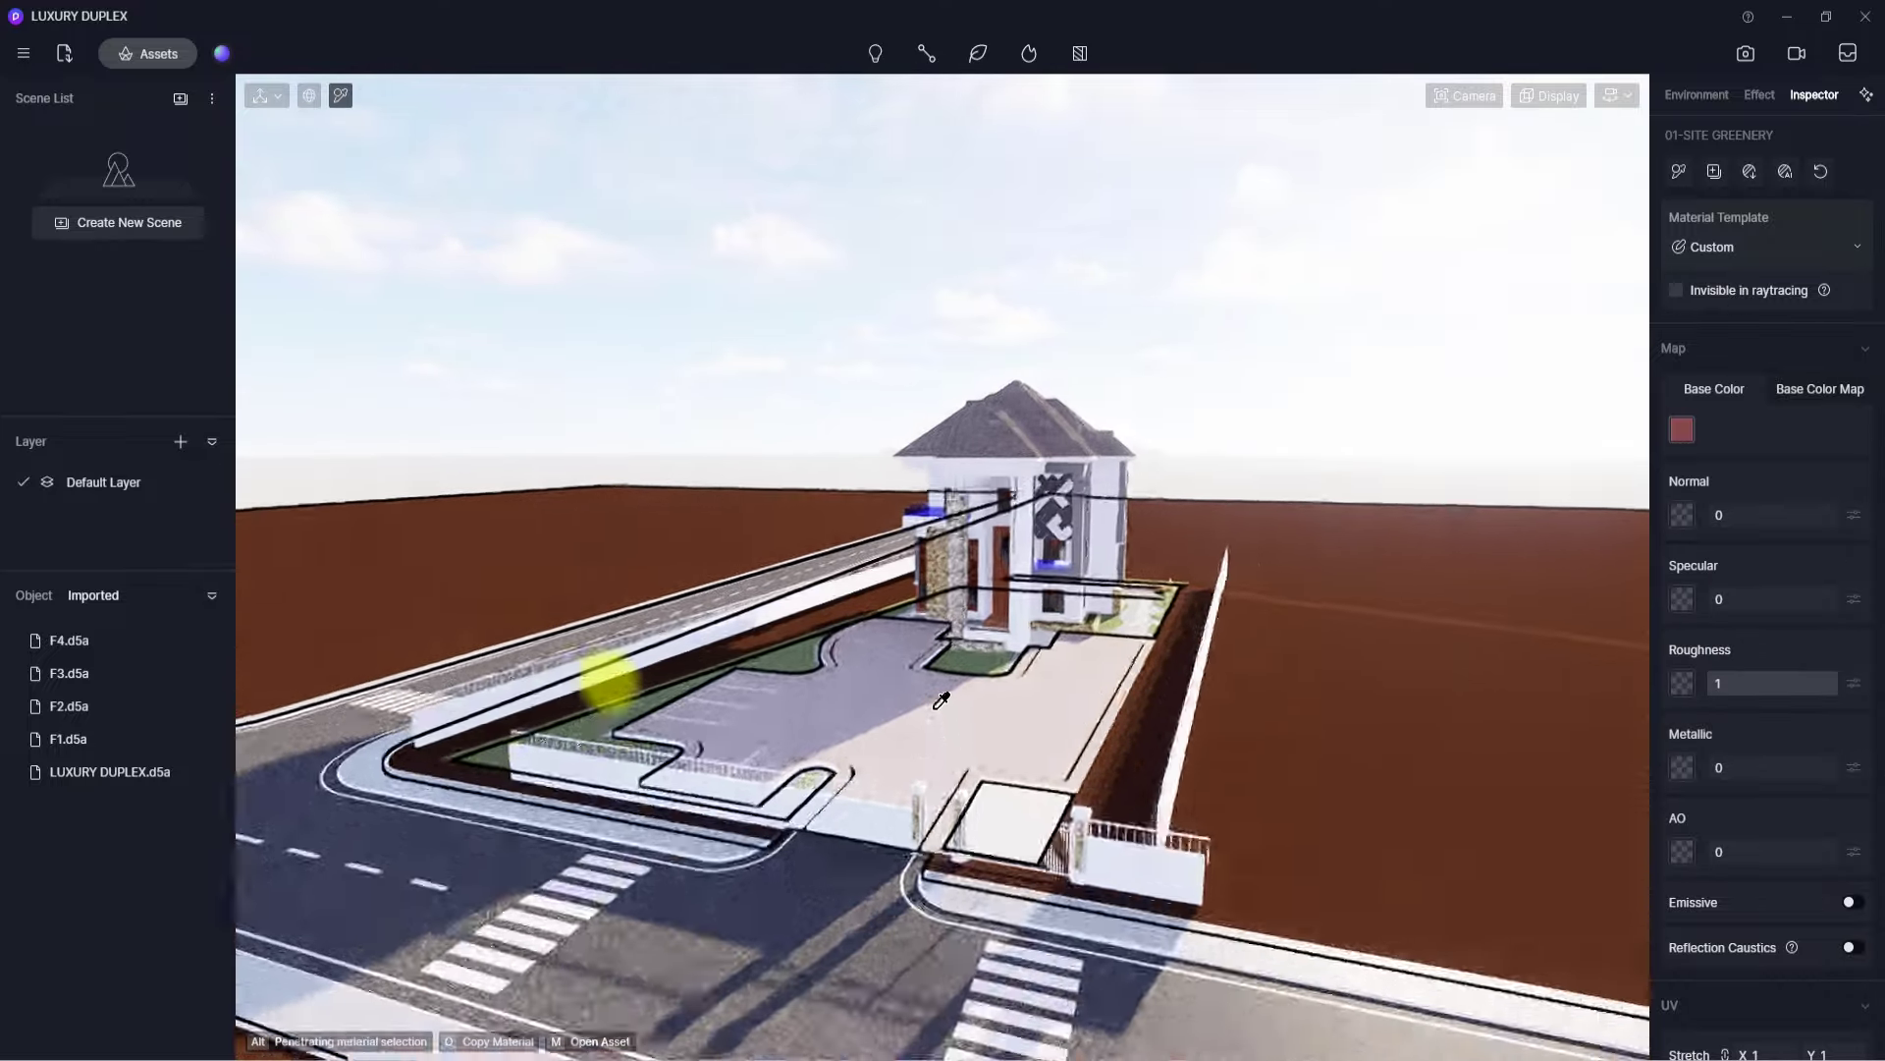
{"action": "right_click_drag", "start_coordinate": [1129, 838], "coordinate": [1148, 844]}
{"action": "right_click_drag", "start_coordinate": [810, 686], "coordinate": [1199, 783]}
{"action": "scroll", "coordinate": [930, 785], "scroll_direction": "down", "scroll_amount": 7}
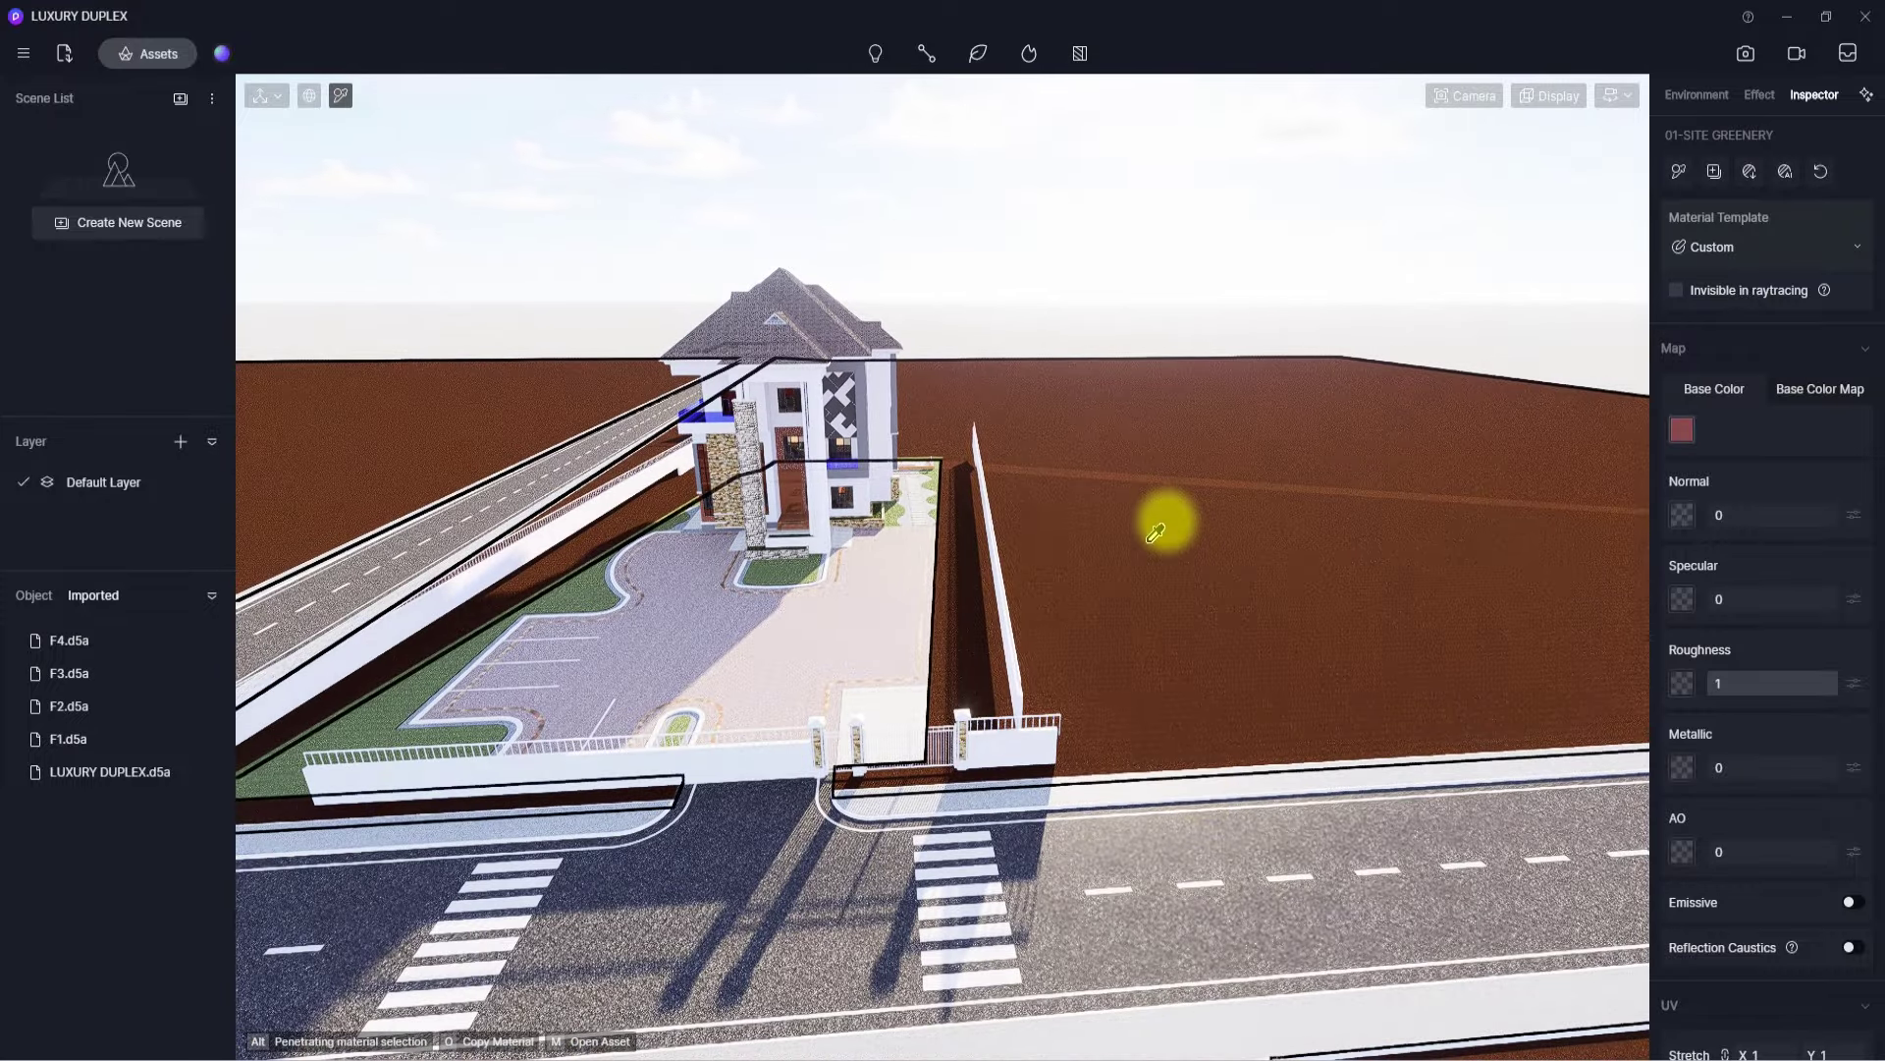
{"action": "left_click", "coordinate": [1691, 430]}
{"action": "mouse_move", "coordinate": [1701, 530]}
{"action": "left_mouse_down"}
{"action": "mouse_move", "coordinate": [1585, 577]}
{"action": "mouse_move", "coordinate": [1549, 479]}
{"action": "left_mouse_up"}
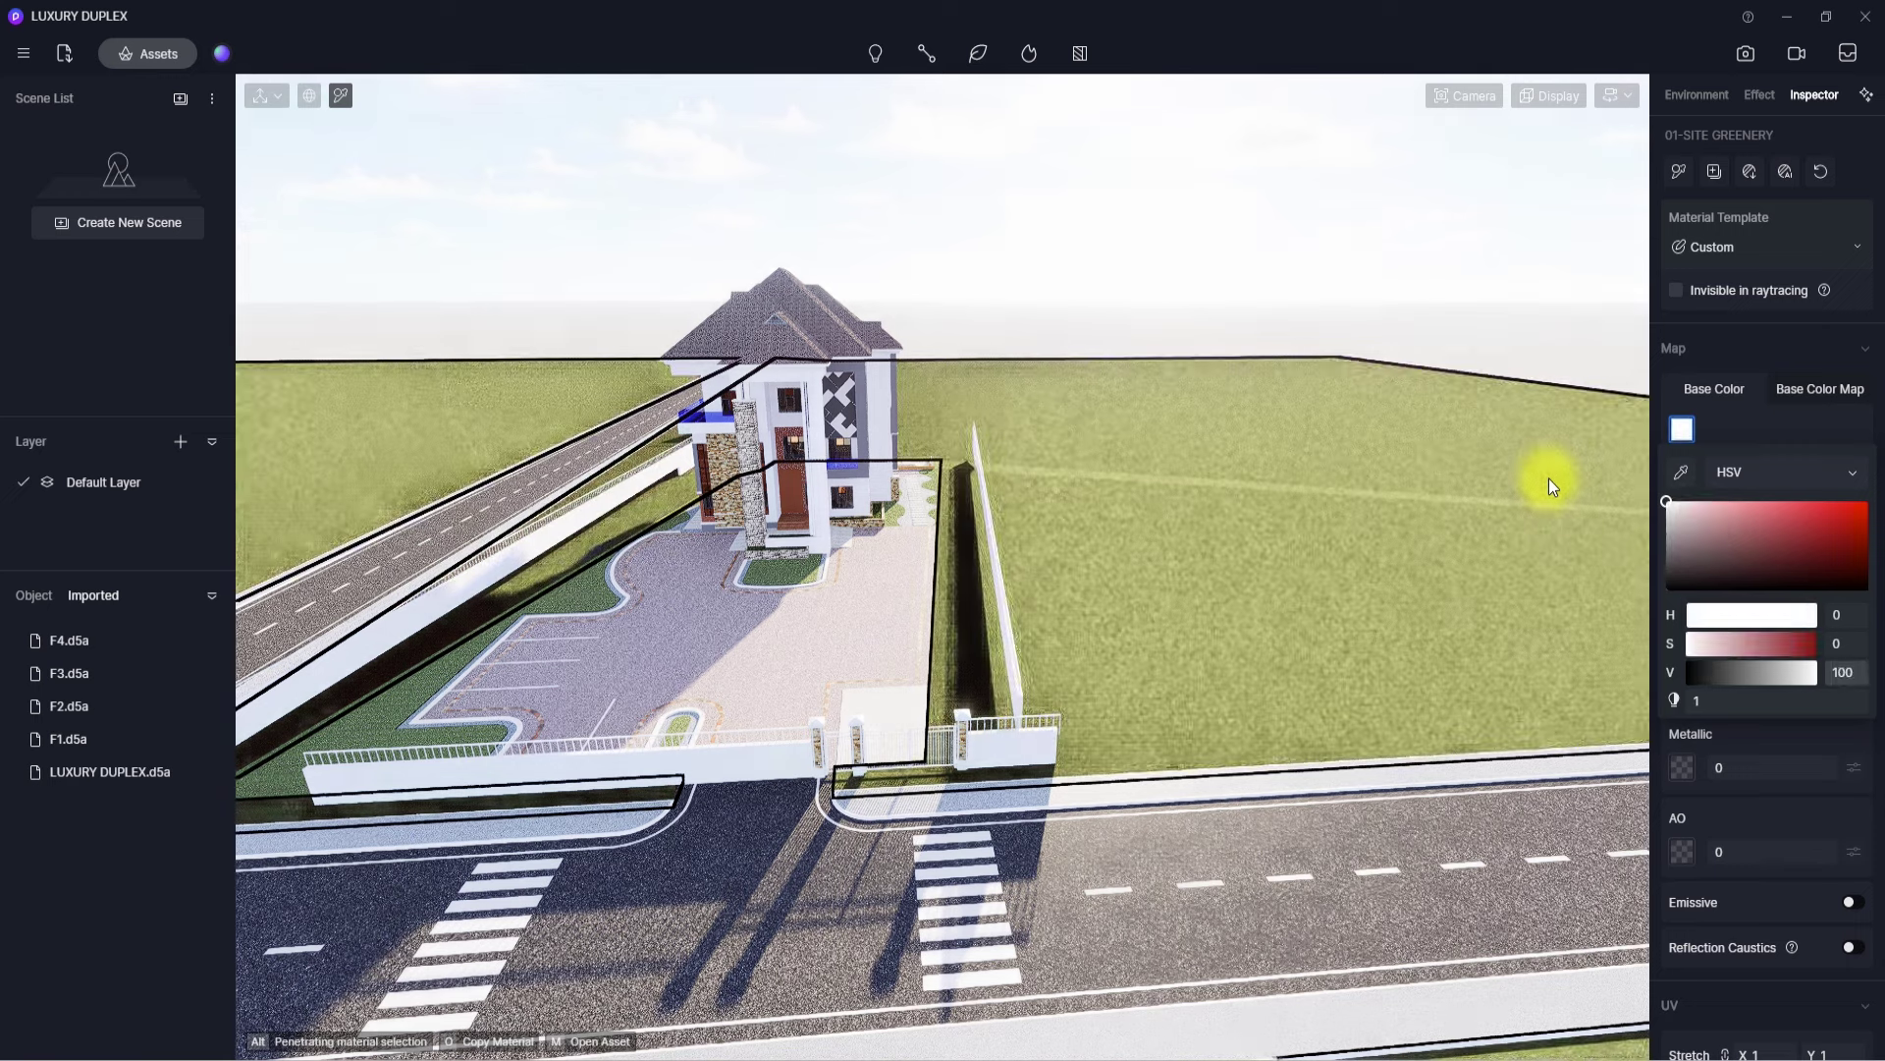
- Set the B value of the site greenery's base color map to 55 and finish the material editing
{"action": "left_click", "coordinate": [1807, 386]}
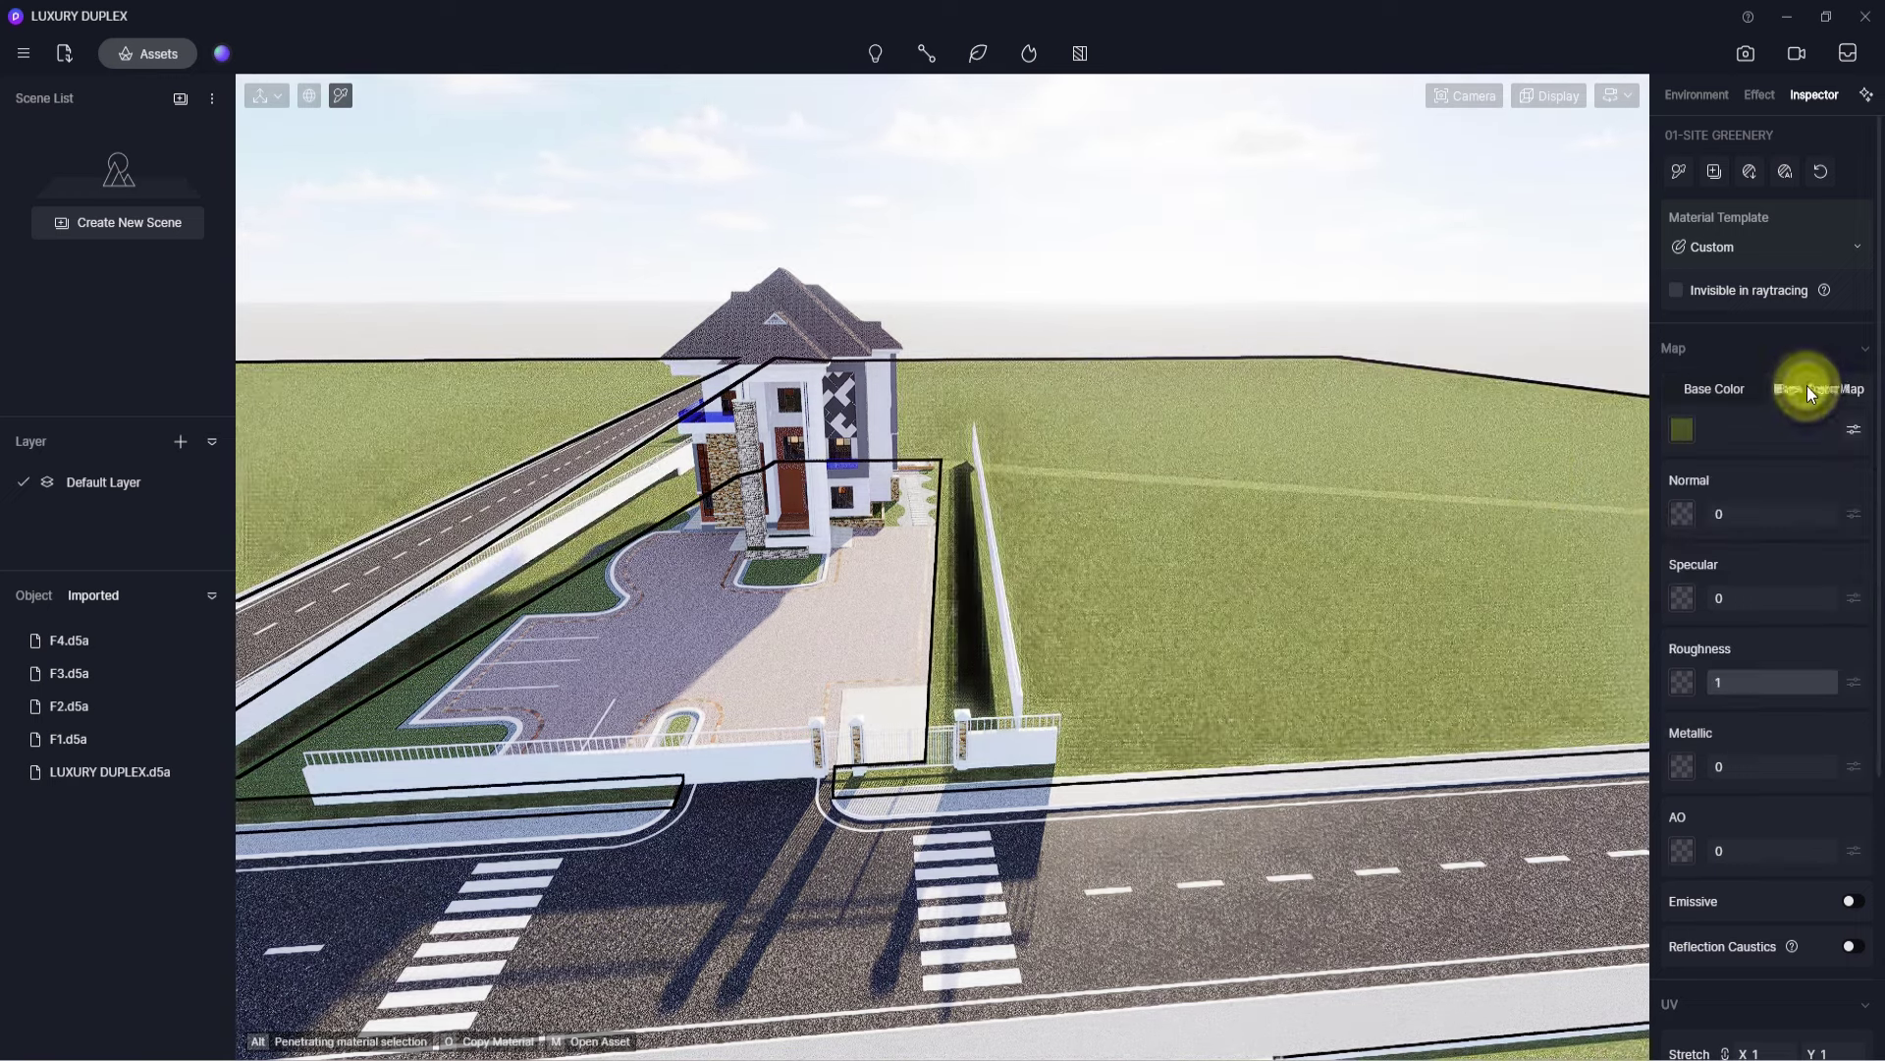
{"action": "left_click", "coordinate": [1854, 429]}
{"action": "left_click_drag", "start_coordinate": [1762, 699], "coordinate": [1787, 699]}
{"action": "right_click_drag", "start_coordinate": [1233, 552], "coordinate": [939, 589]}
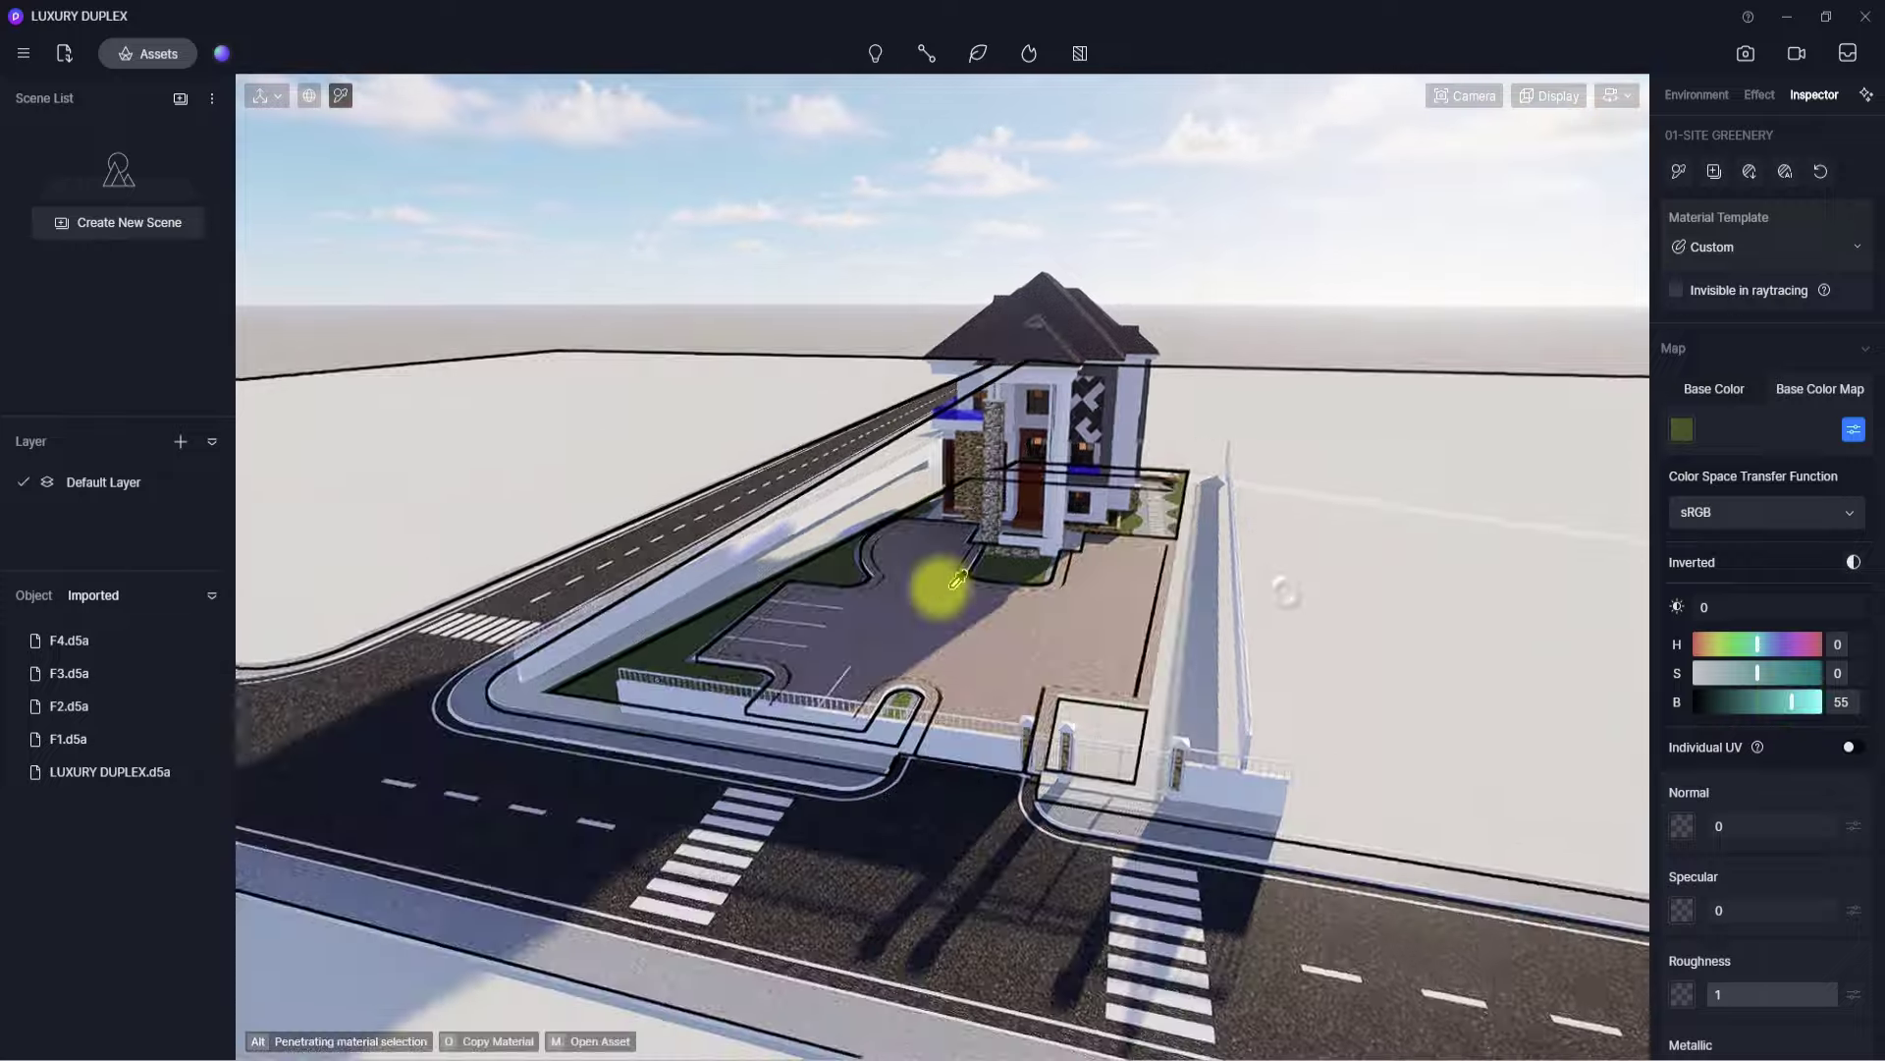
{"action": "scroll", "coordinate": [889, 589], "scroll_direction": "up", "scroll_amount": 6}
{"action": "right_click_drag", "start_coordinate": [745, 602], "coordinate": [1158, 560]}
{"action": "scroll", "coordinate": [1159, 561], "scroll_direction": "down", "scroll_amount": 8}
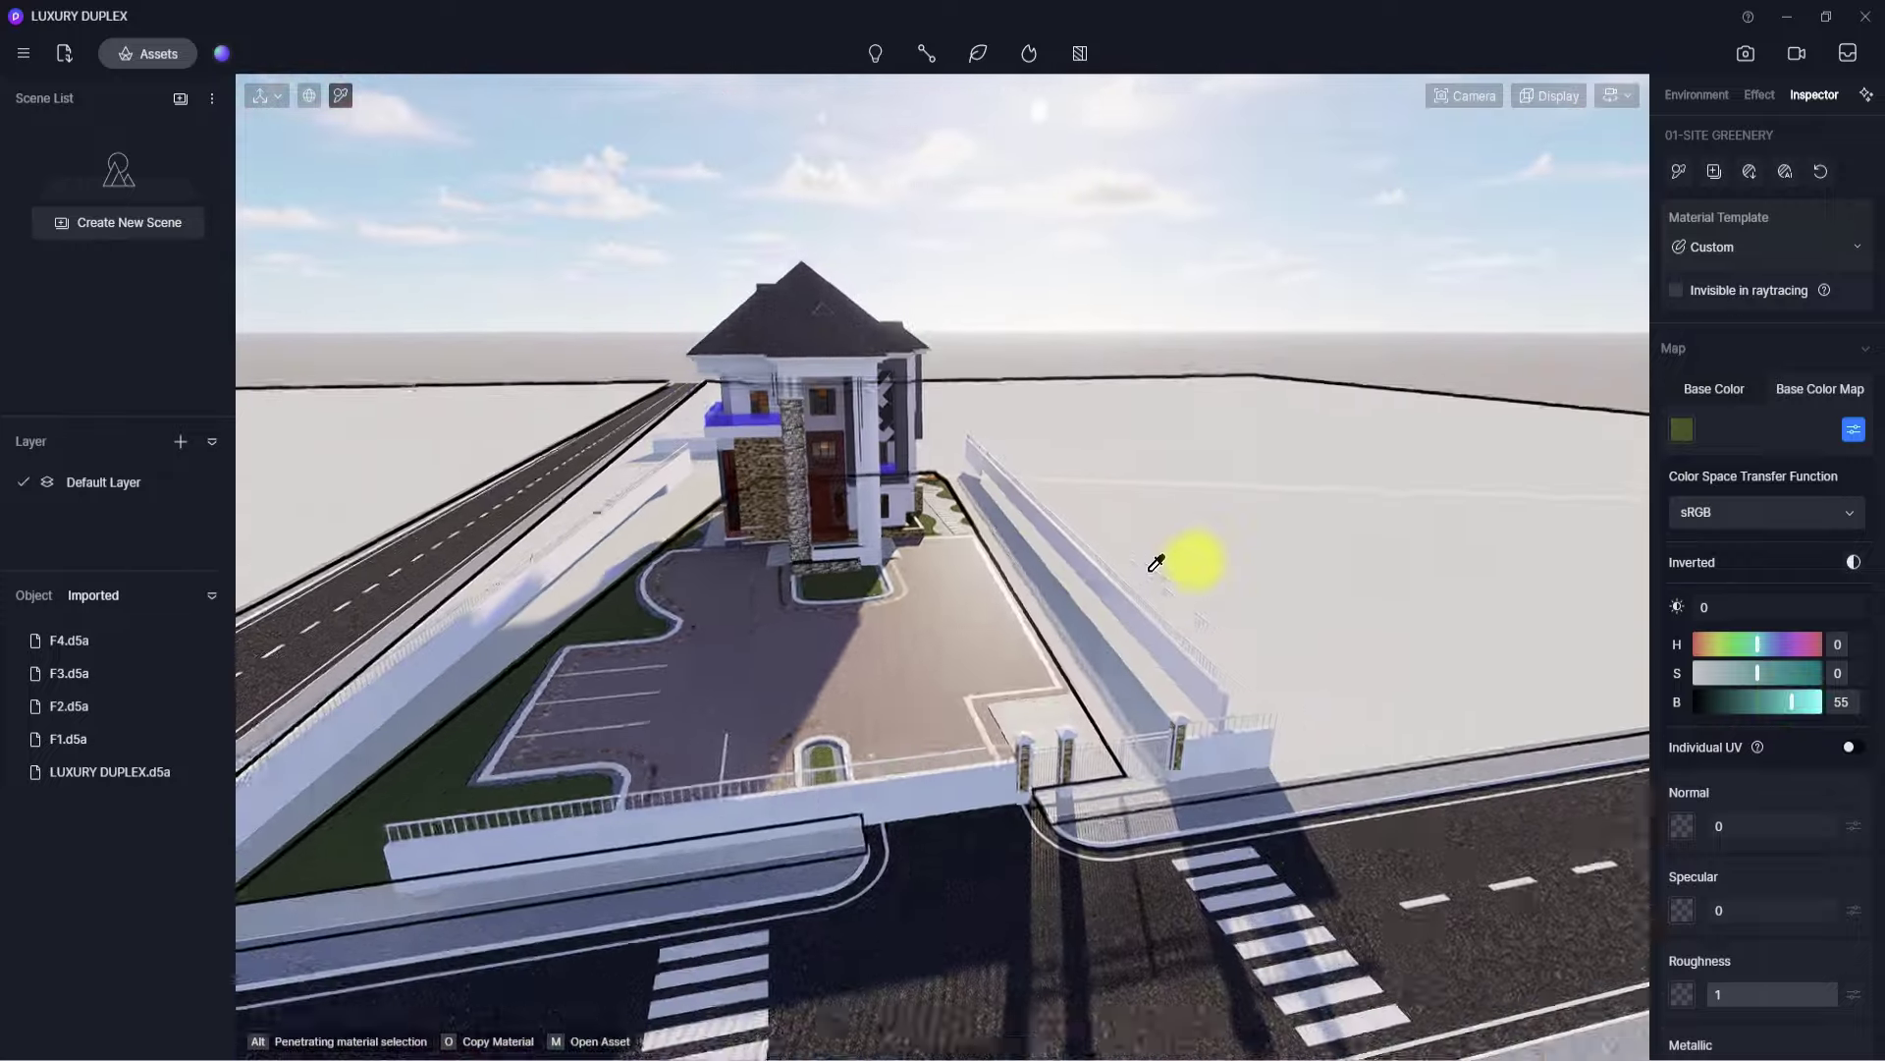
{"action": "right_click_drag", "start_coordinate": [982, 610], "coordinate": [652, 698]}
{"action": "scroll", "coordinate": [616, 616], "scroll_direction": "up", "scroll_amount": 6}
{"action": "scroll", "coordinate": [652, 698], "scroll_direction": "down", "scroll_amount": 5}
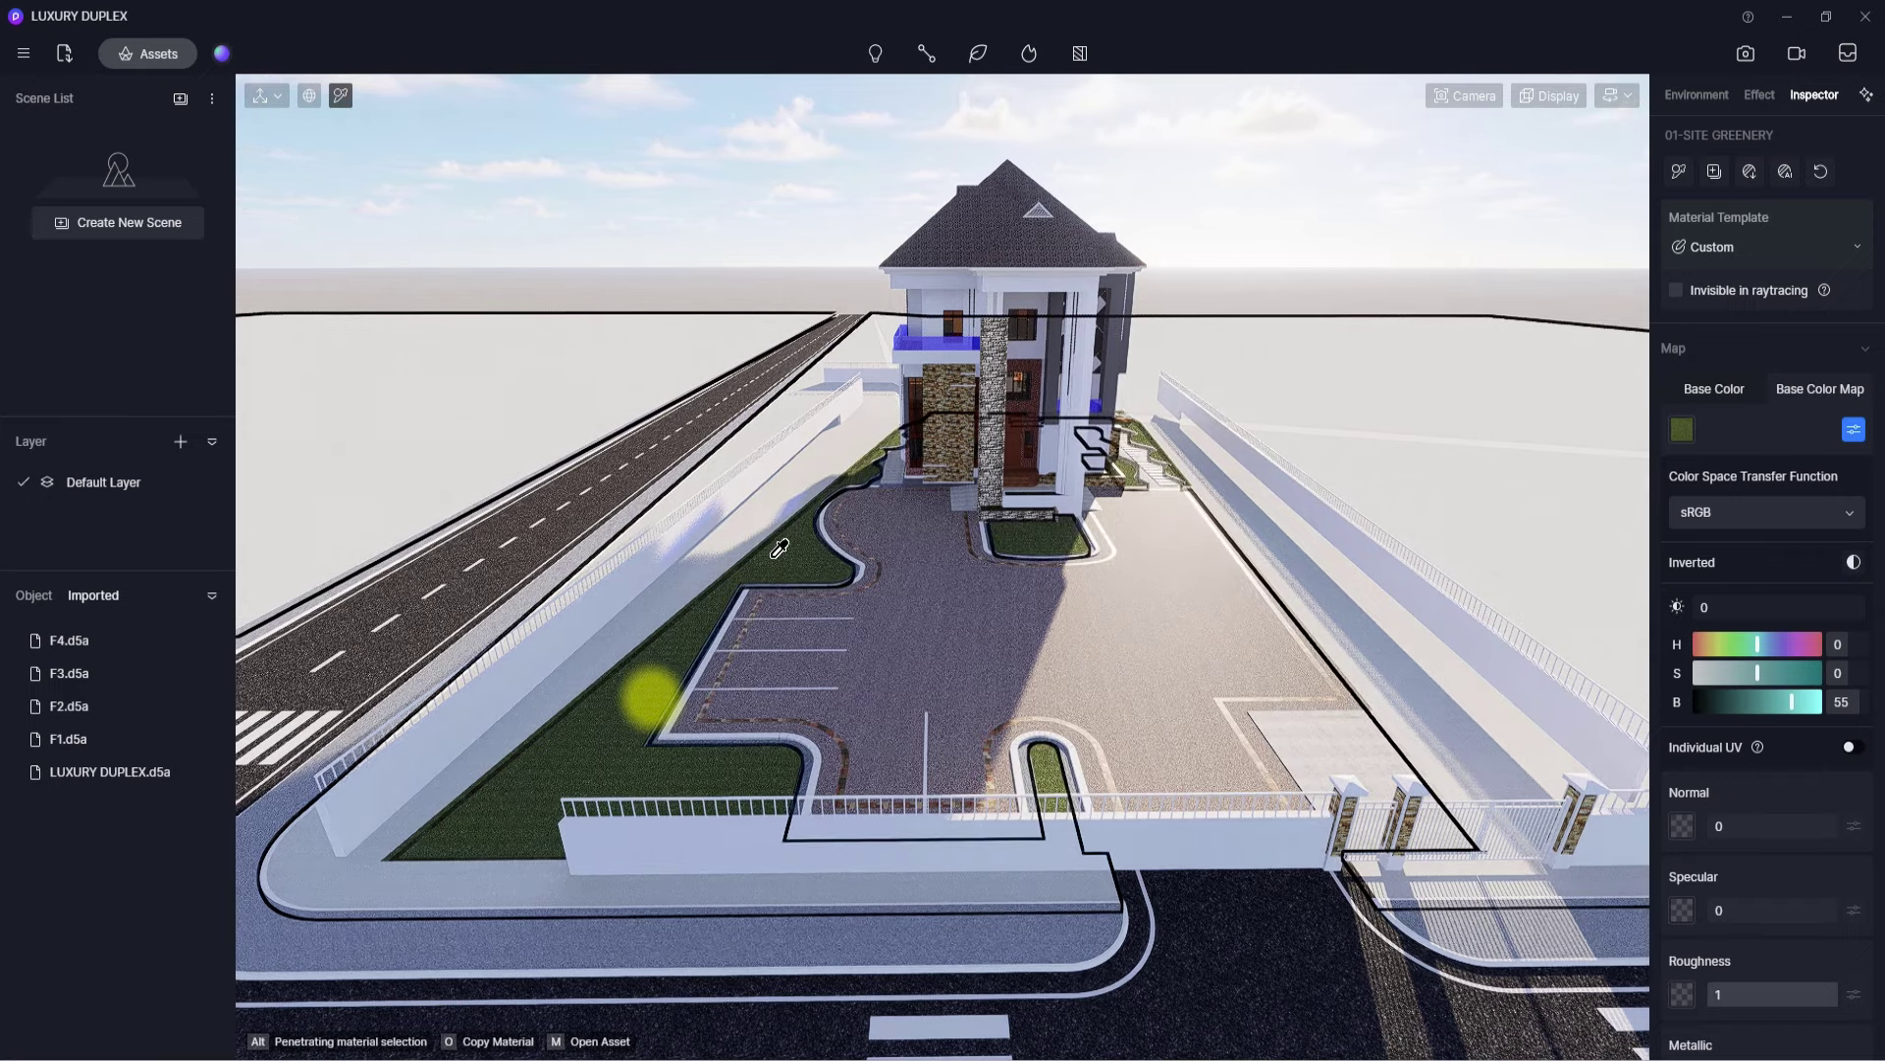
{"action": "key", "text": "Escape"}
- Switch to the orthographic top view and frame the duplex plot
{"action": "right_click_drag", "start_coordinate": [966, 595], "coordinate": [736, 458]}
{"action": "scroll", "coordinate": [660, 570], "scroll_direction": "up", "scroll_amount": 5}
{"action": "right_click_drag", "start_coordinate": [646, 586], "coordinate": [1375, 578]}
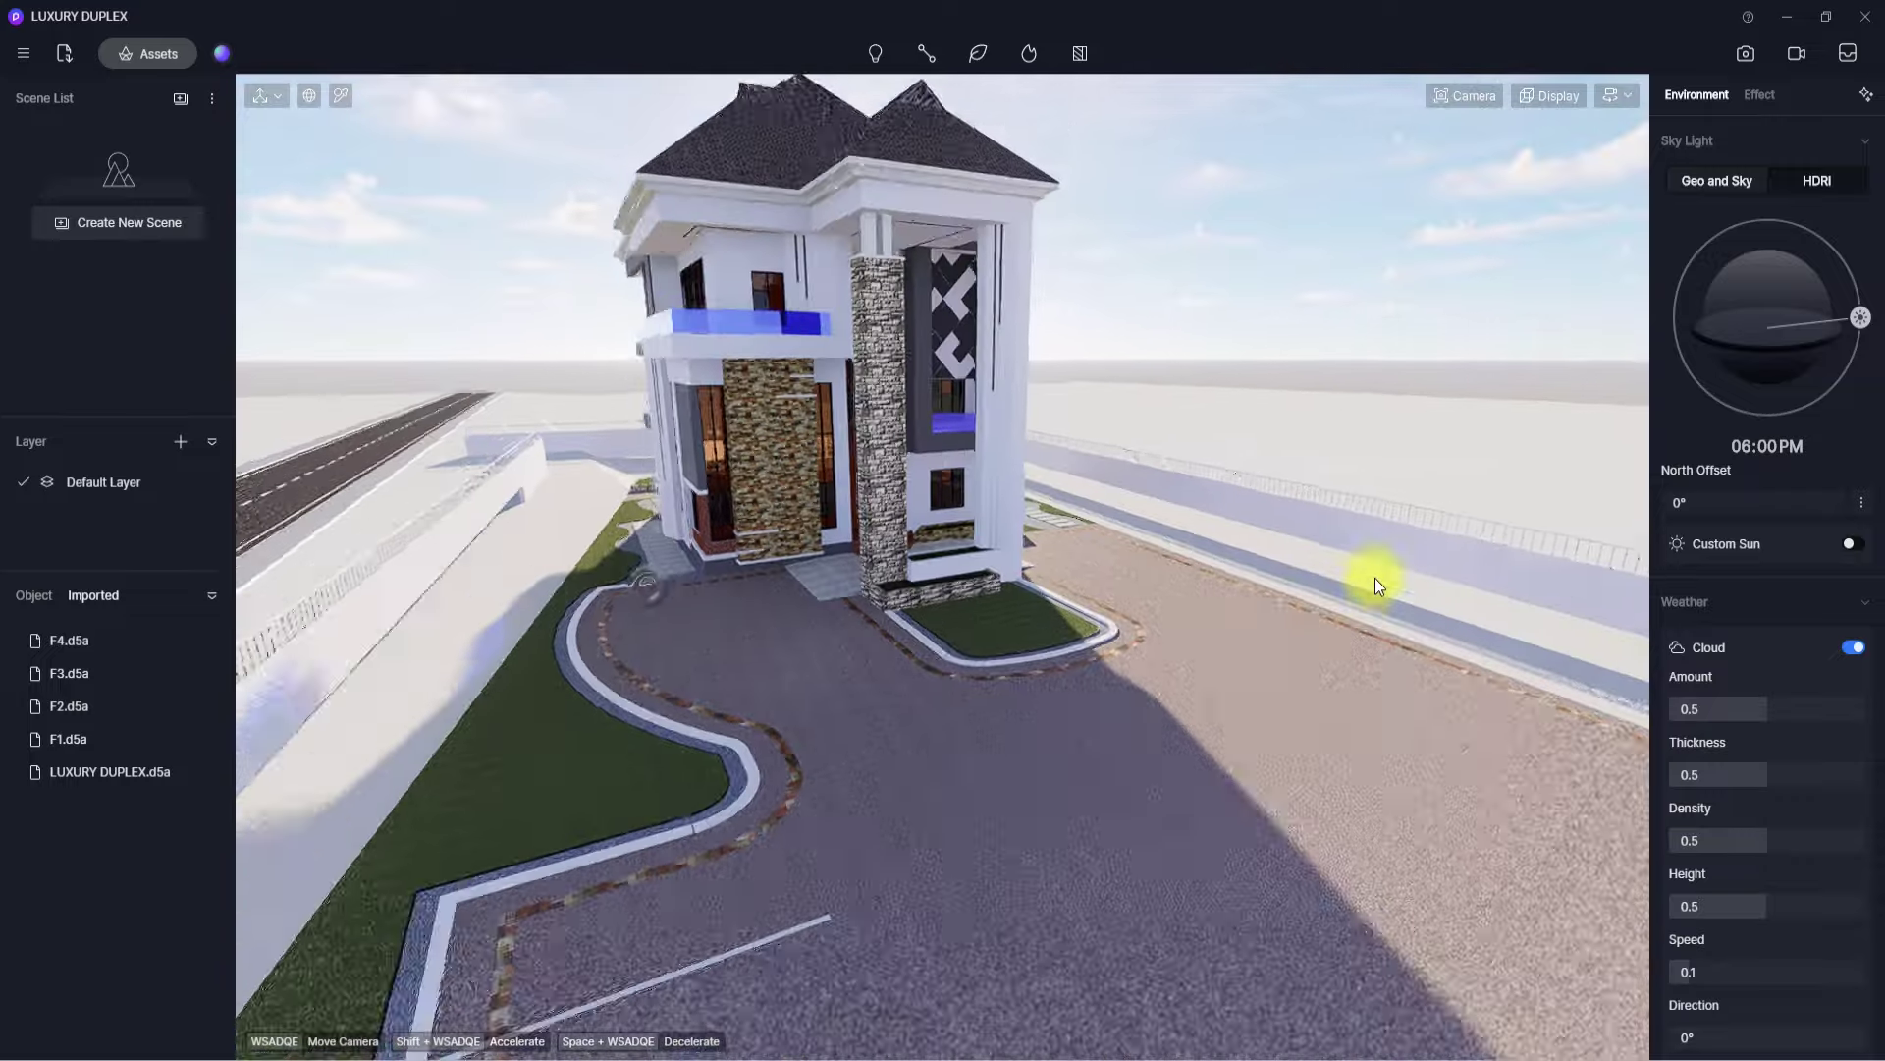
{"action": "scroll", "coordinate": [1375, 577], "scroll_direction": "down", "scroll_amount": 8}
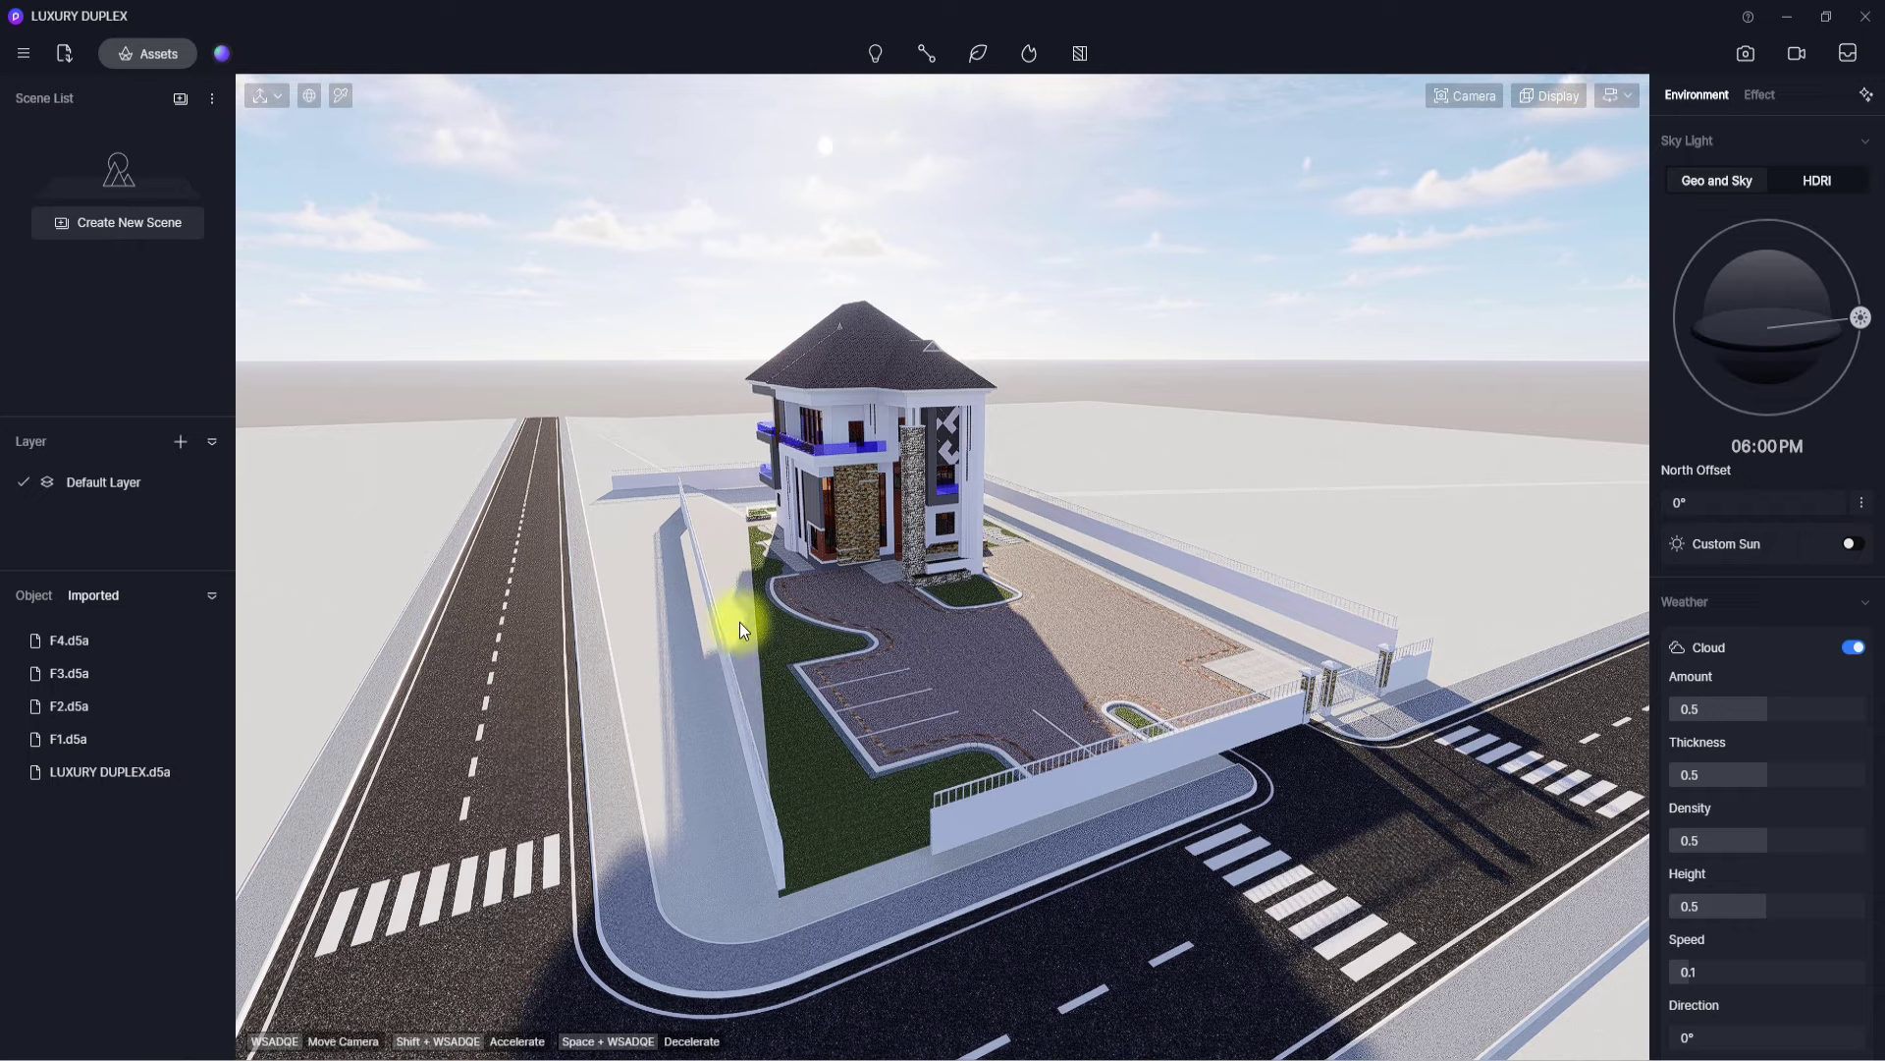
{"action": "right_click_drag", "start_coordinate": [739, 621], "coordinate": [994, 469]}
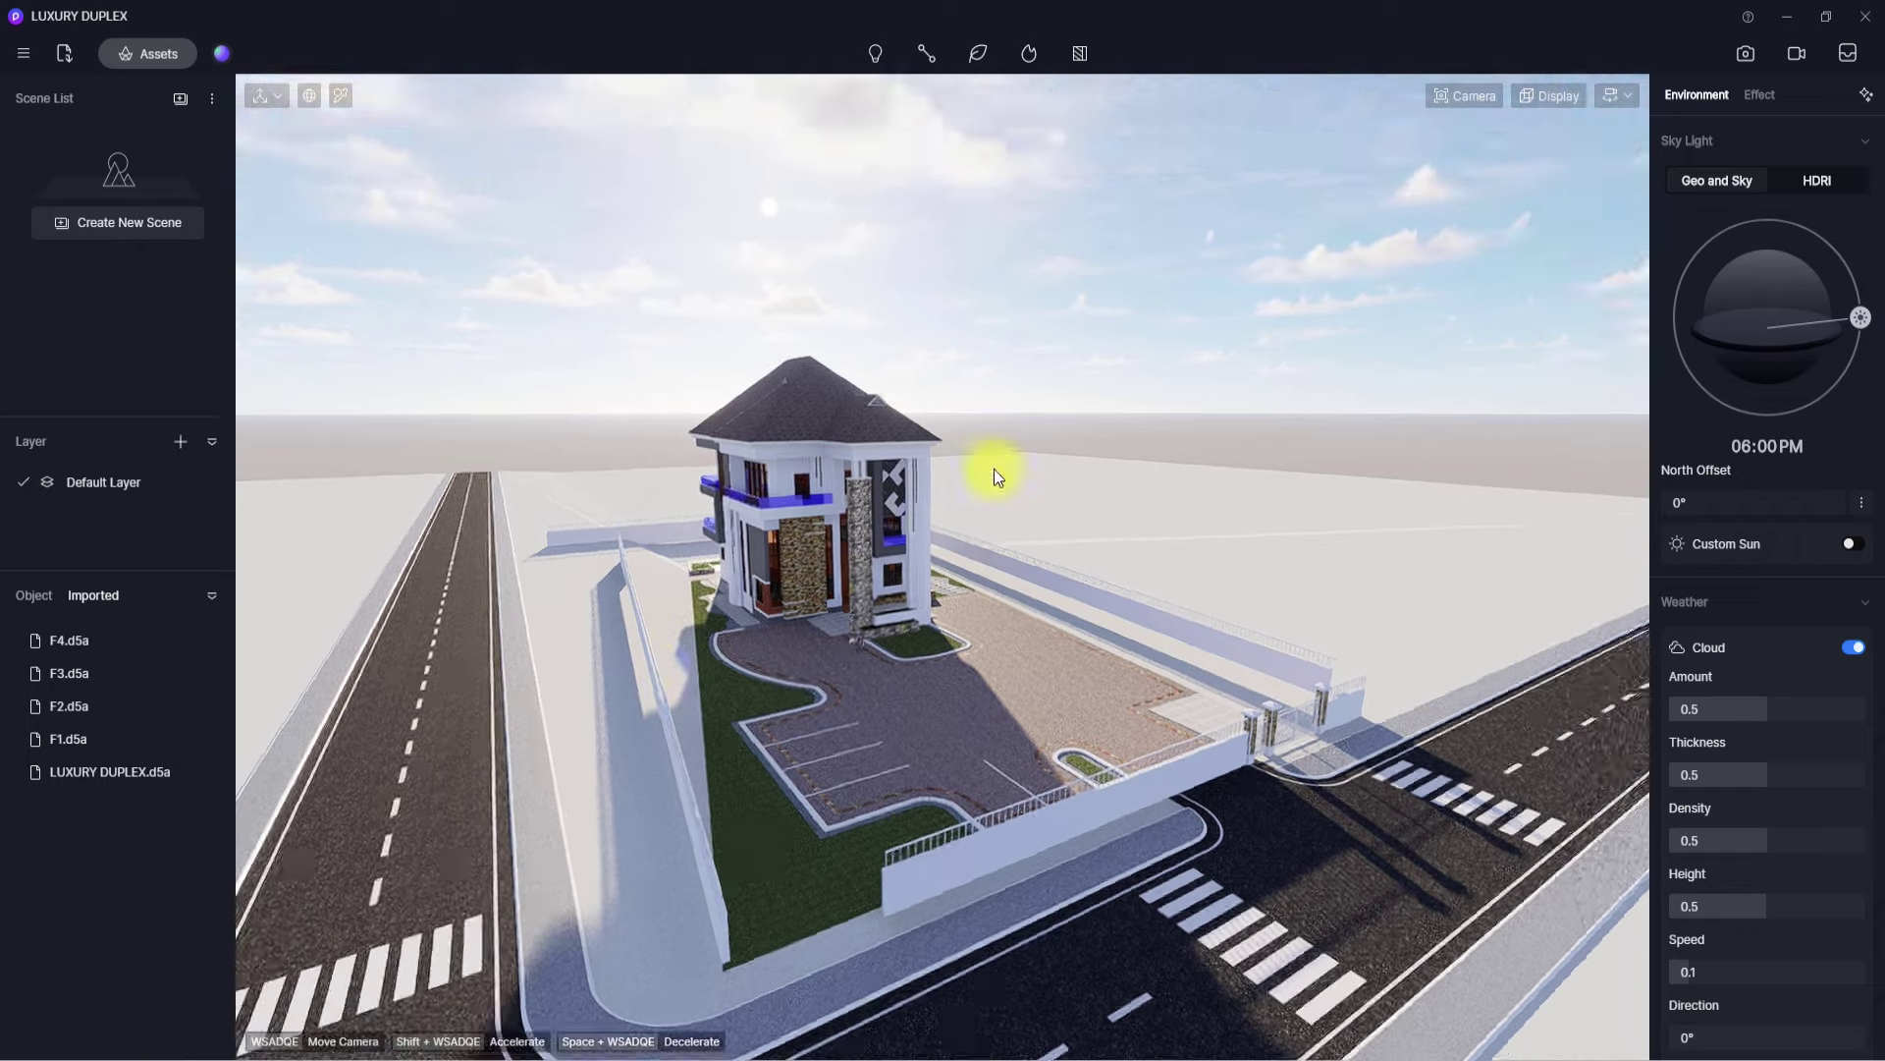
{"action": "scroll", "coordinate": [876, 663], "scroll_direction": "up", "scroll_amount": 4}
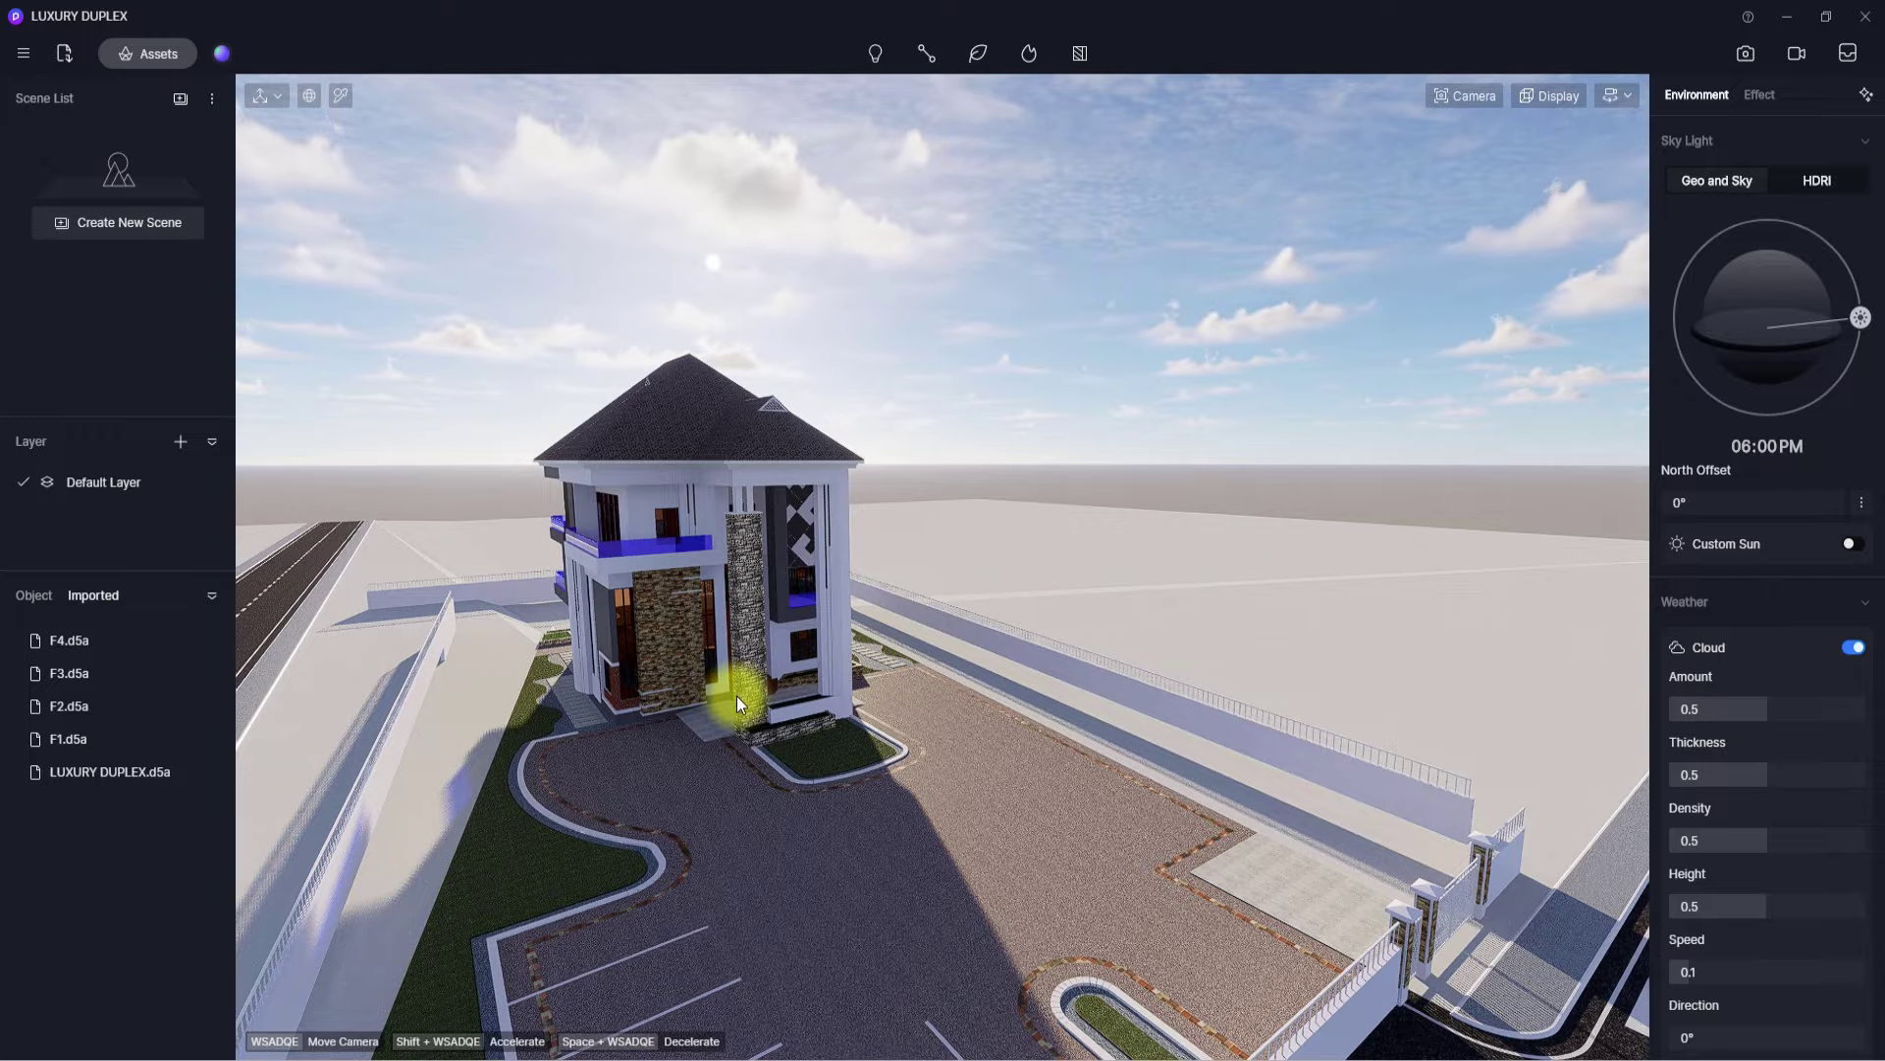
{"action": "key", "text": "t"}
{"action": "scroll", "coordinate": [736, 696], "scroll_direction": "up", "scroll_amount": 5}
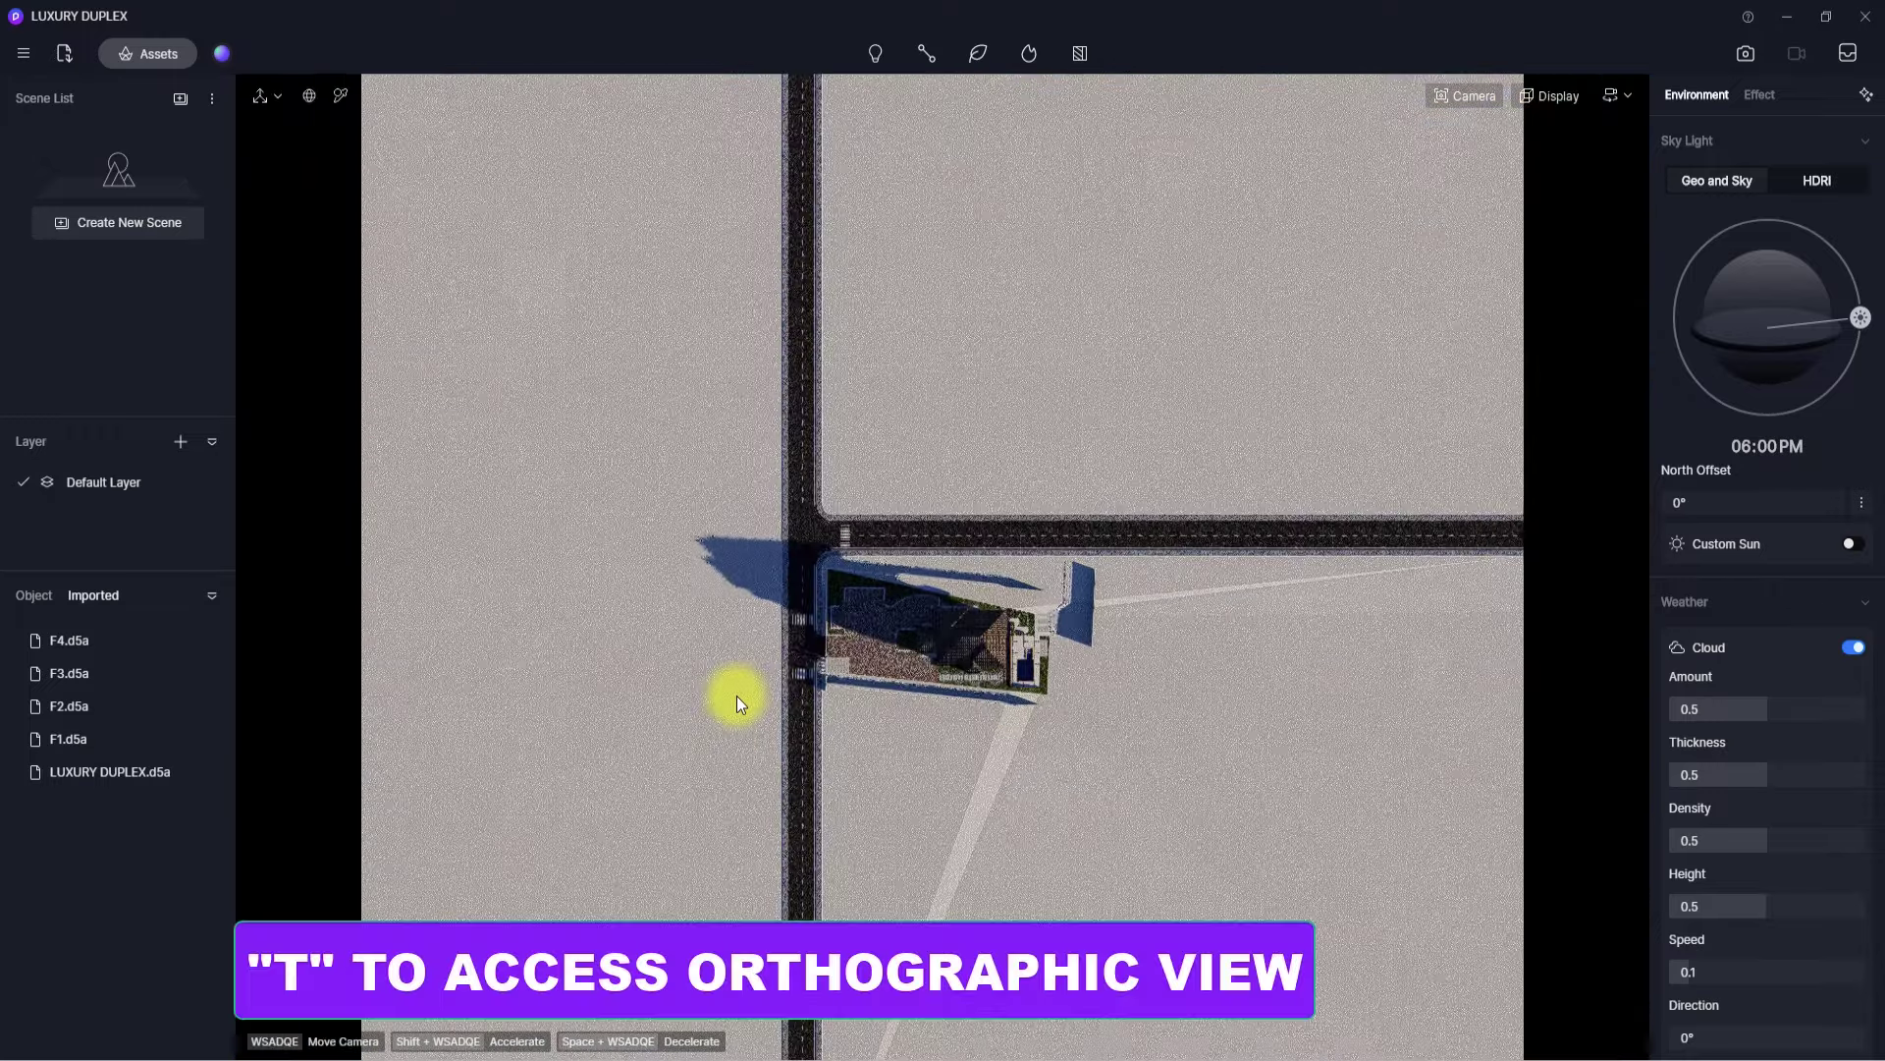
{"action": "scroll", "coordinate": [736, 696], "scroll_direction": "up", "scroll_amount": 5}
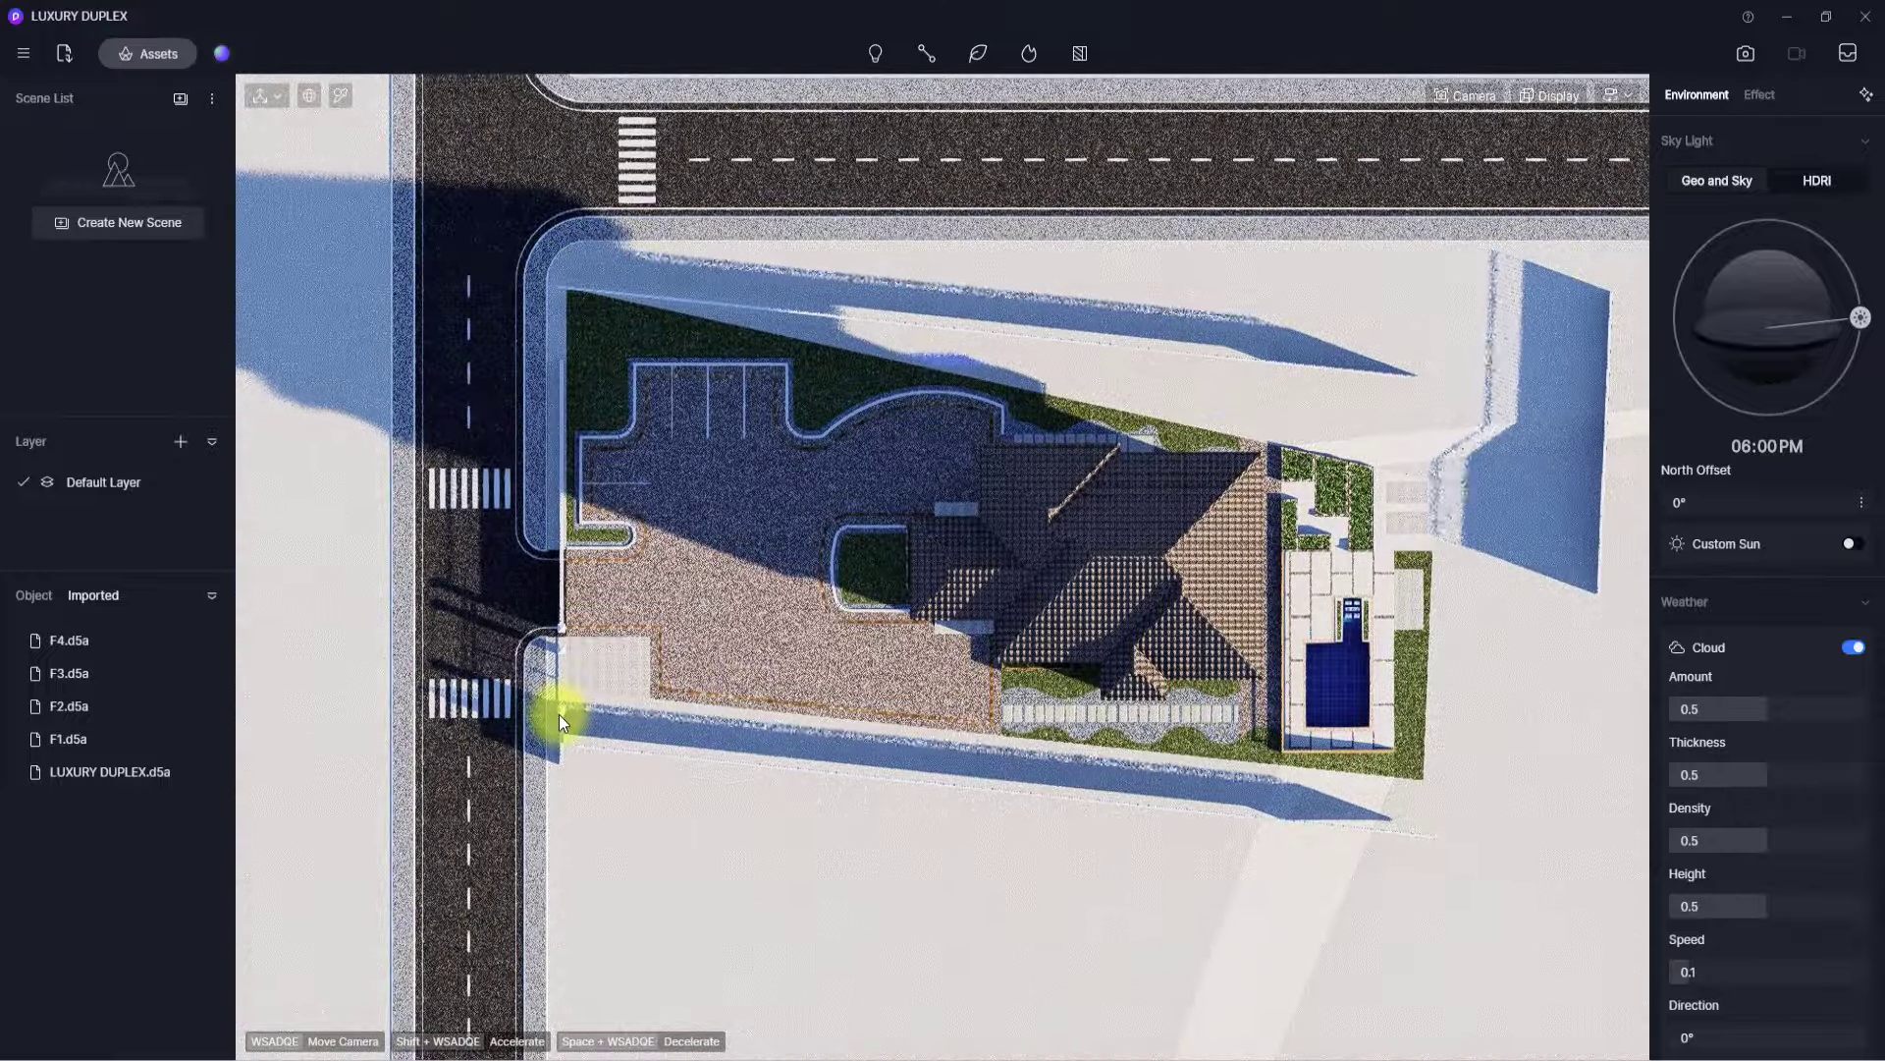
- Move the F1 front fence onto the plot's front edge at about X 18917, Y 37543
{"action": "left_click", "coordinate": [559, 715]}
{"action": "middle_click_drag", "start_coordinate": [559, 715], "coordinate": [650, 805]}
{"action": "scroll", "coordinate": [559, 715], "scroll_direction": "up", "scroll_amount": 4}
{"action": "middle_click_drag", "start_coordinate": [559, 715], "coordinate": [701, 749]}
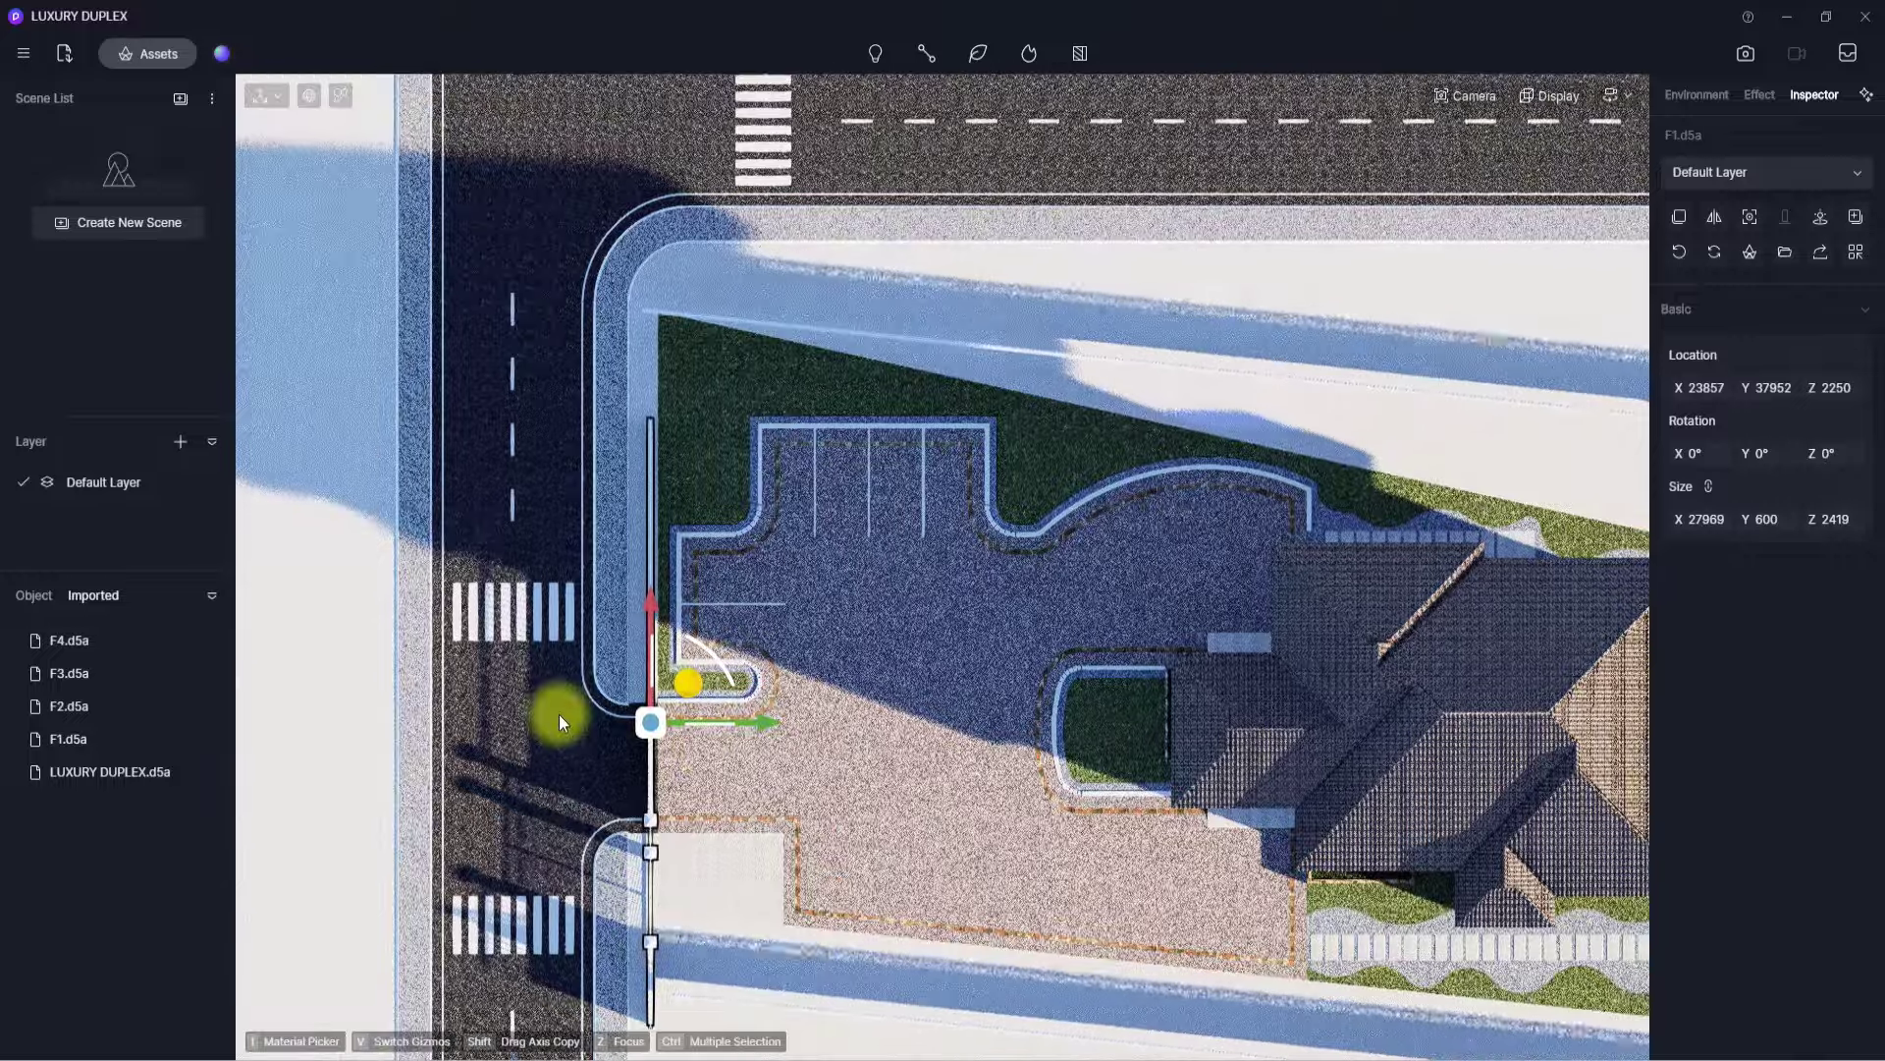
{"action": "scroll", "coordinate": [559, 715], "scroll_direction": "up", "scroll_amount": 3}
{"action": "left_click_drag", "start_coordinate": [610, 728], "coordinate": [629, 596]}
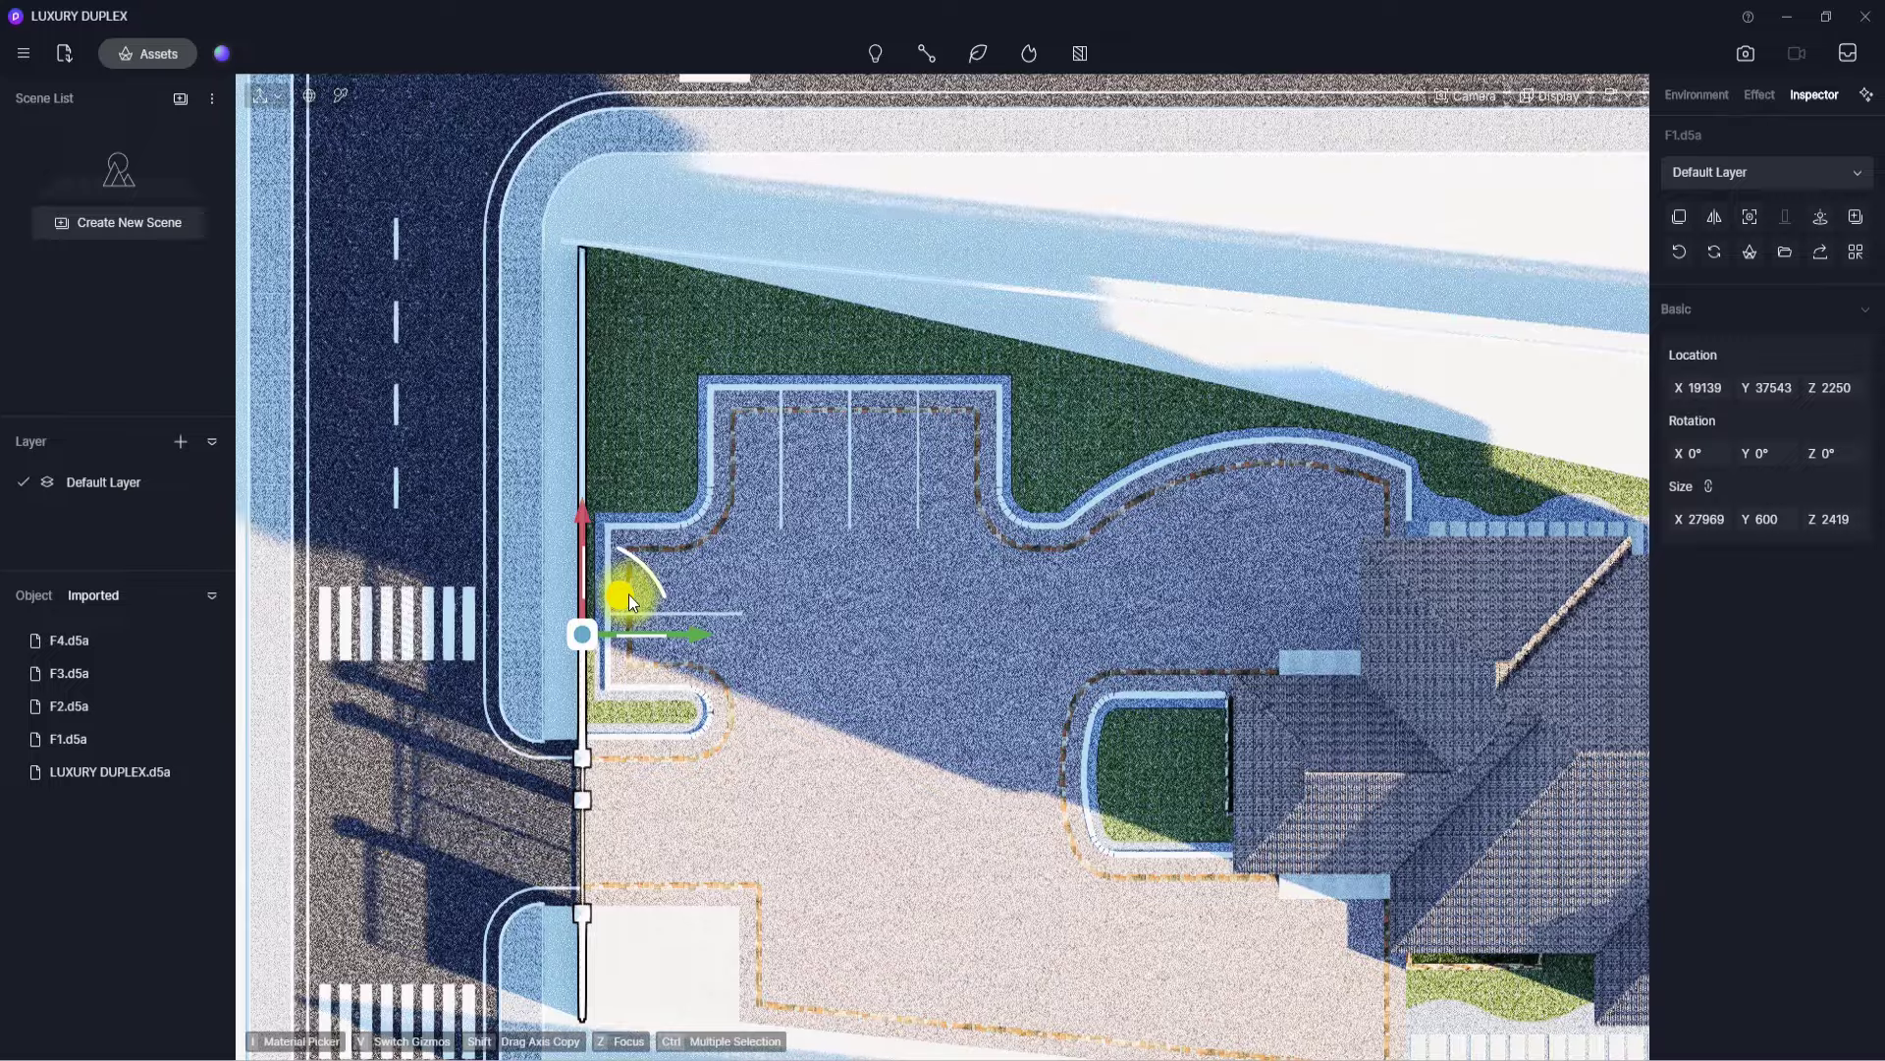
{"action": "left_click_drag", "start_coordinate": [583, 529], "coordinate": [581, 521]}
- Move the F2 side fence onto the paving boundary opposite the side road, at about X 35608, Y 6726
{"action": "scroll", "coordinate": [581, 520], "scroll_direction": "down", "scroll_amount": 3}
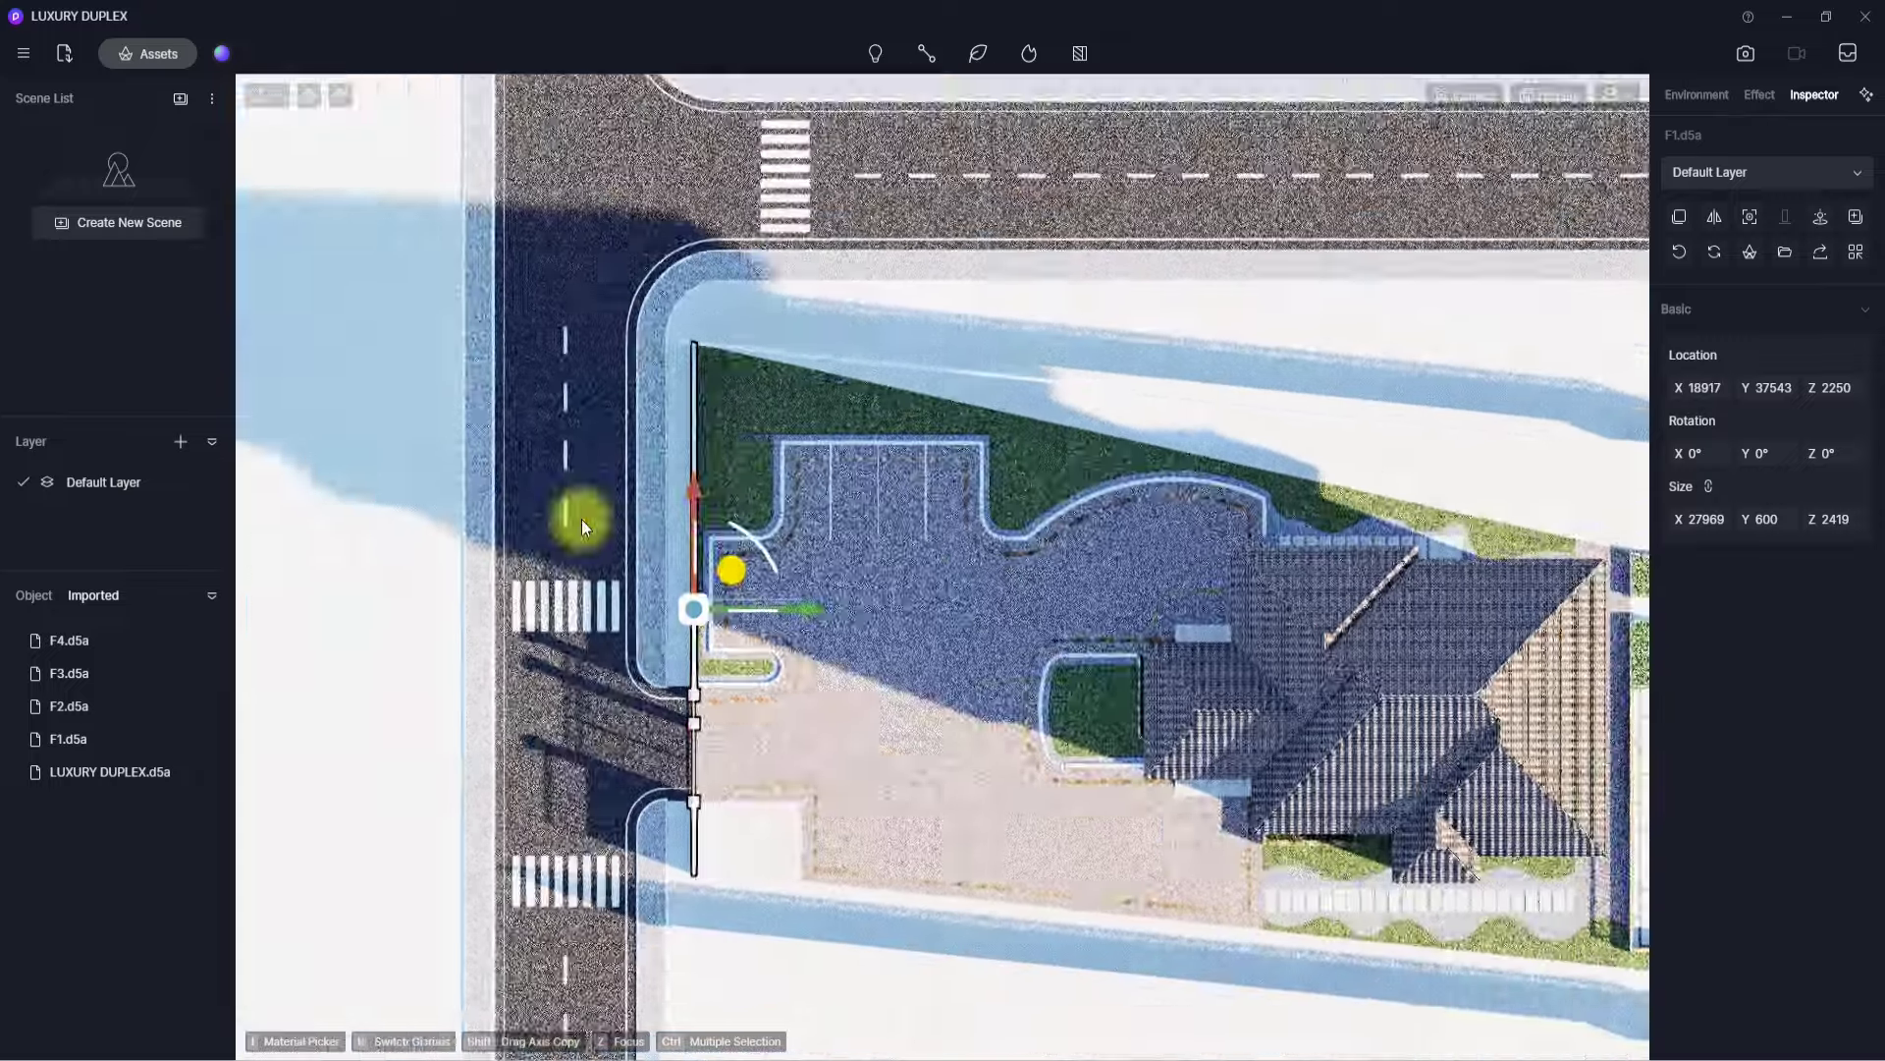
{"action": "middle_click_drag", "start_coordinate": [581, 520], "coordinate": [434, 394]}
{"action": "left_click", "coordinate": [748, 842]}
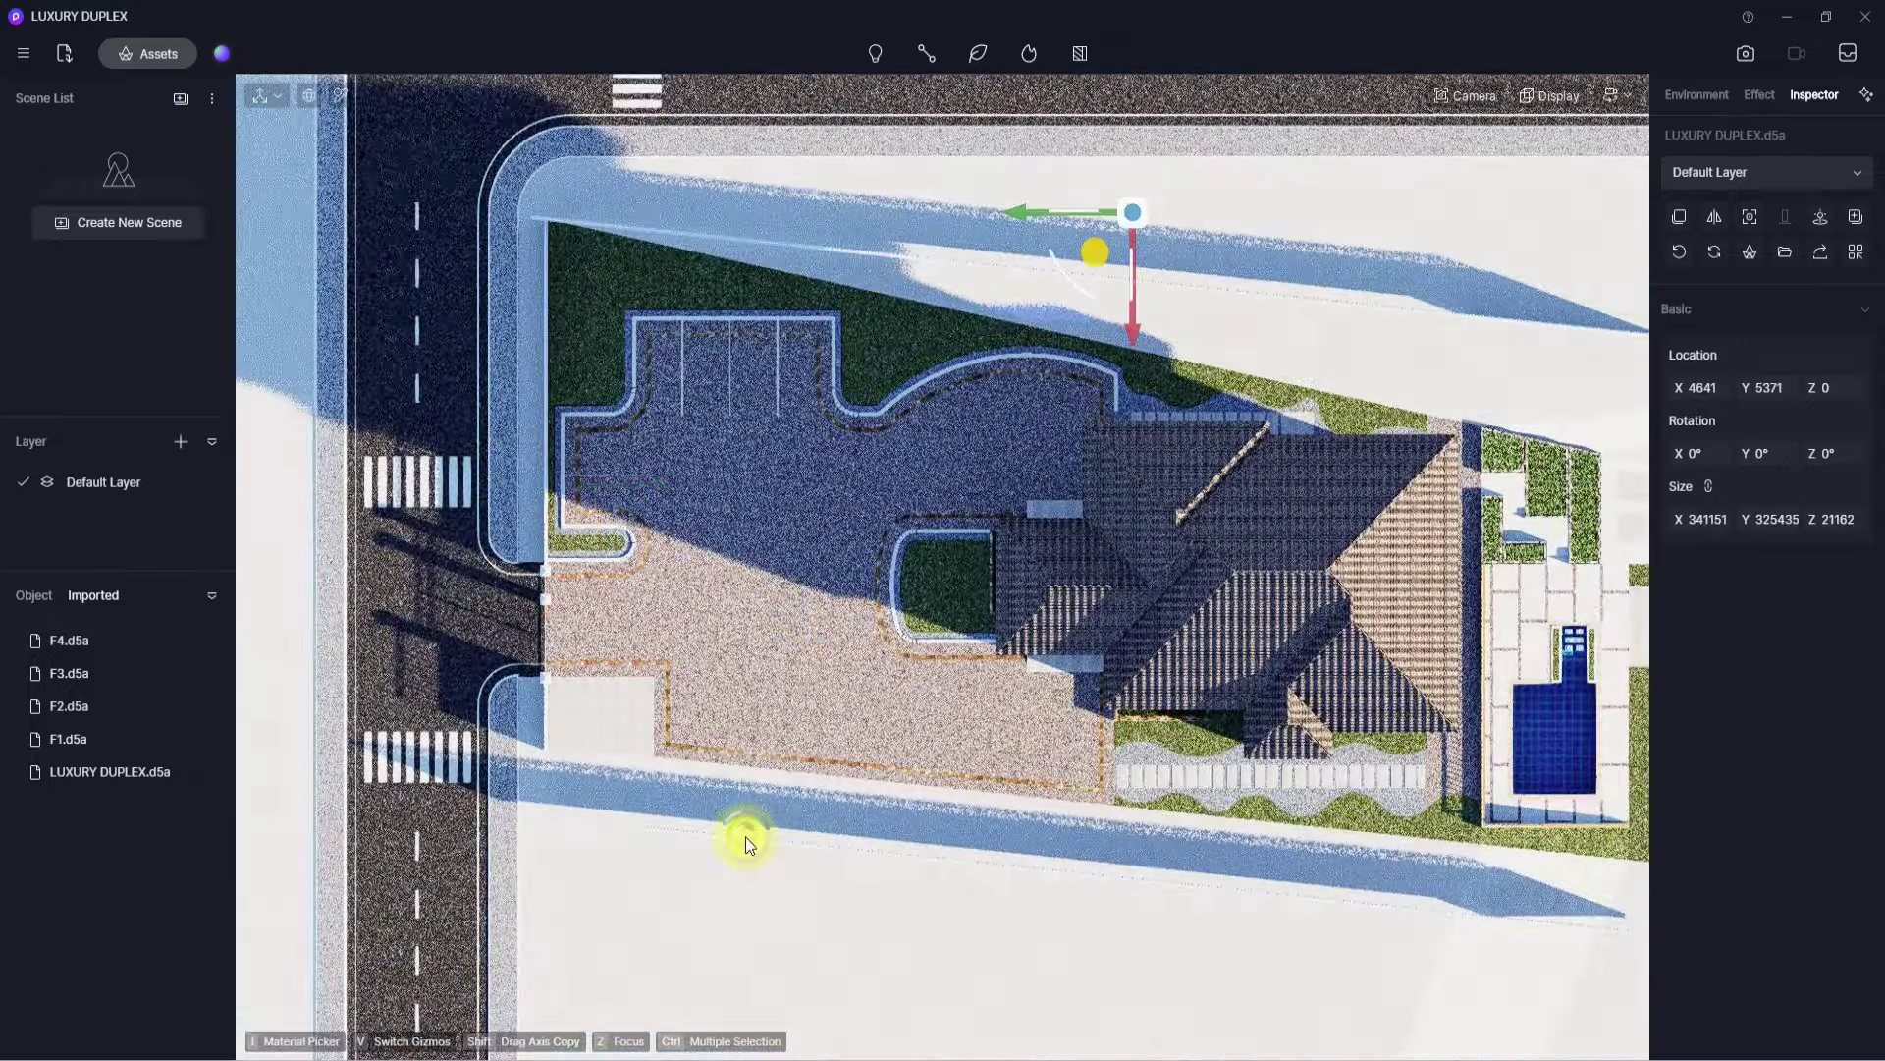
{"action": "left_click", "coordinate": [780, 841]}
{"action": "scroll", "coordinate": [781, 840], "scroll_direction": "up", "scroll_amount": 5}
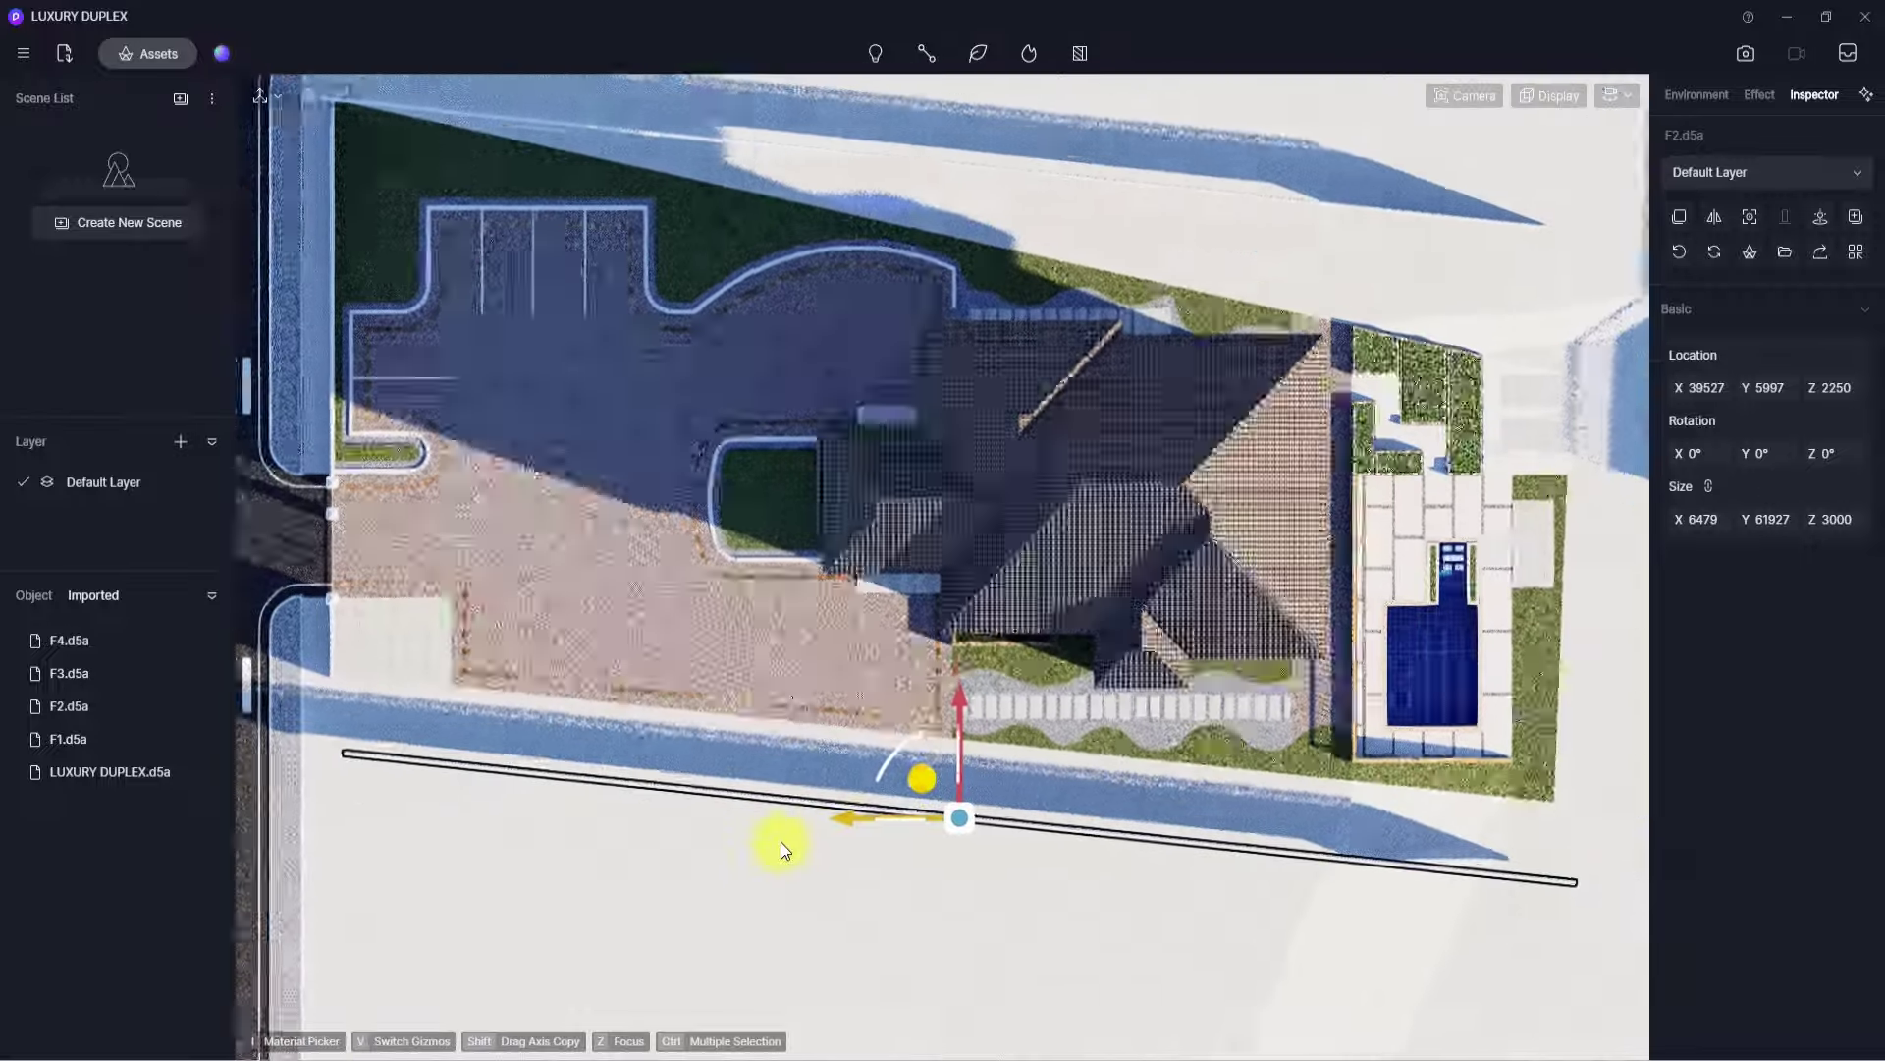
{"action": "left_click_drag", "start_coordinate": [903, 758], "coordinate": [909, 716]}
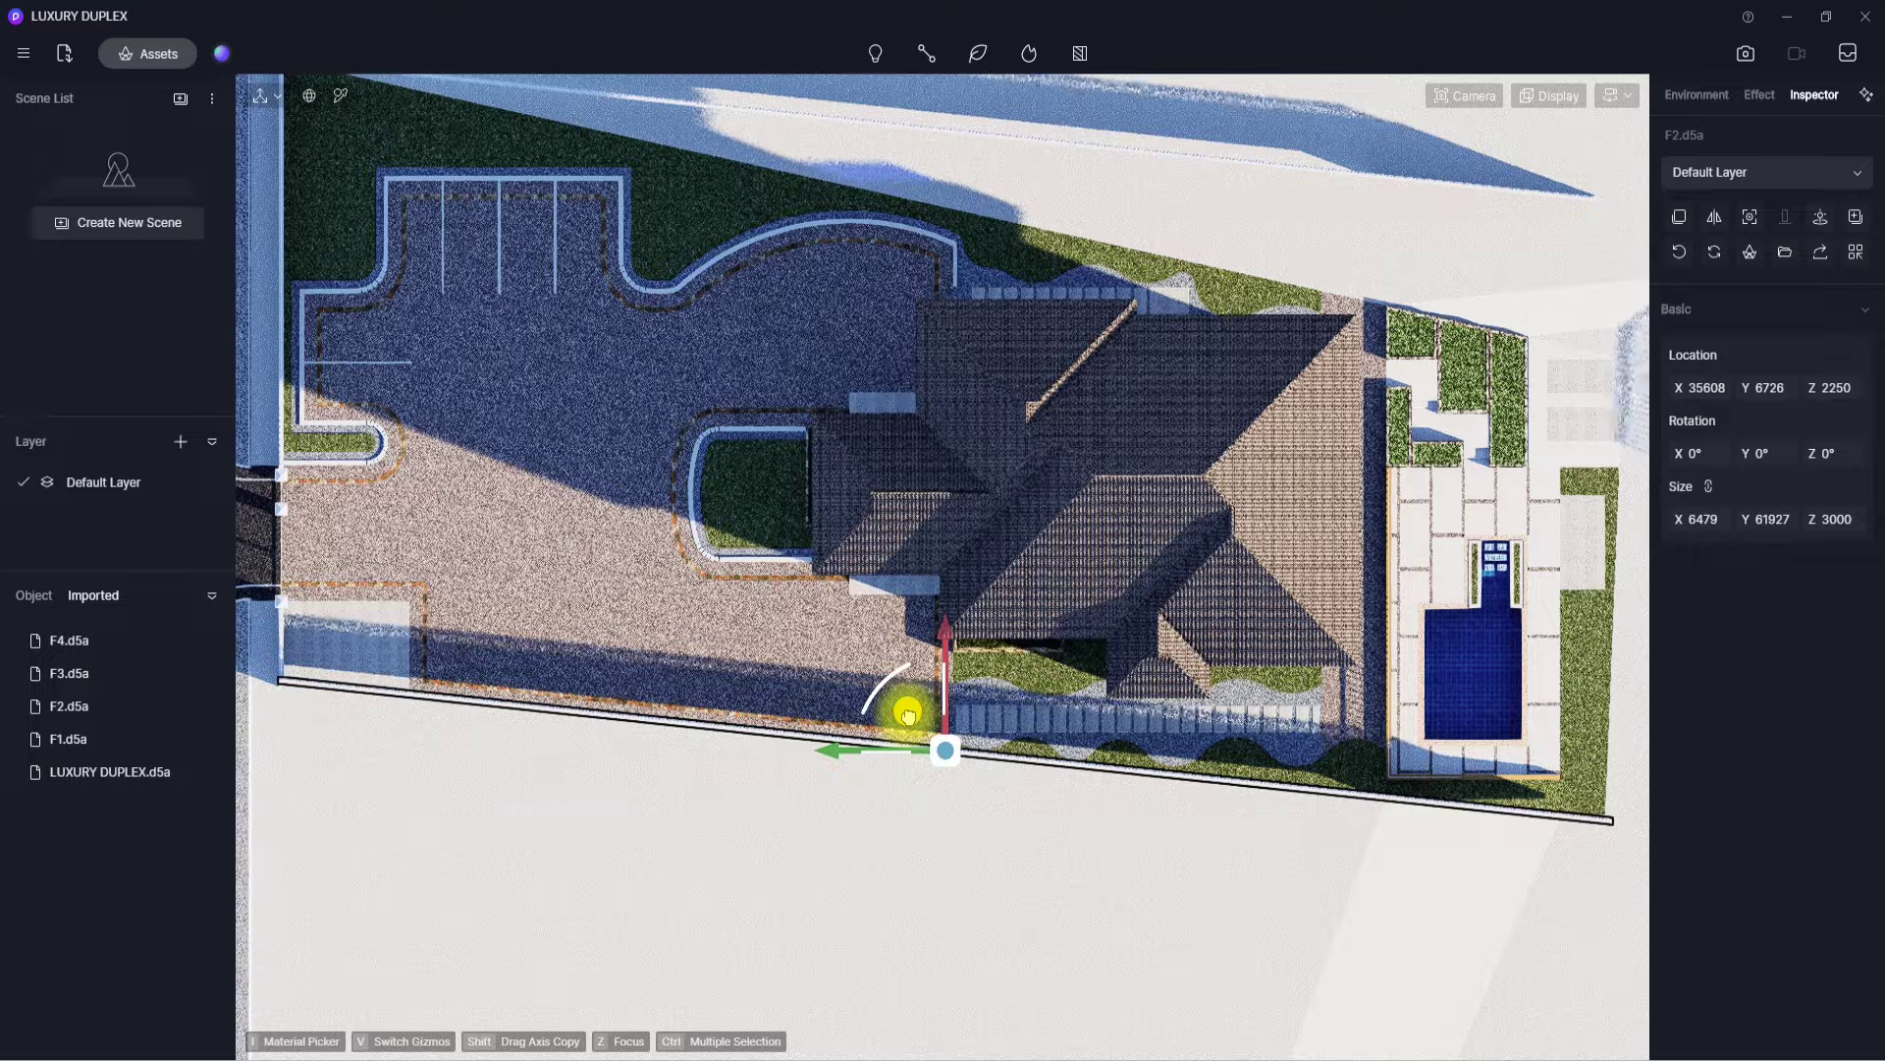
- Try the second F2.d5a fence along the road-side boundary at about X 11396, Y 6818, and delete it
{"action": "middle_click_drag", "start_coordinate": [908, 715], "coordinate": [817, 955]}
{"action": "scroll", "coordinate": [907, 715], "scroll_direction": "down", "scroll_amount": 4}
{"action": "scroll", "coordinate": [907, 714], "scroll_direction": "up", "scroll_amount": 2}
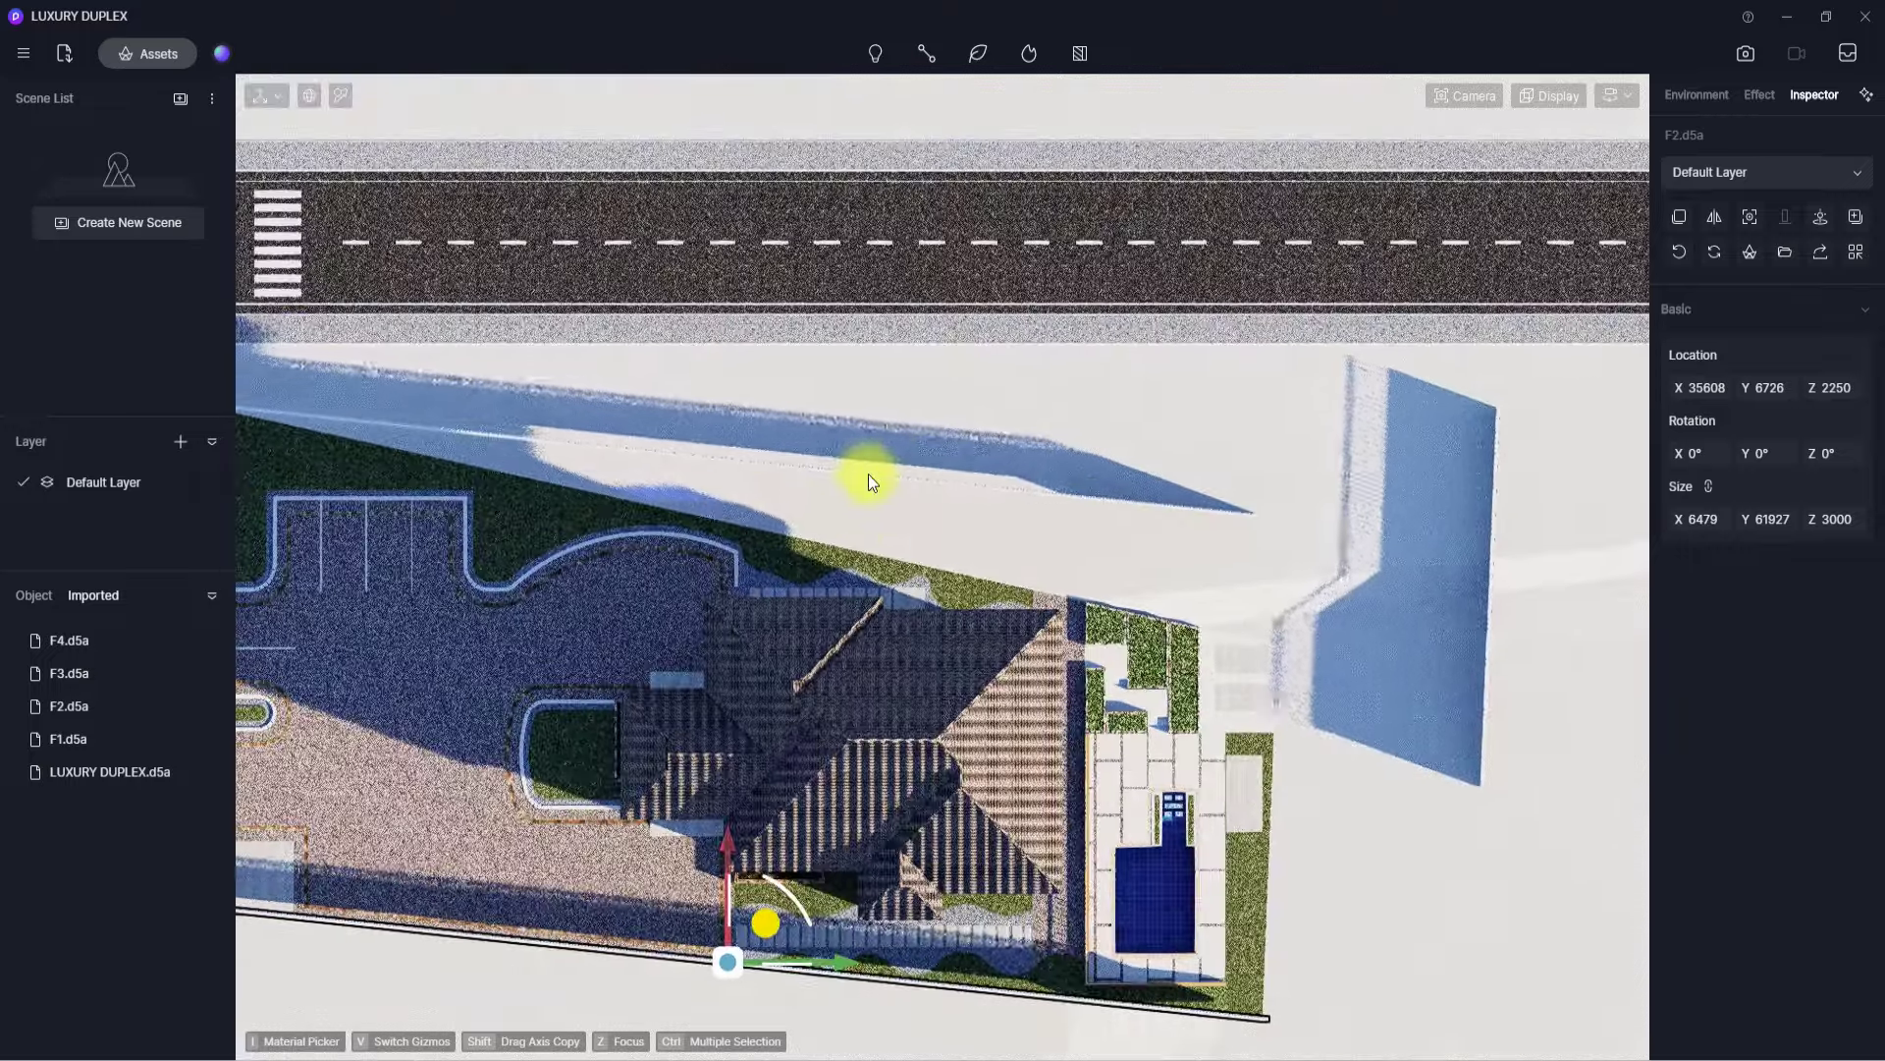
{"action": "left_click_drag", "start_coordinate": [880, 974], "coordinate": [868, 474]}
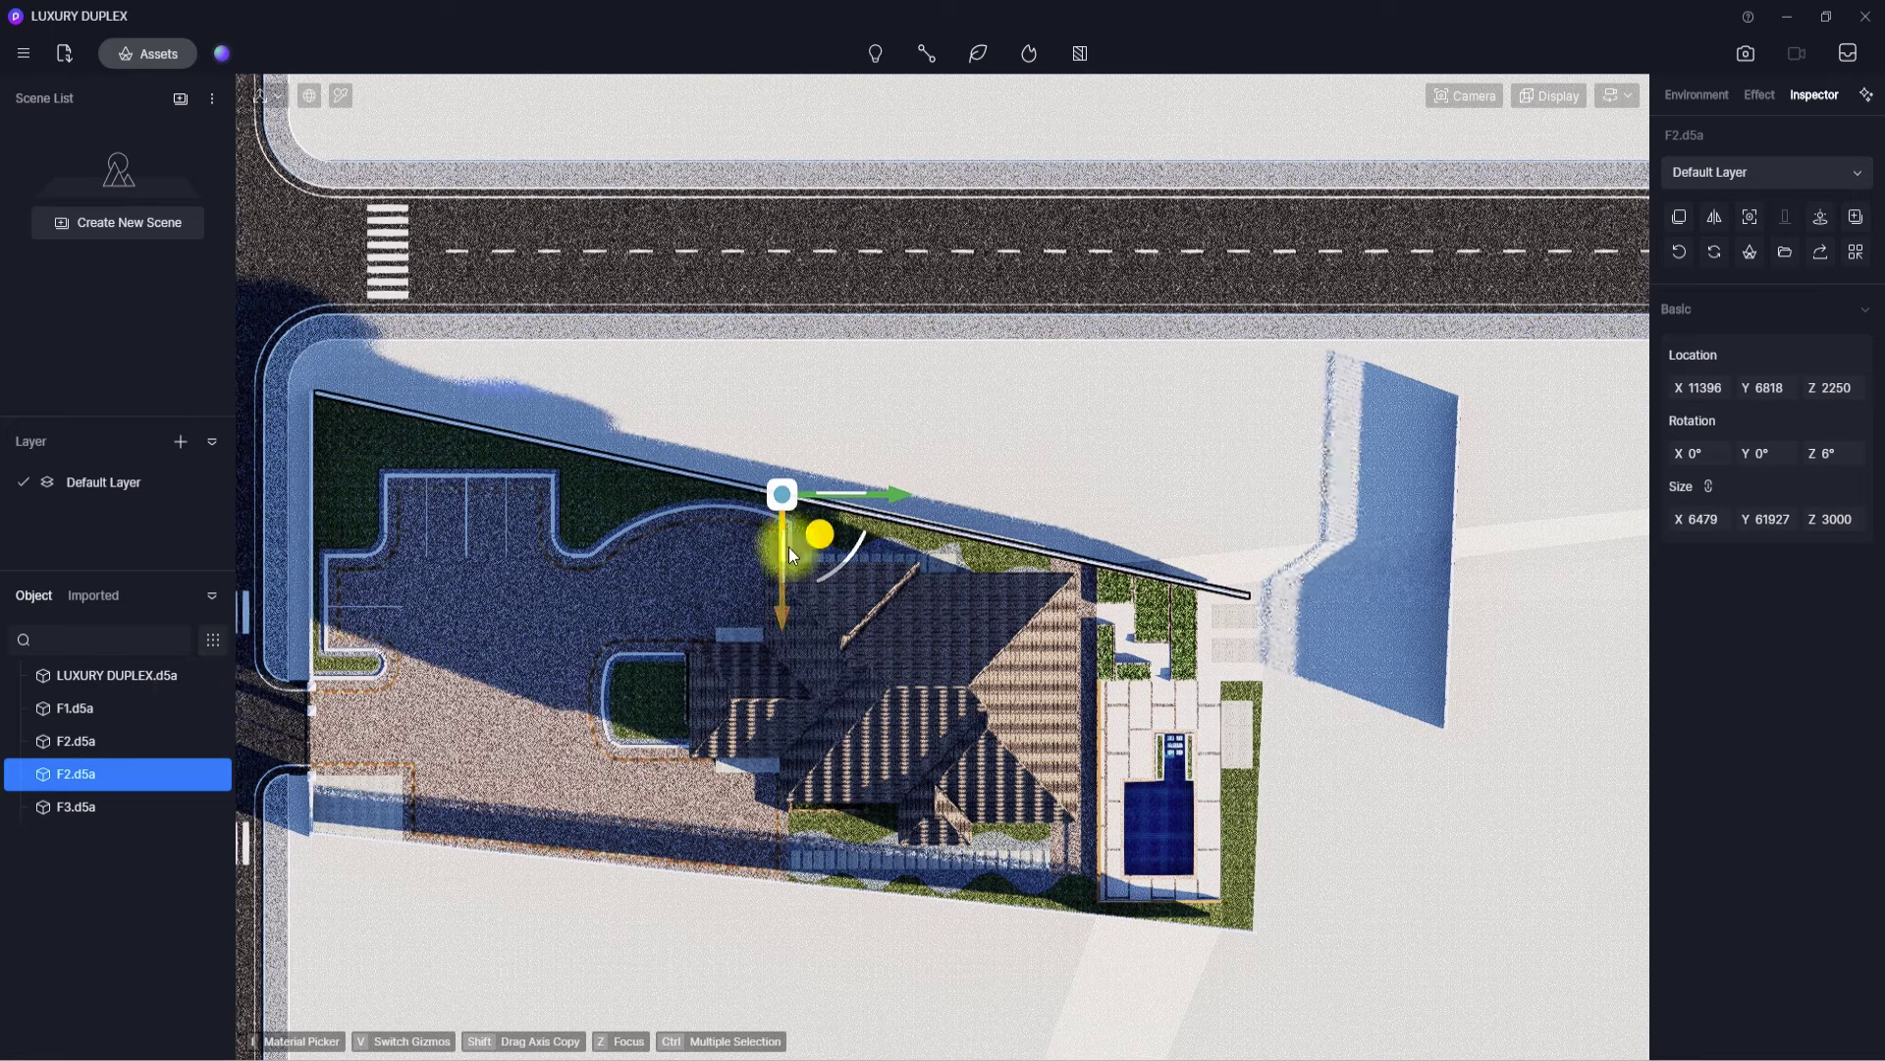
{"action": "key", "text": "Delete"}
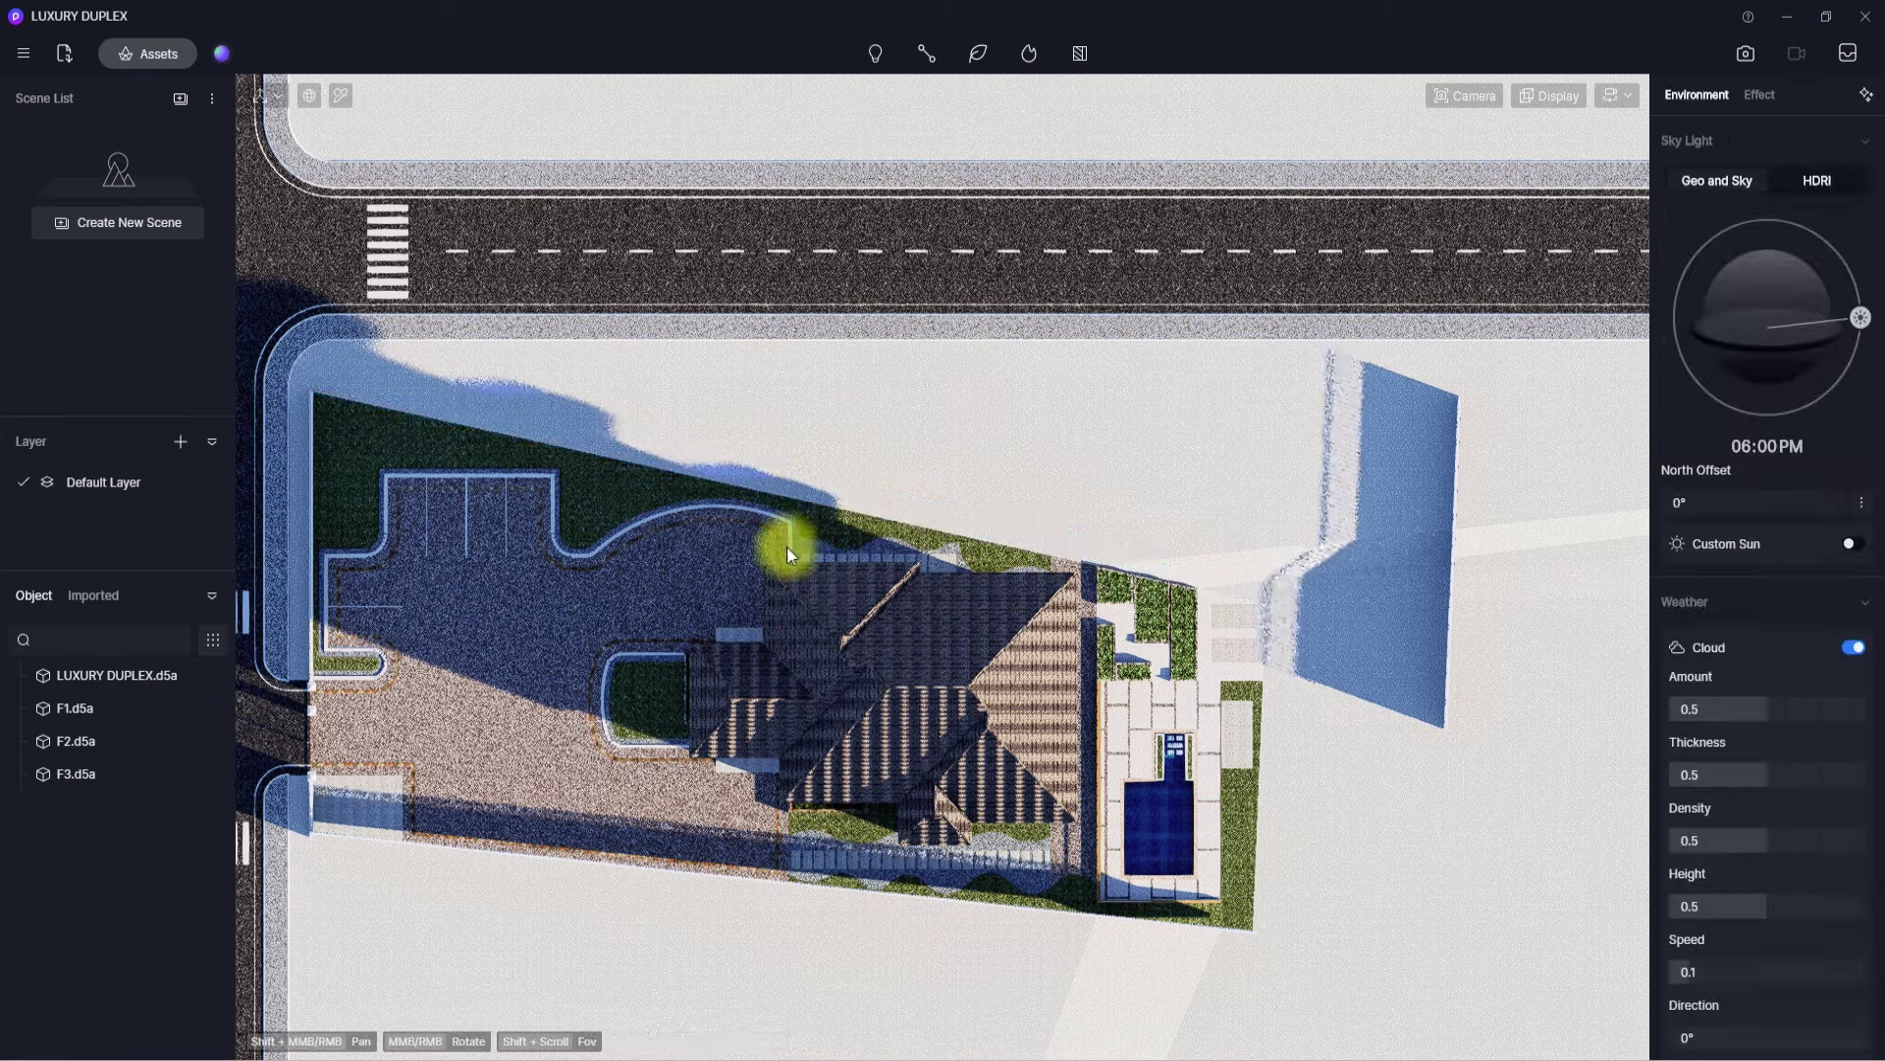
- Place the imported F4.d5a fence and align it with the slanted road-side boundary at about X 11625, Y 6404
{"action": "left_click", "coordinate": [102, 595]}
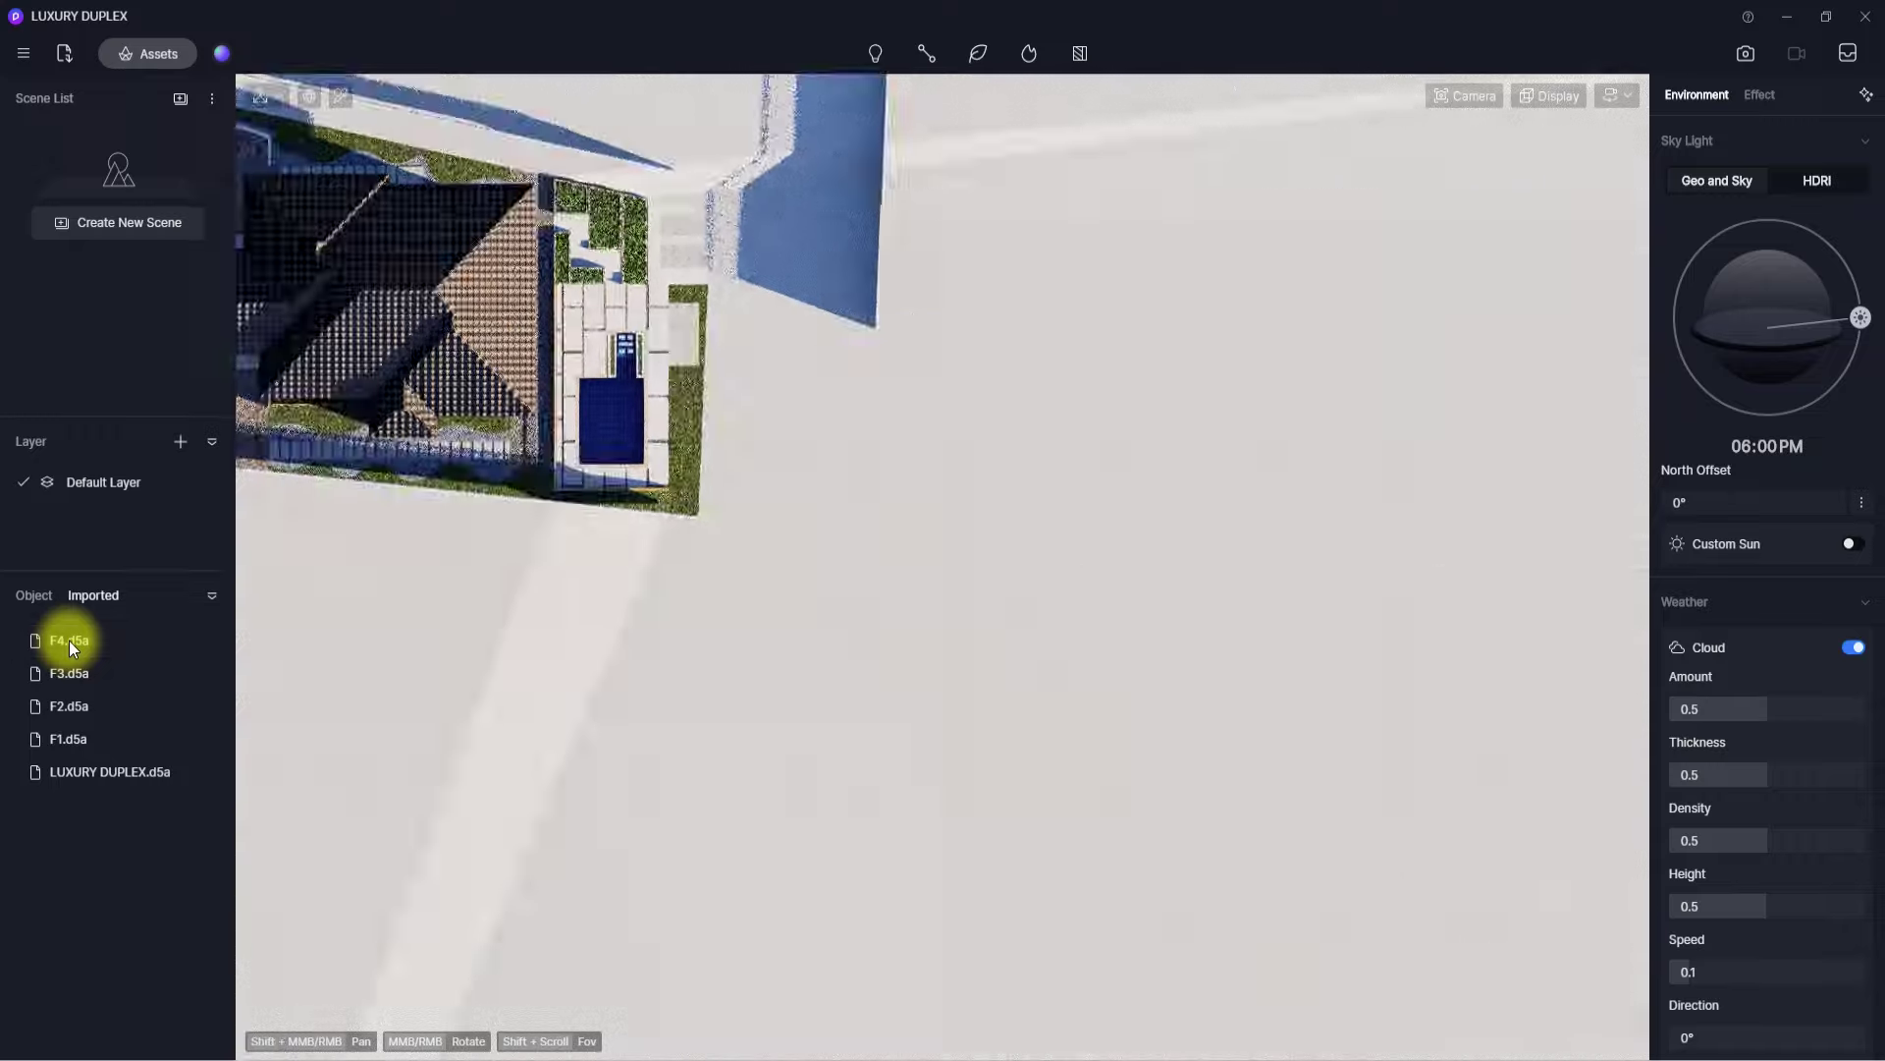
{"action": "left_click", "coordinate": [69, 643]}
{"action": "left_click", "coordinate": [560, 658]}
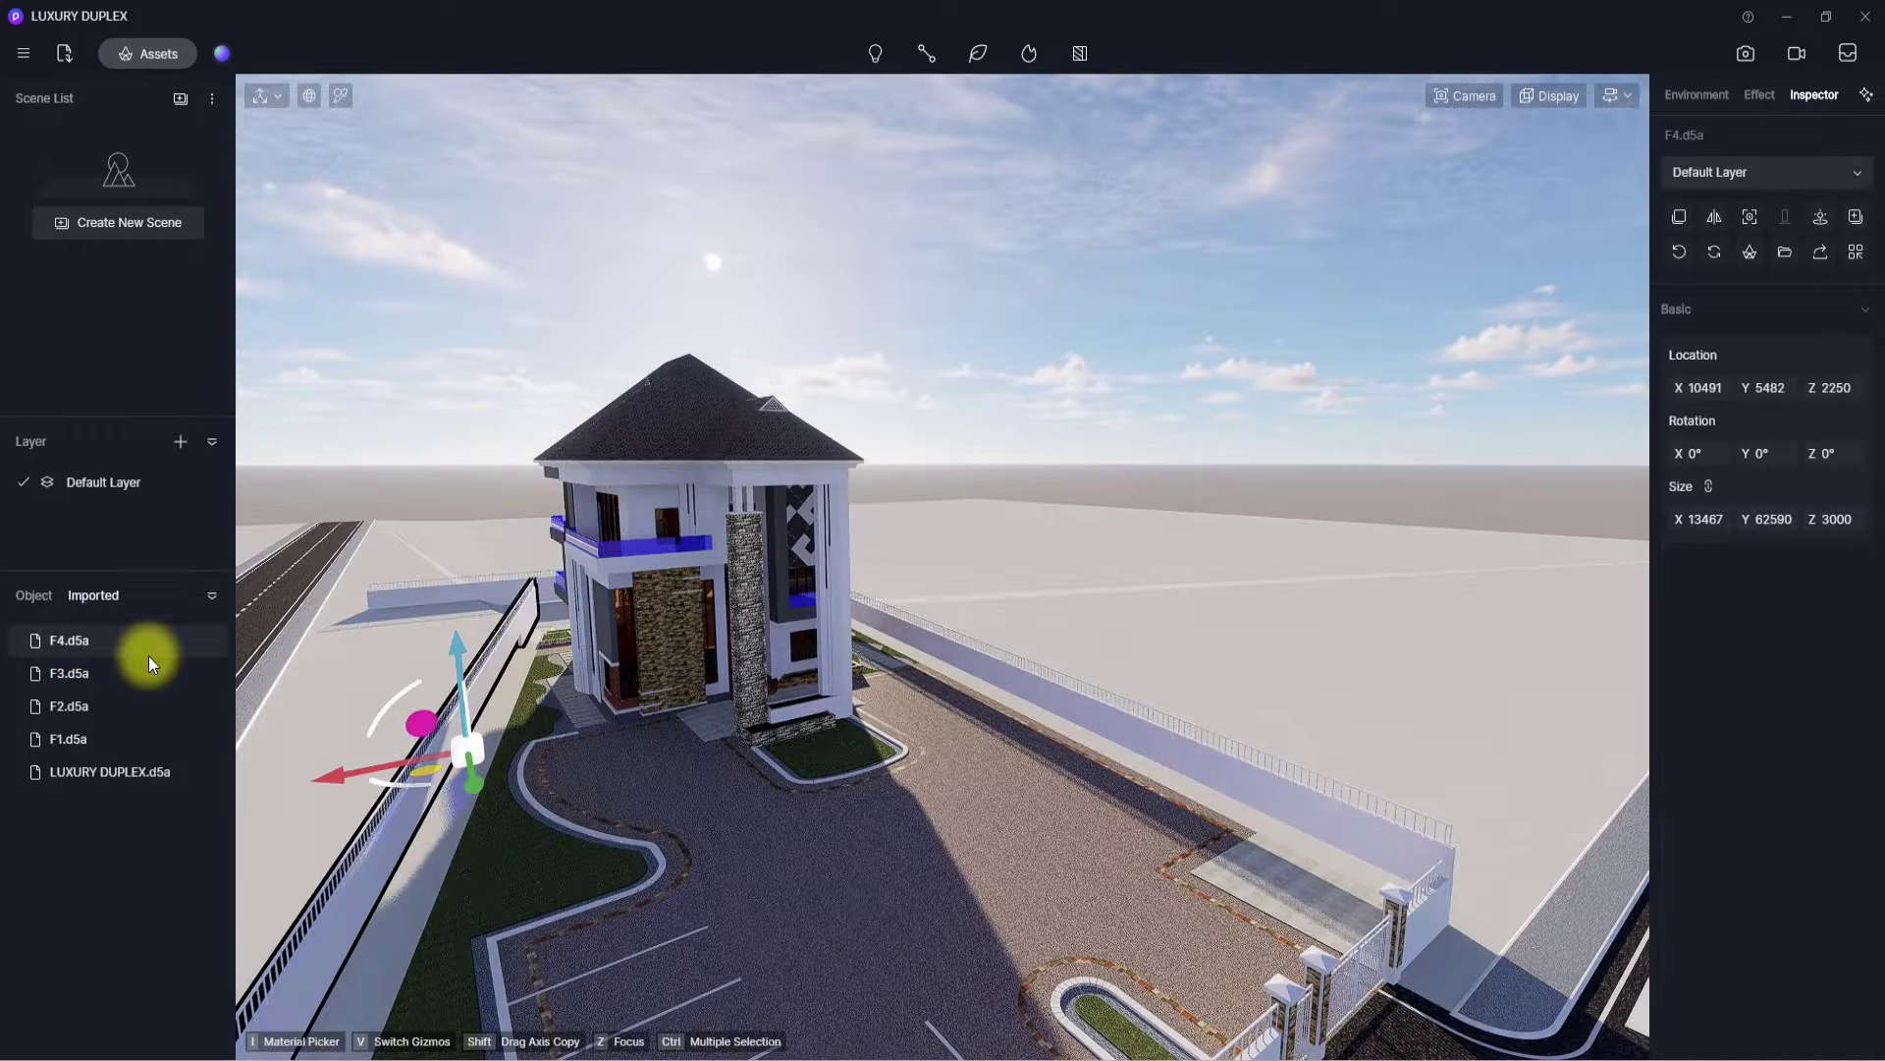
{"action": "key", "text": "t"}
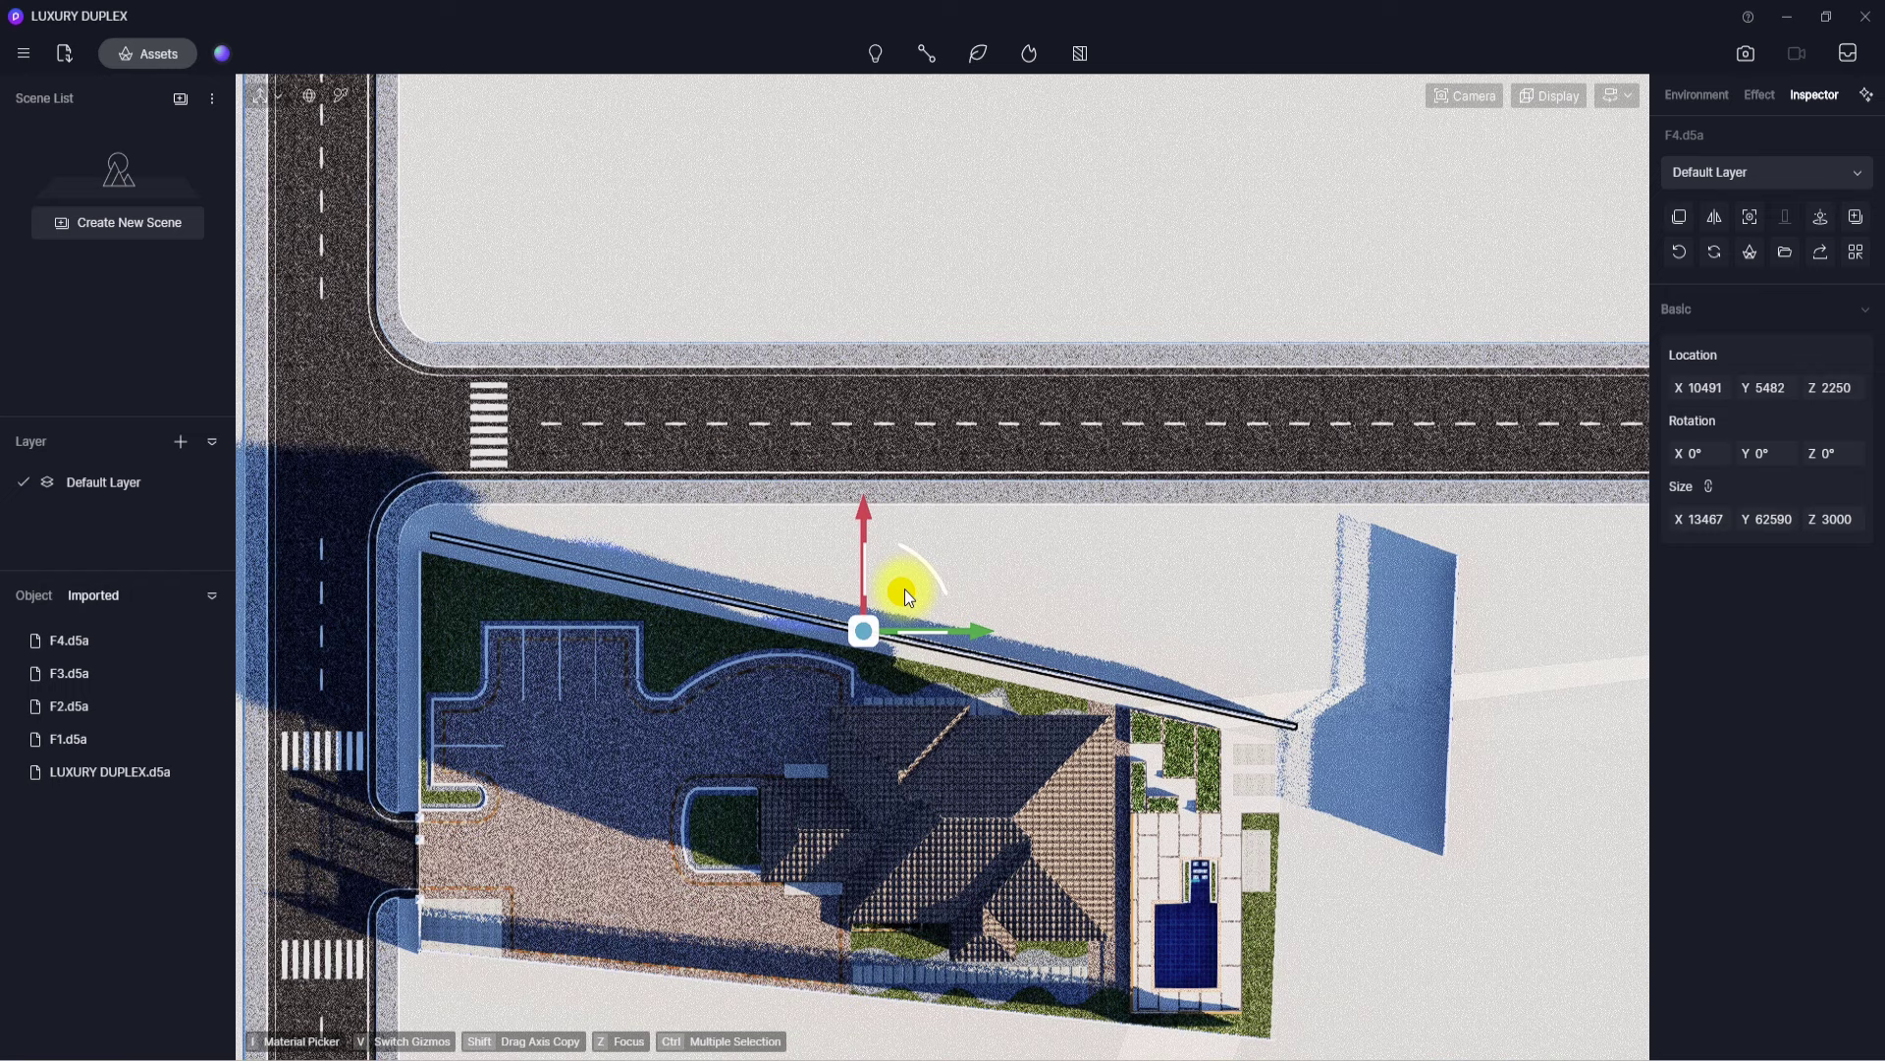
{"action": "left_click_drag", "start_coordinate": [902, 591], "coordinate": [896, 610]}
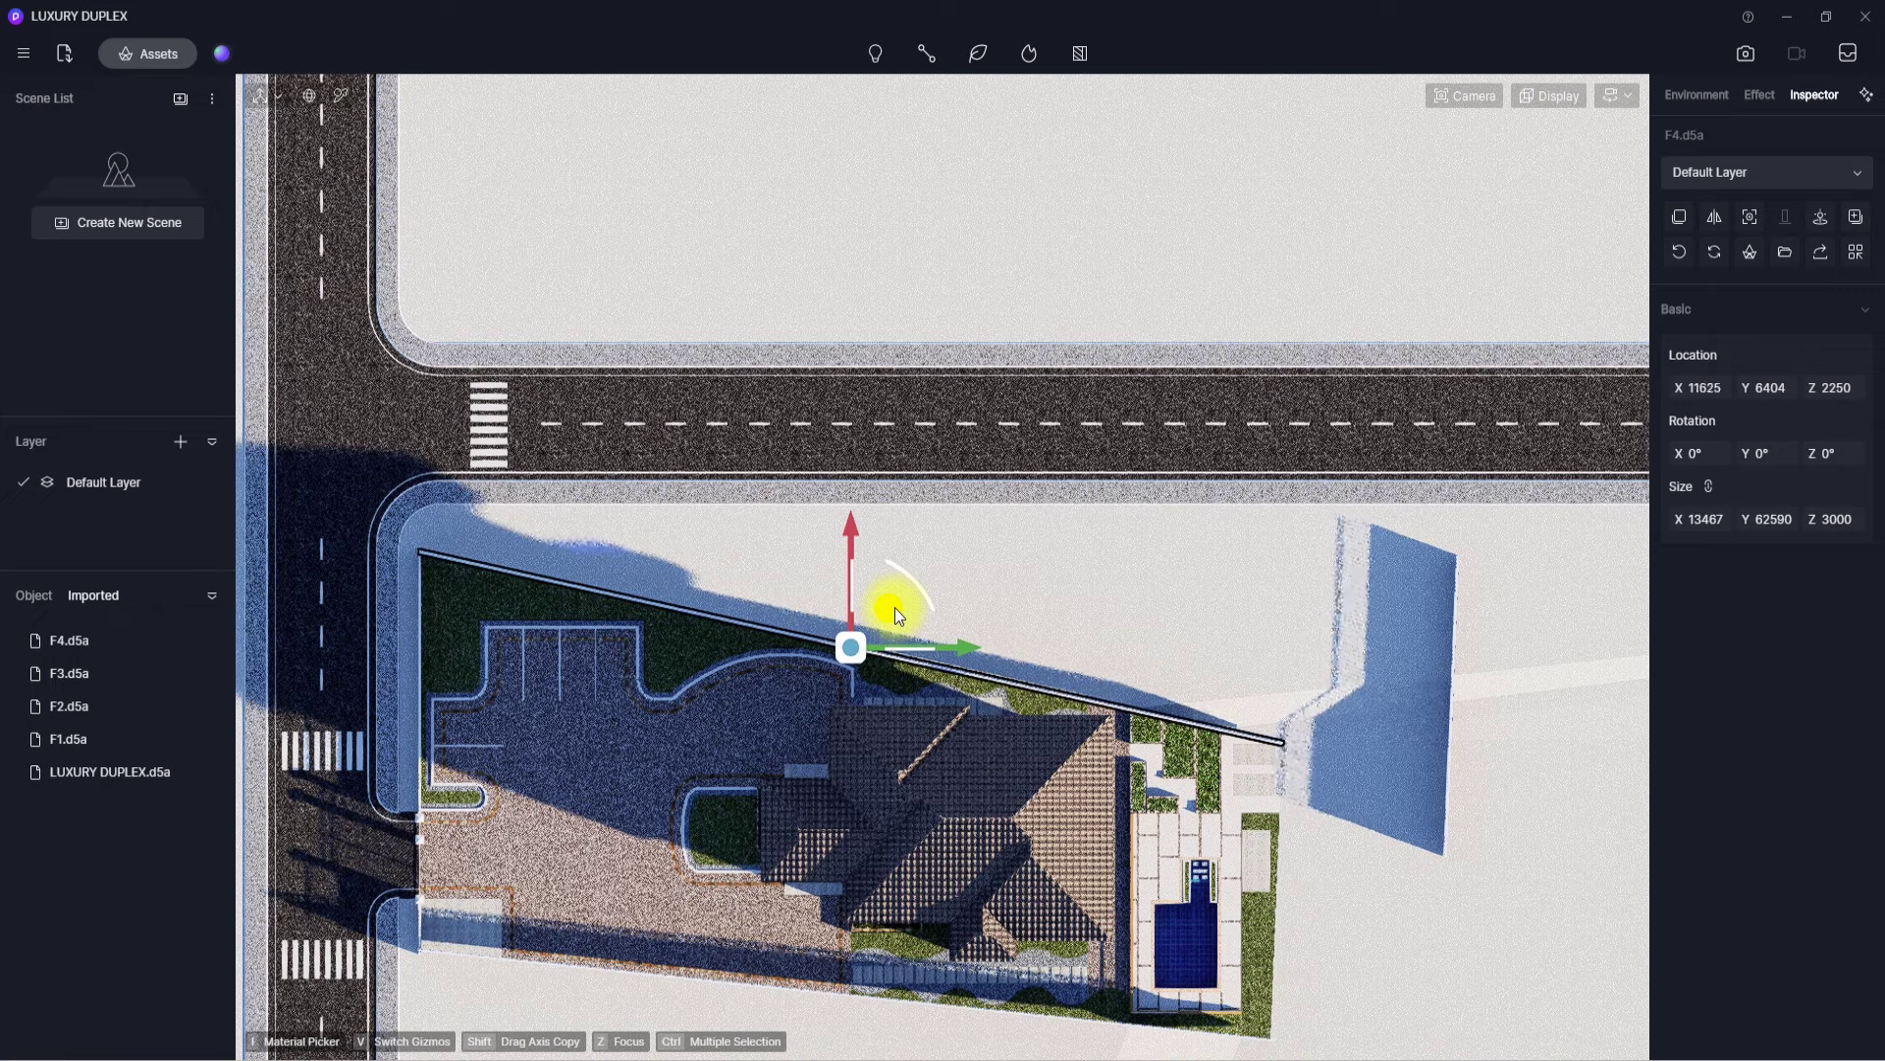
- Move the F3 rear fence onto the plot's back edge behind the pool, at about X 28544, Y -24411
{"action": "left_click", "coordinate": [31, 598]}
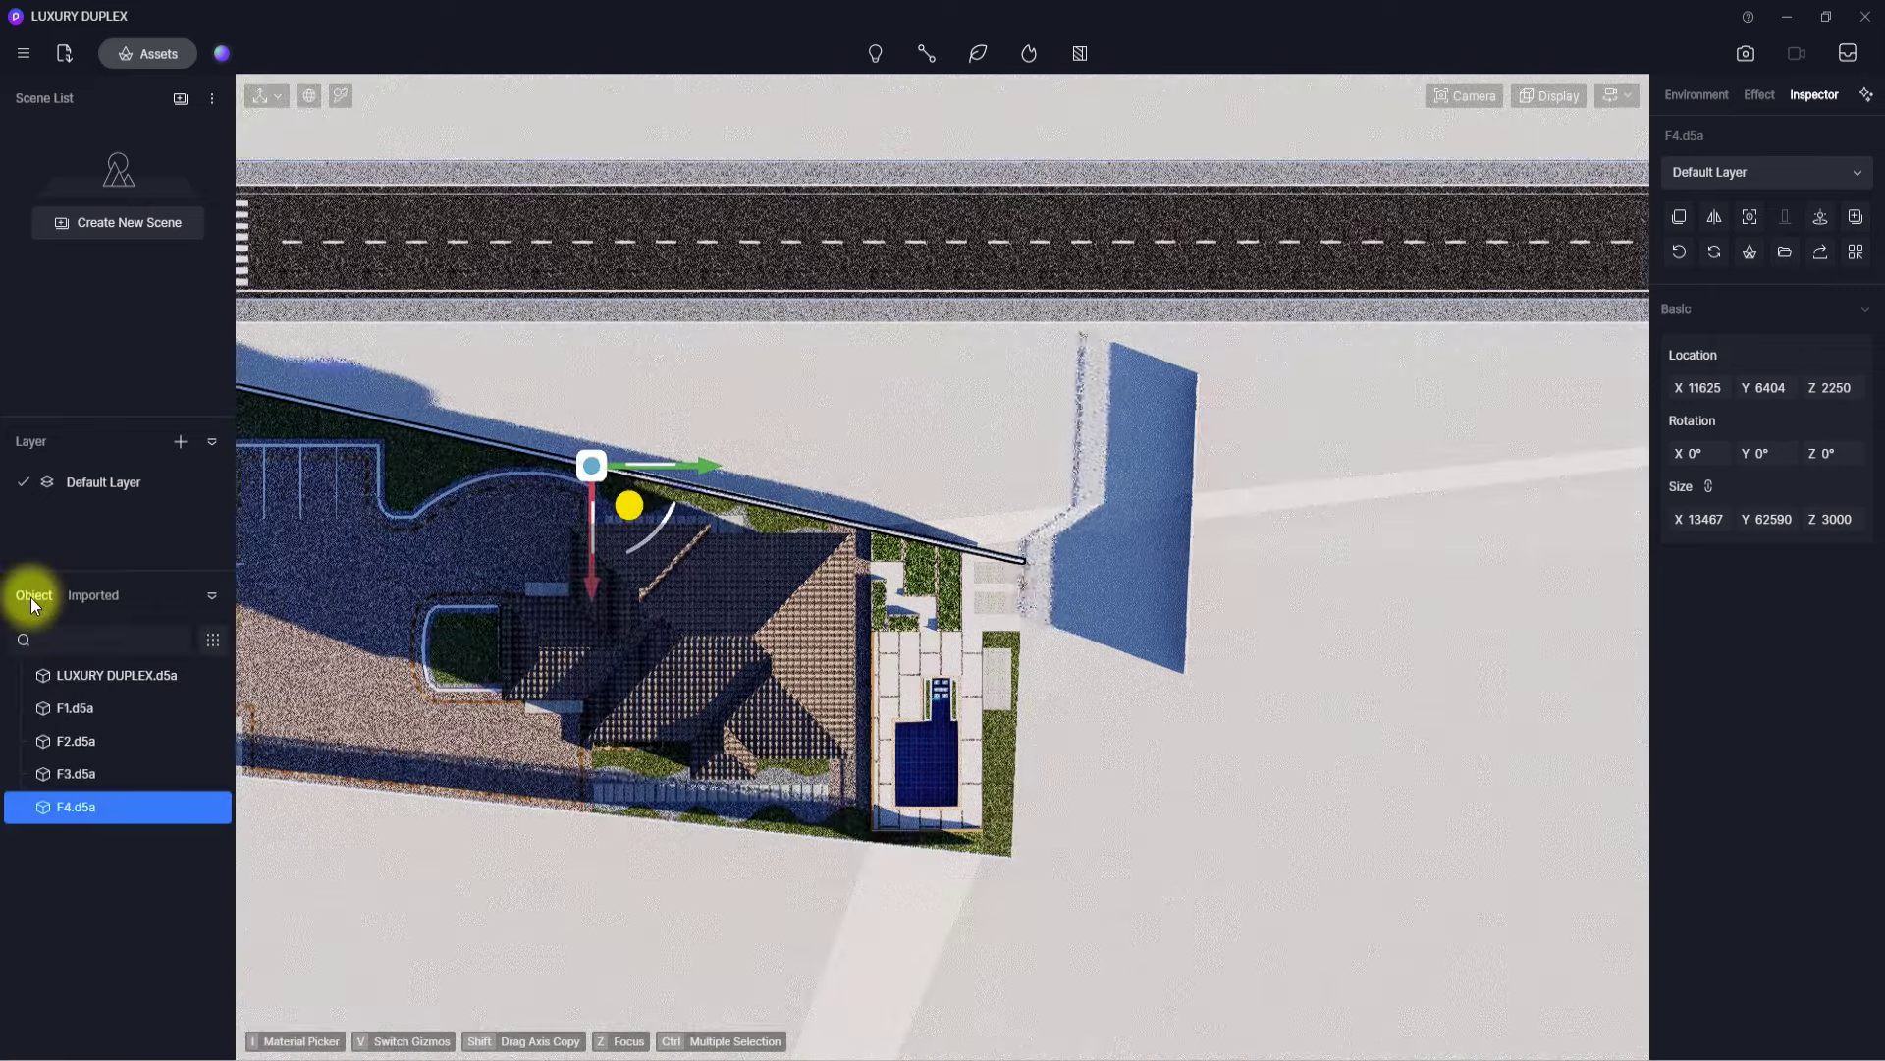
{"action": "left_click", "coordinate": [1189, 521]}
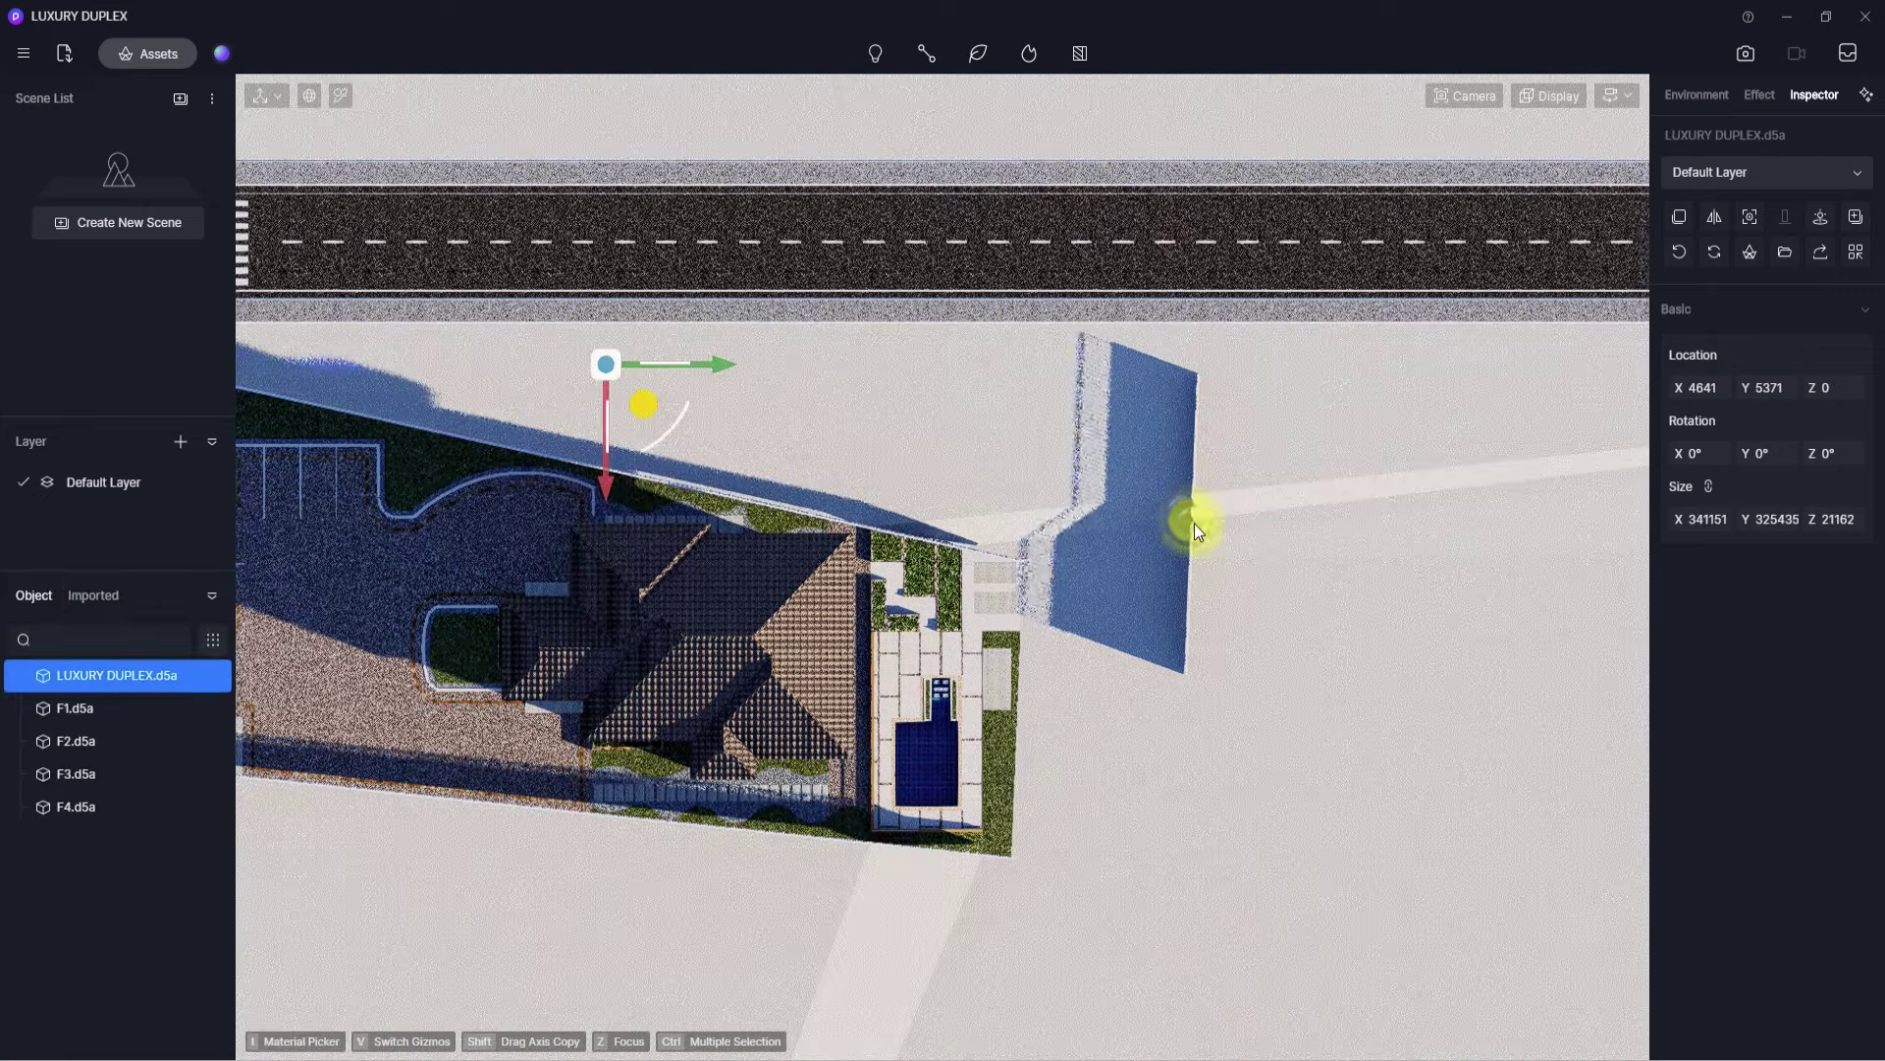
{"action": "left_click", "coordinate": [1194, 523]}
{"action": "left_click_drag", "start_coordinate": [1152, 561], "coordinate": [977, 751]}
{"action": "middle_click_drag", "start_coordinate": [977, 751], "coordinate": [1327, 819]}
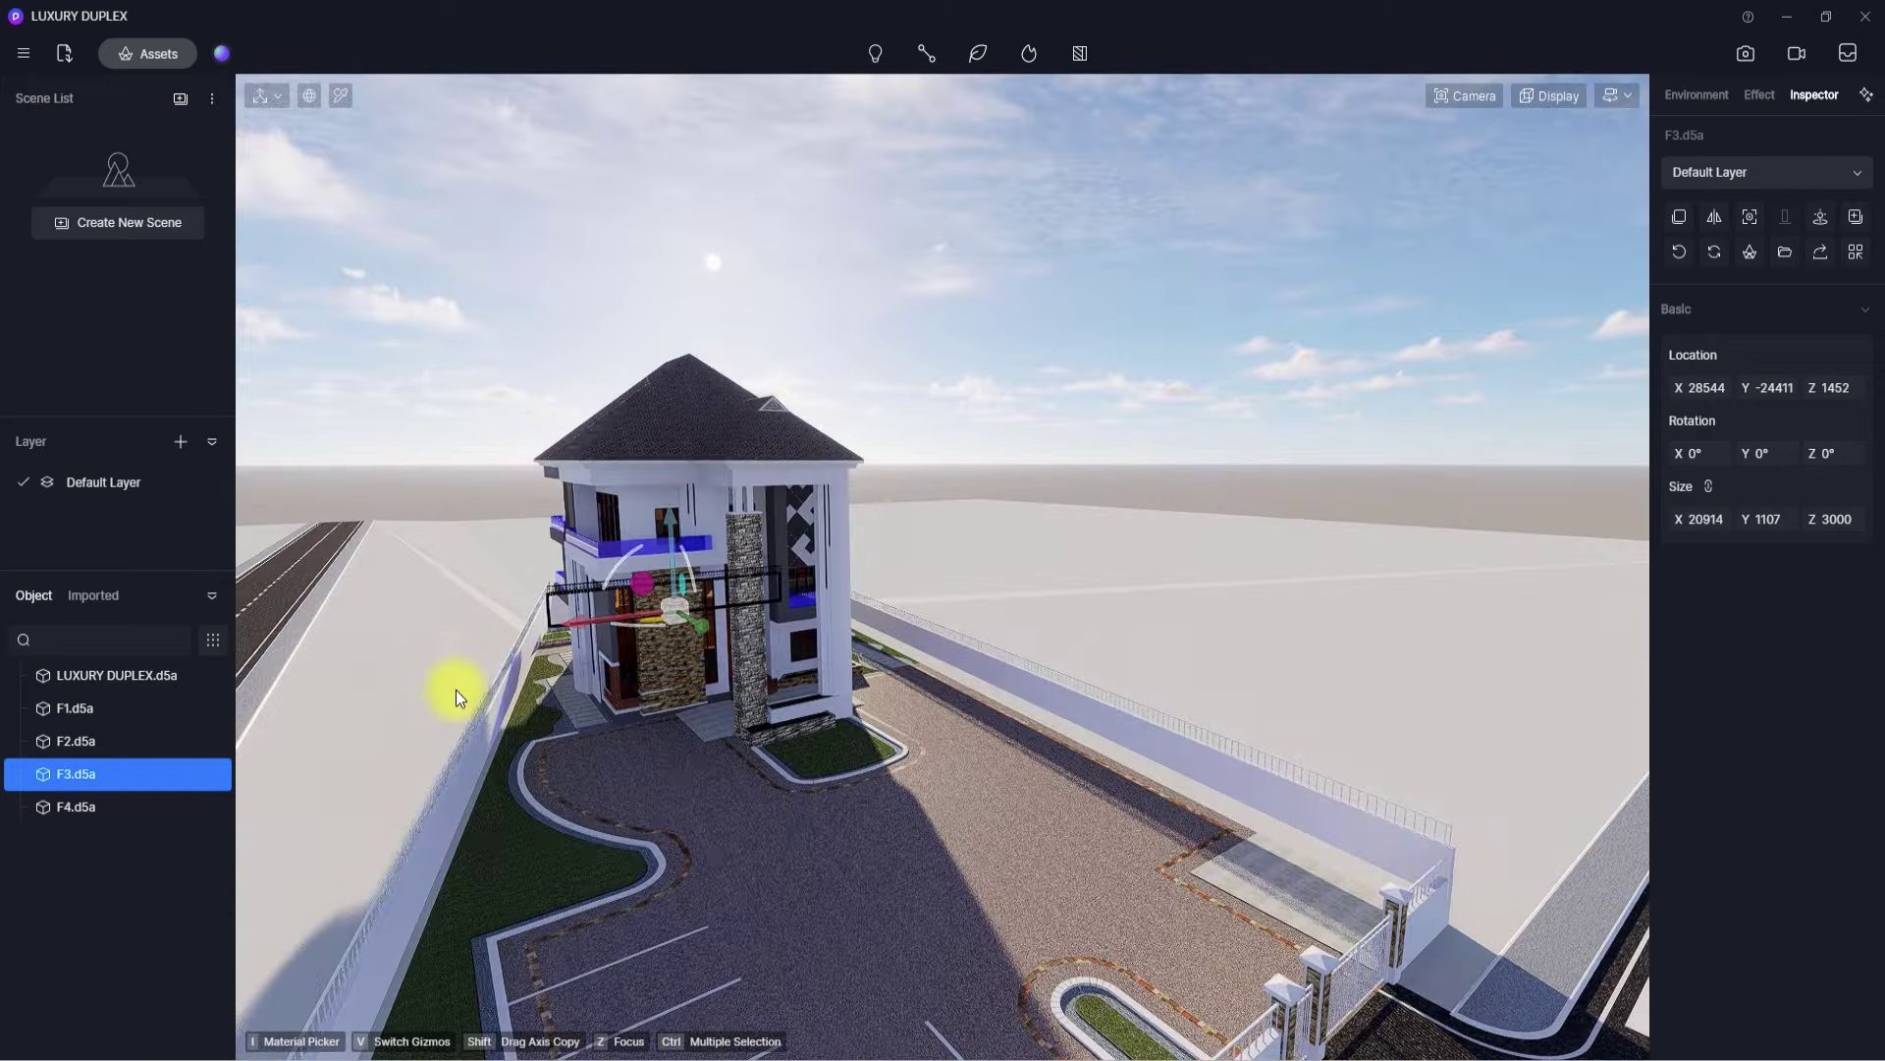
- Select the F4 fence along the road-side boundary and lower it vertically toward the ground
{"action": "right_click_drag", "start_coordinate": [455, 689], "coordinate": [722, 471]}
{"action": "scroll", "coordinate": [723, 471], "scroll_direction": "down", "scroll_amount": 8}
{"action": "right_click_drag", "start_coordinate": [845, 680], "coordinate": [598, 760]}
{"action": "scroll", "coordinate": [598, 760], "scroll_direction": "up", "scroll_amount": 7}
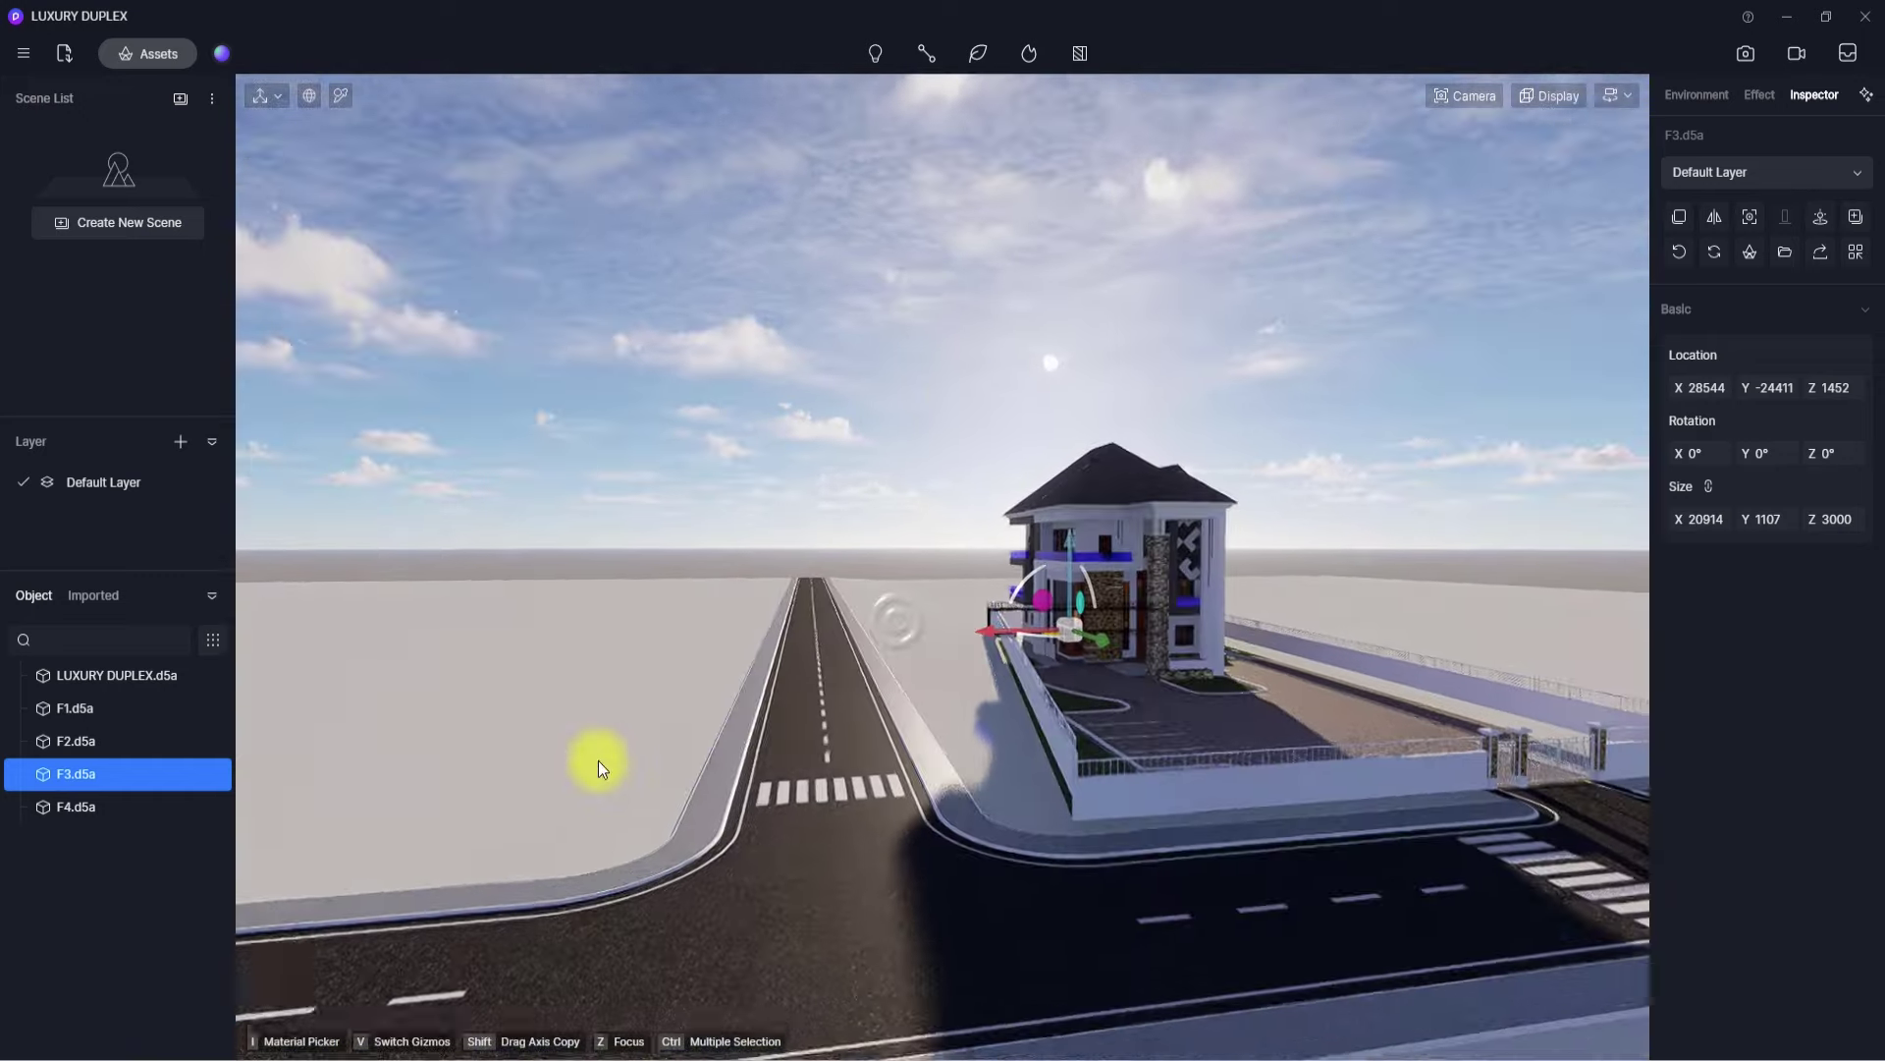
{"action": "scroll", "coordinate": [598, 760], "scroll_direction": "up", "scroll_amount": 5}
{"action": "right_click_drag", "start_coordinate": [962, 618], "coordinate": [1216, 520]}
{"action": "scroll", "coordinate": [1216, 520], "scroll_direction": "down", "scroll_amount": 8}
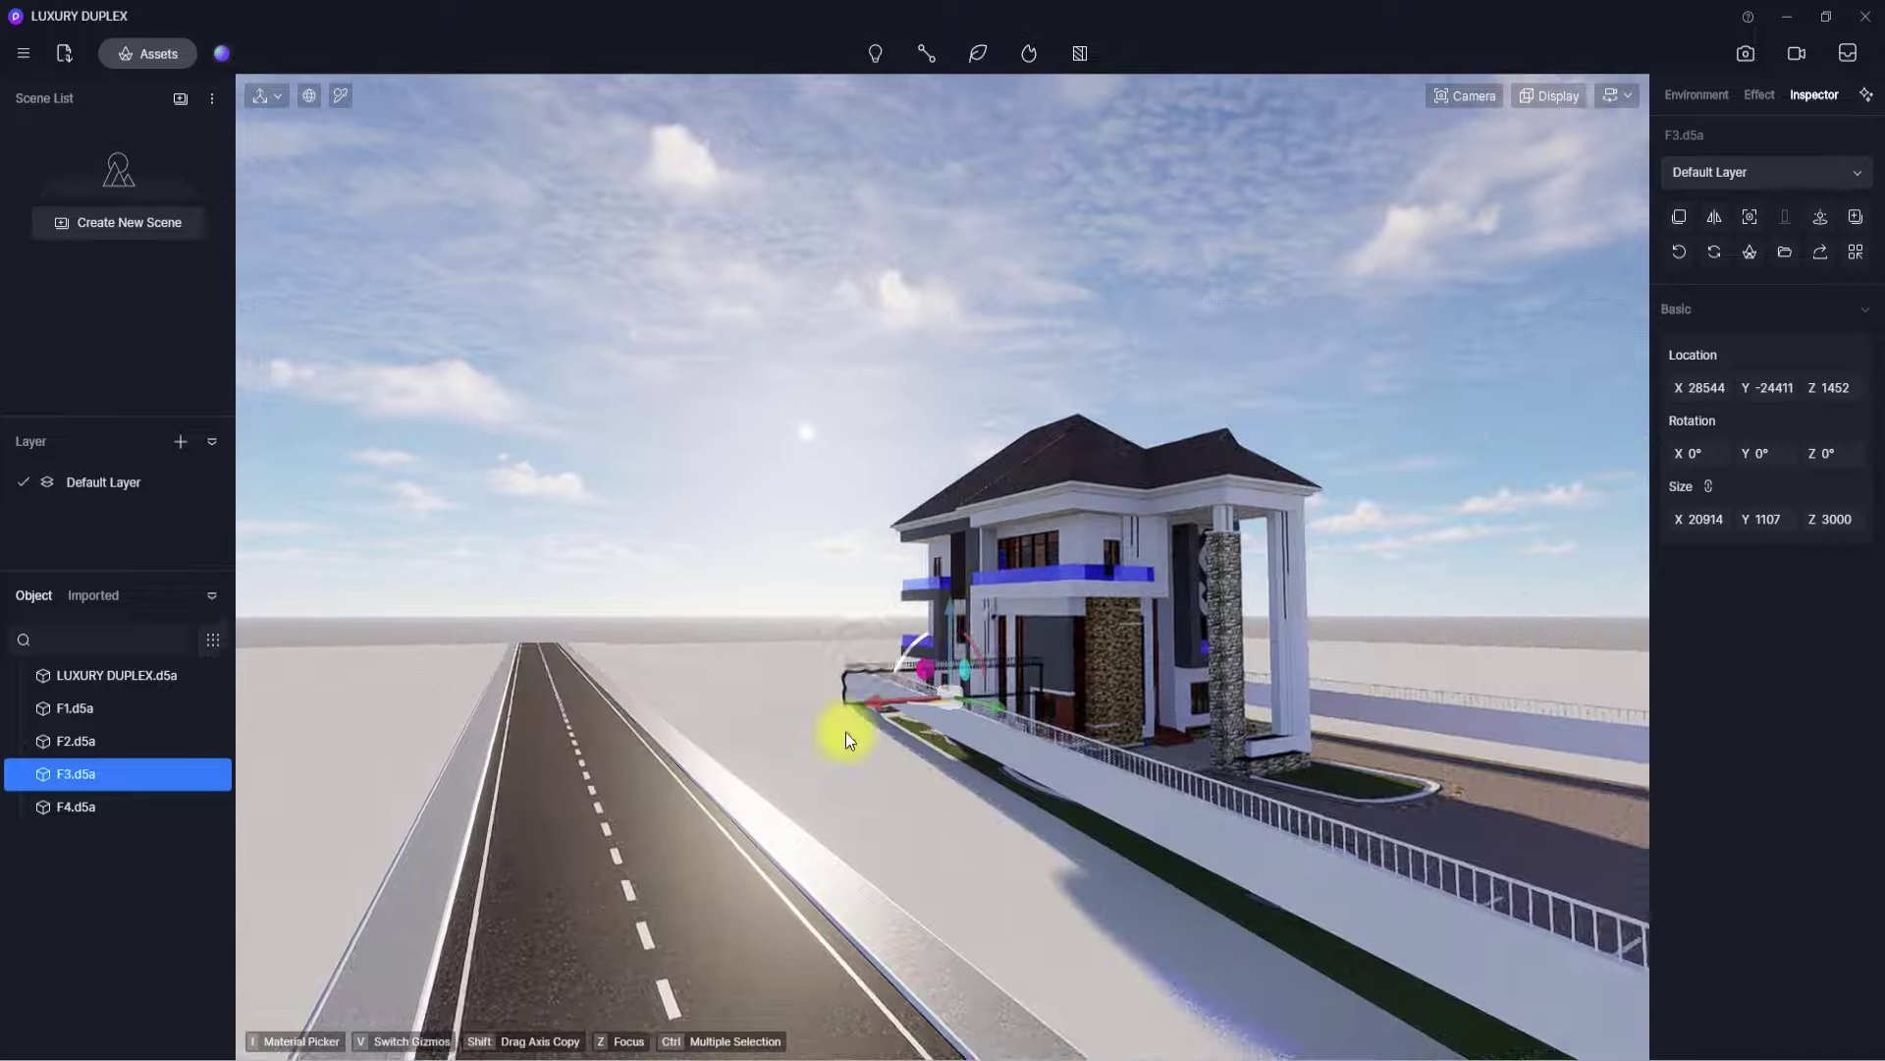
{"action": "scroll", "coordinate": [721, 787], "scroll_direction": "up", "scroll_amount": 6}
{"action": "right_click_drag", "start_coordinate": [845, 733], "coordinate": [1385, 699]}
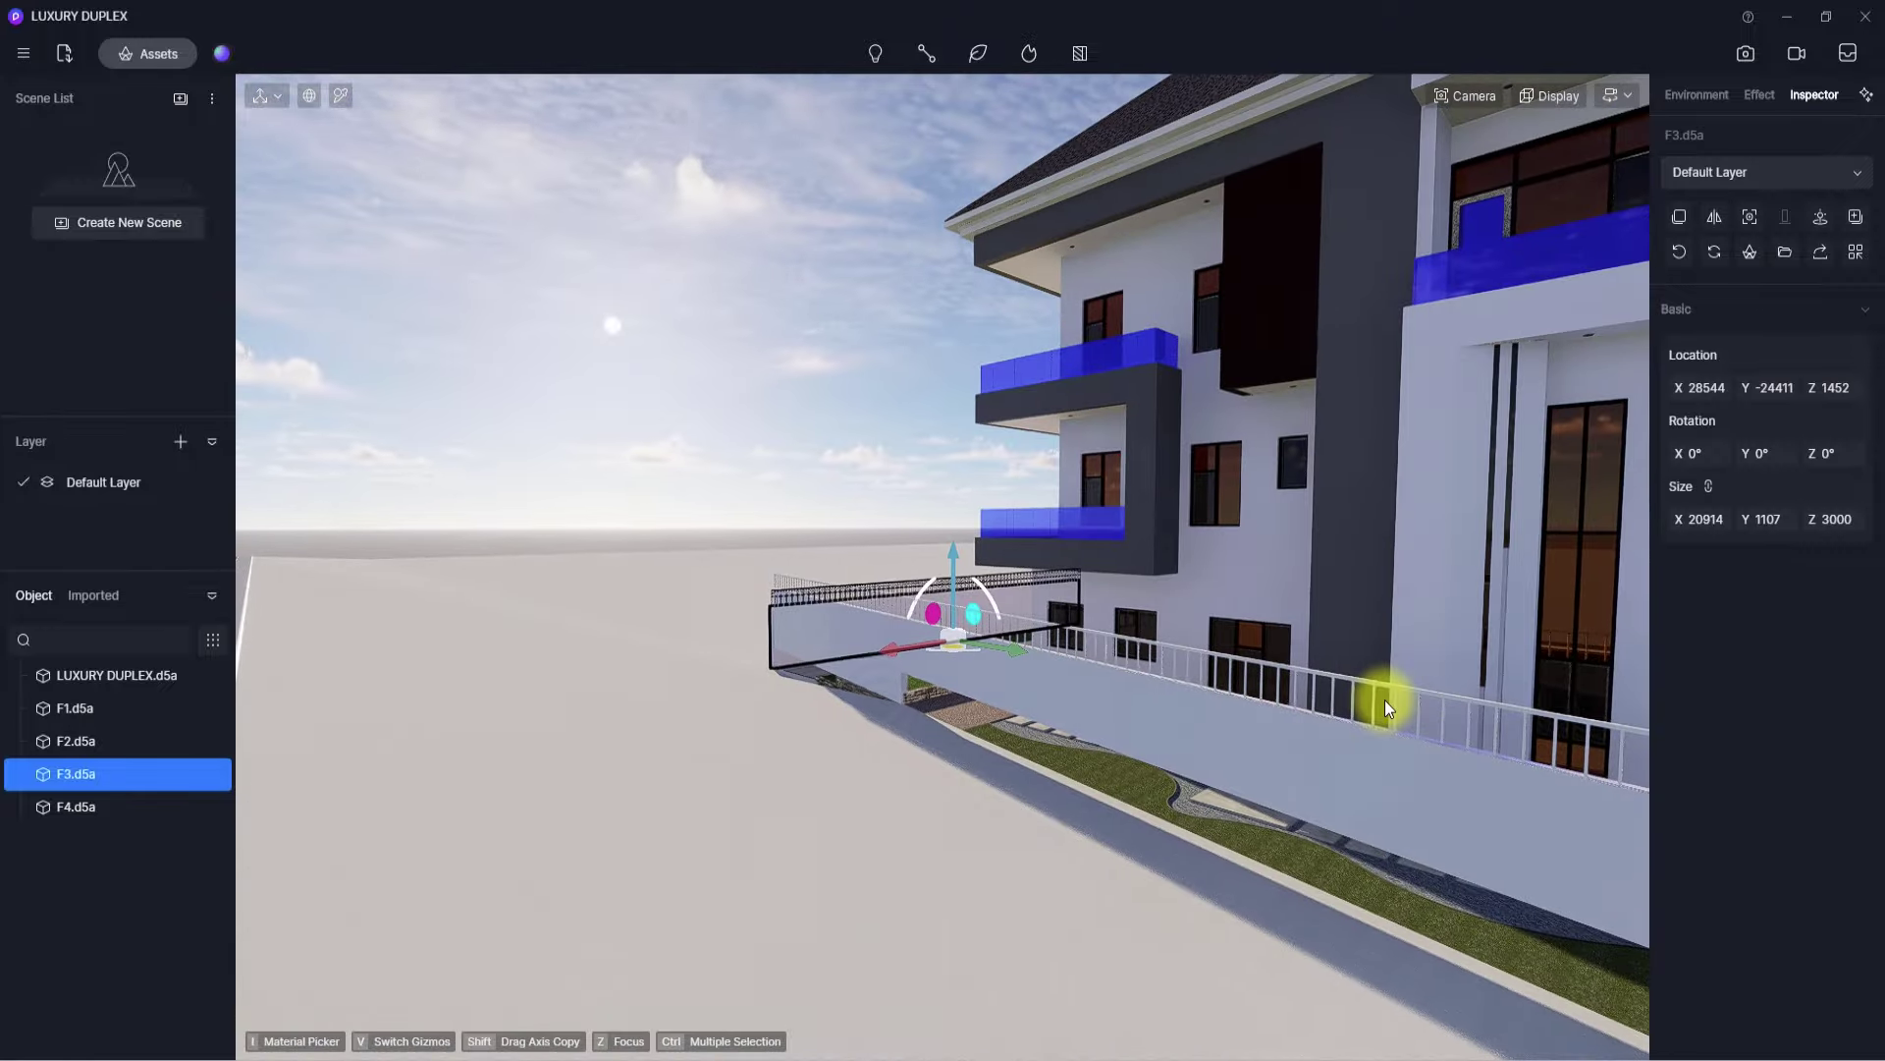
{"action": "left_click", "coordinate": [797, 619]}
{"action": "right_click_drag", "start_coordinate": [962, 668], "coordinate": [1253, 656]}
{"action": "scroll", "coordinate": [1252, 656], "scroll_direction": "down", "scroll_amount": 8}
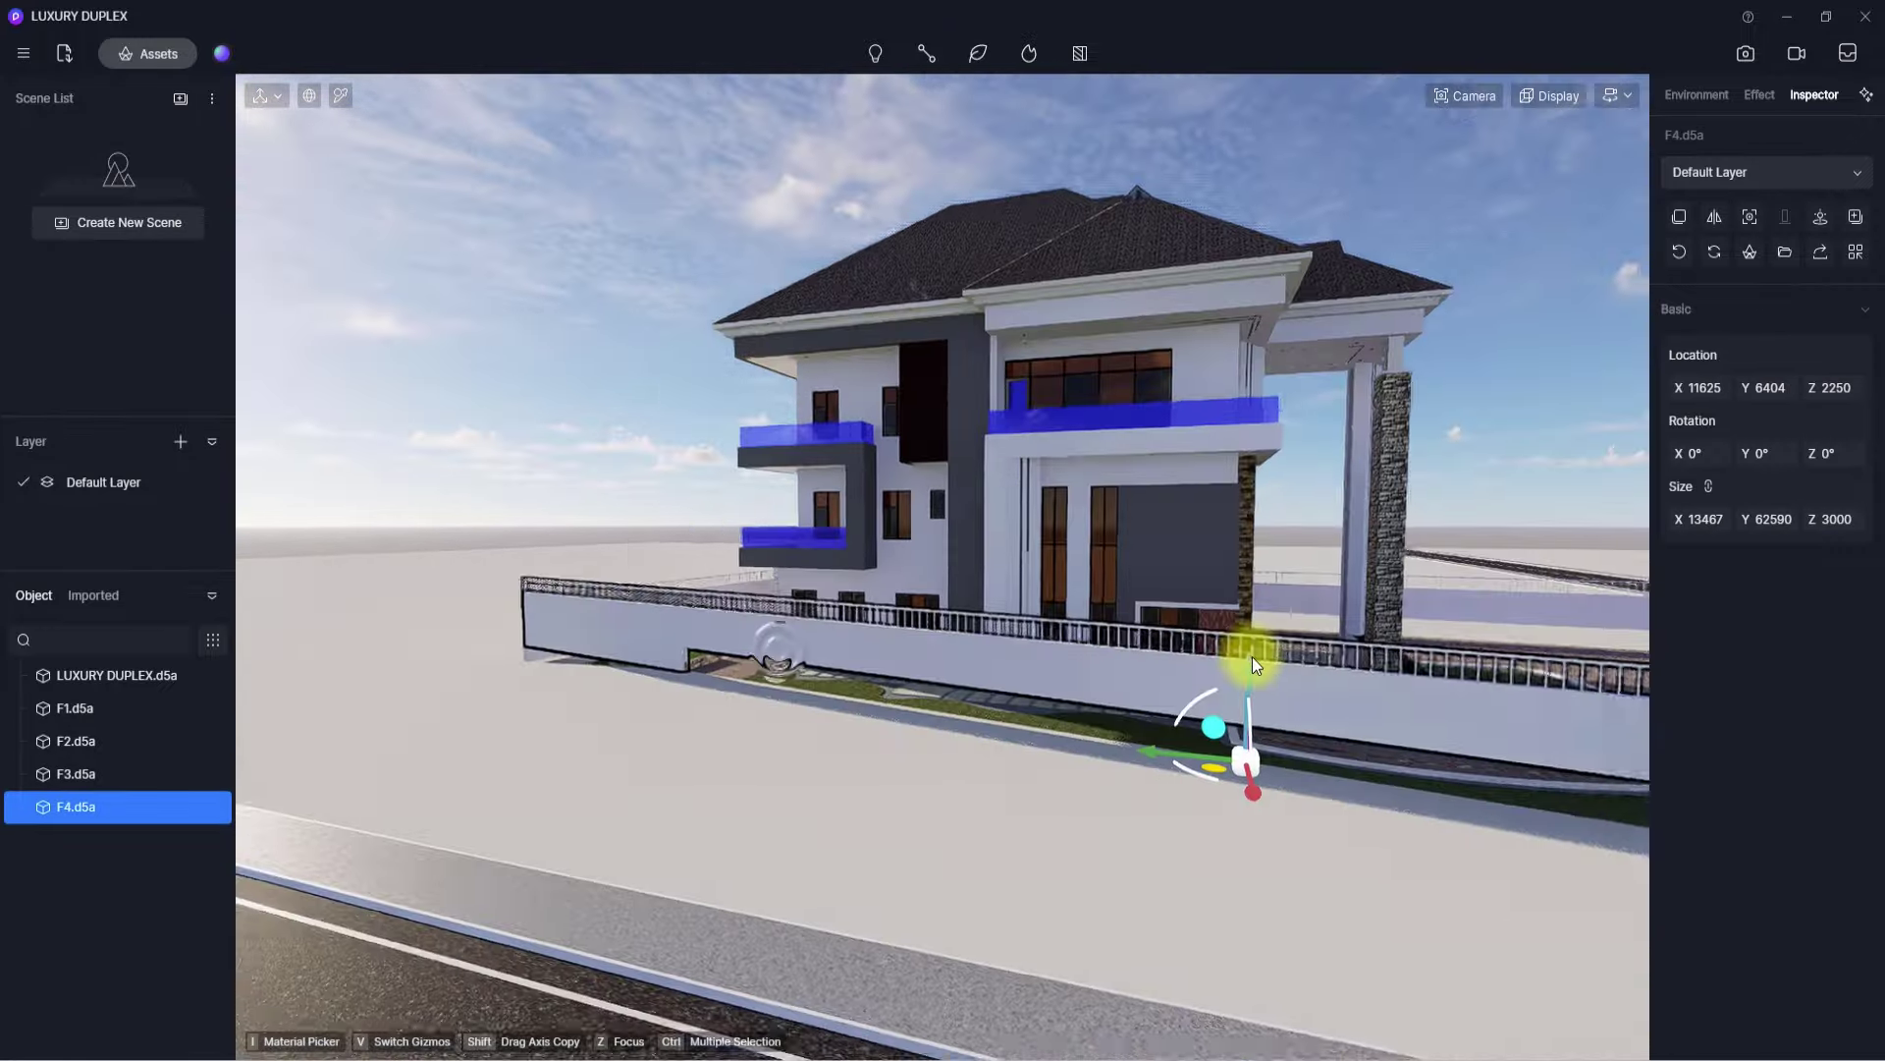
{"action": "scroll", "coordinate": [1198, 658], "scroll_direction": "up", "scroll_amount": 2}
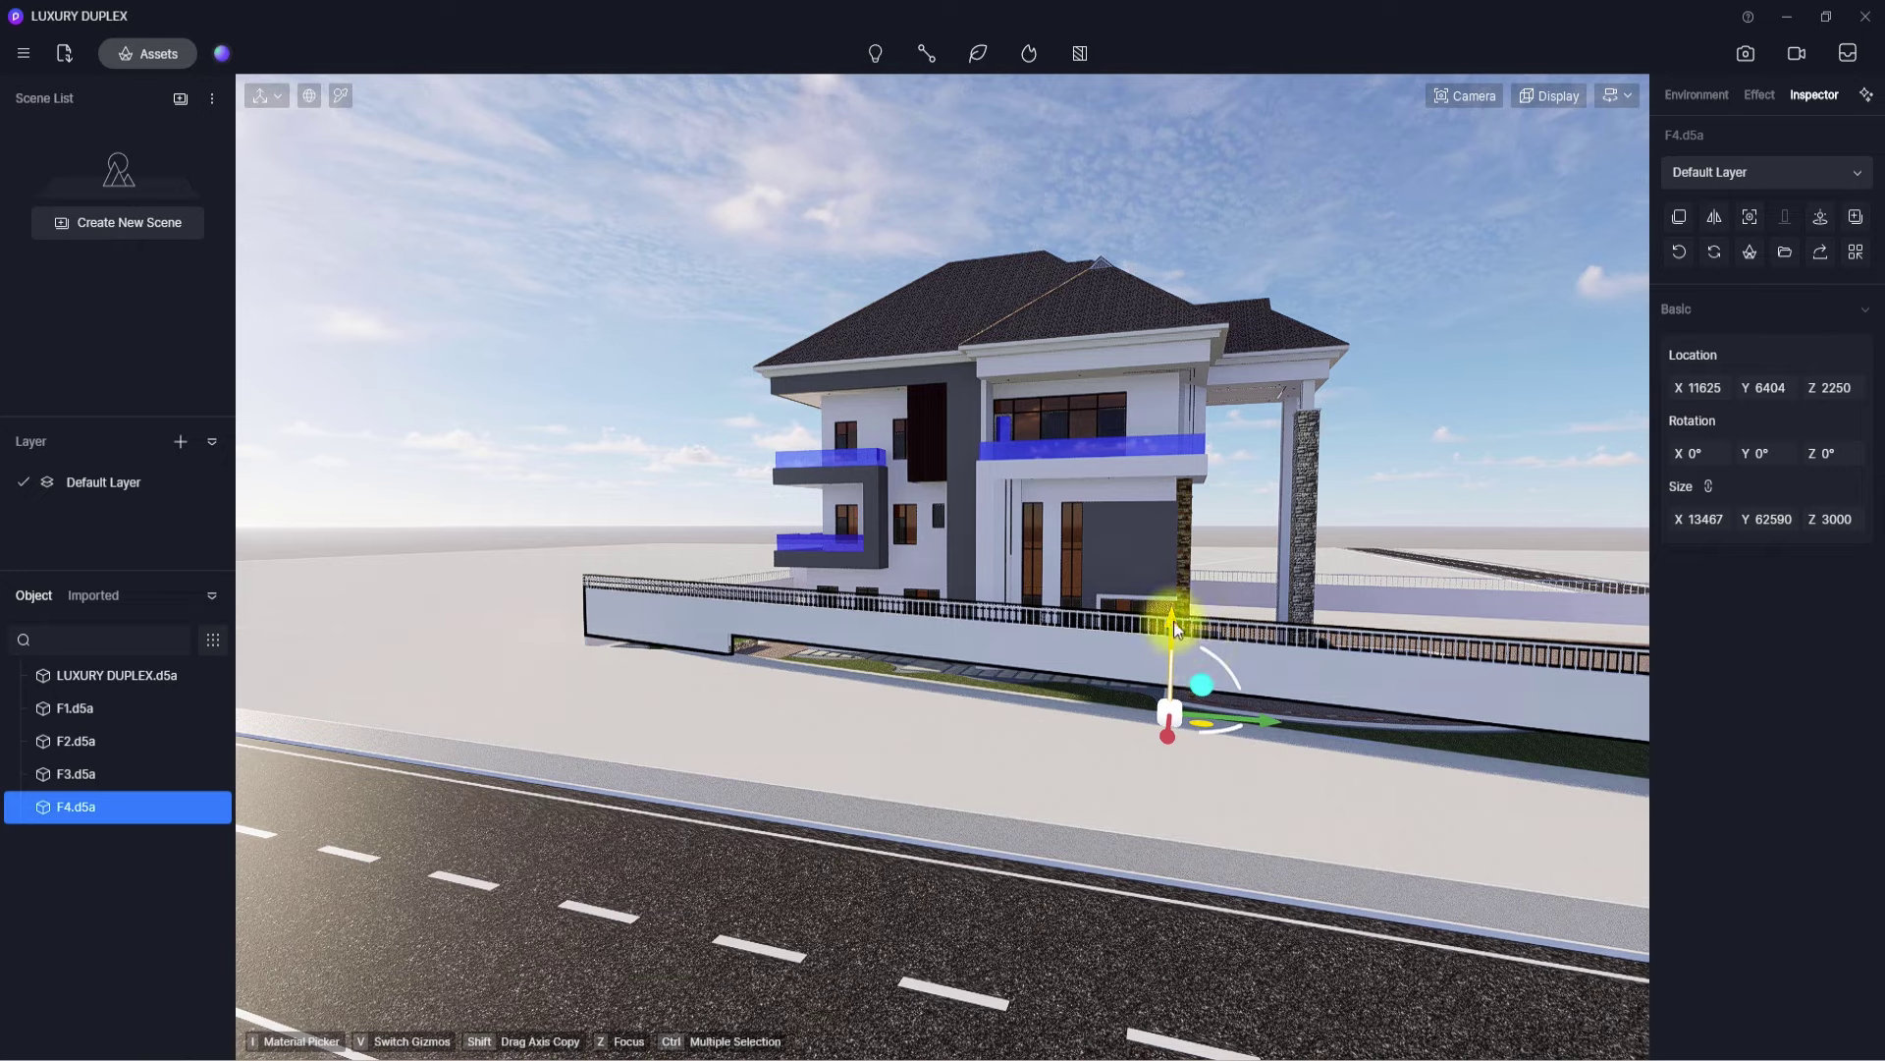
{"action": "left_click_drag", "start_coordinate": [1173, 622], "coordinate": [1160, 652]}
- Select the F3 rear fence behind the pool and adjust its height to line up with the side fences
{"action": "scroll", "coordinate": [805, 556], "scroll_direction": "up", "scroll_amount": 8}
{"action": "right_click_drag", "start_coordinate": [1127, 675], "coordinate": [1083, 811]}
{"action": "left_click", "coordinate": [783, 762]}
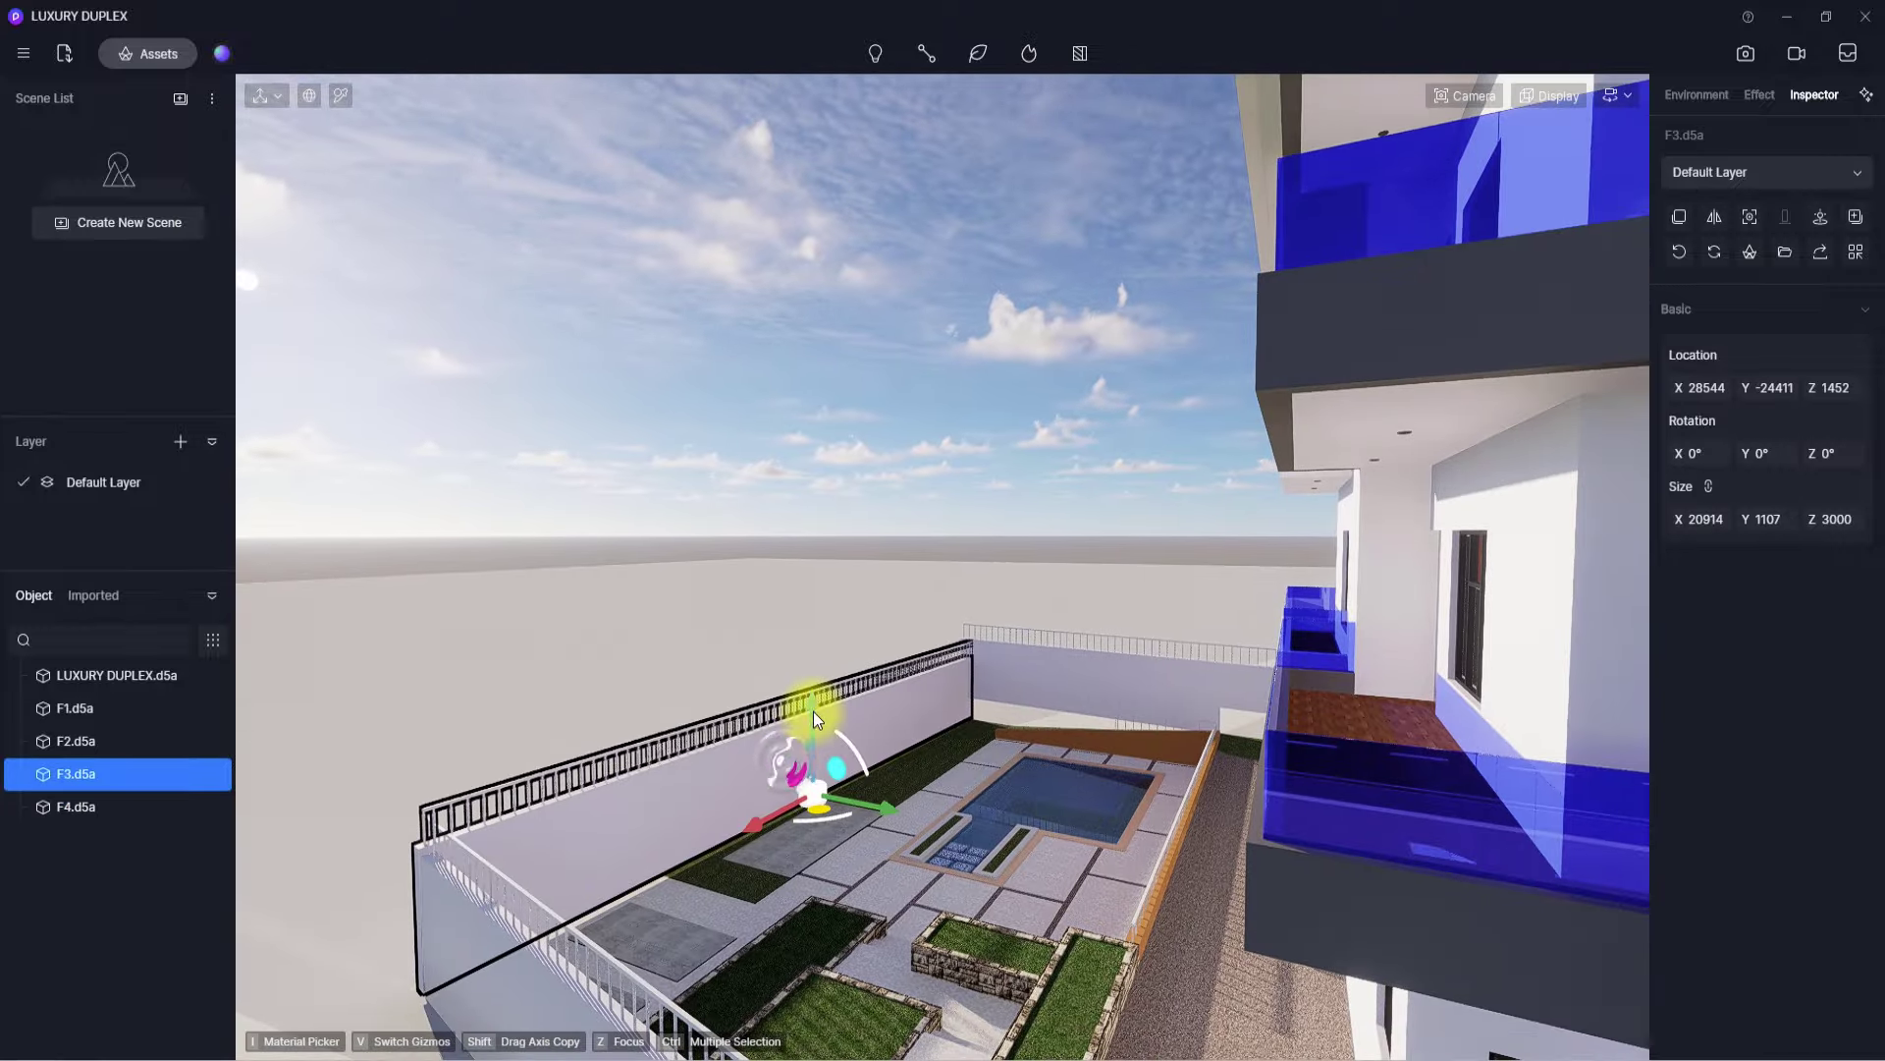
{"action": "left_click_drag", "start_coordinate": [813, 711], "coordinate": [805, 712]}
- Lower the F2 side fence opposite the side road to about Z 1316
{"action": "scroll", "coordinate": [806, 713], "scroll_direction": "up", "scroll_amount": 3}
{"action": "right_click_drag", "start_coordinate": [806, 713], "coordinate": [1324, 864]}
{"action": "scroll", "coordinate": [1324, 864], "scroll_direction": "up", "scroll_amount": 3}
{"action": "scroll", "coordinate": [1324, 862], "scroll_direction": "down", "scroll_amount": 3}
{"action": "left_click", "coordinate": [917, 627]}
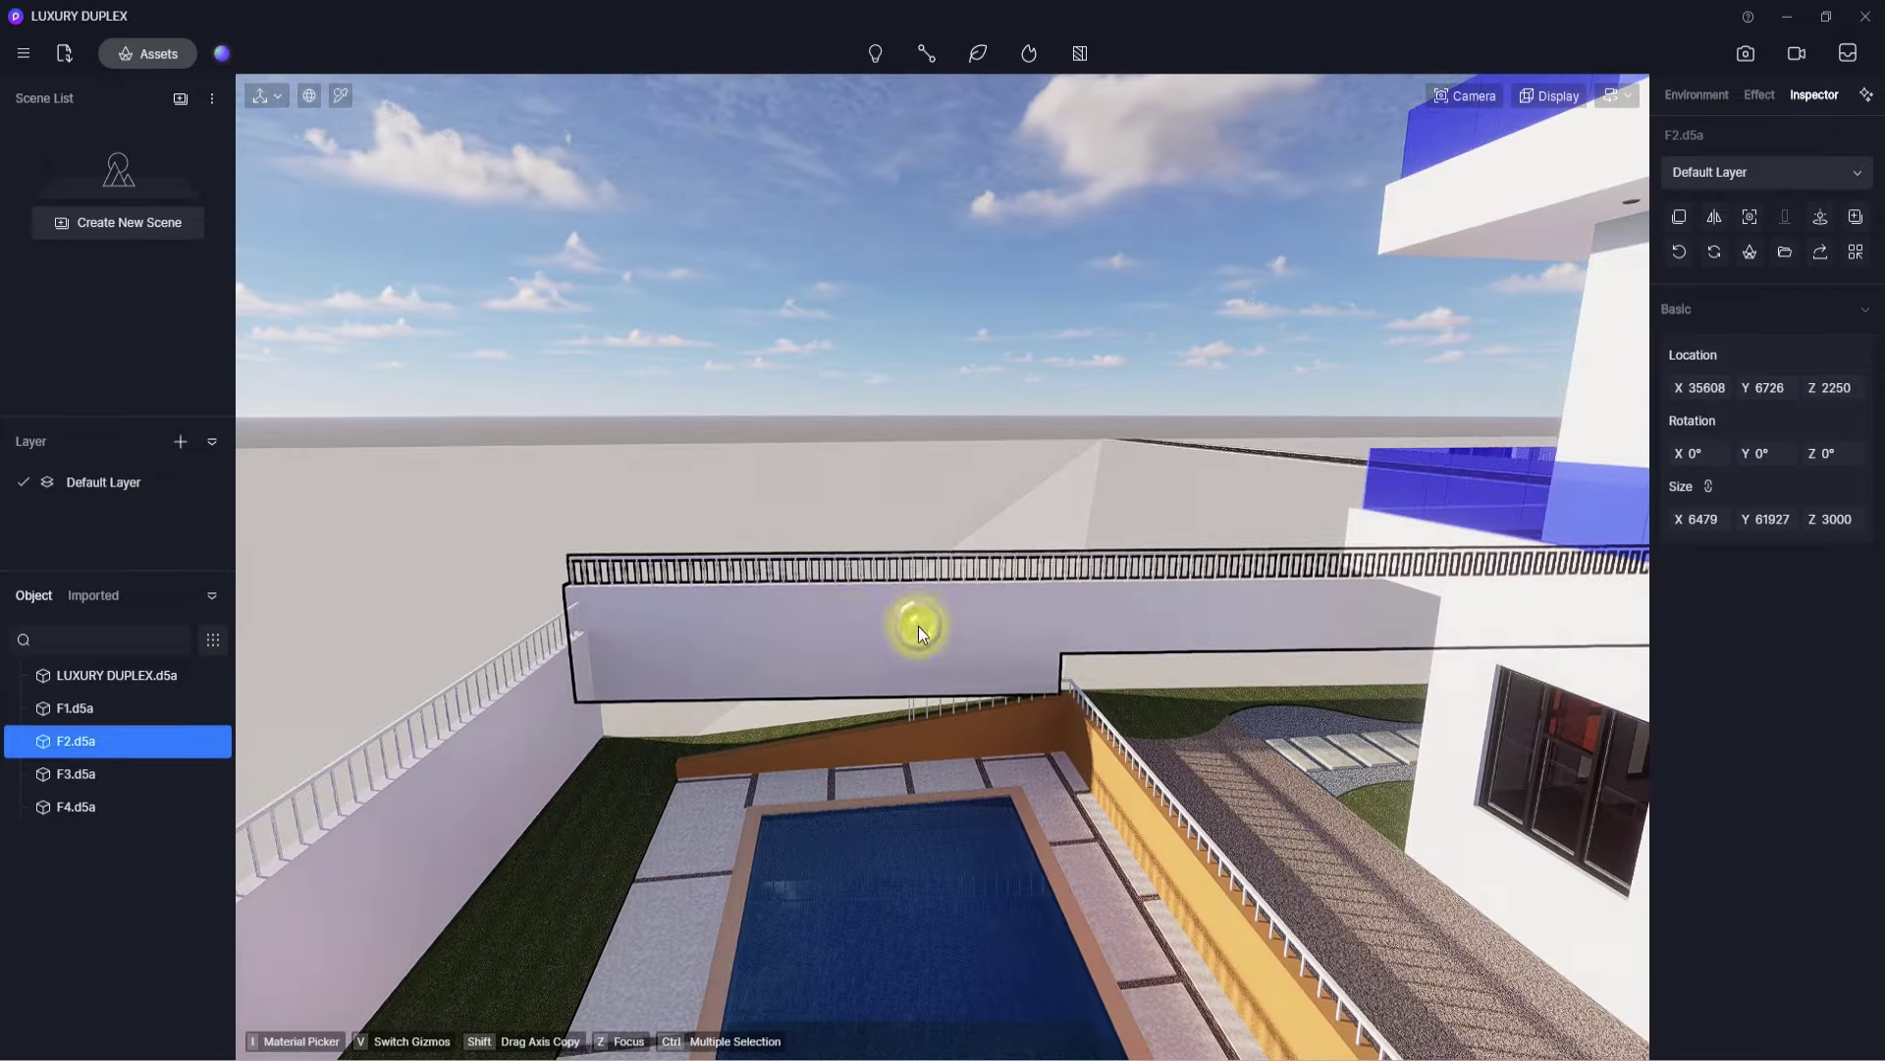
{"action": "scroll", "coordinate": [734, 560], "scroll_direction": "up", "scroll_amount": 5}
{"action": "right_click_drag", "start_coordinate": [757, 619], "coordinate": [1681, 585]}
{"action": "scroll", "coordinate": [734, 560], "scroll_direction": "up", "scroll_amount": 3}
{"action": "scroll", "coordinate": [1670, 587], "scroll_direction": "down", "scroll_amount": 8}
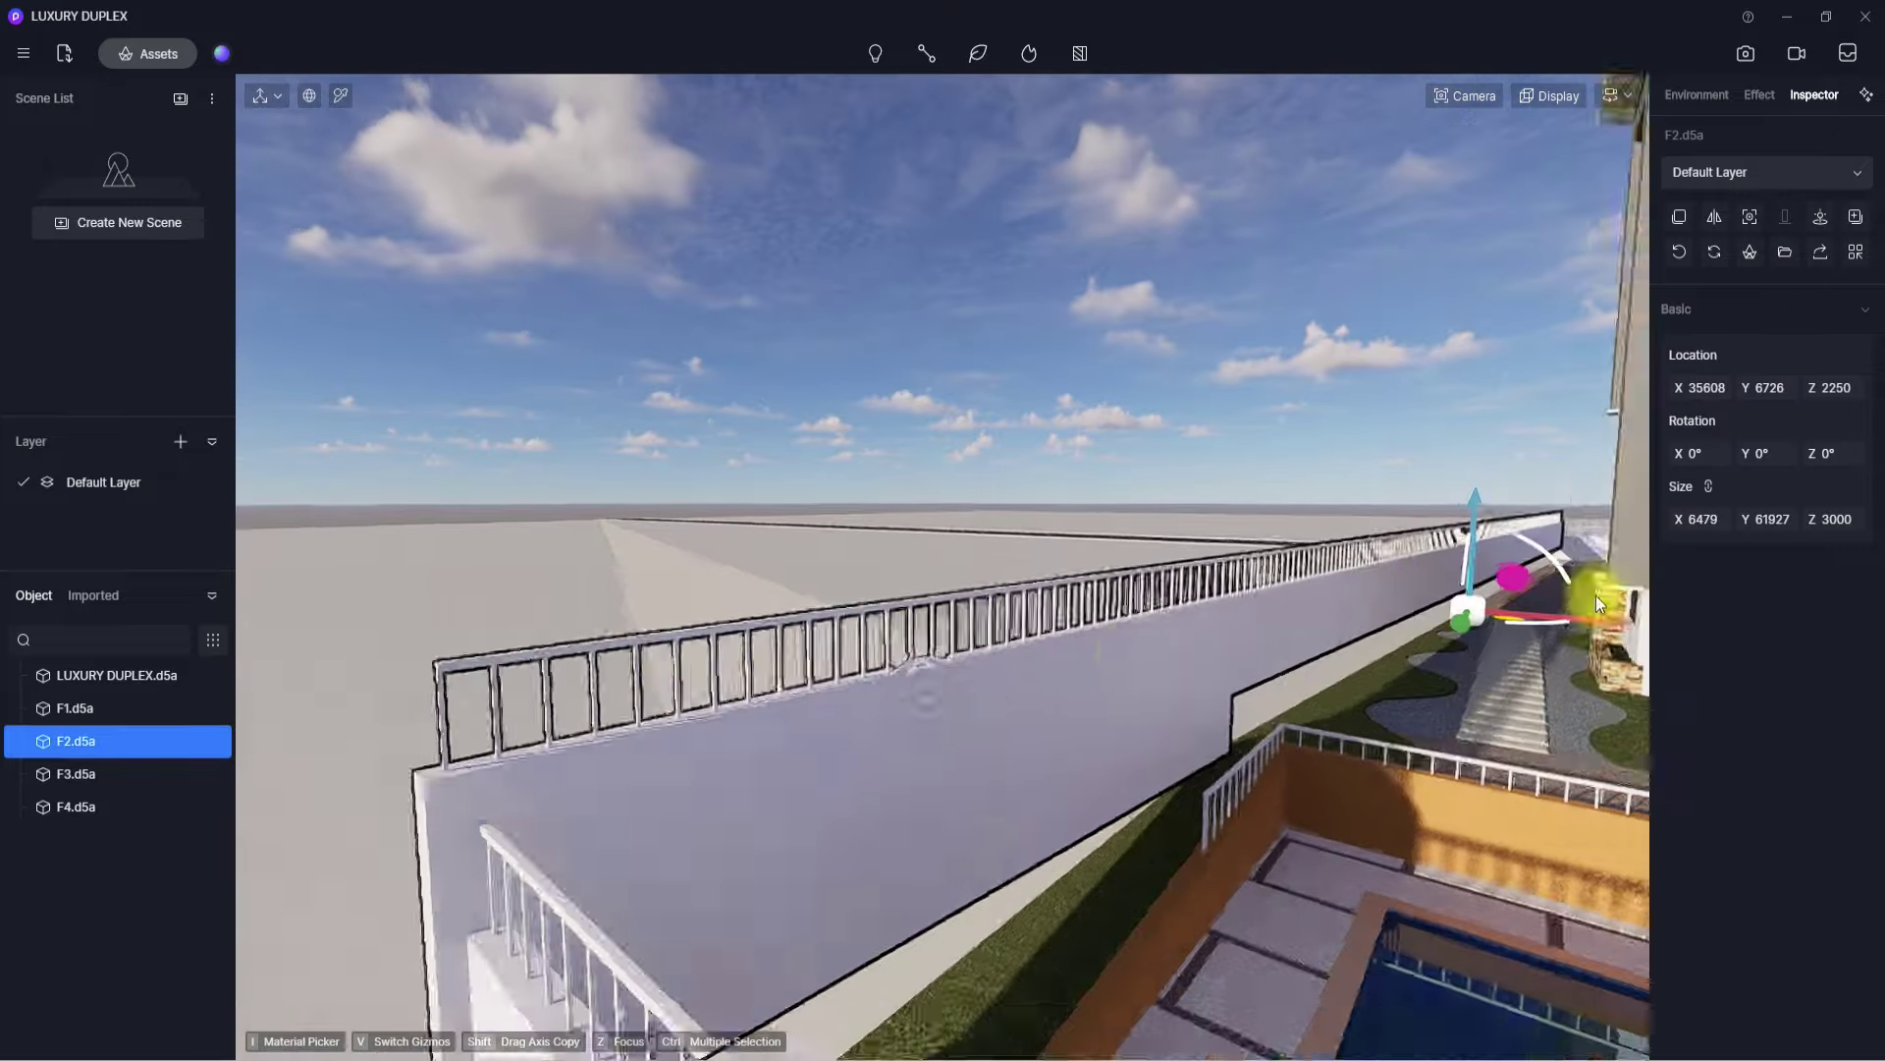
{"action": "right_click_drag", "start_coordinate": [1021, 658], "coordinate": [1246, 674]}
{"action": "left_click_drag", "start_coordinate": [1298, 501], "coordinate": [1299, 528]}
- Examine the fences, gate and plot edges from ground level inside and outside the compound
{"action": "right_click_drag", "start_coordinate": [1056, 694], "coordinate": [475, 658]}
{"action": "scroll", "coordinate": [1388, 681], "scroll_direction": "down", "scroll_amount": 6}
{"action": "scroll", "coordinate": [1388, 681], "scroll_direction": "down", "scroll_amount": 3}
{"action": "scroll", "coordinate": [1536, 635], "scroll_direction": "up", "scroll_amount": 10}
{"action": "scroll", "coordinate": [1536, 634], "scroll_direction": "down", "scroll_amount": 3}
{"action": "scroll", "coordinate": [475, 658], "scroll_direction": "up", "scroll_amount": 8}
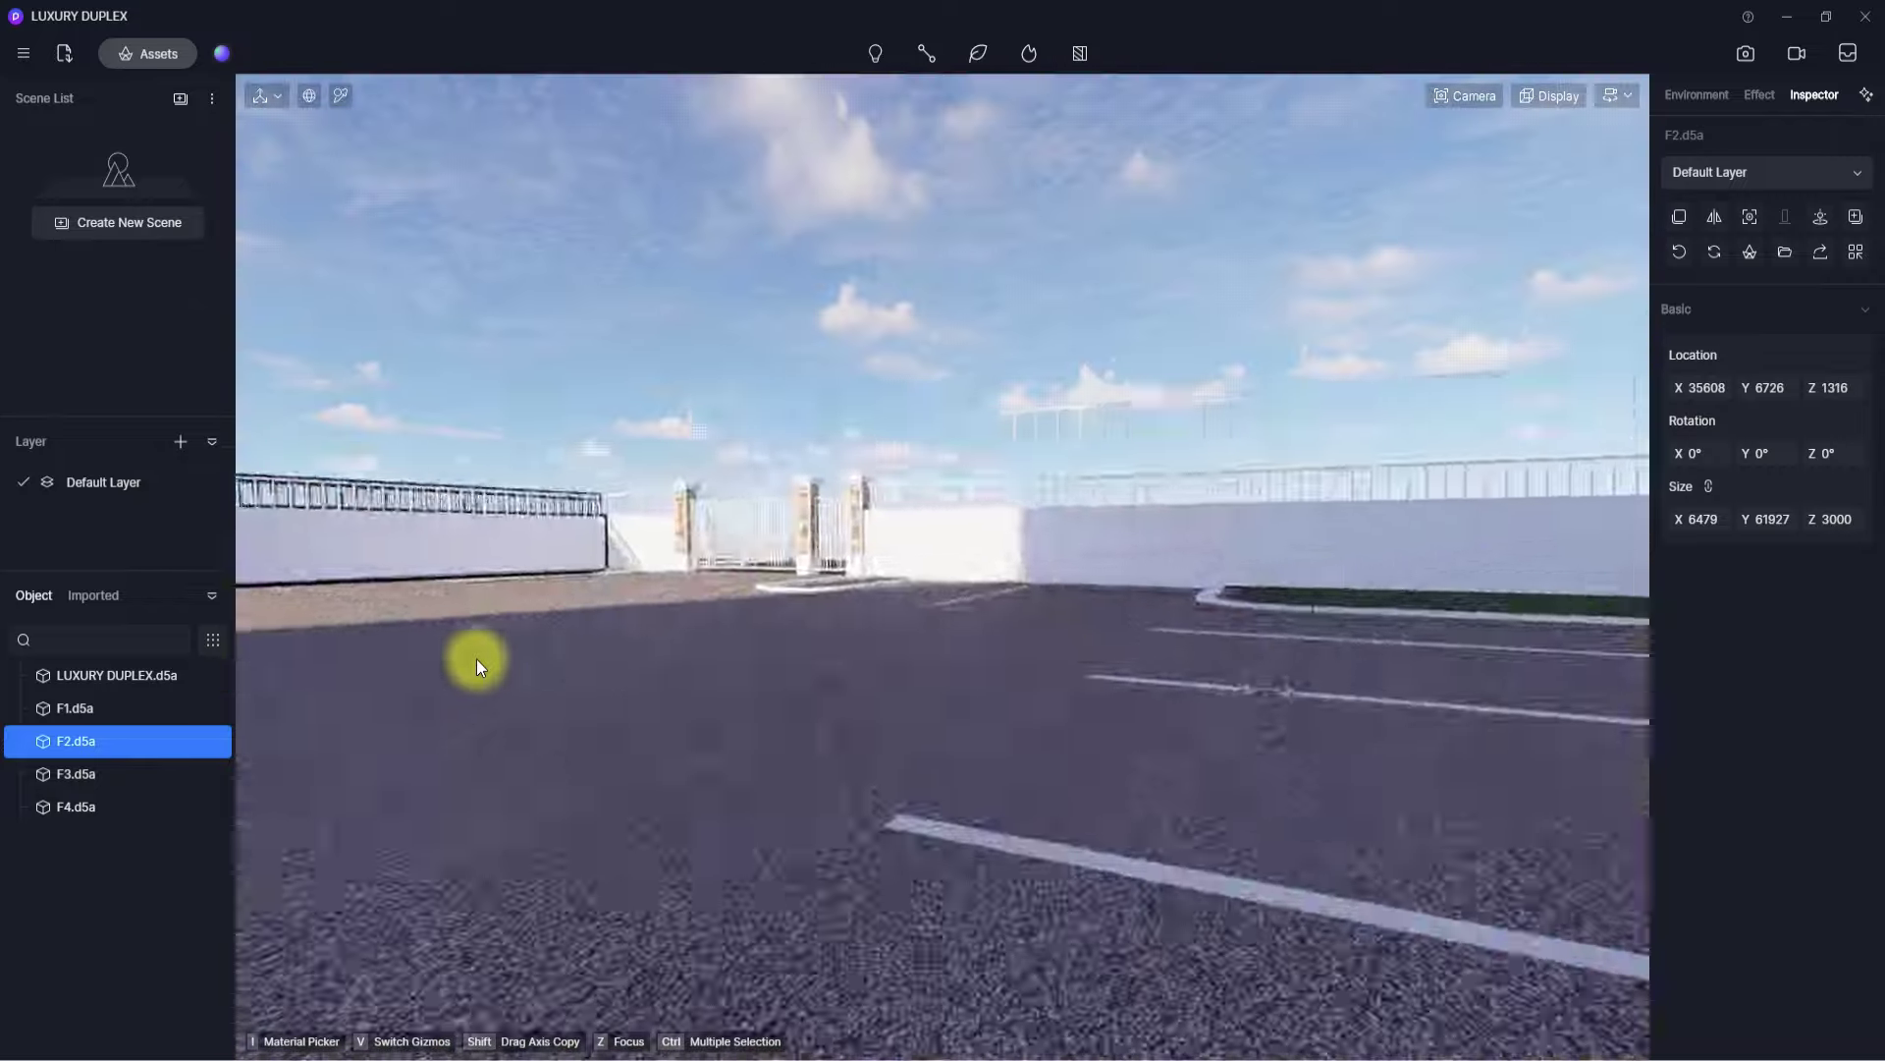
{"action": "right_click_drag", "start_coordinate": [446, 782], "coordinate": [257, 674]}
{"action": "scroll", "coordinate": [599, 647], "scroll_direction": "down", "scroll_amount": 8}
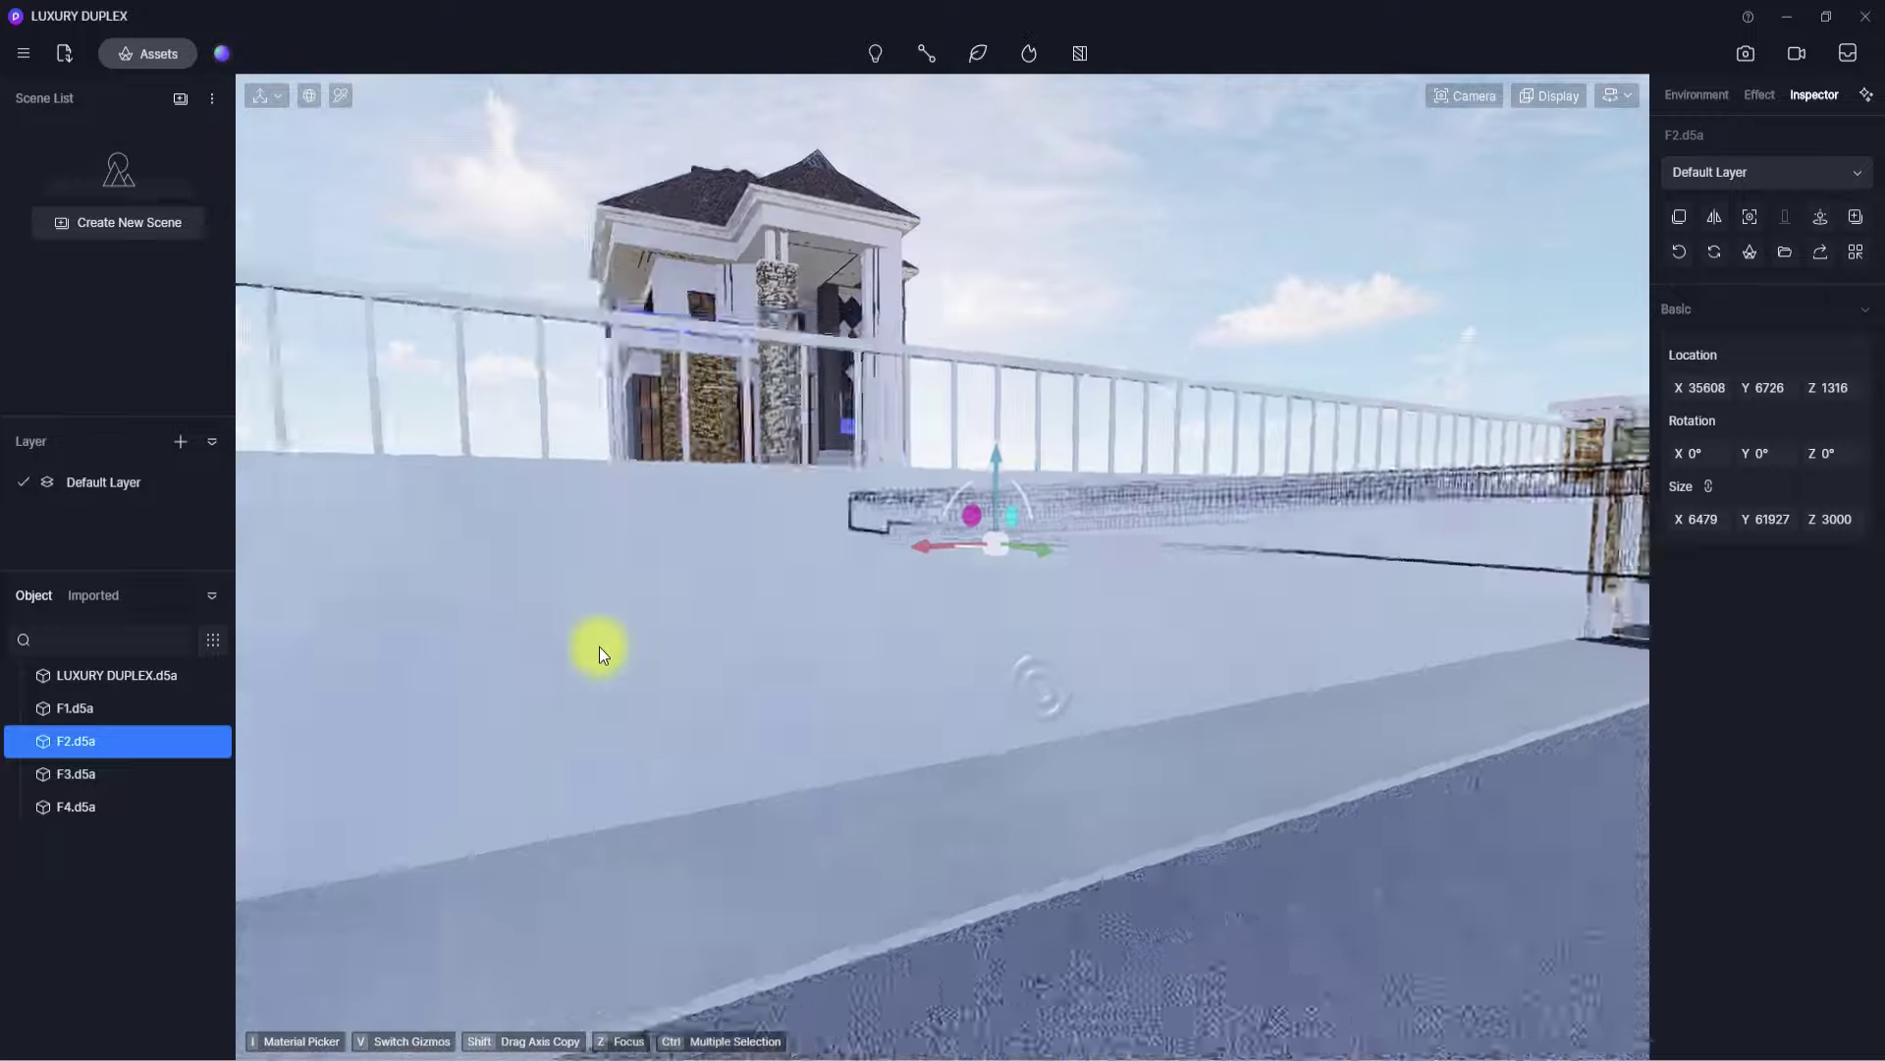
{"action": "right_click_drag", "start_coordinate": [599, 646], "coordinate": [337, 574]}
{"action": "scroll", "coordinate": [338, 574], "scroll_direction": "up", "scroll_amount": 8}
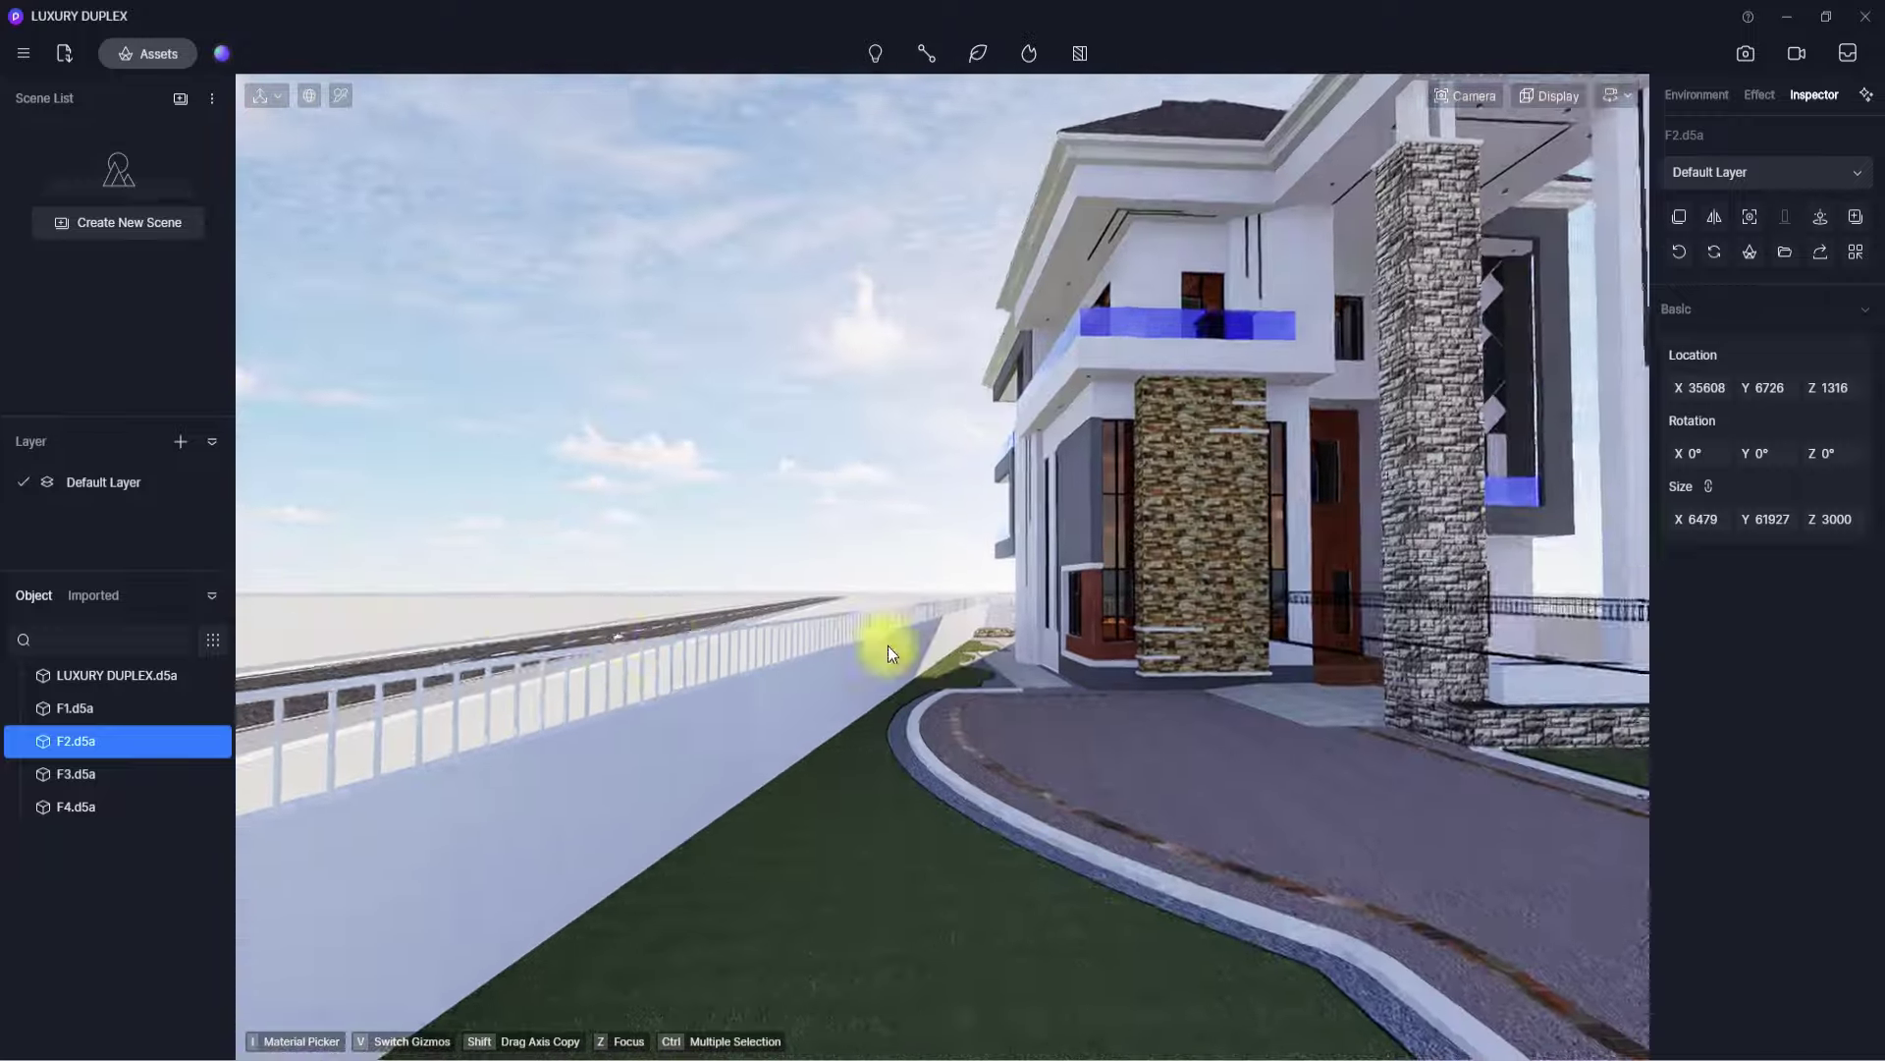
- Frame a low perspective view of the duplex's front corner across the parking bays, with the road-side fence alongside
{"action": "right_click_drag", "start_coordinate": [888, 645], "coordinate": [1014, 617]}
{"action": "scroll", "coordinate": [1014, 616], "scroll_direction": "down", "scroll_amount": 8}
{"action": "scroll", "coordinate": [1013, 617], "scroll_direction": "down", "scroll_amount": 5}
{"action": "scroll", "coordinate": [716, 688], "scroll_direction": "up", "scroll_amount": 6}
{"action": "right_click_drag", "start_coordinate": [716, 687], "coordinate": [890, 670]}
{"action": "scroll", "coordinate": [779, 734], "scroll_direction": "down", "scroll_amount": 3}
{"action": "scroll", "coordinate": [770, 831], "scroll_direction": "down", "scroll_amount": 5}
{"action": "scroll", "coordinate": [891, 637], "scroll_direction": "up", "scroll_amount": 7}
{"action": "scroll", "coordinate": [834, 451], "scroll_direction": "down", "scroll_amount": 6}
{"action": "scroll", "coordinate": [890, 670], "scroll_direction": "up", "scroll_amount": 6}
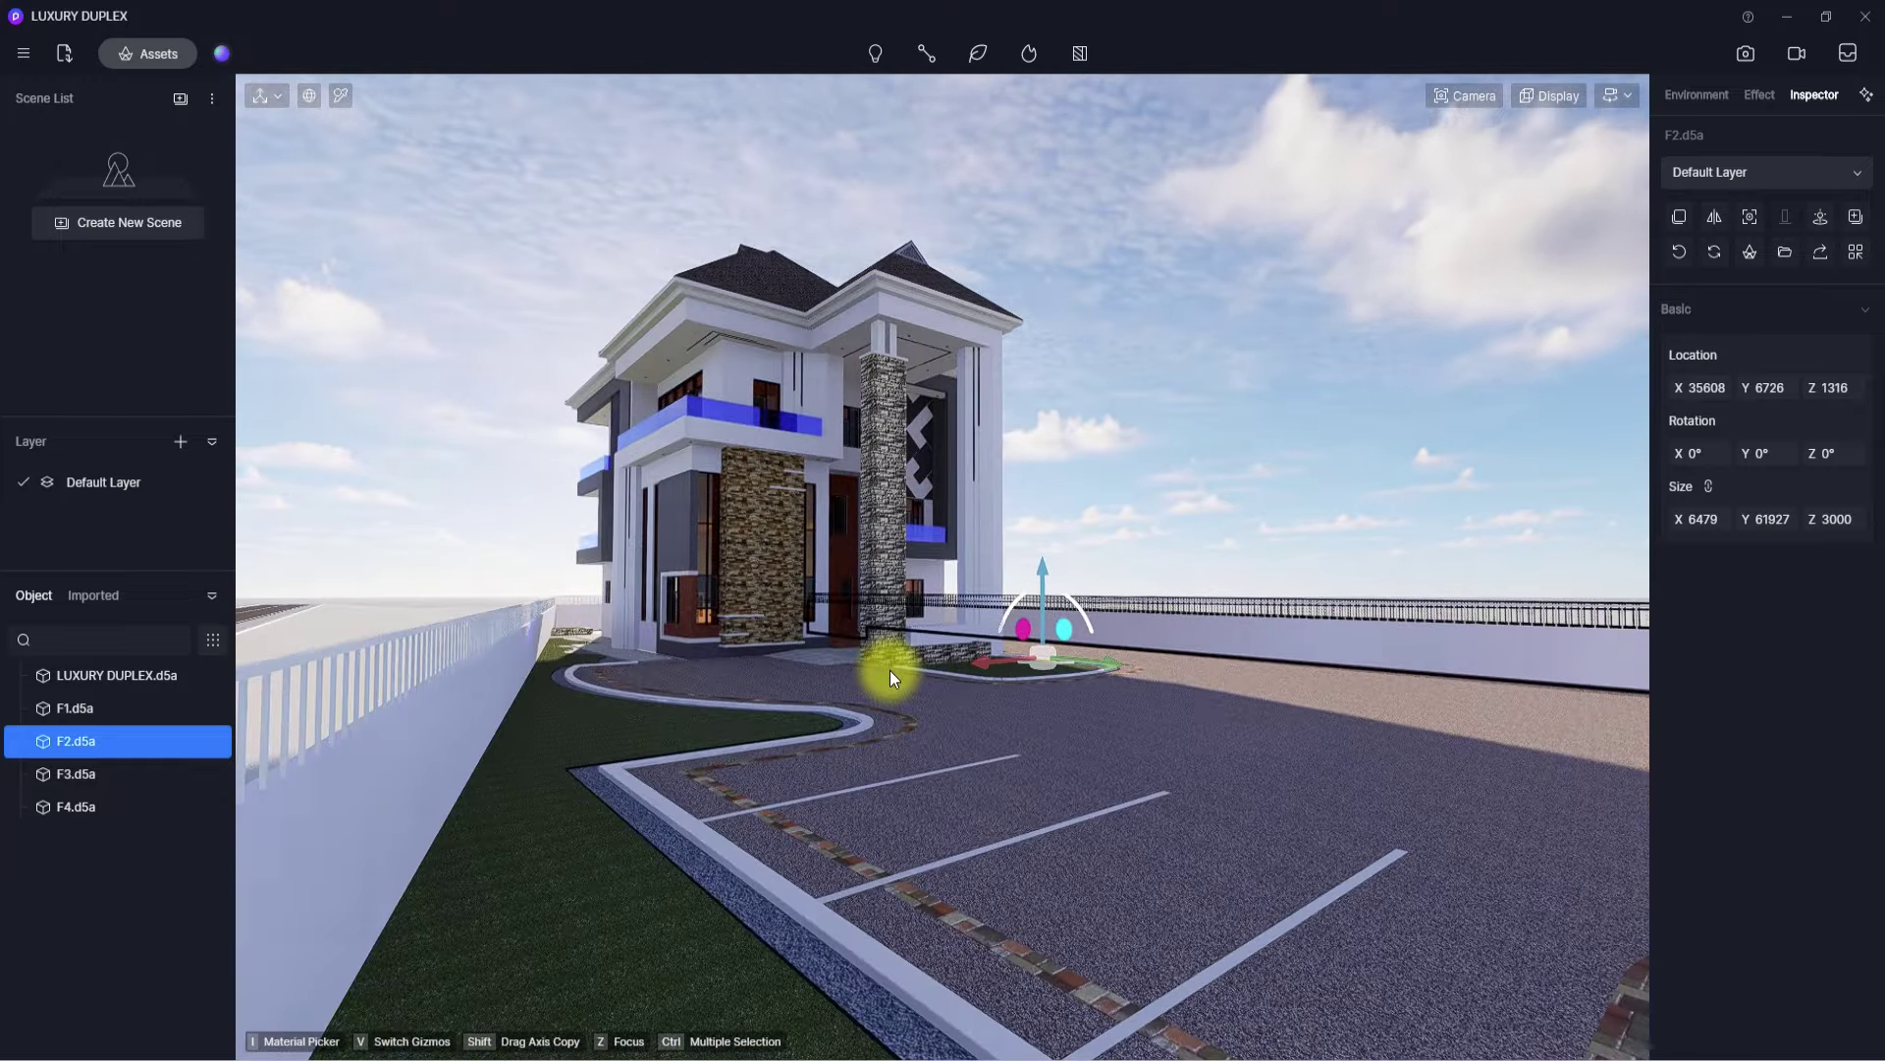
{"action": "right_click_drag", "start_coordinate": [680, 722], "coordinate": [650, 775]}
{"action": "scroll", "coordinate": [729, 857], "scroll_direction": "up", "scroll_amount": 3}
{"action": "scroll", "coordinate": [650, 776], "scroll_direction": "down", "scroll_amount": 5}
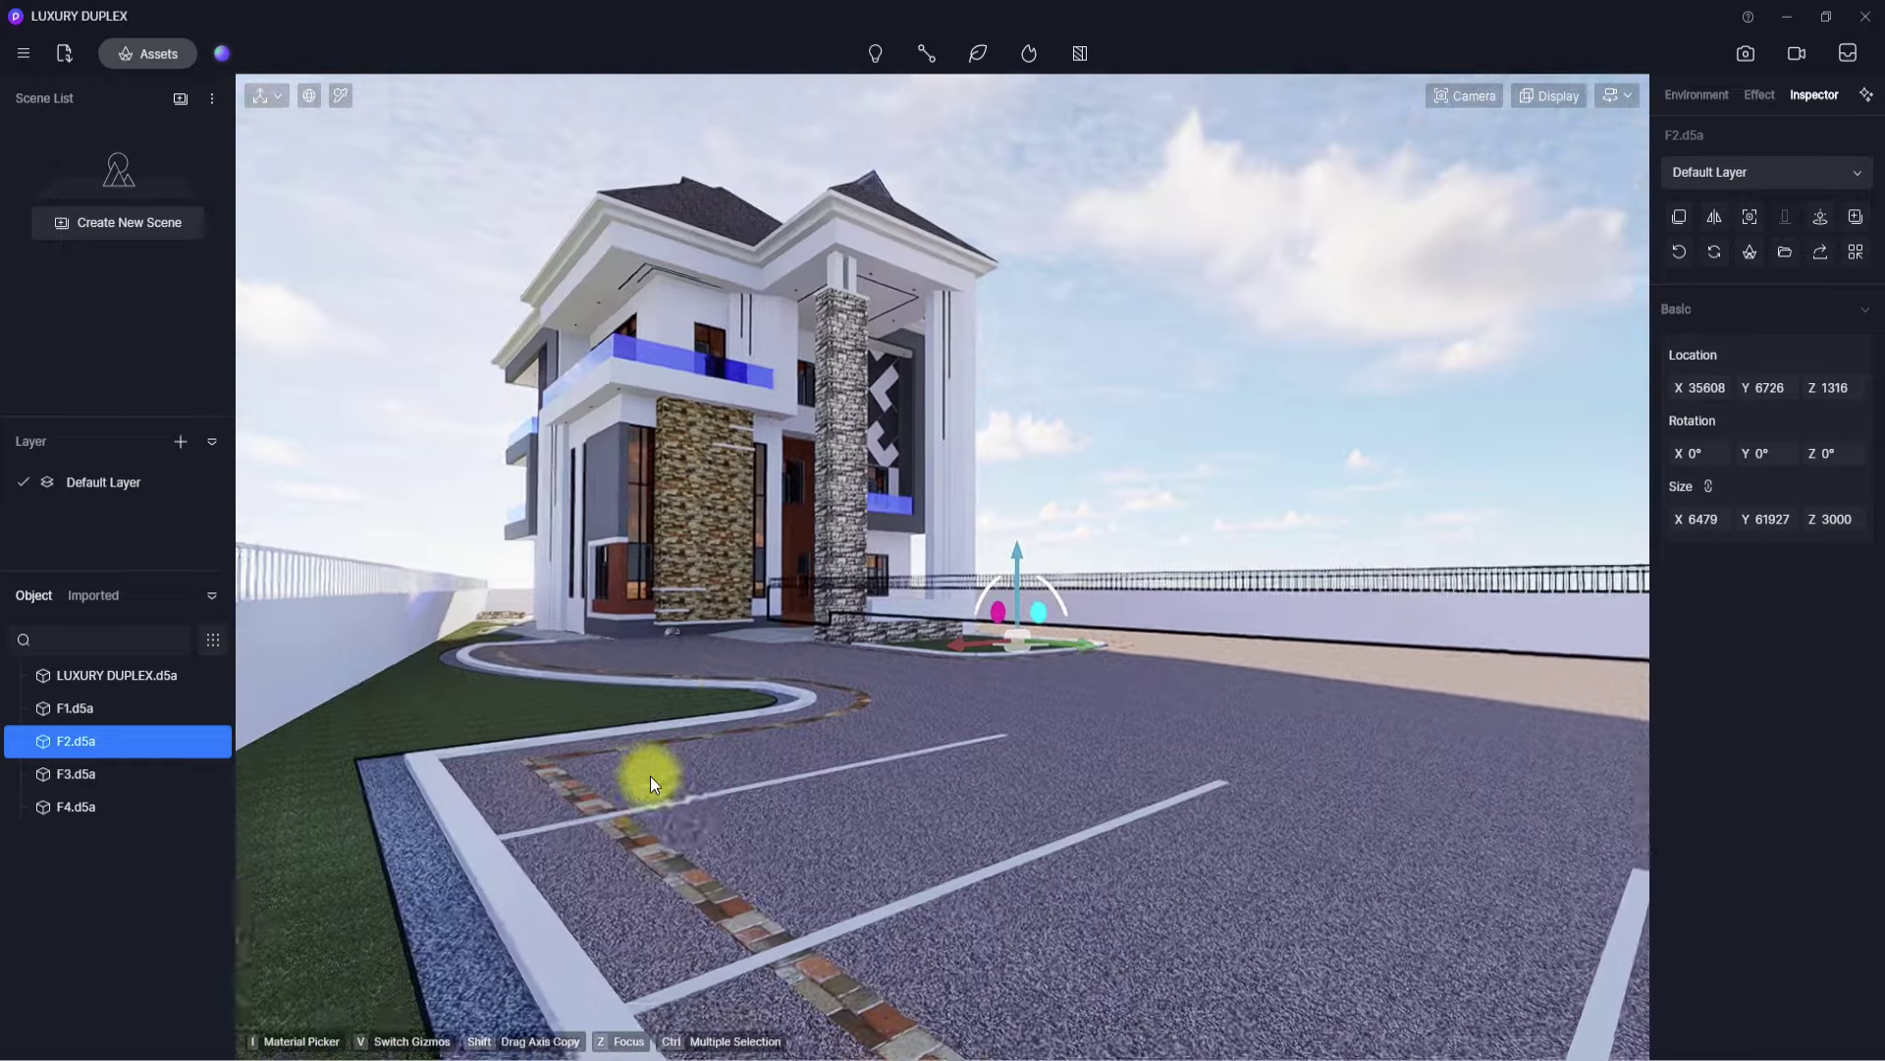
{"action": "right_click_drag", "start_coordinate": [700, 718], "coordinate": [811, 716]}
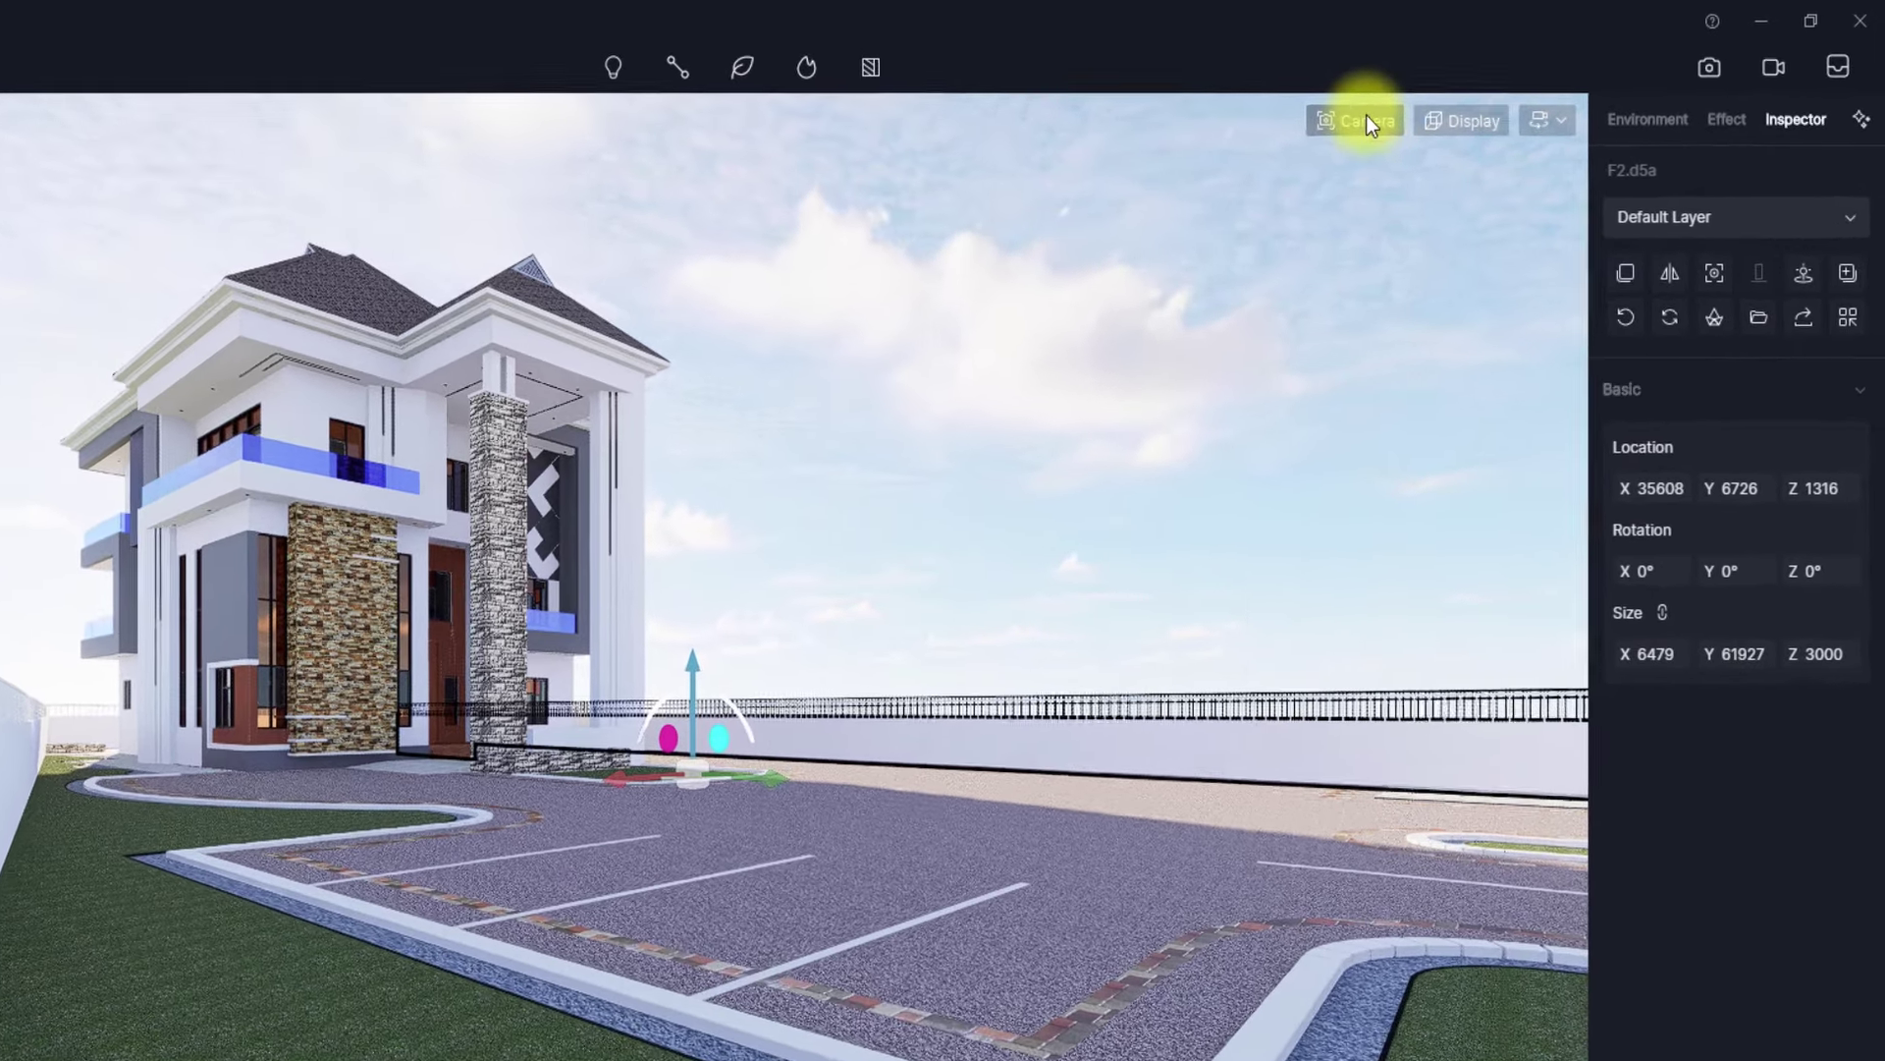
- Narrow the camera's field of view to 75° for the front view of the duplex
{"action": "left_click", "coordinate": [1473, 93]}
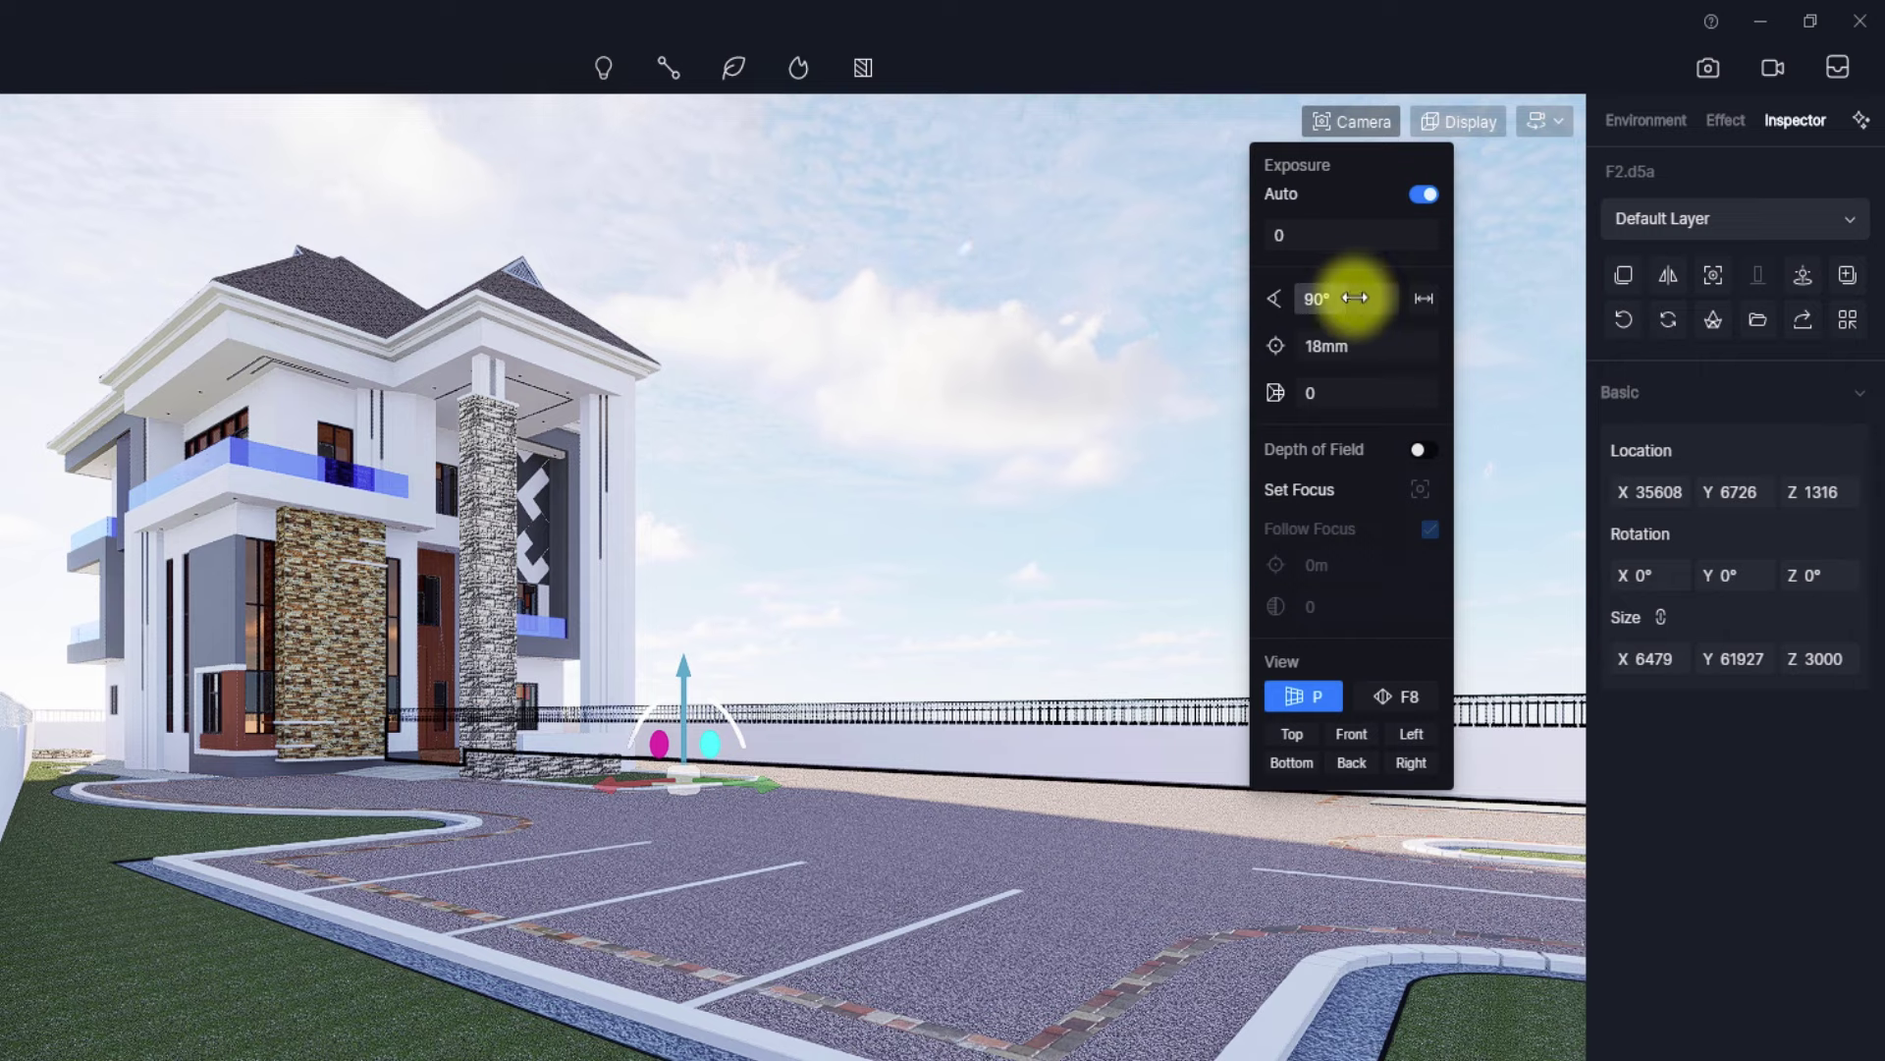
{"action": "left_click_drag", "start_coordinate": [1355, 297], "coordinate": [1338, 306]}
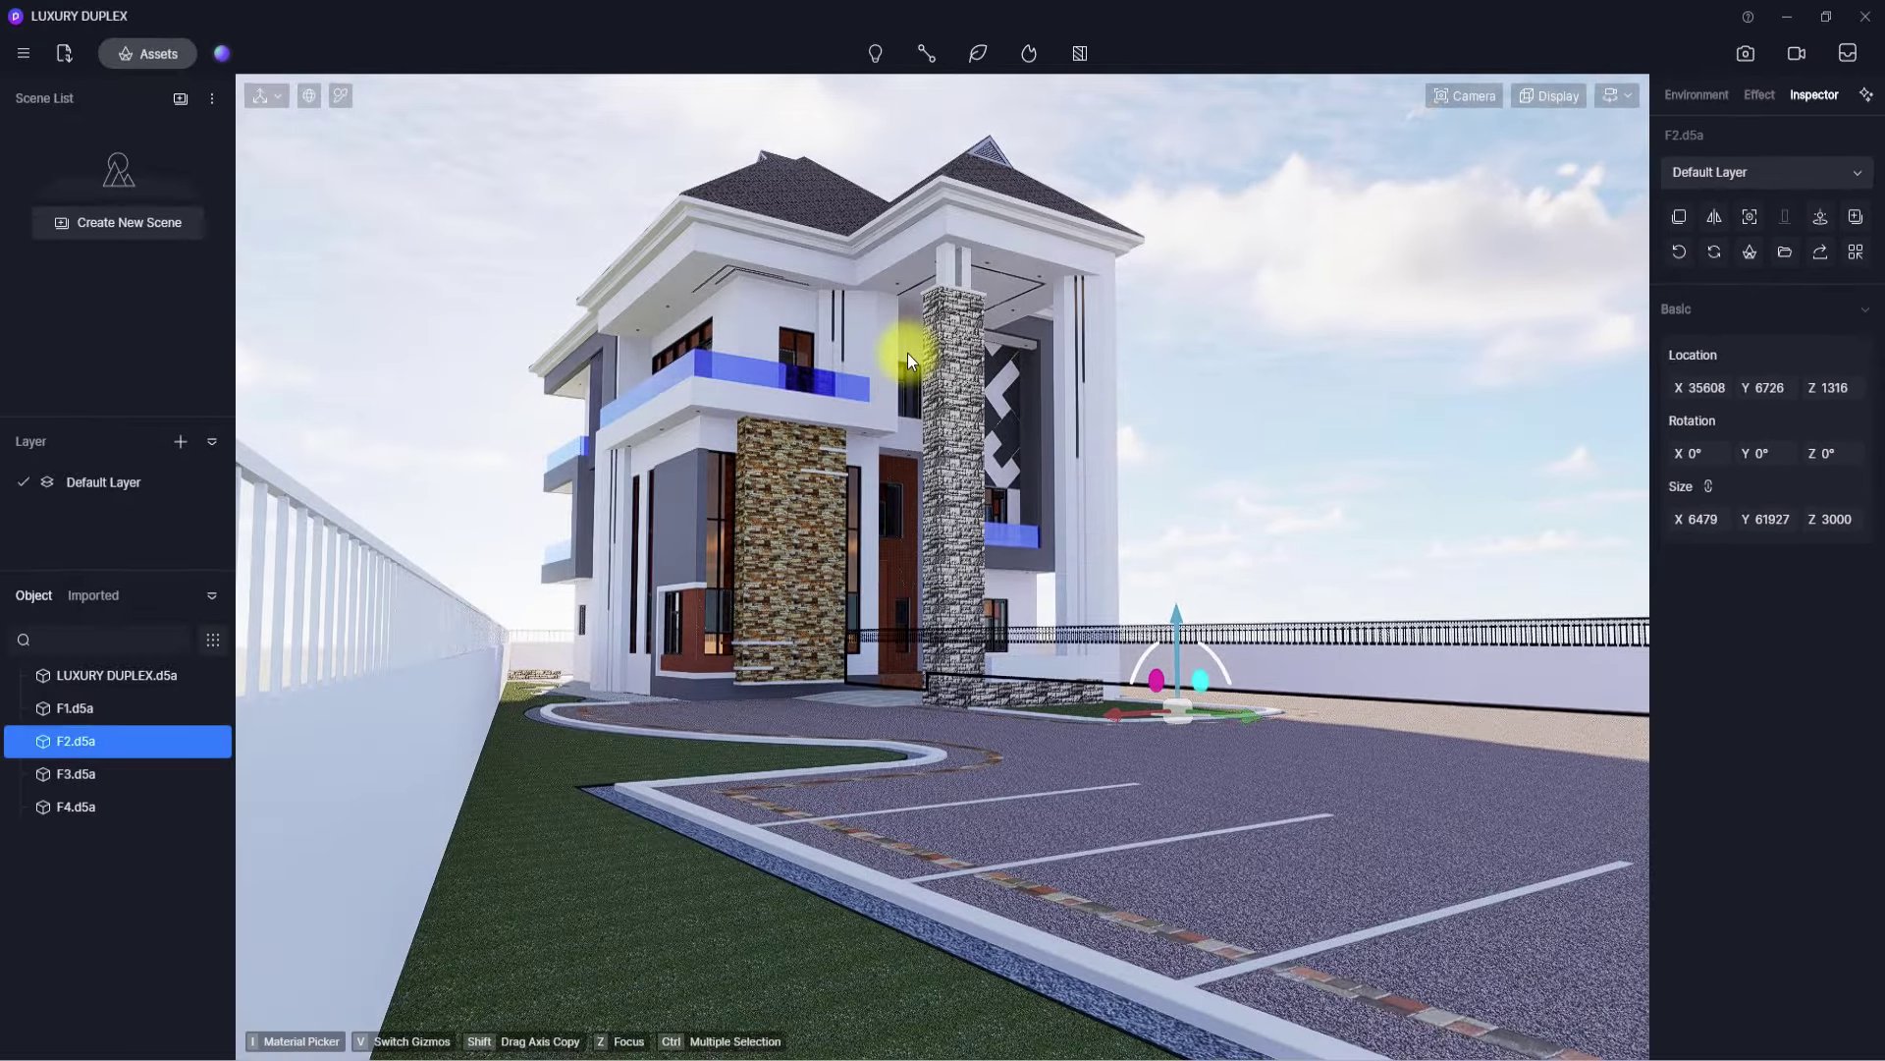
{"action": "left_click", "coordinate": [1464, 95]}
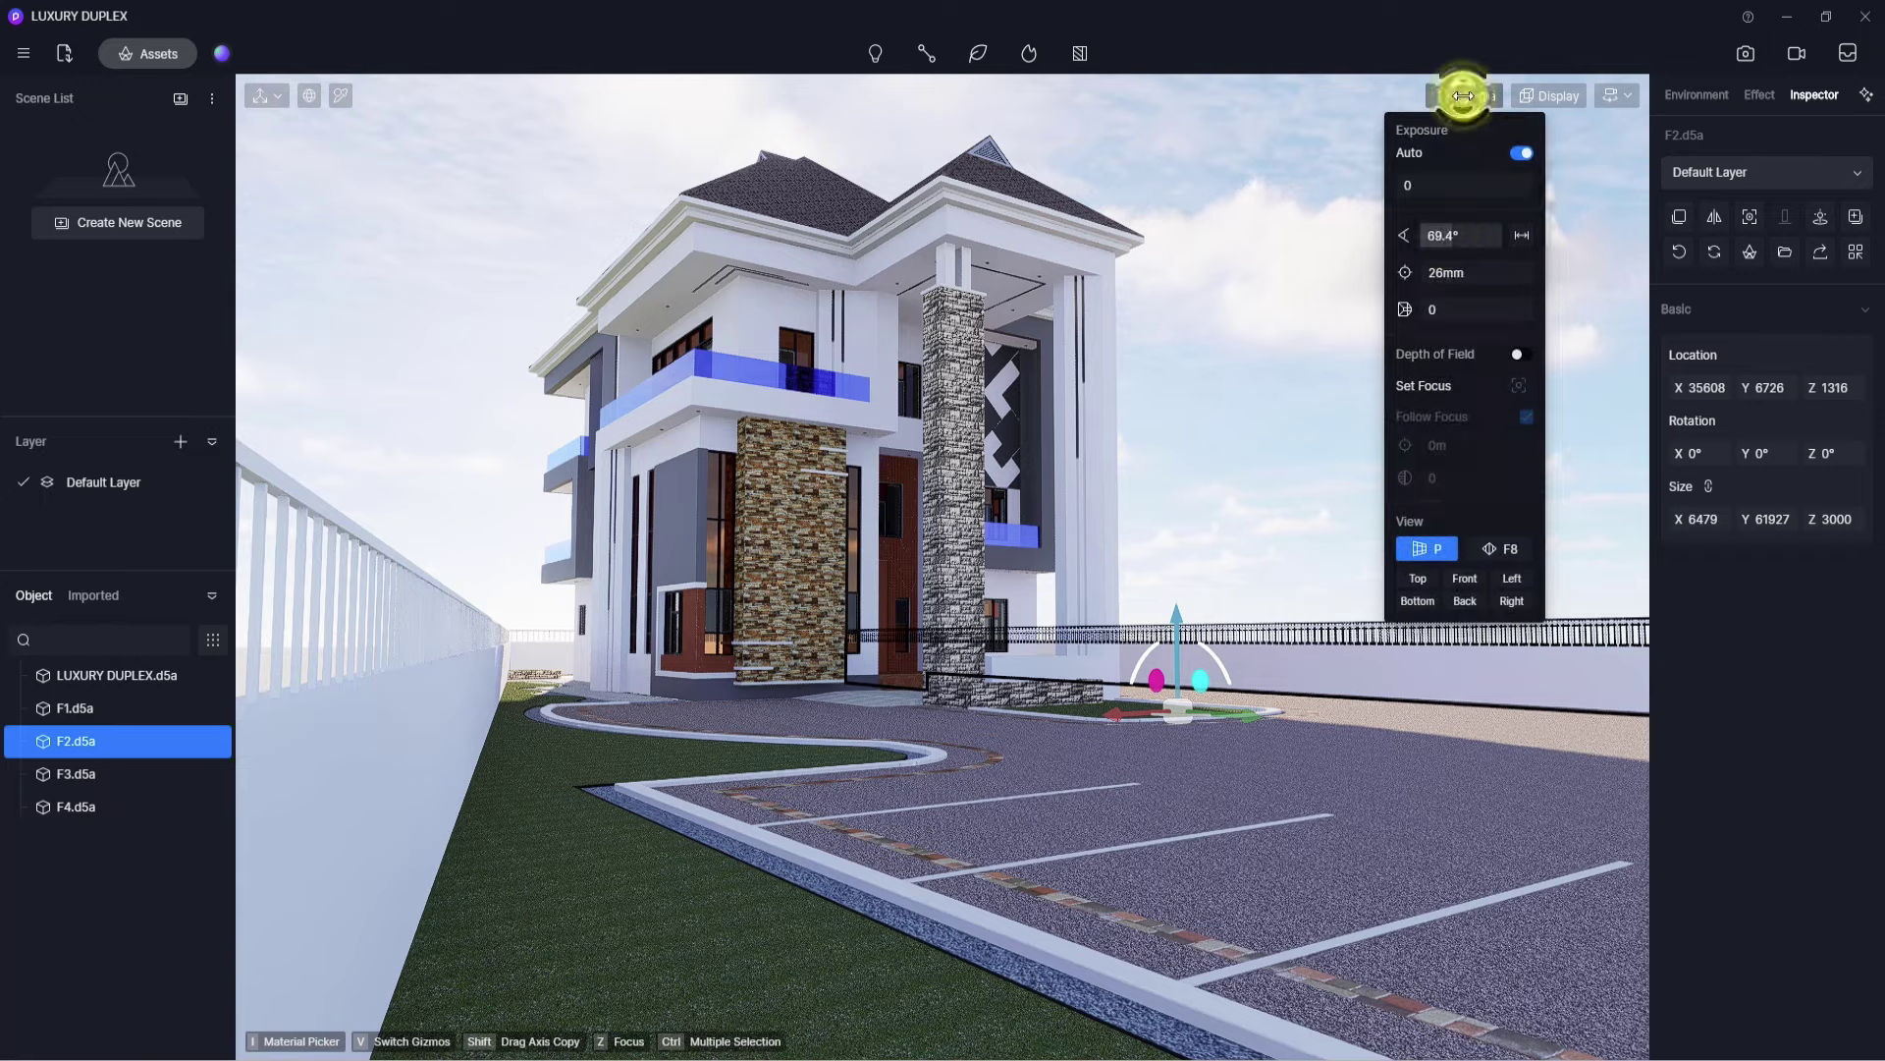
{"action": "left_click_drag", "start_coordinate": [1452, 236], "coordinate": [1441, 236]}
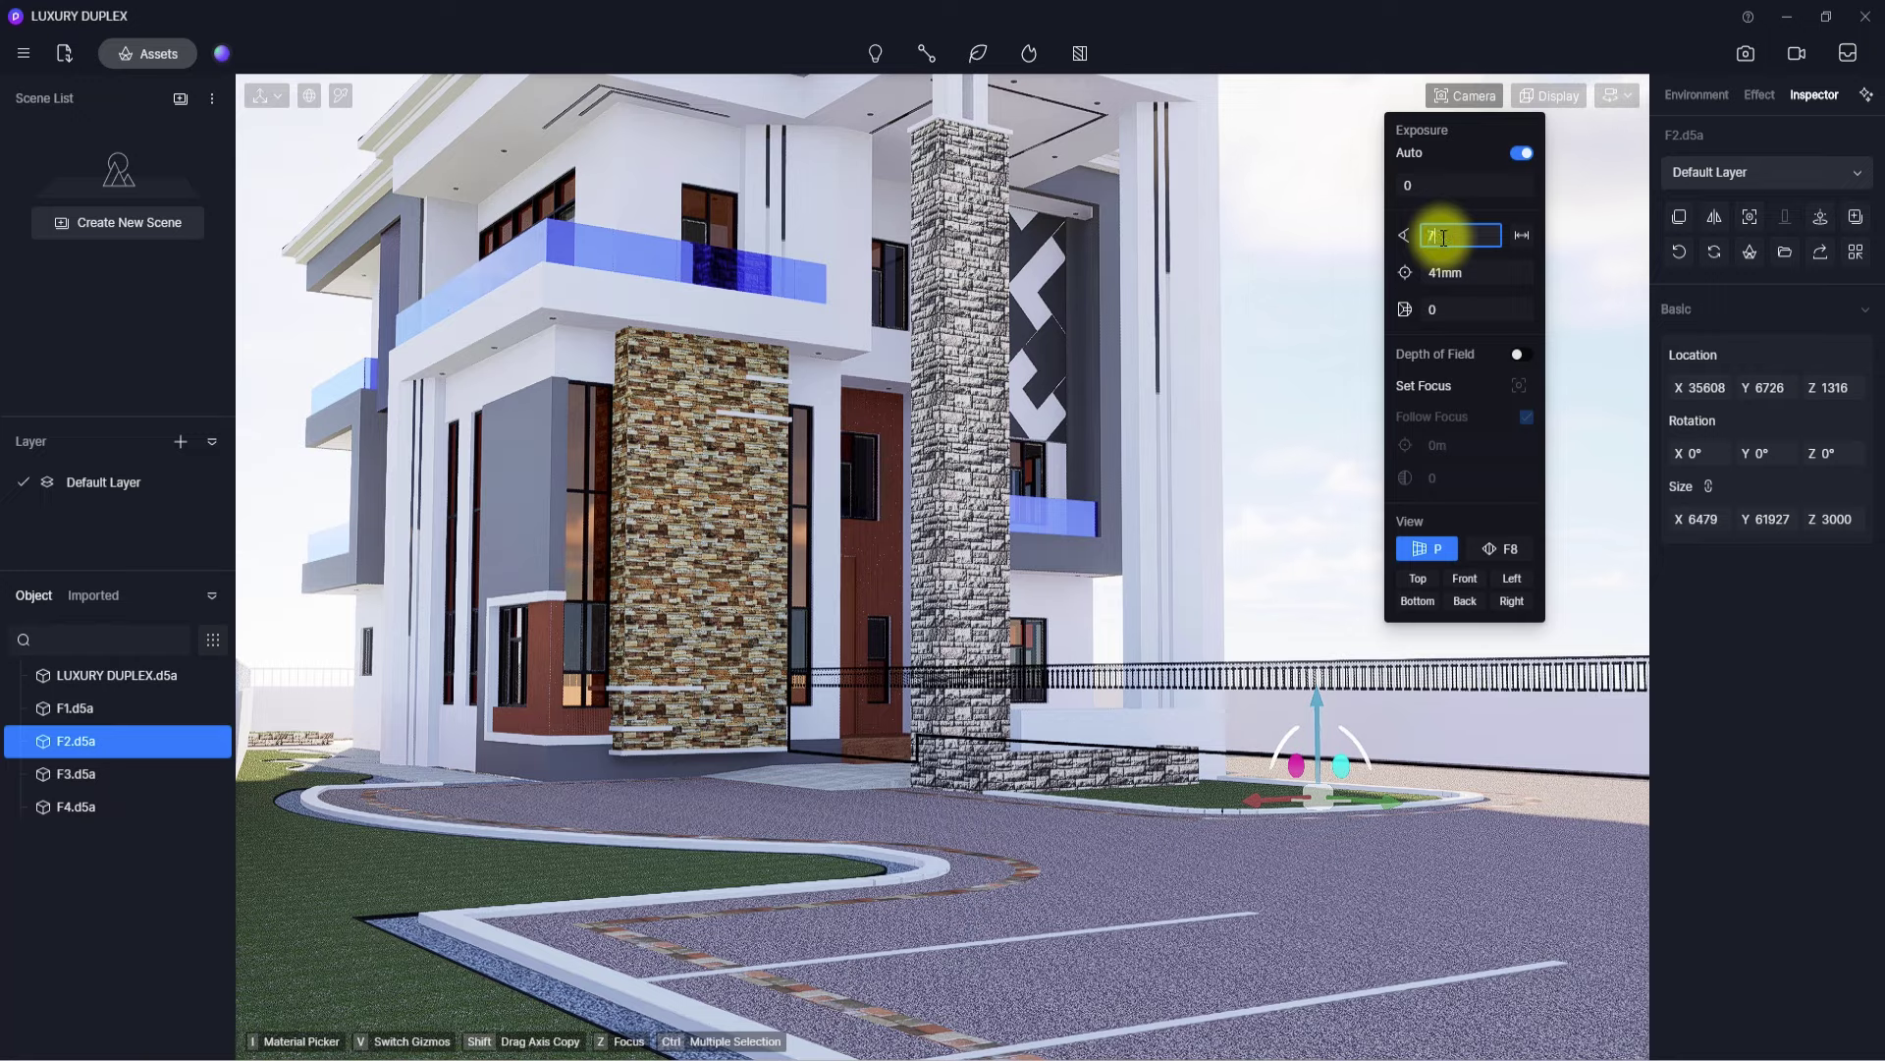
{"action": "key", "text": "Return"}
{"action": "key", "text": "w"}
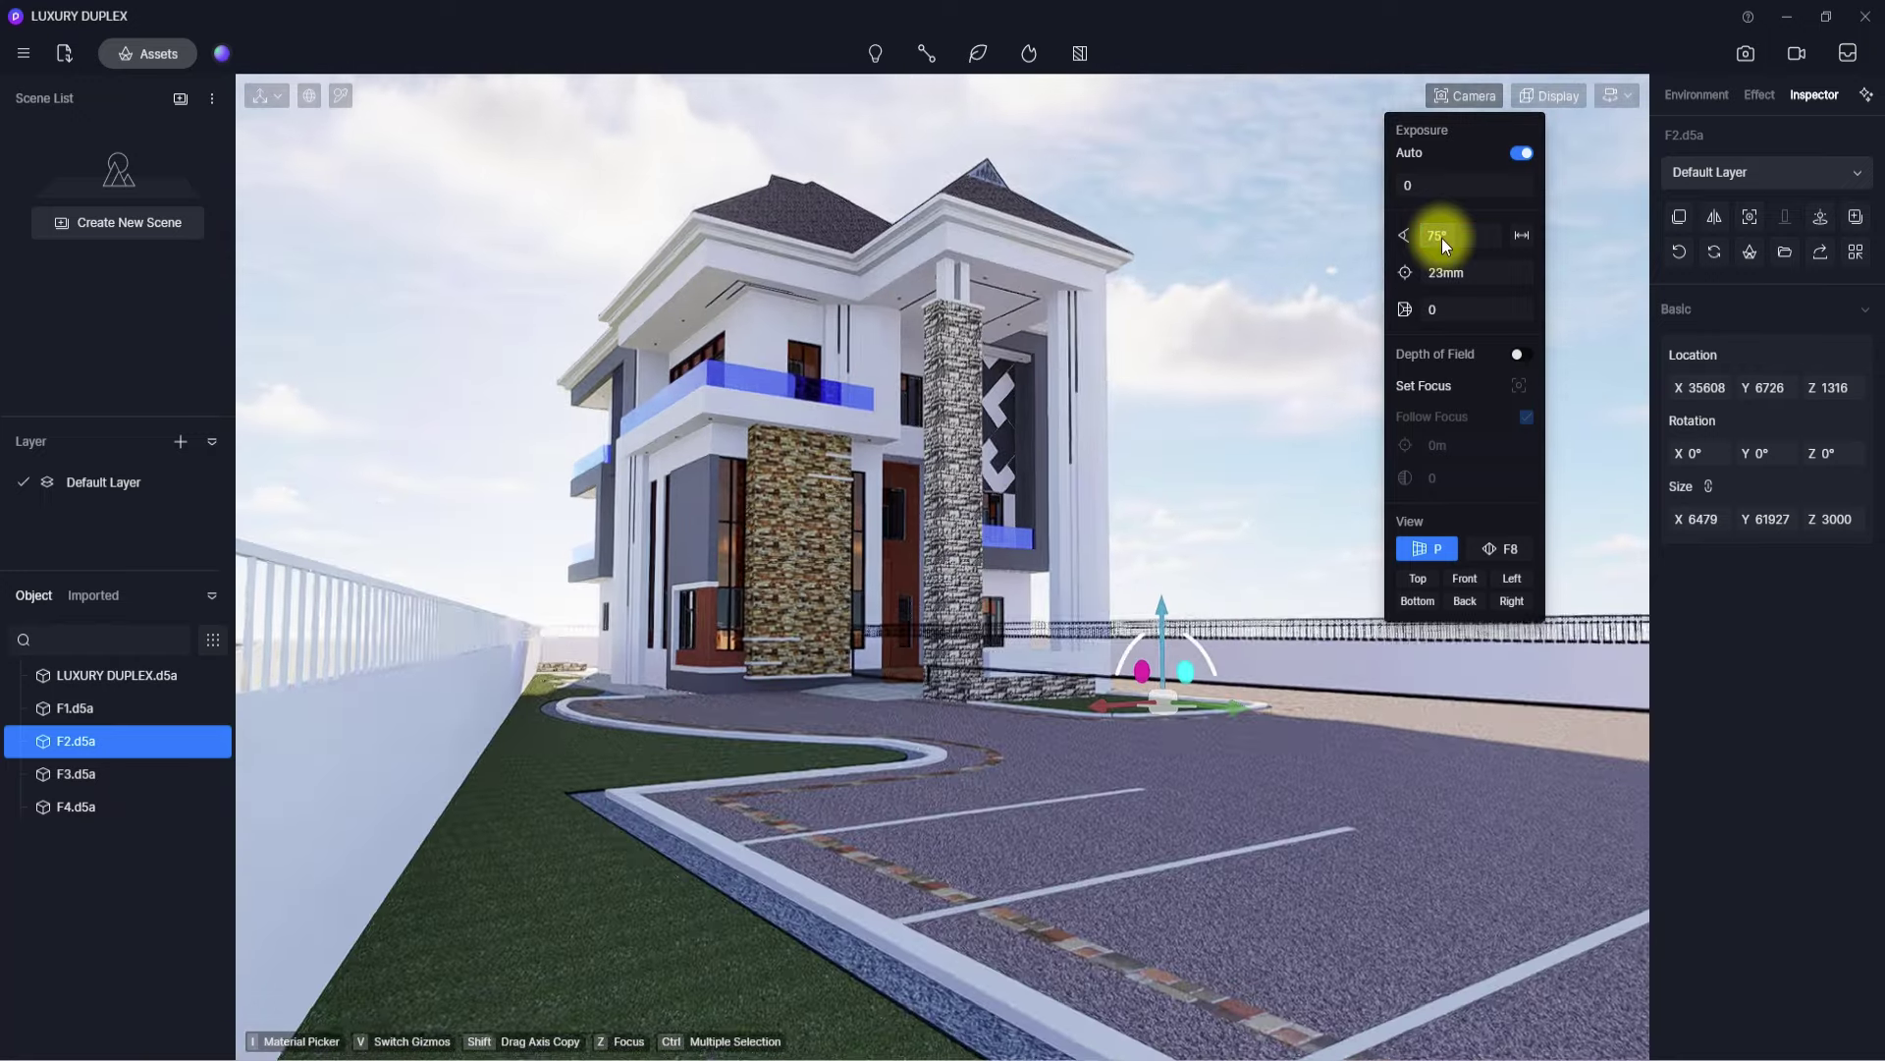
- Reframe the duplex with the camera, adjusting its distance and tilt to include more of the driveway and parking bays
{"action": "mouse_move", "coordinate": [822, 481]}
{"action": "right_mouse_down"}
{"action": "mouse_move", "coordinate": [823, 526]}
{"action": "mouse_move", "coordinate": [852, 474]}
{"action": "right_mouse_up"}
{"action": "key", "text": "ctrl+s"}
{"action": "scroll", "coordinate": [839, 550], "scroll_direction": "down", "scroll_amount": 3}
{"action": "scroll", "coordinate": [840, 550], "scroll_direction": "up", "scroll_amount": 2}
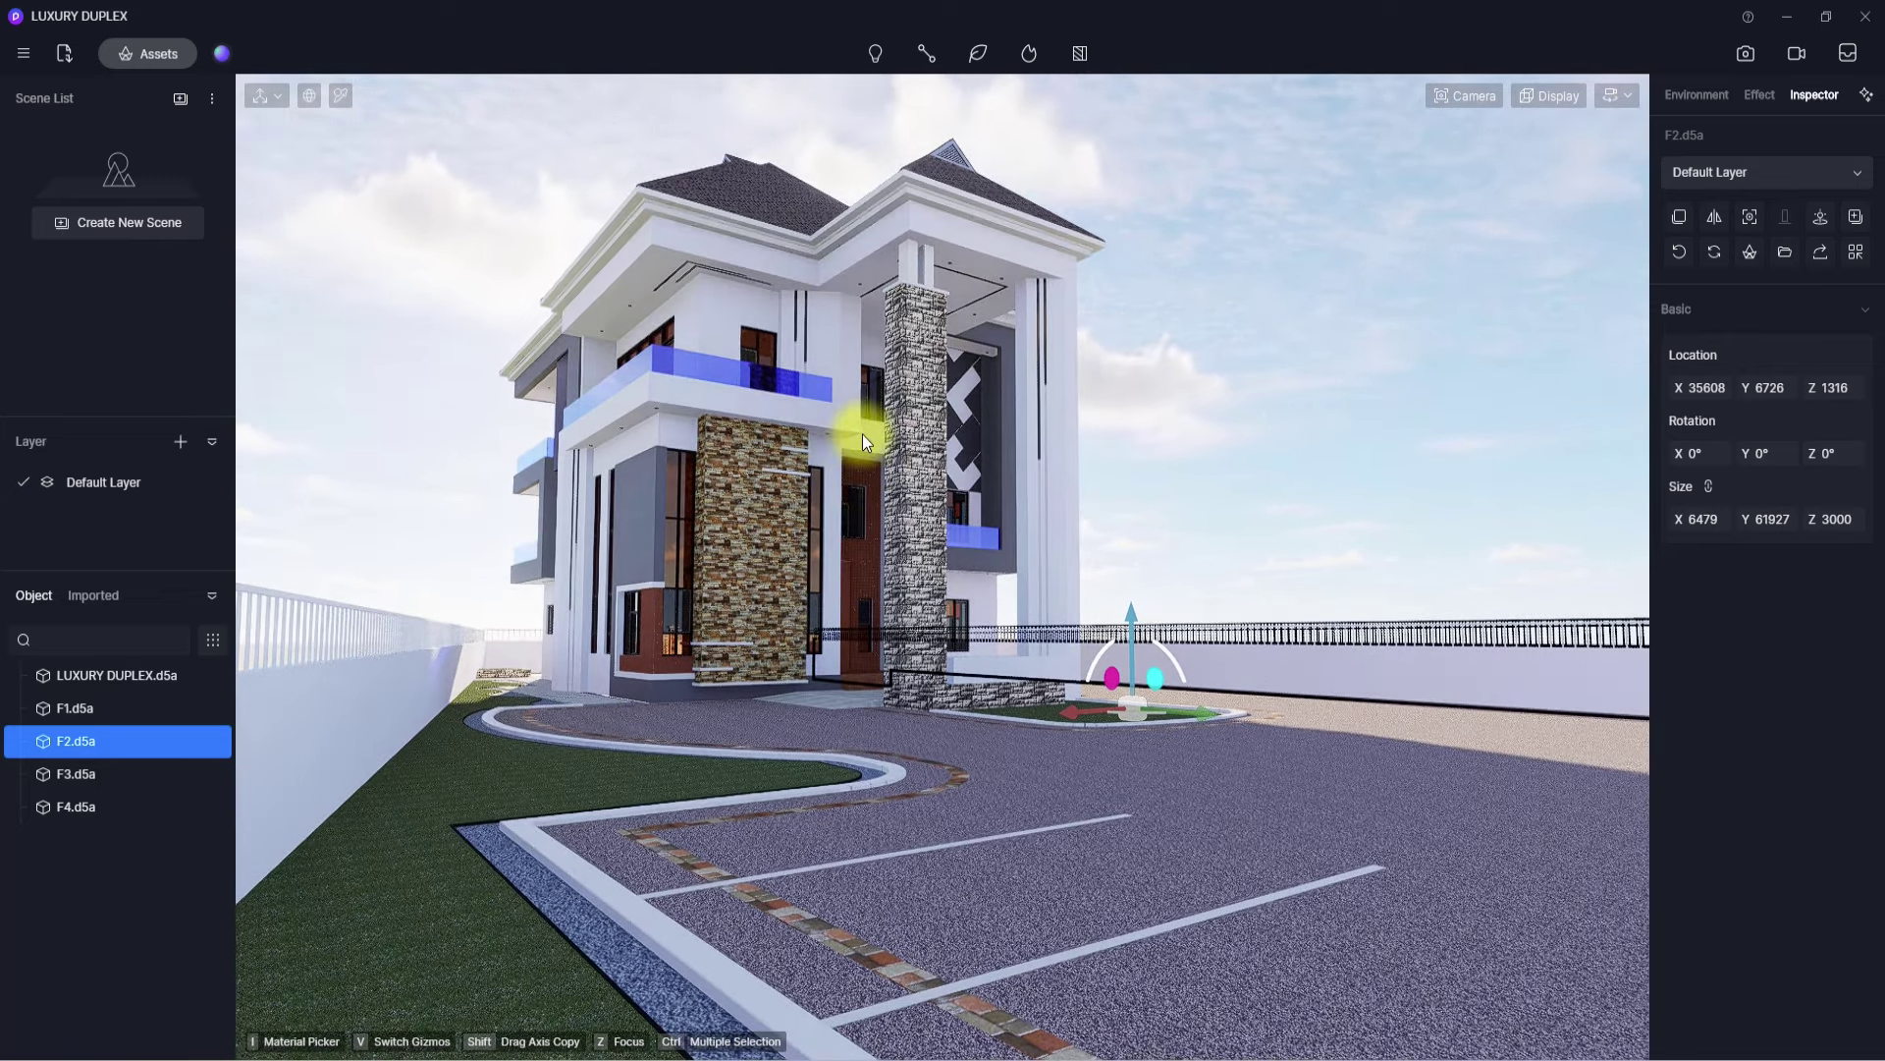
{"action": "right_click_drag", "start_coordinate": [821, 470], "coordinate": [811, 426]}
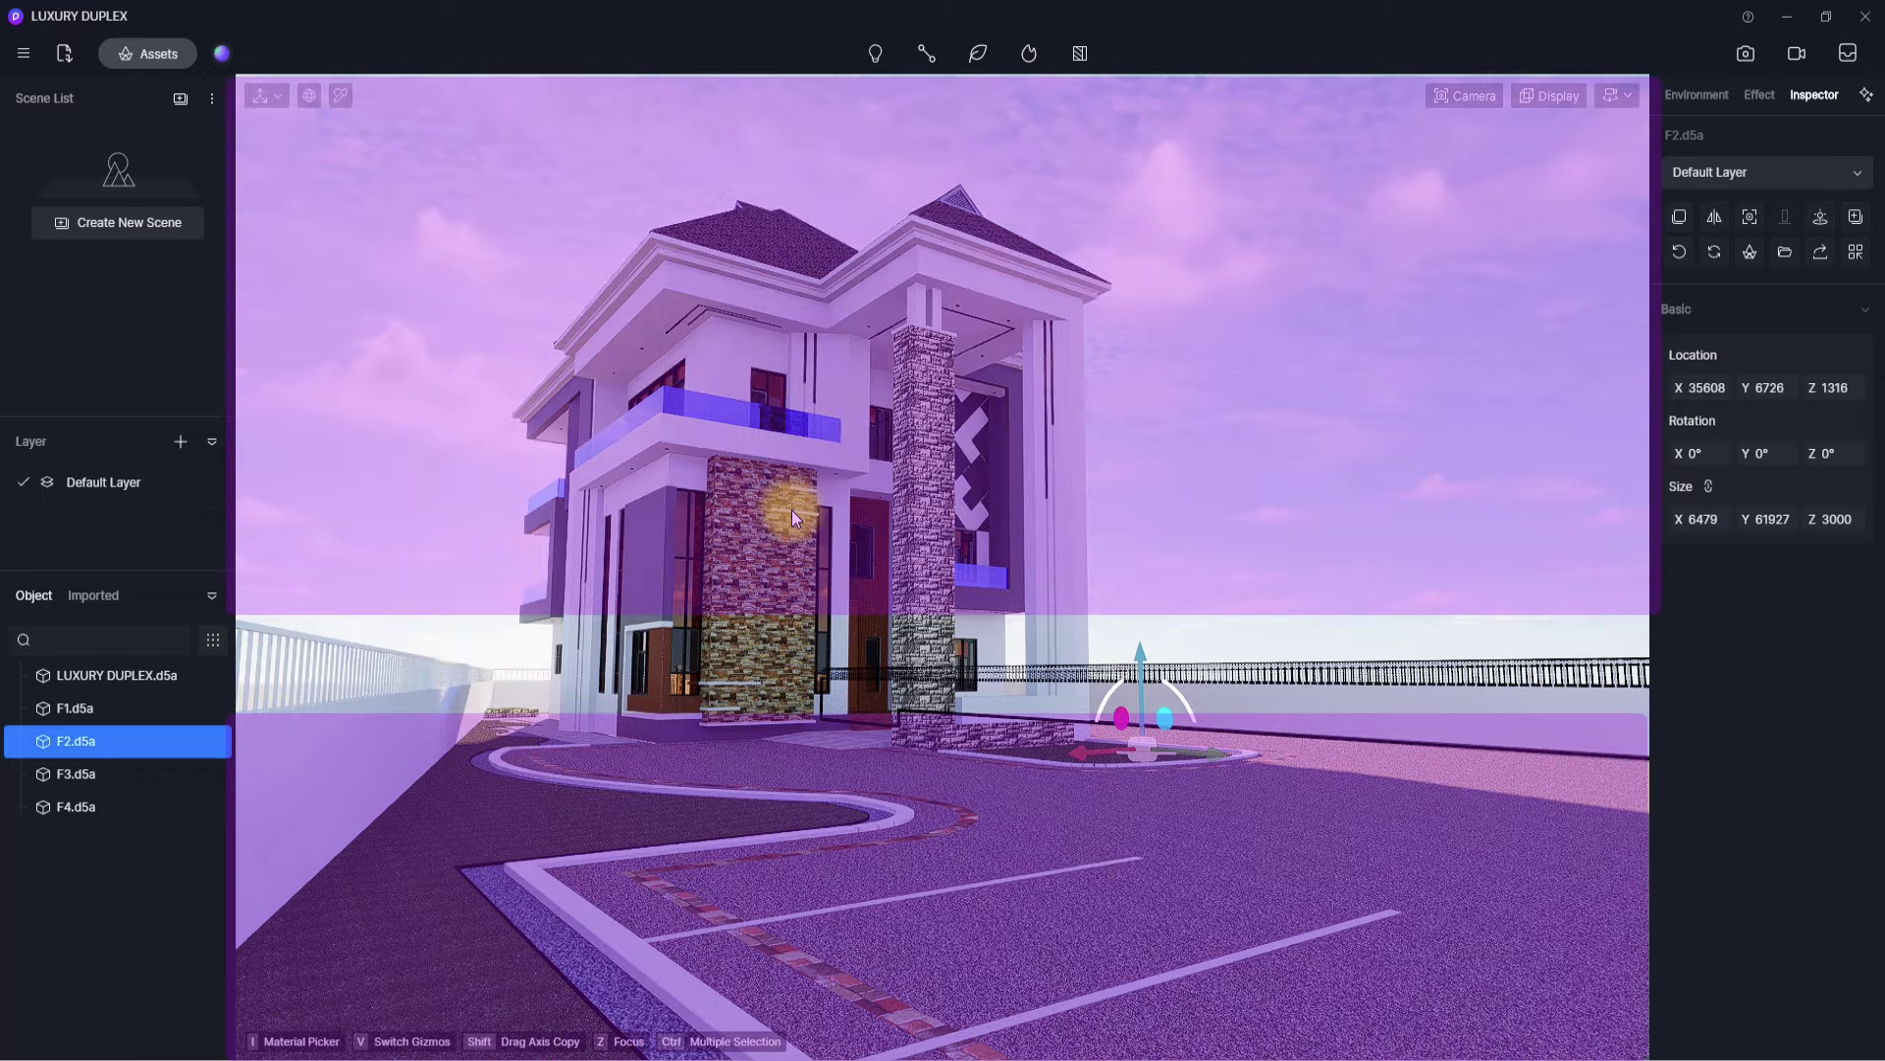
{"action": "mouse_move", "coordinate": [746, 448]}
{"action": "right_mouse_down"}
{"action": "mouse_move", "coordinate": [739, 403]}
{"action": "mouse_move", "coordinate": [760, 584]}
{"action": "mouse_move", "coordinate": [734, 689]}
{"action": "mouse_move", "coordinate": [748, 587]}
{"action": "right_mouse_up"}
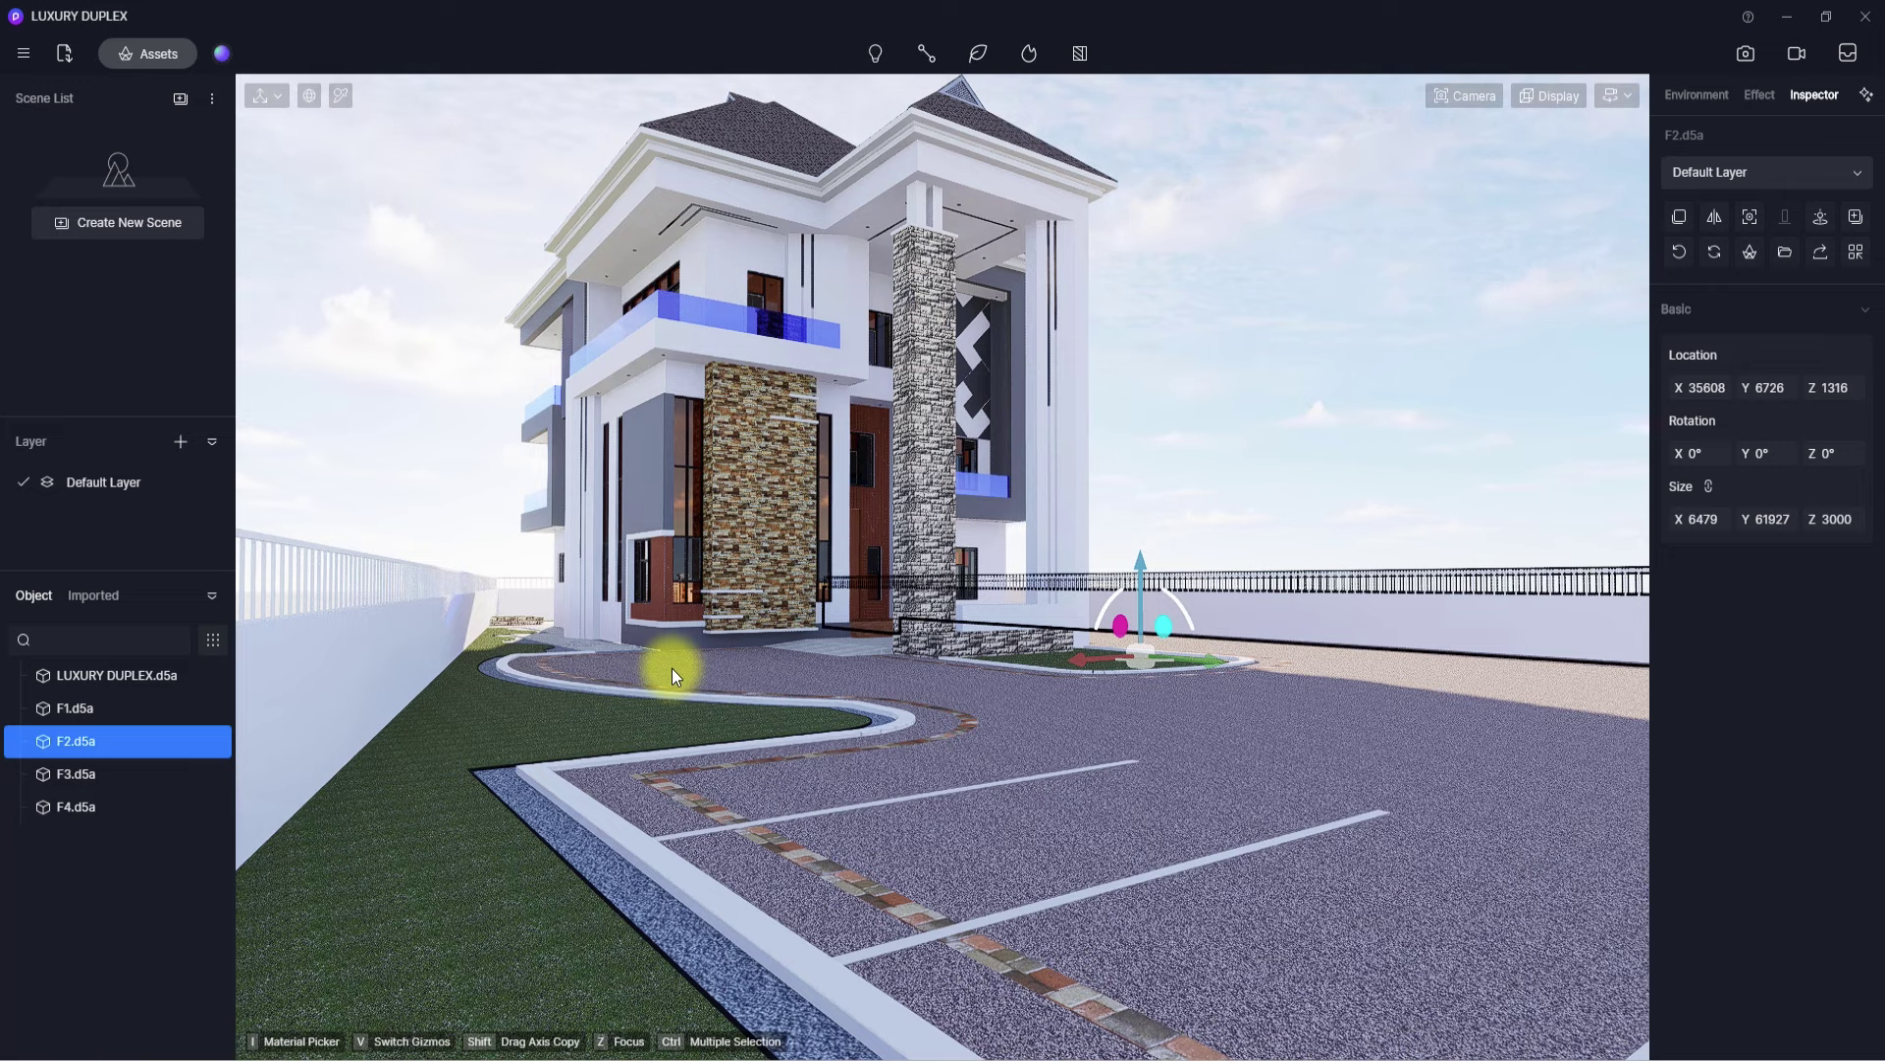
- Reduce the fly navigation speed and fine-tune the camera height in front of the duplex
{"action": "left_click", "coordinate": [1632, 95]}
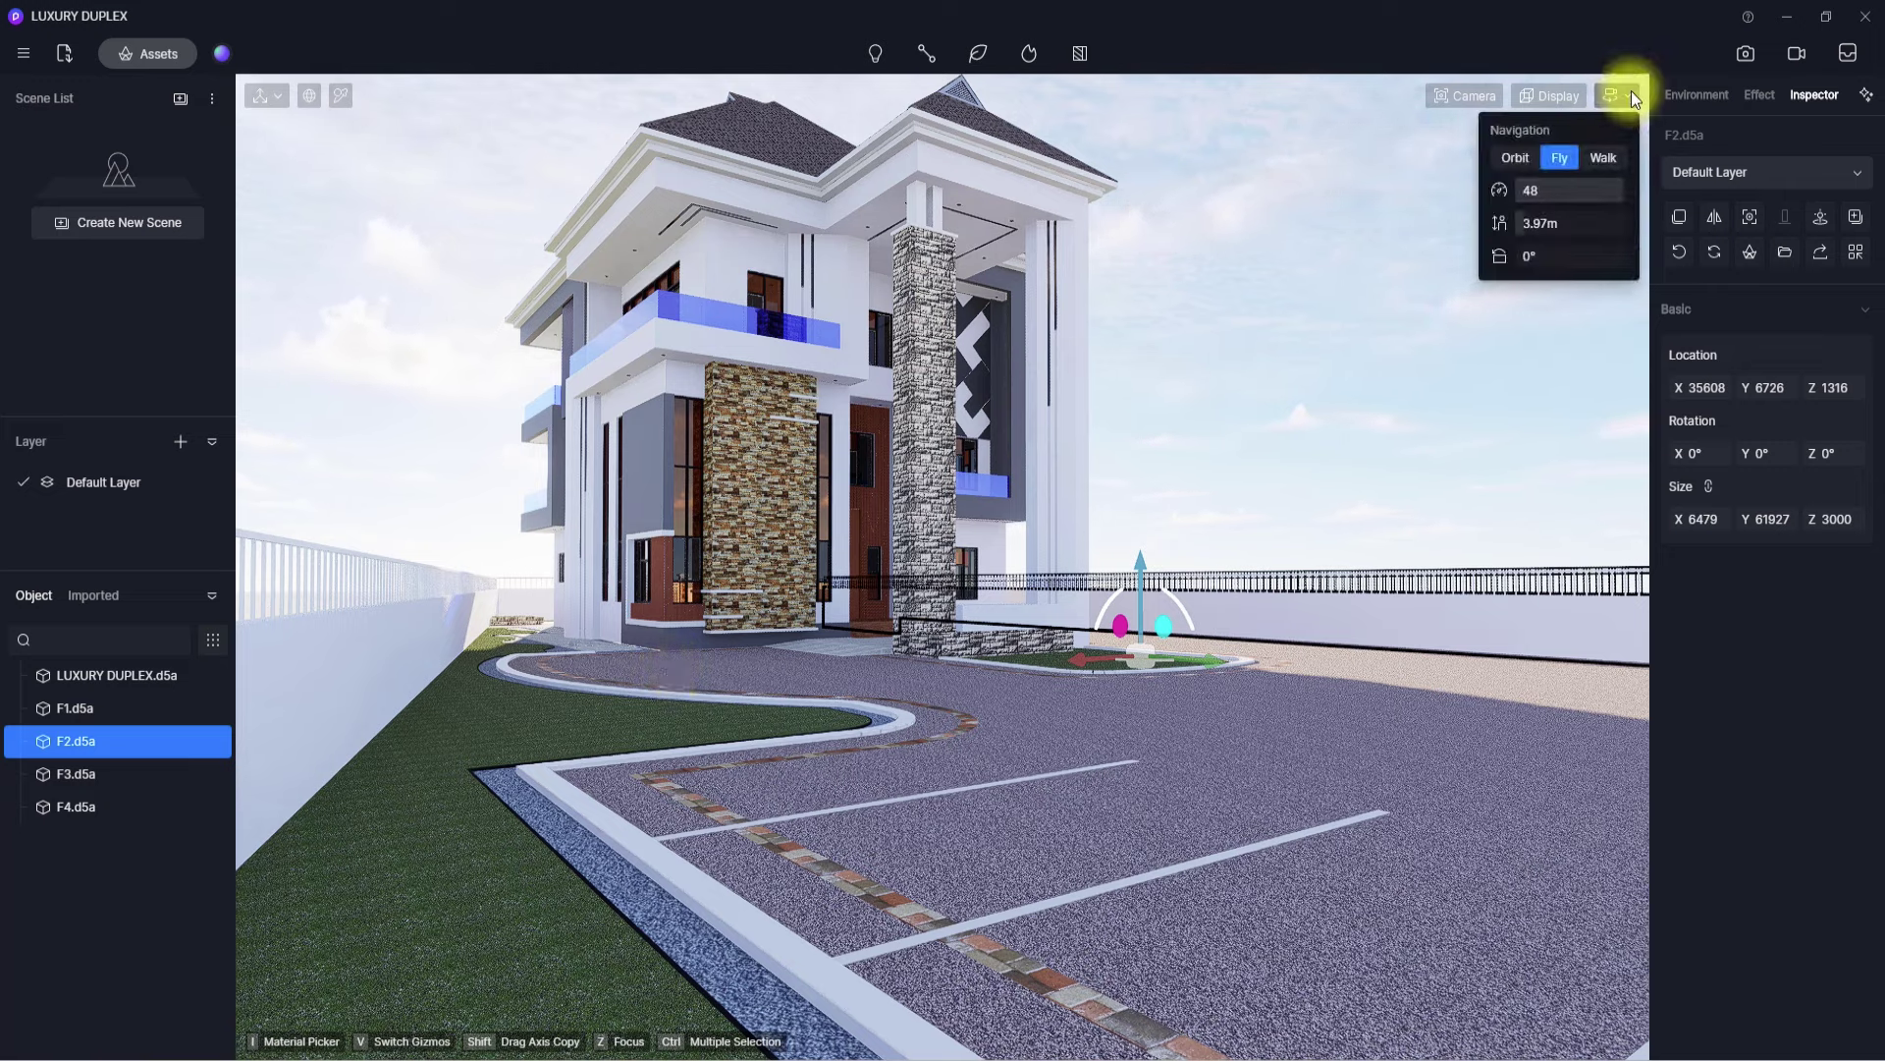
{"action": "left_click_drag", "start_coordinate": [1609, 194], "coordinate": [1506, 199]}
{"action": "key", "text": "q"}
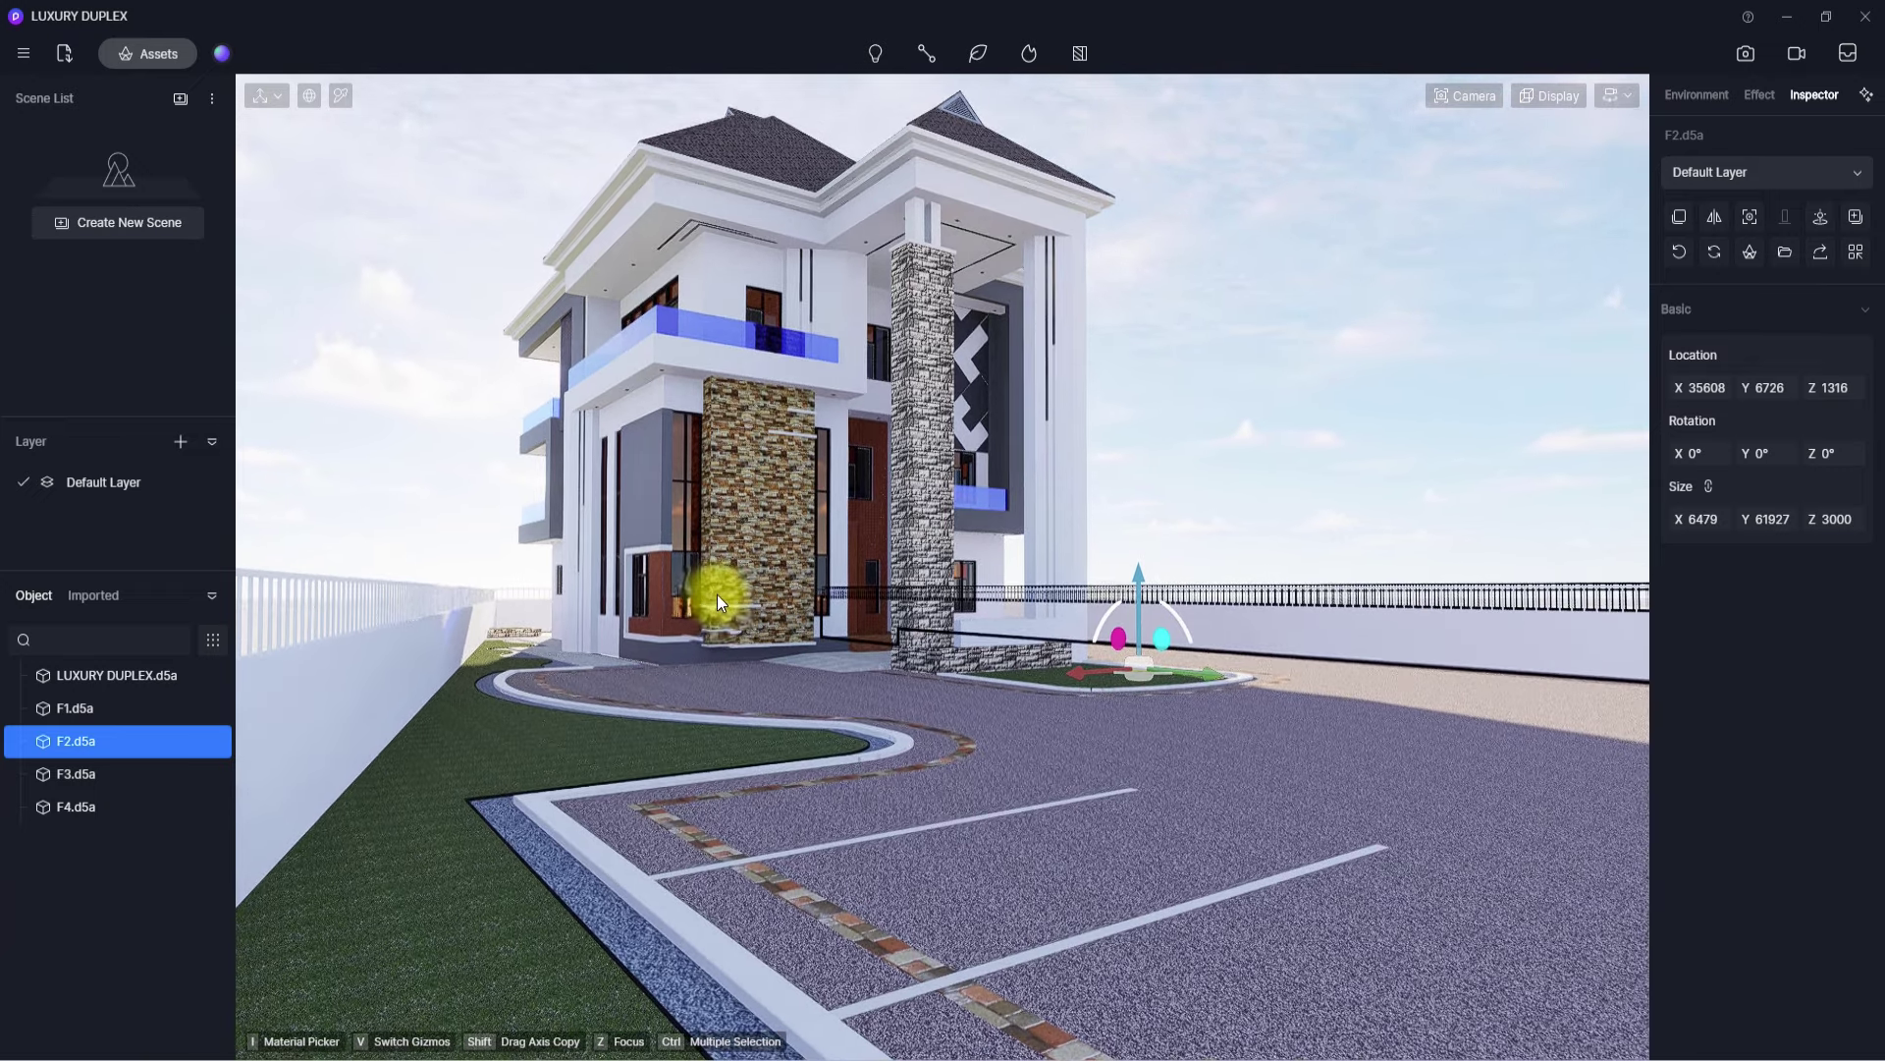
{"action": "right_click_drag", "start_coordinate": [717, 593], "coordinate": [717, 609]}
{"action": "key", "text": "q"}
{"action": "key", "text": "q"}
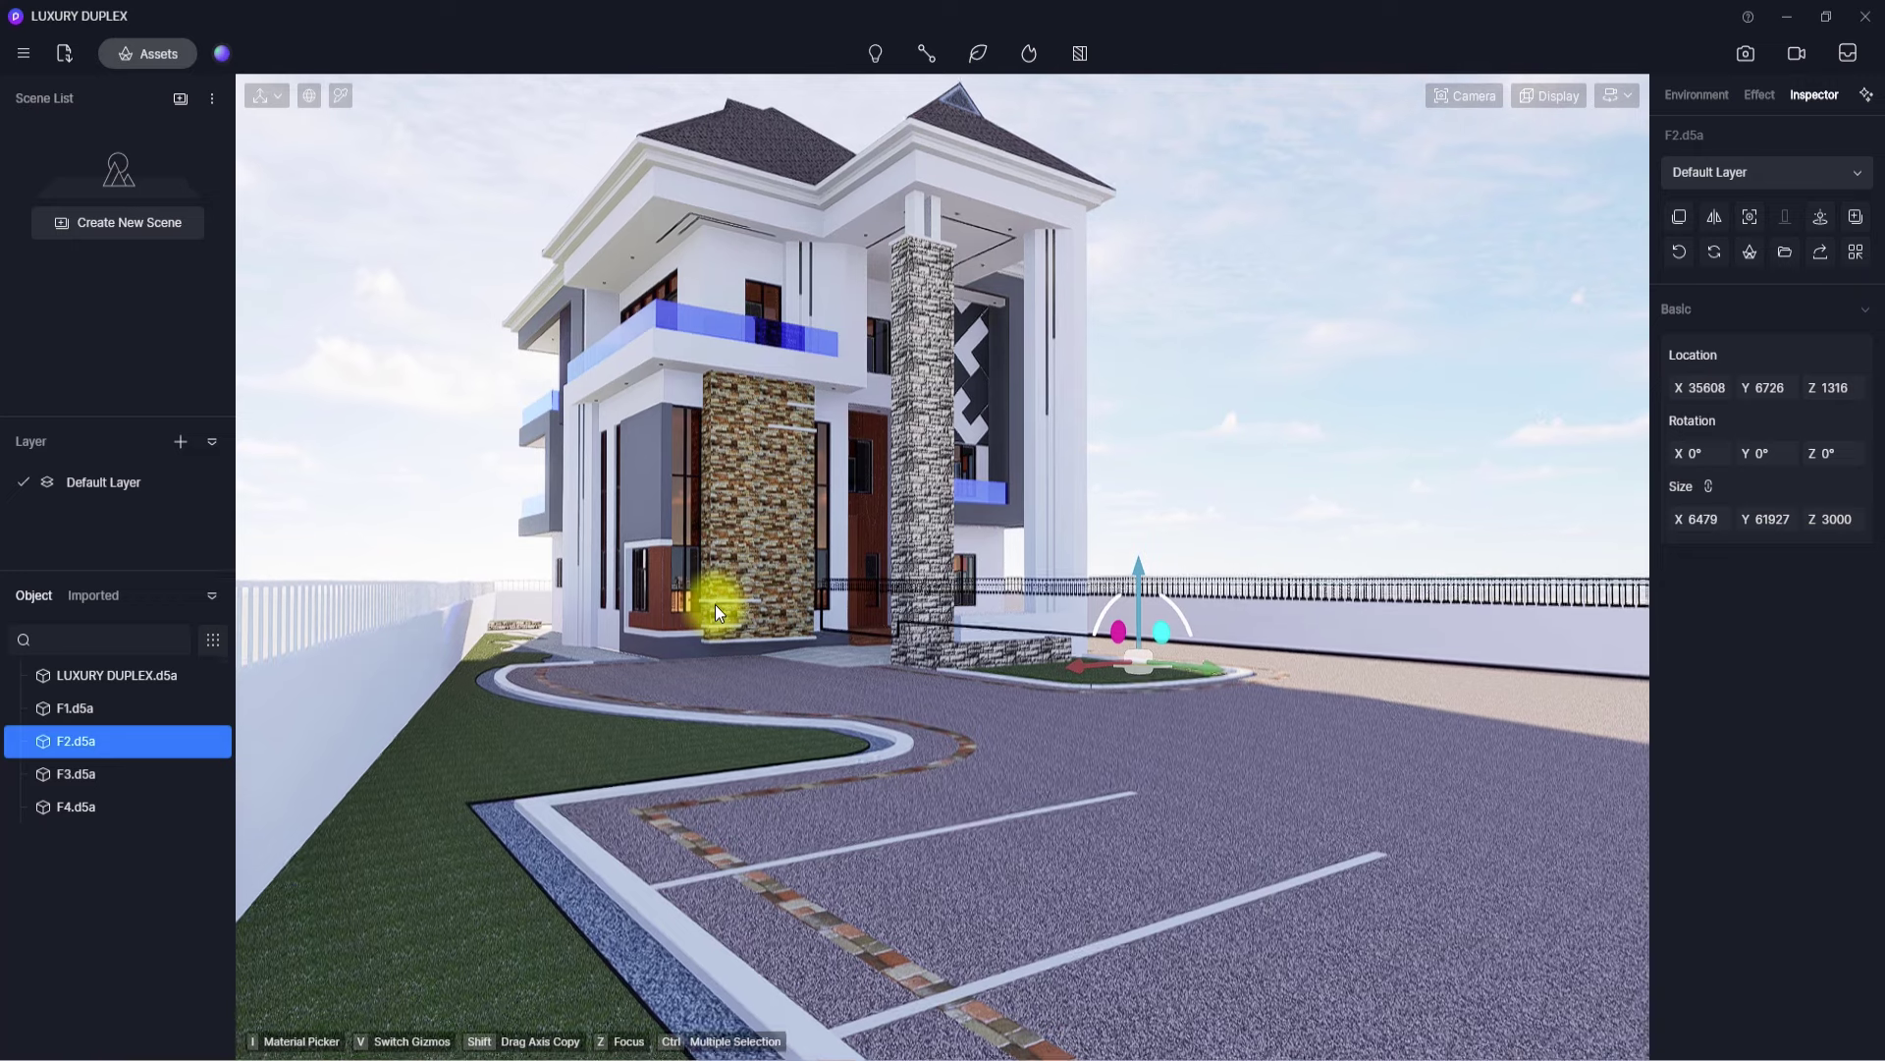
{"action": "key", "text": "e"}
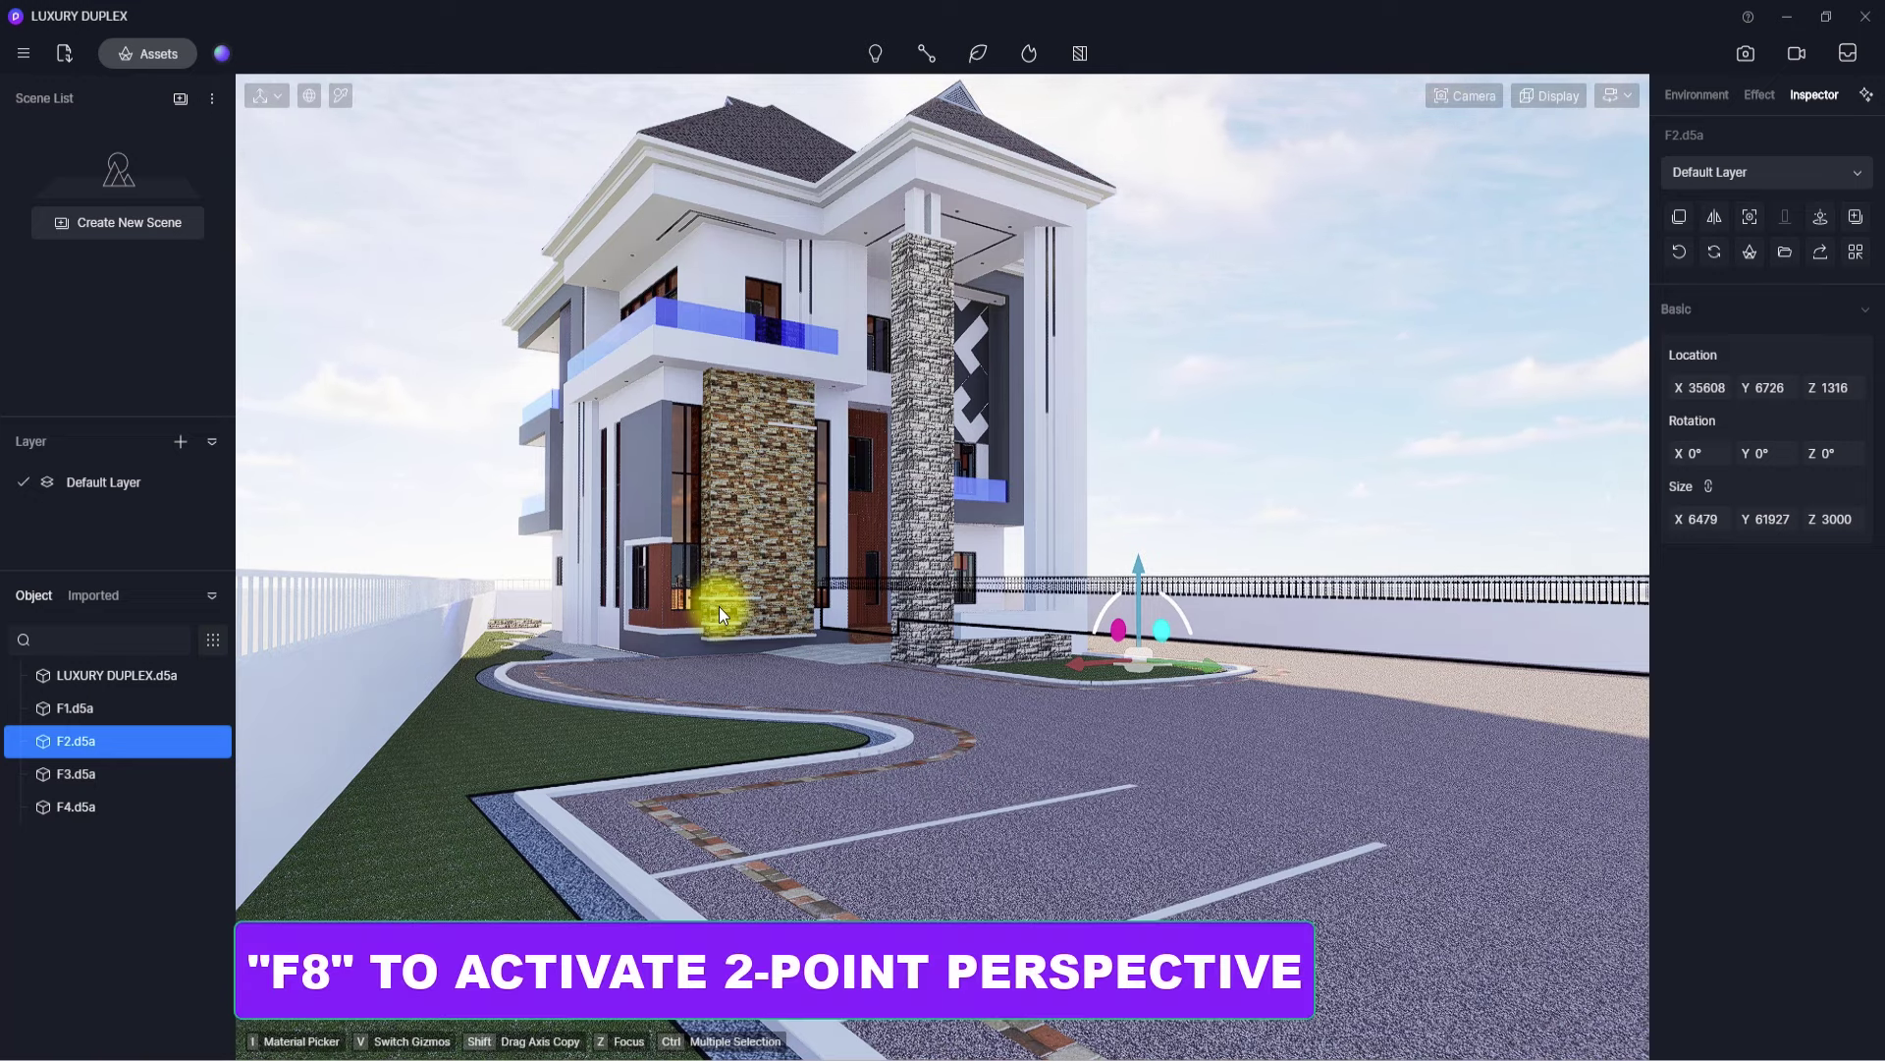
- Activate two-point perspective for the camera and reframe the duplex to show its full roofline
{"action": "key", "text": "F8"}
{"action": "right_click_drag", "start_coordinate": [874, 654], "coordinate": [893, 552]}
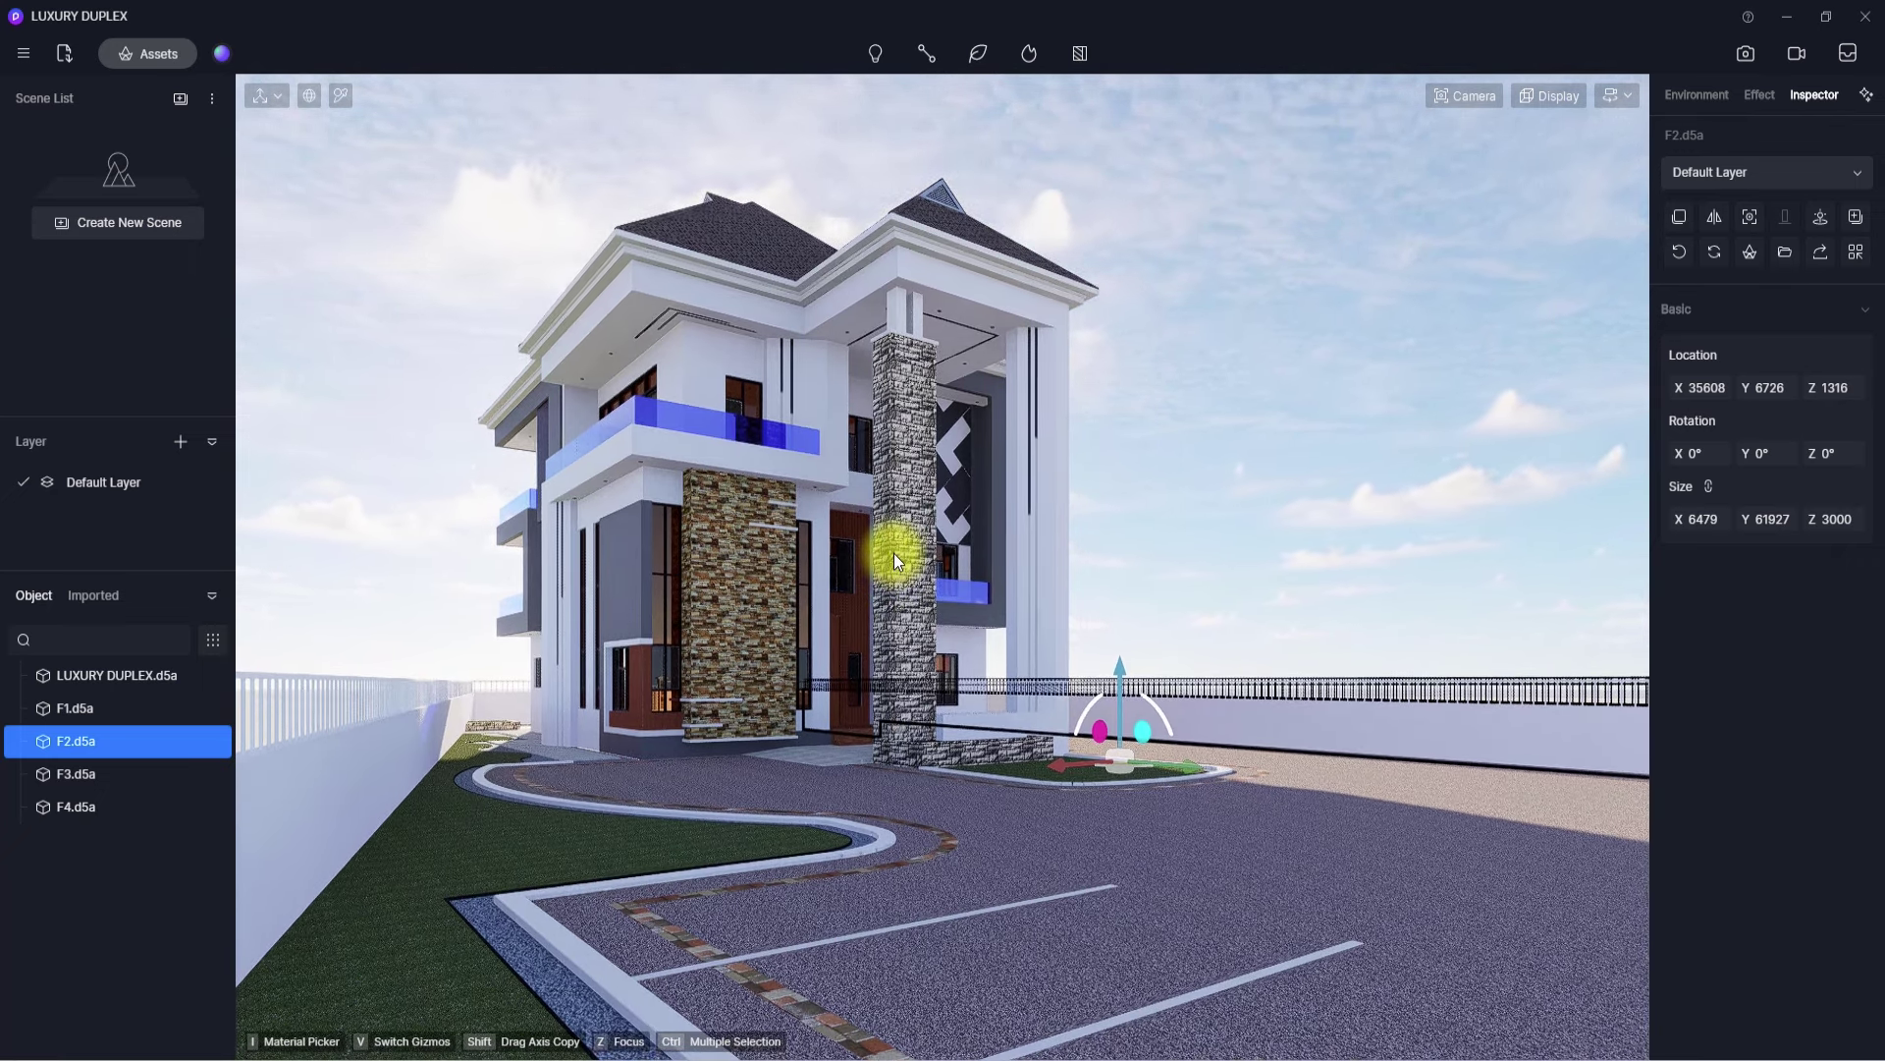
- Try a narrower camera field of view, restore it to 75° and reframe the duplex
{"action": "left_click", "coordinate": [1466, 95]}
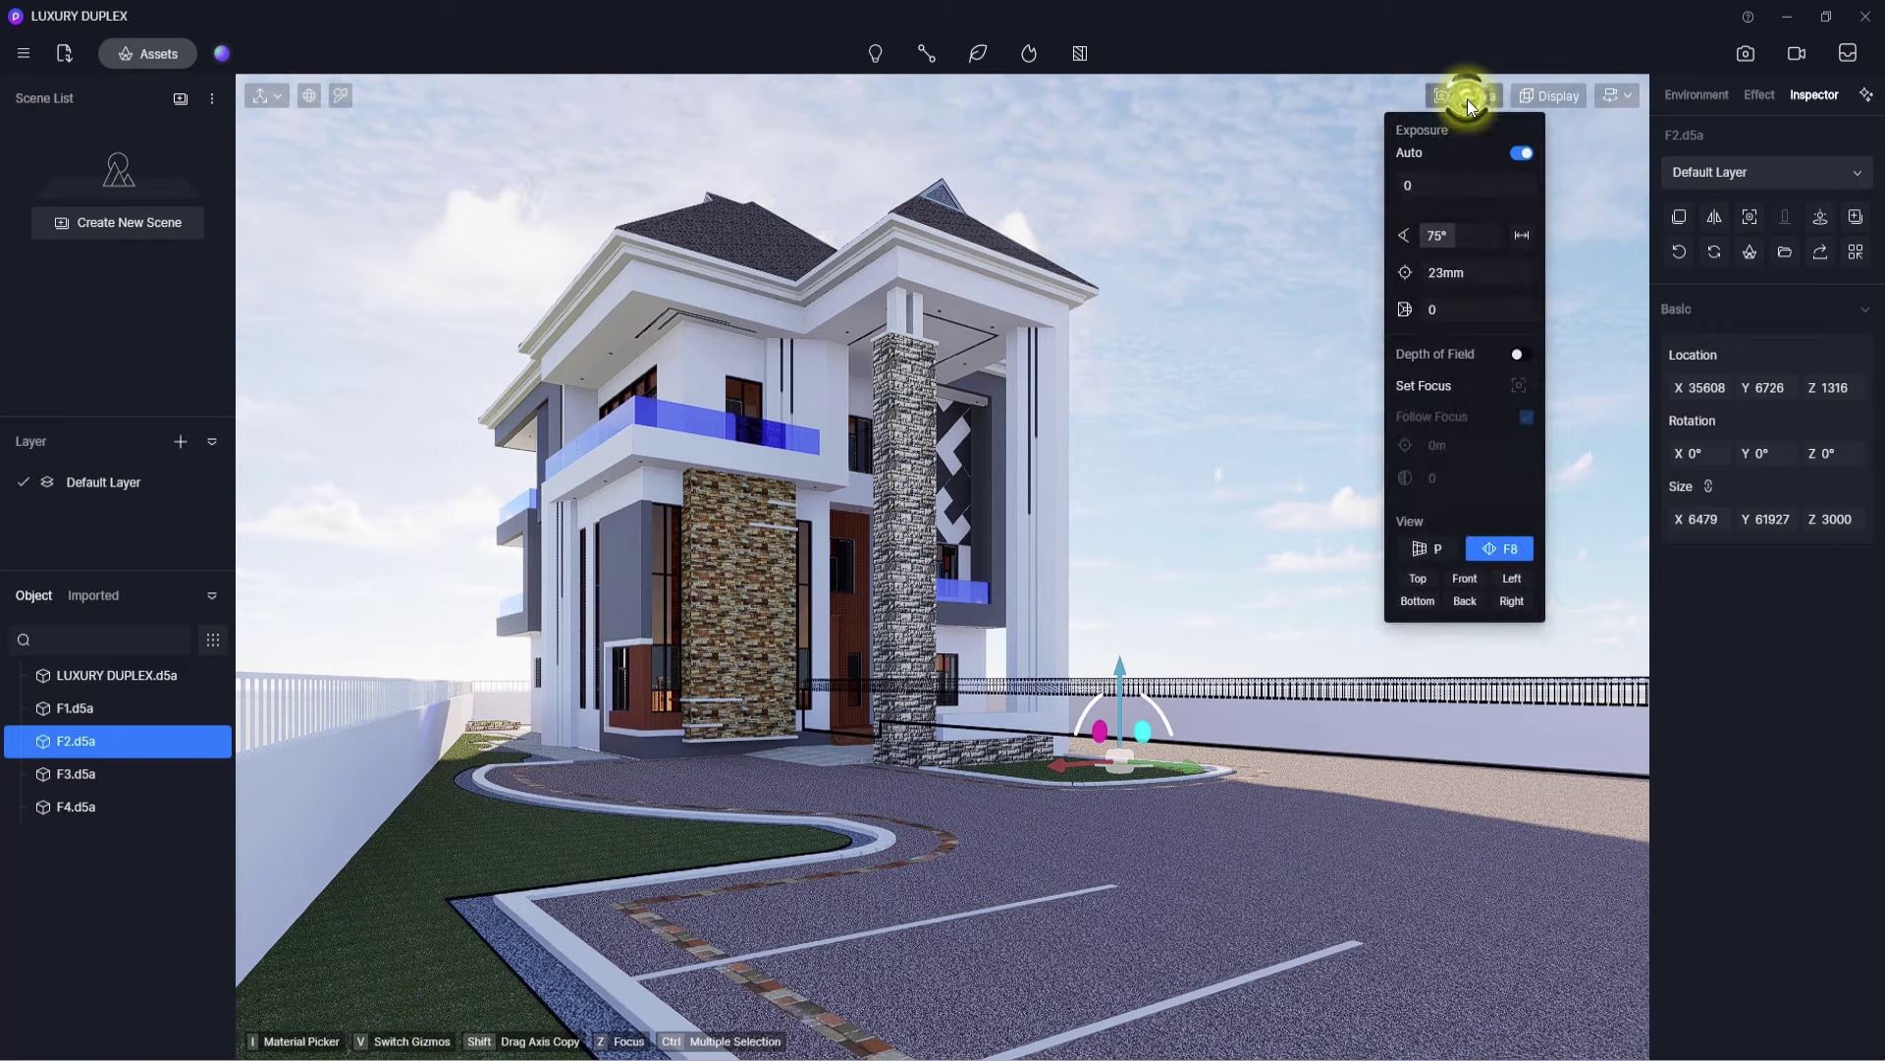
{"action": "left_click", "coordinate": [1446, 233]}
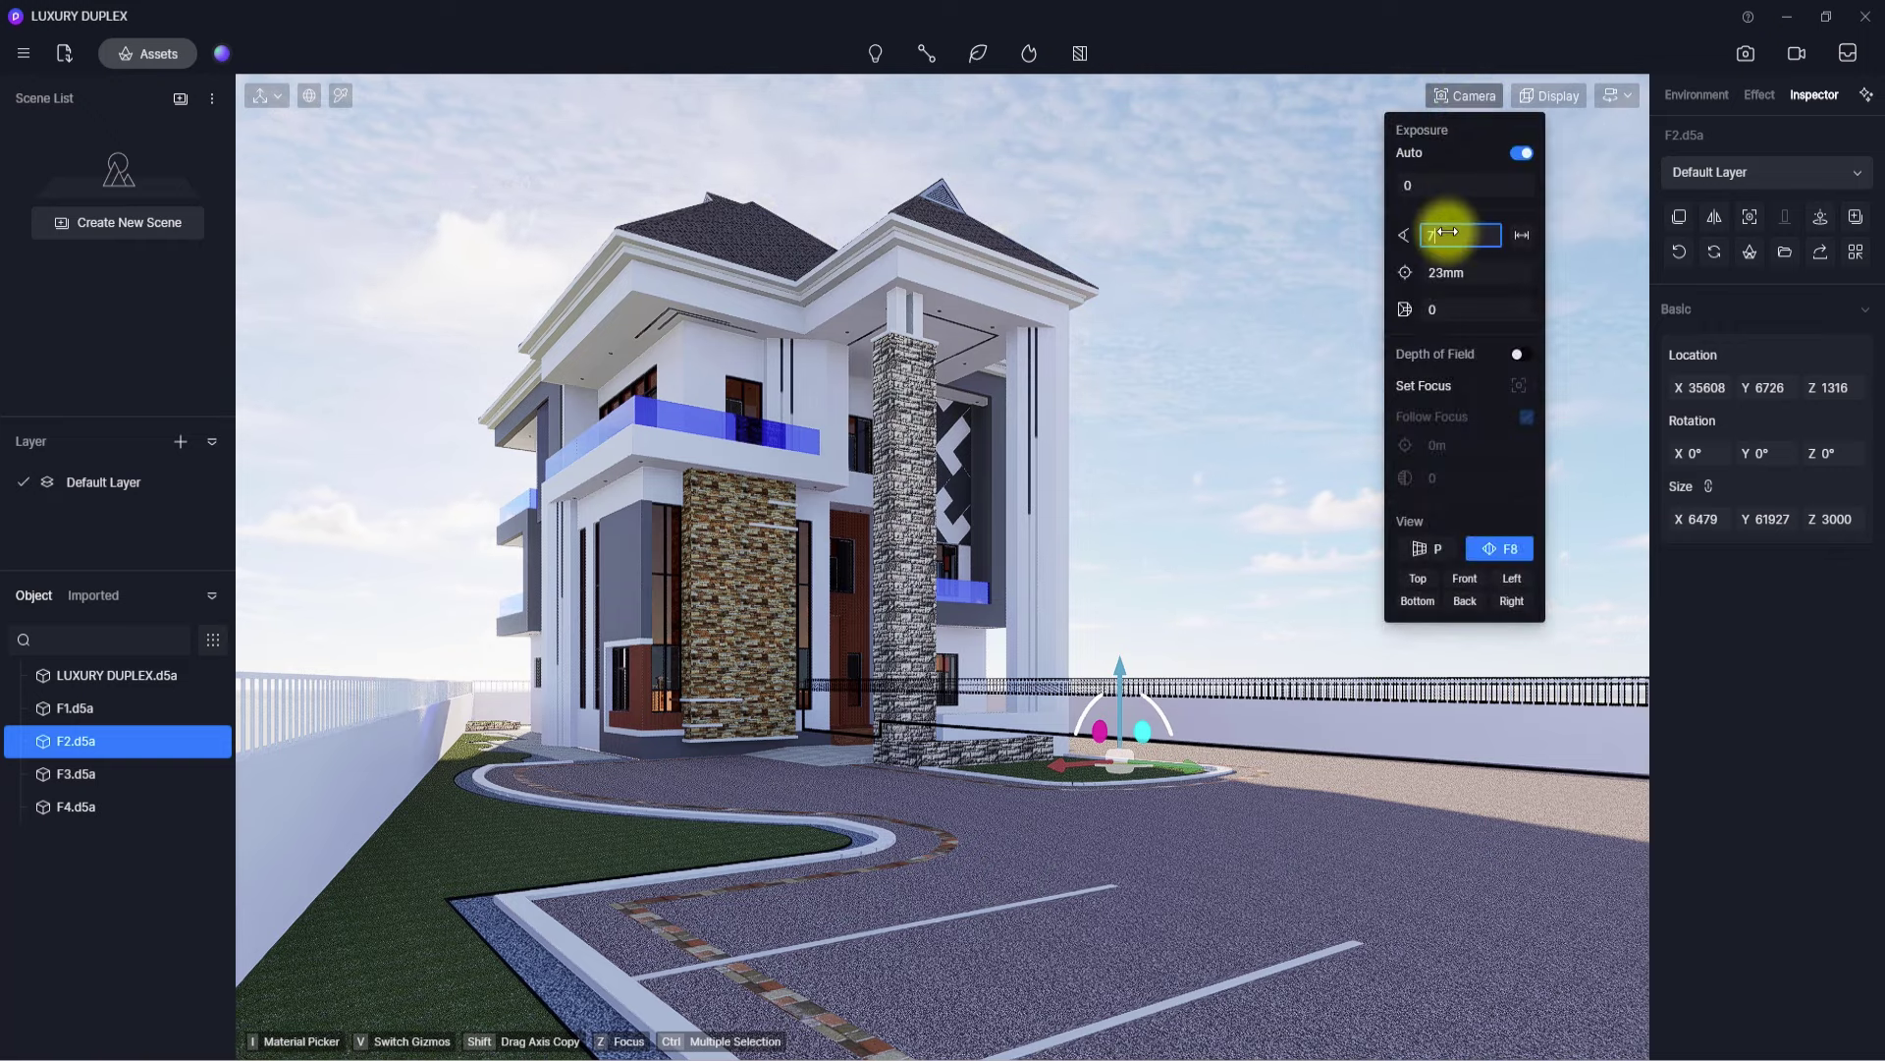
{"action": "key", "text": "Return"}
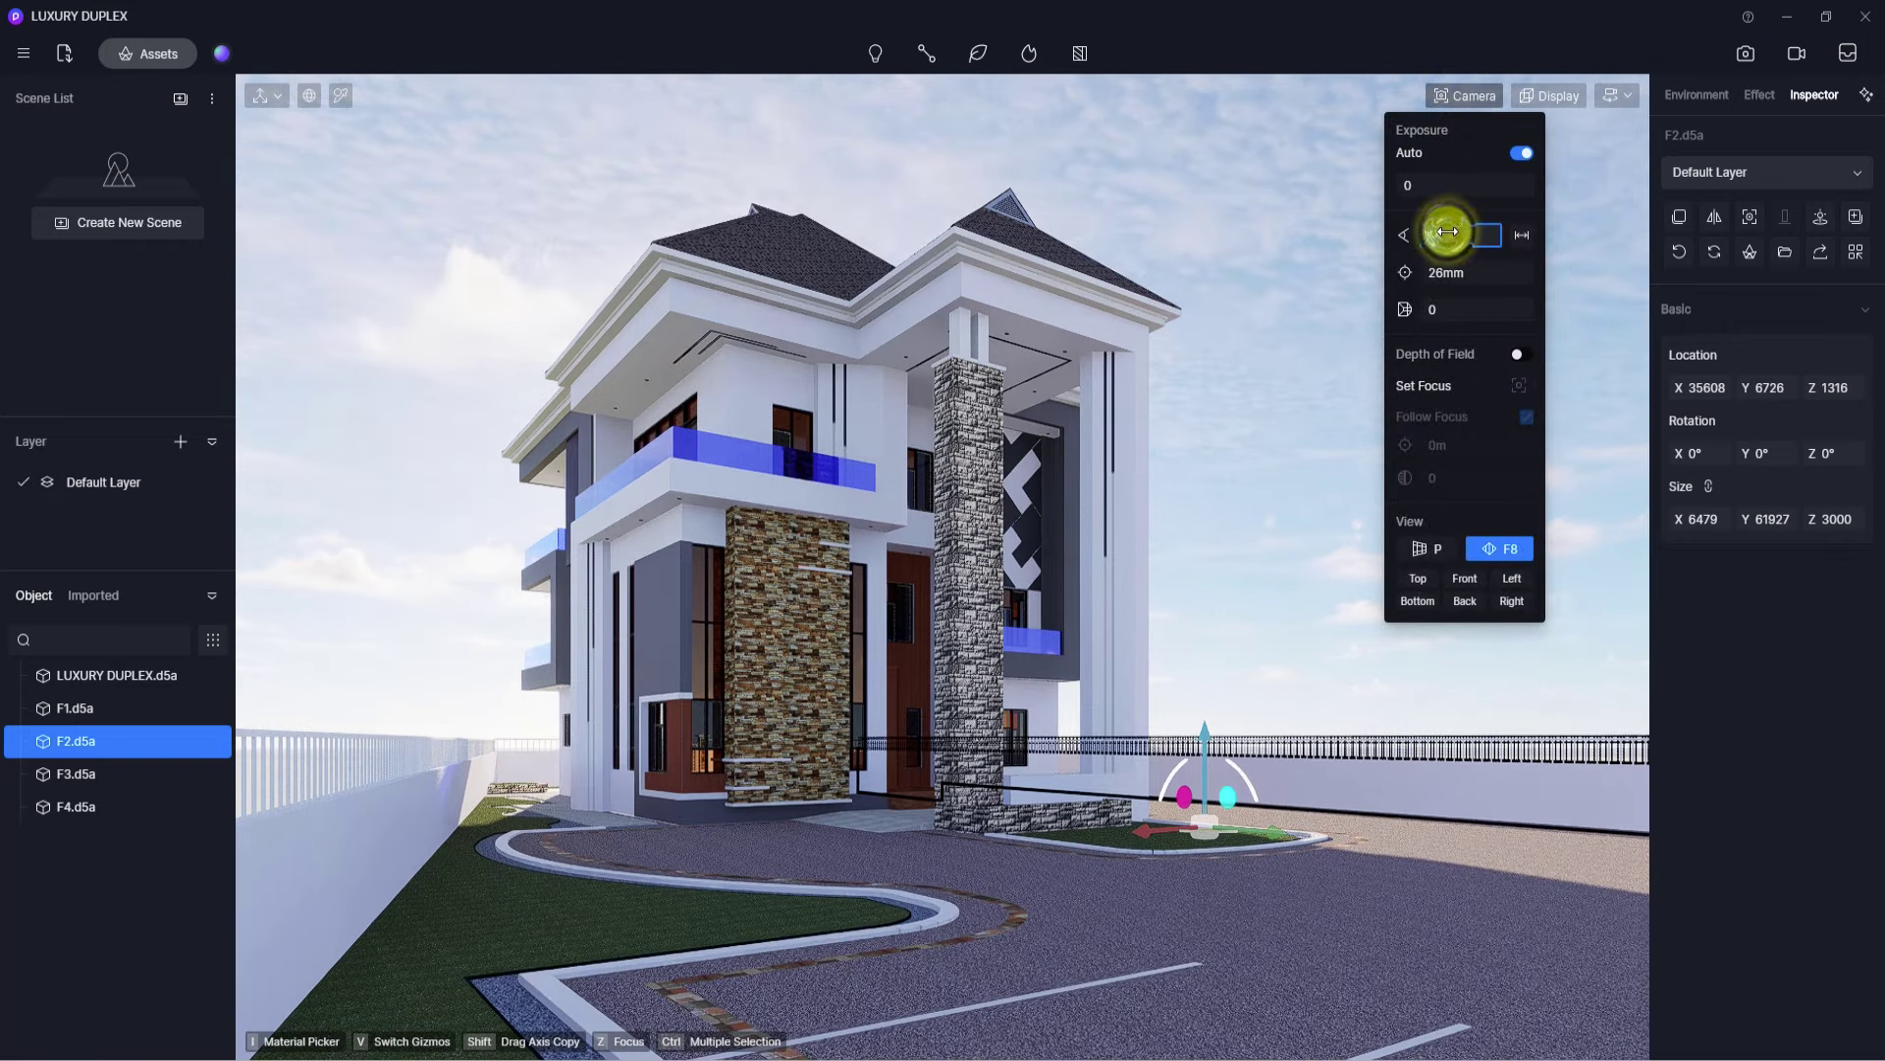
{"action": "key", "text": "Return"}
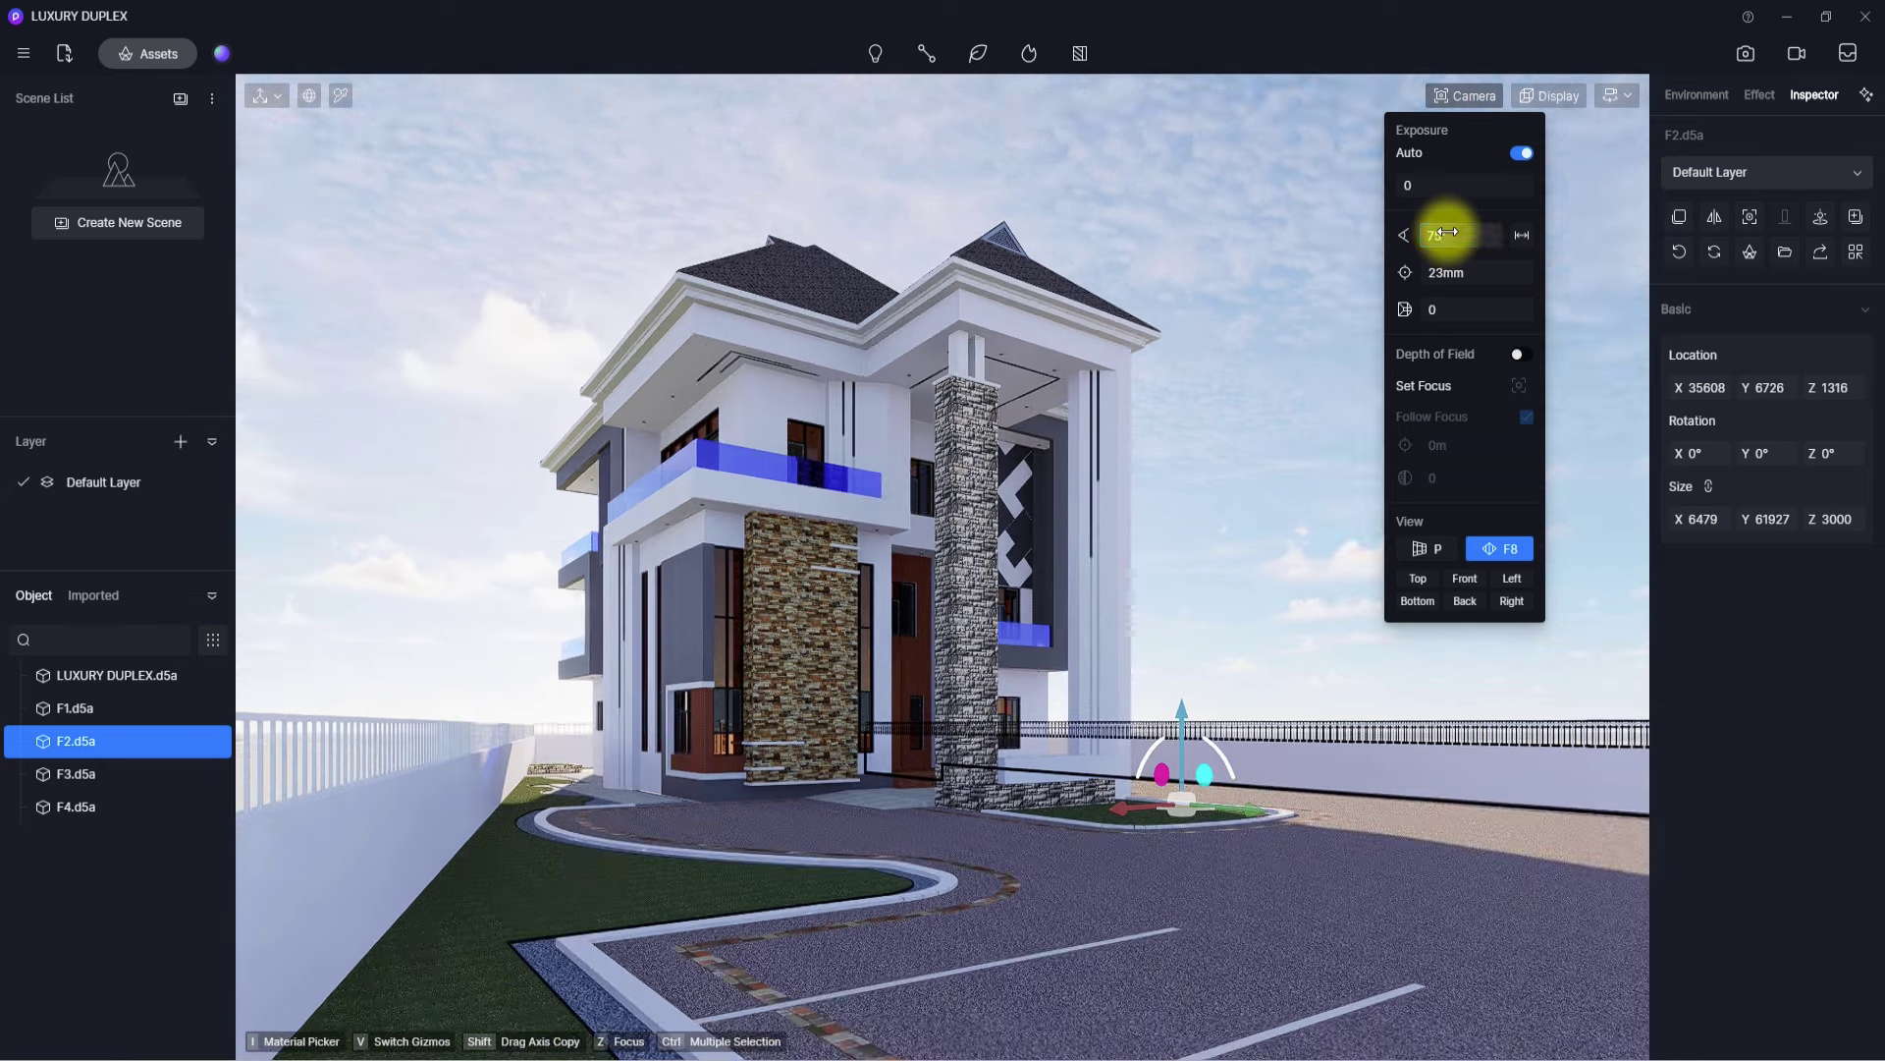
{"action": "right_click_drag", "start_coordinate": [913, 461], "coordinate": [941, 493]}
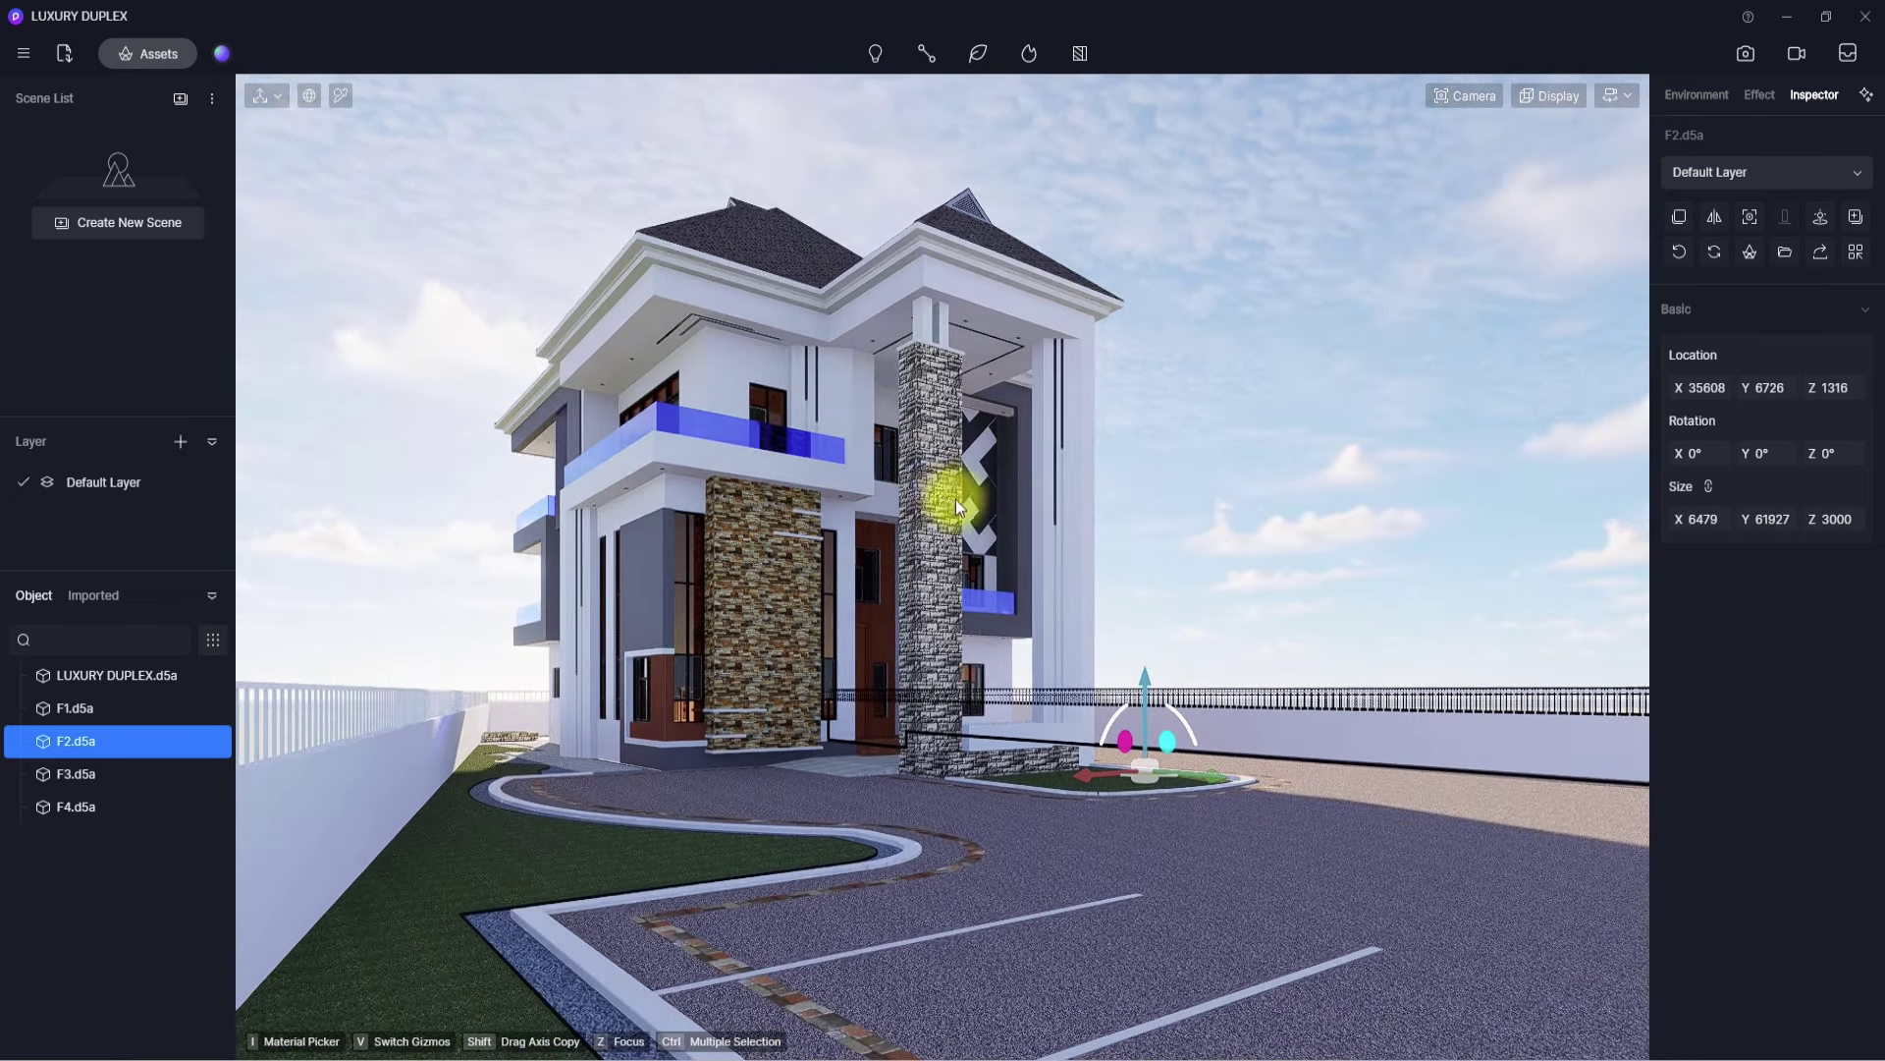
- Fine-tune the driveway-side framing of the duplex and save the view as a new scene
{"action": "right_click_drag", "start_coordinate": [1051, 549], "coordinate": [1058, 566]}
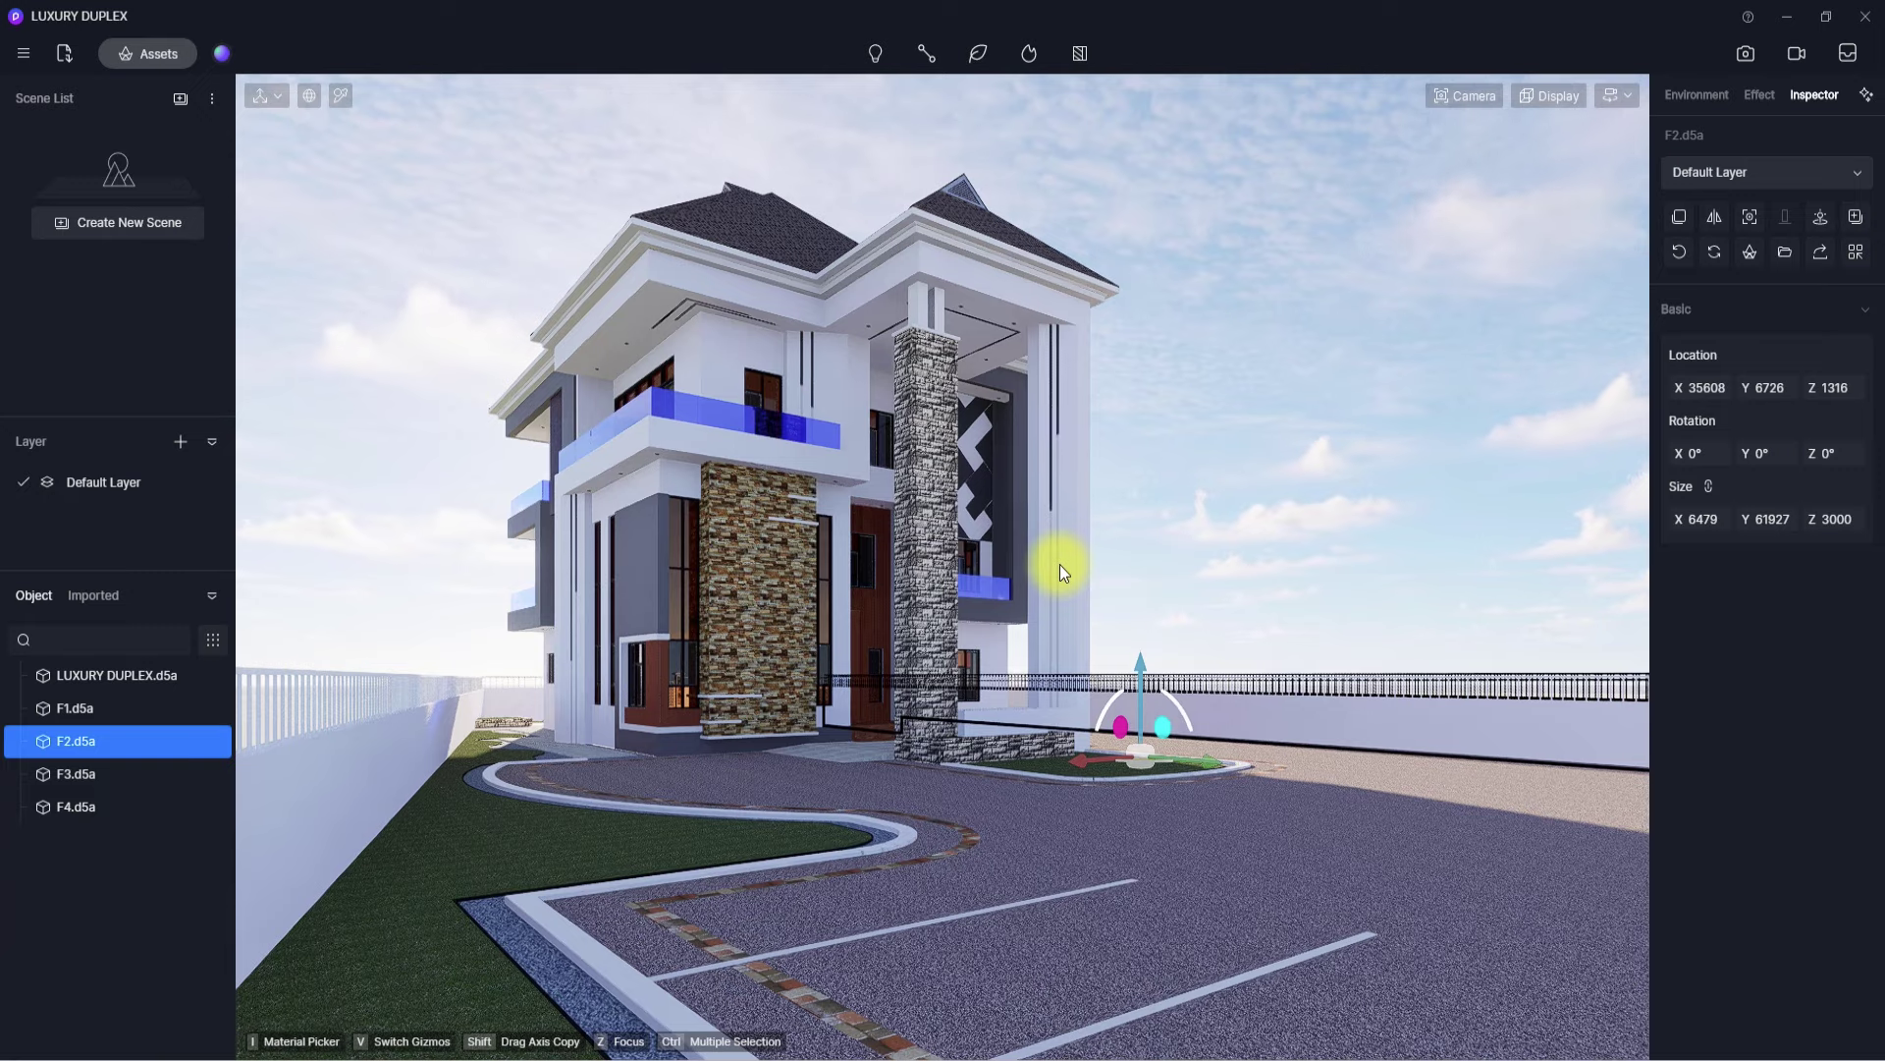
{"action": "right_click_drag", "start_coordinate": [878, 565], "coordinate": [881, 571]}
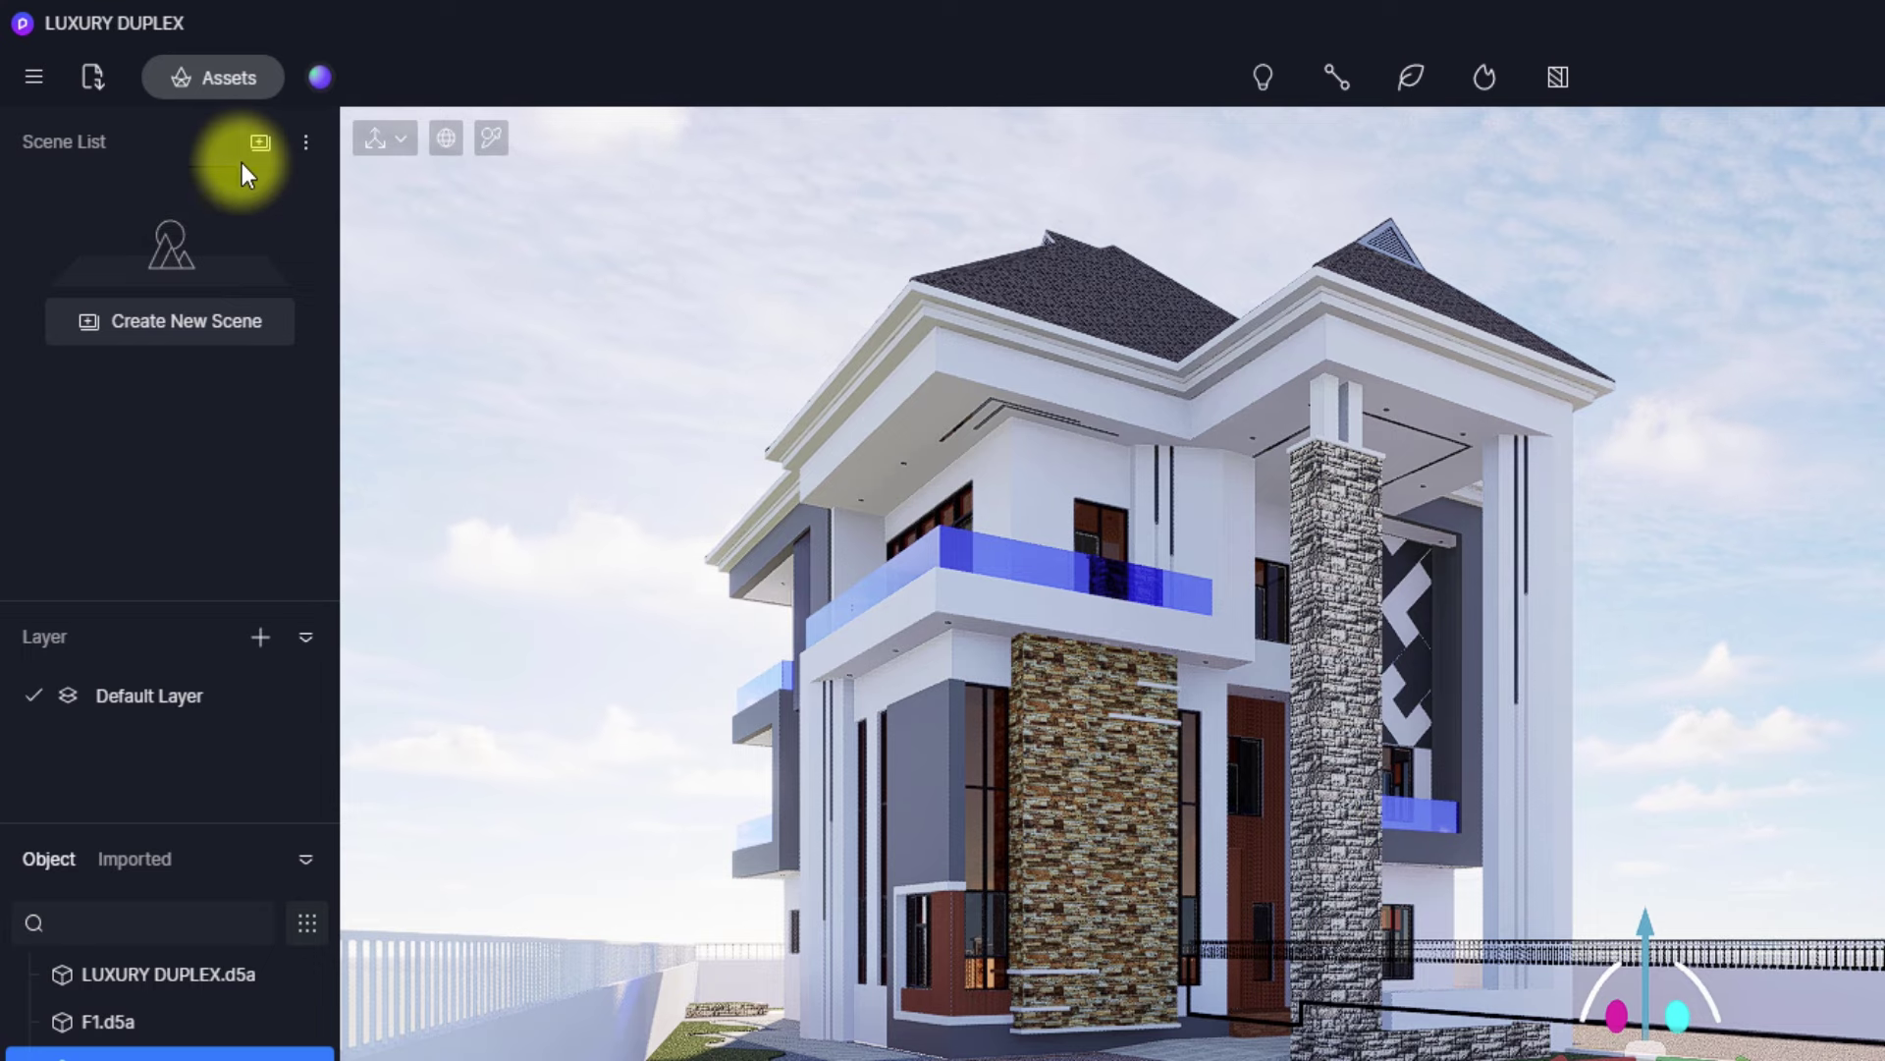
{"action": "left_click", "coordinate": [81, 324]}
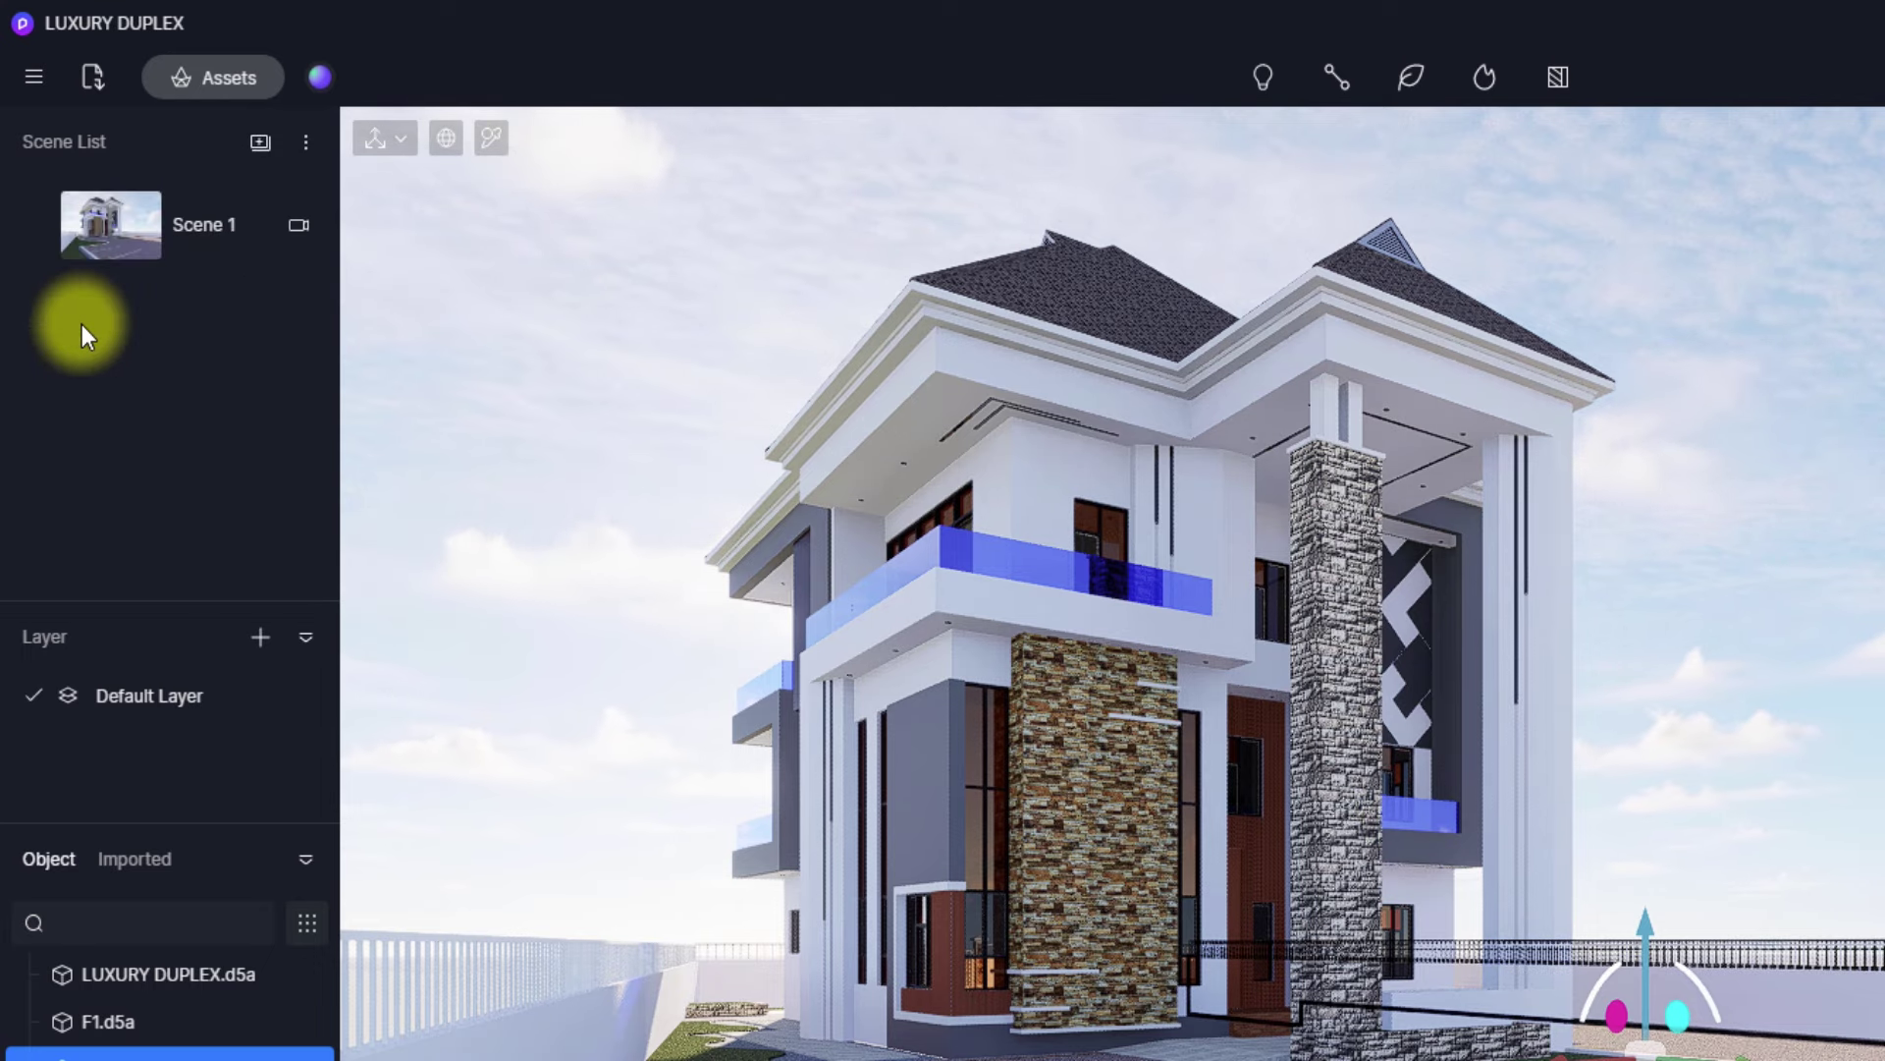
- Raise the fly navigation speed
{"action": "right_click_drag", "start_coordinate": [888, 962], "coordinate": [1759, 589]}
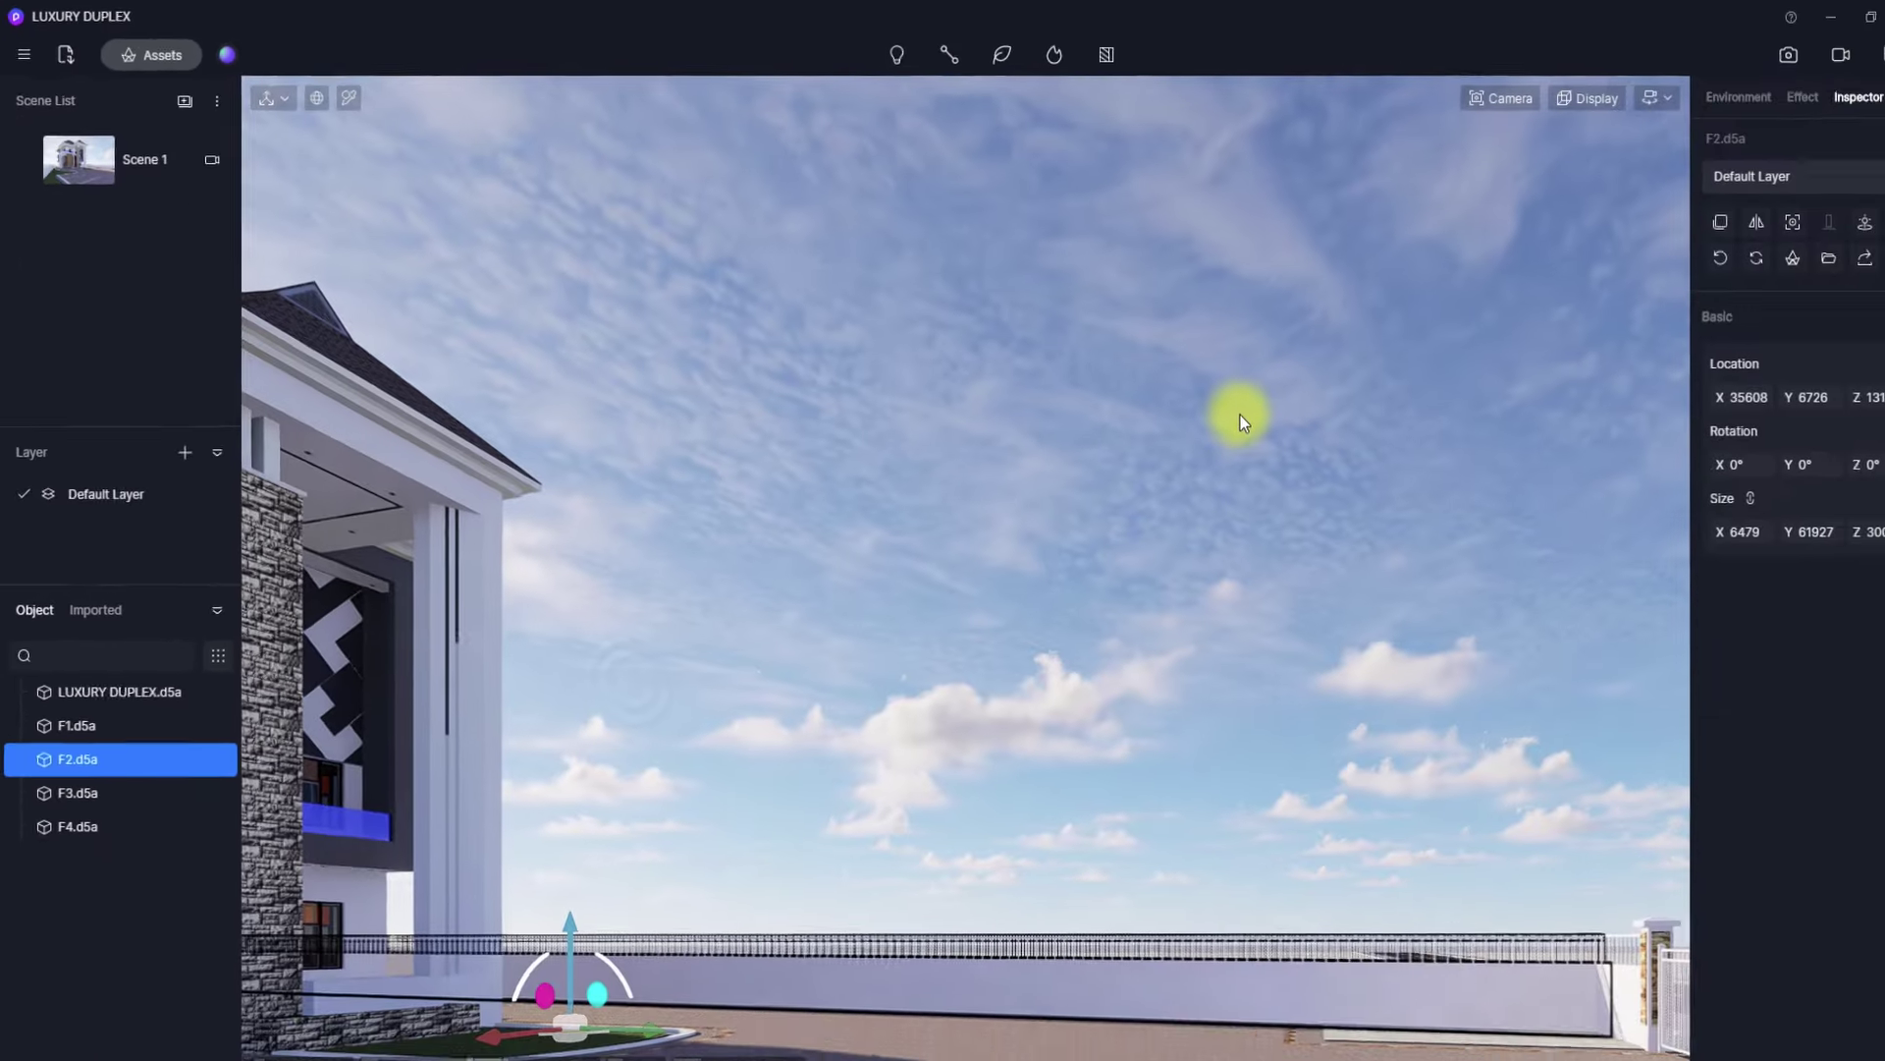
{"action": "left_click", "coordinate": [1613, 93]}
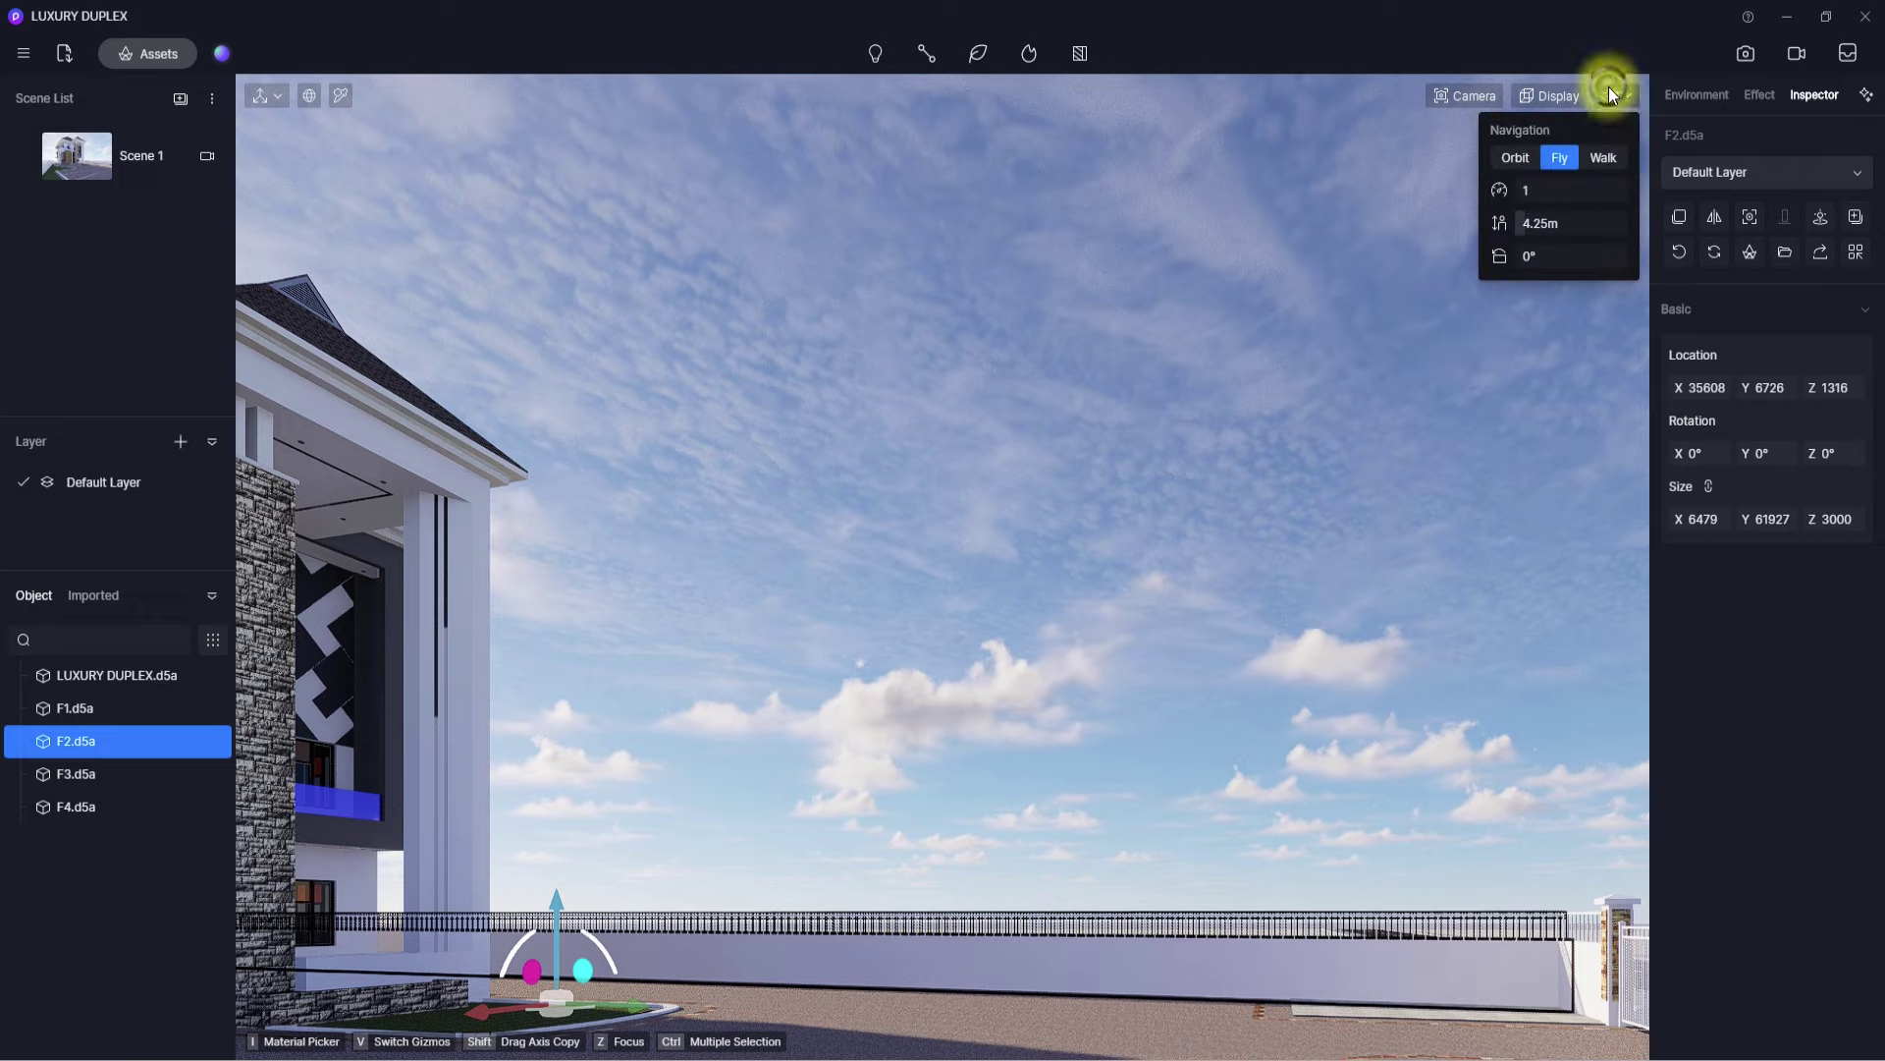
{"action": "left_click_drag", "start_coordinate": [1524, 191], "coordinate": [1617, 197]}
- Fly in close to the duplex's entrance column and recall the saved scene
{"action": "right_click_drag", "start_coordinate": [1199, 406], "coordinate": [621, 546]}
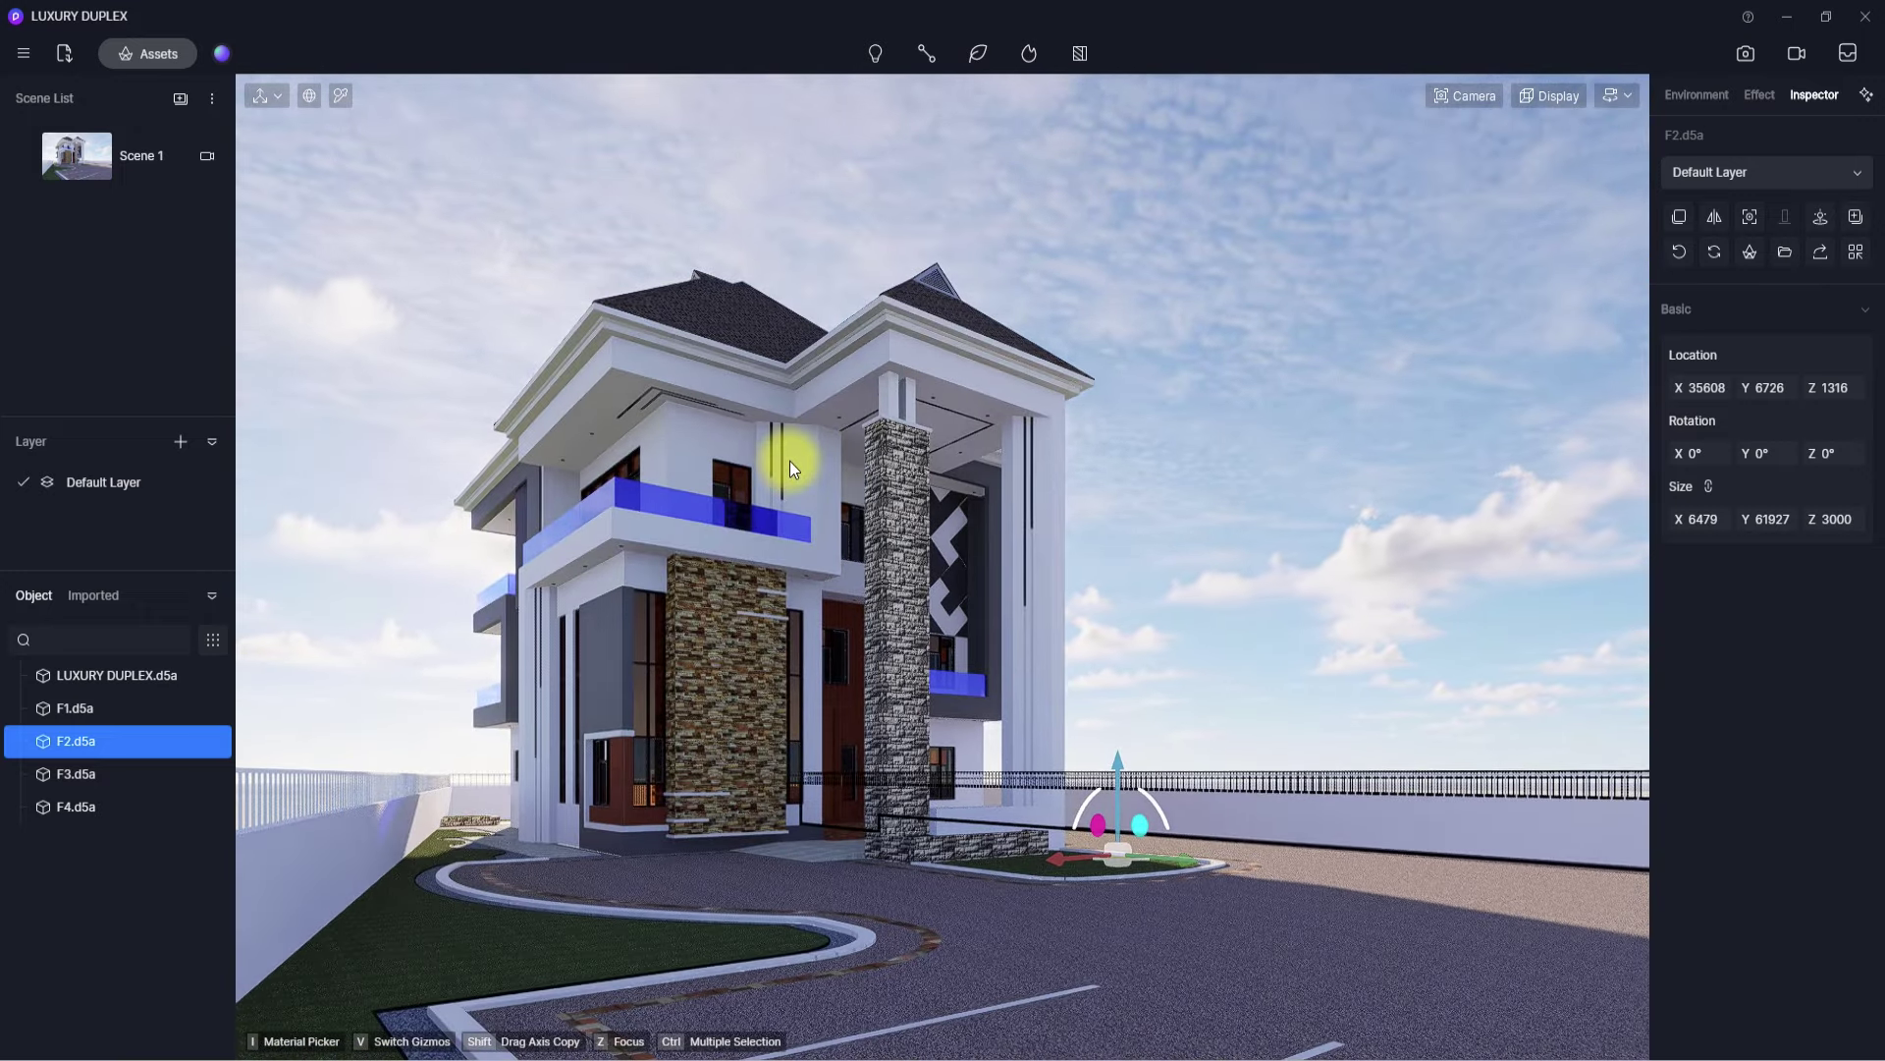
{"action": "right_click_drag", "start_coordinate": [790, 461], "coordinate": [880, 469]}
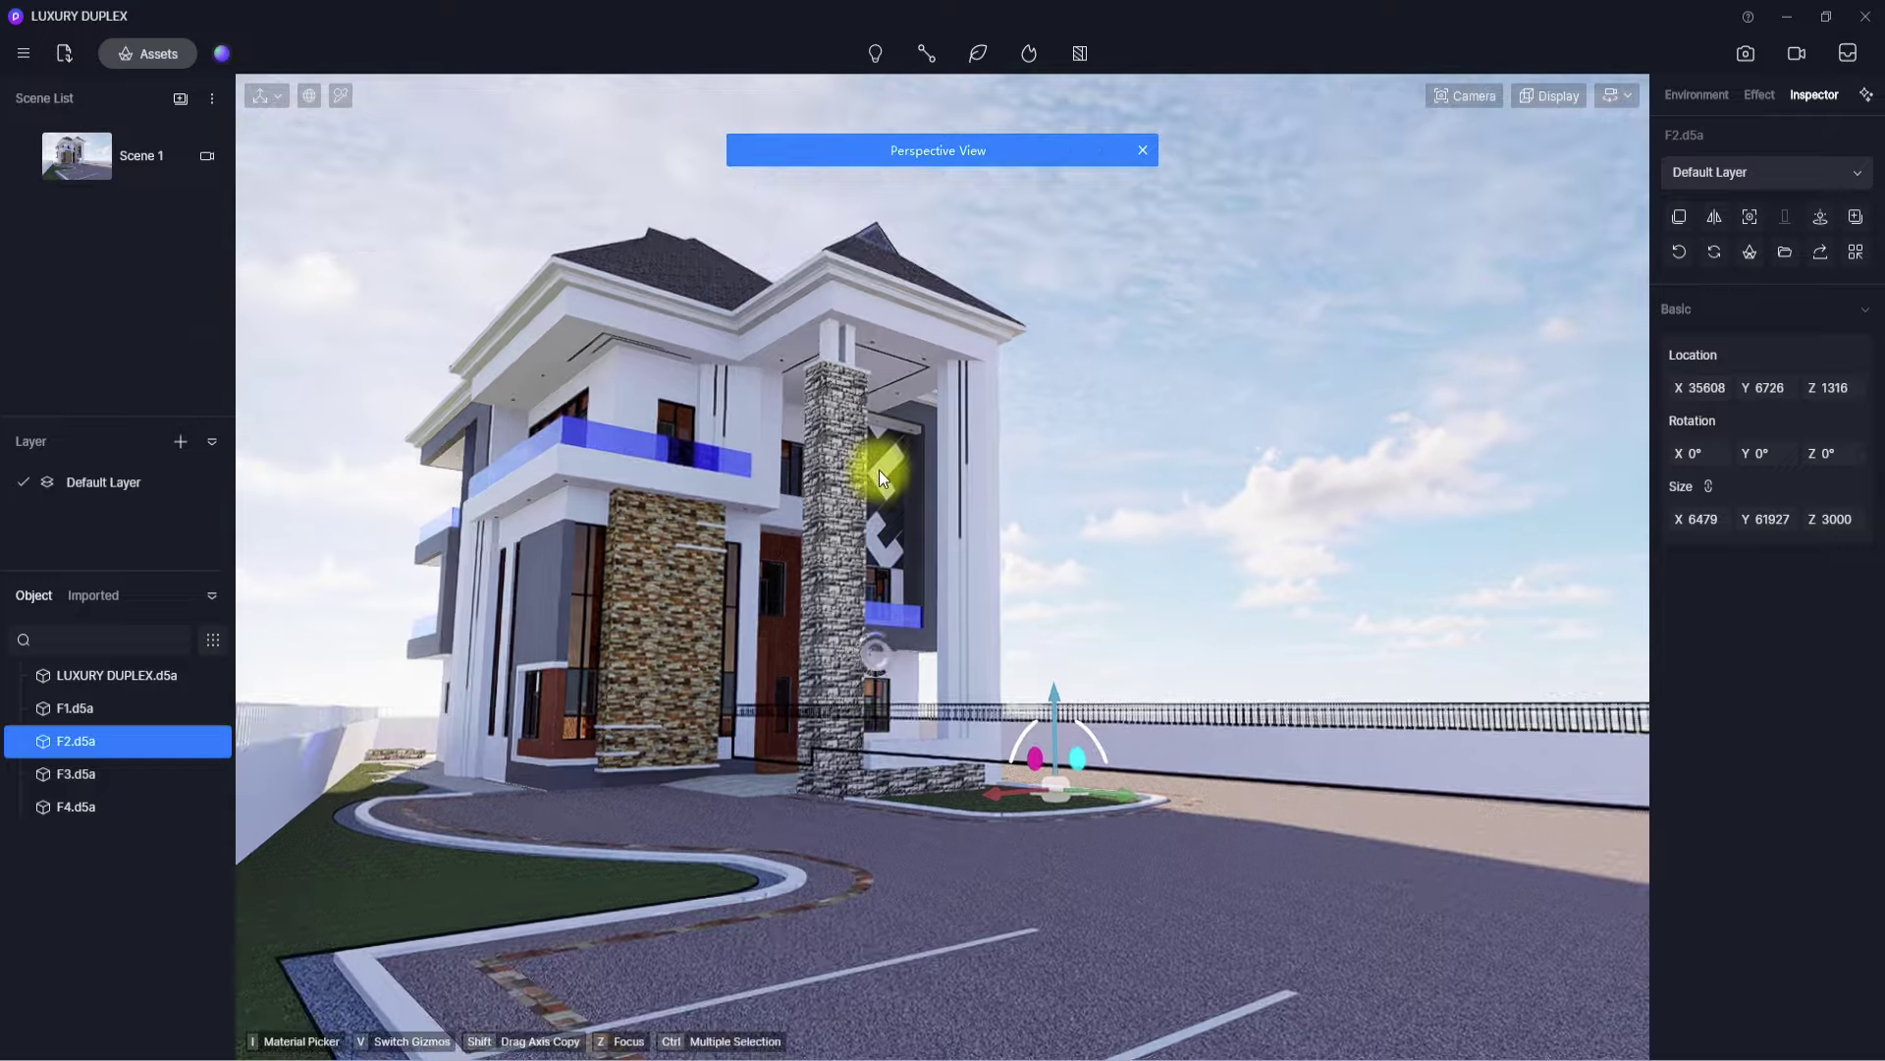
{"action": "scroll", "coordinate": [879, 469], "scroll_direction": "up", "scroll_amount": 3}
{"action": "scroll", "coordinate": [880, 470], "scroll_direction": "up", "scroll_amount": 2}
{"action": "right_click_drag", "start_coordinate": [805, 568], "coordinate": [638, 498]}
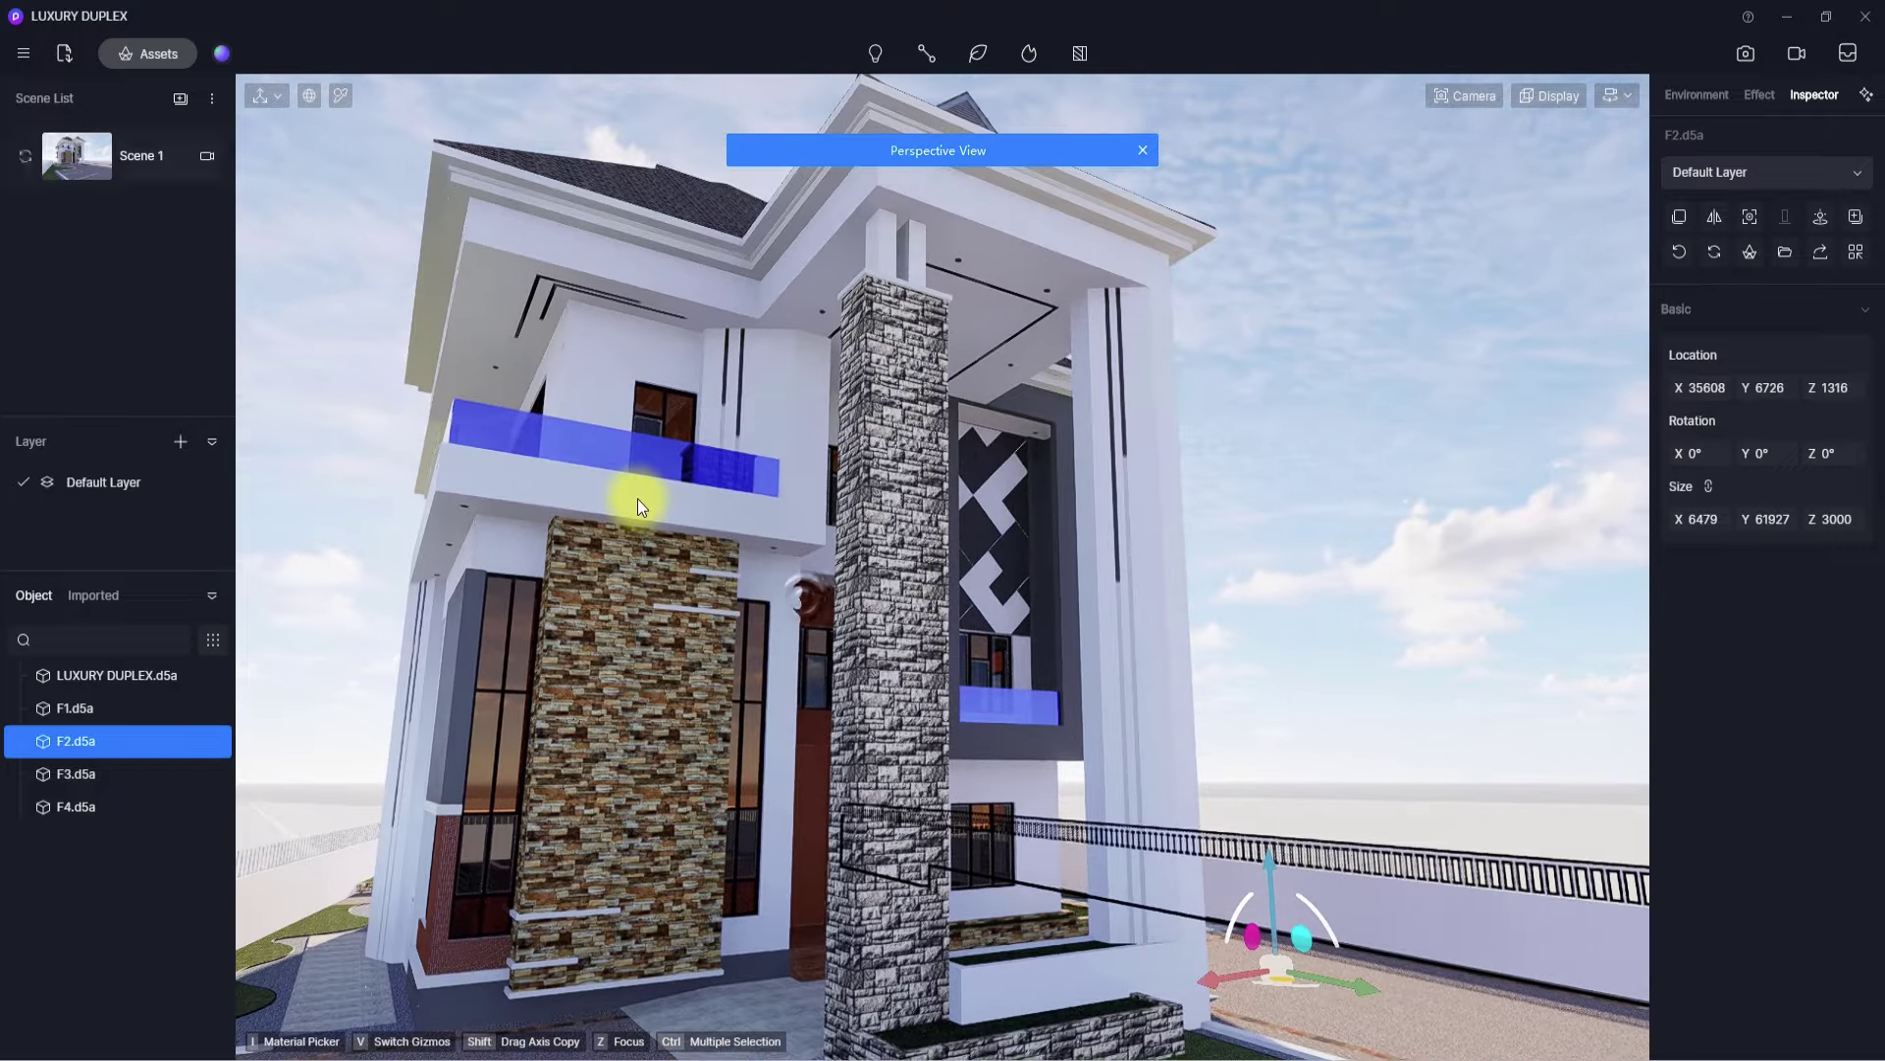
{"action": "left_click", "coordinate": [122, 177]}
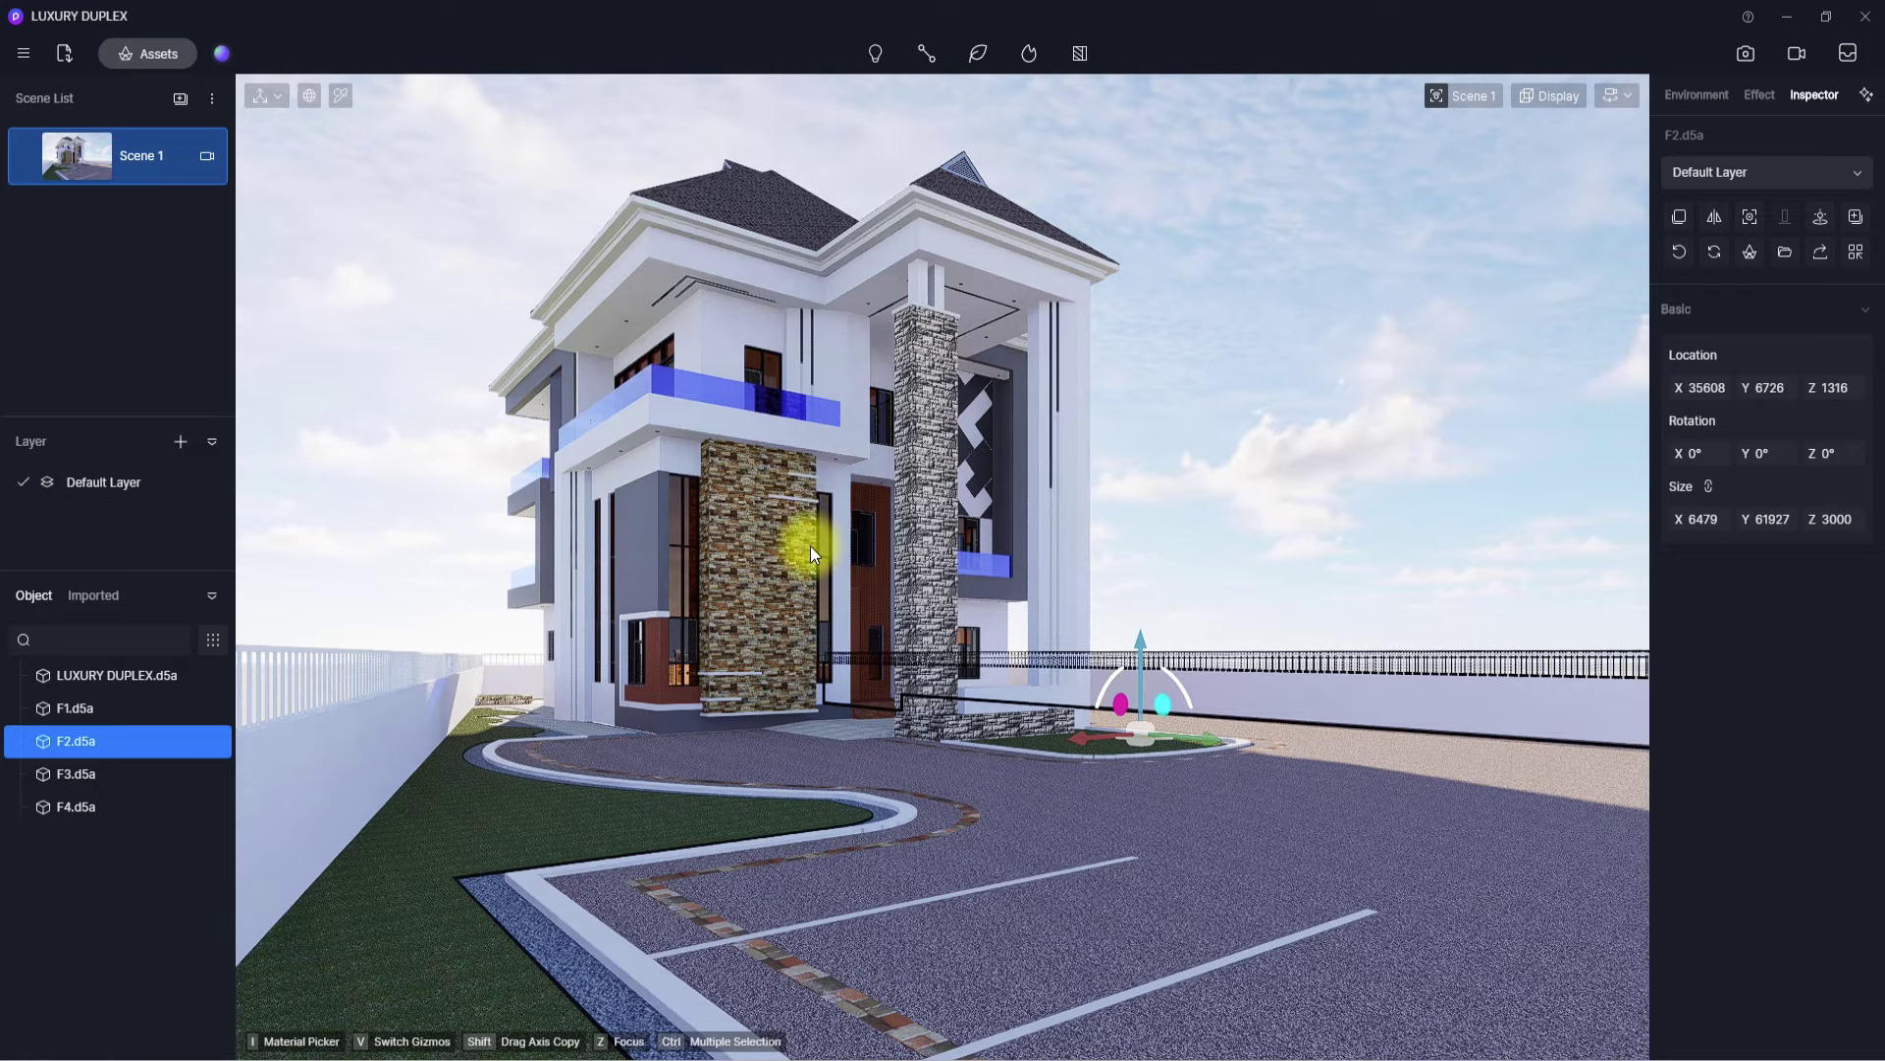
- Fly around the duplex and the plot to examine possible angles for a second camera view
{"action": "right_click_drag", "start_coordinate": [810, 546], "coordinate": [428, 656]}
{"action": "scroll", "coordinate": [1070, 467], "scroll_direction": "up", "scroll_amount": 5}
{"action": "scroll", "coordinate": [257, 669], "scroll_direction": "up", "scroll_amount": 5}
{"action": "scroll", "coordinate": [428, 656], "scroll_direction": "down", "scroll_amount": 5}
{"action": "scroll", "coordinate": [428, 656], "scroll_direction": "down", "scroll_amount": 5}
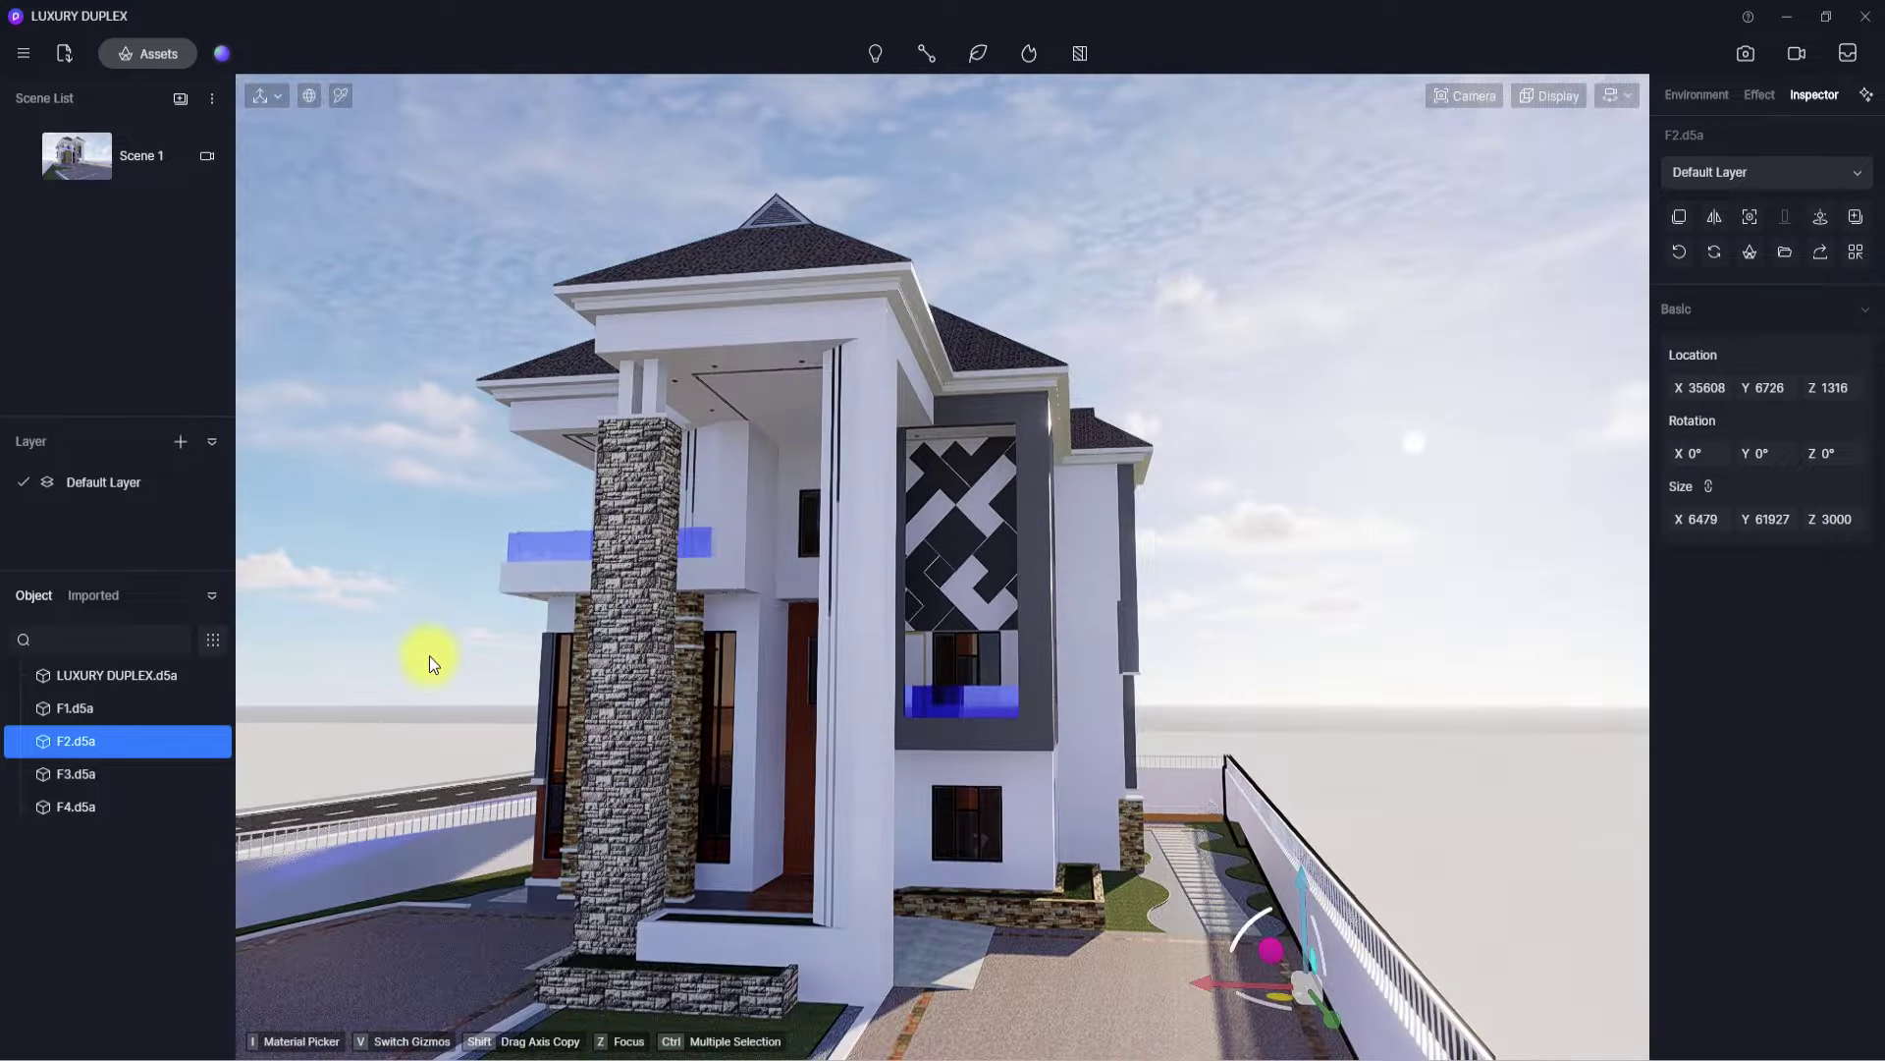
{"action": "right_click_drag", "start_coordinate": [683, 669], "coordinate": [342, 754]}
{"action": "scroll", "coordinate": [341, 754], "scroll_direction": "up", "scroll_amount": 5}
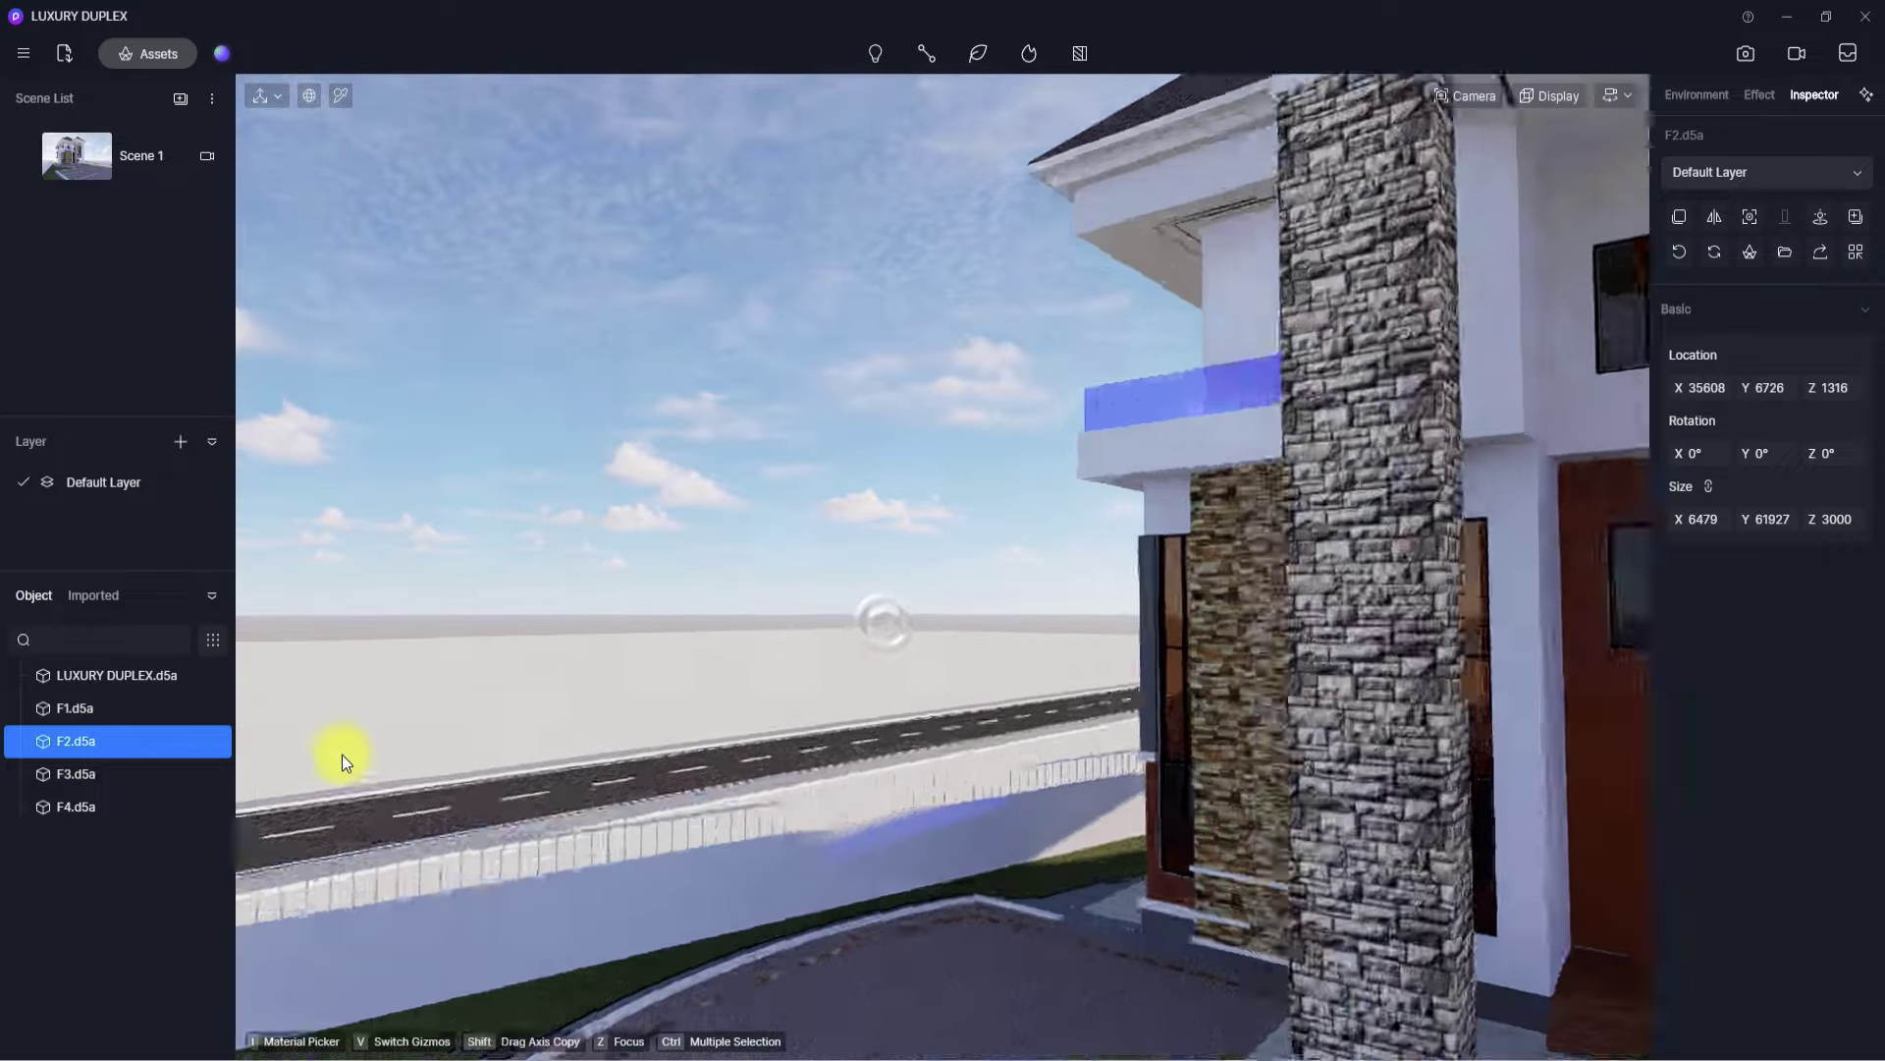
{"action": "right_click_drag", "start_coordinate": [1167, 770], "coordinate": [1717, 791]}
{"action": "scroll", "coordinate": [1718, 793], "scroll_direction": "down", "scroll_amount": 10}
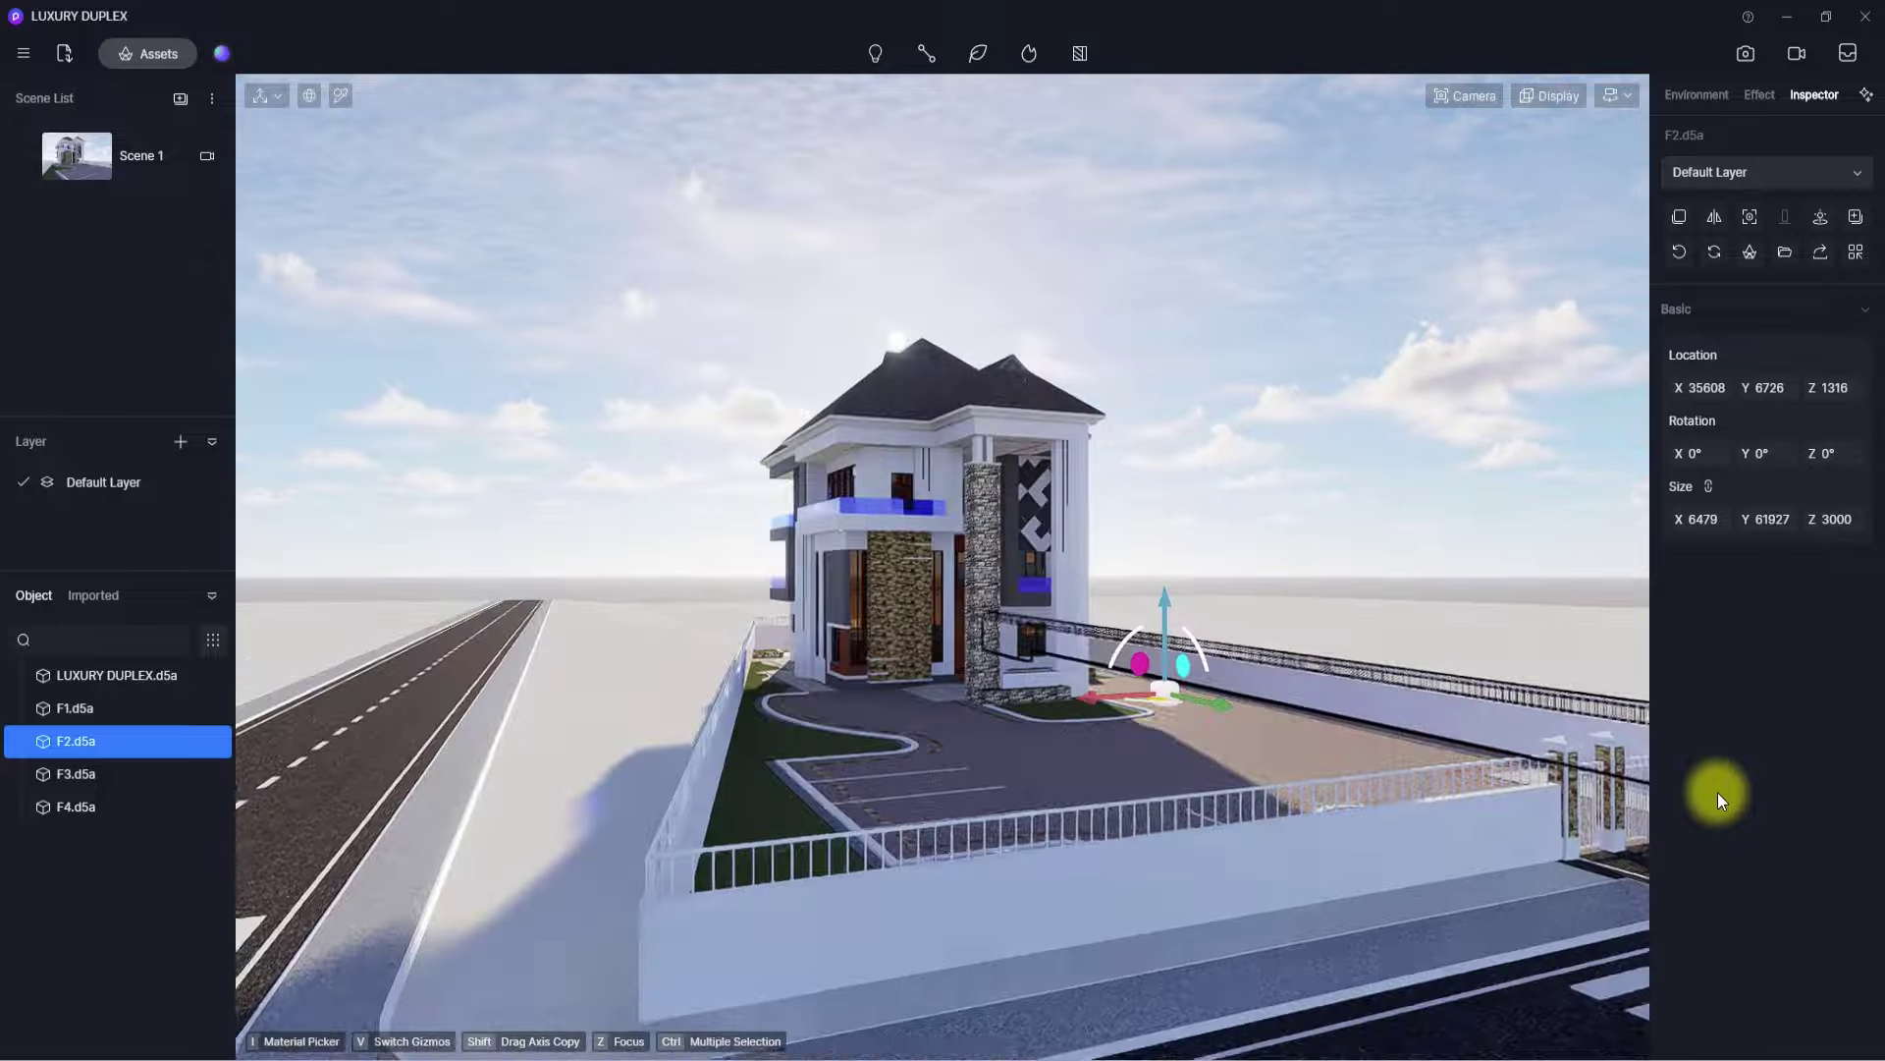
- Bring the camera around to face the duplex's front entrance and the planted island
{"action": "scroll", "coordinate": [1031, 964], "scroll_direction": "up", "scroll_amount": 3}
{"action": "right_click_drag", "start_coordinate": [852, 839], "coordinate": [703, 722]}
{"action": "scroll", "coordinate": [1031, 965], "scroll_direction": "up", "scroll_amount": 5}
{"action": "scroll", "coordinate": [852, 764], "scroll_direction": "up", "scroll_amount": 5}
{"action": "scroll", "coordinate": [703, 722], "scroll_direction": "down", "scroll_amount": 5}
{"action": "right_click_drag", "start_coordinate": [917, 785], "coordinate": [1033, 579]}
{"action": "scroll", "coordinate": [728, 670], "scroll_direction": "down", "scroll_amount": 5}
{"action": "scroll", "coordinate": [790, 701], "scroll_direction": "up", "scroll_amount": 6}
{"action": "scroll", "coordinate": [1033, 579], "scroll_direction": "up", "scroll_amount": 4}
{"action": "right_click_drag", "start_coordinate": [1075, 717], "coordinate": [833, 787]}
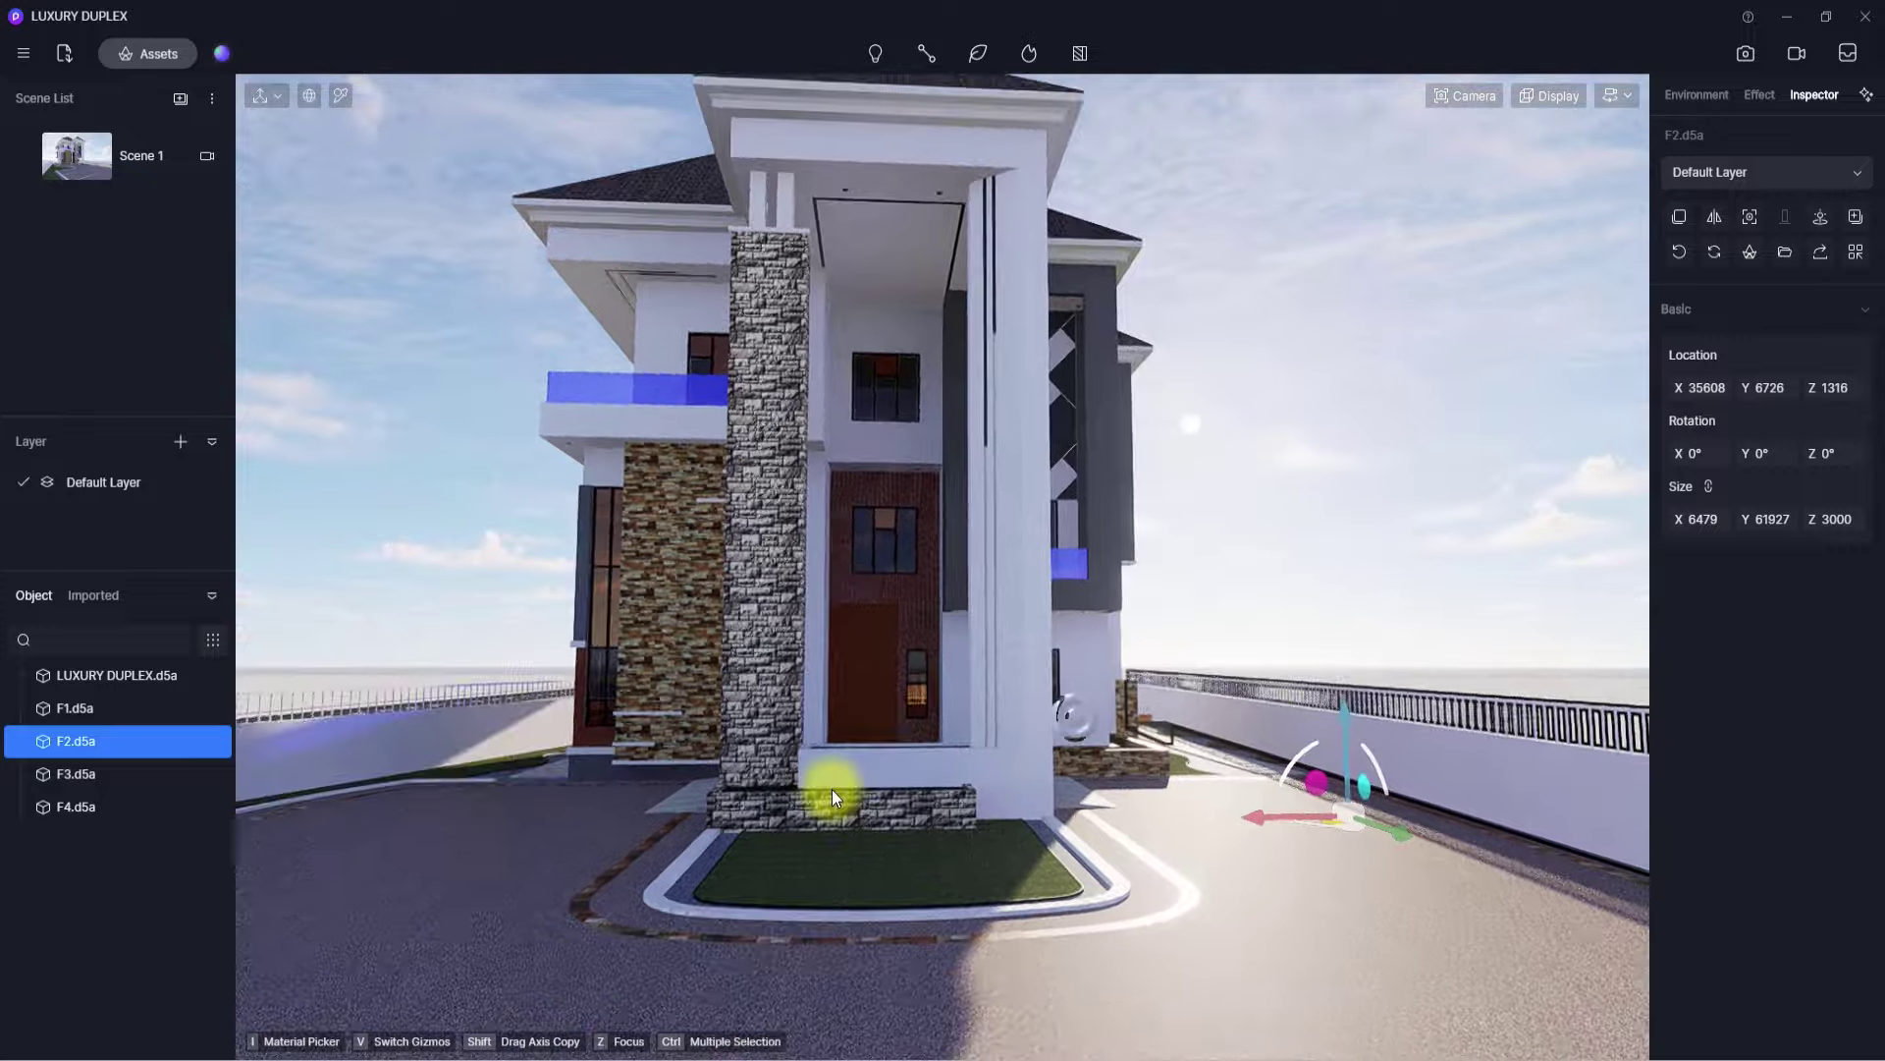
- Pull the camera back outside the gate and frame the duplex's front elevation
{"action": "scroll", "coordinate": [833, 788], "scroll_direction": "down", "scroll_amount": 5}
{"action": "right_click_drag", "start_coordinate": [1036, 794], "coordinate": [952, 774]}
{"action": "scroll", "coordinate": [952, 773], "scroll_direction": "down", "scroll_amount": 6}
{"action": "left_click", "coordinate": [1464, 95]}
{"action": "scroll", "coordinate": [904, 497], "scroll_direction": "up", "scroll_amount": 2}
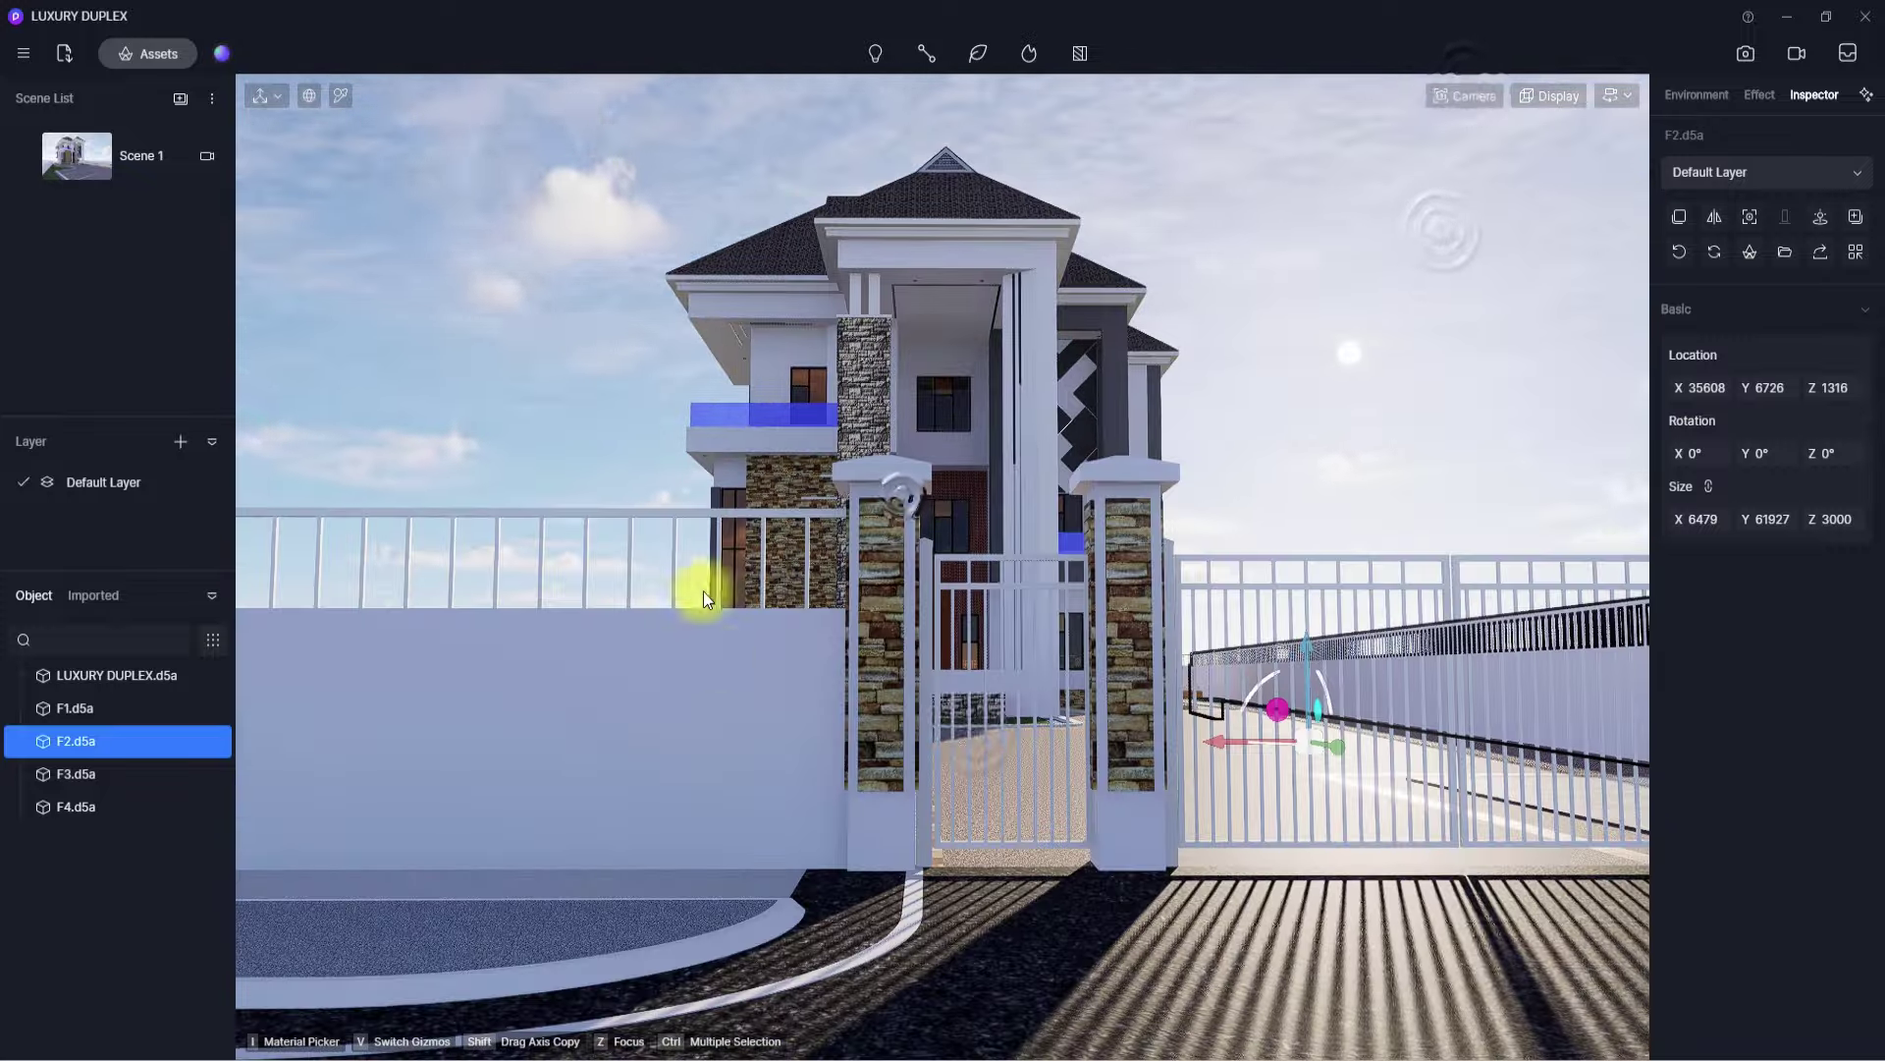
- Hide the front fence F1.d5a and reframe the duplex's front elevation
{"action": "left_click", "coordinate": [678, 648]}
{"action": "left_click", "coordinate": [220, 708]}
{"action": "scroll", "coordinate": [721, 717], "scroll_direction": "up", "scroll_amount": 5}
{"action": "right_click_drag", "start_coordinate": [721, 716], "coordinate": [677, 678]}
- Save the front elevation view as a new scene and compare it with the first scene
{"action": "left_click", "coordinate": [181, 98]}
{"action": "left_click", "coordinate": [144, 157]}
{"action": "left_click", "coordinate": [143, 222]}
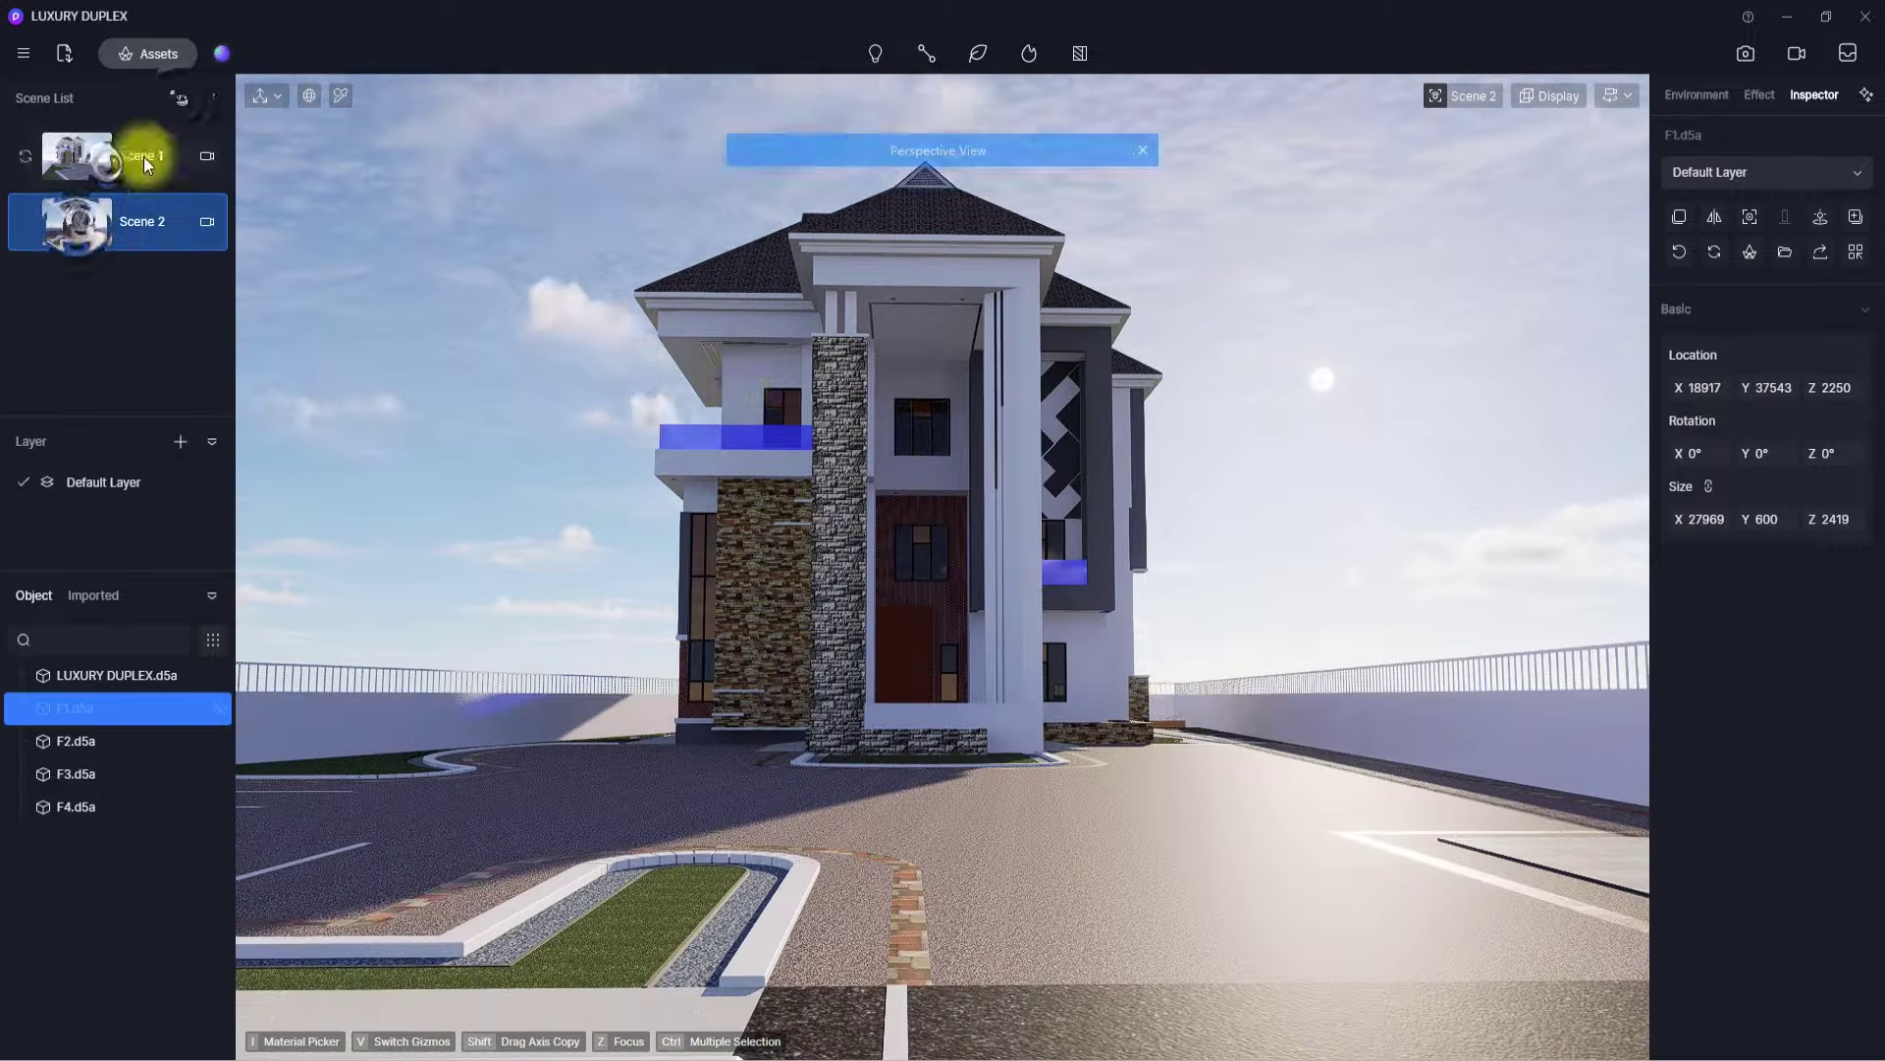
- Turn on the rule-of-thirds grid over the viewport
{"action": "right_click_drag", "start_coordinate": [898, 390], "coordinate": [923, 481]}
{"action": "left_click", "coordinate": [1549, 95]}
{"action": "left_click", "coordinate": [1604, 160]}
{"action": "left_click", "coordinate": [1617, 95]}
- Refine the front view of the duplex against the grid and recall the first scene
{"action": "right_click_drag", "start_coordinate": [919, 589], "coordinate": [805, 534]}
{"action": "scroll", "coordinate": [903, 550], "scroll_direction": "up", "scroll_amount": 3}
{"action": "left_click", "coordinate": [1464, 96]}
{"action": "left_click", "coordinate": [864, 126]}
{"action": "left_click", "coordinate": [82, 157]}
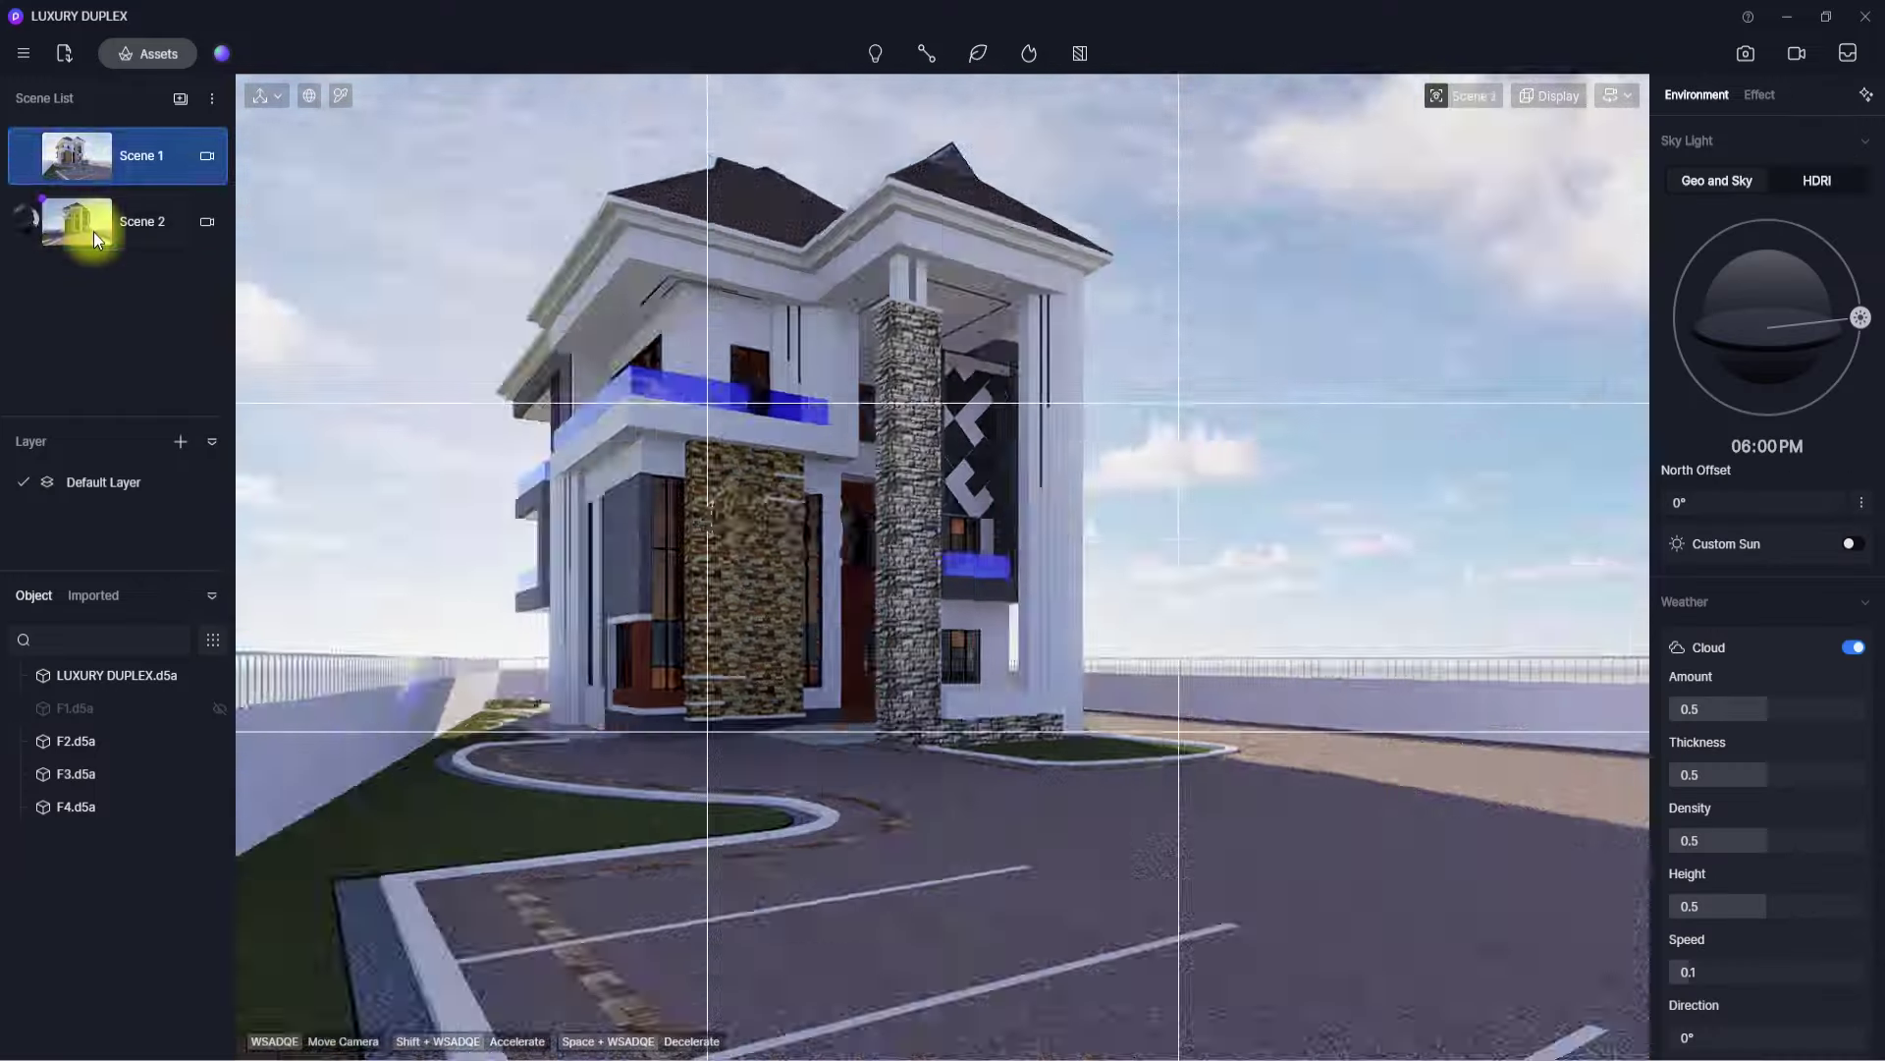
- Unhide the front fence F1.d5a and move the camera outside the side fence to view the duplex's other corner
{"action": "left_click", "coordinate": [220, 708]}
{"action": "scroll", "coordinate": [965, 634], "scroll_direction": "up", "scroll_amount": 1}
{"action": "right_click_drag", "start_coordinate": [964, 634], "coordinate": [943, 629]}
{"action": "left_click", "coordinate": [1617, 95]}
{"action": "right_click_drag", "start_coordinate": [1080, 549], "coordinate": [935, 629]}
- Hide the side fence F2.d5a, frame the duplex's corner and save the view as a new scene
{"action": "left_click", "coordinate": [935, 656]}
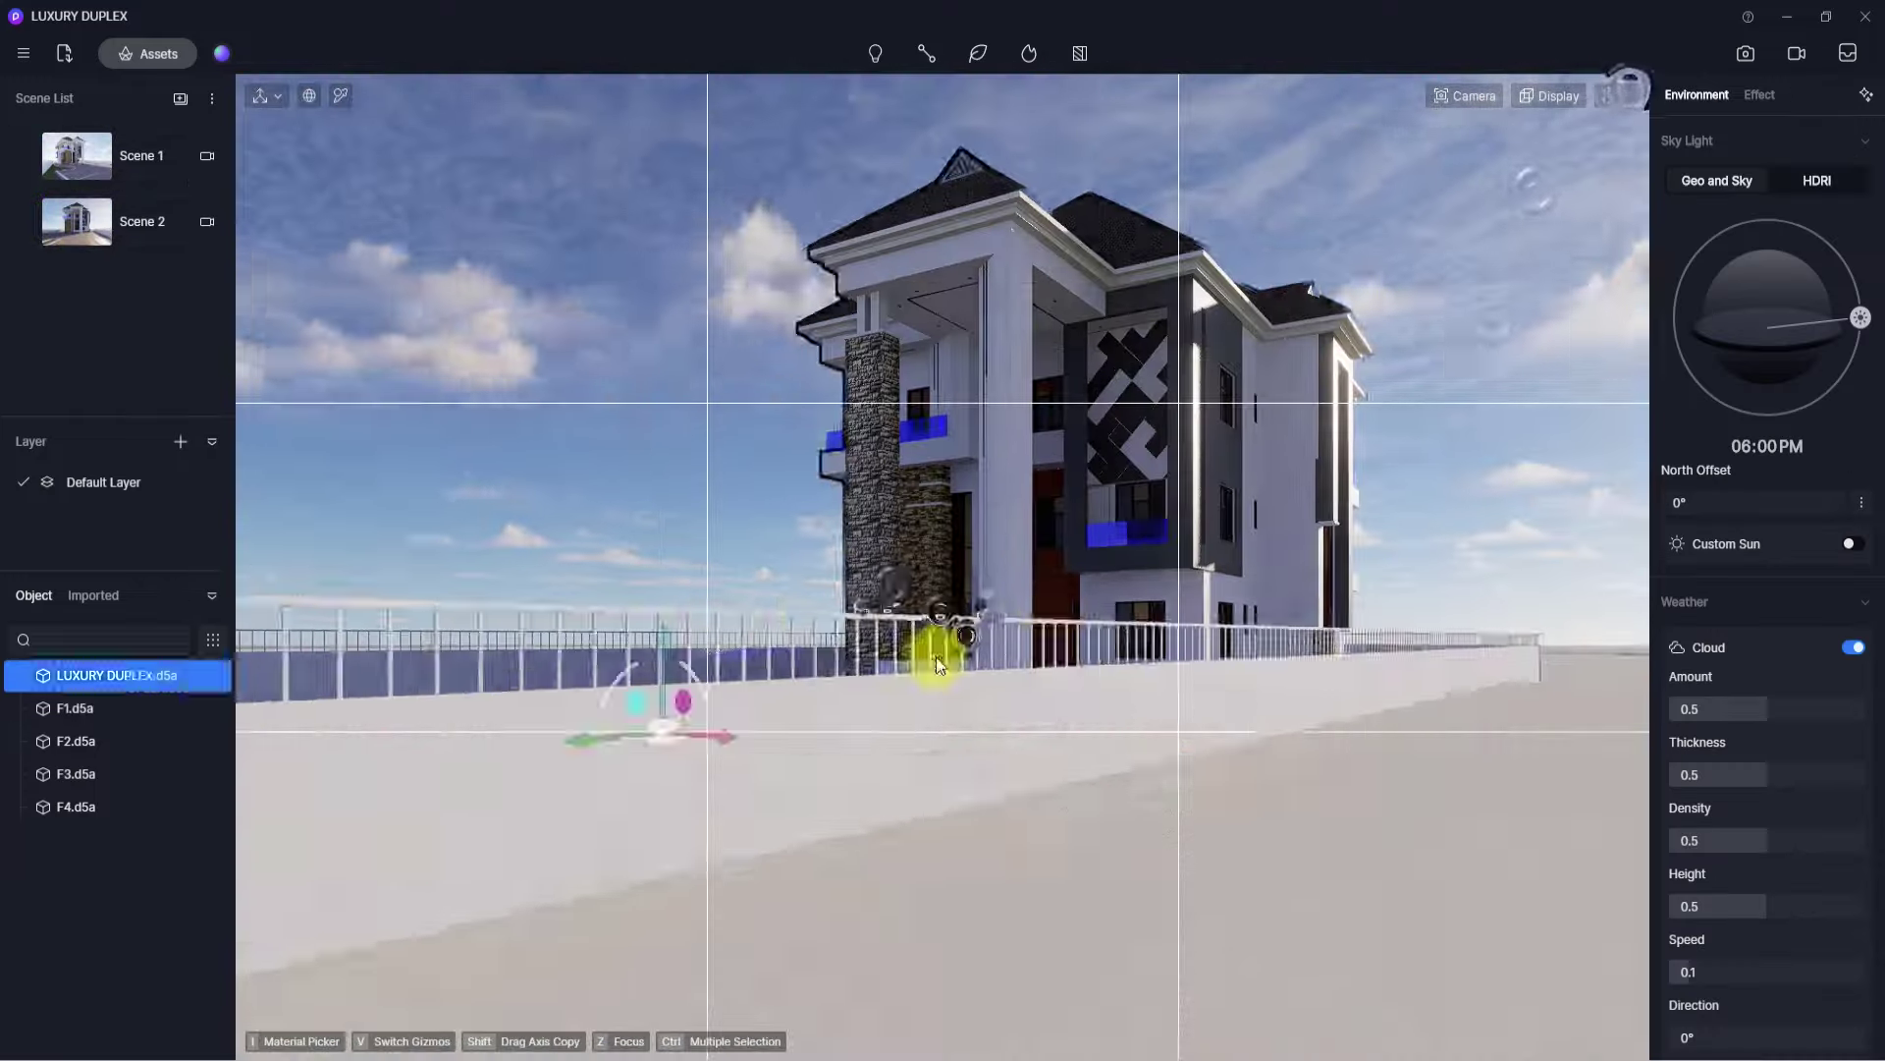
{"action": "left_click", "coordinate": [935, 677]}
{"action": "left_click", "coordinate": [220, 741]}
{"action": "left_click", "coordinate": [1618, 95]}
{"action": "right_click_drag", "start_coordinate": [1129, 452], "coordinate": [1068, 444]}
{"action": "left_click", "coordinate": [176, 97]}
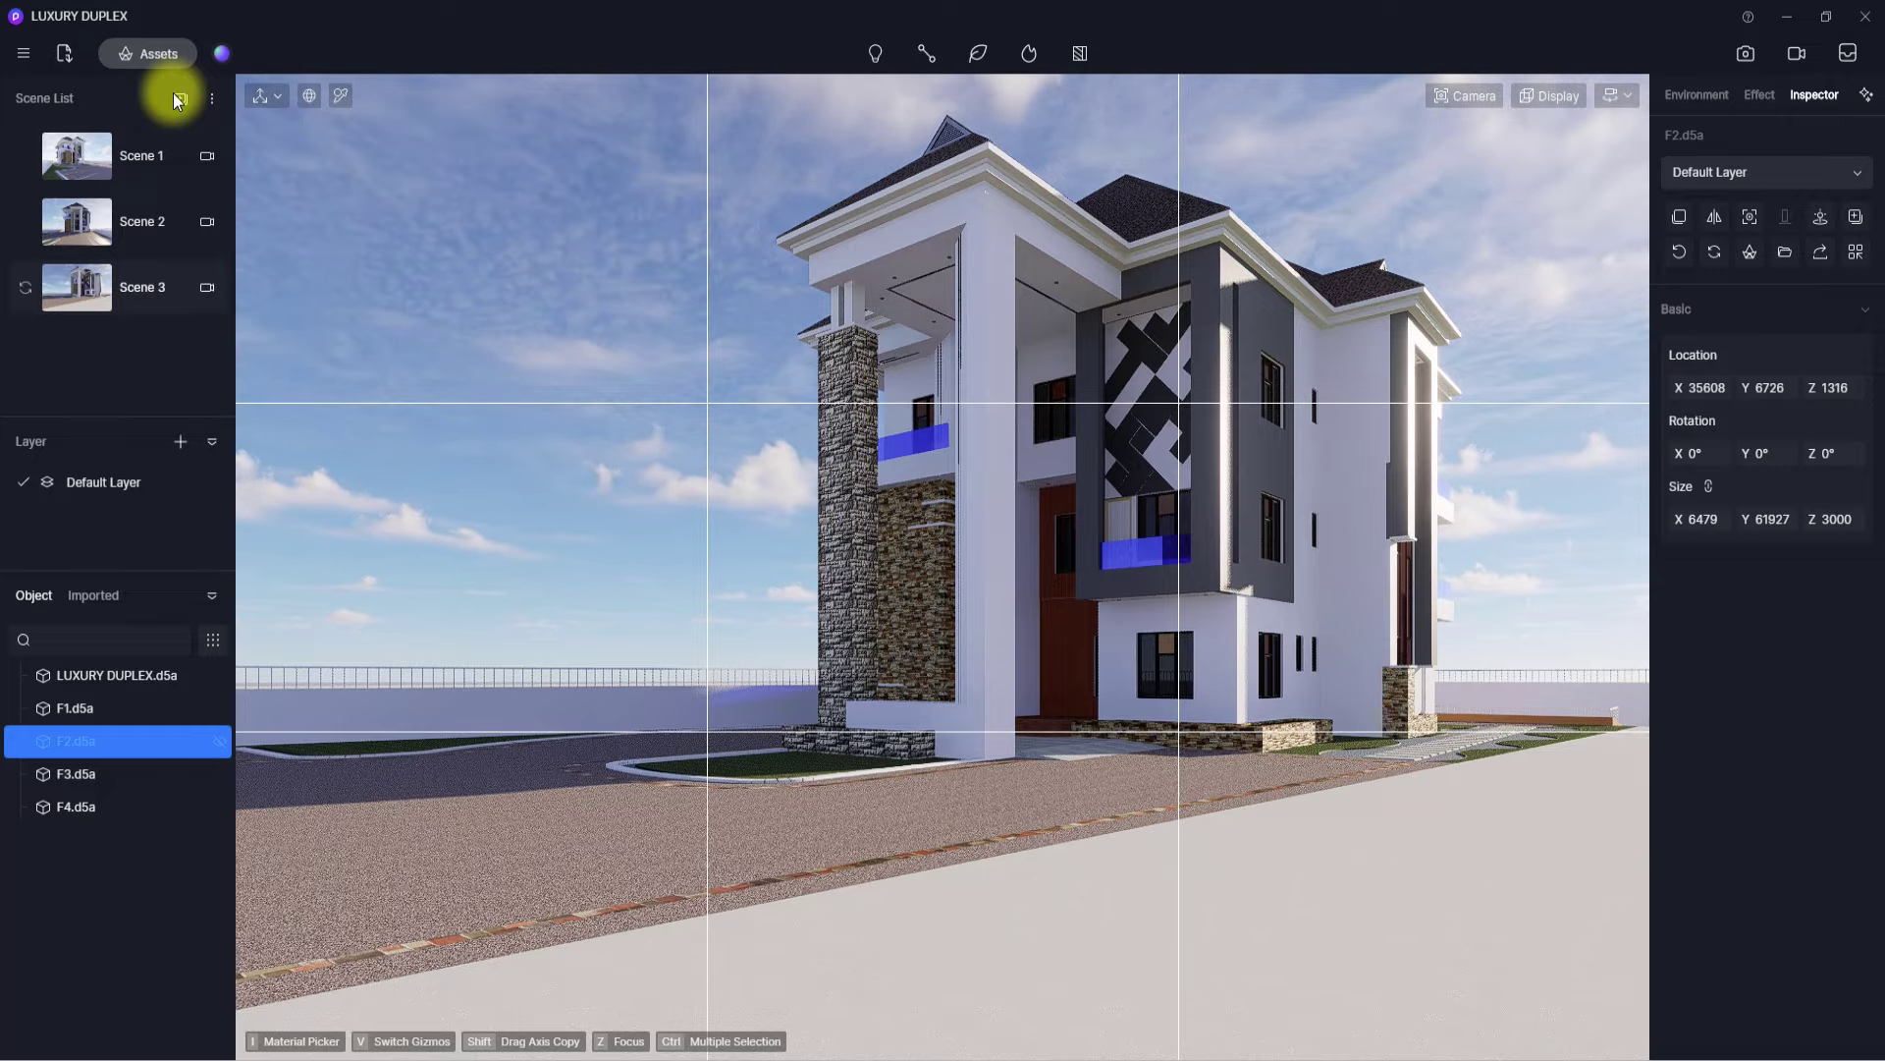
- Return to the first scene and set the fly navigation speed to 50
{"action": "left_click", "coordinate": [96, 159]}
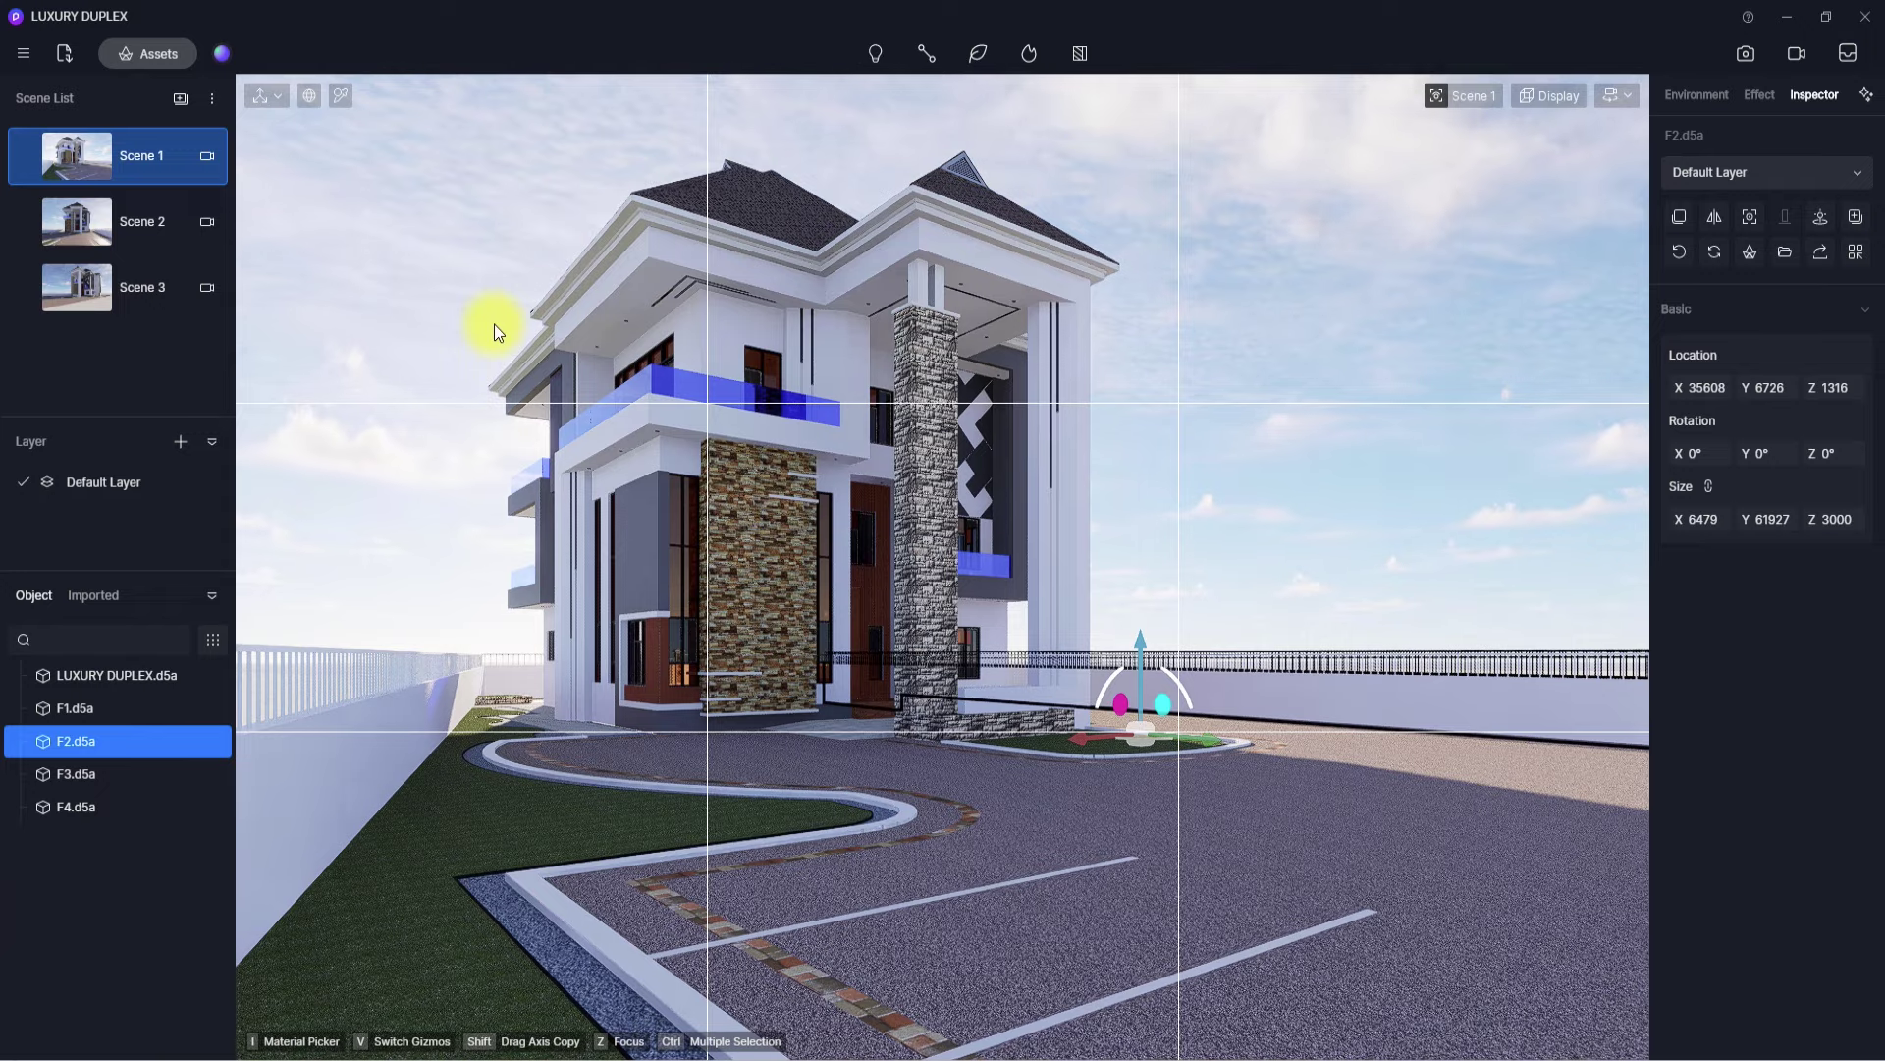
{"action": "key", "text": "1"}
{"action": "right_click_drag", "start_coordinate": [816, 717], "coordinate": [853, 227]}
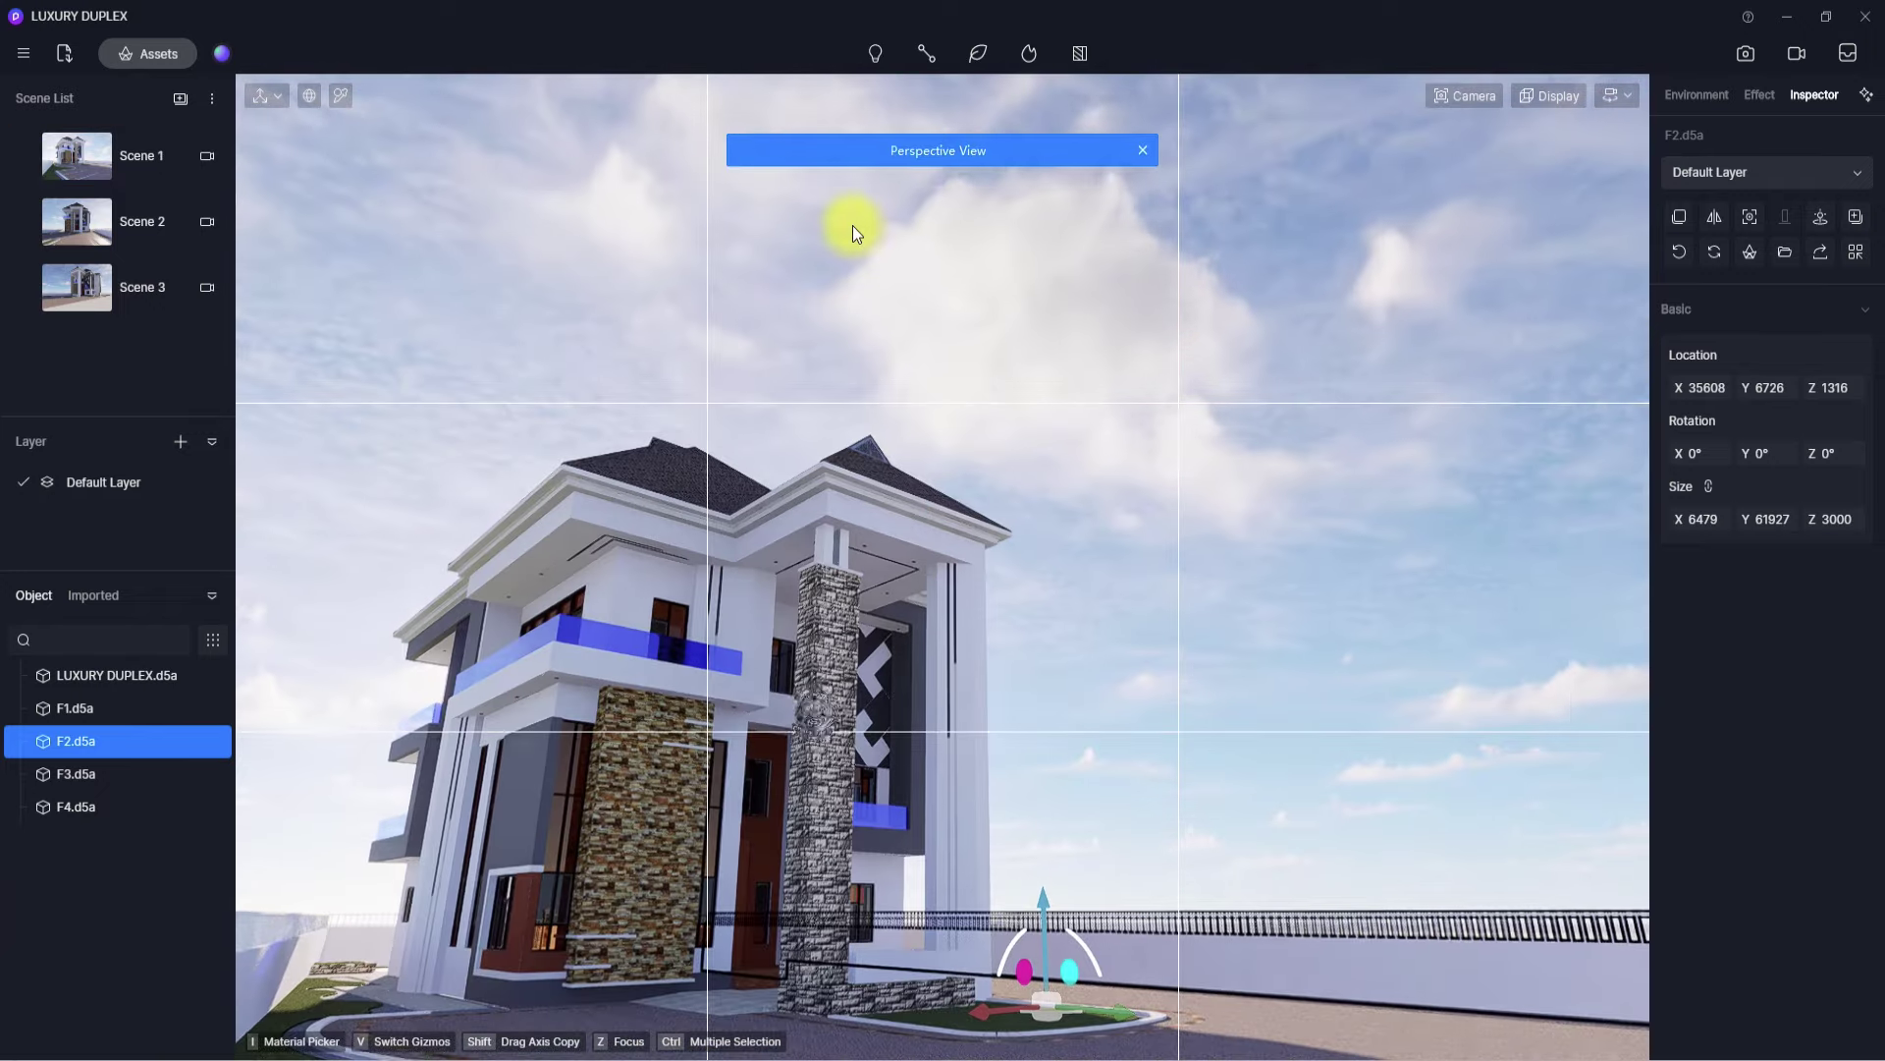
{"action": "left_click", "coordinate": [1618, 95]}
{"action": "left_click", "coordinate": [1560, 157]}
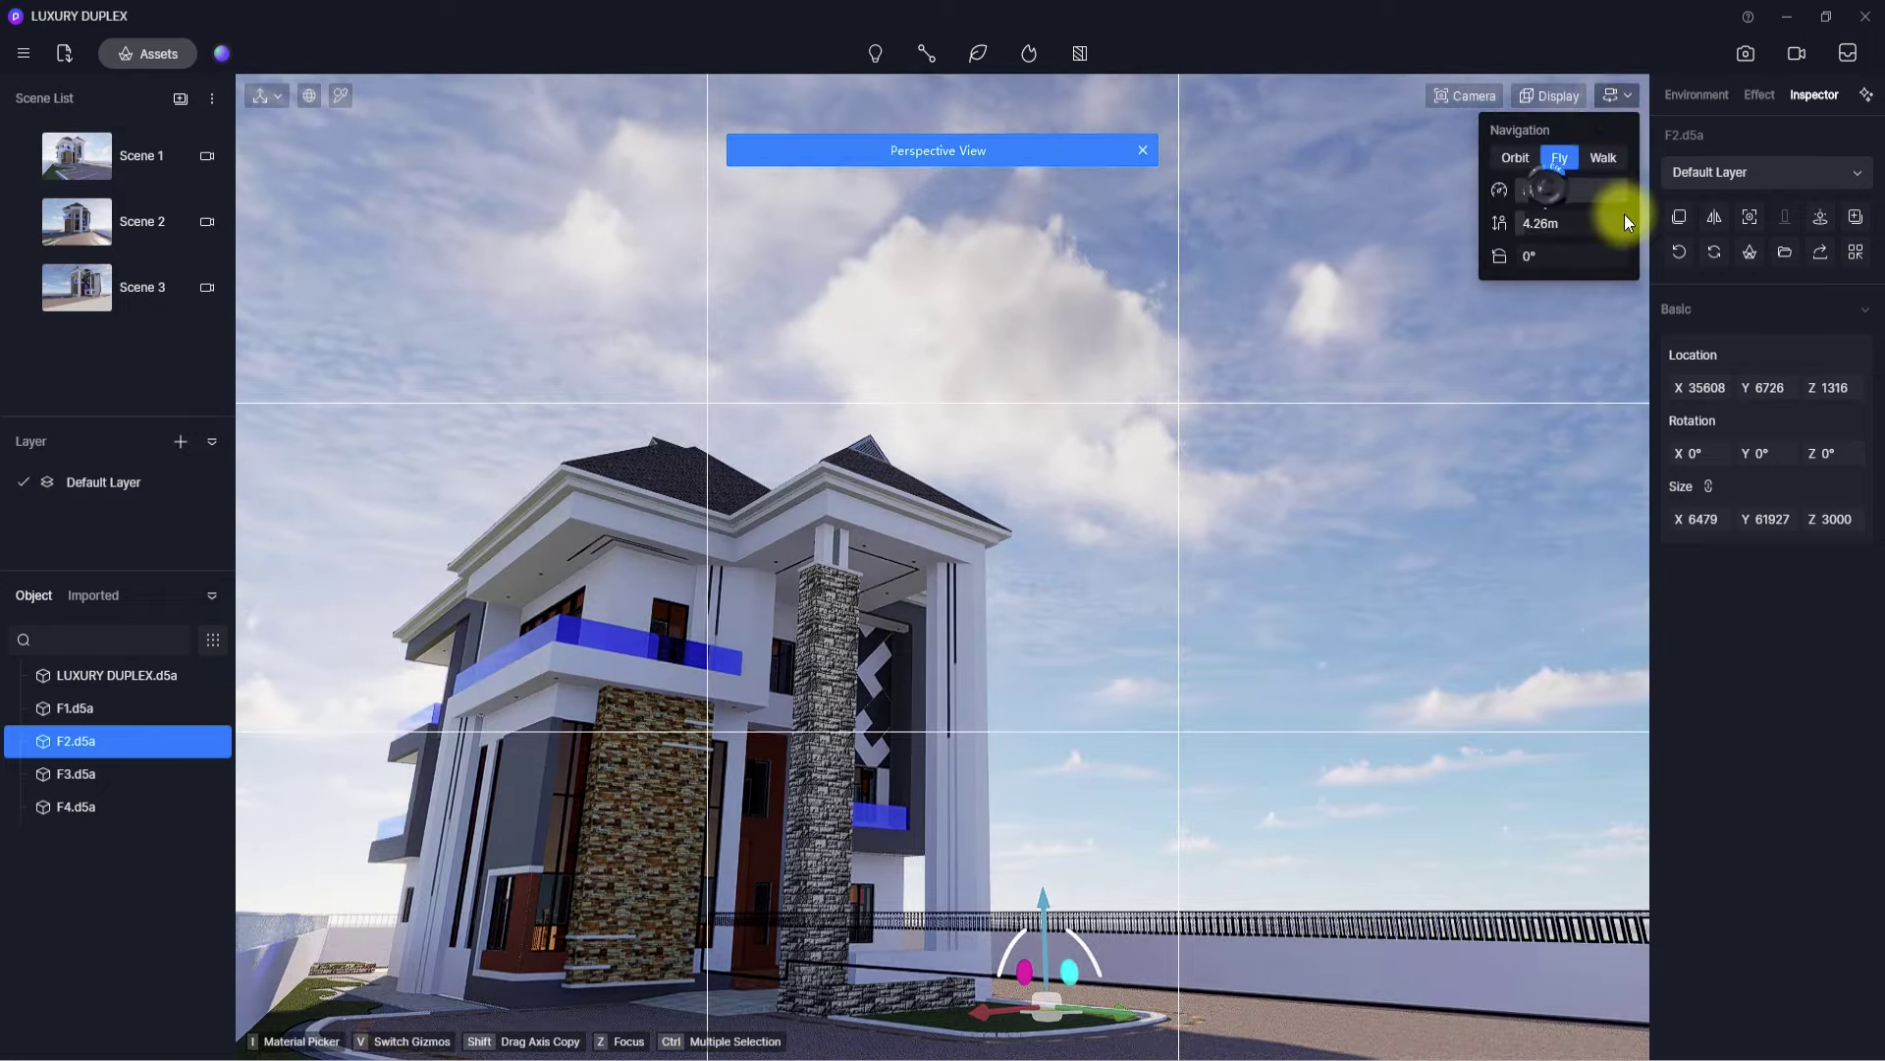
- Fly the camera up above the duplex and tilt it down toward the roof and side path
{"action": "key", "text": "w"}
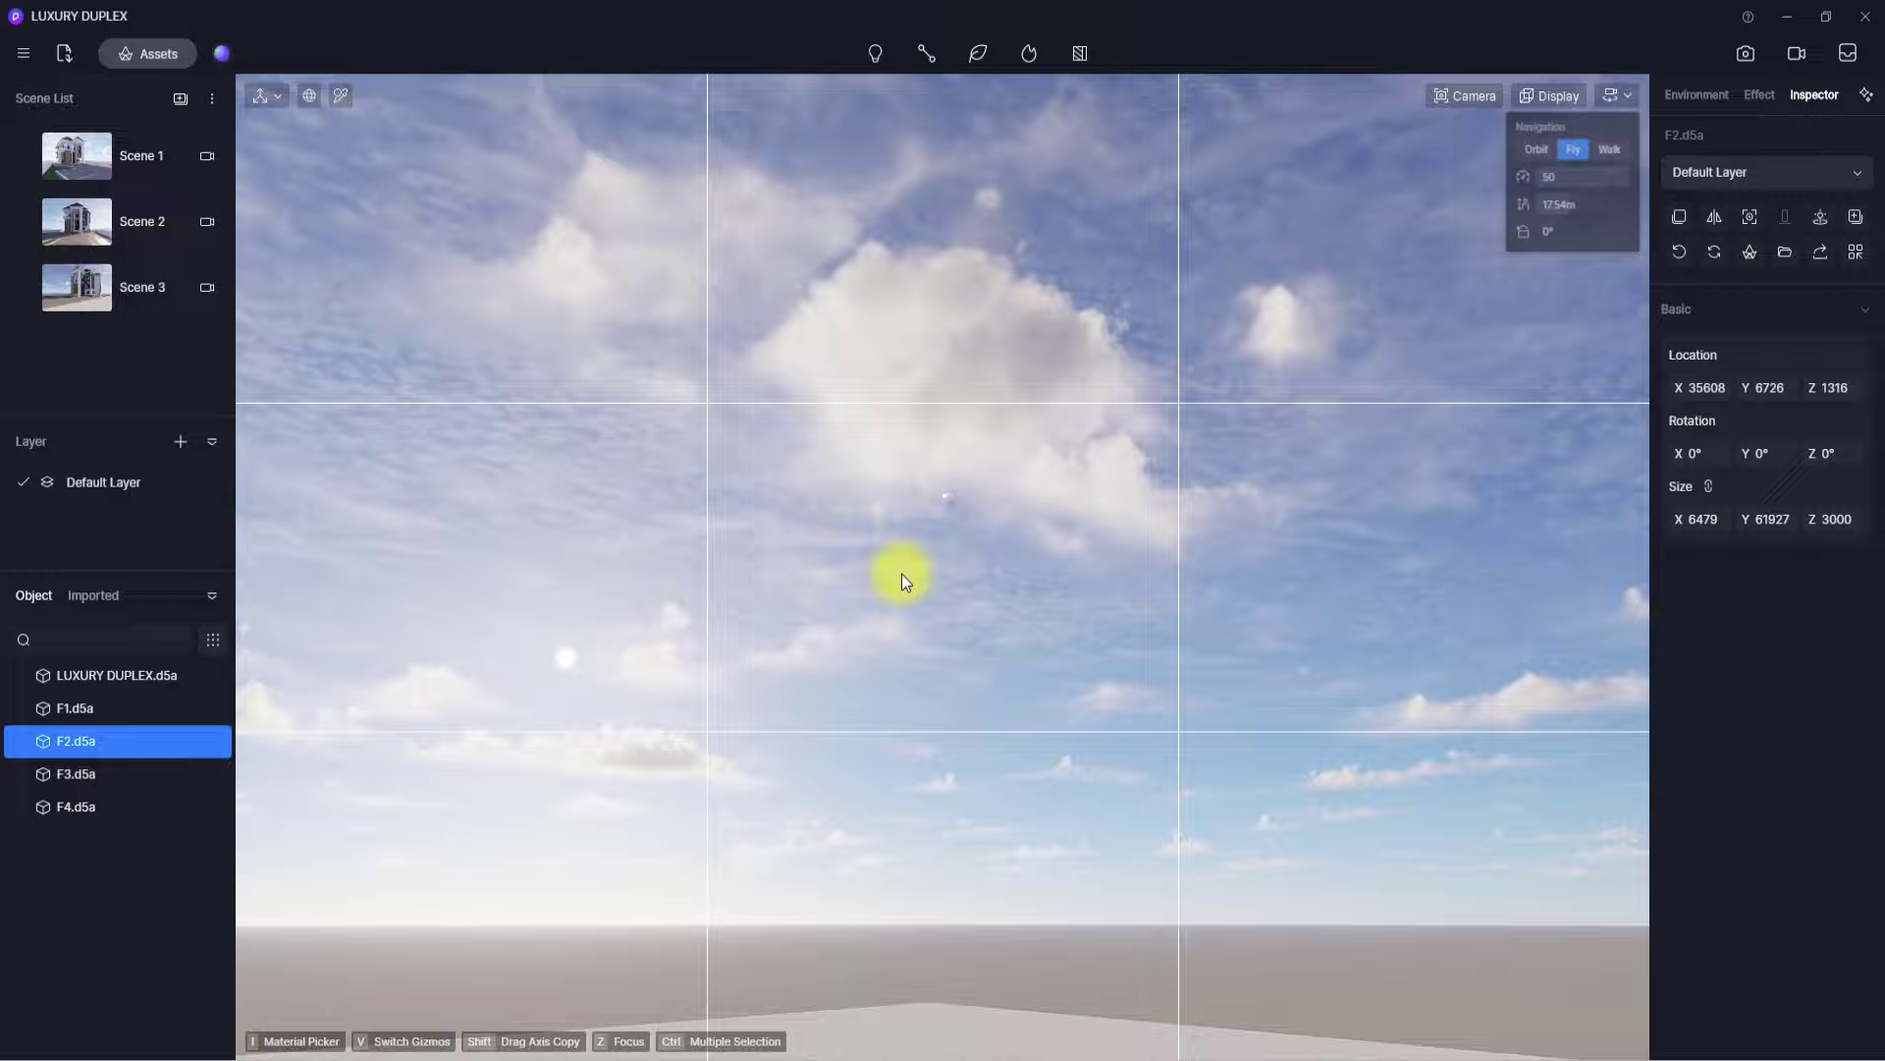
{"action": "right_click_drag", "start_coordinate": [902, 574], "coordinate": [552, 1046]}
{"action": "key", "text": "s"}
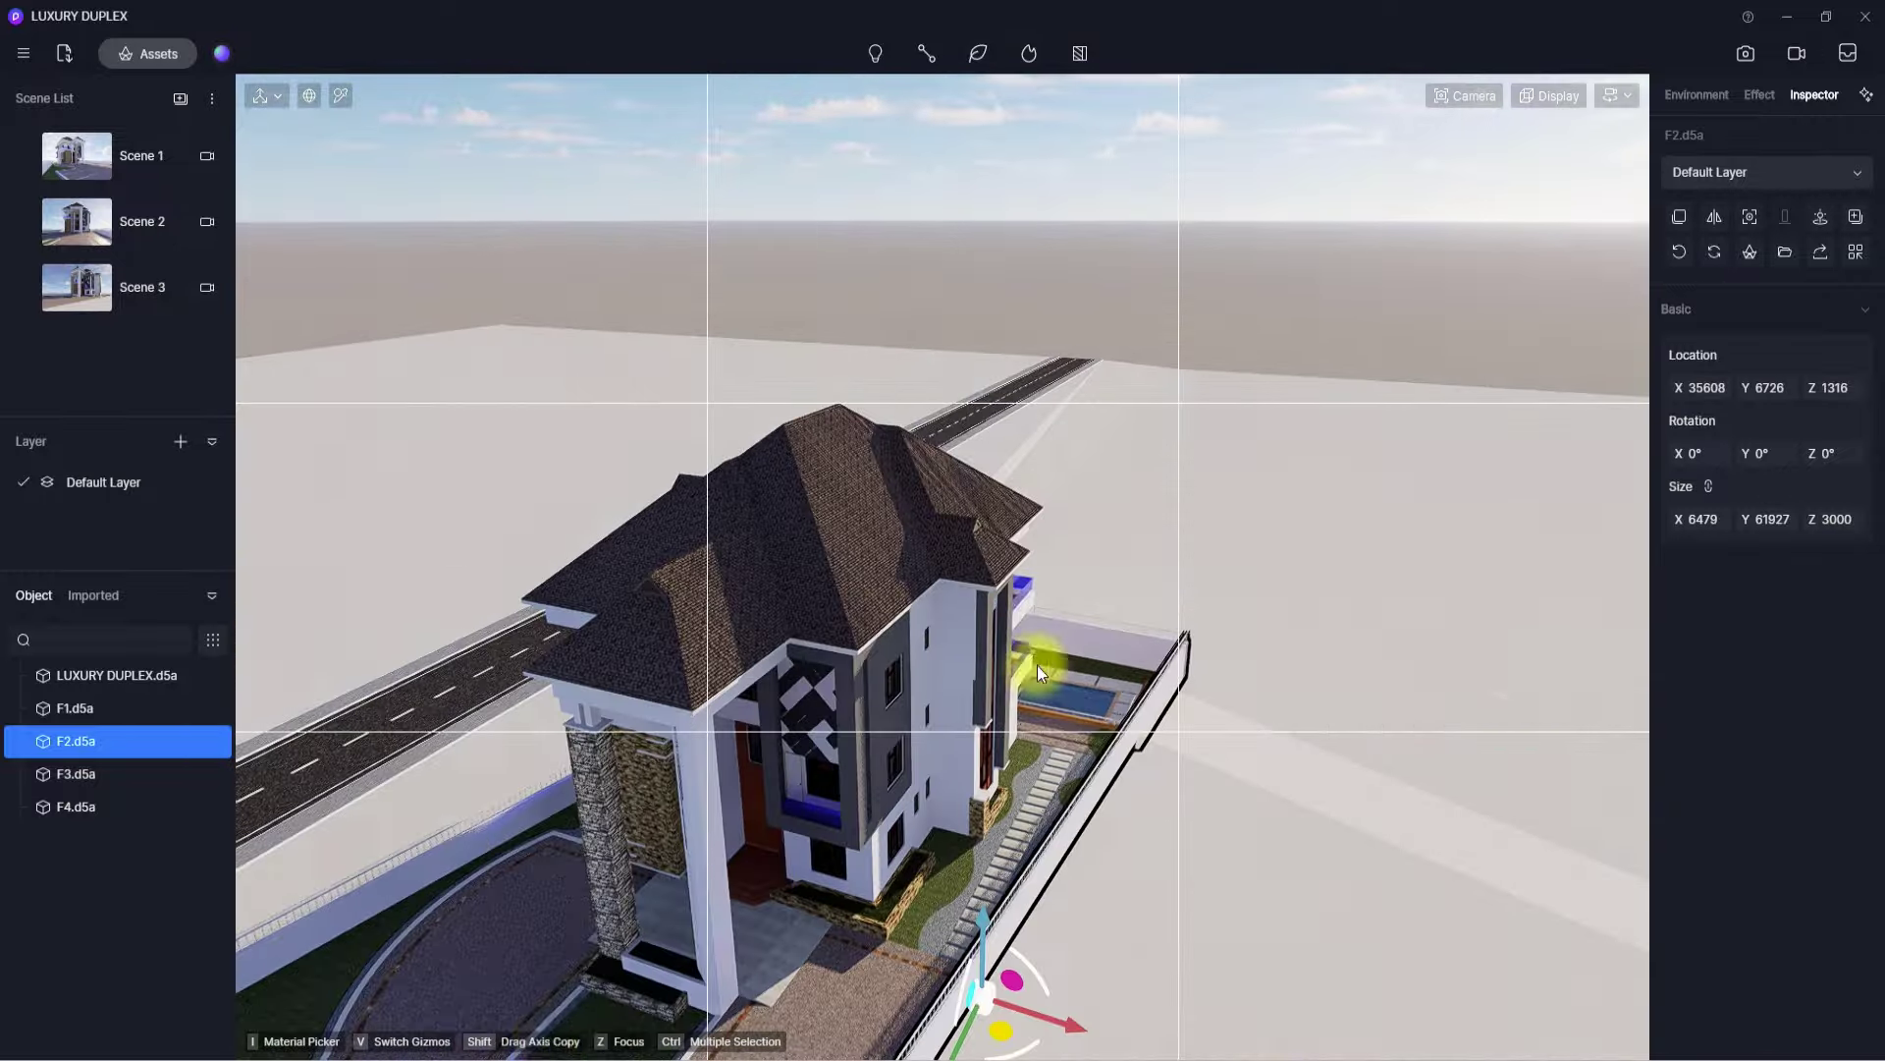
{"action": "right_click_drag", "start_coordinate": [1038, 672], "coordinate": [997, 929]}
{"action": "key", "text": "s"}
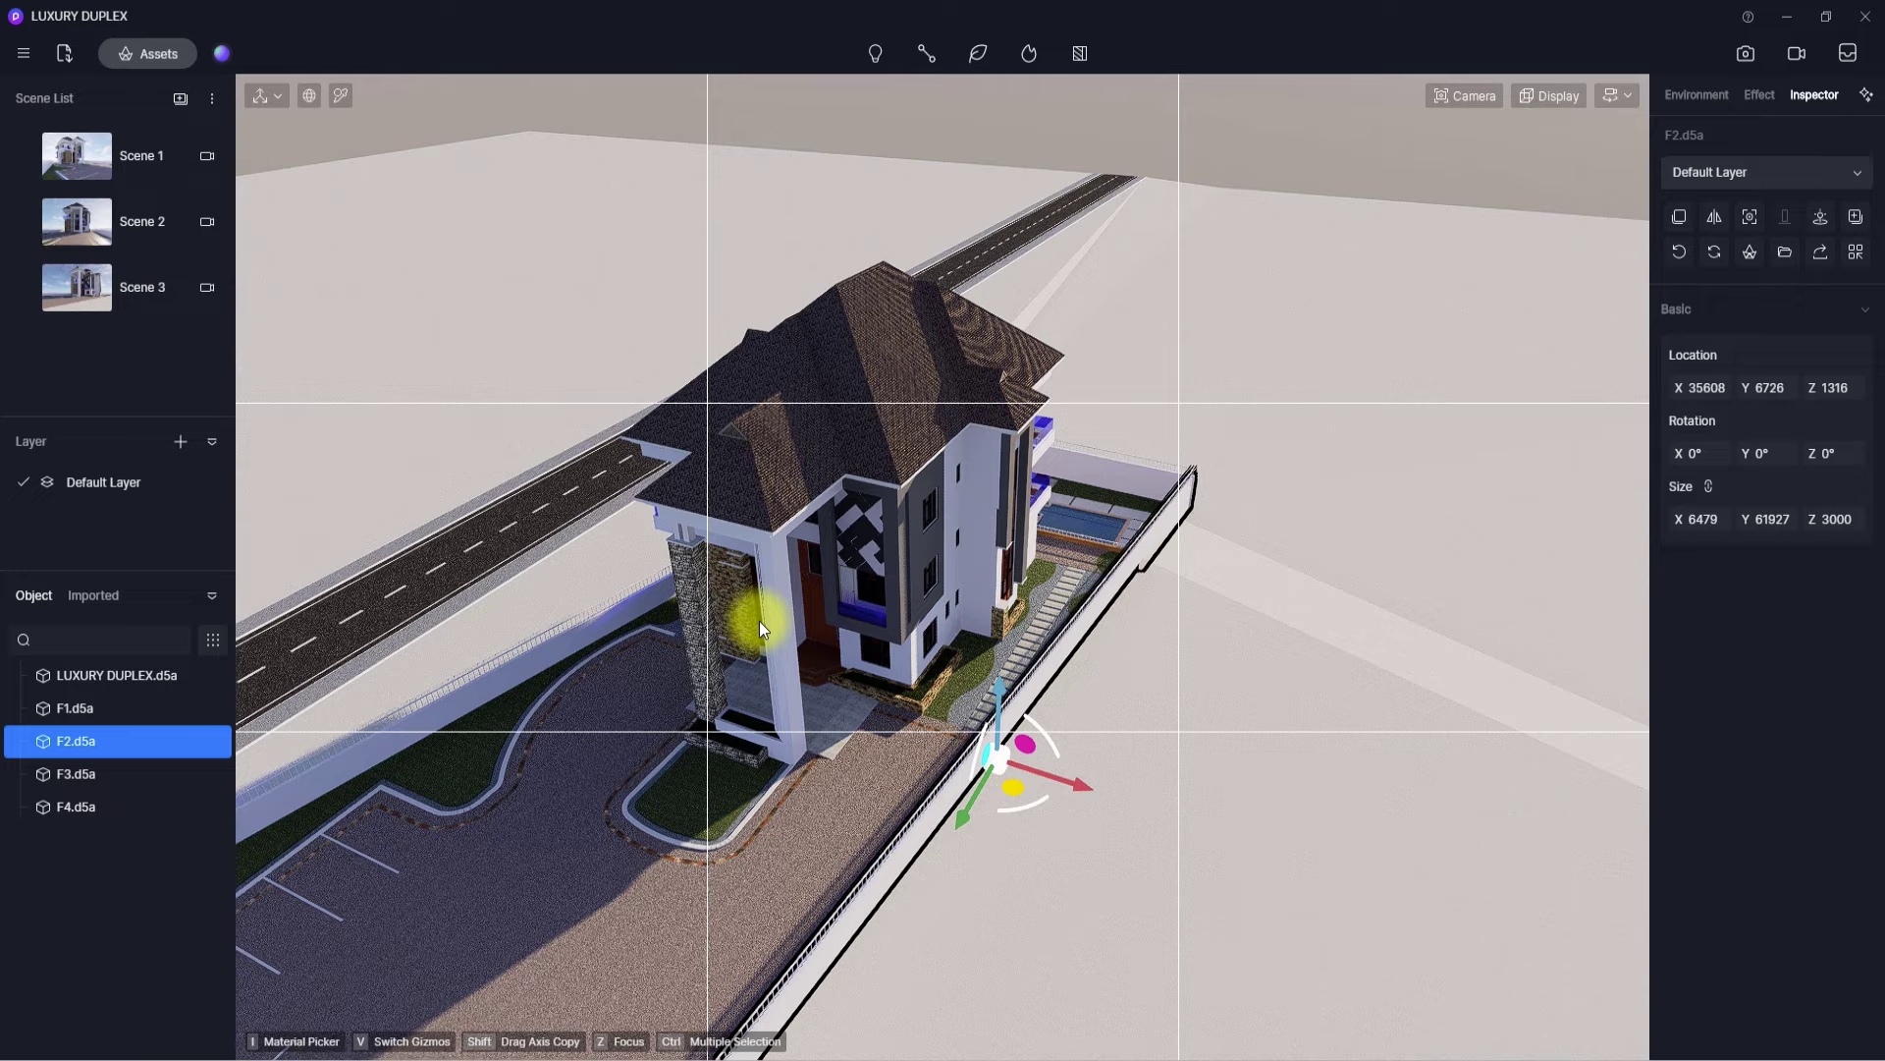
- Adjust the aerial camera's distance and tilt to include the driveway, parking bays and pool
{"action": "key", "text": "w"}
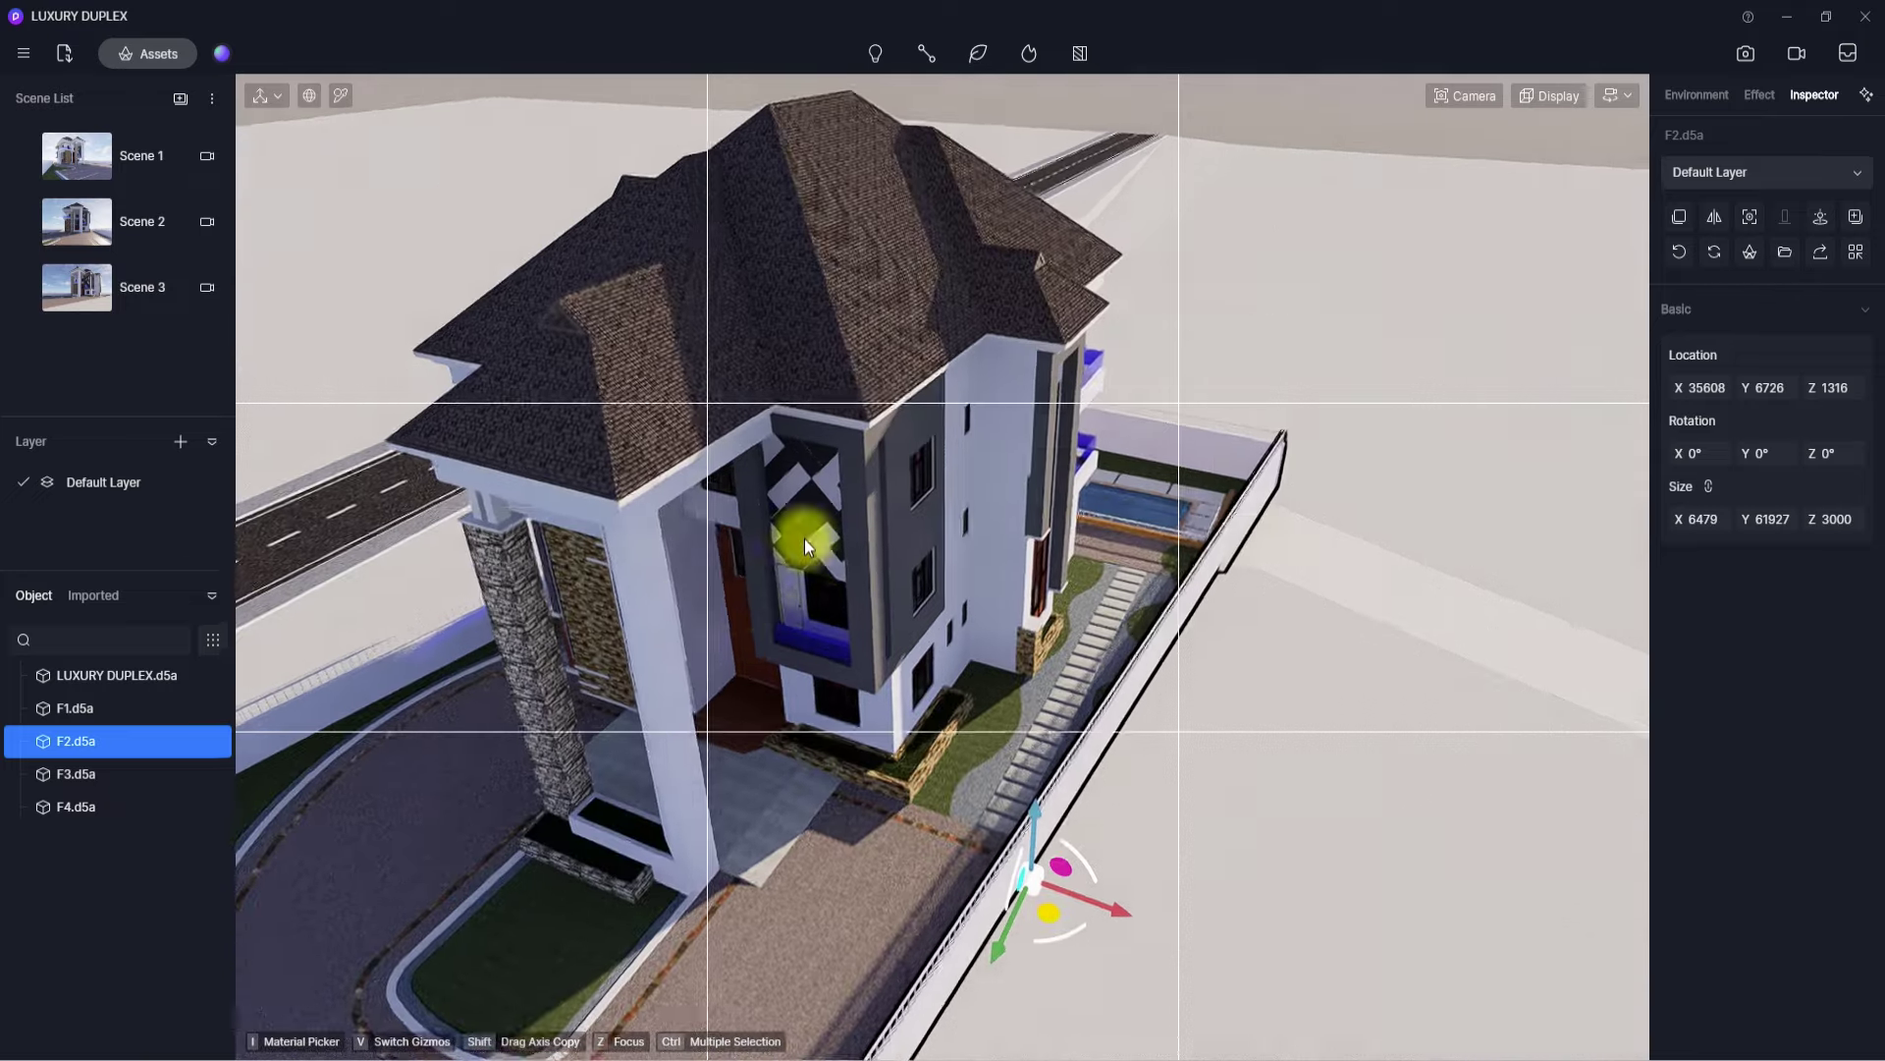
{"action": "right_click_drag", "start_coordinate": [804, 538], "coordinate": [857, 715]}
{"action": "key", "text": "s"}
{"action": "right_click_drag", "start_coordinate": [882, 635], "coordinate": [801, 569]}
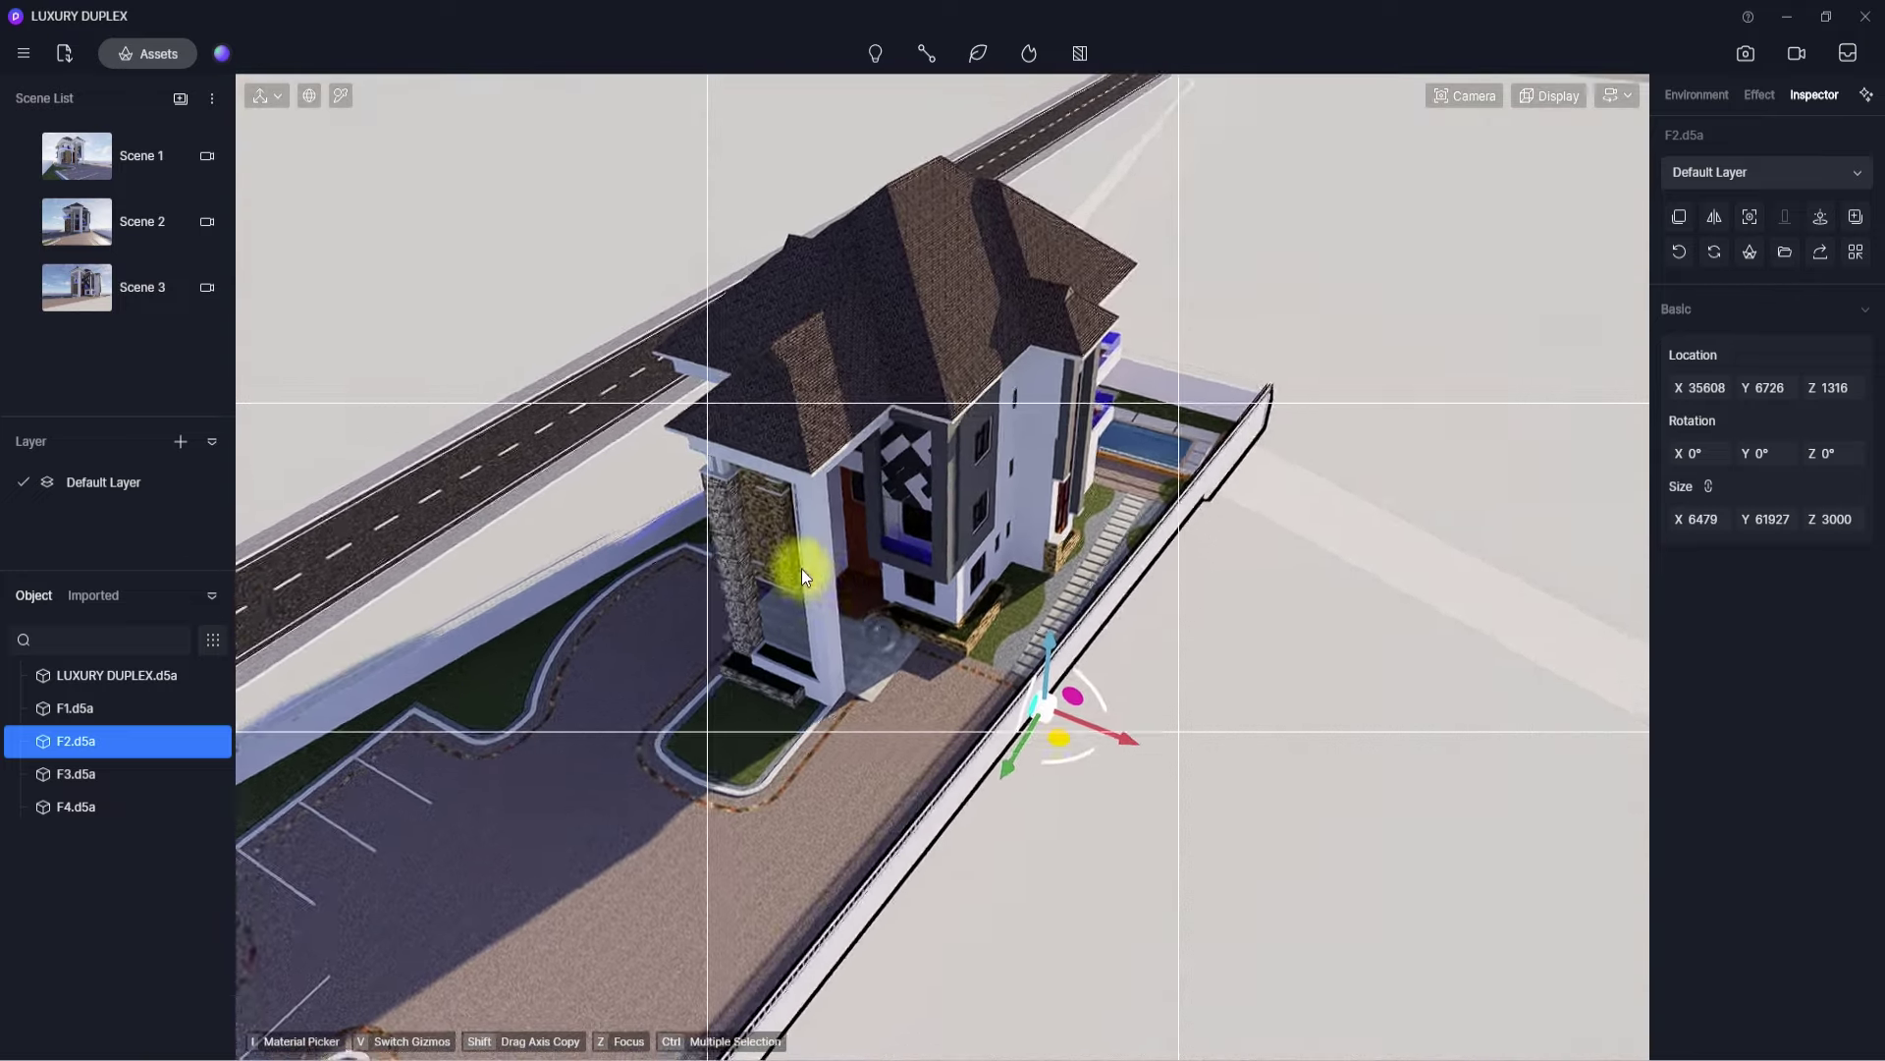
{"action": "key", "text": "s"}
{"action": "right_click_drag", "start_coordinate": [883, 485], "coordinate": [862, 546]}
{"action": "scroll", "coordinate": [863, 546], "scroll_direction": "up", "scroll_amount": 1}
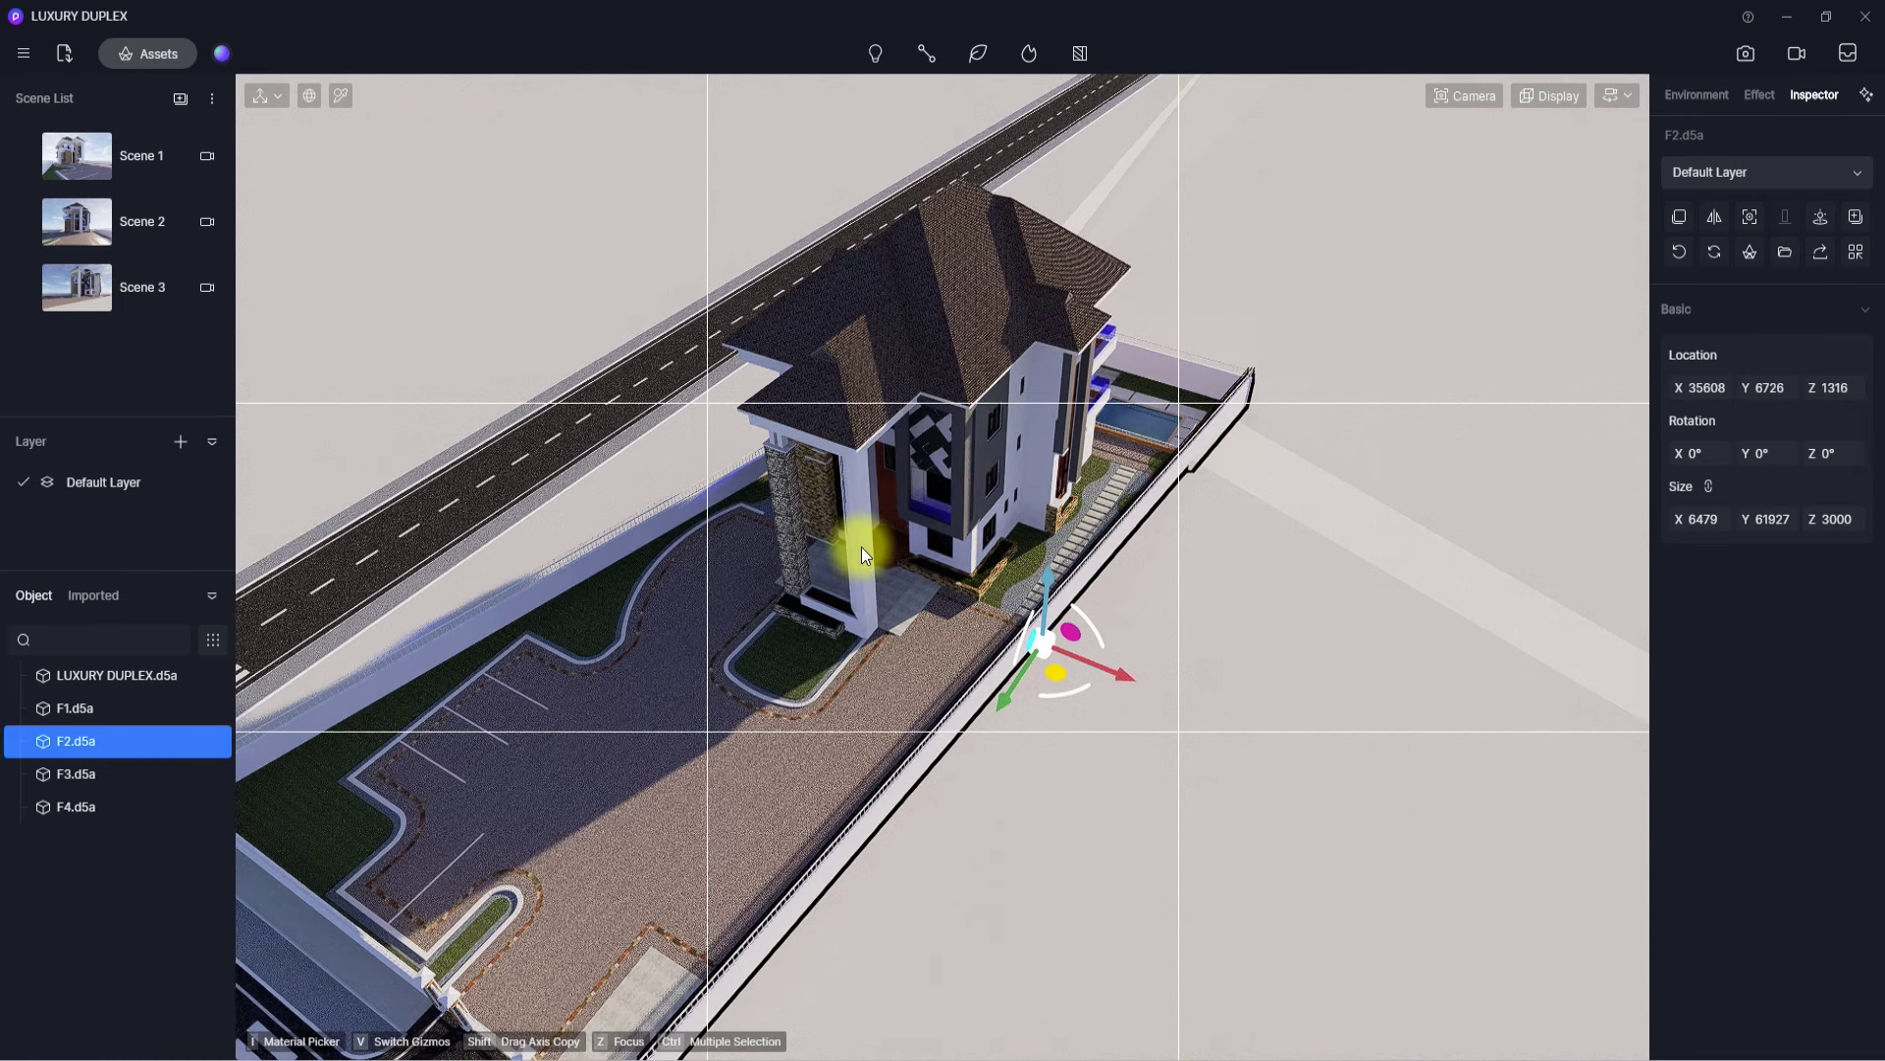
- Set the camera's field of view to 50° and pull back to fit the whole plot in the aerial view
{"action": "left_click", "coordinate": [1463, 97]}
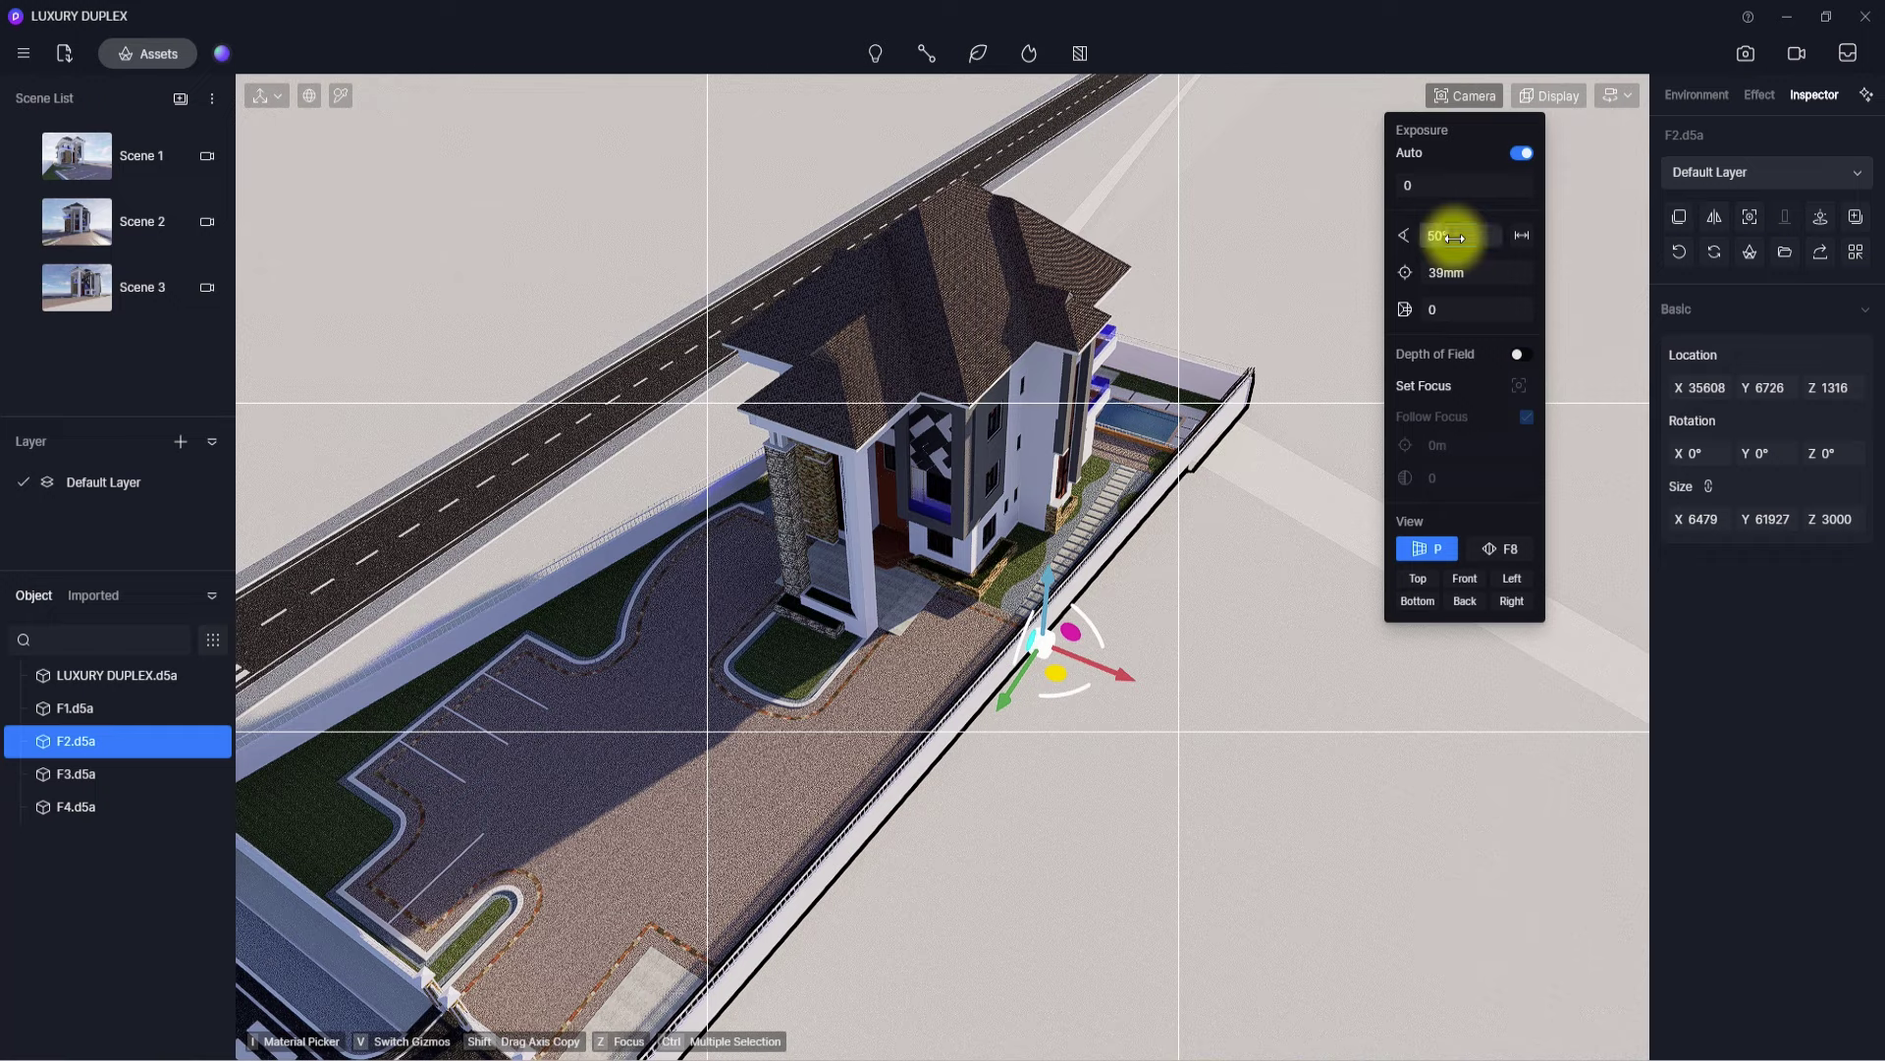
{"action": "left_click_drag", "start_coordinate": [1455, 238], "coordinate": [1455, 238]}
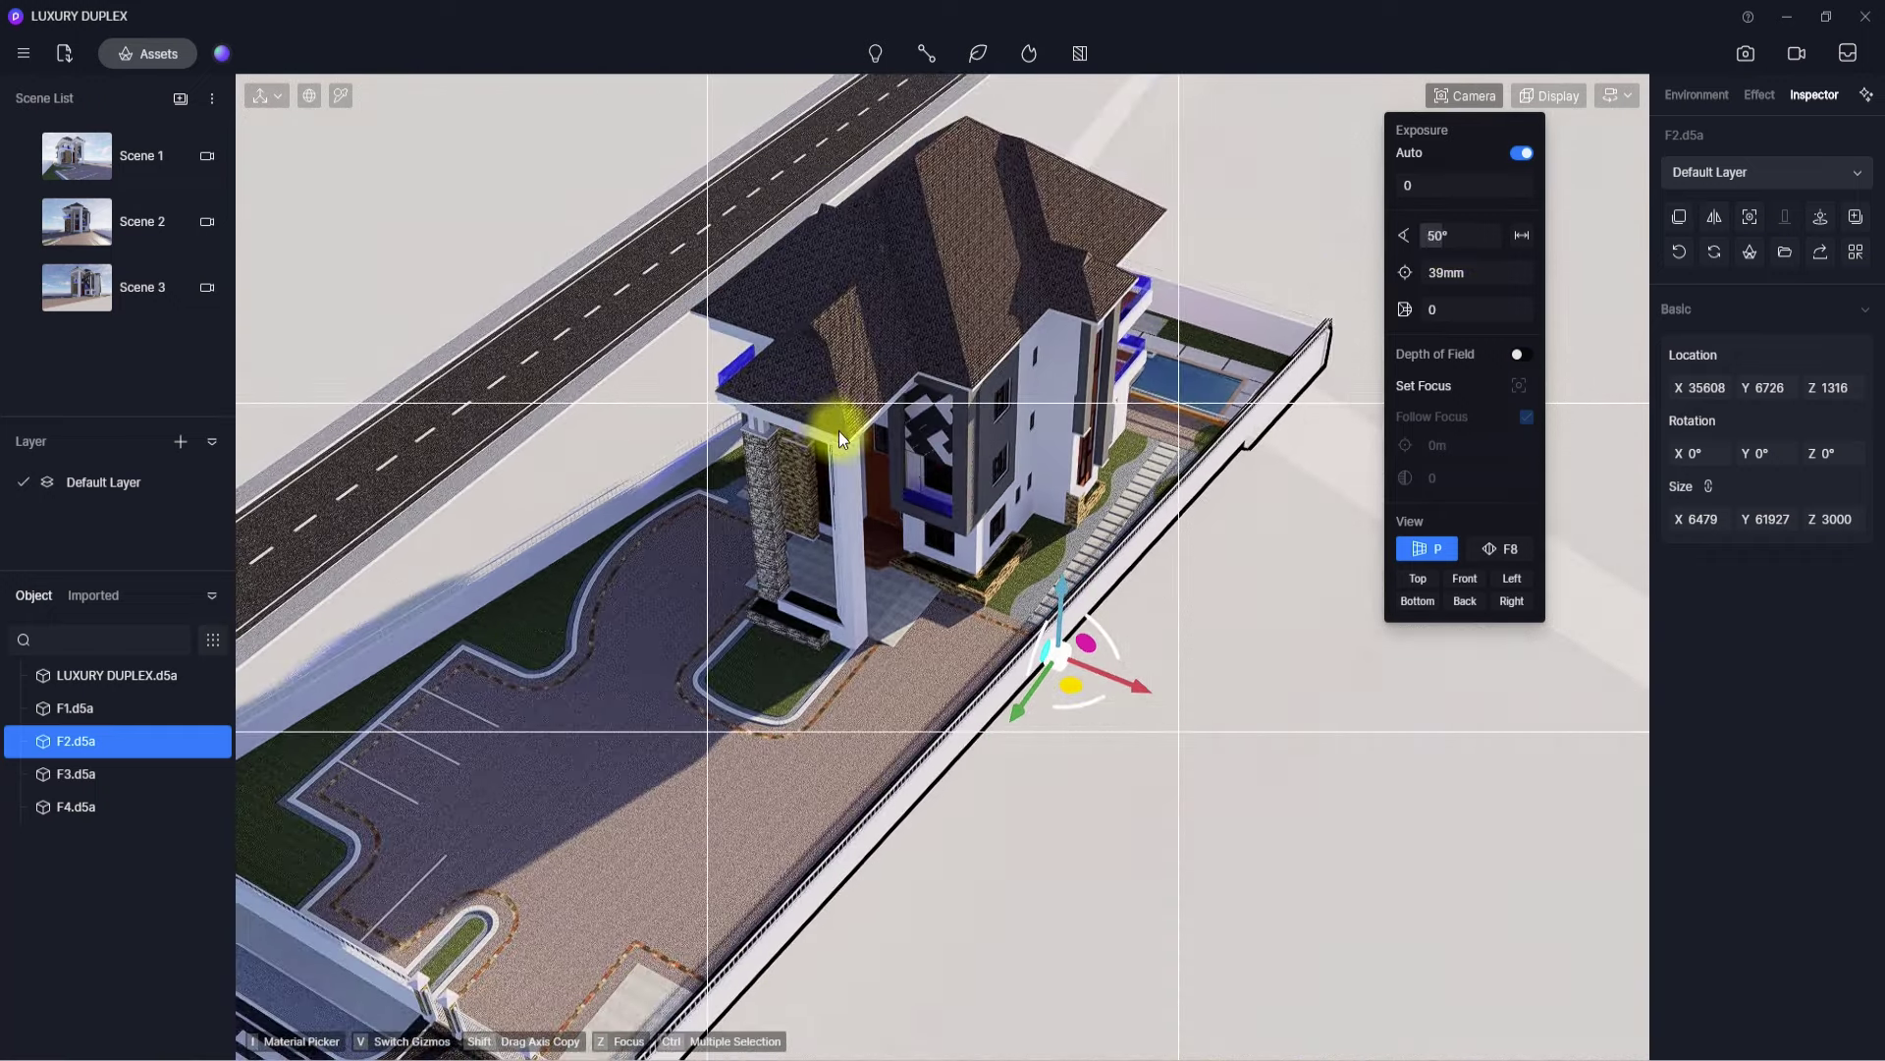
{"action": "right_click_drag", "start_coordinate": [839, 430], "coordinate": [809, 438]}
{"action": "scroll", "coordinate": [827, 434], "scroll_direction": "down", "scroll_amount": 2}
{"action": "scroll", "coordinate": [809, 438], "scroll_direction": "down", "scroll_amount": 1}
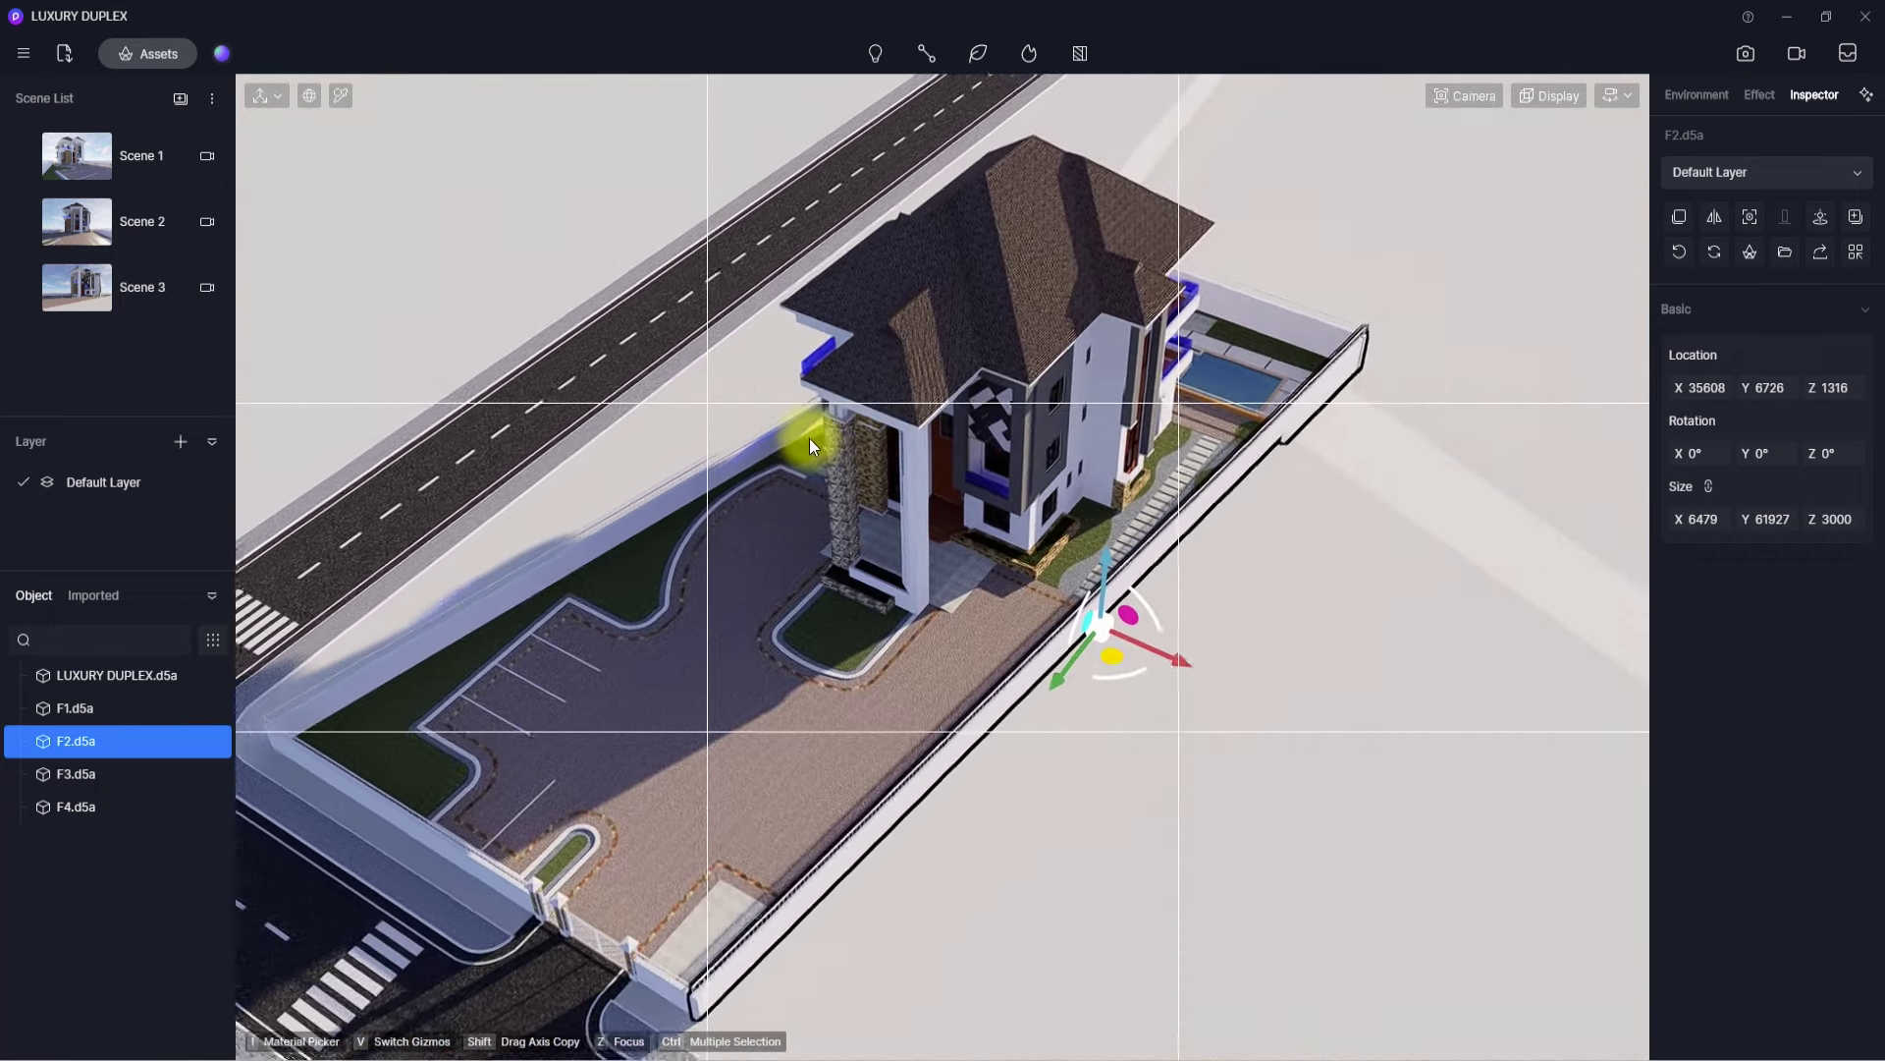
- Deselect the side fence, finish the aerial framing and save it as a new scene
{"action": "scroll", "coordinate": [809, 438], "scroll_direction": "down", "scroll_amount": 2}
{"action": "mouse_move", "coordinate": [905, 322]}
{"action": "right_mouse_down"}
{"action": "mouse_move", "coordinate": [879, 289]}
{"action": "mouse_move", "coordinate": [909, 310]}
{"action": "mouse_move", "coordinate": [910, 345]}
{"action": "mouse_move", "coordinate": [907, 329]}
{"action": "right_mouse_up"}
{"action": "scroll", "coordinate": [907, 334], "scroll_direction": "up", "scroll_amount": 2}
{"action": "scroll", "coordinate": [880, 289], "scroll_direction": "up", "scroll_amount": 1}
{"action": "key", "text": "Escape"}
{"action": "scroll", "coordinate": [910, 303], "scroll_direction": "down", "scroll_amount": 2}
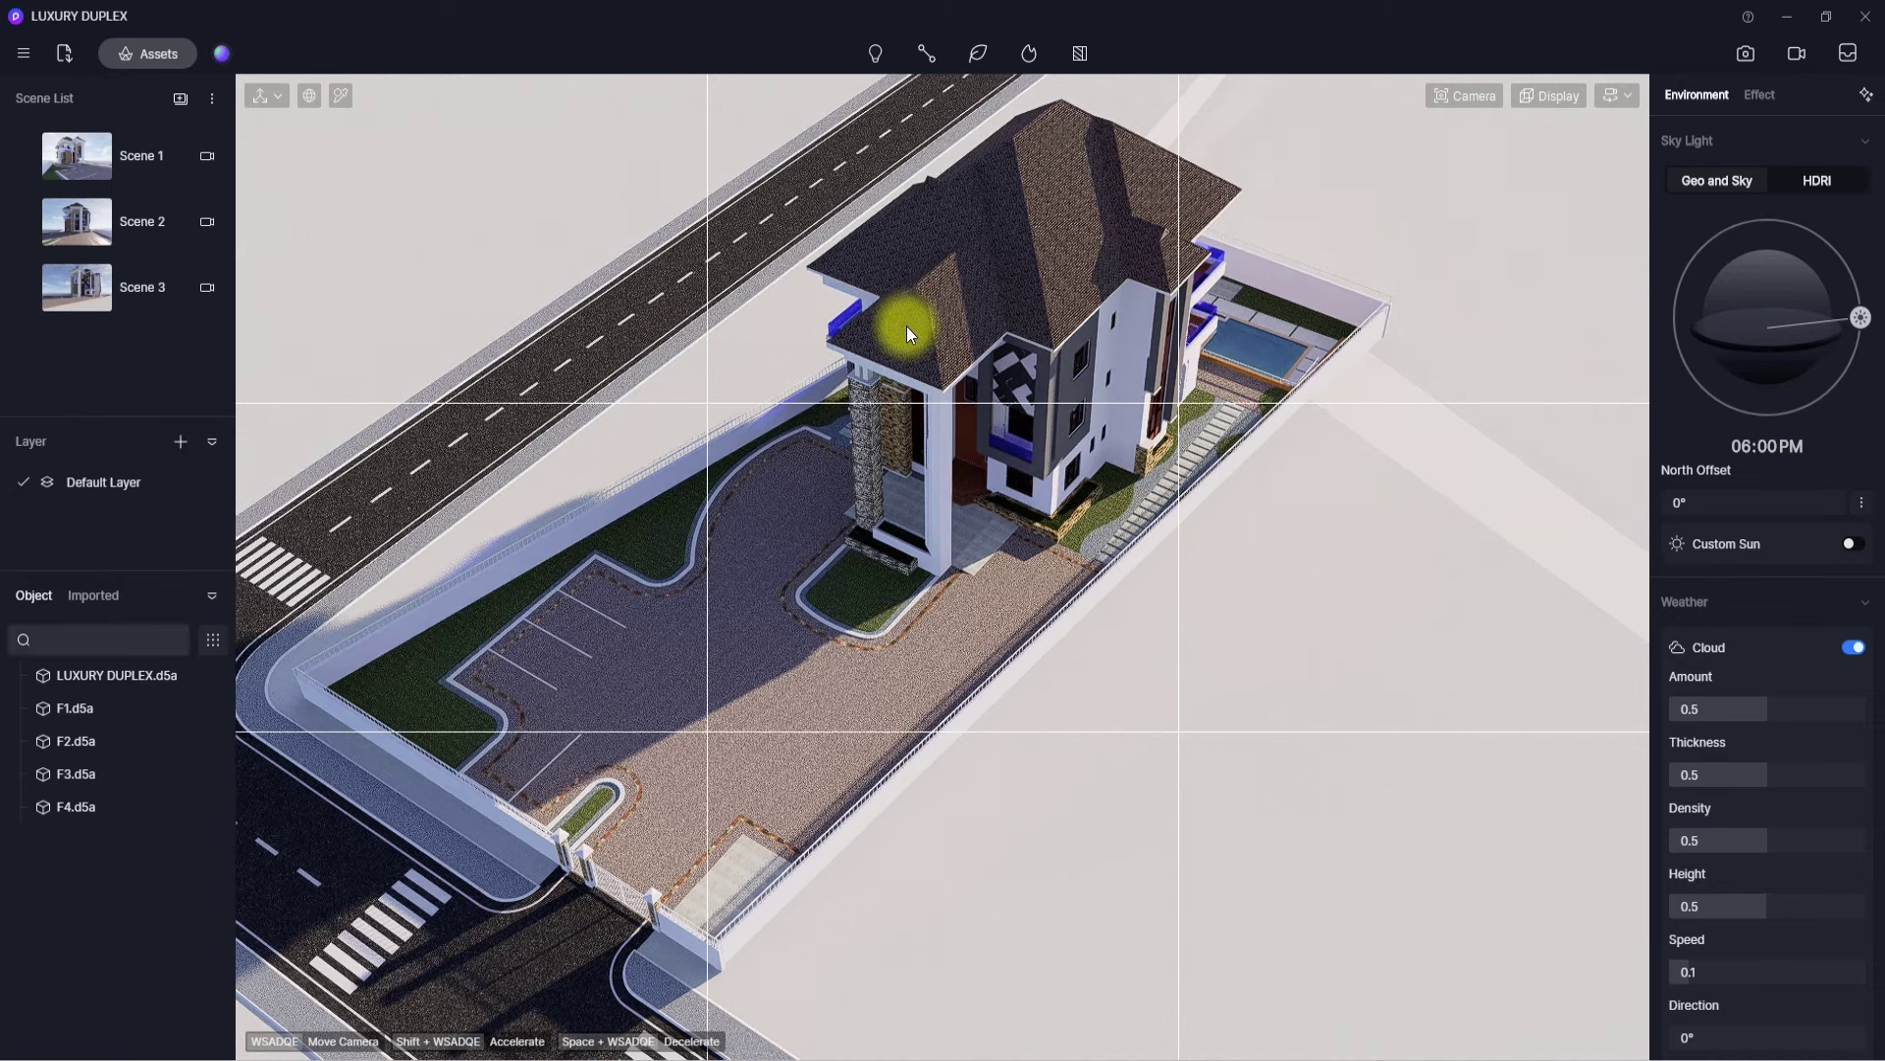
{"action": "left_click", "coordinate": [181, 98]}
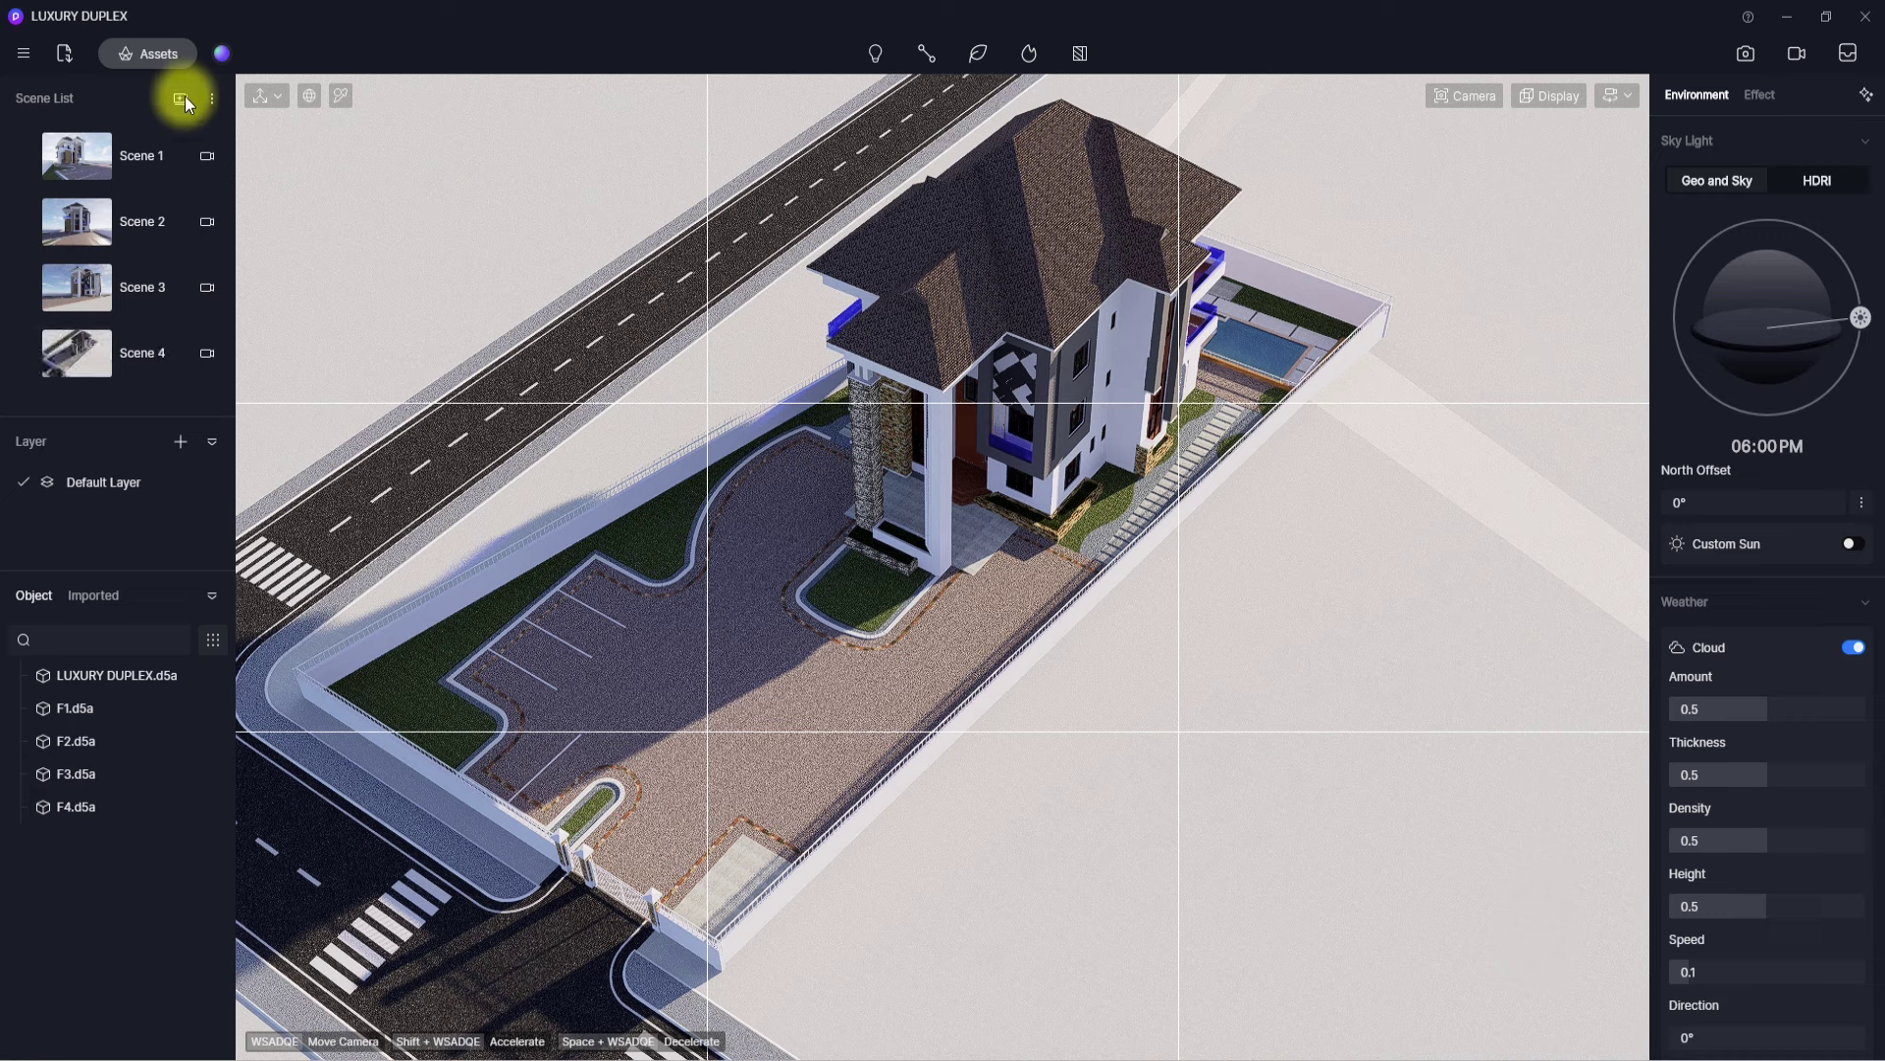
- Switch to Orbit navigation and rotate around the plot to an aerial view of the rear and pool
{"action": "left_click", "coordinate": [1622, 95]}
{"action": "left_click", "coordinate": [1515, 159]}
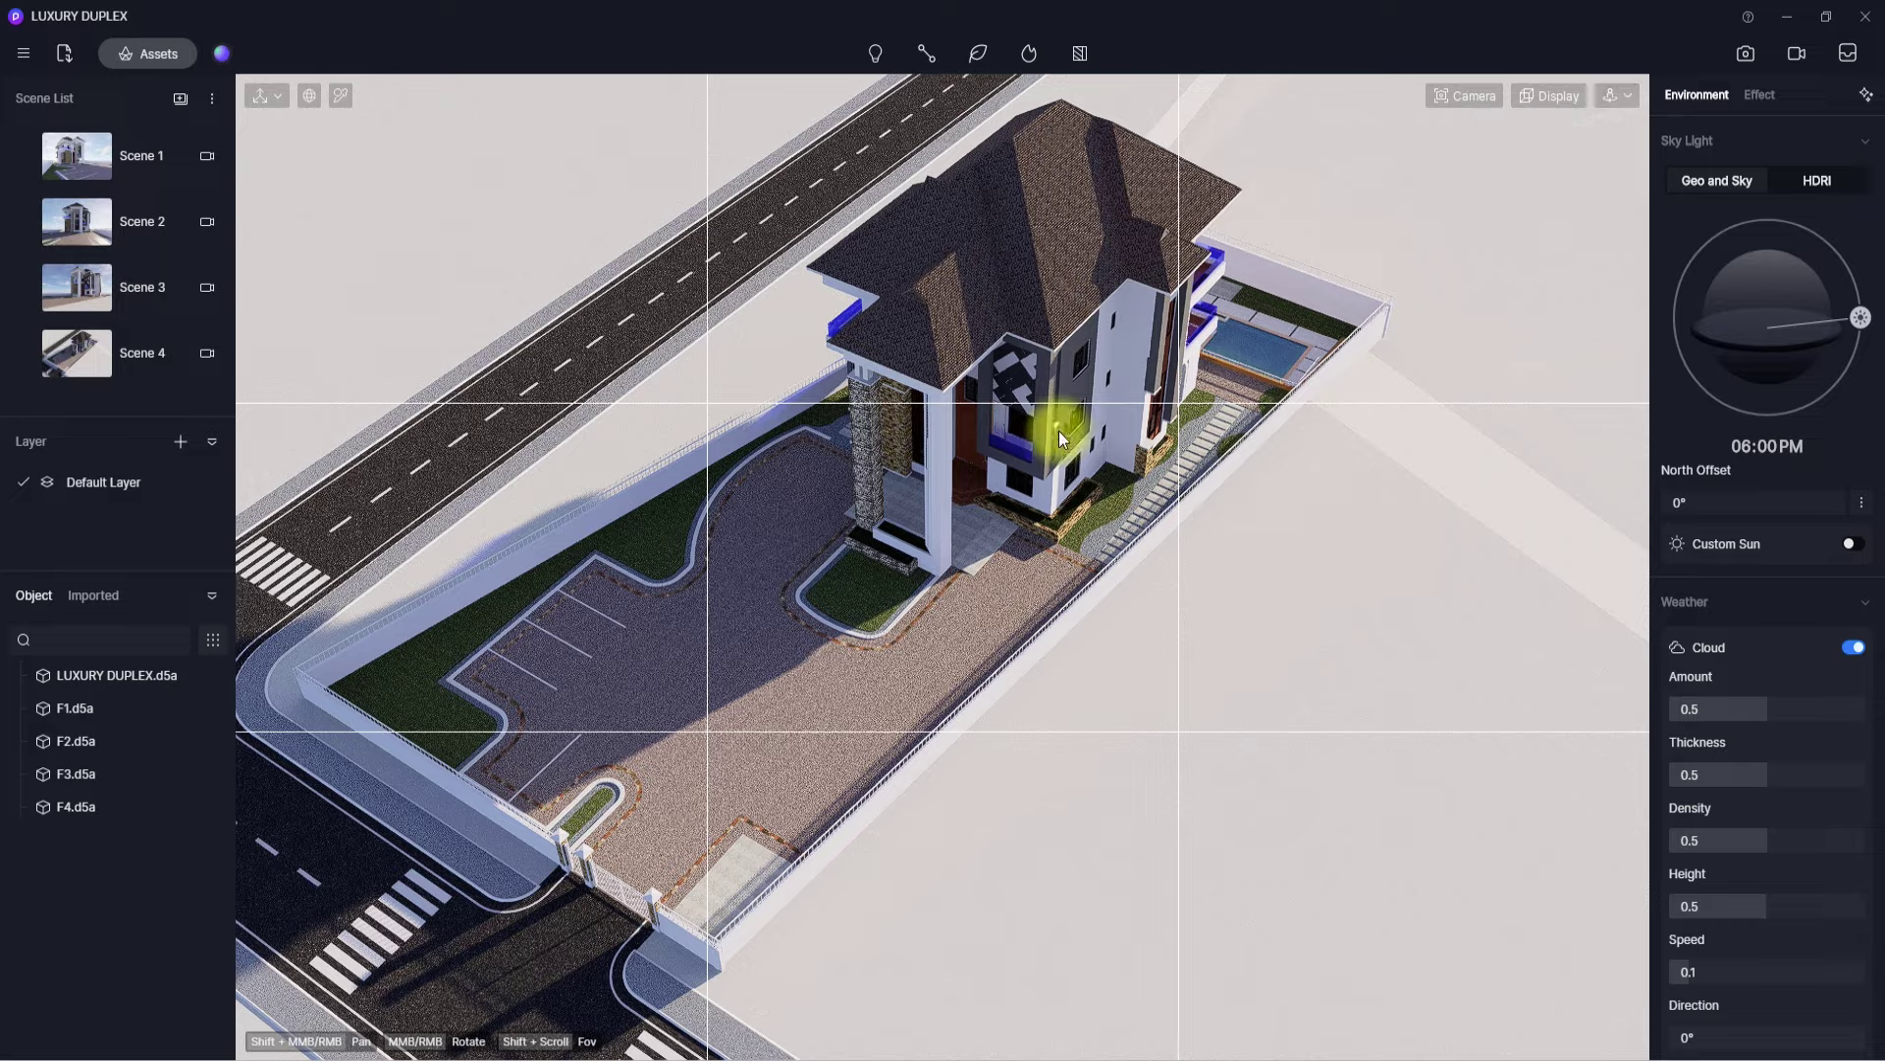
{"action": "middle_click_drag", "start_coordinate": [1058, 430], "coordinate": [1246, 638]}
- Switch back to Fly navigation and reframe the rear aerial view to include the whole pool area
{"action": "left_click", "coordinate": [1618, 95]}
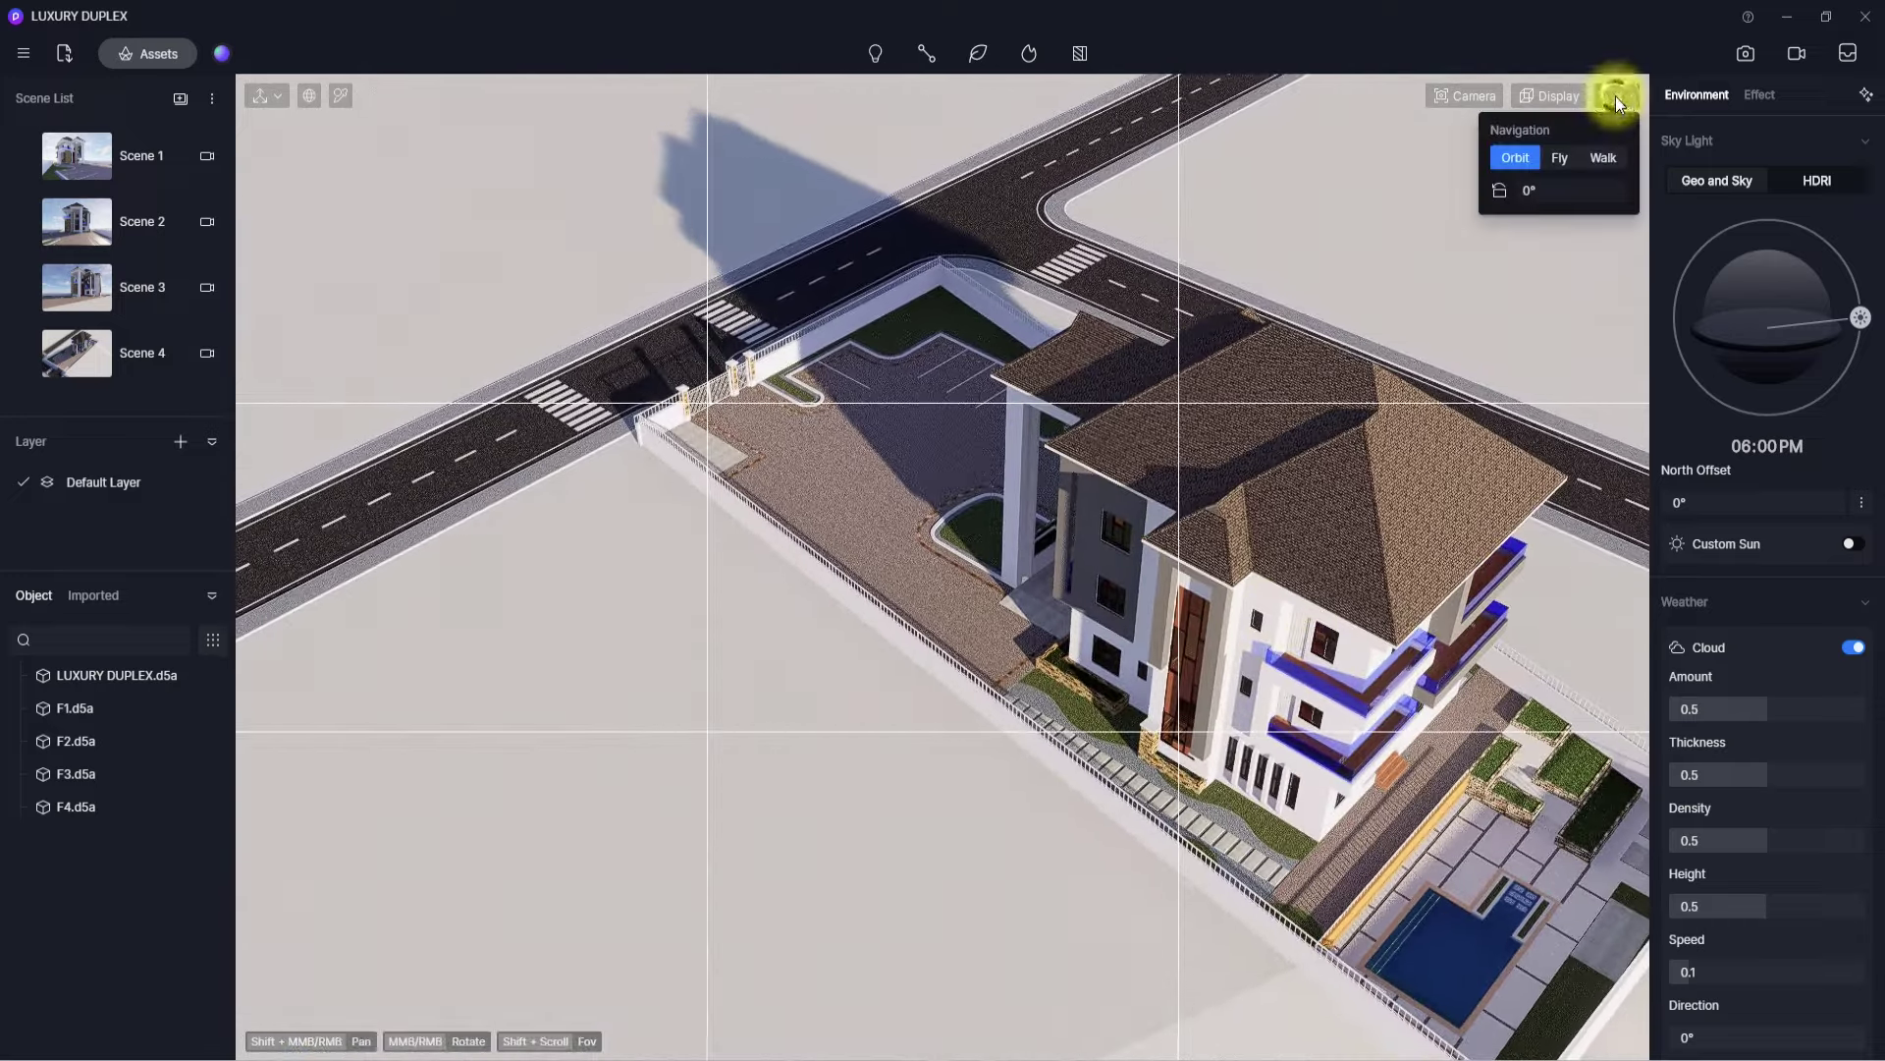
{"action": "left_click", "coordinate": [1560, 159]}
{"action": "middle_click_drag", "start_coordinate": [1019, 322], "coordinate": [940, 490]}
{"action": "right_click_drag", "start_coordinate": [937, 482], "coordinate": [890, 446]}
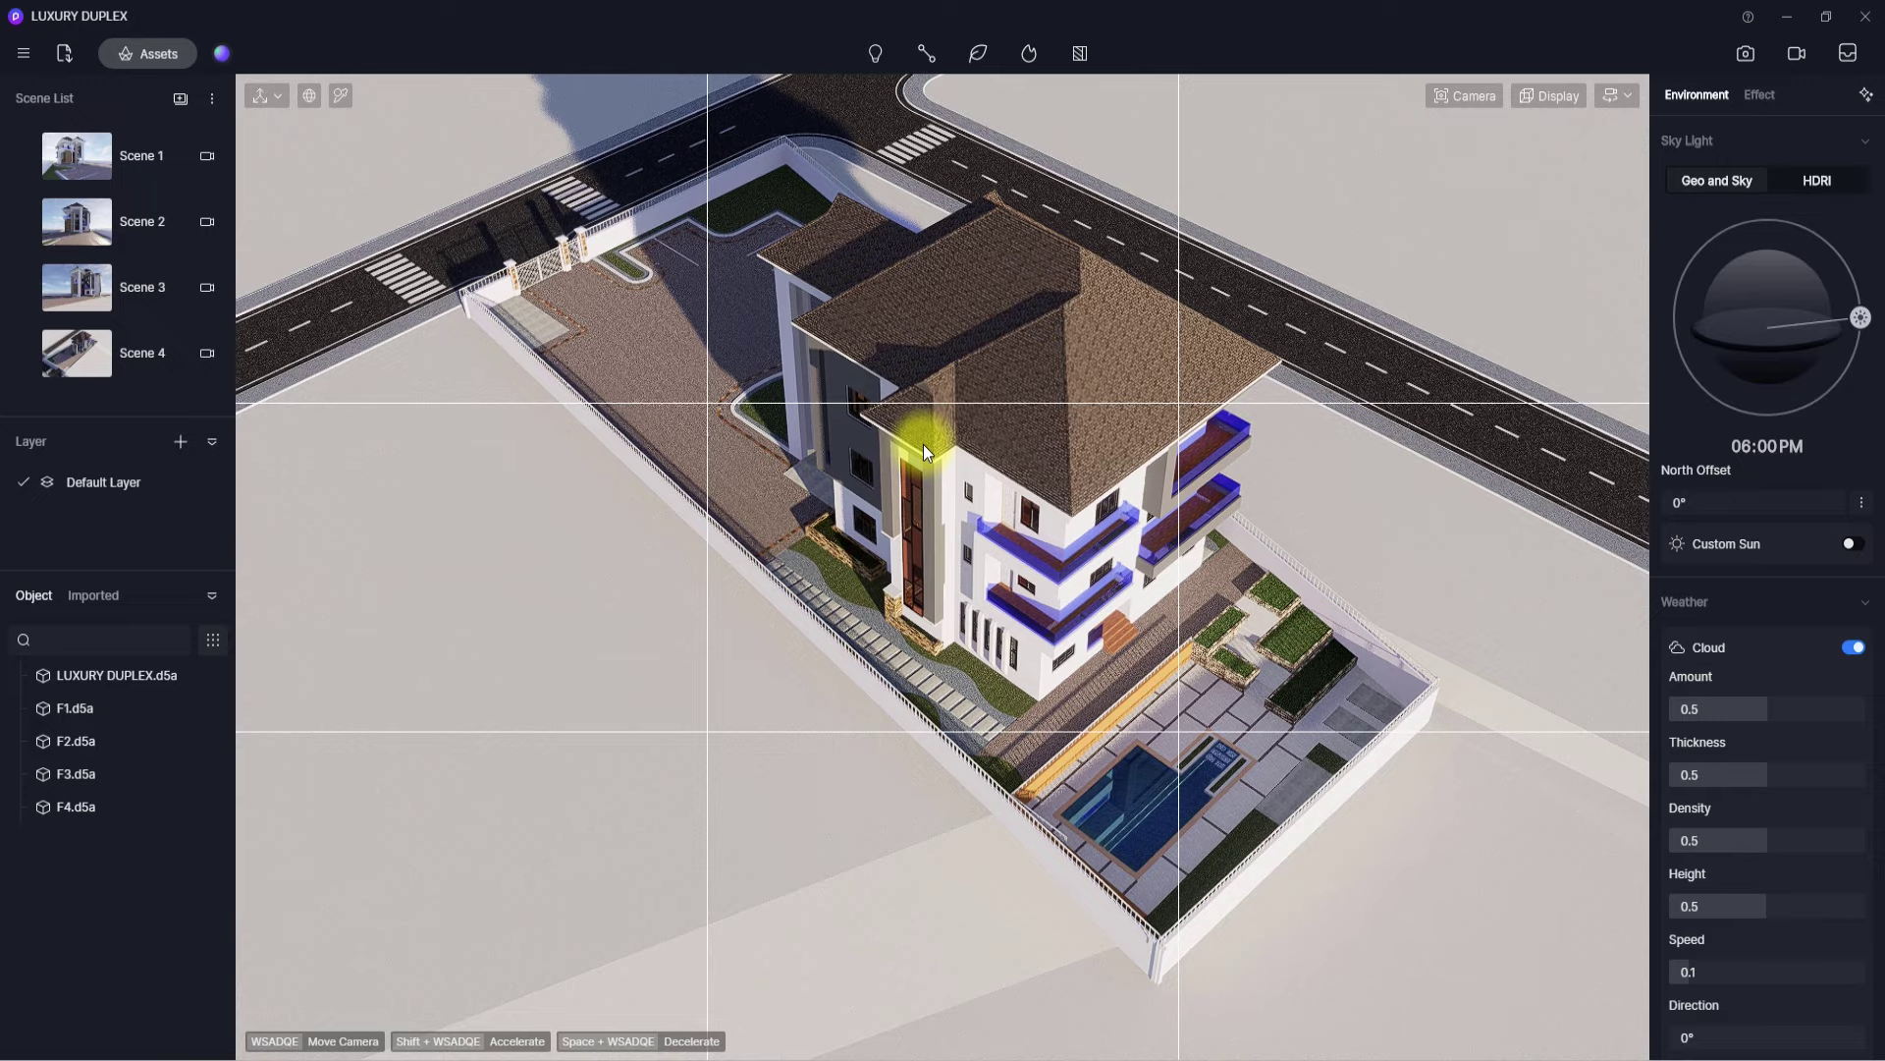
- Finish framing the rear aerial view with the pool, add it as a new scene and save the project
{"action": "key", "text": "a"}
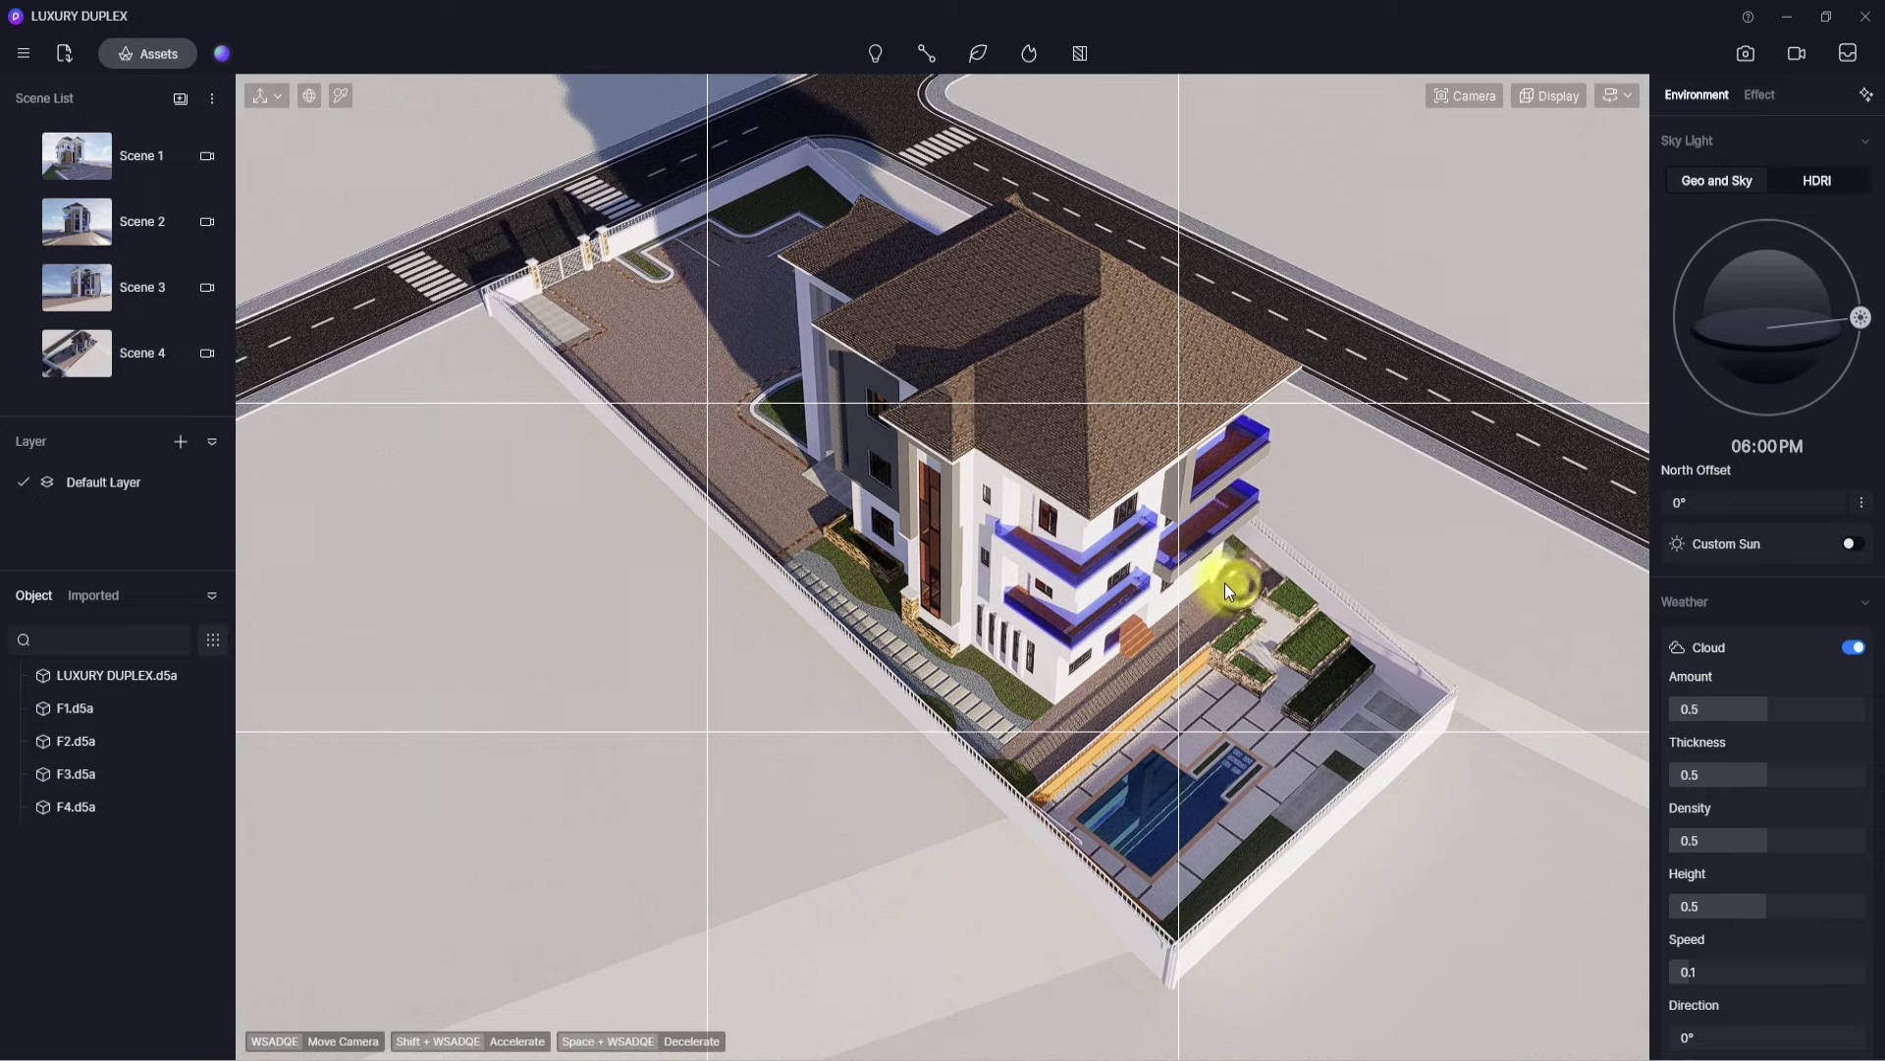
{"action": "key", "text": "d"}
{"action": "middle_click_drag", "start_coordinate": [1224, 582], "coordinate": [1117, 574]}
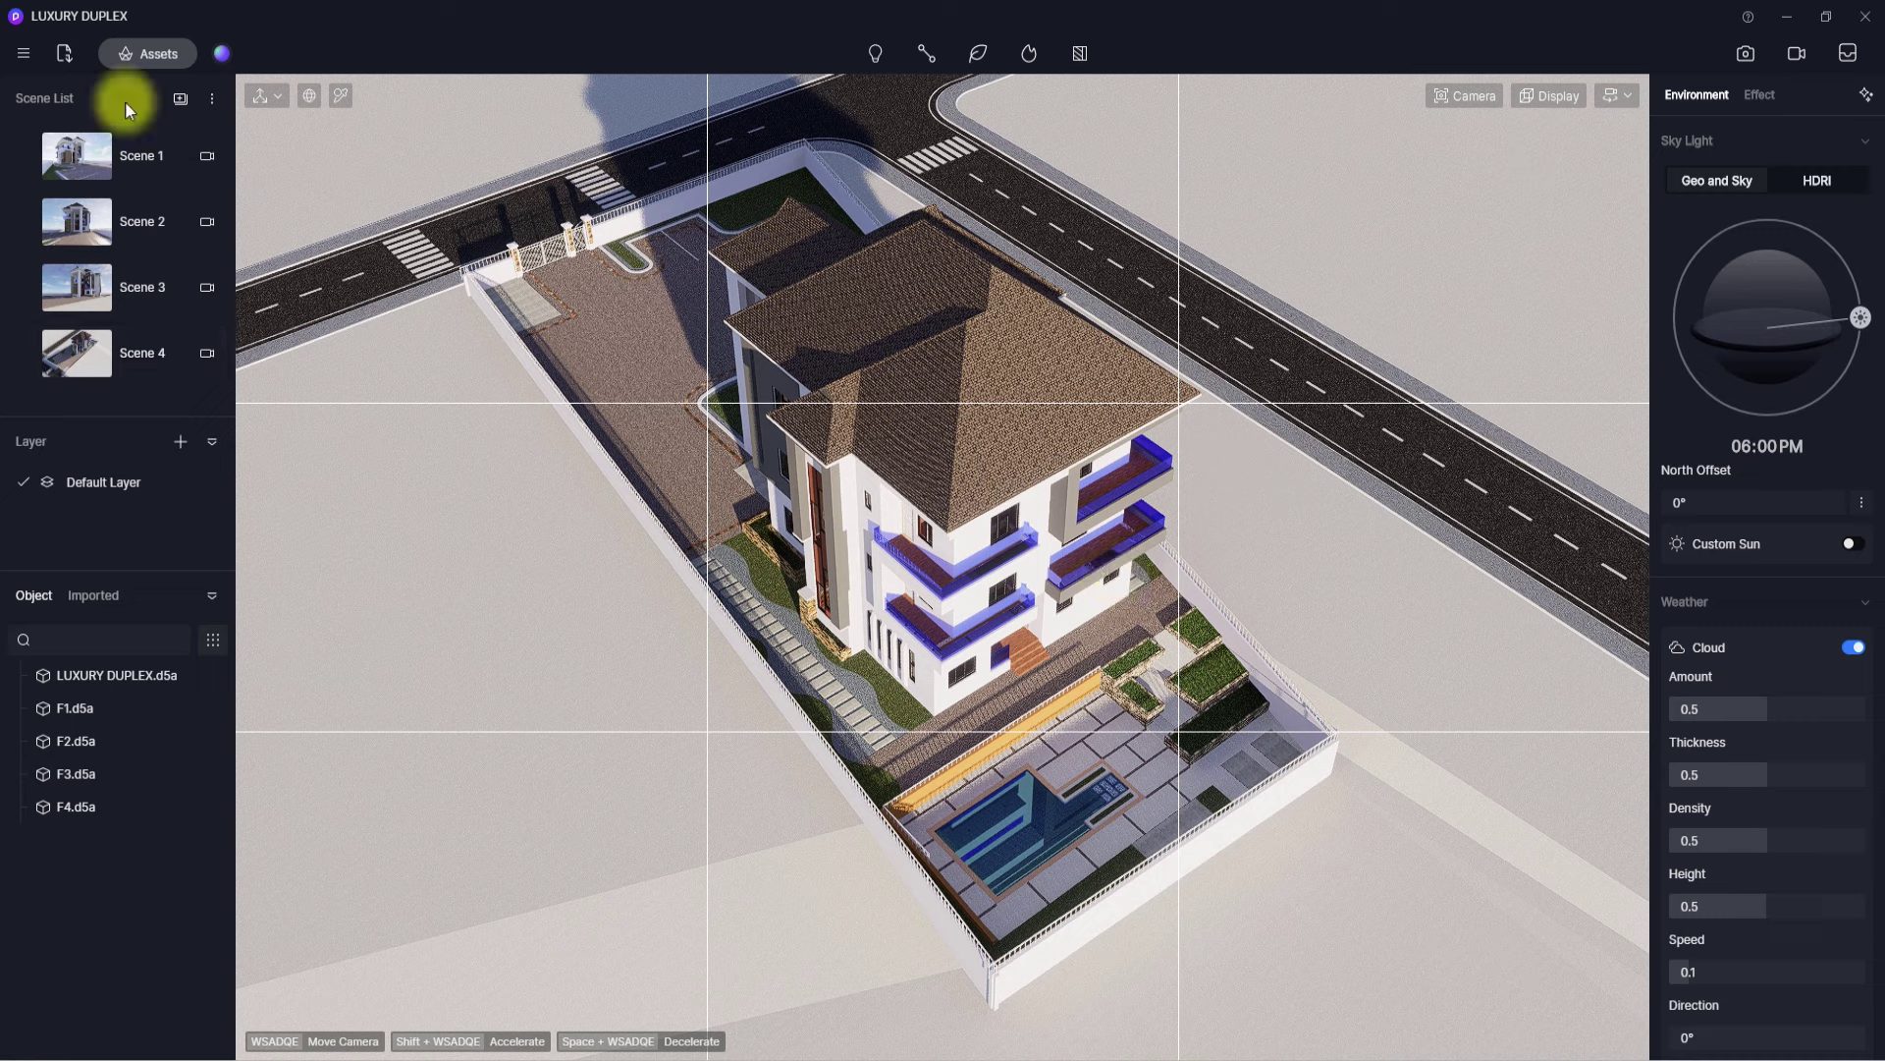
{"action": "scroll", "coordinate": [142, 273], "scroll_direction": "down", "scroll_amount": 1}
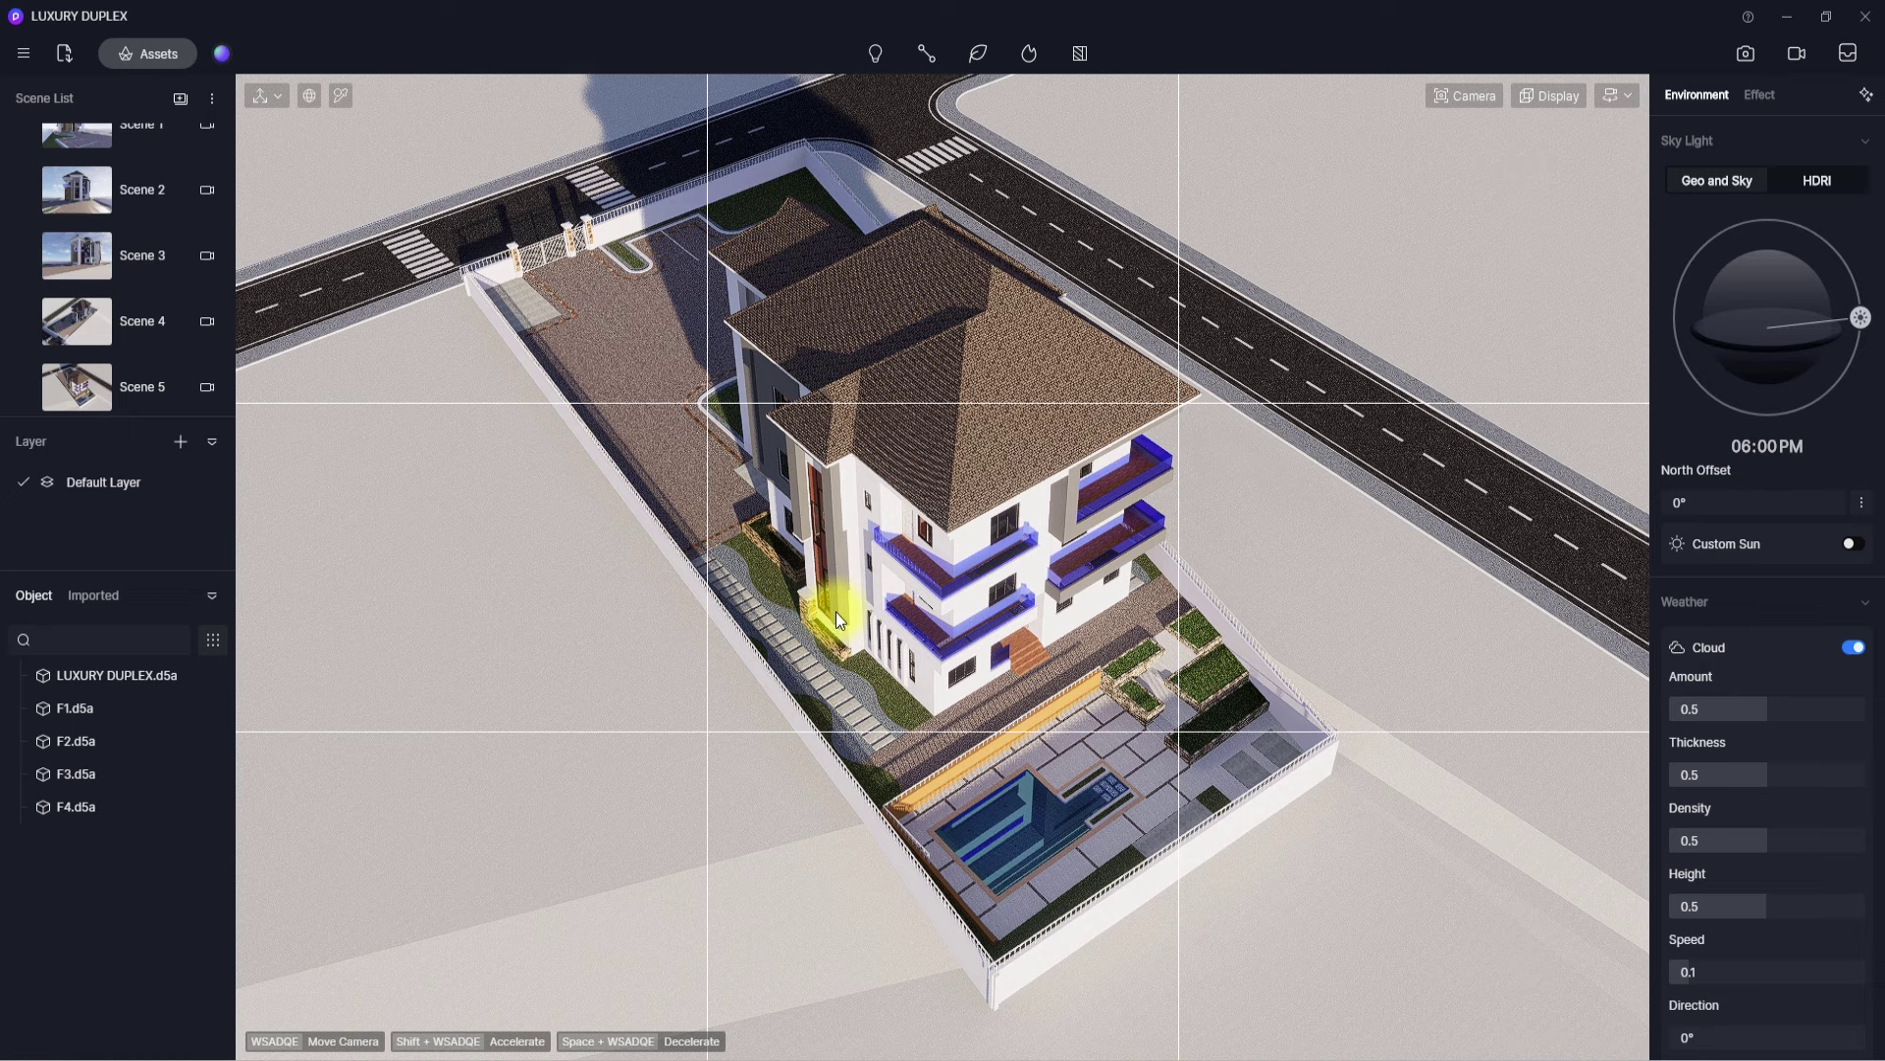
{"action": "key", "text": "ctrl+s"}
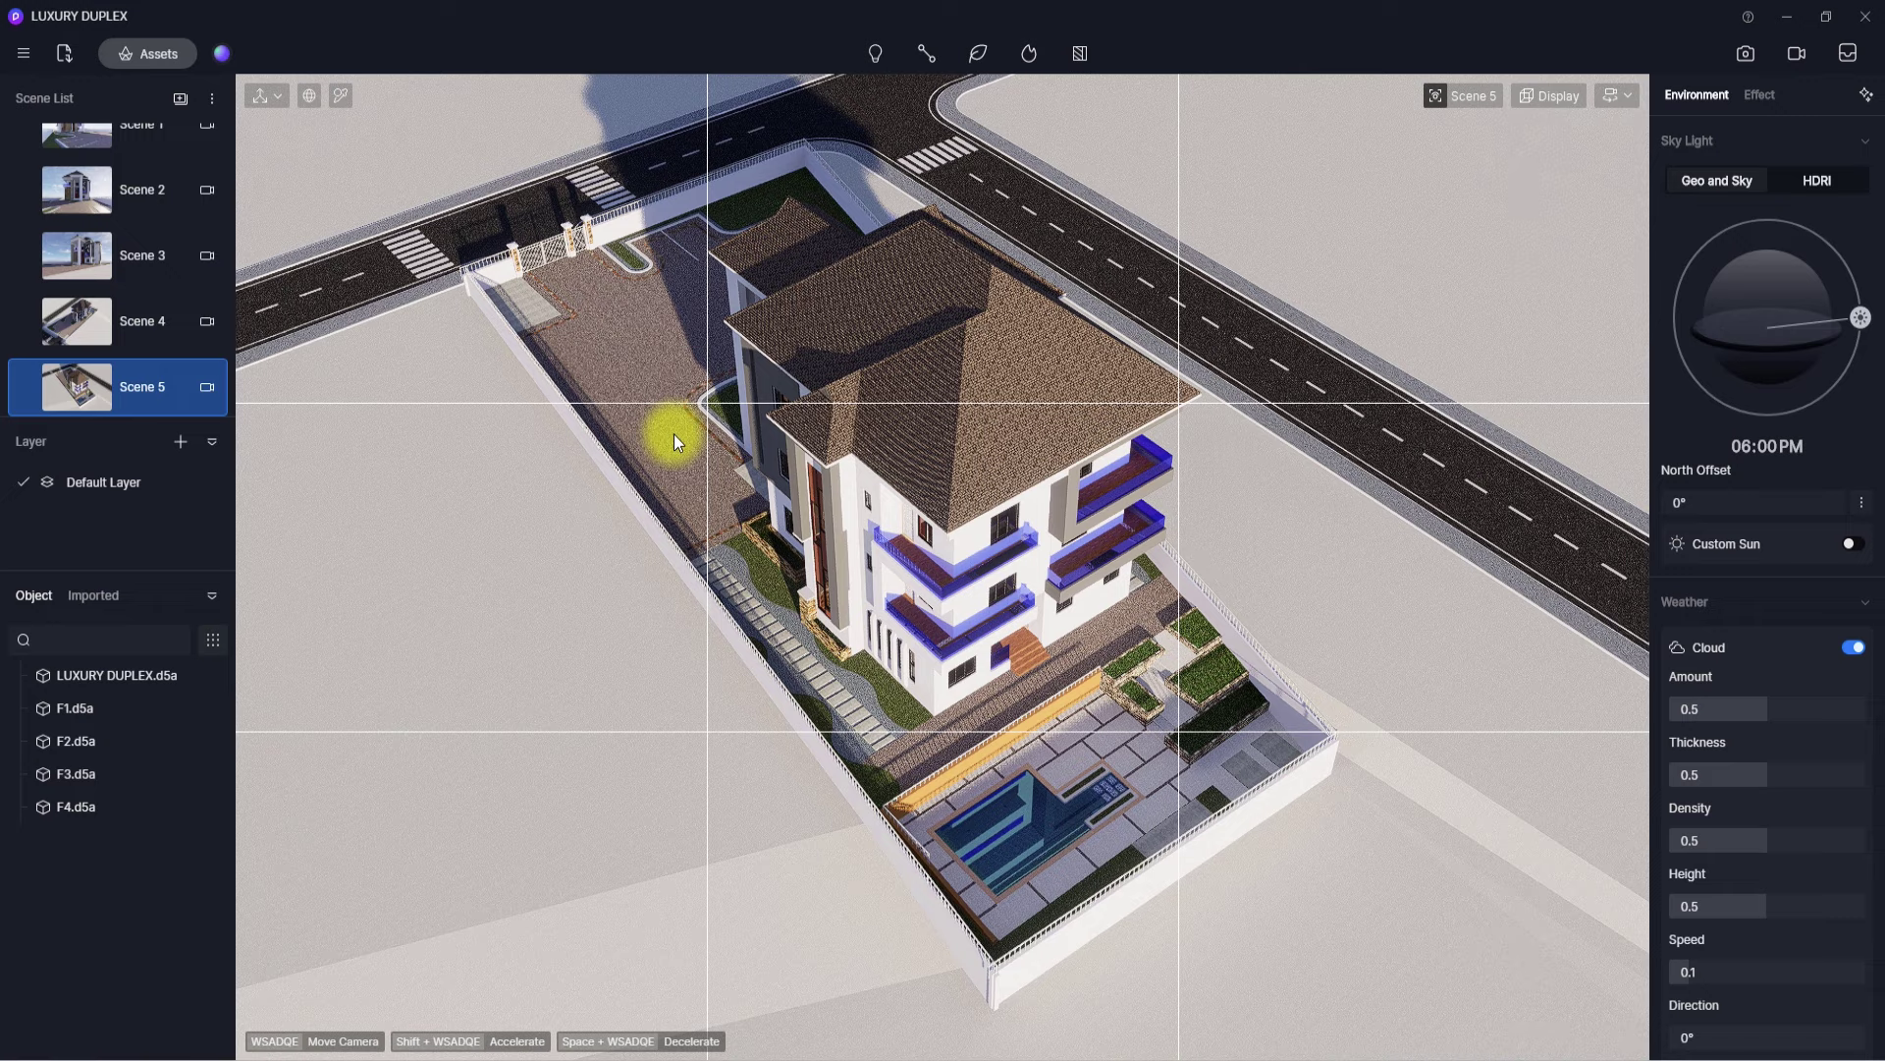
- Examine the rear balconies up close and view the online material library
{"action": "right_click_drag", "start_coordinate": [597, 565], "coordinate": [575, 521]}
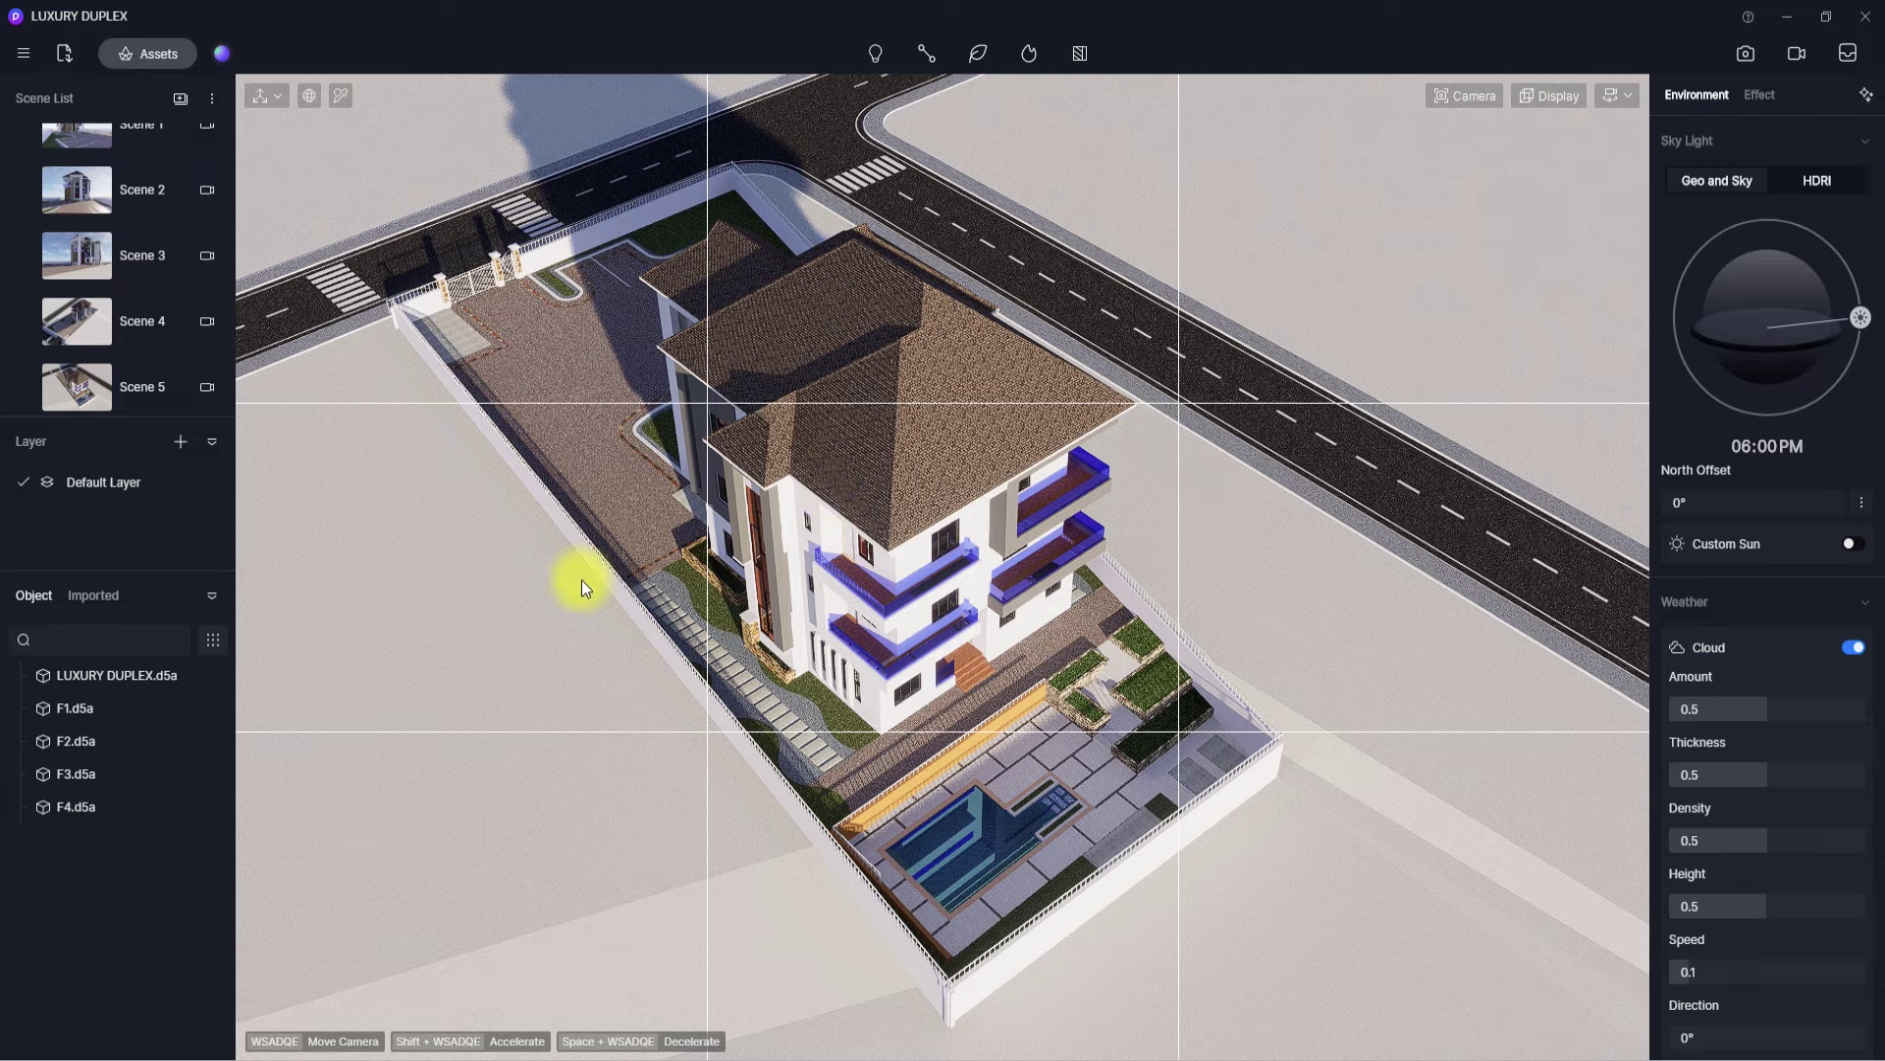
{"action": "key", "text": "w"}
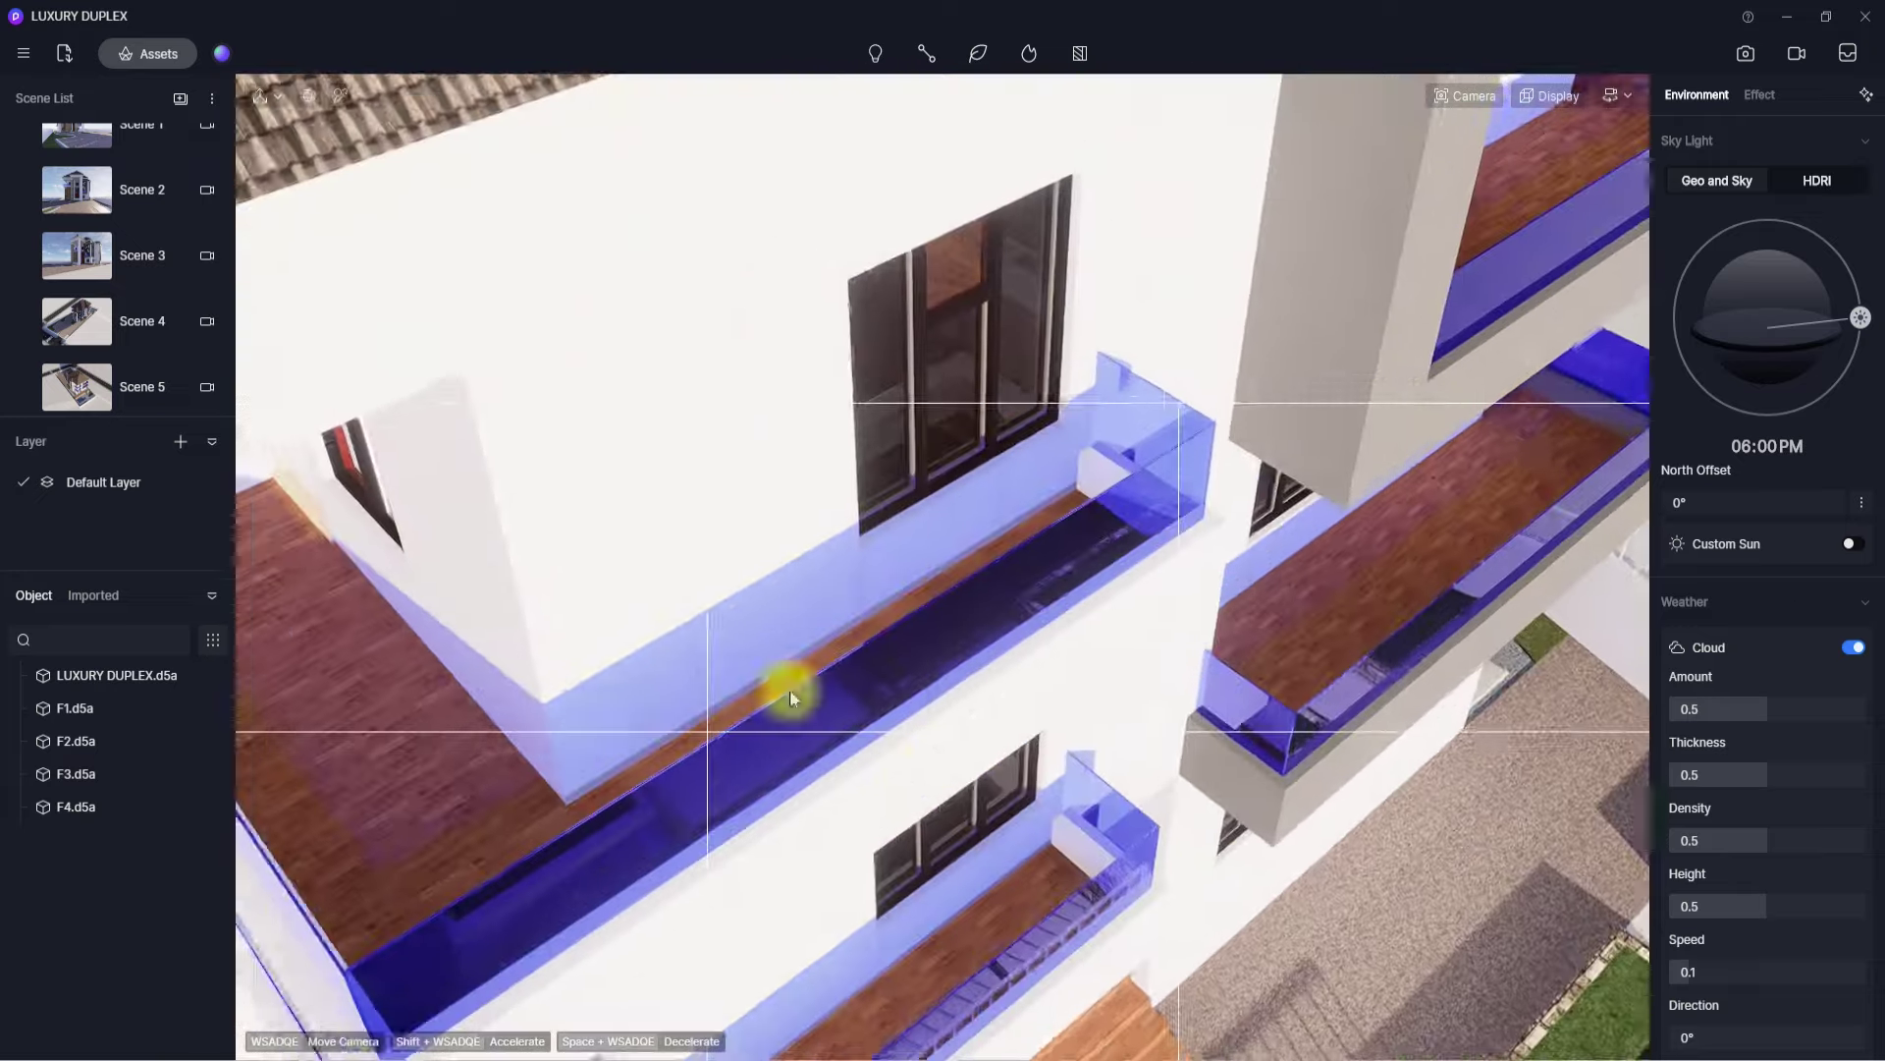
{"action": "right_click_drag", "start_coordinate": [790, 691], "coordinate": [781, 431]}
{"action": "scroll", "coordinate": [782, 432], "scroll_direction": "down", "scroll_amount": 10}
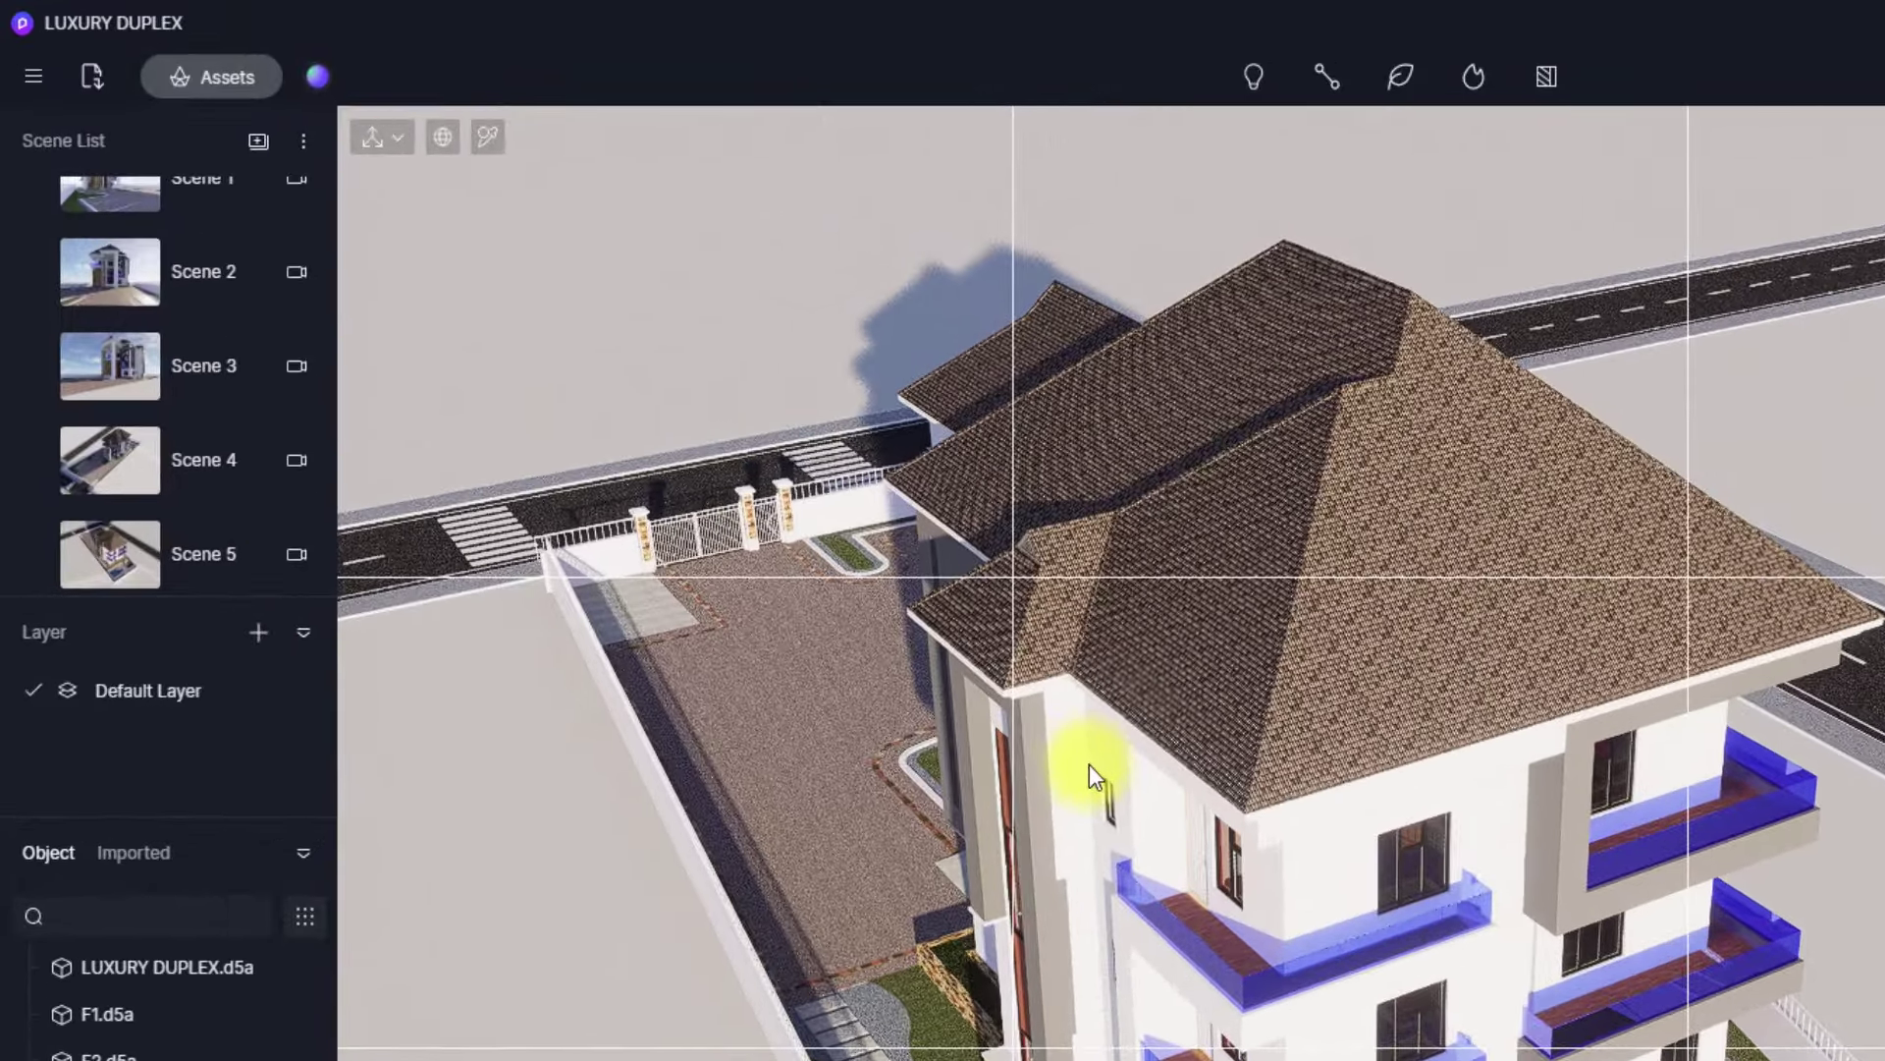
{"action": "left_click", "coordinate": [198, 79]}
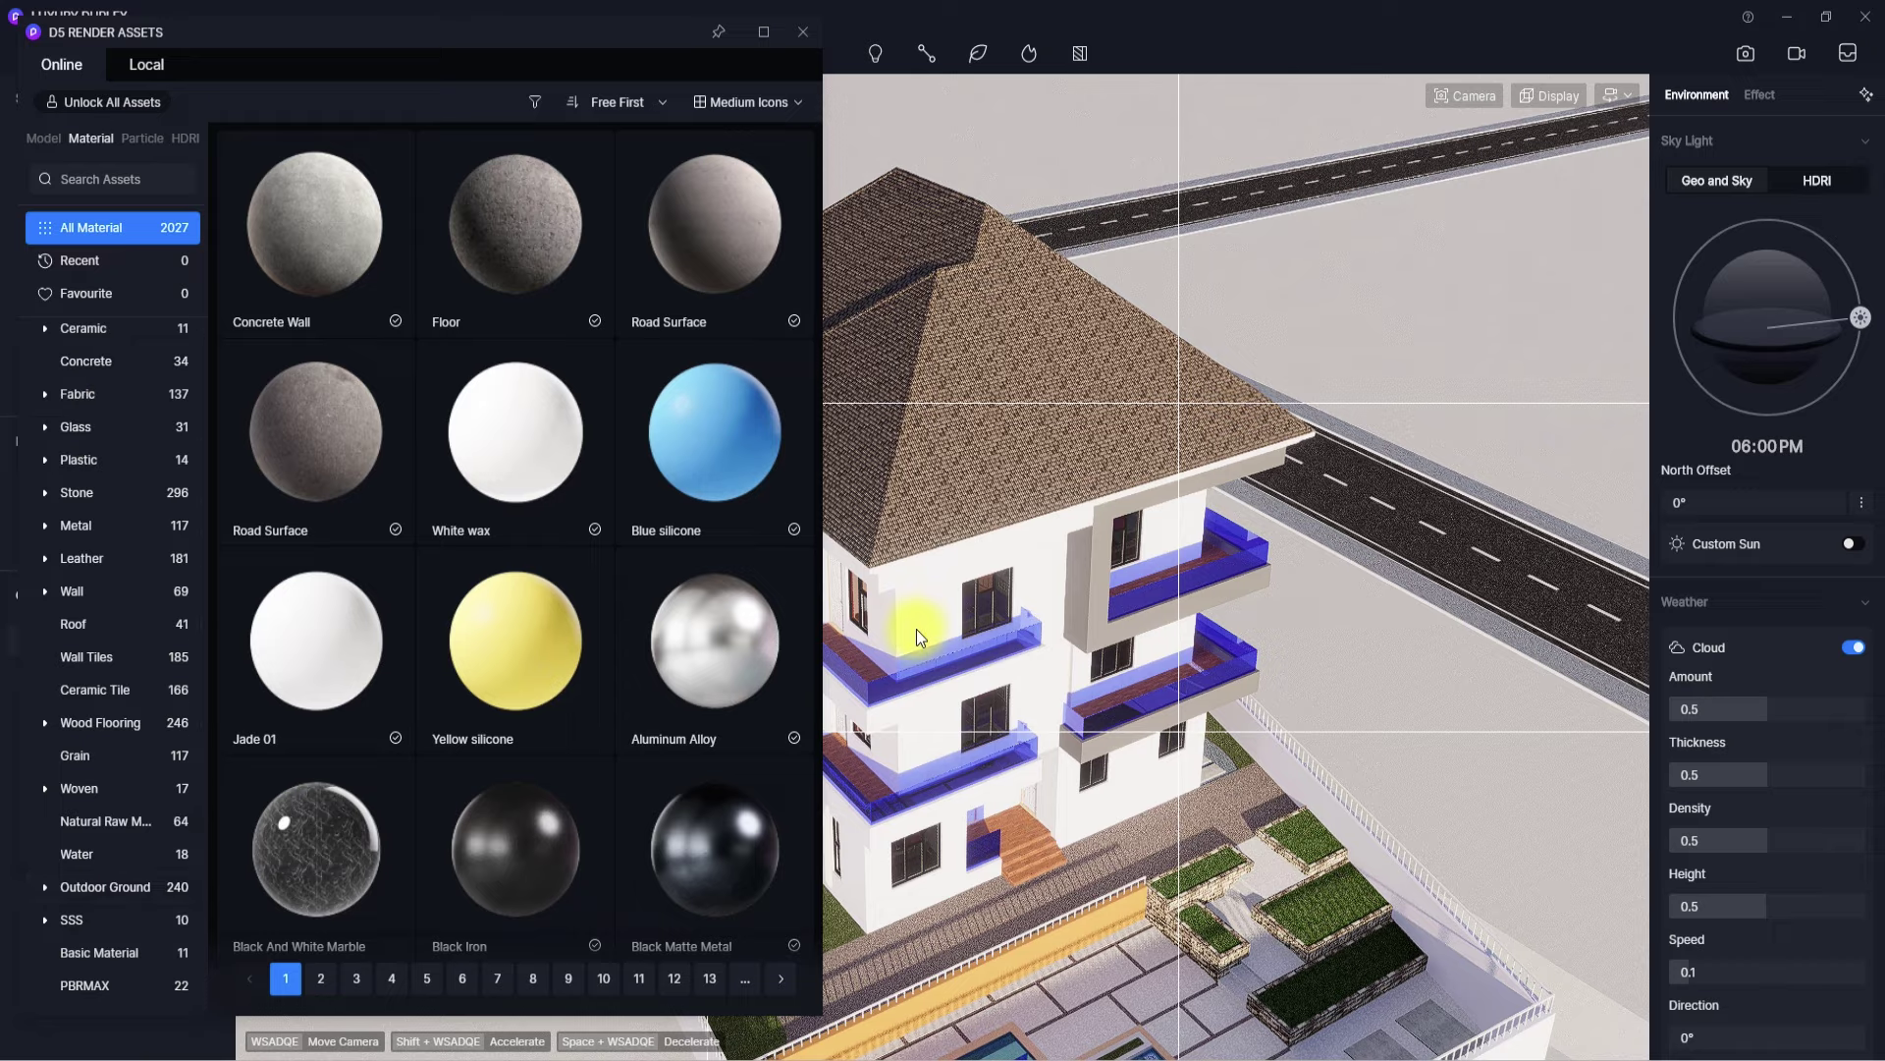
{"action": "left_click", "coordinate": [807, 32]}
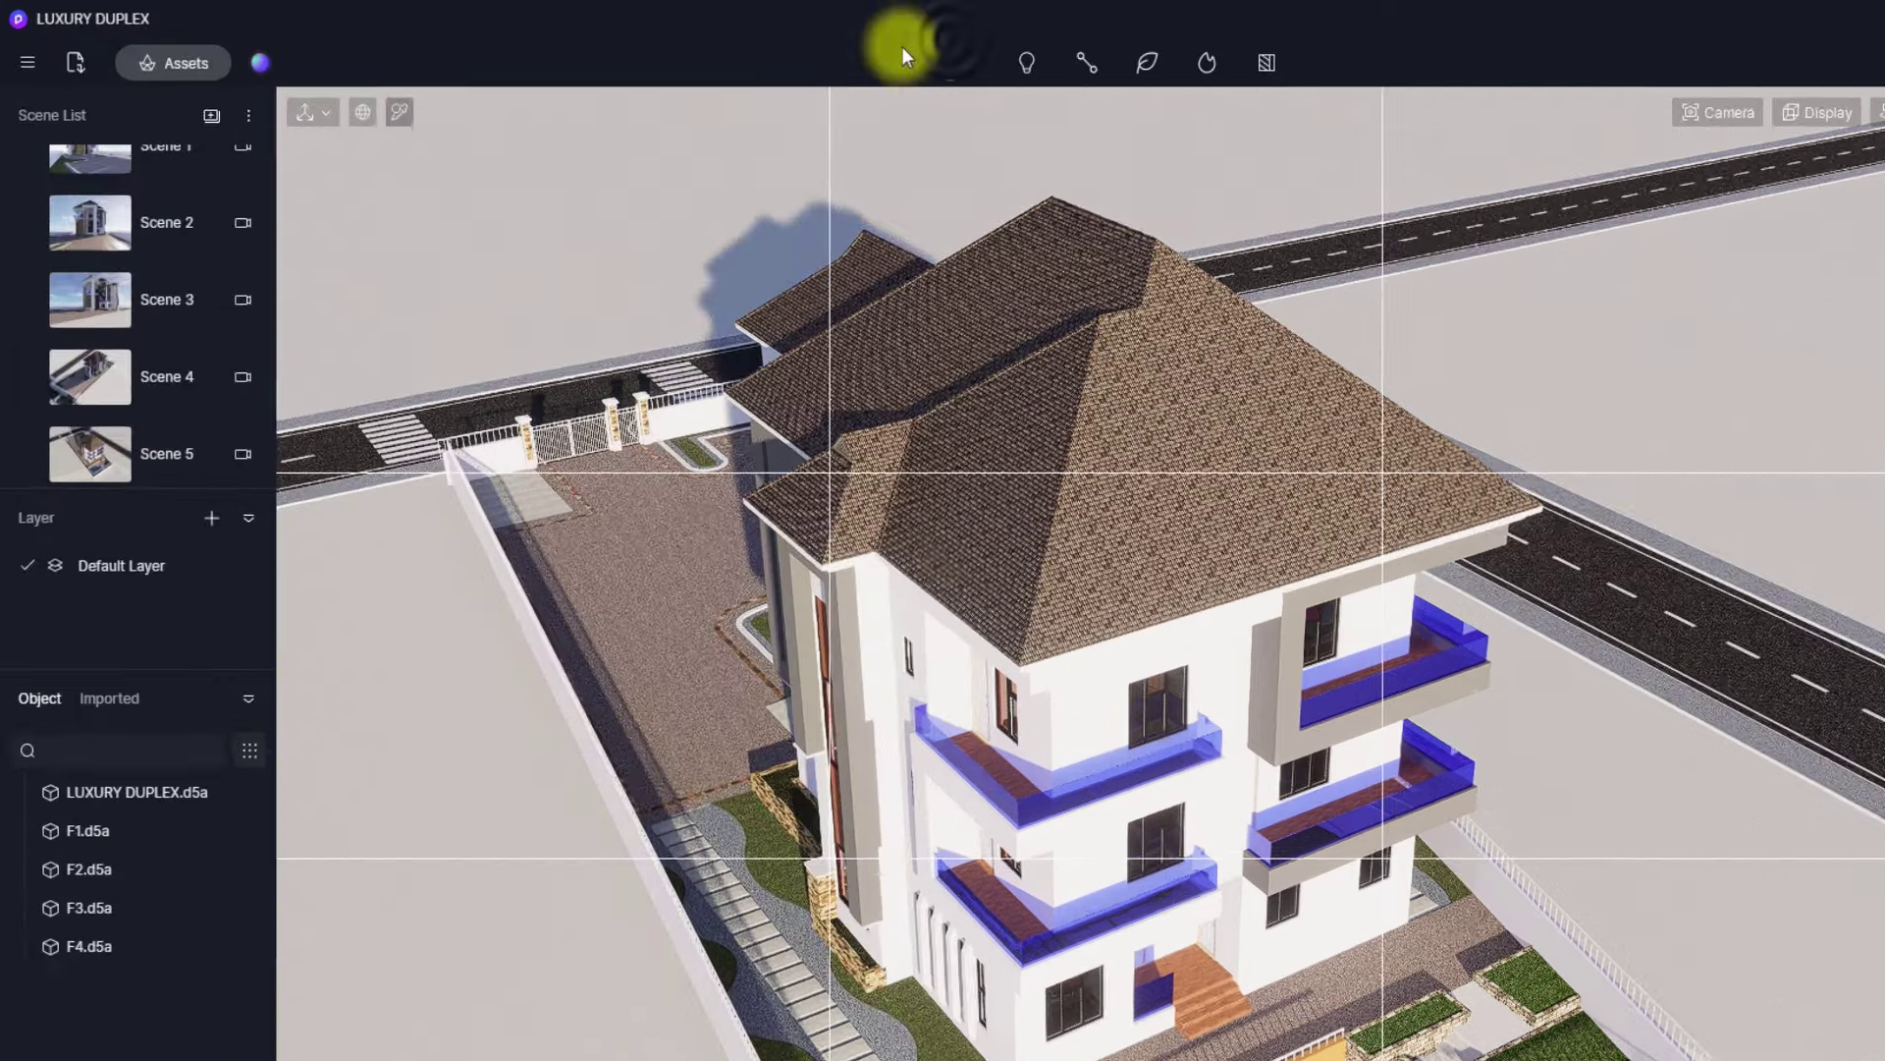
- Sample the wall material with the material picker and browse the Ceramic Tile category in the online material library
{"action": "left_click", "coordinate": [339, 94]}
{"action": "left_click", "coordinate": [1288, 837]}
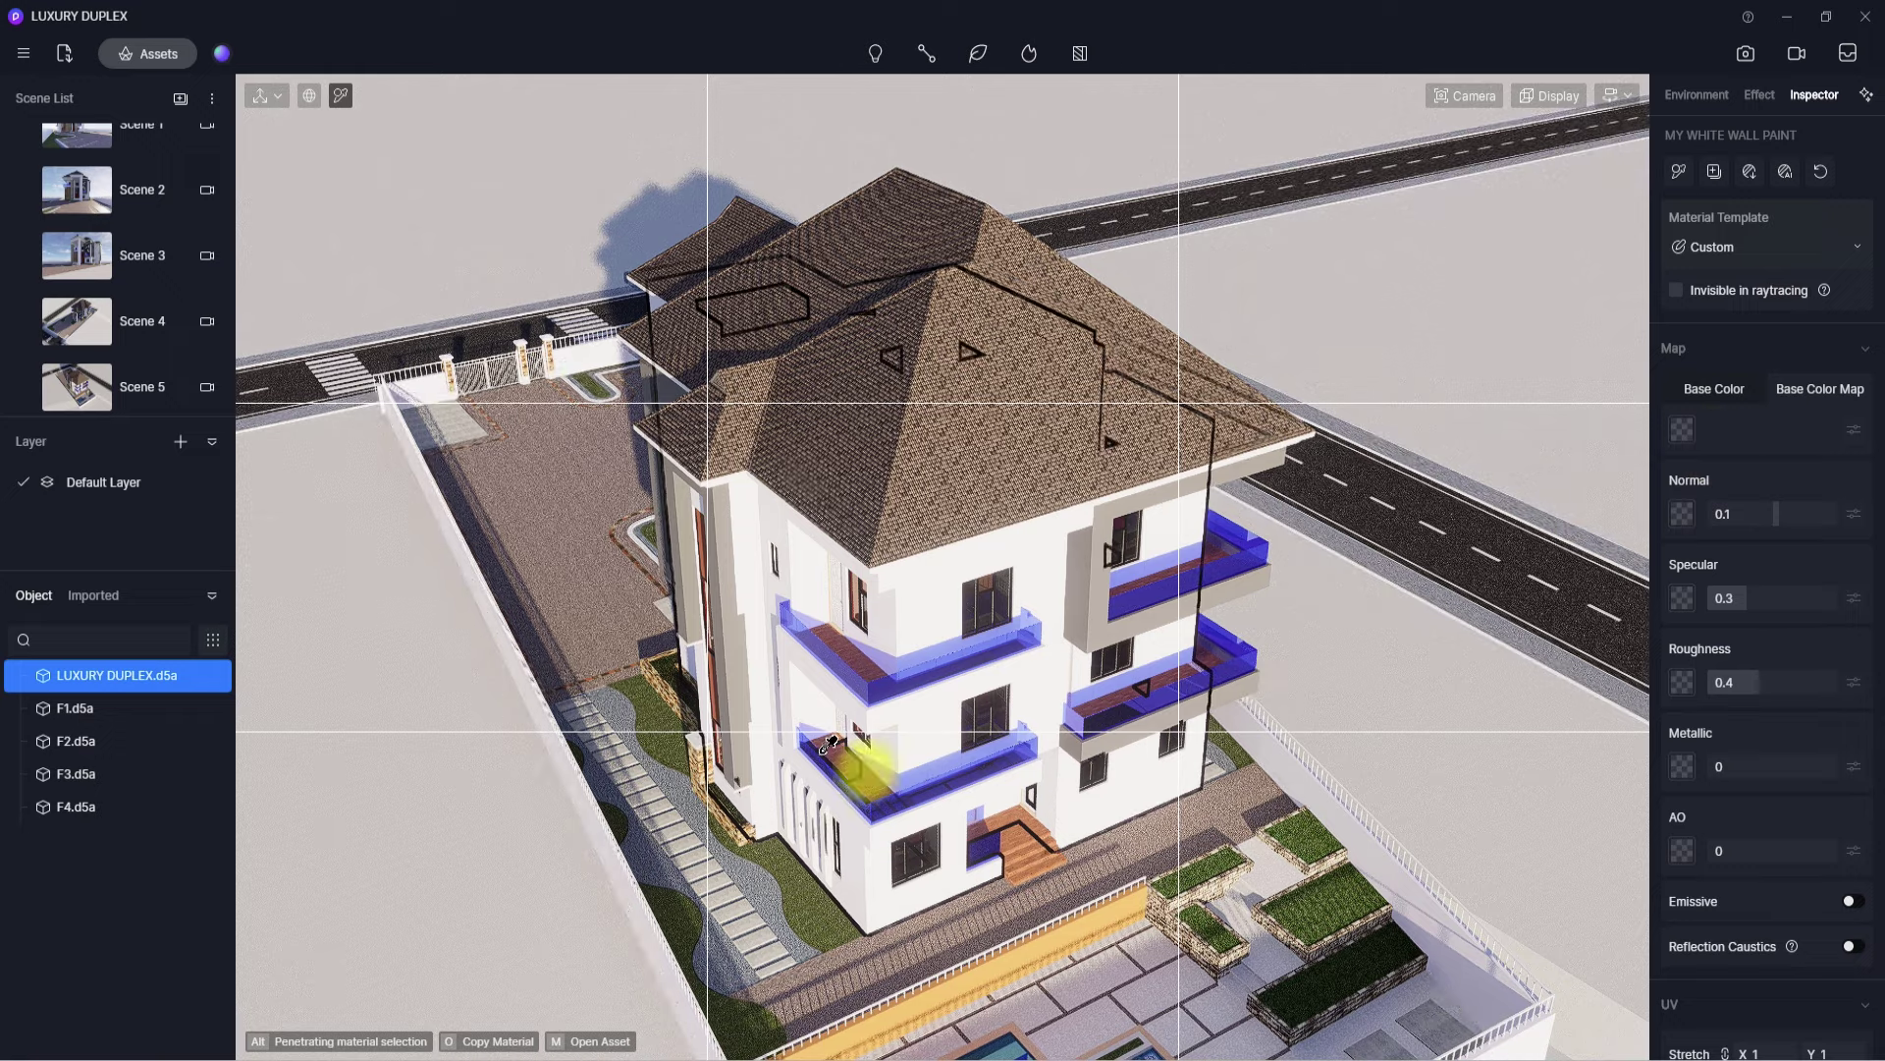
{"action": "right_click_drag", "start_coordinate": [862, 770], "coordinate": [1044, 894]}
{"action": "scroll", "coordinate": [1047, 902], "scroll_direction": "up", "scroll_amount": 2}
{"action": "left_click", "coordinate": [169, 49]}
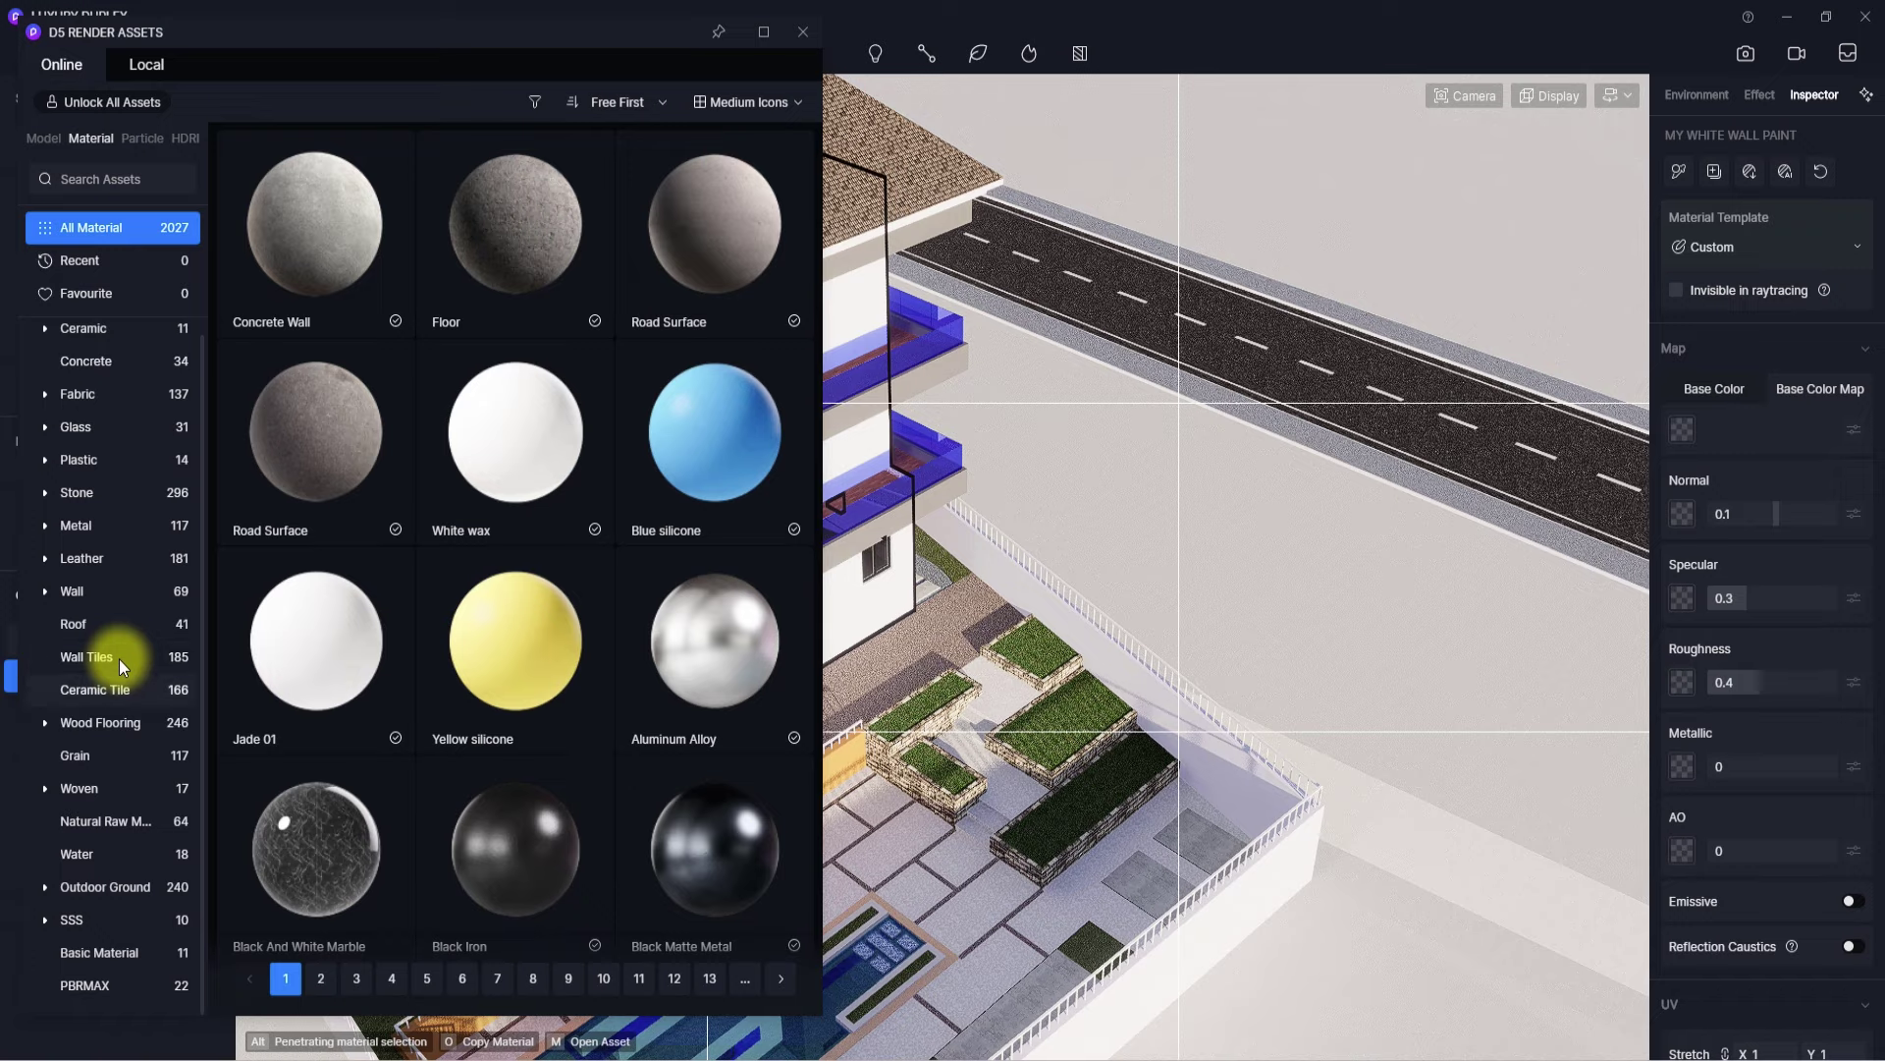
{"action": "left_click", "coordinate": [104, 692]}
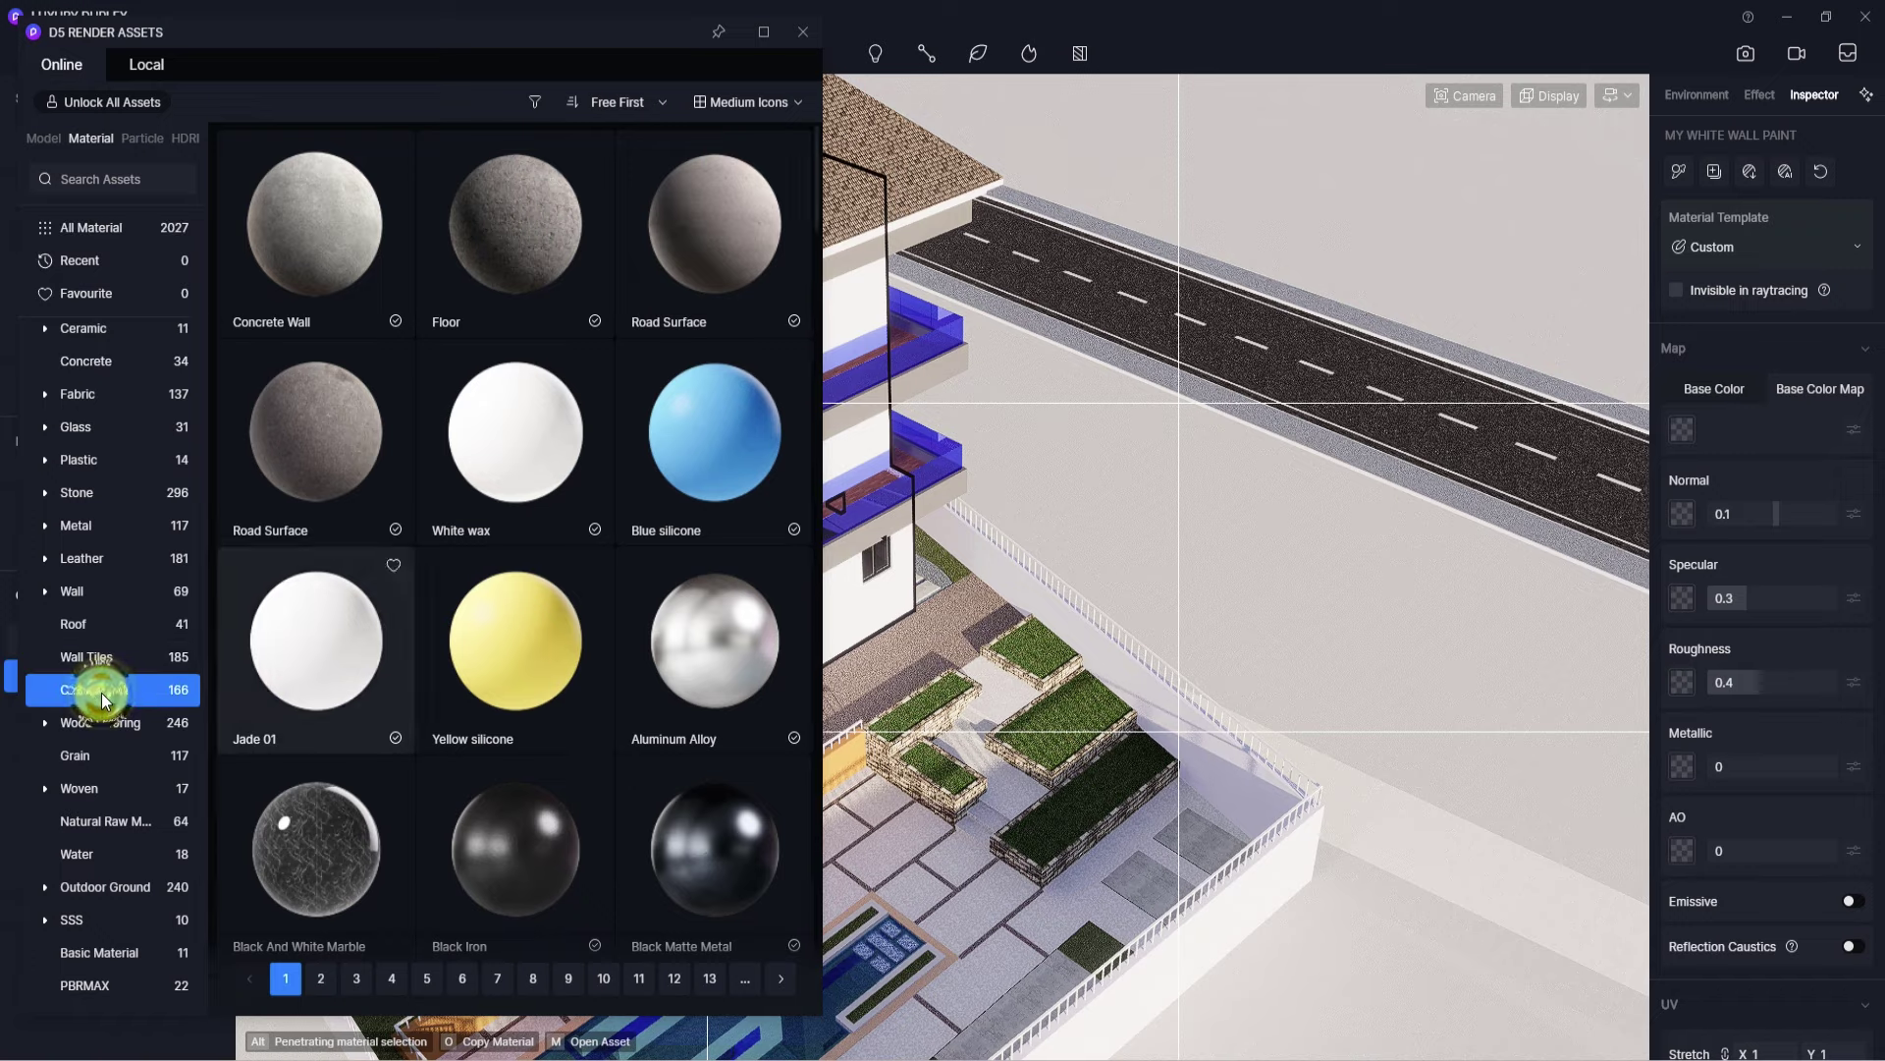
{"action": "right_click_drag", "start_coordinate": [845, 669], "coordinate": [703, 610]}
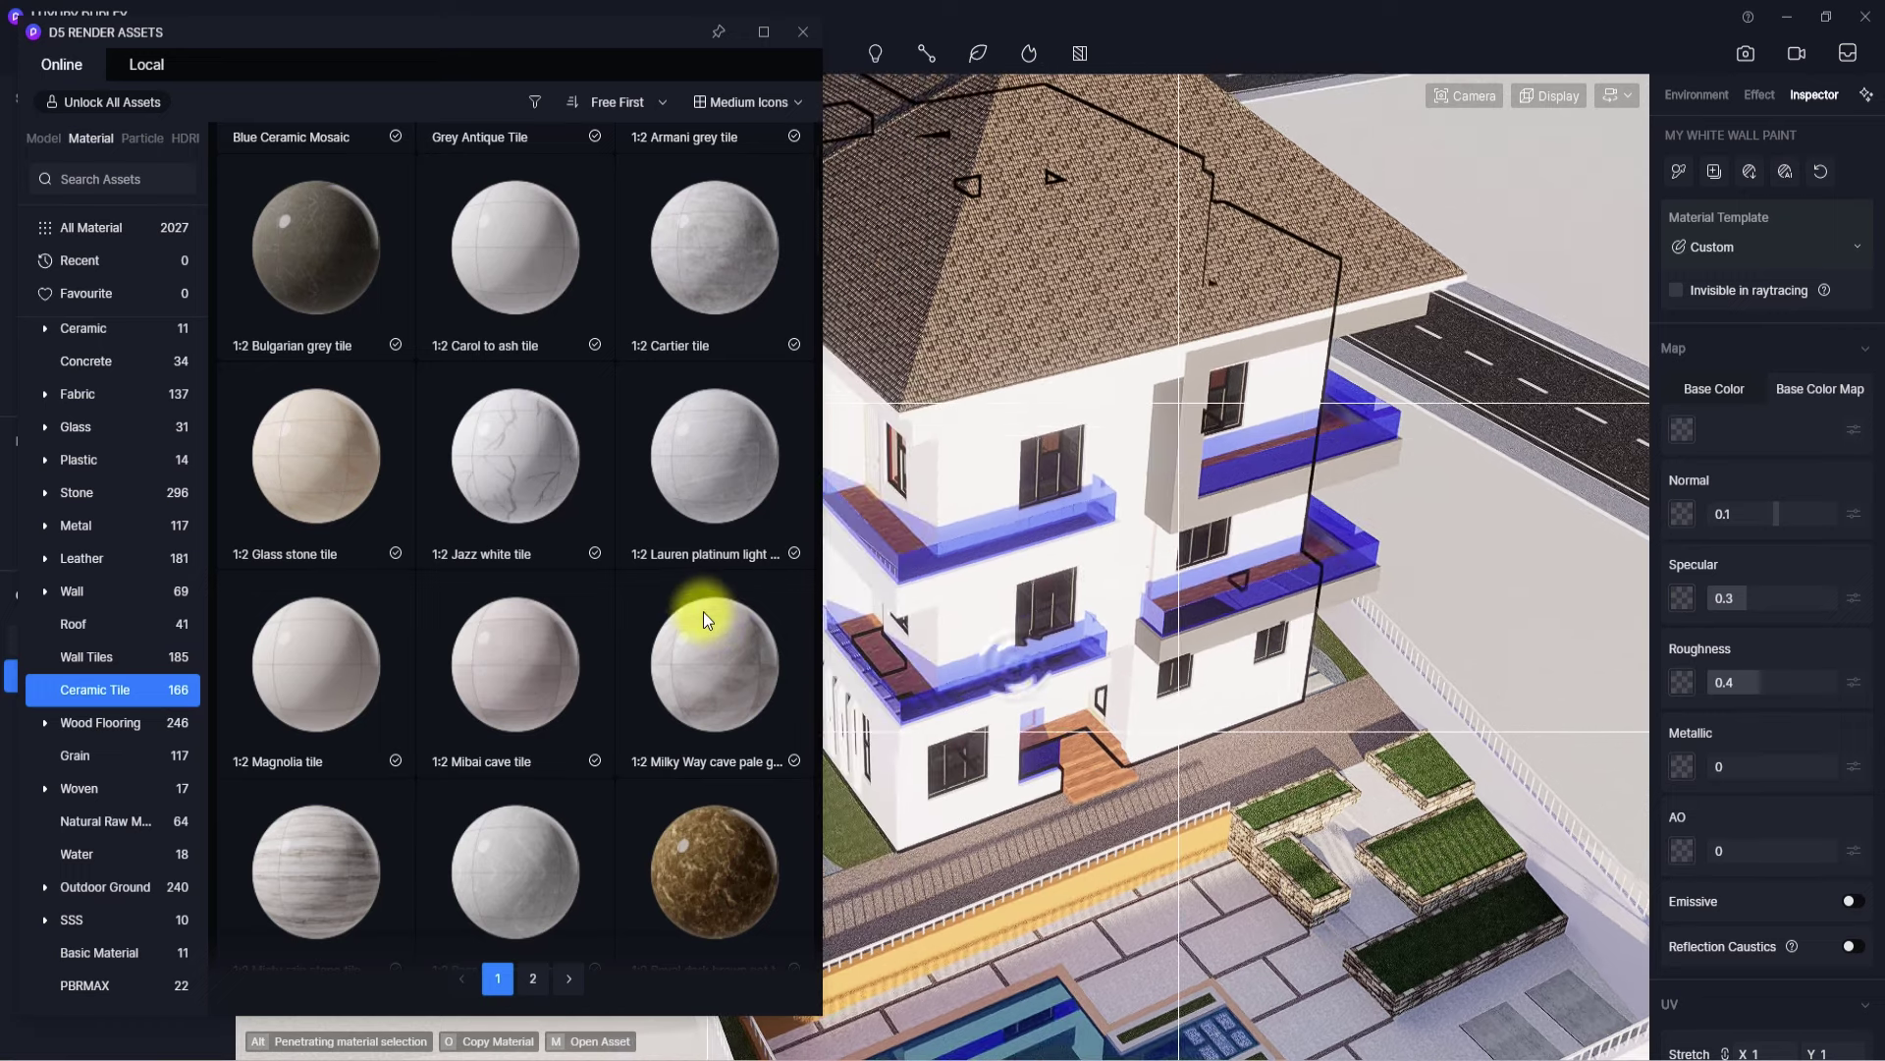
- Apply the 1:2 Jazz white tile material to the balcony floors in place of the wood finish
{"action": "left_click", "coordinate": [511, 456]}
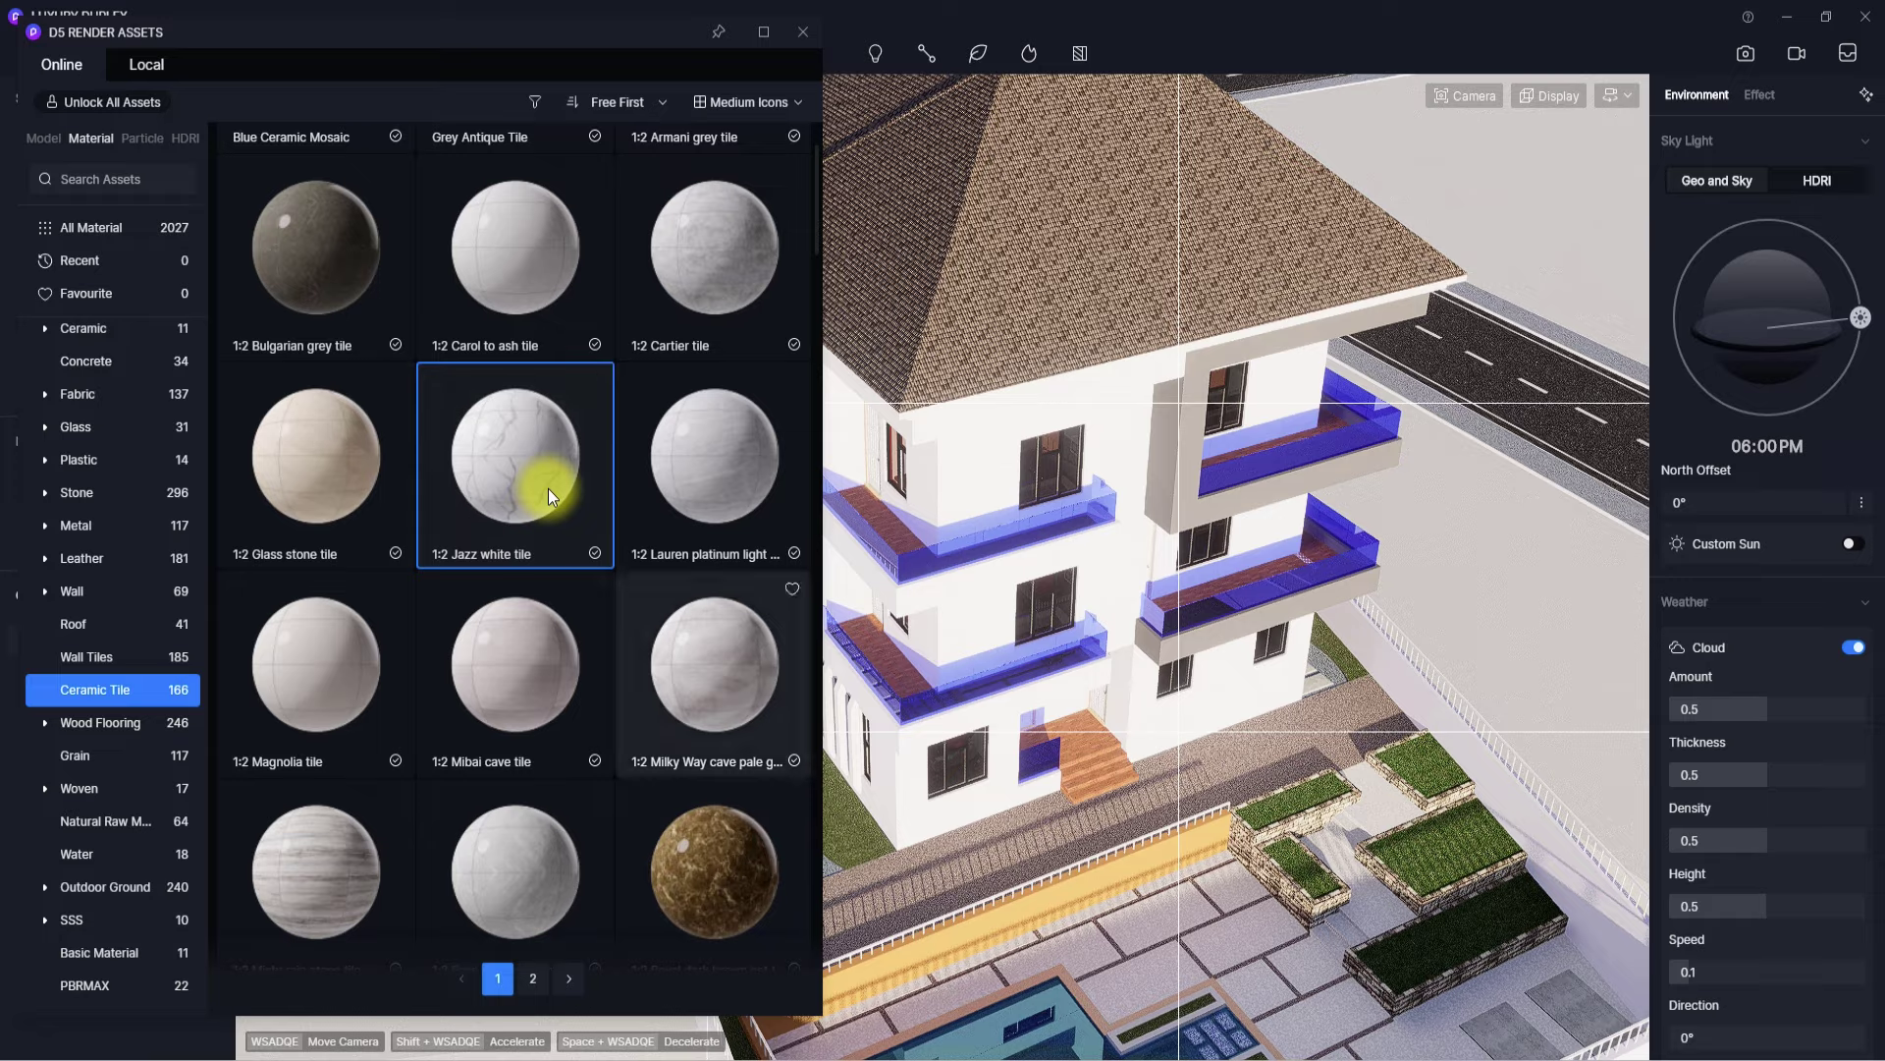
{"action": "left_click_drag", "start_coordinate": [548, 487], "coordinate": [964, 637]}
{"action": "scroll", "coordinate": [964, 636], "scroll_direction": "up", "scroll_amount": 5}
{"action": "right_click_drag", "start_coordinate": [858, 795], "coordinate": [683, 898]}
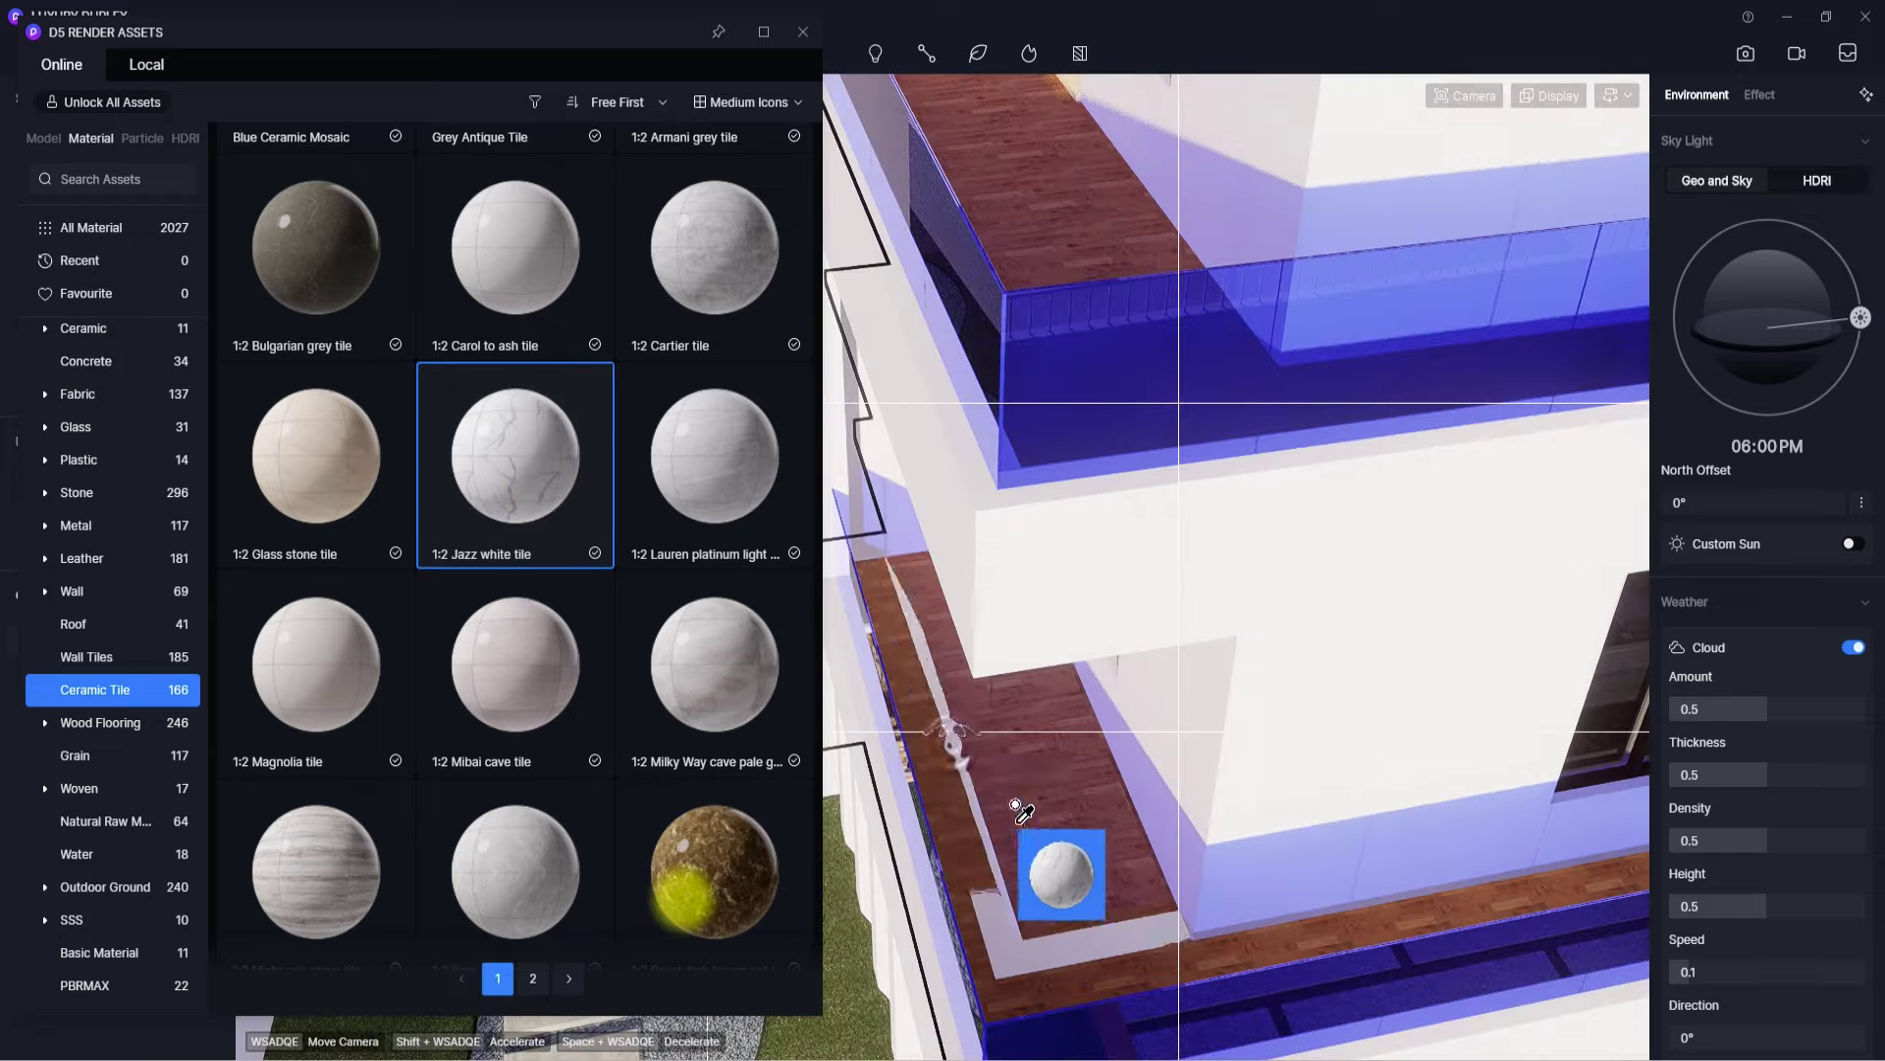
{"action": "left_click", "coordinate": [1035, 792]}
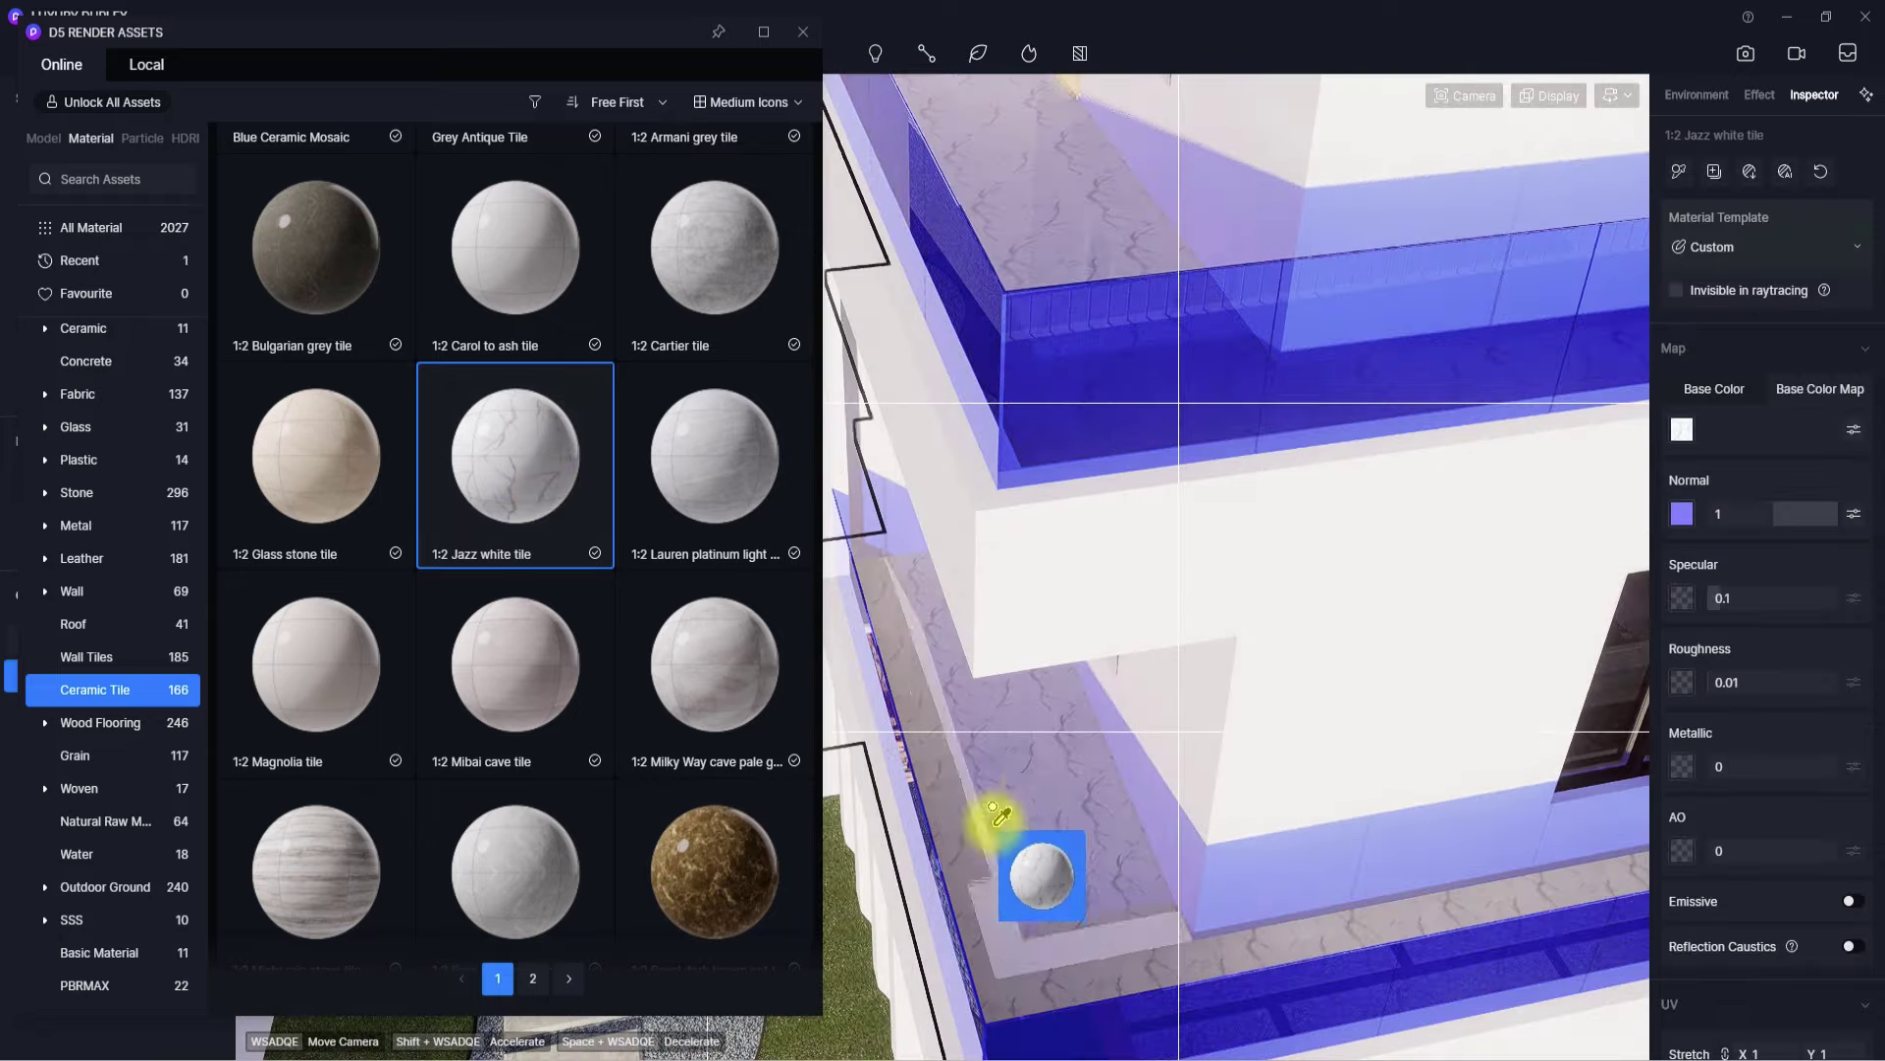
{"action": "right_click_drag", "start_coordinate": [1052, 838], "coordinate": [1322, 917]}
{"action": "key", "text": "Escape"}
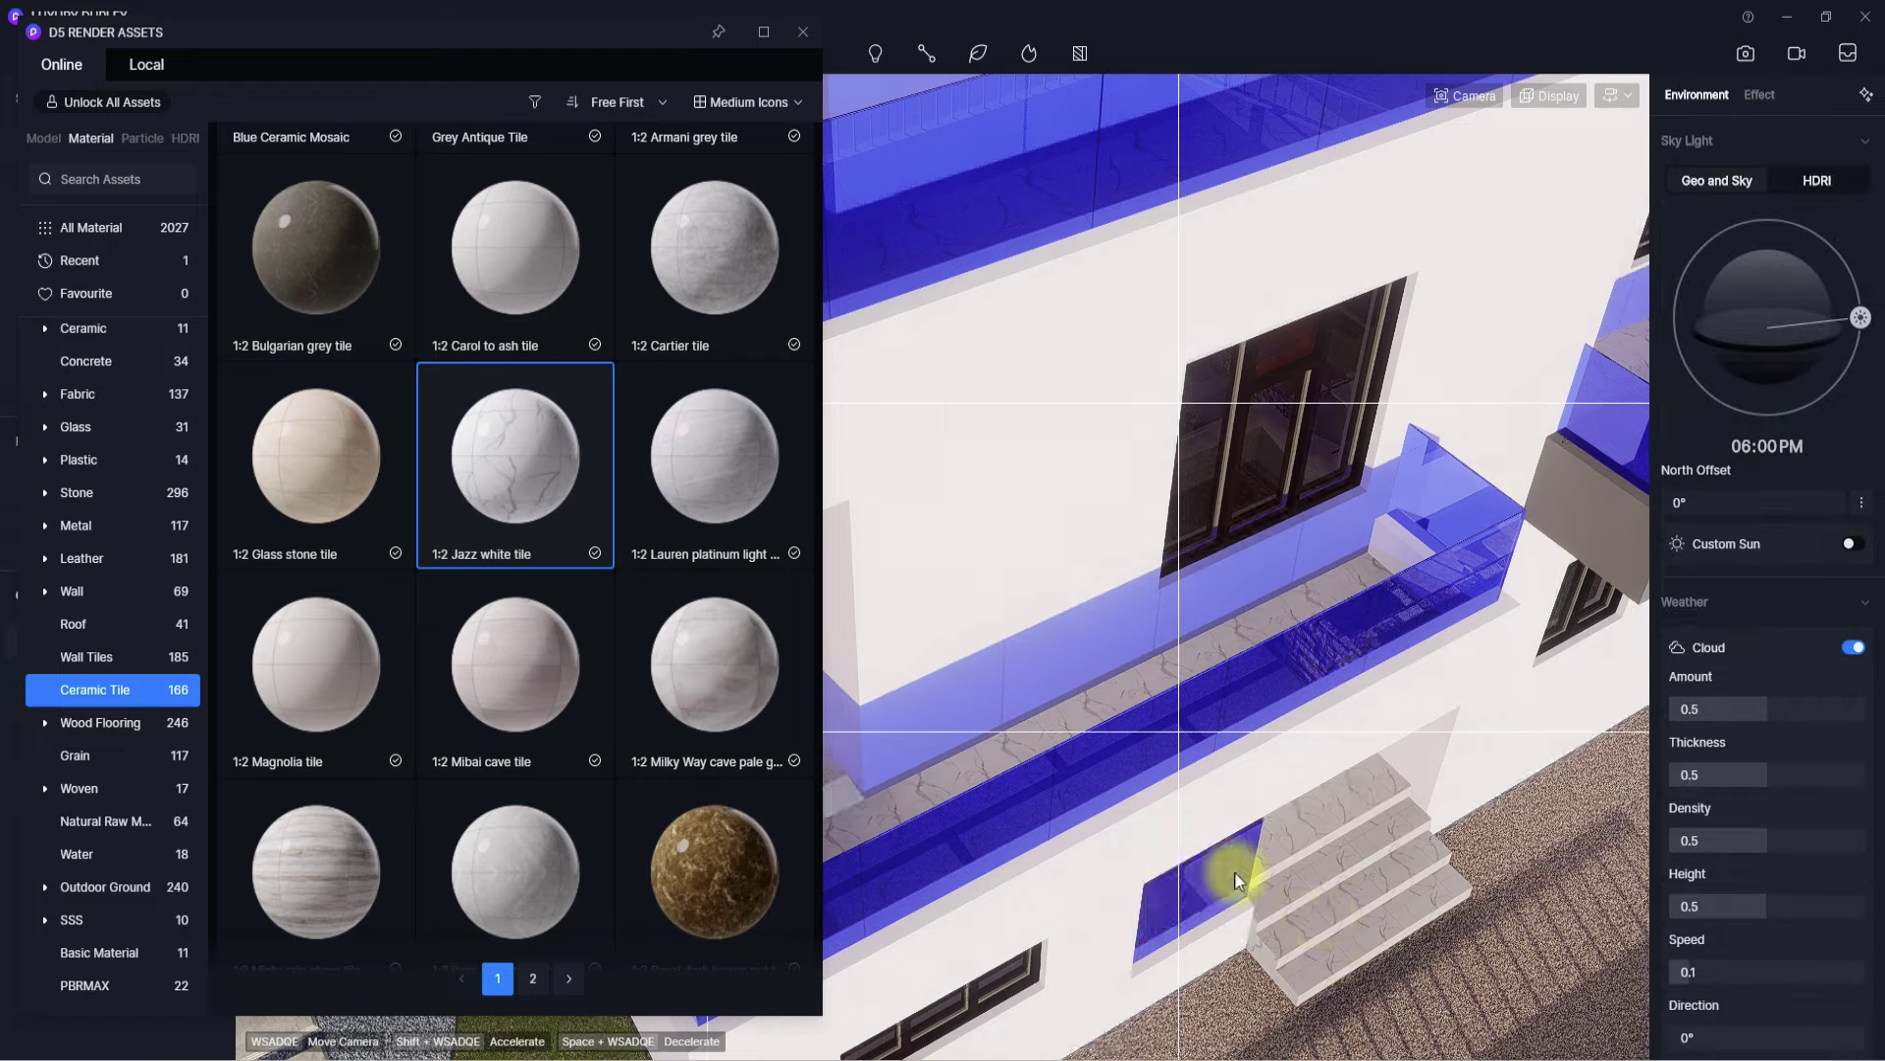
- Examine the tile pattern on the balcony floor beside the door up close, and close the asset library
{"action": "right_click_drag", "start_coordinate": [1233, 872], "coordinate": [1053, 505]}
{"action": "scroll", "coordinate": [1053, 505], "scroll_direction": "down", "scroll_amount": 5}
{"action": "scroll", "coordinate": [1022, 510], "scroll_direction": "up", "scroll_amount": 5}
{"action": "right_click_drag", "start_coordinate": [1123, 623], "coordinate": [992, 472]}
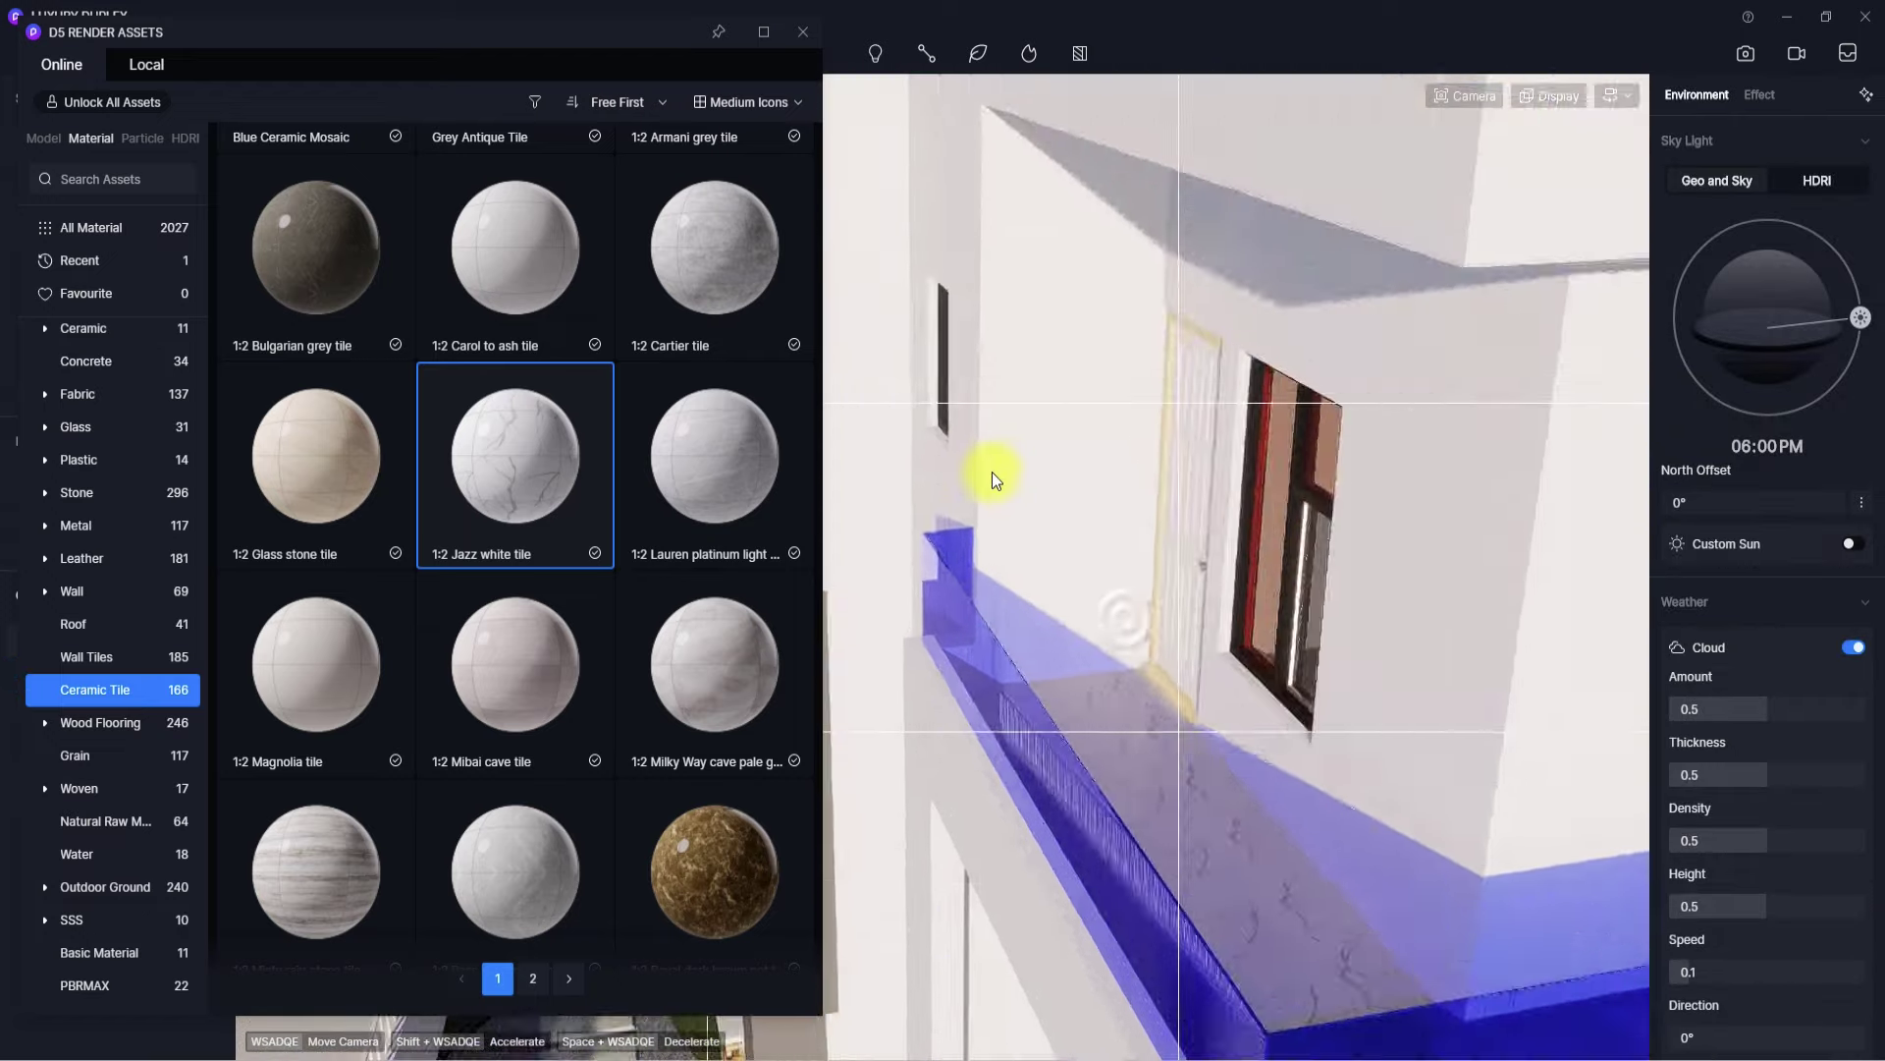
{"action": "scroll", "coordinate": [992, 472], "scroll_direction": "up", "scroll_amount": 4}
{"action": "right_click_drag", "start_coordinate": [1053, 646], "coordinate": [864, 678]}
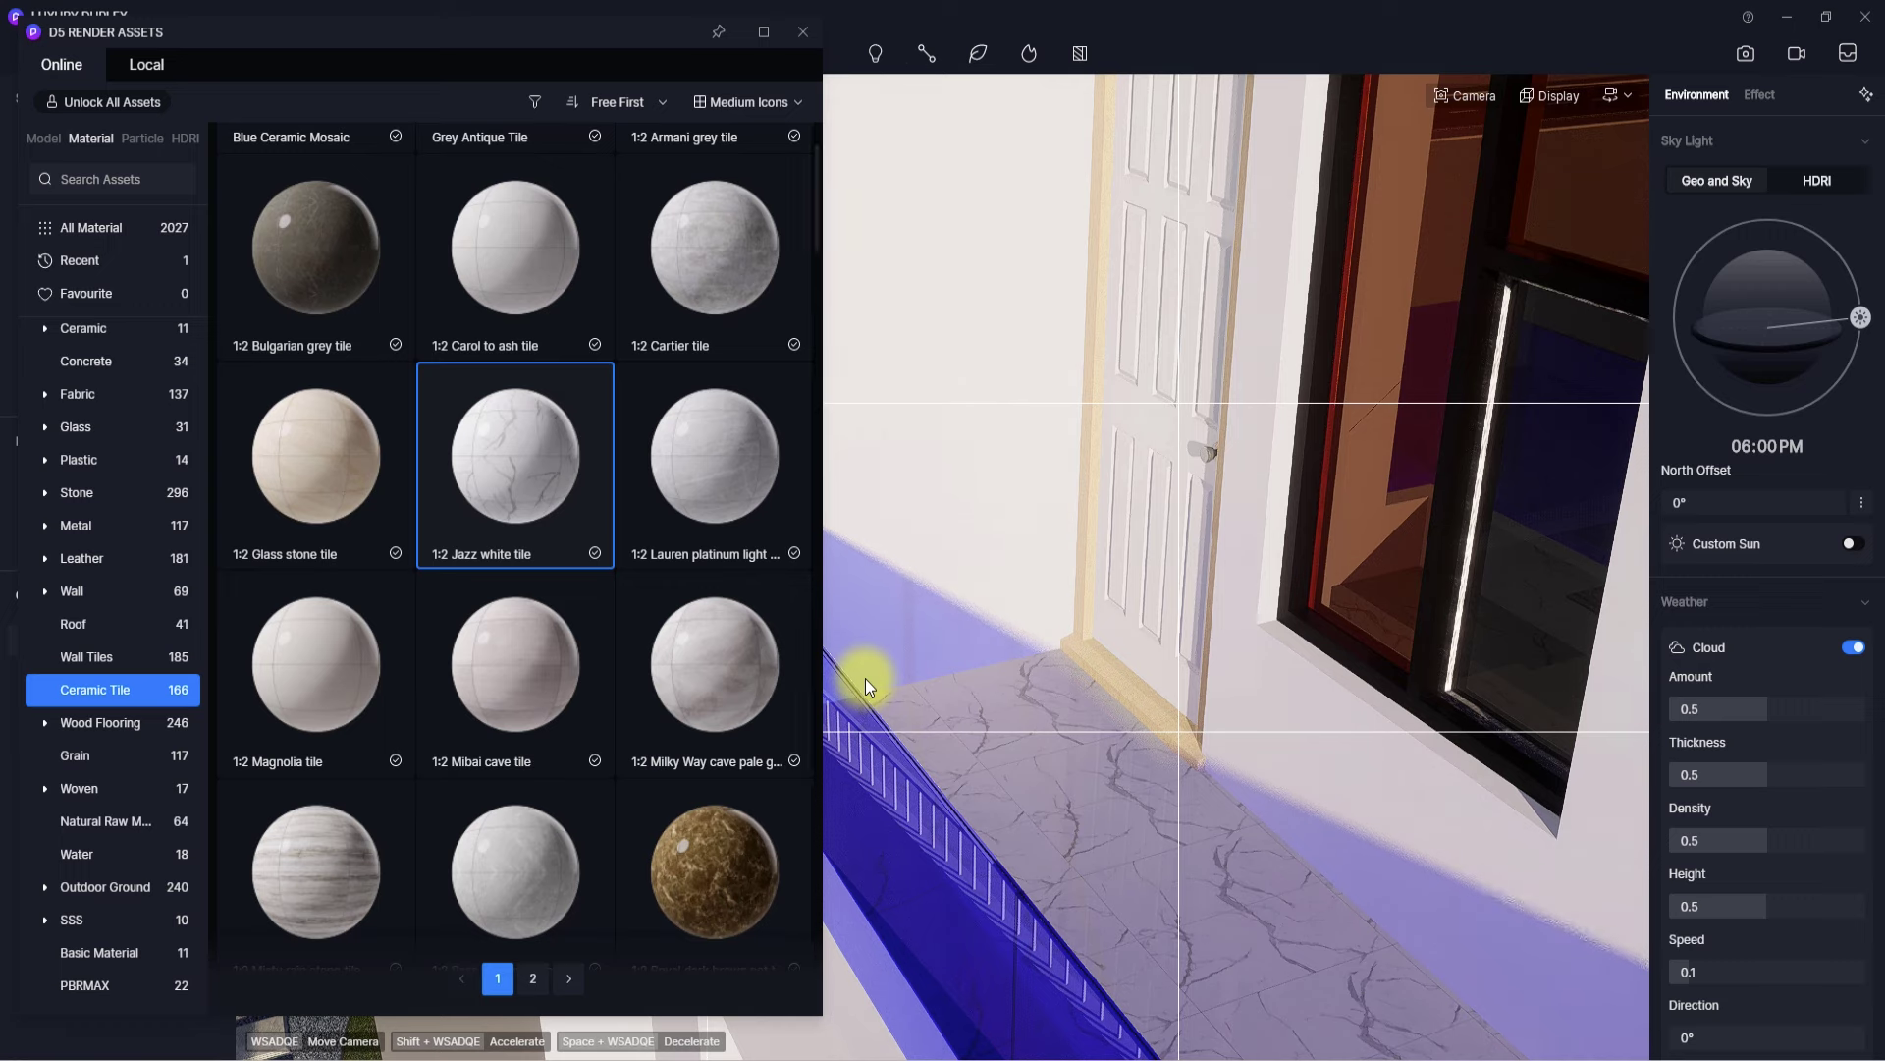
{"action": "left_click", "coordinate": [804, 31]}
{"action": "right_click_drag", "start_coordinate": [855, 443], "coordinate": [1099, 540]}
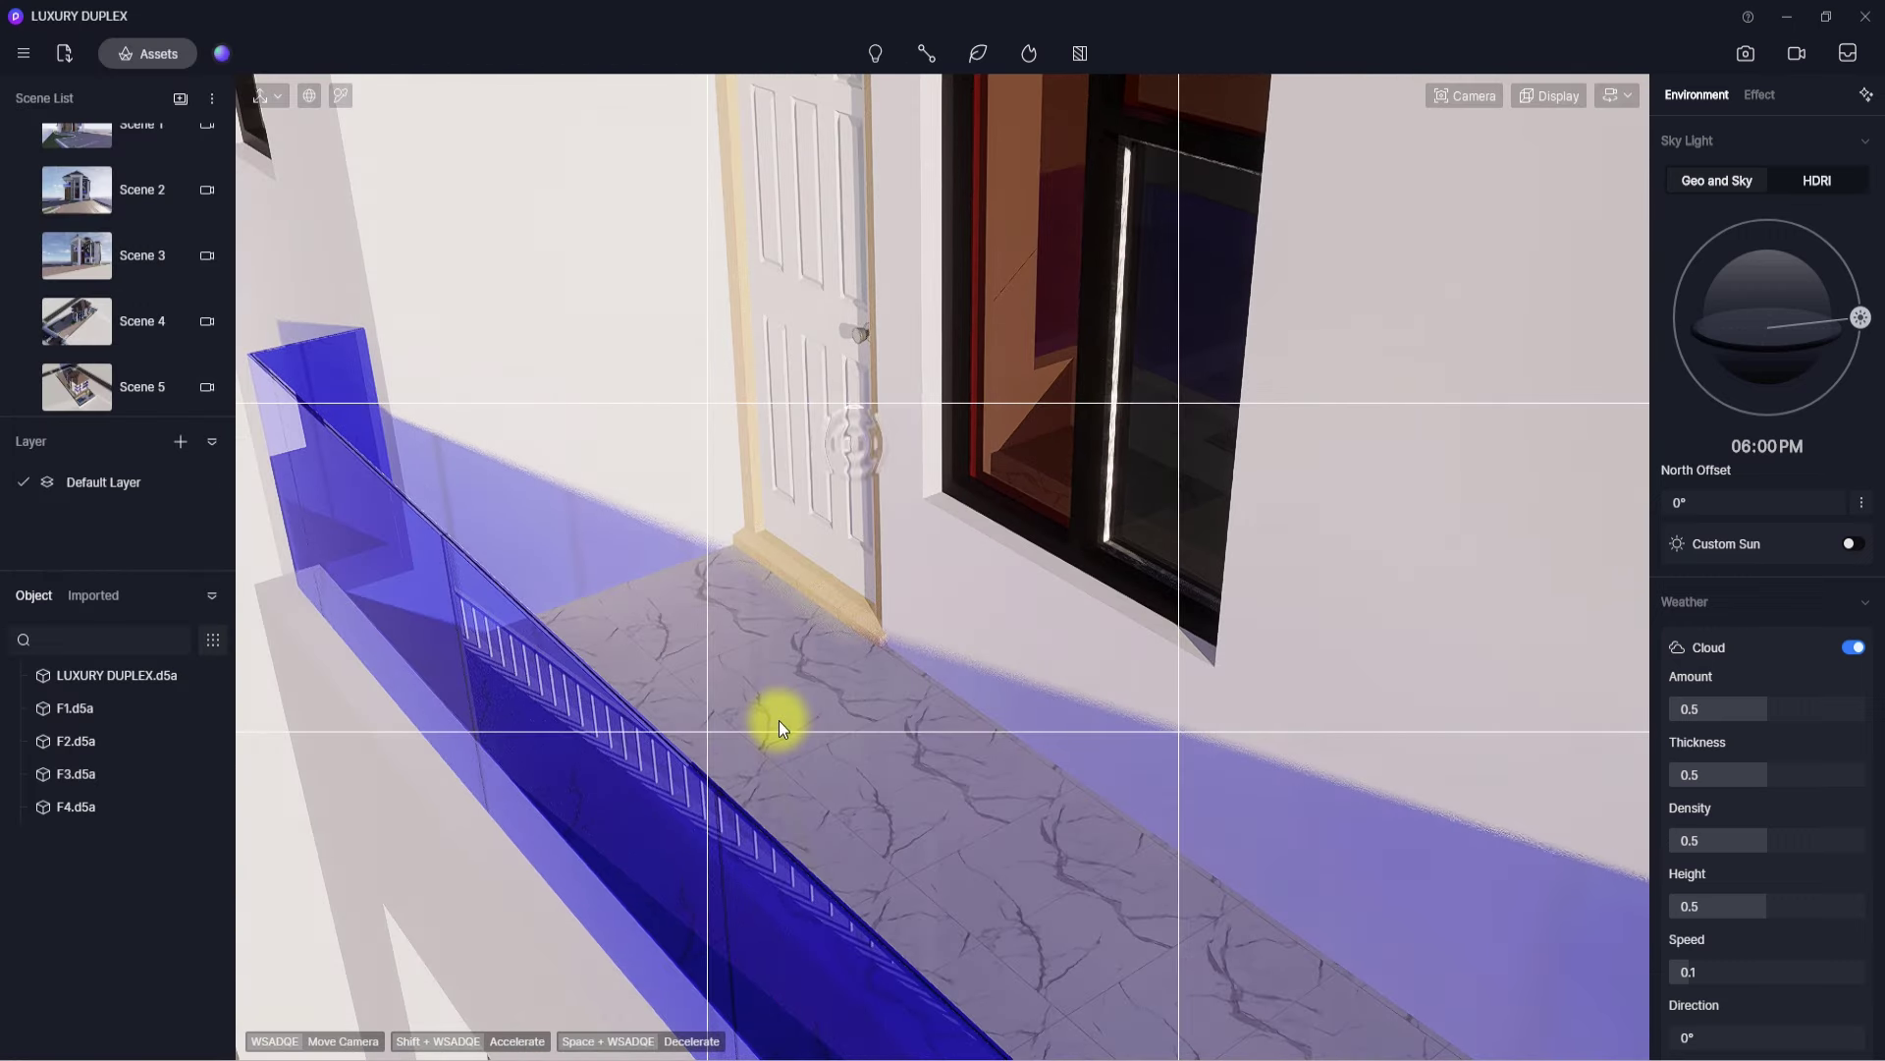
- Pick the balcony floor's tile material and enable Triplanar mapping for it
{"action": "key", "text": "i"}
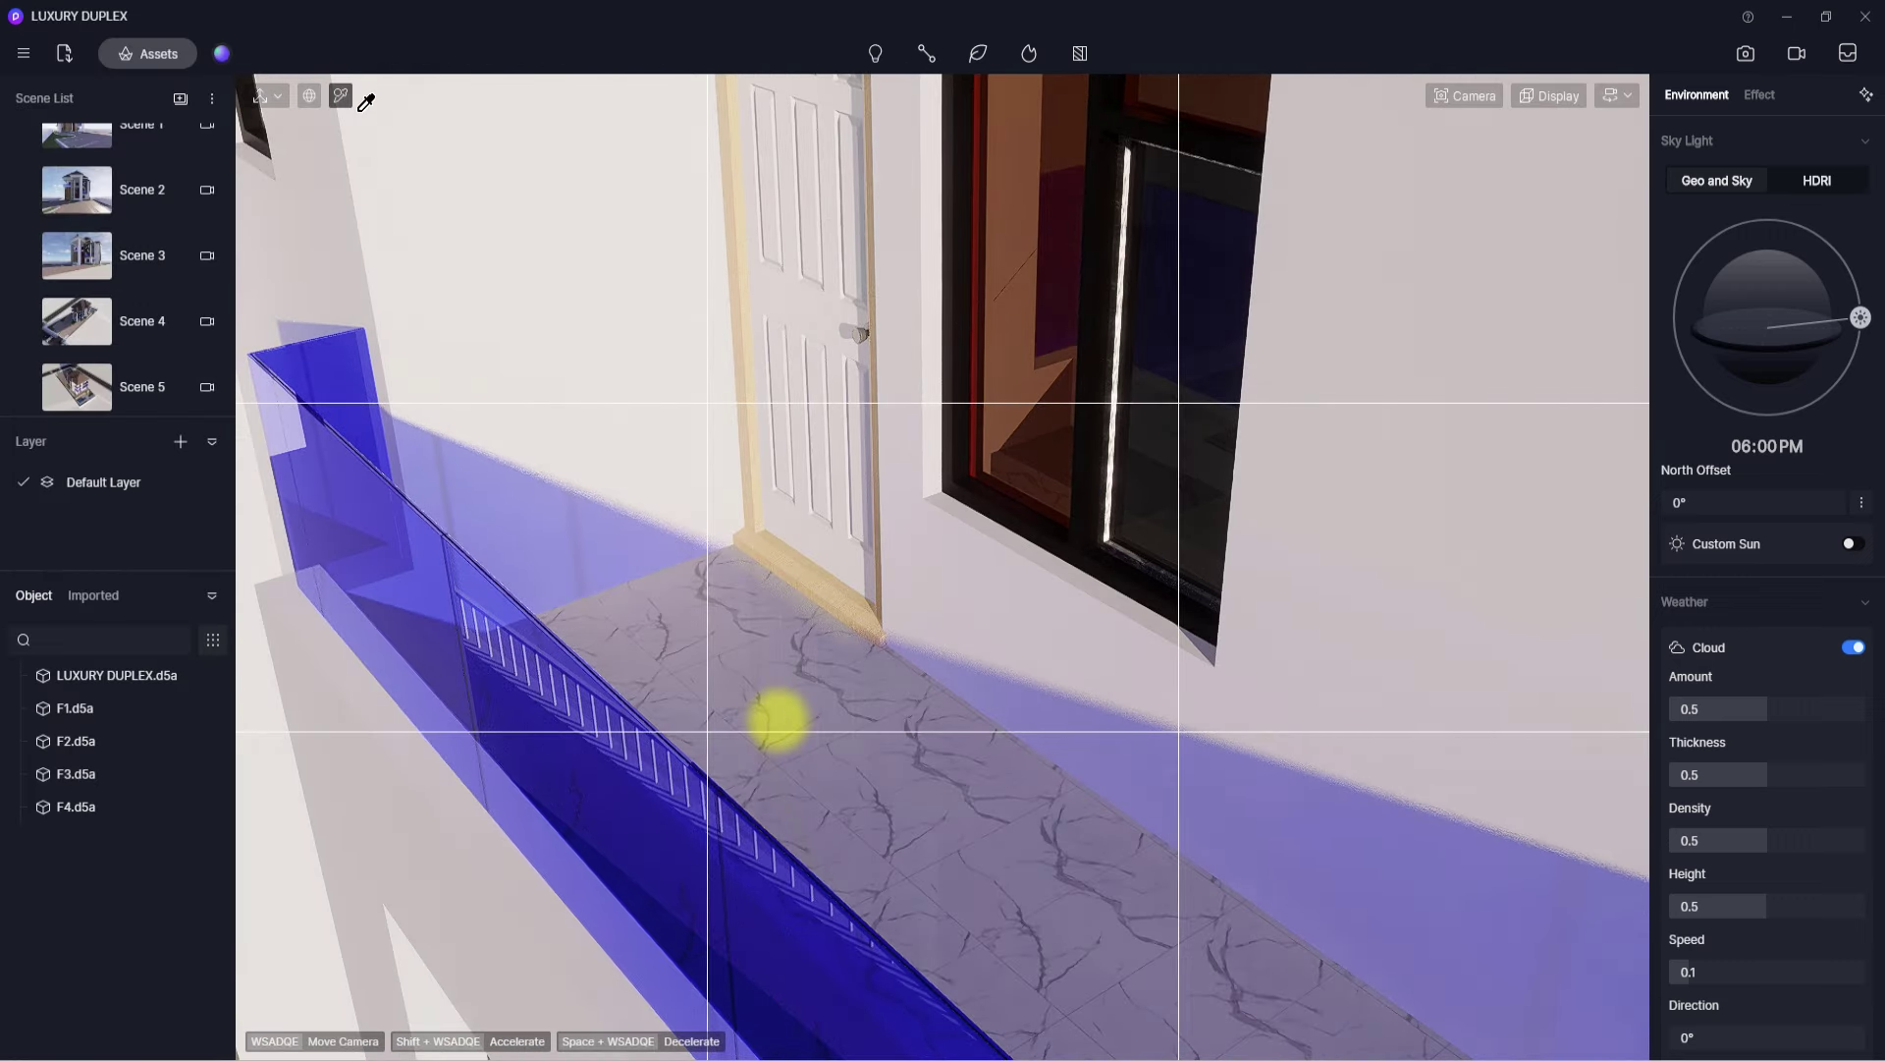
{"action": "left_click", "coordinate": [750, 636]}
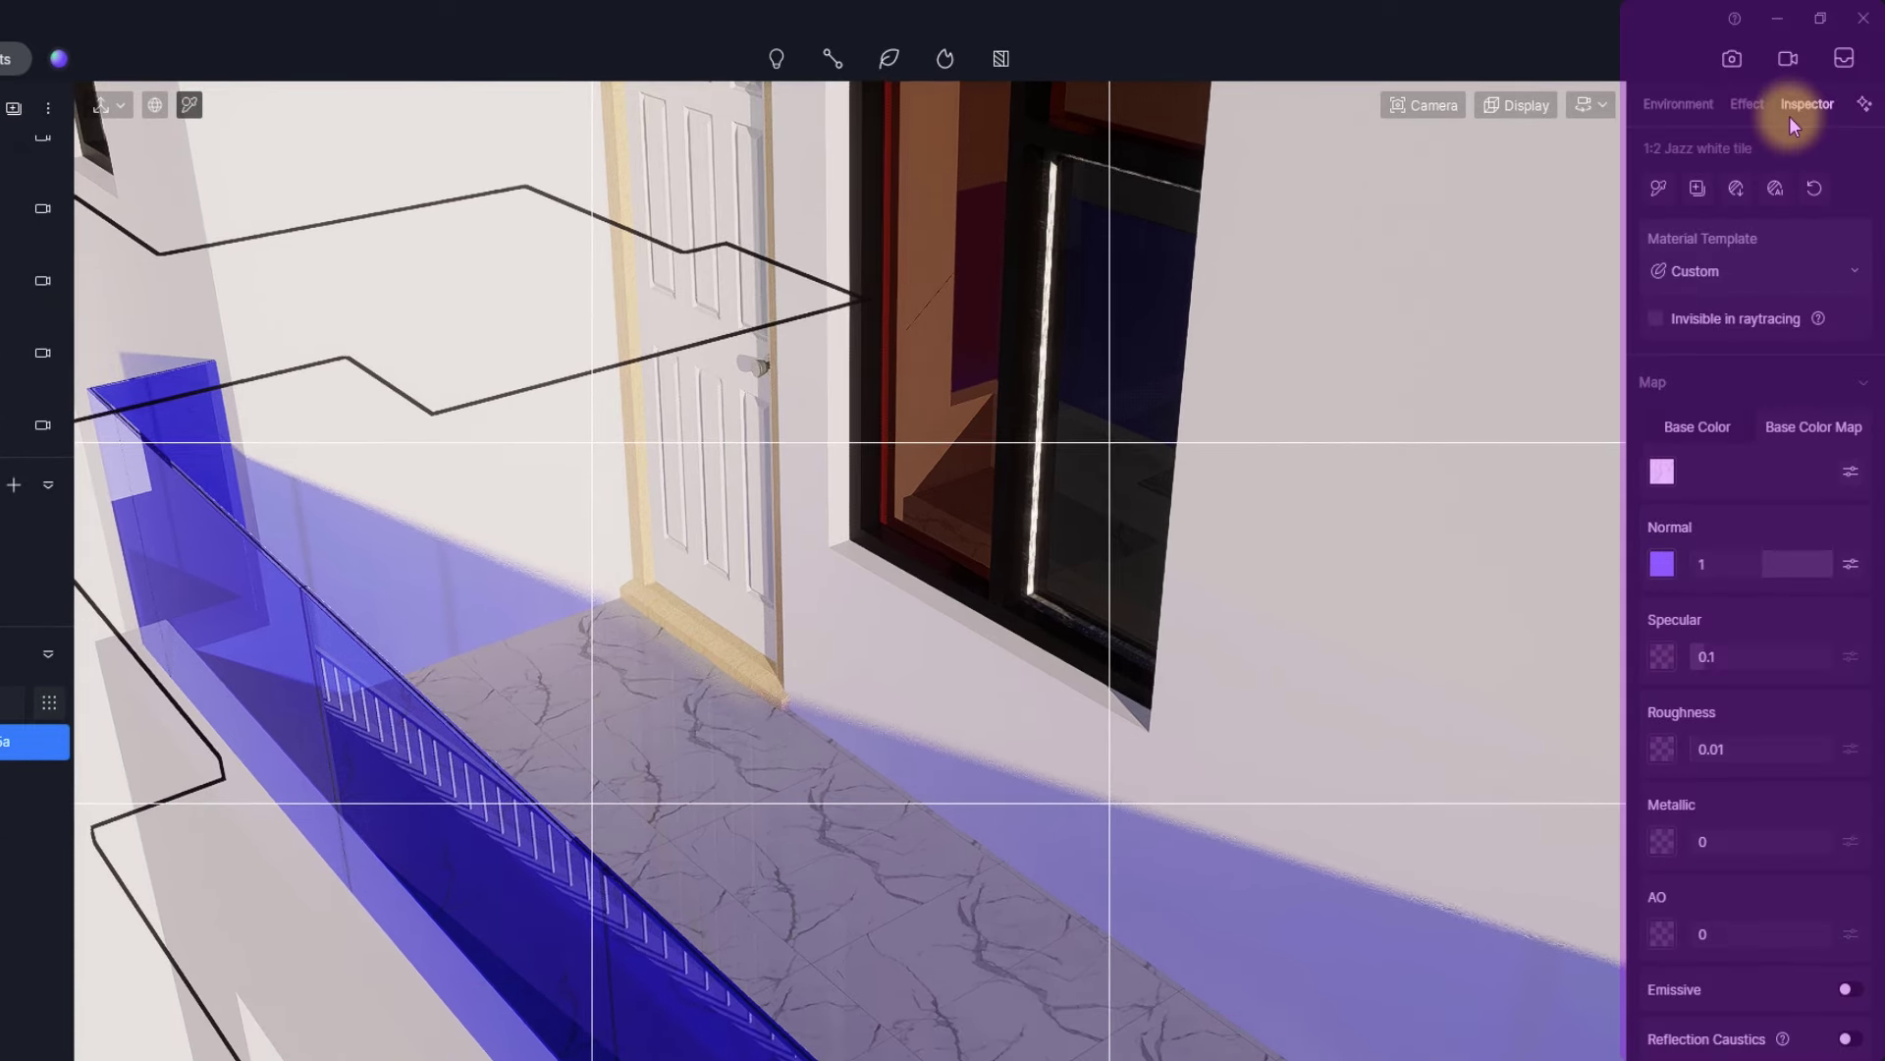
{"action": "scroll", "coordinate": [1789, 116], "scroll_direction": "down", "scroll_amount": 5}
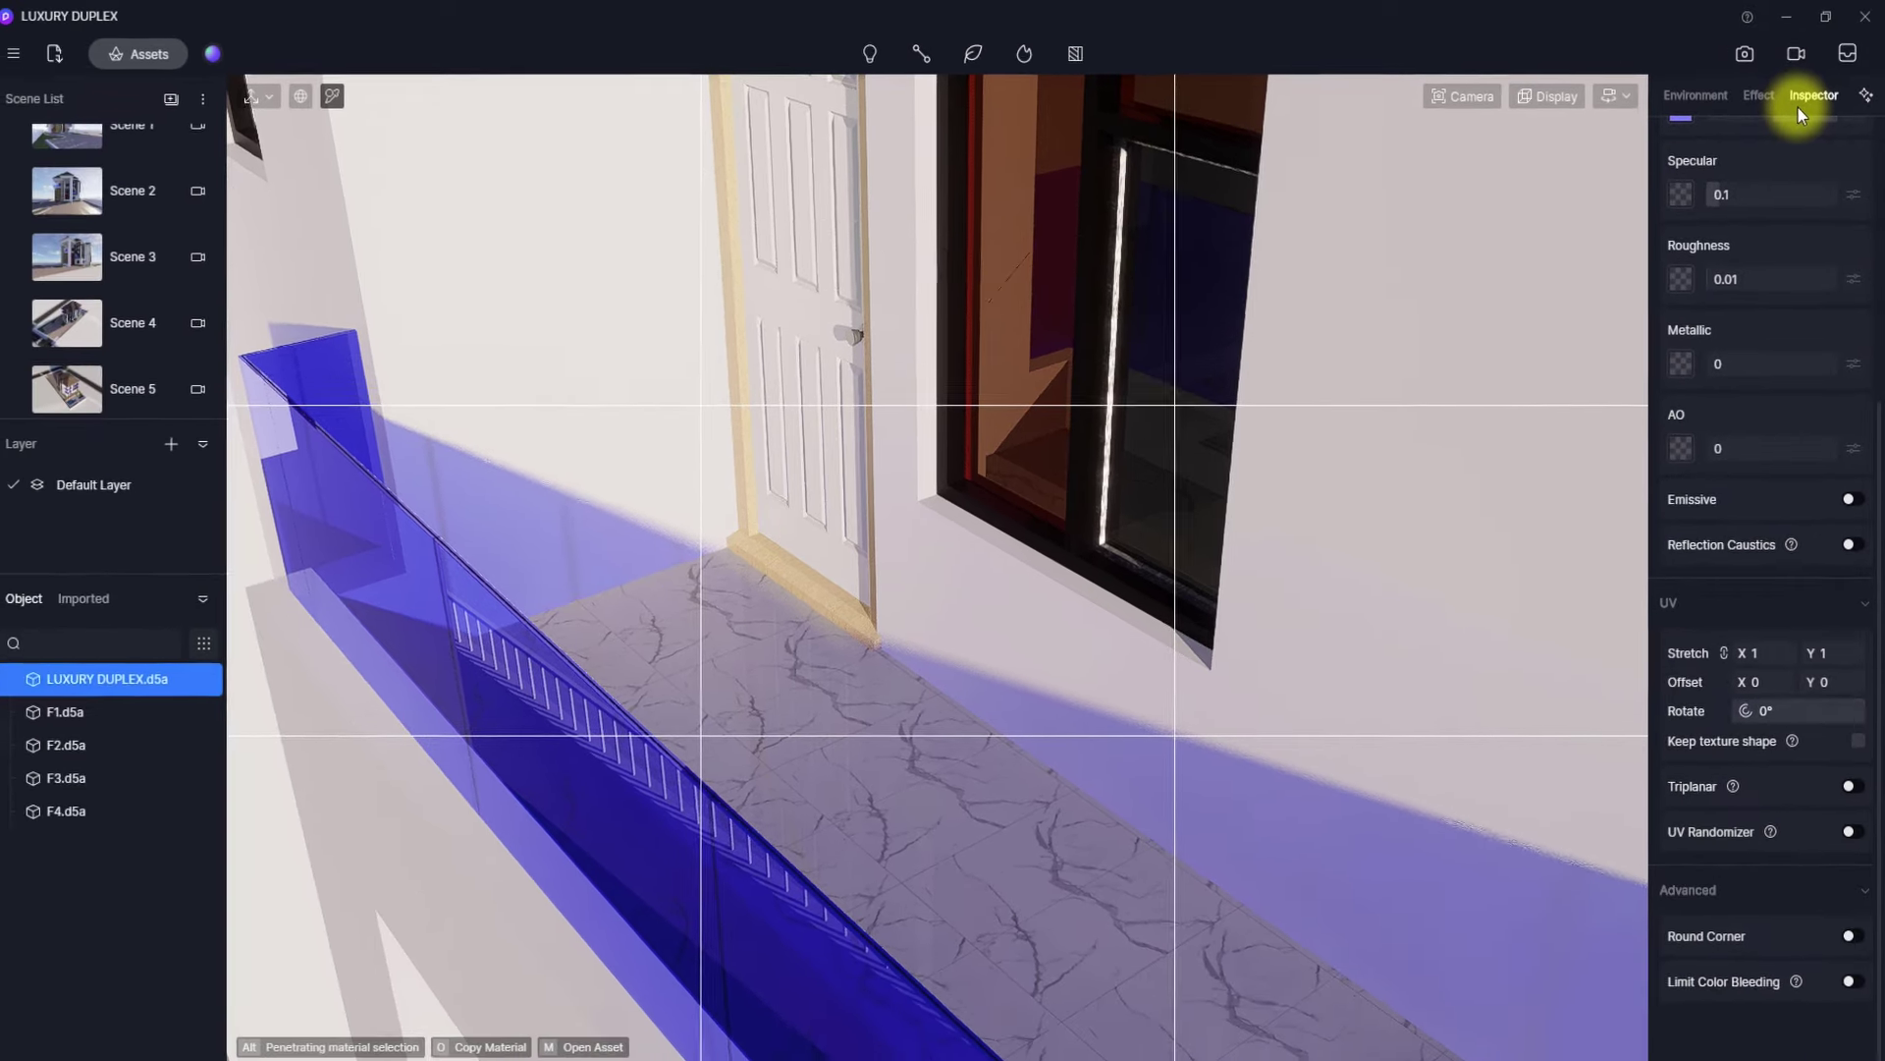
{"action": "left_click", "coordinate": [1853, 780]}
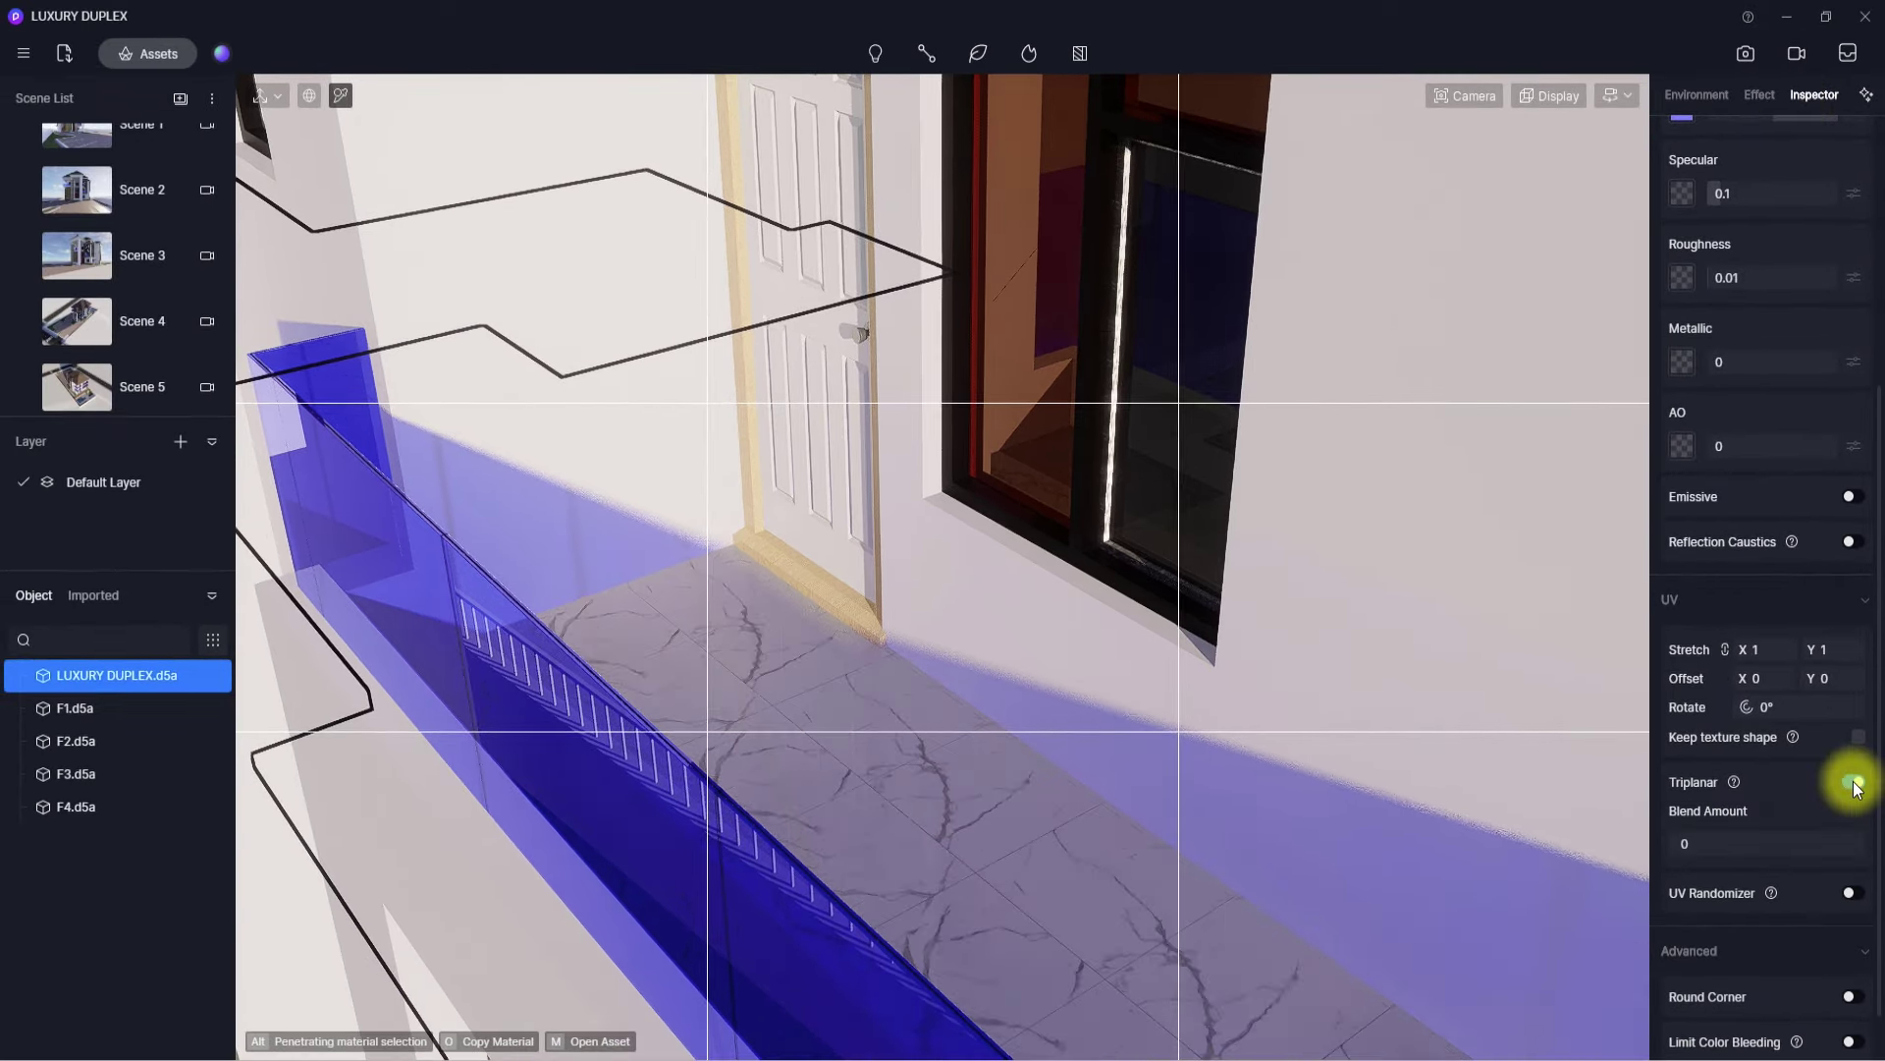
{"action": "scroll", "coordinate": [1853, 780], "scroll_direction": "up", "scroll_amount": 5}
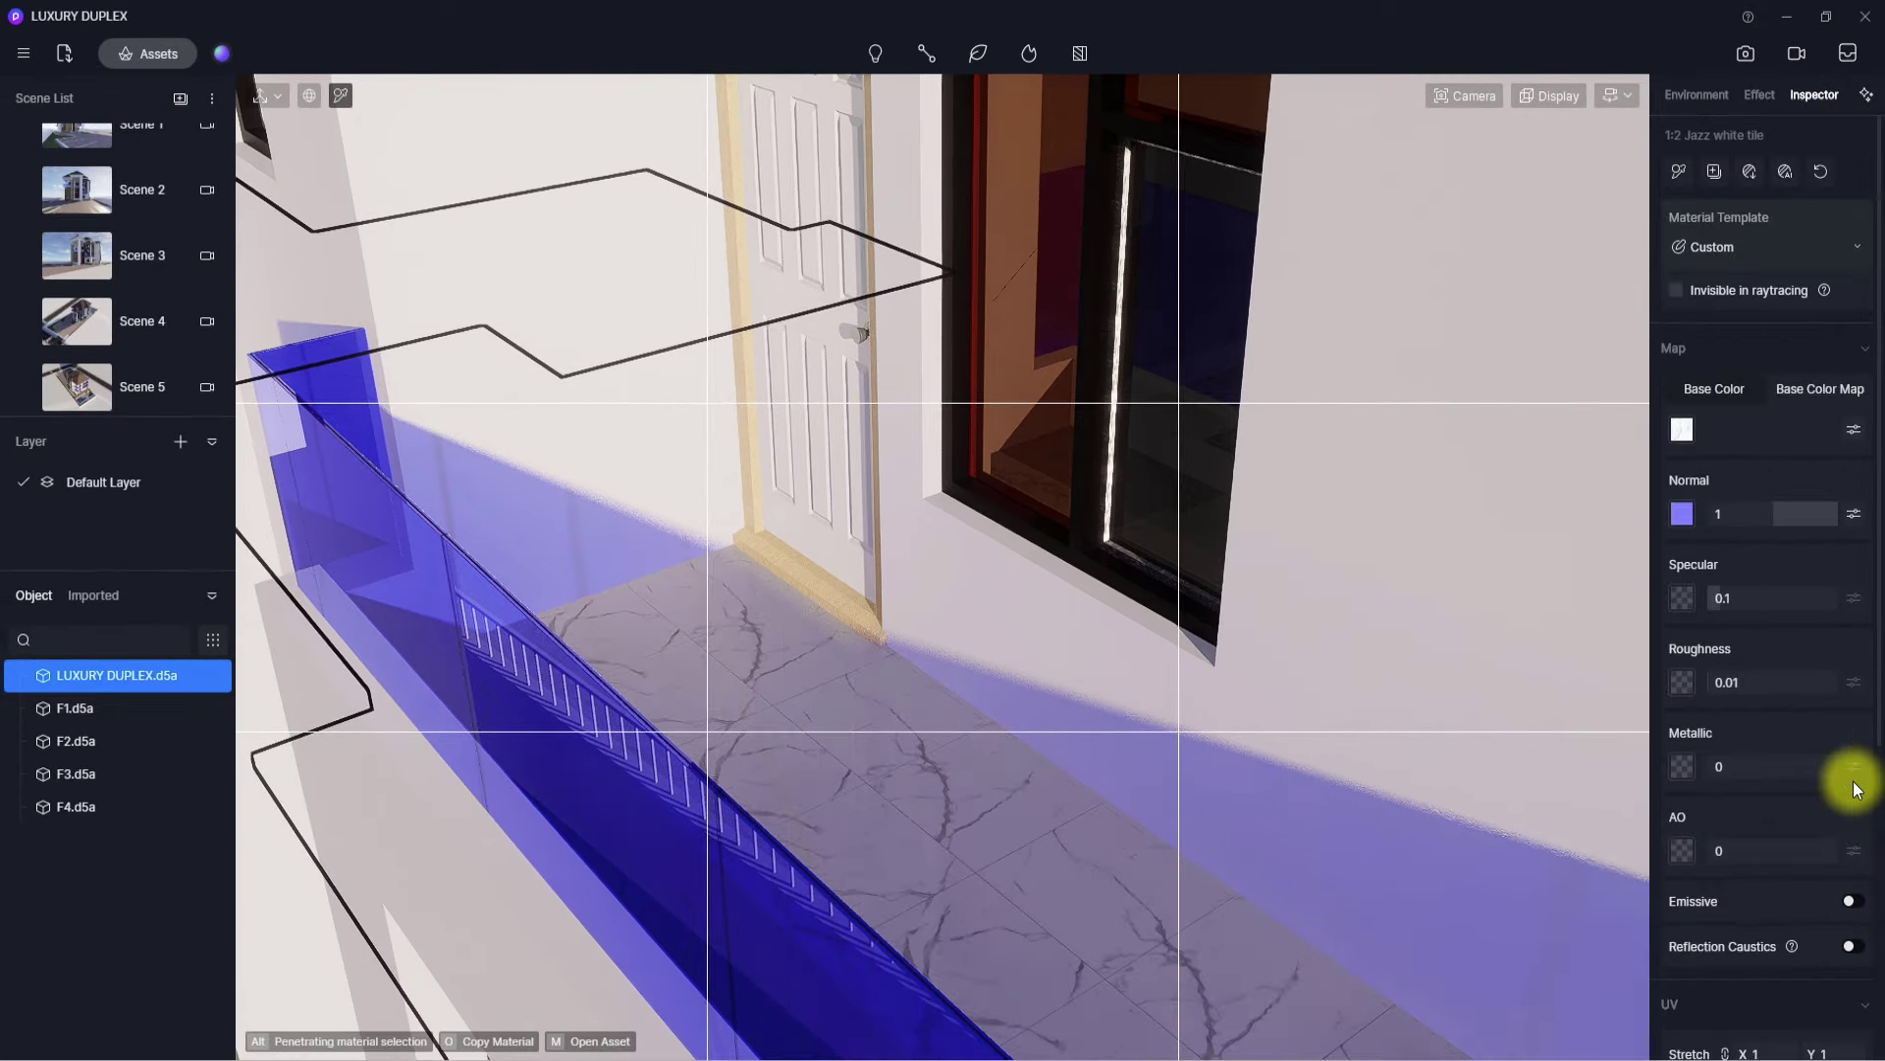
{"action": "left_click", "coordinate": [1683, 432]}
{"action": "key", "text": "Return"}
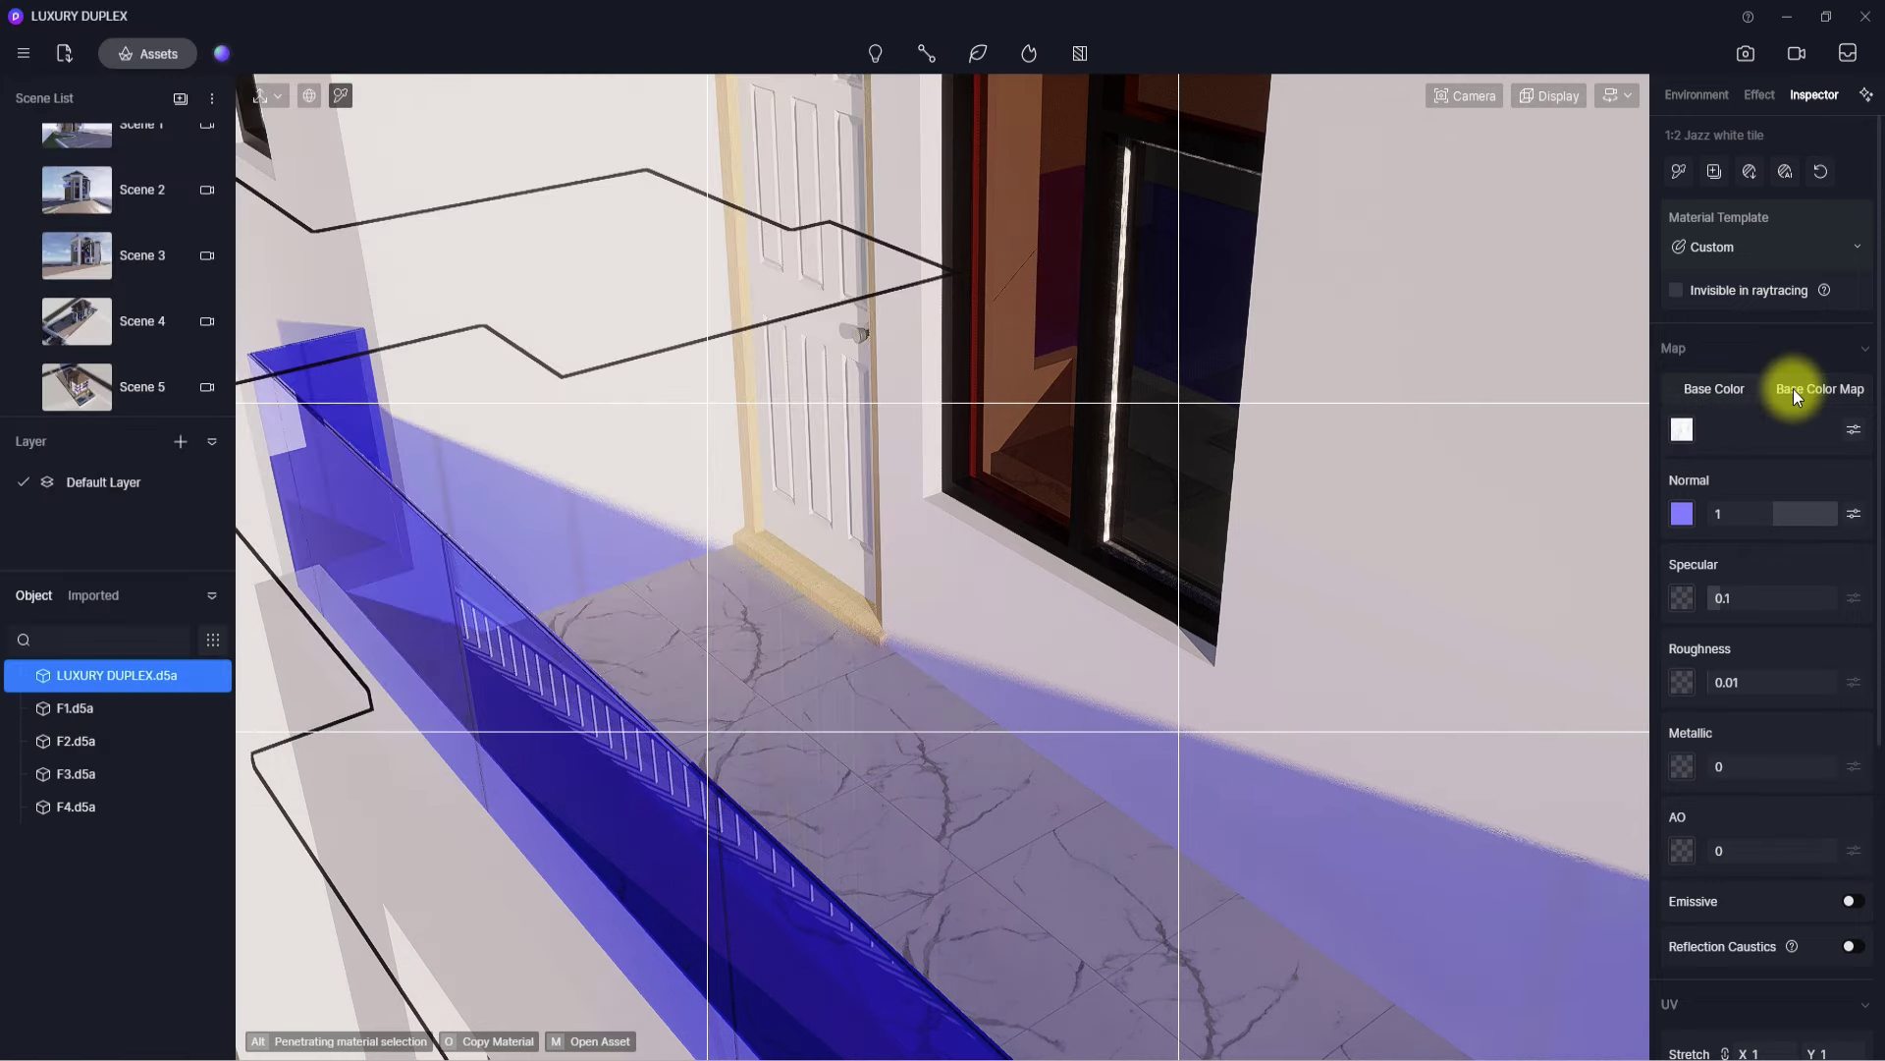
{"action": "left_click", "coordinate": [1682, 429]}
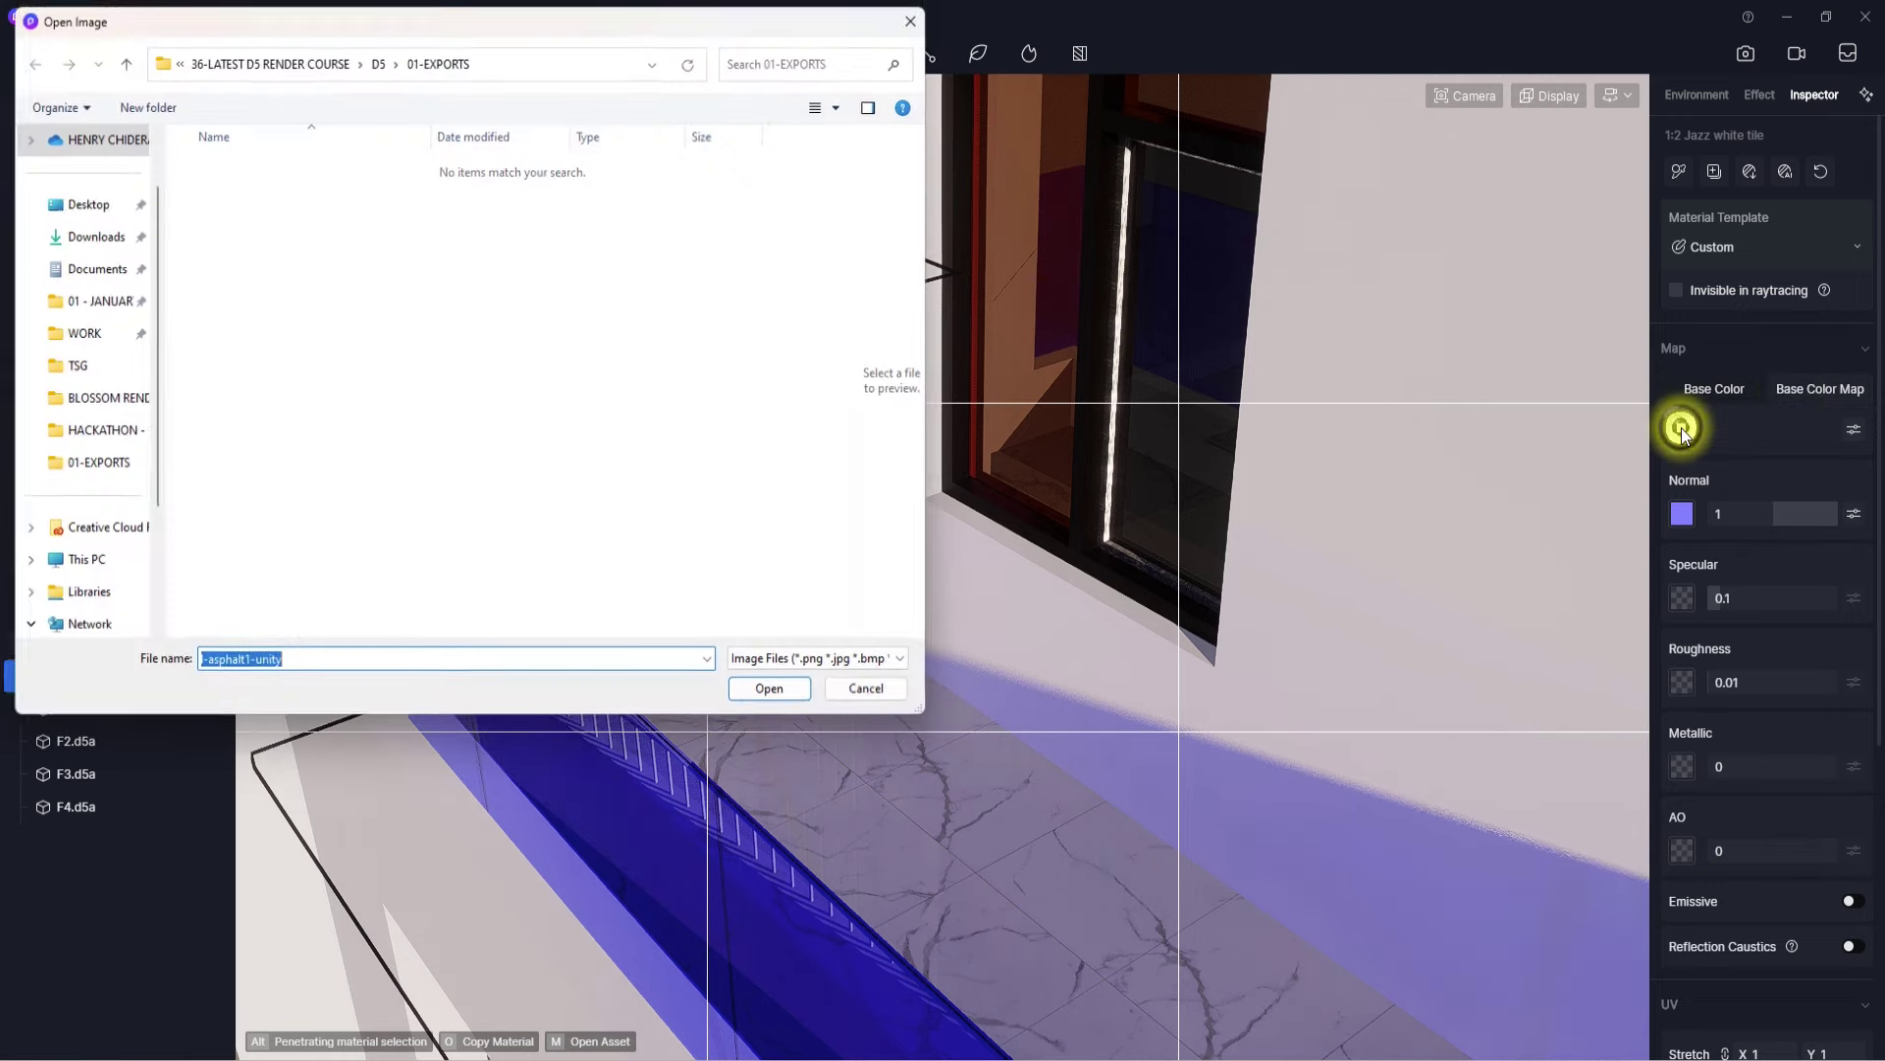
{"action": "left_click", "coordinate": [911, 22]}
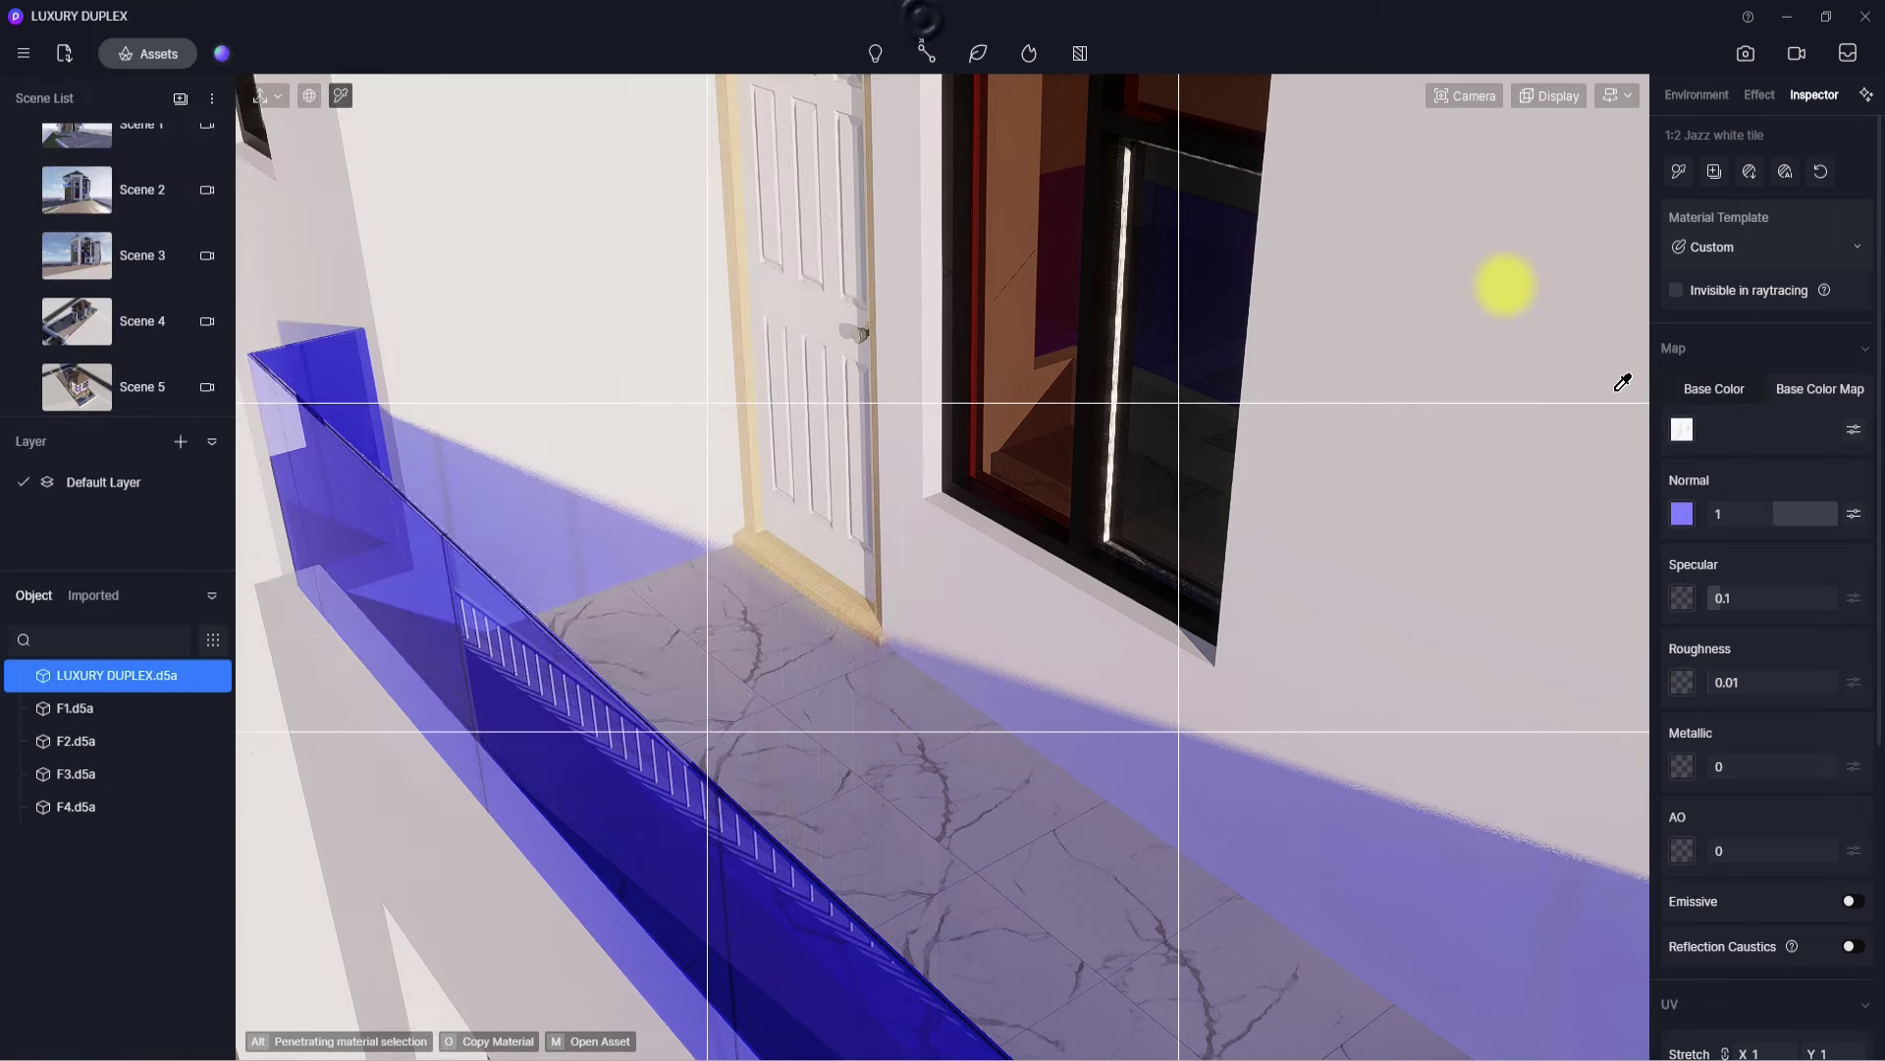
- Set the tile material's base color to a light grey with an HSV value of 82
{"action": "left_click", "coordinate": [1731, 389]}
{"action": "left_click", "coordinate": [1684, 427]}
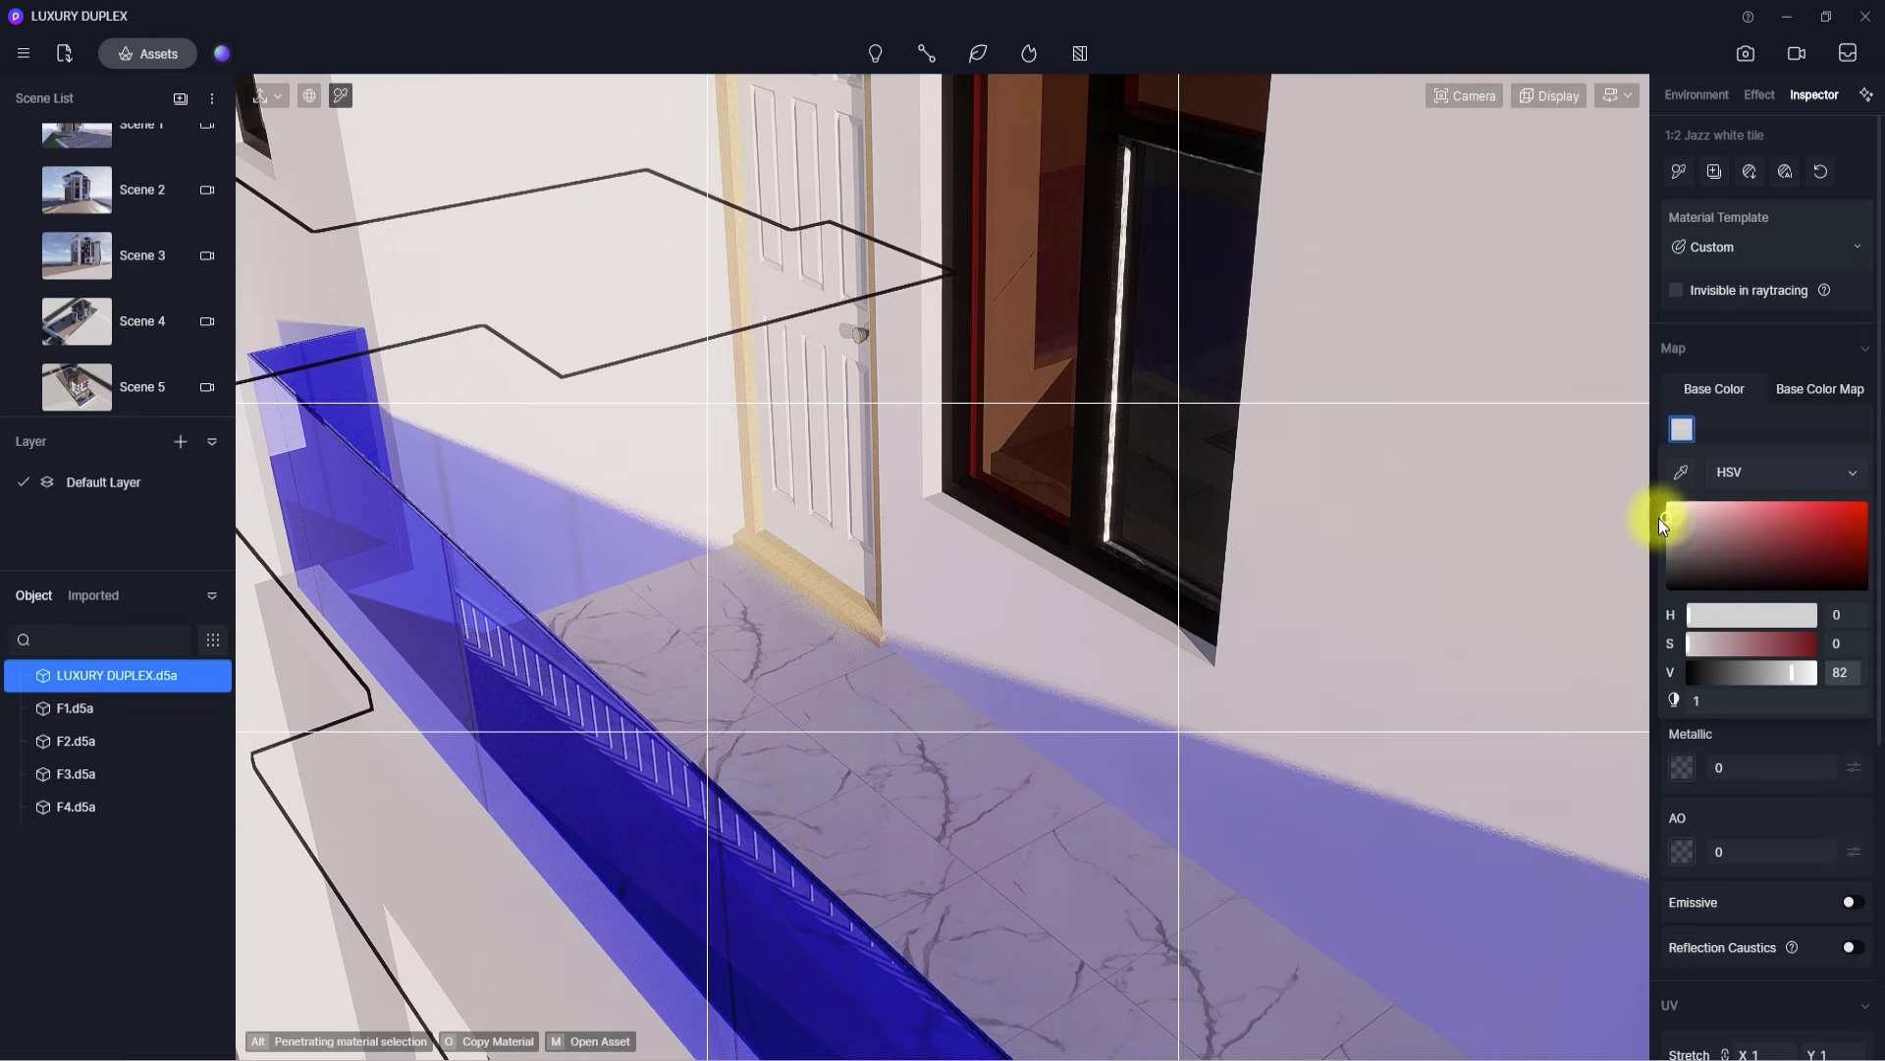
{"action": "left_click", "coordinate": [1756, 733]}
{"action": "left_click_drag", "start_coordinate": [1727, 767], "coordinate": [1689, 776]}
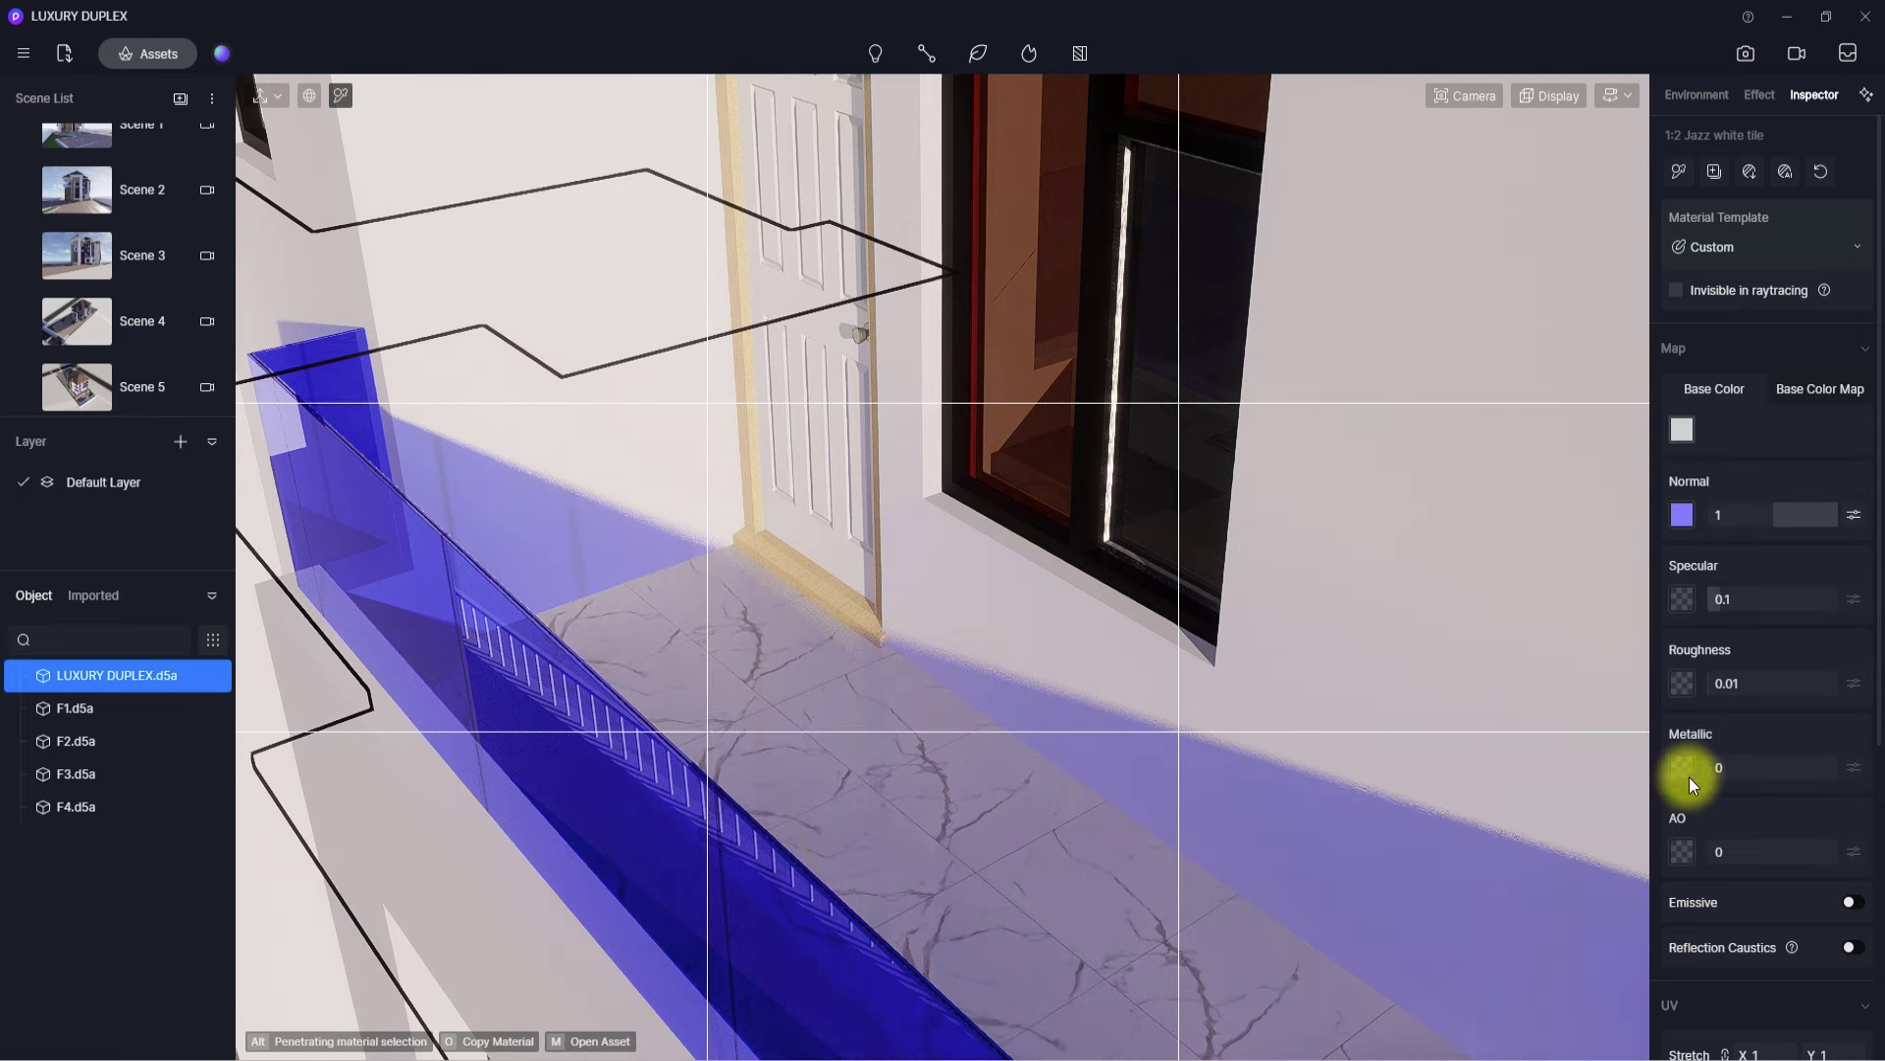
{"action": "mouse_move", "coordinate": [1719, 595]}
{"action": "left_mouse_down"}
{"action": "mouse_move", "coordinate": [1856, 595]}
{"action": "mouse_move", "coordinate": [1719, 624]}
{"action": "left_mouse_up"}
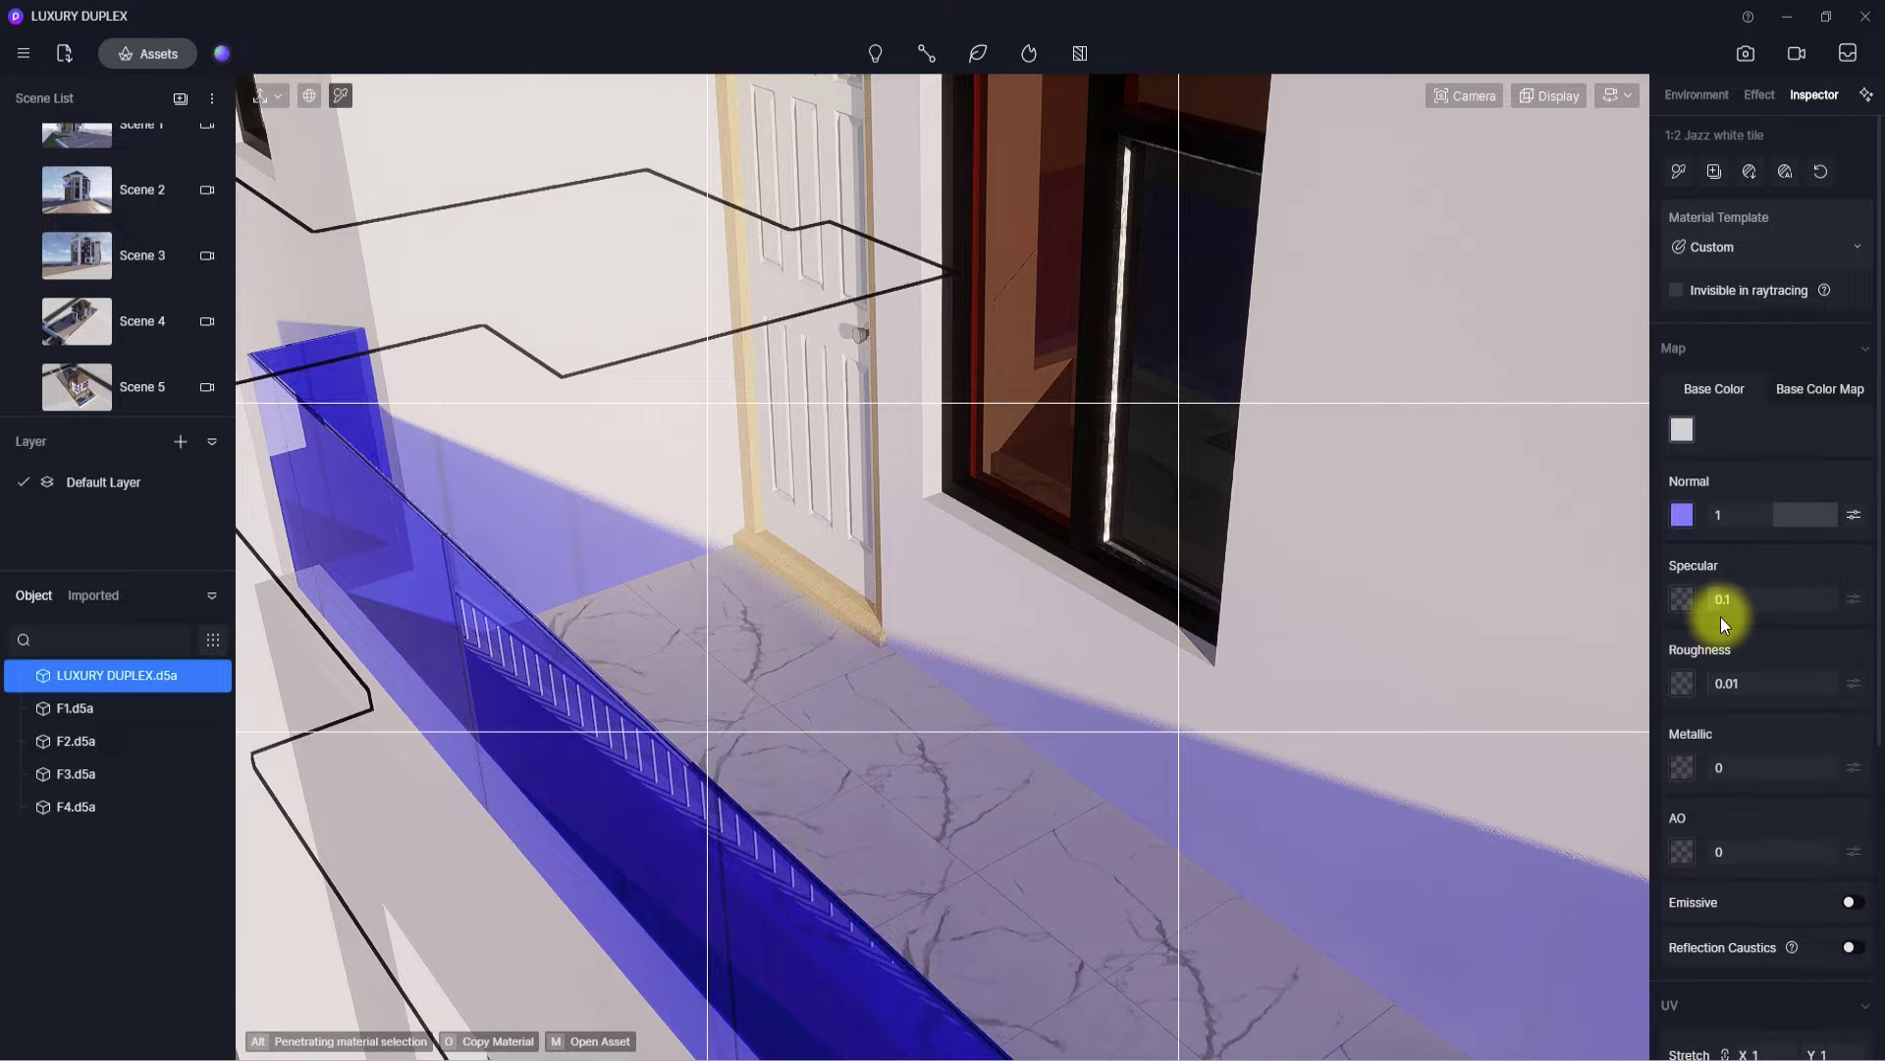
- Inspect the tiled balconies and entrance steps from several angles, and reopen the ceramic tile materials in the asset library
{"action": "scroll", "coordinate": [1271, 599], "scroll_direction": "down", "scroll_amount": 10}
{"action": "scroll", "coordinate": [1723, 618], "scroll_direction": "down", "scroll_amount": 3}
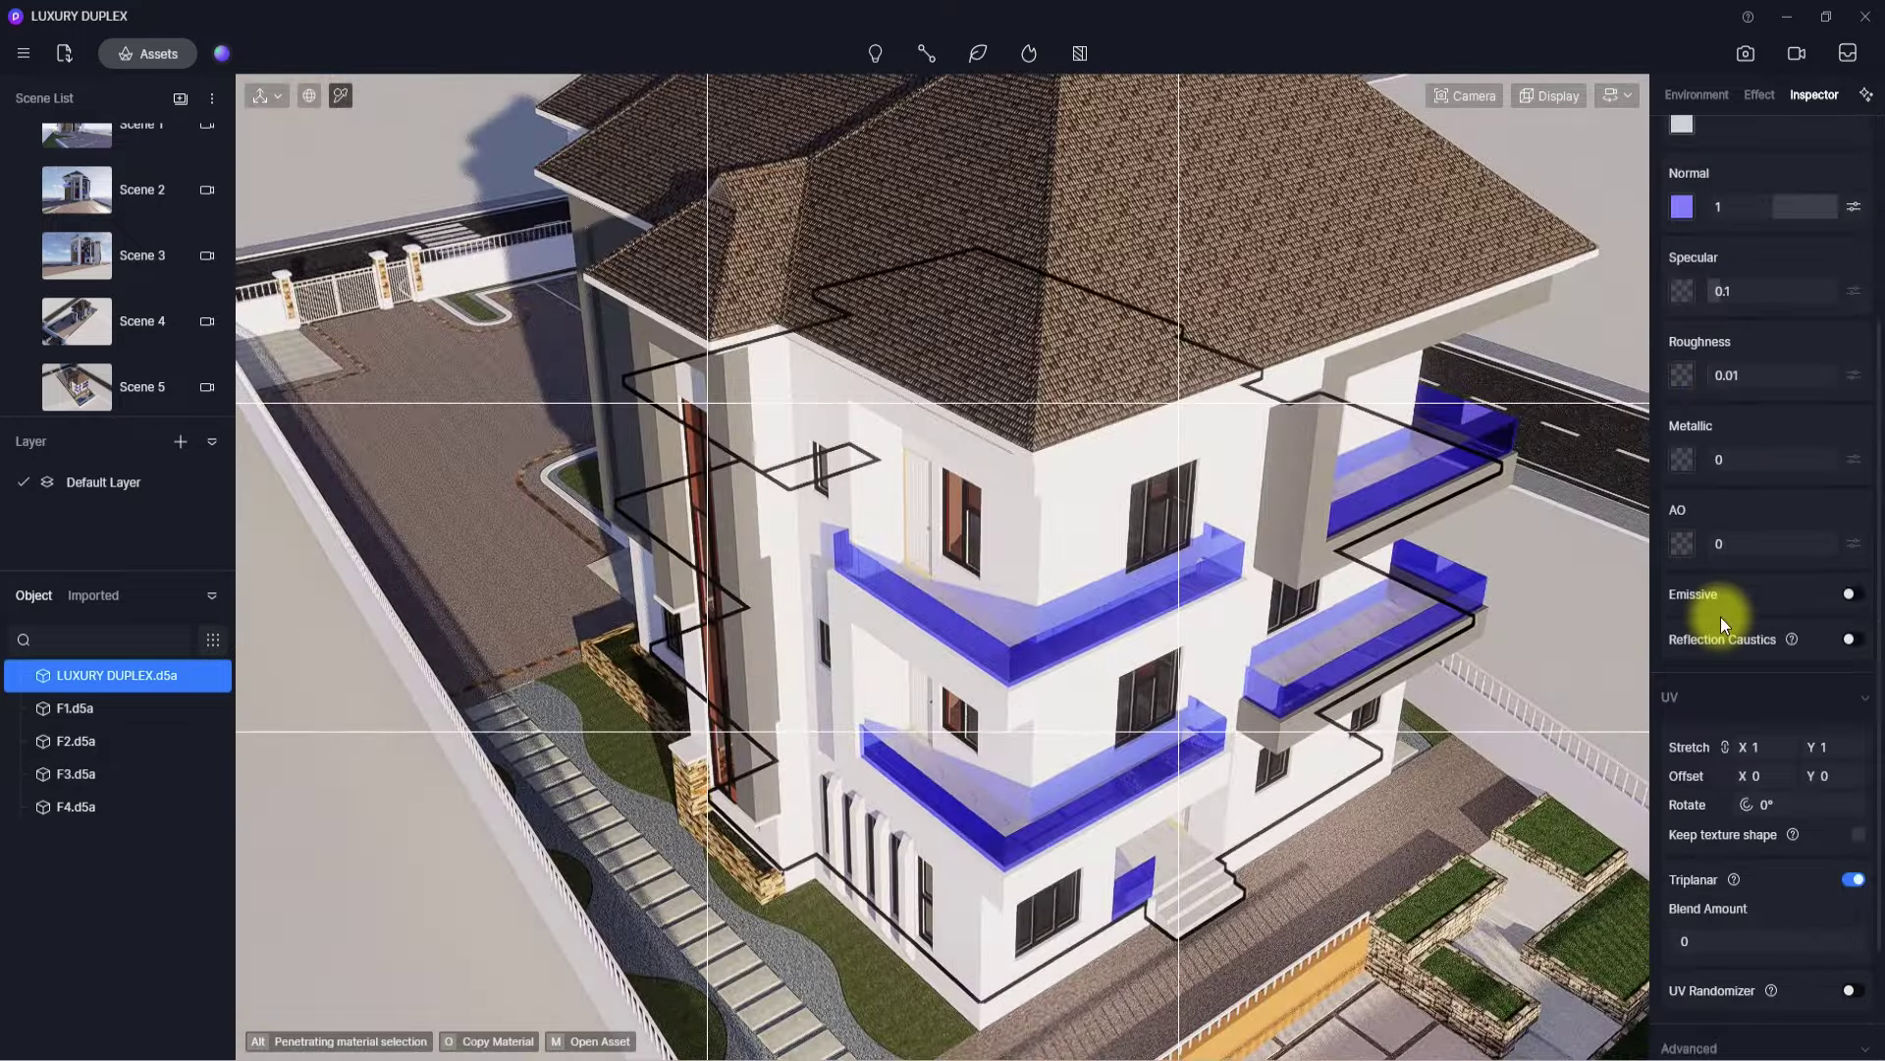
{"action": "scroll", "coordinate": [1724, 625], "scroll_direction": "down", "scroll_amount": 2}
{"action": "right_click_drag", "start_coordinate": [628, 629], "coordinate": [1485, 959]}
{"action": "scroll", "coordinate": [981, 730], "scroll_direction": "up", "scroll_amount": 2}
{"action": "right_click_drag", "start_coordinate": [1022, 734], "coordinate": [735, 766]}
{"action": "right_click_drag", "start_coordinate": [939, 779], "coordinate": [1392, 810]}
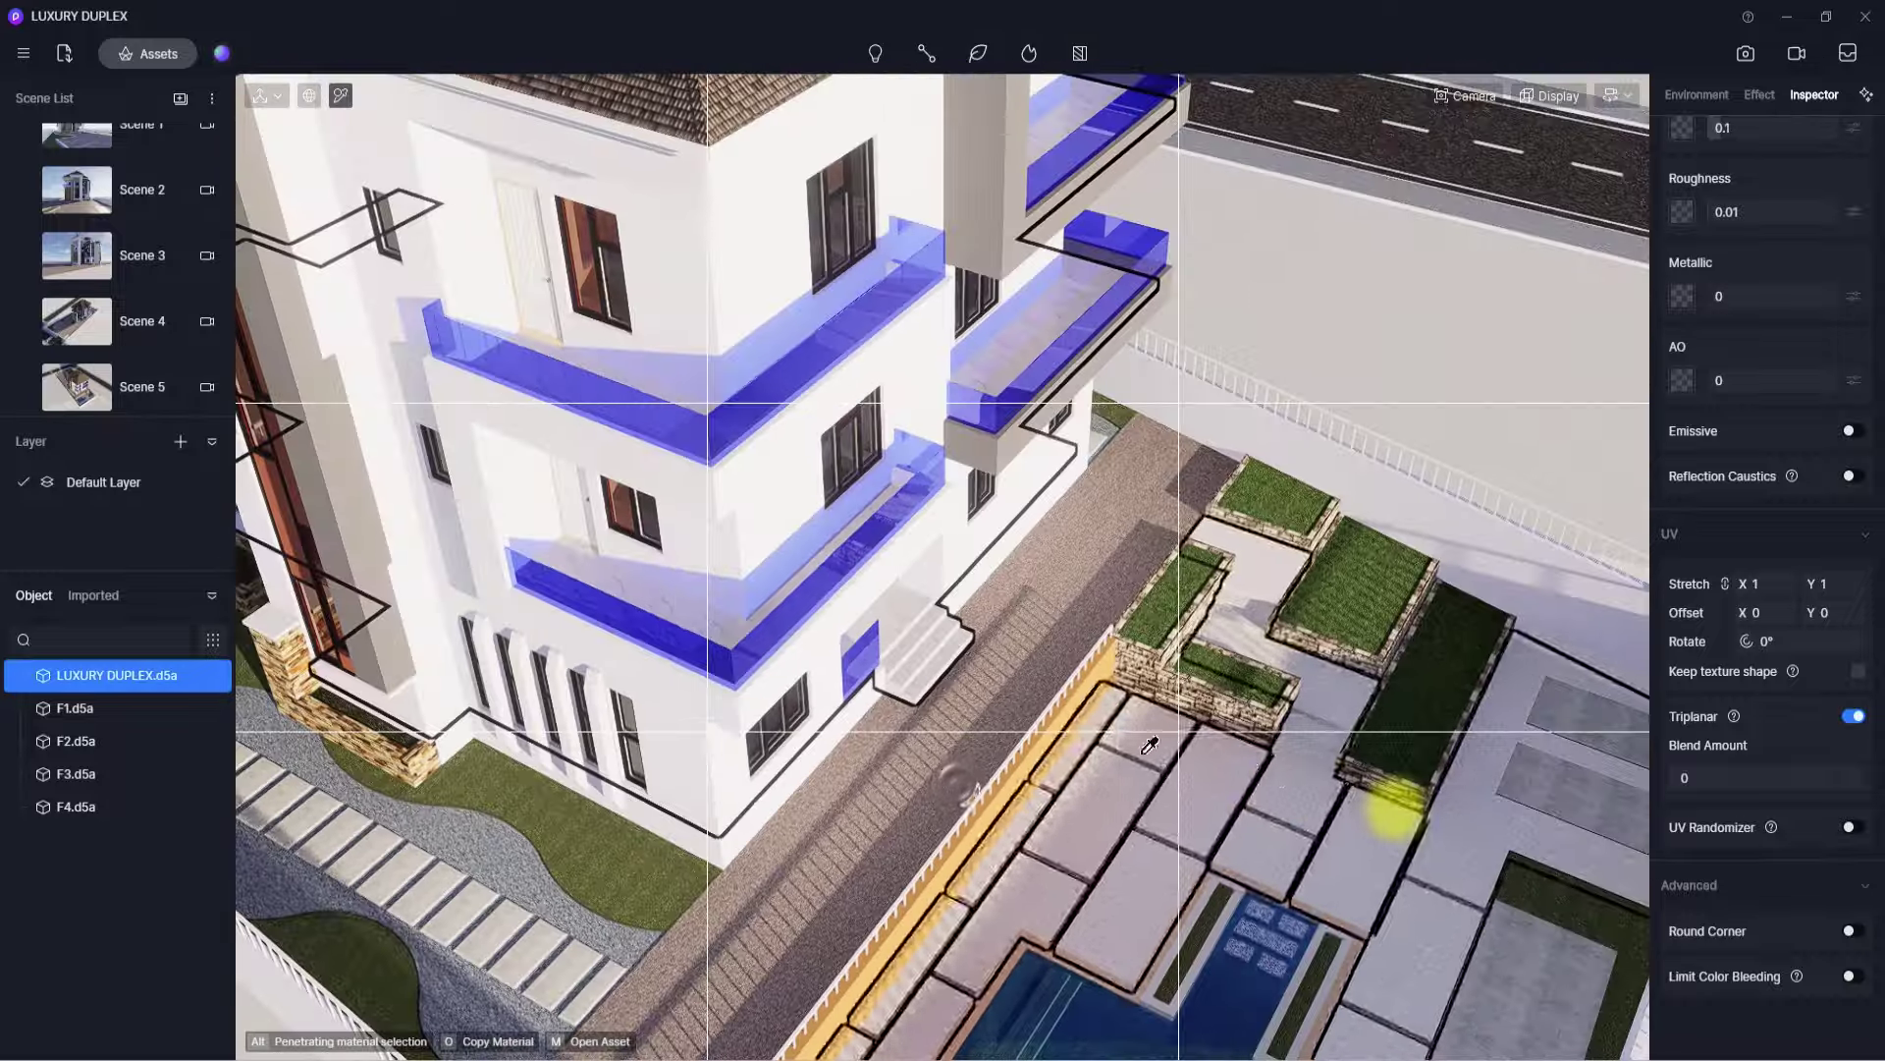
{"action": "right_click_drag", "start_coordinate": [1010, 707], "coordinate": [880, 665]}
{"action": "scroll", "coordinate": [880, 665], "scroll_direction": "up", "scroll_amount": 8}
{"action": "right_click_drag", "start_coordinate": [1052, 800], "coordinate": [757, 430]}
{"action": "scroll", "coordinate": [752, 430], "scroll_direction": "down", "scroll_amount": 8}
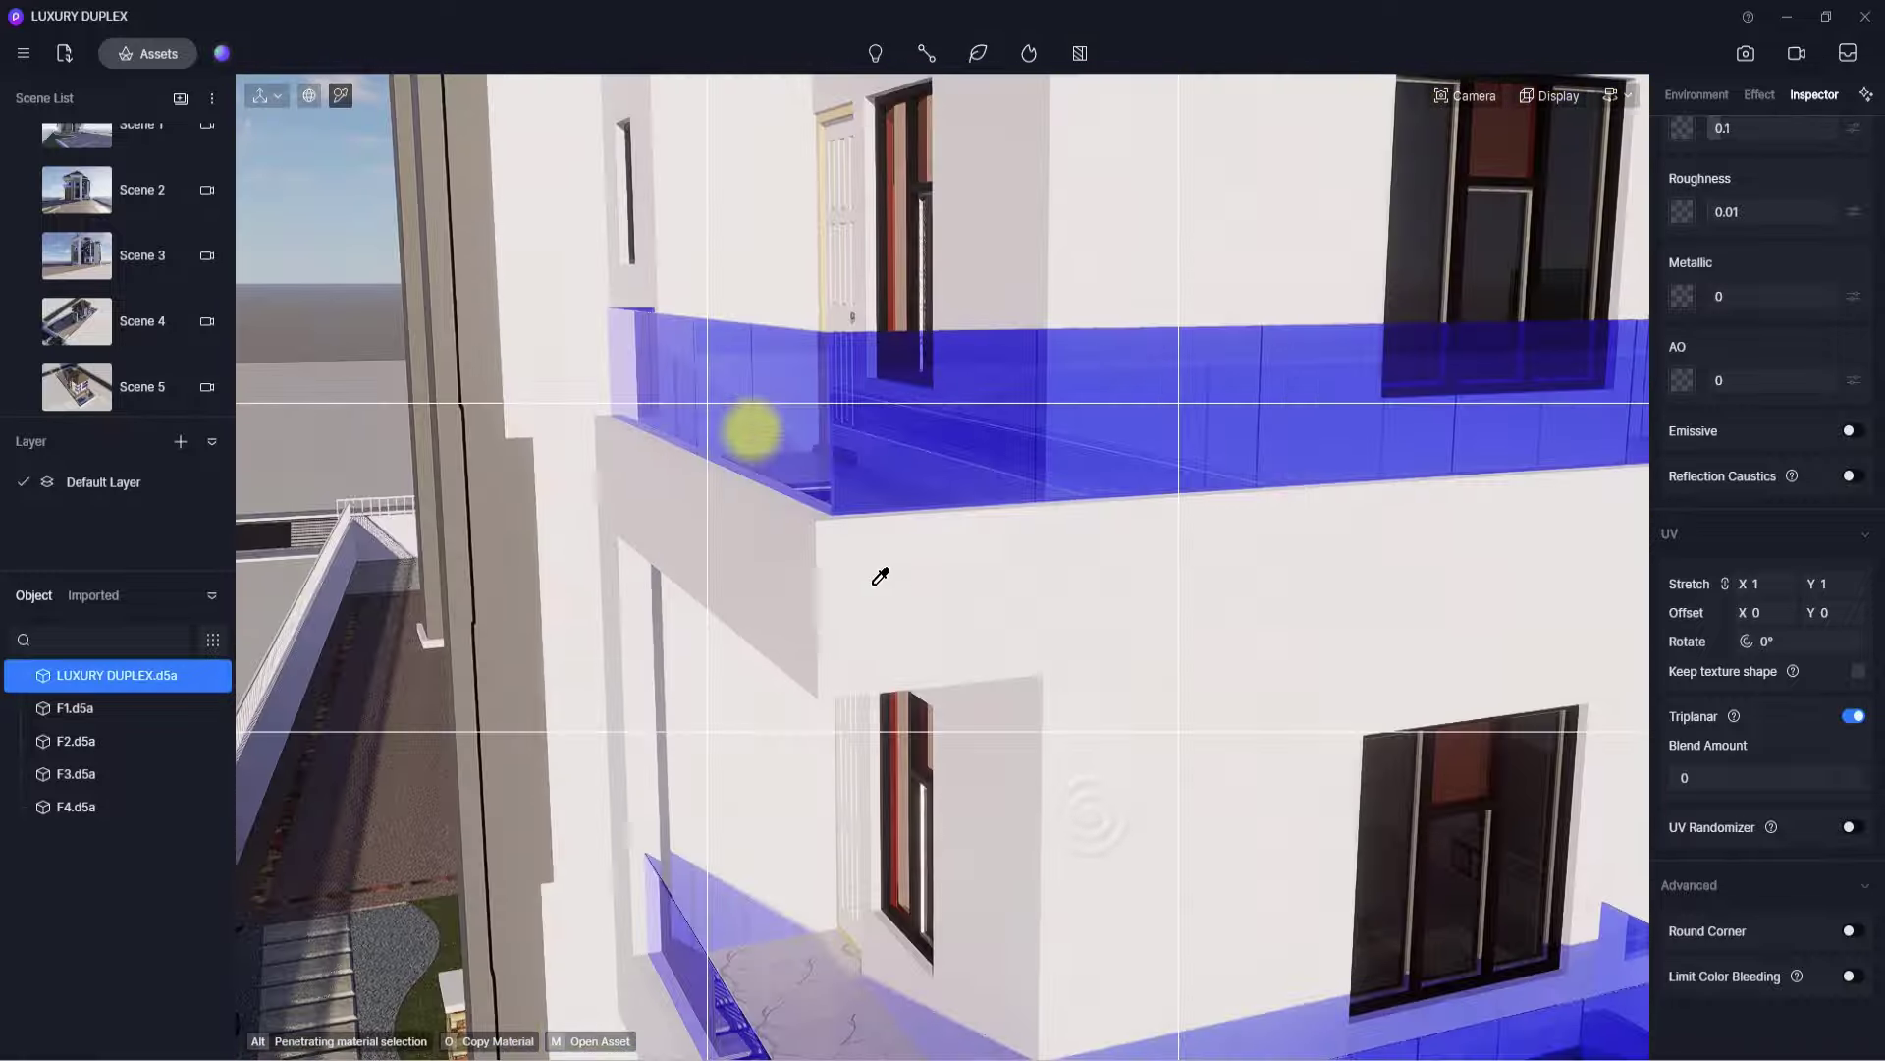
{"action": "left_click", "coordinate": [170, 53]}
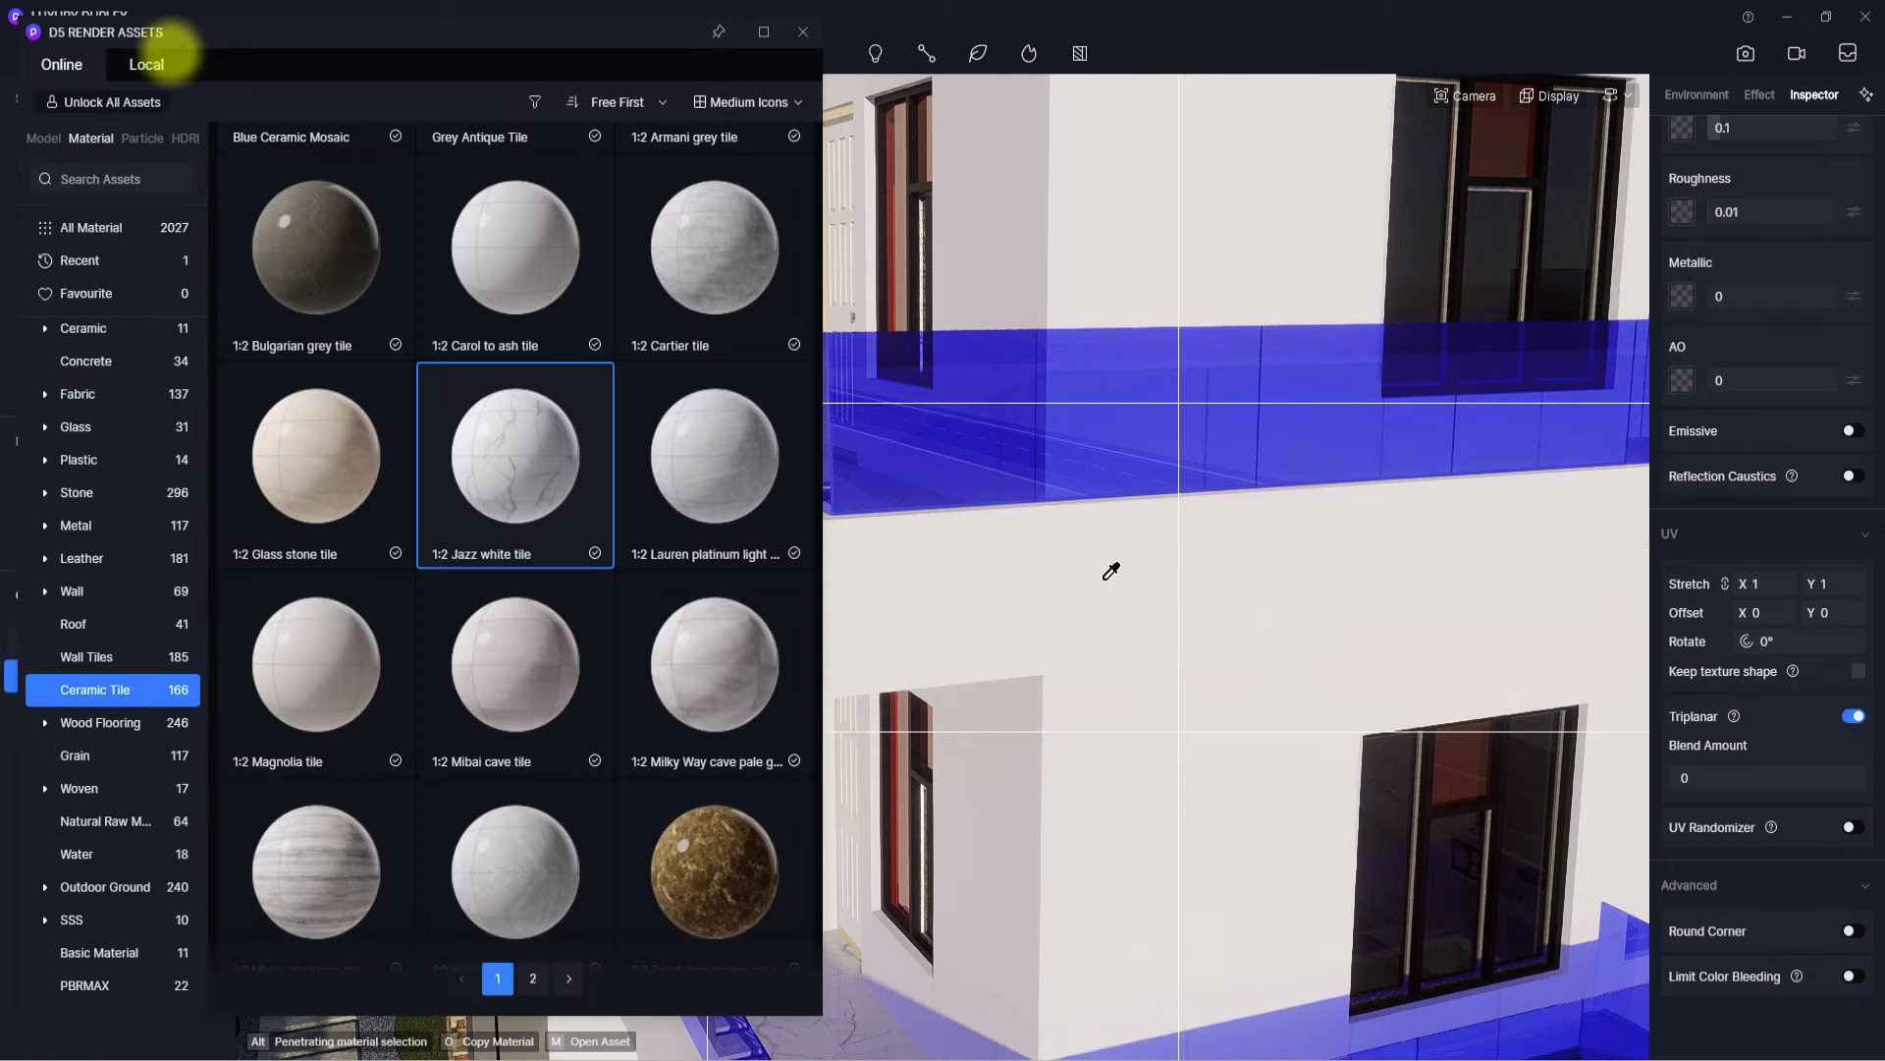
- Apply the White Rough Wall material from the Wall Paint category to the duplex's white exterior walls
{"action": "right_click_drag", "start_coordinate": [1121, 600], "coordinate": [1123, 307]}
{"action": "right_click_drag", "start_coordinate": [1034, 463], "coordinate": [1111, 280]}
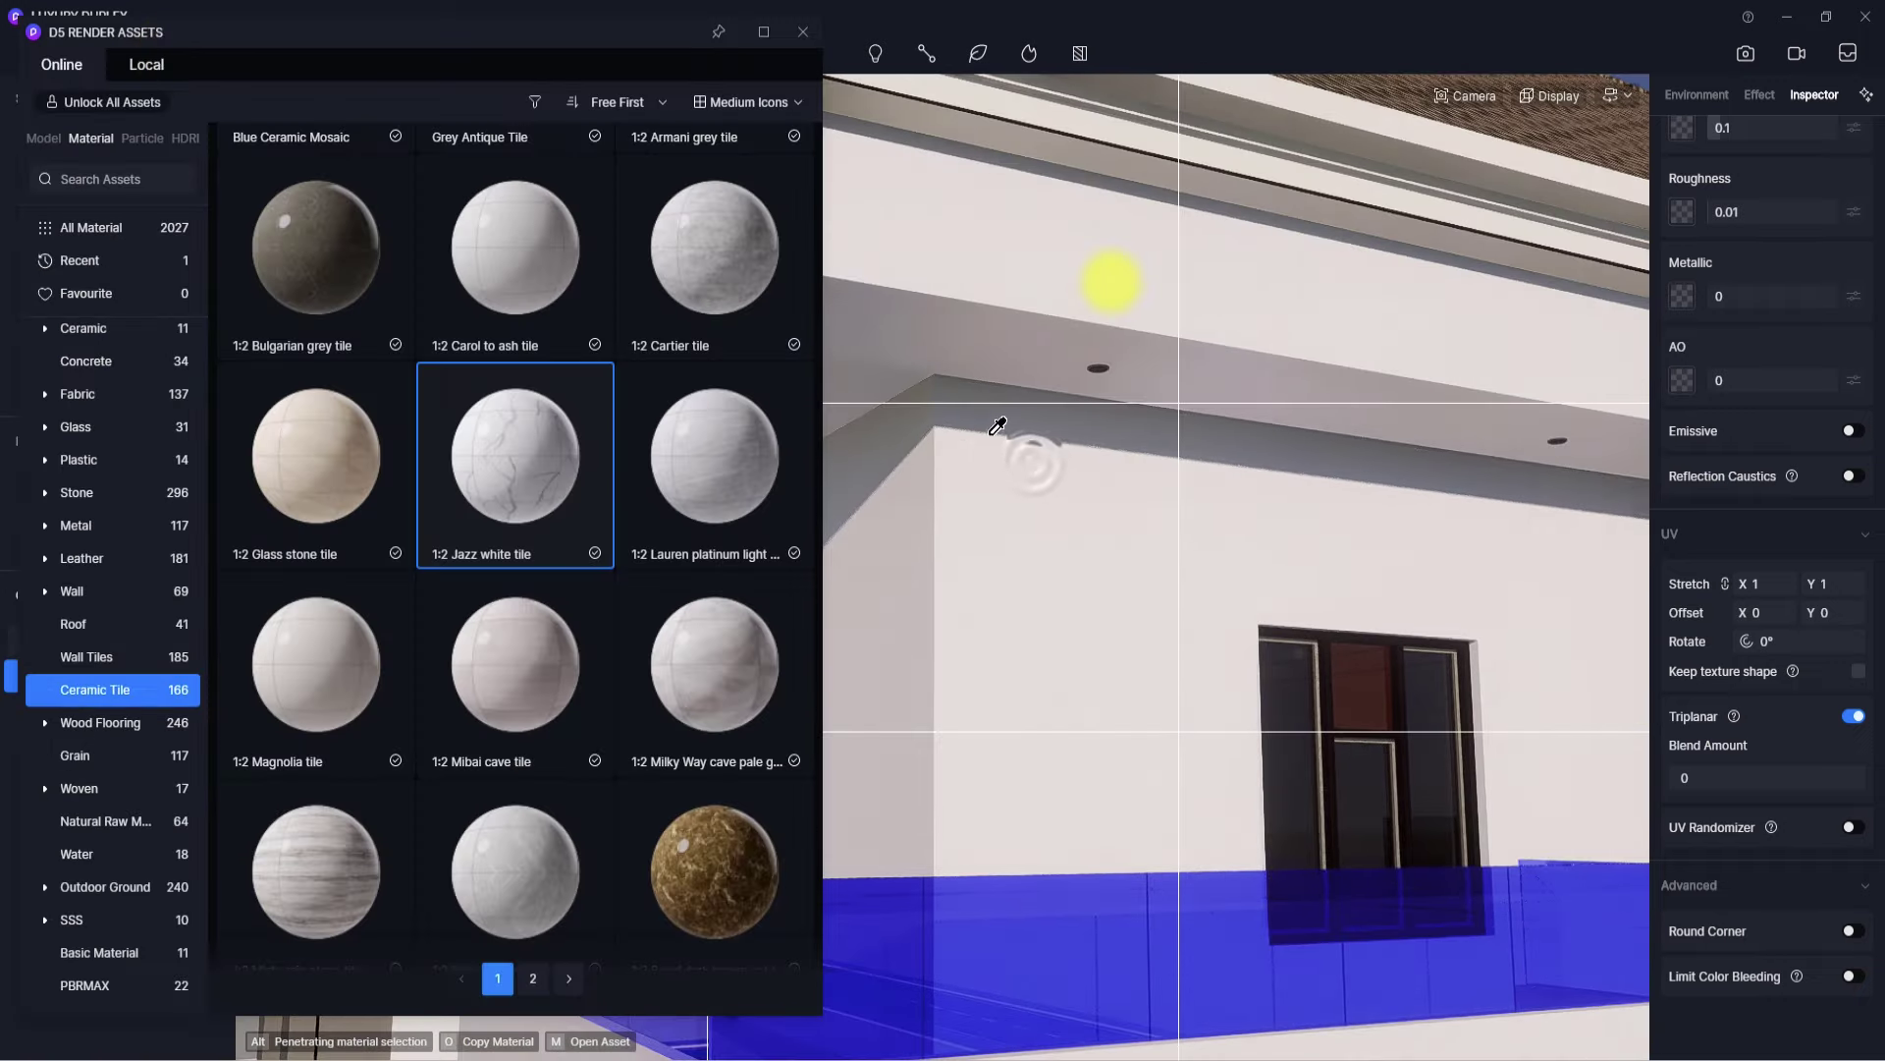
{"action": "scroll", "coordinate": [926, 492], "scroll_direction": "up", "scroll_amount": 4}
{"action": "right_click_drag", "start_coordinate": [1010, 546], "coordinate": [929, 408]}
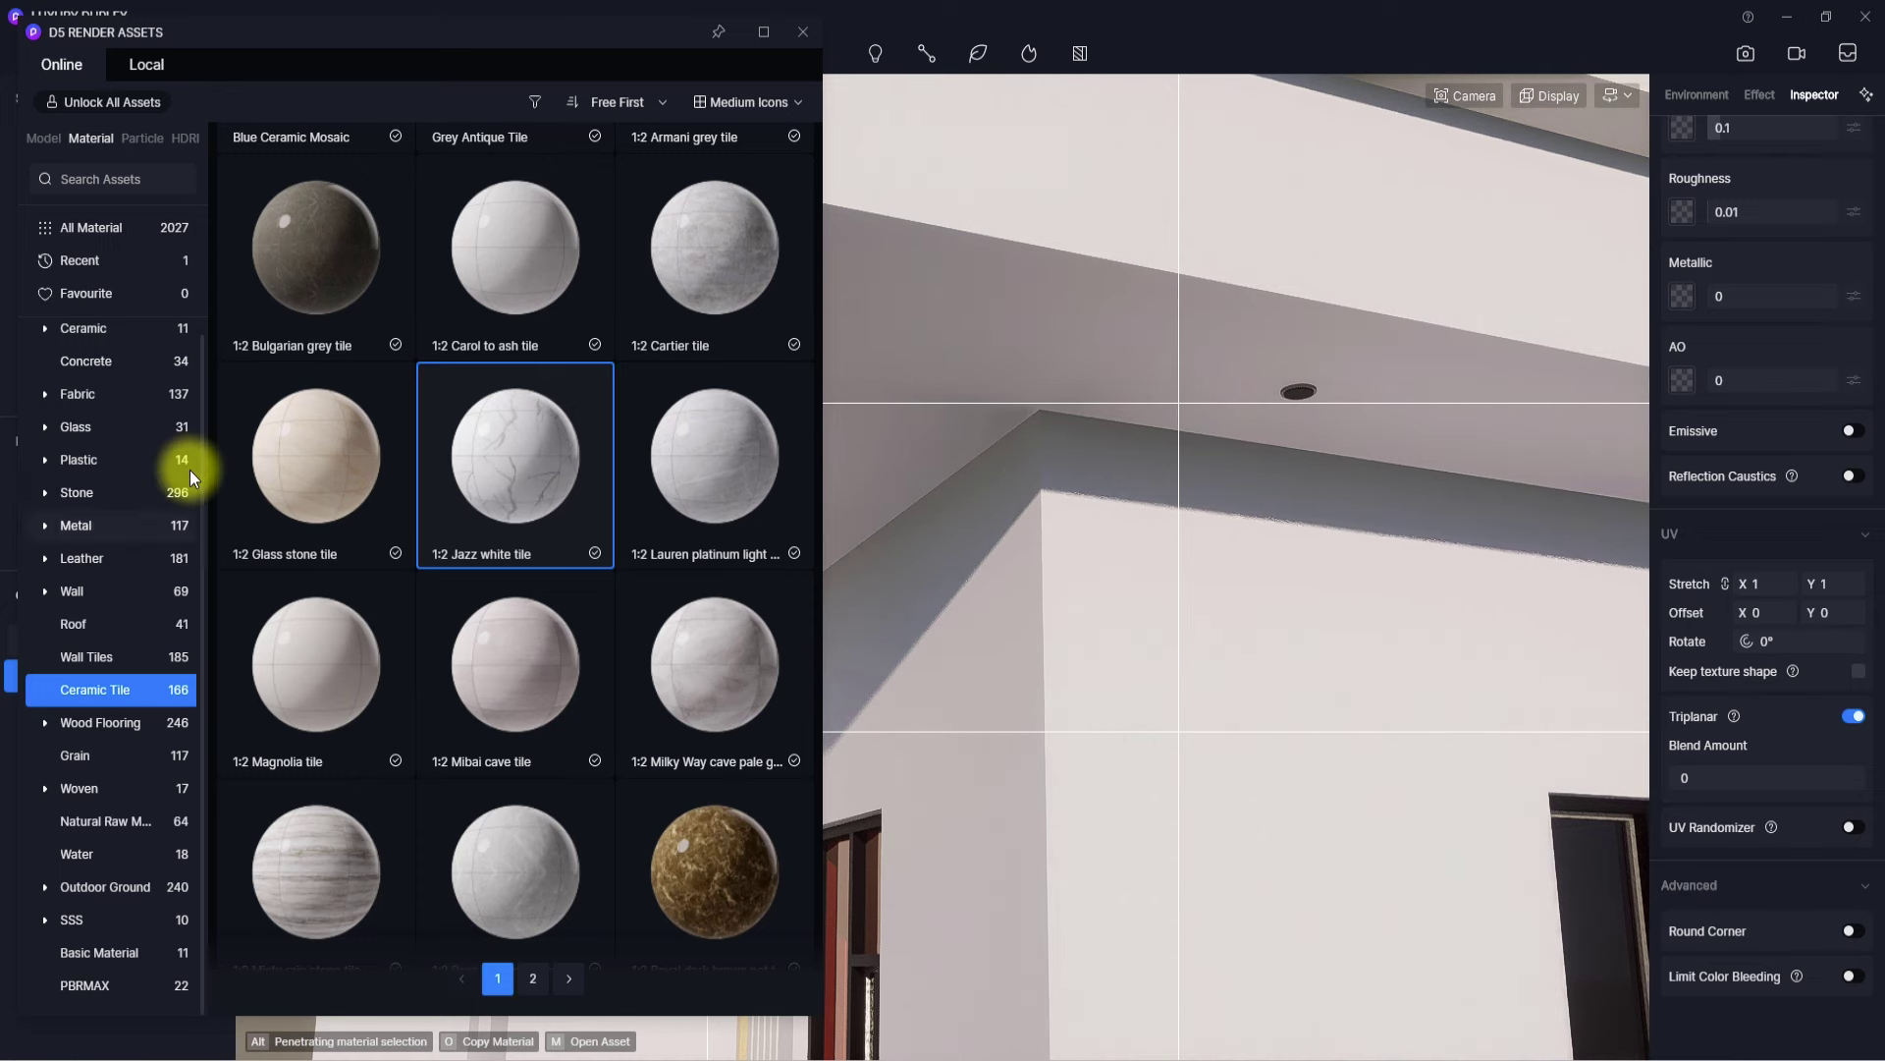
{"action": "left_click", "coordinate": [86, 593]}
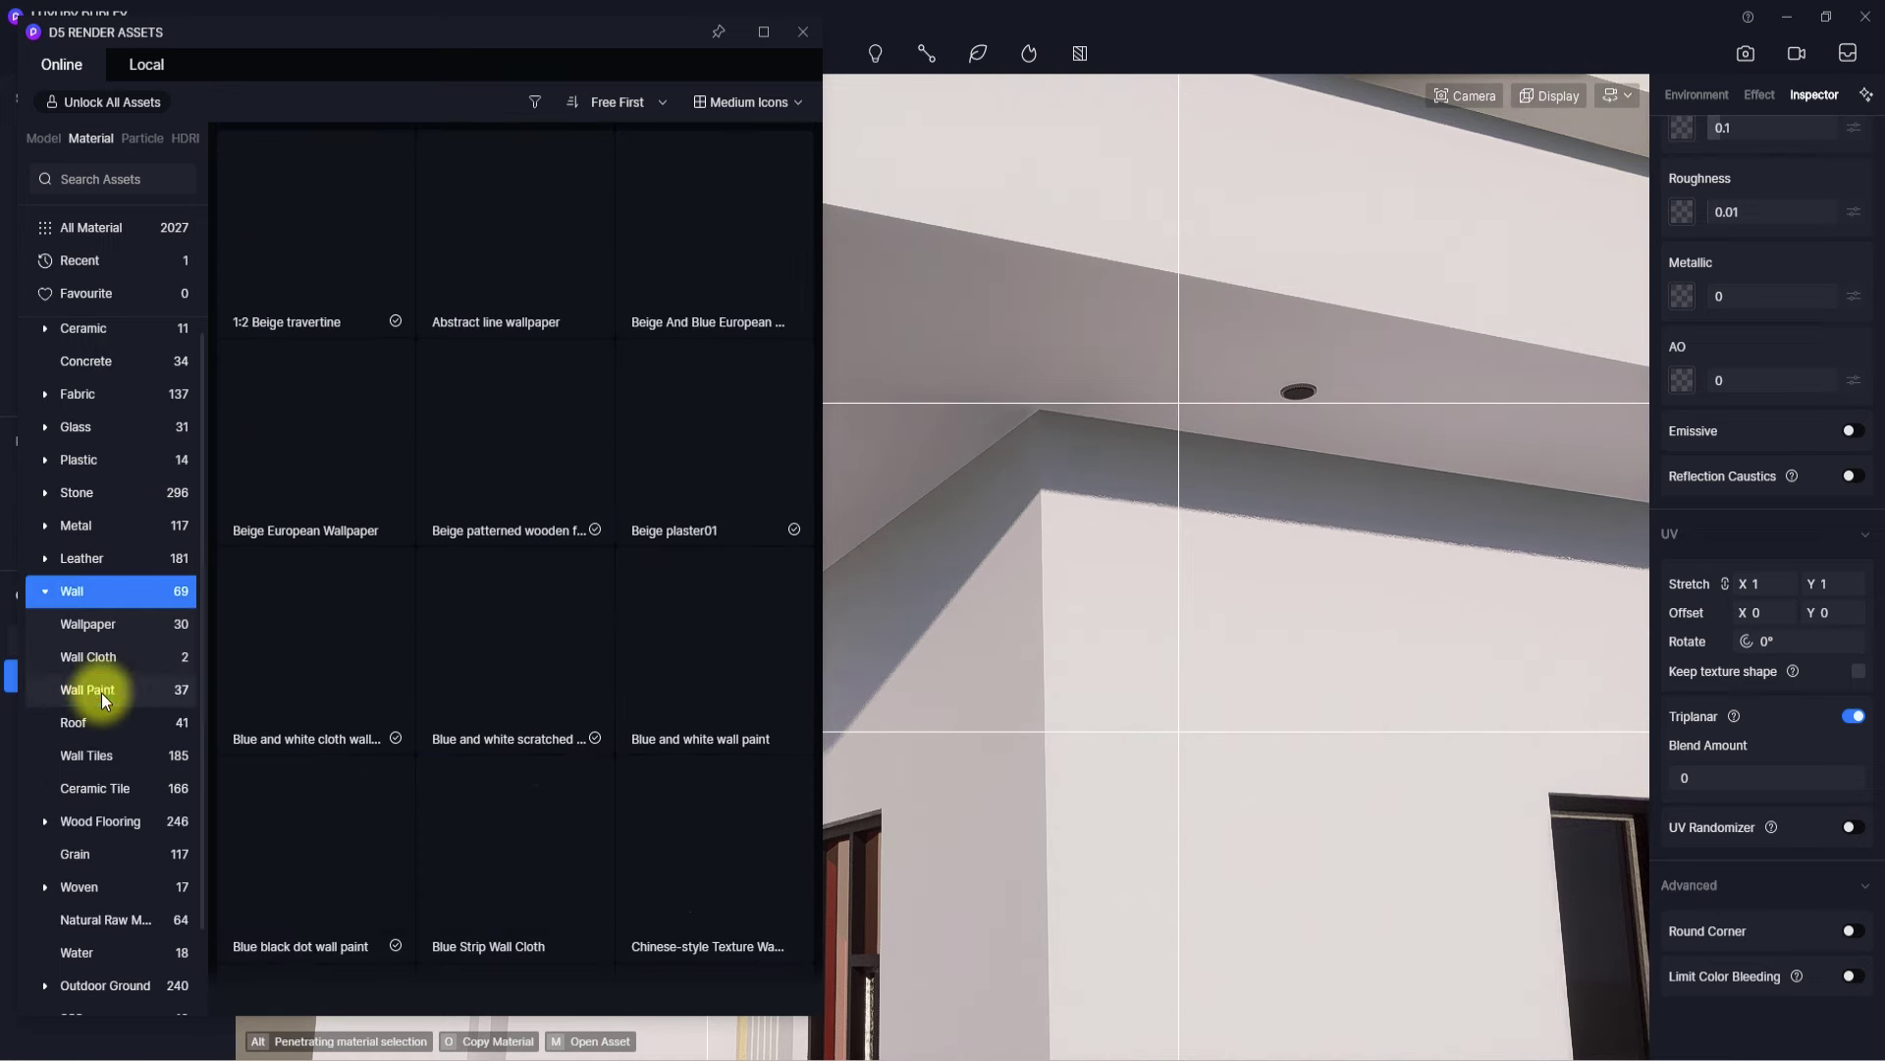
{"action": "left_click", "coordinate": [102, 692]}
{"action": "scroll", "coordinate": [343, 546], "scroll_direction": "down", "scroll_amount": 5}
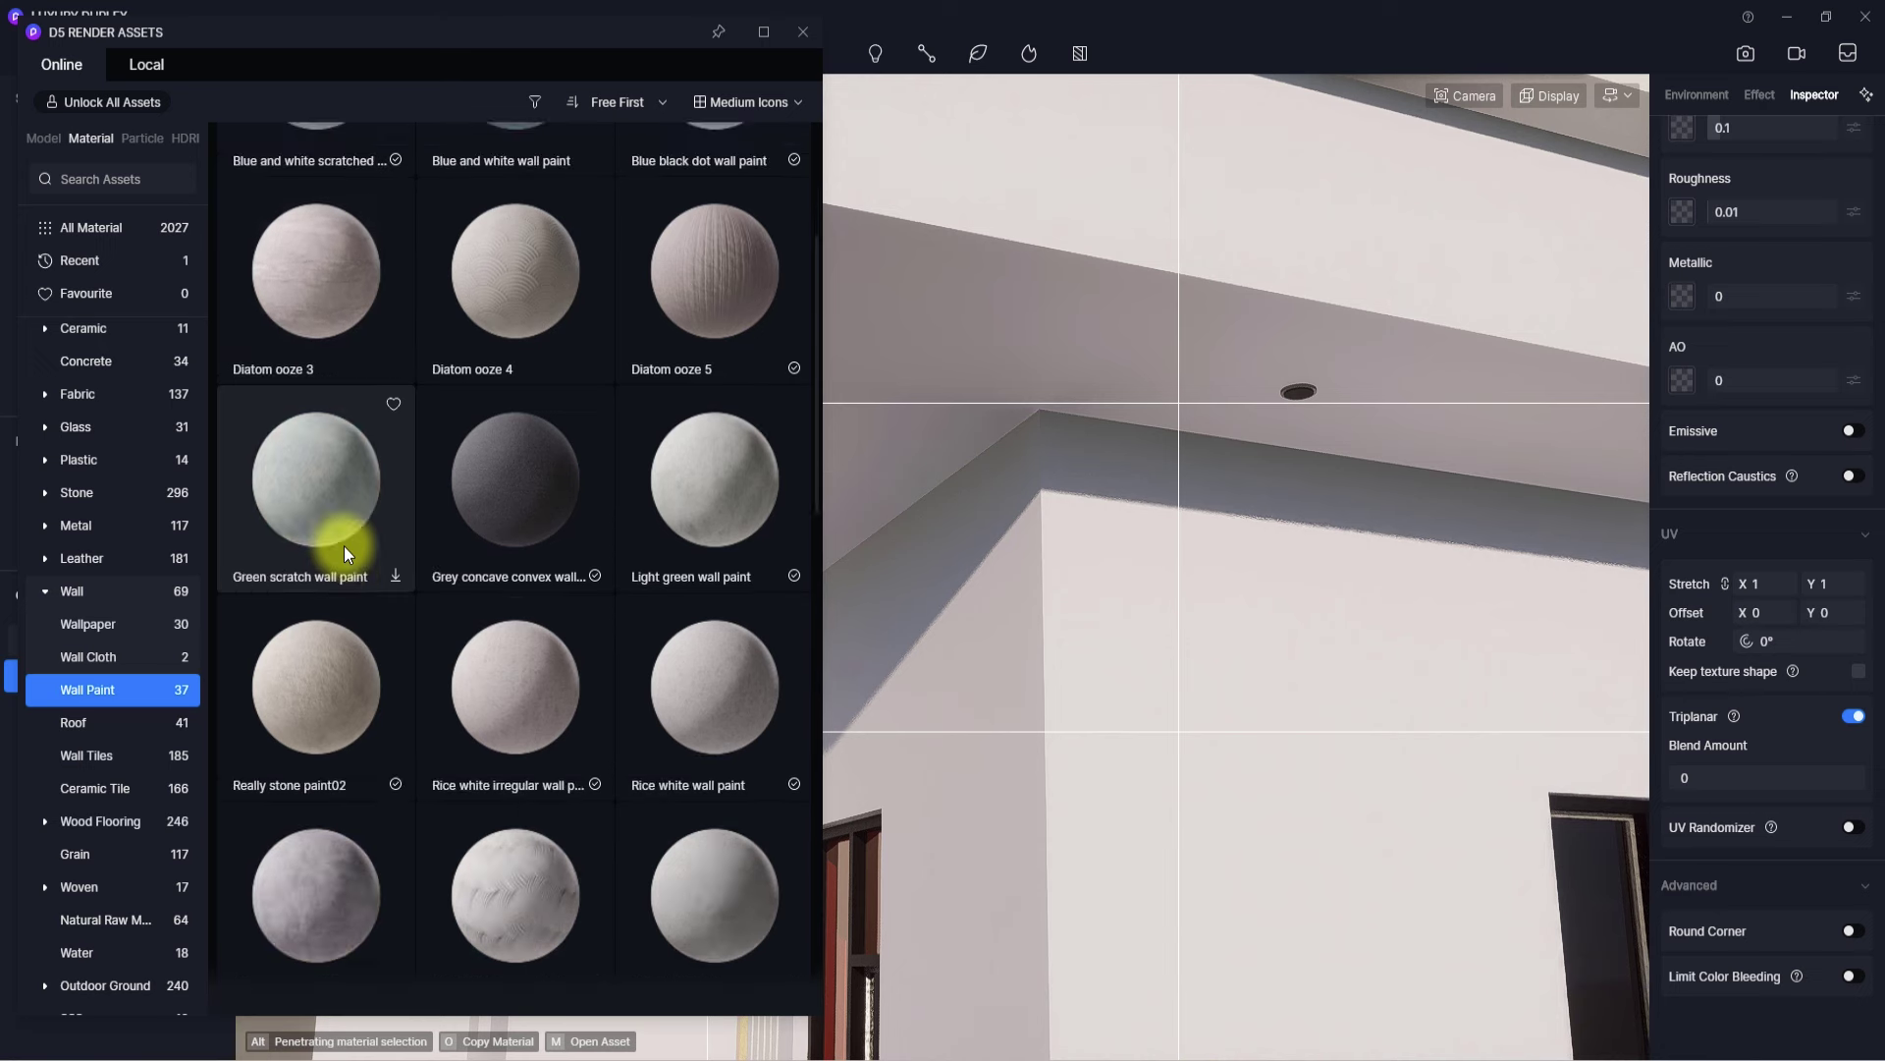
{"action": "scroll", "coordinate": [343, 546], "scroll_direction": "down", "scroll_amount": 2}
{"action": "scroll", "coordinate": [344, 546], "scroll_direction": "down", "scroll_amount": 3}
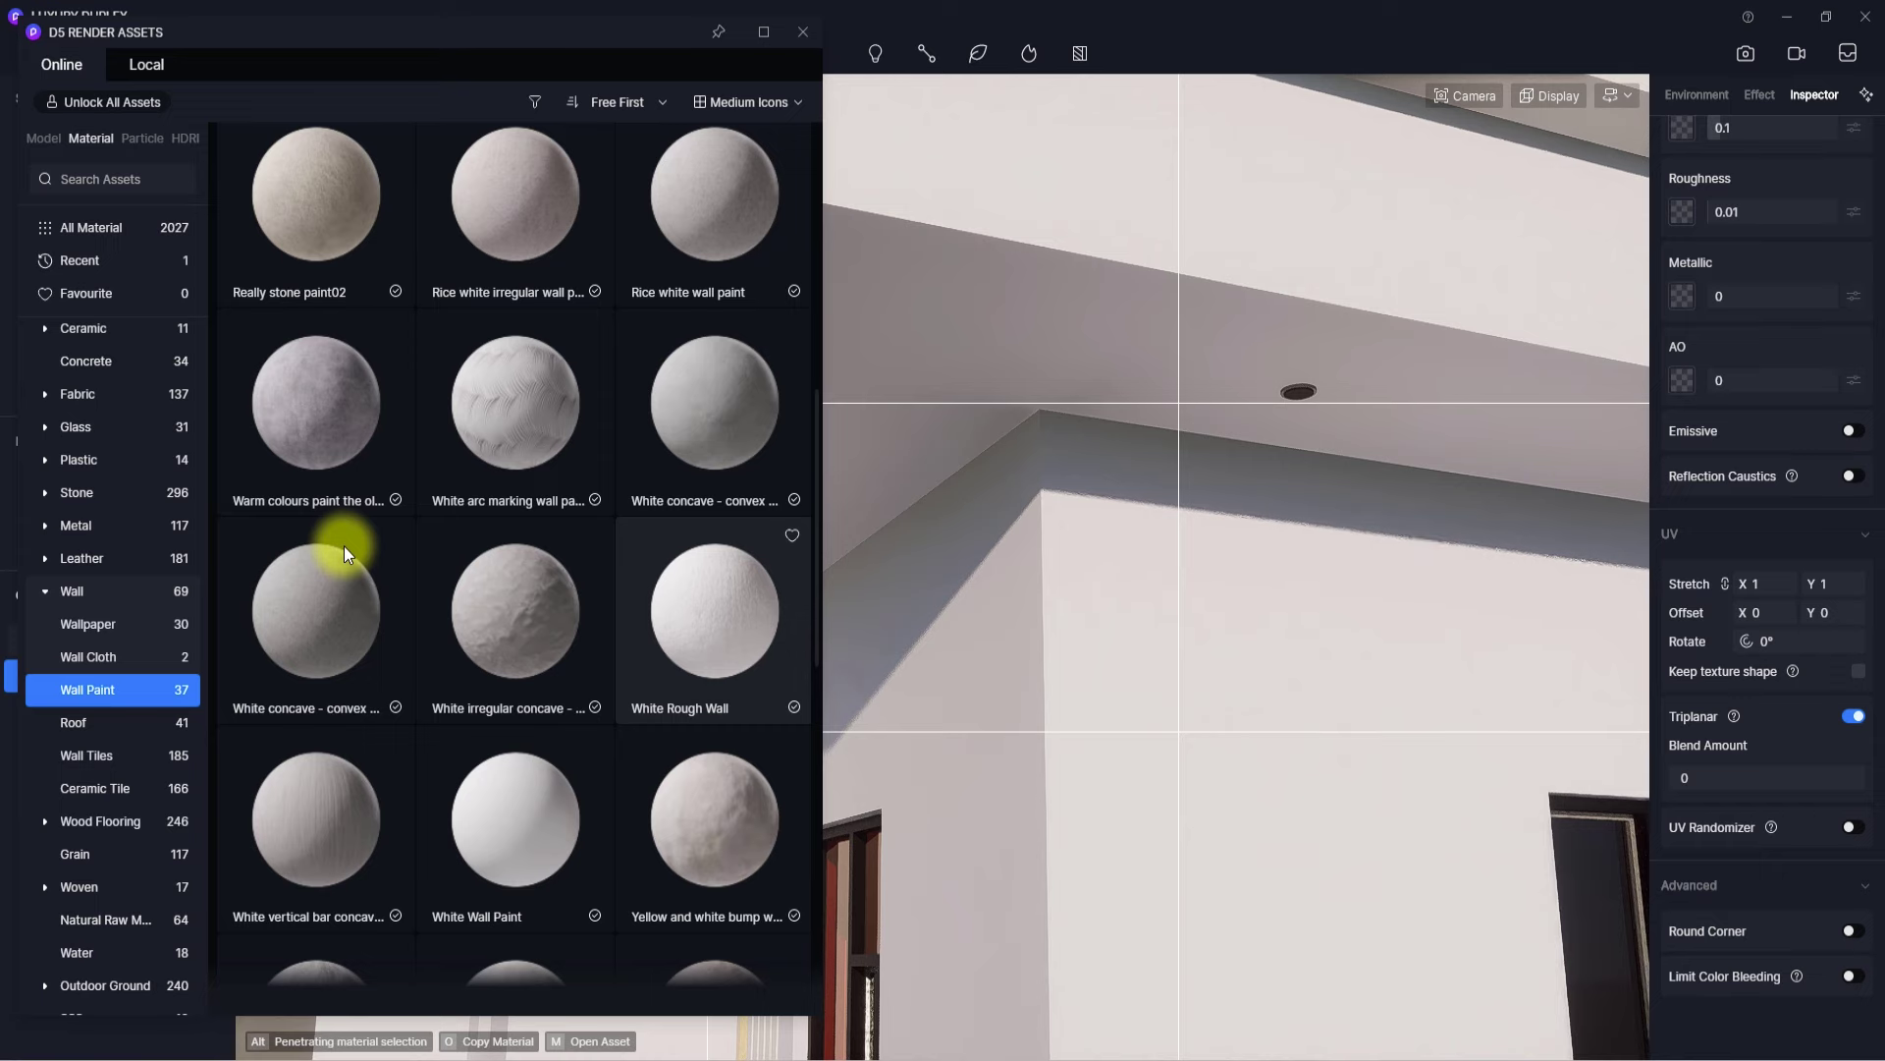
{"action": "left_click", "coordinate": [735, 641]}
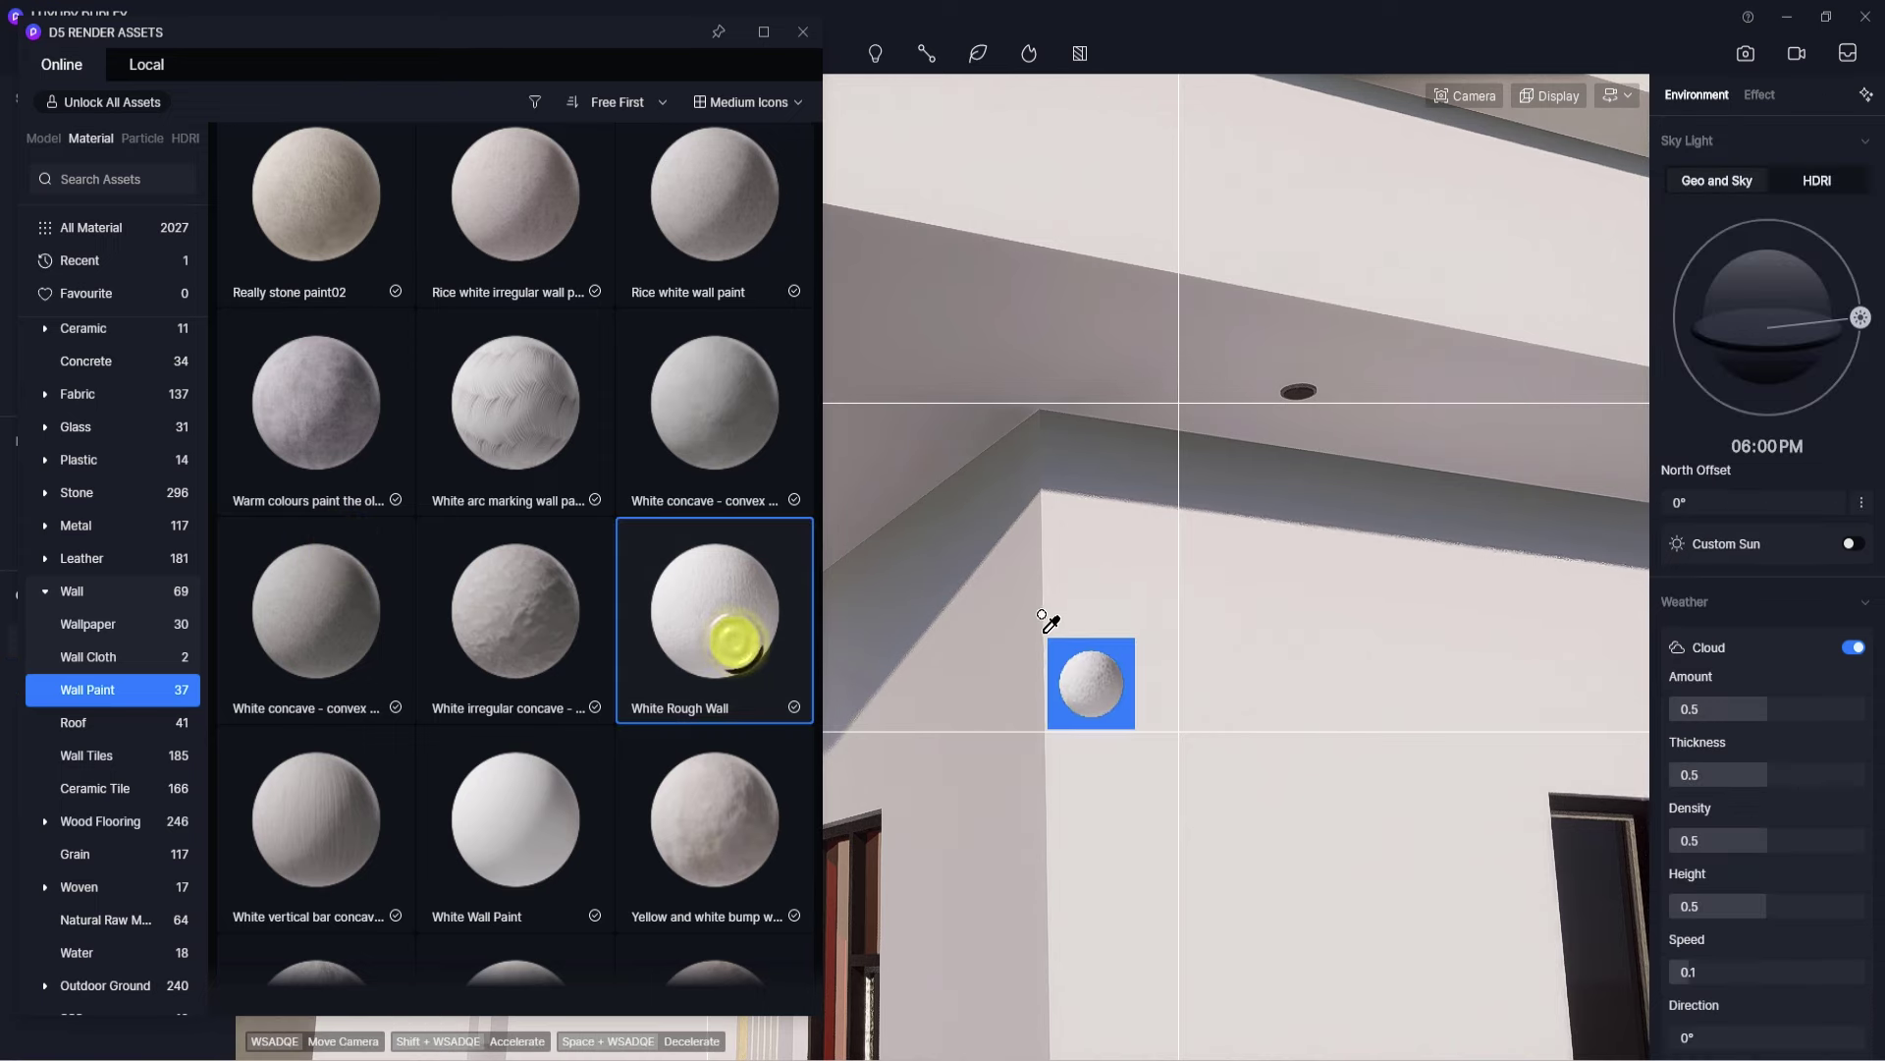
- Examine the rough texture on the exterior walls and balcony parapets up close and from afar, and end material placement
{"action": "scroll", "coordinate": [1008, 640], "scroll_direction": "up", "scroll_amount": 4}
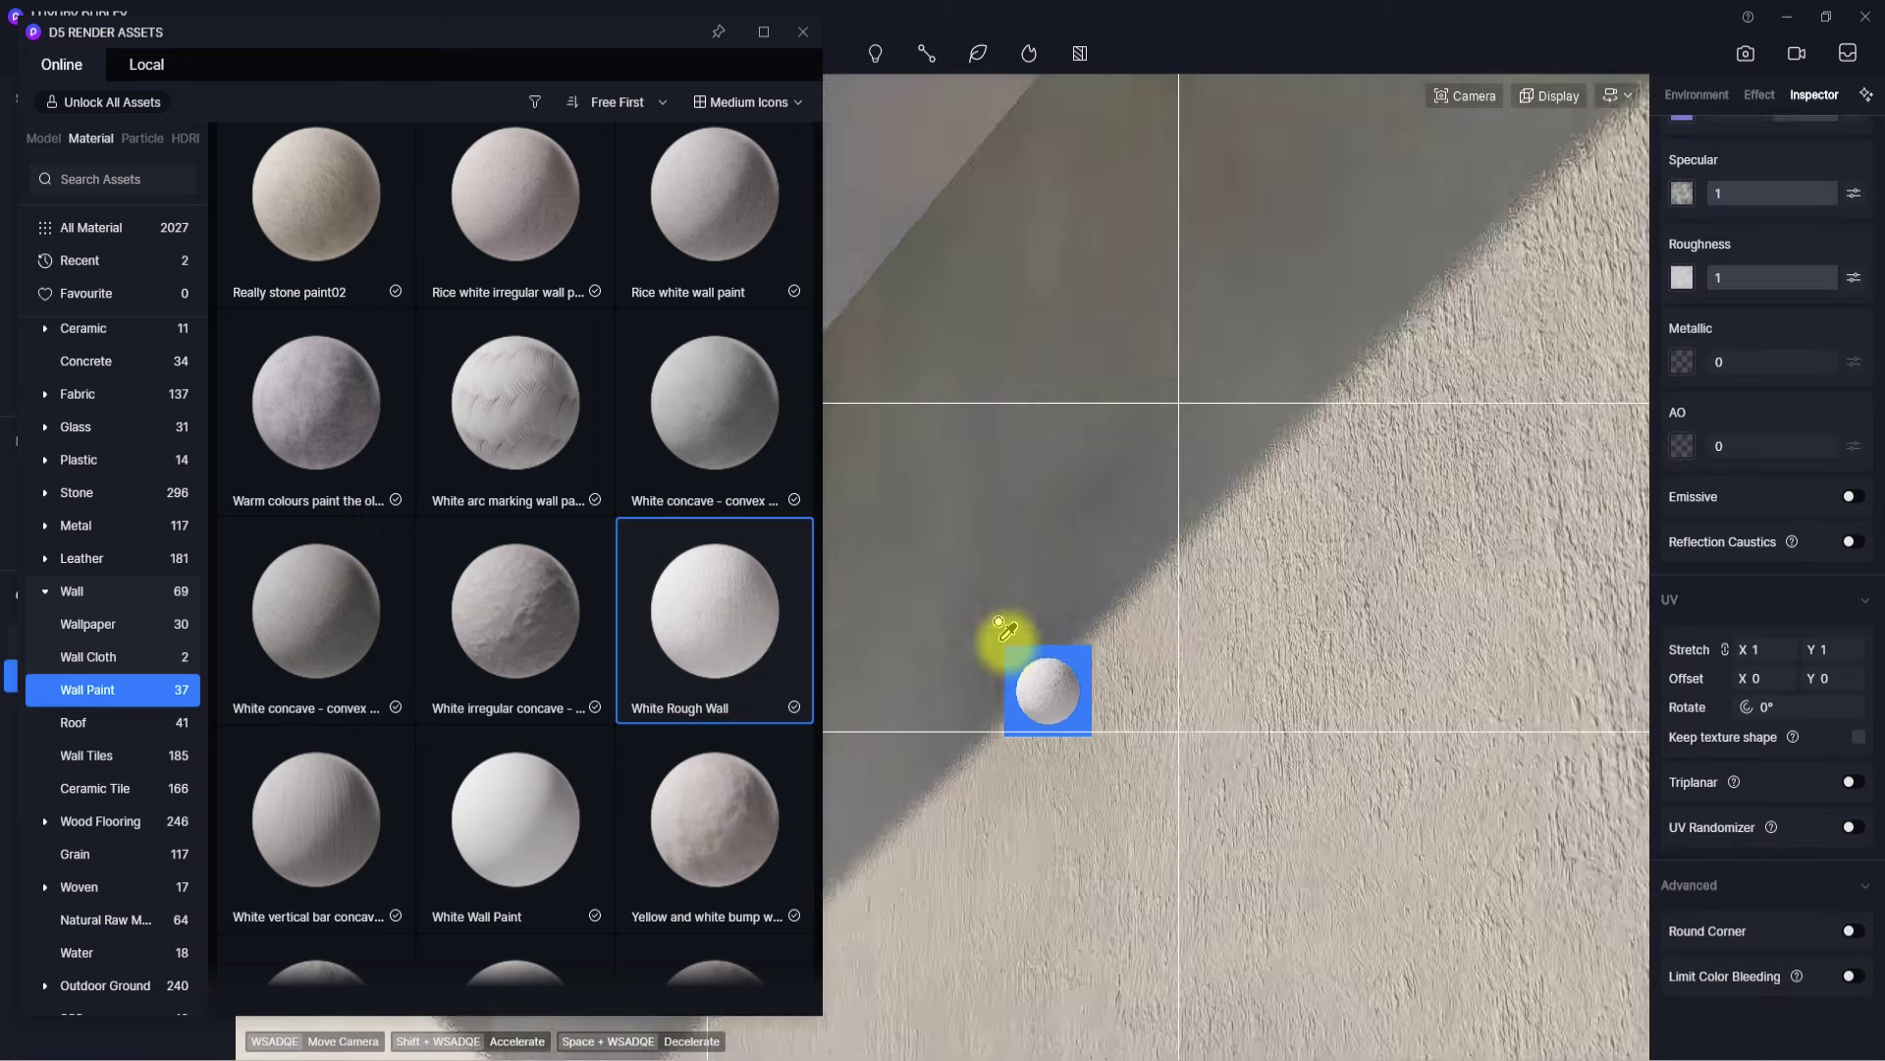
{"action": "scroll", "coordinate": [1008, 640], "scroll_direction": "down", "scroll_amount": 2}
{"action": "scroll", "coordinate": [1031, 552], "scroll_direction": "down", "scroll_amount": 5}
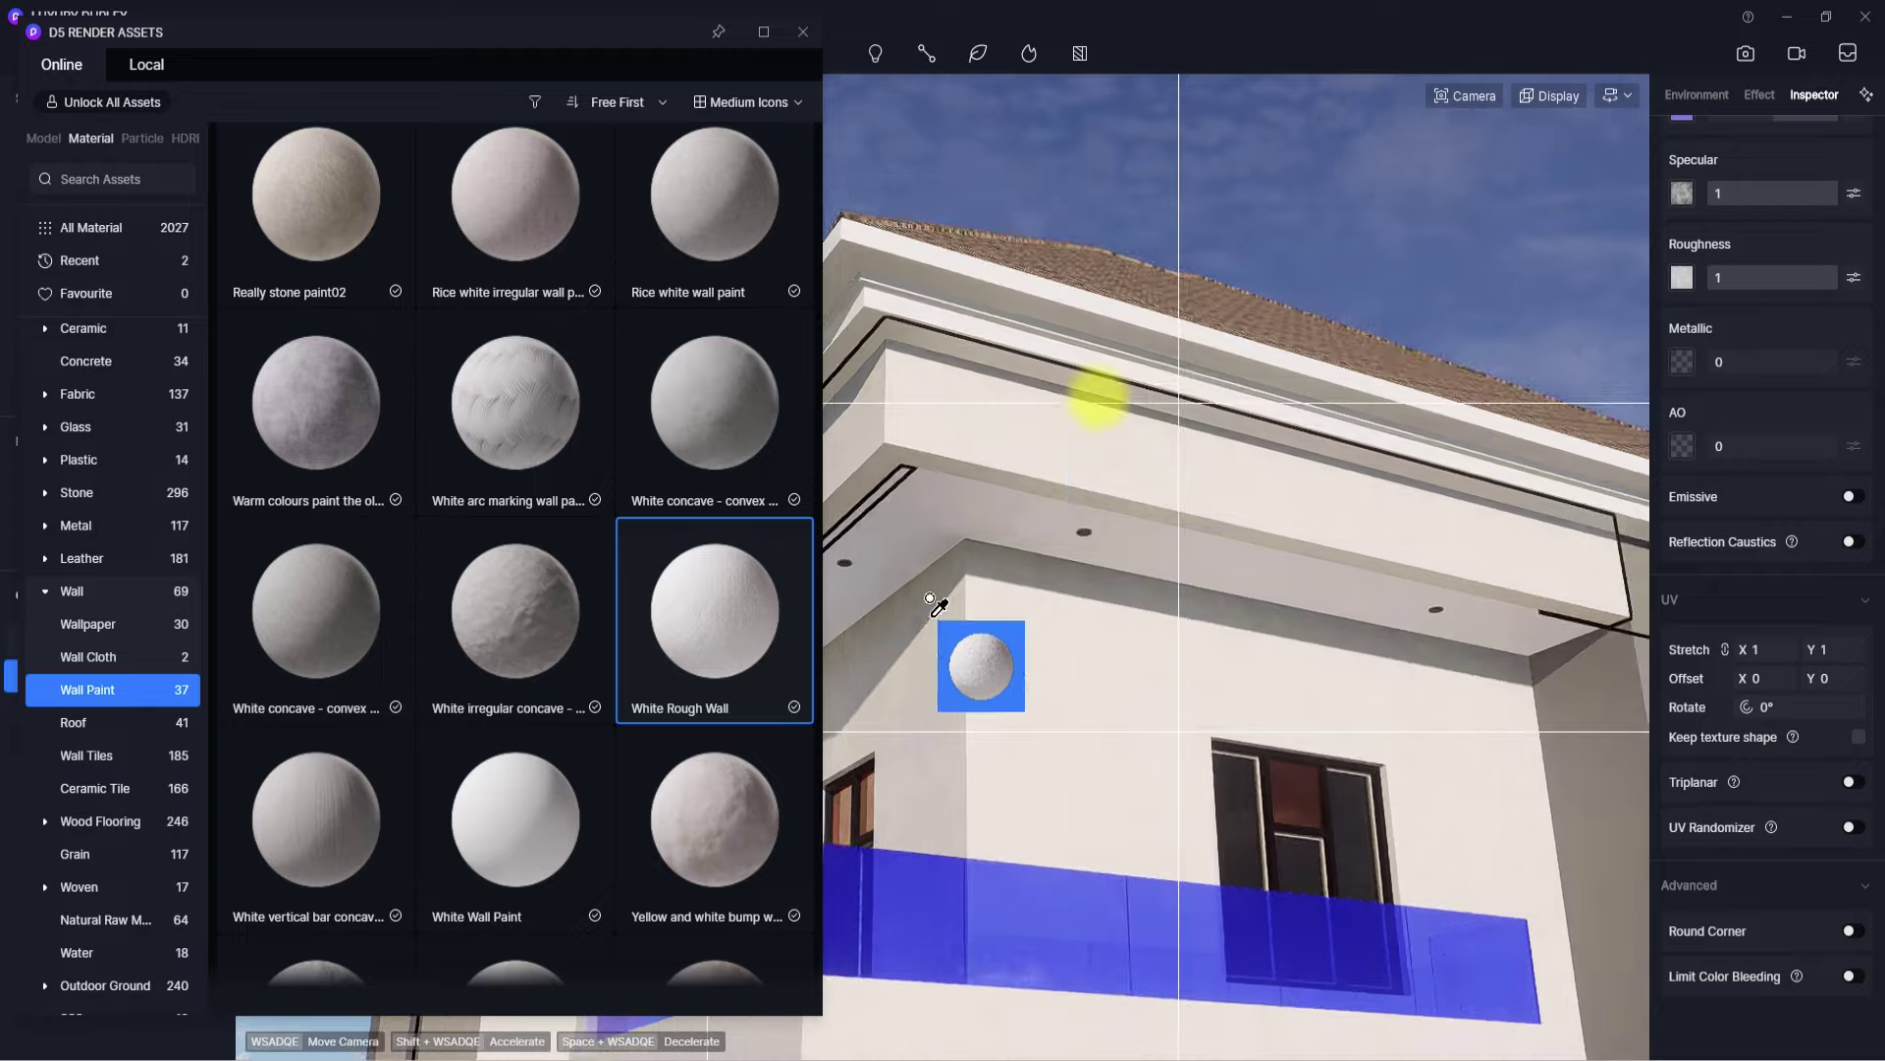
{"action": "scroll", "coordinate": [884, 648], "scroll_direction": "down", "scroll_amount": 4}
{"action": "scroll", "coordinate": [931, 627], "scroll_direction": "down", "scroll_amount": 2}
{"action": "right_click_drag", "start_coordinate": [997, 626], "coordinate": [882, 813]}
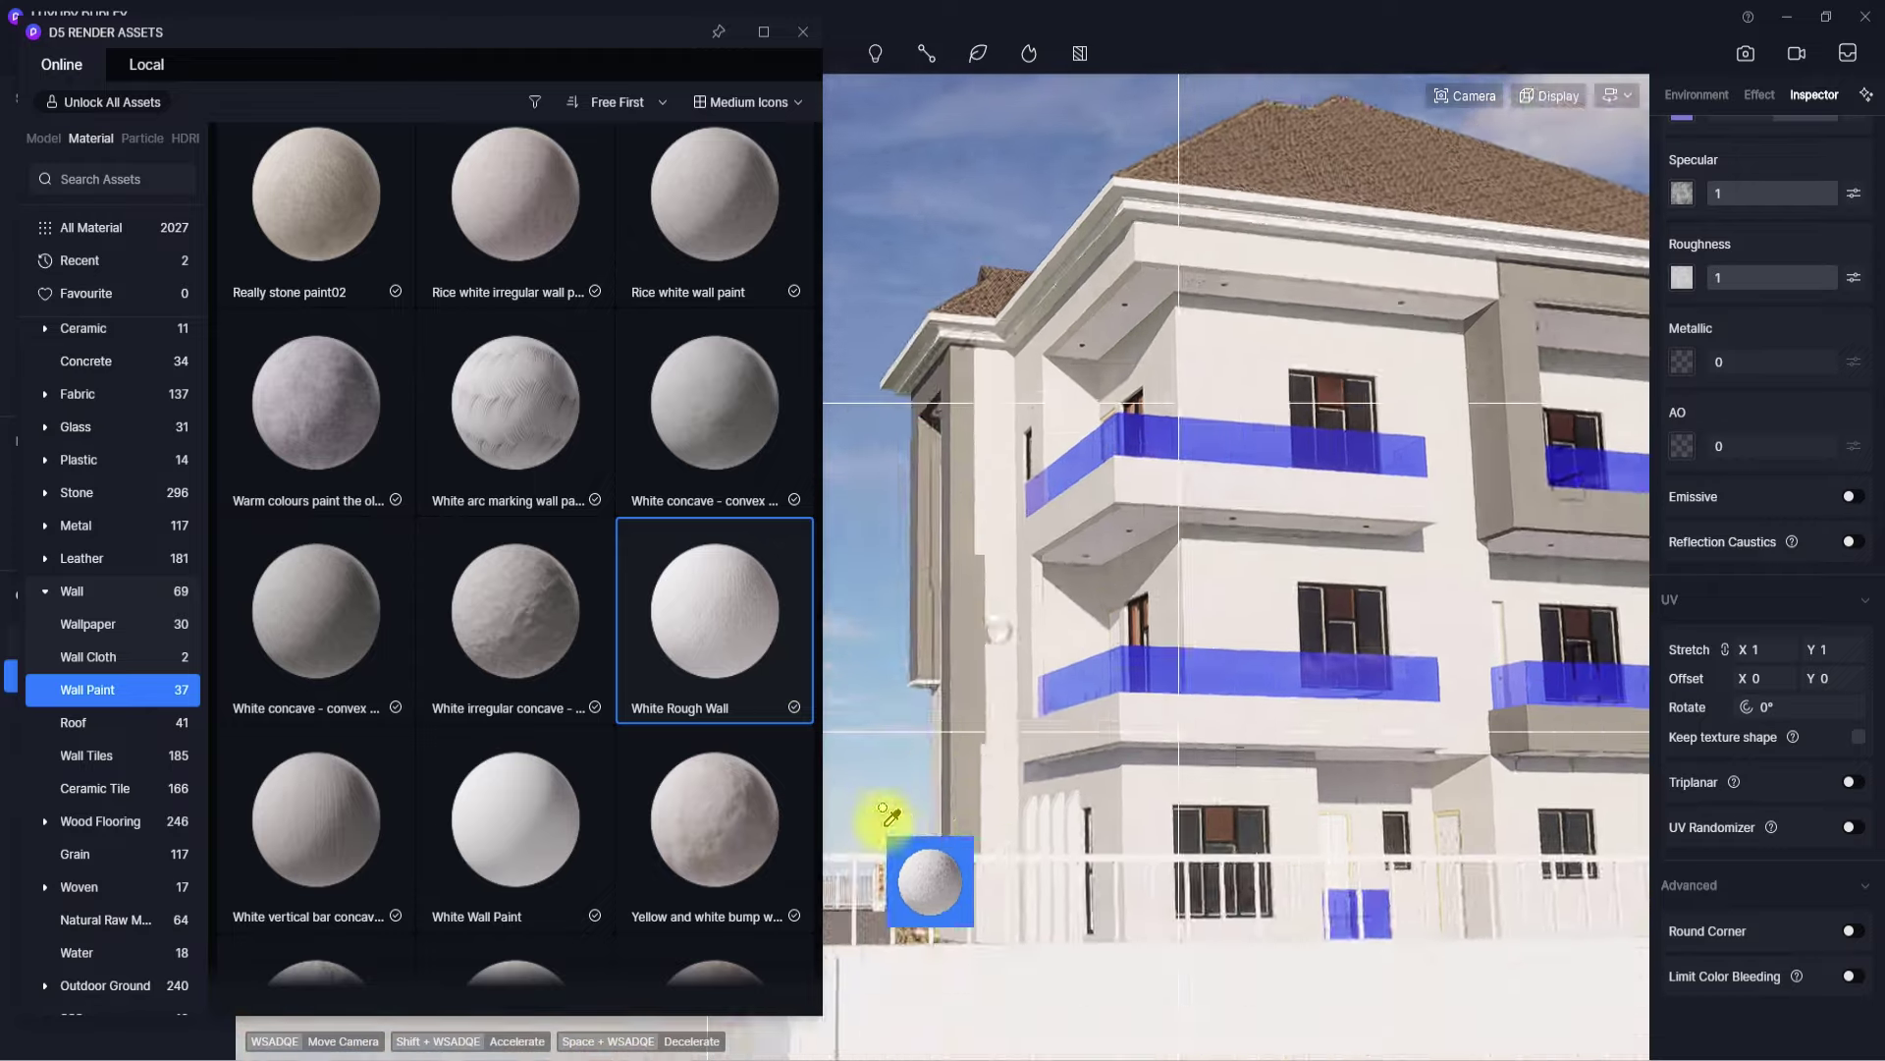
{"action": "scroll", "coordinate": [940, 766], "scroll_direction": "up", "scroll_amount": 7}
{"action": "scroll", "coordinate": [938, 754], "scroll_direction": "down", "scroll_amount": 5}
{"action": "scroll", "coordinate": [1129, 694], "scroll_direction": "up", "scroll_amount": 6}
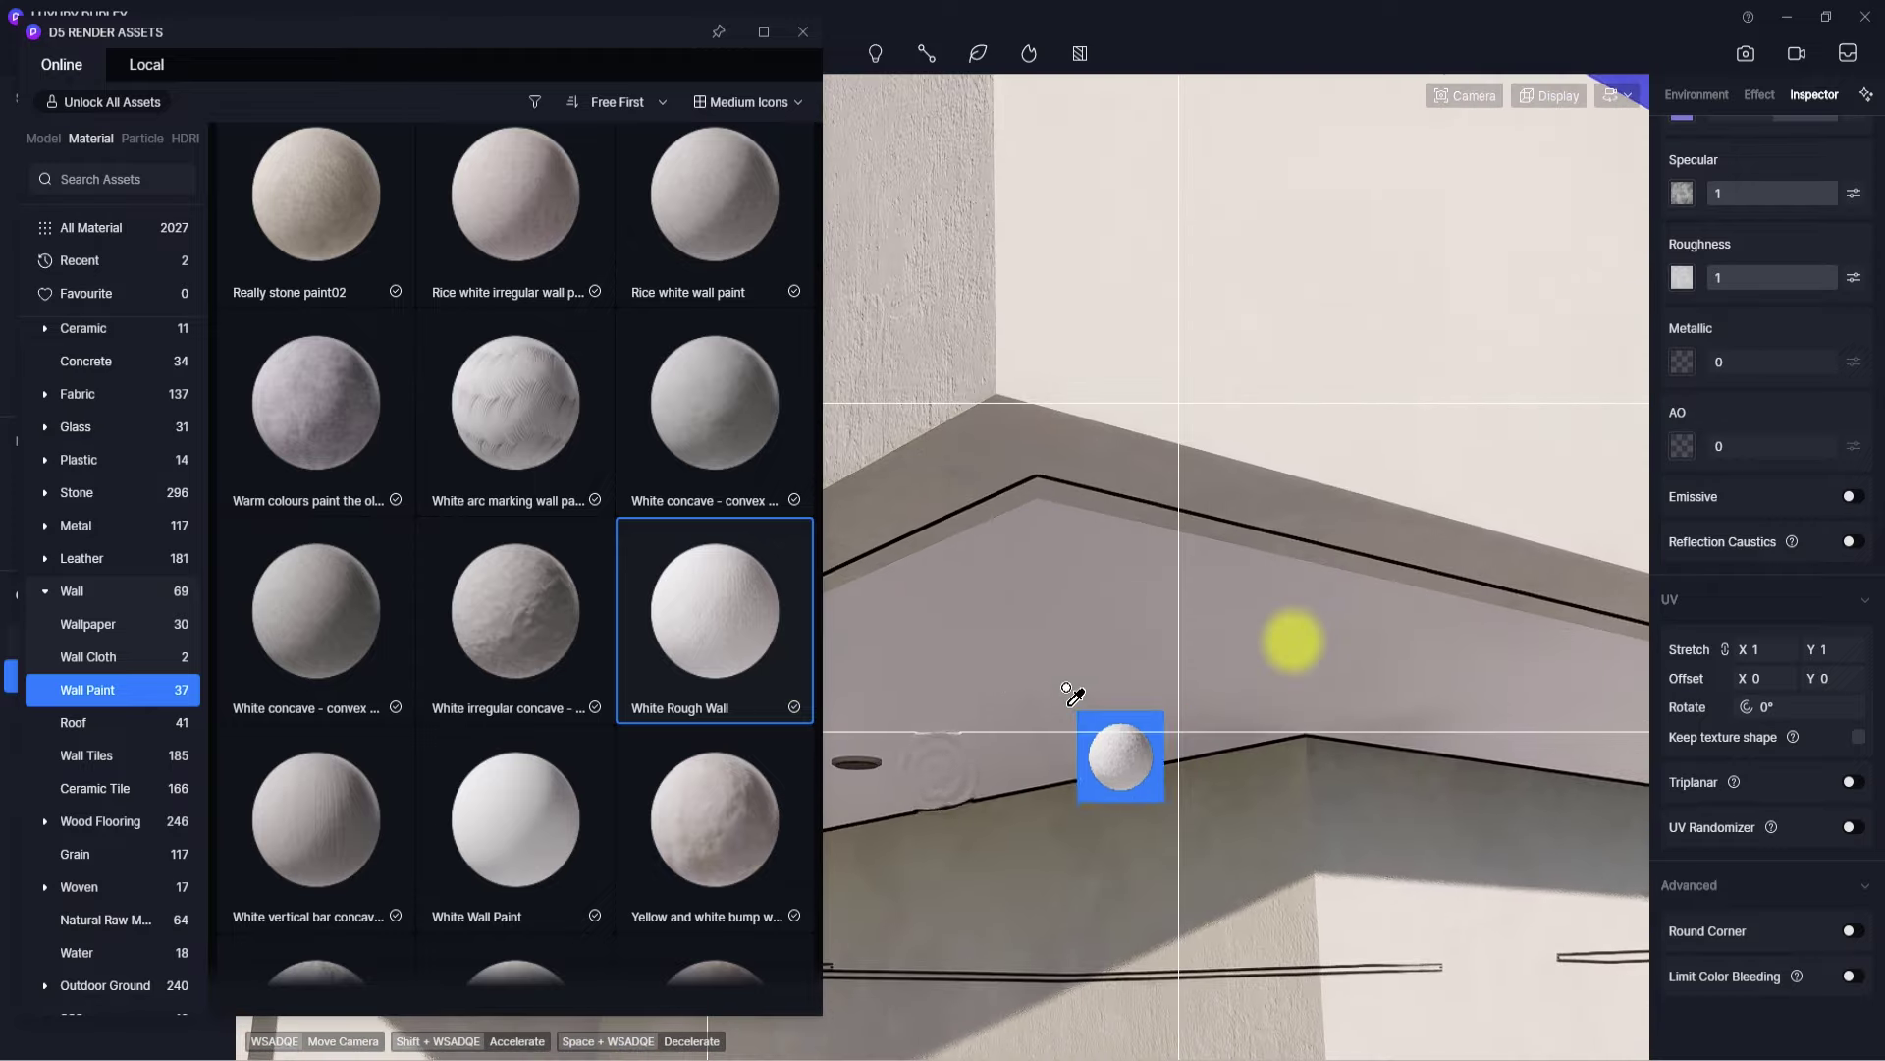
{"action": "scroll", "coordinate": [943, 678], "scroll_direction": "down", "scroll_amount": 3}
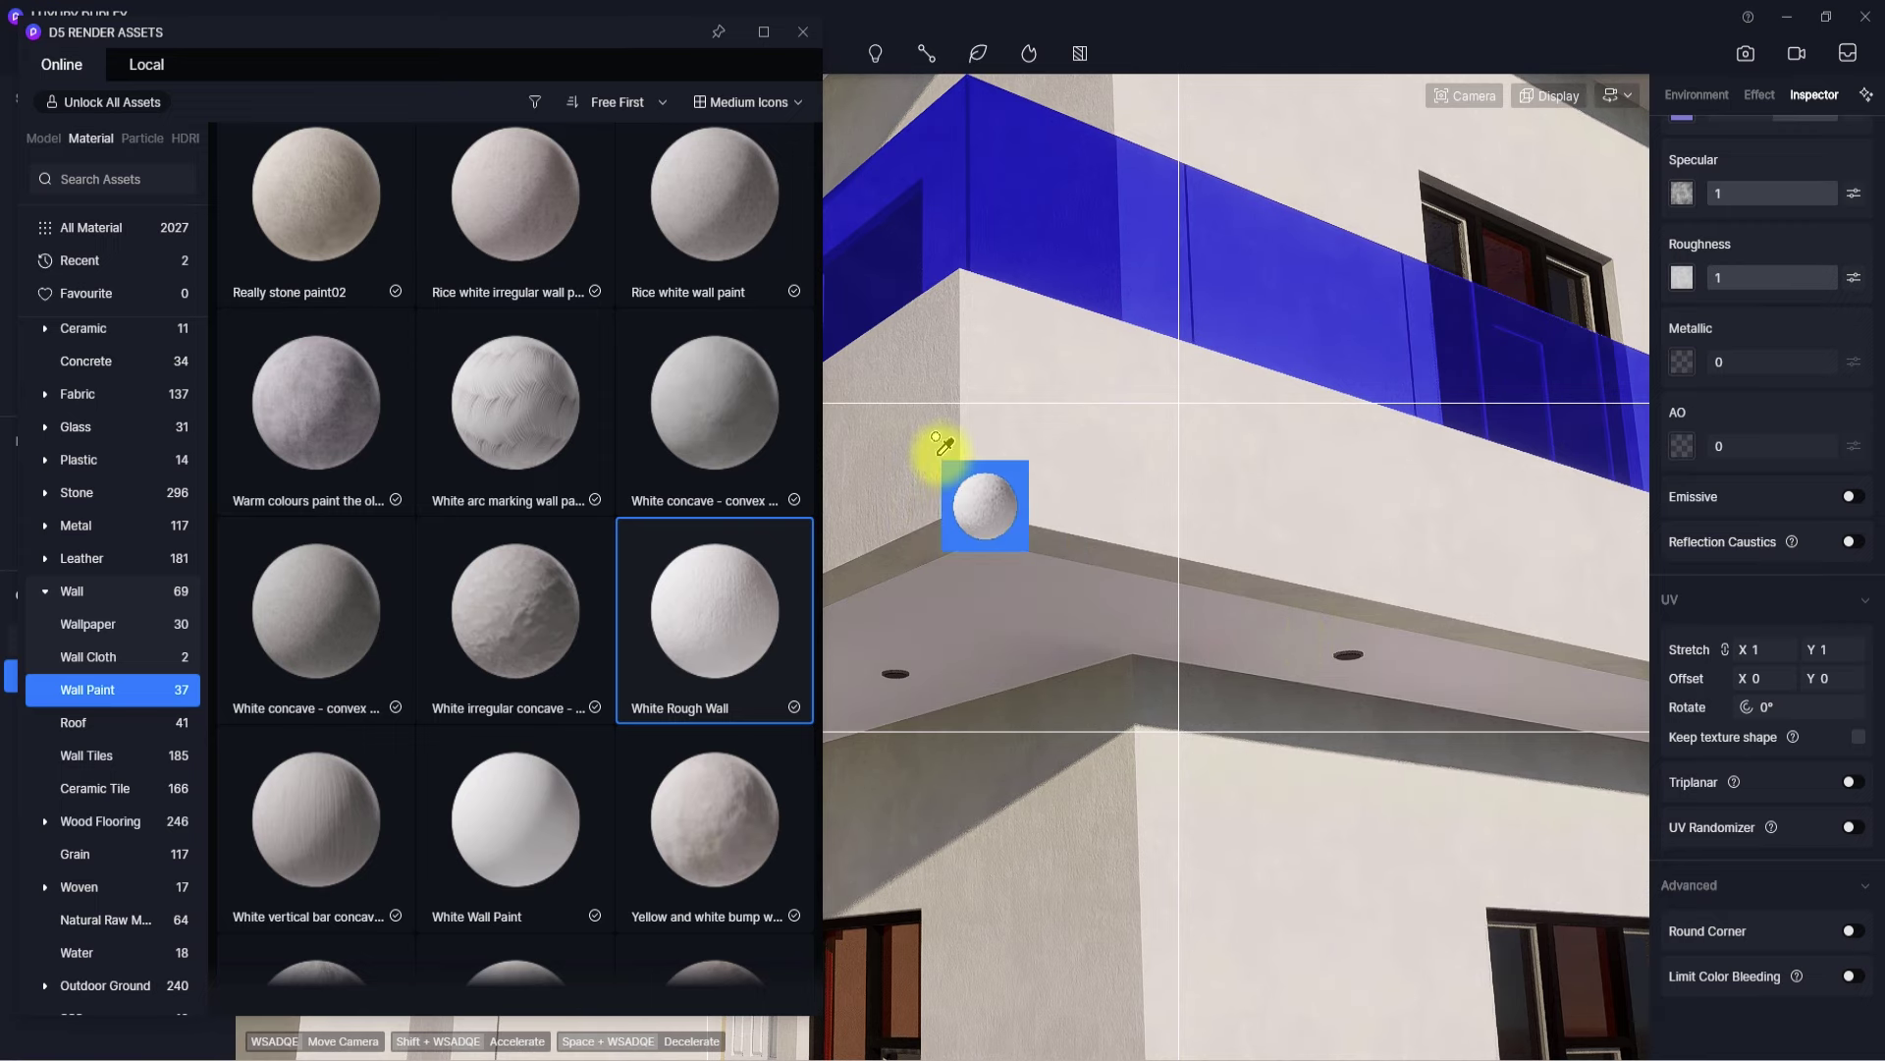
{"action": "scroll", "coordinate": [973, 454], "scroll_direction": "down", "scroll_amount": 5}
{"action": "right_click_drag", "start_coordinate": [1064, 589], "coordinate": [957, 539]}
{"action": "scroll", "coordinate": [963, 554], "scroll_direction": "up", "scroll_amount": 3}
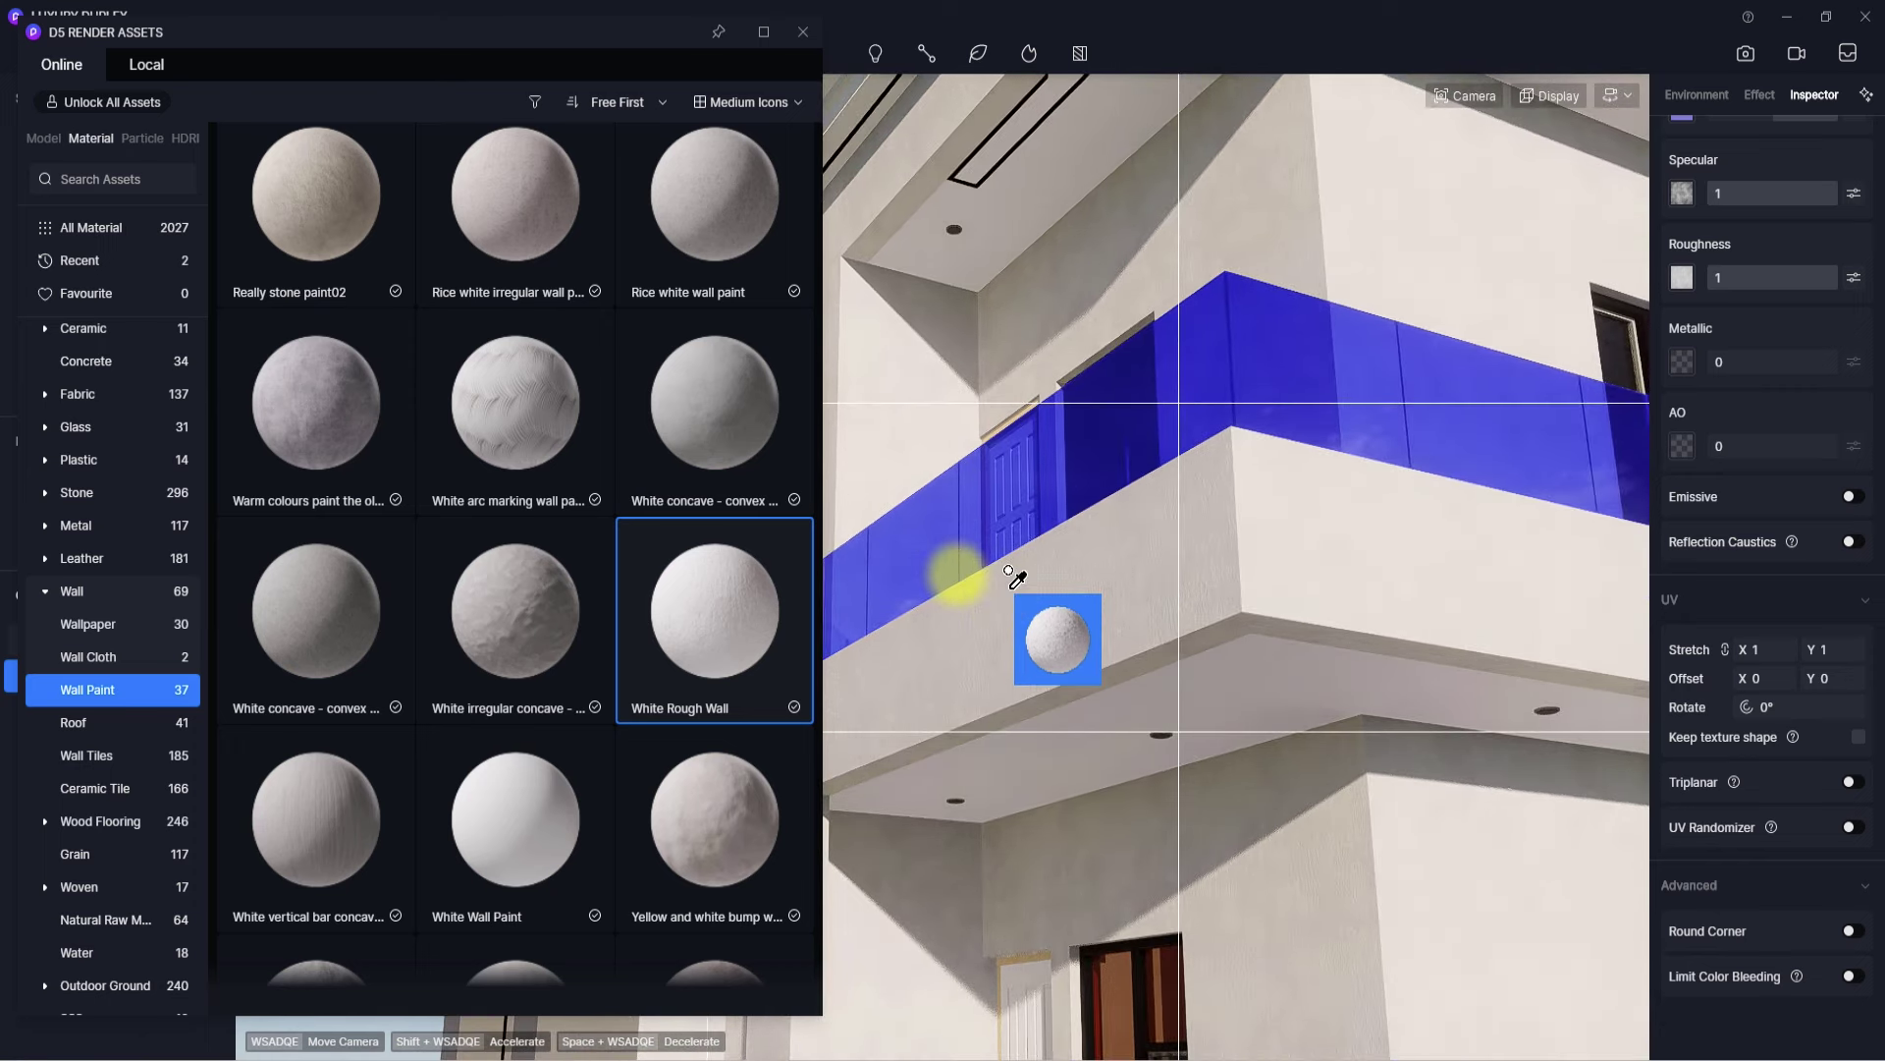
{"action": "key", "text": "Escape"}
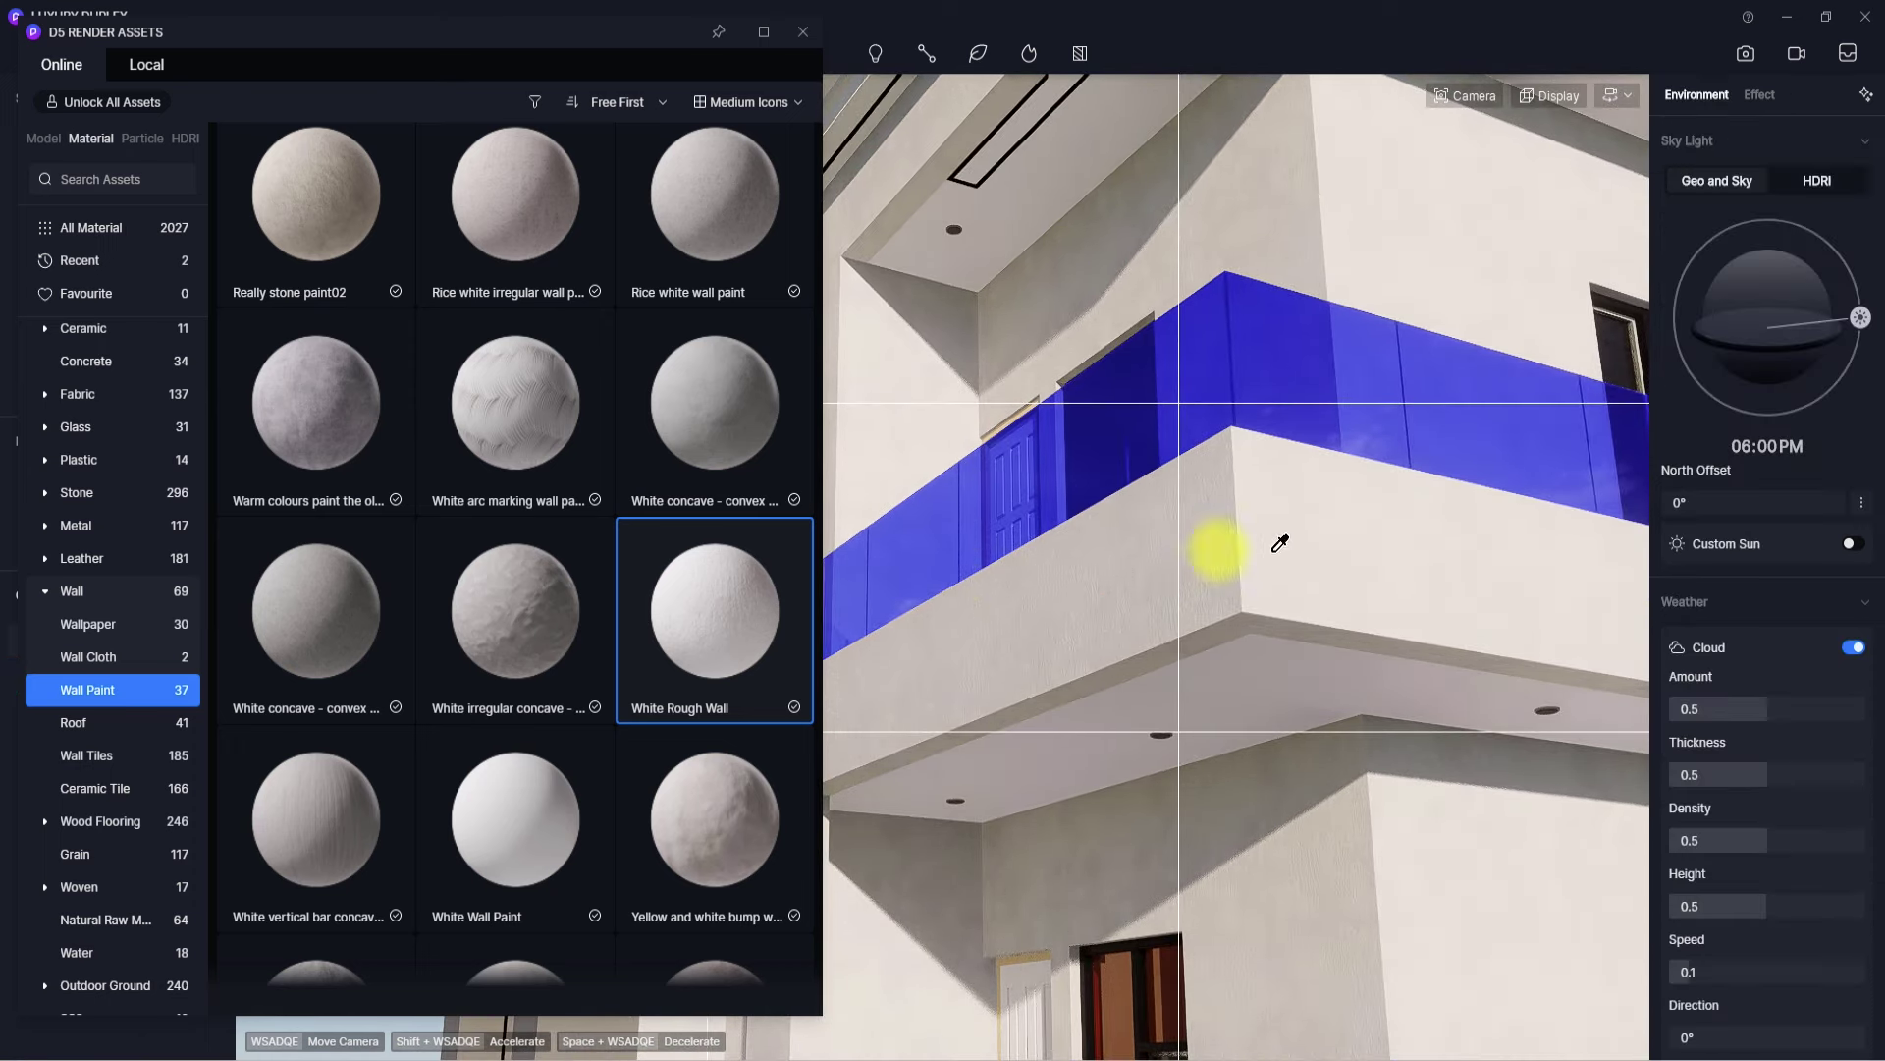
- Pick the balcony parapet's White Rough Wall material and set its base color map brightness to 39
{"action": "left_click", "coordinate": [1277, 545]}
{"action": "scroll", "coordinate": [1566, 384], "scroll_direction": "up", "scroll_amount": 6}
{"action": "scroll", "coordinate": [1661, 387], "scroll_direction": "up", "scroll_amount": 1}
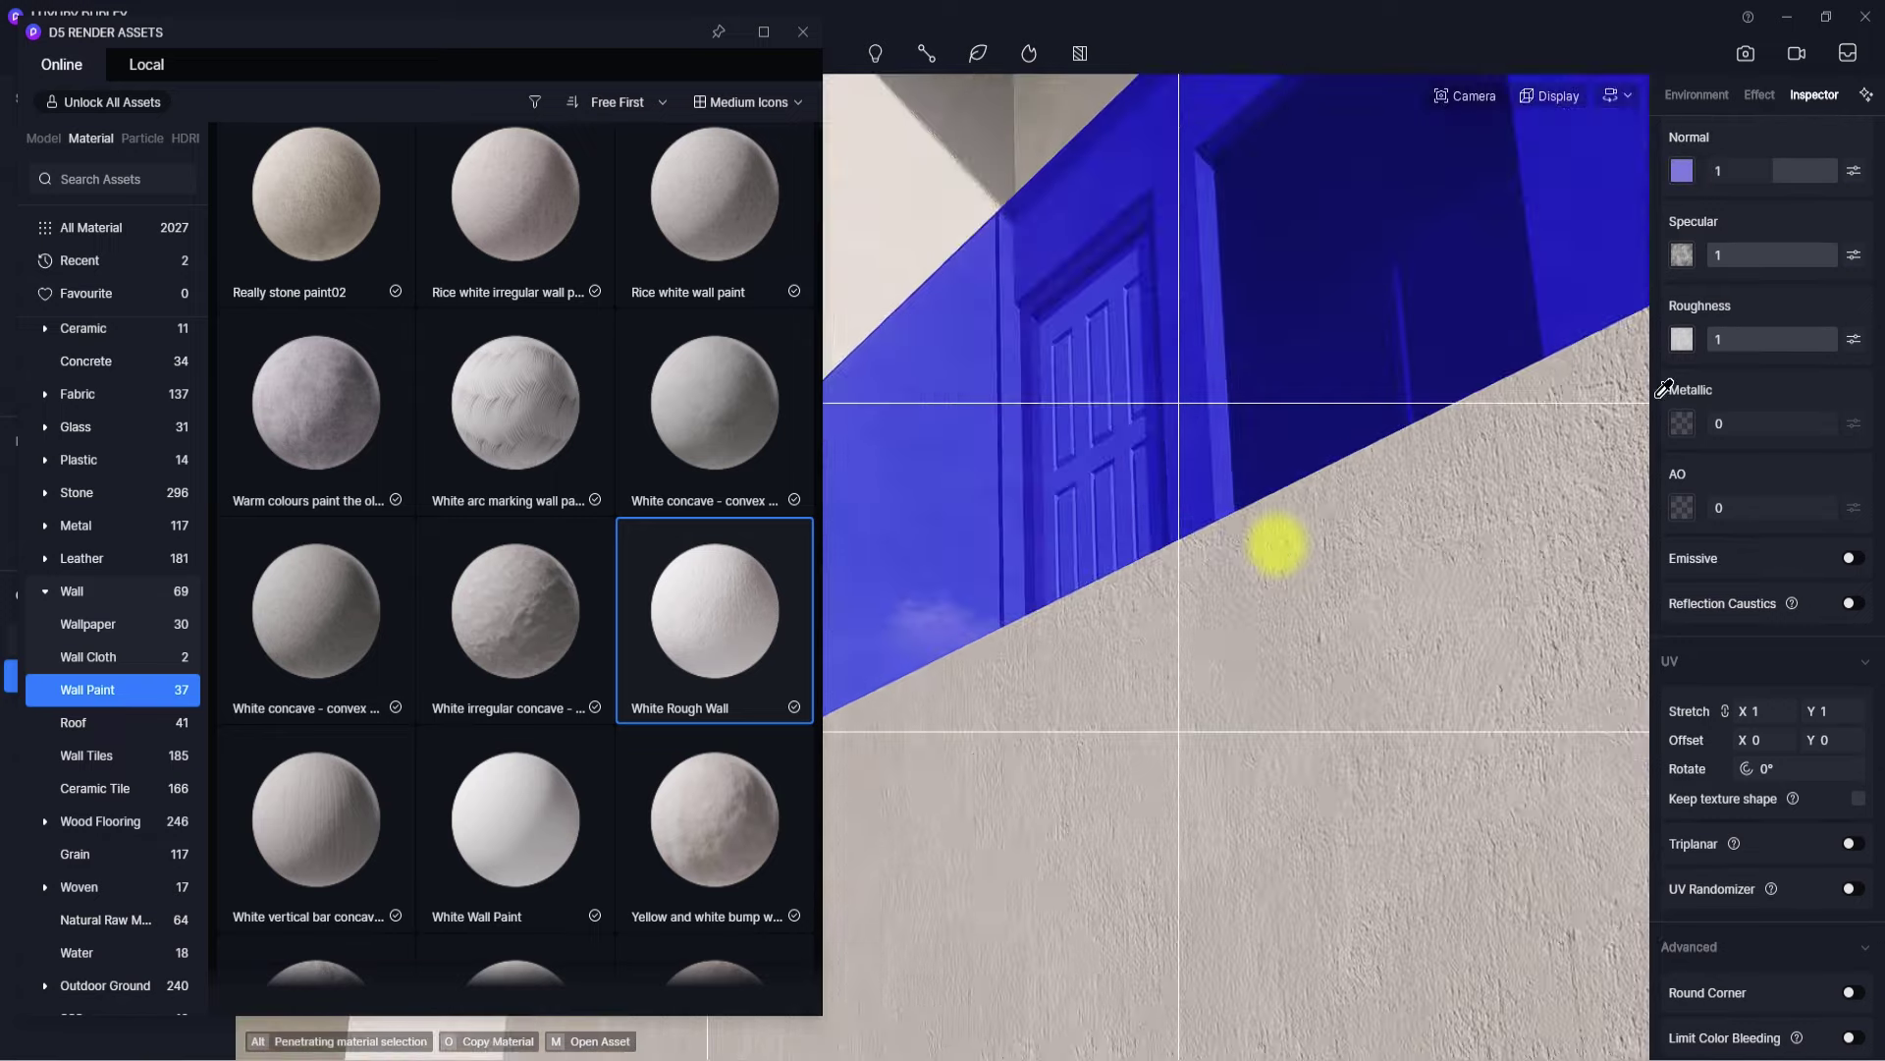
{"action": "scroll", "coordinate": [1473, 461], "scroll_direction": "down", "scroll_amount": 6}
{"action": "scroll", "coordinate": [1288, 545], "scroll_direction": "up", "scroll_amount": 5}
{"action": "middle_click_drag", "start_coordinate": [1223, 703], "coordinate": [1133, 591]}
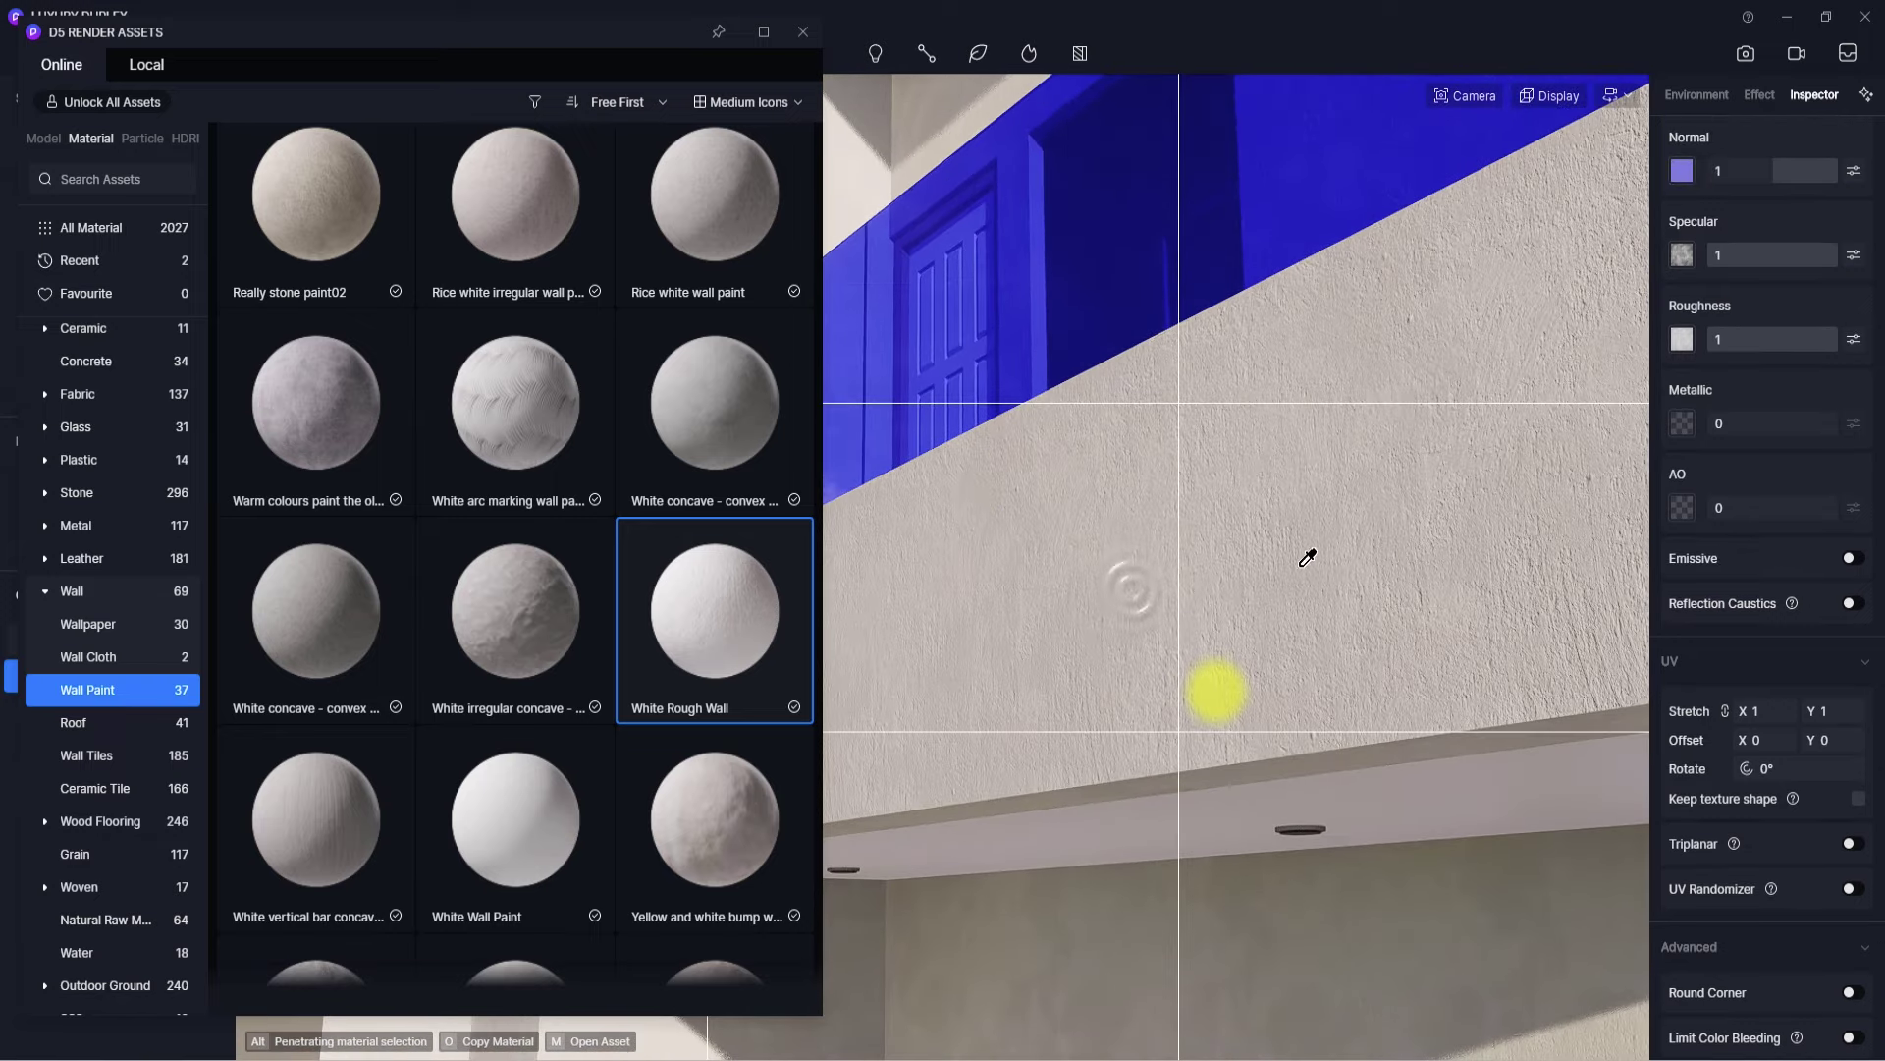
{"action": "scroll", "coordinate": [1766, 550], "scroll_direction": "up", "scroll_amount": 4}
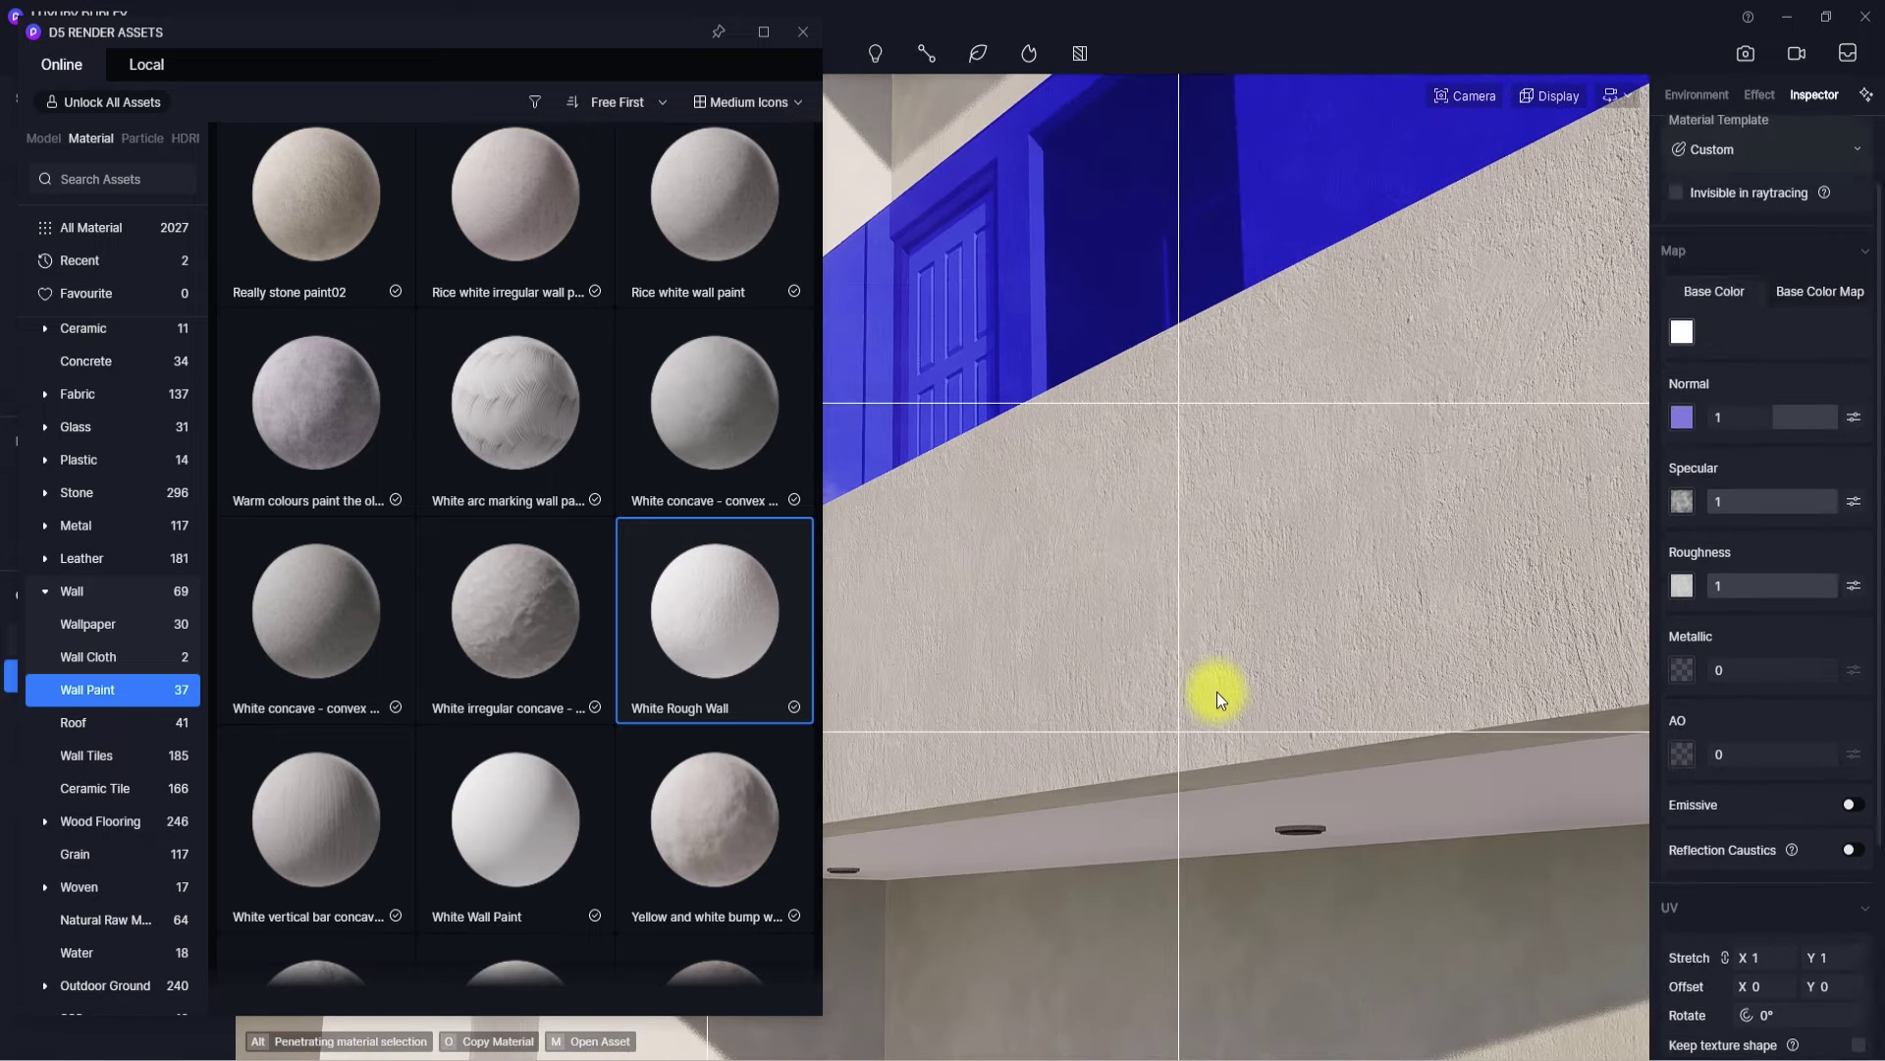
{"action": "left_click", "coordinate": [1679, 429]}
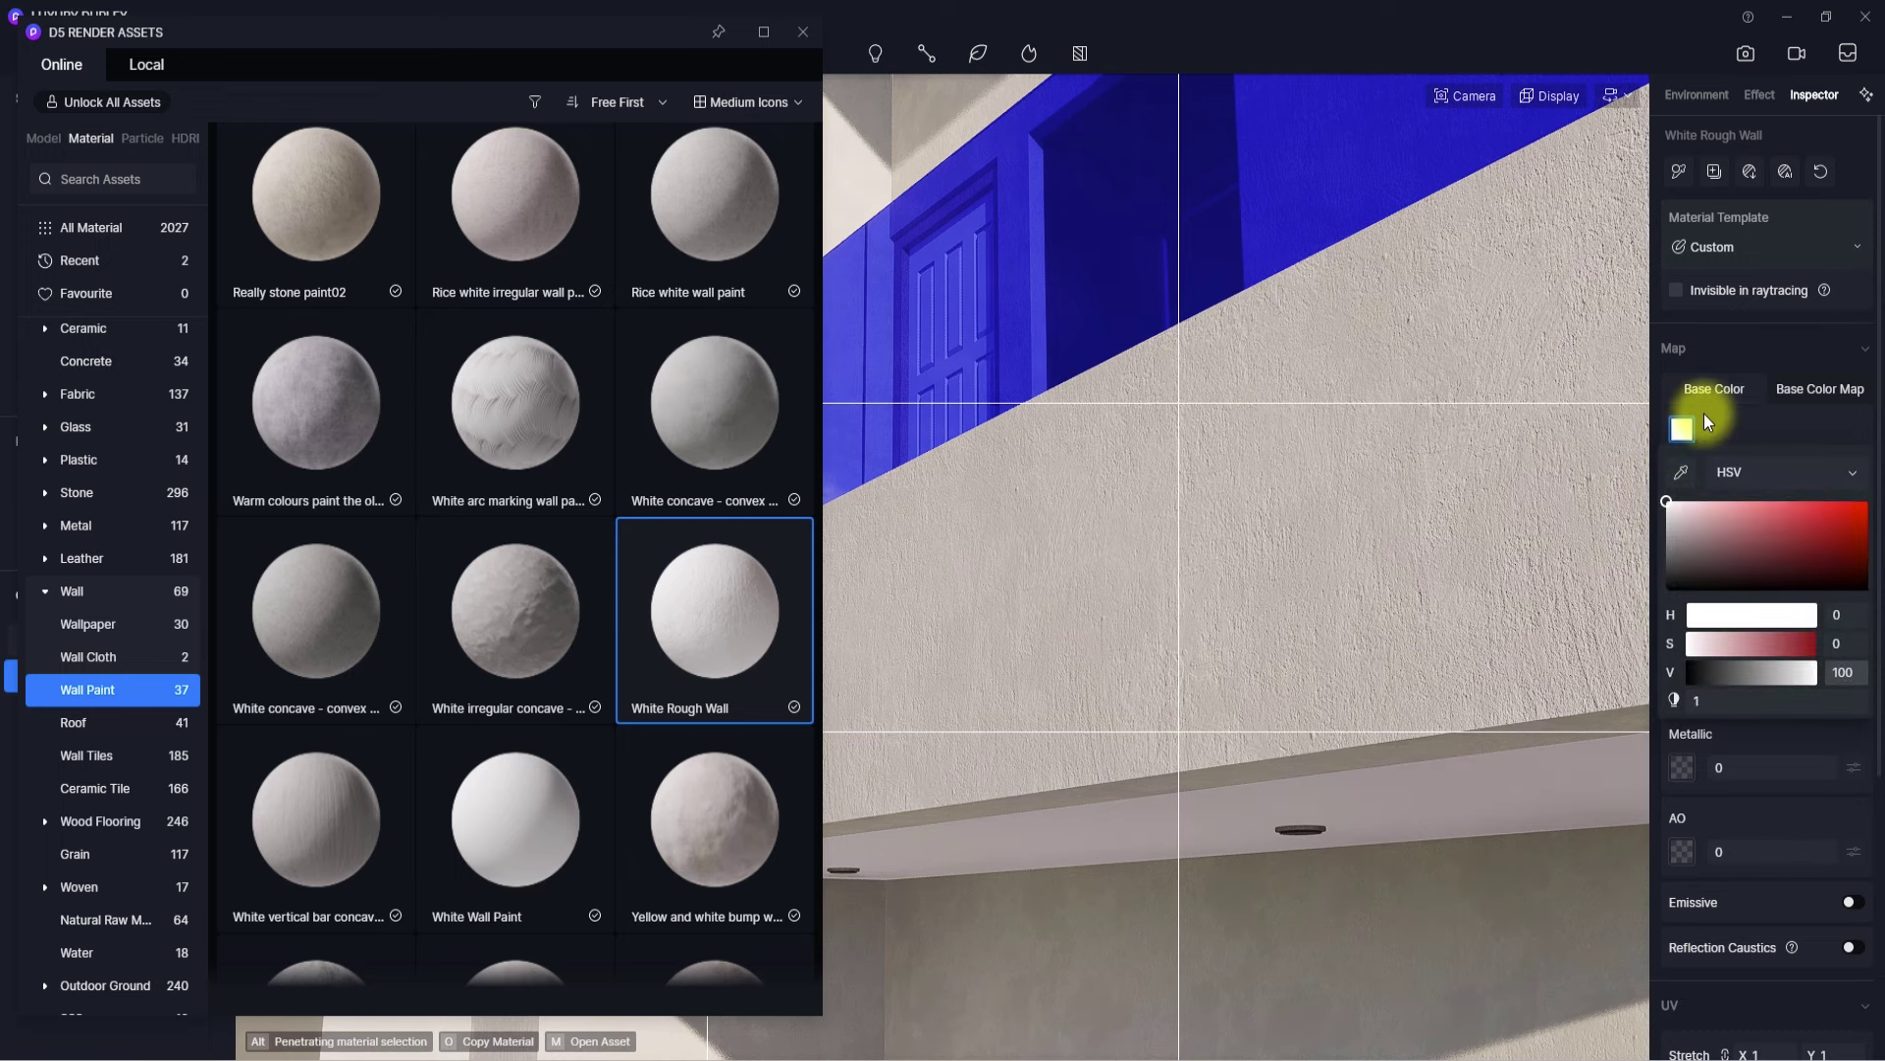
{"action": "left_click", "coordinate": [1835, 388]}
{"action": "left_click", "coordinate": [1839, 389]}
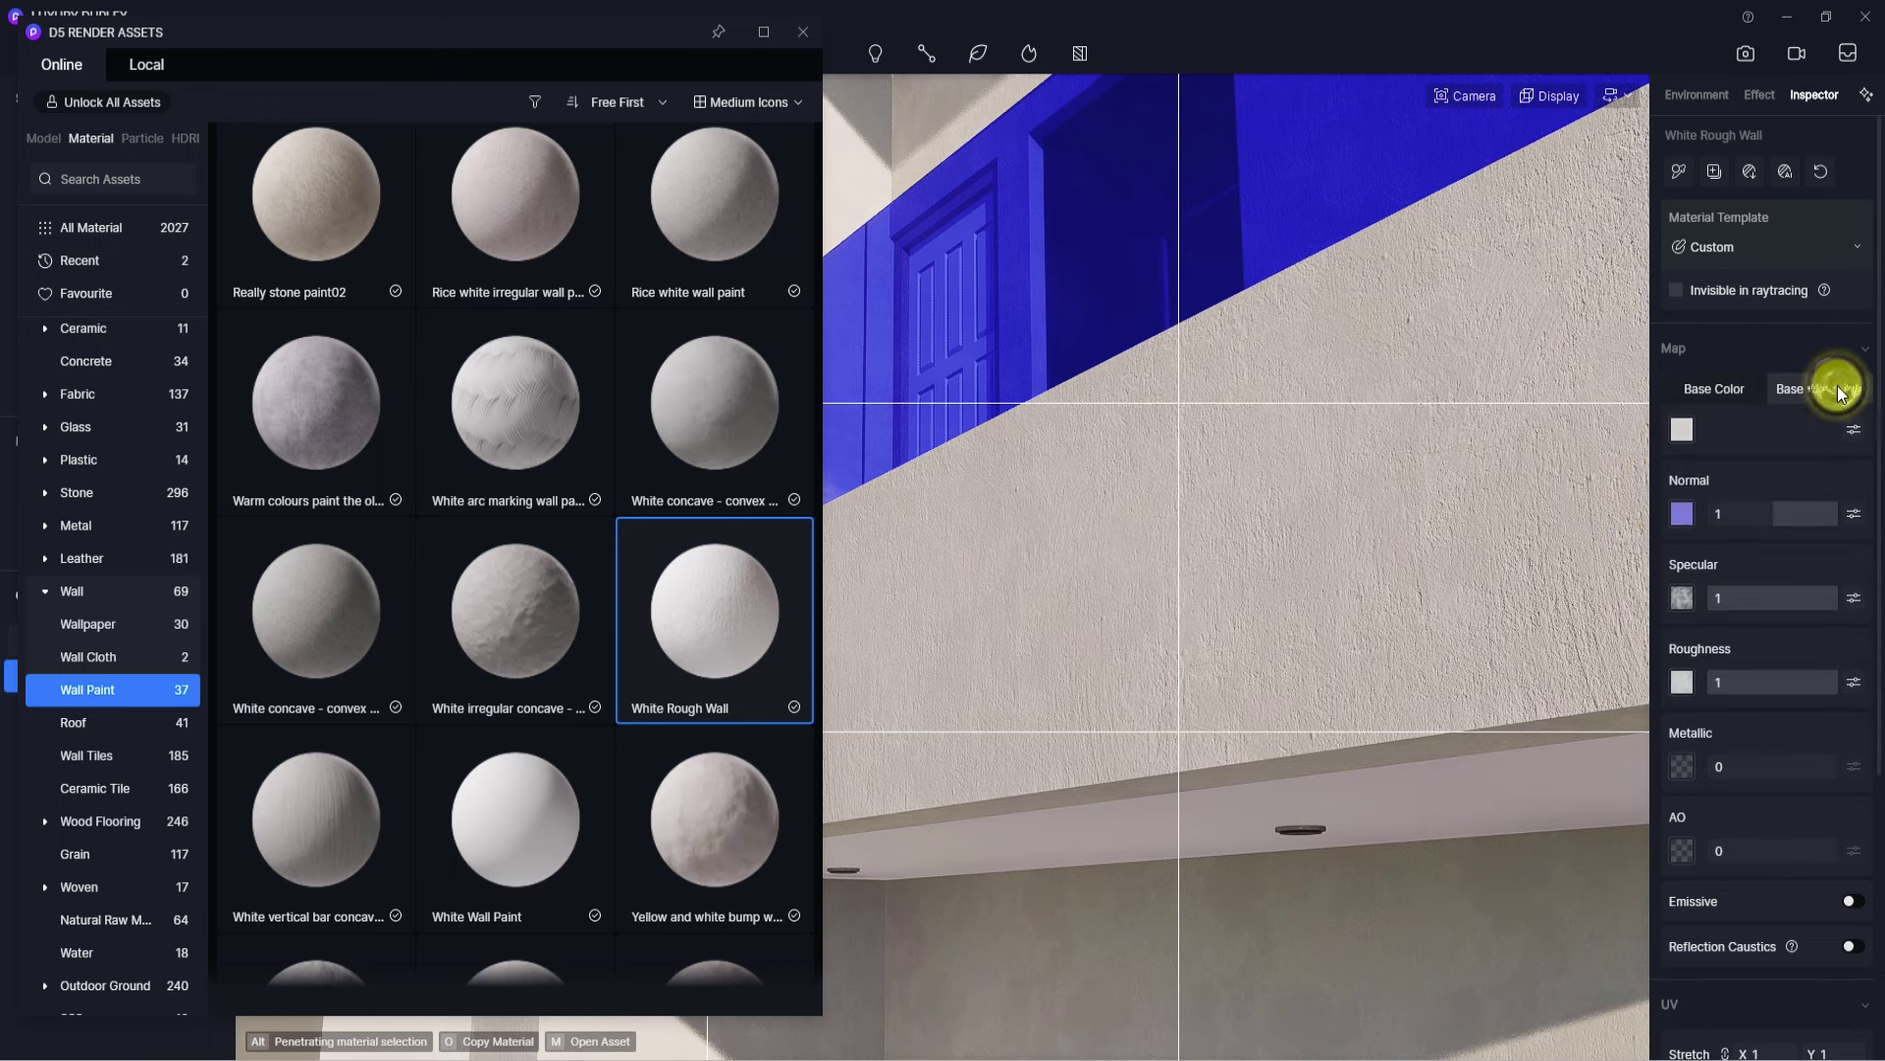
{"action": "left_click", "coordinate": [1853, 430]}
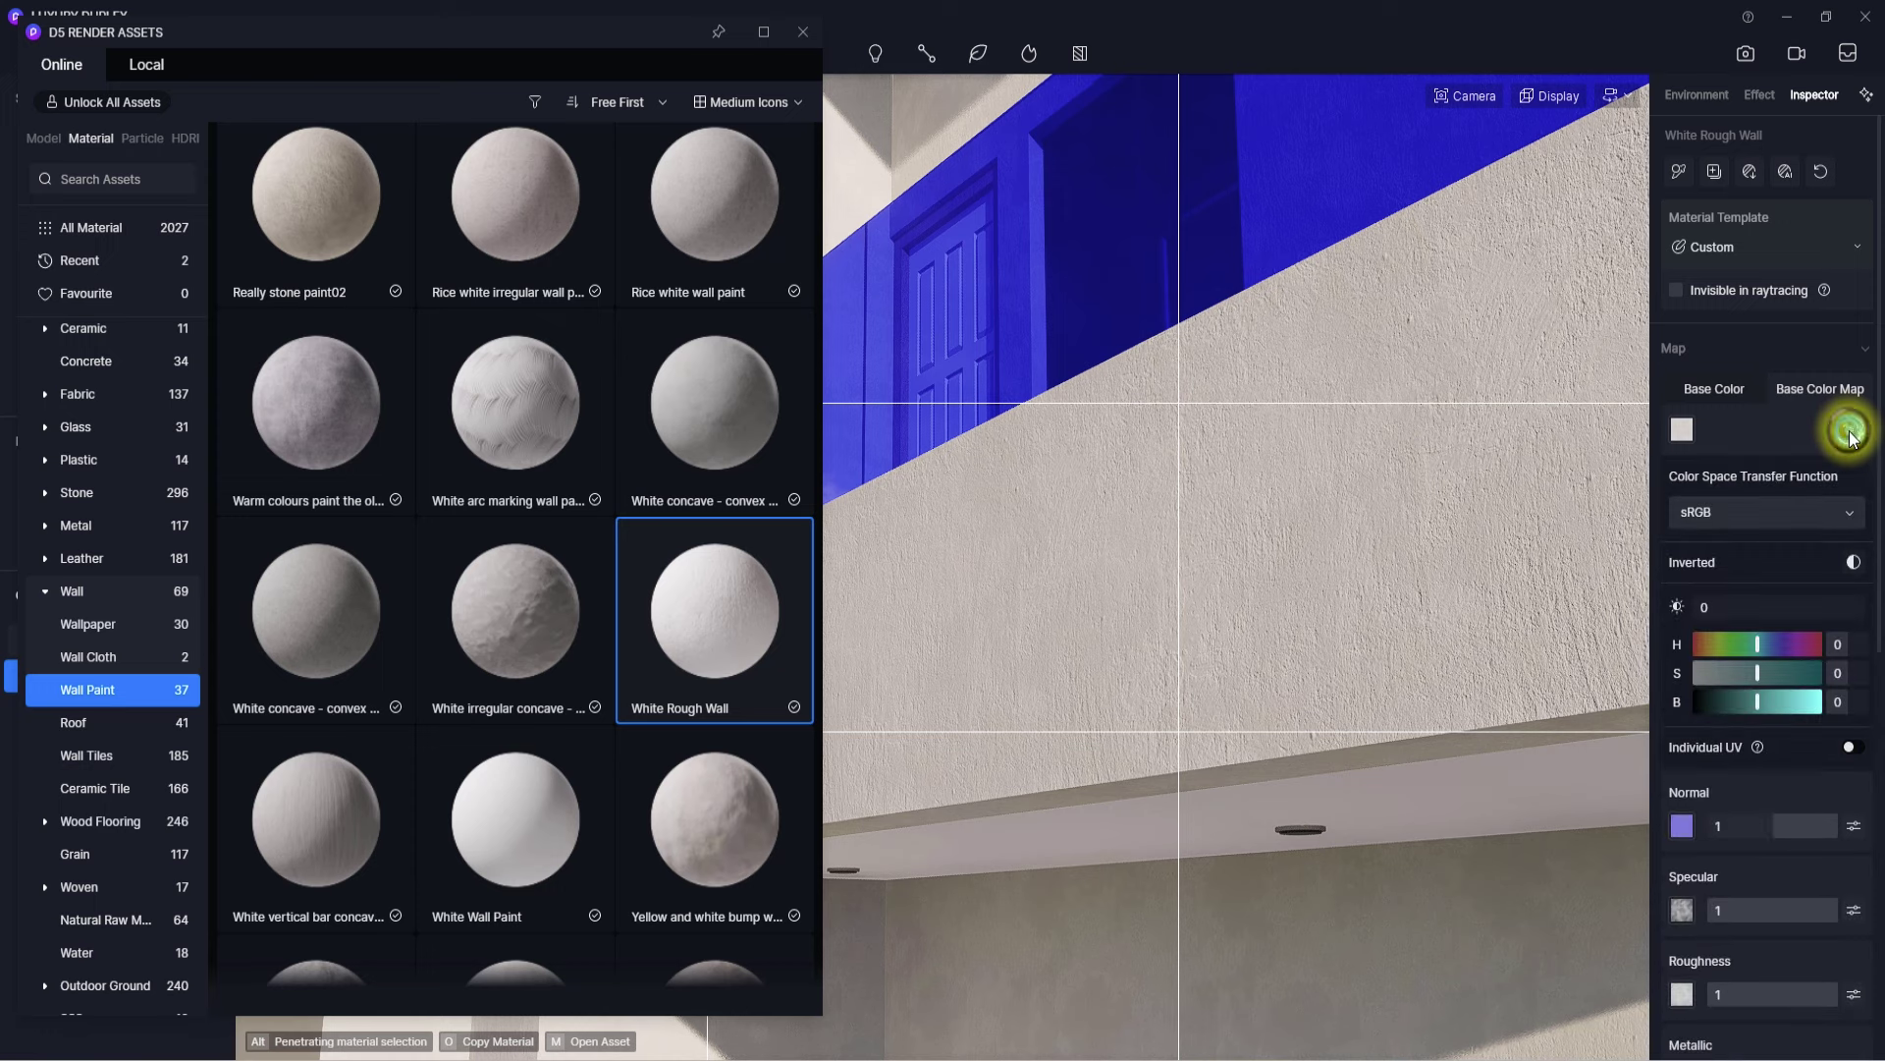
{"action": "left_click_drag", "start_coordinate": [1757, 701], "coordinate": [1761, 699]}
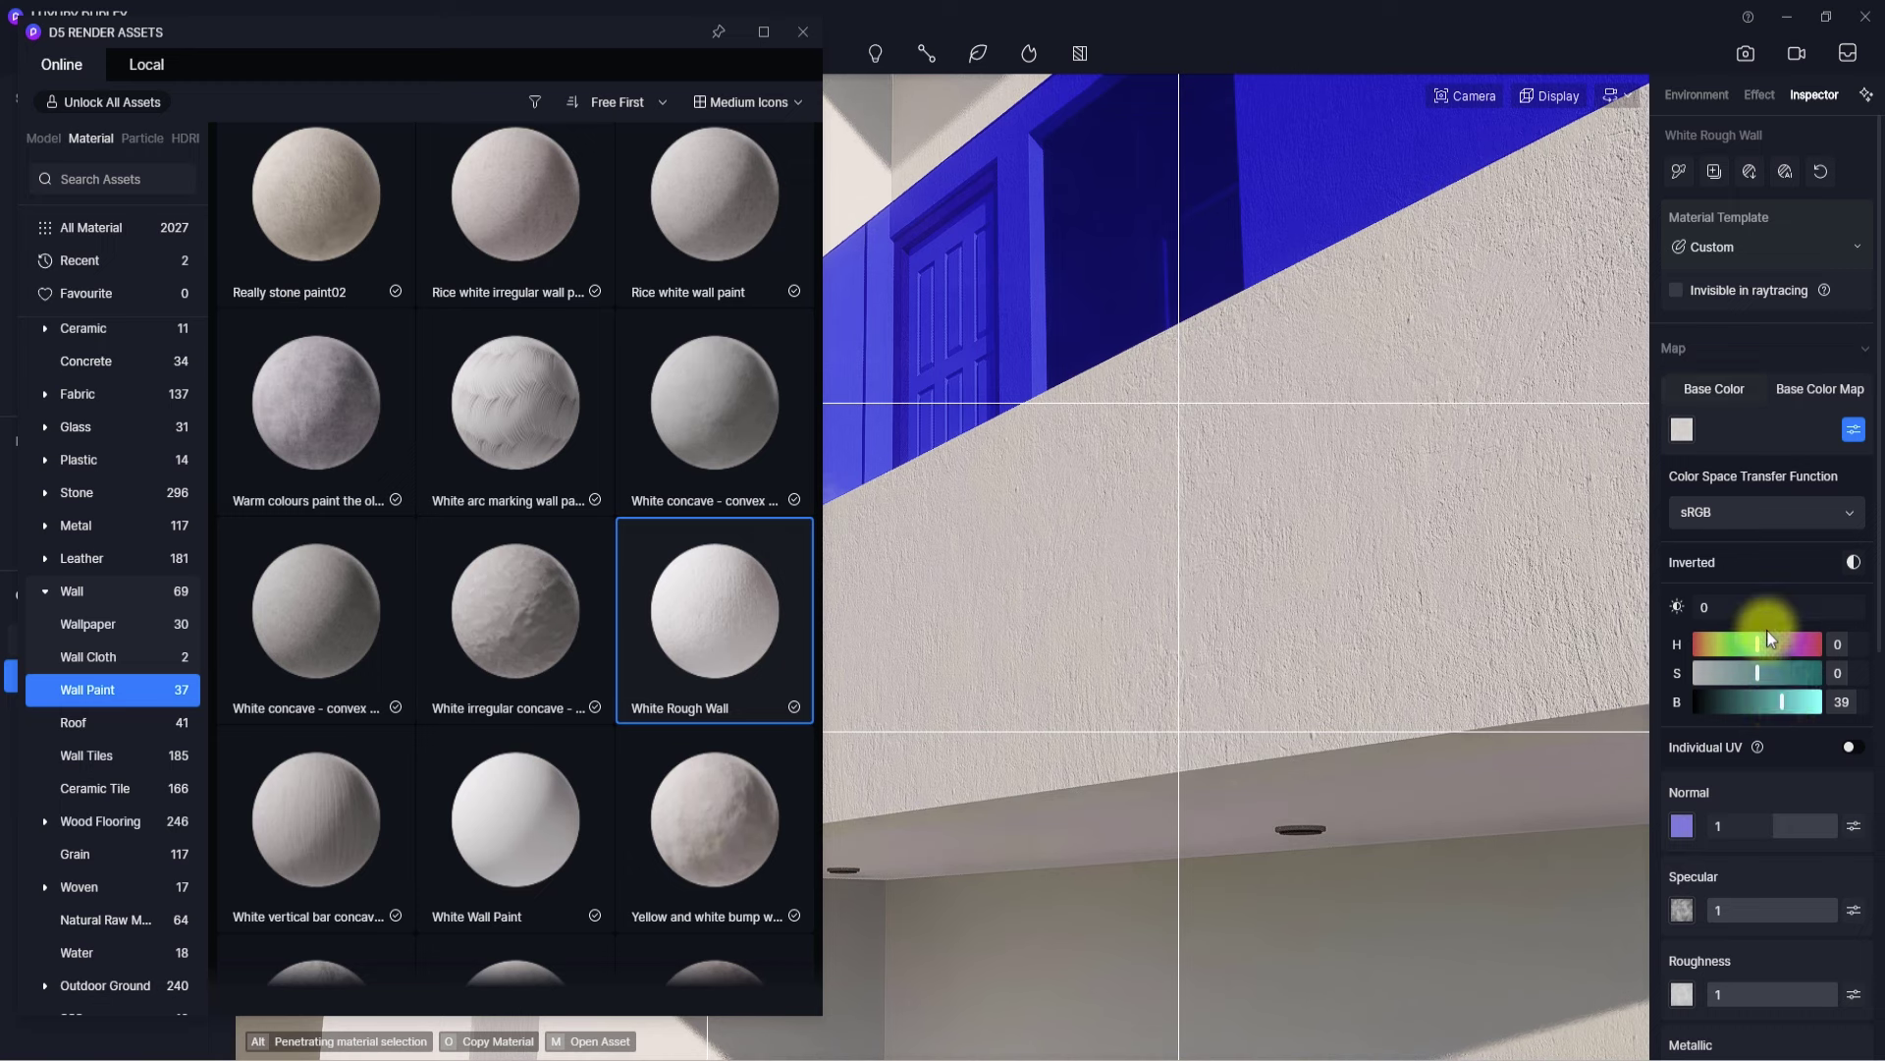
{"action": "left_click", "coordinate": [1712, 383]}
- Enable Triplanar mapping and Round Corner for the White Rough Wall material
{"action": "scroll", "coordinate": [1711, 384], "scroll_direction": "down", "scroll_amount": 4}
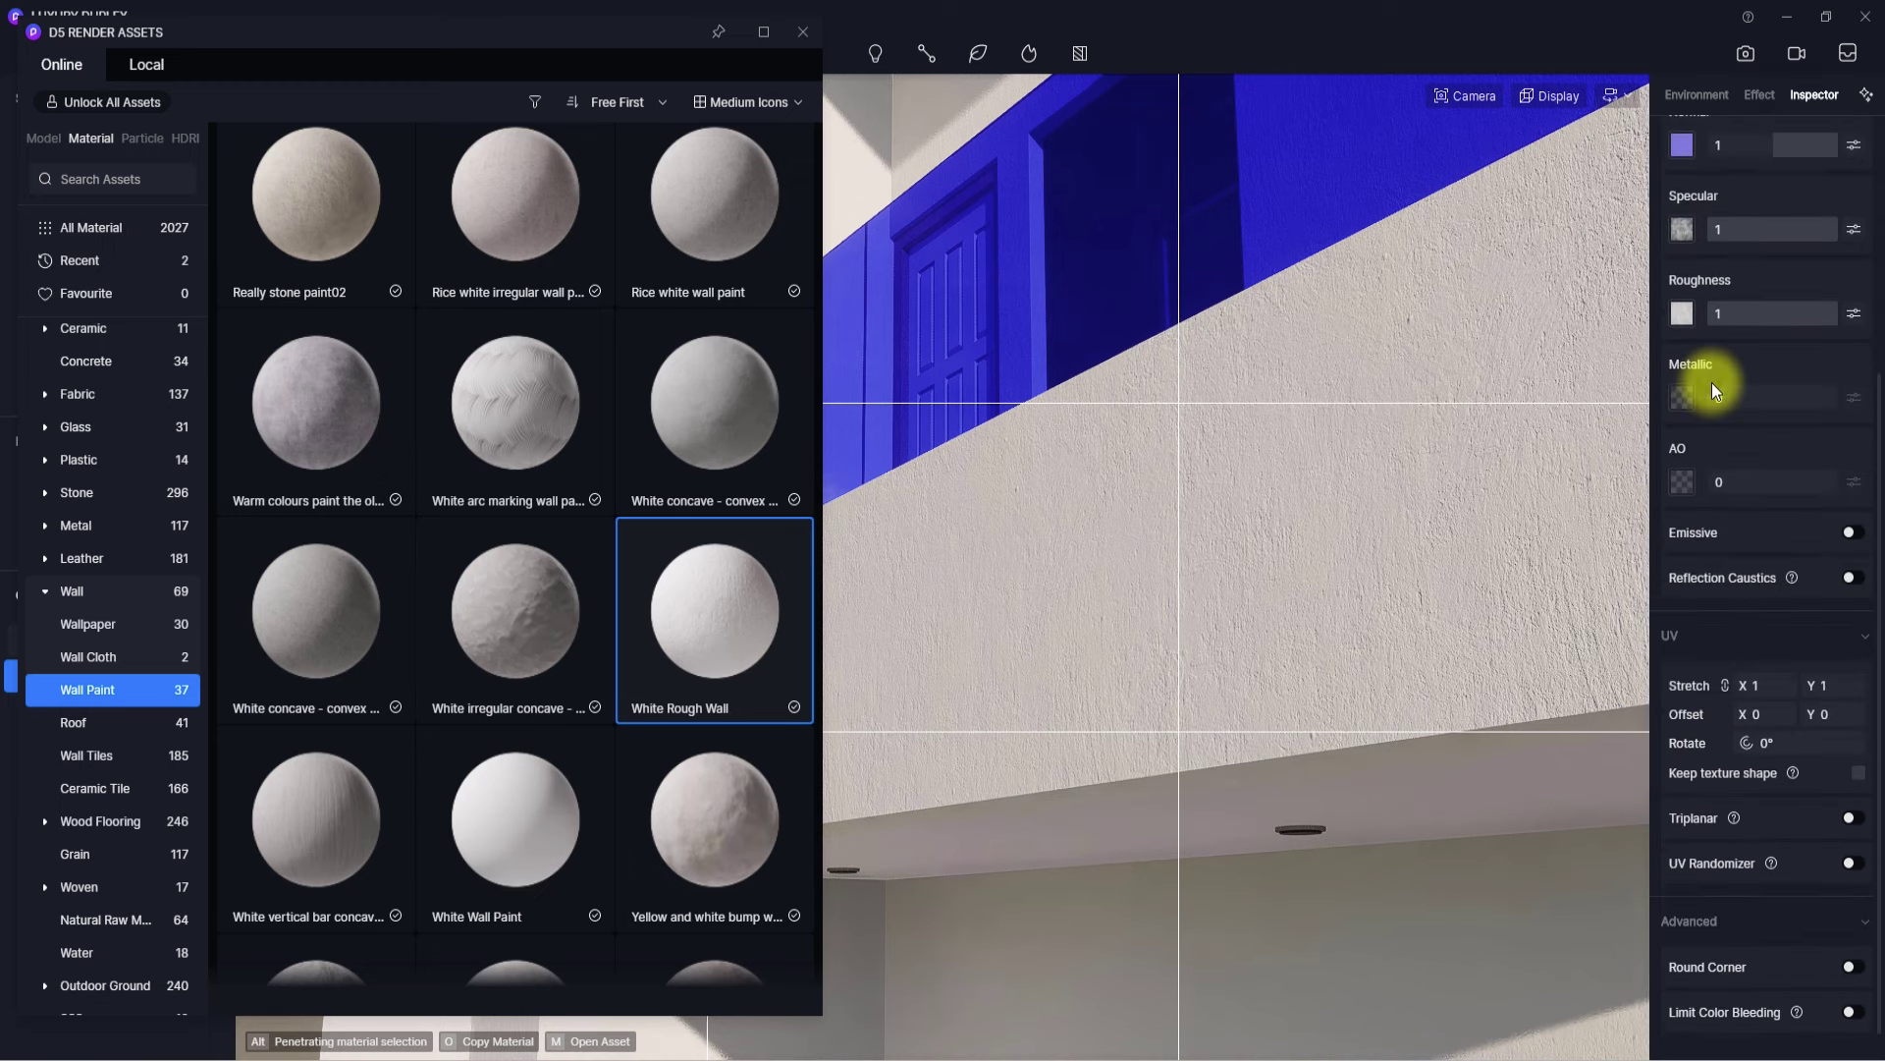
{"action": "left_click", "coordinate": [1852, 818]}
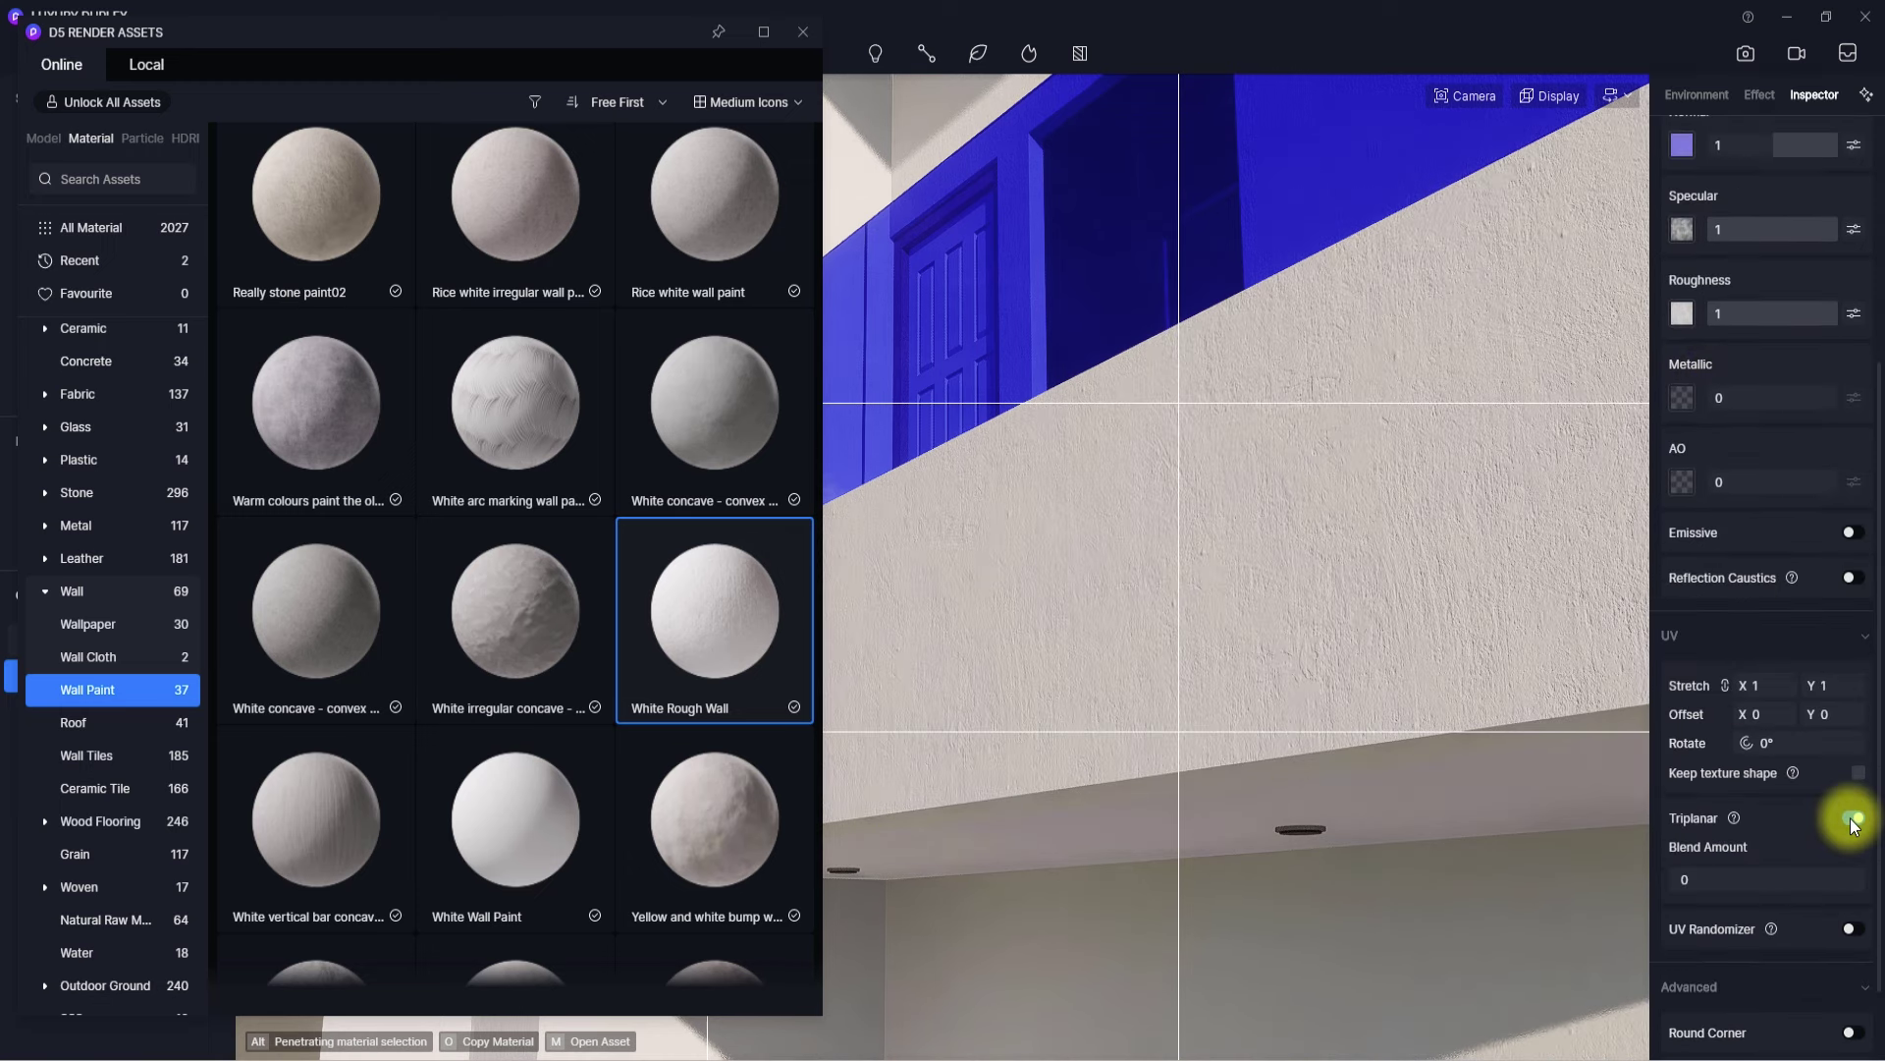
{"action": "scroll", "coordinate": [1852, 821], "scroll_direction": "down", "scroll_amount": 1}
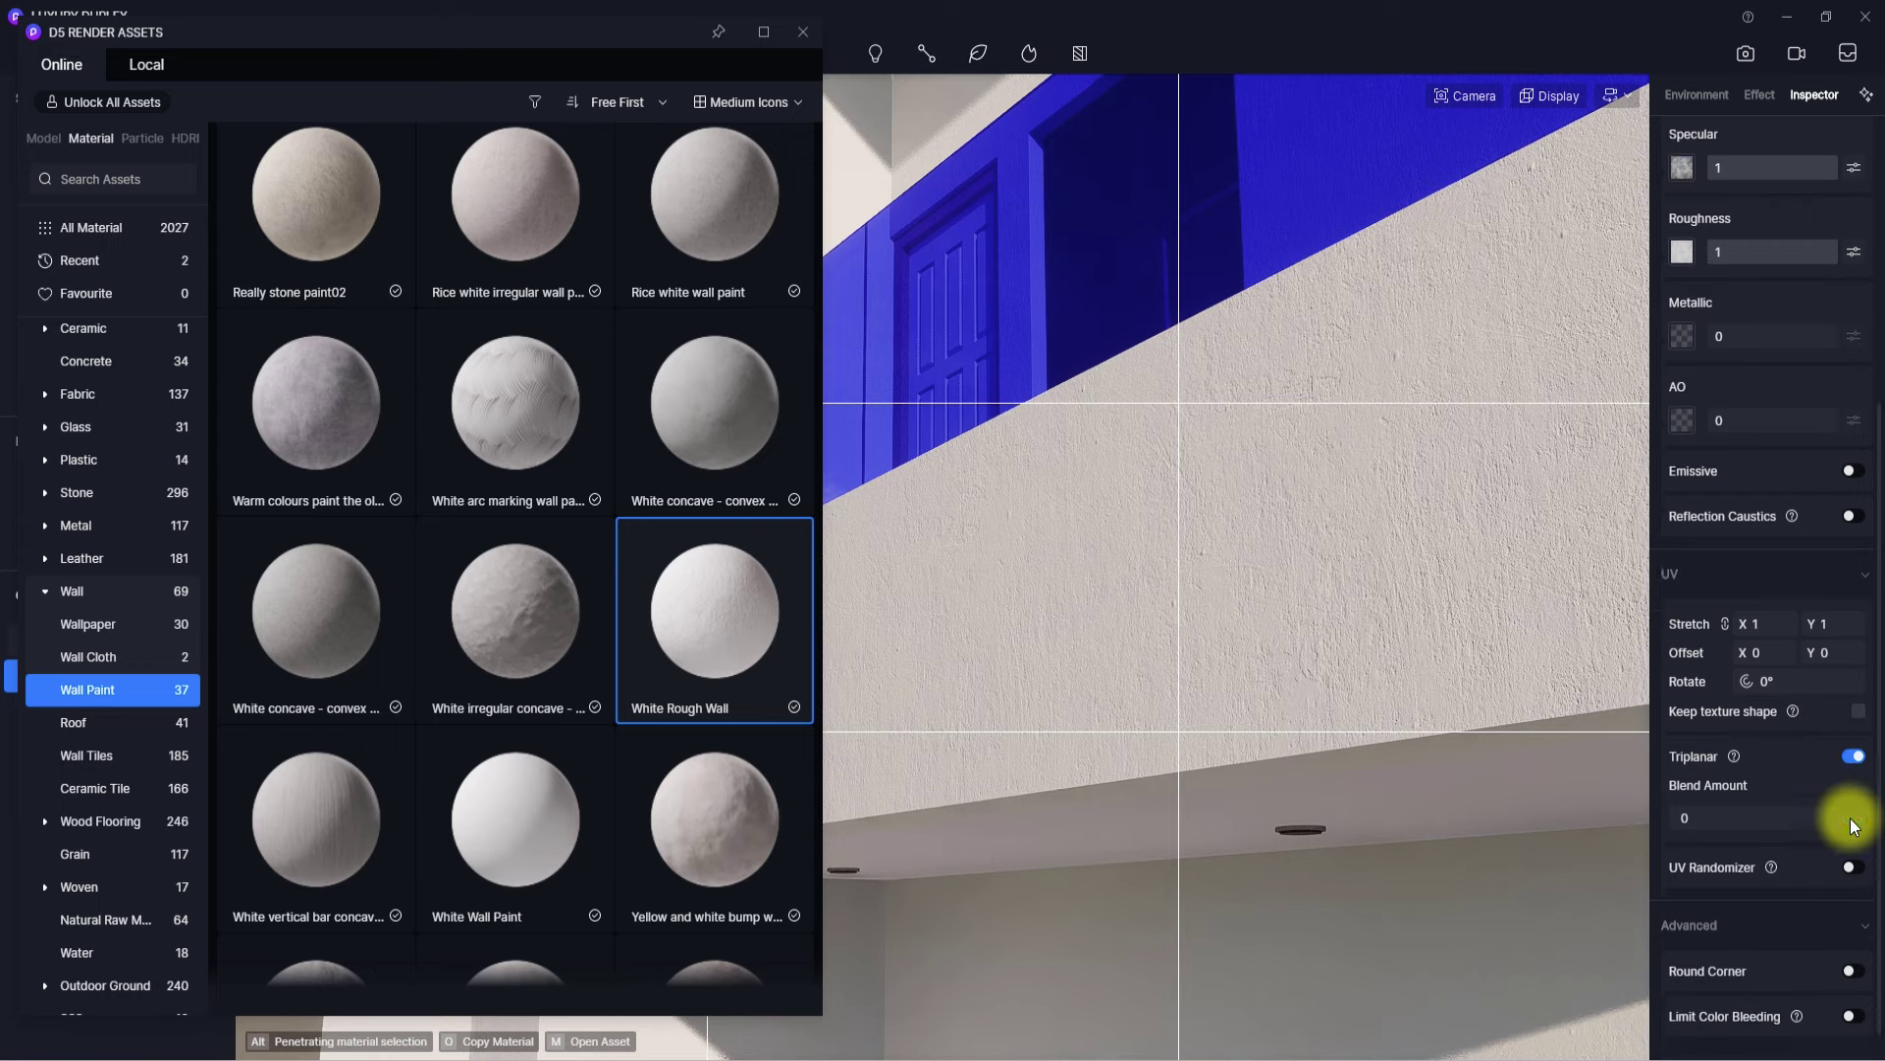
{"action": "left_click", "coordinate": [1850, 931]}
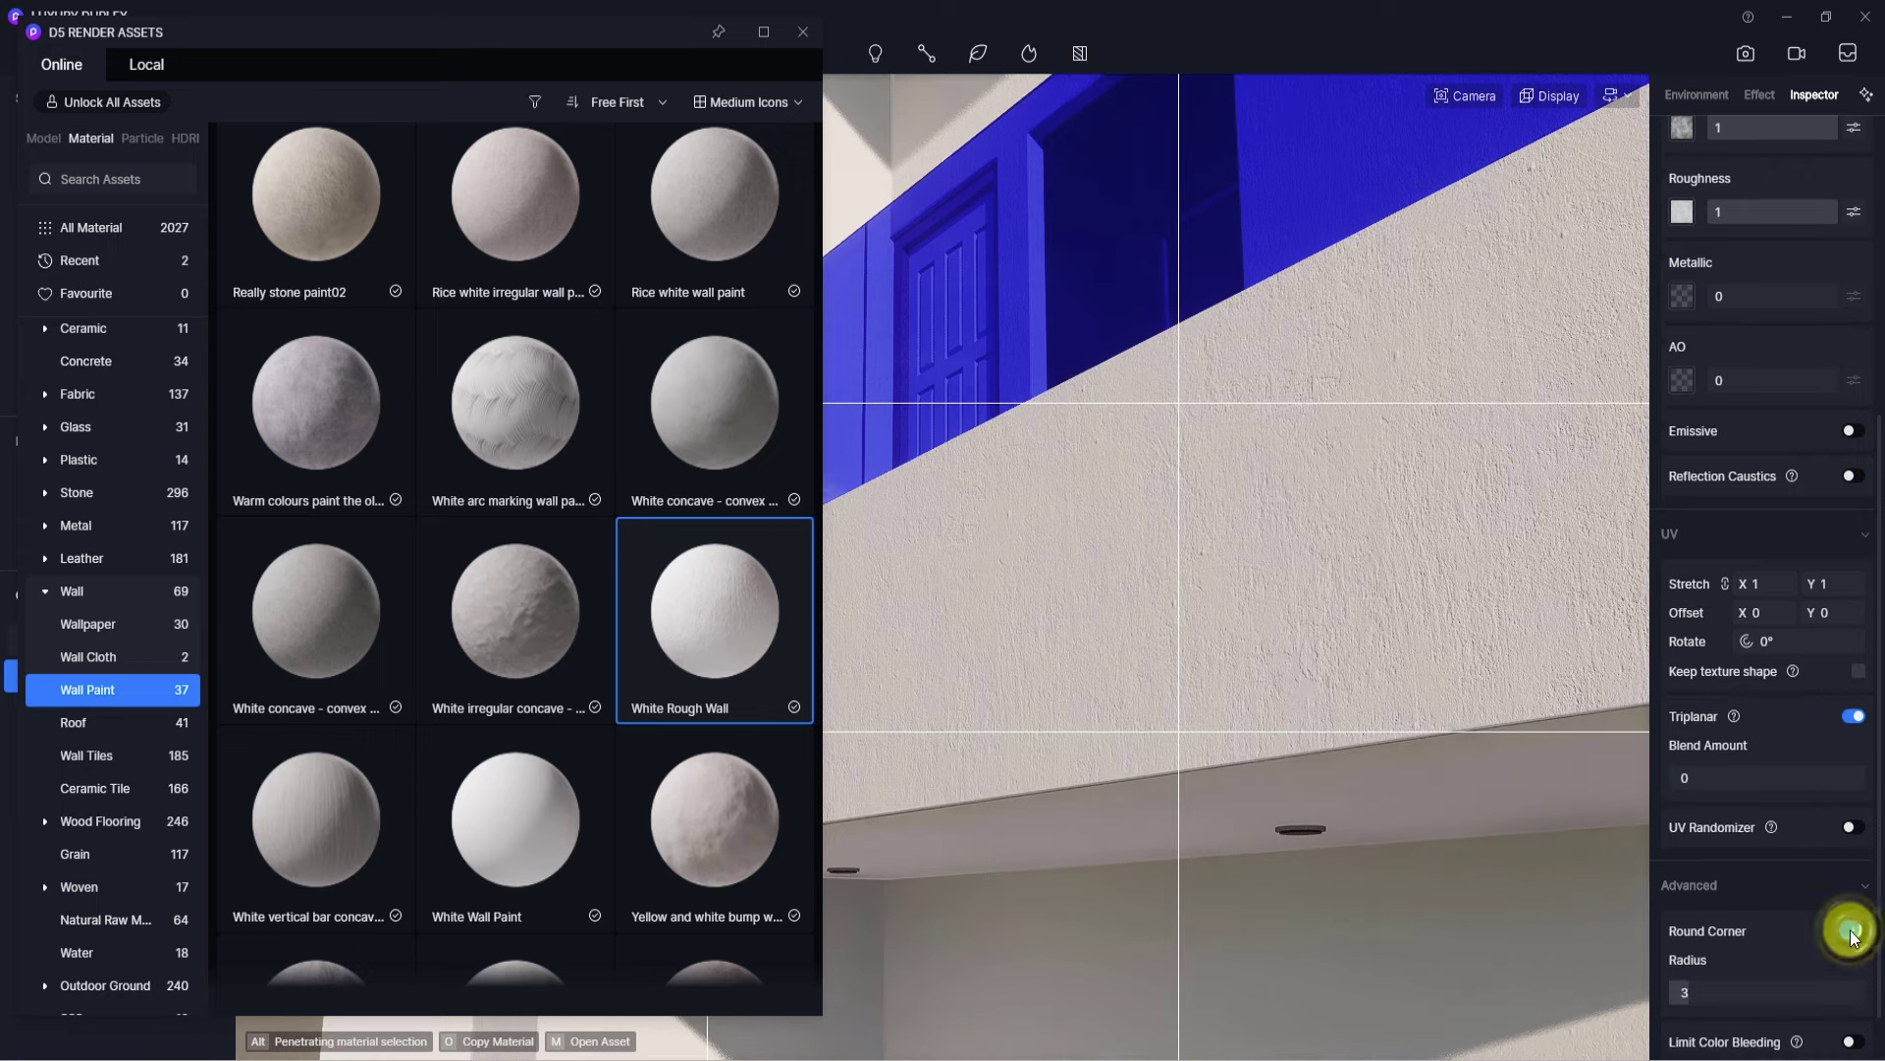
- Check the wall and balcony corners, and set the wall material's Round Corner radius to 1.3
{"action": "scroll", "coordinate": [1257, 652], "scroll_direction": "down", "scroll_amount": 5}
{"action": "right_click_drag", "start_coordinate": [1250, 648], "coordinate": [1191, 601]}
{"action": "scroll", "coordinate": [1161, 656], "scroll_direction": "up", "scroll_amount": 3}
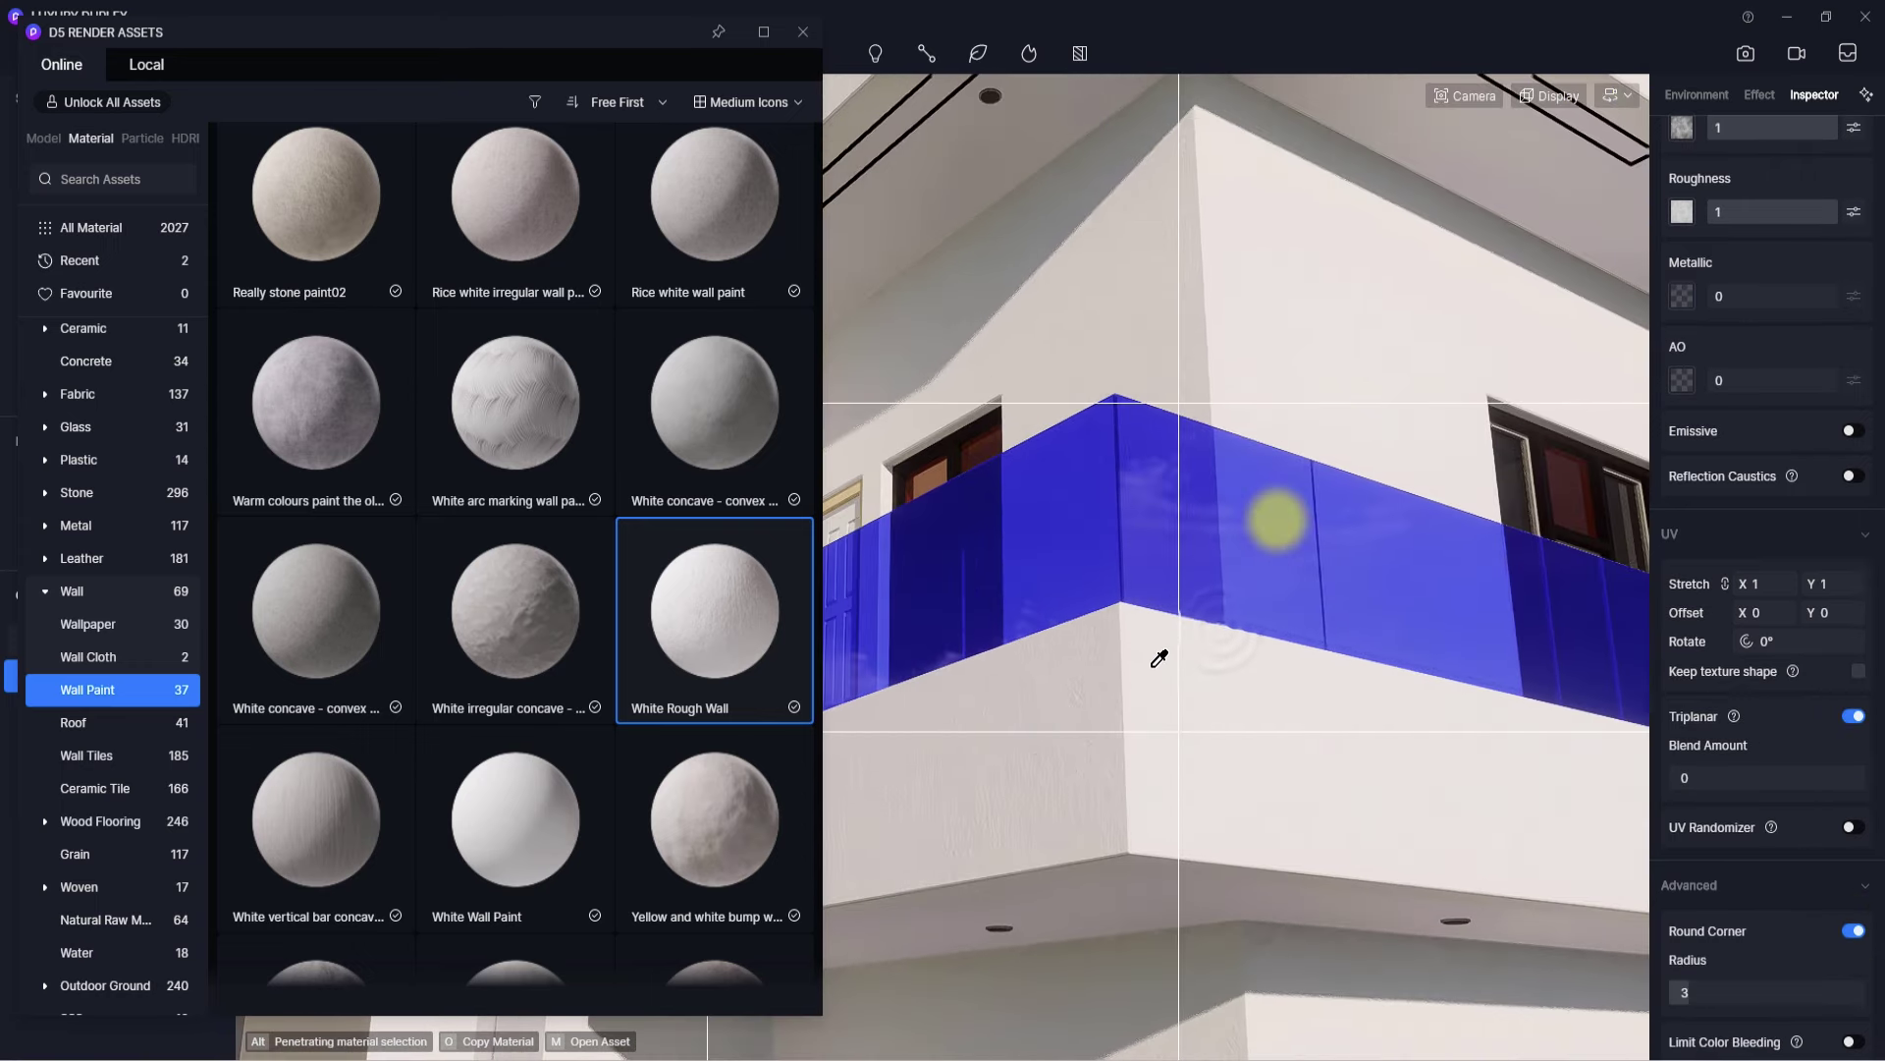
{"action": "right_click_drag", "start_coordinate": [1191, 751], "coordinate": [1191, 501]}
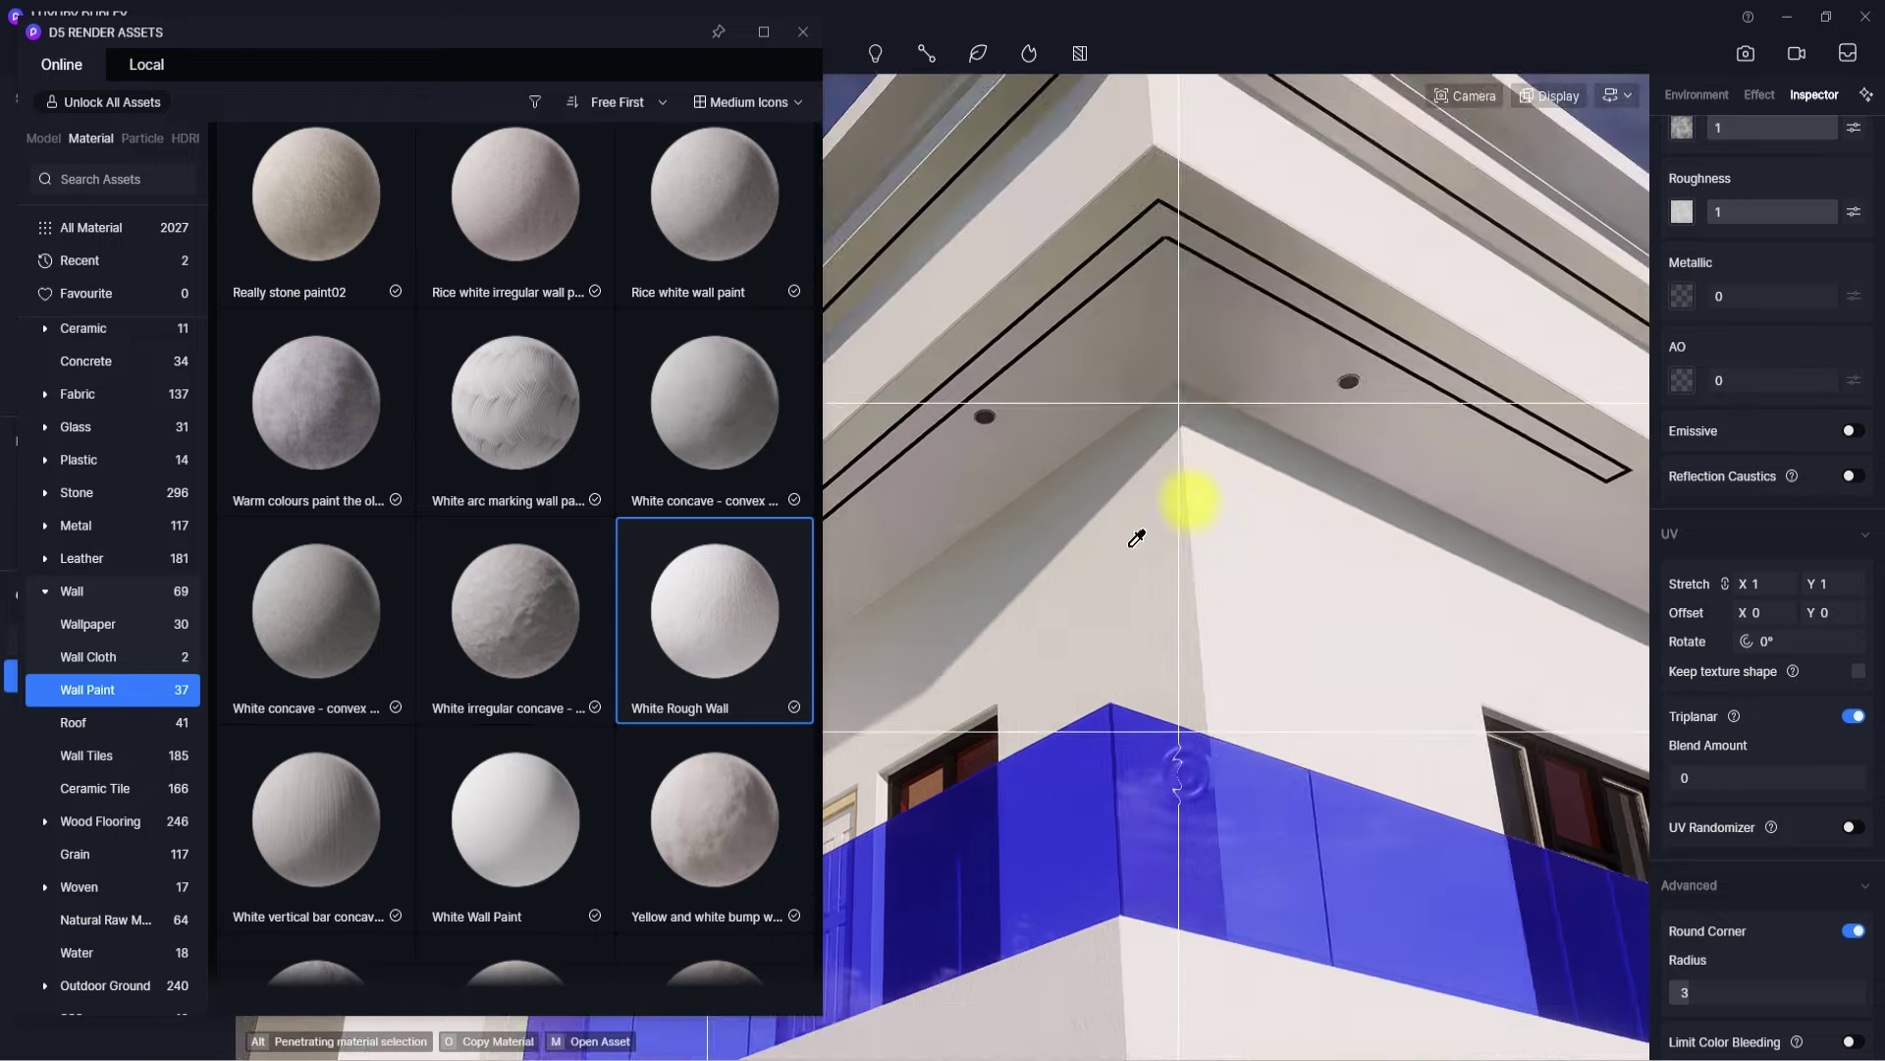
{"action": "scroll", "coordinate": [1109, 580], "scroll_direction": "down", "scroll_amount": 3}
{"action": "right_click_drag", "start_coordinate": [1081, 611], "coordinate": [1014, 505]}
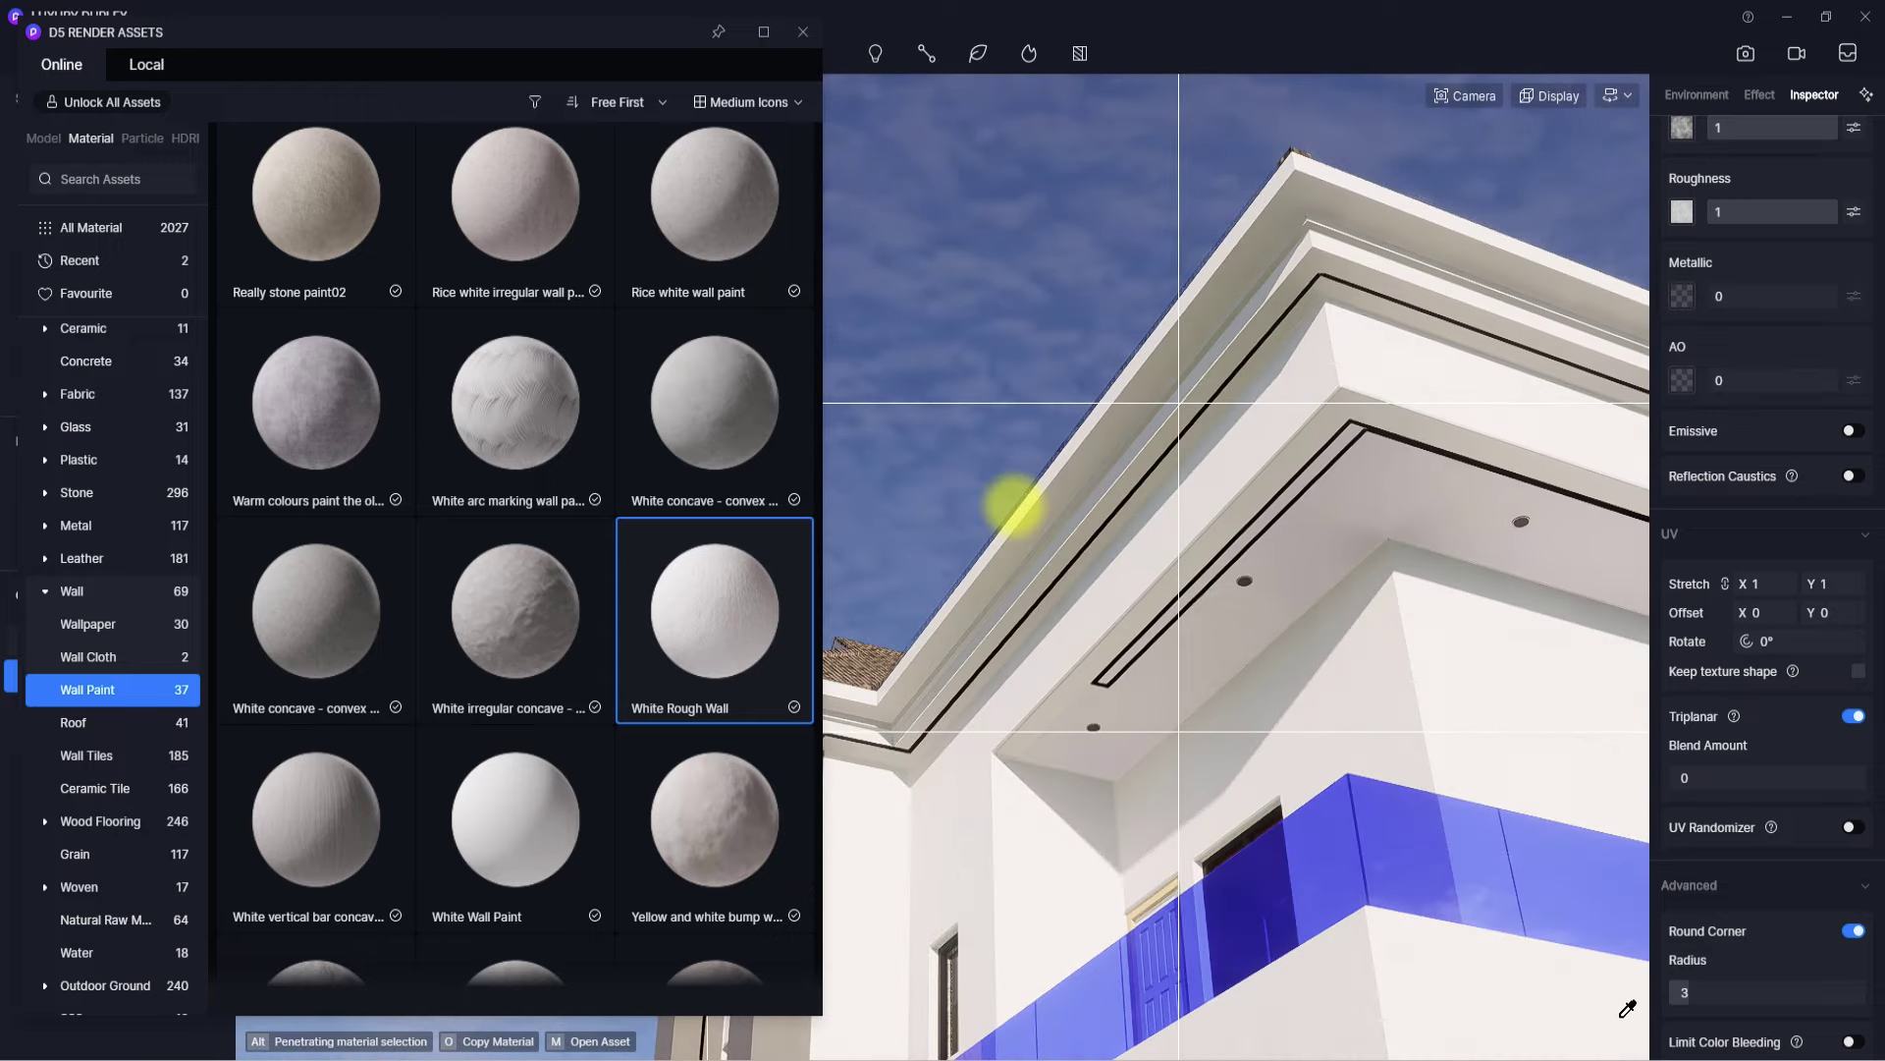
{"action": "left_click_drag", "start_coordinate": [1690, 994], "coordinate": [1684, 993]}
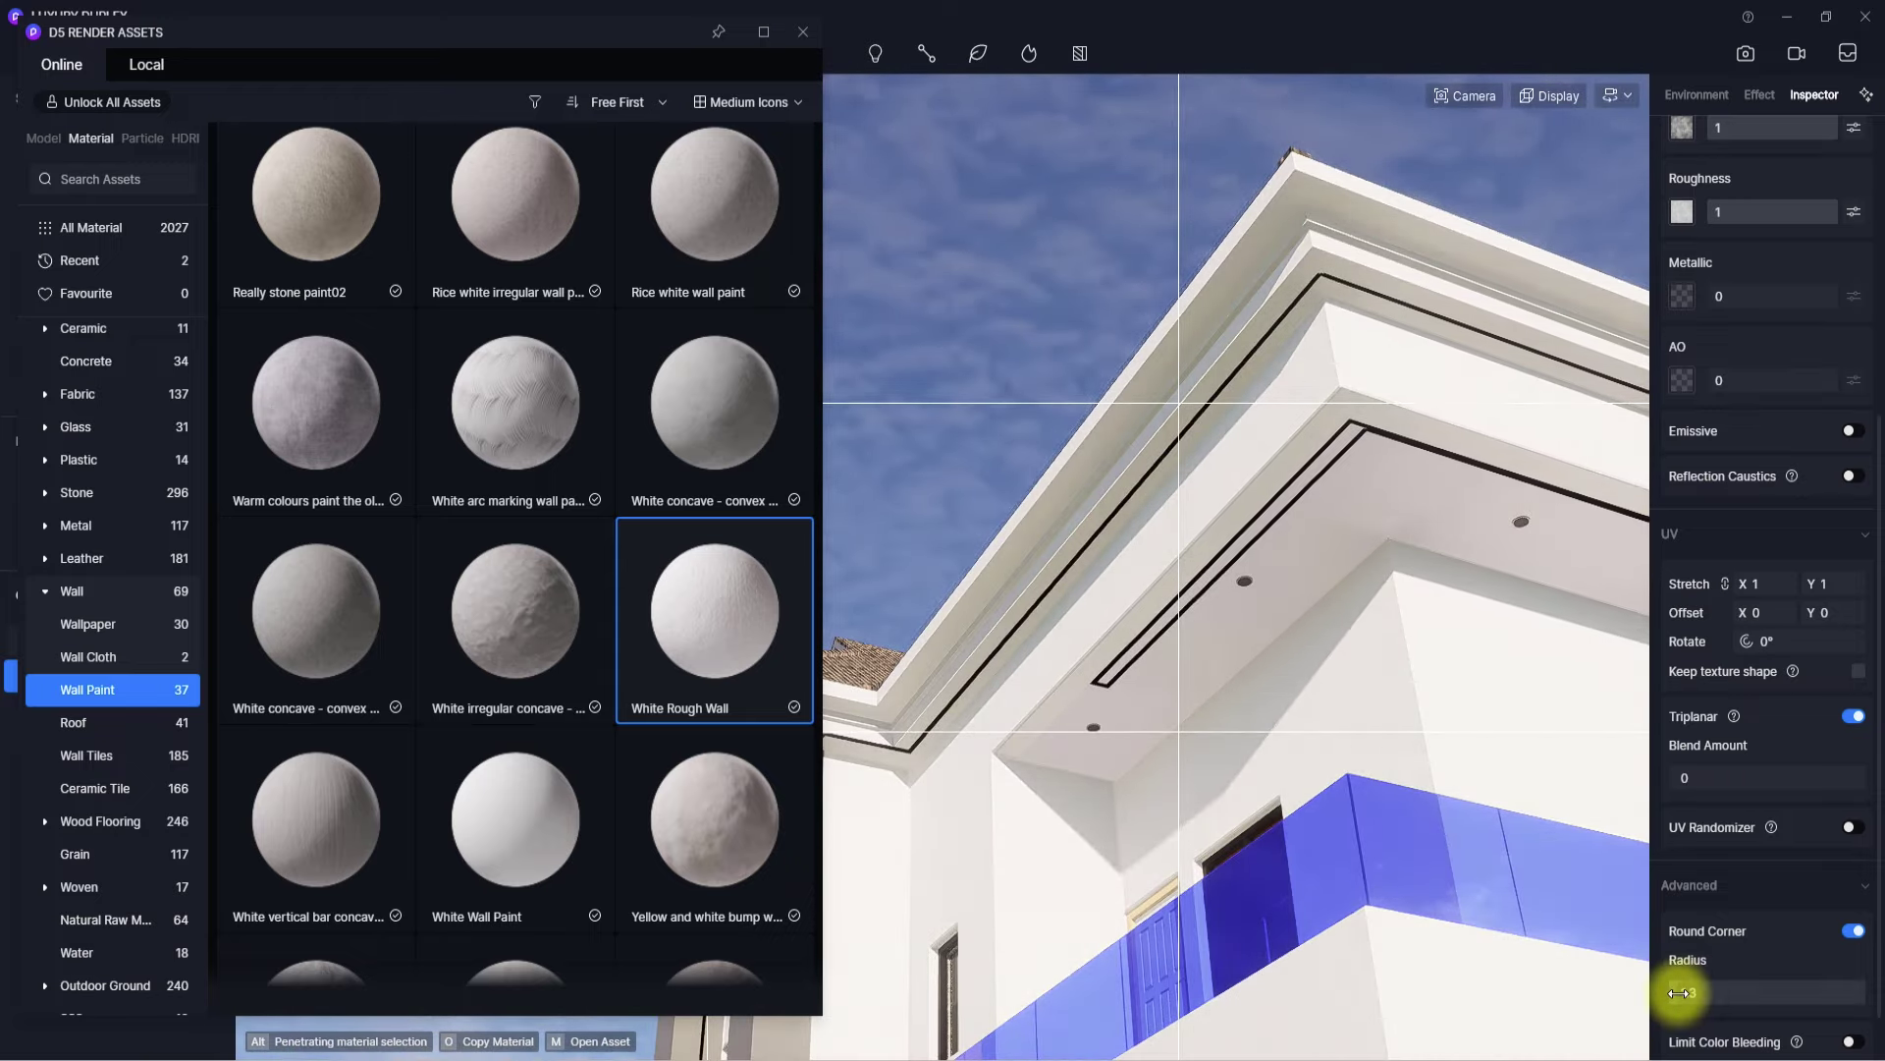
- Pick the upper balcony's wall material and tint its base color to a warm off-white with hue 42
{"action": "right_click_drag", "start_coordinate": [1322, 541], "coordinate": [1018, 973]}
{"action": "scroll", "coordinate": [1153, 825], "scroll_direction": "down", "scroll_amount": 3}
{"action": "right_click_drag", "start_coordinate": [1221, 750], "coordinate": [1558, 690]}
{"action": "scroll", "coordinate": [1557, 690], "scroll_direction": "up", "scroll_amount": 3}
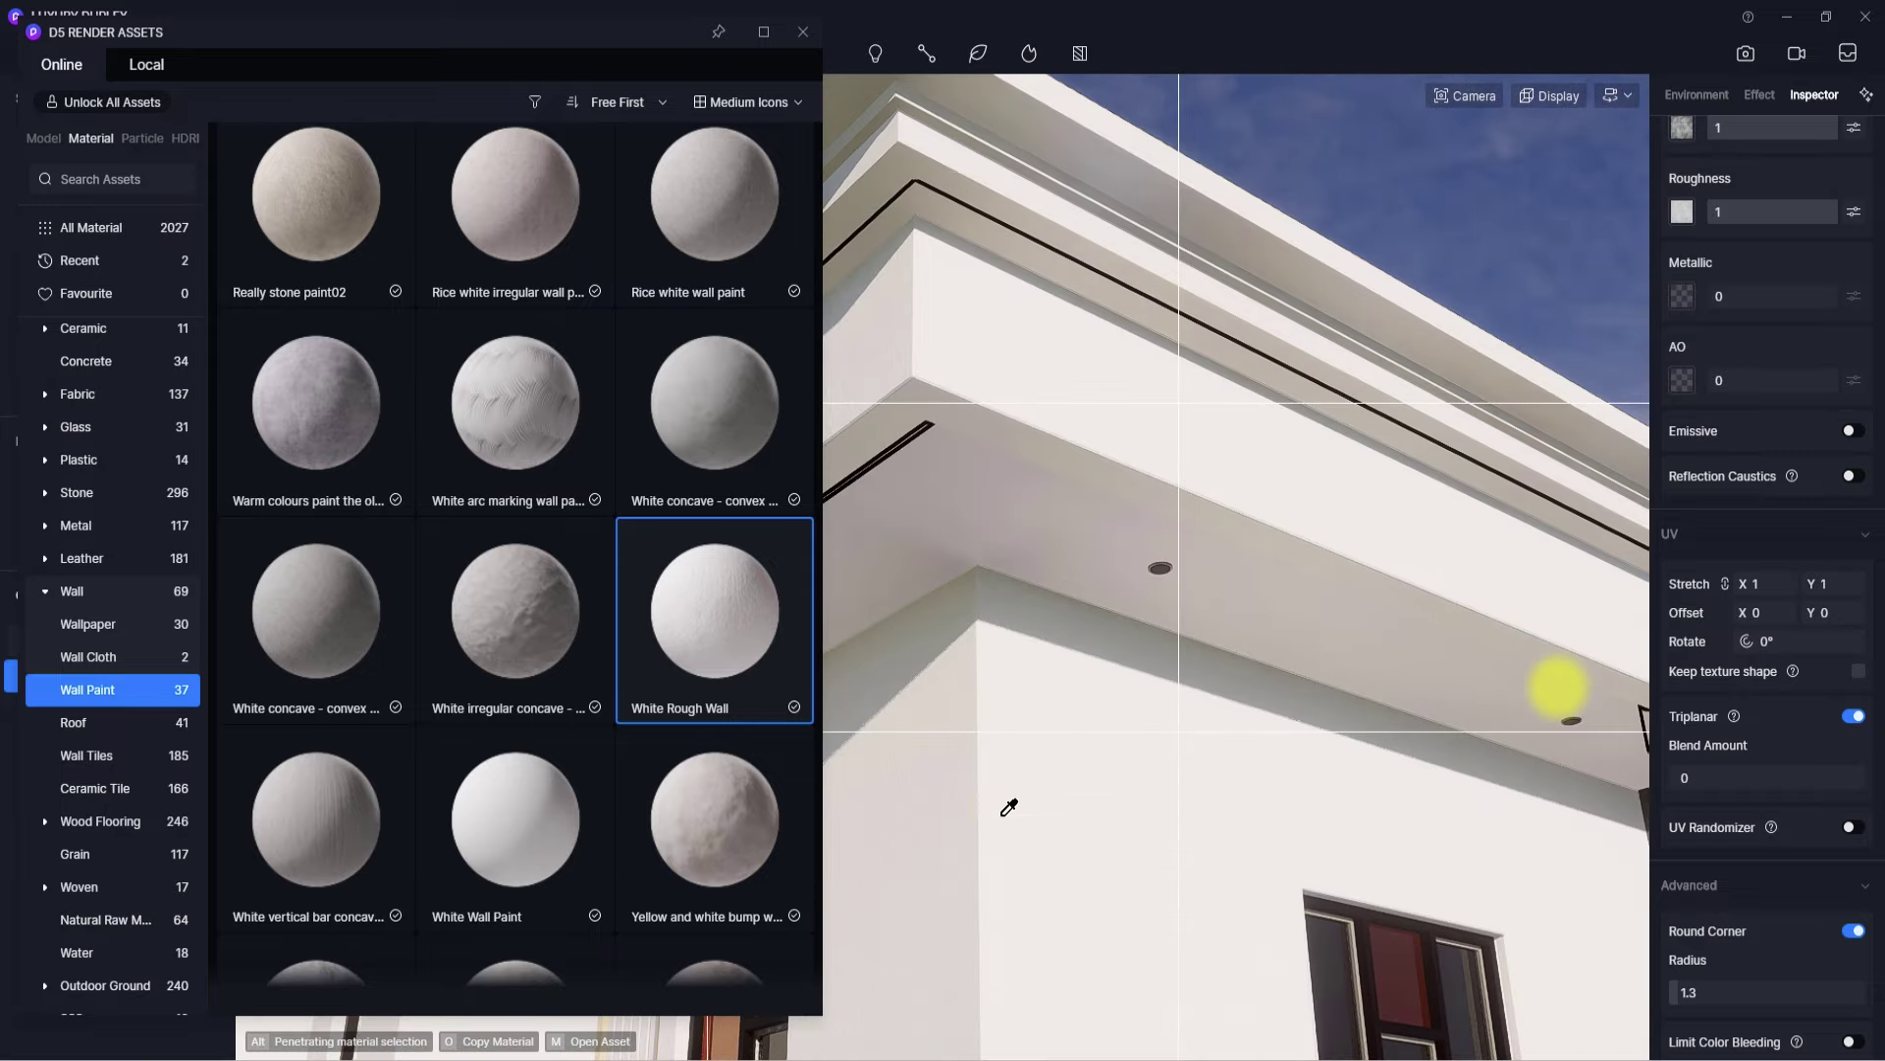
{"action": "left_click", "coordinate": [1004, 816]}
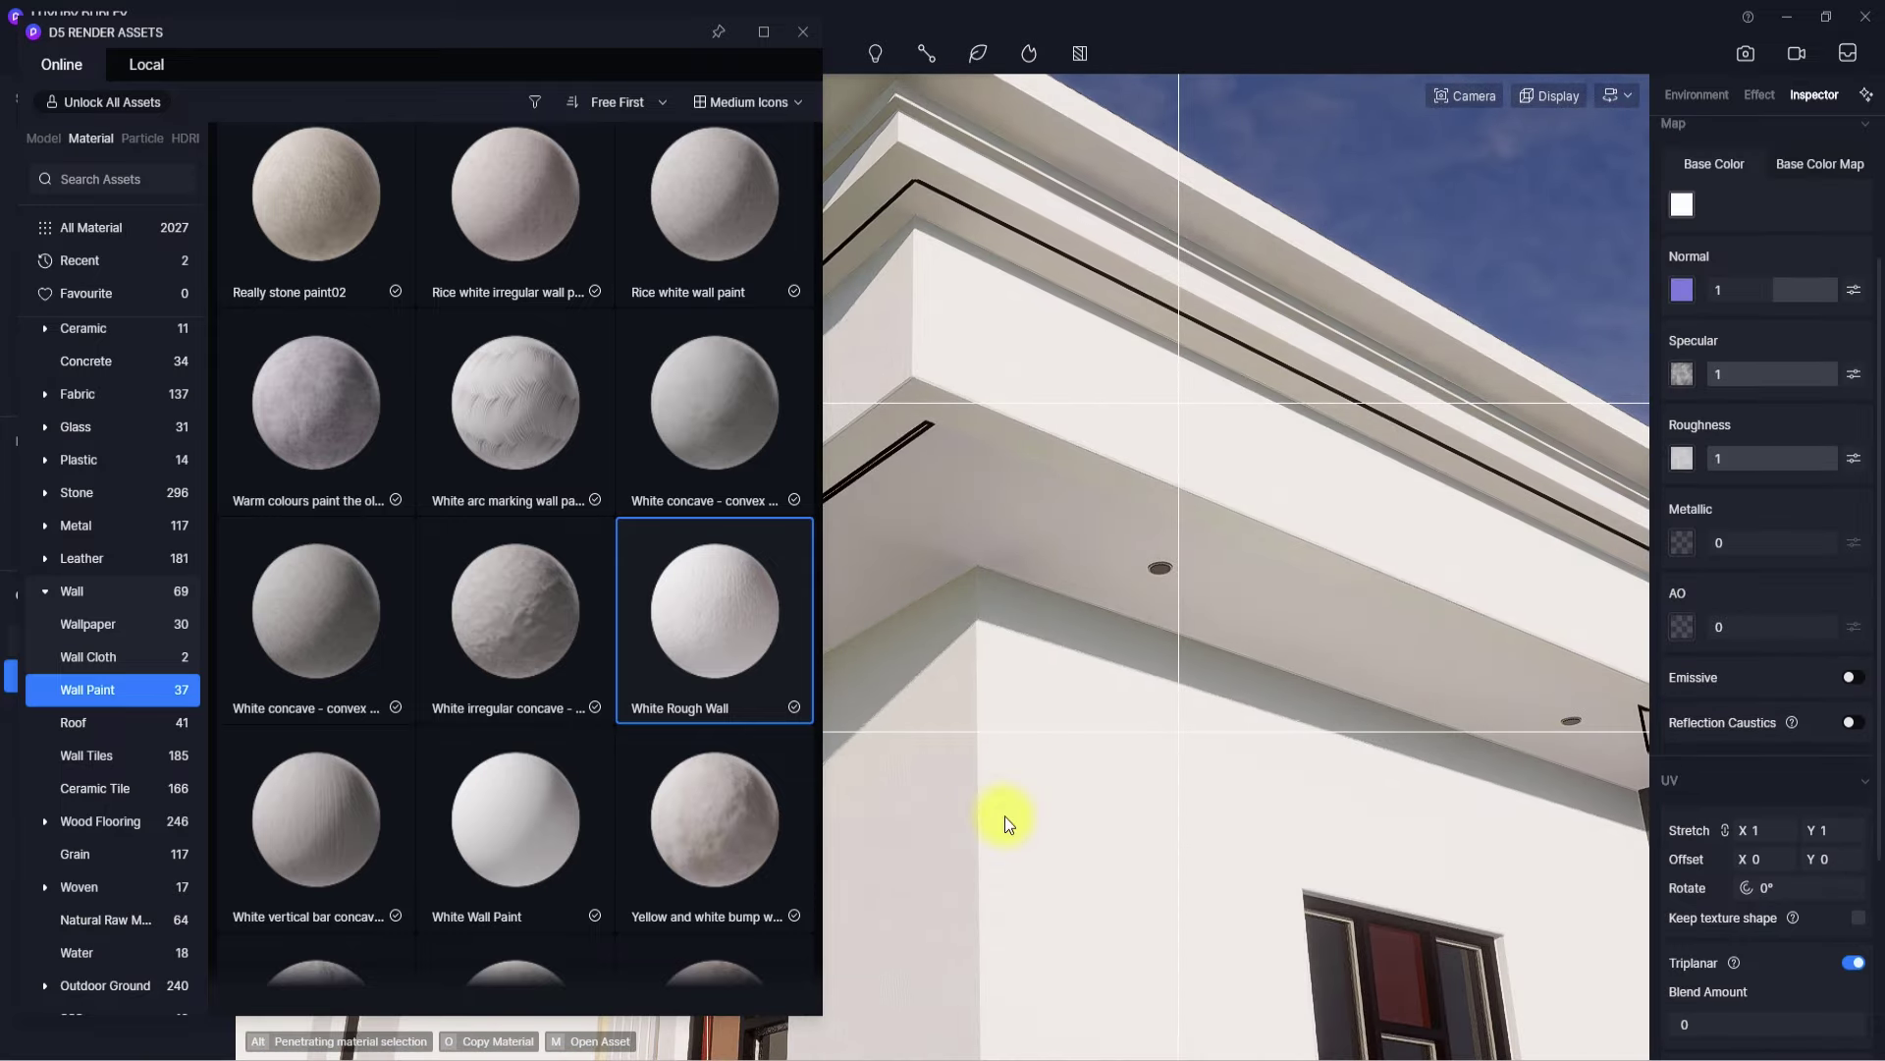
{"action": "left_click", "coordinate": [1685, 203]}
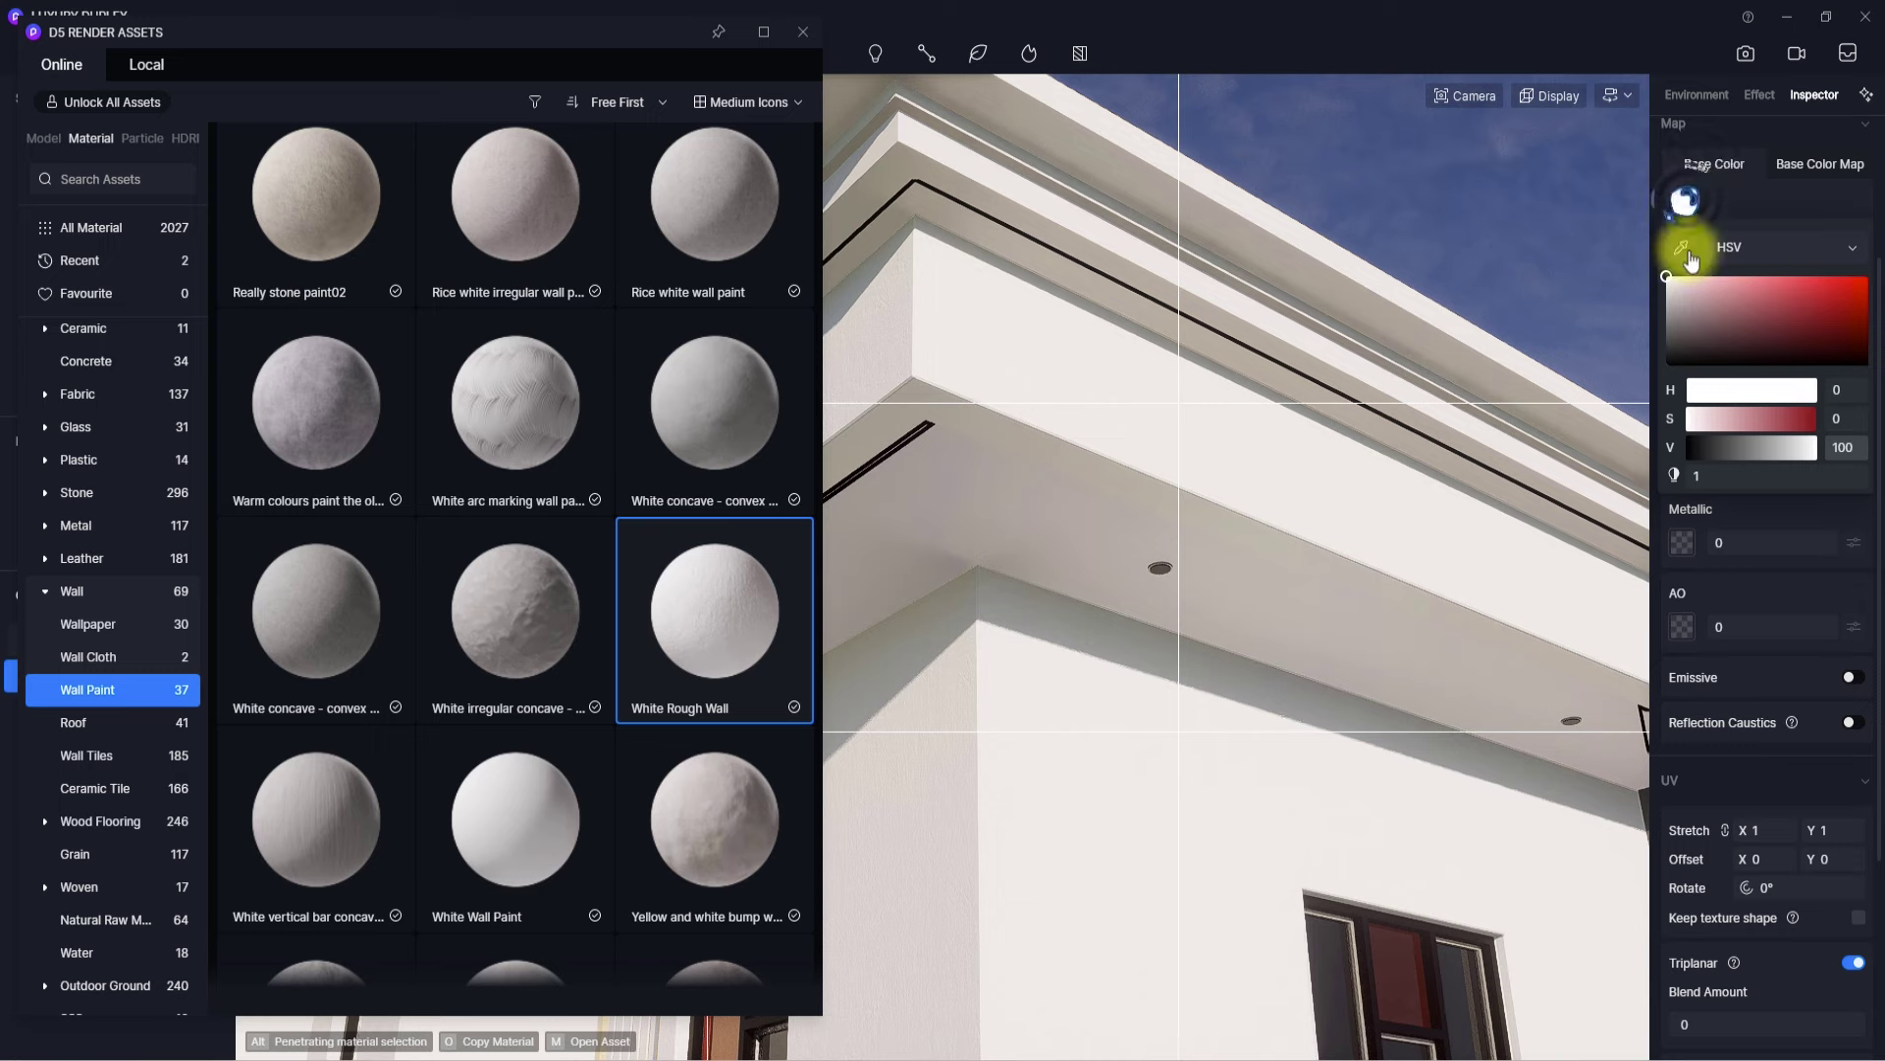
{"action": "left_click_drag", "start_coordinate": [1693, 393], "coordinate": [1707, 399]}
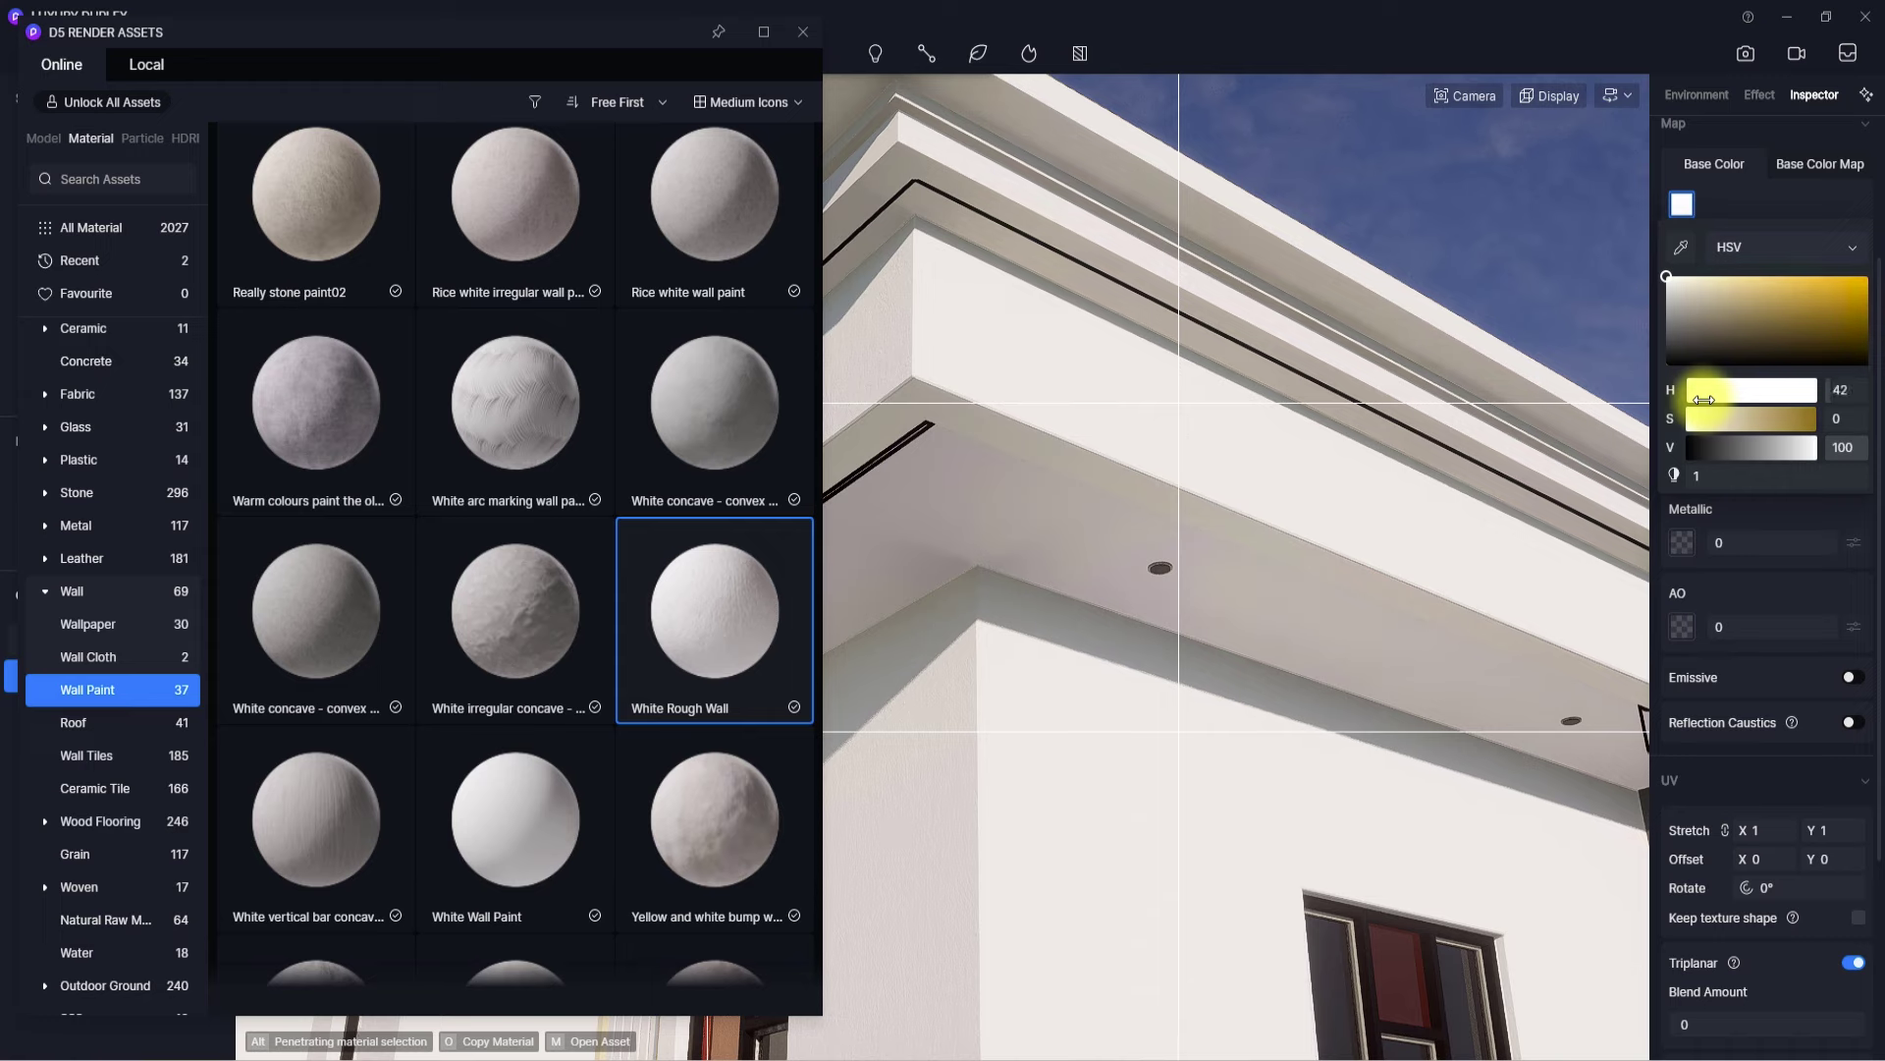
{"action": "left_click", "coordinate": [1673, 279]}
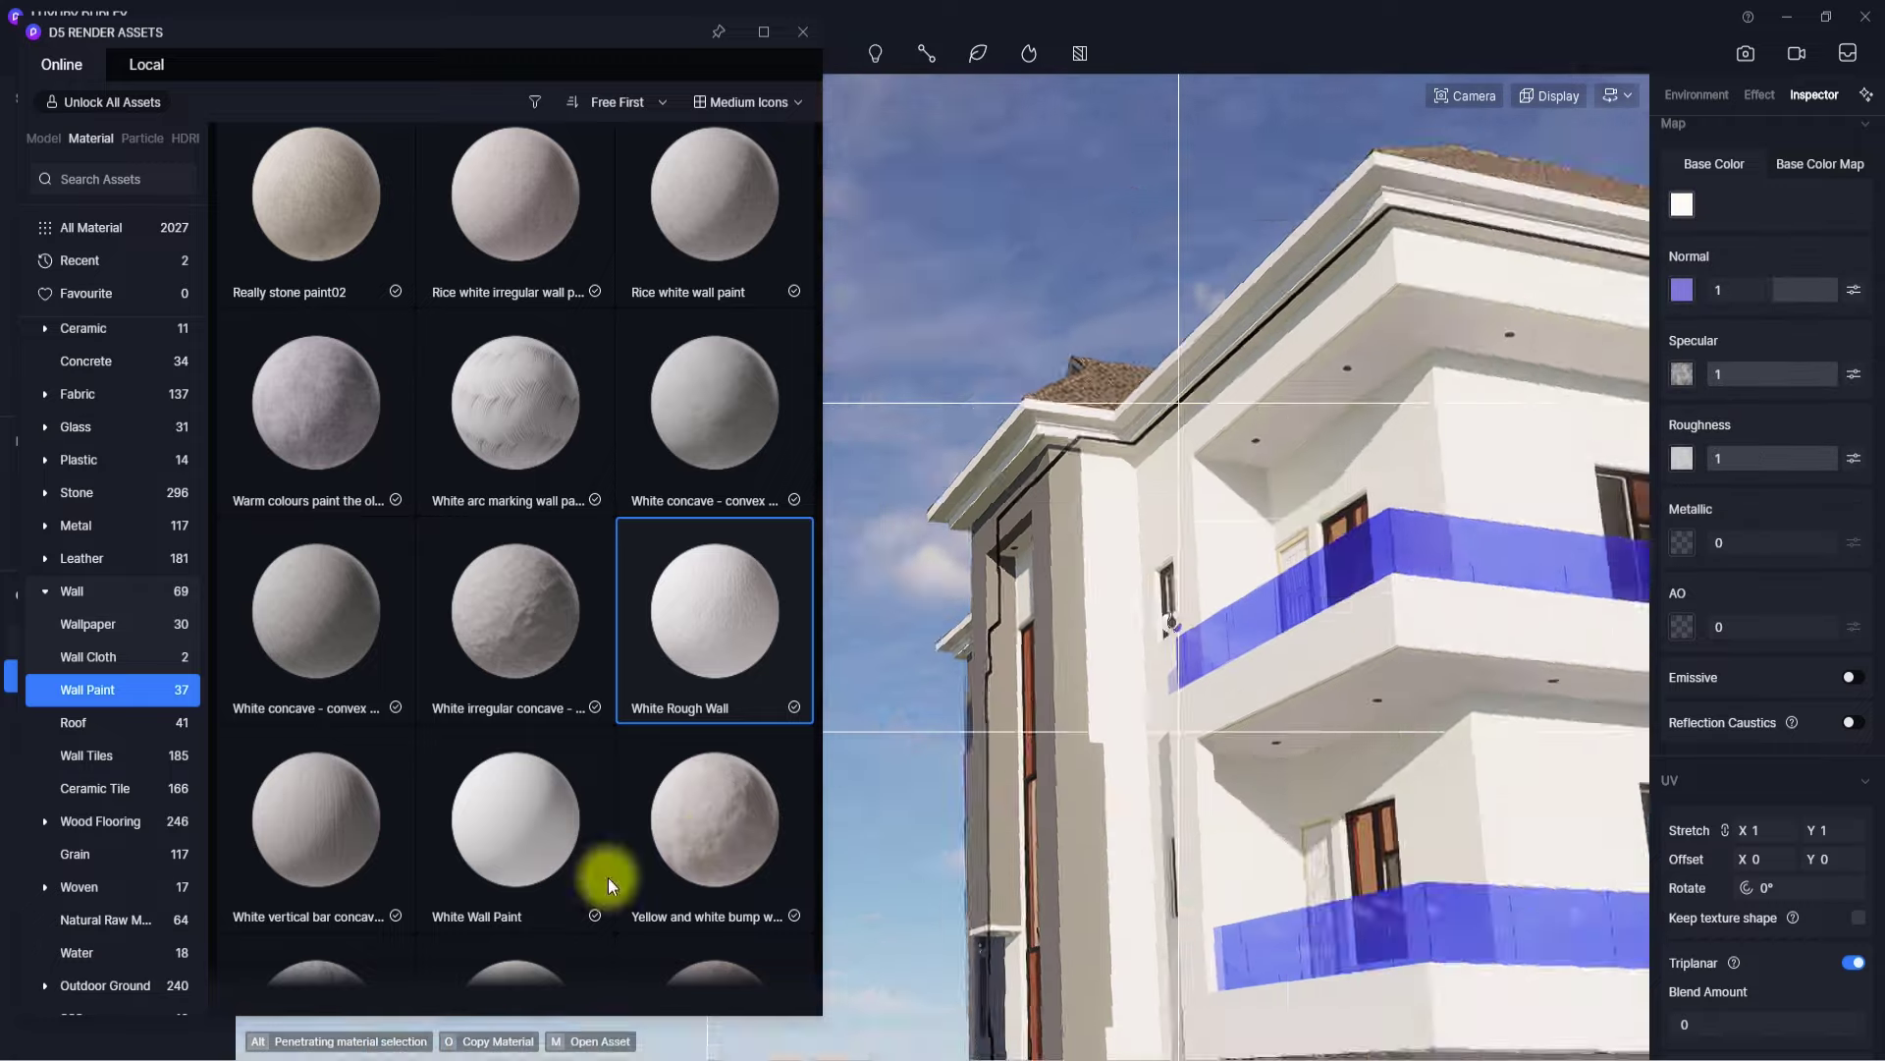
- Examine the painted walls around the balconies, corners and windows, and the mouldings under the roof eaves
{"action": "scroll", "coordinate": [1020, 705], "scroll_direction": "down", "scroll_amount": 1}
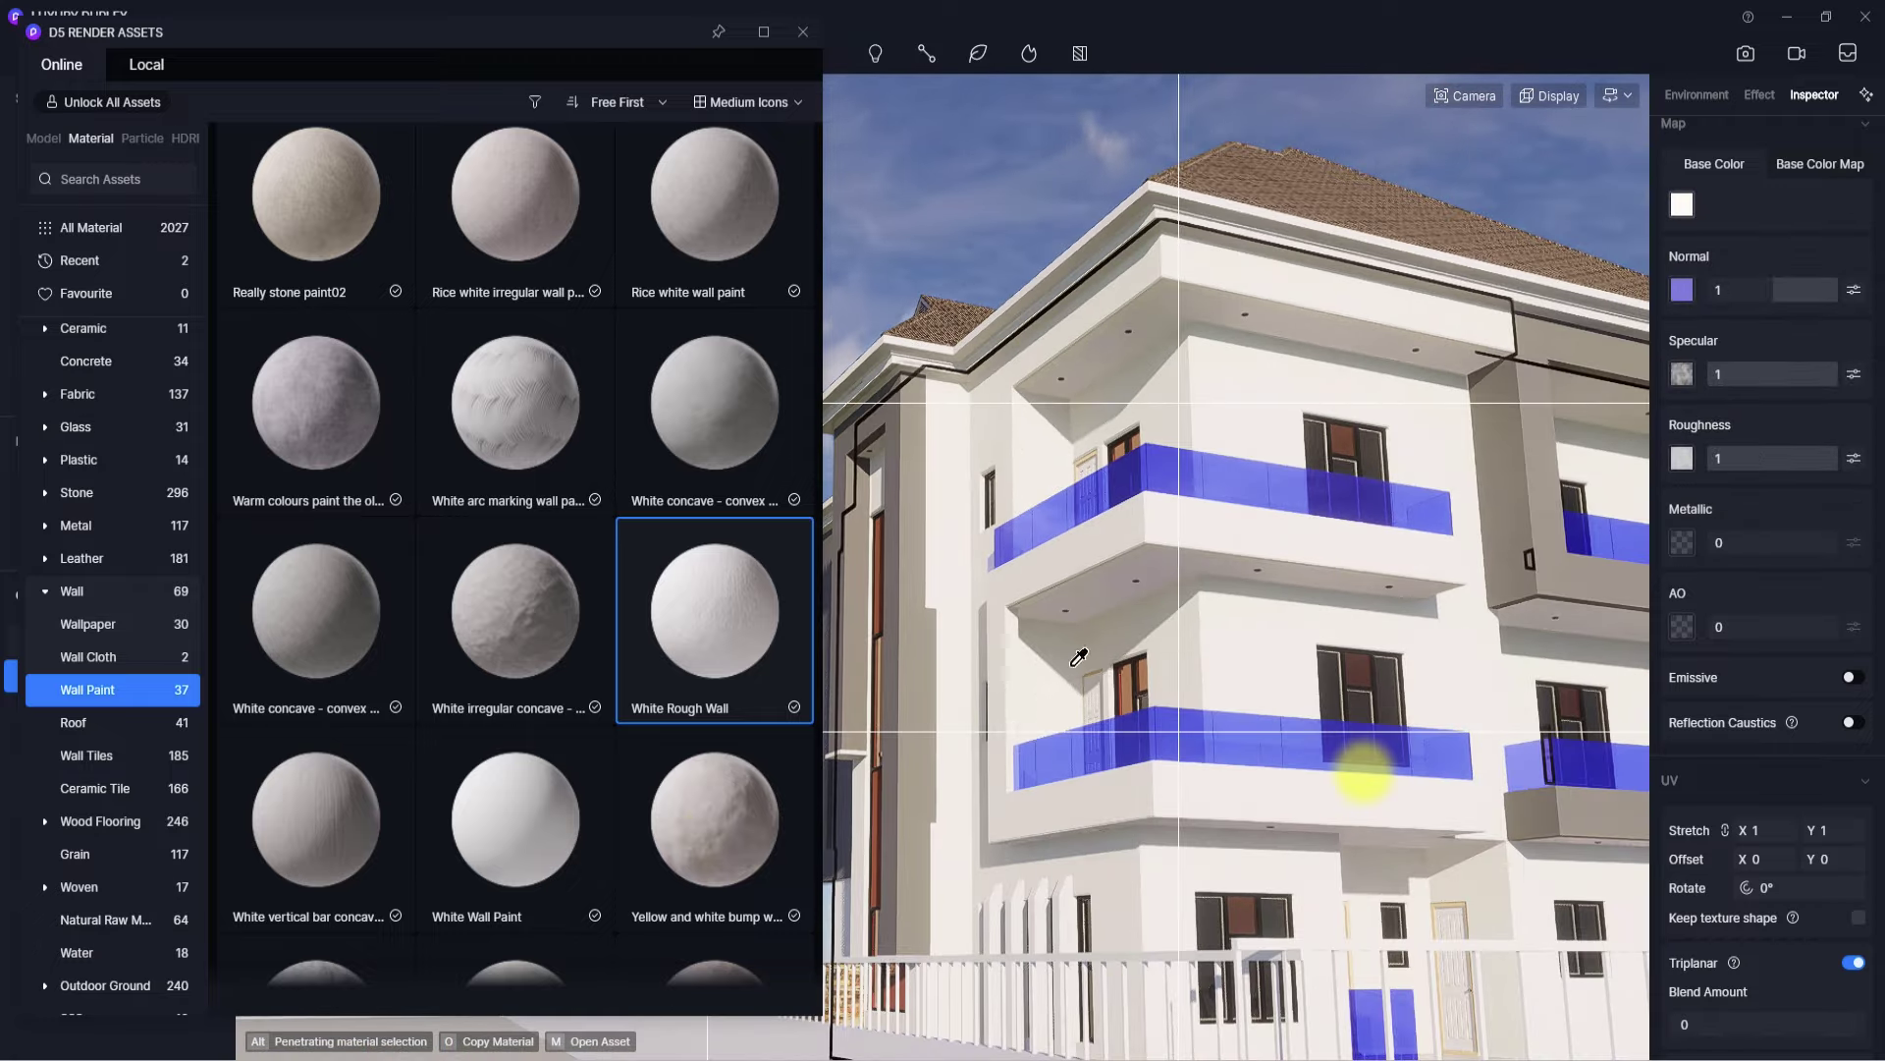
{"action": "right_click_drag", "start_coordinate": [1133, 701], "coordinate": [850, 845]}
{"action": "scroll", "coordinate": [1124, 703], "scroll_direction": "up", "scroll_amount": 3}
{"action": "right_click_drag", "start_coordinate": [1098, 703], "coordinate": [1705, 707]}
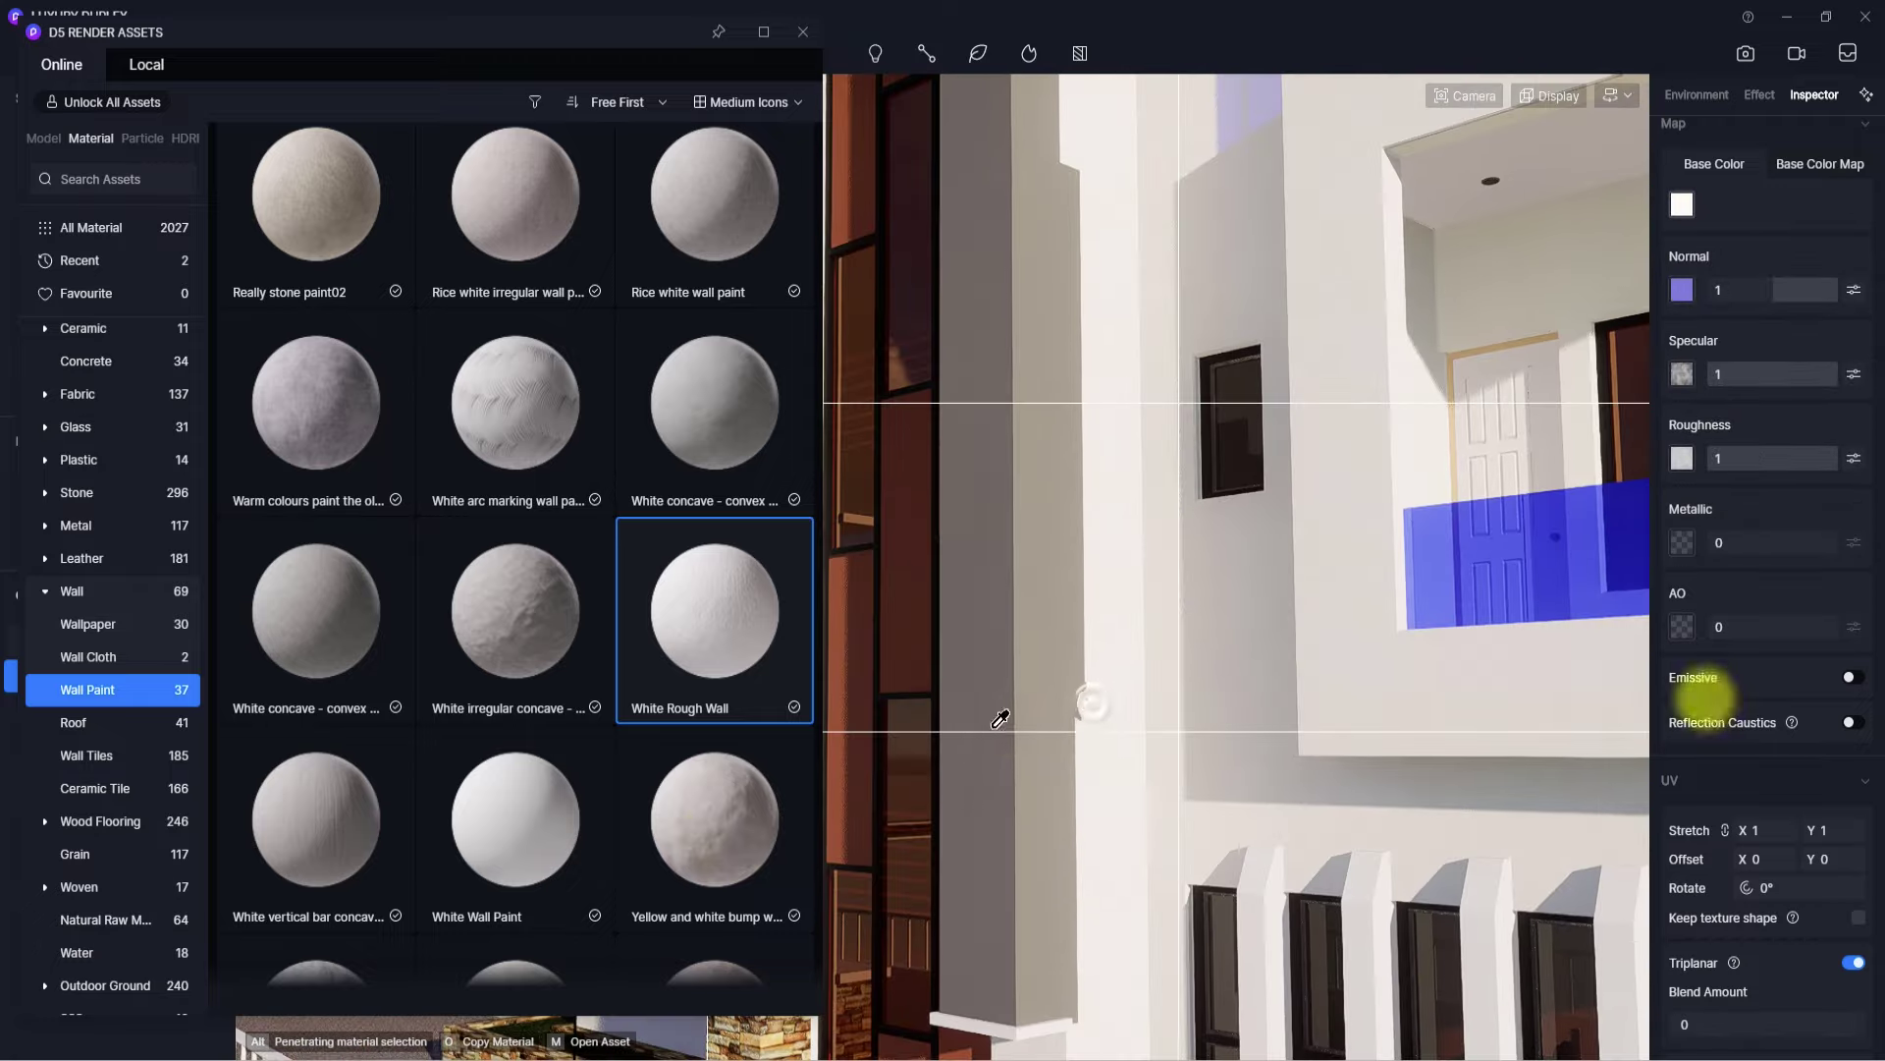
{"action": "right_click_drag", "start_coordinate": [1002, 724], "coordinate": [1149, 315]}
{"action": "scroll", "coordinate": [1059, 515], "scroll_direction": "down", "scroll_amount": 5}
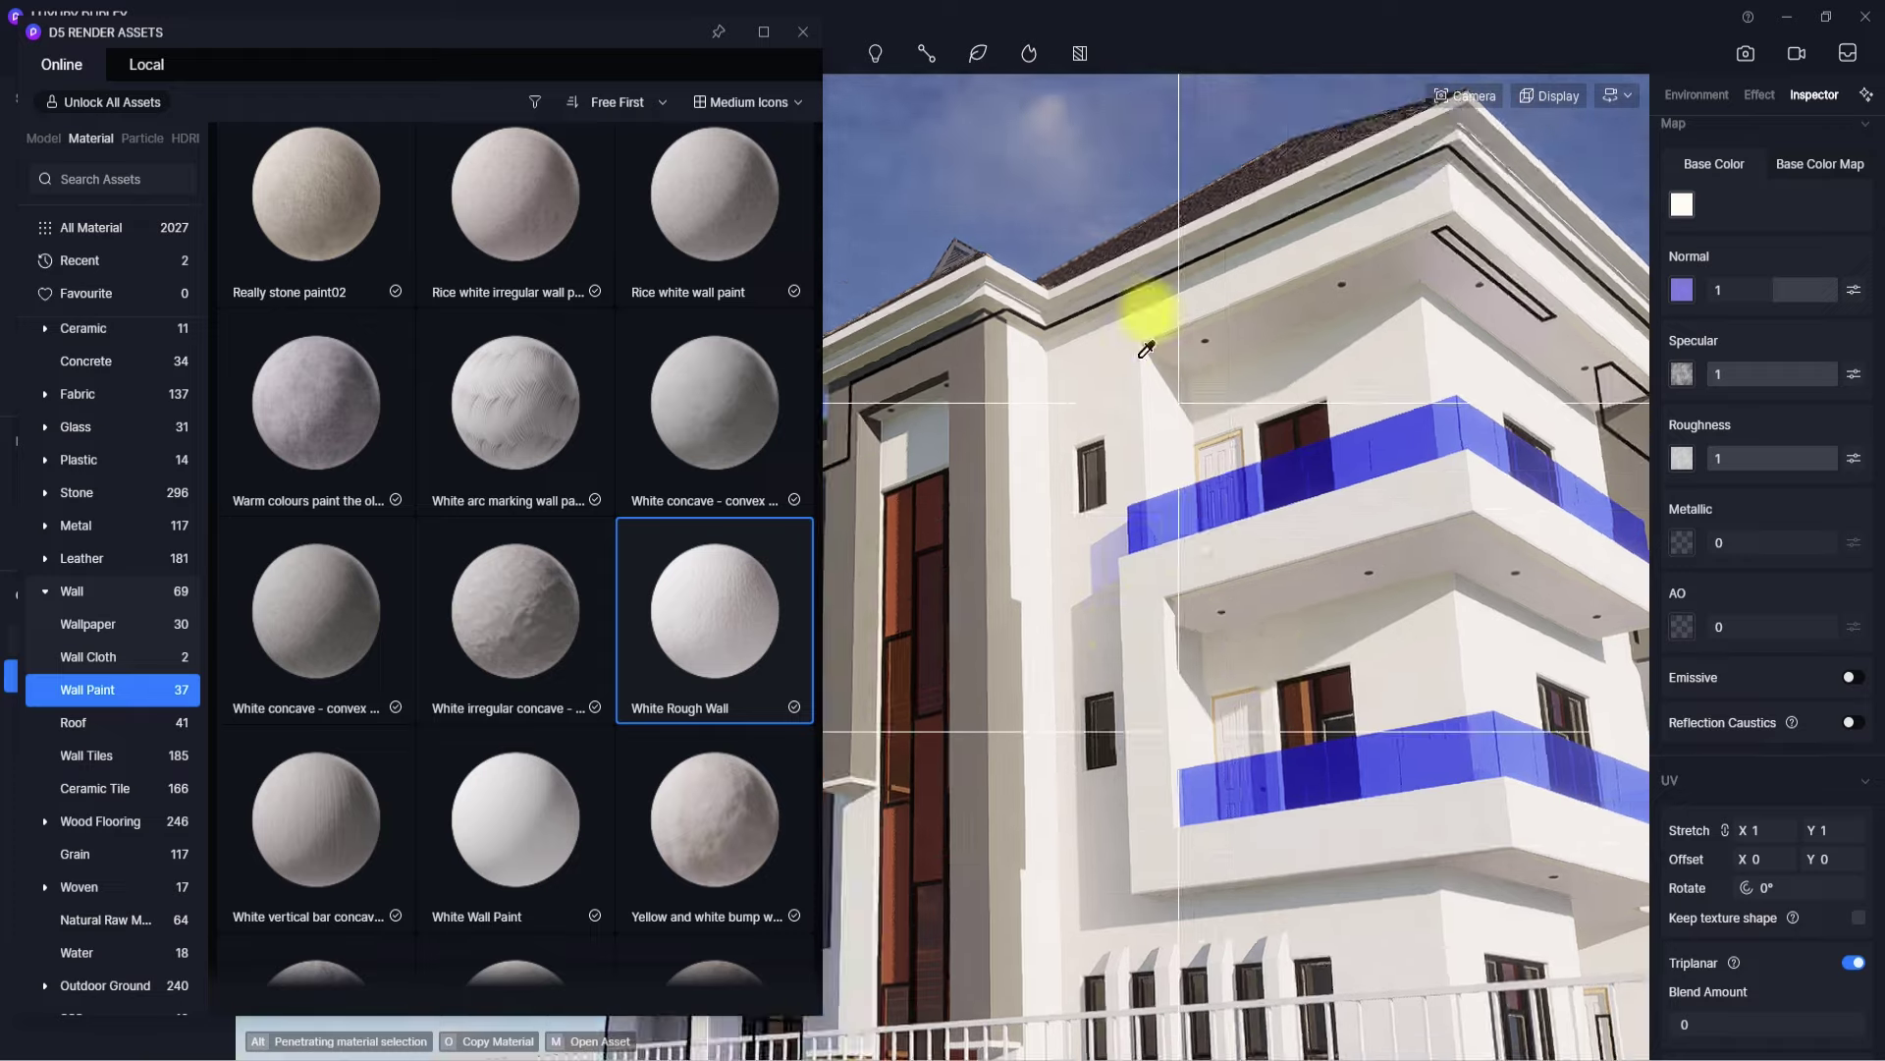
{"action": "scroll", "coordinate": [1159, 273], "scroll_direction": "up", "scroll_amount": 2}
{"action": "right_click_drag", "start_coordinate": [1206, 550], "coordinate": [1313, 417]}
{"action": "scroll", "coordinate": [1196, 530], "scroll_direction": "up", "scroll_amount": 3}
{"action": "scroll", "coordinate": [1041, 647], "scroll_direction": "up", "scroll_amount": 4}
{"action": "scroll", "coordinate": [1041, 646], "scroll_direction": "down", "scroll_amount": 3}
{"action": "right_click_drag", "start_coordinate": [1195, 764], "coordinate": [1229, 857]}
{"action": "scroll", "coordinate": [1294, 776], "scroll_direction": "down", "scroll_amount": 1}
{"action": "scroll", "coordinate": [1344, 738], "scroll_direction": "up", "scroll_amount": 3}
{"action": "right_click_drag", "start_coordinate": [1374, 766], "coordinate": [1582, 918]}
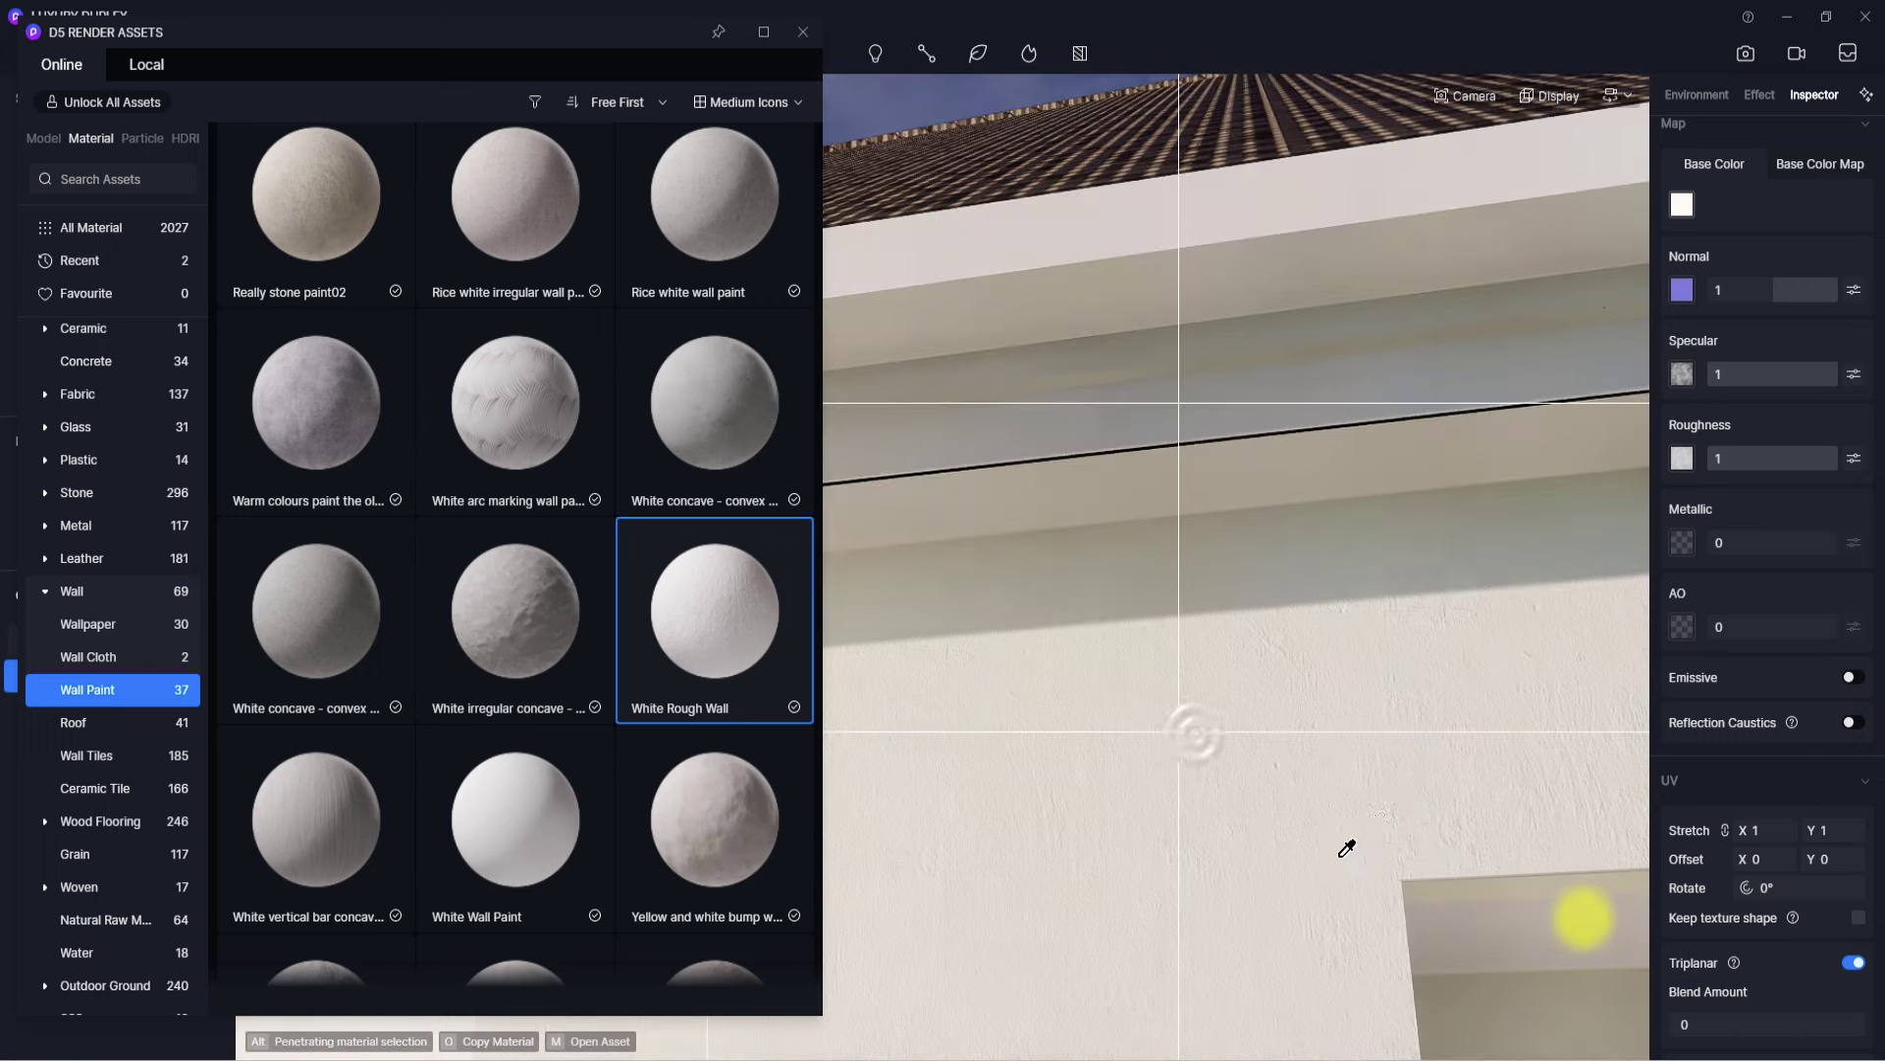
{"action": "right_click_drag", "start_coordinate": [1261, 775], "coordinate": [1325, 722]}
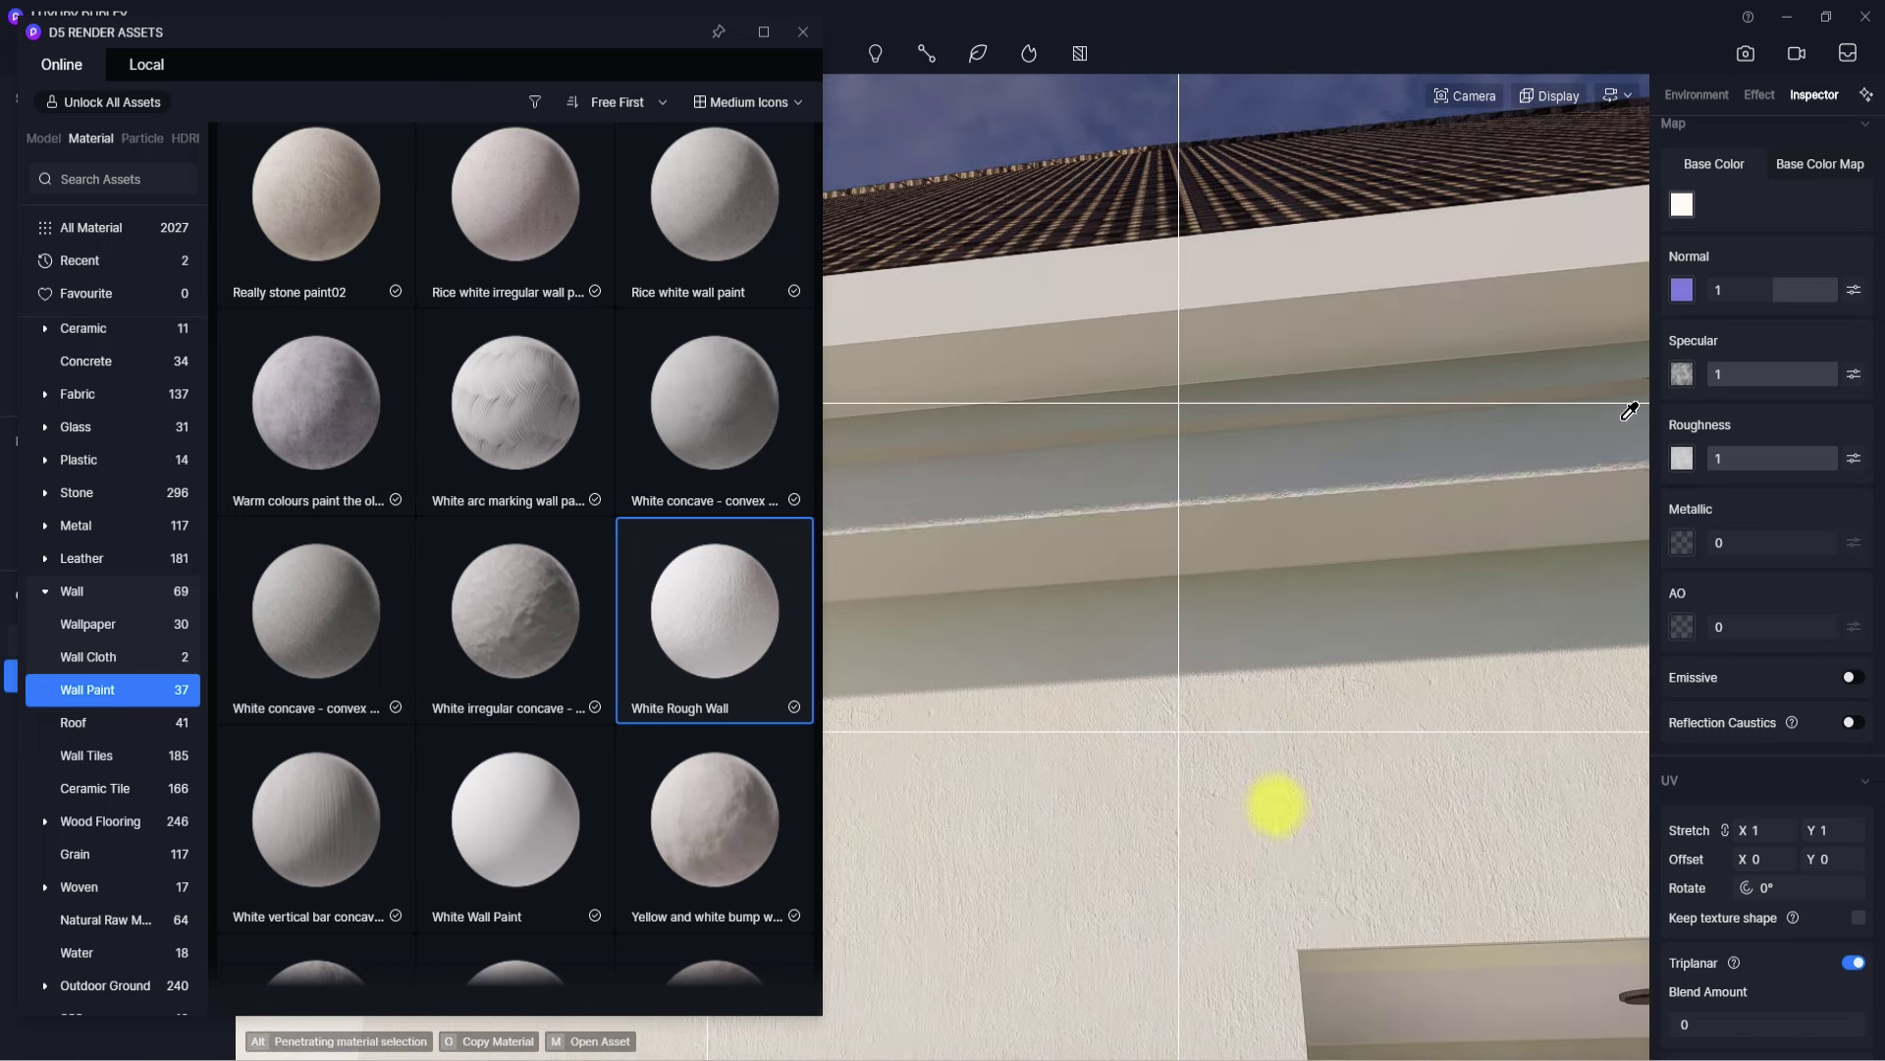
- Copy the upper wall's White Rough Wall material onto the mouldings under the roof eaves
{"action": "left_click", "coordinate": [1276, 805]}
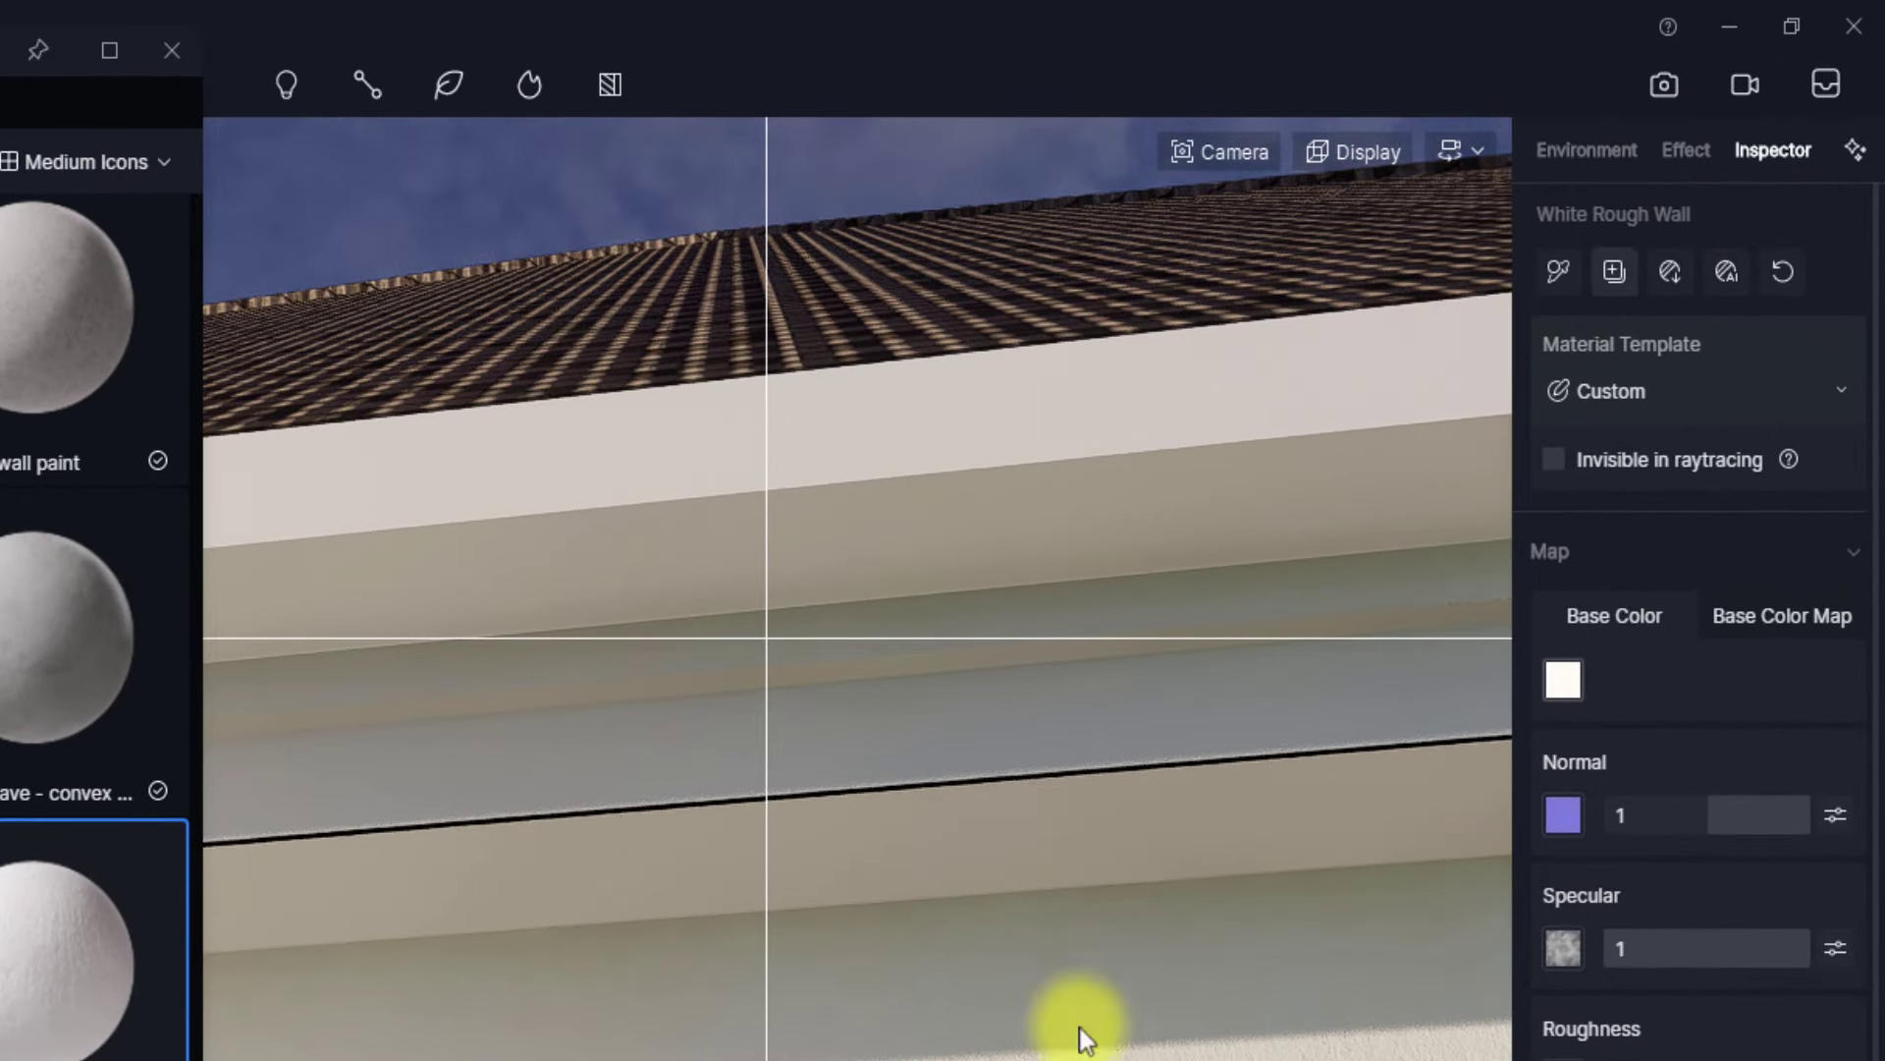
{"action": "left_click", "coordinate": [1559, 272]}
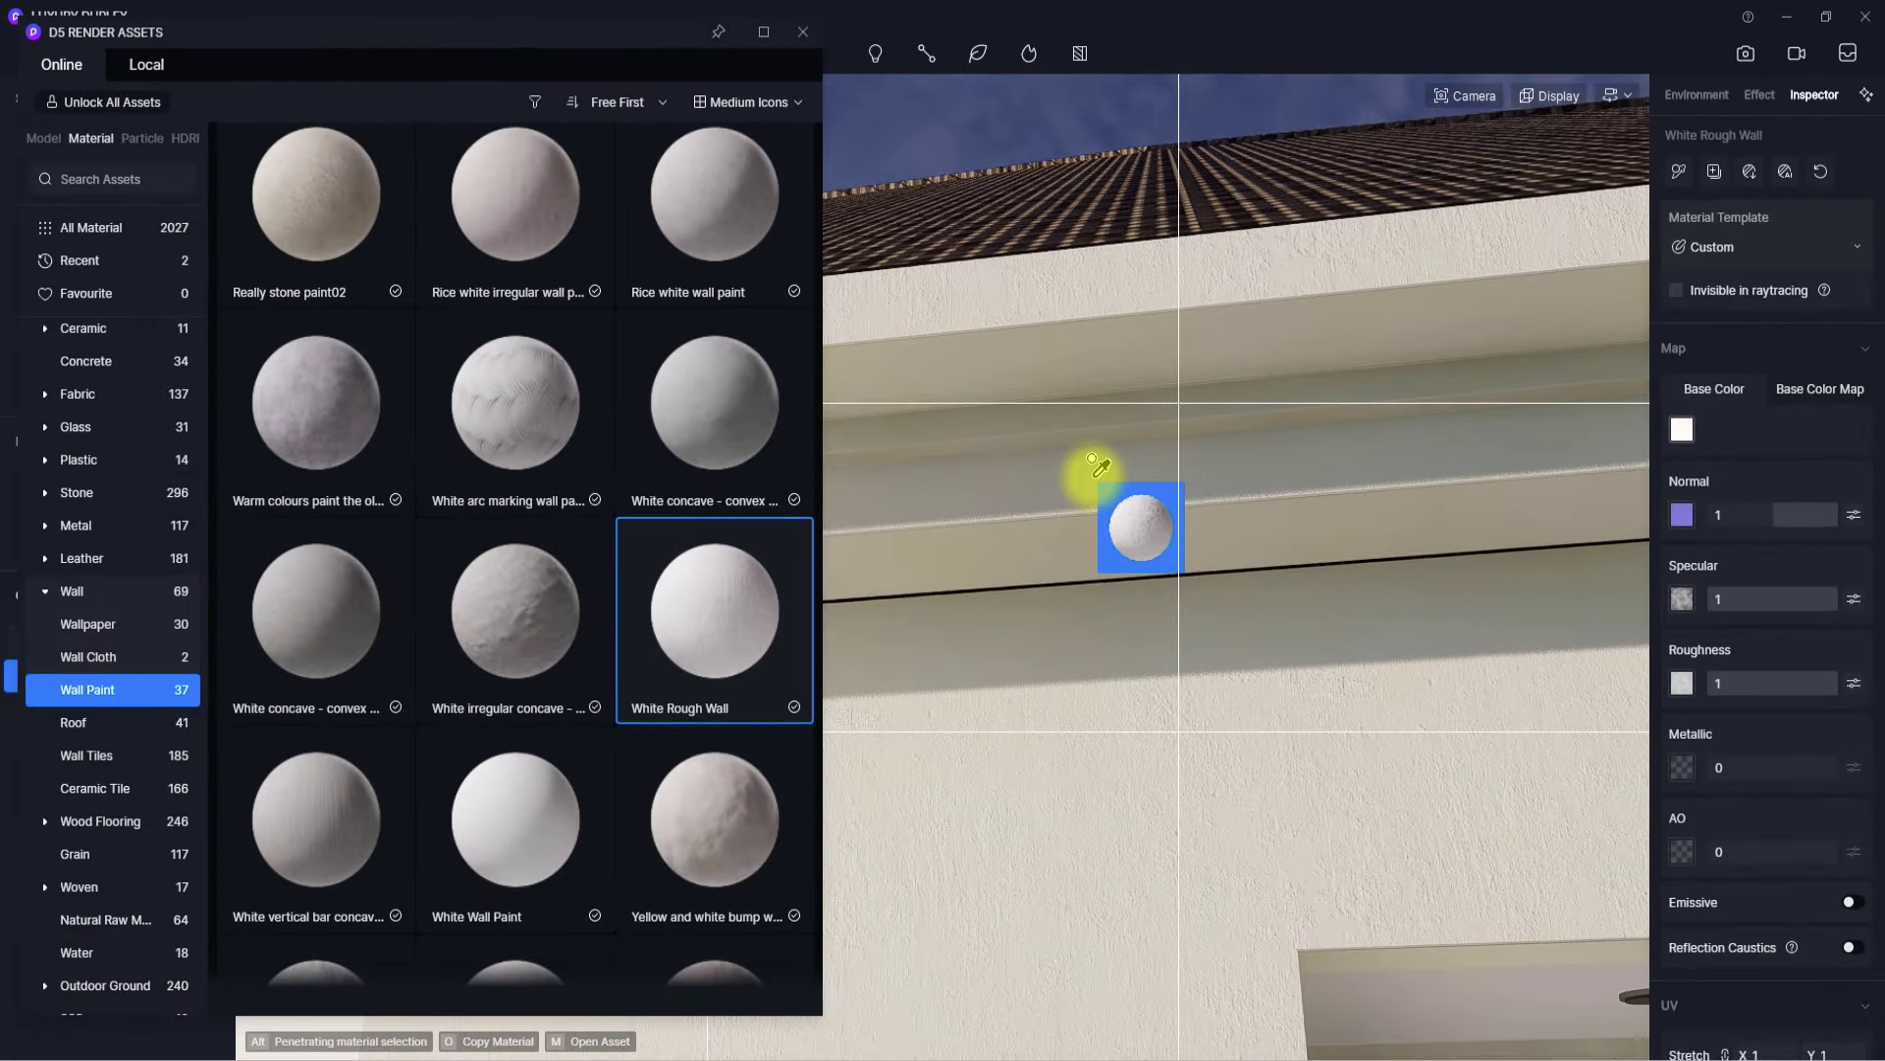
{"action": "left_click", "coordinate": [1092, 471]}
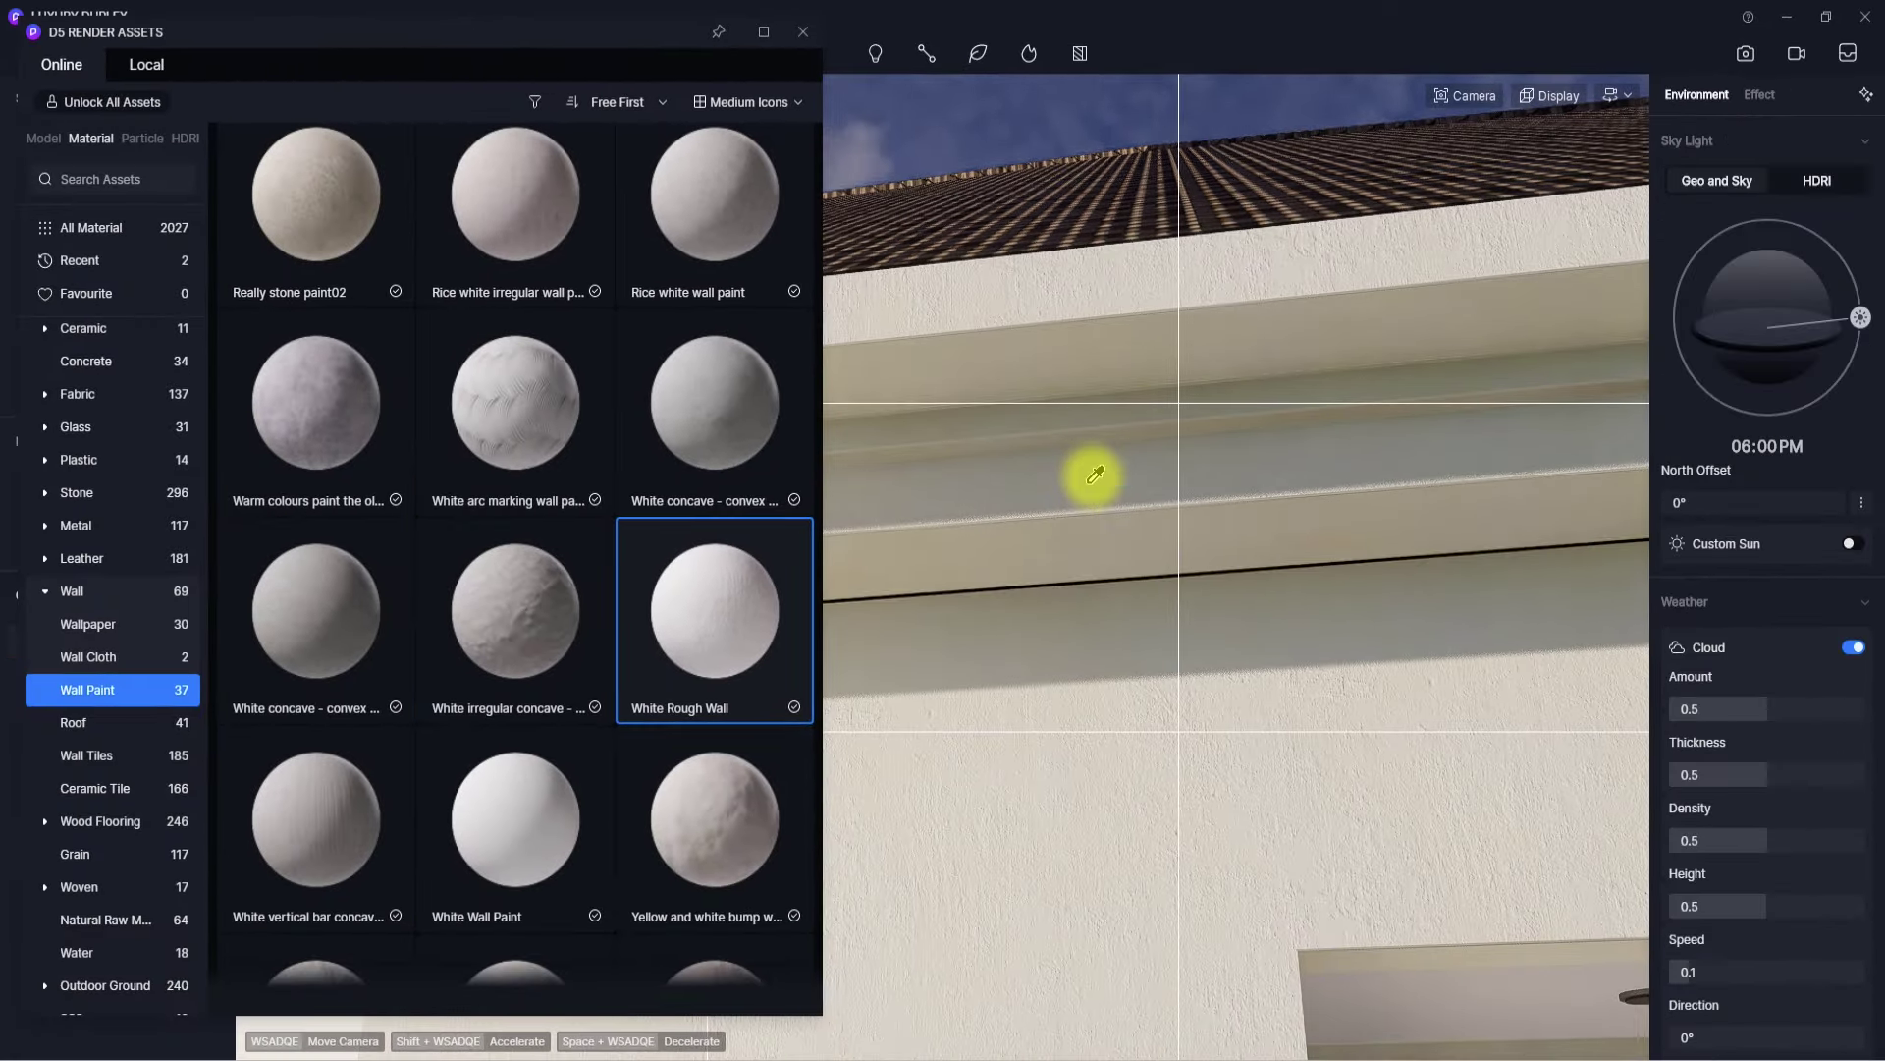
- Pick the eaves' White Rough Wall material, turn off Round Corner, and set its base color to saturation 0 and value 99
{"action": "left_click", "coordinate": [1100, 494]}
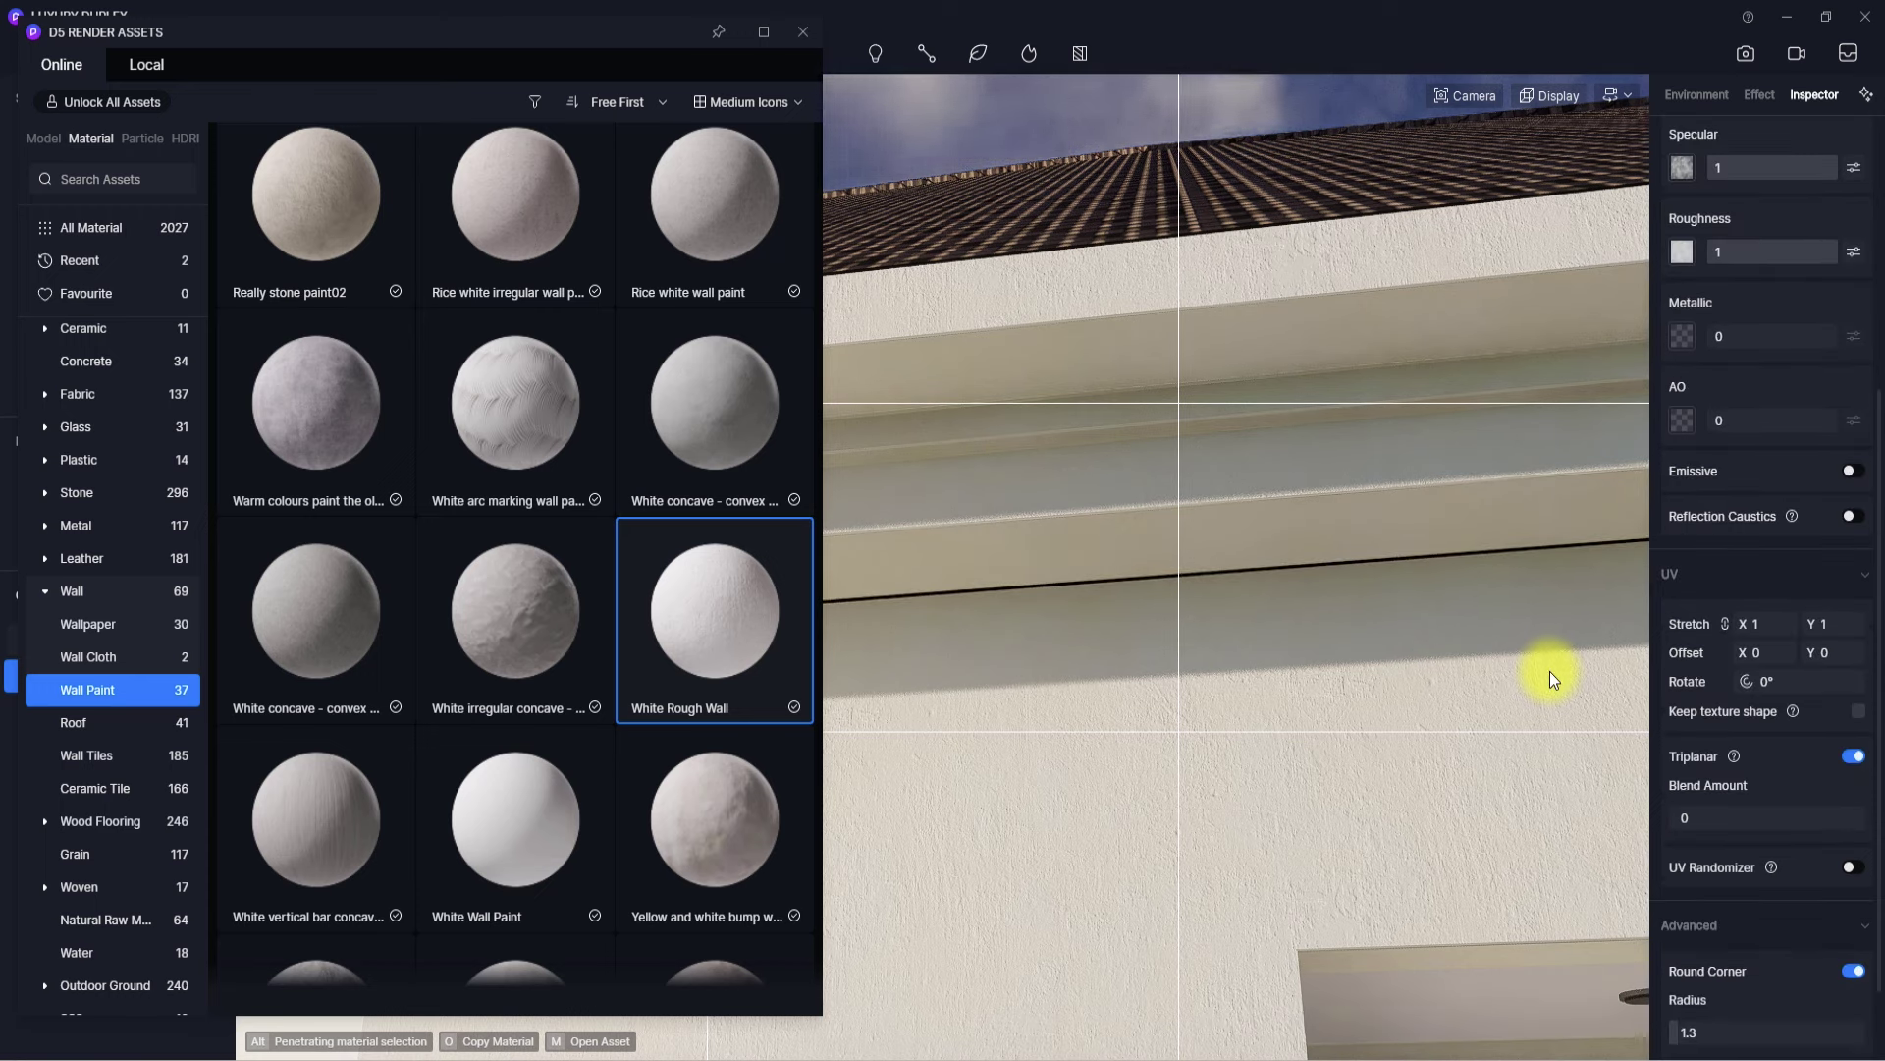
{"action": "left_click", "coordinate": [1853, 972]}
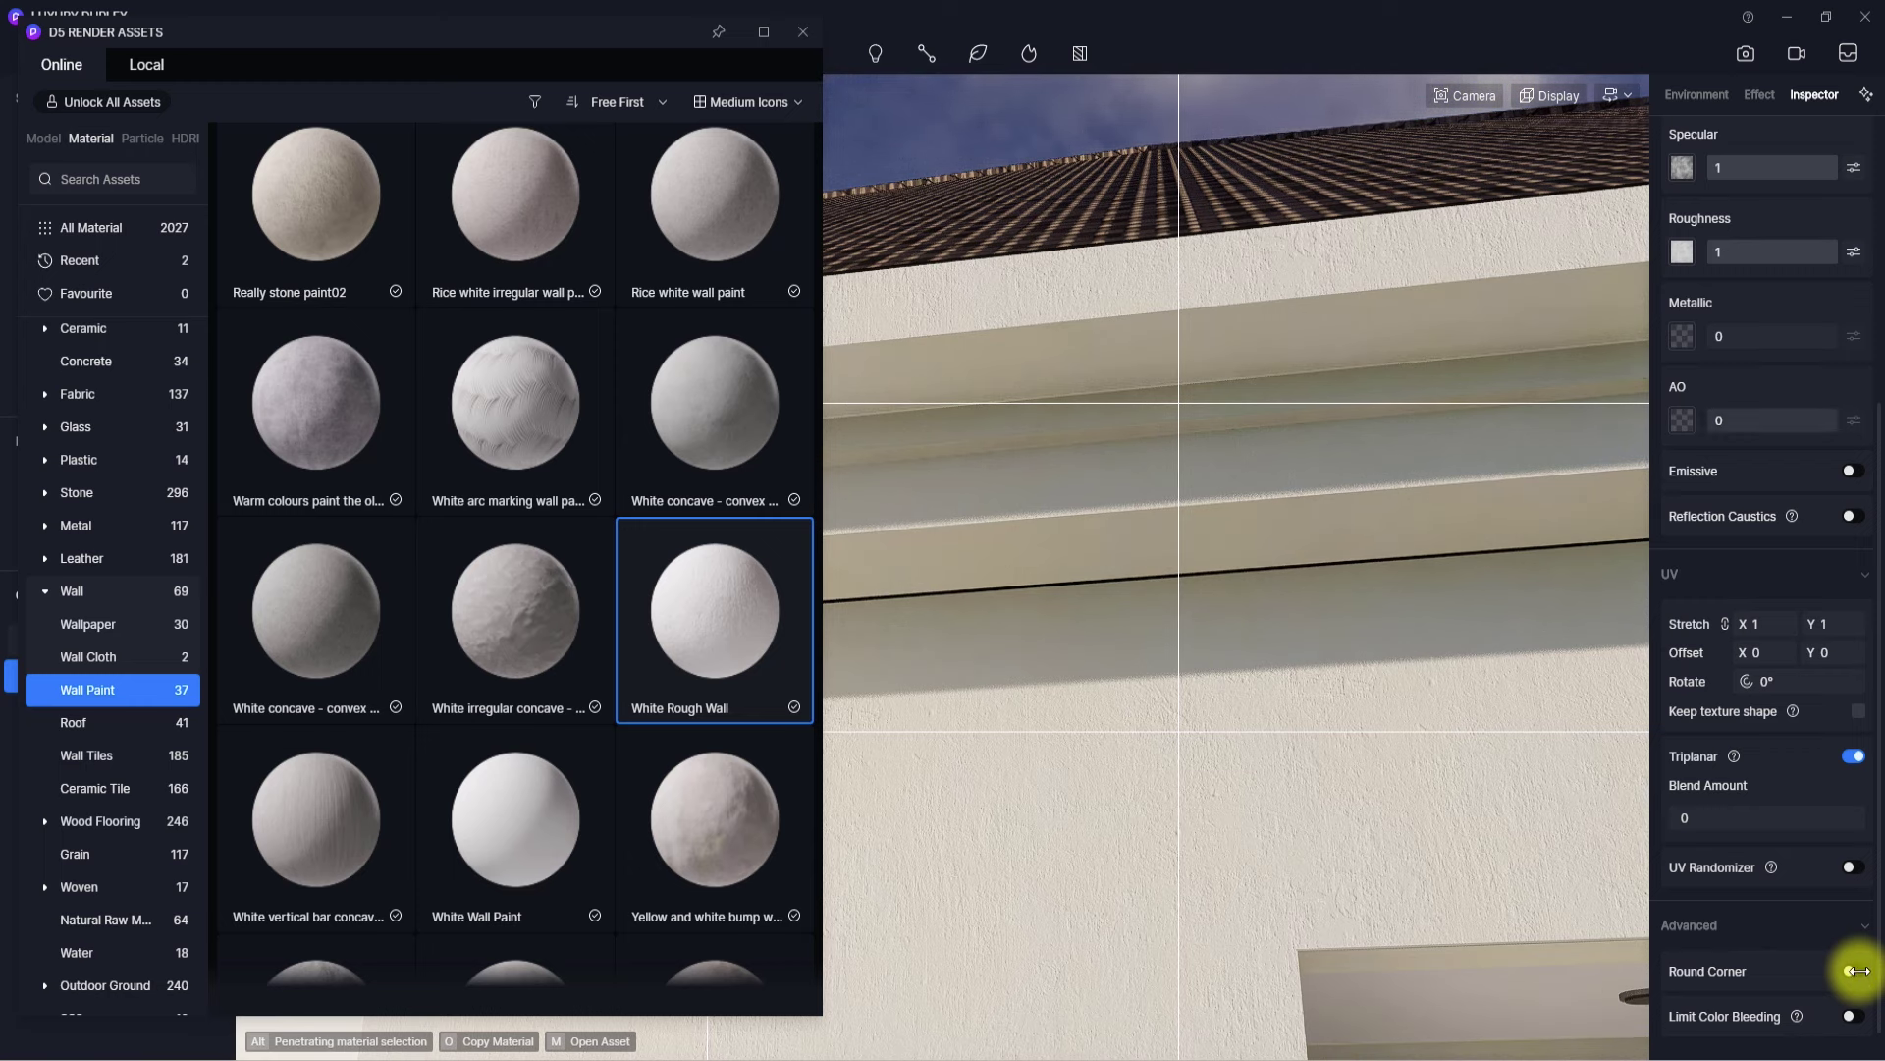
{"action": "scroll", "coordinate": [1856, 974], "scroll_direction": "up", "scroll_amount": 4}
{"action": "left_click", "coordinate": [1681, 368]}
{"action": "left_click", "coordinate": [1681, 410]}
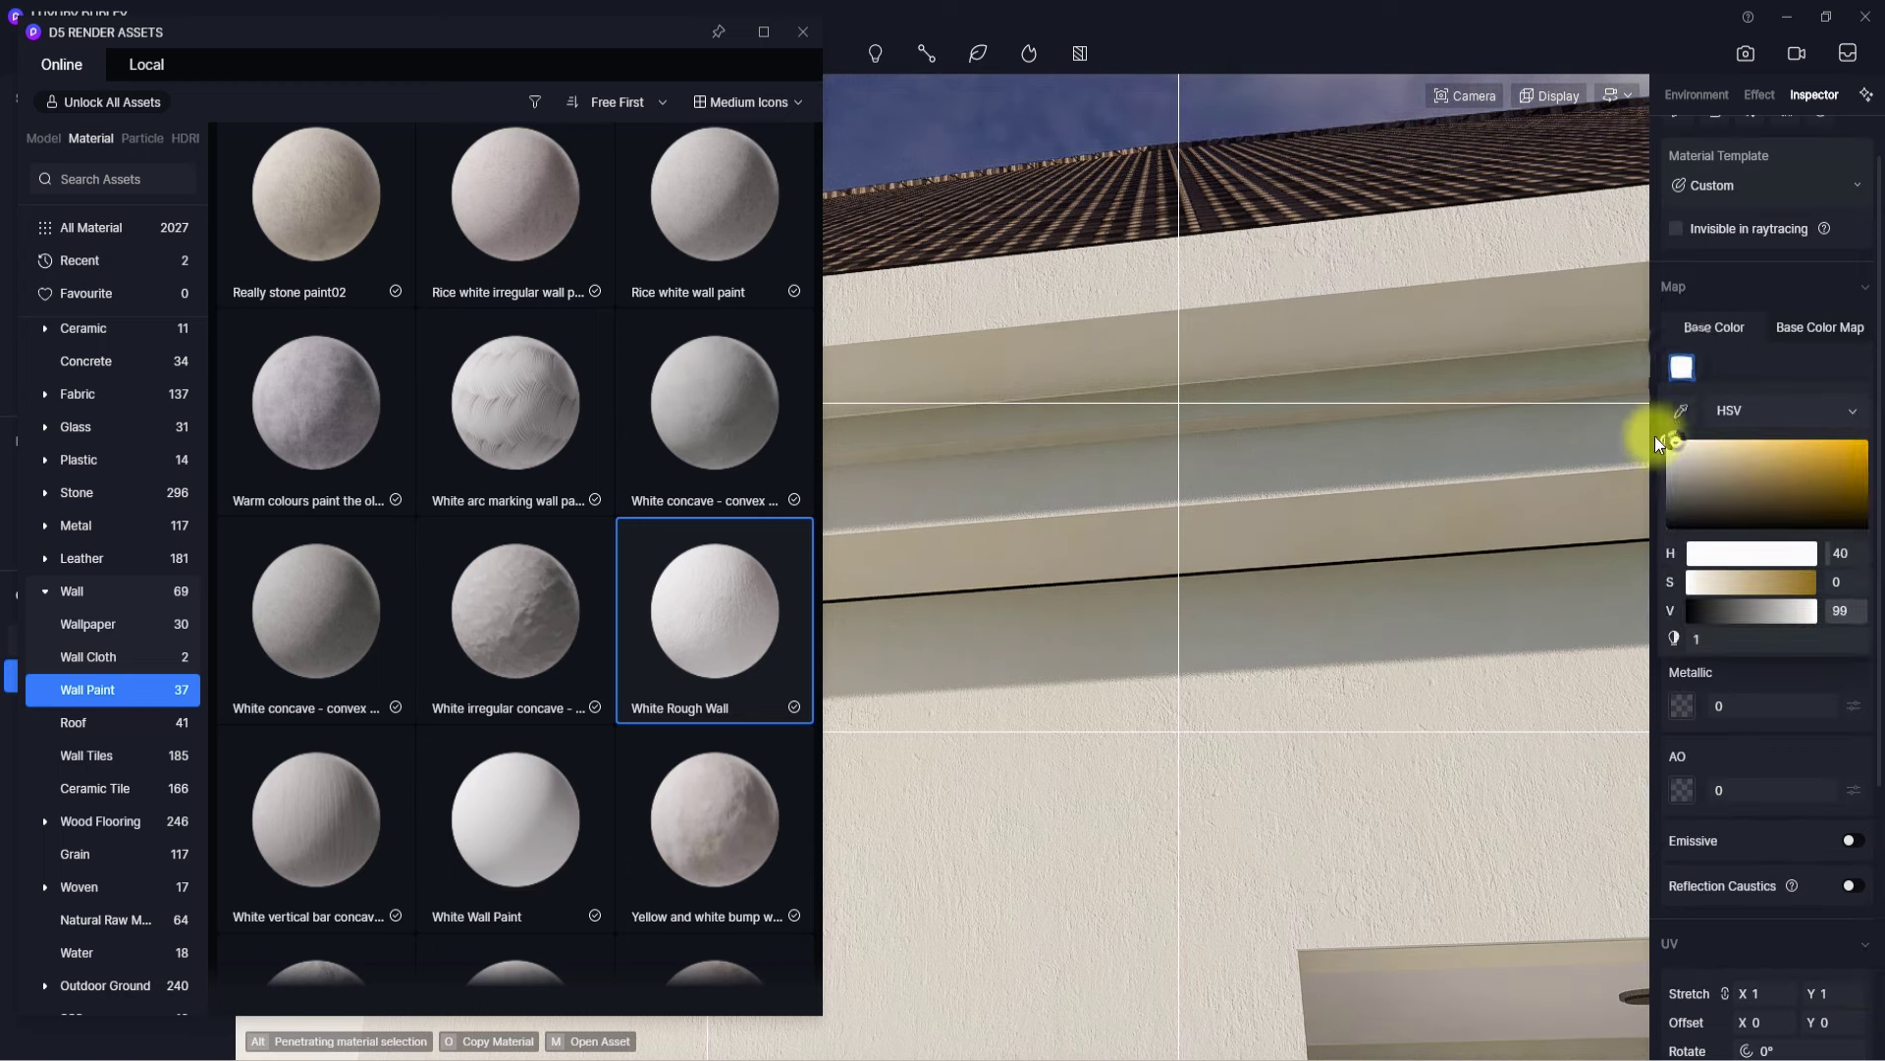
- Set the eaves material's base color map brightness to 64 and saturation to -37
{"action": "left_click", "coordinate": [1823, 334]}
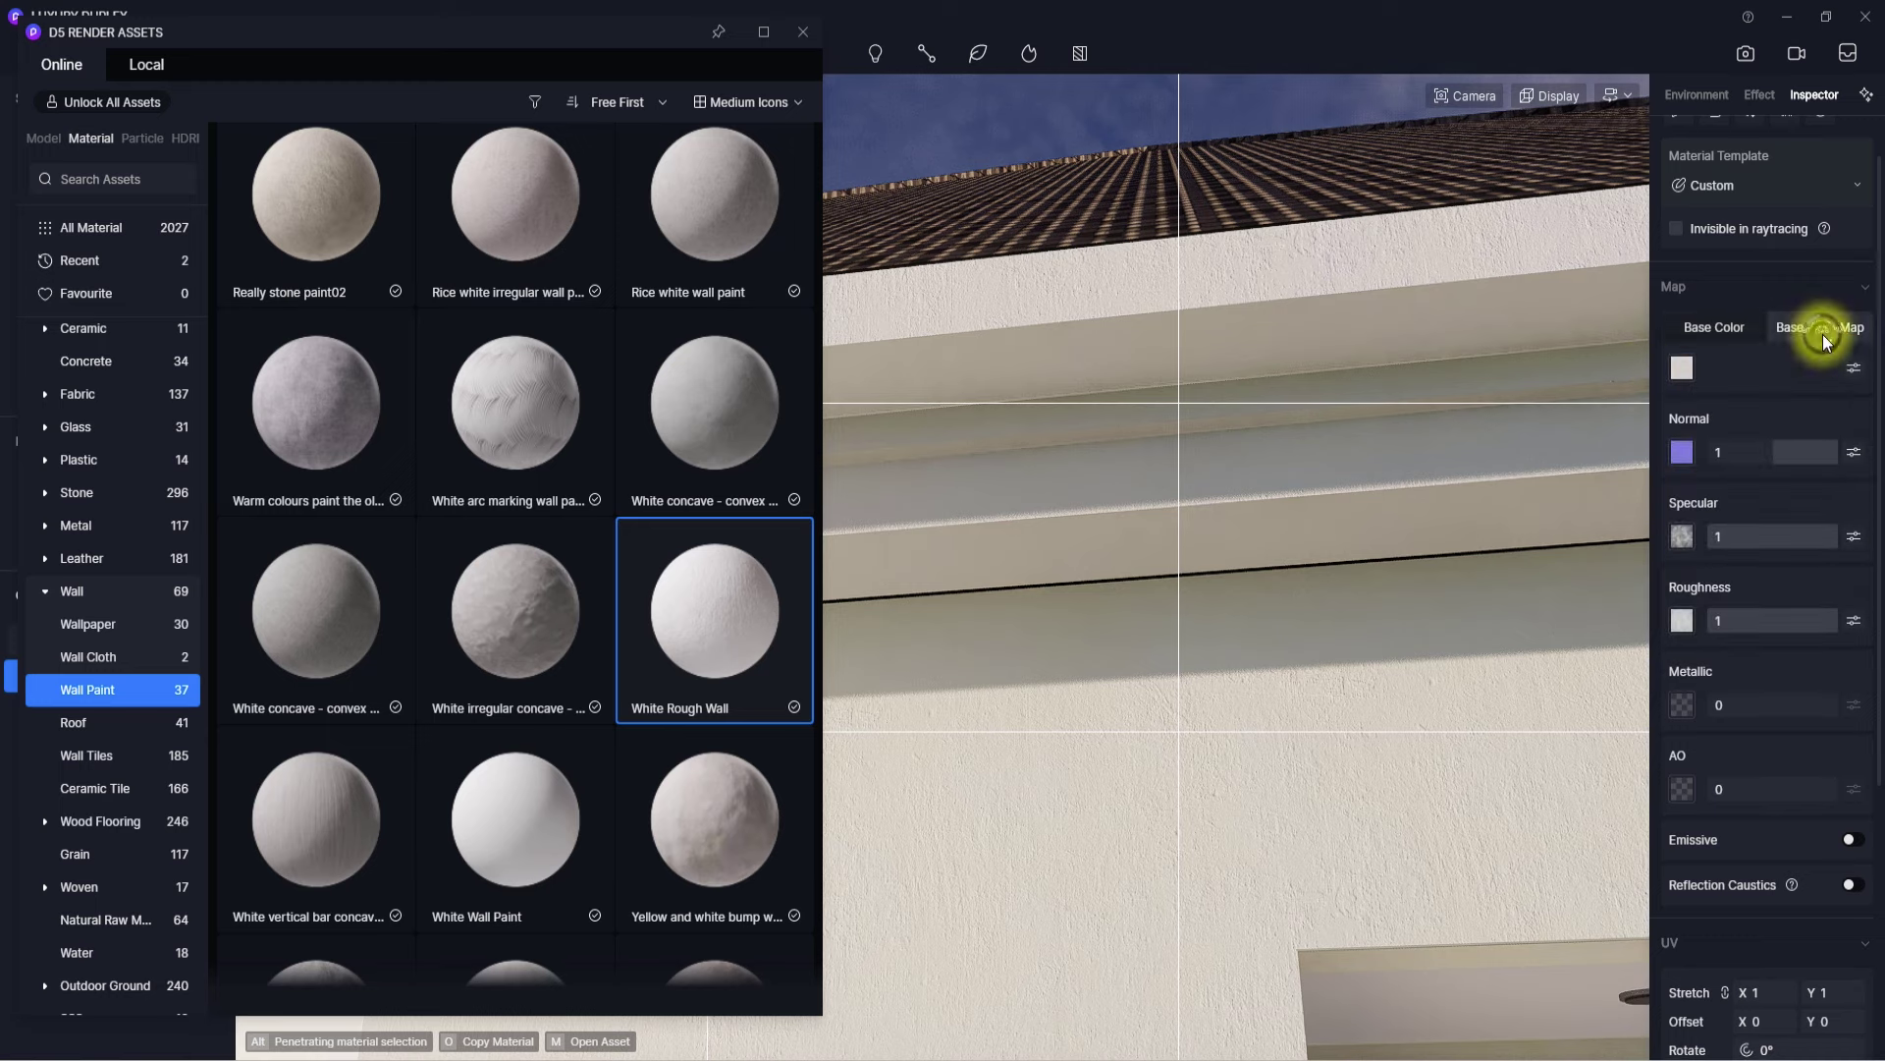
{"action": "left_click", "coordinate": [1854, 368]}
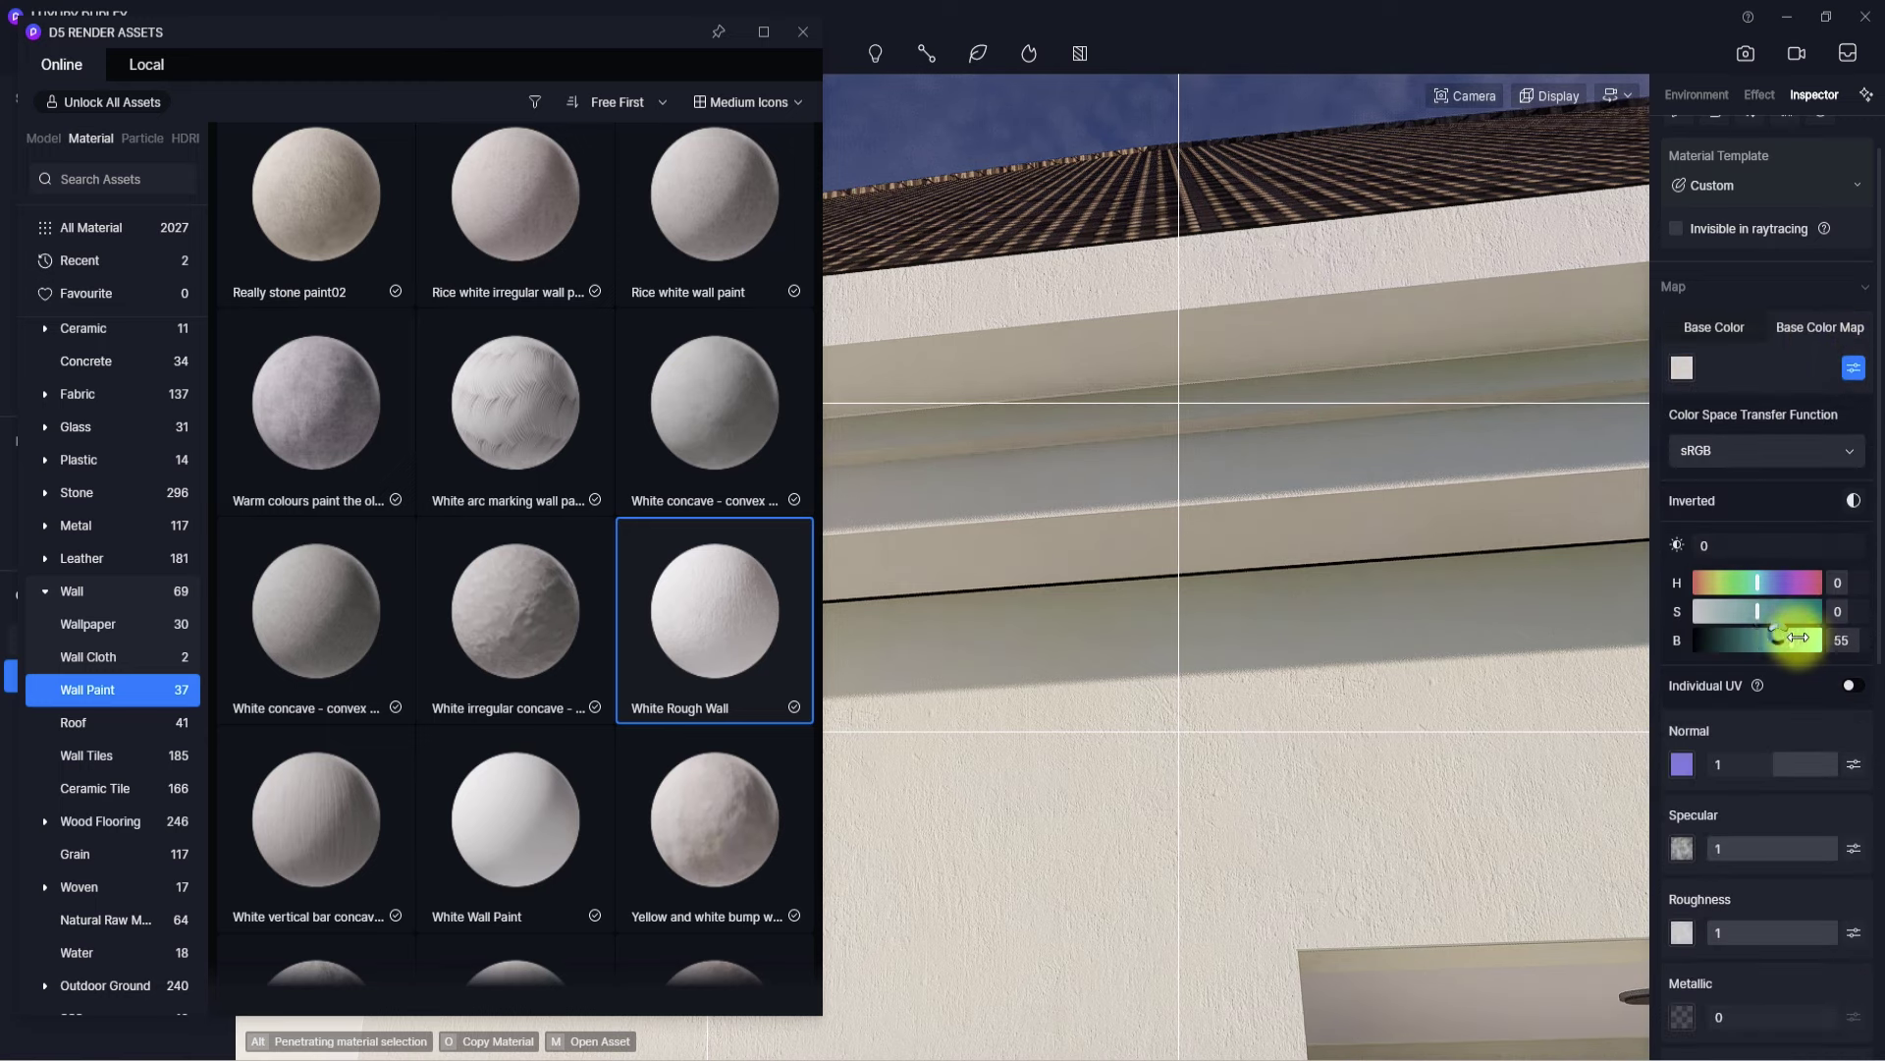
{"action": "left_click_drag", "start_coordinate": [1798, 637], "coordinate": [1733, 609]}
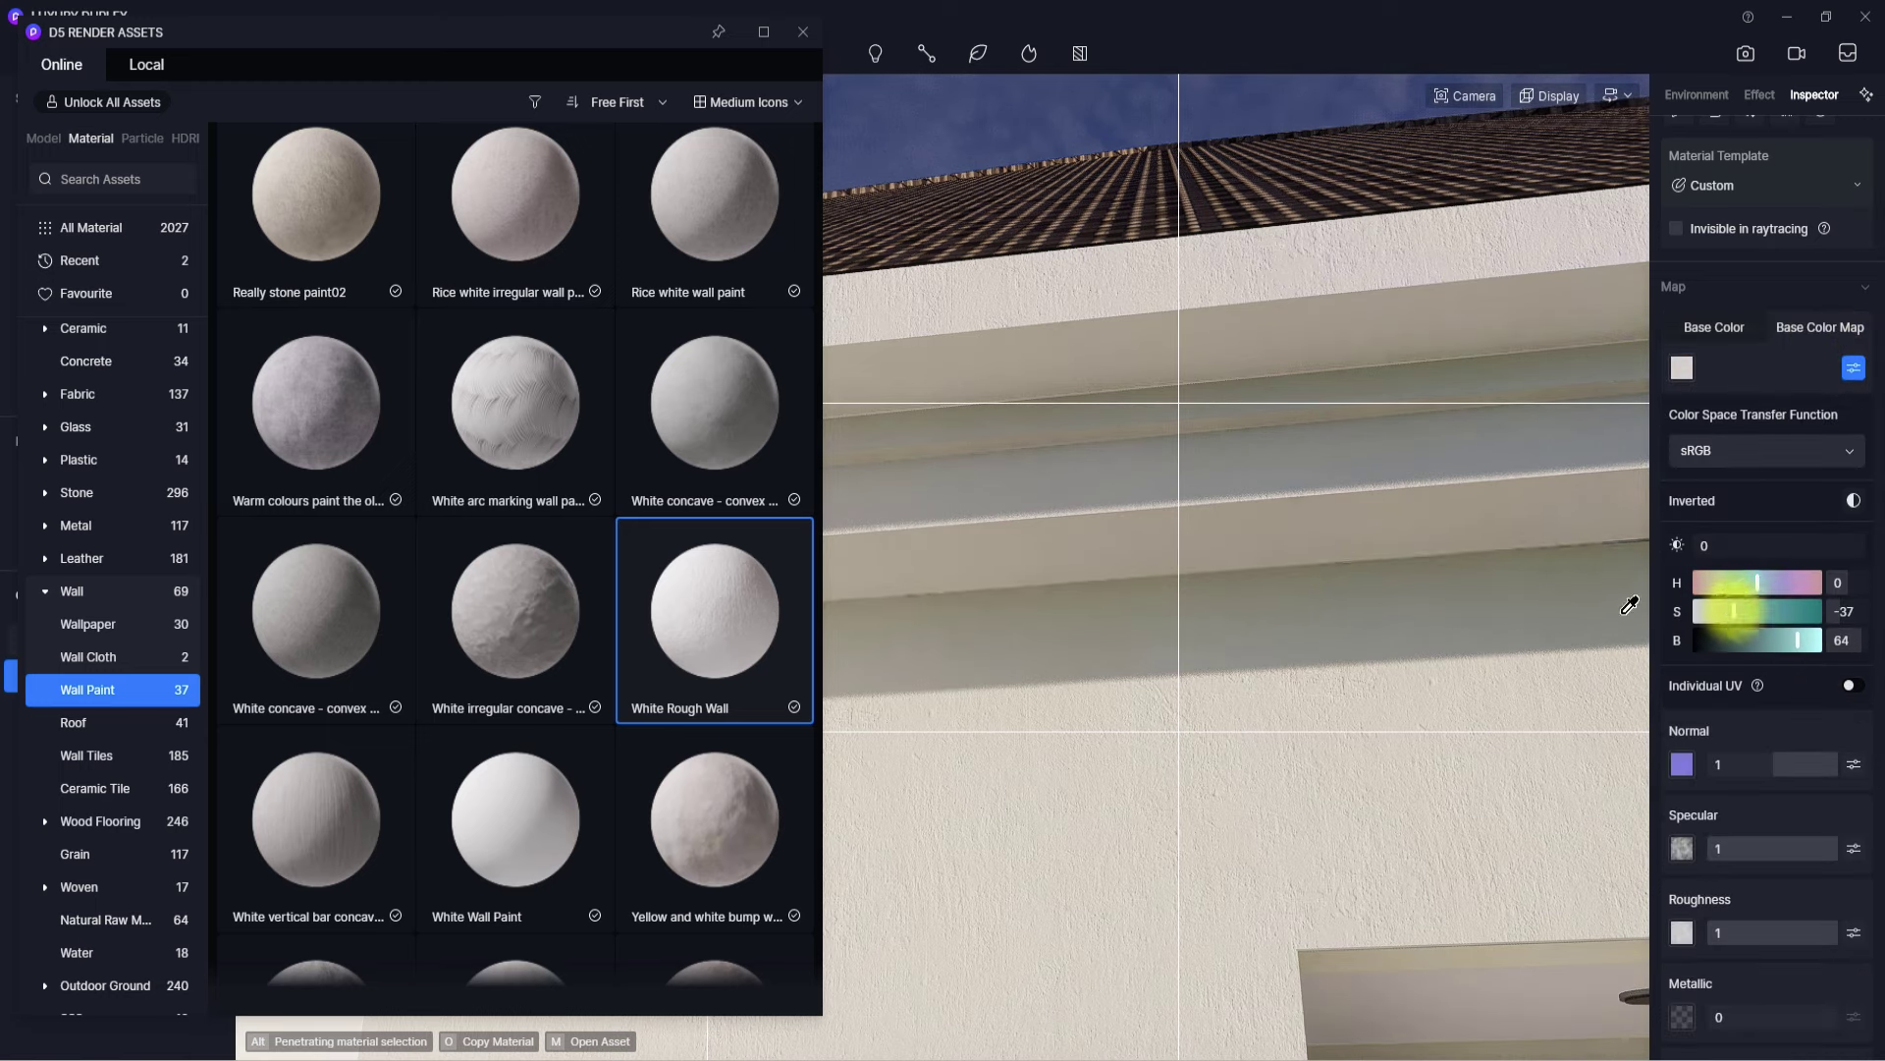
- Check the recolored eaves against the walls and balconies, and look over the tall glazed window
{"action": "right_click_drag", "start_coordinate": [1334, 588], "coordinate": [938, 490]}
{"action": "scroll", "coordinate": [936, 493], "scroll_direction": "down", "scroll_amount": 5}
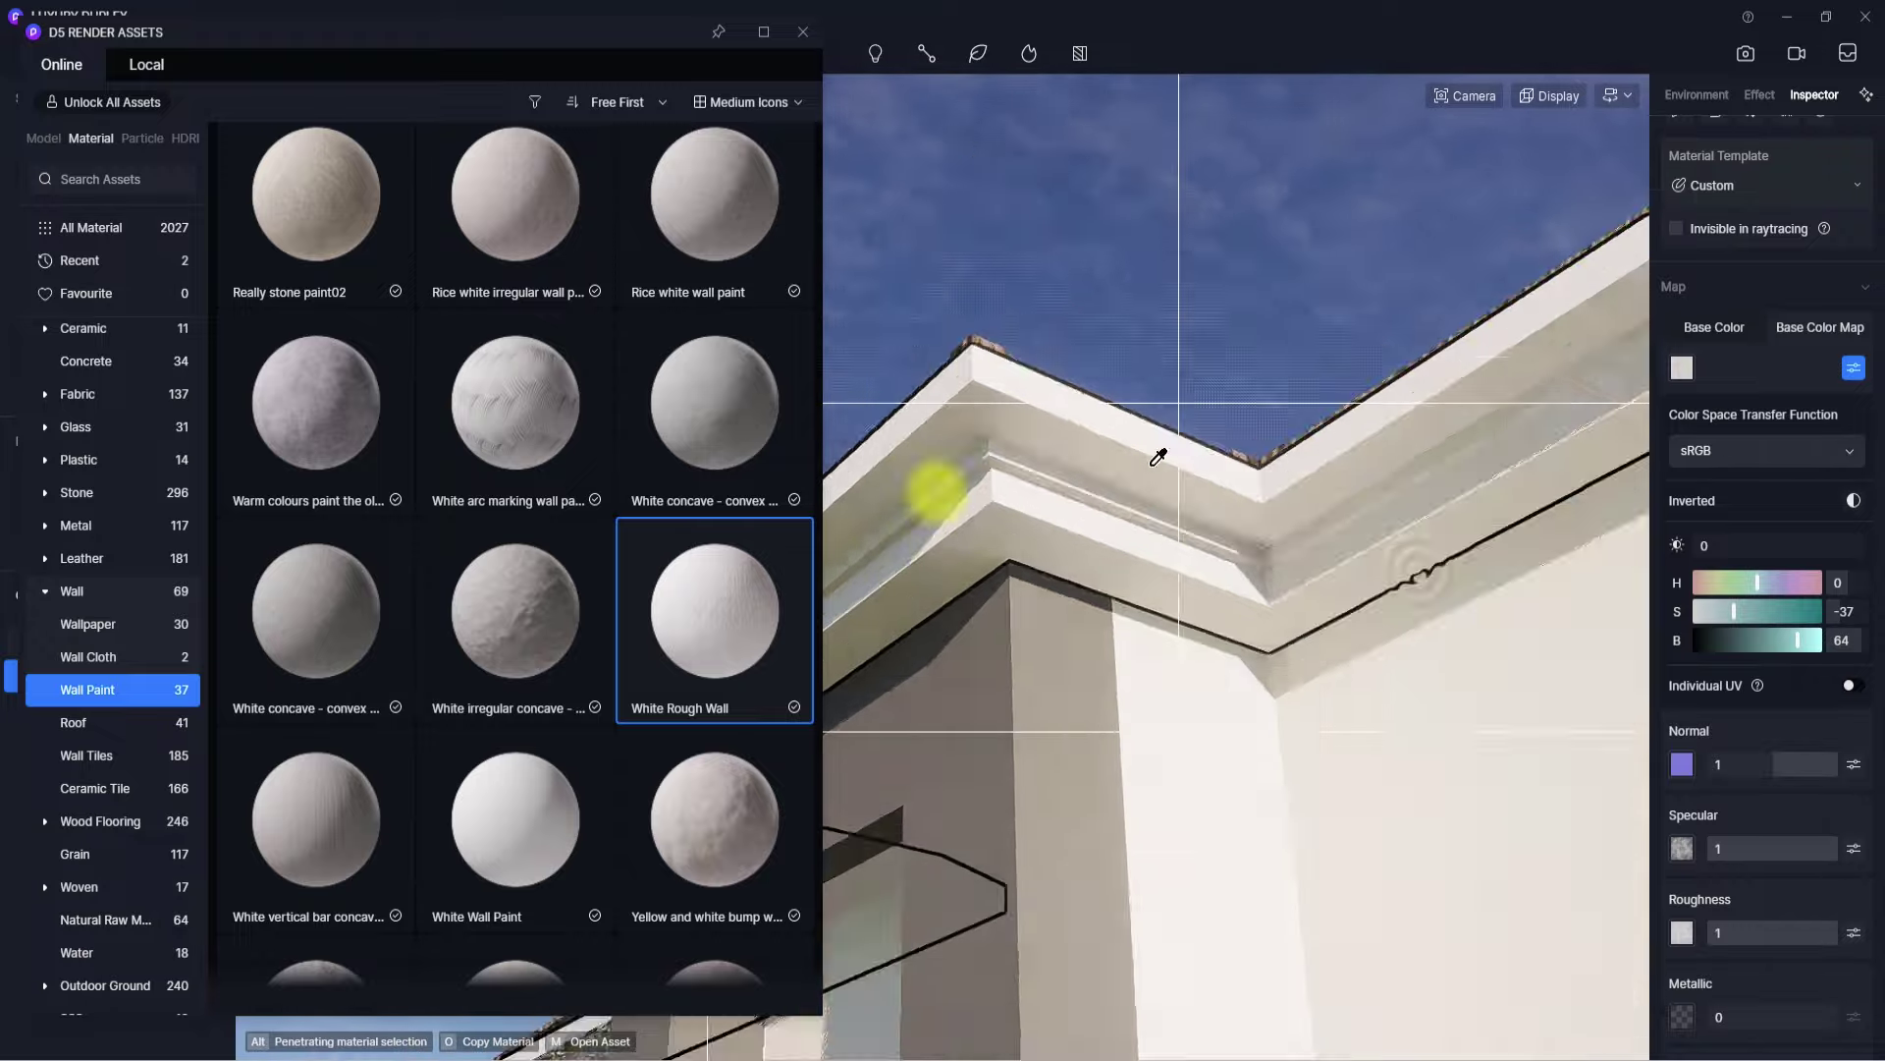
{"action": "scroll", "coordinate": [1131, 529], "scroll_direction": "down", "scroll_amount": 3}
{"action": "right_click_drag", "start_coordinate": [1132, 528], "coordinate": [1325, 542]}
{"action": "scroll", "coordinate": [1388, 636], "scroll_direction": "down", "scroll_amount": 3}
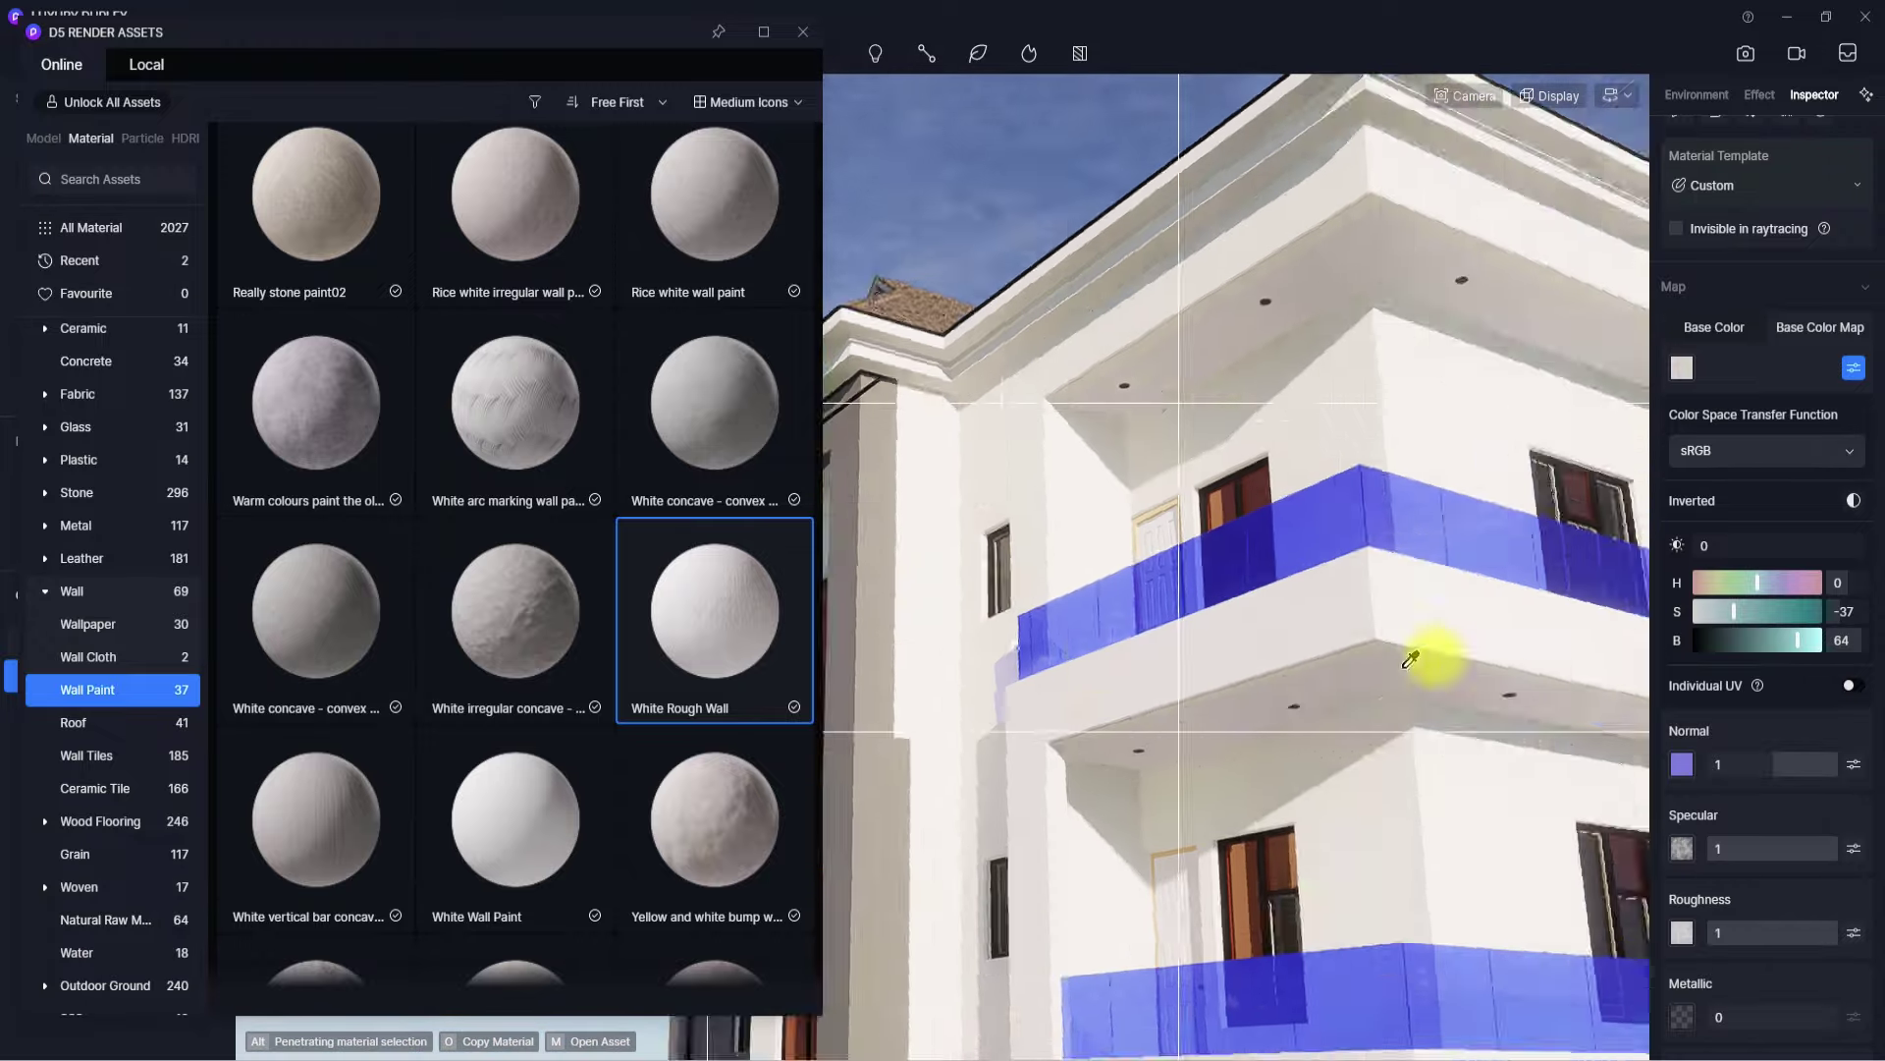
{"action": "scroll", "coordinate": [1108, 685], "scroll_direction": "up", "scroll_amount": 4}
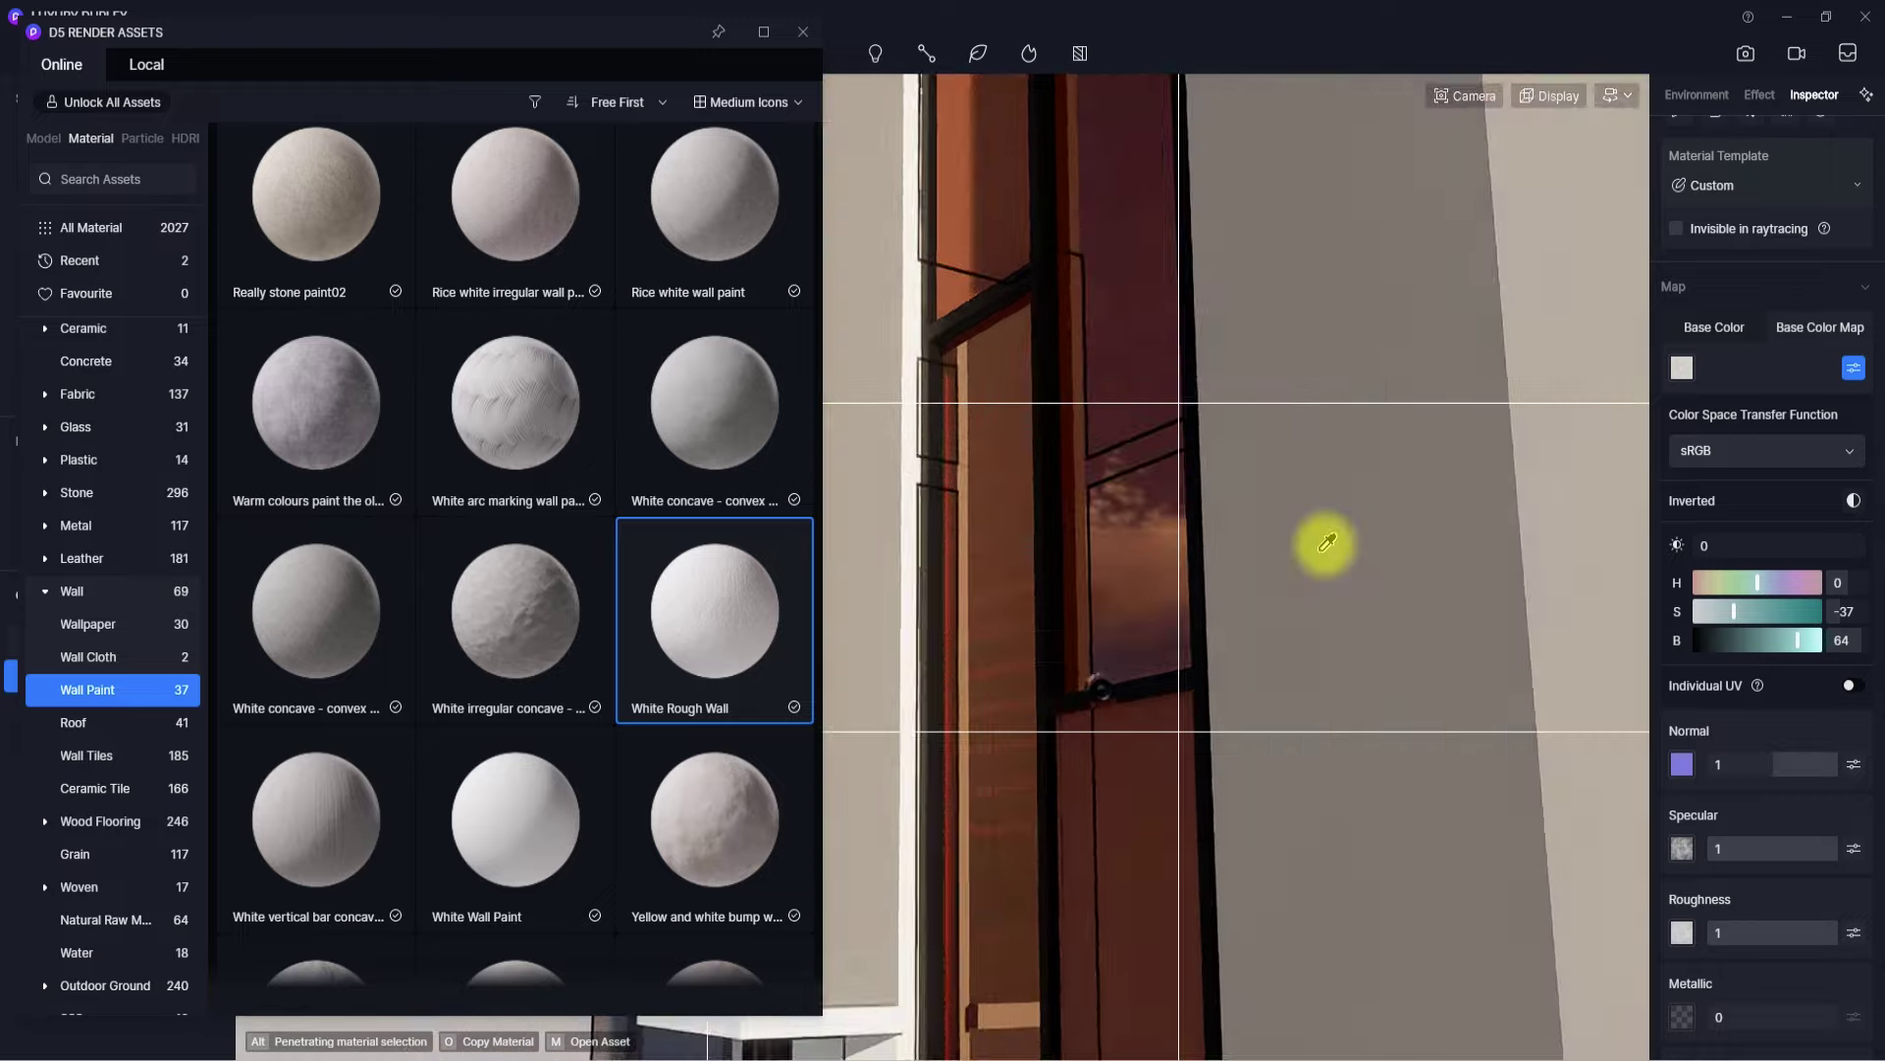
{"action": "scroll", "coordinate": [1094, 602], "scroll_direction": "up", "scroll_amount": 4}
{"action": "right_click_drag", "start_coordinate": [1093, 602], "coordinate": [1285, 546]}
{"action": "scroll", "coordinate": [1026, 606], "scroll_direction": "down", "scroll_amount": 4}
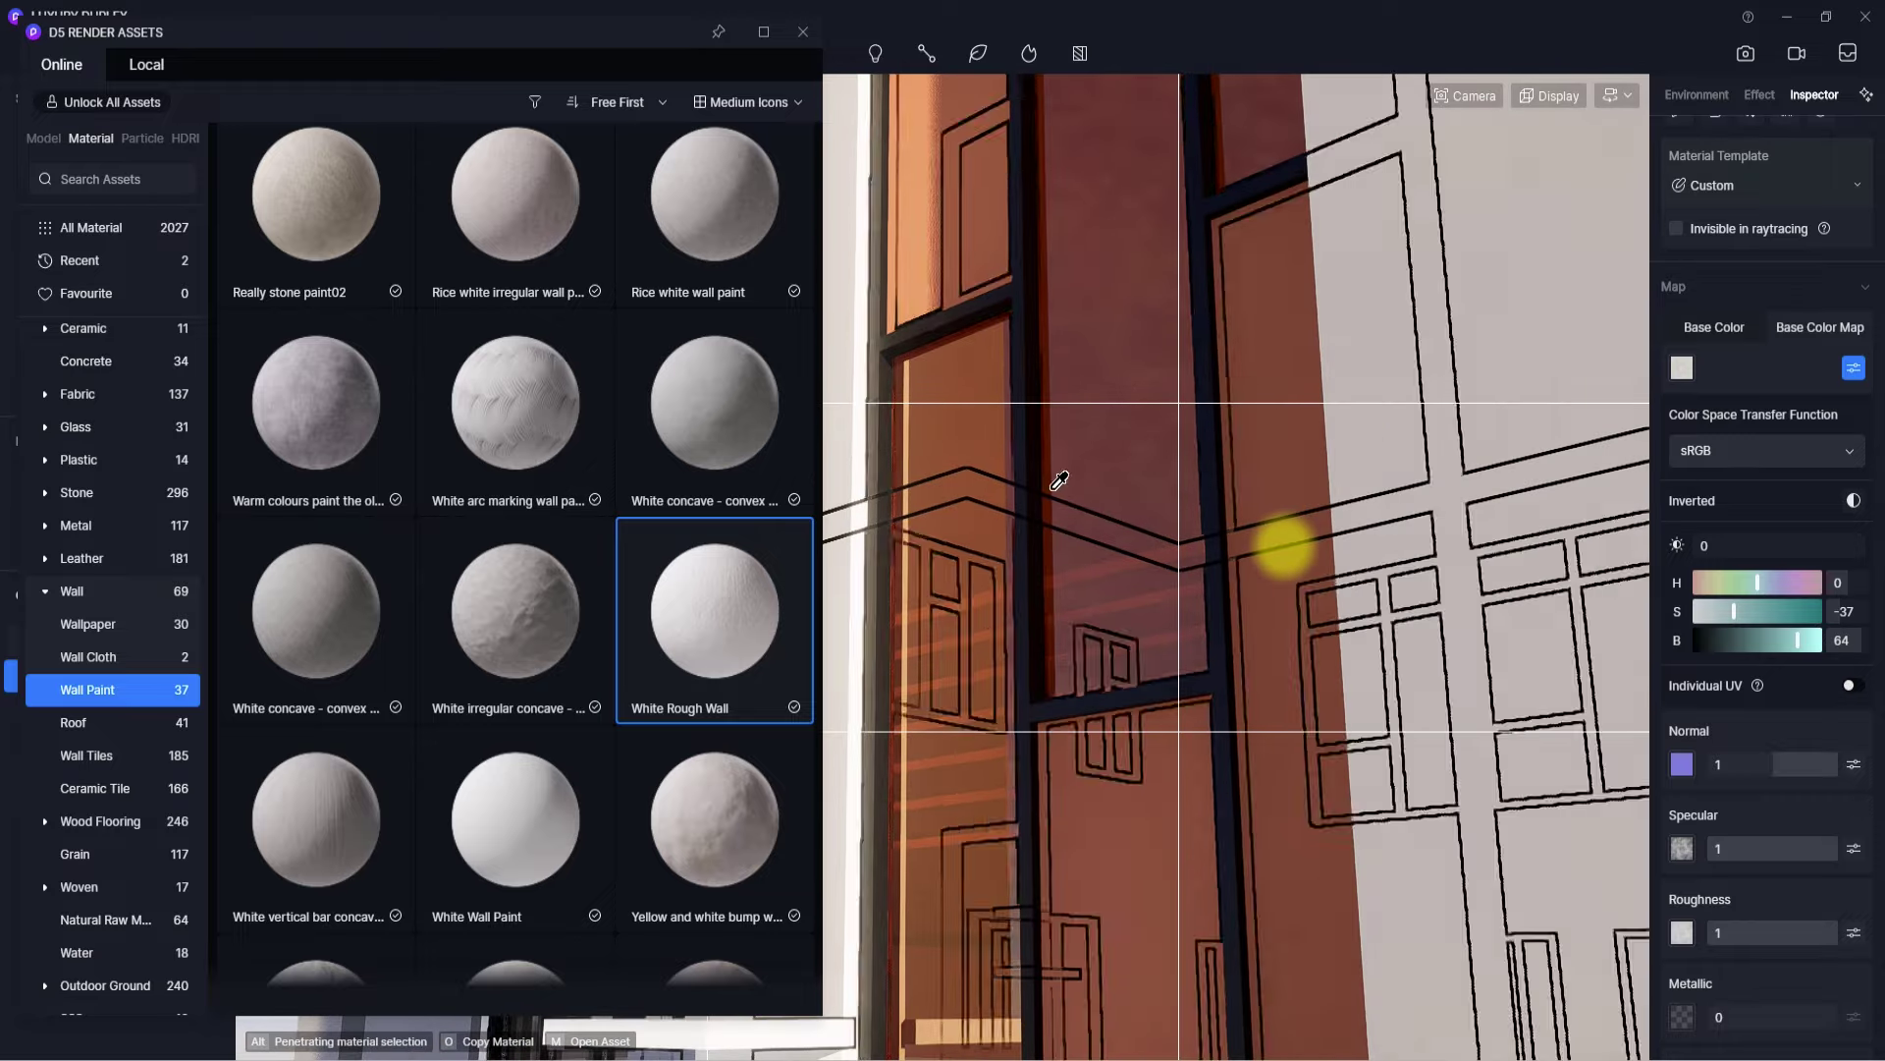
- Pick the tall window's transparent glass material and switch it from the color map to the plain base color
{"action": "scroll", "coordinate": [1119, 606], "scroll_direction": "up", "scroll_amount": 4}
{"action": "right_click_drag", "start_coordinate": [1014, 586], "coordinate": [1359, 484]}
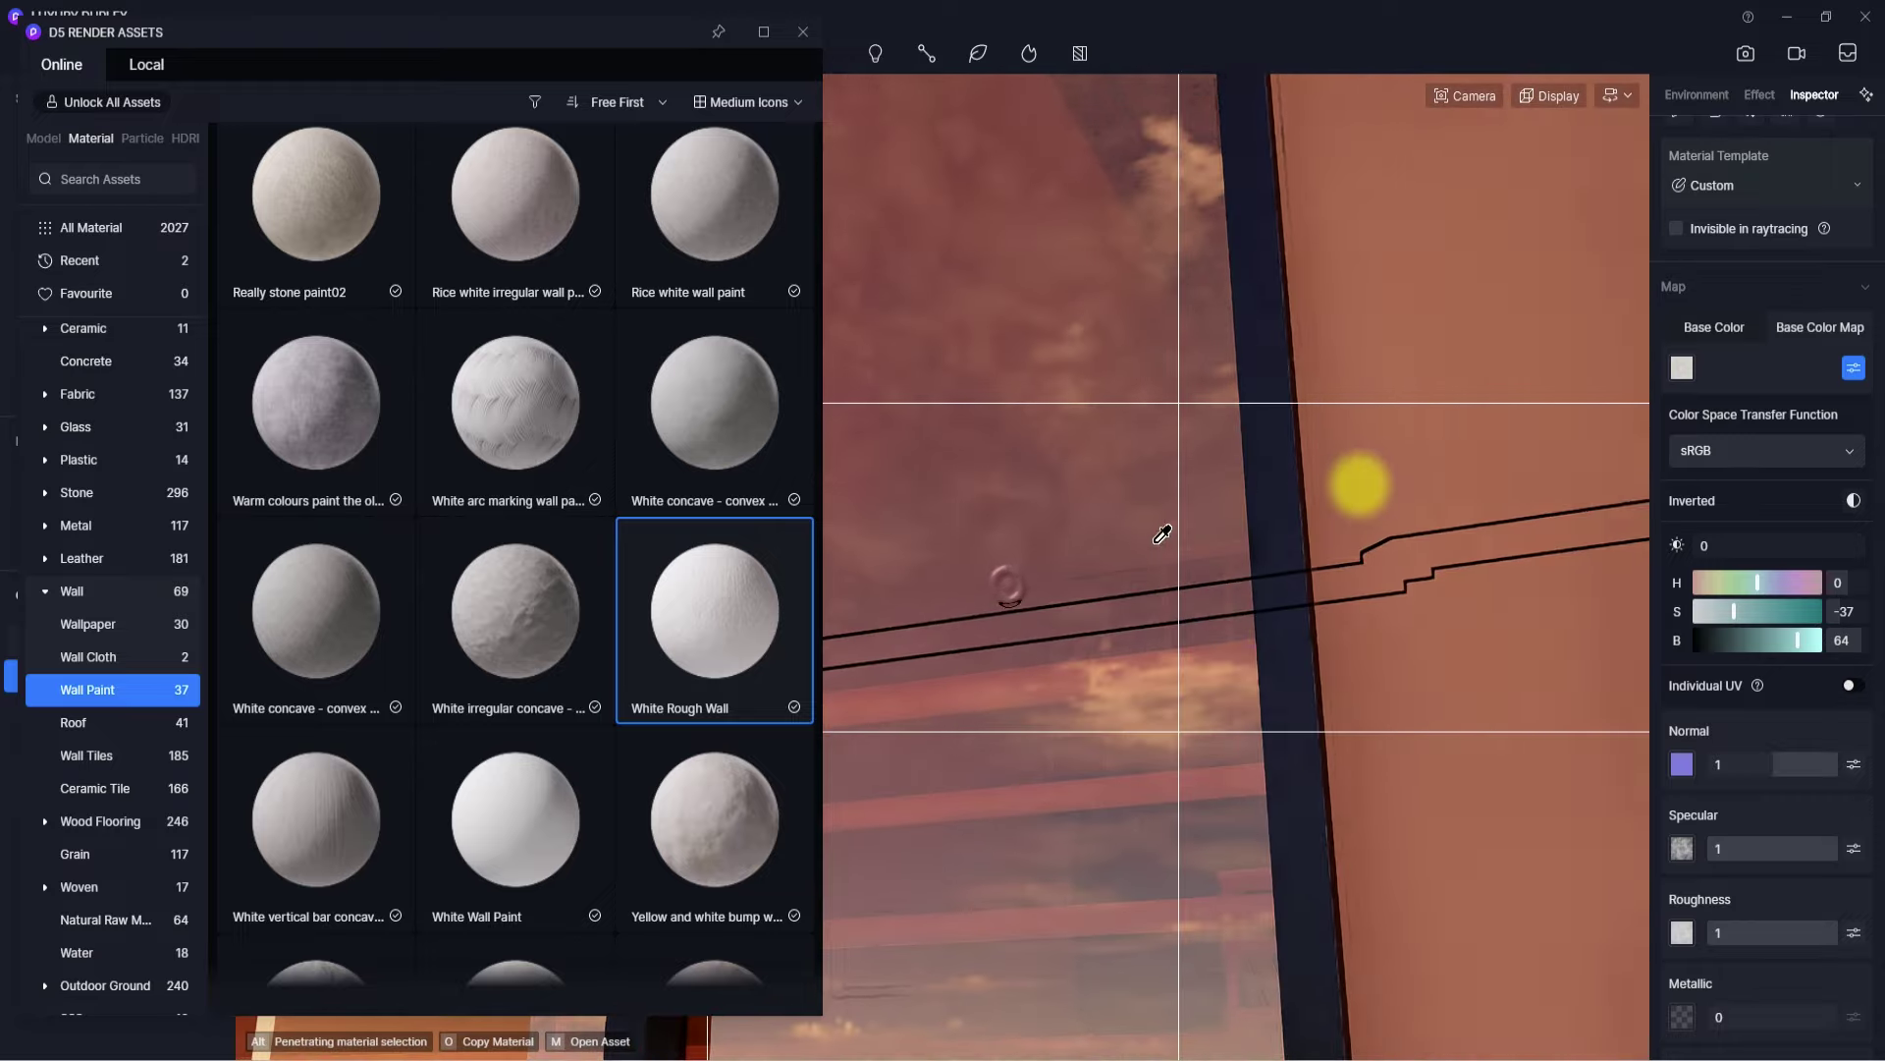
{"action": "scroll", "coordinate": [1080, 533], "scroll_direction": "down", "scroll_amount": 4}
{"action": "left_click", "coordinate": [960, 500]}
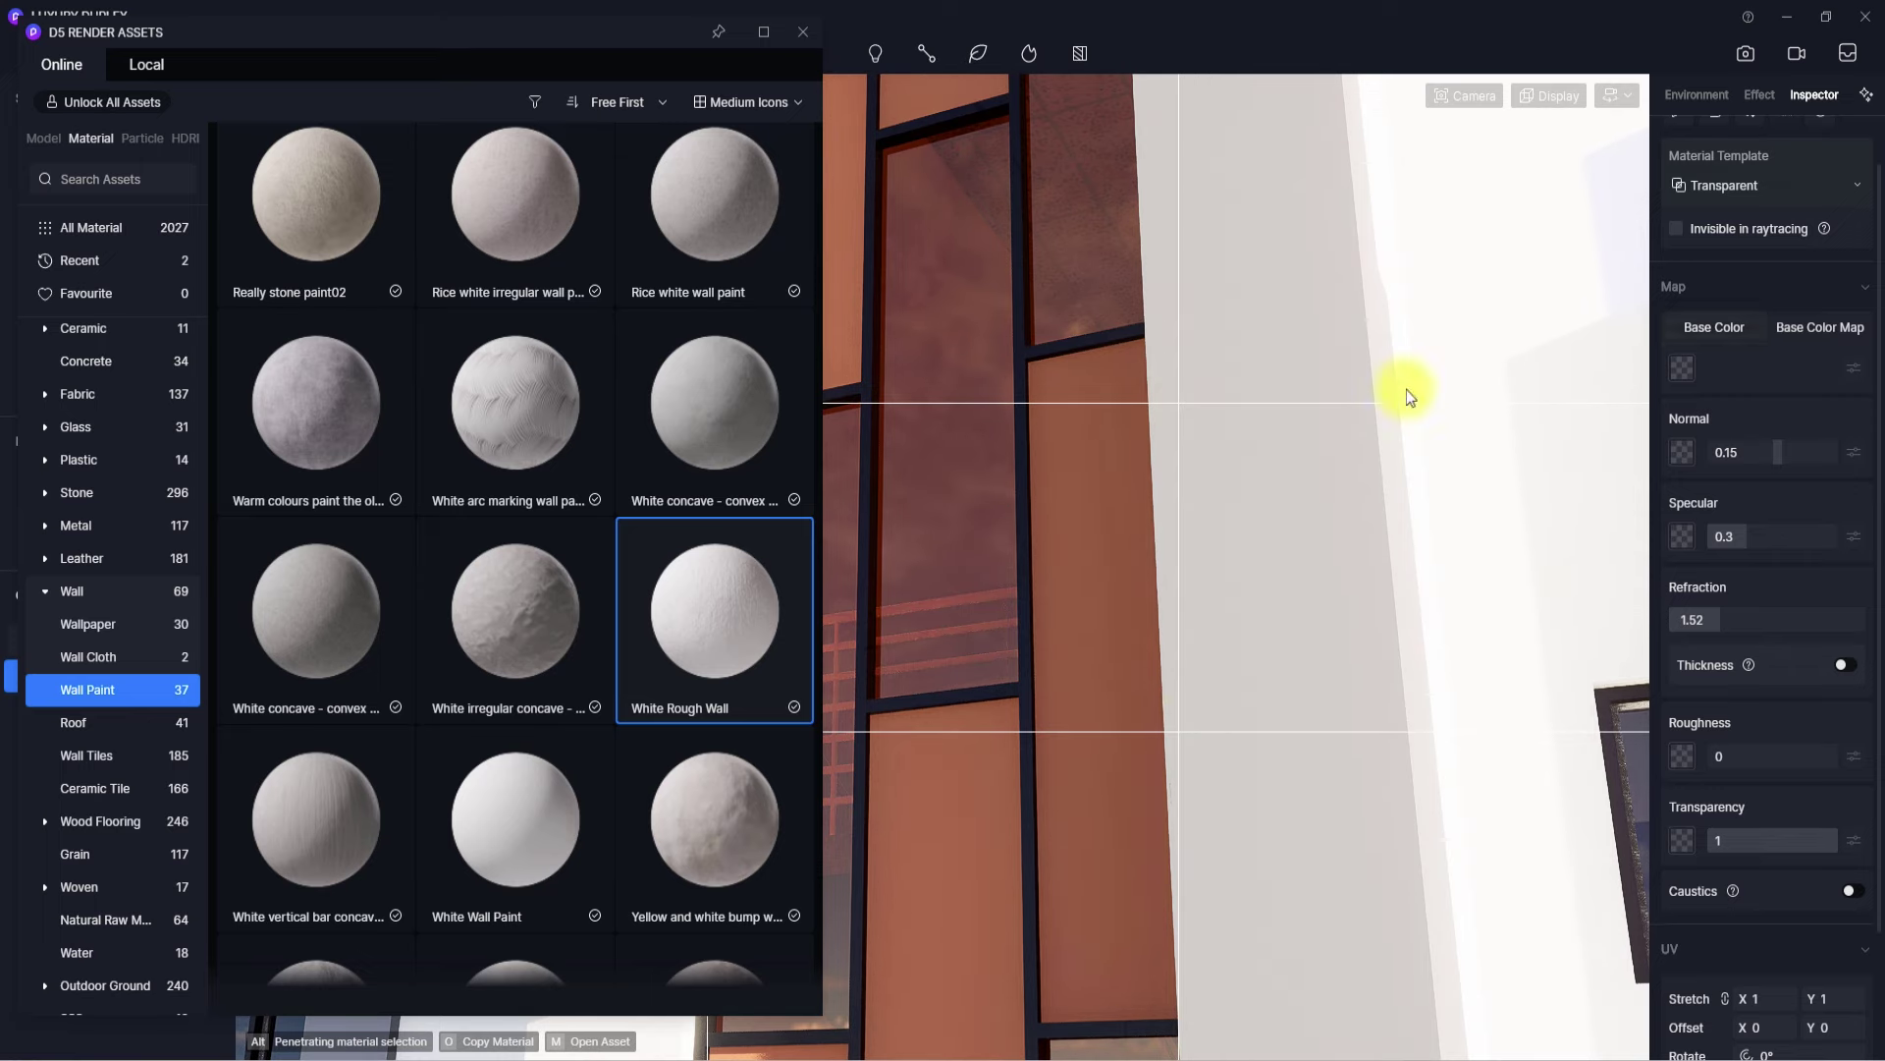
{"action": "left_click", "coordinate": [1710, 321]}
- Pick the dark glass material of the small window beside the balcony and inspect its pane up close
{"action": "right_click_drag", "start_coordinate": [1145, 504], "coordinate": [950, 451]}
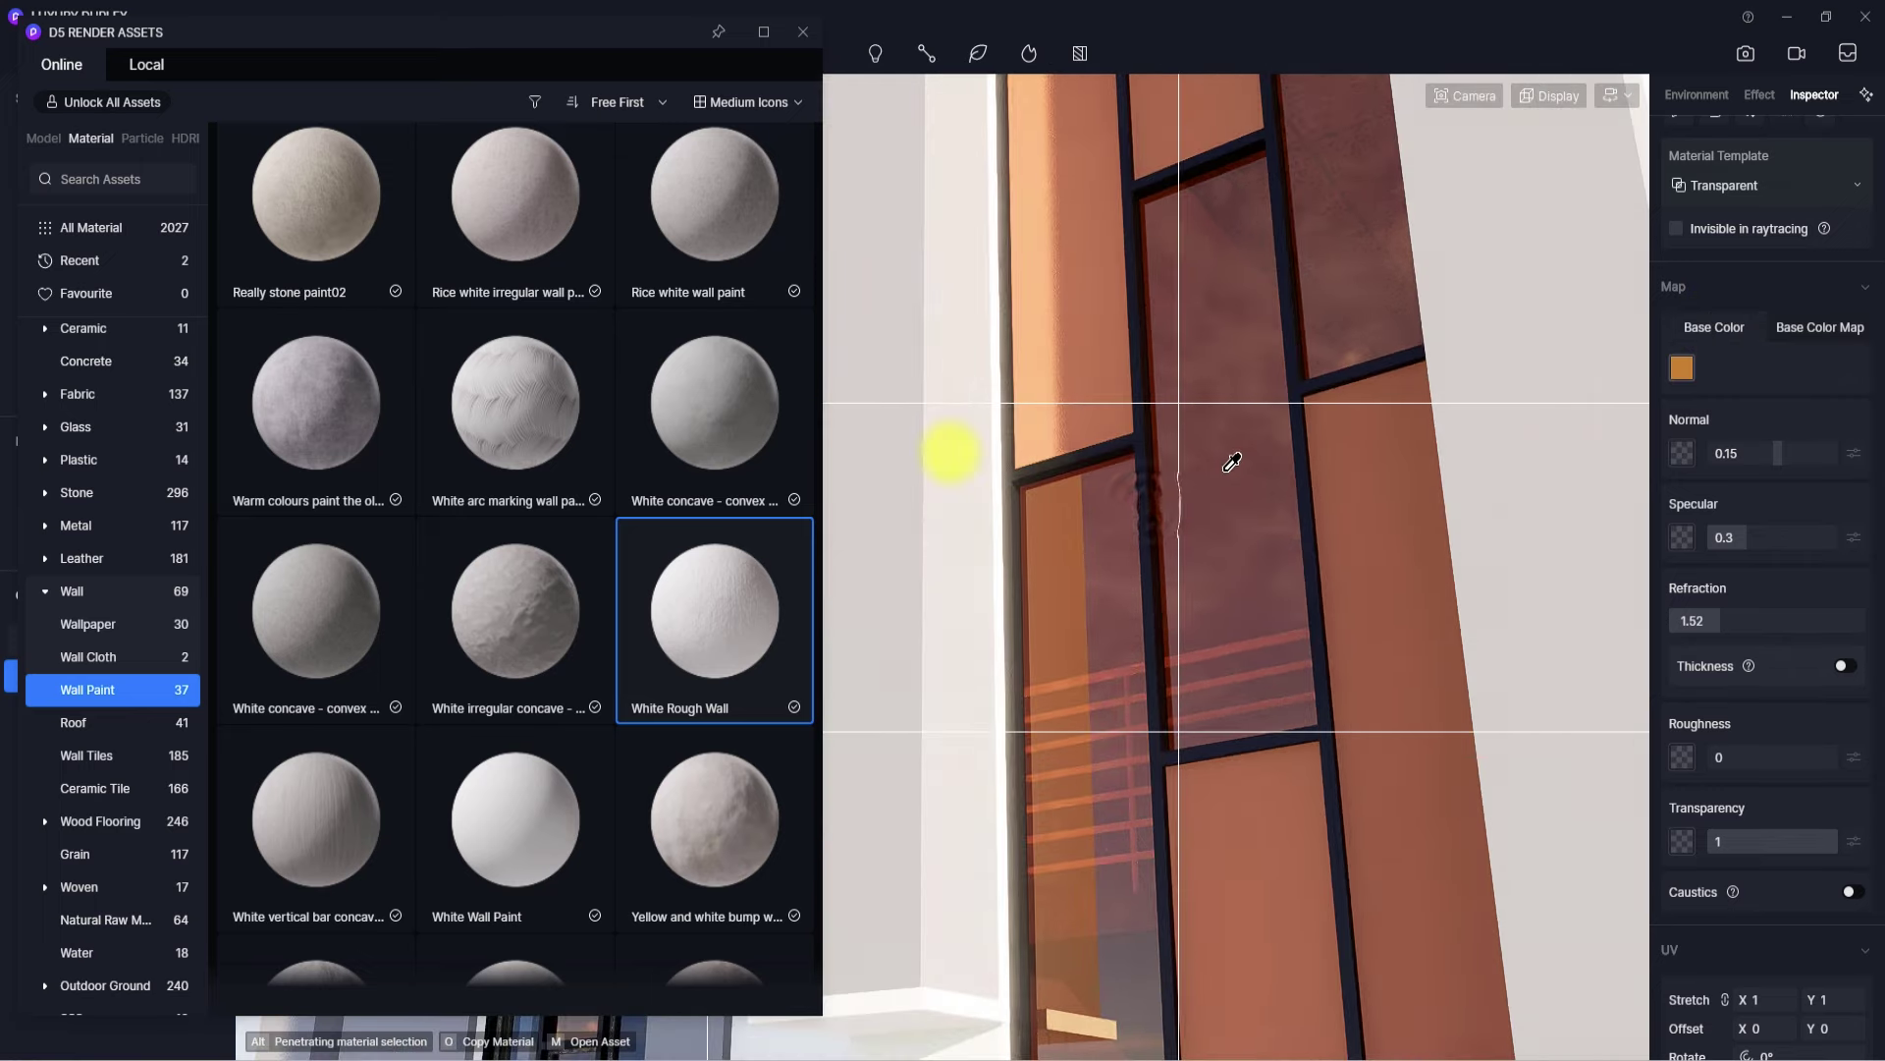
{"action": "scroll", "coordinate": [1204, 551], "scroll_direction": "down", "scroll_amount": 6}
{"action": "right_click_drag", "start_coordinate": [1119, 553], "coordinate": [993, 674]}
{"action": "left_click", "coordinate": [1220, 506]}
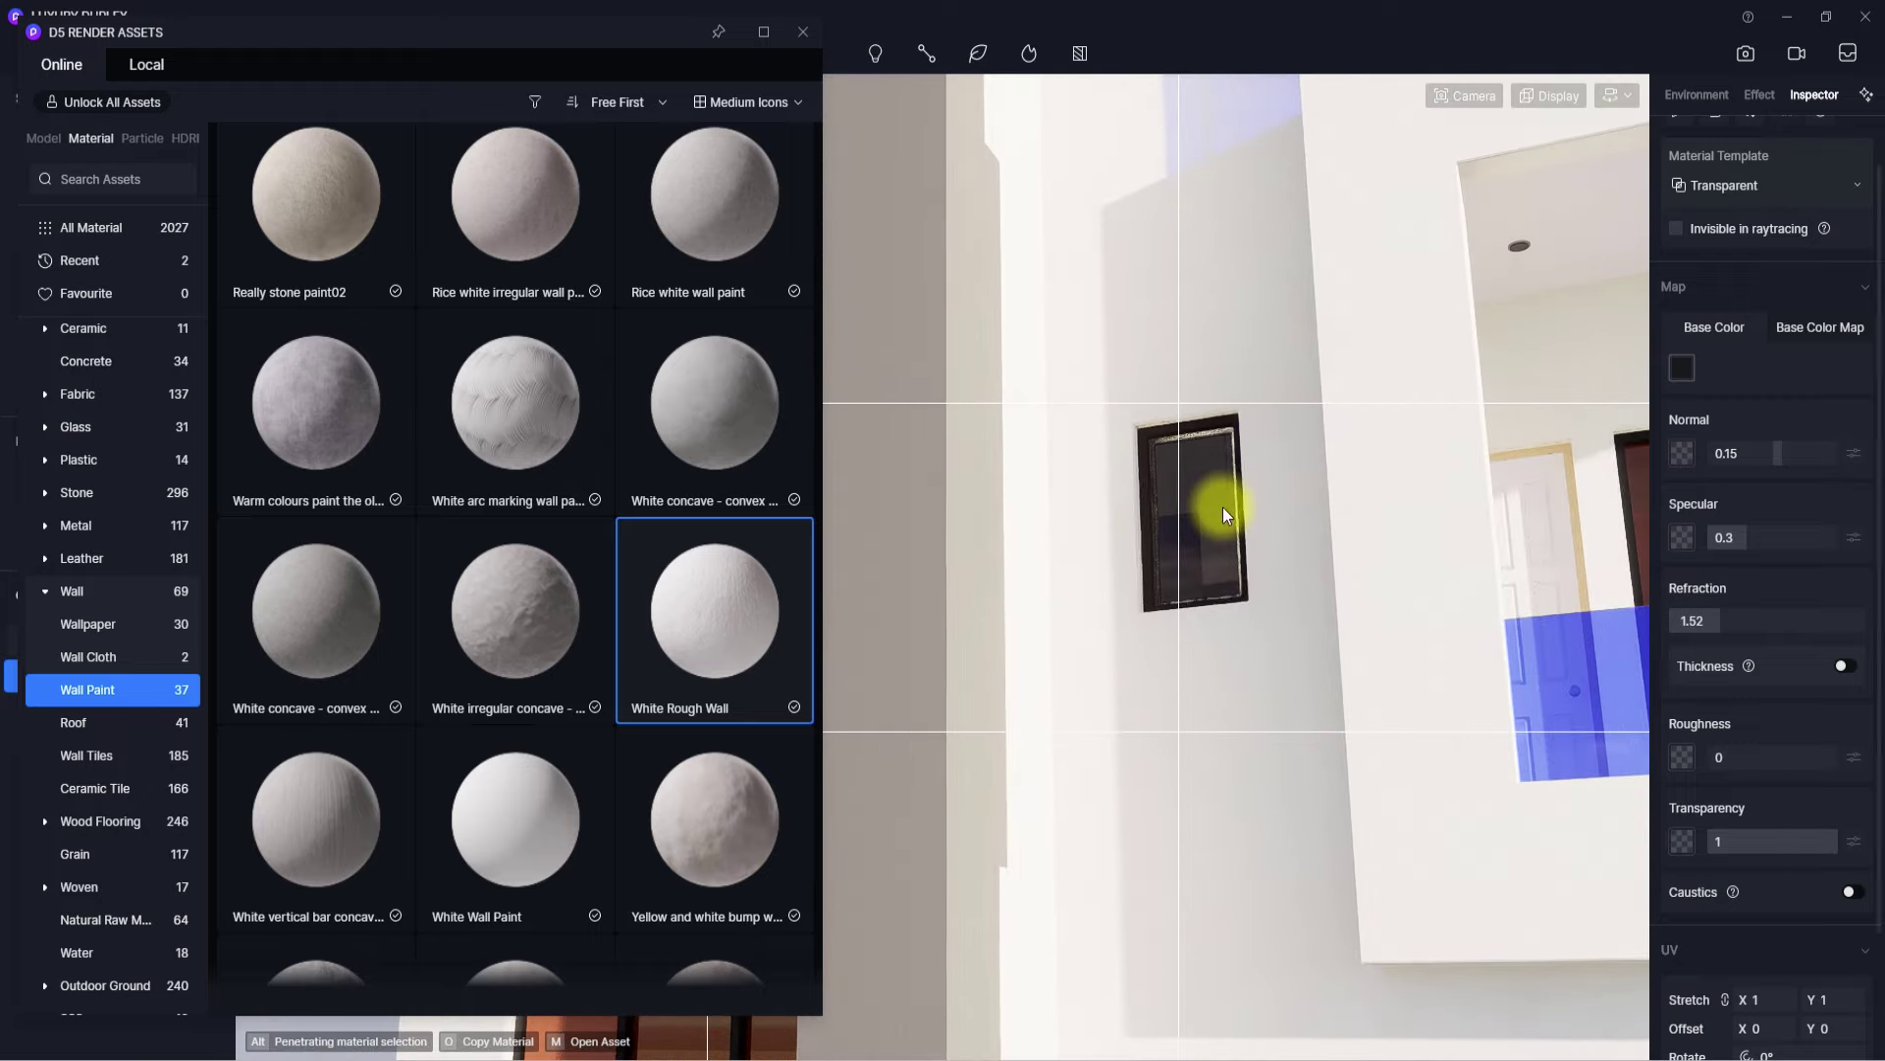
{"action": "scroll", "coordinate": [1221, 511], "scroll_direction": "up", "scroll_amount": 3}
{"action": "right_click_drag", "start_coordinate": [1221, 539], "coordinate": [1439, 565]}
{"action": "scroll", "coordinate": [1002, 517], "scroll_direction": "up", "scroll_amount": 4}
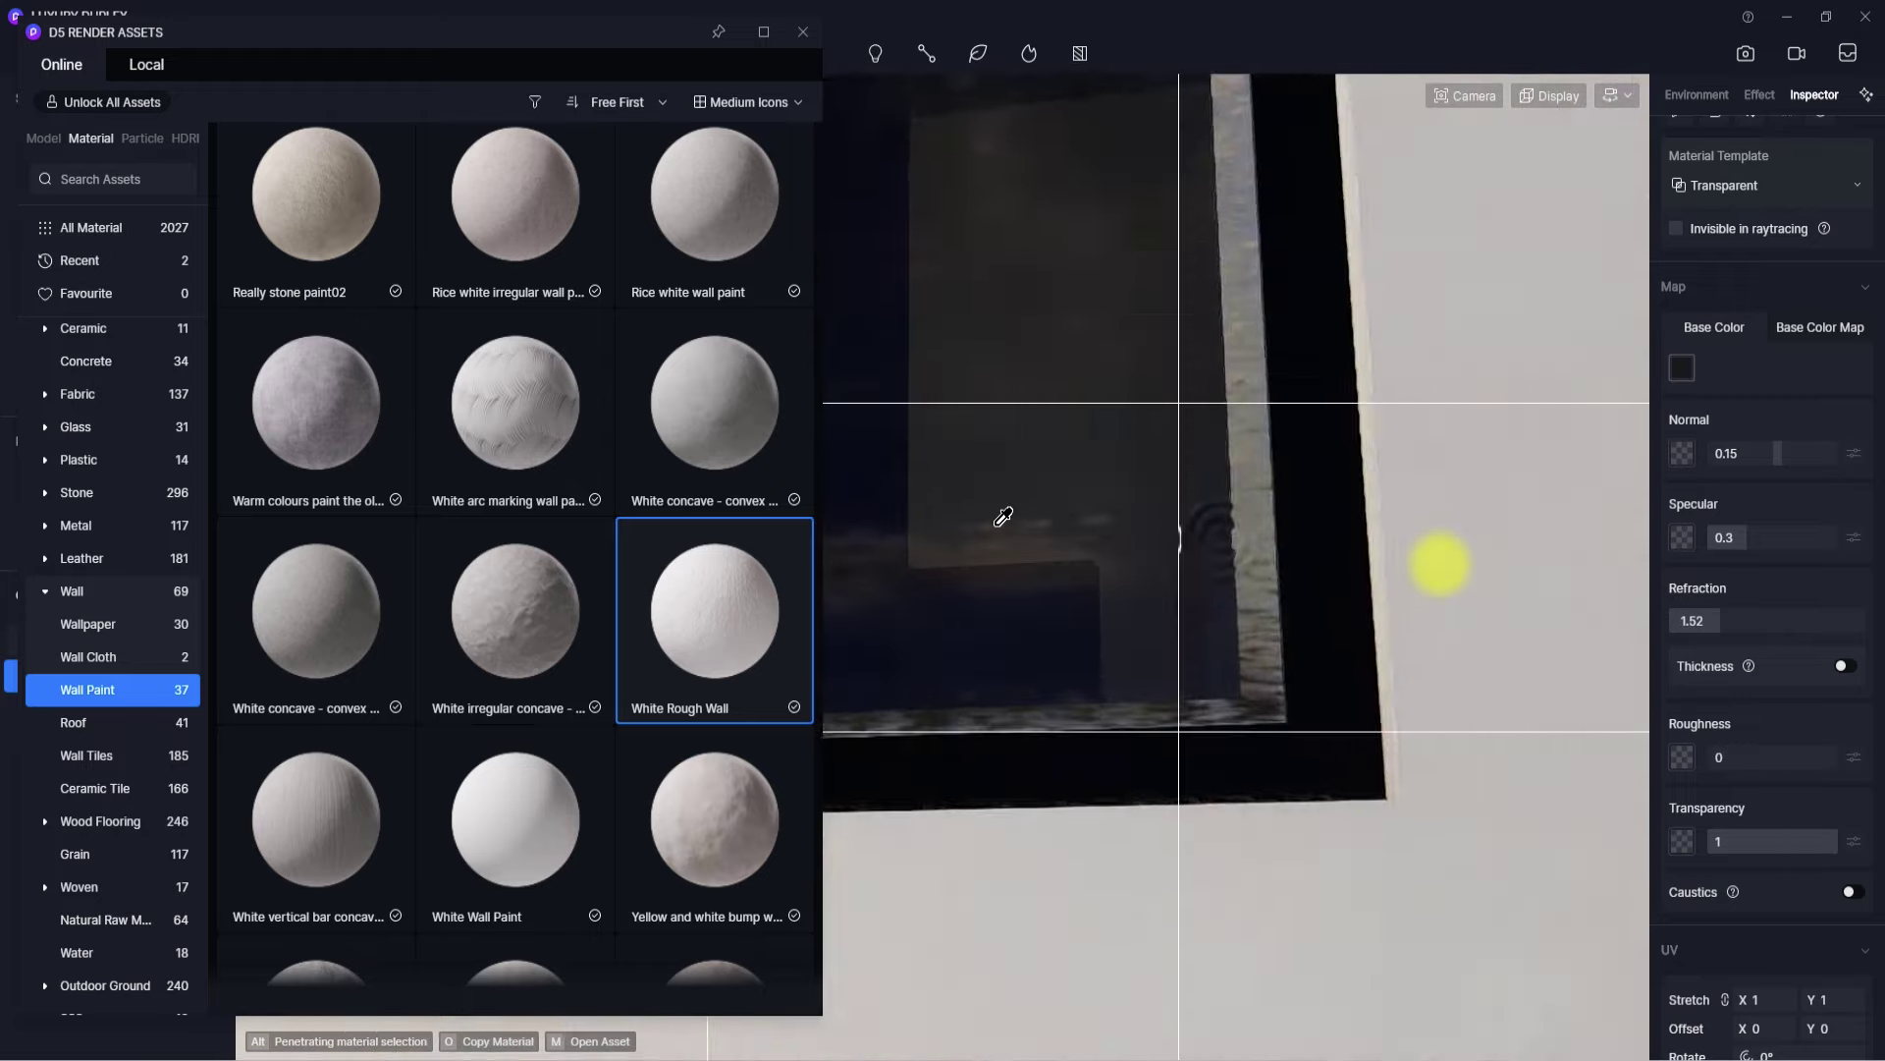
{"action": "scroll", "coordinate": [999, 517], "scroll_direction": "down", "scroll_amount": 3}
{"action": "right_click_drag", "start_coordinate": [1000, 518], "coordinate": [888, 492]}
- Lighten the small window glass's base color to a gray with value 78
{"action": "left_click", "coordinate": [1677, 368]}
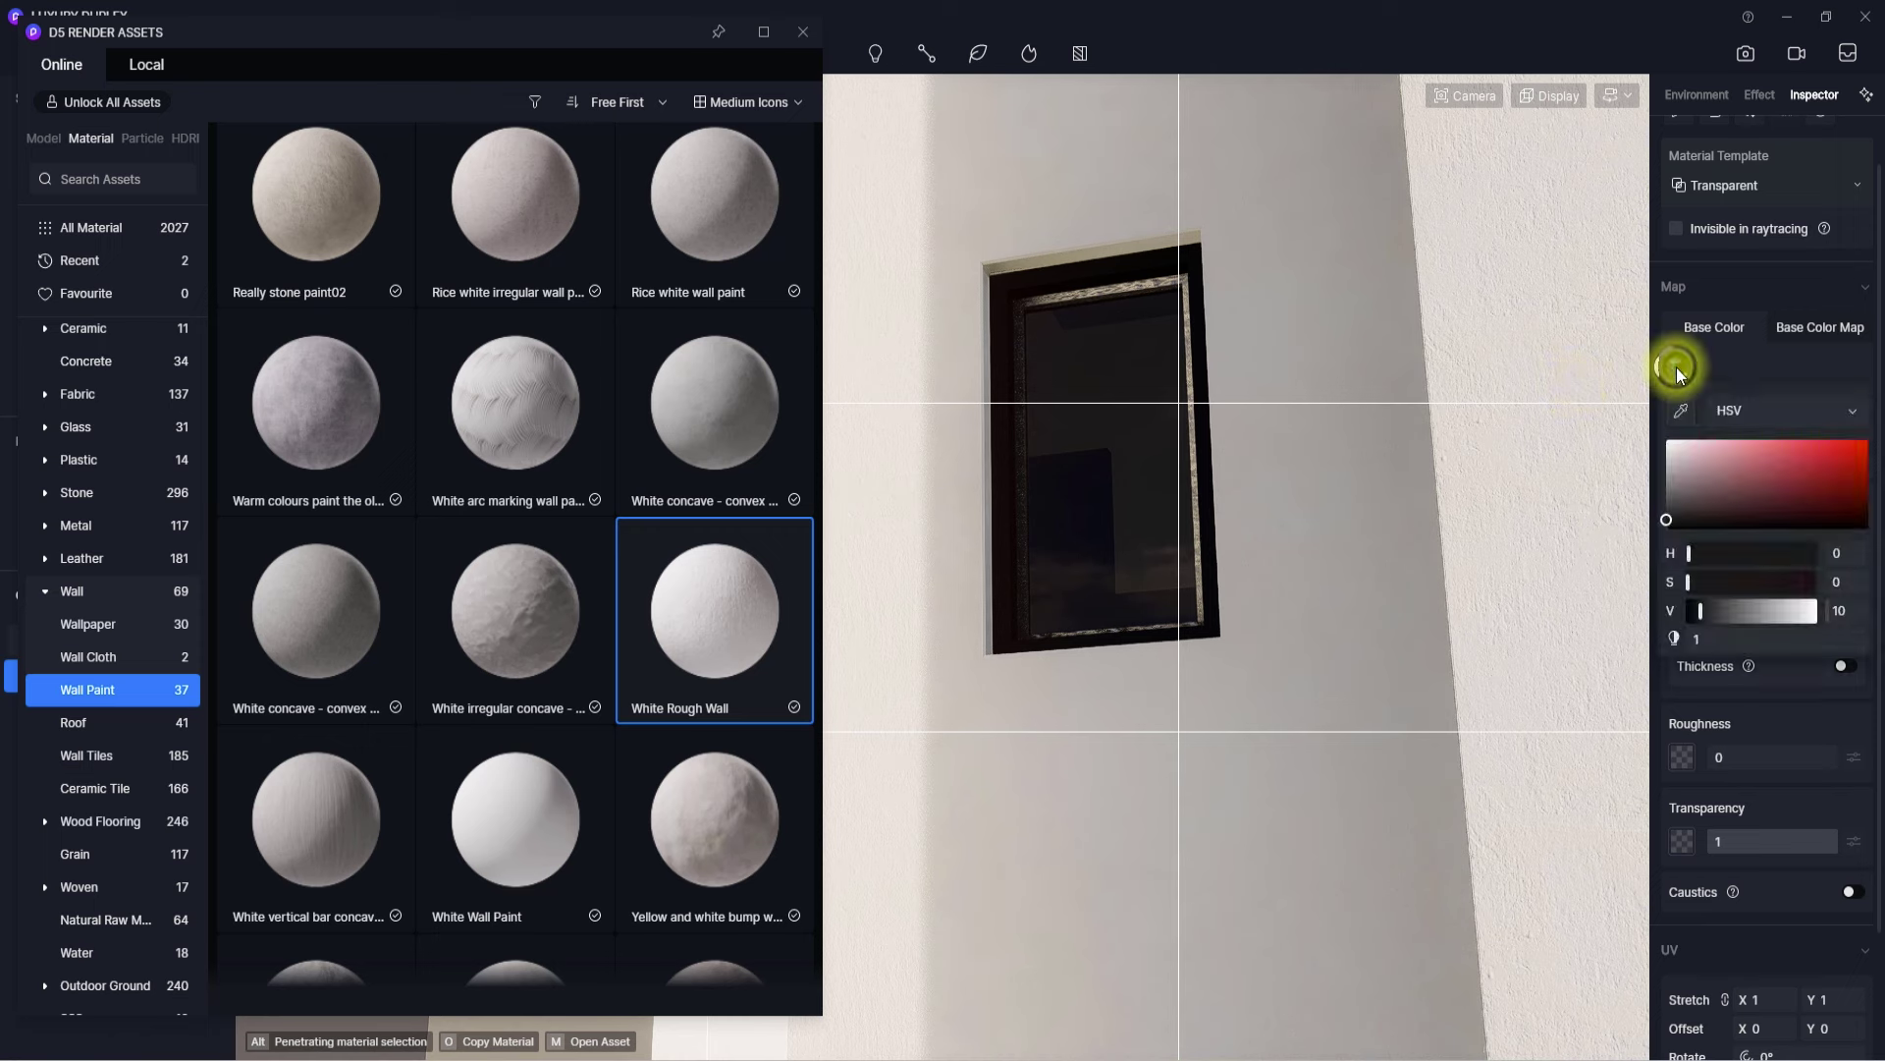
{"action": "left_click_drag", "start_coordinate": [1673, 475], "coordinate": [1641, 460]}
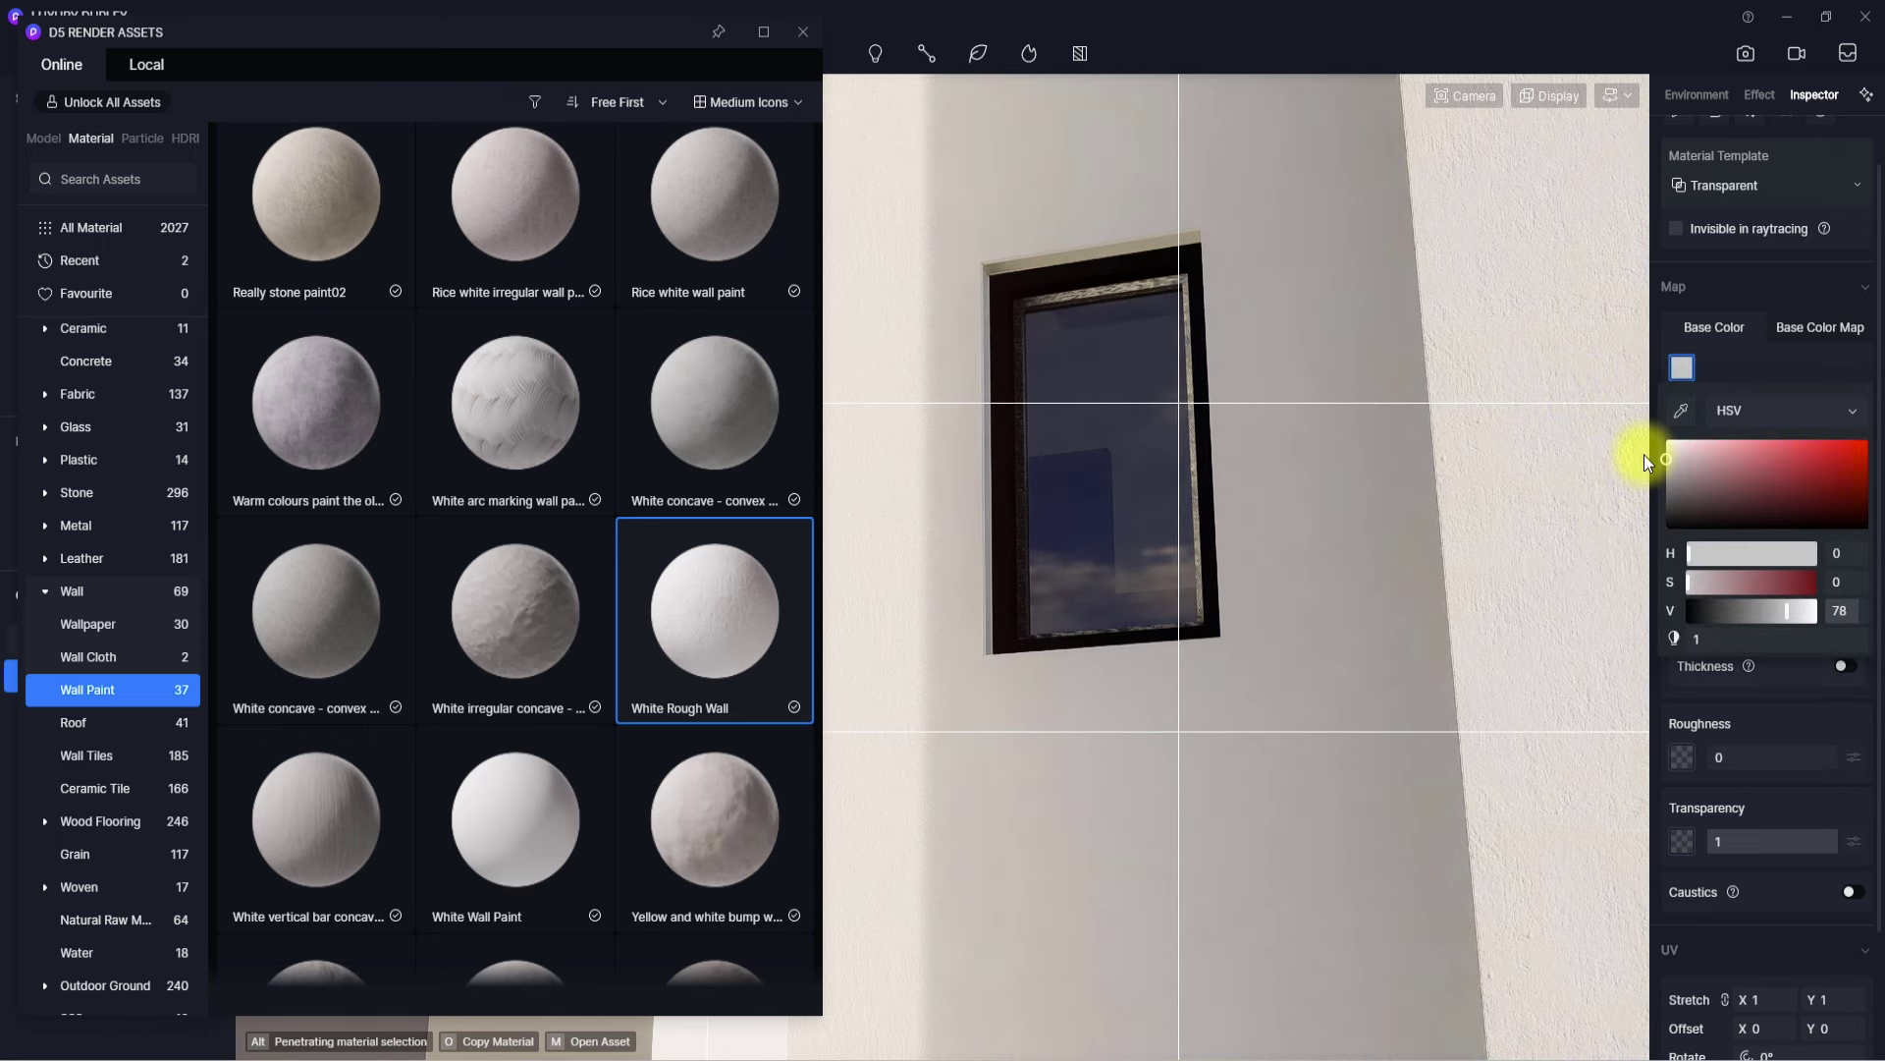
{"action": "left_click", "coordinate": [1747, 363]}
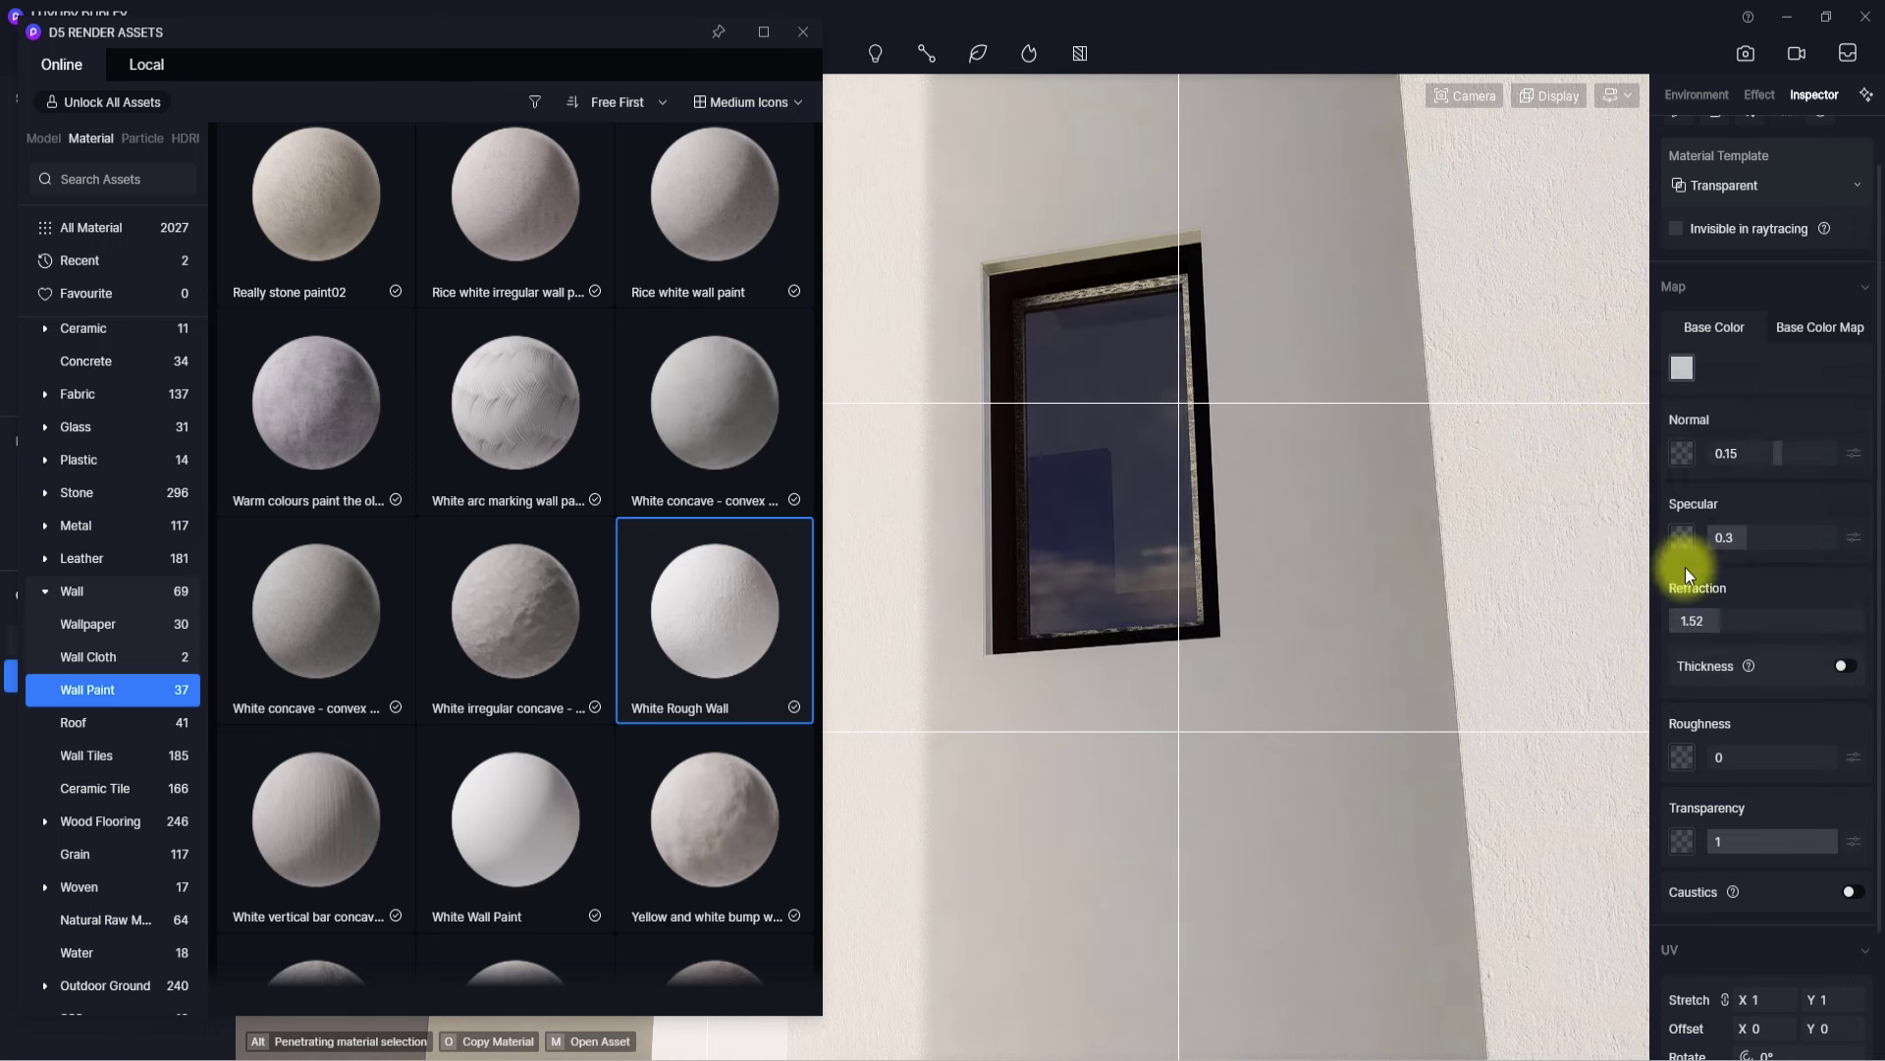
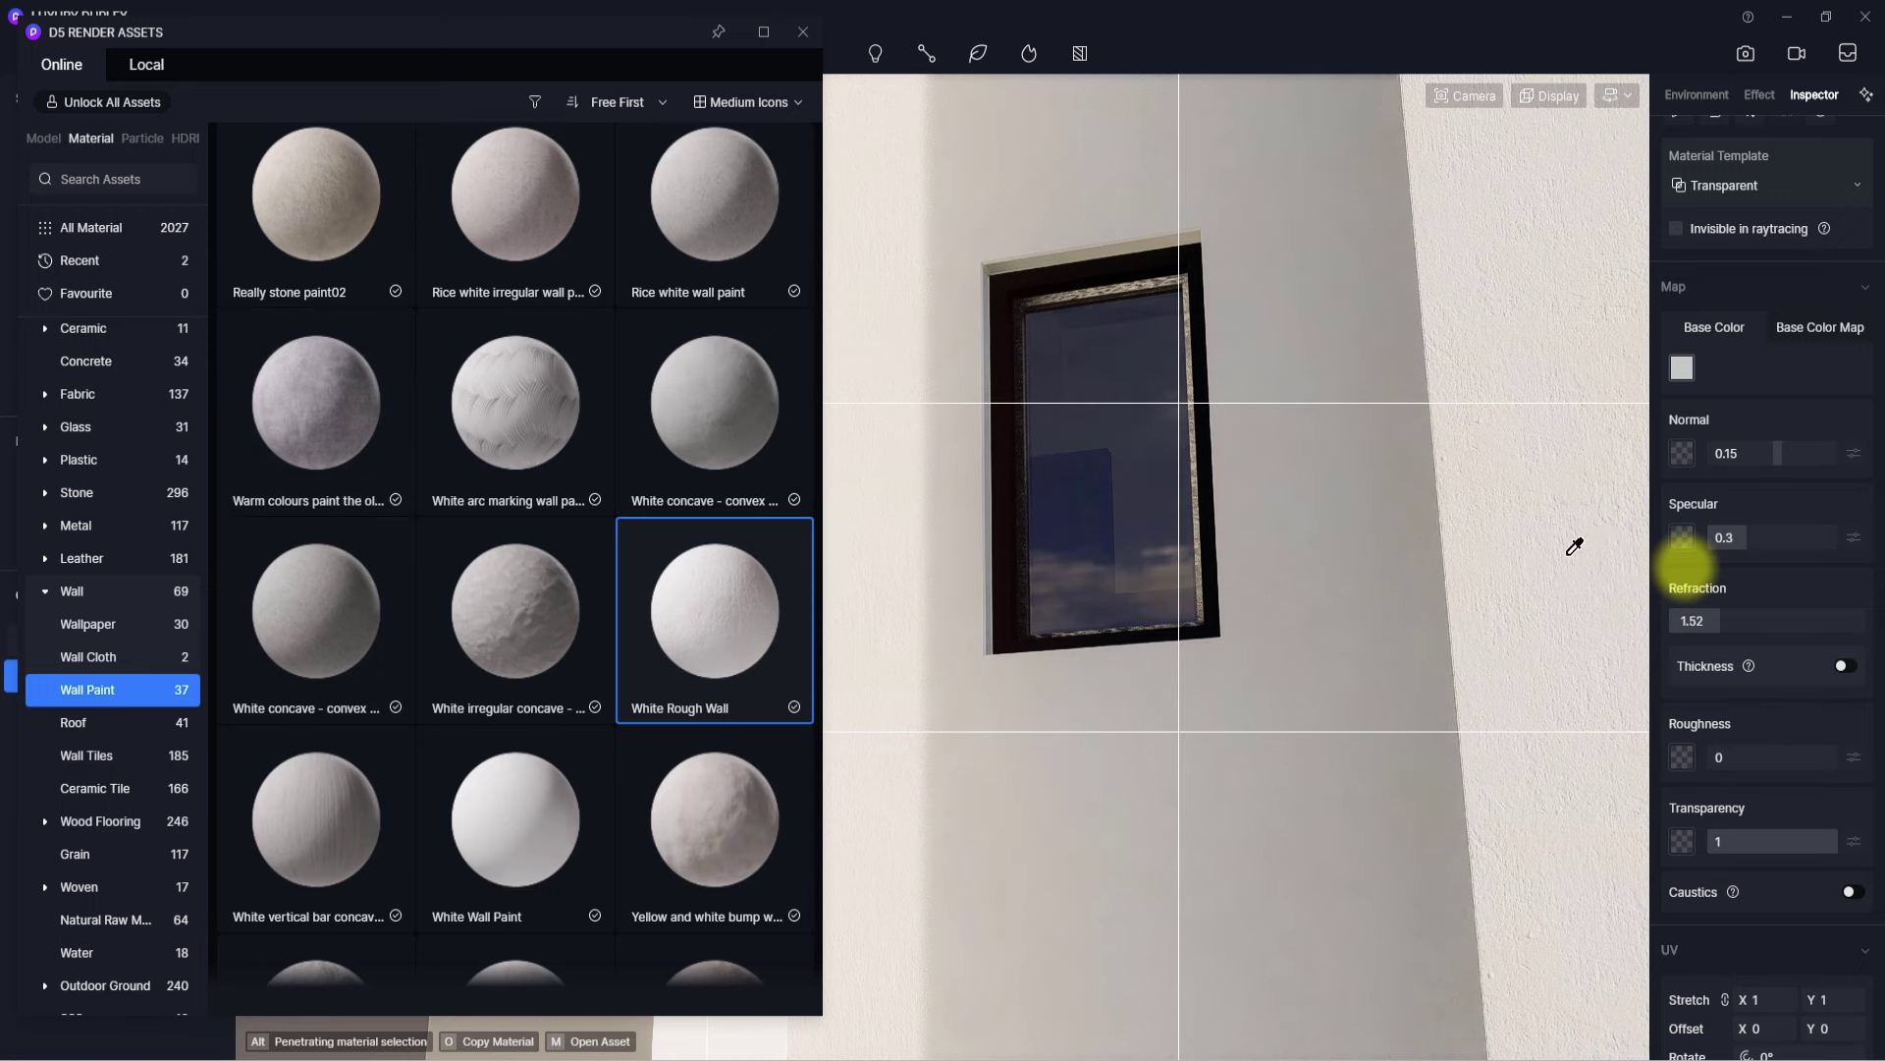
- Set the small window glass's specular to 0.44 and refraction to 1, keeping transparency at 1
{"action": "left_click_drag", "start_coordinate": [1745, 537], "coordinate": [1764, 536]}
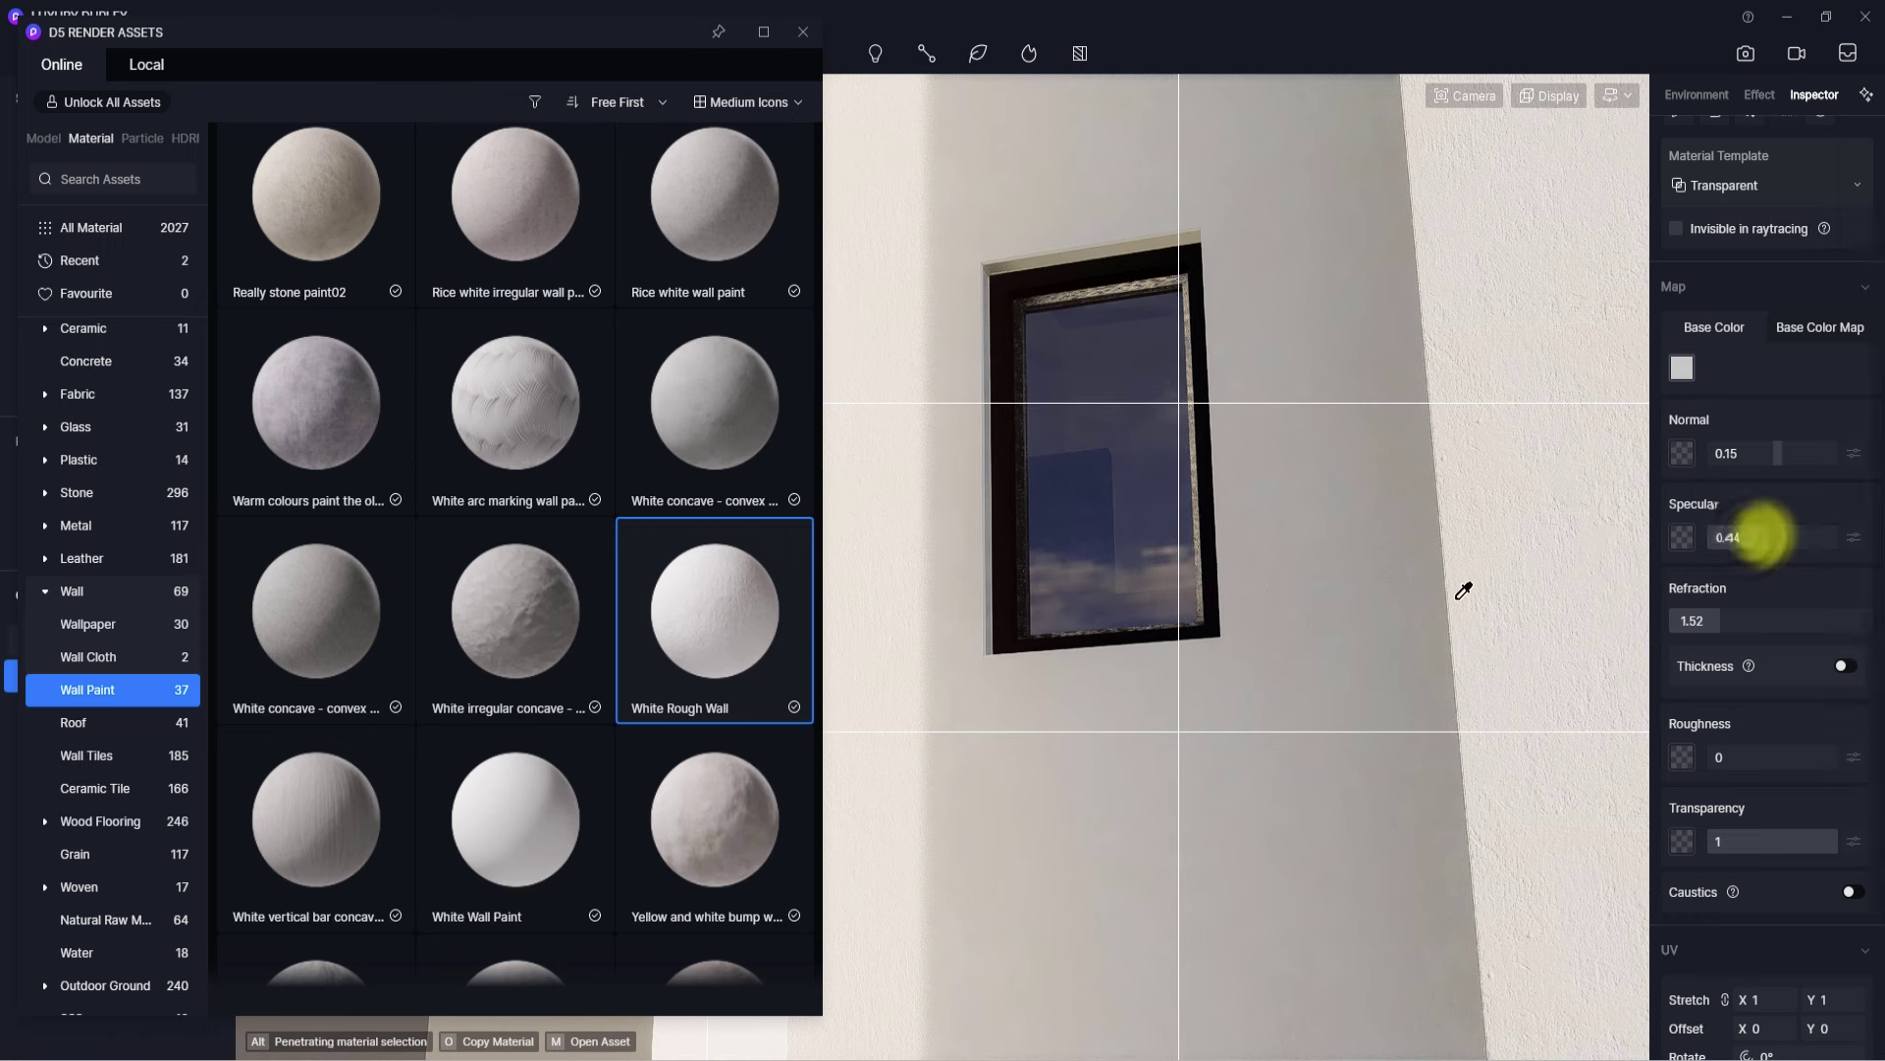
{"action": "left_click_drag", "start_coordinate": [1716, 623], "coordinate": [1465, 599]}
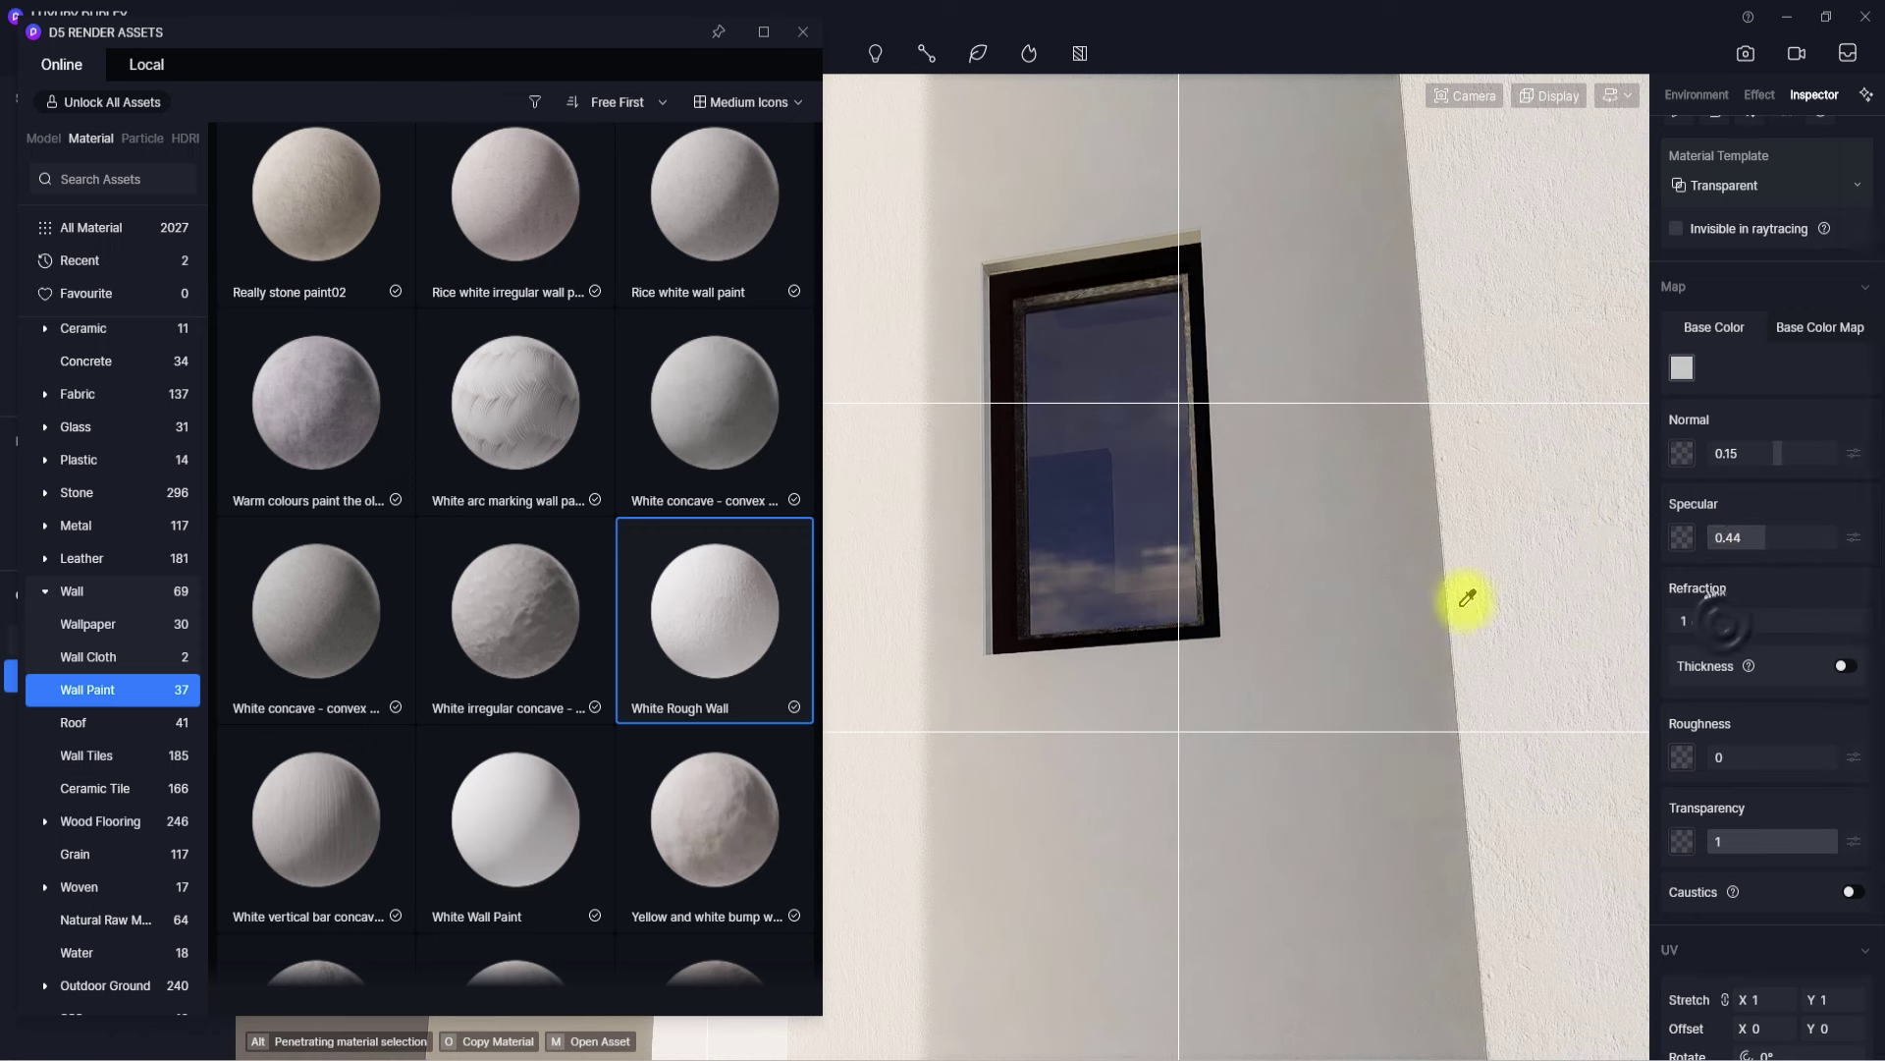
{"action": "left_click_drag", "start_coordinate": [1789, 842], "coordinate": [1878, 835]}
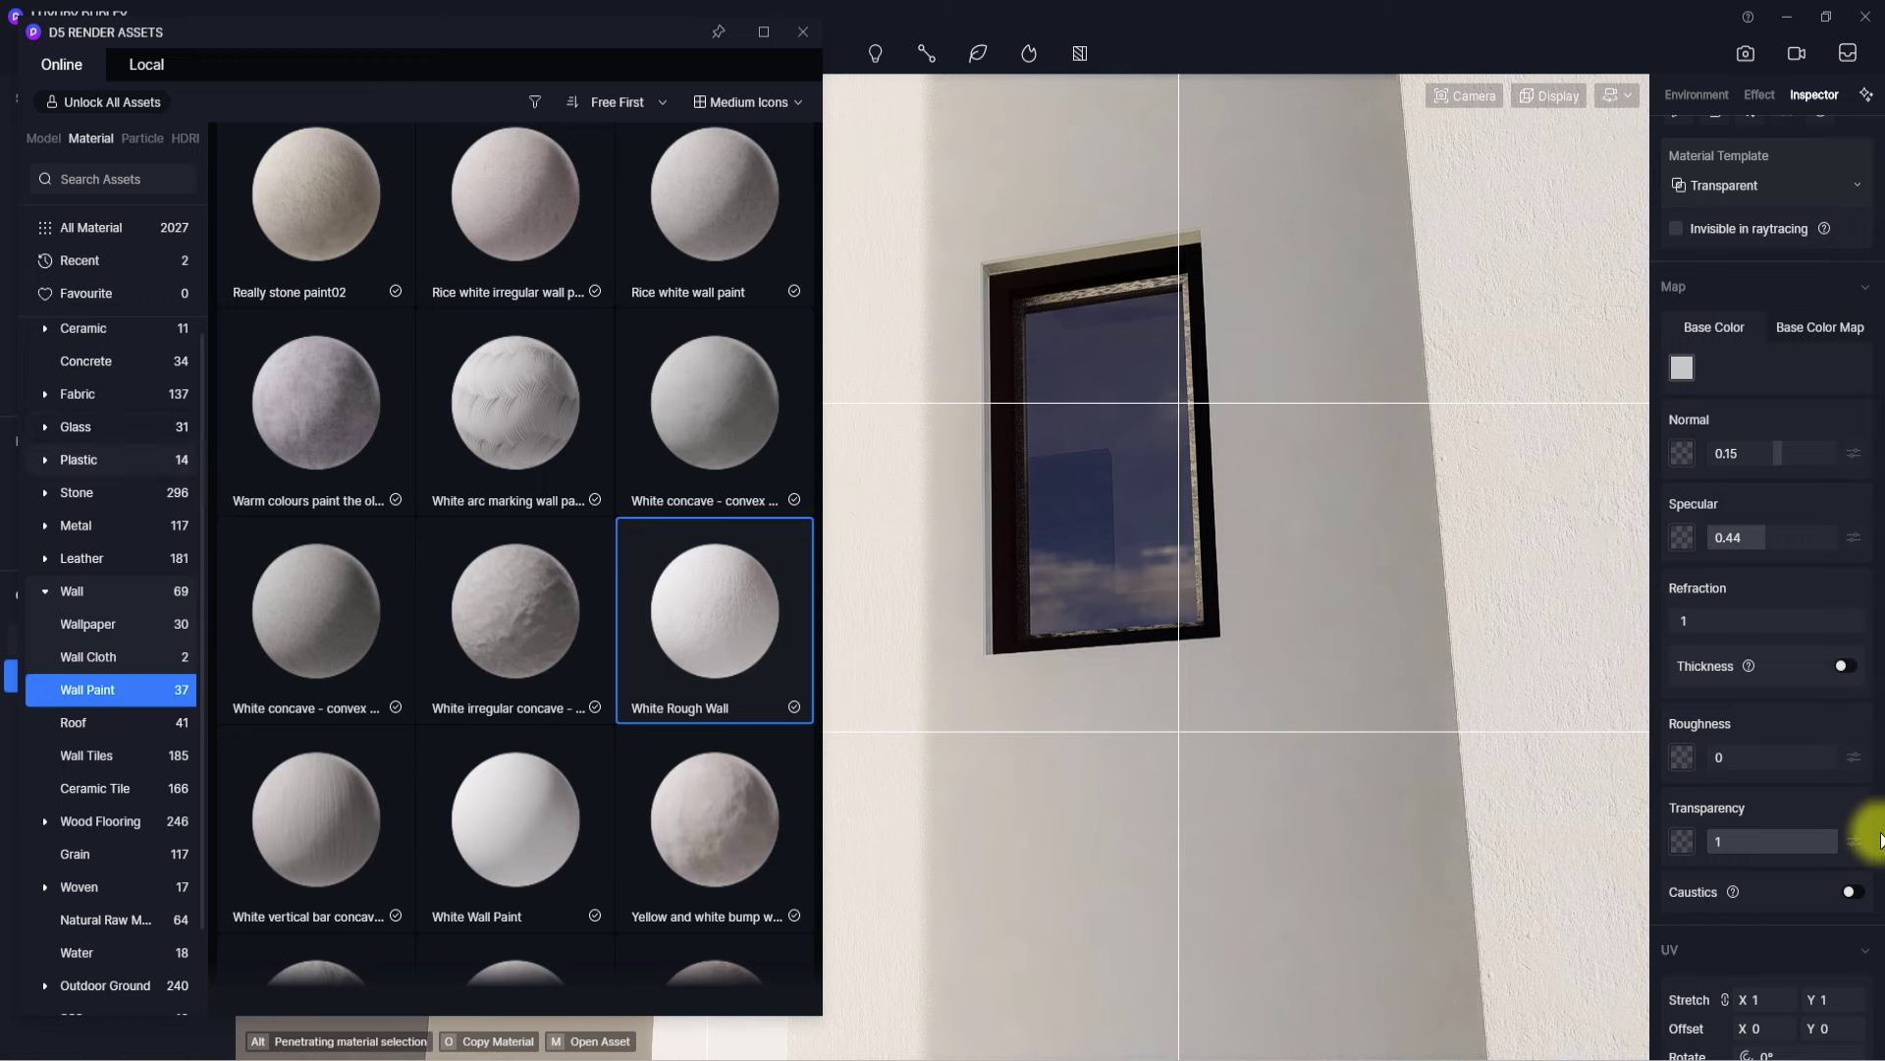
- Replace the small window's glass with Normal Glass from the Glass material category, and set its base color value to 86
{"action": "left_click", "coordinate": [87, 428]}
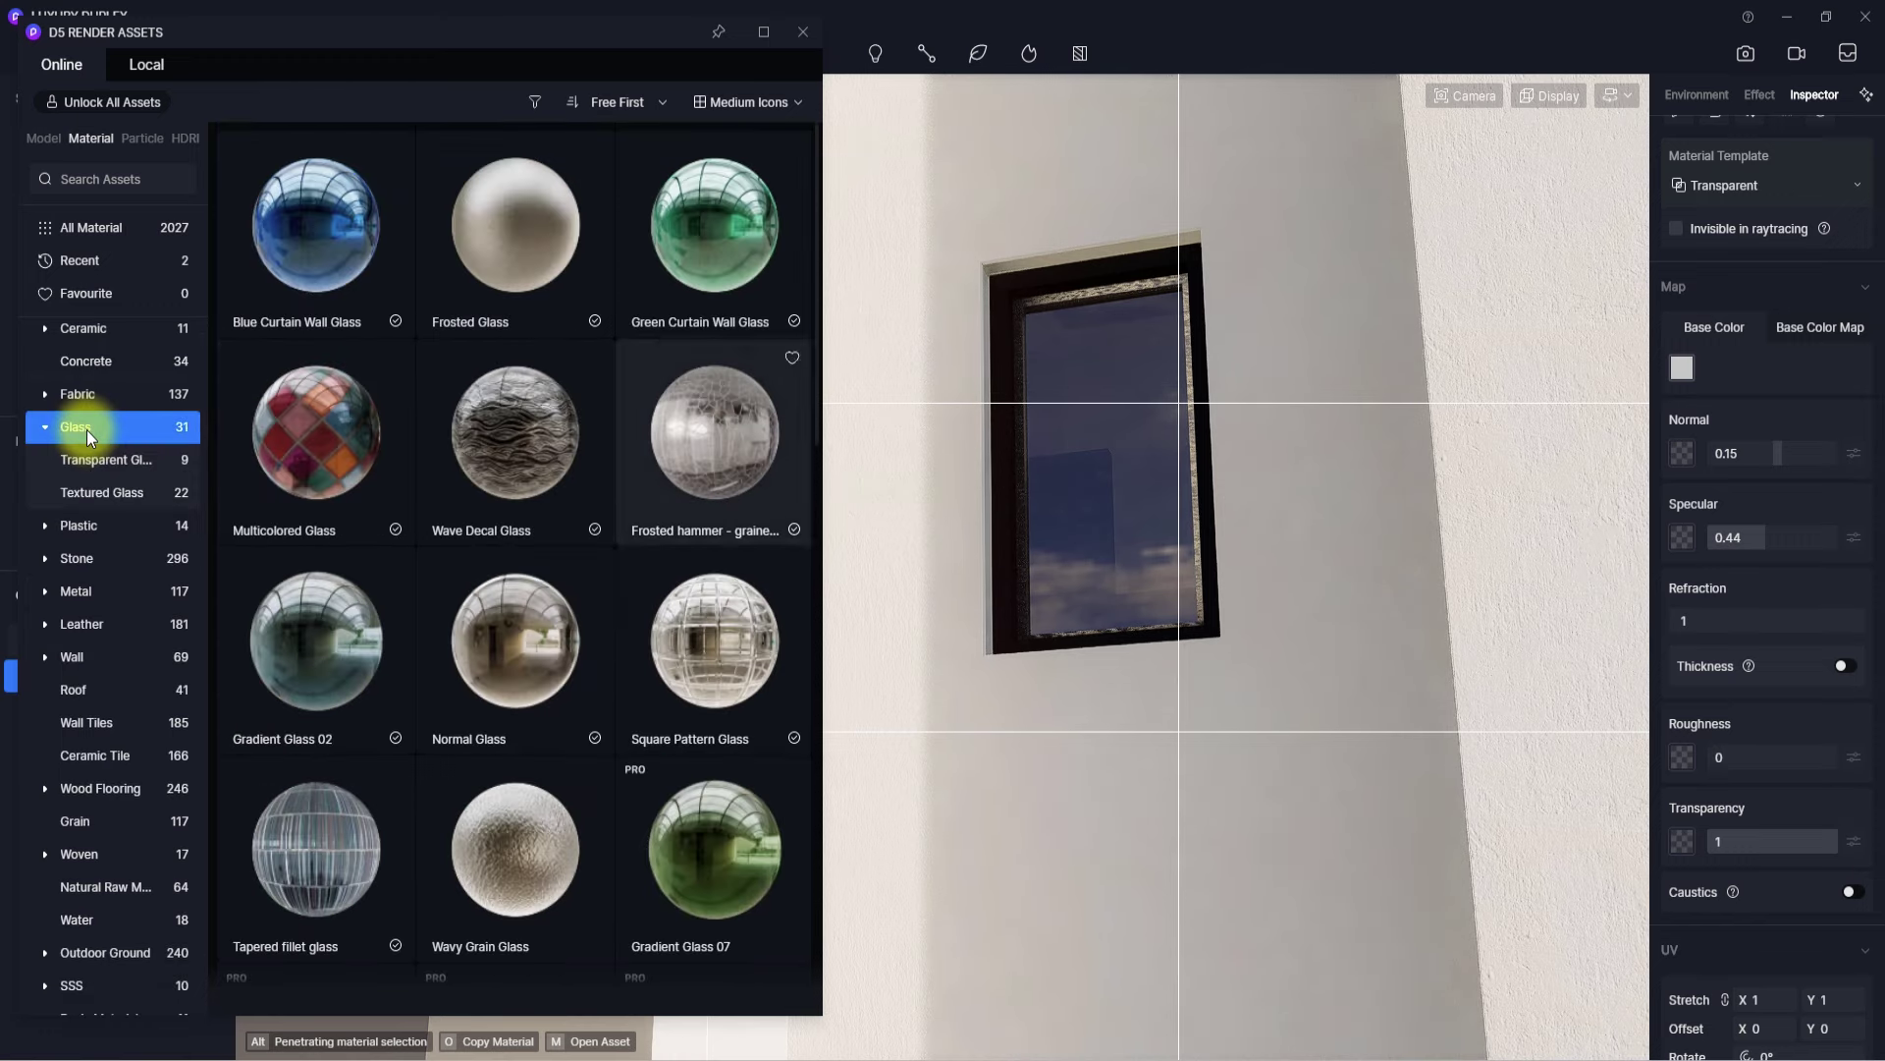
{"action": "left_click_drag", "start_coordinate": [518, 633], "coordinate": [1085, 456]}
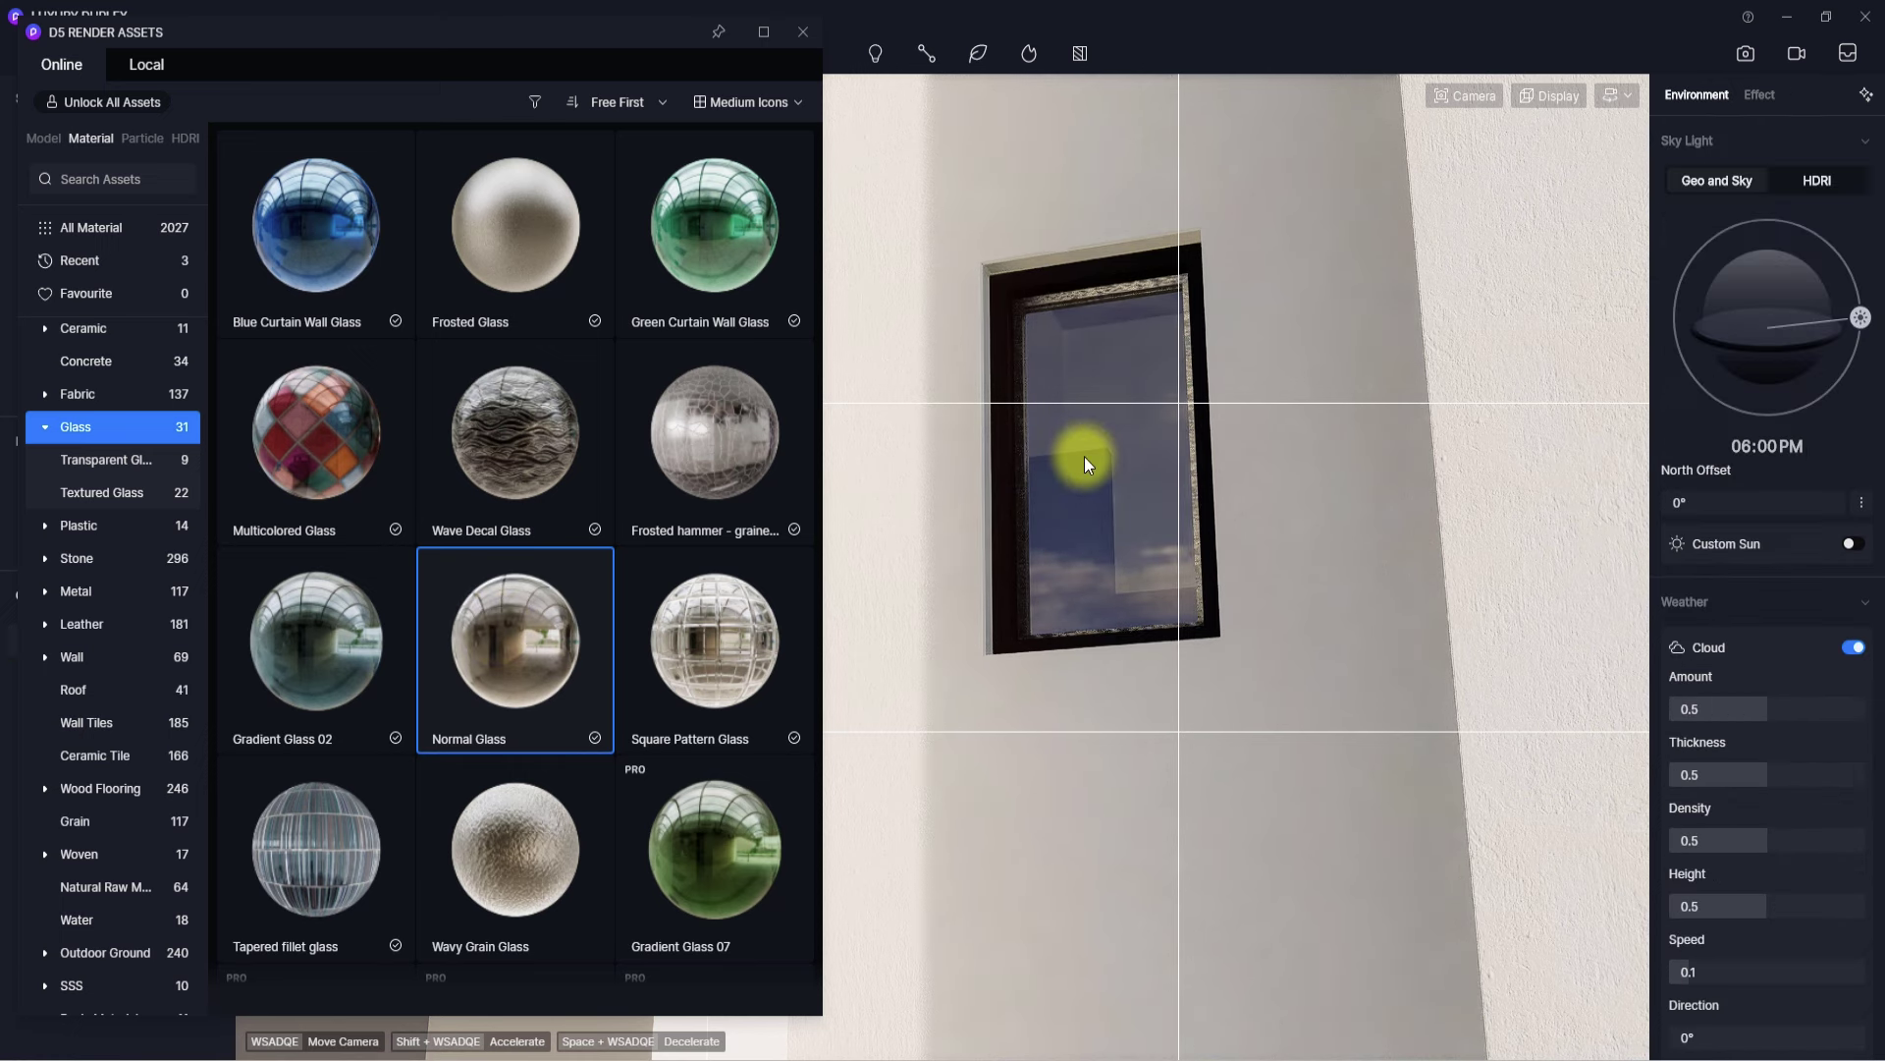
{"action": "left_click", "coordinate": [1108, 469]}
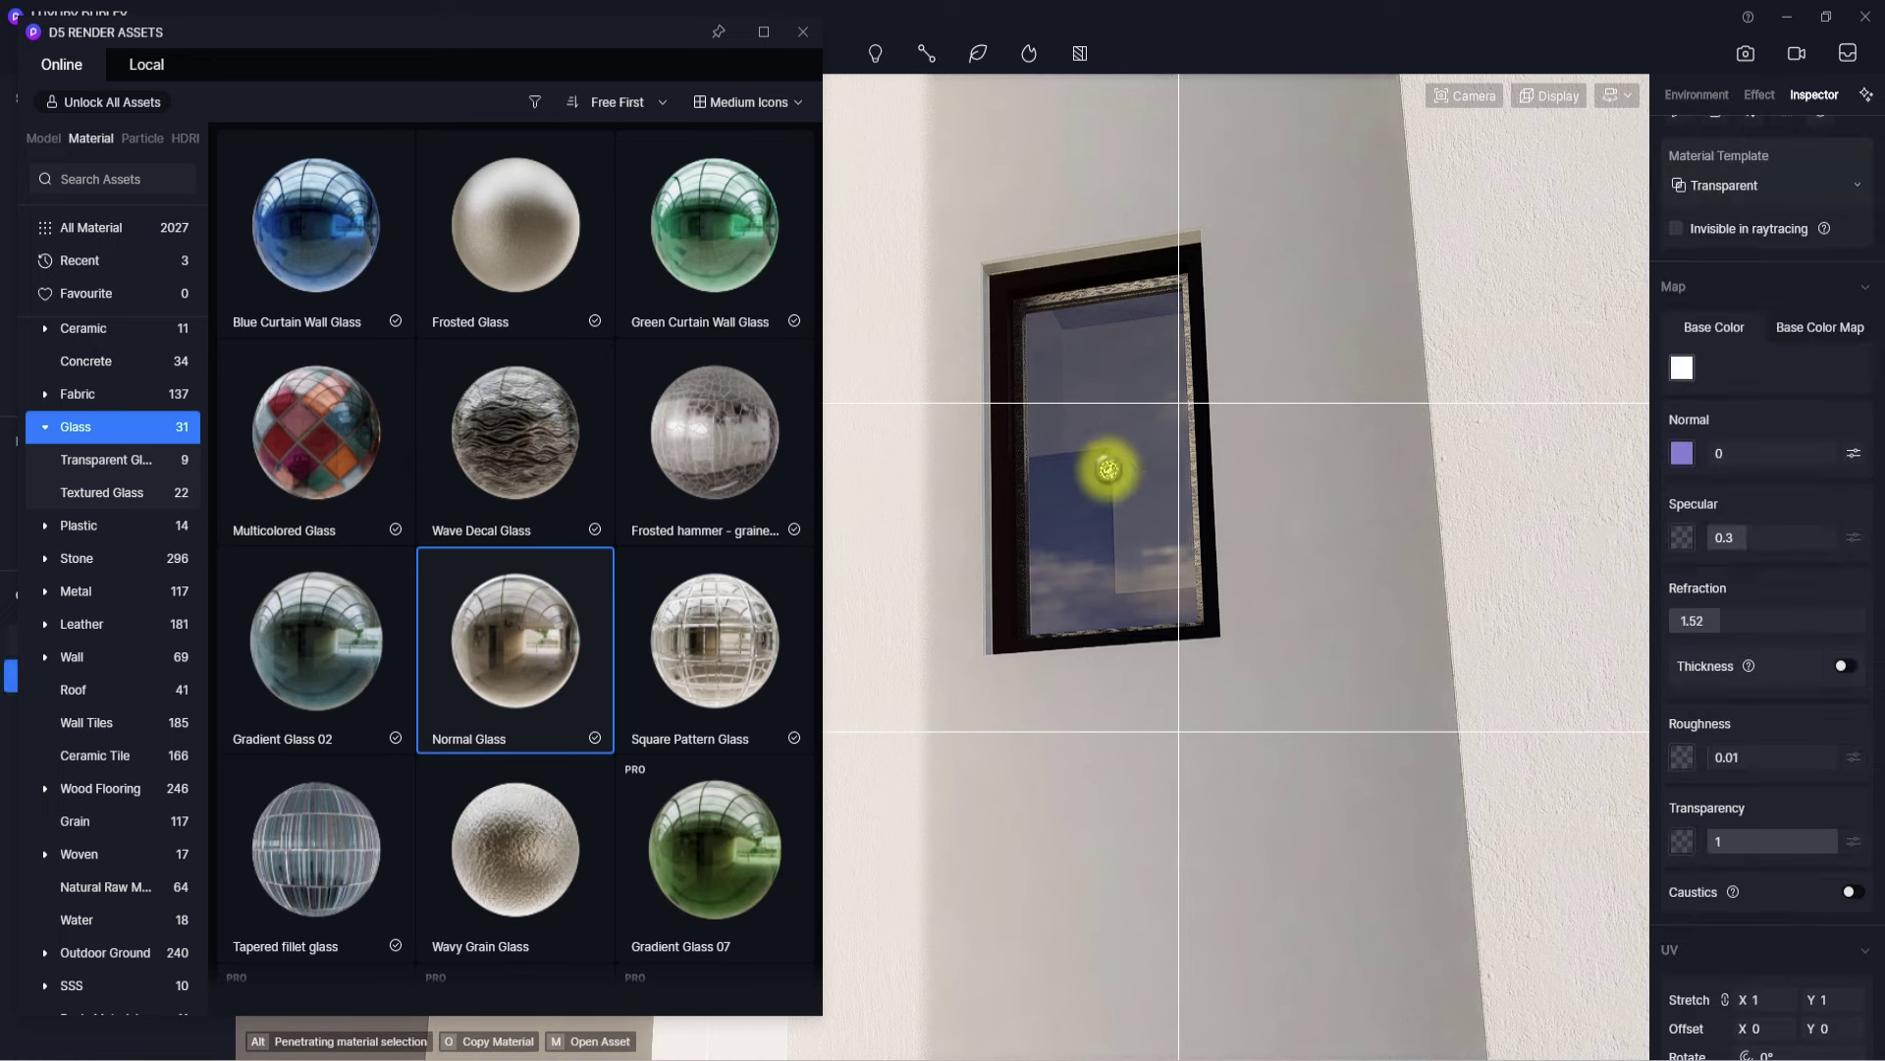
{"action": "left_click", "coordinate": [1687, 370]}
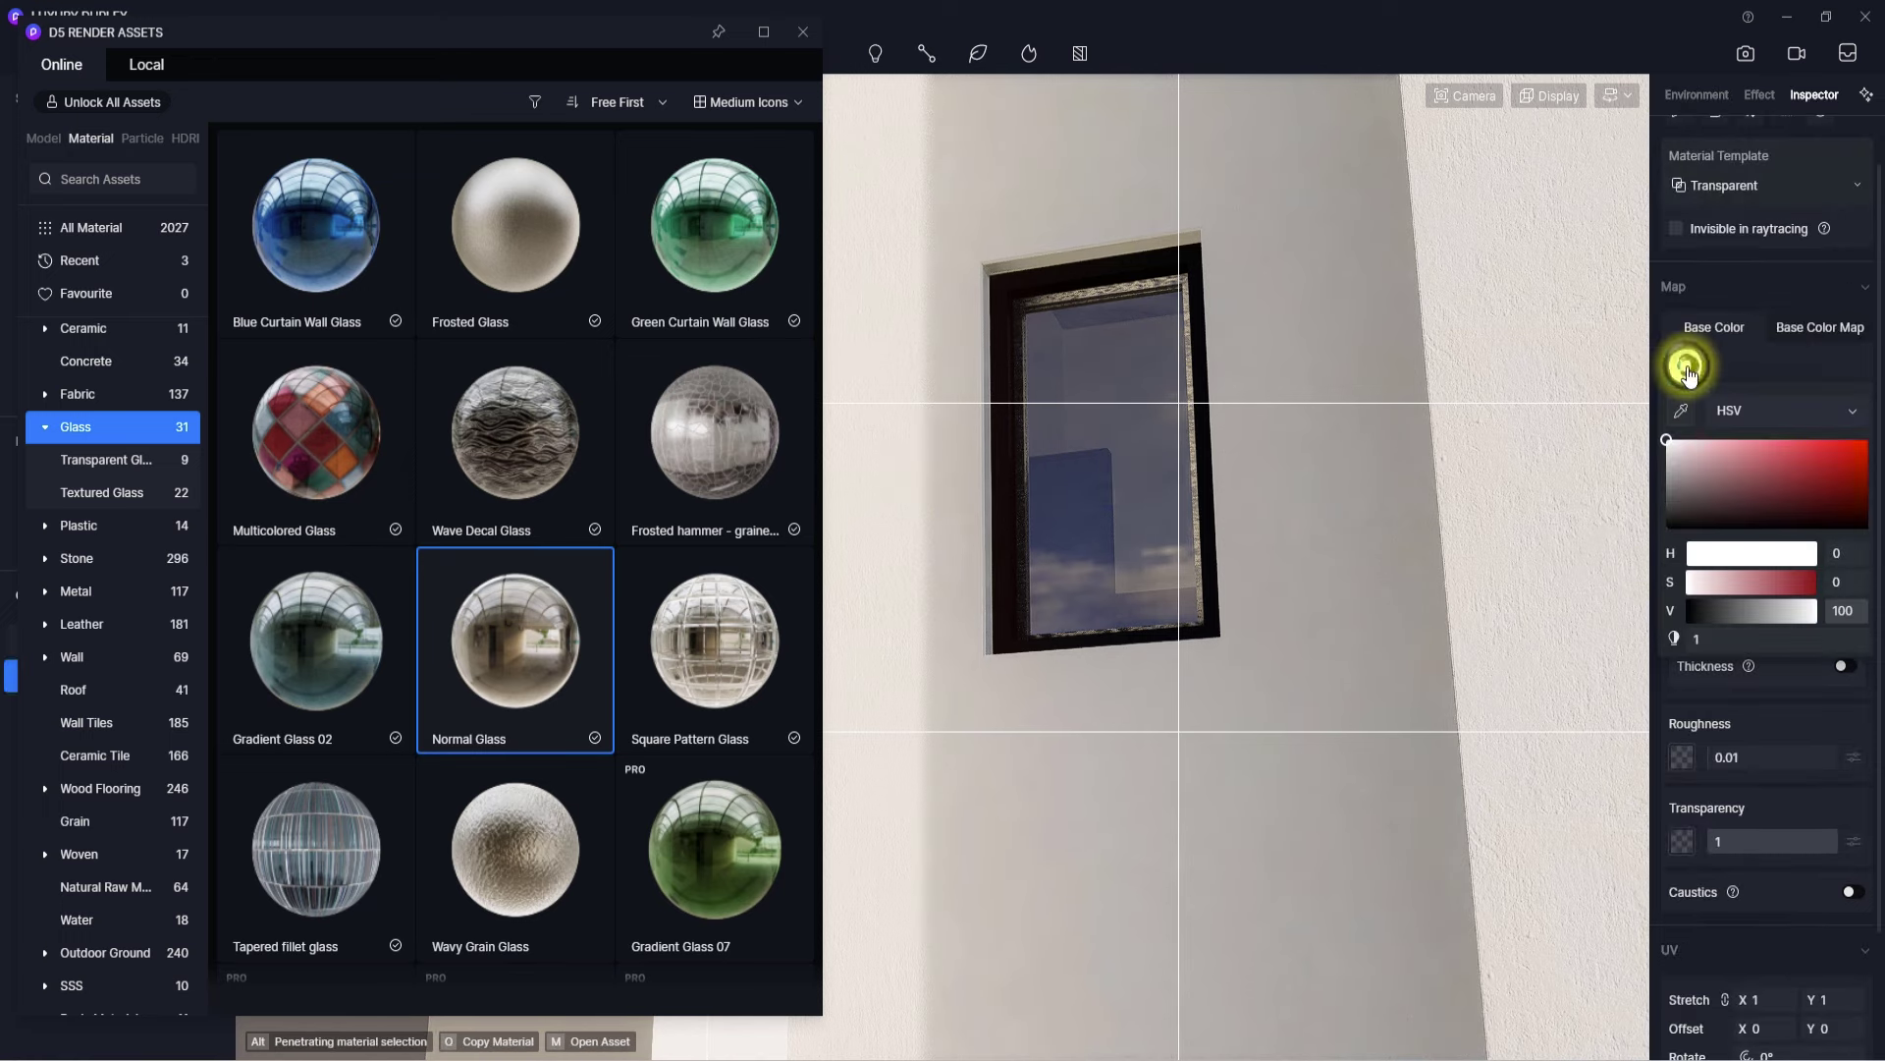
{"action": "left_click_drag", "start_coordinate": [1671, 444], "coordinate": [1642, 452]}
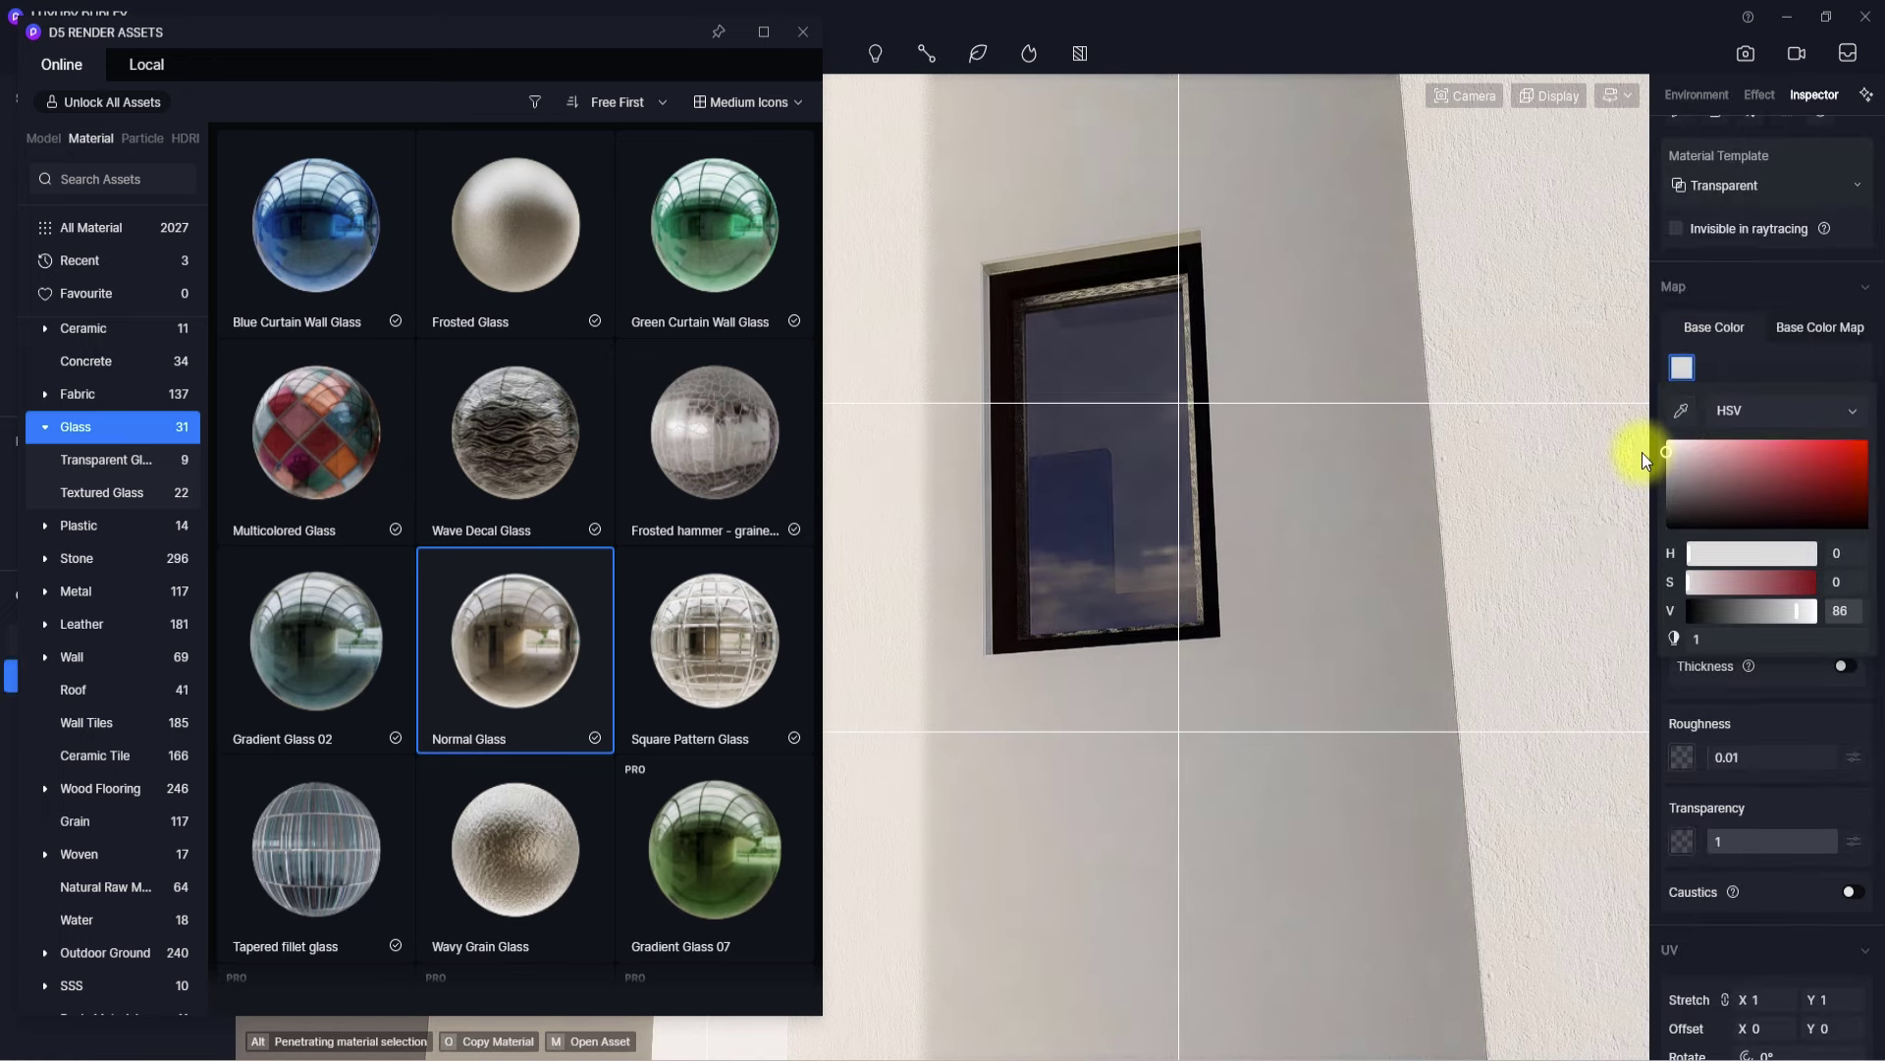
- Copy the small window's Normal Glass material onto the balcony railing glass panels and leave material copying
{"action": "scroll", "coordinate": [1225, 404], "scroll_direction": "down", "scroll_amount": 8}
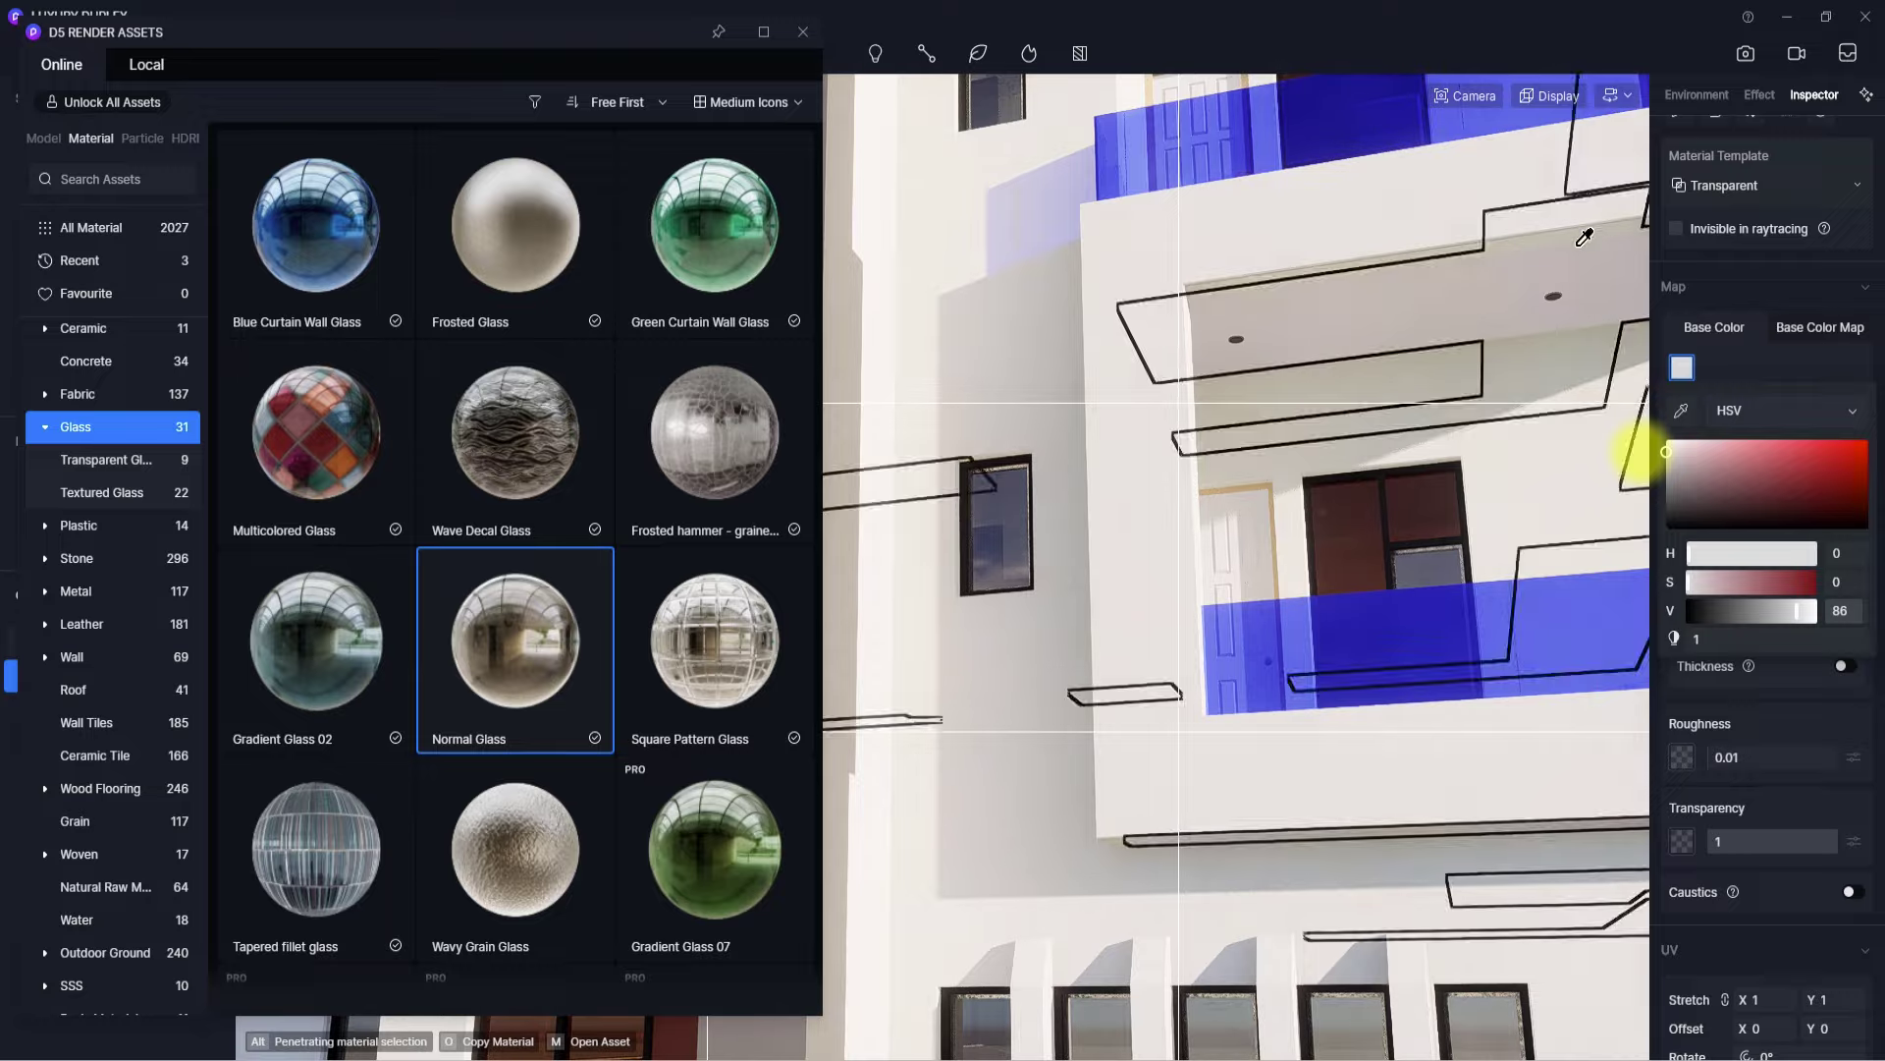
{"action": "scroll", "coordinate": [1714, 432], "scroll_direction": "up", "scroll_amount": 2}
{"action": "left_click", "coordinate": [1680, 173]}
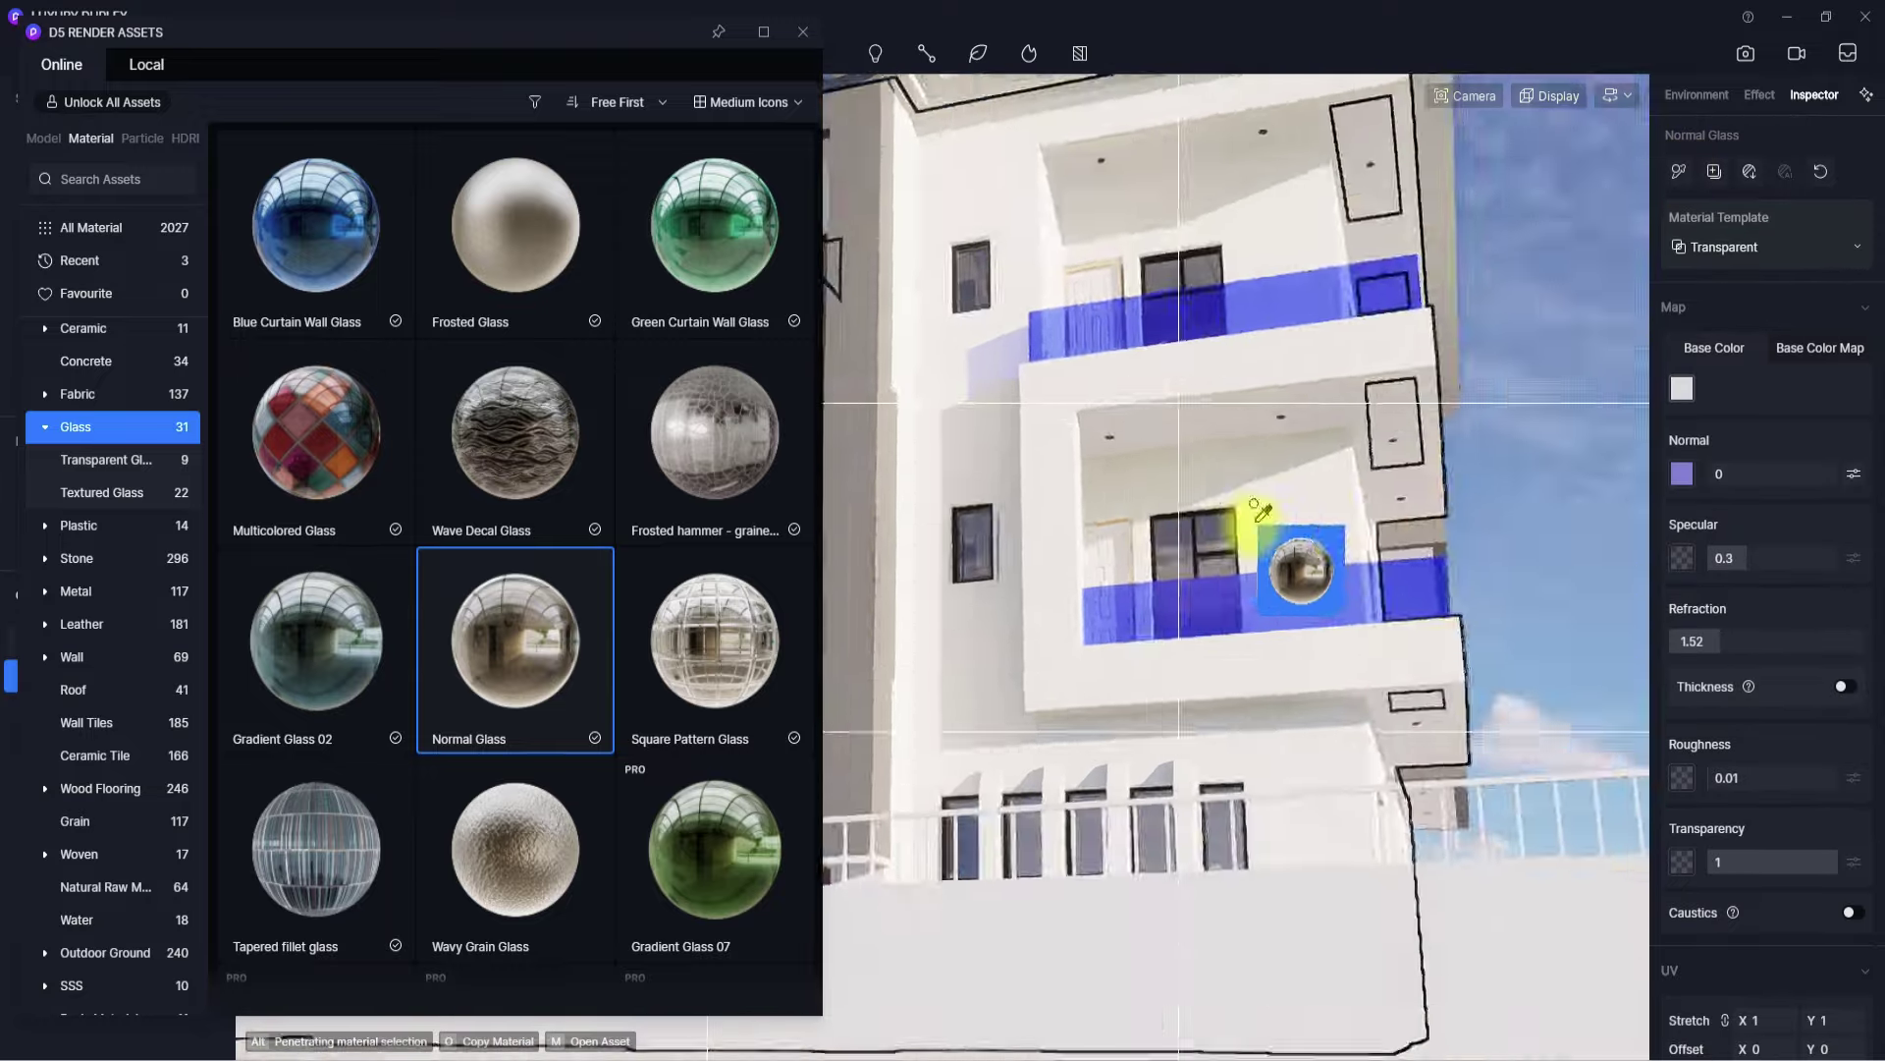
{"action": "right_click_drag", "start_coordinate": [1208, 464], "coordinate": [870, 497]}
{"action": "scroll", "coordinate": [871, 497], "scroll_direction": "up", "scroll_amount": 3}
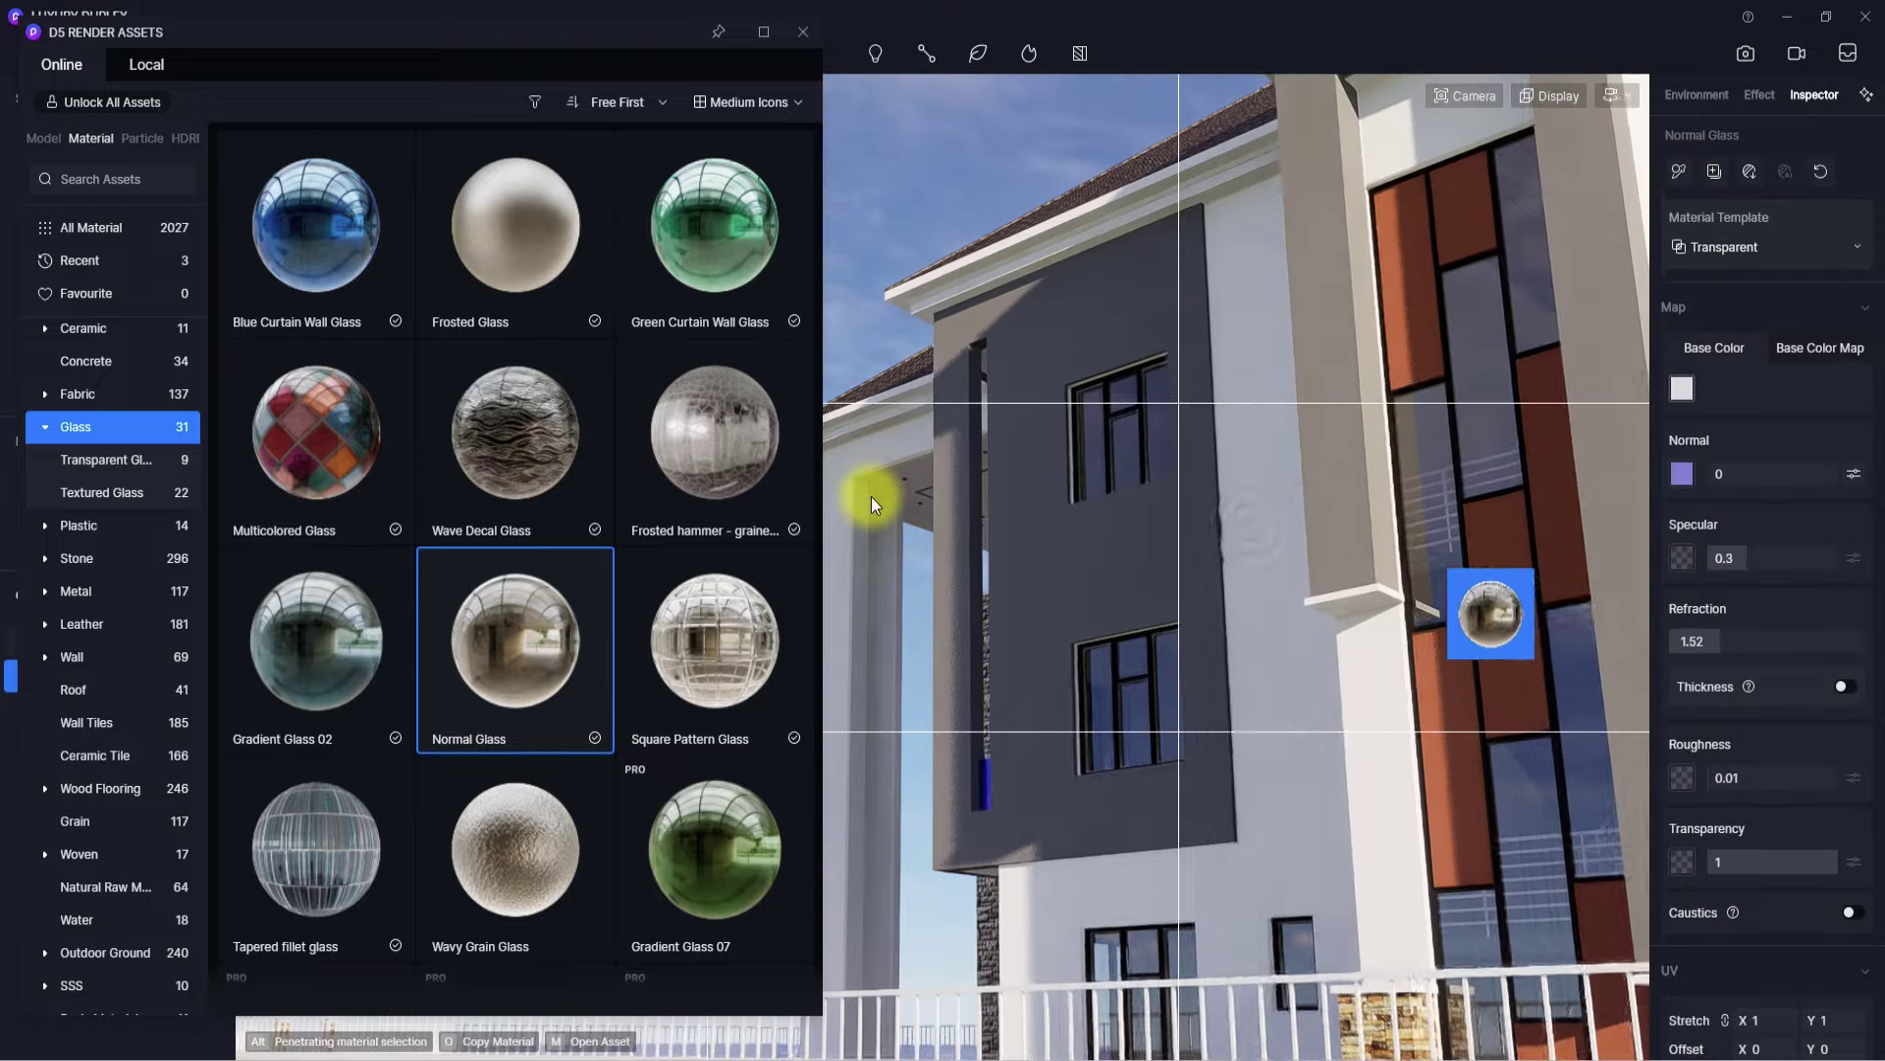
{"action": "right_click_drag", "start_coordinate": [1286, 715], "coordinate": [1618, 693]}
{"action": "scroll", "coordinate": [1619, 693], "scroll_direction": "up", "scroll_amount": 3}
{"action": "scroll", "coordinate": [1312, 738], "scroll_direction": "down", "scroll_amount": 4}
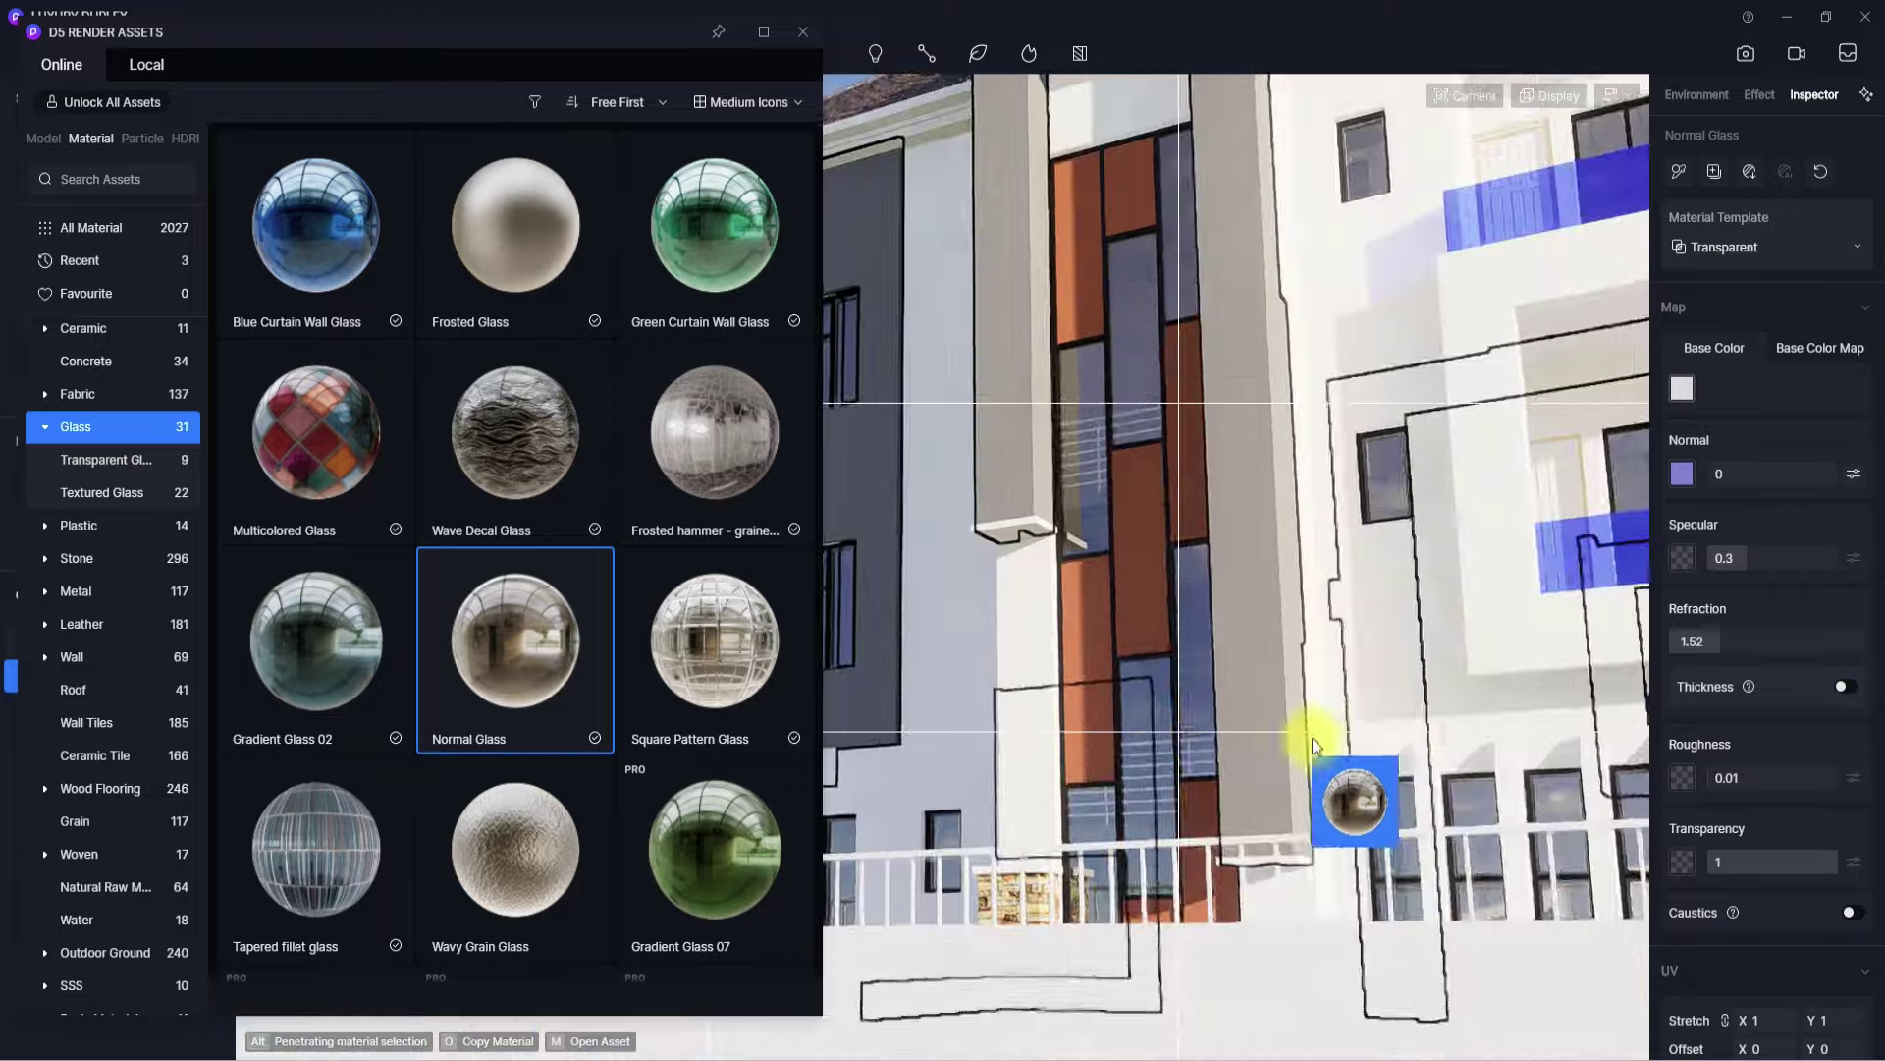
{"action": "right_click_drag", "start_coordinate": [1312, 739], "coordinate": [998, 827]}
{"action": "scroll", "coordinate": [1157, 579], "scroll_direction": "up", "scroll_amount": 3}
{"action": "scroll", "coordinate": [1169, 639], "scroll_direction": "up", "scroll_amount": 4}
{"action": "right_click_drag", "start_coordinate": [1169, 639], "coordinate": [1222, 850]}
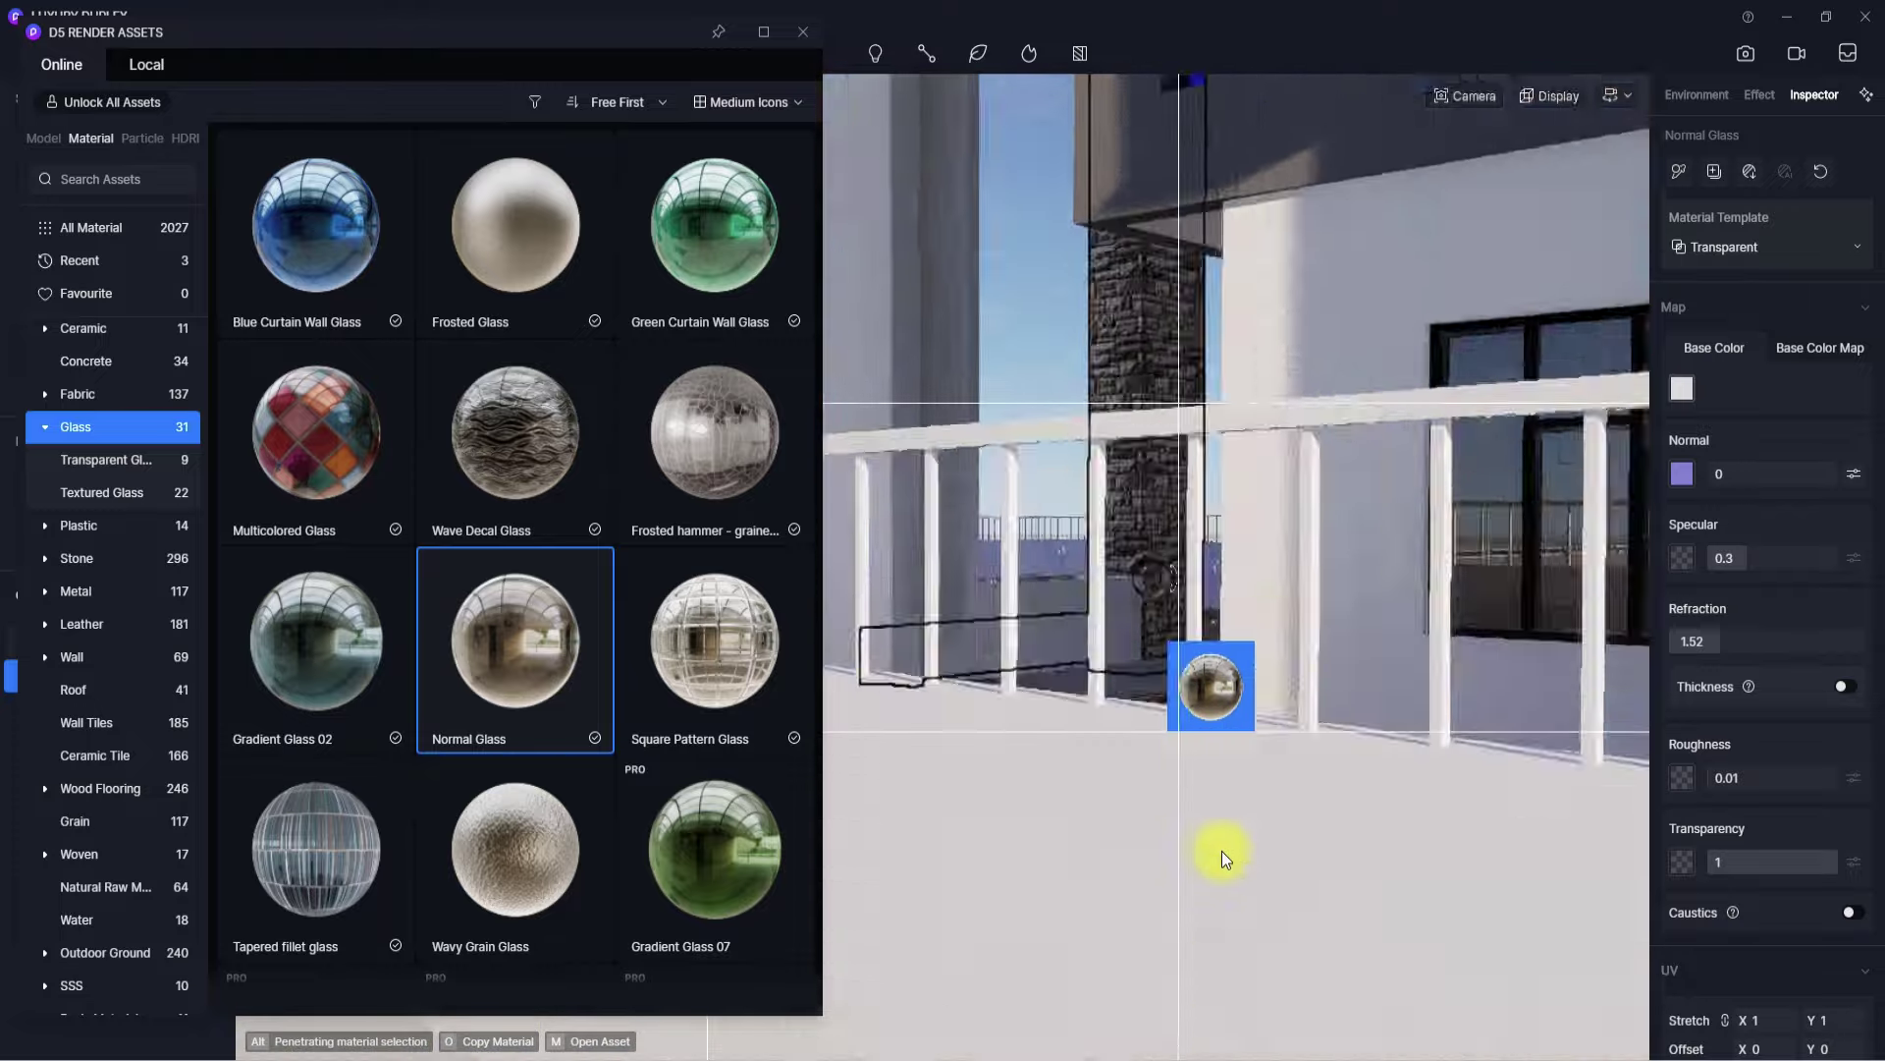
{"action": "scroll", "coordinate": [1220, 592], "scroll_direction": "up", "scroll_amount": 3}
{"action": "right_click_drag", "start_coordinate": [1220, 592], "coordinate": [1518, 538]}
{"action": "scroll", "coordinate": [1041, 607], "scroll_direction": "up", "scroll_amount": 3}
{"action": "right_click_drag", "start_coordinate": [1041, 607], "coordinate": [1688, 711]}
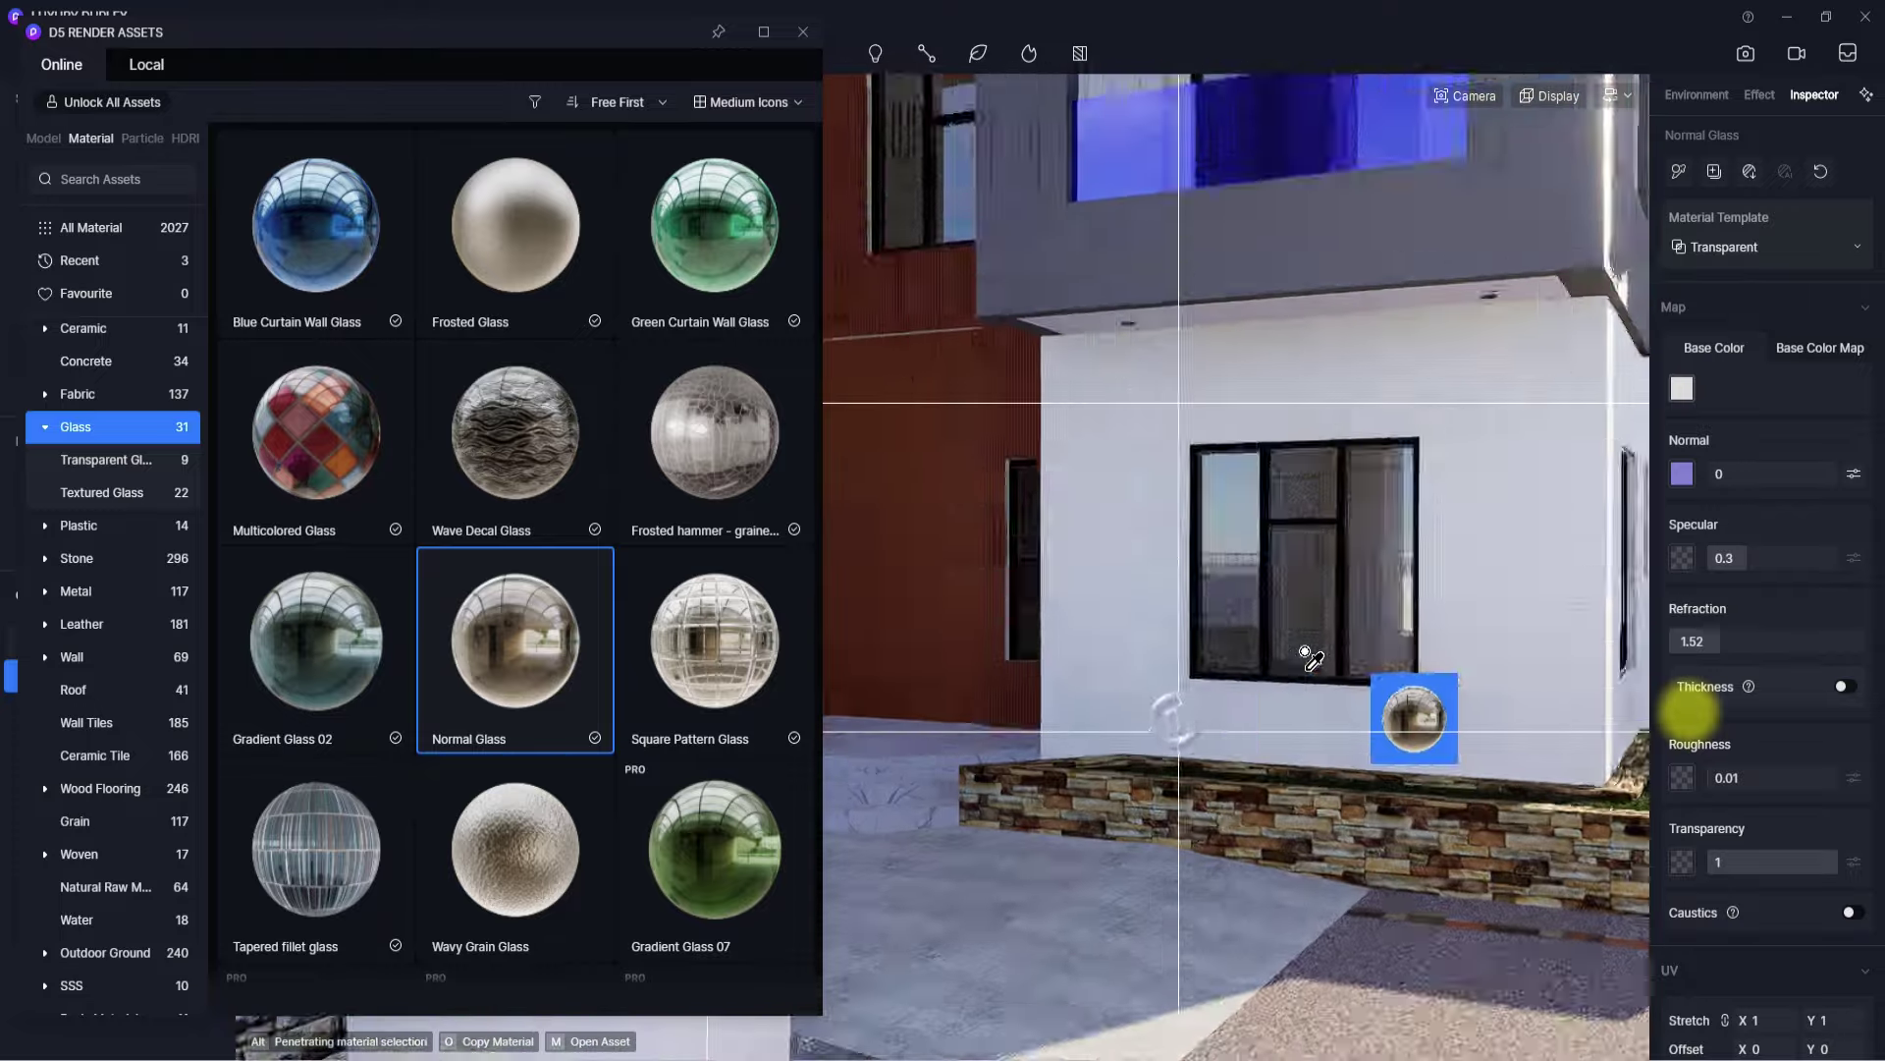
{"action": "scroll", "coordinate": [1022, 569], "scroll_direction": "up", "scroll_amount": 4}
{"action": "scroll", "coordinate": [1187, 581], "scroll_direction": "up", "scroll_amount": 3}
{"action": "scroll", "coordinate": [1136, 602], "scroll_direction": "down", "scroll_amount": 8}
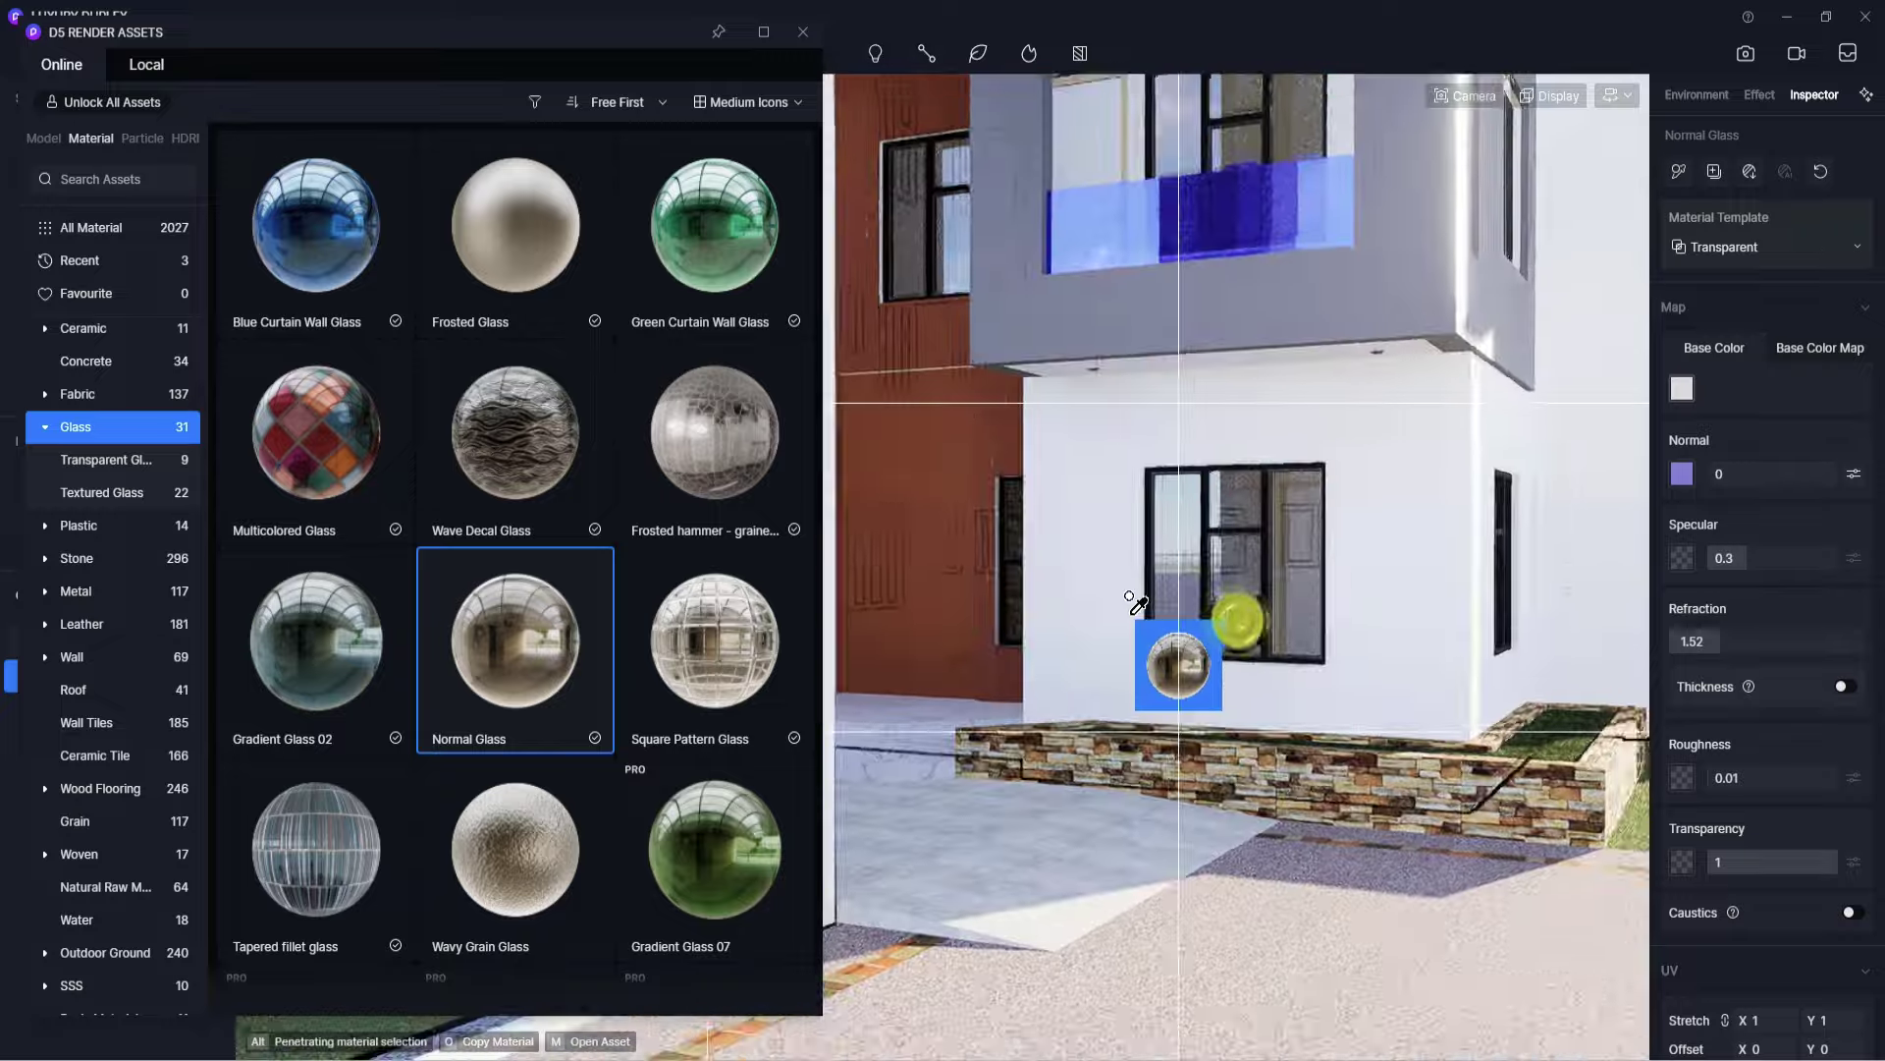
{"action": "right_click_drag", "start_coordinate": [1154, 612], "coordinate": [1044, 391]}
{"action": "right_click_drag", "start_coordinate": [1100, 570], "coordinate": [1499, 430]}
{"action": "scroll", "coordinate": [1052, 575], "scroll_direction": "up", "scroll_amount": 8}
{"action": "scroll", "coordinate": [1022, 539], "scroll_direction": "up", "scroll_amount": 5}
{"action": "left_click", "coordinate": [1019, 540]}
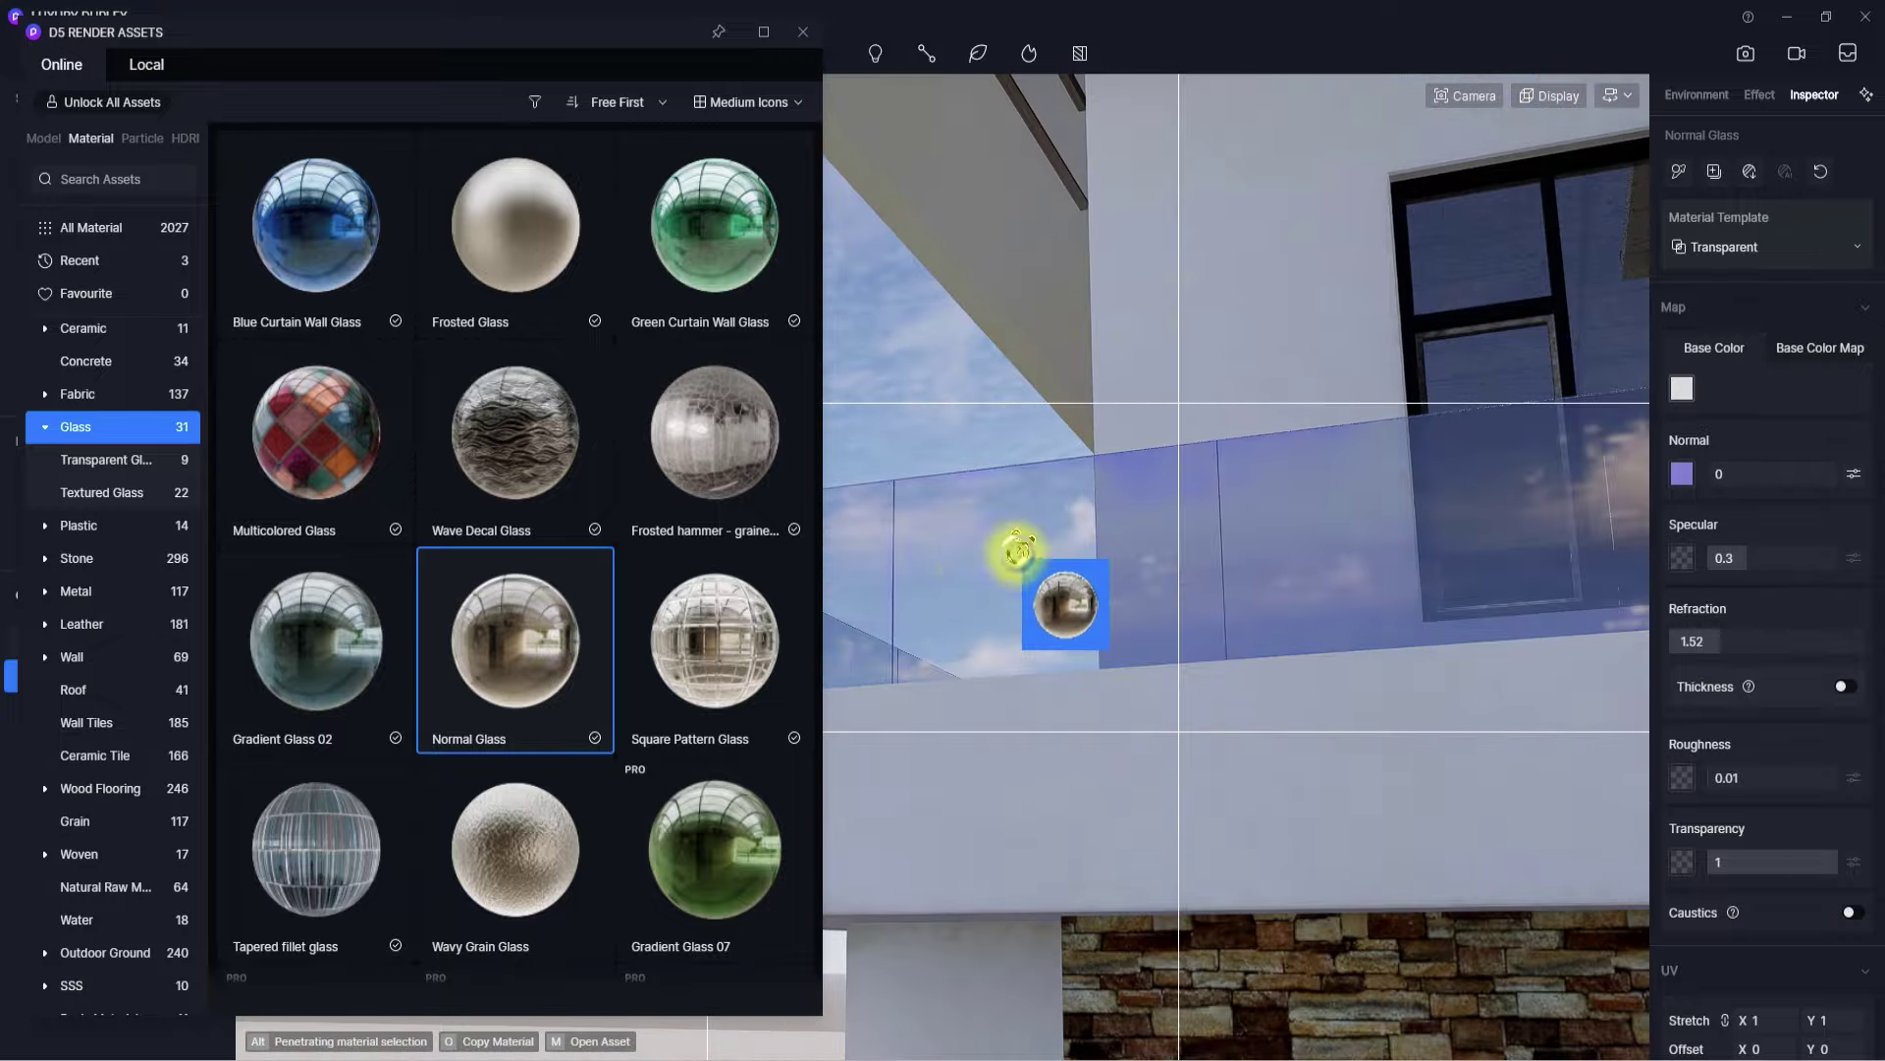
{"action": "key", "text": "Escape"}
{"action": "key", "text": "Escape"}
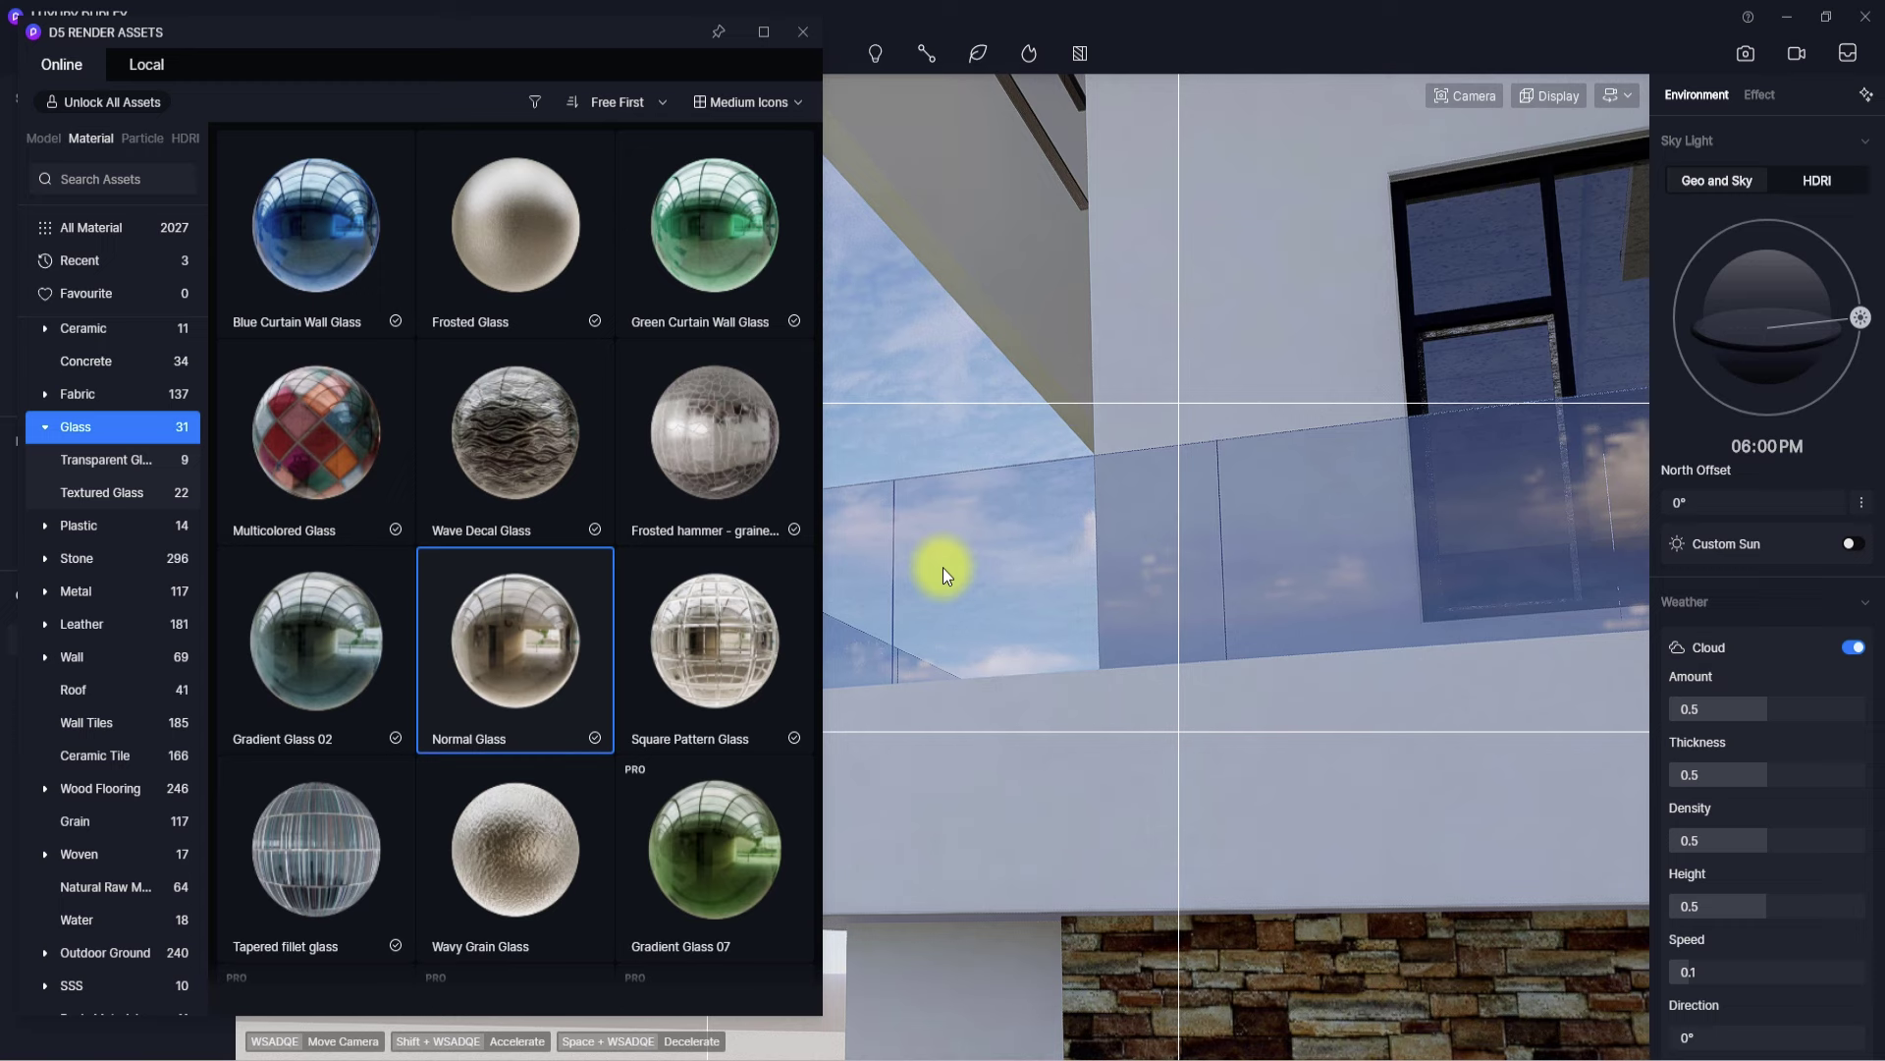
- Darken the balcony railing glass's base color to a gray with value 61 and set its roughness to 0
{"action": "left_click", "coordinate": [1043, 516]}
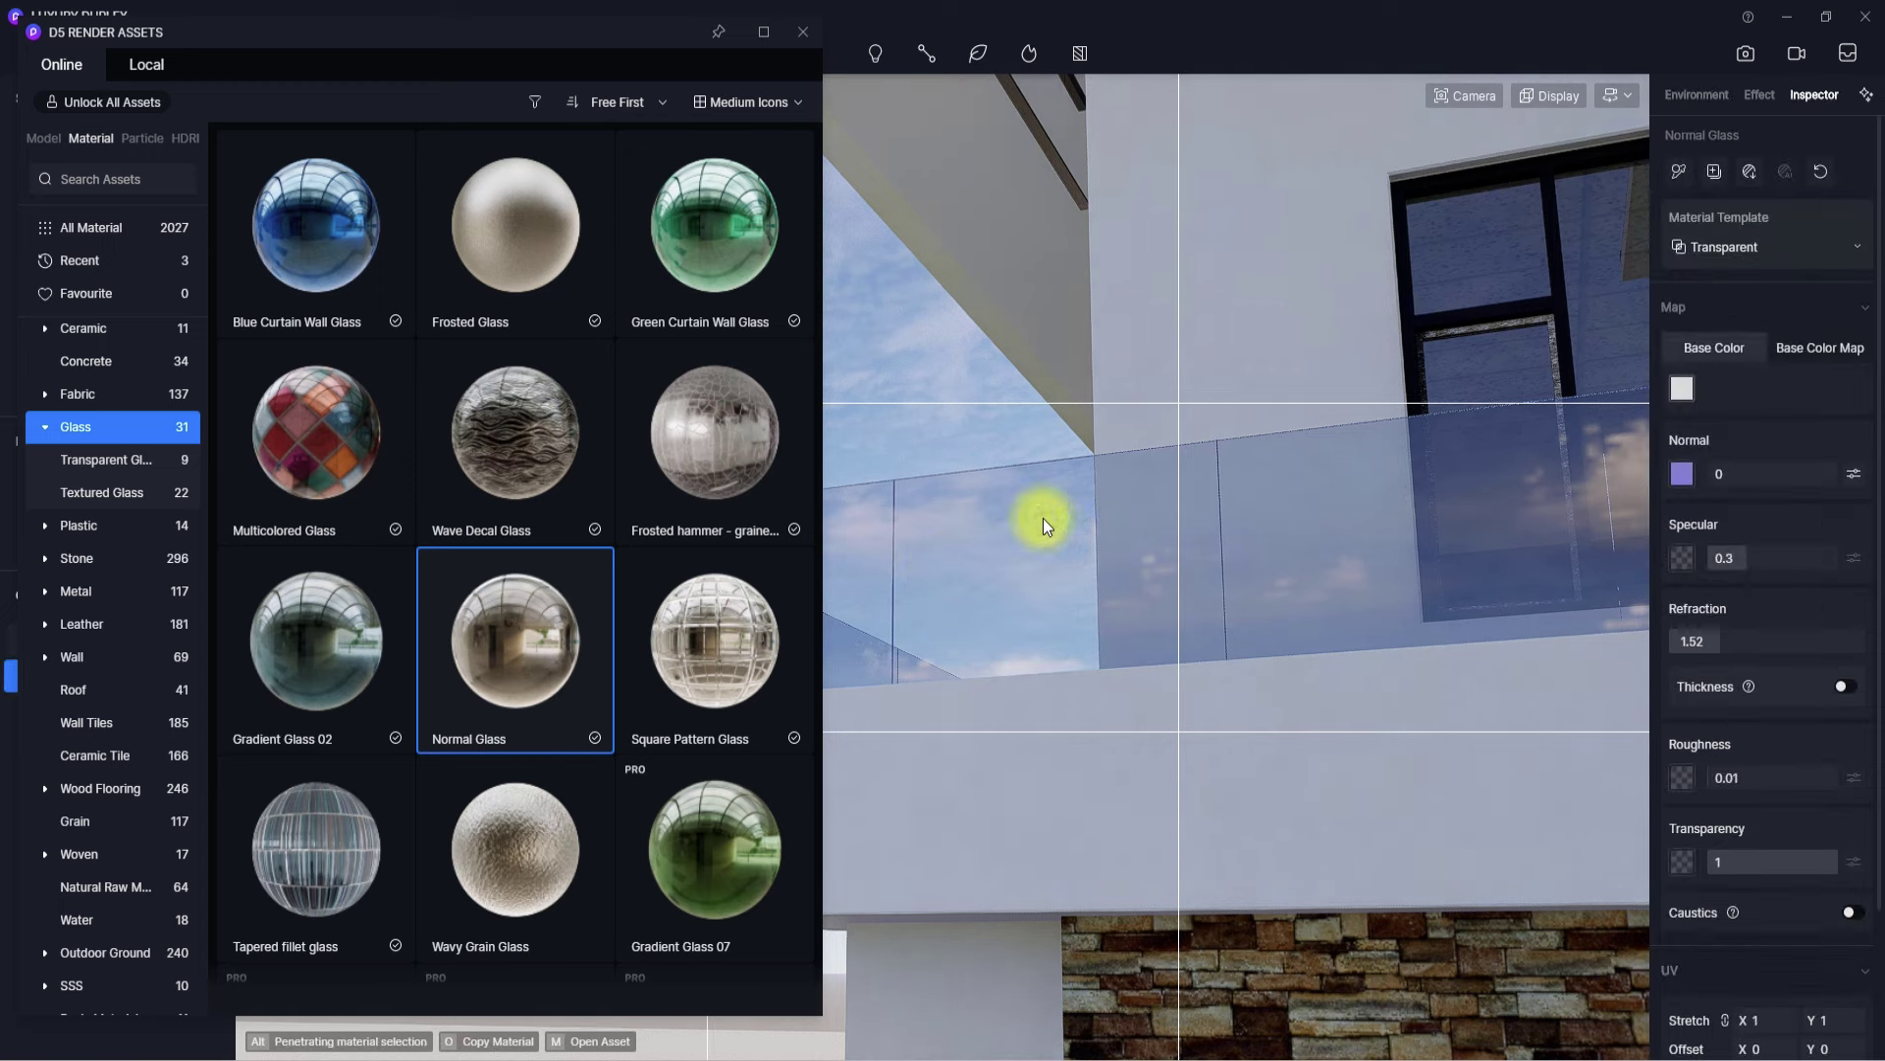
{"action": "left_click", "coordinate": [1682, 388]}
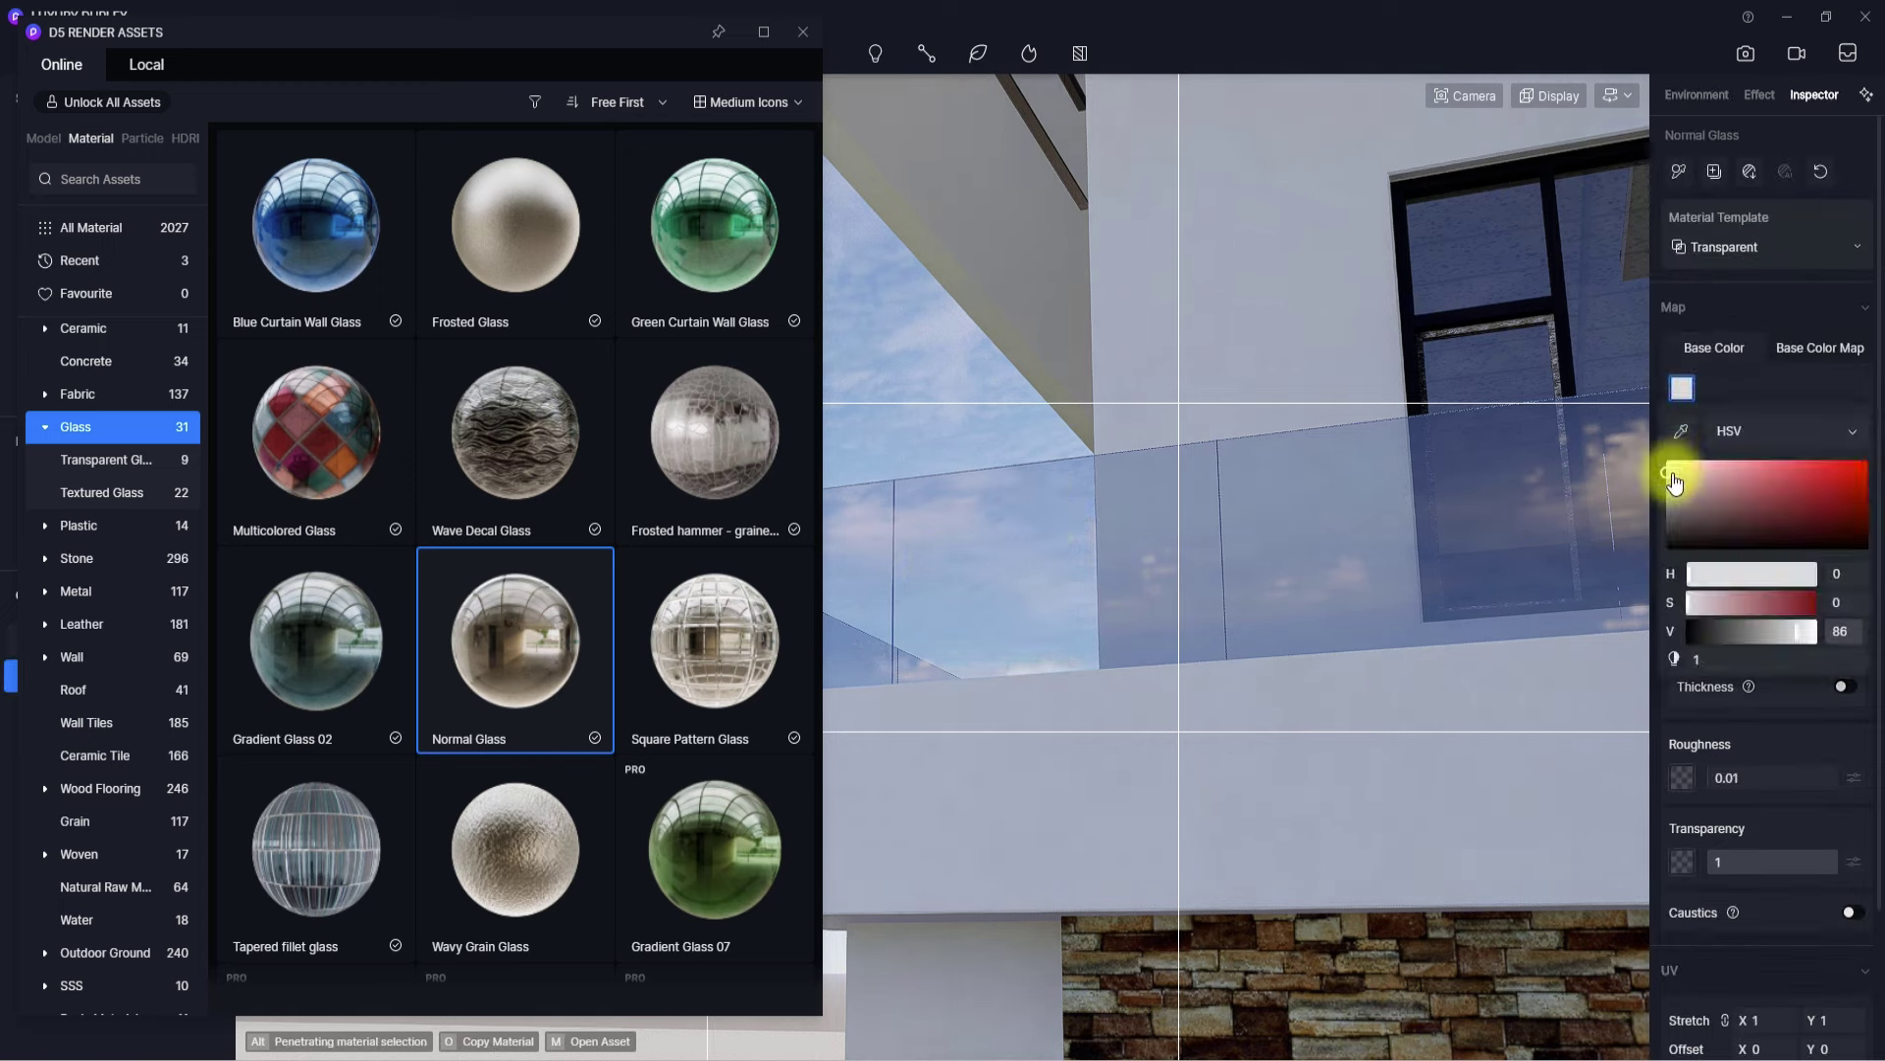
{"action": "left_click_drag", "start_coordinate": [1670, 475], "coordinate": [1653, 493]}
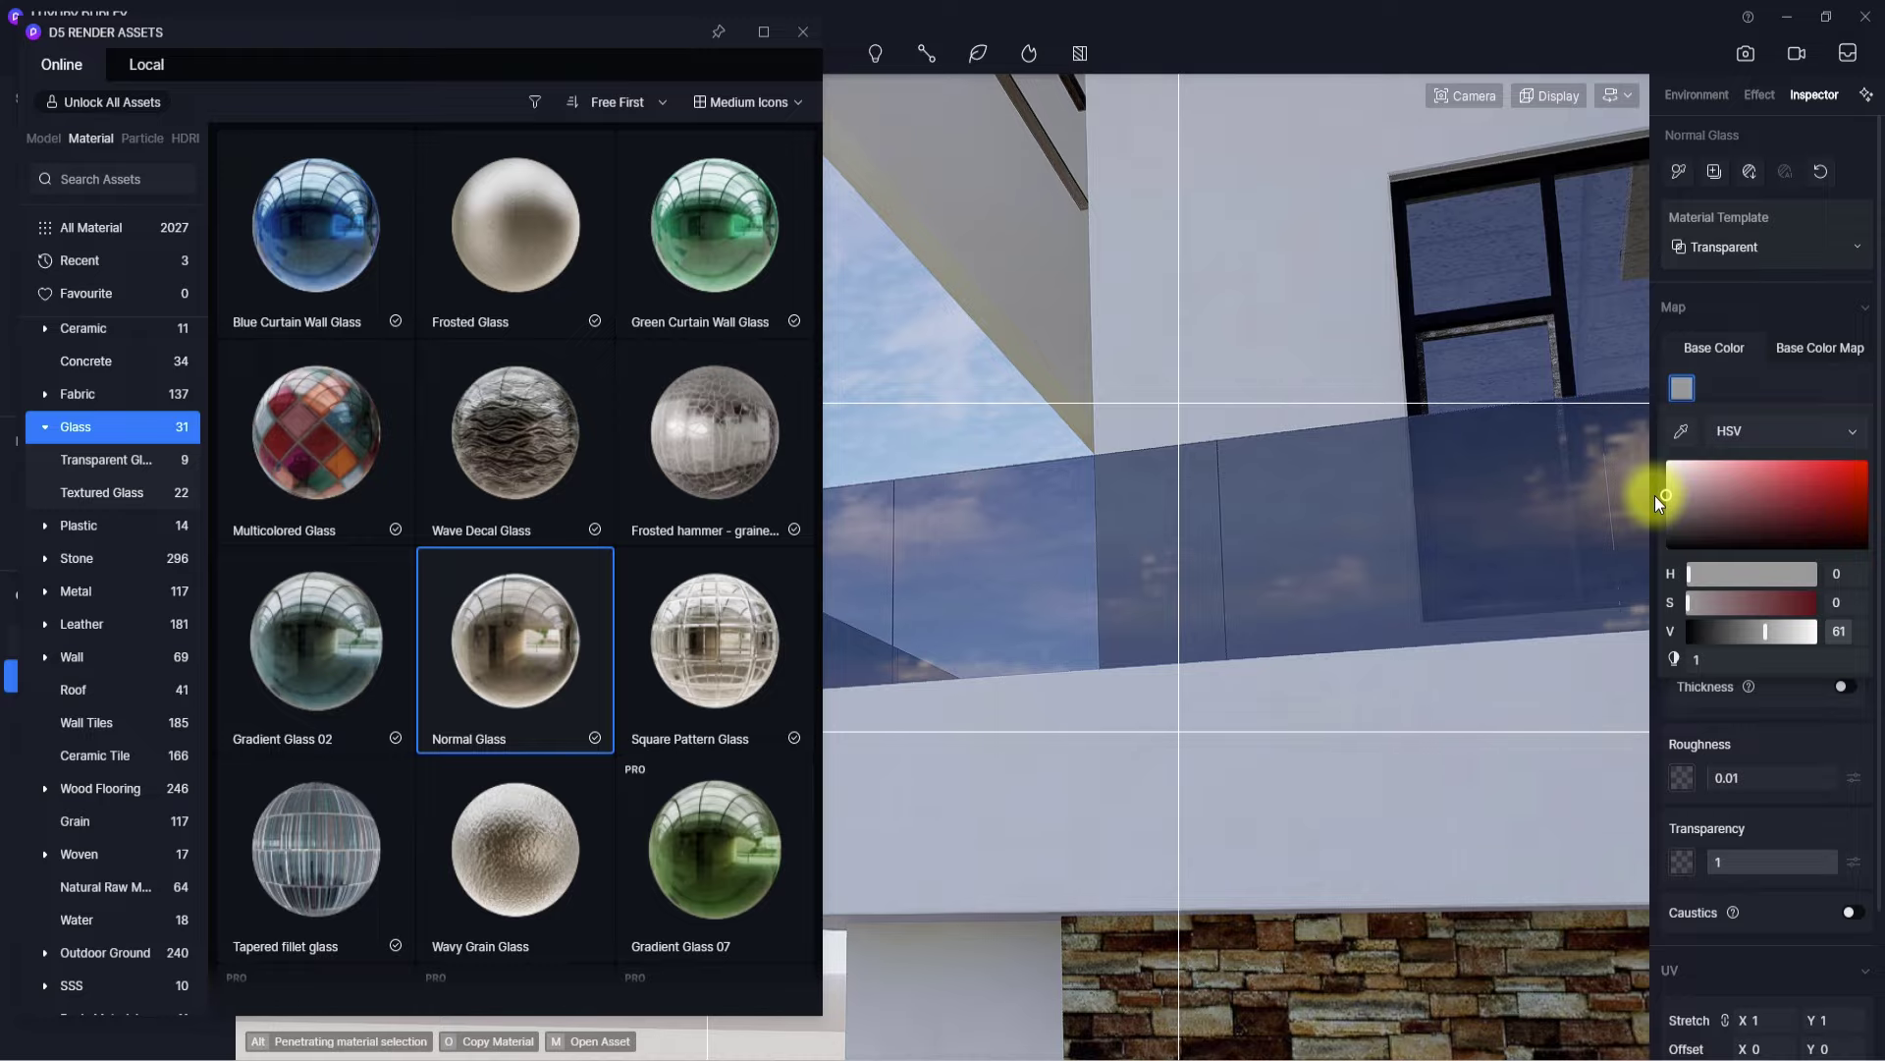
{"action": "scroll", "coordinate": [1648, 494], "scroll_direction": "down", "scroll_amount": 10}
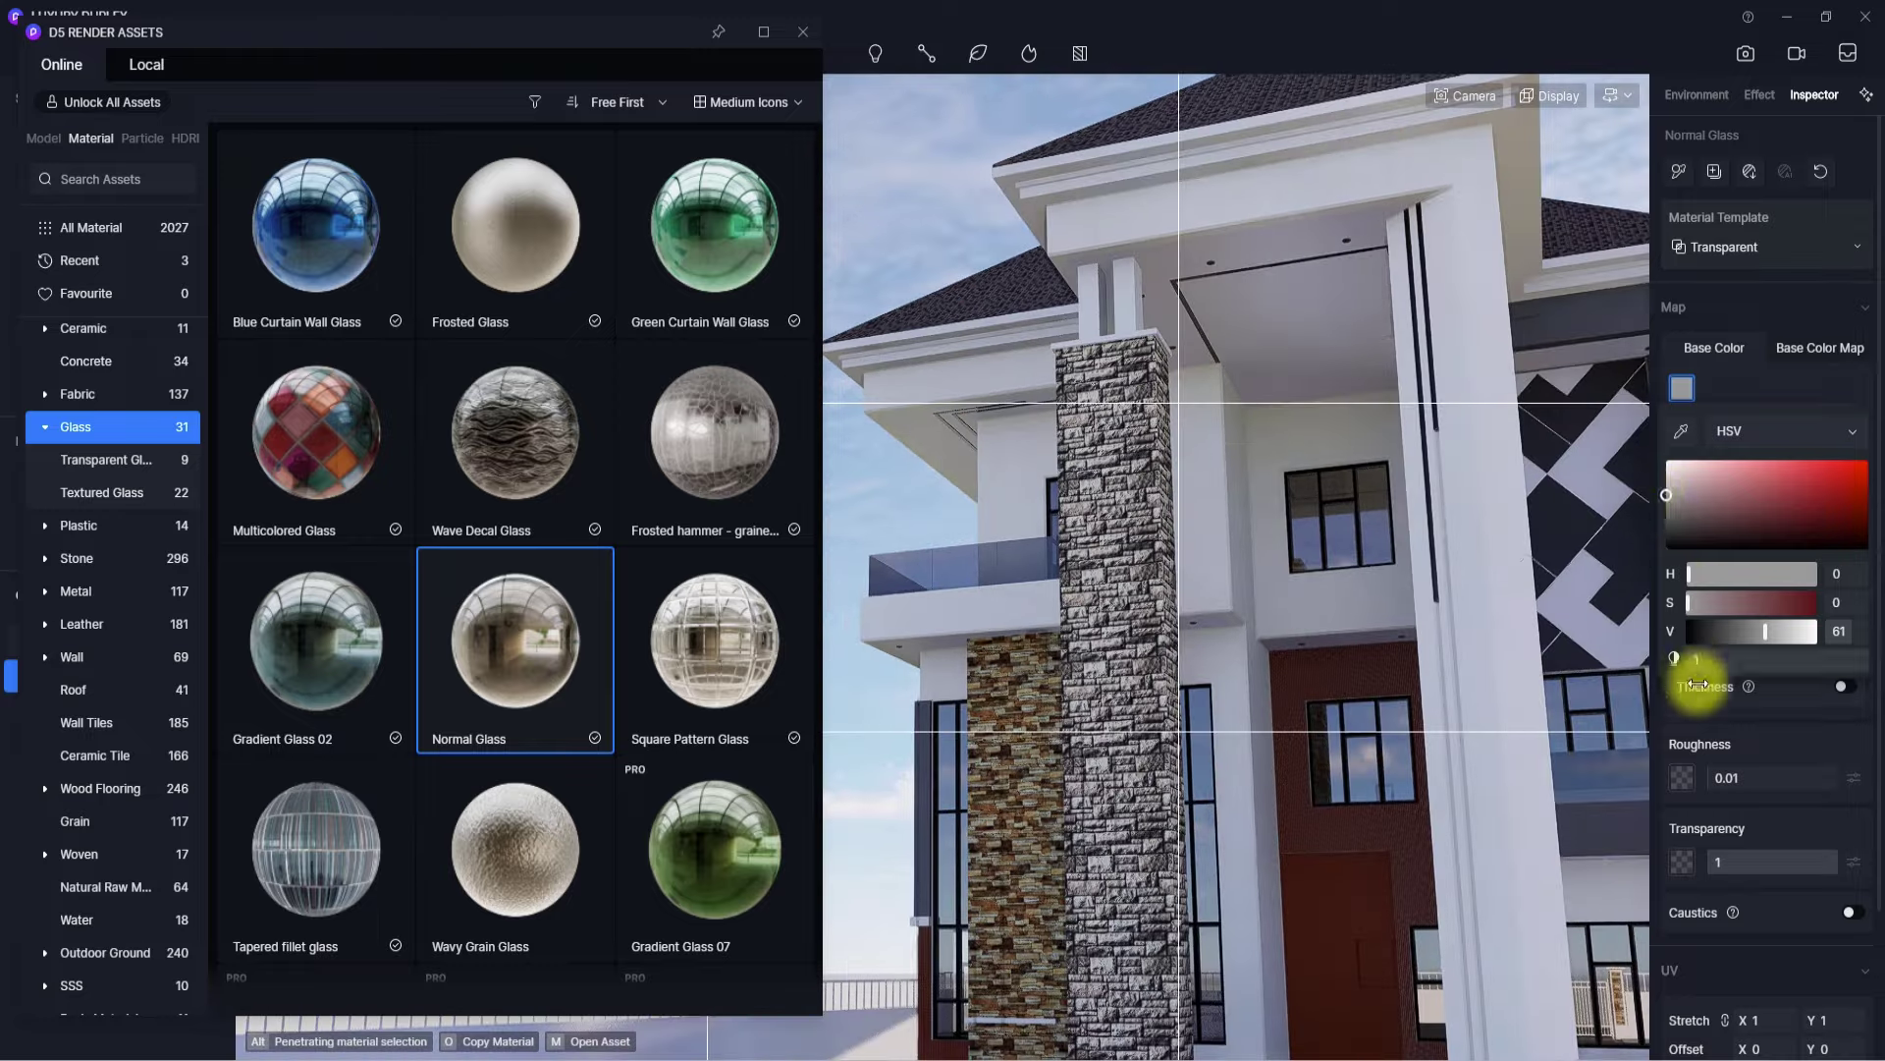
{"action": "left_click_drag", "start_coordinate": [1734, 777], "coordinate": [1593, 782]}
- Set the roughness of the front facade's window glass to 0
{"action": "left_click", "coordinate": [1354, 527]}
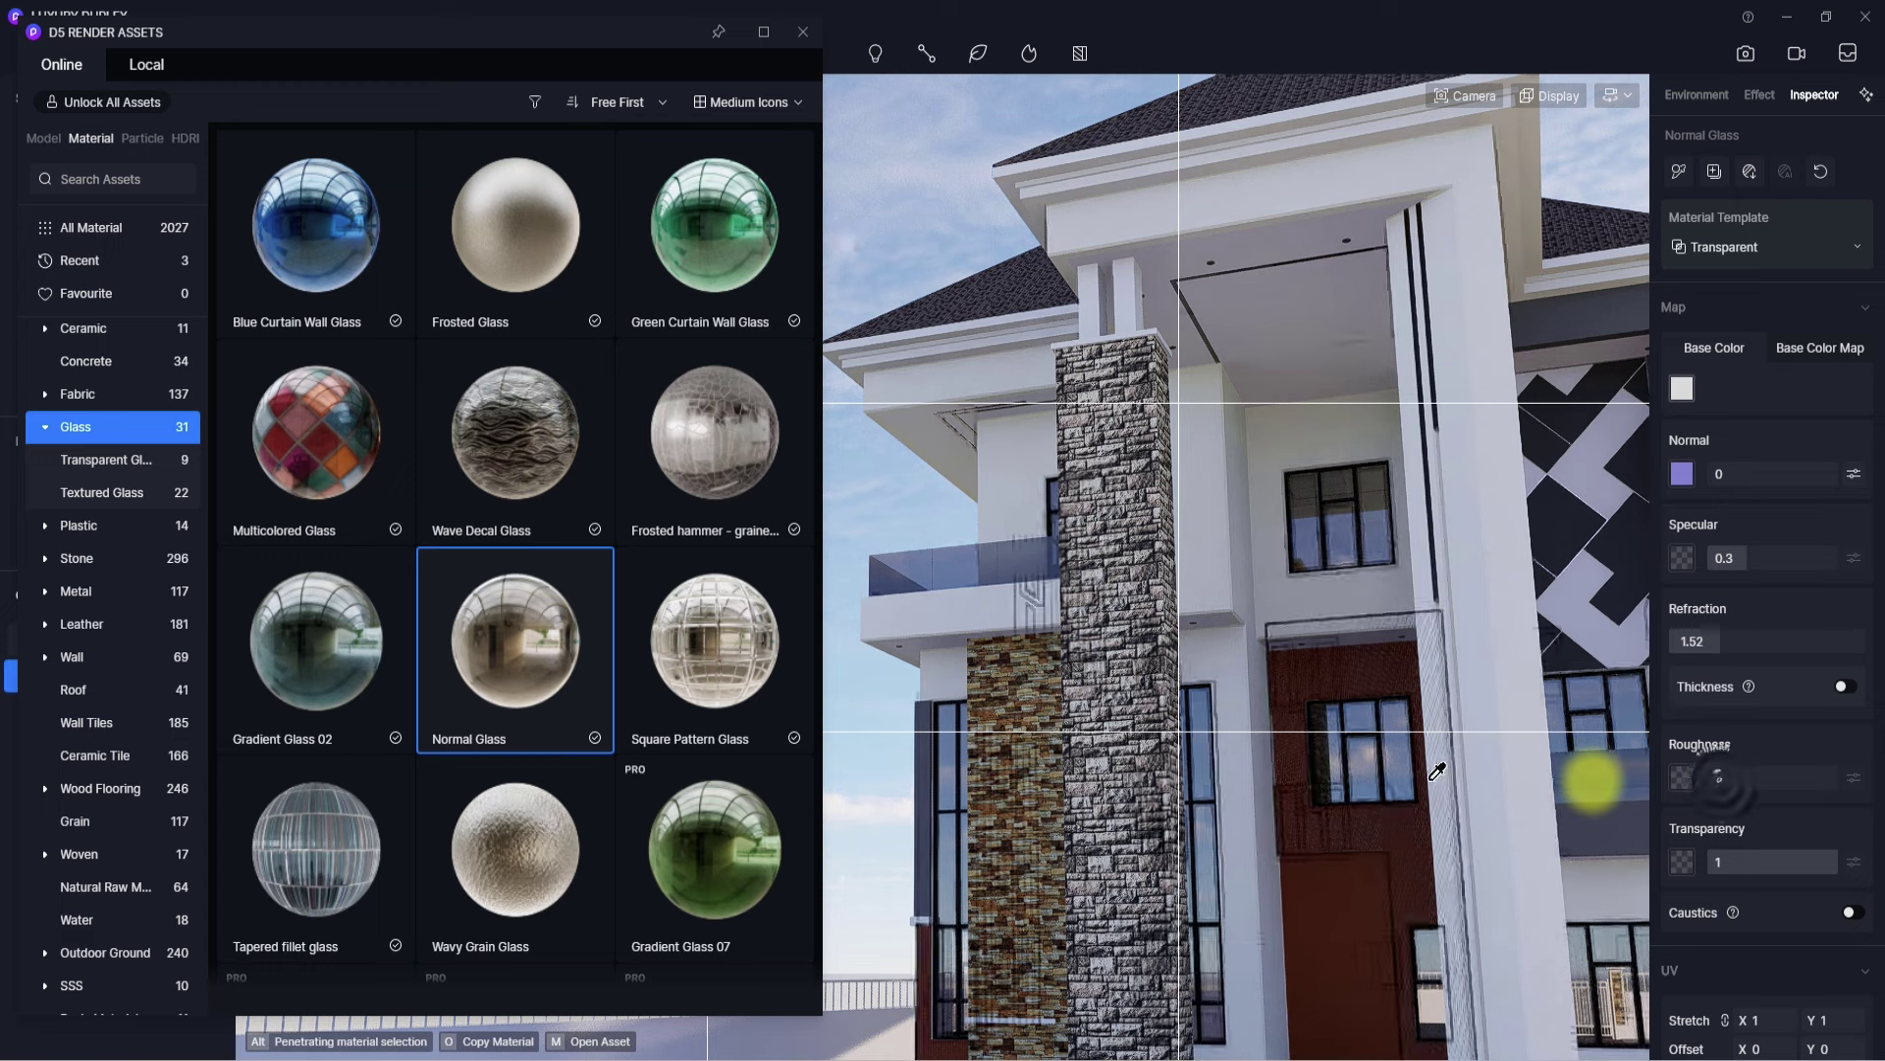
{"action": "left_click", "coordinate": [1592, 690]}
{"action": "left_click_drag", "start_coordinate": [1721, 773], "coordinate": [1629, 776]}
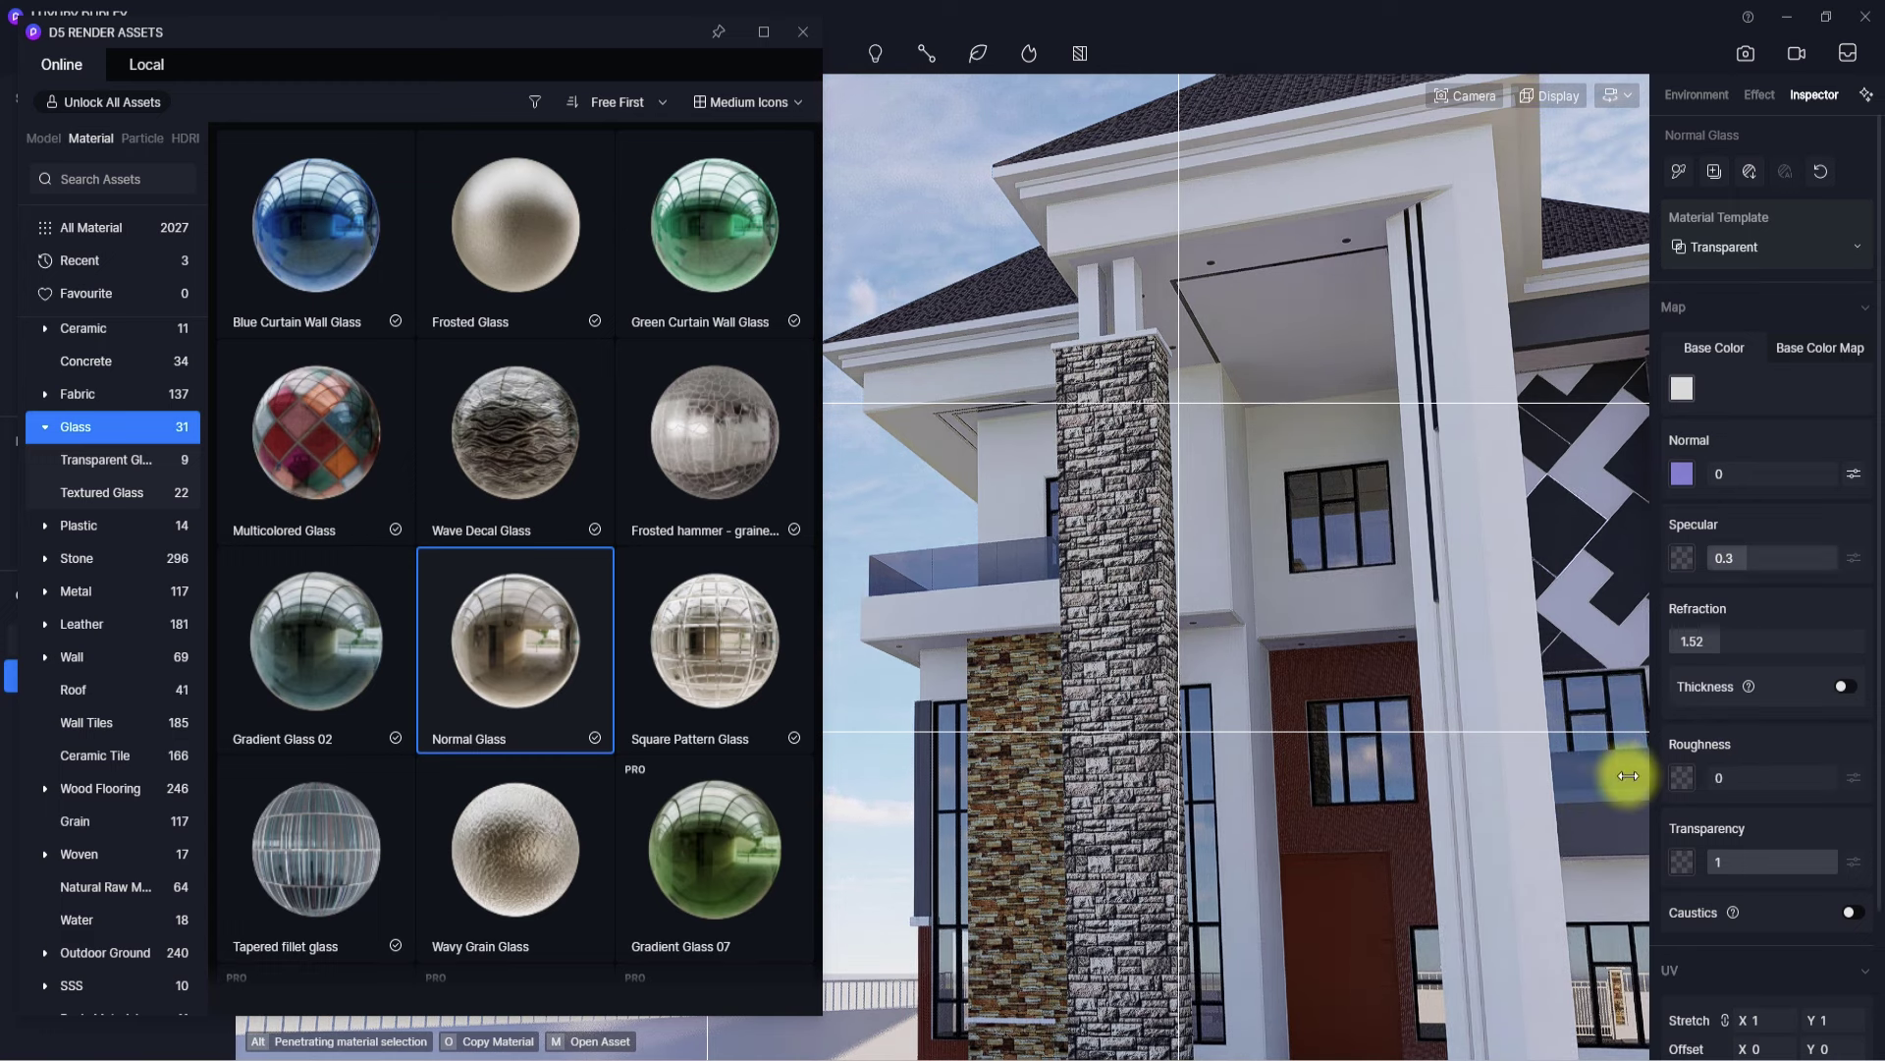
- Raise the specular of the entrance window glass to 0.5 and of the balcony railing glass to 0.47
{"action": "left_click", "coordinate": [1375, 514]}
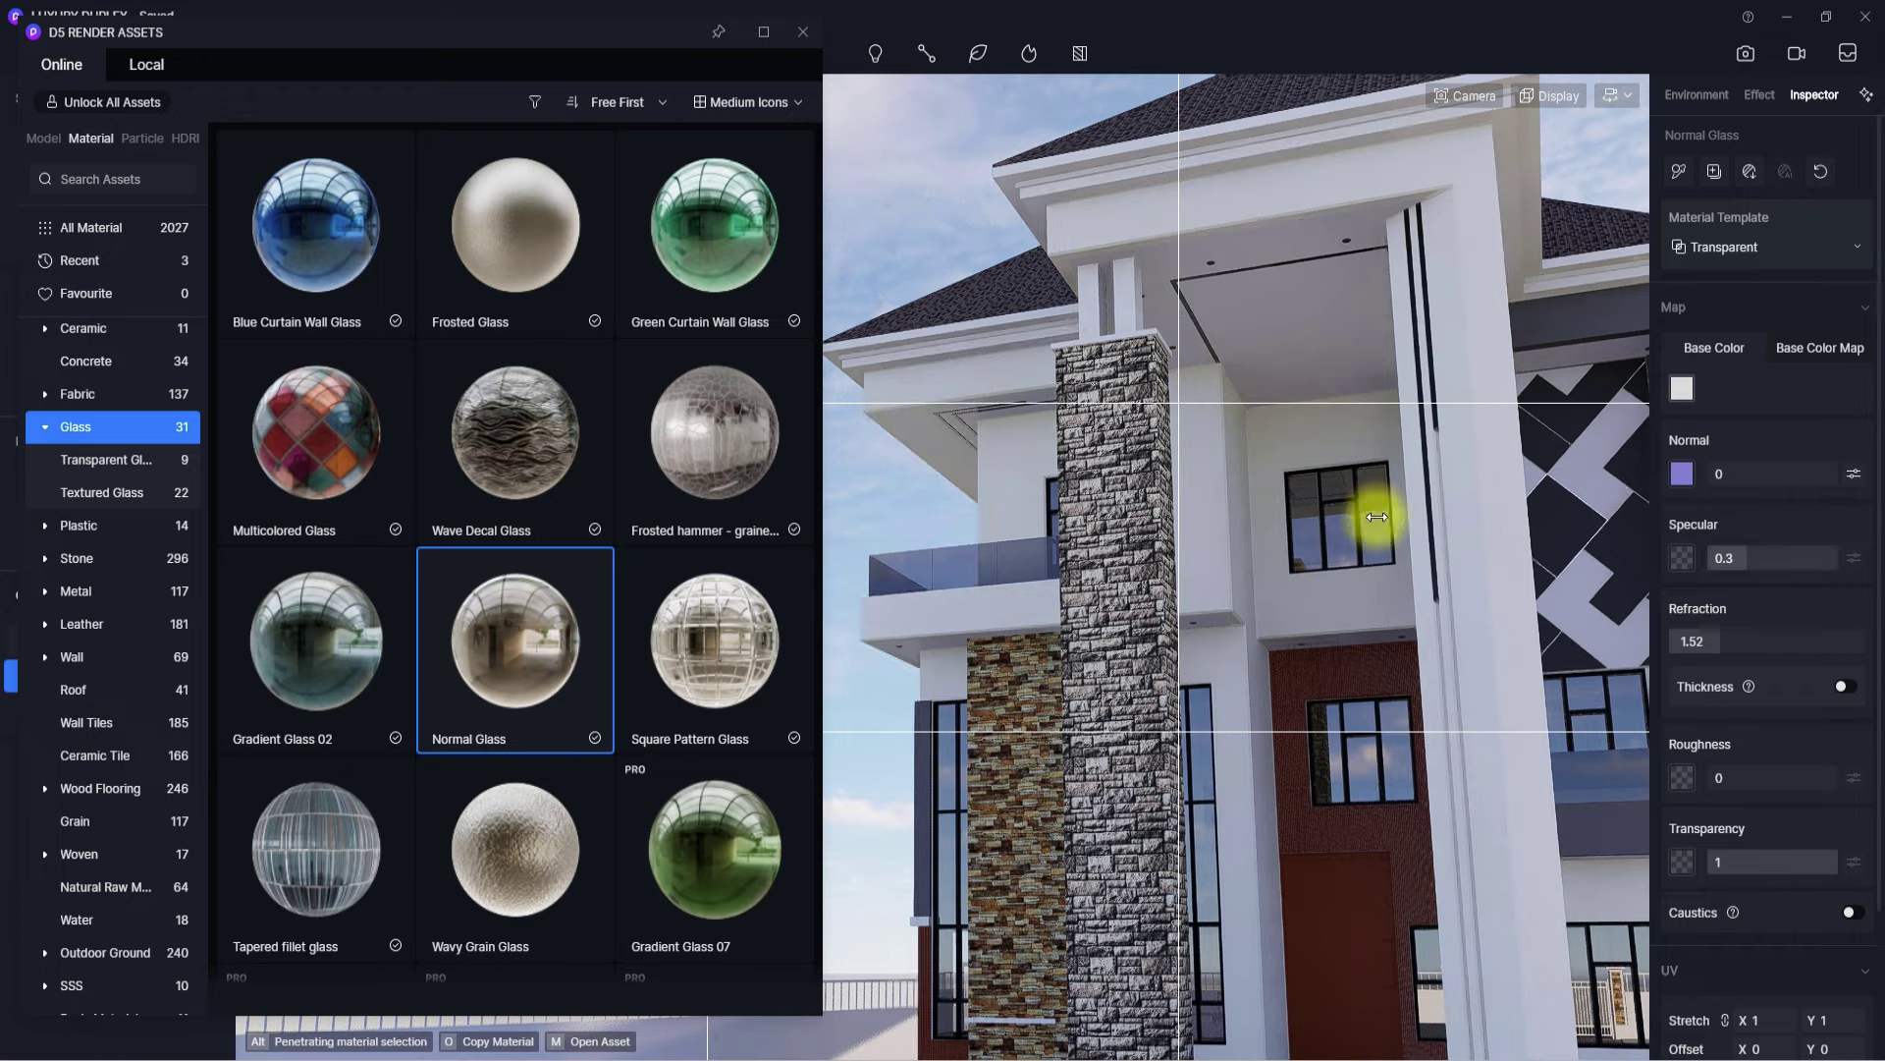
{"action": "left_click_drag", "start_coordinate": [1738, 557], "coordinate": [1763, 563]}
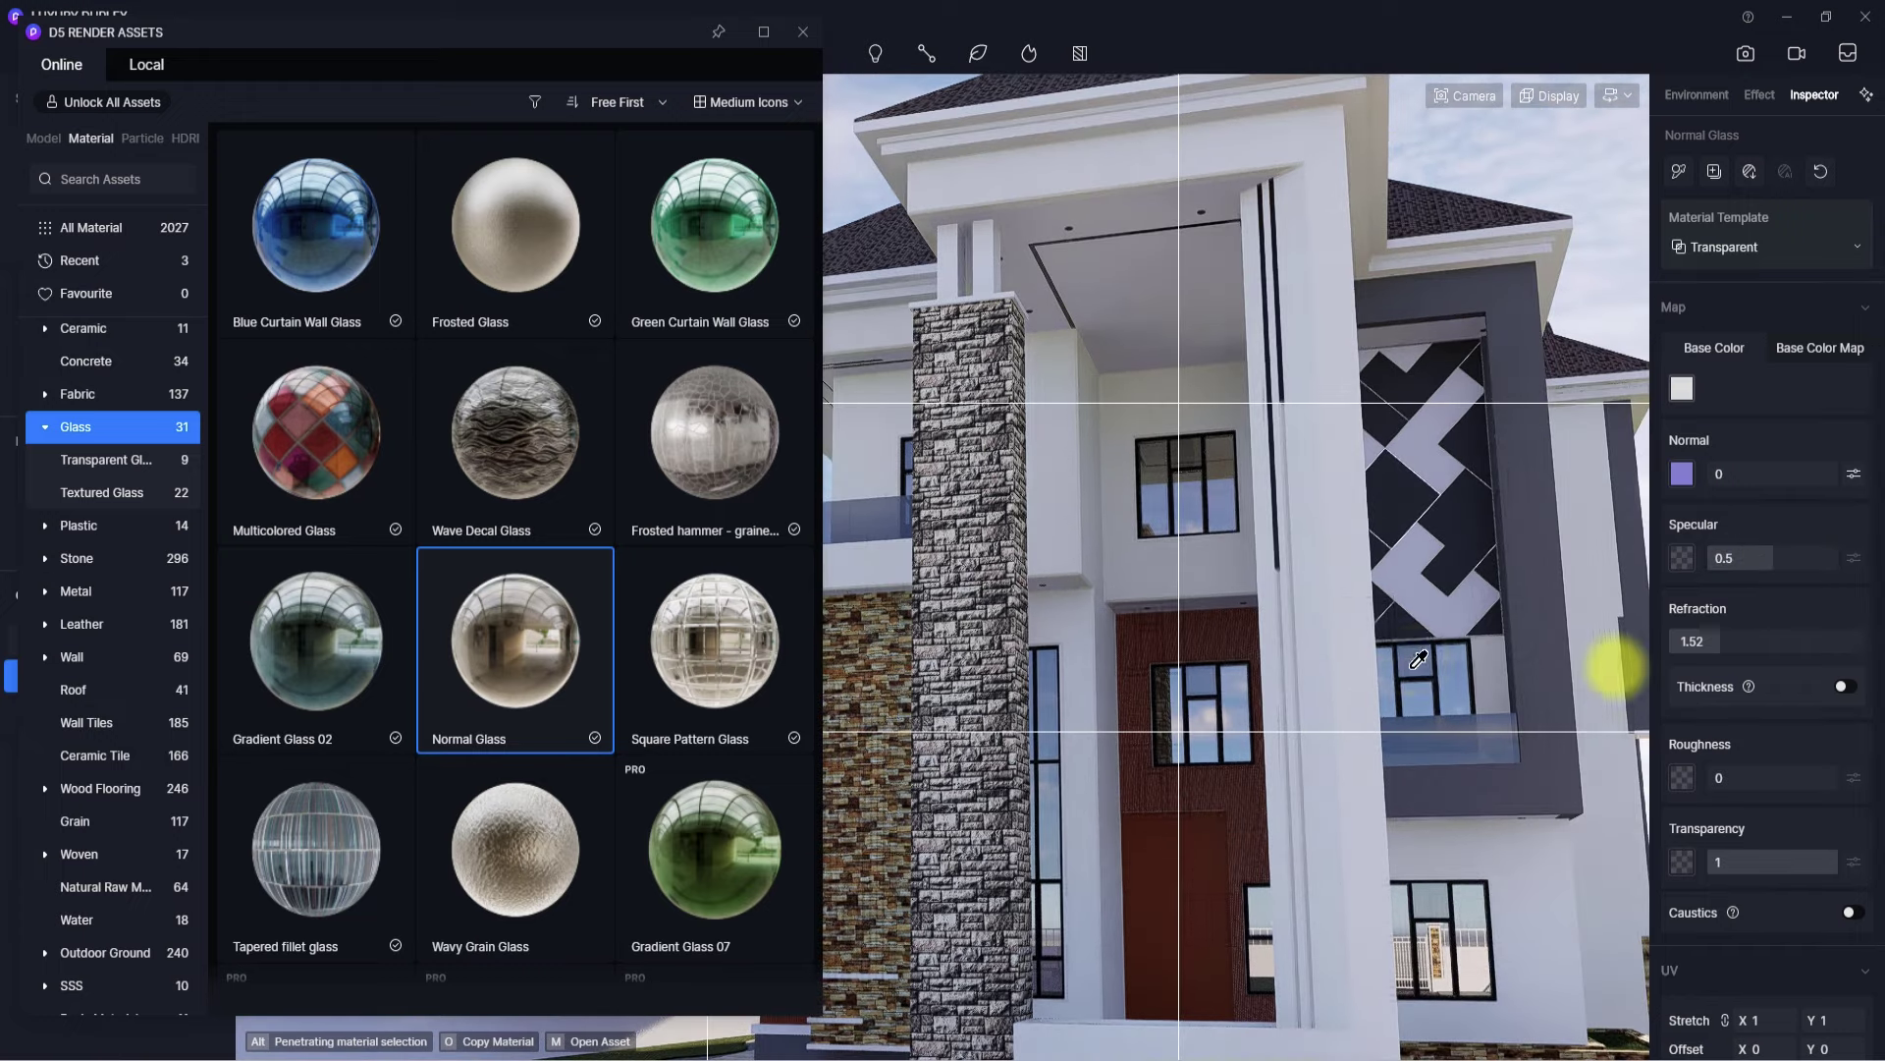
{"action": "left_click", "coordinate": [1414, 661]}
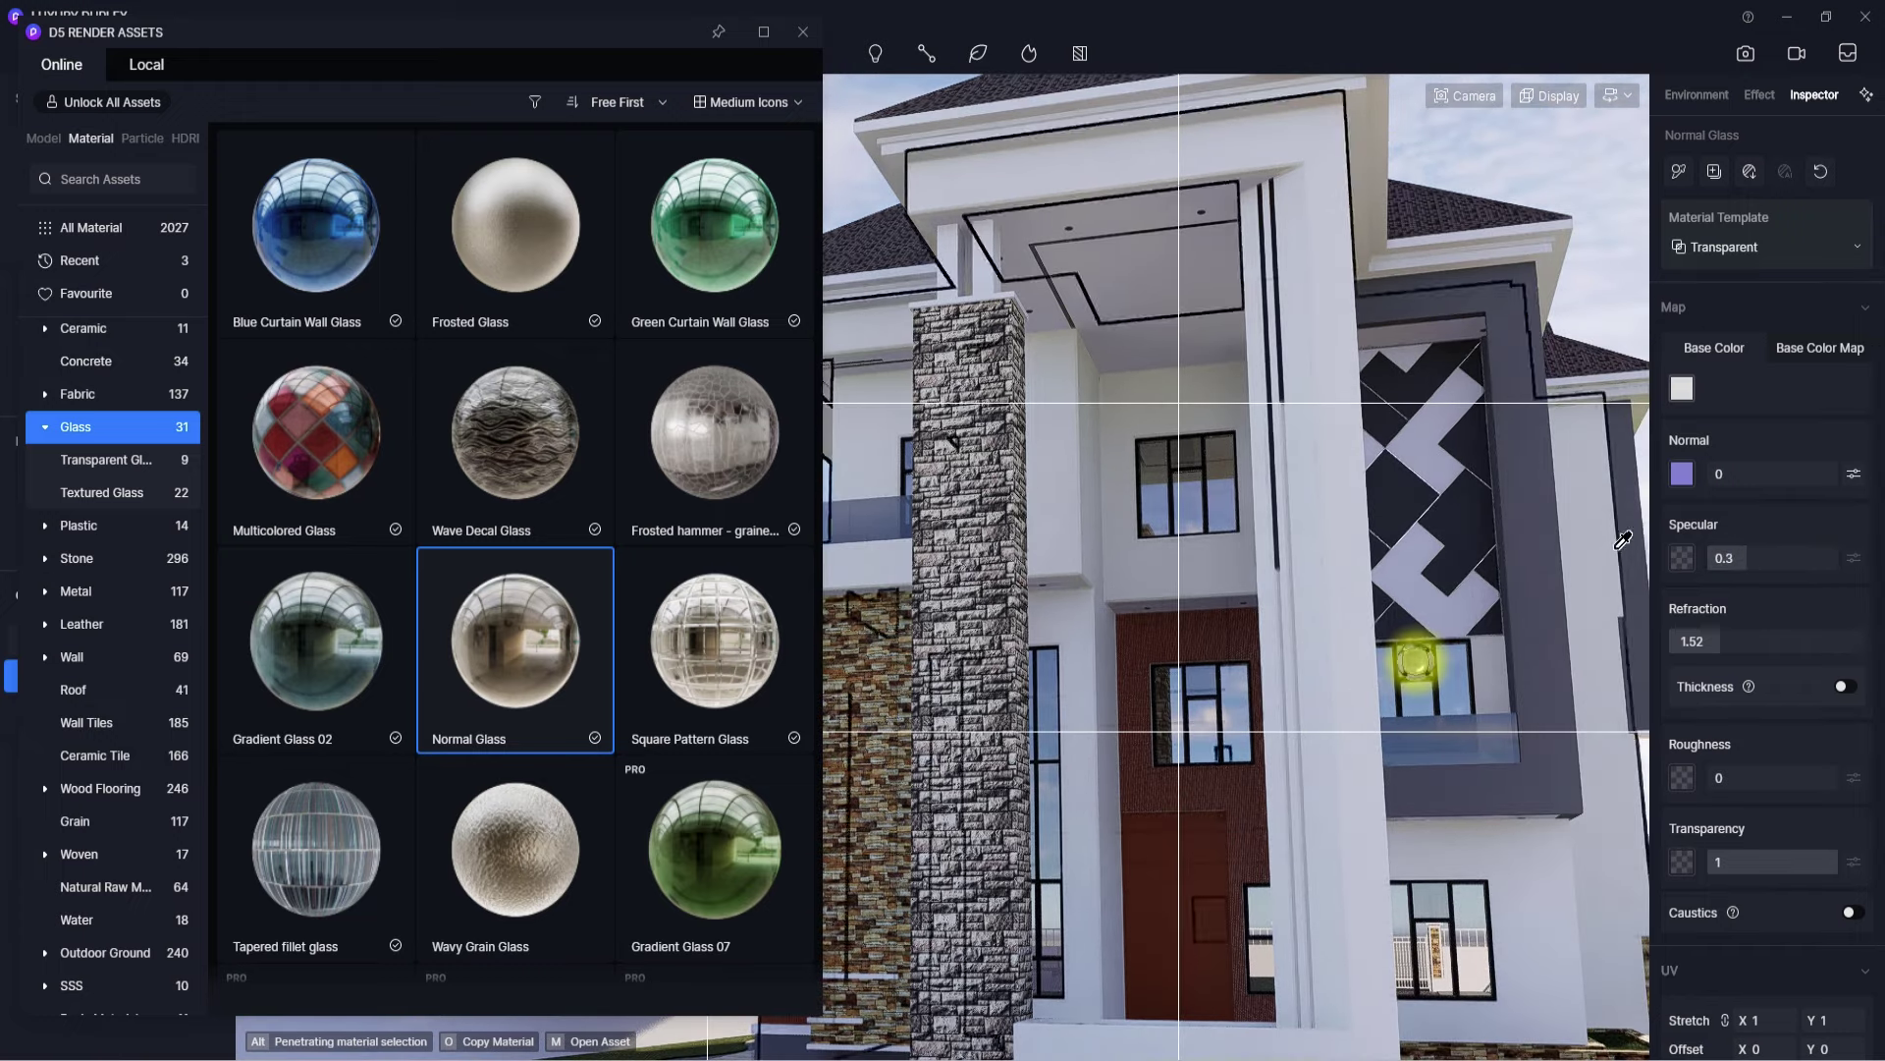
{"action": "left_click_drag", "start_coordinate": [1741, 558], "coordinate": [1766, 558]}
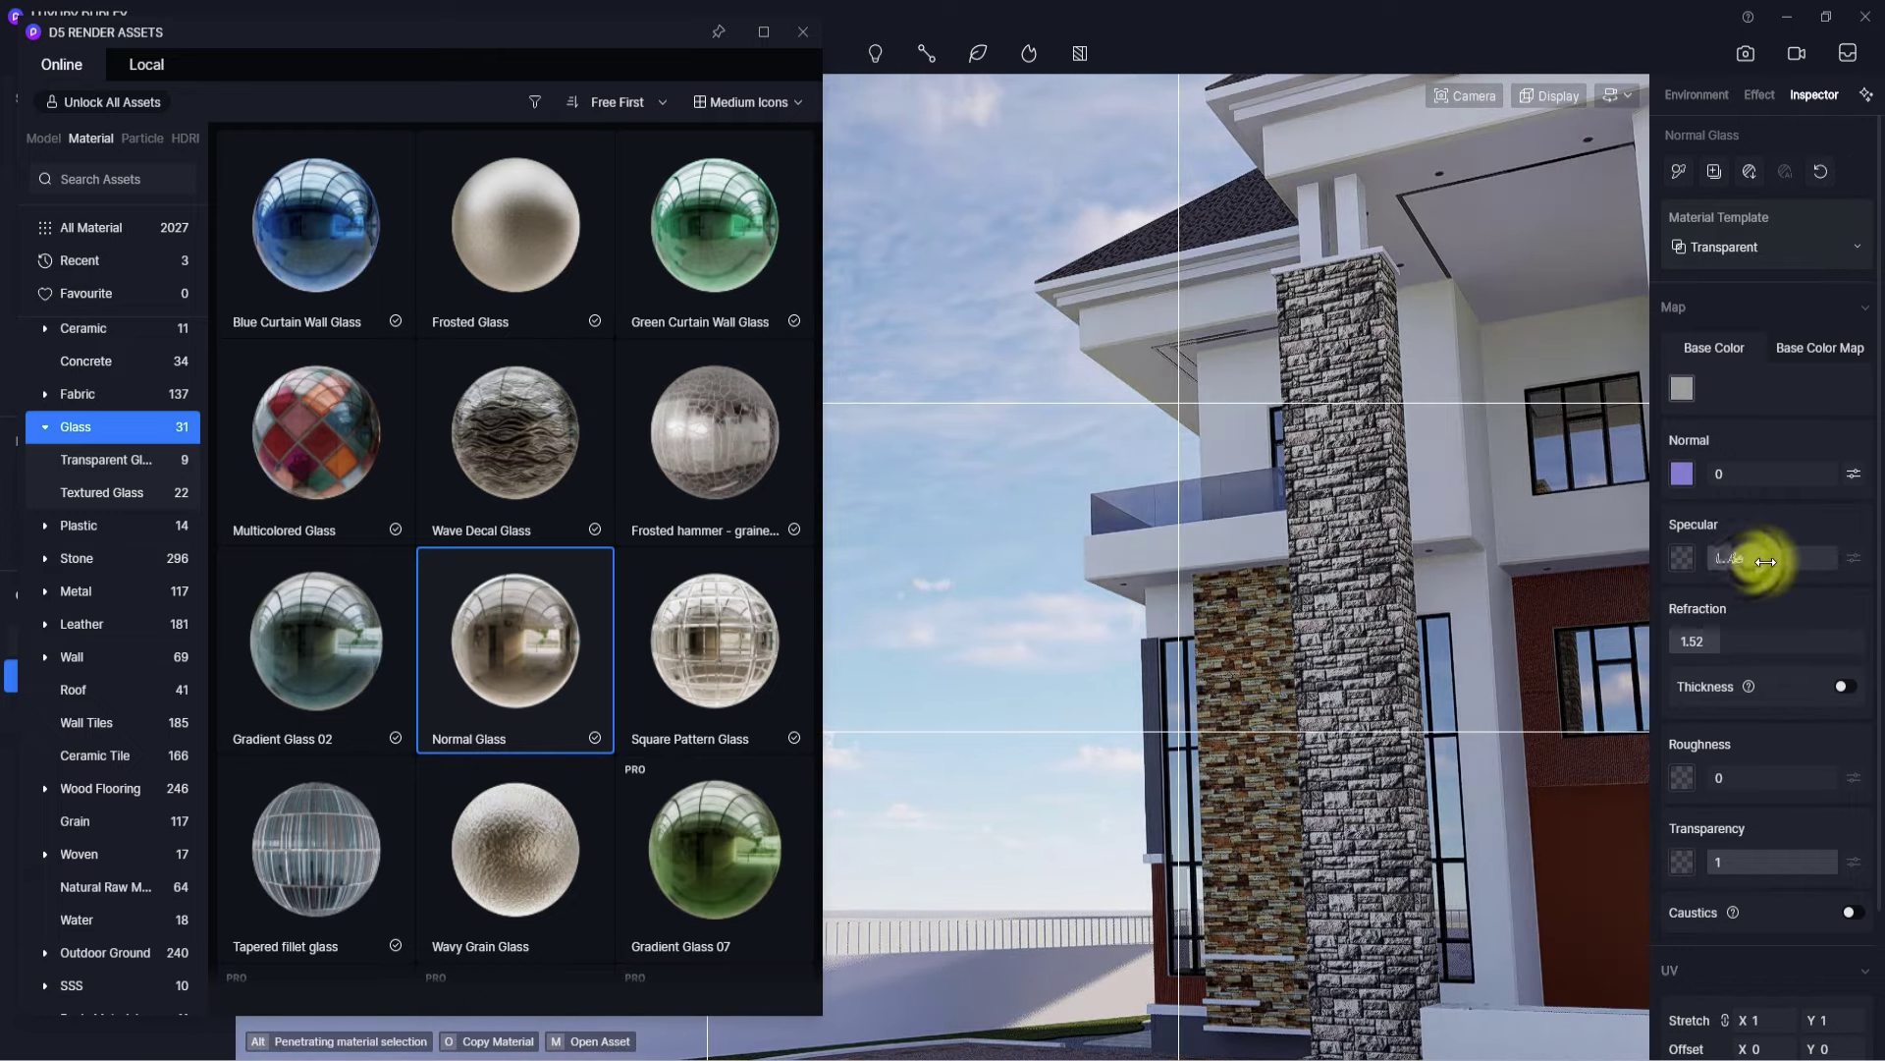
- Examine the adjusted glass along the front facade, from the entrance bay to a close view of a window's panes and frame
{"action": "right_click_drag", "start_coordinate": [1286, 573], "coordinate": [1624, 632]}
{"action": "scroll", "coordinate": [1221, 623], "scroll_direction": "up", "scroll_amount": 5}
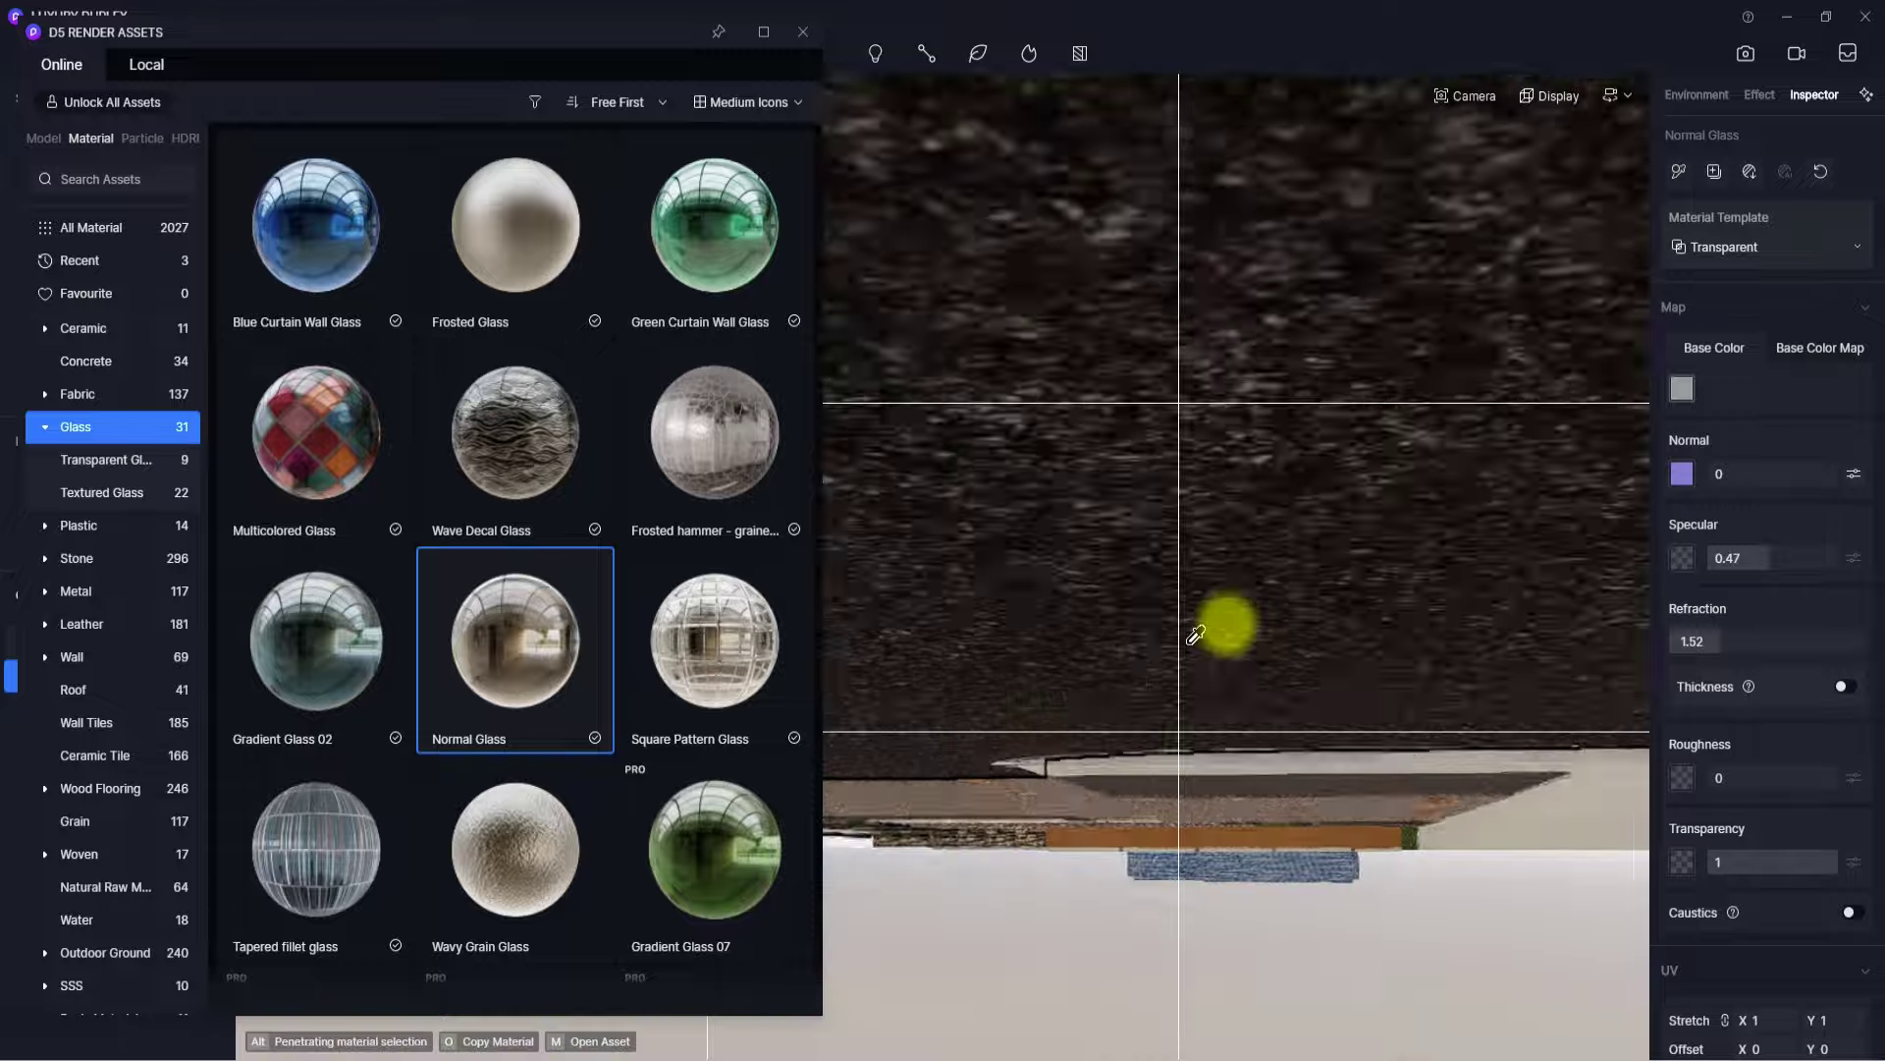
{"action": "scroll", "coordinate": [1223, 623], "scroll_direction": "down", "scroll_amount": 5}
{"action": "right_click_drag", "start_coordinate": [1224, 623], "coordinate": [1556, 928]}
{"action": "right_click_drag", "start_coordinate": [1311, 709], "coordinate": [985, 450]}
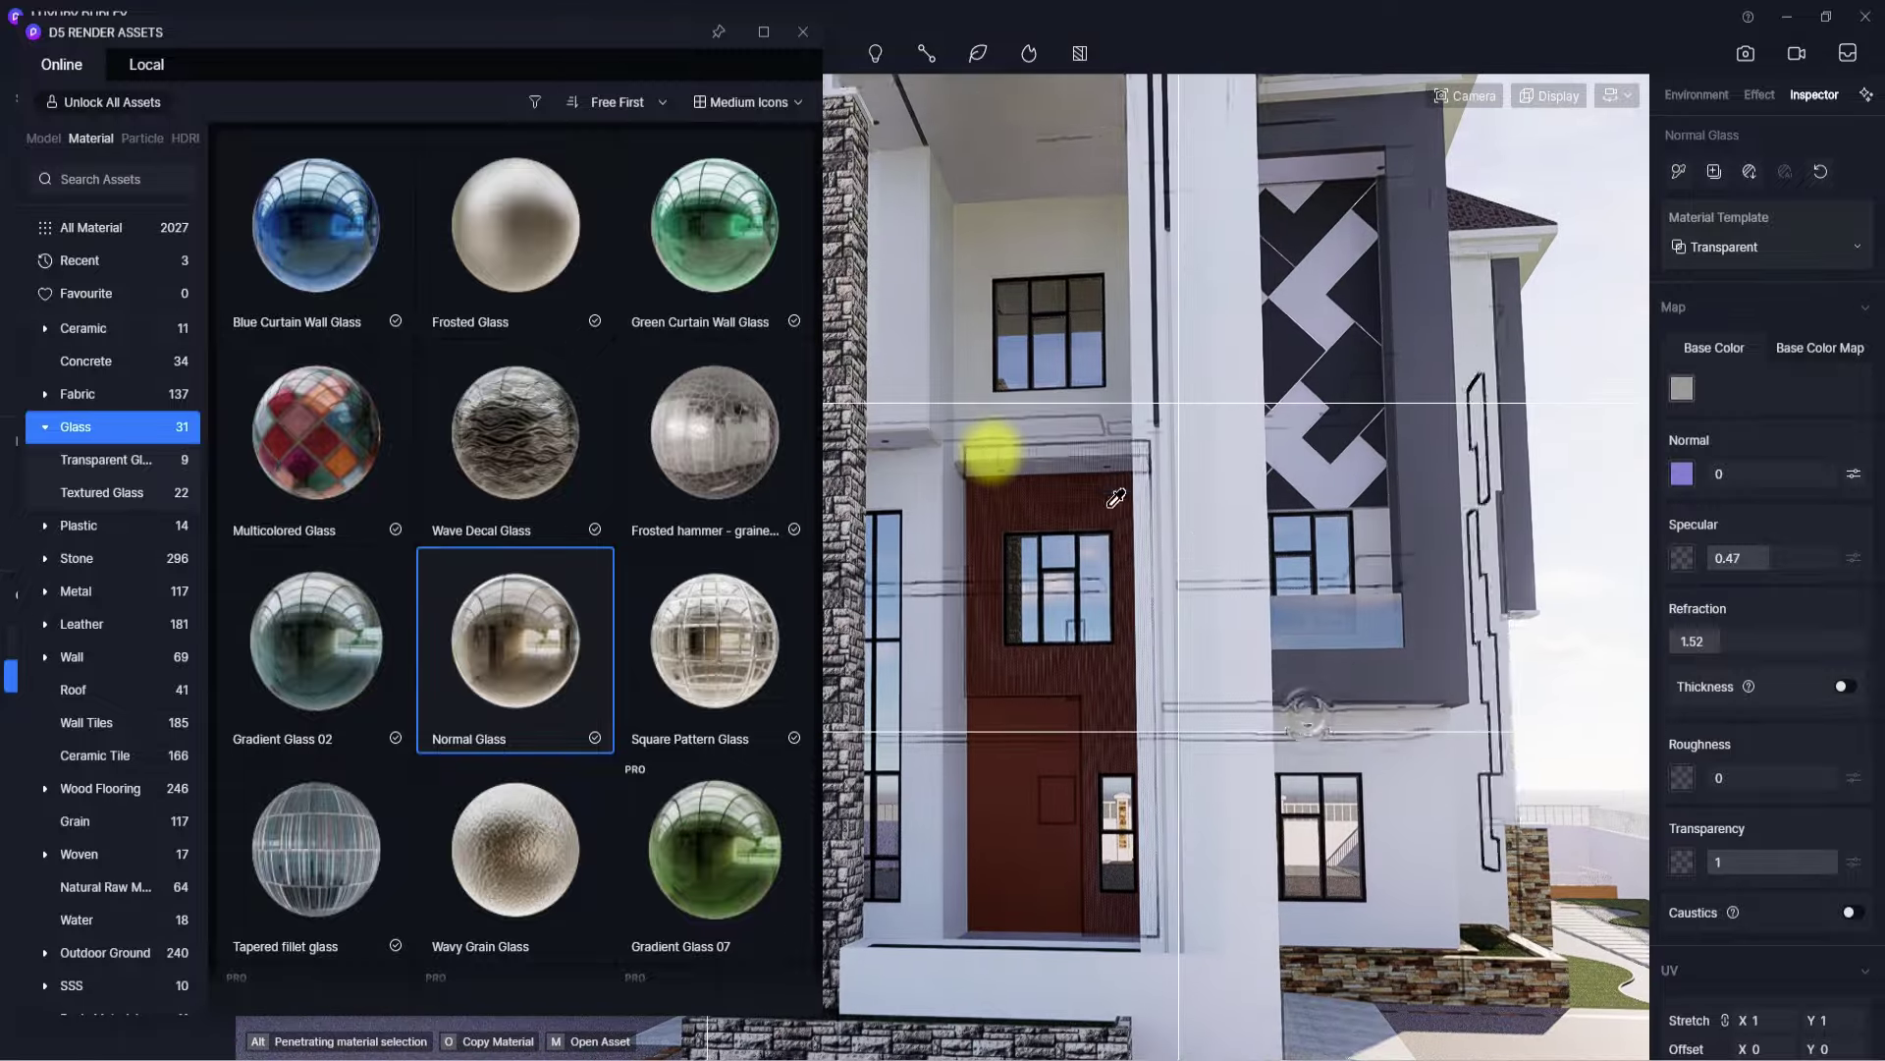
{"action": "right_click_drag", "start_coordinate": [1313, 674], "coordinate": [1117, 498]}
{"action": "right_click_drag", "start_coordinate": [1262, 599], "coordinate": [1481, 786]}
{"action": "scroll", "coordinate": [1220, 681], "scroll_direction": "up", "scroll_amount": 5}
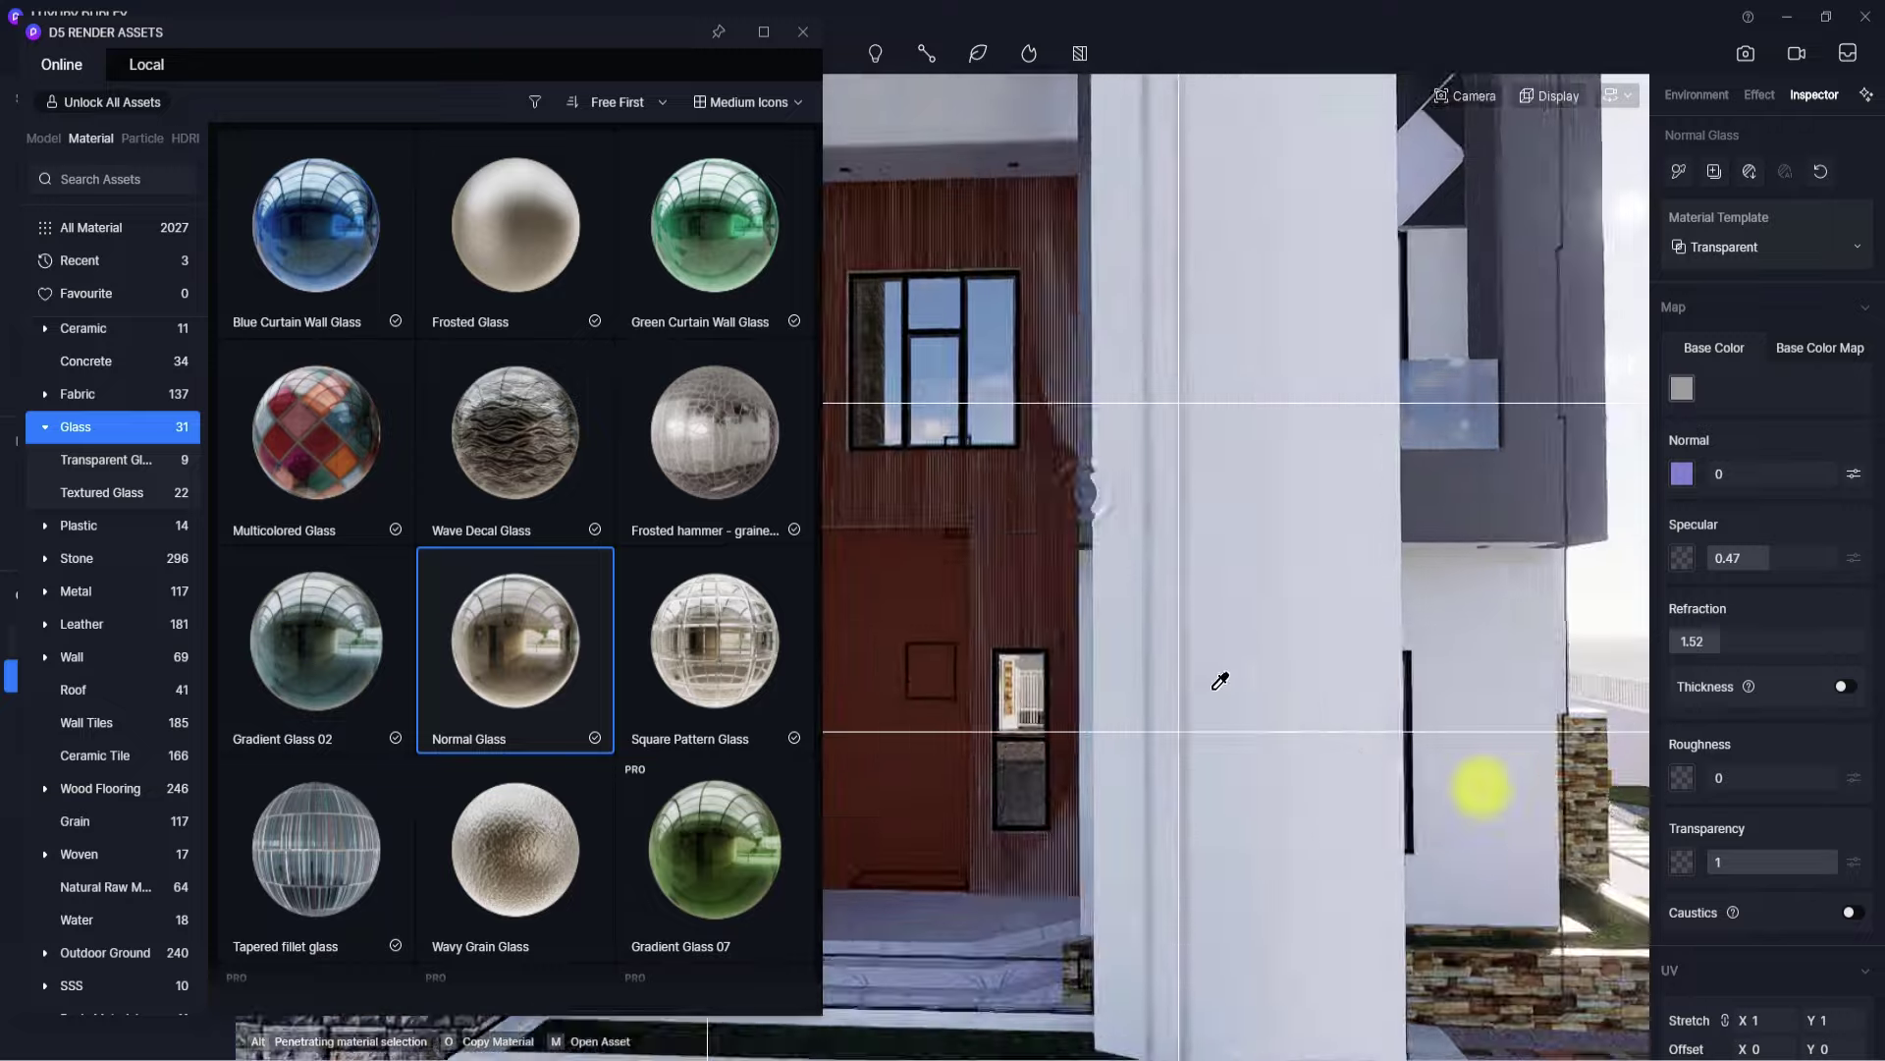
{"action": "right_click_drag", "start_coordinate": [1221, 682], "coordinate": [1182, 510]}
{"action": "scroll", "coordinate": [1121, 601], "scroll_direction": "up", "scroll_amount": 5}
{"action": "right_click_drag", "start_coordinate": [1122, 600], "coordinate": [1347, 677]}
{"action": "scroll", "coordinate": [1216, 648], "scroll_direction": "up", "scroll_amount": 5}
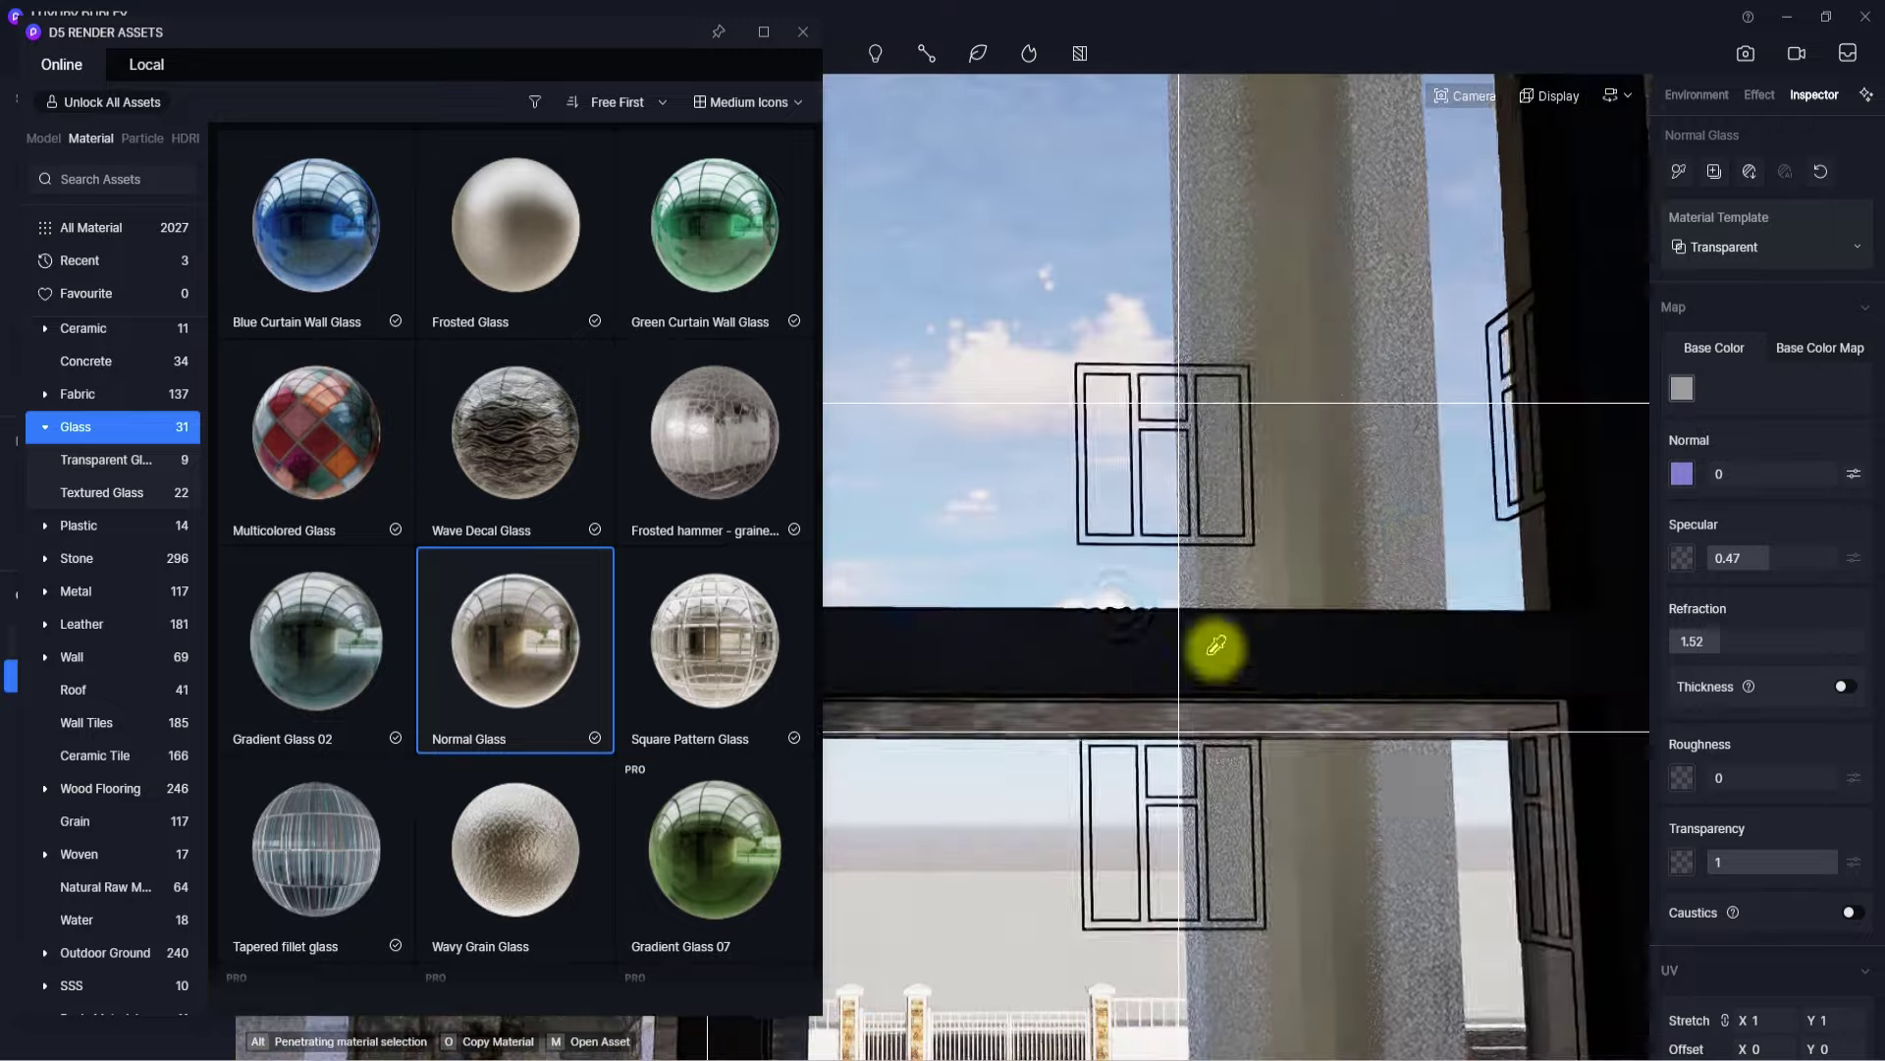
{"action": "right_click_drag", "start_coordinate": [1216, 648], "coordinate": [1052, 409]}
{"action": "scroll", "coordinate": [1052, 407], "scroll_direction": "down", "scroll_amount": 5}
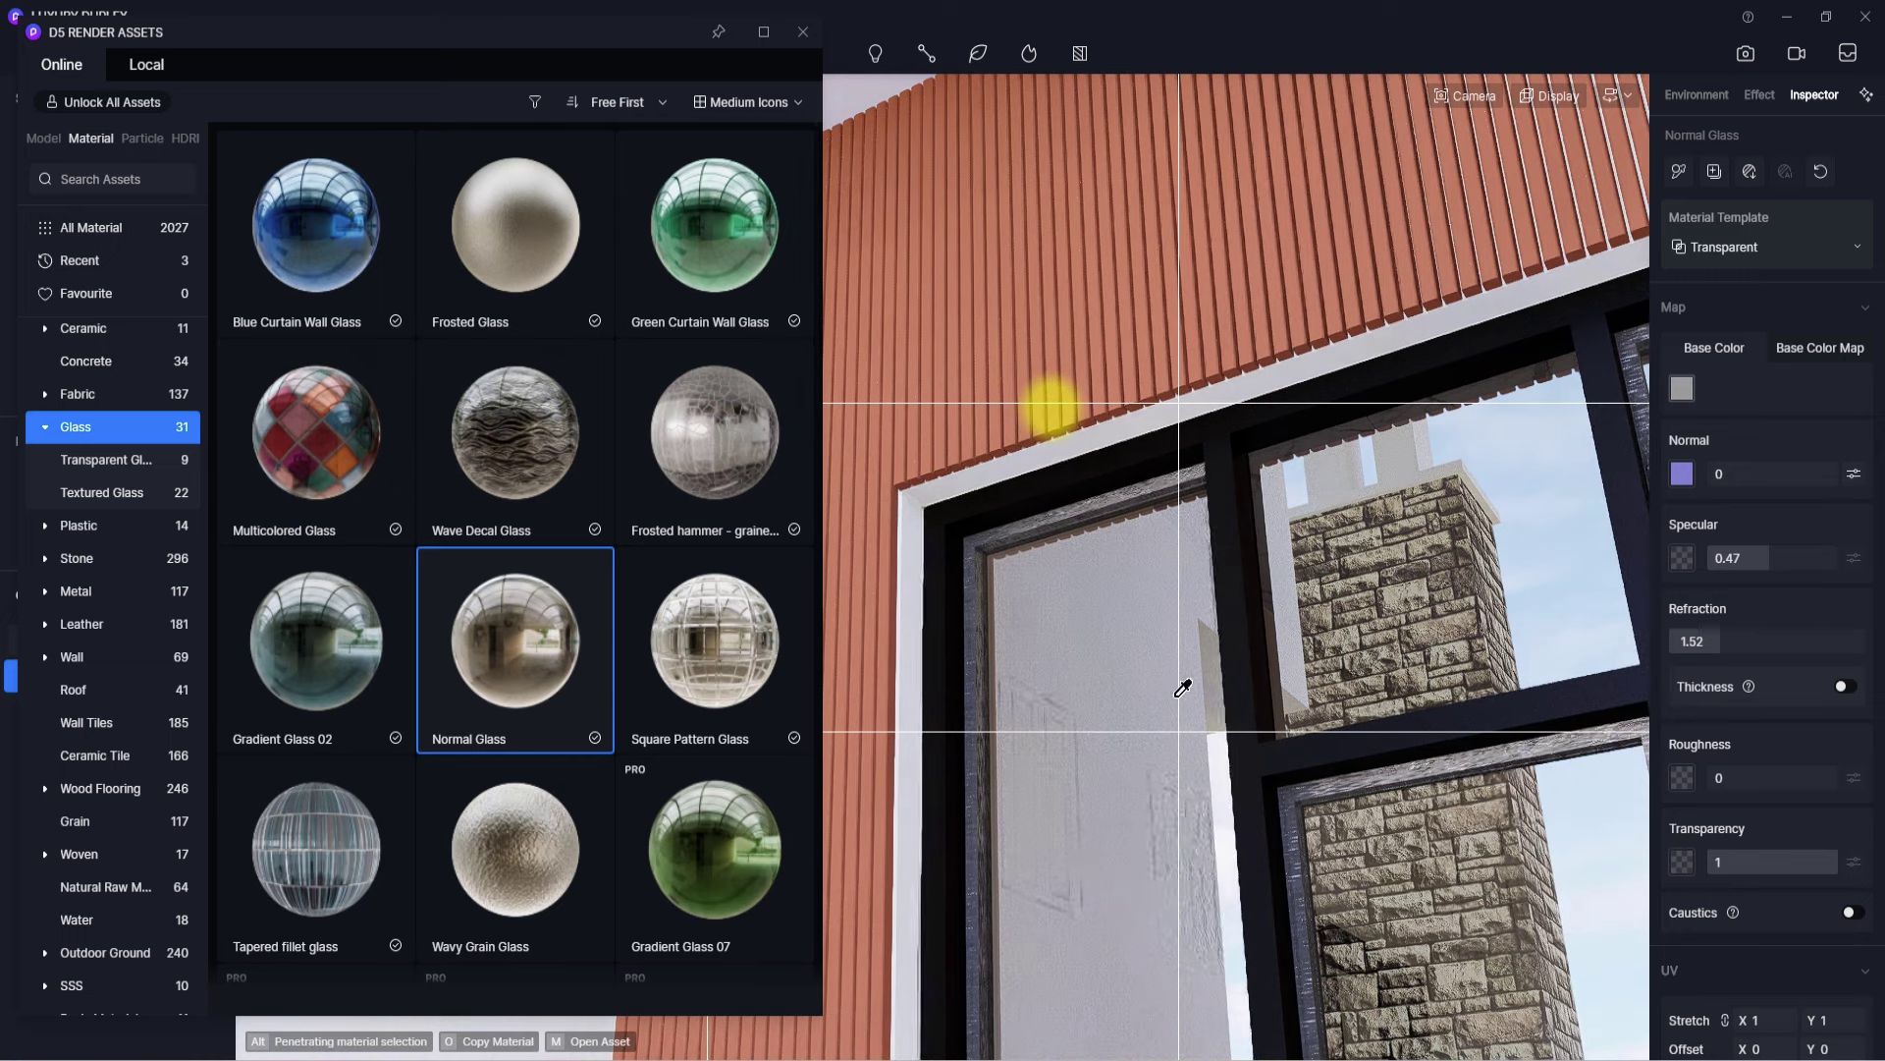
- Pick the window's dark aluminum frame material and lighten its base color to a medium gray
{"action": "left_click", "coordinate": [958, 521]}
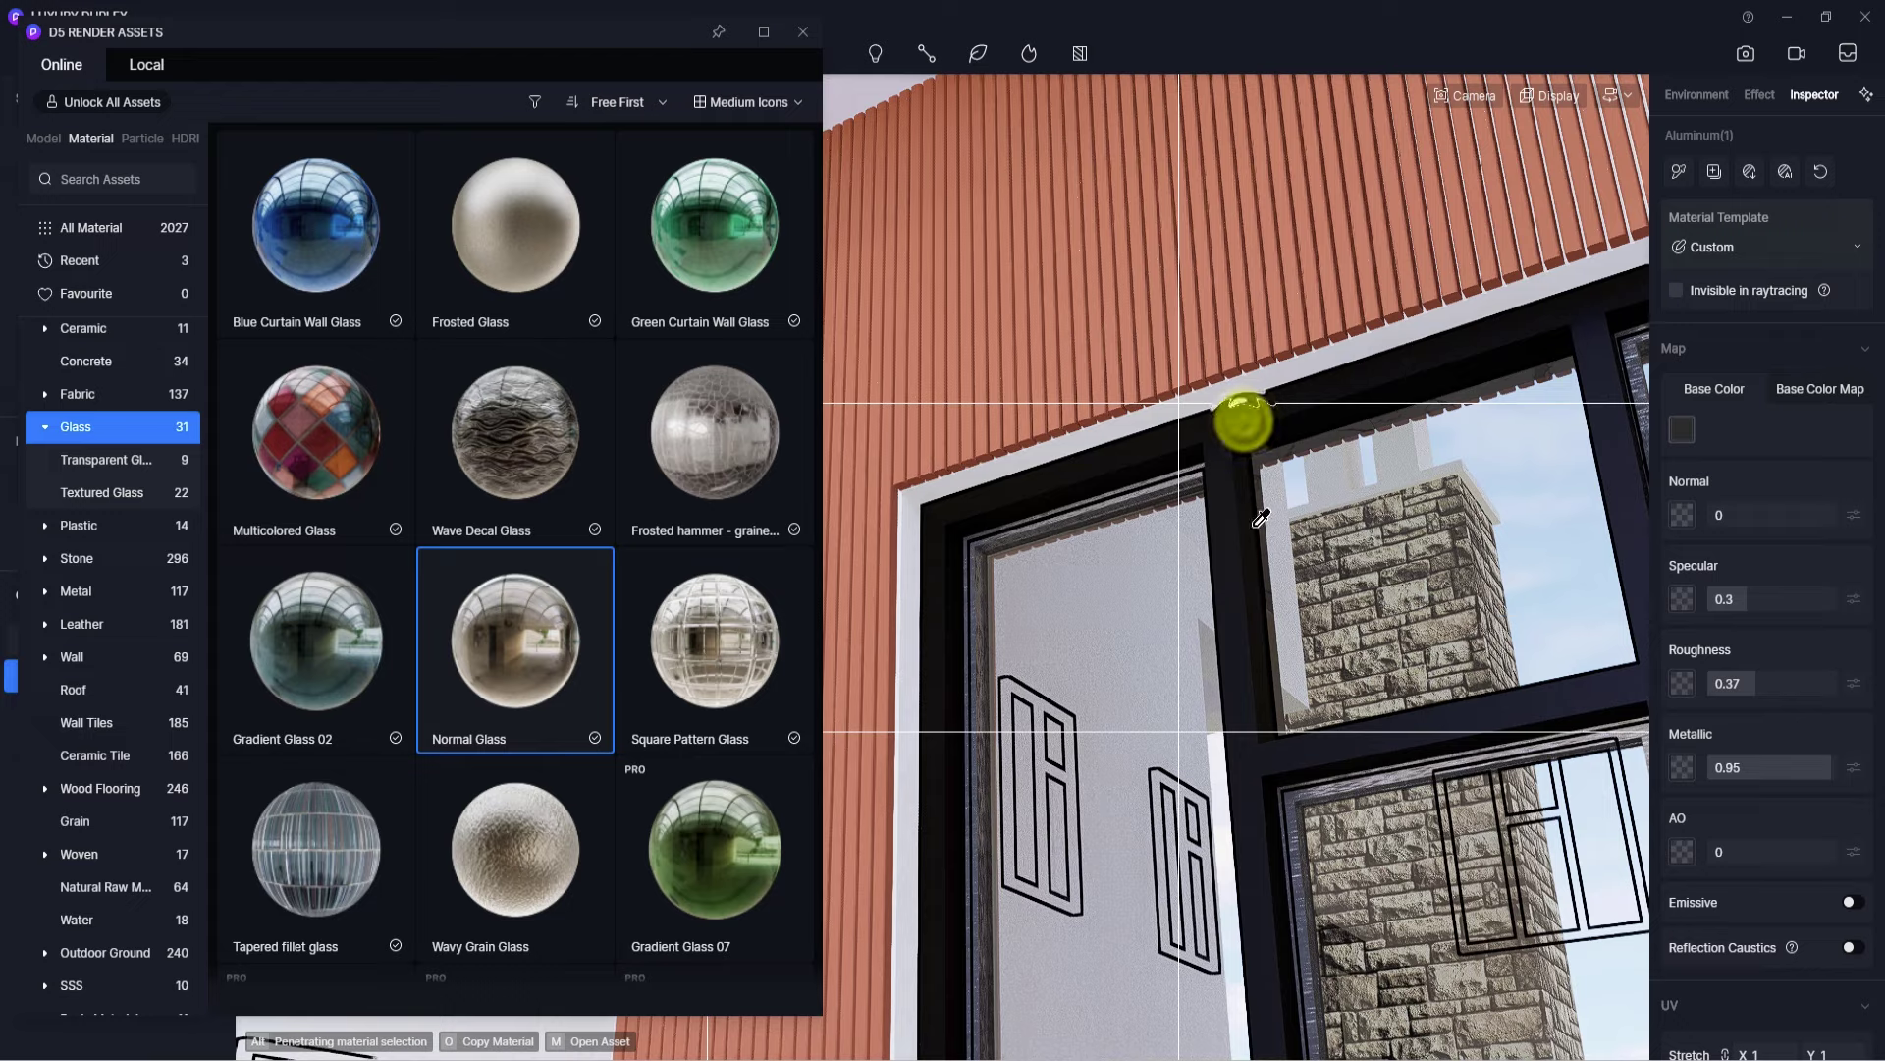
{"action": "right_click_drag", "start_coordinate": [1305, 589], "coordinate": [1535, 475]}
{"action": "scroll", "coordinate": [1536, 475], "scroll_direction": "up", "scroll_amount": 3}
{"action": "scroll", "coordinate": [1305, 515], "scroll_direction": "down", "scroll_amount": 3}
{"action": "right_click_drag", "start_coordinate": [1218, 537], "coordinate": [1300, 661]}
{"action": "scroll", "coordinate": [956, 530], "scroll_direction": "up", "scroll_amount": 2}
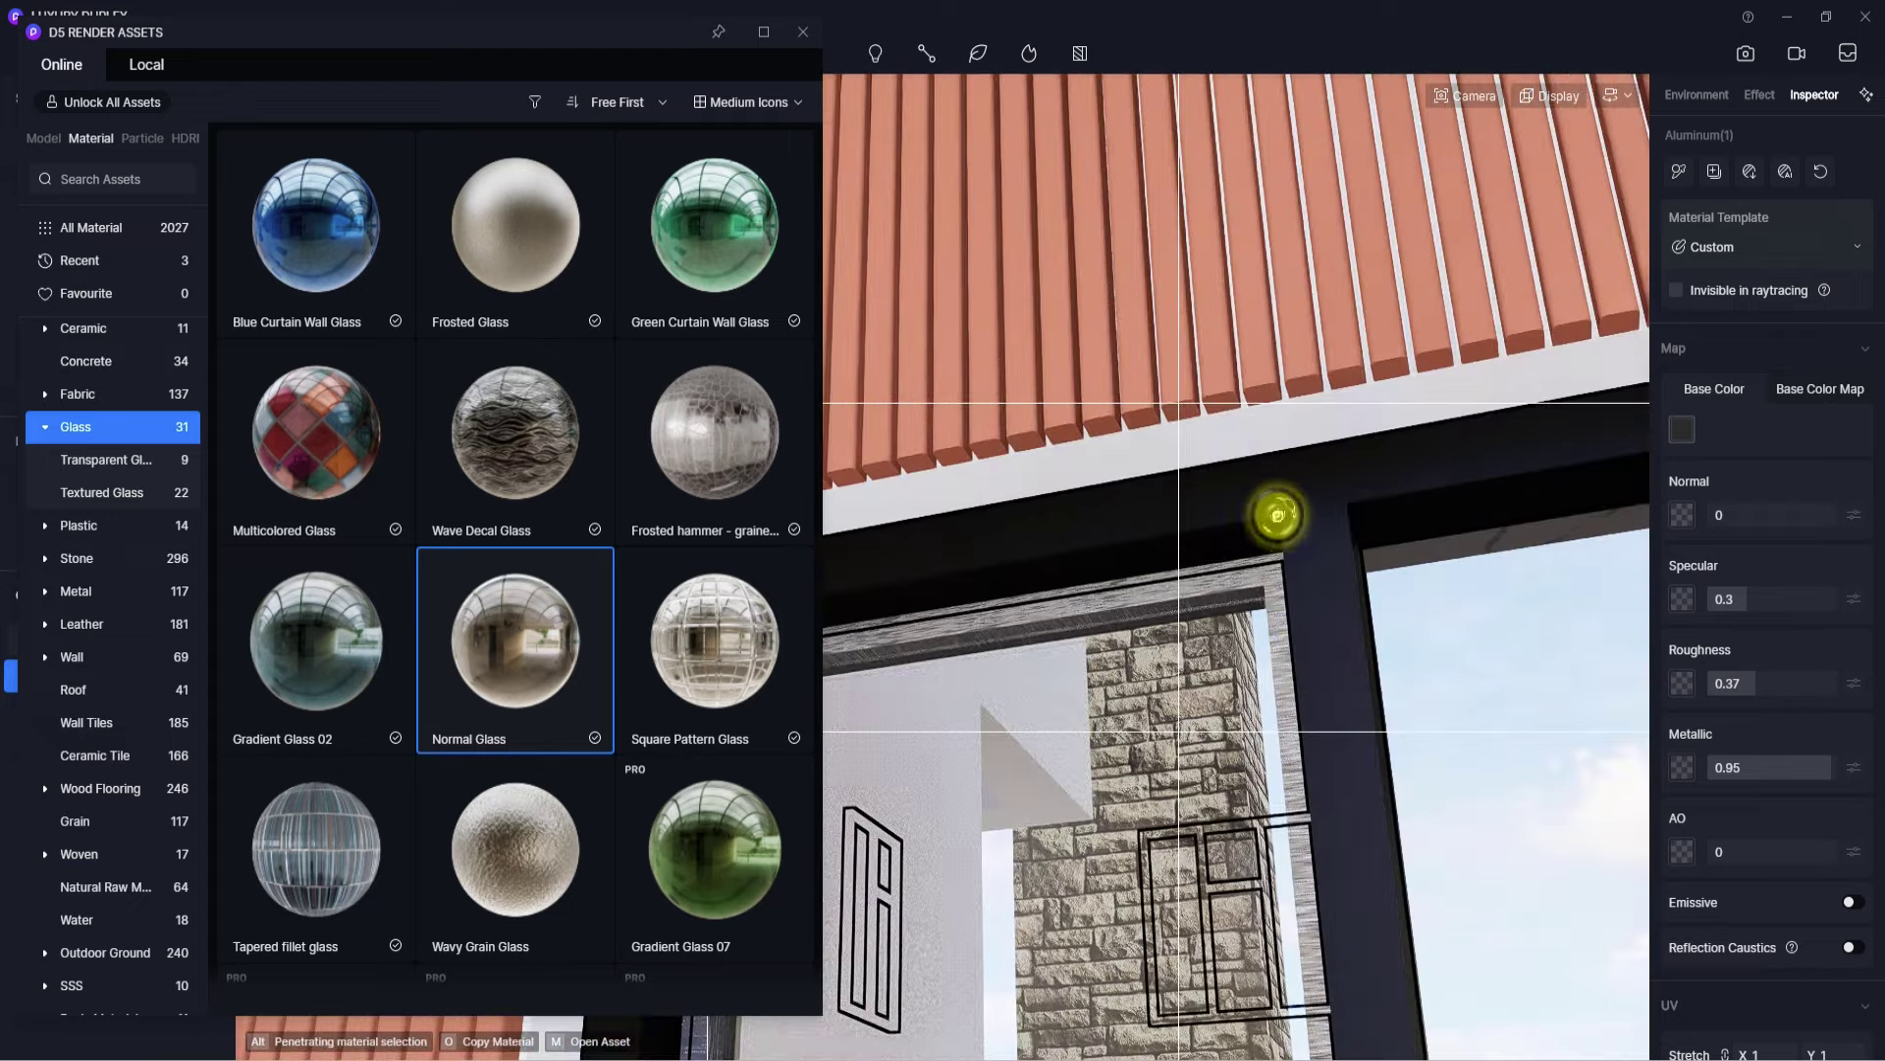
{"action": "left_click", "coordinate": [1680, 432]}
{"action": "left_click_drag", "start_coordinate": [1666, 577], "coordinate": [1663, 563]}
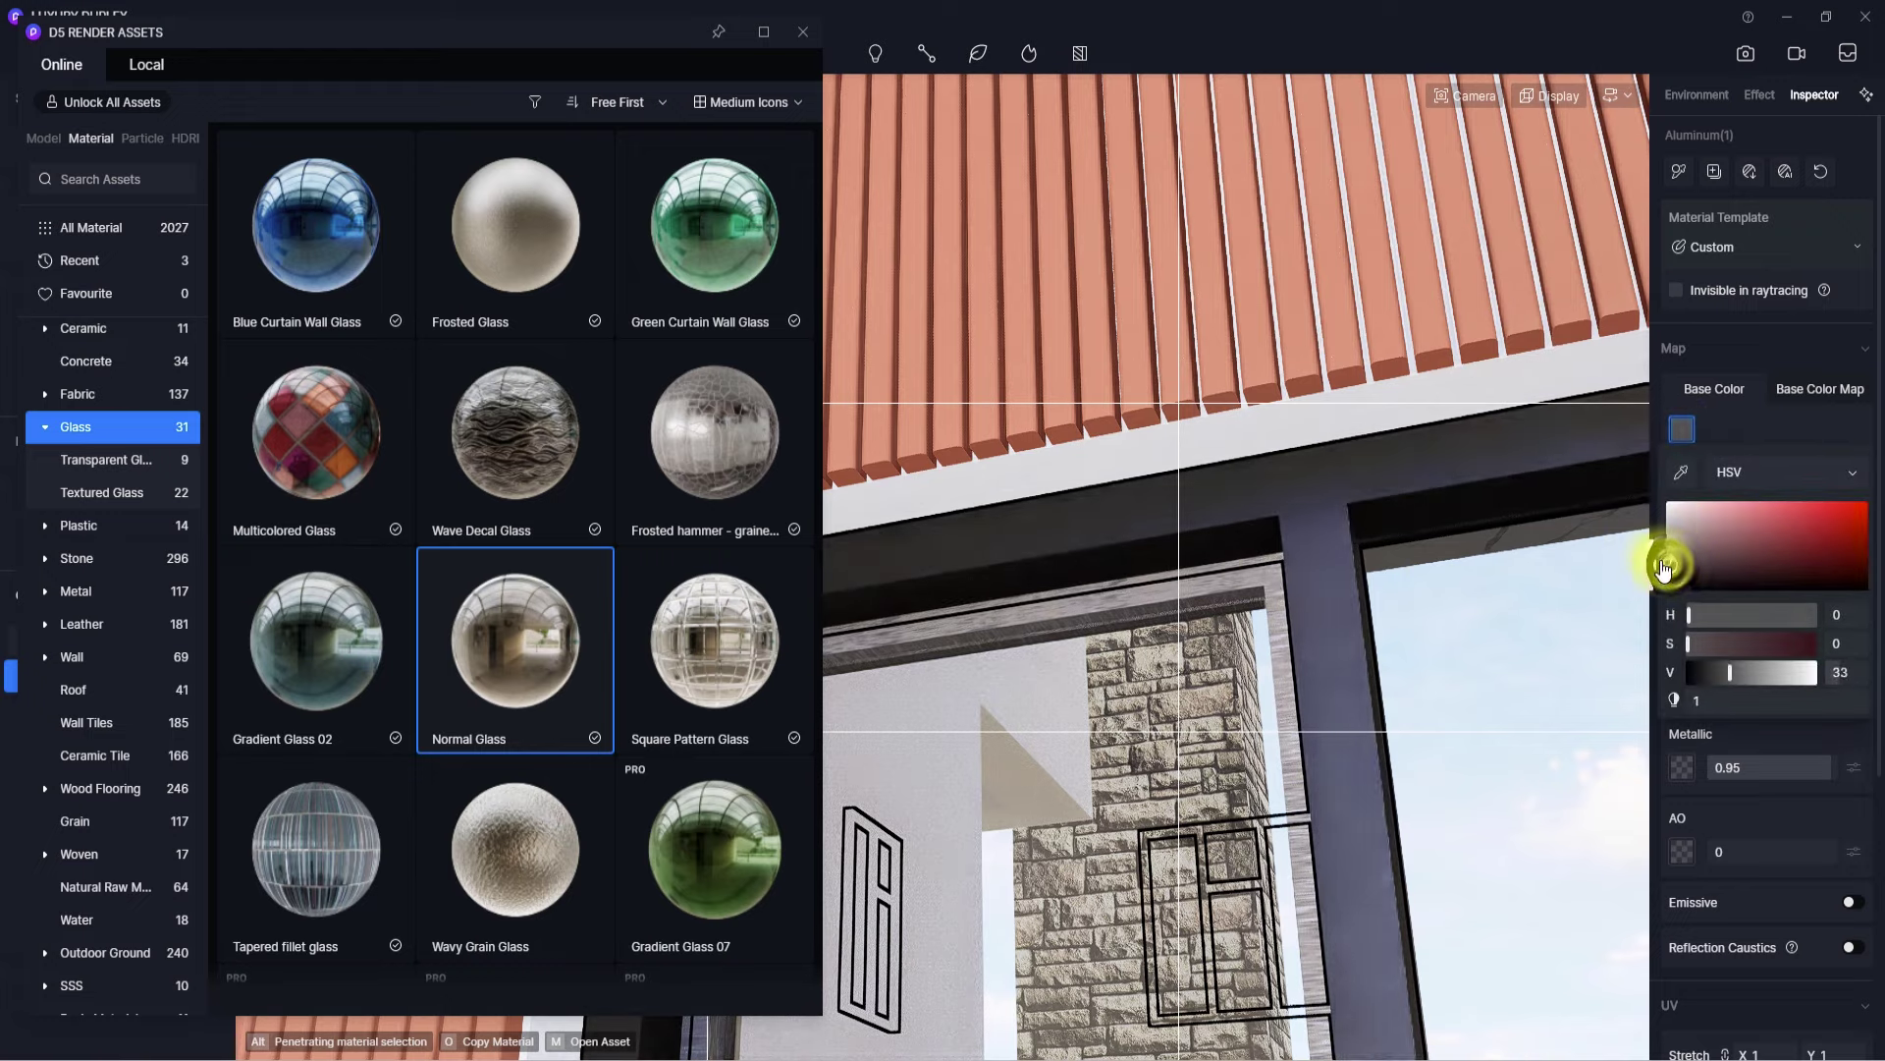
{"action": "left_click", "coordinate": [1754, 422]}
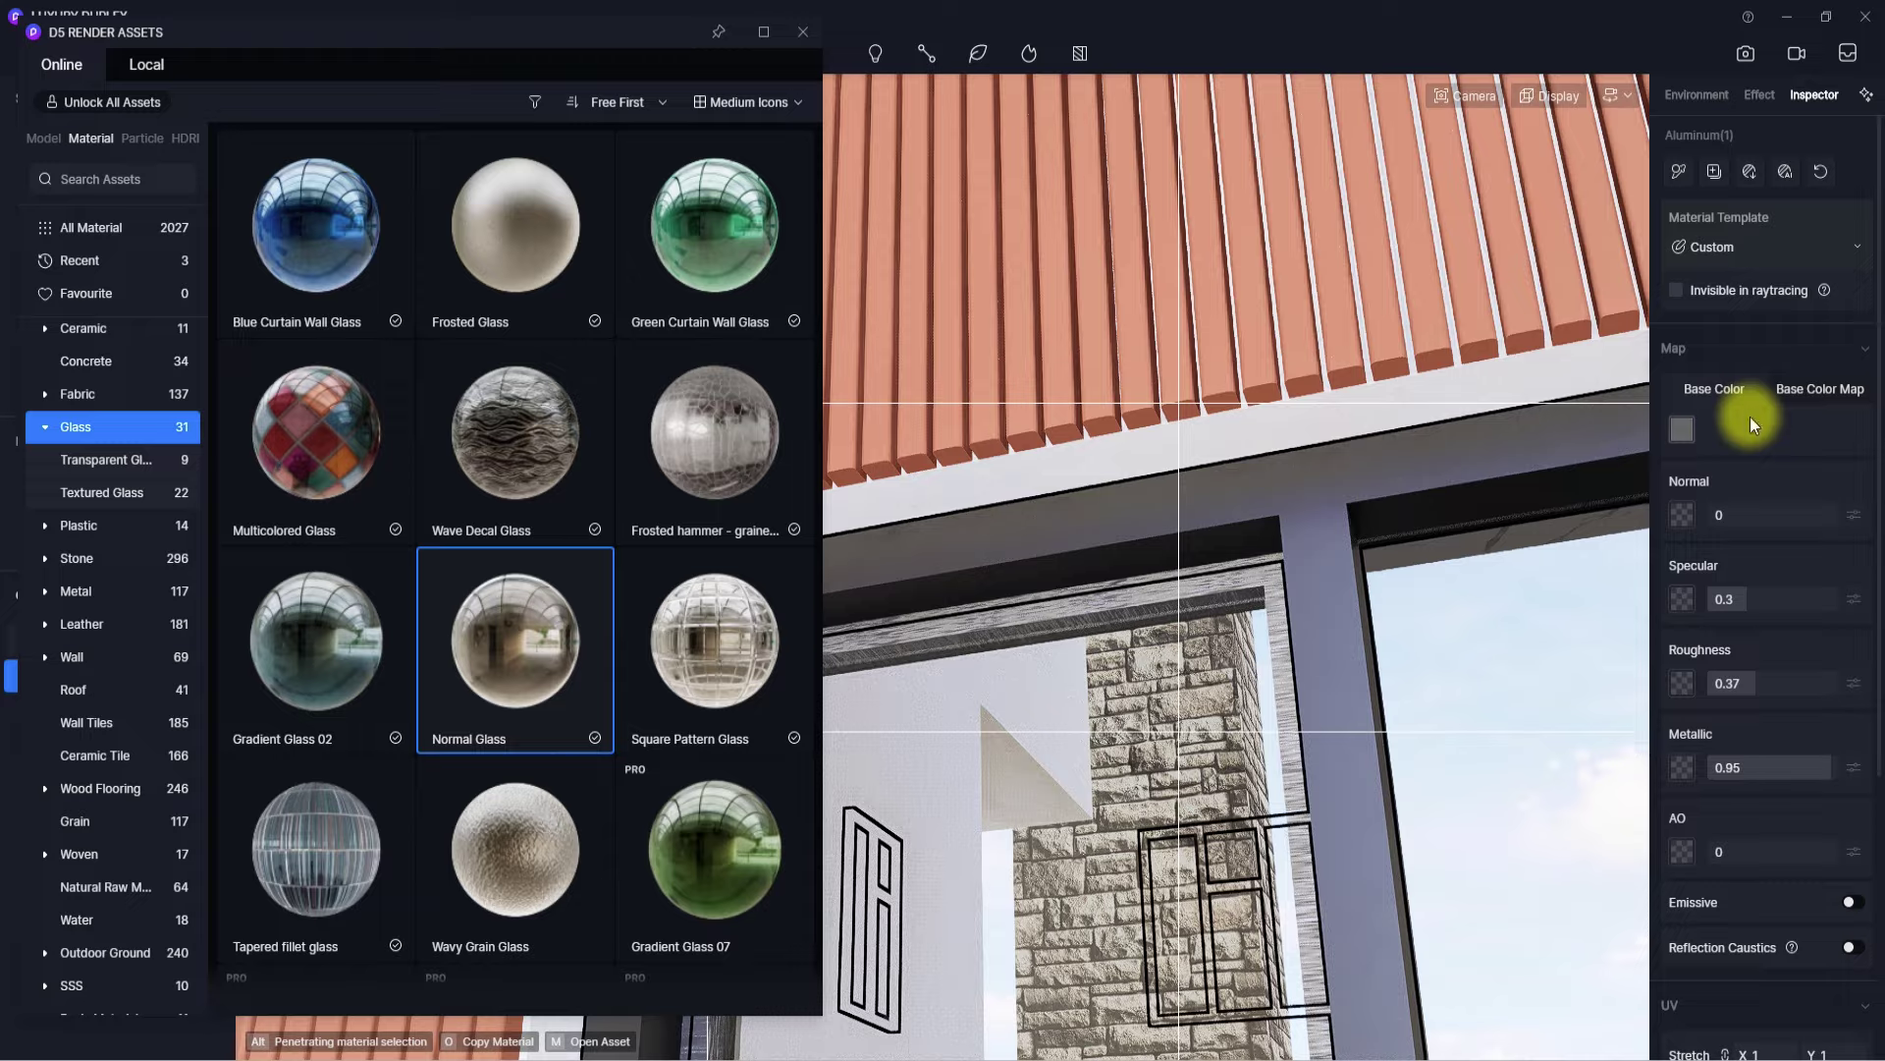
- Set the aluminum frame's roughness to 0.21 and enable Round Corner, checking the frame edges from several angles
{"action": "left_click_drag", "start_coordinate": [1754, 685], "coordinate": [1735, 684]}
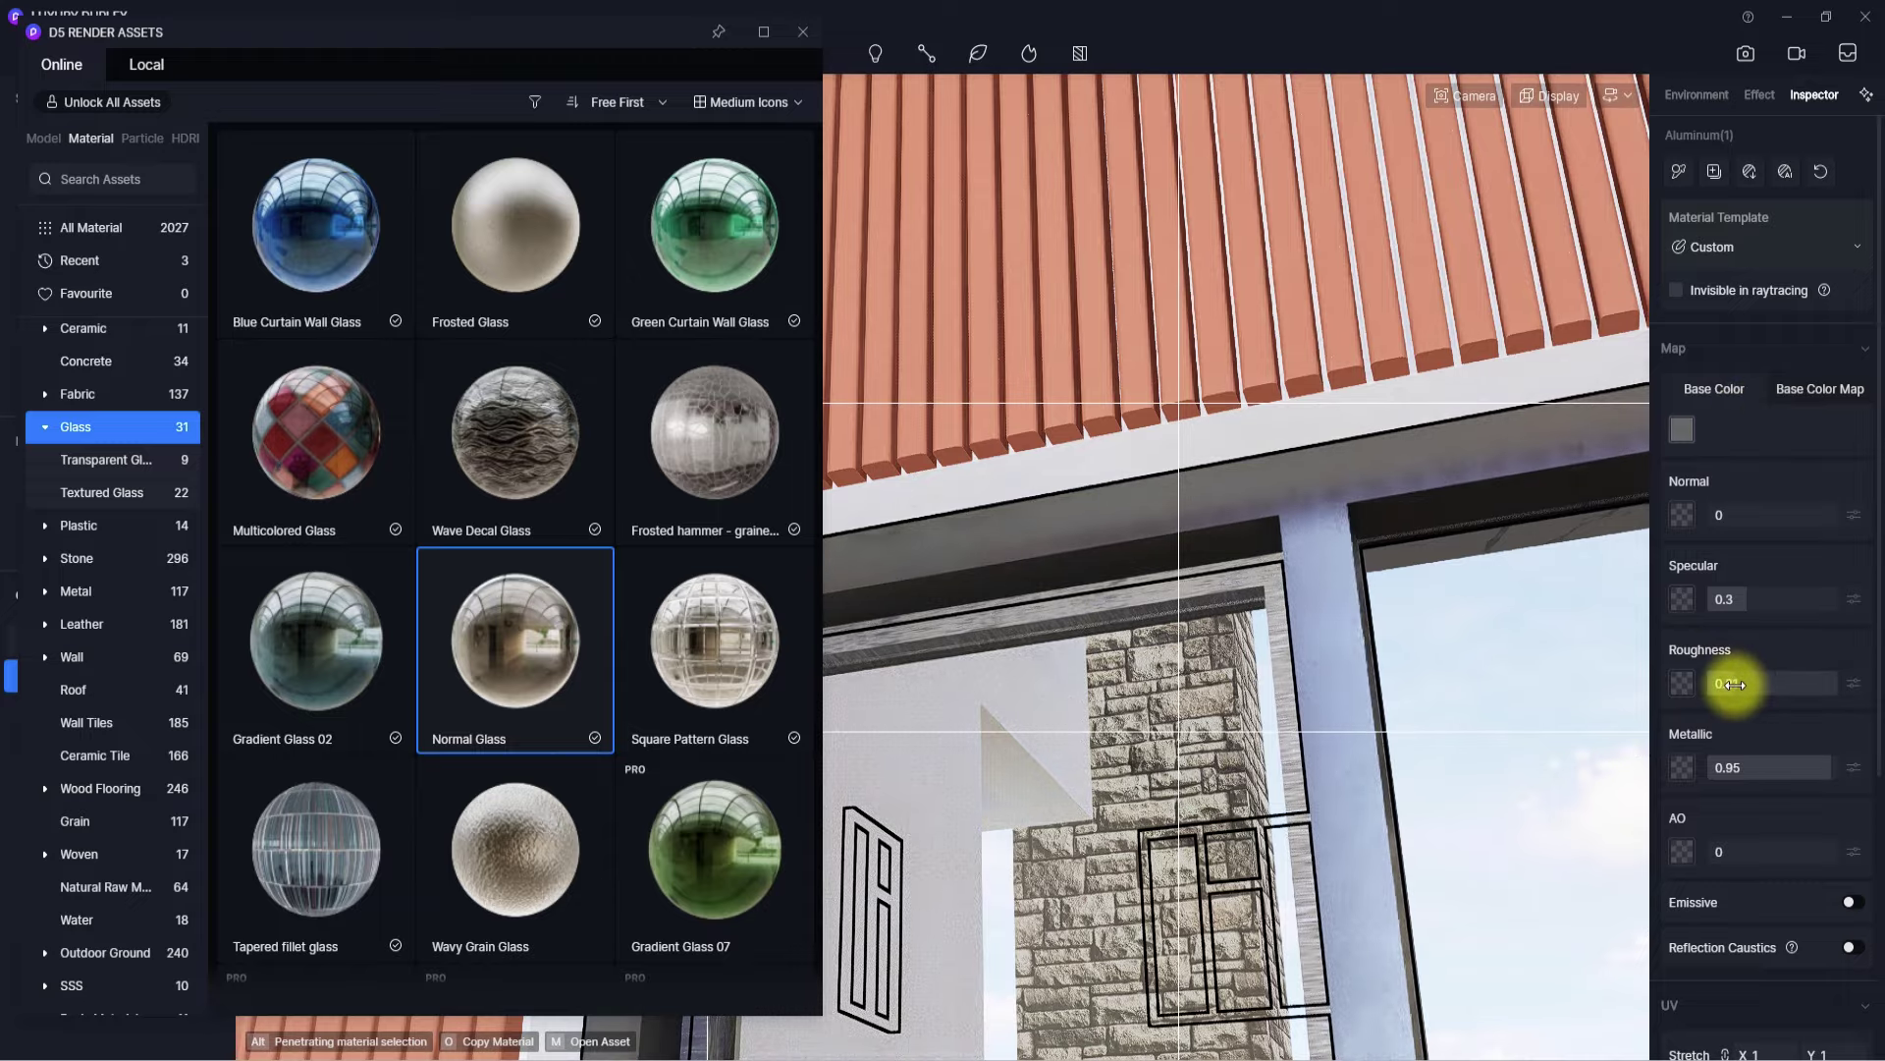
{"action": "right_click_drag", "start_coordinate": [1291, 687], "coordinate": [1108, 614]}
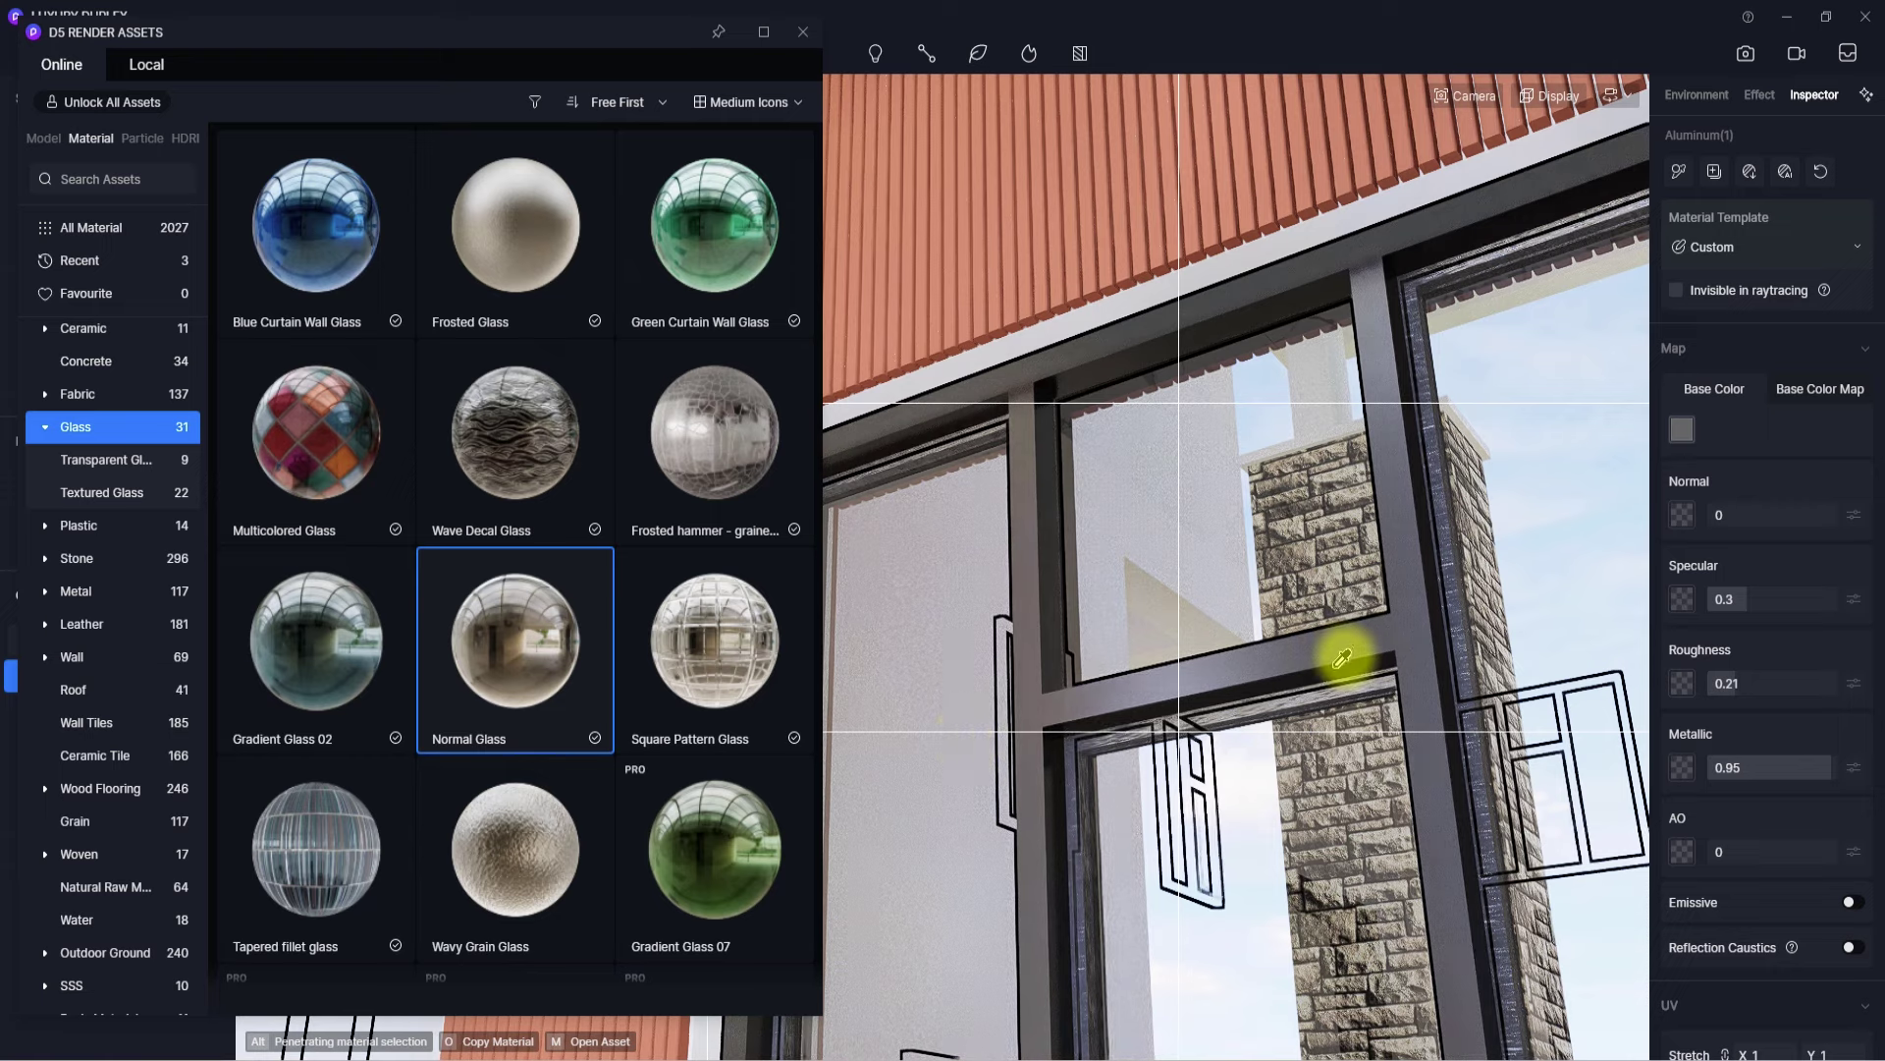
{"action": "scroll", "coordinate": [1773, 852], "scroll_direction": "down", "scroll_amount": 3}
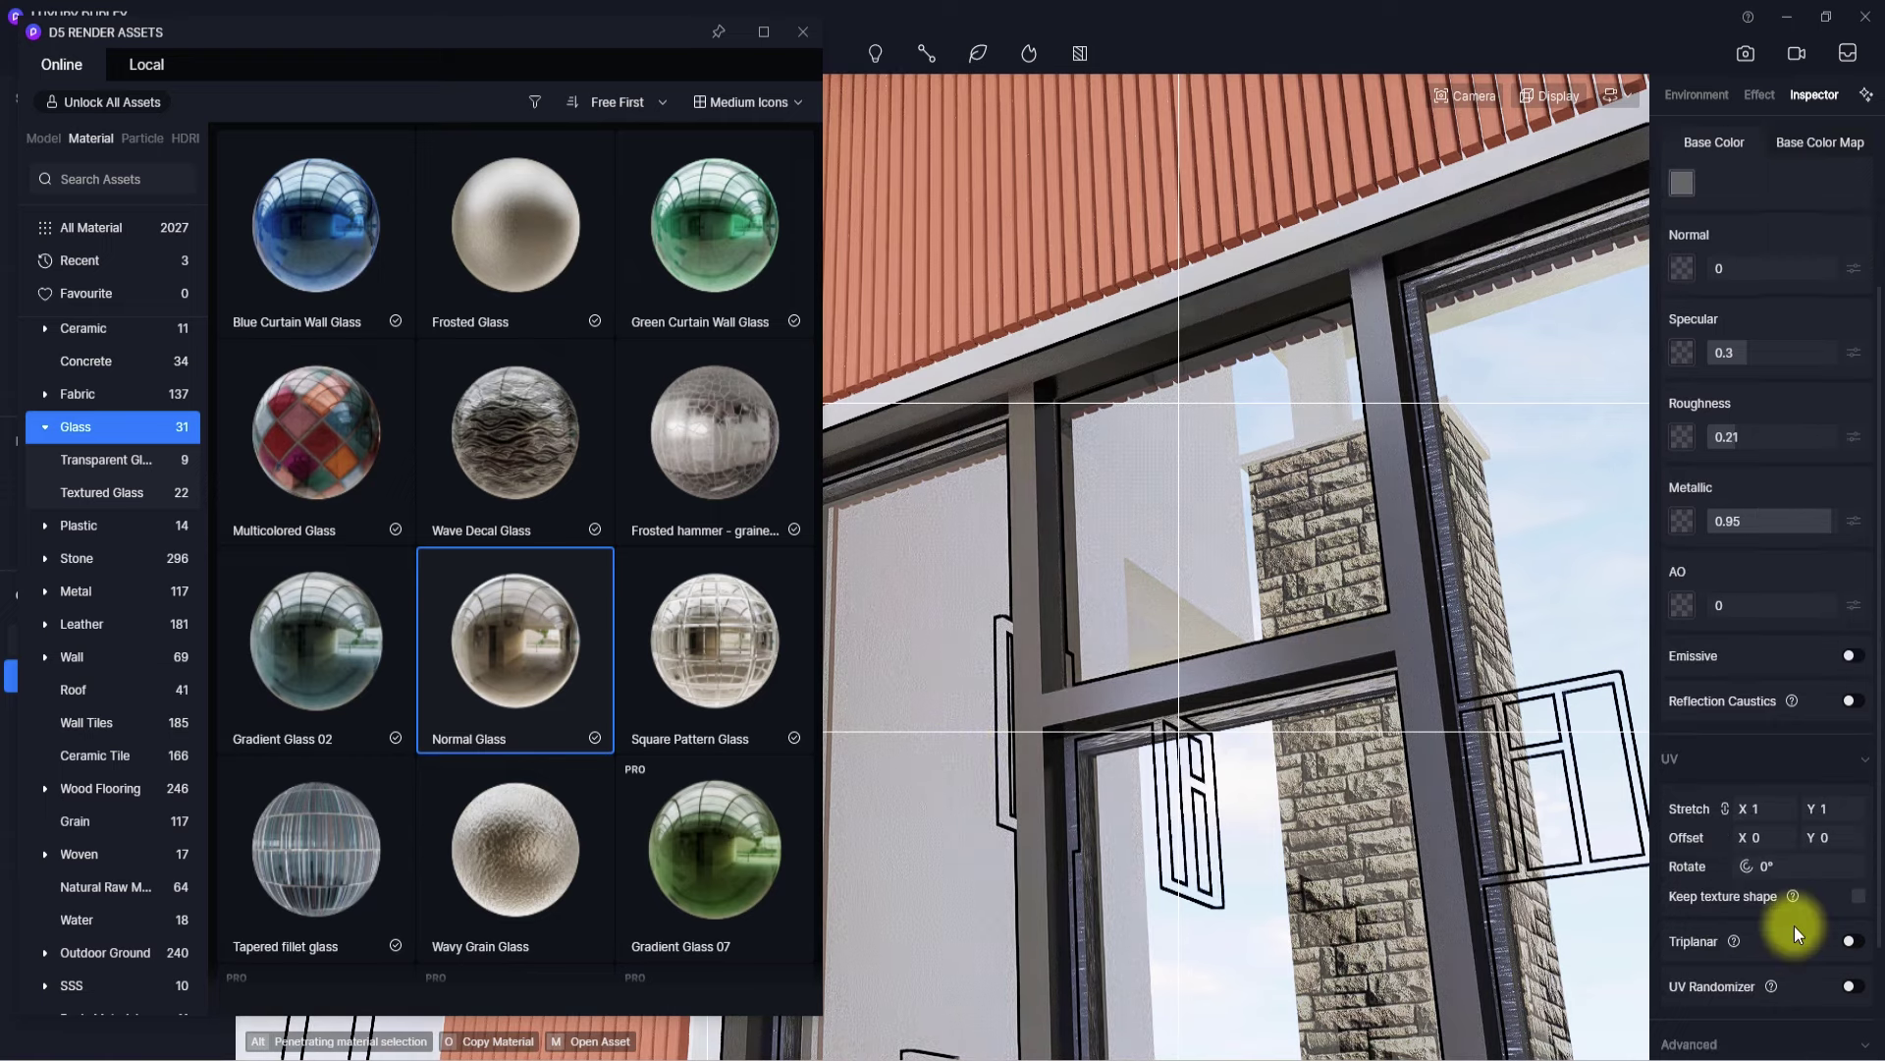
{"action": "scroll", "coordinate": [1797, 932], "scroll_direction": "down", "scroll_amount": 2}
{"action": "left_click", "coordinate": [1850, 932]}
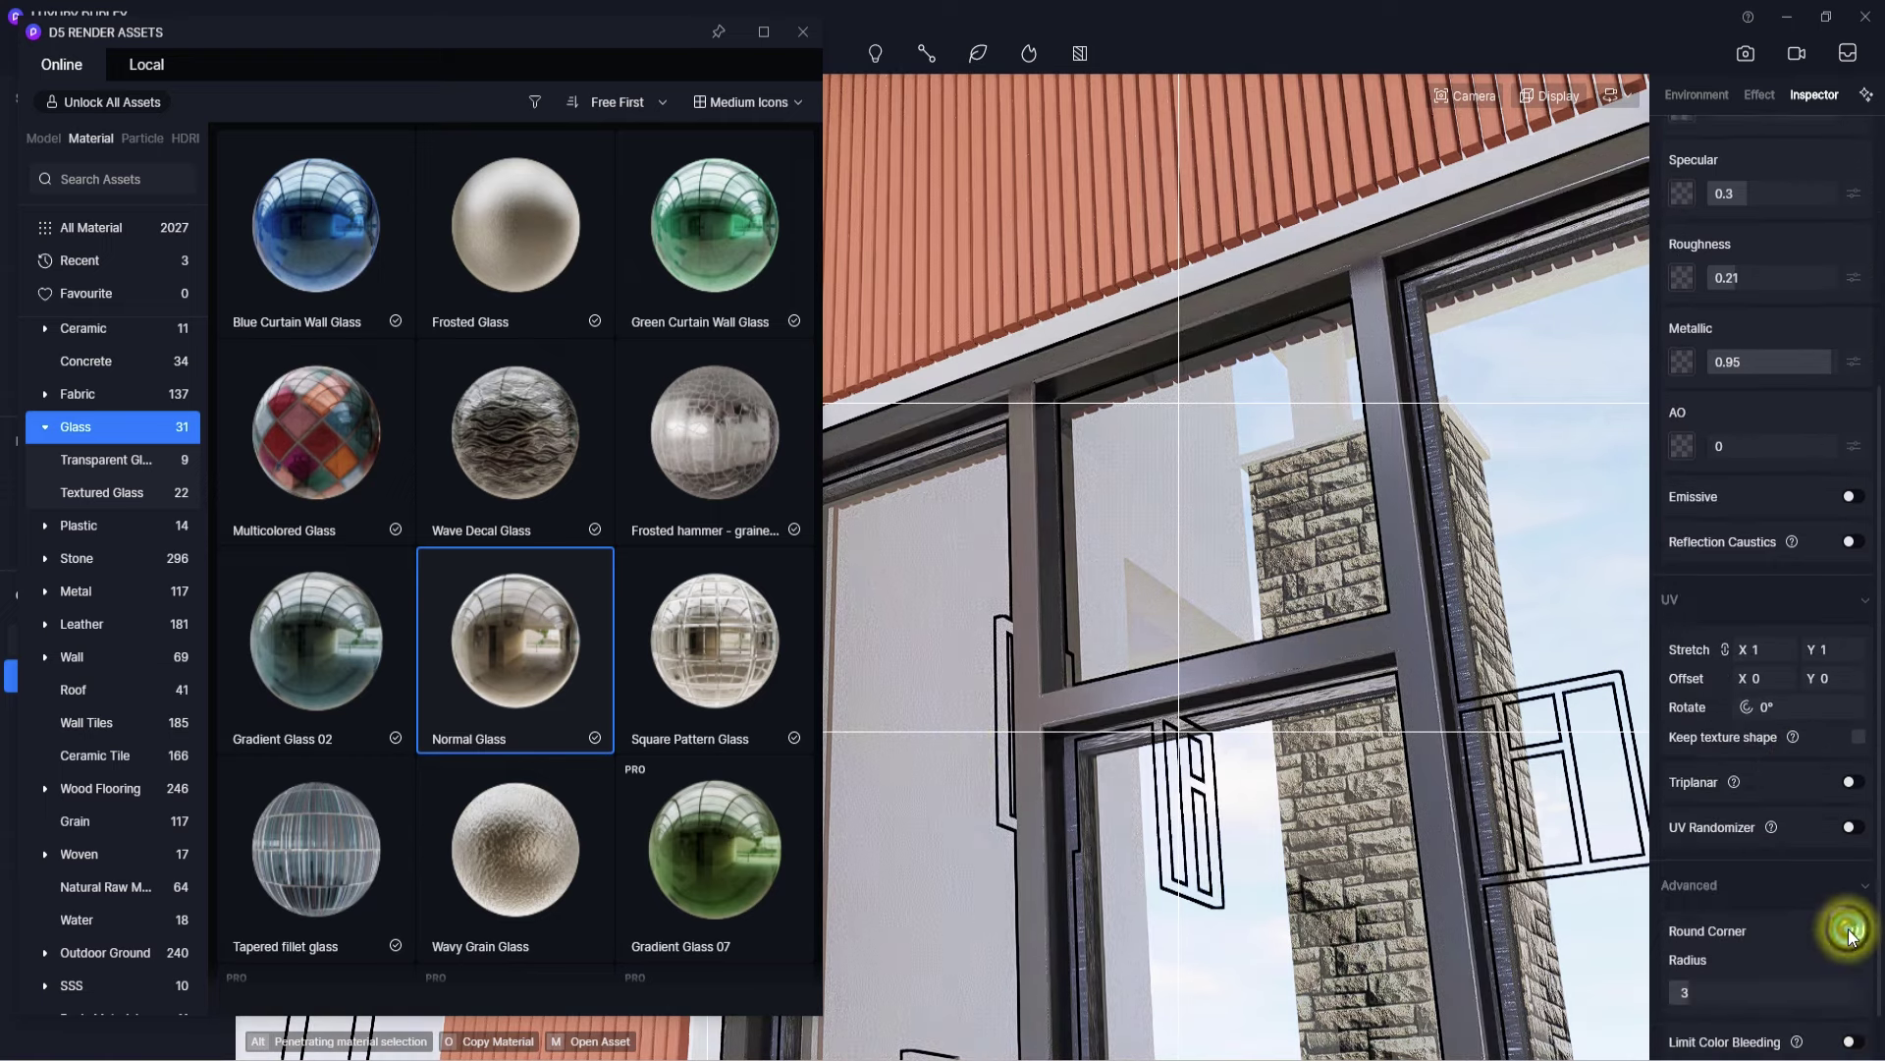
{"action": "scroll", "coordinate": [1165, 575], "scroll_direction": "up", "scroll_amount": 2}
{"action": "scroll", "coordinate": [1178, 546], "scroll_direction": "down", "scroll_amount": 4}
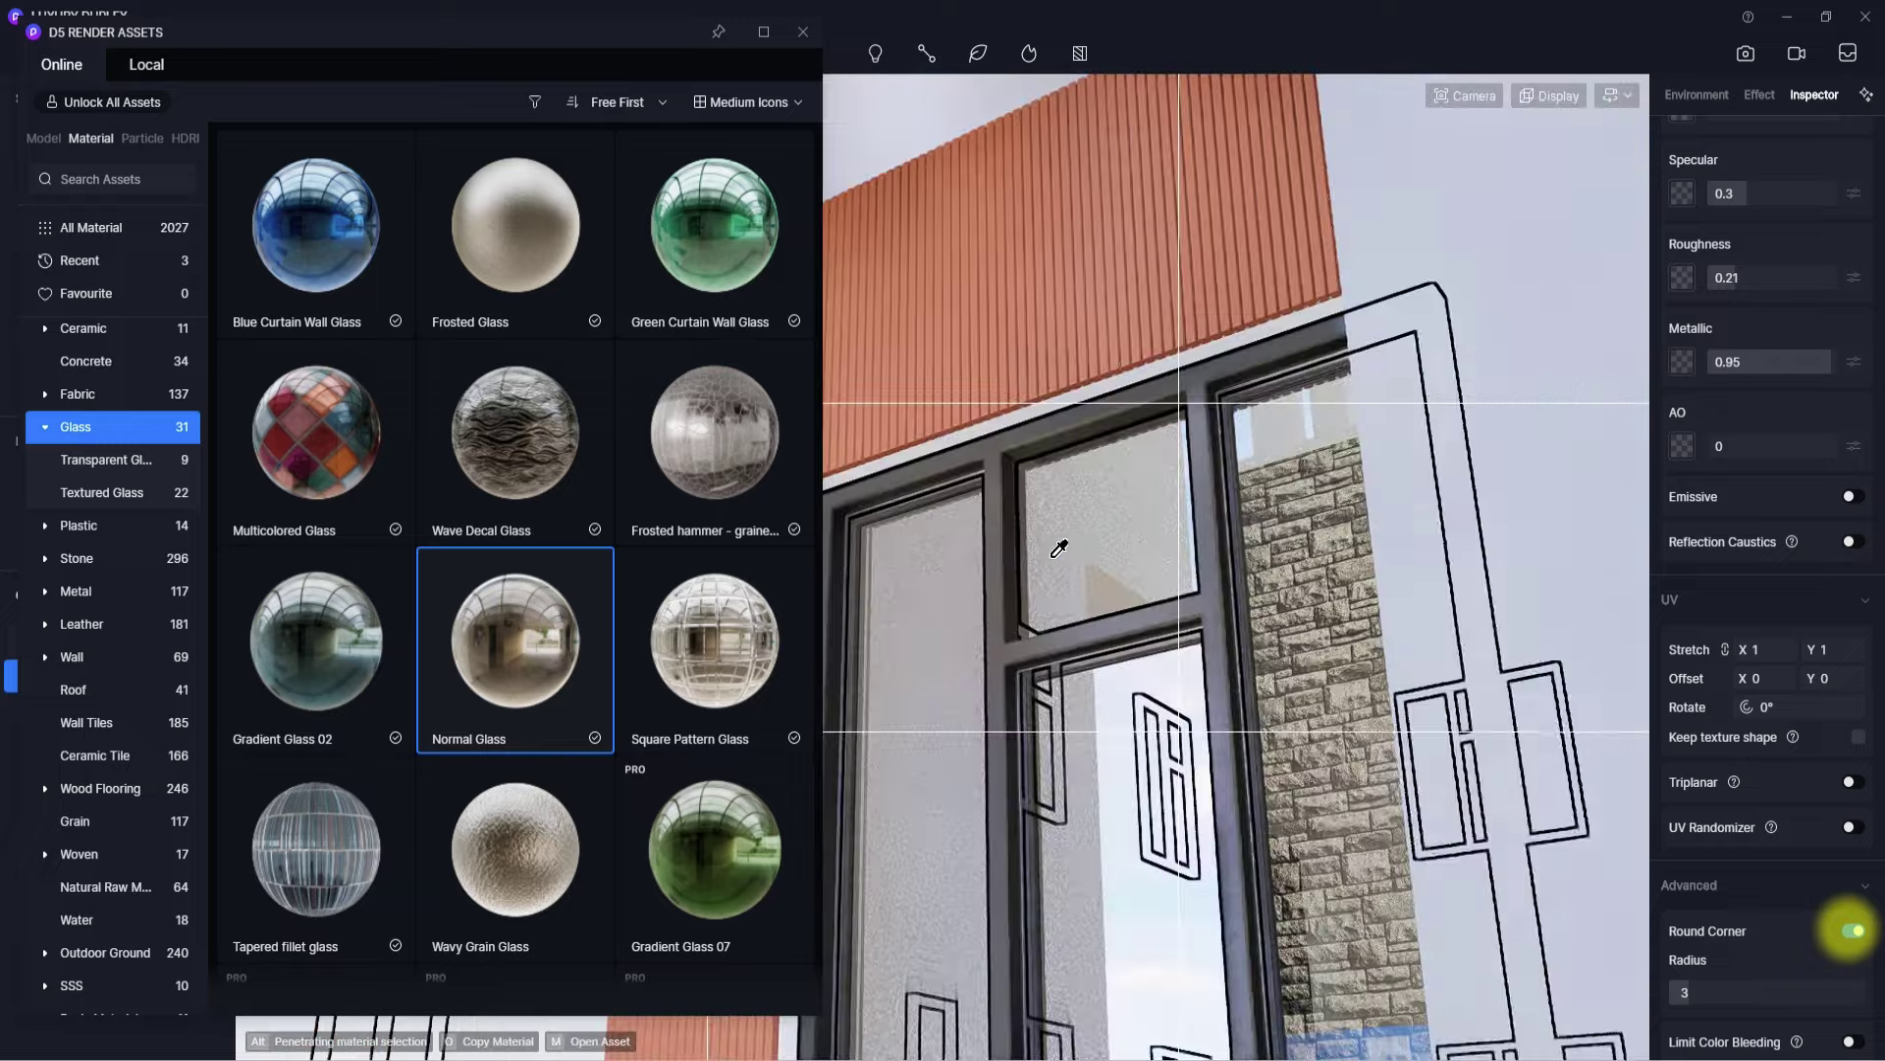
{"action": "scroll", "coordinate": [1104, 483], "scroll_direction": "up", "scroll_amount": 2}
{"action": "right_click_drag", "start_coordinate": [1121, 792], "coordinate": [1064, 705]}
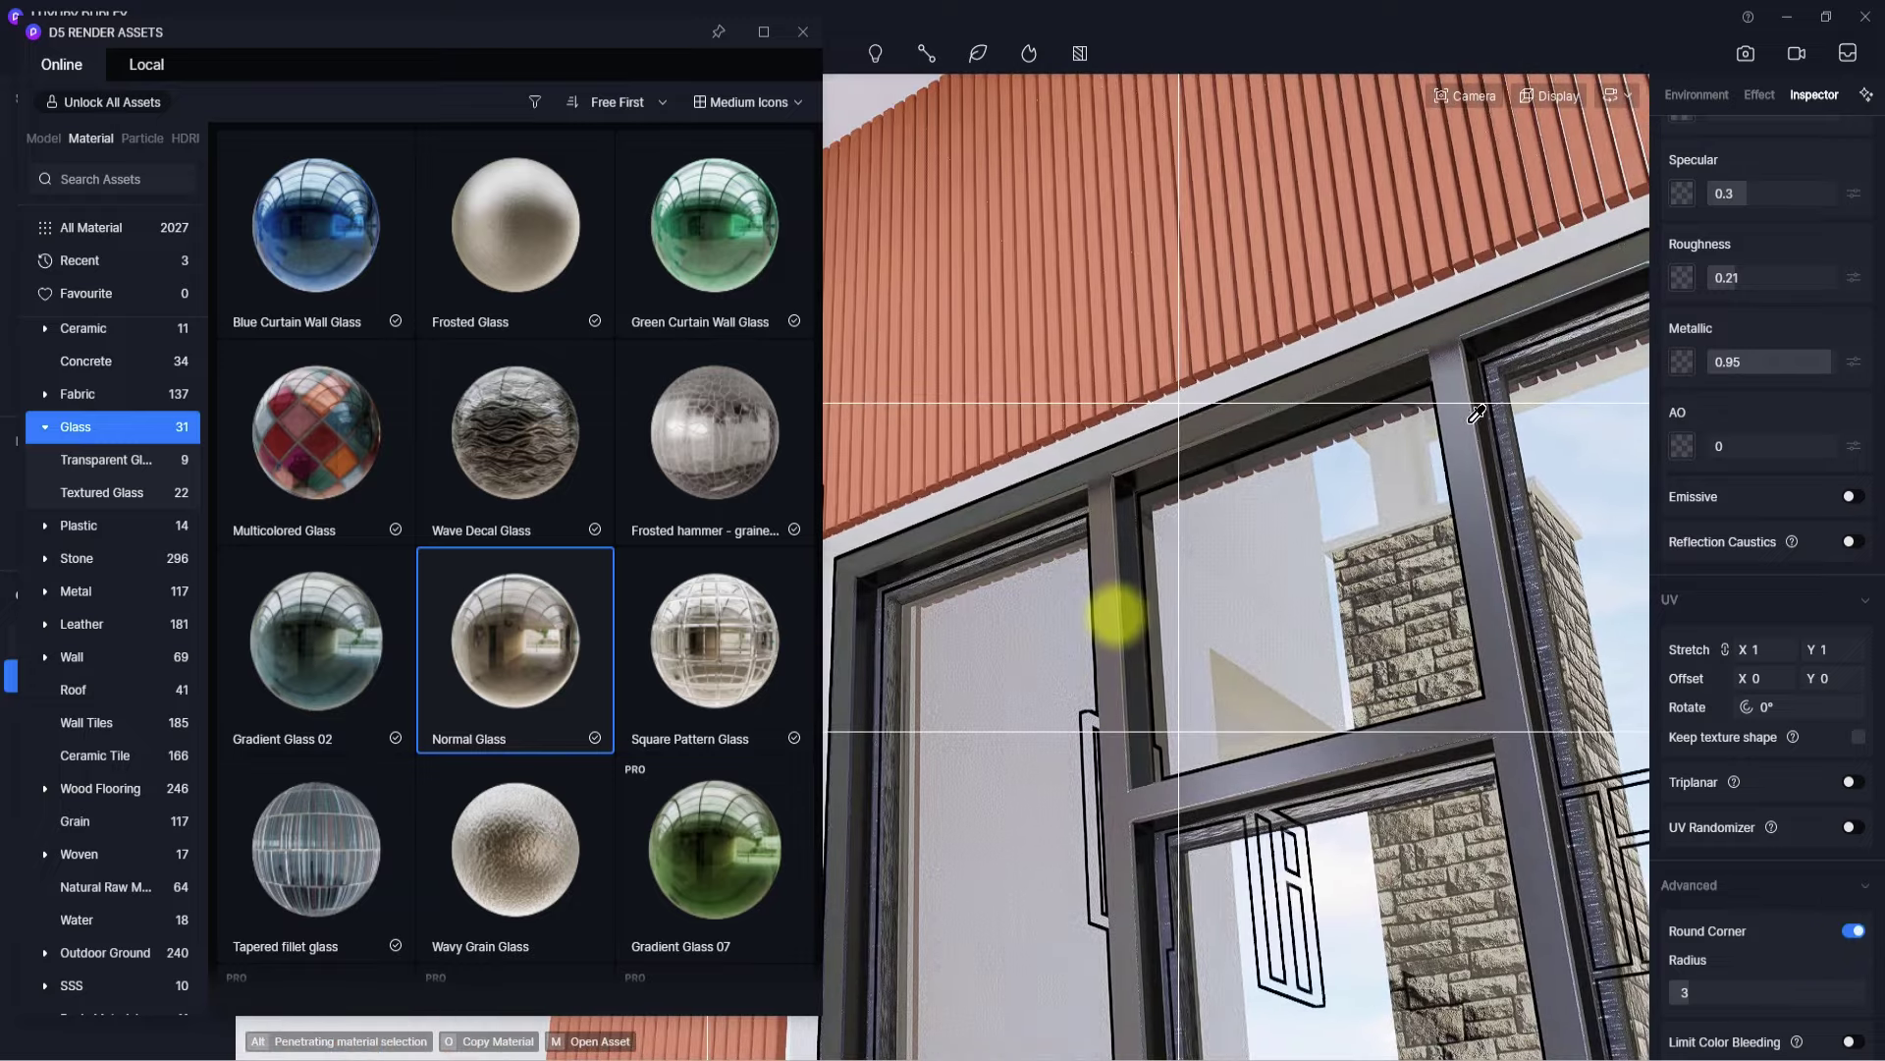
- Inspect the house's side and front walls, ending at the geometric panel wall above the balcony
{"action": "scroll", "coordinate": [1748, 344], "scroll_direction": "up", "scroll_amount": 4}
{"action": "left_click", "coordinate": [1682, 174]}
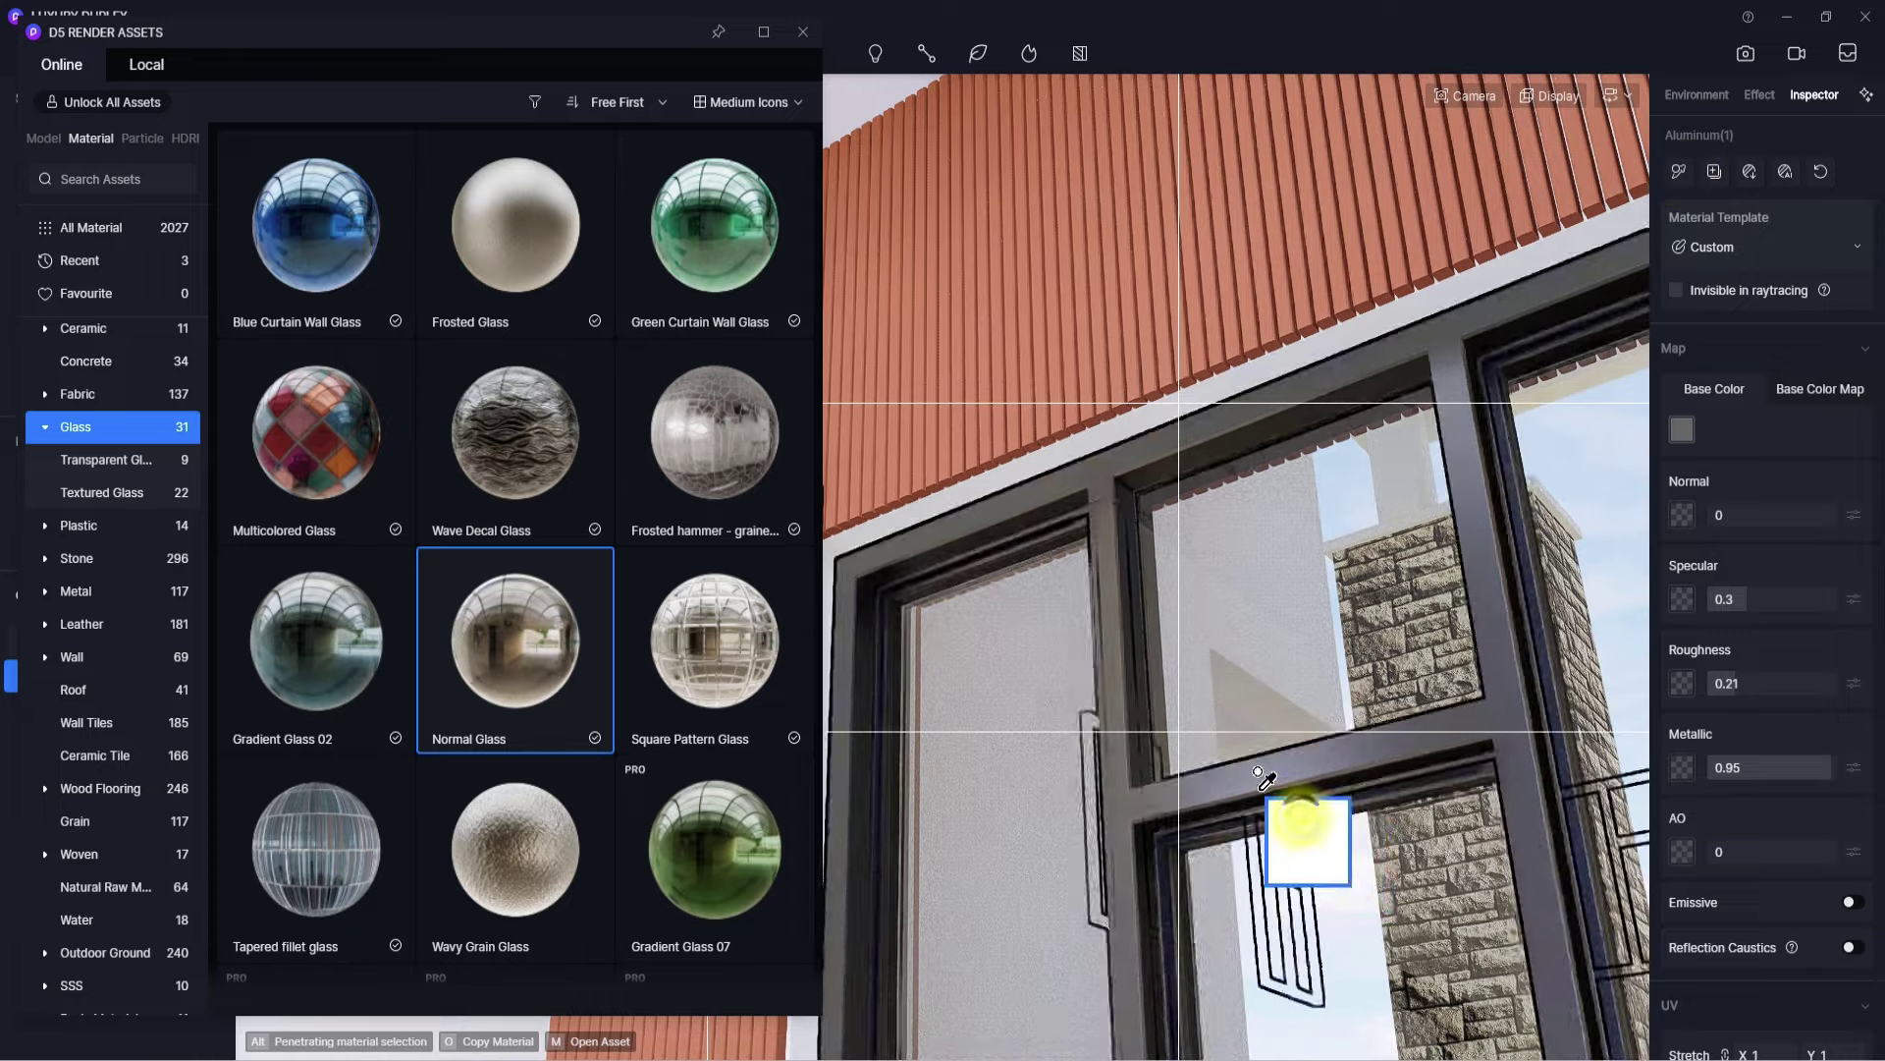
{"action": "scroll", "coordinate": [1263, 779], "scroll_direction": "down", "scroll_amount": 5}
{"action": "right_click_drag", "start_coordinate": [1107, 724], "coordinate": [1221, 781]}
{"action": "scroll", "coordinate": [1238, 813], "scroll_direction": "down", "scroll_amount": 5}
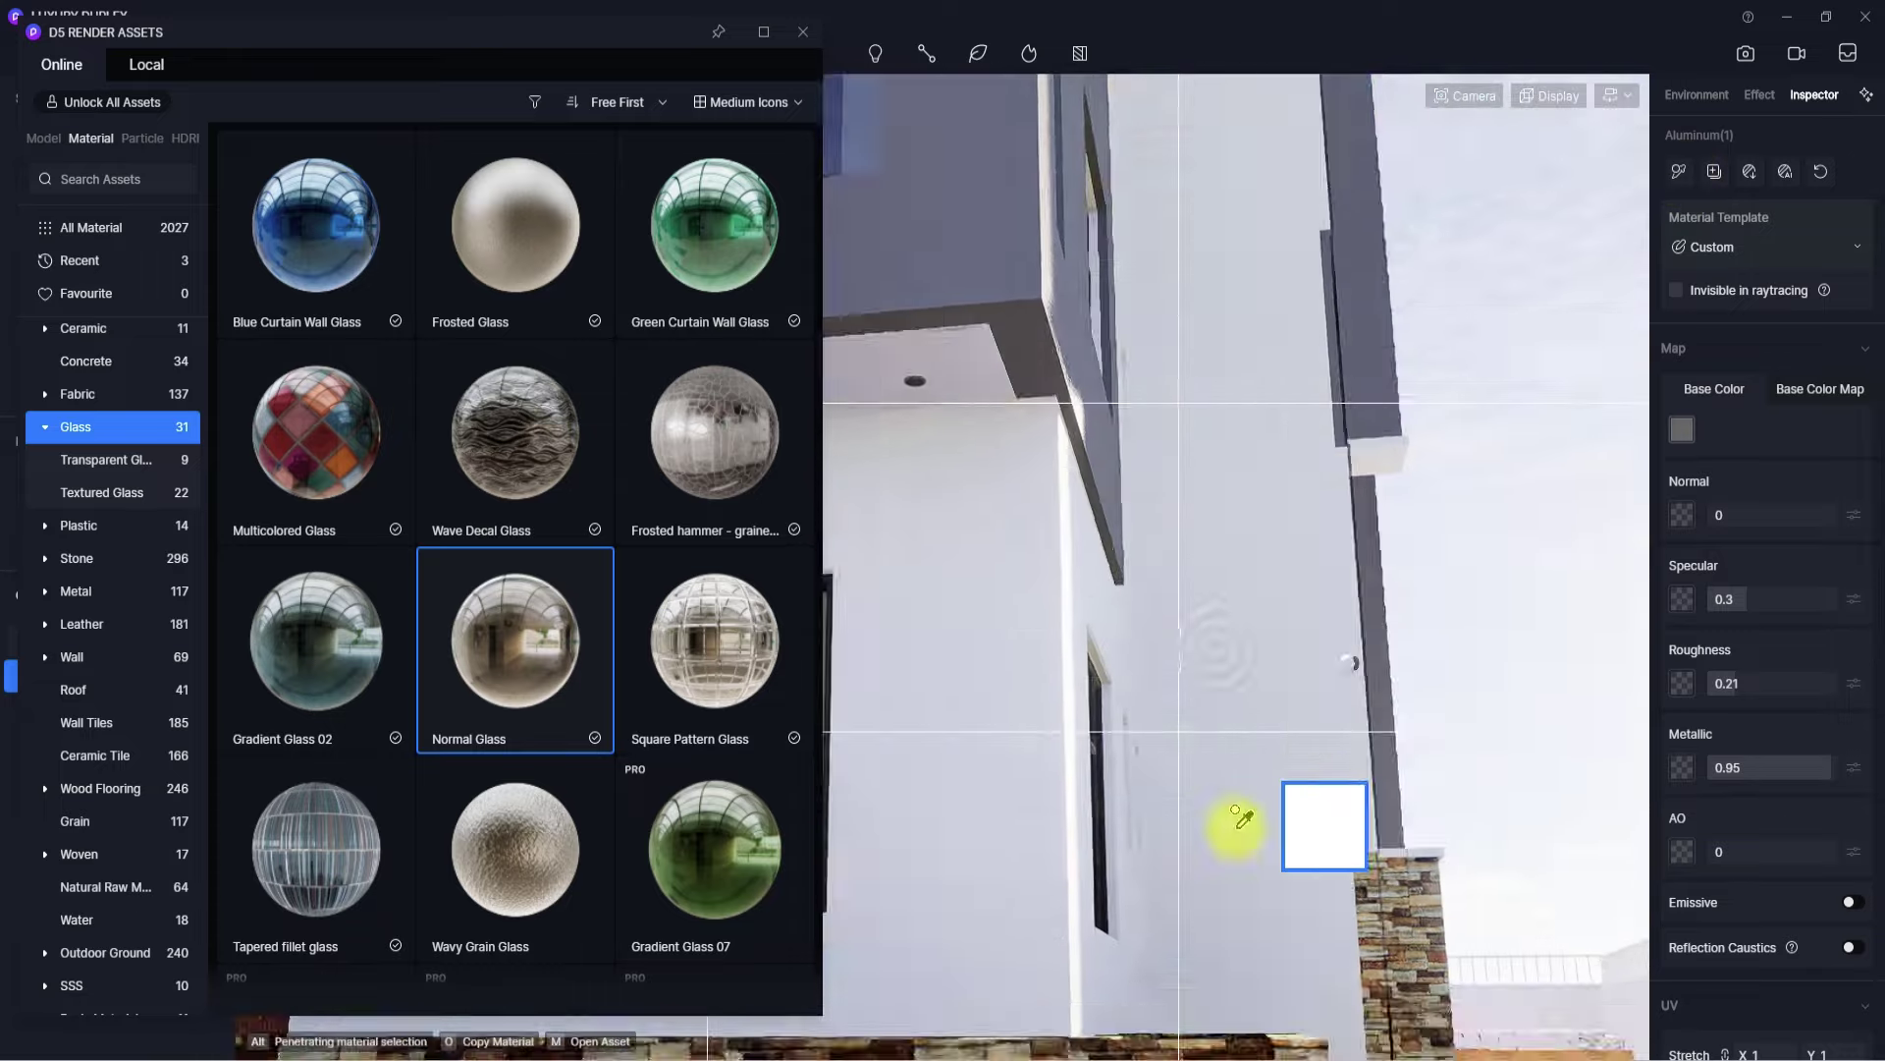
{"action": "right_click_drag", "start_coordinate": [1170, 838], "coordinate": [835, 788]}
{"action": "scroll", "coordinate": [835, 791], "scroll_direction": "down", "scroll_amount": 5}
{"action": "right_click_drag", "start_coordinate": [1242, 778], "coordinate": [1045, 734]}
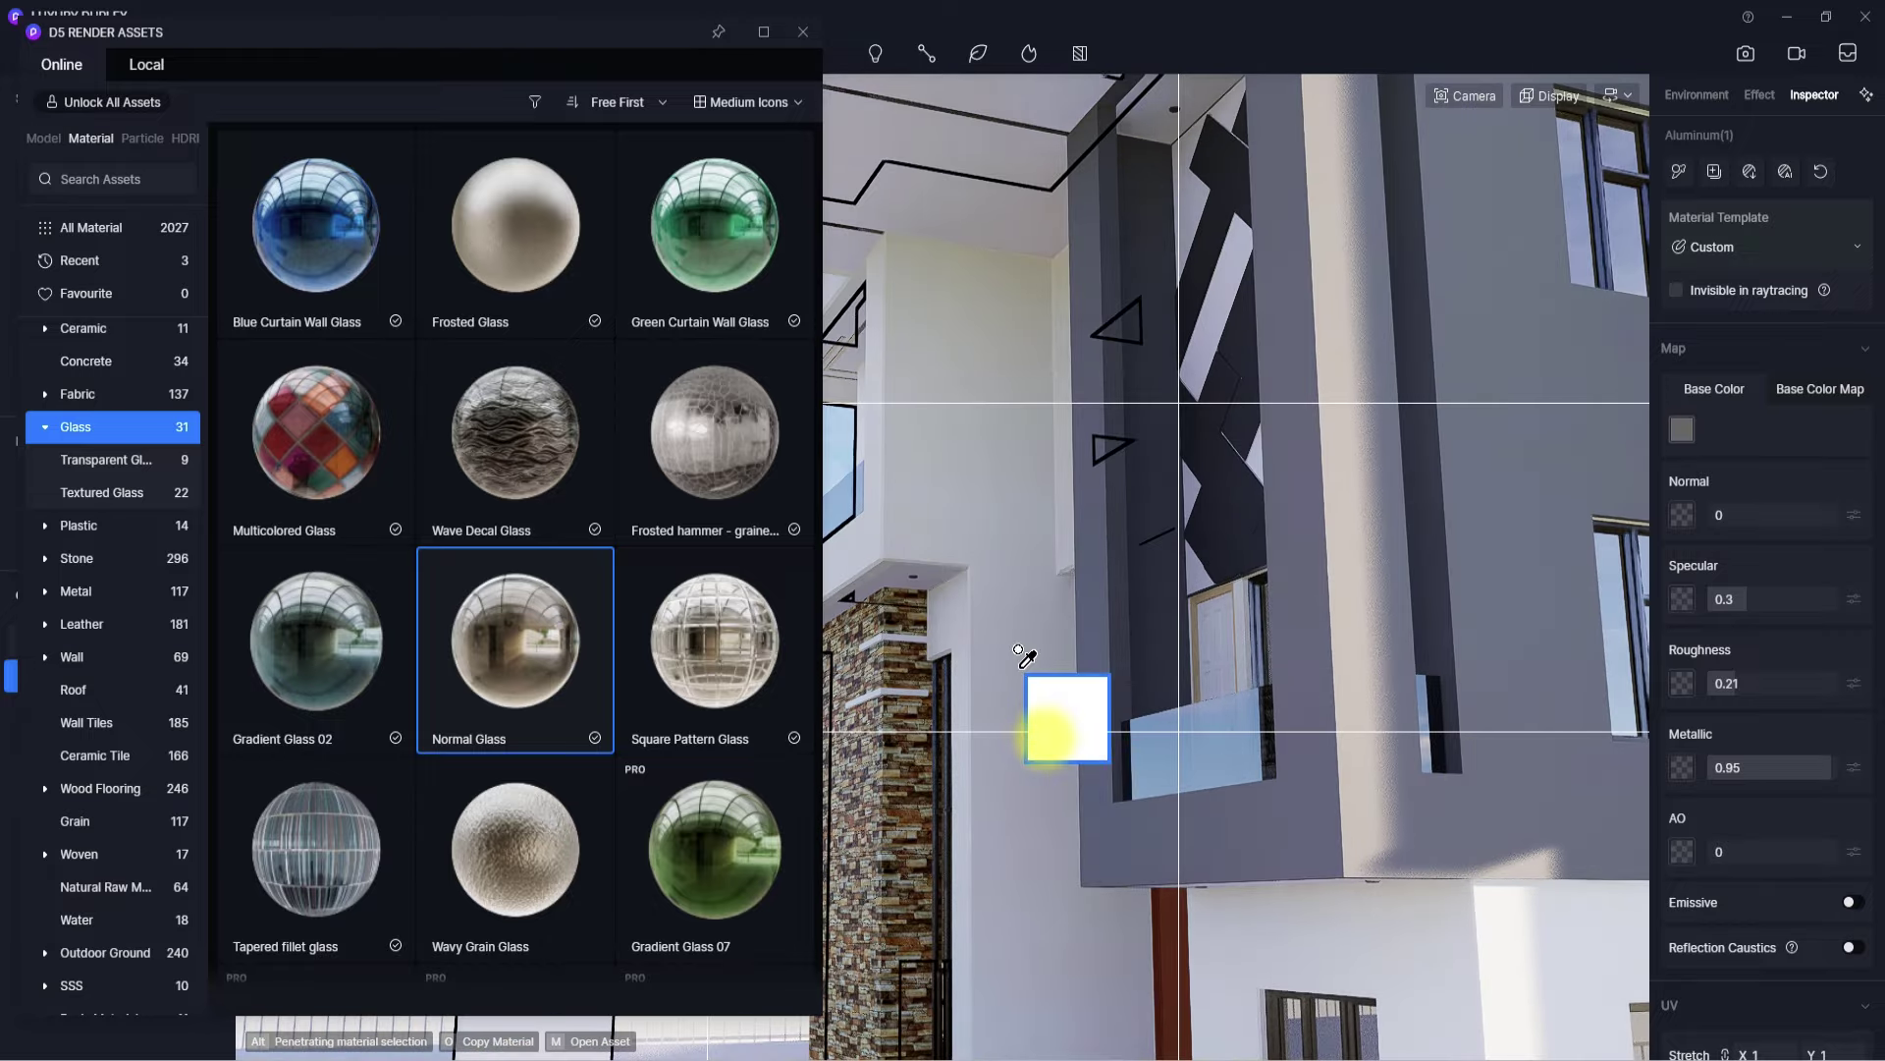
{"action": "right_click_drag", "start_coordinate": [1026, 660], "coordinate": [781, 821]}
{"action": "right_click_drag", "start_coordinate": [1011, 701], "coordinate": [1195, 698]}
{"action": "scroll", "coordinate": [1126, 718], "scroll_direction": "down", "scroll_amount": 6}
{"action": "scroll", "coordinate": [1073, 720], "scroll_direction": "up", "scroll_amount": 4}
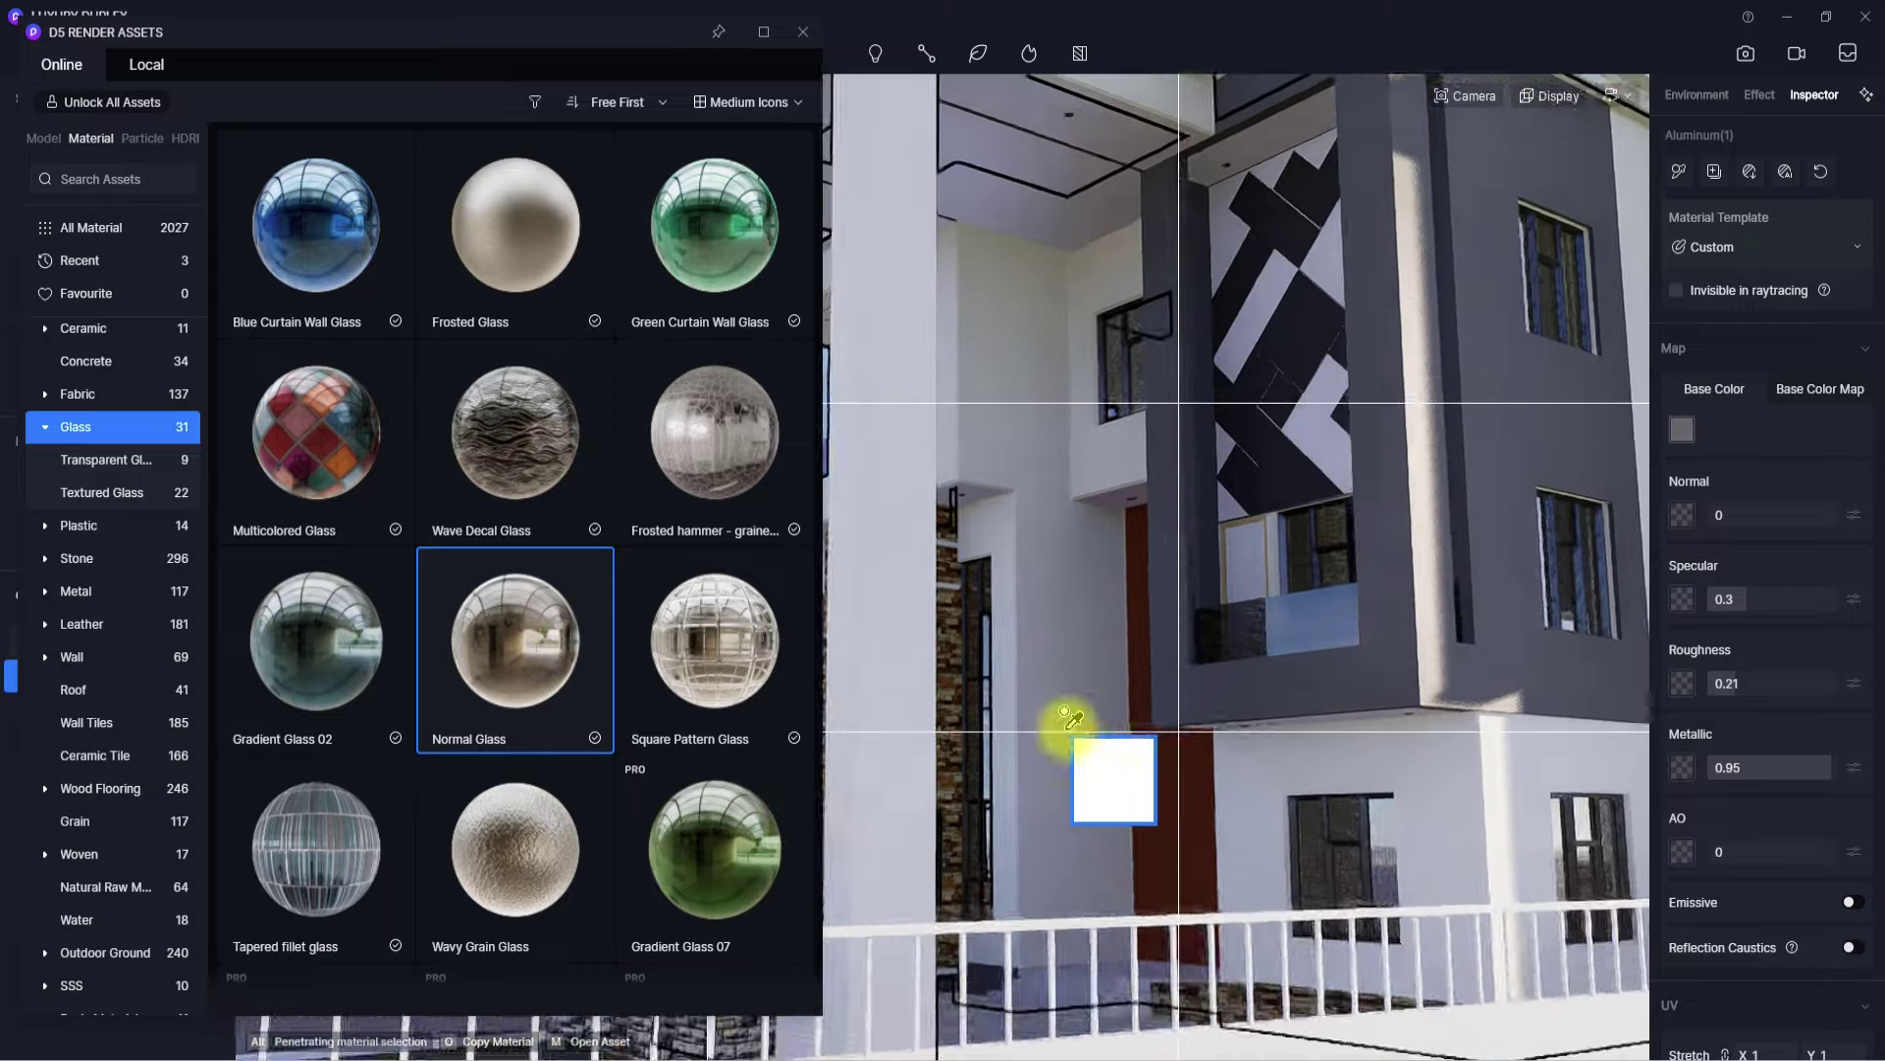
{"action": "right_click_drag", "start_coordinate": [1068, 724], "coordinate": [1191, 618]}
{"action": "scroll", "coordinate": [1107, 643], "scroll_direction": "up", "scroll_amount": 5}
{"action": "right_click_drag", "start_coordinate": [1039, 699], "coordinate": [1331, 574]}
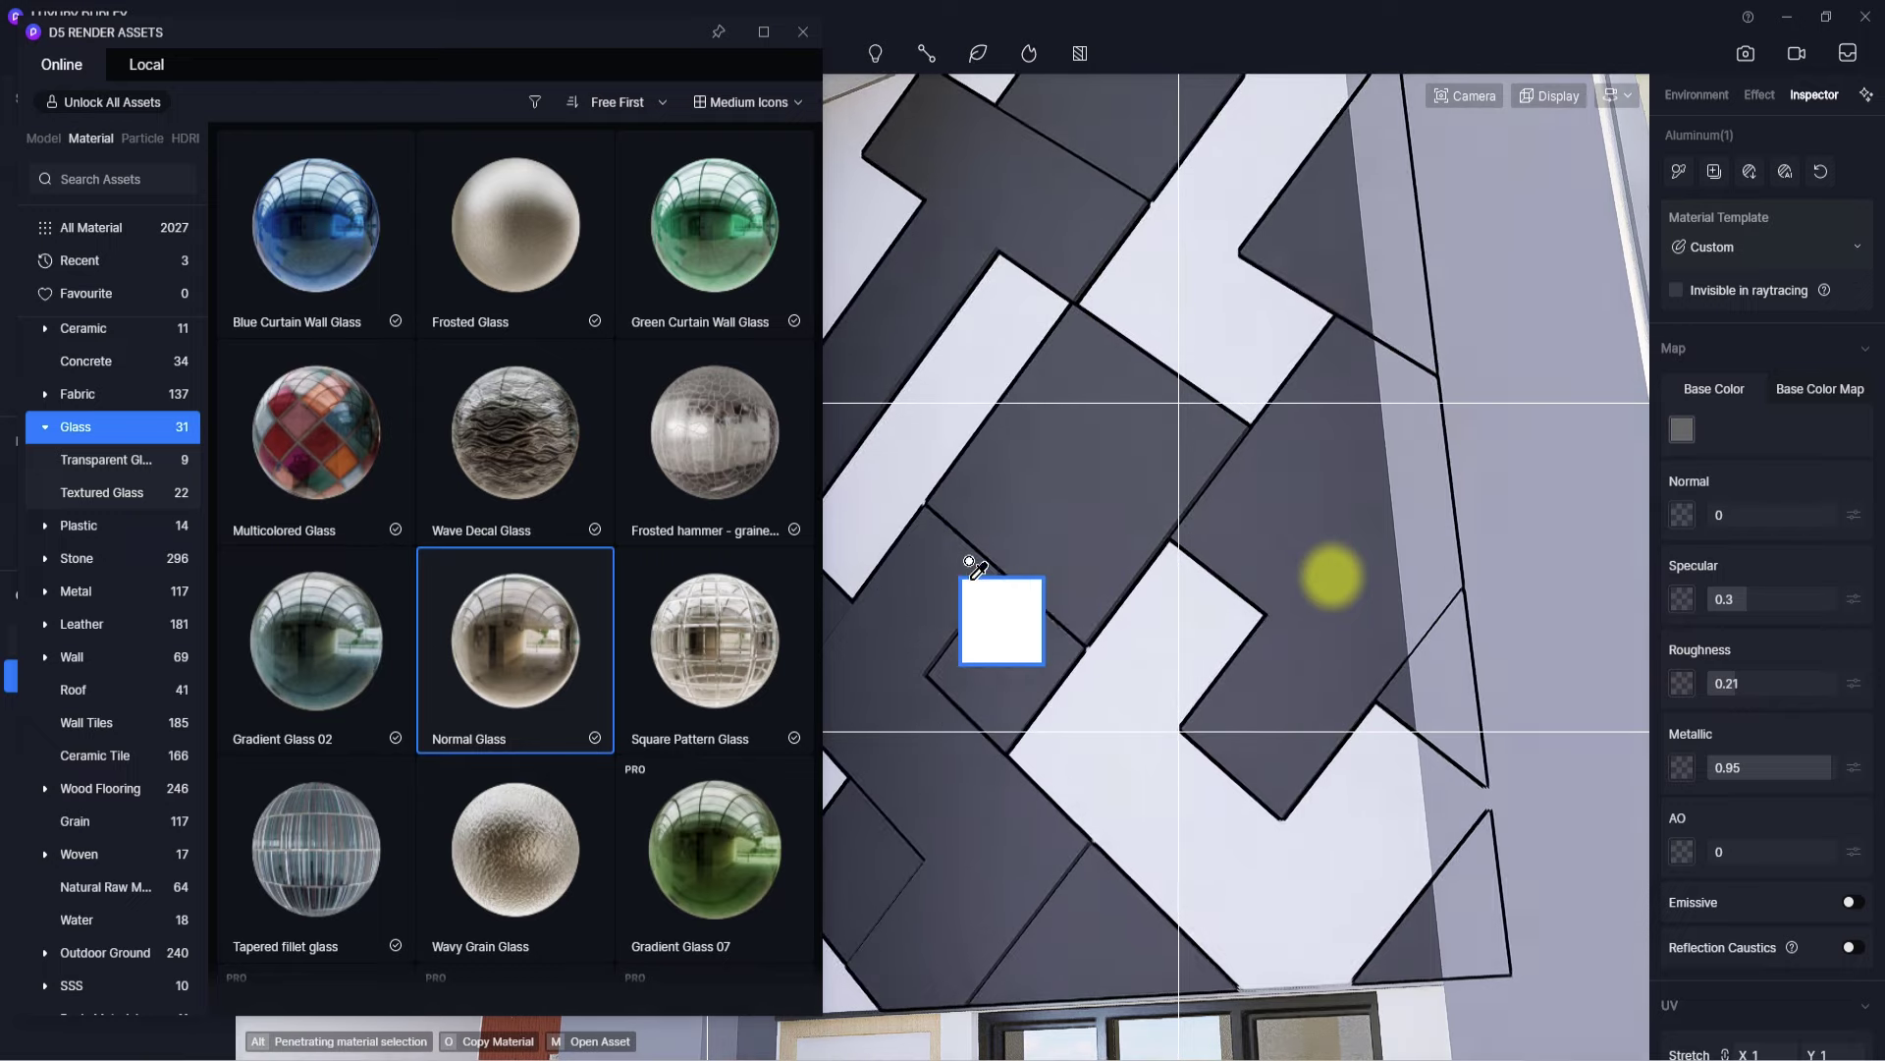
{"action": "scroll", "coordinate": [997, 514], "scroll_direction": "up", "scroll_amount": 5}
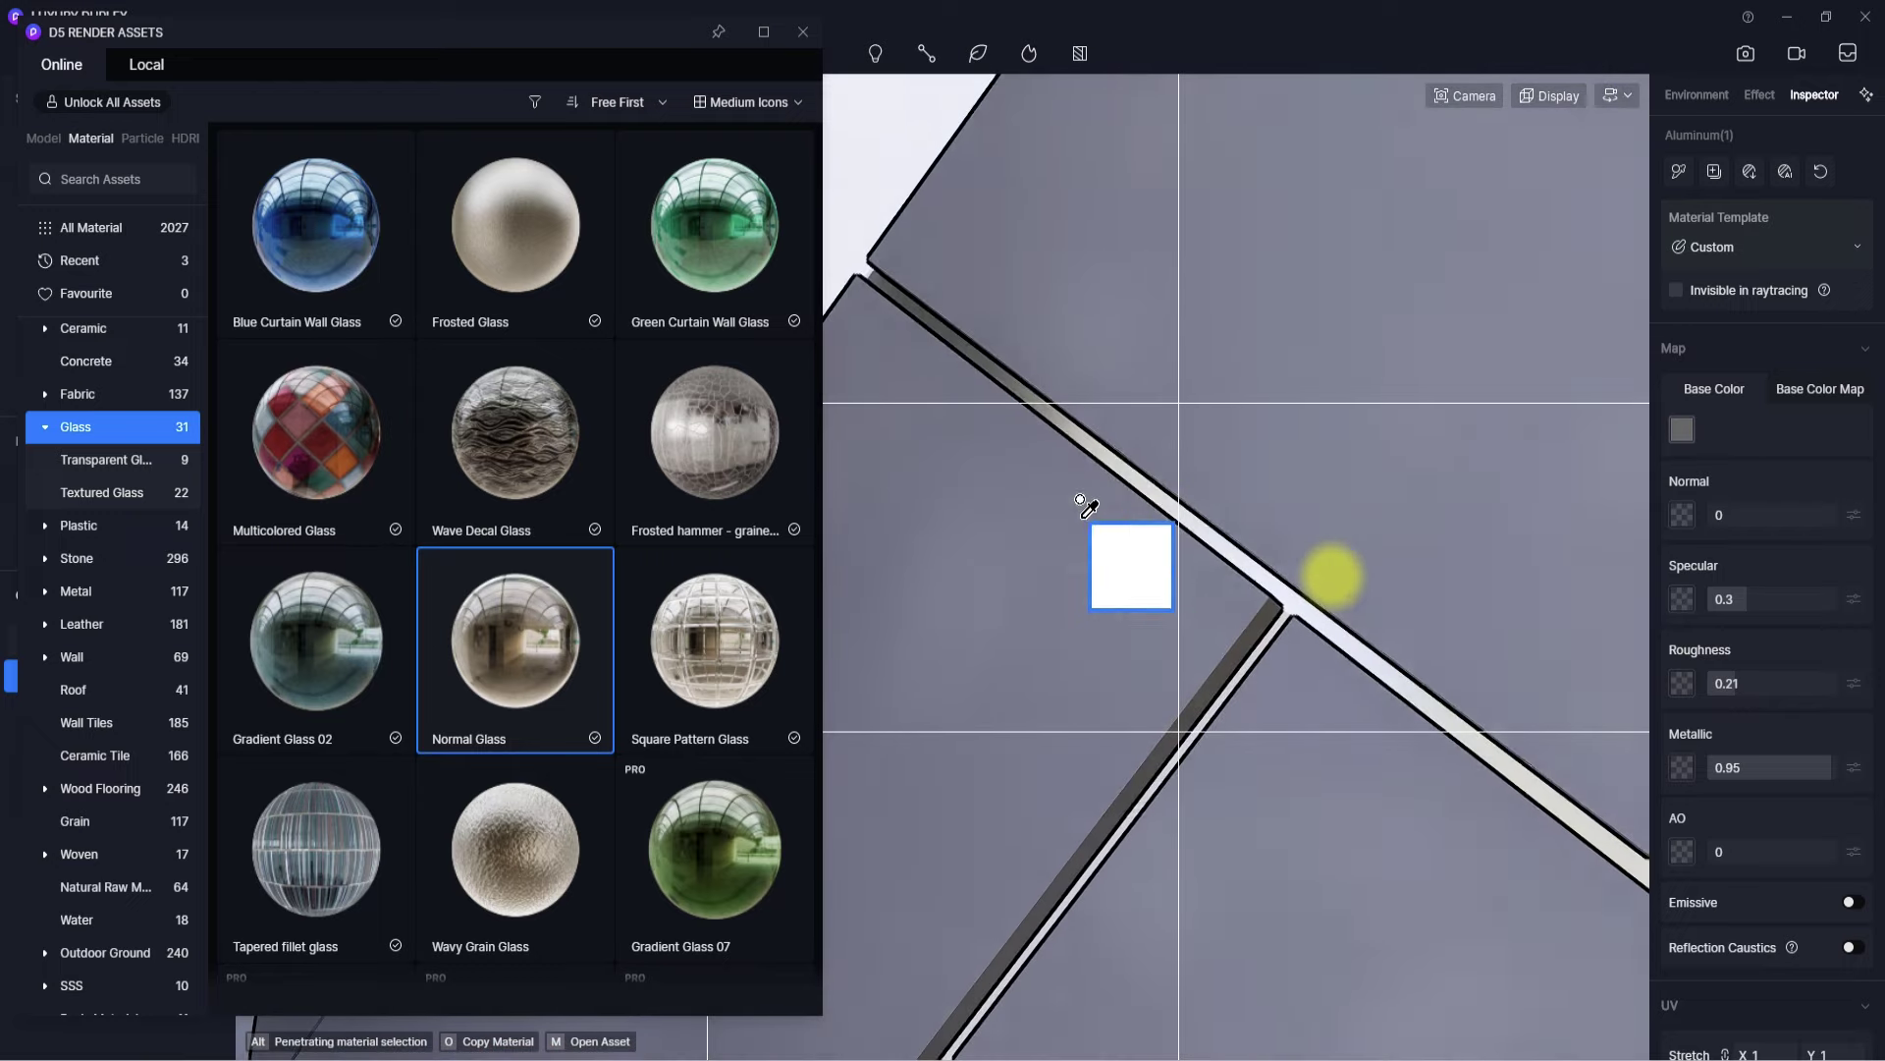
{"action": "scroll", "coordinate": [1041, 520], "scroll_direction": "down", "scroll_amount": 8}
{"action": "key", "text": "Escape"}
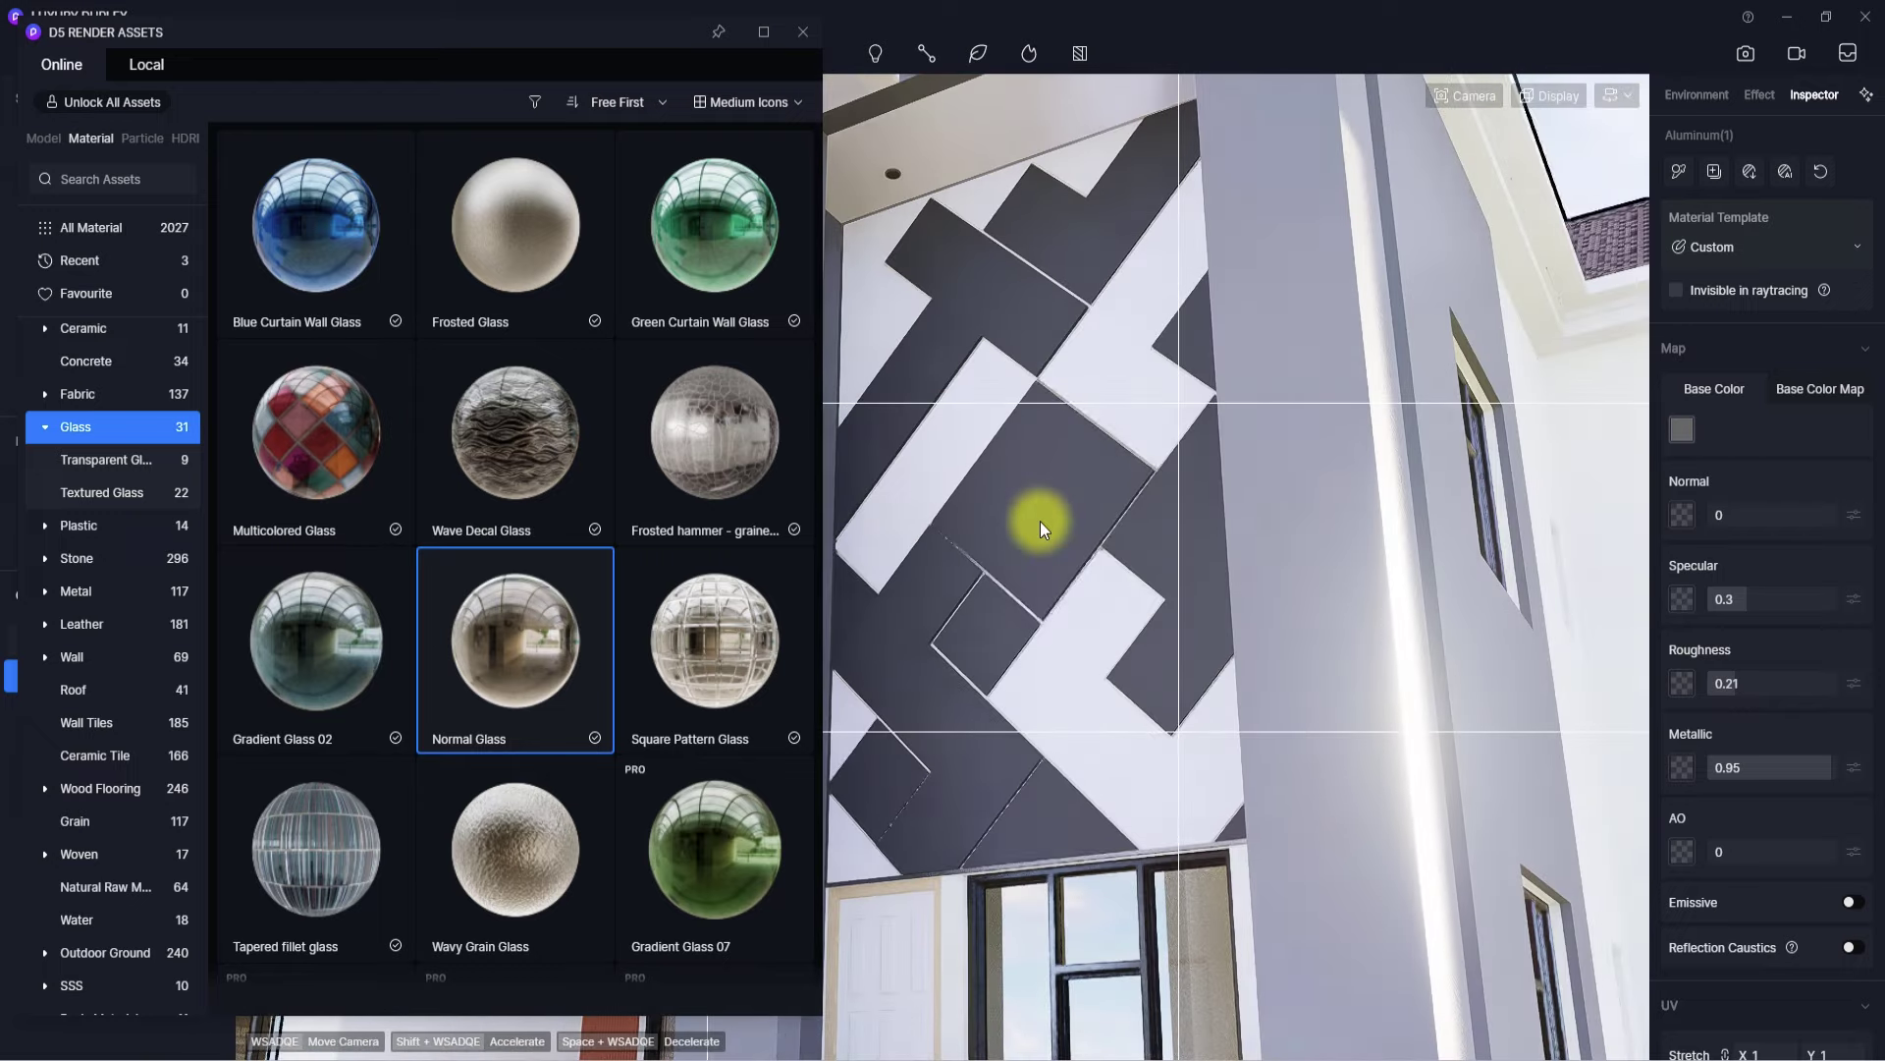
- Apply the Mirror metal material from the asset library to the white pieces of the balcony's geometric panel wall
{"action": "right_click_drag", "start_coordinate": [854, 542], "coordinate": [1073, 620]}
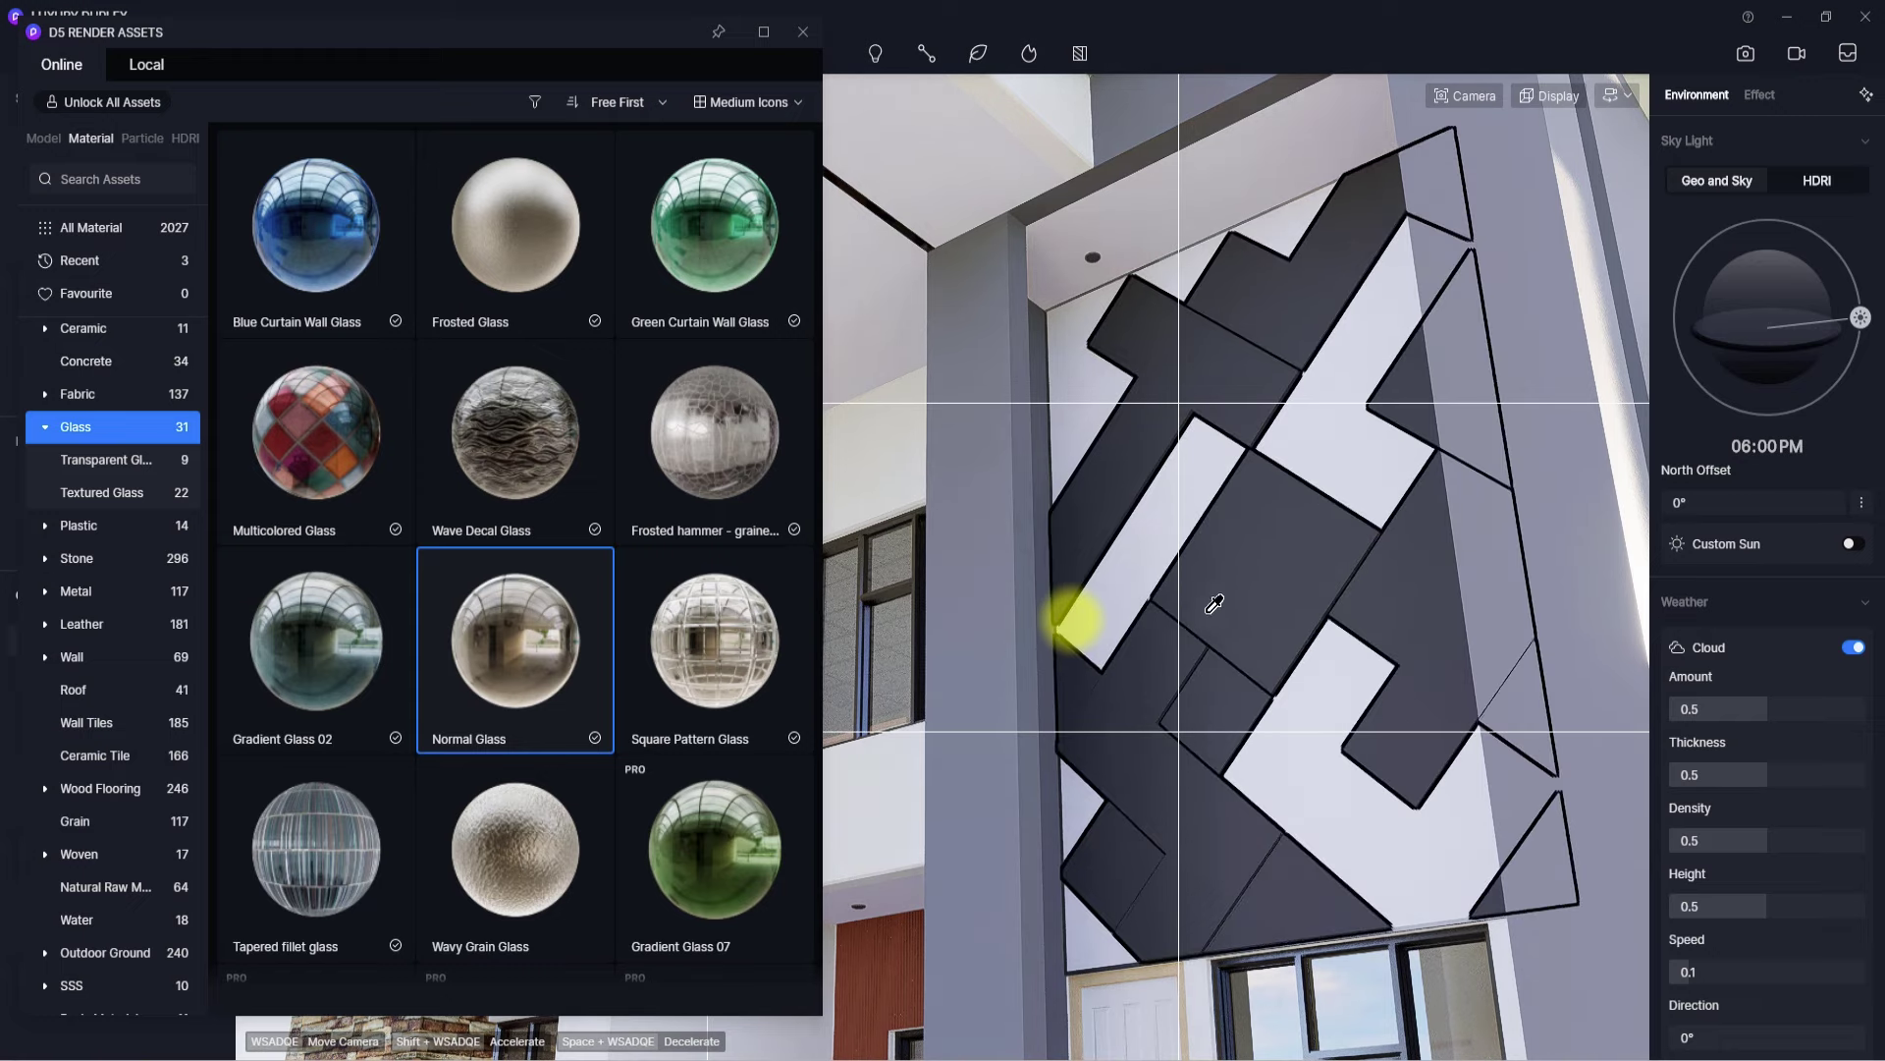
{"action": "left_click", "coordinate": [76, 592]}
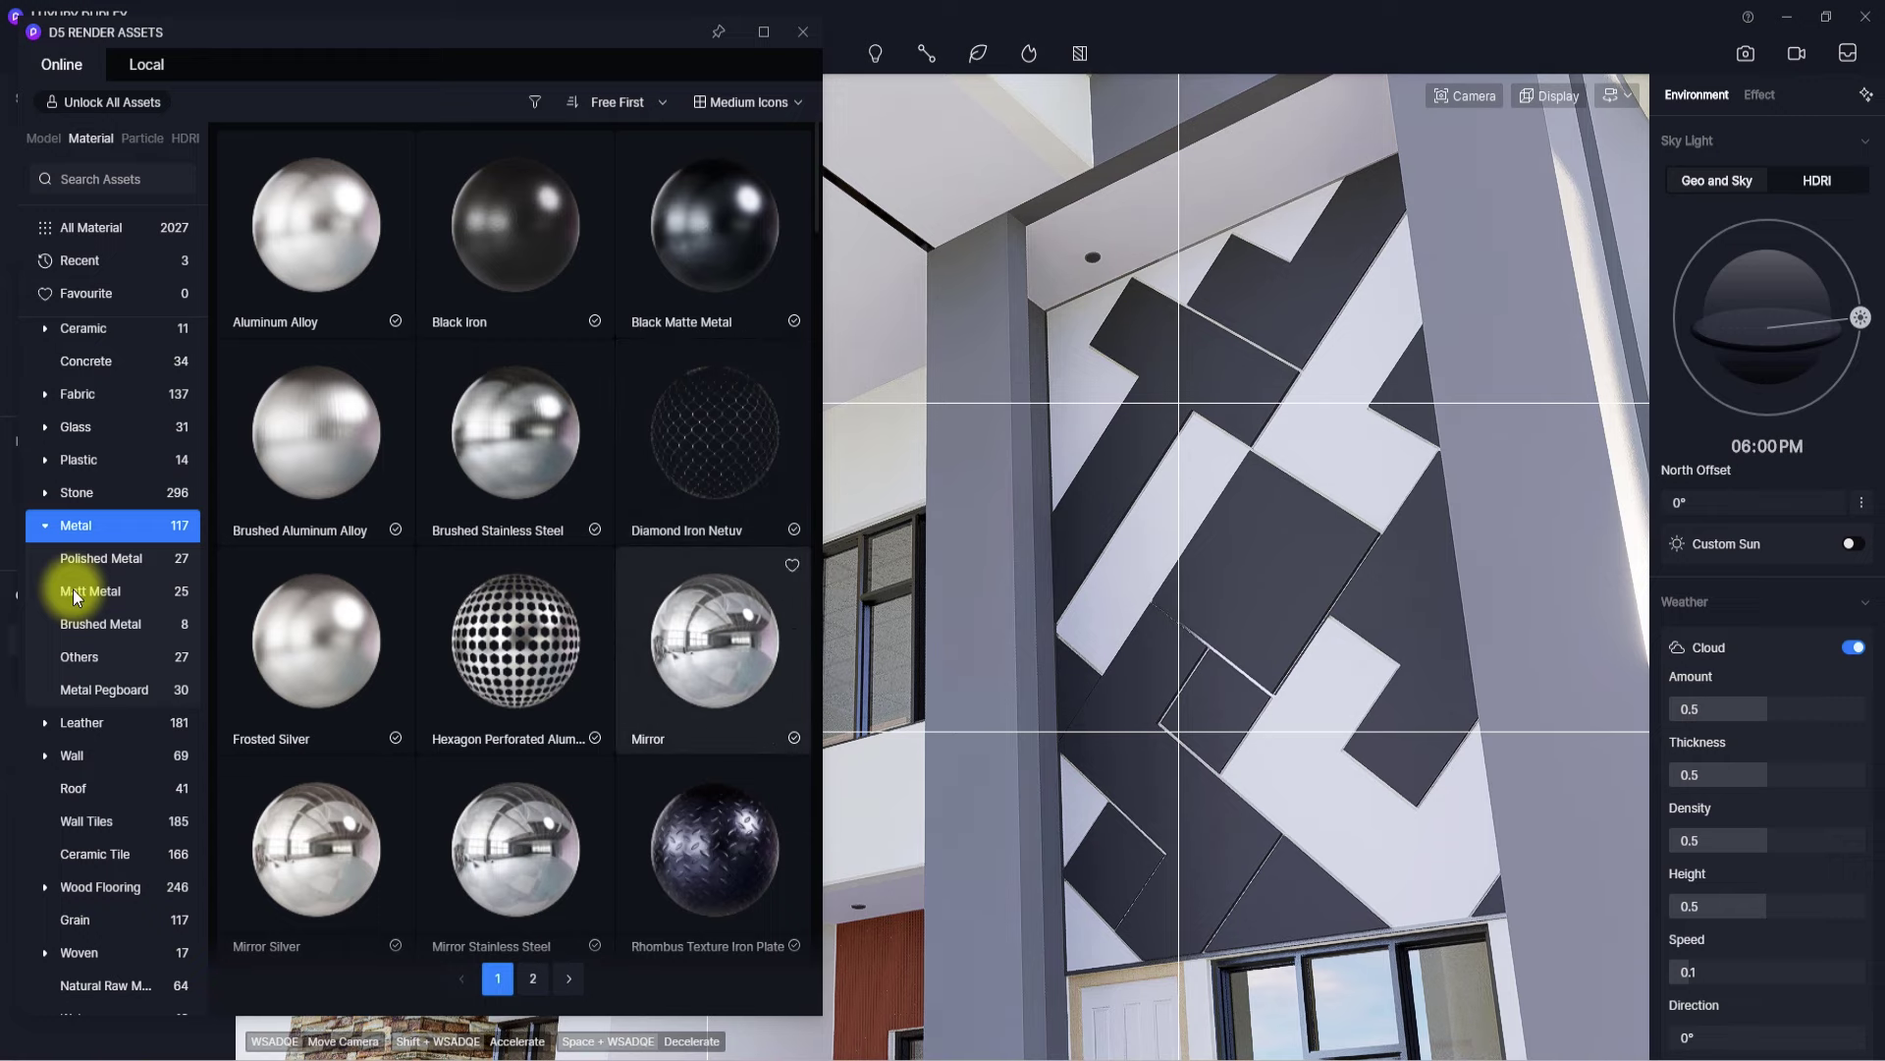
{"action": "left_click_drag", "start_coordinate": [721, 670], "coordinate": [1299, 776]}
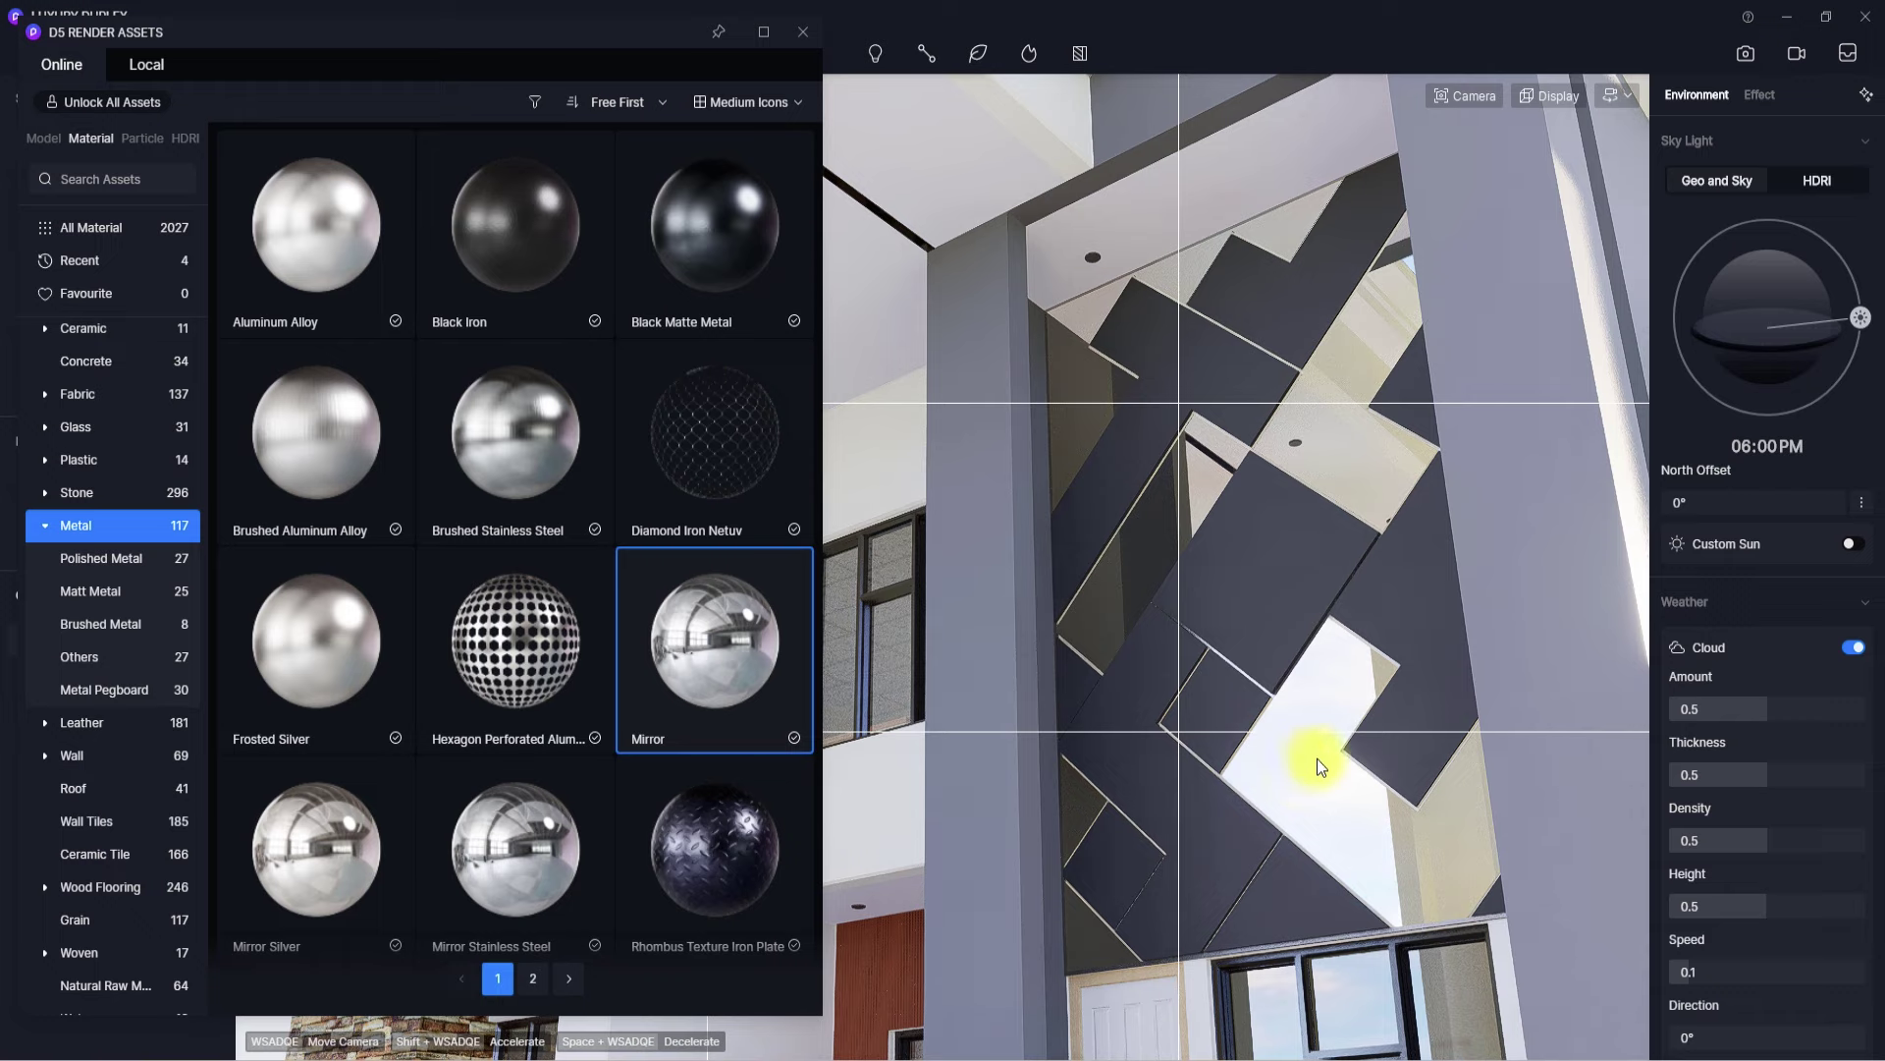
- Set the mirror panels' roughness to 0.14 and metallic to 0.56, checking their reflections up close
{"action": "left_click", "coordinate": [1321, 766]}
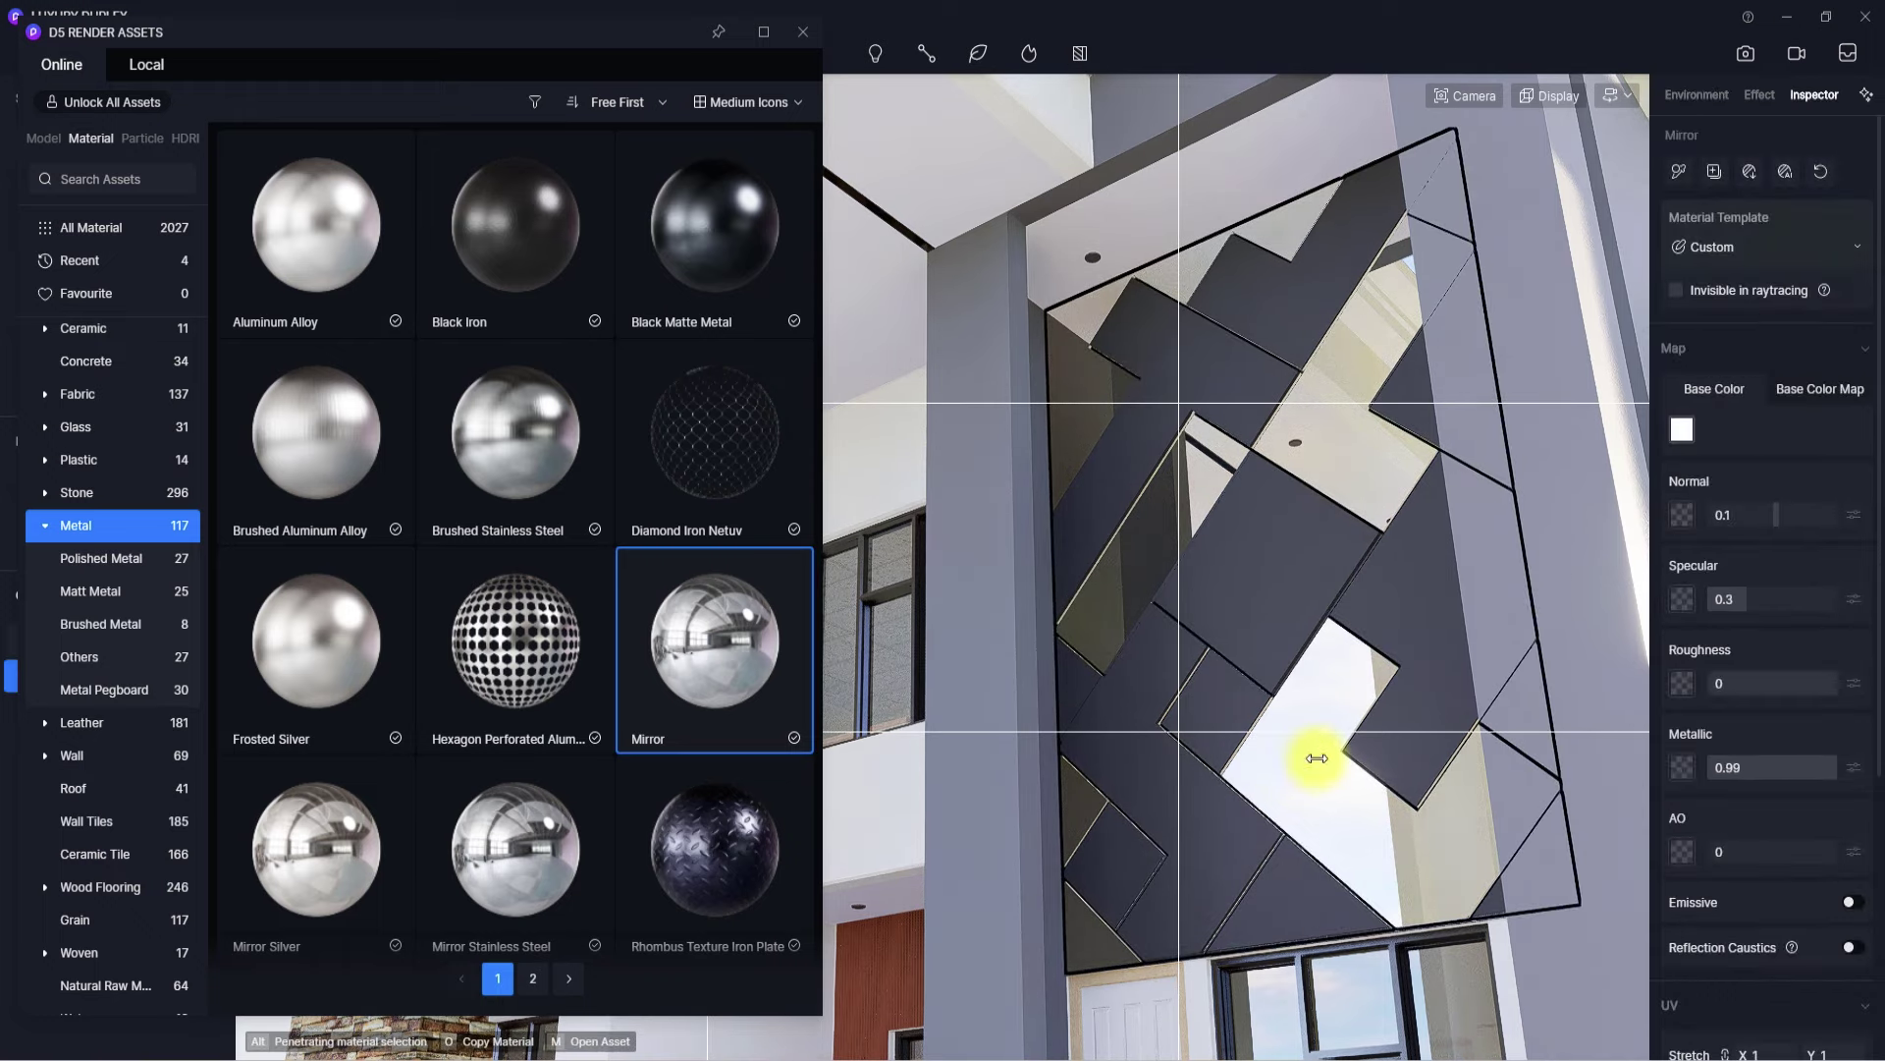
{"action": "left_click_drag", "start_coordinate": [1718, 682], "coordinate": [1726, 682]}
{"action": "right_click_drag", "start_coordinate": [1193, 587], "coordinate": [1486, 427]}
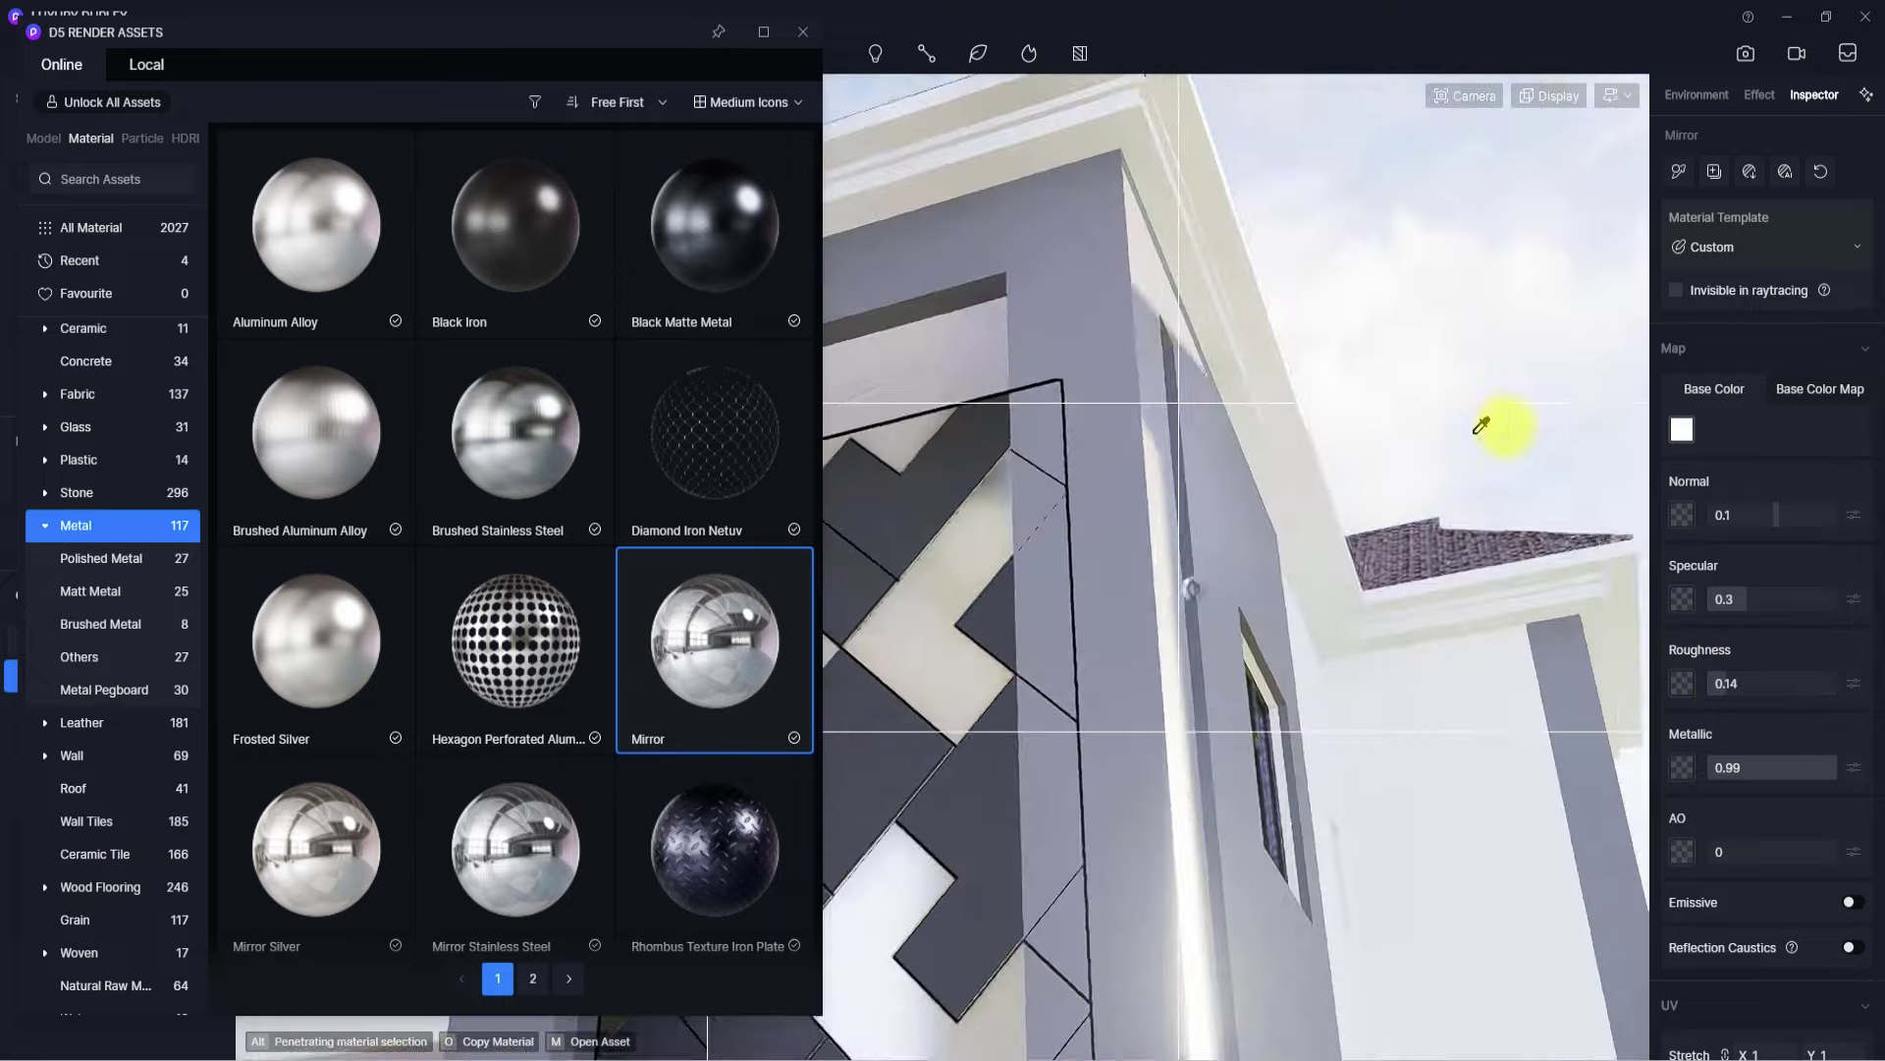
{"action": "scroll", "coordinate": [1063, 532], "scroll_direction": "up", "scroll_amount": 4}
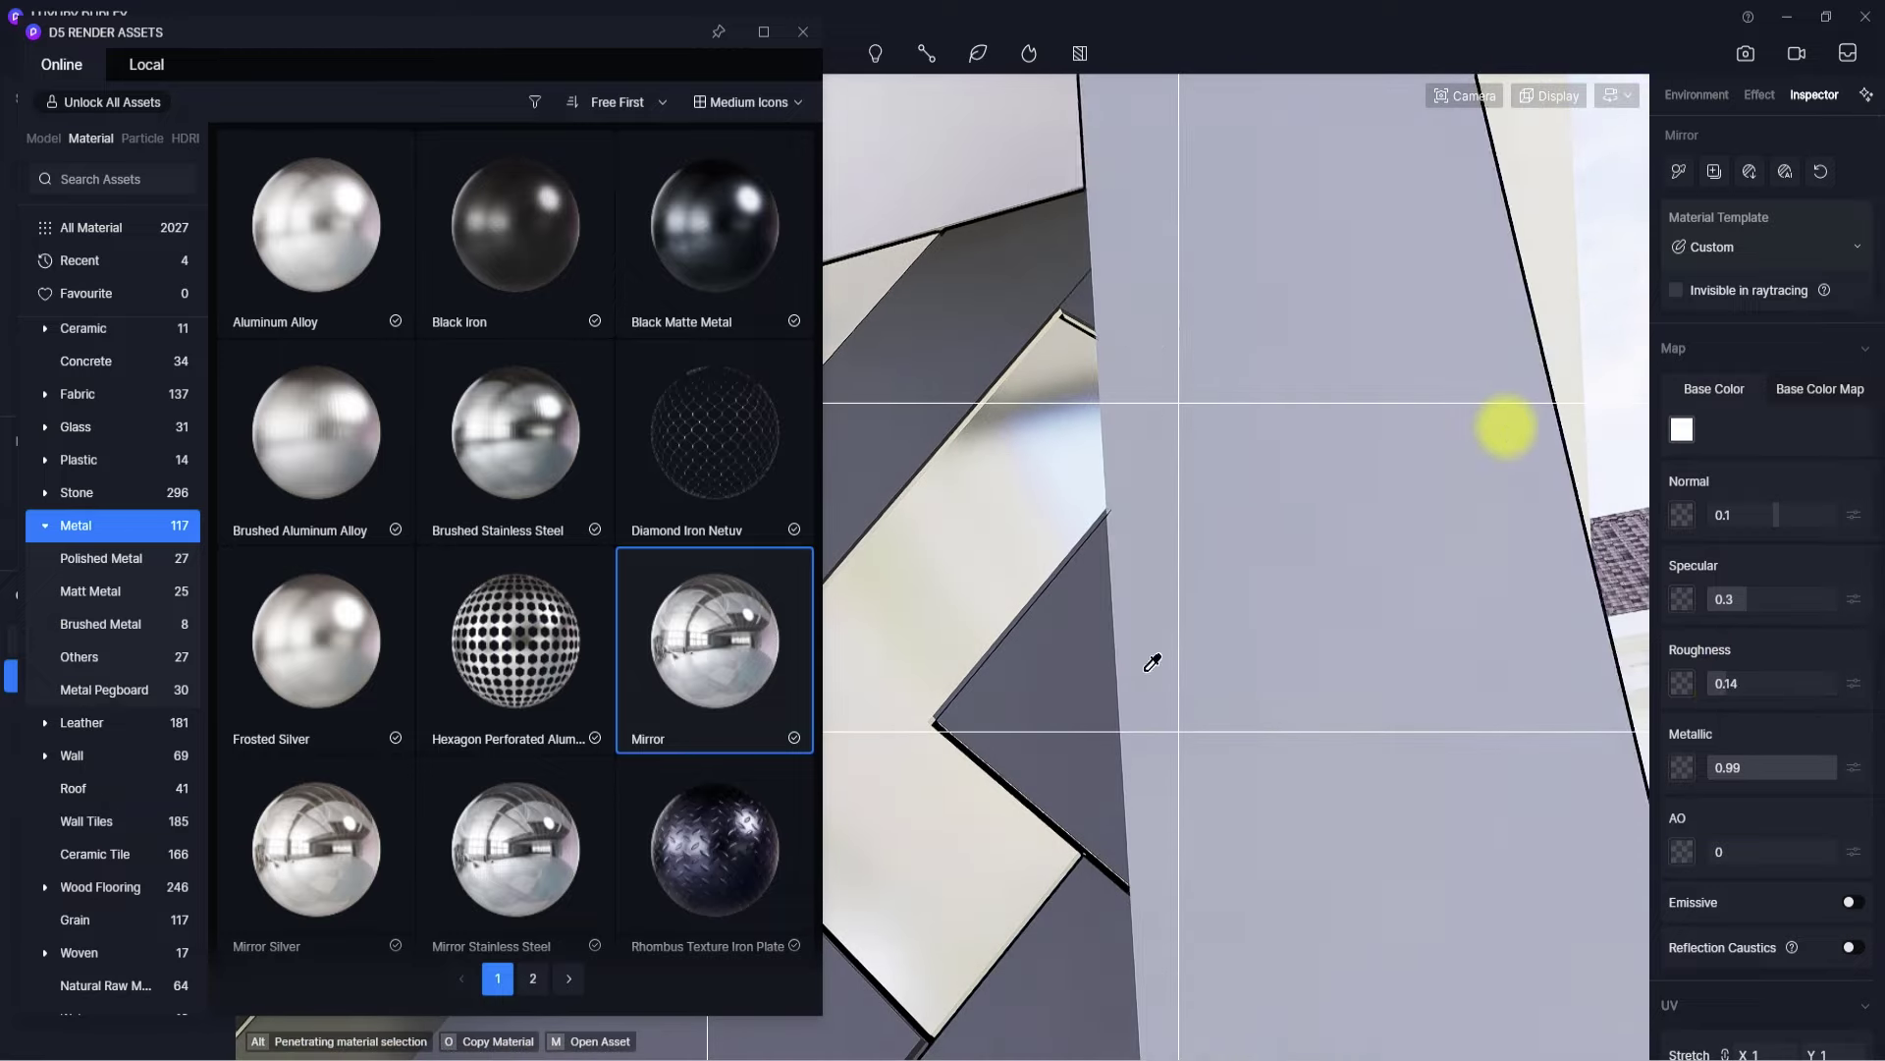
{"action": "left_click_drag", "start_coordinate": [1812, 767], "coordinate": [1782, 771]}
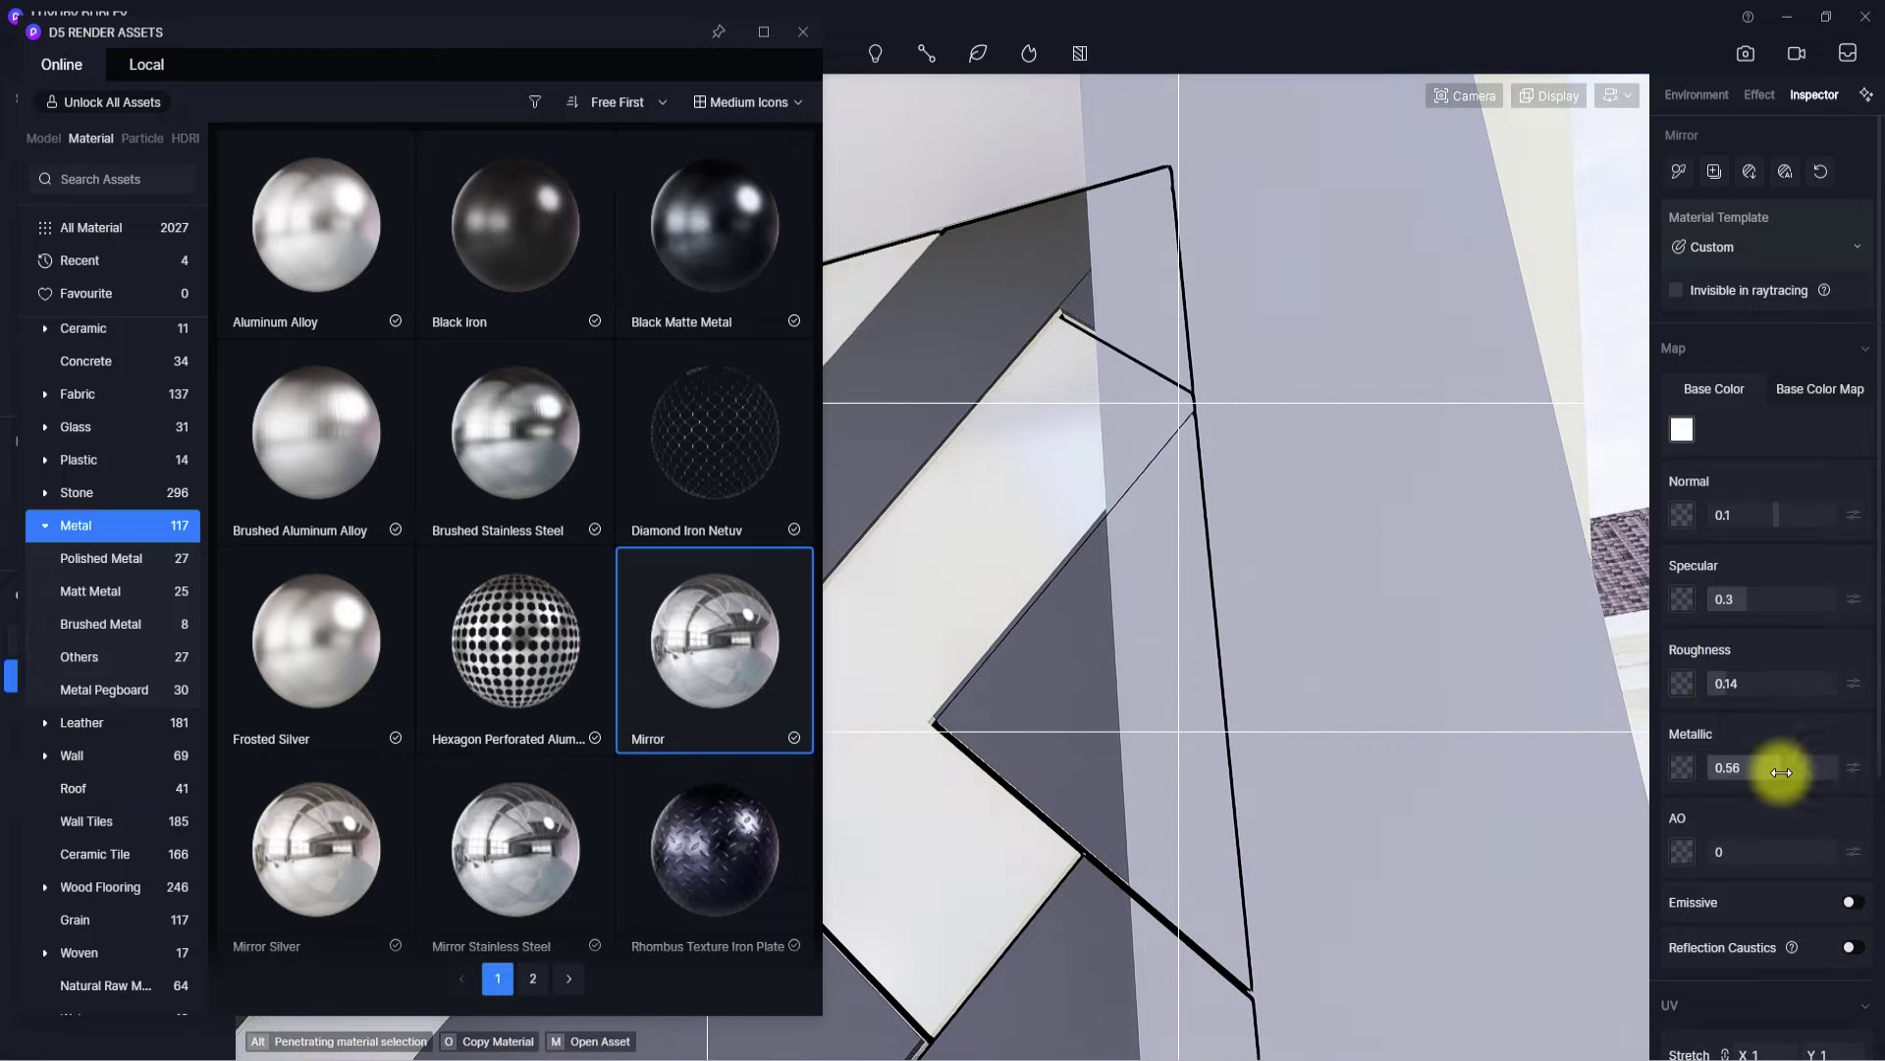
{"action": "right_click_drag", "start_coordinate": [1375, 730], "coordinate": [1505, 705]}
{"action": "scroll", "coordinate": [1297, 609], "scroll_direction": "down", "scroll_amount": 5}
{"action": "scroll", "coordinate": [1233, 716], "scroll_direction": "up", "scroll_amount": 4}
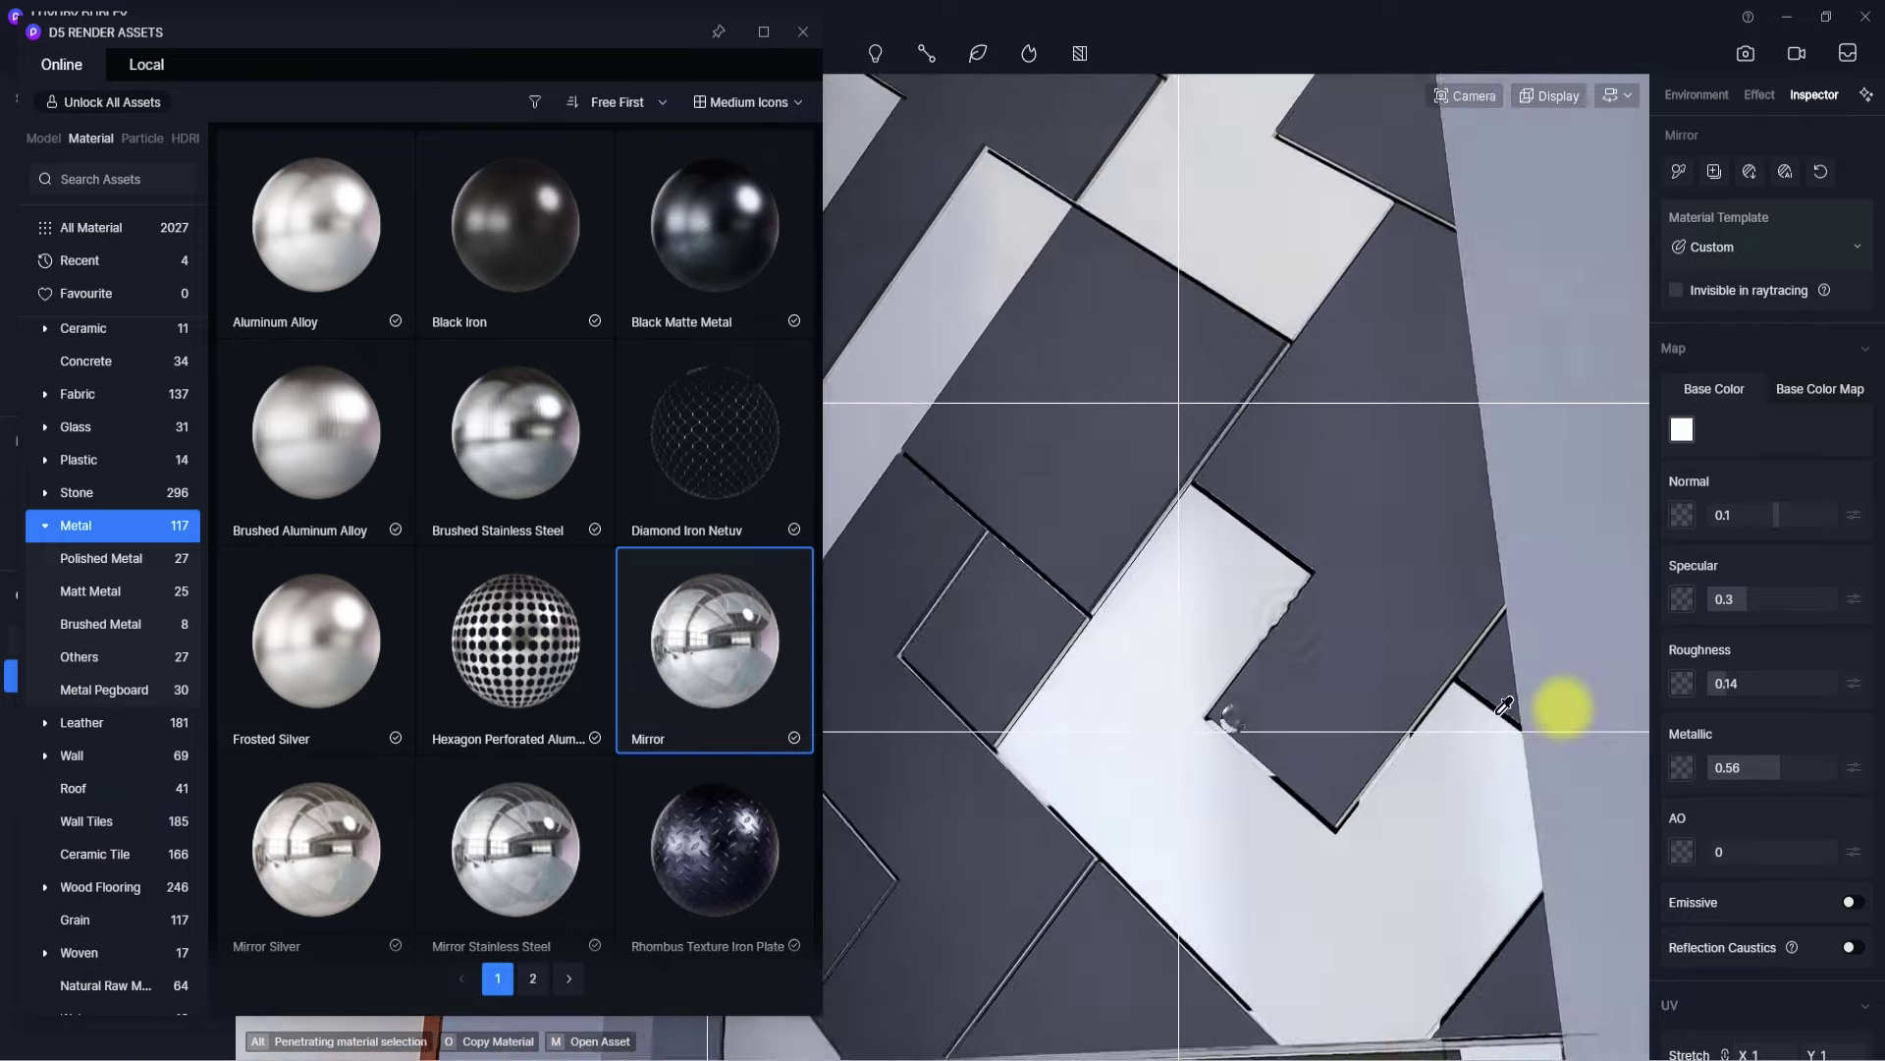
{"action": "right_click_drag", "start_coordinate": [1292, 712], "coordinate": [1126, 564]}
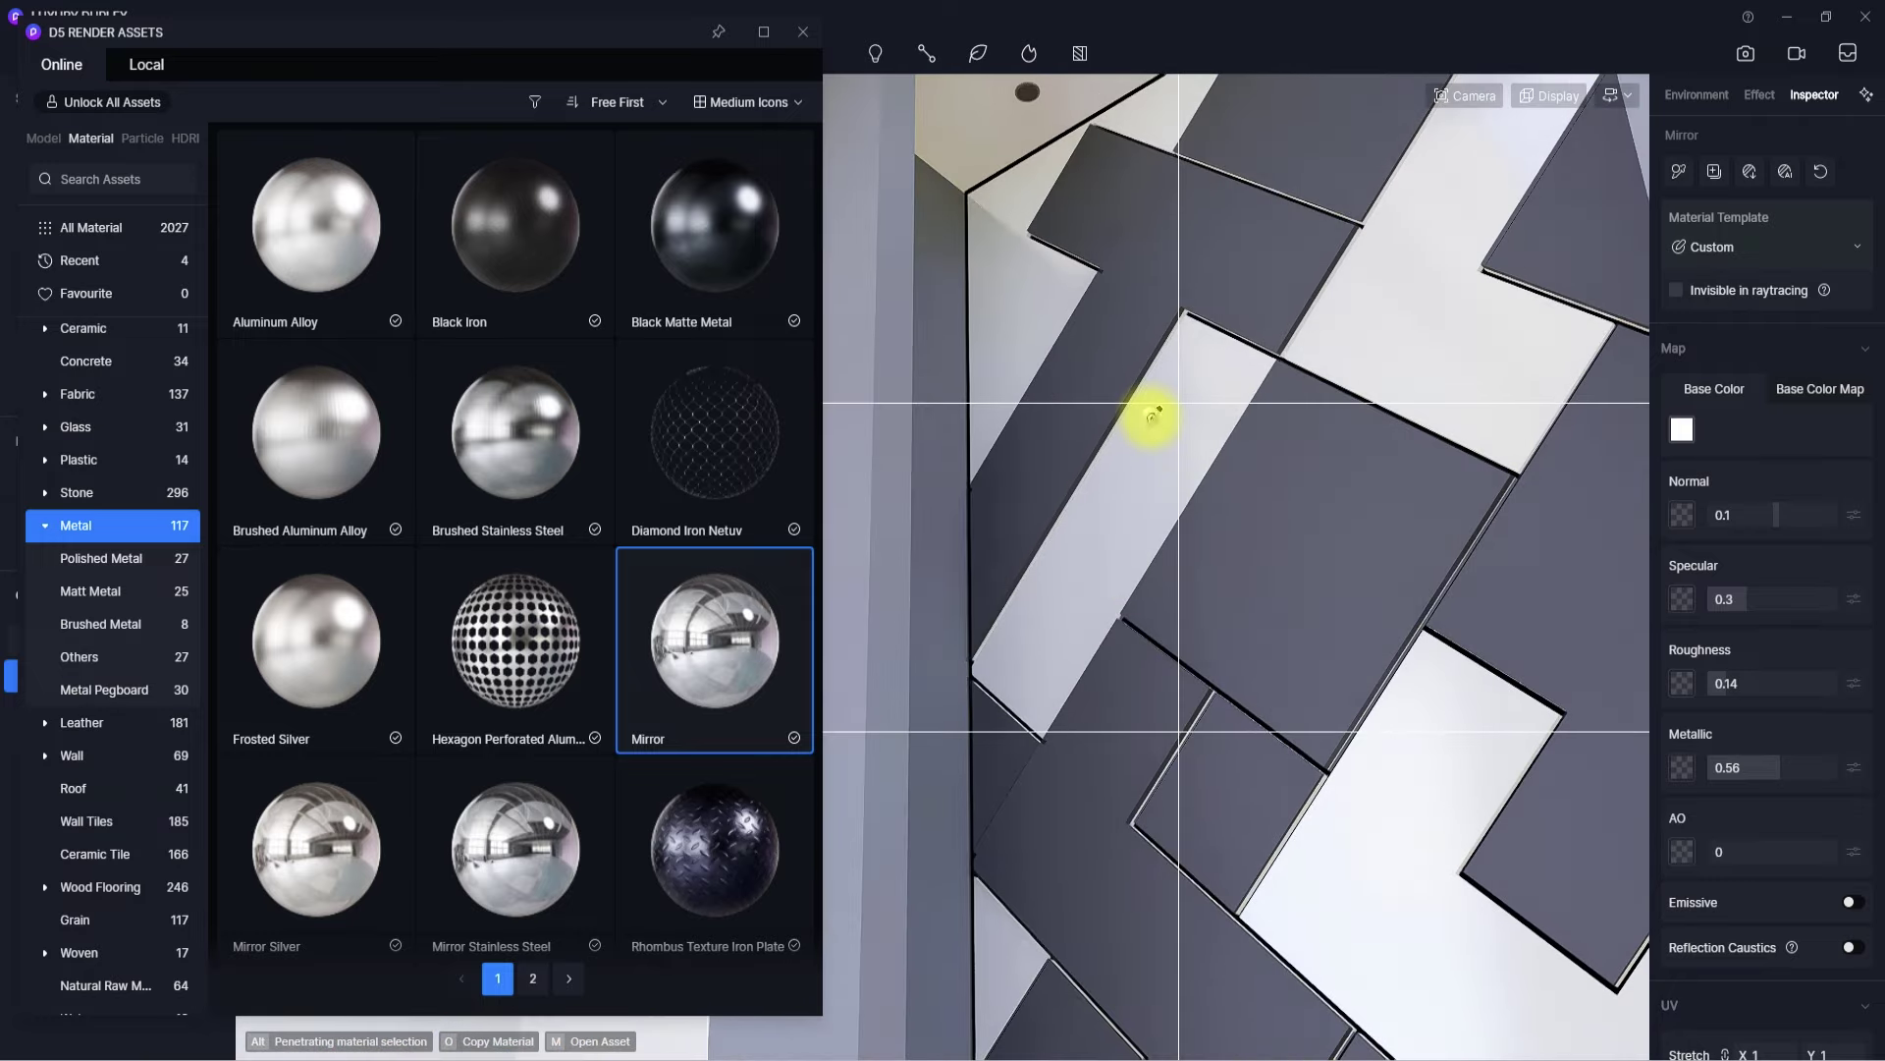
- Copy the Mirror material onto the wall's dark panels and change their base color to a muted blue-gray, HSV 221, 24, 50
{"action": "left_click", "coordinate": [1686, 177]}
{"action": "left_click", "coordinate": [1290, 518]}
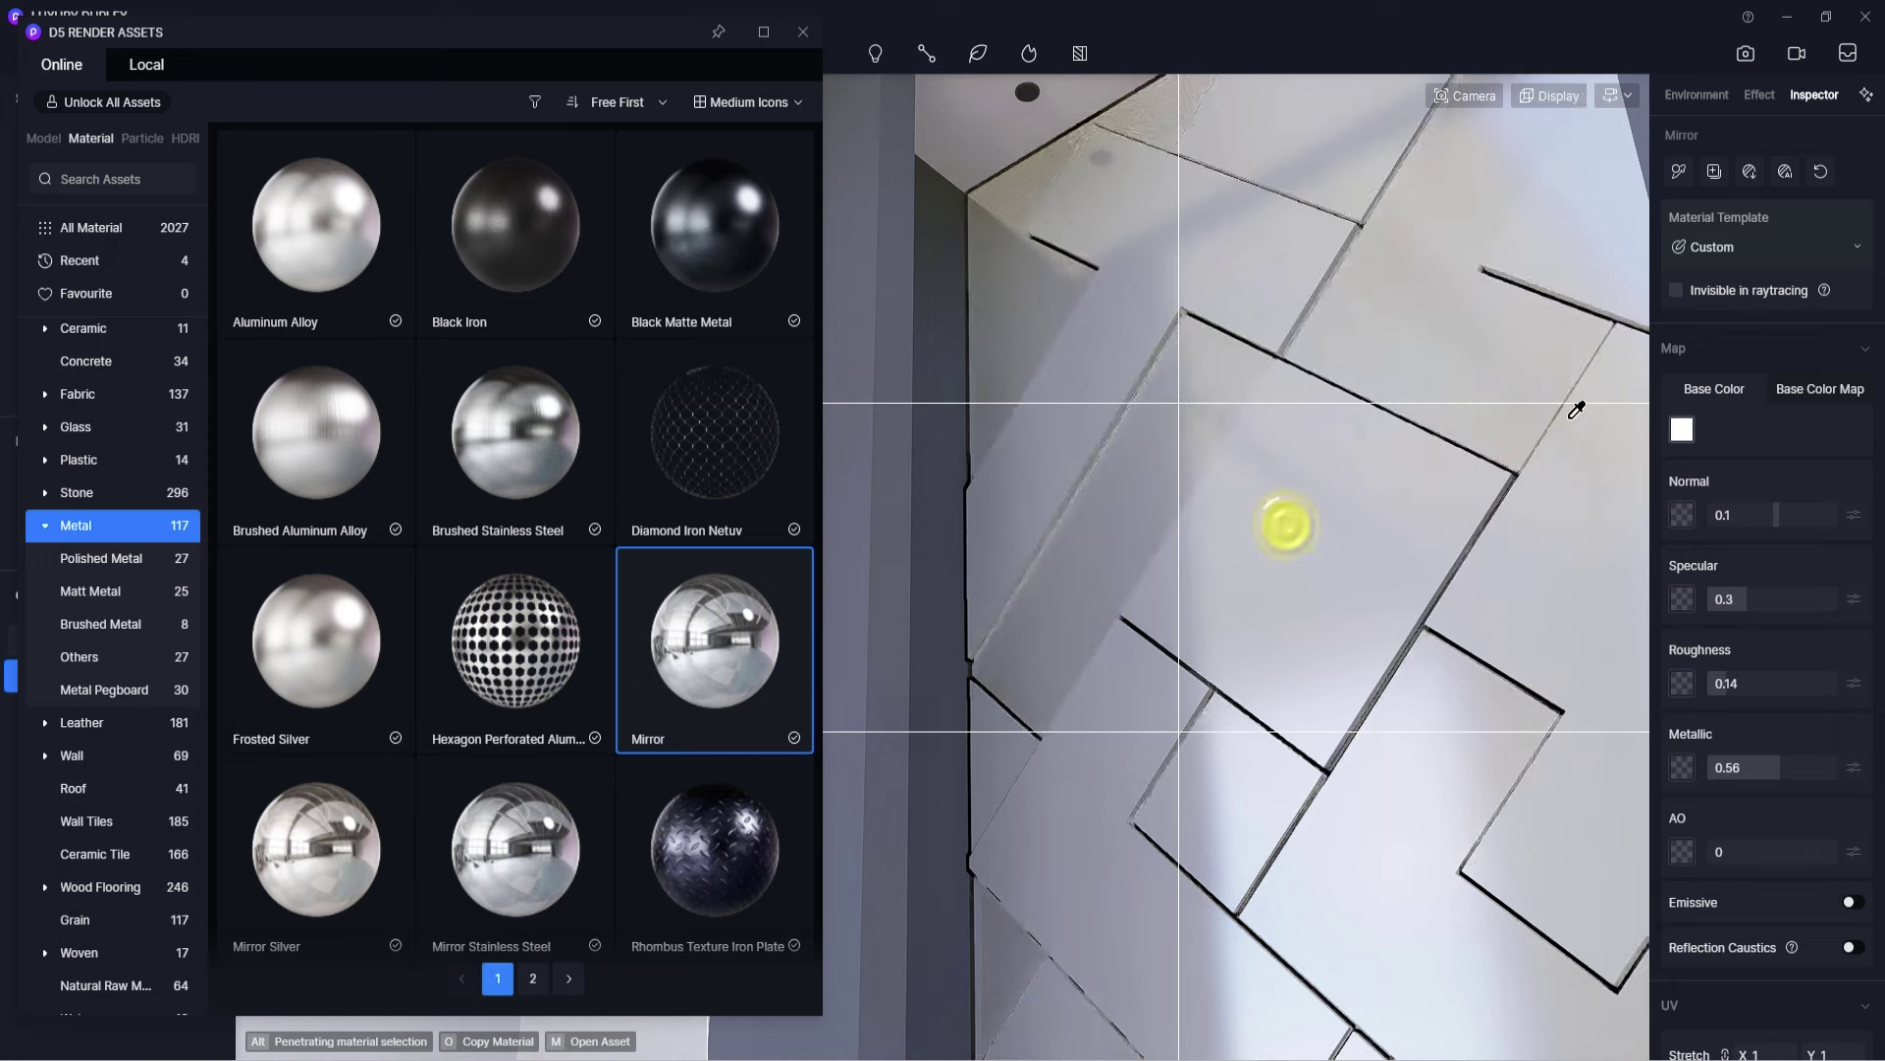
{"action": "left_click", "coordinate": [1682, 429]}
{"action": "left_click_drag", "start_coordinate": [1691, 615], "coordinate": [1765, 623]}
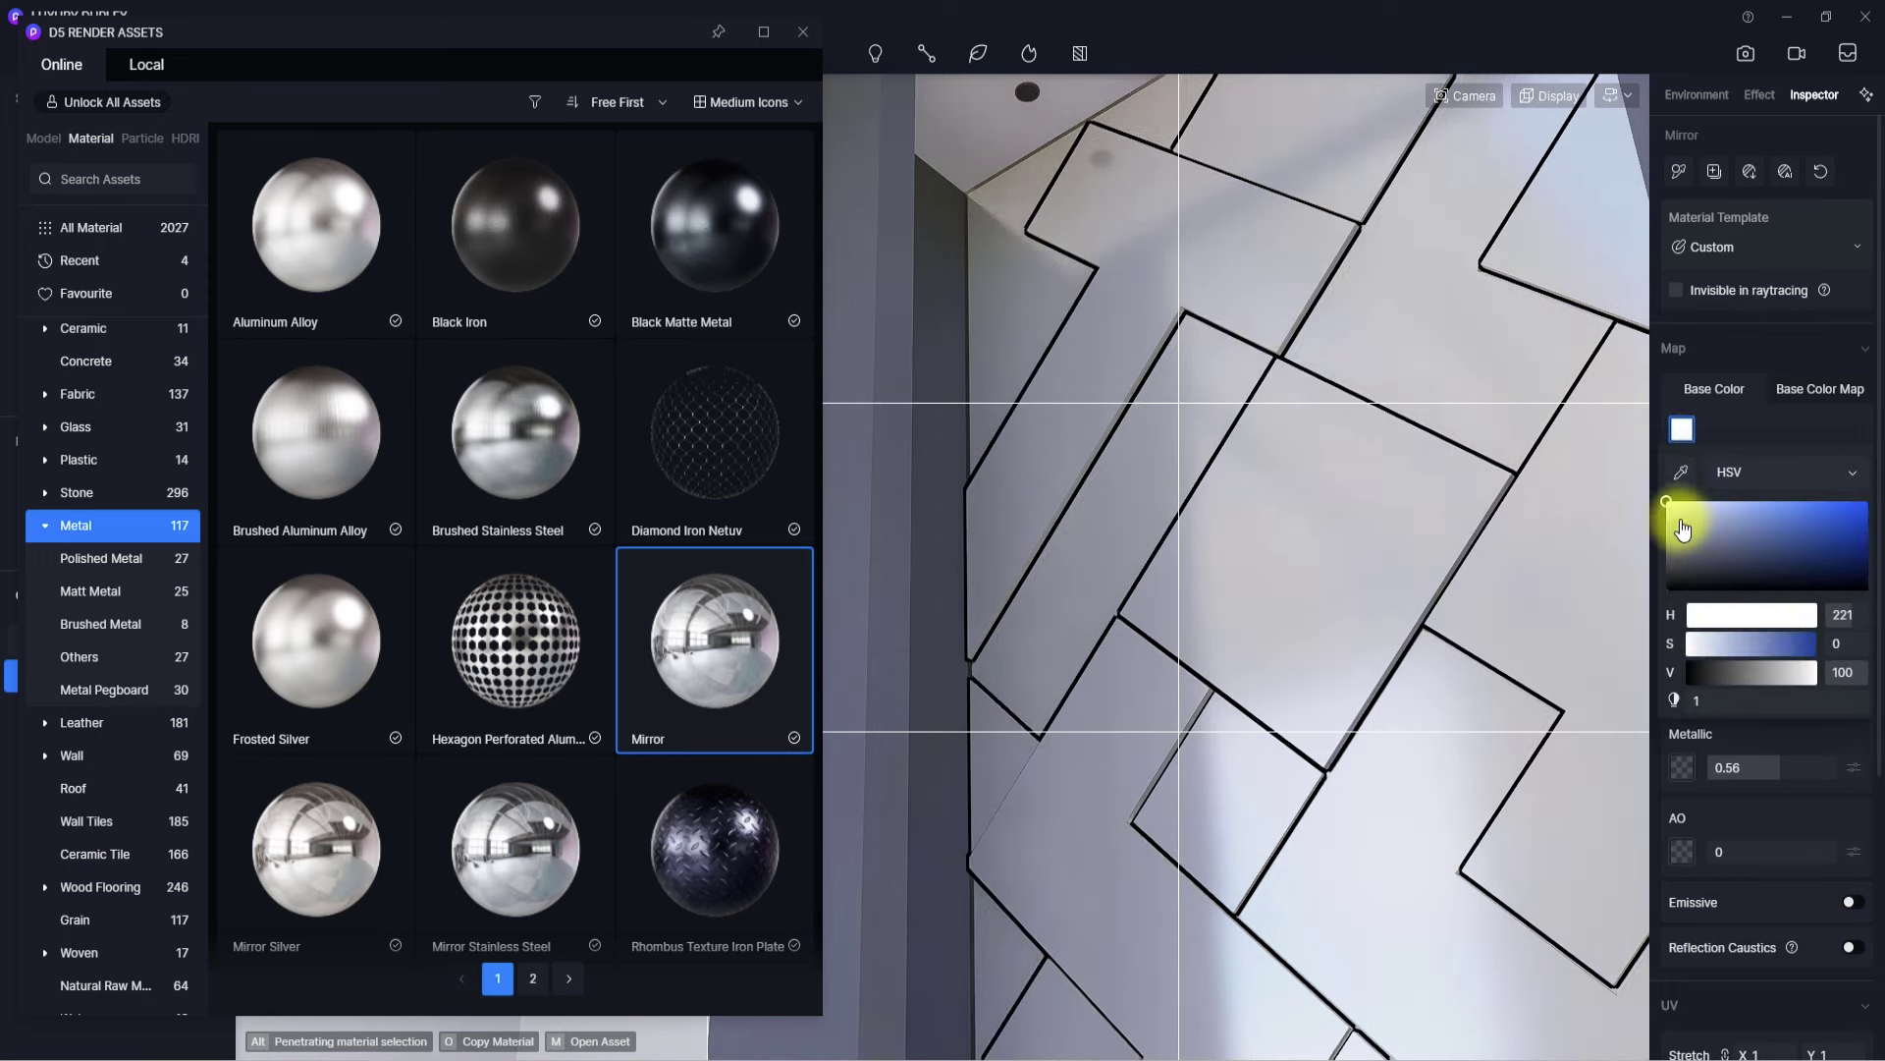
{"action": "left_click_drag", "start_coordinate": [1682, 529], "coordinate": [1692, 563]}
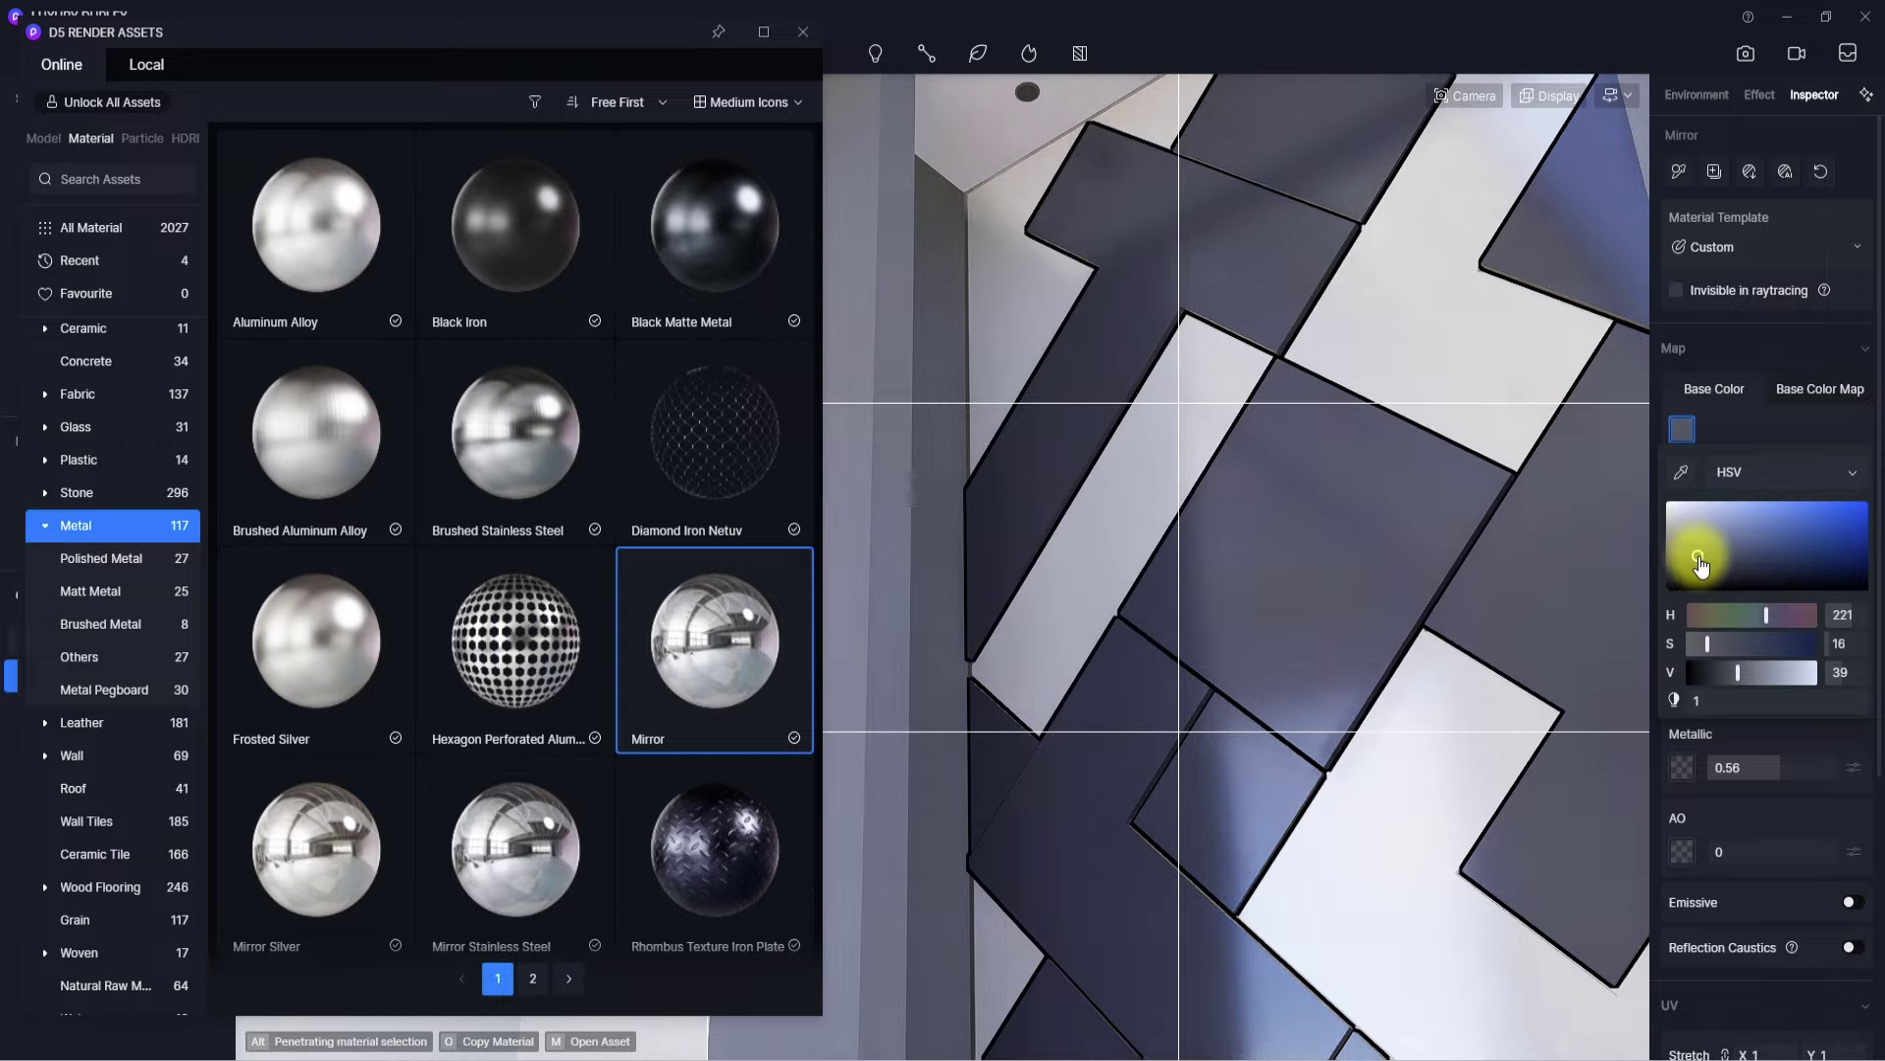
{"action": "scroll", "coordinate": [1090, 561], "scroll_direction": "down", "scroll_amount": 6}
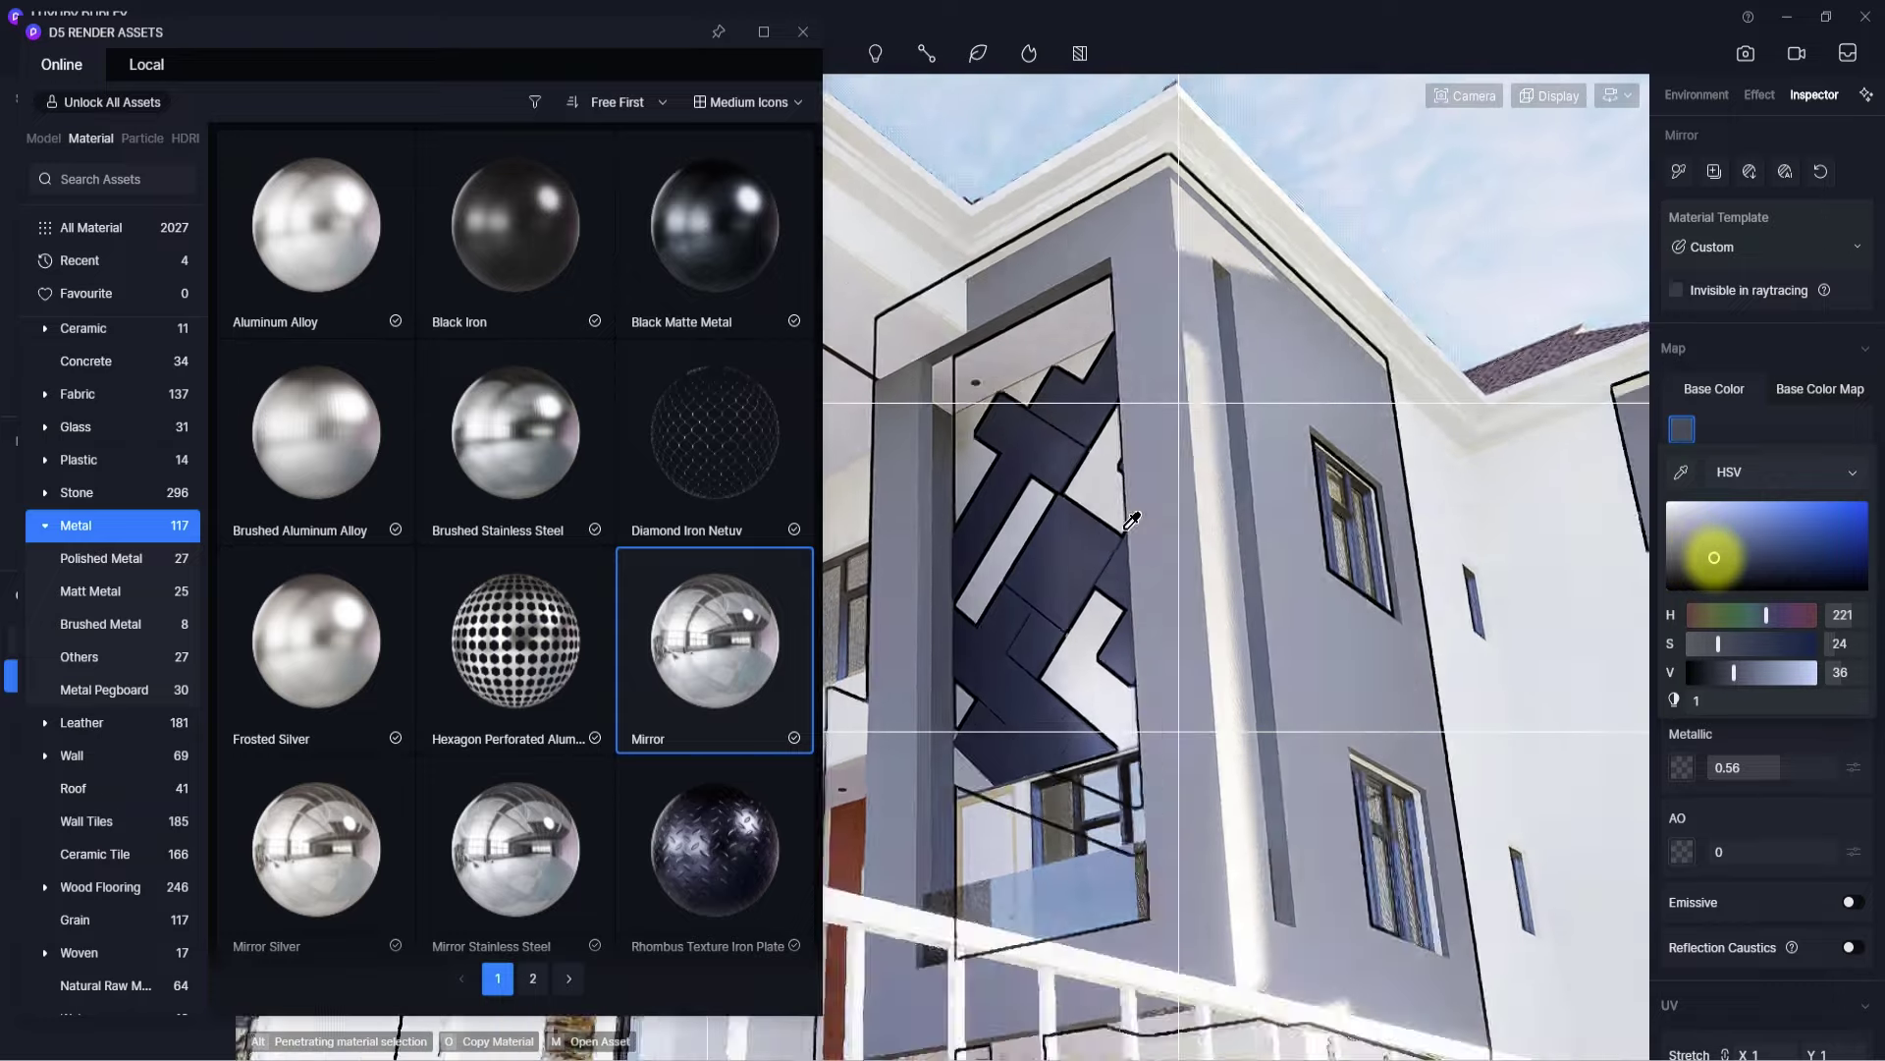
{"action": "scroll", "coordinate": [1086, 560], "scroll_direction": "up", "scroll_amount": 3}
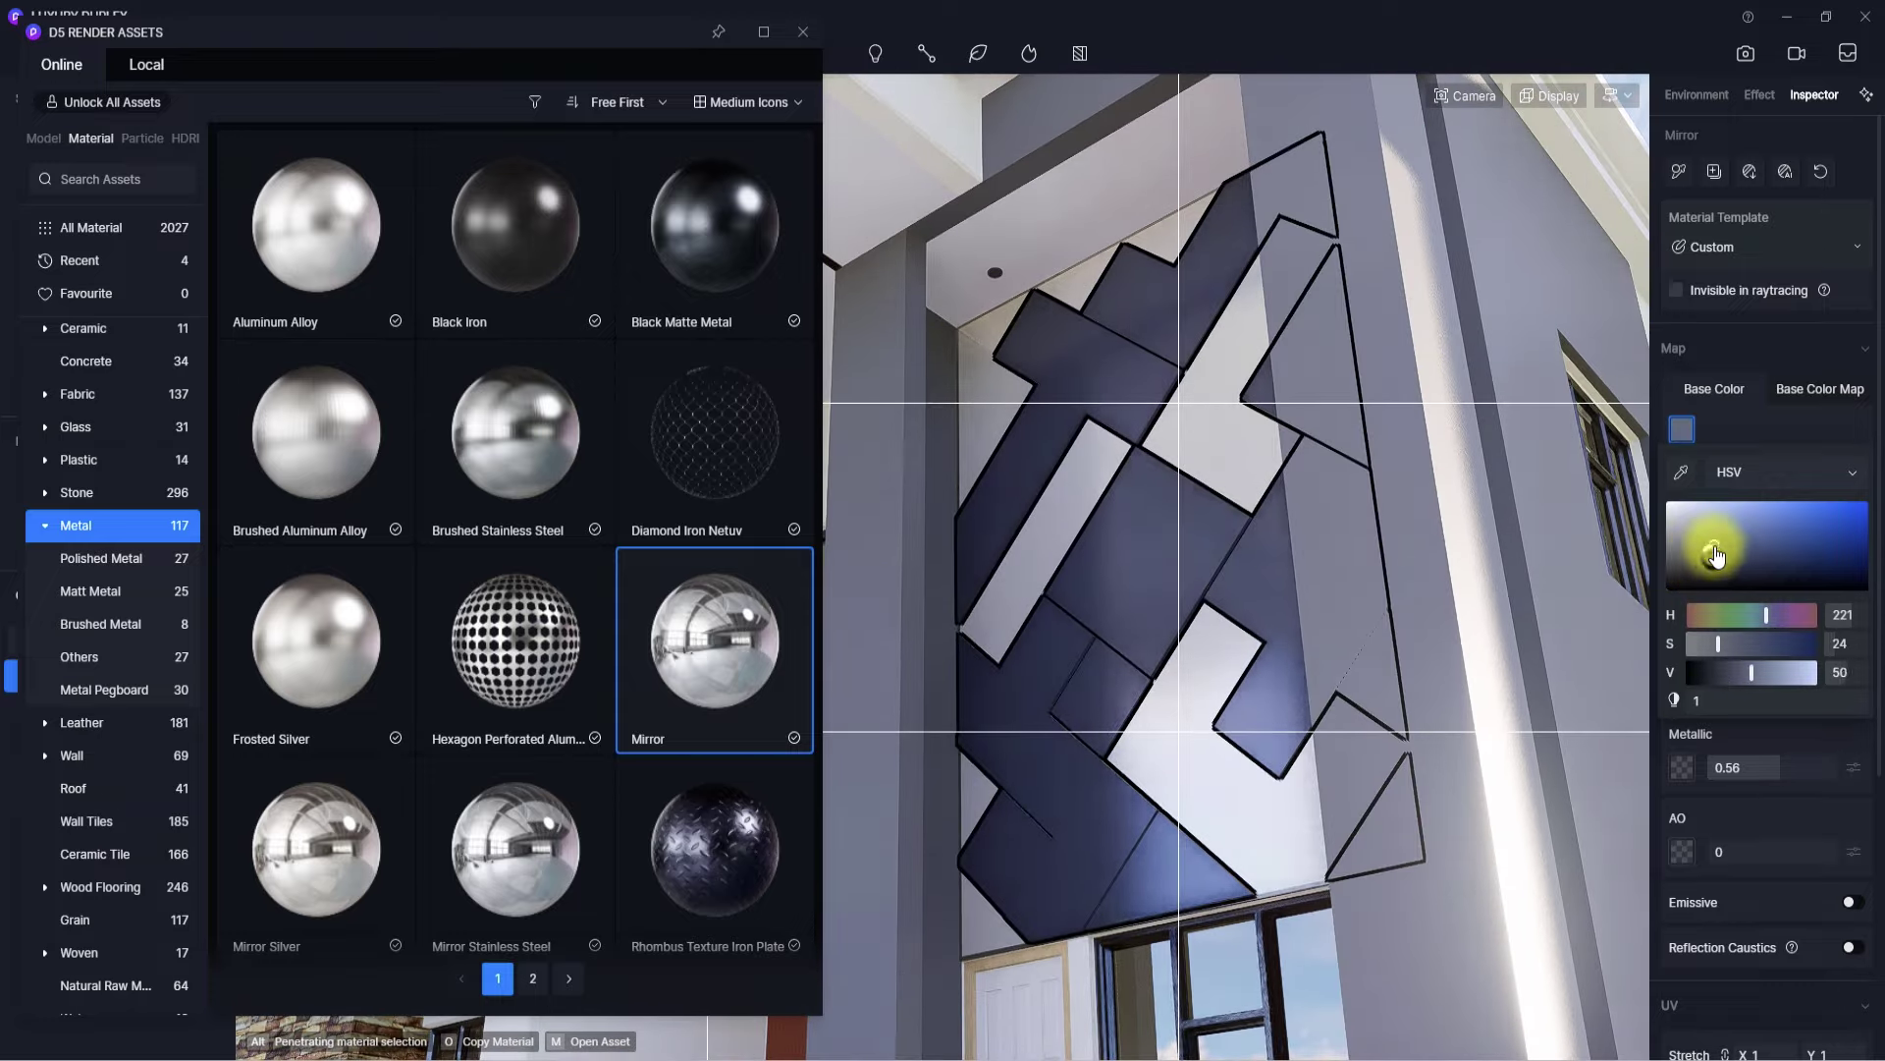
- Examine the reflective panel wall in context, from the balcony and entrance bay out to the full front facade
{"action": "scroll", "coordinate": [1069, 501], "scroll_direction": "down", "scroll_amount": 5}
{"action": "right_click_drag", "start_coordinate": [1068, 501], "coordinate": [943, 593]}
{"action": "scroll", "coordinate": [943, 593], "scroll_direction": "up", "scroll_amount": 4}
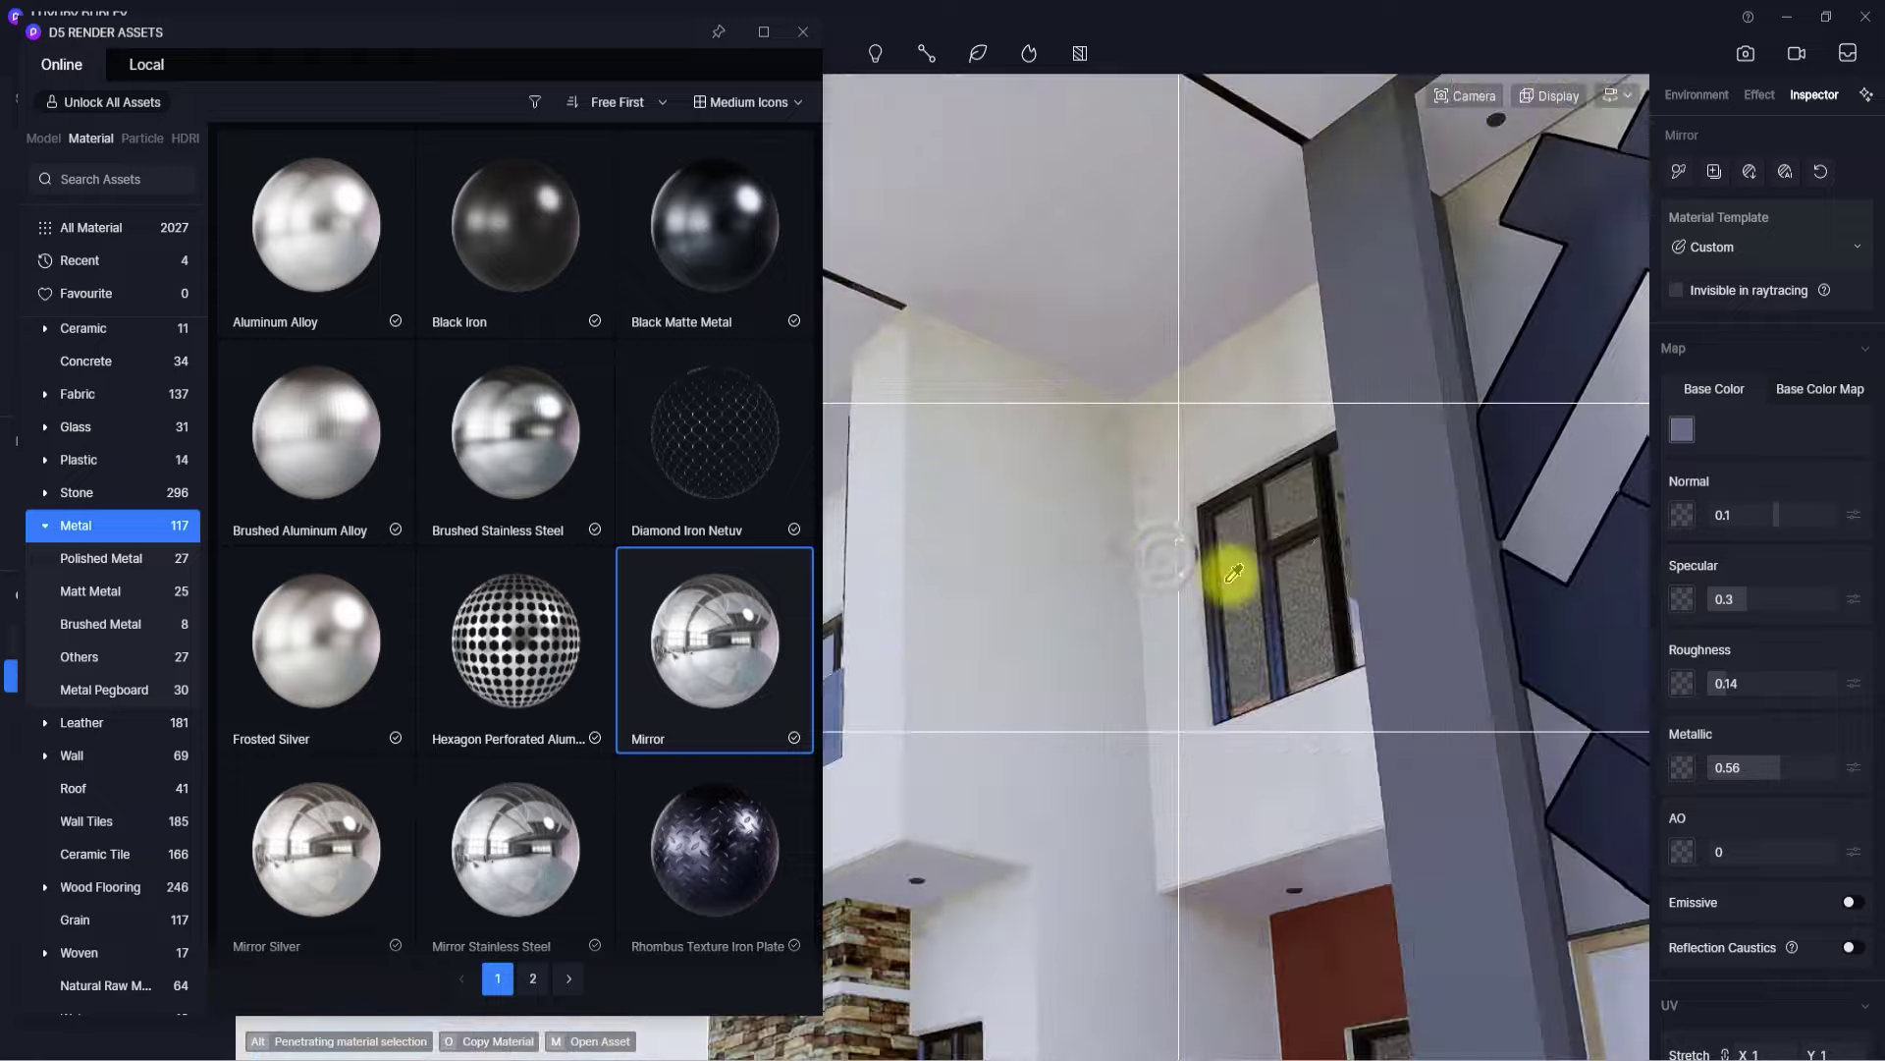
{"action": "right_click_drag", "start_coordinate": [1228, 572], "coordinate": [1632, 636]}
{"action": "scroll", "coordinate": [1187, 525], "scroll_direction": "down", "scroll_amount": 4}
{"action": "right_click_drag", "start_coordinate": [1184, 531], "coordinate": [744, 656]}
{"action": "scroll", "coordinate": [1130, 486], "scroll_direction": "up", "scroll_amount": 4}
{"action": "scroll", "coordinate": [1124, 483], "scroll_direction": "down", "scroll_amount": 4}
{"action": "scroll", "coordinate": [964, 517], "scroll_direction": "down", "scroll_amount": 3}
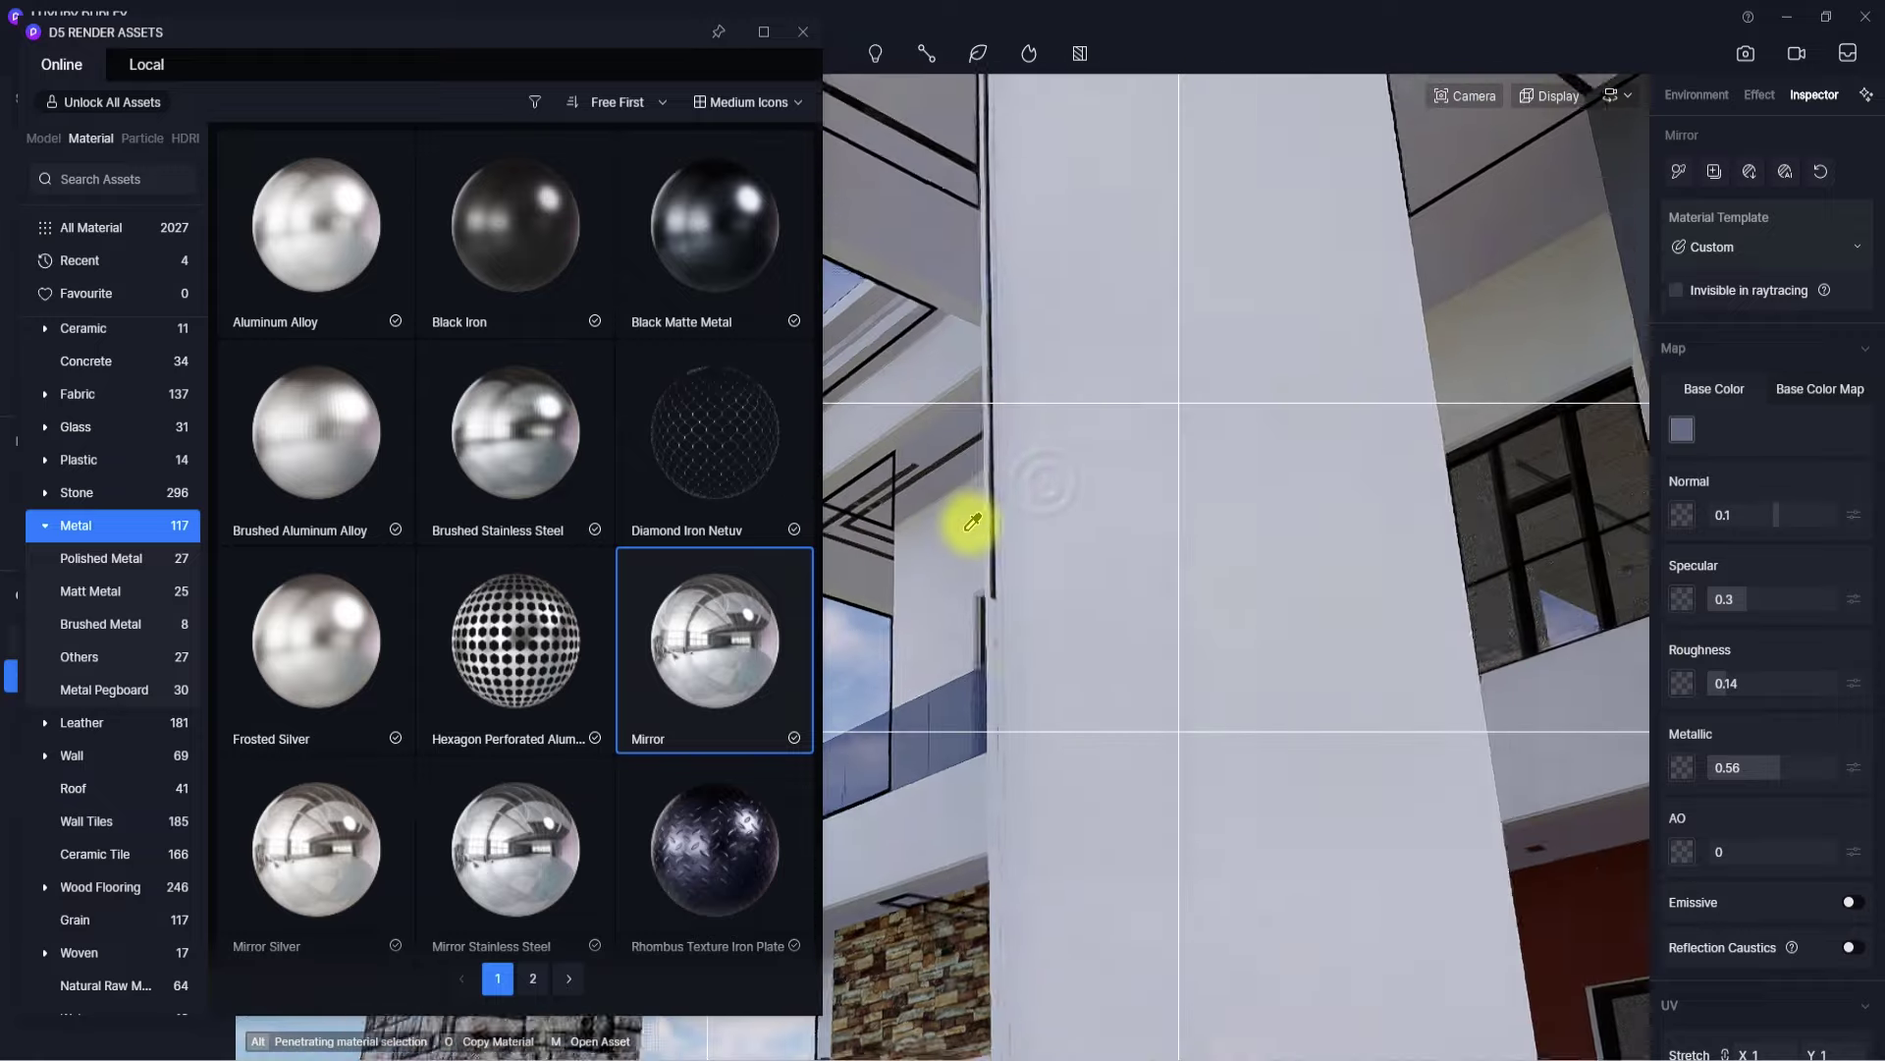
{"action": "scroll", "coordinate": [970, 523], "scroll_direction": "up", "scroll_amount": 4}
{"action": "right_click_drag", "start_coordinate": [972, 523], "coordinate": [1717, 896]}
{"action": "scroll", "coordinate": [1255, 734], "scroll_direction": "down", "scroll_amount": 6}
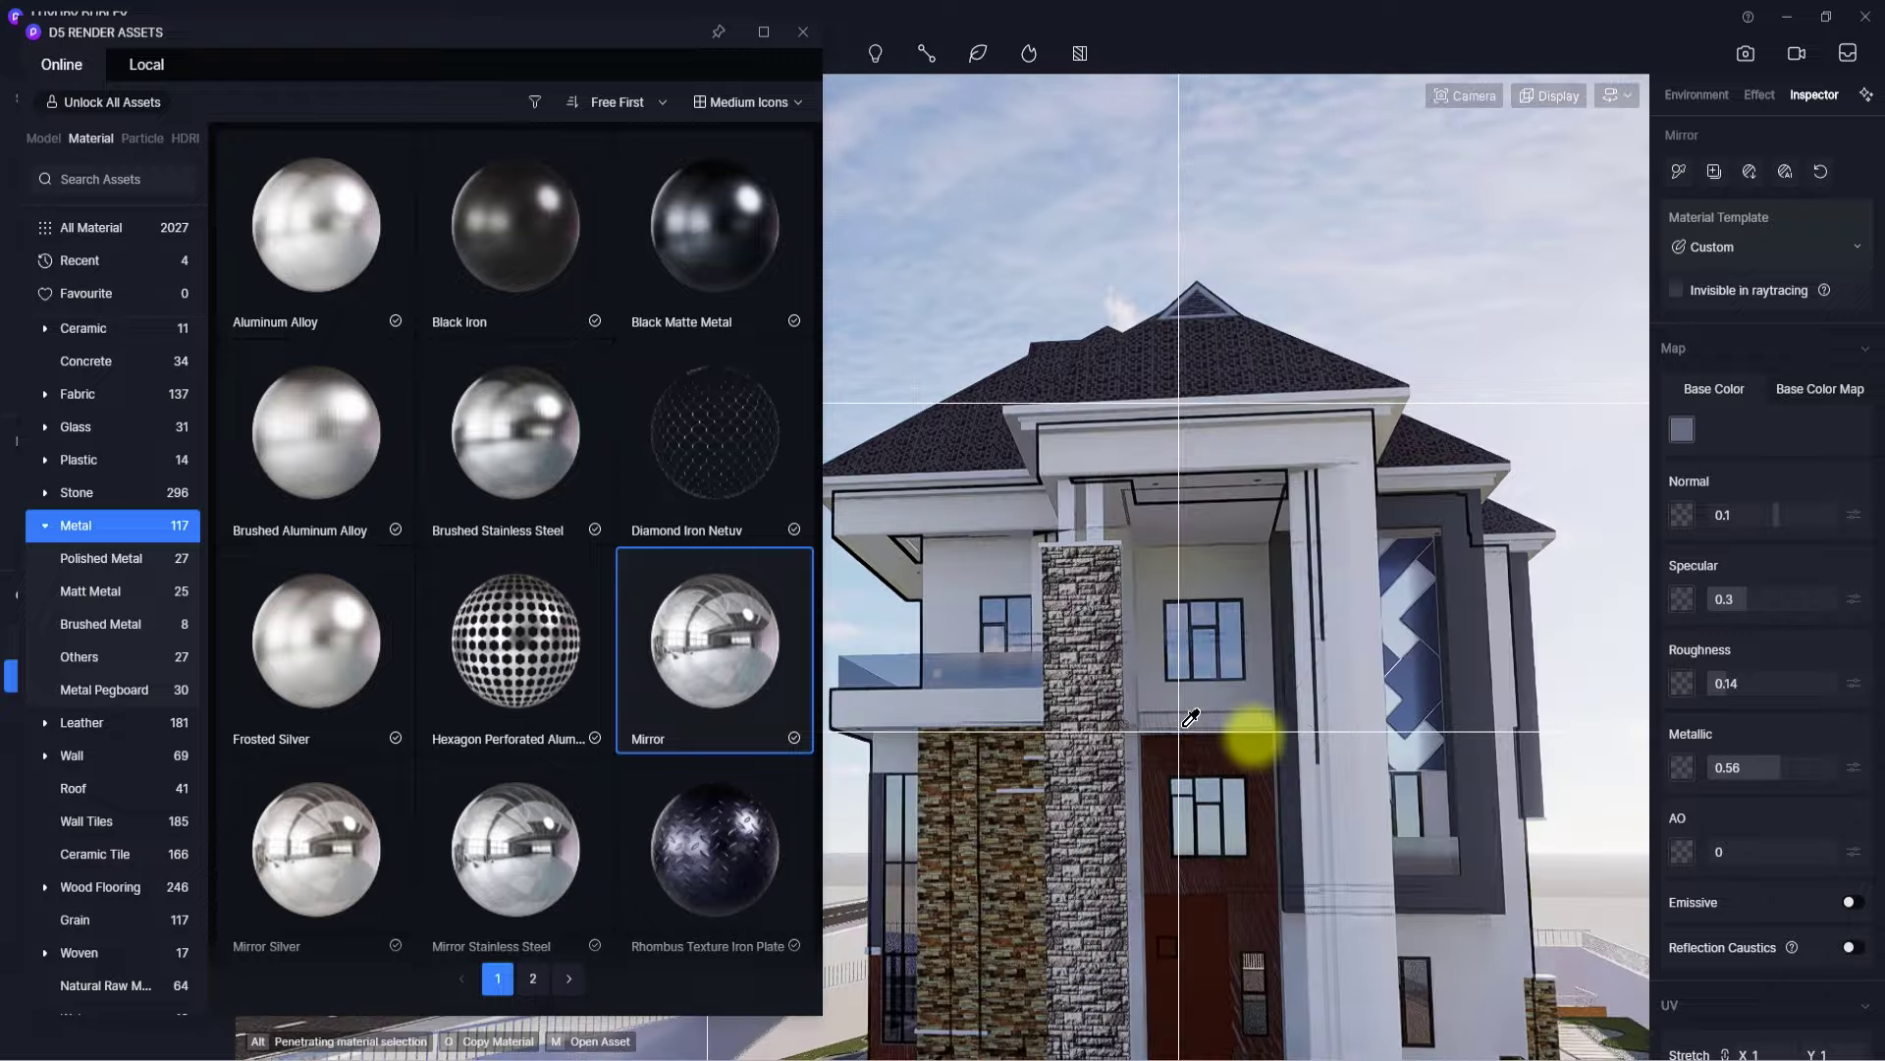
- Review the front elevation's stone column, stone cladding and panel wall from several distances
{"action": "scroll", "coordinate": [1254, 734], "scroll_direction": "down", "scroll_amount": 3}
{"action": "right_click_drag", "start_coordinate": [1254, 734], "coordinate": [1182, 665]}
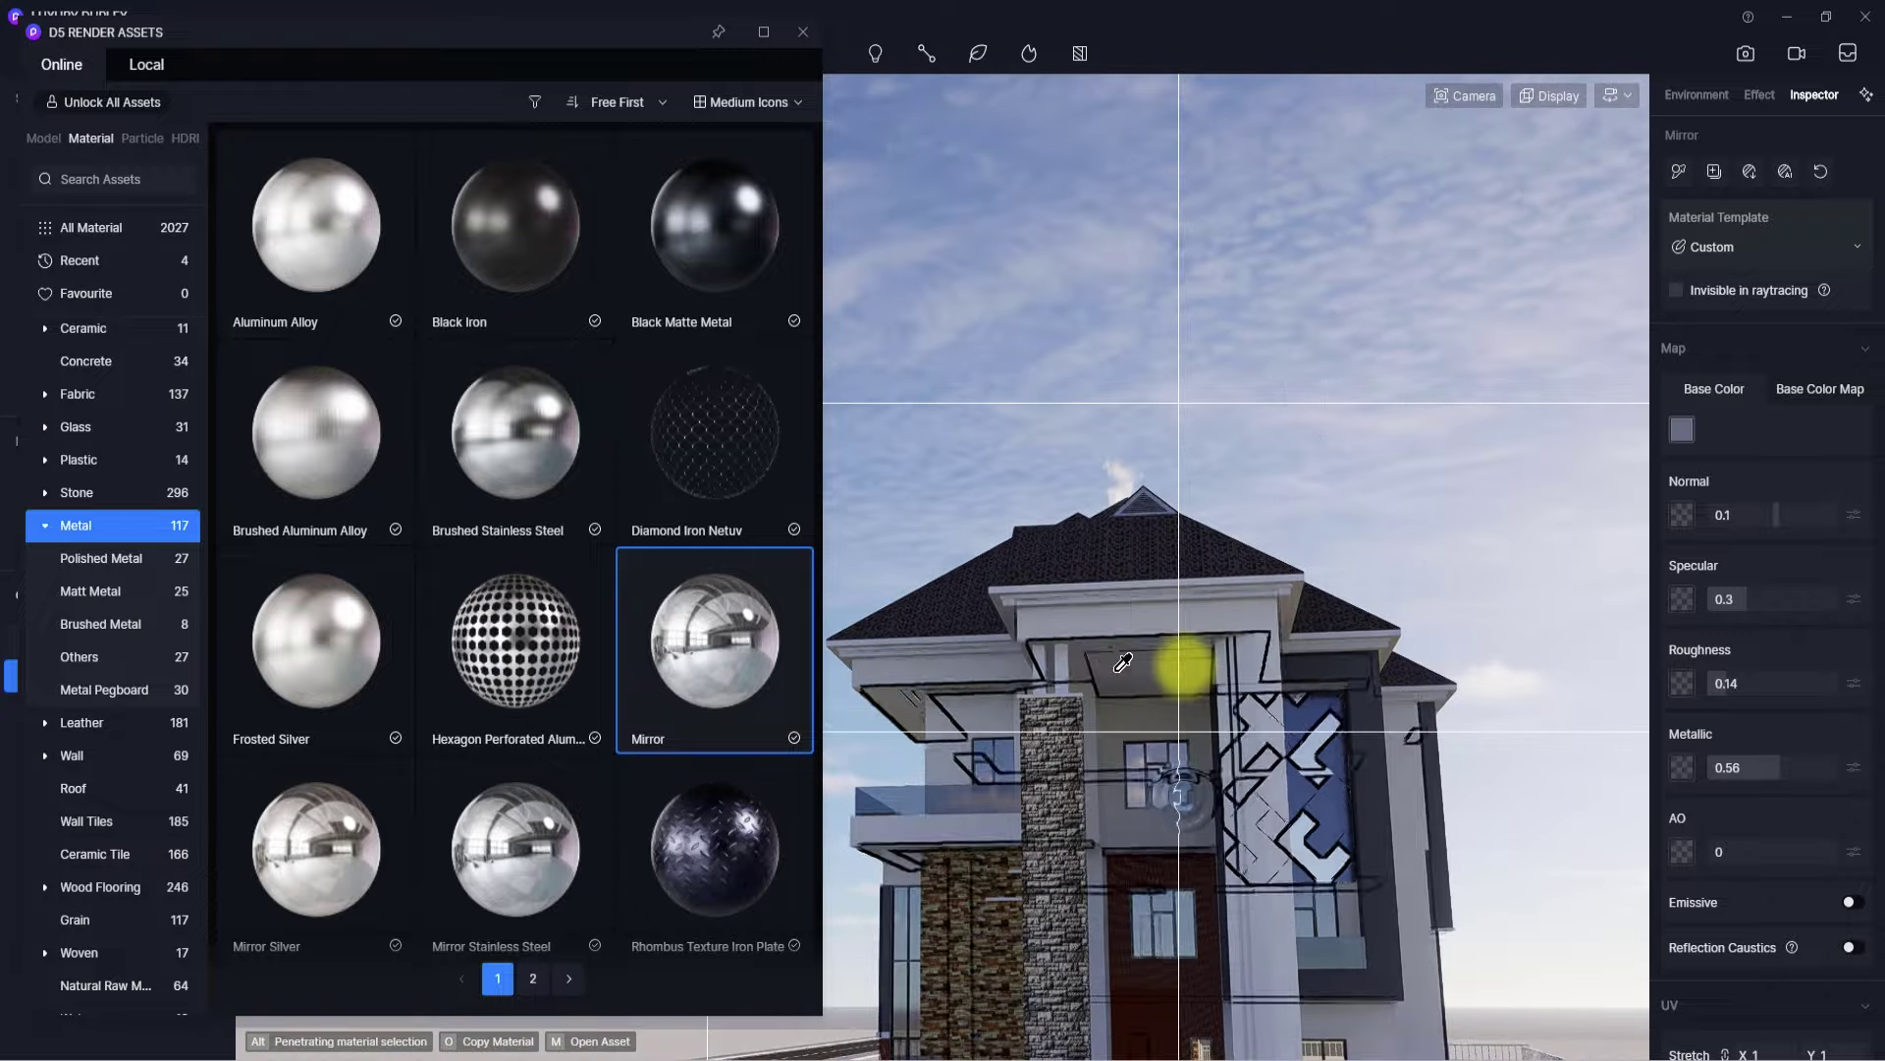
{"action": "scroll", "coordinate": [1183, 666], "scroll_direction": "up", "scroll_amount": 3}
{"action": "right_click_drag", "start_coordinate": [1010, 662], "coordinate": [964, 745]}
{"action": "scroll", "coordinate": [1147, 805], "scroll_direction": "down", "scroll_amount": 2}
{"action": "right_click_drag", "start_coordinate": [1127, 695], "coordinate": [1212, 574]}
{"action": "scroll", "coordinate": [1081, 808], "scroll_direction": "up", "scroll_amount": 5}
{"action": "scroll", "coordinate": [1155, 810], "scroll_direction": "up", "scroll_amount": 2}
{"action": "scroll", "coordinate": [1212, 575], "scroll_direction": "down", "scroll_amount": 3}
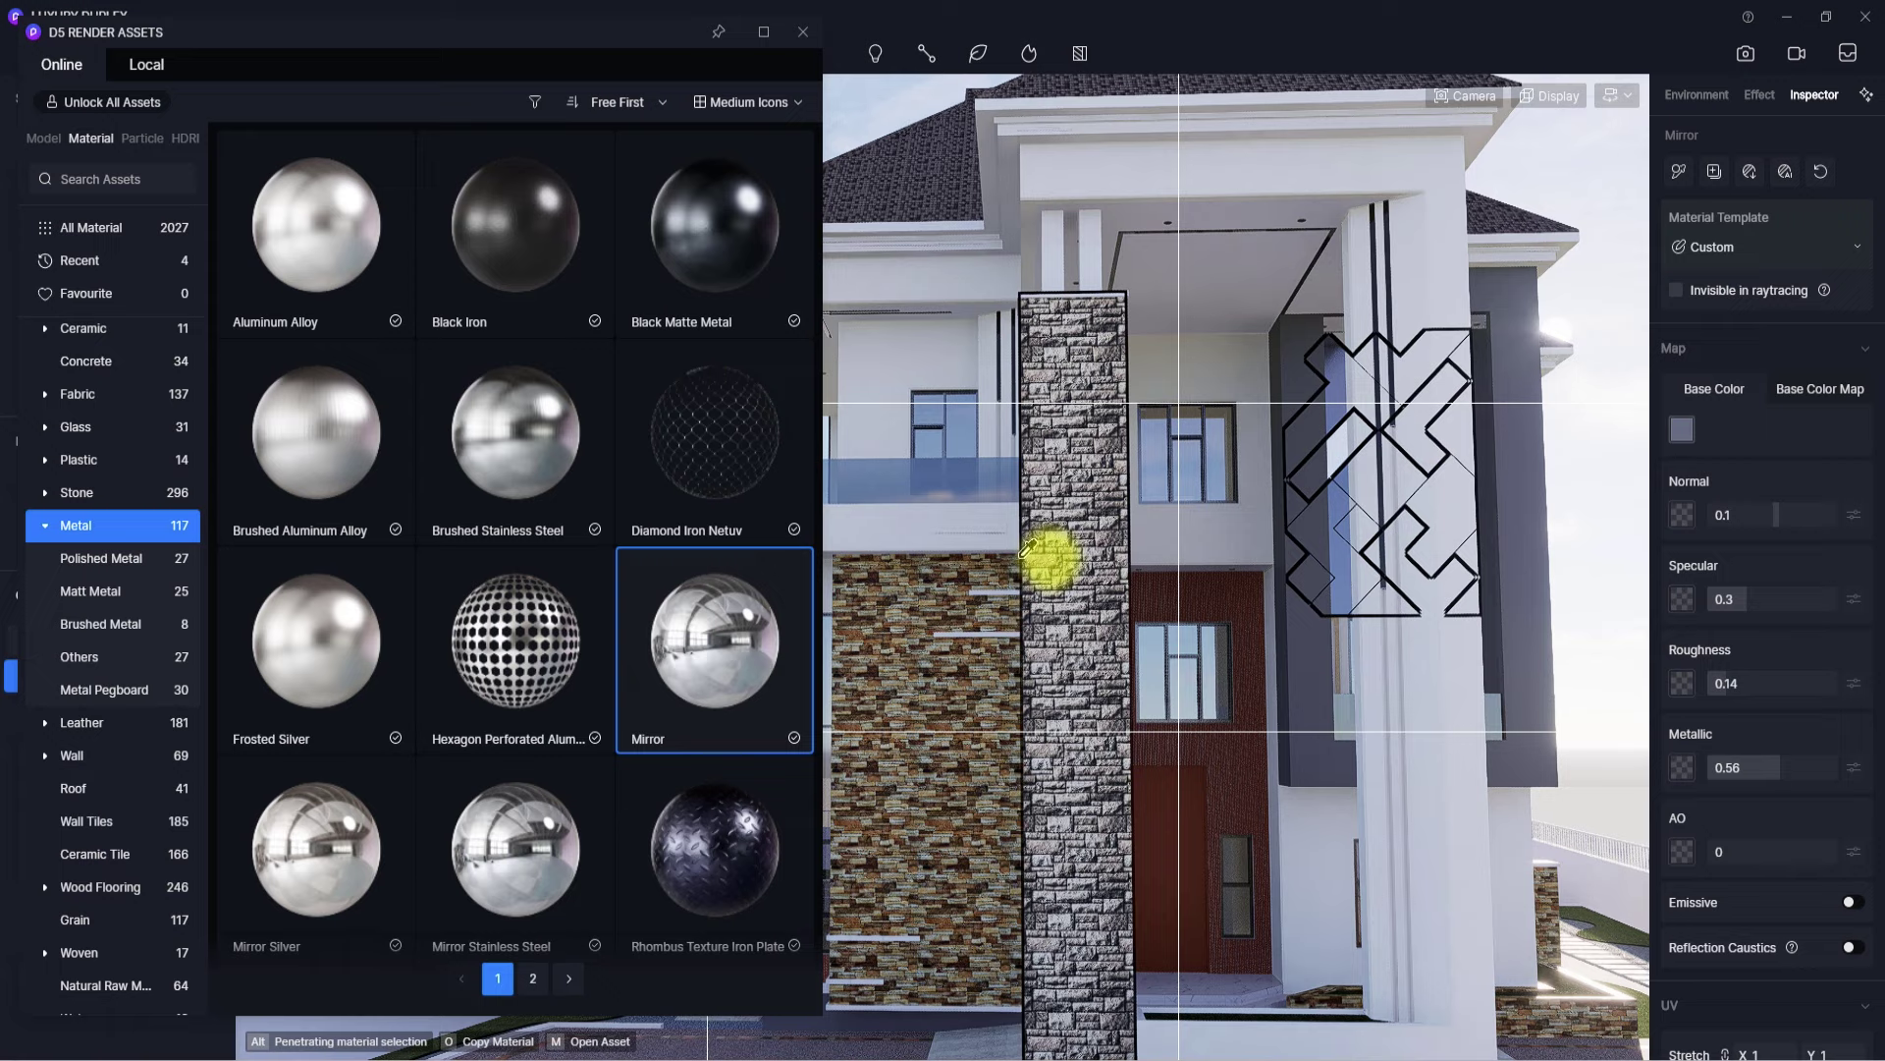
{"action": "scroll", "coordinate": [113, 502], "scroll_direction": "up", "scroll_amount": 1}
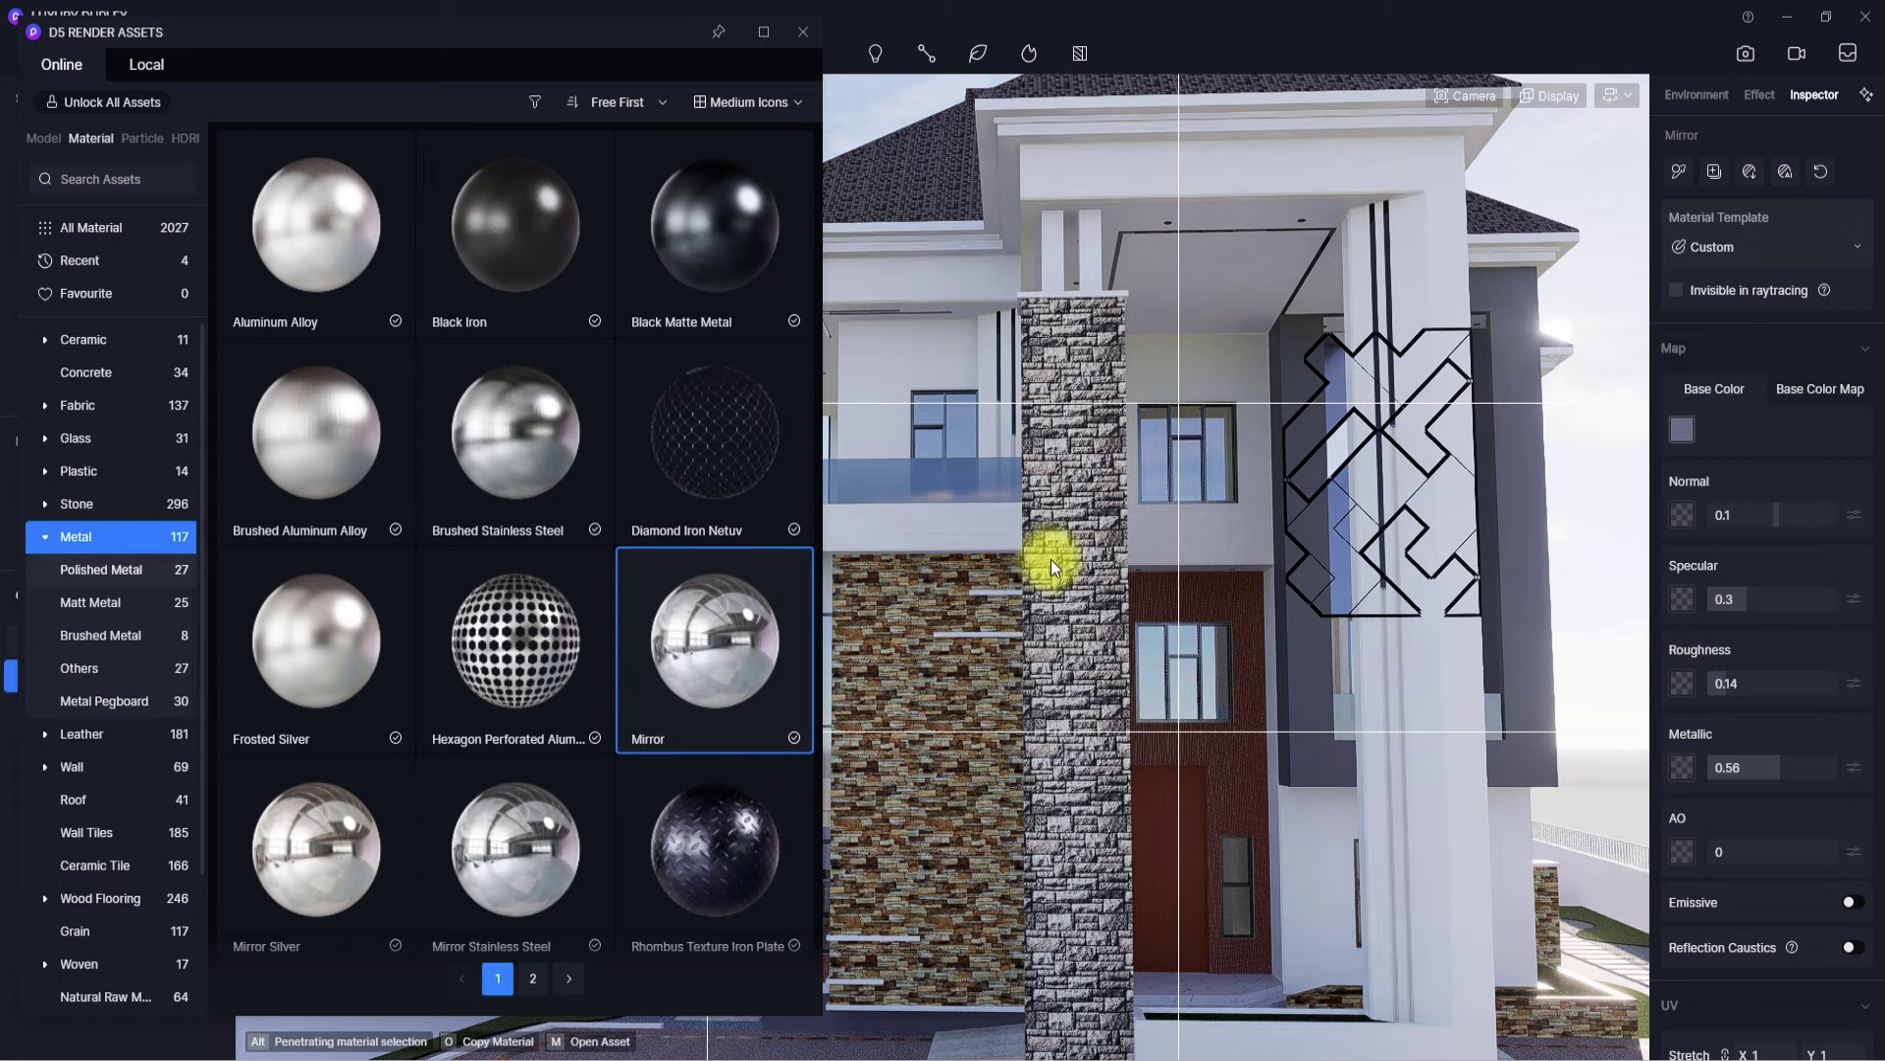
- Apply the "Mixed color red and gray wall tiles" material from the Wall Tiles category to the front stone-clad pillar
{"action": "left_click", "coordinate": [80, 831]}
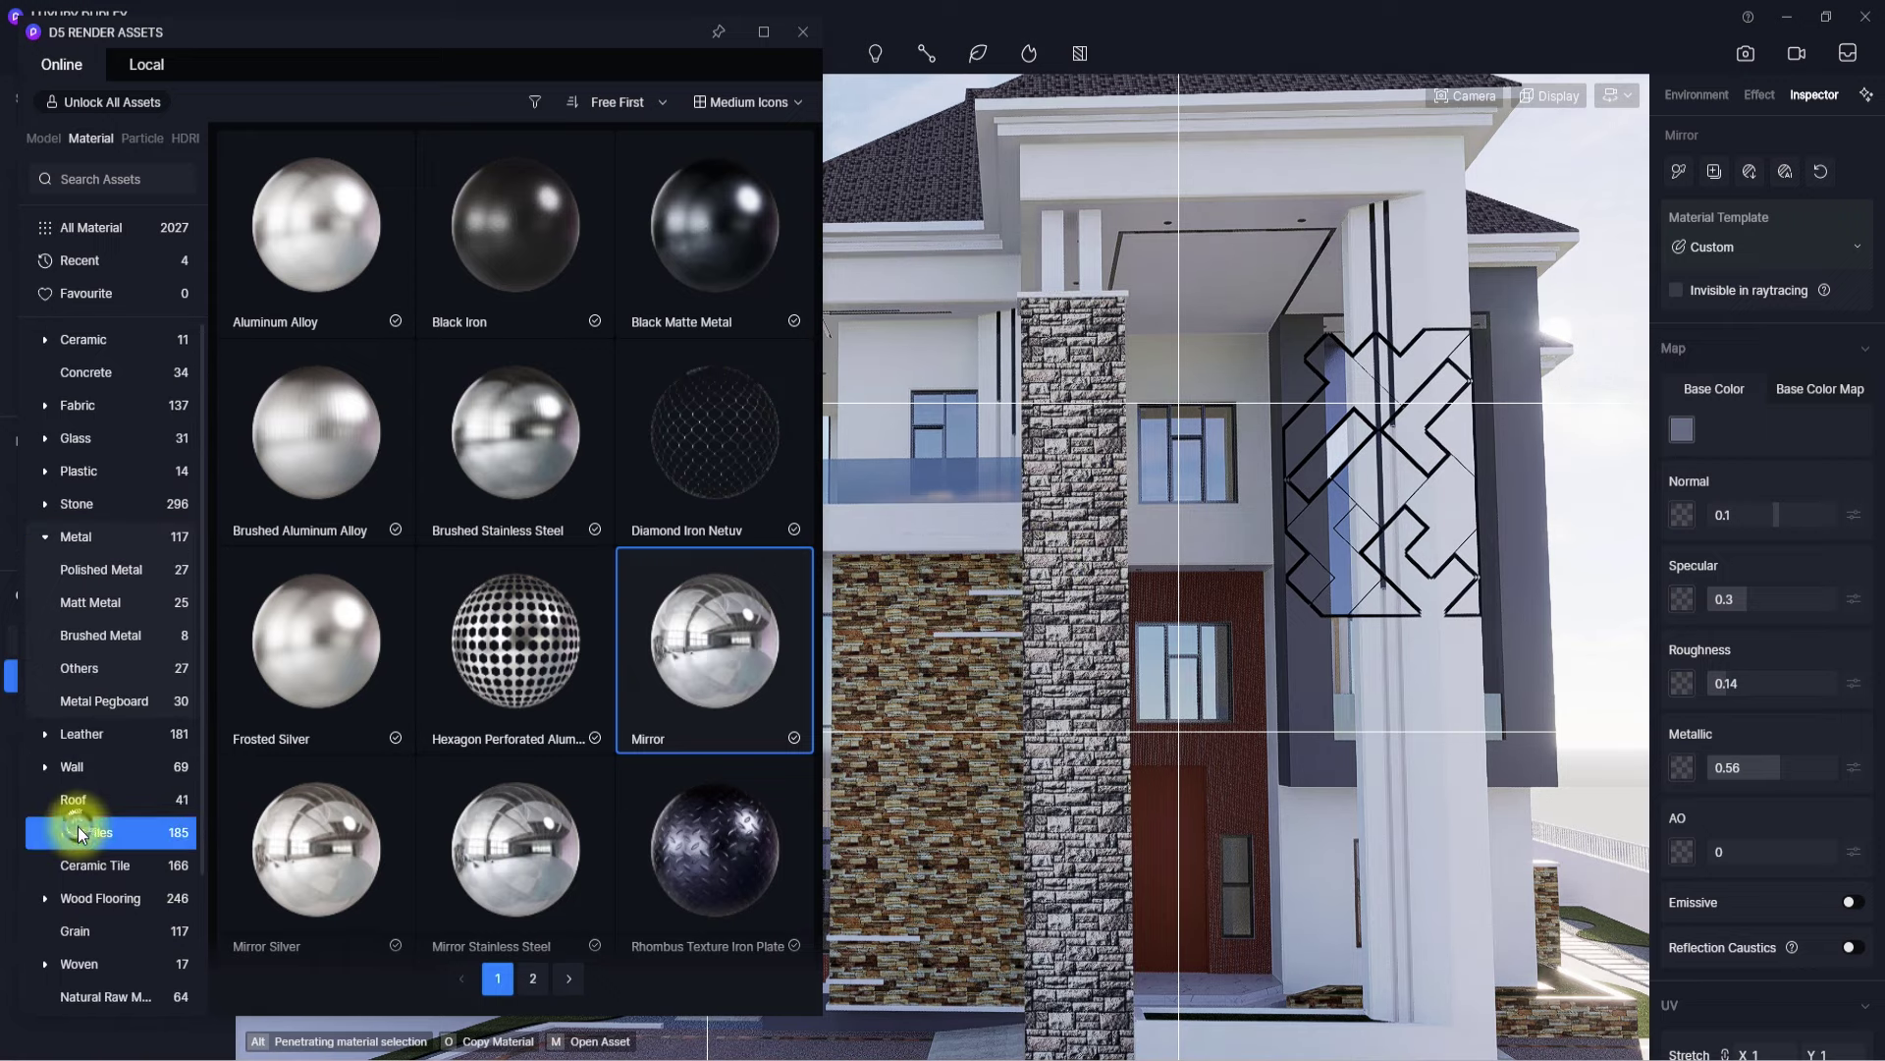
{"action": "scroll", "coordinate": [422, 668], "scroll_direction": "down", "scroll_amount": 11}
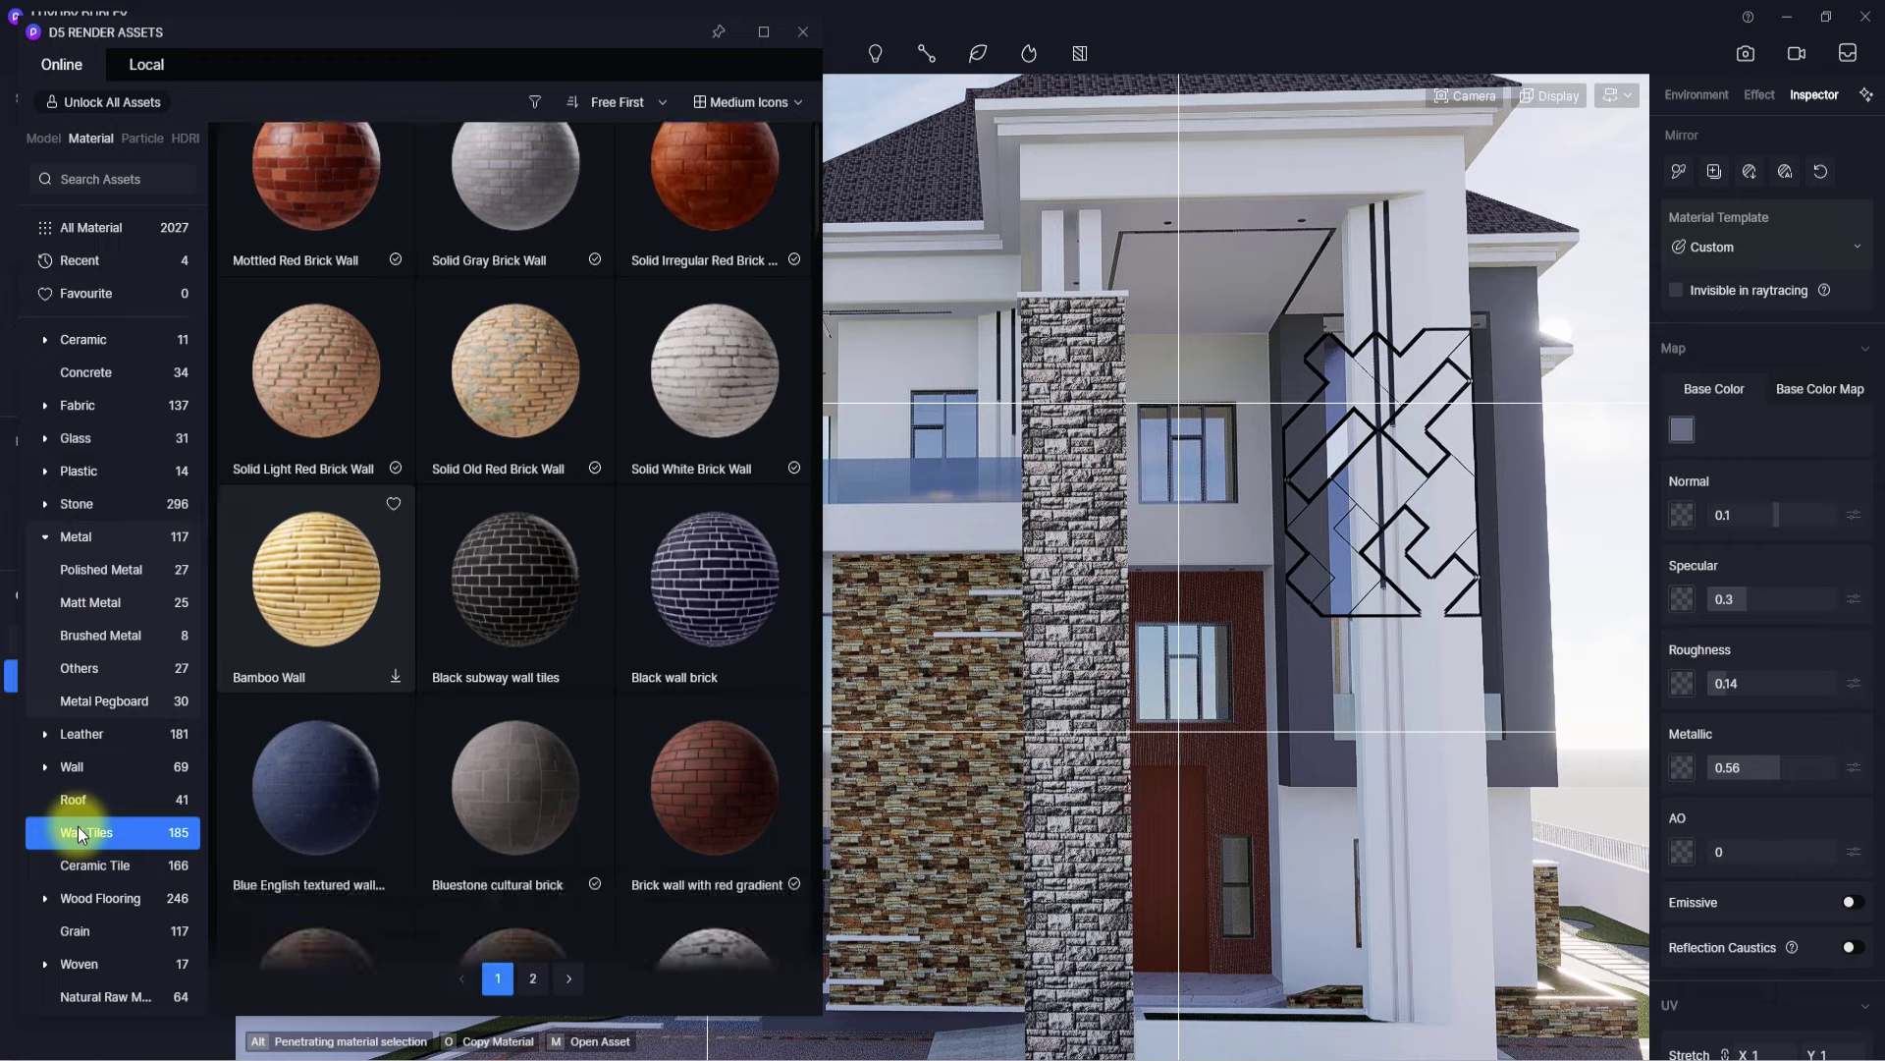
{"action": "scroll", "coordinate": [79, 826], "scroll_direction": "down", "scroll_amount": 6}
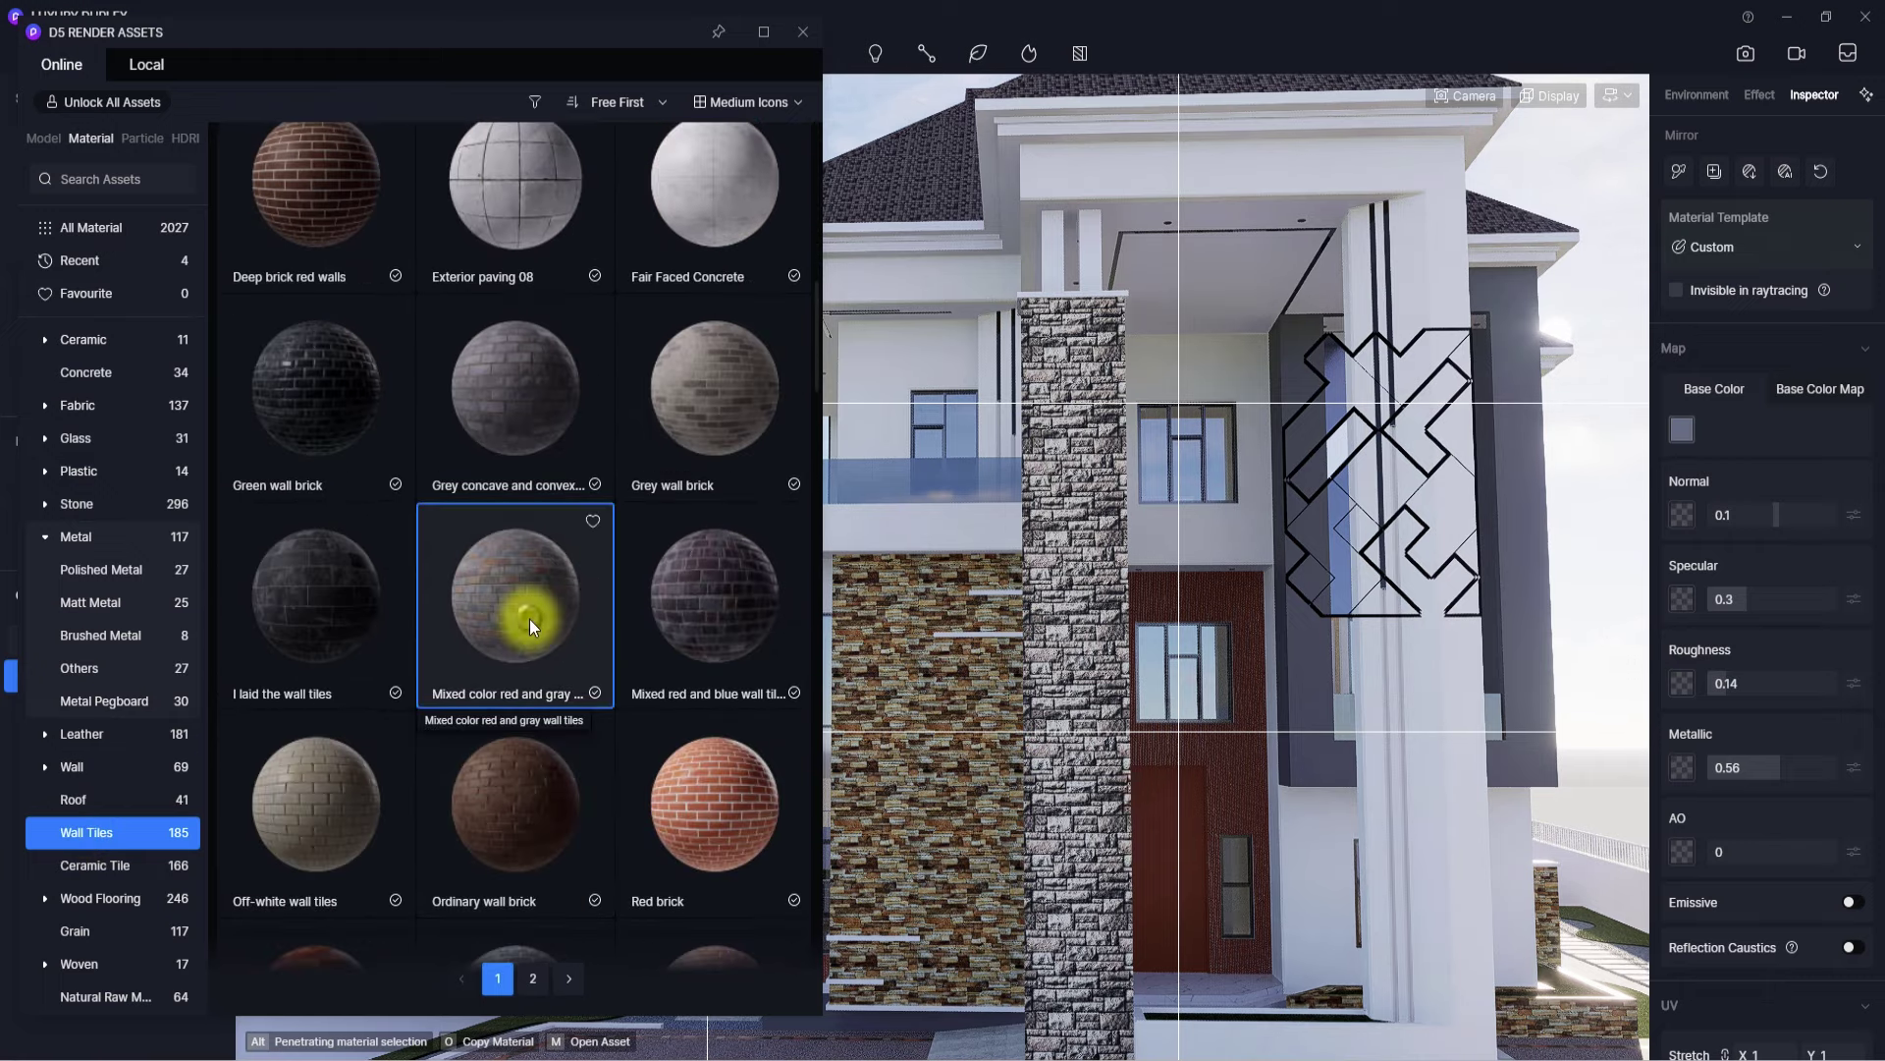
{"action": "left_click", "coordinate": [528, 619]}
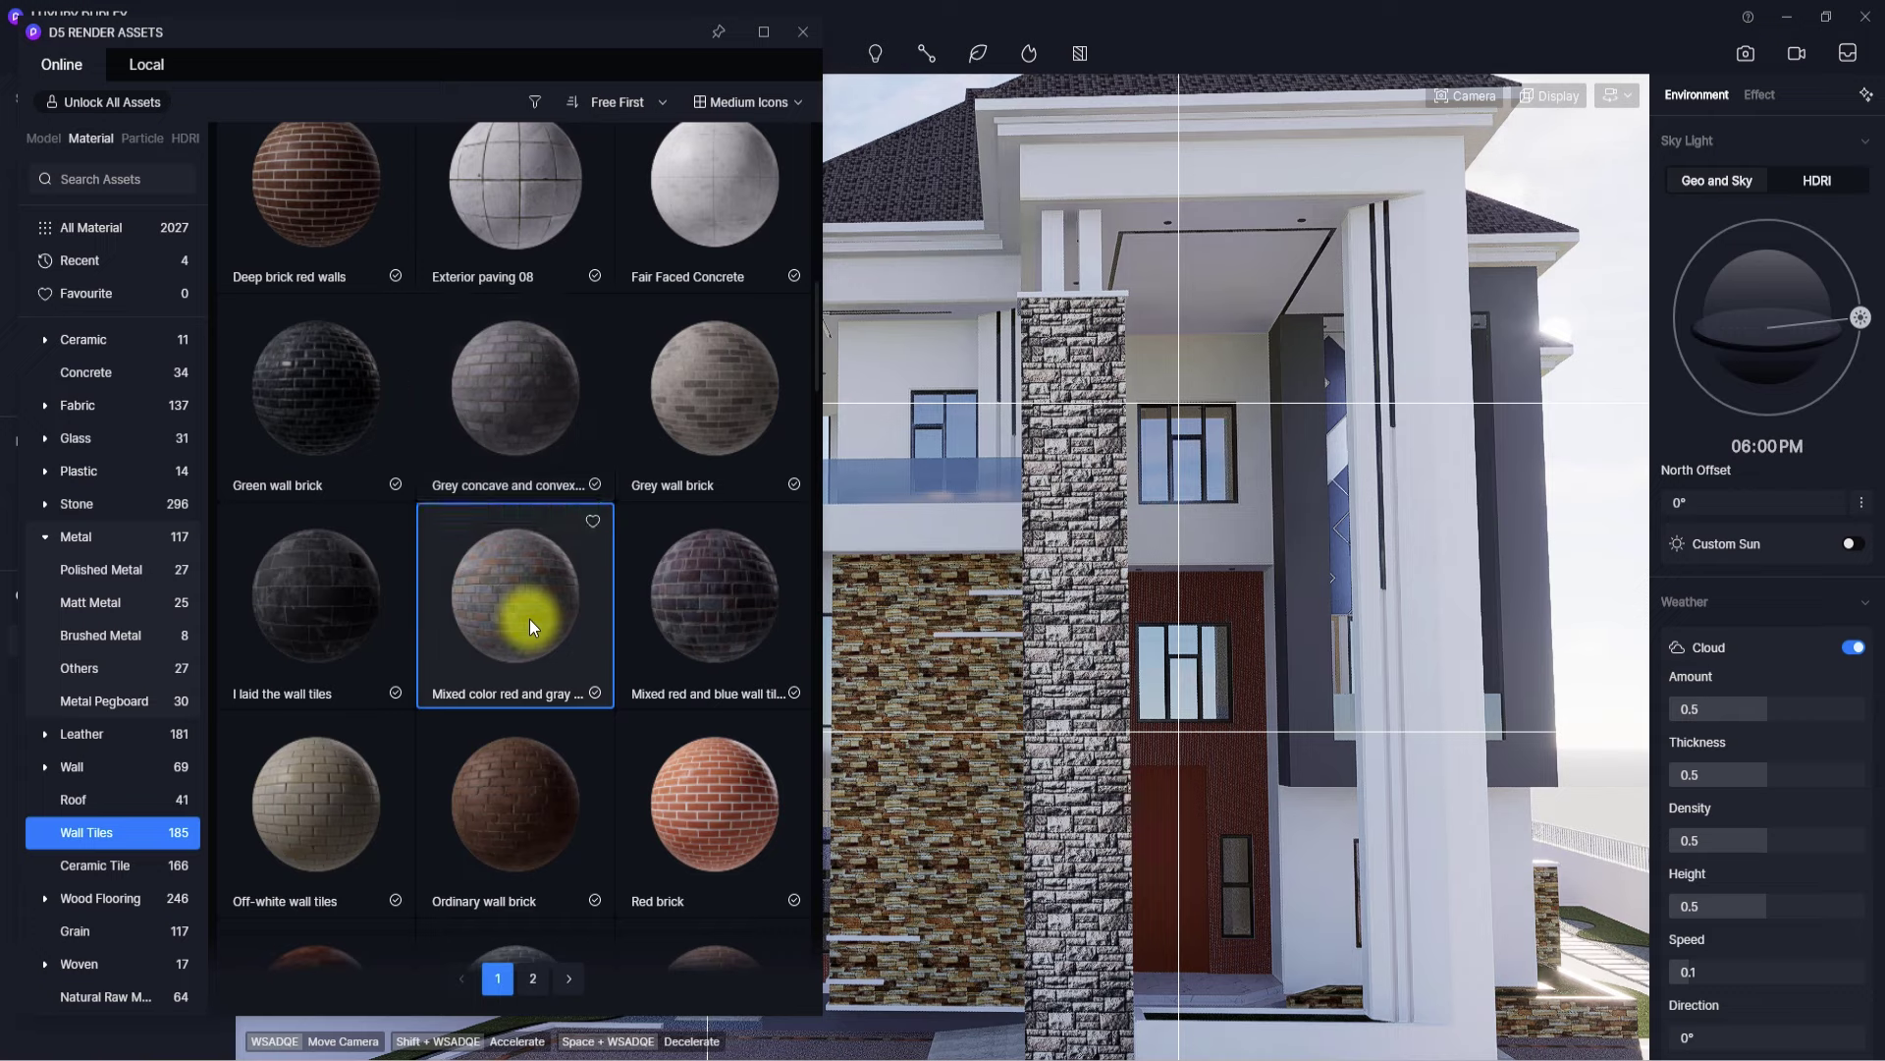
{"action": "left_click_drag", "start_coordinate": [528, 618], "coordinate": [1067, 507]}
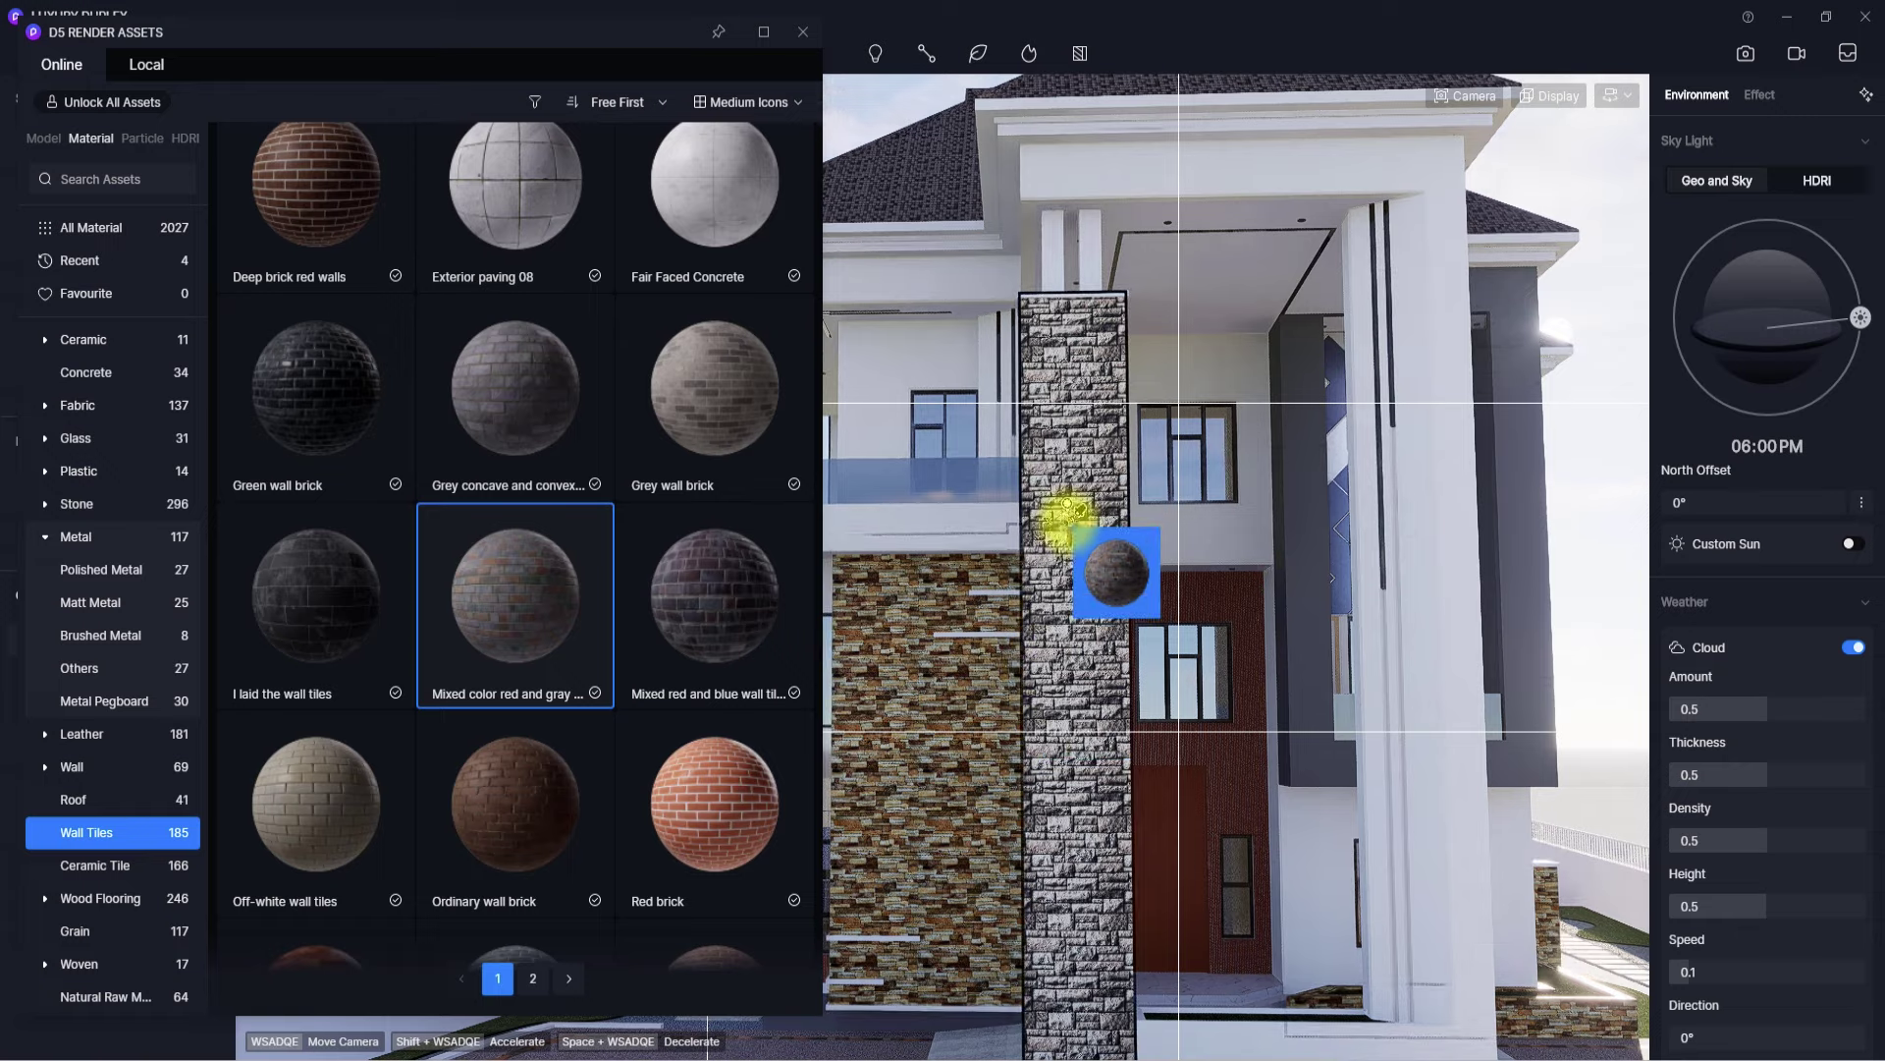
{"action": "left_click", "coordinate": [1023, 595]}
- Examine the brick texture on the front pillar up close and from farther away
{"action": "scroll", "coordinate": [1023, 599], "scroll_direction": "down", "scroll_amount": 4}
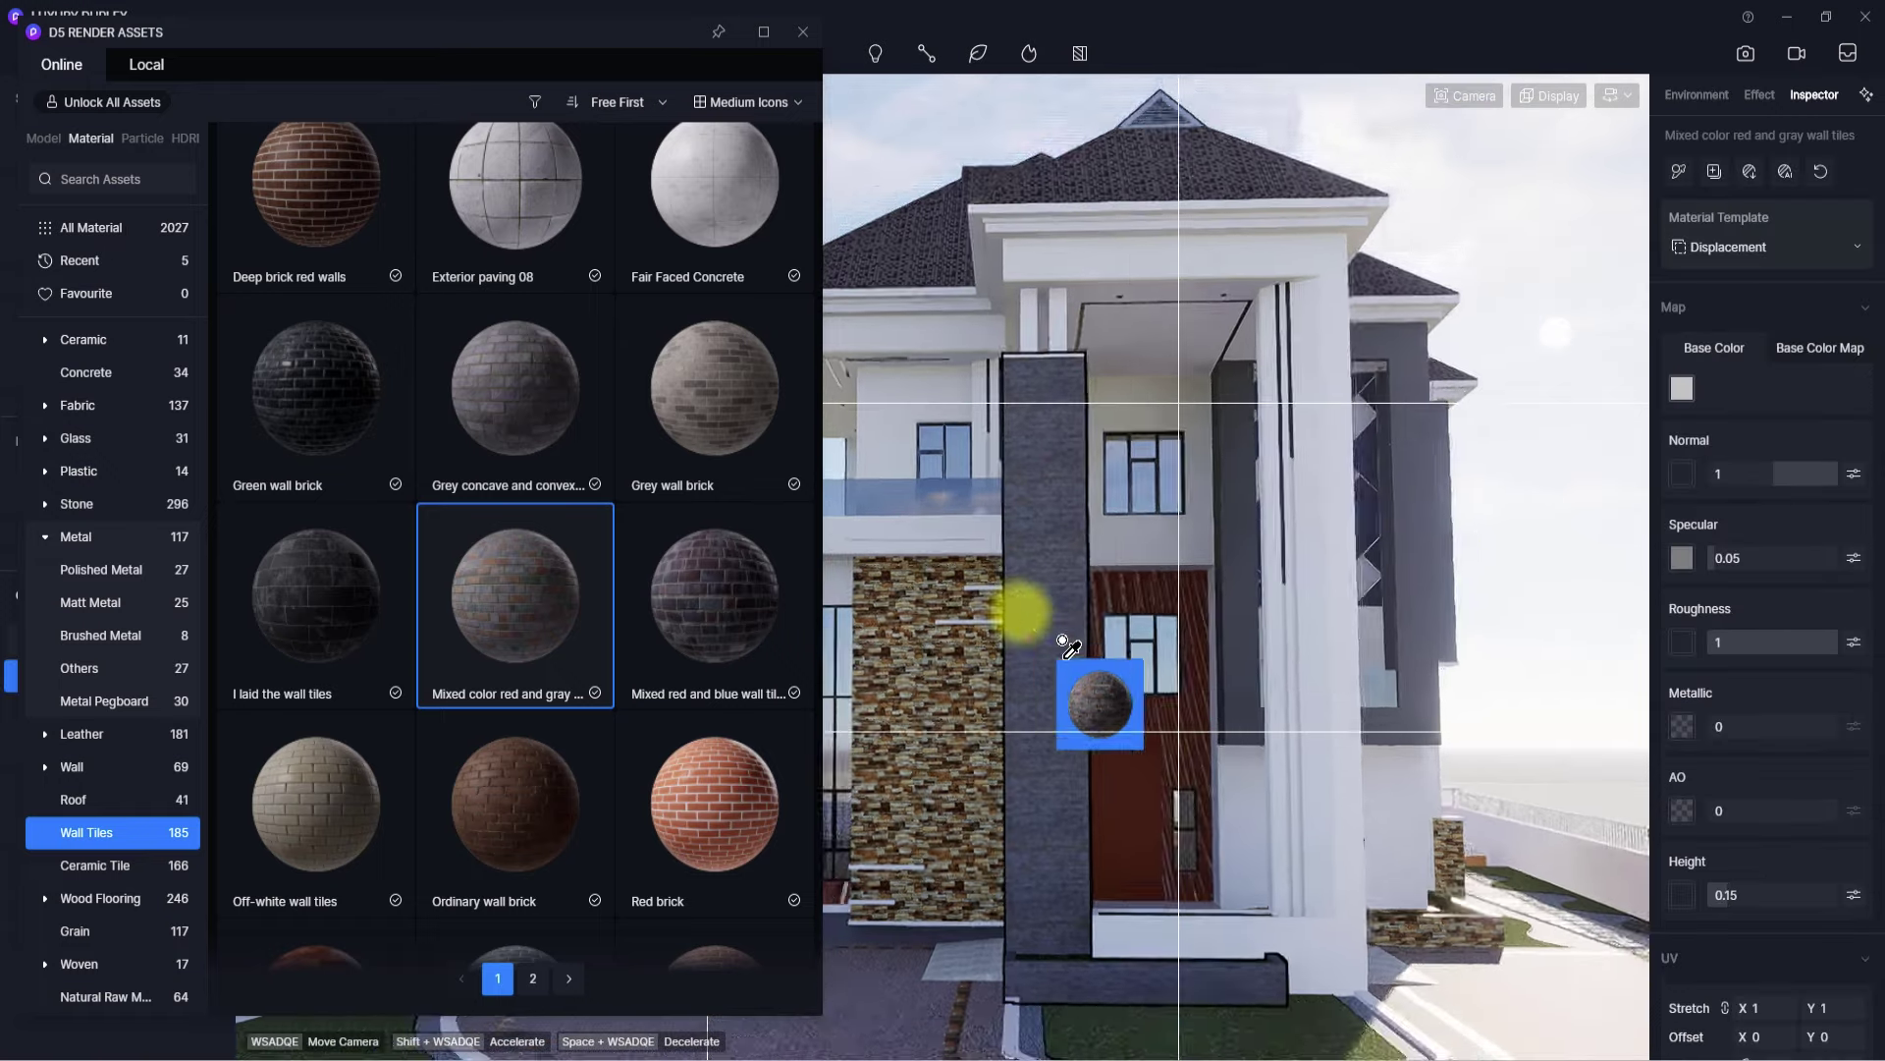
{"action": "scroll", "coordinate": [1037, 649], "scroll_direction": "up", "scroll_amount": 8}
{"action": "right_click_drag", "start_coordinate": [1219, 621], "coordinate": [1111, 396]}
{"action": "scroll", "coordinate": [1136, 669], "scroll_direction": "up", "scroll_amount": 4}
{"action": "scroll", "coordinate": [987, 498], "scroll_direction": "down", "scroll_amount": 4}
{"action": "scroll", "coordinate": [976, 653], "scroll_direction": "up", "scroll_amount": 7}
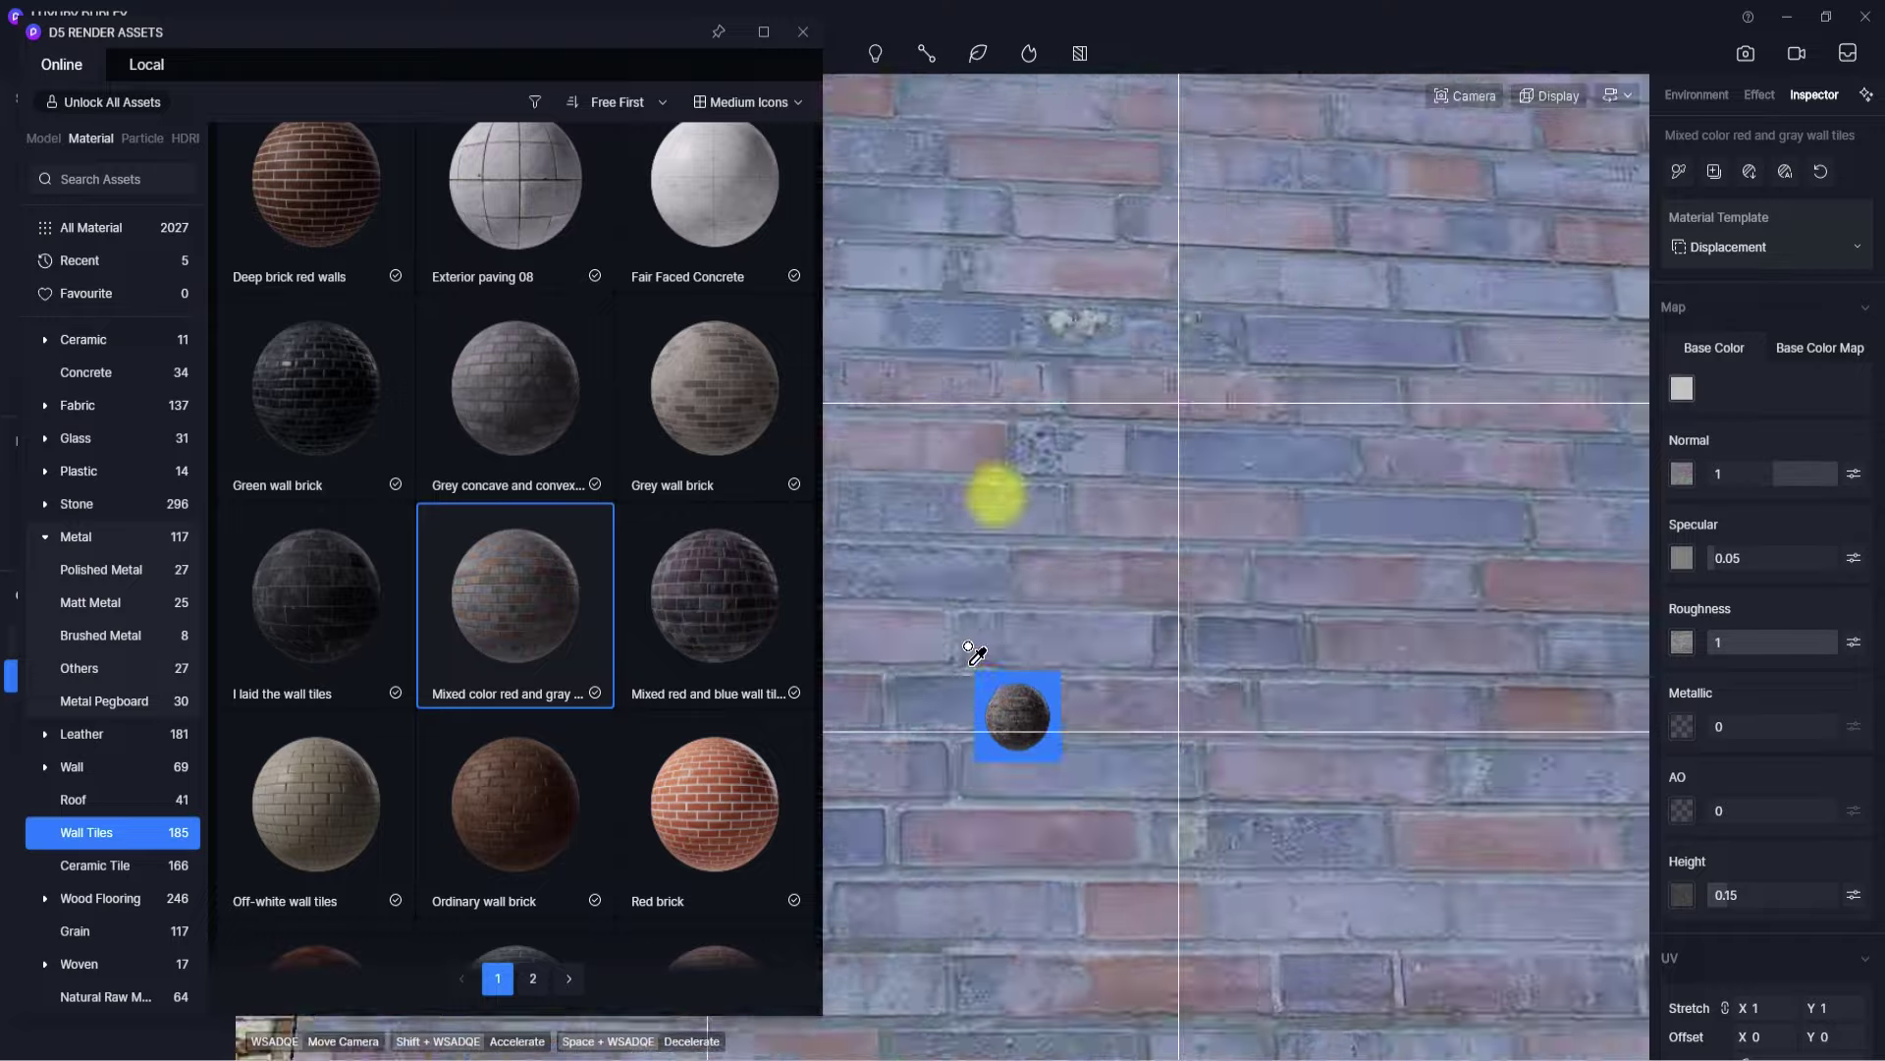
{"action": "scroll", "coordinate": [989, 501], "scroll_direction": "down", "scroll_amount": 6}
{"action": "right_click_drag", "start_coordinate": [976, 665], "coordinate": [915, 467]}
{"action": "key", "text": "Escape"}
{"action": "key", "text": "Escape"}
{"action": "scroll", "coordinate": [915, 467], "scroll_direction": "down", "scroll_amount": 6}
{"action": "scroll", "coordinate": [916, 467], "scroll_direction": "down", "scroll_amount": 2}
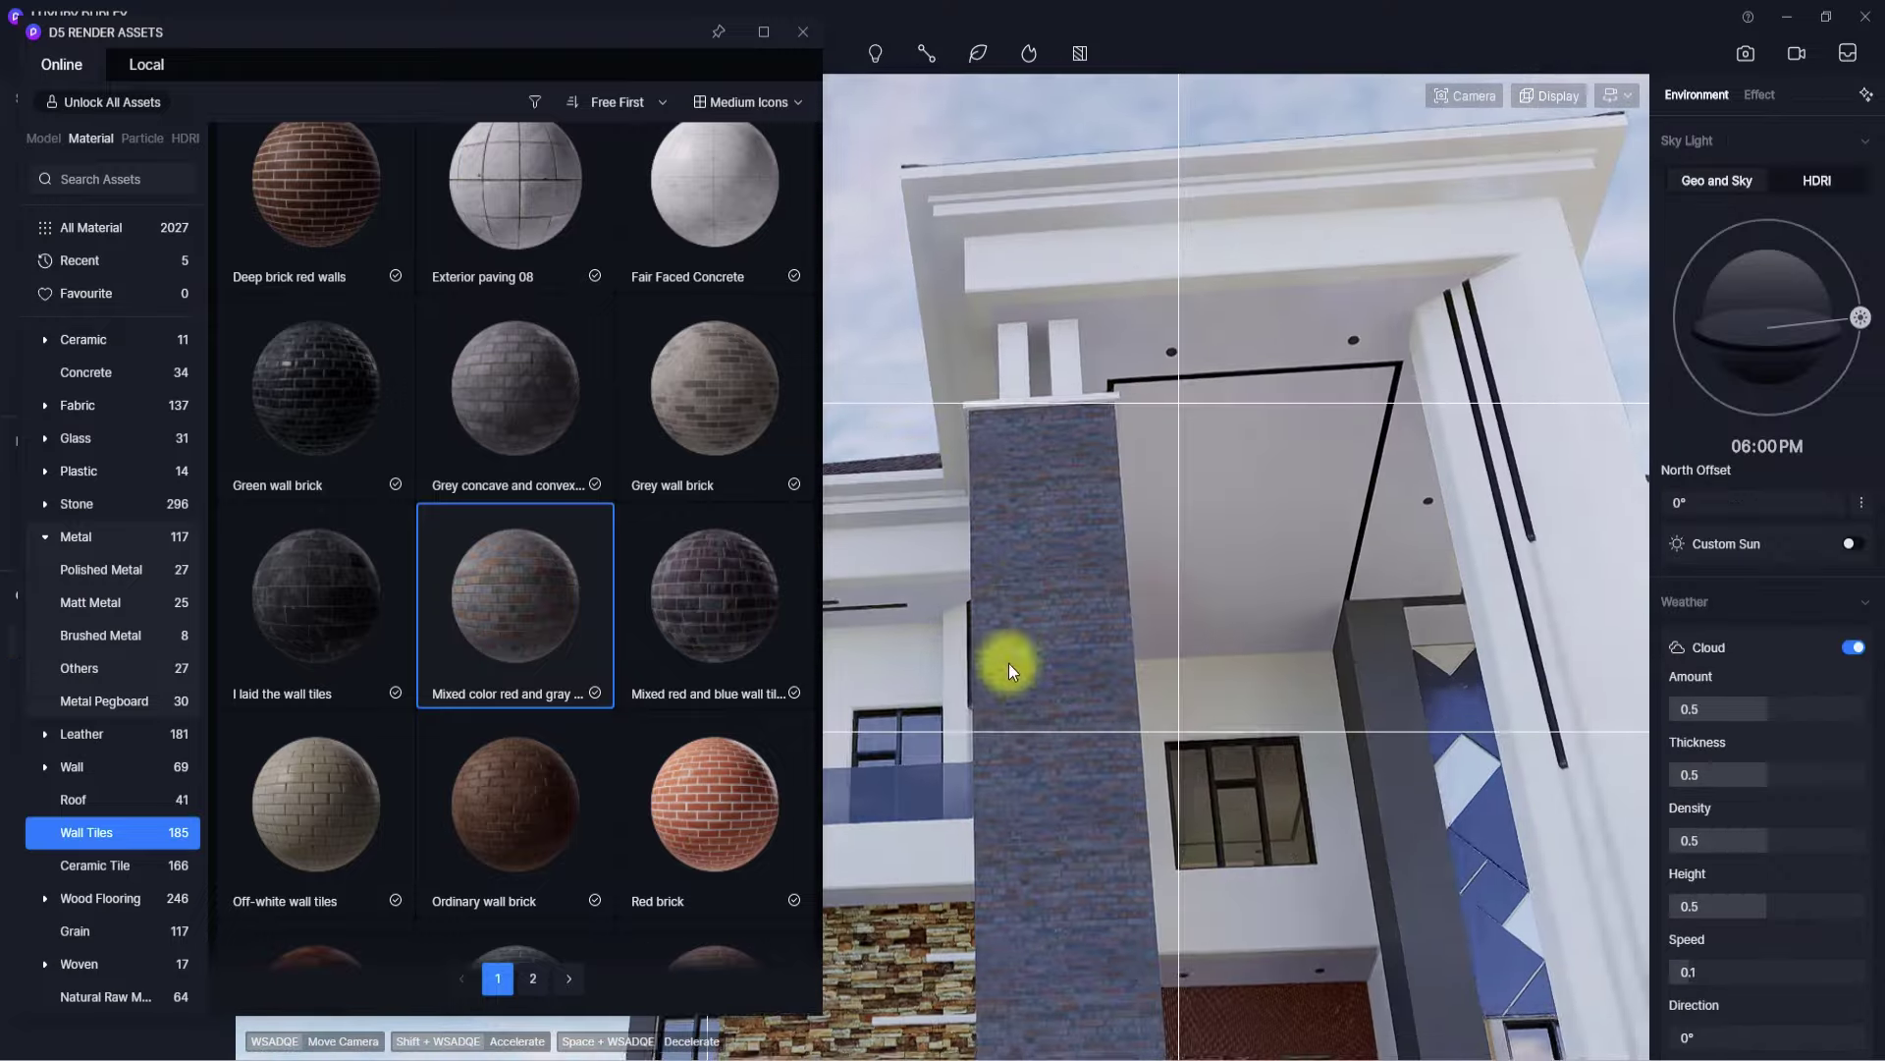
{"action": "right_click_drag", "start_coordinate": [1009, 663], "coordinate": [1052, 674]}
{"action": "scroll", "coordinate": [988, 822], "scroll_direction": "up", "scroll_amount": 6}
{"action": "scroll", "coordinate": [1053, 673], "scroll_direction": "down", "scroll_amount": 5}
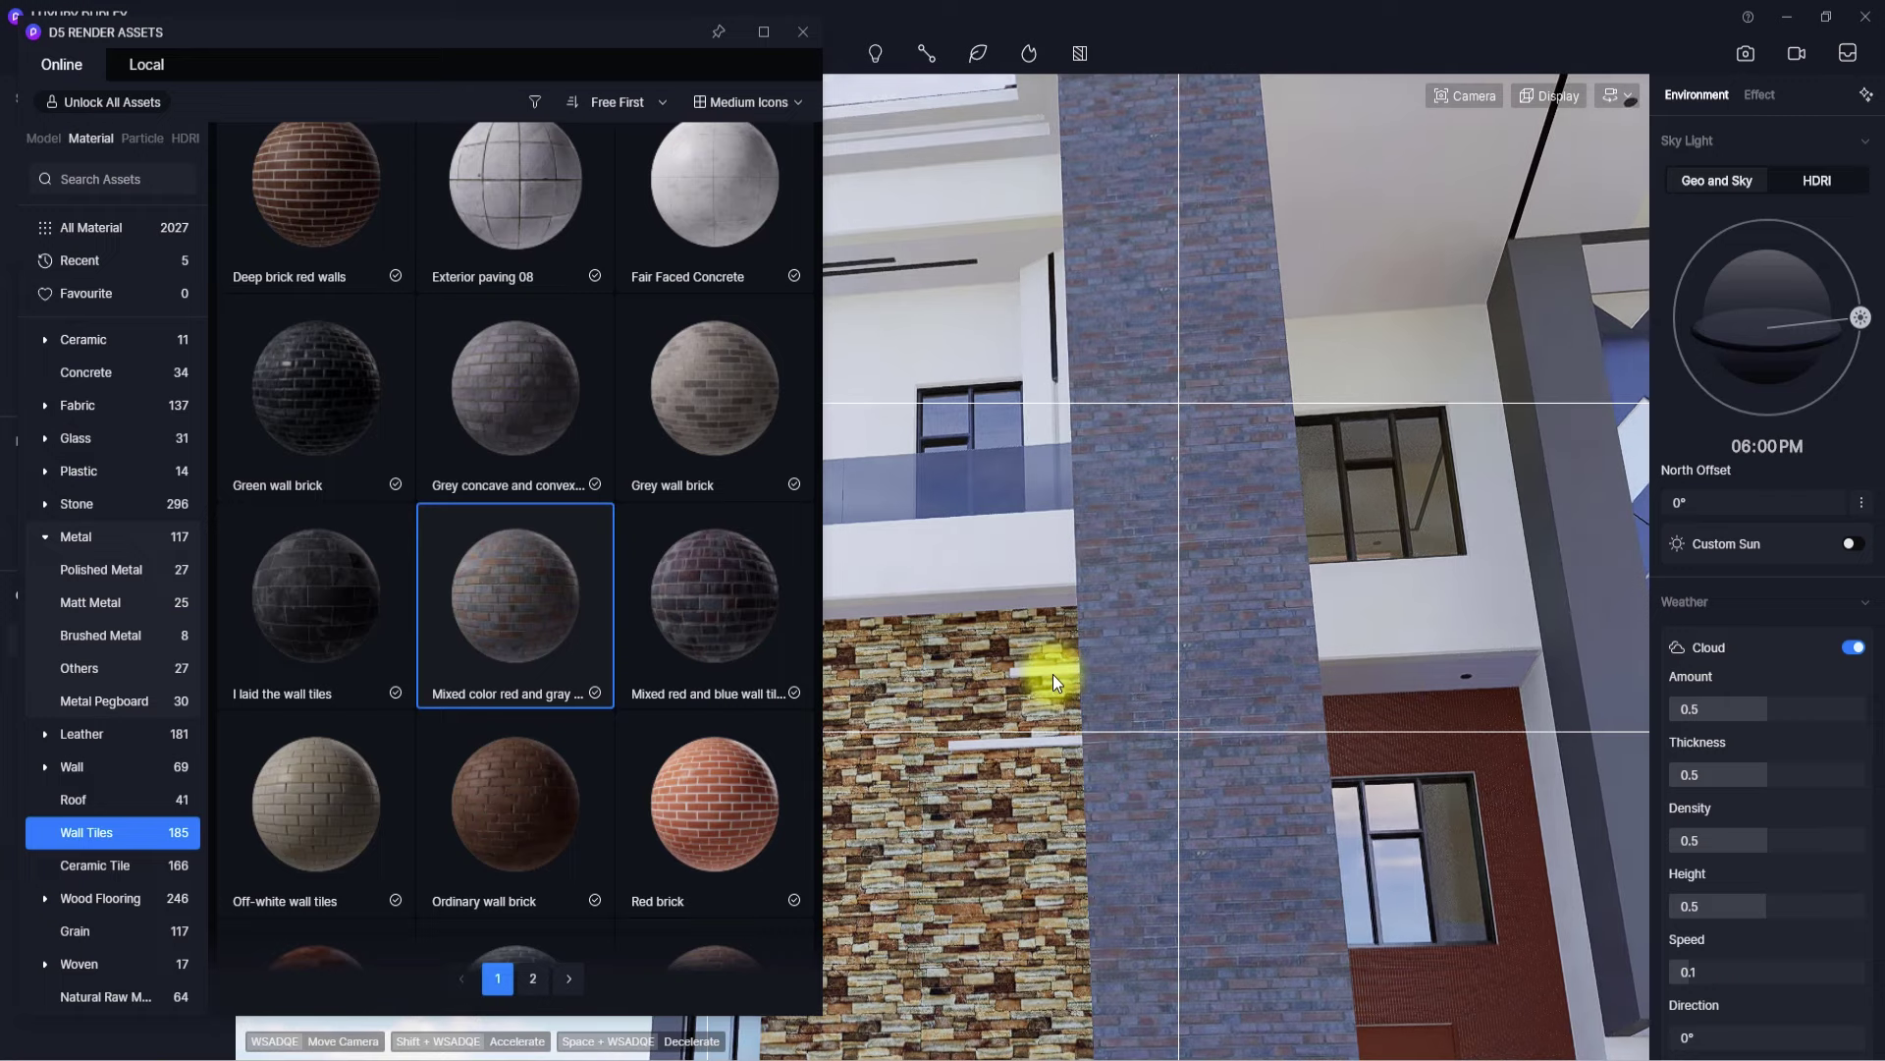
- Pick the front pillar's brick material and change its material template to Custom
{"action": "key", "text": "i"}
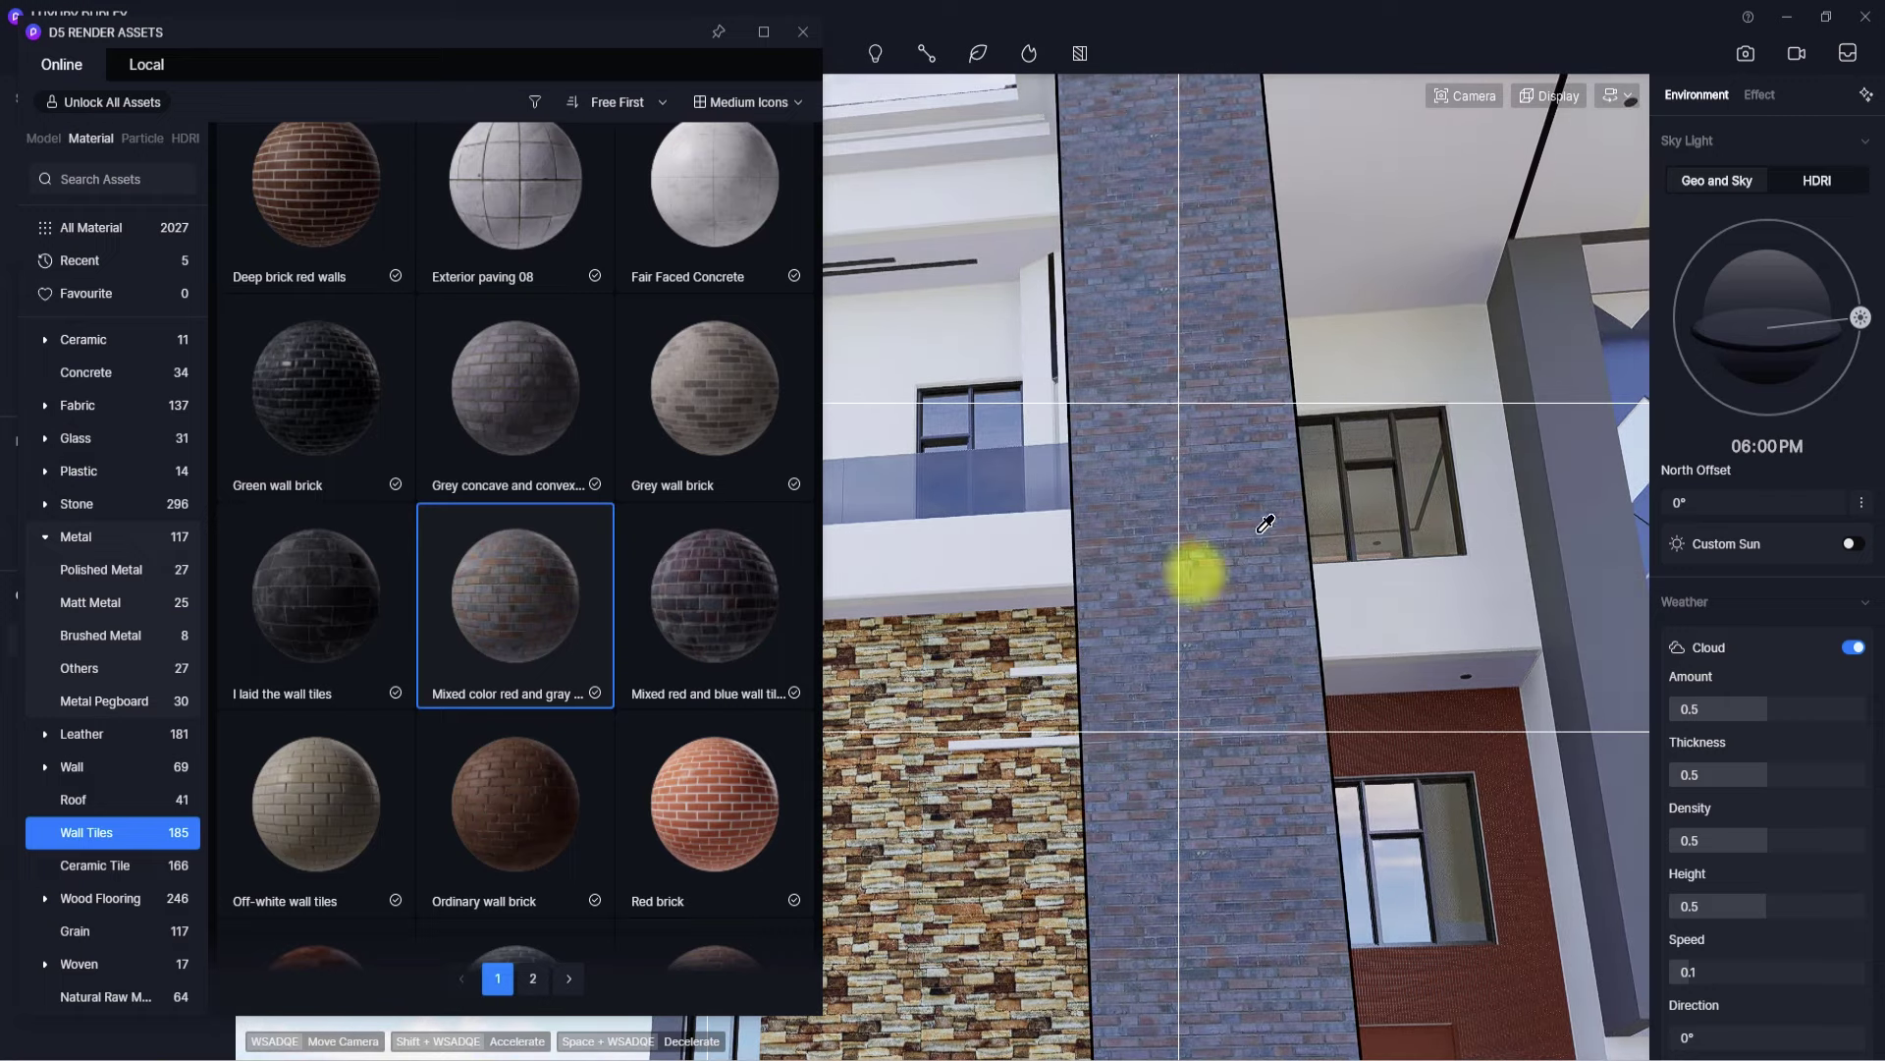
{"action": "left_click", "coordinate": [1261, 531]}
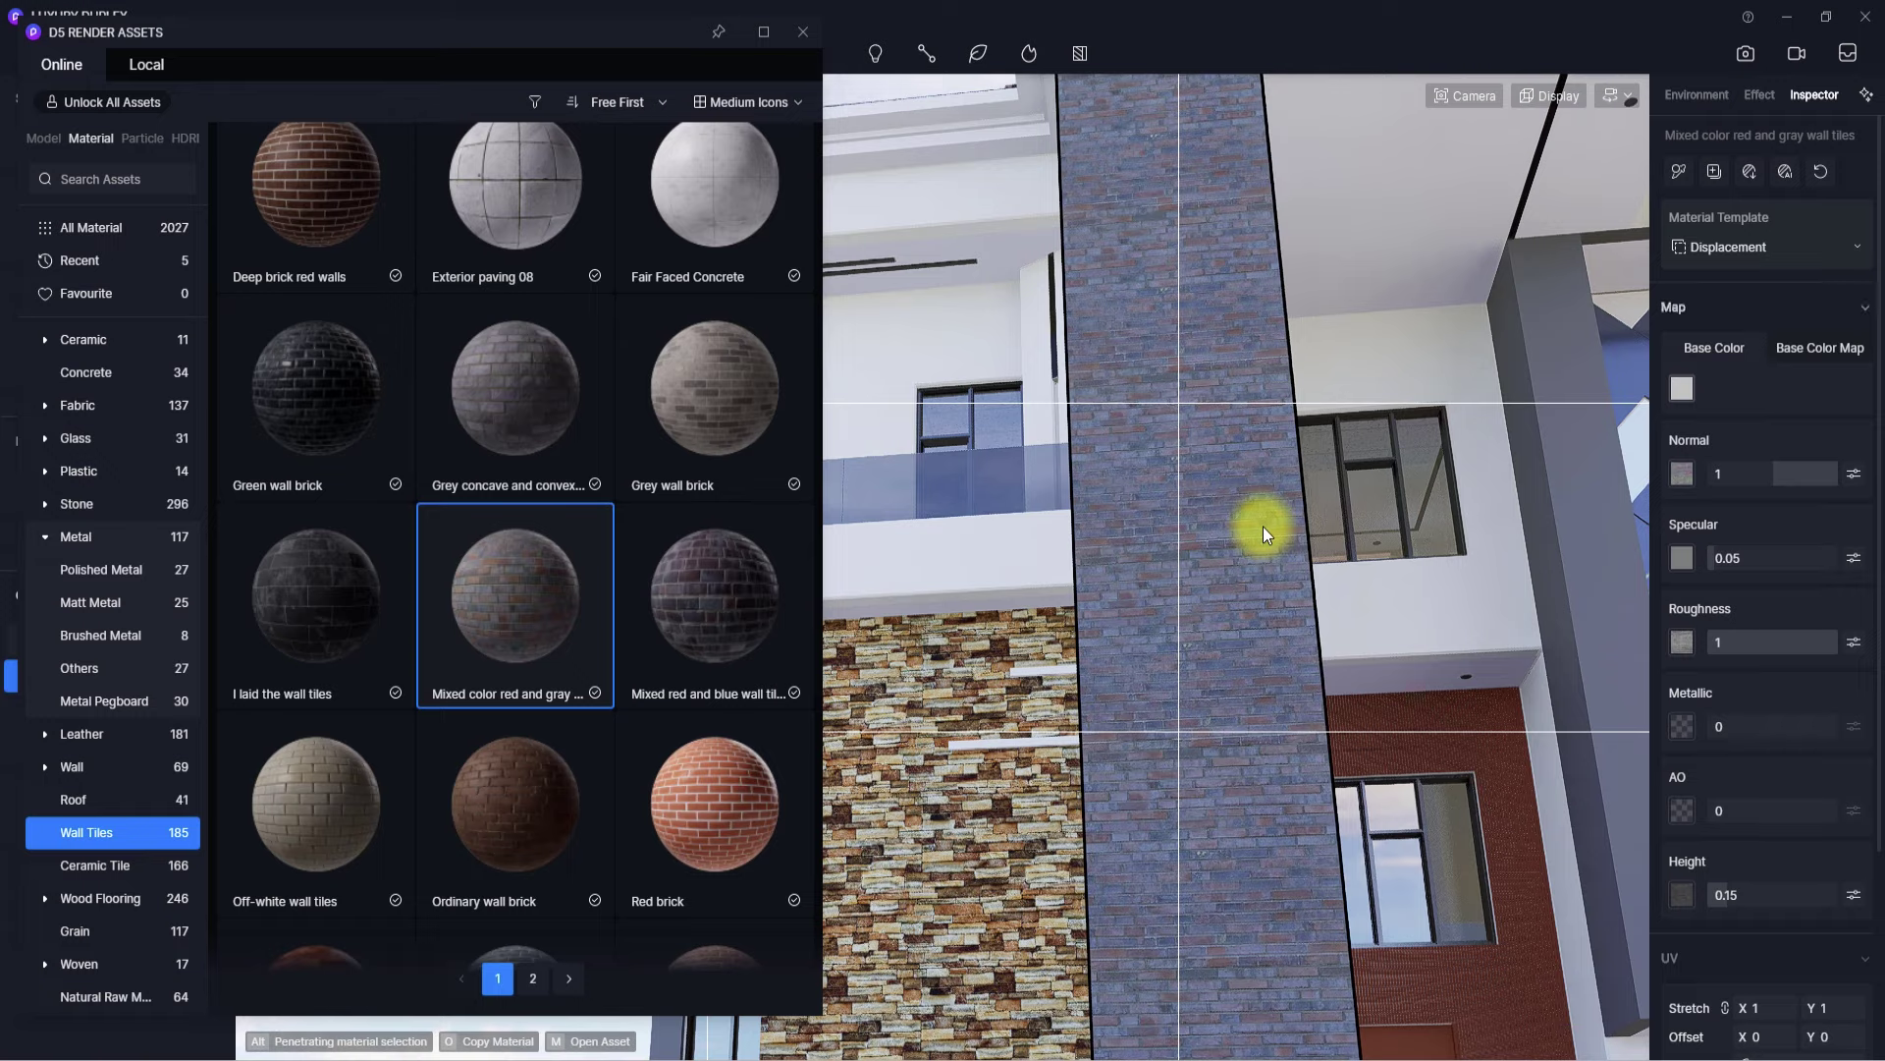
{"action": "left_click", "coordinate": [1750, 245]}
{"action": "left_click", "coordinate": [1752, 296]}
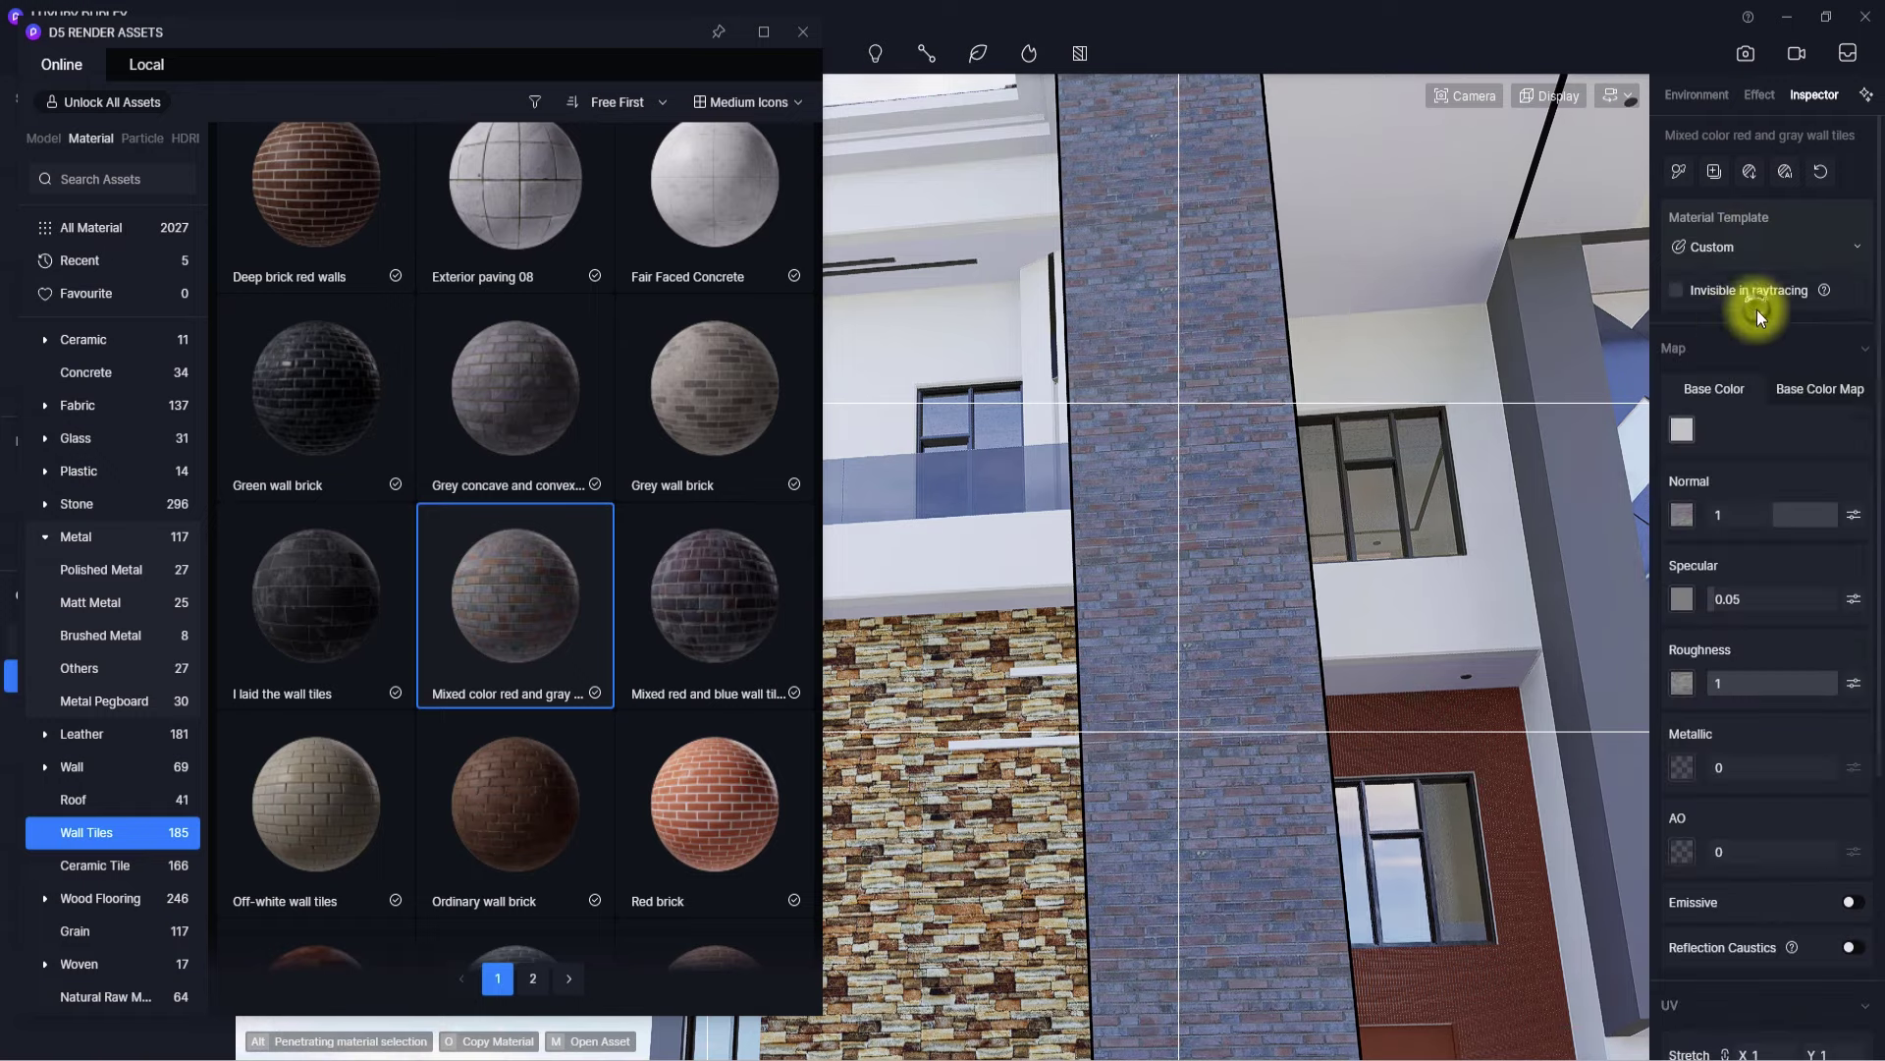
- Set the pillar brick material's template to Displacement
{"action": "left_click", "coordinate": [1756, 245]}
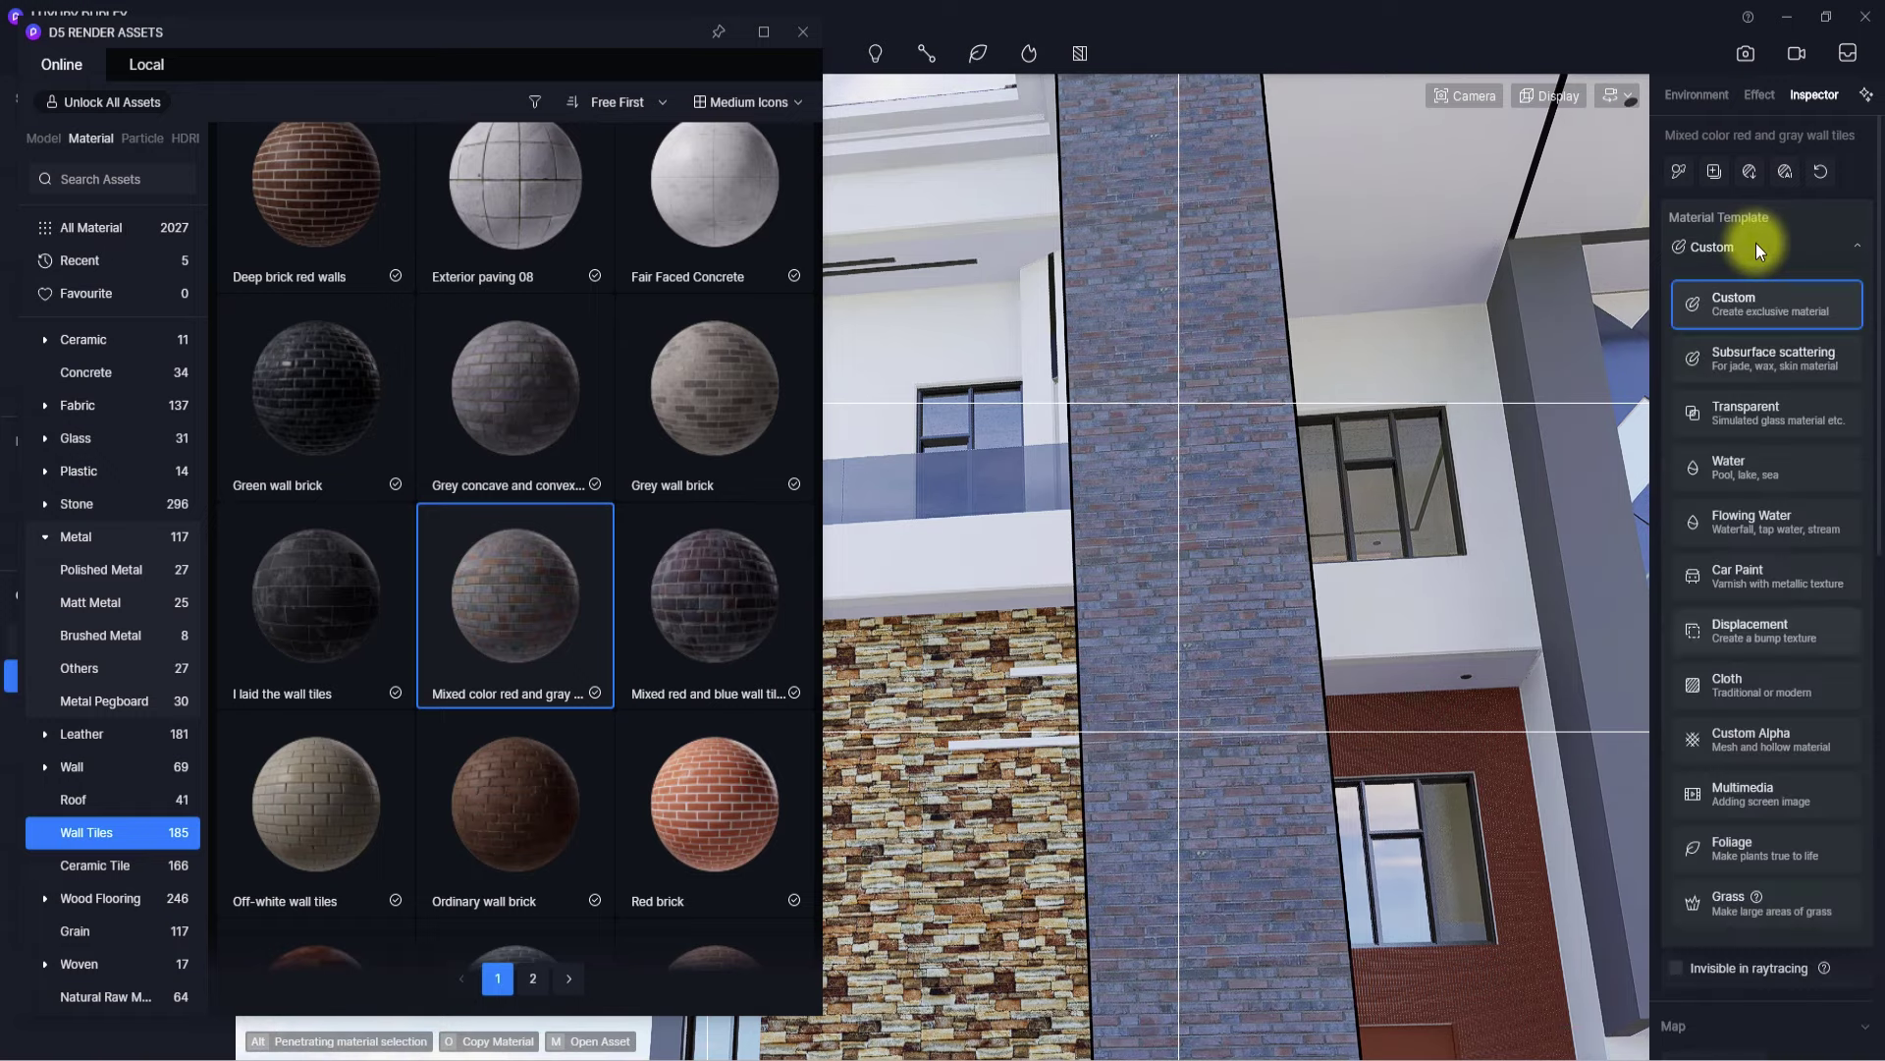
{"action": "left_click", "coordinate": [1755, 629]}
{"action": "scroll", "coordinate": [1254, 556], "scroll_direction": "up", "scroll_amount": 4}
{"action": "right_click_drag", "start_coordinate": [1254, 556], "coordinate": [1502, 709]}
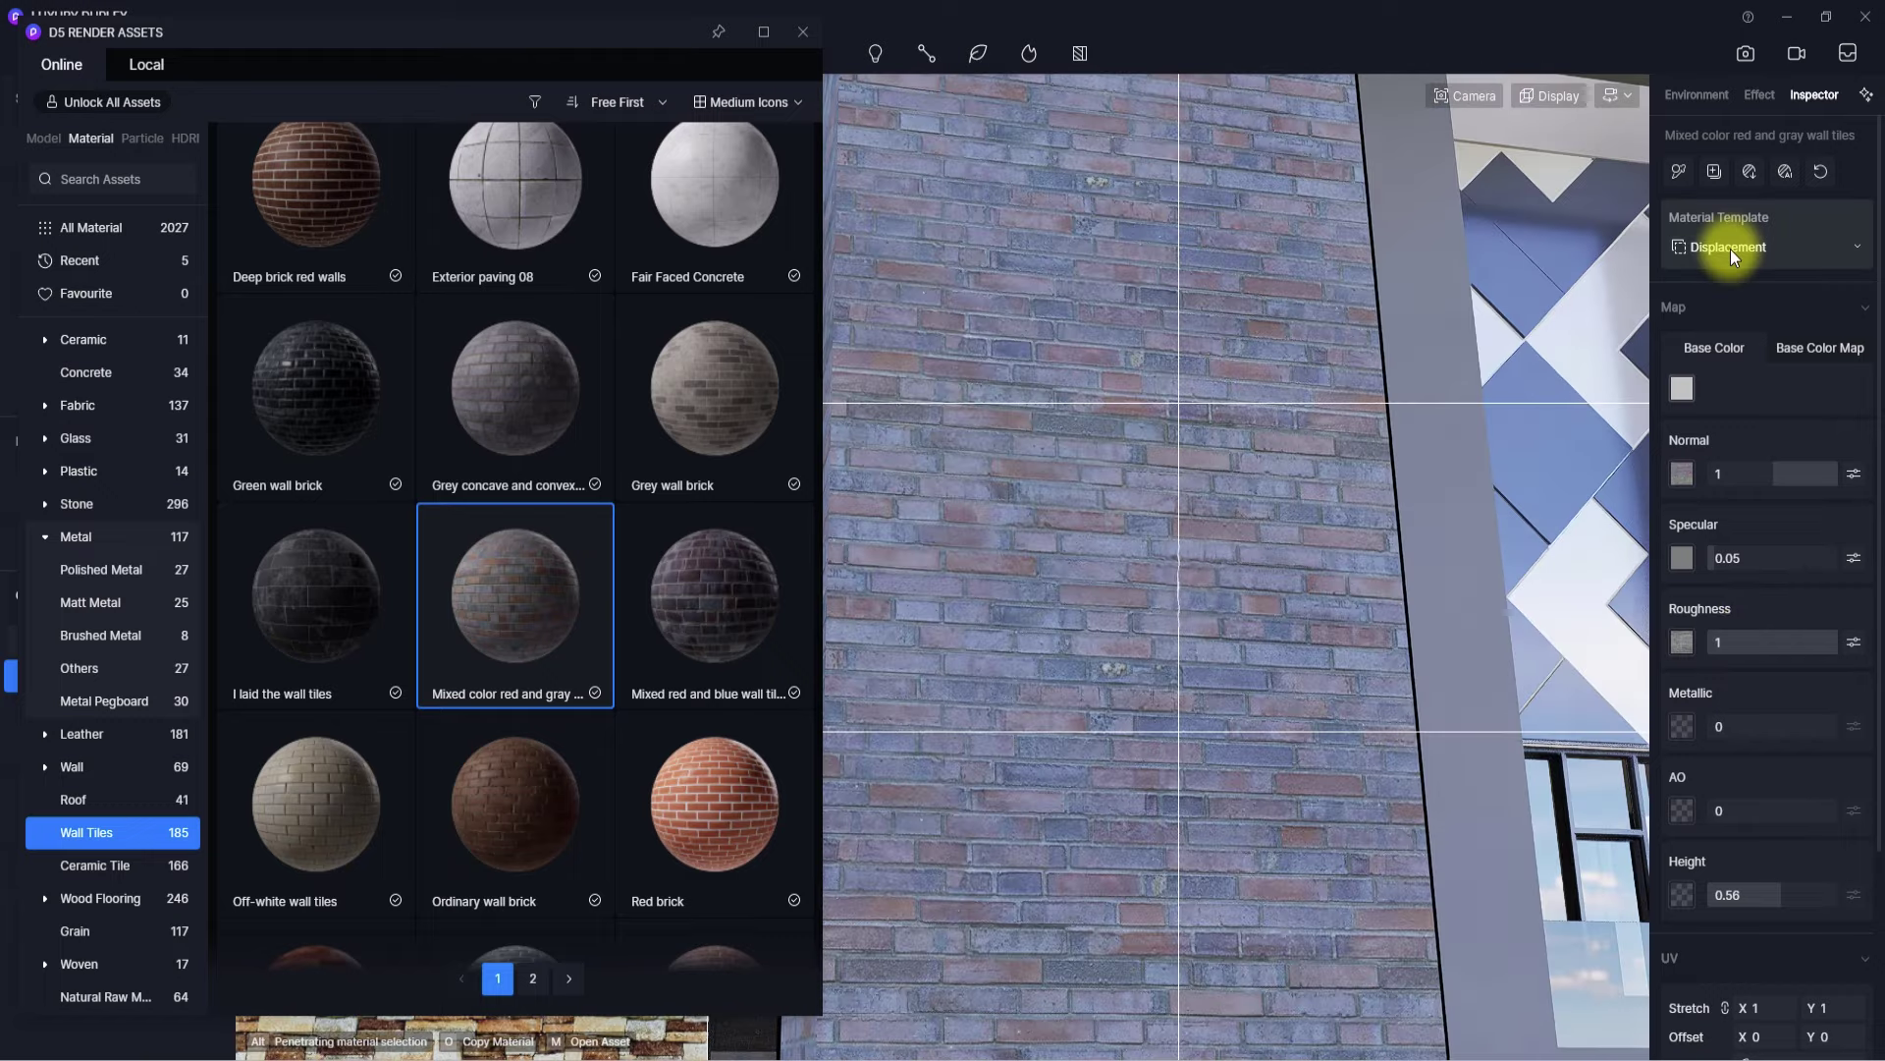
{"action": "left_click", "coordinate": [1793, 241]}
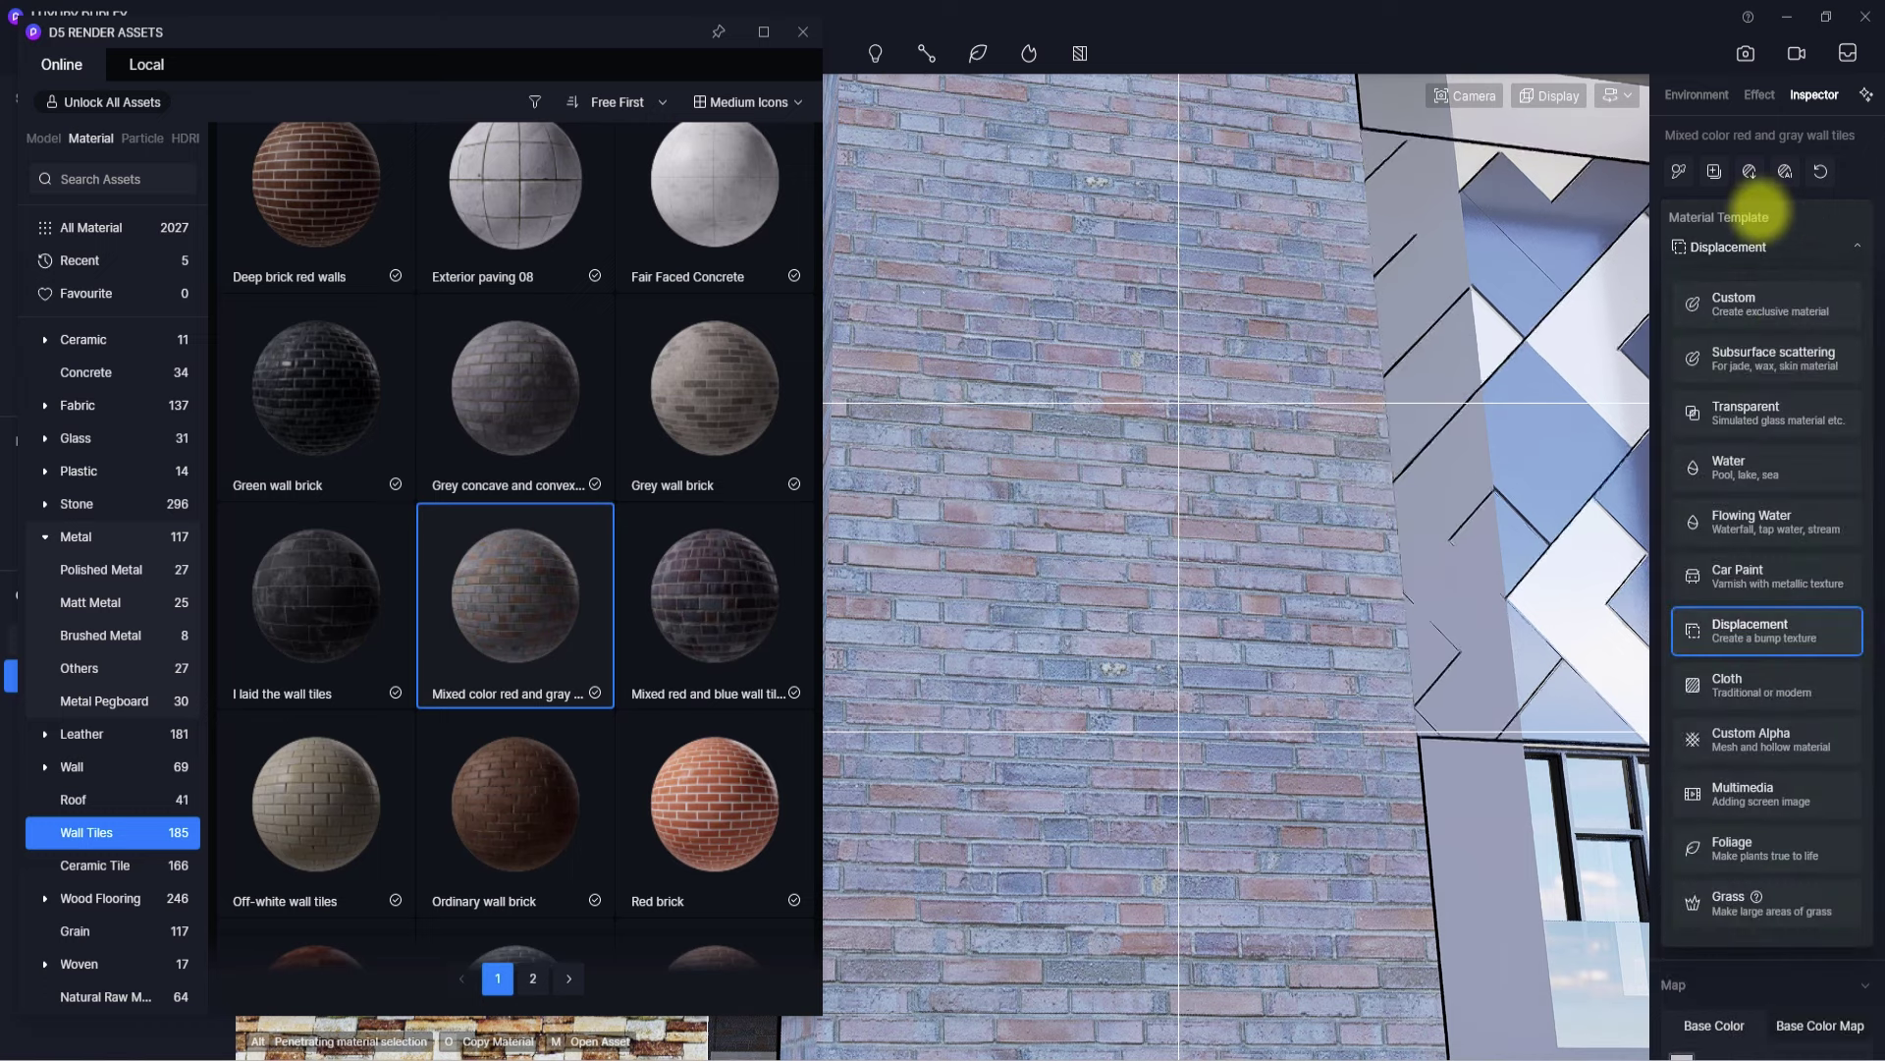
{"action": "left_click", "coordinate": [1749, 634]}
- Try linked UV stretch values of 1.69 and 0.321 on the pillar's brick material
{"action": "scroll", "coordinate": [1281, 506], "scroll_direction": "down", "scroll_amount": 5}
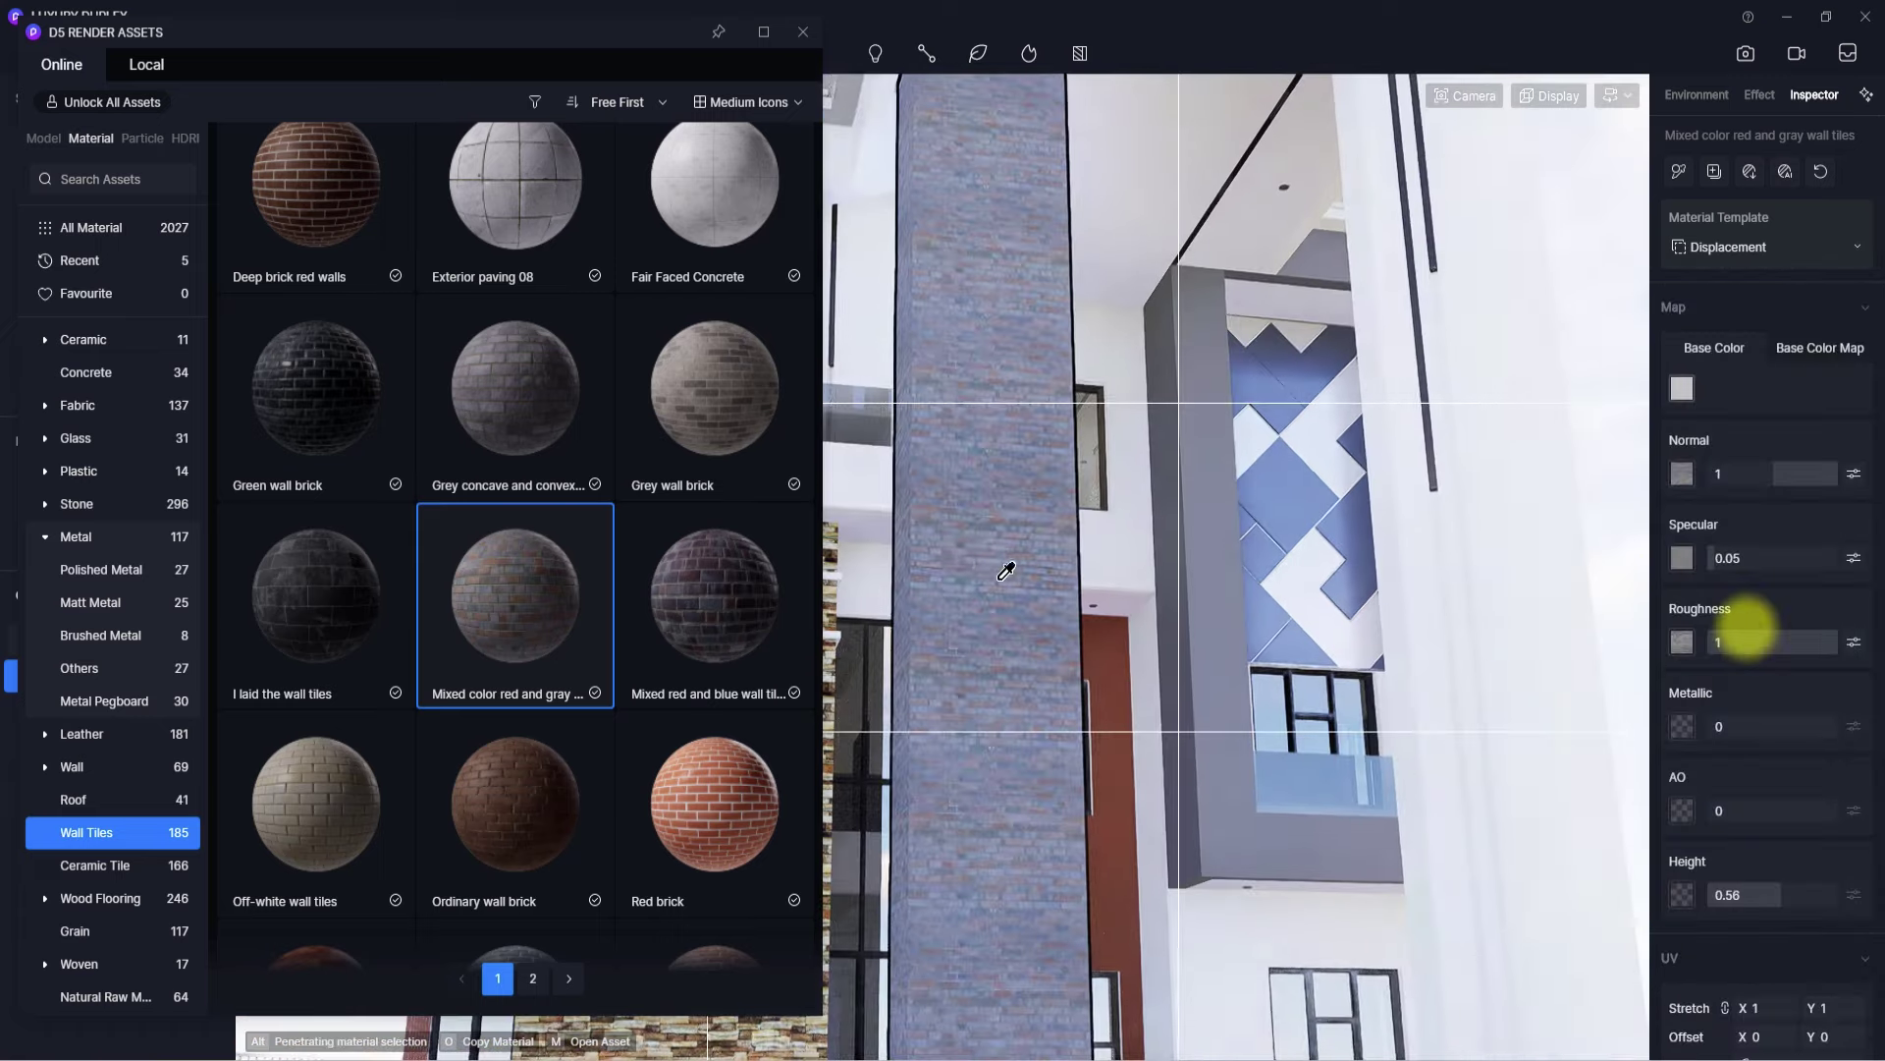
{"action": "right_click_drag", "start_coordinate": [1010, 564], "coordinate": [1086, 471]}
{"action": "scroll", "coordinate": [1211, 473], "scroll_direction": "up", "scroll_amount": 4}
{"action": "right_click_drag", "start_coordinate": [1218, 525], "coordinate": [1469, 572]}
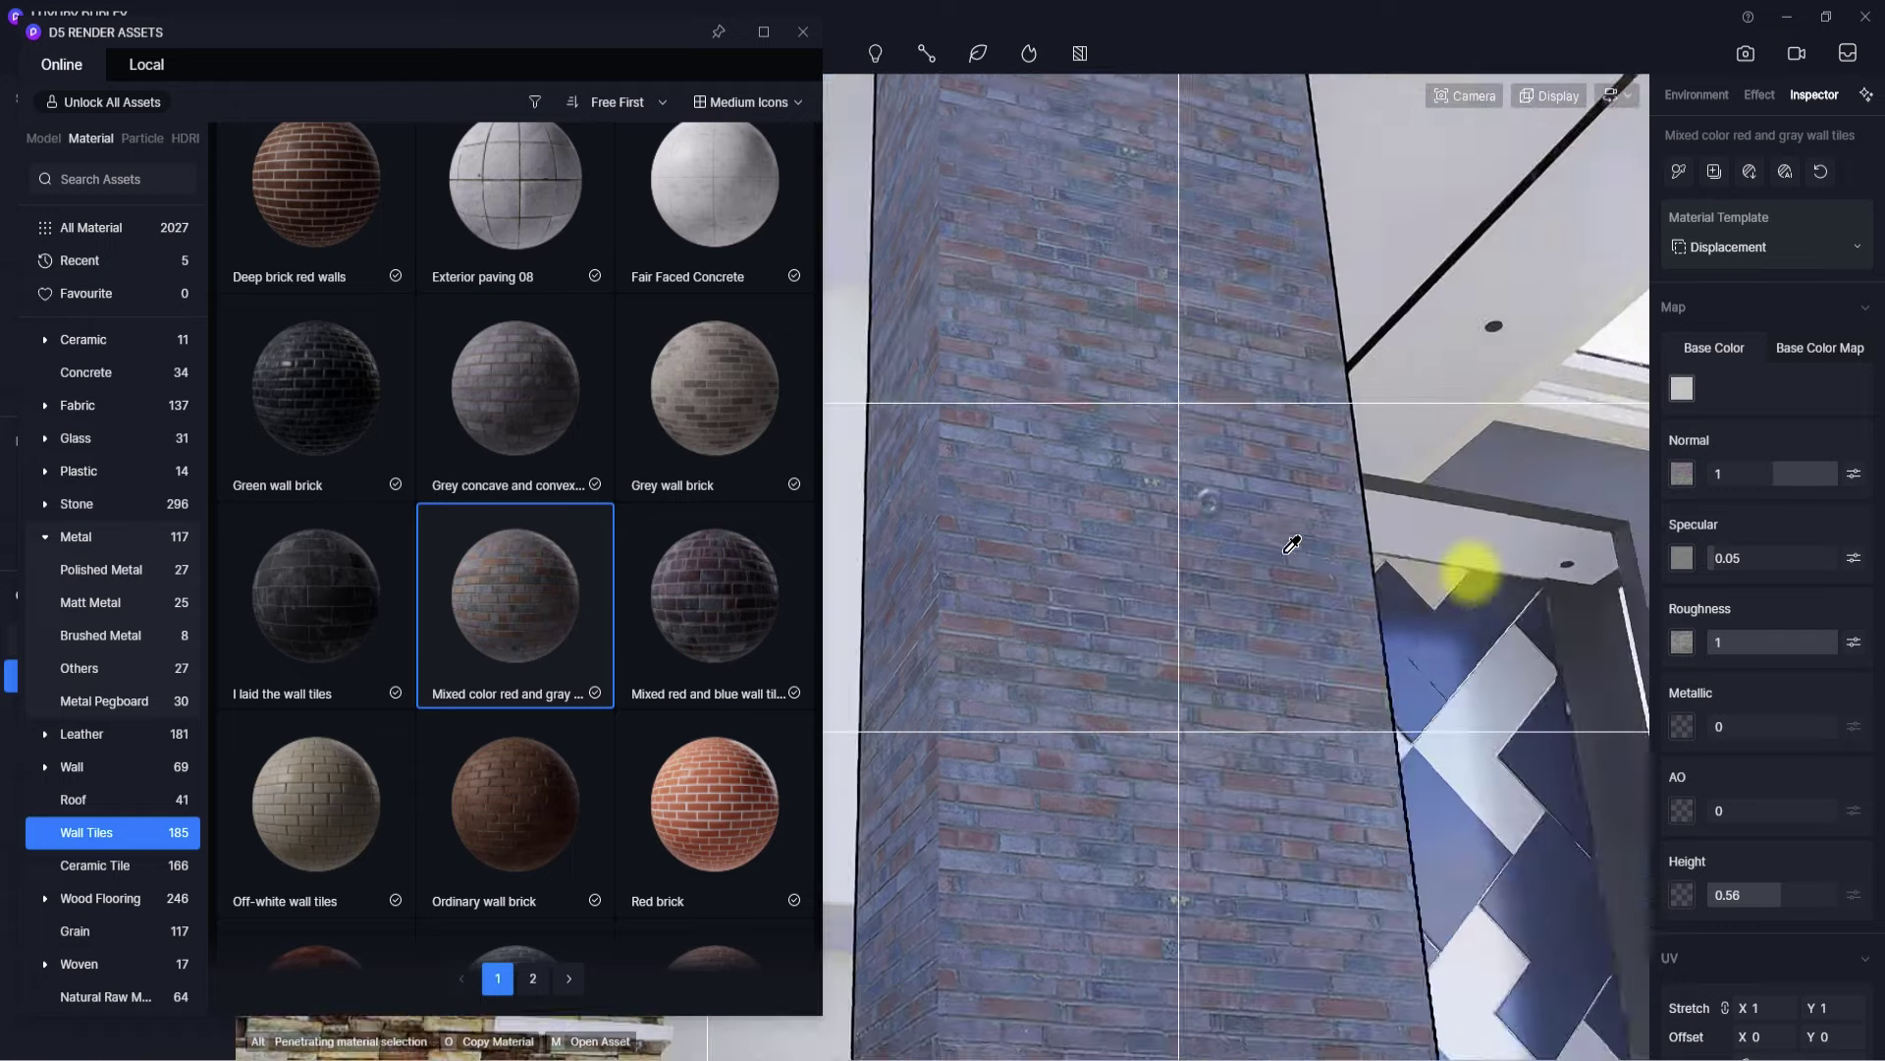
{"action": "scroll", "coordinate": [1165, 548], "scroll_direction": "down", "scroll_amount": 5}
{"action": "scroll", "coordinate": [1763, 837], "scroll_direction": "down", "scroll_amount": 1}
{"action": "scroll", "coordinate": [1763, 854], "scroll_direction": "down", "scroll_amount": 2}
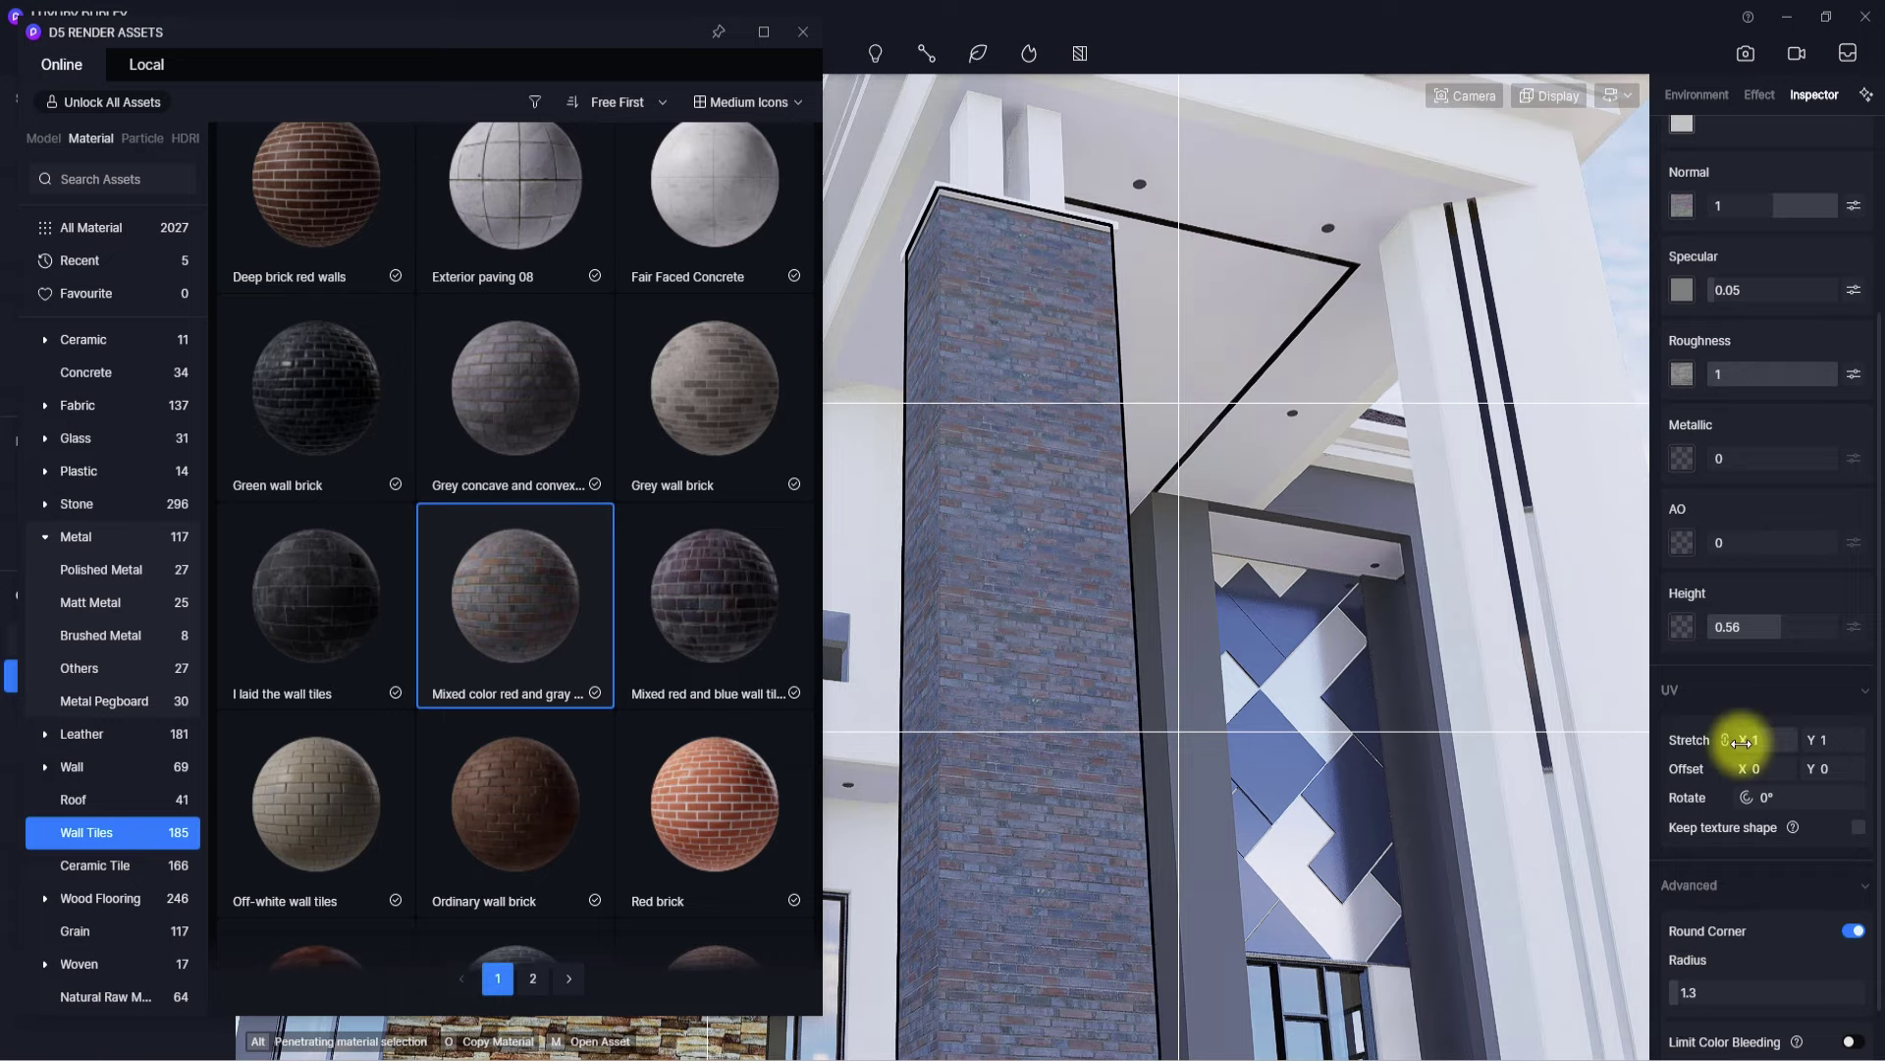
{"action": "scroll", "coordinate": [1108, 652], "scroll_direction": "up", "scroll_amount": 5}
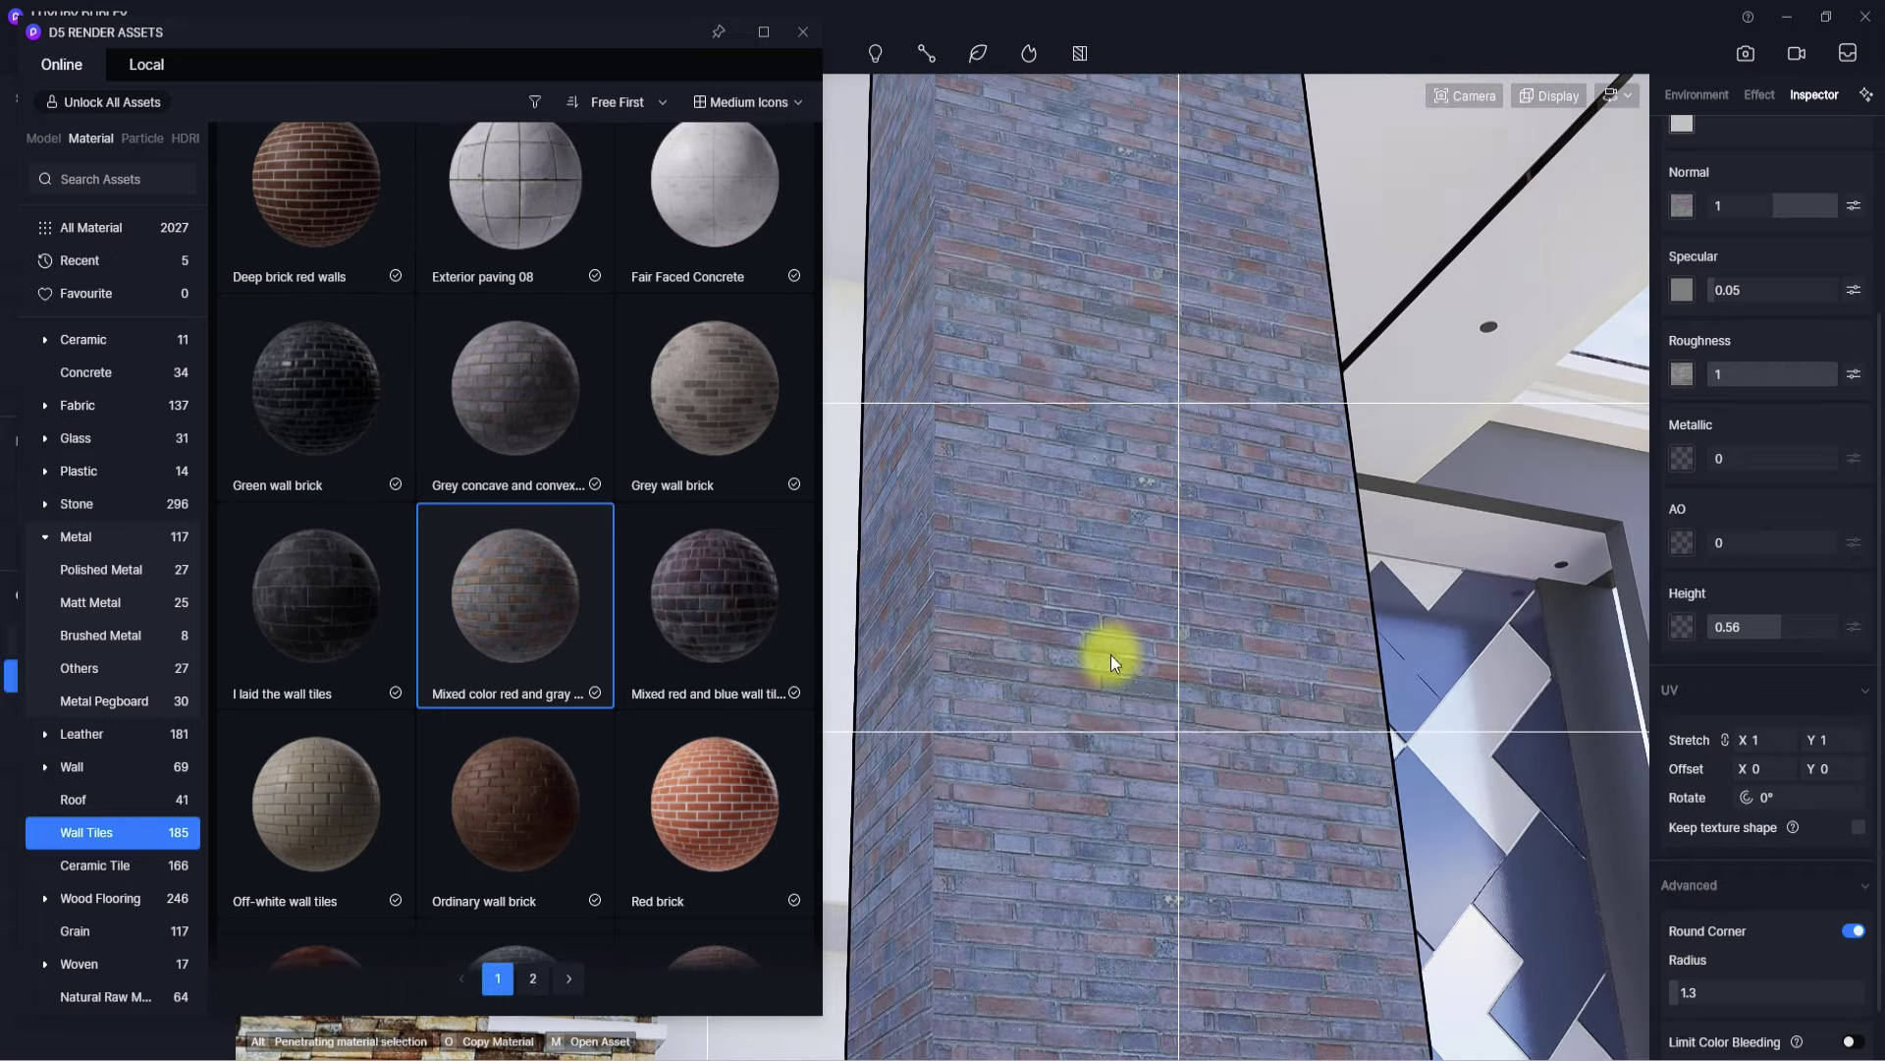
{"action": "left_click_drag", "start_coordinate": [1111, 654], "coordinate": [1335, 679]}
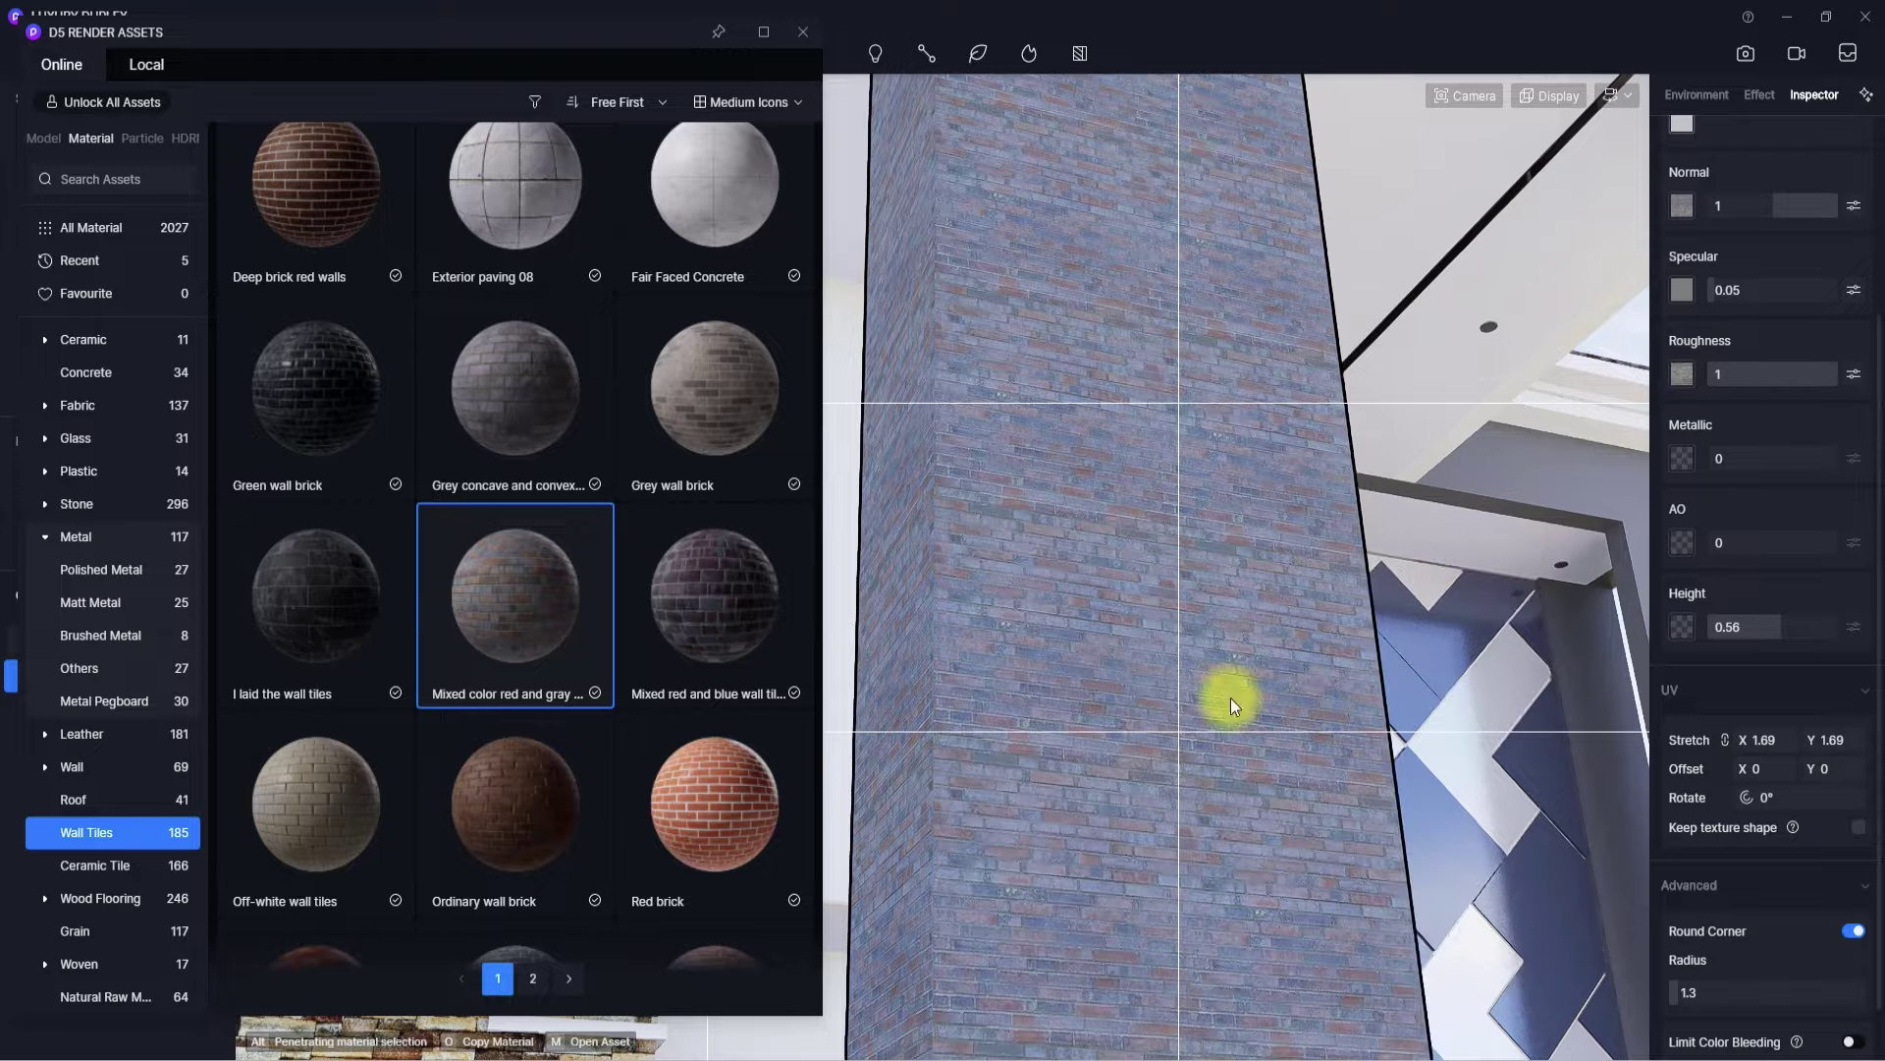
{"action": "left_click_drag", "start_coordinate": [1760, 739], "coordinate": [1607, 727]}
{"action": "scroll", "coordinate": [1608, 727], "scroll_direction": "down", "scroll_amount": 5}
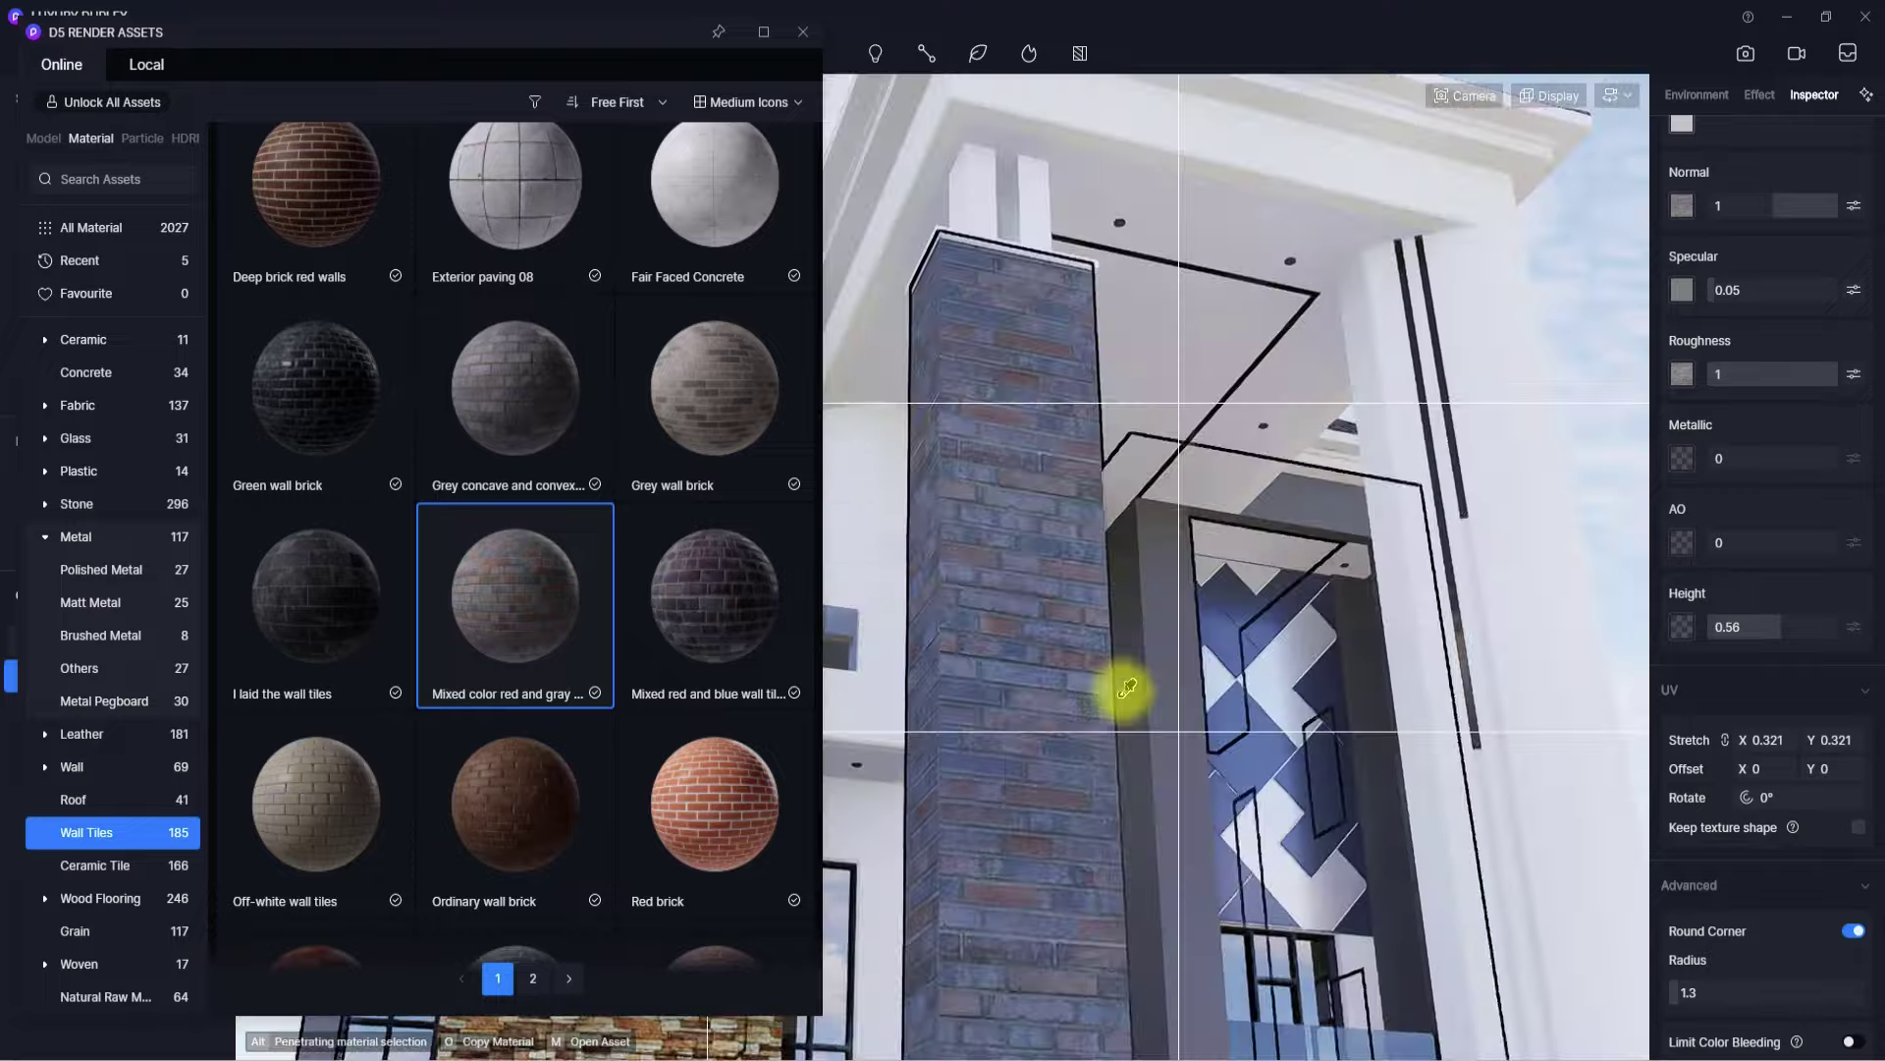
- Set the camera's field of view to 90° to show more of the facade
{"action": "right_click_drag", "start_coordinate": [1115, 685], "coordinate": [1084, 811]}
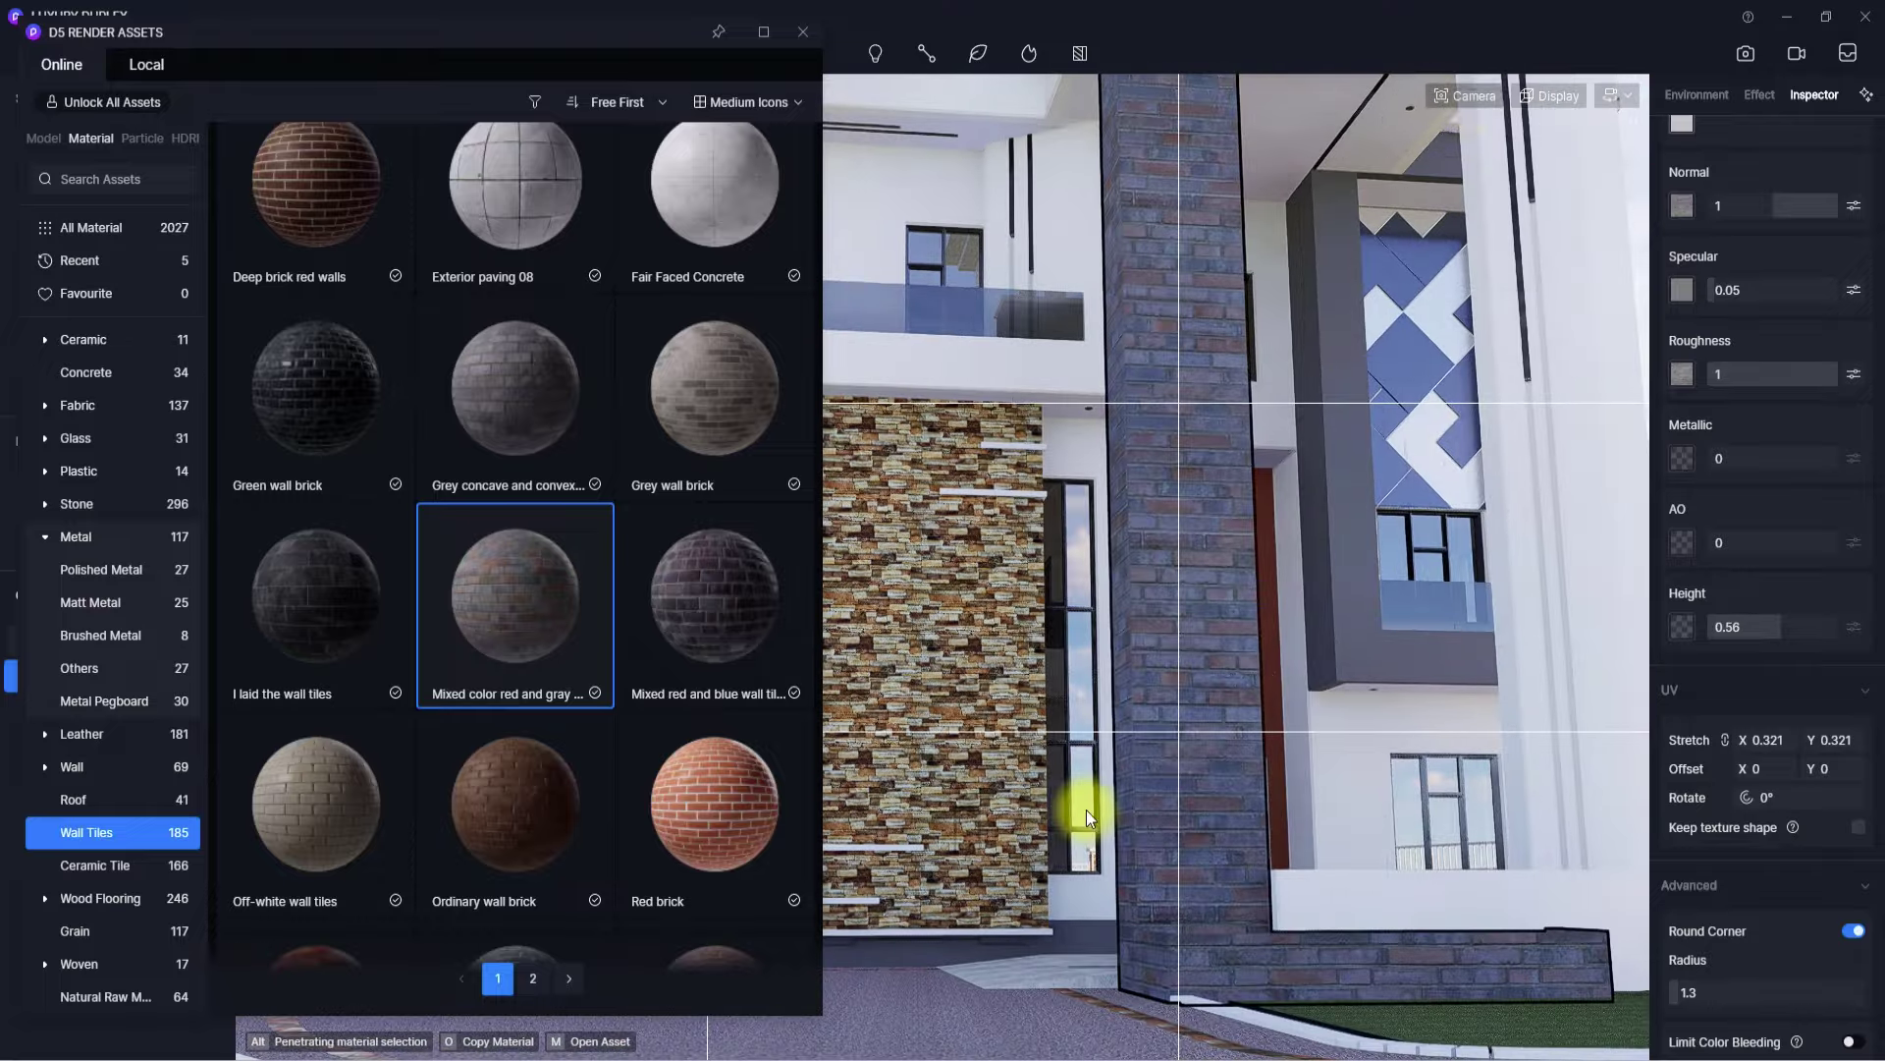
{"action": "left_click", "coordinate": [1467, 98]}
{"action": "left_click_drag", "start_coordinate": [1440, 233], "coordinate": [1438, 232]}
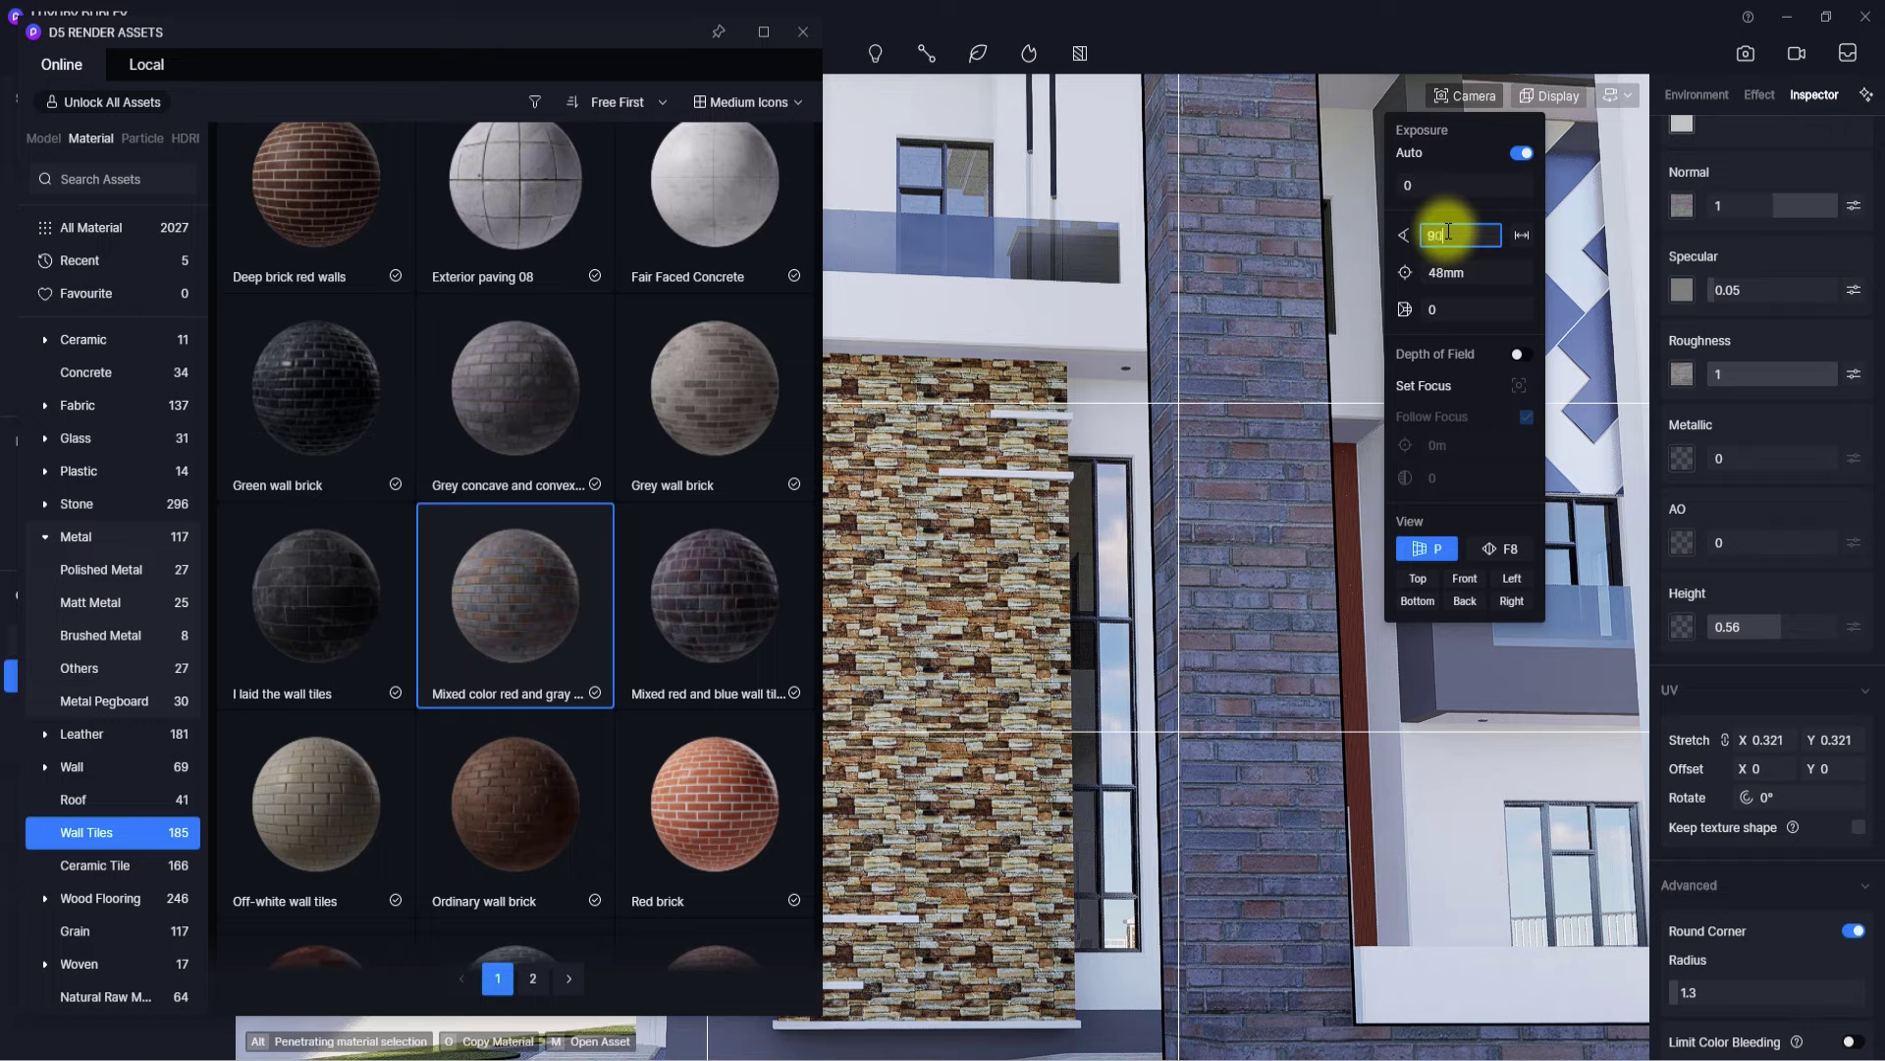
{"action": "key", "text": "Return"}
{"action": "key", "text": "w"}
{"action": "key", "text": "s"}
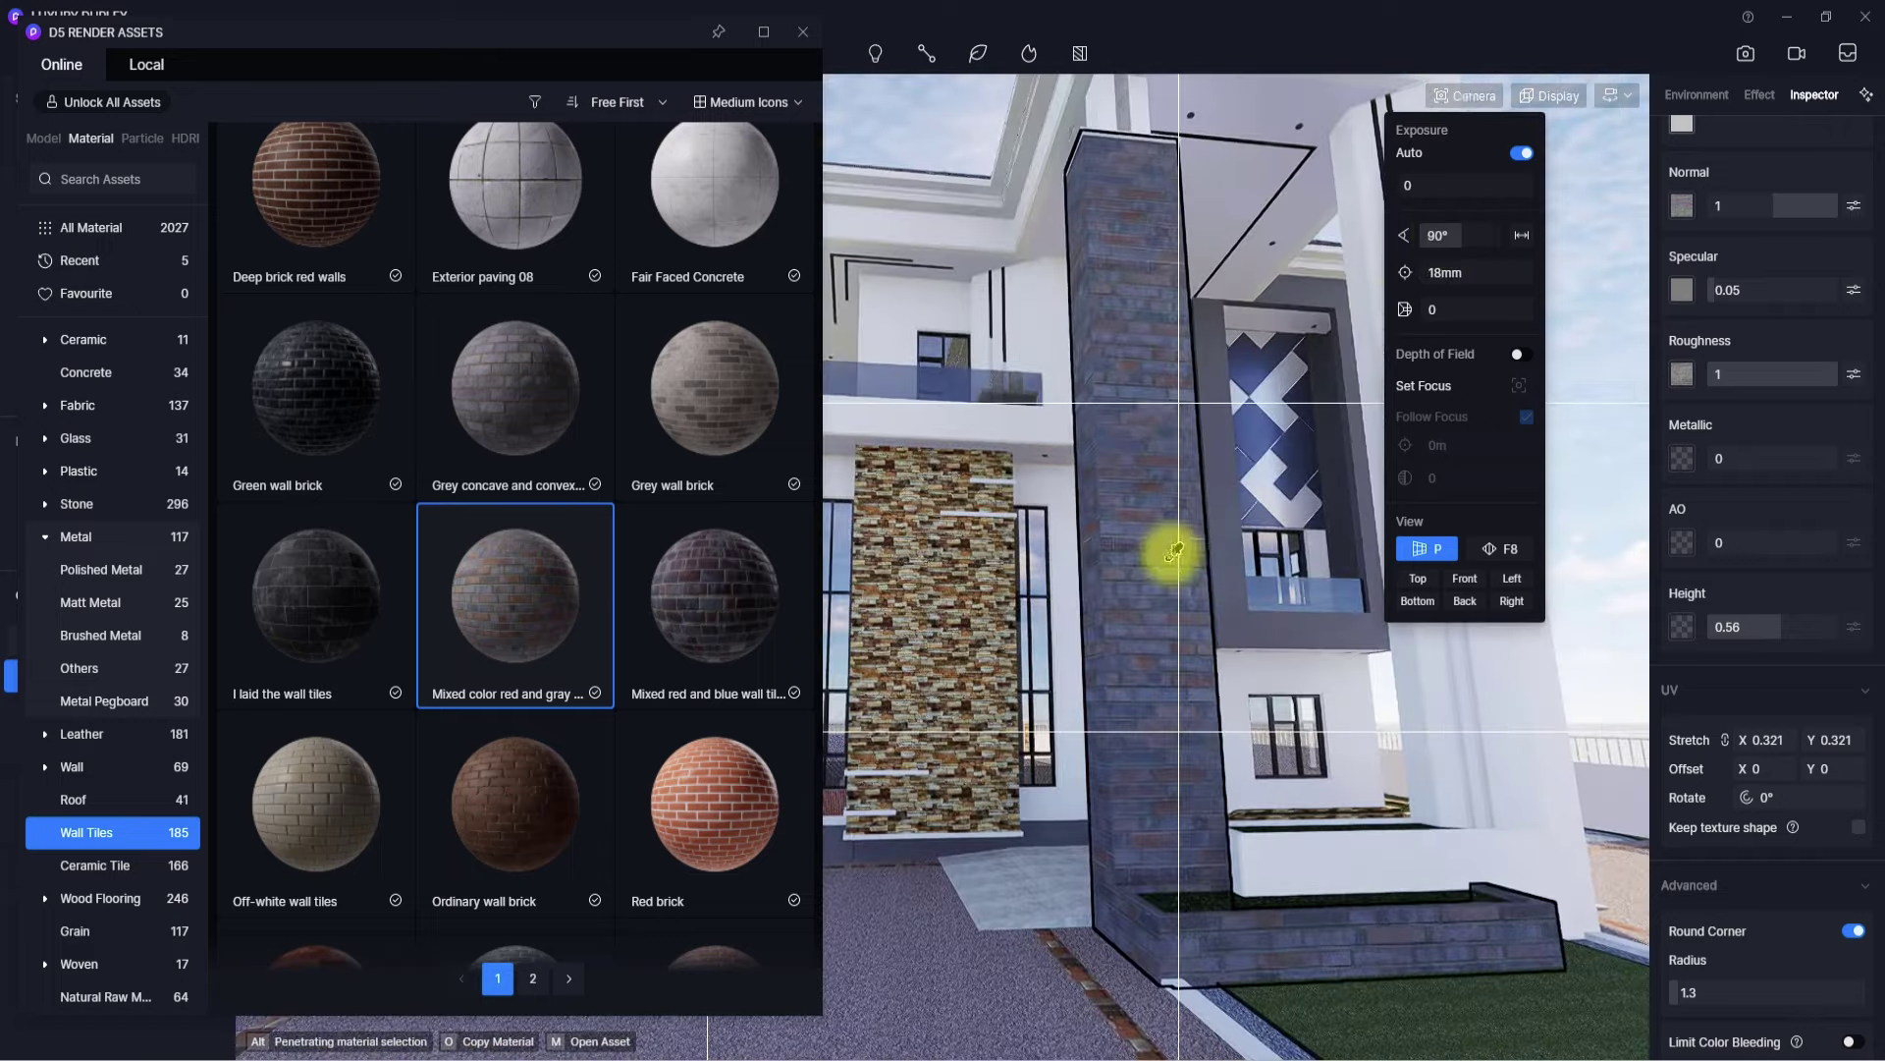
- Set the linked UV stretch of the pillar's brick material to 0.781 in X and Y
{"action": "left_click", "coordinate": [1174, 556]}
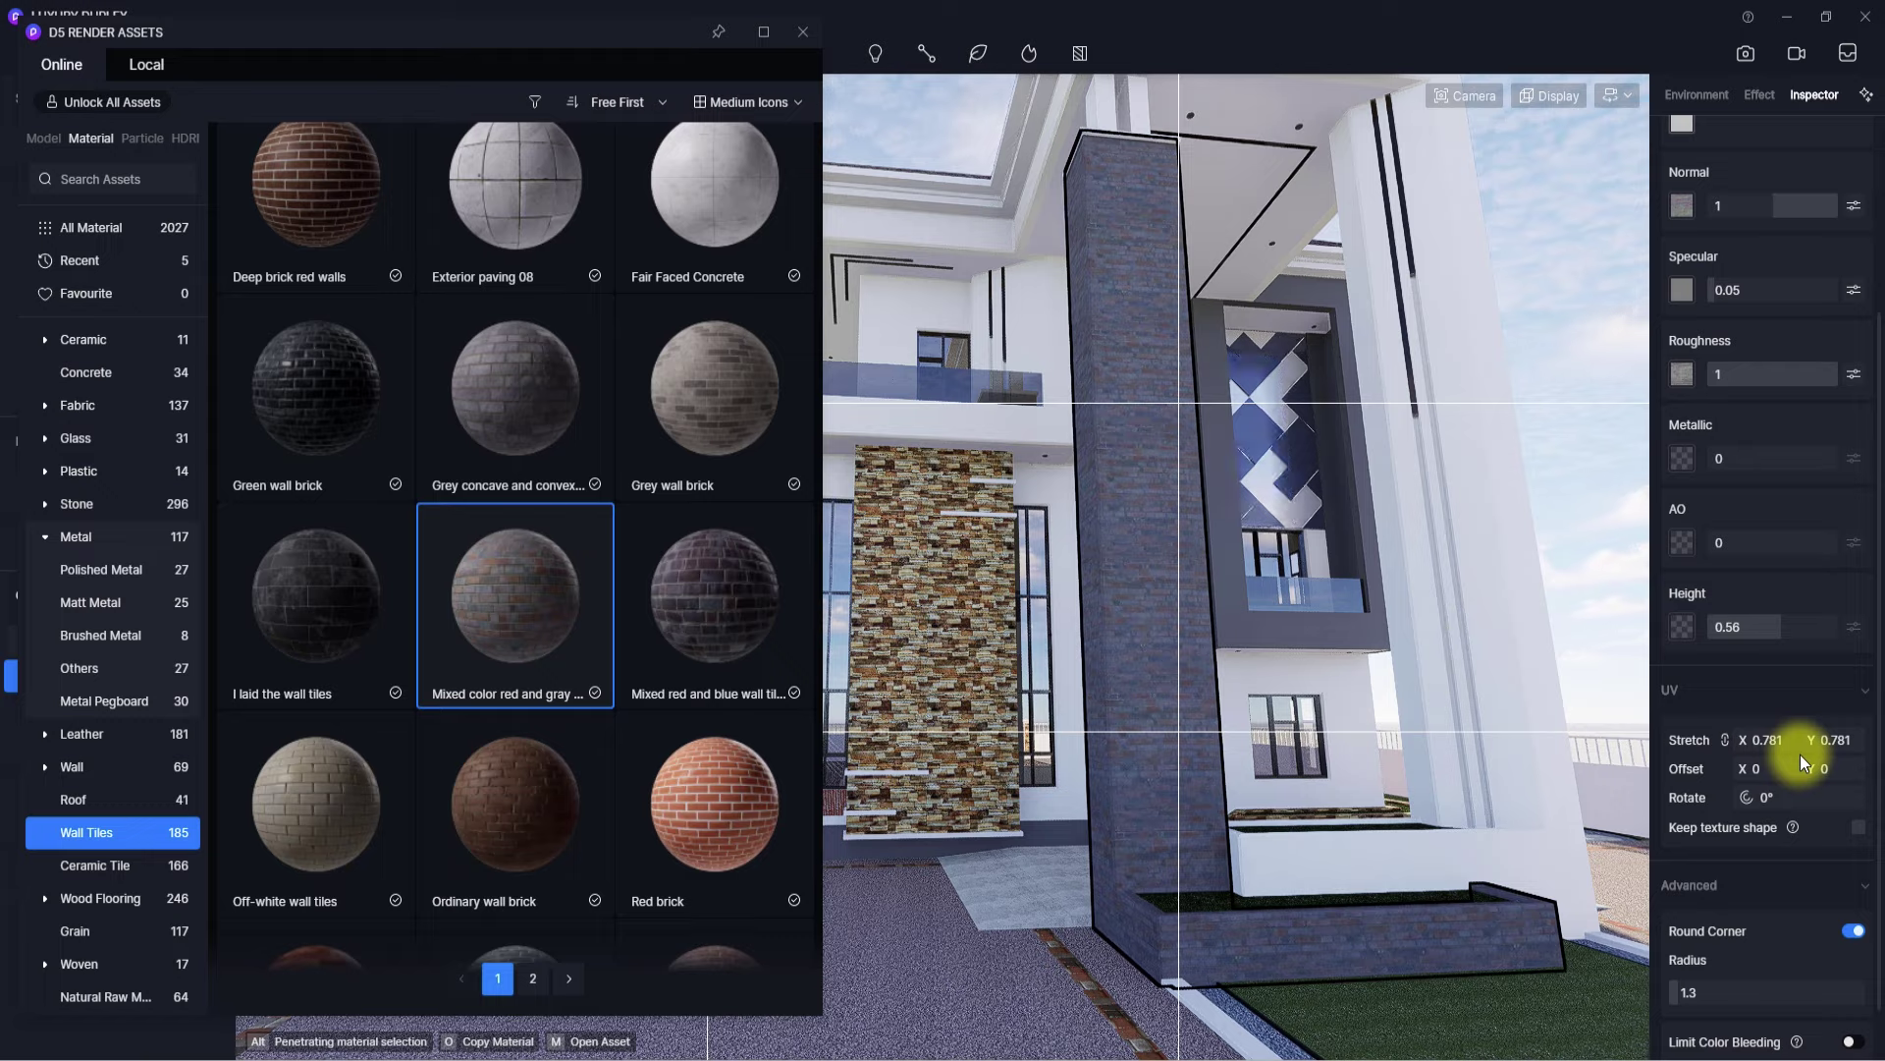
{"action": "key", "text": "s"}
{"action": "right_click_drag", "start_coordinate": [1431, 648], "coordinate": [1088, 582]}
{"action": "key", "text": "w"}
- Brighten the pillar brick material's base color to a near-white with saturation 0 and value 92
{"action": "left_click", "coordinate": [1088, 582]}
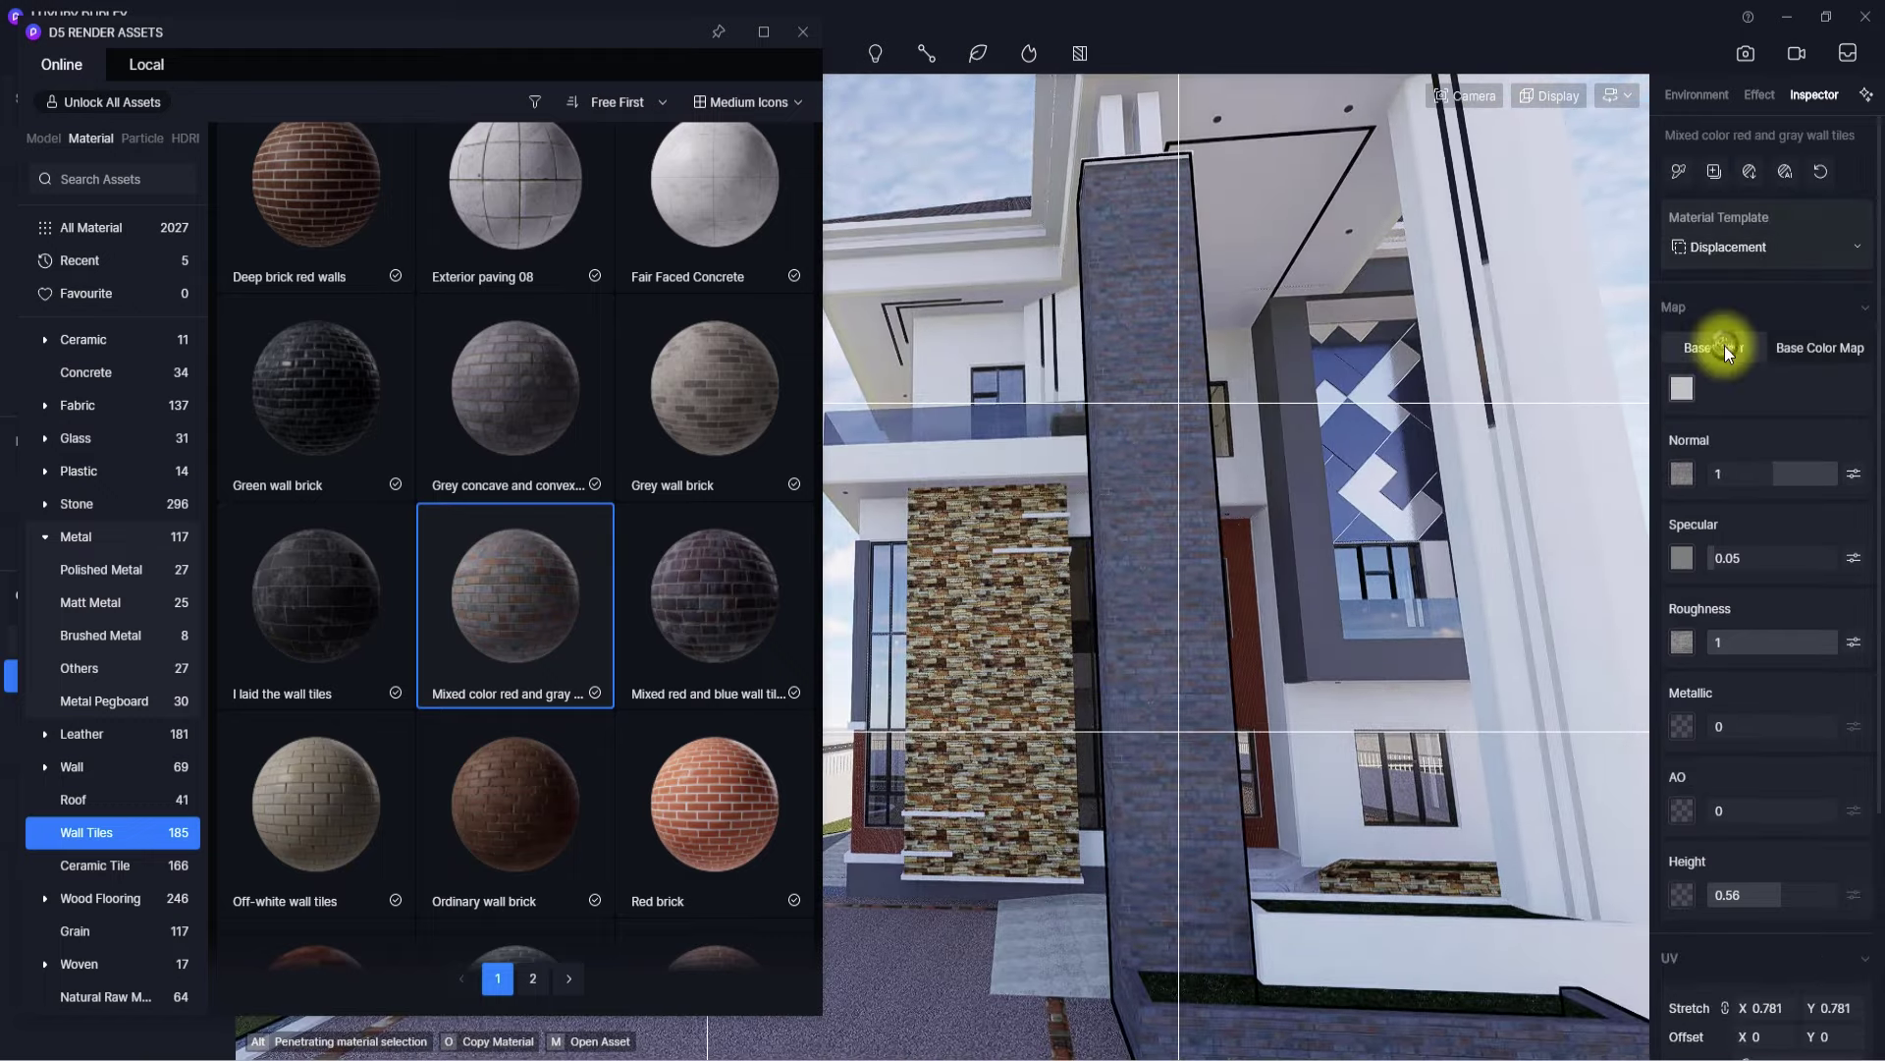
{"action": "left_click", "coordinate": [1686, 385]}
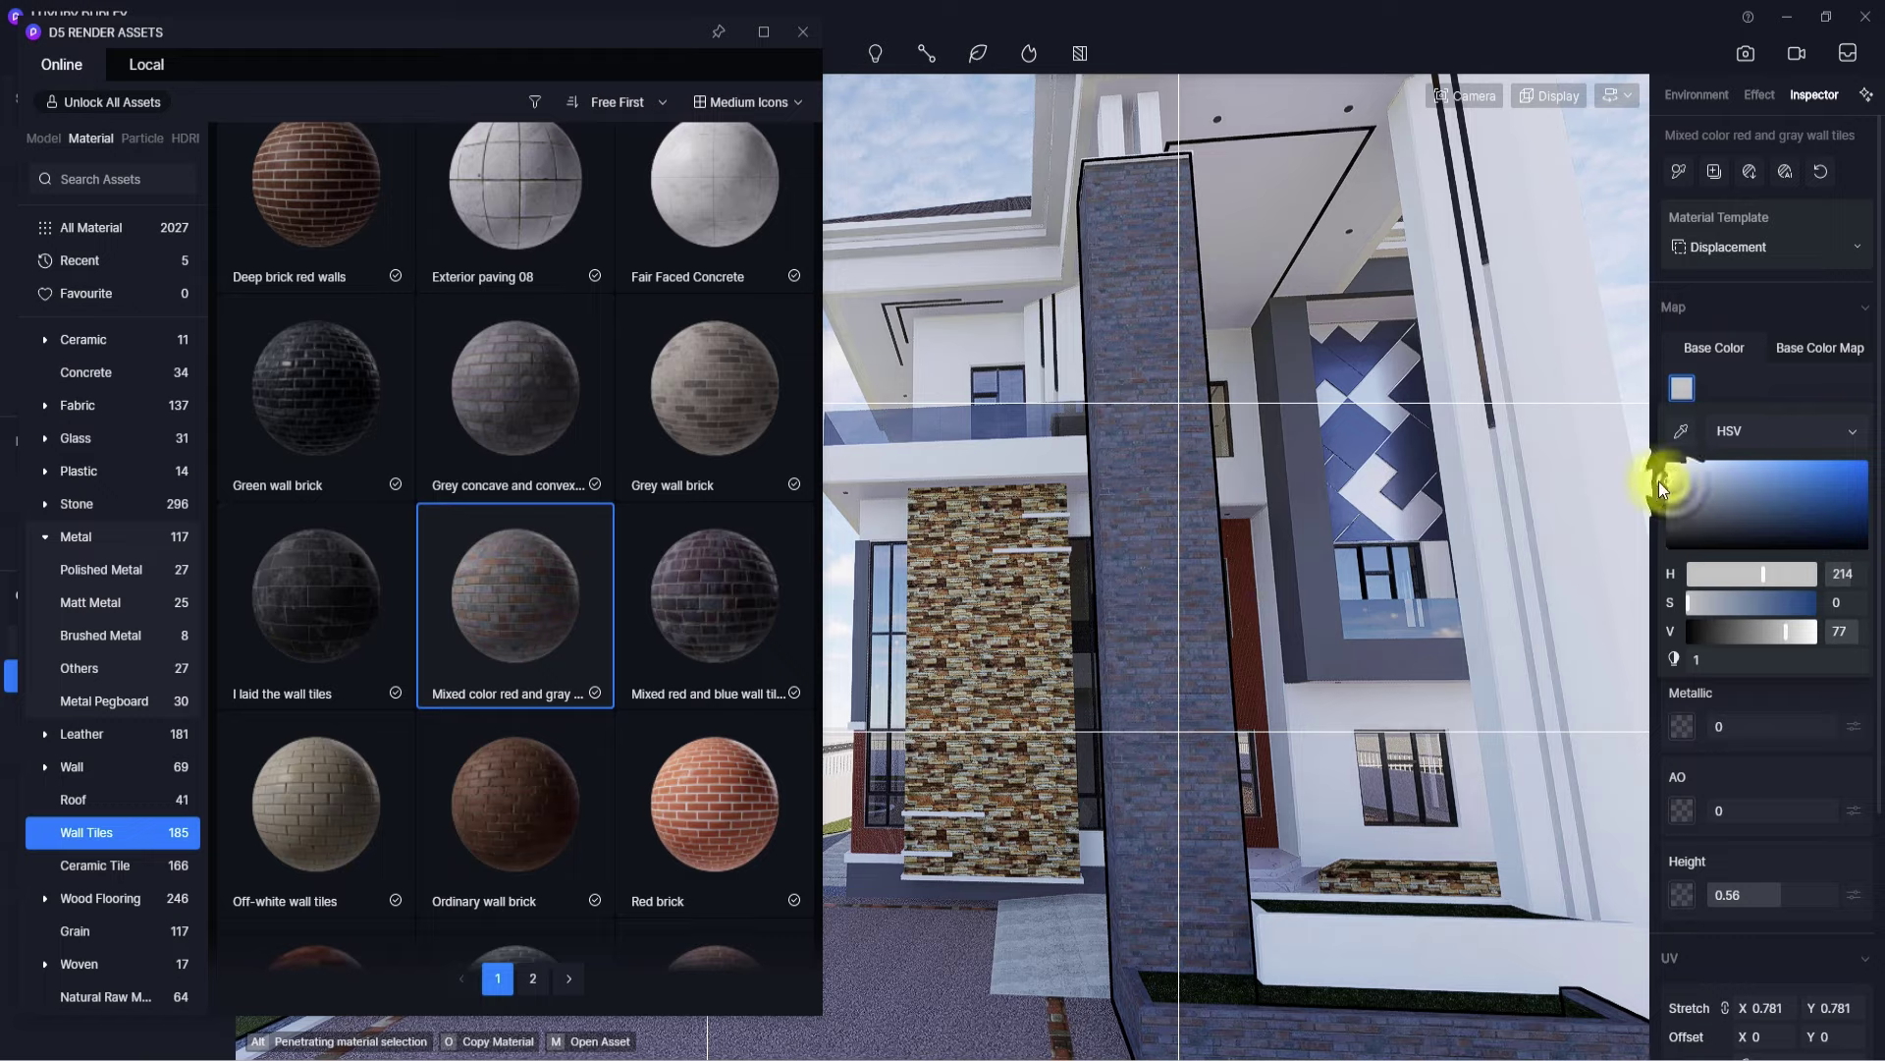
{"action": "left_click_drag", "start_coordinate": [1659, 482], "coordinate": [1648, 467]}
{"action": "scroll", "coordinate": [1647, 467], "scroll_direction": "down", "scroll_amount": 5}
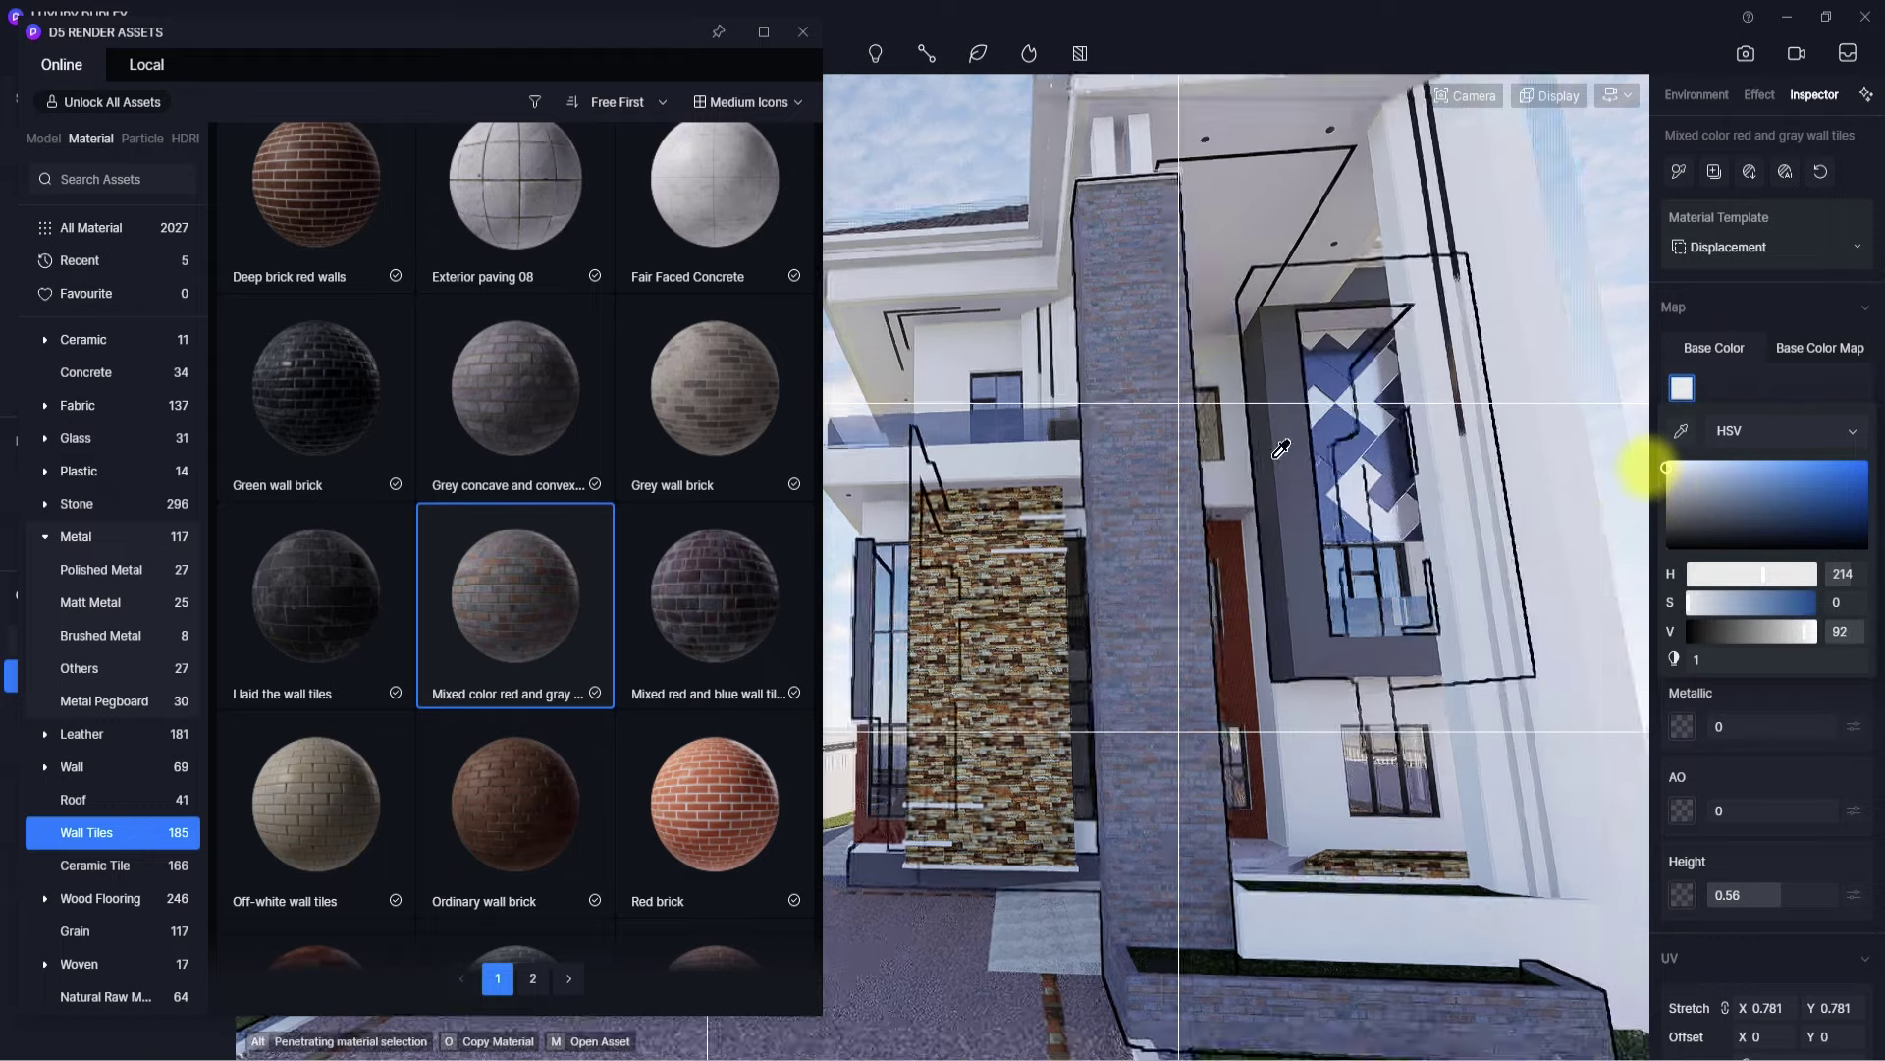
{"action": "scroll", "coordinate": [1648, 468], "scroll_direction": "up", "scroll_amount": 5}
{"action": "left_click", "coordinate": [1068, 546]}
{"action": "right_click_drag", "start_coordinate": [1074, 516], "coordinate": [1031, 614]}
{"action": "scroll", "coordinate": [1031, 614], "scroll_direction": "down", "scroll_amount": 5}
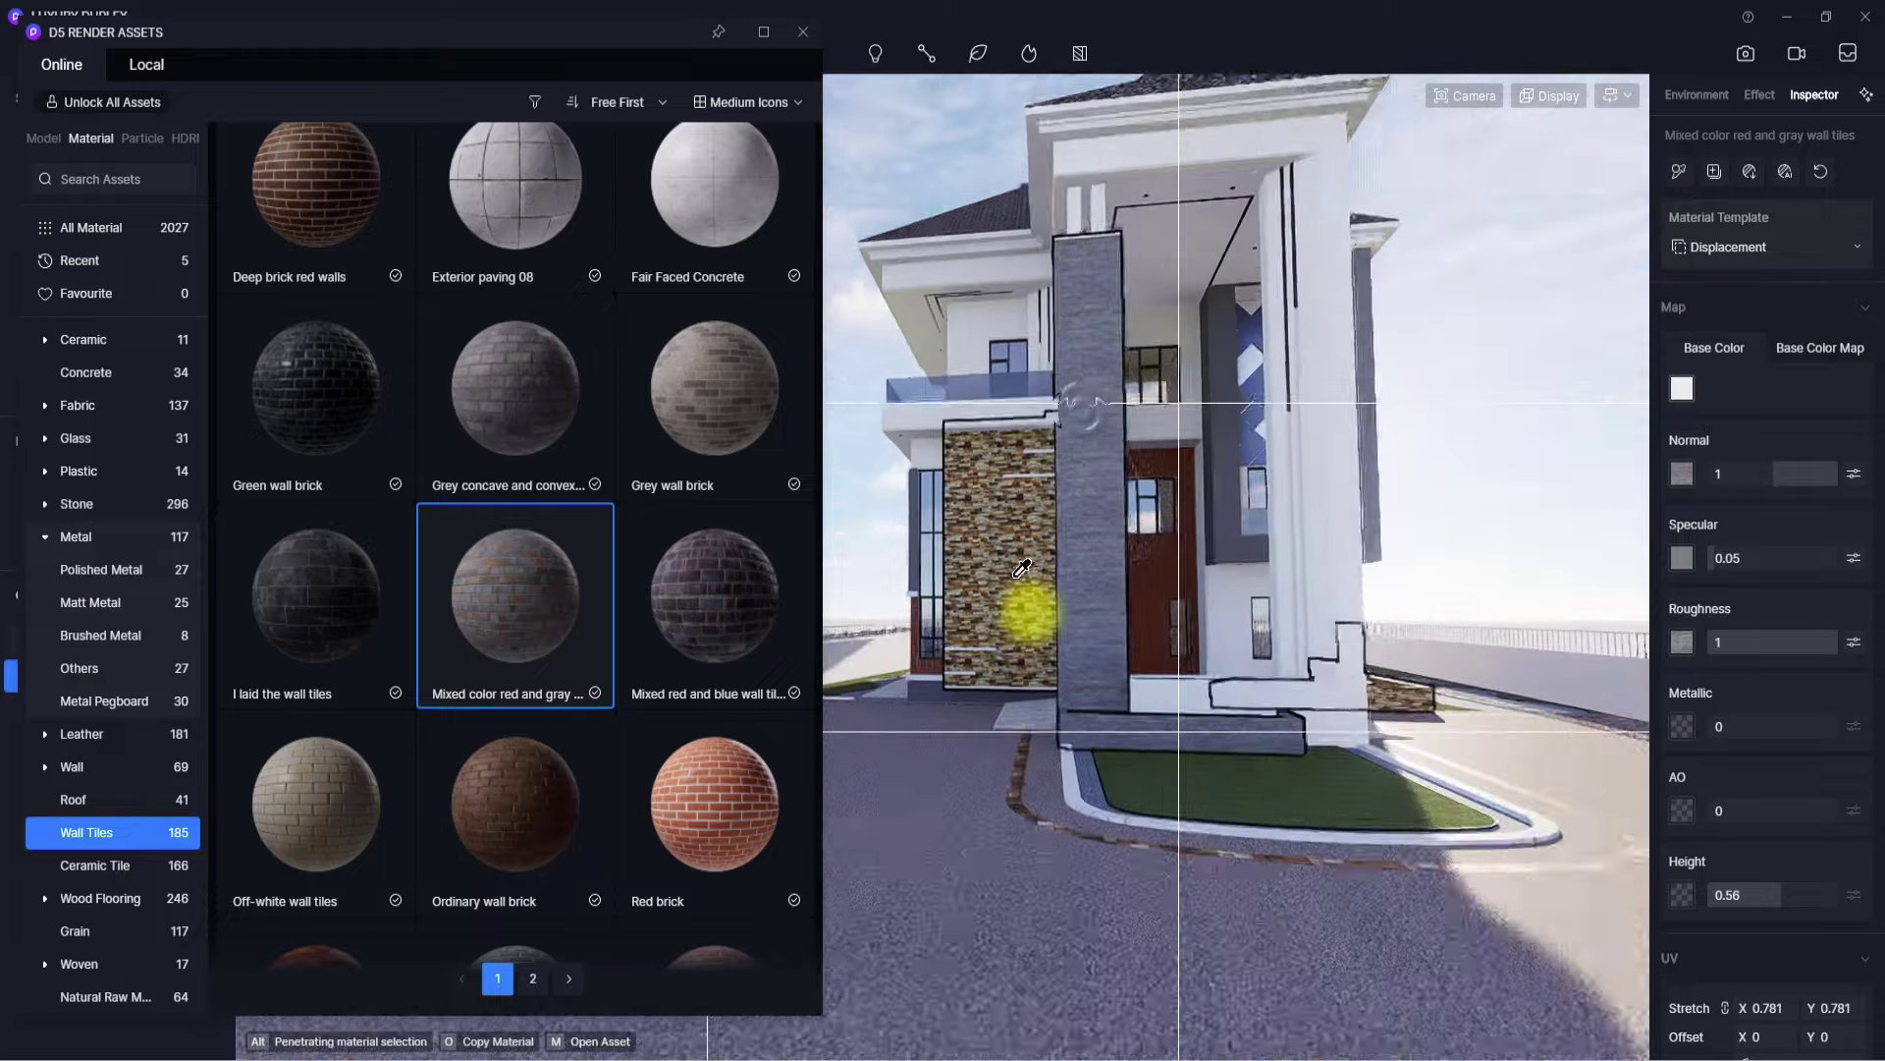
- Copy the pillar's brick material onto the stone-clad wall beside the pillar
{"action": "scroll", "coordinate": [1090, 430], "scroll_direction": "up", "scroll_amount": 4}
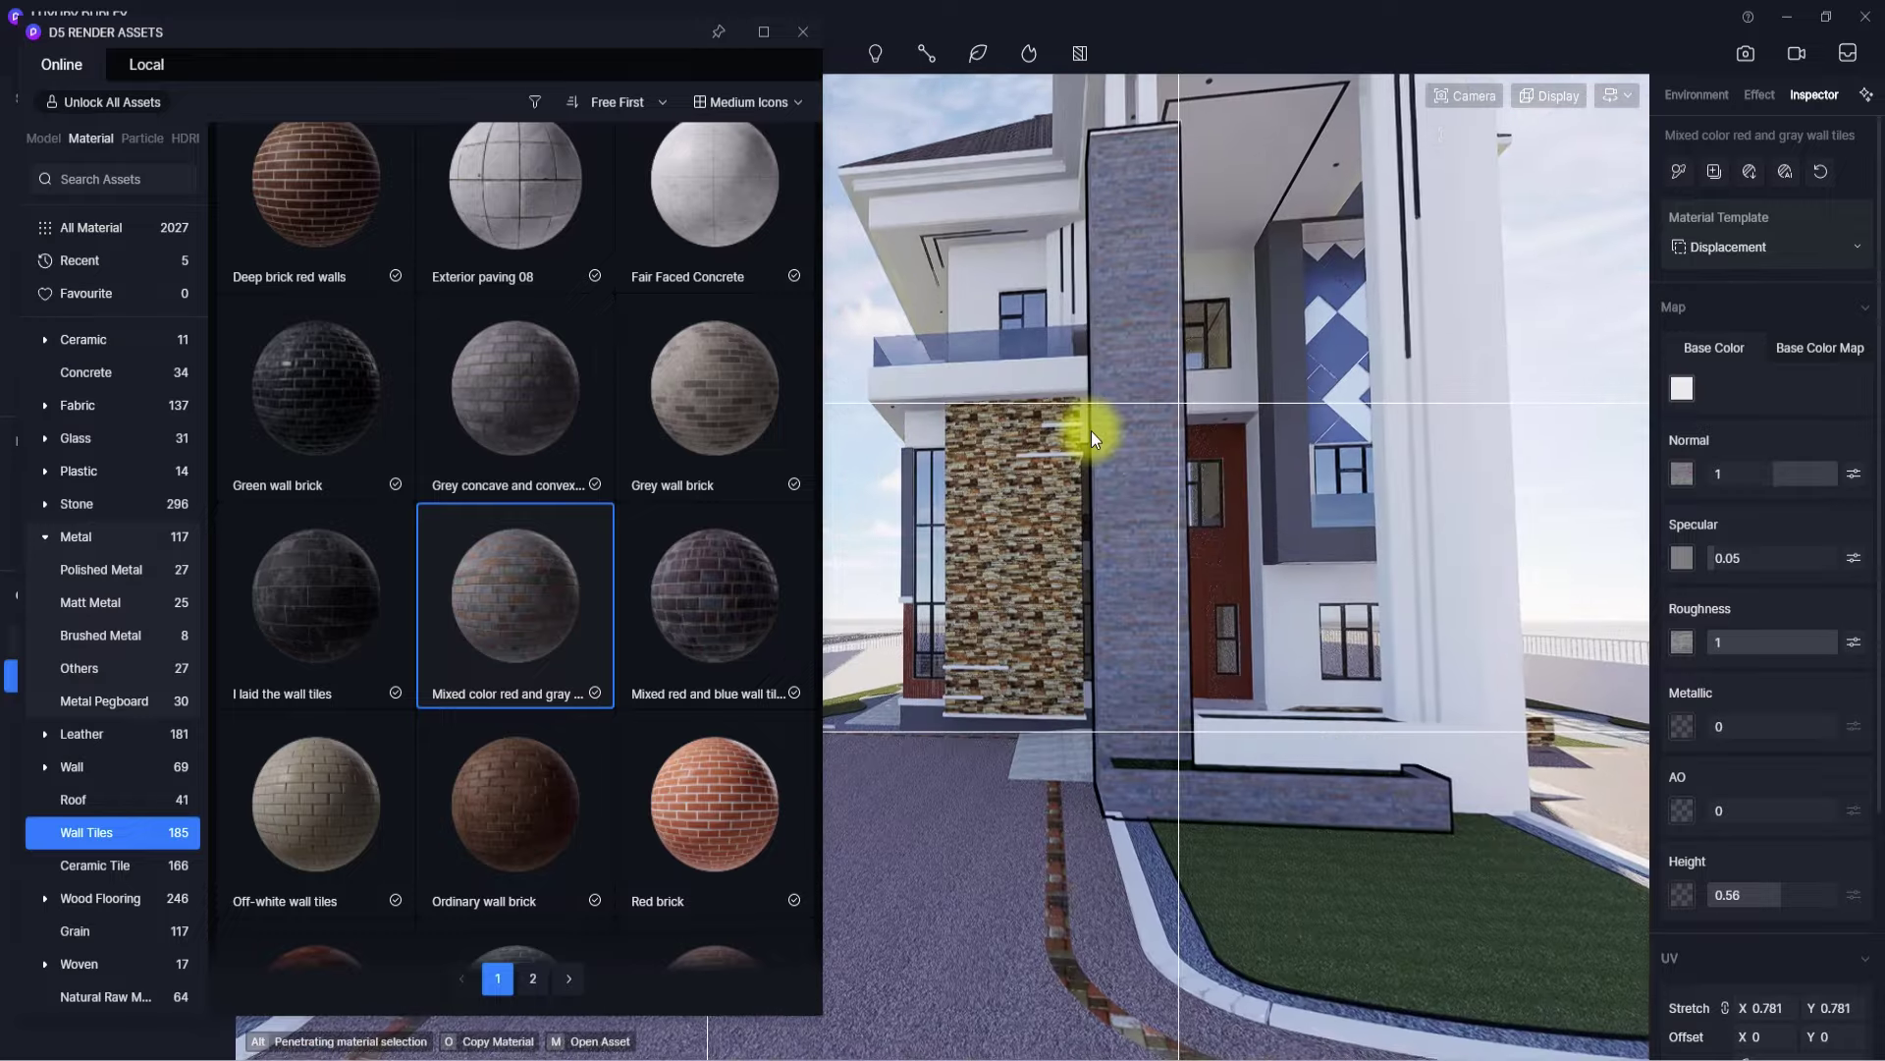
{"action": "left_click", "coordinate": [1679, 172]}
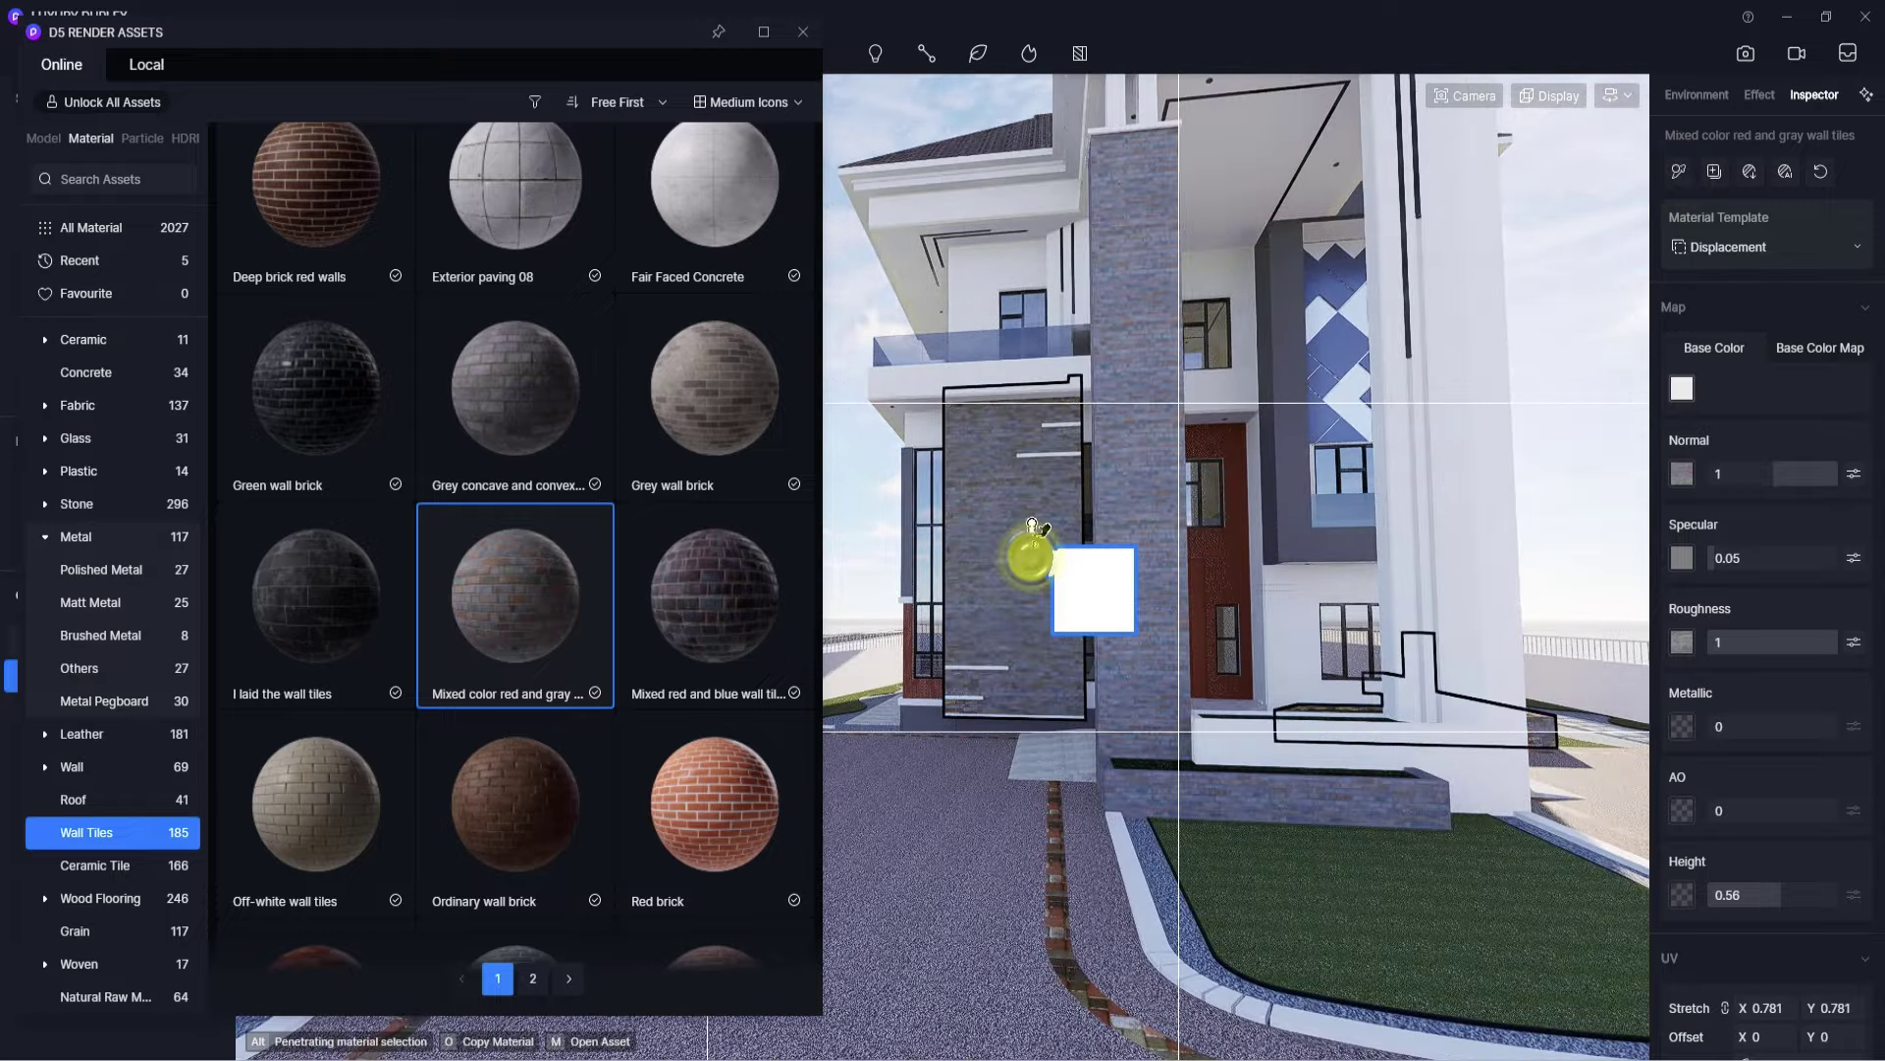
{"action": "right_click_drag", "start_coordinate": [1031, 531], "coordinate": [1052, 492]}
- Examine the brick cladding and the rest of the house exterior from several viewpoints around the compound
{"action": "scroll", "coordinate": [1128, 575], "scroll_direction": "up", "scroll_amount": 4}
{"action": "right_click_drag", "start_coordinate": [1129, 598], "coordinate": [854, 657]}
{"action": "scroll", "coordinate": [1208, 516], "scroll_direction": "down", "scroll_amount": 6}
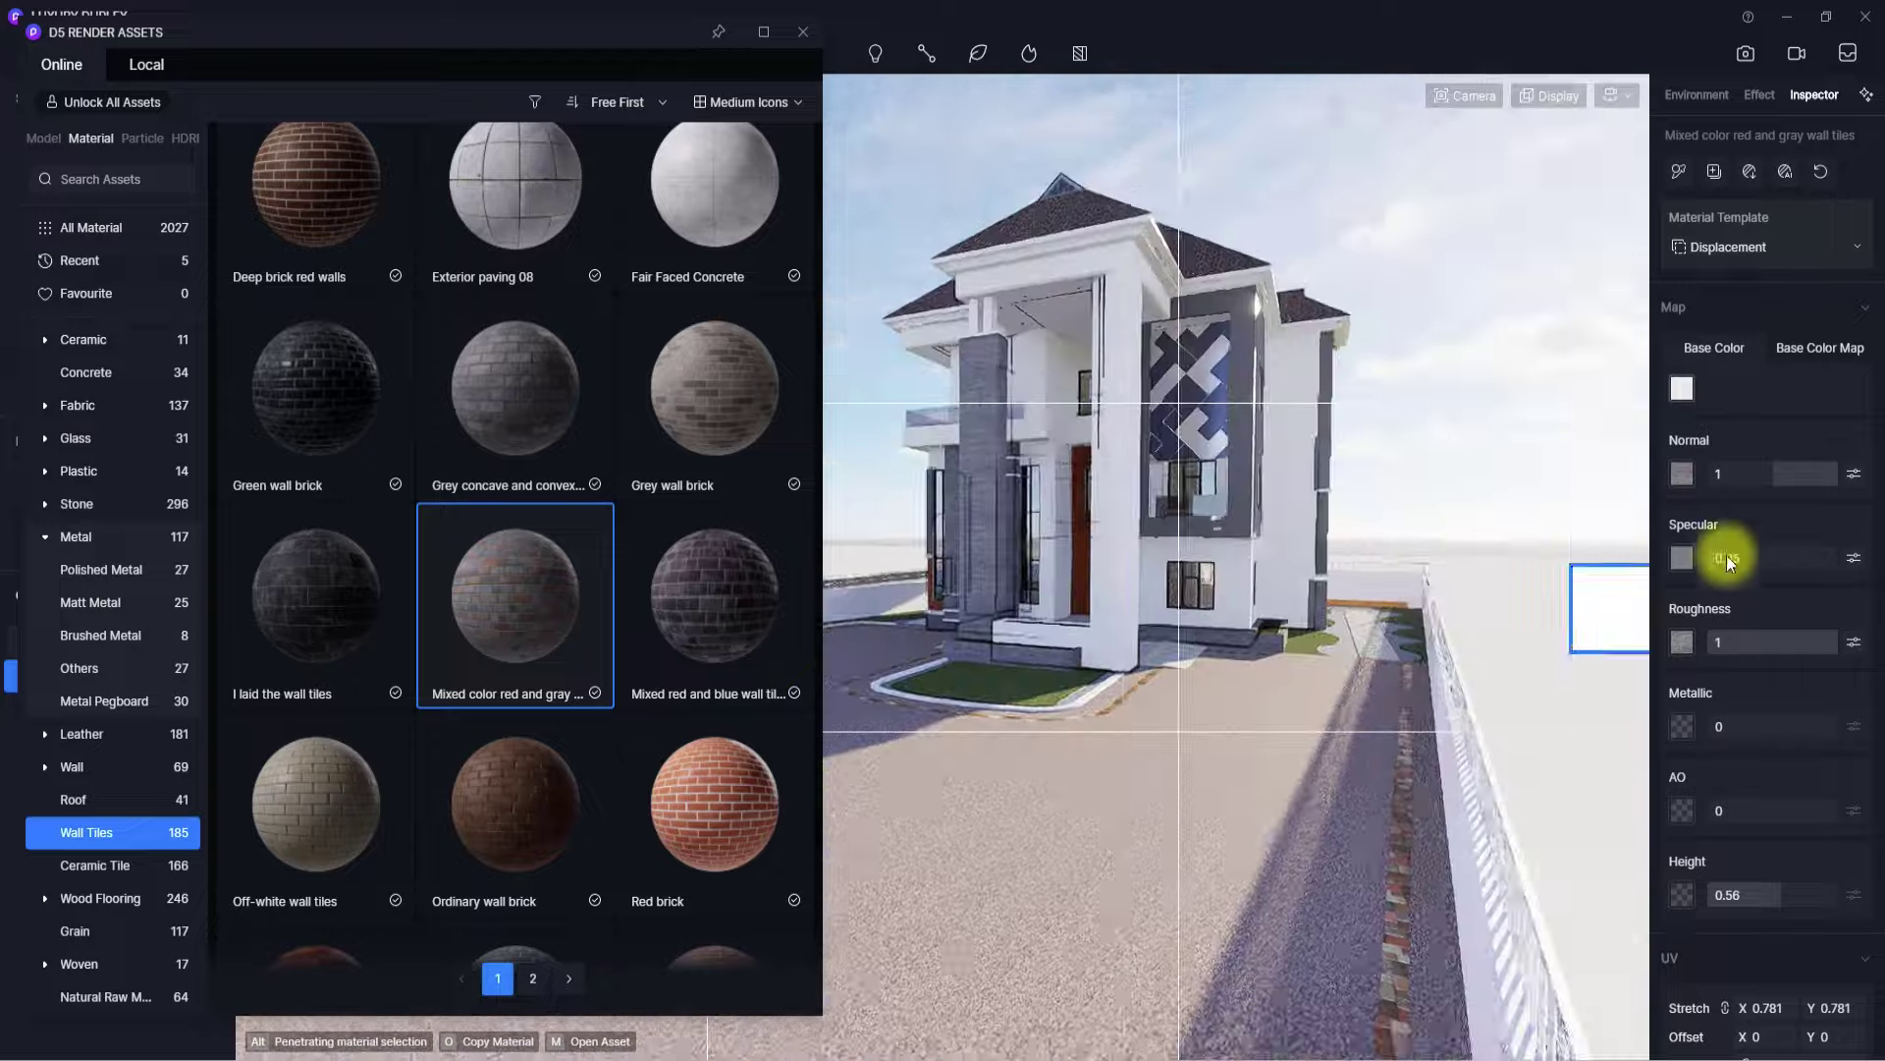
{"action": "right_click_drag", "start_coordinate": [1174, 540], "coordinate": [1771, 534]}
{"action": "scroll", "coordinate": [1539, 550], "scroll_direction": "up", "scroll_amount": 4}
{"action": "right_click_drag", "start_coordinate": [1124, 580], "coordinate": [1540, 547]}
{"action": "right_click_drag", "start_coordinate": [1370, 639], "coordinate": [609, 636]}
{"action": "scroll", "coordinate": [913, 535], "scroll_direction": "down", "scroll_amount": 5}
{"action": "right_click_drag", "start_coordinate": [912, 535], "coordinate": [867, 540]}
{"action": "right_click_drag", "start_coordinate": [1207, 556], "coordinate": [867, 547]}
{"action": "scroll", "coordinate": [1041, 584], "scroll_direction": "up", "scroll_amount": 4}
{"action": "right_click_drag", "start_coordinate": [1041, 585], "coordinate": [829, 550]}
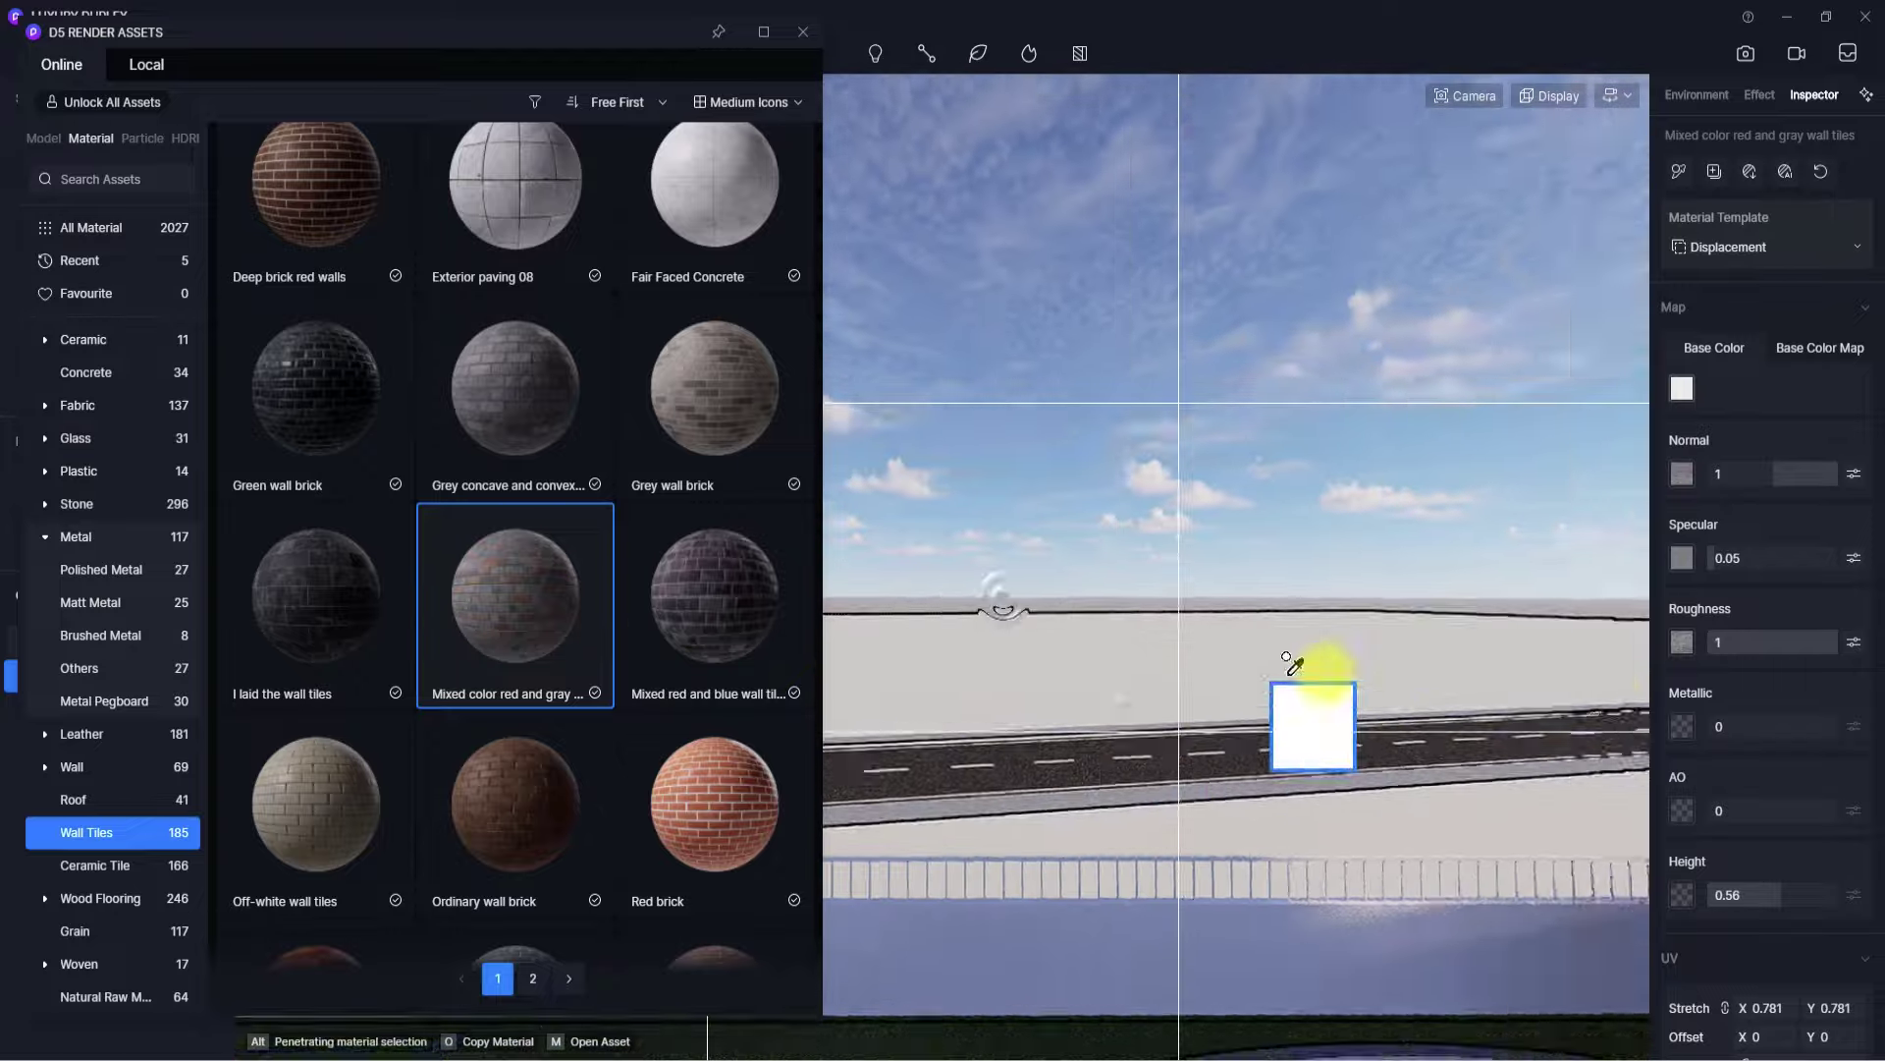
{"action": "right_click_drag", "start_coordinate": [1355, 593], "coordinate": [1860, 609]}
{"action": "scroll", "coordinate": [1158, 625], "scroll_direction": "up", "scroll_amount": 3}
{"action": "right_click_drag", "start_coordinate": [1127, 625], "coordinate": [1251, 597]}
{"action": "scroll", "coordinate": [1019, 617], "scroll_direction": "up", "scroll_amount": 3}
{"action": "right_click_drag", "start_coordinate": [1020, 617], "coordinate": [1305, 596]}
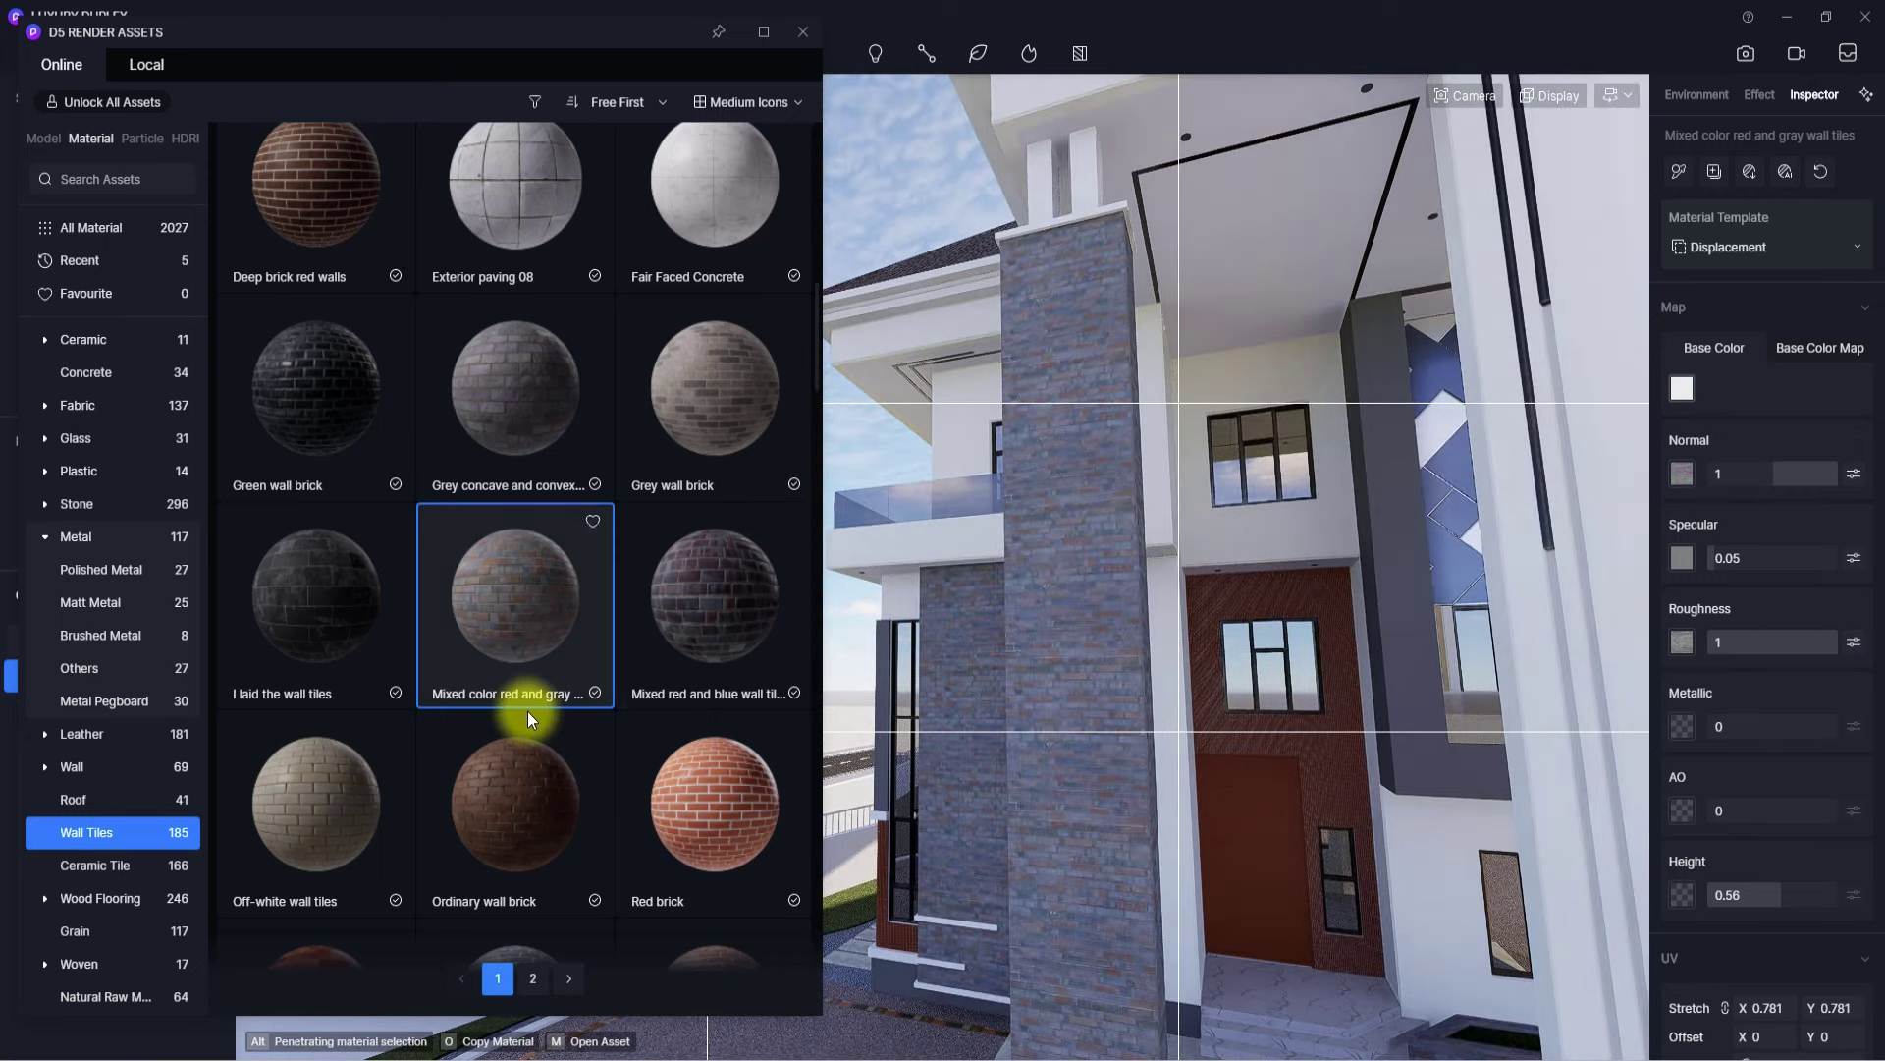
- Replace the pillar's cladding with the Solid Red Brick Wall material from the Wall Tiles library
{"action": "scroll", "coordinate": [401, 773], "scroll_direction": "down", "scroll_amount": 2}
{"action": "scroll", "coordinate": [401, 766], "scroll_direction": "up", "scroll_amount": 5}
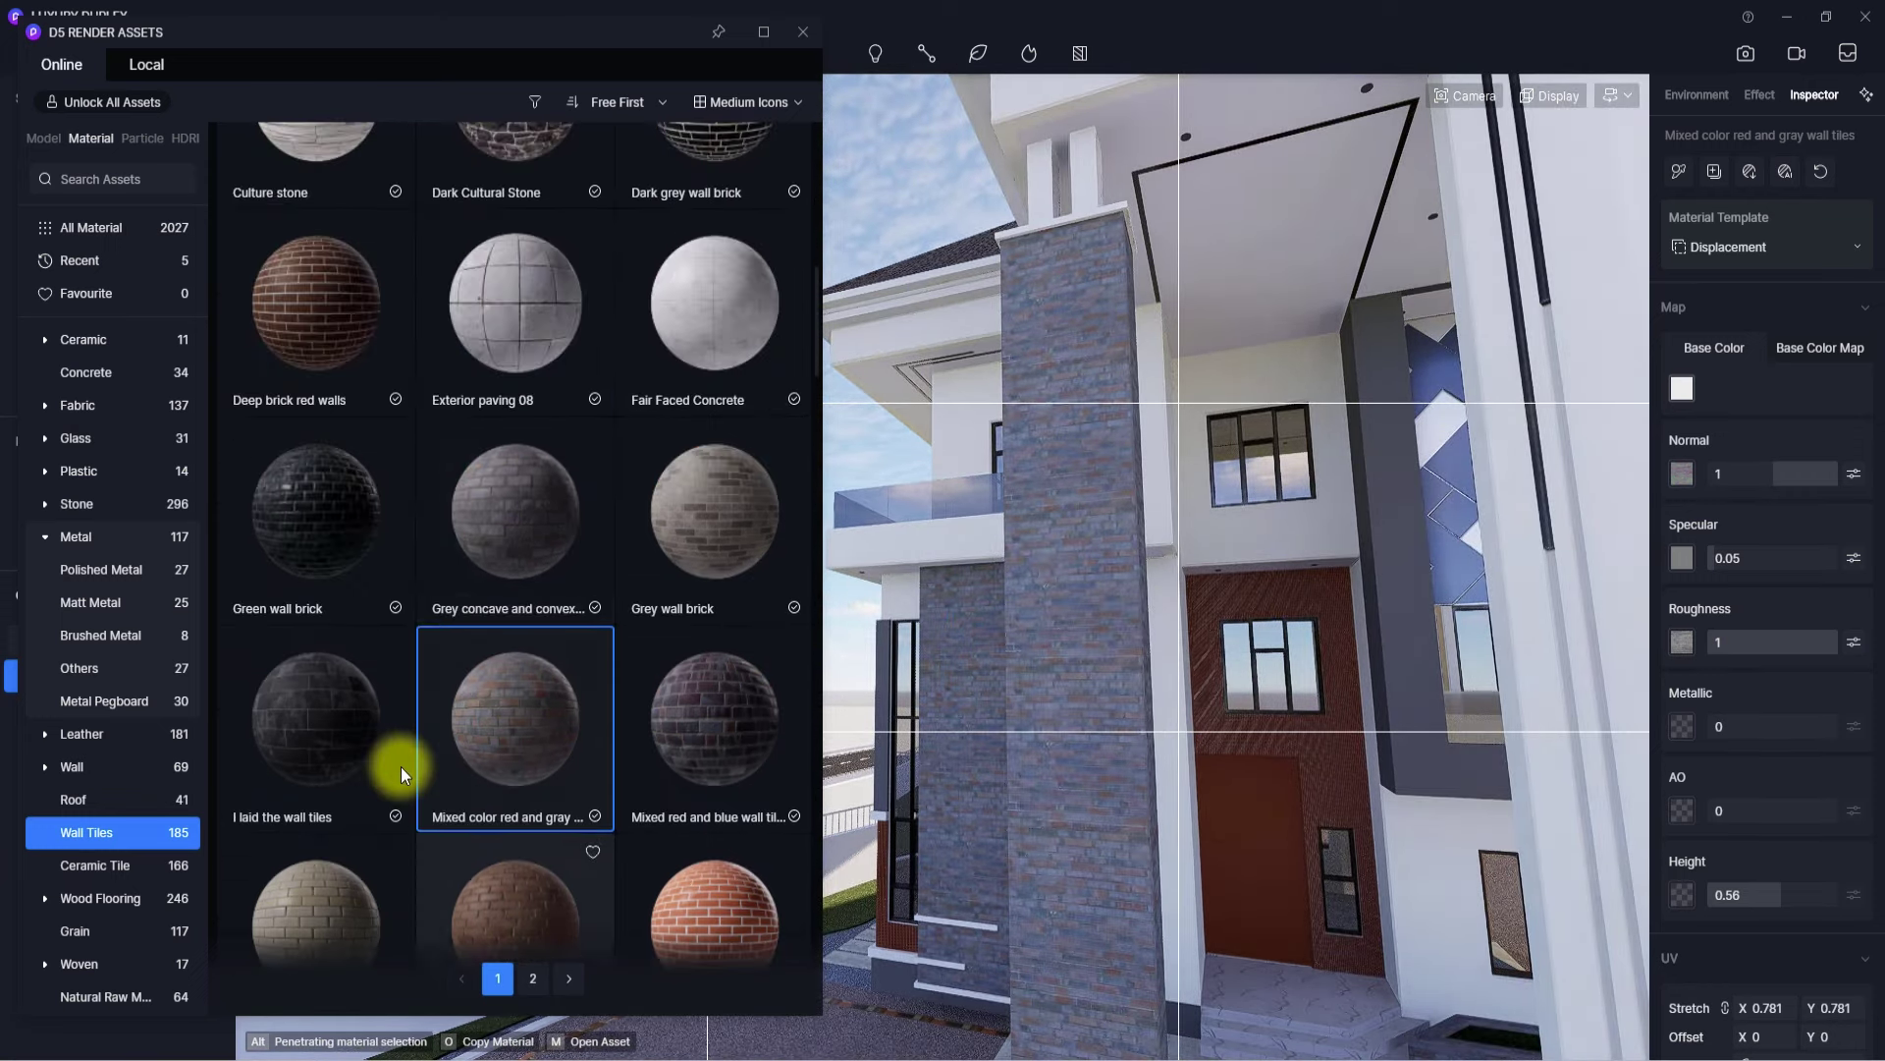
{"action": "scroll", "coordinate": [400, 766], "scroll_direction": "up", "scroll_amount": 5}
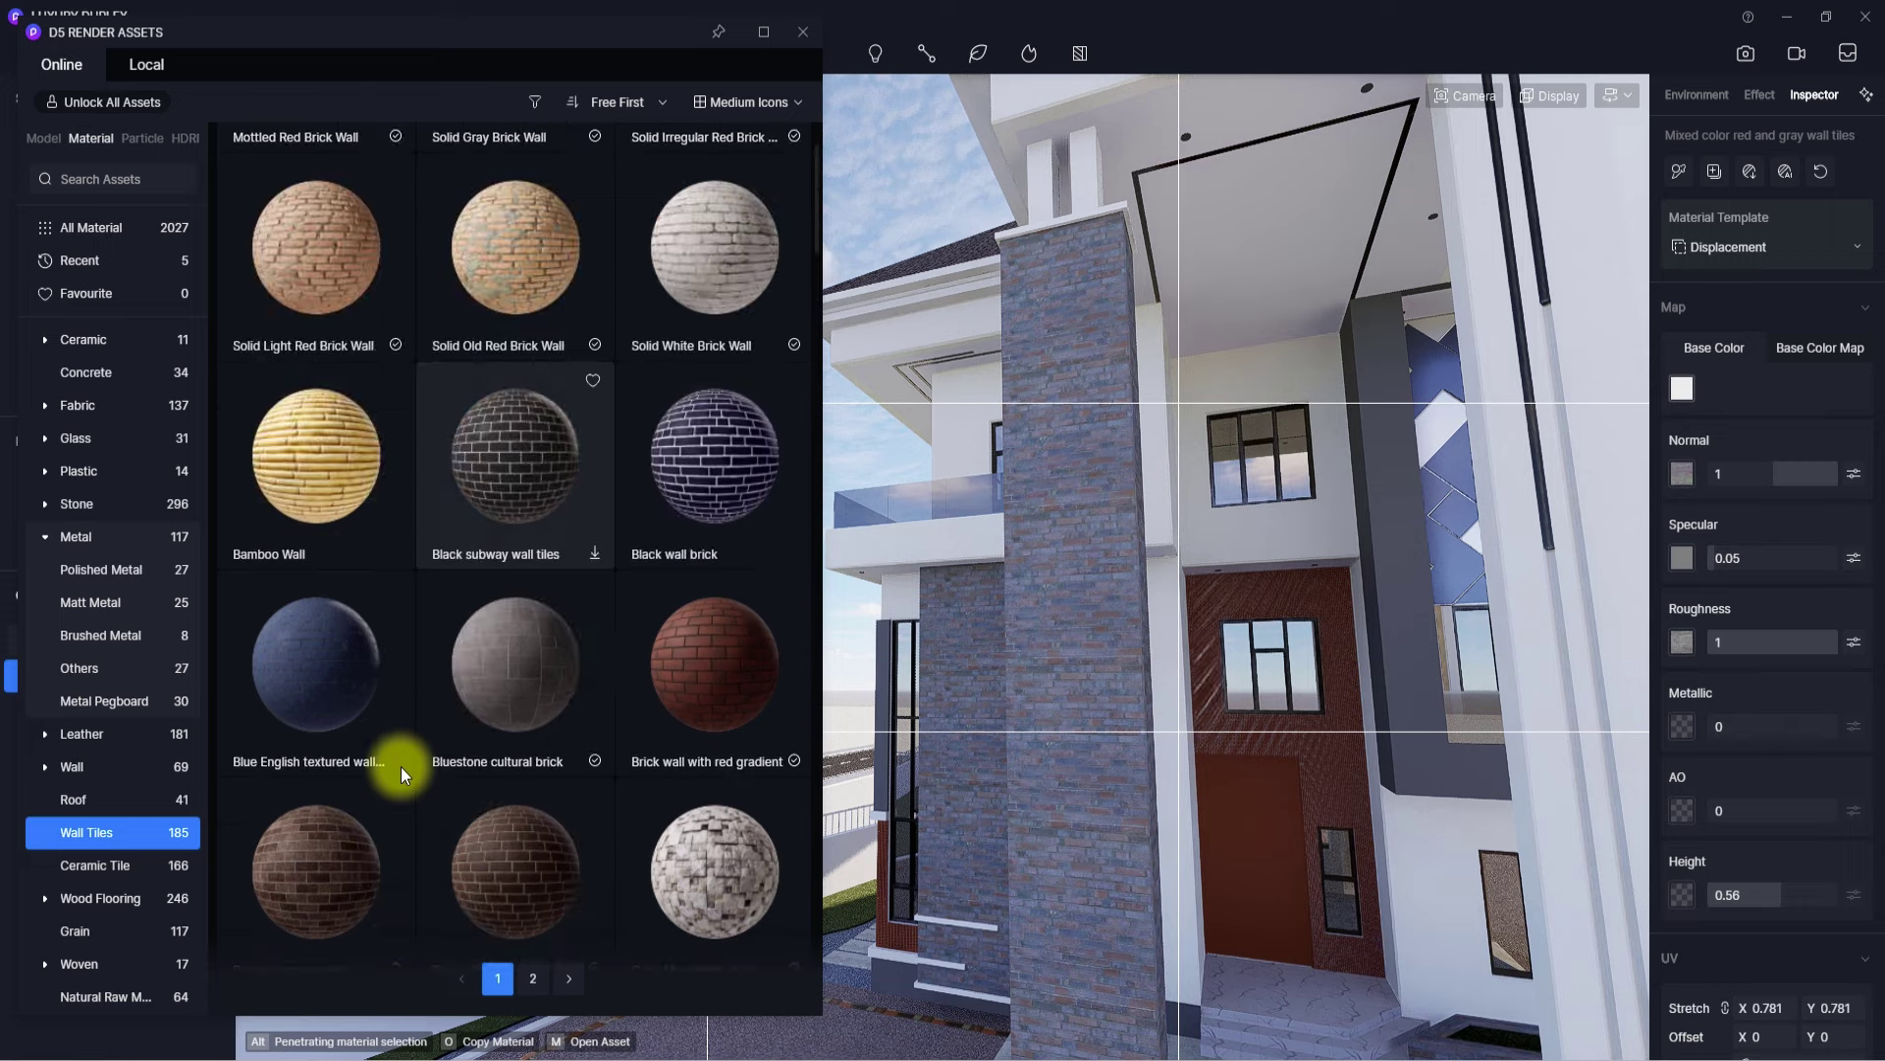
{"action": "scroll", "coordinate": [422, 412], "scroll_direction": "down", "scroll_amount": 15}
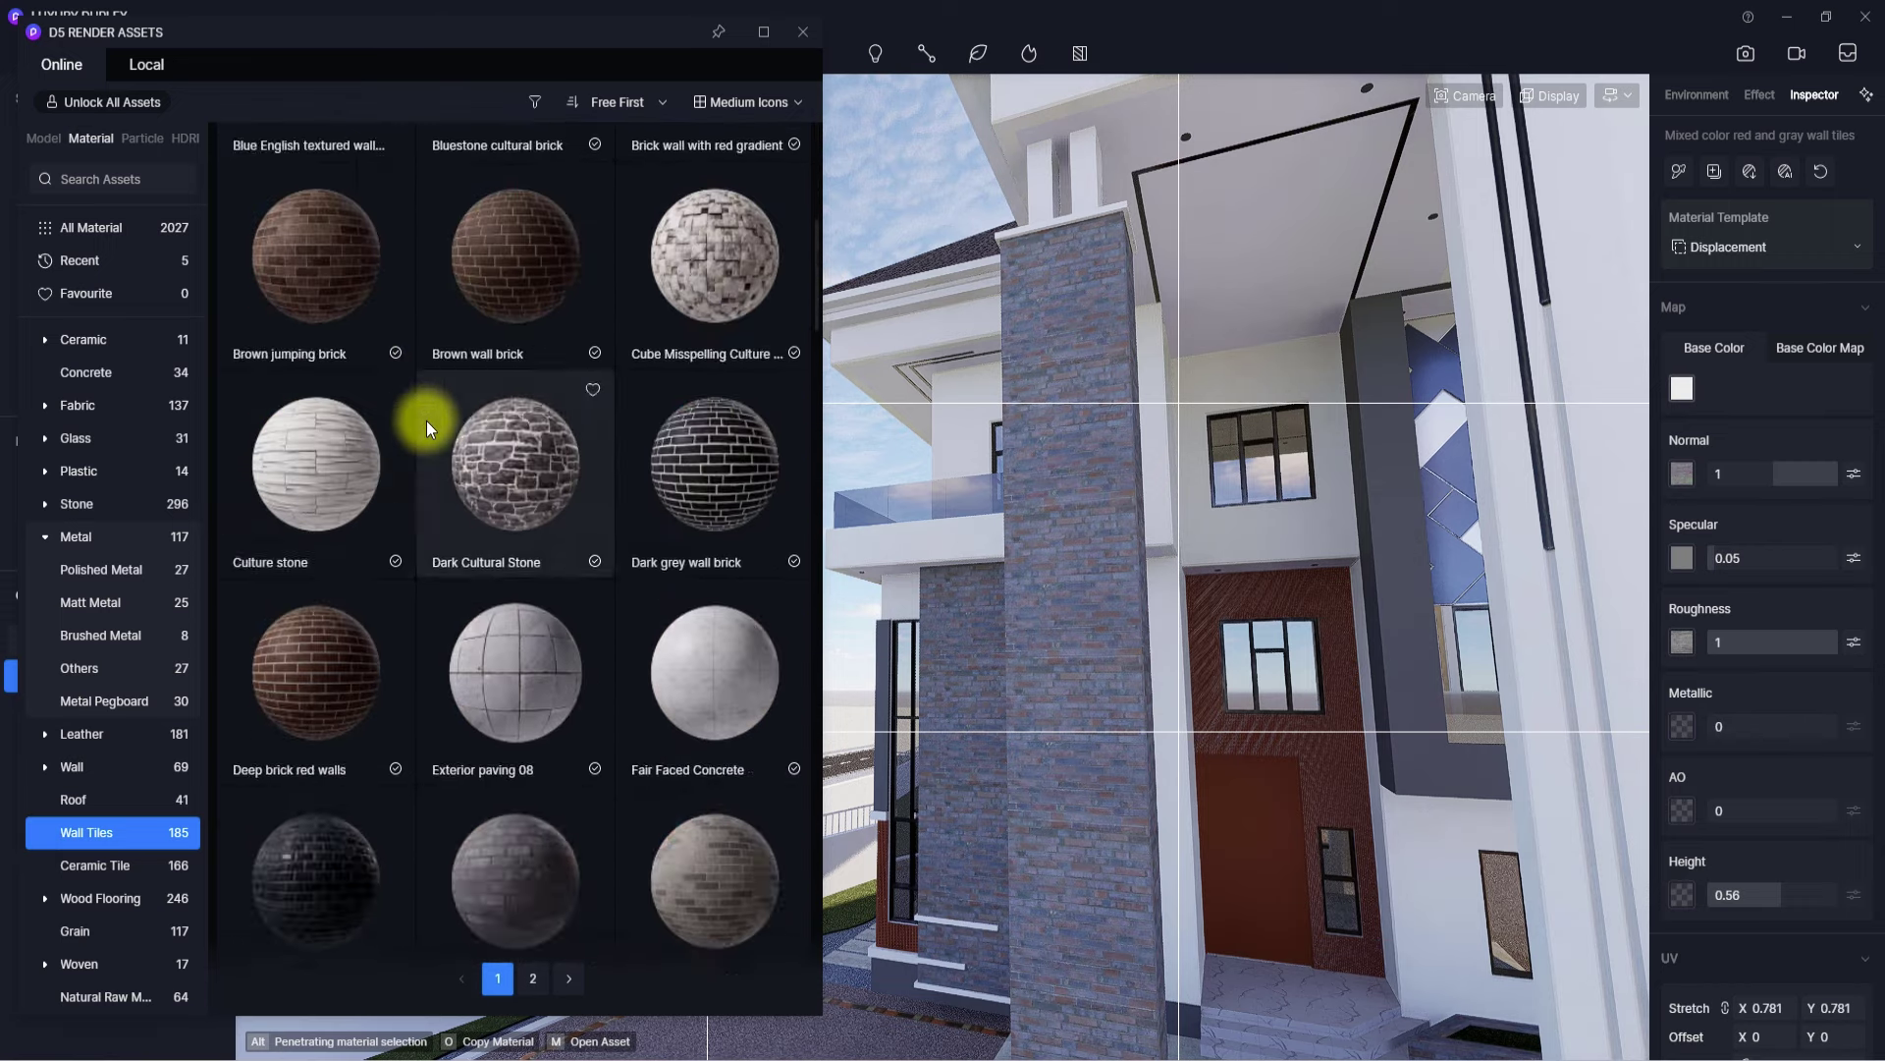
{"action": "scroll", "coordinate": [427, 421], "scroll_direction": "down", "scroll_amount": 3}
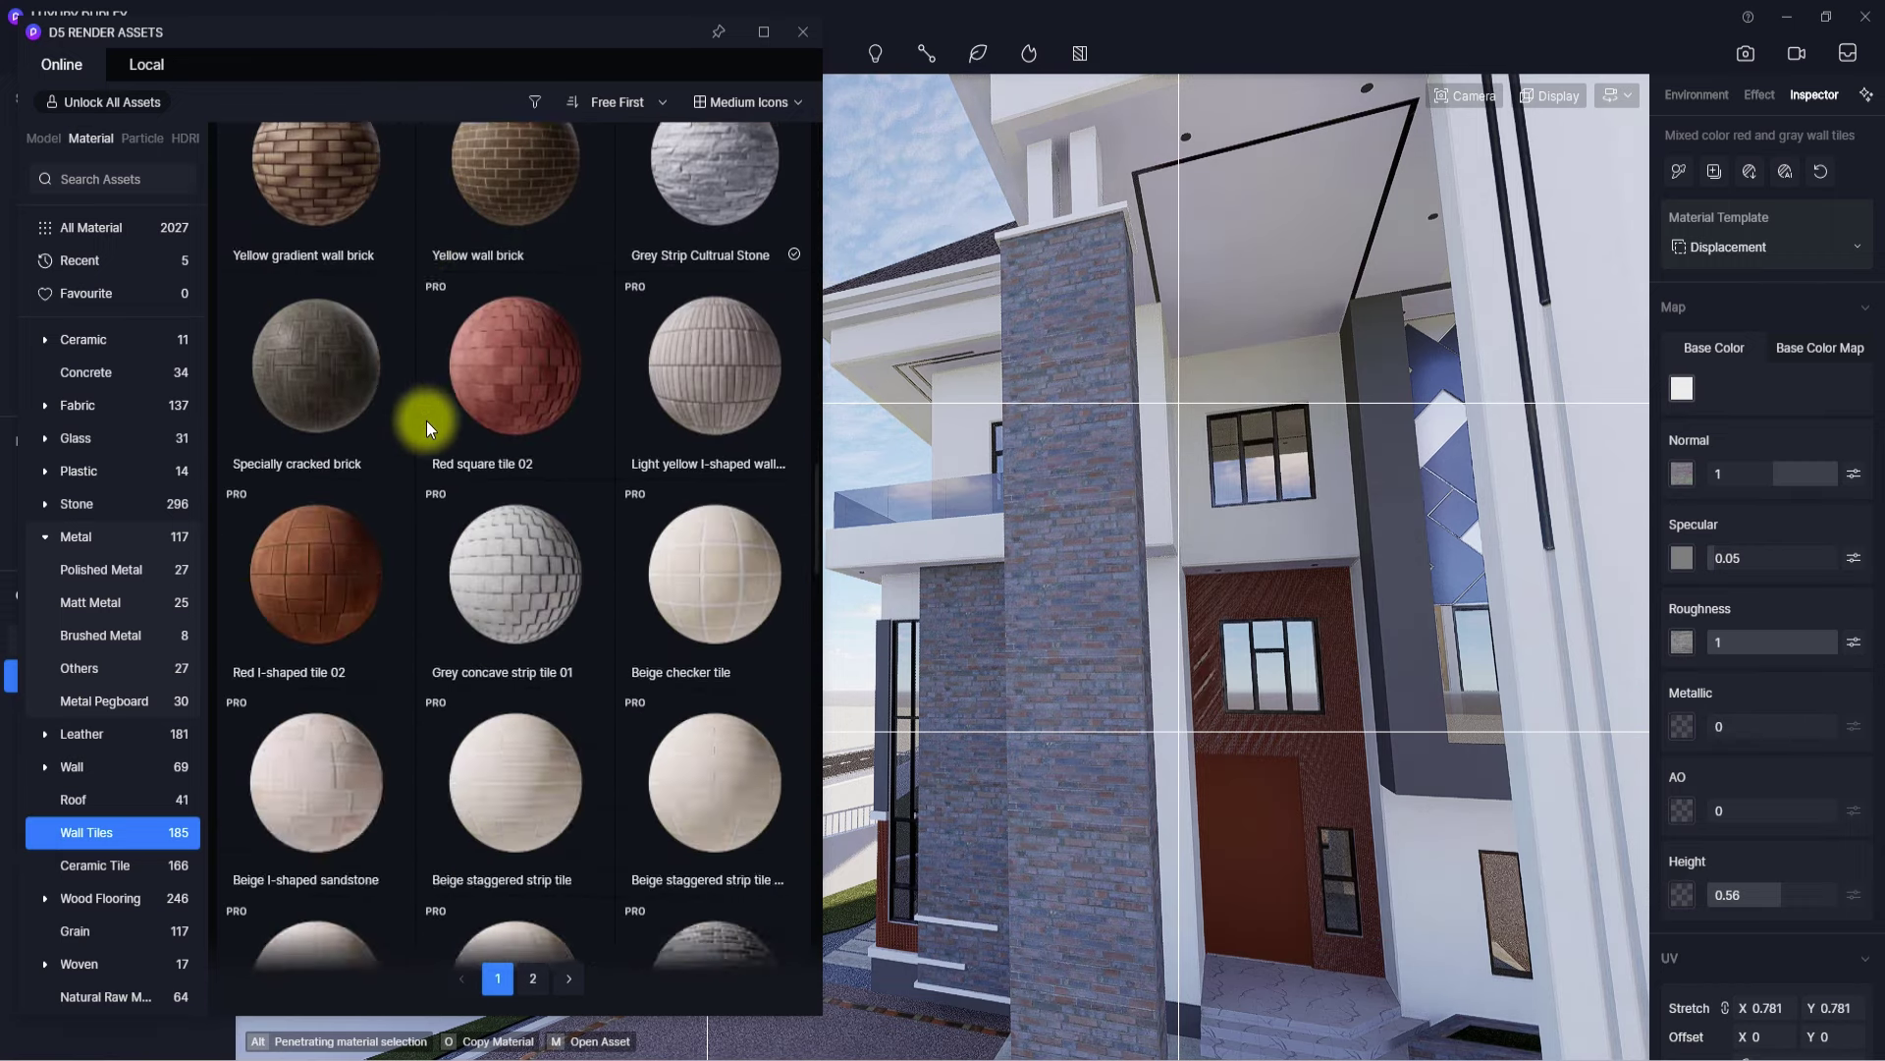
{"action": "scroll", "coordinate": [426, 421], "scroll_direction": "up", "scroll_amount": 10}
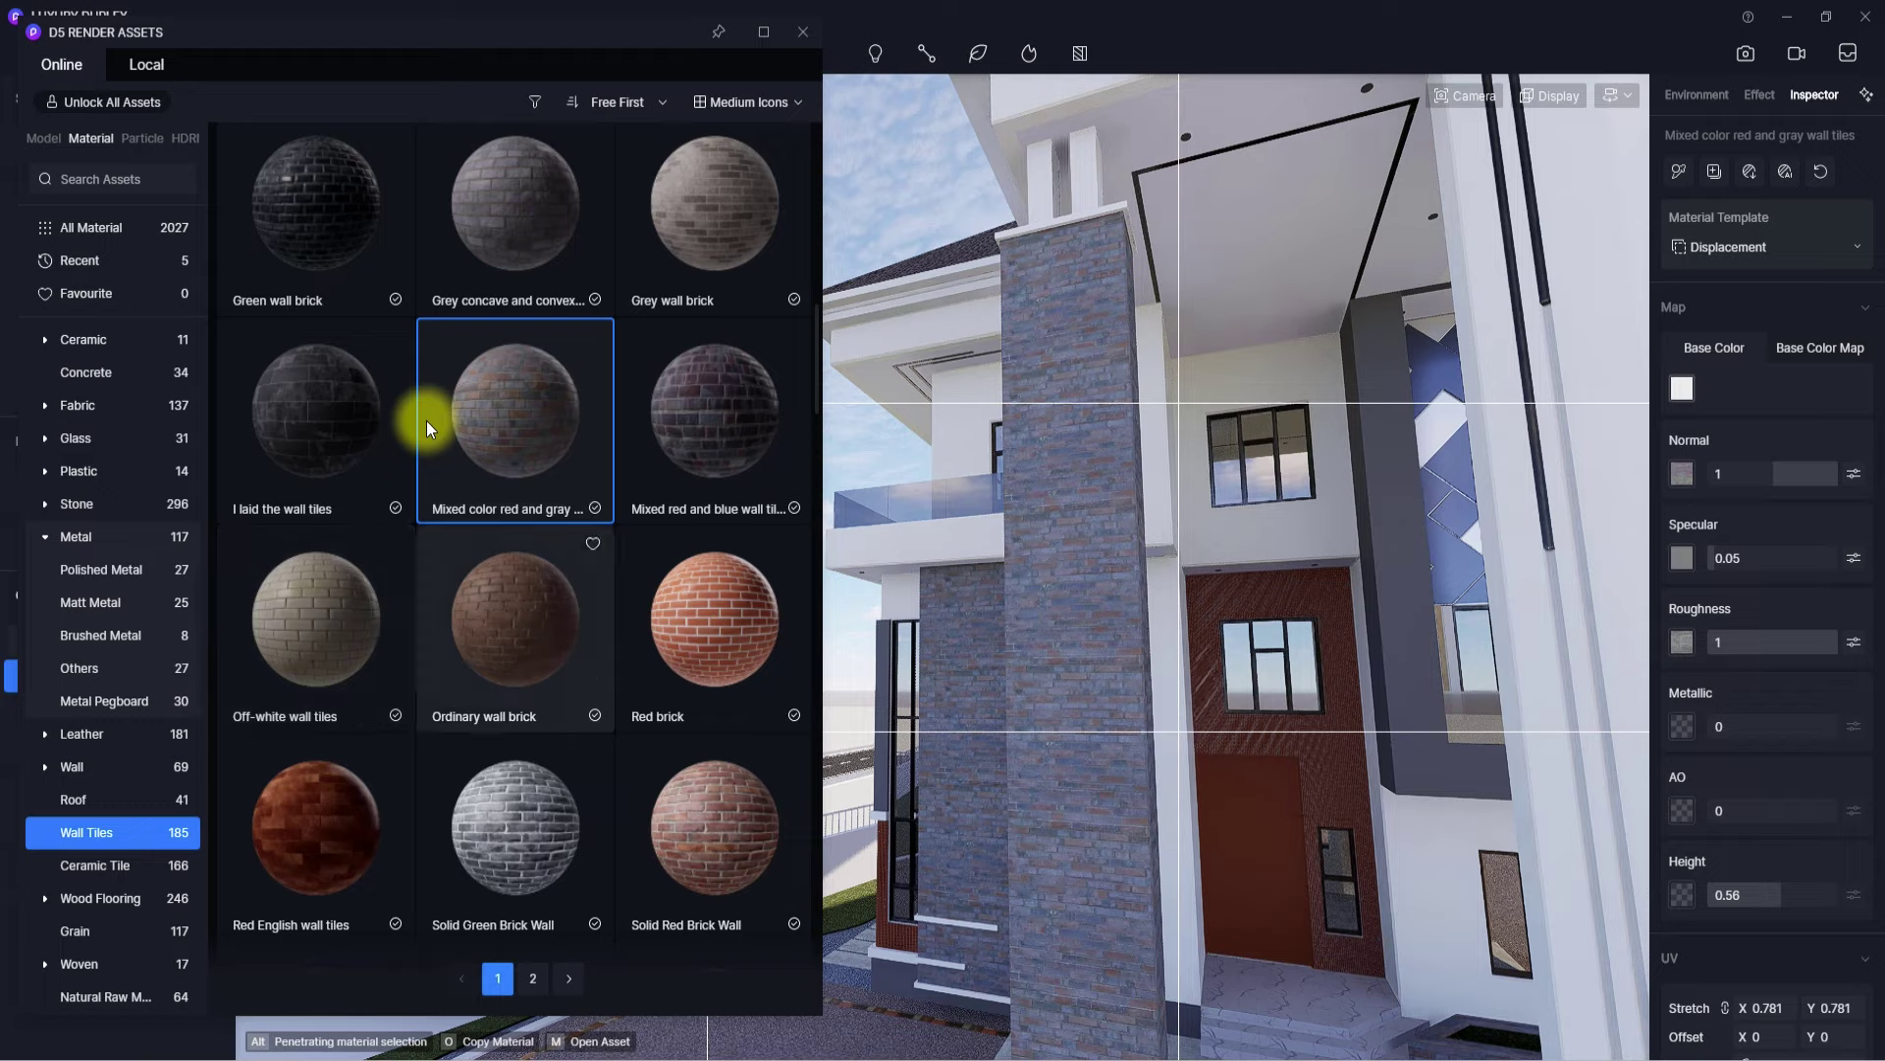
{"action": "left_click_drag", "start_coordinate": [727, 860], "coordinate": [1059, 692]}
{"action": "left_click", "coordinate": [1058, 687]}
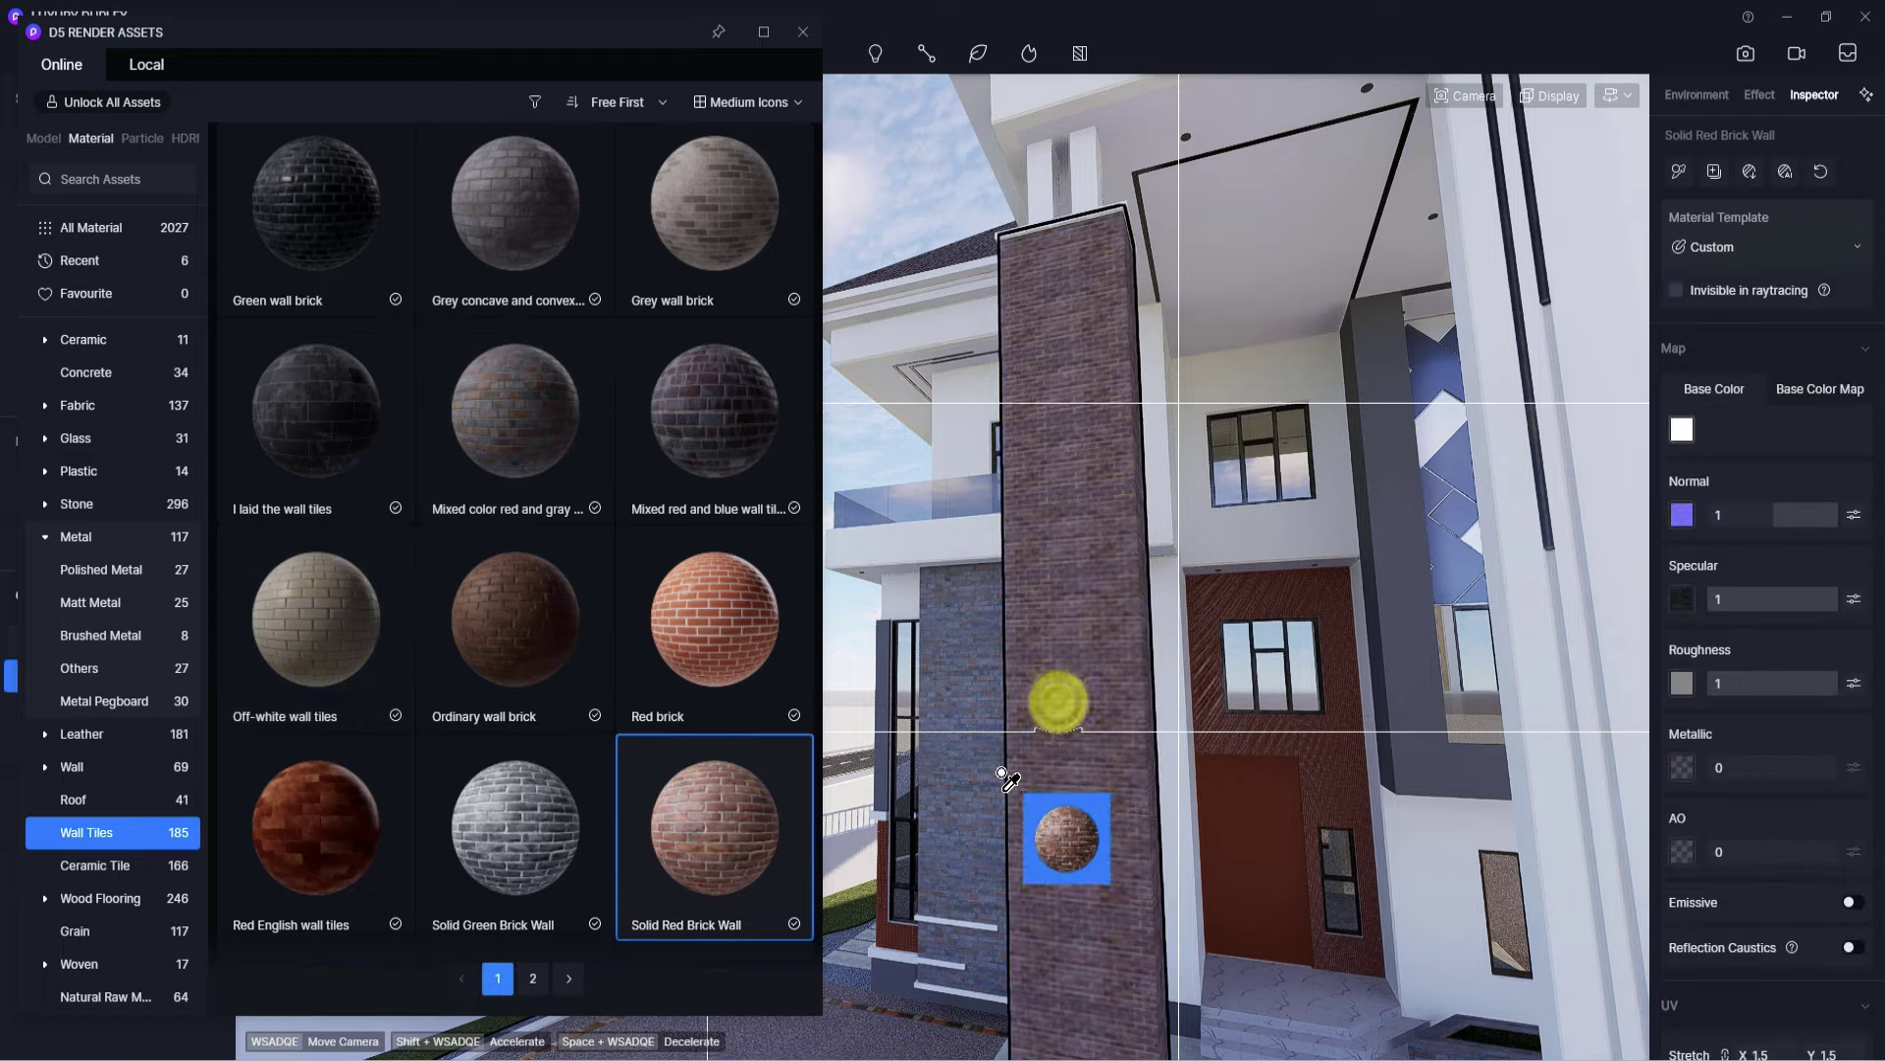
{"action": "scroll", "coordinate": [1090, 707], "scroll_direction": "up", "scroll_amount": 3}
{"action": "right_click_drag", "start_coordinate": [1010, 761], "coordinate": [1027, 544]}
{"action": "scroll", "coordinate": [1080, 555], "scroll_direction": "down", "scroll_amount": 5}
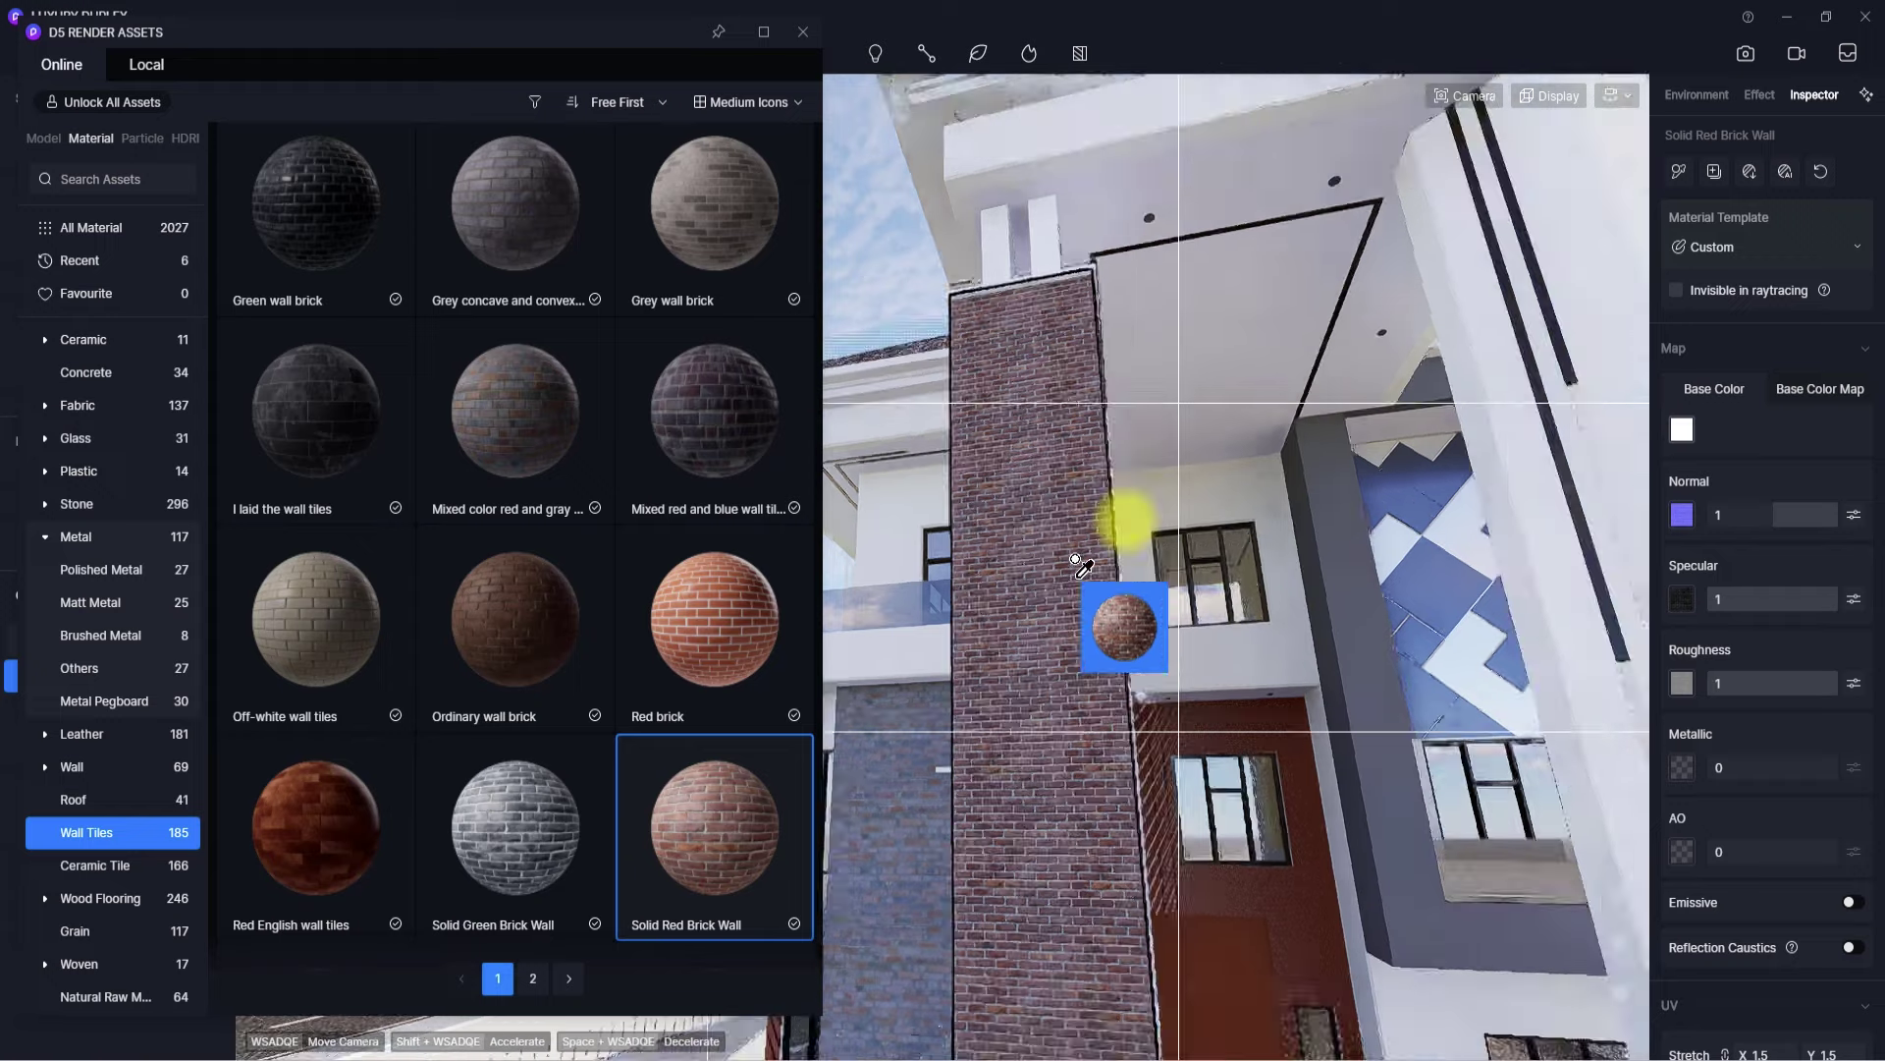
{"action": "right_click_drag", "start_coordinate": [1056, 623], "coordinate": [1047, 626]}
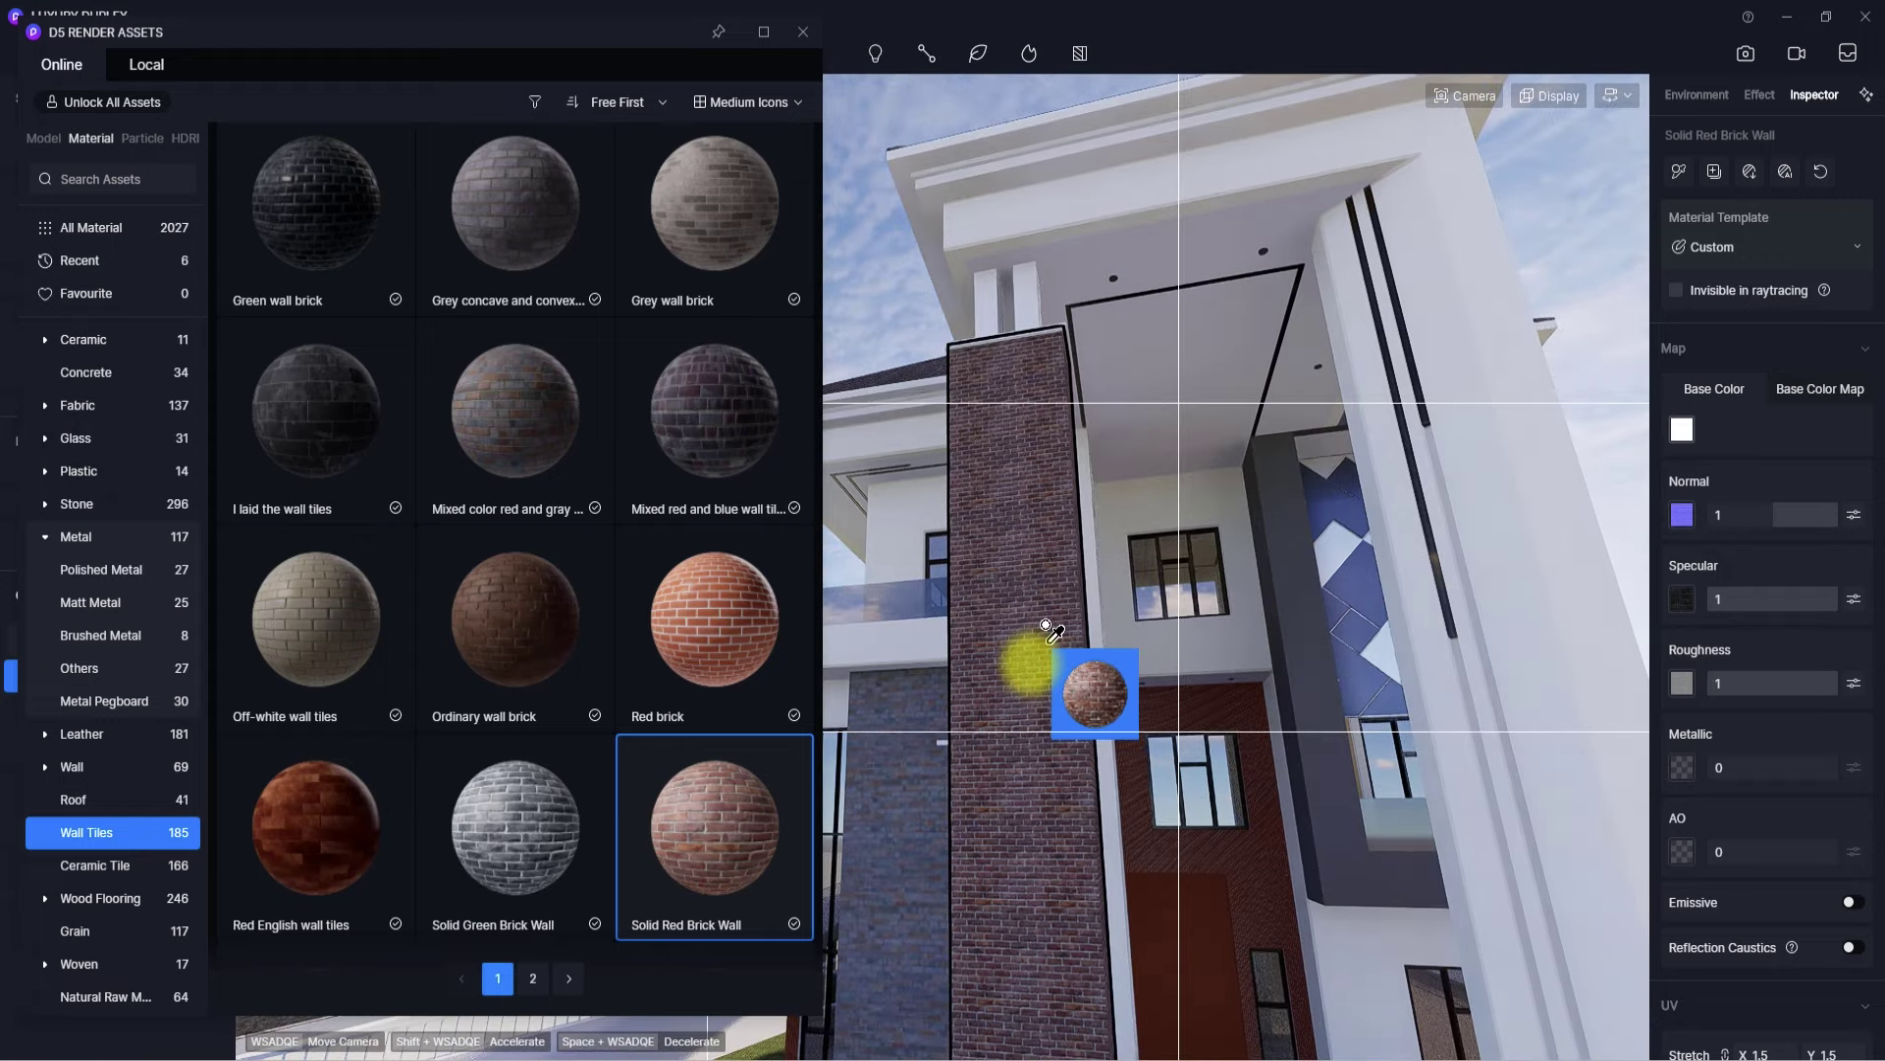
{"action": "key", "text": "Escape"}
- Set the linked UV stretch of the pillar's red brick material to 0.97 in X and Y
{"action": "left_click", "coordinate": [1031, 664]}
{"action": "scroll", "coordinate": [1764, 838], "scroll_direction": "down", "scroll_amount": 3}
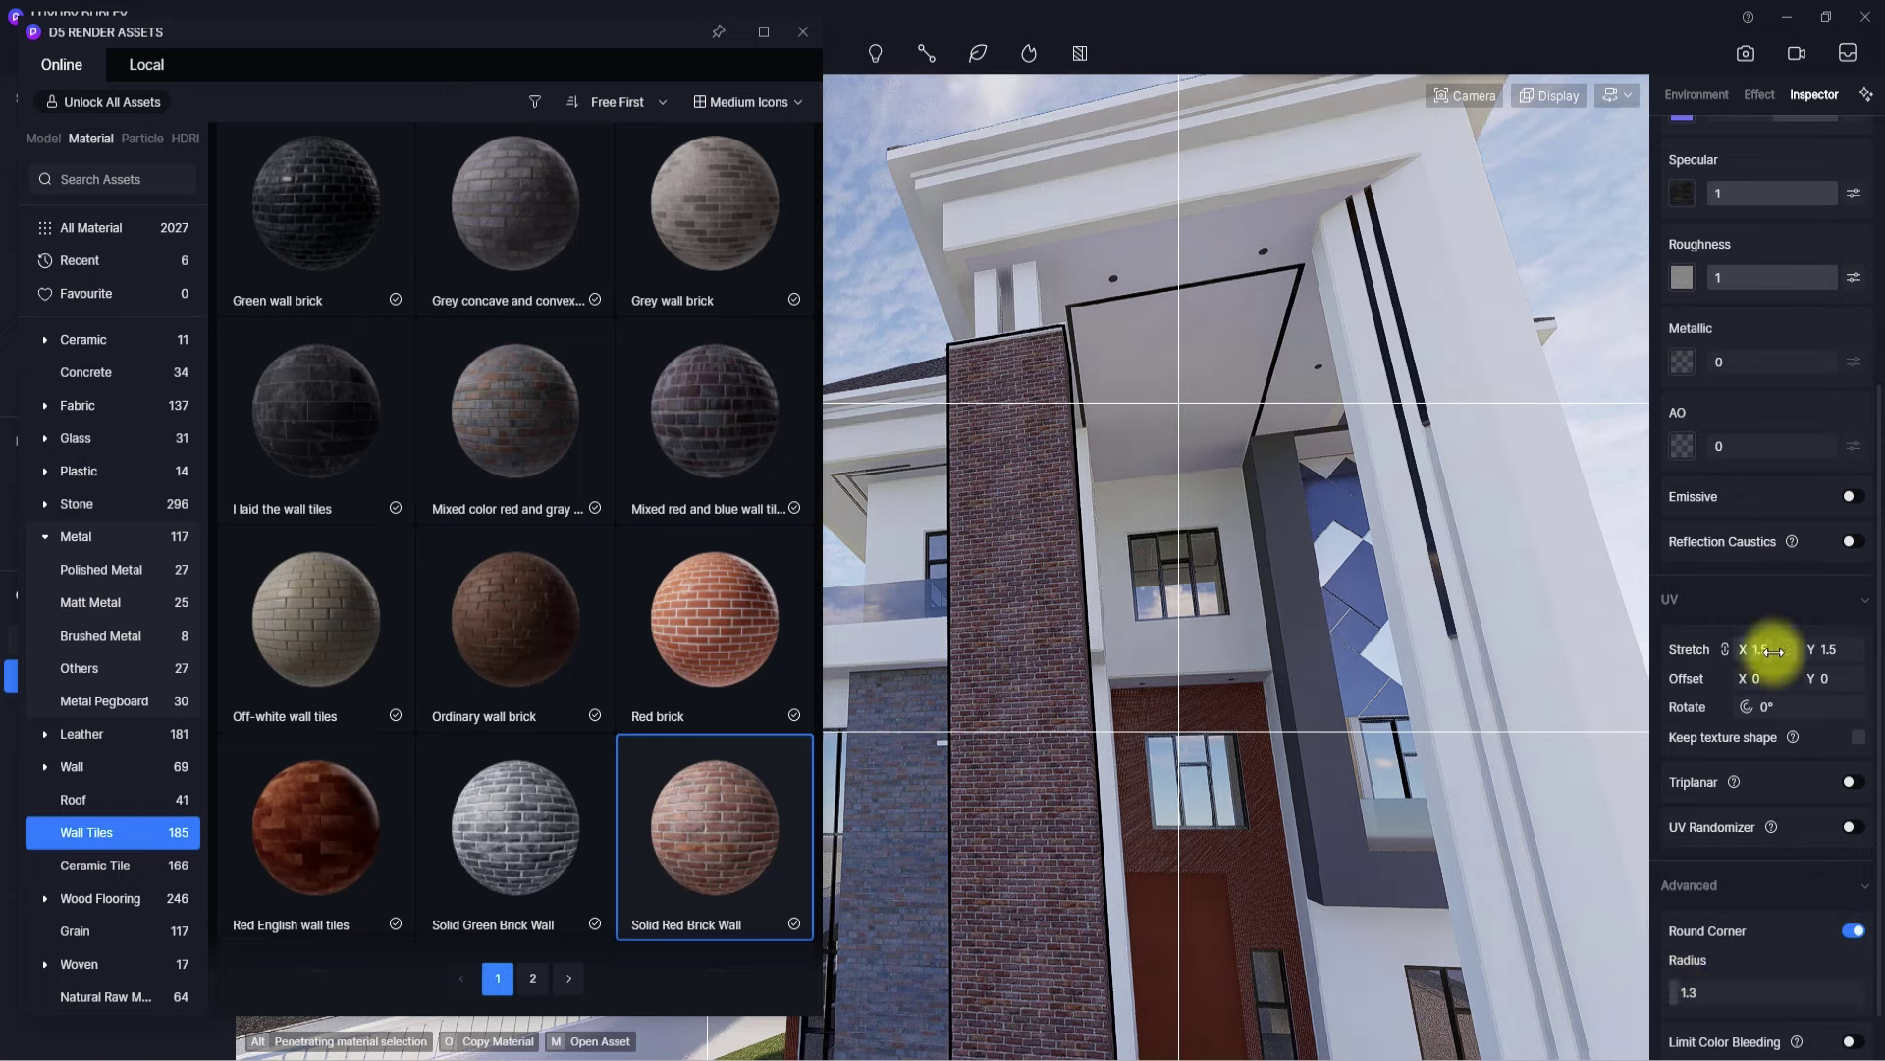
{"action": "left_click_drag", "start_coordinate": [1774, 651], "coordinate": [1723, 649]}
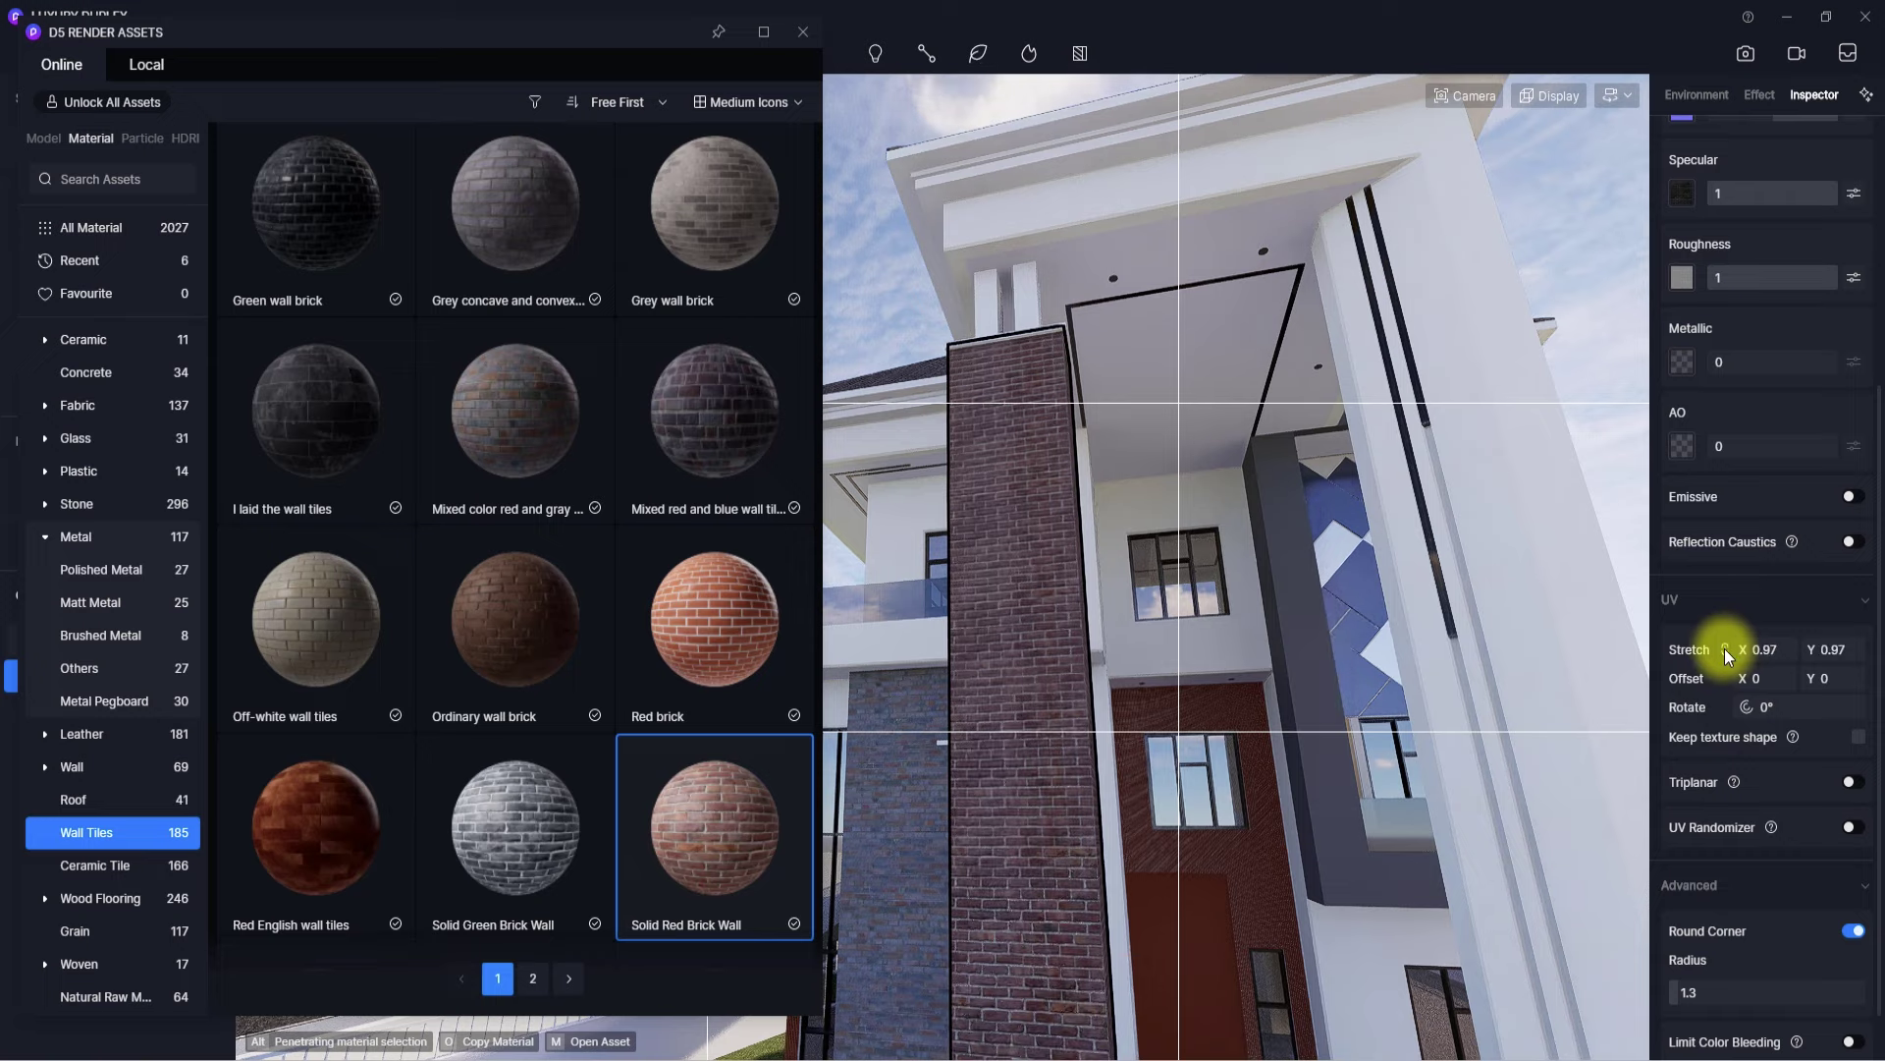
- Copy the pillar's red brick material onto the clad wall beside the pillar
{"action": "scroll", "coordinate": [987, 710], "scroll_direction": "down", "scroll_amount": 5}
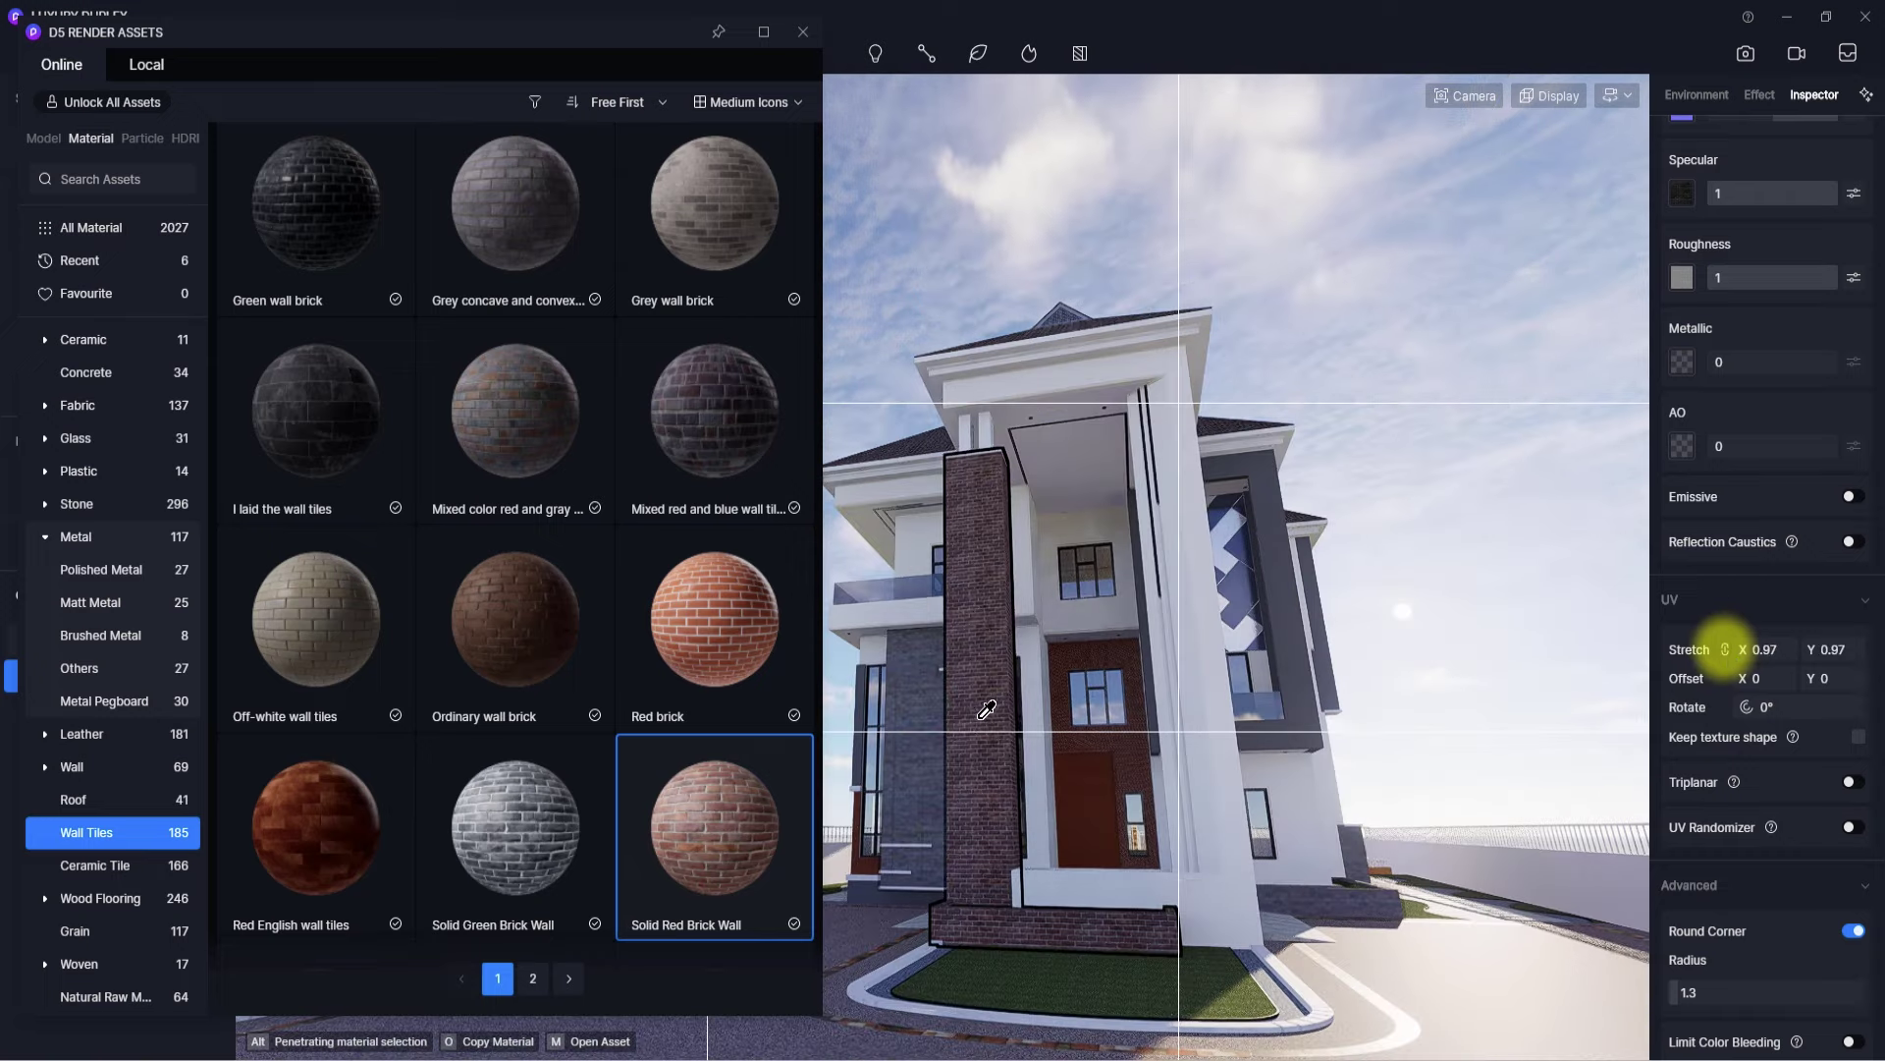
{"action": "scroll", "coordinate": [985, 703], "scroll_direction": "up", "scroll_amount": 2}
{"action": "left_click", "coordinate": [986, 703]}
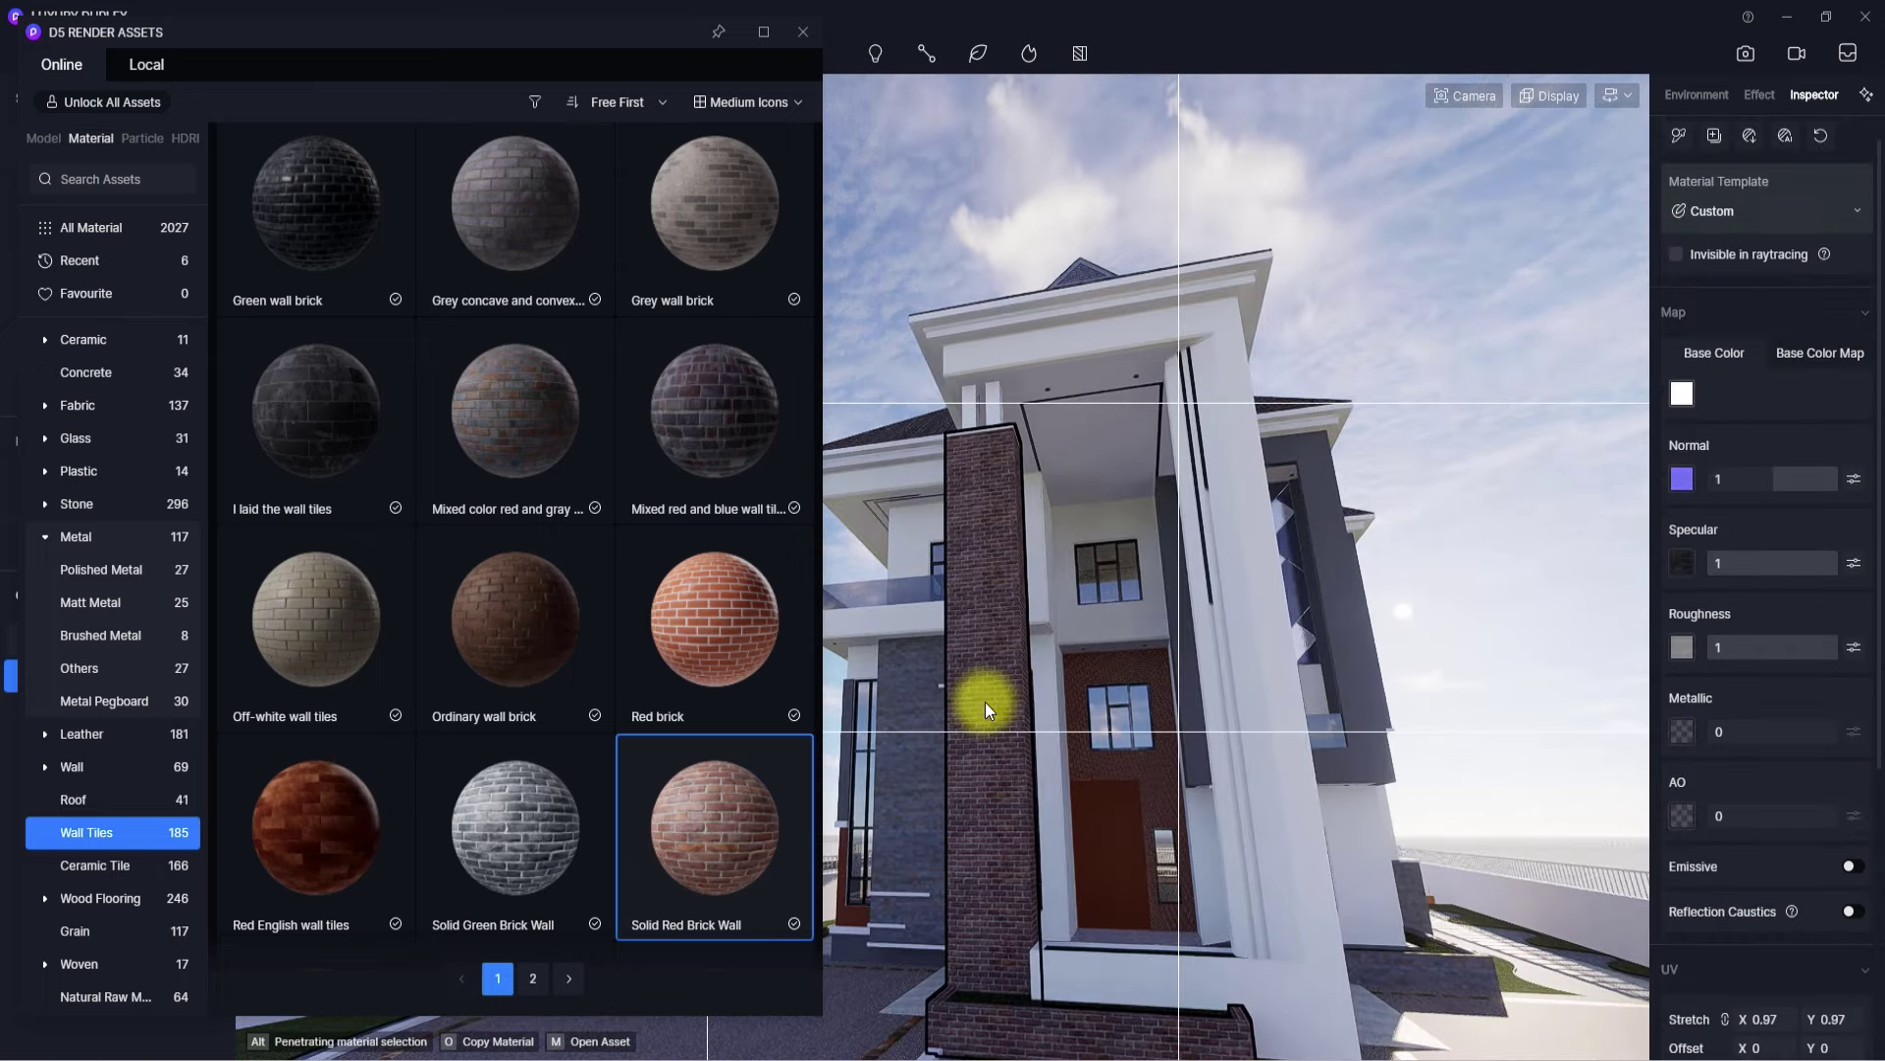
{"action": "left_click", "coordinate": [1681, 137]}
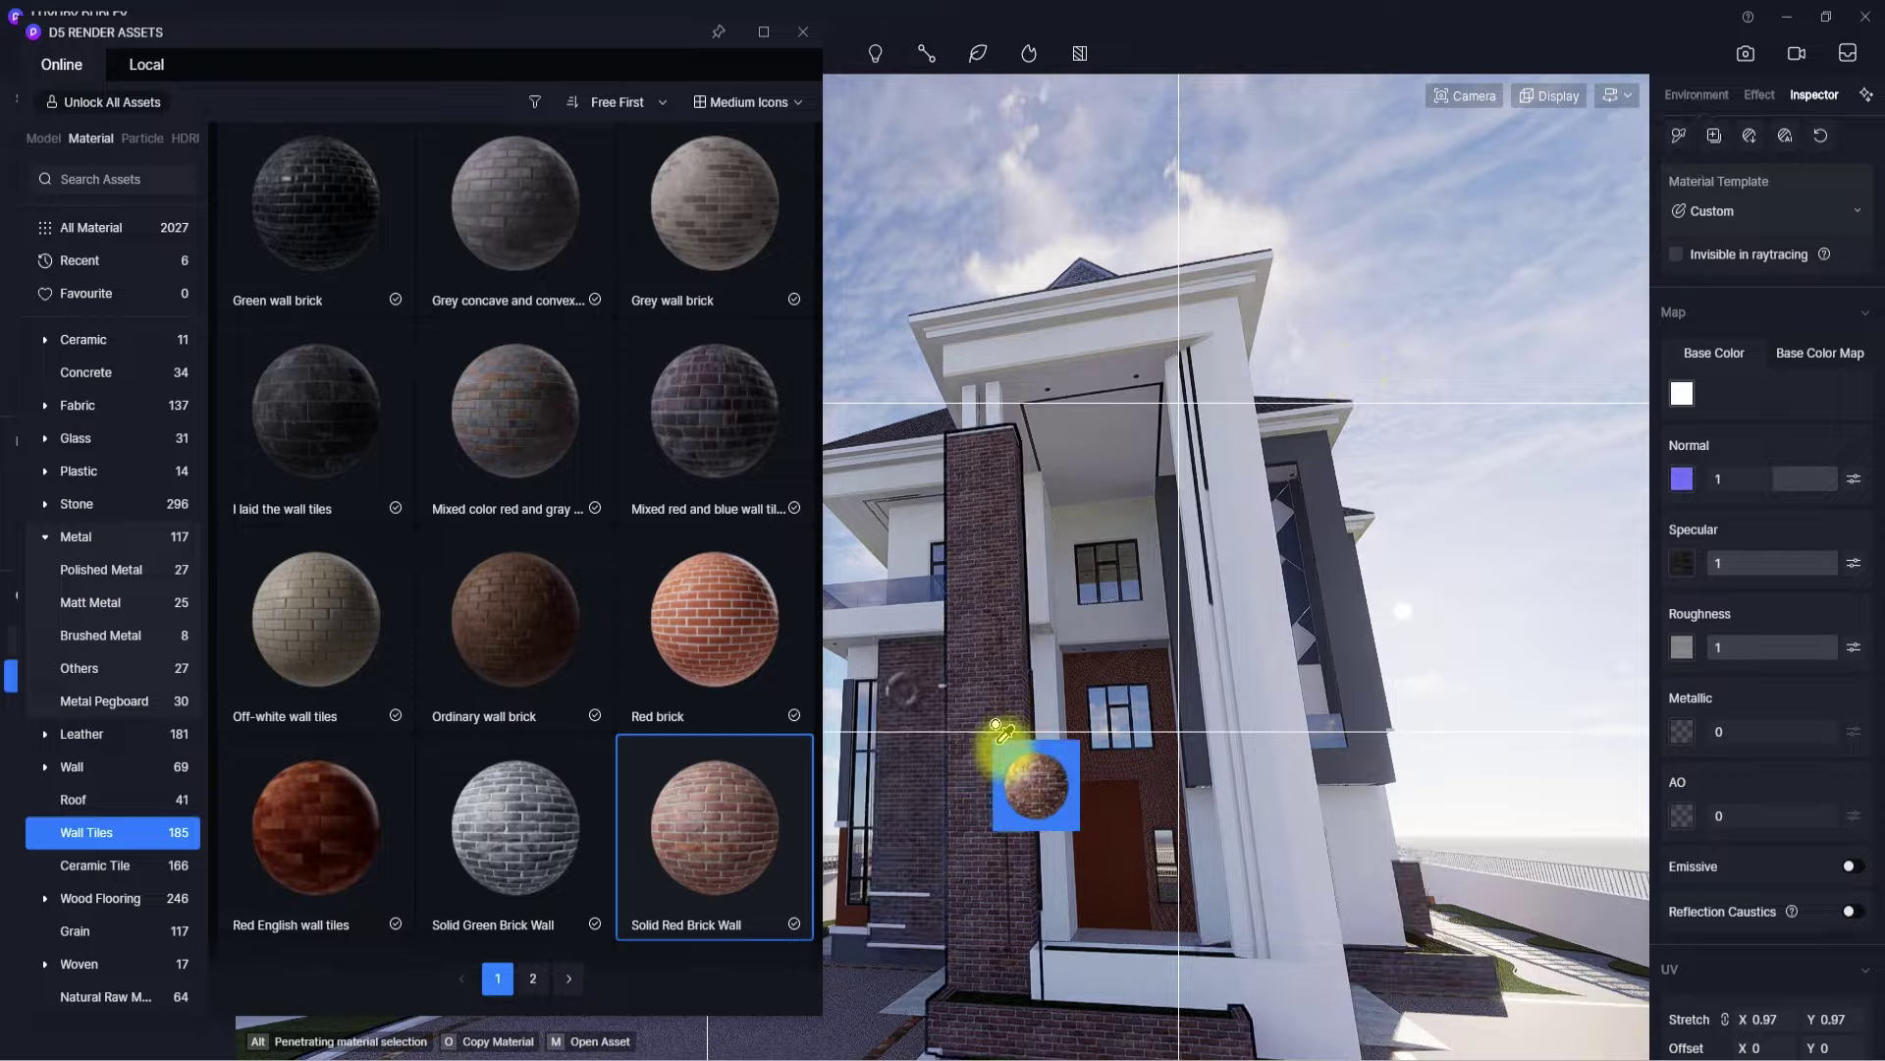
- Apply the copied red brick material to the low retaining wall beside the stone garden planters
{"action": "scroll", "coordinate": [982, 731], "scroll_direction": "up", "scroll_amount": 5}
{"action": "right_click_drag", "start_coordinate": [982, 732], "coordinate": [1037, 759]}
{"action": "scroll", "coordinate": [1004, 898], "scroll_direction": "down", "scroll_amount": 5}
{"action": "right_click_drag", "start_coordinate": [1000, 893], "coordinate": [1132, 888]}
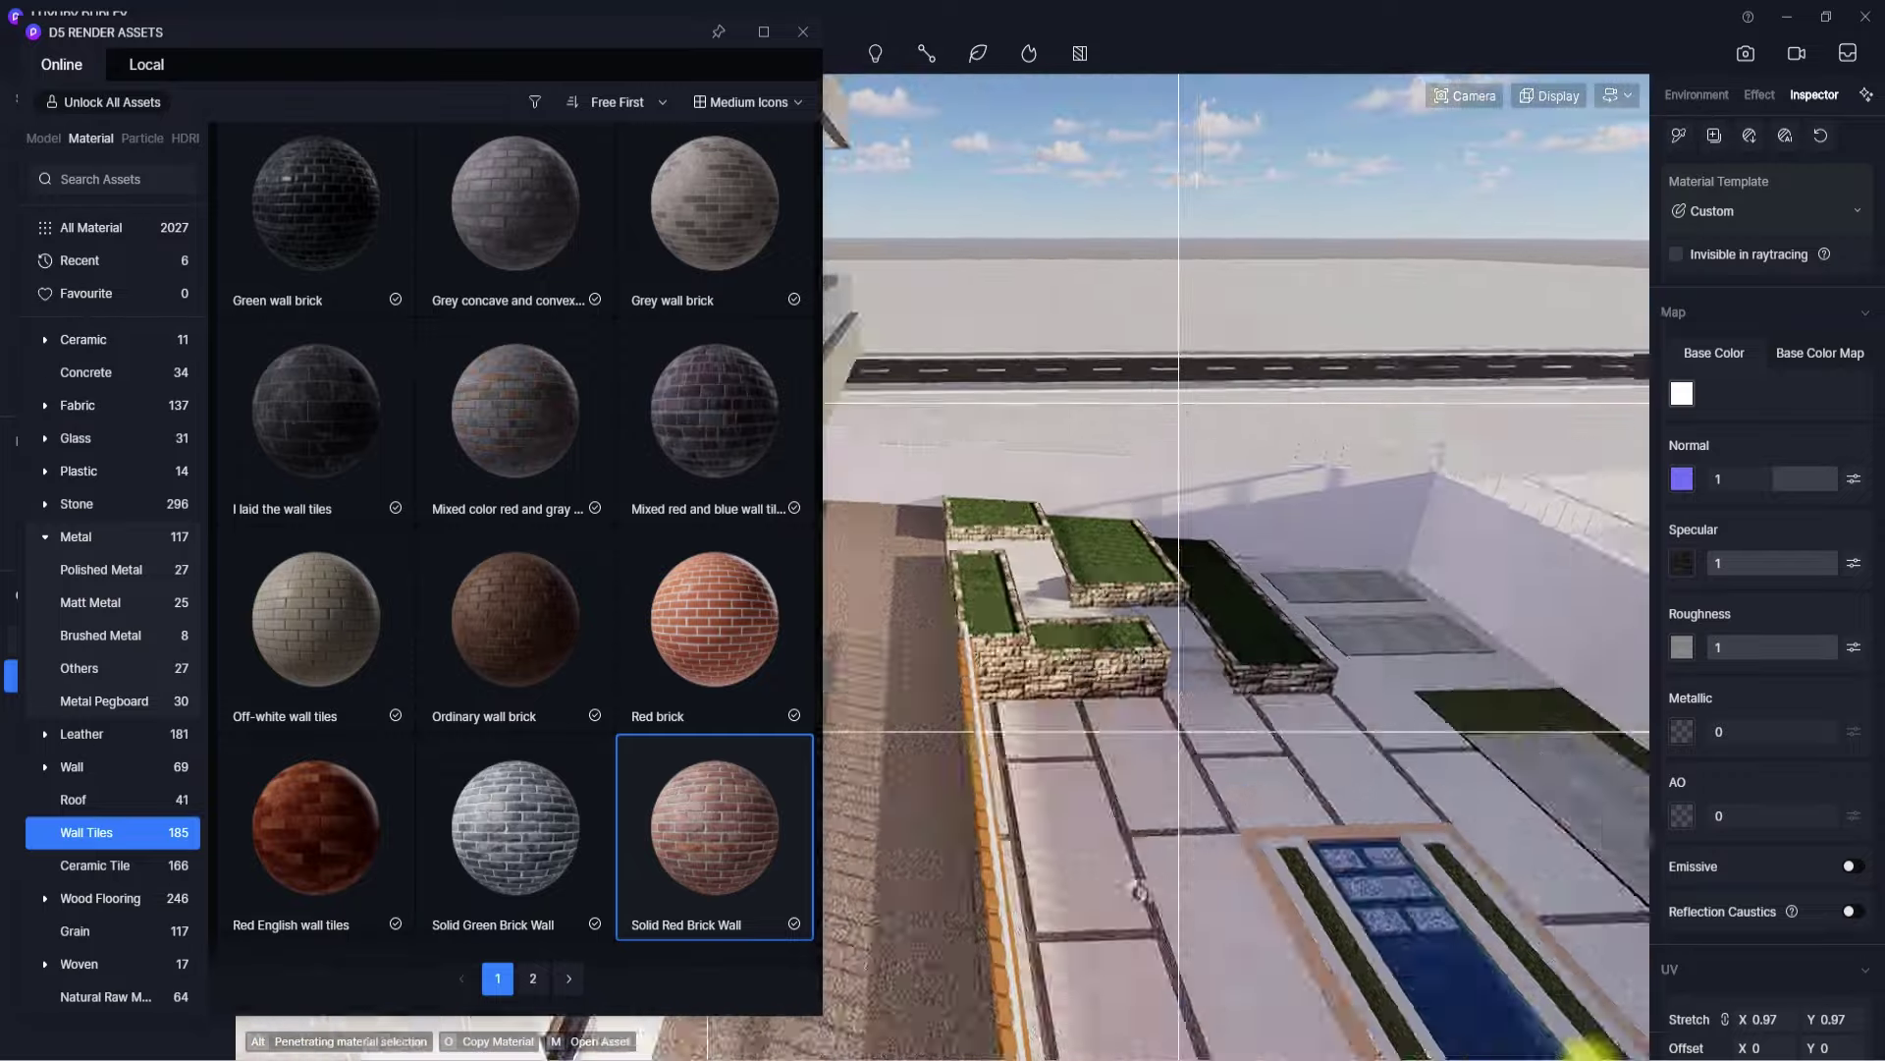
{"action": "scroll", "coordinate": [1226, 815], "scroll_direction": "up", "scroll_amount": 8}
{"action": "scroll", "coordinate": [913, 654], "scroll_direction": "down", "scroll_amount": 8}
{"action": "left_click", "coordinate": [924, 643]}
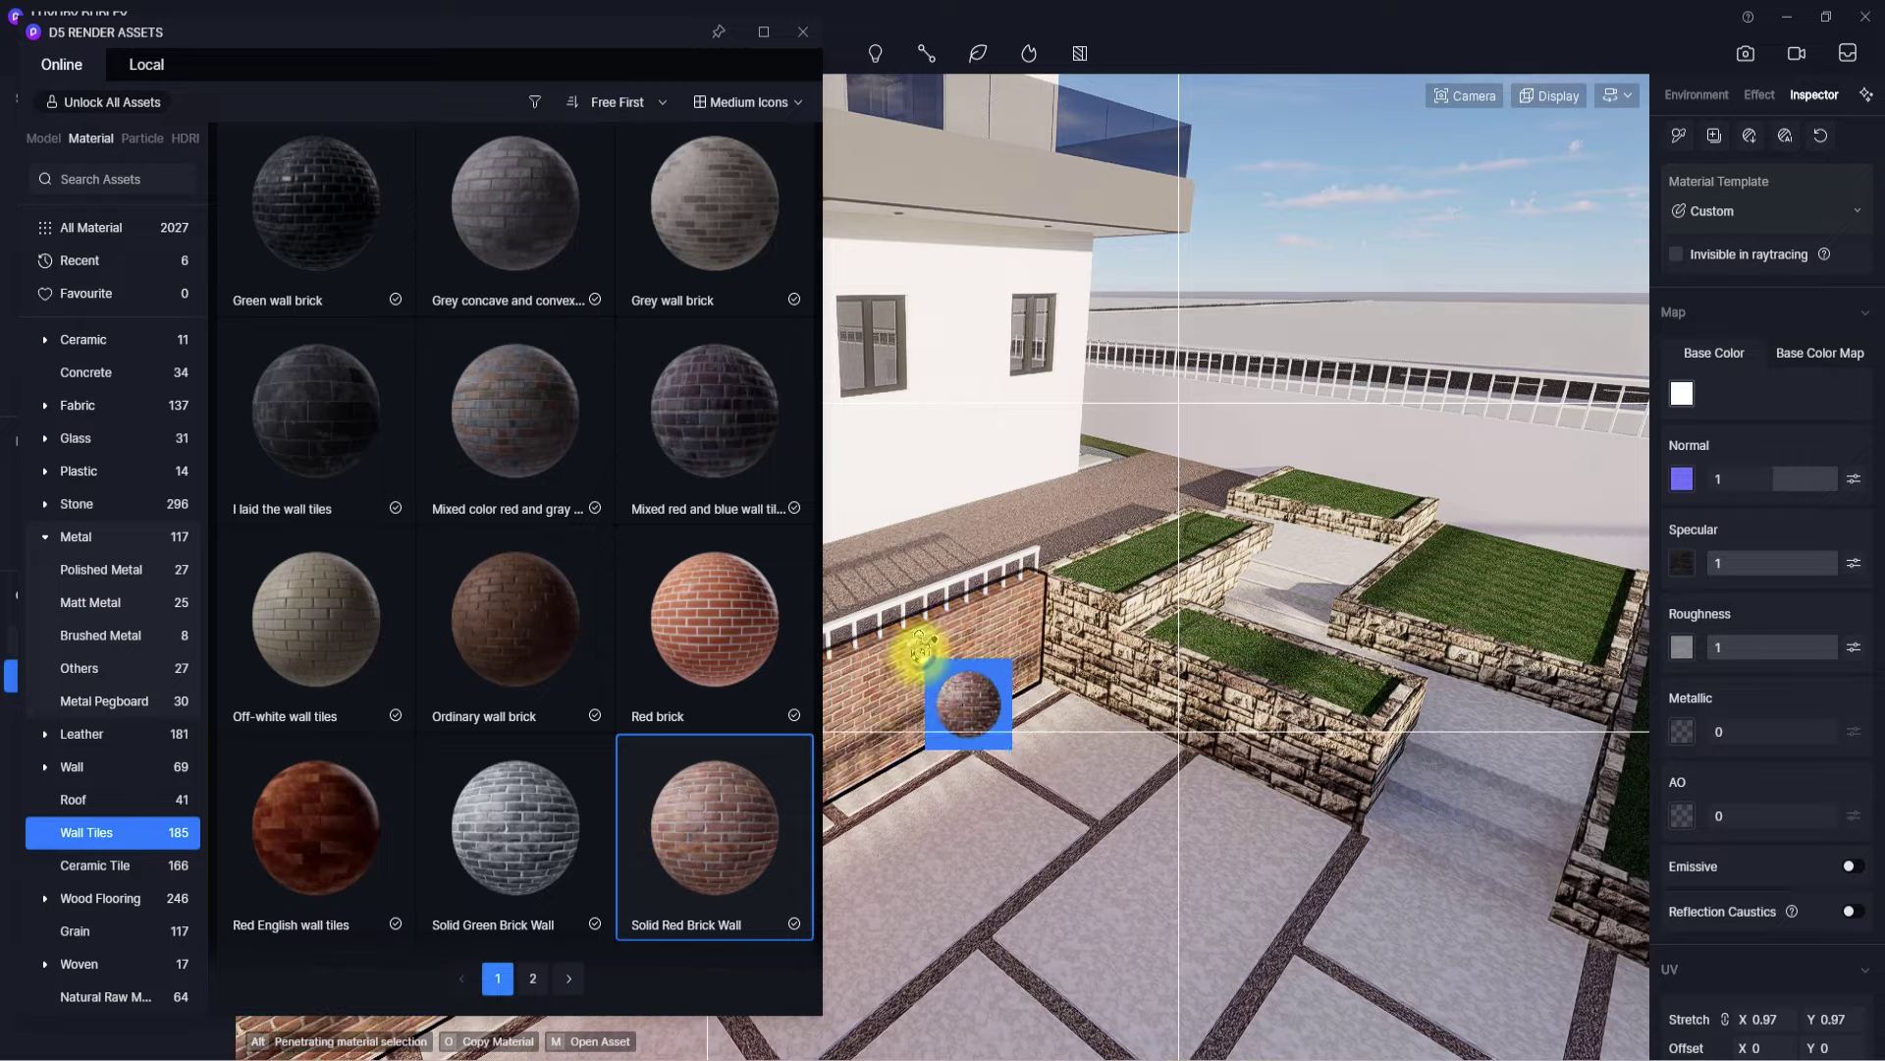
{"action": "scroll", "coordinate": [901, 728], "scroll_direction": "up", "scroll_amount": 5}
{"action": "key", "text": "Escape"}
{"action": "key", "text": "Escape"}
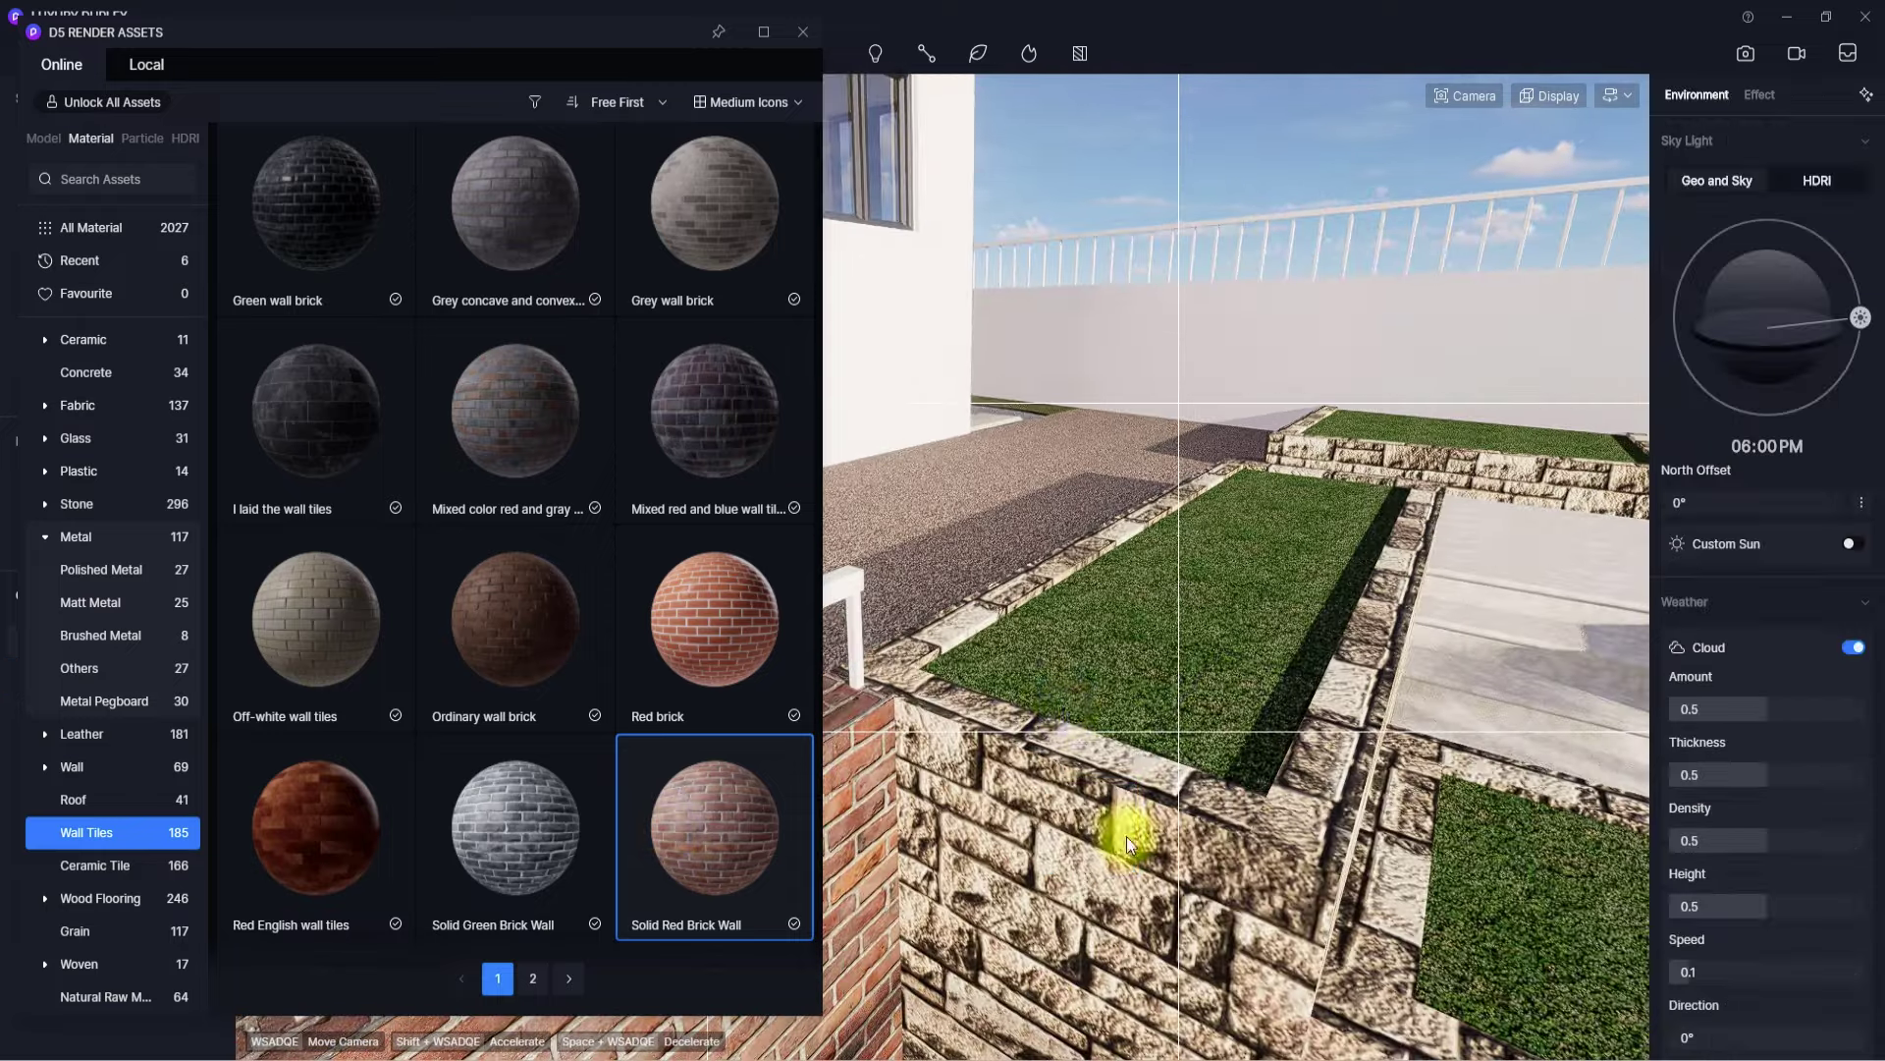
- Copy the dark metal window-frame material onto the white railing above the brick retaining wall
{"action": "right_click_drag", "start_coordinate": [1127, 835], "coordinate": [1062, 598]}
{"action": "right_click_drag", "start_coordinate": [1378, 649], "coordinate": [912, 502]}
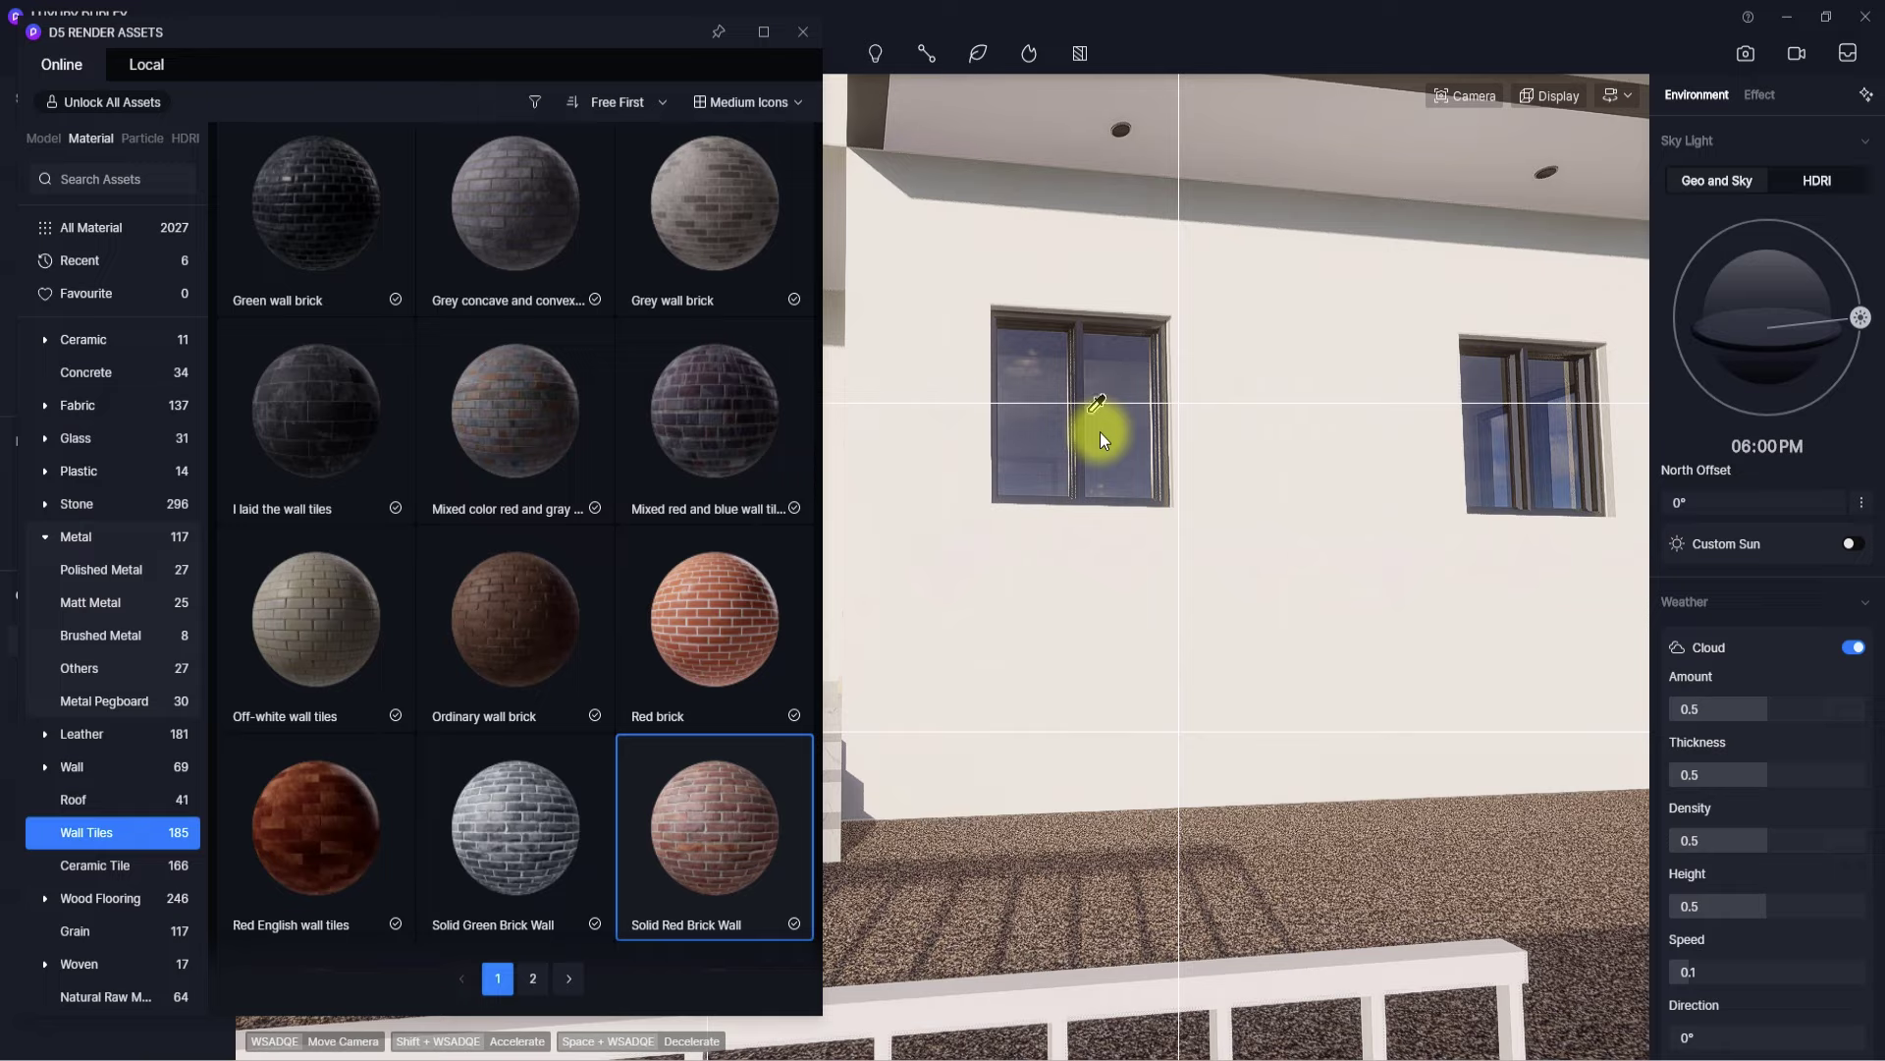
{"action": "left_click", "coordinate": [1089, 319]}
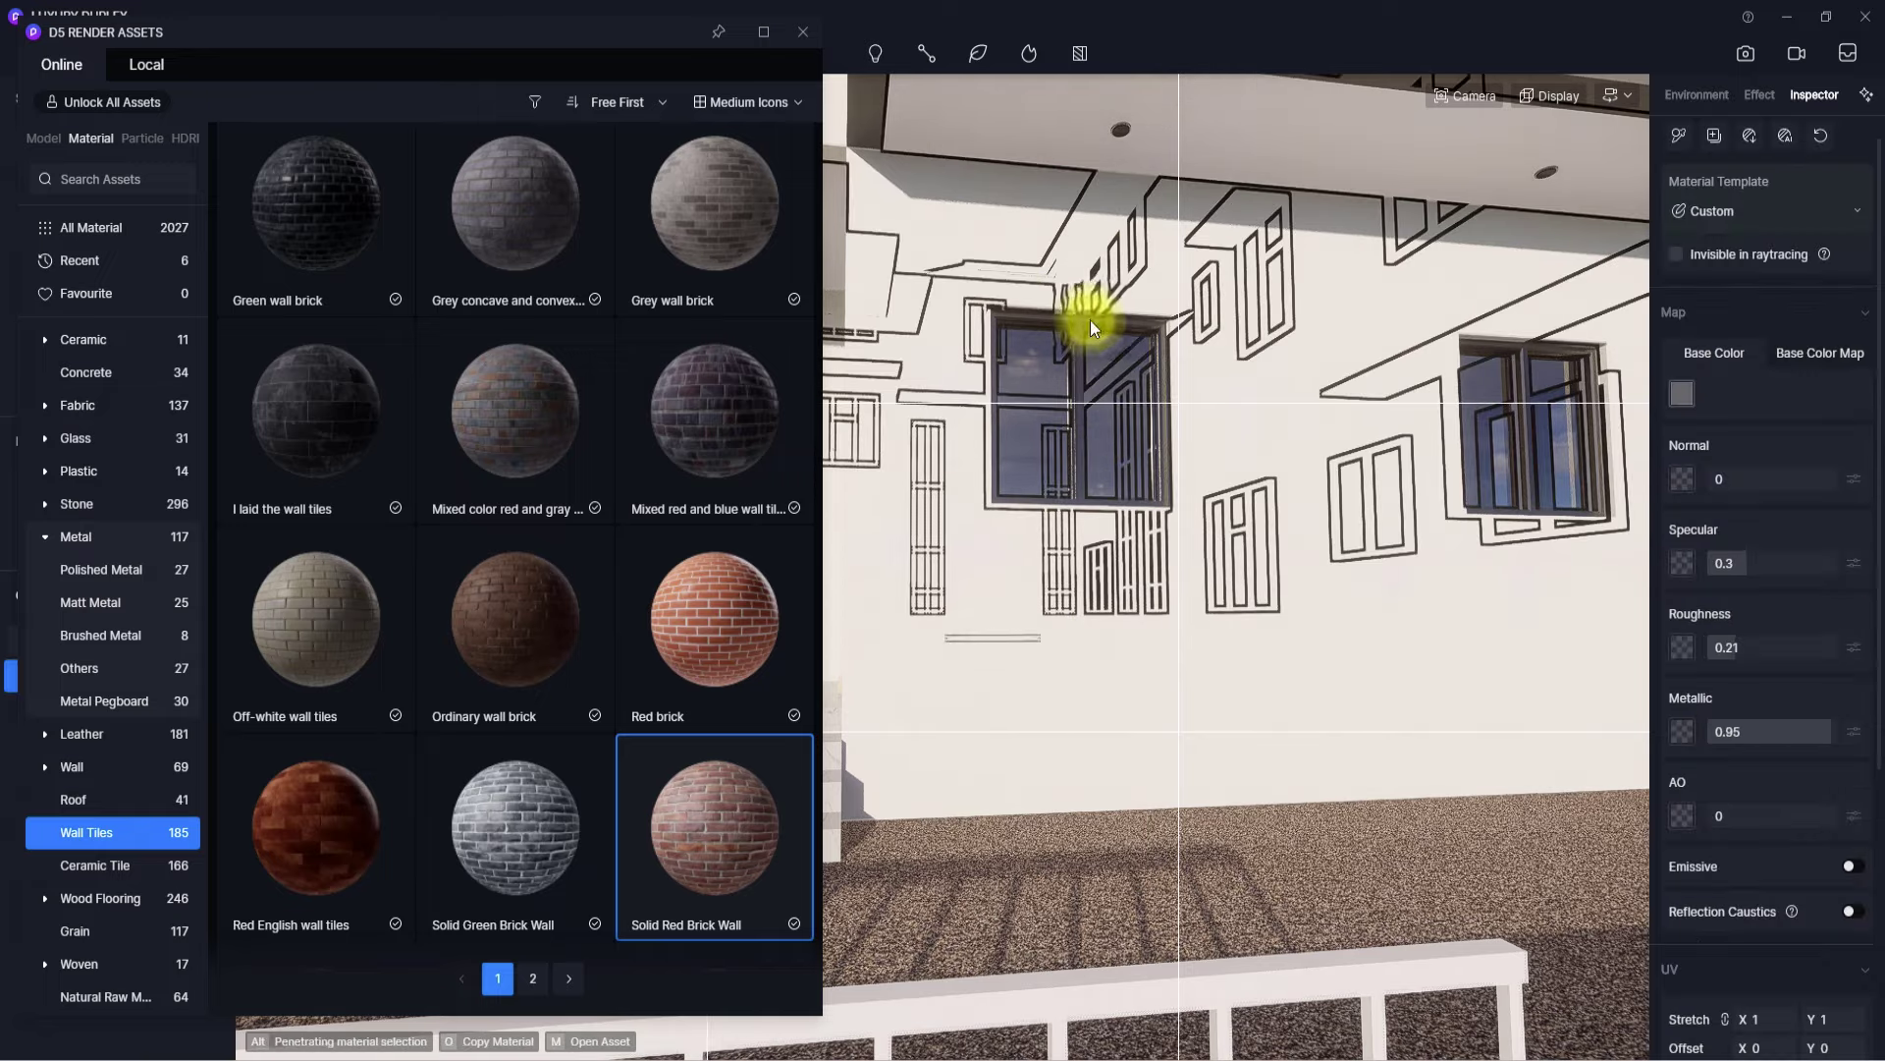
{"action": "left_click", "coordinate": [1675, 144]}
{"action": "scroll", "coordinate": [1208, 864], "scroll_direction": "down", "scroll_amount": 4}
{"action": "middle_click_drag", "start_coordinate": [1208, 864], "coordinate": [1086, 728]}
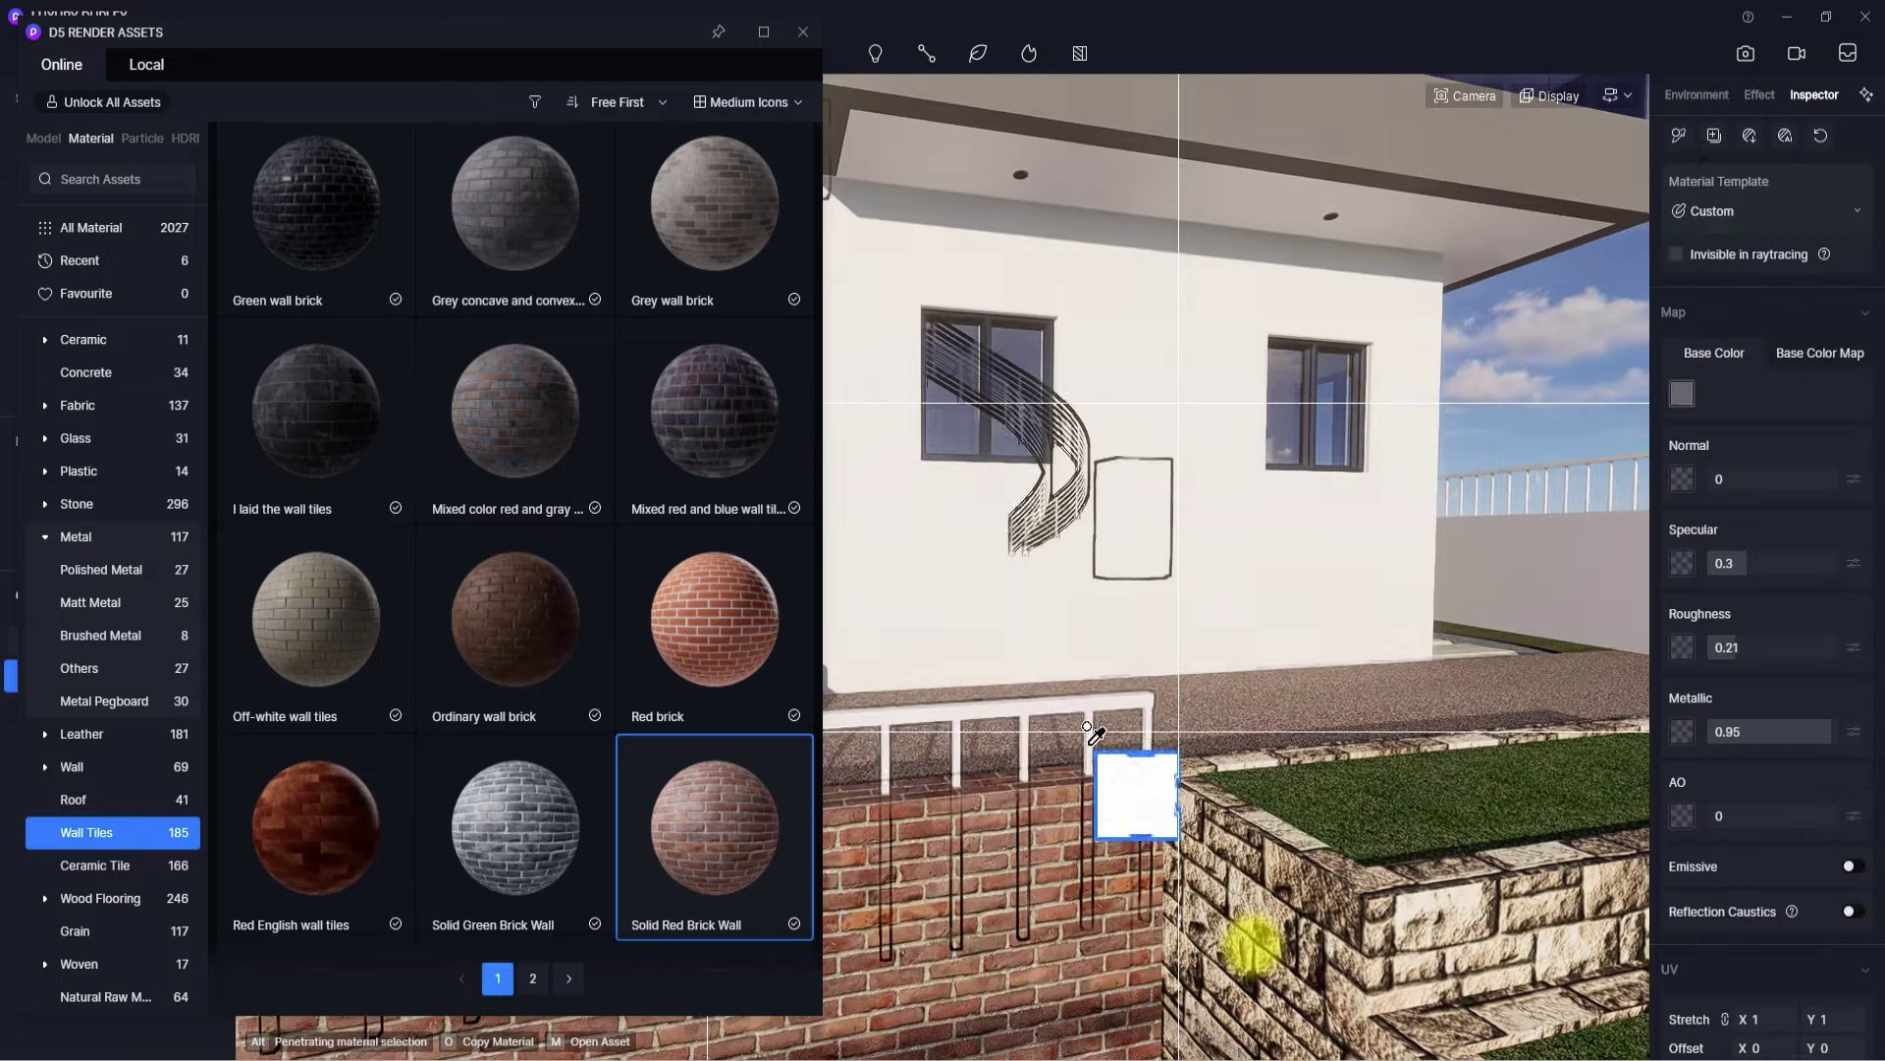
{"action": "right_click_drag", "start_coordinate": [962, 761], "coordinate": [732, 722]}
{"action": "scroll", "coordinate": [1252, 555], "scroll_direction": "up", "scroll_amount": 3}
{"action": "left_click", "coordinate": [1271, 566]}
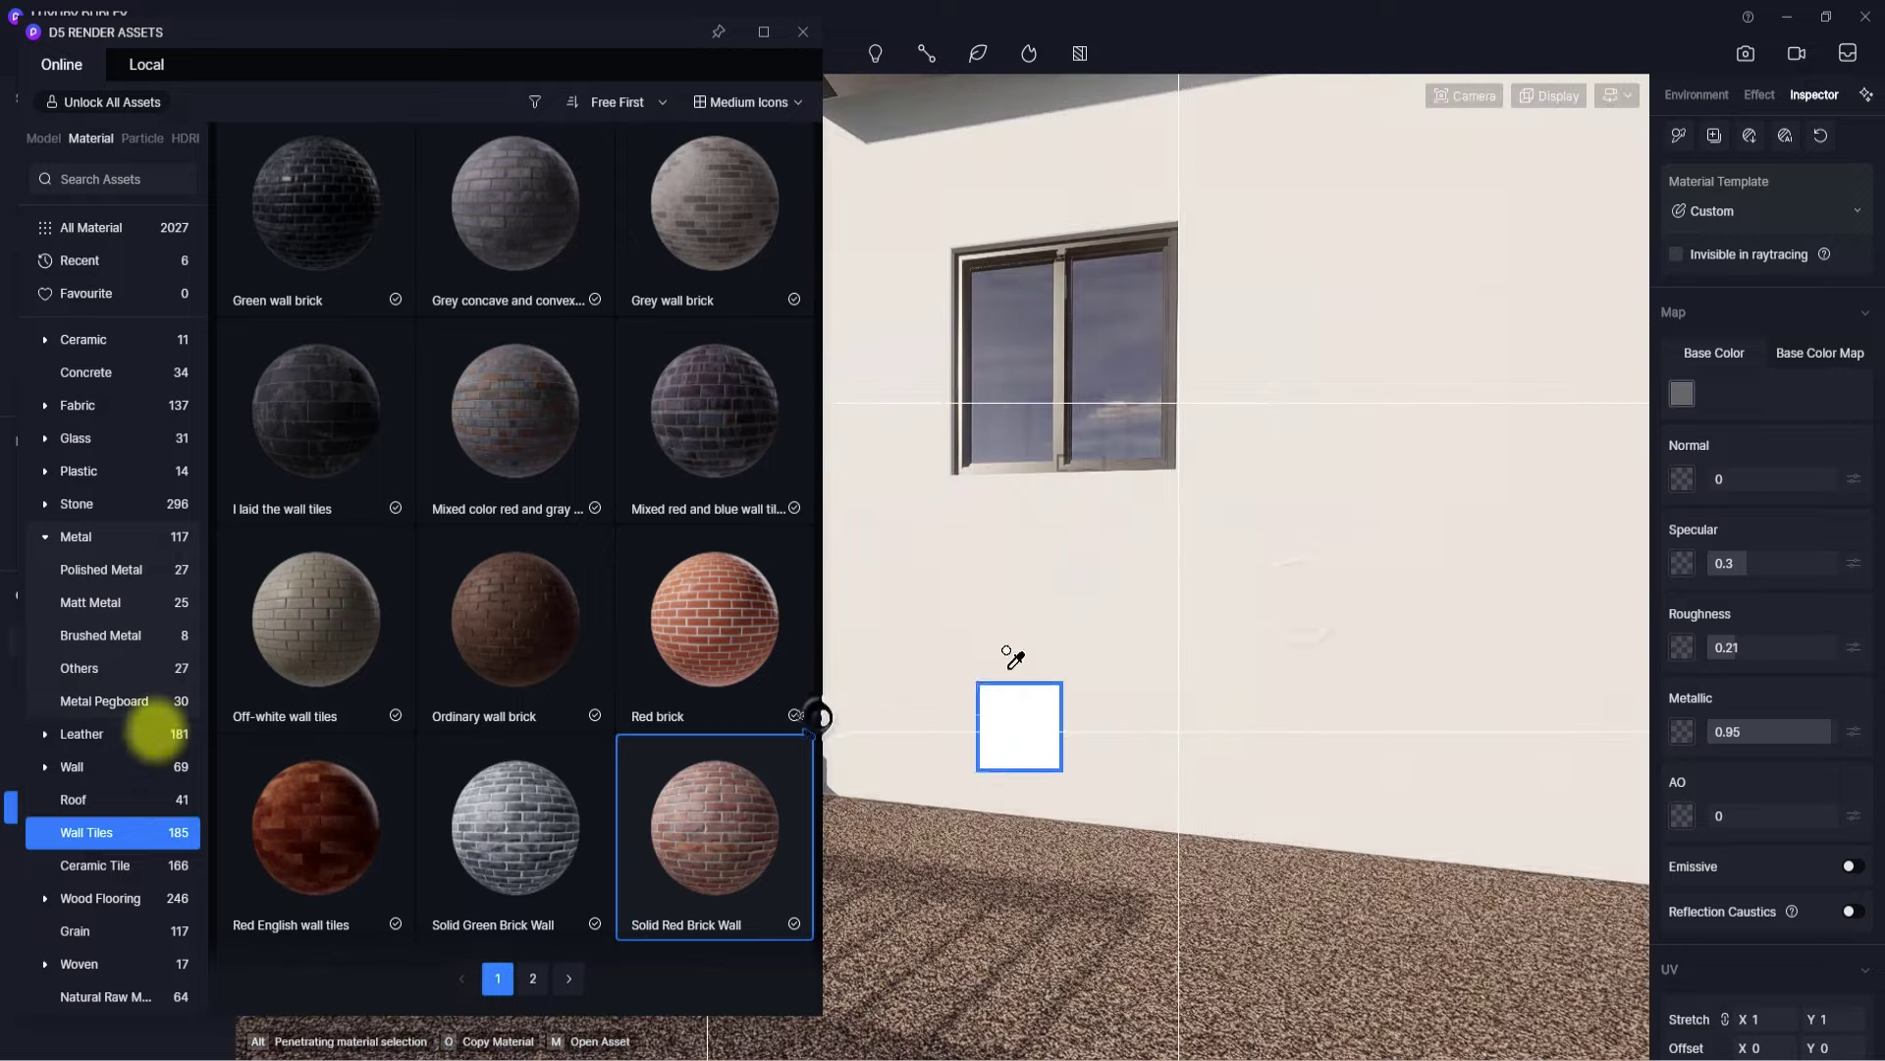
- Apply the copied dark metal material to the railing along the perimeter fence
{"action": "right_click_drag", "start_coordinate": [1007, 650], "coordinate": [1289, 583]}
{"action": "right_click_drag", "start_coordinate": [1145, 505], "coordinate": [1199, 585]}
{"action": "scroll", "coordinate": [1199, 586], "scroll_direction": "up", "scroll_amount": 5}
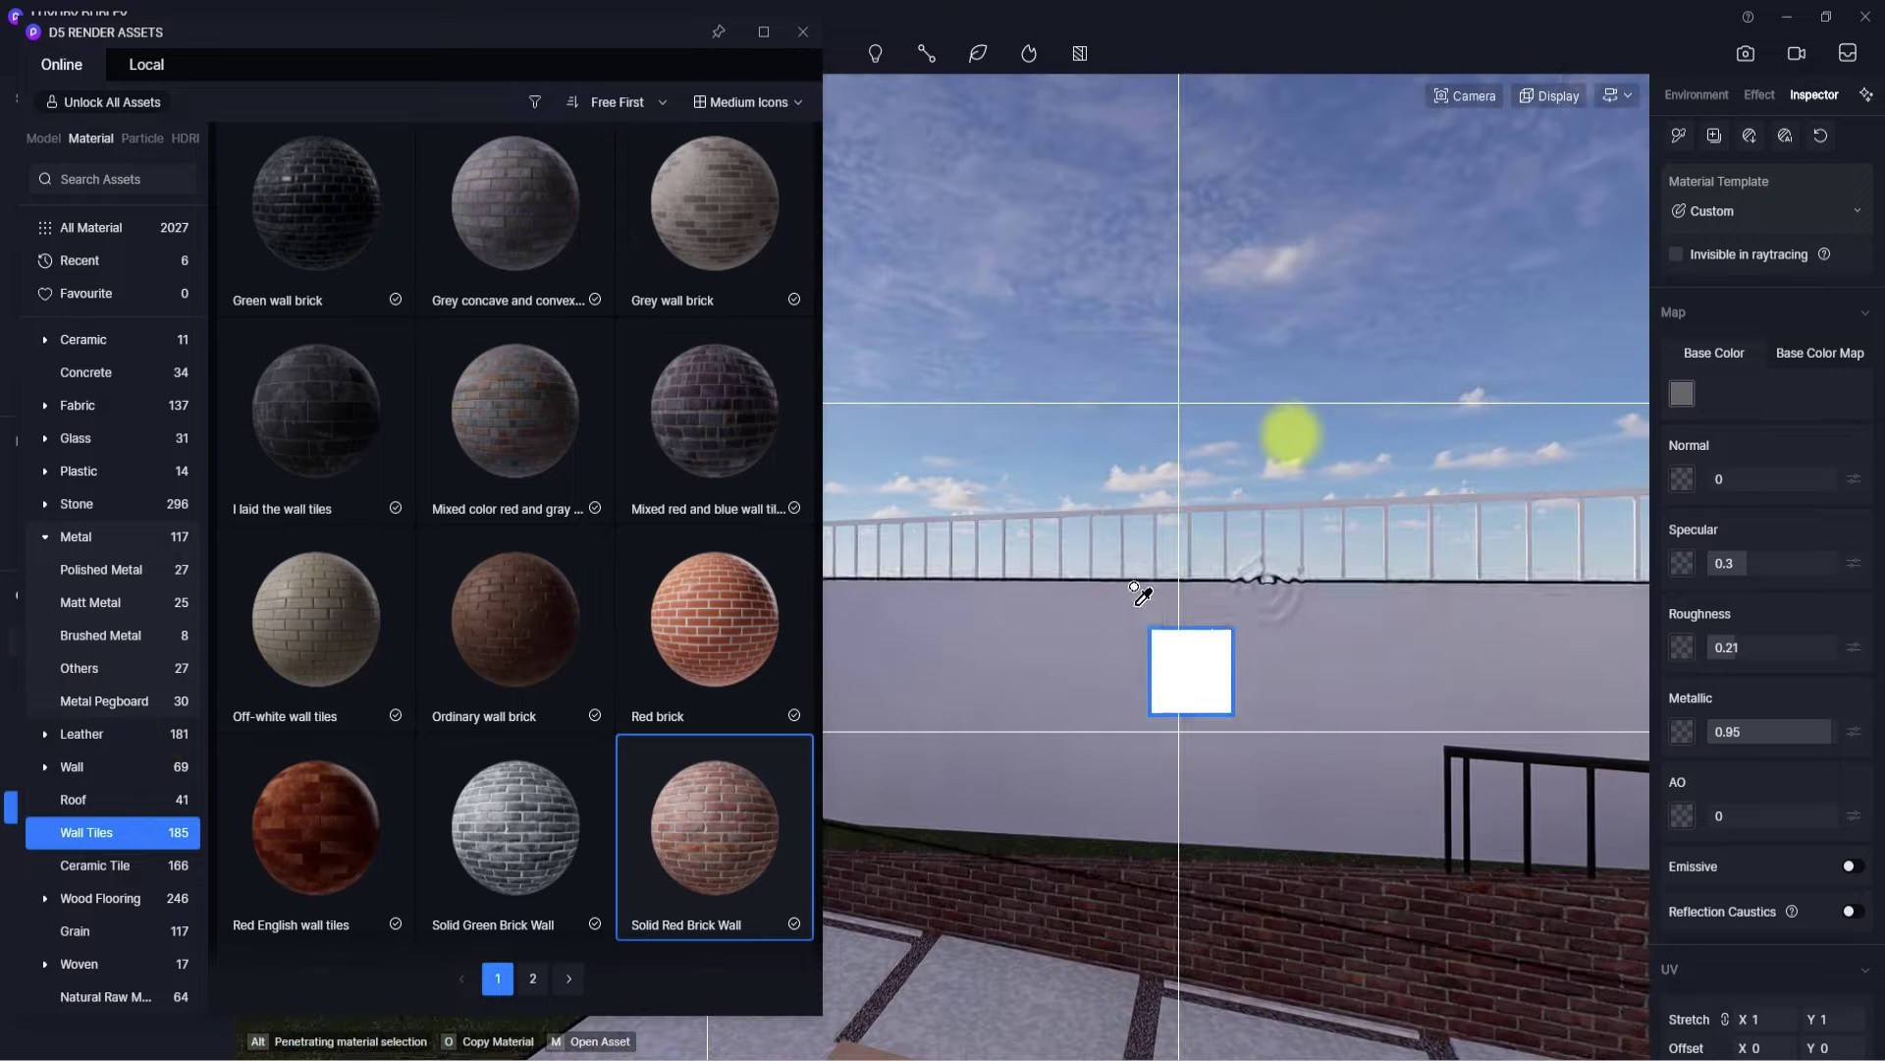
{"action": "right_click_drag", "start_coordinate": [1111, 509], "coordinate": [81, 670]}
{"action": "scroll", "coordinate": [1039, 486], "scroll_direction": "up", "scroll_amount": 4}
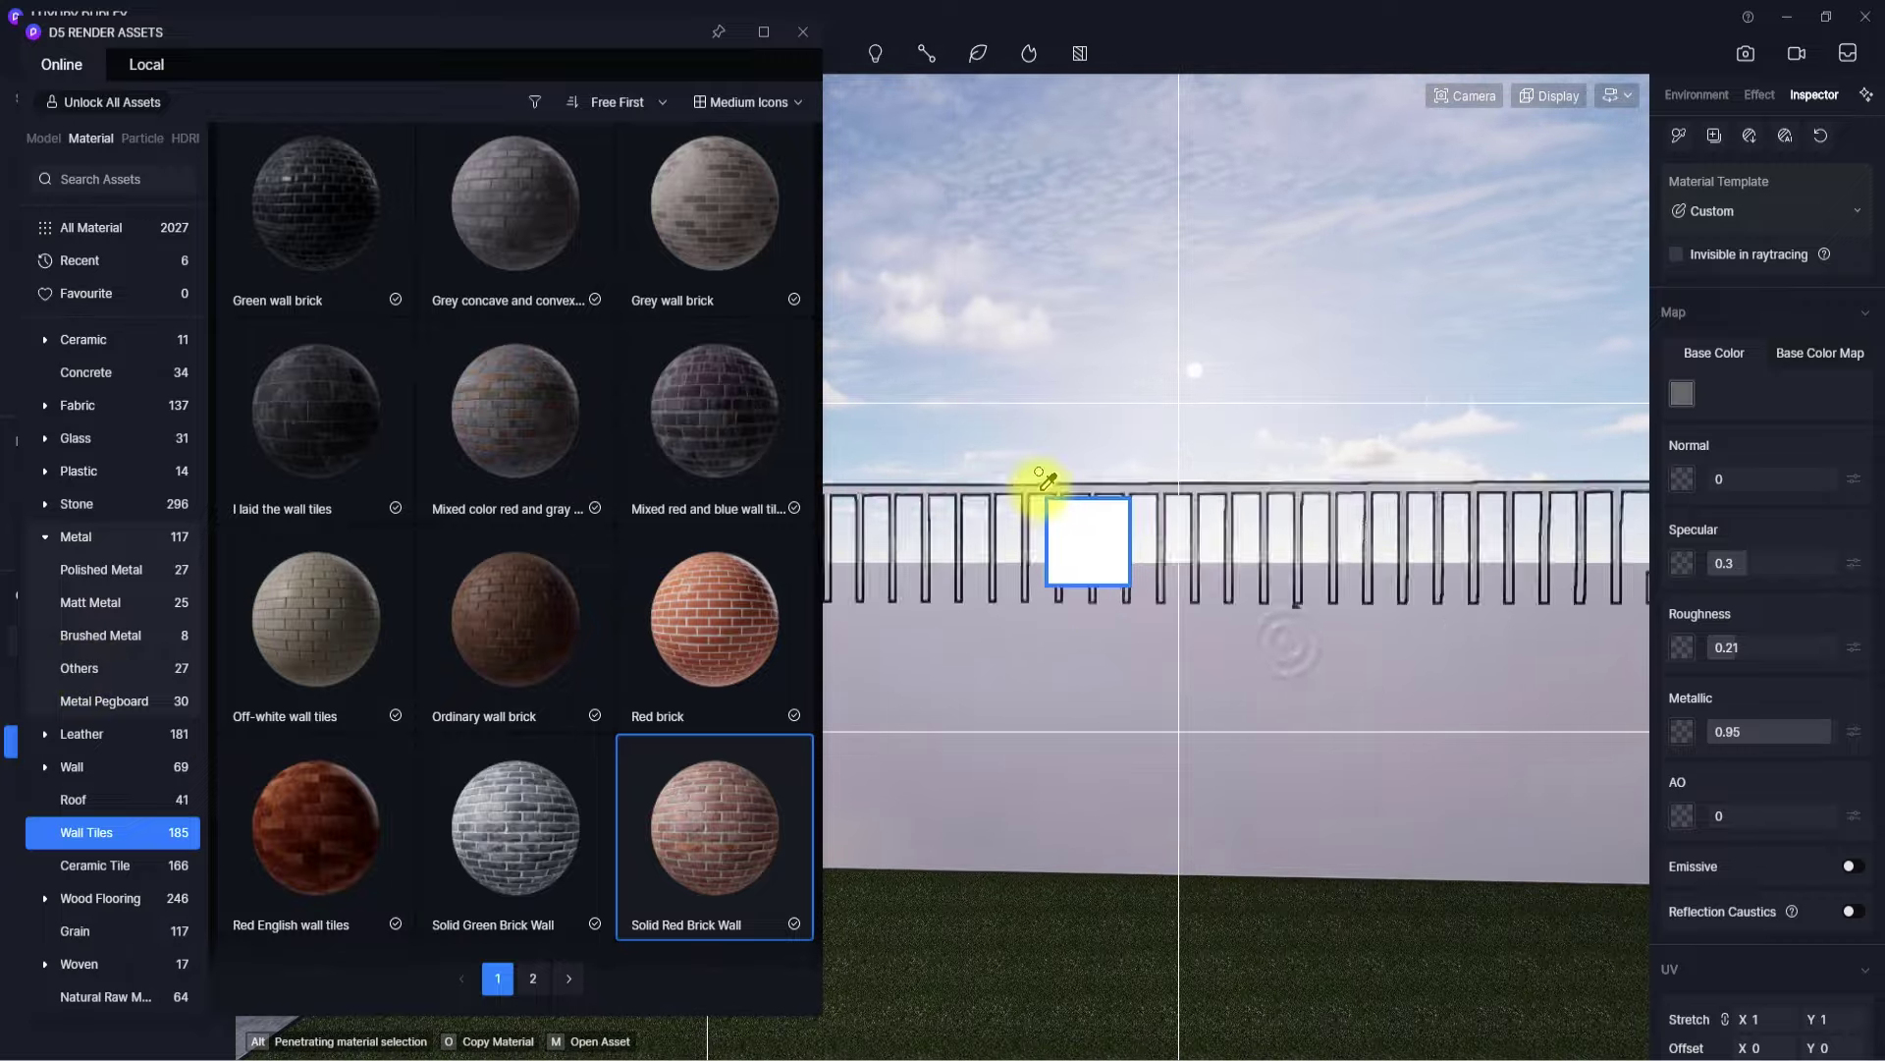
- Apply the copied dark metal material to the entrance gate and the fence railing next to it
{"action": "right_click_drag", "start_coordinate": [1208, 609], "coordinate": [727, 783]}
{"action": "right_click_drag", "start_coordinate": [1285, 675], "coordinate": [707, 702]}
{"action": "right_click_drag", "start_coordinate": [1241, 719], "coordinate": [835, 683]}
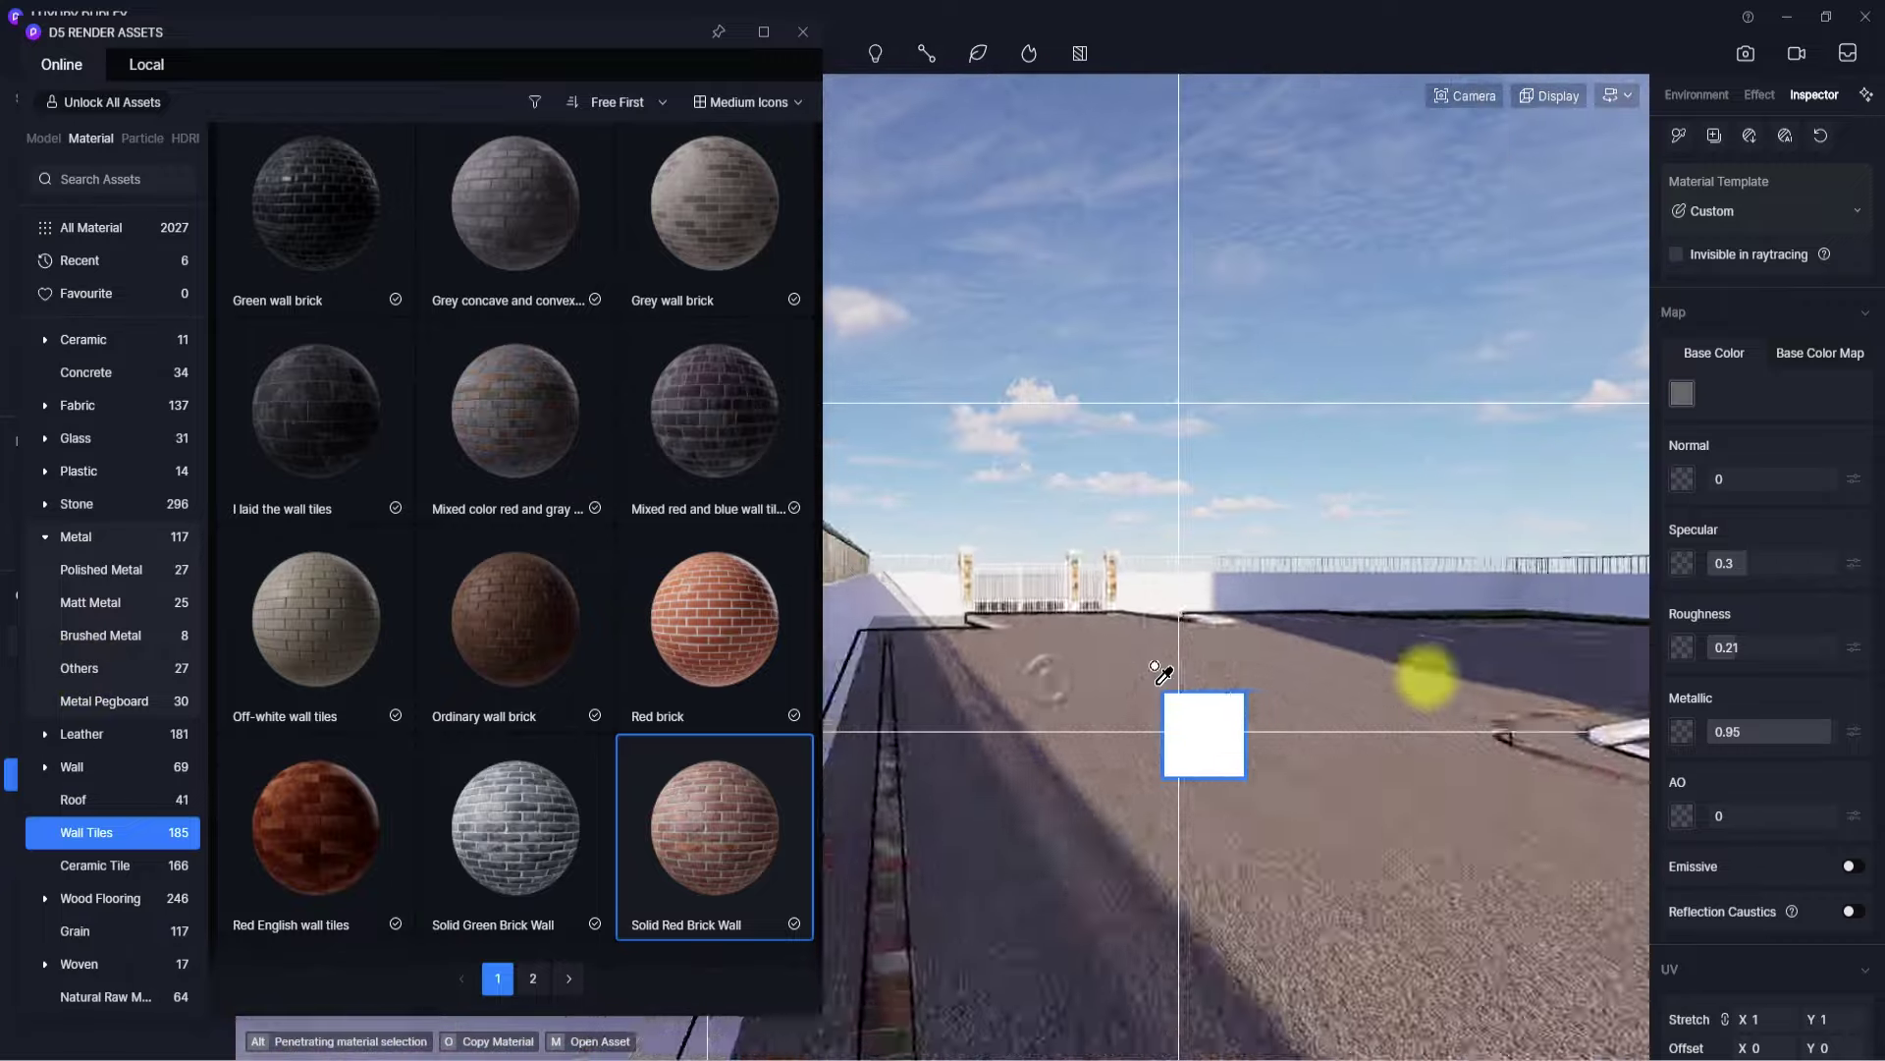
{"action": "scroll", "coordinate": [1427, 677], "scroll_direction": "up", "scroll_amount": 5}
{"action": "scroll", "coordinate": [1090, 535], "scroll_direction": "up", "scroll_amount": 3}
{"action": "scroll", "coordinate": [1056, 539], "scroll_direction": "down", "scroll_amount": 2}
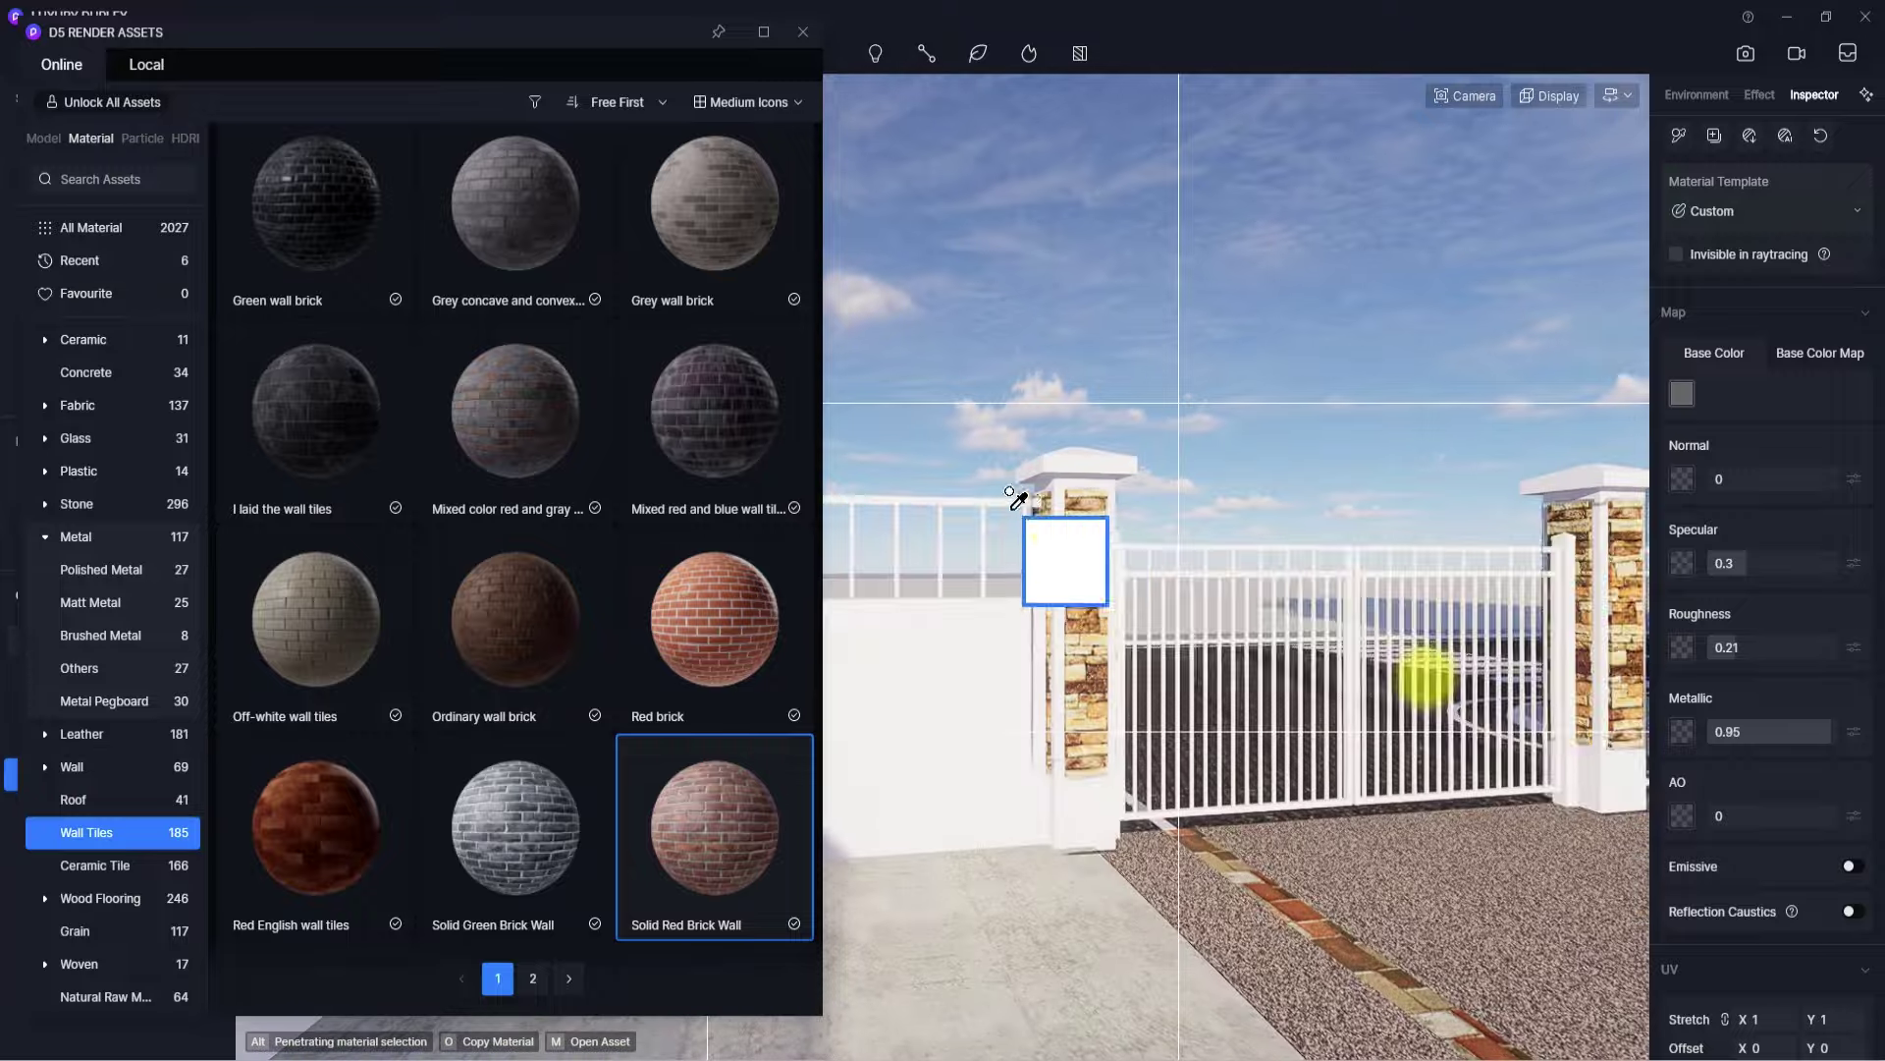
{"action": "right_click_drag", "start_coordinate": [1011, 491], "coordinate": [1397, 607]}
{"action": "key", "text": "Escape"}
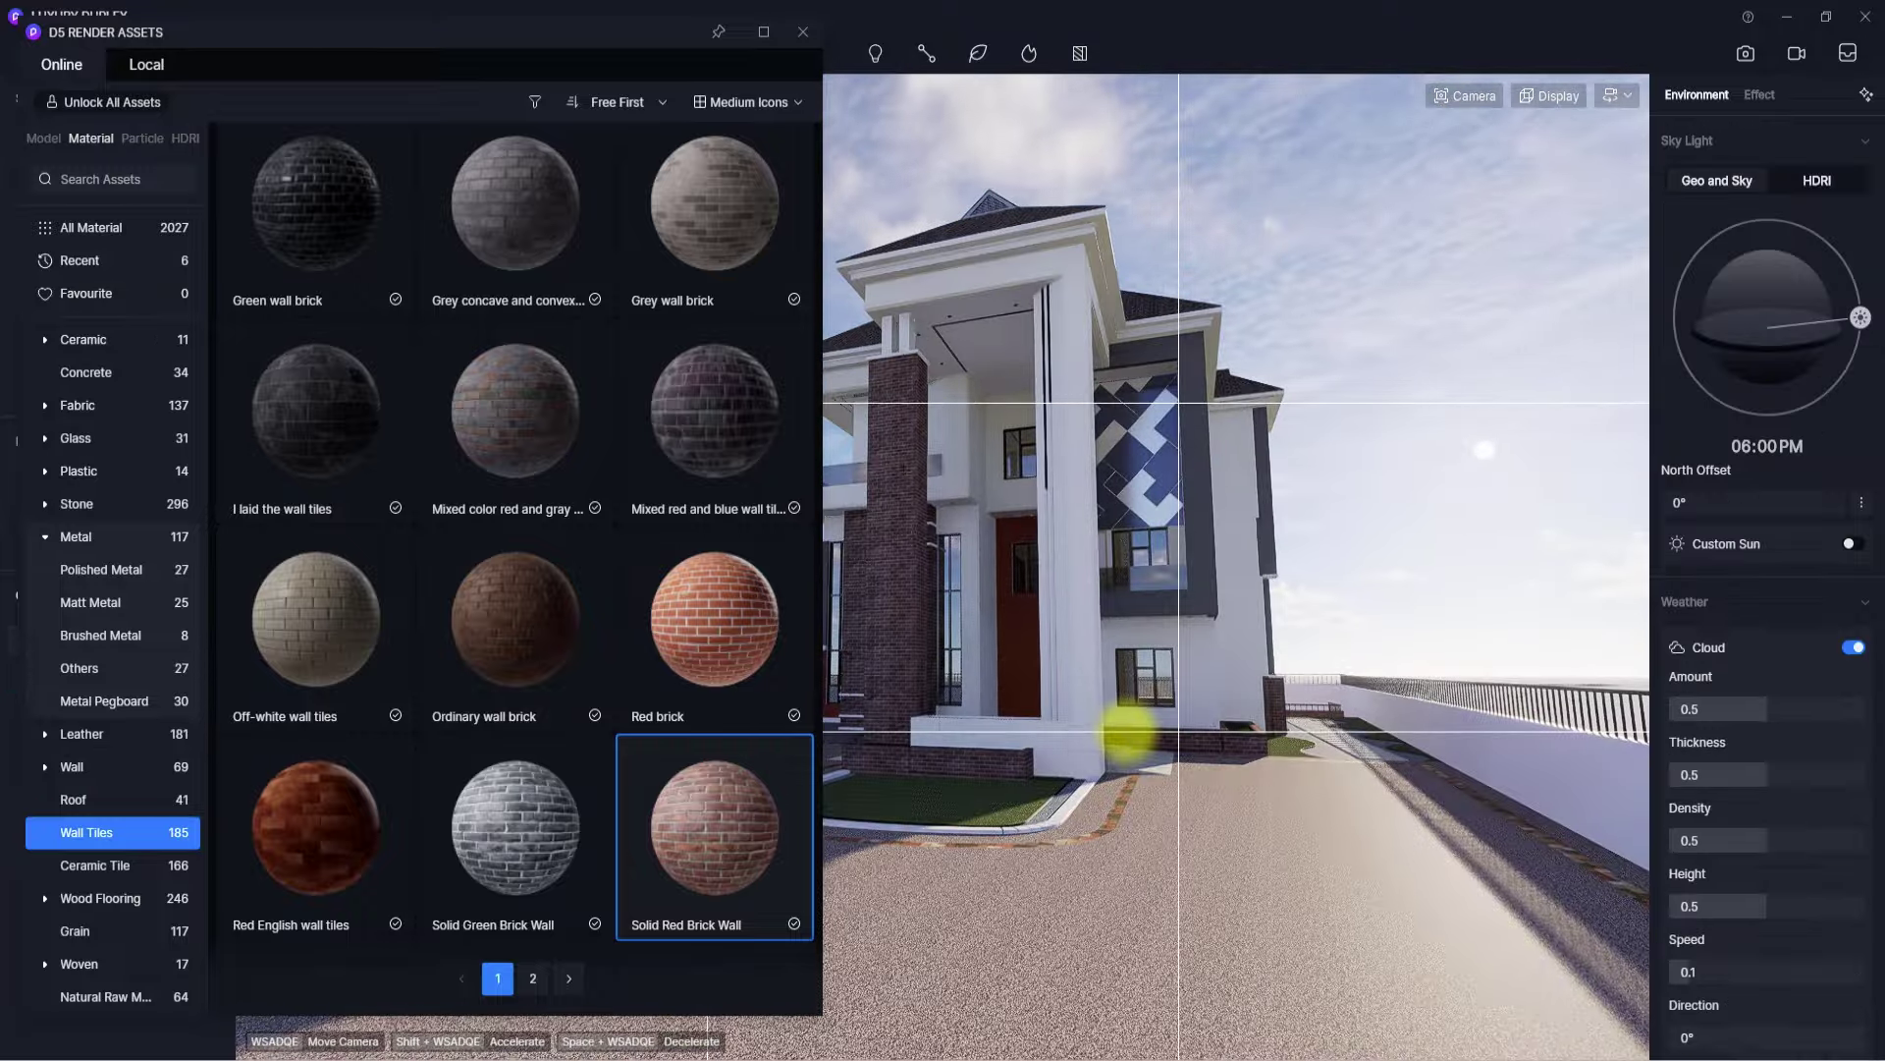
- Try to copy the house pillar's red brick material onto the stone cladding of the gate pillars
{"action": "right_click_drag", "start_coordinate": [1128, 733], "coordinate": [1004, 805]}
{"action": "scroll", "coordinate": [1004, 805], "scroll_direction": "up", "scroll_amount": 3}
{"action": "scroll", "coordinate": [1105, 772], "scroll_direction": "down", "scroll_amount": 3}
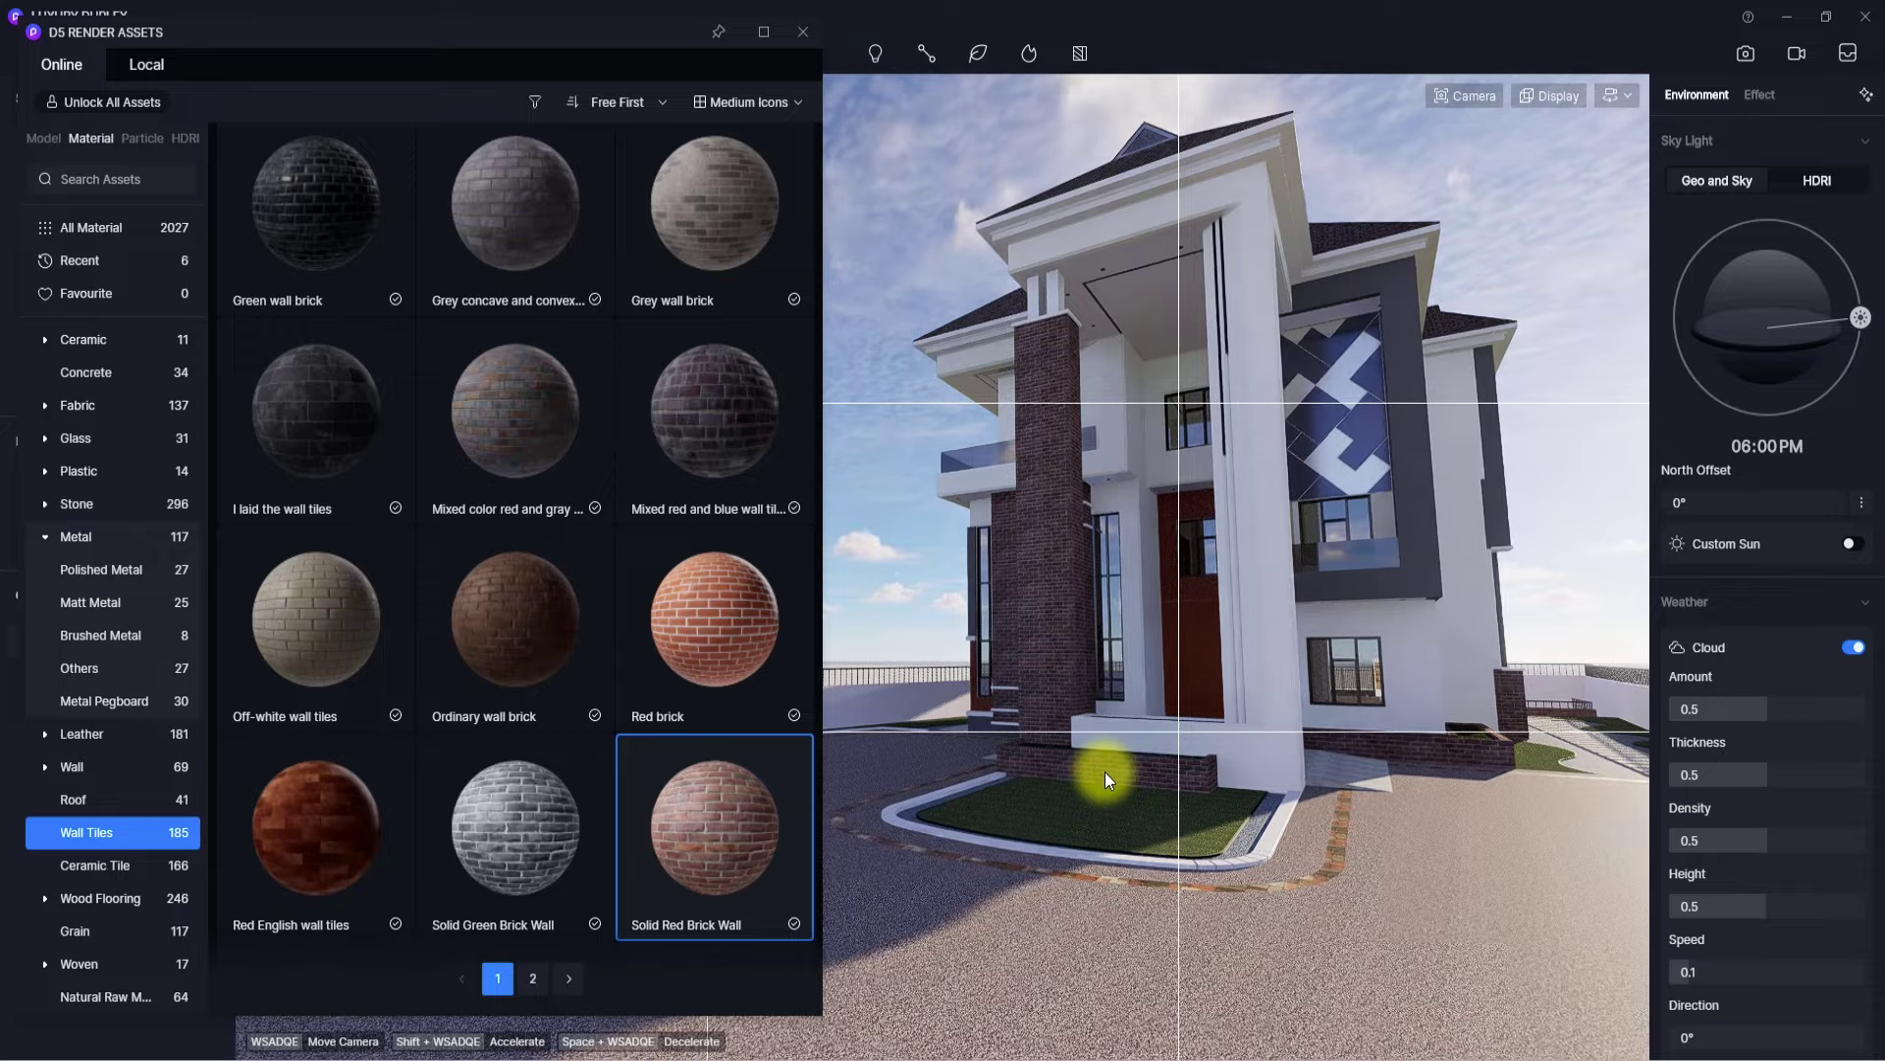
{"action": "left_click", "coordinate": [1070, 645]}
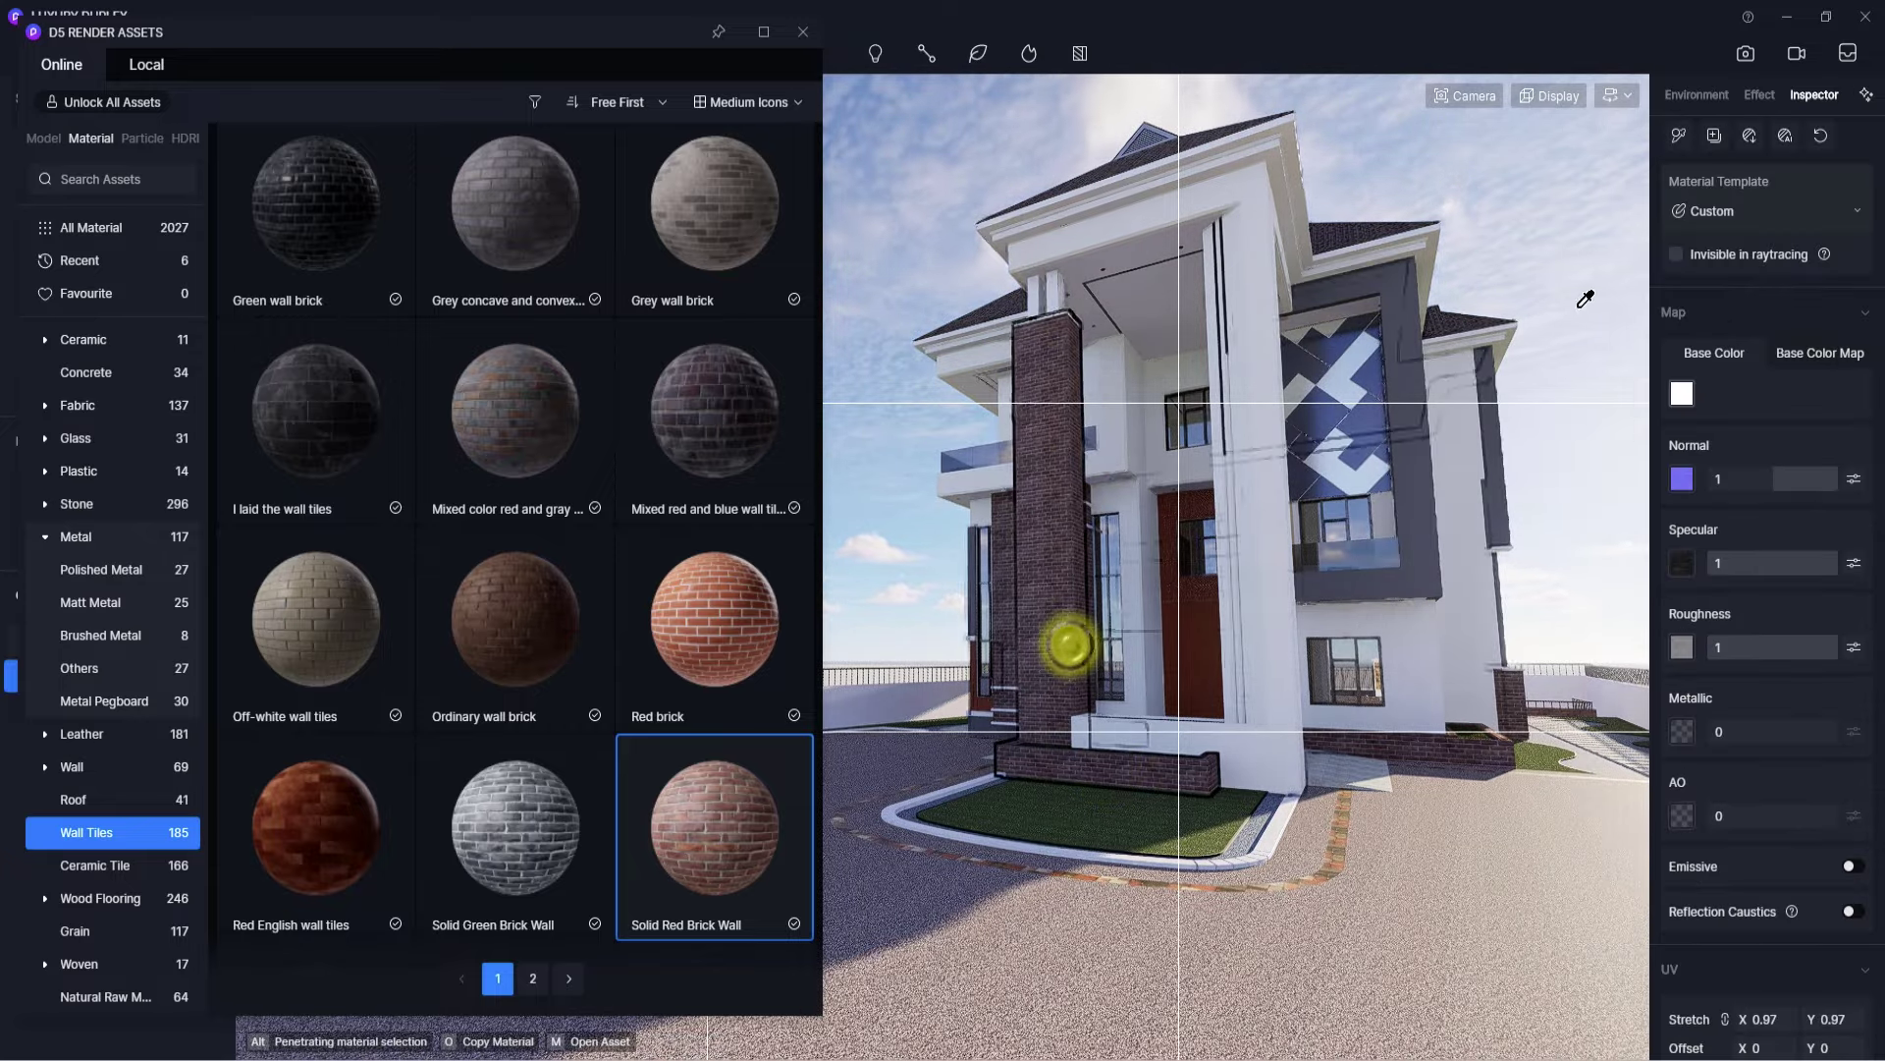
{"action": "left_click", "coordinate": [1679, 135]}
{"action": "scroll", "coordinate": [1561, 859], "scroll_direction": "down", "scroll_amount": 8}
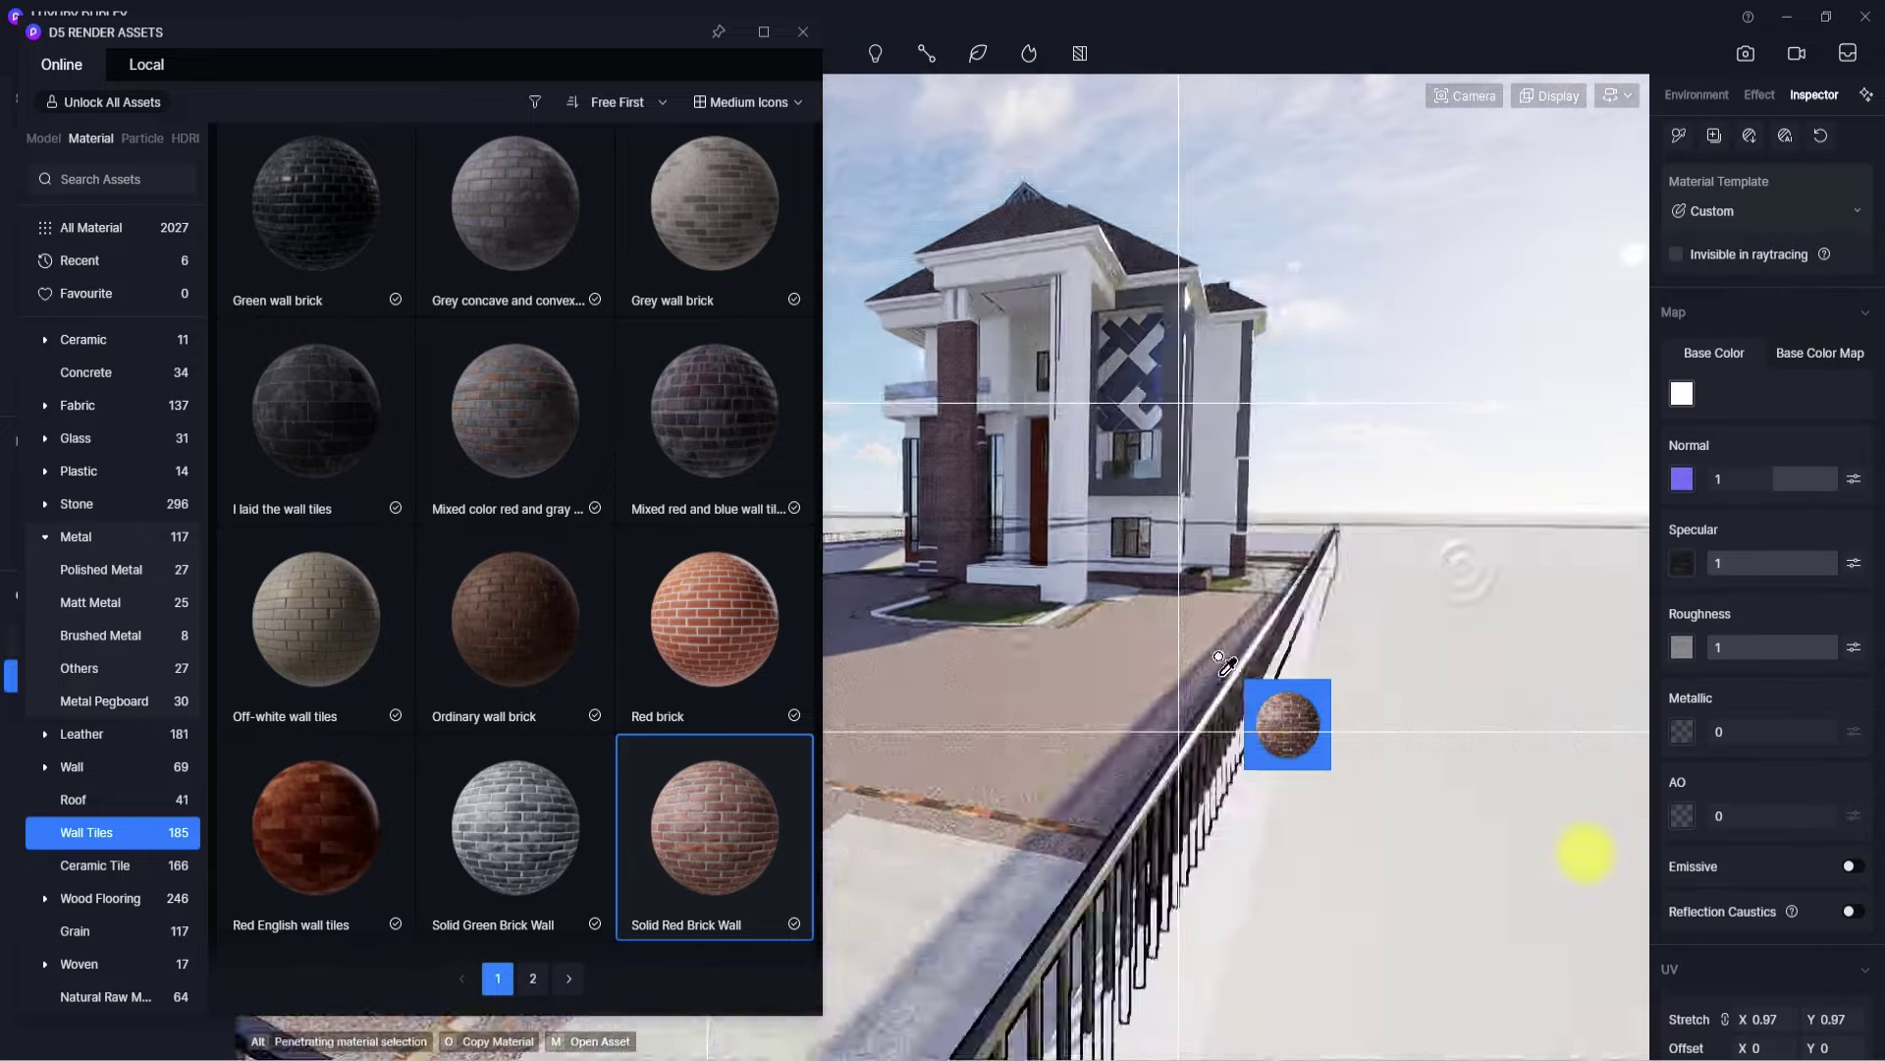
{"action": "right_click_drag", "start_coordinate": [1224, 660], "coordinate": [623, 824]}
{"action": "scroll", "coordinate": [1101, 623], "scroll_direction": "up", "scroll_amount": 5}
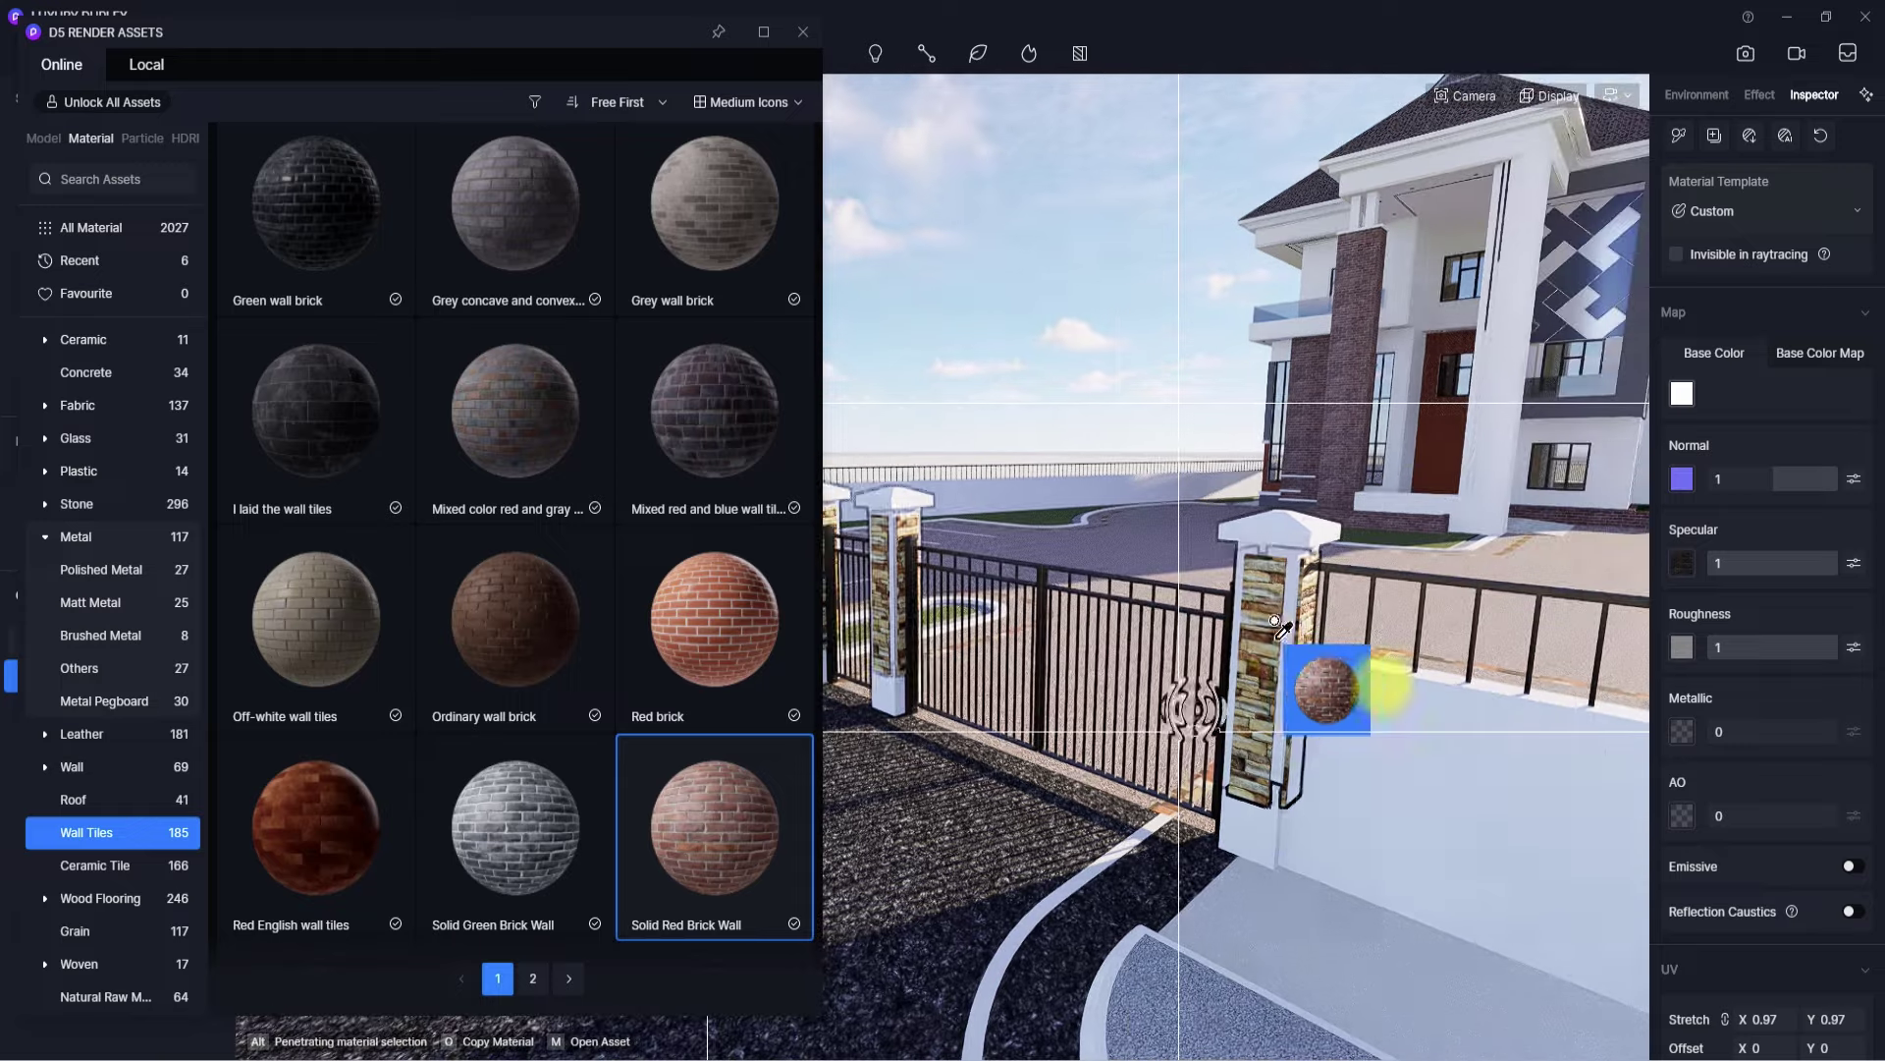
{"action": "right_click_drag", "start_coordinate": [1269, 629], "coordinate": [1398, 563]}
{"action": "scroll", "coordinate": [1403, 563], "scroll_direction": "up", "scroll_amount": 5}
{"action": "key", "text": "Escape"}
{"action": "key", "text": "Escape"}
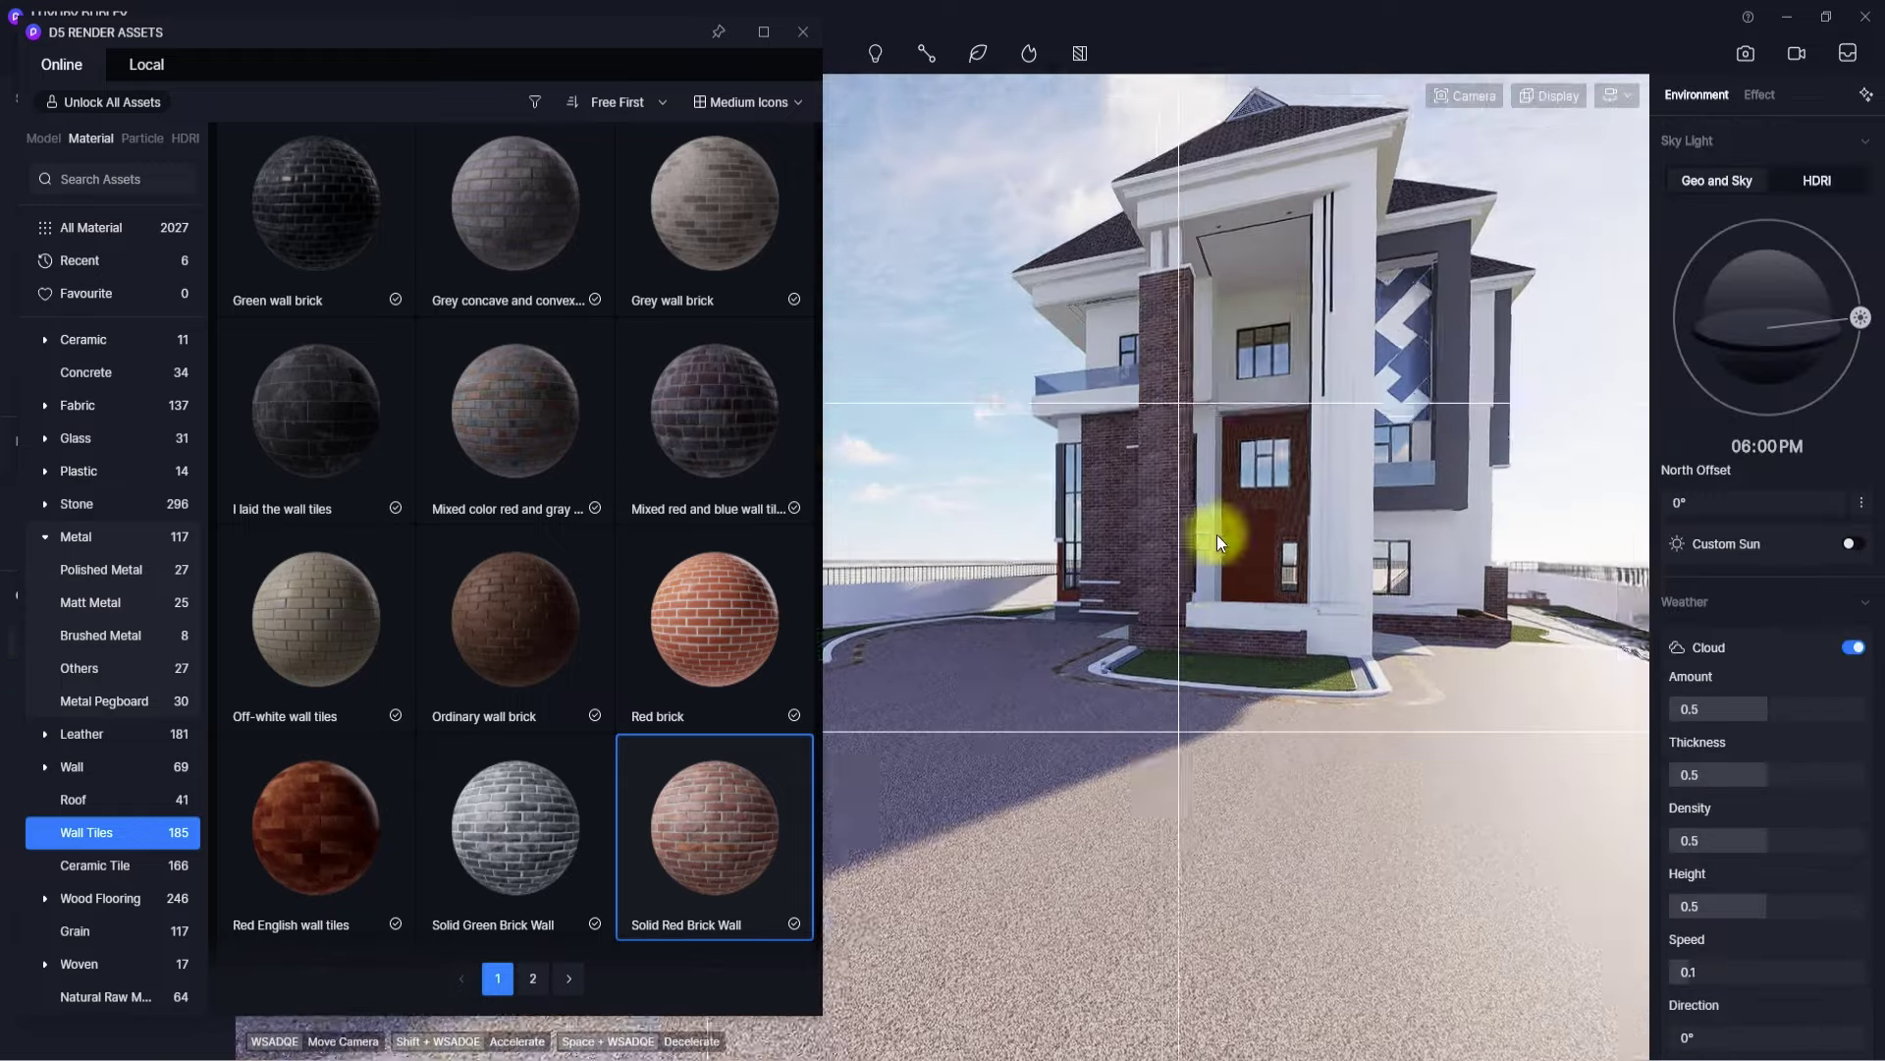
- Examine the brick cladding, side walls, railings and rear garden from several viewpoints around the house
{"action": "right_click_drag", "start_coordinate": [1216, 534], "coordinate": [1286, 421]}
{"action": "scroll", "coordinate": [1286, 420], "scroll_direction": "up", "scroll_amount": 3}
{"action": "scroll", "coordinate": [1286, 421], "scroll_direction": "up", "scroll_amount": 3}
{"action": "scroll", "coordinate": [1316, 774], "scroll_direction": "down", "scroll_amount": 5}
{"action": "right_click_drag", "start_coordinate": [1067, 630], "coordinate": [1444, 945]}
{"action": "scroll", "coordinate": [964, 681], "scroll_direction": "down", "scroll_amount": 3}
{"action": "scroll", "coordinate": [1051, 641], "scroll_direction": "up", "scroll_amount": 5}
{"action": "scroll", "coordinate": [1035, 879], "scroll_direction": "up", "scroll_amount": 5}
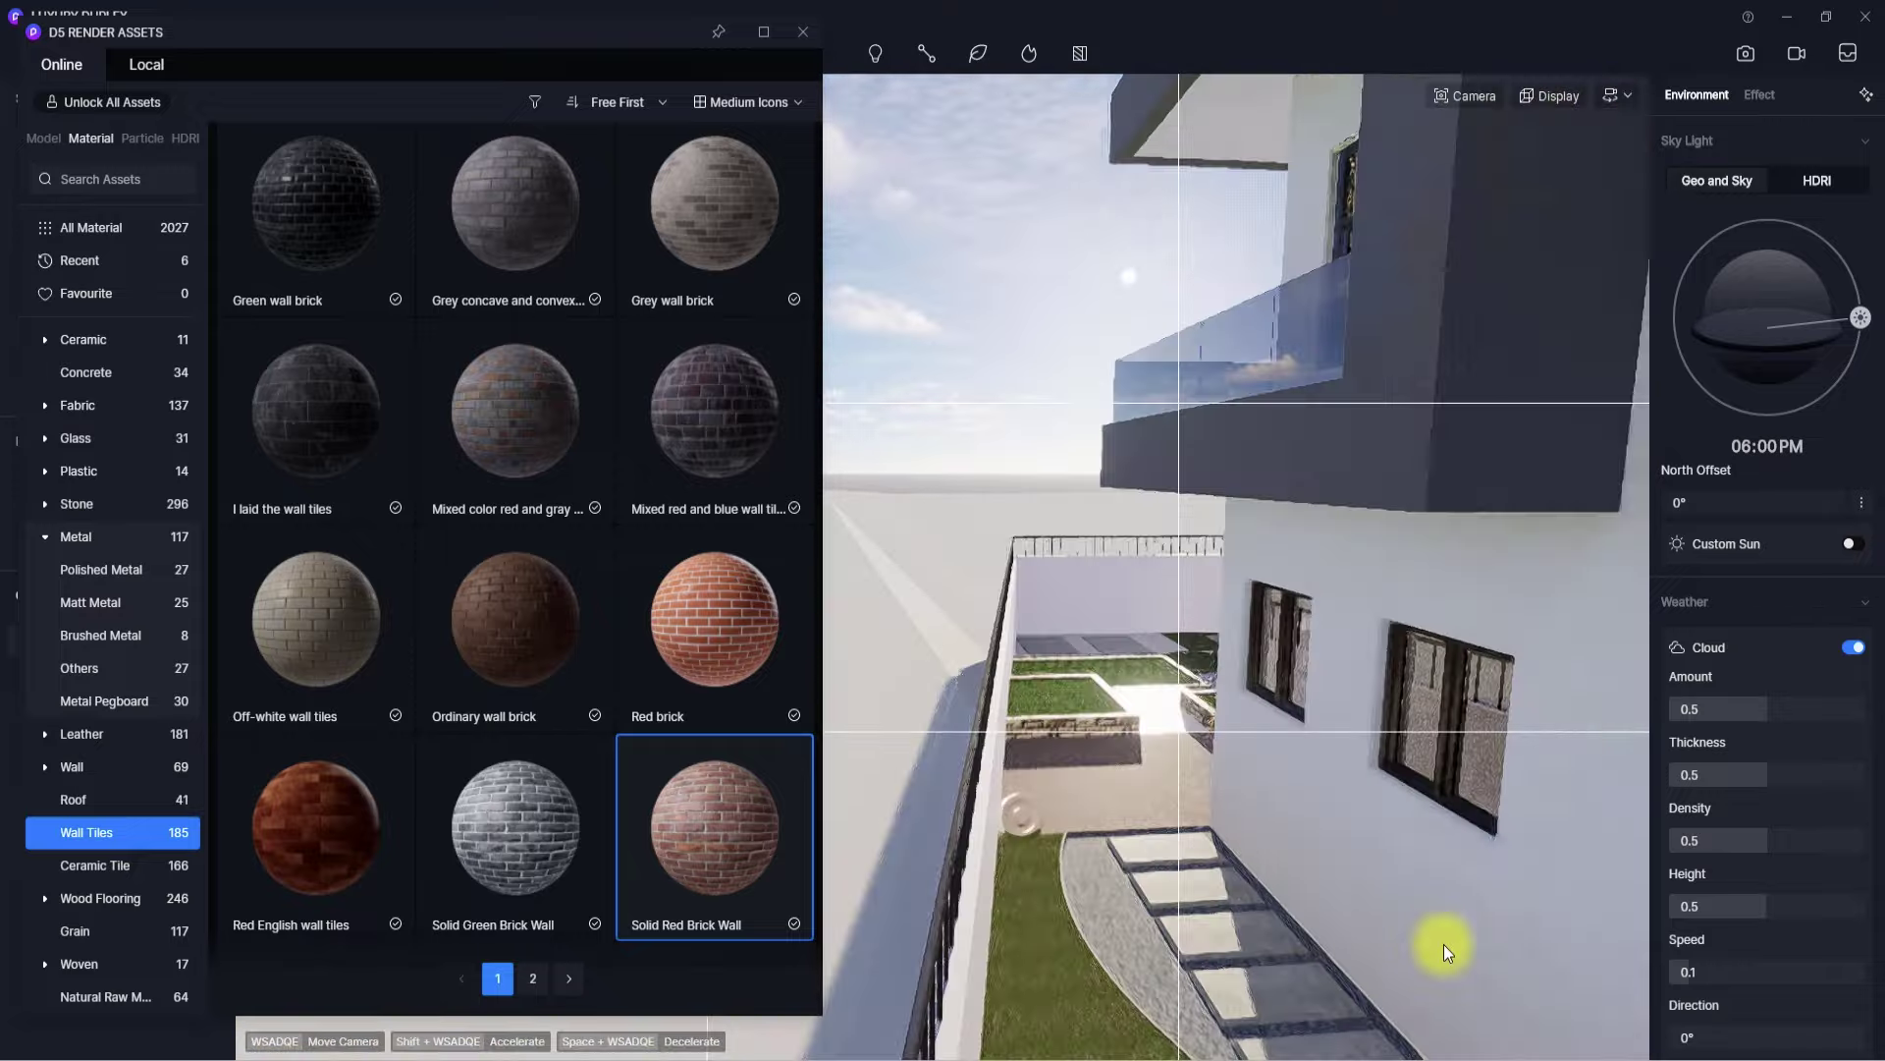
{"action": "scroll", "coordinate": [1444, 944], "scroll_direction": "up", "scroll_amount": 5}
{"action": "right_click_drag", "start_coordinate": [1164, 850], "coordinate": [1860, 913]}
{"action": "right_click_drag", "start_coordinate": [1355, 786], "coordinate": [1546, 770]}
{"action": "scroll", "coordinate": [1559, 774], "scroll_direction": "up", "scroll_amount": 5}
{"action": "scroll", "coordinate": [1766, 875], "scroll_direction": "down", "scroll_amount": 5}
{"action": "scroll", "coordinate": [1546, 770], "scroll_direction": "down", "scroll_amount": 4}
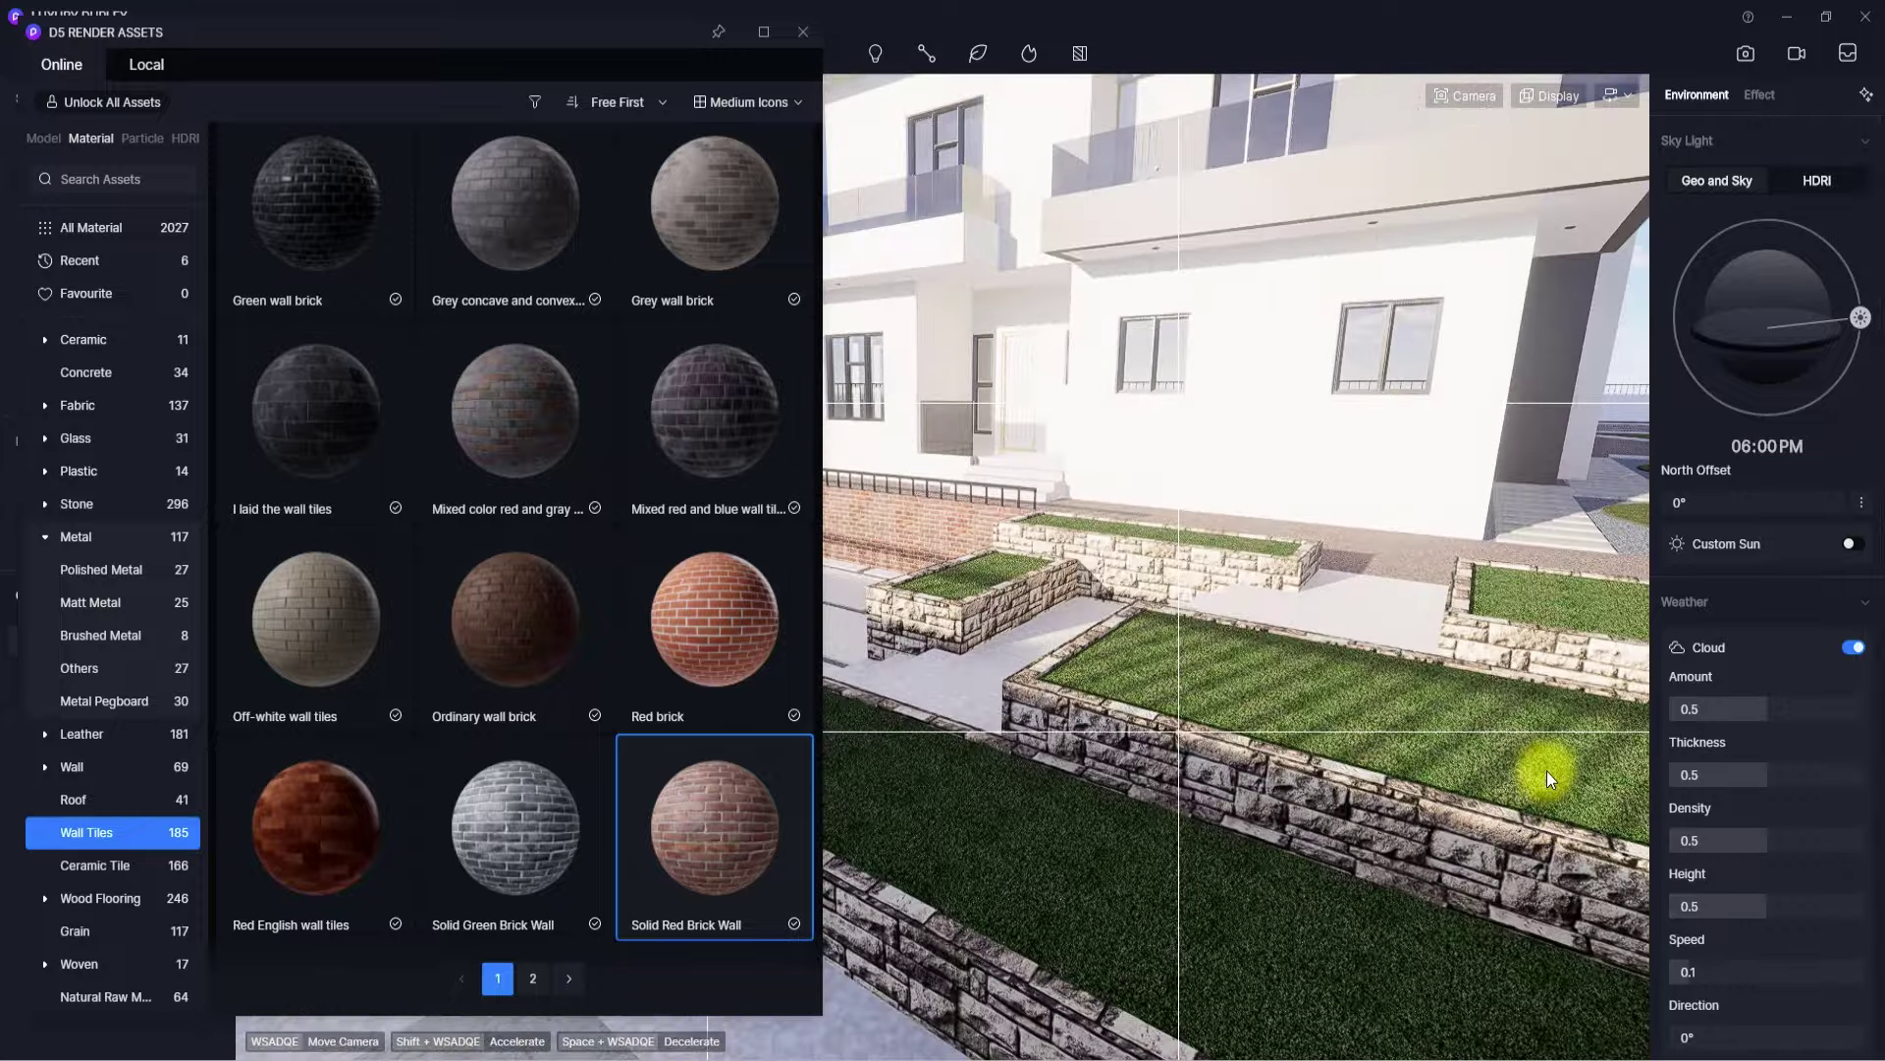
- Look through the wall tile materials and open the Outdoor Ground category
{"action": "scroll", "coordinate": [515, 786], "scroll_direction": "down", "scroll_amount": 3}
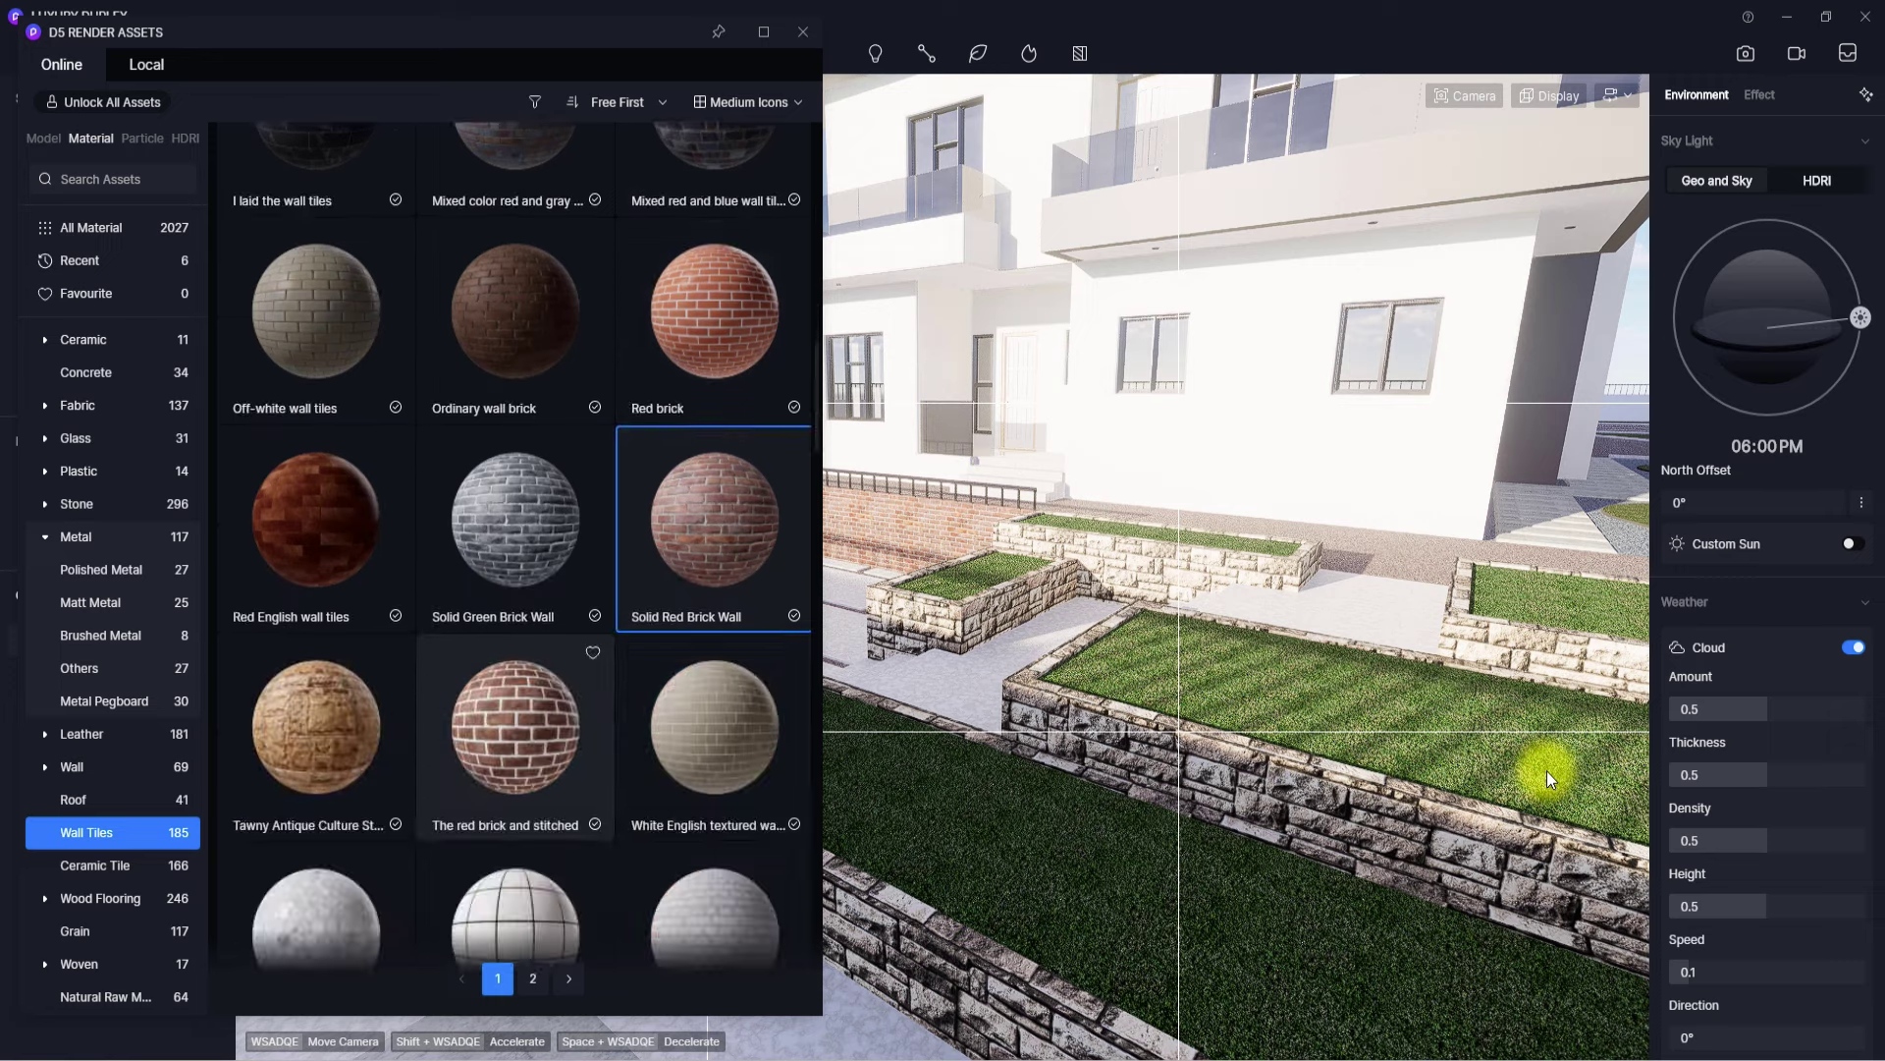
{"action": "scroll", "coordinate": [516, 786], "scroll_direction": "up", "scroll_amount": 1}
{"action": "scroll", "coordinate": [110, 918], "scroll_direction": "down", "scroll_amount": 3}
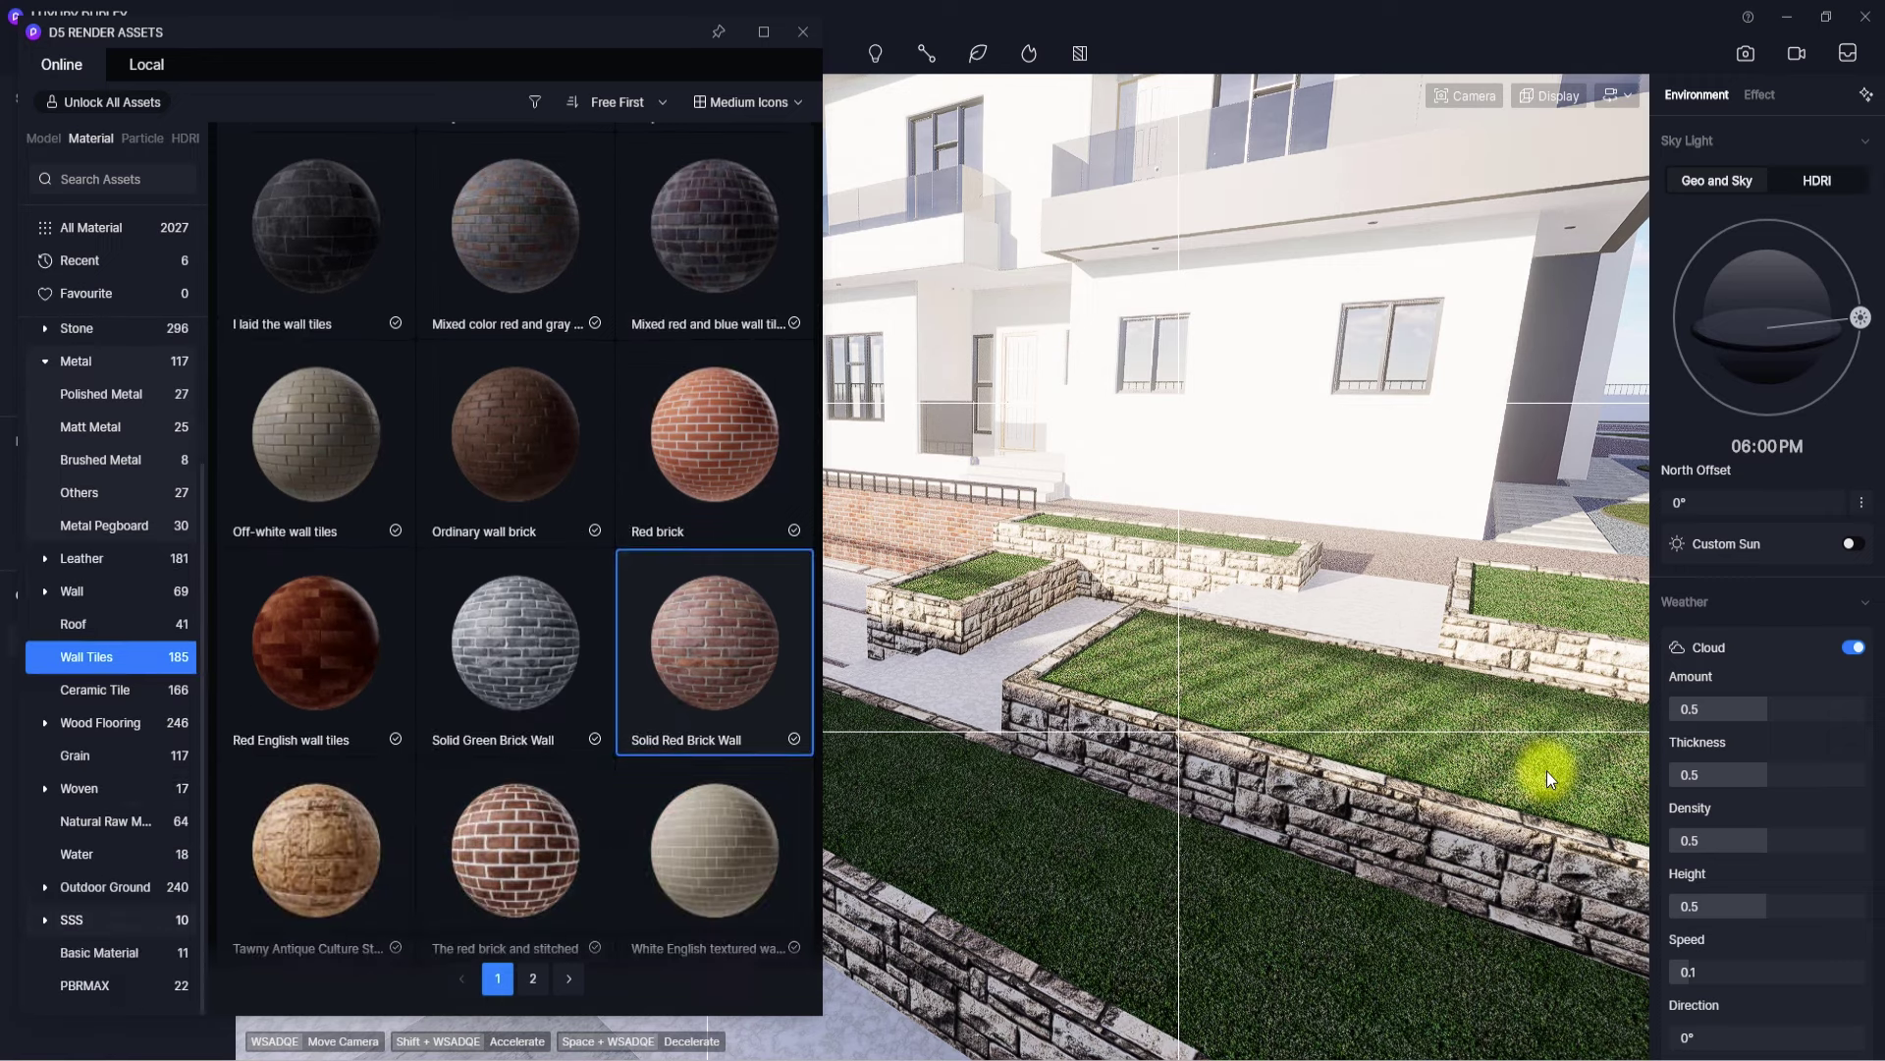
{"action": "left_click", "coordinate": [94, 884]}
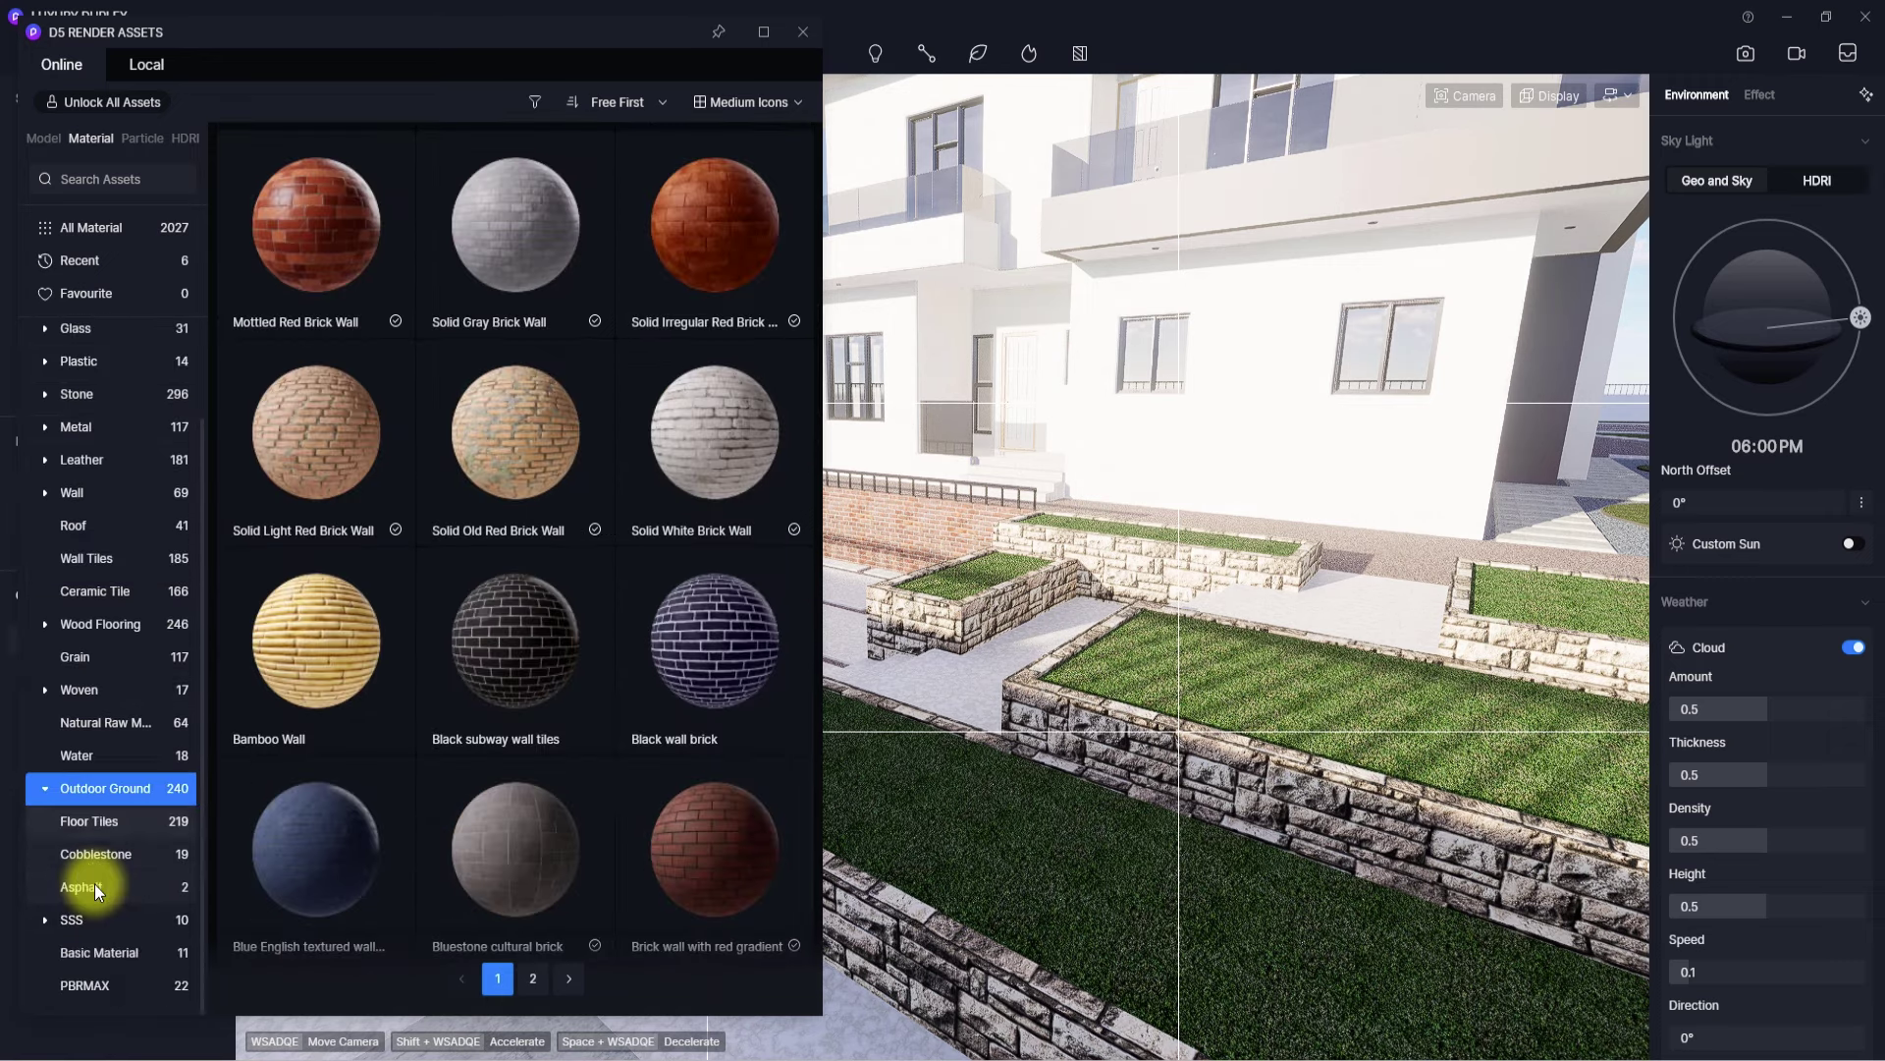
- Apply the Pavement tile 04 material from the Outdoor Ground category to the stone walls of the garden planters
{"action": "scroll", "coordinate": [481, 603], "scroll_direction": "down", "scroll_amount": 5}
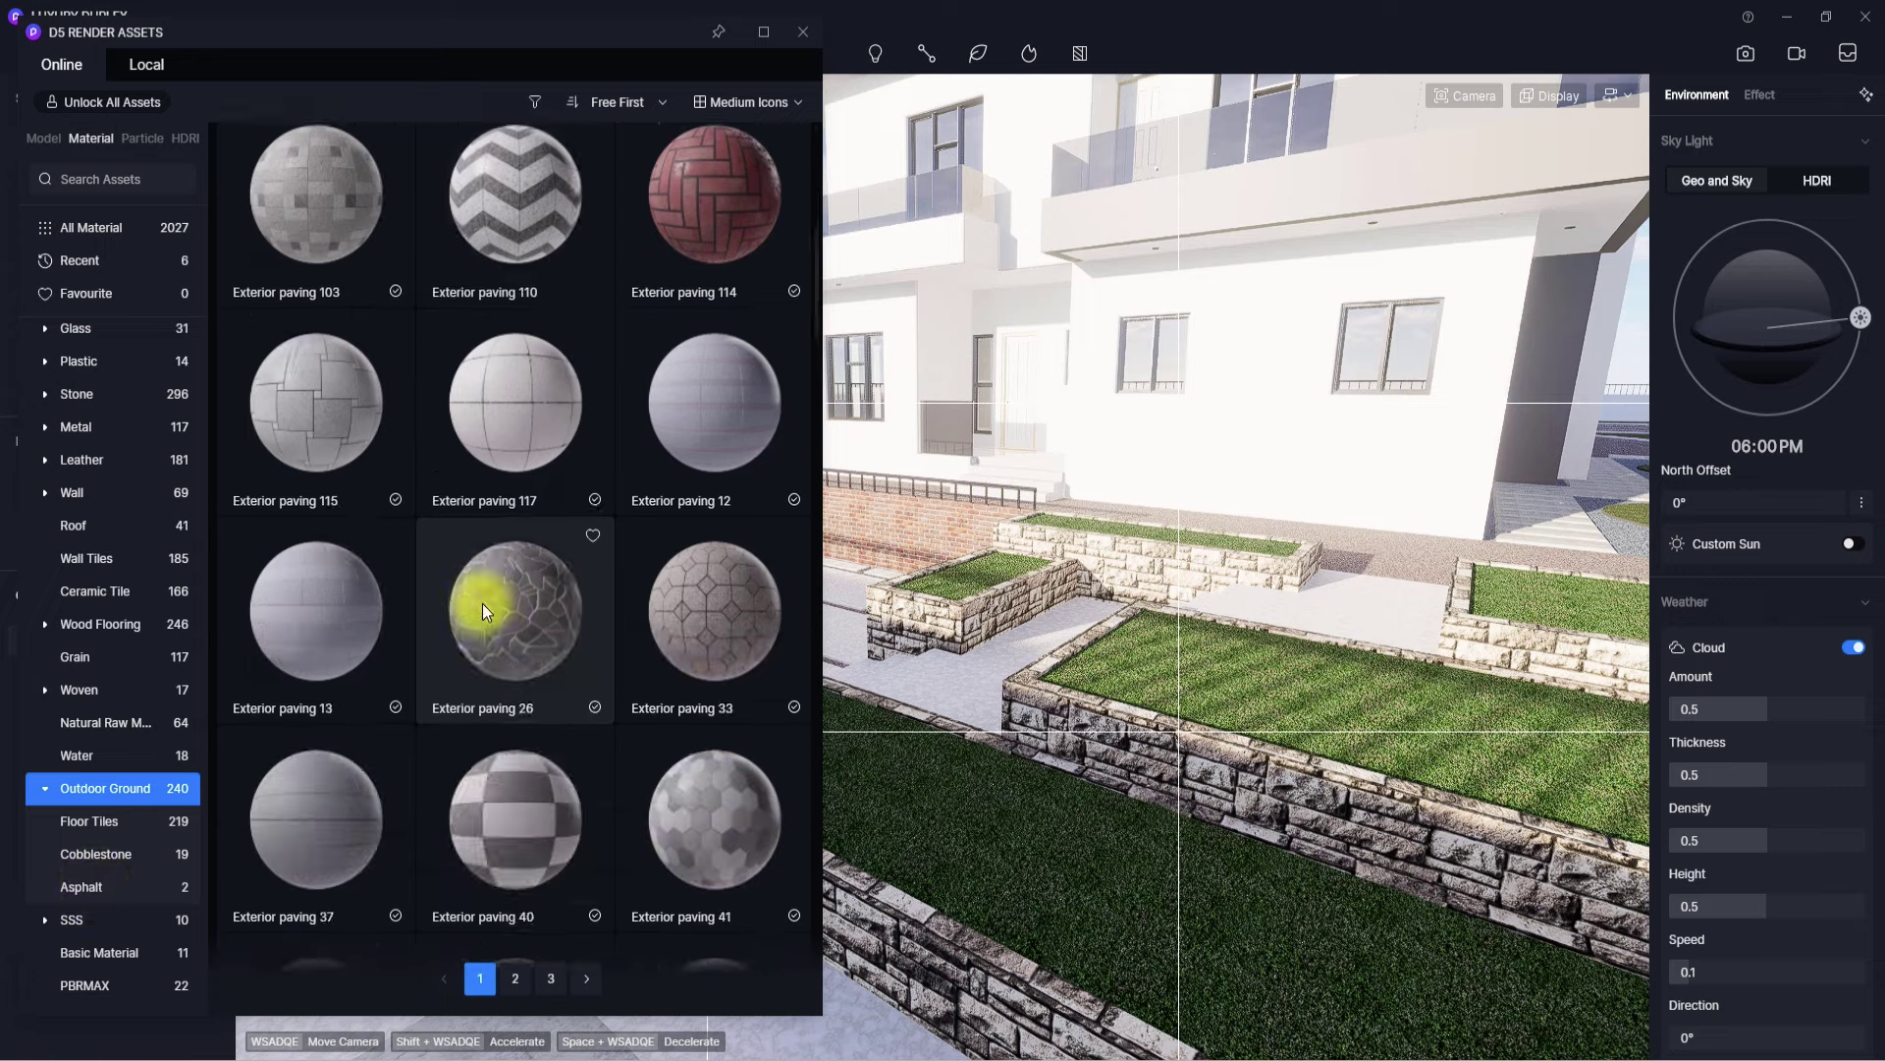
{"action": "scroll", "coordinate": [481, 603], "scroll_direction": "down", "scroll_amount": 10}
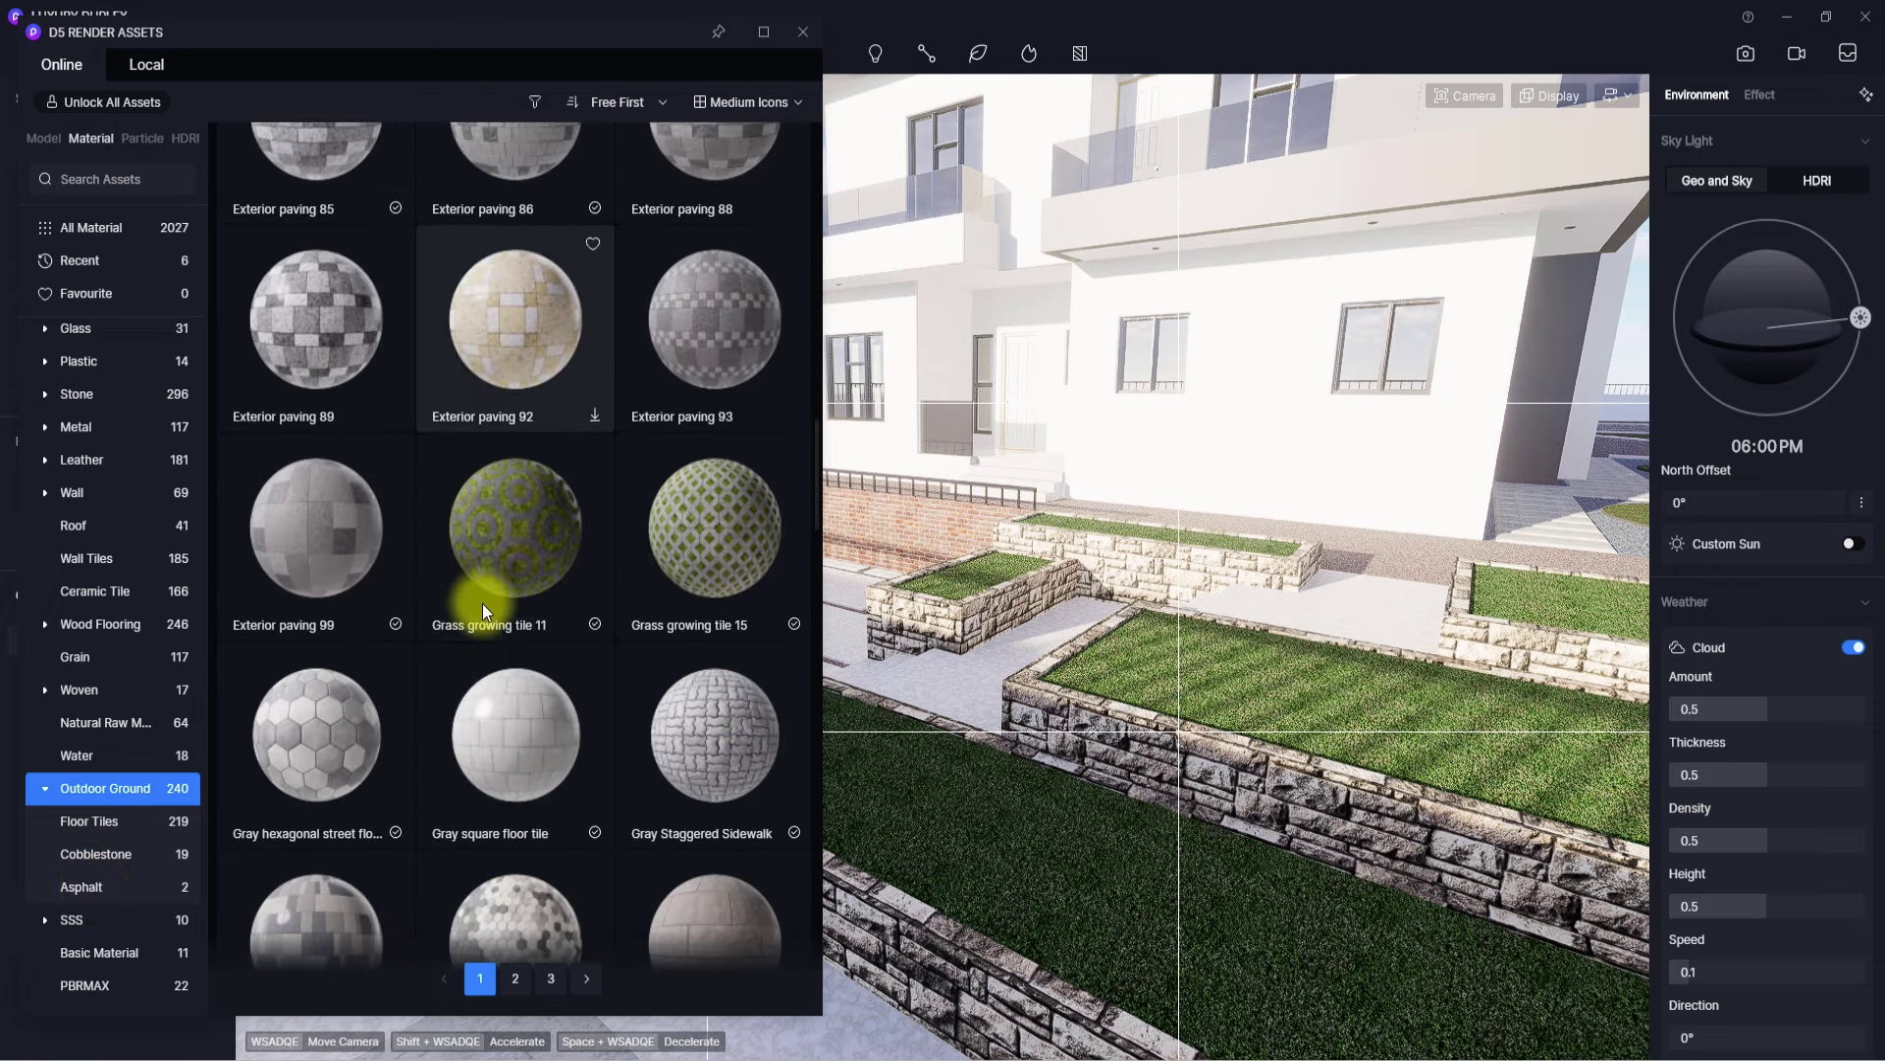
{"action": "scroll", "coordinate": [481, 603], "scroll_direction": "down", "scroll_amount": 2}
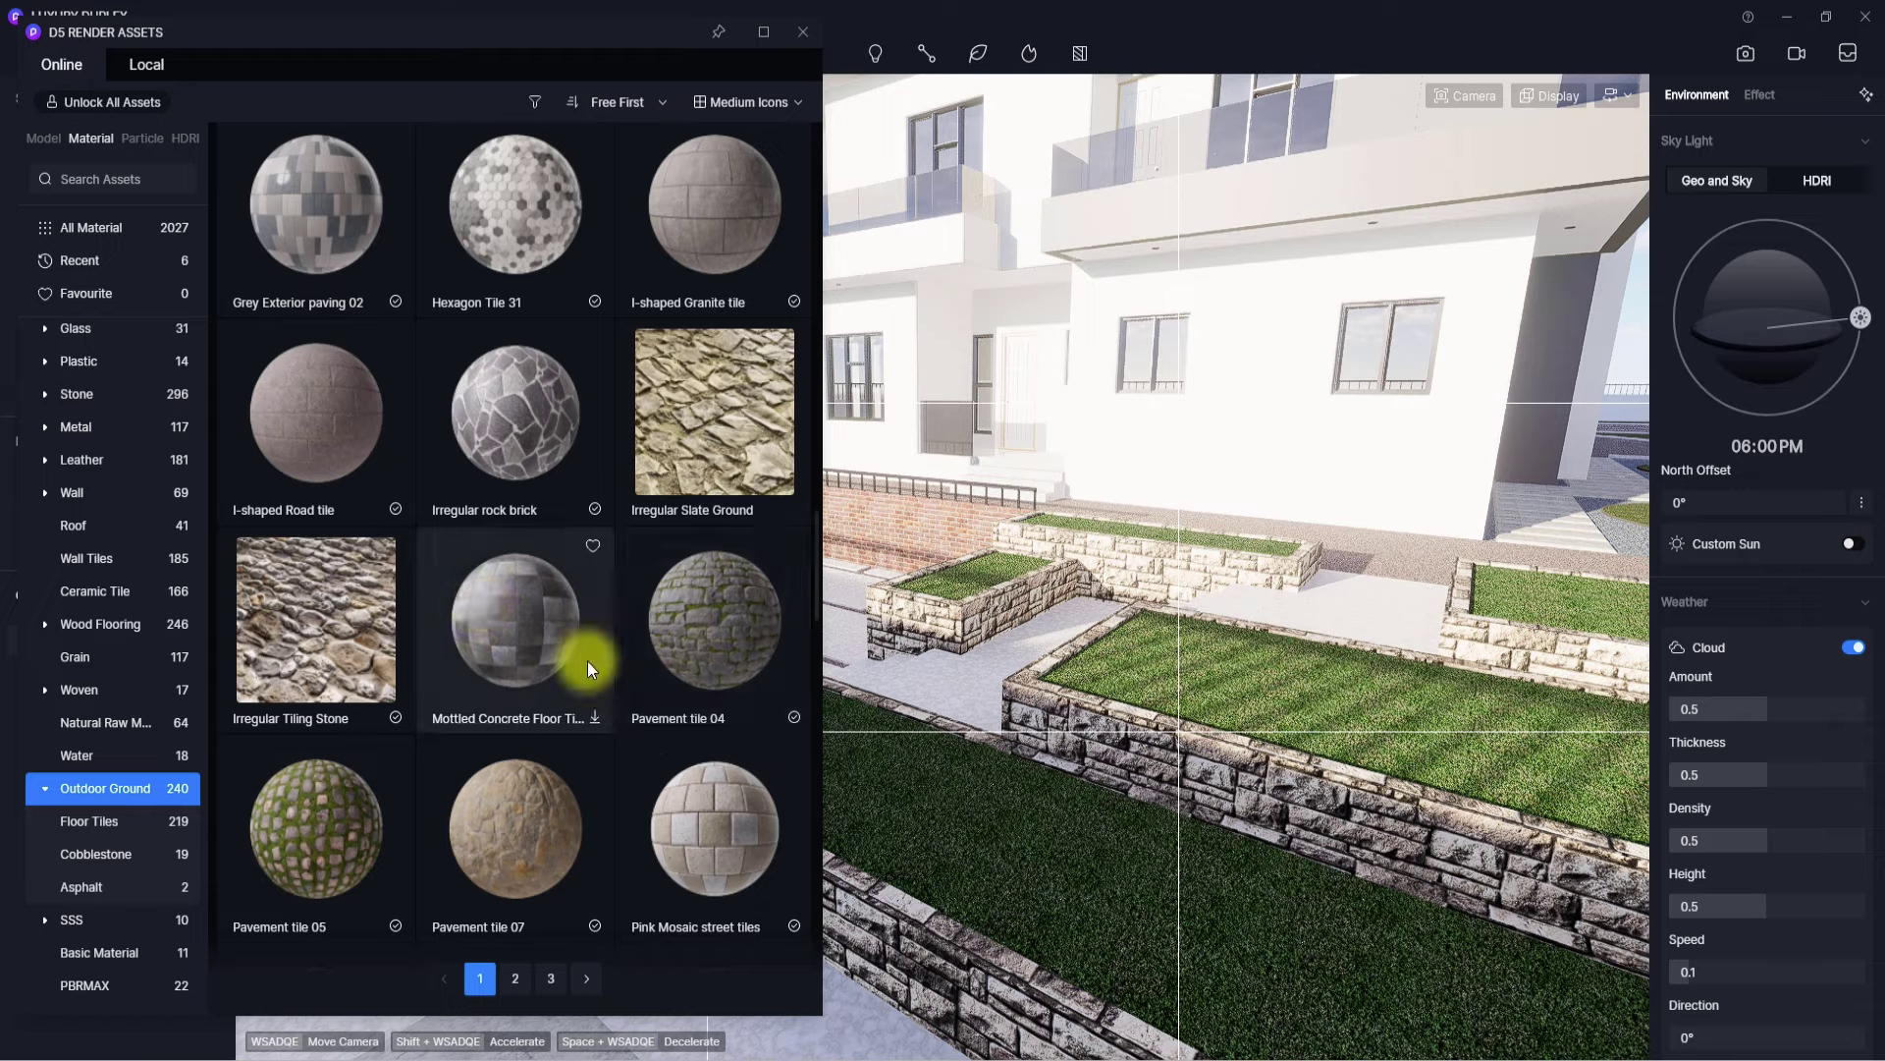
{"action": "left_click_drag", "start_coordinate": [715, 632], "coordinate": [877, 745]}
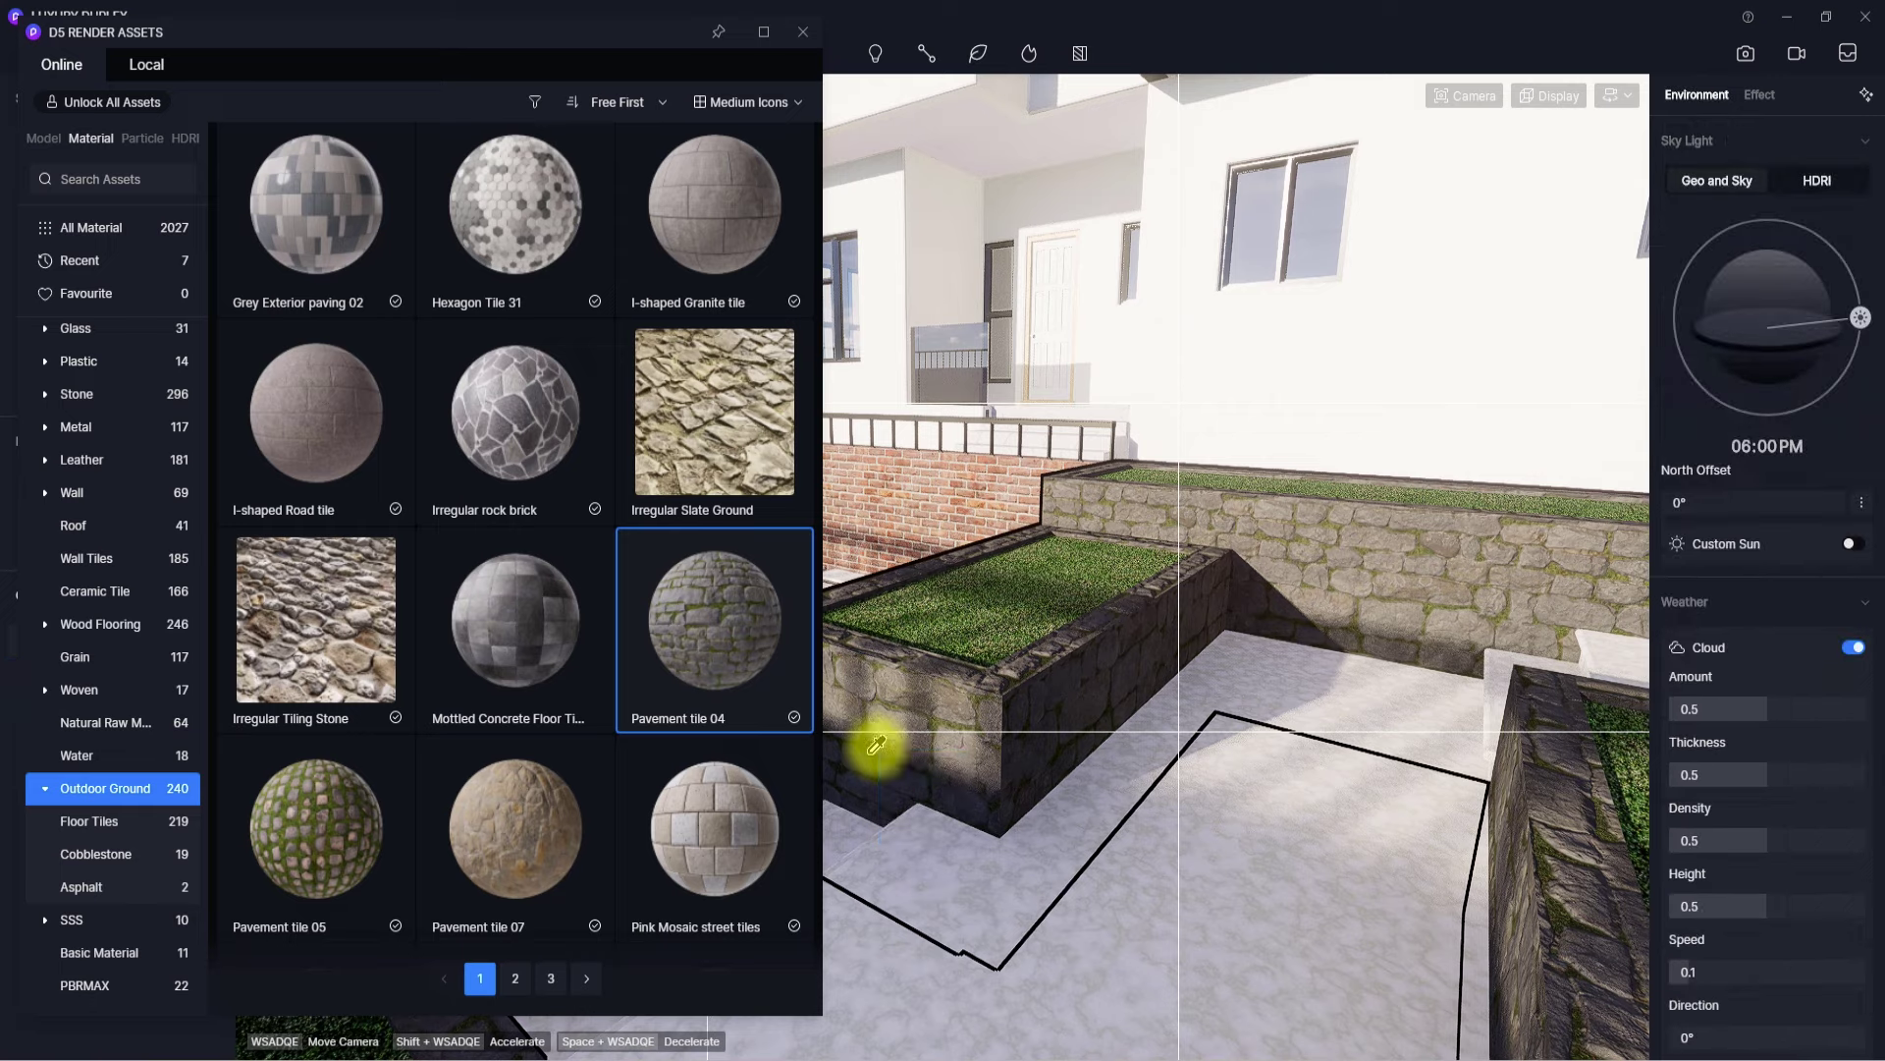
- Change the planter wall material's template to Custom and turn on Triplanar mapping
{"action": "left_click", "coordinate": [913, 714]}
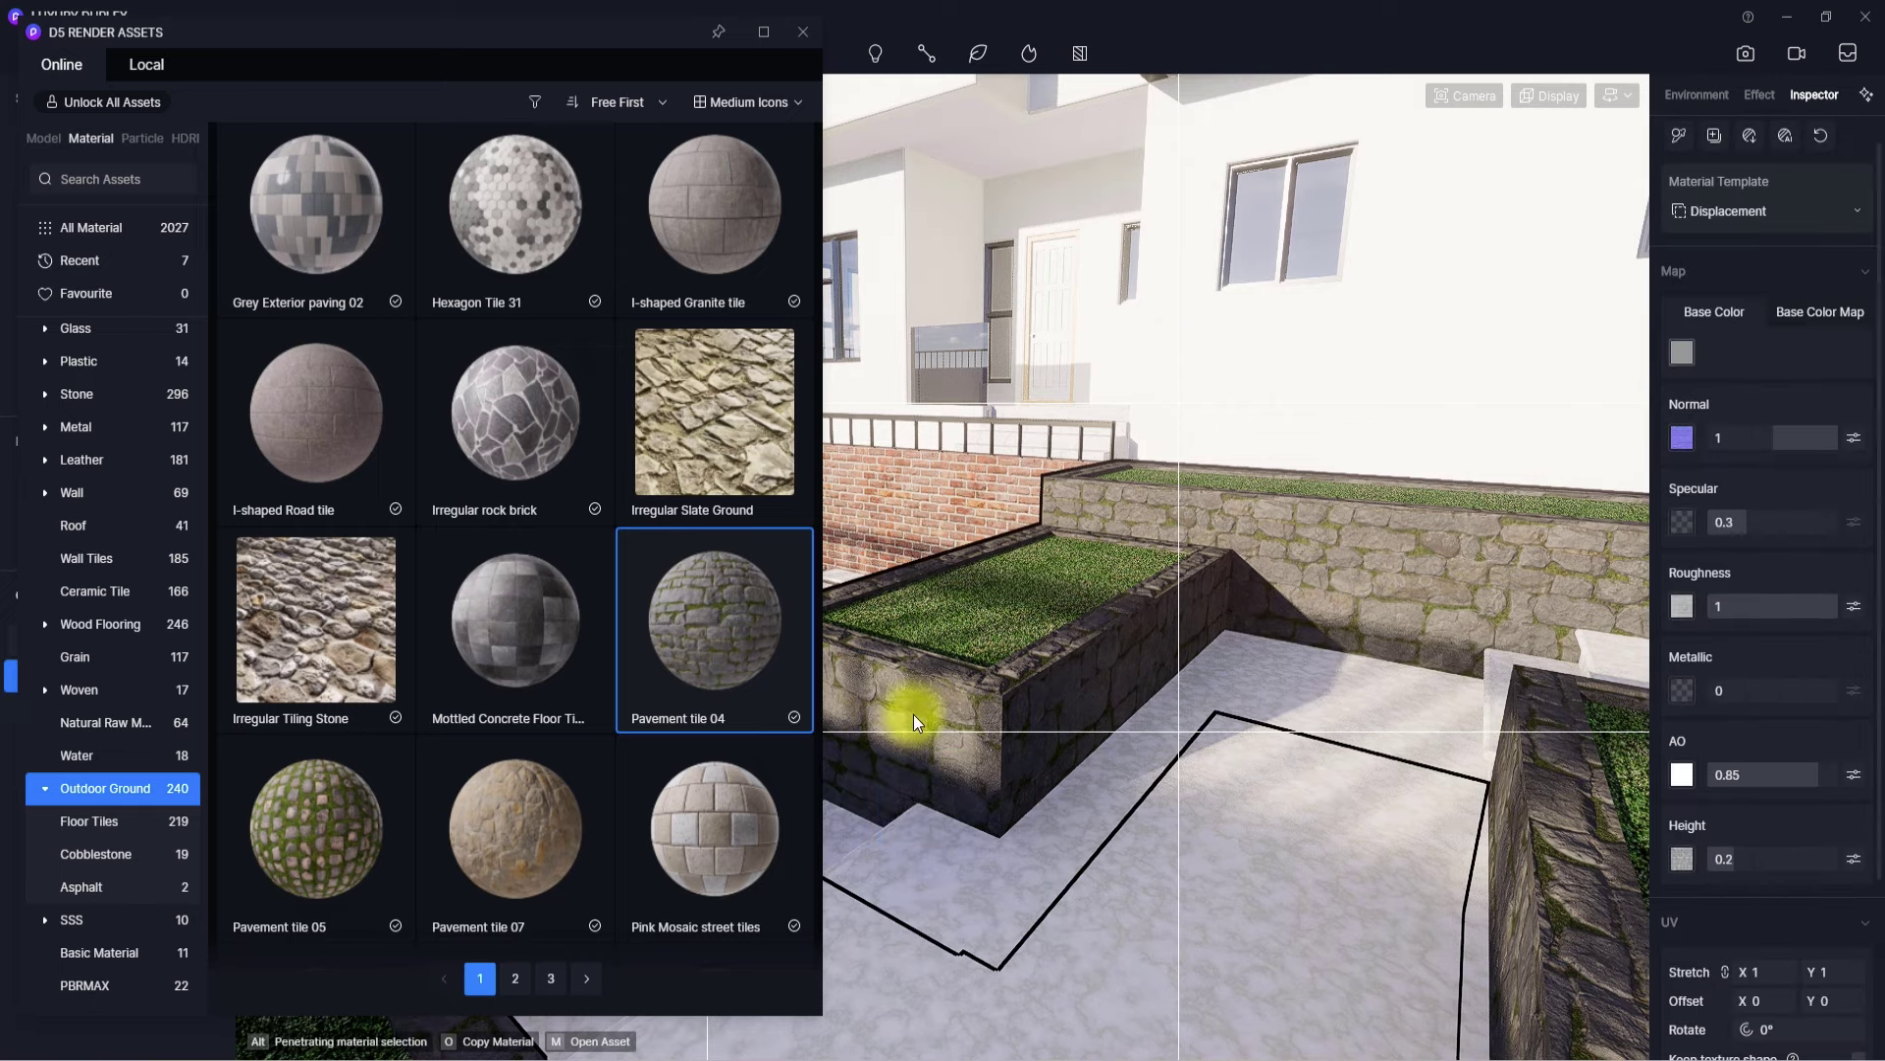
{"action": "left_click", "coordinate": [1730, 251]}
{"action": "left_click", "coordinate": [1729, 294]}
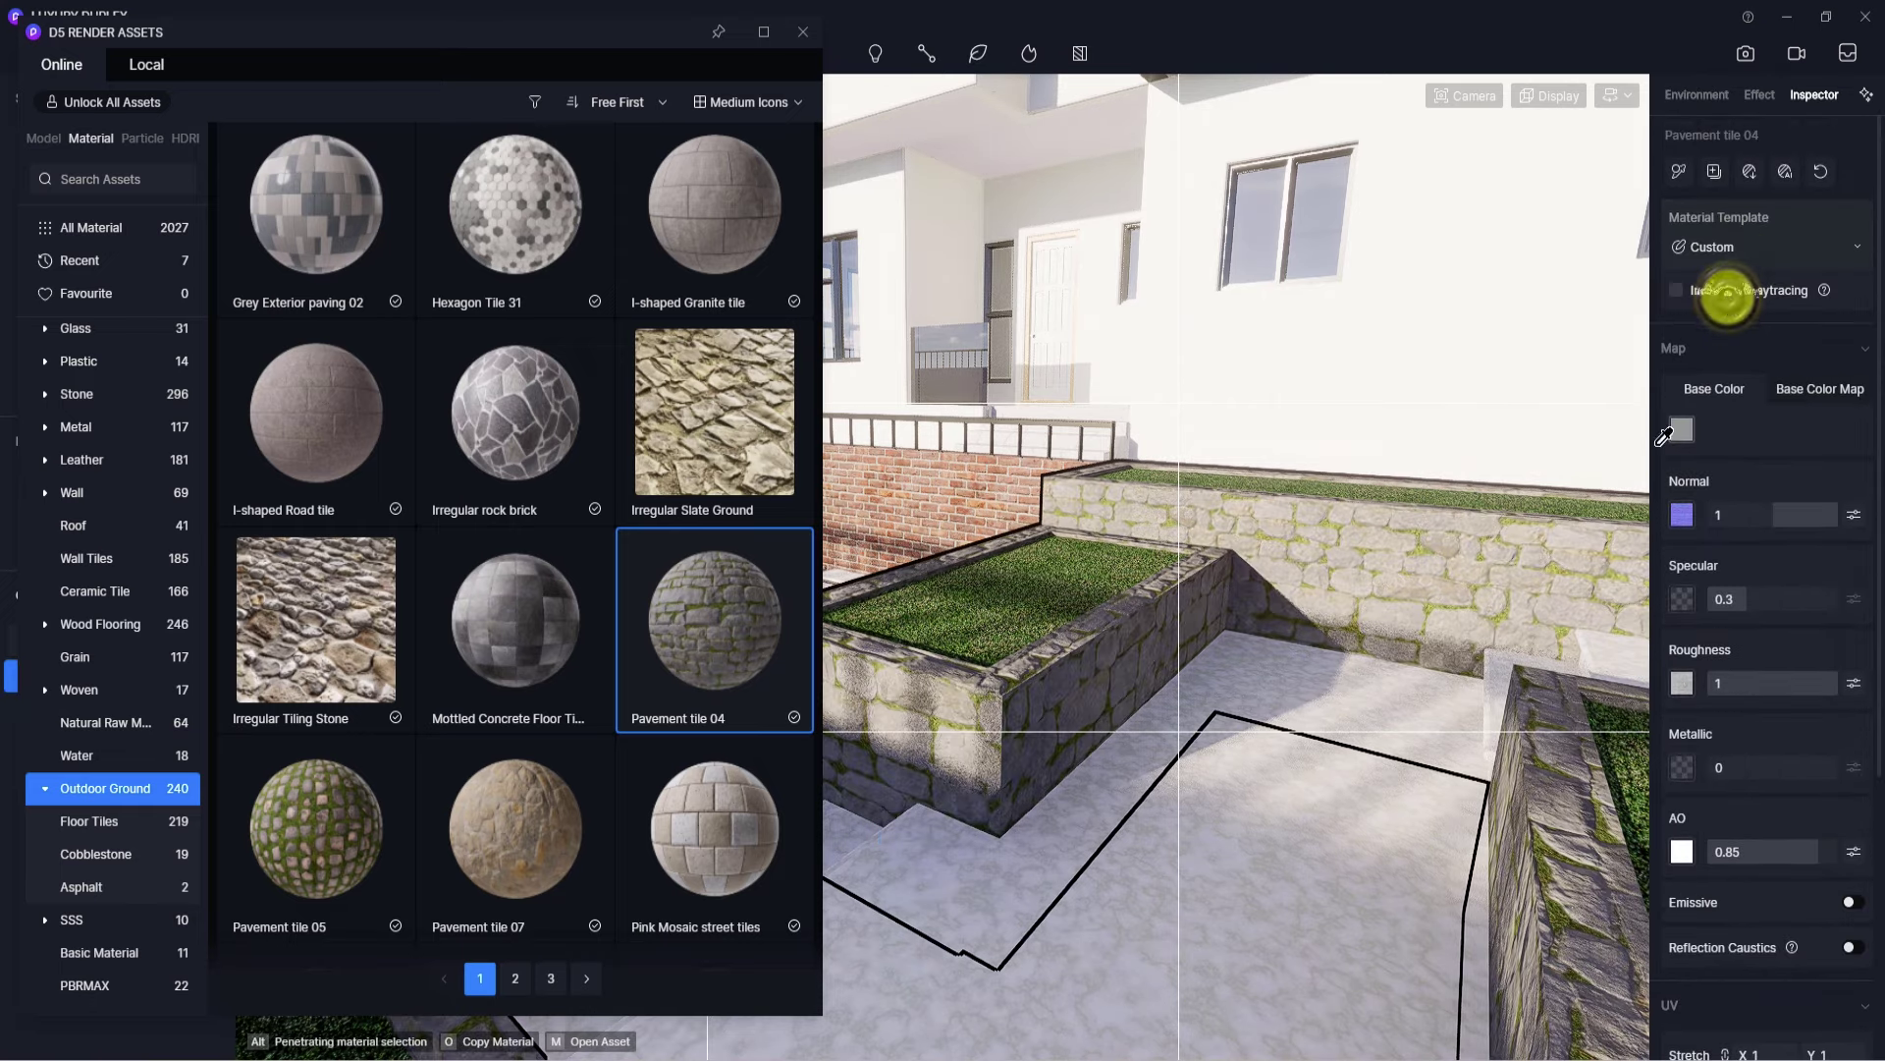
{"action": "scroll", "coordinate": [1728, 297], "scroll_direction": "down", "scroll_amount": 1}
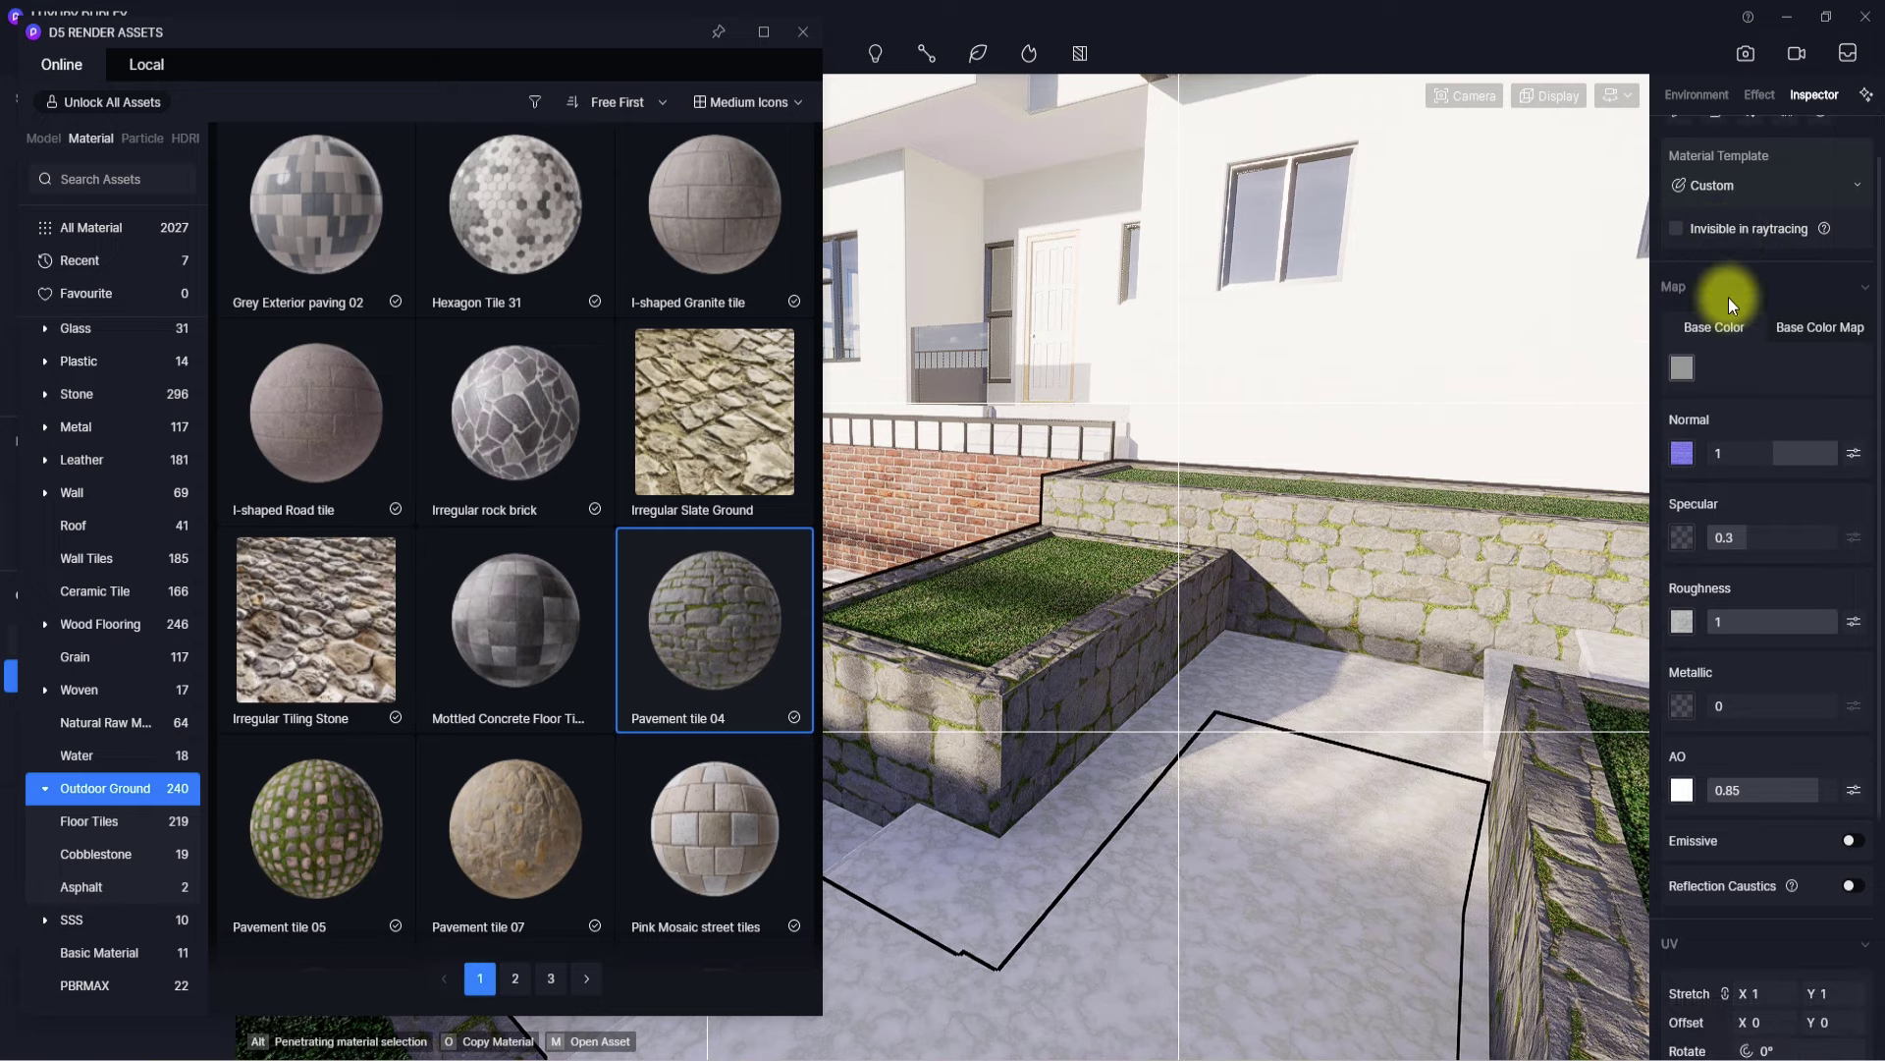
{"action": "scroll", "coordinate": [1728, 298], "scroll_direction": "down", "scroll_amount": 4}
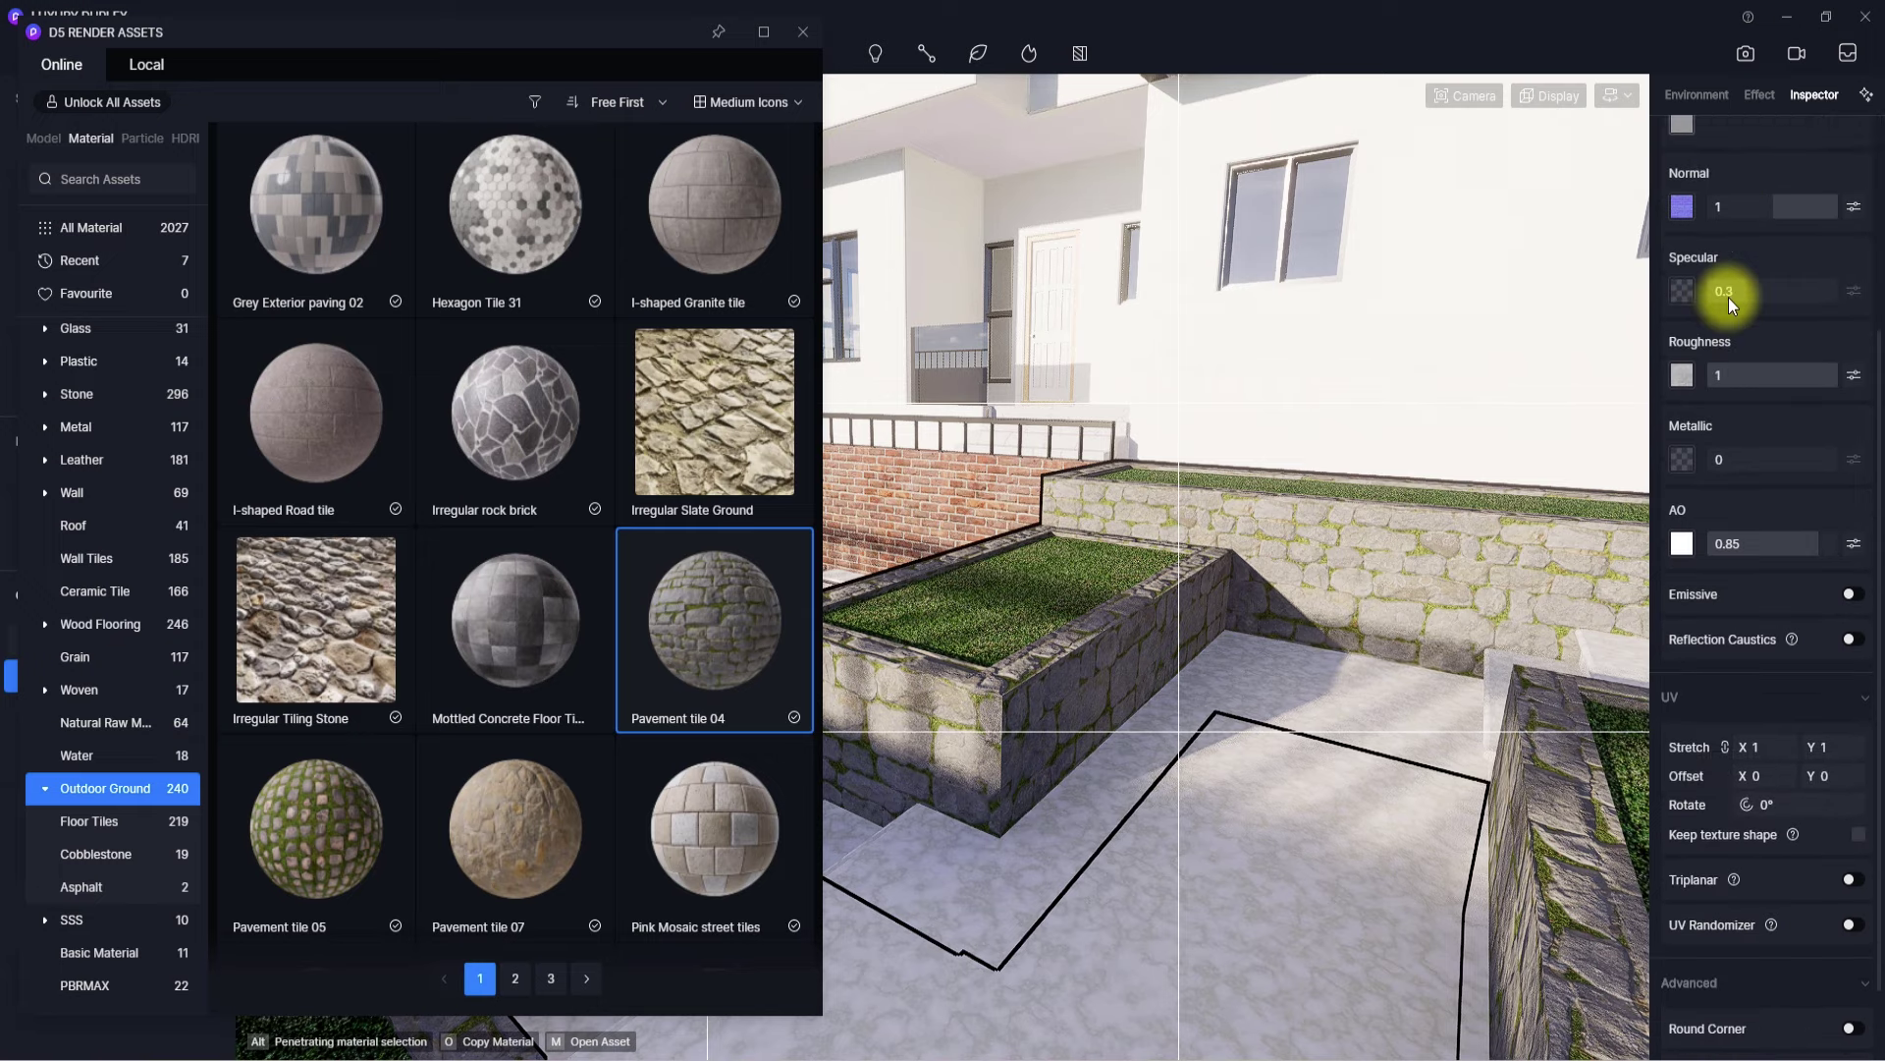
{"action": "left_click", "coordinate": [1852, 880]}
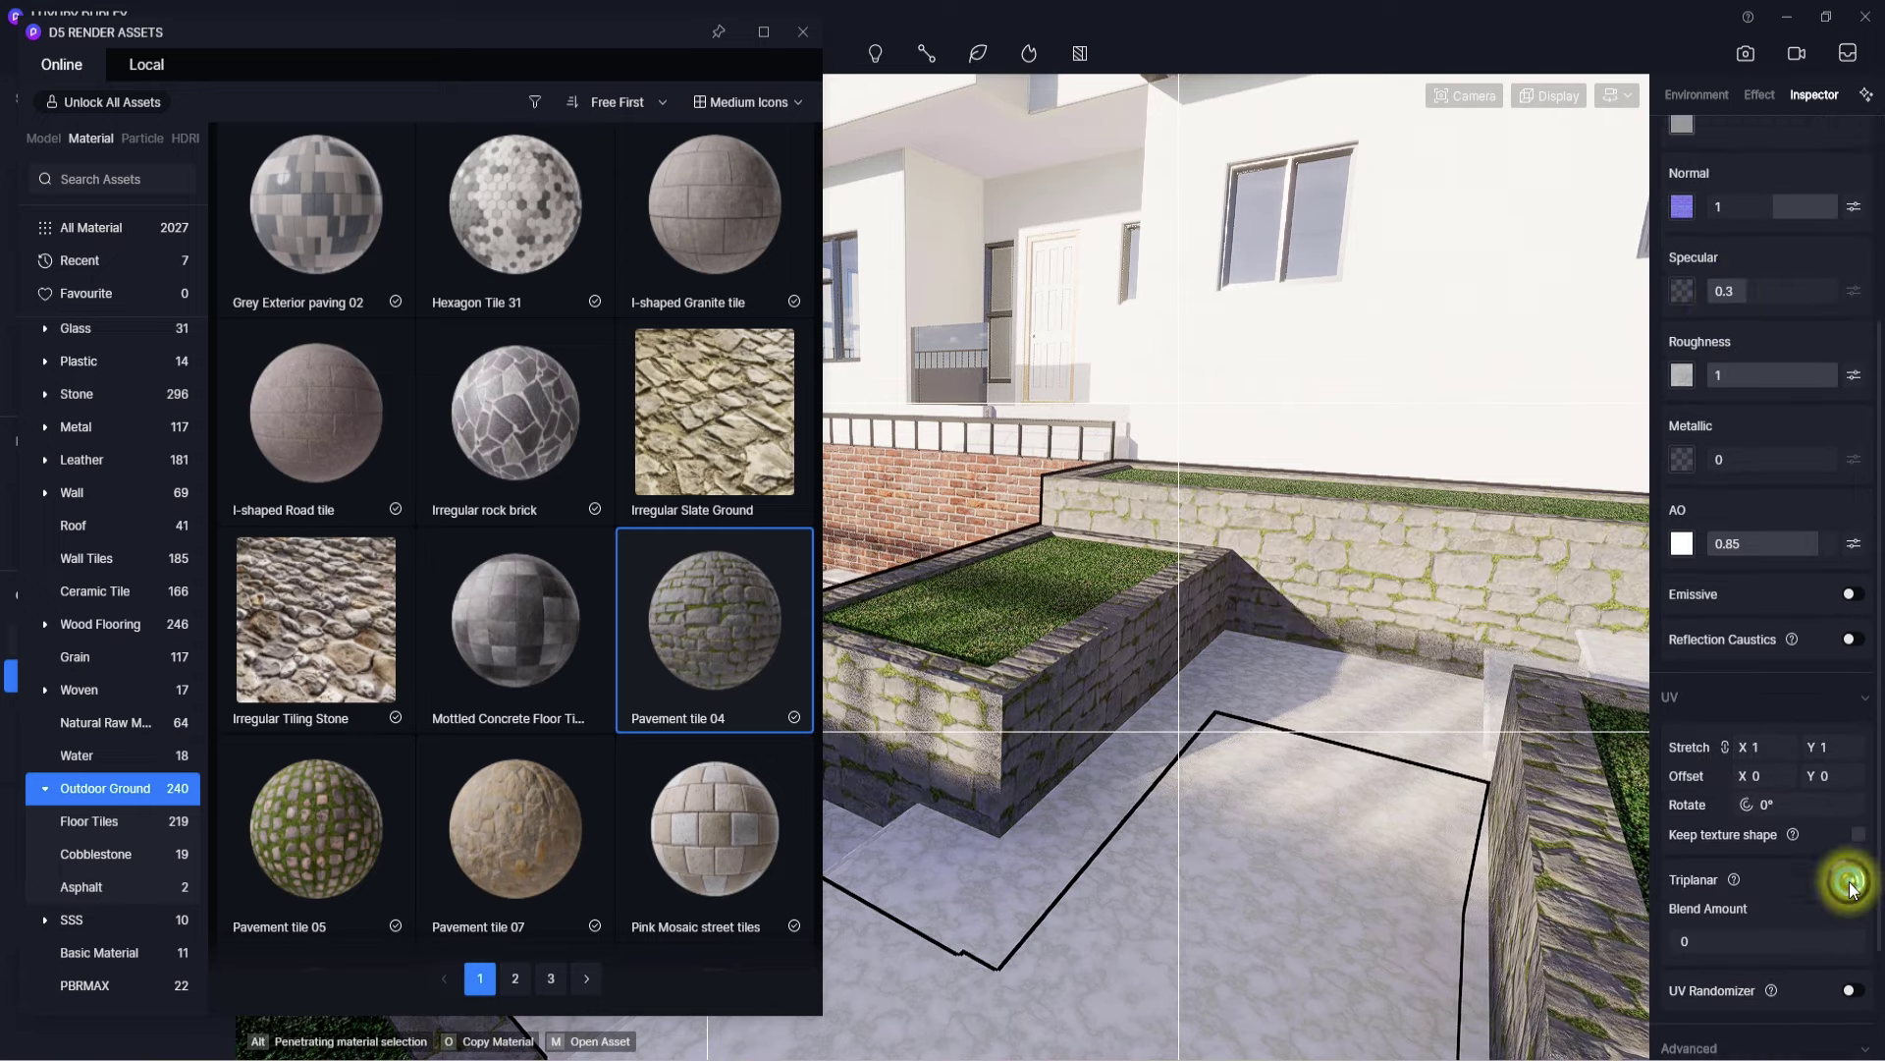
- Turn on Round Corner with a radius of 7.2 for the planter stone and set its UV stretch to 0.56
{"action": "scroll", "coordinate": [1841, 992], "scroll_direction": "down", "scroll_amount": 3}
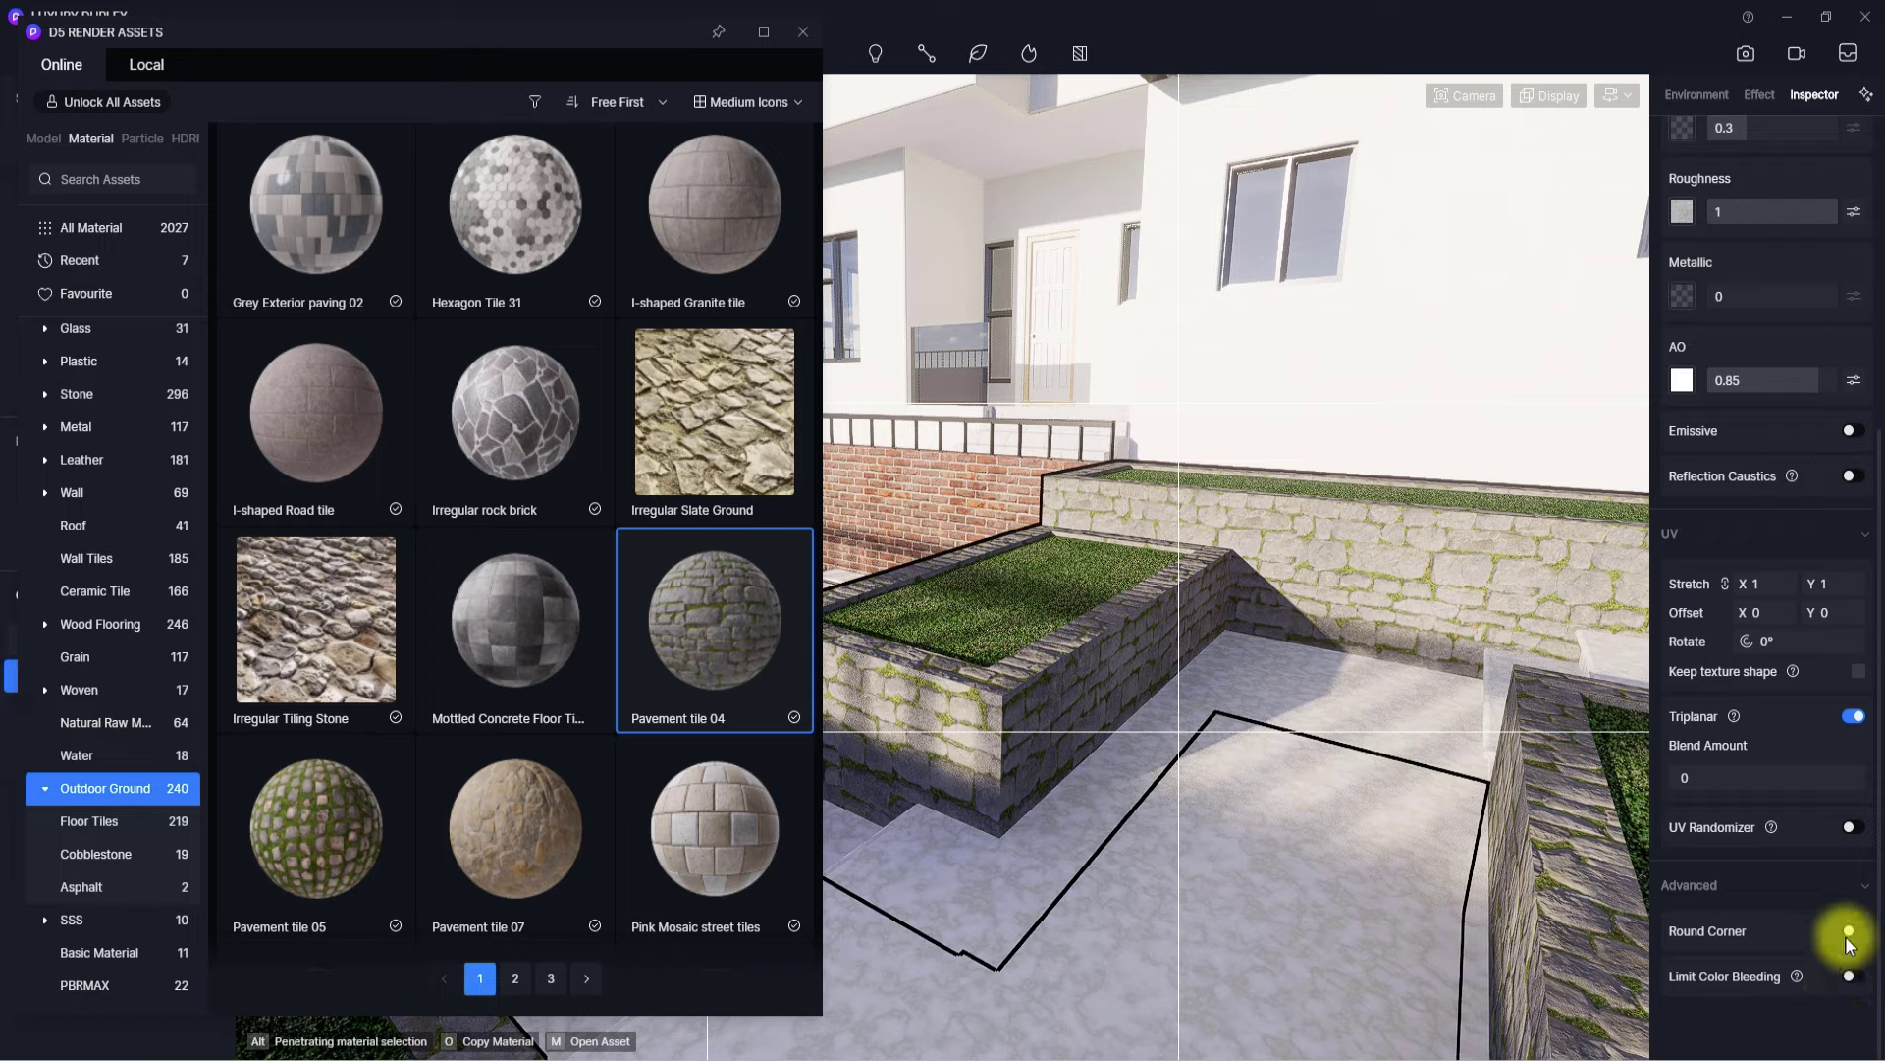
{"action": "left_click", "coordinate": [1846, 931]}
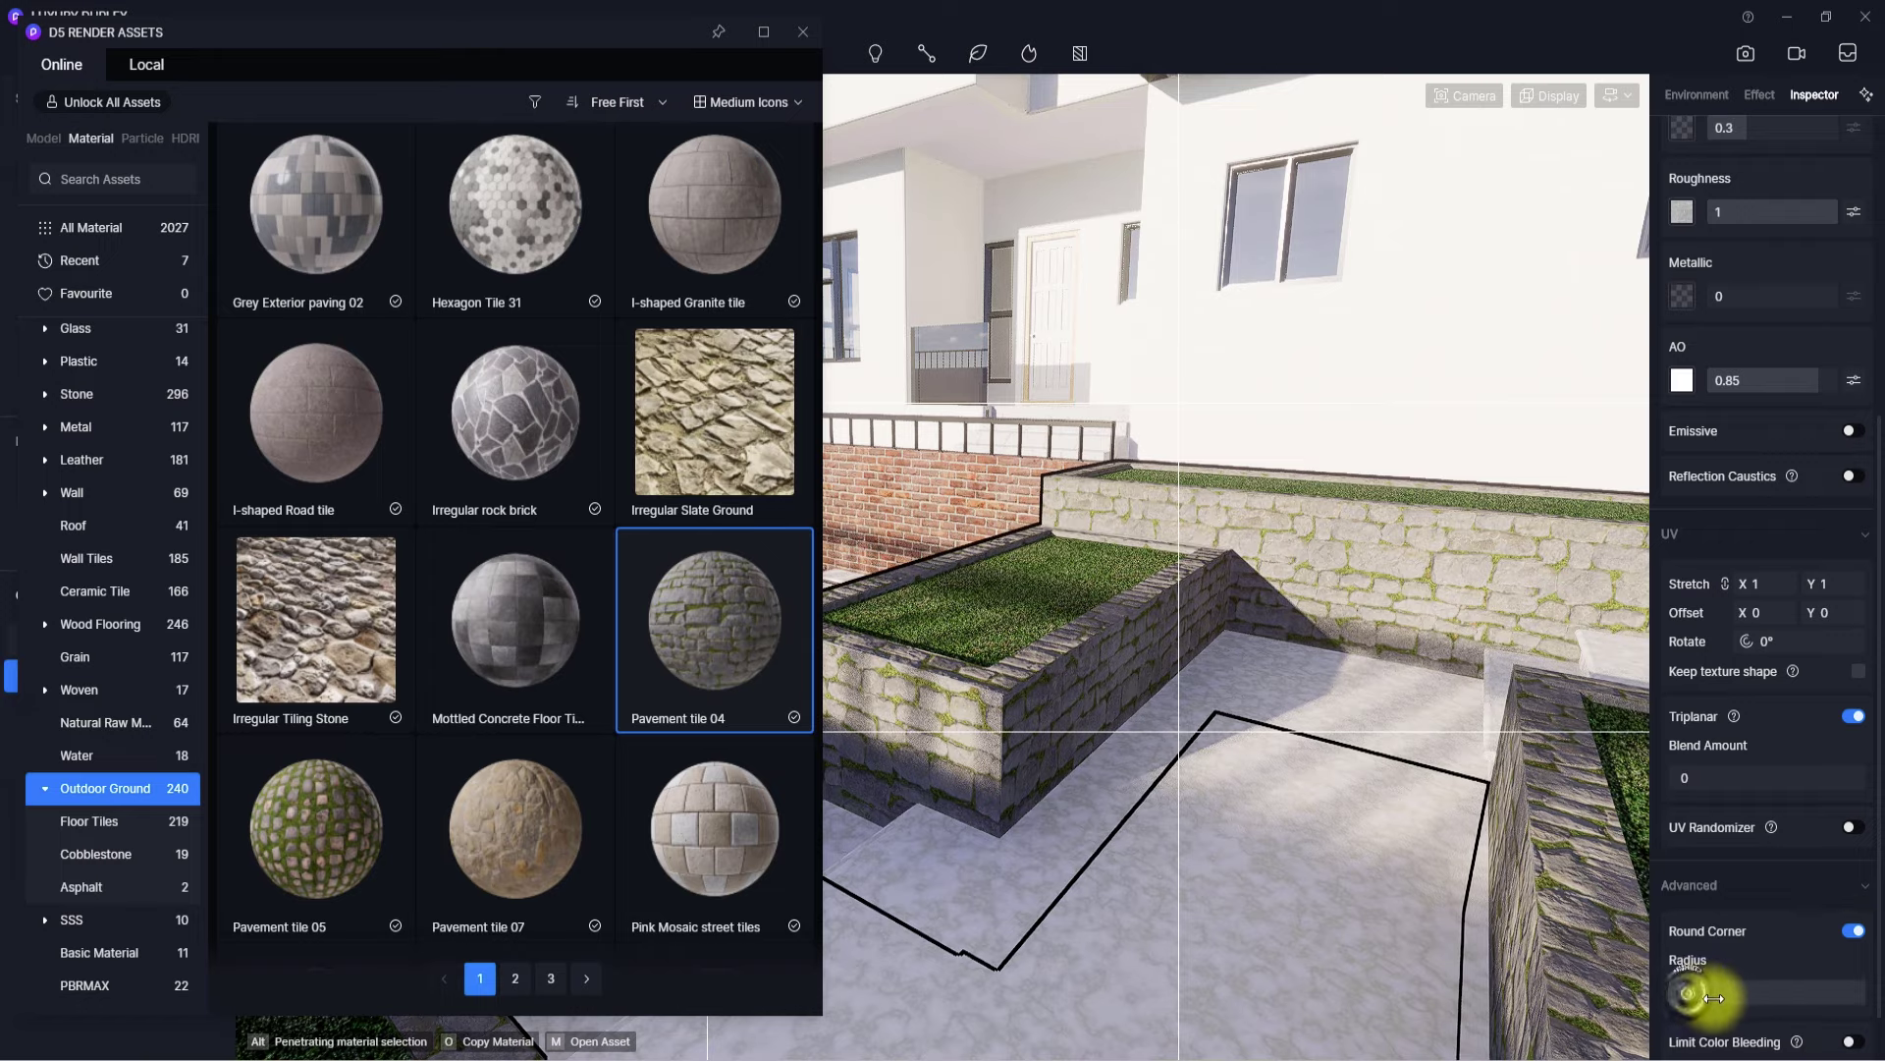
{"action": "scroll", "coordinate": [1550, 880], "scroll_direction": "down", "scroll_amount": 5}
{"action": "scroll", "coordinate": [1550, 880], "scroll_direction": "up", "scroll_amount": 3}
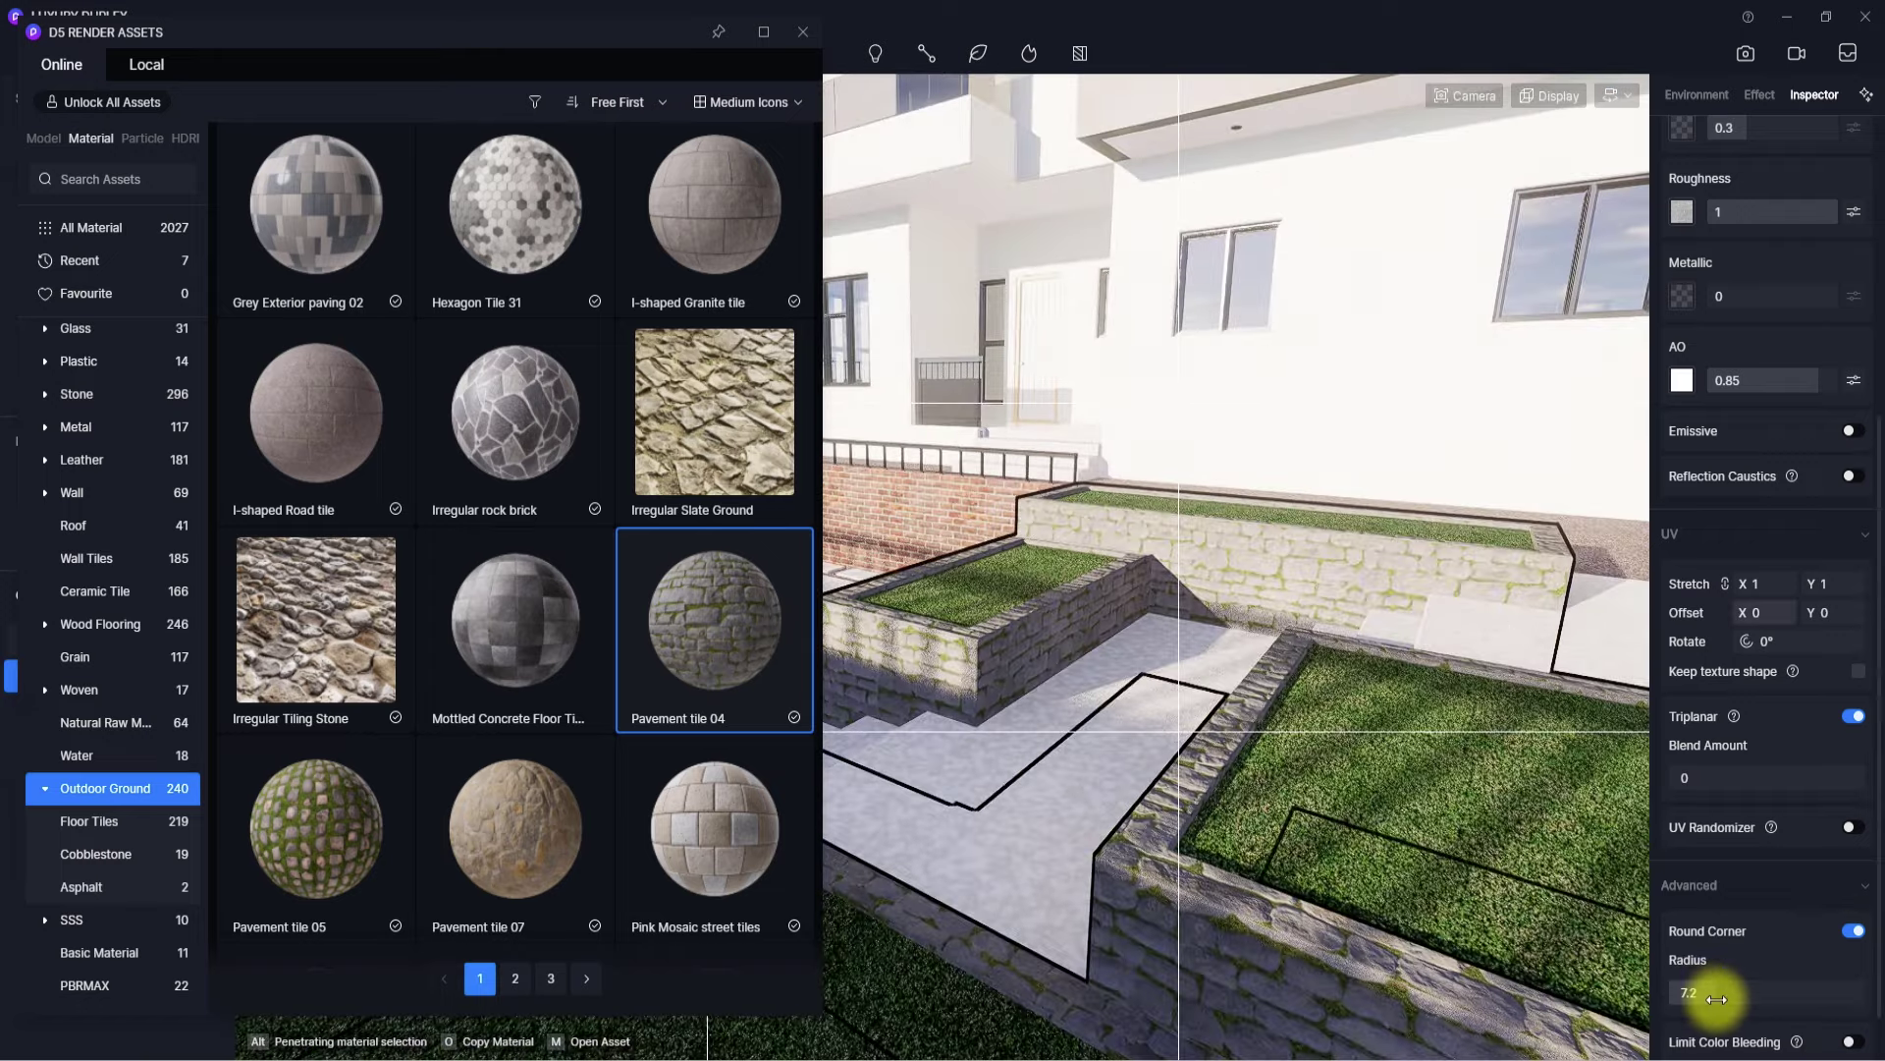
{"action": "left_click_drag", "start_coordinate": [1758, 583], "coordinate": [1720, 587]}
- Examine the stone texture on the planter walls and corners from several viewpoints around the garden
{"action": "scroll", "coordinate": [1380, 635], "scroll_direction": "down", "scroll_amount": 5}
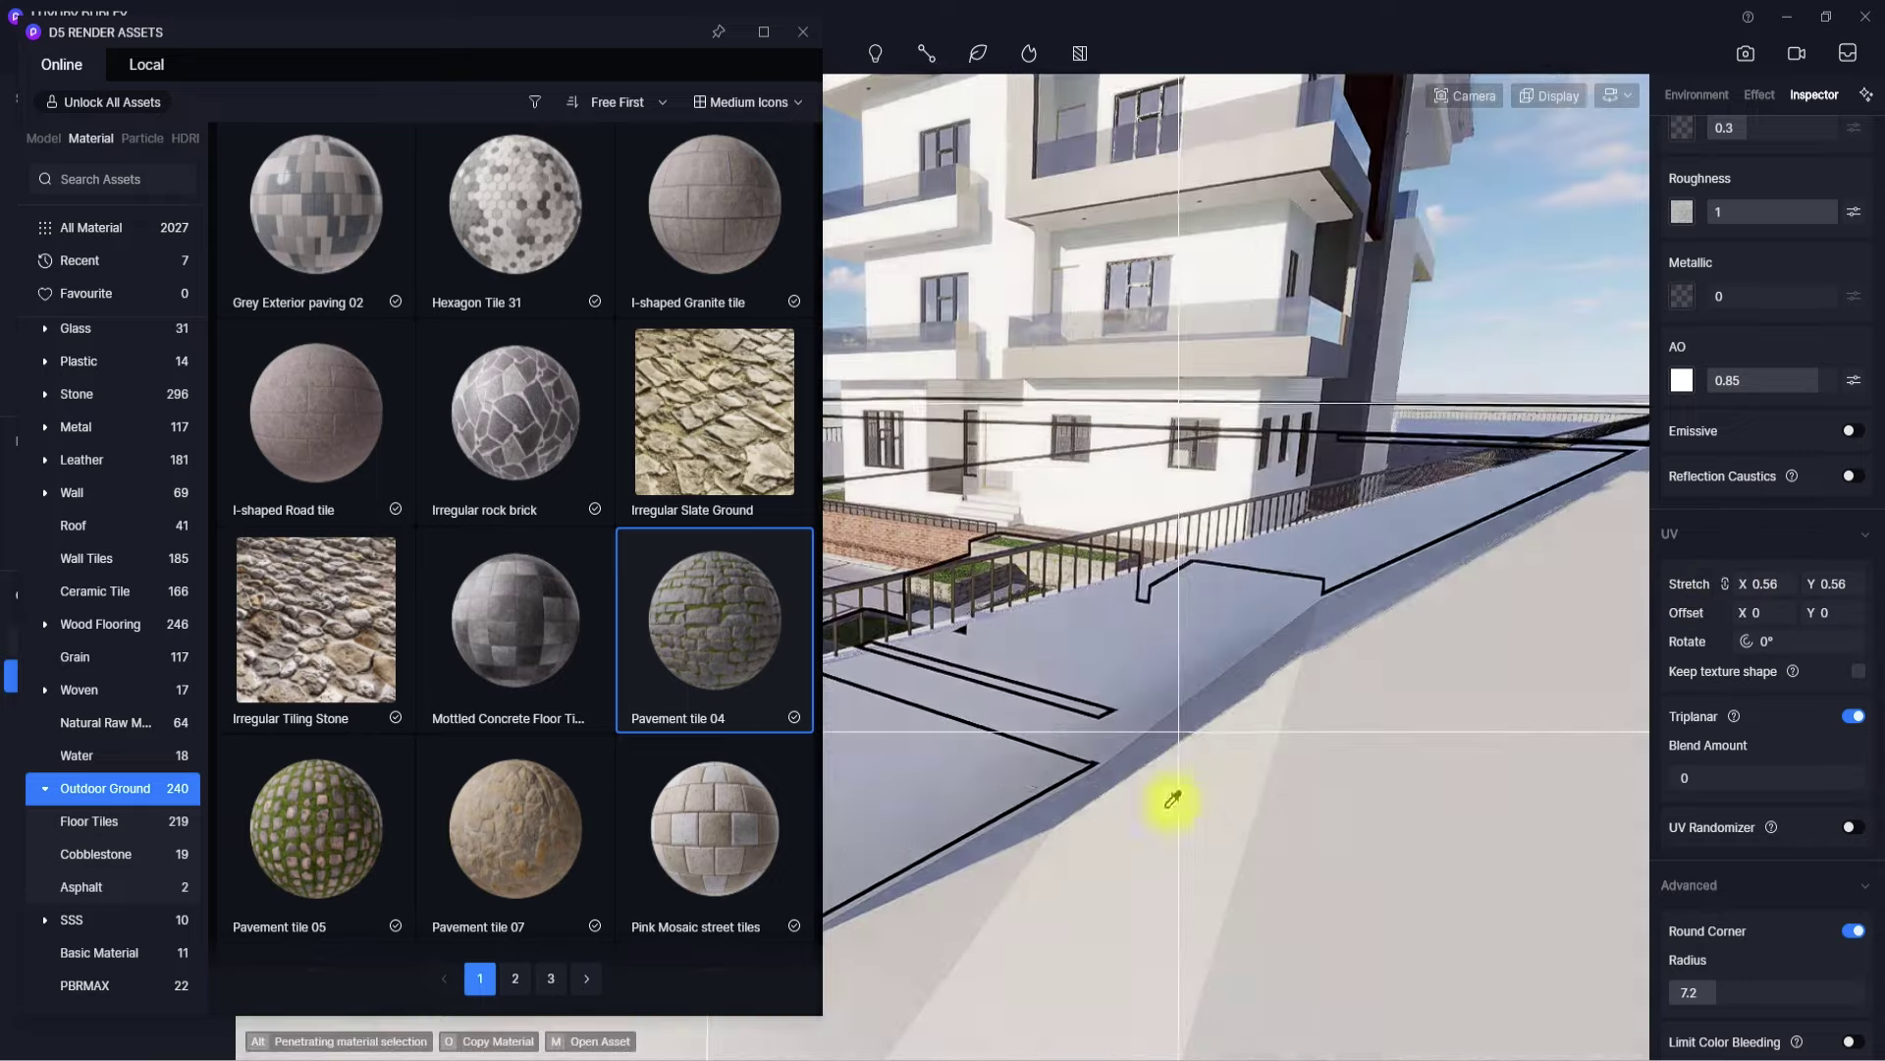
{"action": "right_click_drag", "start_coordinate": [1174, 800], "coordinate": [1632, 799]}
{"action": "scroll", "coordinate": [1318, 800], "scroll_direction": "up", "scroll_amount": 5}
{"action": "right_click_drag", "start_coordinate": [1318, 800], "coordinate": [1604, 686]}
{"action": "scroll", "coordinate": [1604, 687], "scroll_direction": "down", "scroll_amount": 5}
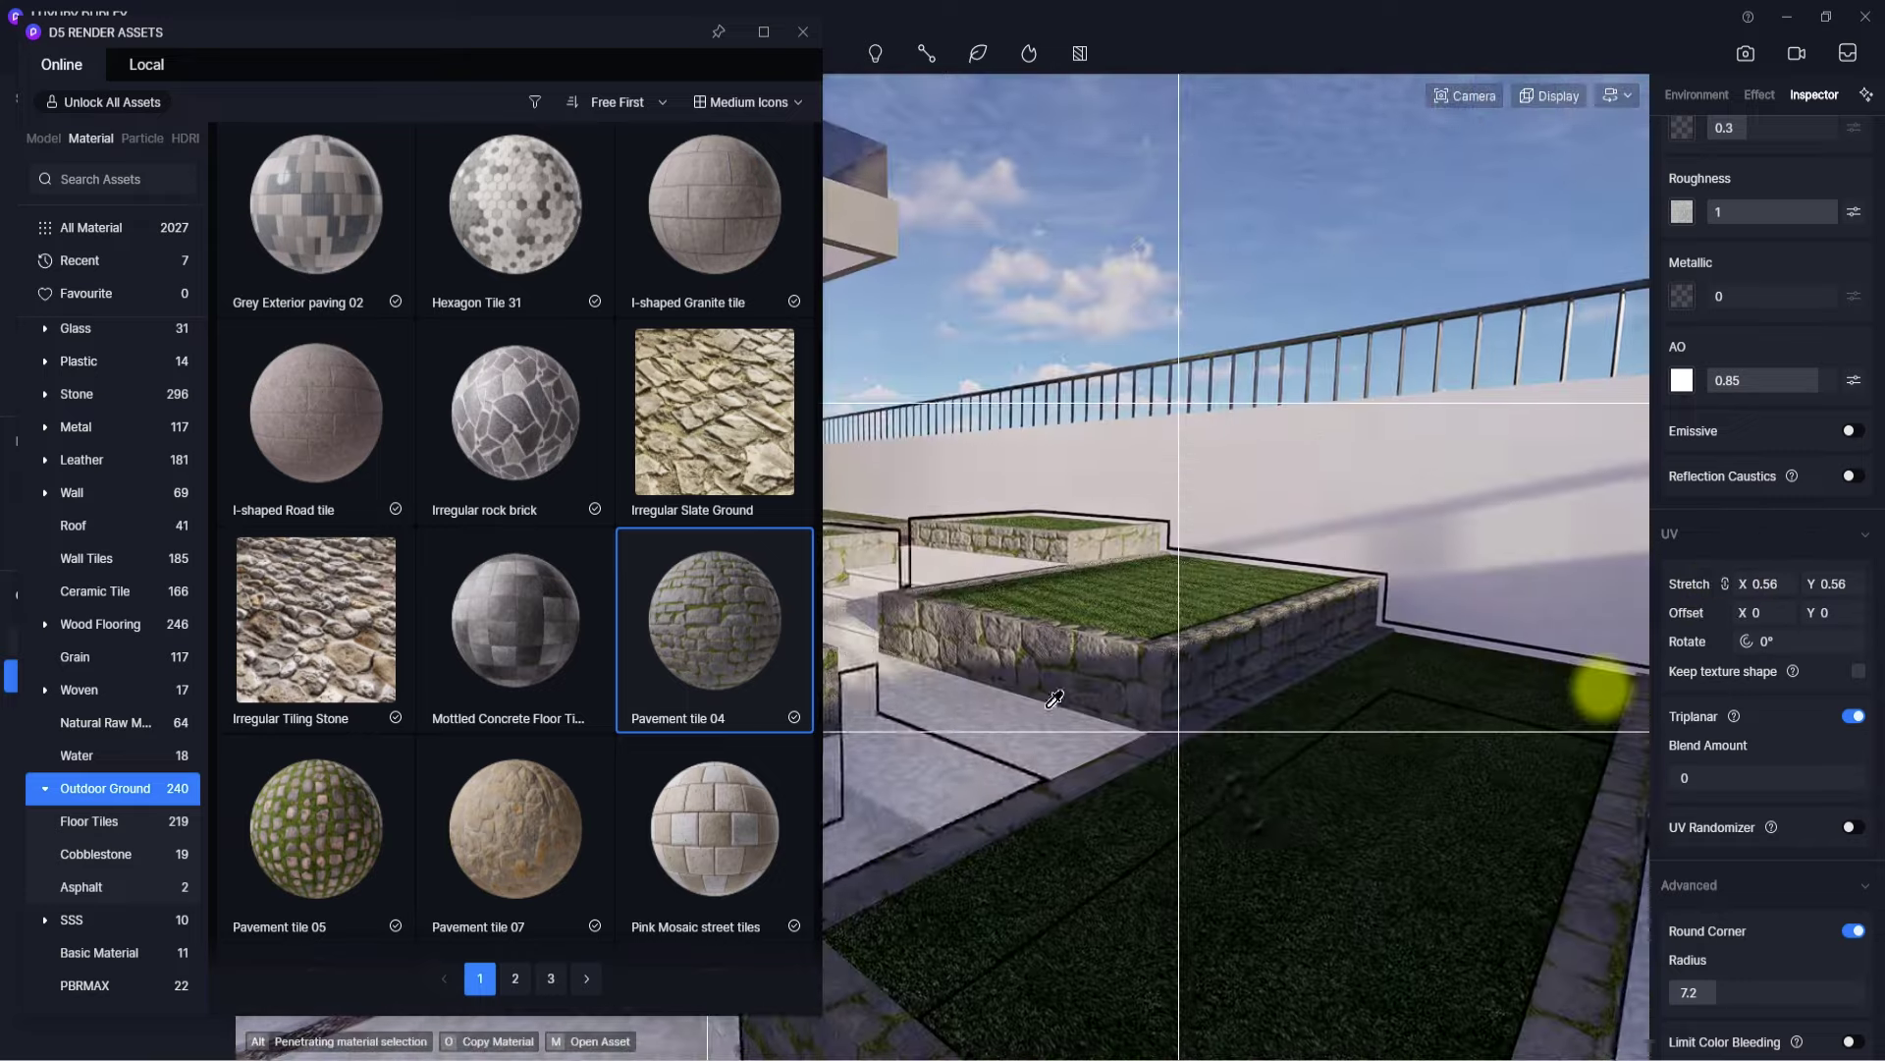
{"action": "scroll", "coordinate": [1029, 791], "scroll_direction": "down", "scroll_amount": 4}
{"action": "scroll", "coordinate": [1074, 771], "scroll_direction": "up", "scroll_amount": 10}
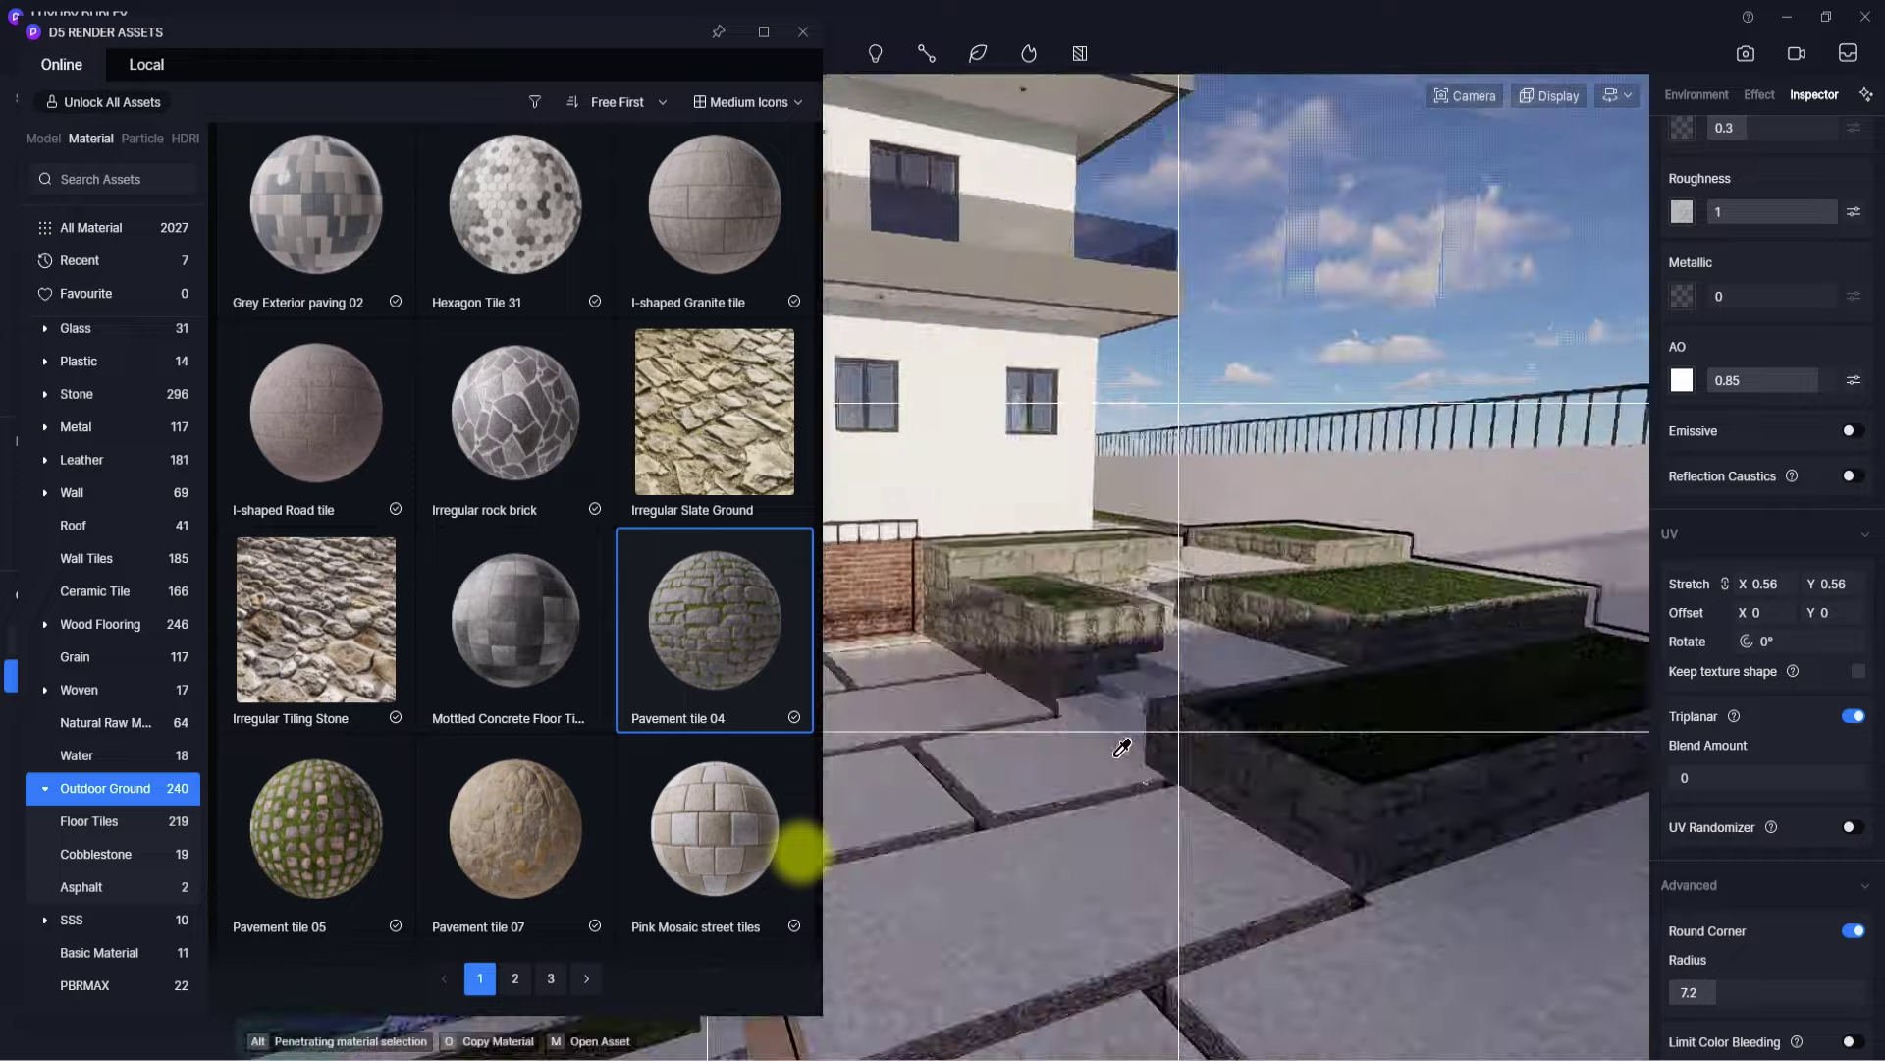
{"action": "middle_click_drag", "start_coordinate": [1033, 780], "coordinate": [1101, 750]}
{"action": "scroll", "coordinate": [1085, 754], "scroll_direction": "down", "scroll_amount": 5}
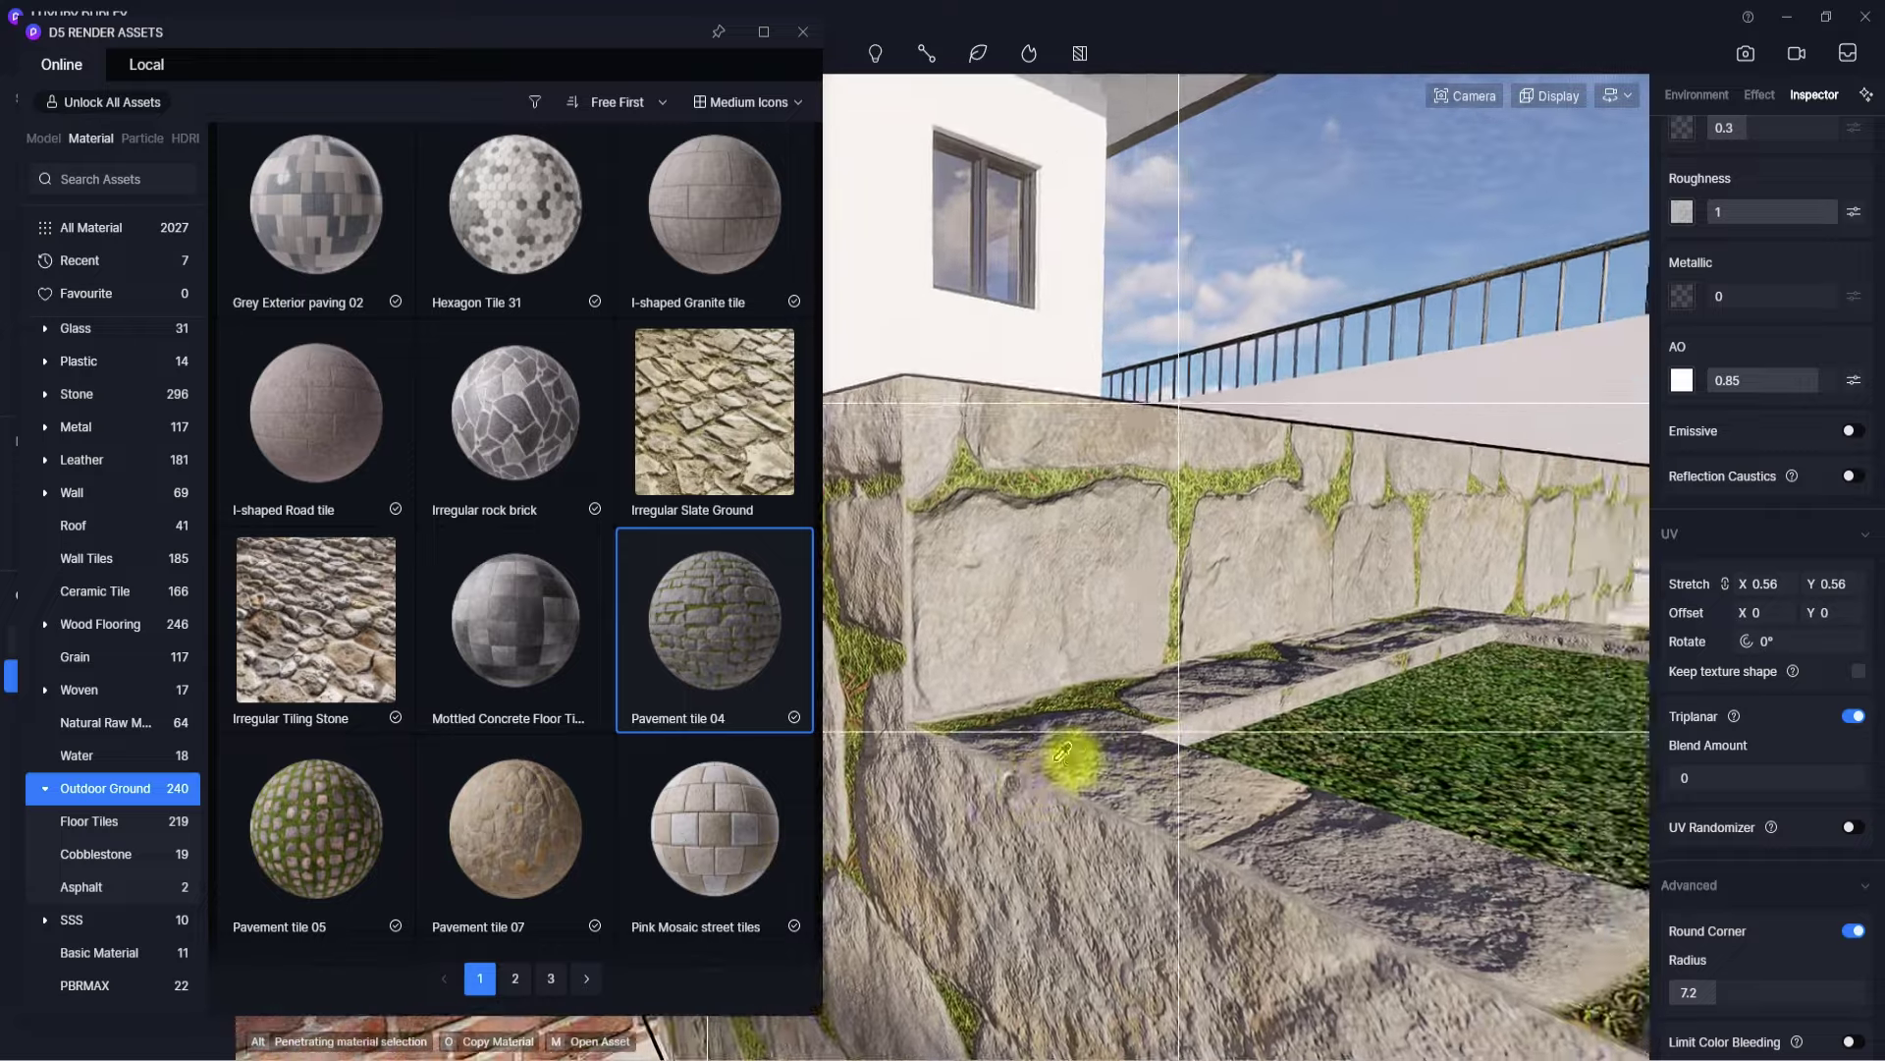
- Change the planter stone's material template to Displacement
{"action": "scroll", "coordinate": [1734, 180], "scroll_direction": "up", "scroll_amount": 4}
{"action": "scroll", "coordinate": [1734, 180], "scroll_direction": "up", "scroll_amount": 2}
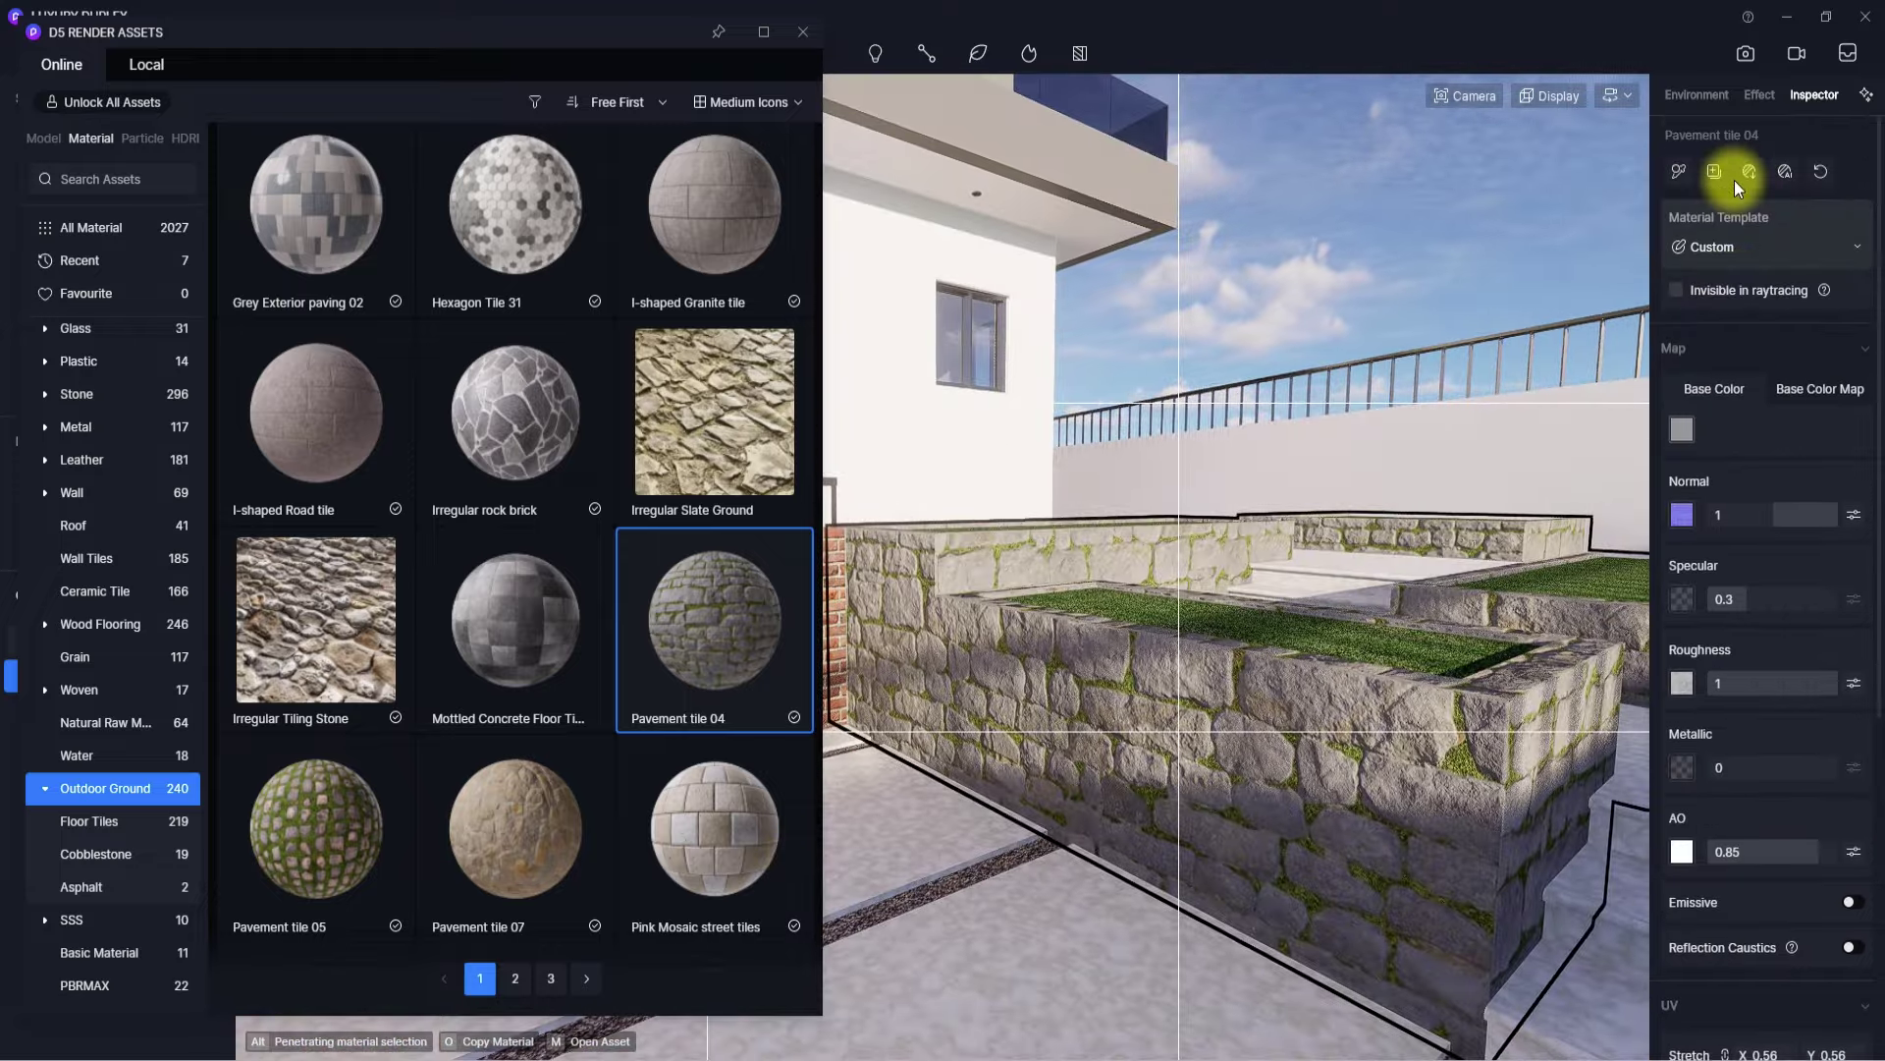
{"action": "left_click", "coordinate": [1725, 240]}
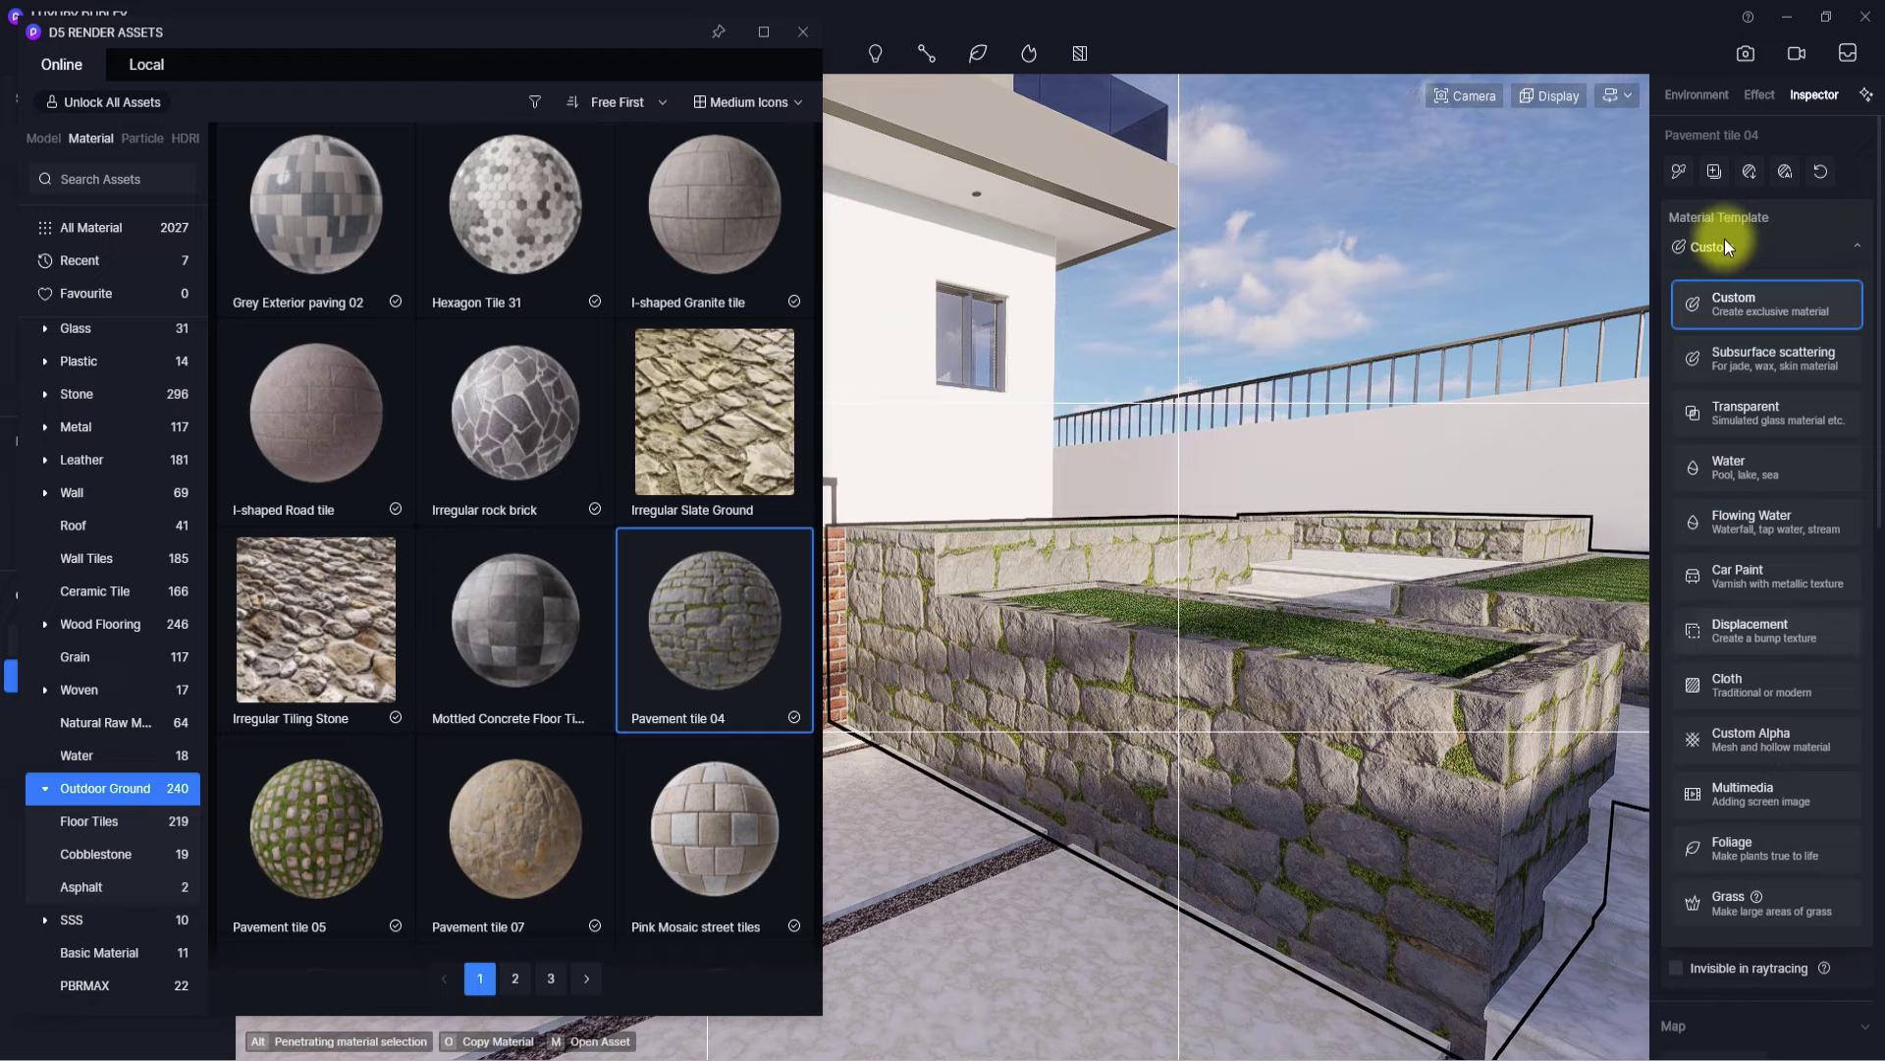
{"action": "left_click", "coordinate": [1736, 629]}
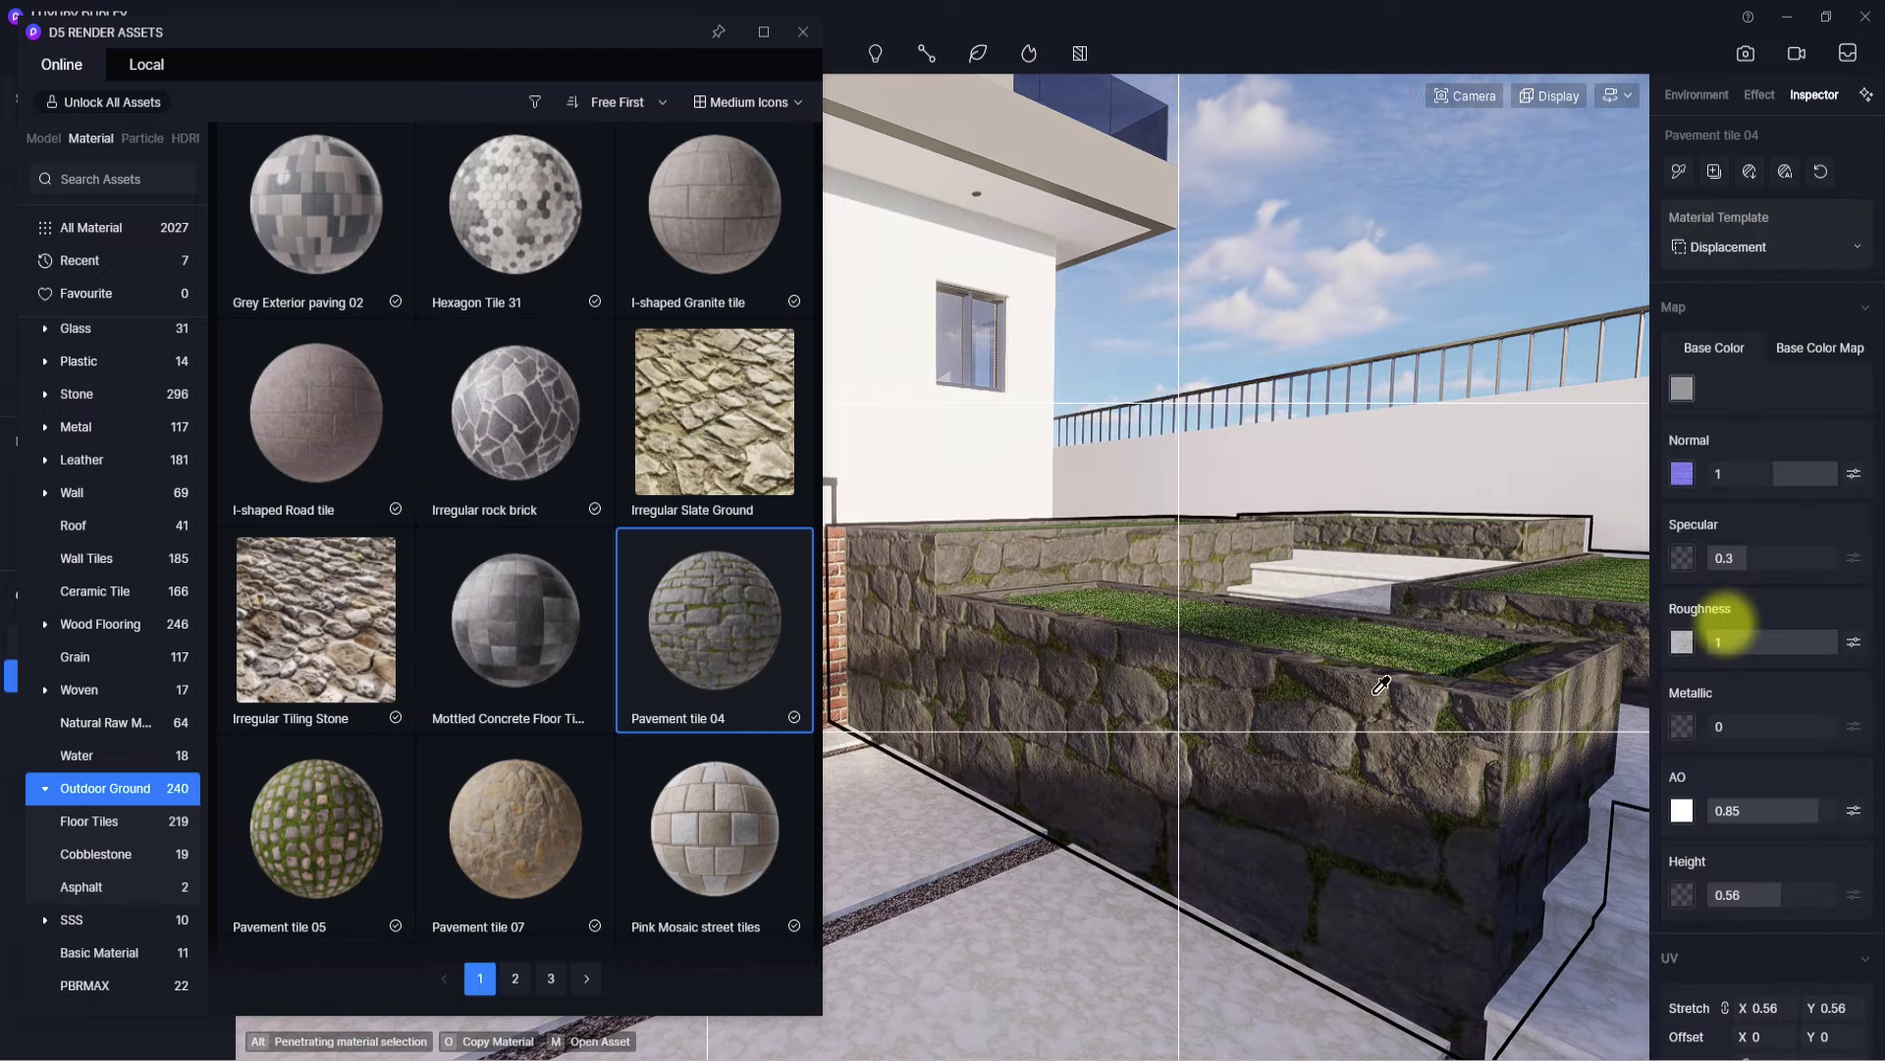
- Examine the displaced planter stone and the red slatted wall around the window above the door
{"action": "scroll", "coordinate": [1133, 650], "scroll_direction": "down", "scroll_amount": 5}
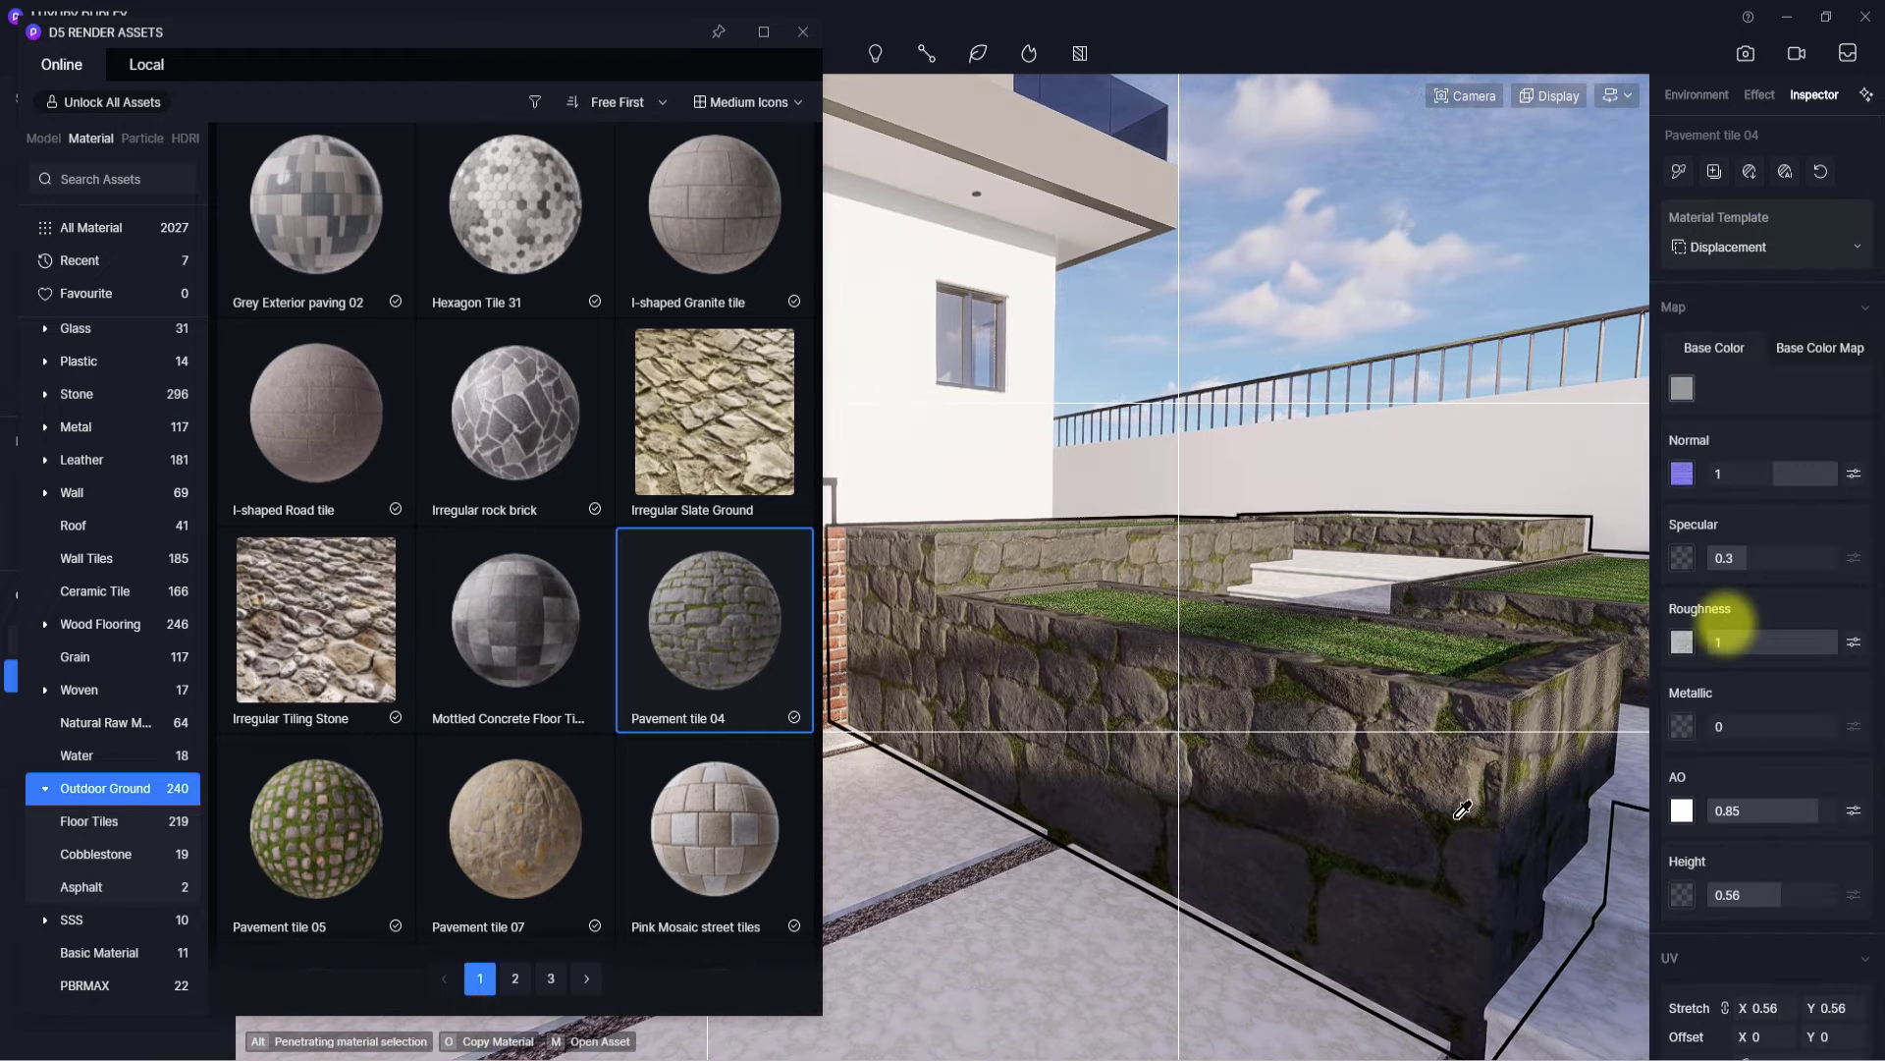
{"action": "scroll", "coordinate": [1726, 622], "scroll_direction": "down", "scroll_amount": 3}
{"action": "right_click_drag", "start_coordinate": [1310, 776], "coordinate": [1052, 893]}
{"action": "scroll", "coordinate": [1043, 661], "scroll_direction": "up", "scroll_amount": 5}
{"action": "right_click_drag", "start_coordinate": [1044, 661], "coordinate": [1056, 861]}
{"action": "scroll", "coordinate": [1056, 859], "scroll_direction": "down", "scroll_amount": 5}
{"action": "right_click_drag", "start_coordinate": [1171, 861], "coordinate": [776, 651]}
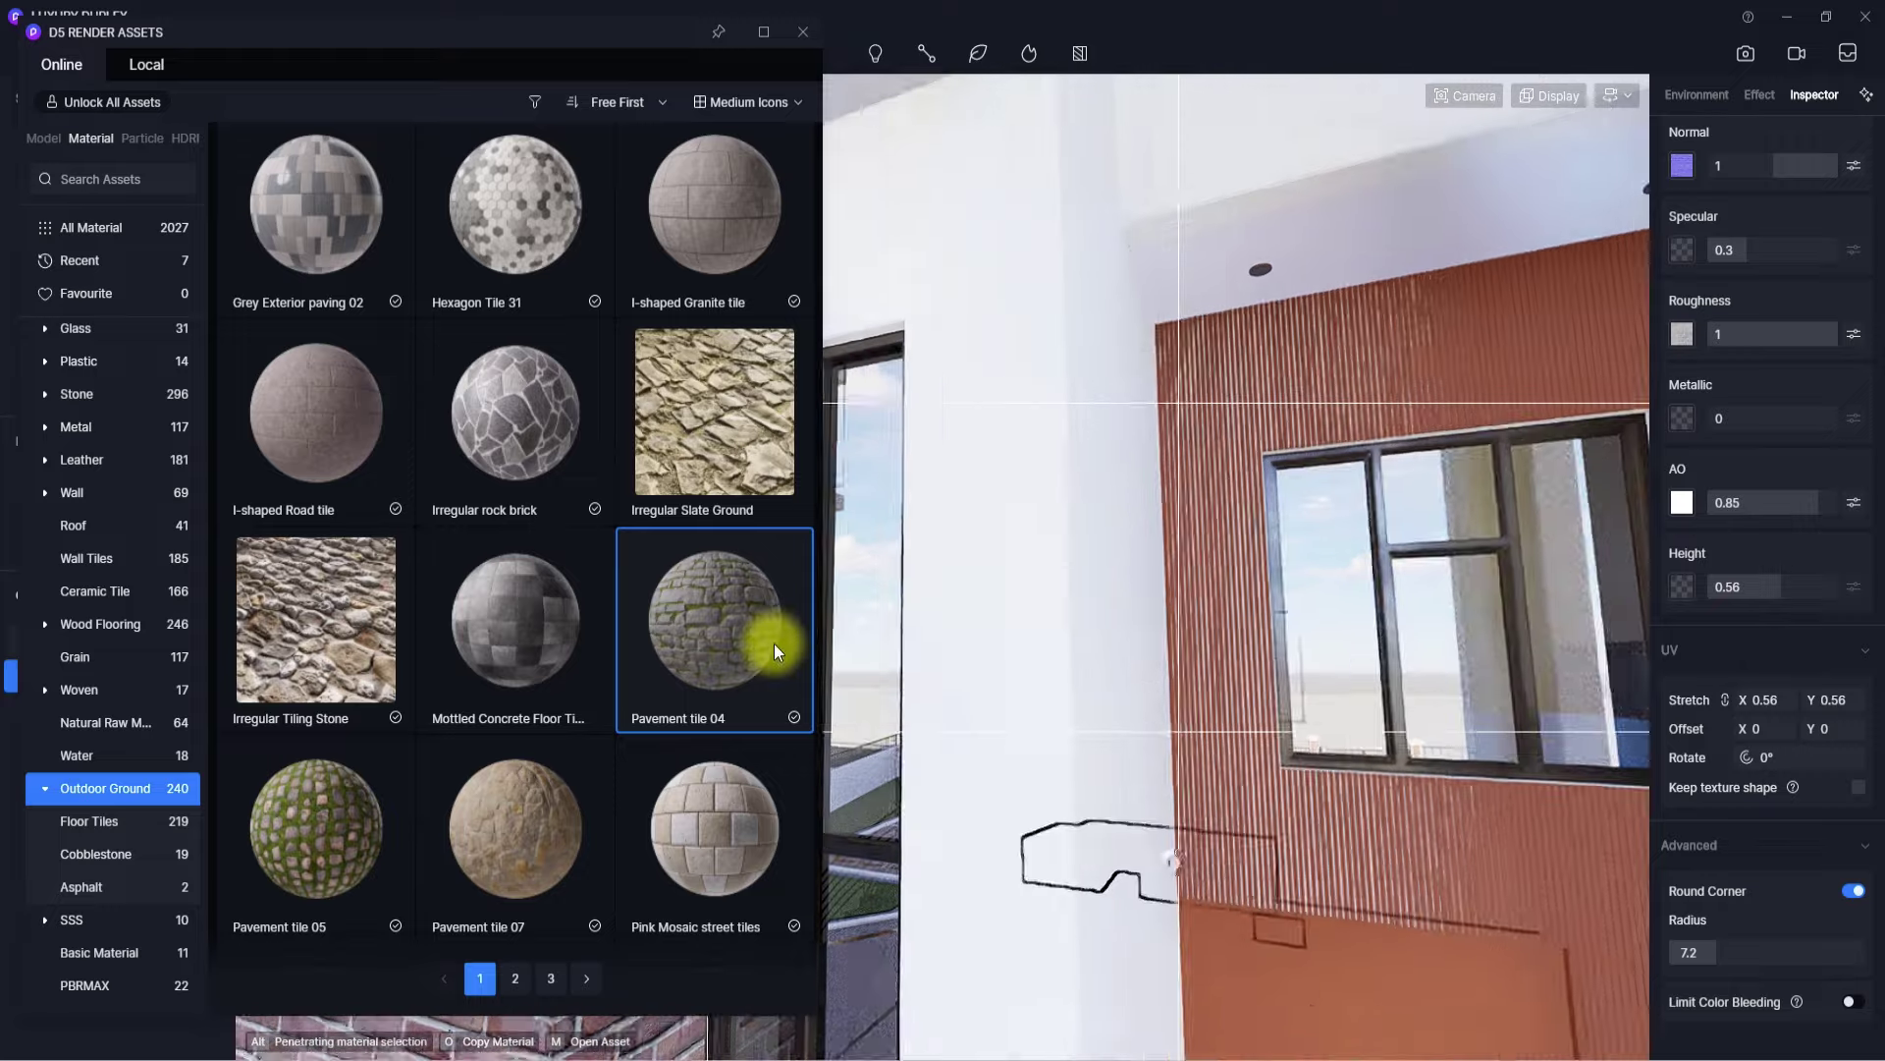
{"action": "right_click_drag", "start_coordinate": [1065, 741], "coordinate": [1276, 818]}
{"action": "scroll", "coordinate": [1012, 660], "scroll_direction": "down", "scroll_amount": 5}
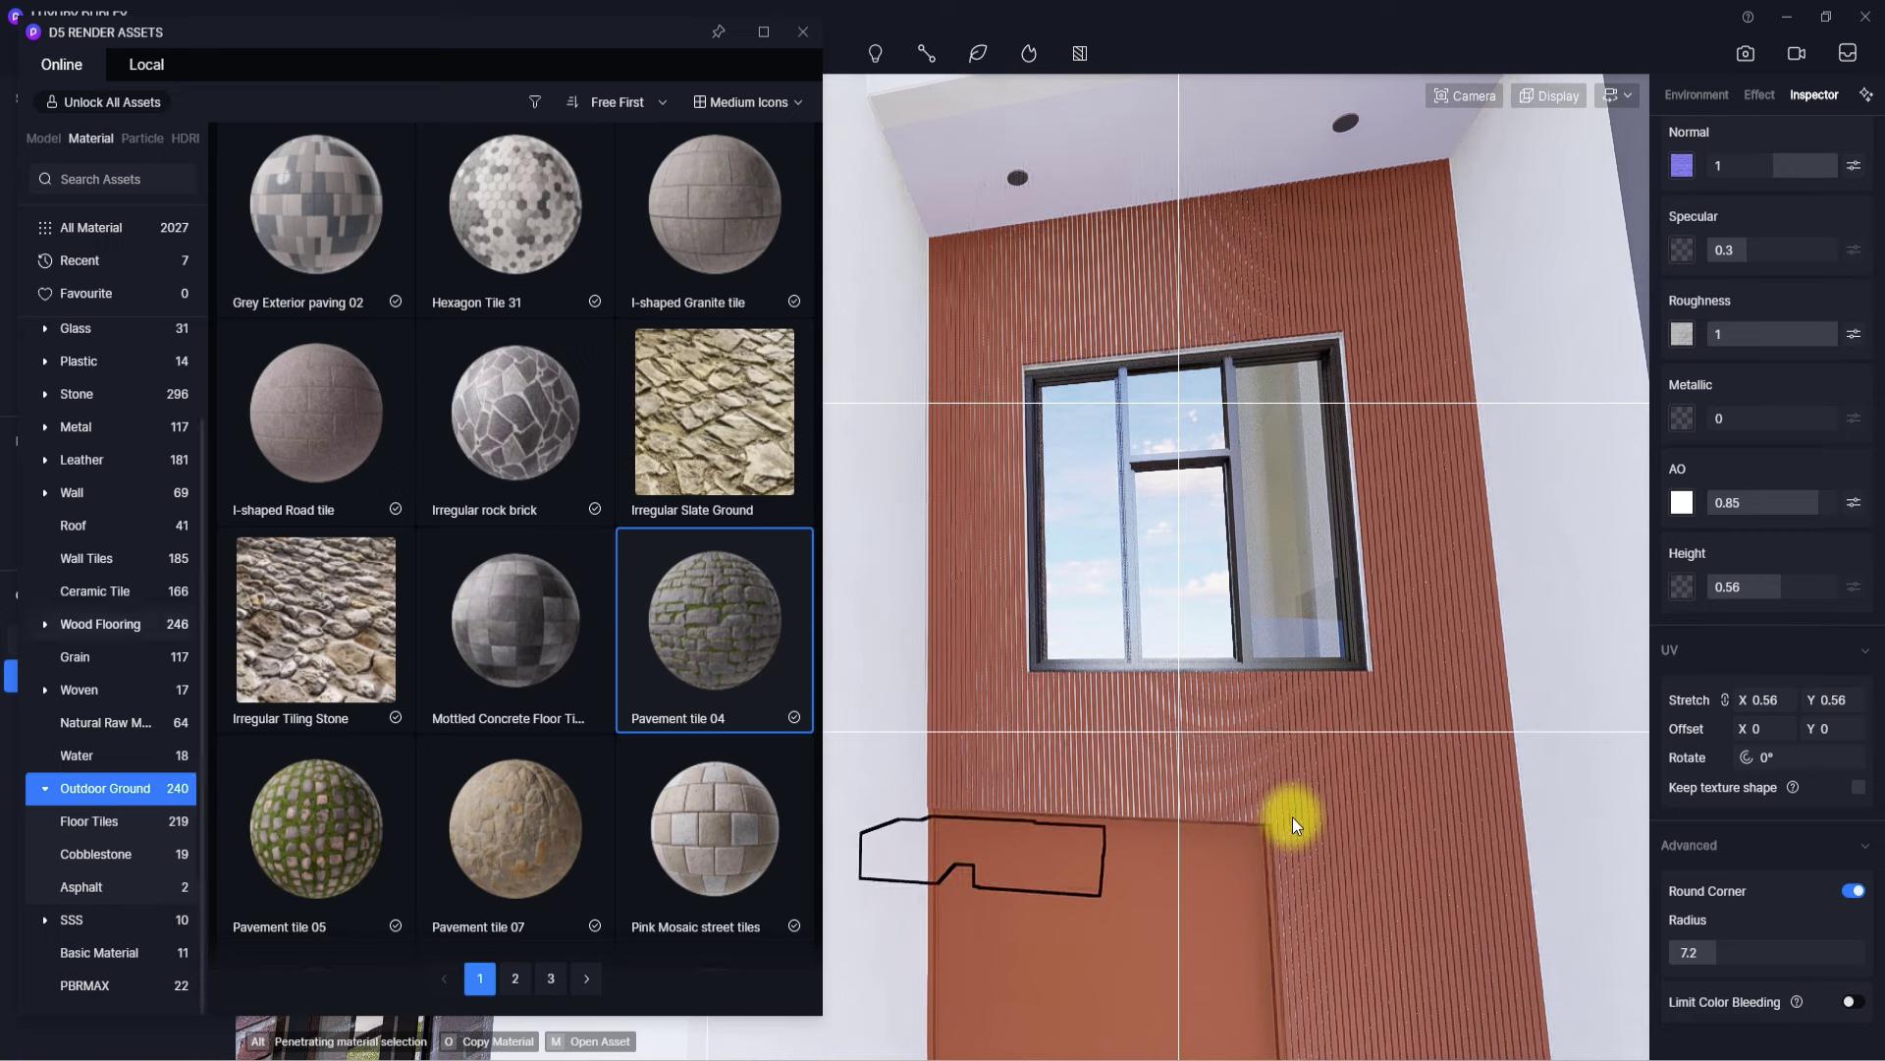
- Open the Grain wood category and look through its materials for a finish for the slatted wall
{"action": "left_click", "coordinate": [97, 662]}
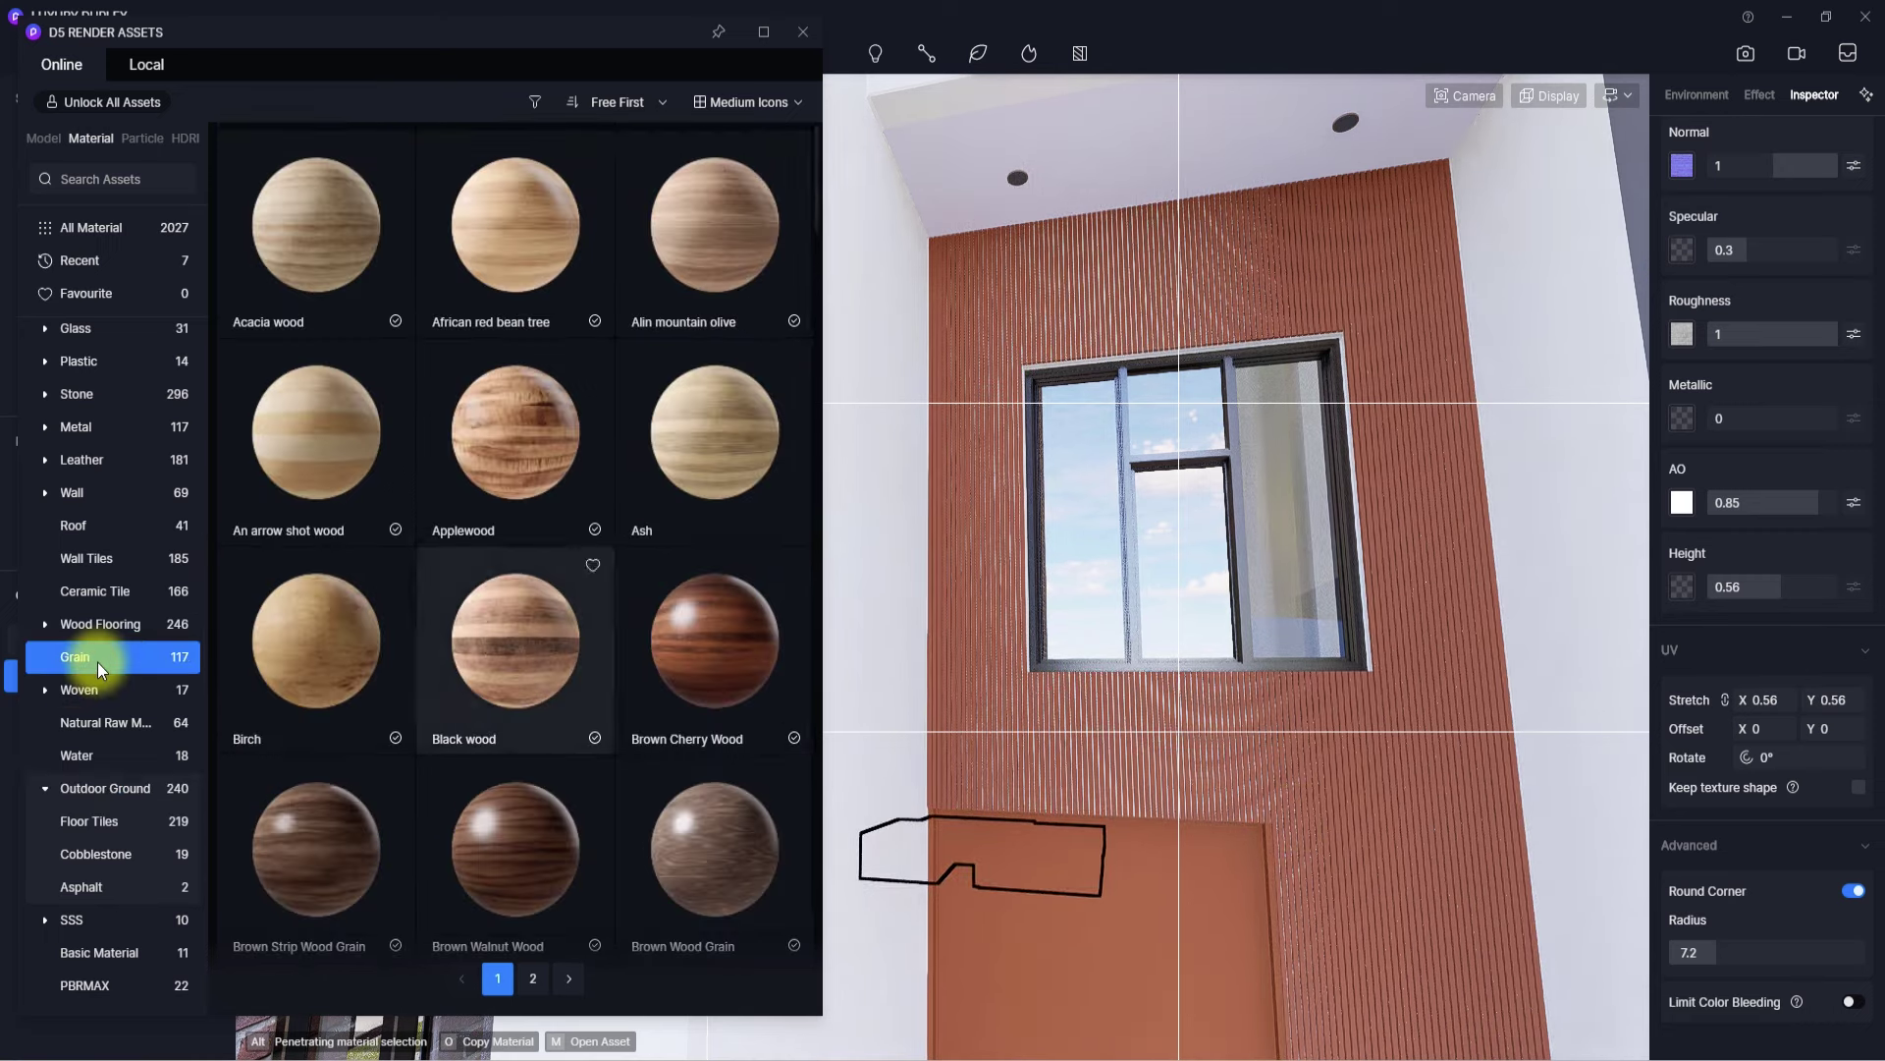
{"action": "right_click_drag", "start_coordinate": [1012, 735], "coordinate": [1149, 800]}
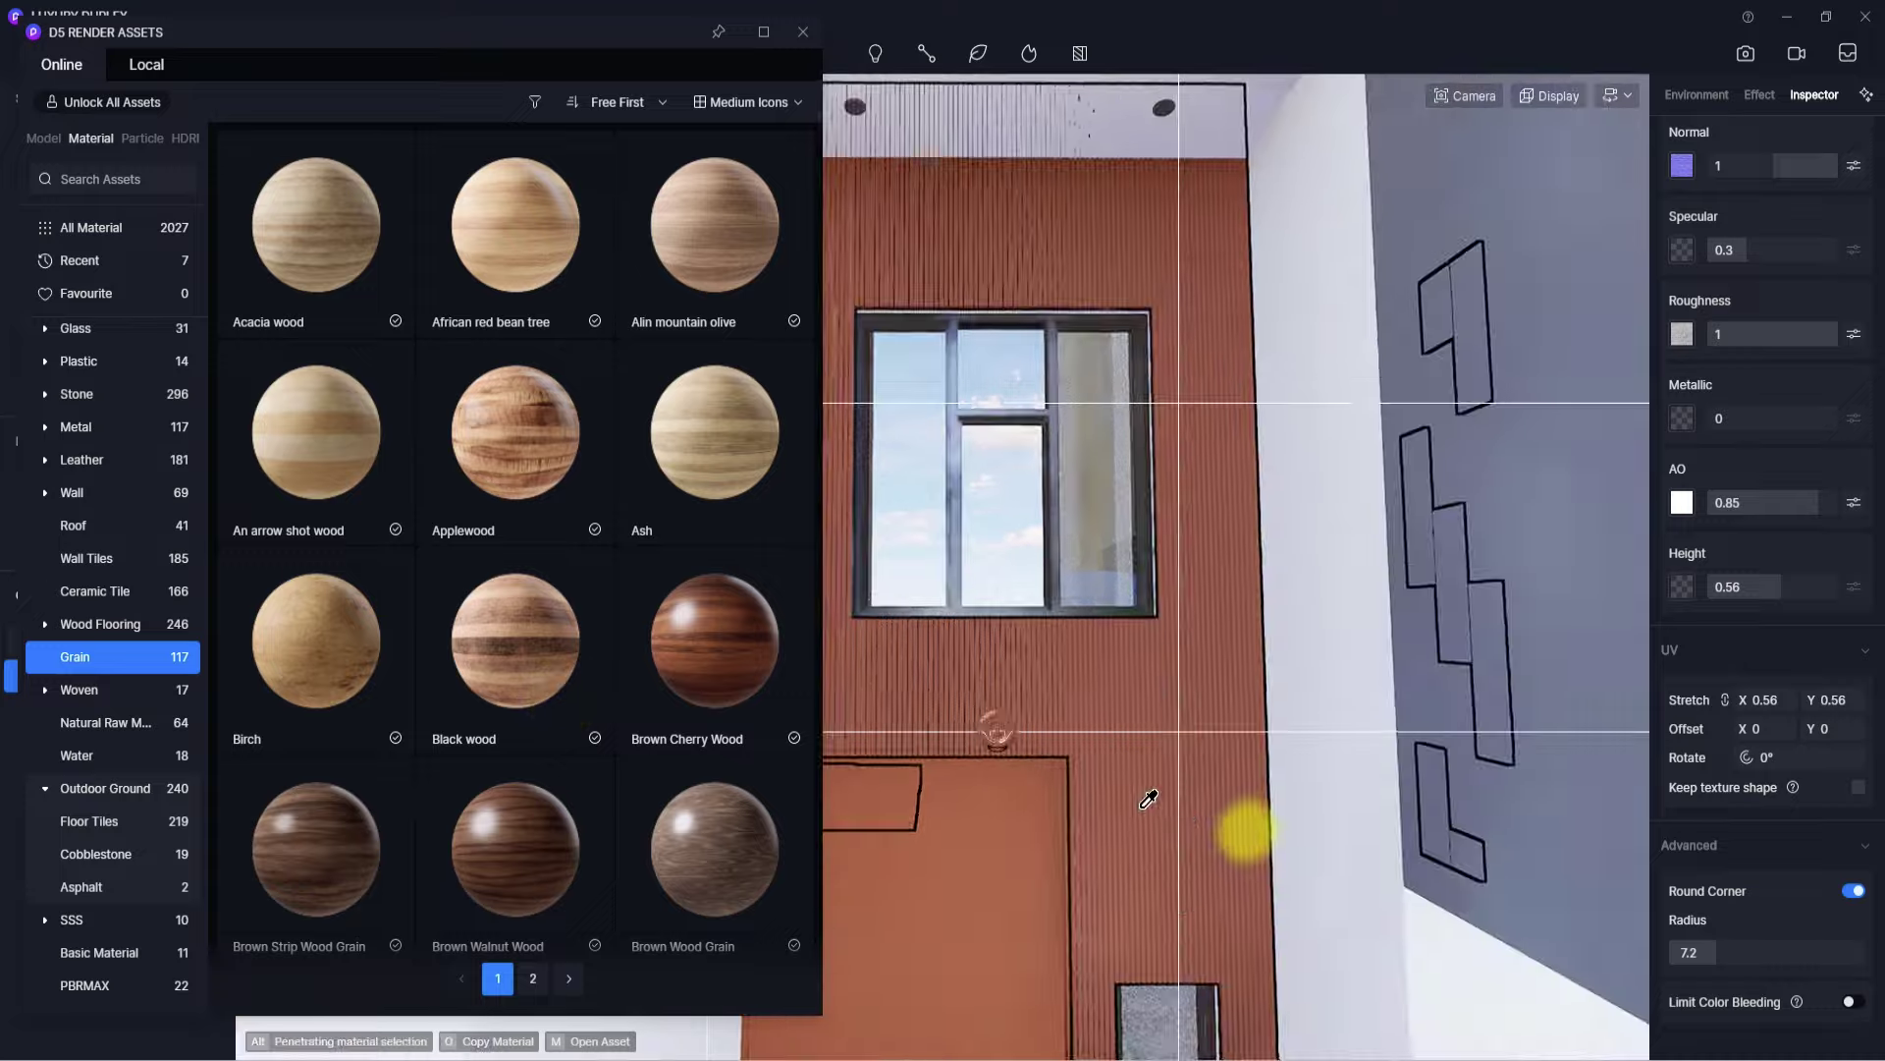
{"action": "scroll", "coordinate": [1149, 800], "scroll_direction": "down", "scroll_amount": 5}
{"action": "right_click_drag", "start_coordinate": [1179, 867], "coordinate": [1010, 705]}
{"action": "scroll", "coordinate": [1009, 705], "scroll_direction": "up", "scroll_amount": 5}
{"action": "scroll", "coordinate": [1007, 704], "scroll_direction": "down", "scroll_amount": 5}
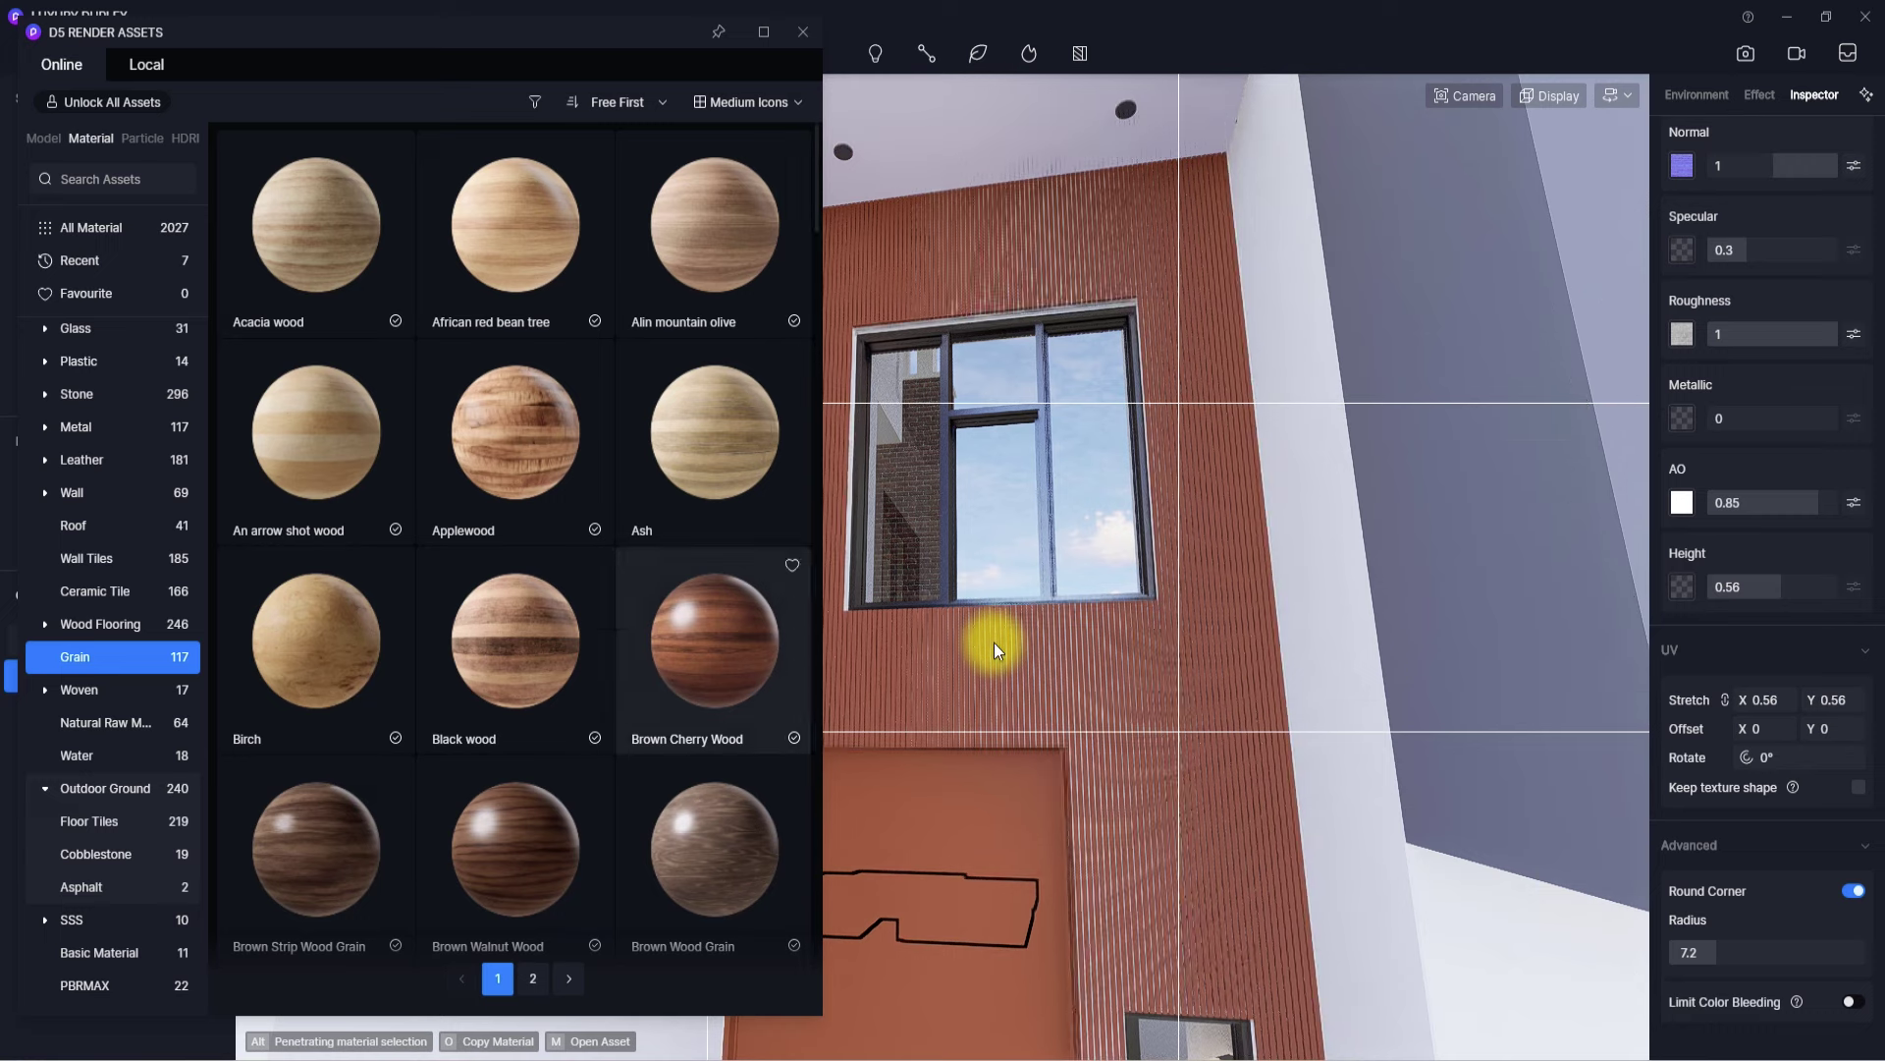
{"action": "scroll", "coordinate": [551, 652], "scroll_direction": "down", "scroll_amount": 5}
{"action": "scroll", "coordinate": [564, 671], "scroll_direction": "down", "scroll_amount": 10}
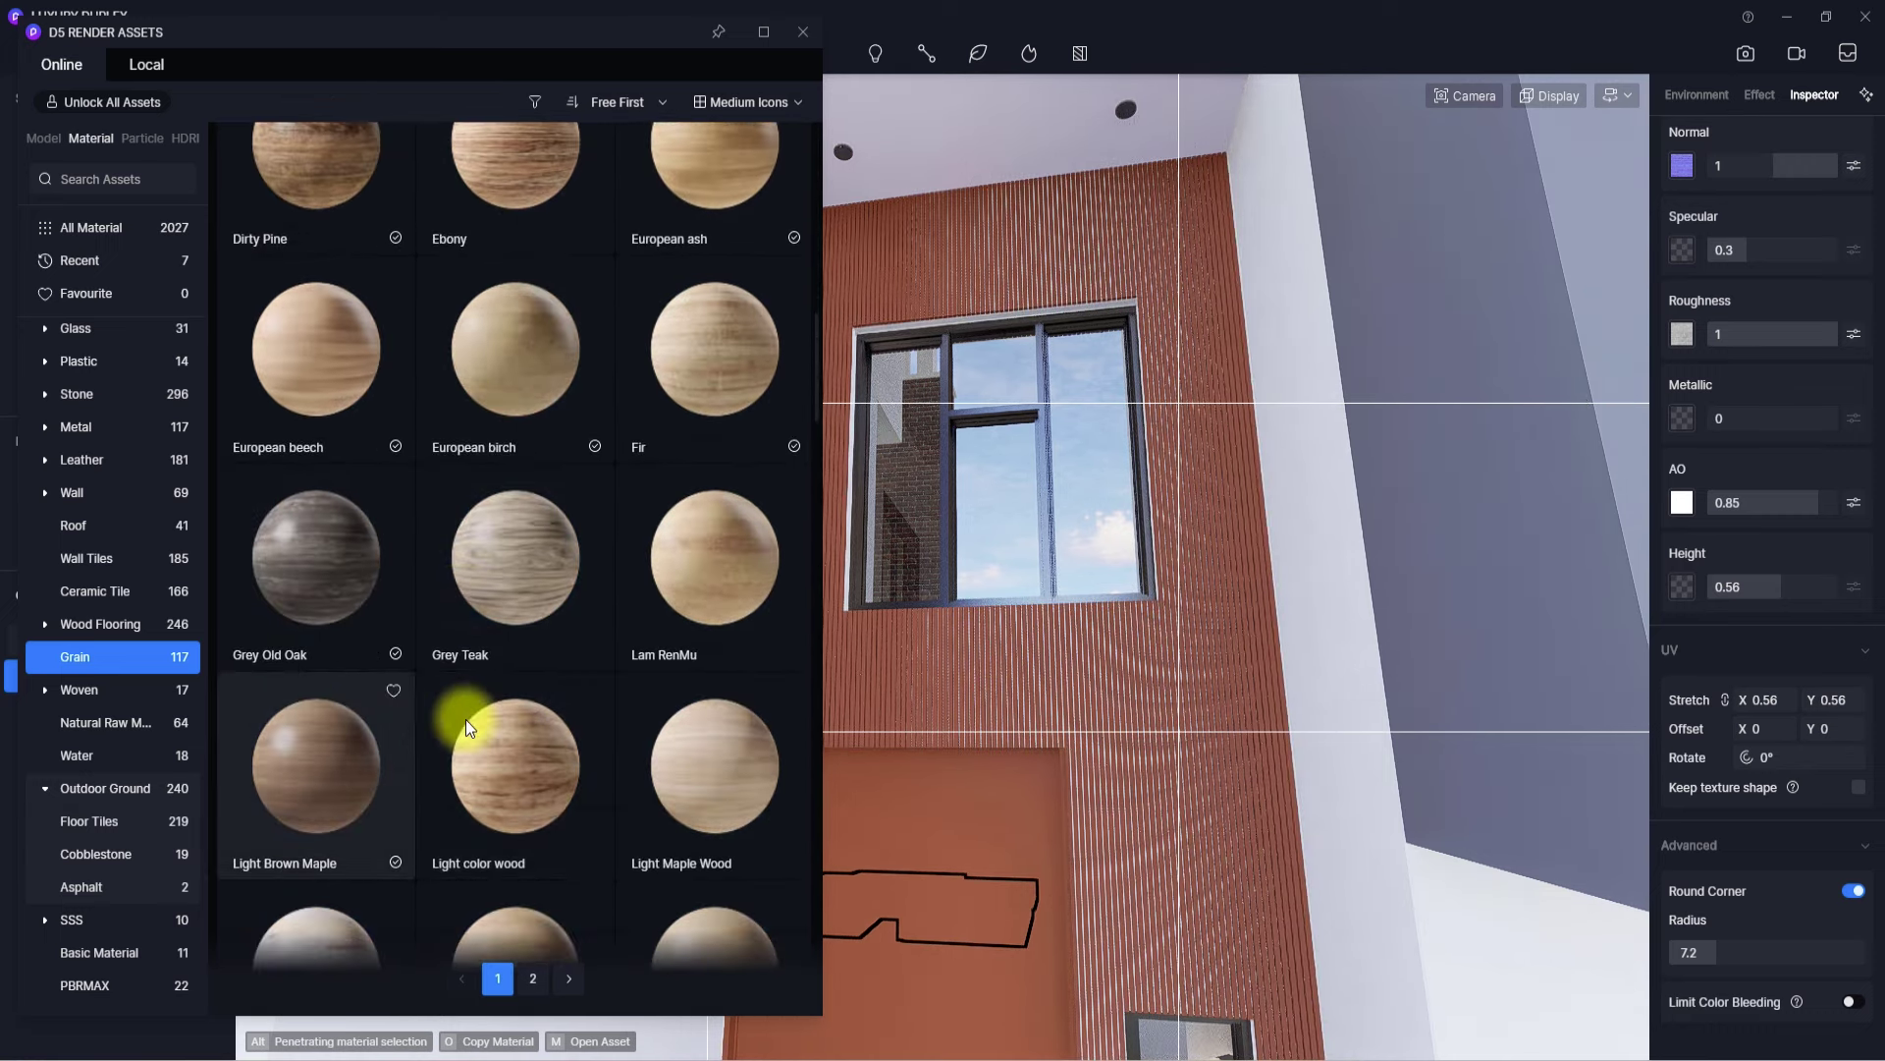
- Apply the Light Brown Maple material to the red slatted wall around the window and check the slats up close
{"action": "left_click", "coordinate": [315, 770]}
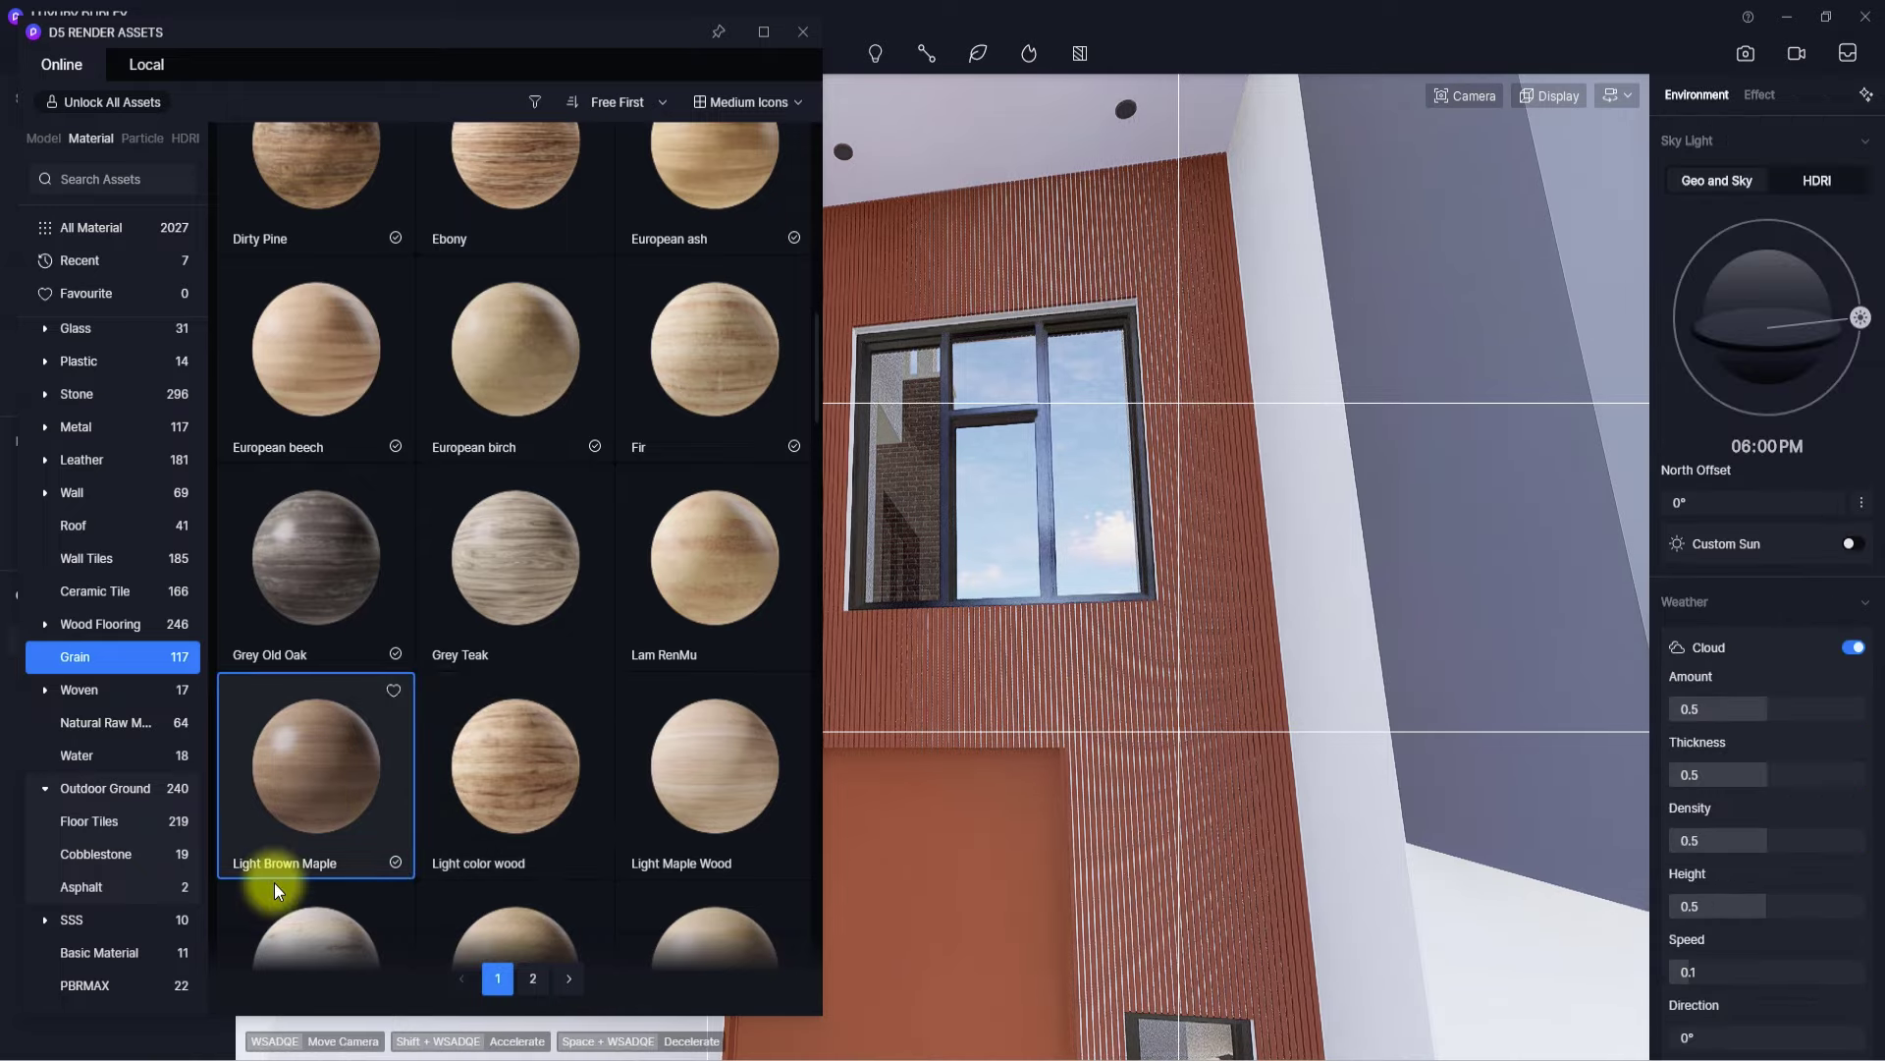
{"action": "left_click_drag", "start_coordinate": [275, 888], "coordinate": [1011, 688]}
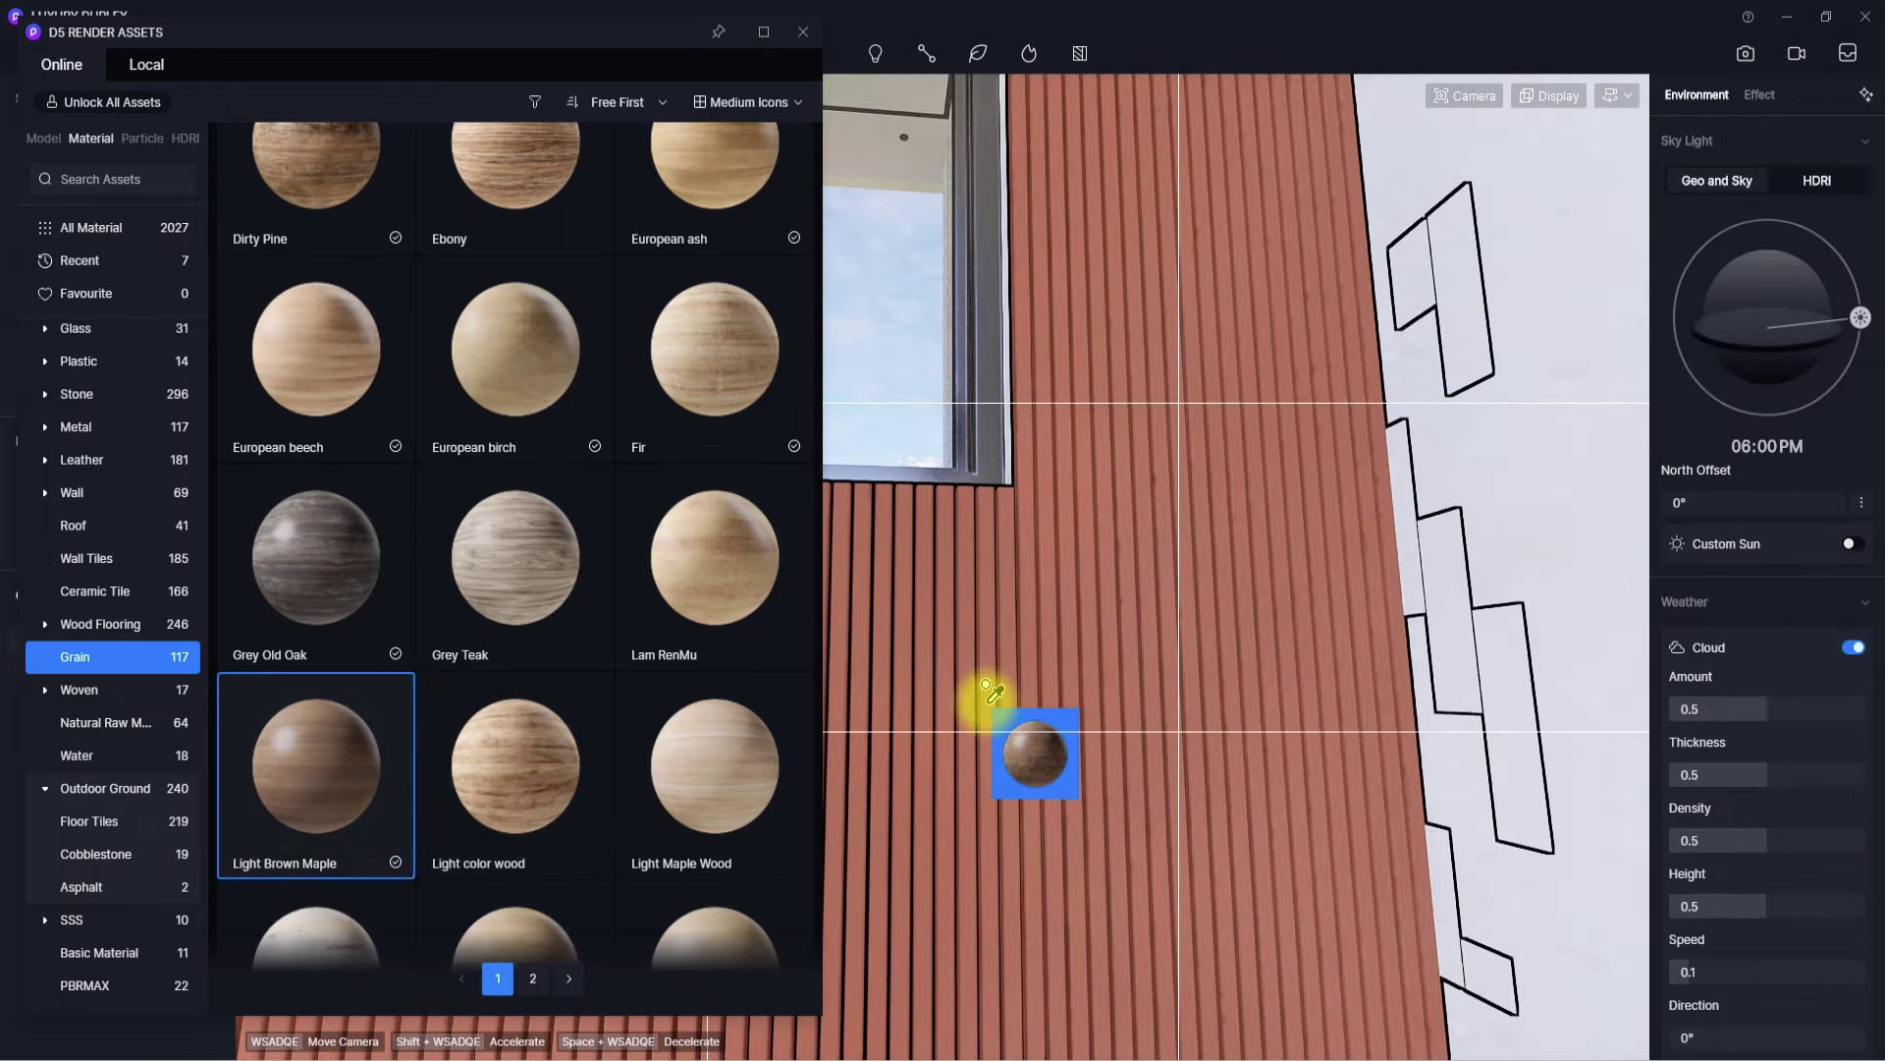
{"action": "left_click", "coordinate": [985, 697]}
{"action": "right_click_drag", "start_coordinate": [1088, 801], "coordinate": [622, 699]}
{"action": "right_click_drag", "start_coordinate": [1225, 756], "coordinate": [727, 801]}
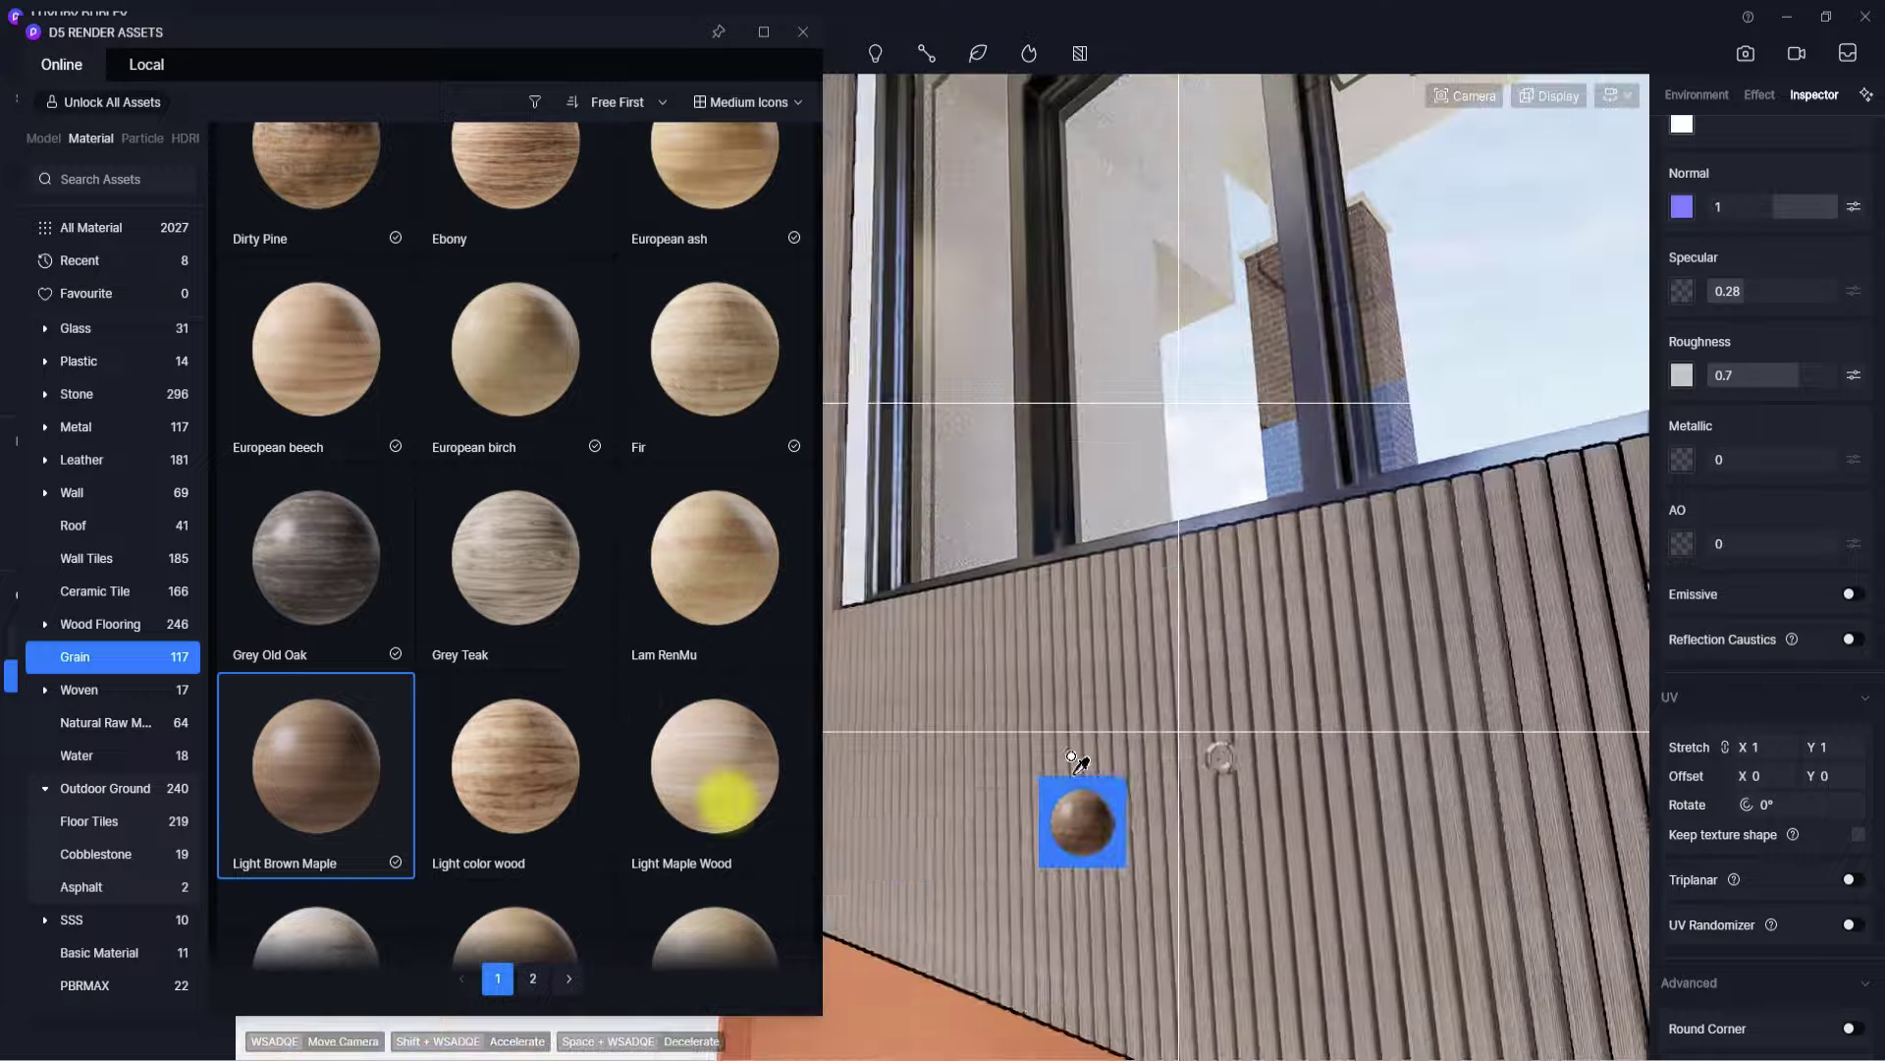
{"action": "key", "text": "w"}
{"action": "key", "text": "w"}
{"action": "right_click_drag", "start_coordinate": [997, 771], "coordinate": [1199, 733]}
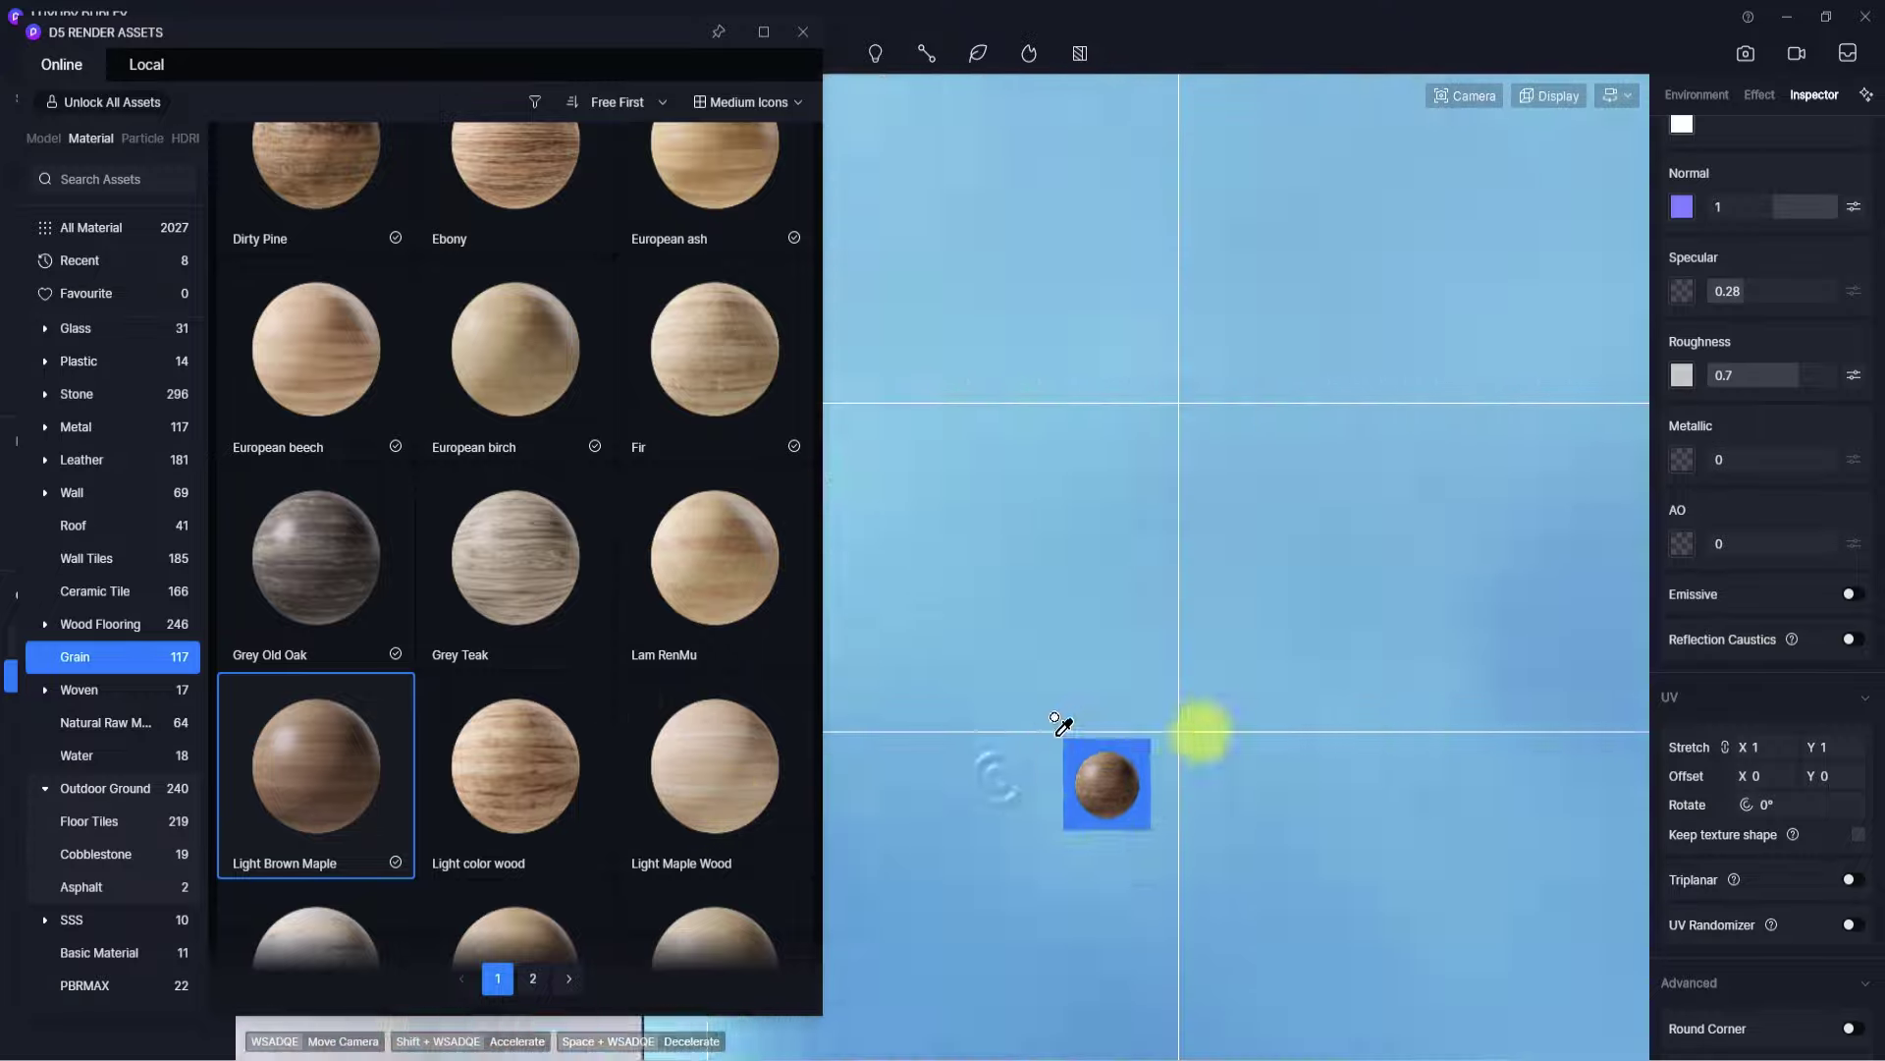
{"action": "right_click_drag", "start_coordinate": [1051, 741], "coordinate": [1328, 747]}
{"action": "left_click_drag", "start_coordinate": [1171, 719], "coordinate": [1048, 724]}
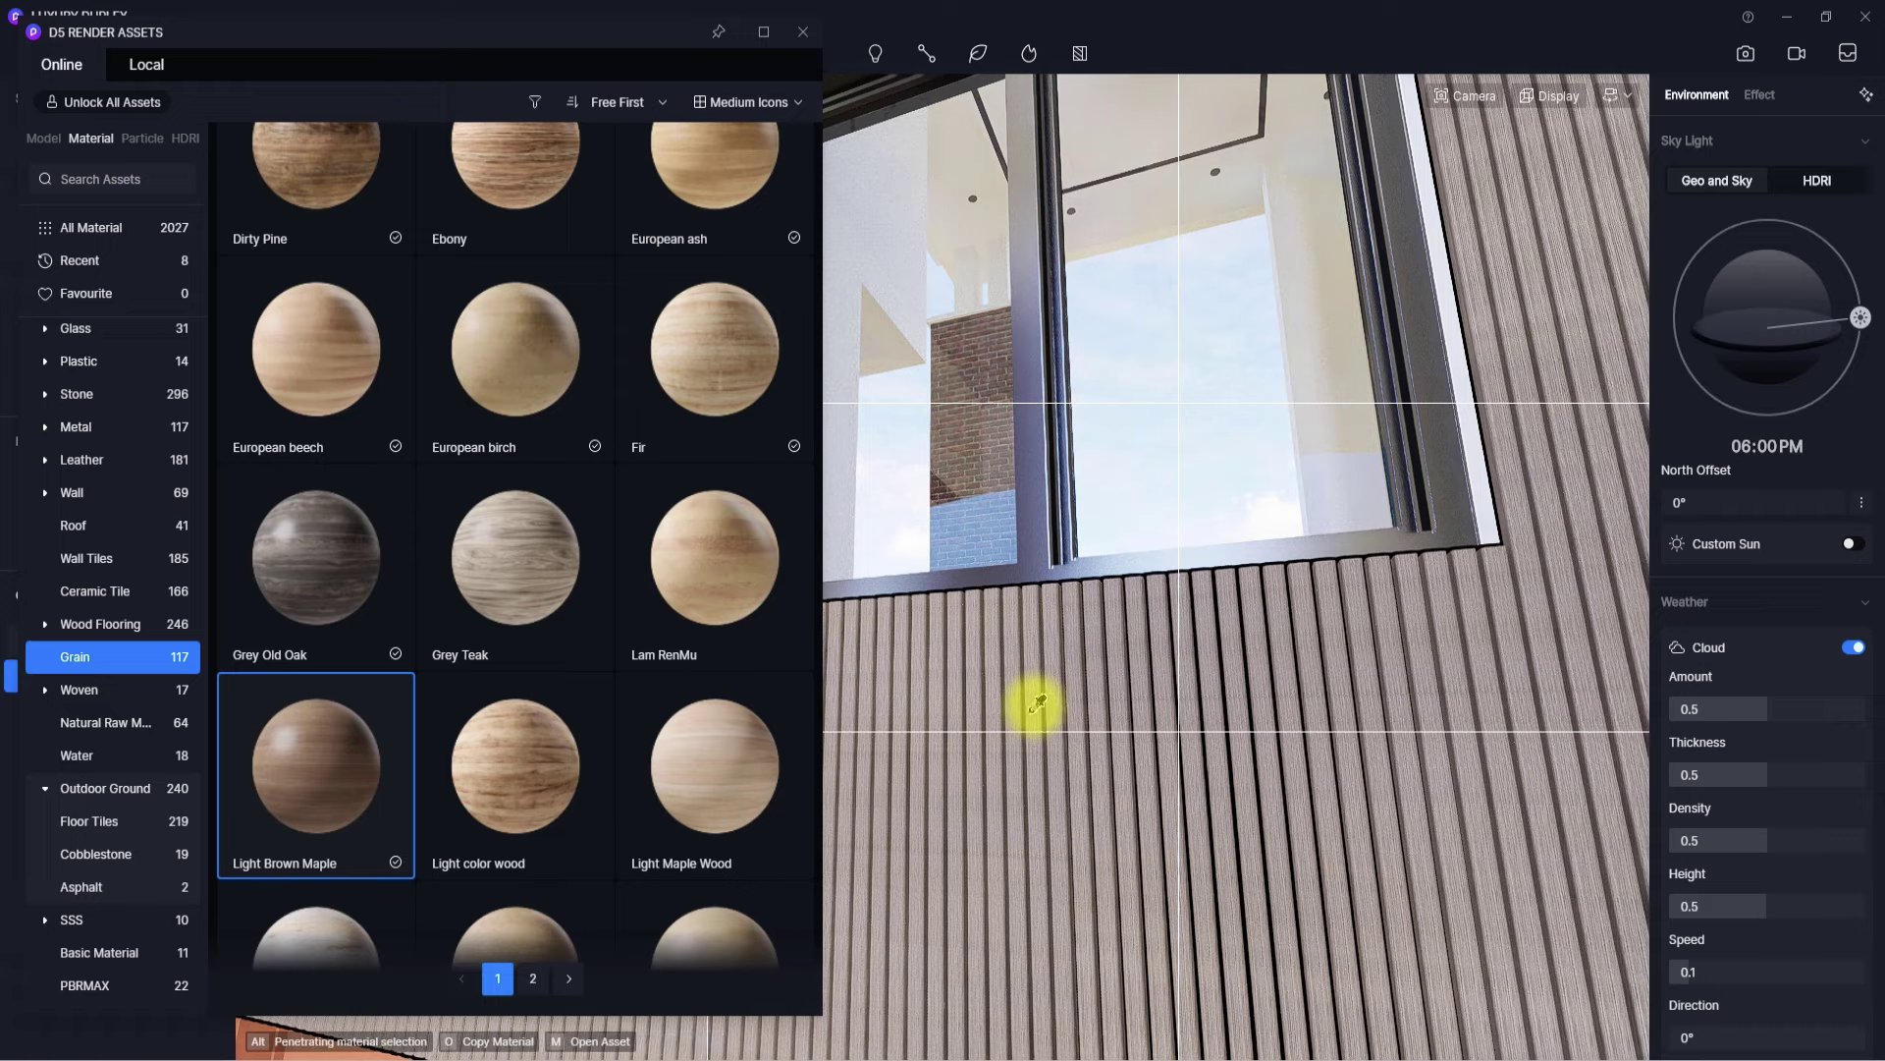
- Turn on Triplanar mapping for the slatted wall's wood material and set its UV stretch to 0.88
{"action": "left_click", "coordinate": [1036, 704]}
{"action": "left_click", "coordinate": [1087, 657]}
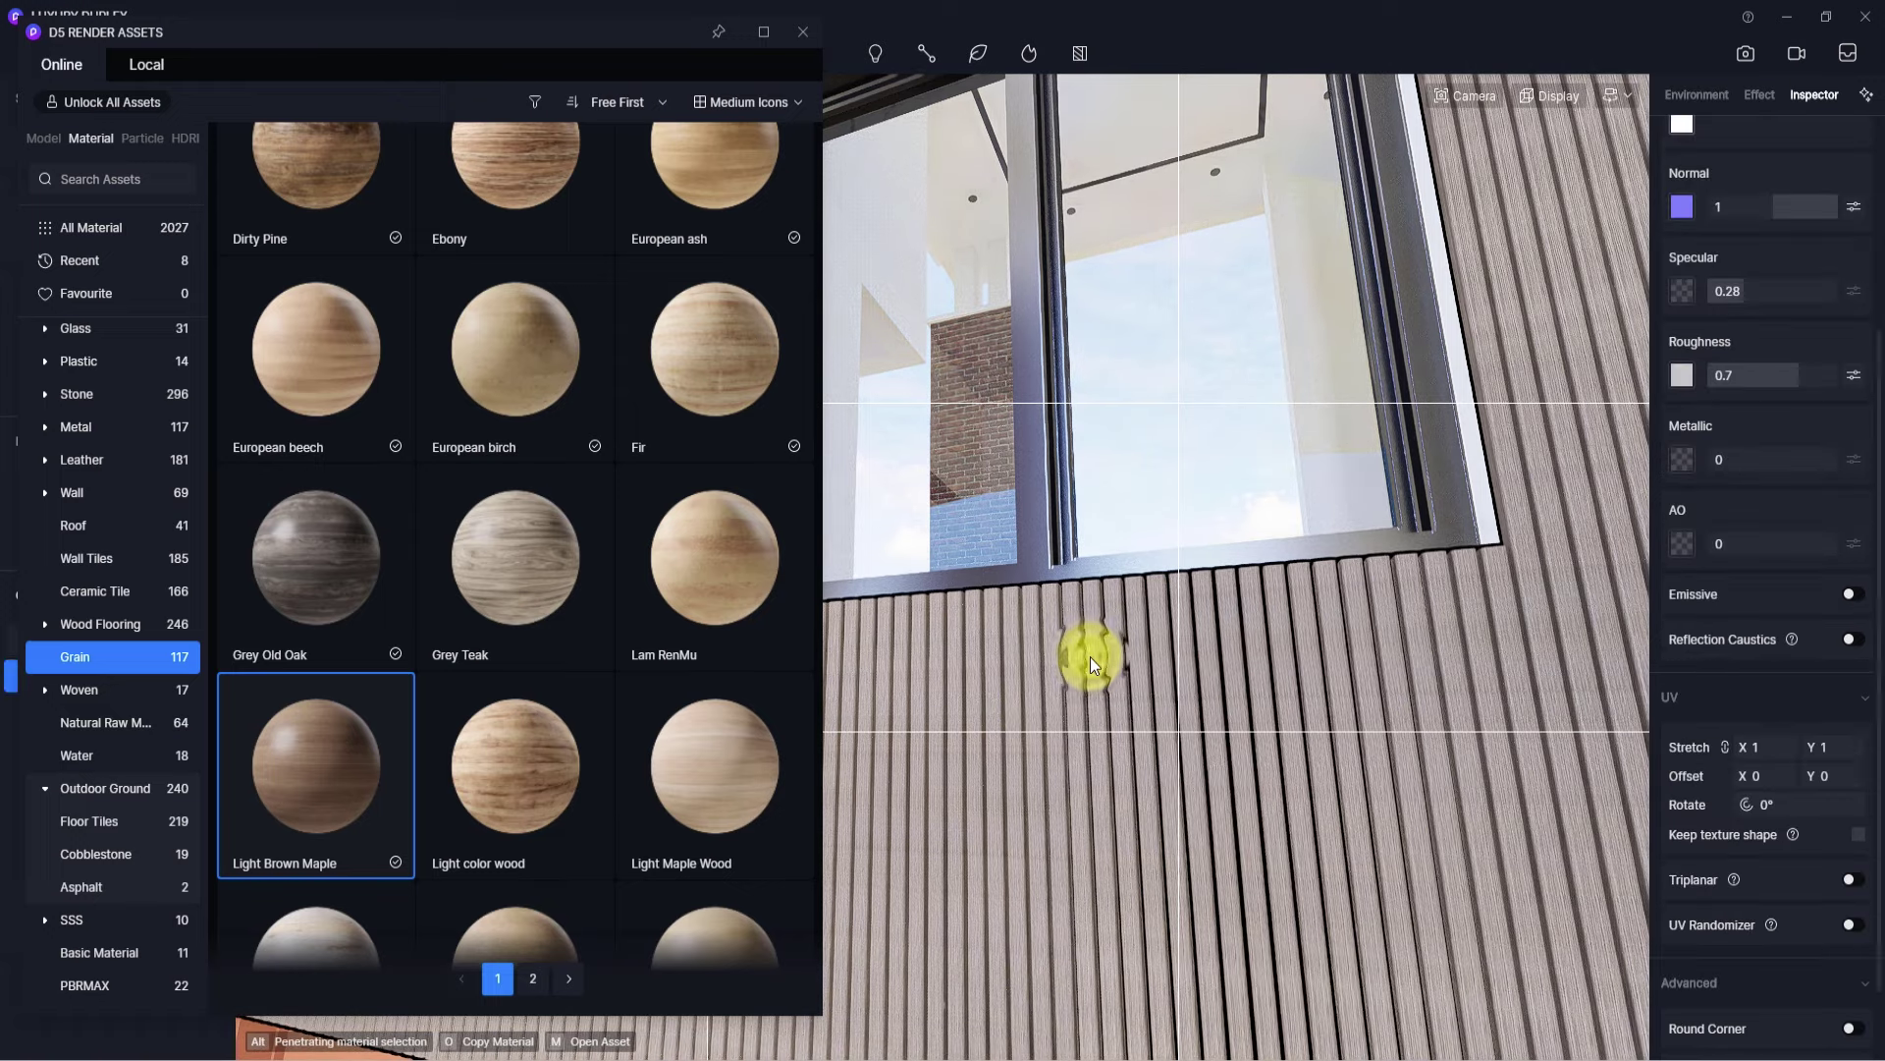
{"action": "scroll", "coordinate": [1768, 456], "scroll_direction": "up", "scroll_amount": 3}
{"action": "scroll", "coordinate": [1768, 457], "scroll_direction": "down", "scroll_amount": 4}
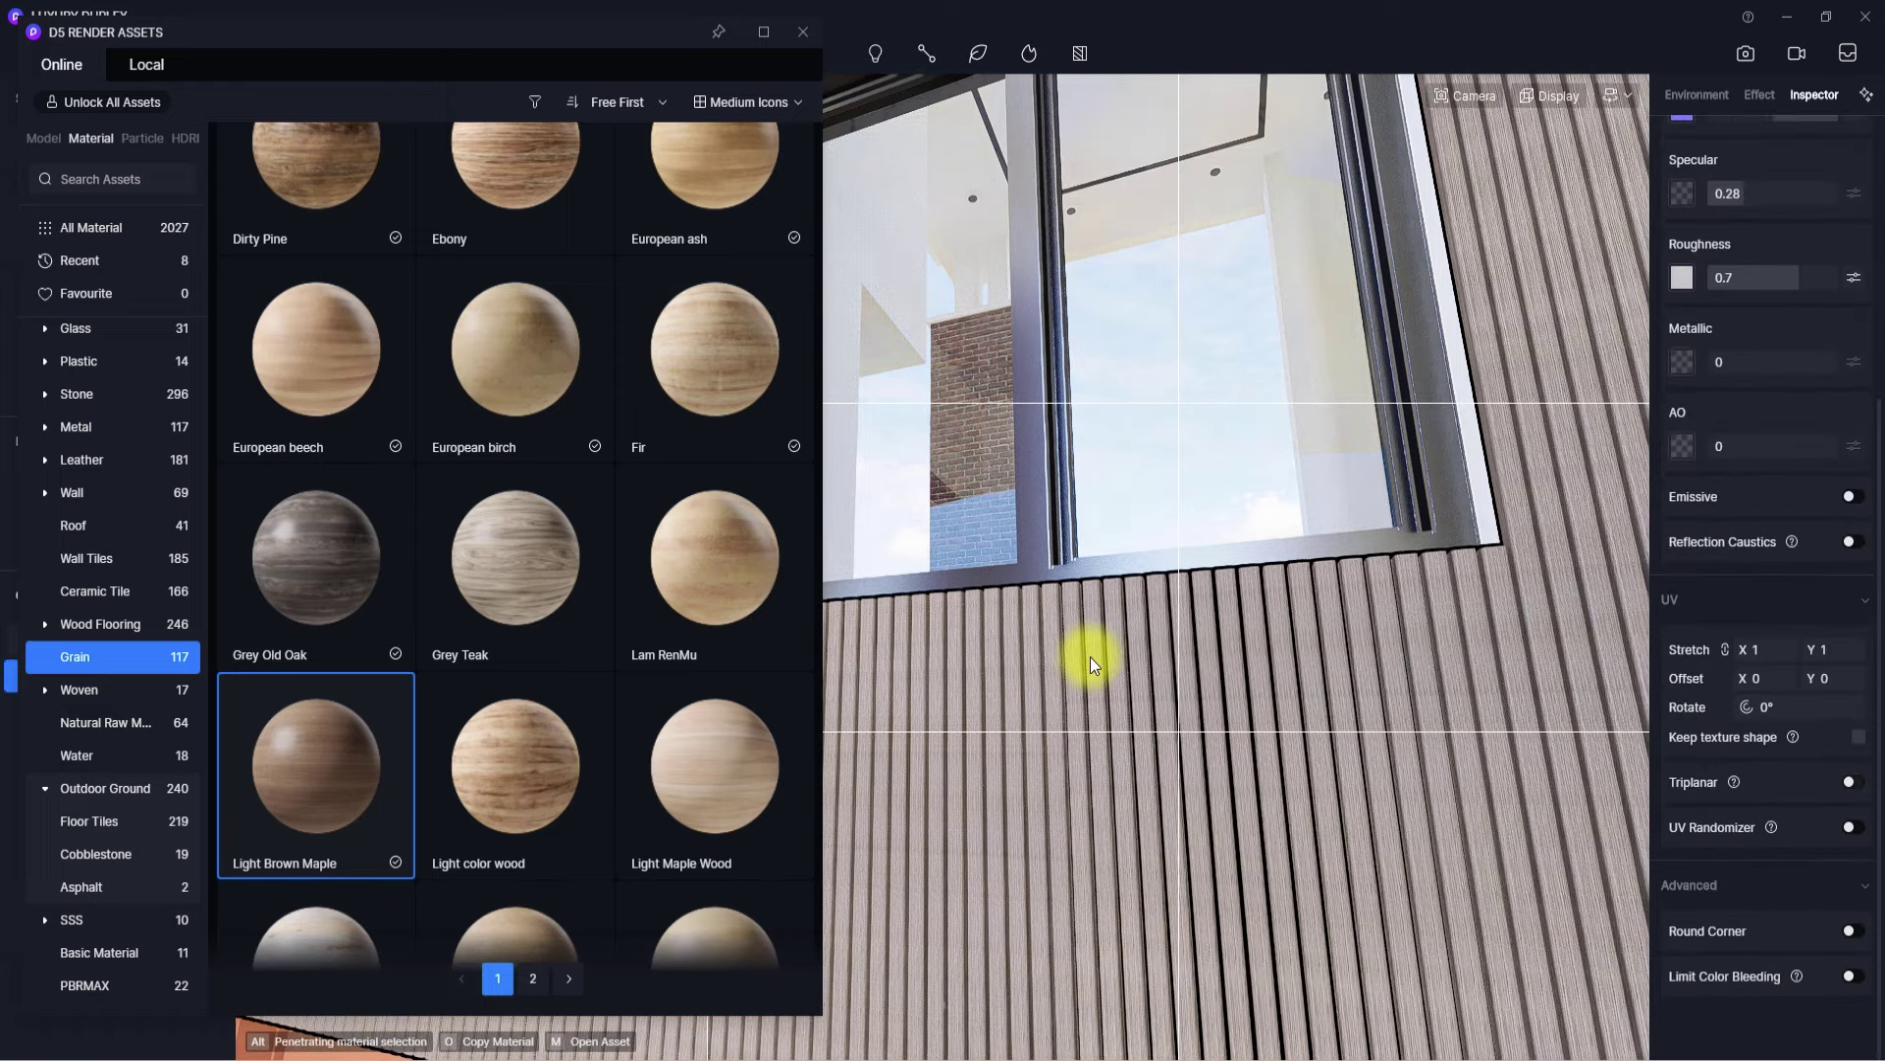
{"action": "left_click", "coordinate": [1852, 784]}
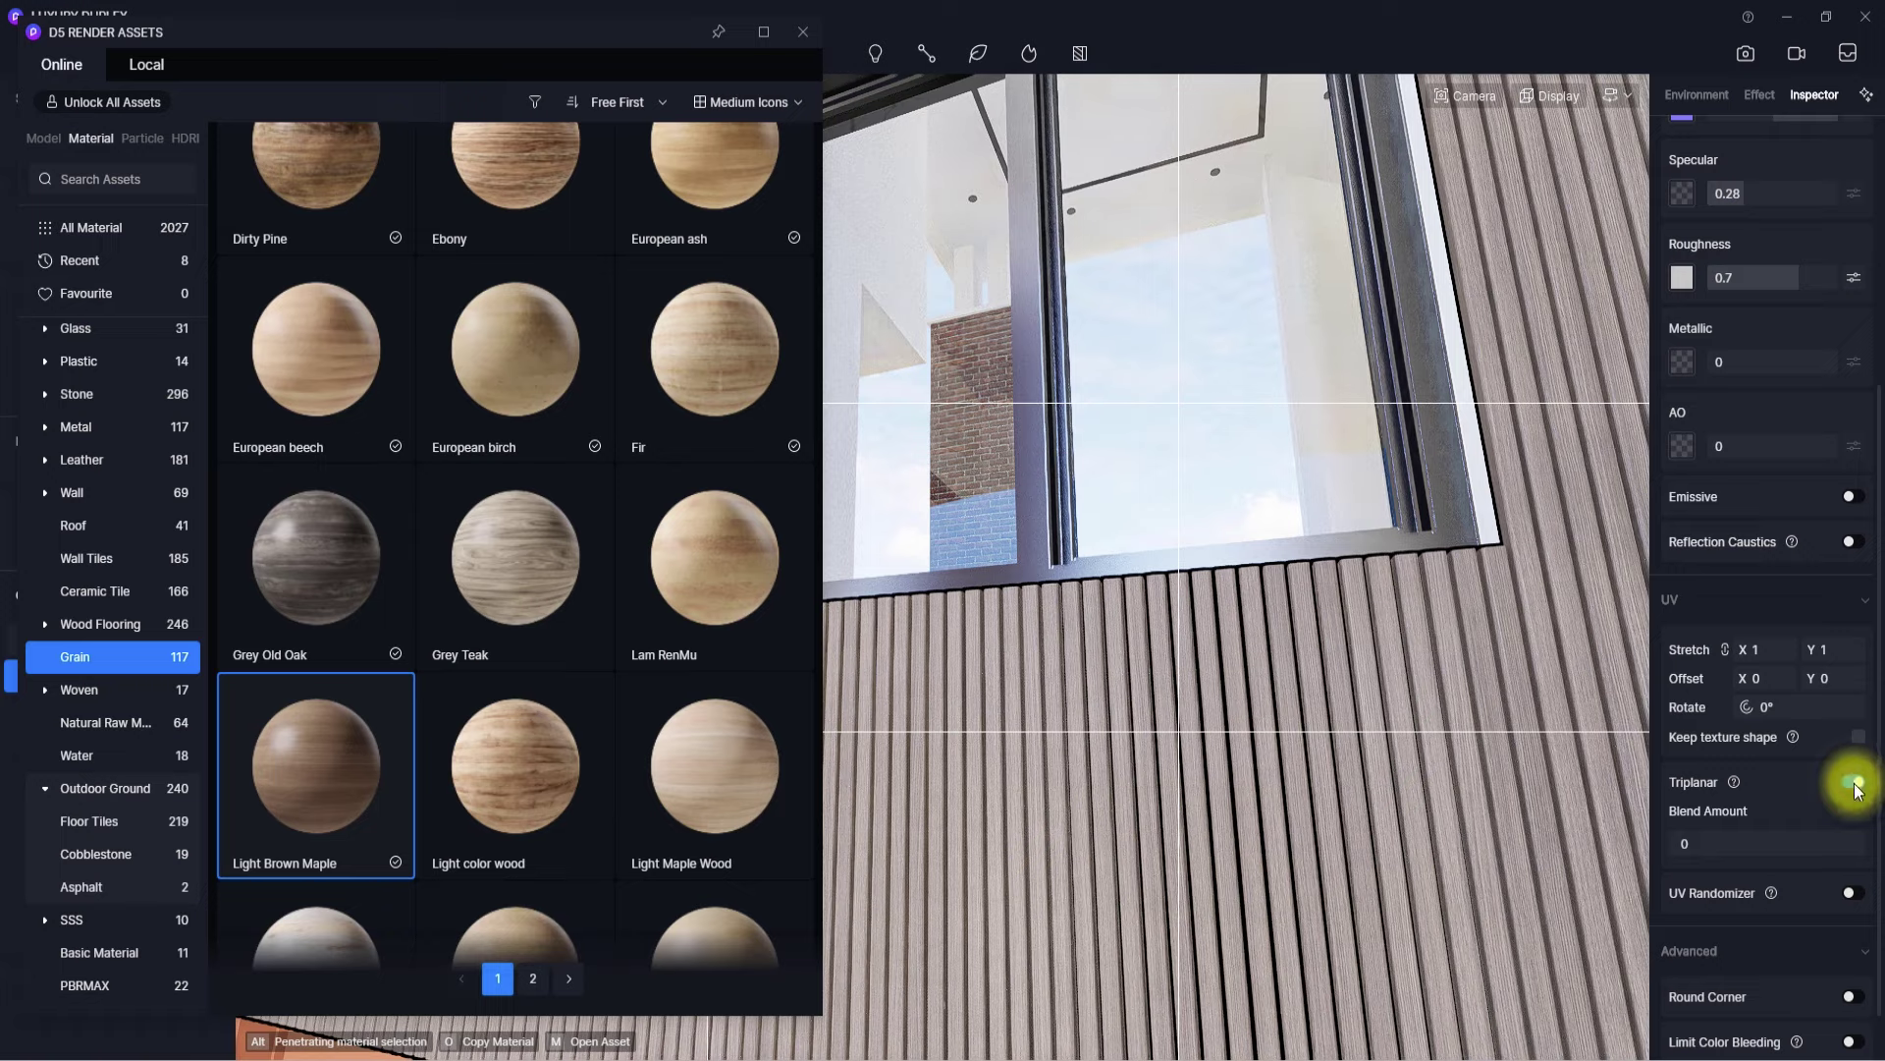
{"action": "left_click_drag", "start_coordinate": [1764, 649], "coordinate": [1754, 649]}
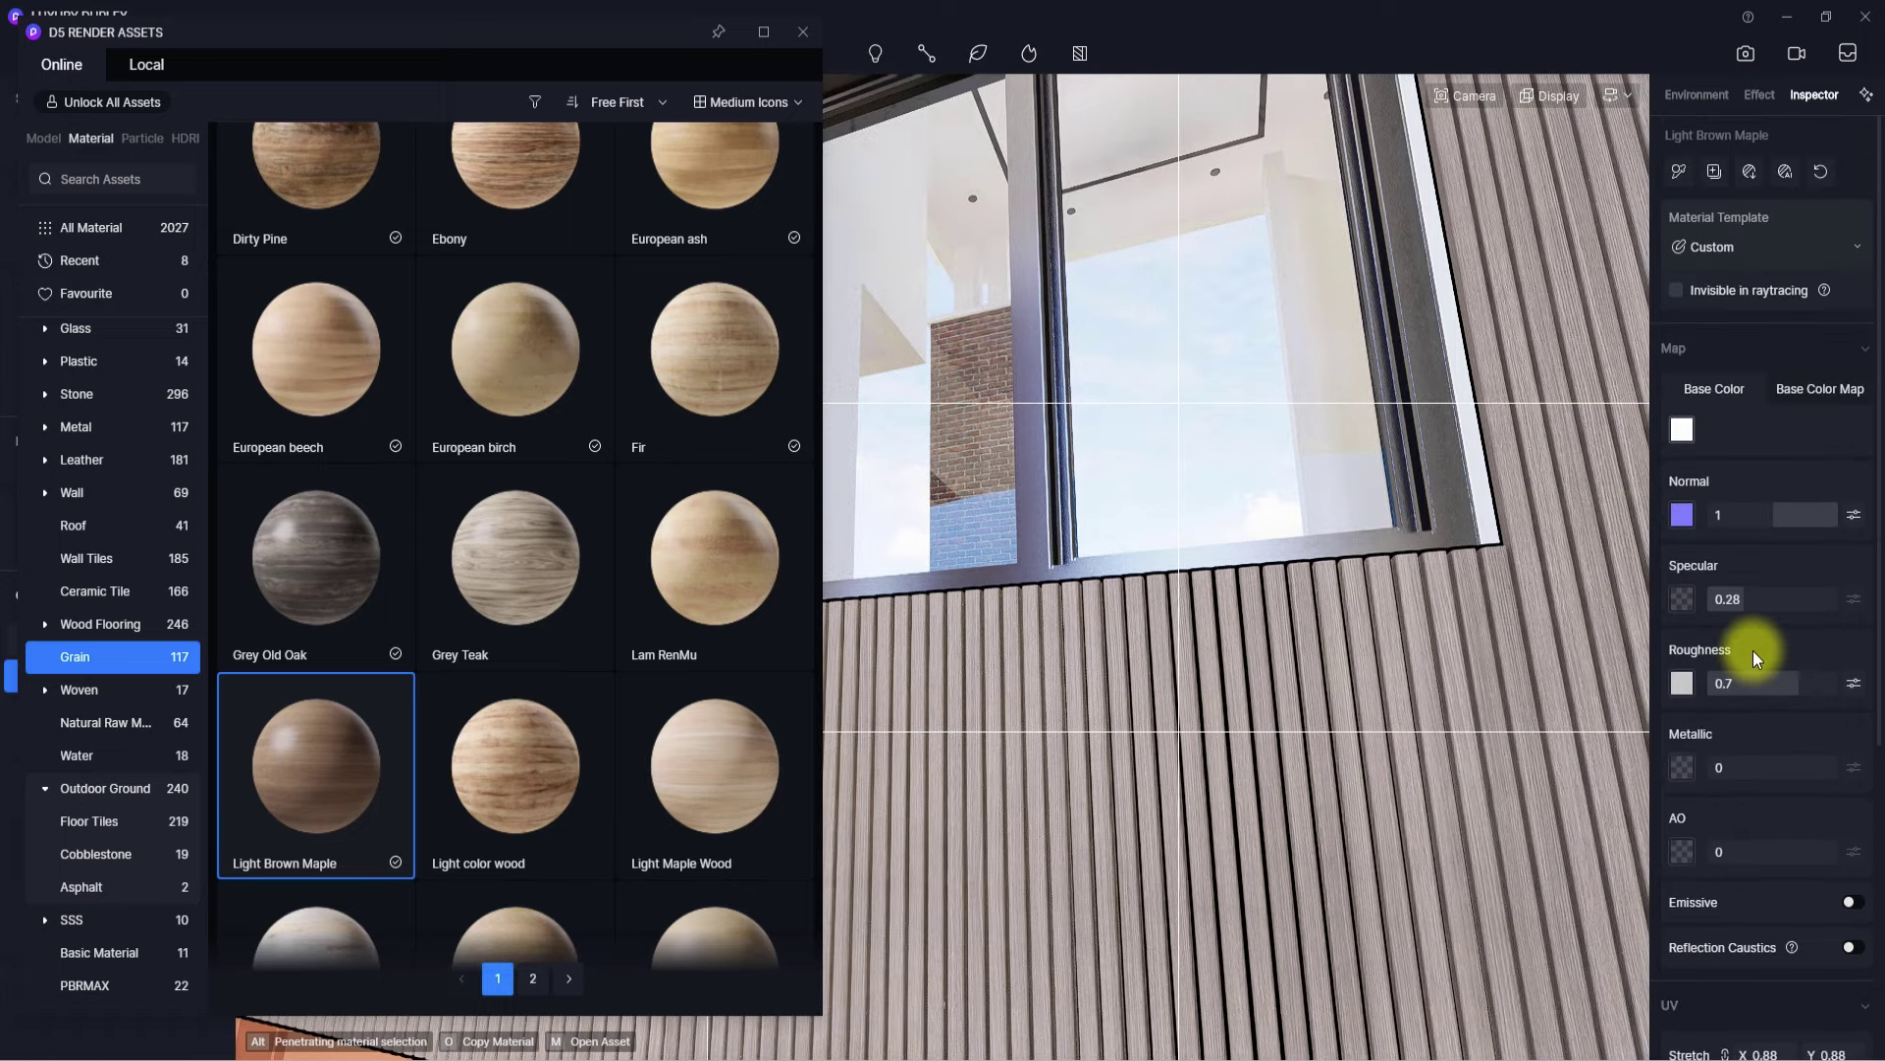
- Tint the slatted wall's wood with a warm base color of hue 34 and saturation 23
{"action": "left_click", "coordinate": [1683, 428]}
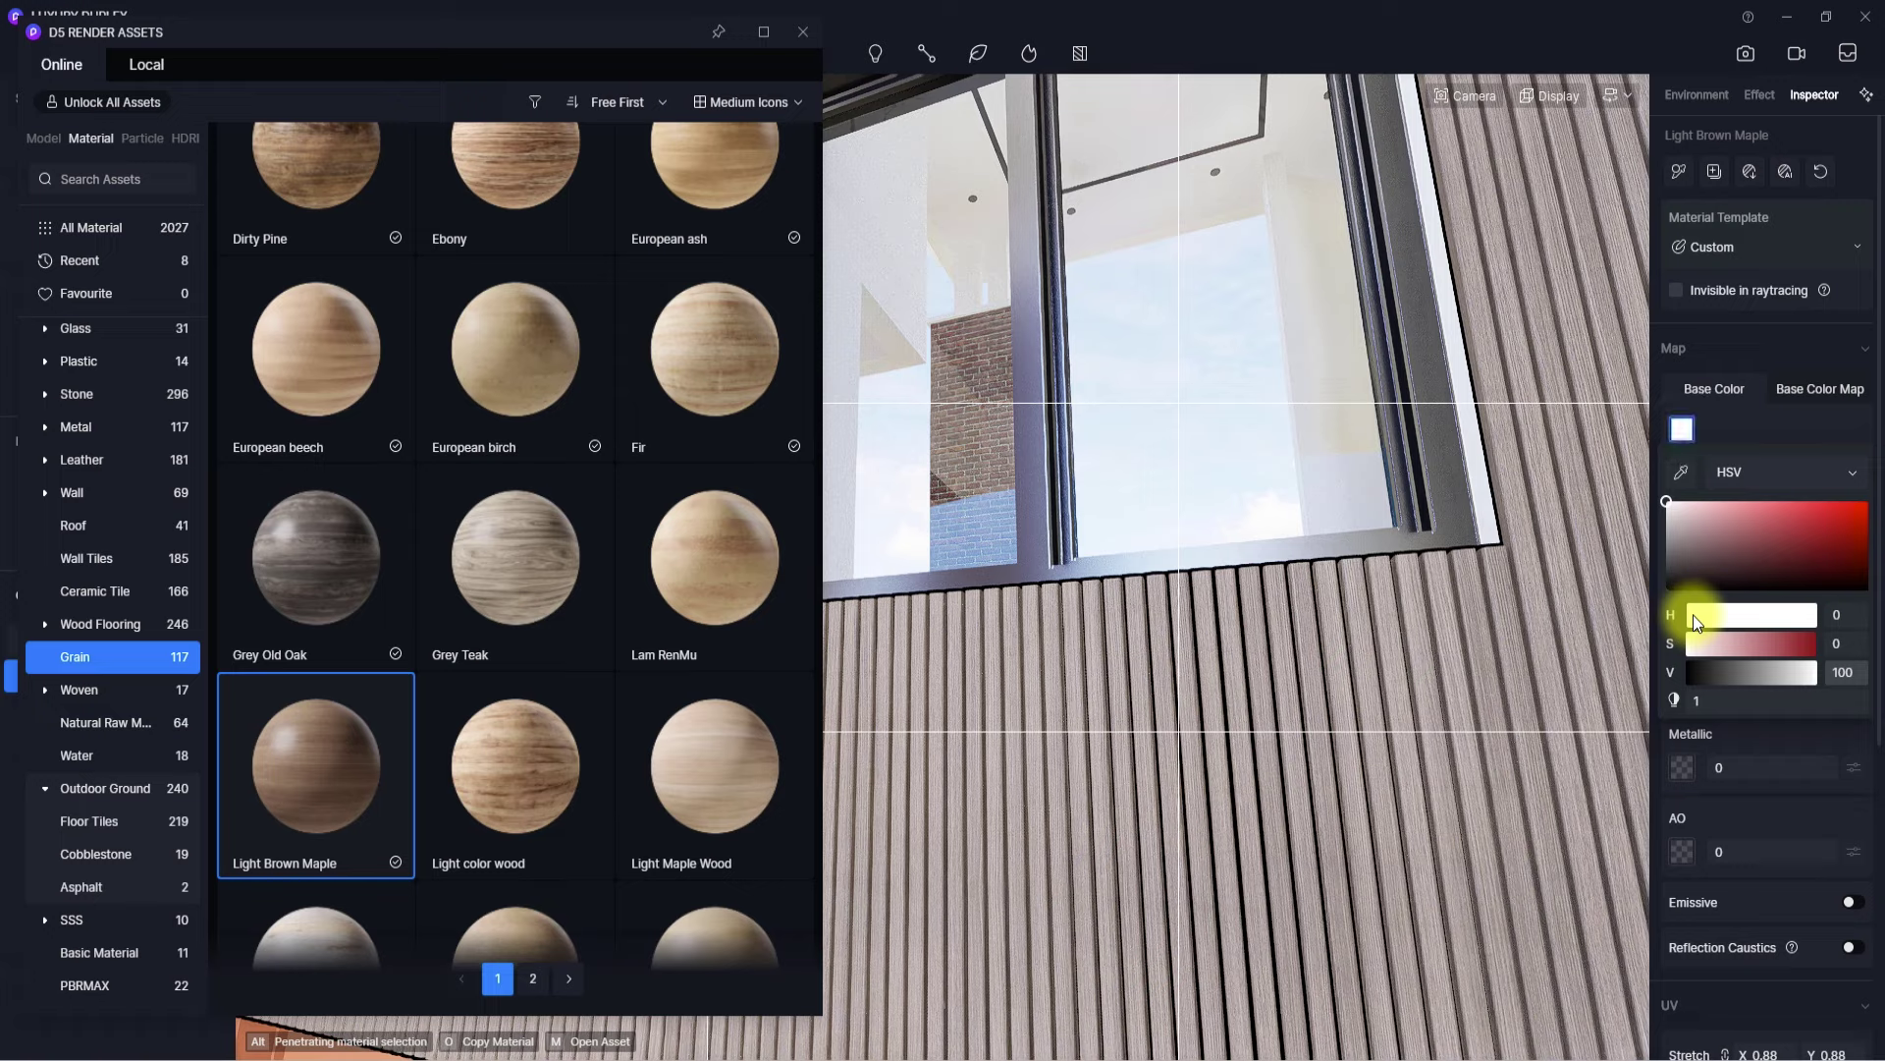
{"action": "left_click_drag", "start_coordinate": [1693, 614], "coordinate": [1700, 615]}
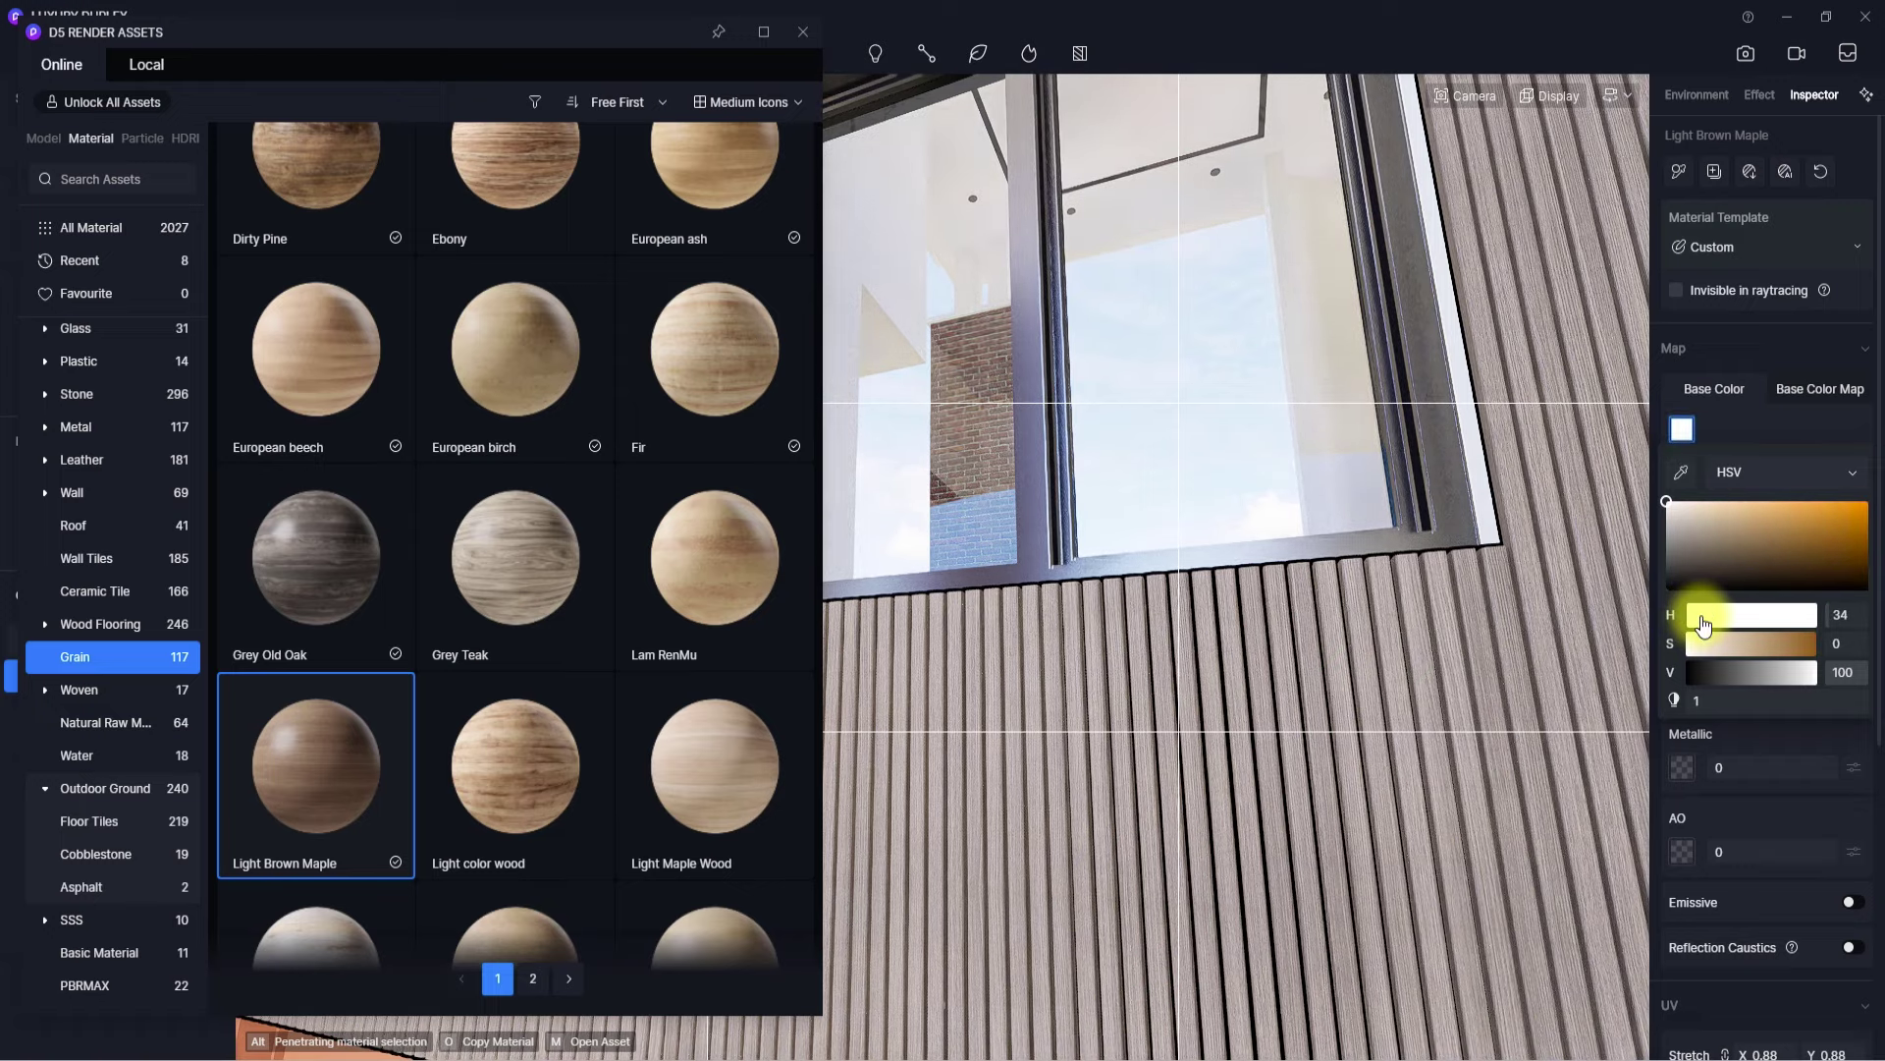
{"action": "left_click_drag", "start_coordinate": [1691, 506], "coordinate": [1714, 509]}
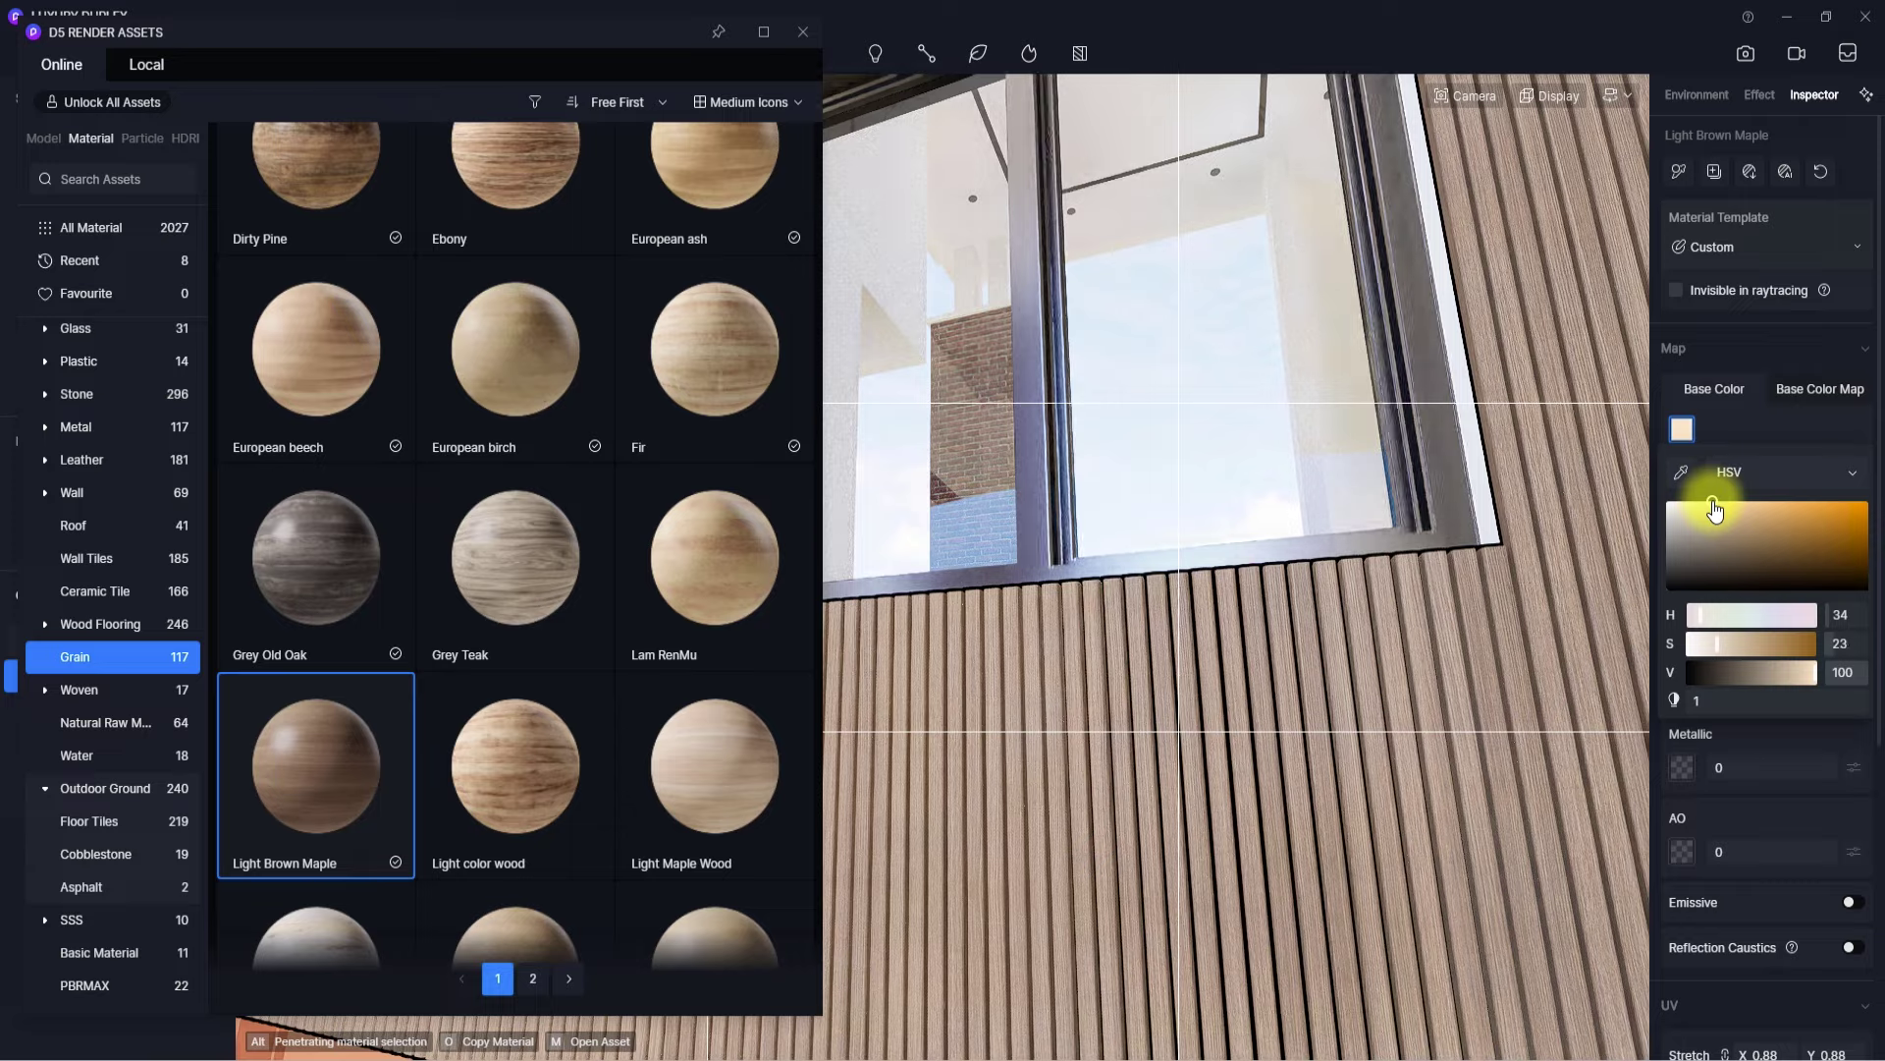
{"action": "scroll", "coordinate": [1043, 552], "scroll_direction": "down", "scroll_amount": 5}
{"action": "scroll", "coordinate": [1453, 563], "scroll_direction": "up", "scroll_amount": 5}
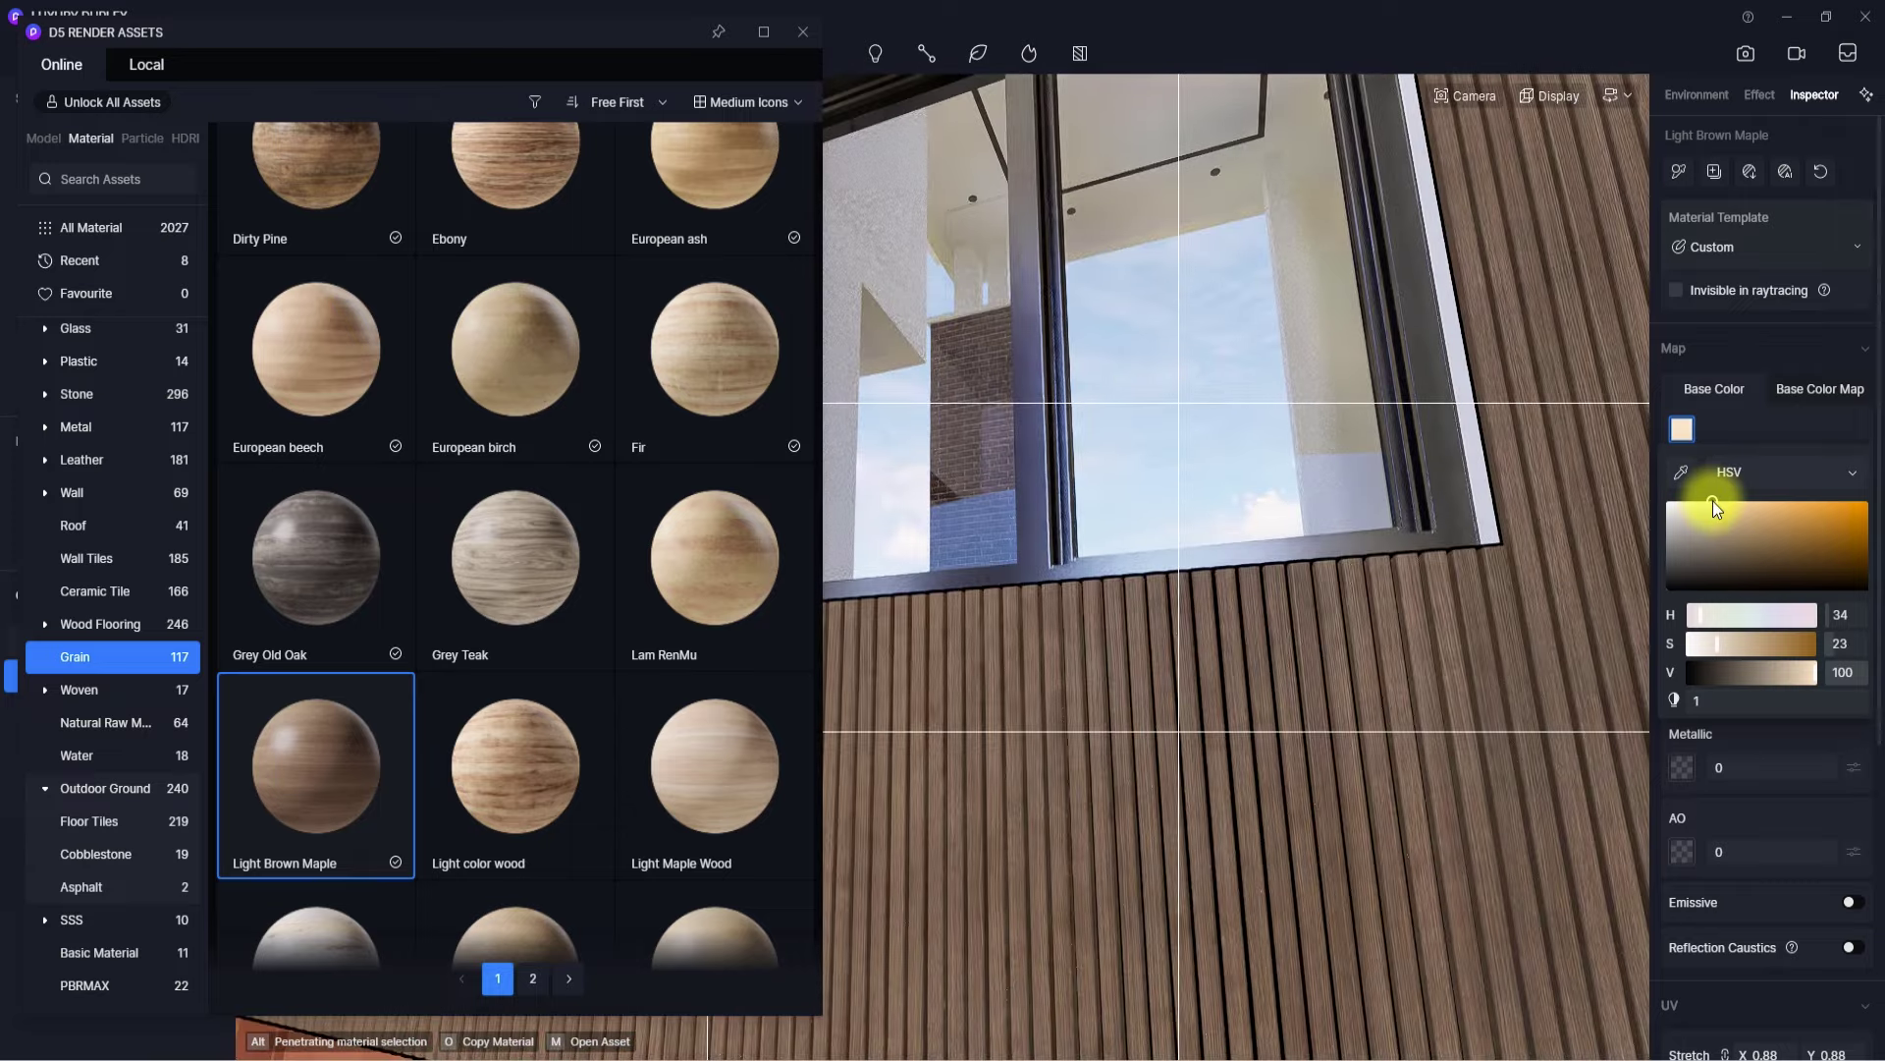
- Set the slatted wall's metallic to 0.17 and roughness to 0.65, and turn on Round Corner for it
{"action": "scroll", "coordinate": [1713, 506], "scroll_direction": "down", "scroll_amount": 1}
{"action": "left_click", "coordinate": [1723, 707]}
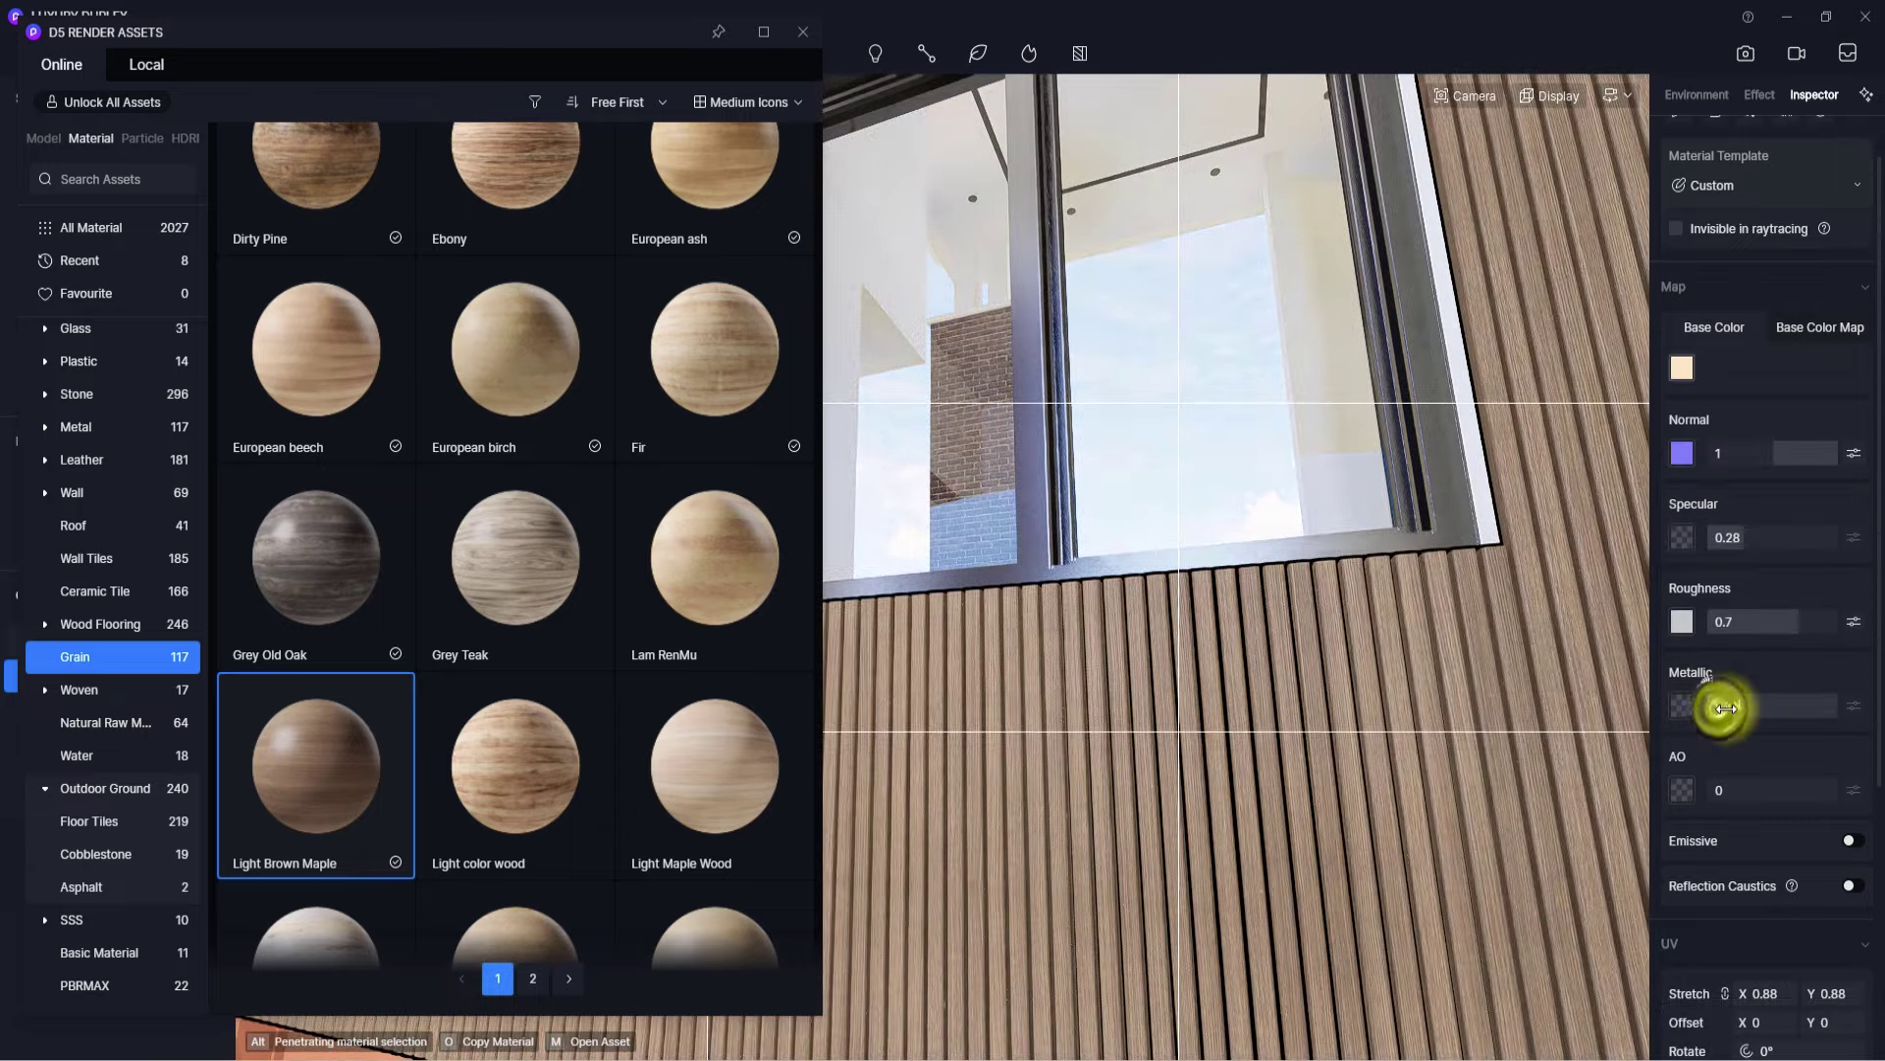
{"action": "left_click_drag", "start_coordinate": [1794, 623], "coordinate": [1779, 624]}
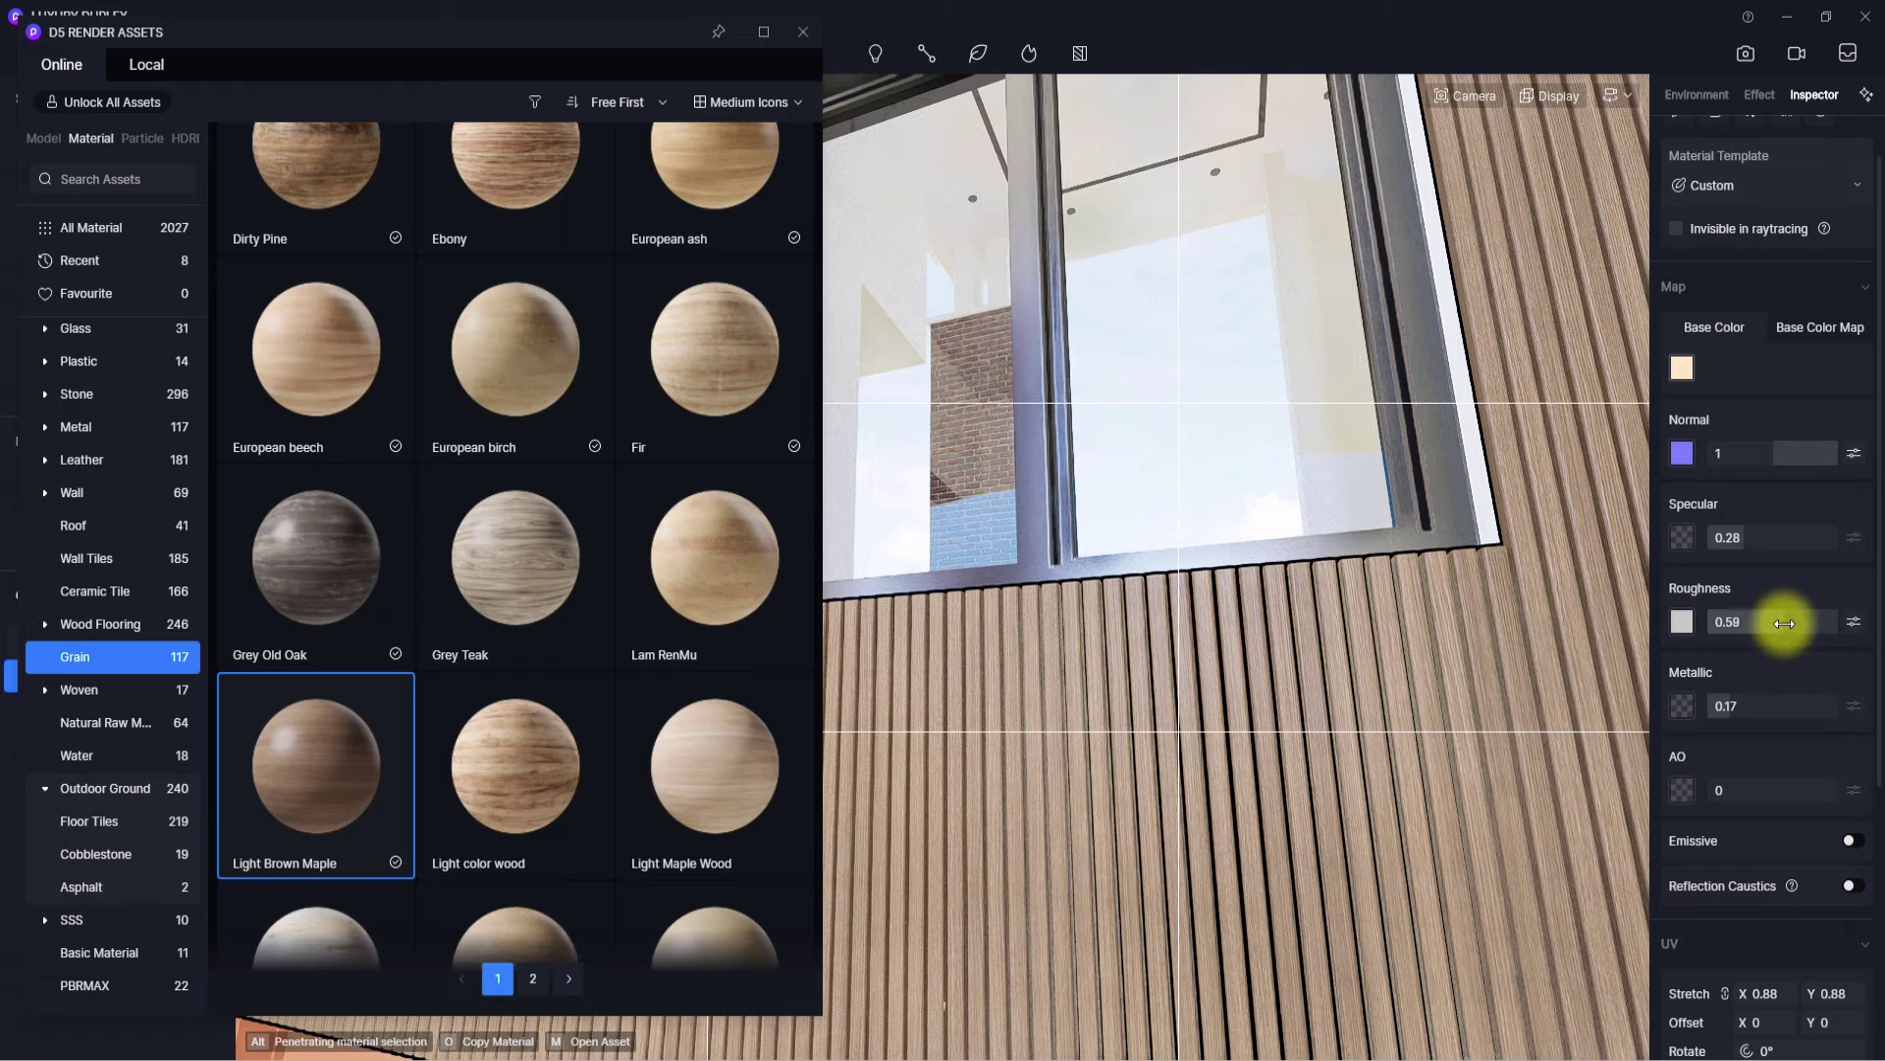
{"action": "scroll", "coordinate": [1483, 475], "scroll_direction": "down", "scroll_amount": 6}
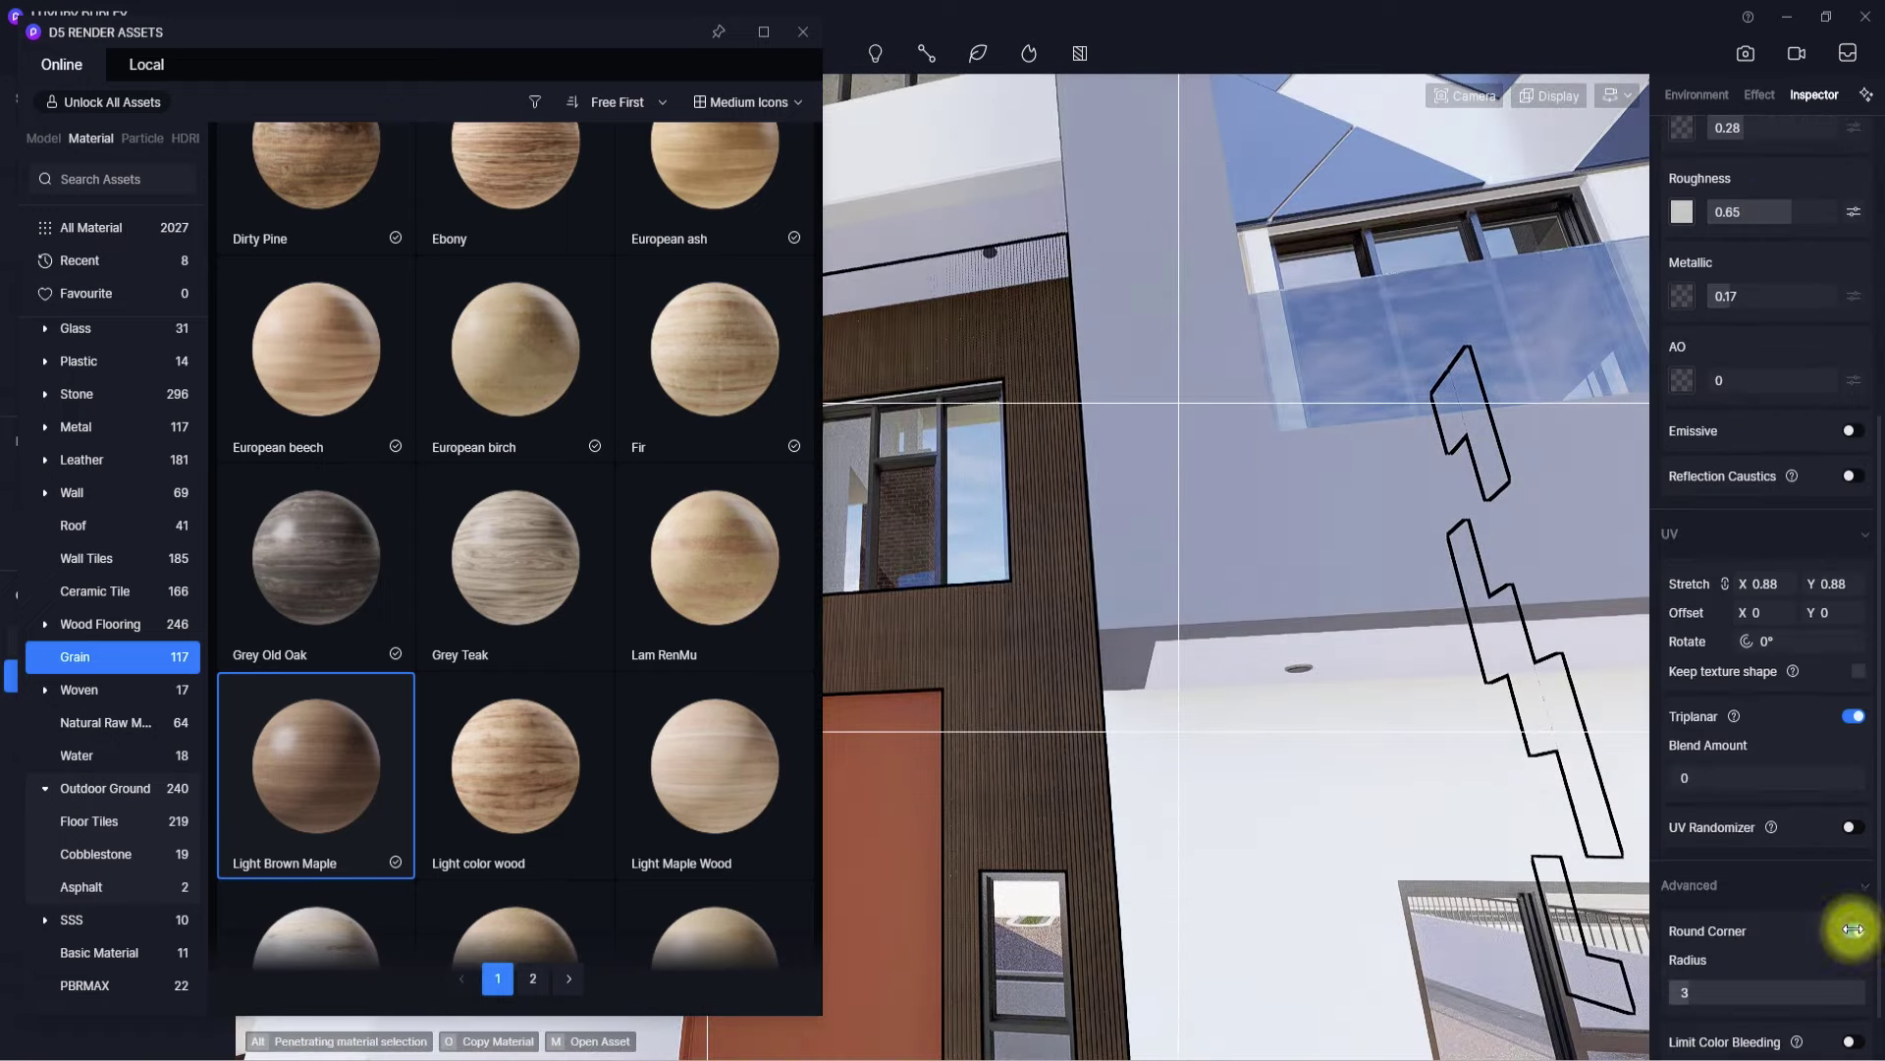
{"action": "left_click", "coordinate": [1853, 929]}
- Try the Grey Old Oak material on the entrance door below the slatted wall
{"action": "scroll", "coordinate": [1287, 774], "scroll_direction": "down", "scroll_amount": 5}
{"action": "middle_click_drag", "start_coordinate": [1250, 711], "coordinate": [1286, 810]}
{"action": "scroll", "coordinate": [477, 646], "scroll_direction": "down", "scroll_amount": 10}
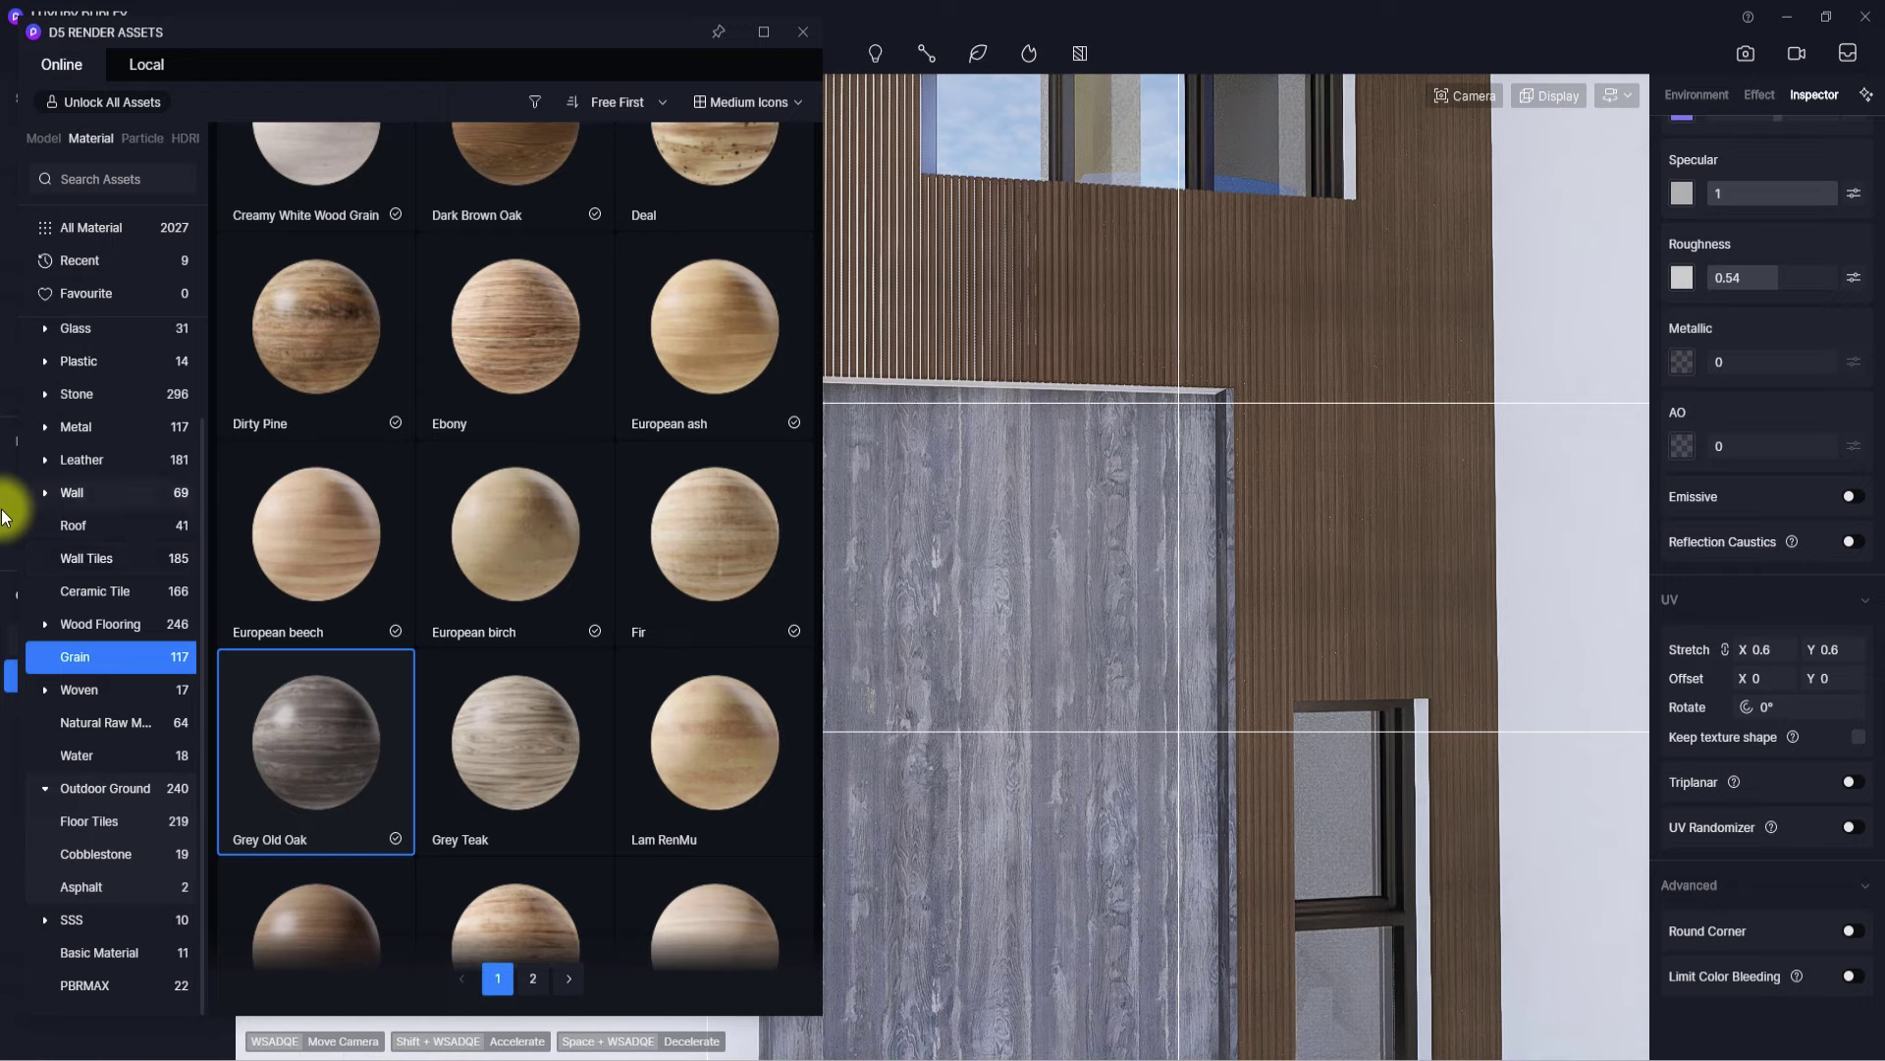
- Look through the Metal materials and apply Stainless steel misspelled to the entrance door
{"action": "scroll", "coordinate": [2, 510], "scroll_direction": "up", "scroll_amount": 2}
{"action": "left_click", "coordinate": [59, 535]}
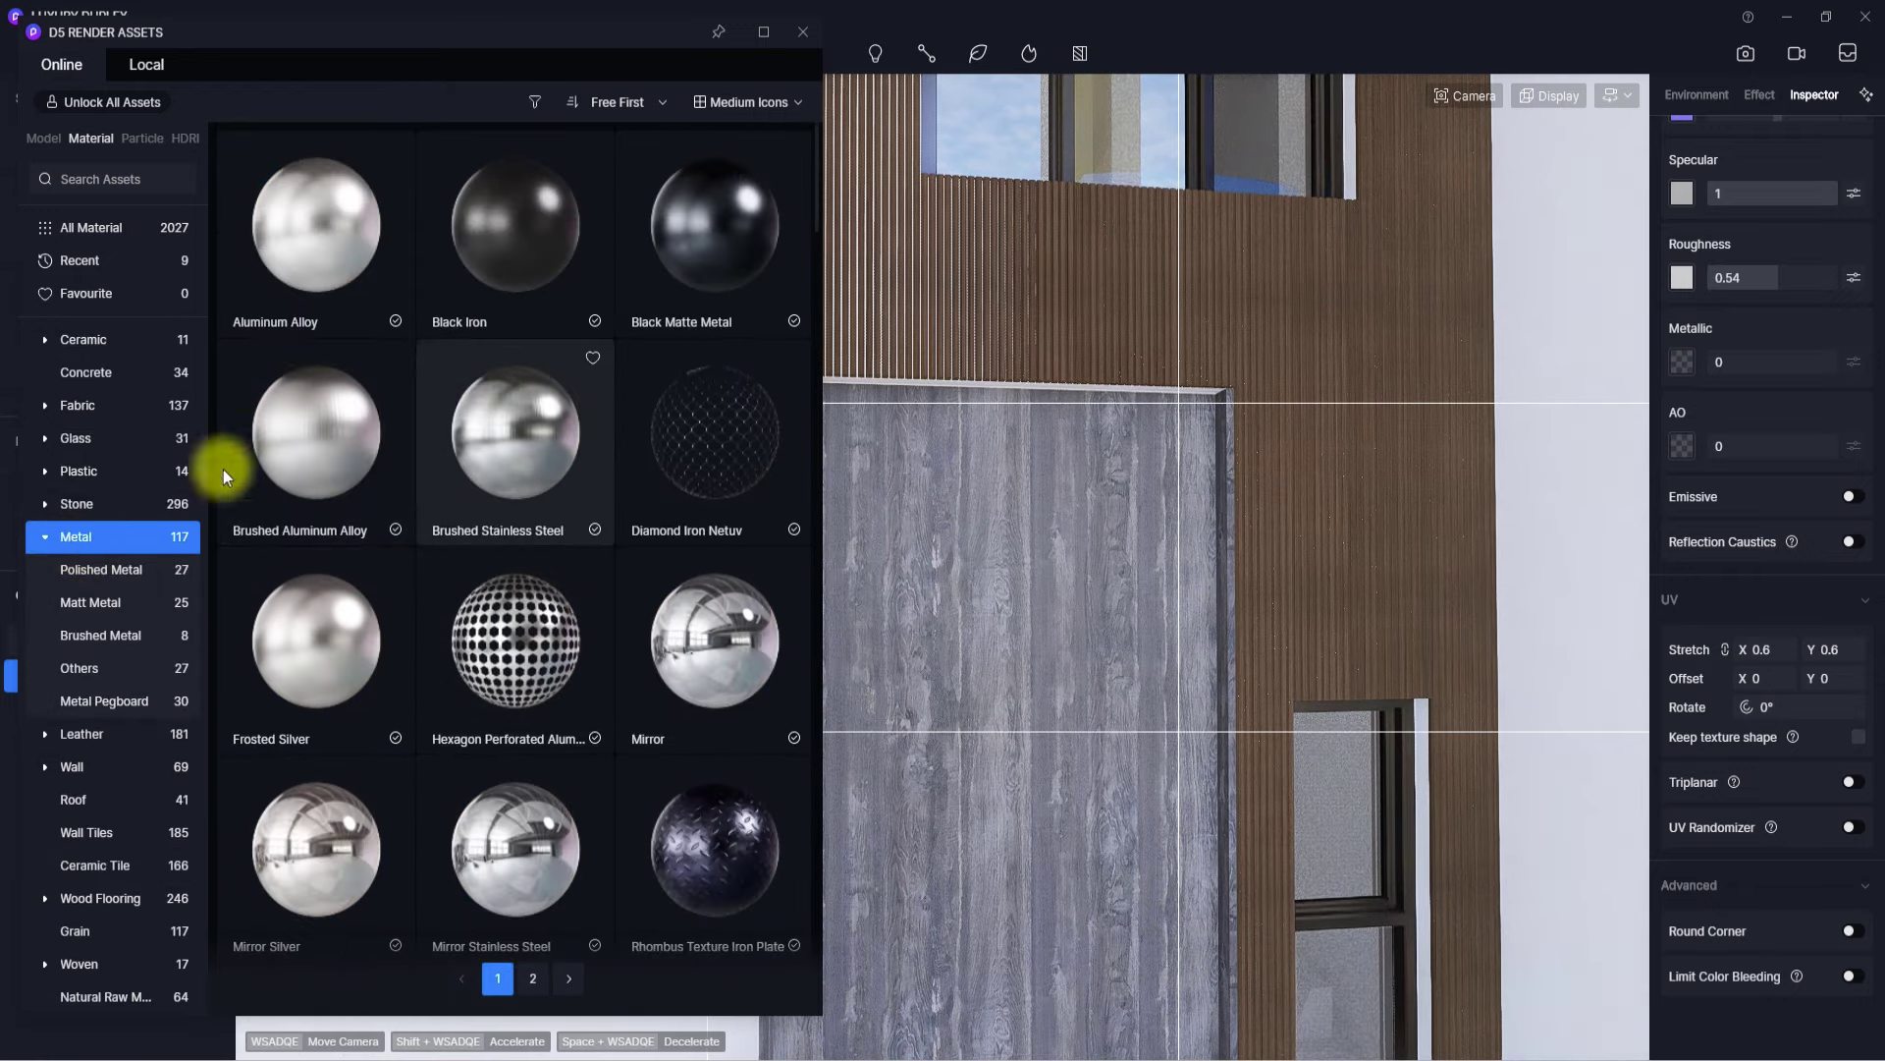
{"action": "scroll", "coordinate": [511, 309], "scroll_direction": "down", "scroll_amount": 10}
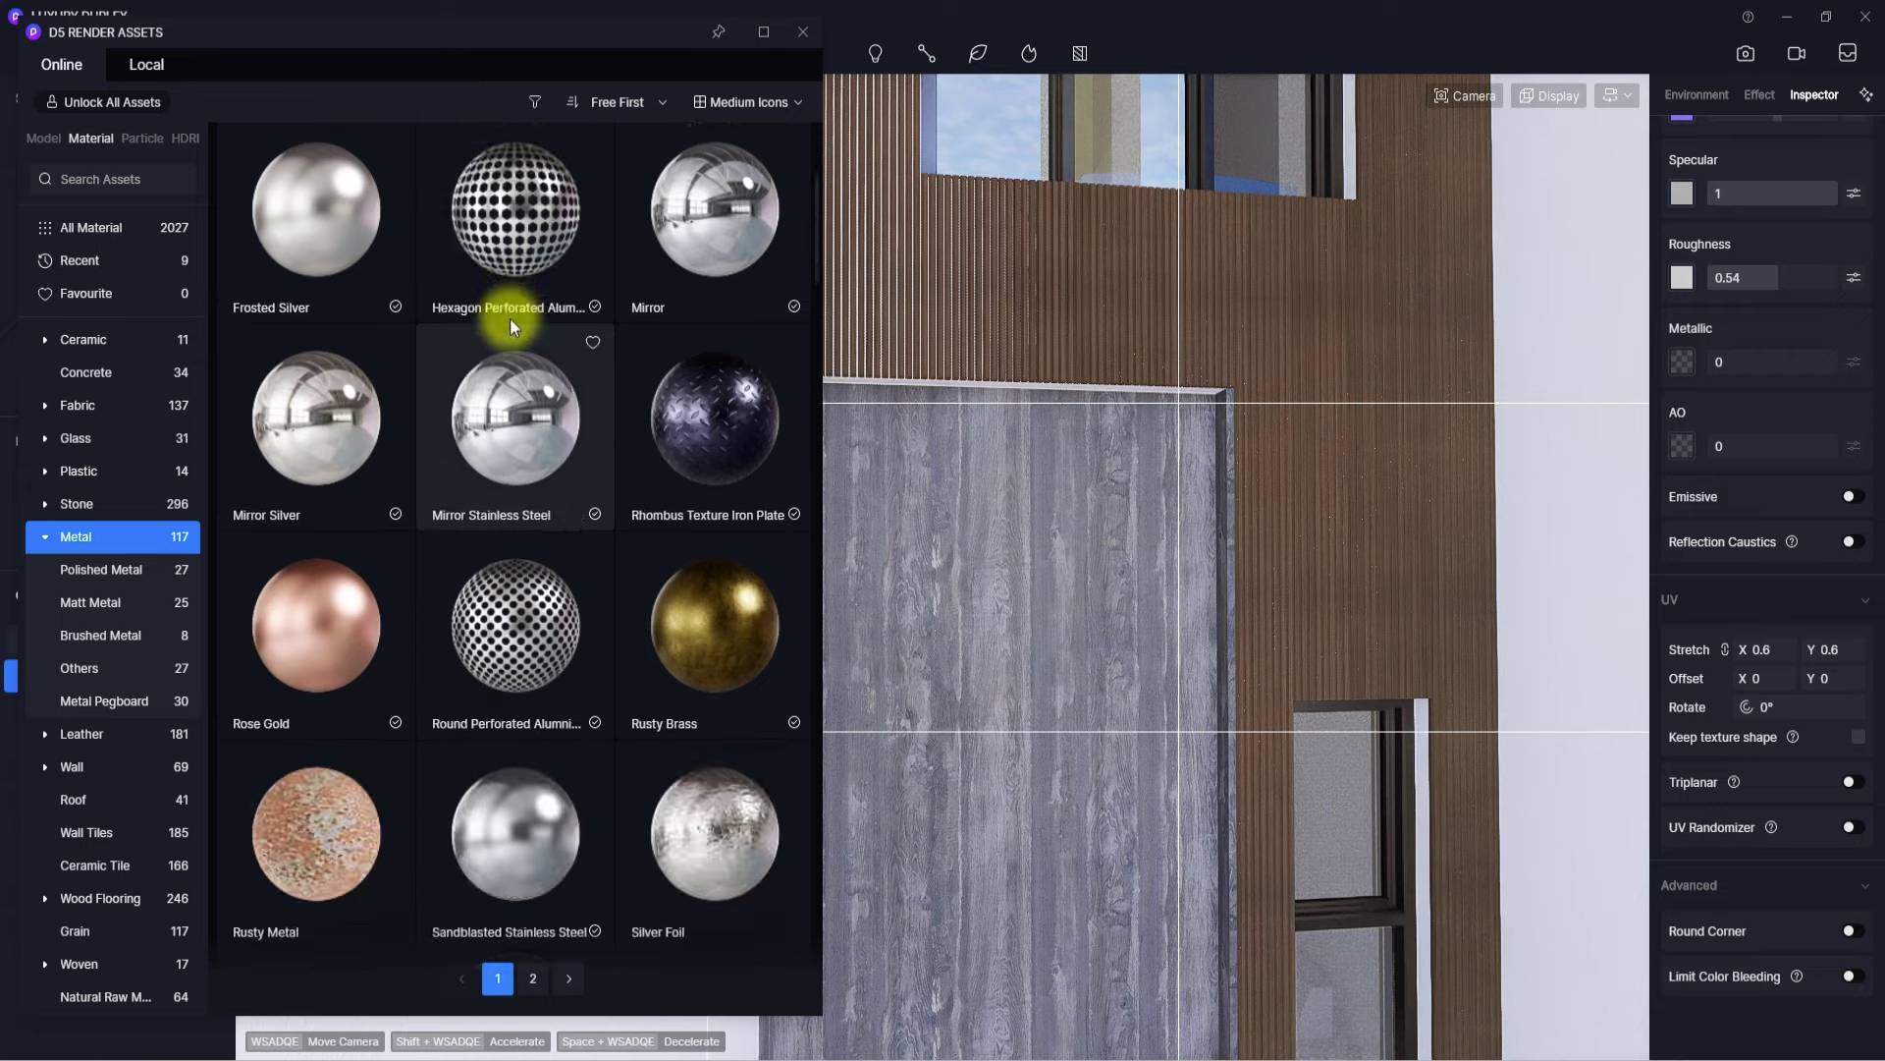
{"action": "scroll", "coordinate": [769, 643], "scroll_direction": "up", "scroll_amount": 1}
{"action": "left_click", "coordinate": [705, 540]}
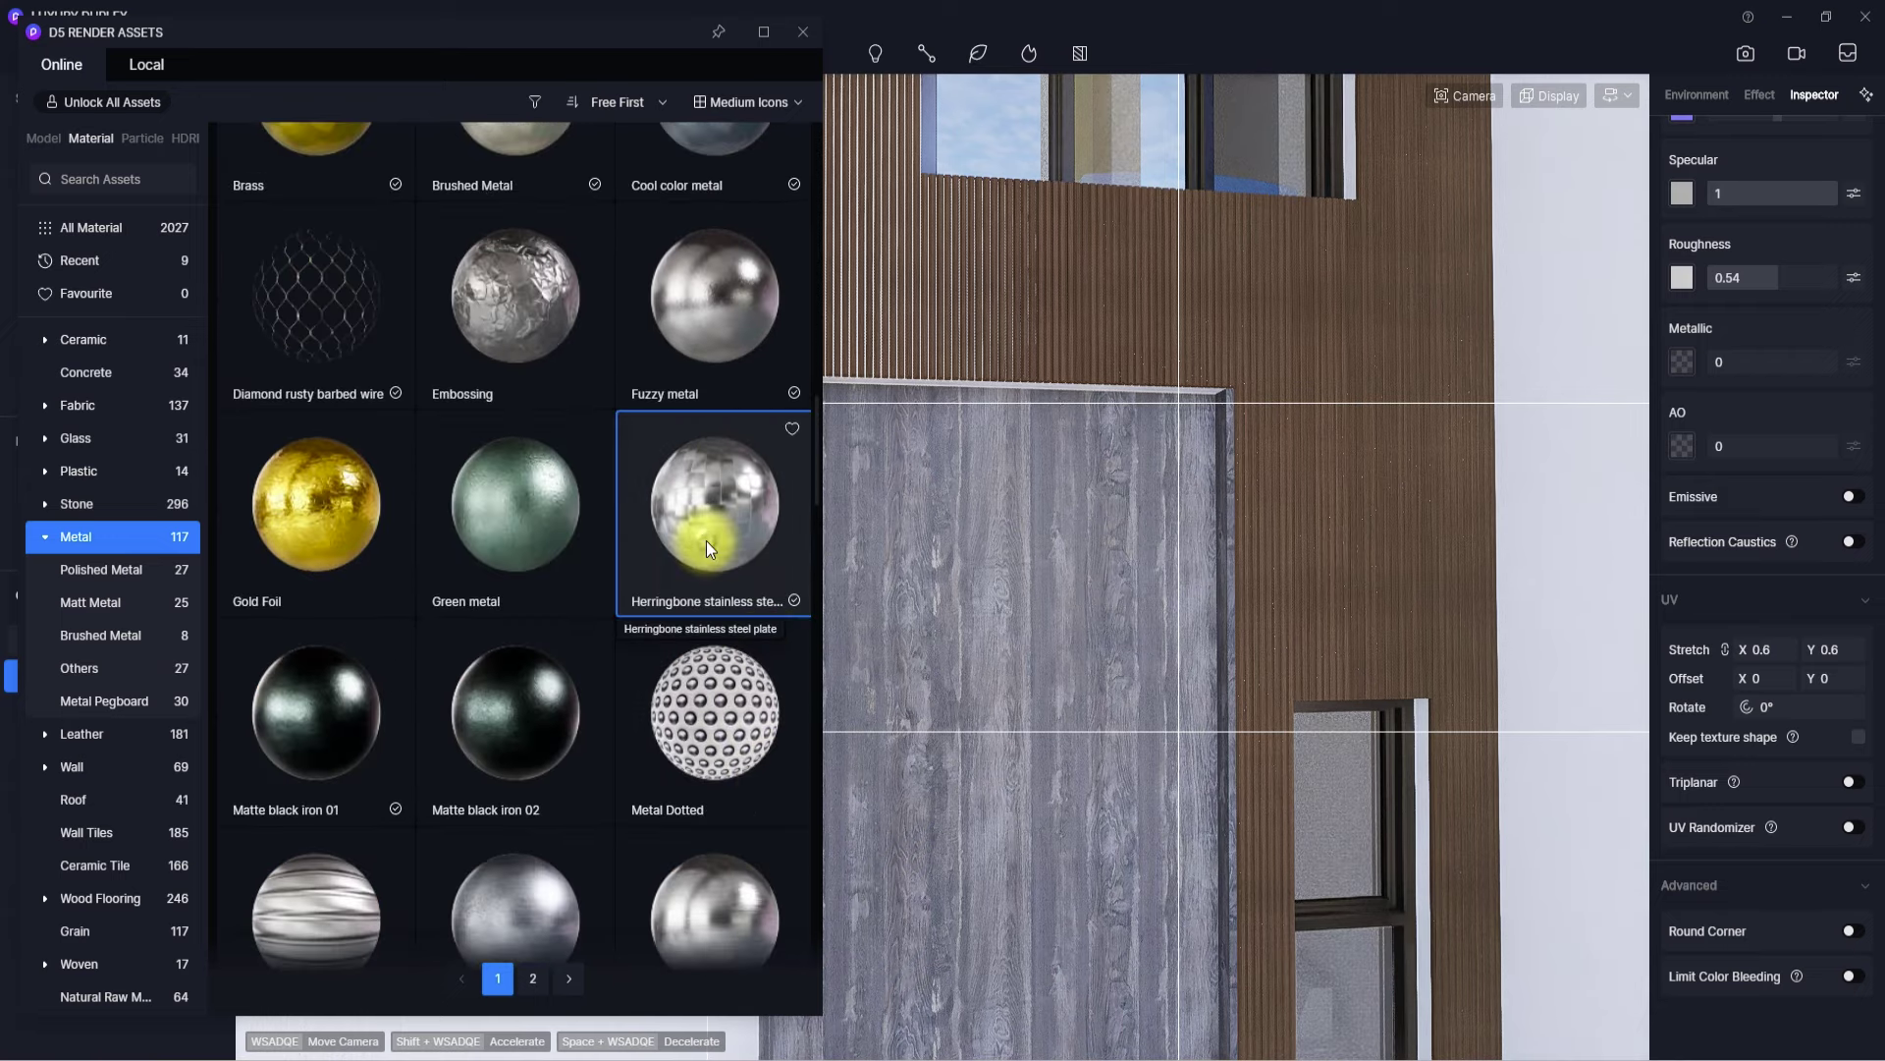
{"action": "scroll", "coordinate": [671, 638], "scroll_direction": "down", "scroll_amount": 3}
{"action": "scroll", "coordinate": [671, 639], "scroll_direction": "down", "scroll_amount": 5}
{"action": "left_click_drag", "start_coordinate": [672, 638], "coordinate": [934, 637]}
{"action": "left_click", "coordinate": [933, 646]}
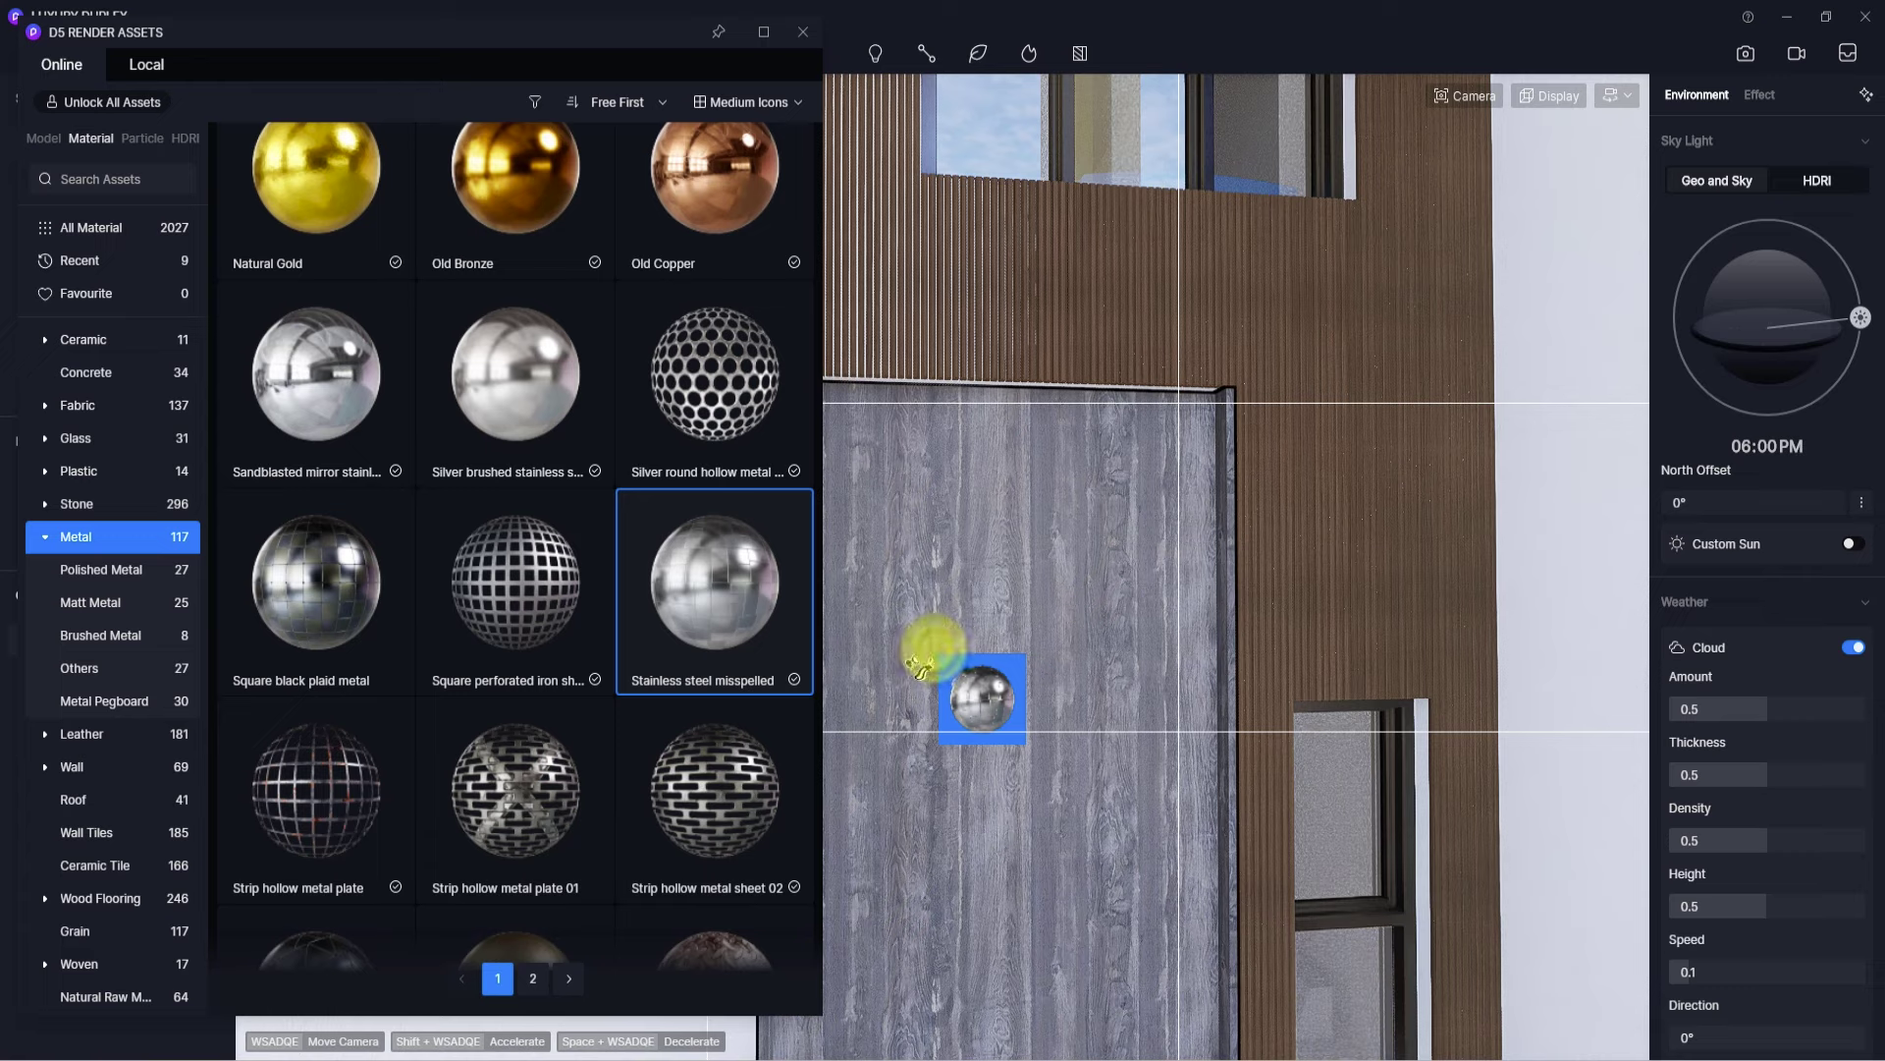
{"action": "scroll", "coordinate": [1031, 660], "scroll_direction": "down", "scroll_amount": 6}
{"action": "scroll", "coordinate": [1060, 673], "scroll_direction": "up", "scroll_amount": 6}
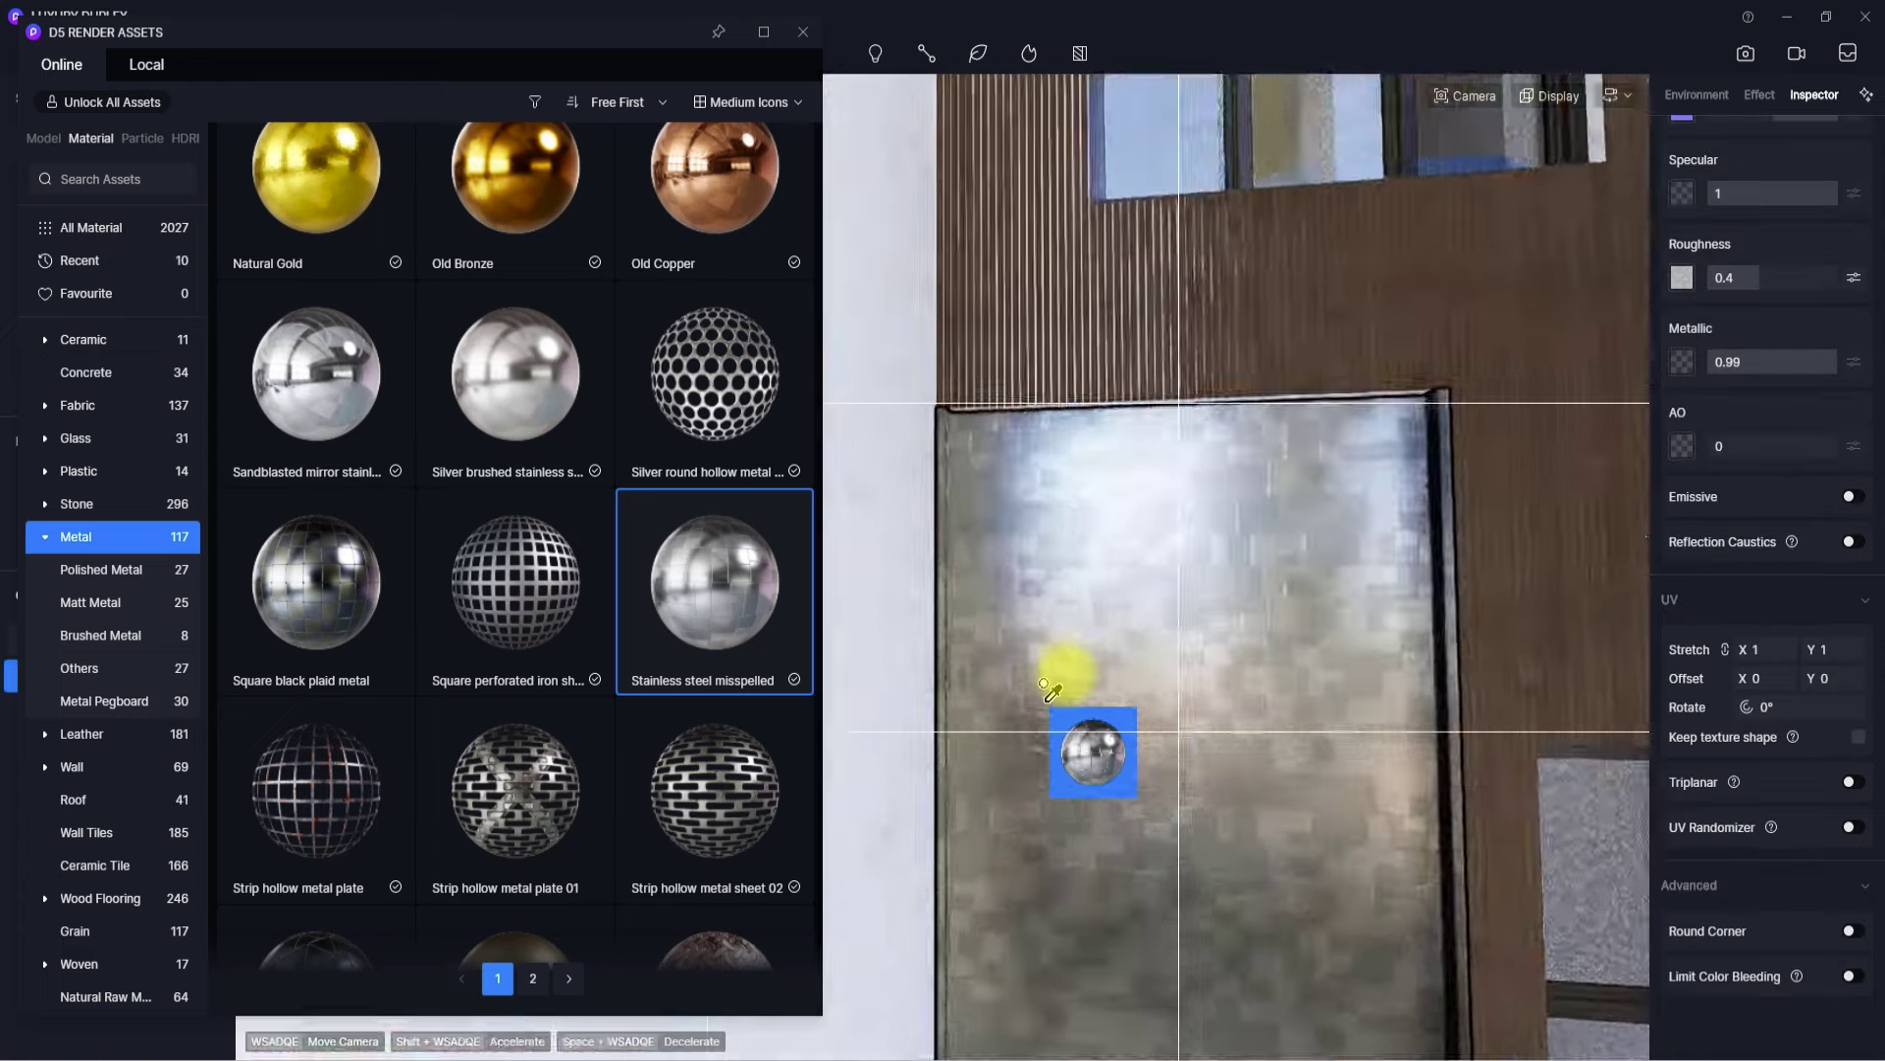
{"action": "left_click_drag", "start_coordinate": [1049, 690], "coordinate": [1116, 653]}
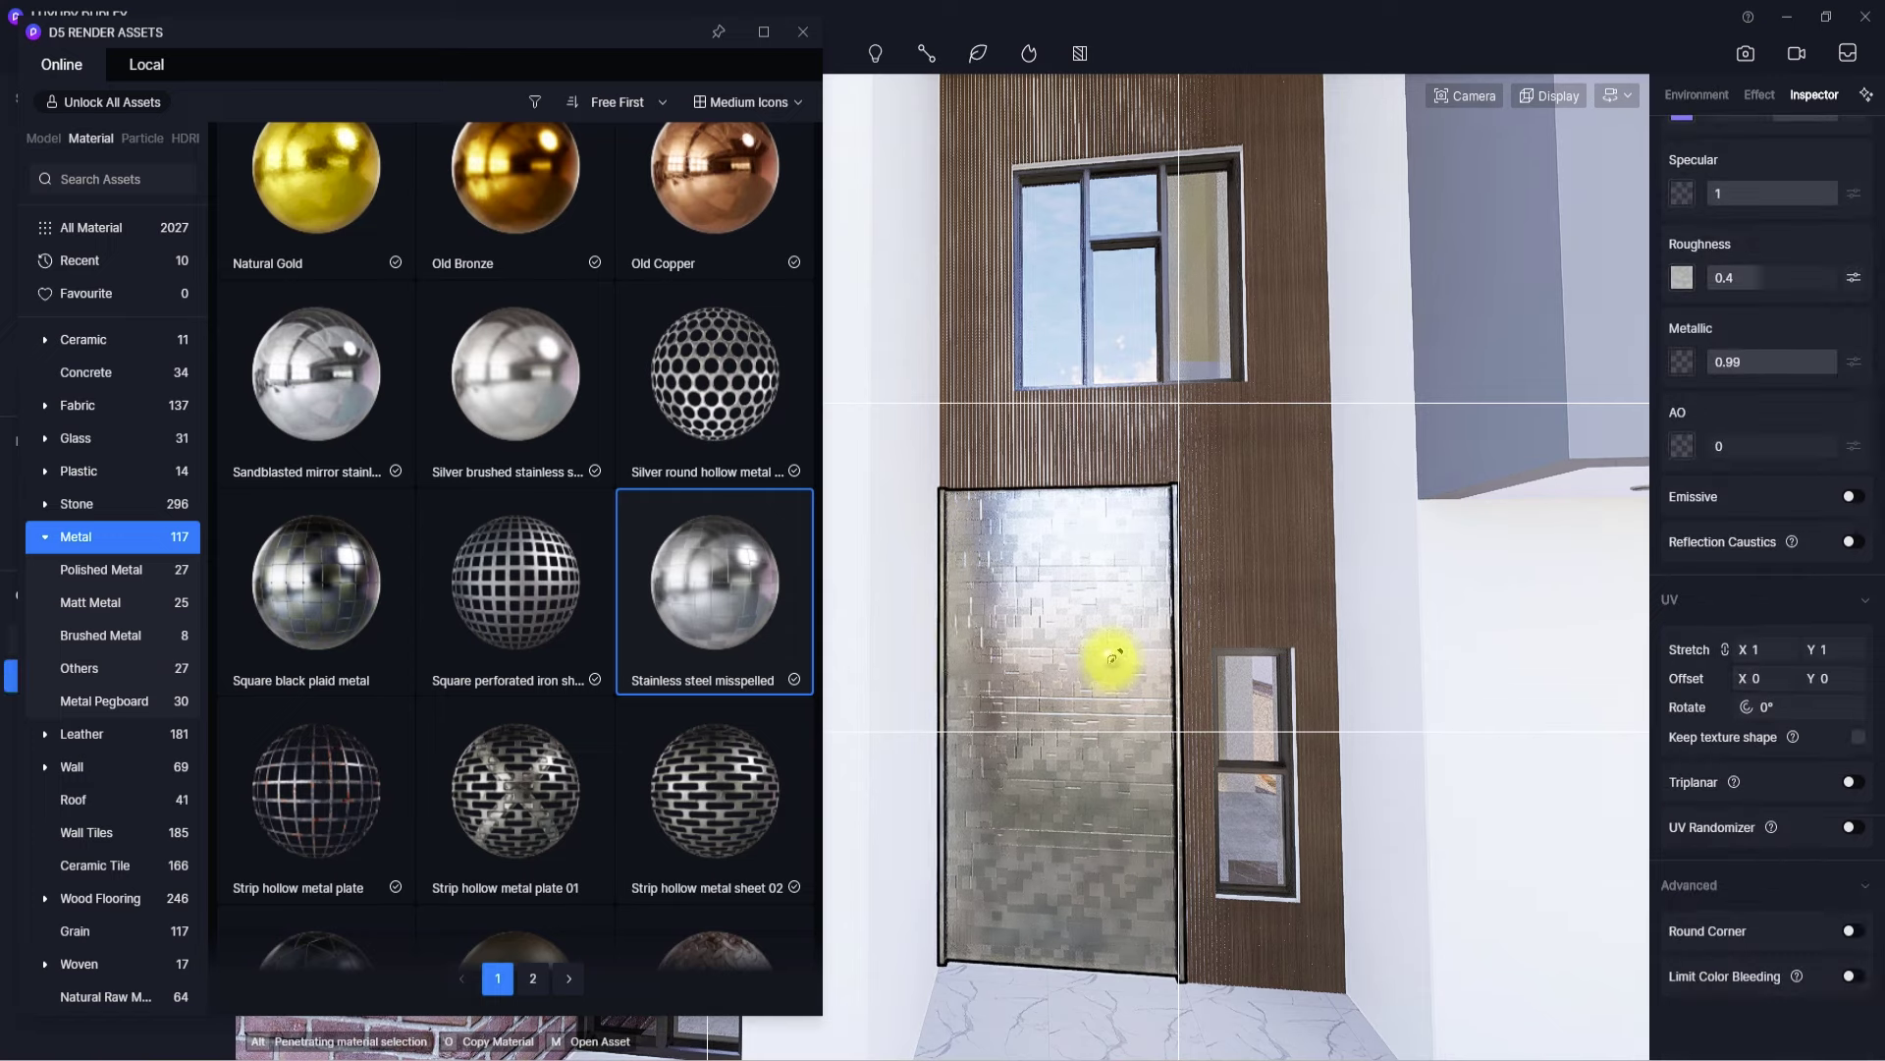
- Lower the door material's metallic to 0.61 and darken its base color to a dark grey
{"action": "left_click_drag", "start_coordinate": [1815, 362], "coordinate": [1787, 368]}
{"action": "scroll", "coordinate": [1787, 368], "scroll_direction": "up", "scroll_amount": 4}
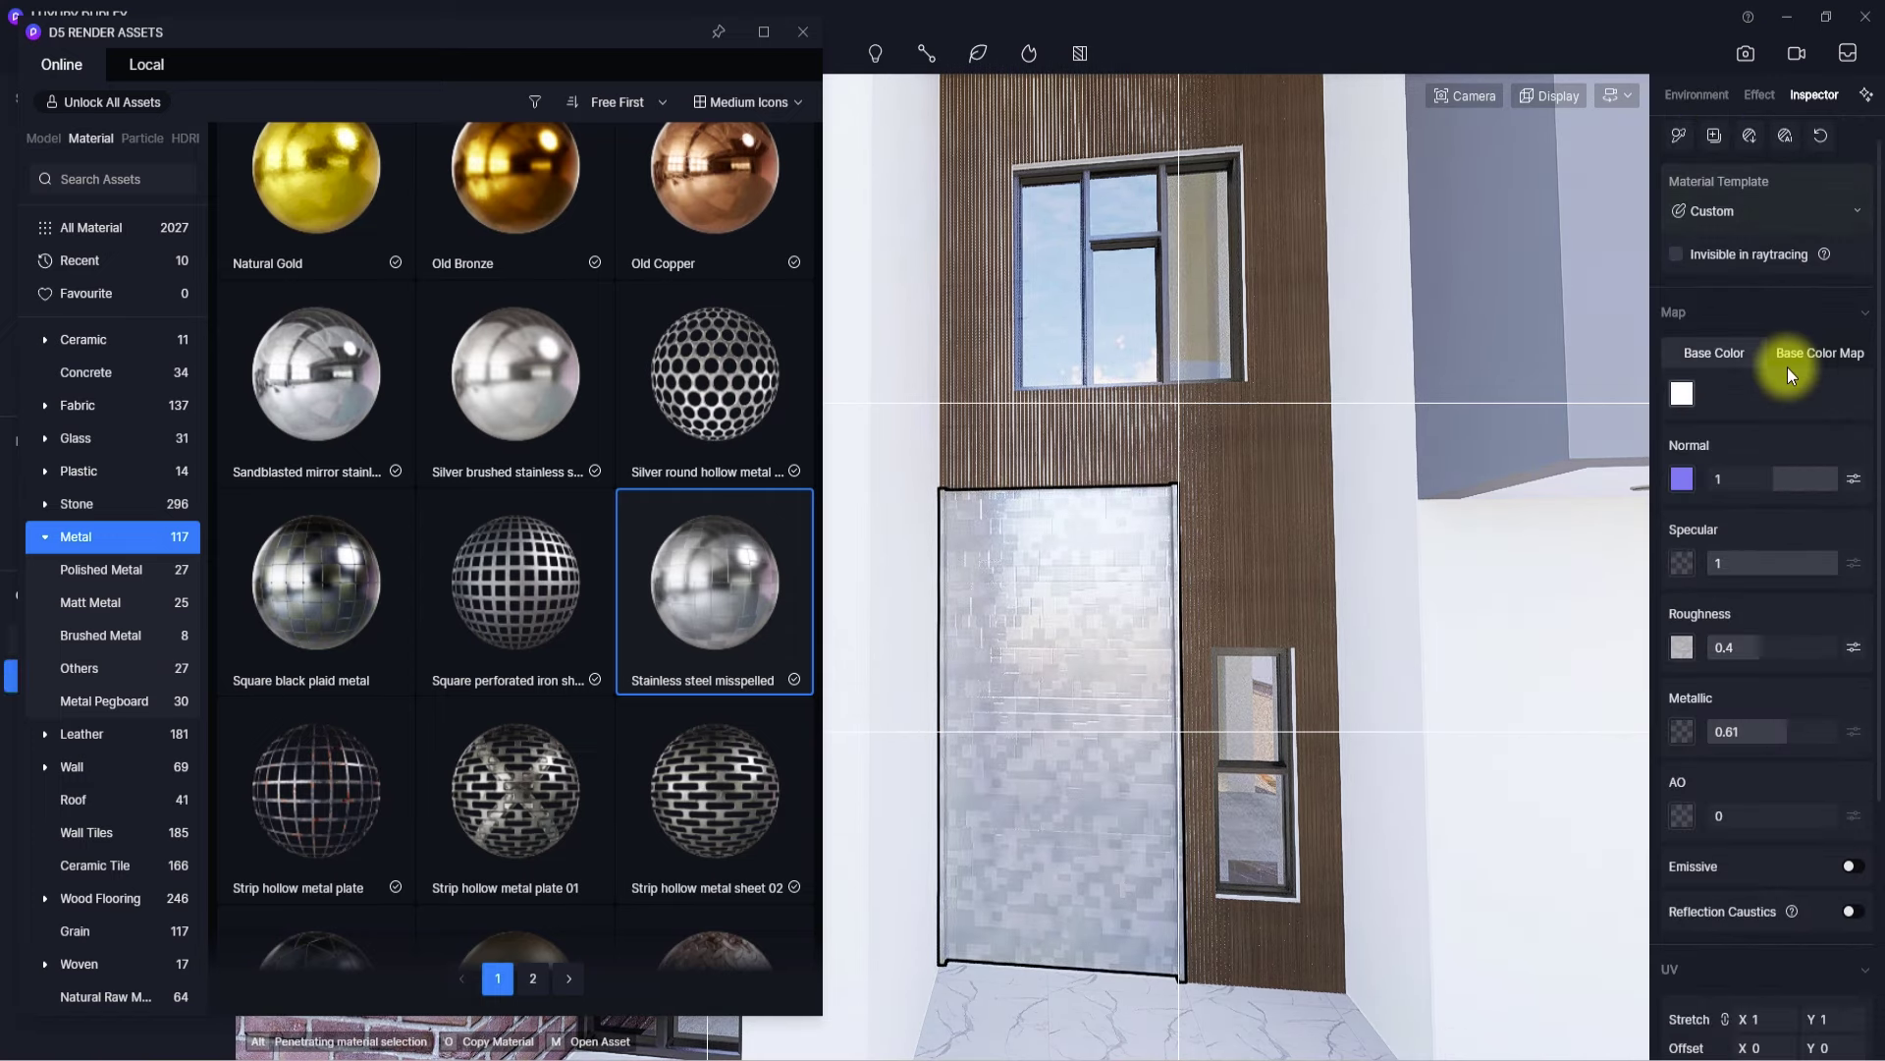
{"action": "left_click", "coordinate": [1682, 393]}
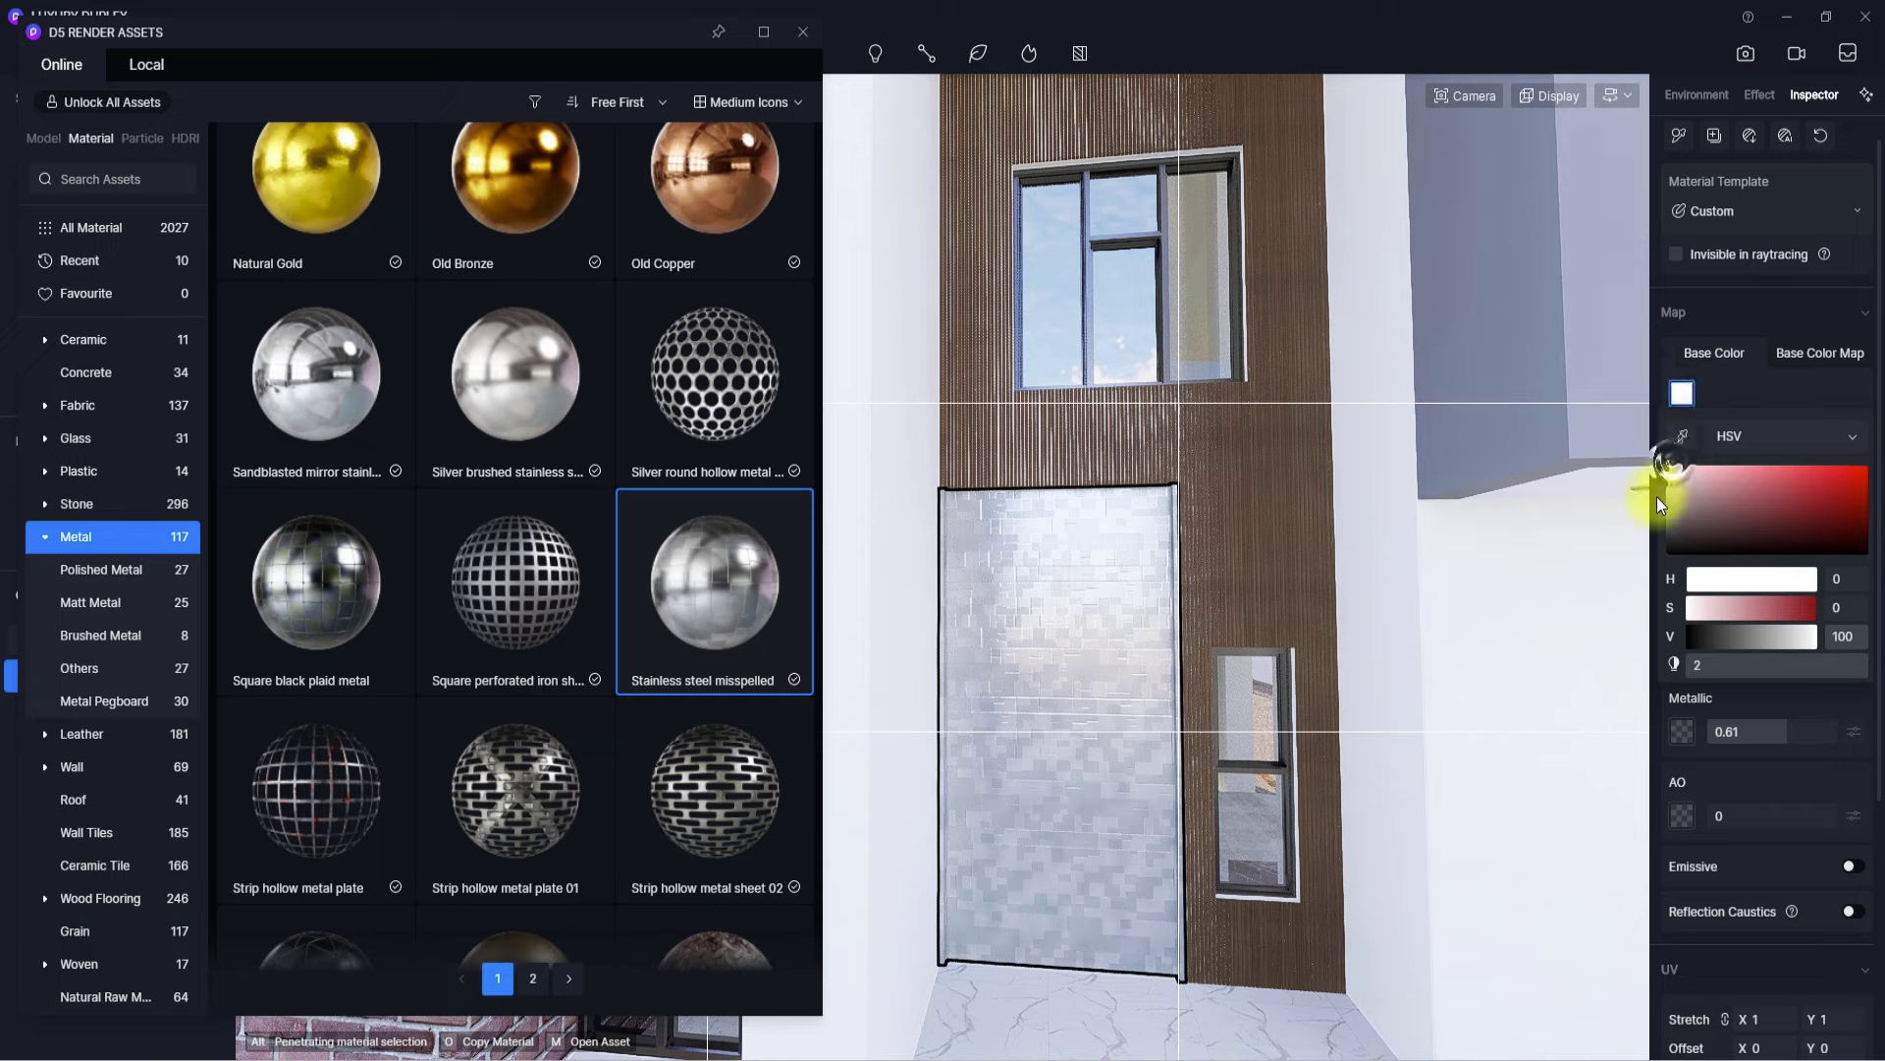
{"action": "left_click_drag", "start_coordinate": [1674, 494], "coordinate": [1640, 526]}
{"action": "left_click", "coordinate": [1735, 779]}
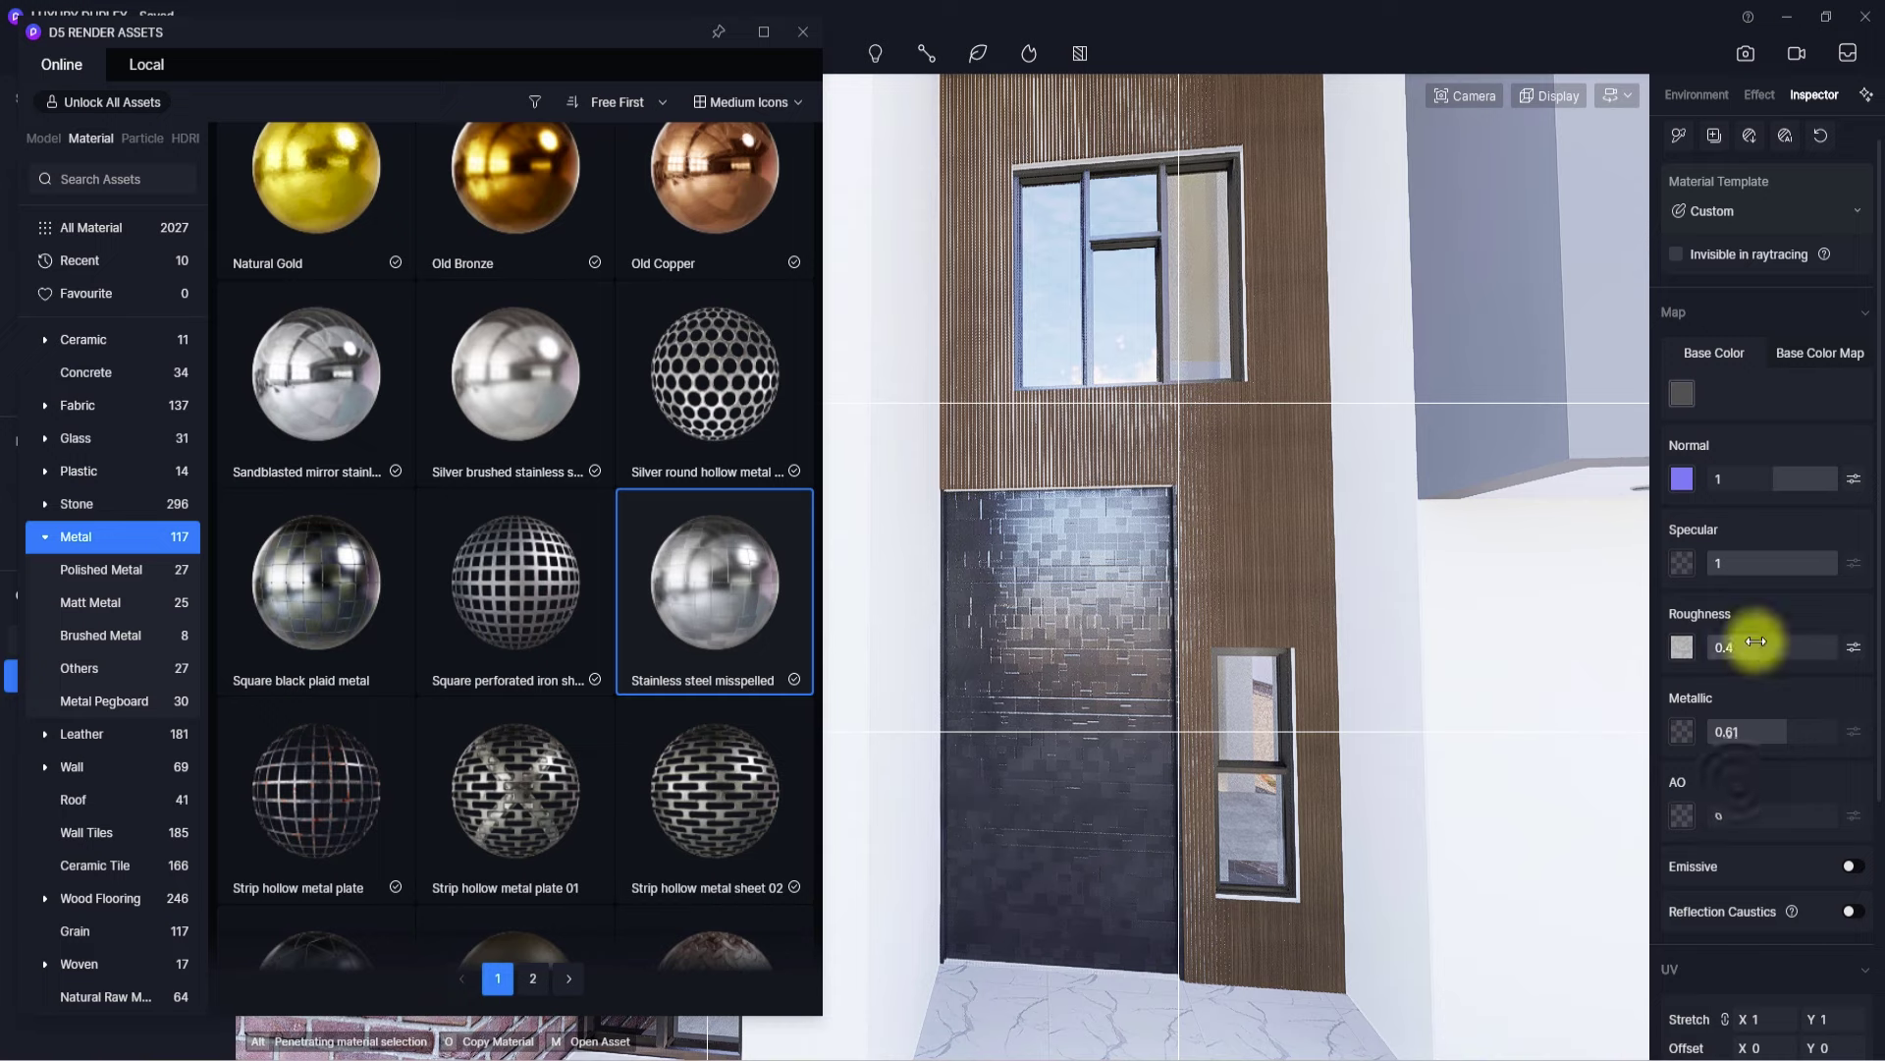
- Set the door material's specular to 0.33 and roughness to 0.38, and check the metal finish up close
{"action": "left_click_drag", "start_coordinate": [1756, 644], "coordinate": [1769, 645]}
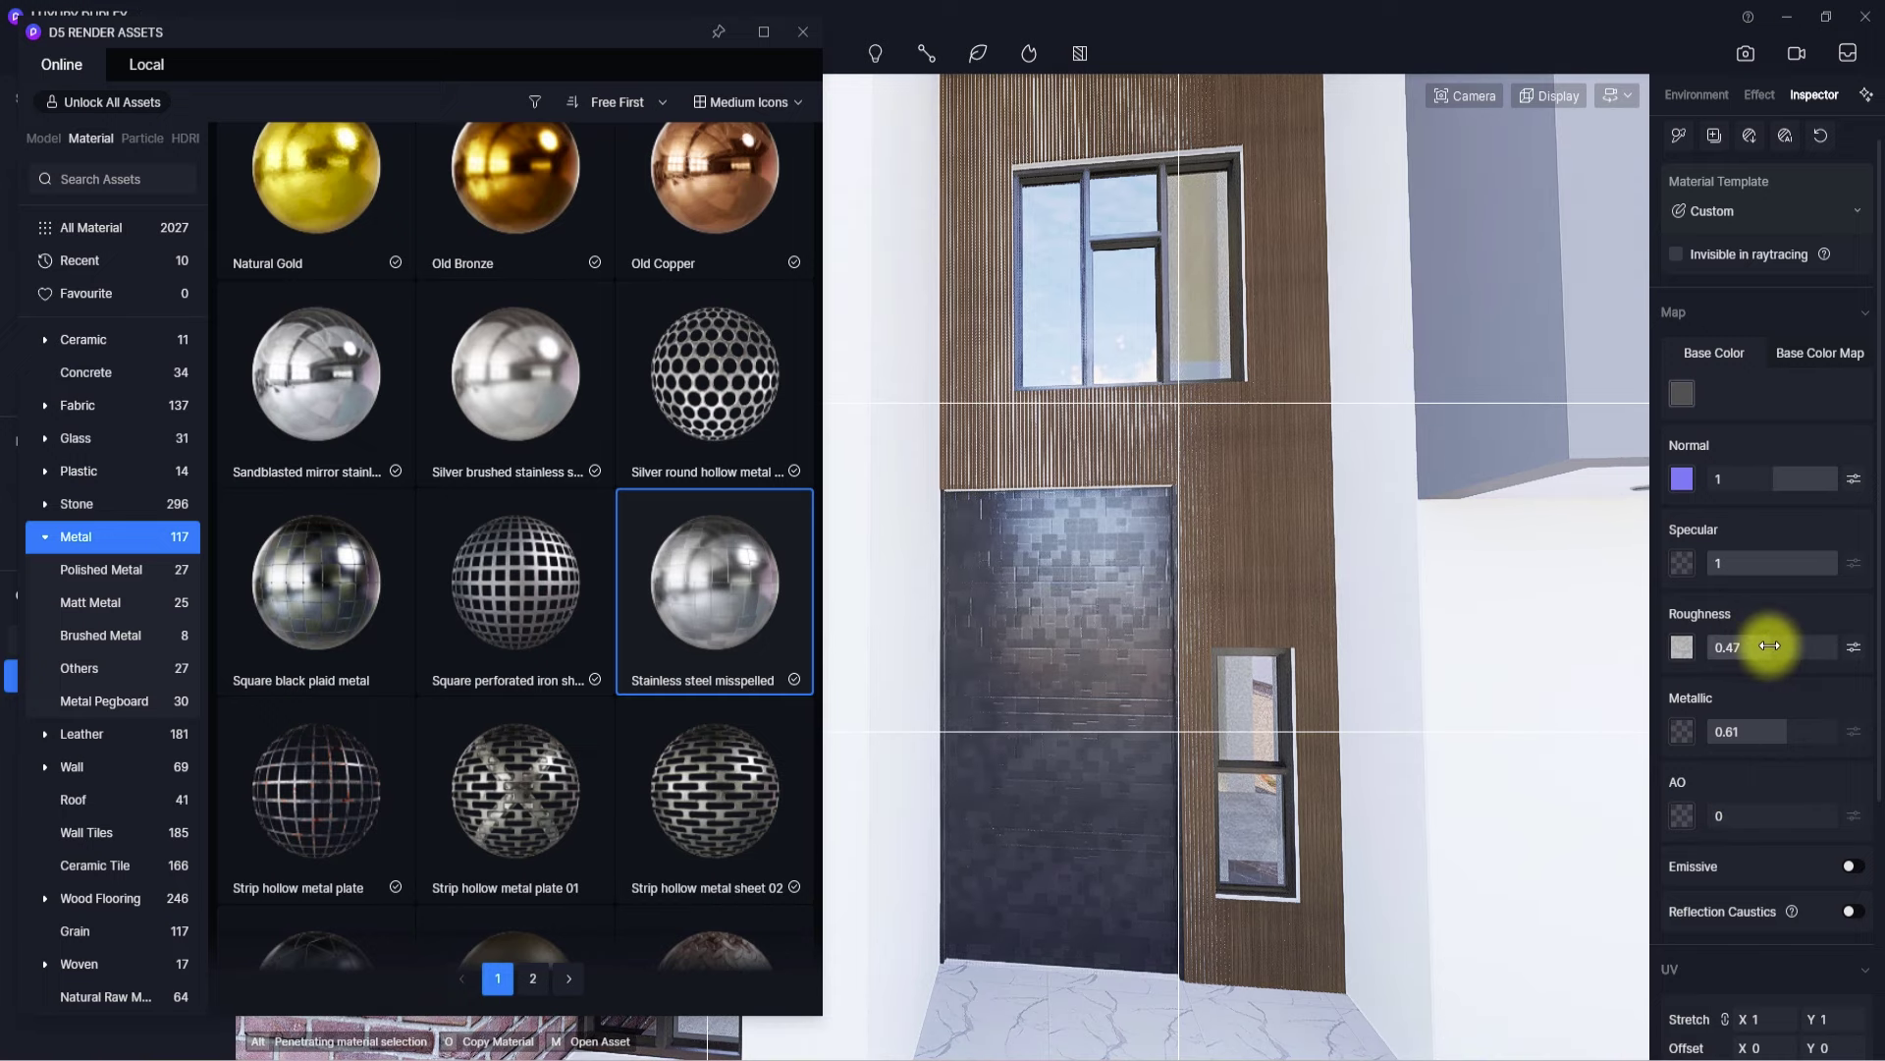
{"action": "left_click_drag", "start_coordinate": [1794, 564], "coordinate": [1753, 564]}
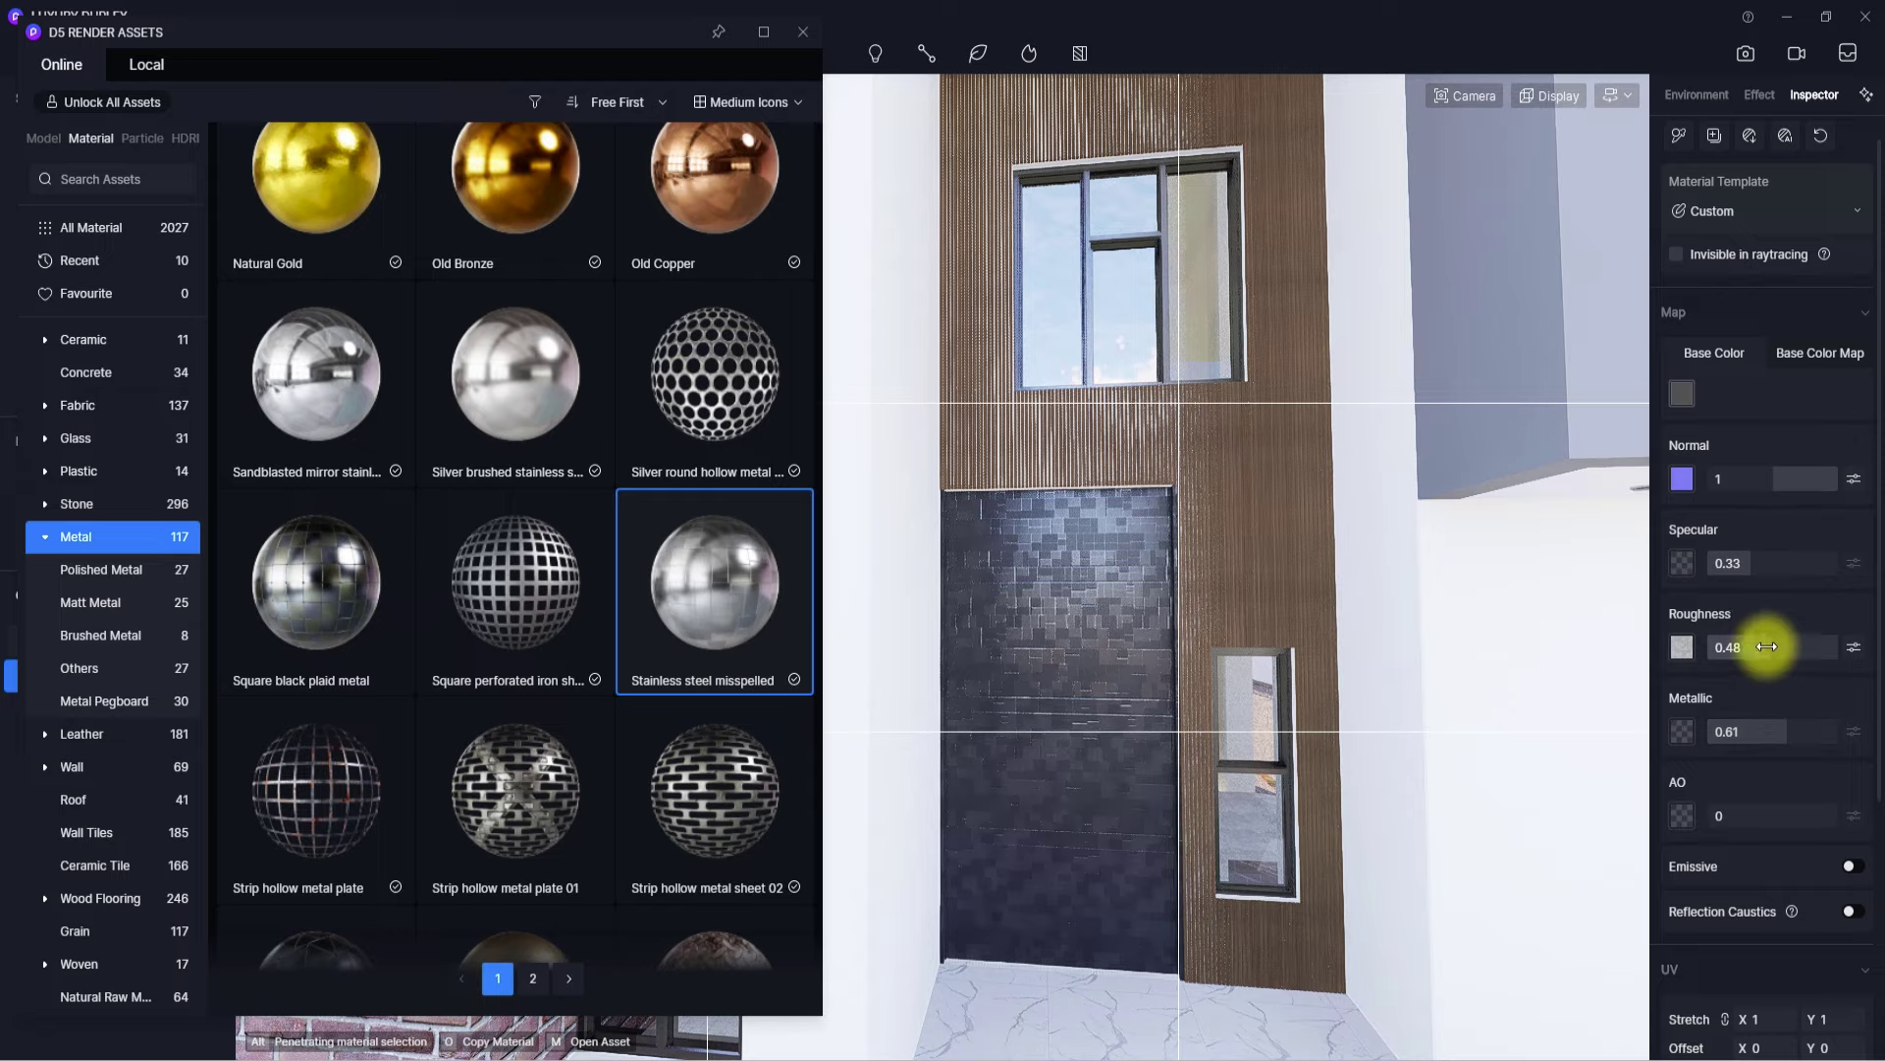
{"action": "left_click_drag", "start_coordinate": [1766, 646], "coordinate": [1756, 647]}
{"action": "scroll", "coordinate": [1127, 547], "scroll_direction": "up", "scroll_amount": 3}
{"action": "middle_click_drag", "start_coordinate": [1127, 547], "coordinate": [1051, 566]}
{"action": "scroll", "coordinate": [1069, 592], "scroll_direction": "up", "scroll_amount": 5}
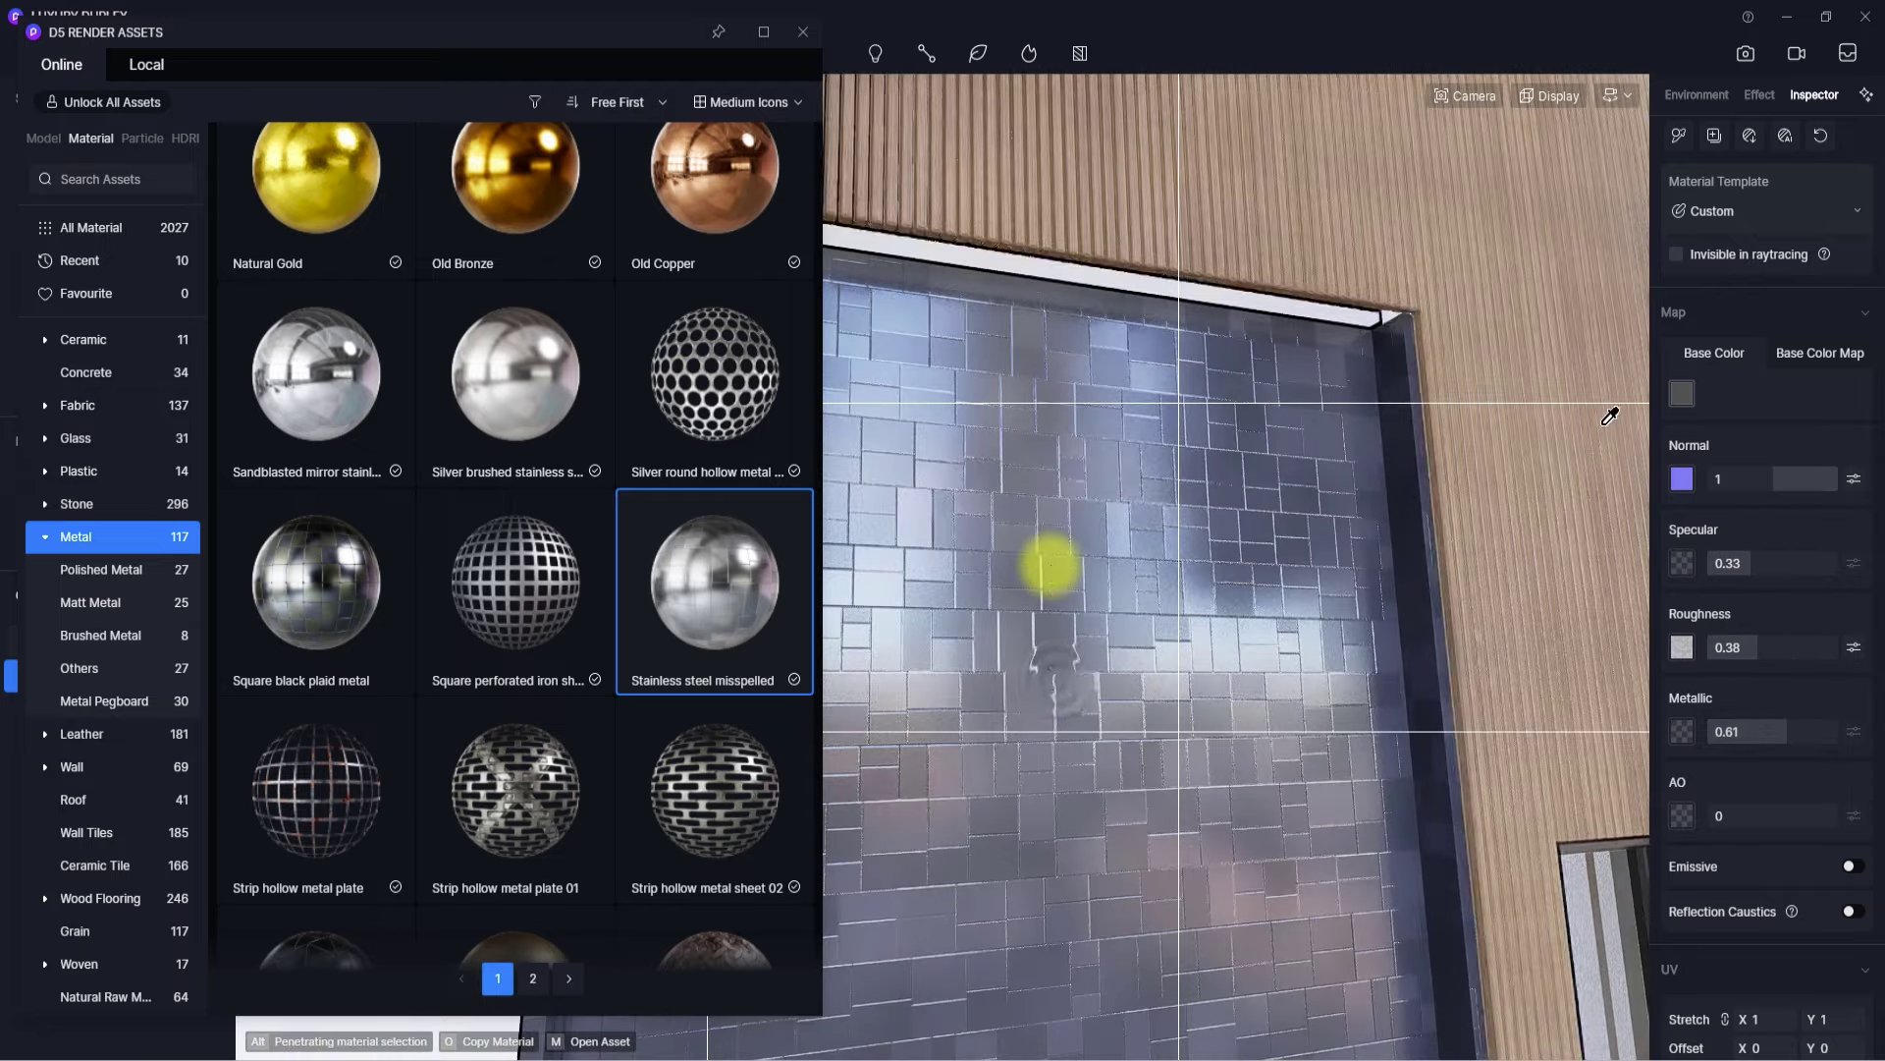
- Raise the brightness of the door material's base color map to 28 and check the door from farther away
{"action": "left_click", "coordinate": [1829, 353]}
{"action": "left_click", "coordinate": [1858, 394]}
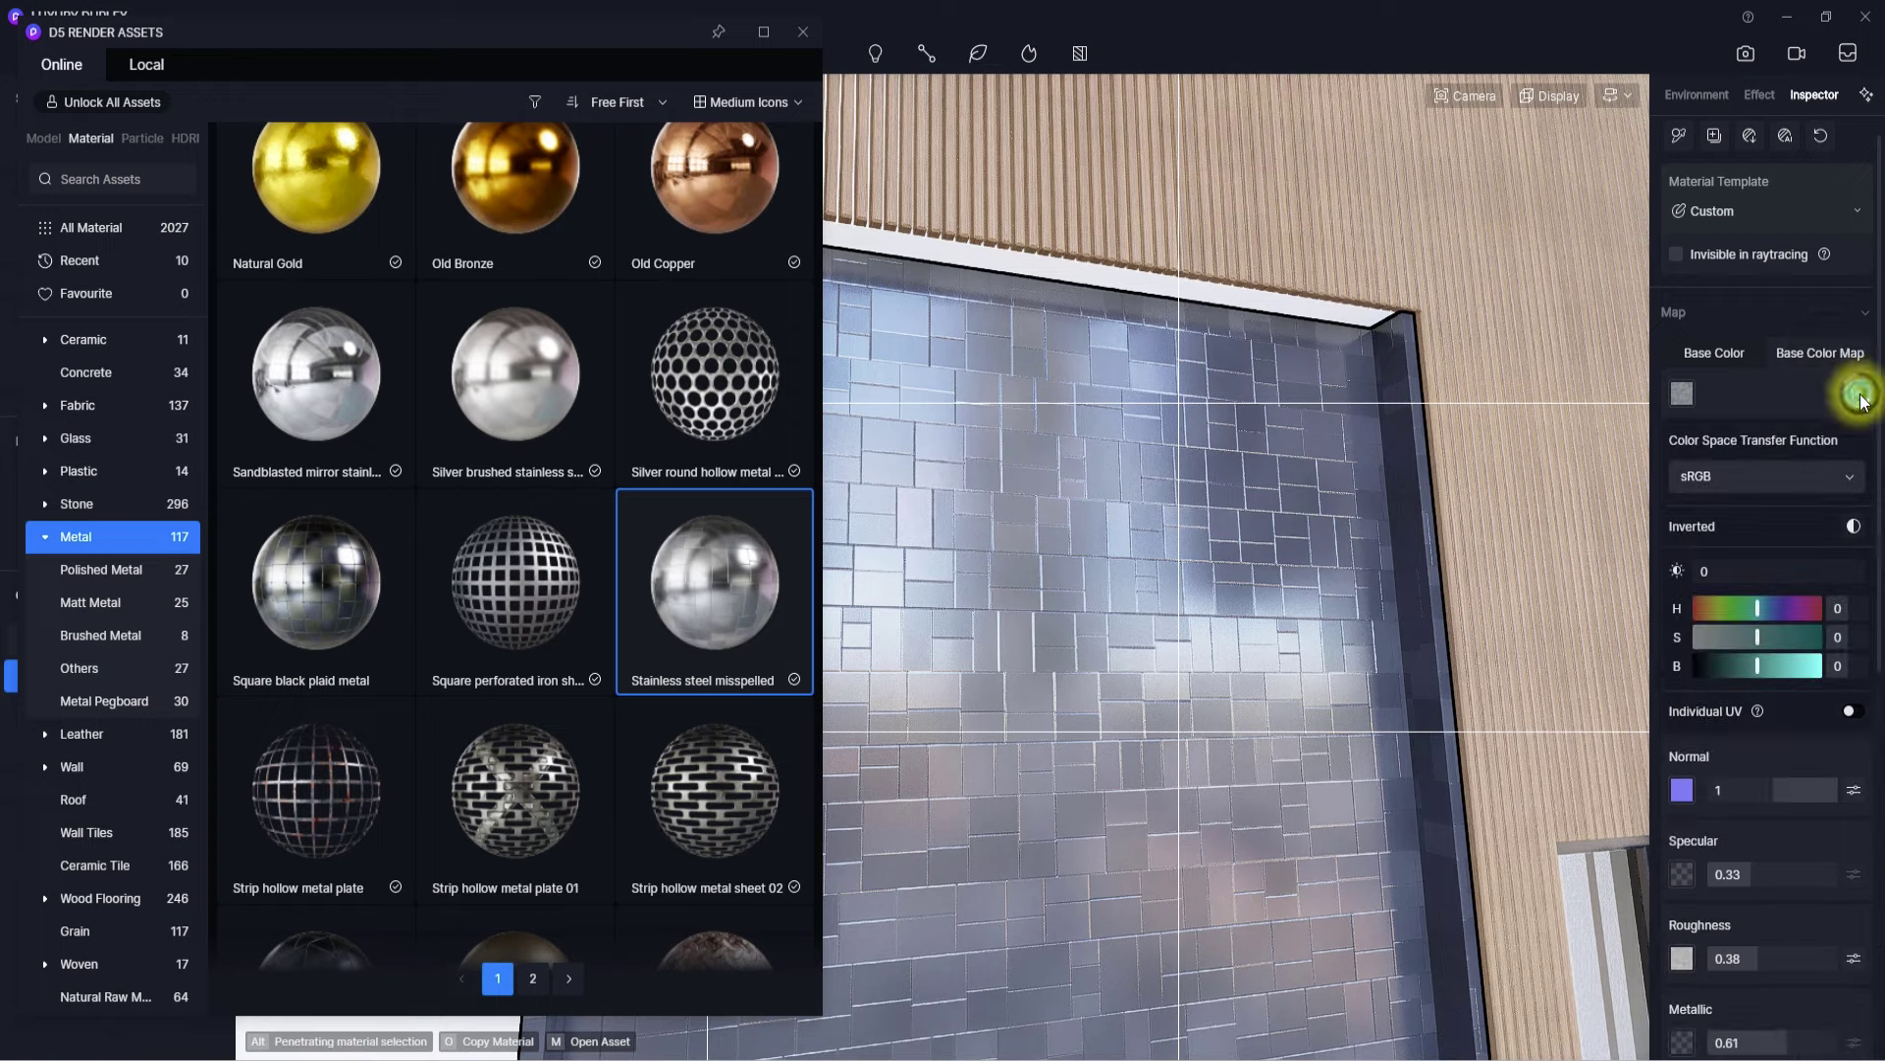
{"action": "left_click_drag", "start_coordinate": [1758, 666], "coordinate": [1776, 663]}
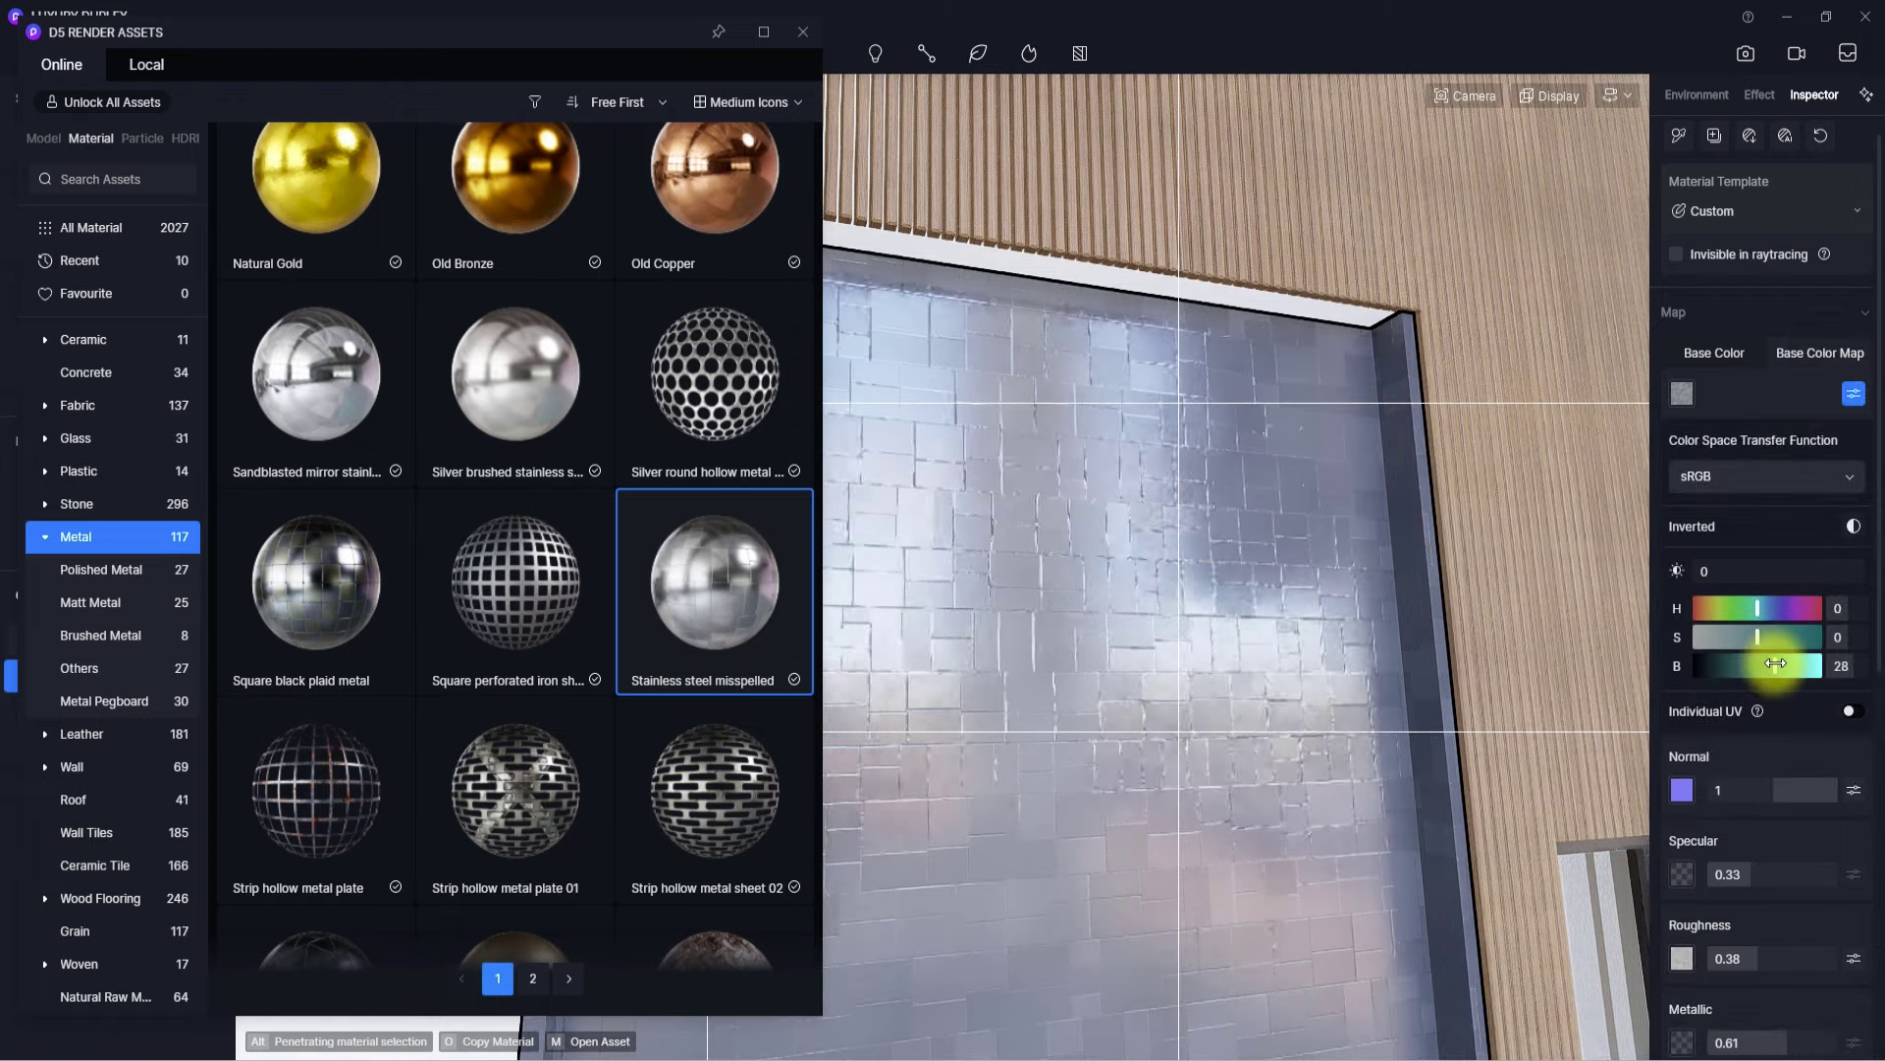
{"action": "scroll", "coordinate": [1102, 517], "scroll_direction": "down", "scroll_amount": 6}
{"action": "scroll", "coordinate": [1044, 606], "scroll_direction": "up", "scroll_amount": 3}
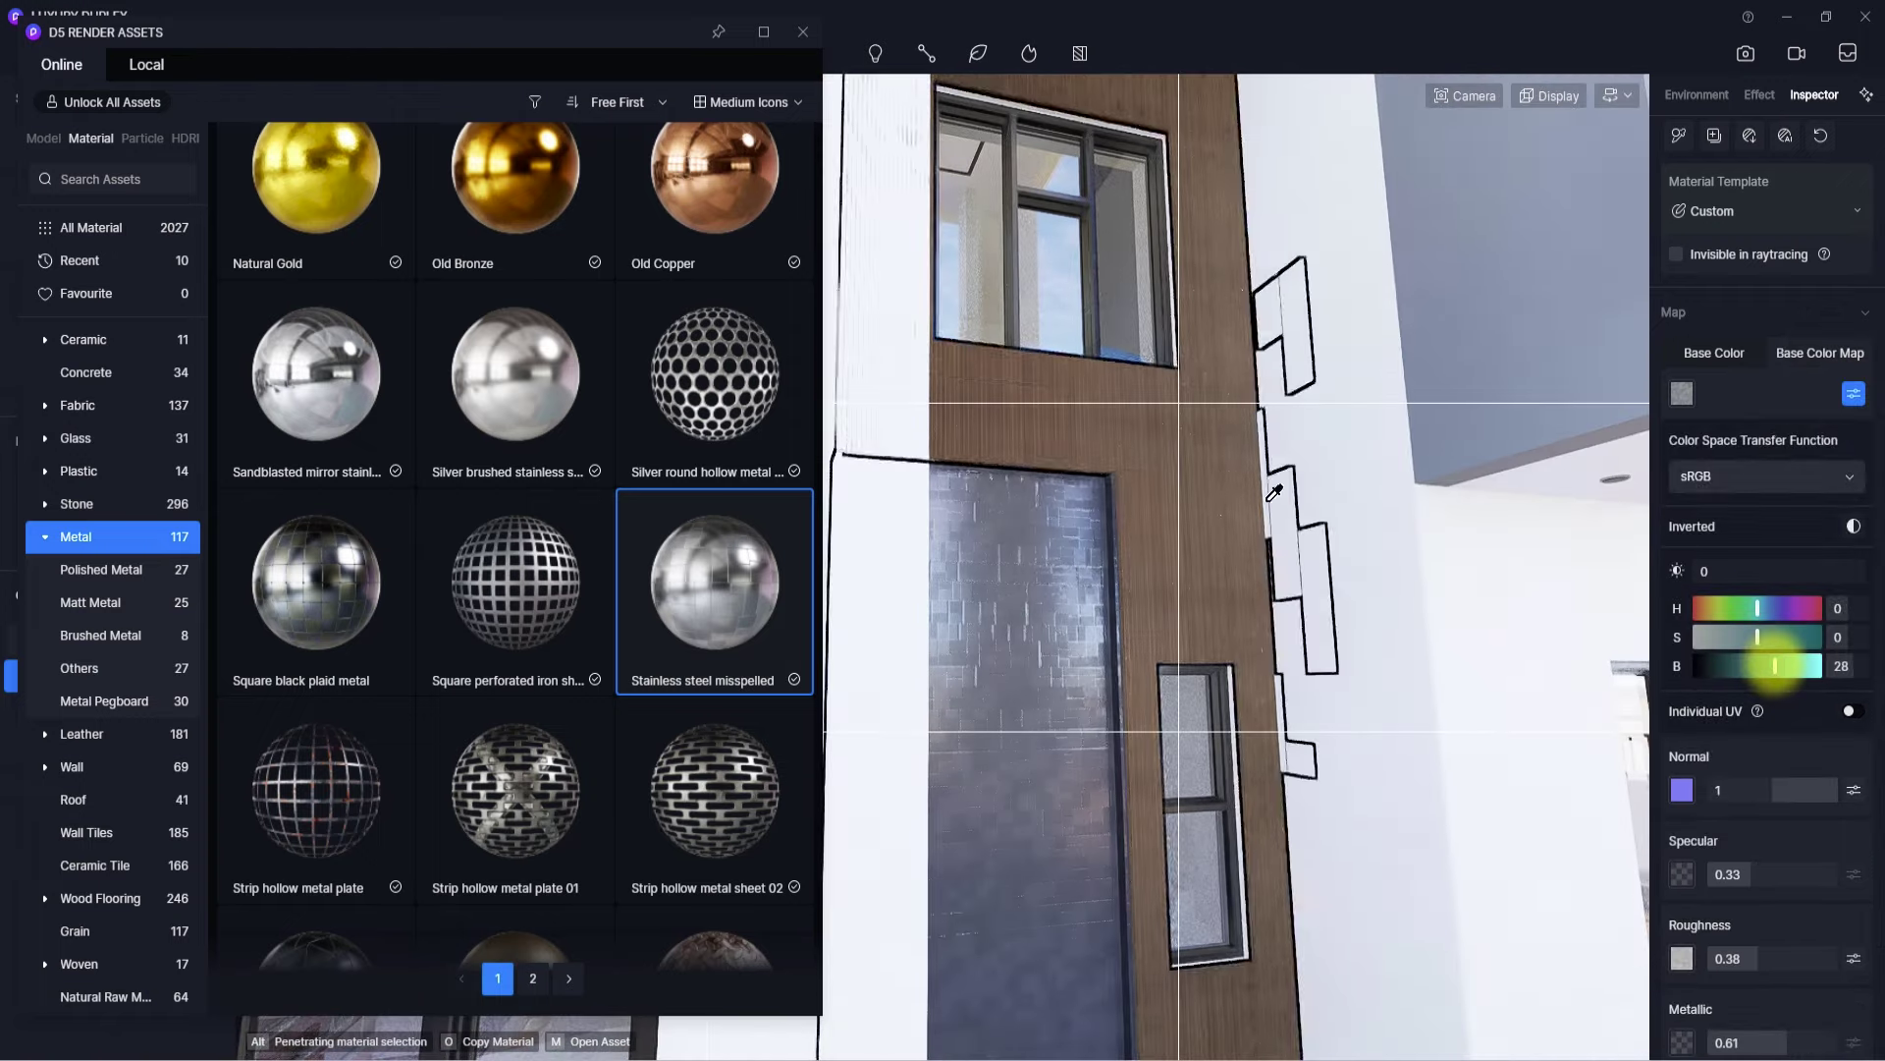
{"action": "left_click", "coordinate": [1711, 354]}
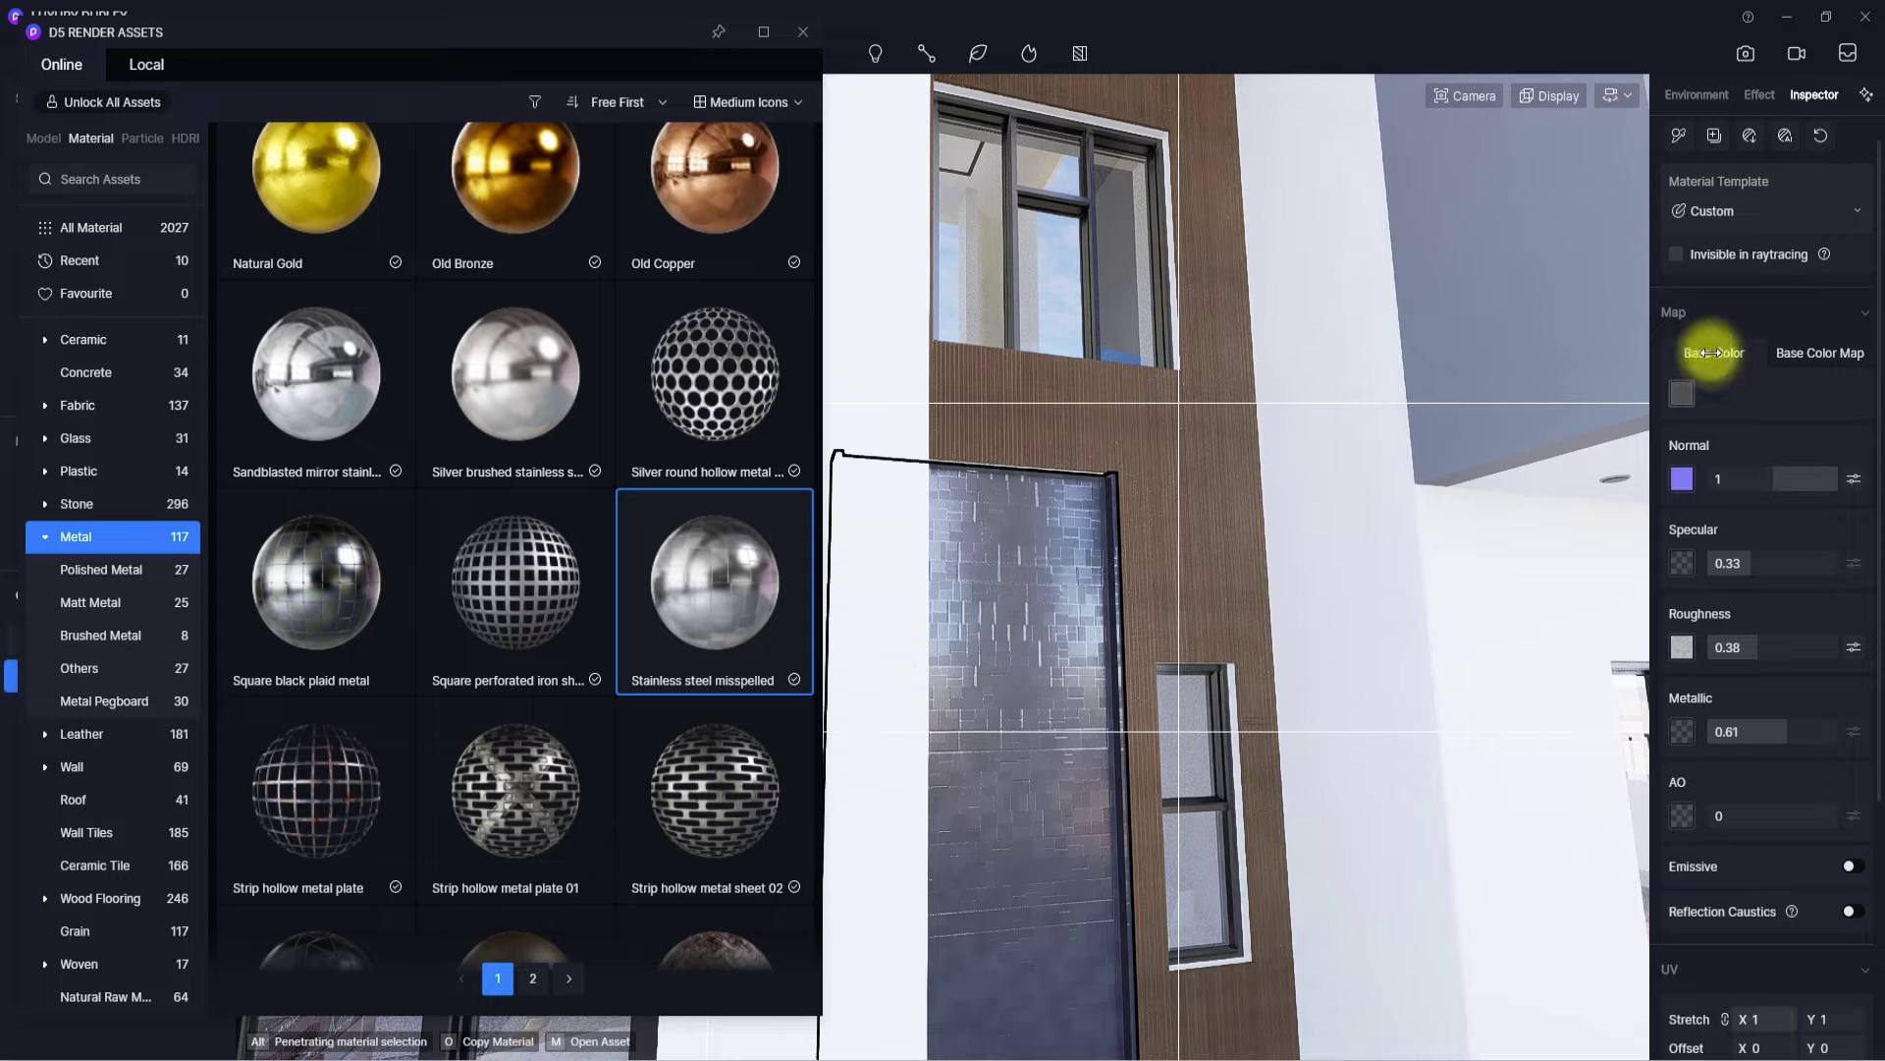
- Set the door material's UV stretch to 0.69 and roughness to 0.65, and view the door from several angles
{"action": "left_click_drag", "start_coordinate": [1760, 1021], "coordinate": [1755, 1021]}
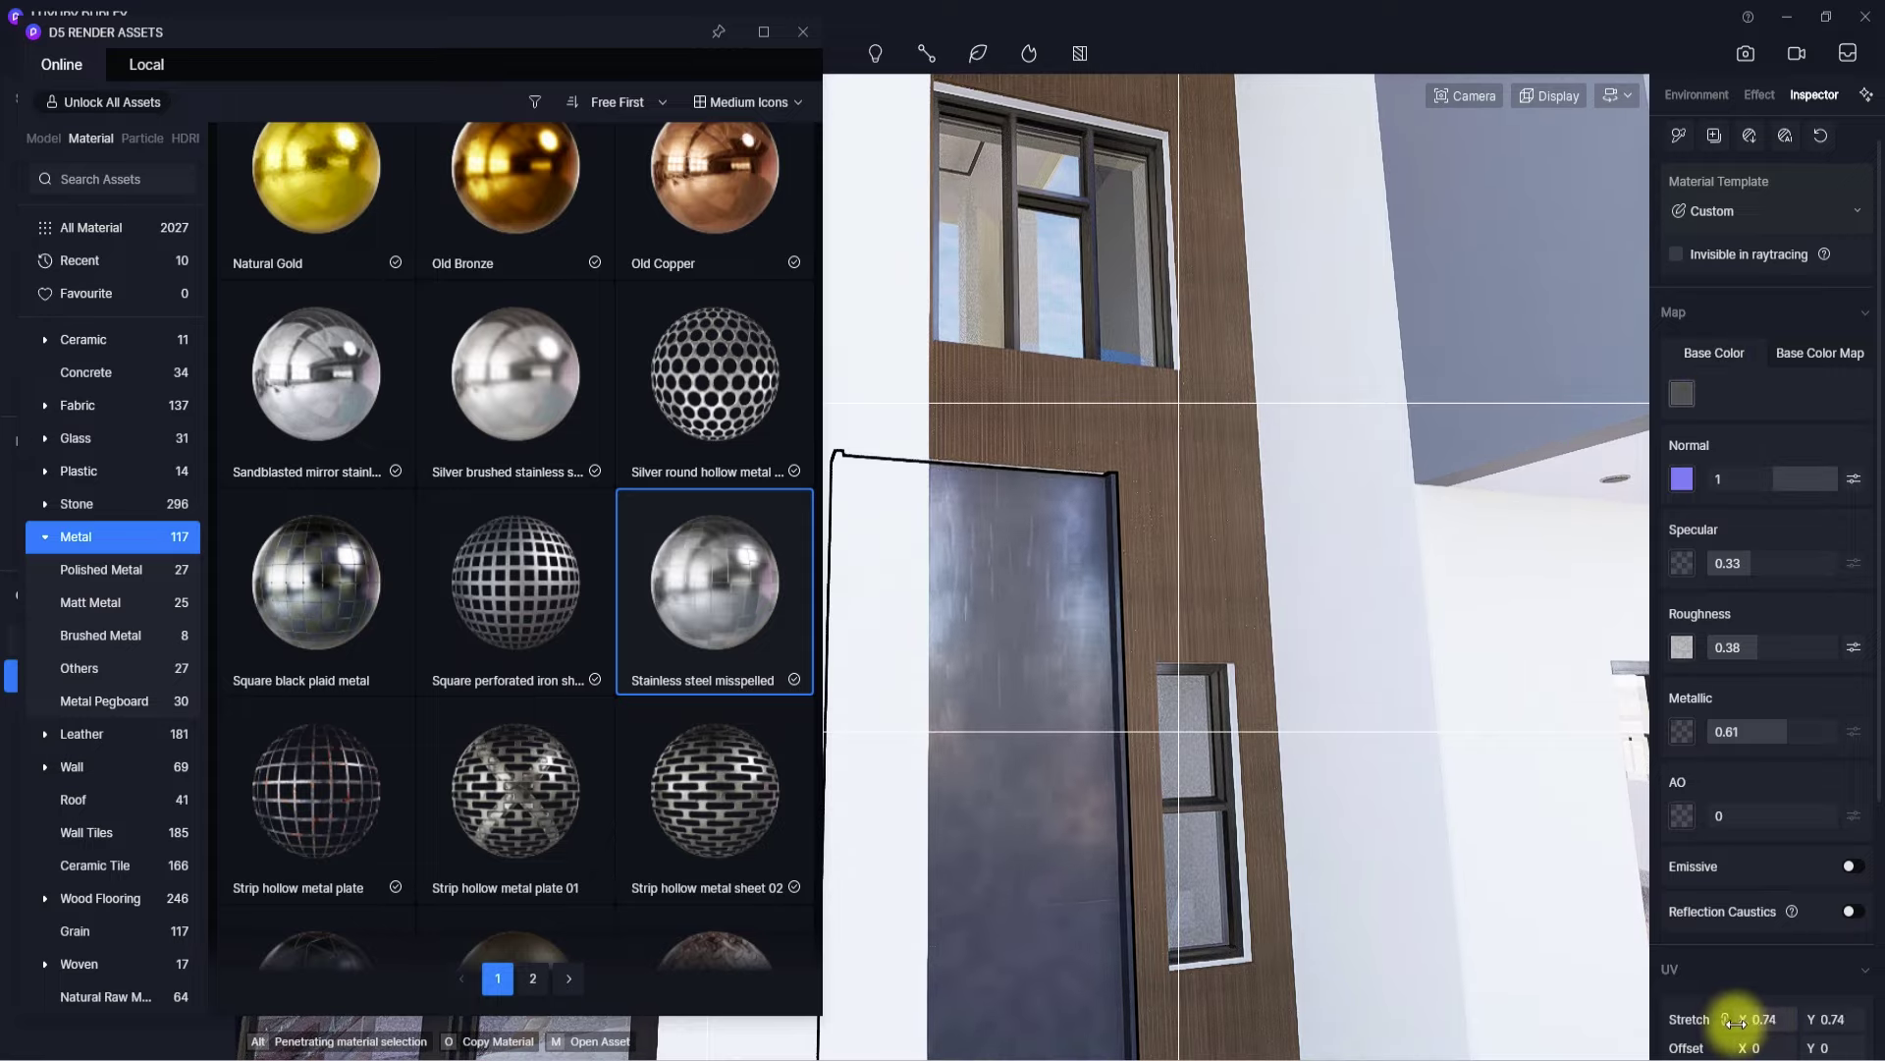
{"action": "middle_click_drag", "start_coordinate": [1347, 744], "coordinate": [838, 721]}
{"action": "scroll", "coordinate": [837, 725], "scroll_direction": "down", "scroll_amount": 5}
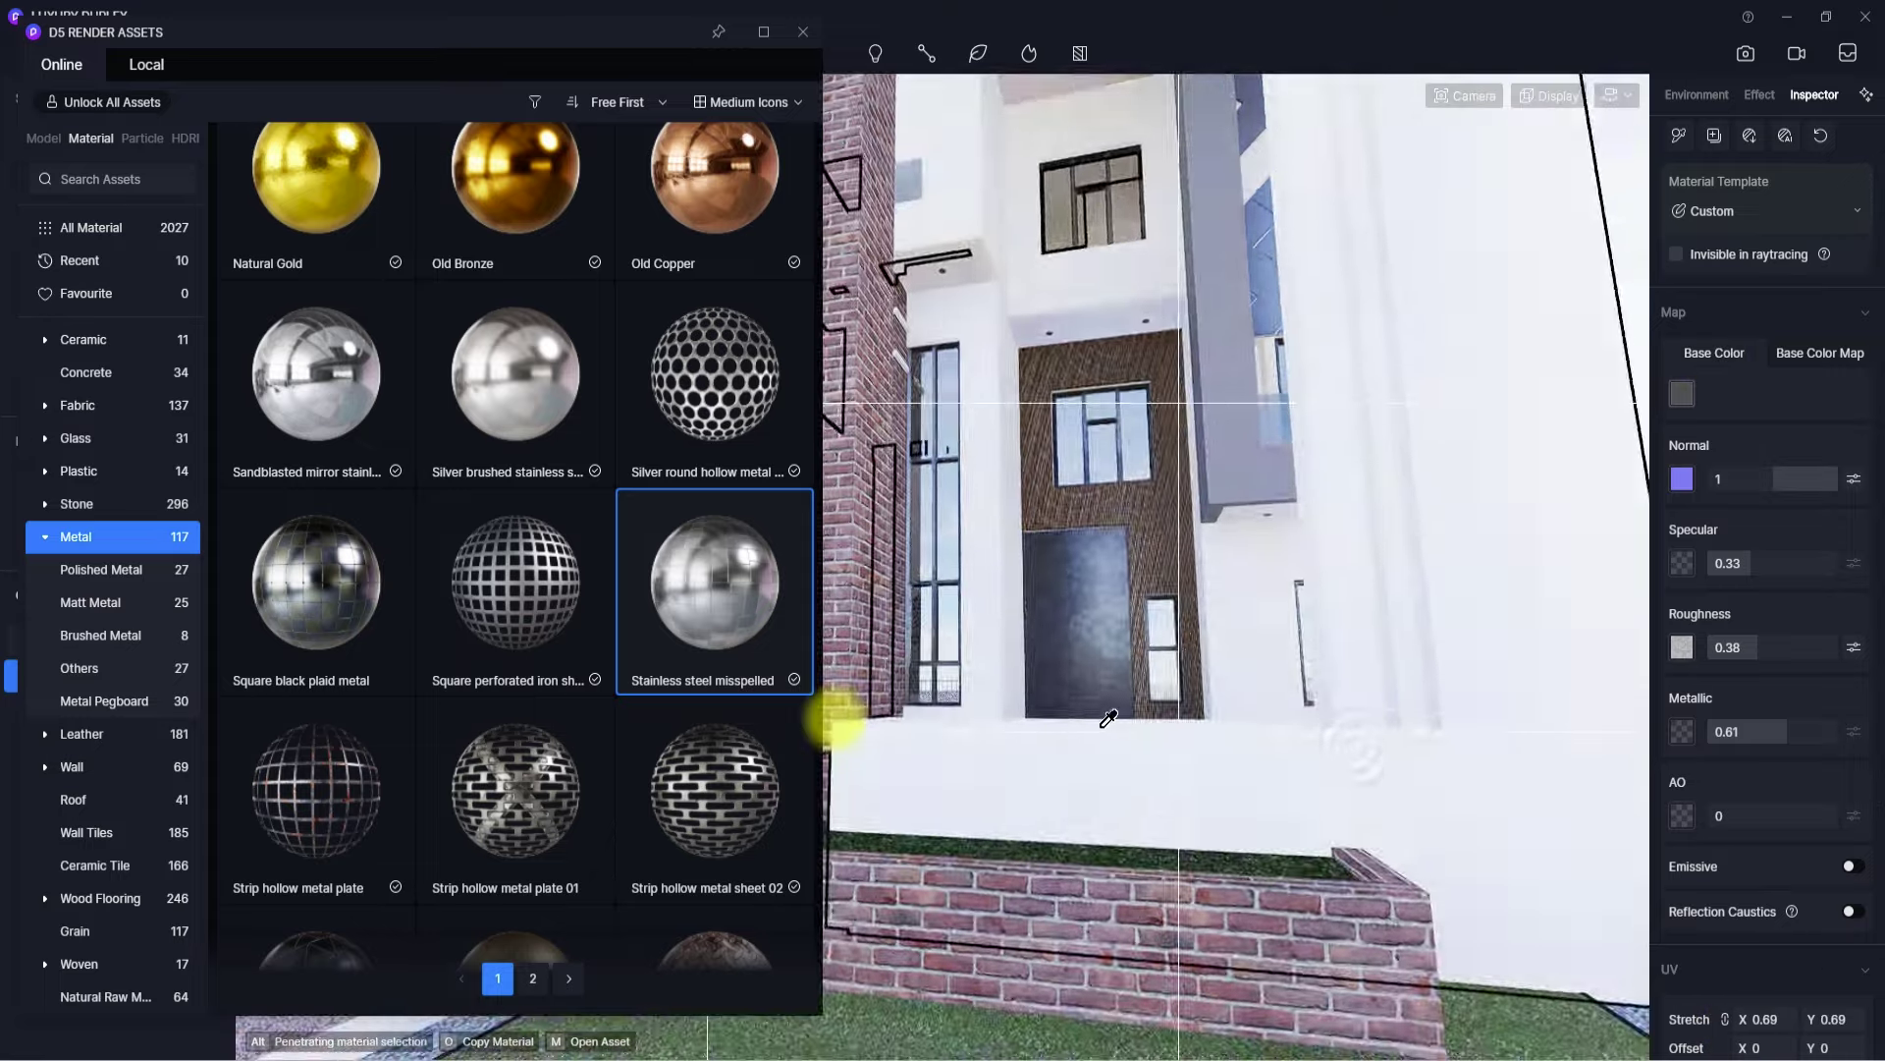
{"action": "scroll", "coordinate": [837, 727], "scroll_direction": "up", "scroll_amount": 4}
{"action": "left_click_drag", "start_coordinate": [1753, 640], "coordinate": [1785, 651]}
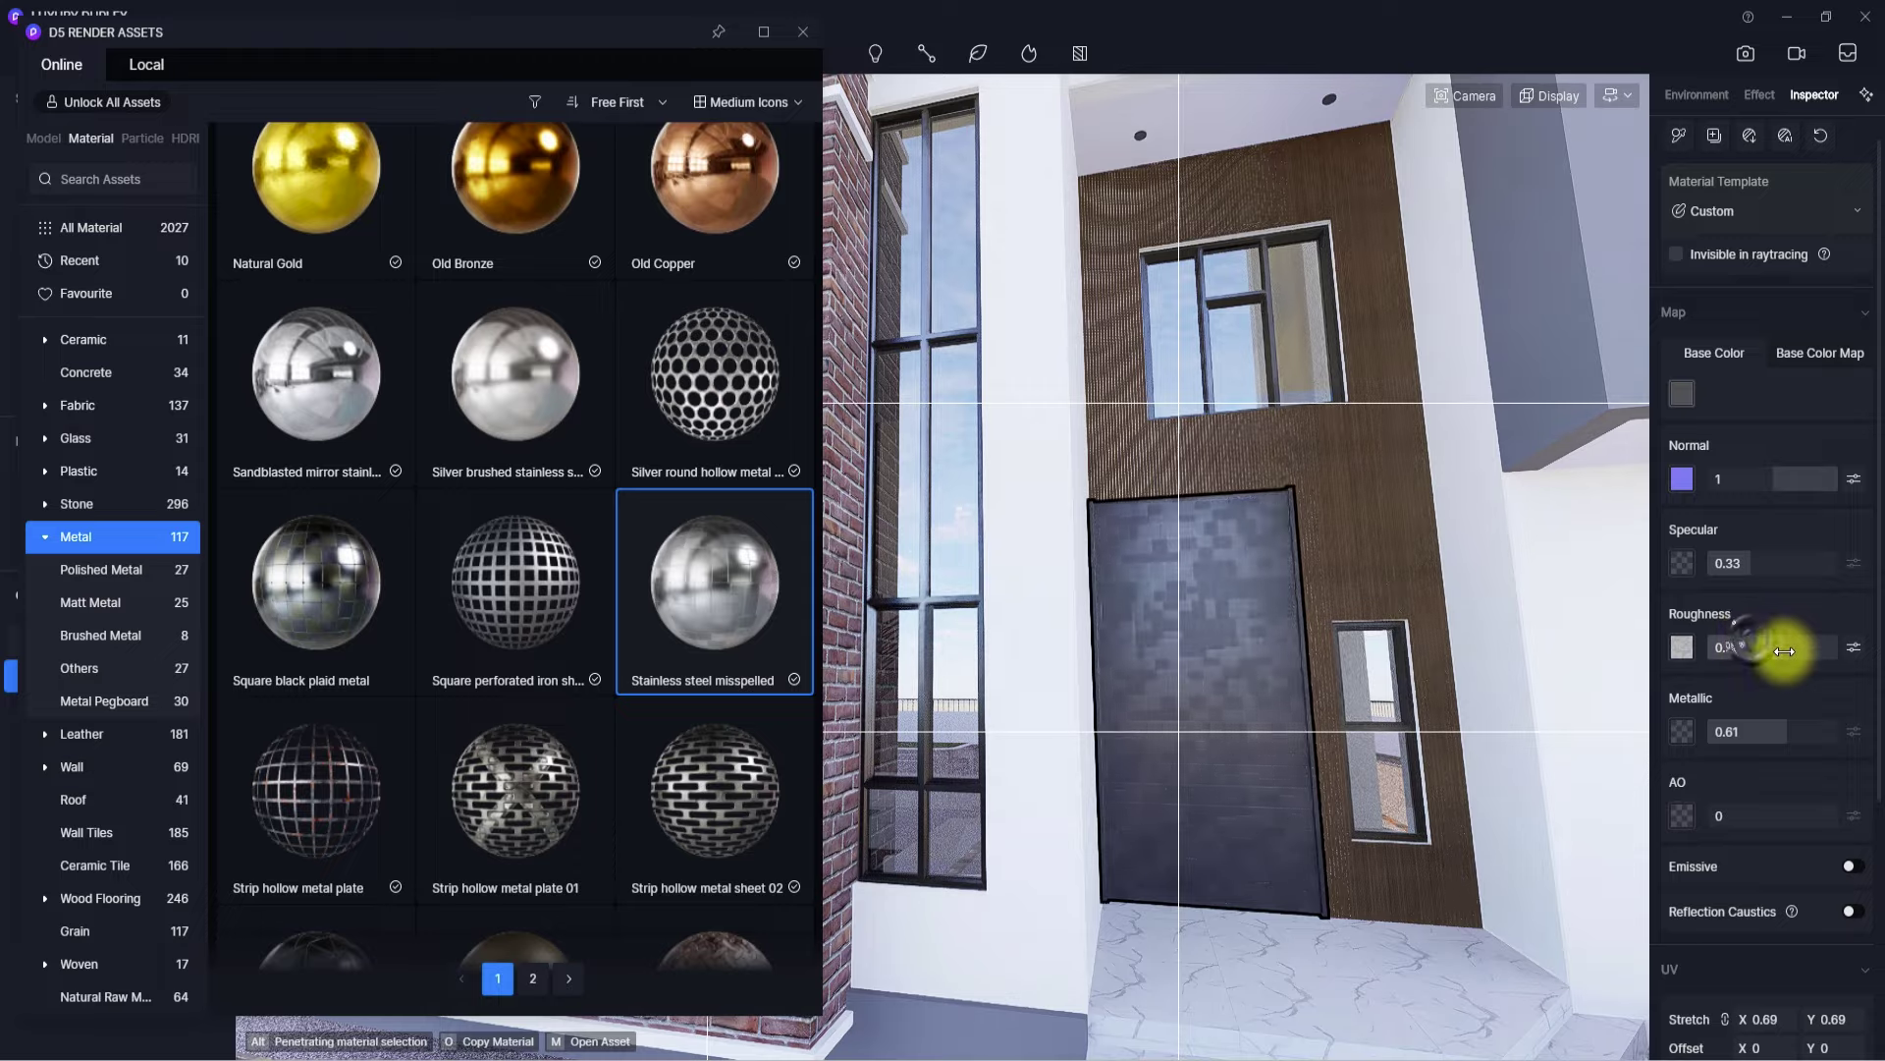
{"action": "scroll", "coordinate": [1196, 645], "scroll_direction": "up", "scroll_amount": 3}
{"action": "middle_click_drag", "start_coordinate": [1182, 631], "coordinate": [861, 702]}
{"action": "scroll", "coordinate": [1183, 716], "scroll_direction": "up", "scroll_amount": 3}
{"action": "scroll", "coordinate": [860, 702], "scroll_direction": "down", "scroll_amount": 4}
{"action": "middle_click_drag", "start_coordinate": [1145, 698], "coordinate": [1002, 703]}
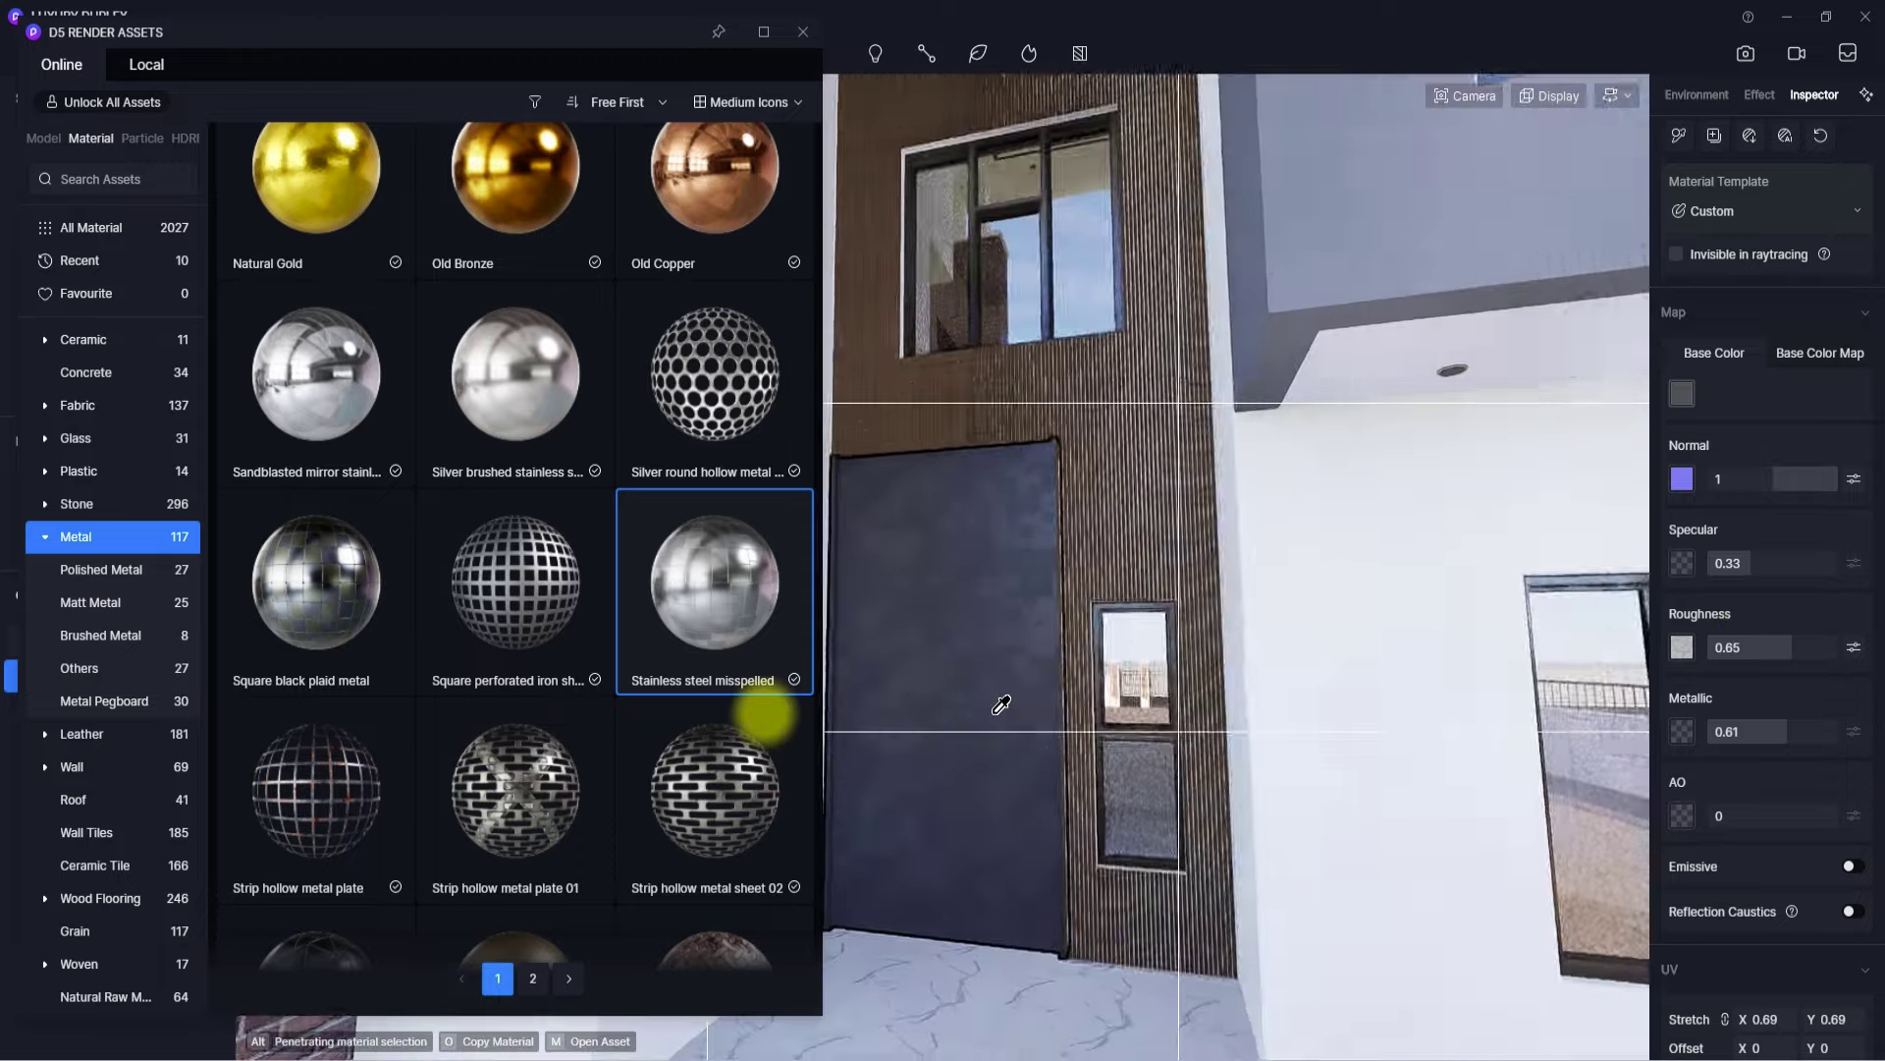
- Examine the house exterior from the front and side for surfaces that still need material work
{"action": "scroll", "coordinate": [934, 691], "scroll_direction": "down", "scroll_amount": 5}
{"action": "scroll", "coordinate": [866, 629], "scroll_direction": "down", "scroll_amount": 3}
{"action": "middle_click_drag", "start_coordinate": [852, 699], "coordinate": [770, 519]}
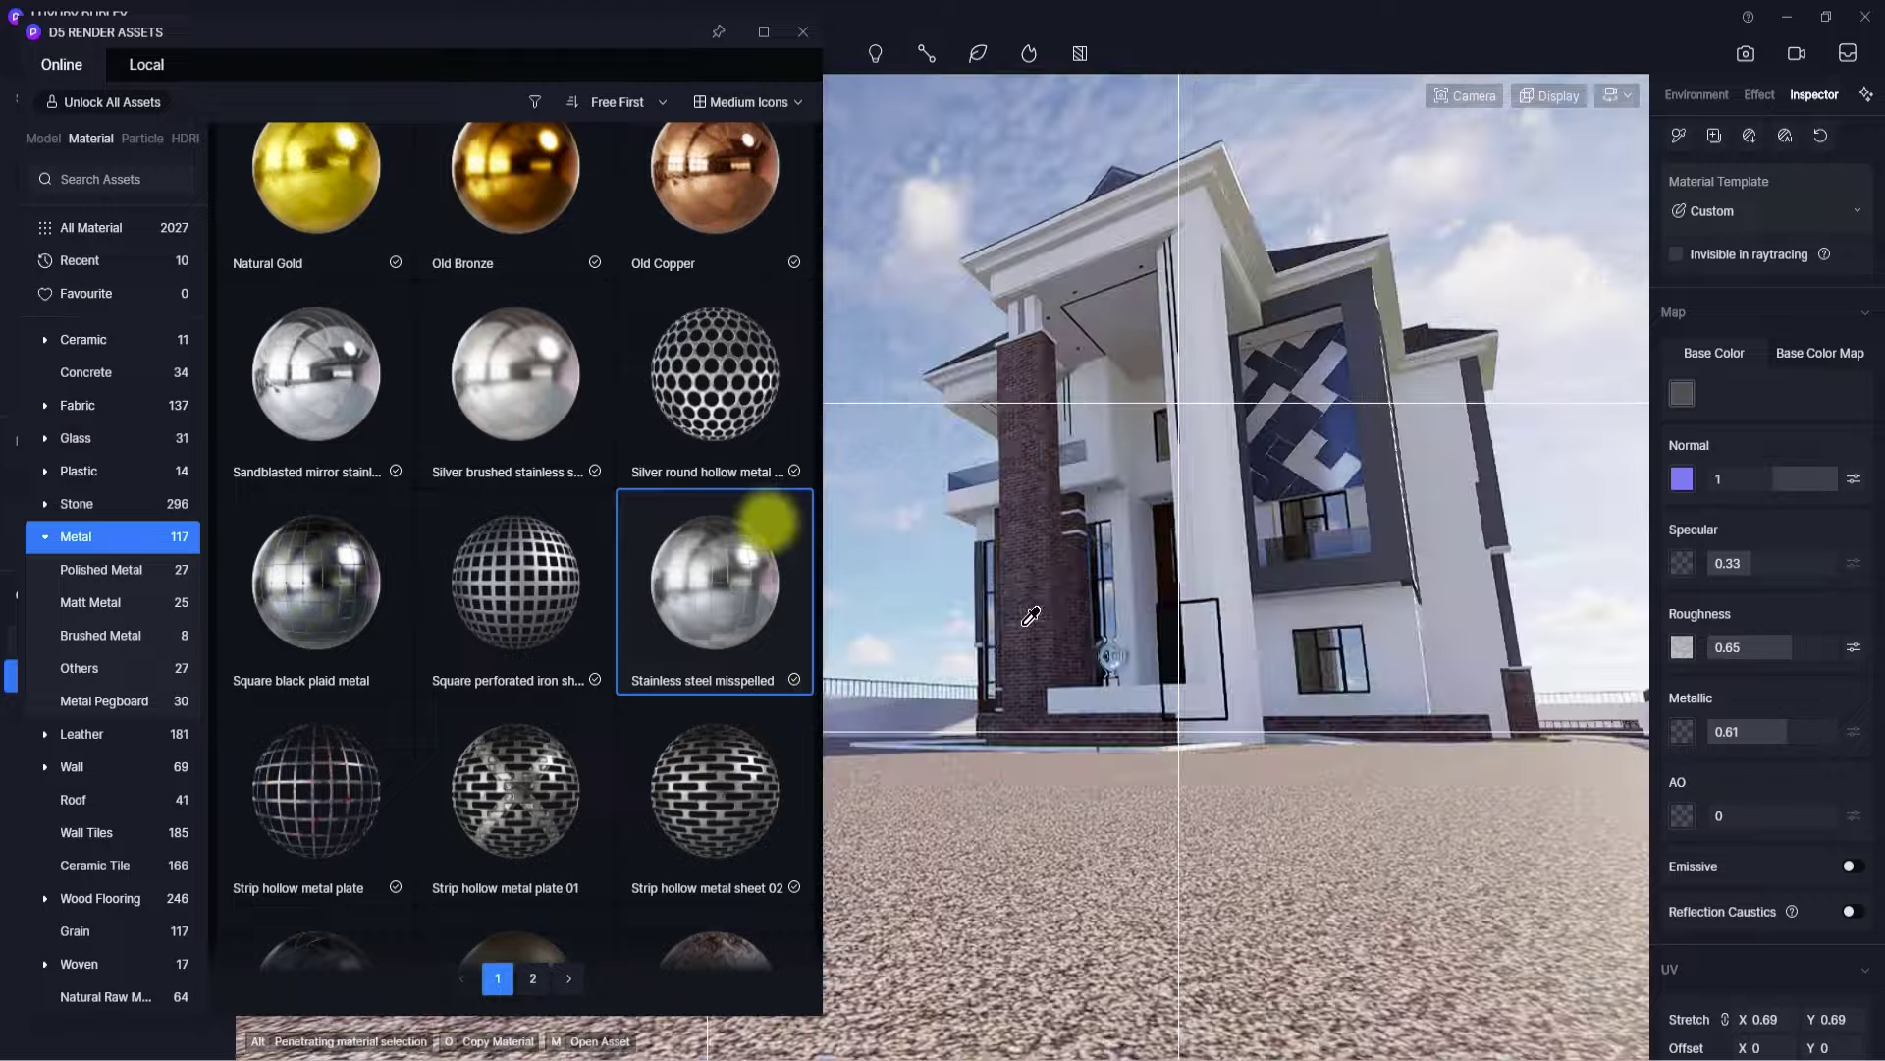
{"action": "scroll", "coordinate": [1162, 725], "scroll_direction": "up", "scroll_amount": 4}
{"action": "middle_click_drag", "start_coordinate": [1163, 729], "coordinate": [1019, 692]}
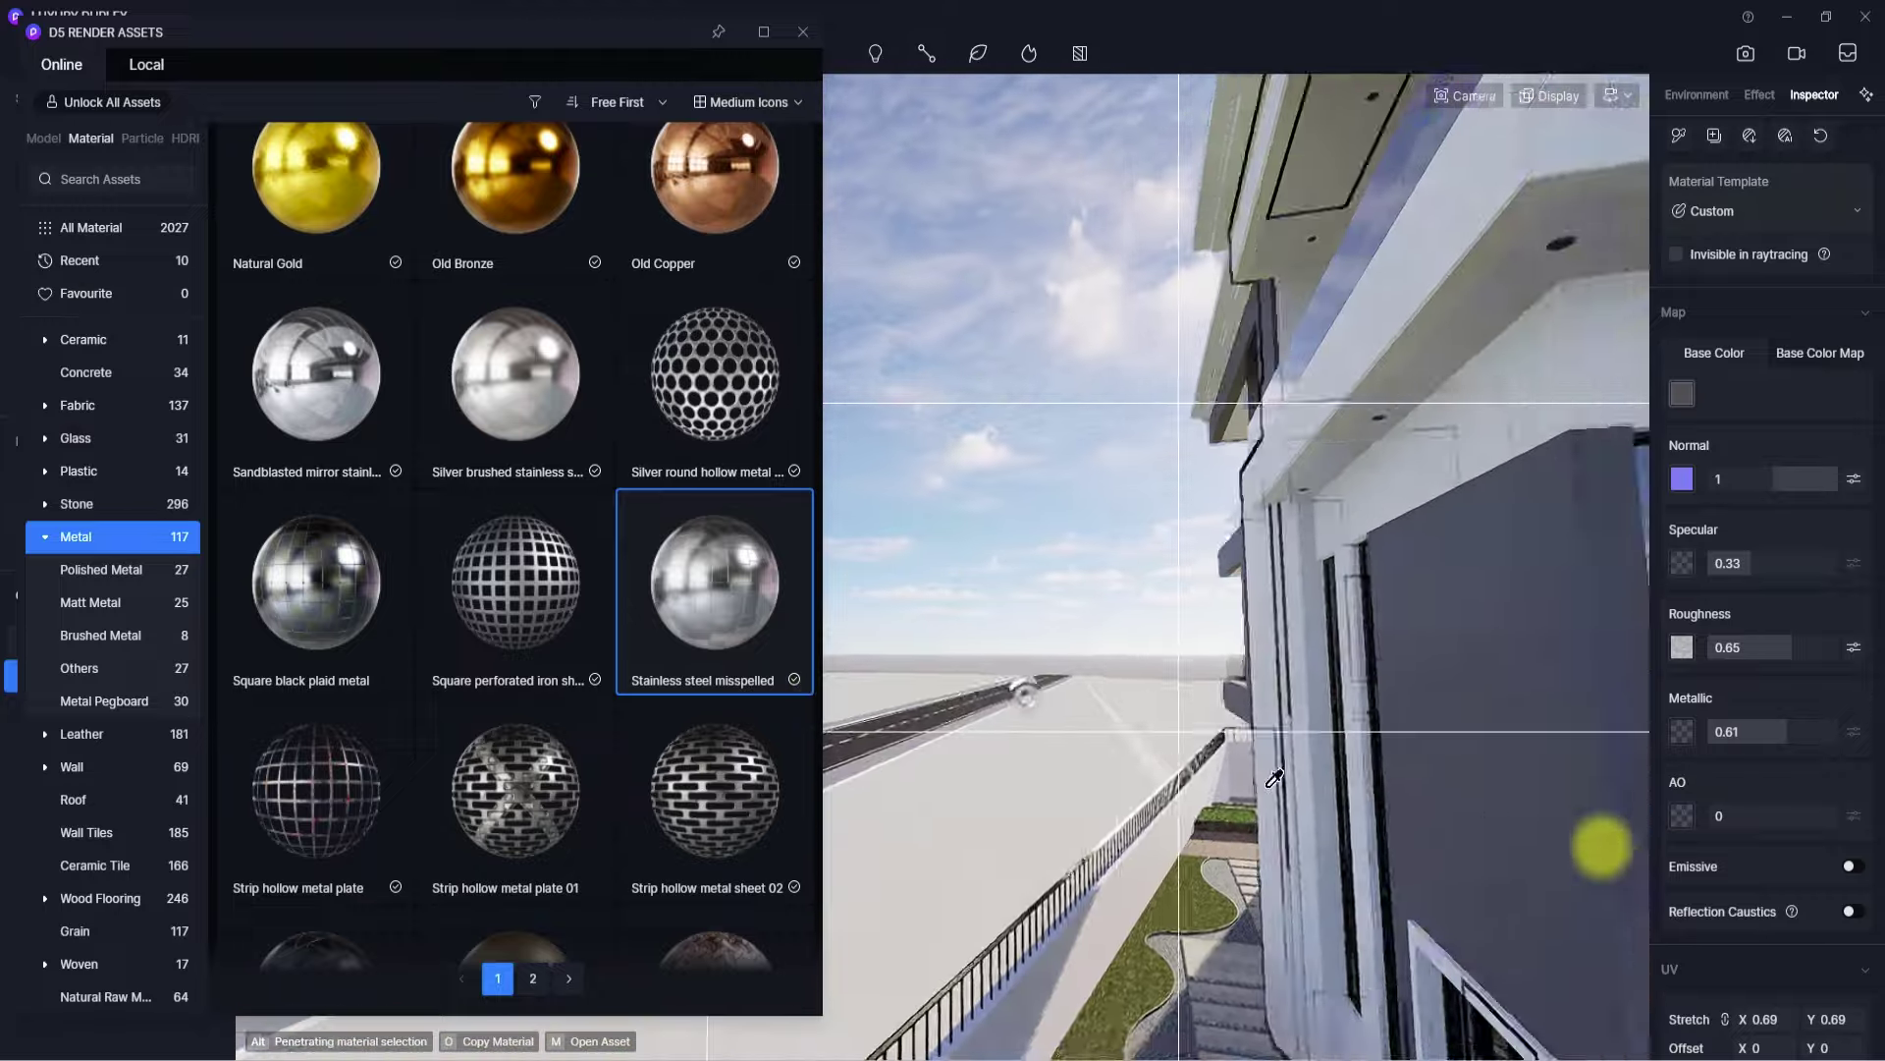
{"action": "scroll", "coordinate": [1129, 739], "scroll_direction": "down", "scroll_amount": 3}
{"action": "middle_click_drag", "start_coordinate": [1130, 742], "coordinate": [1307, 805]}
{"action": "scroll", "coordinate": [1191, 639], "scroll_direction": "down", "scroll_amount": 6}
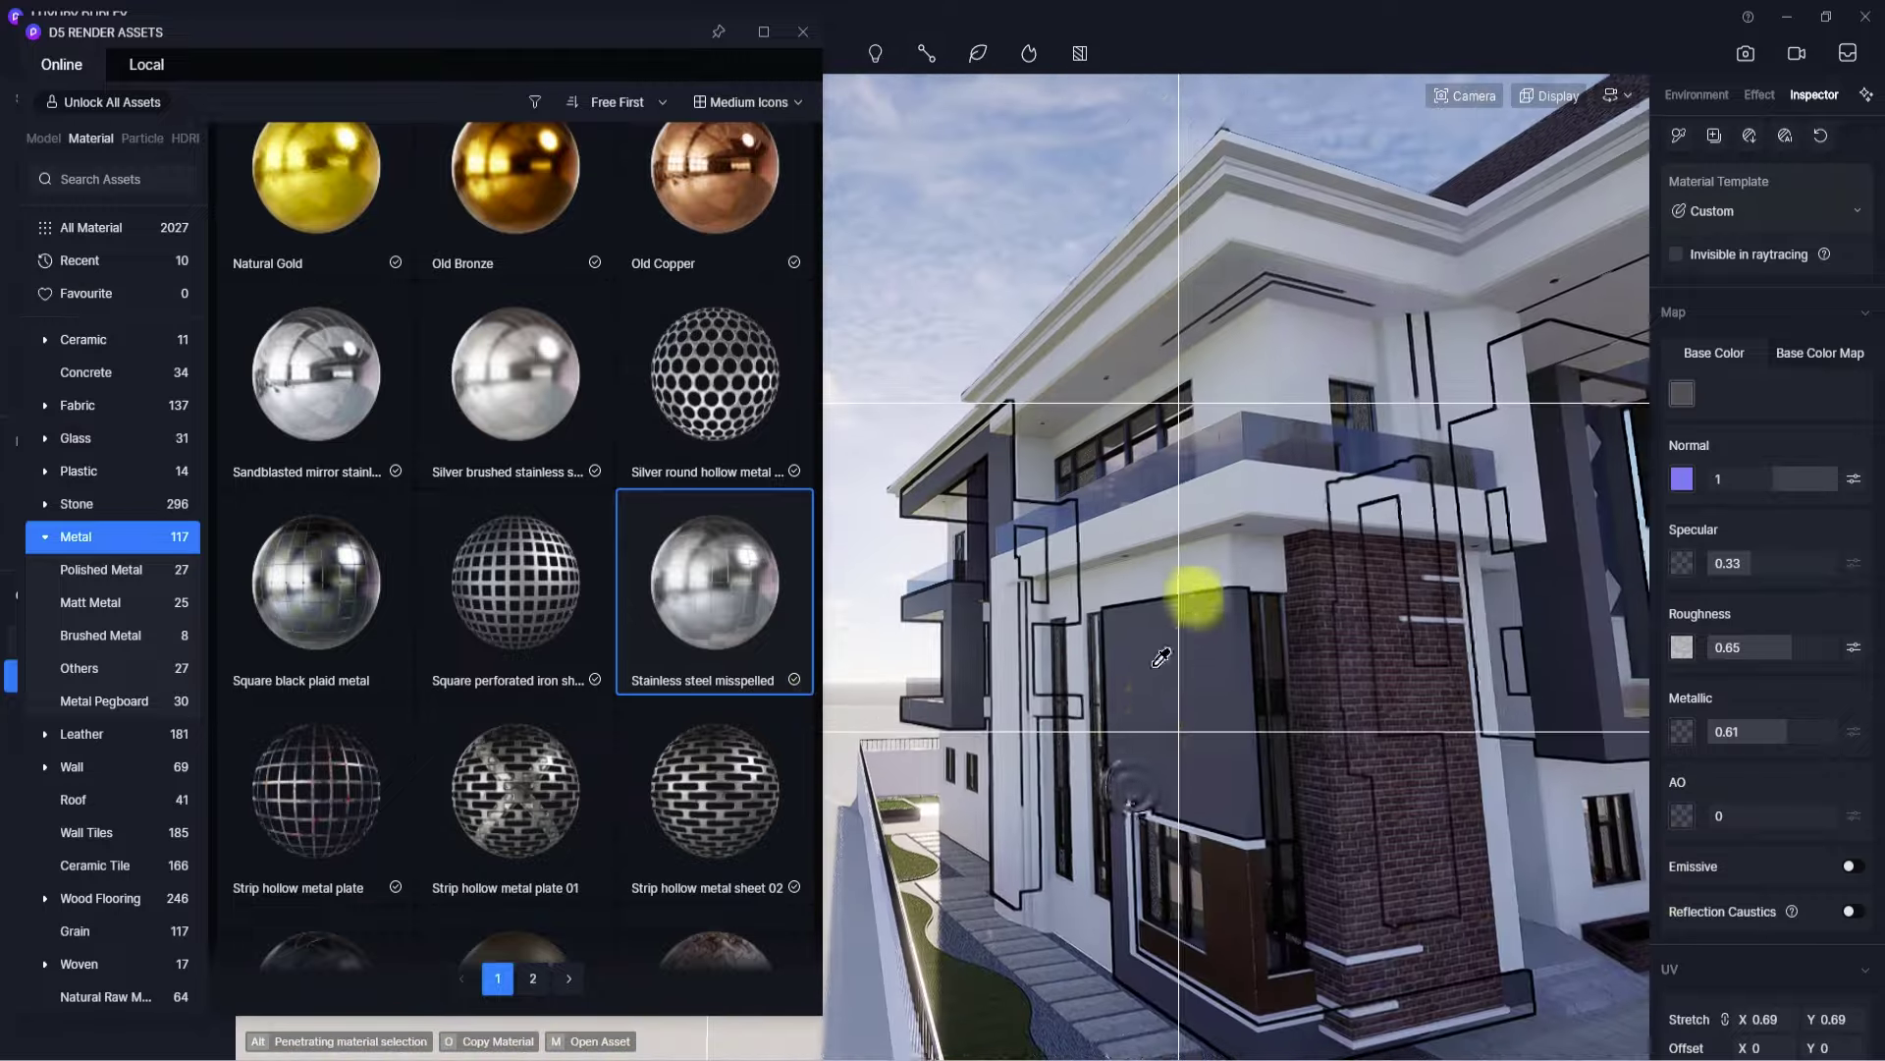
{"action": "middle_click_drag", "start_coordinate": [1195, 597], "coordinate": [1591, 558]}
- Enable Round Corner on the white roof gable vent's material and set its metallic to 0.47
{"action": "middle_click_drag", "start_coordinate": [1365, 783], "coordinate": [1271, 943]}
{"action": "scroll", "coordinate": [1427, 449], "scroll_direction": "up", "scroll_amount": 3}
{"action": "scroll", "coordinate": [1011, 918], "scroll_direction": "down", "scroll_amount": 6}
{"action": "scroll", "coordinate": [1027, 906], "scroll_direction": "up", "scroll_amount": 5}
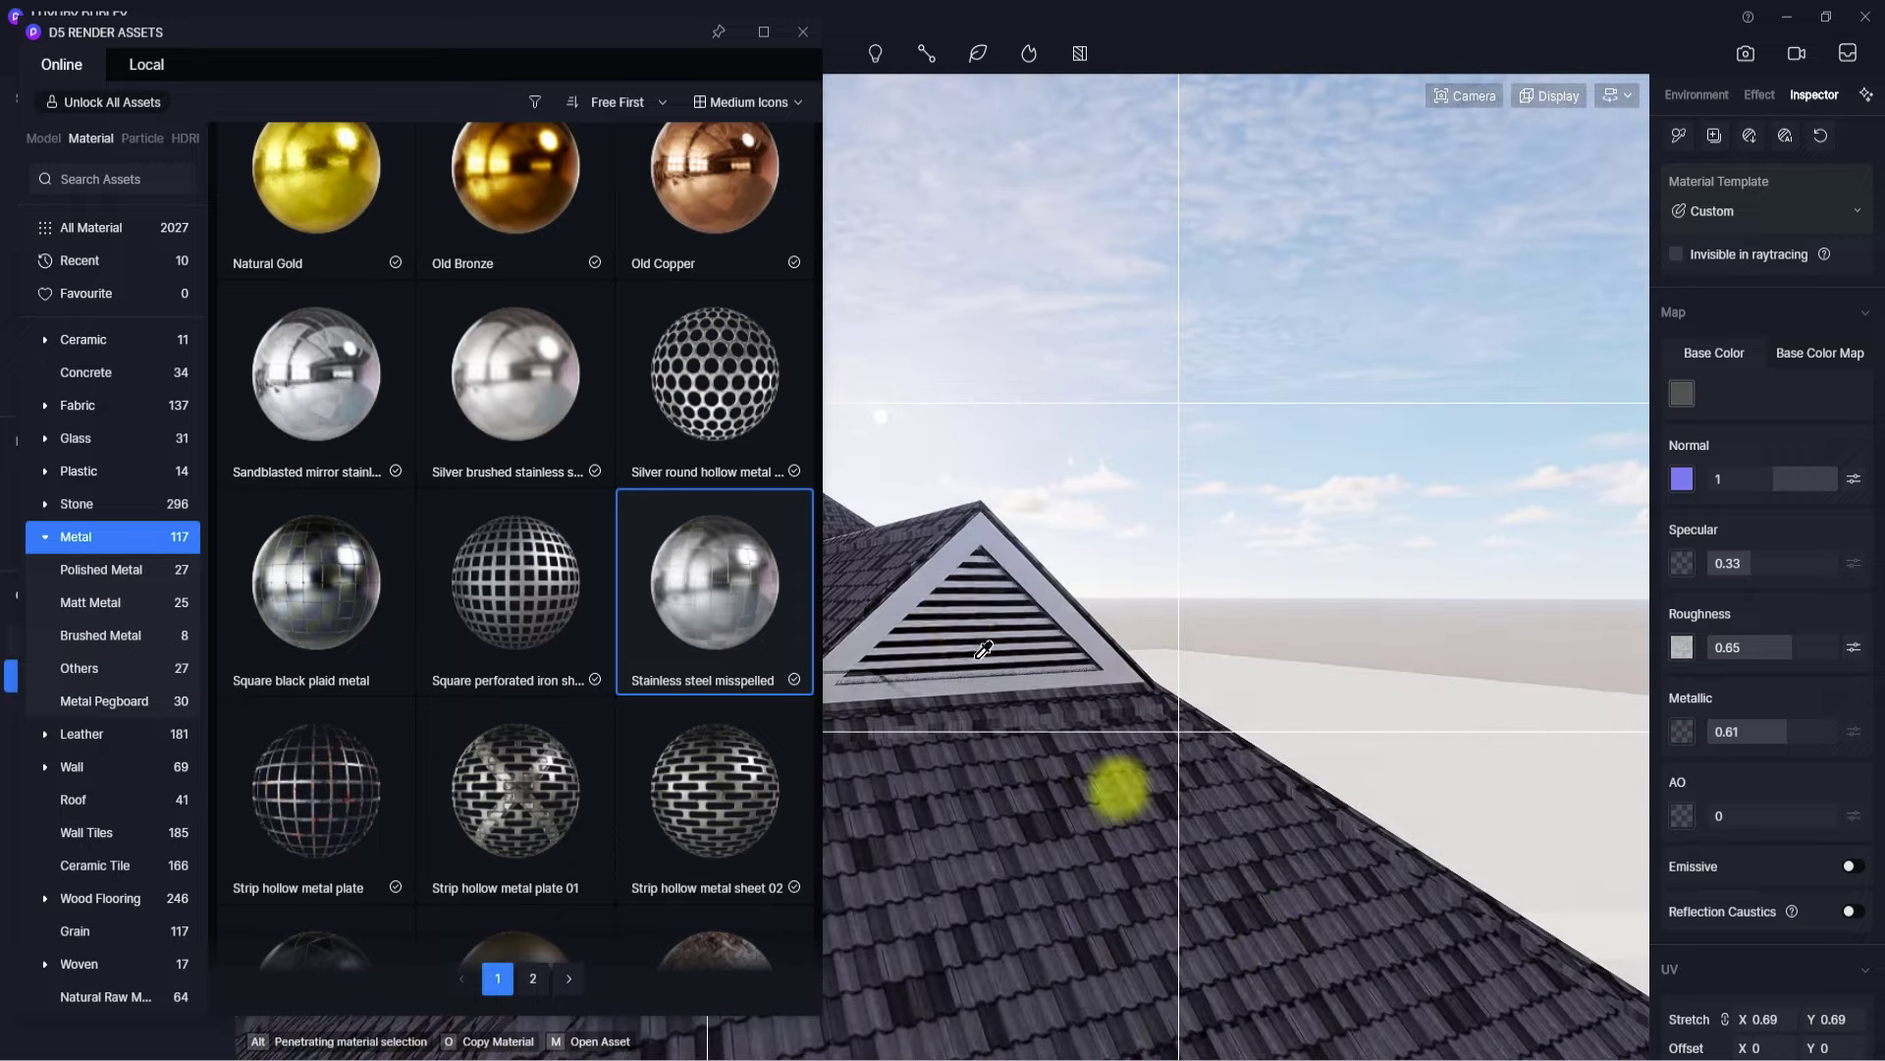
{"action": "scroll", "coordinate": [957, 624], "scroll_direction": "up", "scroll_amount": 3}
{"action": "scroll", "coordinate": [965, 626], "scroll_direction": "down", "scroll_amount": 2}
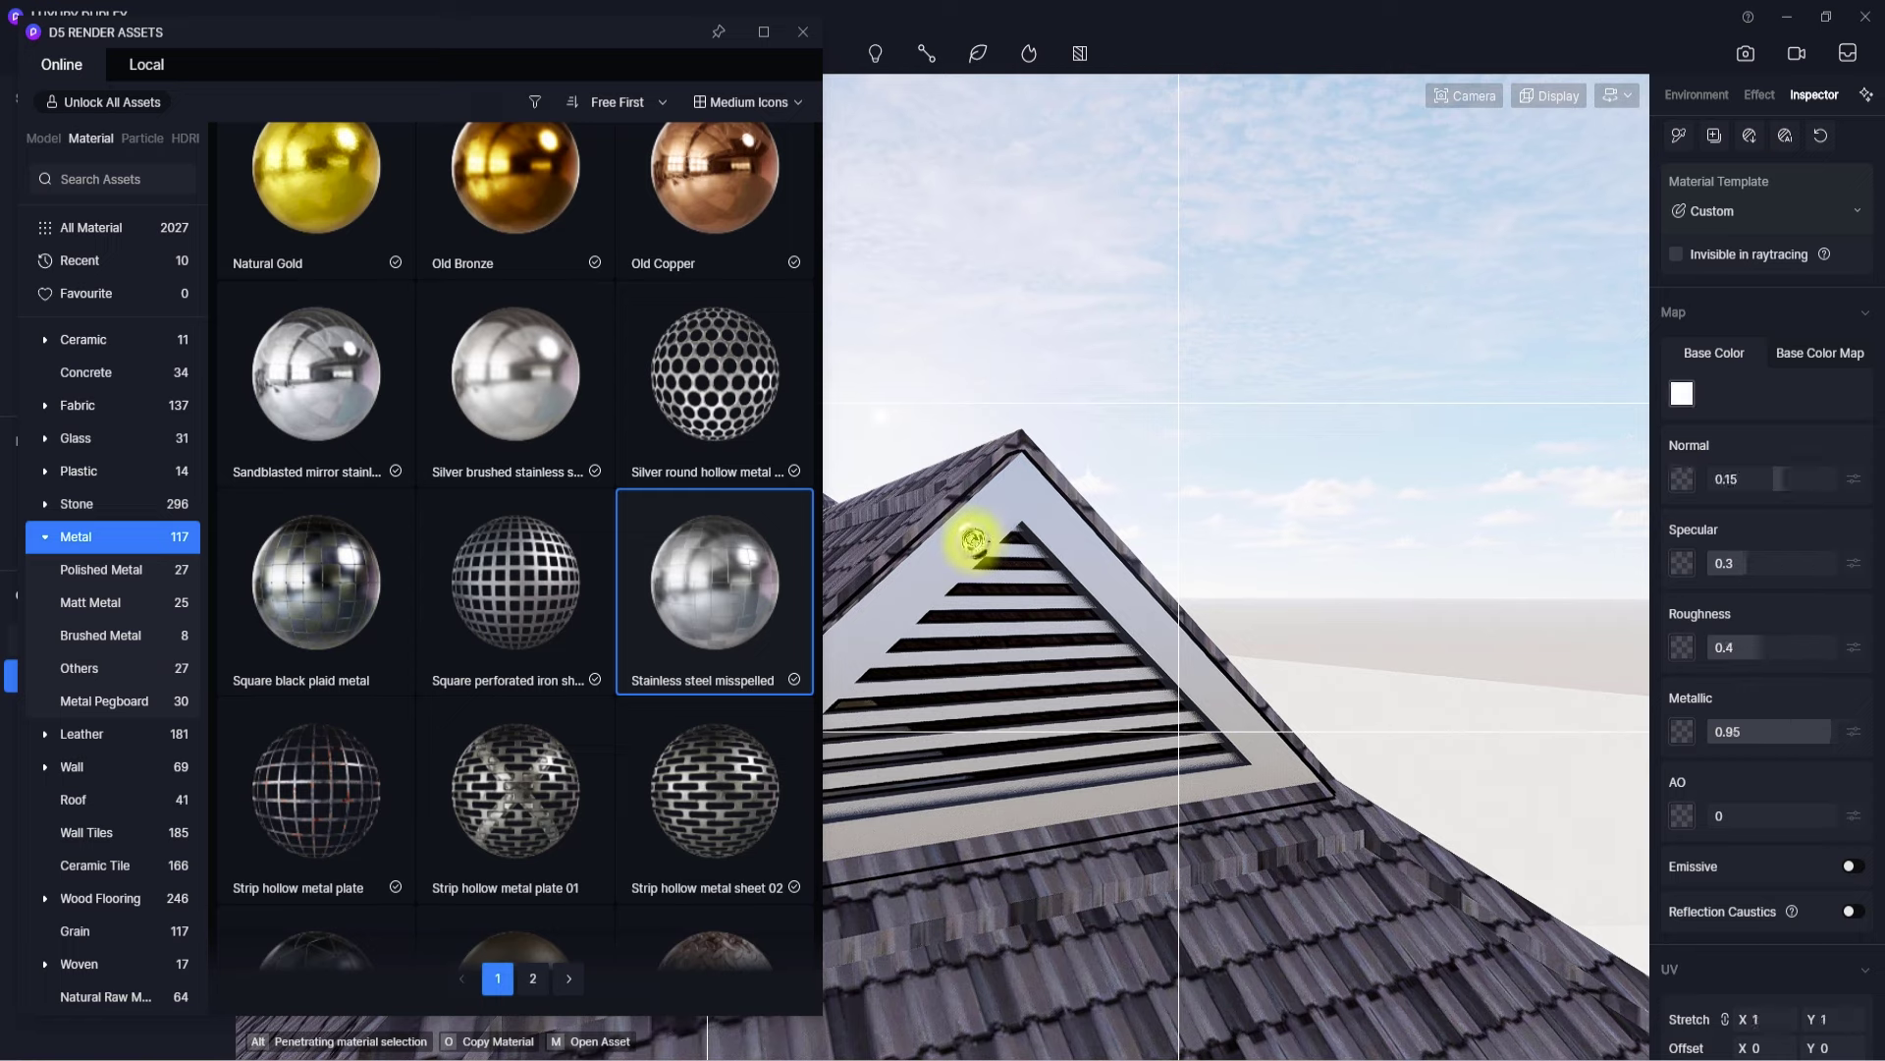
{"action": "left_click_drag", "start_coordinate": [1790, 732], "coordinate": [1694, 730]}
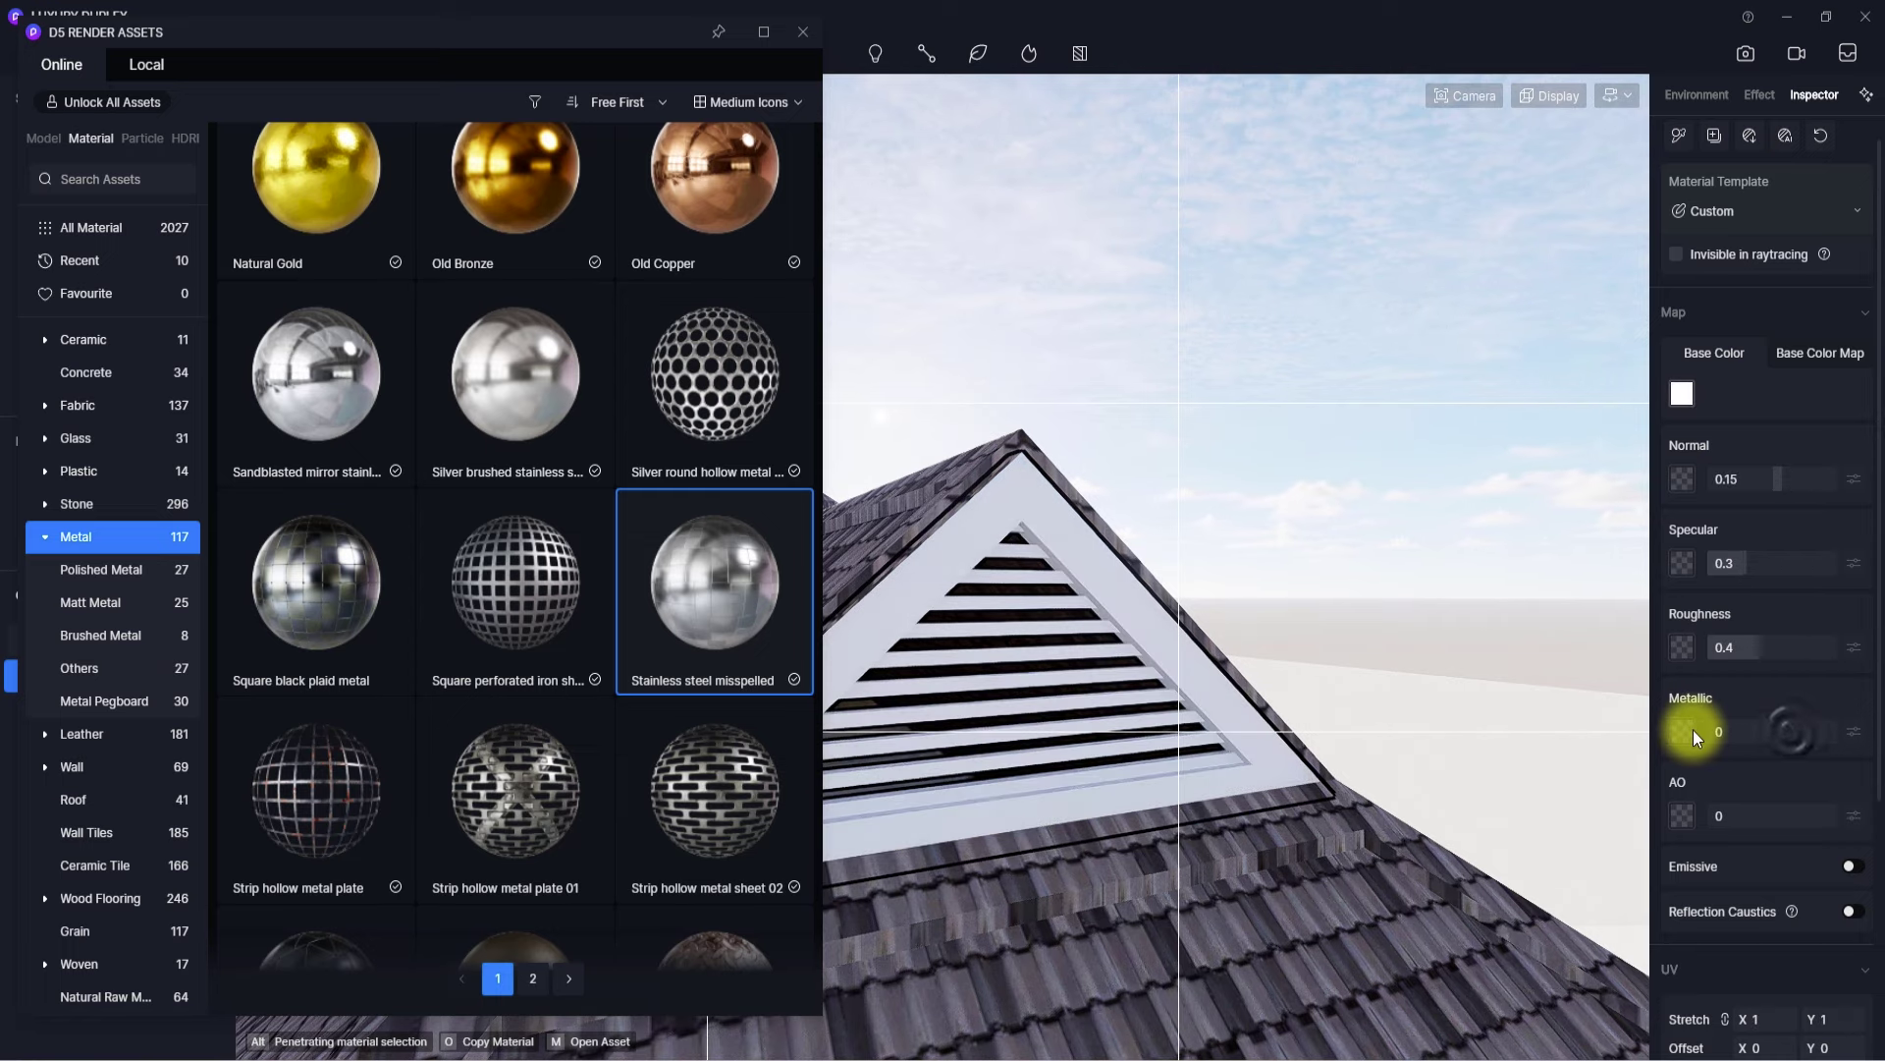
{"action": "scroll", "coordinate": [1741, 733], "scroll_direction": "down", "scroll_amount": 4}
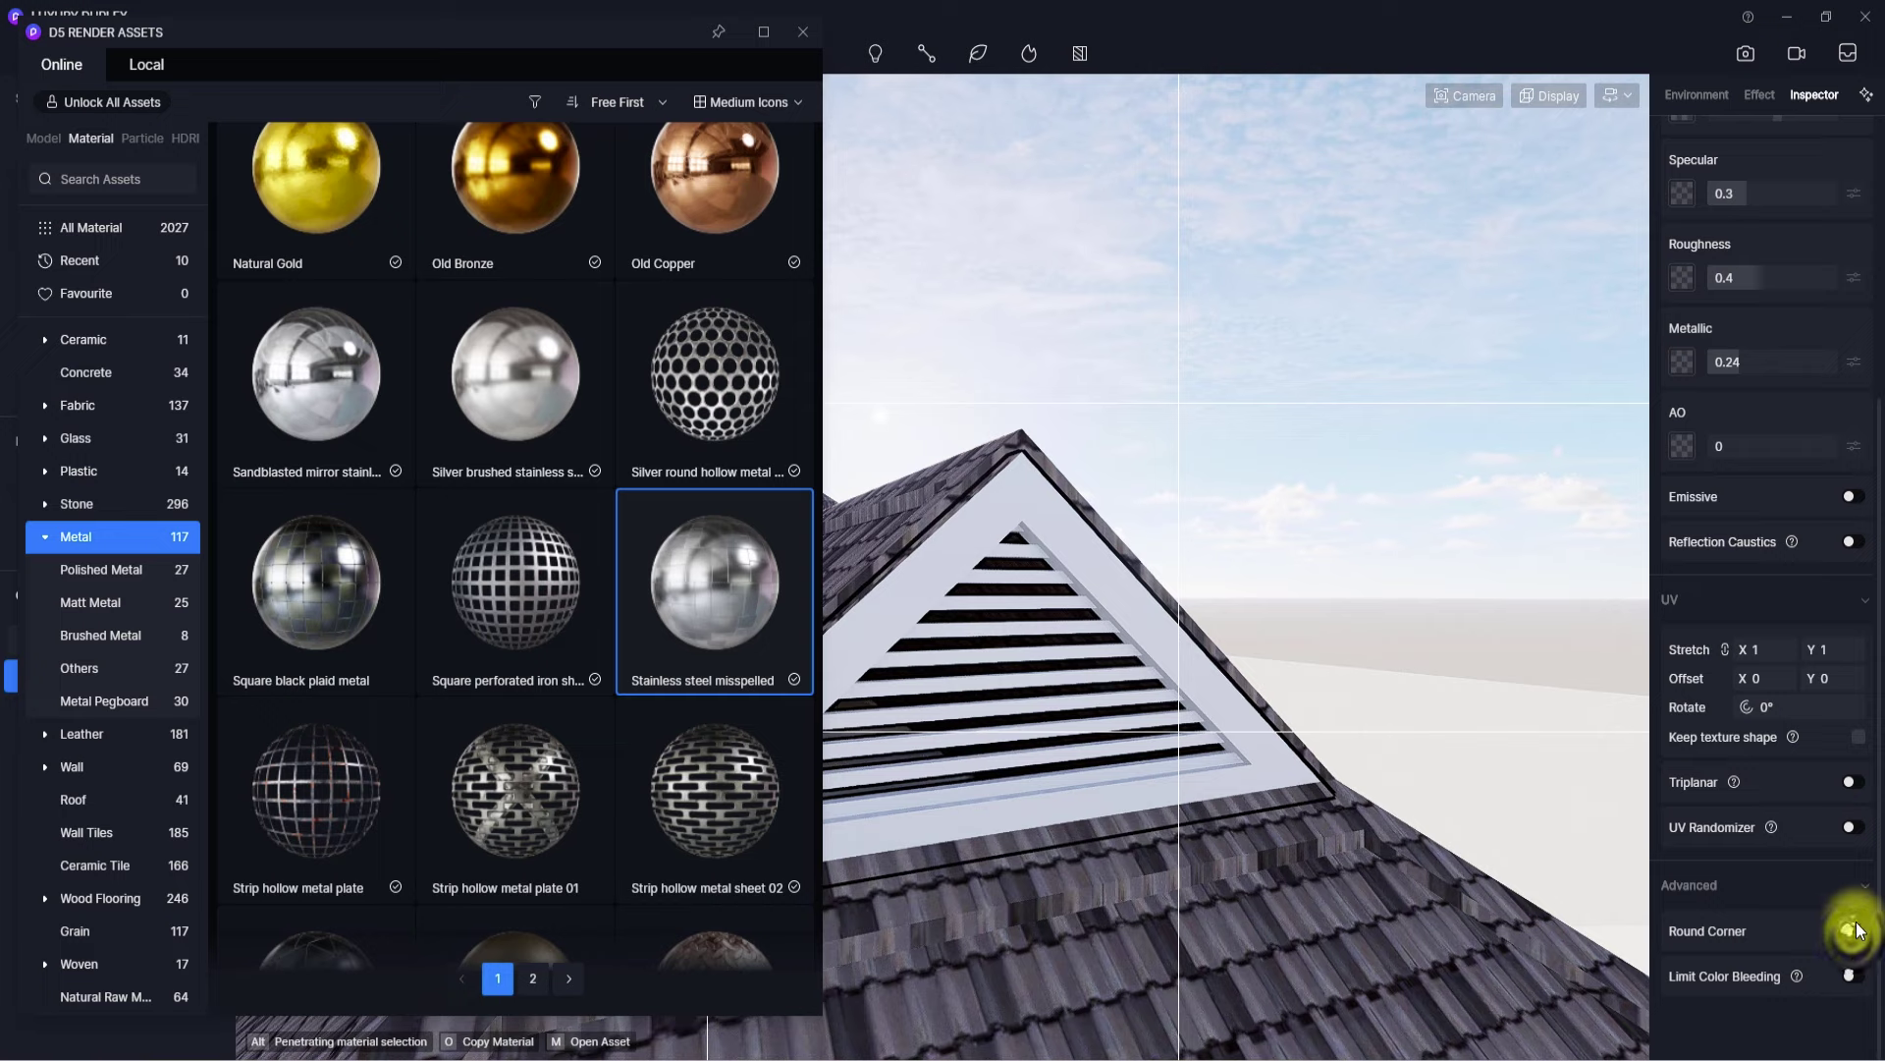
{"action": "left_click", "coordinate": [1852, 933]}
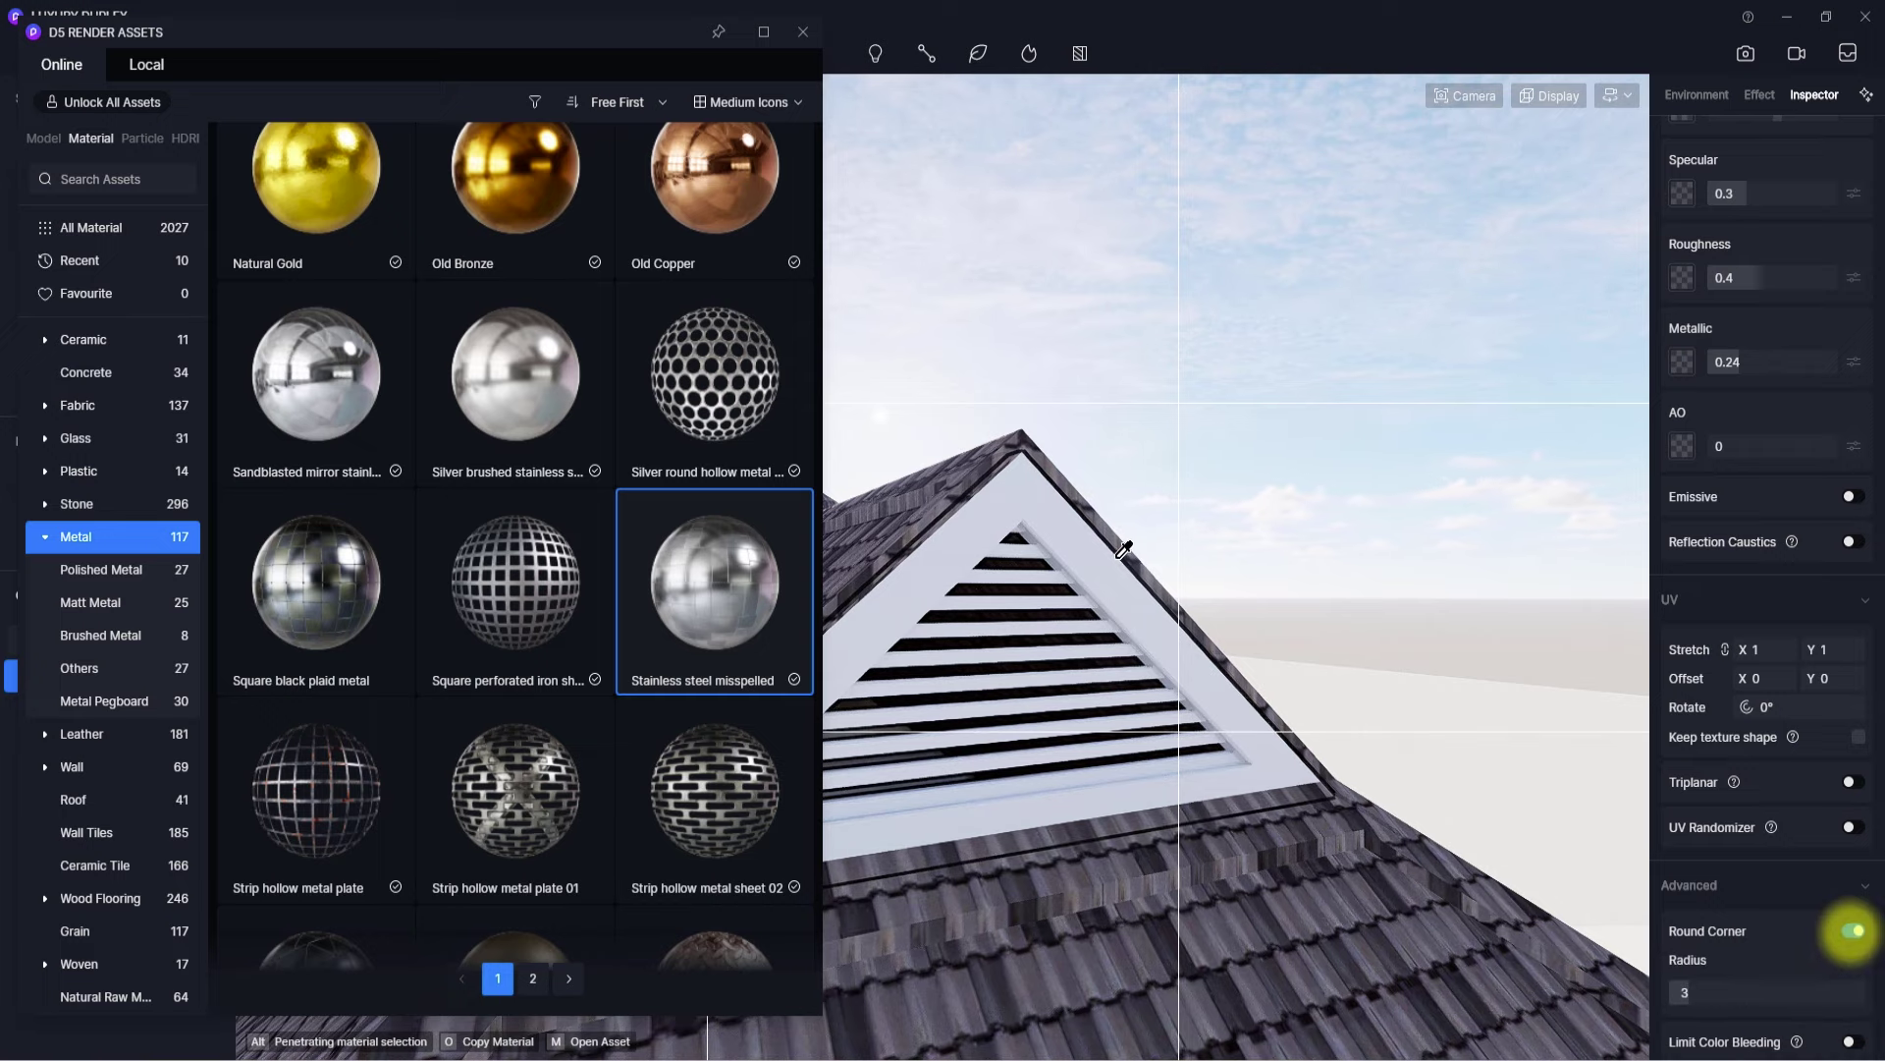
{"action": "scroll", "coordinate": [1854, 940], "scroll_direction": "up", "scroll_amount": 2}
{"action": "left_click_drag", "start_coordinate": [1750, 540], "coordinate": [1772, 546]}
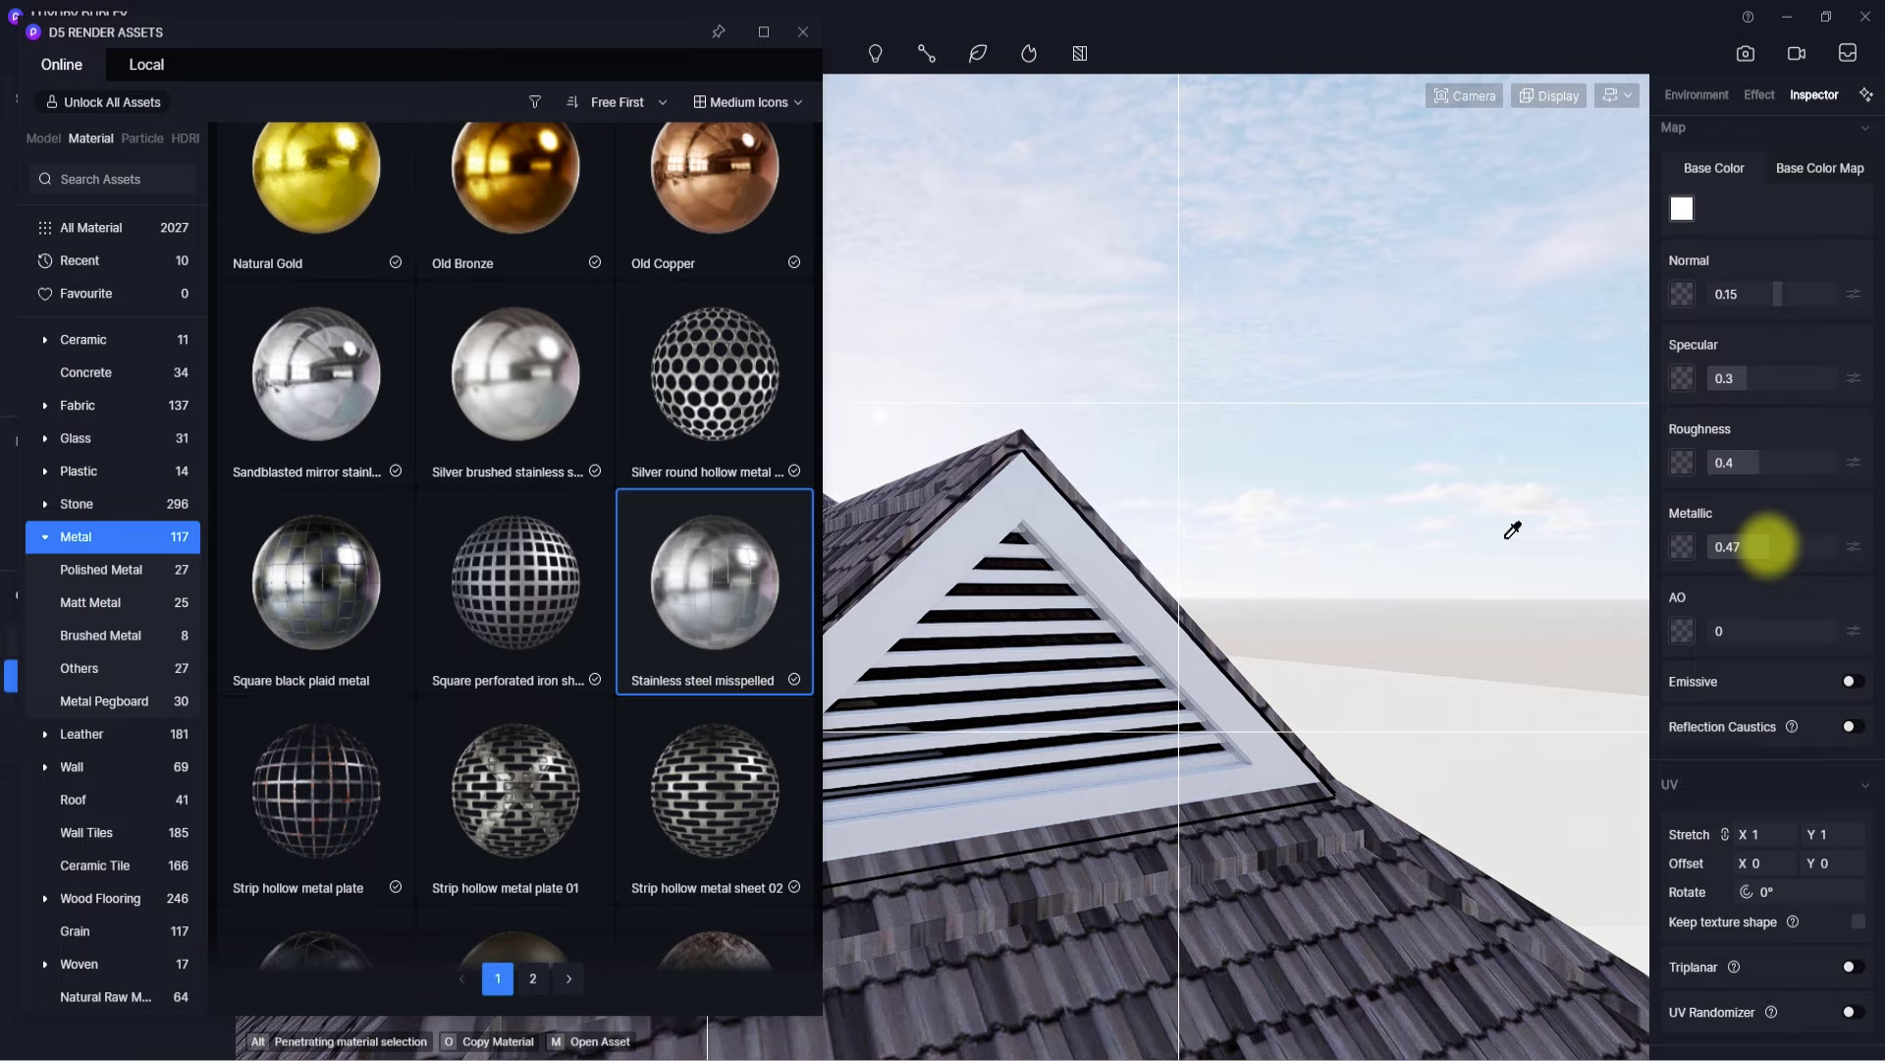
- Apply the "tiling" material from the Roof category to the main roof slopes
{"action": "scroll", "coordinate": [1191, 709], "scroll_direction": "up", "scroll_amount": 5}
{"action": "scroll", "coordinate": [1058, 793], "scroll_direction": "down", "scroll_amount": 10}
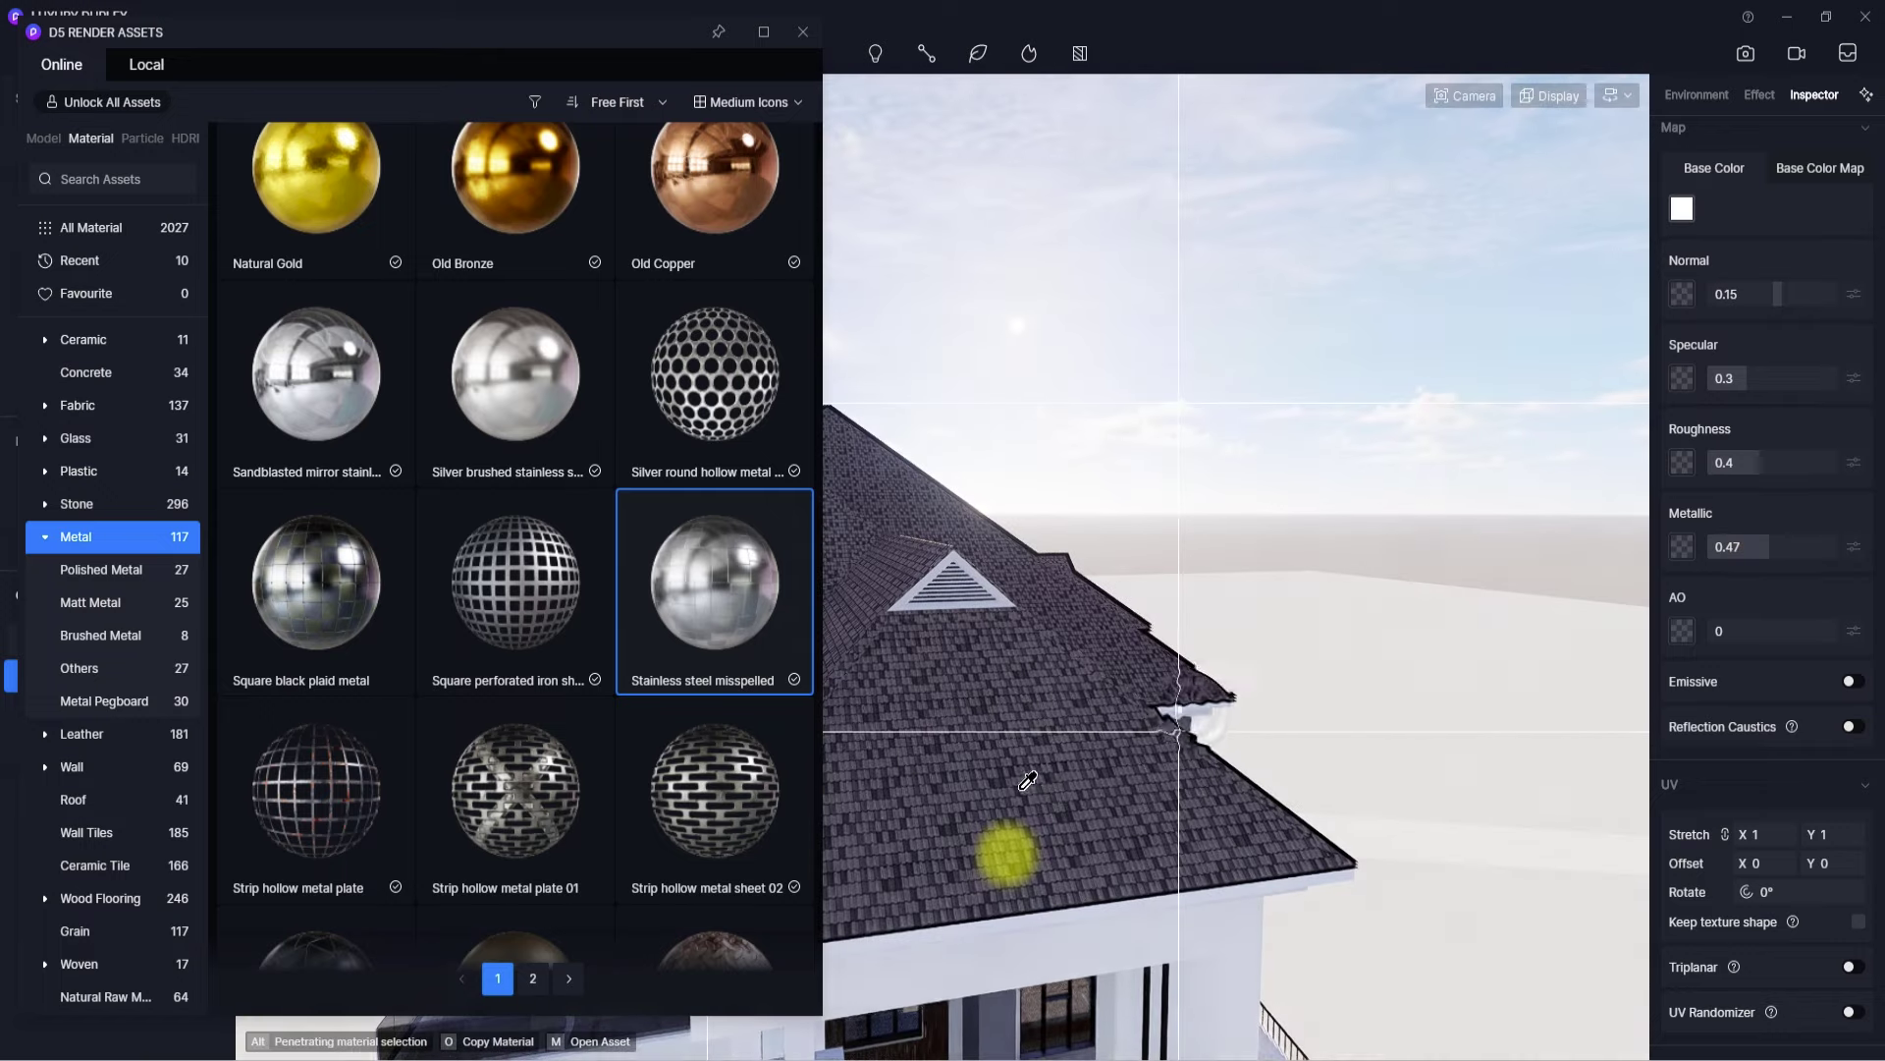
{"action": "right_click_drag", "start_coordinate": [1139, 761], "coordinate": [894, 743]}
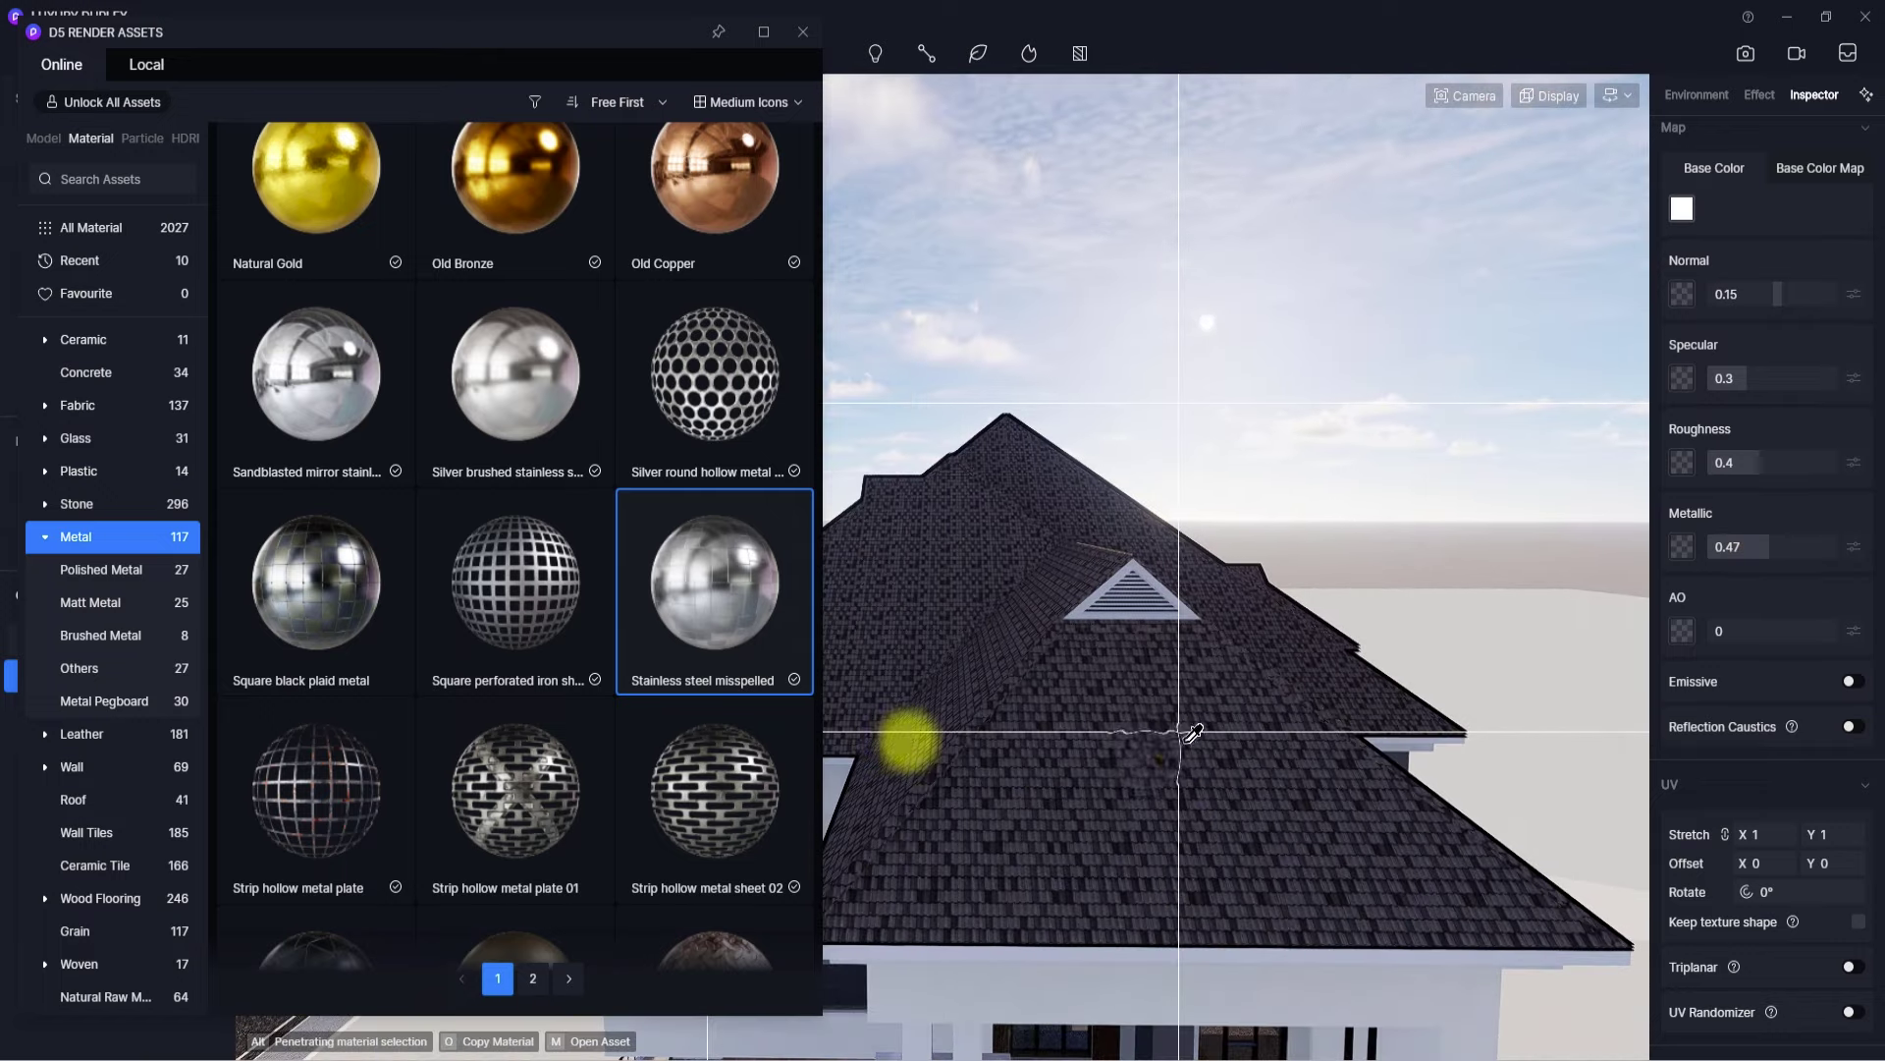
{"action": "right_click_drag", "start_coordinate": [1186, 743], "coordinate": [1040, 762]}
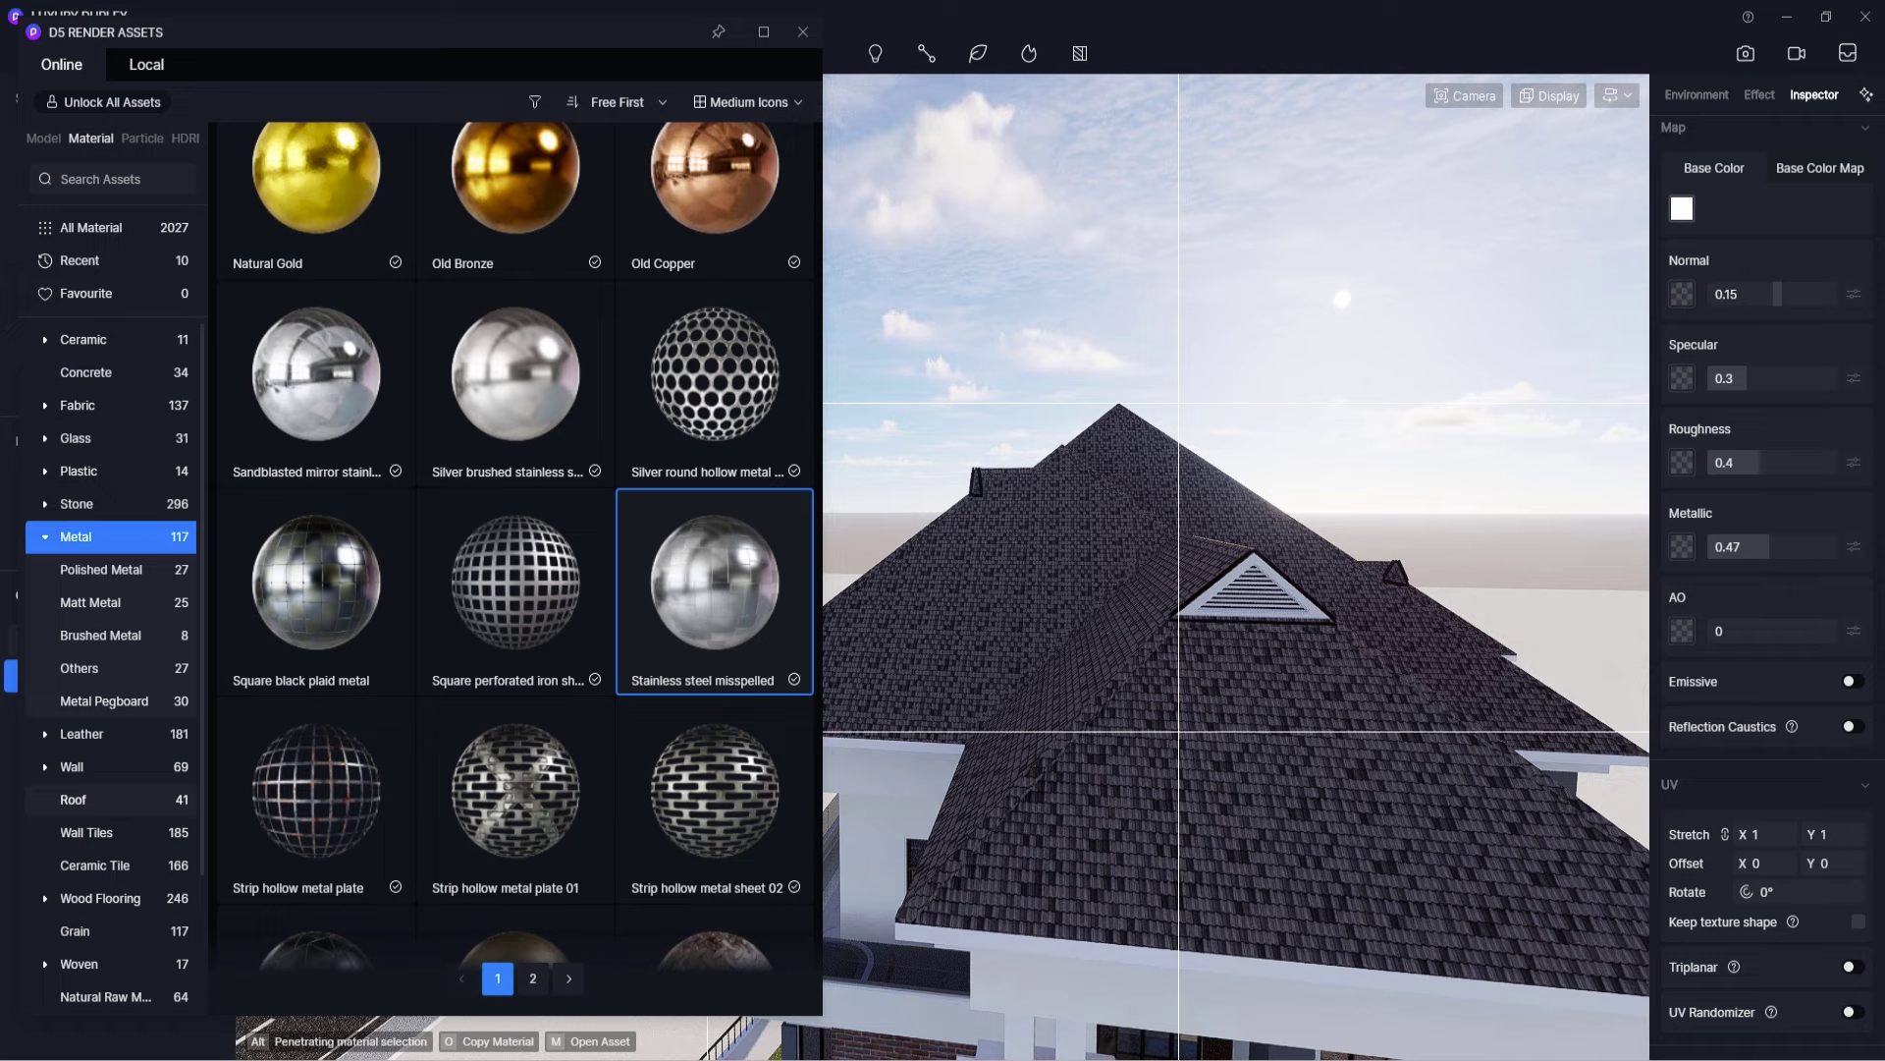
{"action": "left_click", "coordinate": [85, 800]}
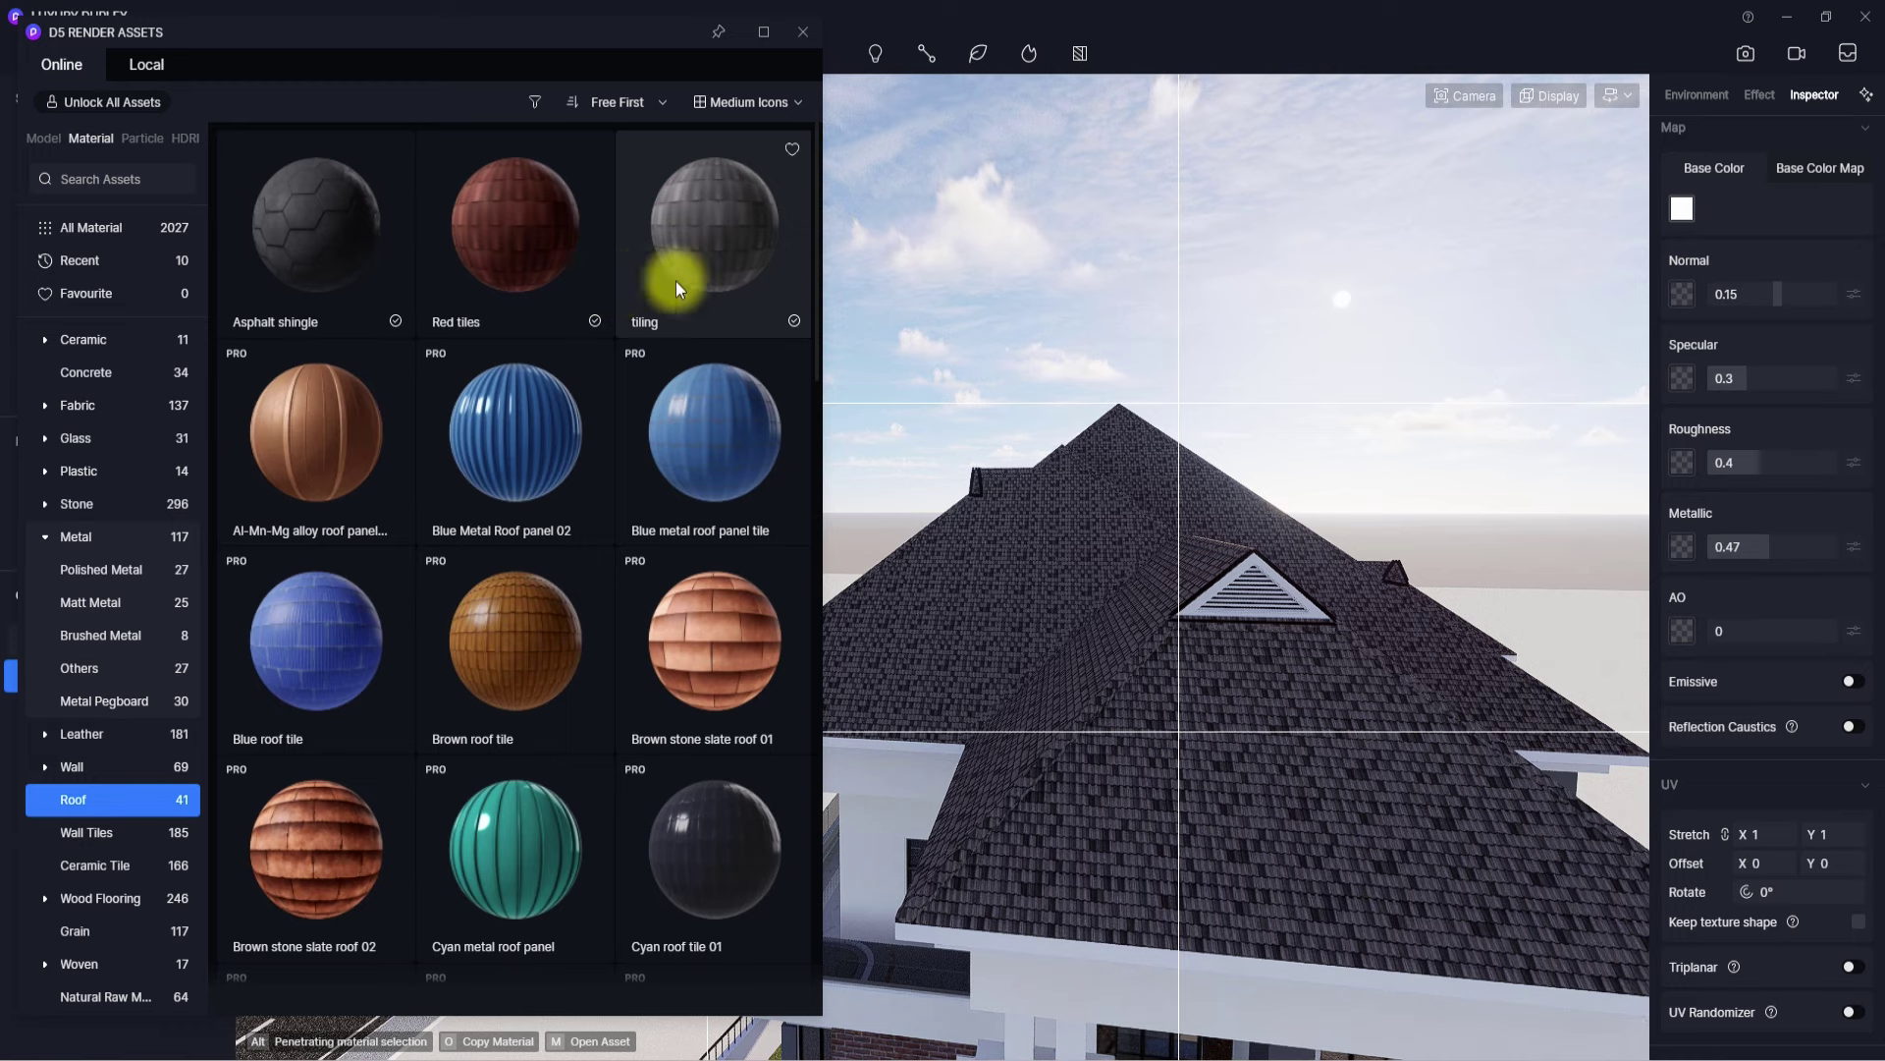
{"action": "left_click_drag", "start_coordinate": [675, 280], "coordinate": [1100, 625]}
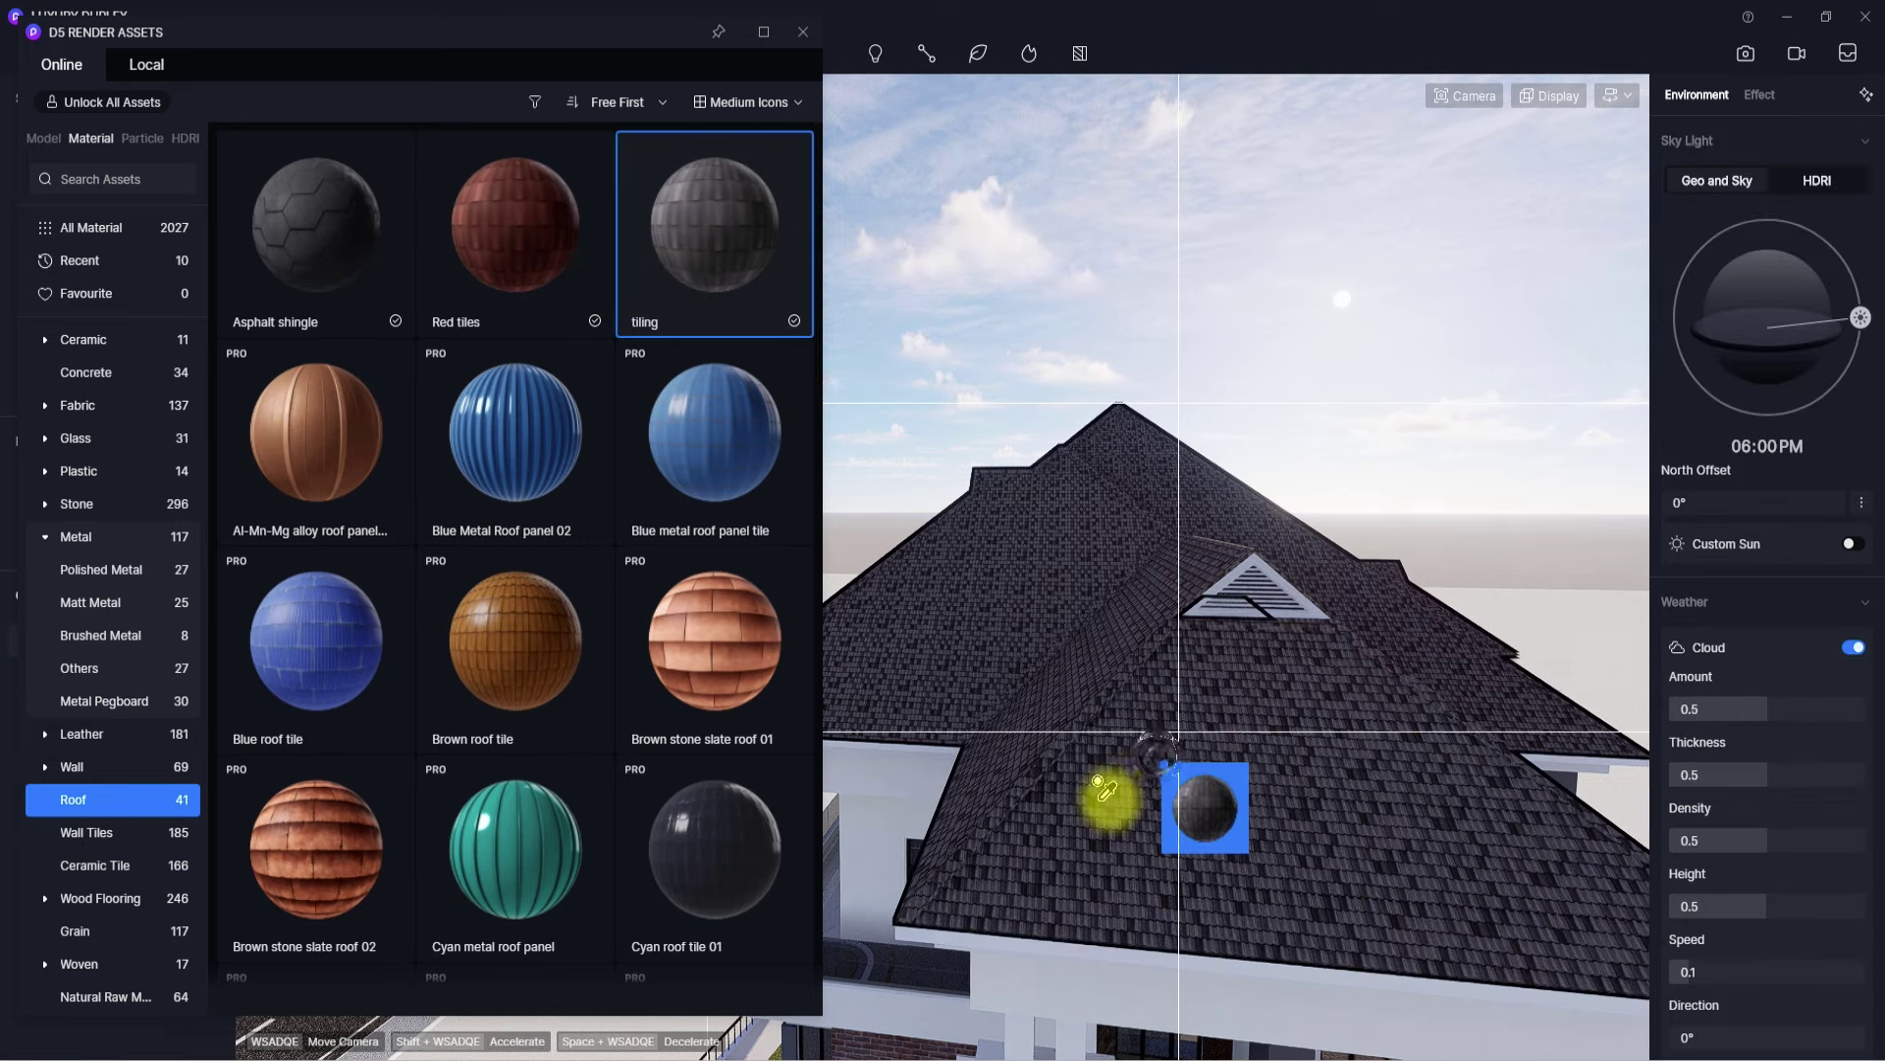
{"action": "left_click", "coordinate": [1110, 786]}
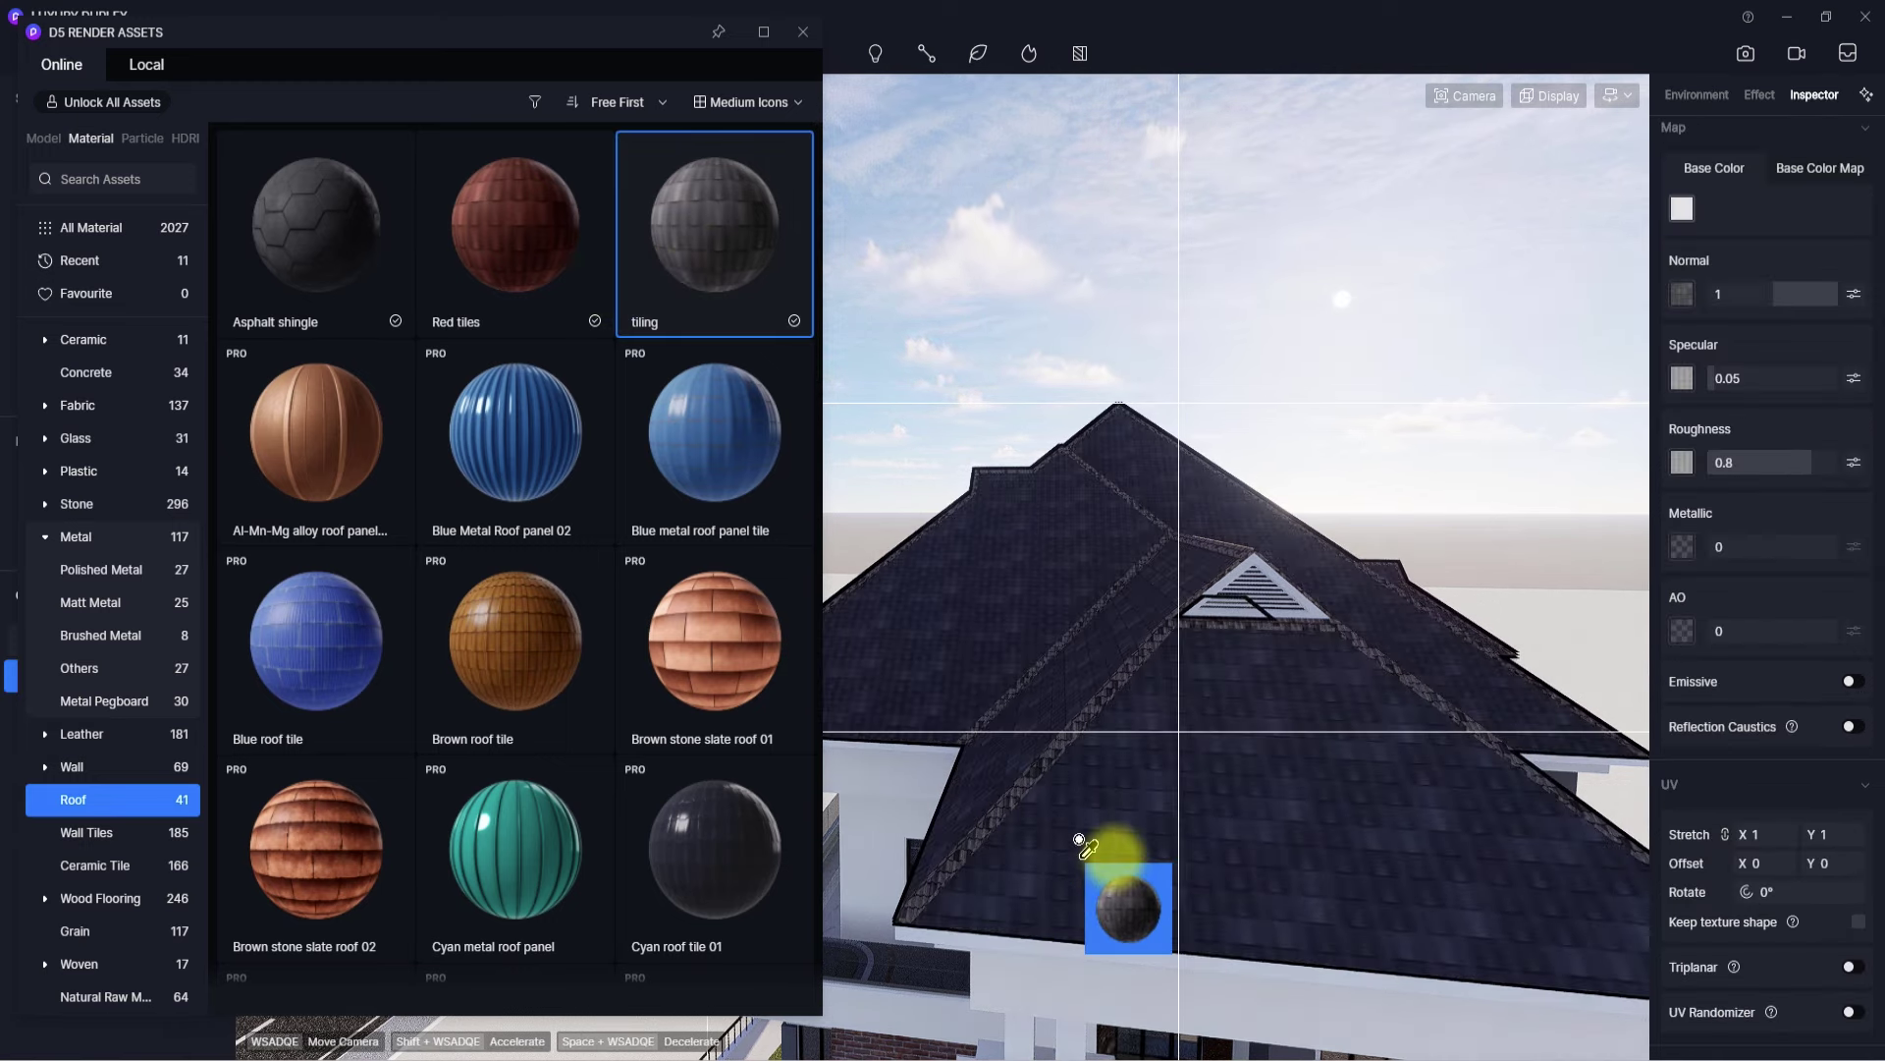
{"action": "key", "text": "Escape"}
{"action": "left_click", "coordinate": [1117, 855]}
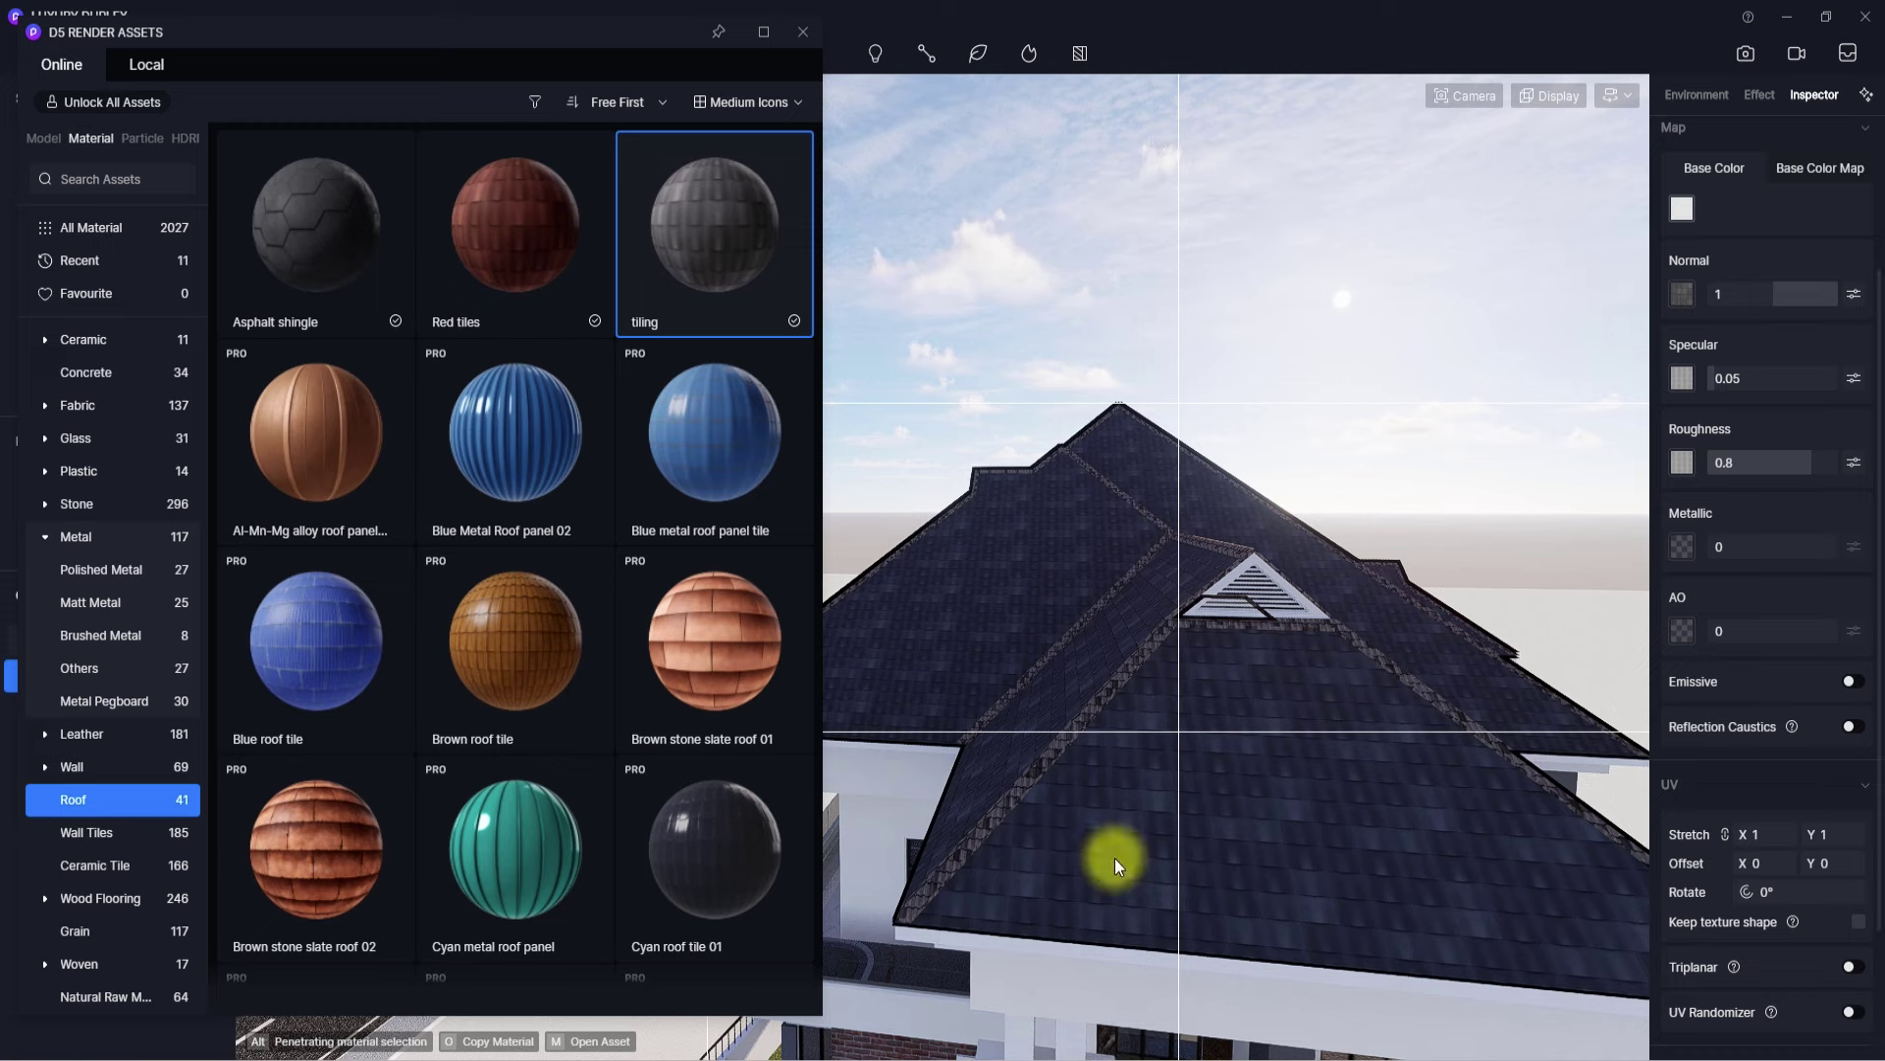
- Raise the roof tiling's base color value to 95 and copy the material onto the roof ridge strips
{"action": "left_click", "coordinate": [1682, 207]}
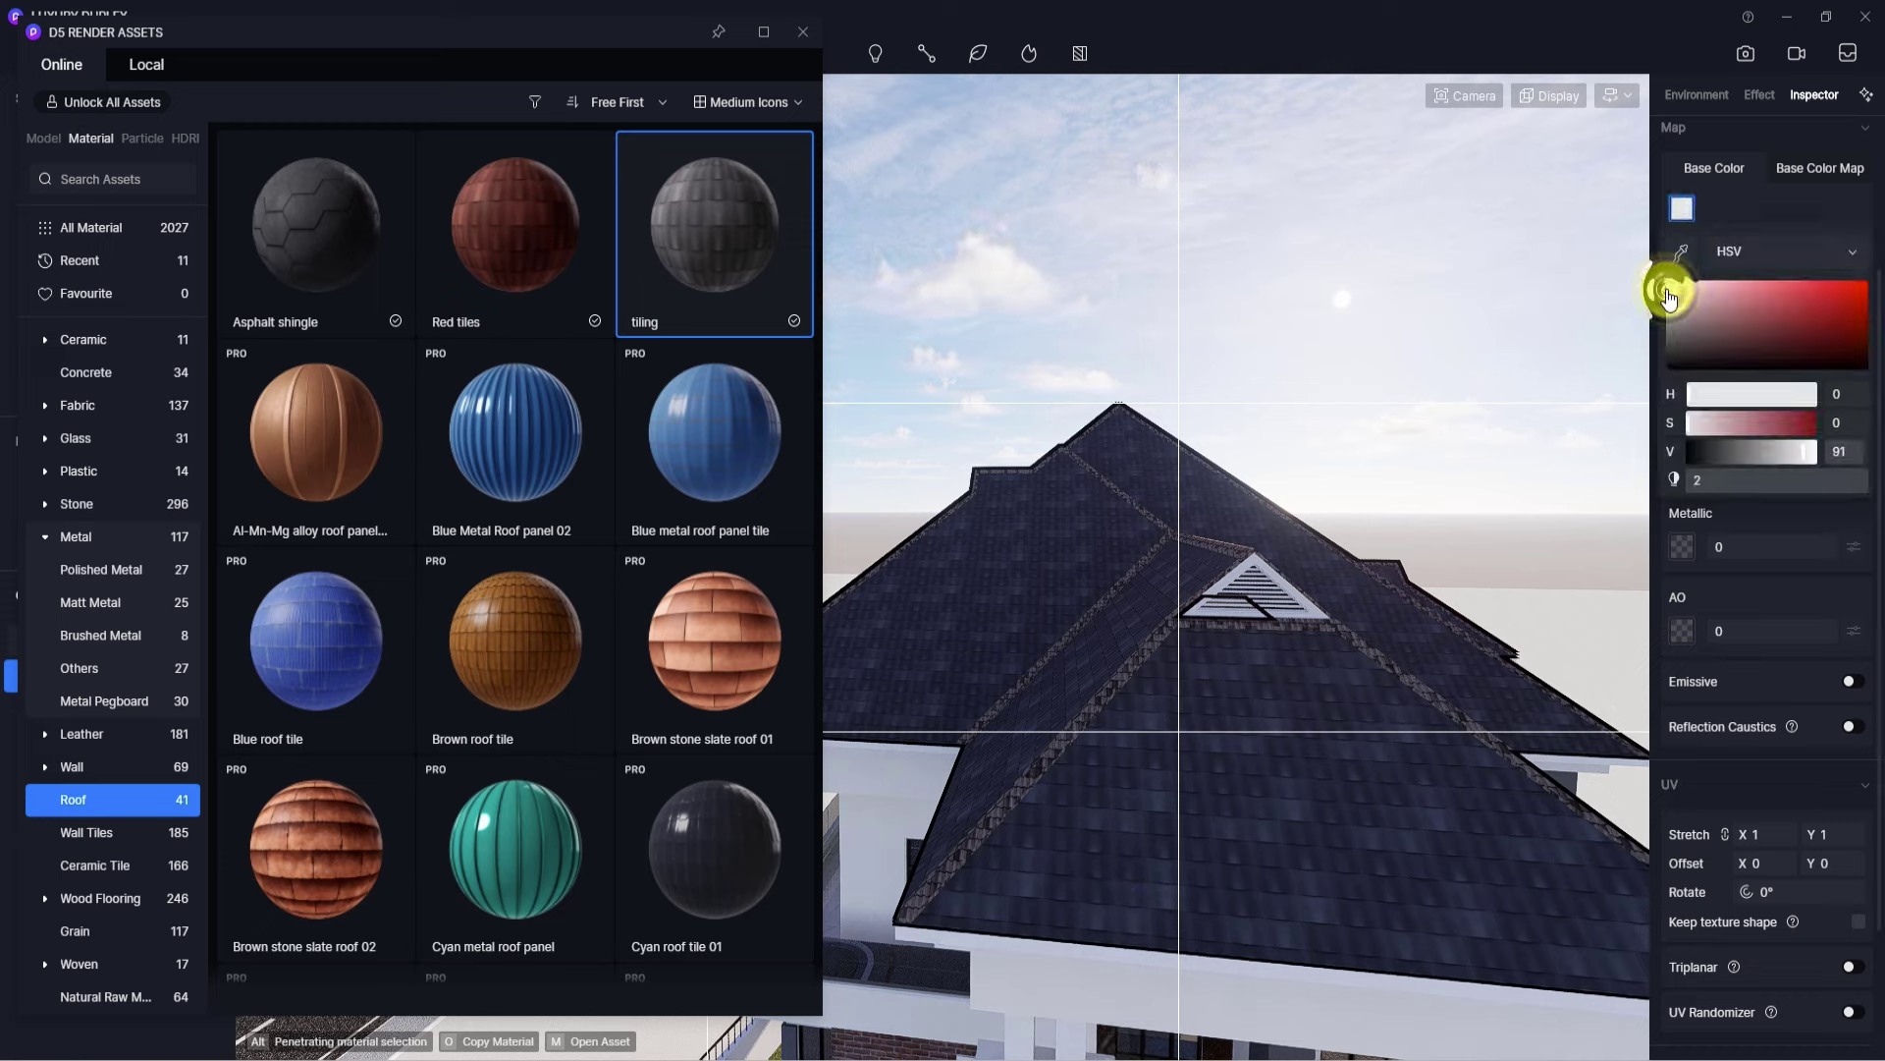
{"action": "scroll", "coordinate": [1667, 285], "scroll_direction": "up", "scroll_amount": 3}
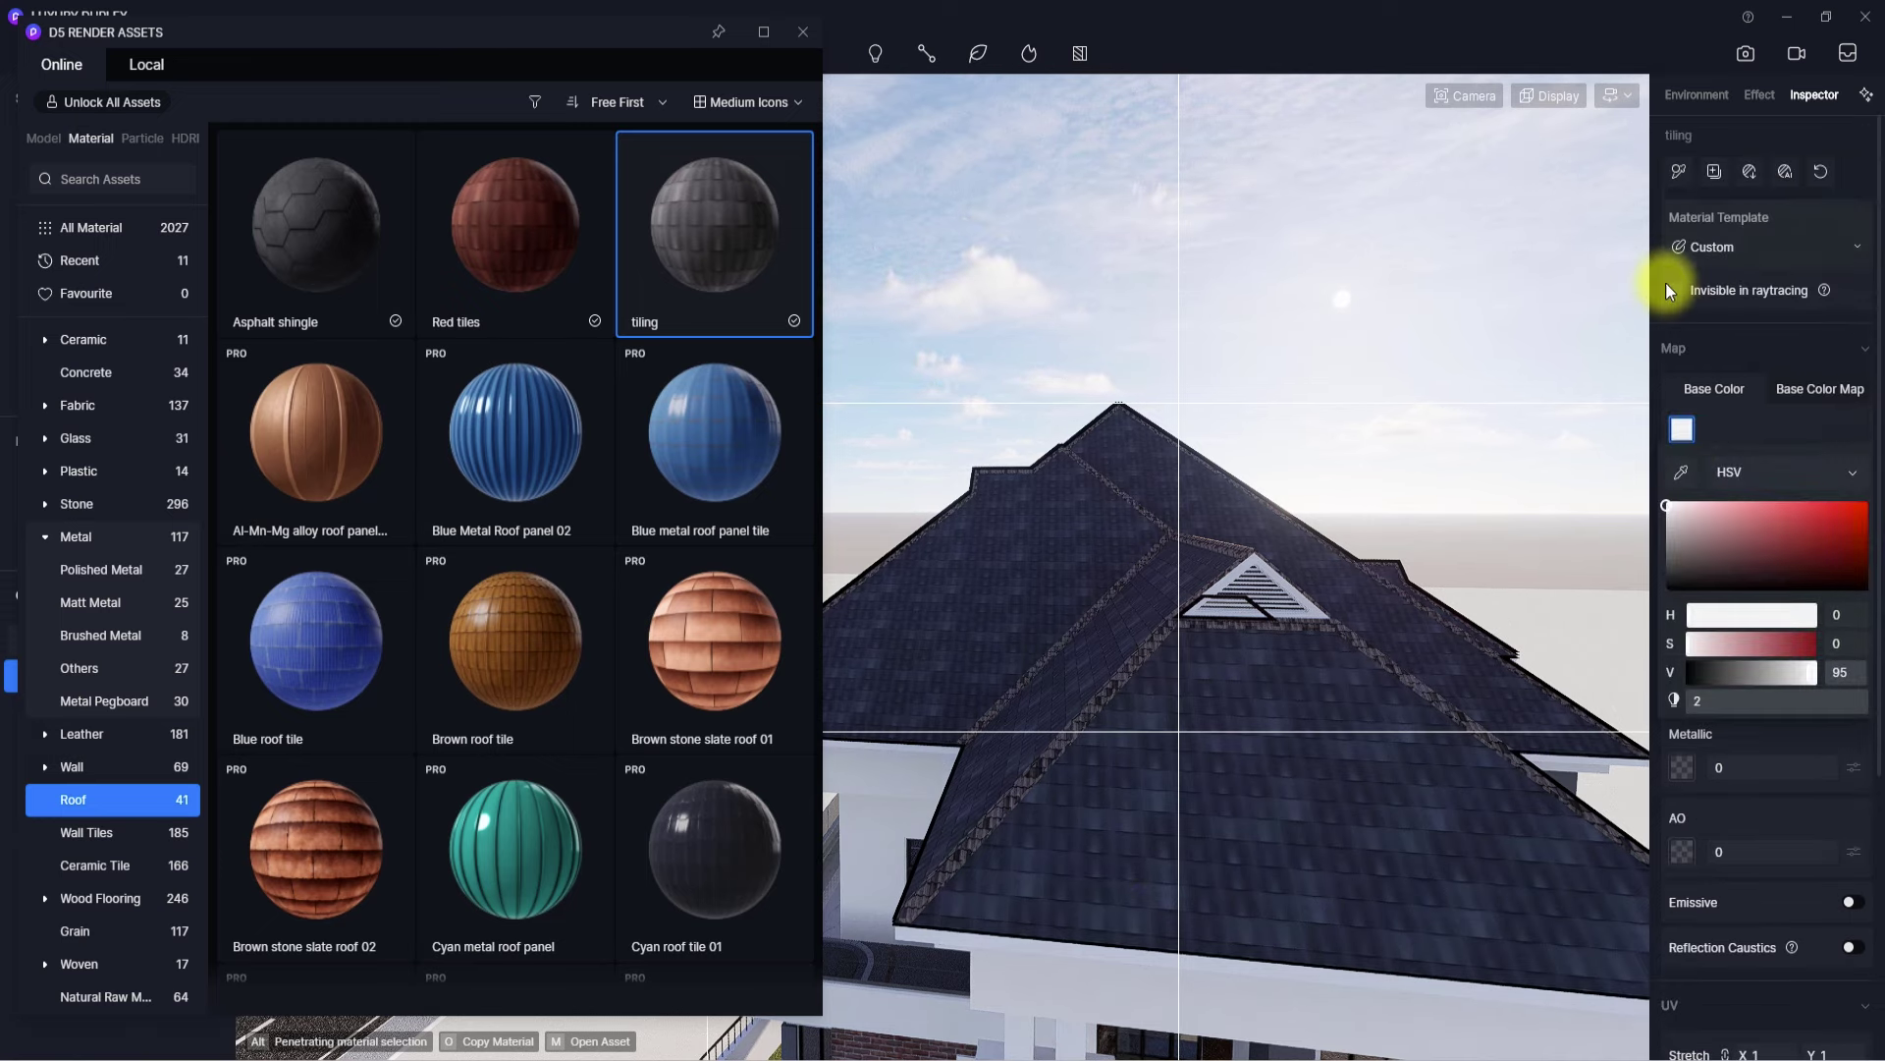
{"action": "left_click", "coordinate": [1680, 171]}
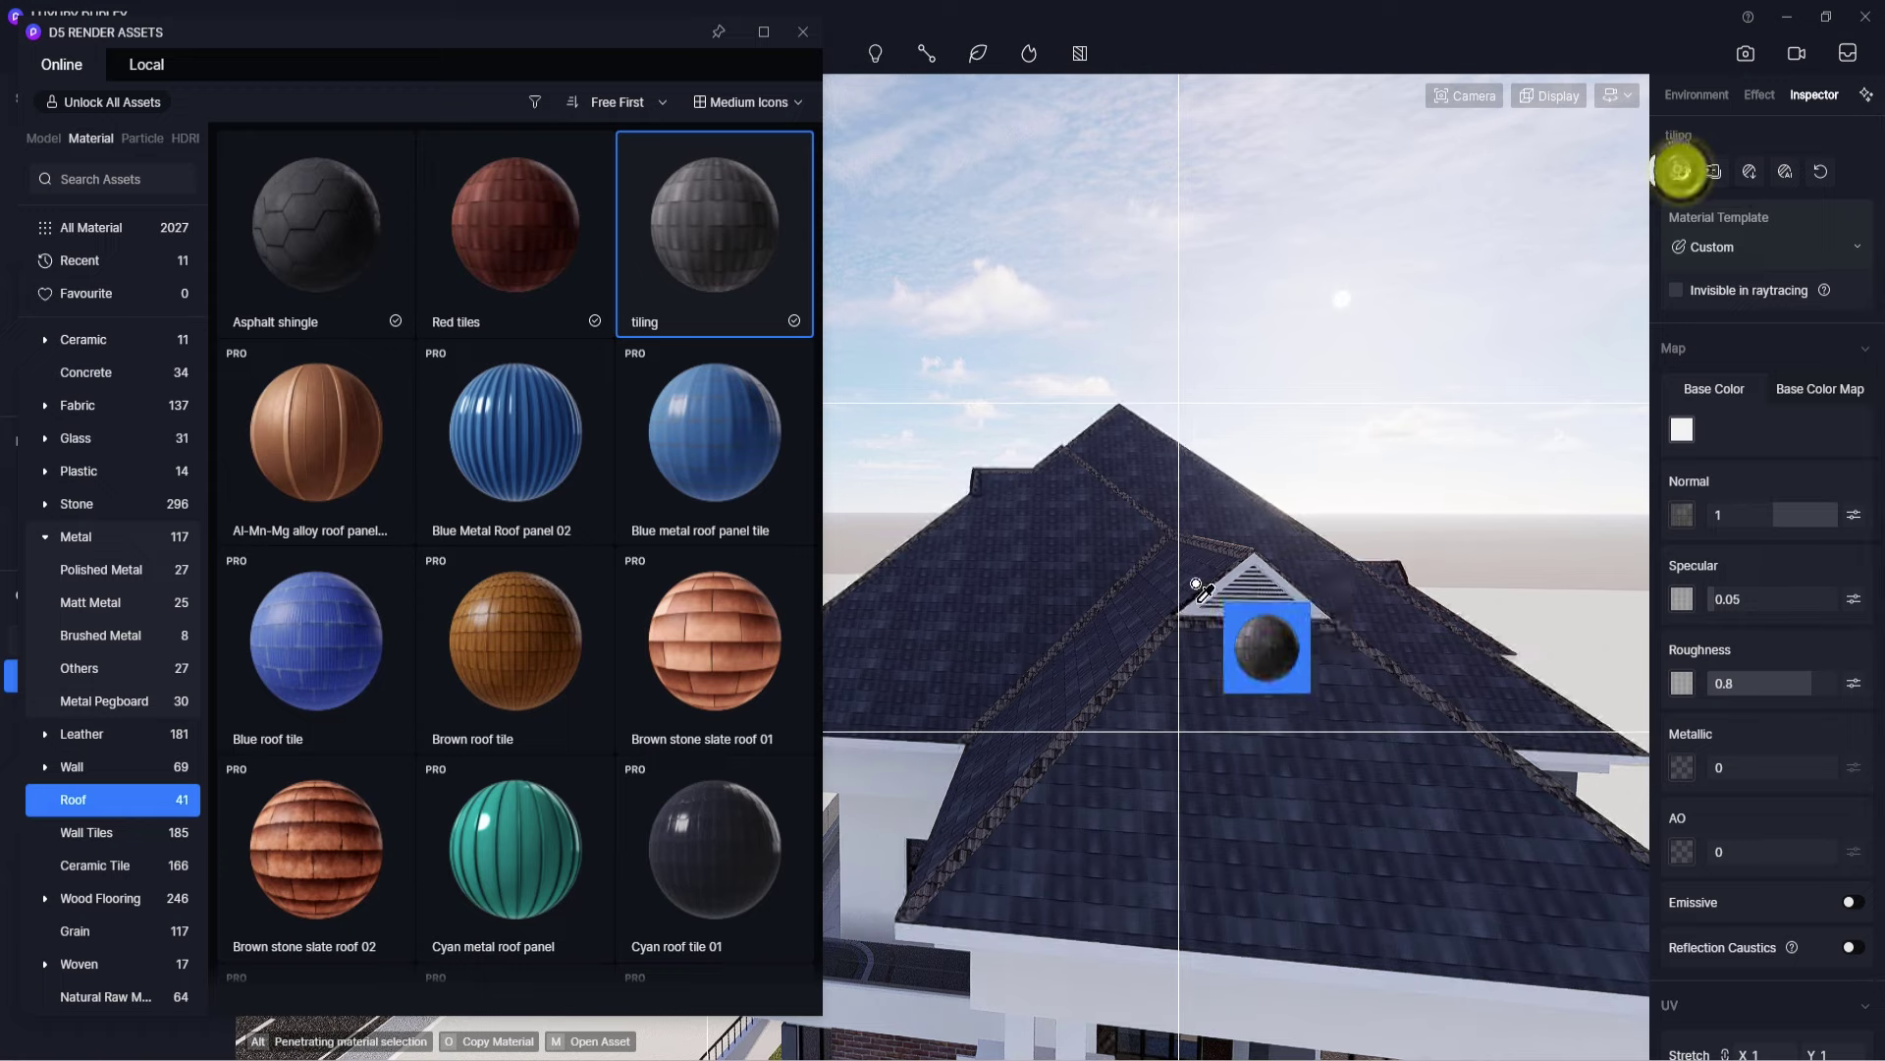
{"action": "left_click", "coordinate": [1139, 659]}
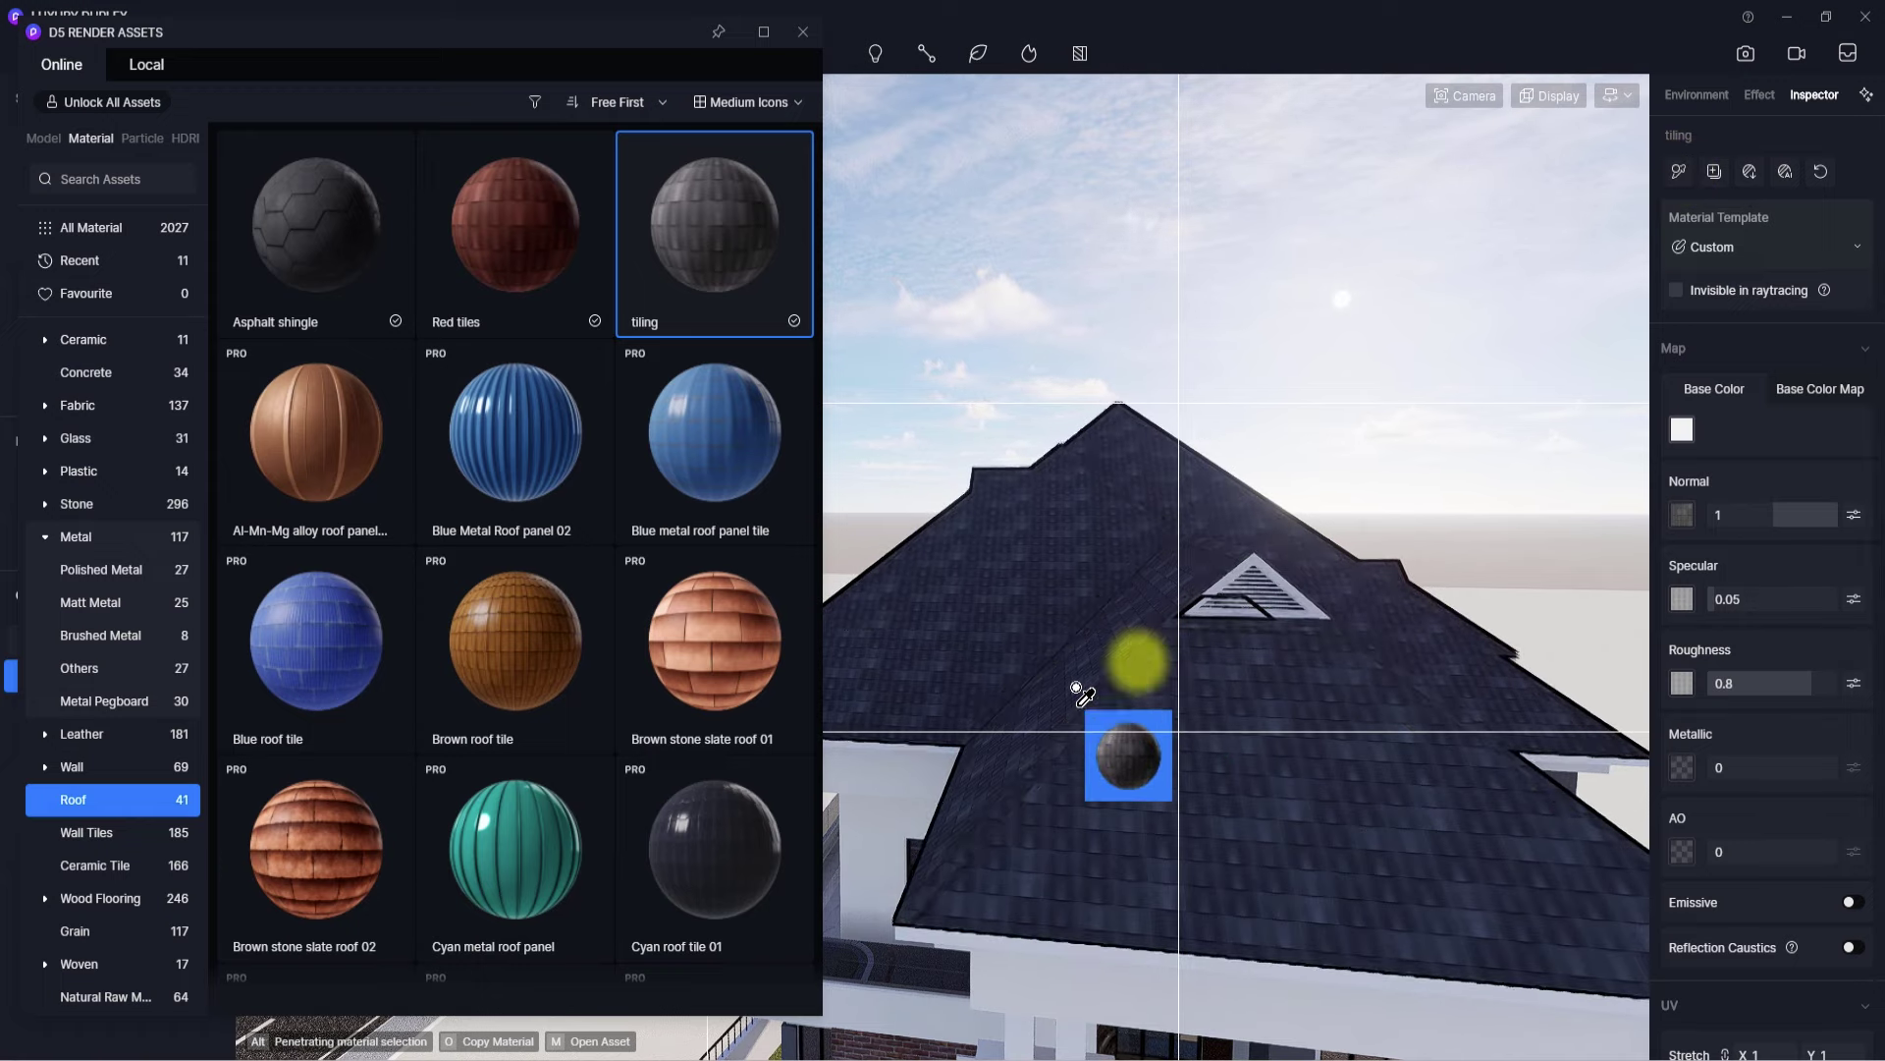
- Lower the roof tiling's base color value to 86 and check the roof from farther away
{"action": "scroll", "coordinate": [1072, 705], "scroll_direction": "down", "scroll_amount": 5}
{"action": "scroll", "coordinate": [1085, 799], "scroll_direction": "up", "scroll_amount": 5}
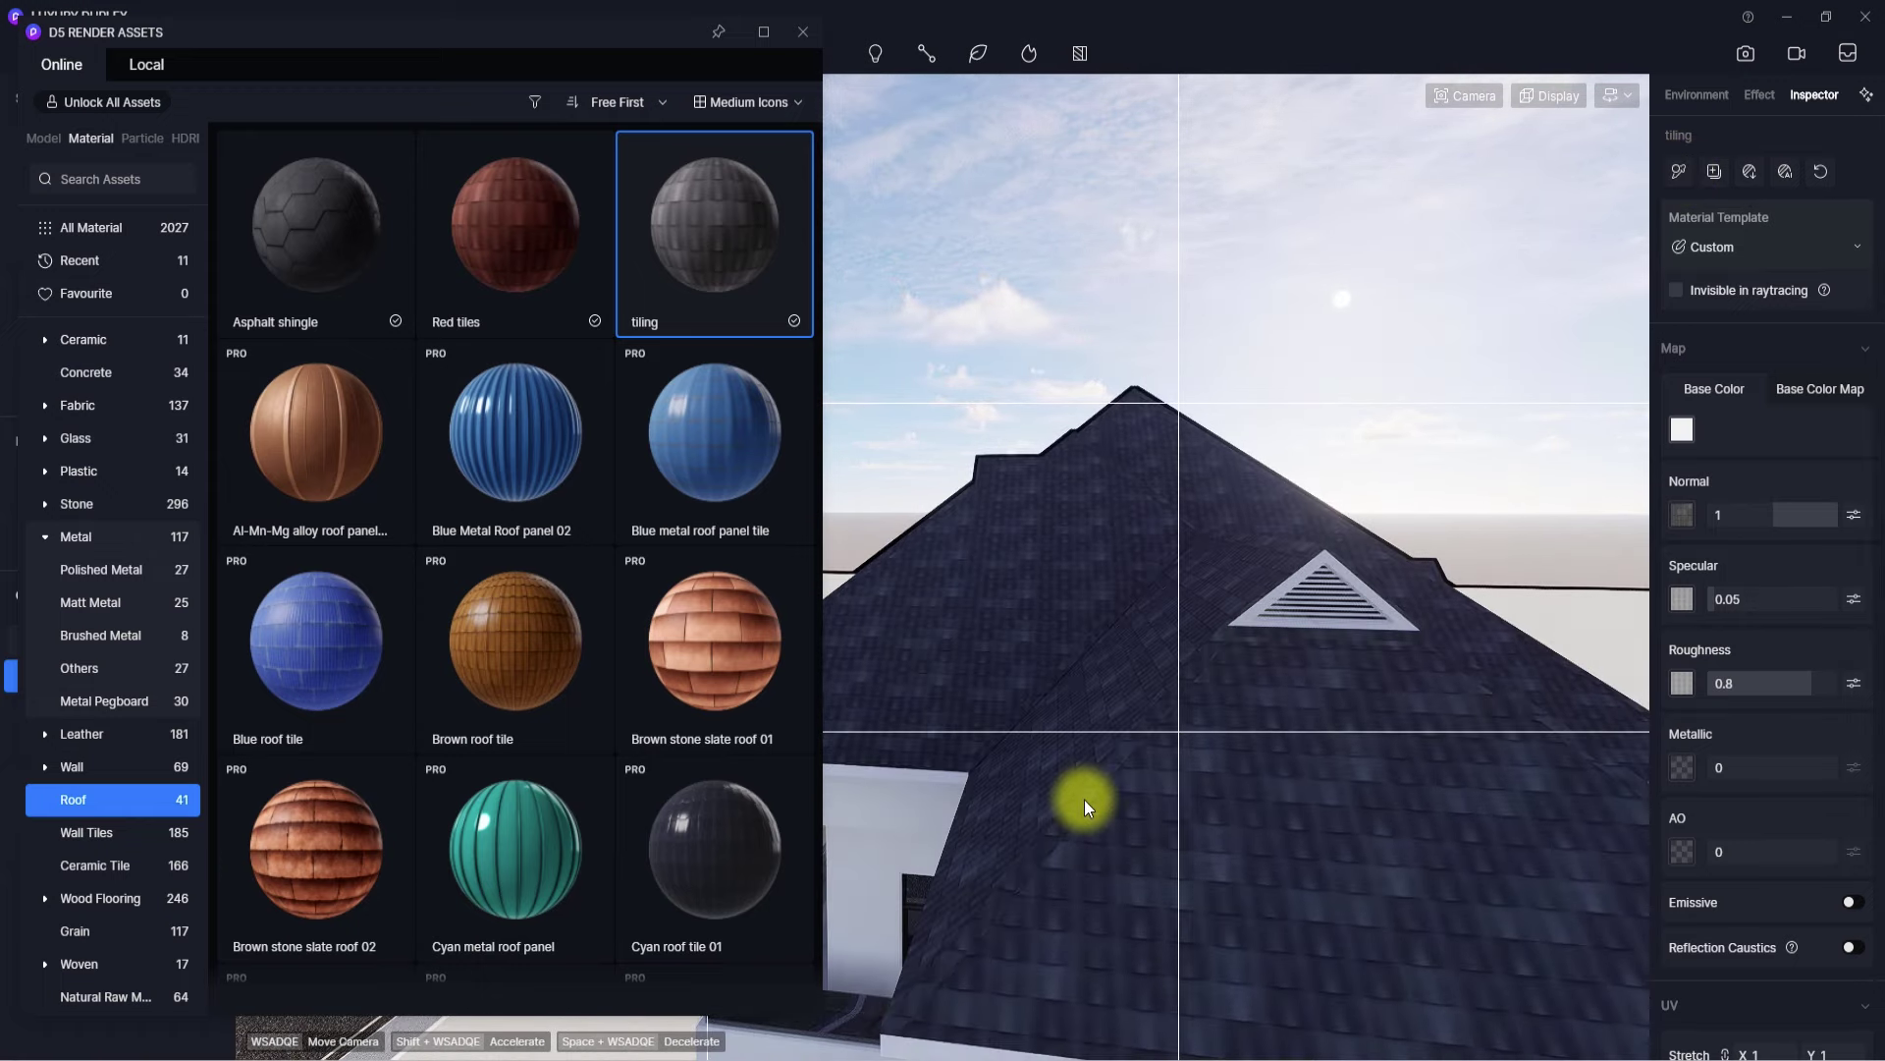
{"action": "left_click", "coordinate": [1084, 800]}
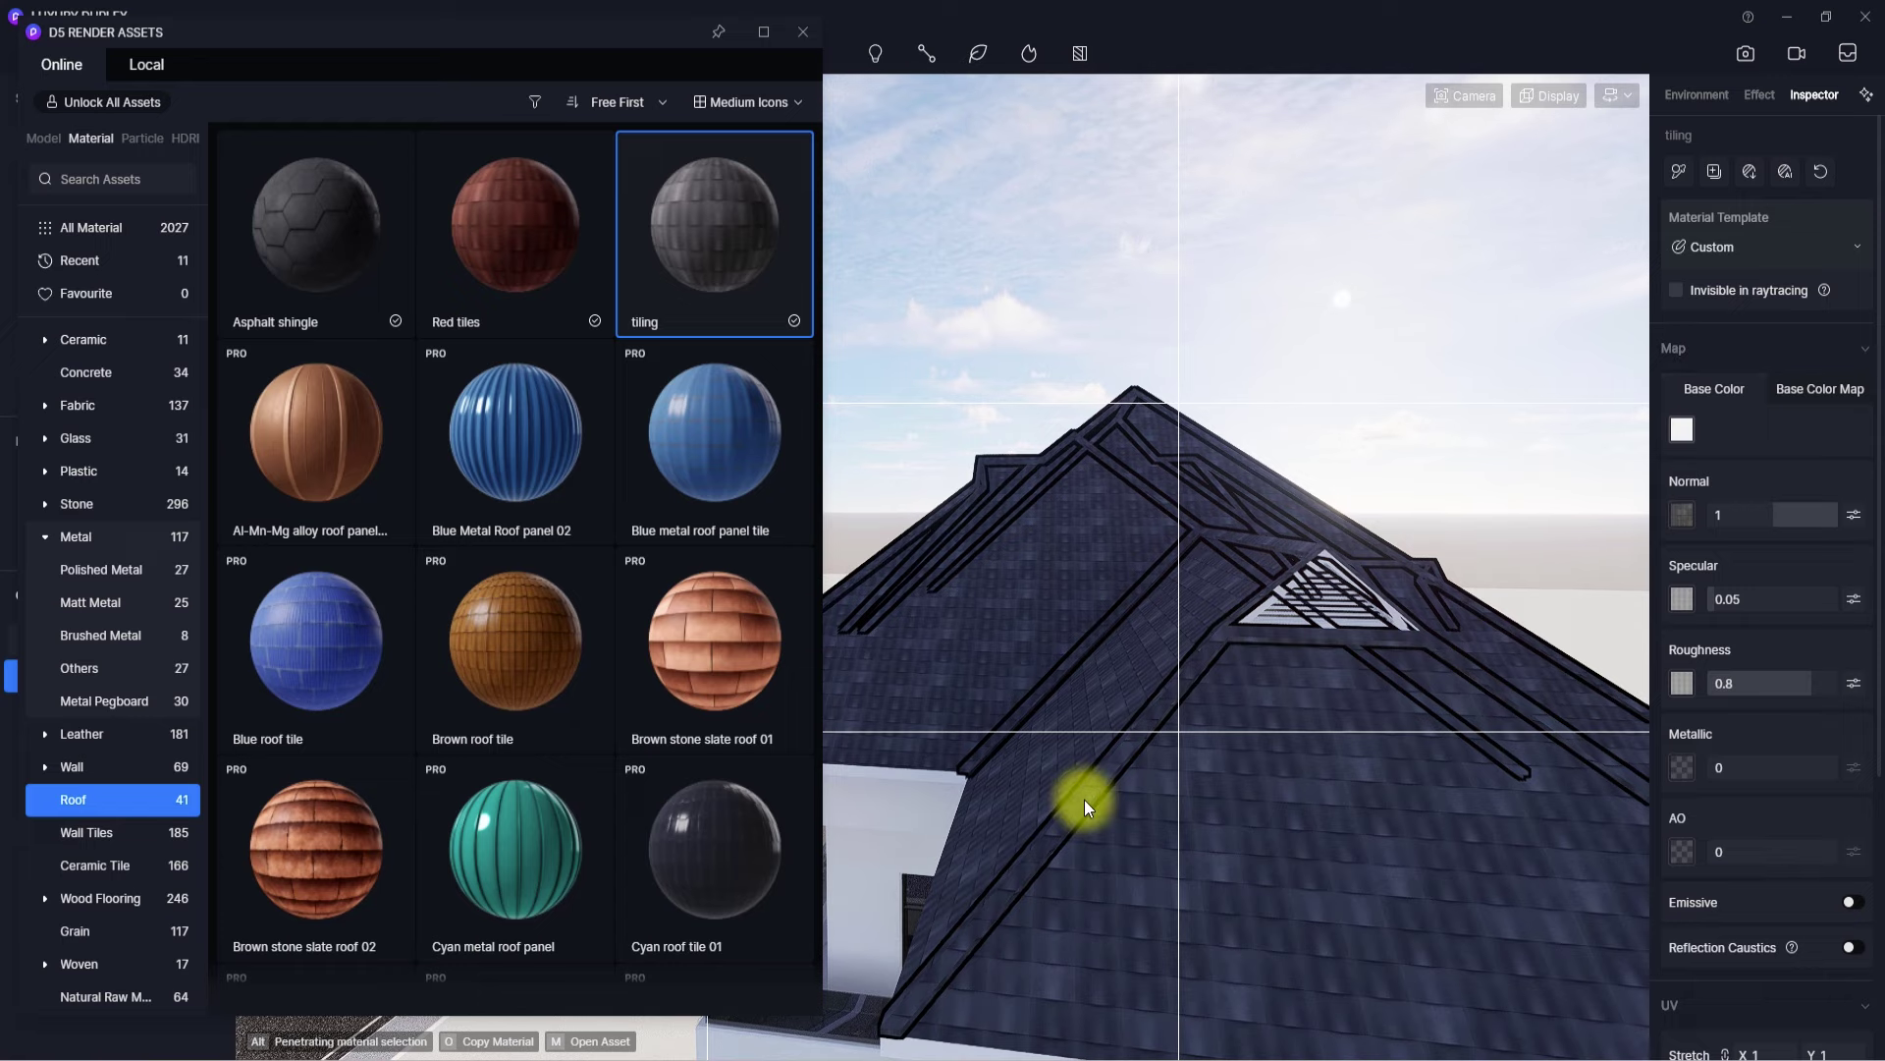
{"action": "left_click", "coordinate": [1682, 429]}
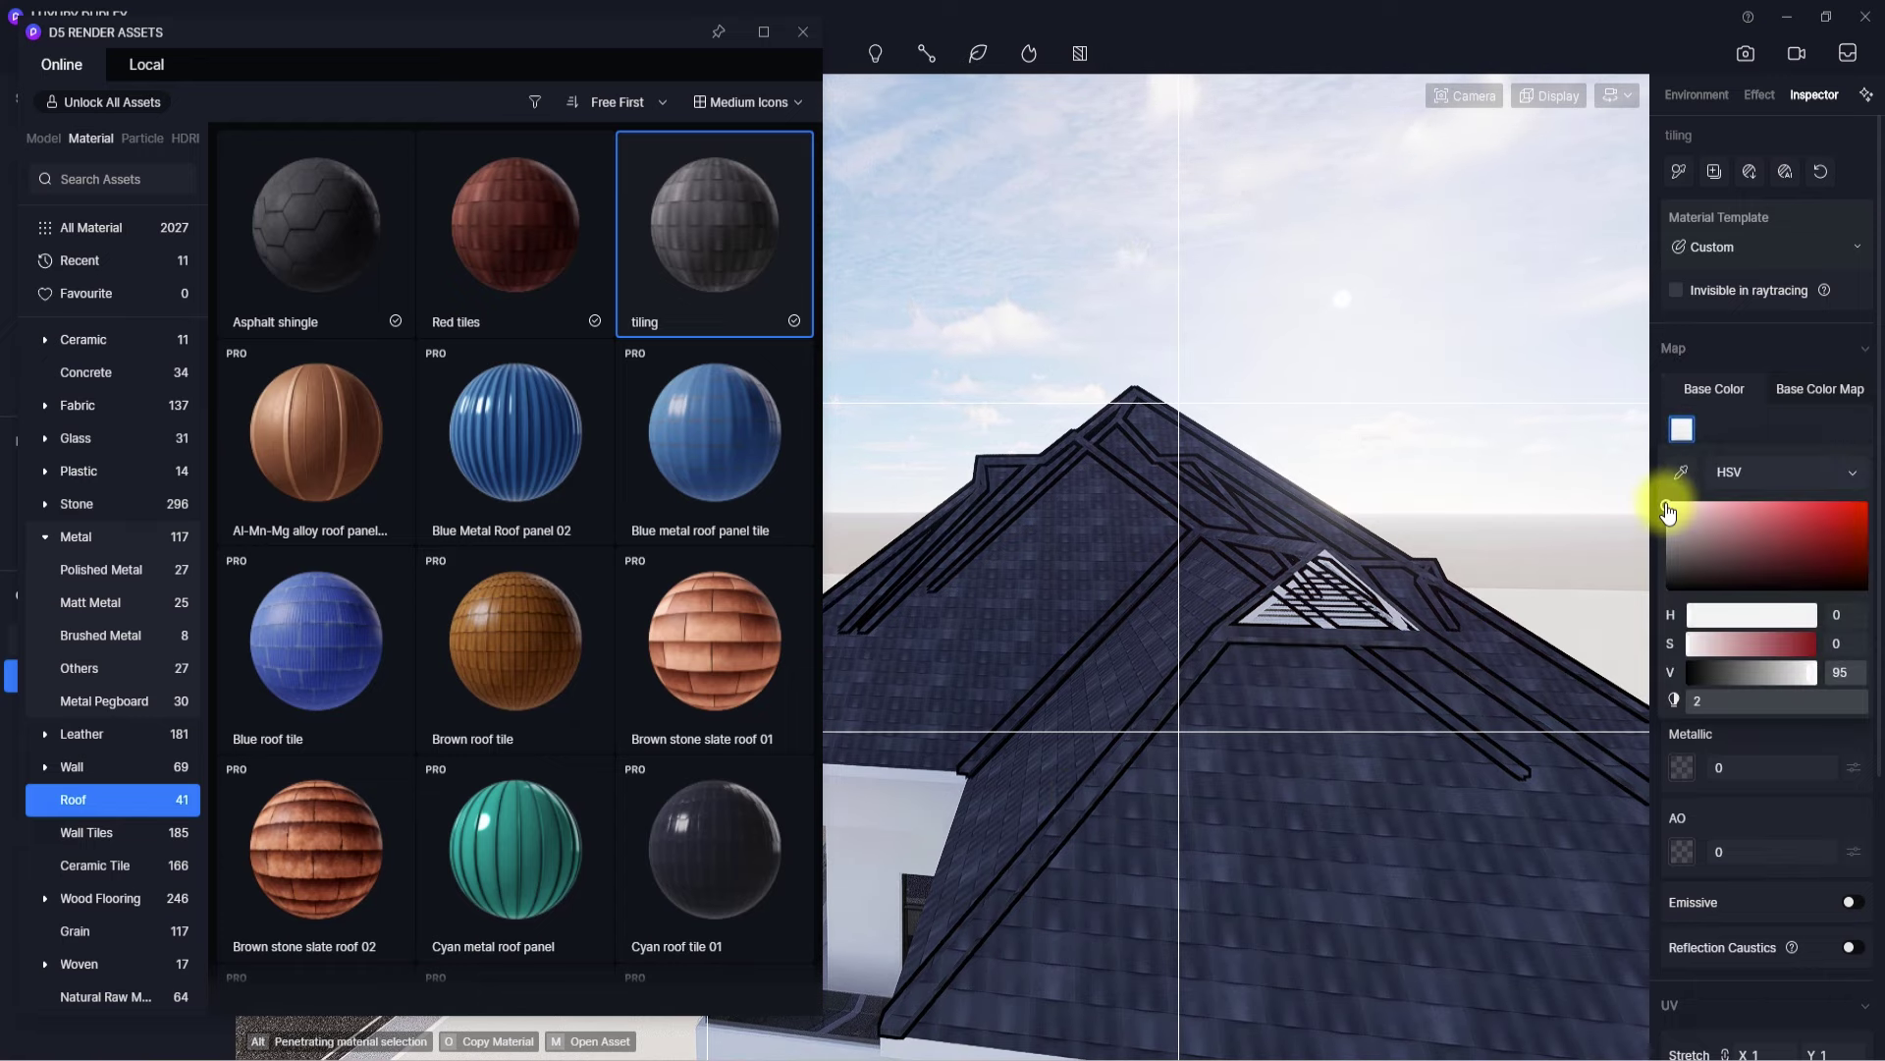
{"action": "scroll", "coordinate": [1124, 517], "scroll_direction": "down", "scroll_amount": 10}
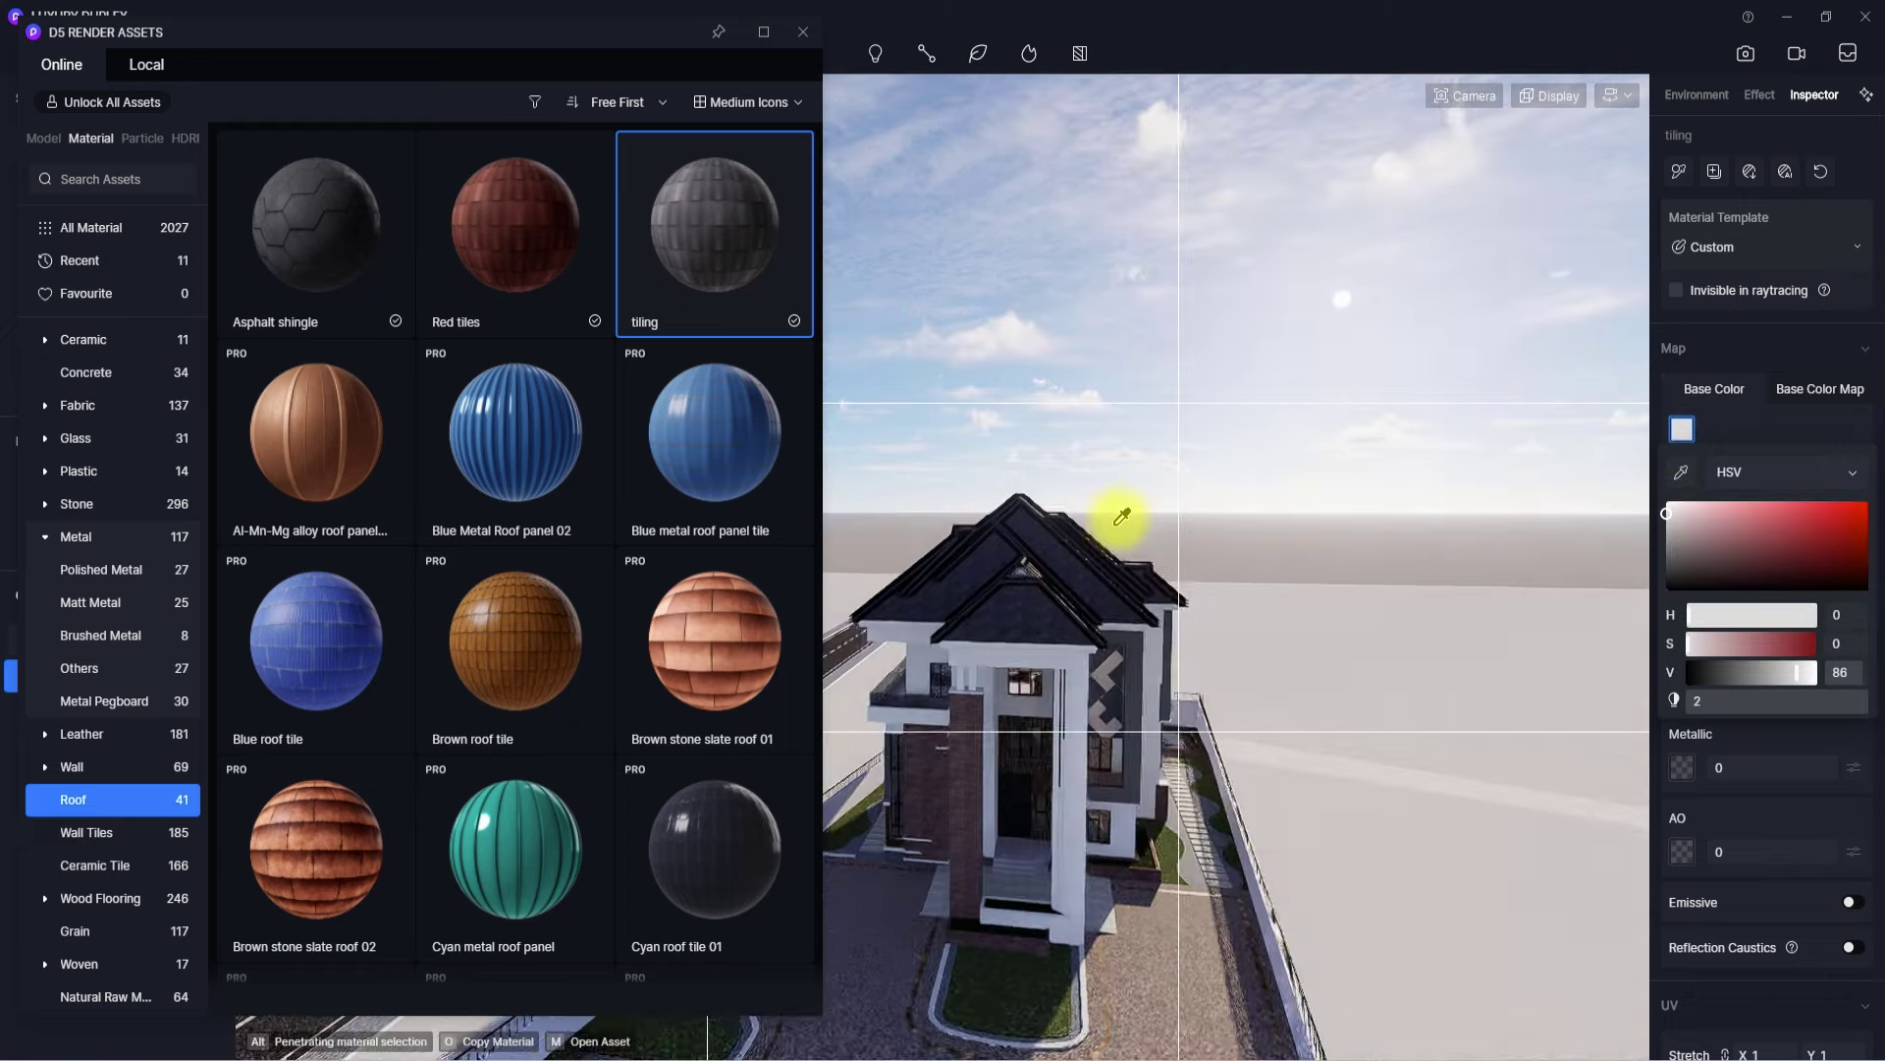
- Examine the balcony, entrance porch and porch ceiling for surfaces that still need material work
{"action": "scroll", "coordinate": [1081, 615], "scroll_direction": "up", "scroll_amount": 5}
{"action": "right_click_drag", "start_coordinate": [1081, 614], "coordinate": [1271, 385]}
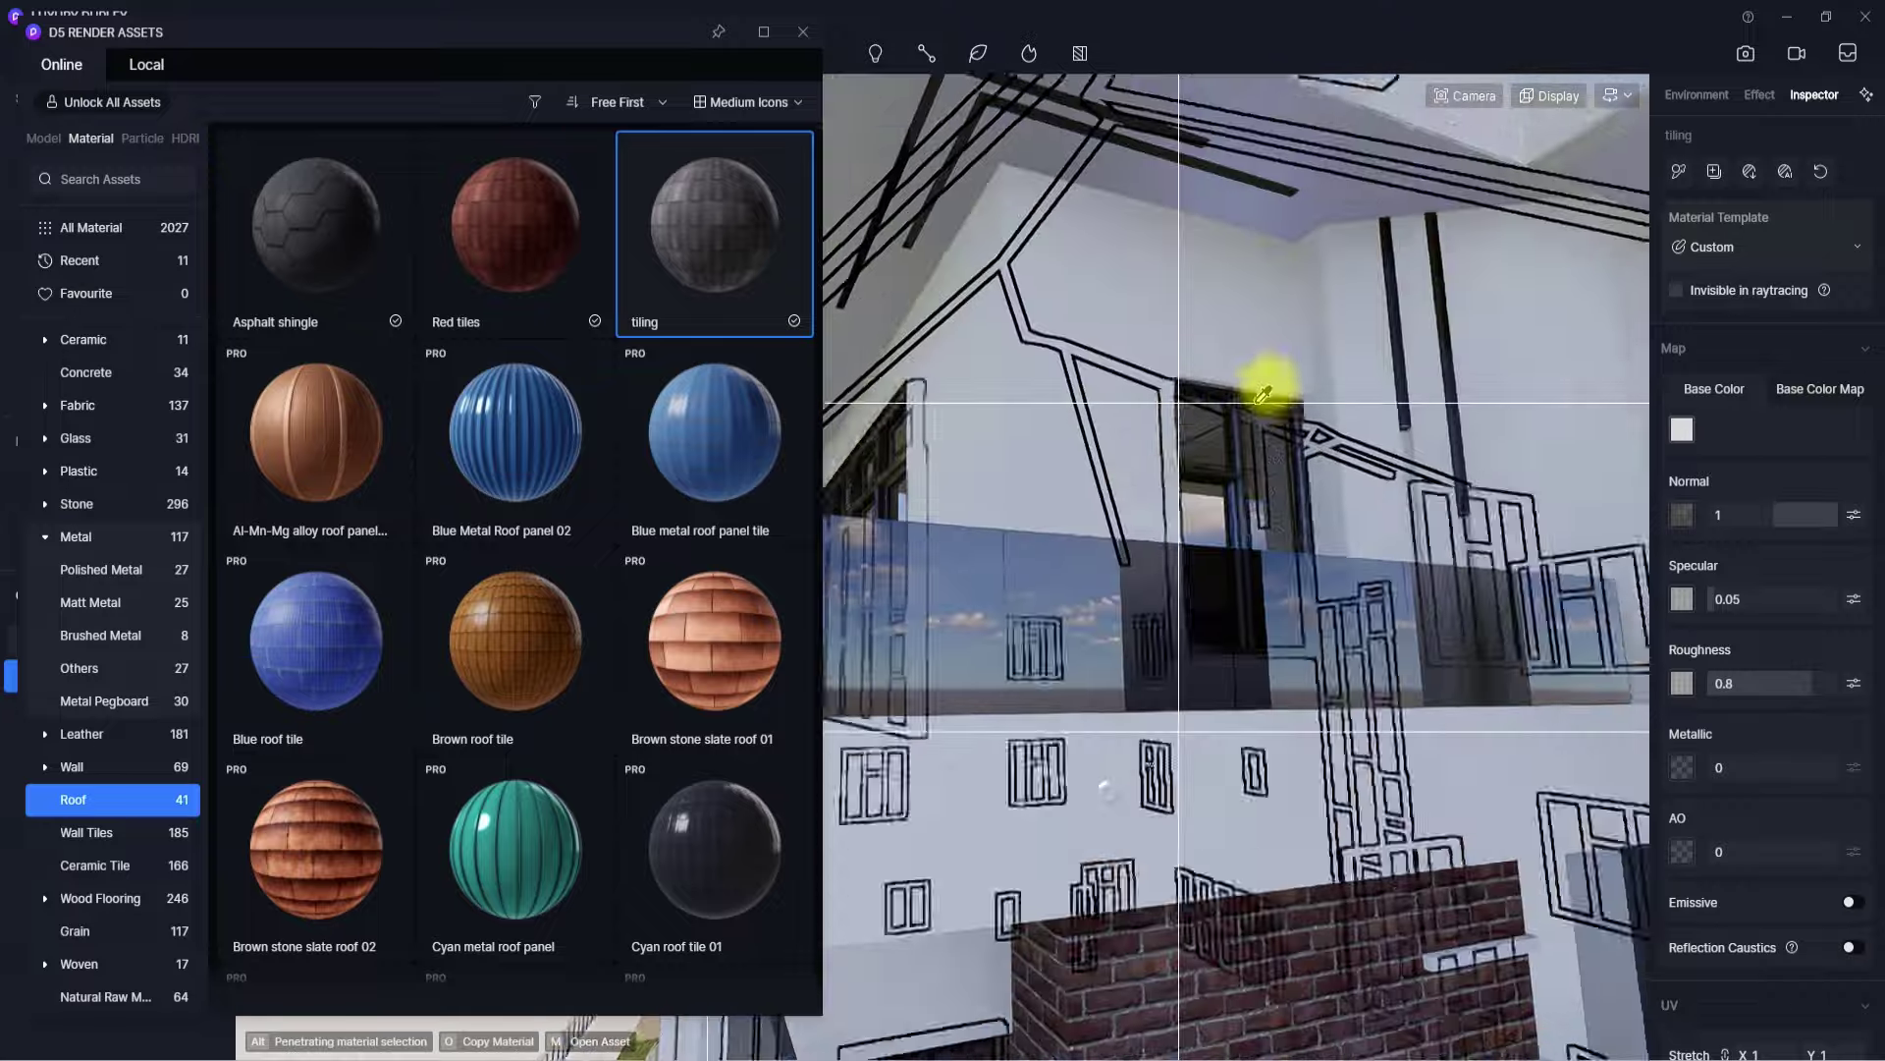
{"action": "scroll", "coordinate": [1268, 386], "scroll_direction": "down", "scroll_amount": 5}
{"action": "scroll", "coordinate": [1127, 691], "scroll_direction": "up", "scroll_amount": 5}
{"action": "right_click_drag", "start_coordinate": [953, 614], "coordinate": [926, 256]}
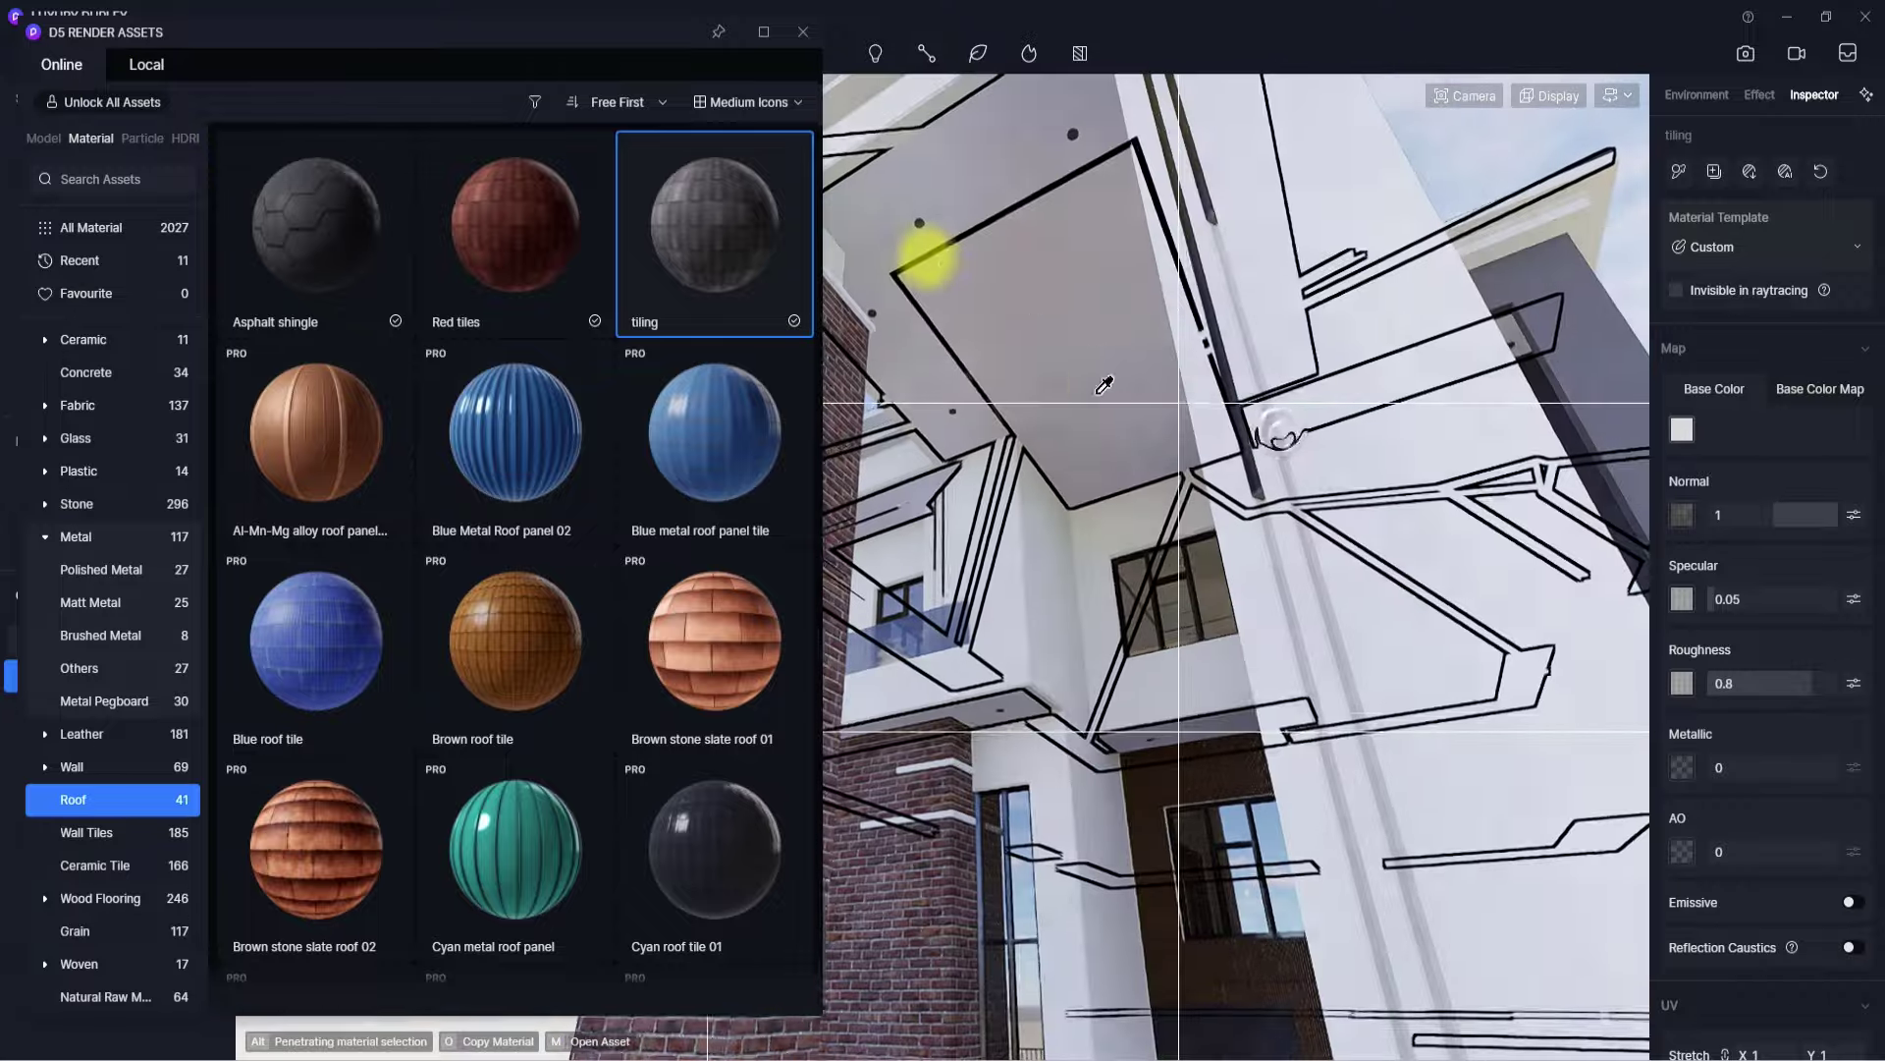
{"action": "right_click_drag", "start_coordinate": [1096, 486], "coordinate": [968, 261]}
{"action": "scroll", "coordinate": [967, 260], "scroll_direction": "up", "scroll_amount": 5}
{"action": "right_click_drag", "start_coordinate": [1099, 459], "coordinate": [1238, 183]}
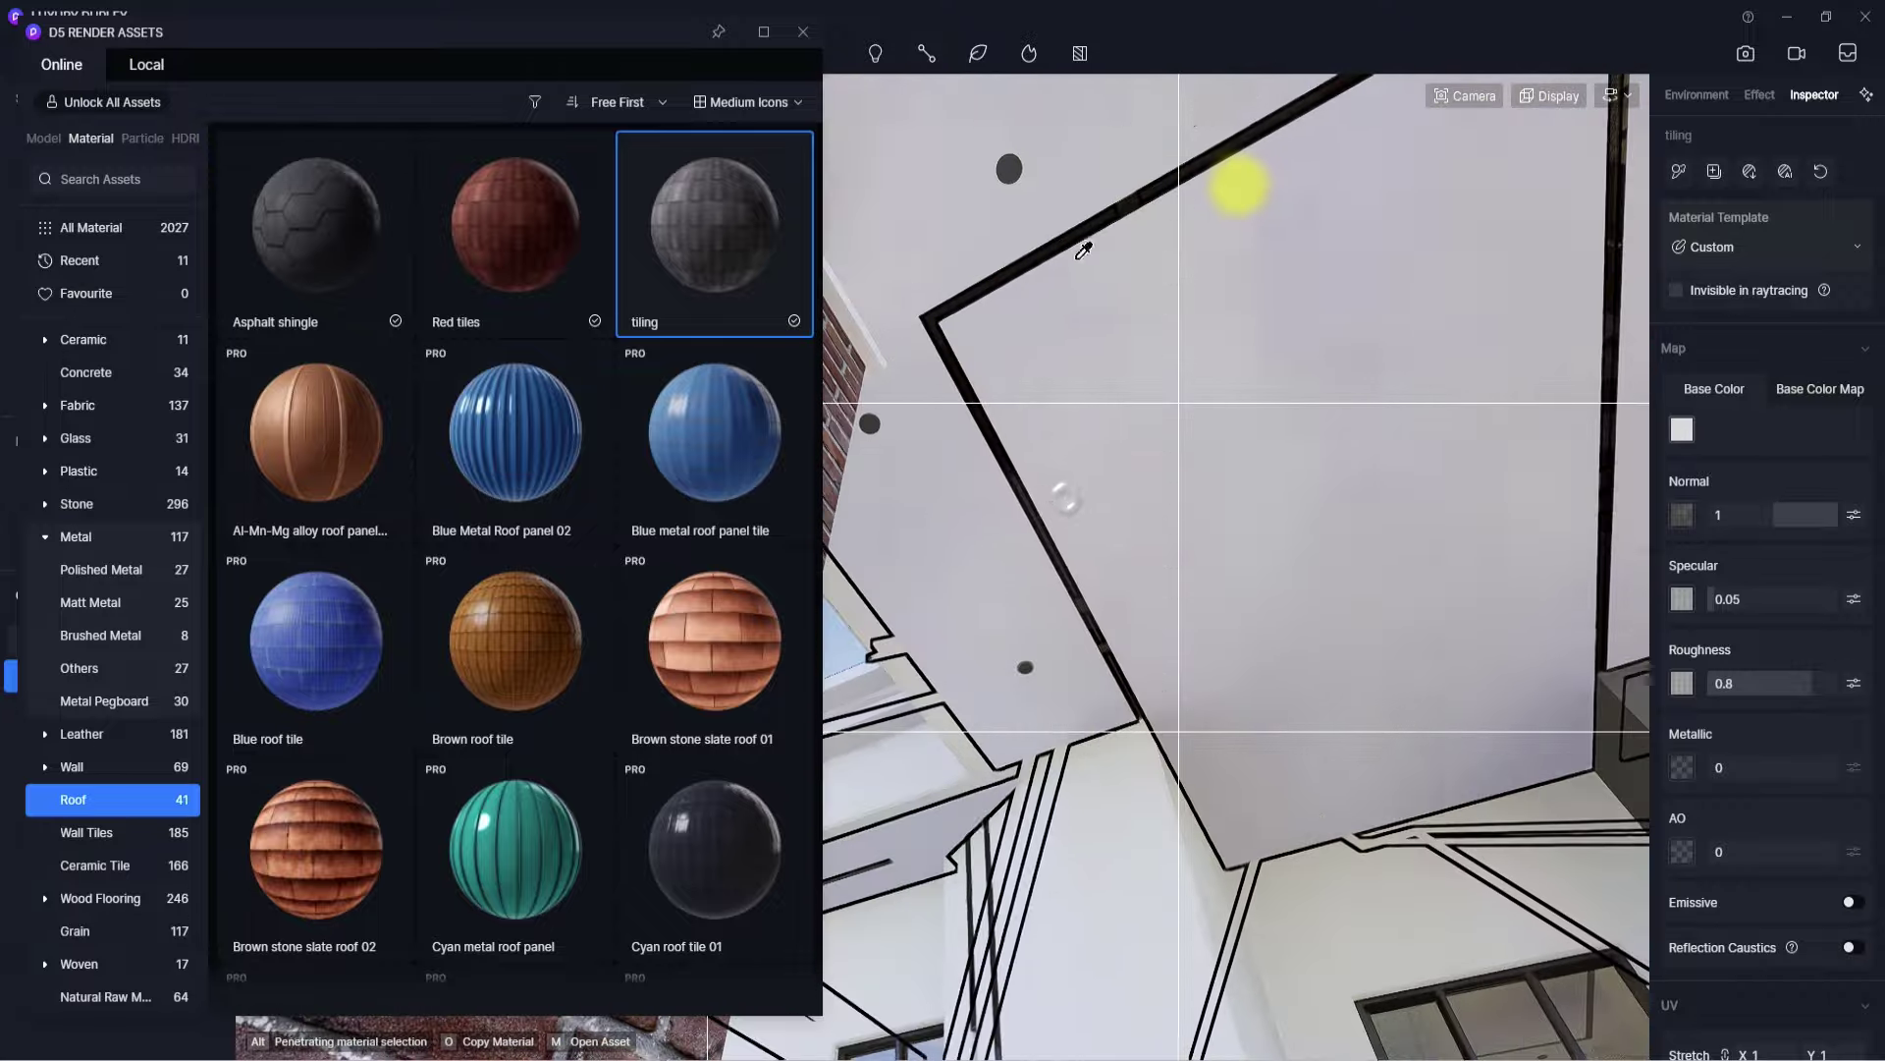
{"action": "scroll", "coordinate": [1078, 262], "scroll_direction": "up", "scroll_amount": 5}
{"action": "right_click_drag", "start_coordinate": [1200, 553], "coordinate": [923, 451]}
{"action": "scroll", "coordinate": [922, 451], "scroll_direction": "down", "scroll_amount": 5}
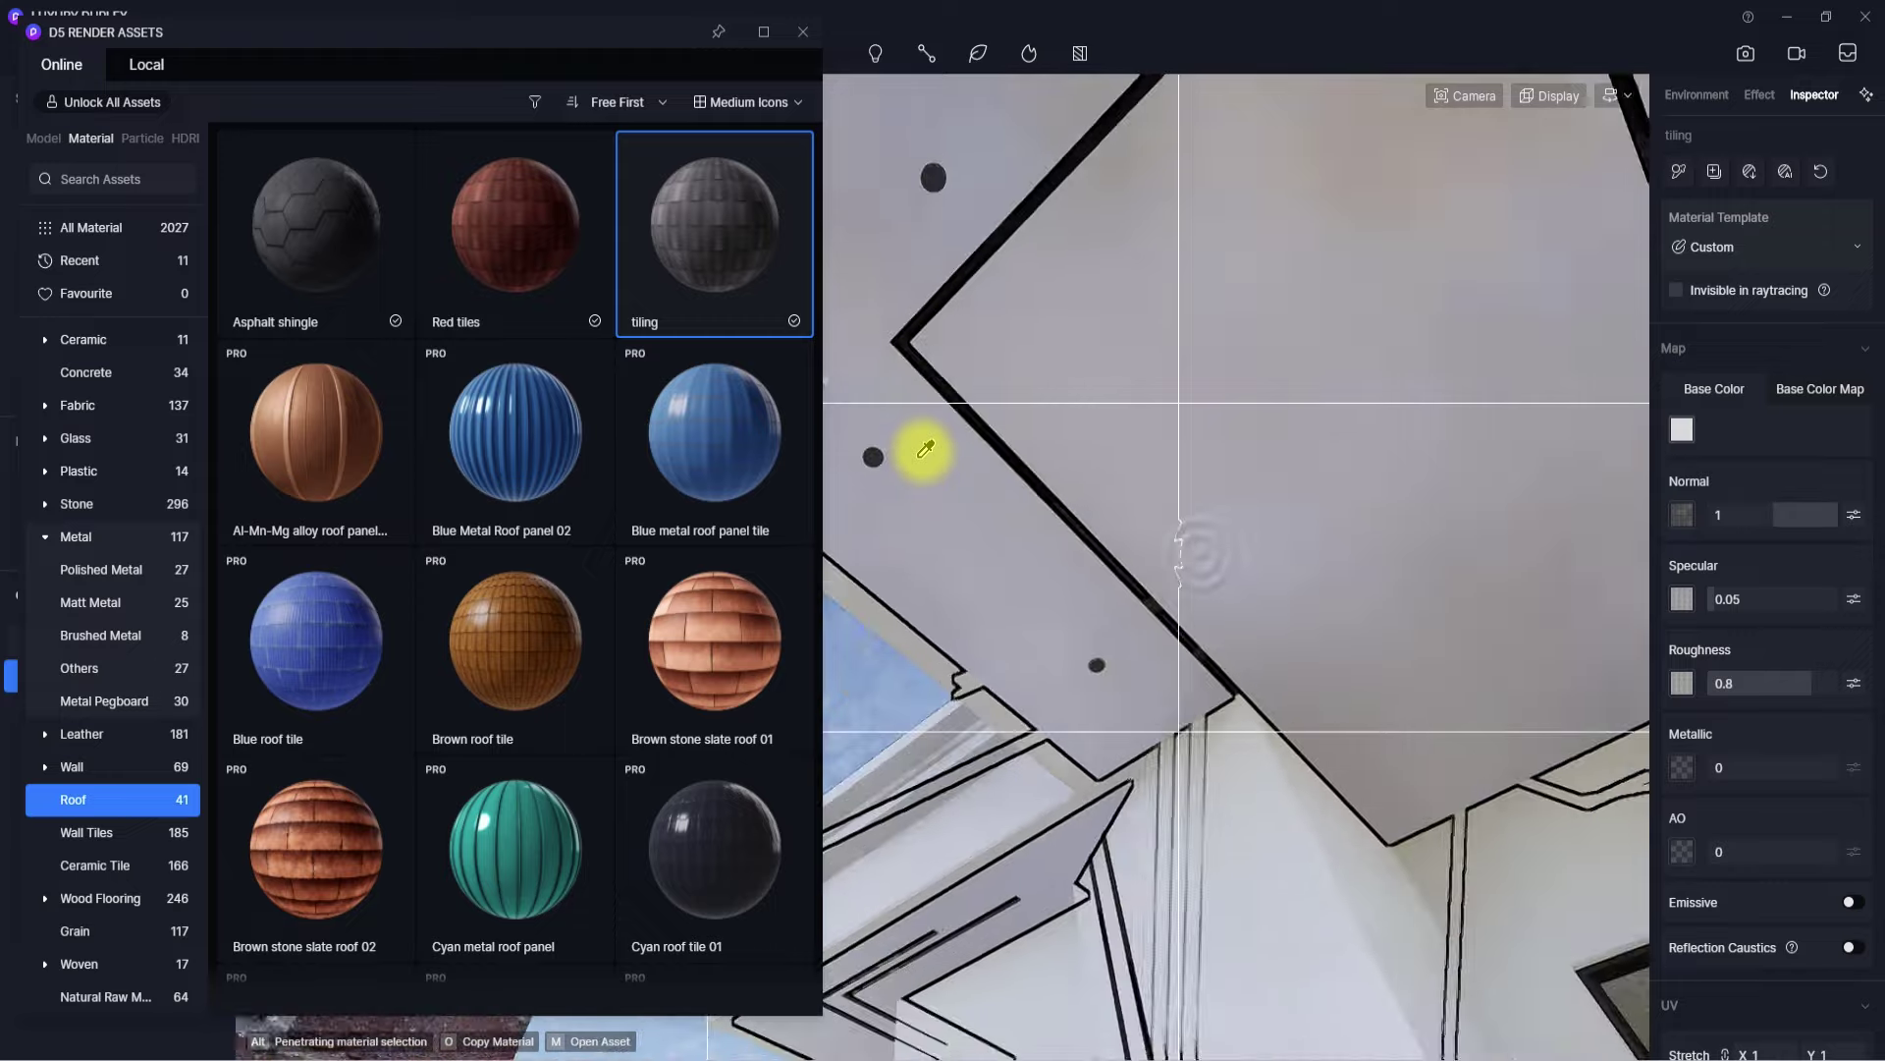
{"action": "right_click_drag", "start_coordinate": [1153, 561], "coordinate": [922, 396]}
{"action": "scroll", "coordinate": [922, 396], "scroll_direction": "up", "scroll_amount": 4}
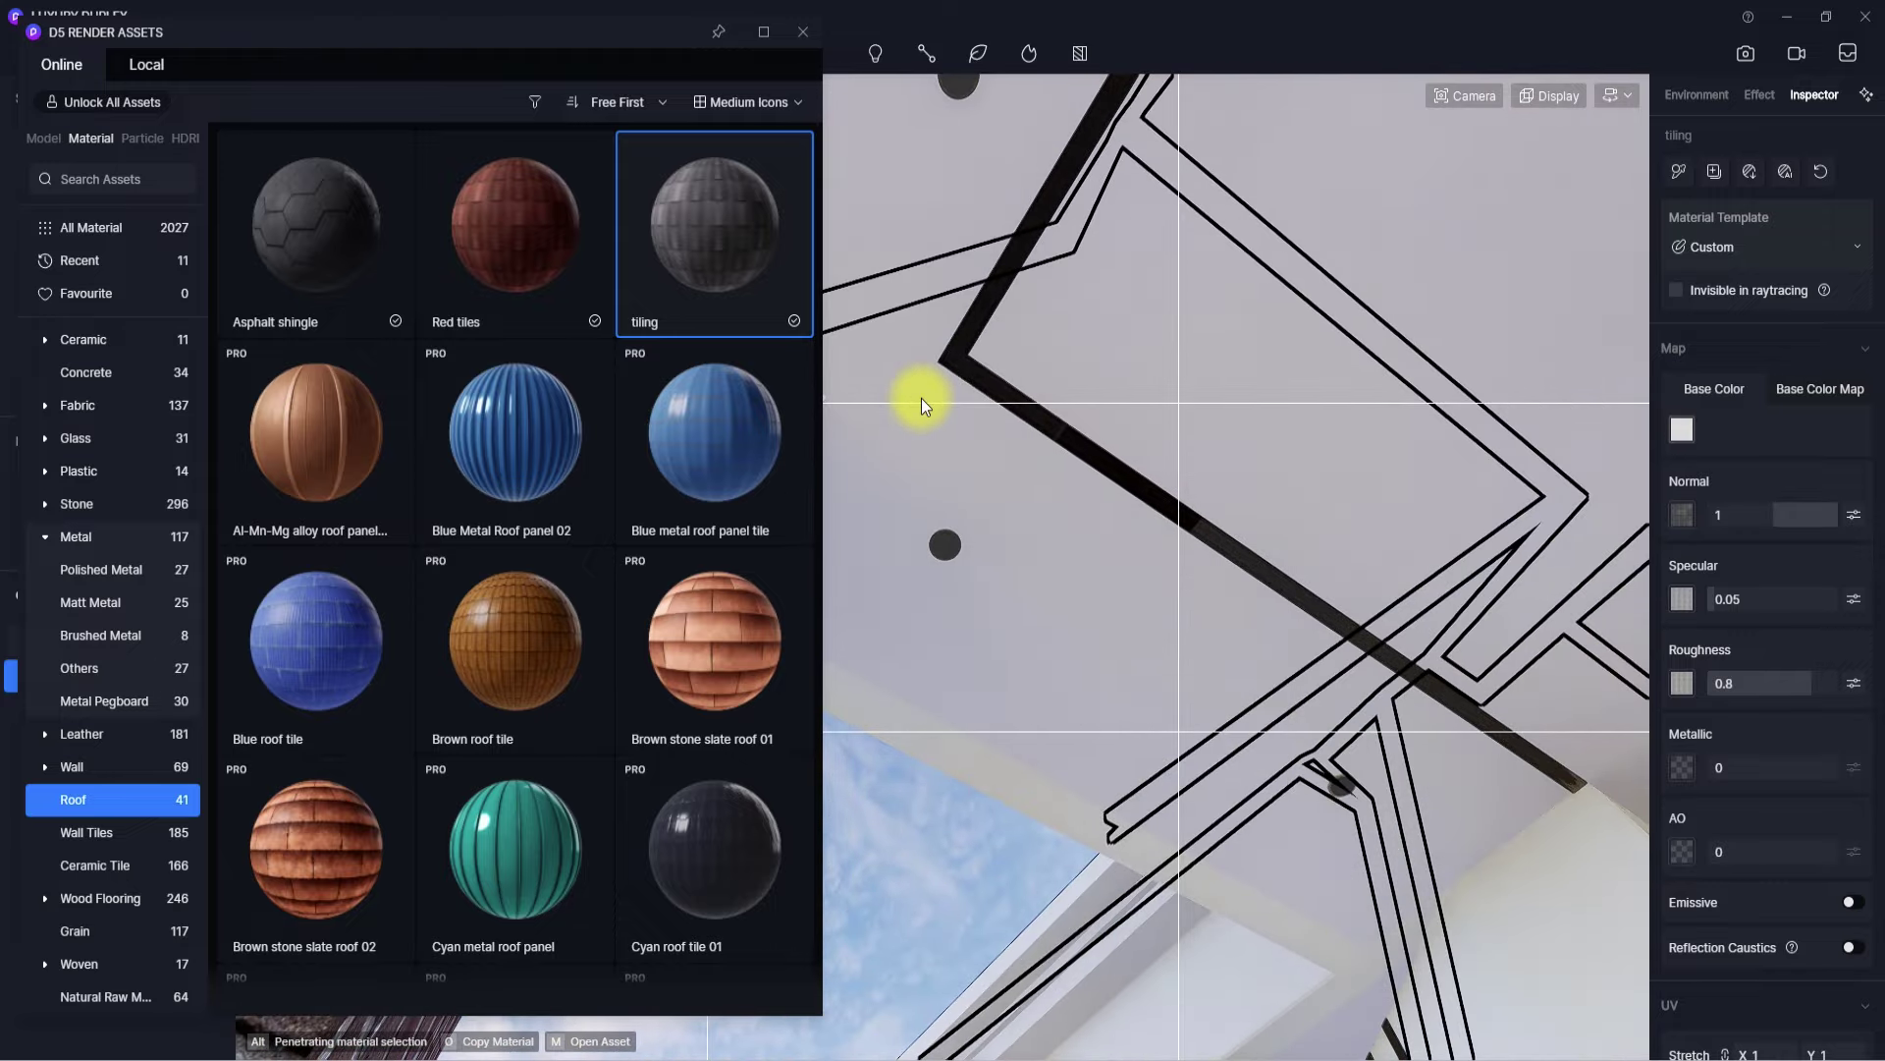
- Close the asset library and select the material of the round recessed light in the porch ceiling
{"action": "left_click", "coordinate": [804, 35]}
{"action": "right_click_drag", "start_coordinate": [772, 447], "coordinate": [827, 324]}
{"action": "scroll", "coordinate": [827, 324], "scroll_direction": "down", "scroll_amount": 4}
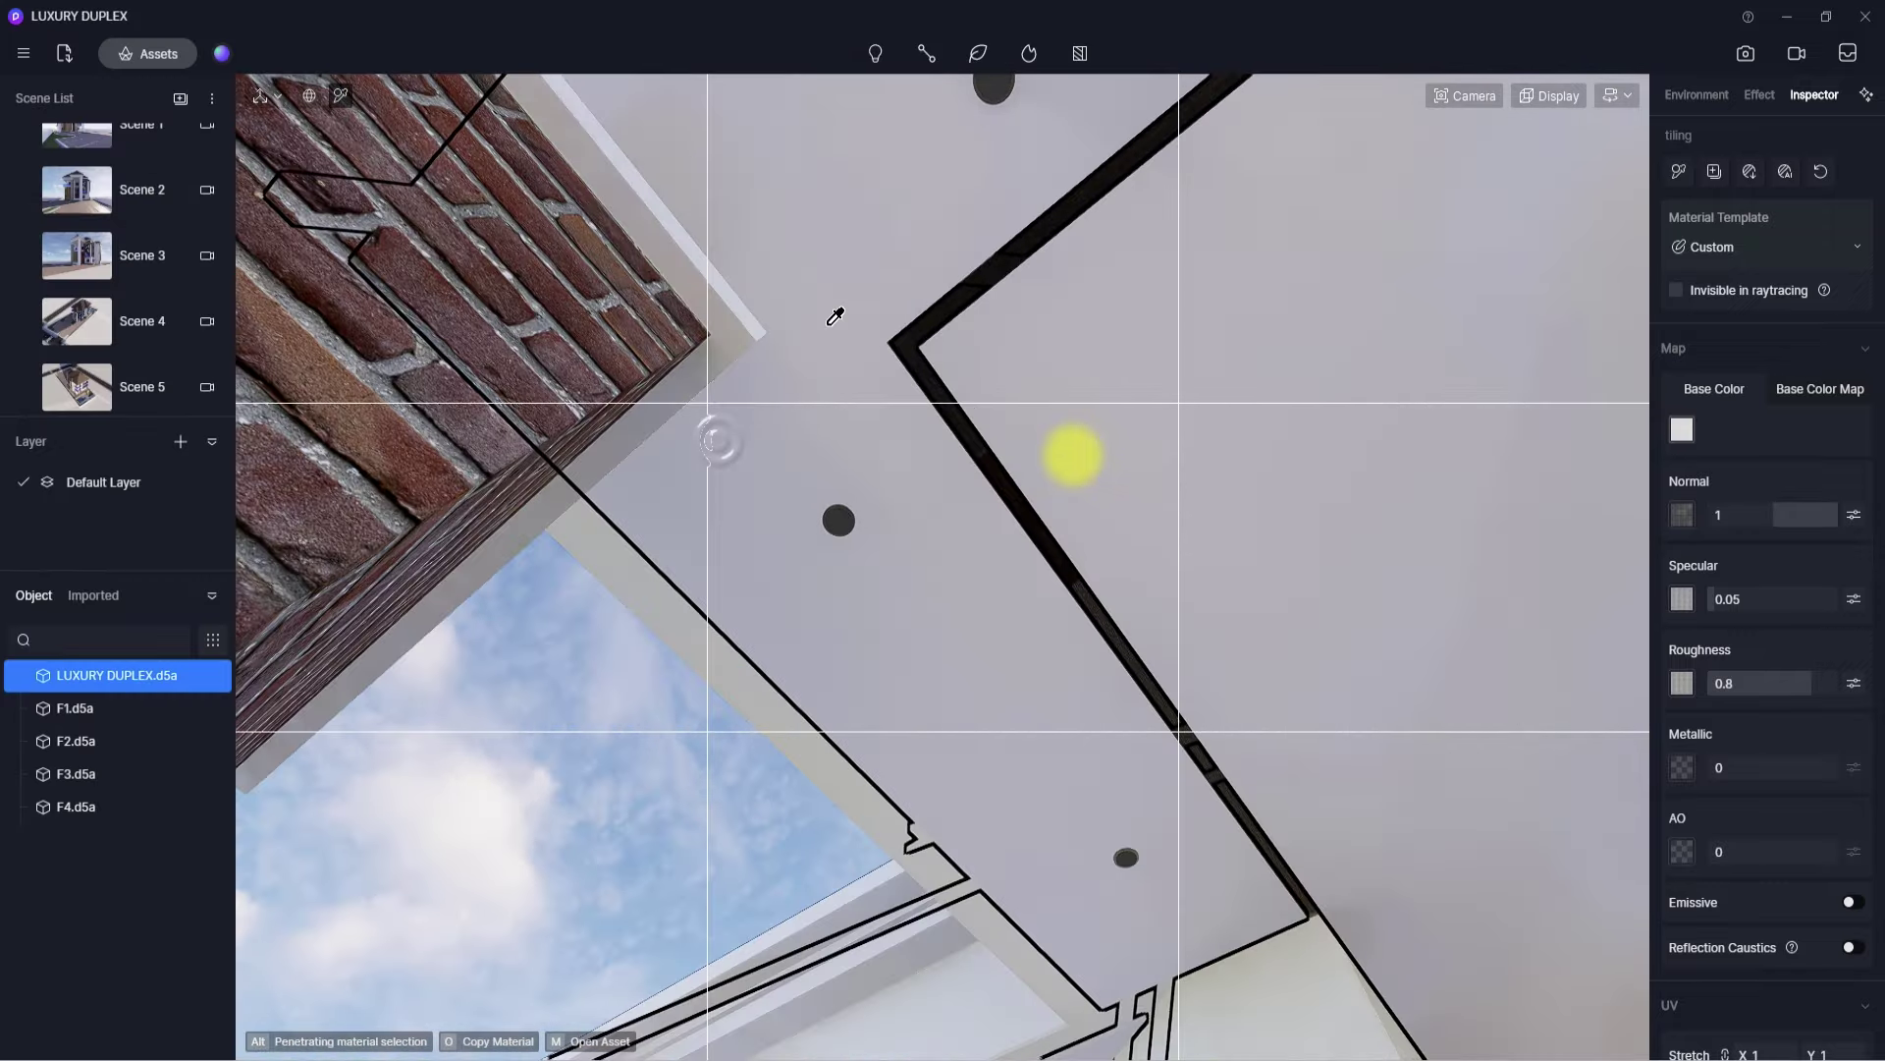
{"action": "scroll", "coordinate": [799, 395], "scroll_direction": "up", "scroll_amount": 5}
{"action": "scroll", "coordinate": [800, 396], "scroll_direction": "down", "scroll_amount": 2}
{"action": "right_click_drag", "start_coordinate": [793, 403], "coordinate": [1060, 475]}
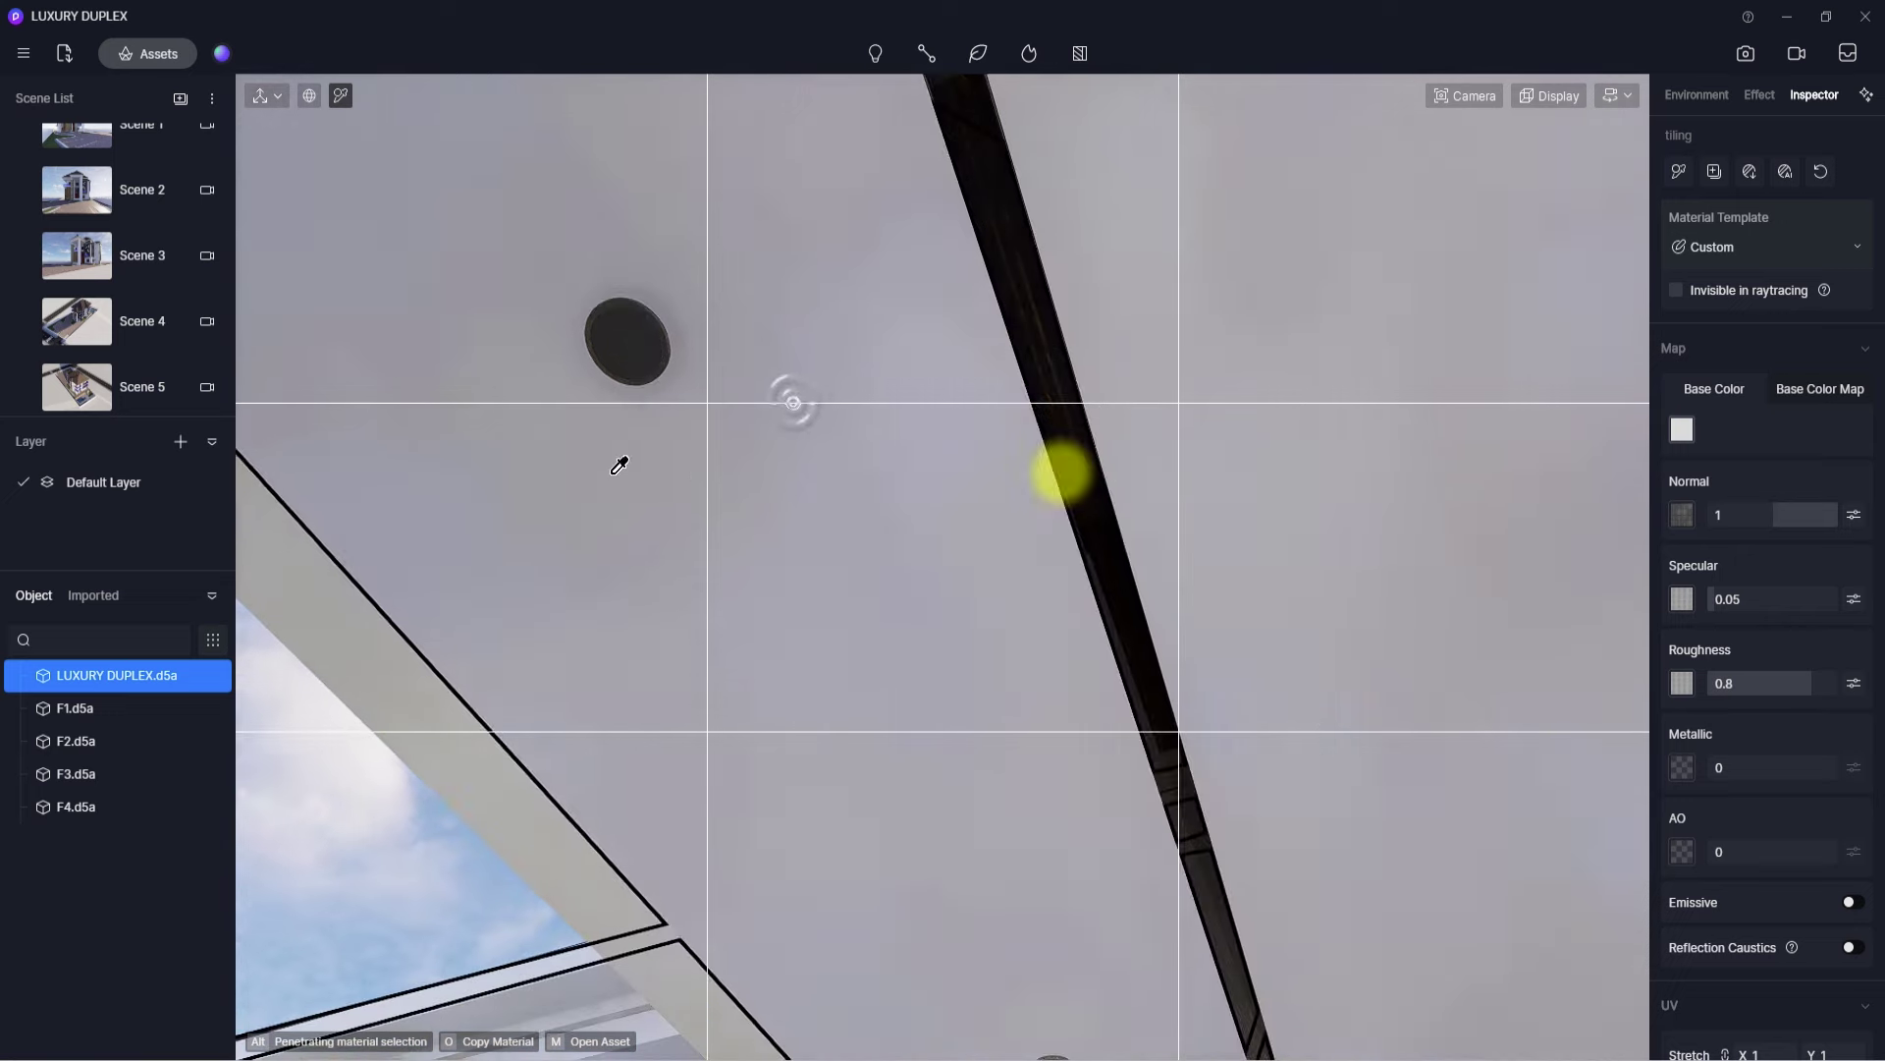
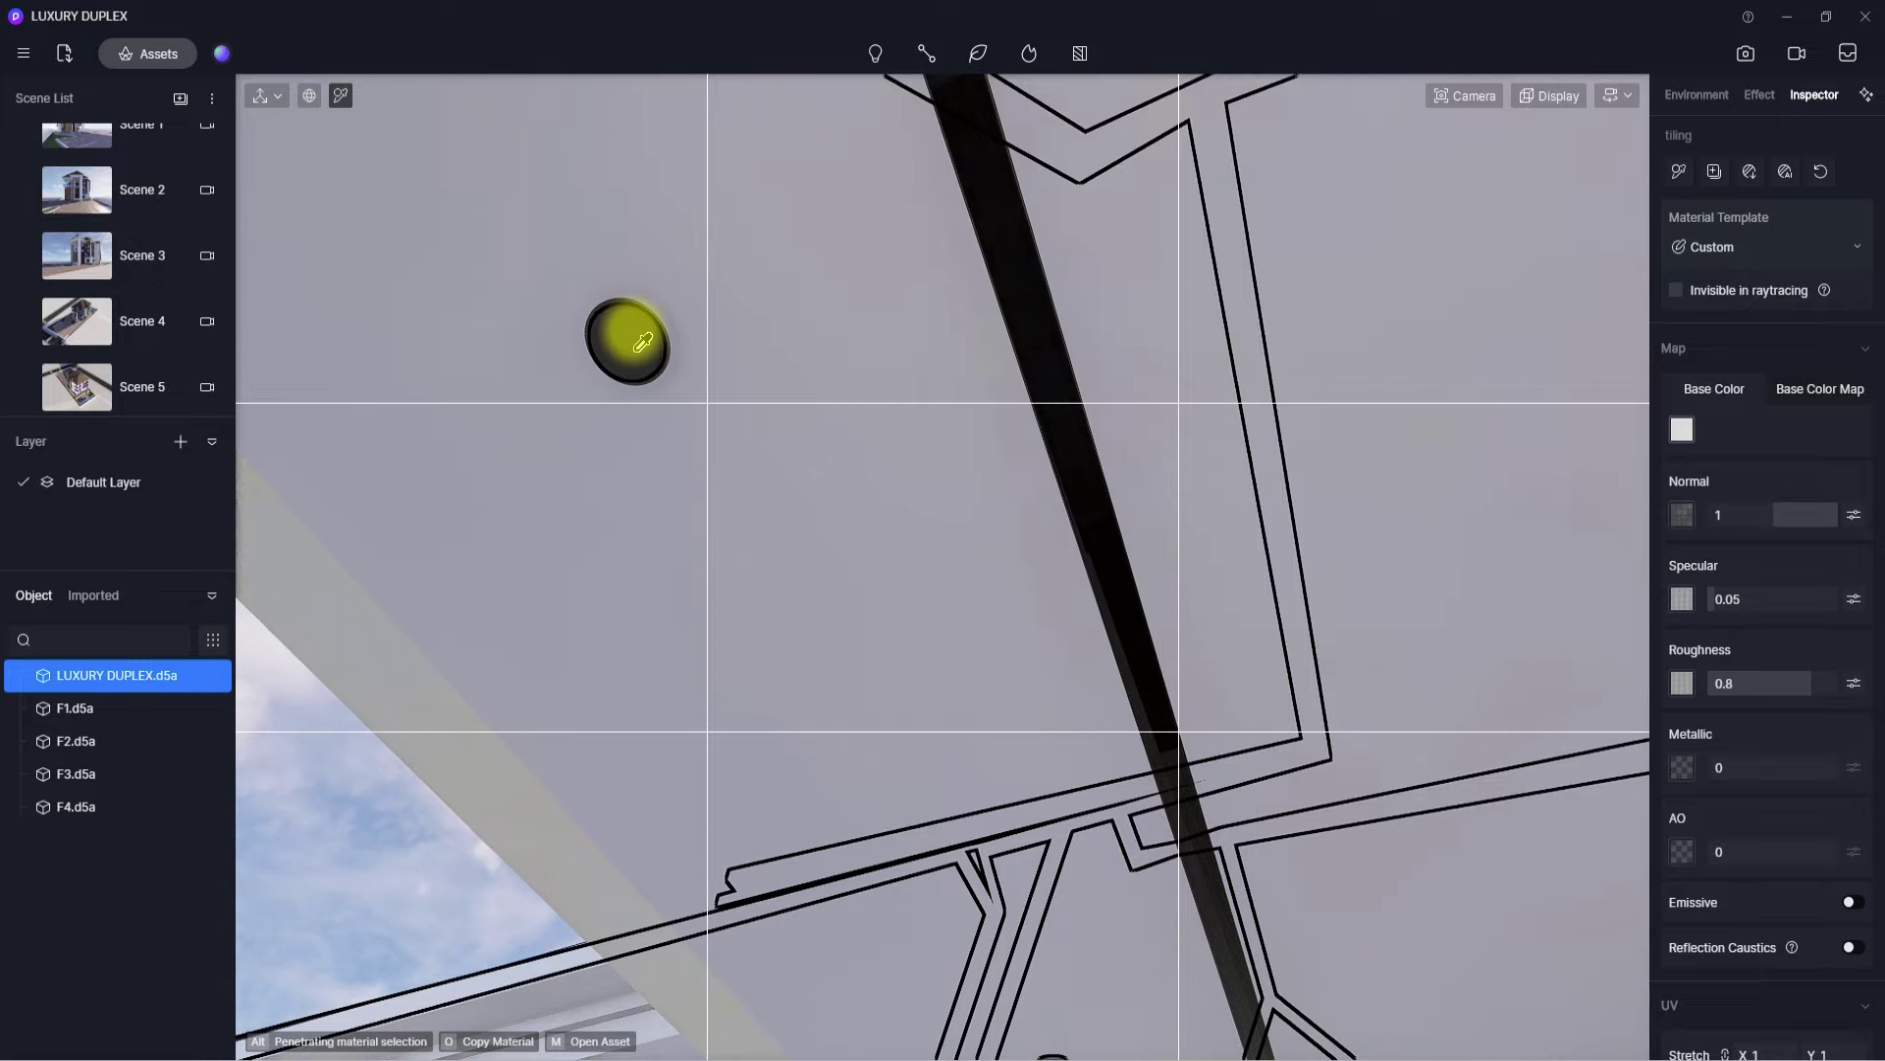
{"action": "scroll", "coordinate": [629, 336], "scroll_direction": "down", "scroll_amount": 1}
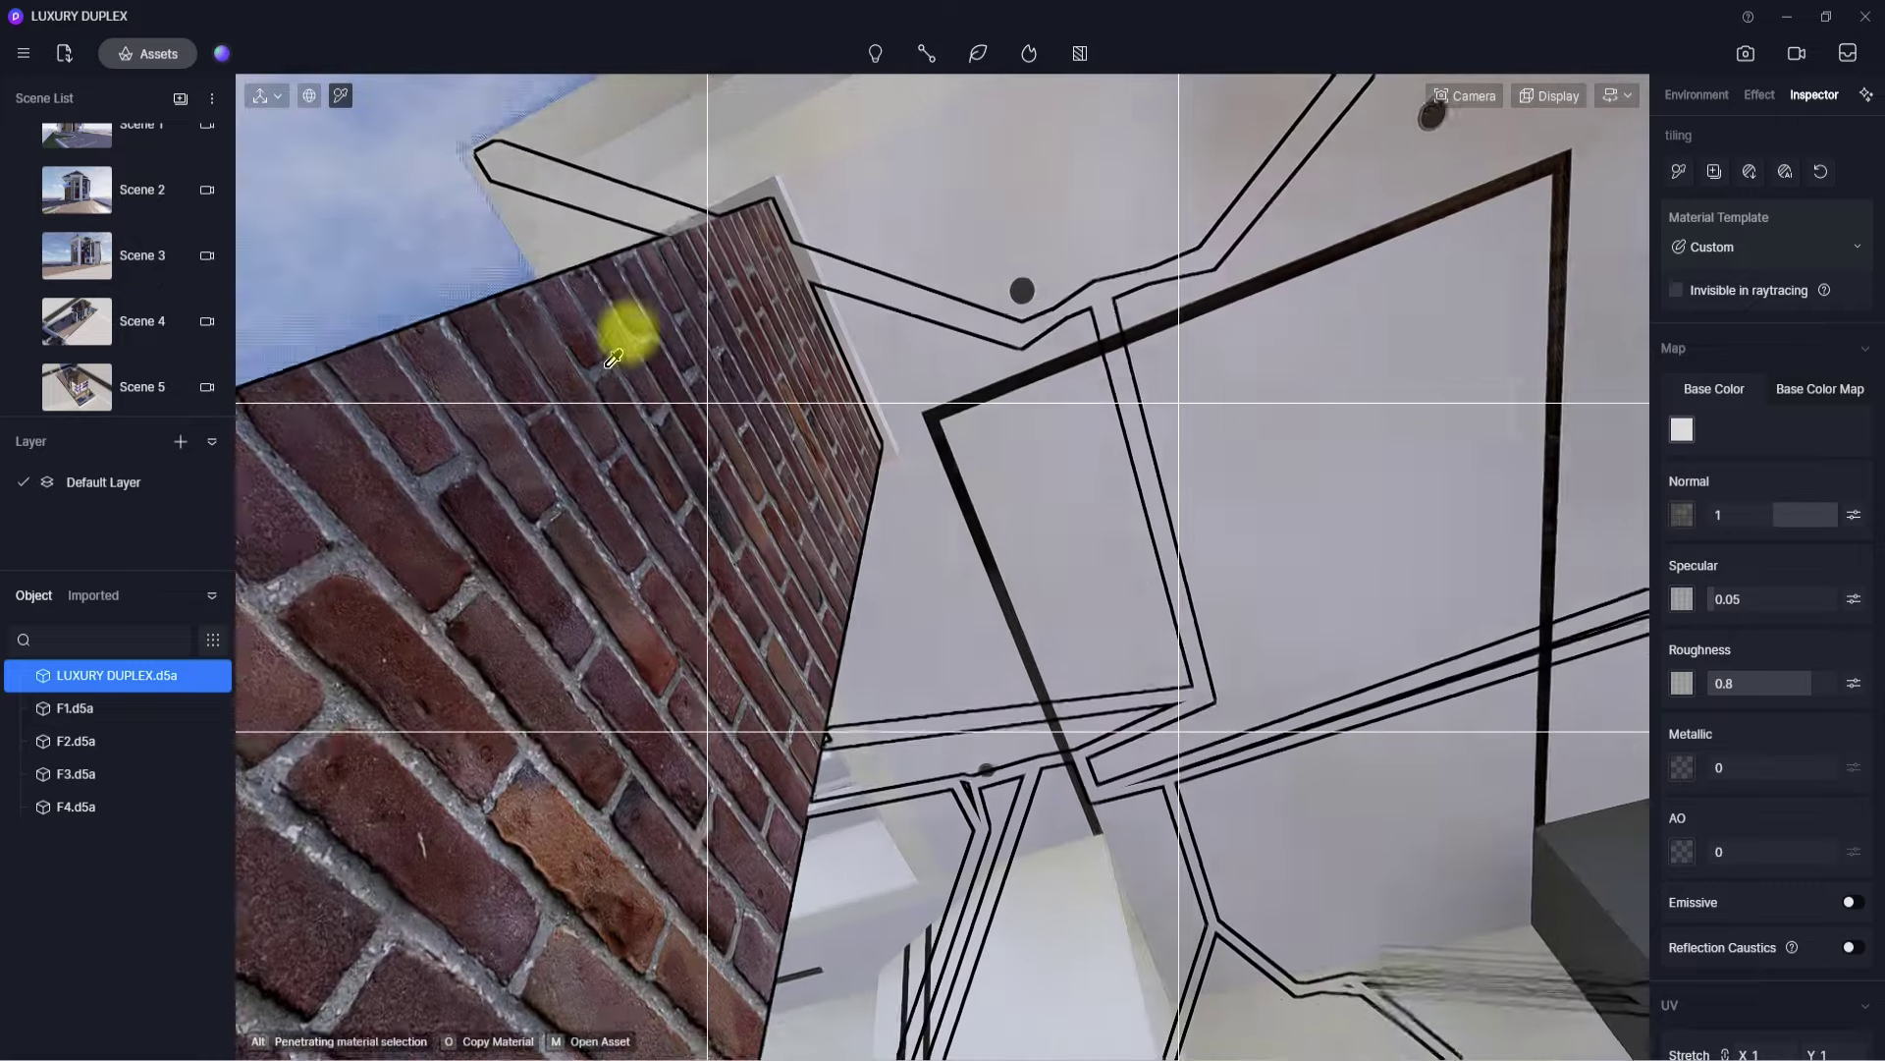
{"action": "scroll", "coordinate": [628, 336], "scroll_direction": "up", "scroll_amount": 1}
{"action": "left_click", "coordinate": [627, 337]}
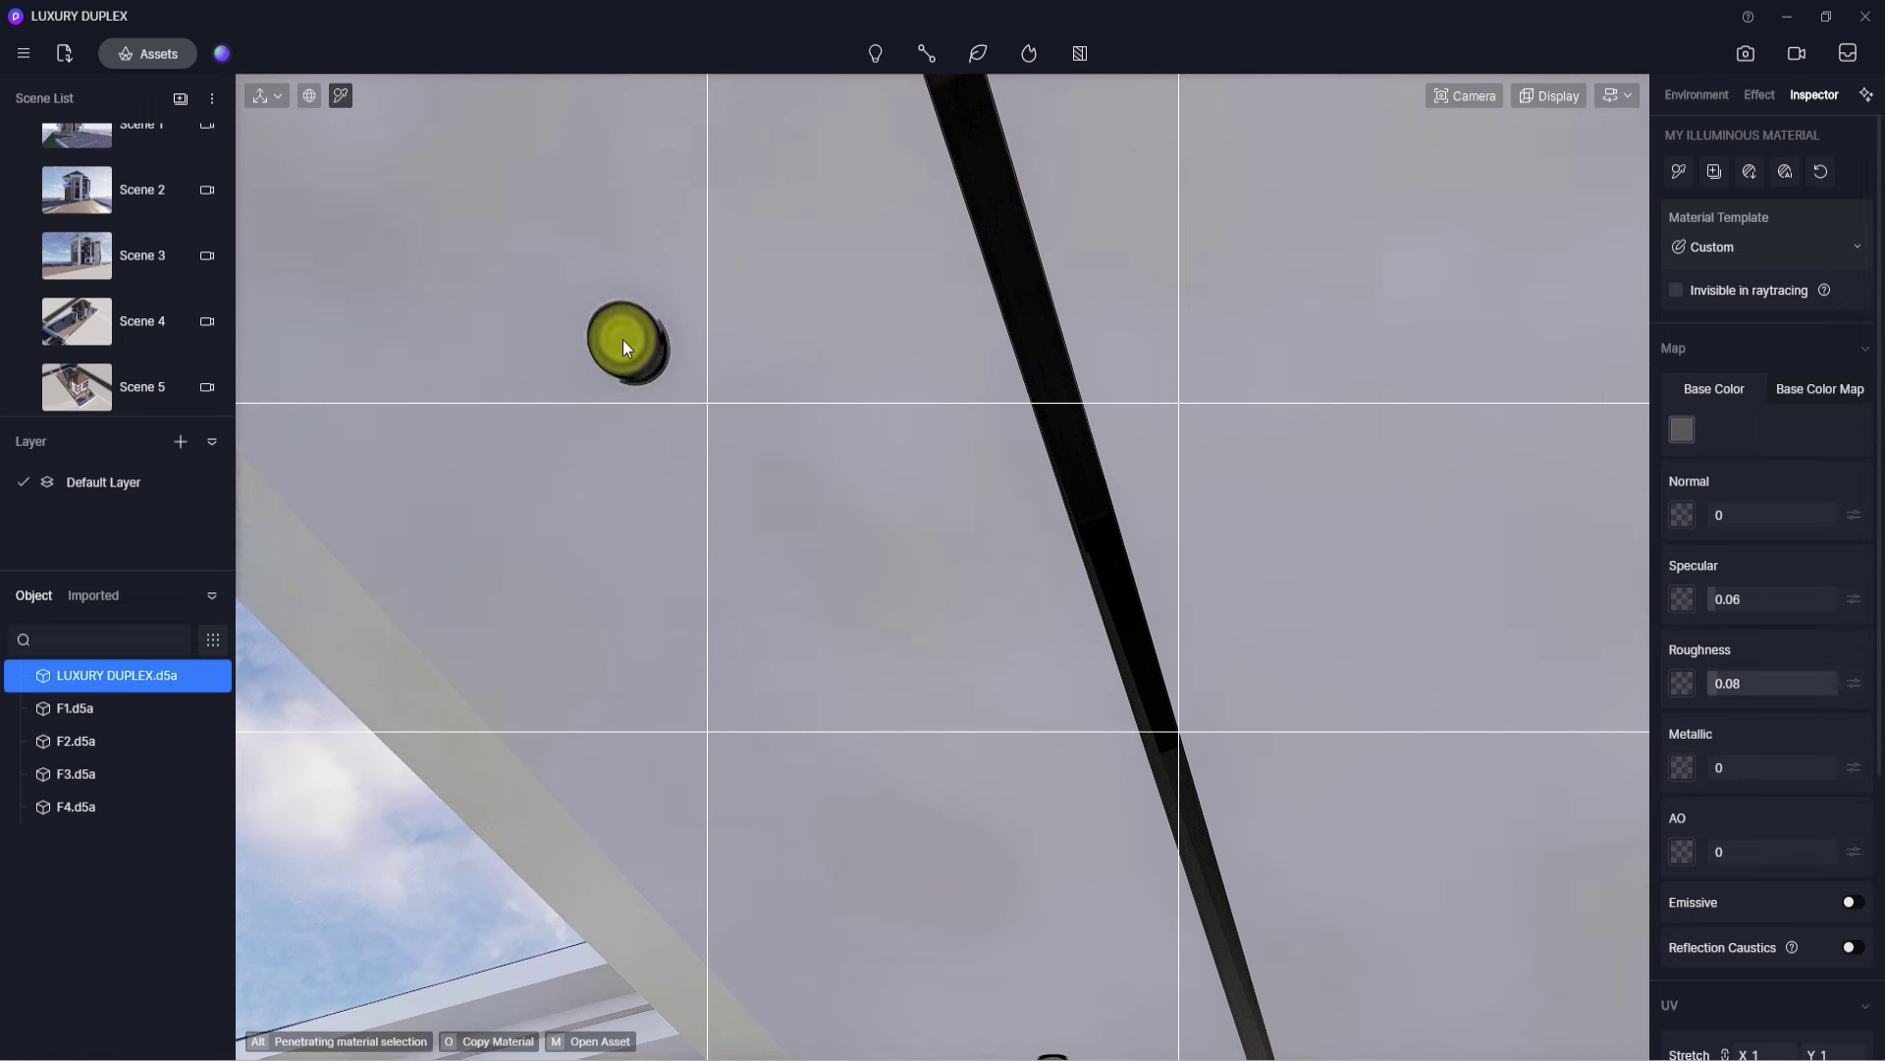
- Turn on emission for the round recessed light's material and set its intensity to 50
{"action": "scroll", "coordinate": [1775, 679], "scroll_direction": "down", "scroll_amount": 3}
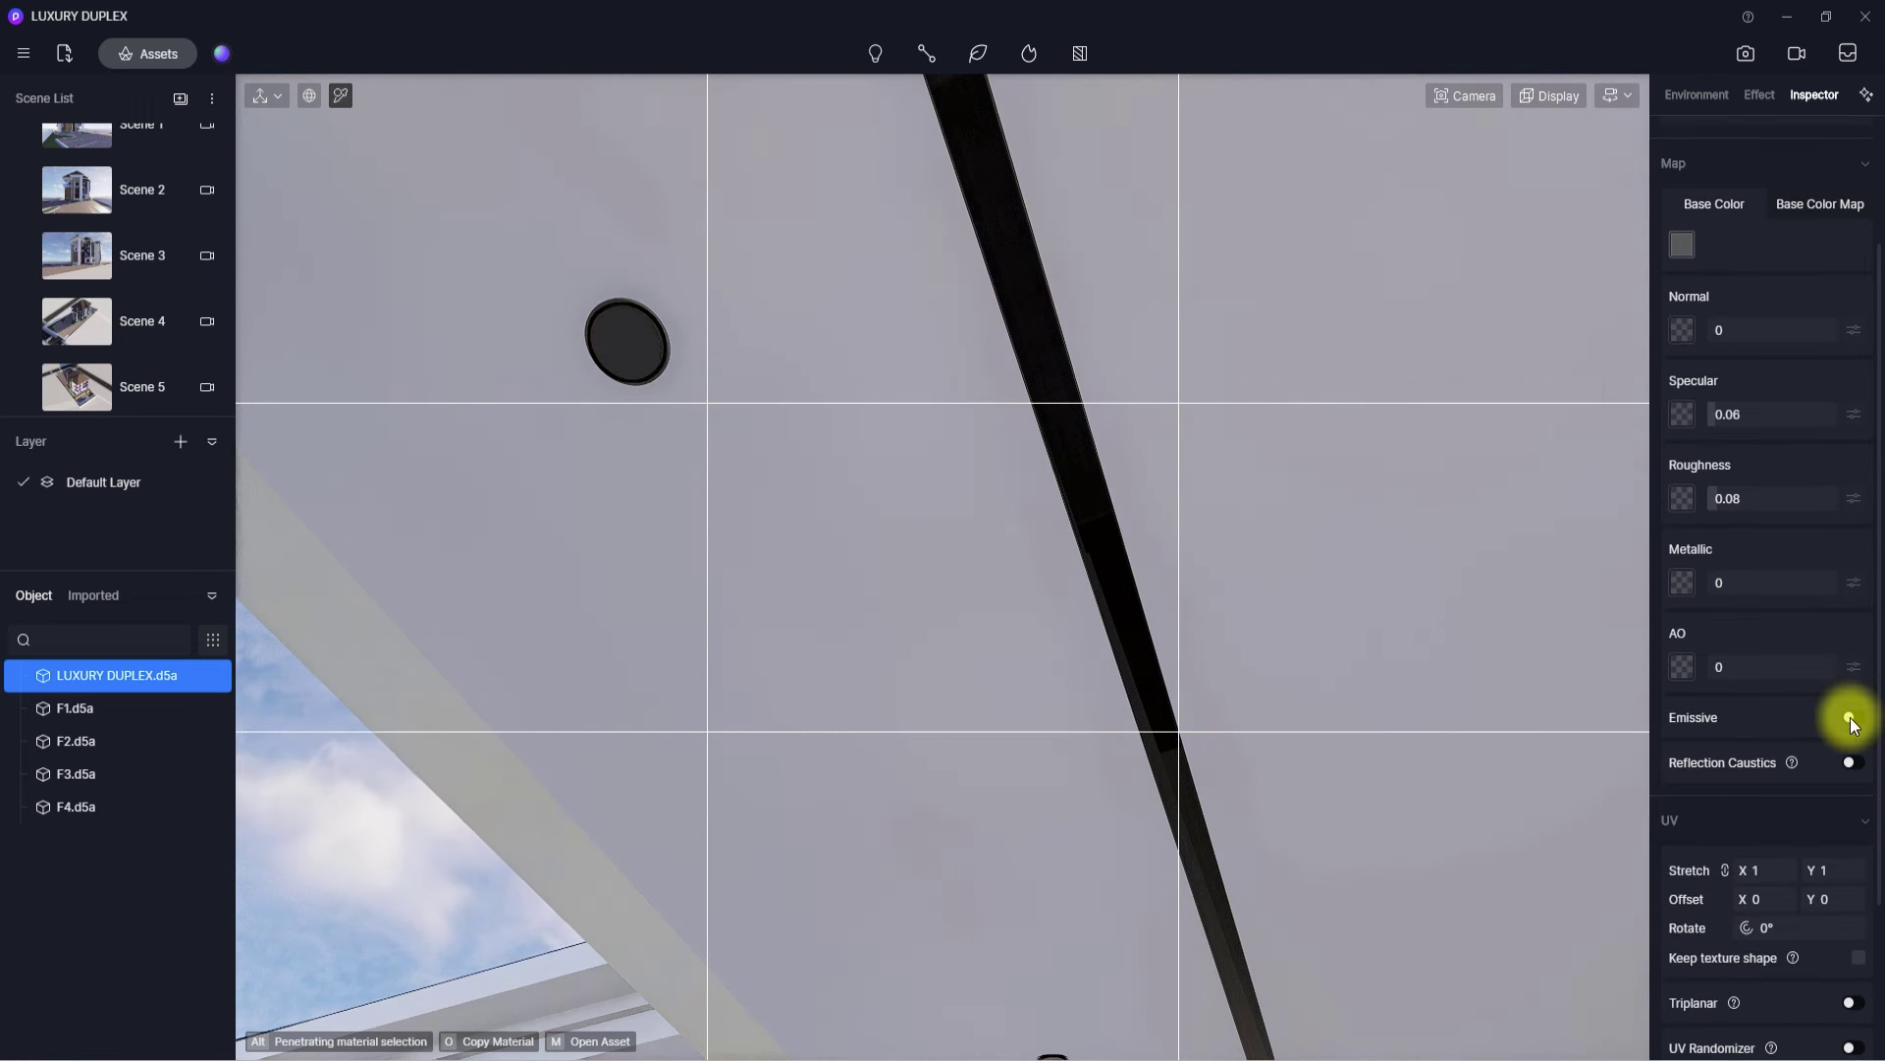
{"action": "left_click", "coordinate": [1850, 717]}
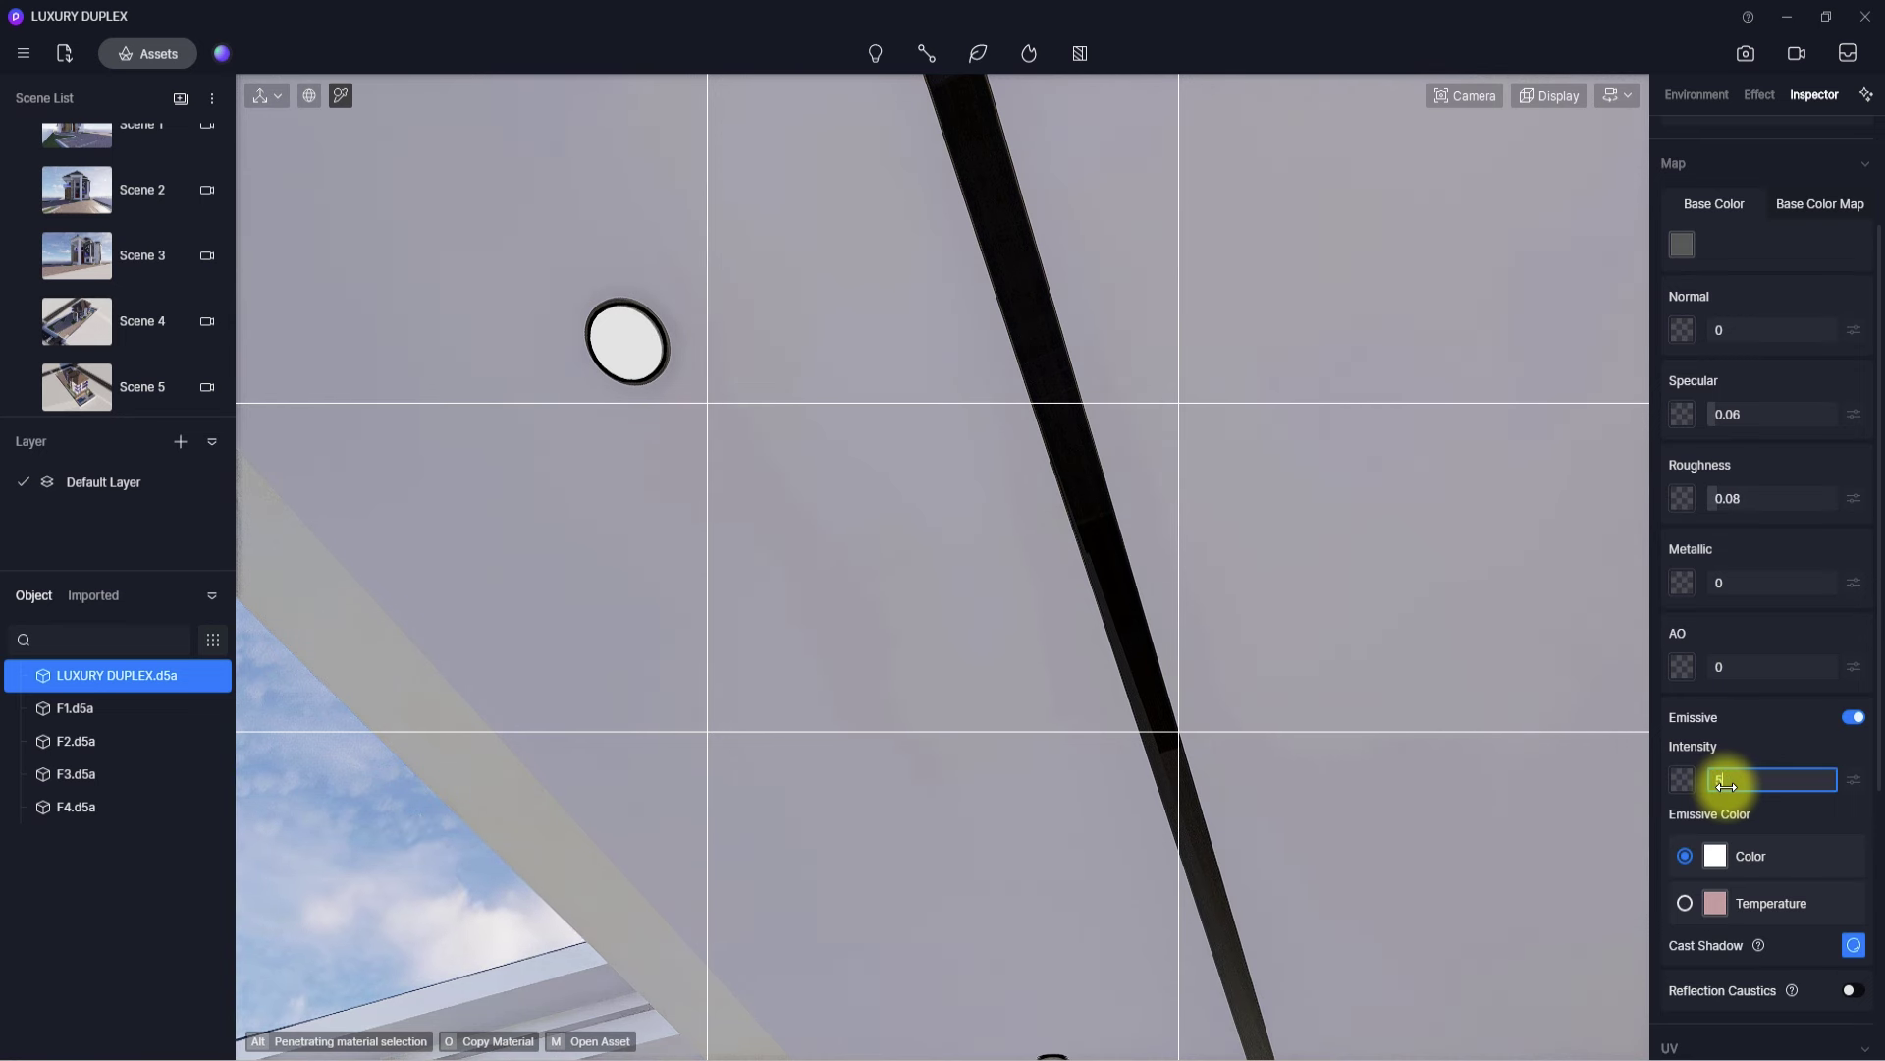
{"action": "key", "text": "Return"}
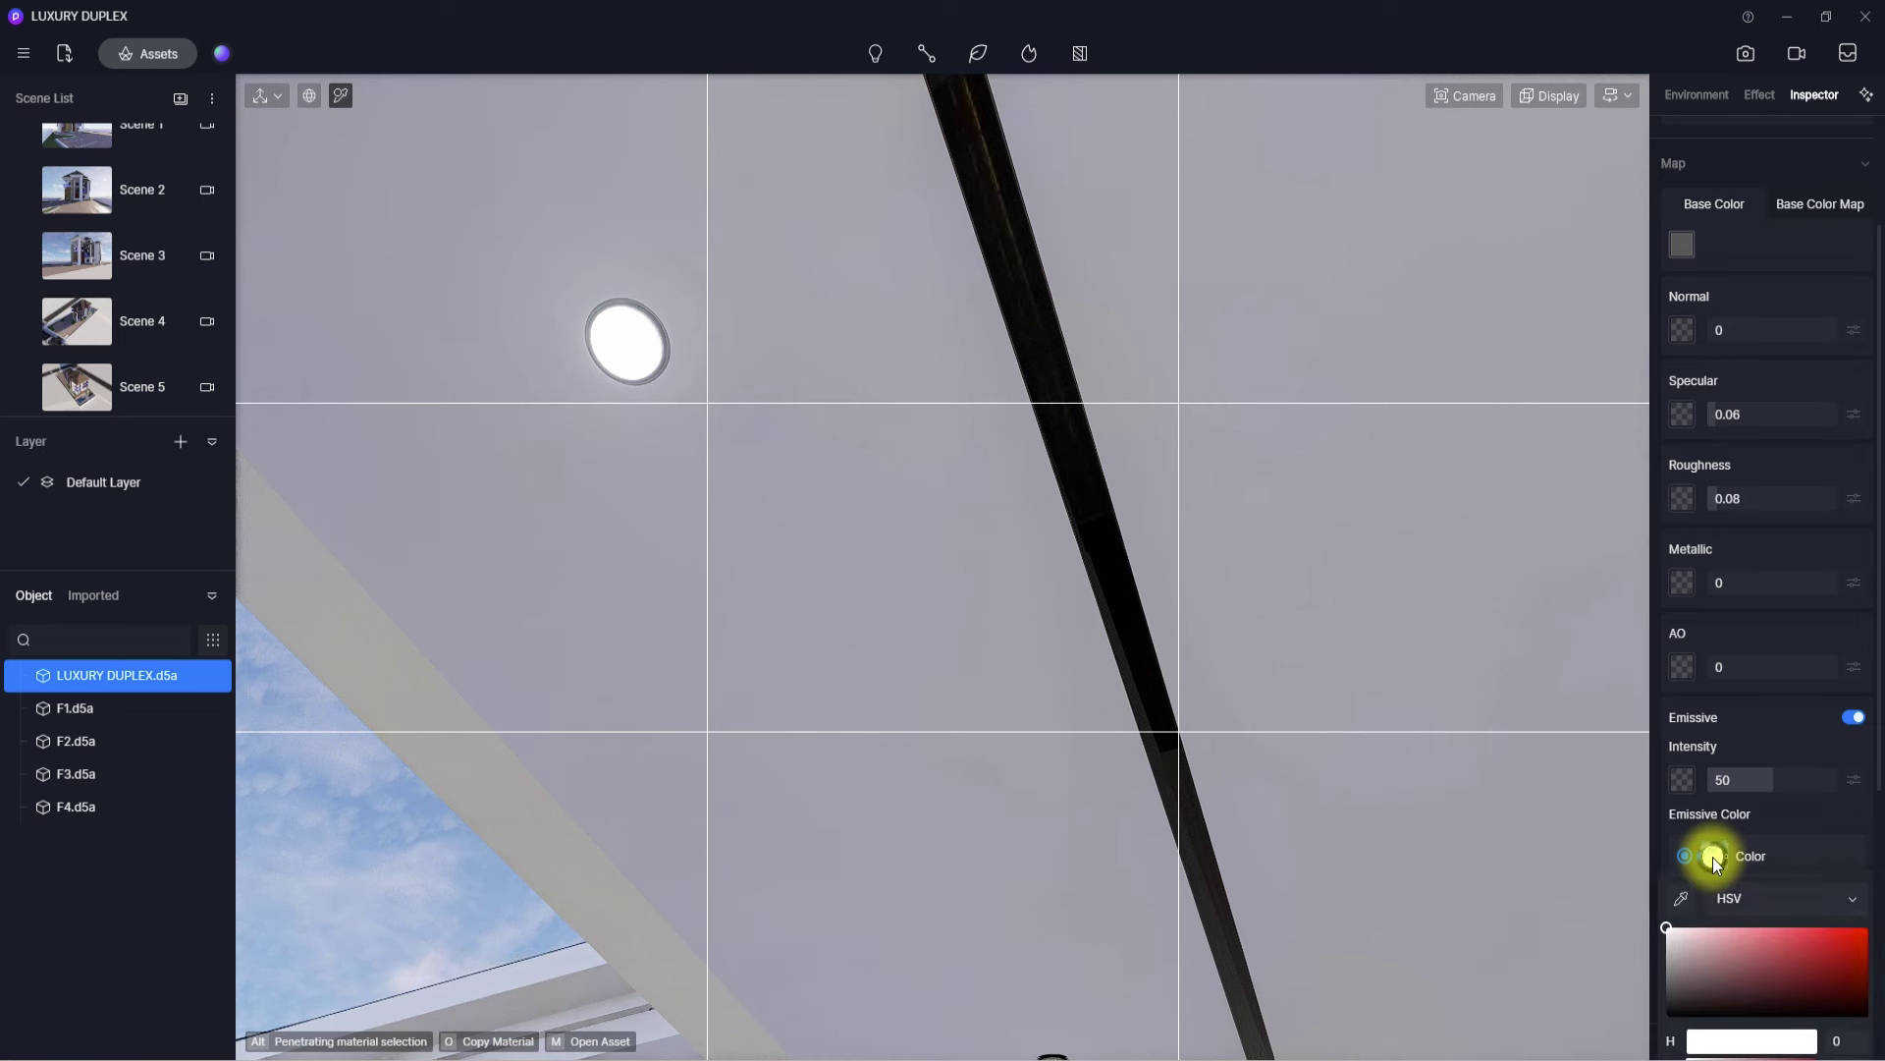
- Try a hue of 350 for the round light's emissive color
{"action": "left_click", "coordinate": [1713, 857]}
{"action": "scroll", "coordinate": [1713, 858], "scroll_direction": "down", "scroll_amount": 2}
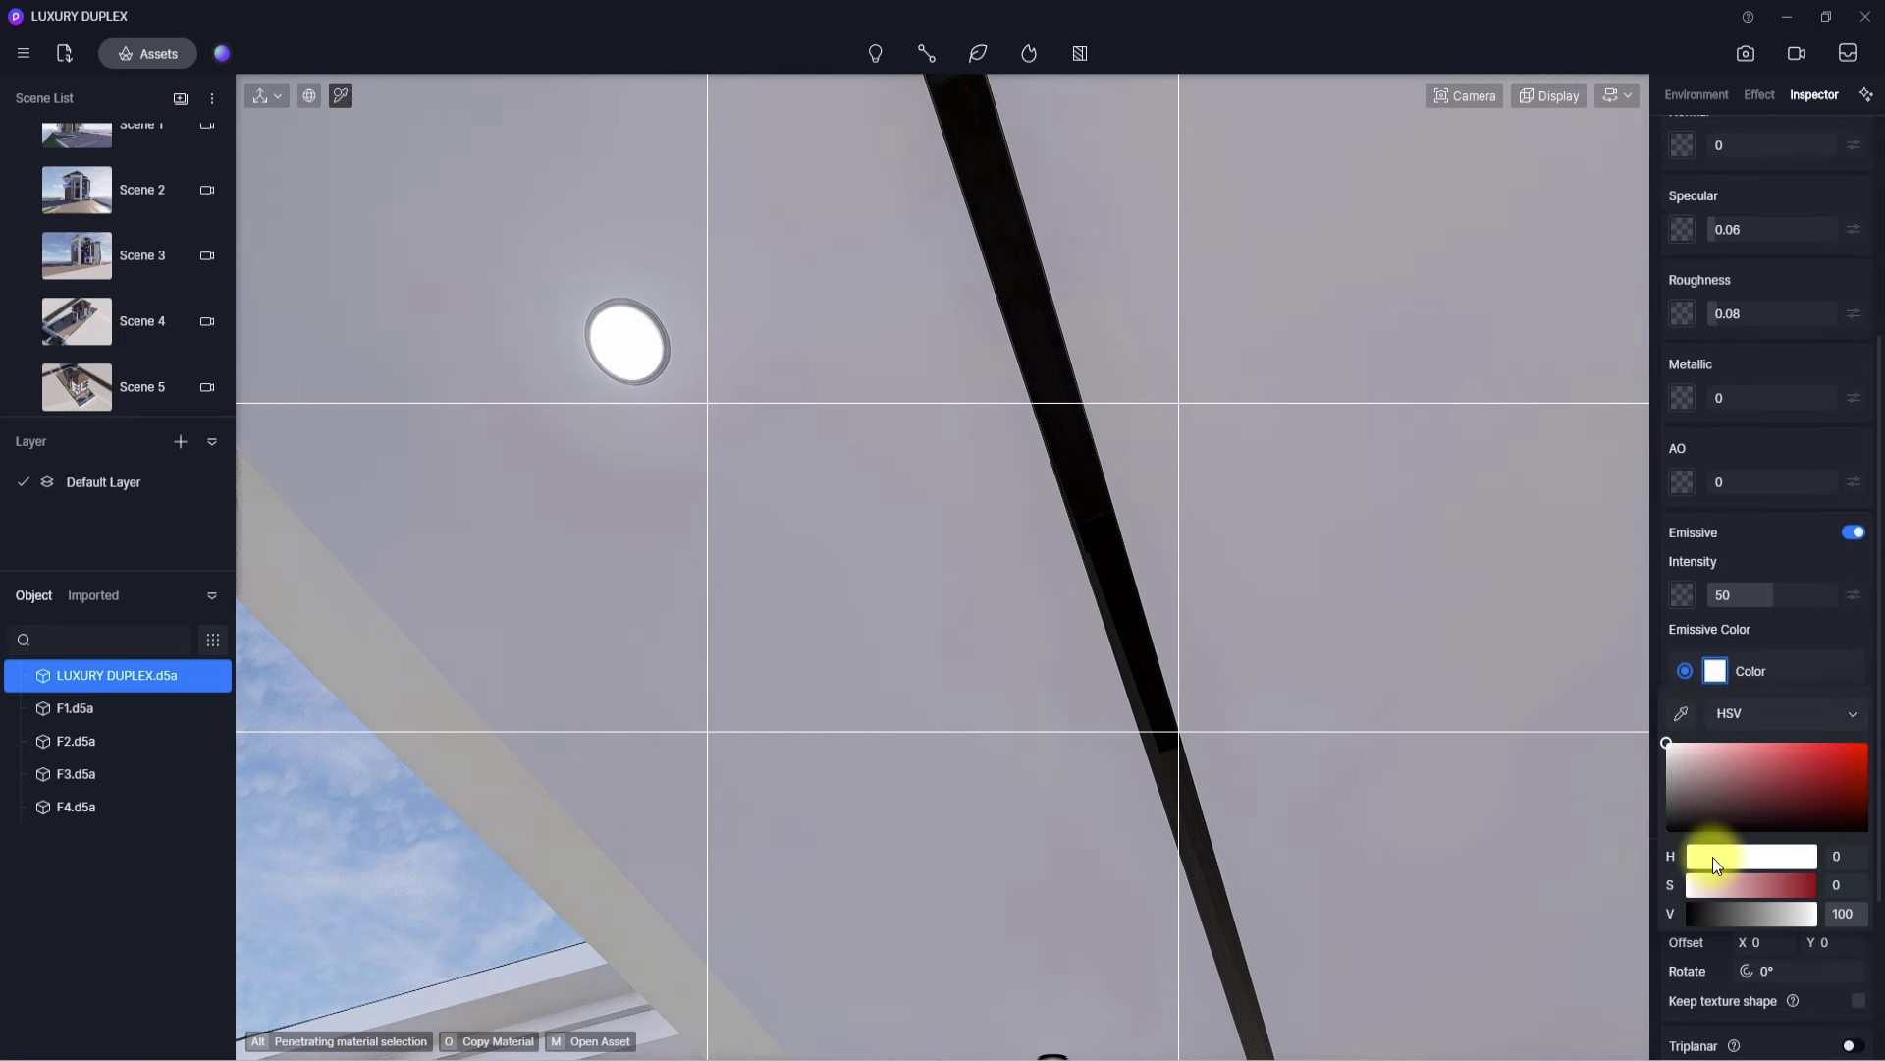
{"action": "left_click_drag", "start_coordinate": [1712, 857], "coordinate": [1812, 836]}
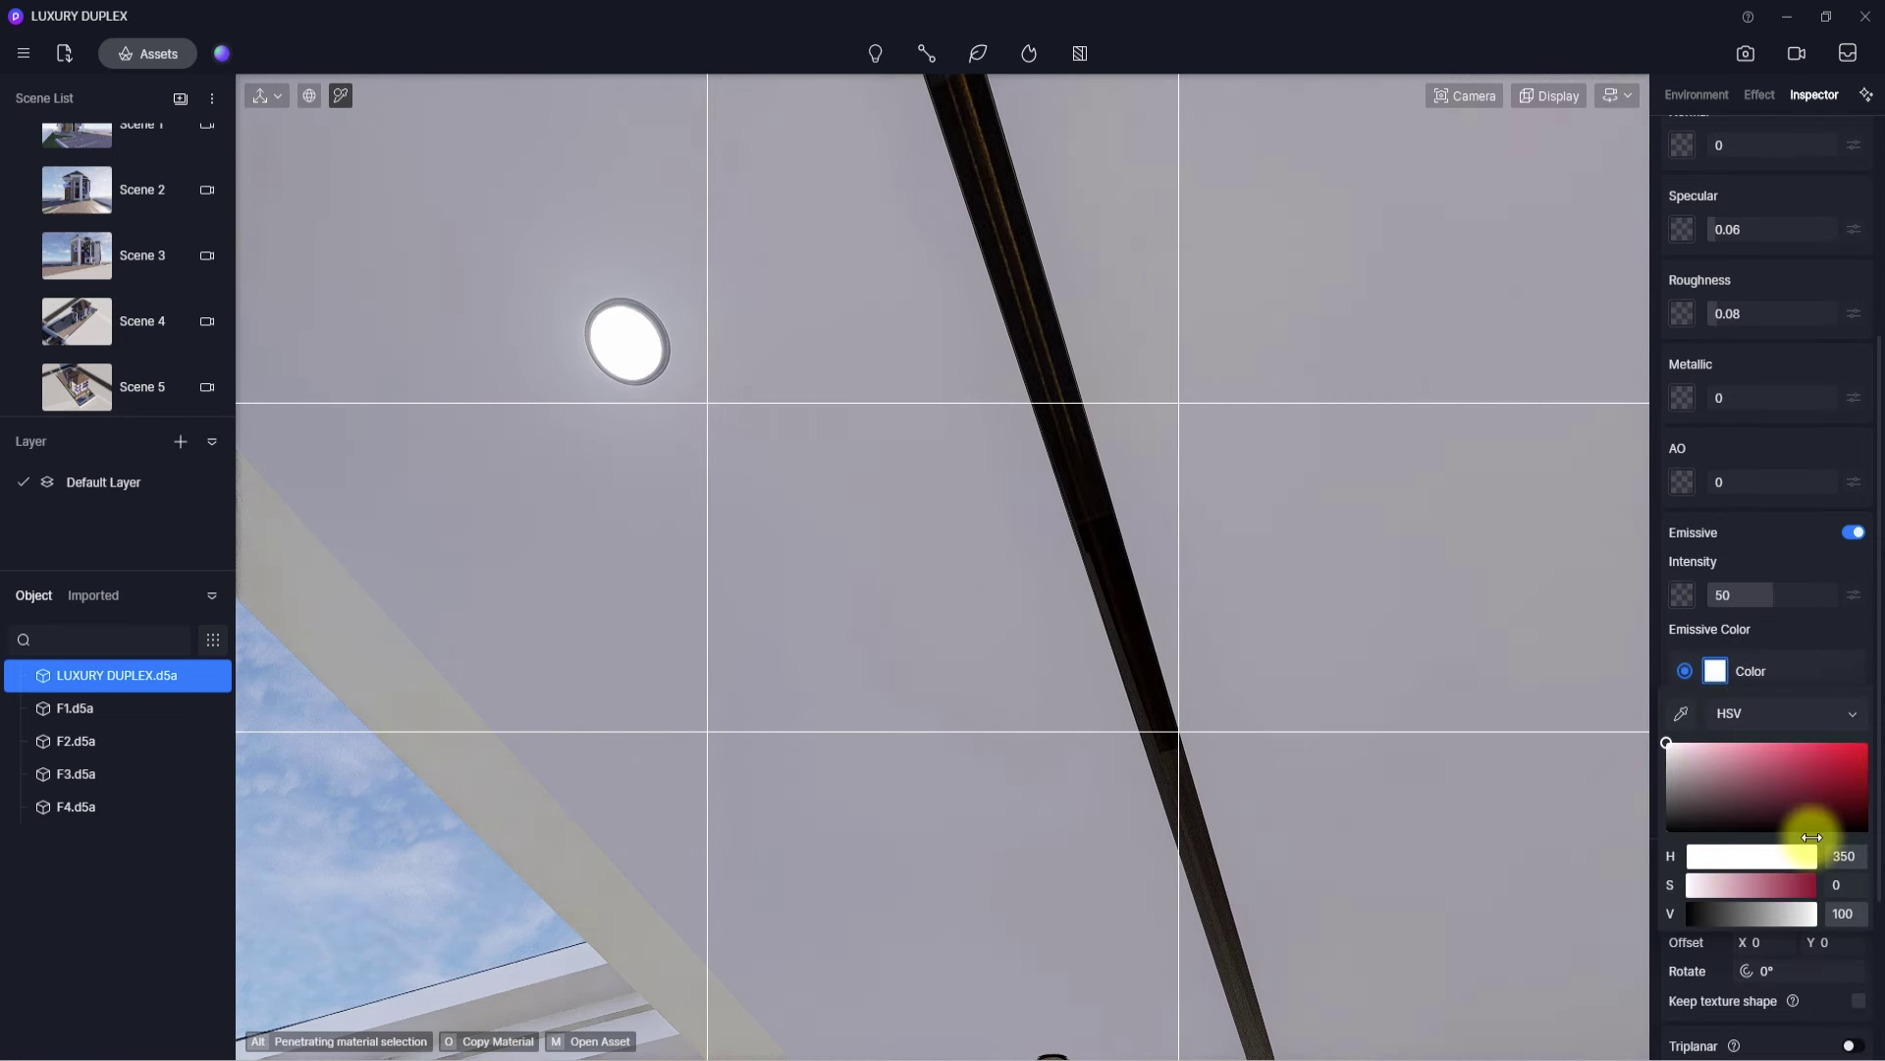
{"action": "left_click", "coordinate": [1805, 644]}
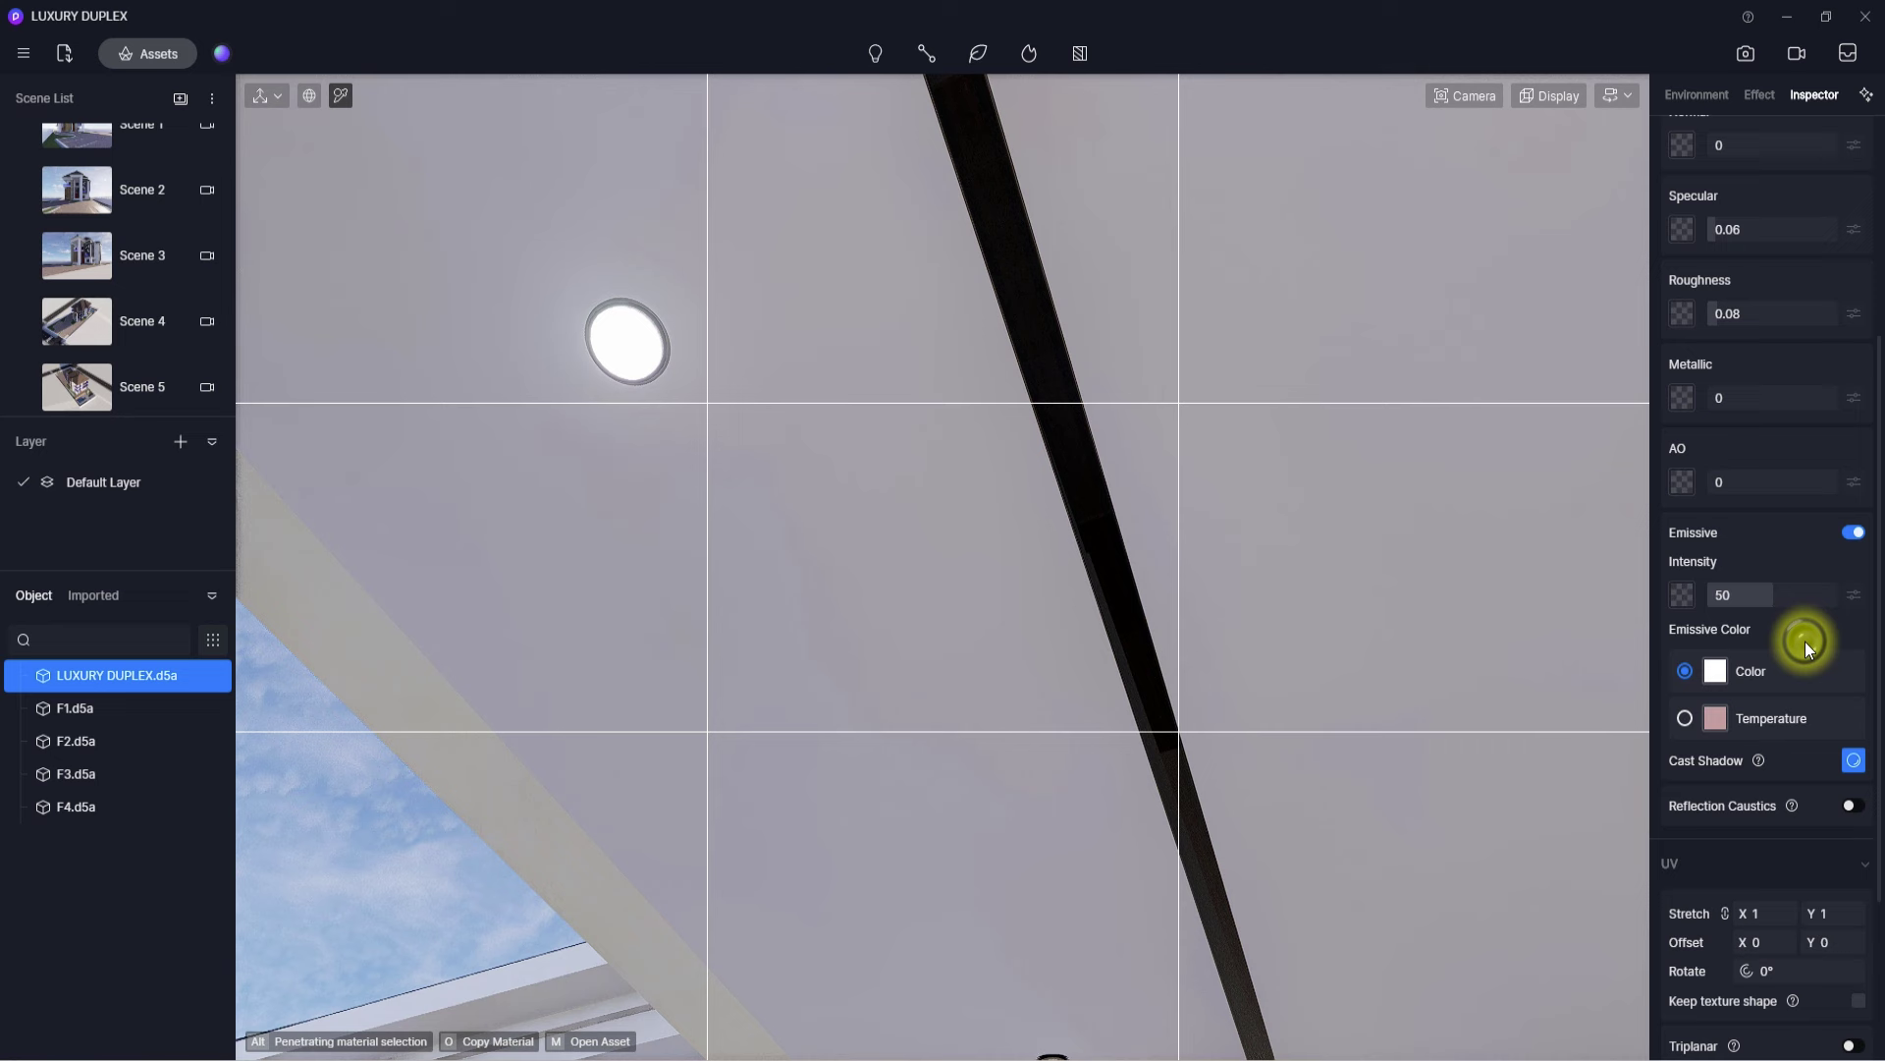
- Switch the round light's emissive color to temperature mode and set the temperature to 4600
{"action": "left_click", "coordinate": [1686, 718]}
{"action": "left_click_drag", "start_coordinate": [1740, 750], "coordinate": [1724, 748]}
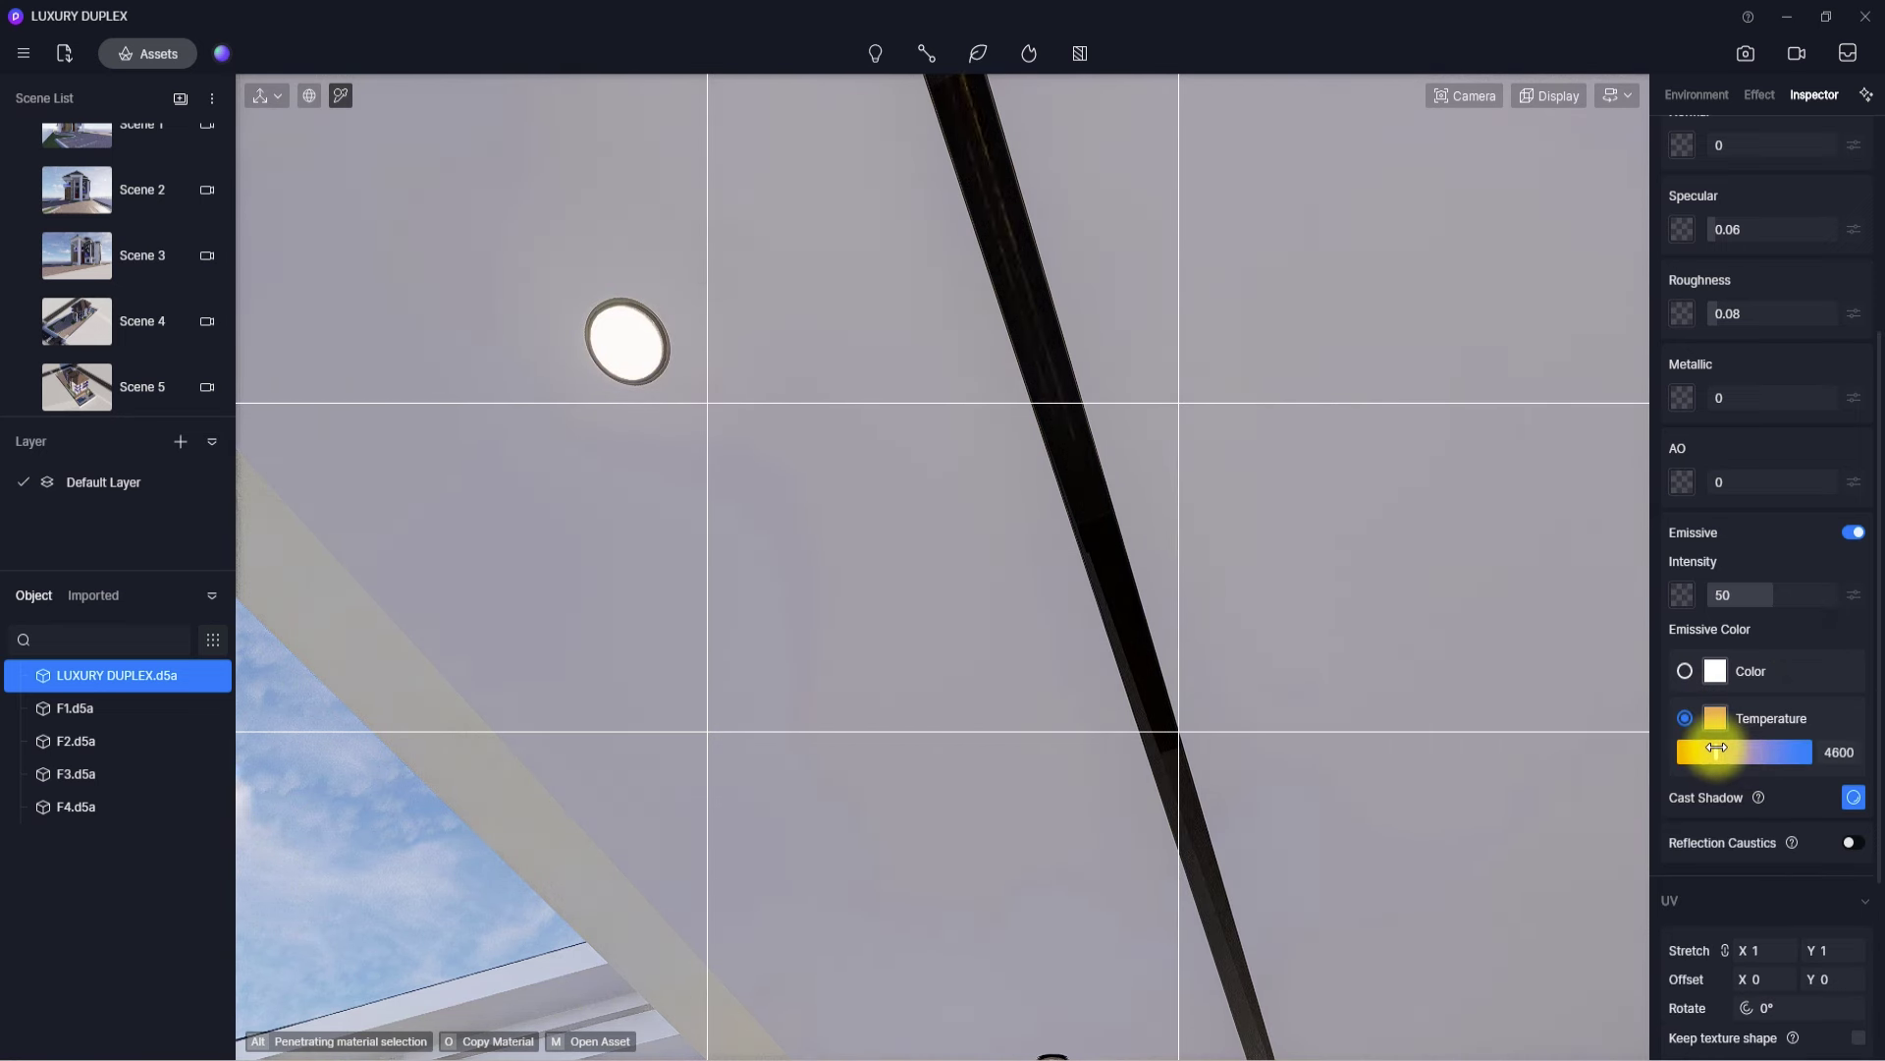
{"action": "scroll", "coordinate": [888, 603], "scroll_direction": "down", "scroll_amount": 3}
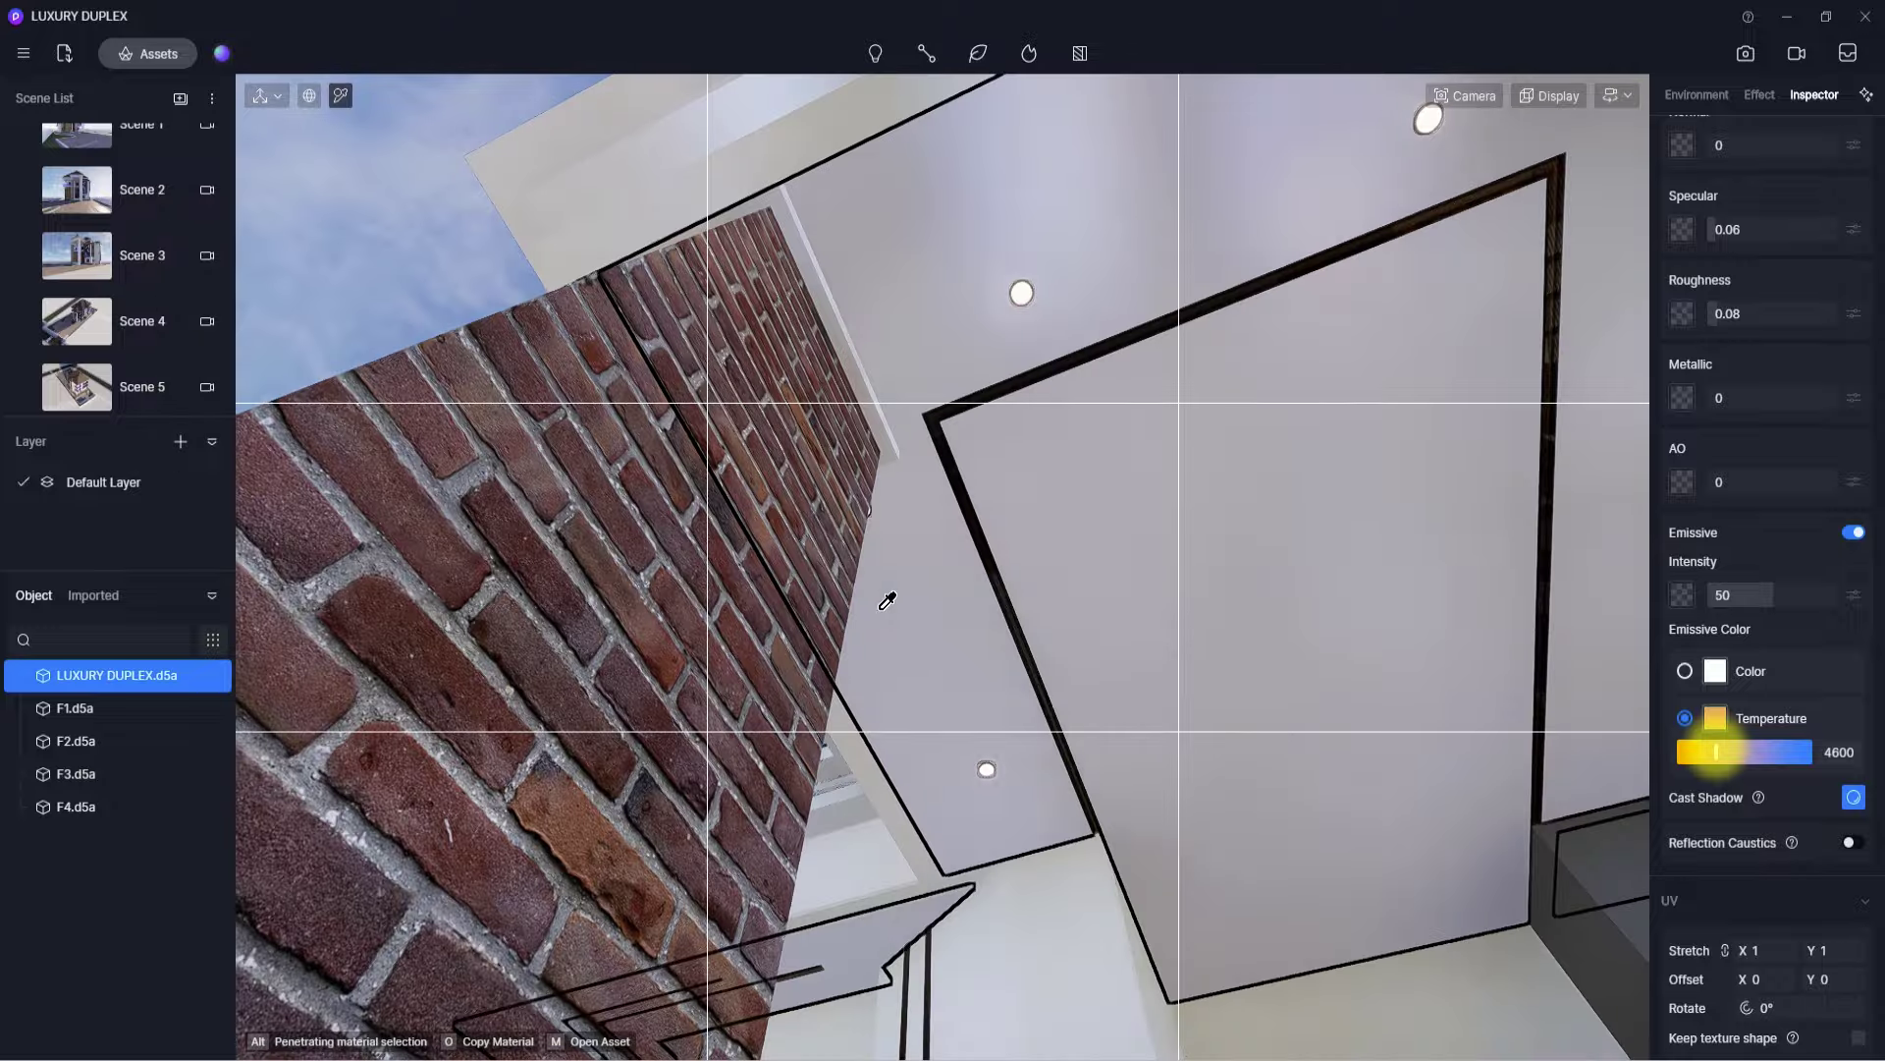
{"action": "scroll", "coordinate": [884, 601], "scroll_direction": "up", "scroll_amount": 3}
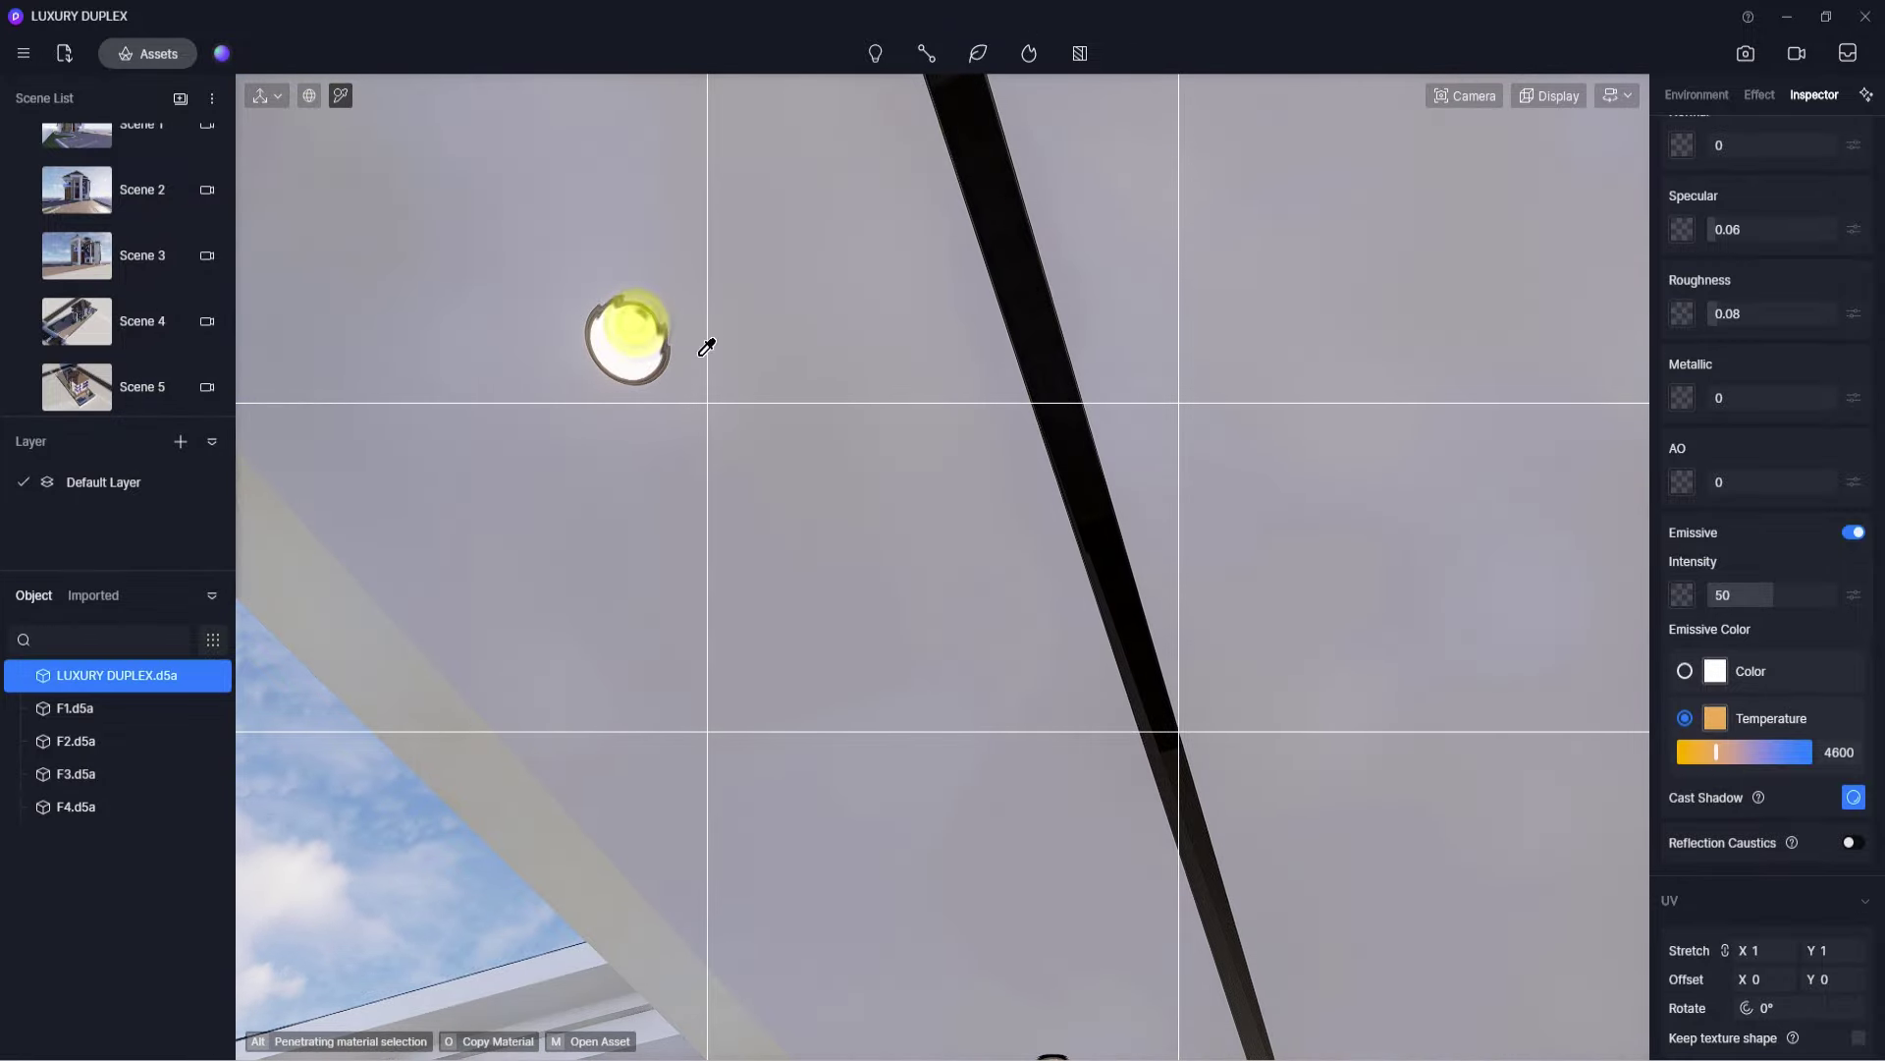
{"action": "scroll", "coordinate": [640, 322], "scroll_direction": "up", "scroll_amount": 3}
{"action": "scroll", "coordinate": [639, 322], "scroll_direction": "down", "scroll_amount": 3}
{"action": "scroll", "coordinate": [1604, 352], "scroll_direction": "up", "scroll_amount": 4}
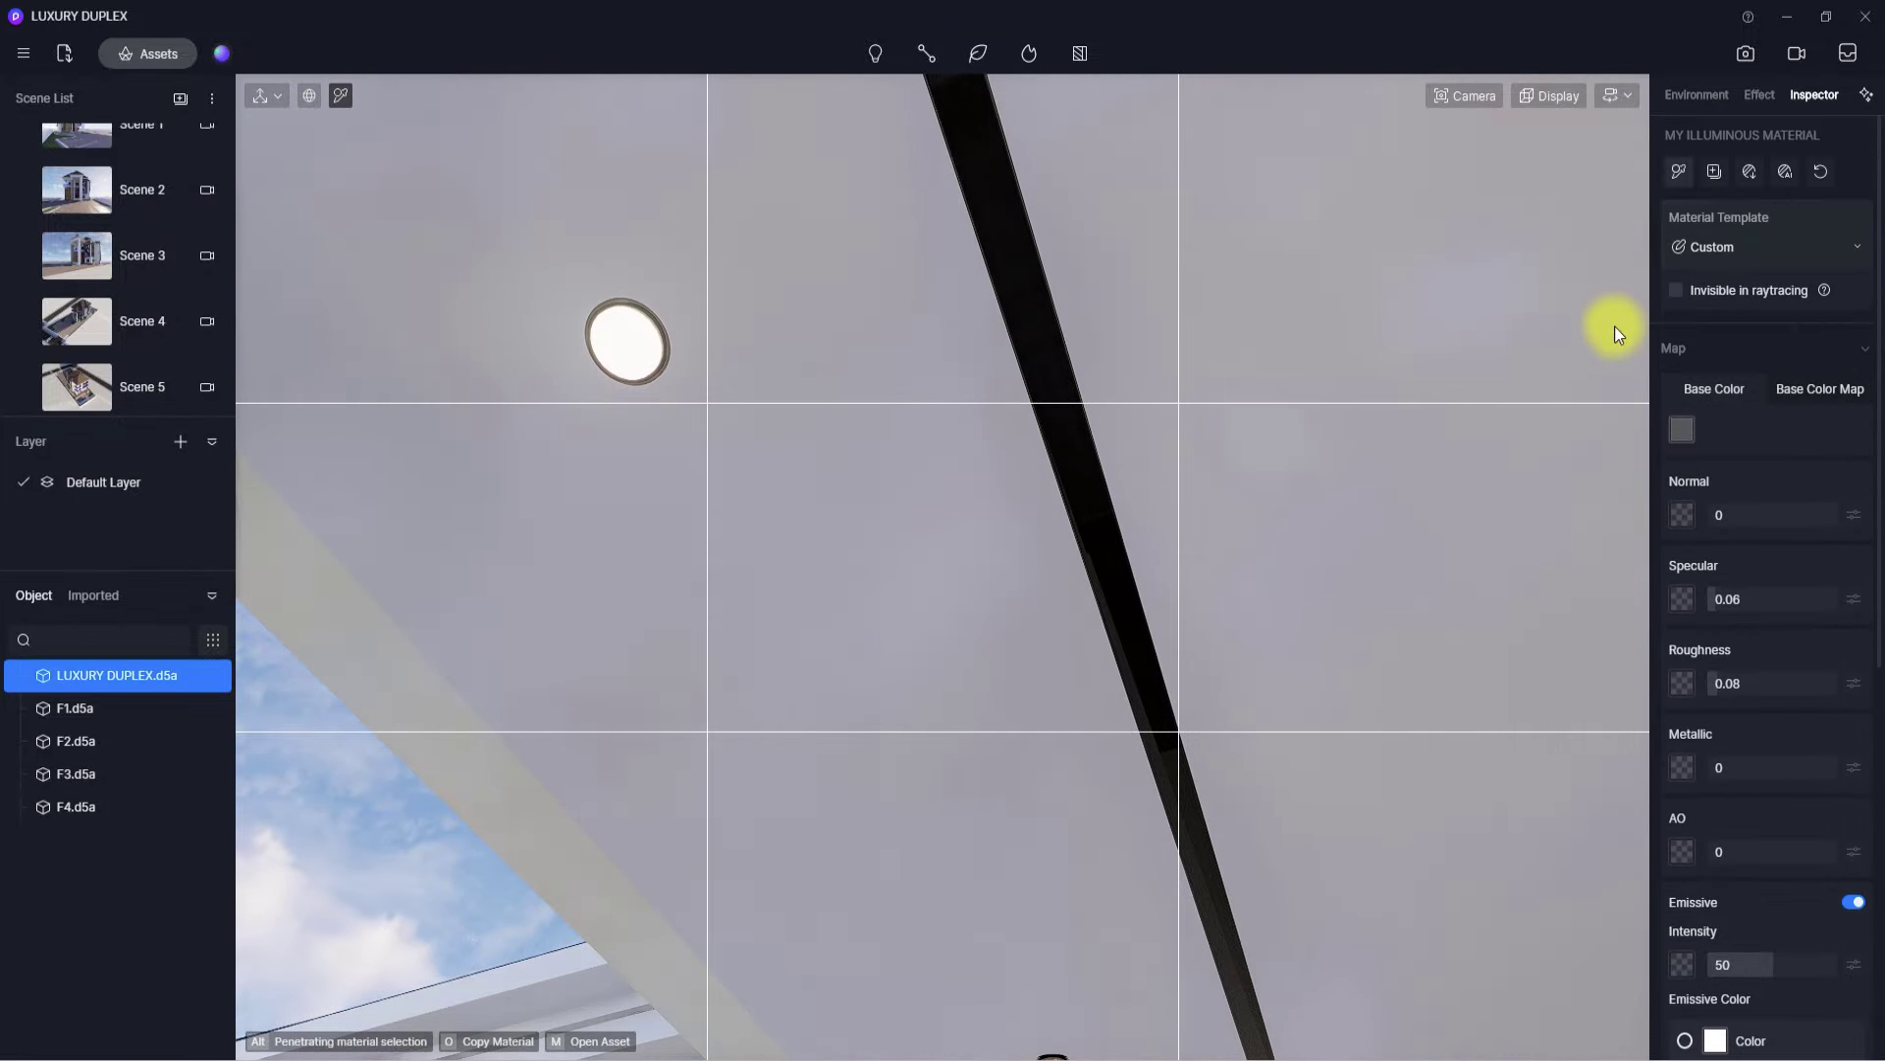
- Try to copy the round light's emissive material onto the dark strip framing the porch ceiling
{"action": "left_click", "coordinate": [1678, 171]}
{"action": "left_click", "coordinate": [1098, 508]}
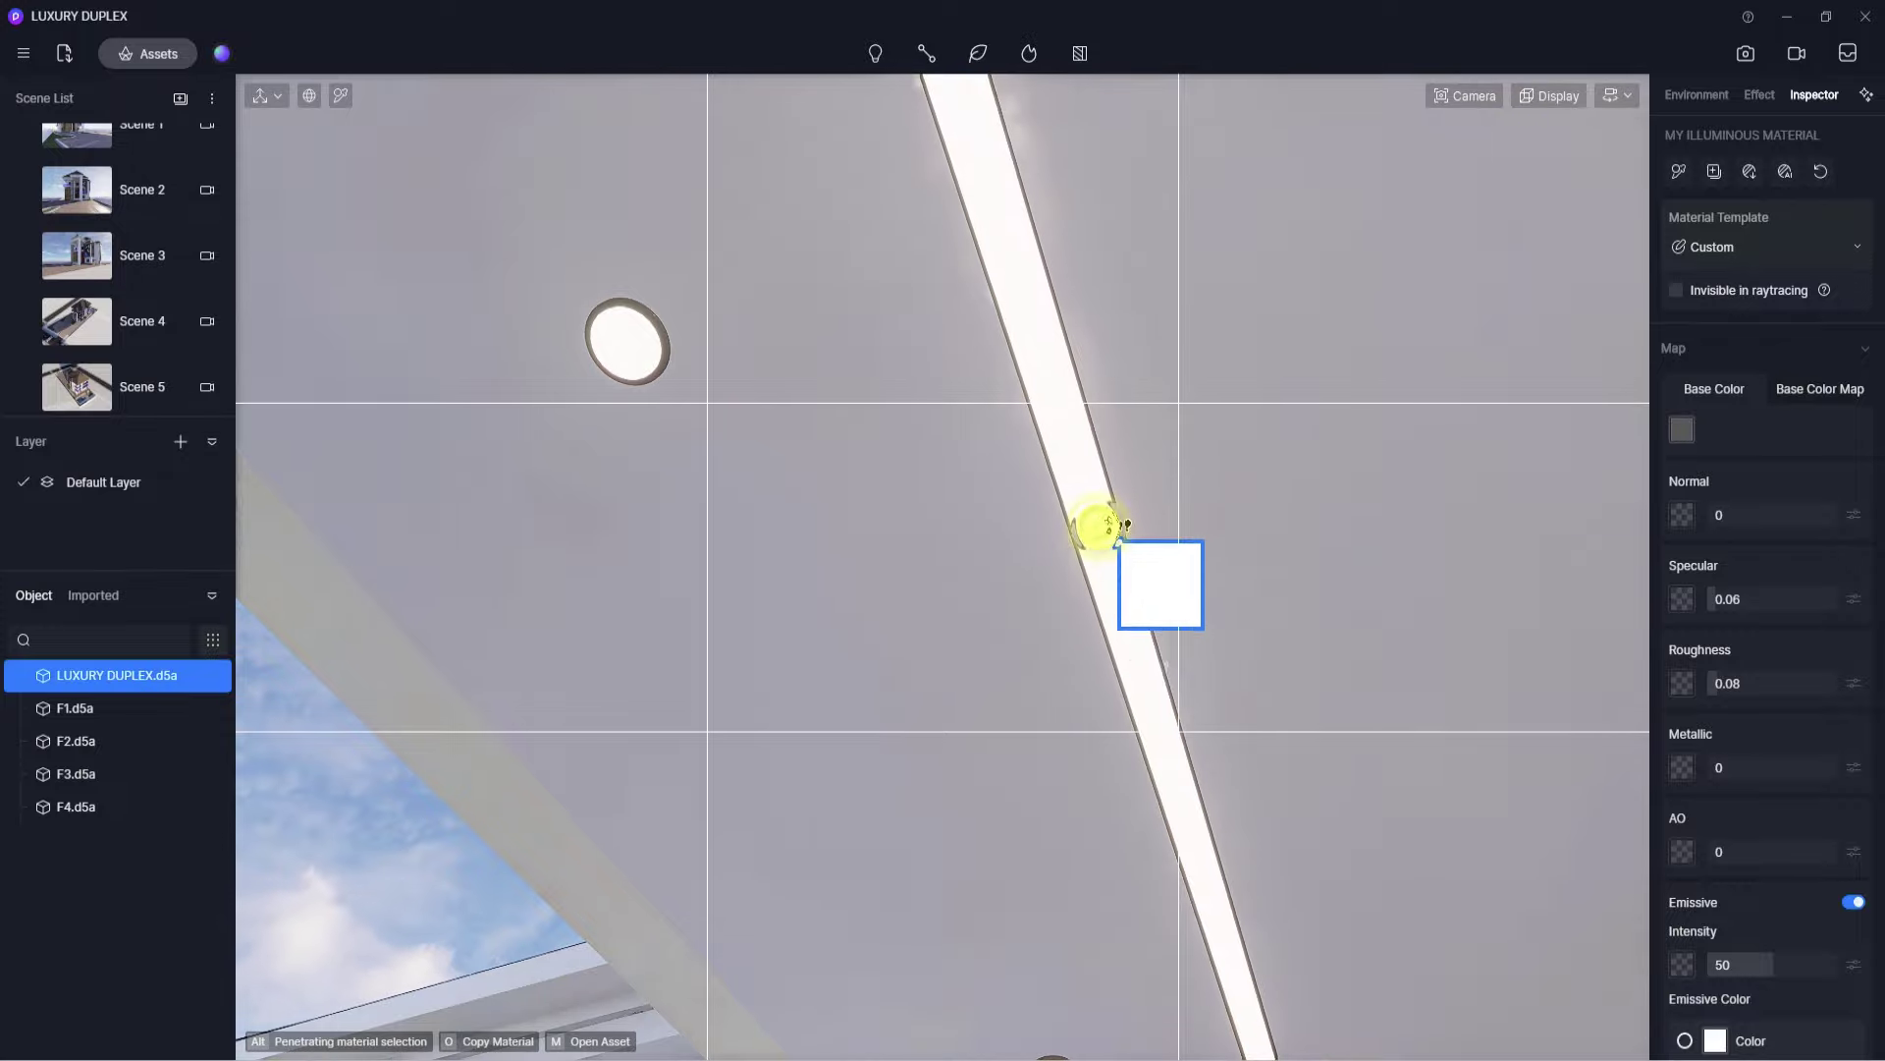
{"action": "scroll", "coordinate": [1180, 603], "scroll_direction": "down", "scroll_amount": 4}
{"action": "middle_click_drag", "start_coordinate": [1183, 606], "coordinate": [985, 401]}
{"action": "scroll", "coordinate": [994, 436], "scroll_direction": "down", "scroll_amount": 3}
{"action": "scroll", "coordinate": [993, 443], "scroll_direction": "up", "scroll_amount": 3}
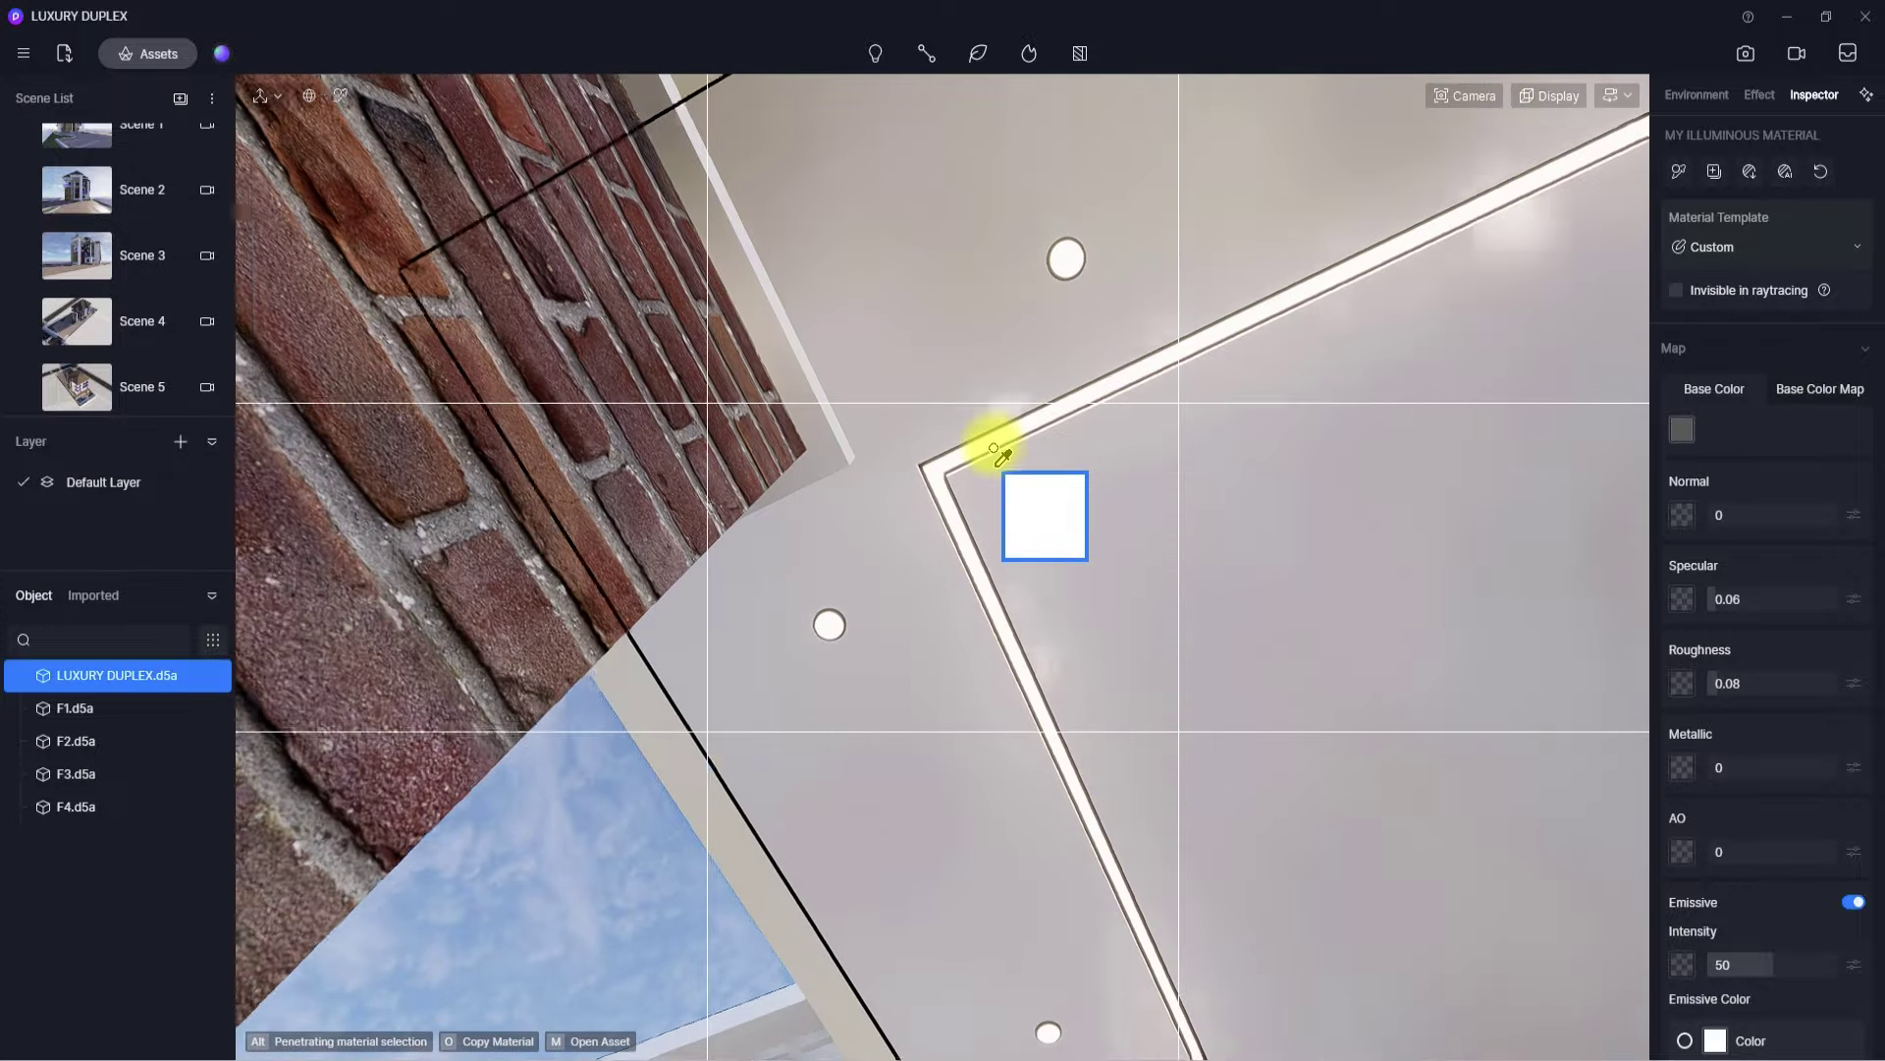
- Check the ceiling strip up close and undo the emissive material copied onto it
{"action": "key", "text": "Escape"}
{"action": "scroll", "coordinate": [993, 444], "scroll_direction": "down", "scroll_amount": 5}
{"action": "middle_click_drag", "start_coordinate": [969, 604], "coordinate": [1005, 676]}
{"action": "scroll", "coordinate": [1005, 675], "scroll_direction": "up", "scroll_amount": 3}
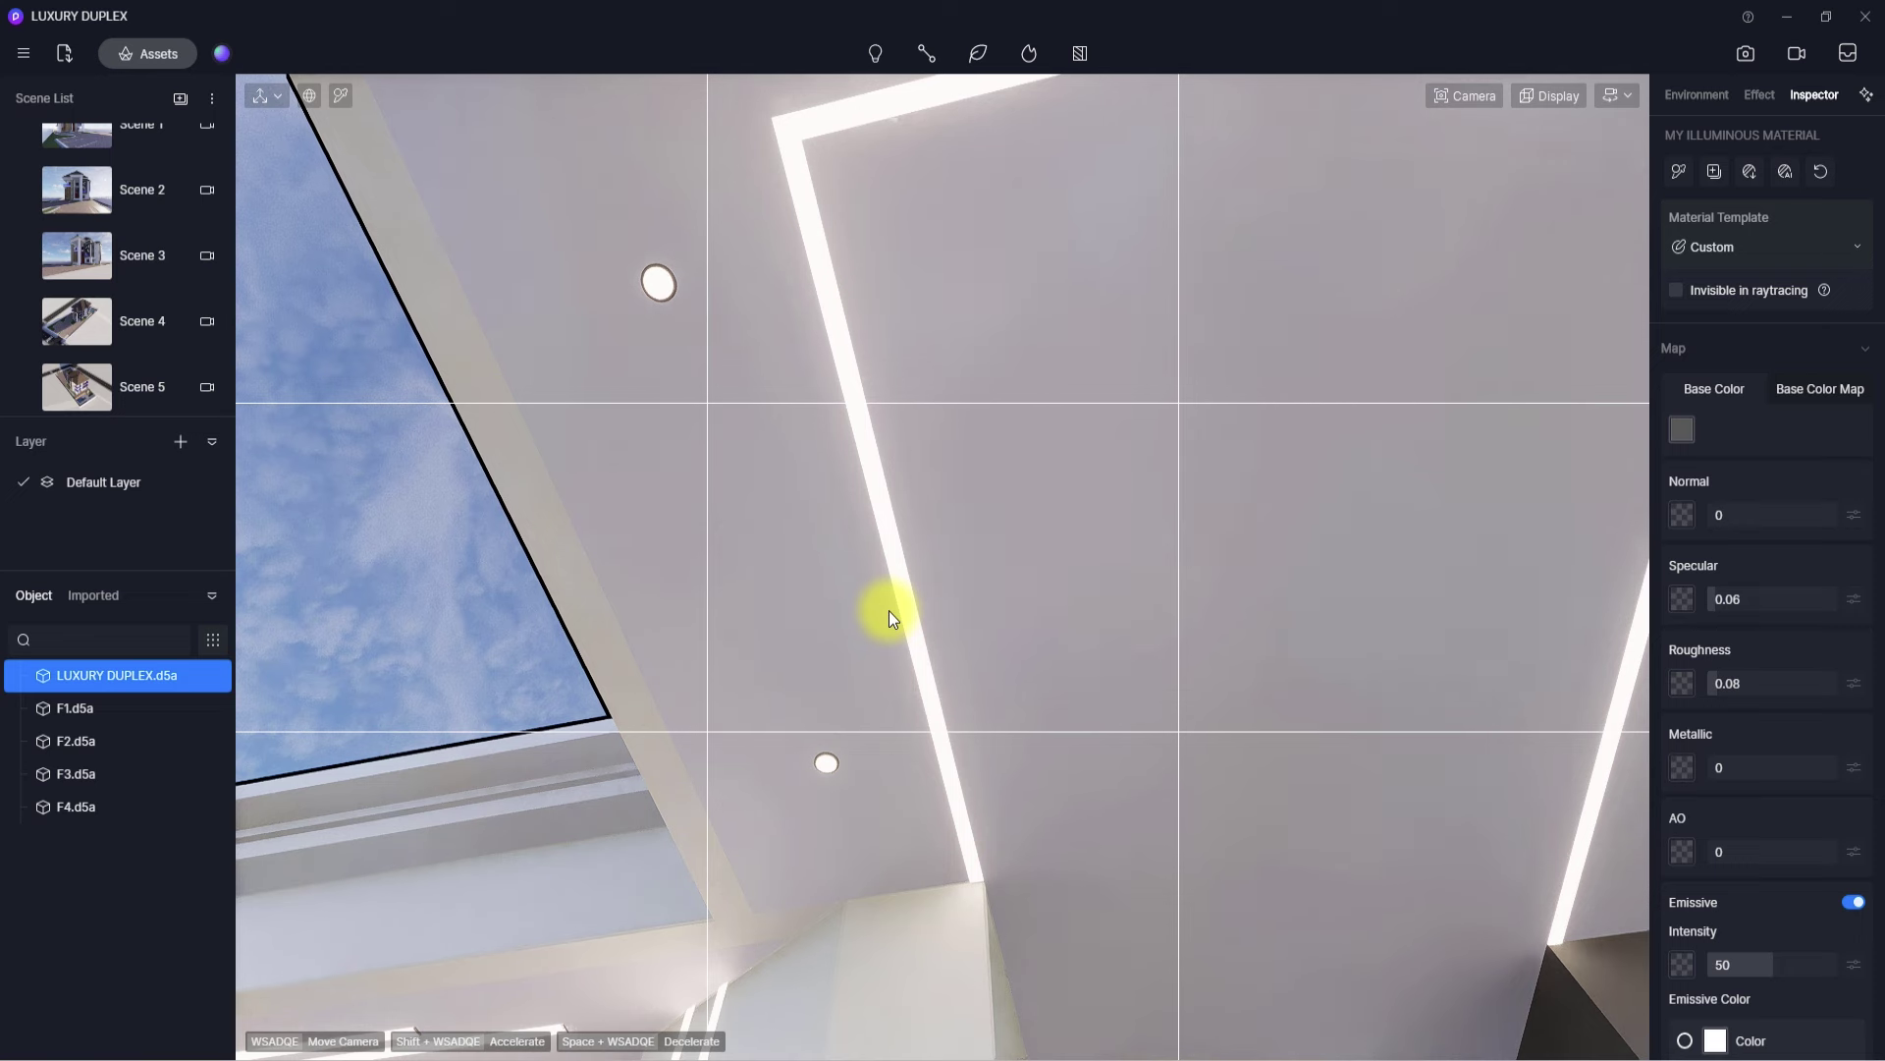
{"action": "scroll", "coordinate": [887, 610], "scroll_direction": "up", "scroll_amount": 3}
{"action": "key", "text": "i"}
{"action": "key", "text": "ctrl+z"}
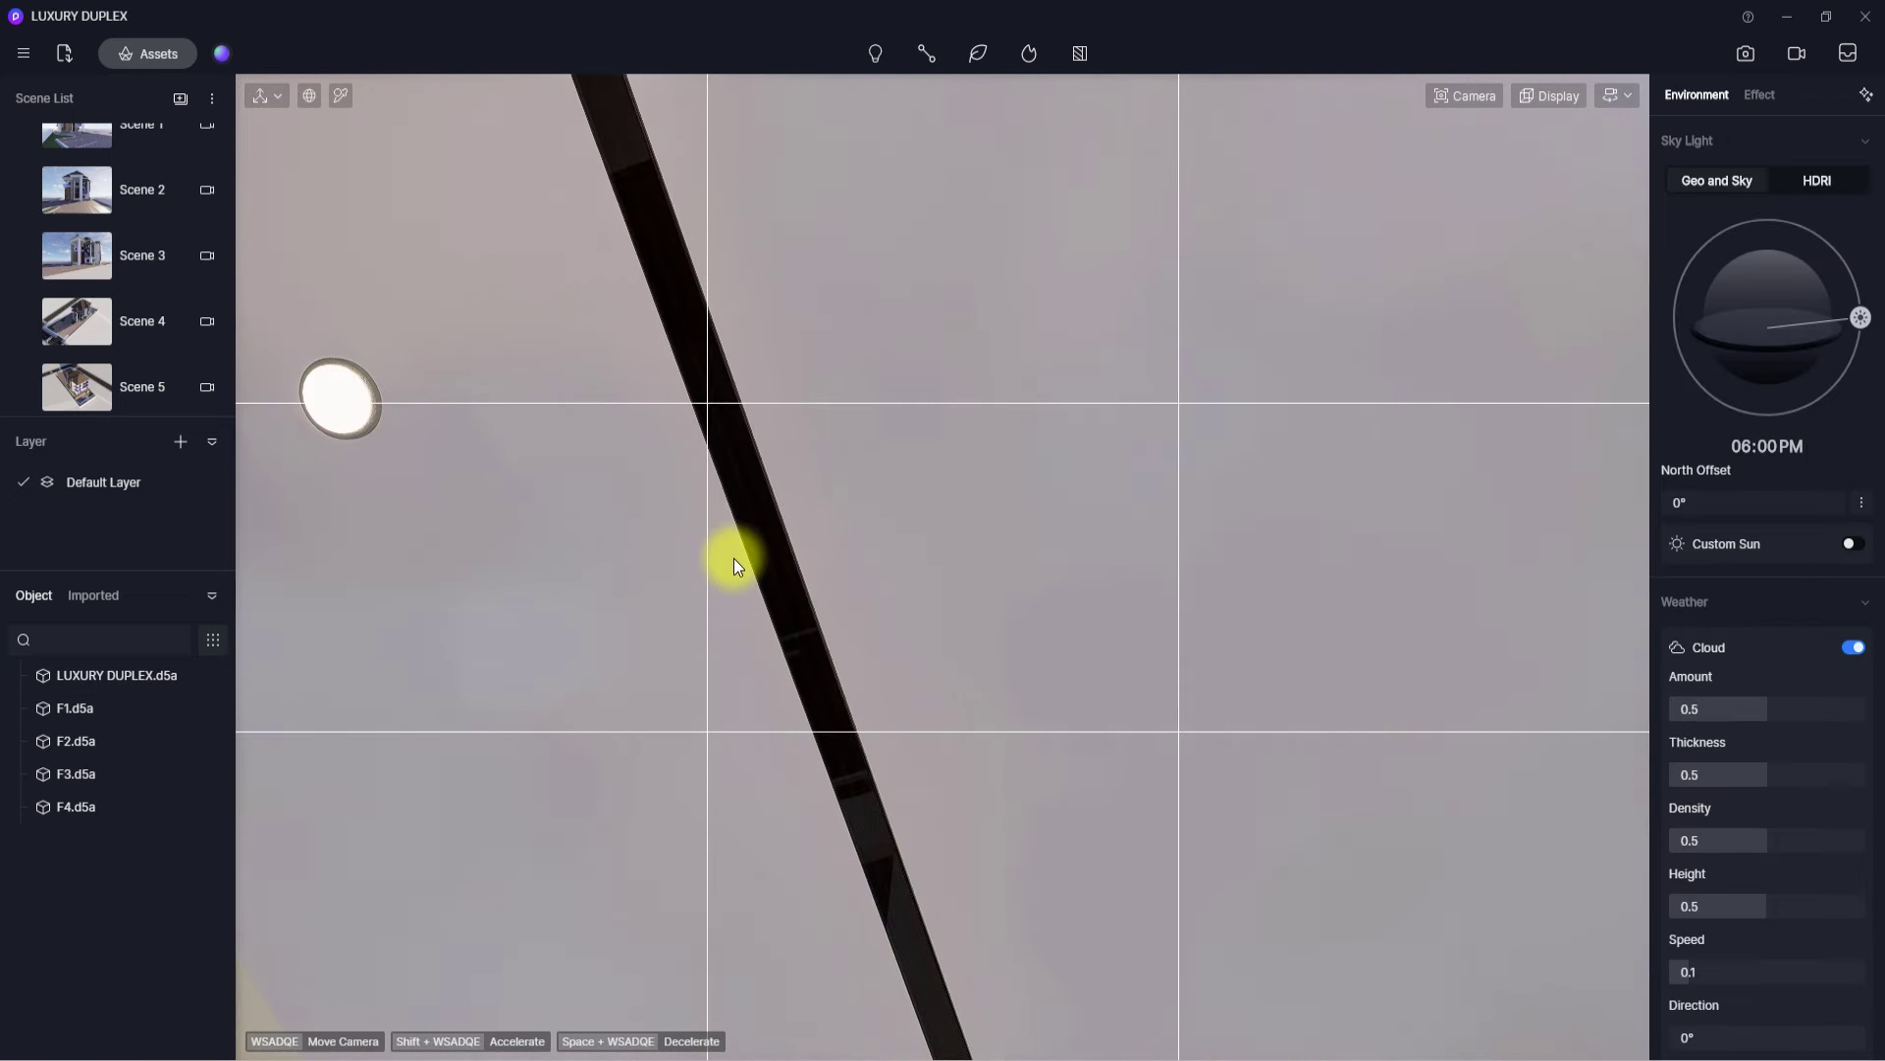
- Select the material of the dark ceiling strip and inspect its corner
{"action": "key", "text": "i"}
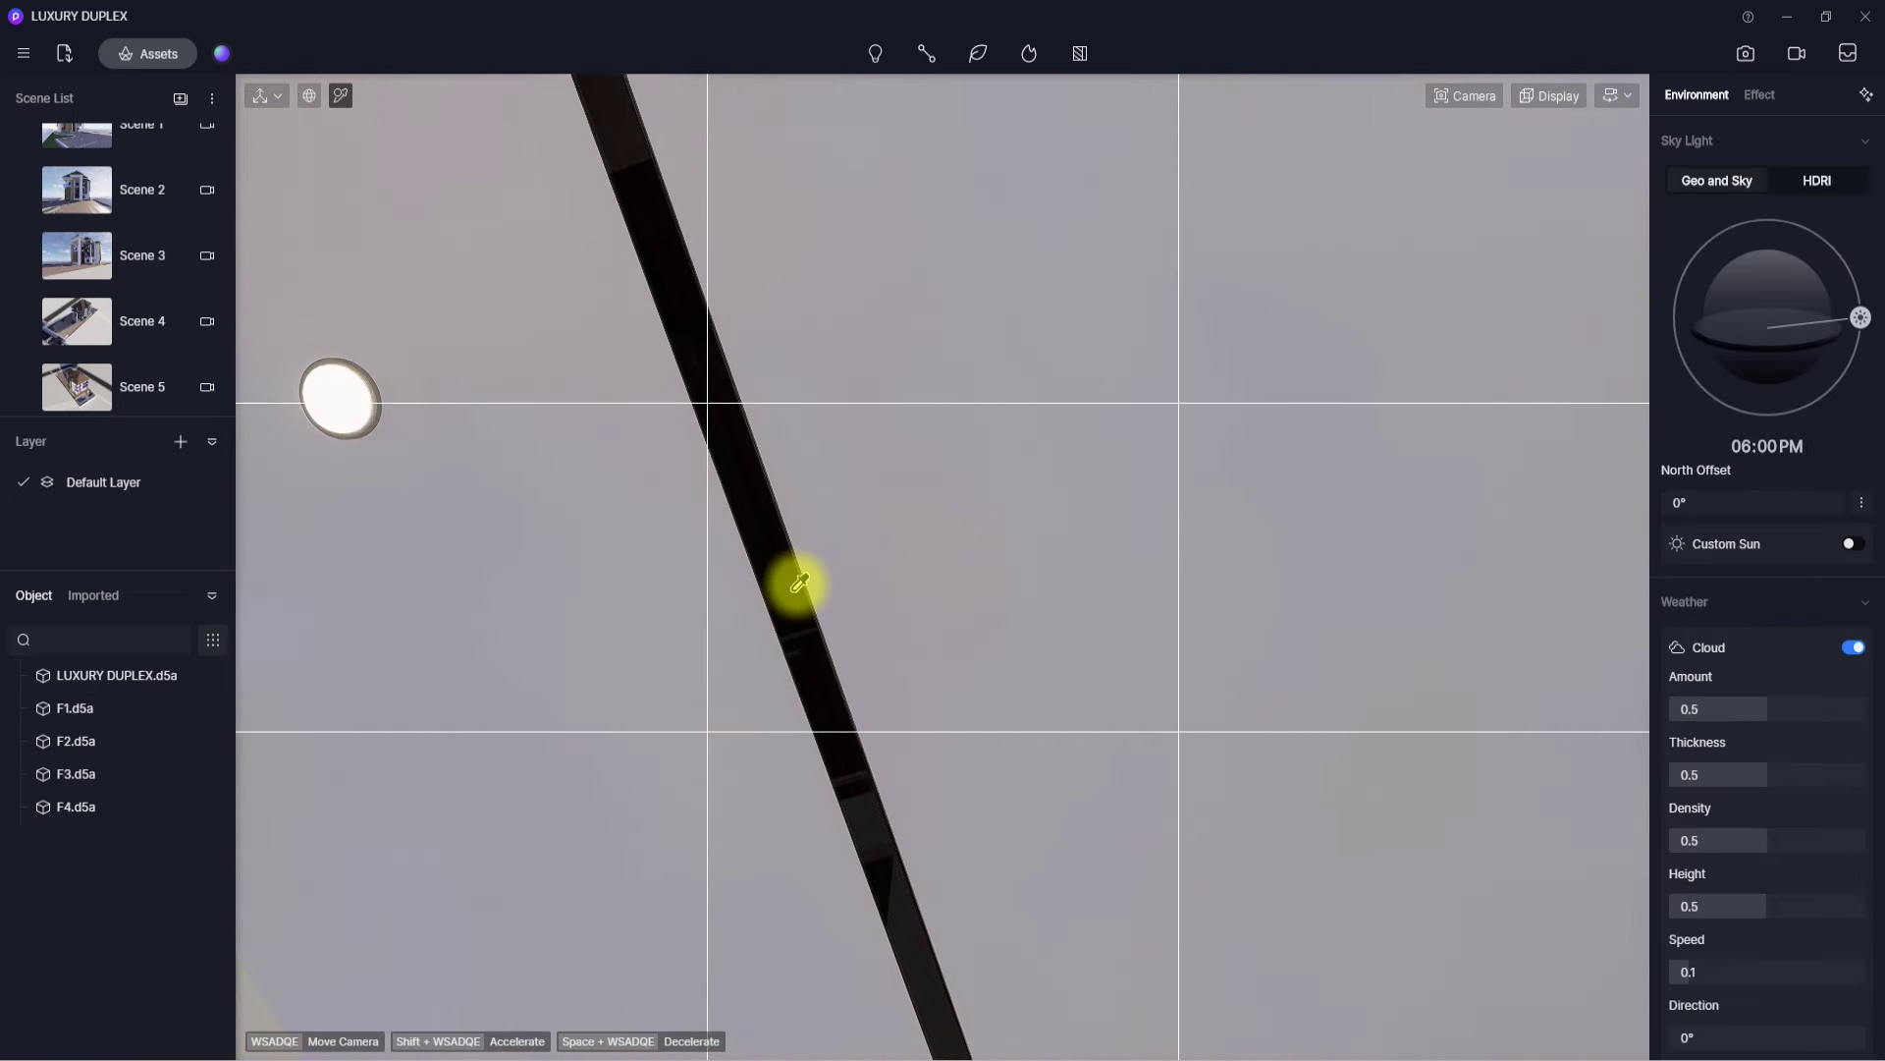
{"action": "left_click", "coordinate": [797, 585]}
{"action": "scroll", "coordinate": [821, 568], "scroll_direction": "down", "scroll_amount": 5}
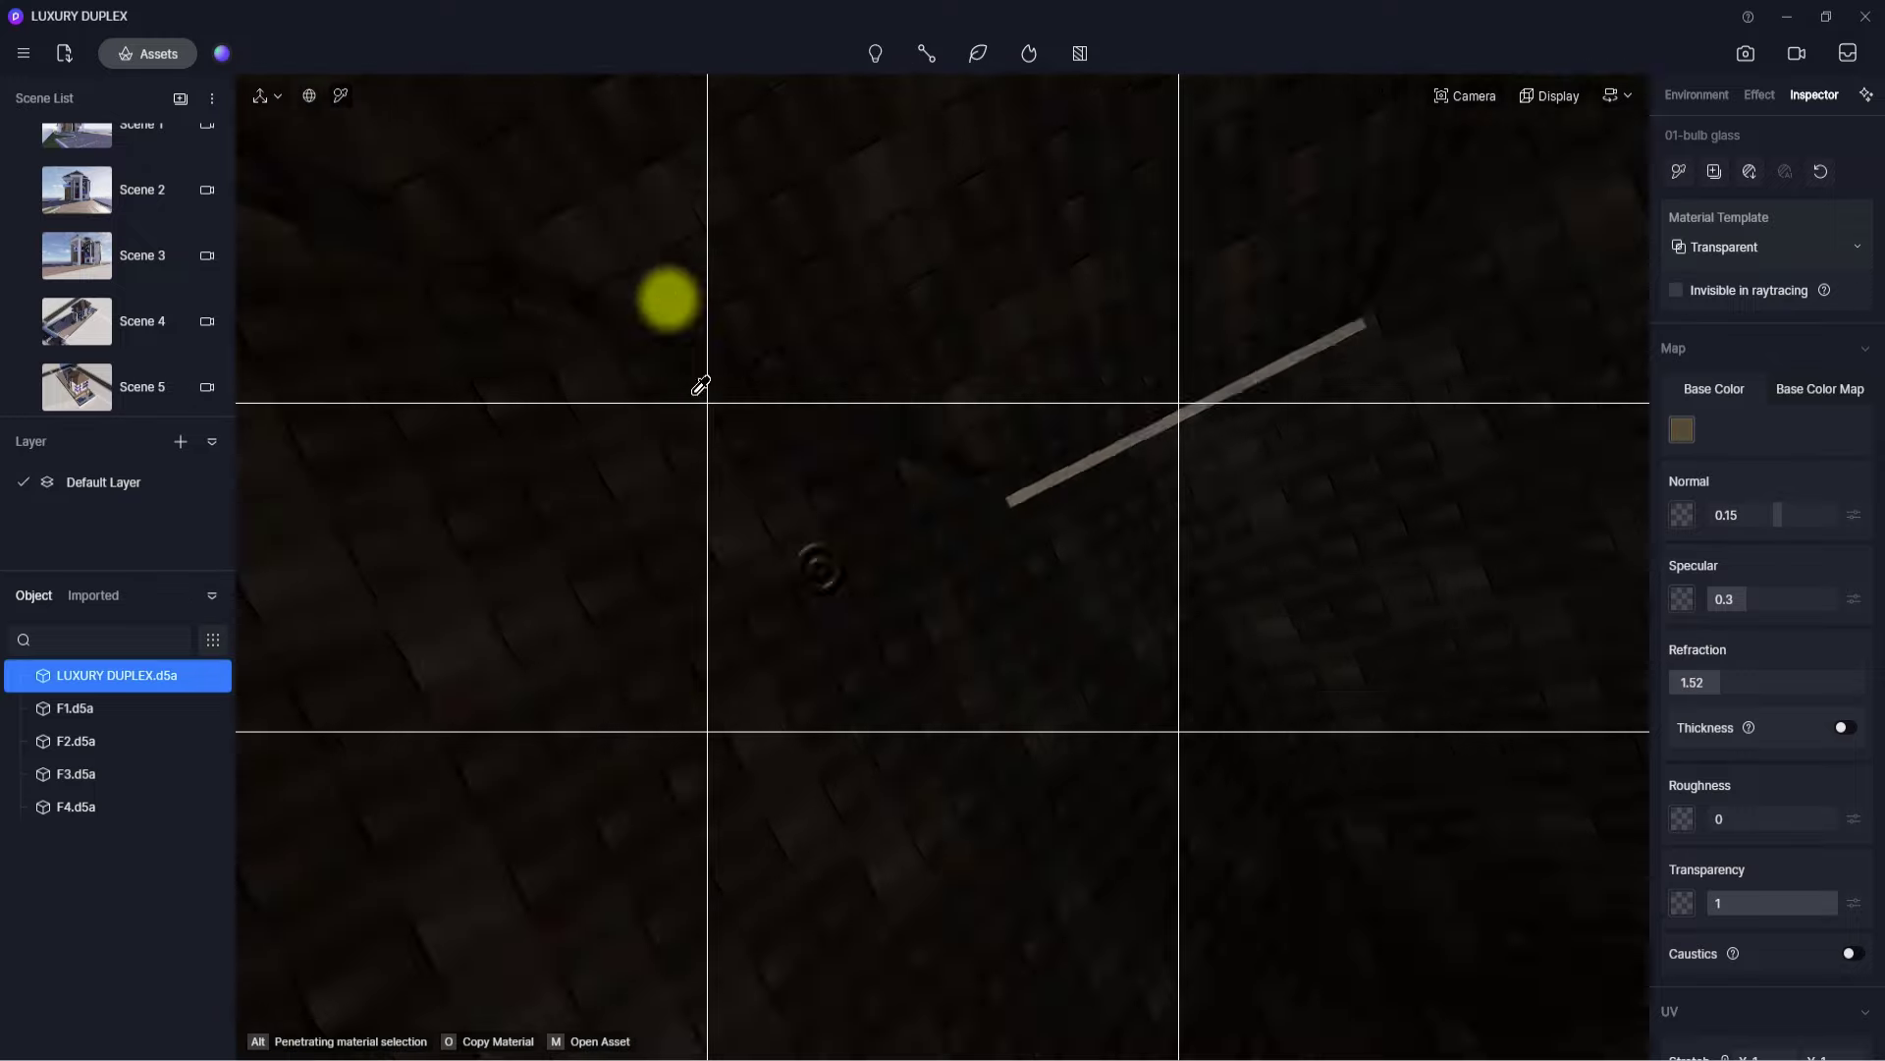
{"action": "scroll", "coordinate": [698, 395], "scroll_direction": "up", "scroll_amount": 2}
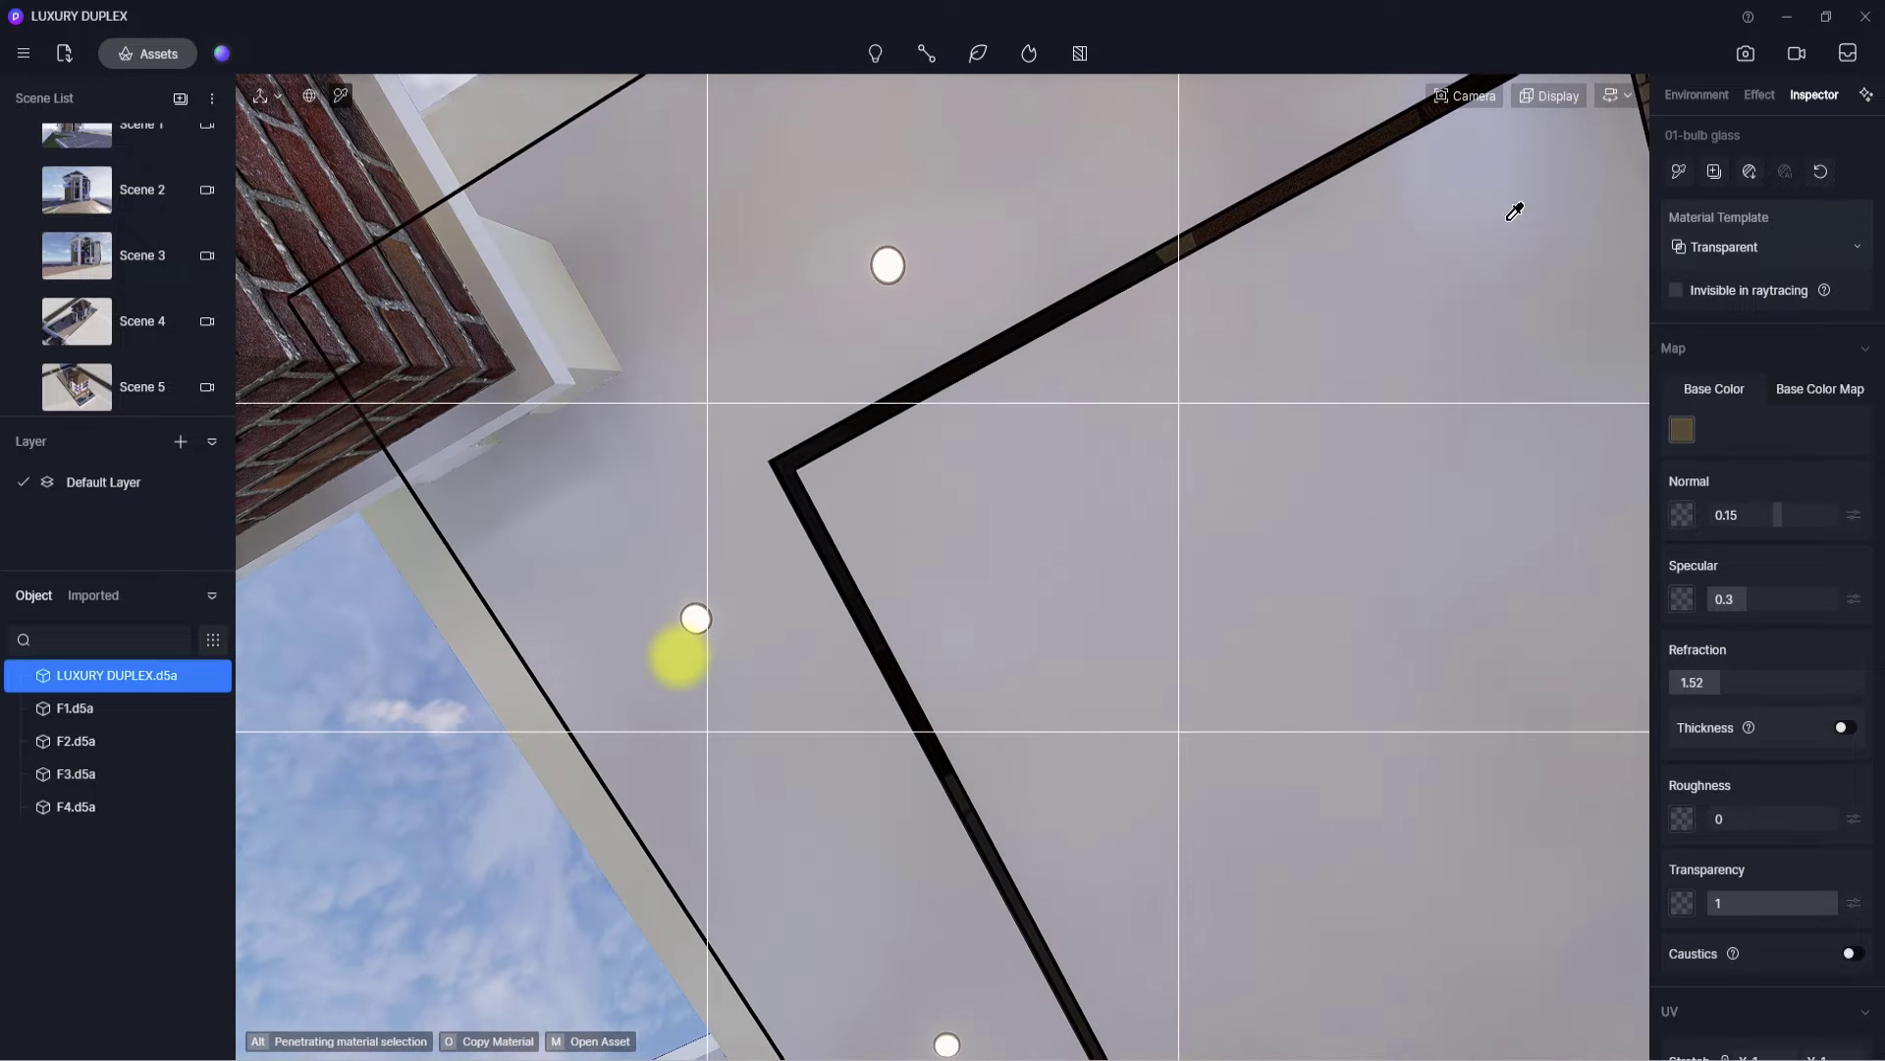
{"action": "right_click_drag", "start_coordinate": [1174, 417], "coordinate": [1037, 436]}
{"action": "scroll", "coordinate": [999, 461], "scroll_direction": "up", "scroll_amount": 3}
{"action": "scroll", "coordinate": [1000, 461], "scroll_direction": "down", "scroll_amount": 3}
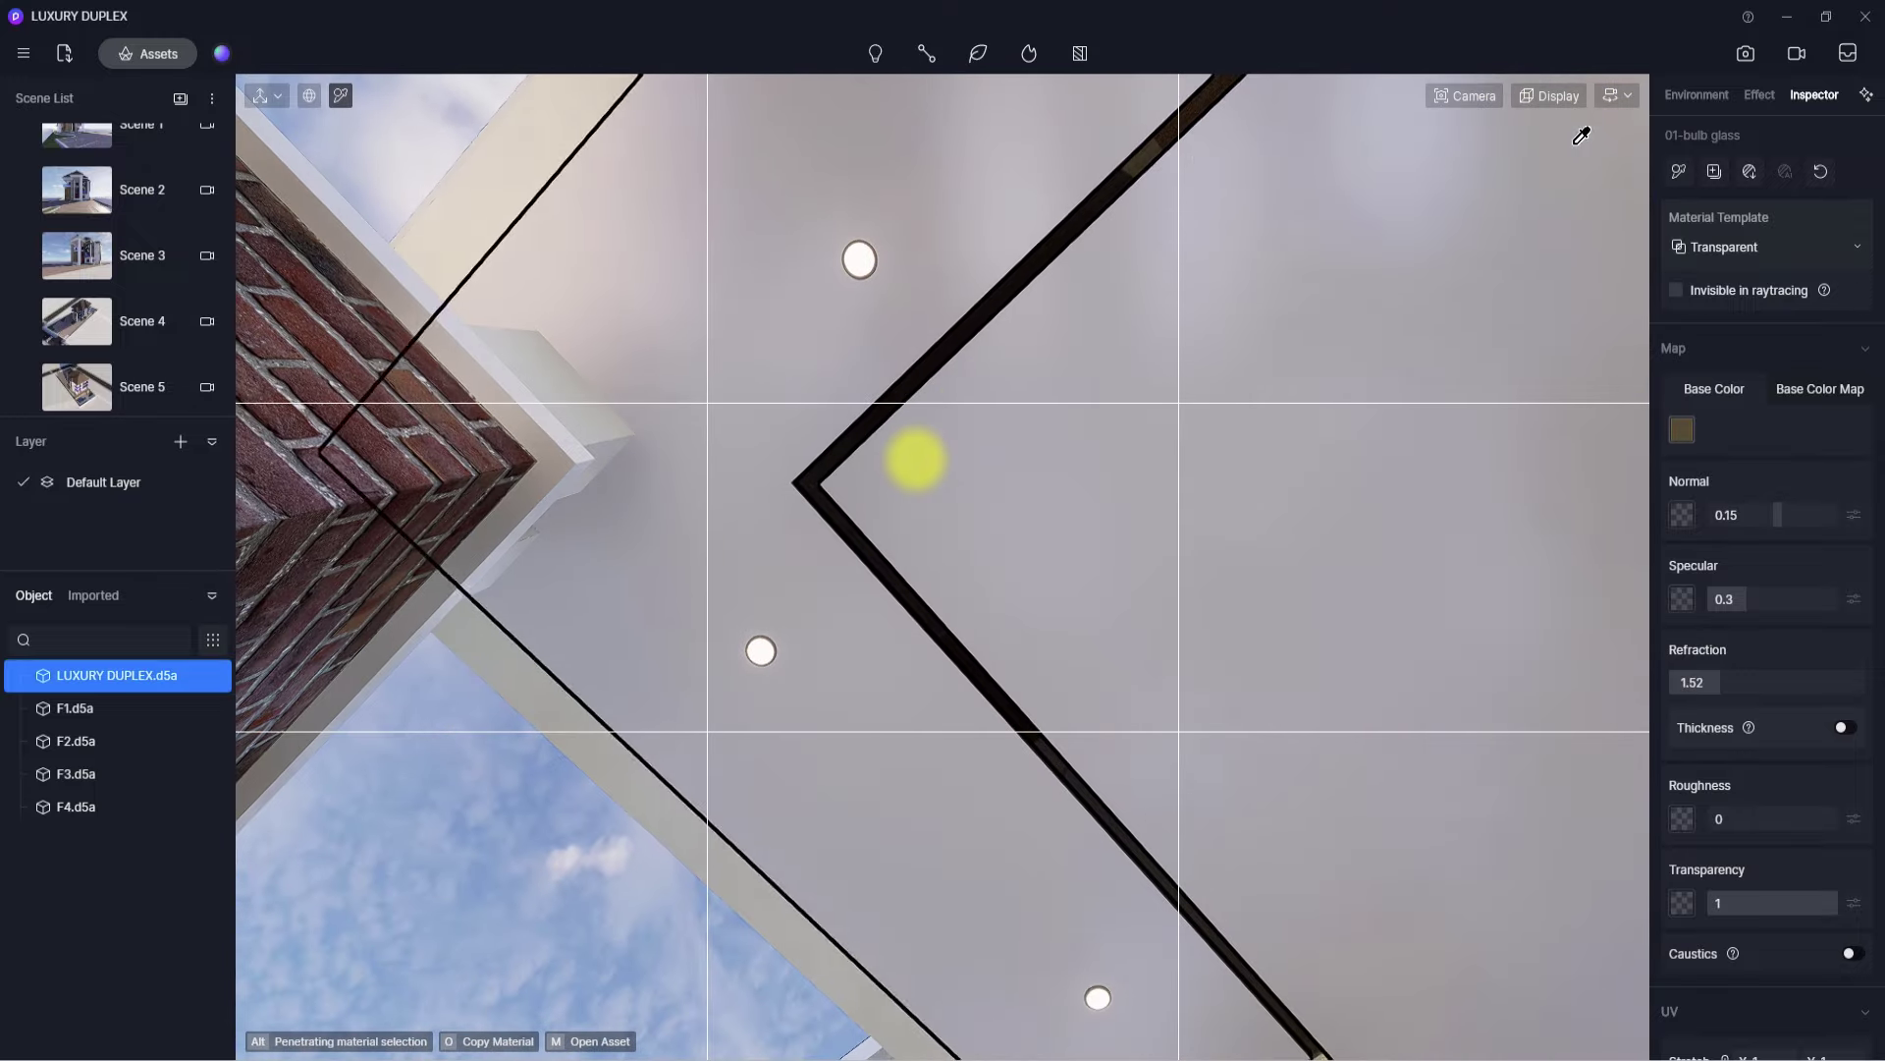
- Lower the fly navigation speed to 1 and approach a round recessed ceiling light
{"action": "left_click", "coordinate": [1618, 95]}
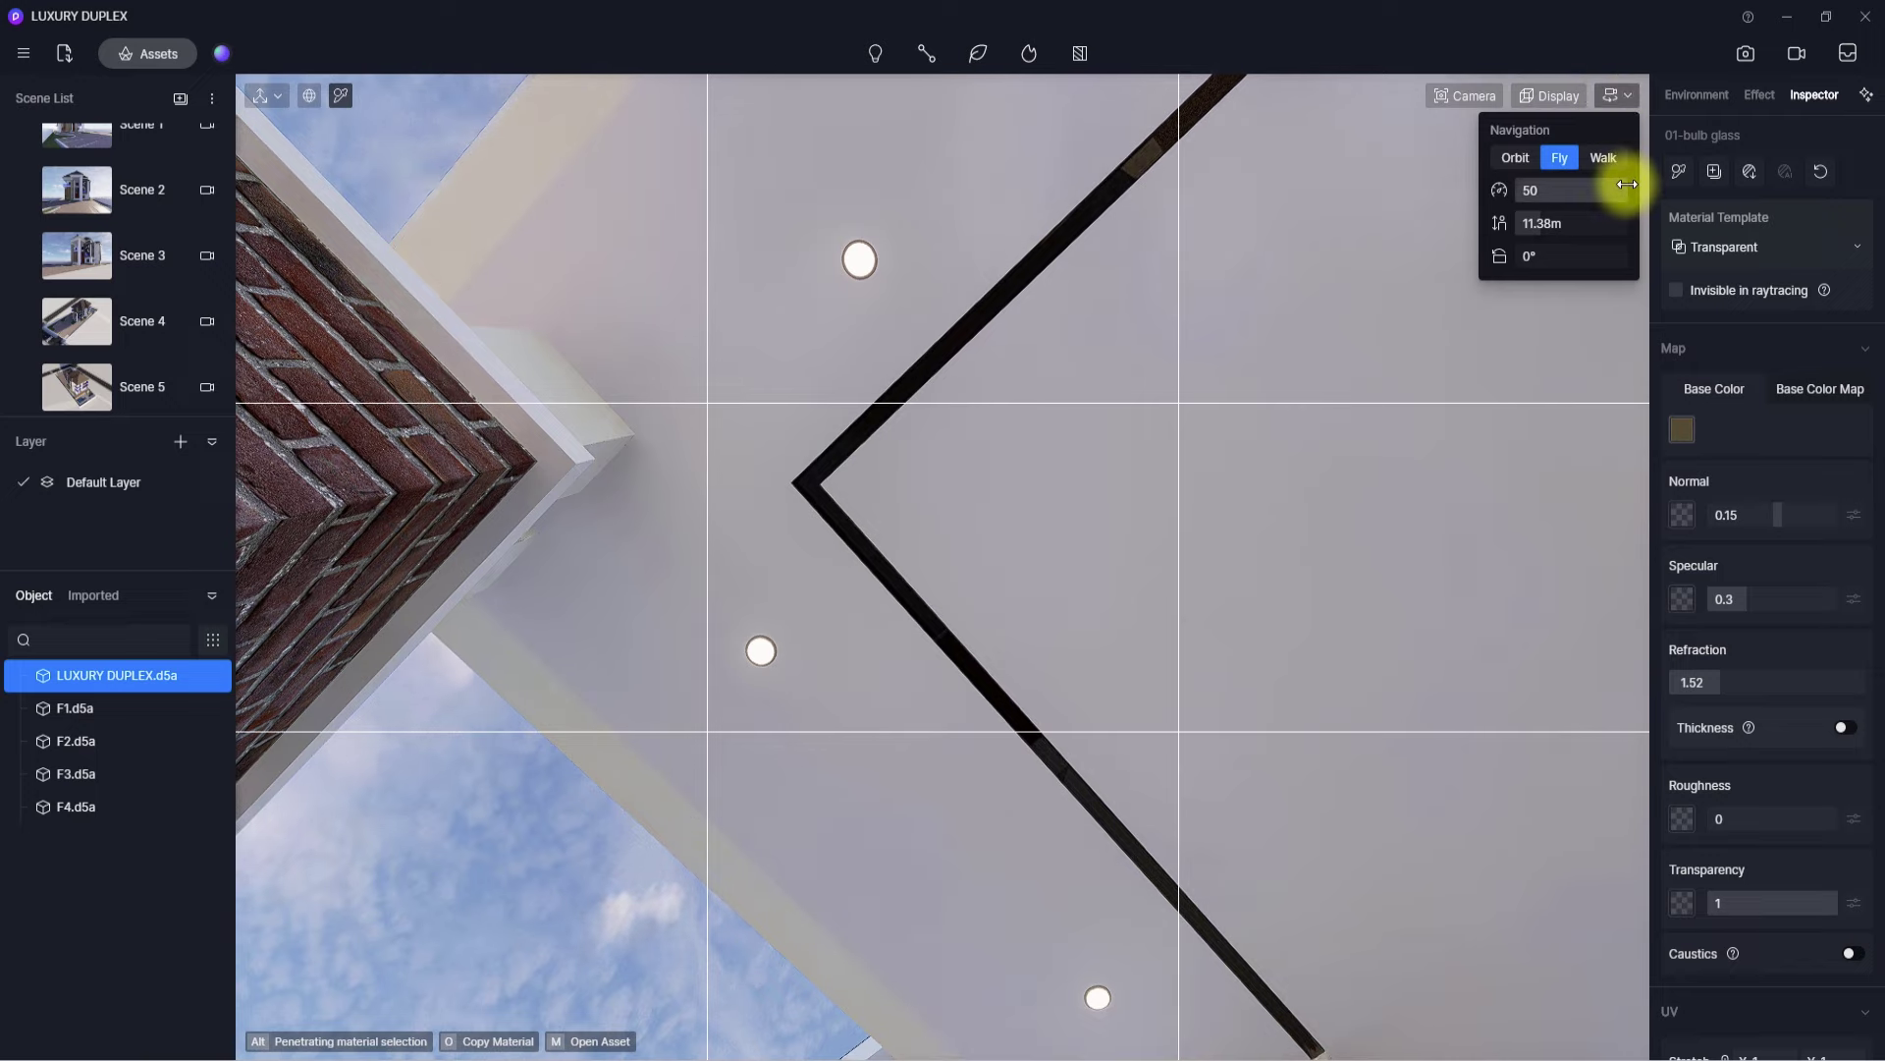
{"action": "left_click_drag", "start_coordinate": [1609, 185], "coordinate": [1513, 189]}
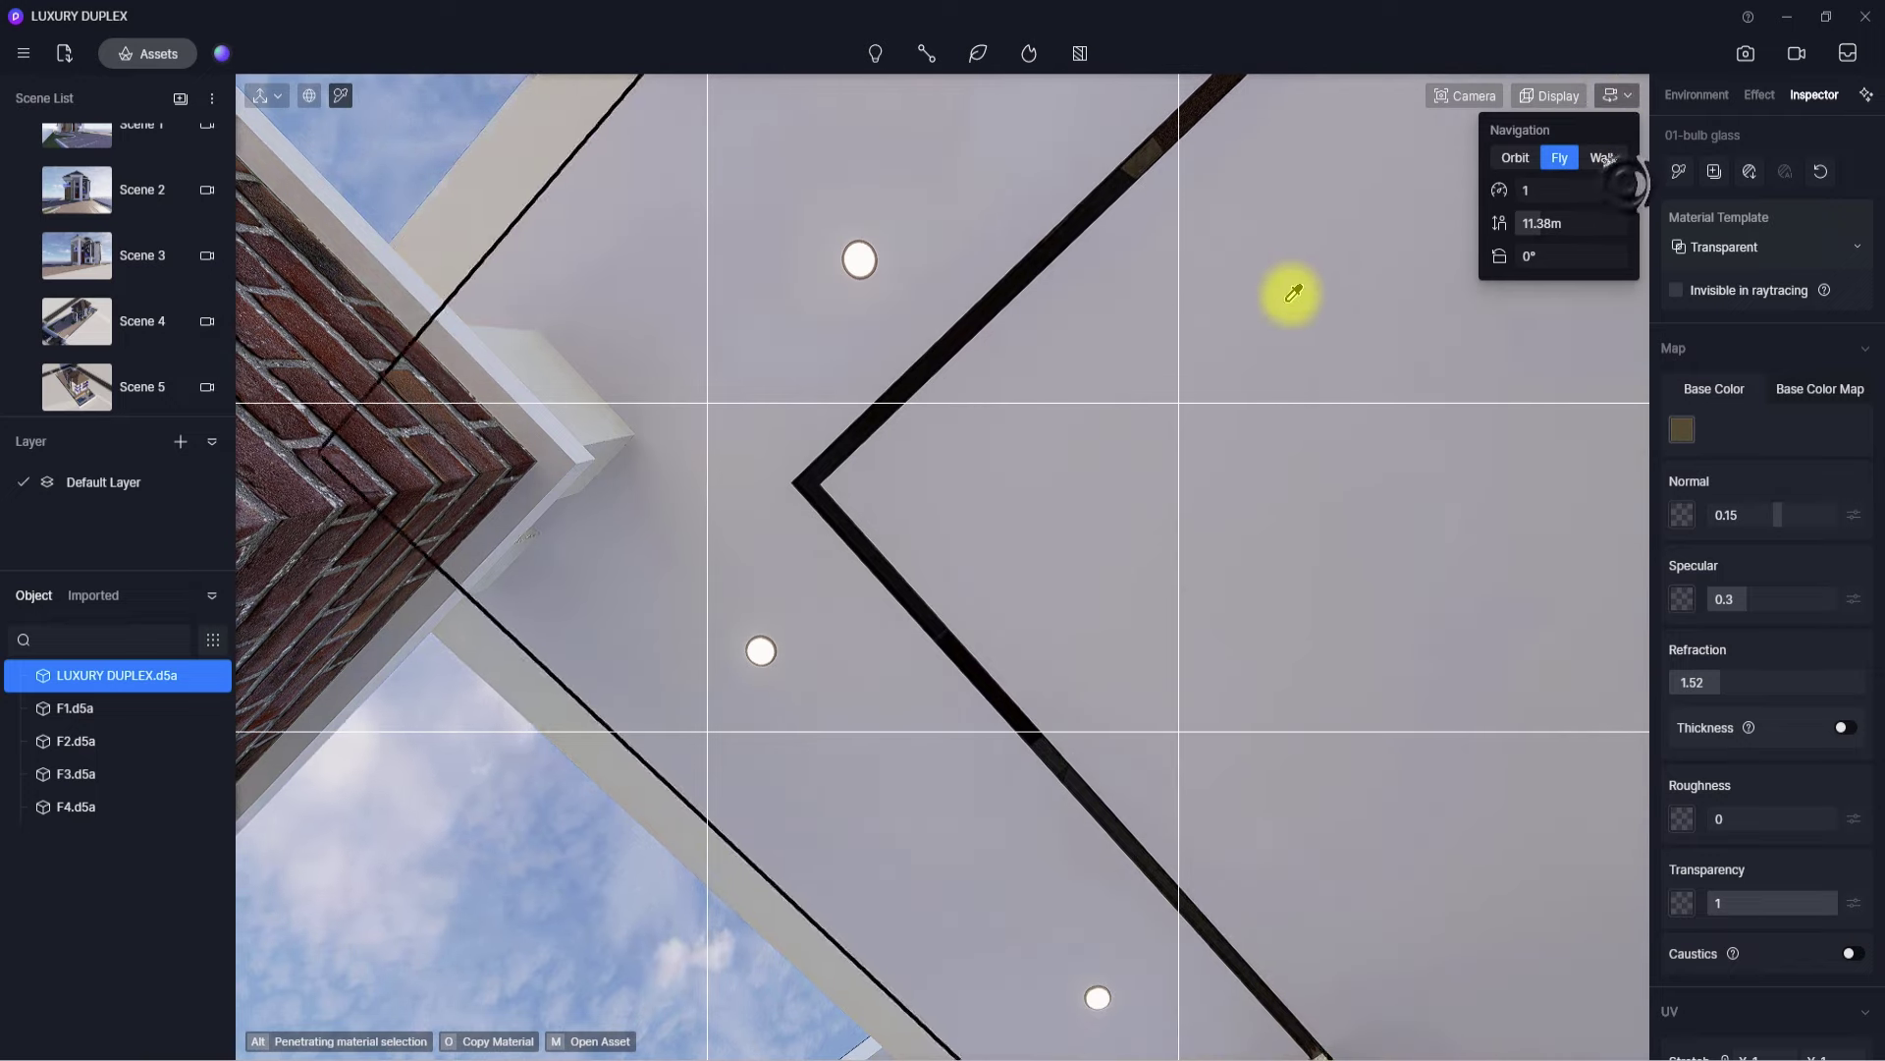
{"action": "right_click_drag", "start_coordinate": [1290, 293], "coordinate": [824, 556]}
{"action": "scroll", "coordinate": [935, 542], "scroll_direction": "up", "scroll_amount": 4}
{"action": "right_click_drag", "start_coordinate": [954, 541], "coordinate": [825, 669]}
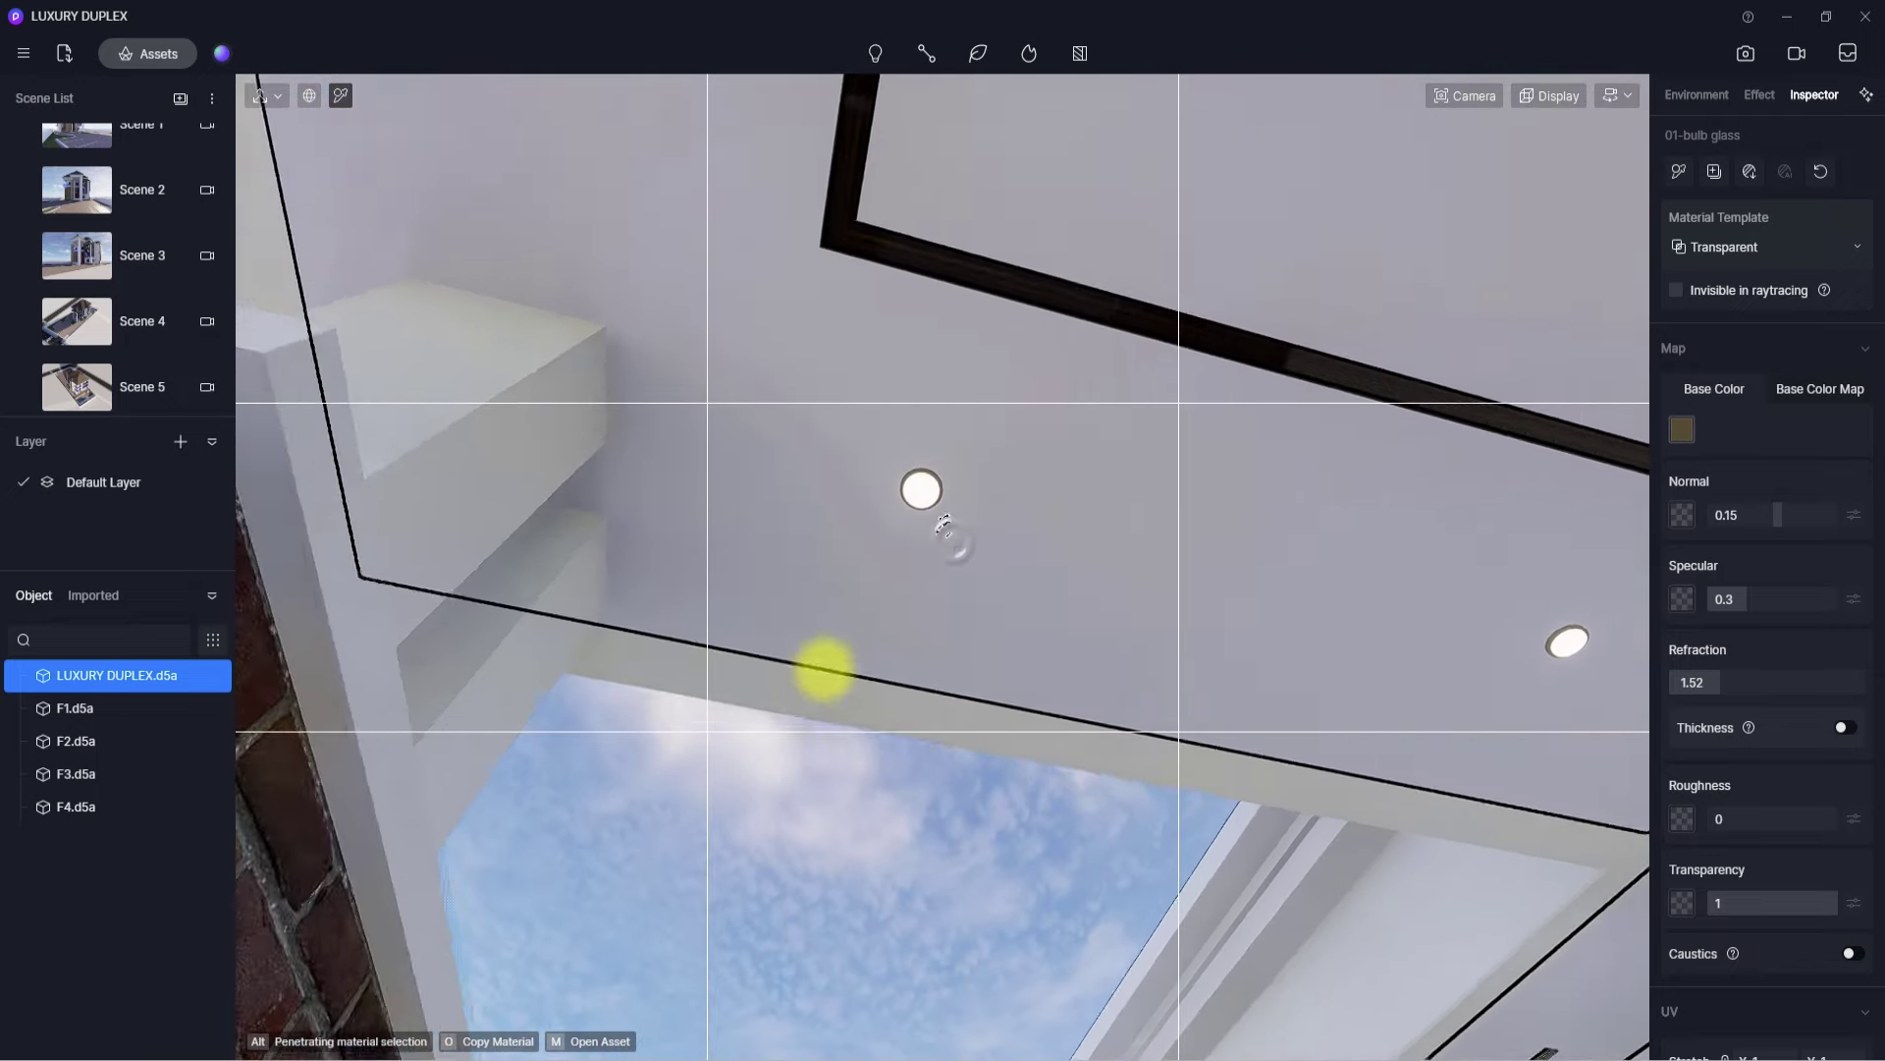
{"action": "scroll", "coordinate": [930, 504], "scroll_direction": "up", "scroll_amount": 5}
{"action": "right_click_drag", "start_coordinate": [1021, 651], "coordinate": [843, 525]}
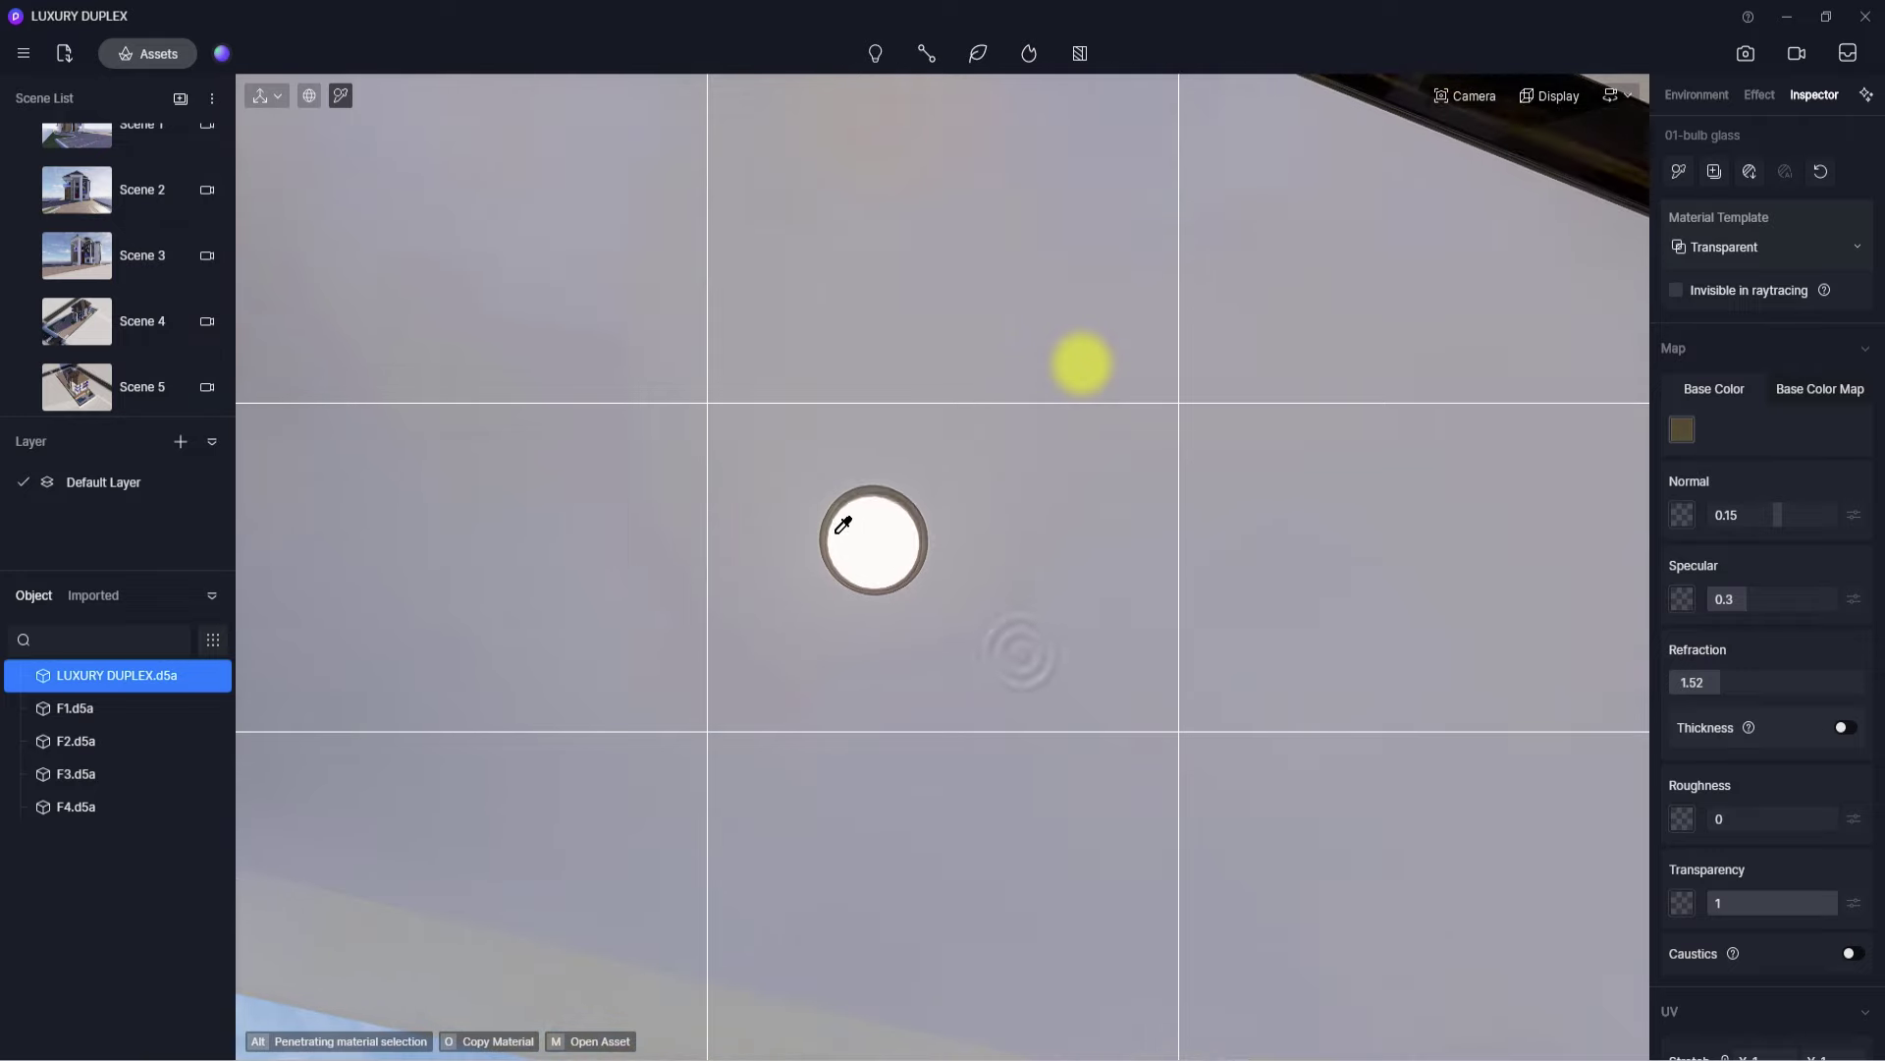
- Copy the round light's emissive material onto the strip surface inside the ceiling recess, behind its glass cover
{"action": "left_click", "coordinate": [891, 536]}
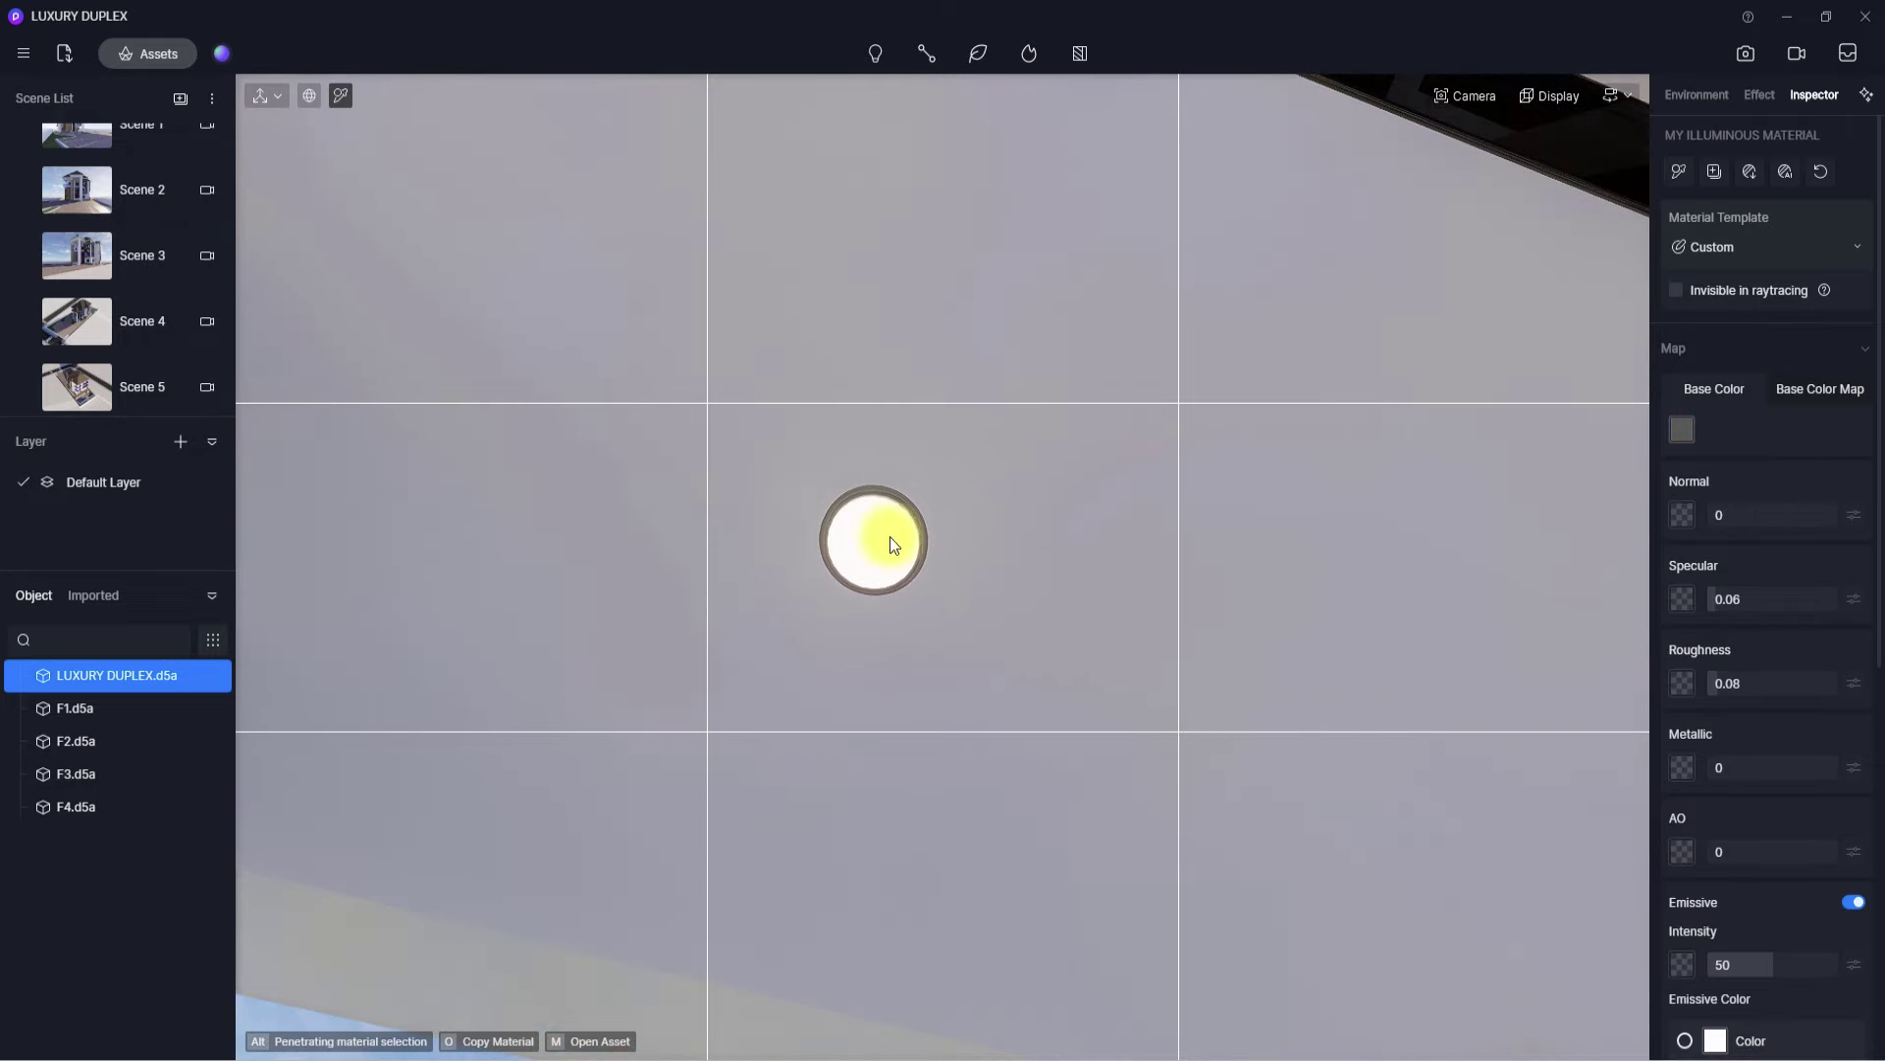
{"action": "left_click", "coordinate": [1673, 179]}
{"action": "right_click_drag", "start_coordinate": [1168, 505], "coordinate": [1163, 811]}
{"action": "scroll", "coordinate": [1014, 815], "scroll_direction": "up", "scroll_amount": 2}
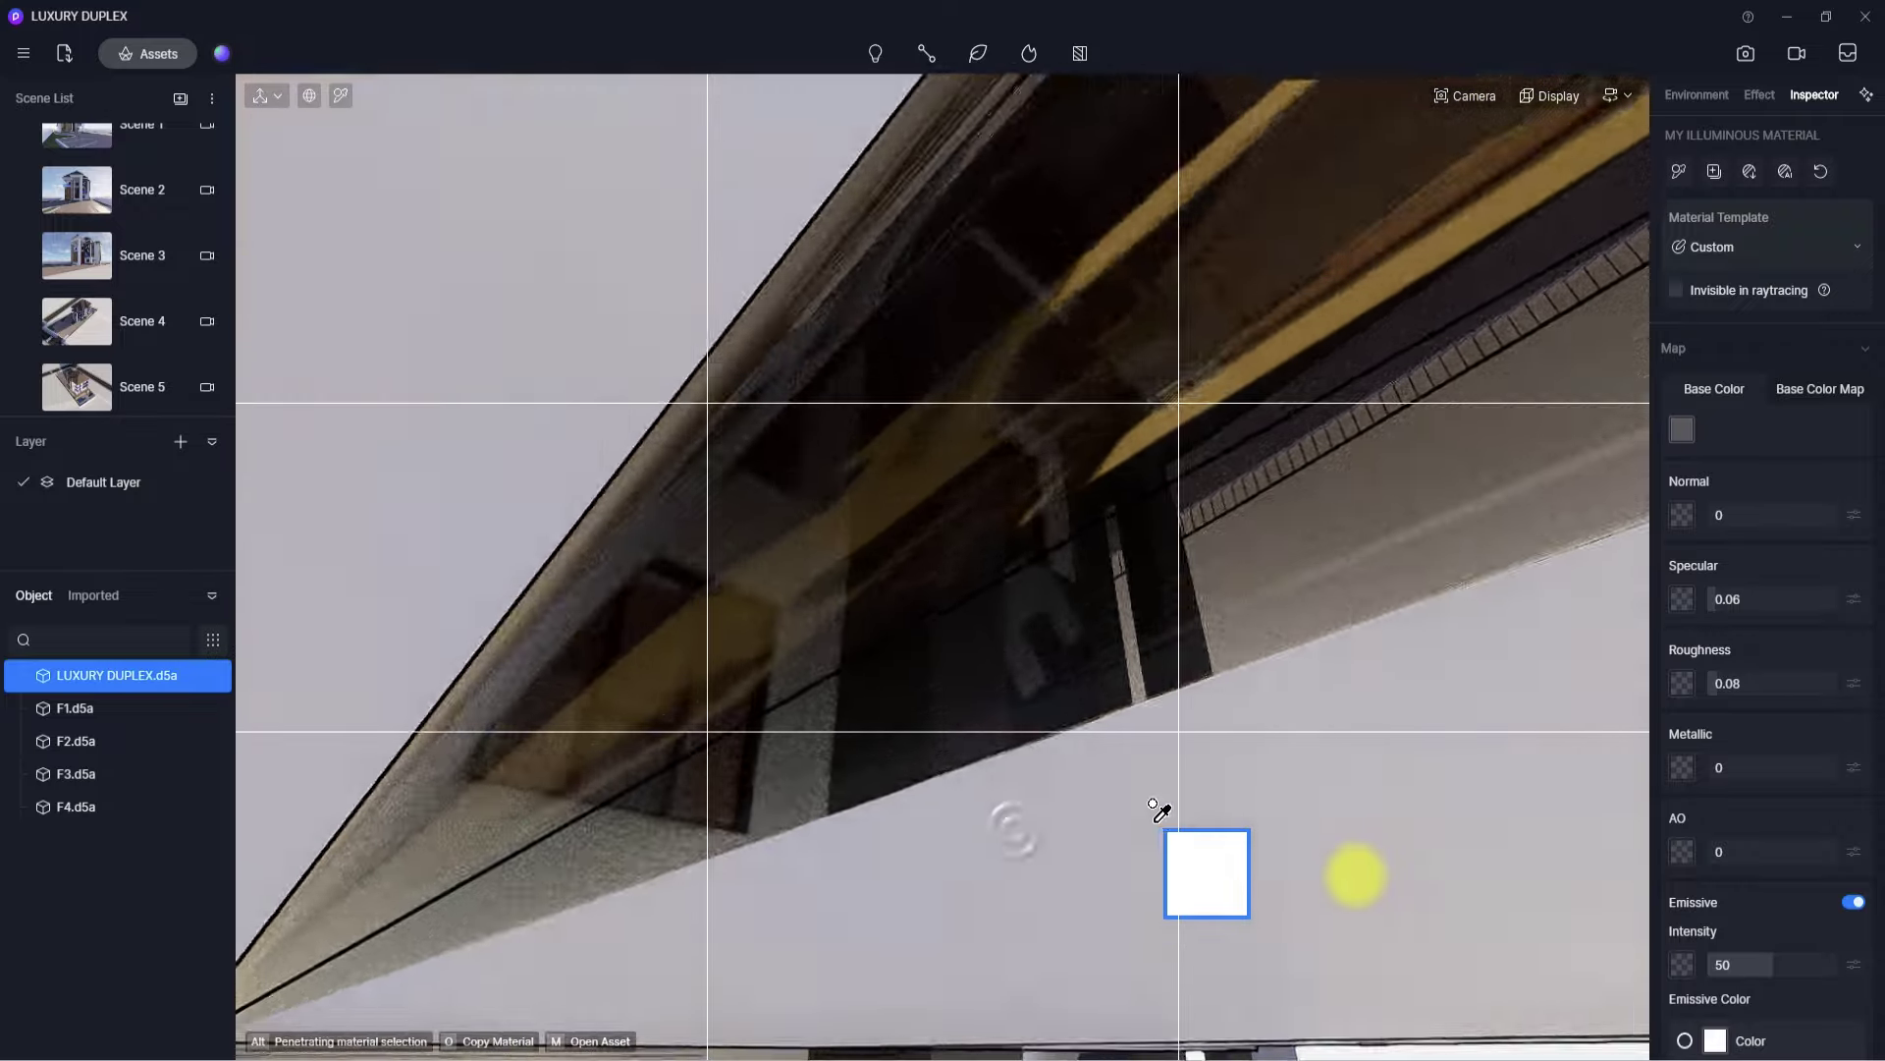
{"action": "scroll", "coordinate": [1130, 795], "scroll_direction": "up", "scroll_amount": 4}
{"action": "scroll", "coordinate": [1130, 795], "scroll_direction": "down", "scroll_amount": 2}
{"action": "scroll", "coordinate": [1069, 782], "scroll_direction": "up", "scroll_amount": 2}
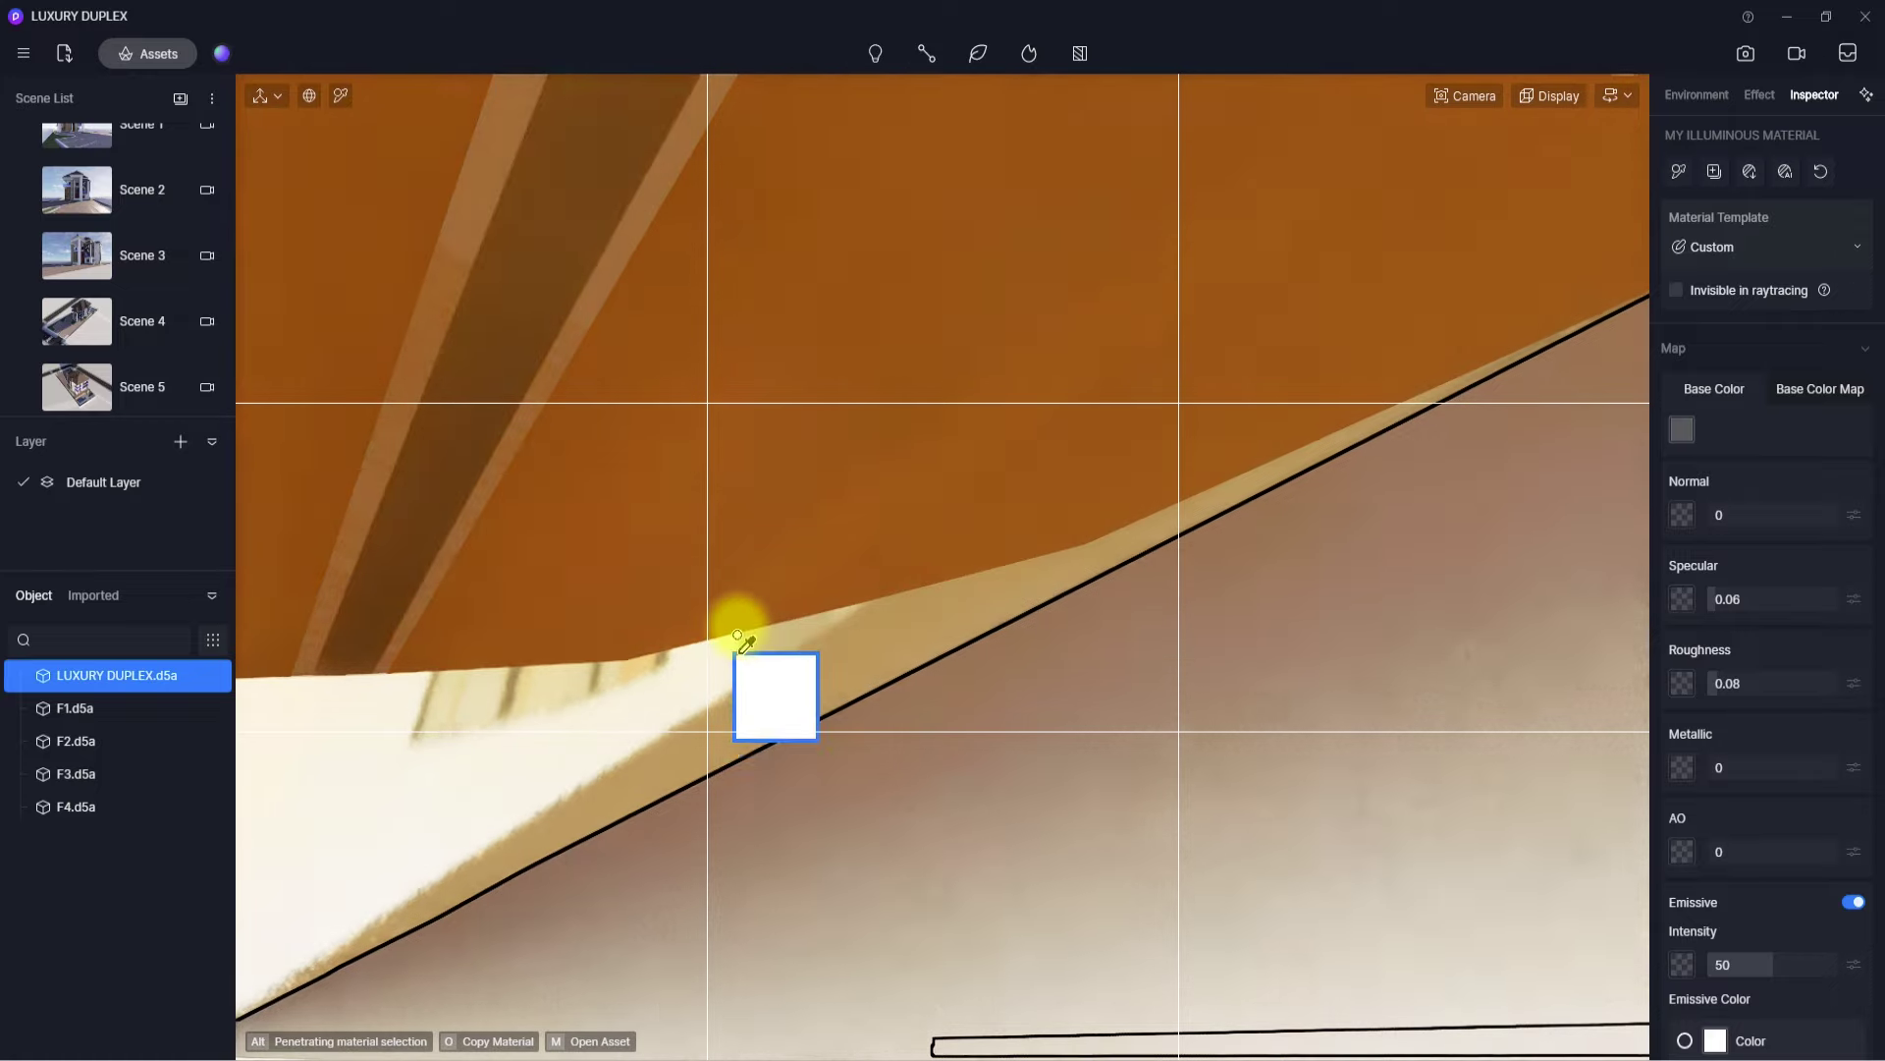
{"action": "scroll", "coordinate": [736, 660], "scroll_direction": "down", "scroll_amount": 5}
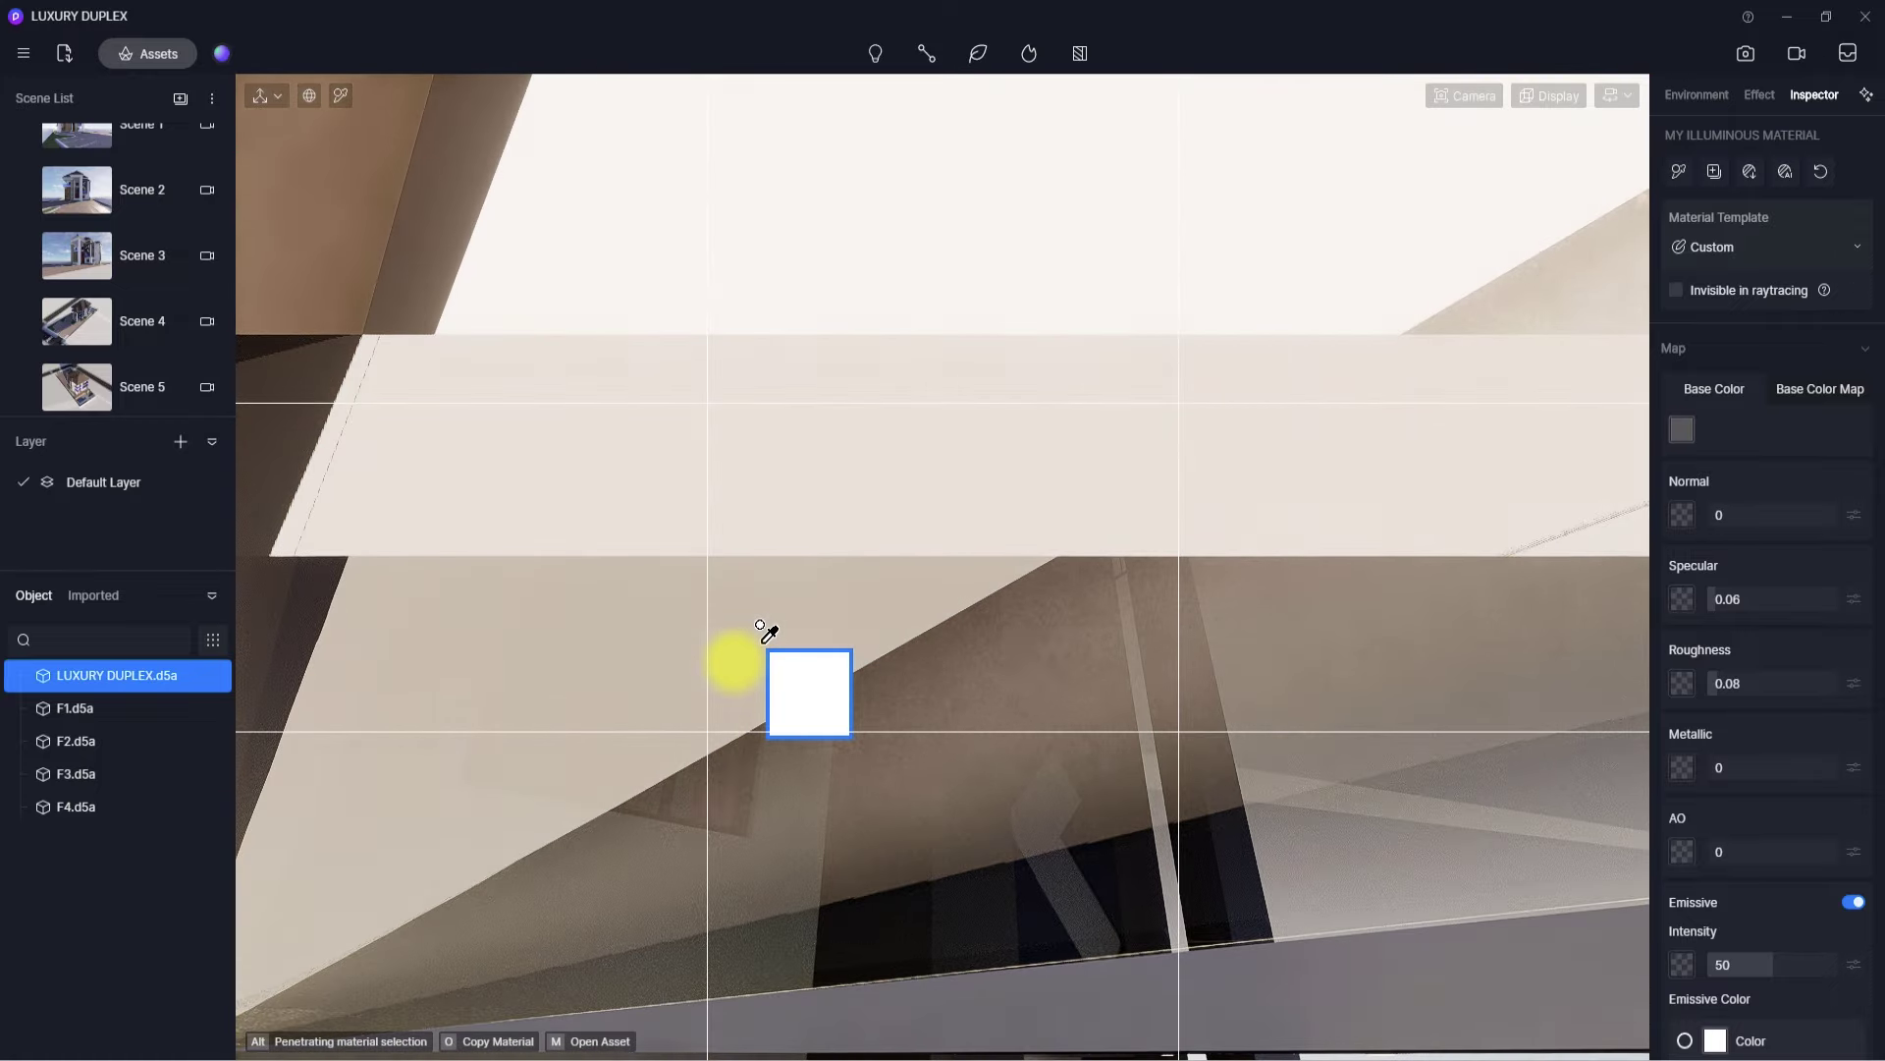
- Set the inner light strip's emissive temperature to 2800 and its intensity to 35
{"action": "key", "text": "i"}
{"action": "left_click", "coordinate": [1099, 285]}
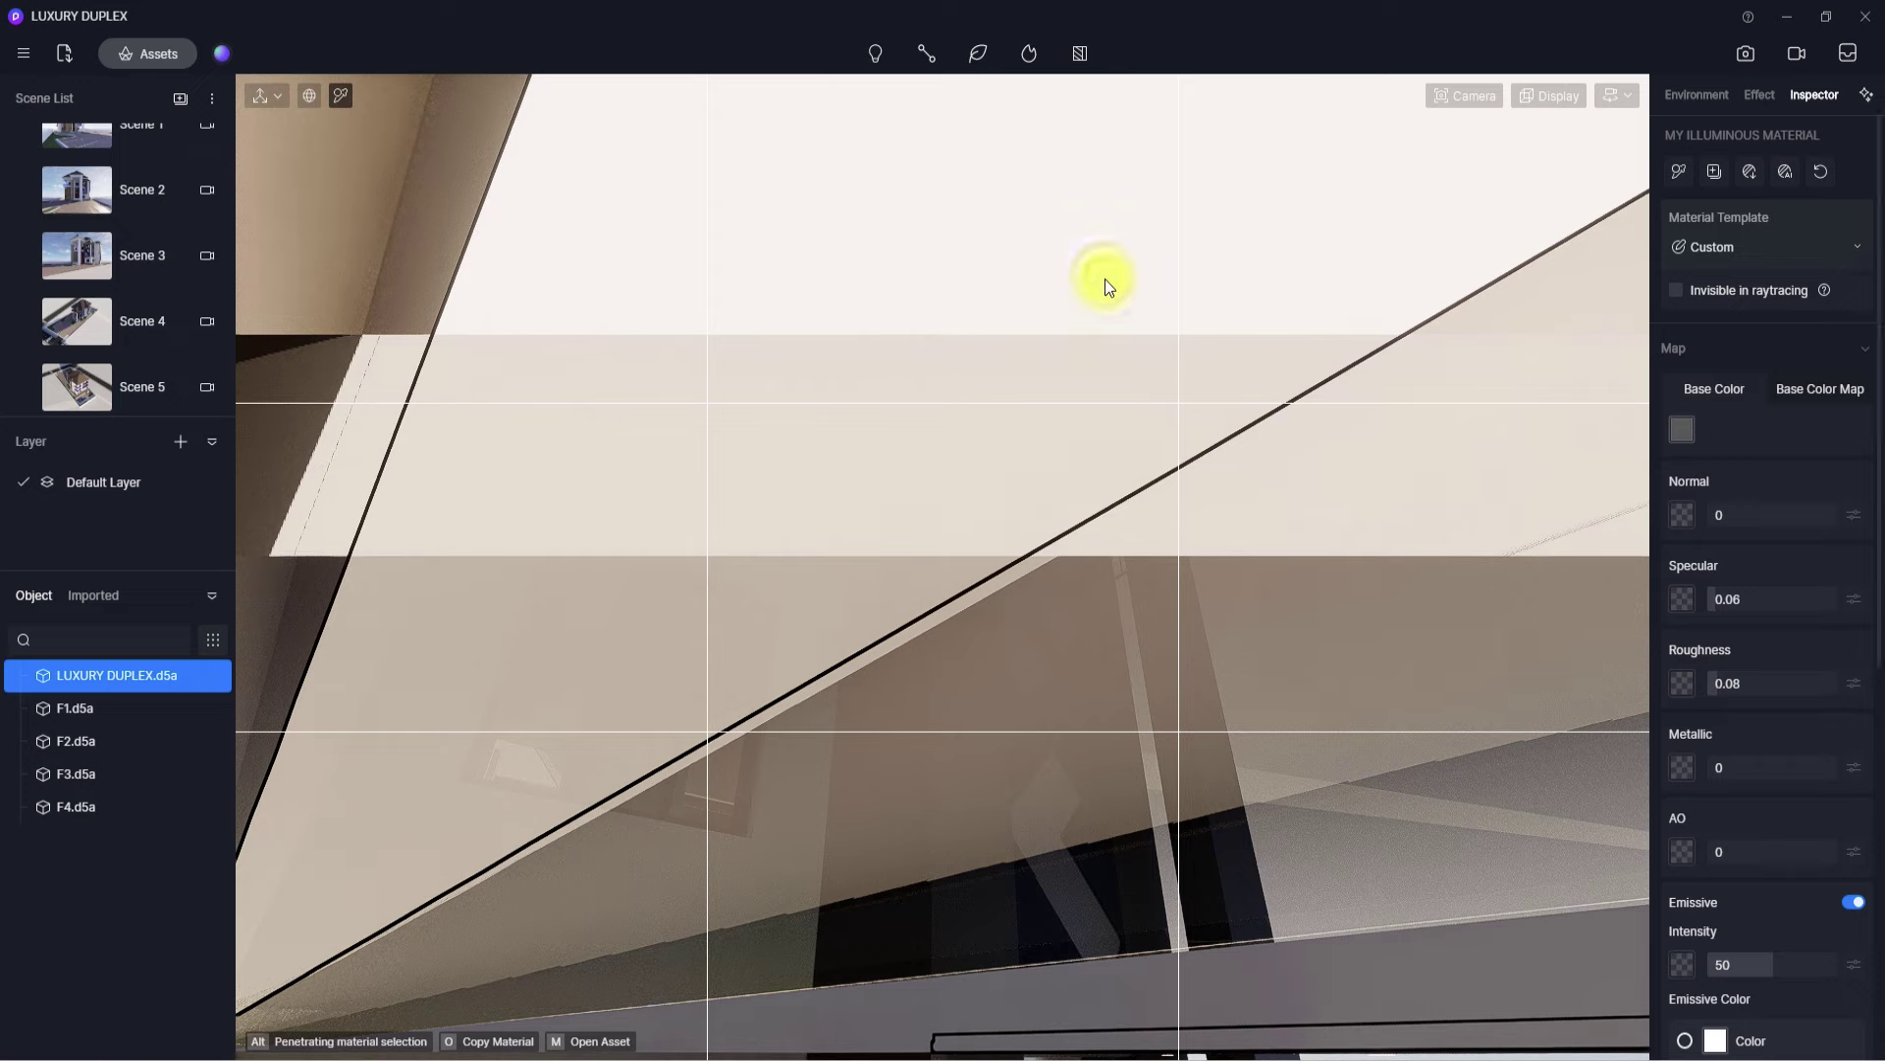
{"action": "left_click_drag", "start_coordinate": [1714, 932], "coordinate": [1694, 935]}
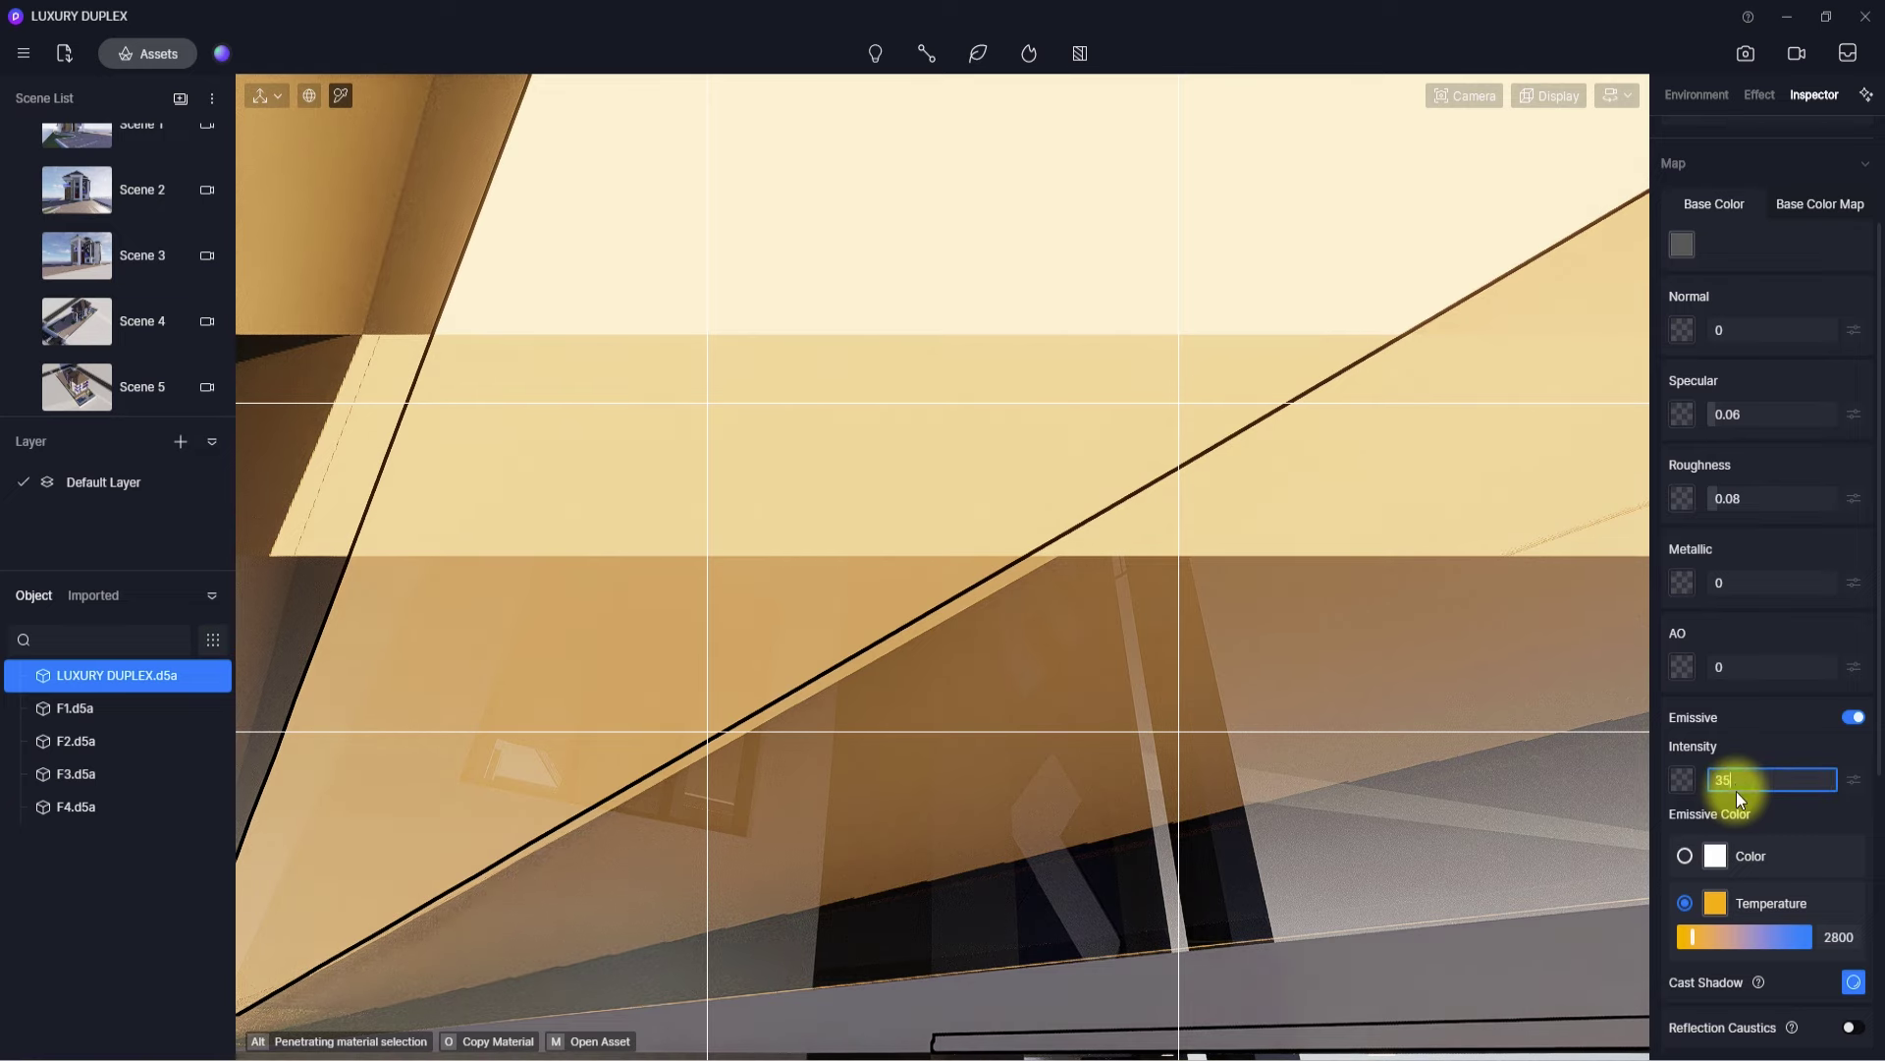
{"action": "key", "text": "Return"}
{"action": "right_click_drag", "start_coordinate": [884, 416], "coordinate": [1027, 652]}
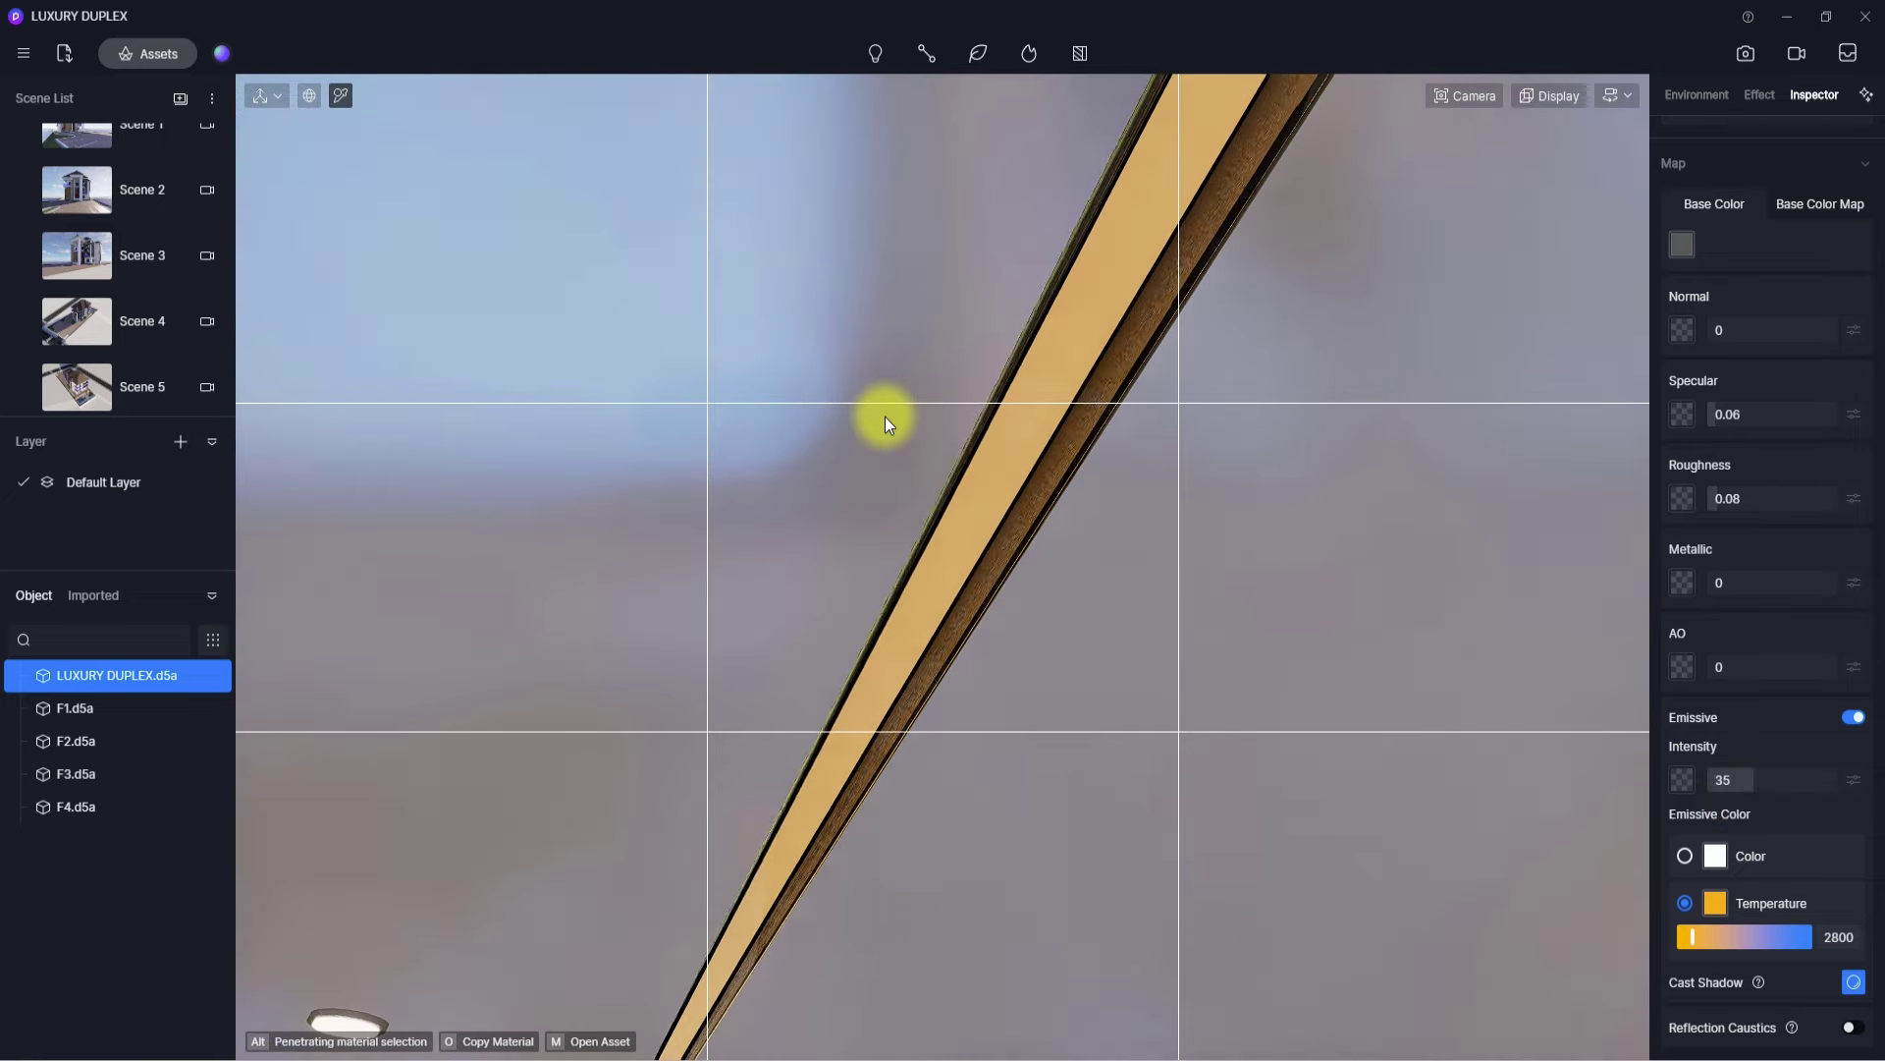
- Set the base color of the strip's transparent glass cover to white, with saturation 0 and value 100
{"action": "left_click", "coordinate": [1619, 96]}
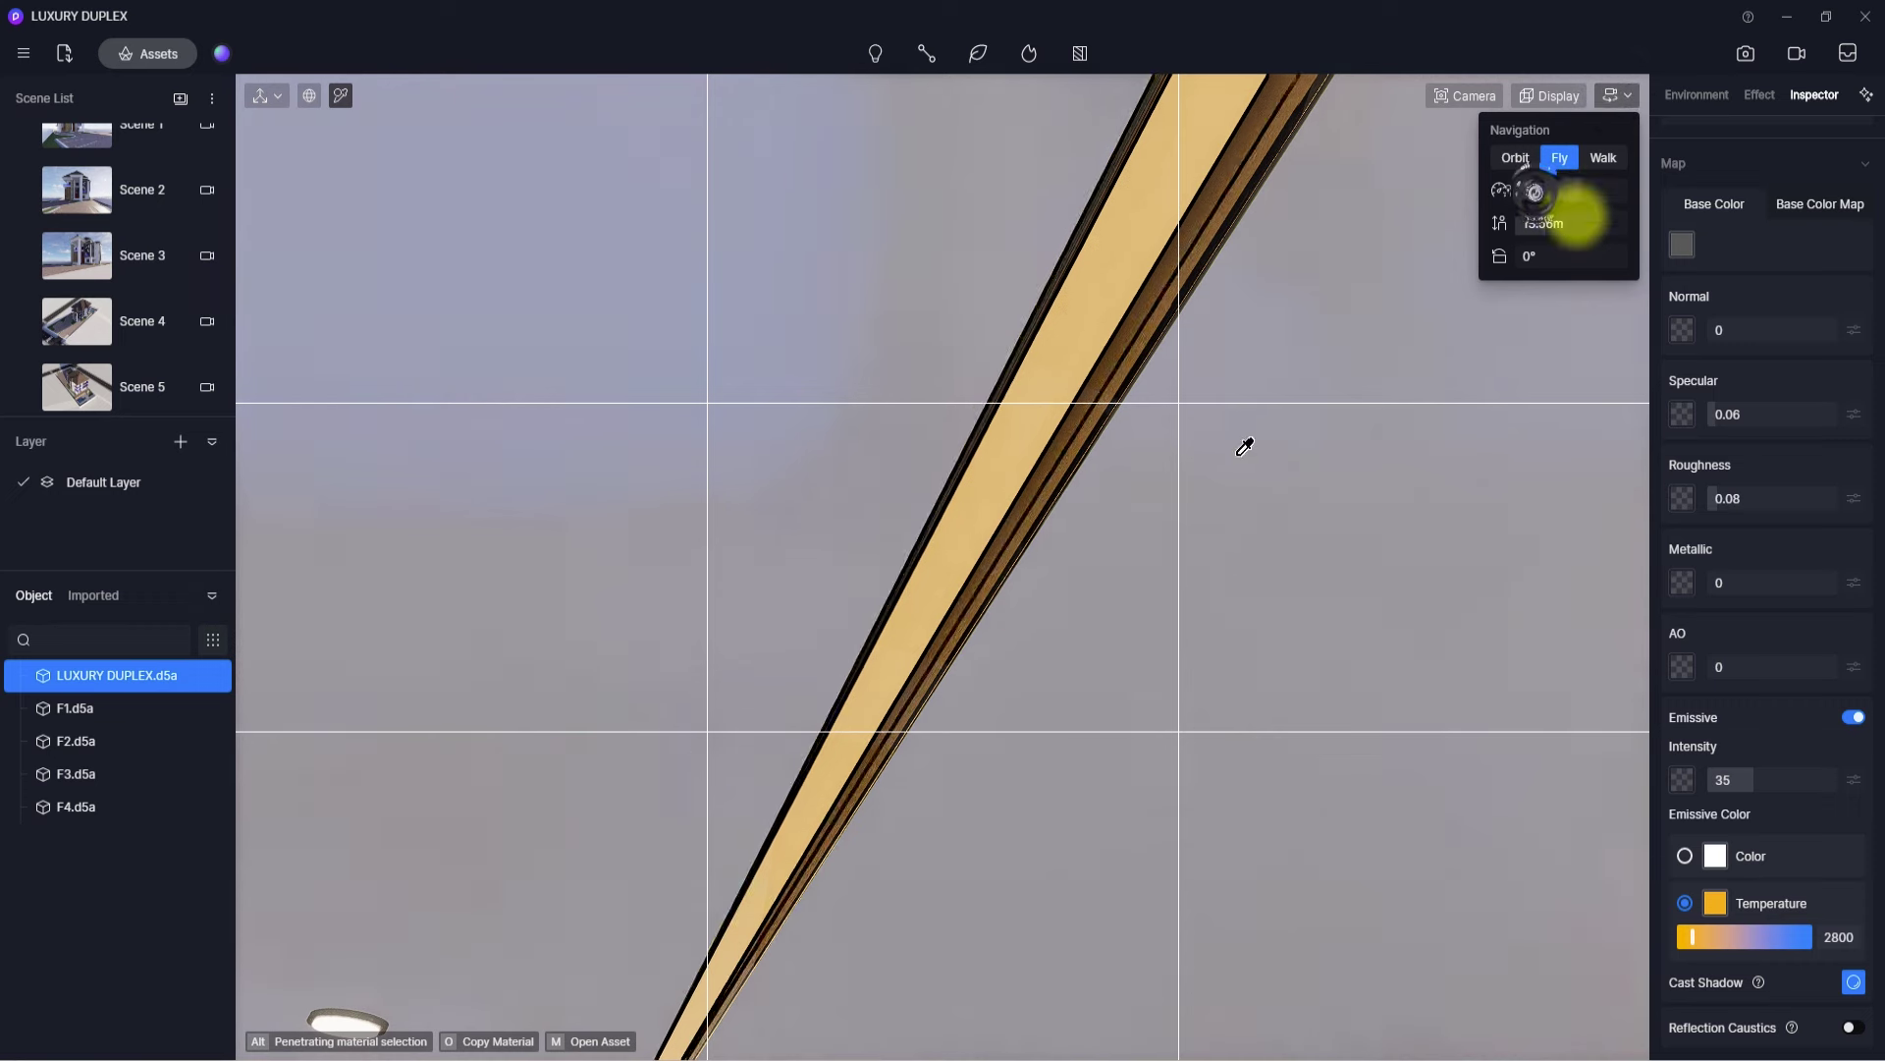
{"action": "left_click", "coordinate": [1139, 309]}
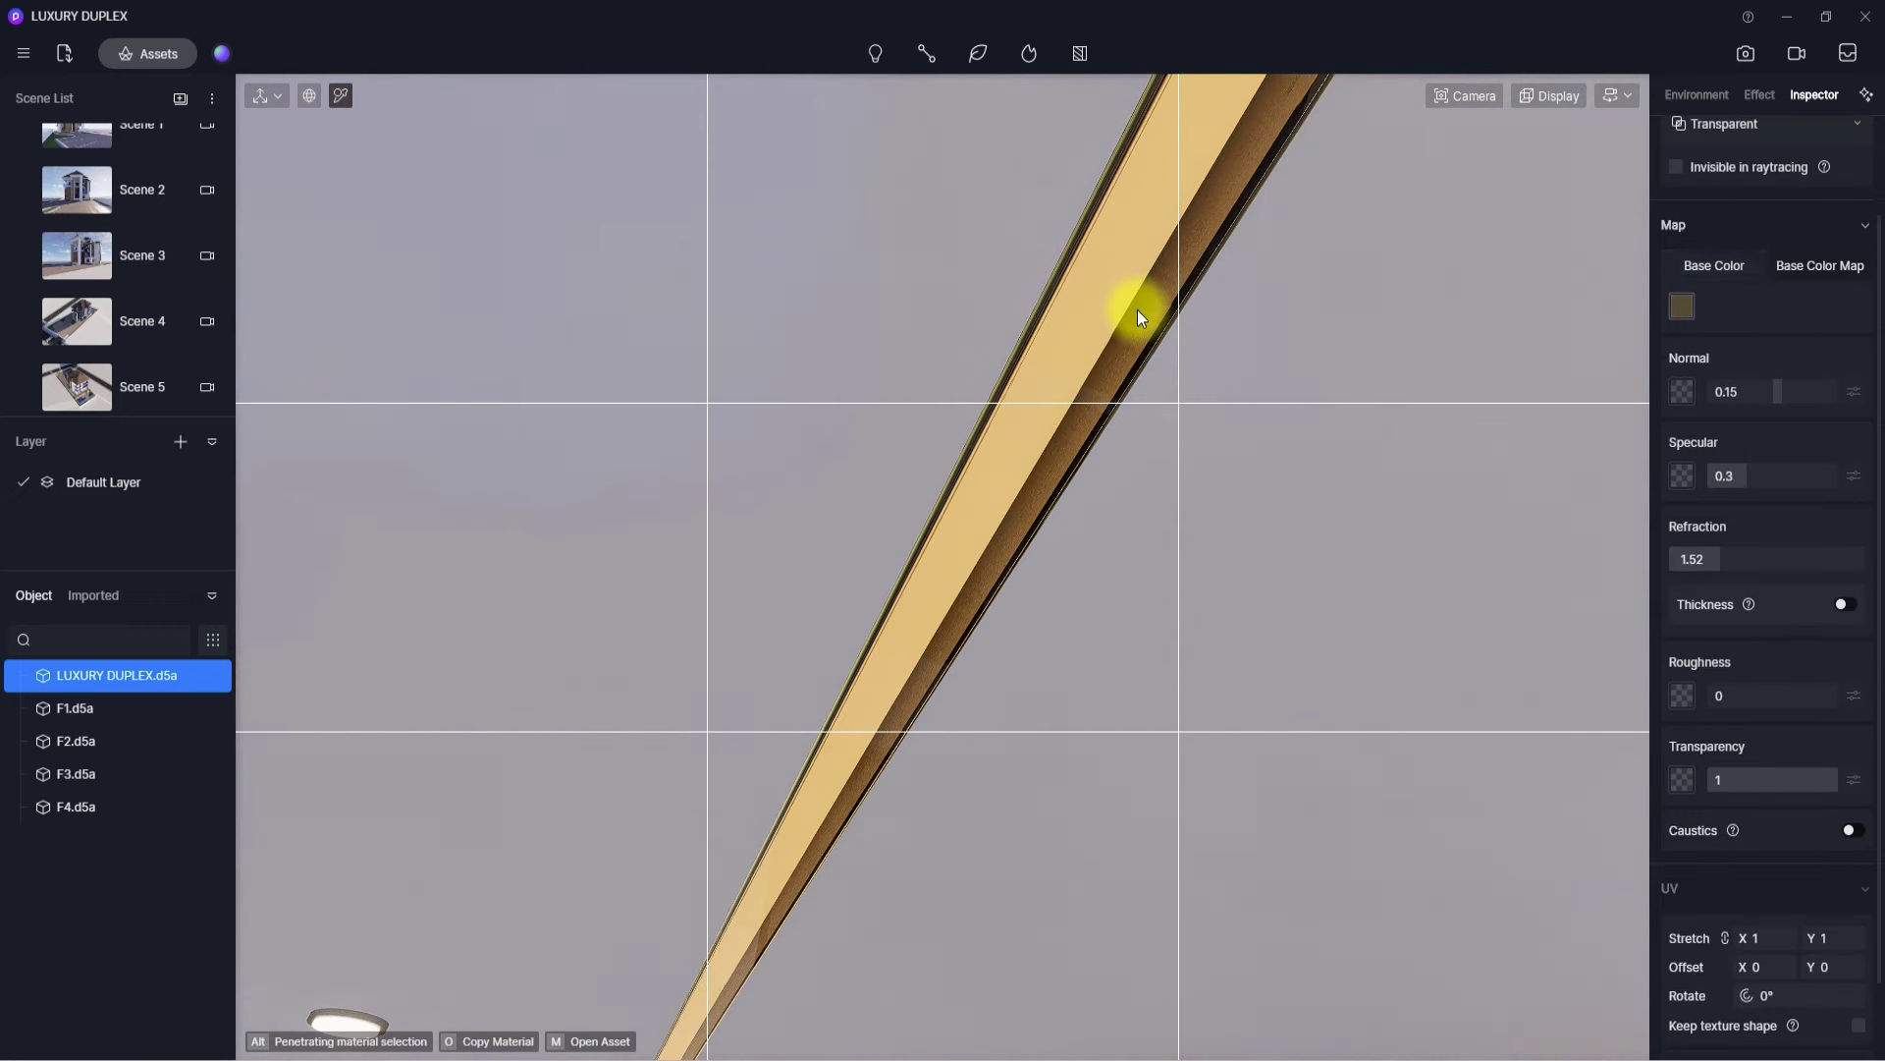
{"action": "left_click", "coordinate": [1150, 276]}
{"action": "left_click", "coordinate": [1683, 309]}
{"action": "left_click_drag", "start_coordinate": [1688, 388], "coordinate": [1552, 343]}
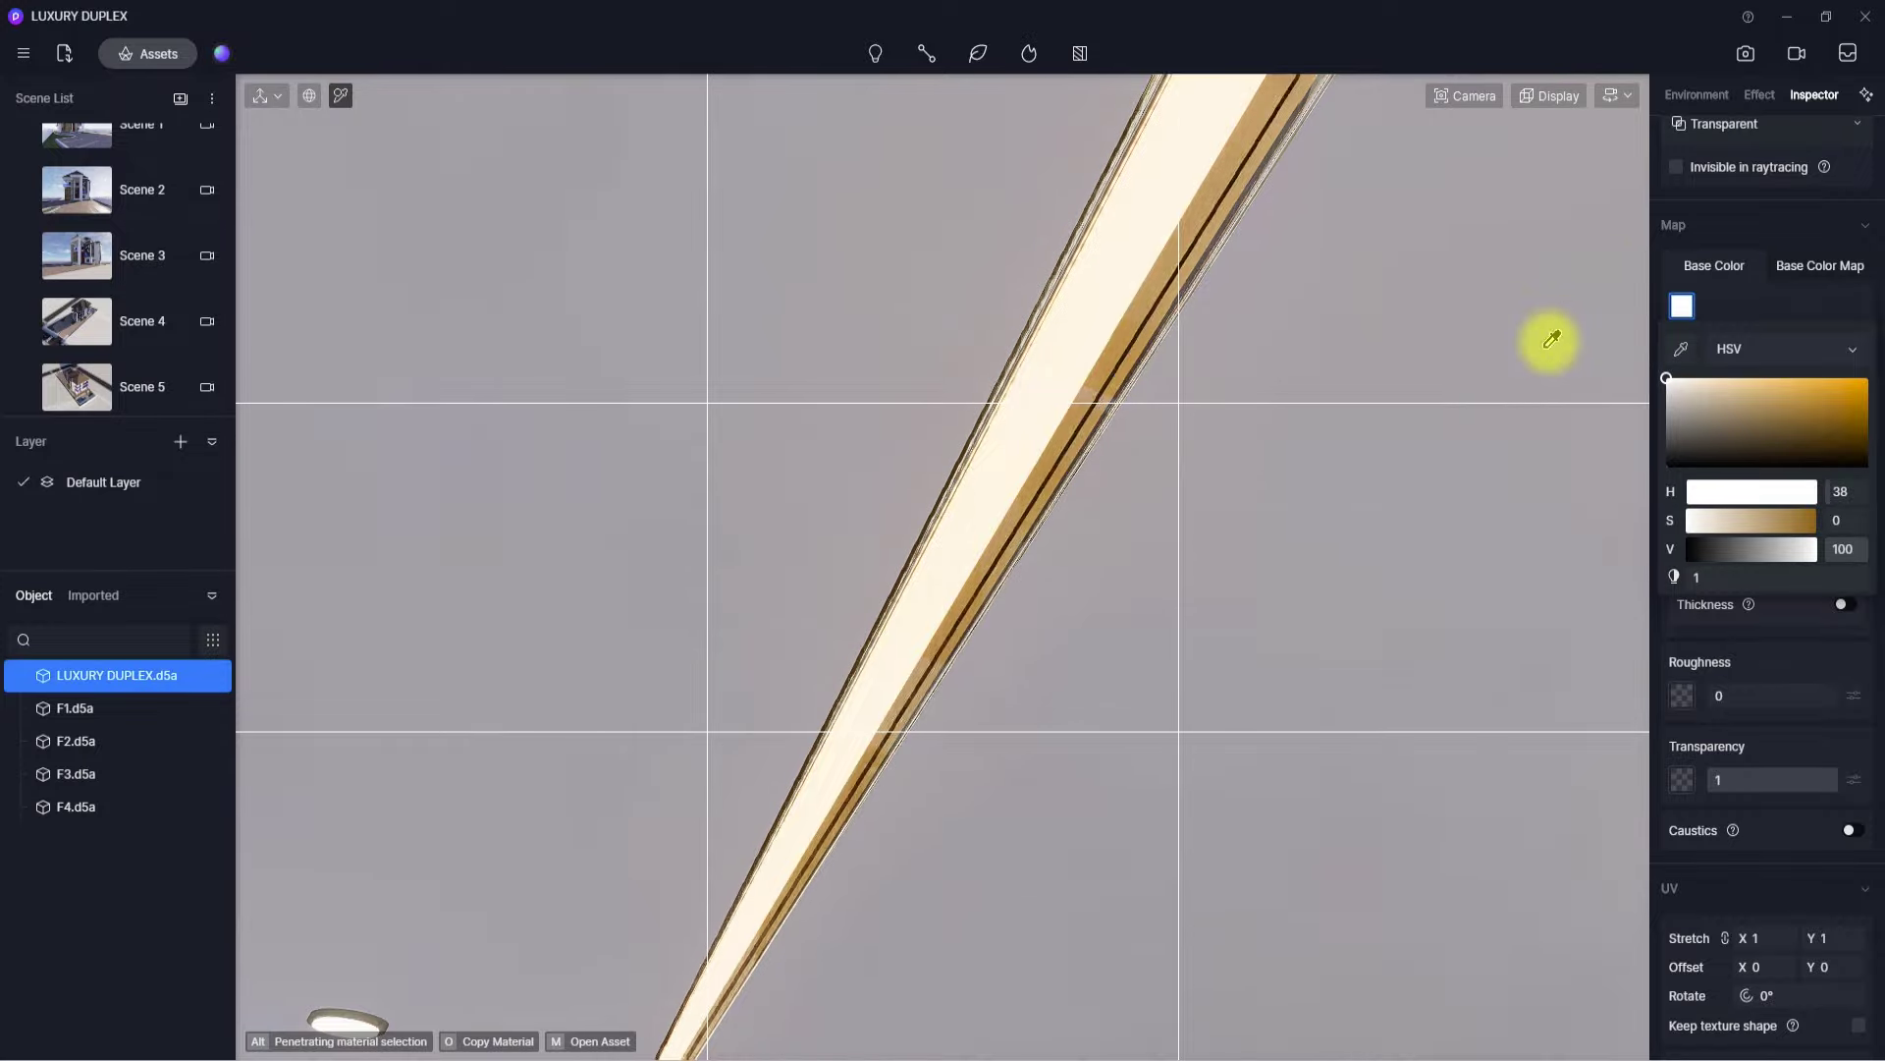
{"action": "left_click", "coordinate": [1550, 342]}
- Examine the lit ceiling and column strips on the facade from several distances and angles
{"action": "scroll", "coordinate": [1050, 395], "scroll_direction": "down", "scroll_amount": 10}
{"action": "scroll", "coordinate": [619, 475], "scroll_direction": "up", "scroll_amount": 2}
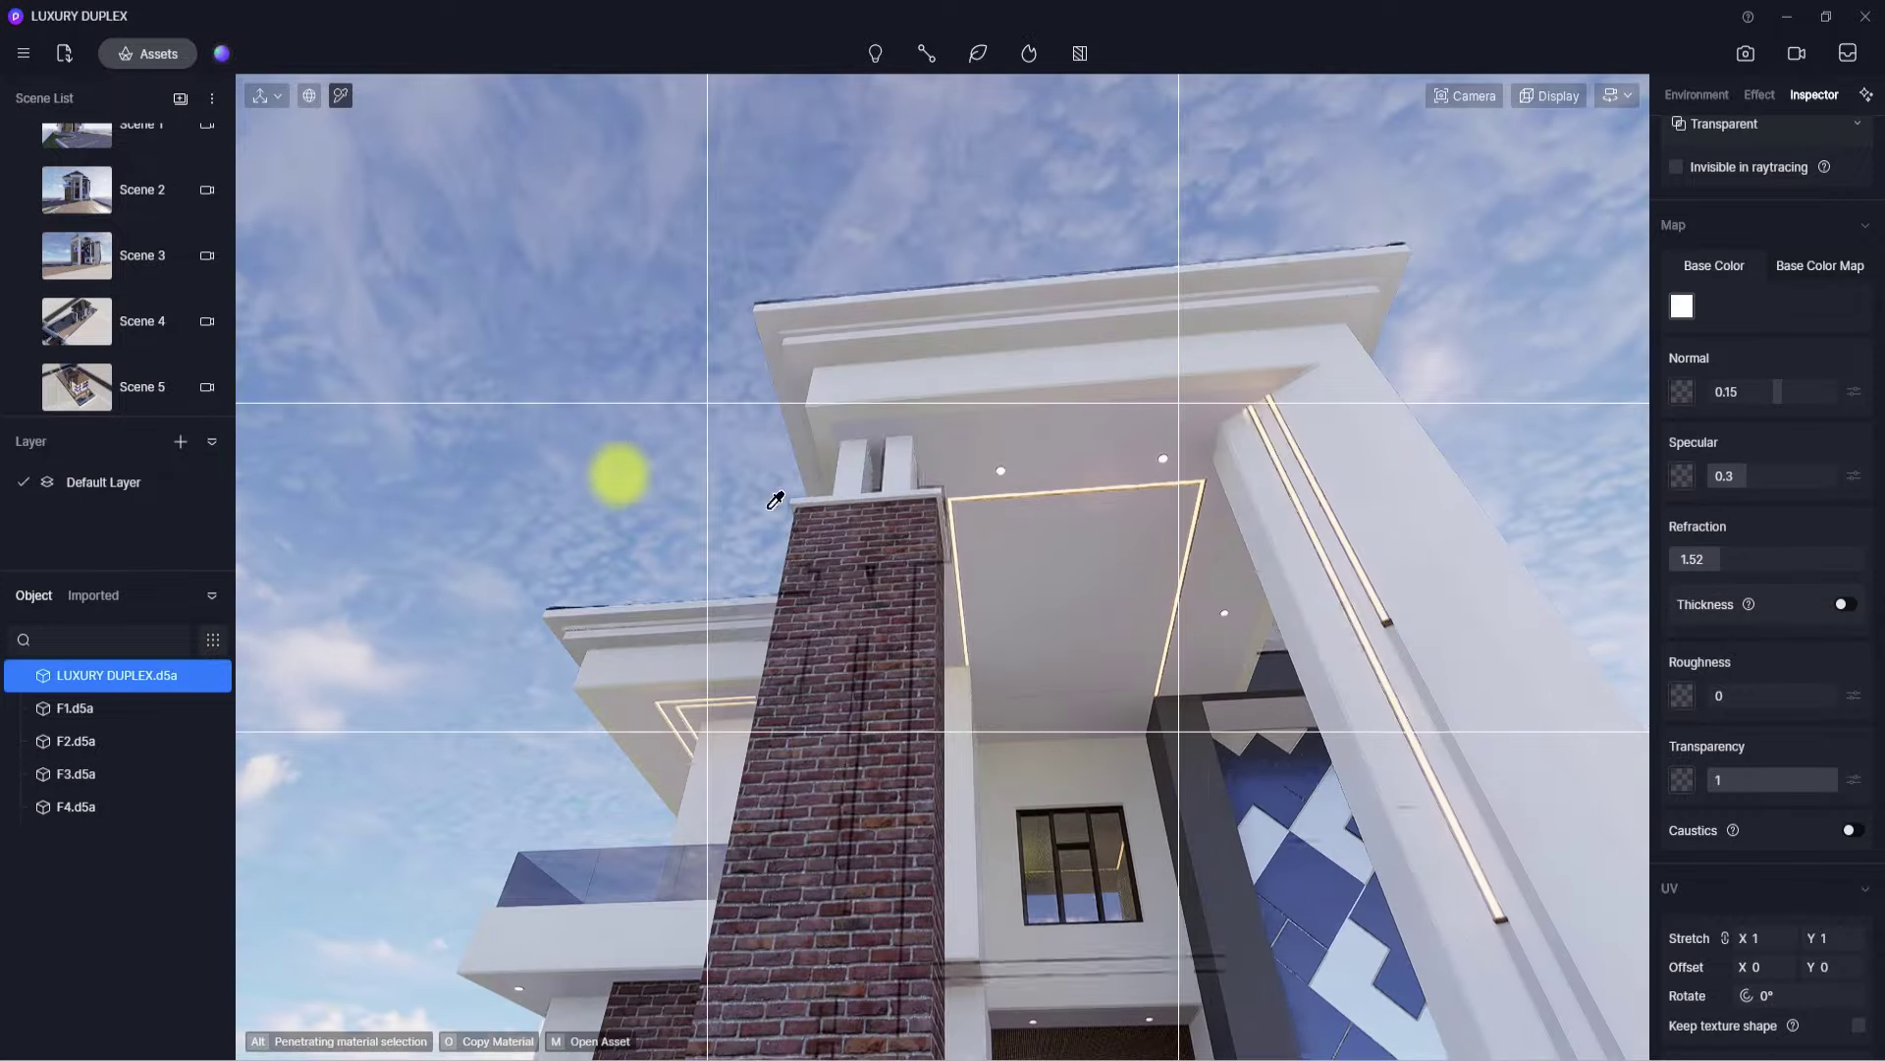
{"action": "right_click_drag", "start_coordinate": [618, 475], "coordinate": [911, 541]}
{"action": "scroll", "coordinate": [911, 542], "scroll_direction": "up", "scroll_amount": 3}
{"action": "right_click_drag", "start_coordinate": [671, 385], "coordinate": [513, 703]}
{"action": "scroll", "coordinate": [676, 685], "scroll_direction": "down", "scroll_amount": 8}
{"action": "scroll", "coordinate": [511, 703], "scroll_direction": "down", "scroll_amount": 4}
{"action": "right_click_drag", "start_coordinate": [661, 669], "coordinate": [1115, 828]}
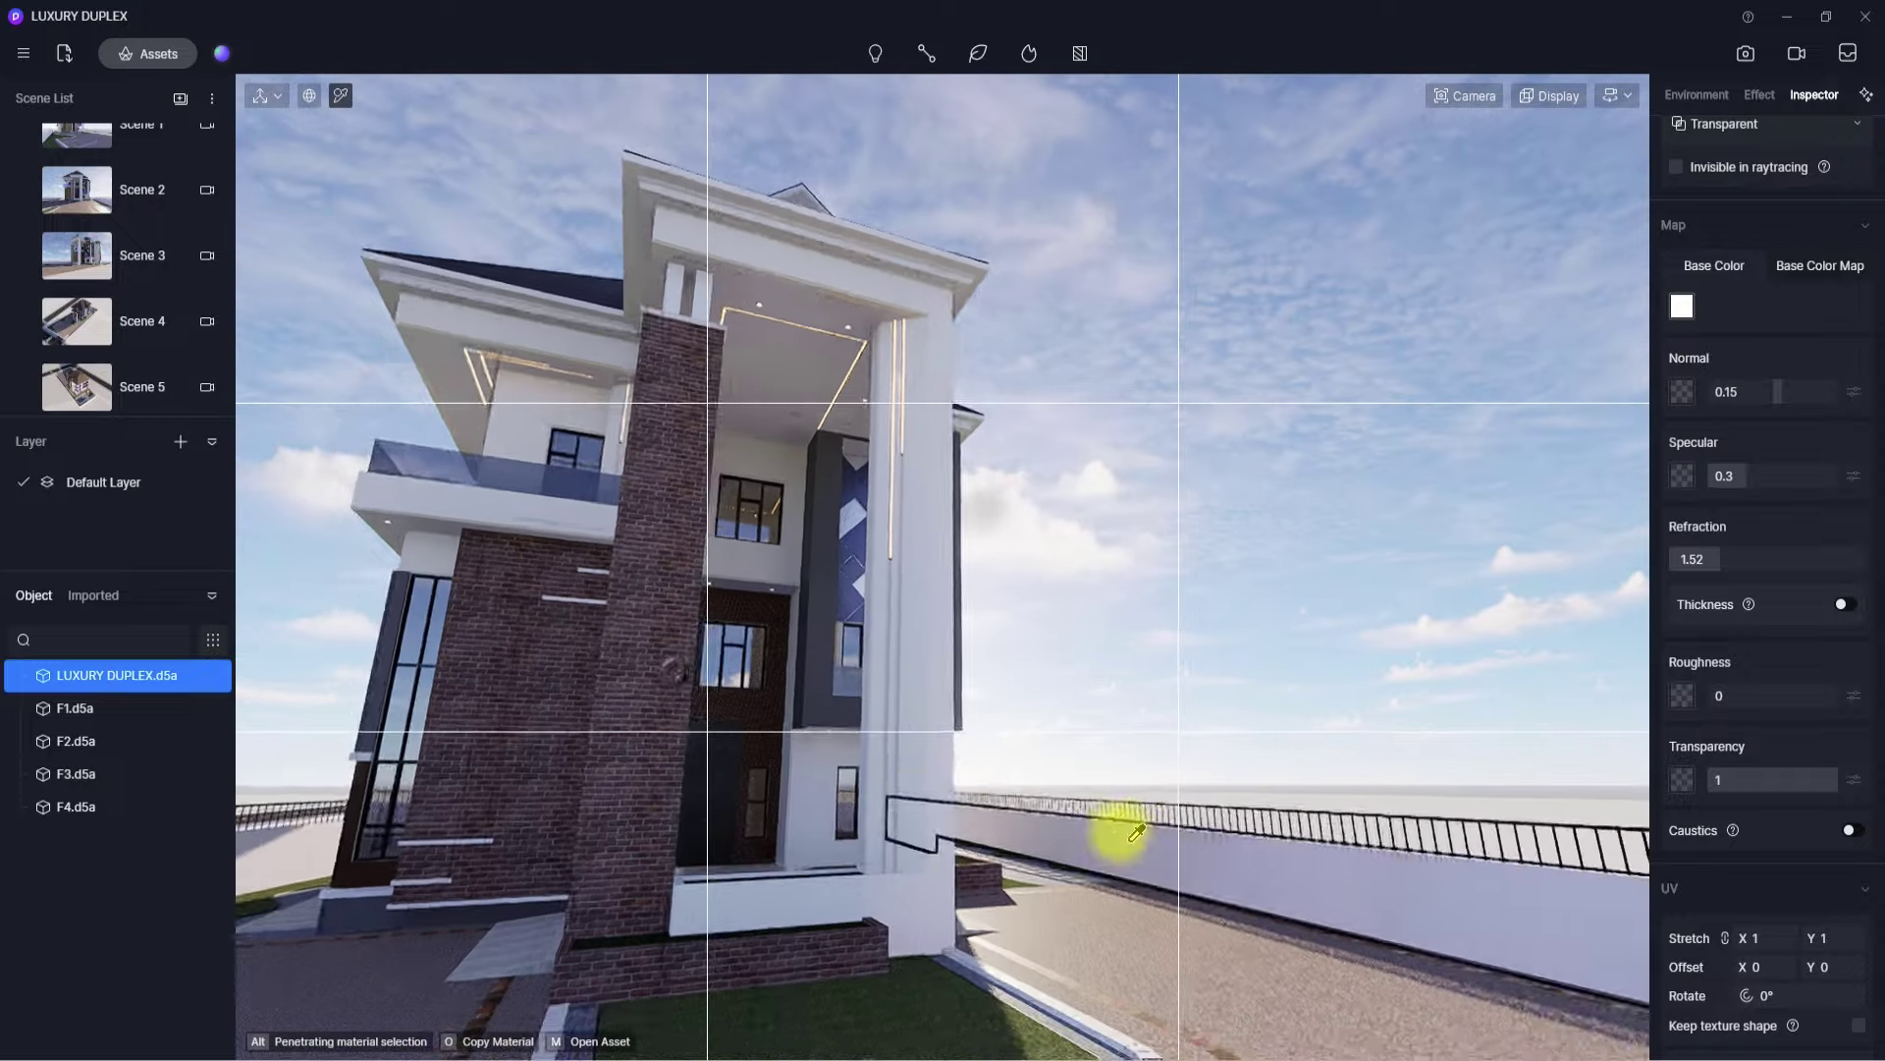
{"action": "scroll", "coordinate": [905, 780], "scroll_direction": "up", "scroll_amount": 5}
{"action": "scroll", "coordinate": [906, 781], "scroll_direction": "up", "scroll_amount": 4}
{"action": "right_click_drag", "start_coordinate": [906, 783], "coordinate": [488, 645]}
{"action": "scroll", "coordinate": [488, 648], "scroll_direction": "down", "scroll_amount": 8}
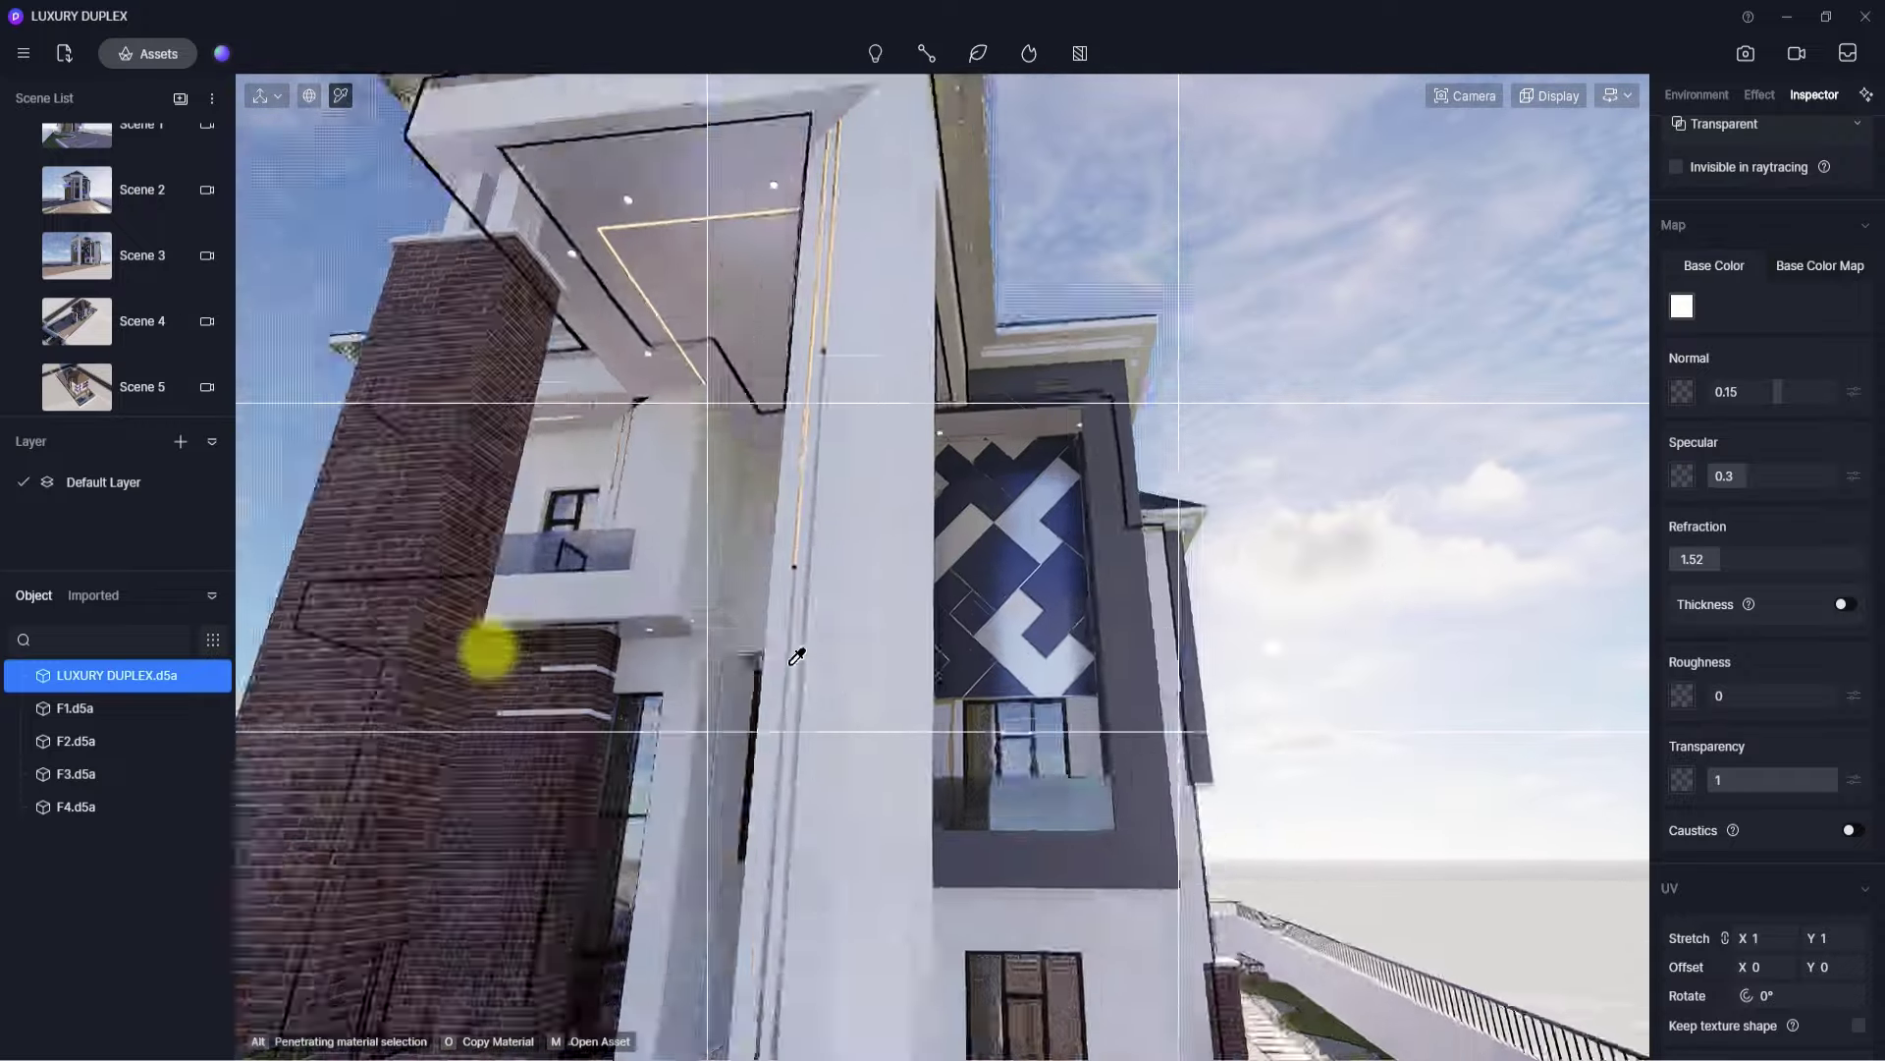
- Set the roughness of the balcony ceiling material around the L-shaped light strips to 0 and its specular to 0.07
{"action": "right_click_drag", "start_coordinate": [949, 737], "coordinate": [816, 833]}
{"action": "scroll", "coordinate": [816, 833], "scroll_direction": "down", "scroll_amount": 4}
{"action": "scroll", "coordinate": [872, 499], "scroll_direction": "up", "scroll_amount": 8}
{"action": "right_click_drag", "start_coordinate": [872, 499], "coordinate": [775, 404]}
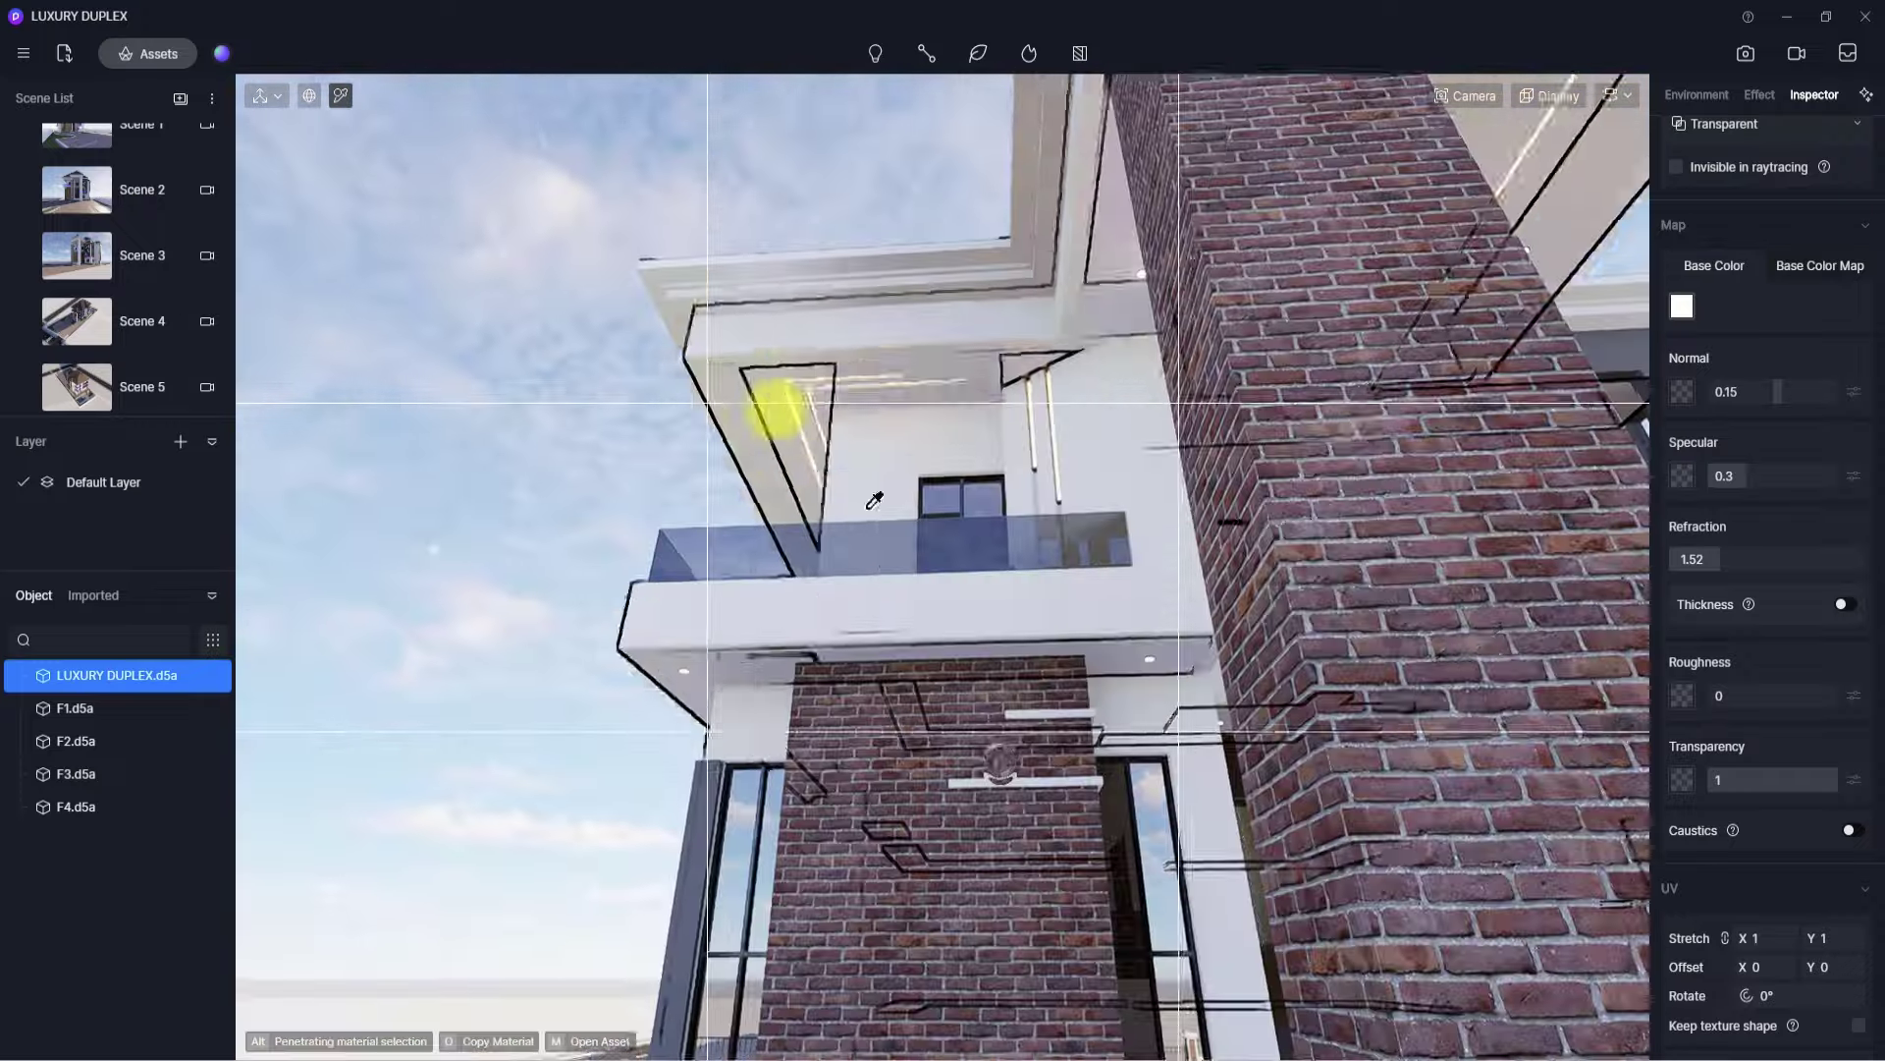
{"action": "scroll", "coordinate": [1010, 717], "scroll_direction": "up", "scroll_amount": 3}
{"action": "right_click_drag", "start_coordinate": [1010, 717], "coordinate": [812, 483]}
{"action": "scroll", "coordinate": [812, 481], "scroll_direction": "up", "scroll_amount": 7}
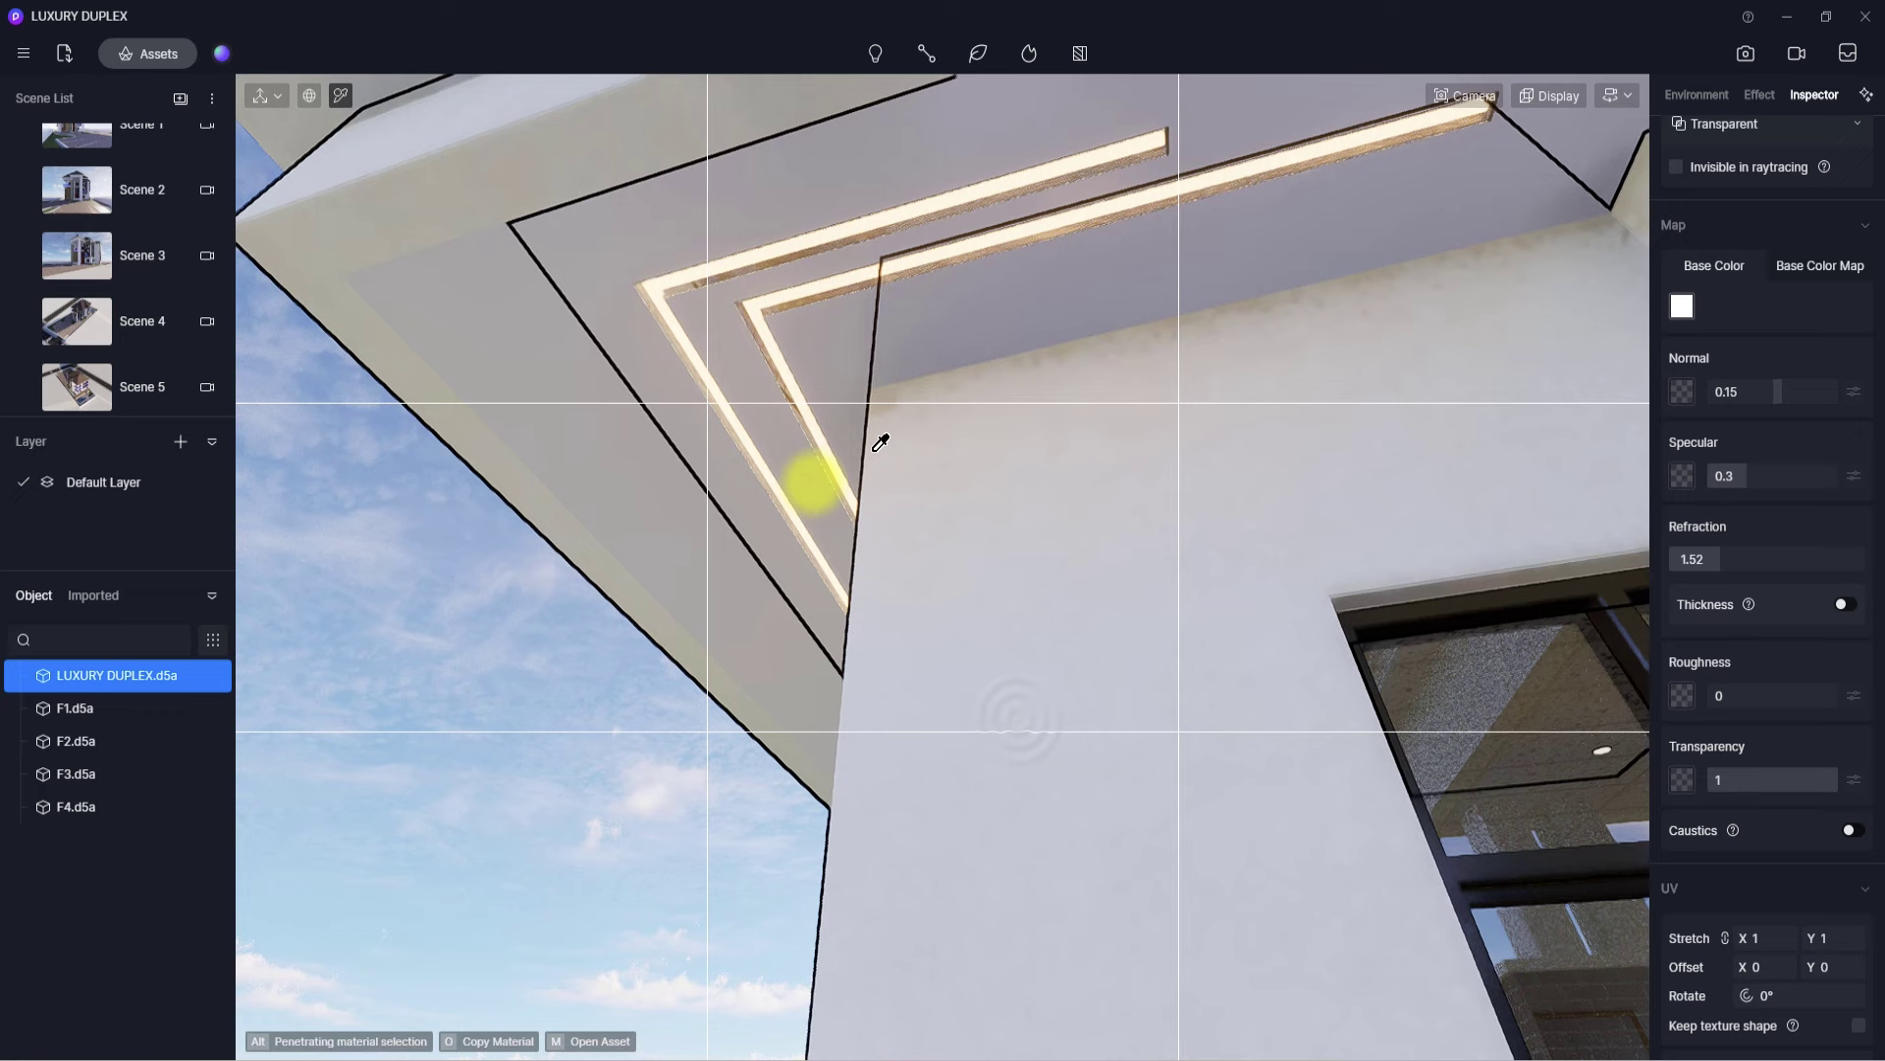
{"action": "left_click", "coordinate": [846, 351]}
{"action": "left_click_drag", "start_coordinate": [1762, 560], "coordinate": [1662, 550]}
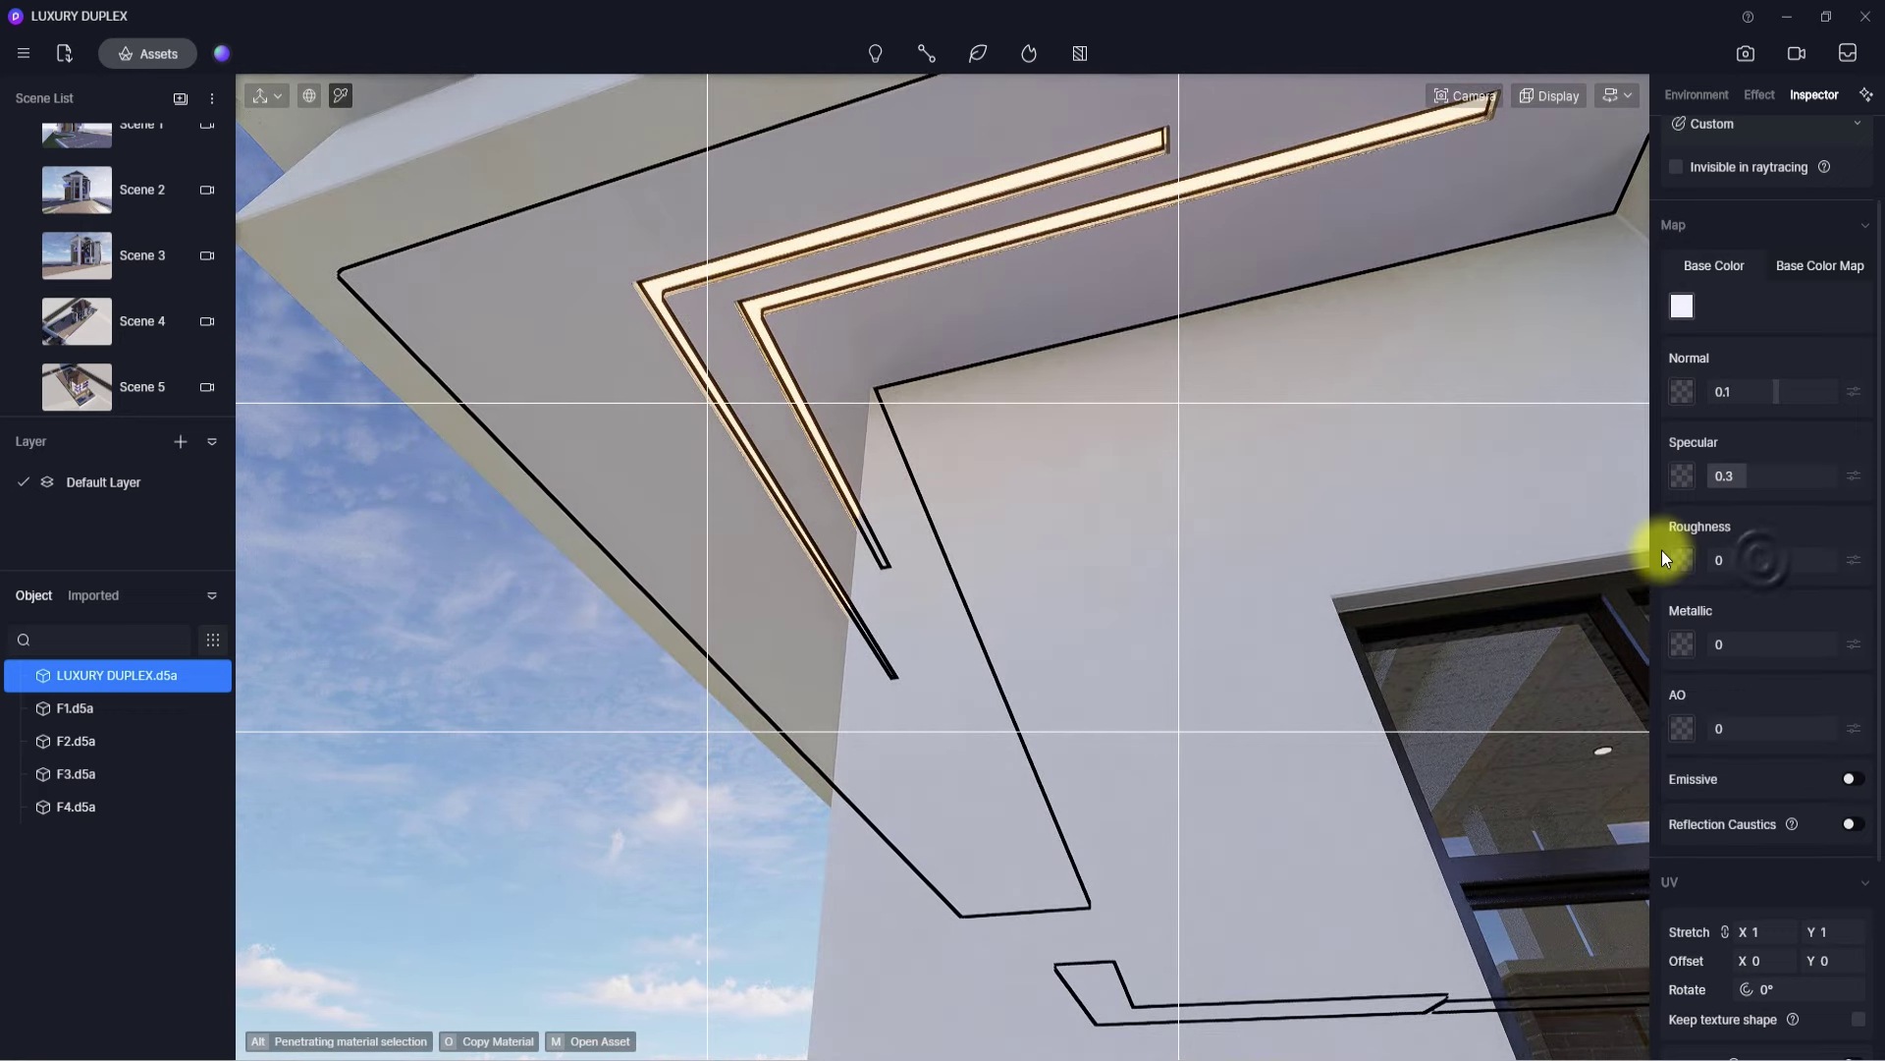
{"action": "left_click_drag", "start_coordinate": [1741, 474], "coordinate": [1723, 475]}
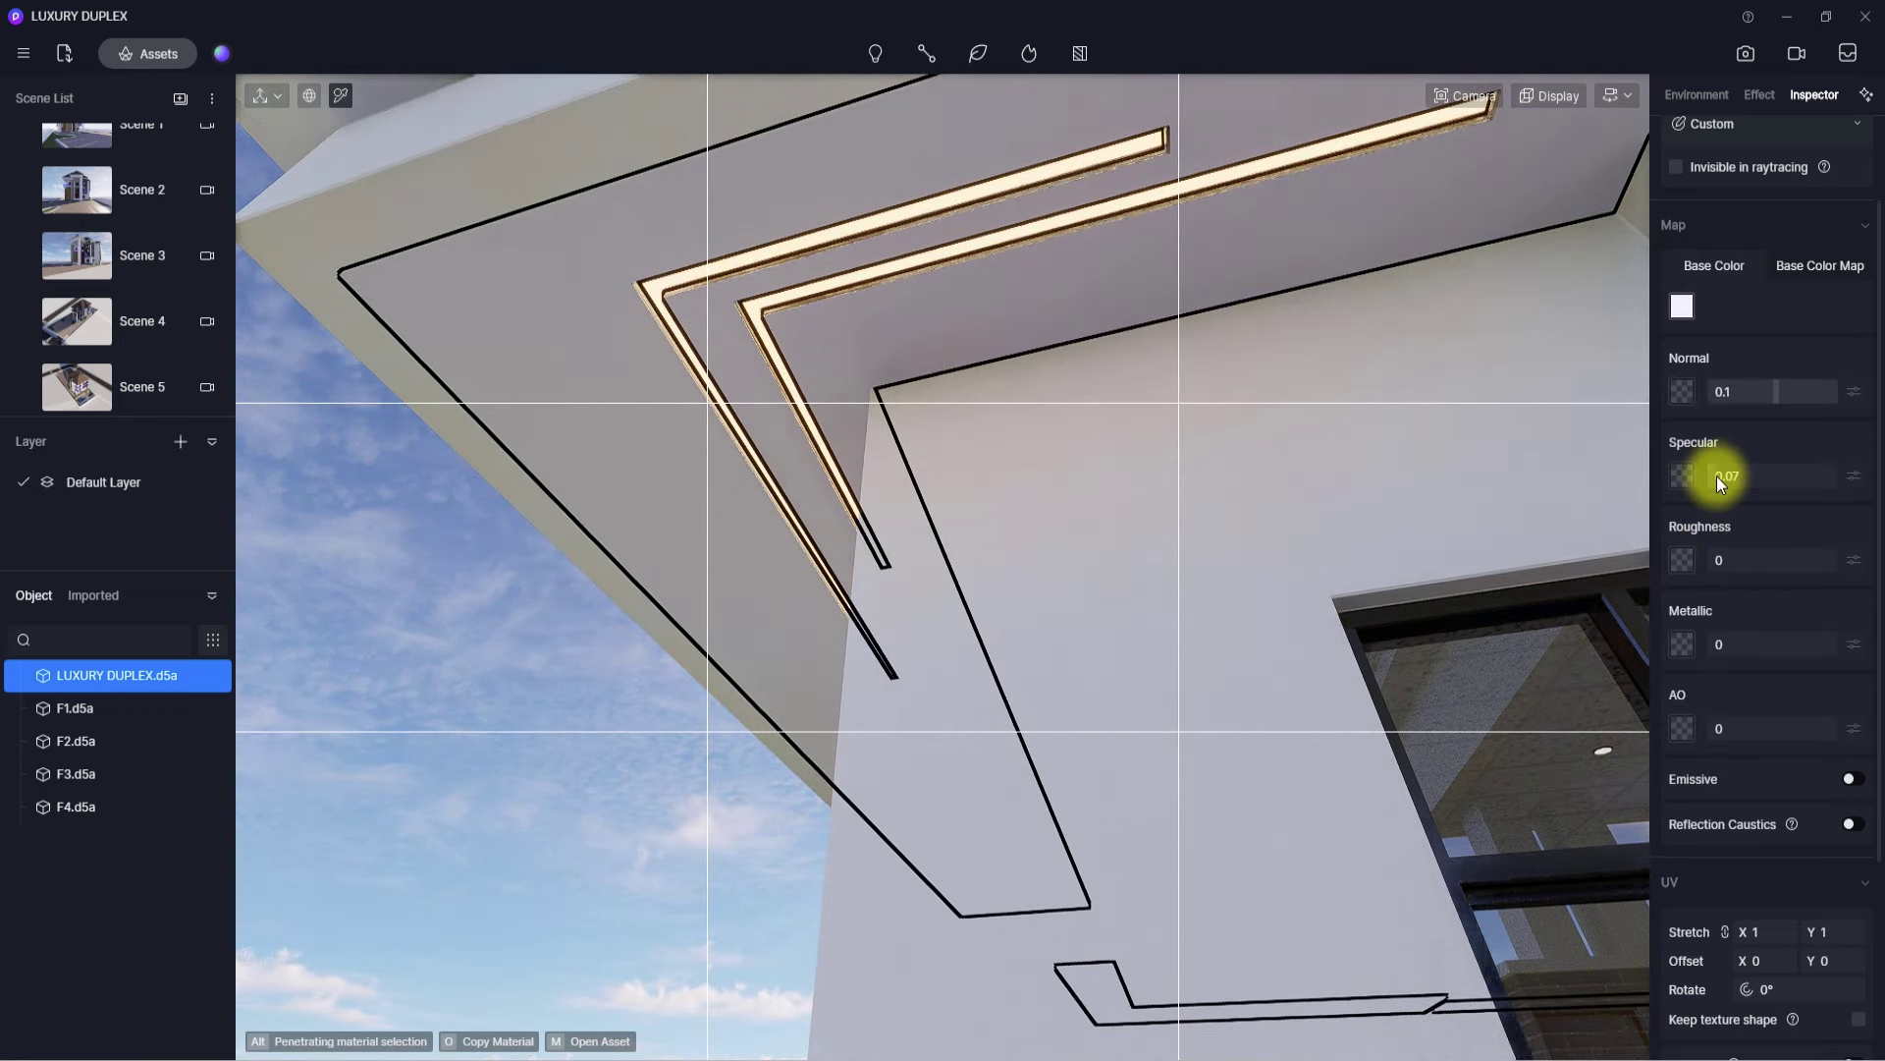
- Change the balcony ceiling material's base color from its bluish tint to pure white
{"action": "left_click", "coordinate": [1679, 306]}
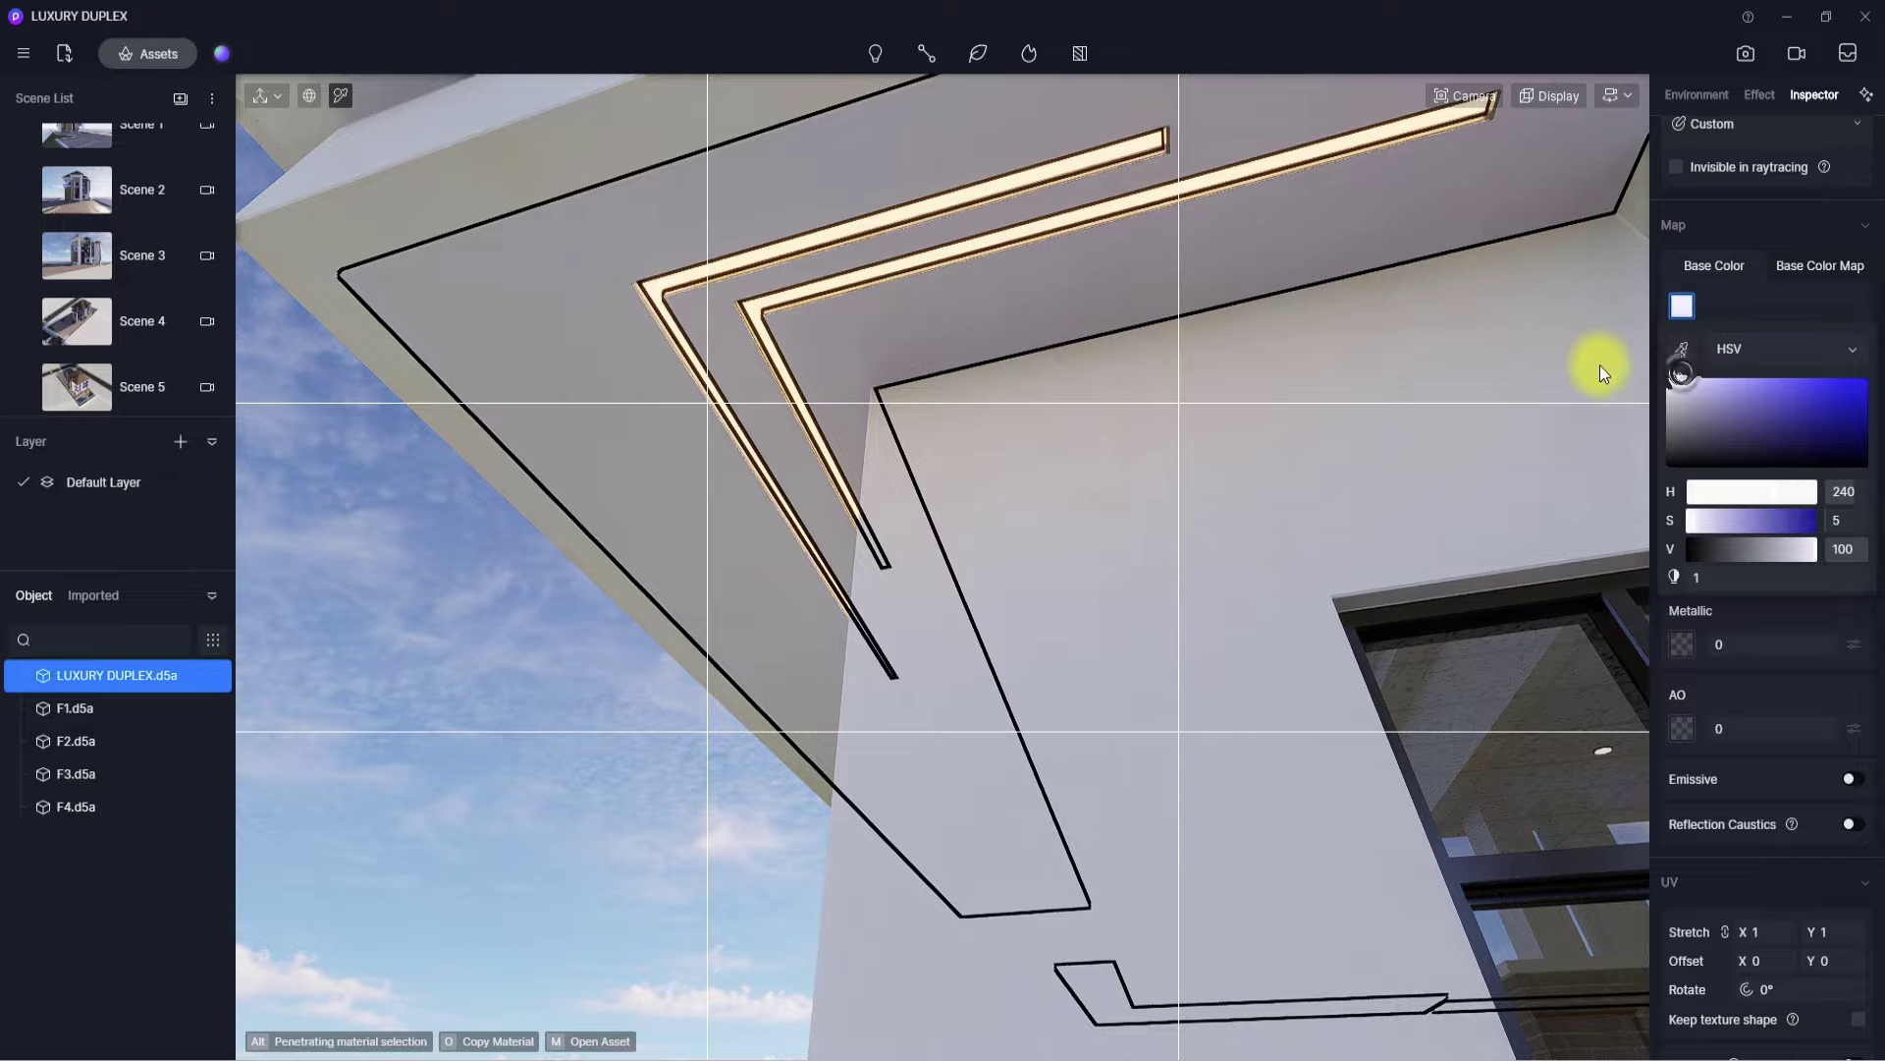
{"action": "left_click_drag", "start_coordinate": [1681, 377], "coordinate": [1587, 358]}
{"action": "left_click", "coordinate": [679, 454]}
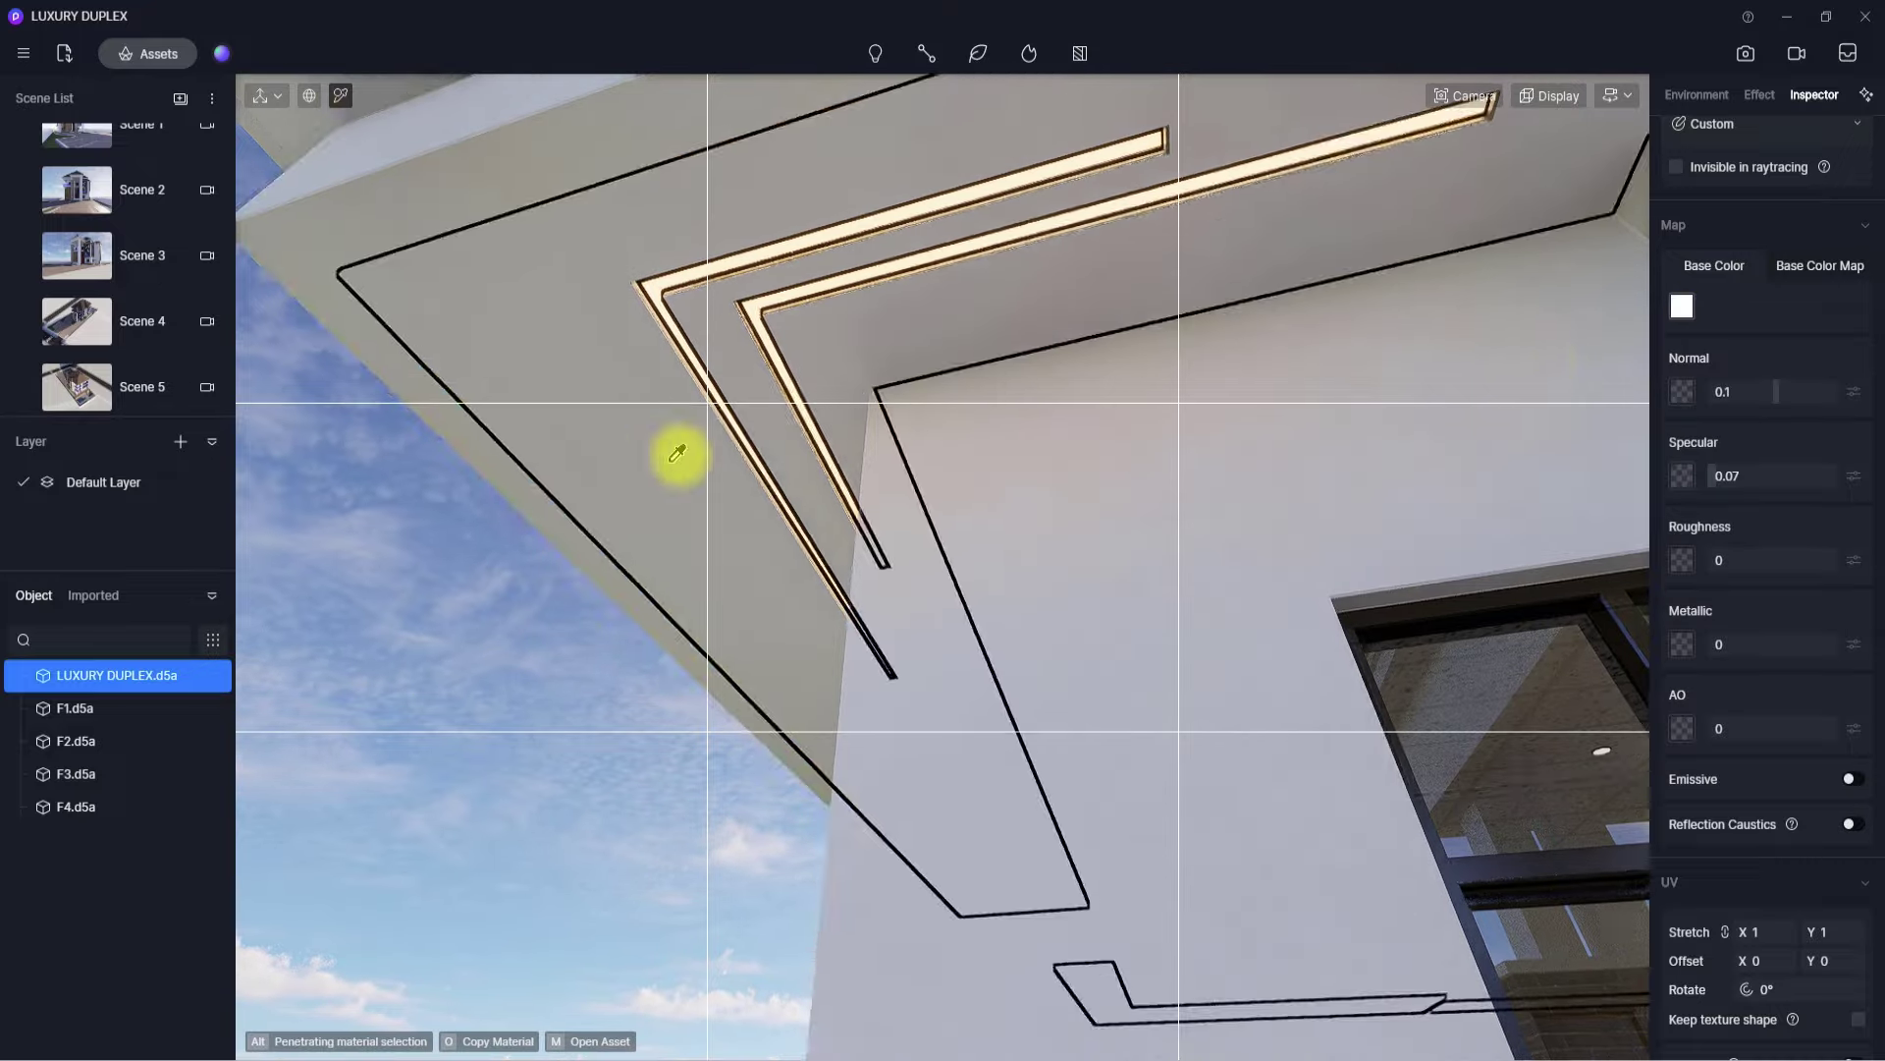
- Copy the house's White Rough Wall material onto the perimeter fence walls on both sides of the compound
{"action": "scroll", "coordinate": [679, 454], "scroll_direction": "down", "scroll_amount": 8}
{"action": "right_click_drag", "start_coordinate": [1035, 539], "coordinate": [967, 968]}
{"action": "scroll", "coordinate": [967, 968], "scroll_direction": "down", "scroll_amount": 4}
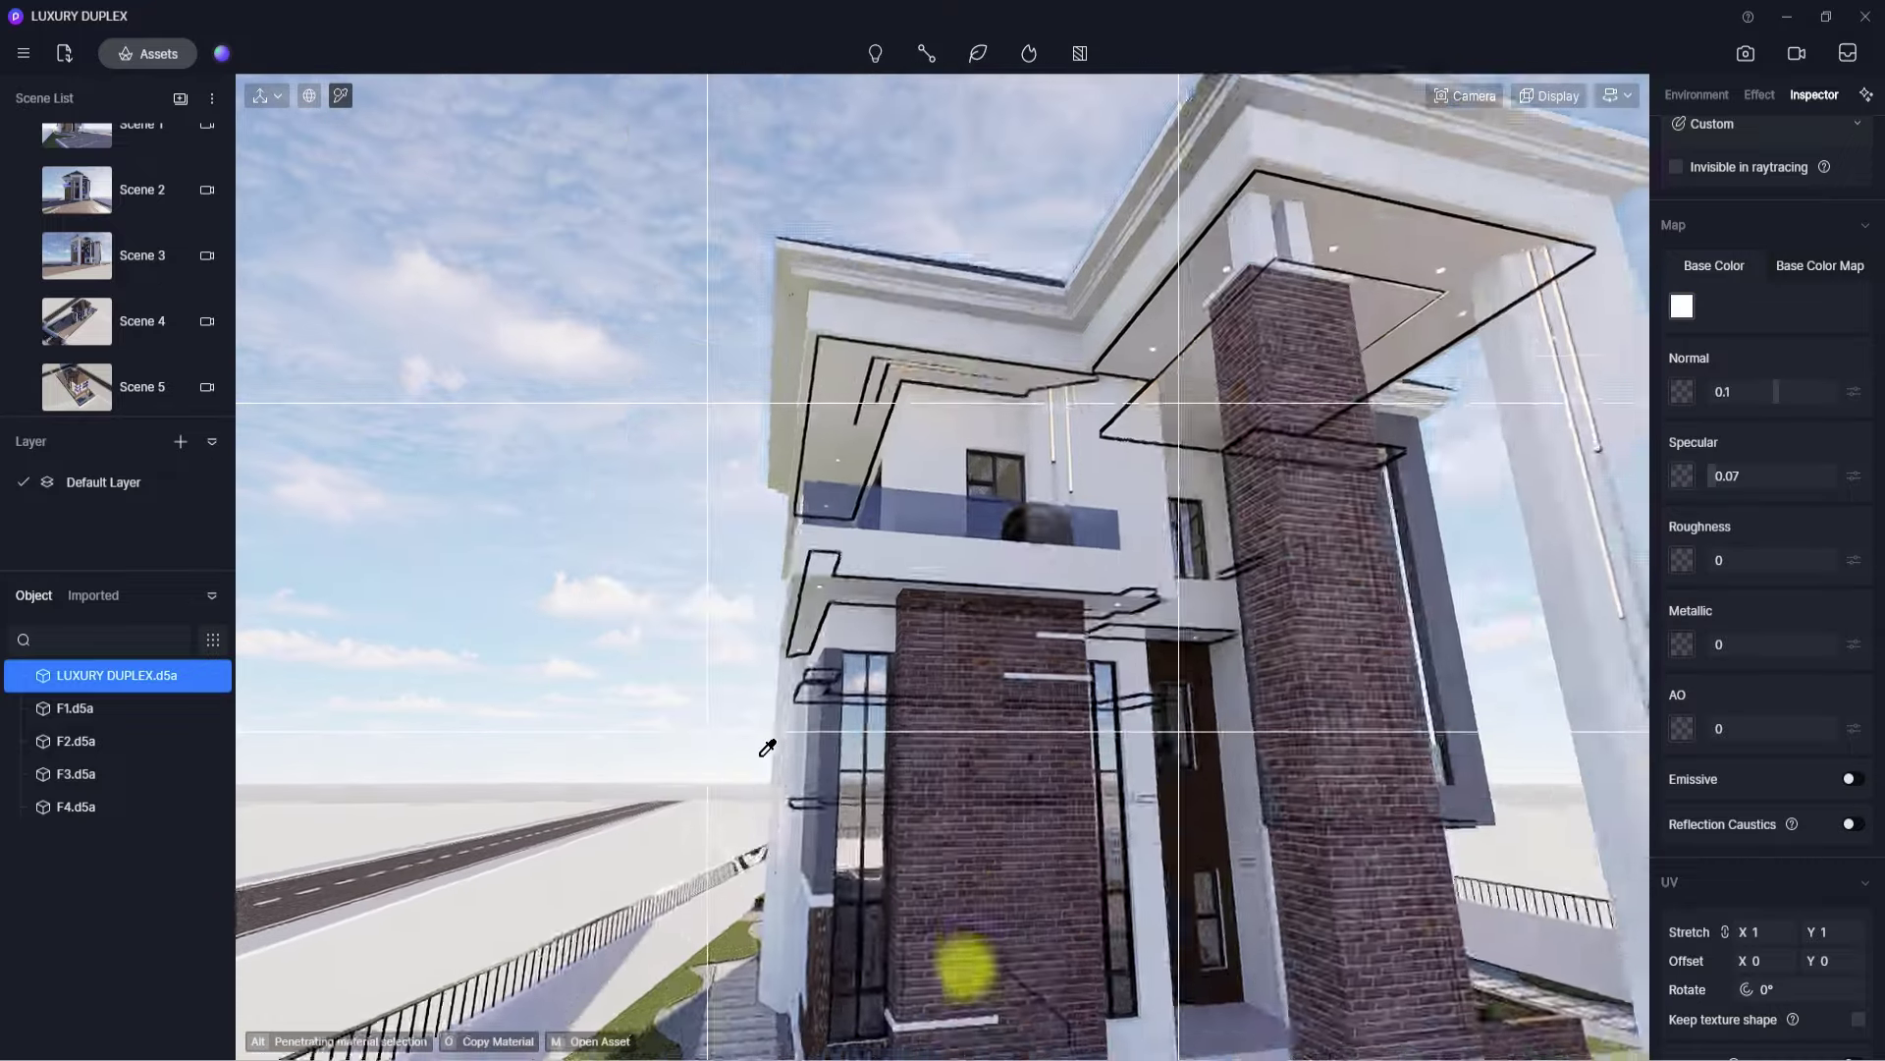
{"action": "scroll", "coordinate": [767, 749], "scroll_direction": "down", "scroll_amount": 3}
{"action": "right_click_drag", "start_coordinate": [951, 676], "coordinate": [1008, 794]}
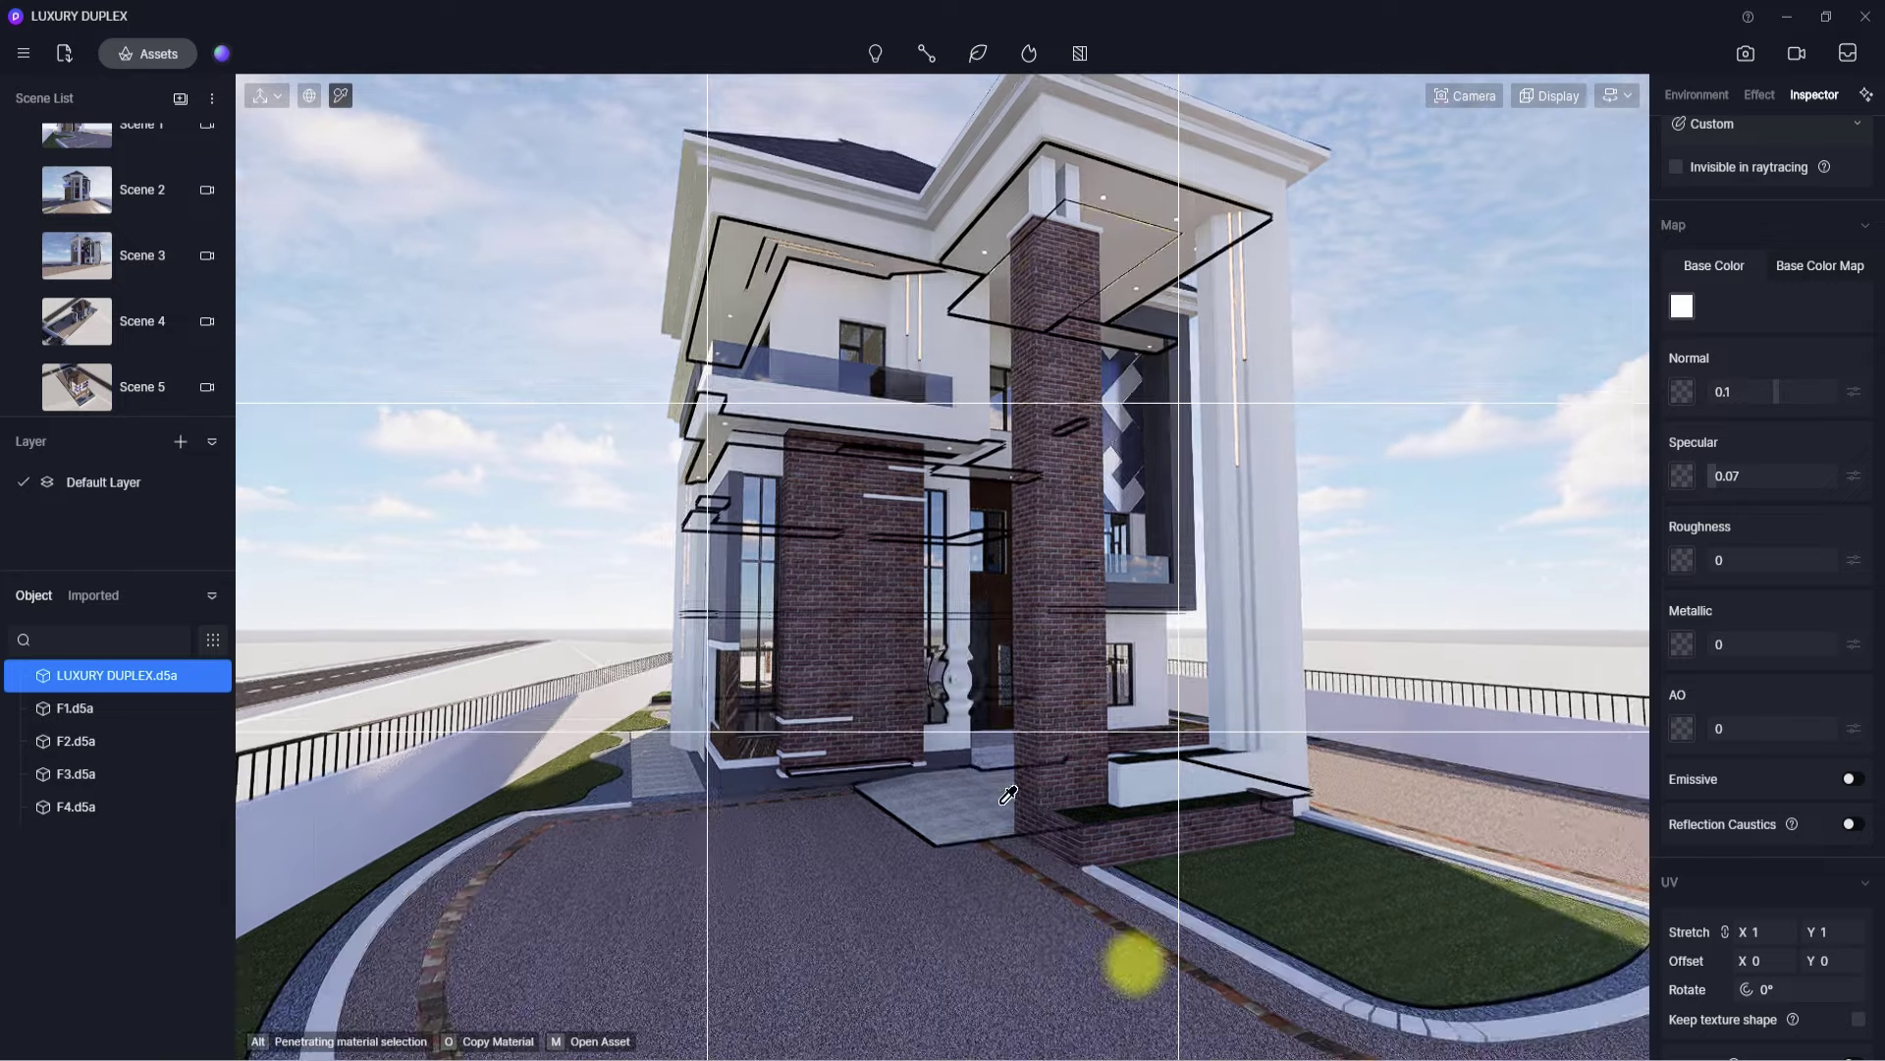
{"action": "scroll", "coordinate": [1009, 793], "scroll_direction": "up", "scroll_amount": 3}
{"action": "scroll", "coordinate": [854, 808], "scroll_direction": "down", "scroll_amount": 5}
{"action": "right_click_drag", "start_coordinate": [855, 808], "coordinate": [917, 416]}
{"action": "left_click", "coordinate": [932, 280]}
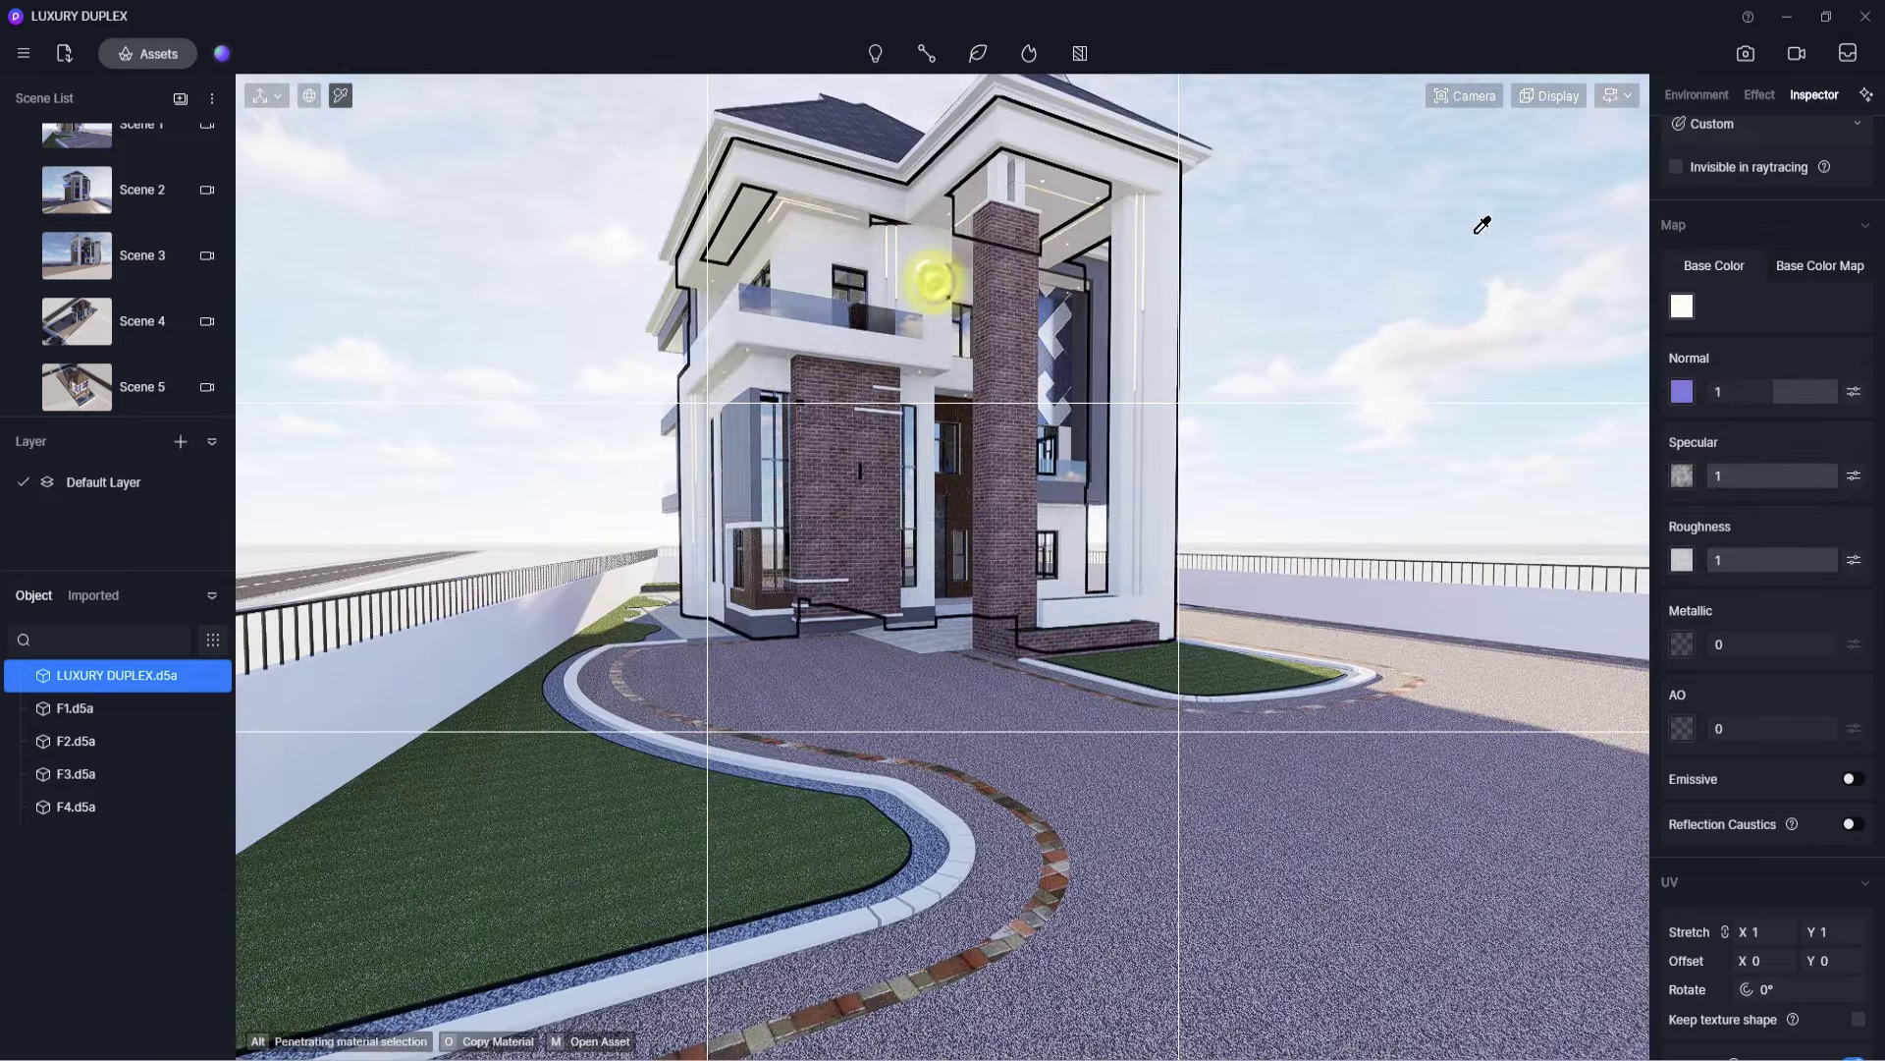
{"action": "scroll", "coordinate": [1695, 195], "scroll_direction": "up", "scroll_amount": 2}
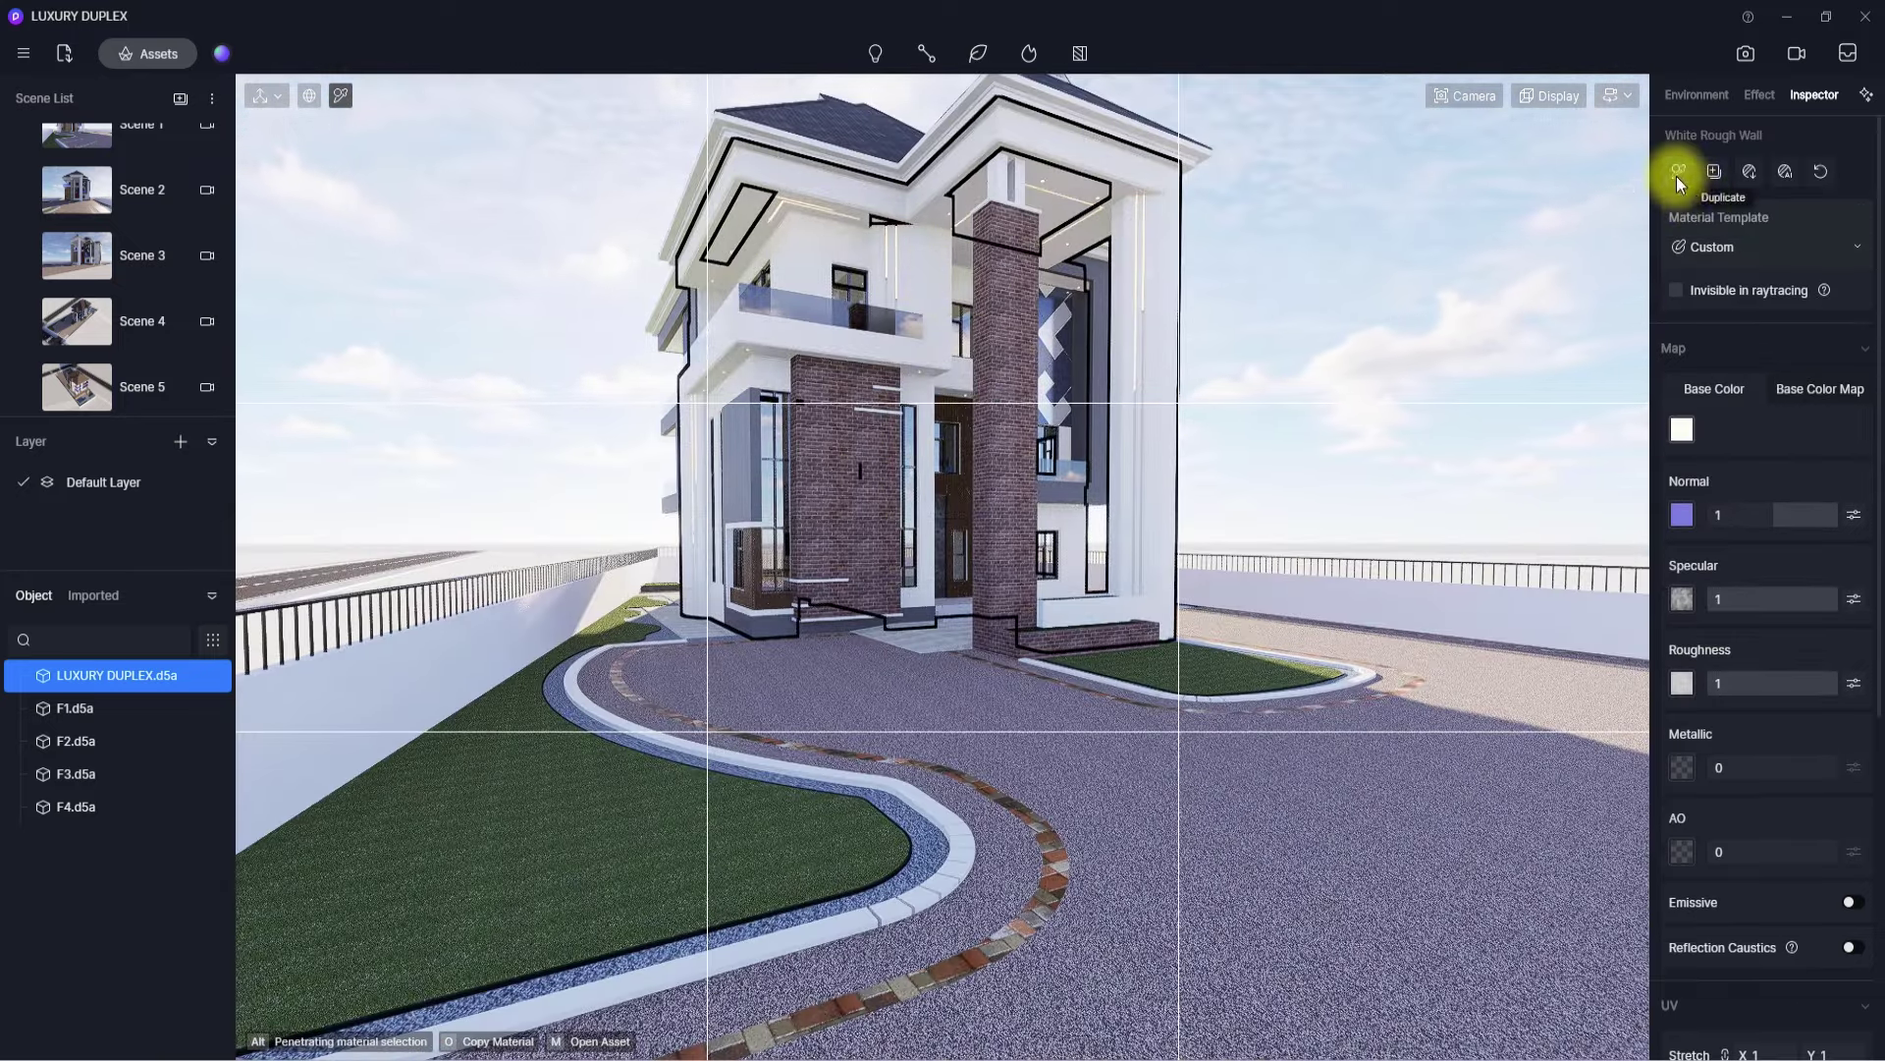
{"action": "left_click", "coordinate": [543, 643]}
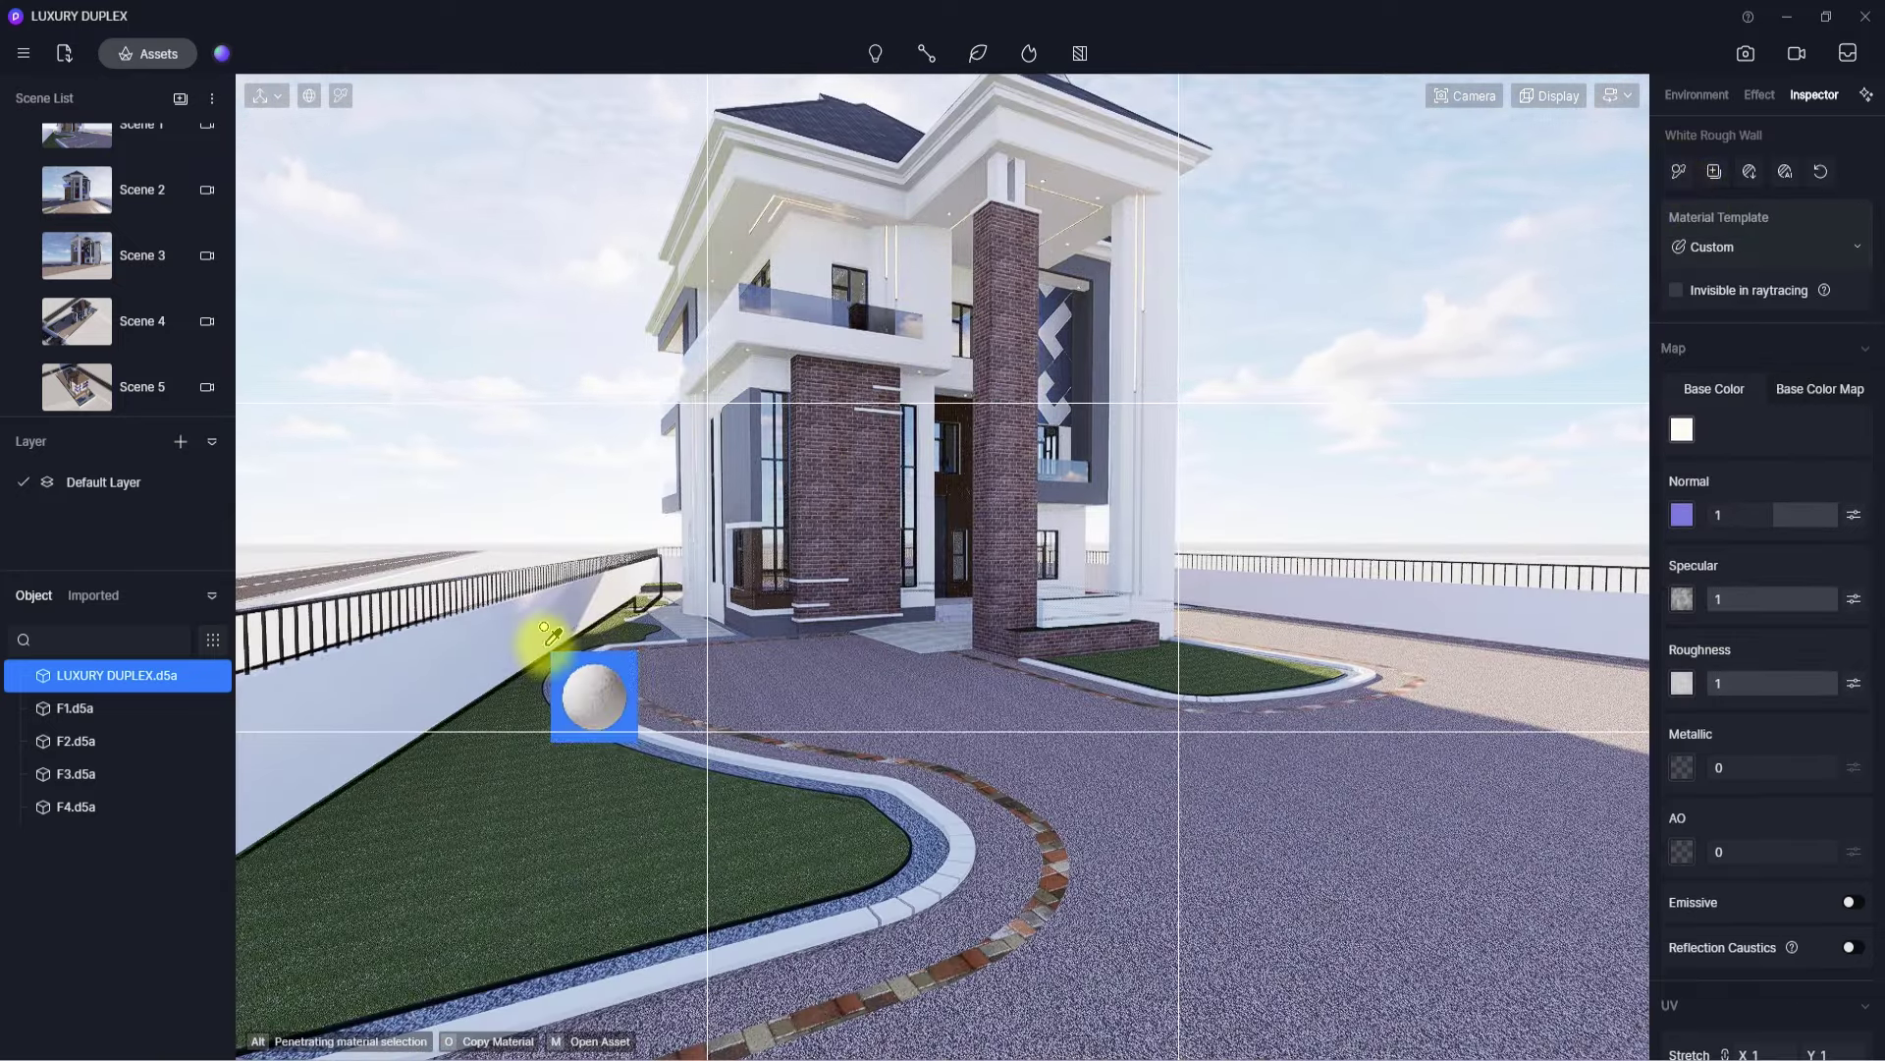
{"action": "left_click", "coordinate": [667, 560]}
{"action": "left_click", "coordinate": [1402, 597]}
- Copy the entrance door's Light Brown Maple material onto the white door and its frame on the patterned-wall balcony
{"action": "scroll", "coordinate": [893, 750], "scroll_direction": "down", "scroll_amount": 3}
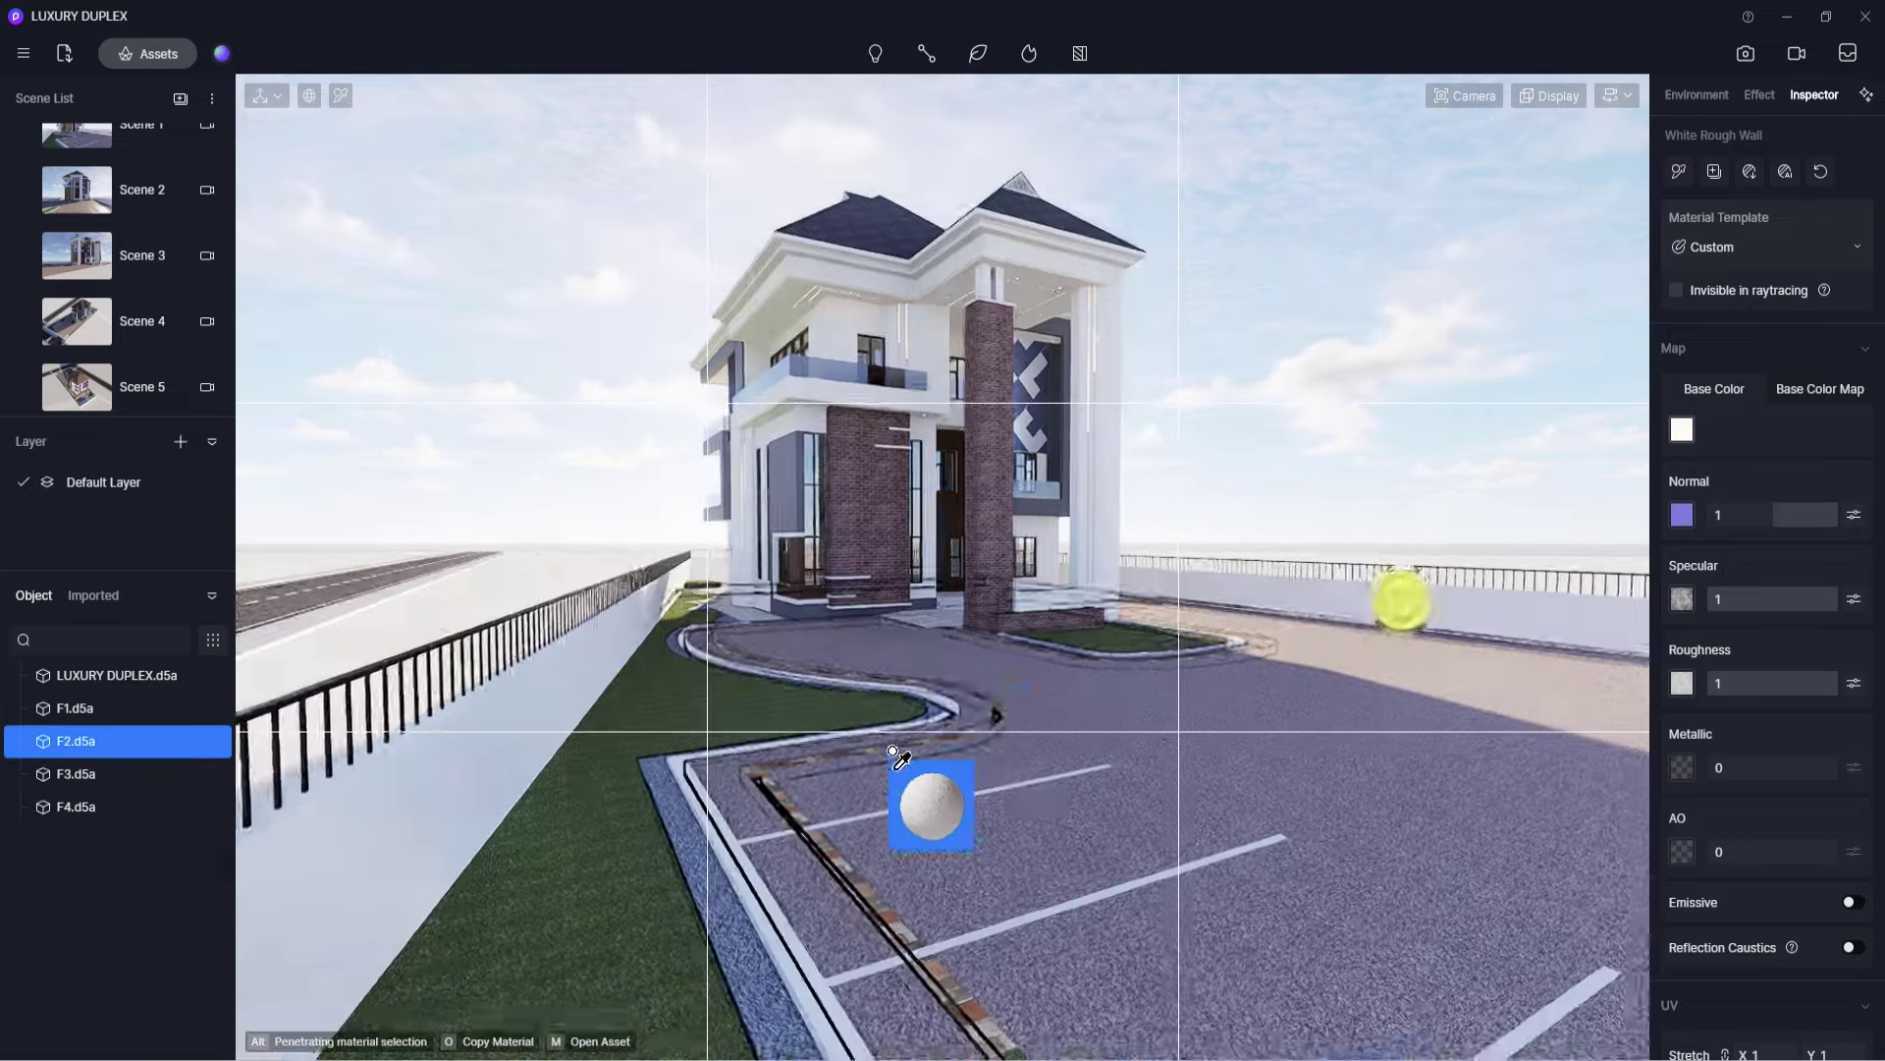
{"action": "scroll", "coordinate": [923, 761], "scroll_direction": "down", "scroll_amount": 5}
{"action": "right_click_drag", "start_coordinate": [932, 766], "coordinate": [1313, 880]}
{"action": "scroll", "coordinate": [1313, 880], "scroll_direction": "up", "scroll_amount": 1}
{"action": "scroll", "coordinate": [870, 550], "scroll_direction": "up", "scroll_amount": 3}
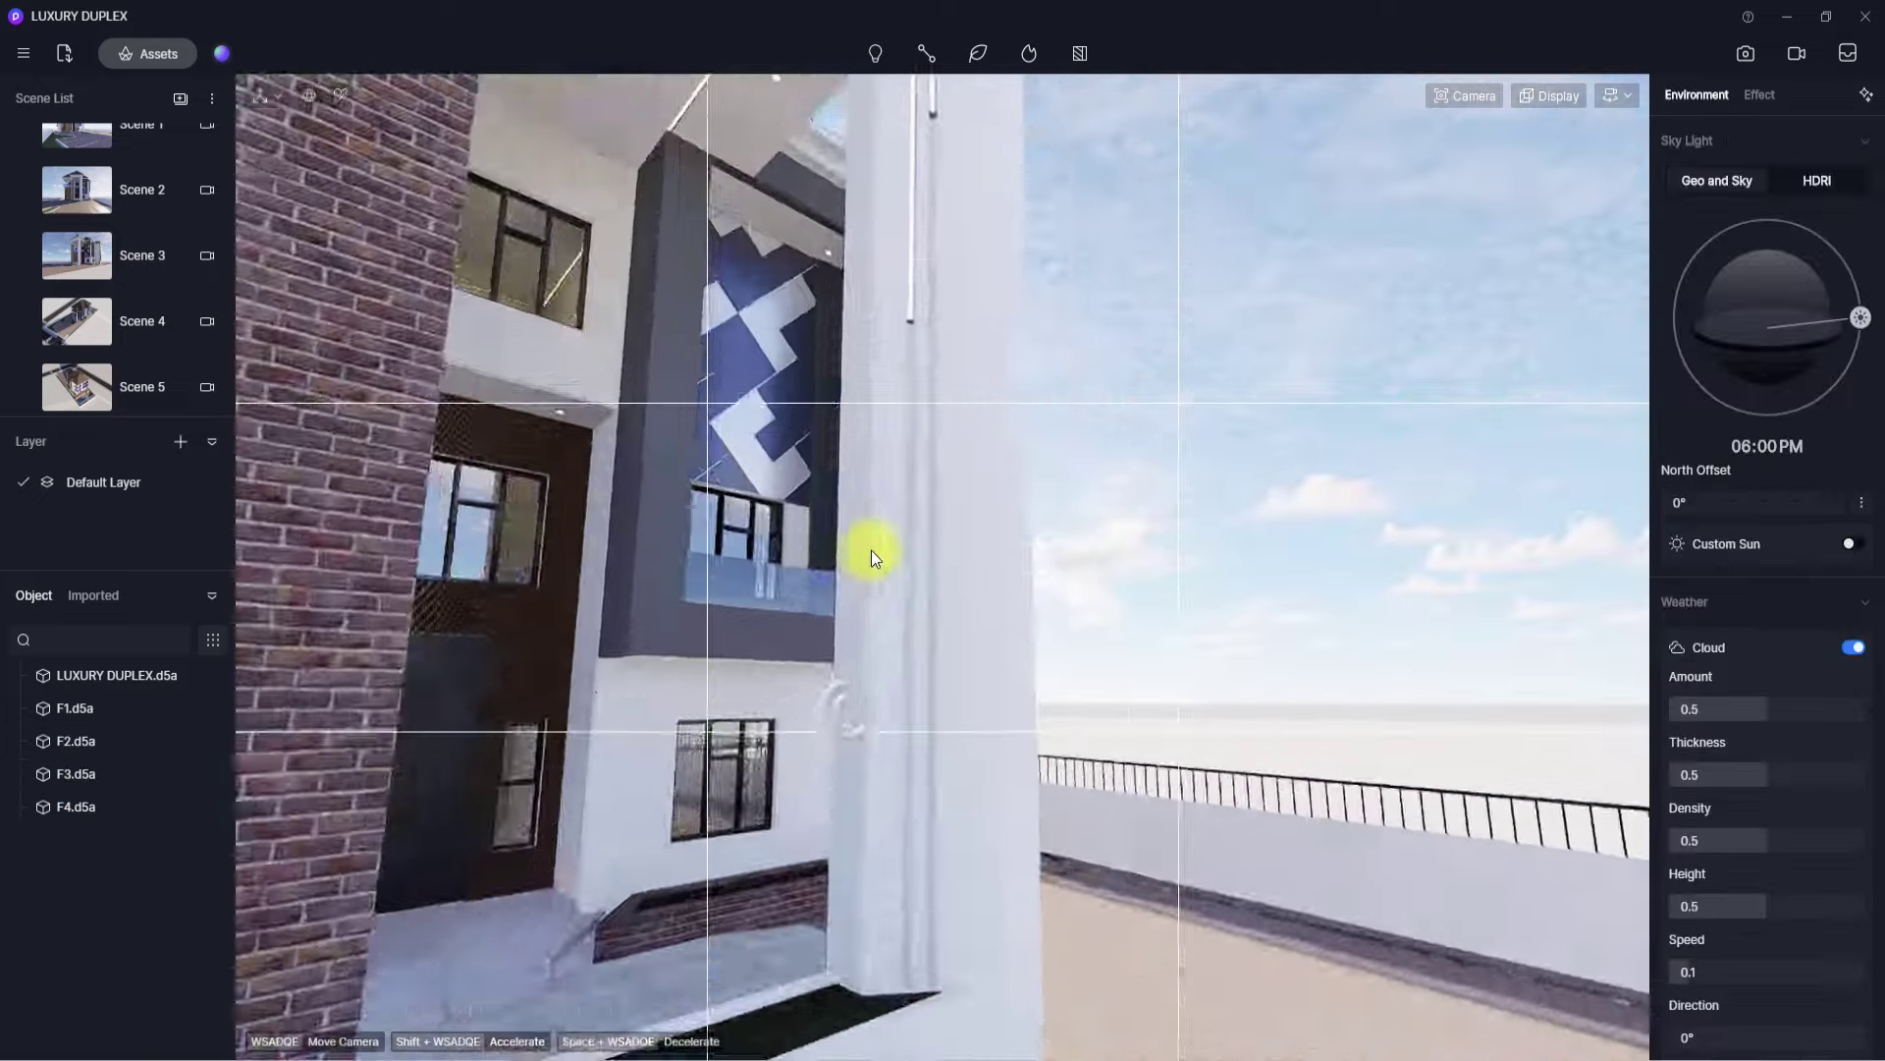
{"action": "scroll", "coordinate": [870, 550], "scroll_direction": "up", "scroll_amount": 3}
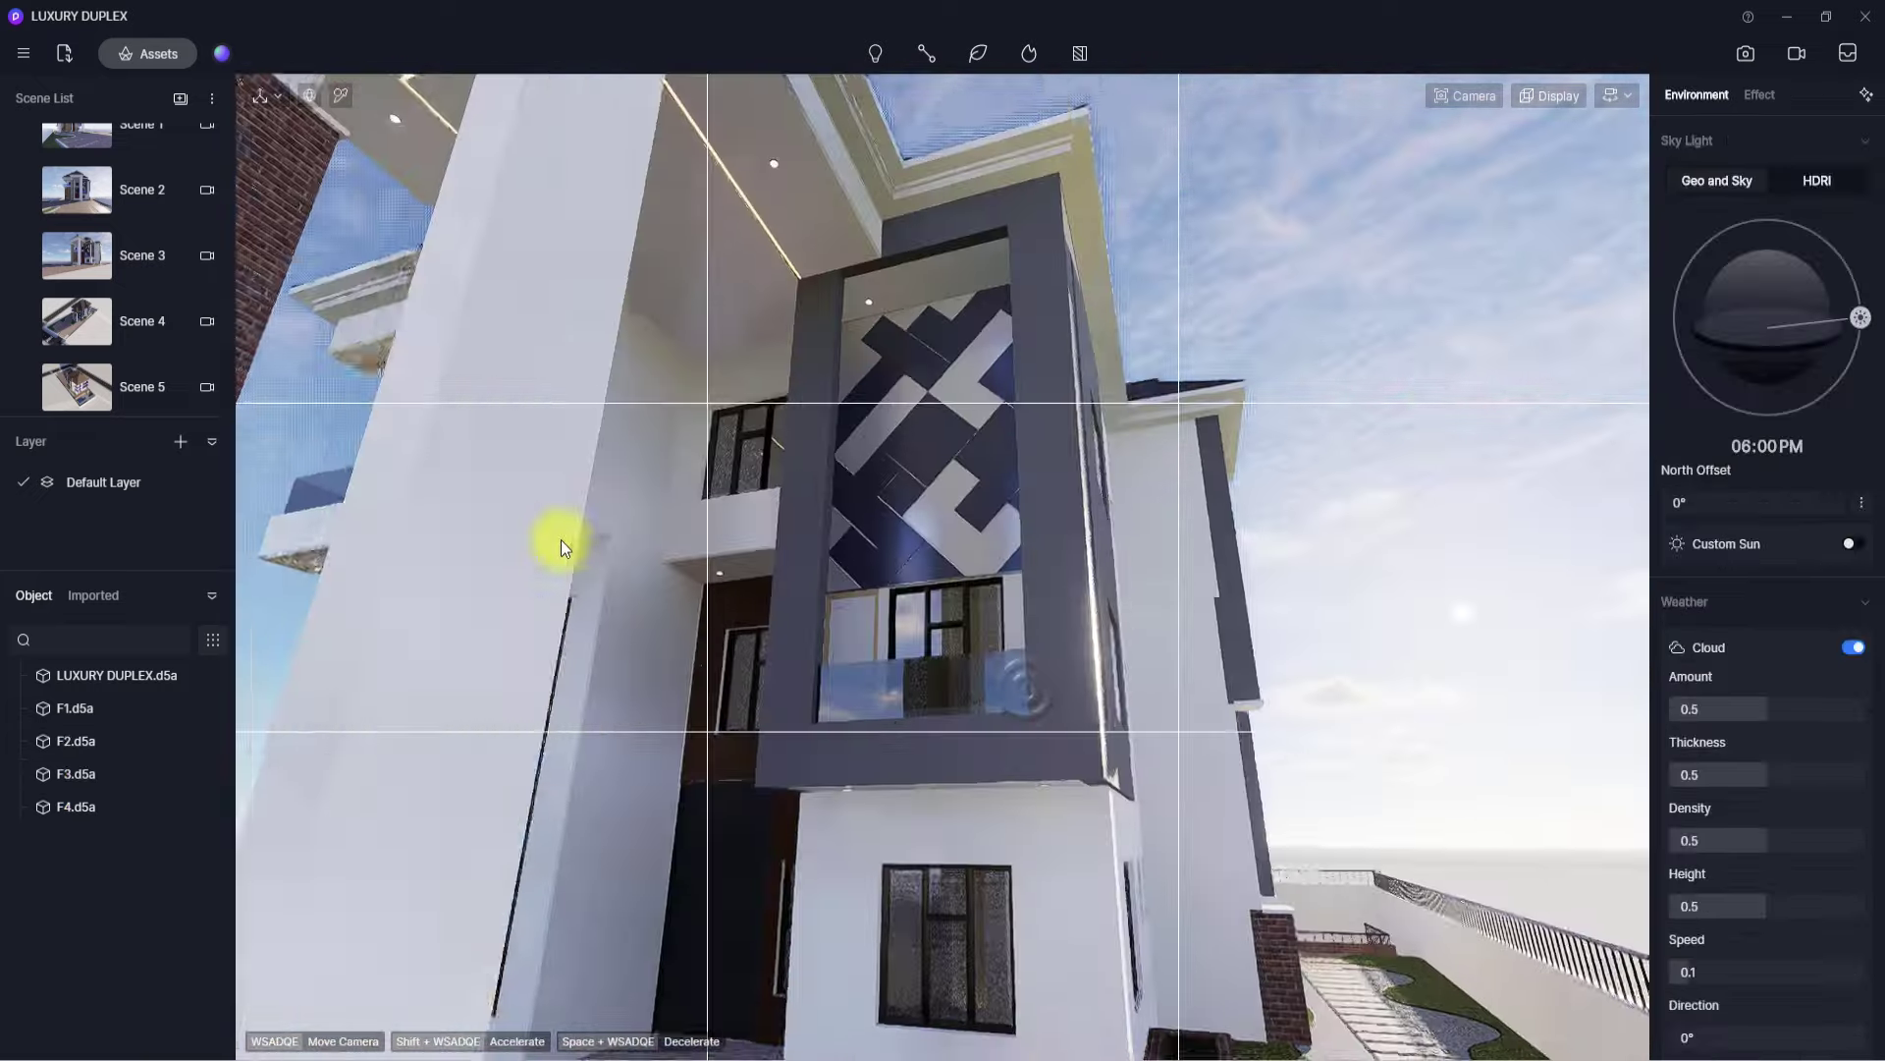
{"action": "scroll", "coordinate": [562, 539], "scroll_direction": "up", "scroll_amount": 3}
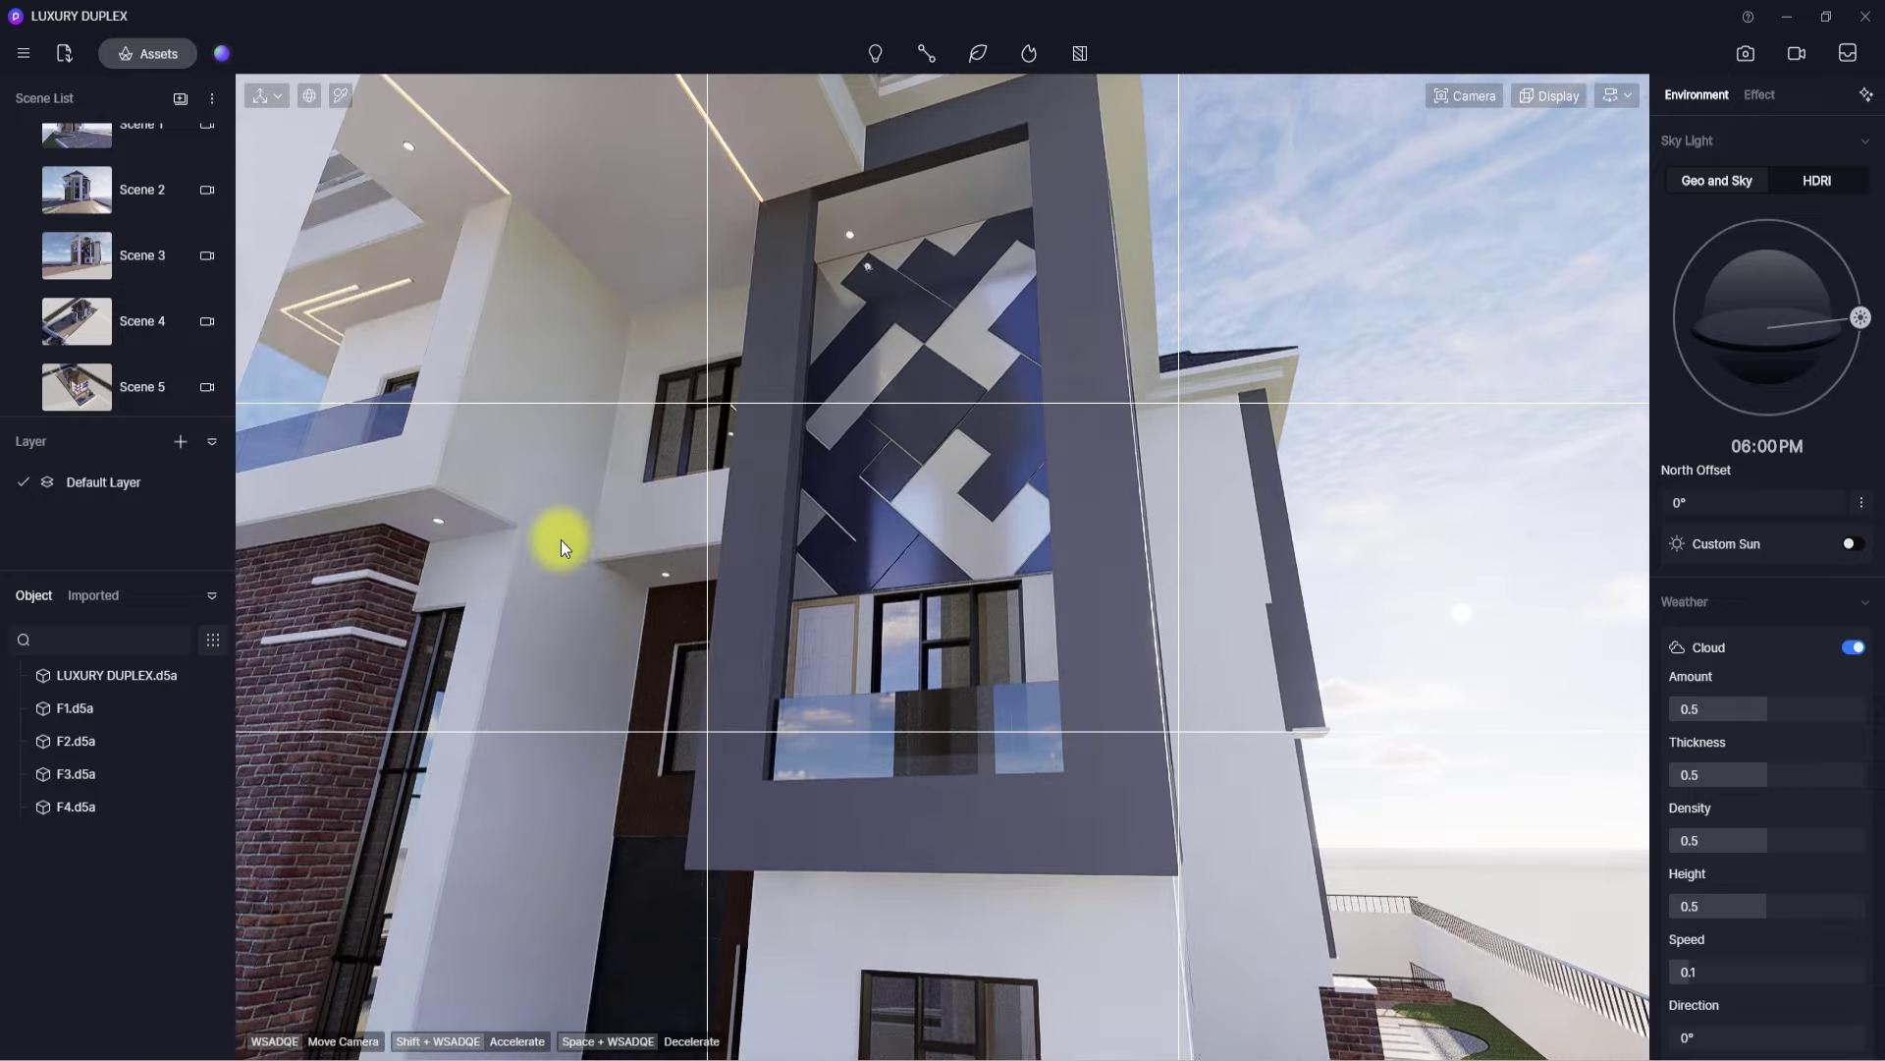
{"action": "right_click_drag", "start_coordinate": [835, 633], "coordinate": [642, 758]}
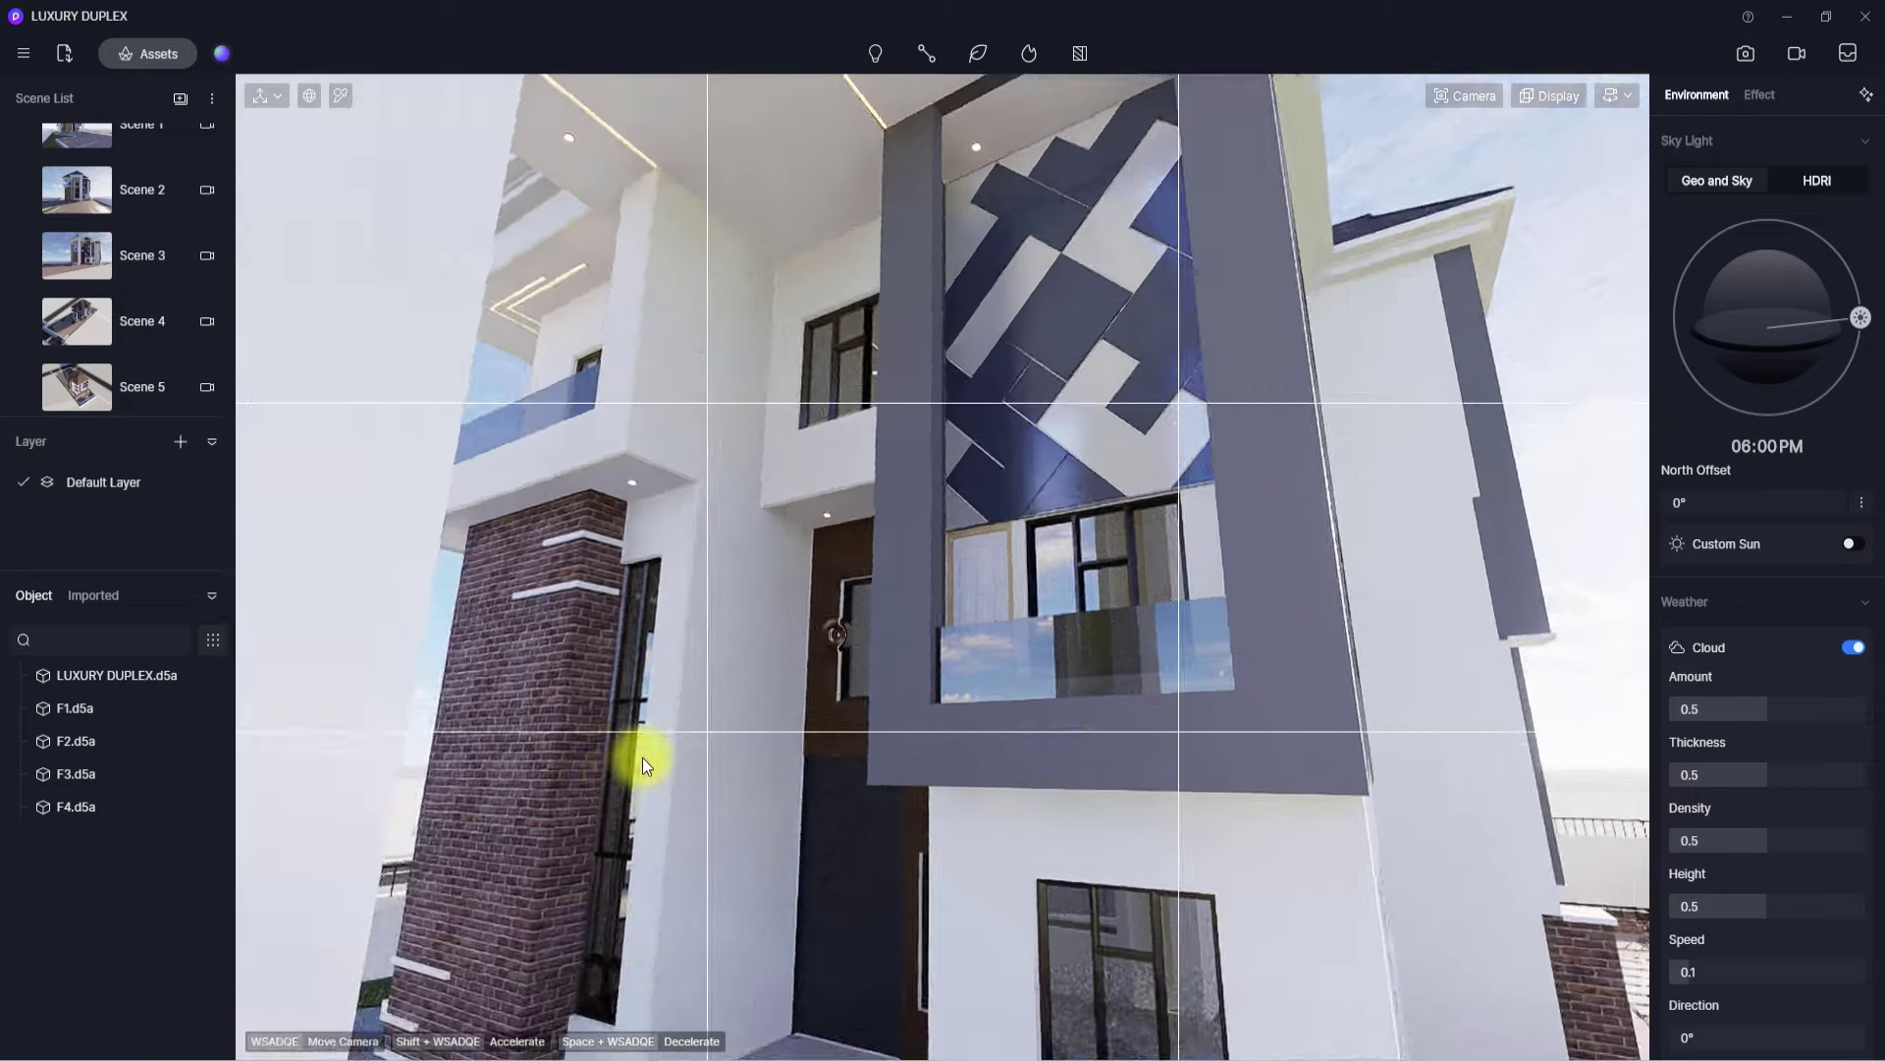
{"action": "scroll", "coordinate": [642, 757], "scroll_direction": "up", "scroll_amount": 3}
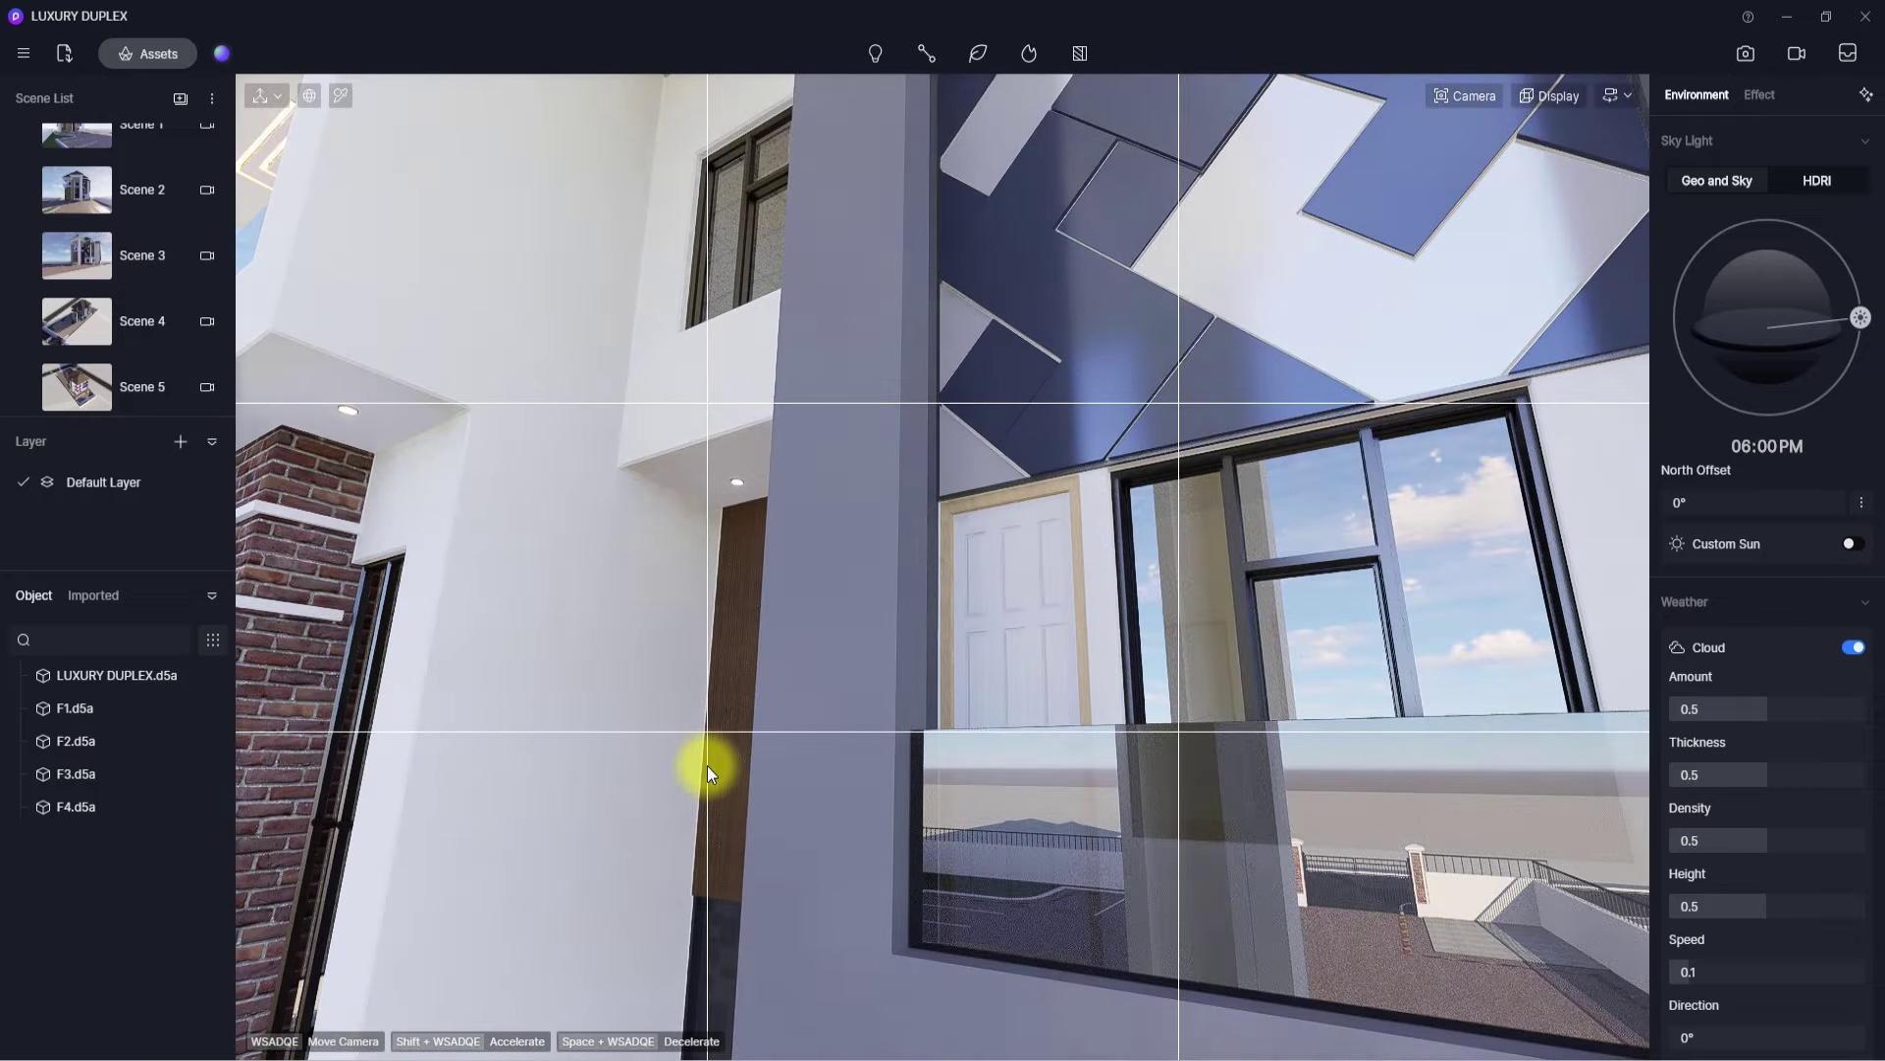
{"action": "key", "text": "i"}
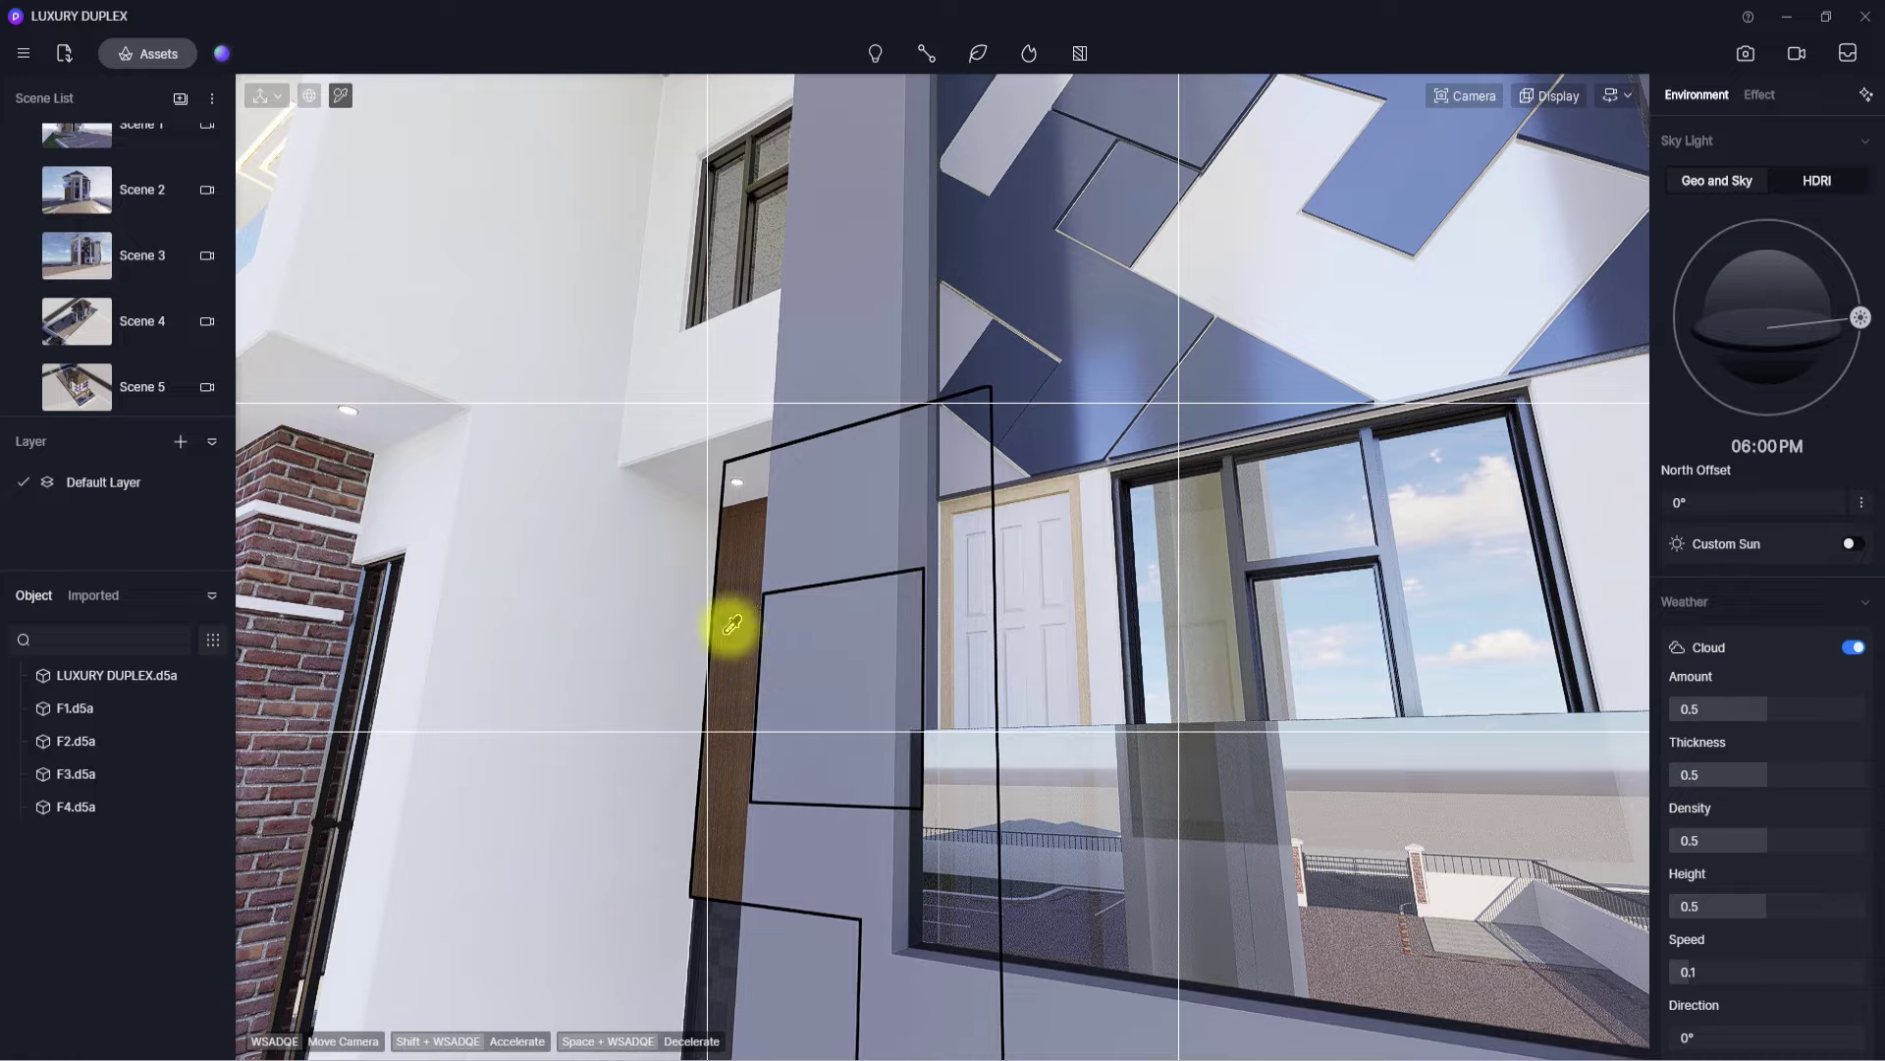
{"action": "left_click", "coordinate": [731, 624]}
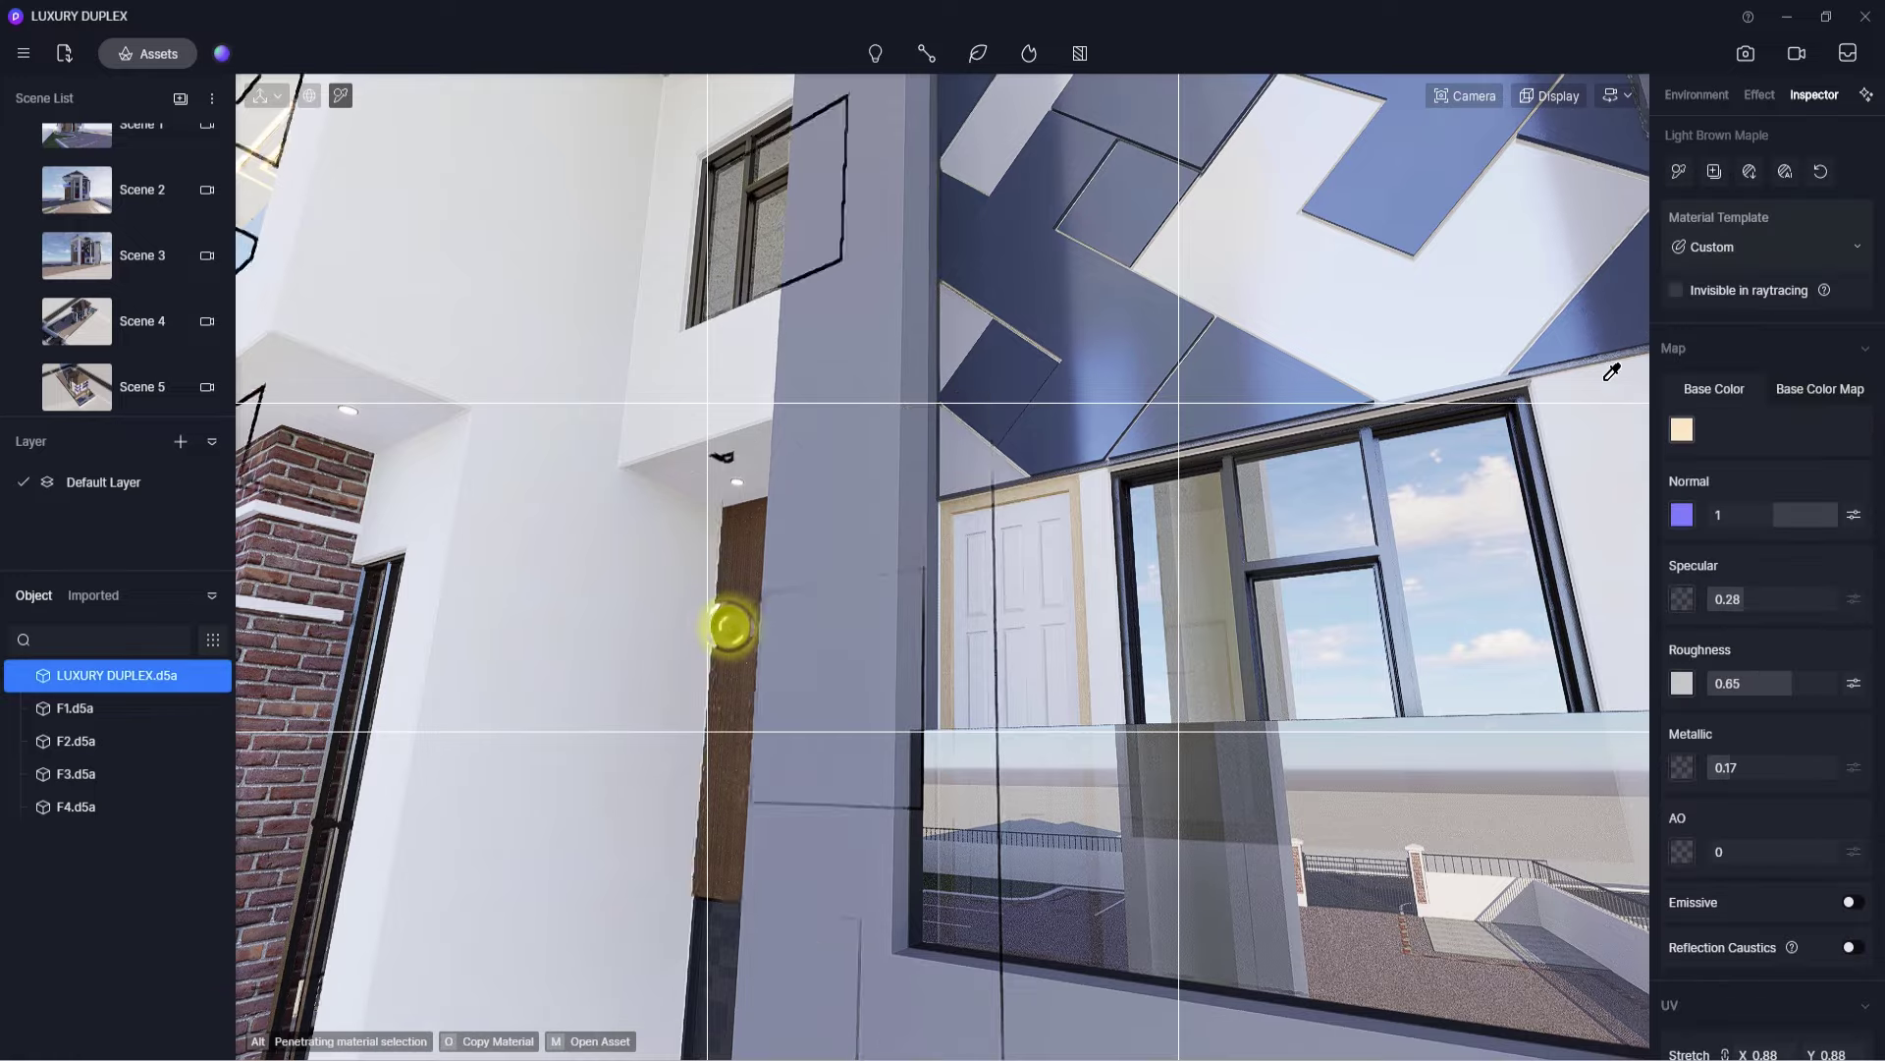
{"action": "left_click", "coordinate": [1682, 173]}
{"action": "left_click", "coordinate": [947, 575]}
{"action": "left_click", "coordinate": [1000, 573]}
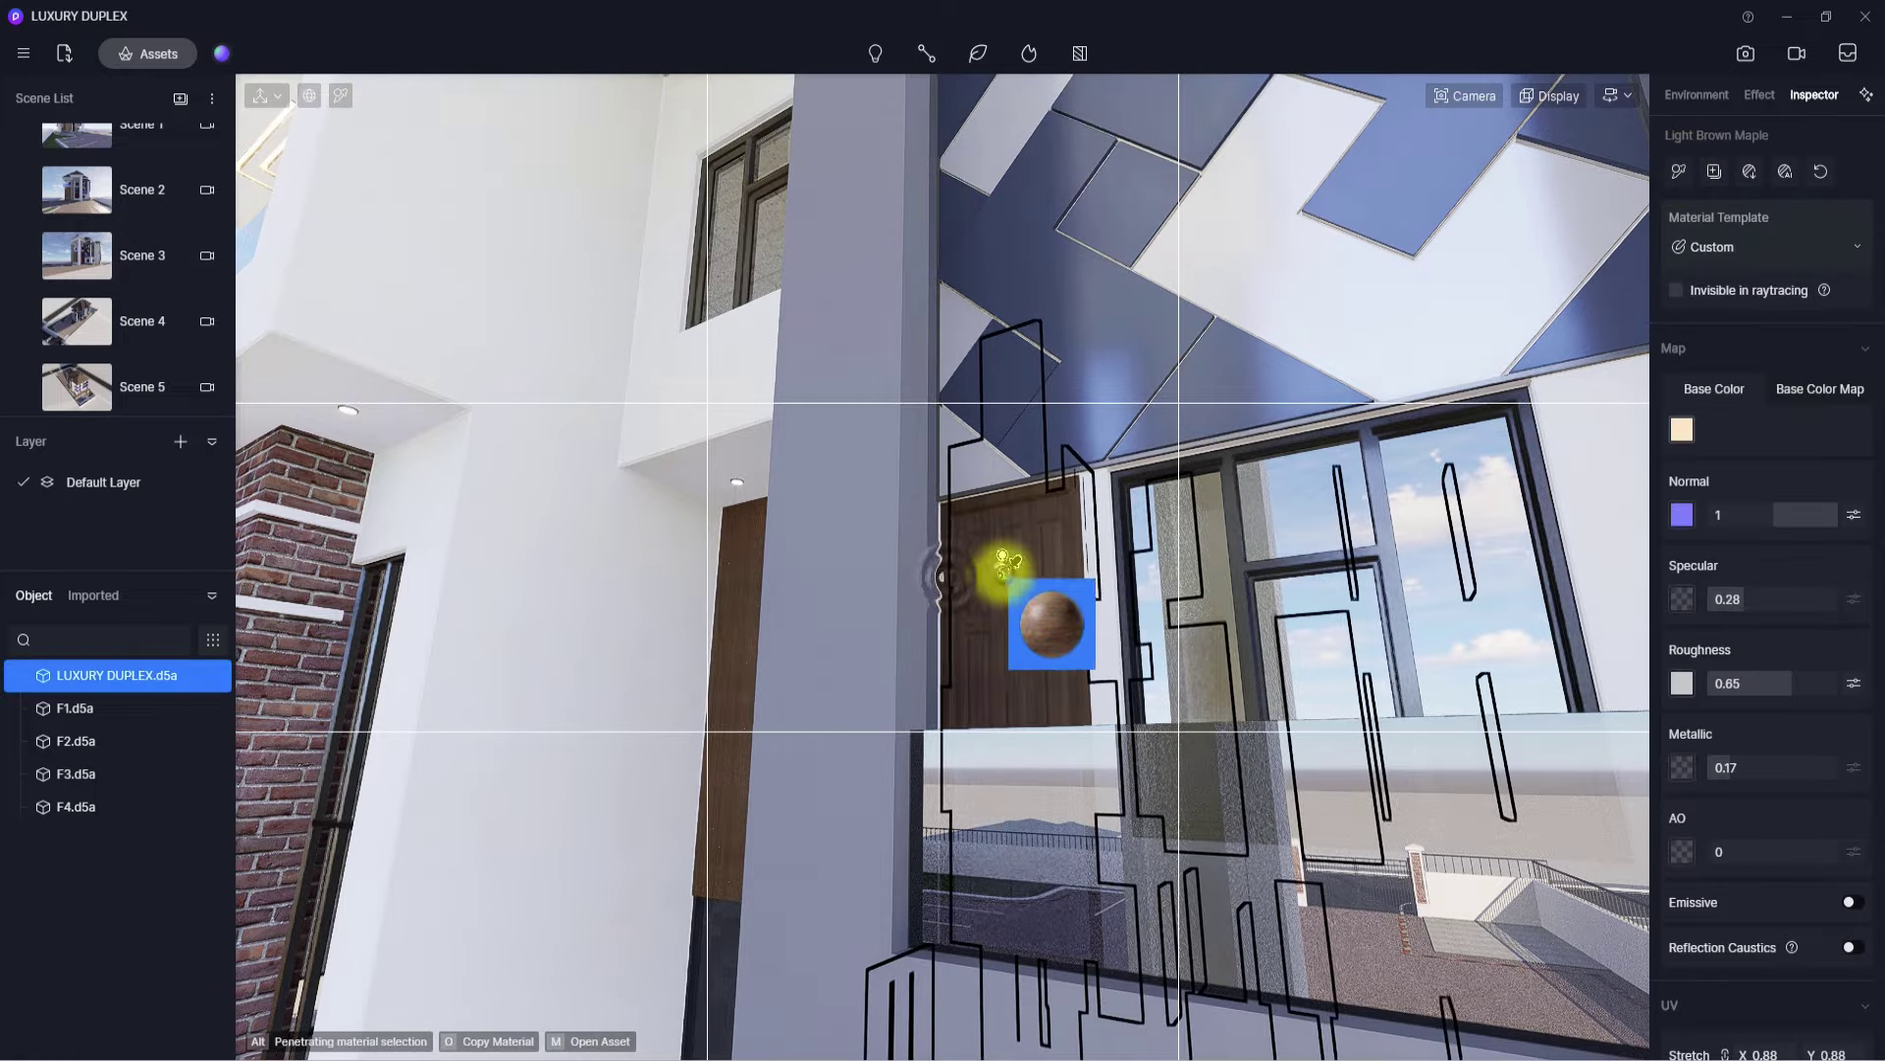
- Give the balcony door's handle a polished metal finish with roughness 0, metallic 1 and specular 1
{"action": "scroll", "coordinate": [945, 566], "scroll_direction": "up", "scroll_amount": 5}
{"action": "right_click_drag", "start_coordinate": [970, 632], "coordinate": [757, 883]}
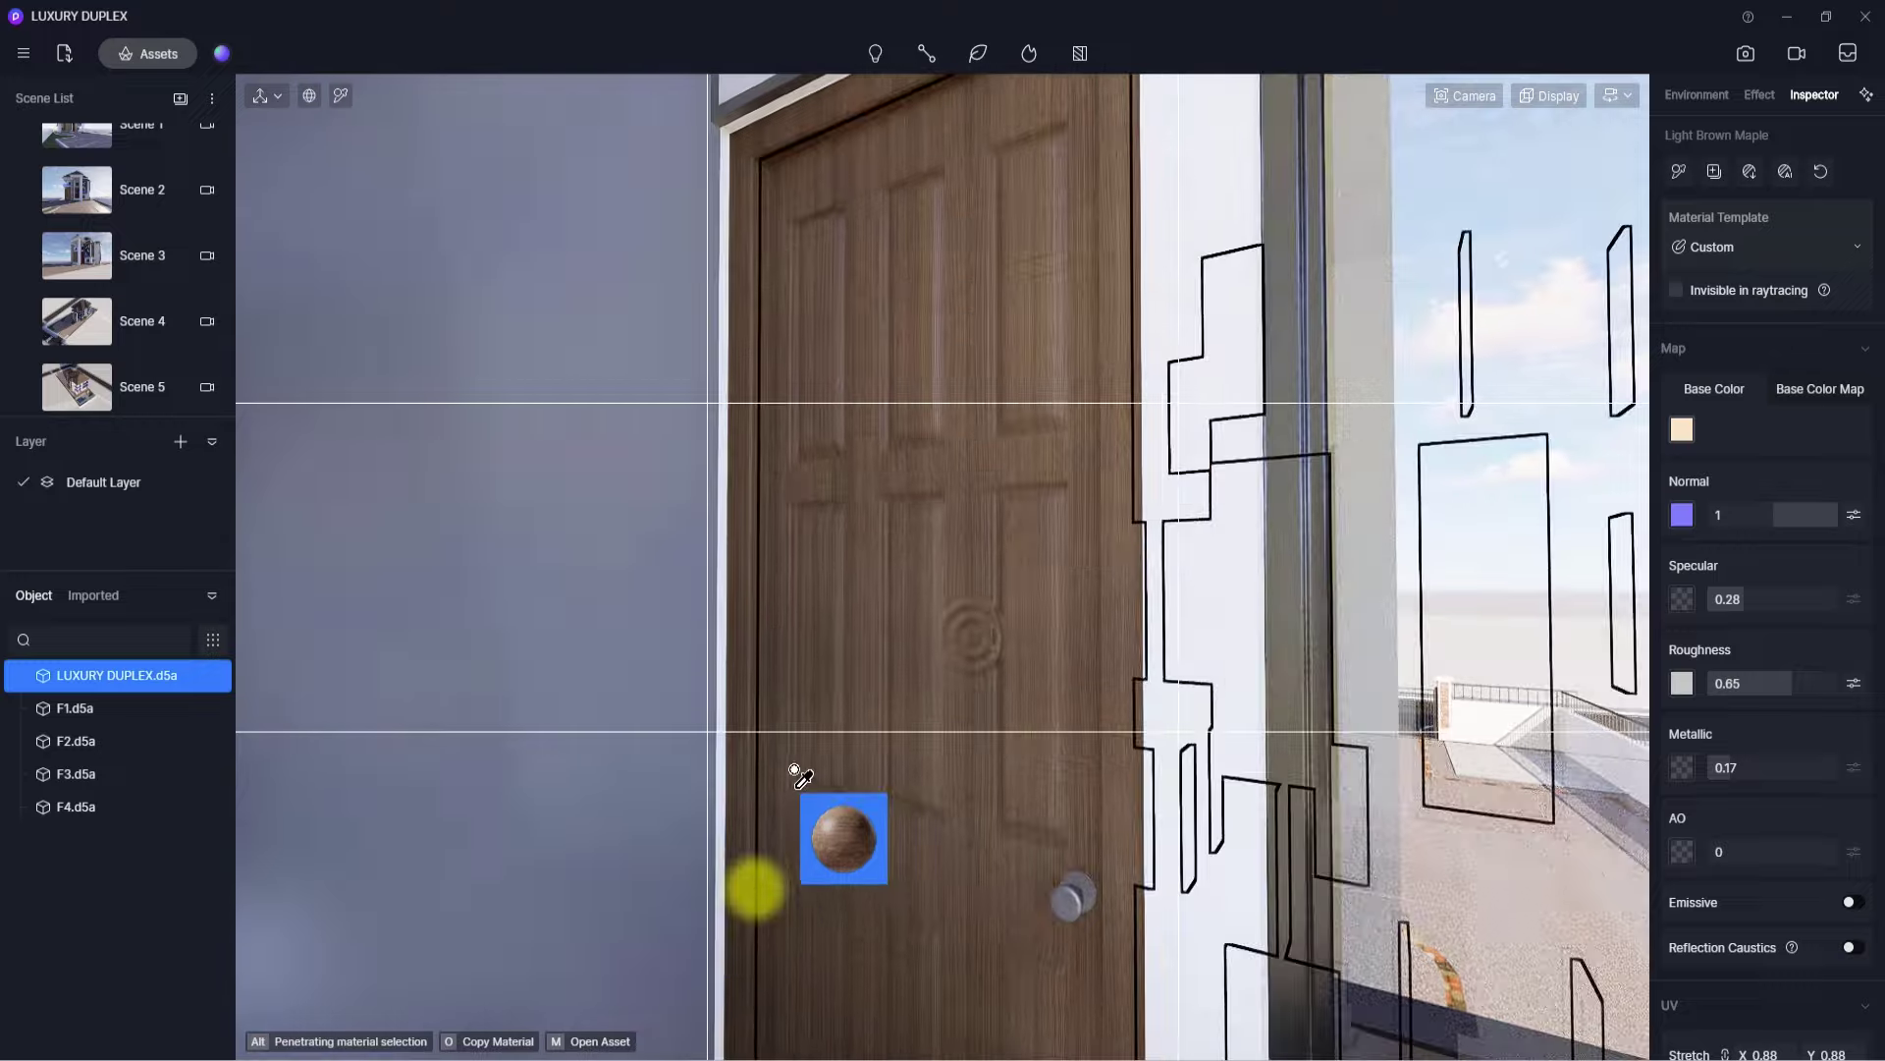
{"action": "scroll", "coordinate": [756, 888], "scroll_direction": "down", "scroll_amount": 6}
{"action": "scroll", "coordinate": [756, 887], "scroll_direction": "up", "scroll_amount": 8}
{"action": "scroll", "coordinate": [1060, 918], "scroll_direction": "down", "scroll_amount": 6}
{"action": "middle_click_drag", "start_coordinate": [1068, 937], "coordinate": [953, 769]}
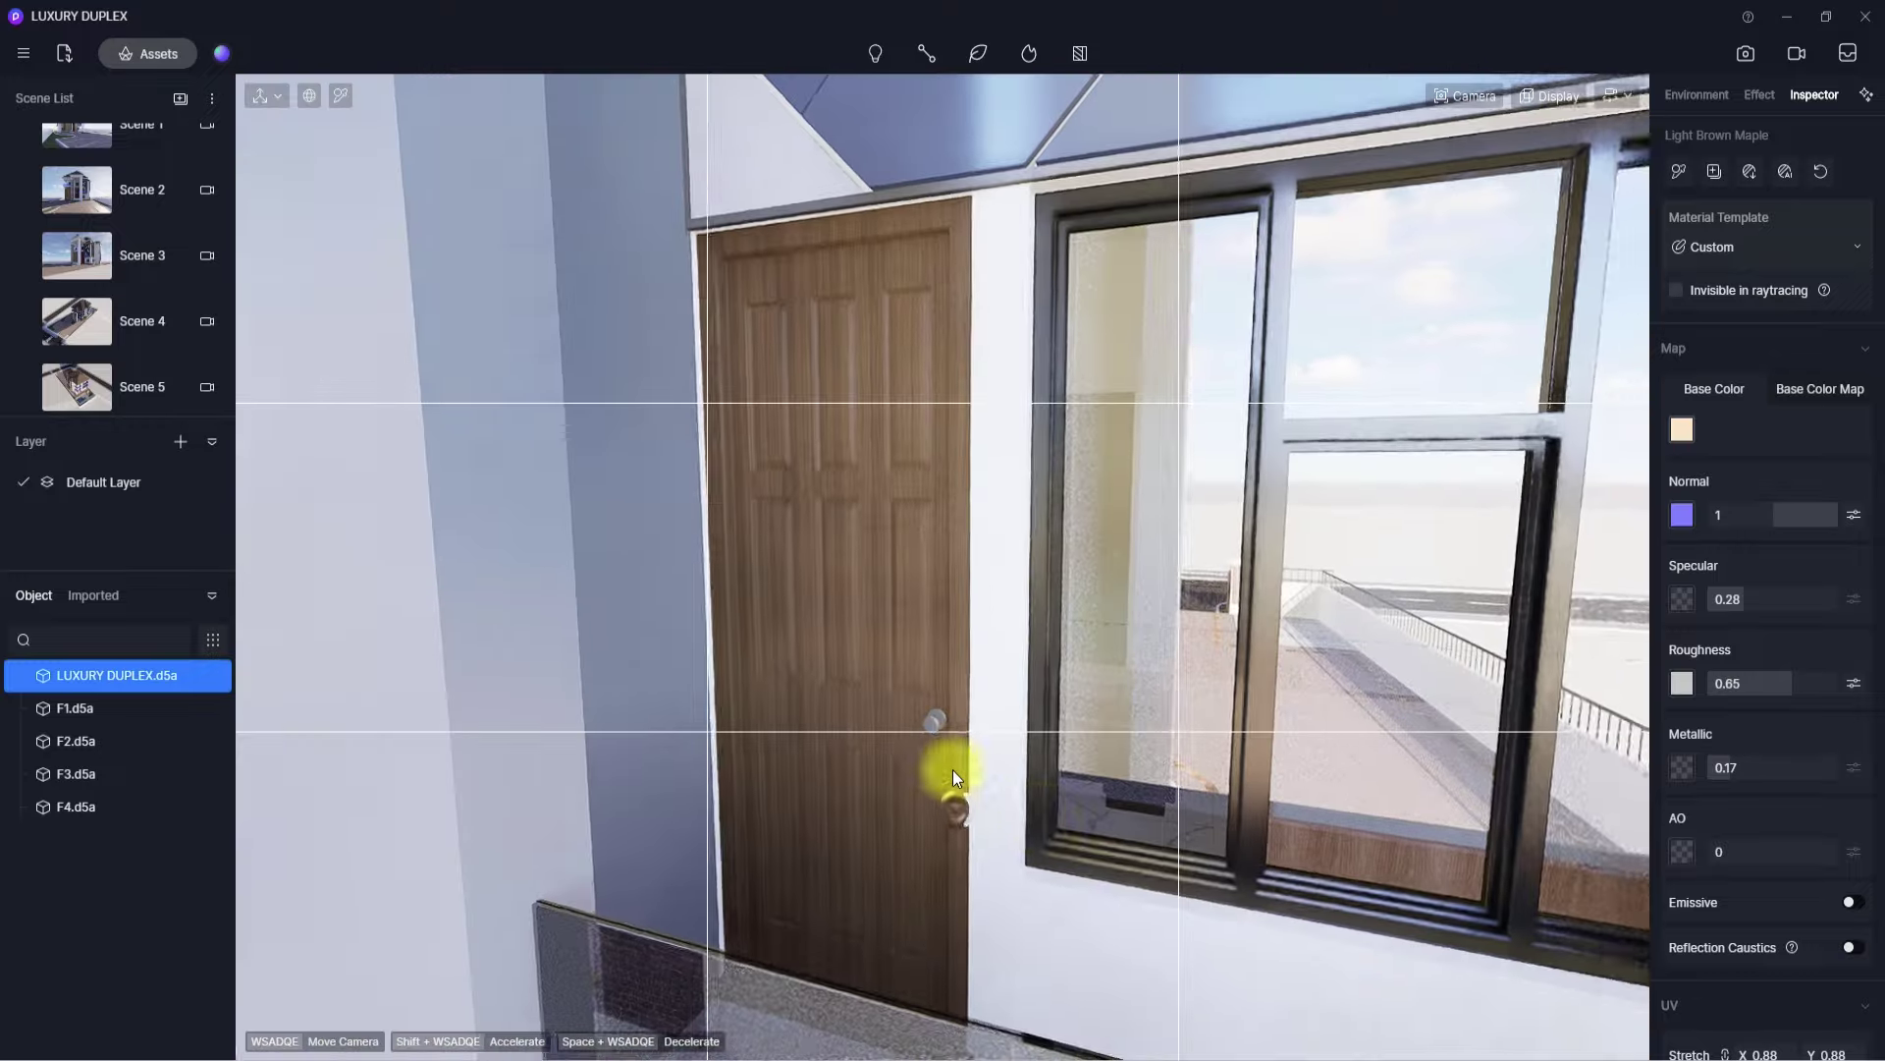
{"action": "scroll", "coordinate": [952, 770], "scroll_direction": "up", "scroll_amount": 4}
{"action": "key", "text": "i"}
{"action": "left_click", "coordinate": [944, 827]}
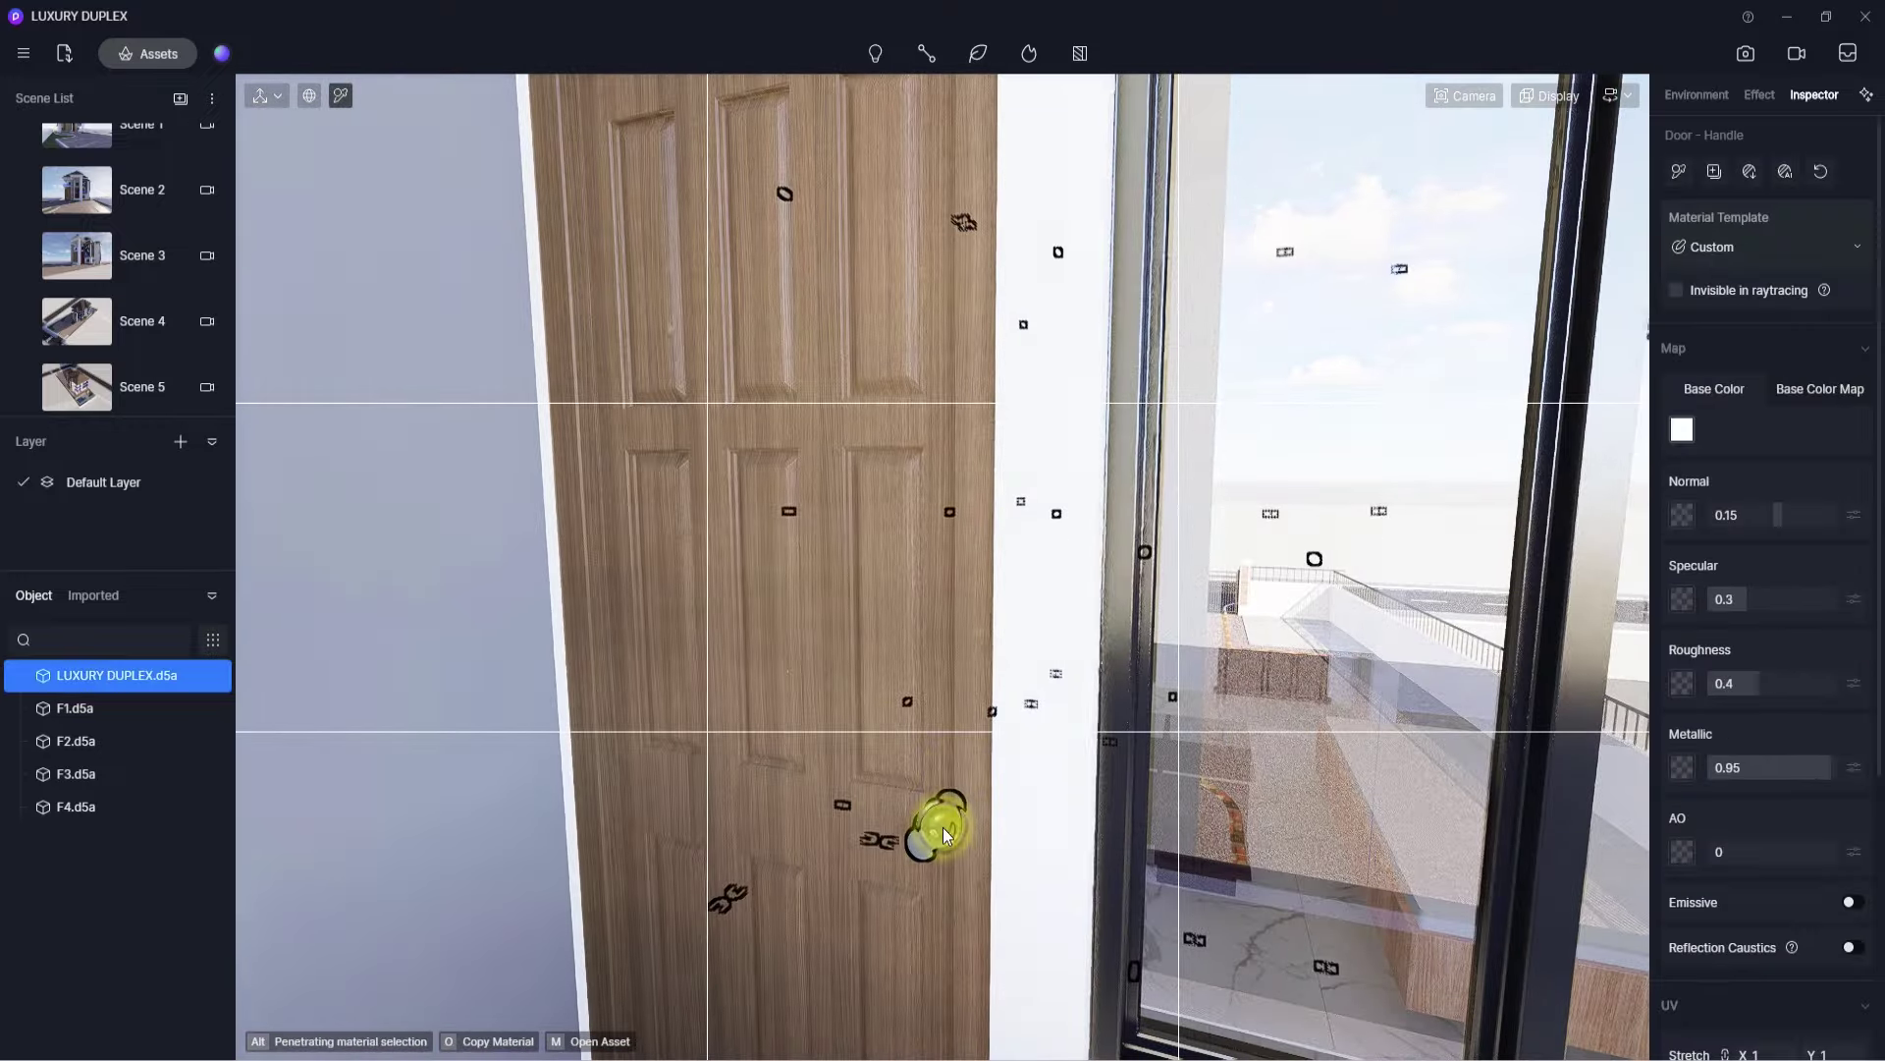
{"action": "left_click_drag", "start_coordinate": [1728, 689], "coordinate": [1687, 689]}
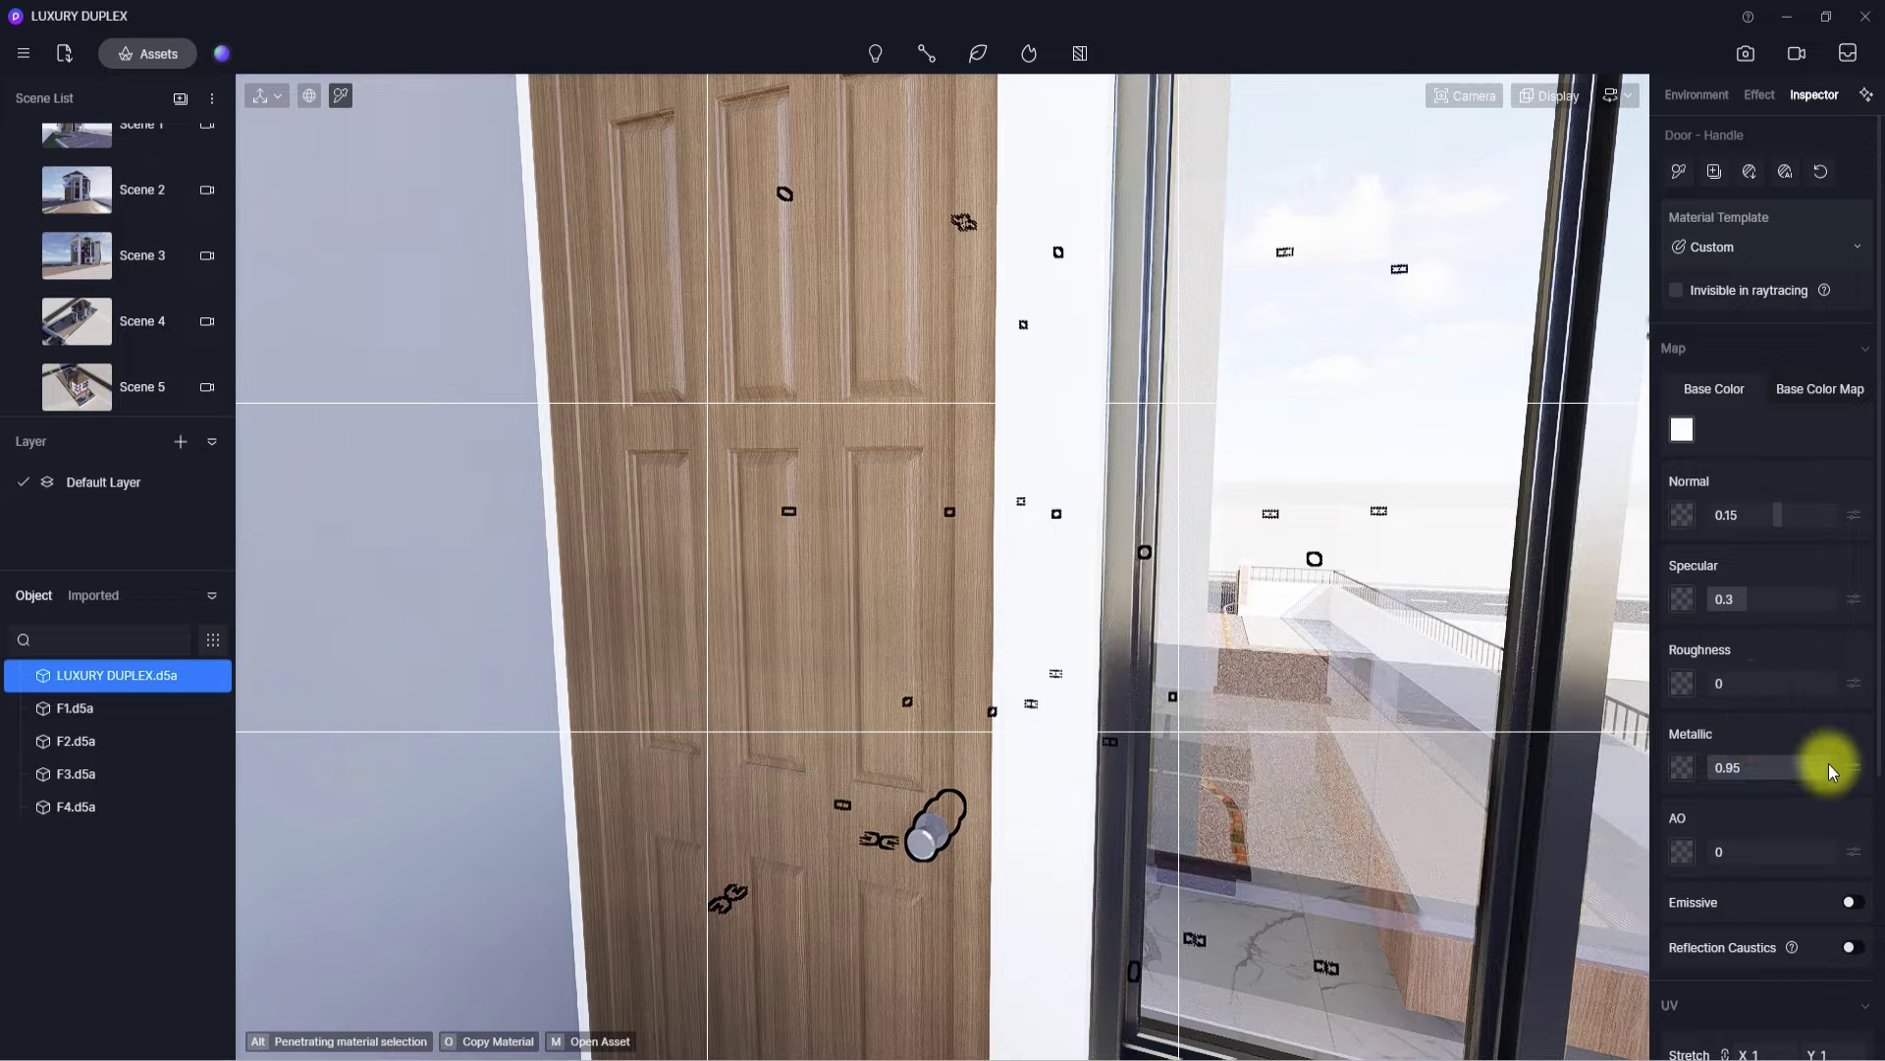
{"action": "left_click_drag", "start_coordinate": [1834, 764], "coordinate": [1872, 781]}
{"action": "left_click_drag", "start_coordinate": [1776, 599], "coordinate": [1865, 589]}
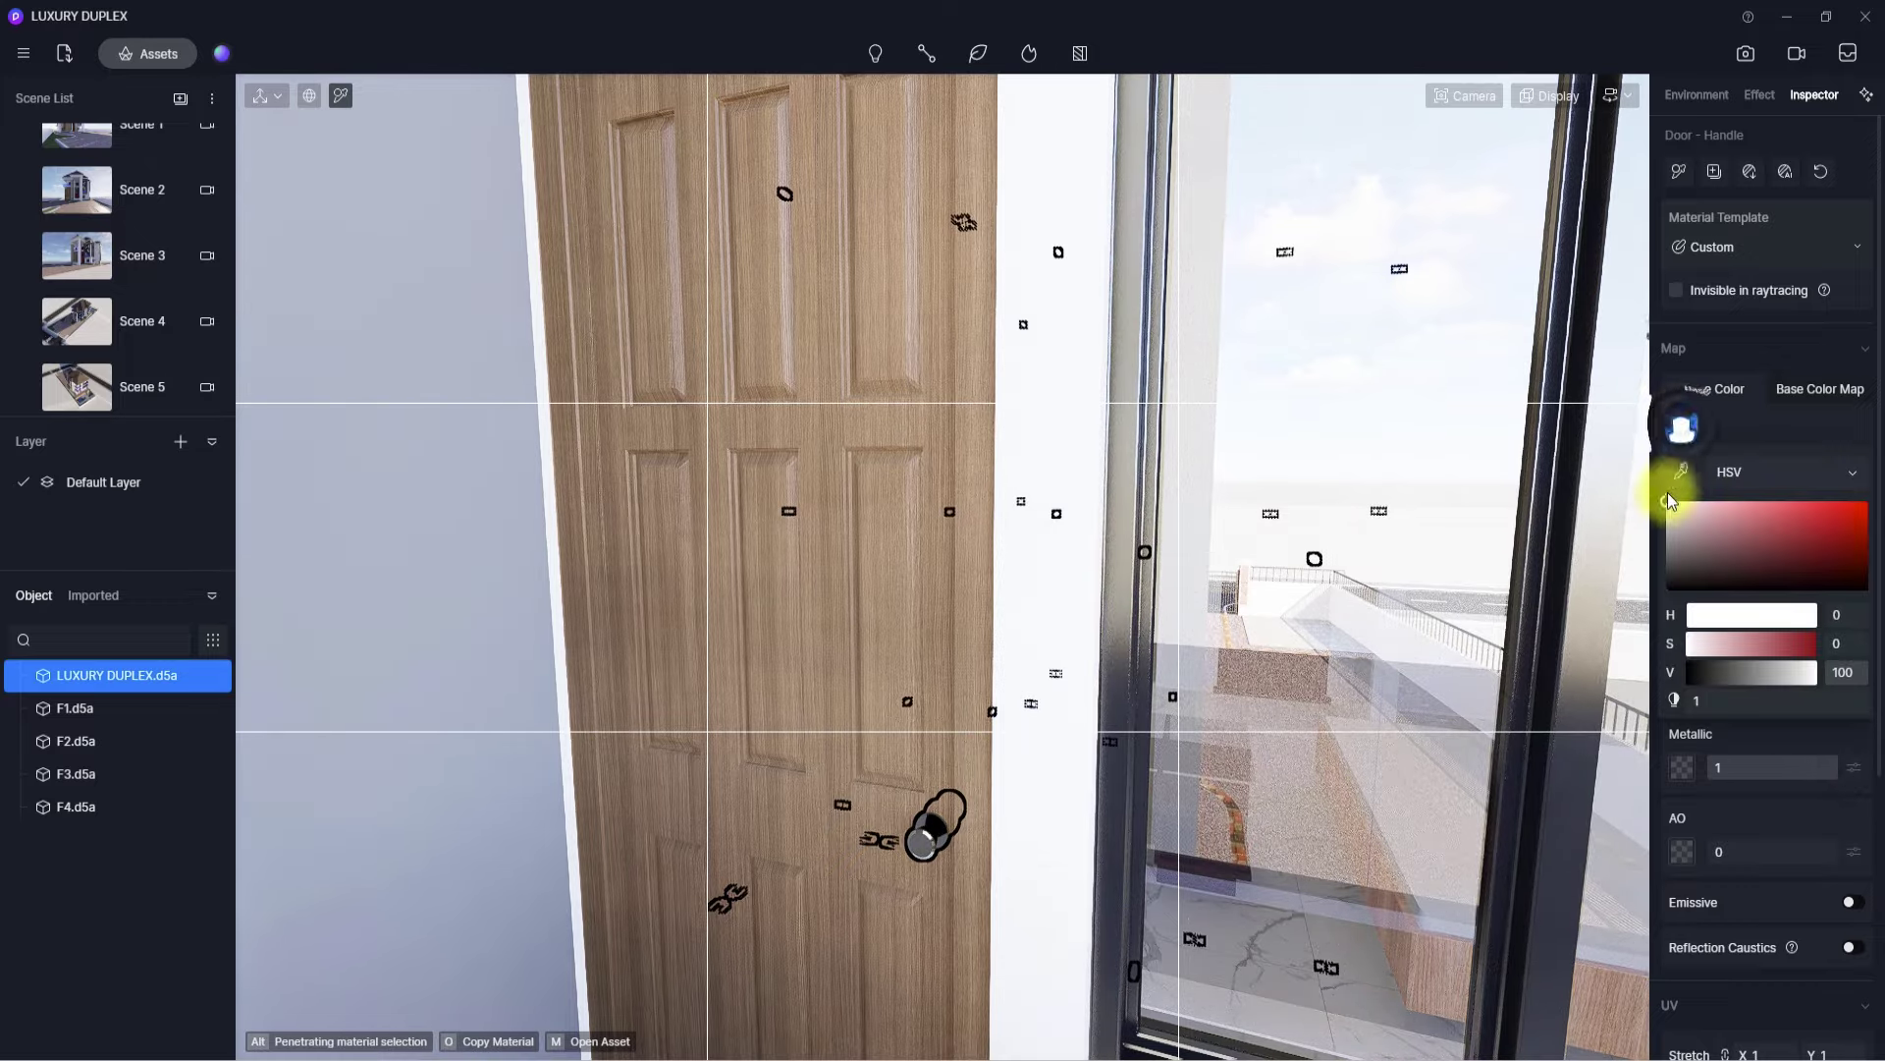
{"action": "left_click", "coordinate": [1681, 473]}
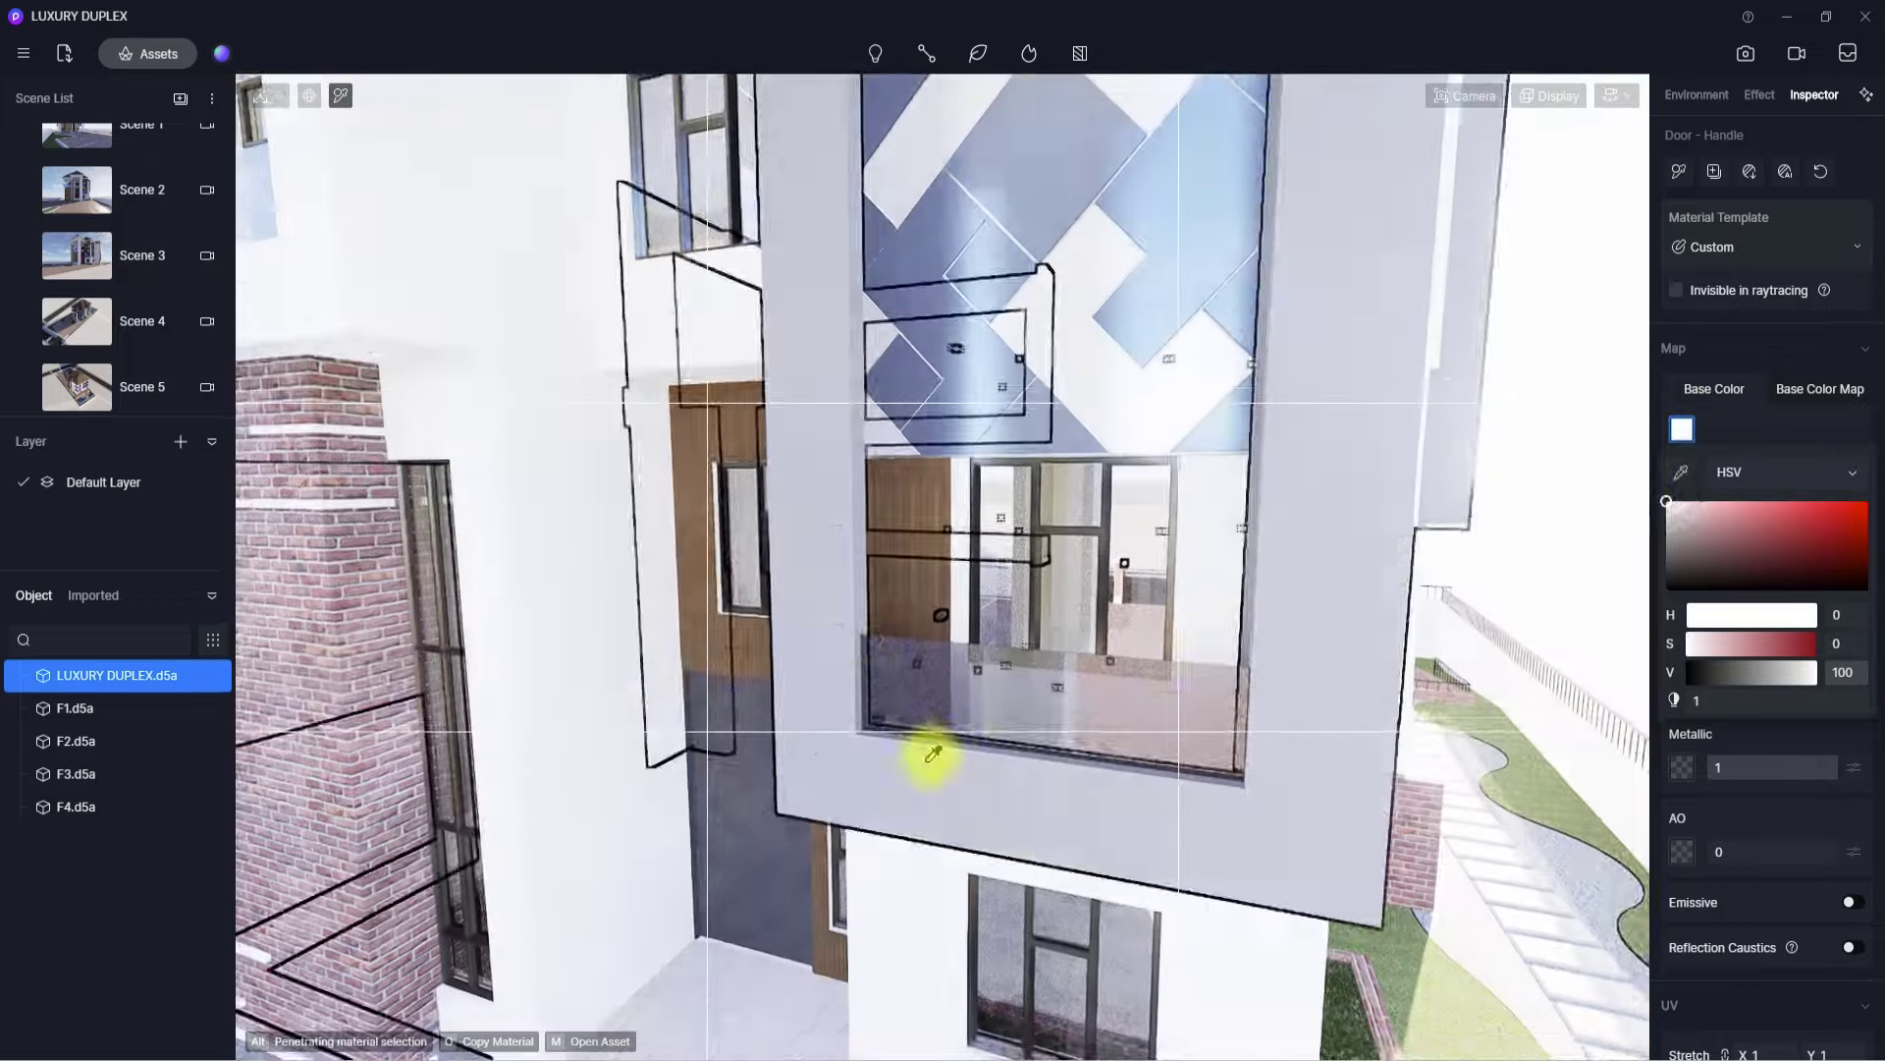
{"action": "left_click", "coordinate": [807, 475]}
- Copy the White Rough Wall material onto the grey projecting facade frame and side walls around the patterned balcony wall
{"action": "middle_click_drag", "start_coordinate": [939, 585], "coordinate": [1237, 433]}
{"action": "scroll", "coordinate": [1238, 433], "scroll_direction": "down", "scroll_amount": 4}
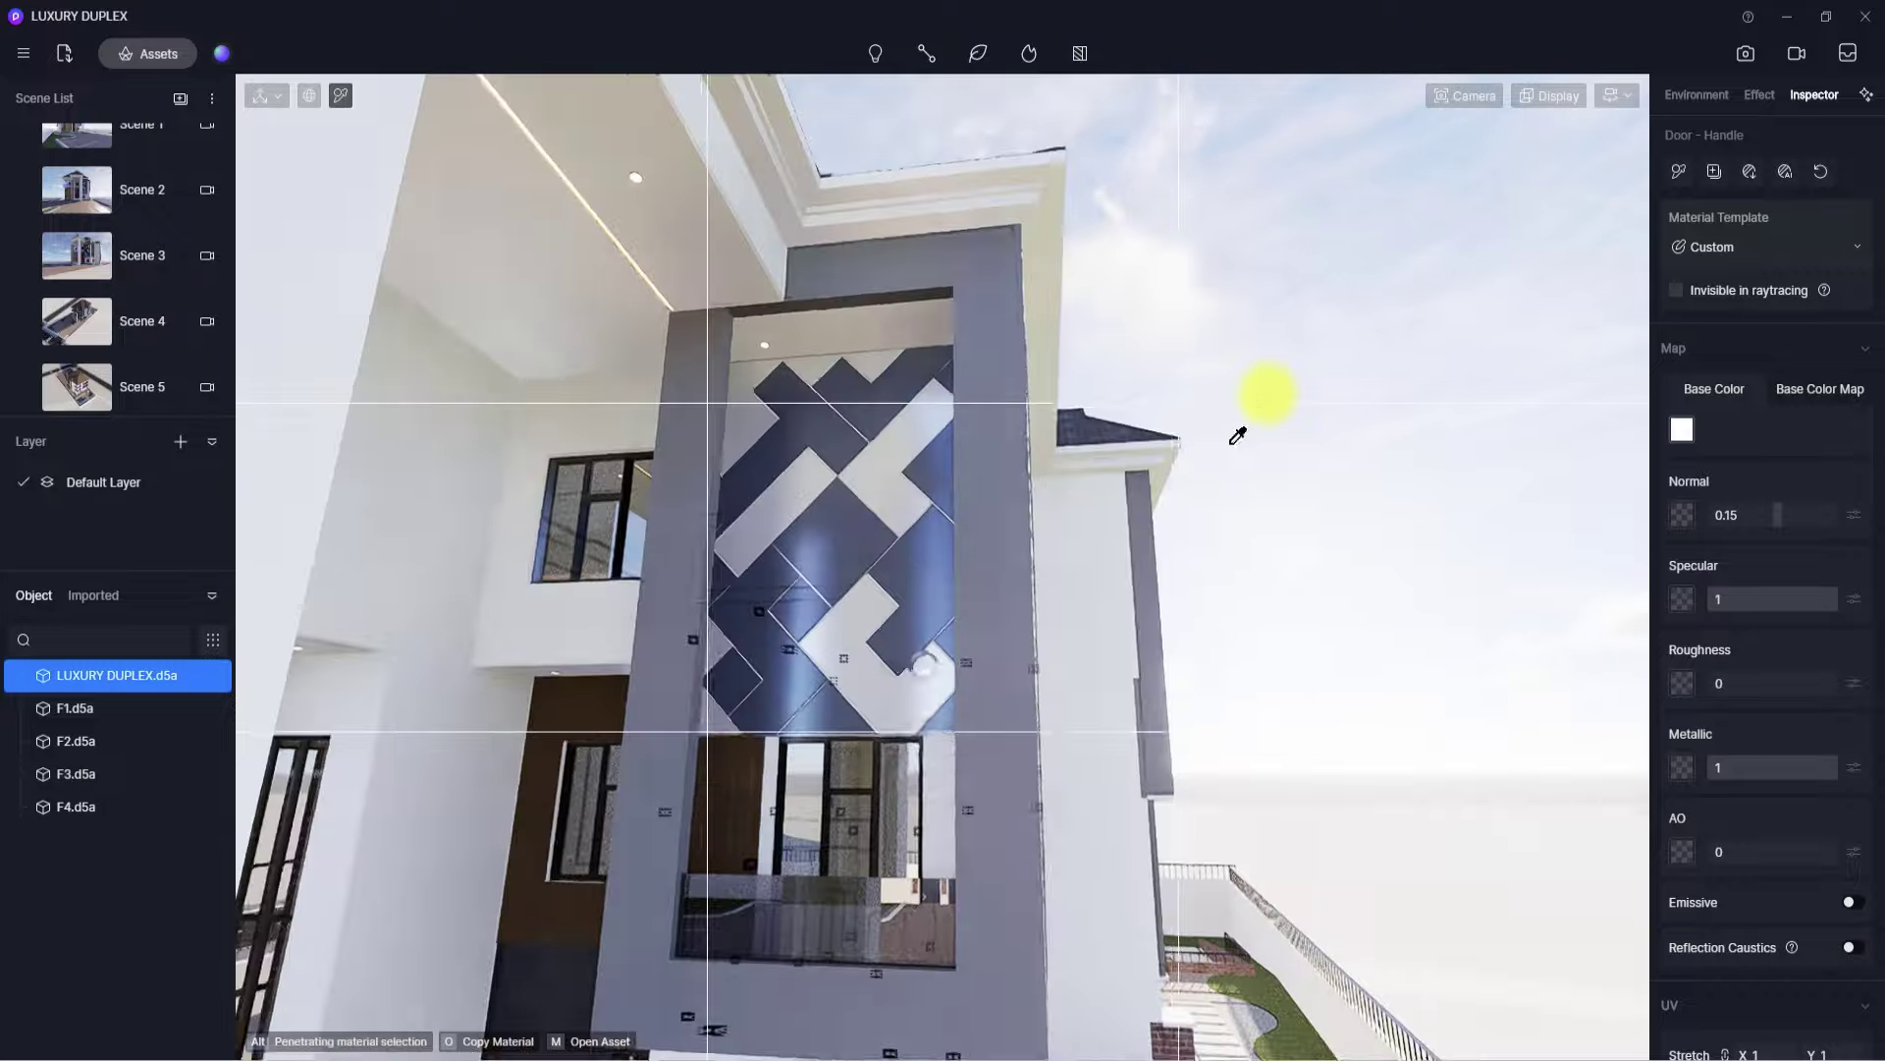
{"action": "scroll", "coordinate": [1115, 619], "scroll_direction": "up", "scroll_amount": 10}
{"action": "scroll", "coordinate": [1173, 652], "scroll_direction": "down", "scroll_amount": 5}
{"action": "middle_click_drag", "start_coordinate": [1175, 652], "coordinate": [816, 576]}
{"action": "scroll", "coordinate": [816, 575], "scroll_direction": "down", "scroll_amount": 5}
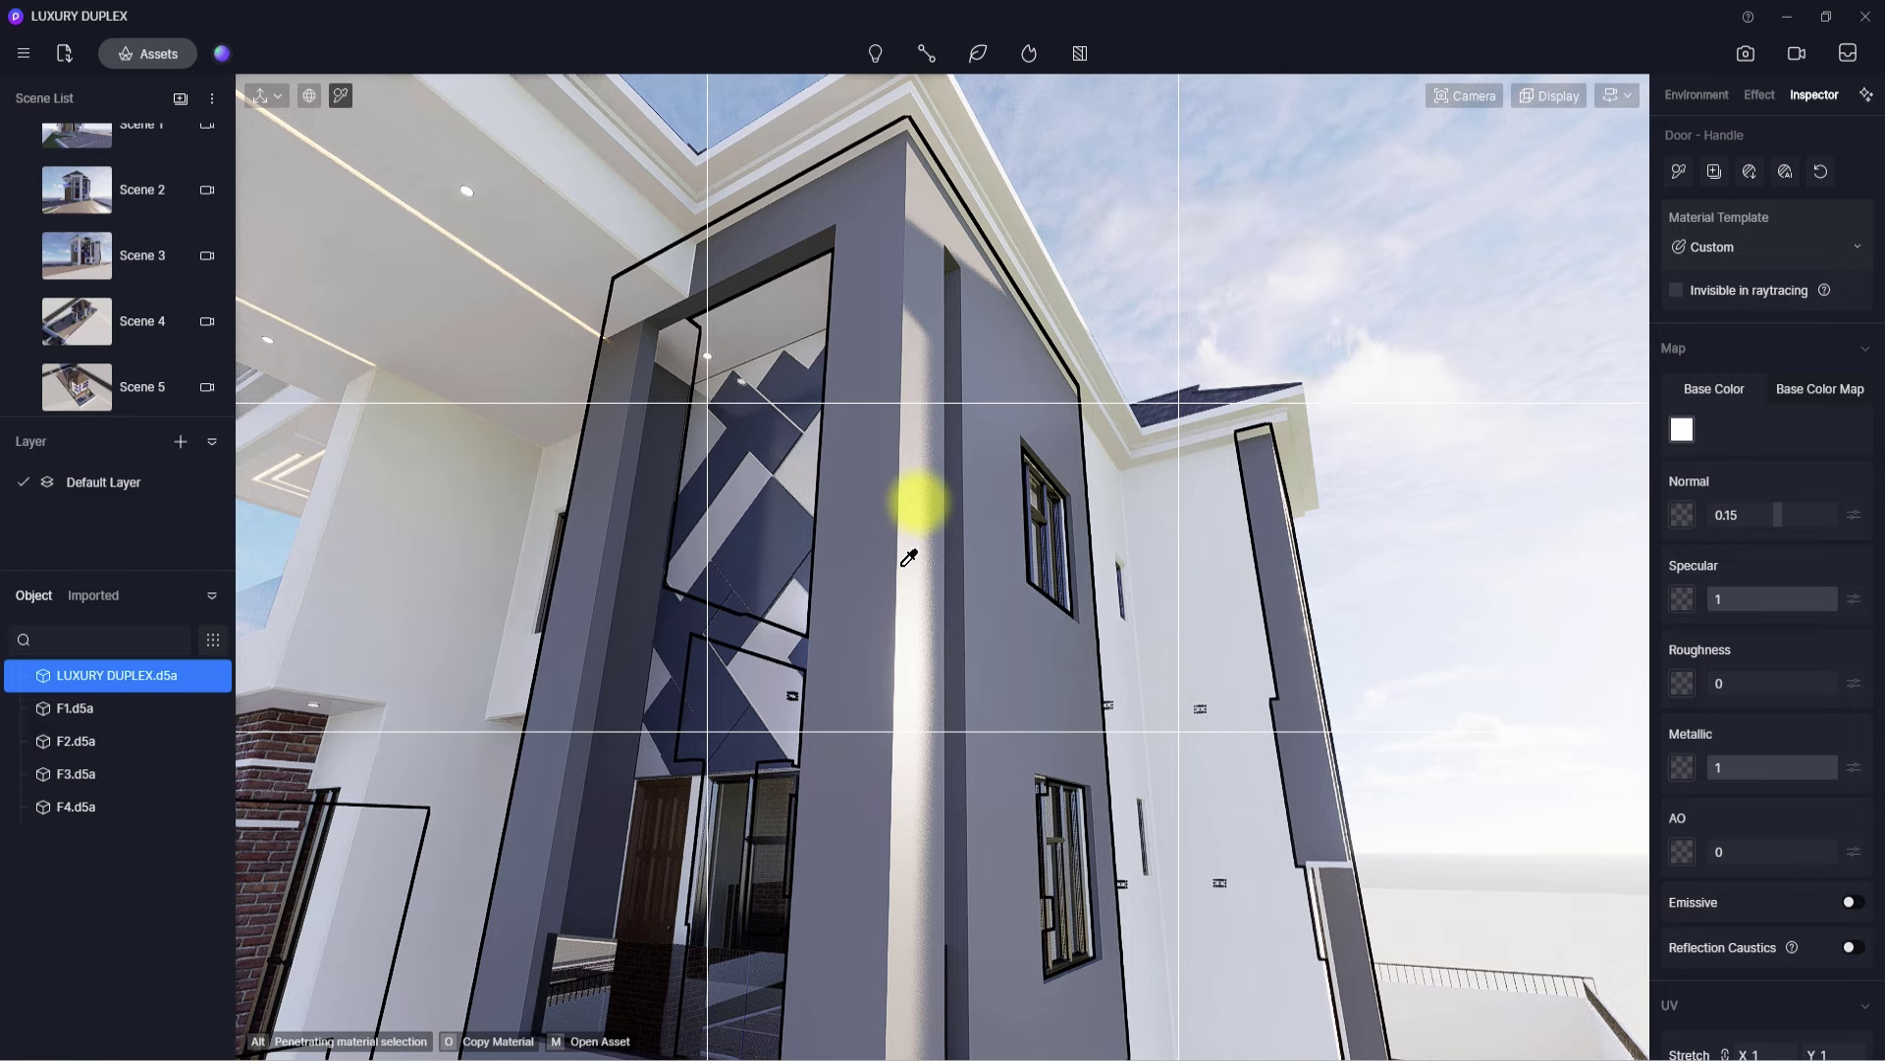
{"action": "left_click", "coordinate": [1190, 511]}
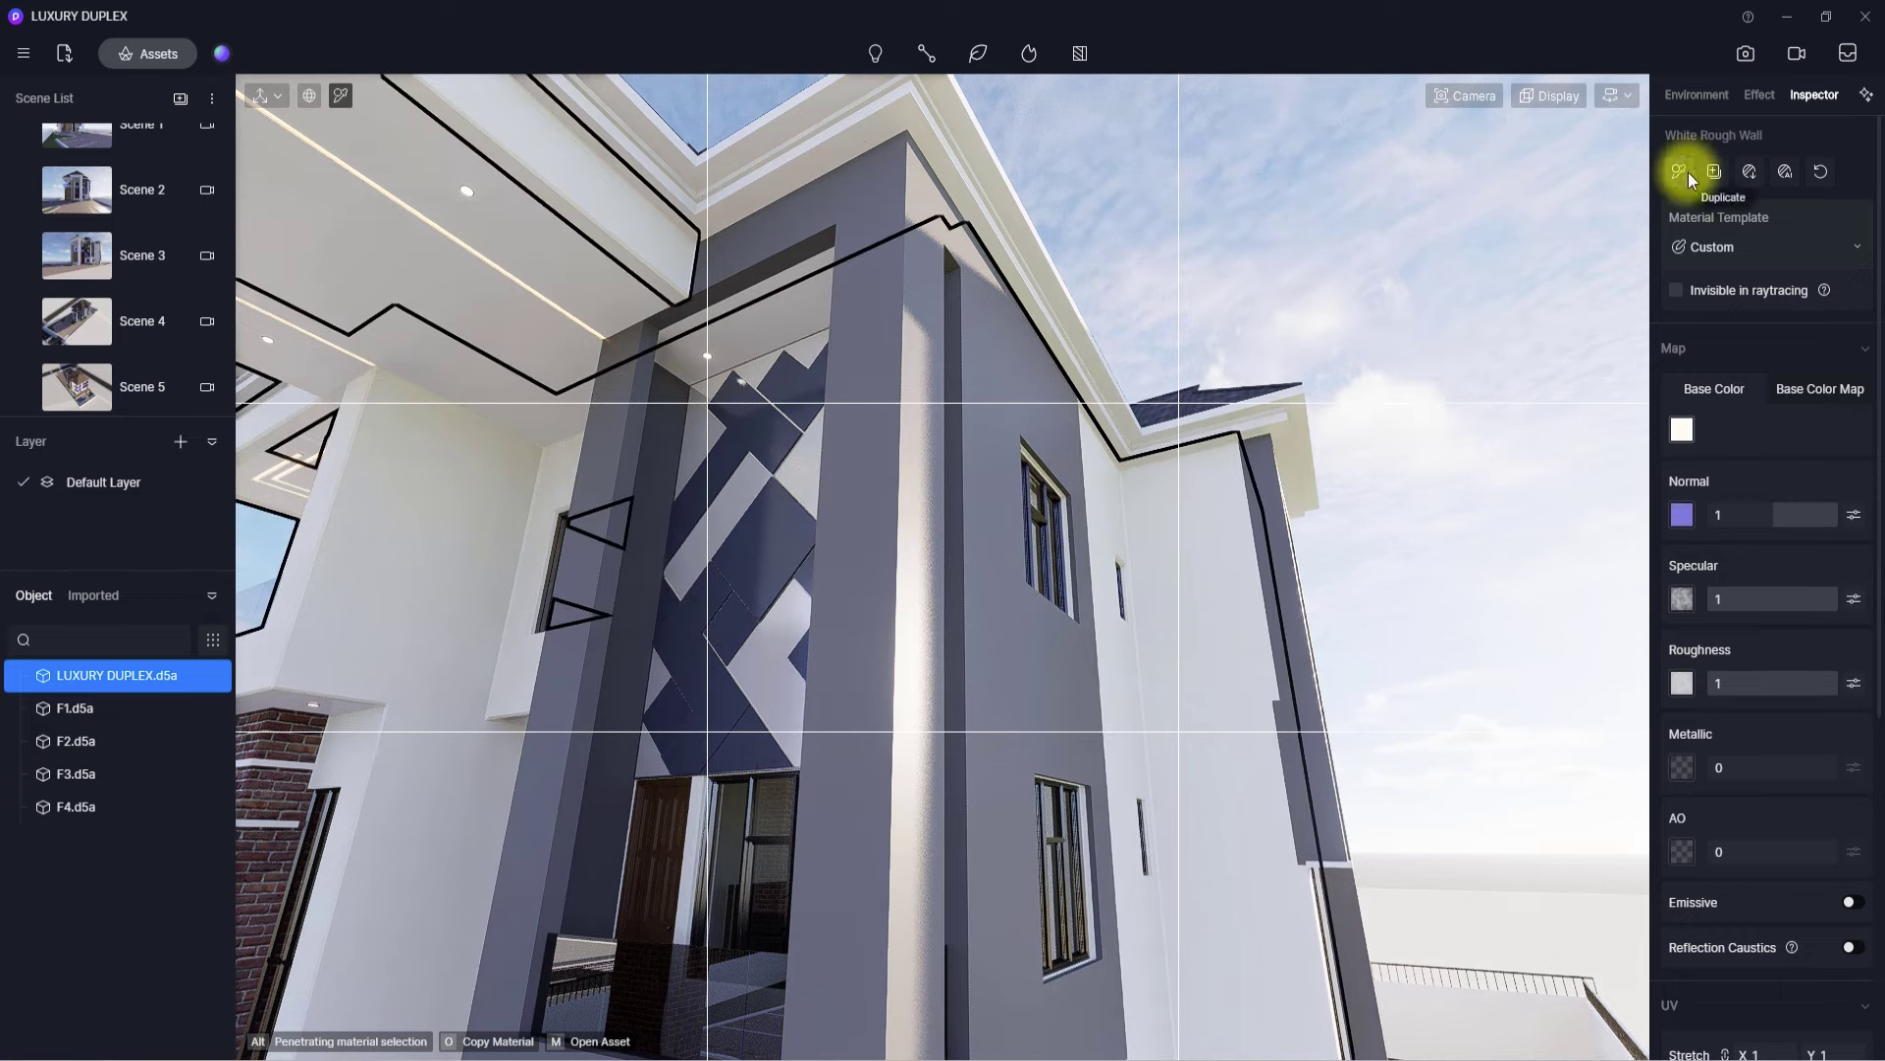
{"action": "left_click_drag", "start_coordinate": [1691, 180], "coordinate": [874, 515]}
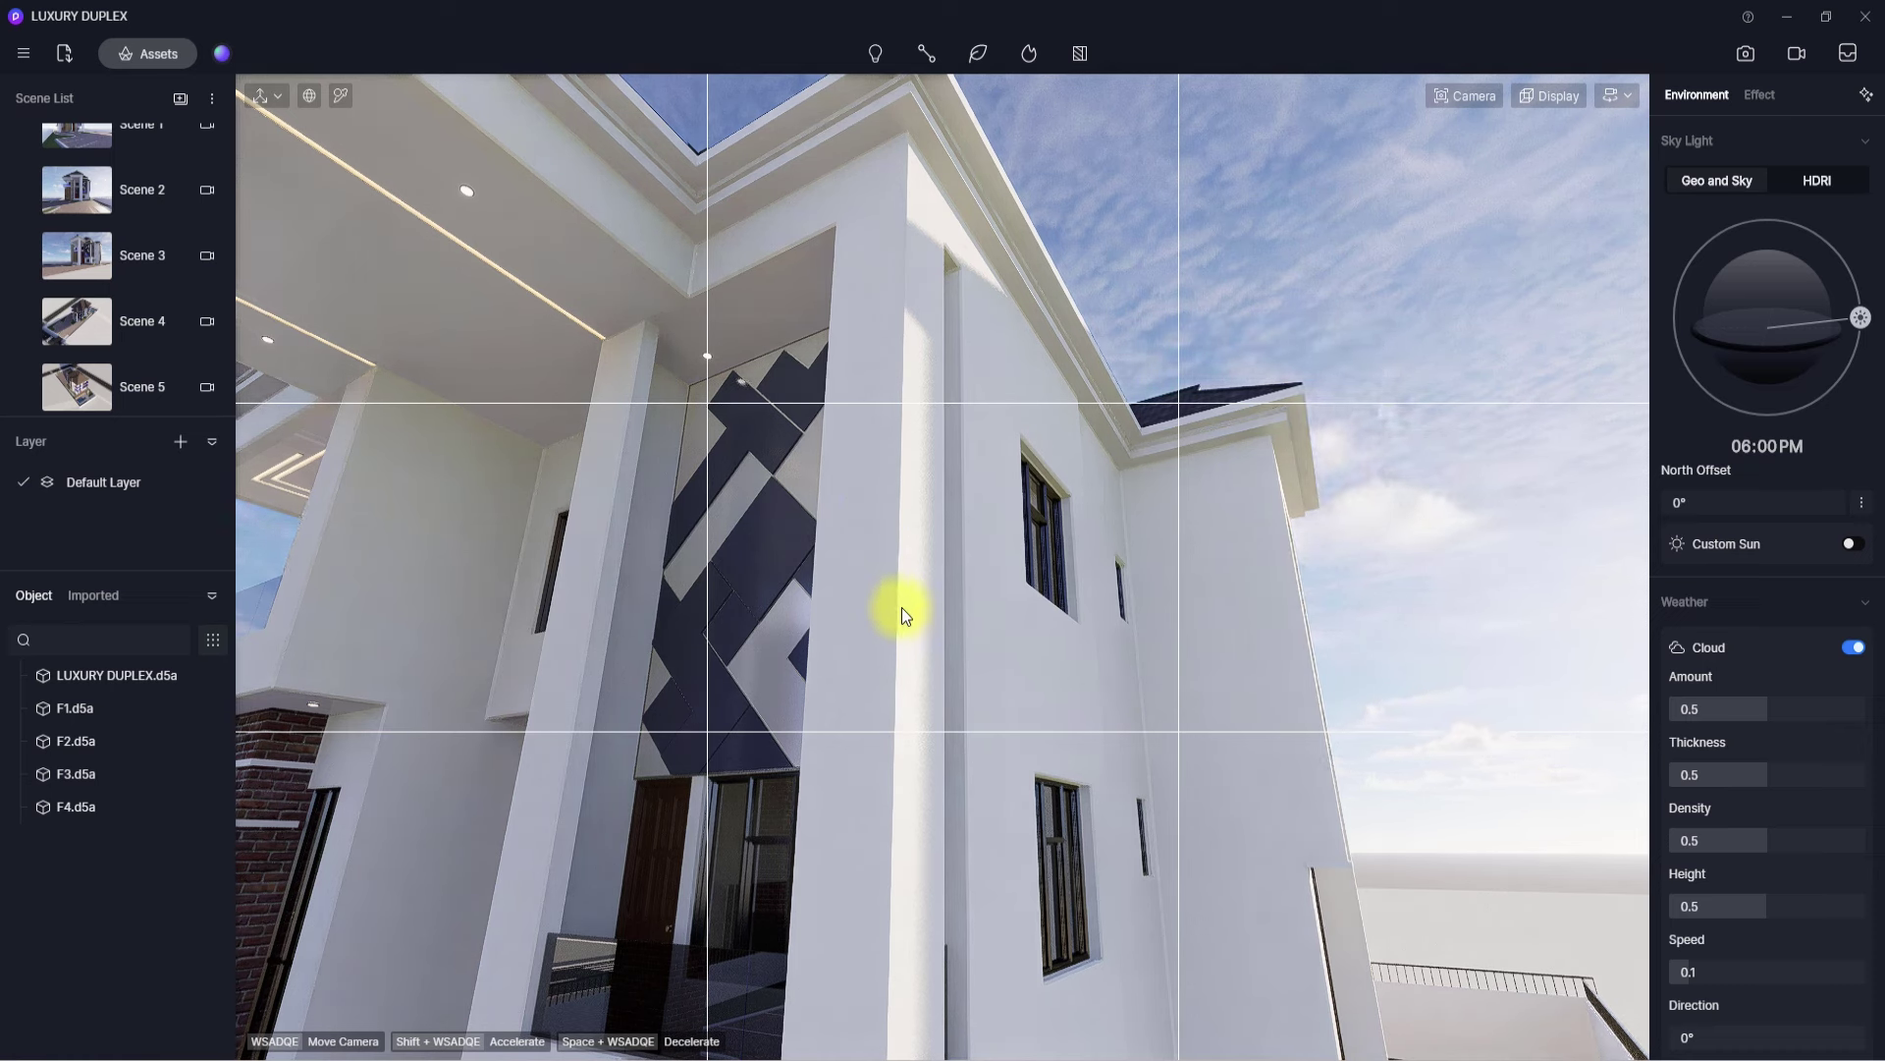
- Browse the online Wall Tiles and Wall Paint materials in the asset library for a facade texture
{"action": "left_click", "coordinate": [157, 57]}
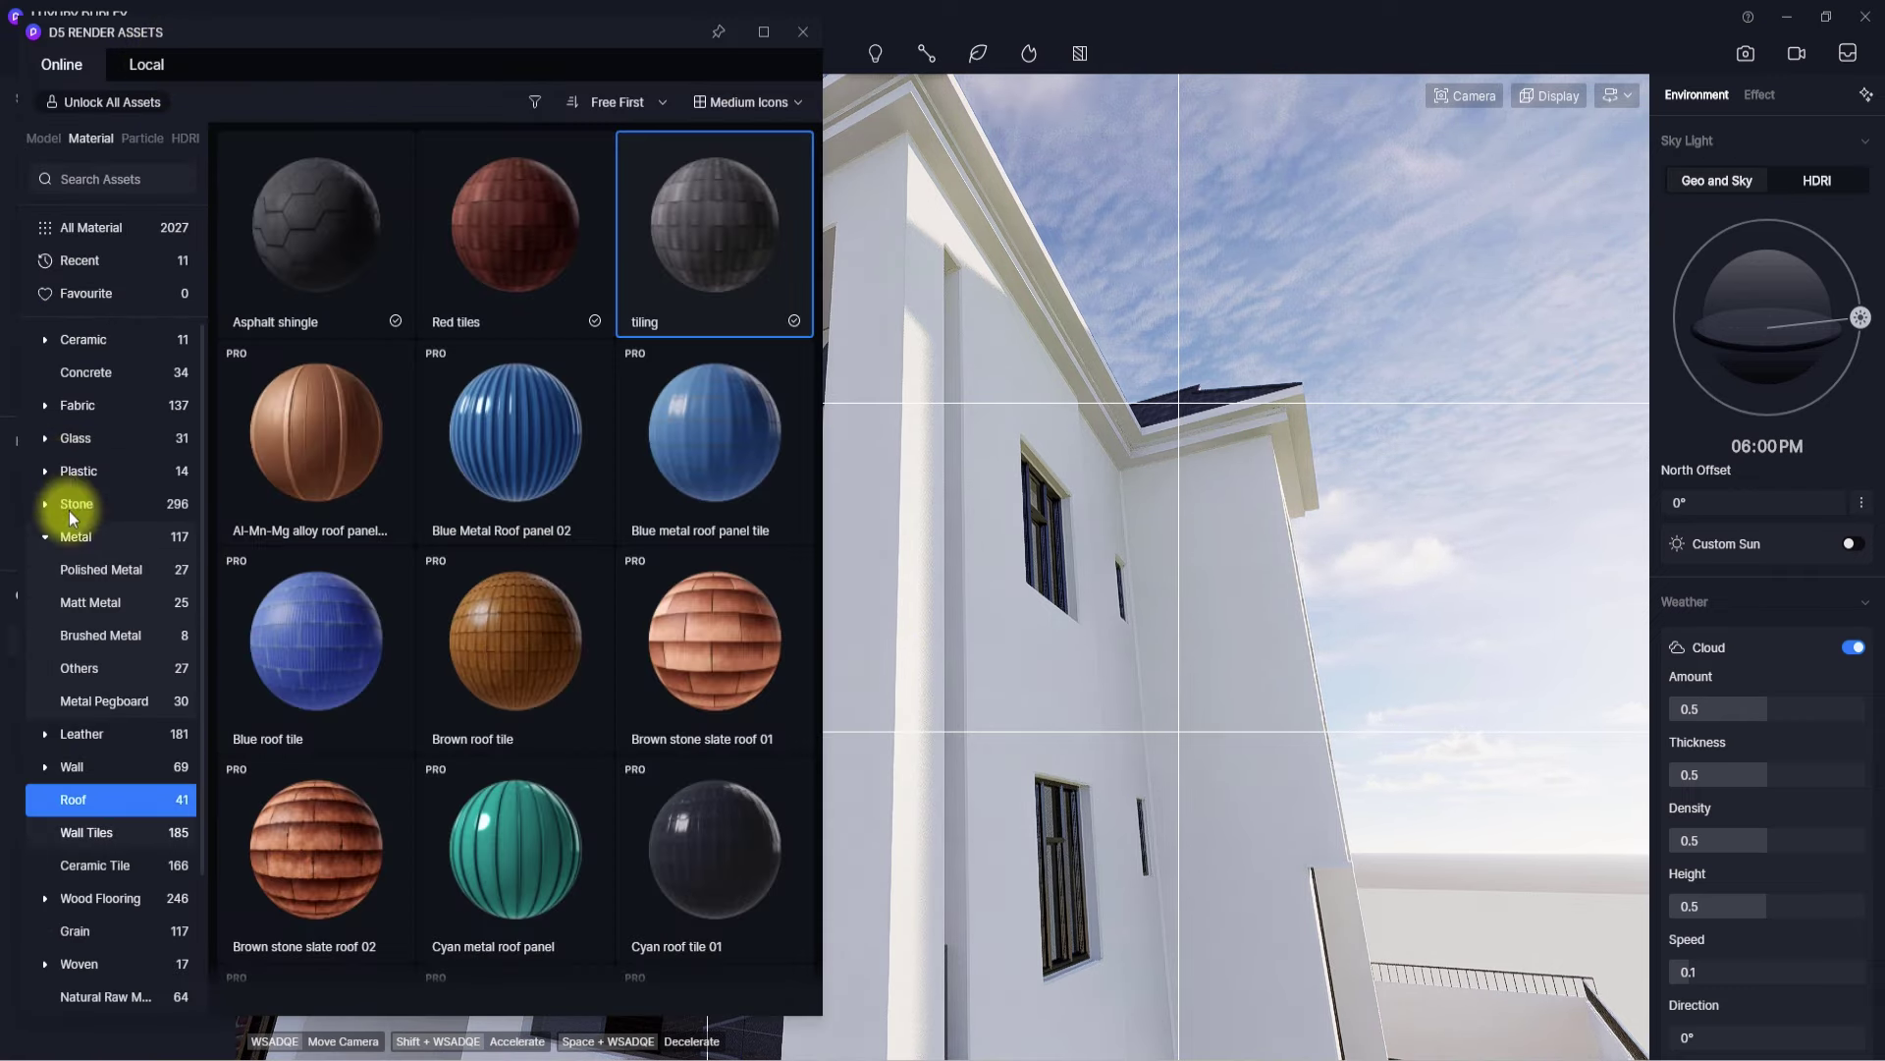
{"action": "left_click", "coordinate": [67, 832]}
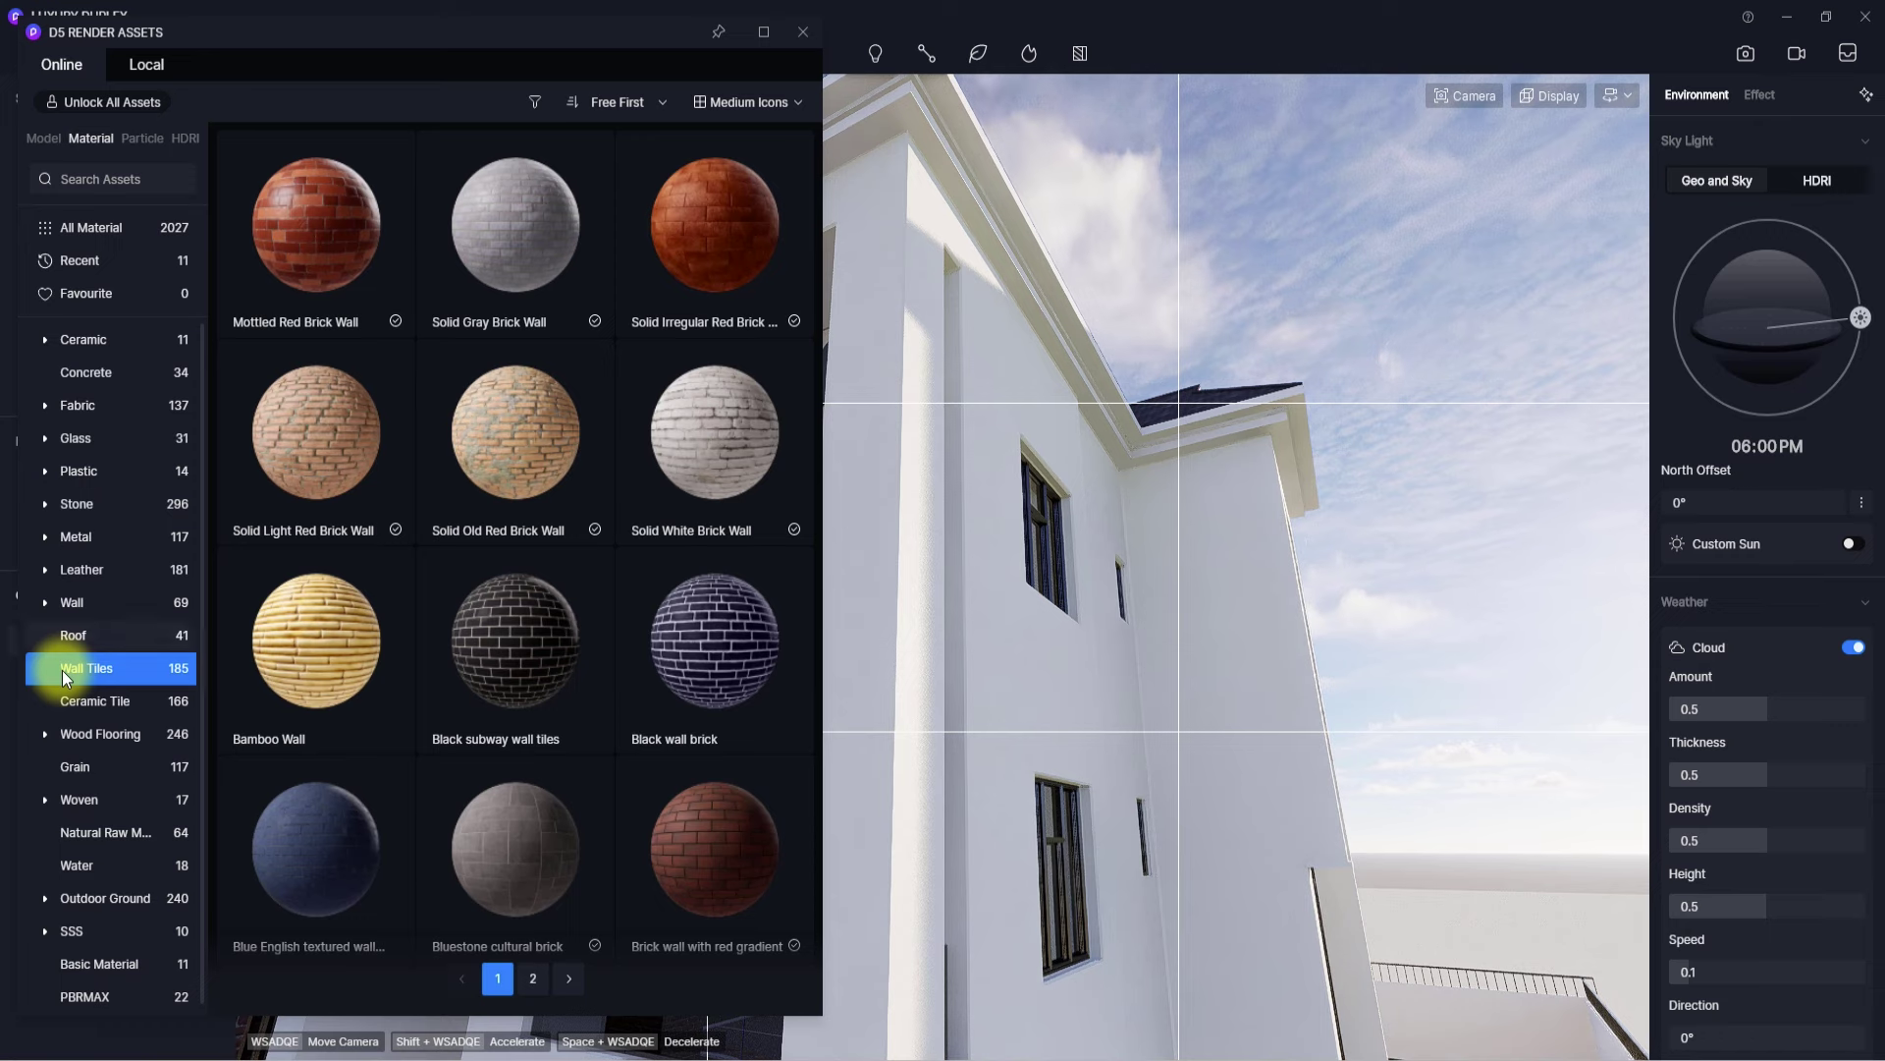
{"action": "left_click", "coordinate": [90, 701]}
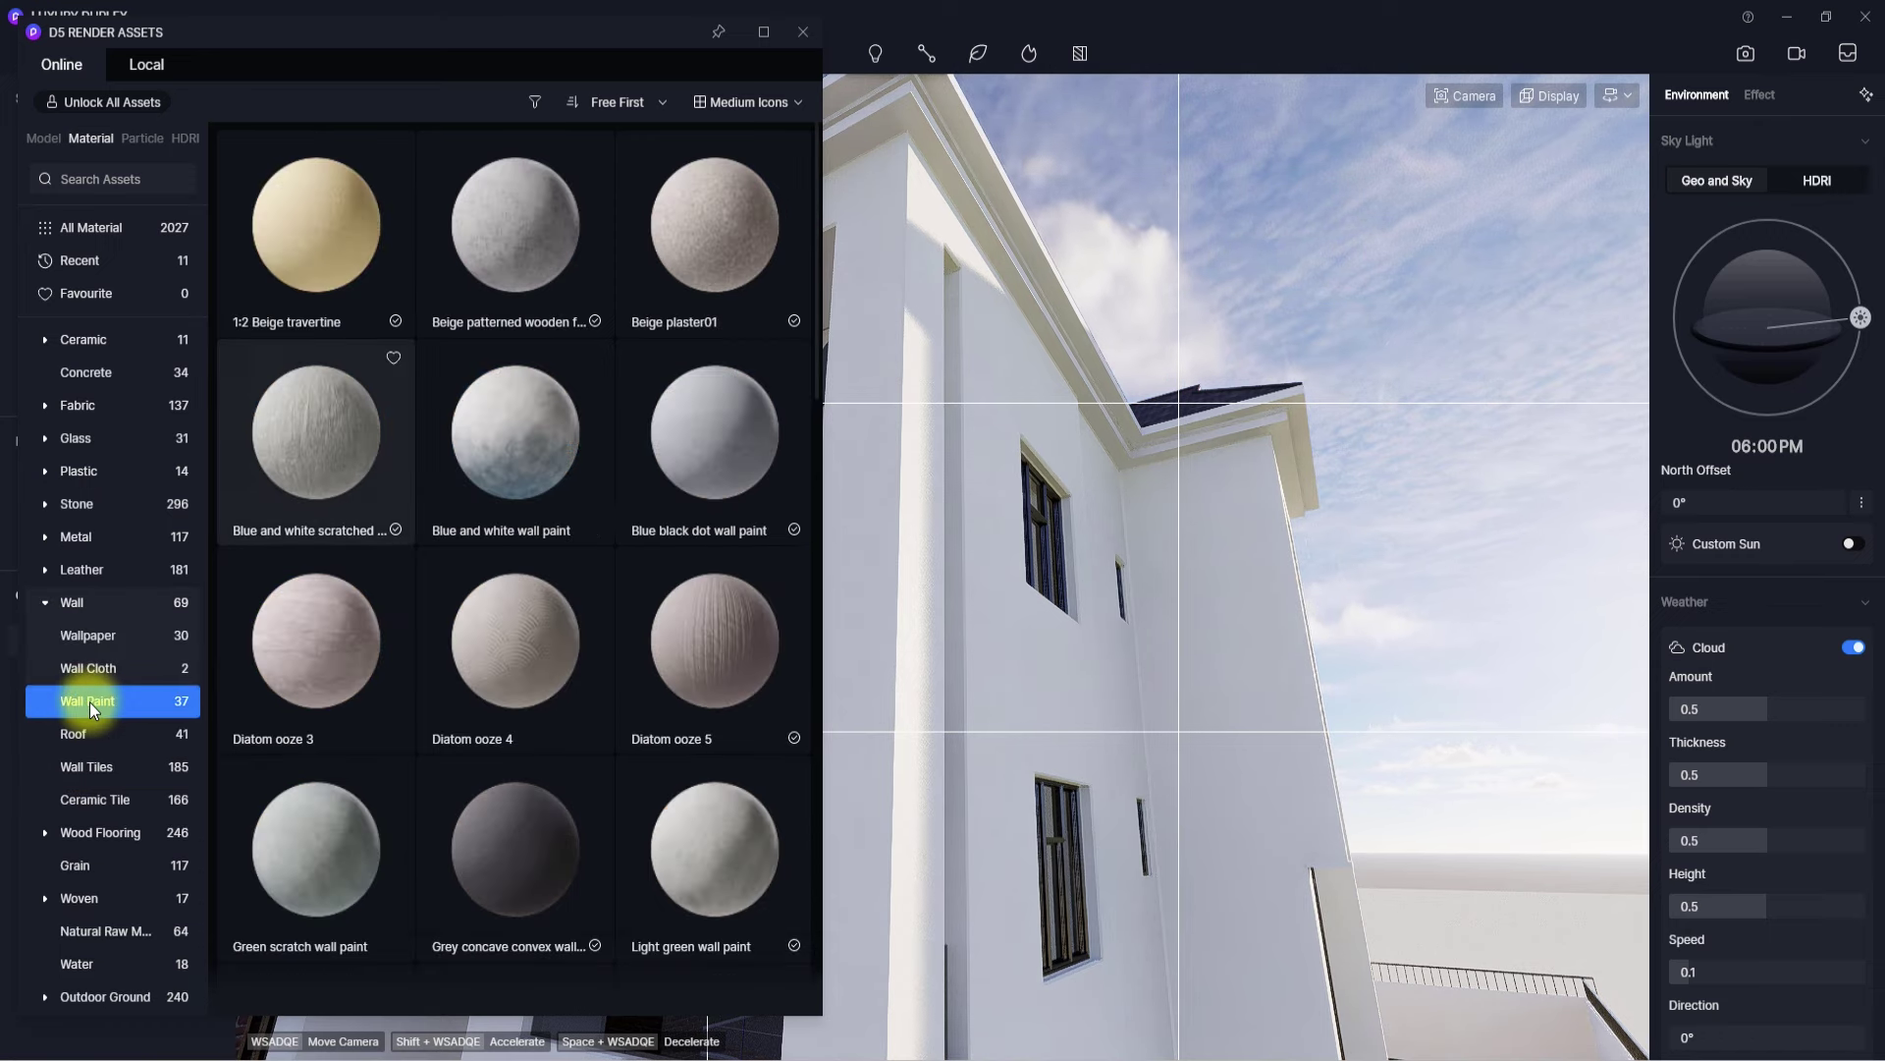
{"action": "left_click_drag", "start_coordinate": [698, 261], "coordinate": [990, 571]}
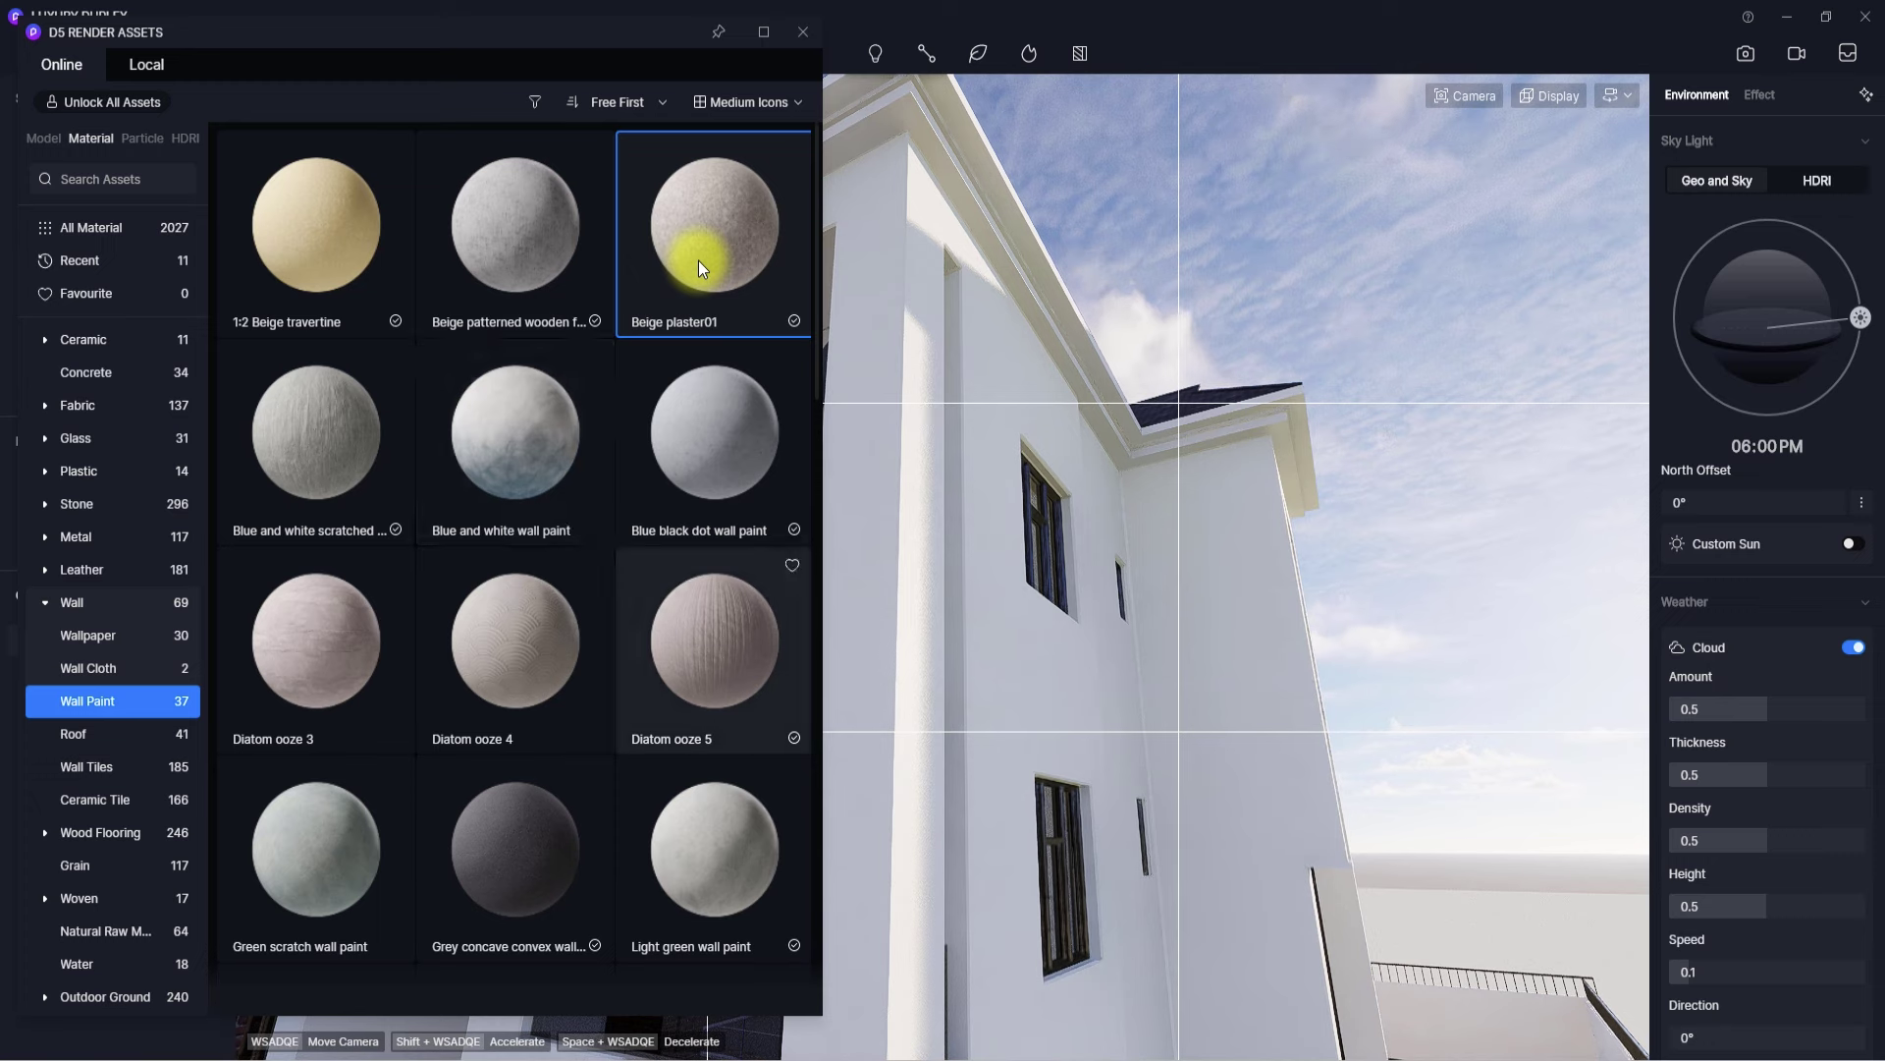
{"action": "scroll", "coordinate": [699, 261], "scroll_direction": "down", "scroll_amount": 3}
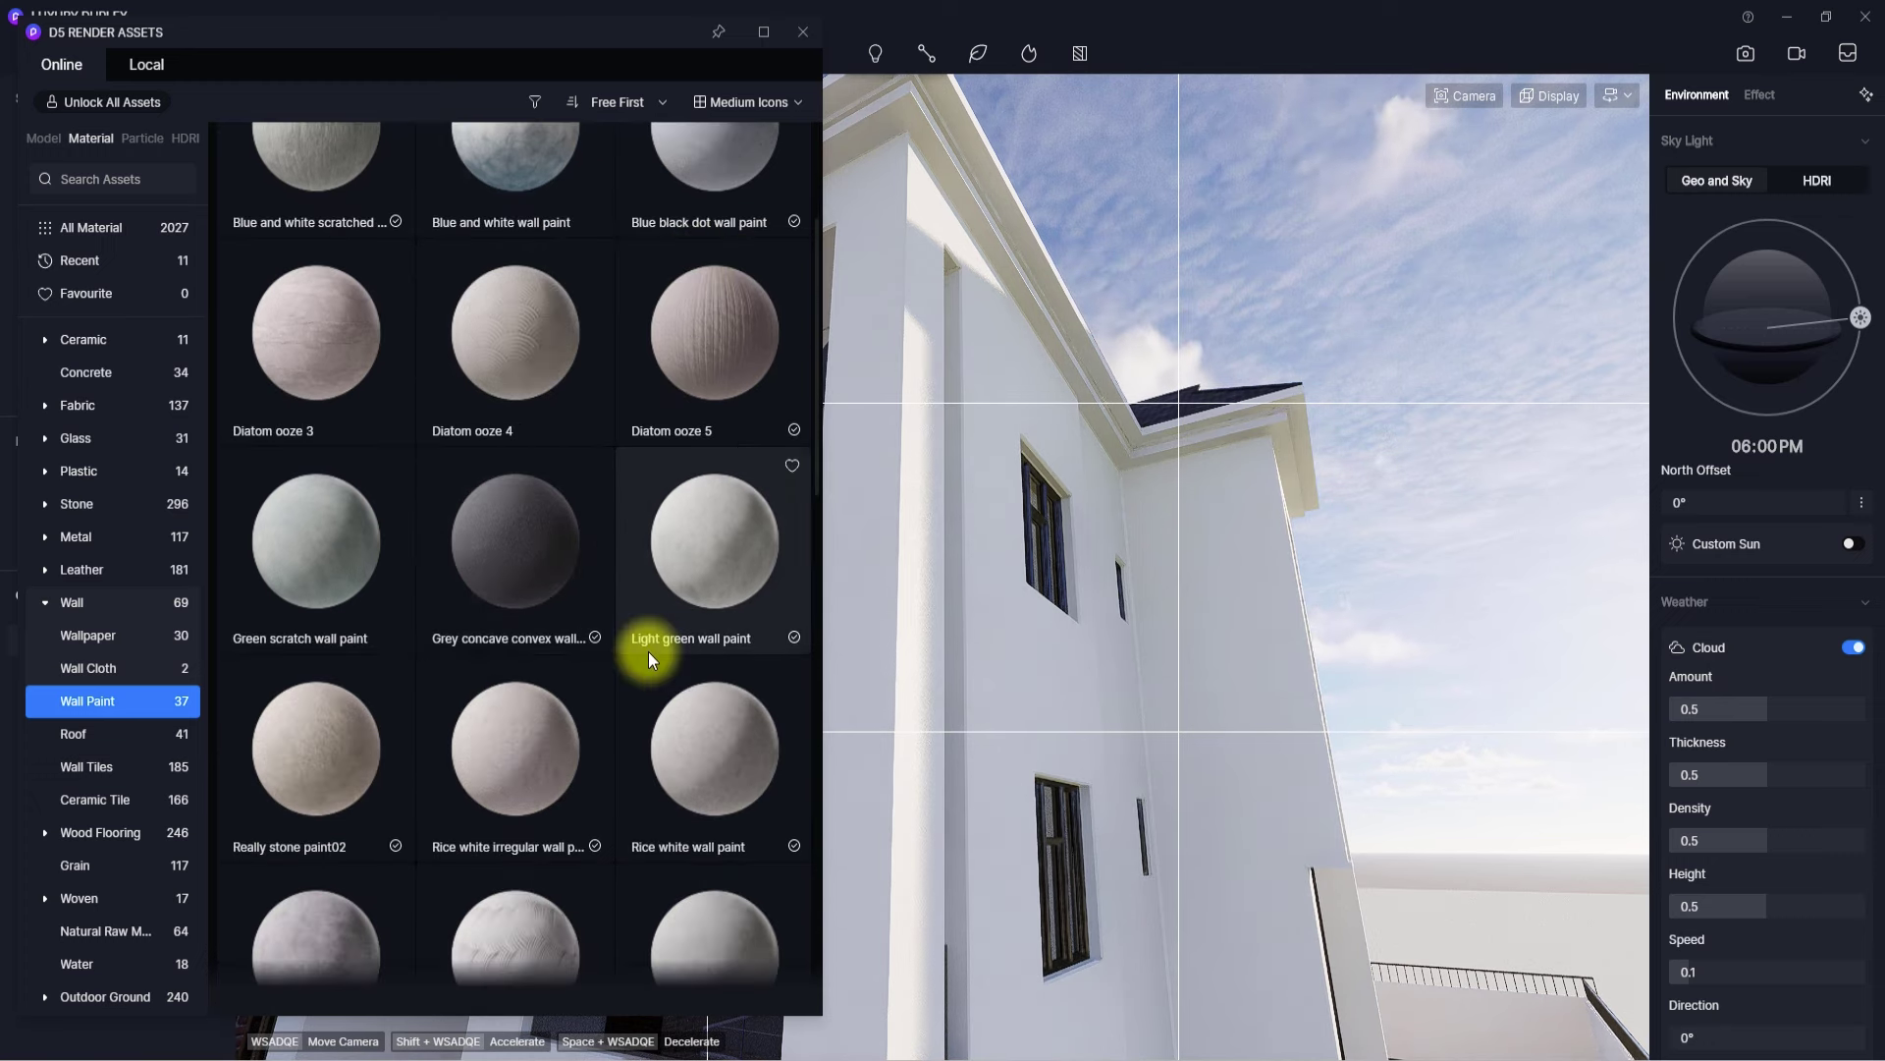
{"action": "mouse_move", "coordinate": [648, 651]}
{"action": "left_mouse_down"}
{"action": "mouse_move", "coordinate": [871, 661]}
{"action": "mouse_move", "coordinate": [877, 604]}
{"action": "mouse_move", "coordinate": [892, 664]}
{"action": "left_mouse_up"}
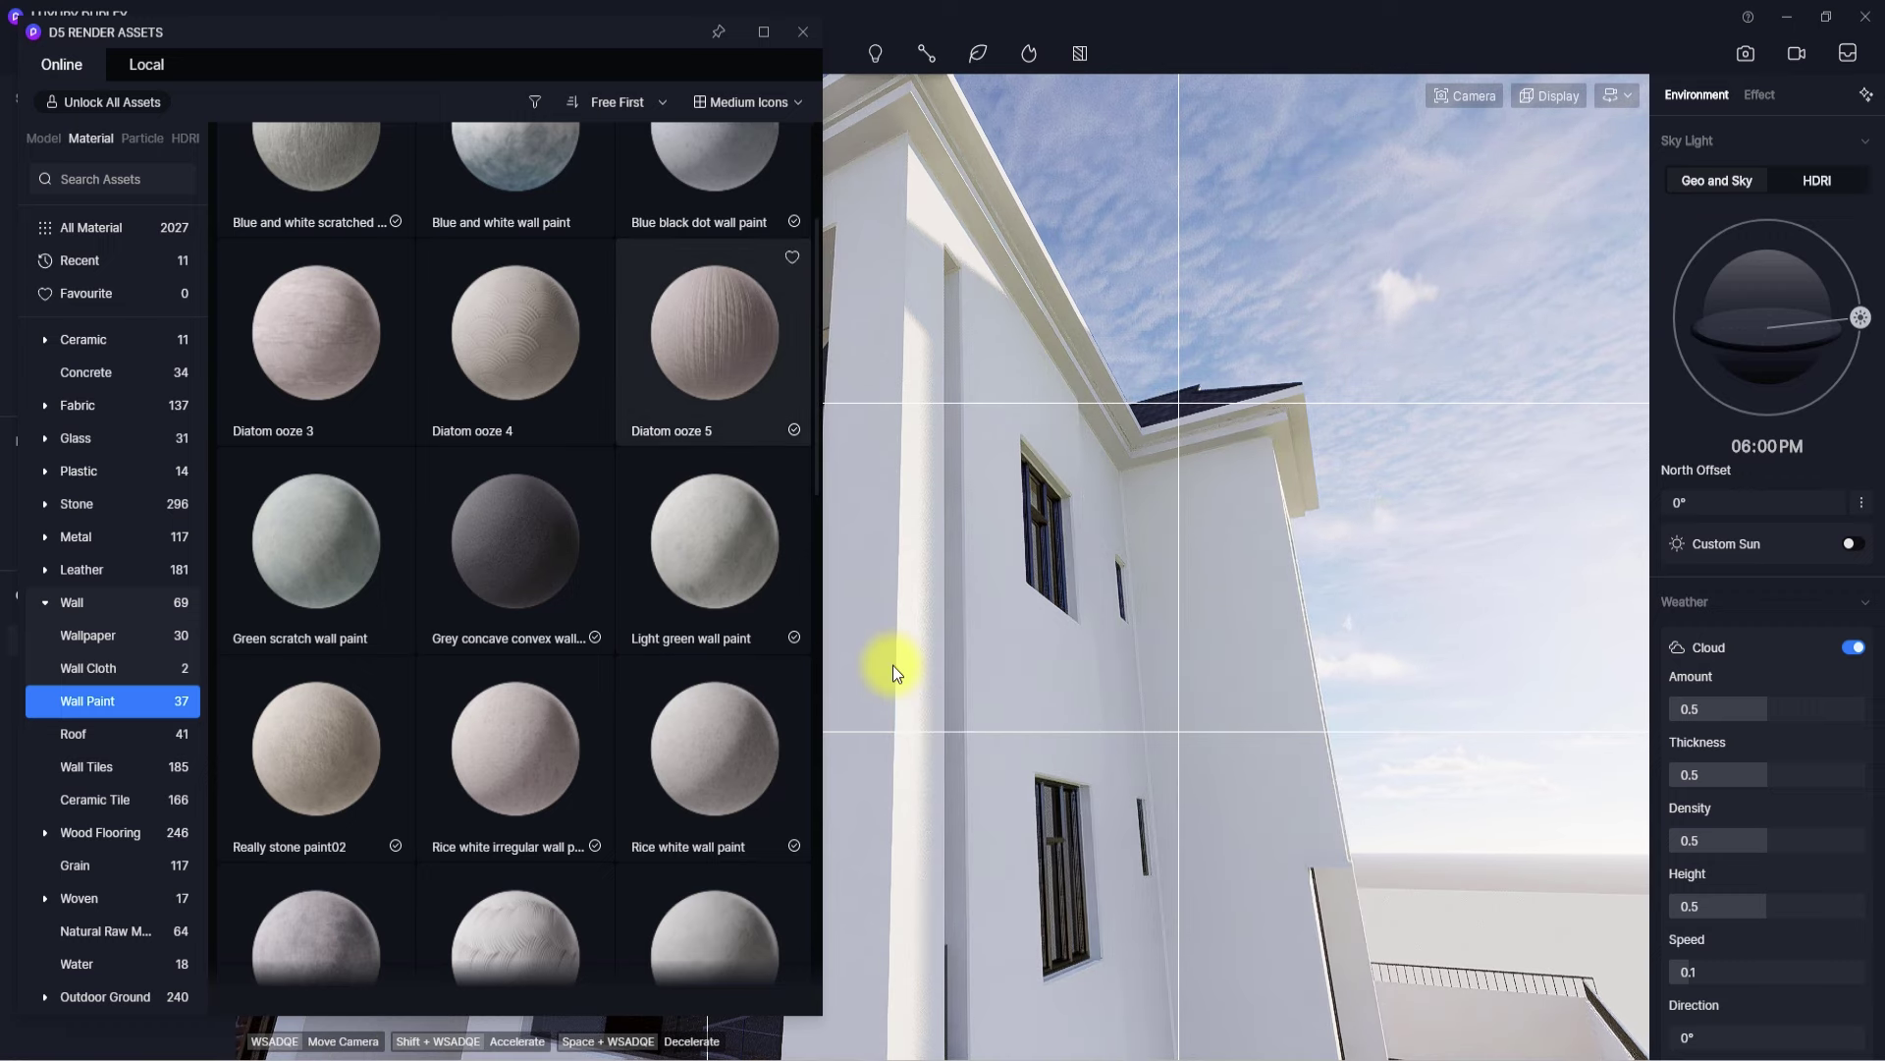
{"action": "left_click", "coordinate": [813, 30]}
- Replace the base color map of the projecting facade frame's wall material with the OMICH TYROLENE image from the D5 Render mini library folder
{"action": "key", "text": "w"}
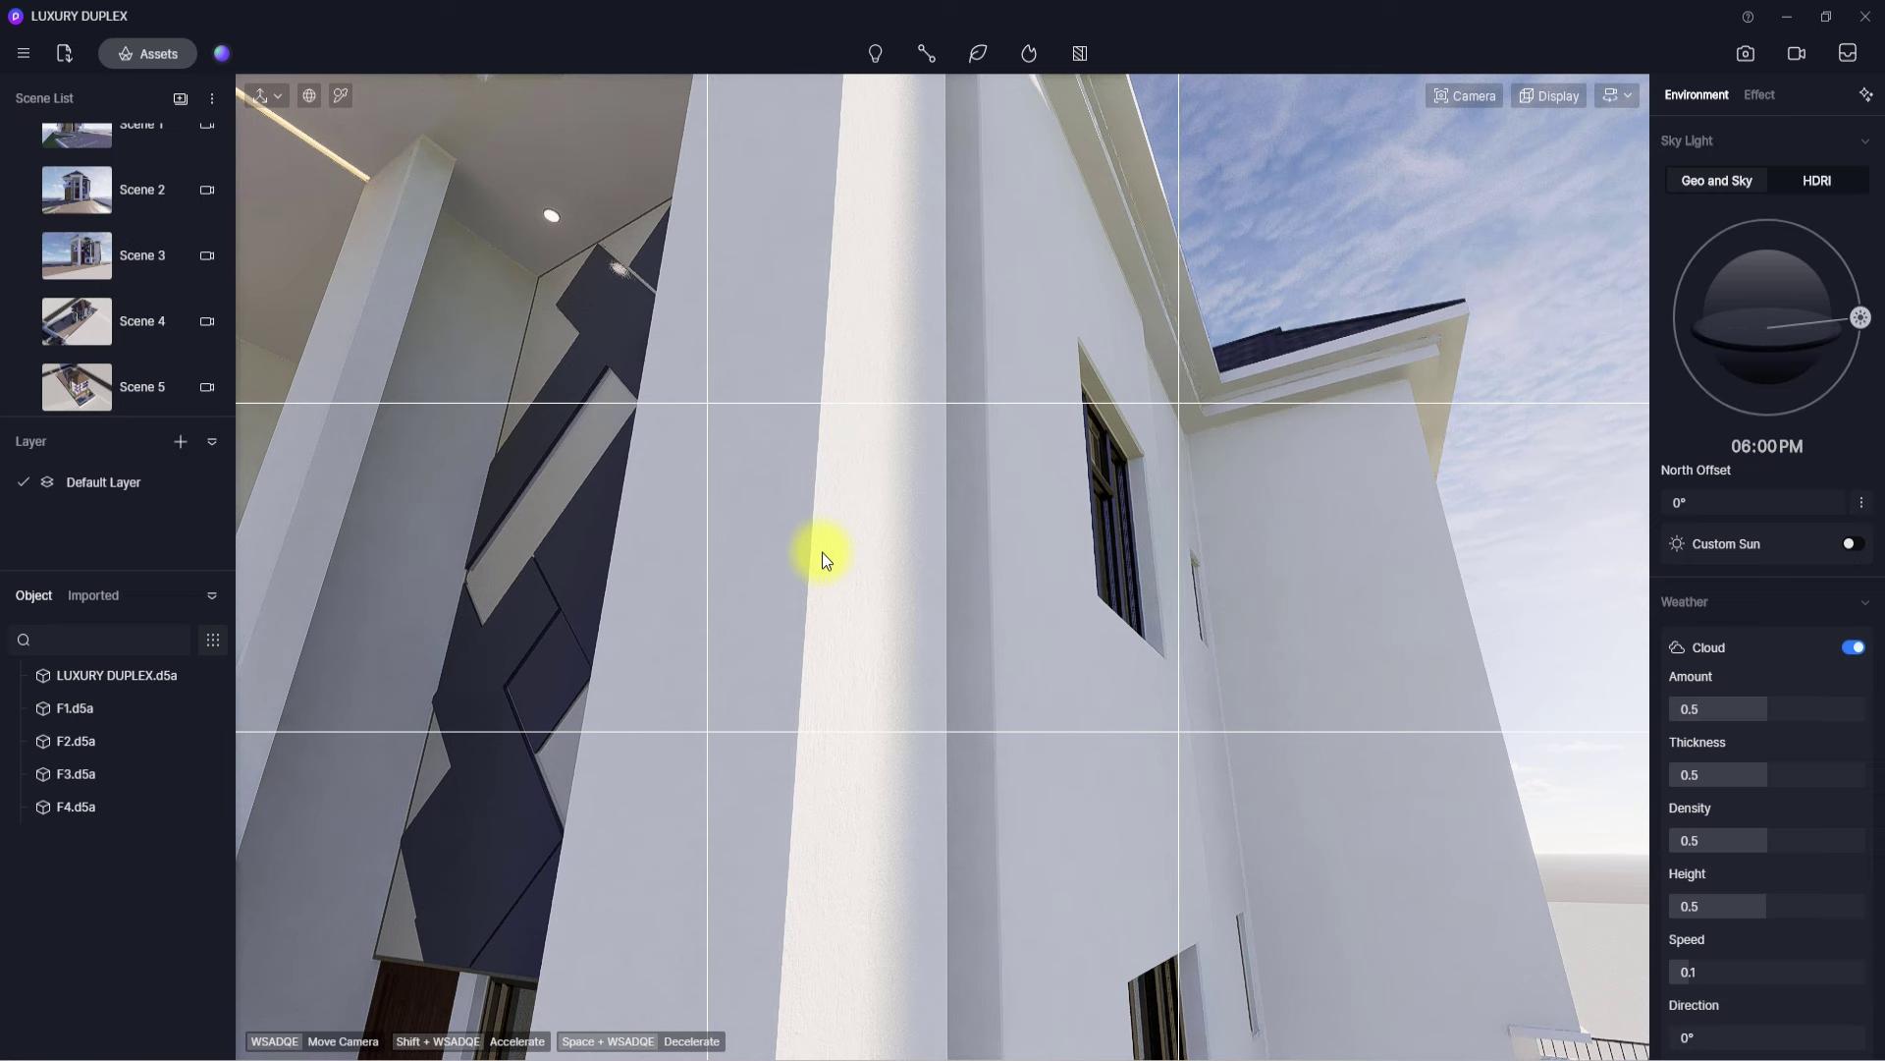
{"action": "left_click", "coordinate": [822, 552]}
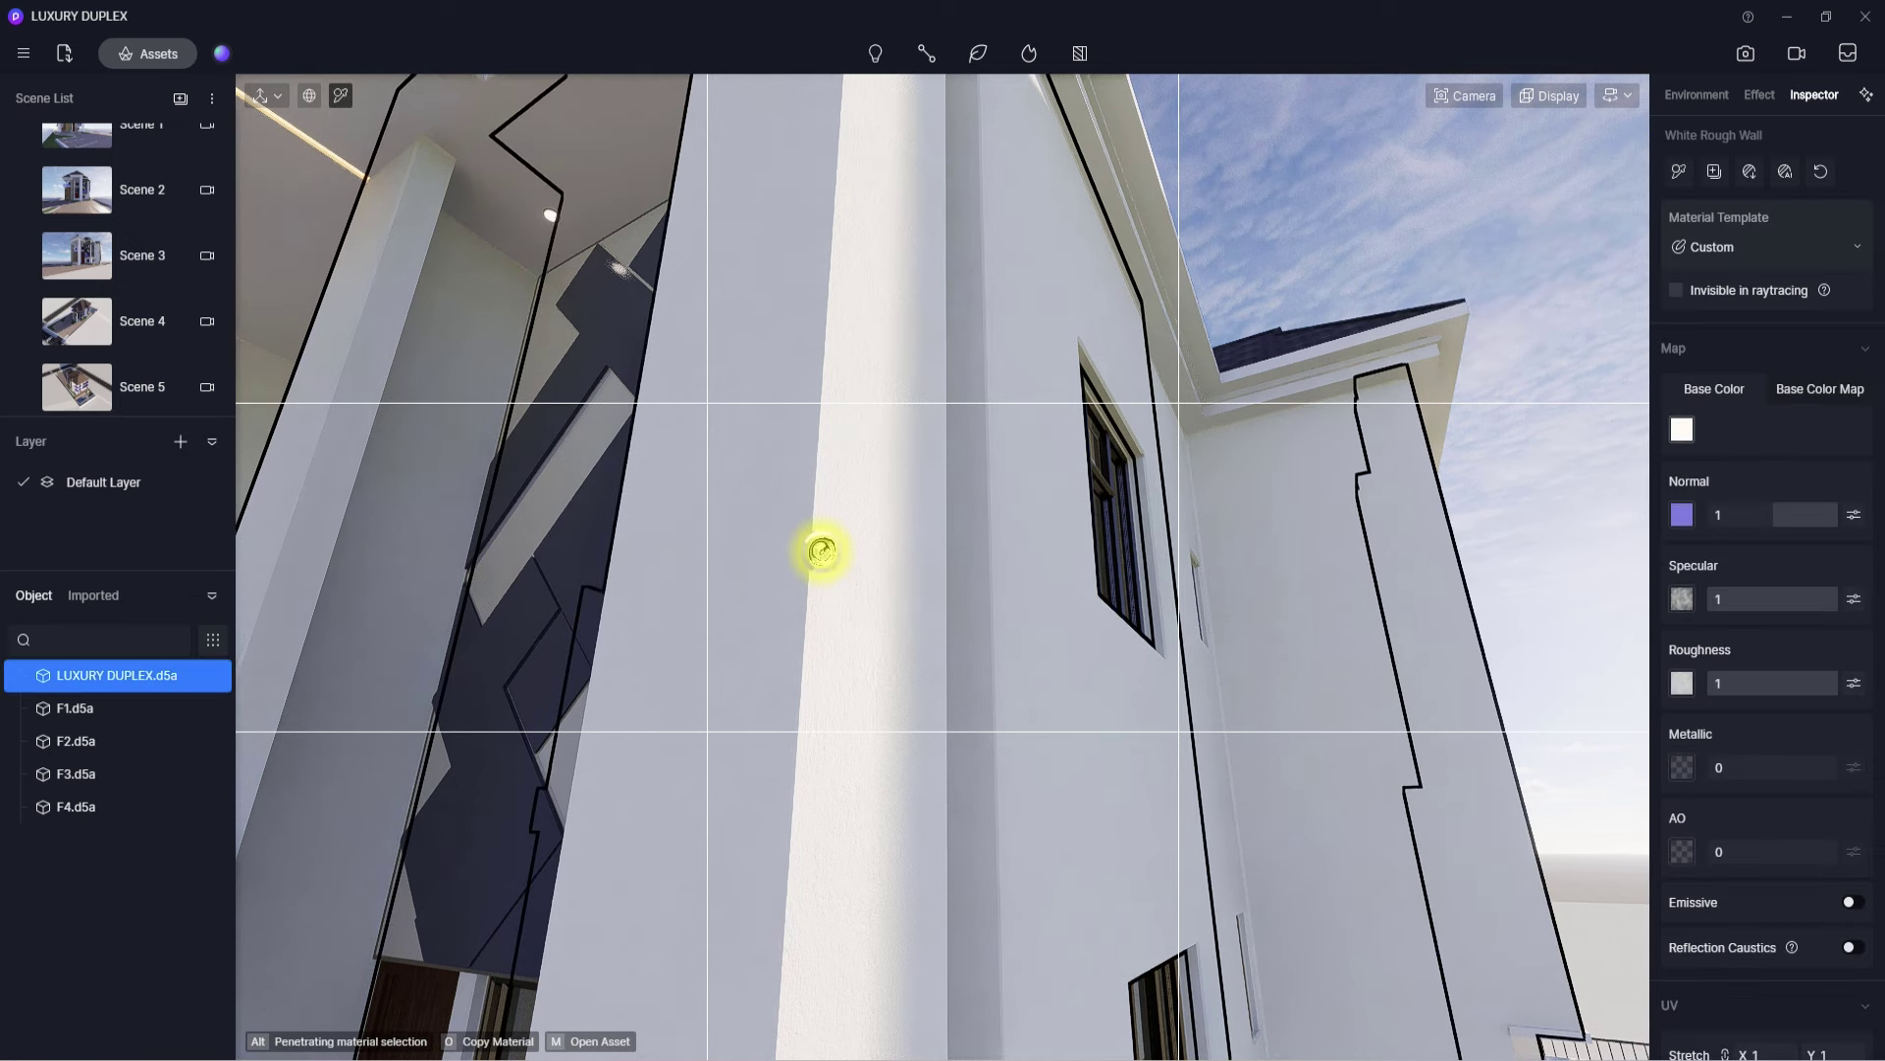
{"action": "left_click", "coordinate": [1819, 388]}
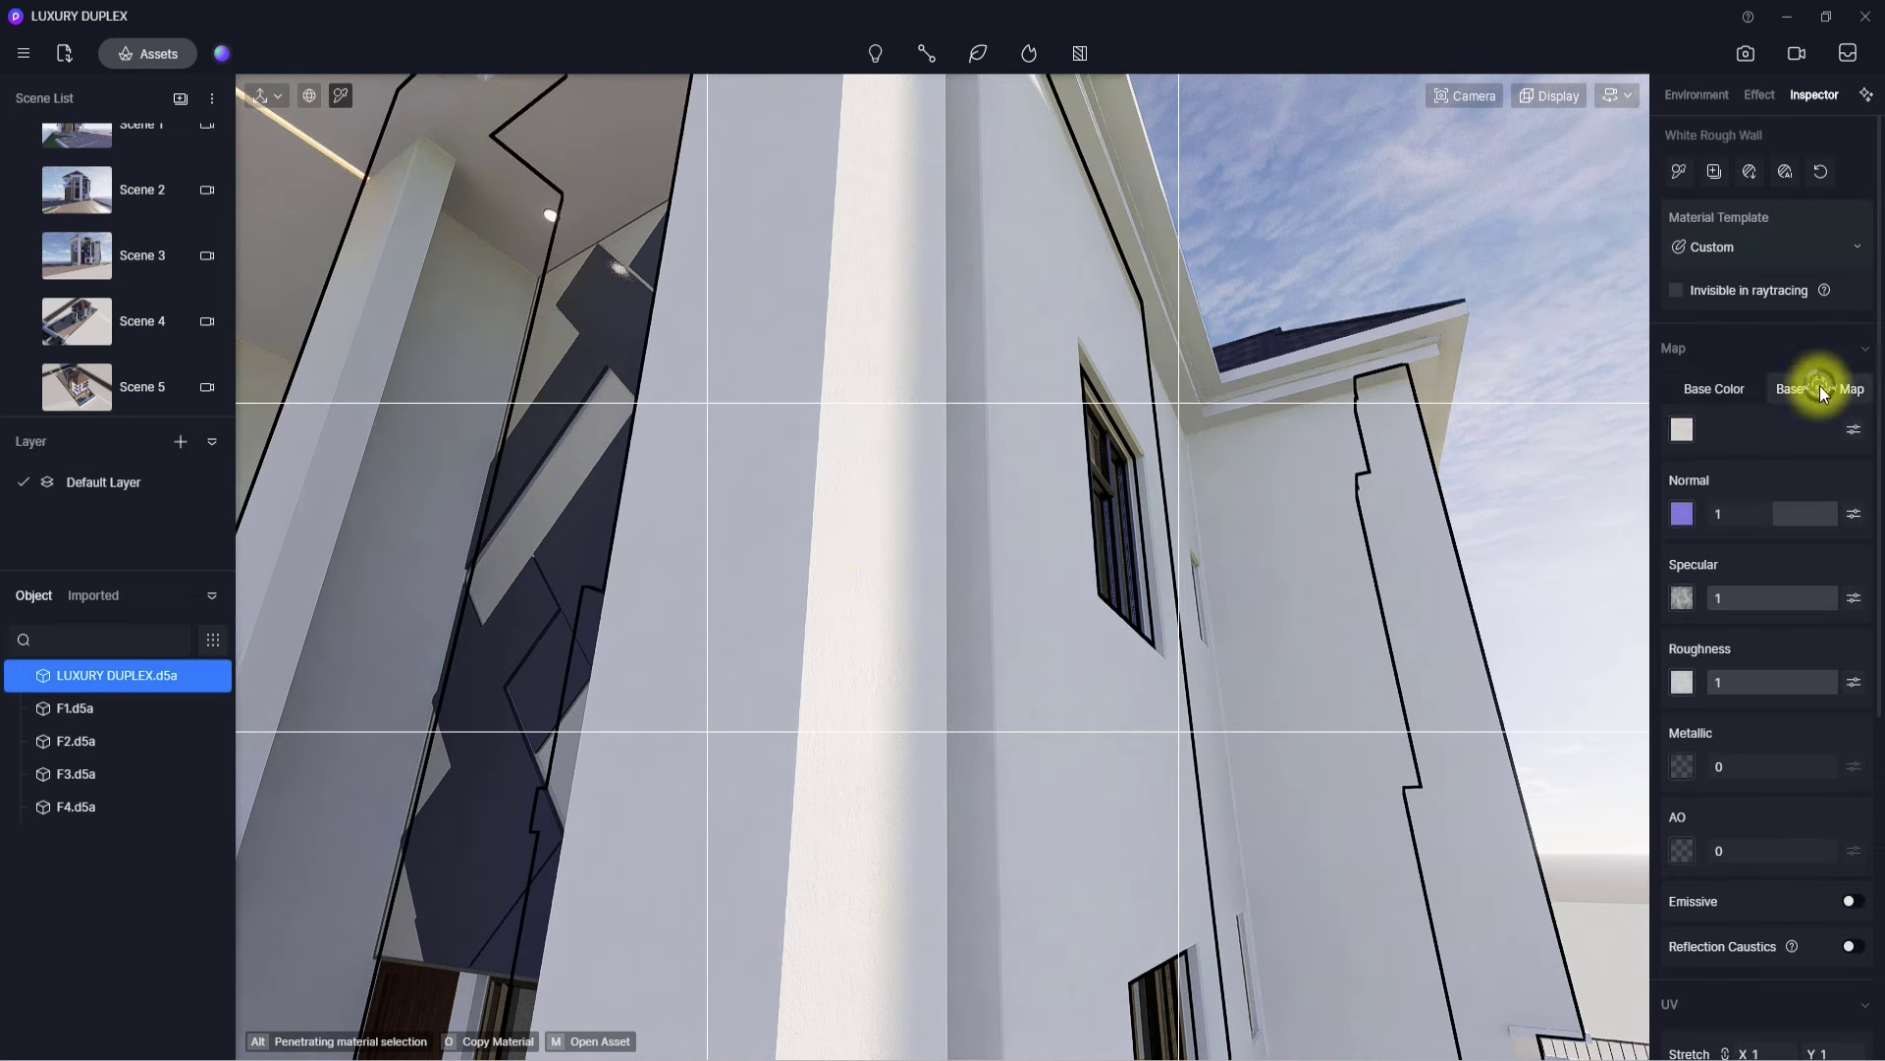
{"action": "left_click", "coordinate": [1680, 430]}
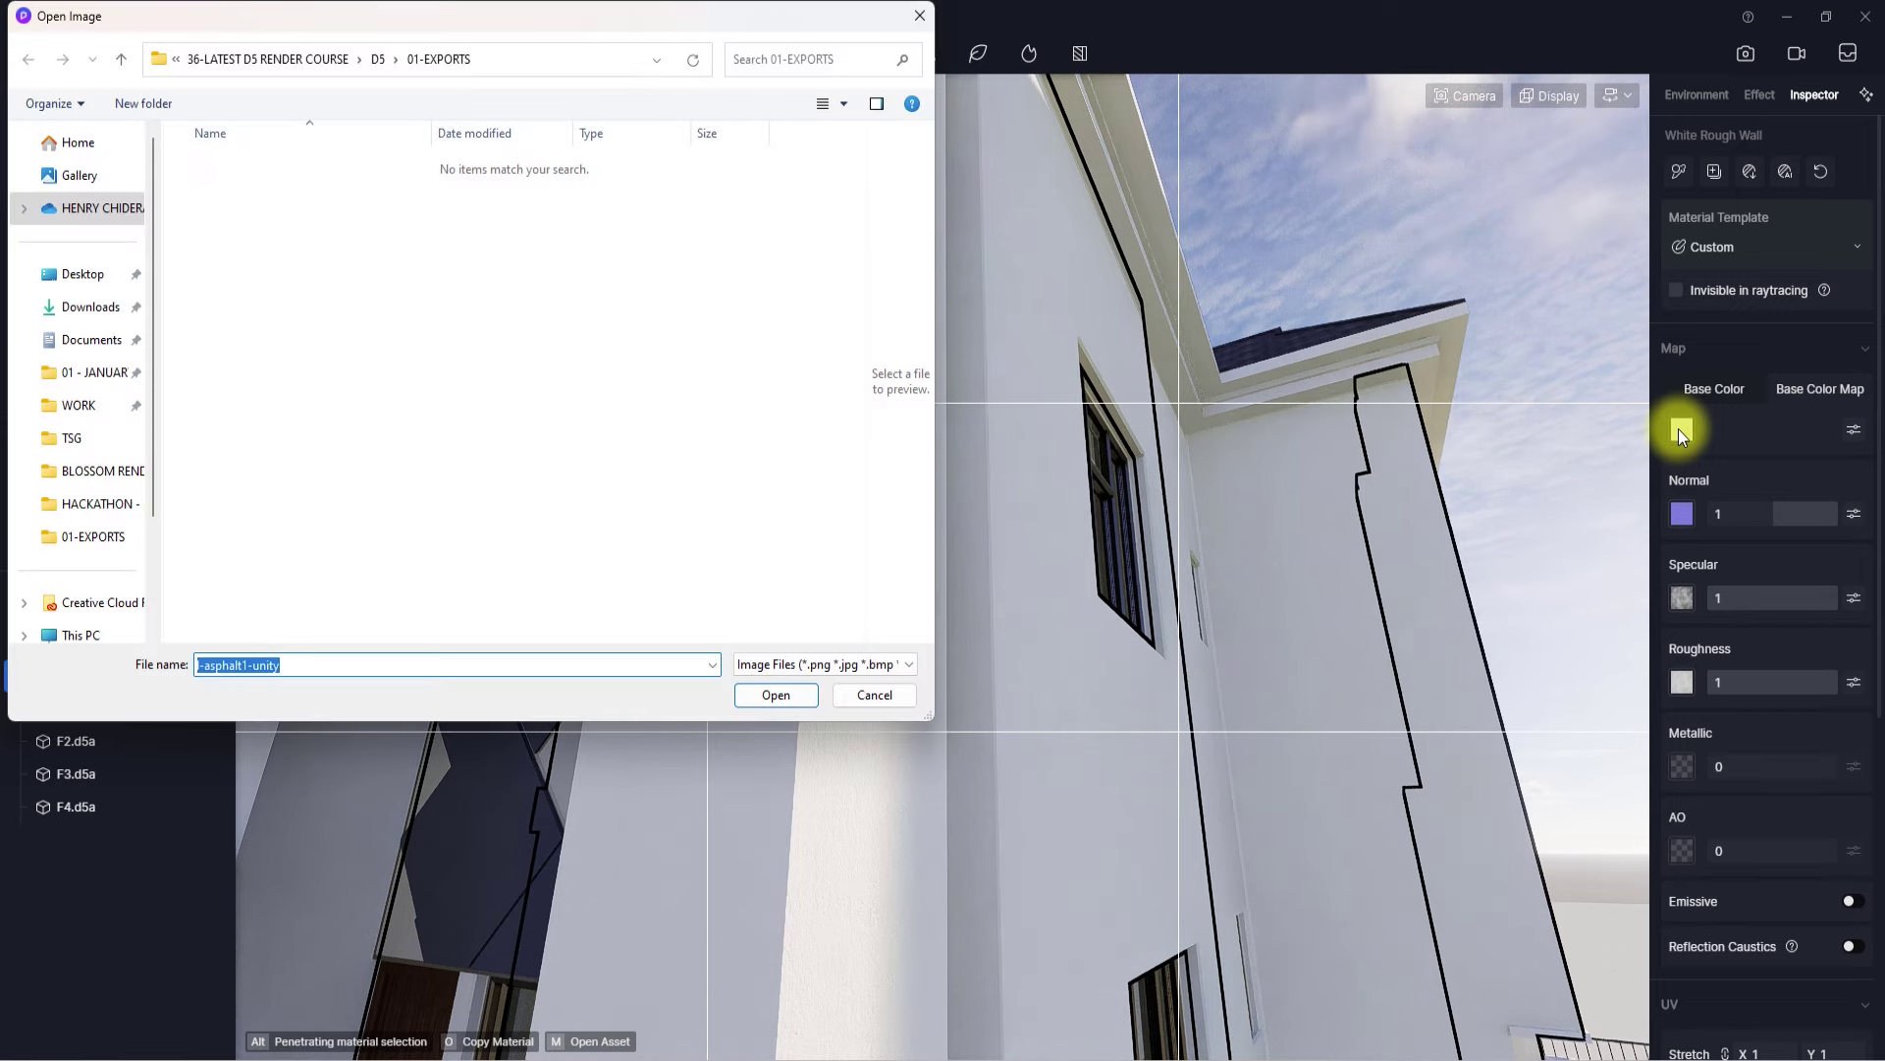
{"action": "left_click", "coordinate": [98, 339]}
{"action": "double_click", "coordinate": [261, 163]}
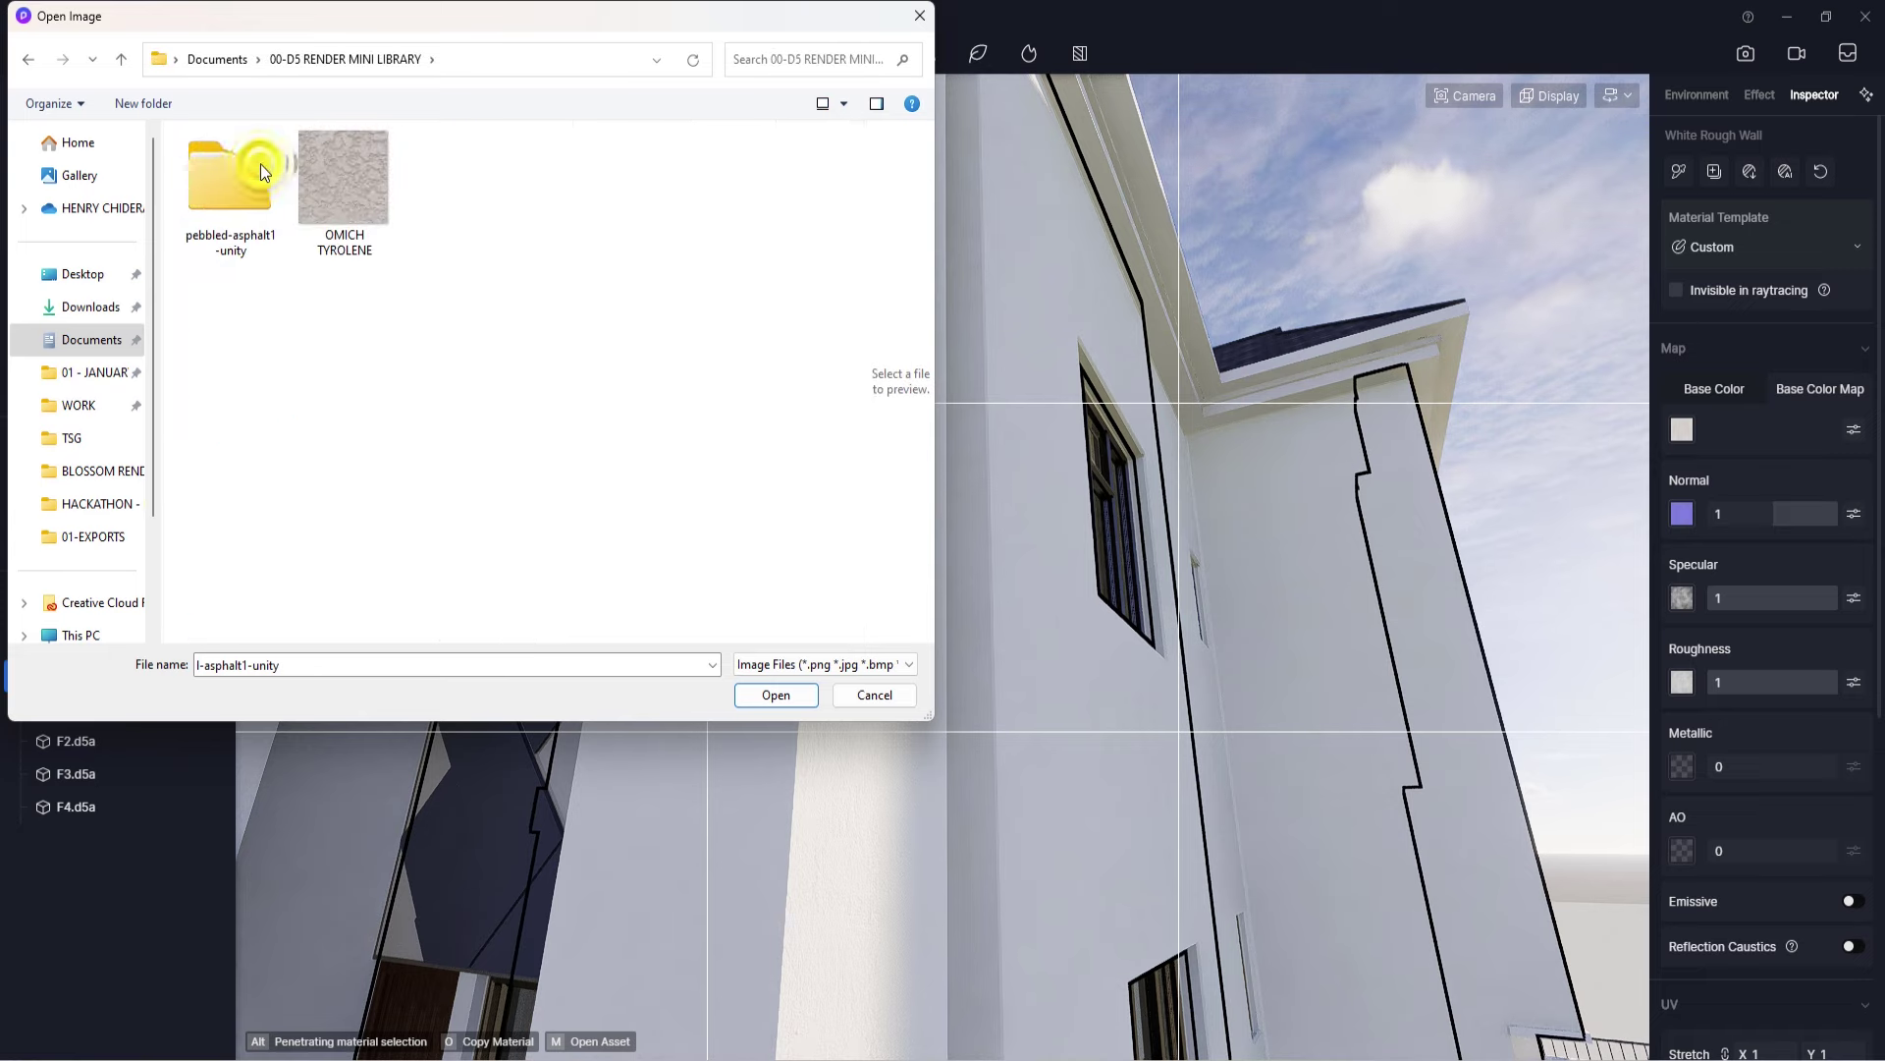
{"action": "left_click", "coordinate": [348, 189]}
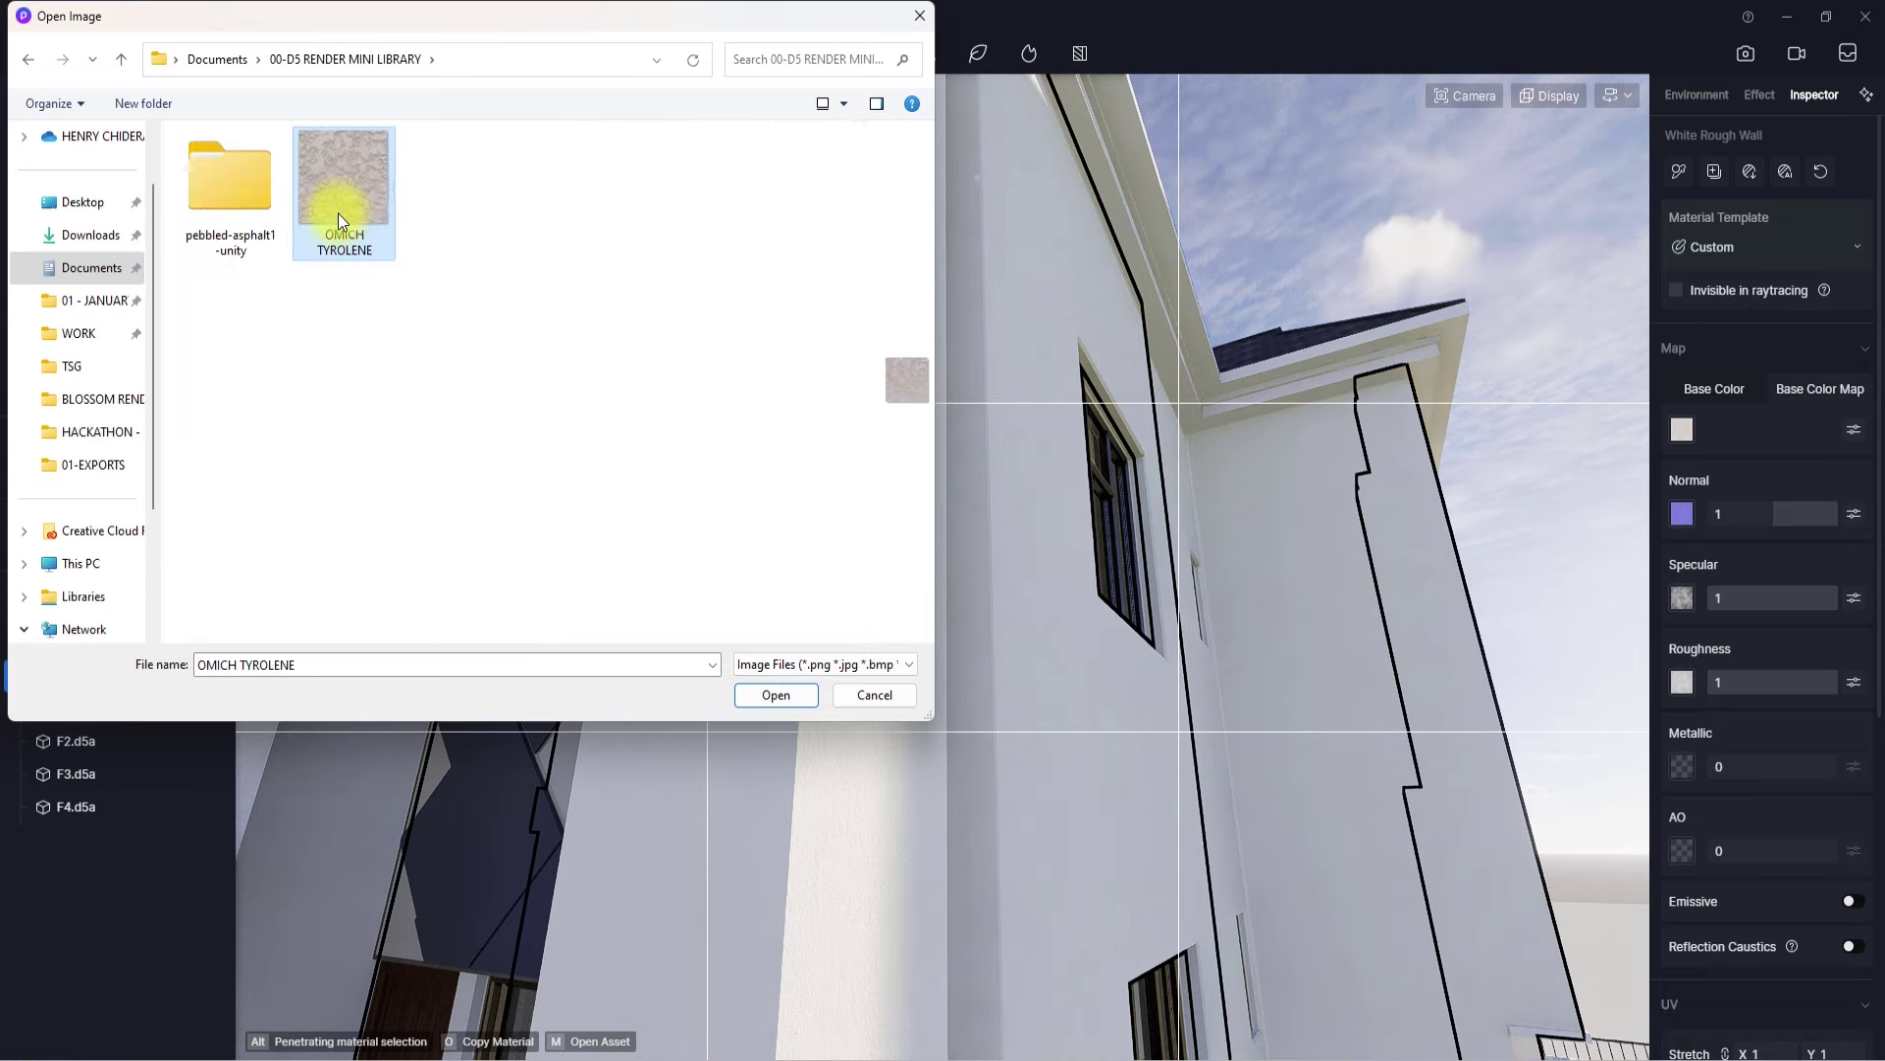
{"action": "left_click", "coordinate": [776, 695]}
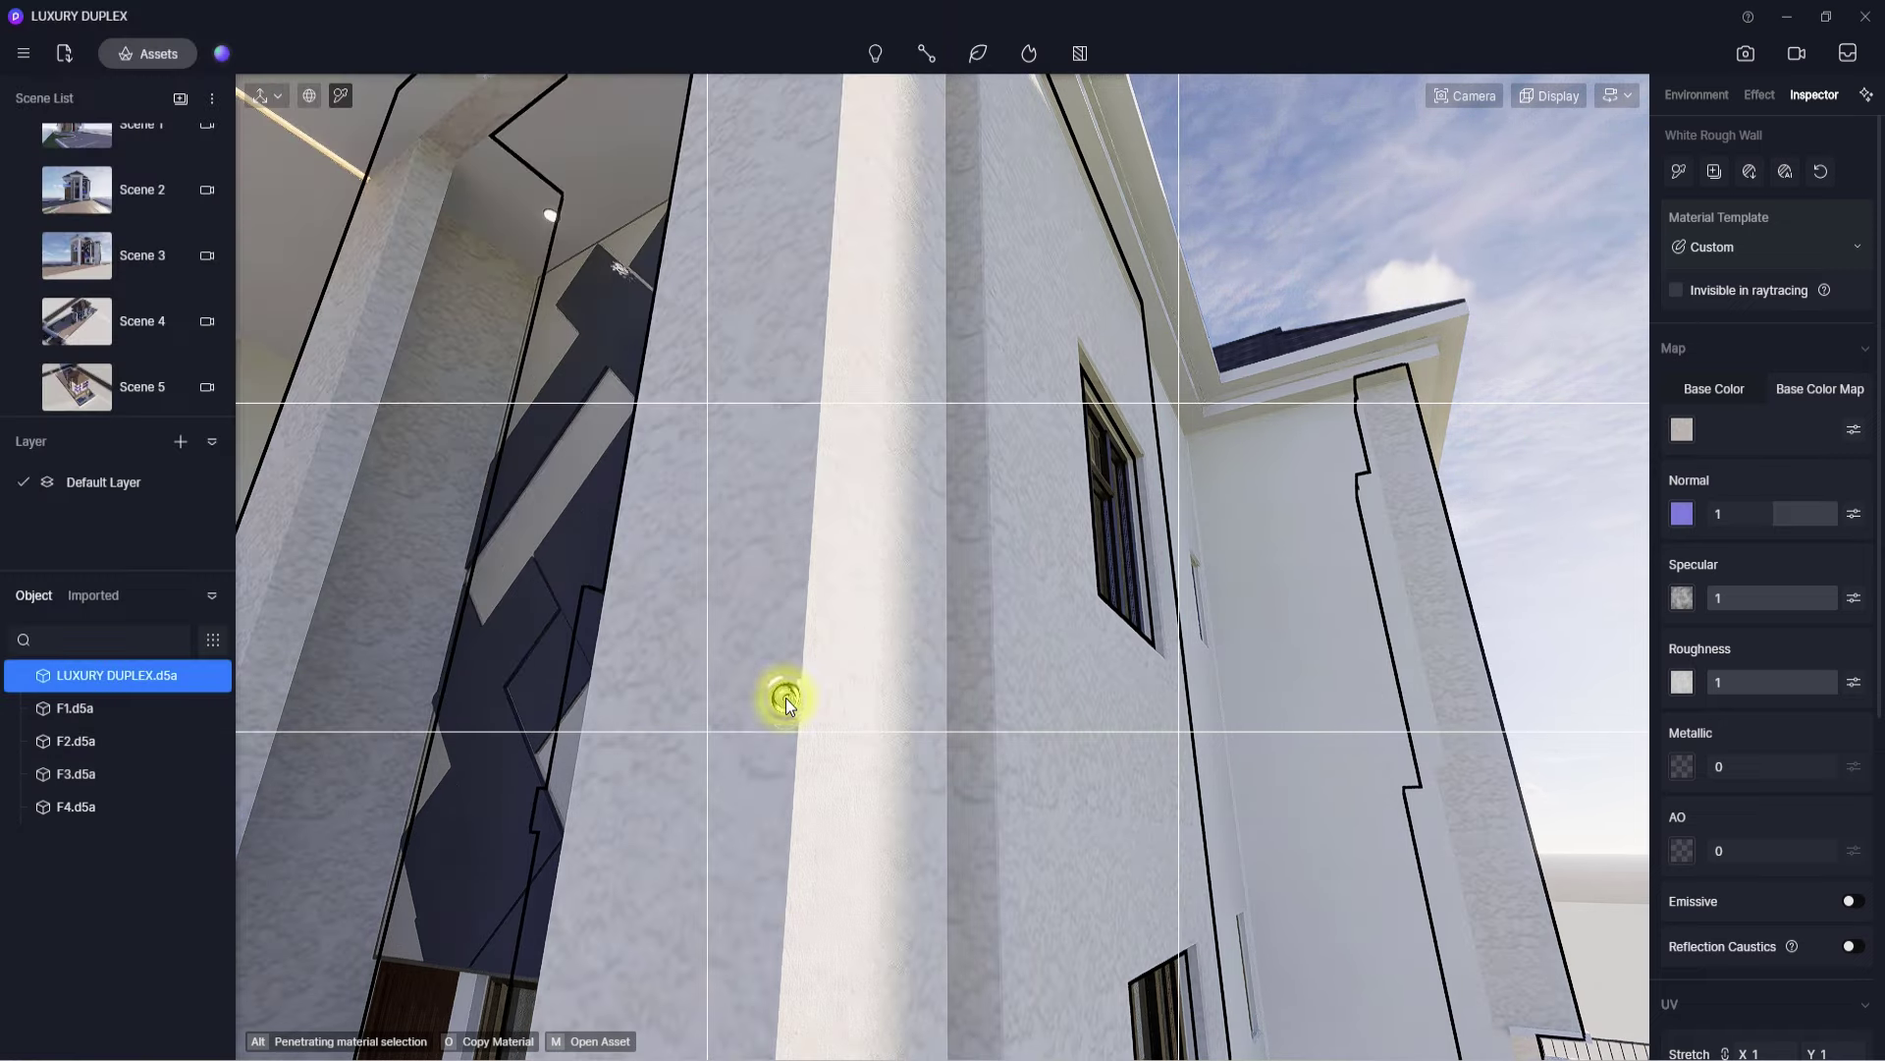
- Delete the normal, specular and roughness maps from the facade frame's wall material
{"action": "scroll", "coordinate": [724, 568], "scroll_direction": "up", "scroll_amount": 5}
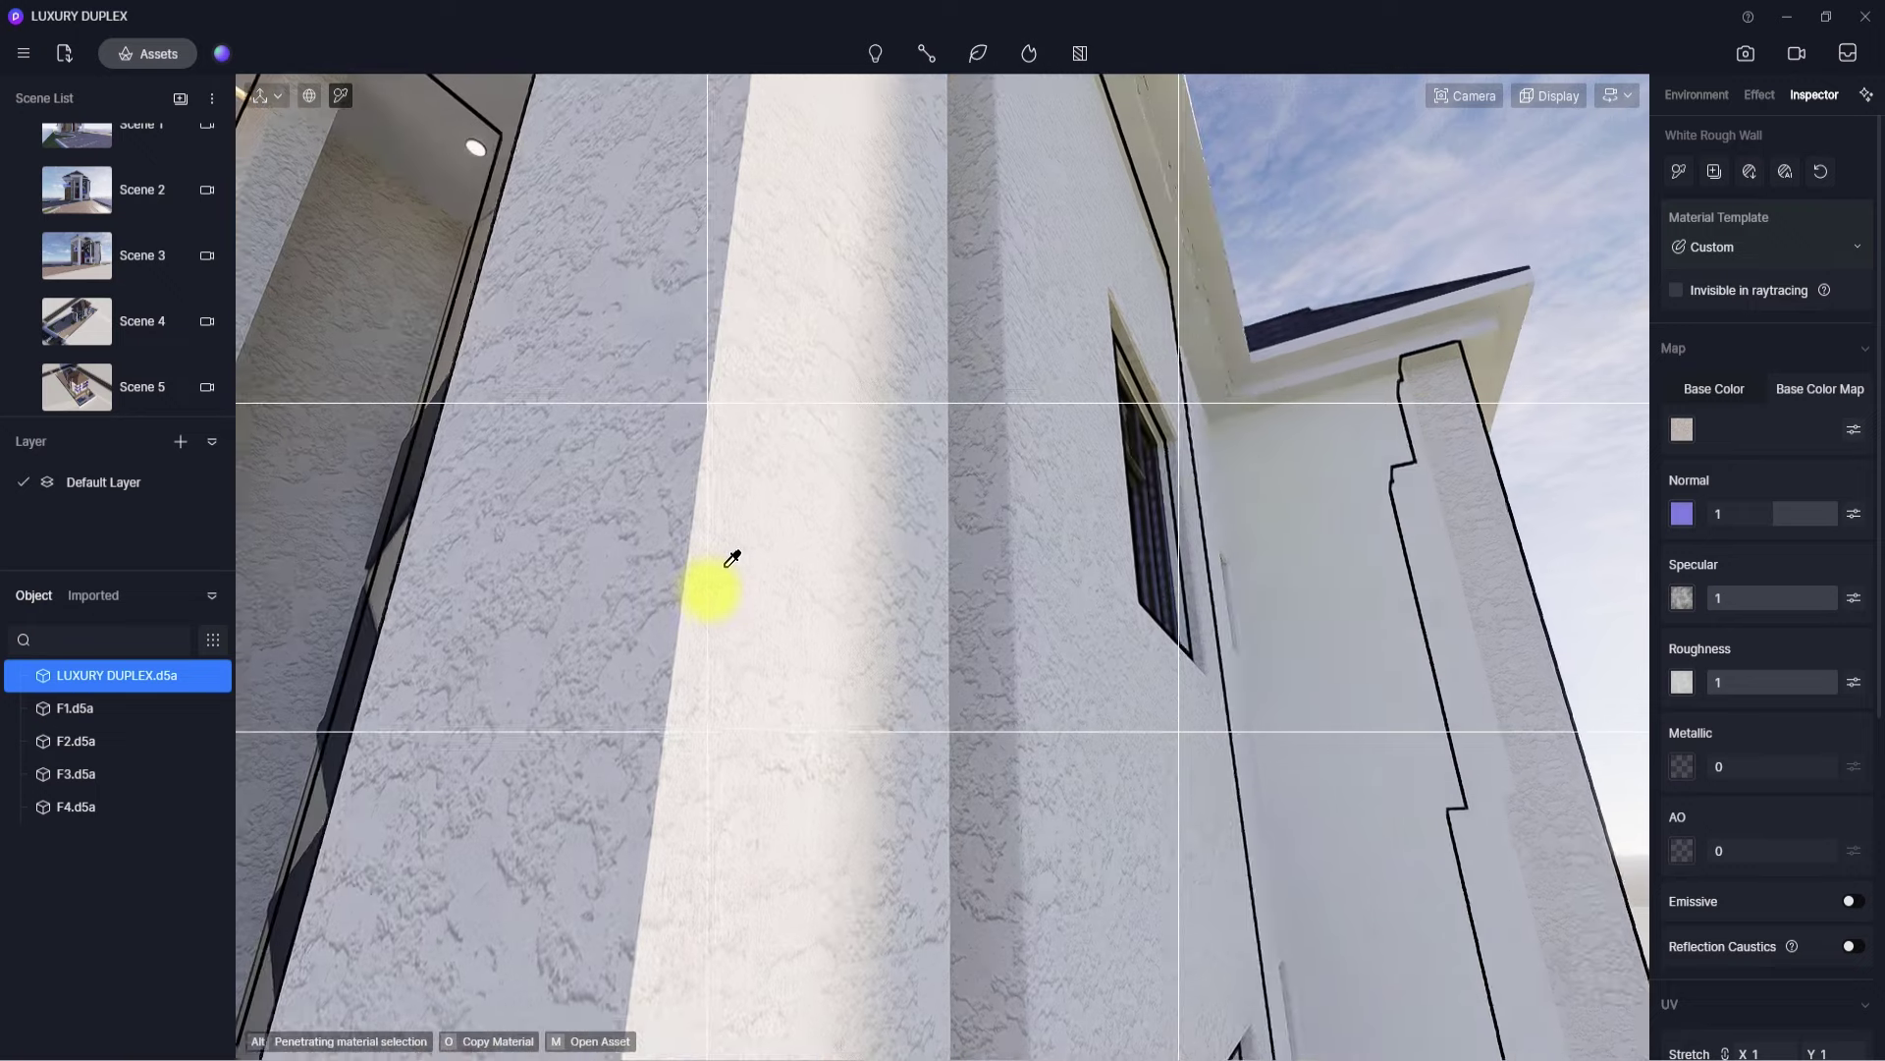
{"action": "left_click", "coordinate": [1682, 515]}
{"action": "left_click", "coordinate": [1712, 726]}
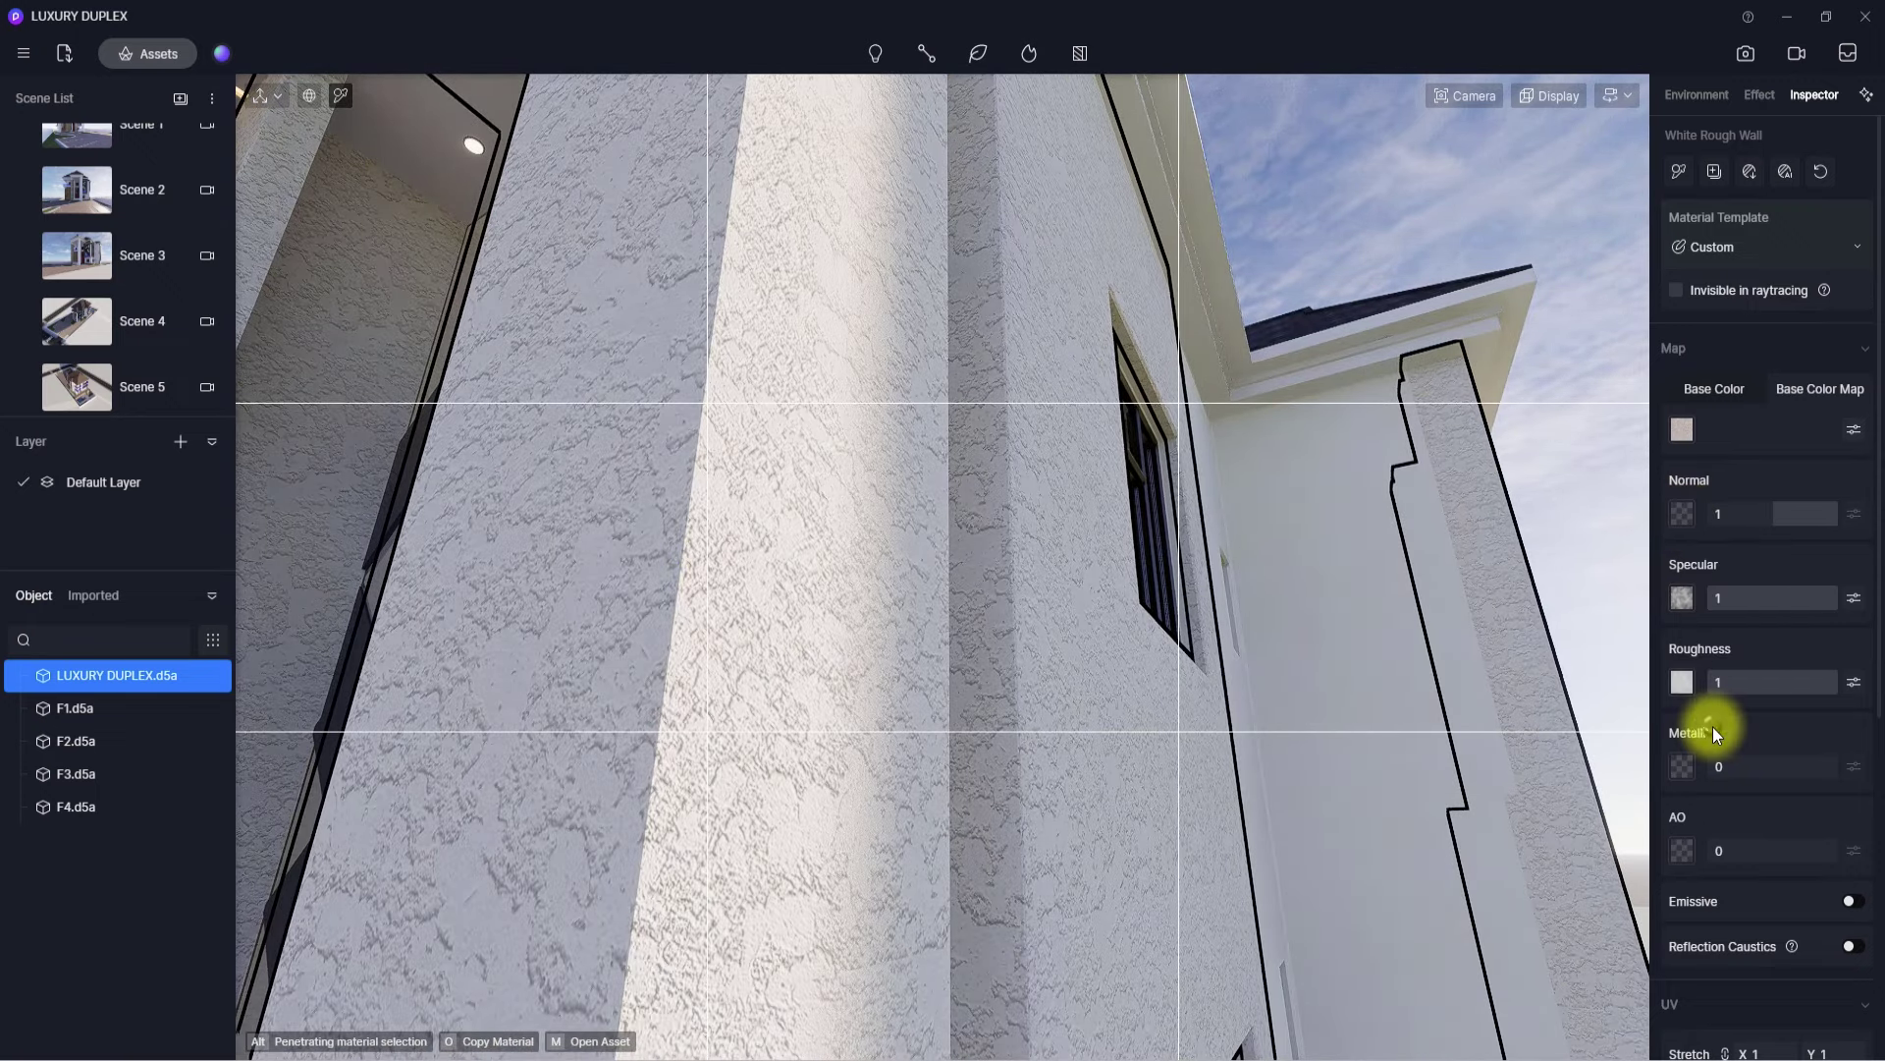
{"action": "left_click", "coordinate": [1681, 598]}
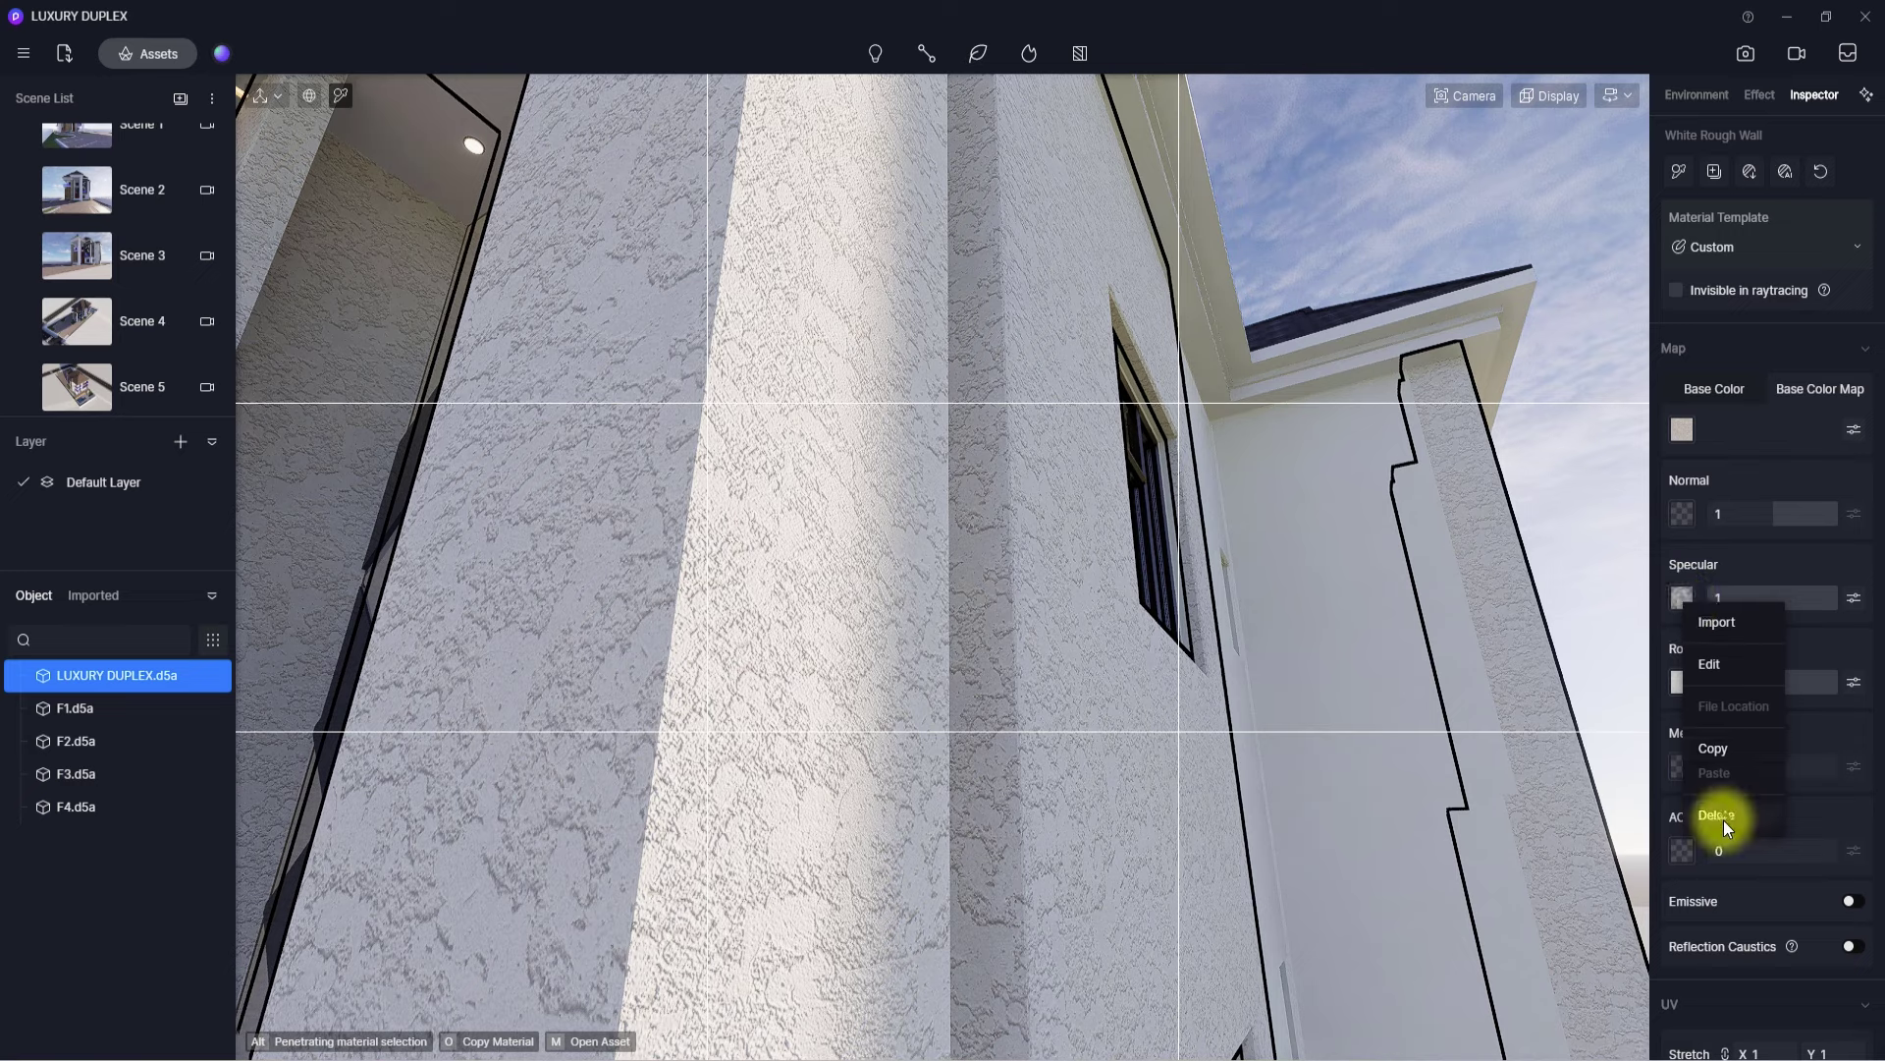
{"action": "left_click", "coordinate": [1723, 821]}
{"action": "left_click", "coordinate": [1682, 681]}
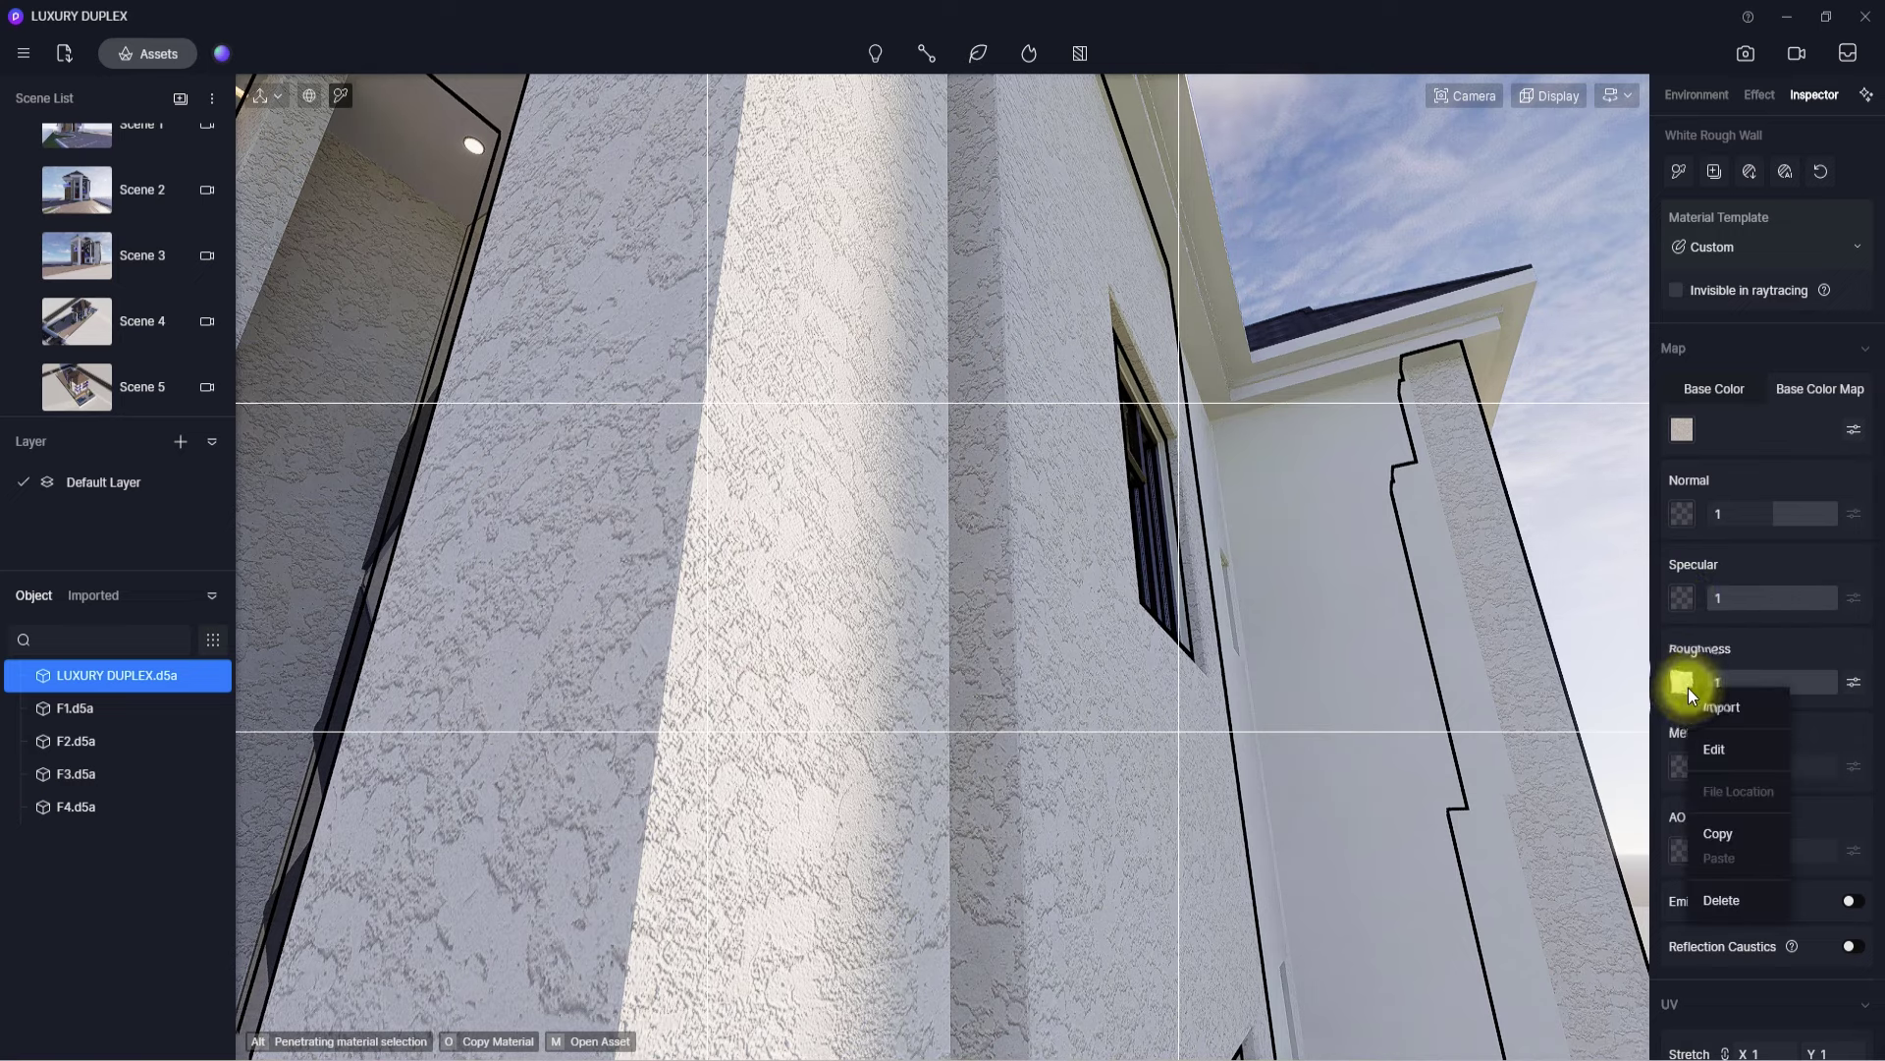
{"action": "left_click", "coordinate": [1720, 902]}
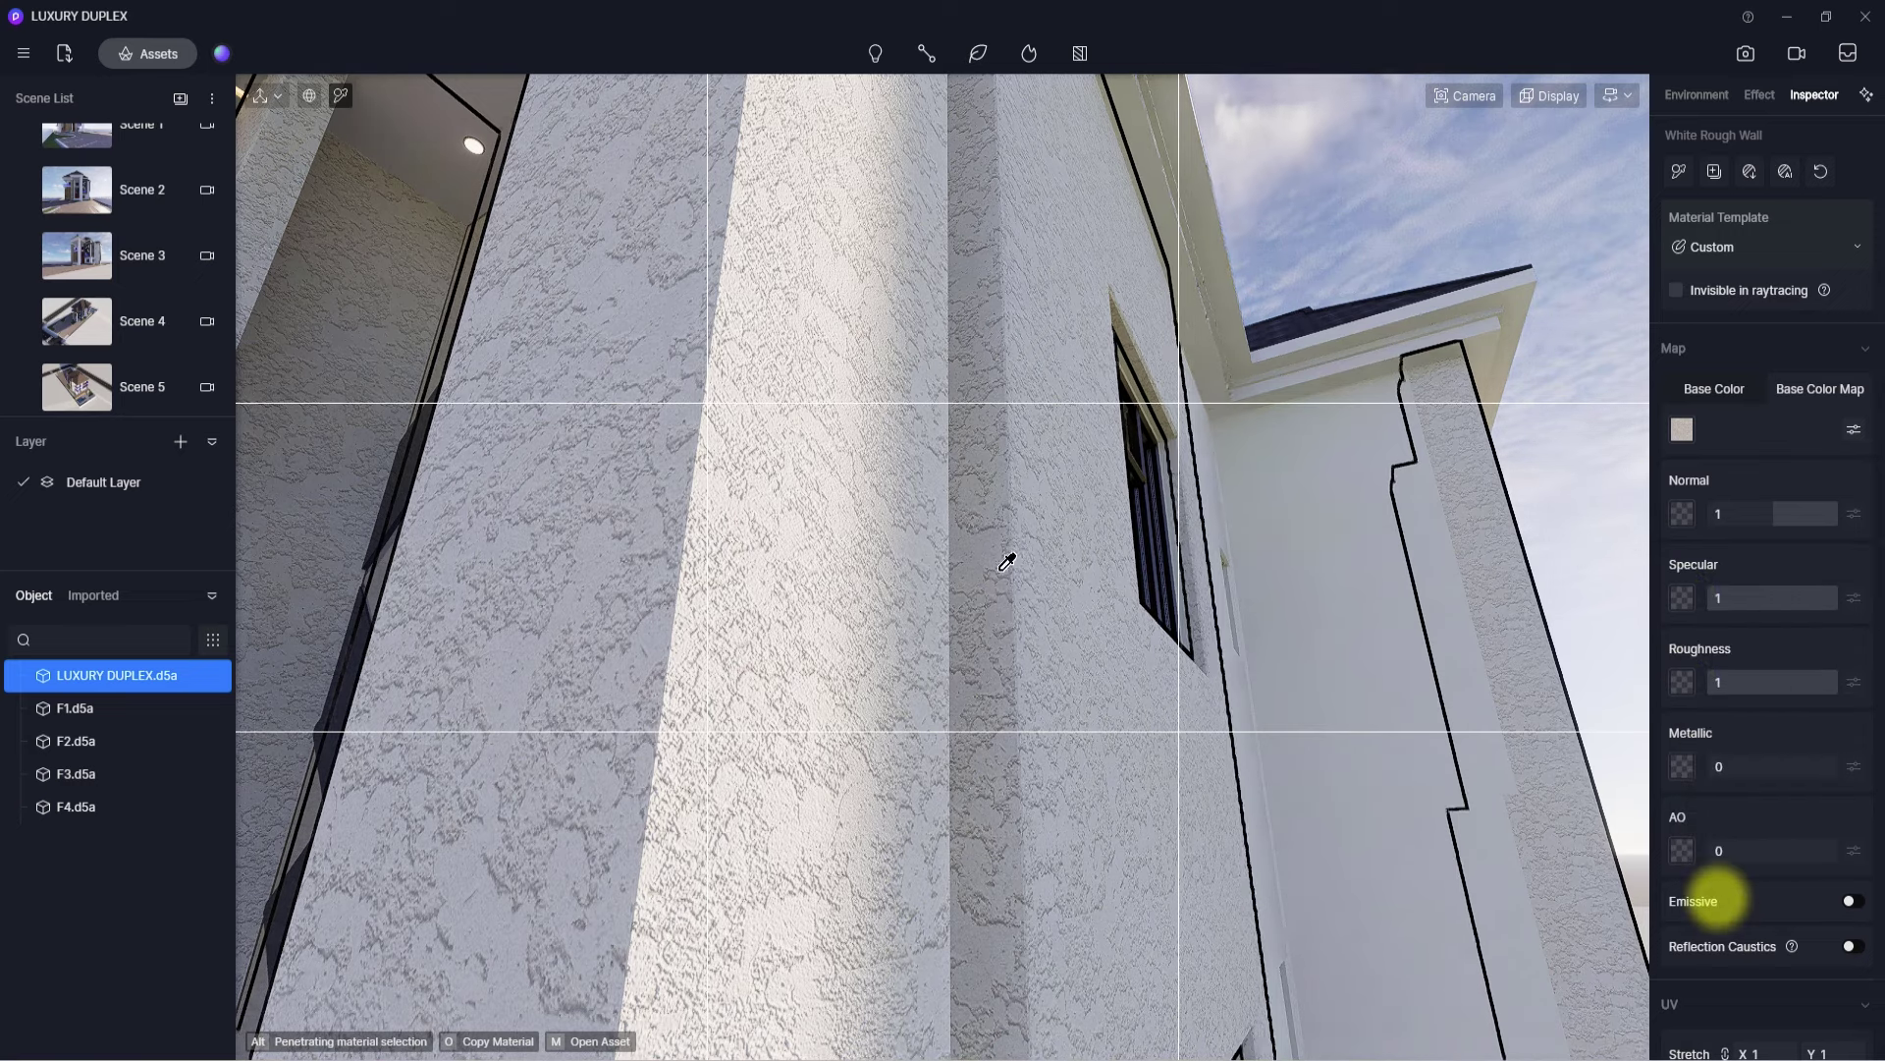
- Change the facade frame material's base color to a dark grey with HSV 221, 0, 38
{"action": "scroll", "coordinate": [972, 643], "scroll_direction": "down", "scroll_amount": 5}
{"action": "scroll", "coordinate": [971, 652], "scroll_direction": "up", "scroll_amount": 3}
{"action": "left_click", "coordinate": [1718, 390]}
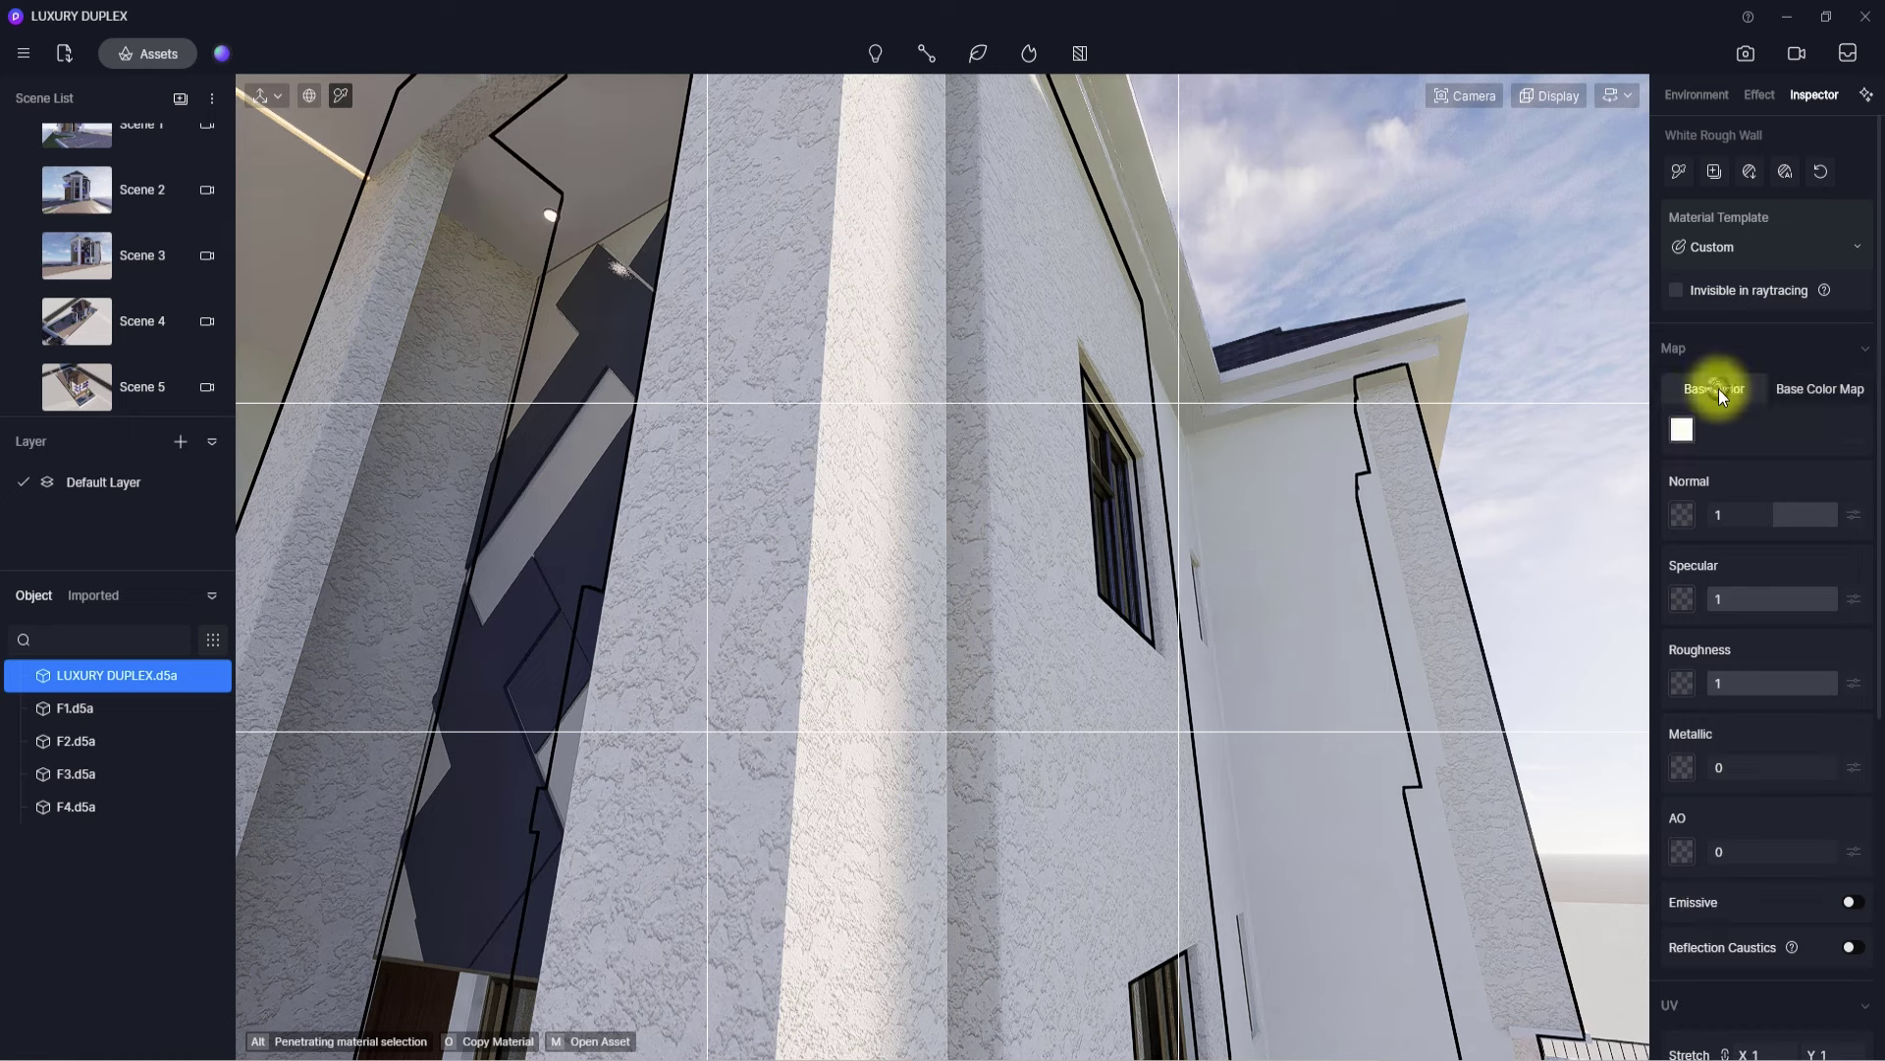
{"action": "left_click", "coordinate": [1689, 427]}
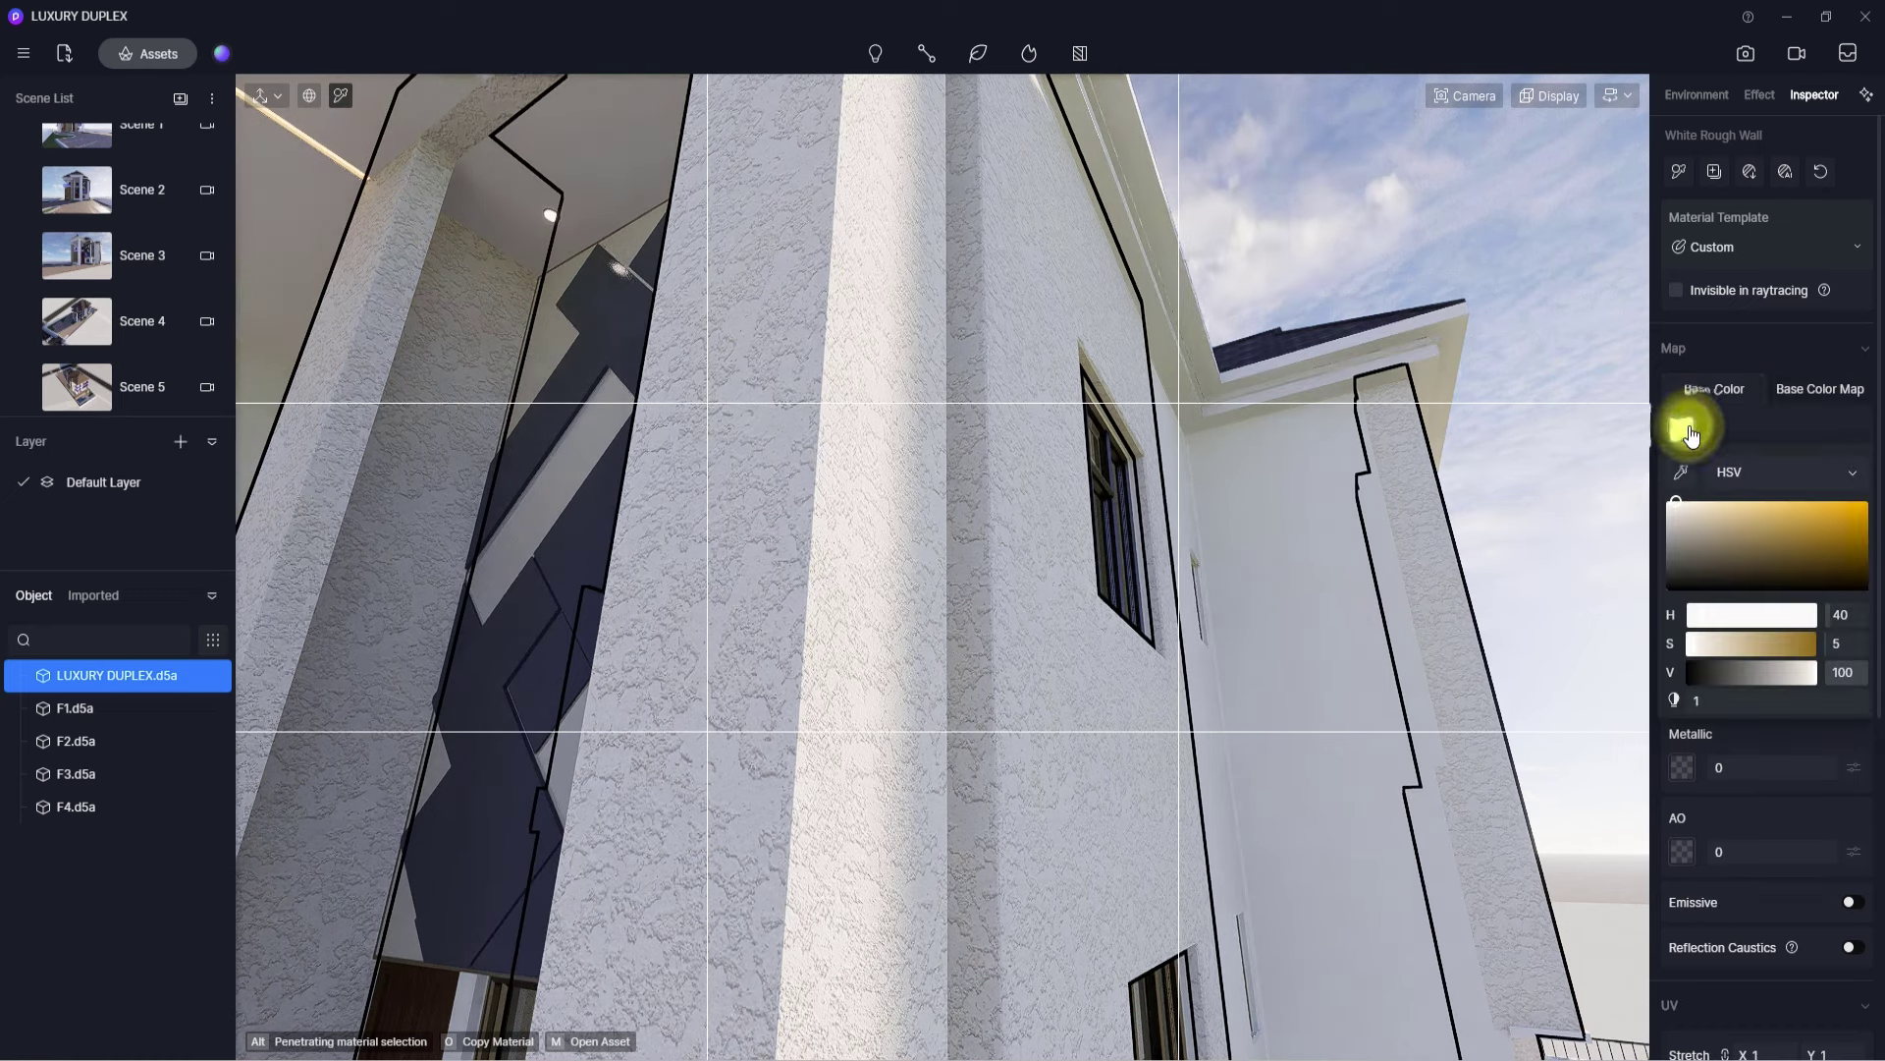
{"action": "left_click_drag", "start_coordinate": [1702, 614], "coordinate": [1766, 633]}
{"action": "left_click_drag", "start_coordinate": [1675, 504], "coordinate": [1669, 567]}
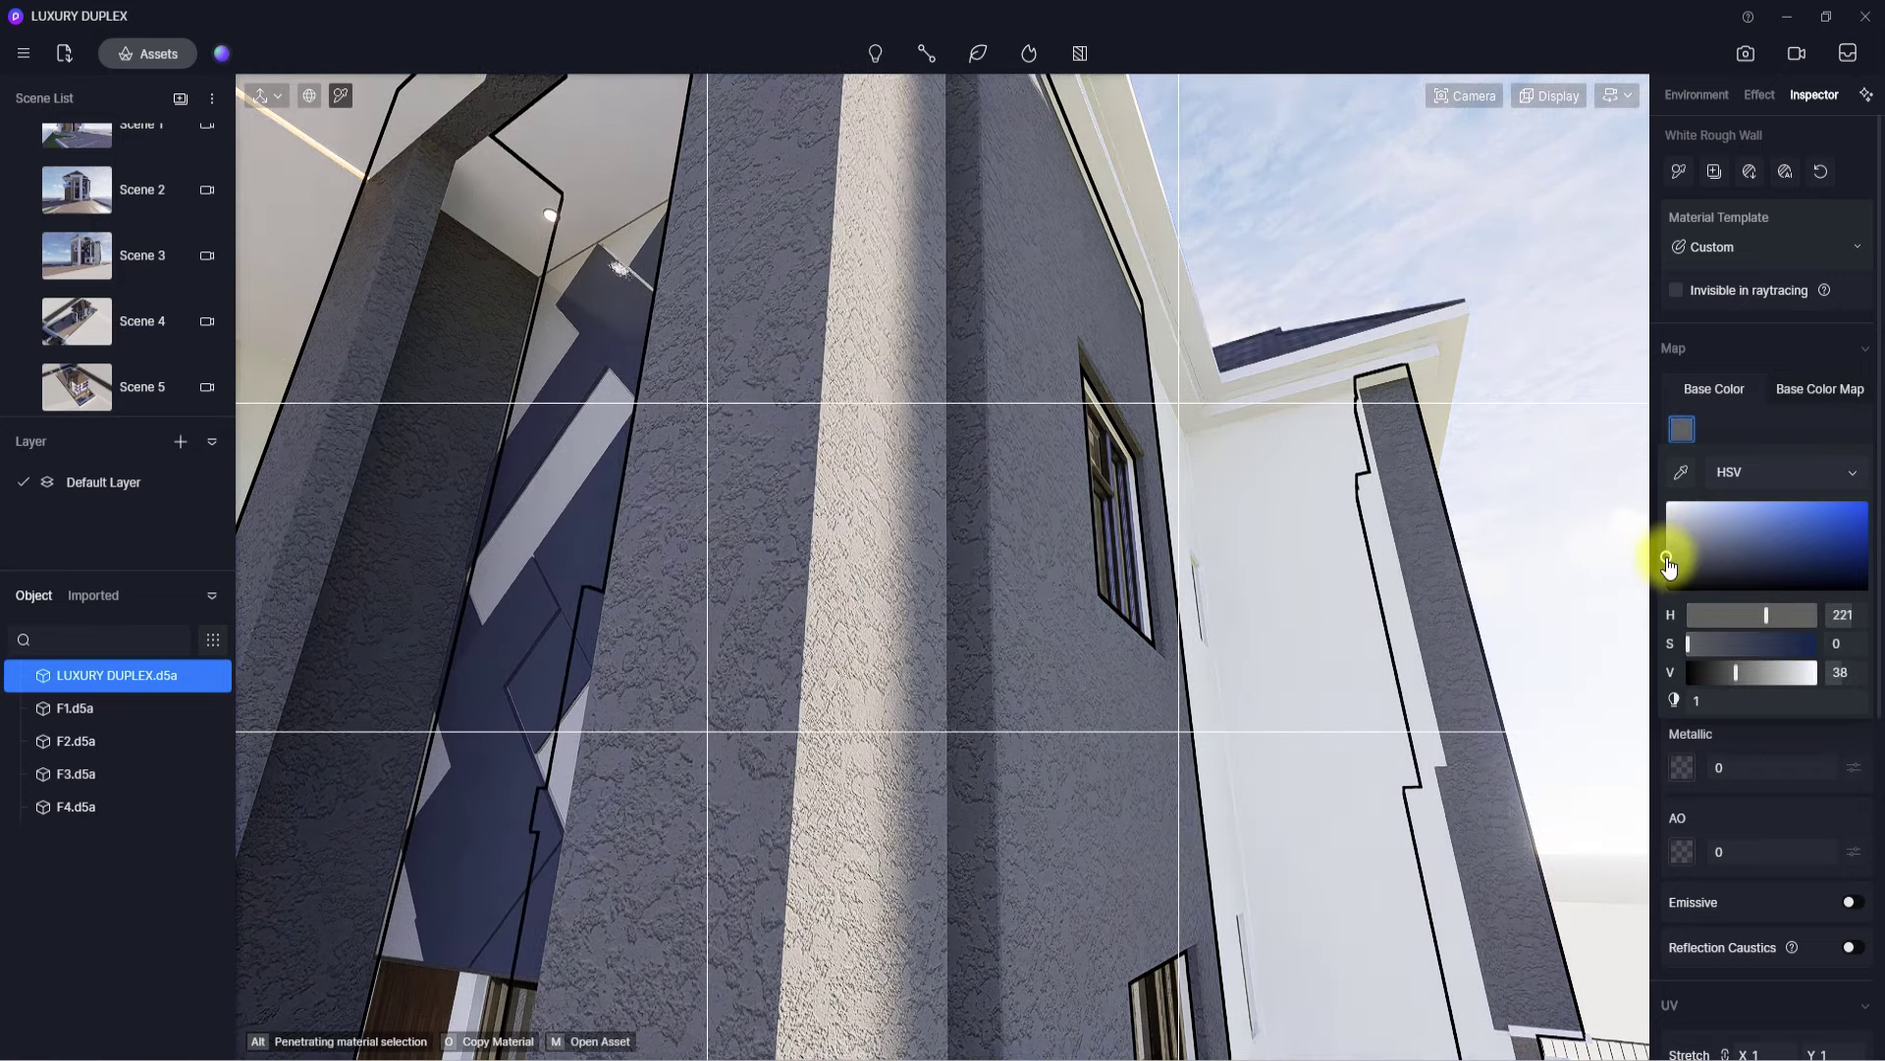
- Set the facade frame material's round corner radius to 4.1
{"action": "scroll", "coordinate": [1670, 557], "scroll_direction": "down", "scroll_amount": 5}
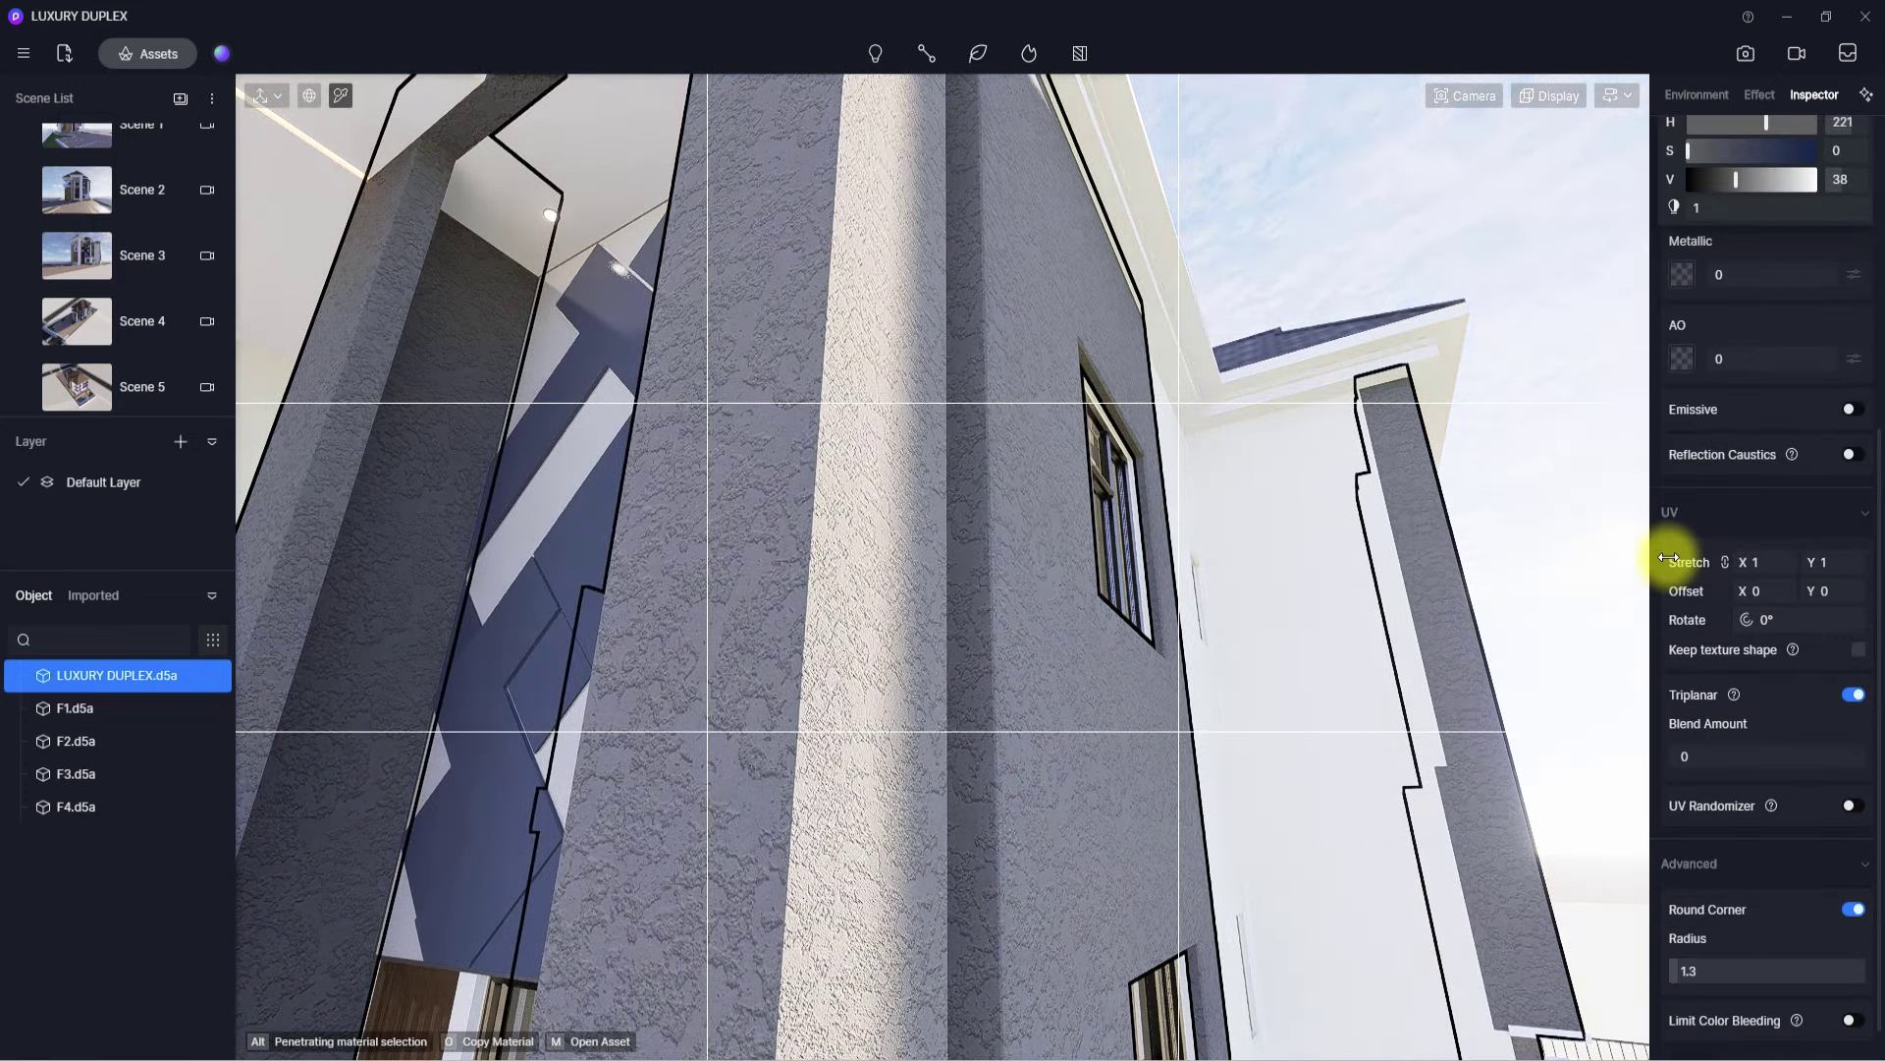
{"action": "left_click", "coordinate": [1684, 973]}
{"action": "left_click_drag", "start_coordinate": [1695, 973], "coordinate": [1697, 973]}
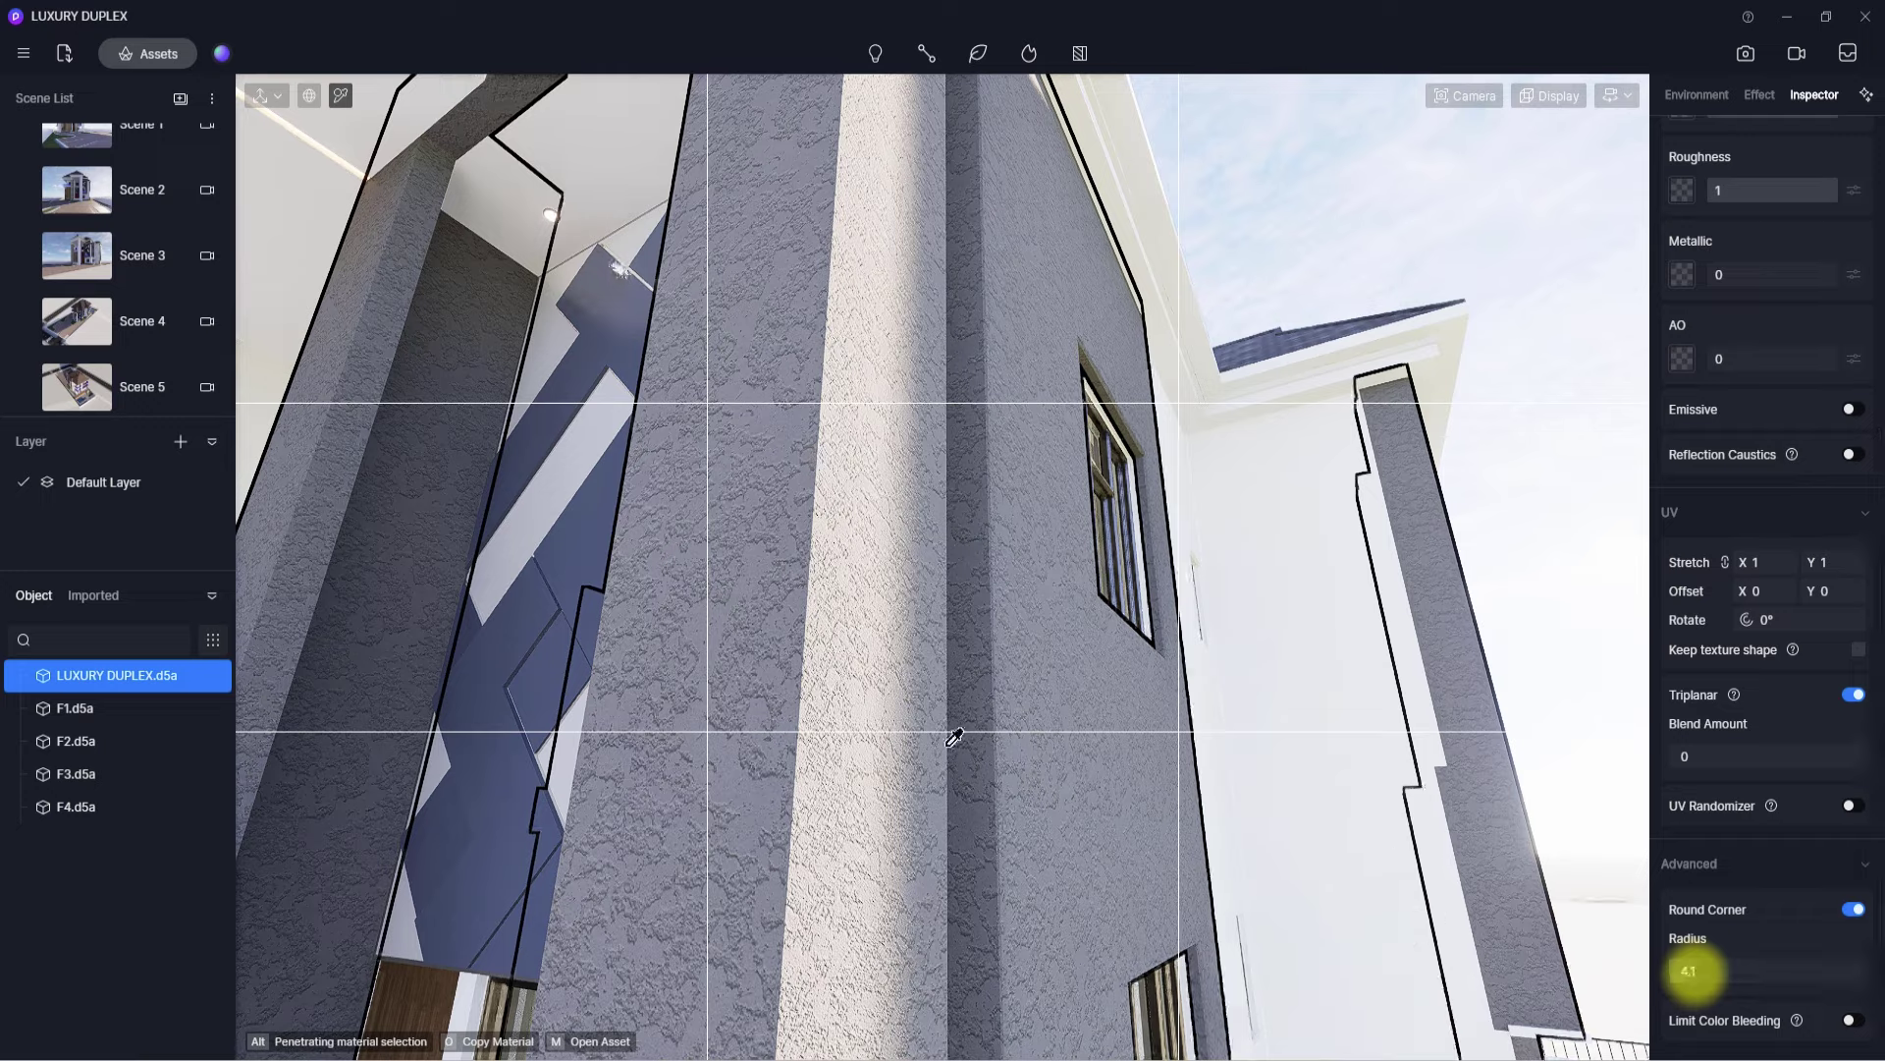
- Set the facade frame material's UV stretch to 1.23 on both axes and turn on UV Randomizer
{"action": "scroll", "coordinate": [955, 737], "scroll_direction": "down", "scroll_amount": 5}
{"action": "scroll", "coordinate": [947, 578], "scroll_direction": "up", "scroll_amount": 5}
{"action": "scroll", "coordinate": [1578, 877], "scroll_direction": "down", "scroll_amount": 6}
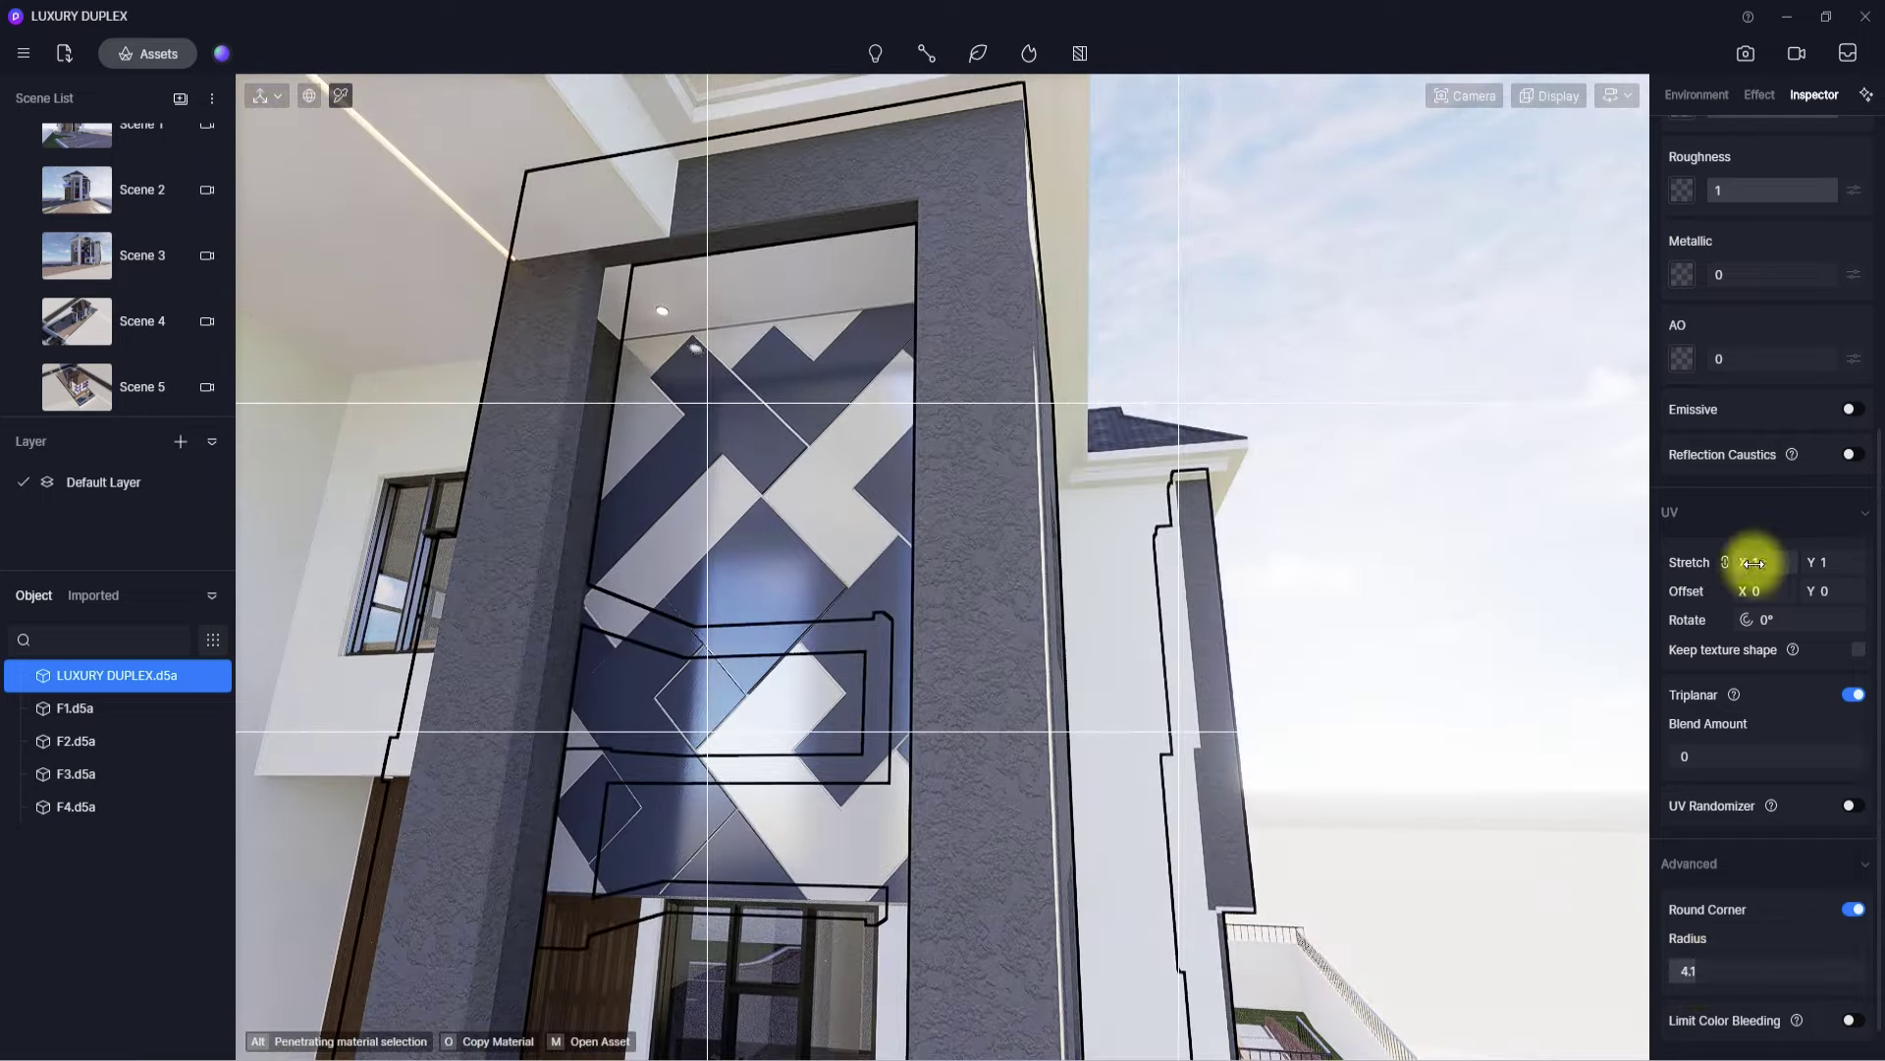
{"action": "left_click_drag", "start_coordinate": [1755, 563], "coordinate": [1774, 562]}
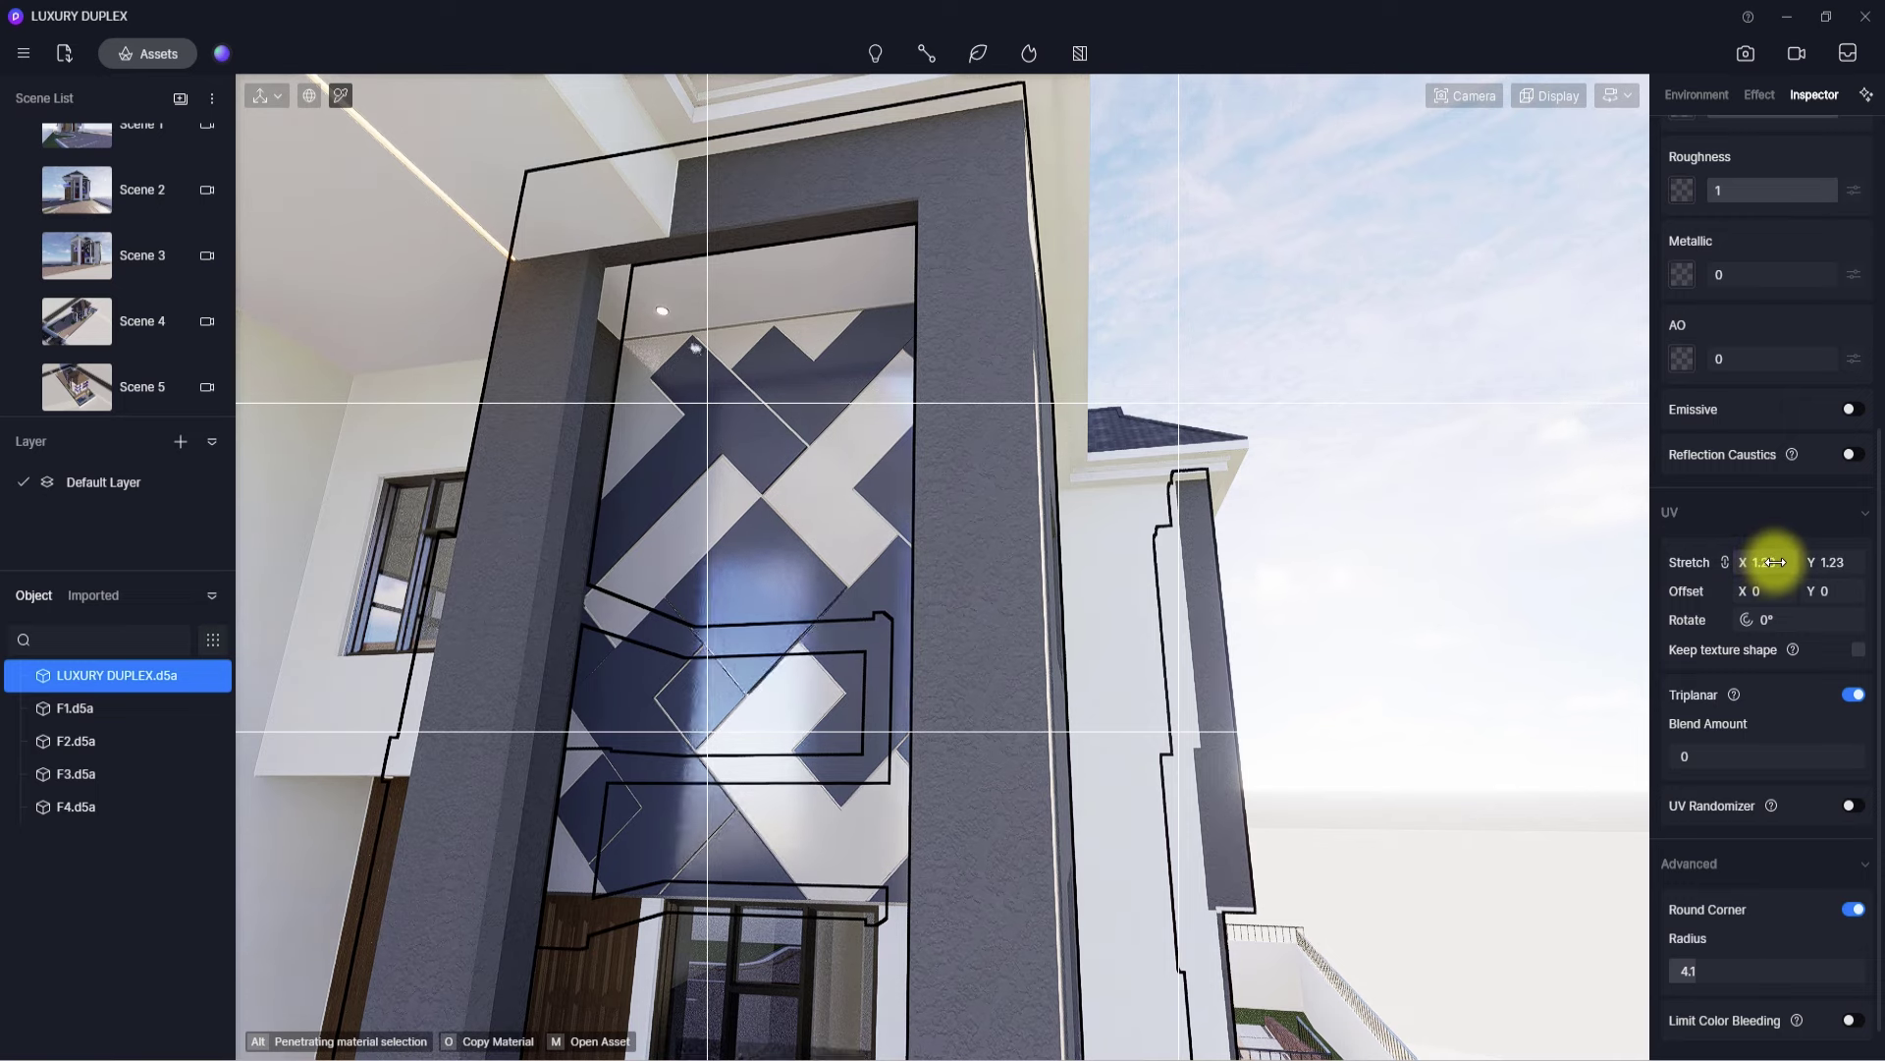
{"action": "left_click", "coordinate": [1853, 806]}
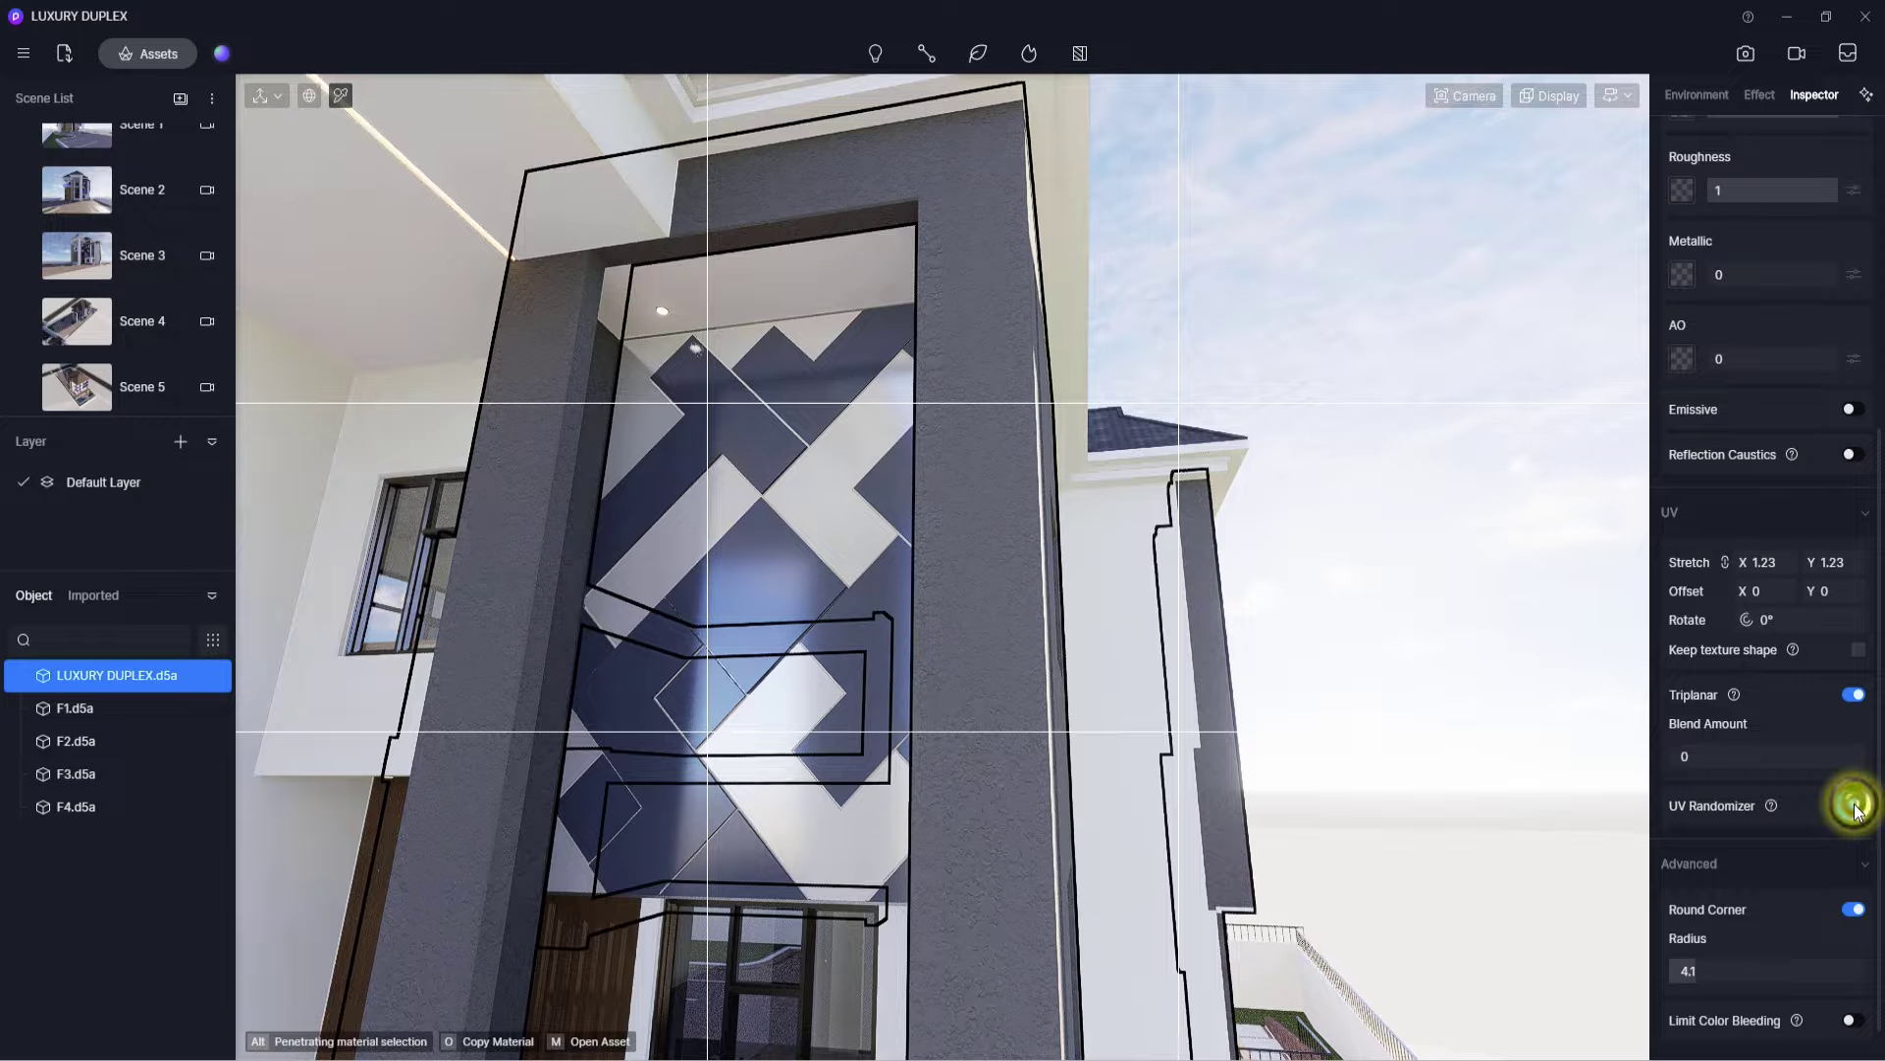
- Examine the dark textured facade frame and side walls from several angles and distances
{"action": "scroll", "coordinate": [955, 504], "scroll_direction": "up", "scroll_amount": 2}
{"action": "right_click_drag", "start_coordinate": [1238, 476], "coordinate": [1166, 657]}
{"action": "scroll", "coordinate": [1246, 486], "scroll_direction": "down", "scroll_amount": 3}
{"action": "scroll", "coordinate": [961, 651], "scroll_direction": "down", "scroll_amount": 2}
{"action": "right_click_drag", "start_coordinate": [962, 651], "coordinate": [1246, 783]}
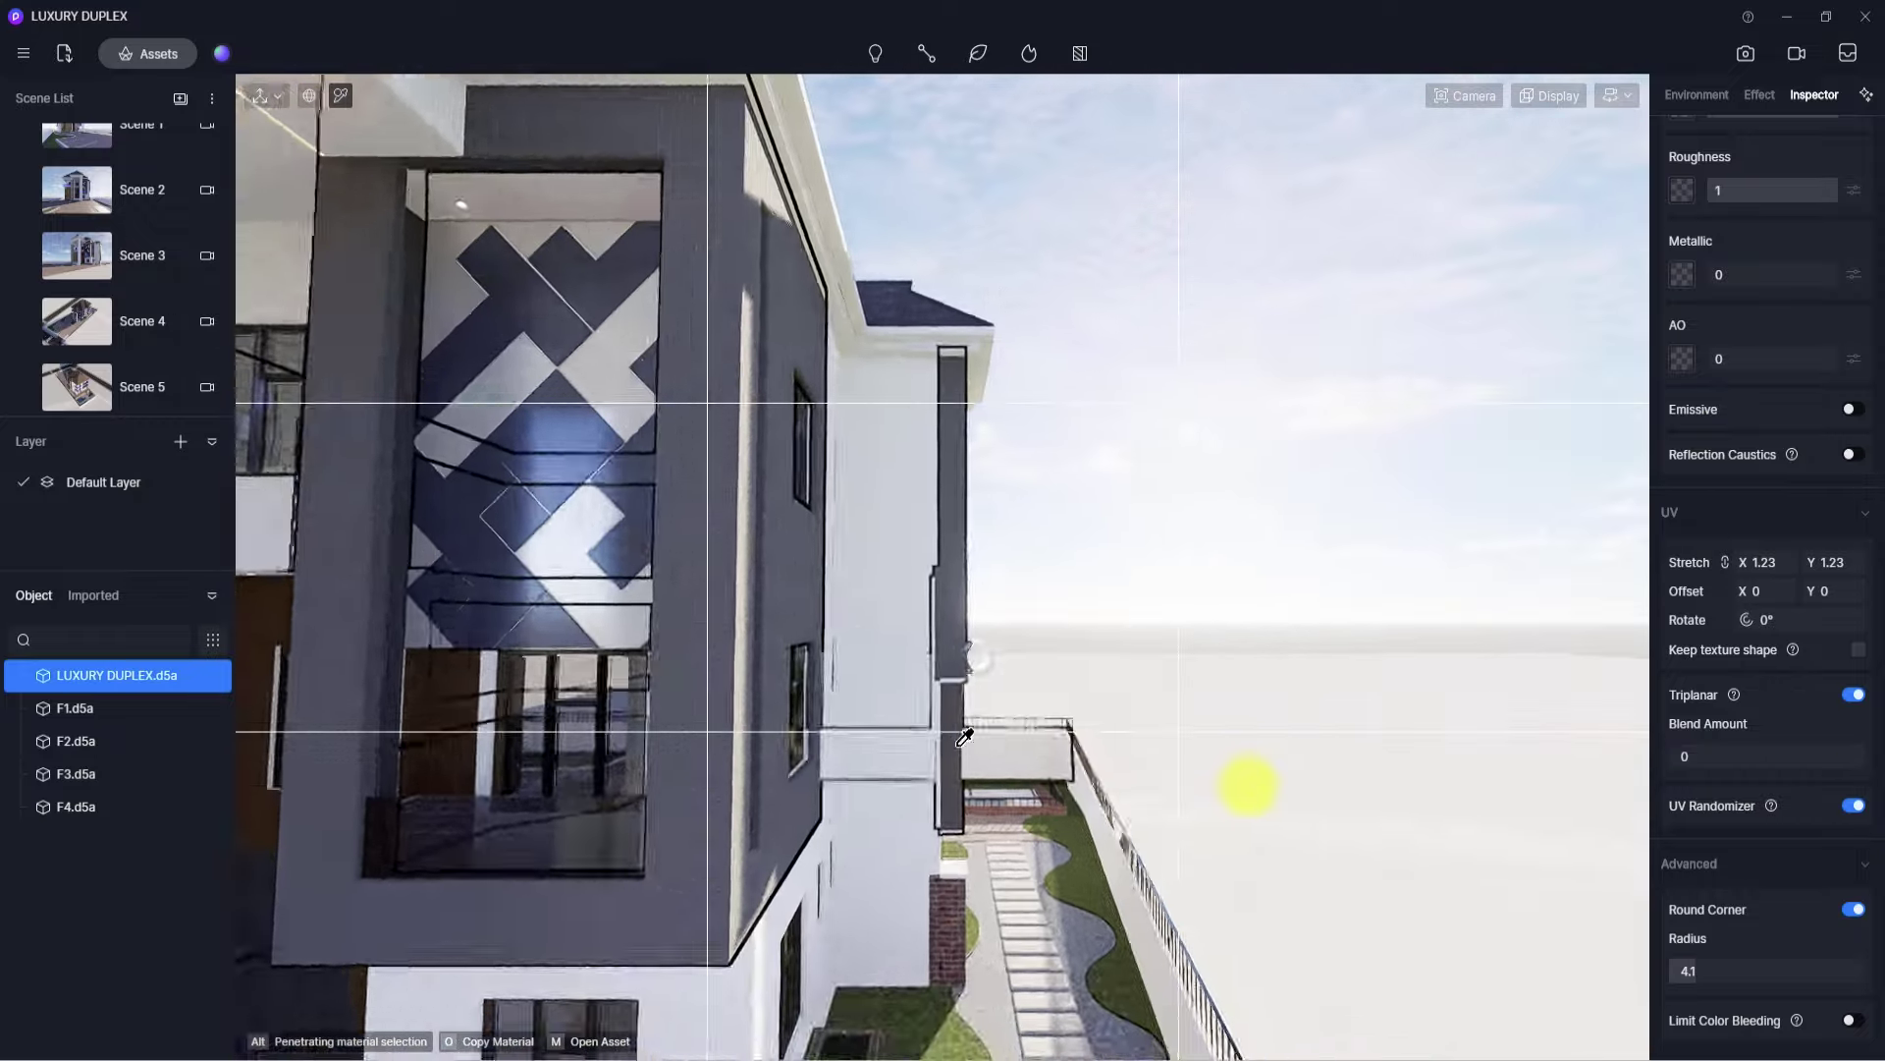
{"action": "scroll", "coordinate": [990, 743], "scroll_direction": "up", "scroll_amount": 3}
{"action": "right_click_drag", "start_coordinate": [991, 743], "coordinate": [547, 442]}
{"action": "scroll", "coordinate": [880, 667], "scroll_direction": "down", "scroll_amount": 2}
{"action": "right_click_drag", "start_coordinate": [880, 667], "coordinate": [505, 367]}
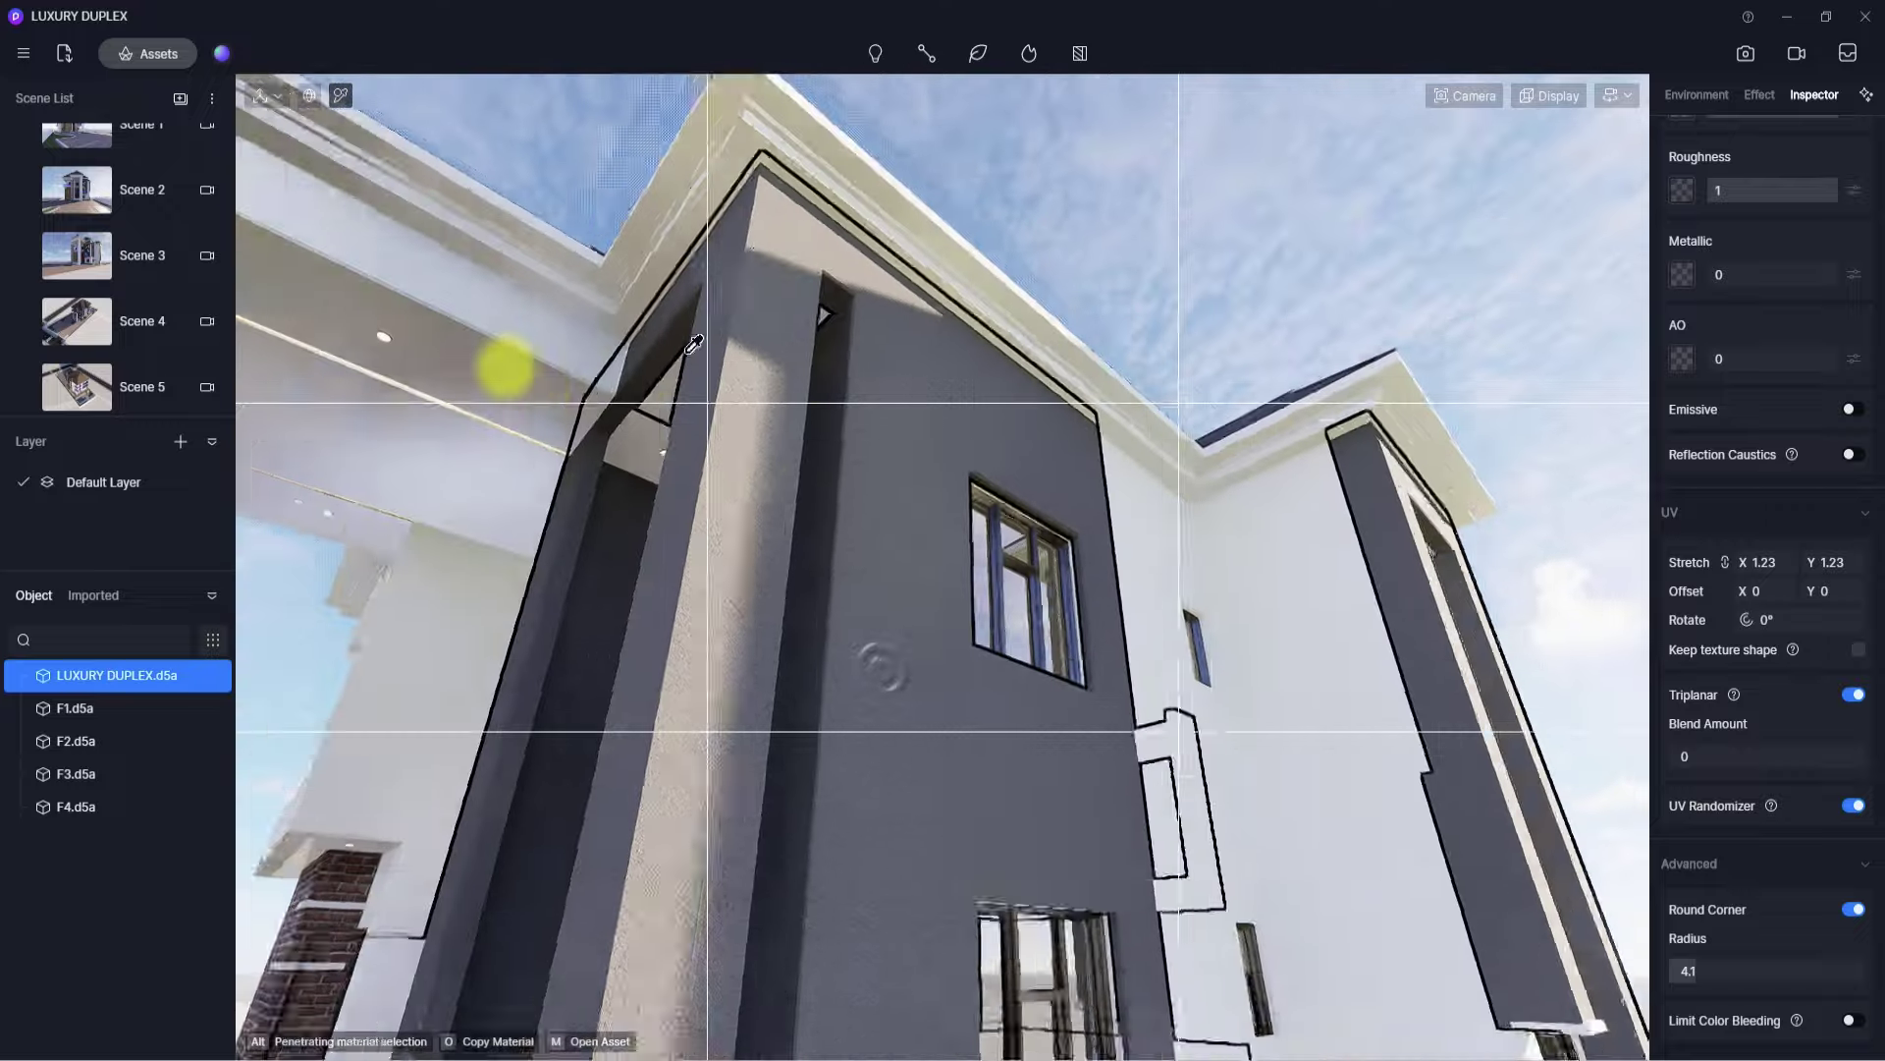
{"action": "scroll", "coordinate": [795, 543], "scroll_direction": "down", "scroll_amount": 2}
{"action": "scroll", "coordinate": [880, 429], "scroll_direction": "up", "scroll_amount": 2}
{"action": "right_click_drag", "start_coordinate": [880, 429], "coordinate": [850, 610]}
{"action": "right_click_drag", "start_coordinate": [935, 484], "coordinate": [993, 682]}
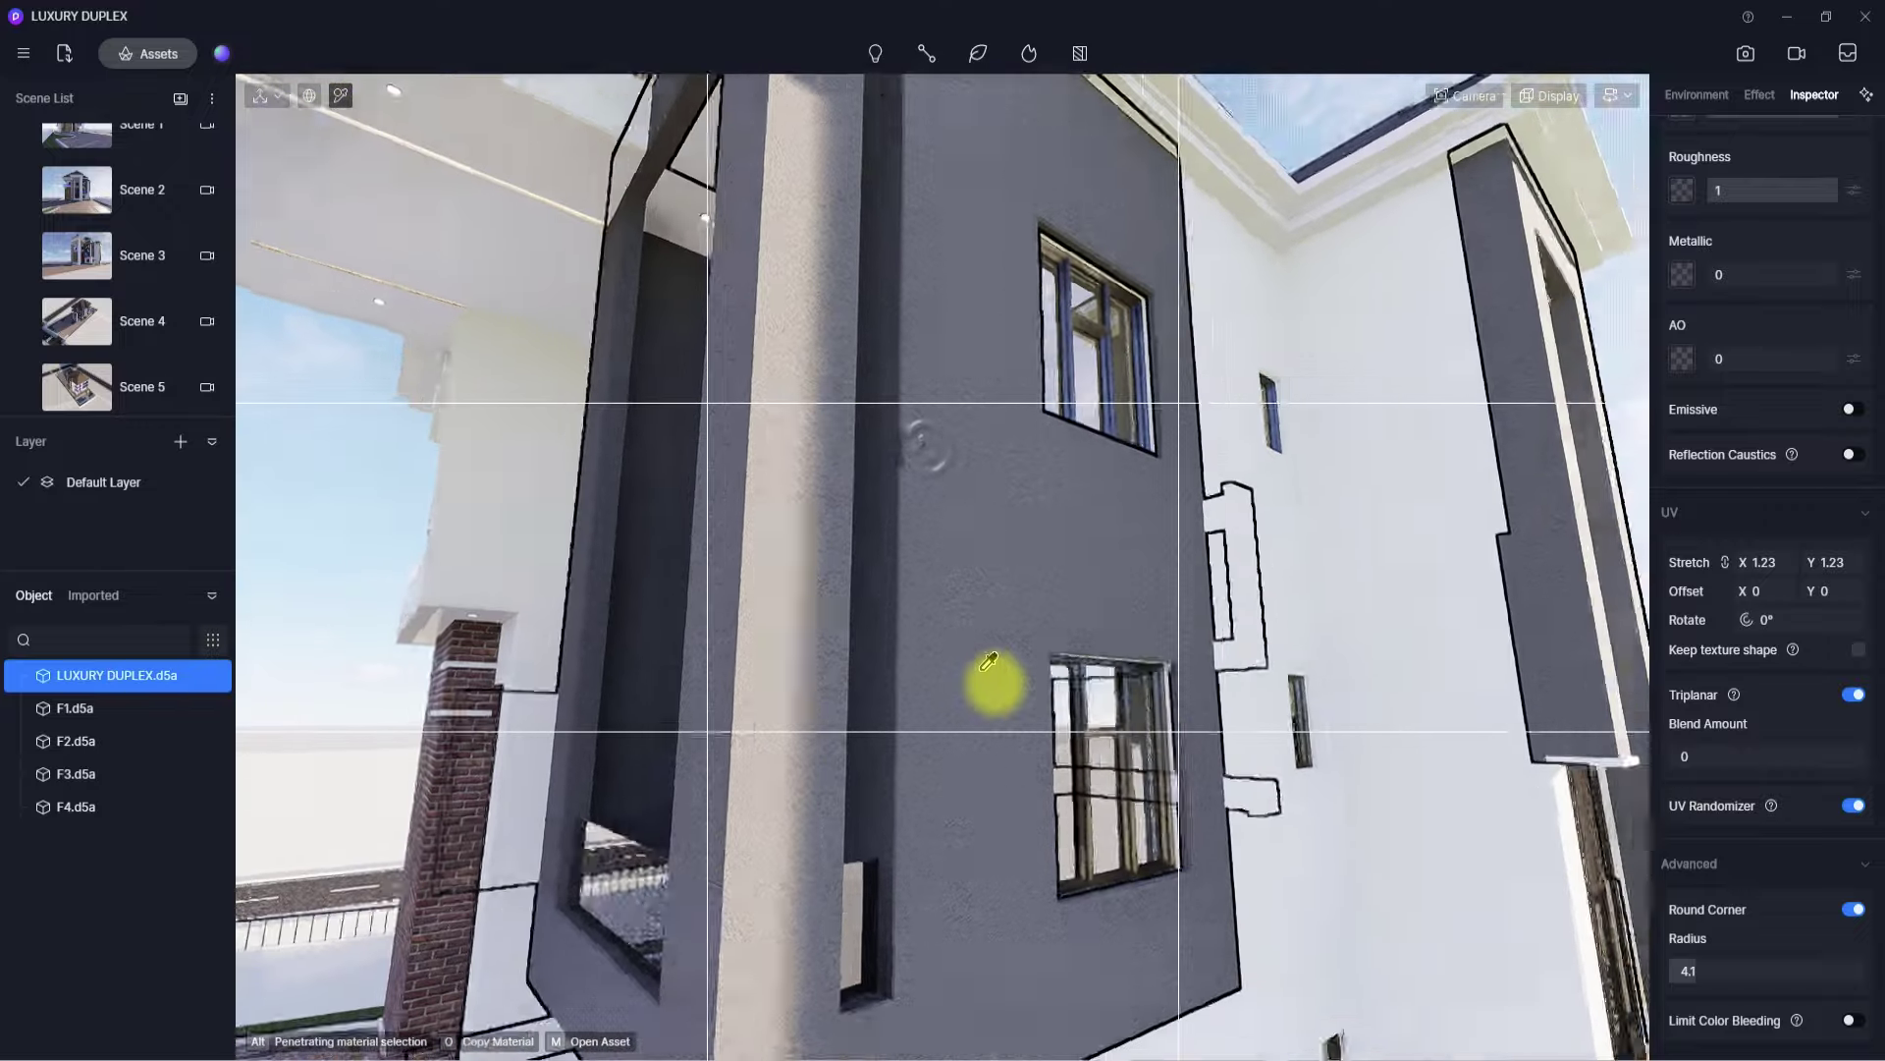
- Set the facade frame material's UV stretch to 1.08 on both axes
{"action": "scroll", "coordinate": [983, 540], "scroll_direction": "down", "scroll_amount": 2}
{"action": "scroll", "coordinate": [983, 540], "scroll_direction": "up", "scroll_amount": 4}
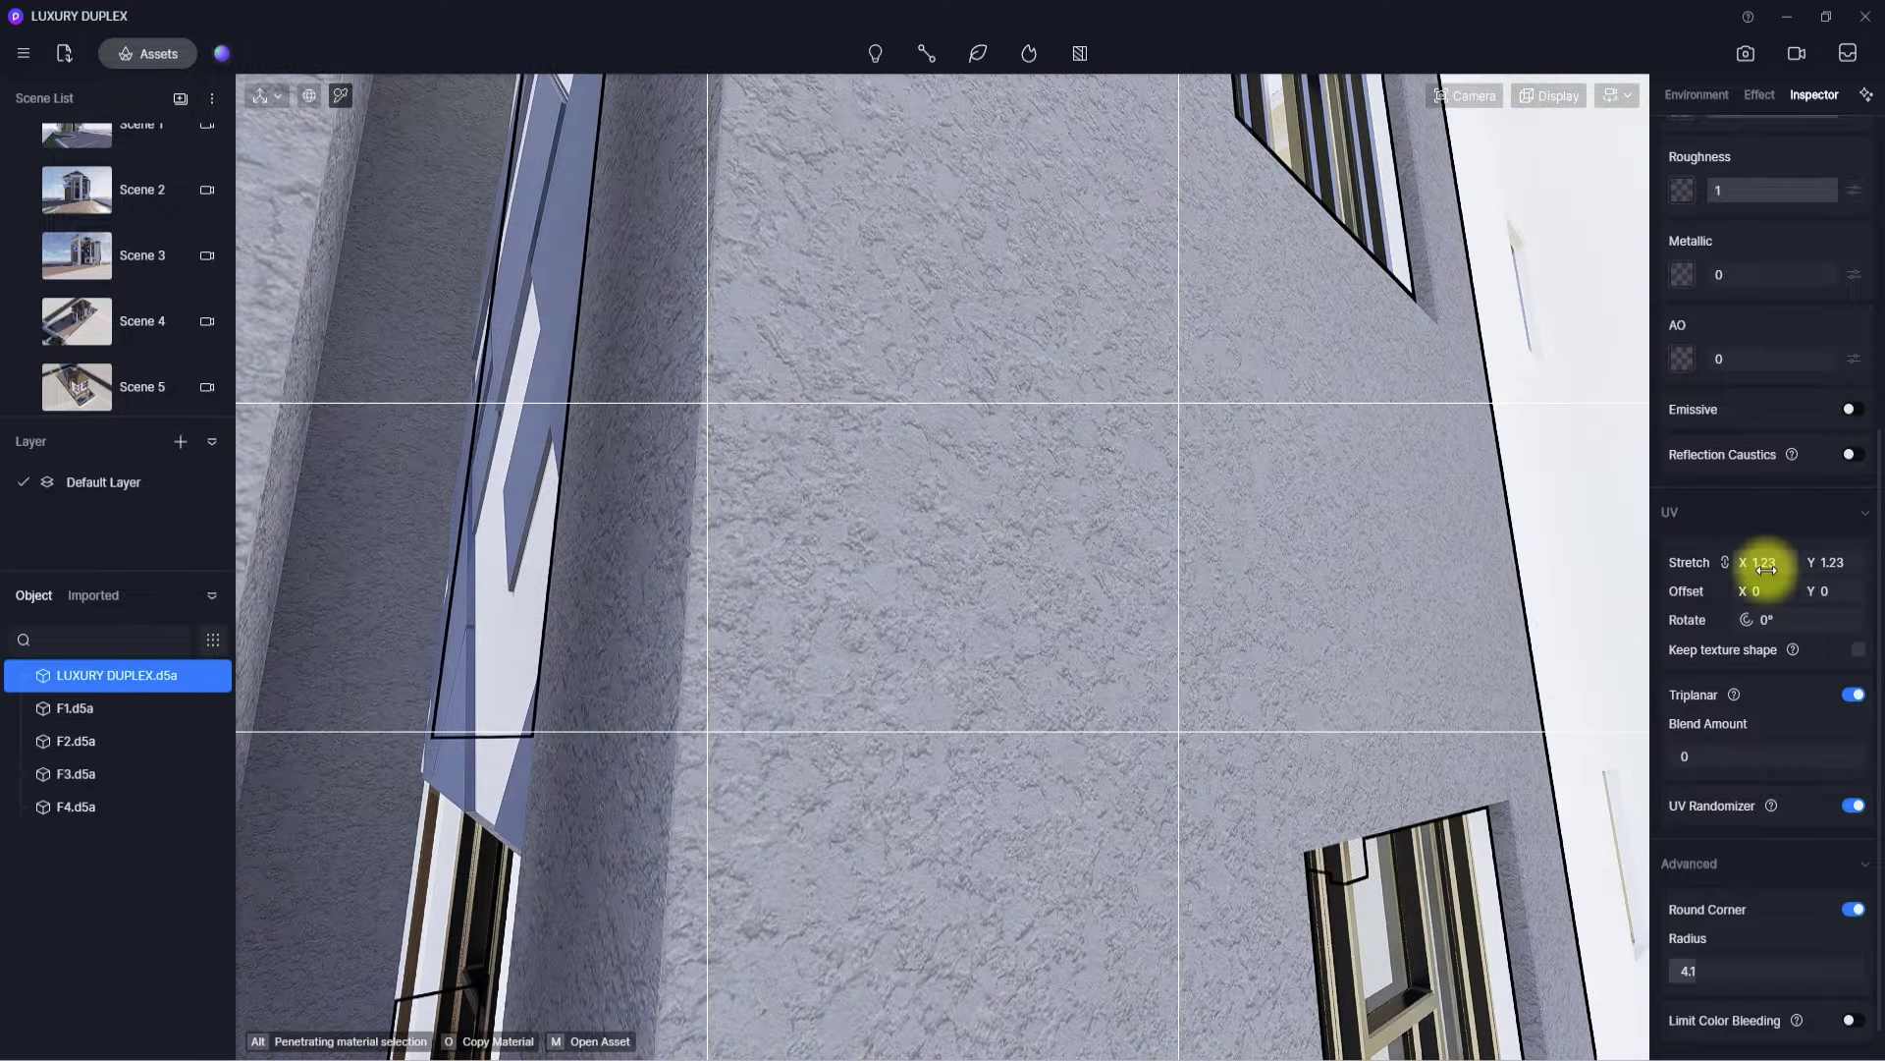
{"action": "left_click_drag", "start_coordinate": [1773, 567], "coordinate": [1757, 566]}
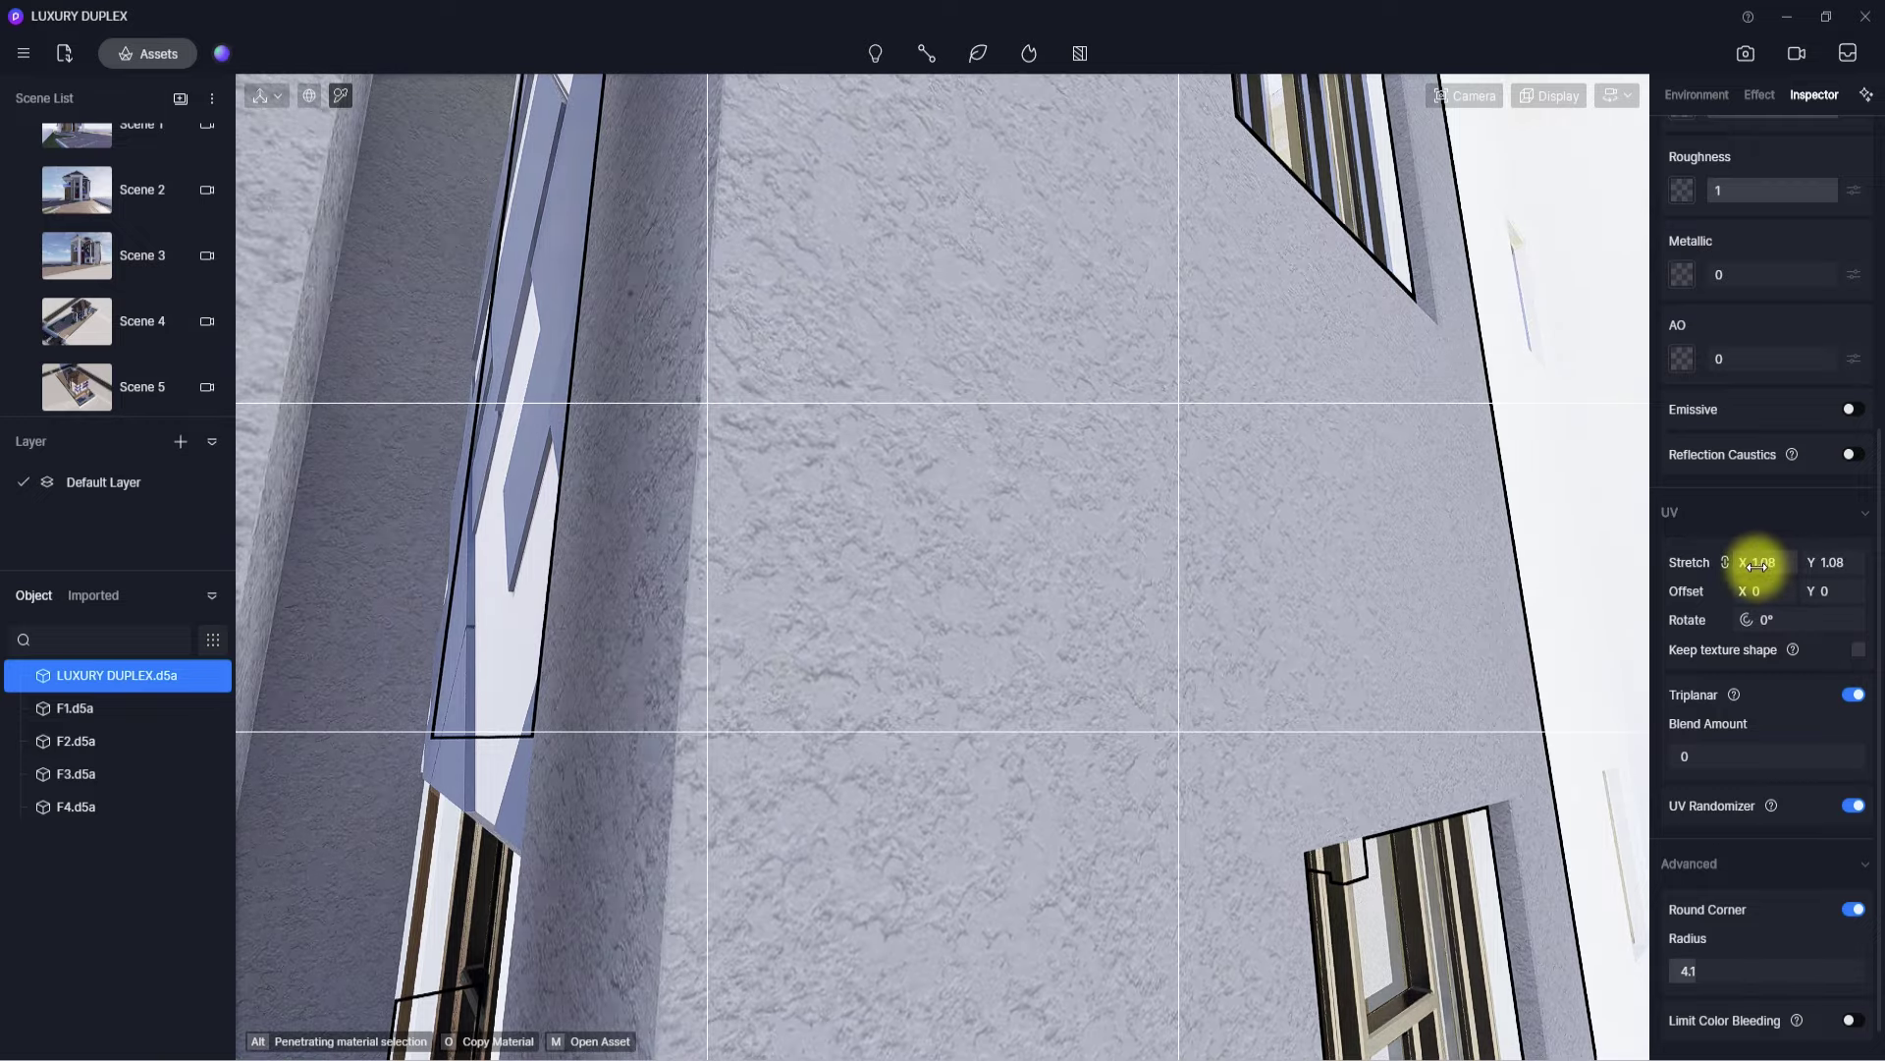
- Inspect the whole house exterior from the side and front, including the dark facade frame, brick columns and driveway
{"action": "scroll", "coordinate": [1234, 639], "scroll_direction": "down", "scroll_amount": 10}
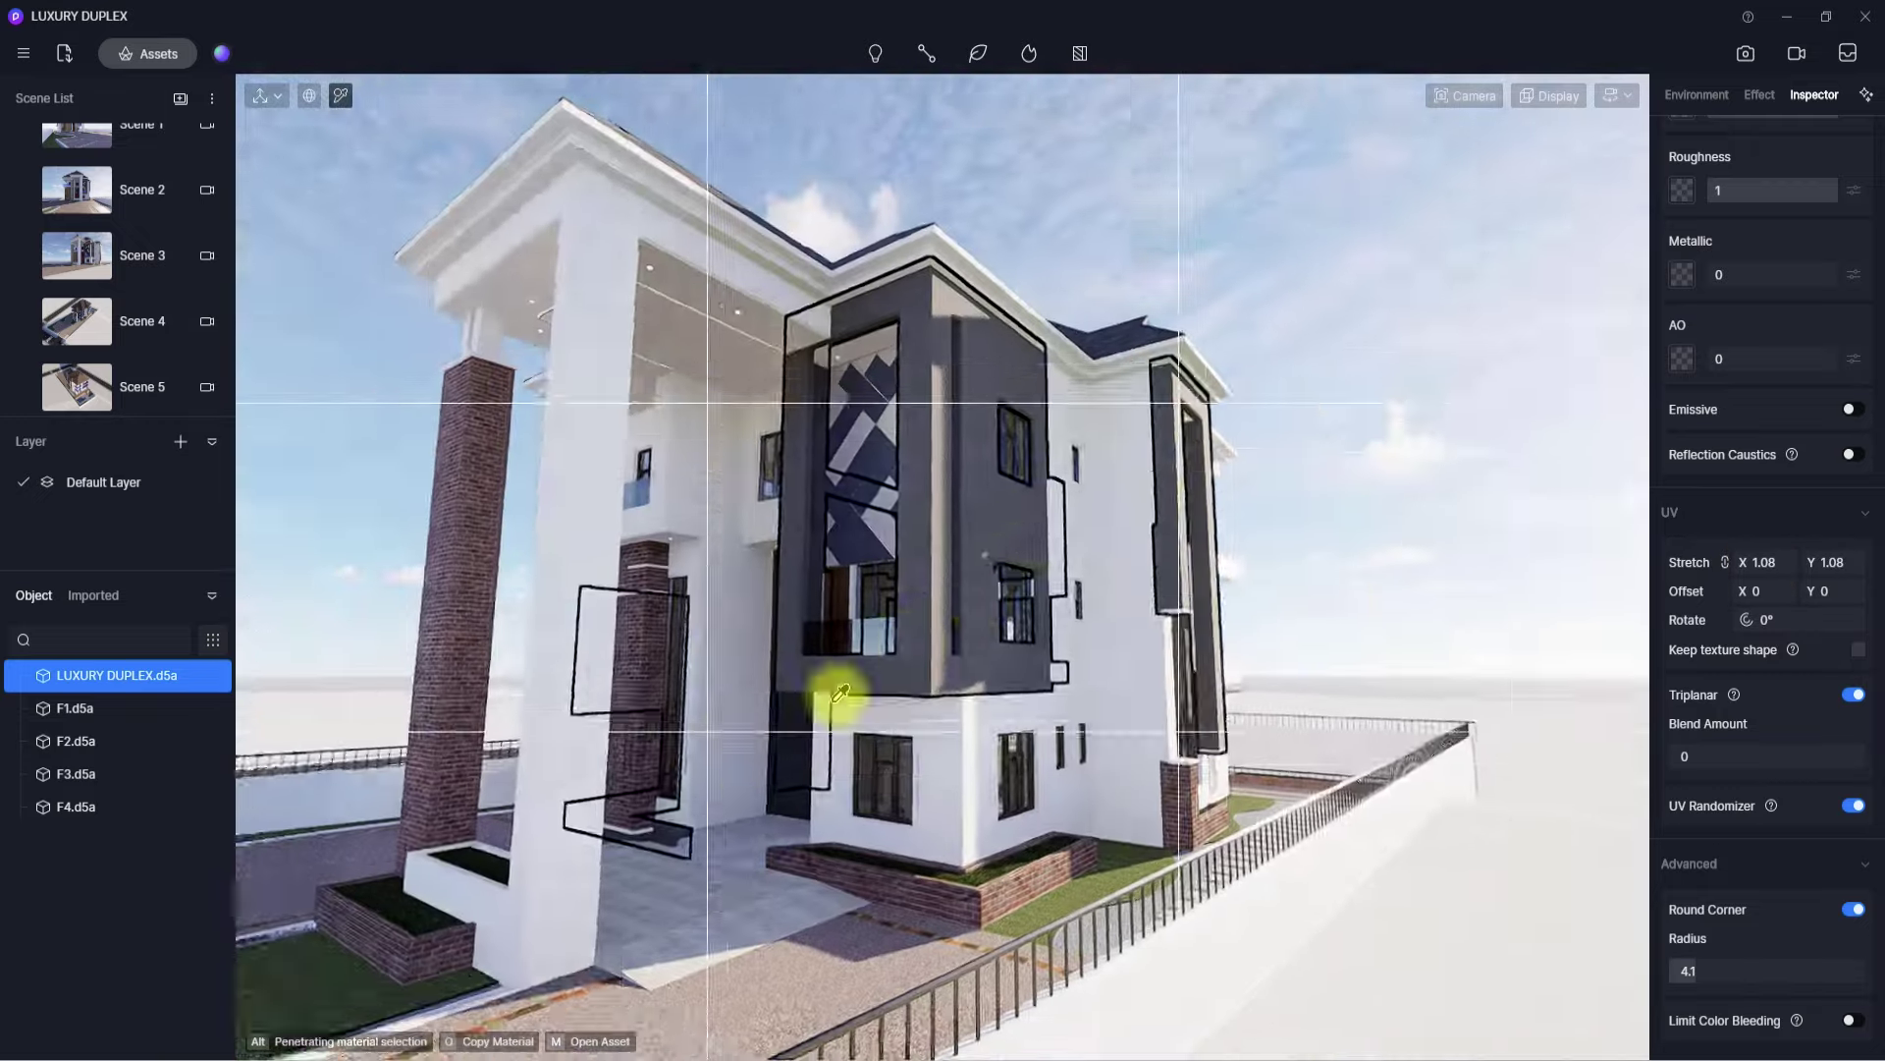
{"action": "scroll", "coordinate": [833, 688], "scroll_direction": "up", "scroll_amount": 3}
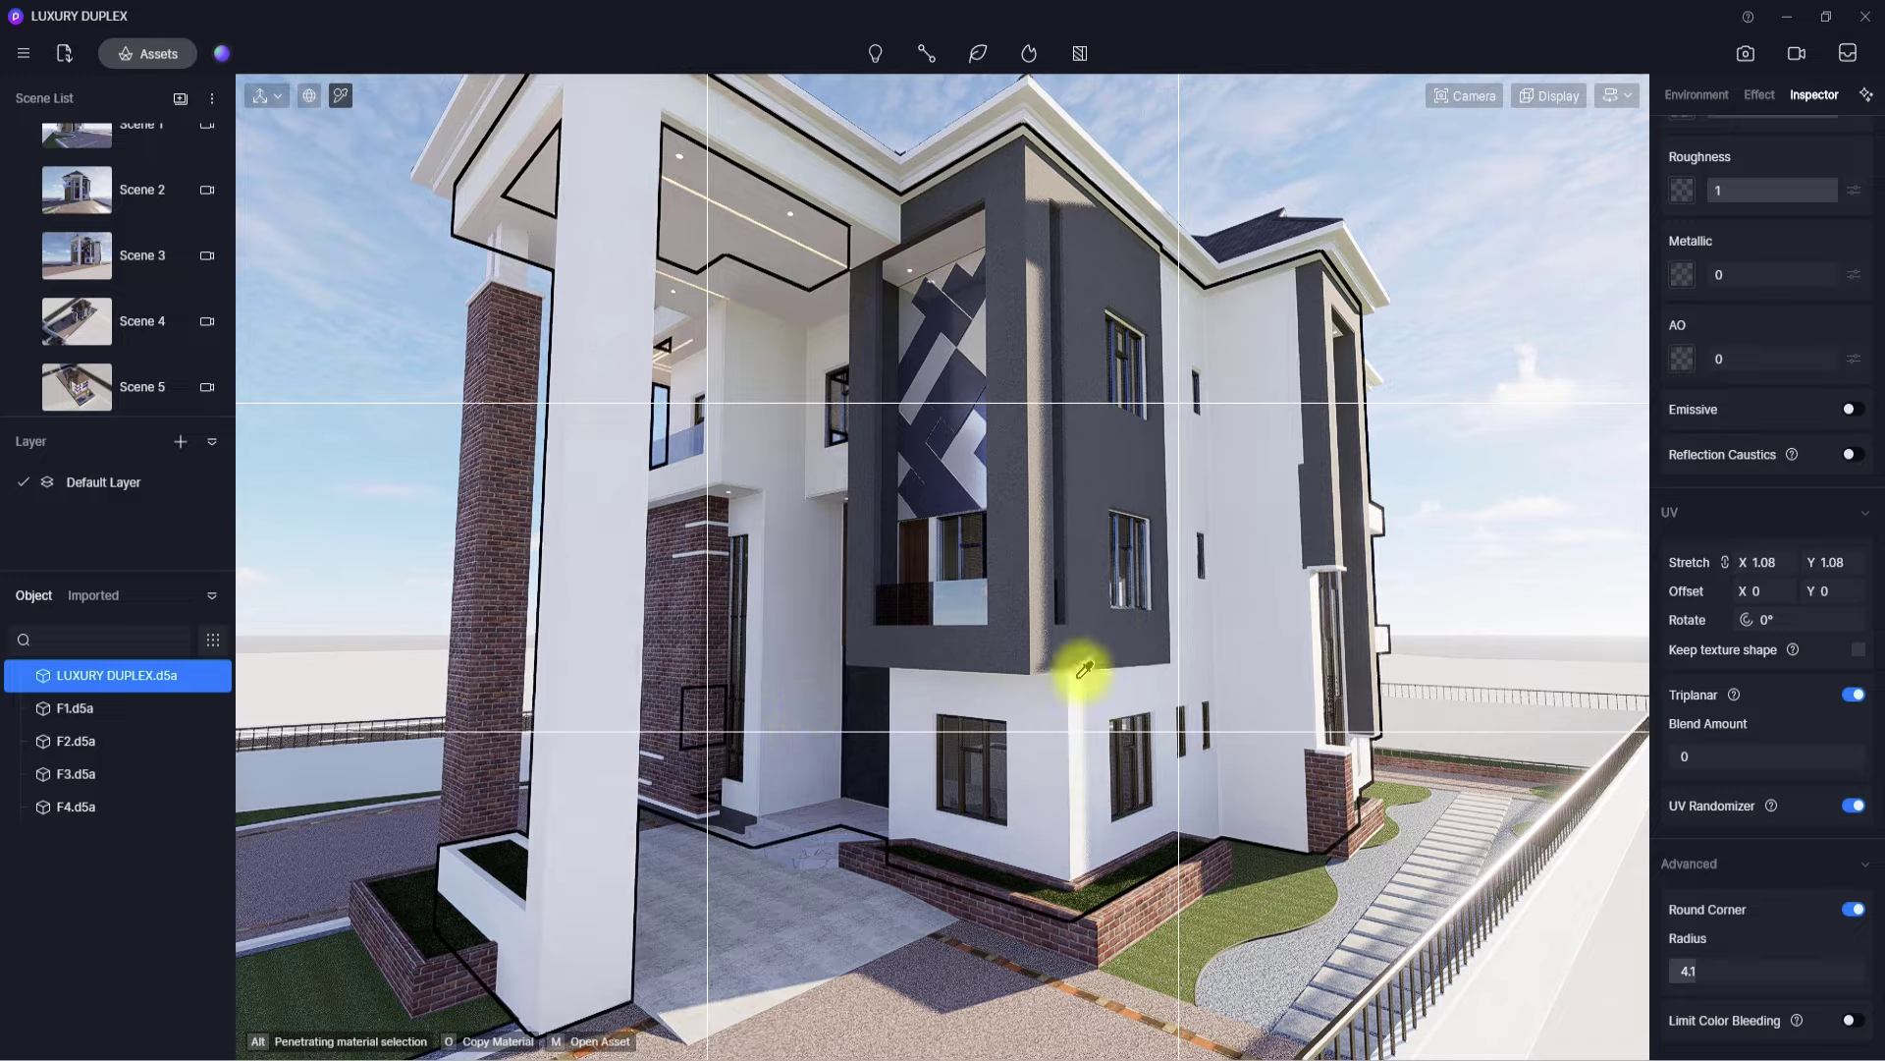
{"action": "right_click_drag", "start_coordinate": [1084, 670], "coordinate": [1367, 547]}
{"action": "scroll", "coordinate": [1370, 547], "scroll_direction": "down", "scroll_amount": 5}
{"action": "right_click_drag", "start_coordinate": [1067, 676], "coordinate": [724, 670]}
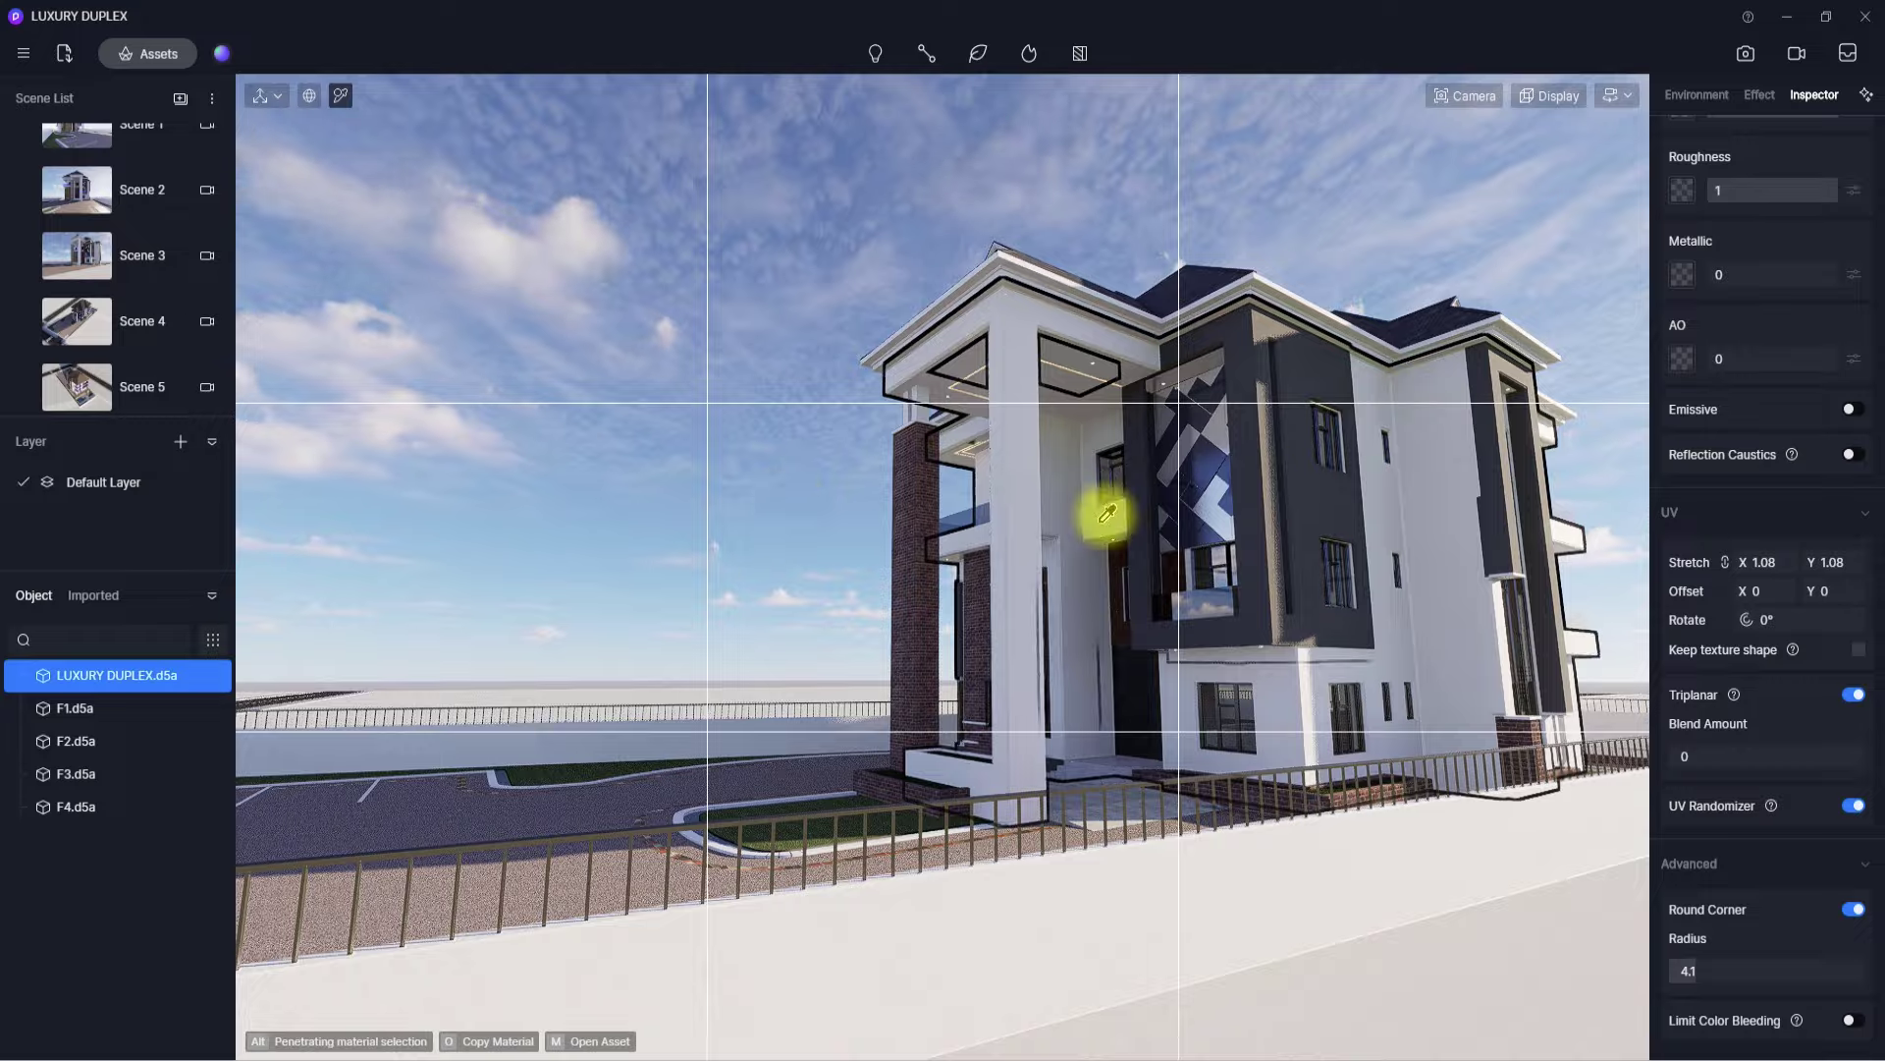
{"action": "right_click_drag", "start_coordinate": [1108, 513], "coordinate": [572, 674]}
{"action": "scroll", "coordinate": [694, 629], "scroll_direction": "up", "scroll_amount": 6}
{"action": "right_click_drag", "start_coordinate": [695, 628], "coordinate": [1448, 912]}
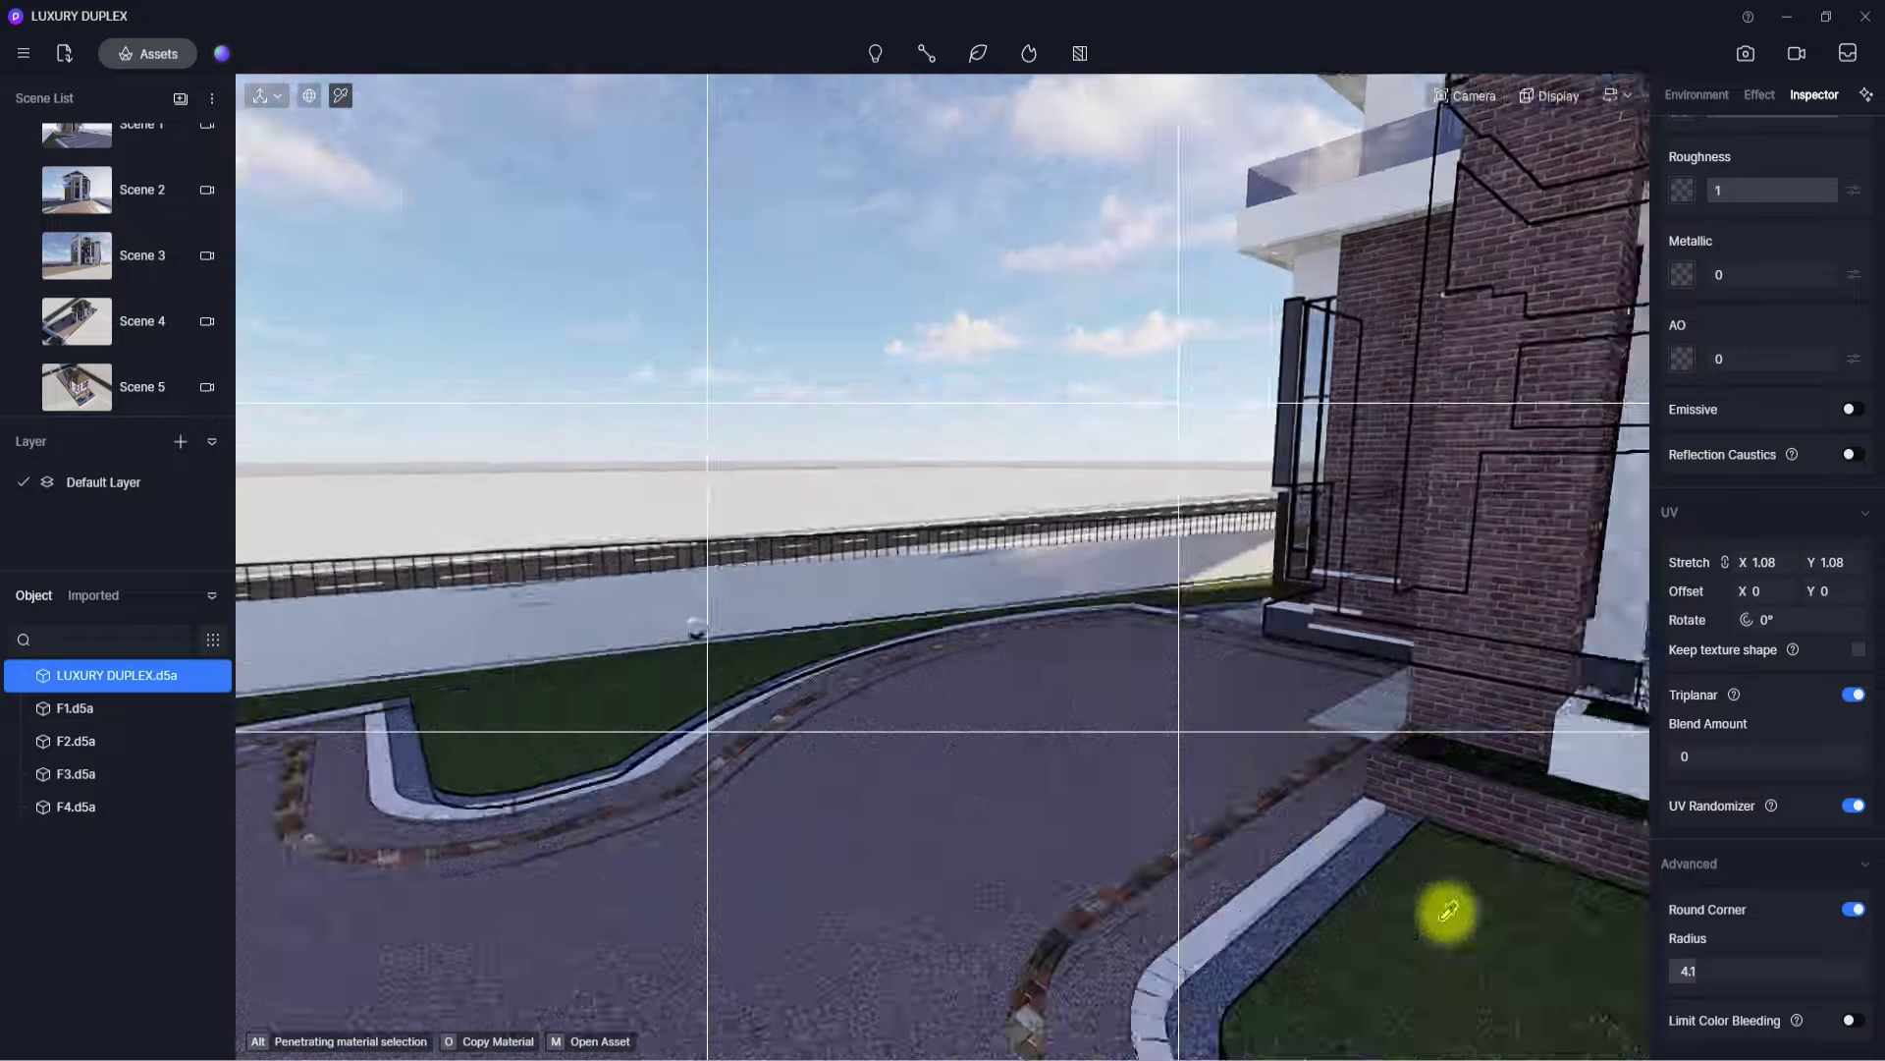
- Examine the driveway surface, its patterned brick border, kerbs and lawns from several angles and distances
{"action": "scroll", "coordinate": [757, 775], "scroll_direction": "down", "scroll_amount": 4}
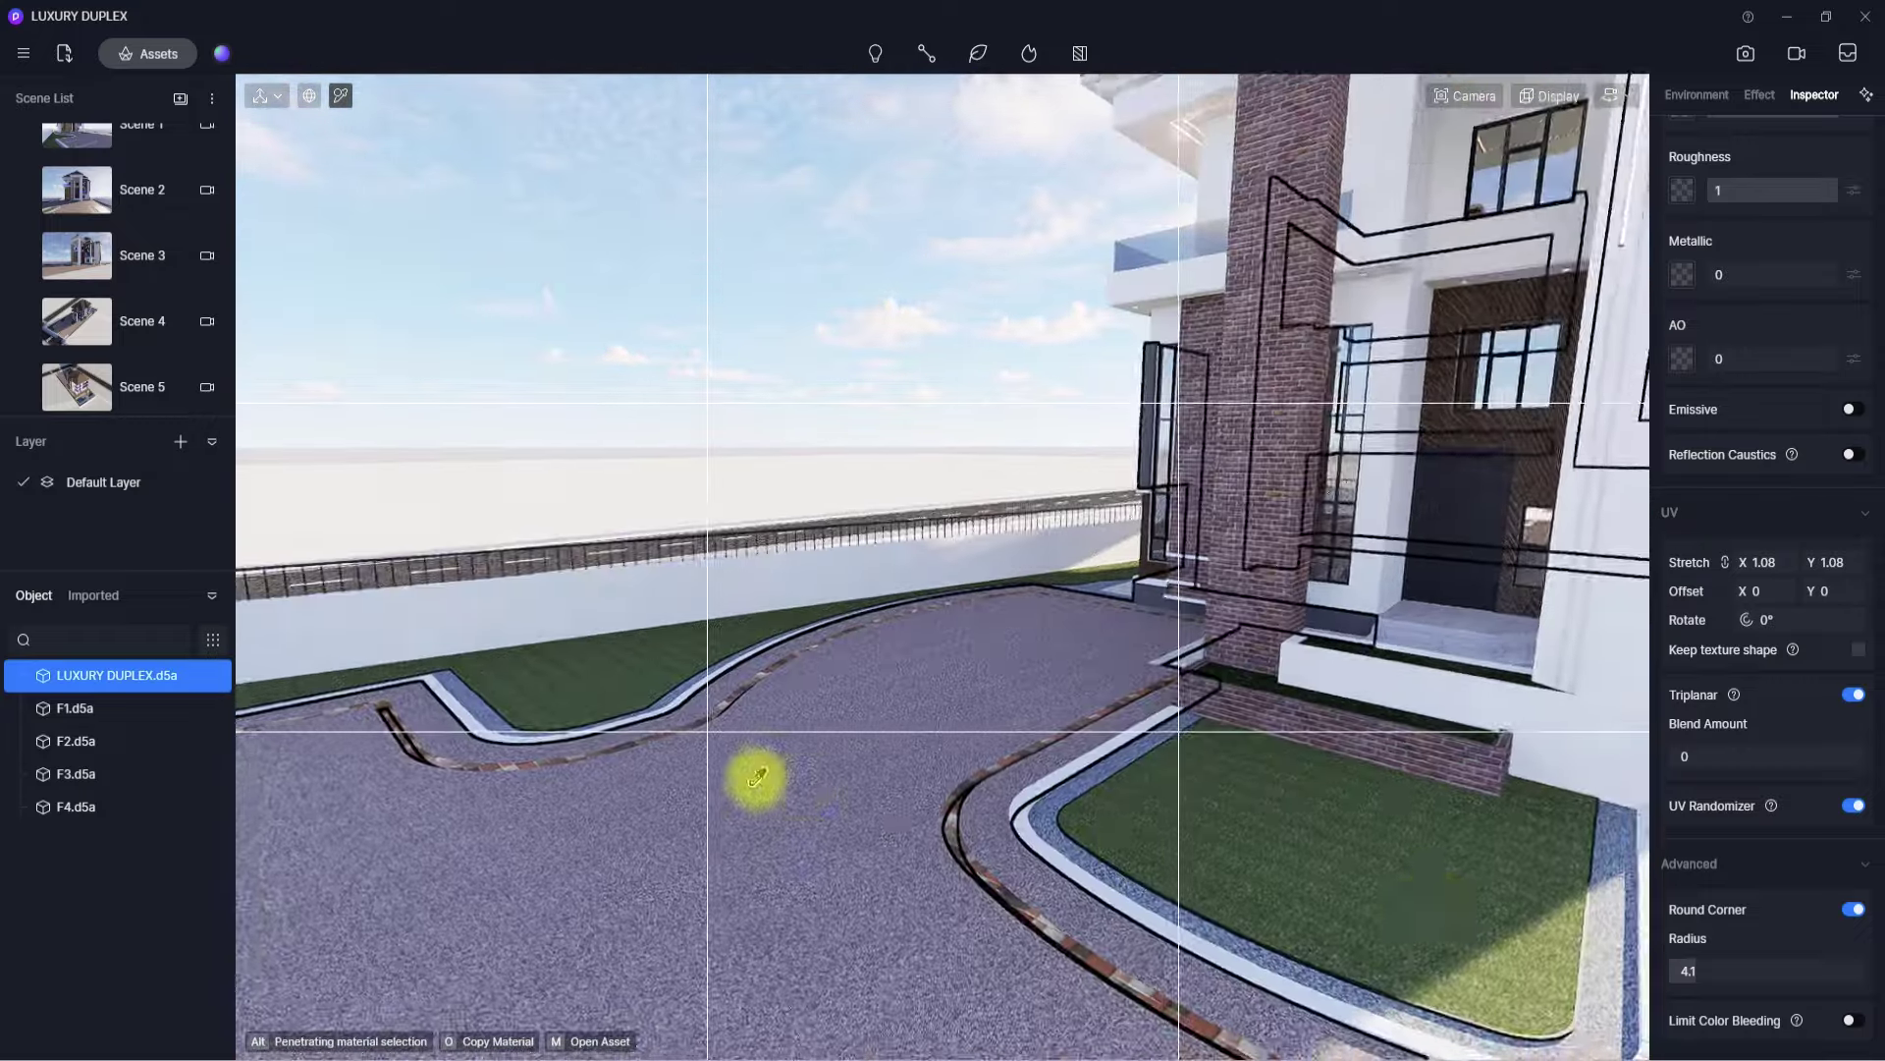
{"action": "right_click_drag", "start_coordinate": [757, 775], "coordinate": [1293, 961]}
{"action": "right_click_drag", "start_coordinate": [1093, 760], "coordinate": [733, 871]}
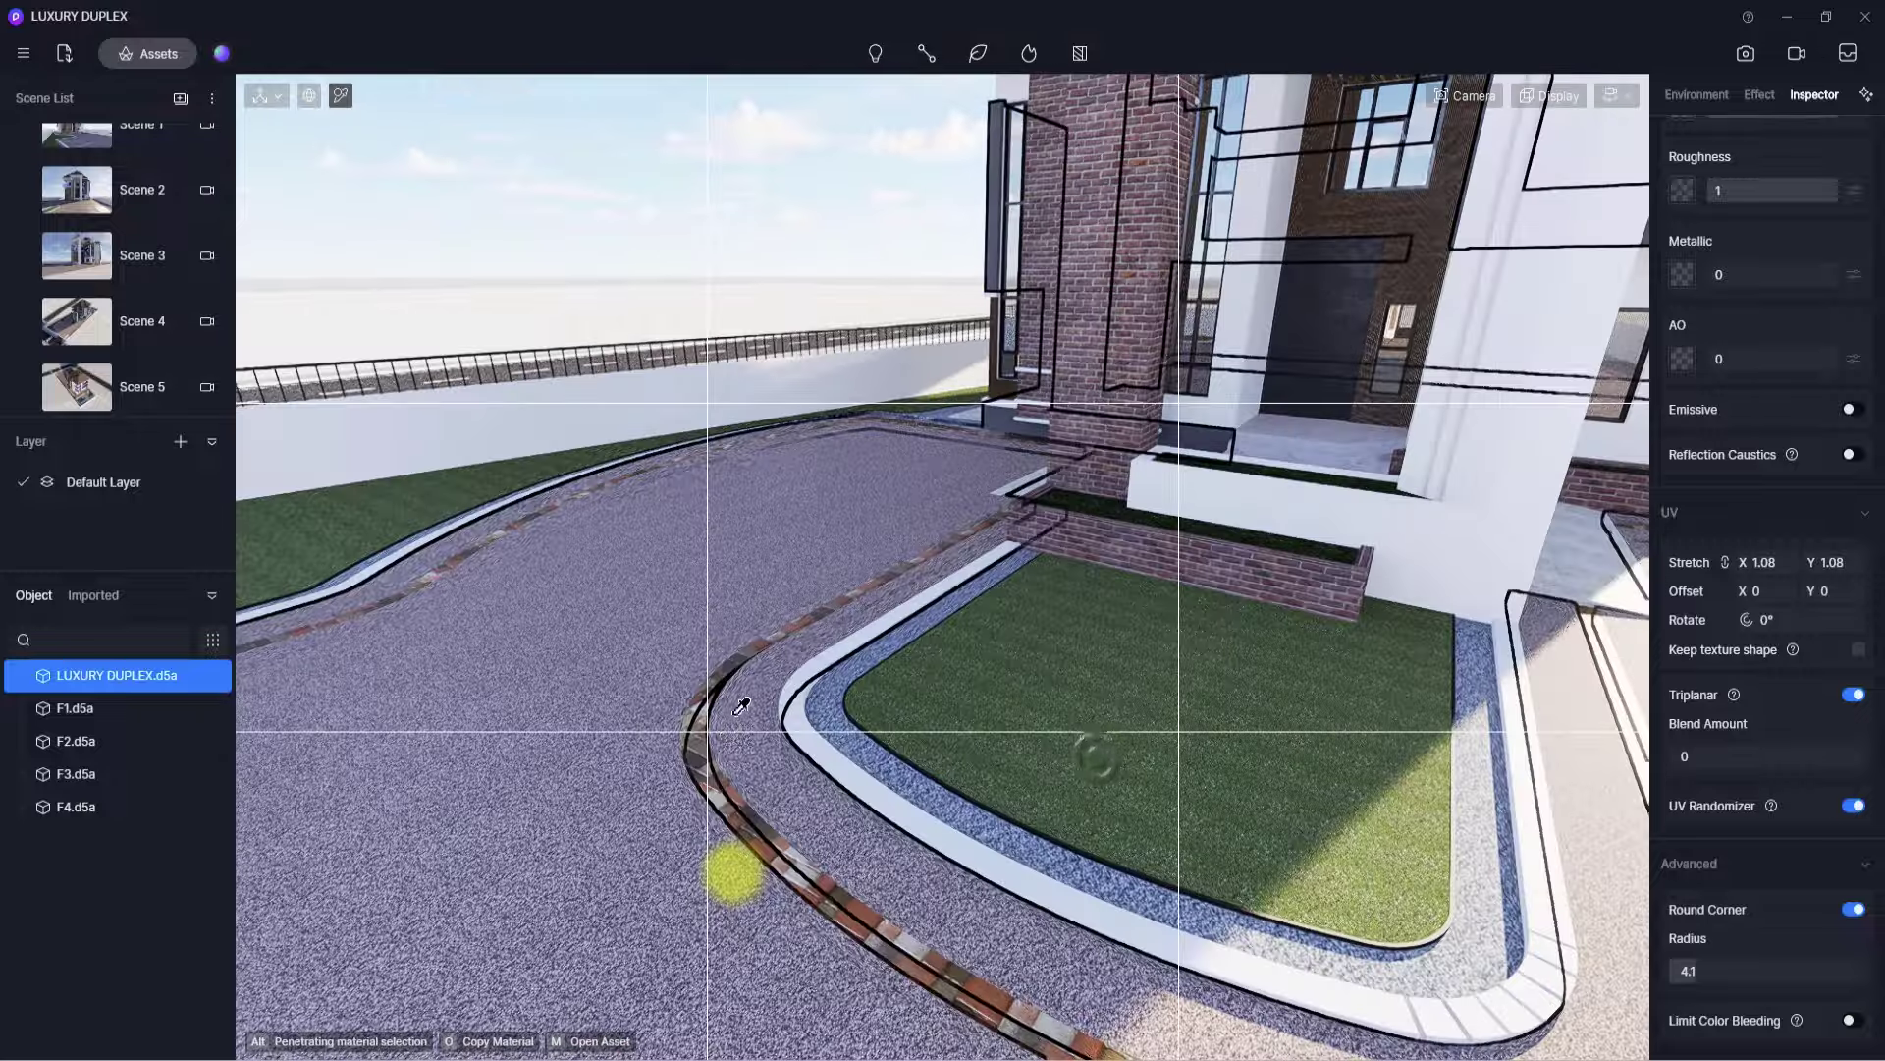
{"action": "right_click_drag", "start_coordinate": [1017, 843], "coordinate": [627, 837]}
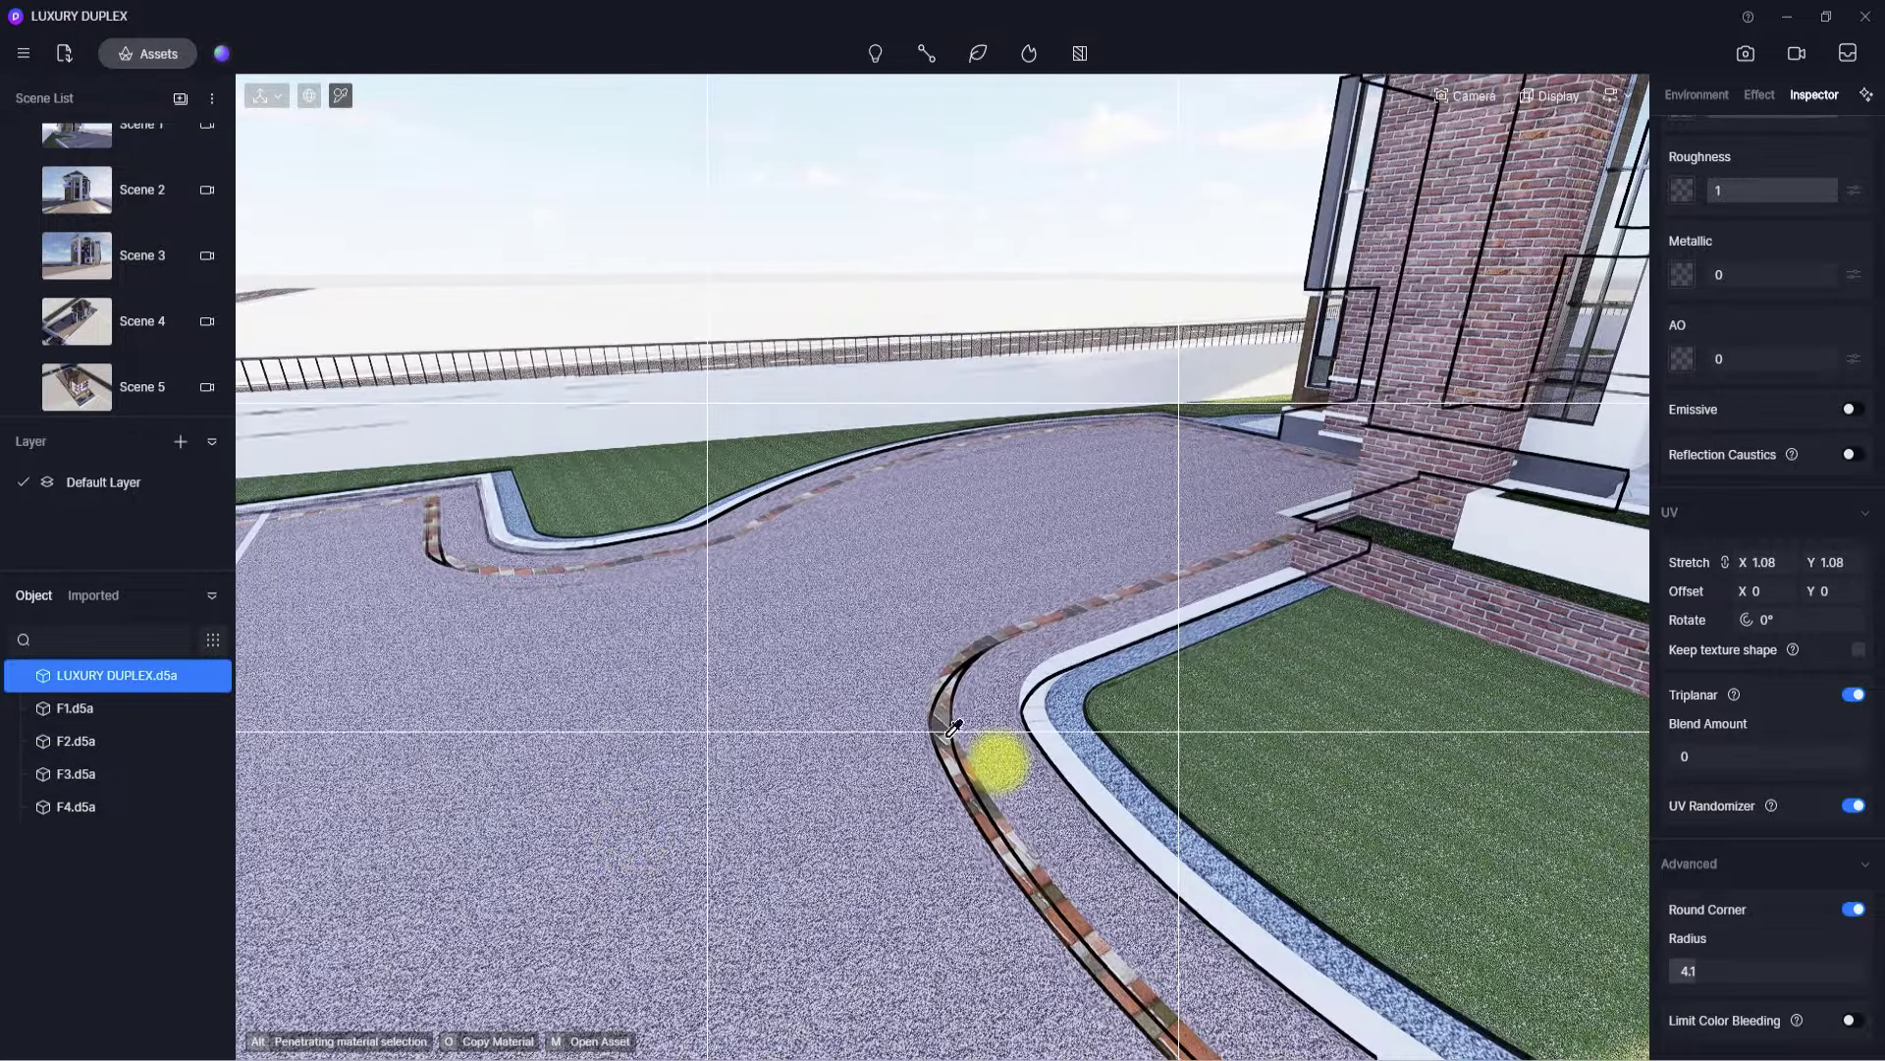
{"action": "right_click_drag", "start_coordinate": [1021, 744], "coordinate": [1435, 779]}
{"action": "scroll", "coordinate": [725, 671], "scroll_direction": "up", "scroll_amount": 5}
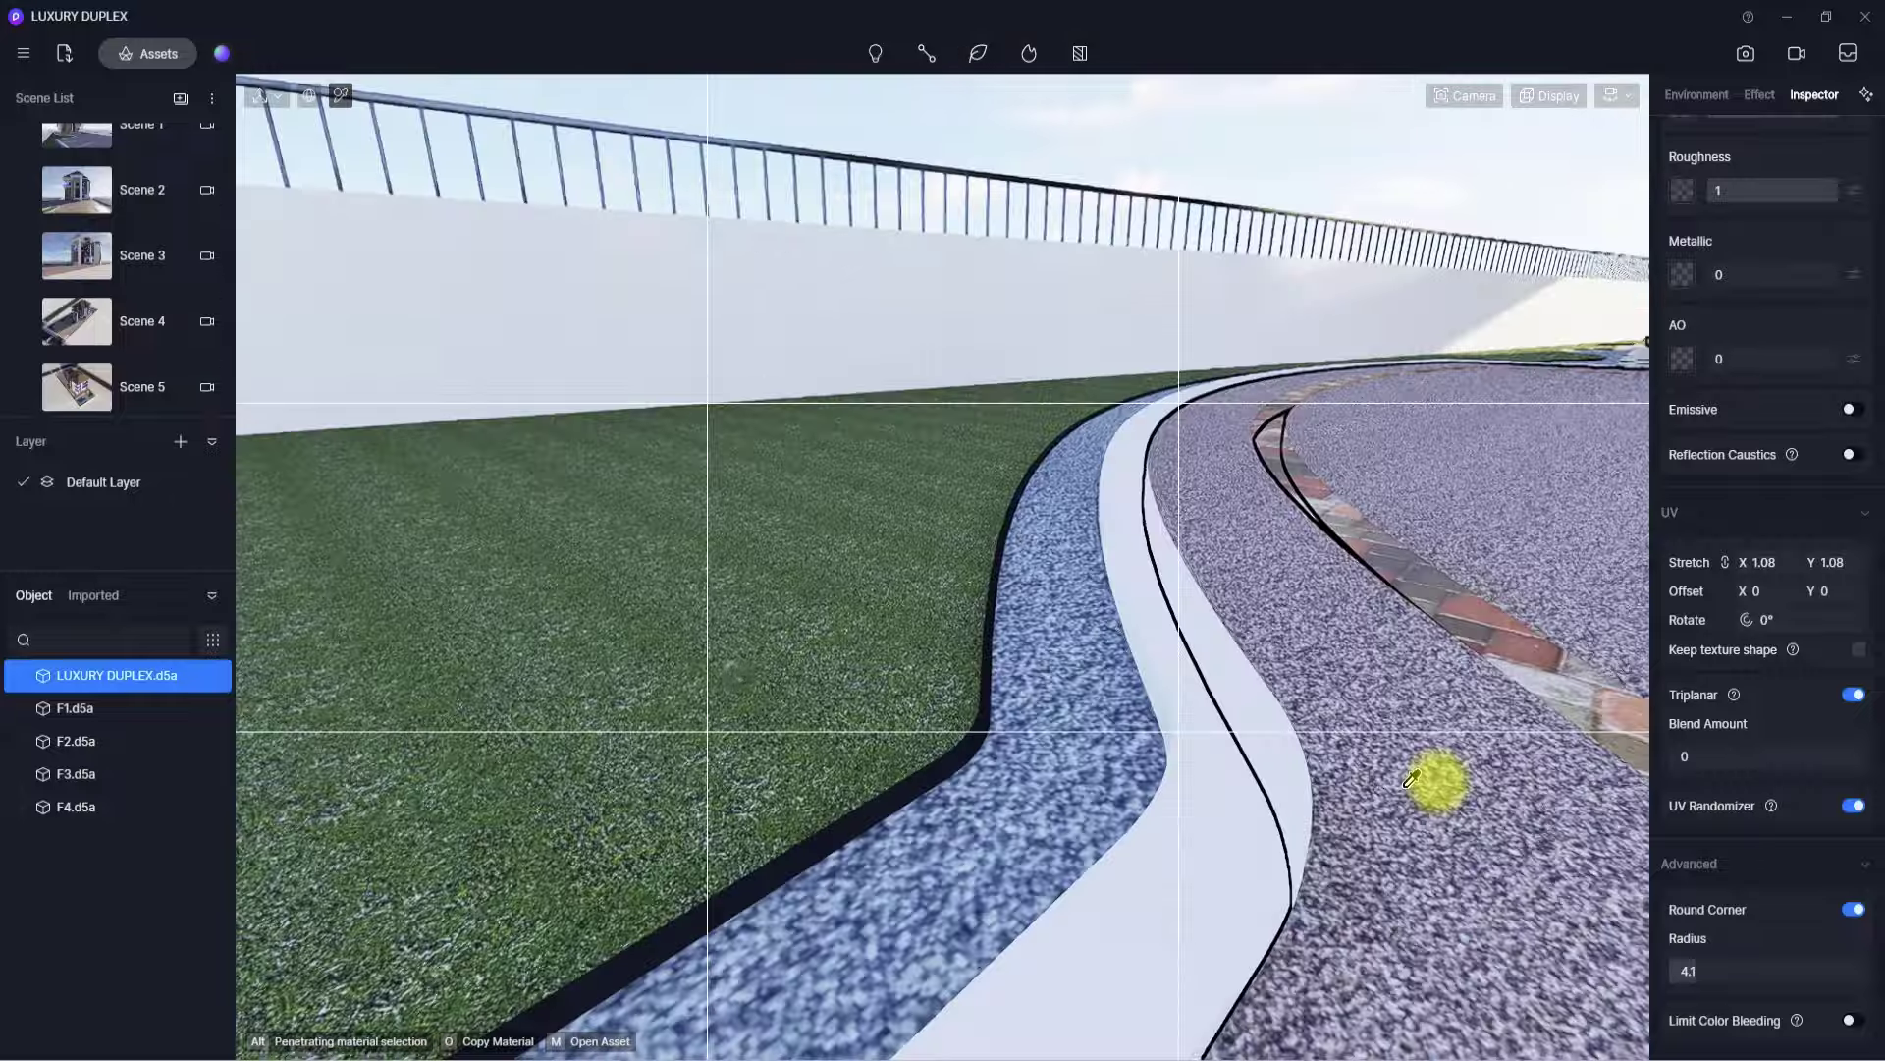
{"action": "scroll", "coordinate": [1434, 778], "scroll_direction": "down", "scroll_amount": 5}
{"action": "right_click_drag", "start_coordinate": [798, 799], "coordinate": [1295, 774]}
{"action": "scroll", "coordinate": [1294, 774], "scroll_direction": "down", "scroll_amount": 3}
{"action": "scroll", "coordinate": [1029, 883], "scroll_direction": "down", "scroll_amount": 4}
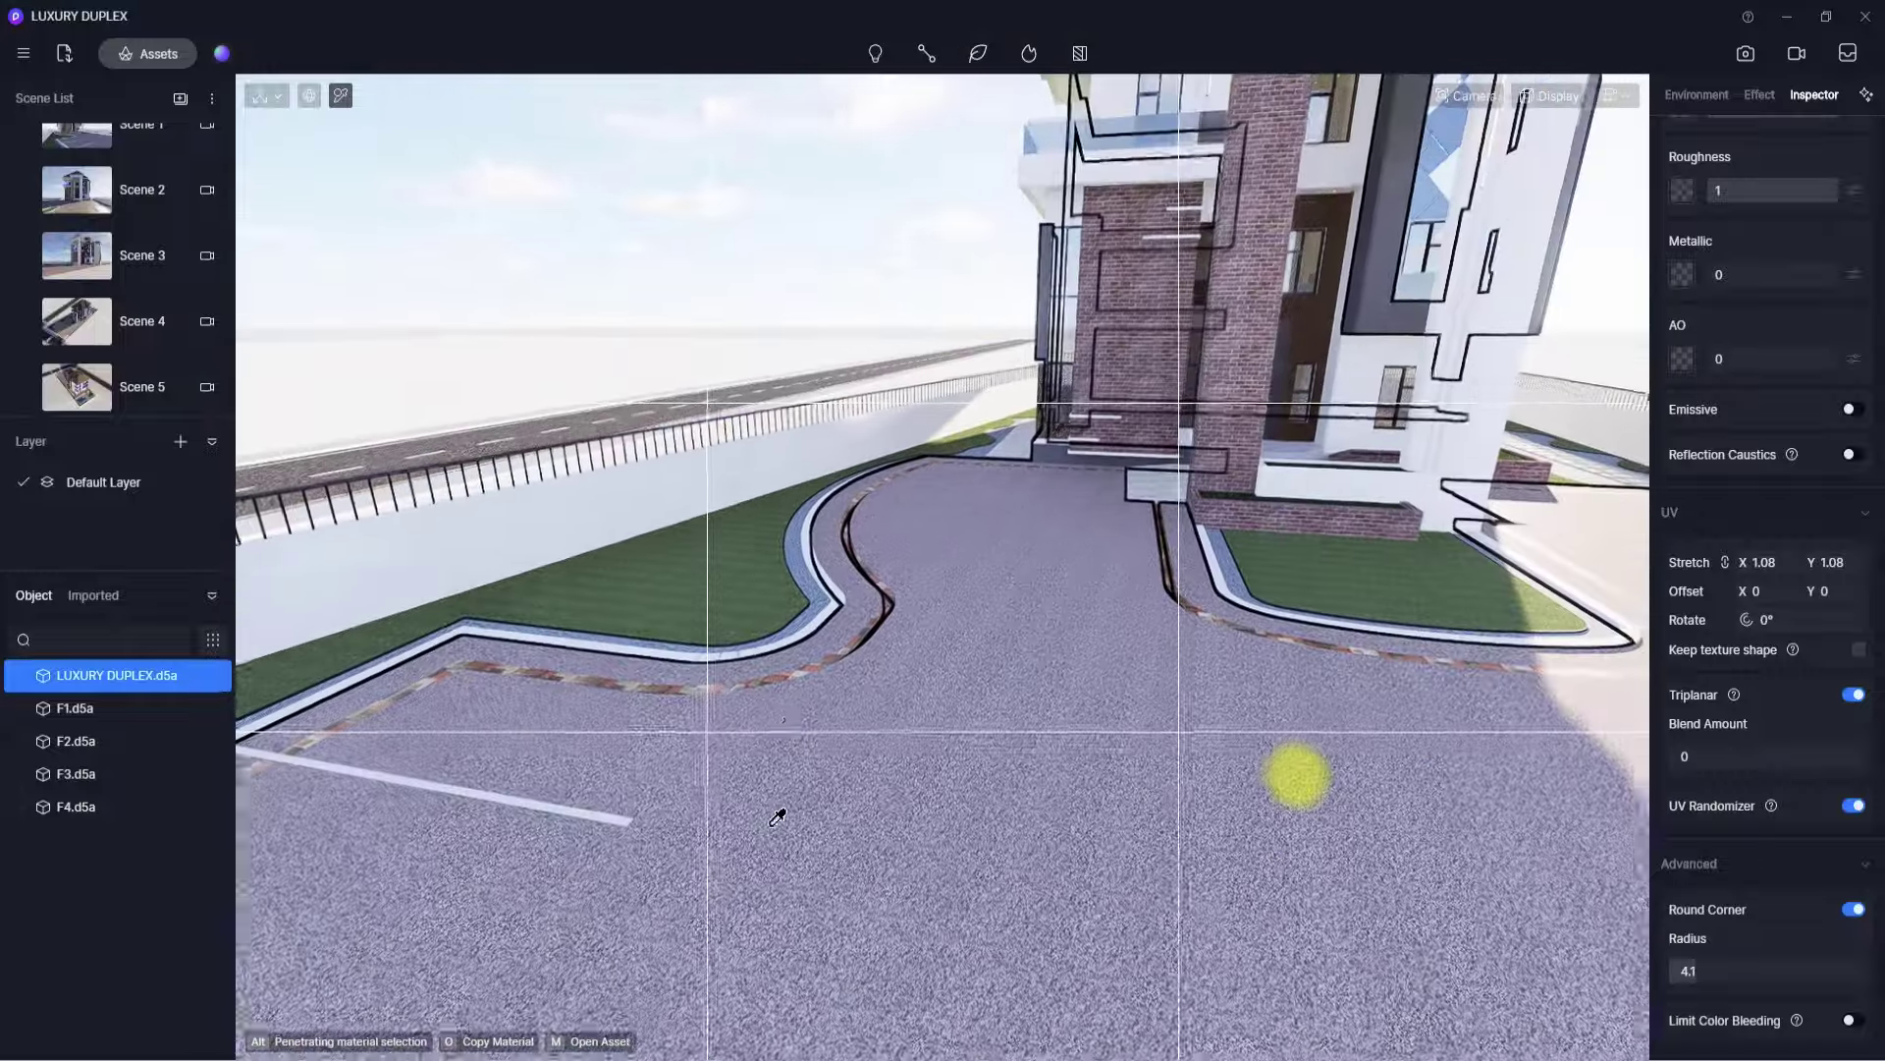
- Apply the Exterior paving 114 material from the Outdoor Ground assets to the driveway
{"action": "left_click", "coordinate": [147, 53]}
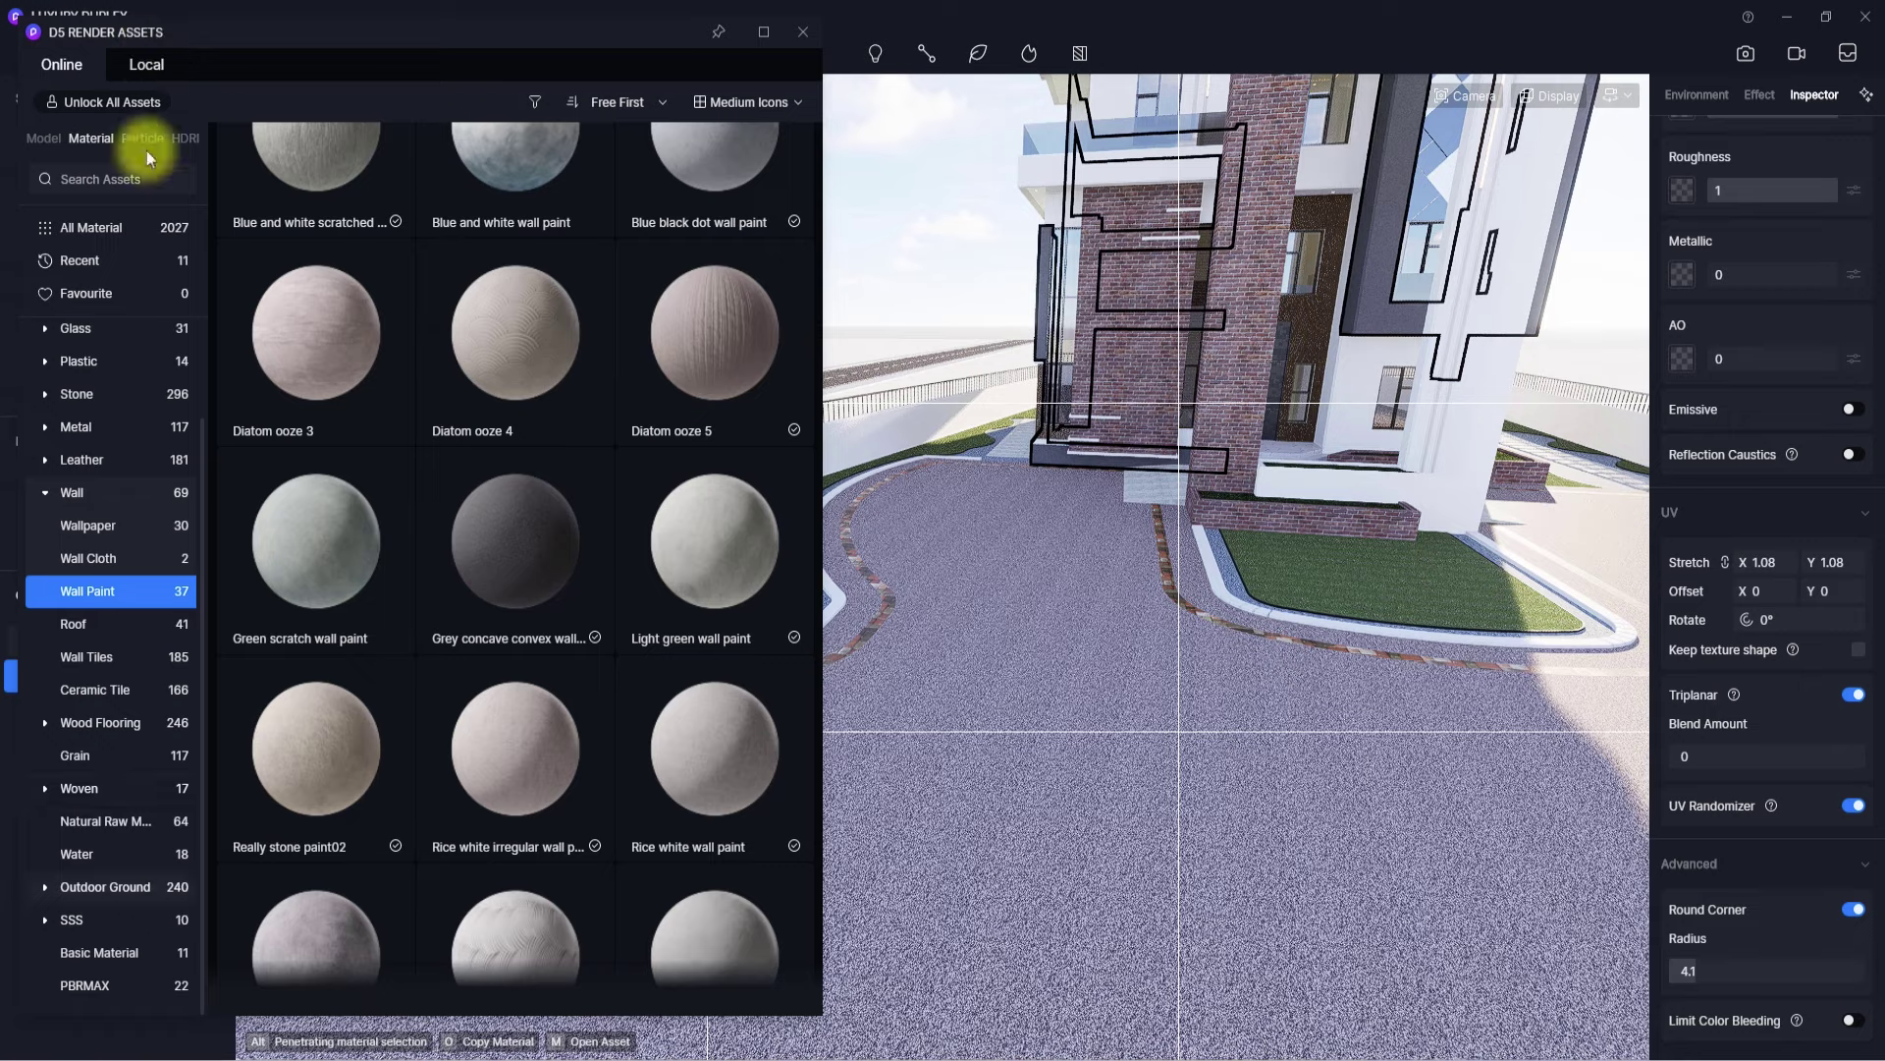
{"action": "left_click", "coordinate": [112, 887]}
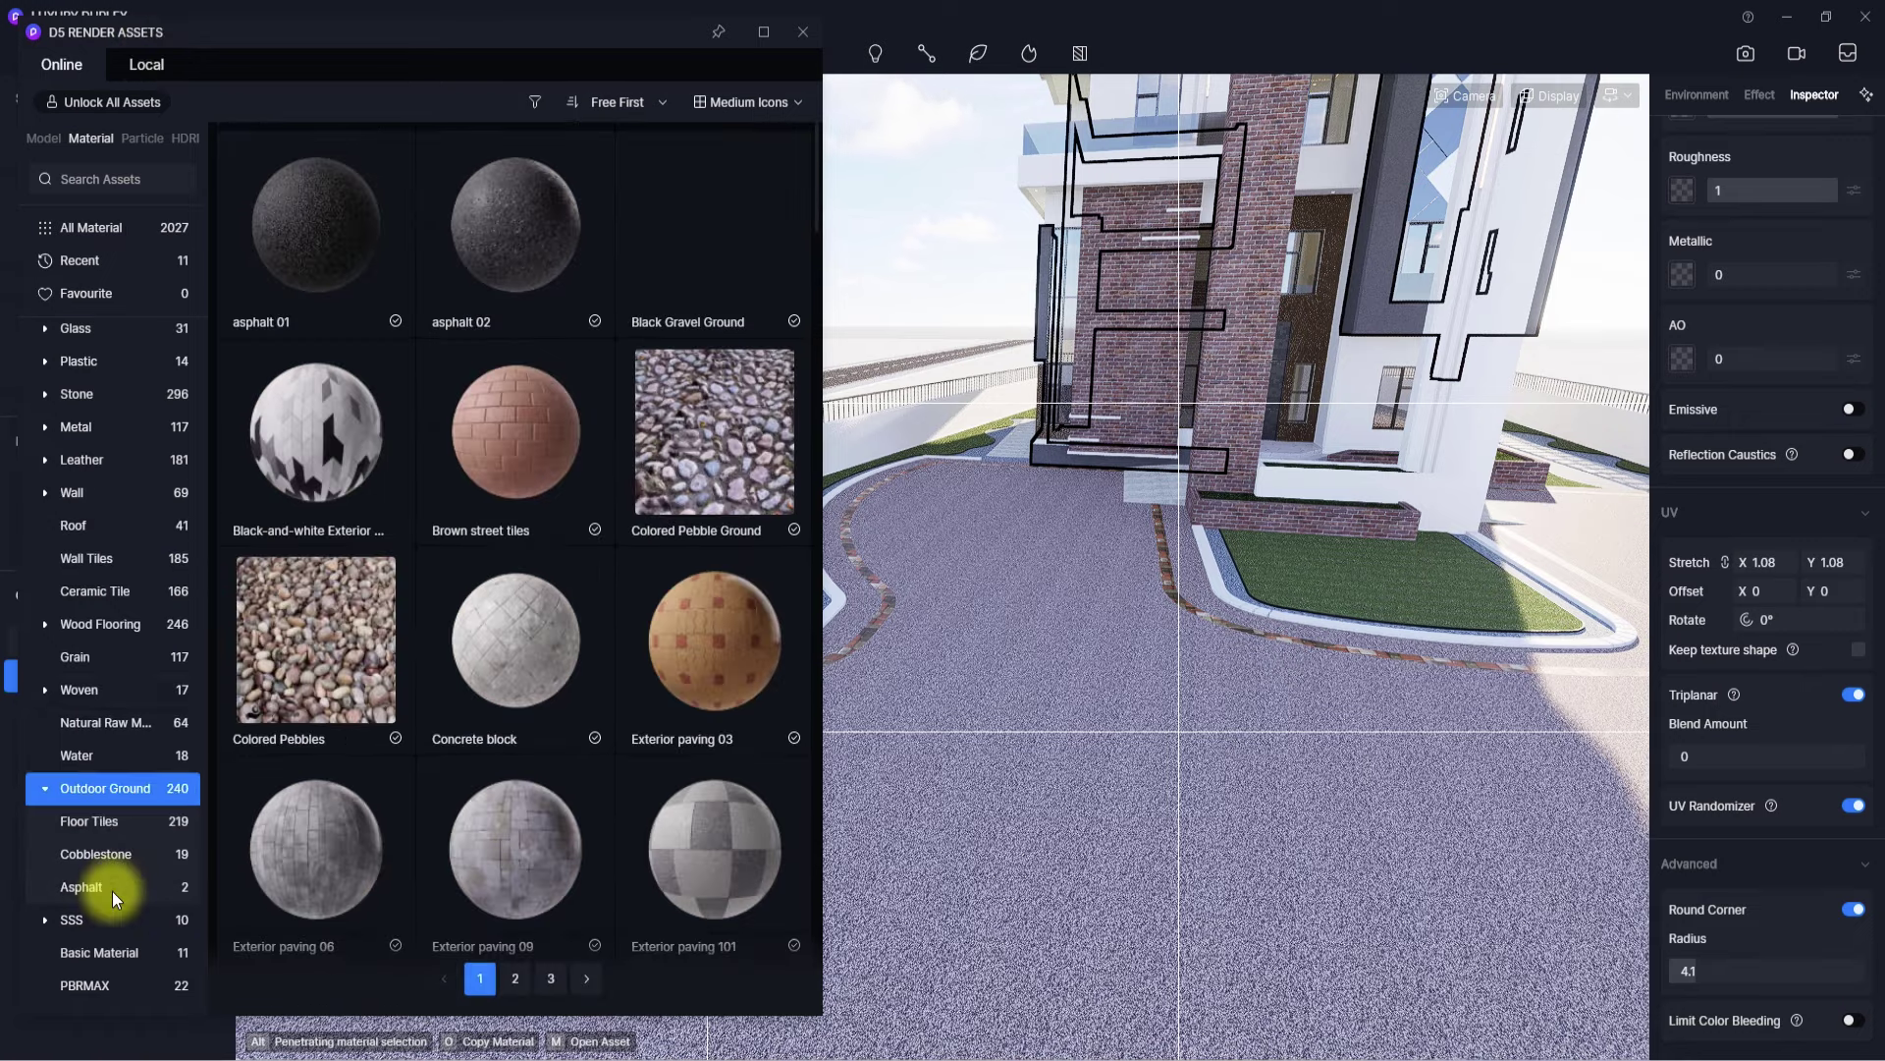
{"action": "scroll", "coordinate": [516, 499], "scroll_direction": "down", "scroll_amount": 6}
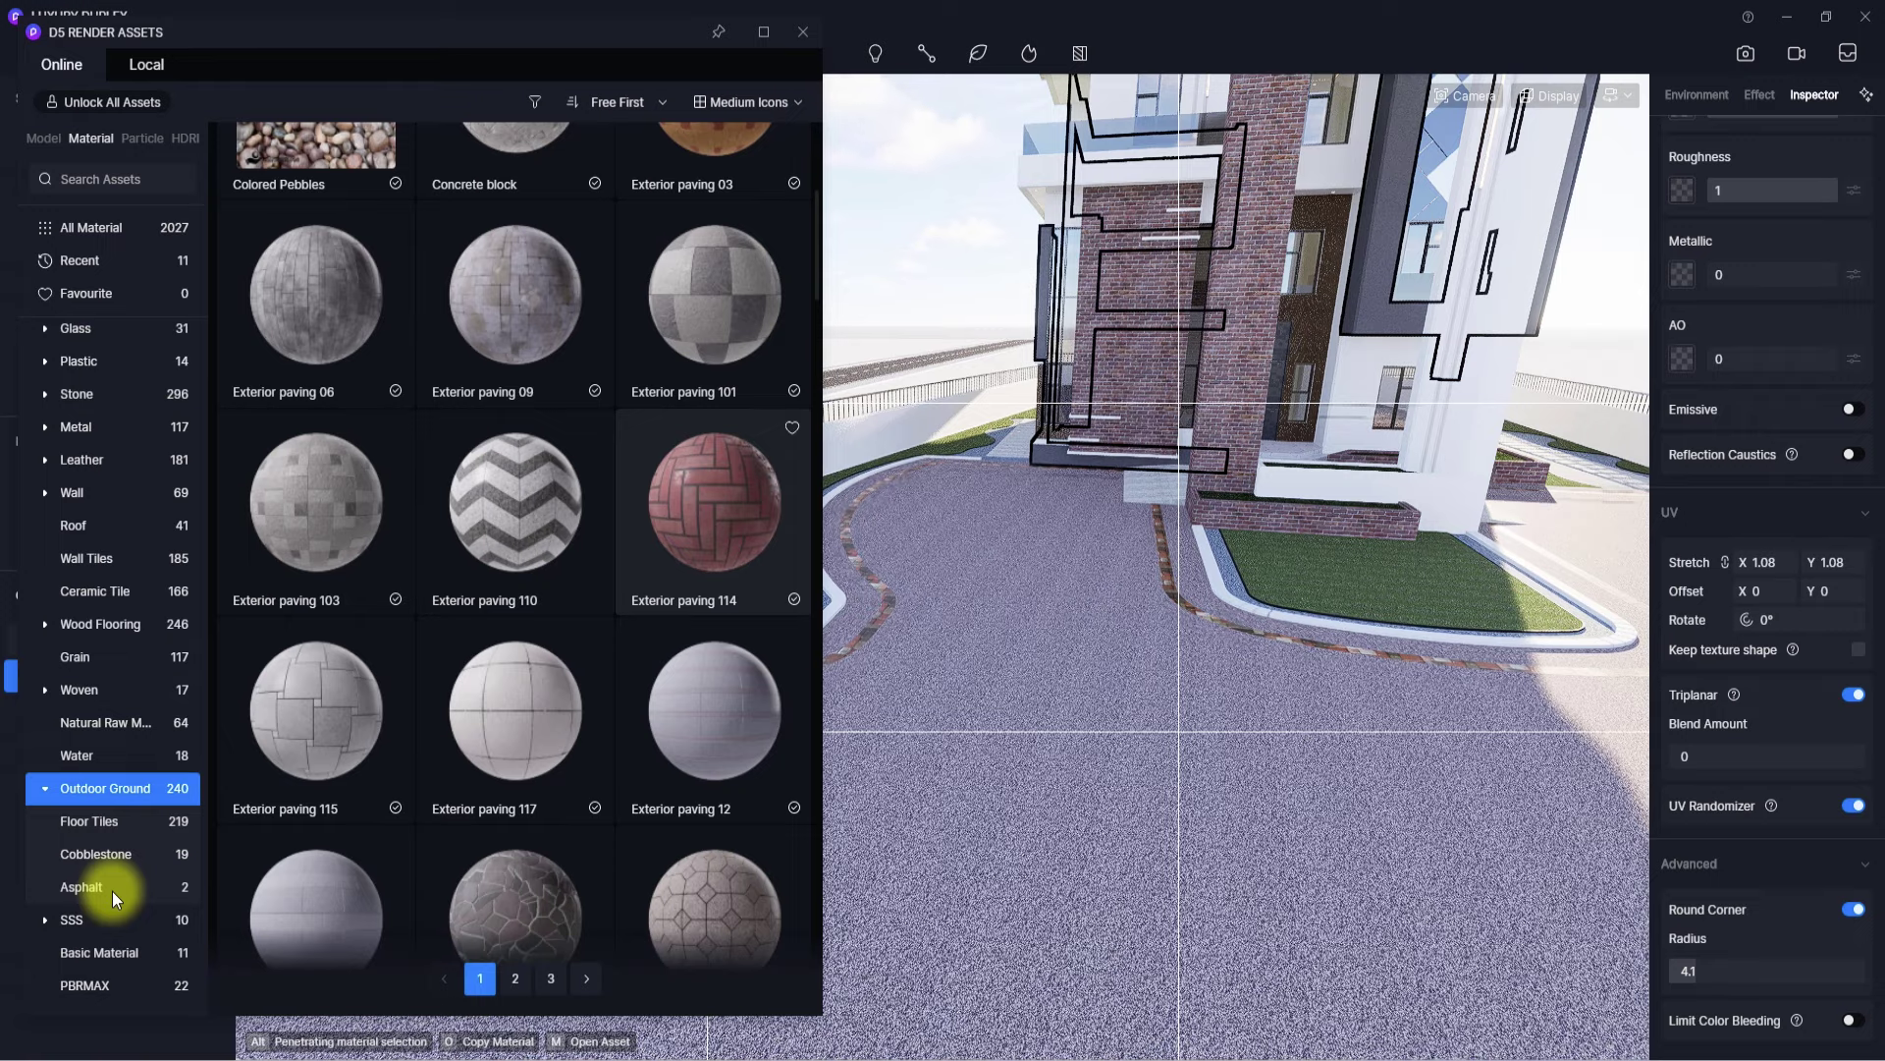
{"action": "left_click", "coordinate": [733, 550]}
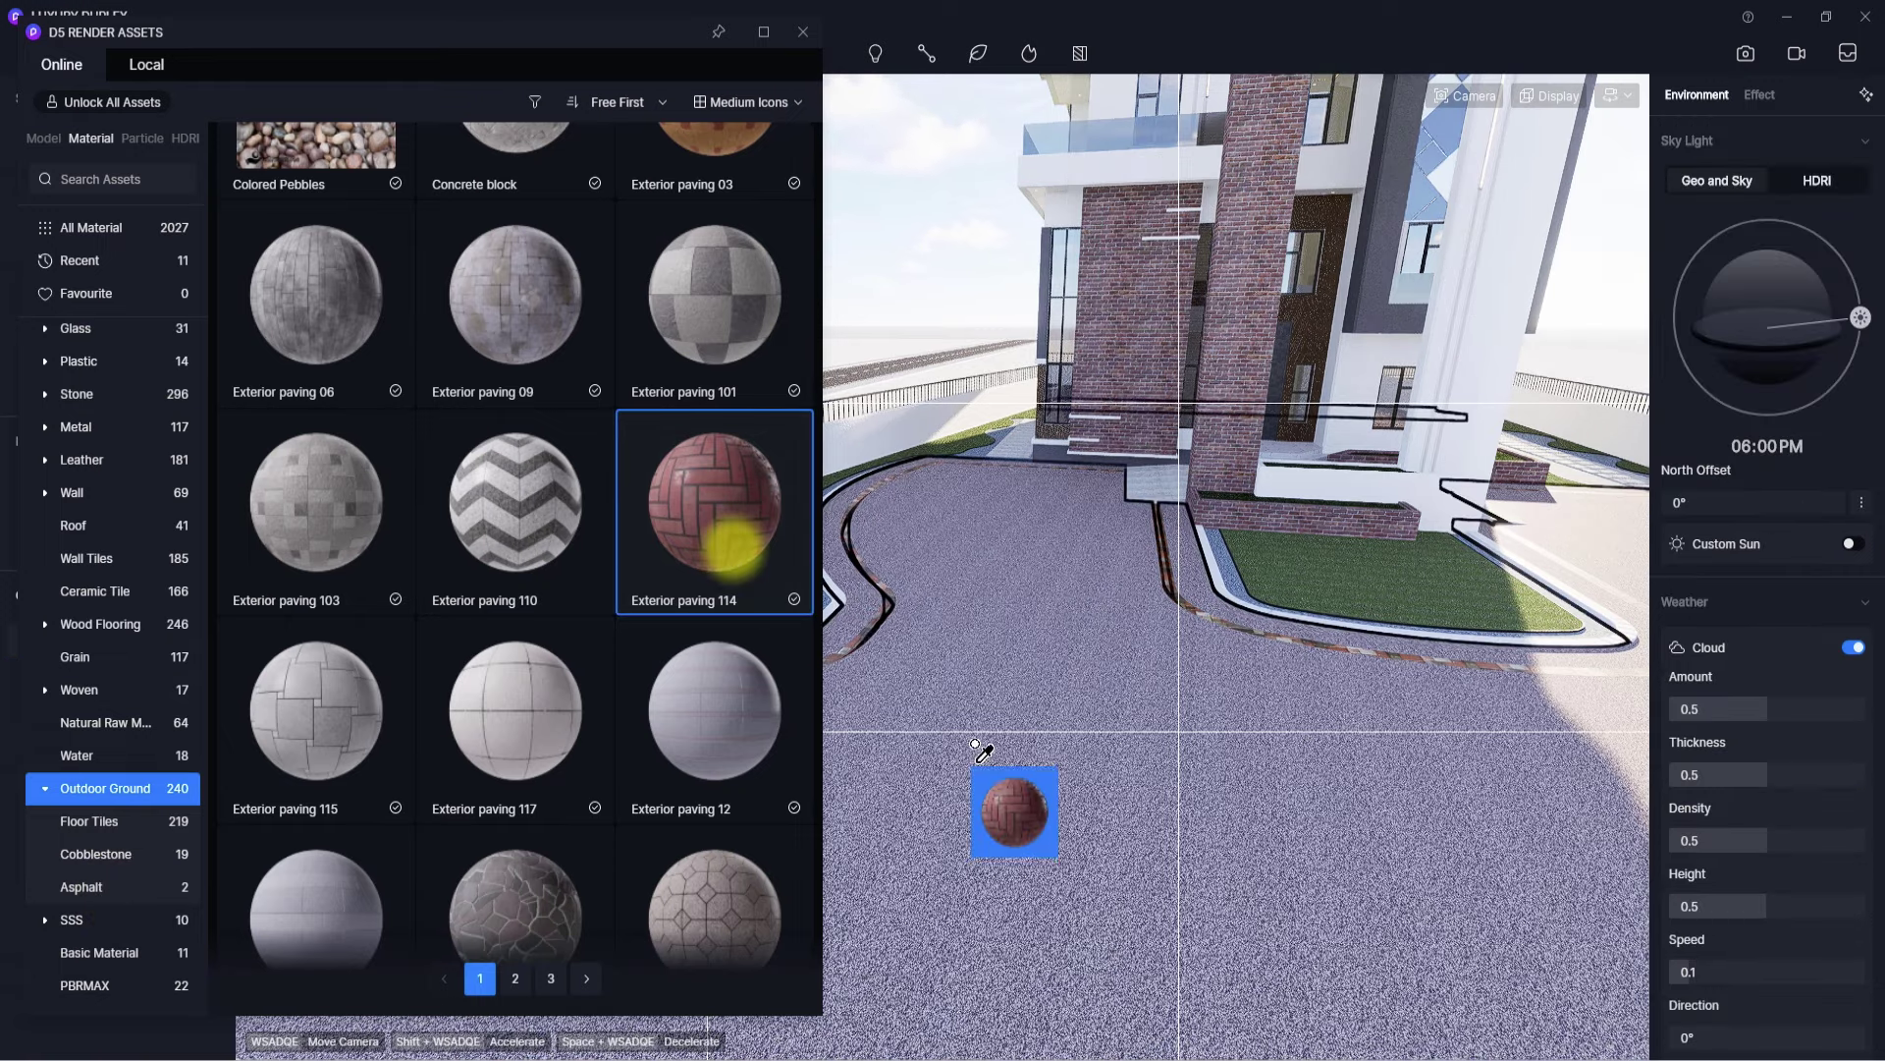
{"action": "left_click", "coordinate": [979, 776]}
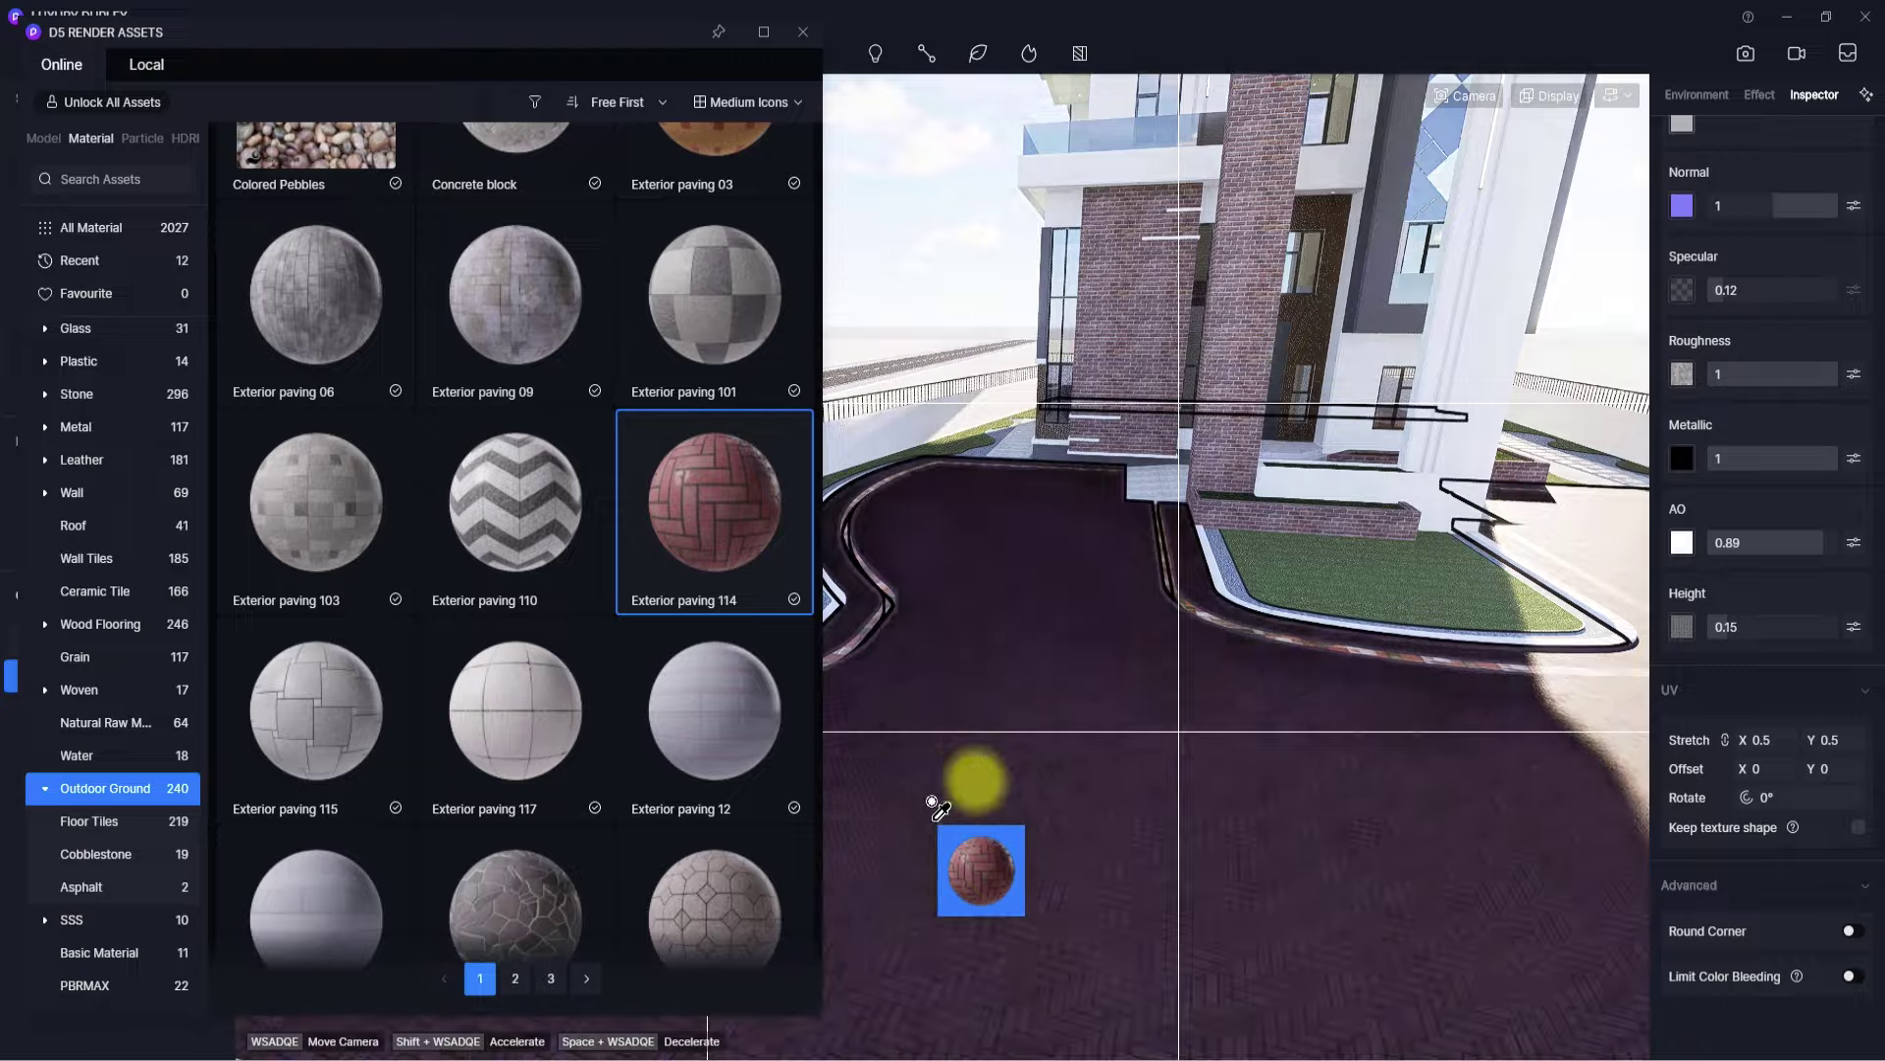
- Examine the herringbone paving on the driveway from close up and from farther away
{"action": "right_click_drag", "start_coordinate": [932, 801], "coordinate": [1464, 972]}
{"action": "scroll", "coordinate": [1111, 723], "scroll_direction": "down", "scroll_amount": 3}
{"action": "scroll", "coordinate": [1048, 711], "scroll_direction": "up", "scroll_amount": 6}
{"action": "right_click_drag", "start_coordinate": [1218, 821], "coordinate": [981, 631]}
{"action": "scroll", "coordinate": [1221, 789], "scroll_direction": "down", "scroll_amount": 4}
{"action": "right_click_drag", "start_coordinate": [1220, 788], "coordinate": [934, 698]}
{"action": "key", "text": "Escape"}
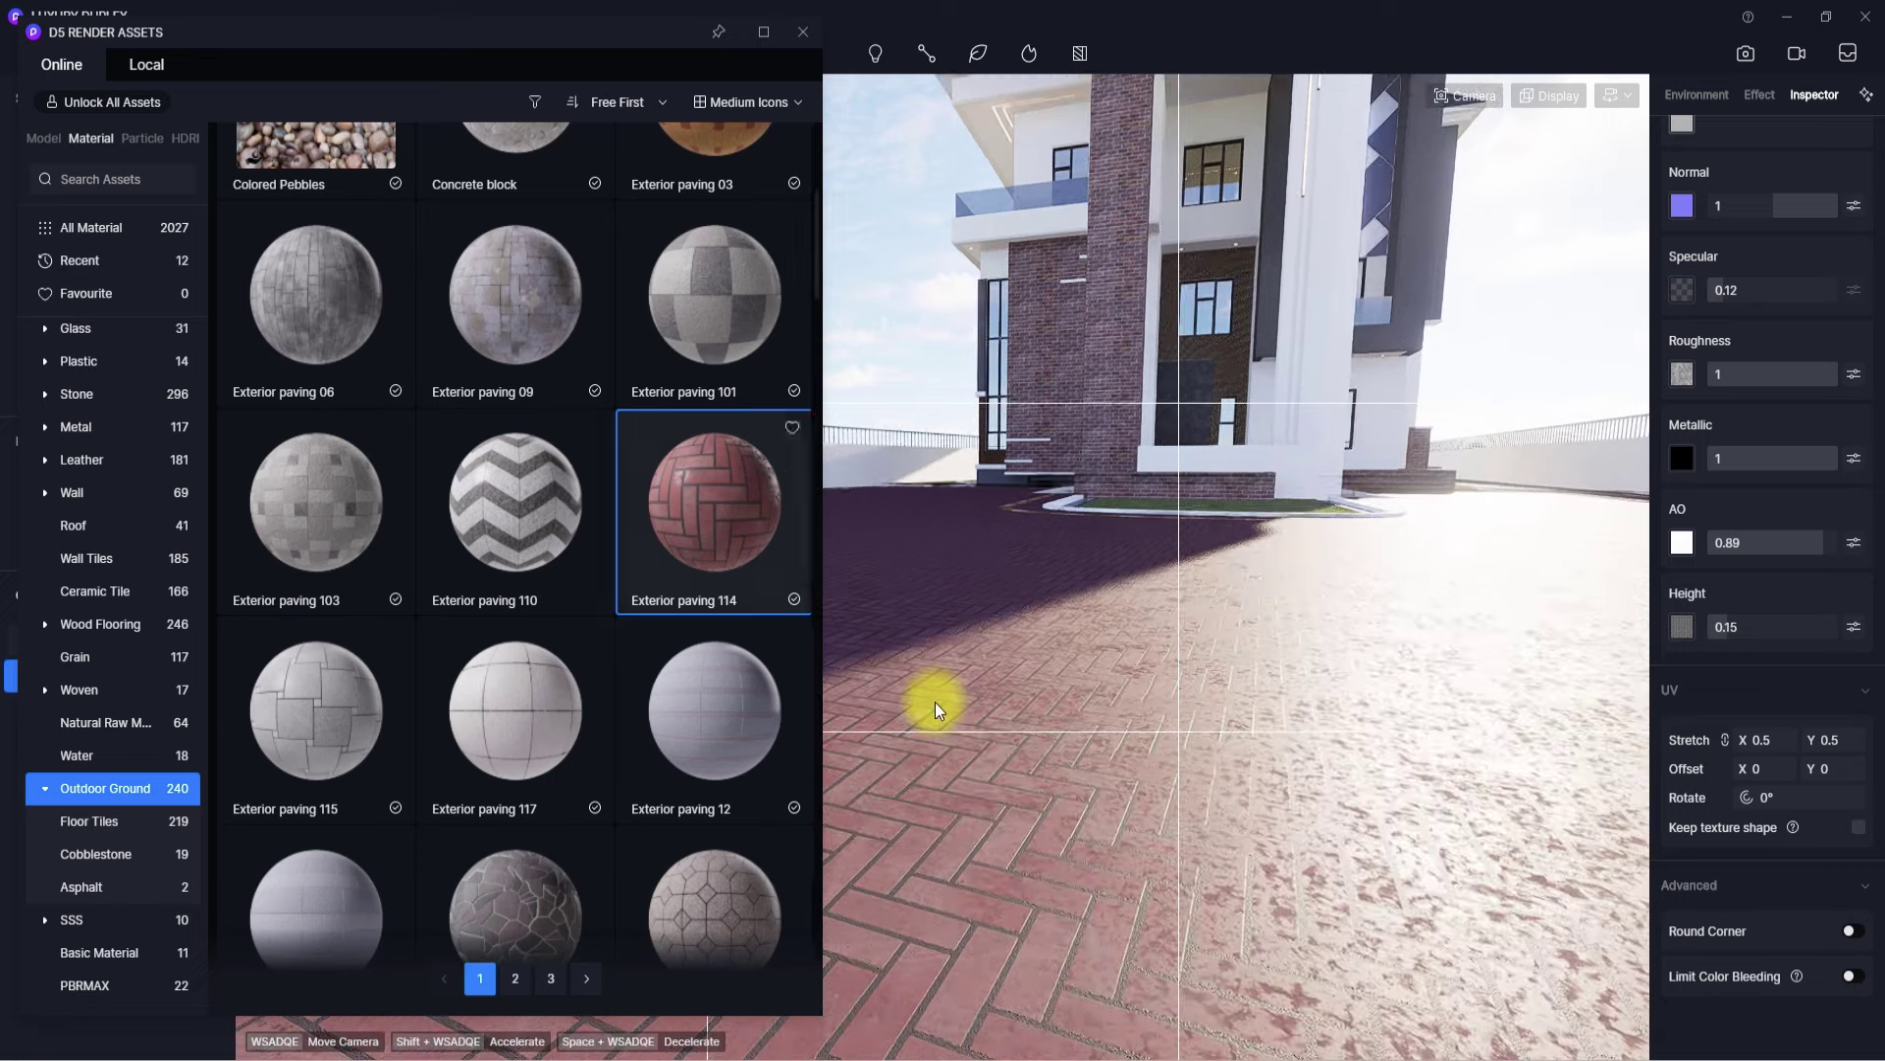
{"action": "scroll", "coordinate": [917, 619], "scroll_direction": "down", "scroll_amount": 4}
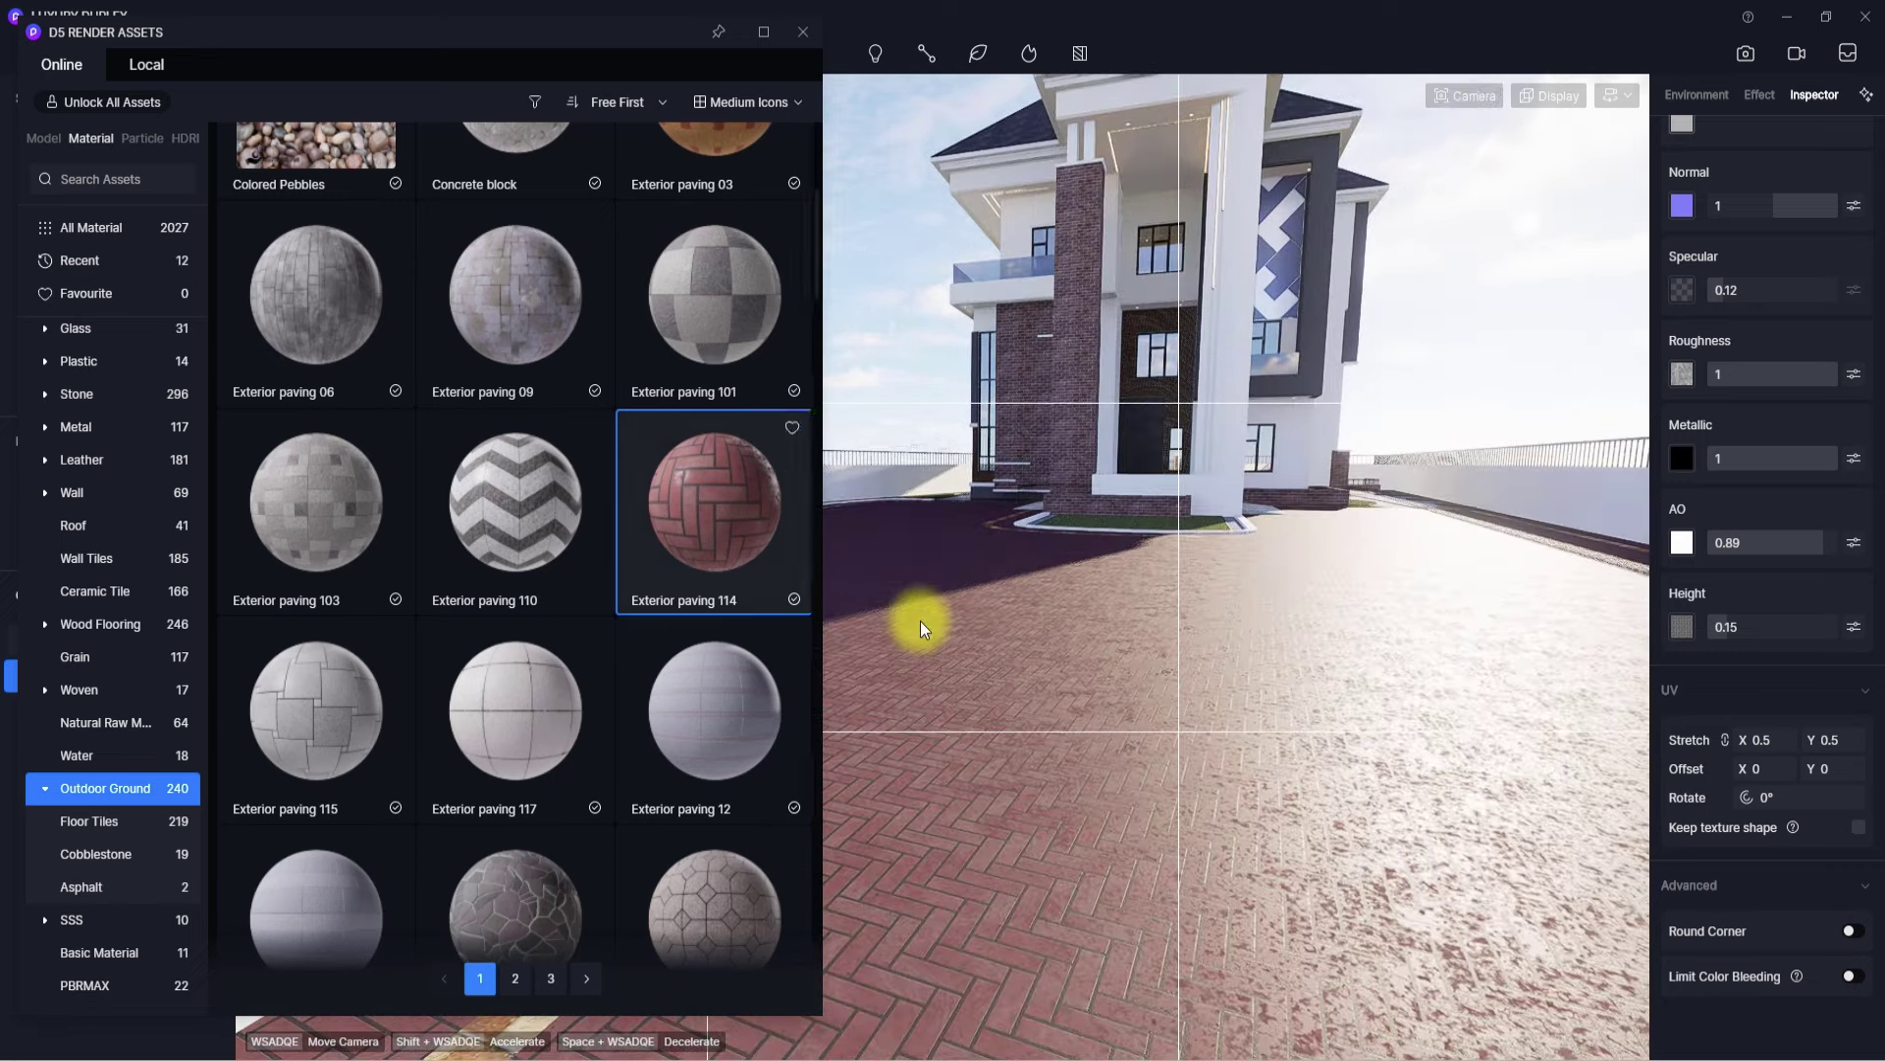
- Close the asset library, select the driveway's paving material and set its base color HSV value to 92
{"action": "left_click", "coordinate": [803, 32]}
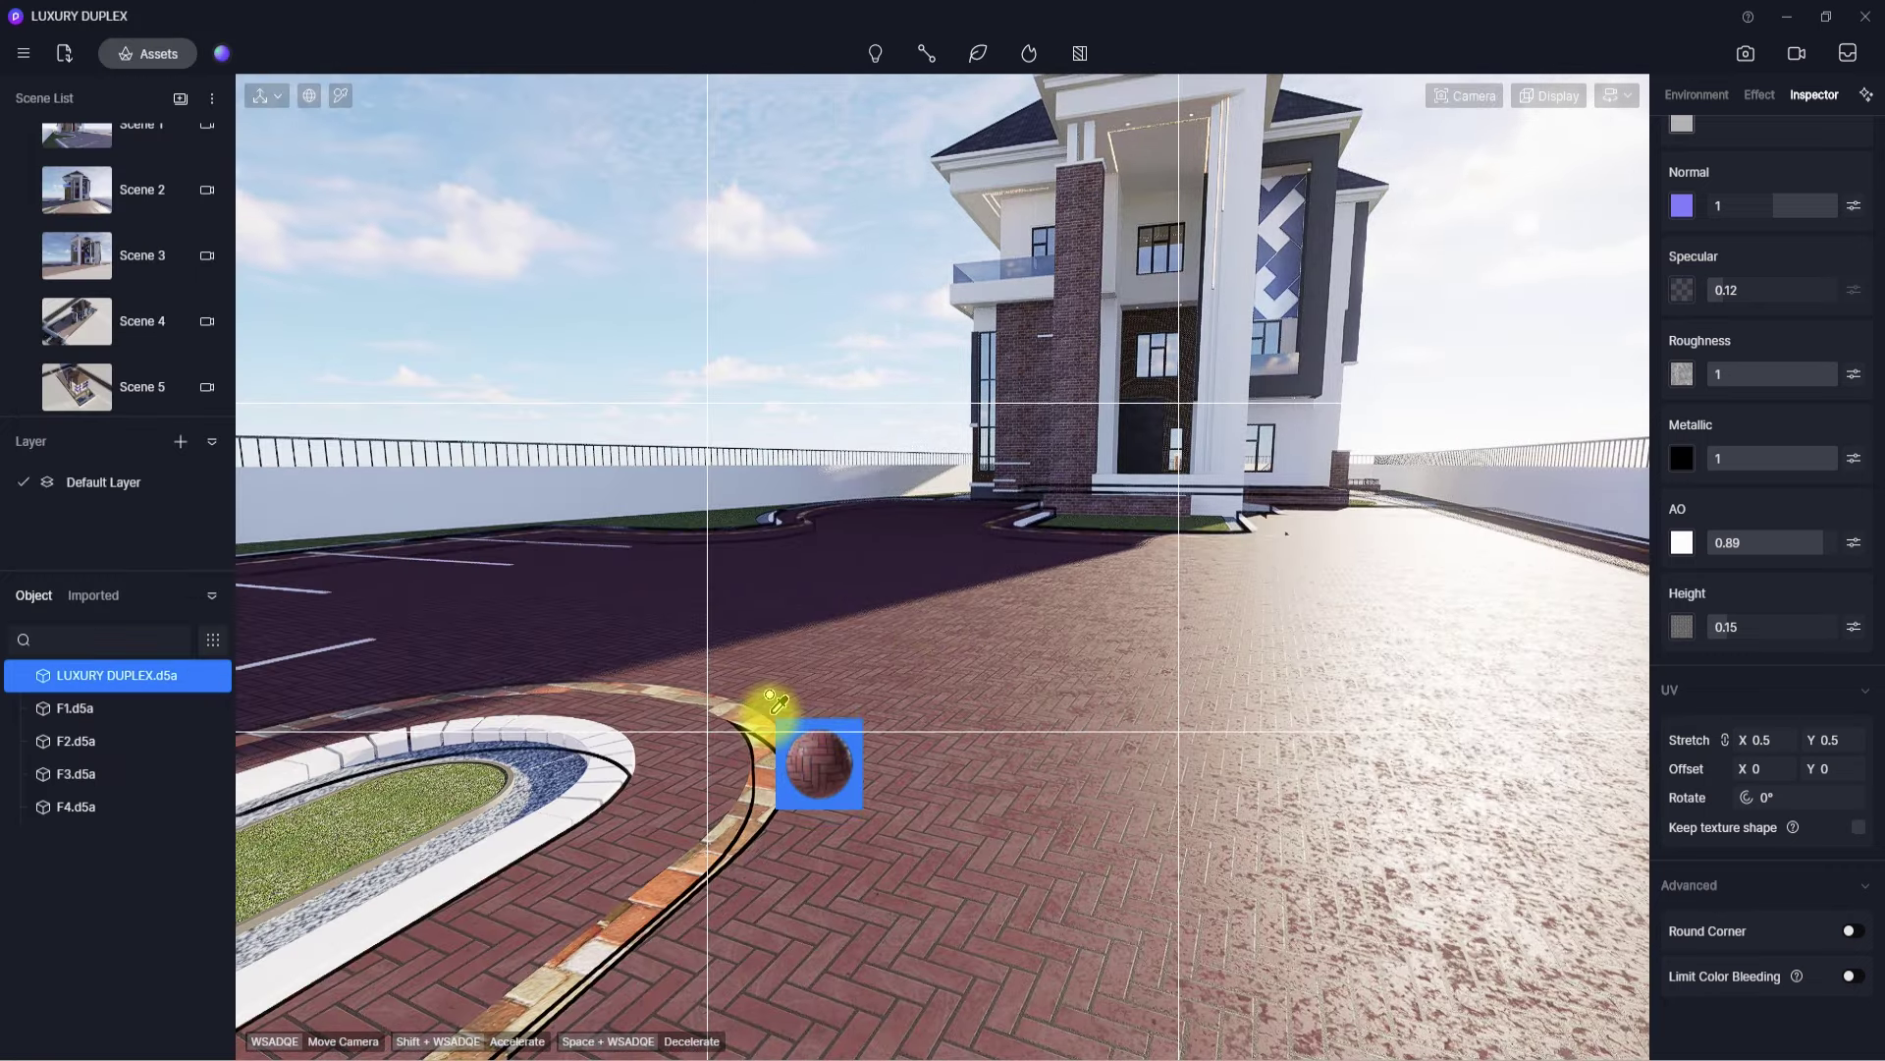
{"action": "key", "text": "Escape"}
{"action": "key", "text": "i"}
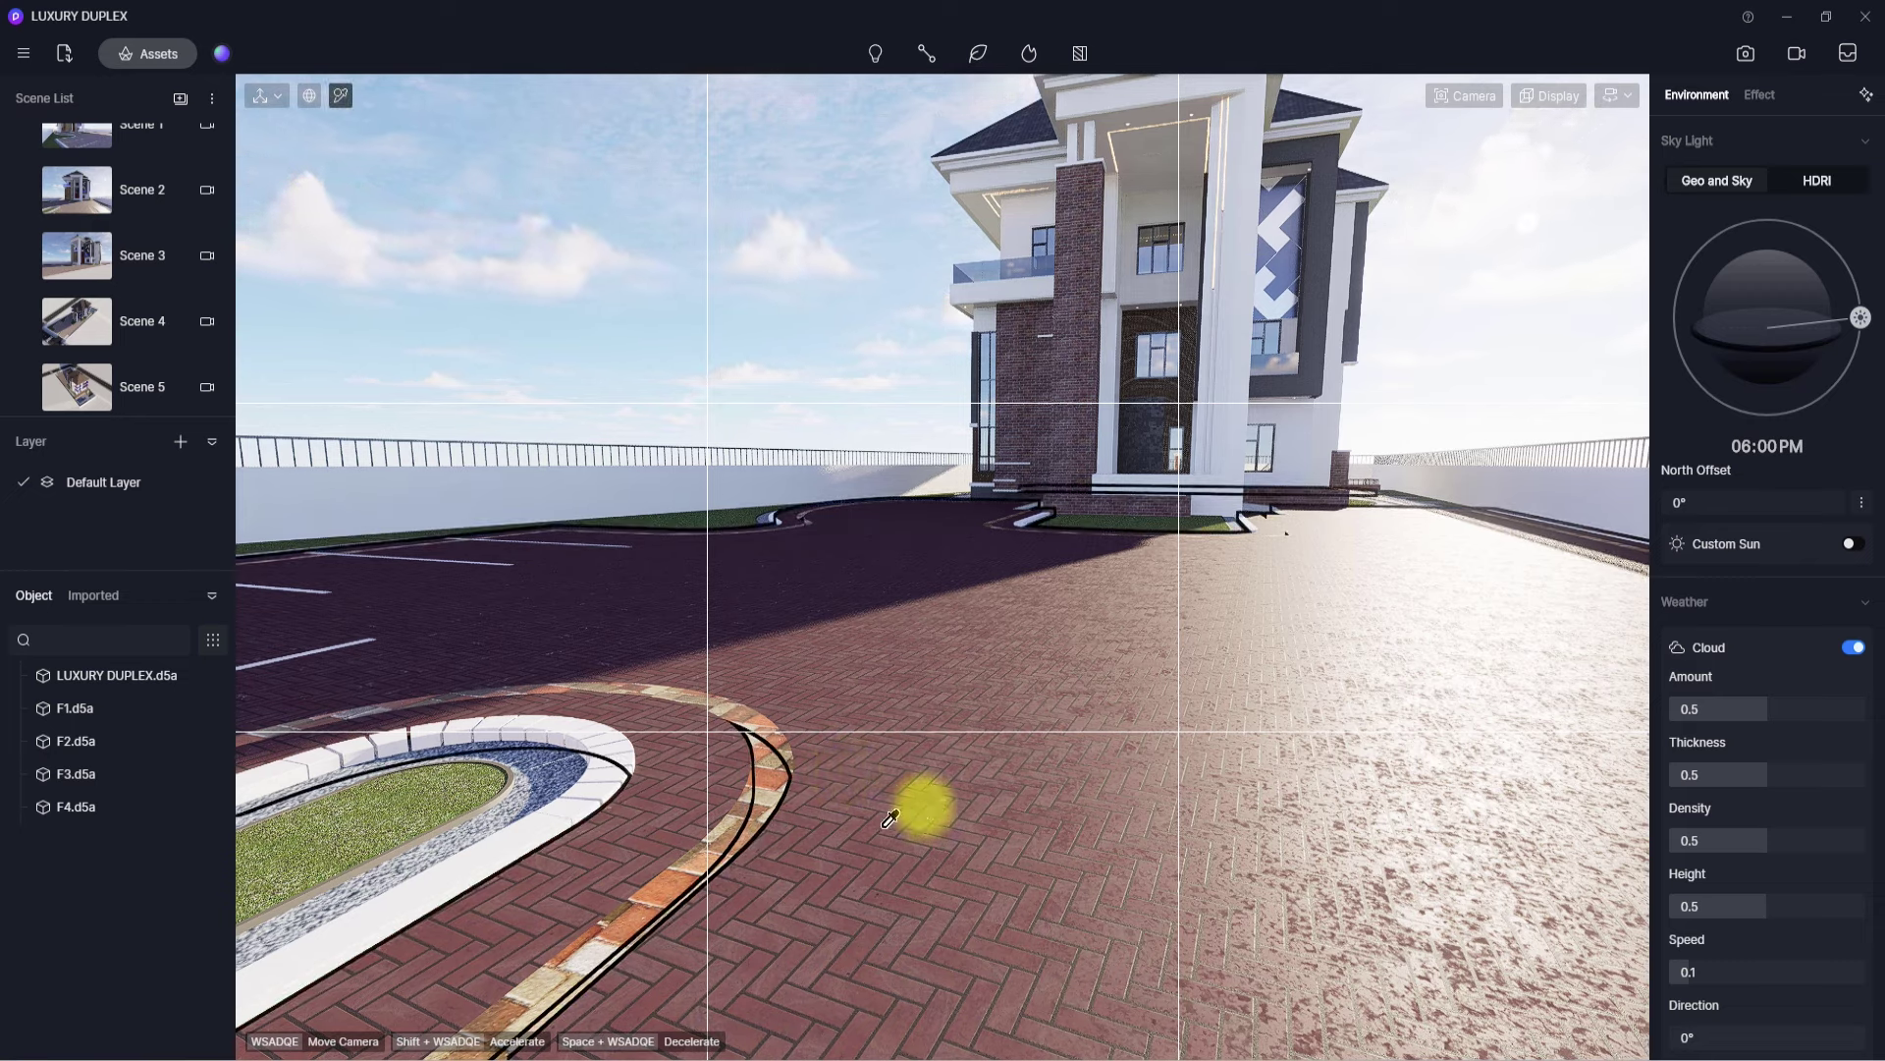
{"action": "left_click", "coordinate": [899, 788]}
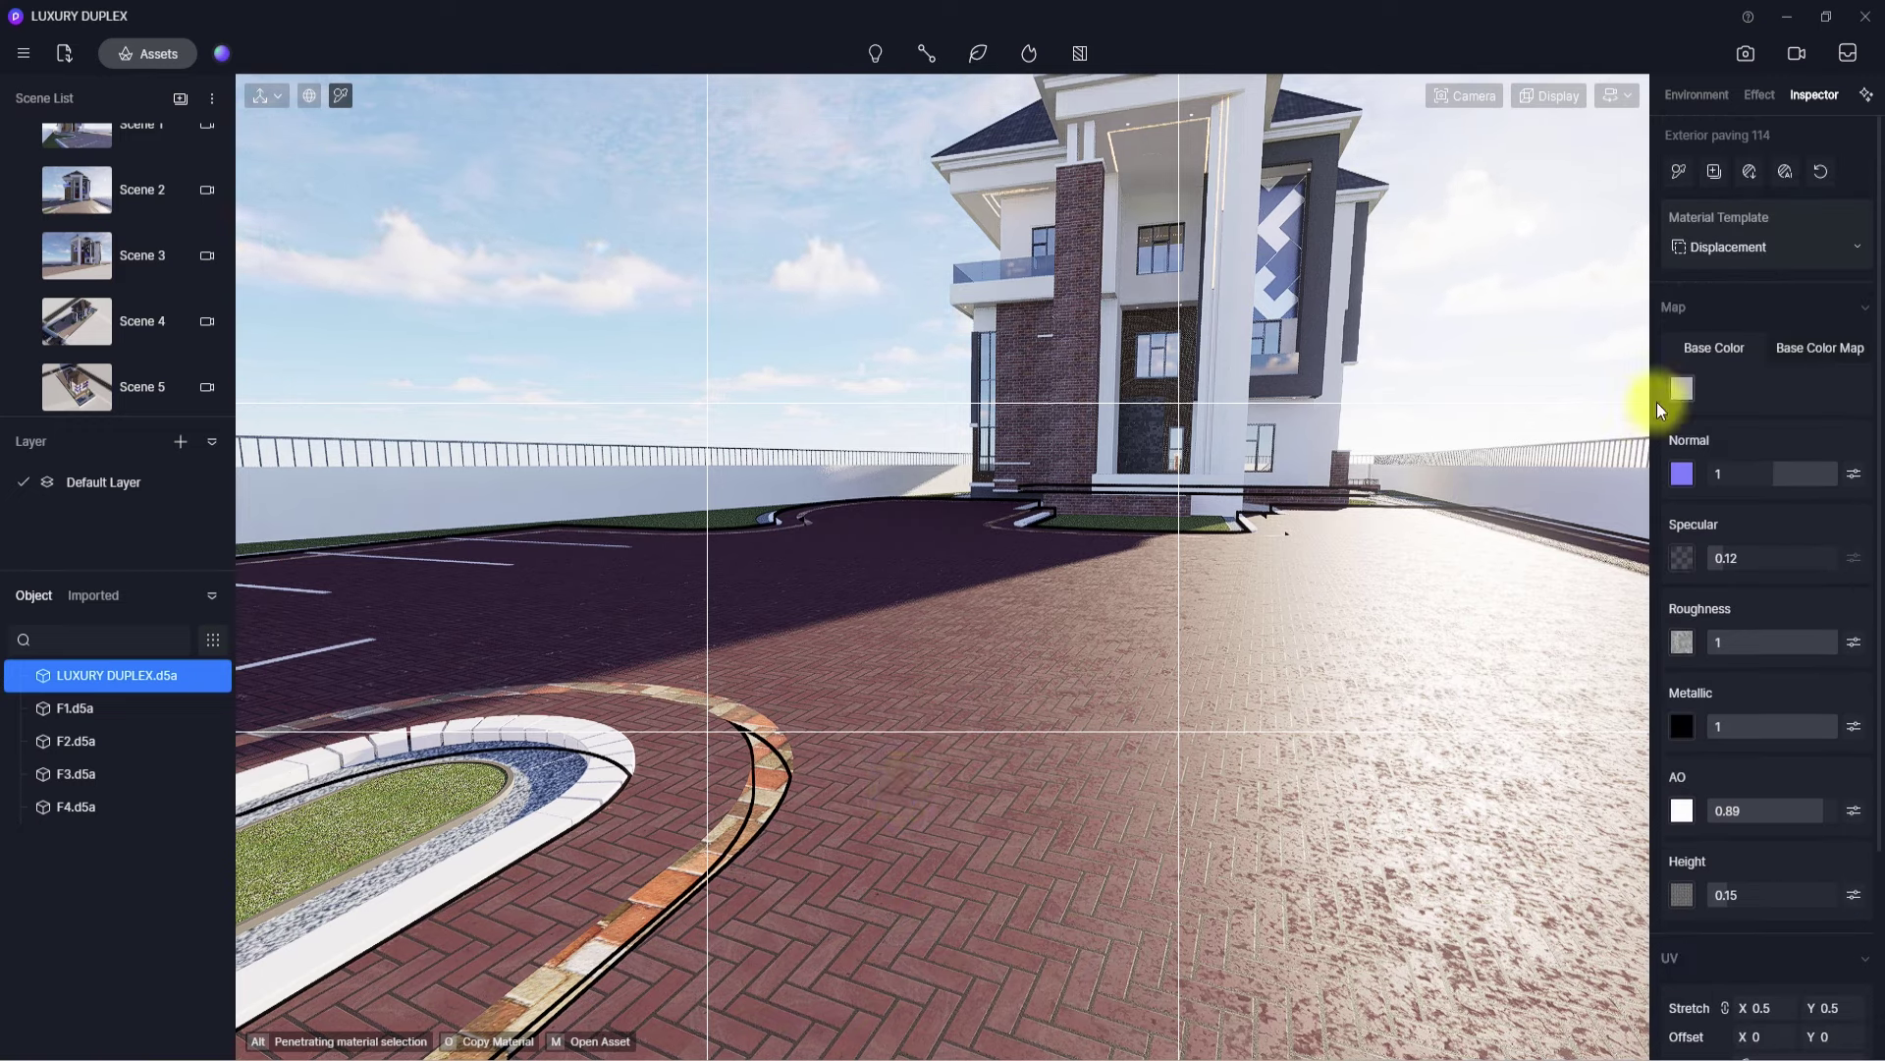
{"action": "left_click", "coordinate": [1683, 391]}
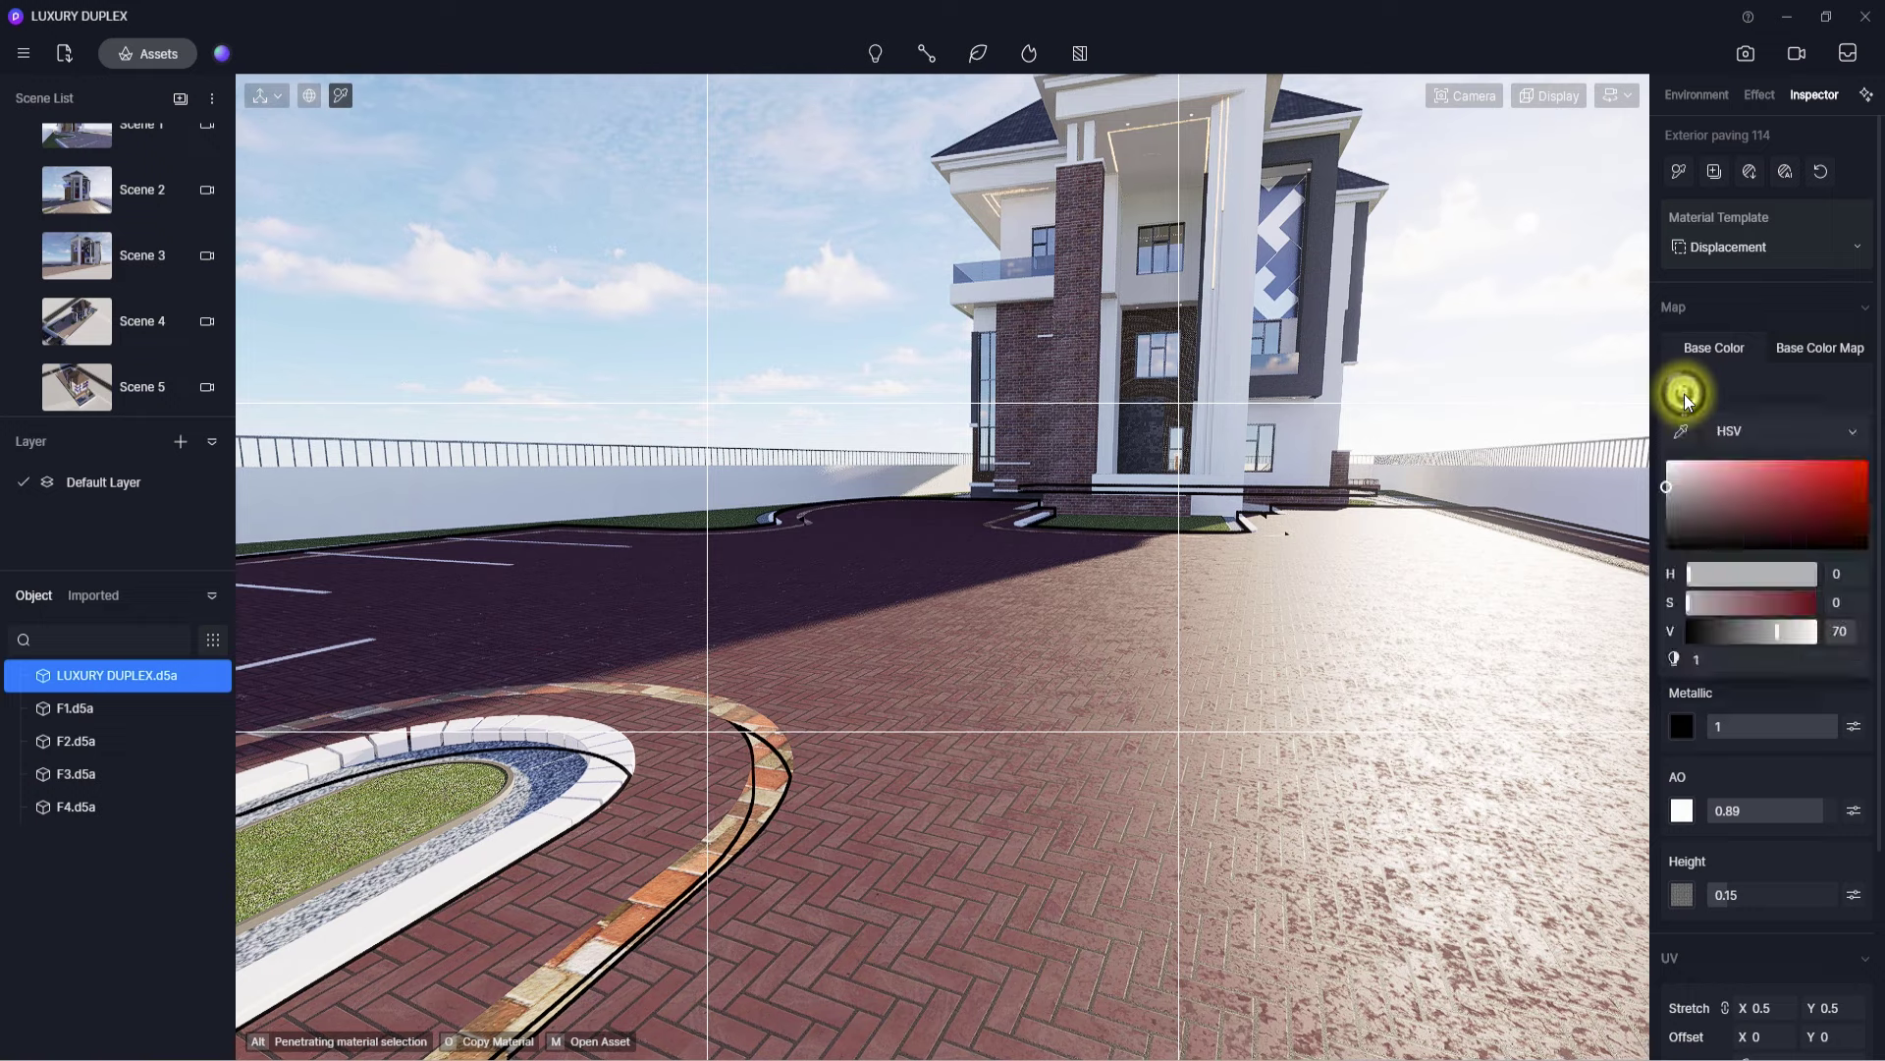
{"action": "left_click_drag", "start_coordinate": [1666, 484], "coordinate": [1651, 469]}
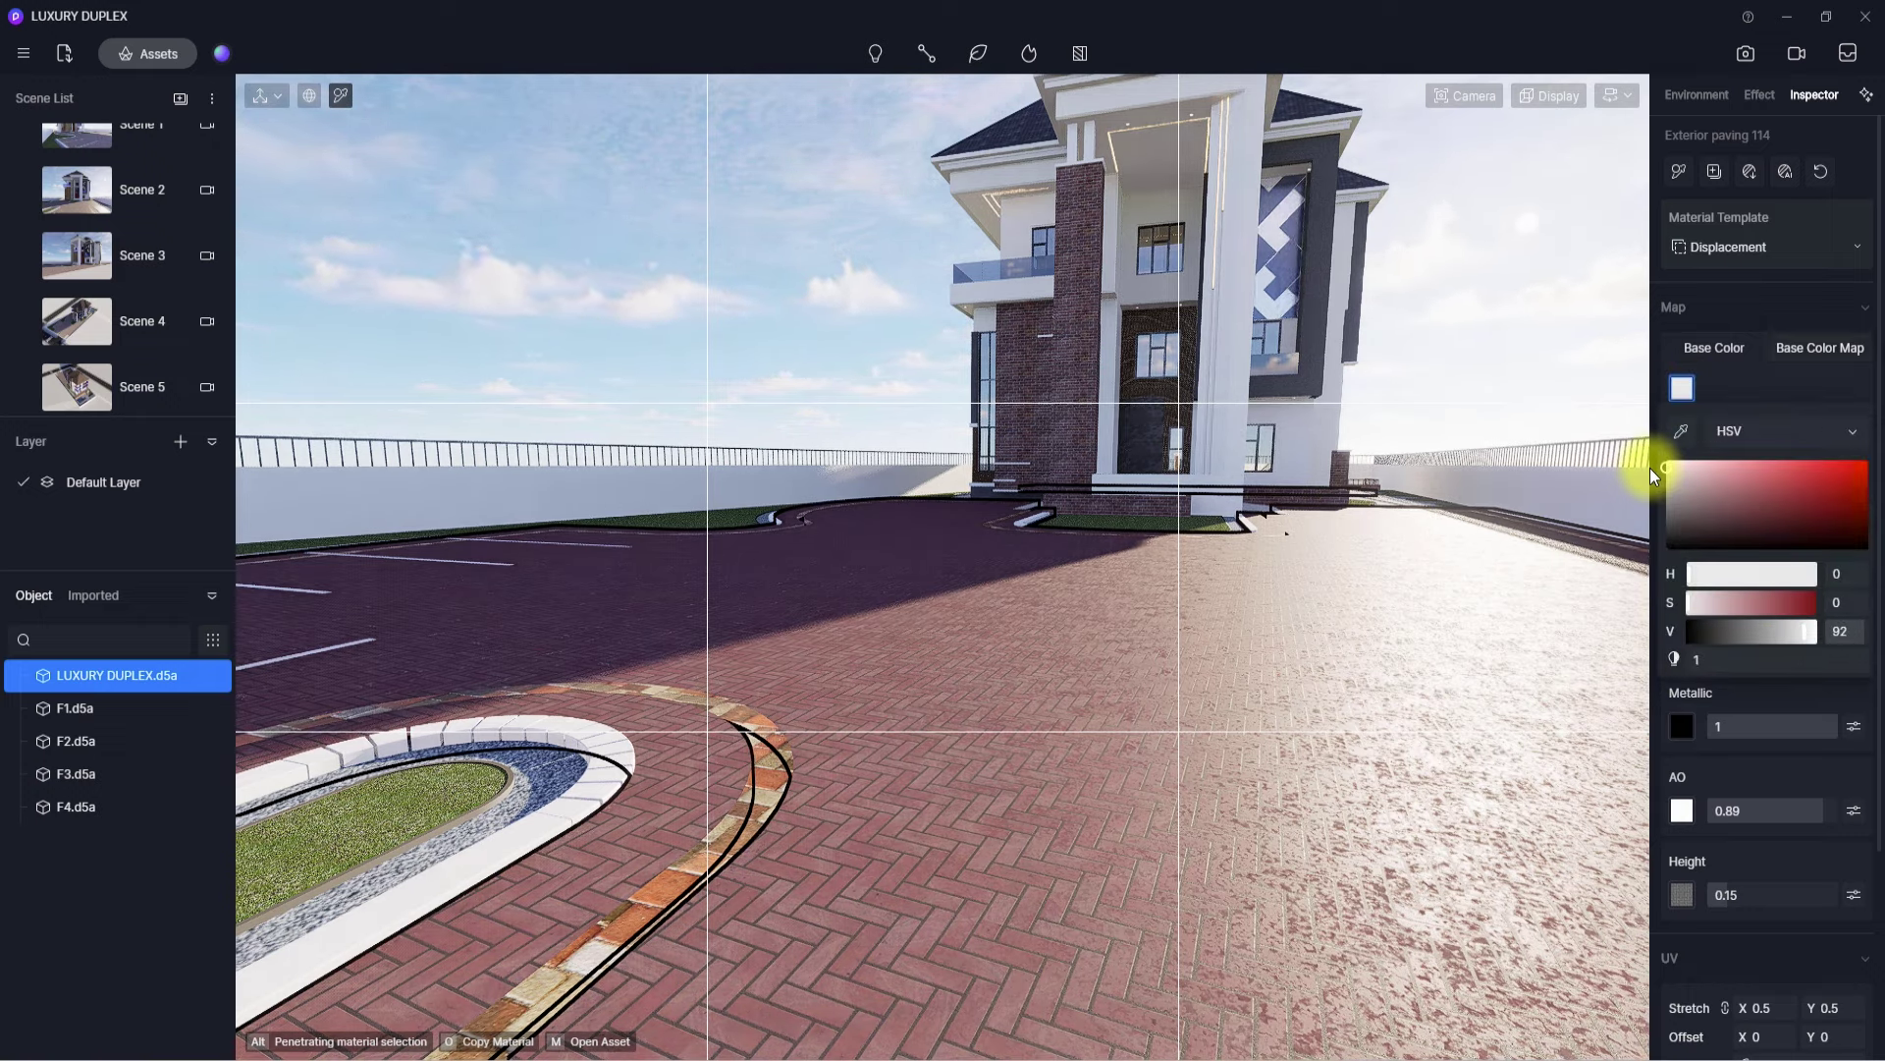
- Adjust the driveway paving's base color map to brightness 6 and saturation -89, checking the surface up close
{"action": "left_click", "coordinate": [1817, 351]}
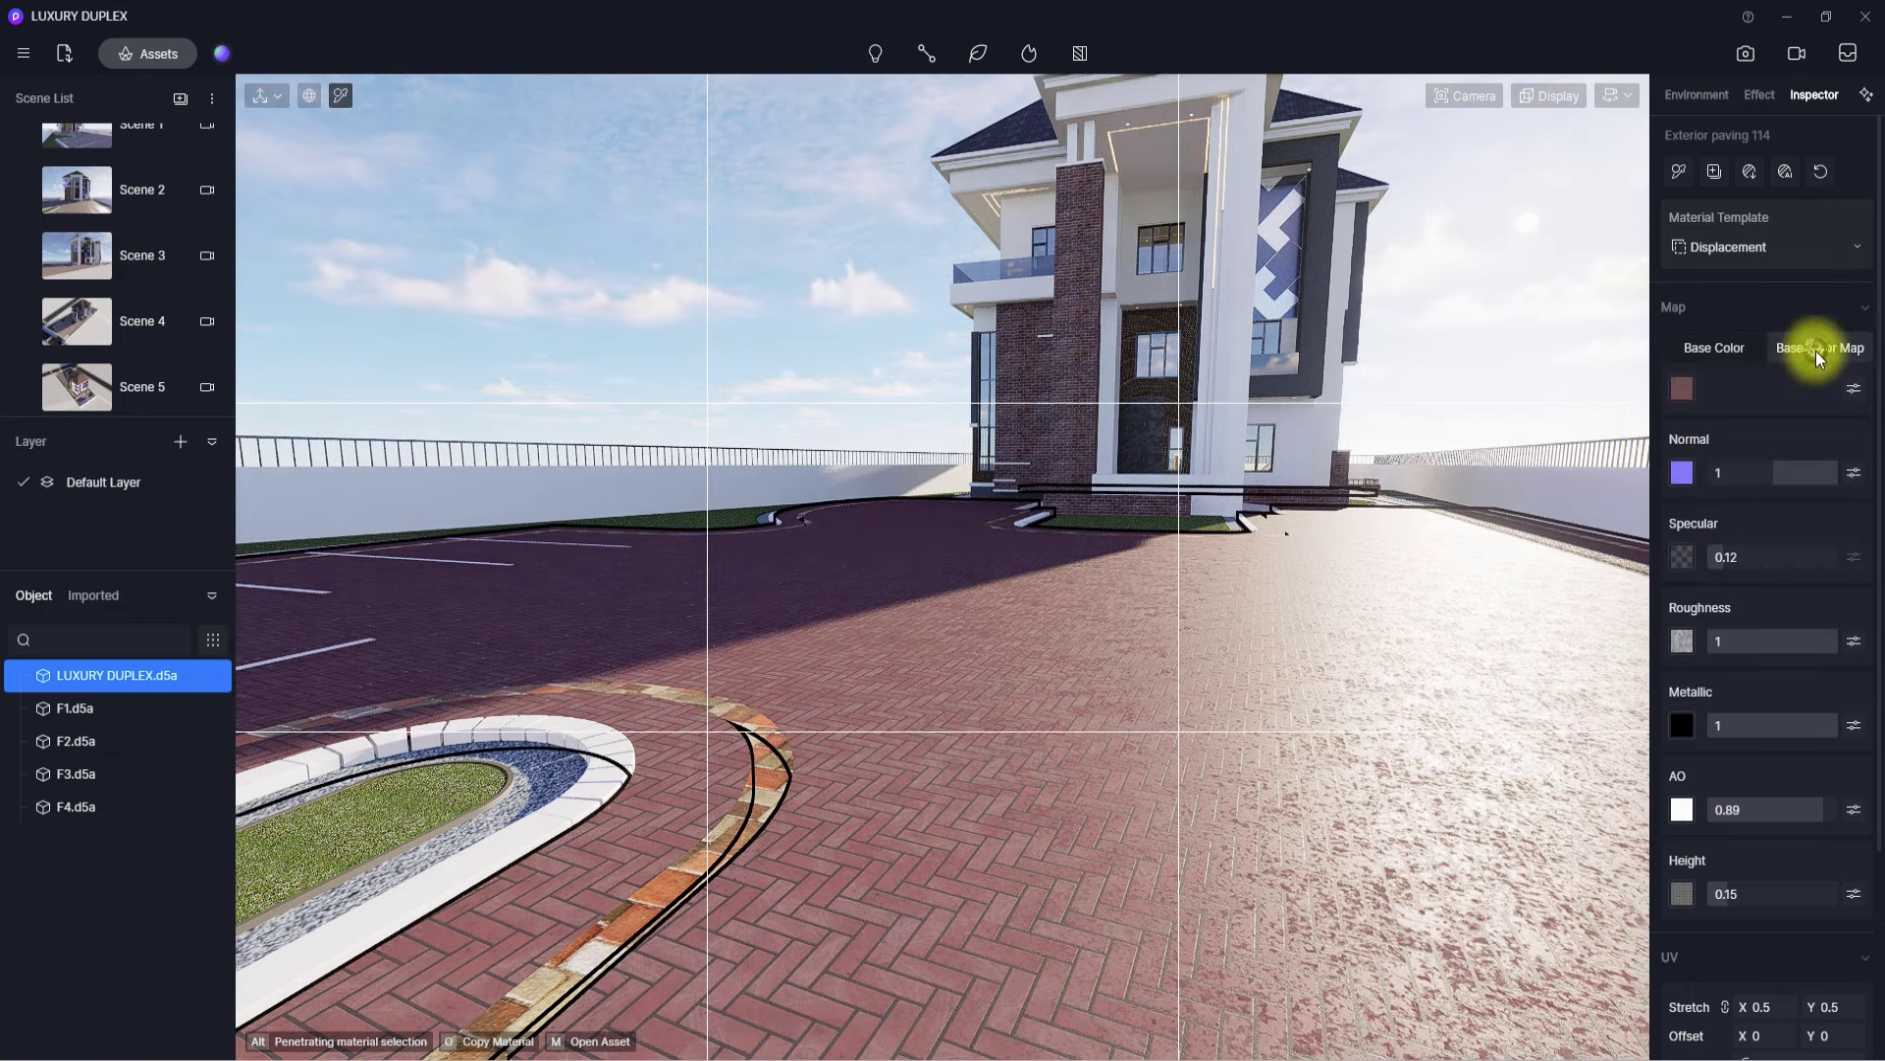
{"action": "left_click", "coordinate": [1854, 389]}
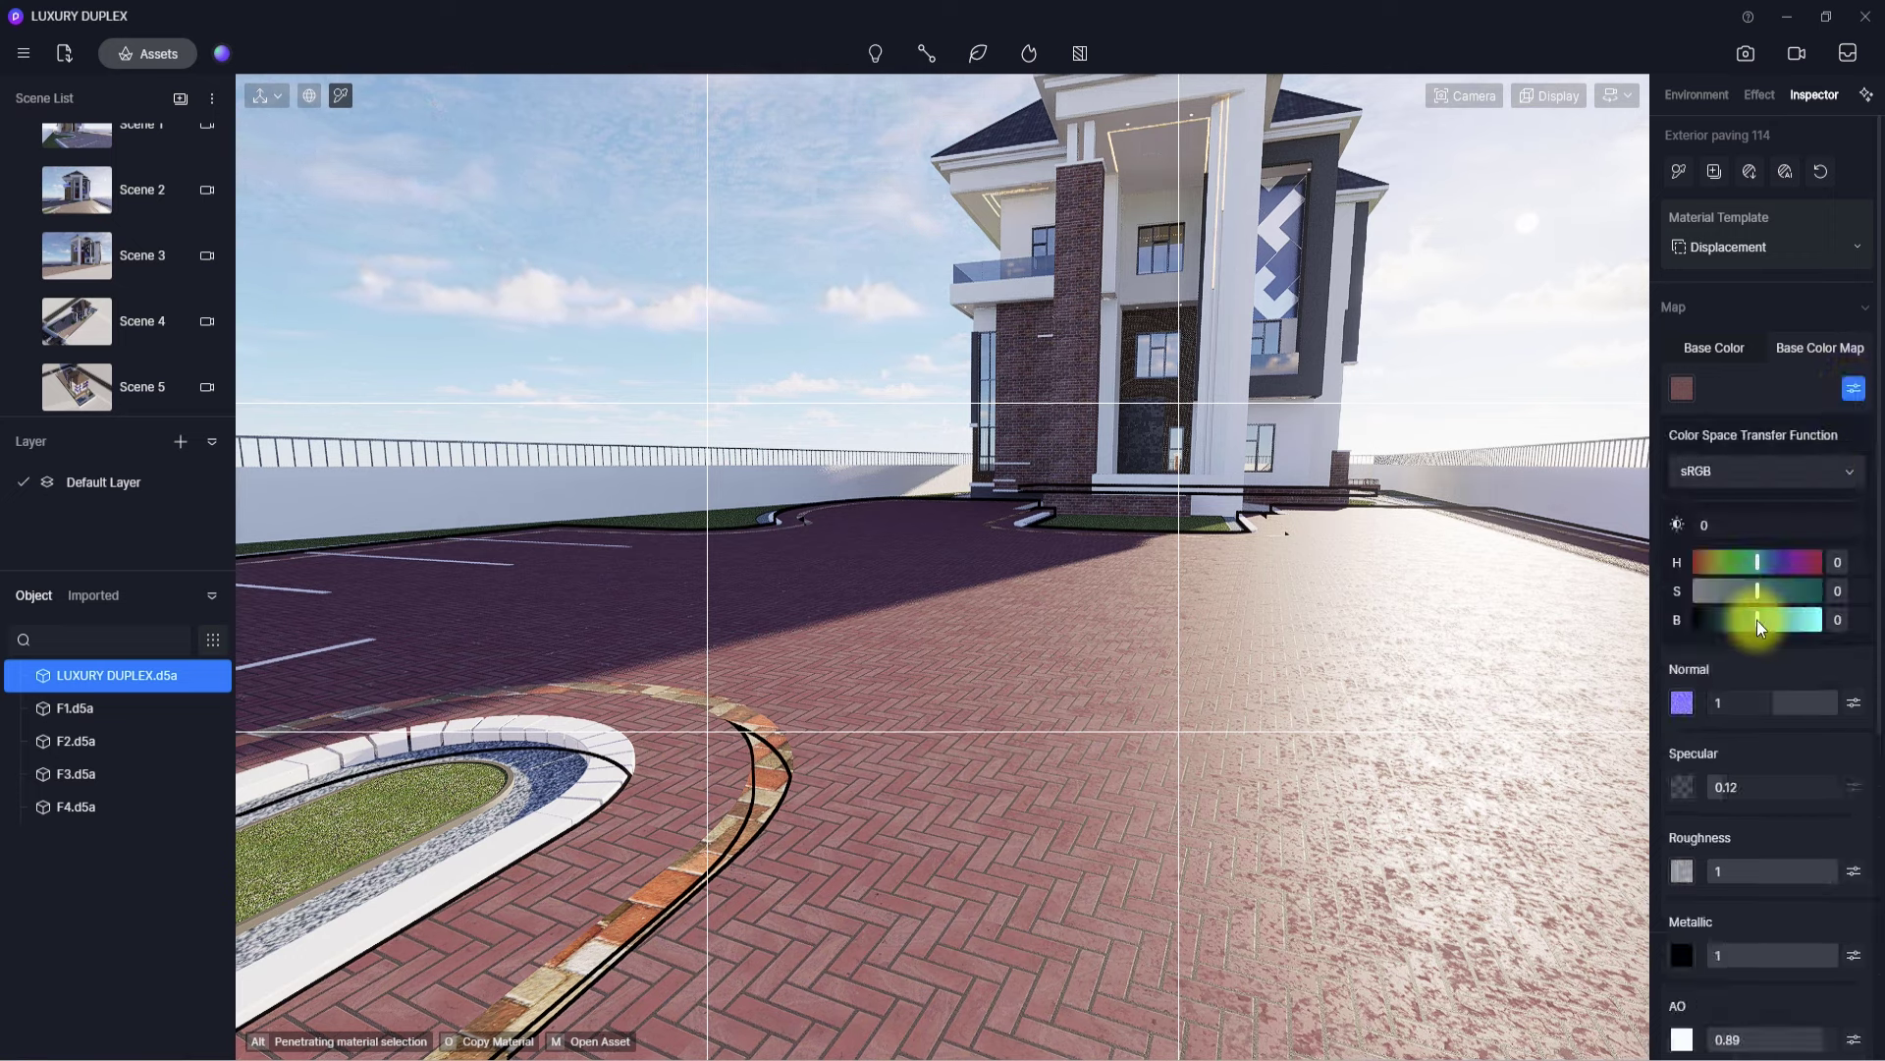
{"action": "left_click_drag", "start_coordinate": [1758, 621], "coordinate": [1762, 619]}
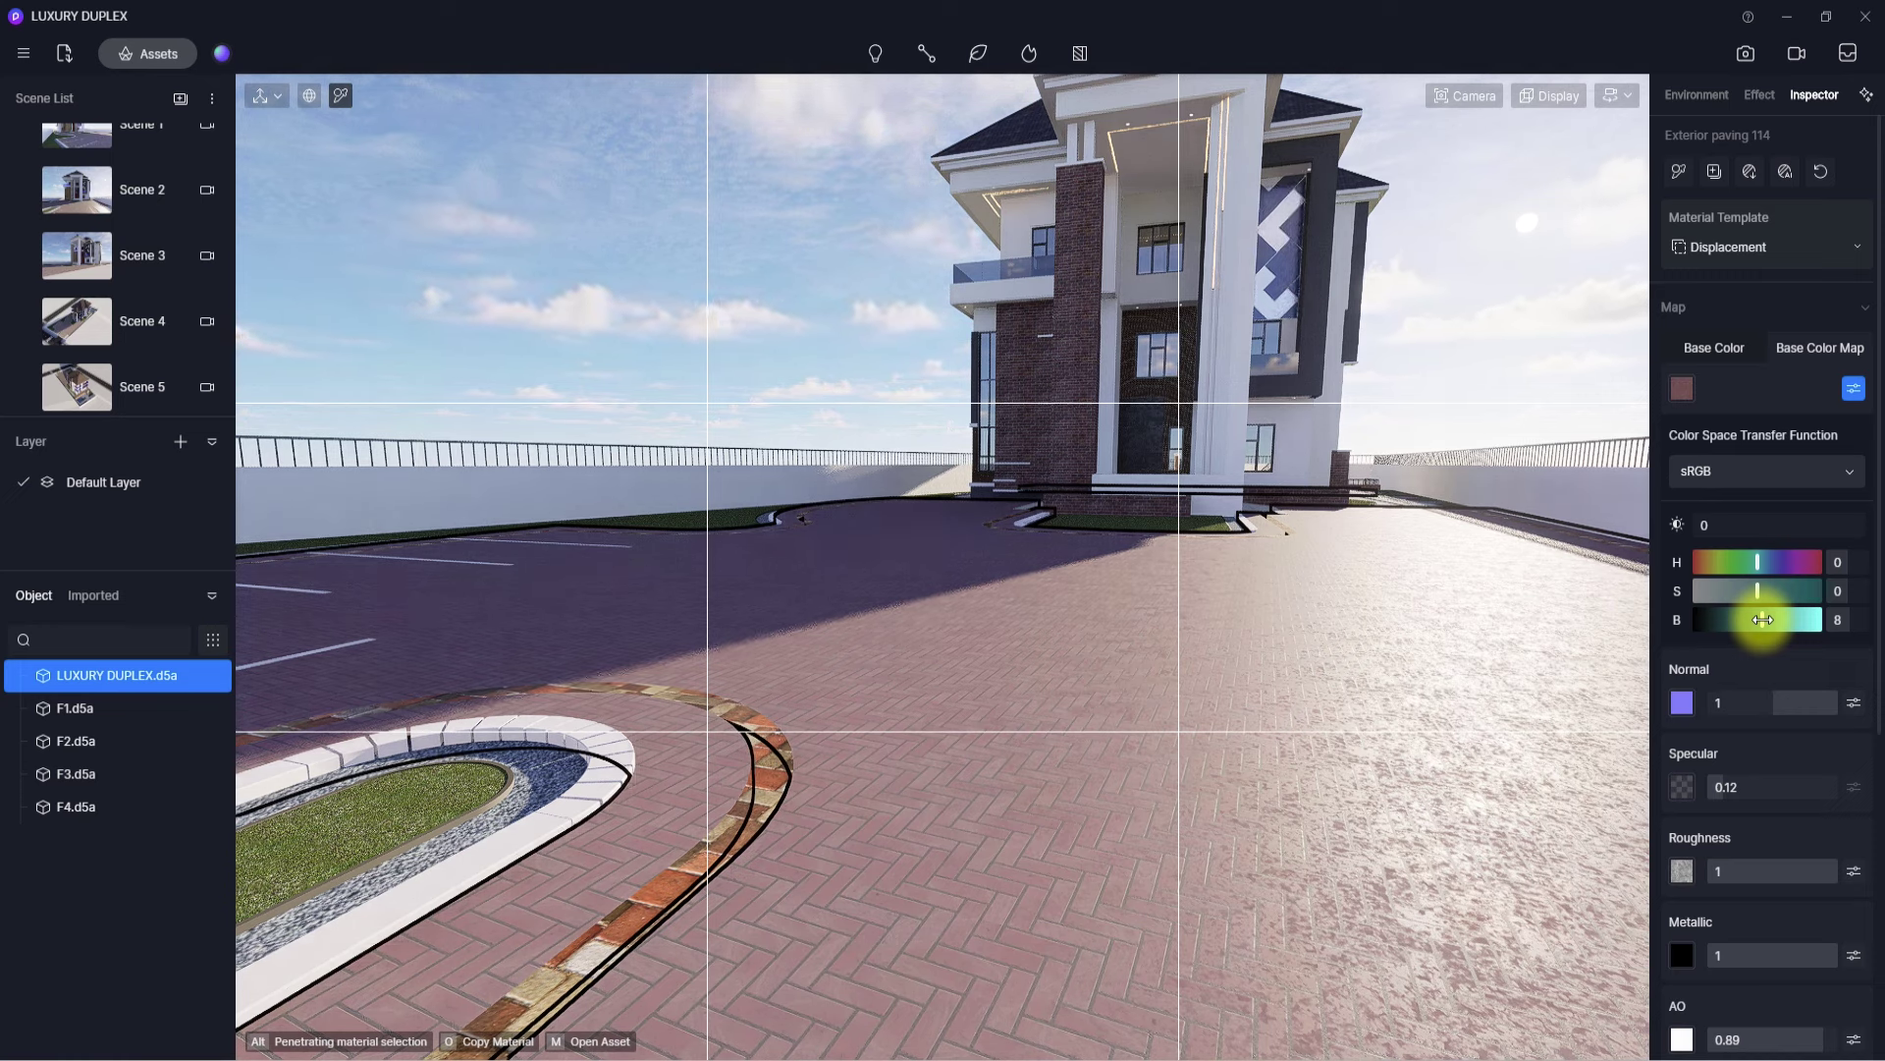
{"action": "left_click_drag", "start_coordinate": [1762, 619], "coordinate": [1760, 620]}
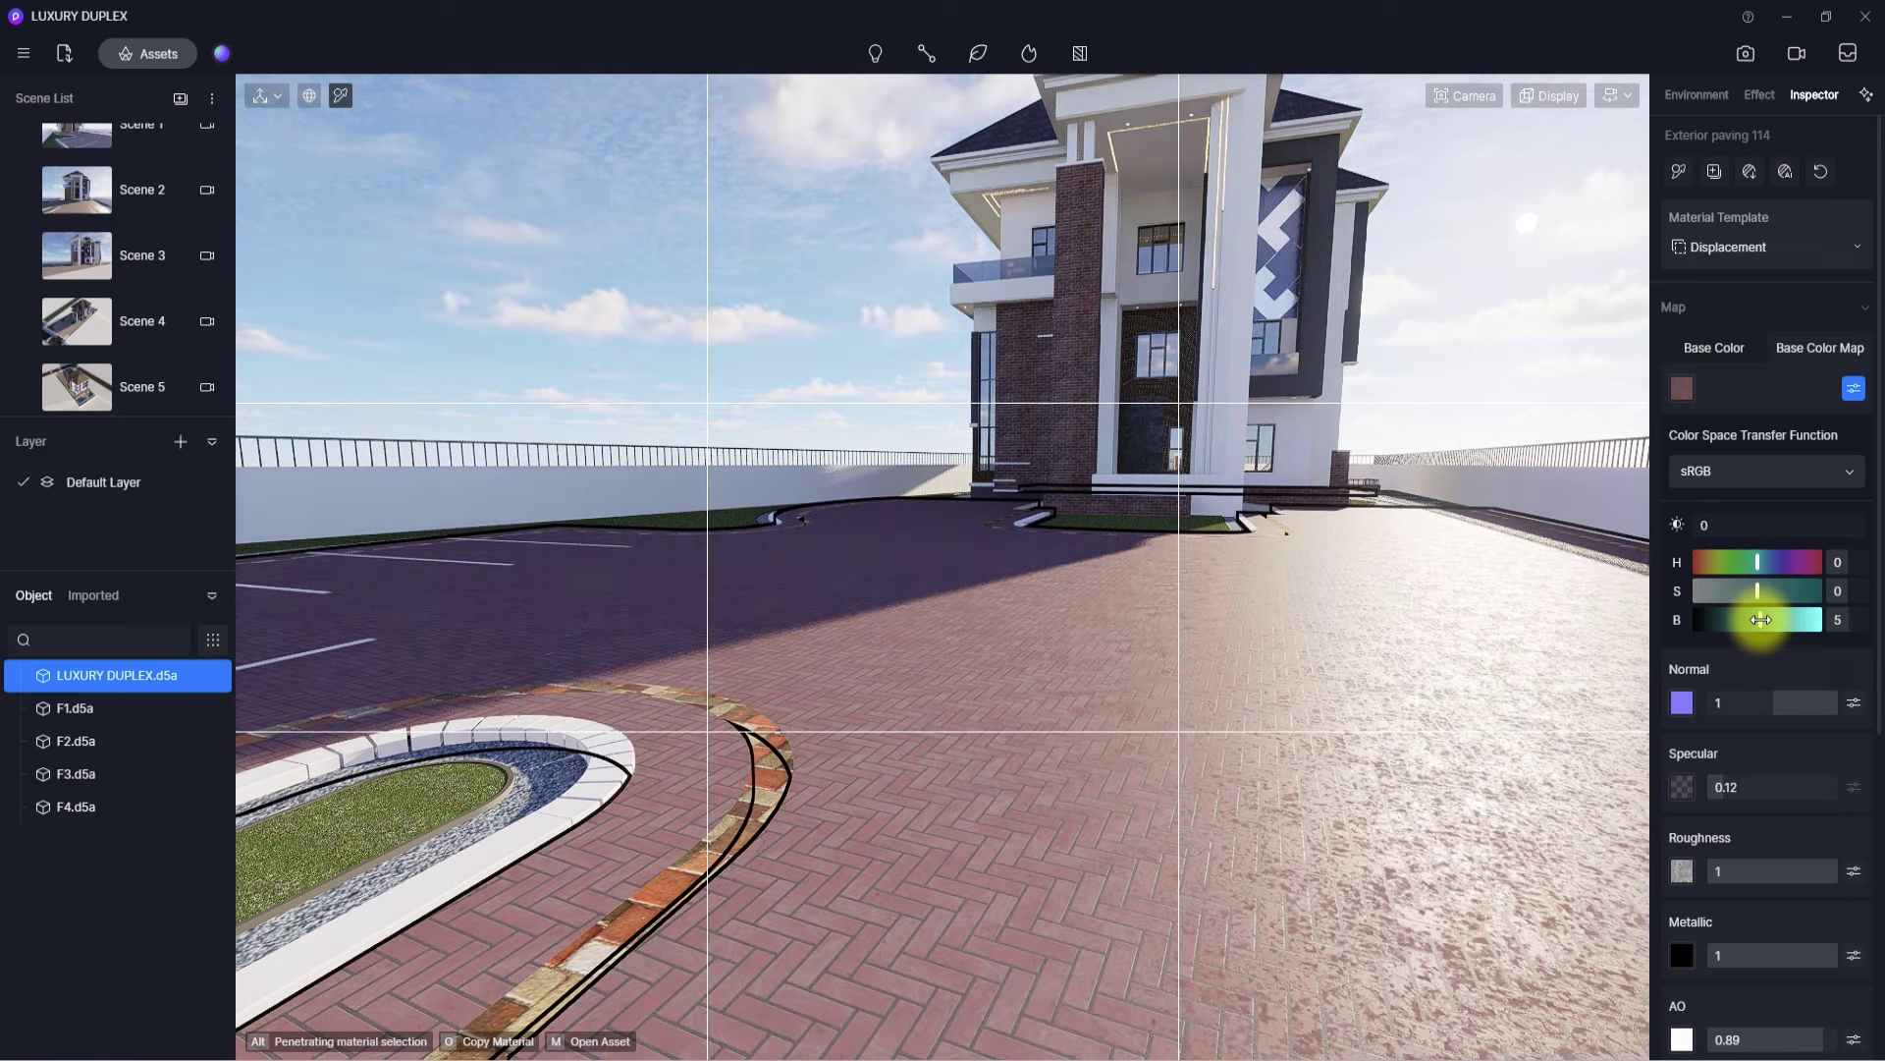
{"action": "left_click_drag", "start_coordinate": [1756, 589], "coordinate": [1704, 587]}
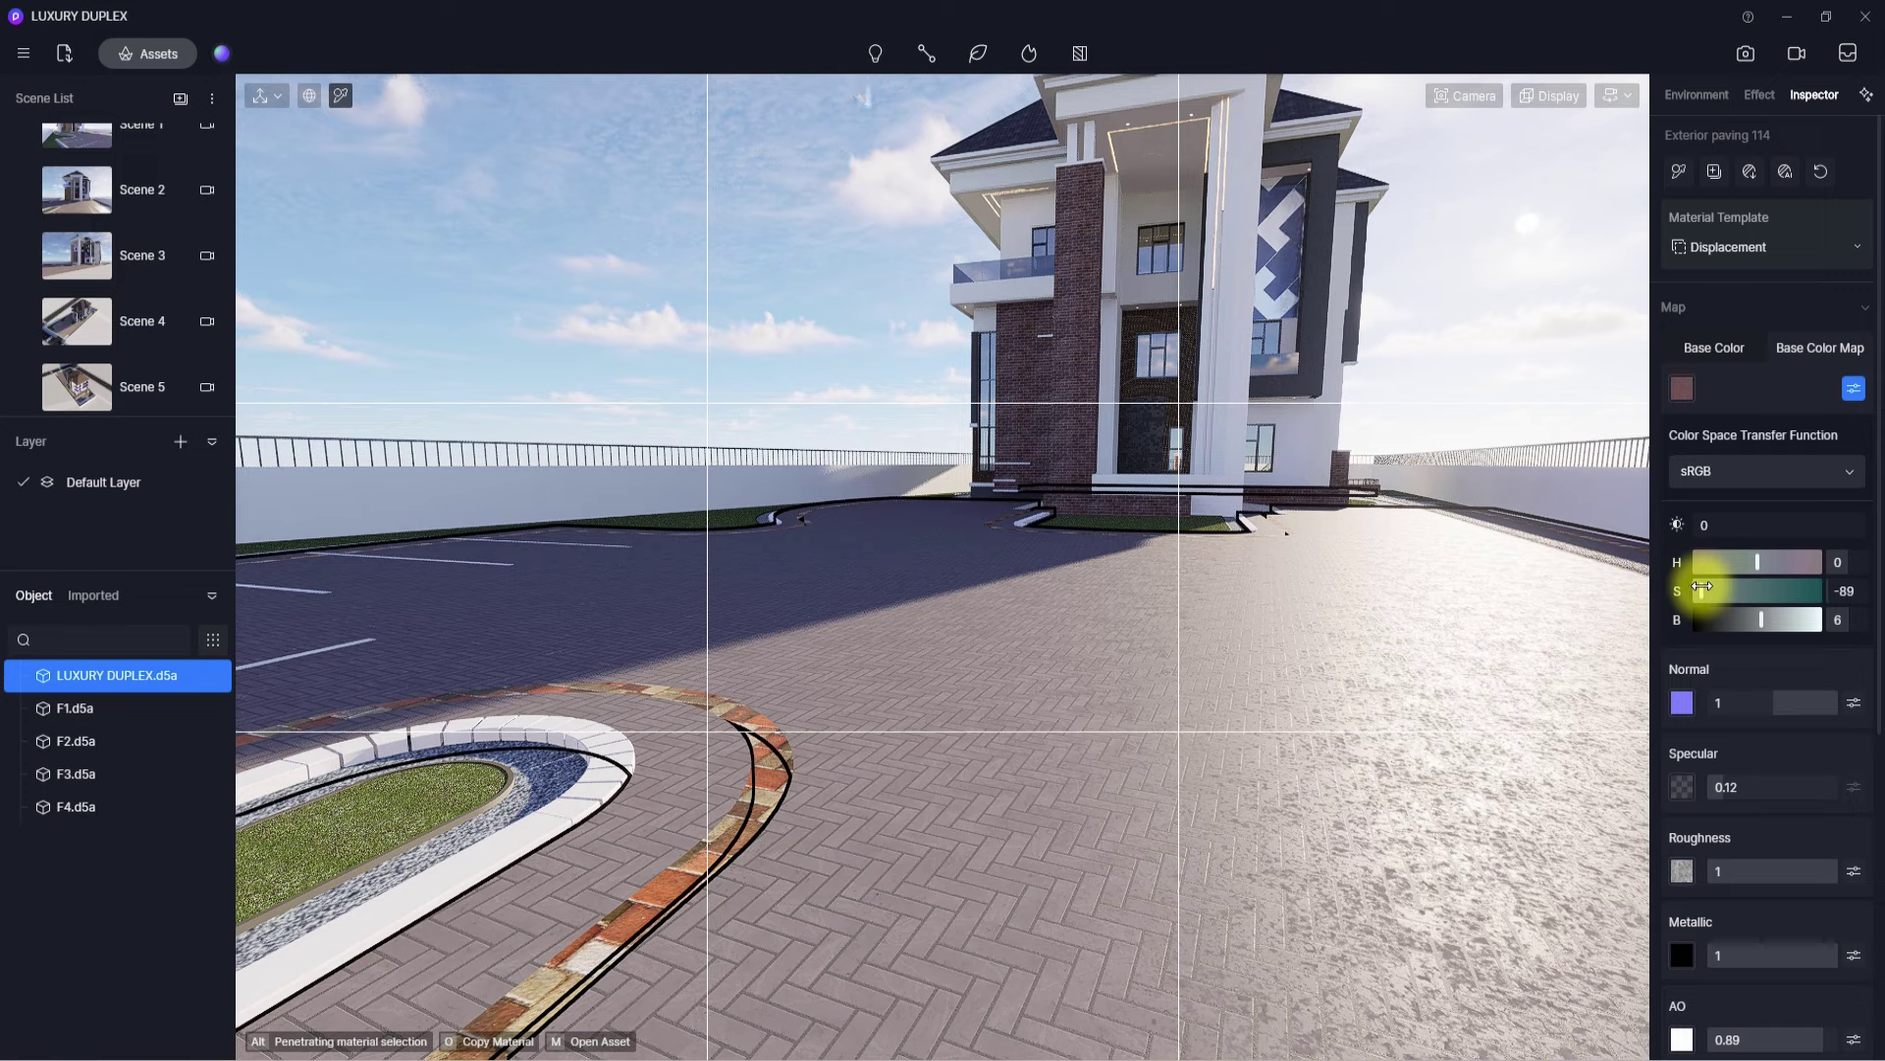
{"action": "right_click_drag", "start_coordinate": [1001, 560], "coordinate": [1338, 751]}
{"action": "scroll", "coordinate": [825, 717], "scroll_direction": "up", "scroll_amount": 3}
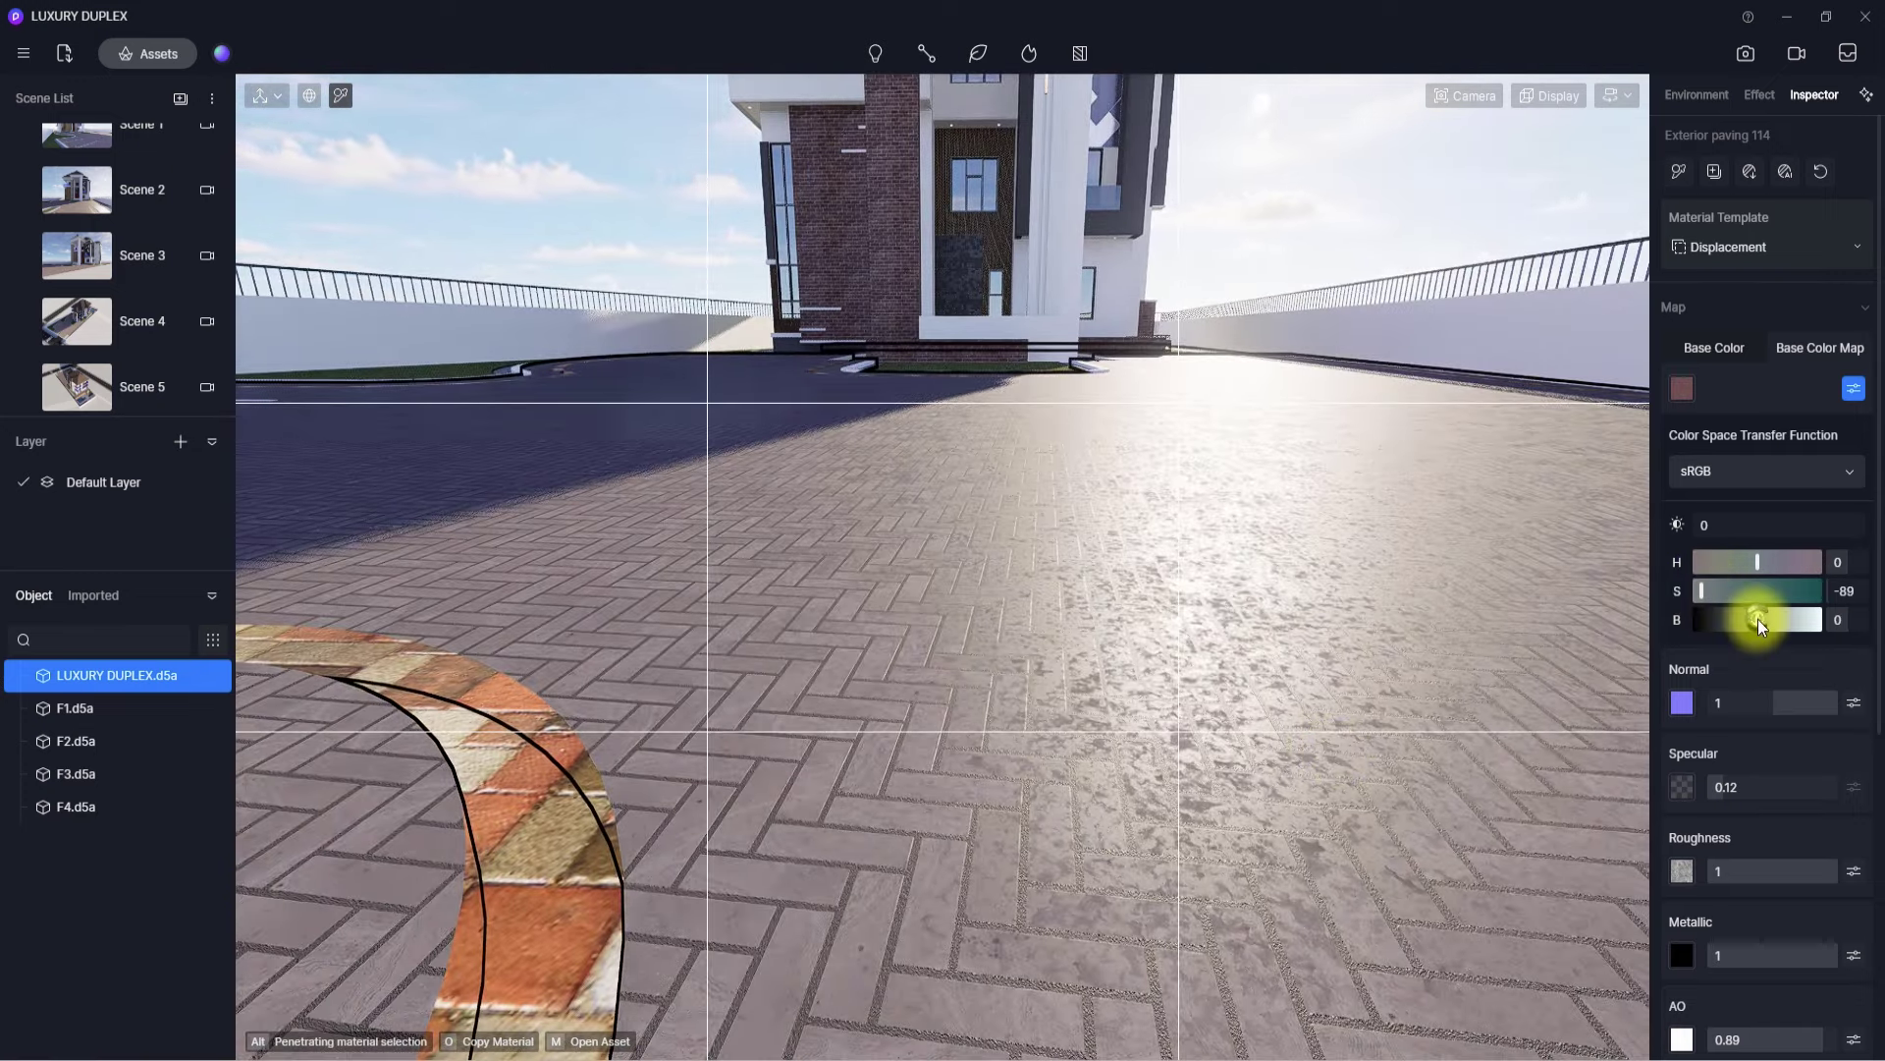
- Set the driveway paving's base color HSV value to 100 and its base color map brightness to 8
{"action": "left_click", "coordinate": [1695, 350]}
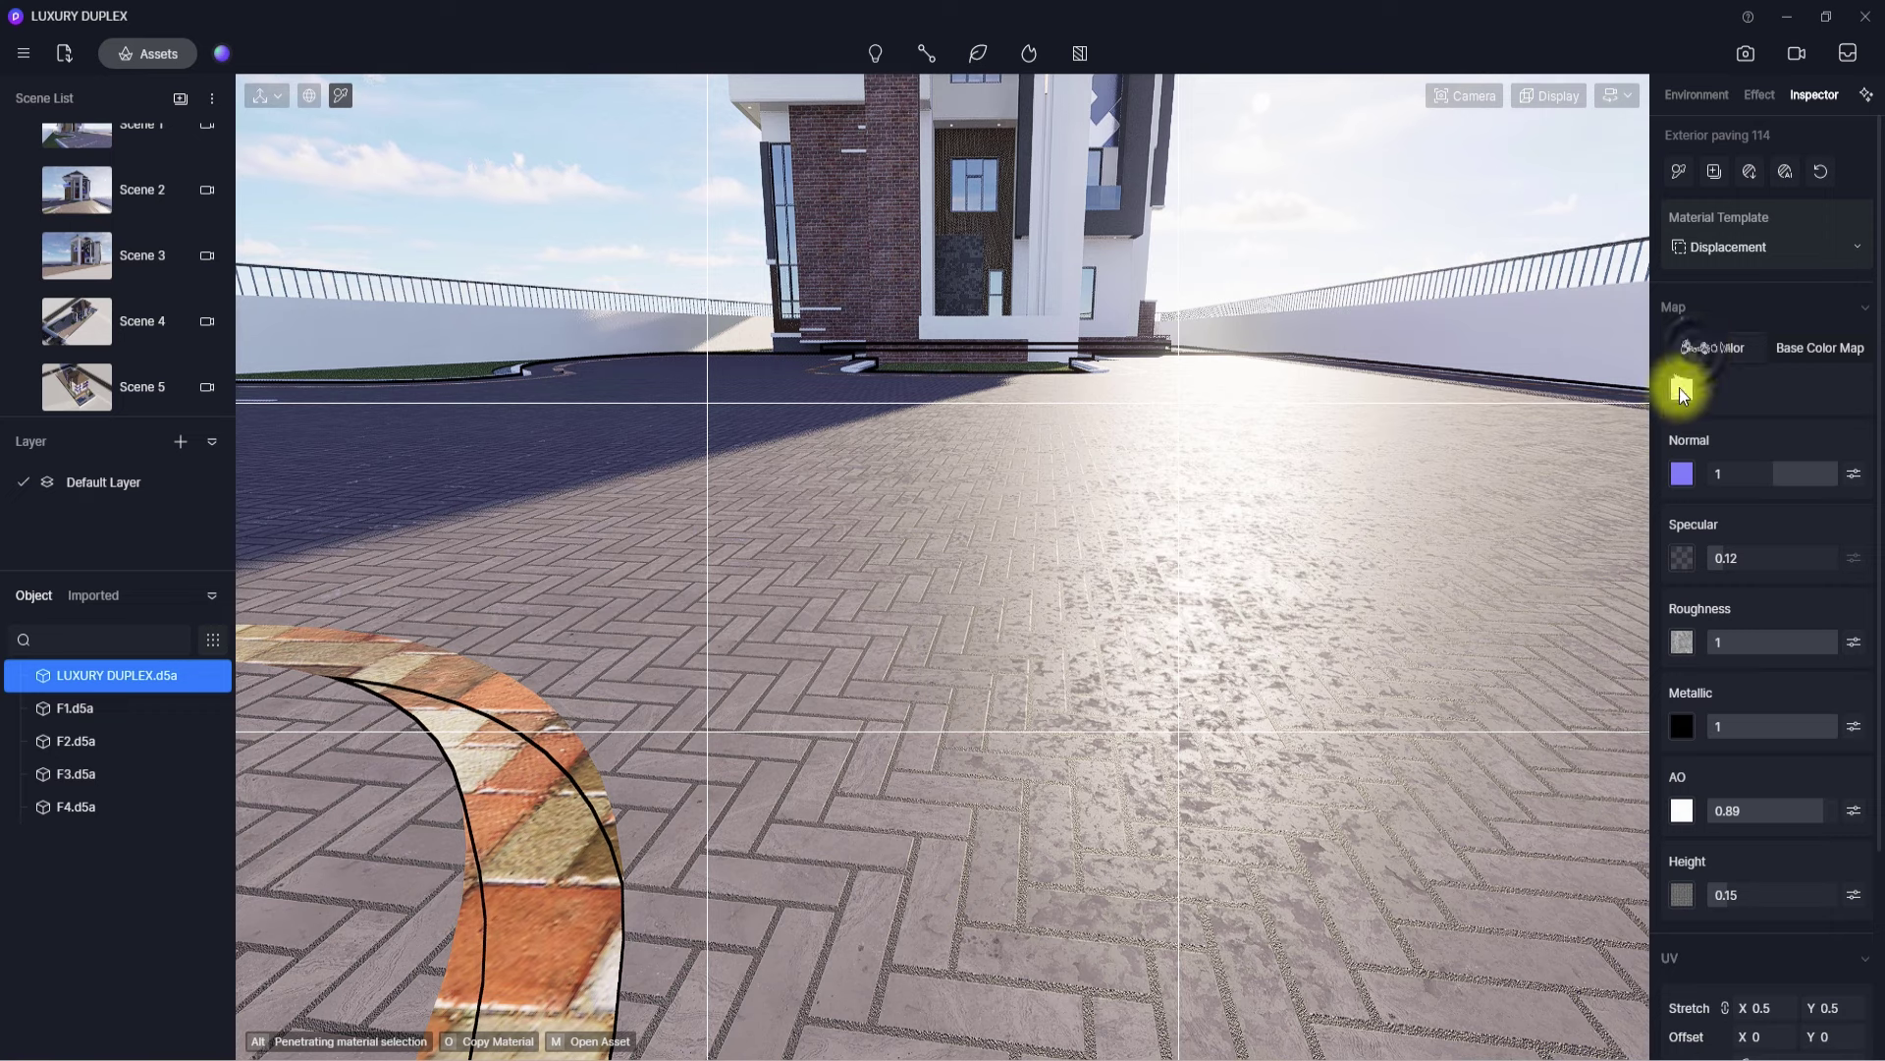
{"action": "left_click", "coordinate": [1680, 386]}
{"action": "left_click_drag", "start_coordinate": [1675, 470], "coordinate": [1612, 418]}
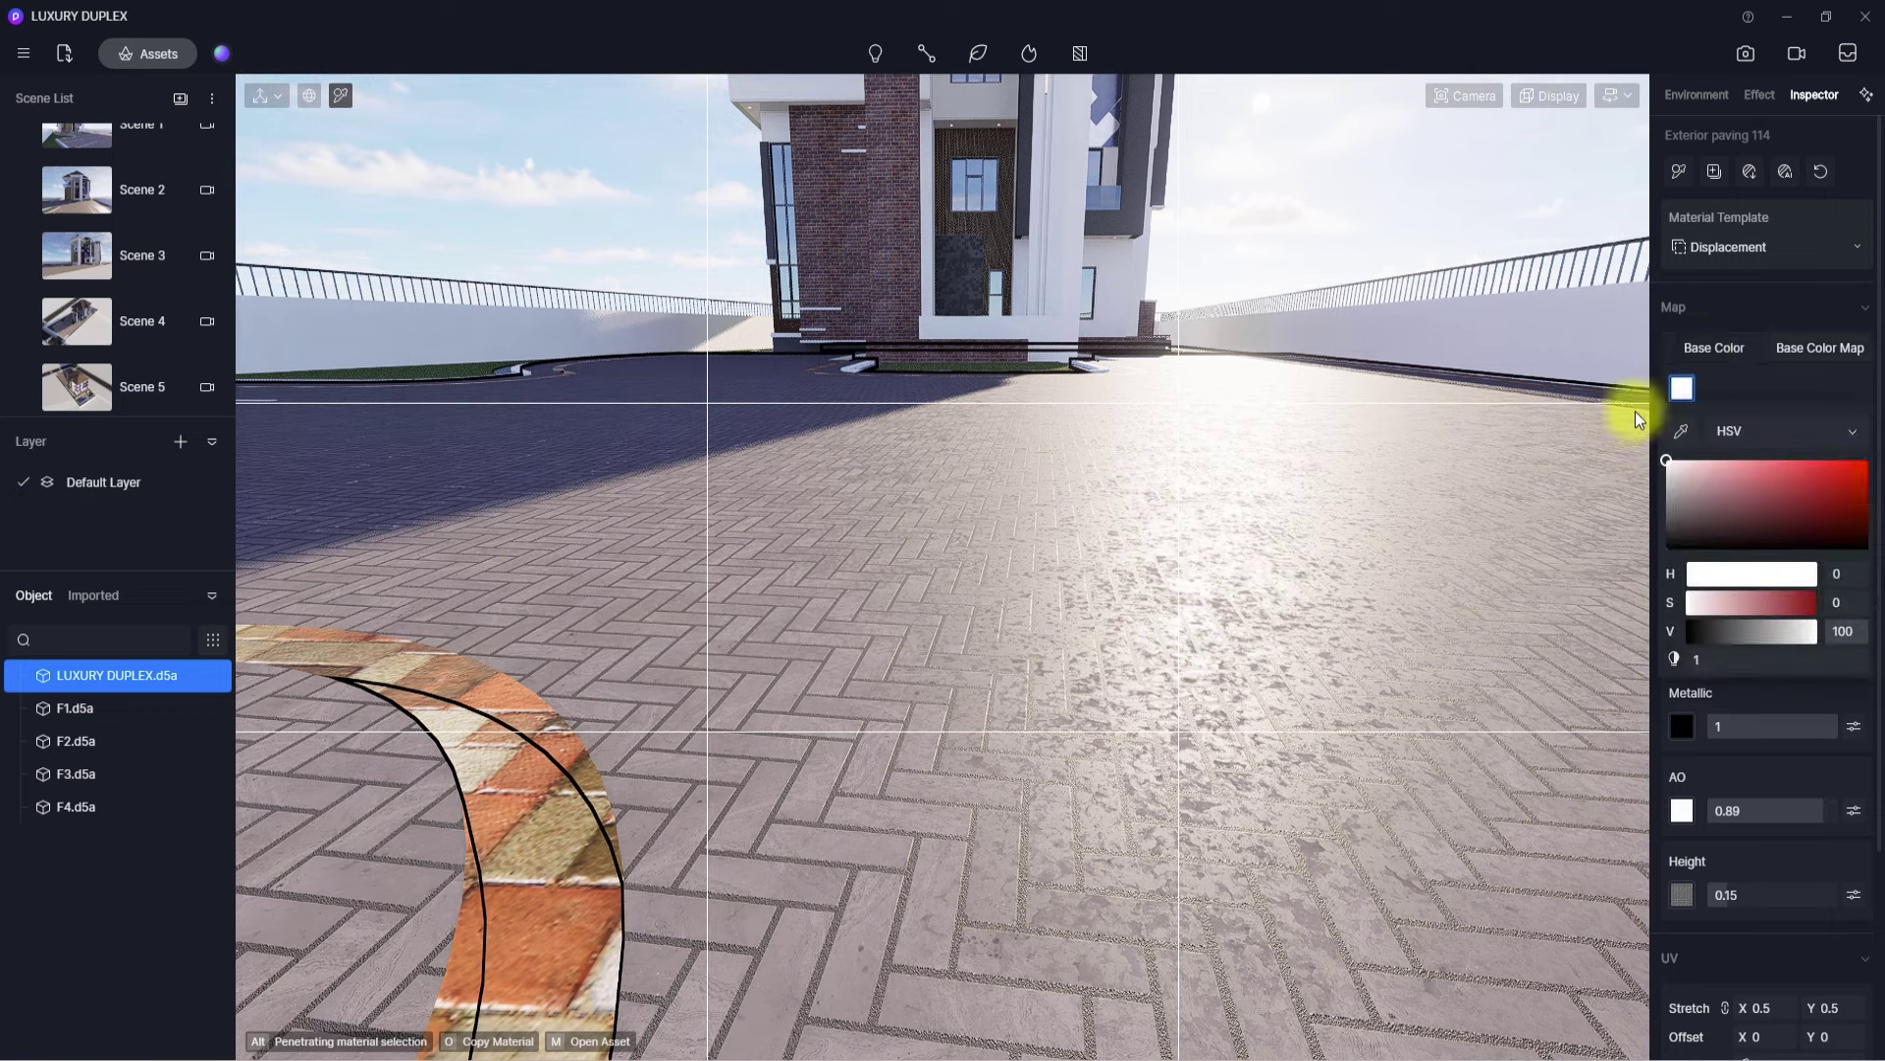
{"action": "left_click", "coordinate": [1822, 348]}
{"action": "left_click_drag", "start_coordinate": [1756, 619], "coordinate": [1762, 618]}
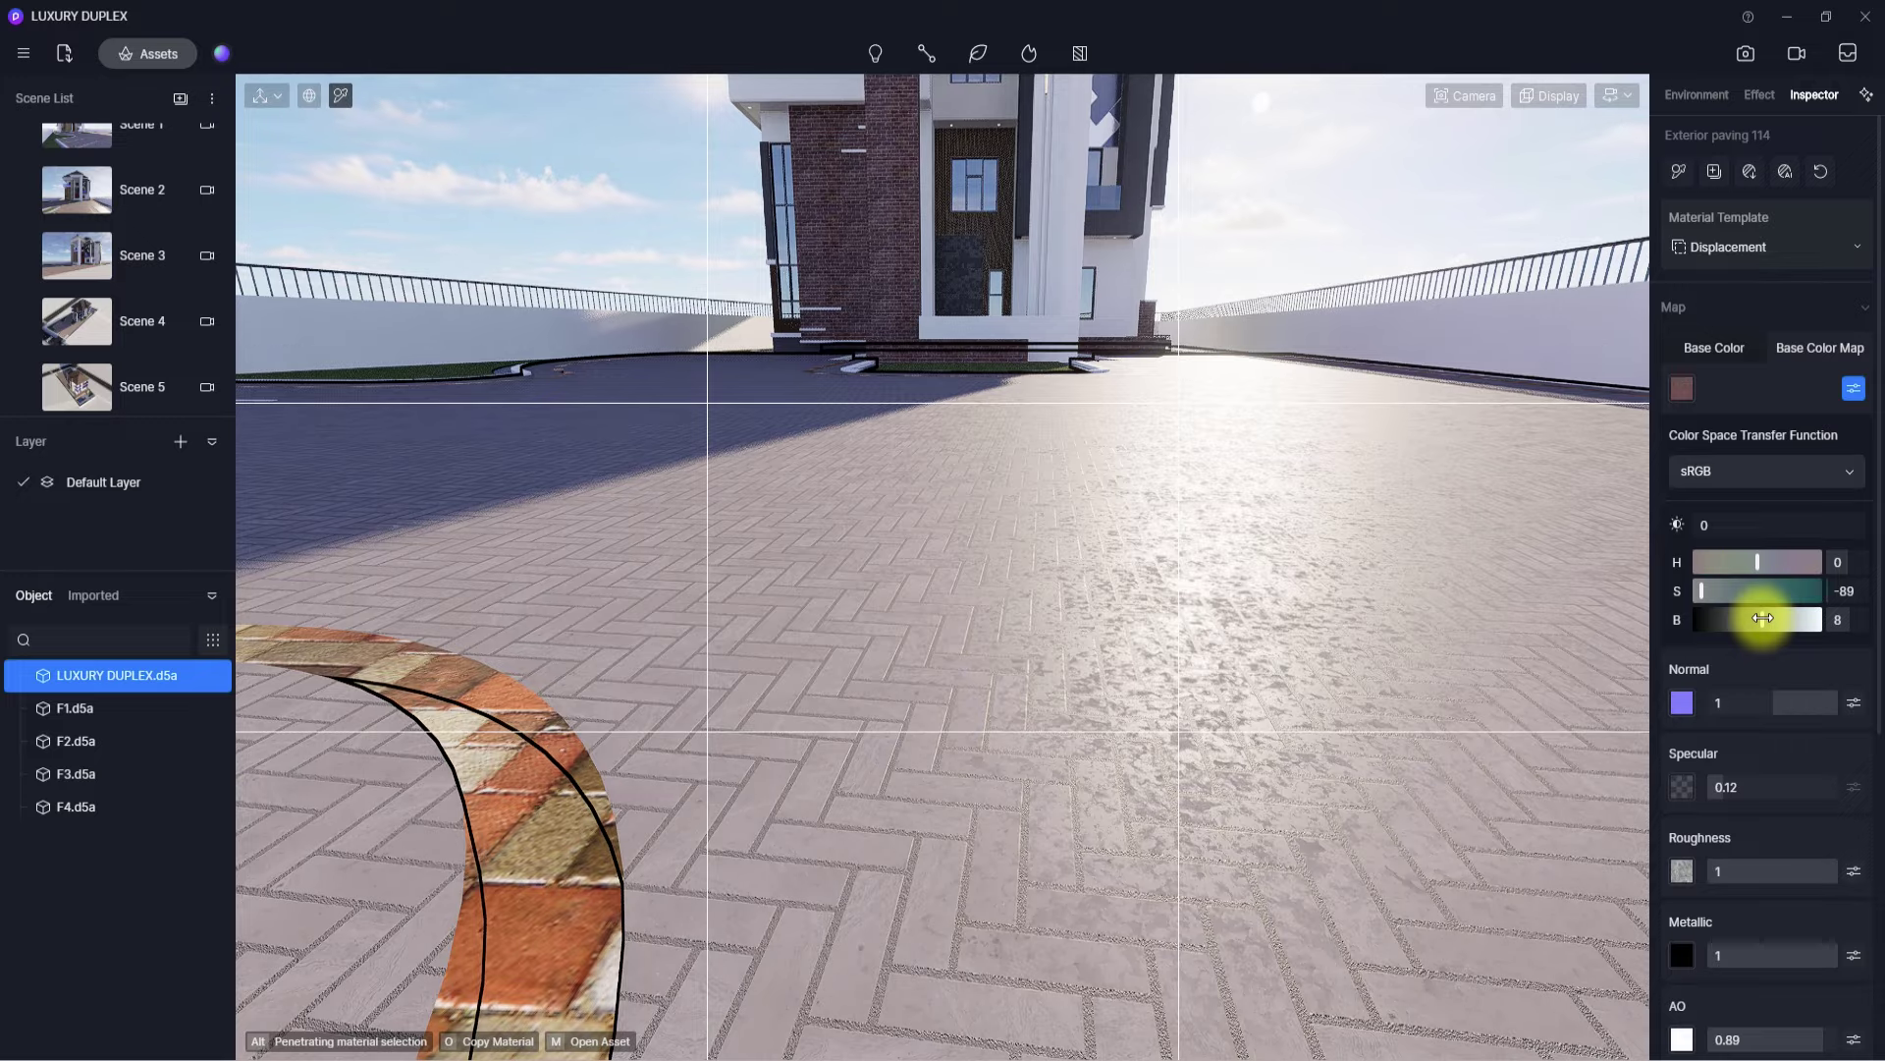
- Set the driveway paving's UV stretch to 0.37 on both axes
{"action": "scroll", "coordinate": [985, 602], "scroll_direction": "down", "scroll_amount": 5}
{"action": "scroll", "coordinate": [963, 648], "scroll_direction": "up", "scroll_amount": 3}
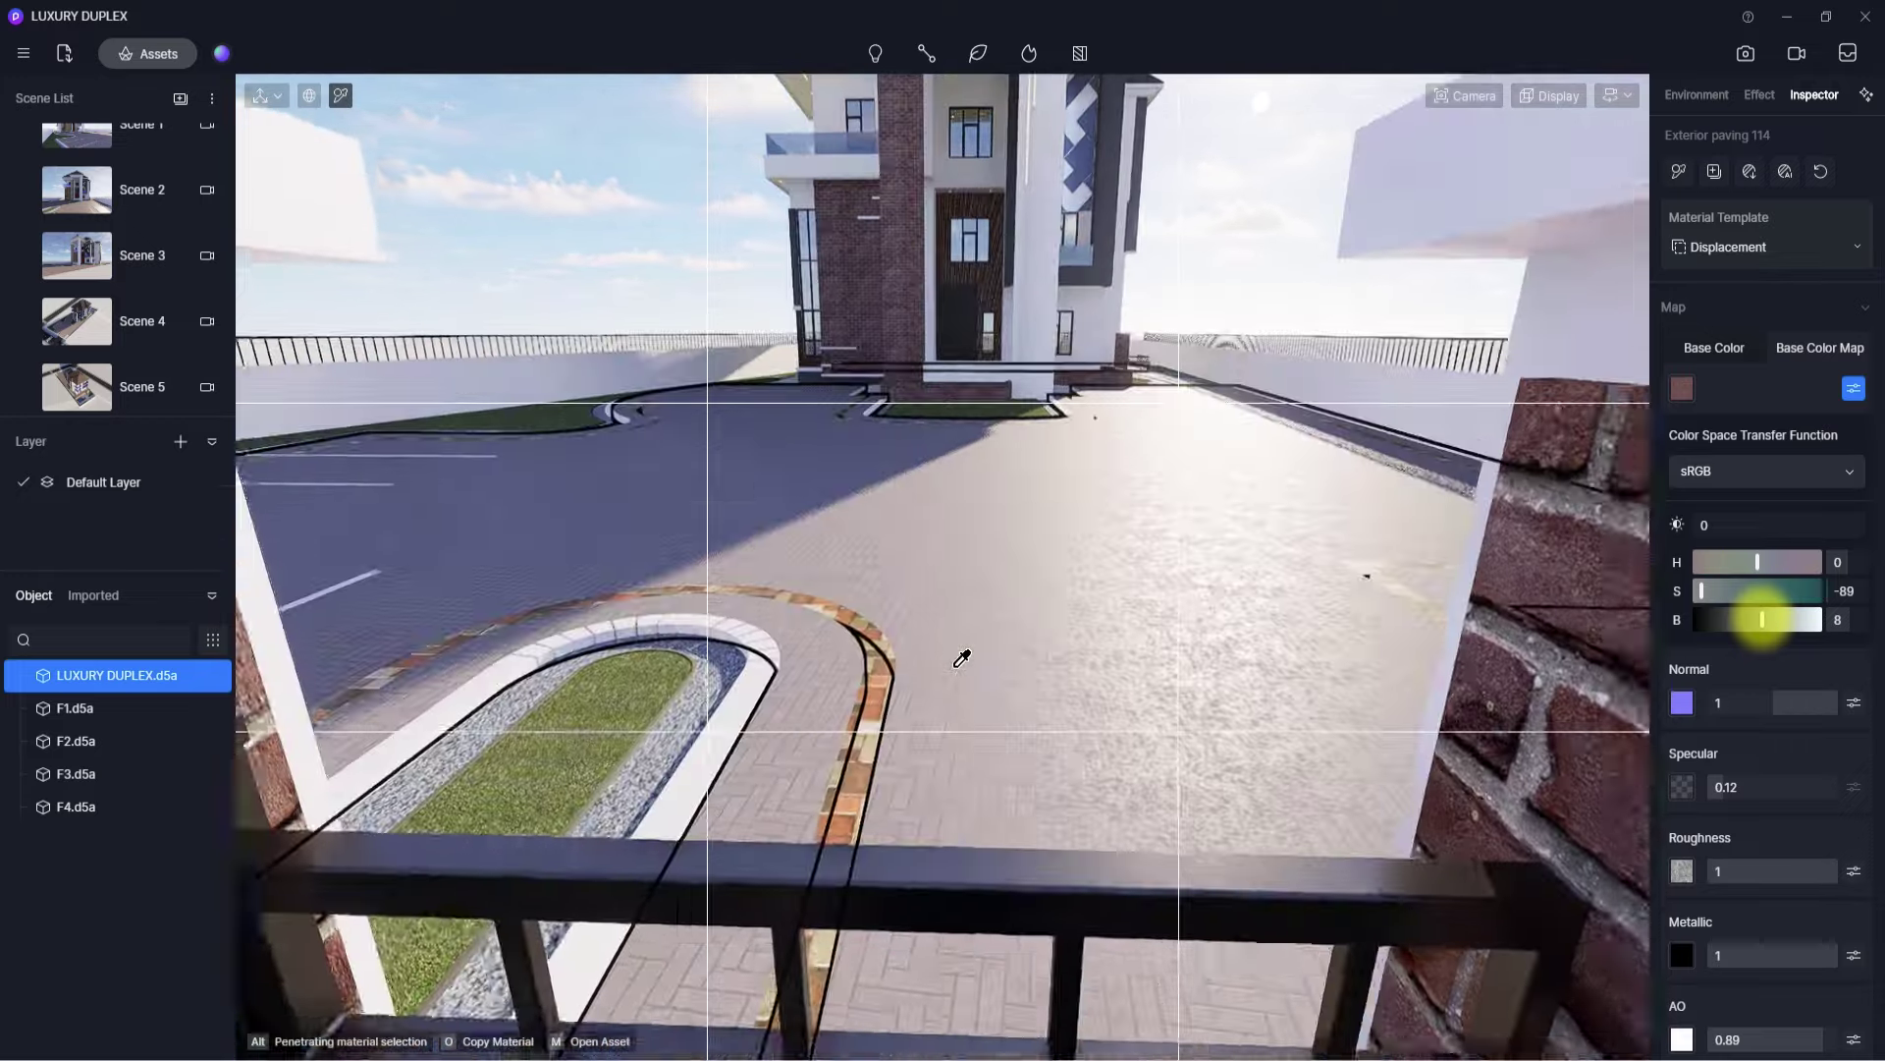
{"action": "right_click_drag", "start_coordinate": [963, 649], "coordinate": [922, 728]}
{"action": "scroll", "coordinate": [1002, 649], "scroll_direction": "up", "scroll_amount": 3}
{"action": "scroll", "coordinate": [1767, 589], "scroll_direction": "down", "scroll_amount": 3}
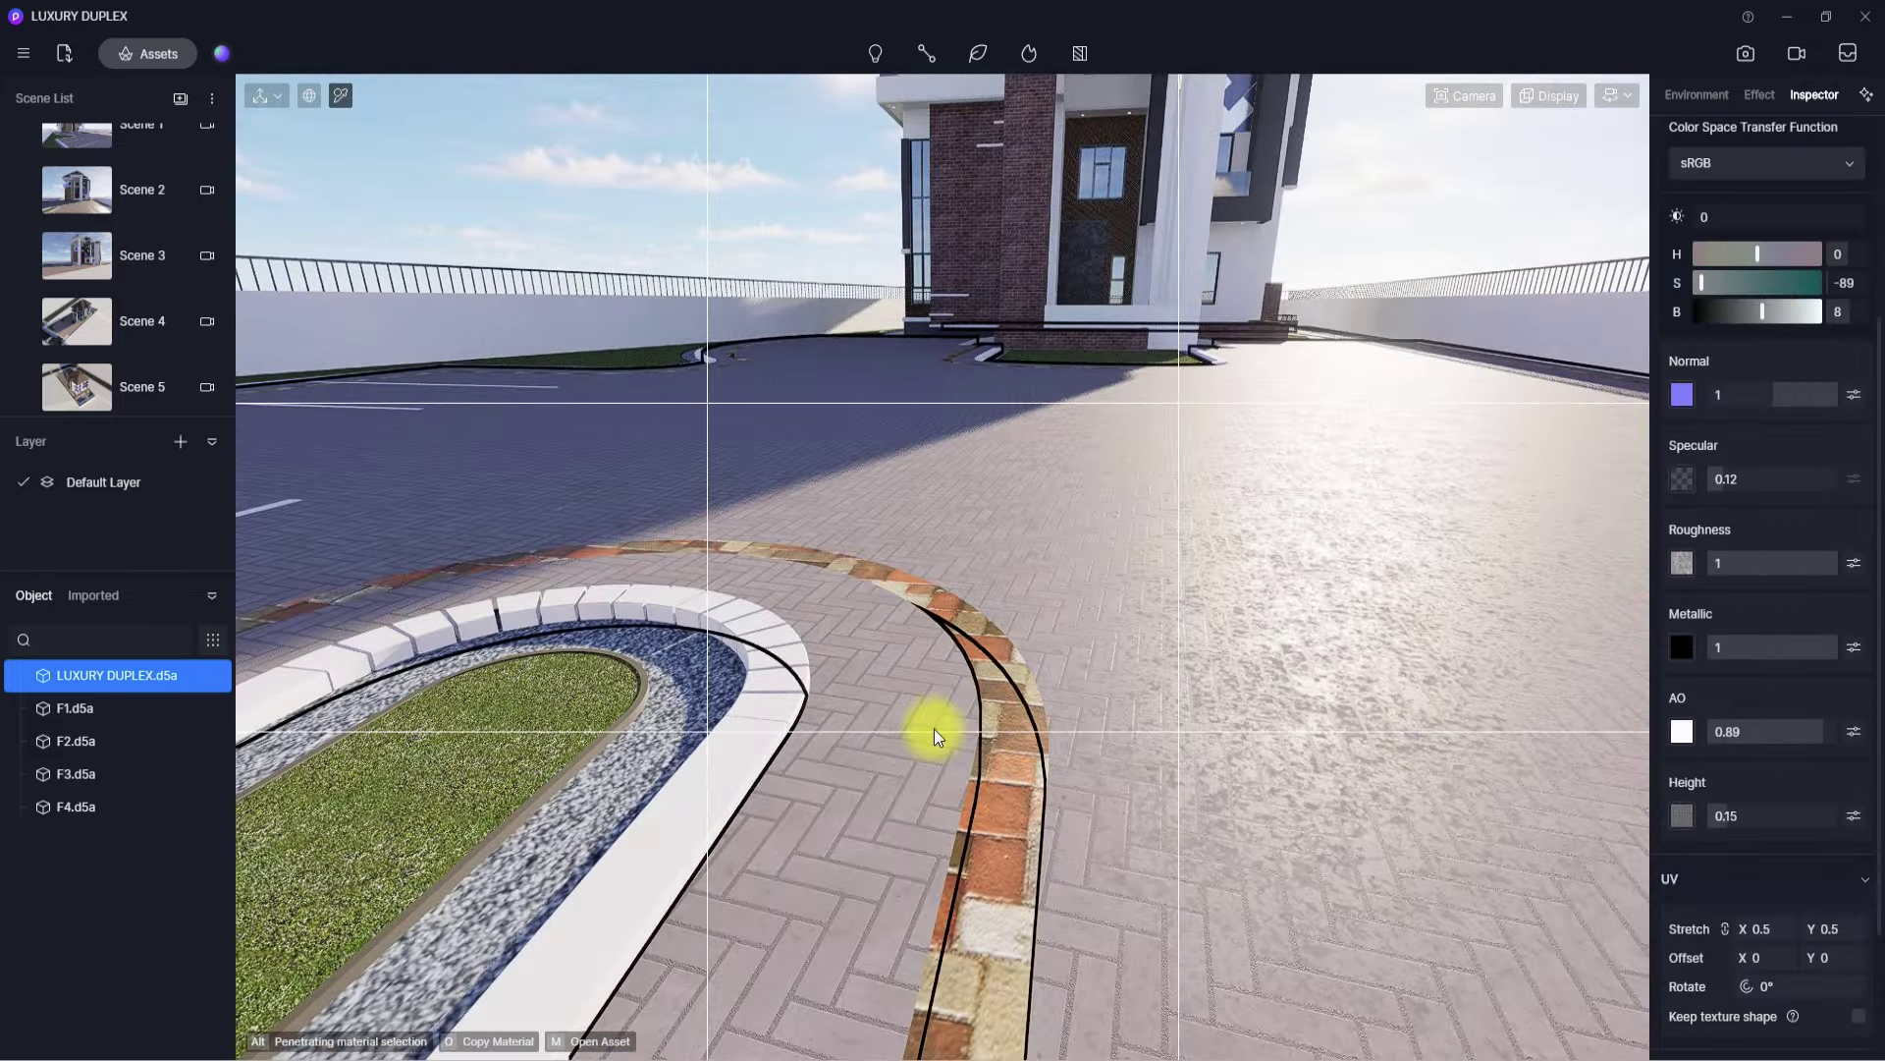
{"action": "left_click_drag", "start_coordinate": [1769, 934], "coordinate": [1759, 933]}
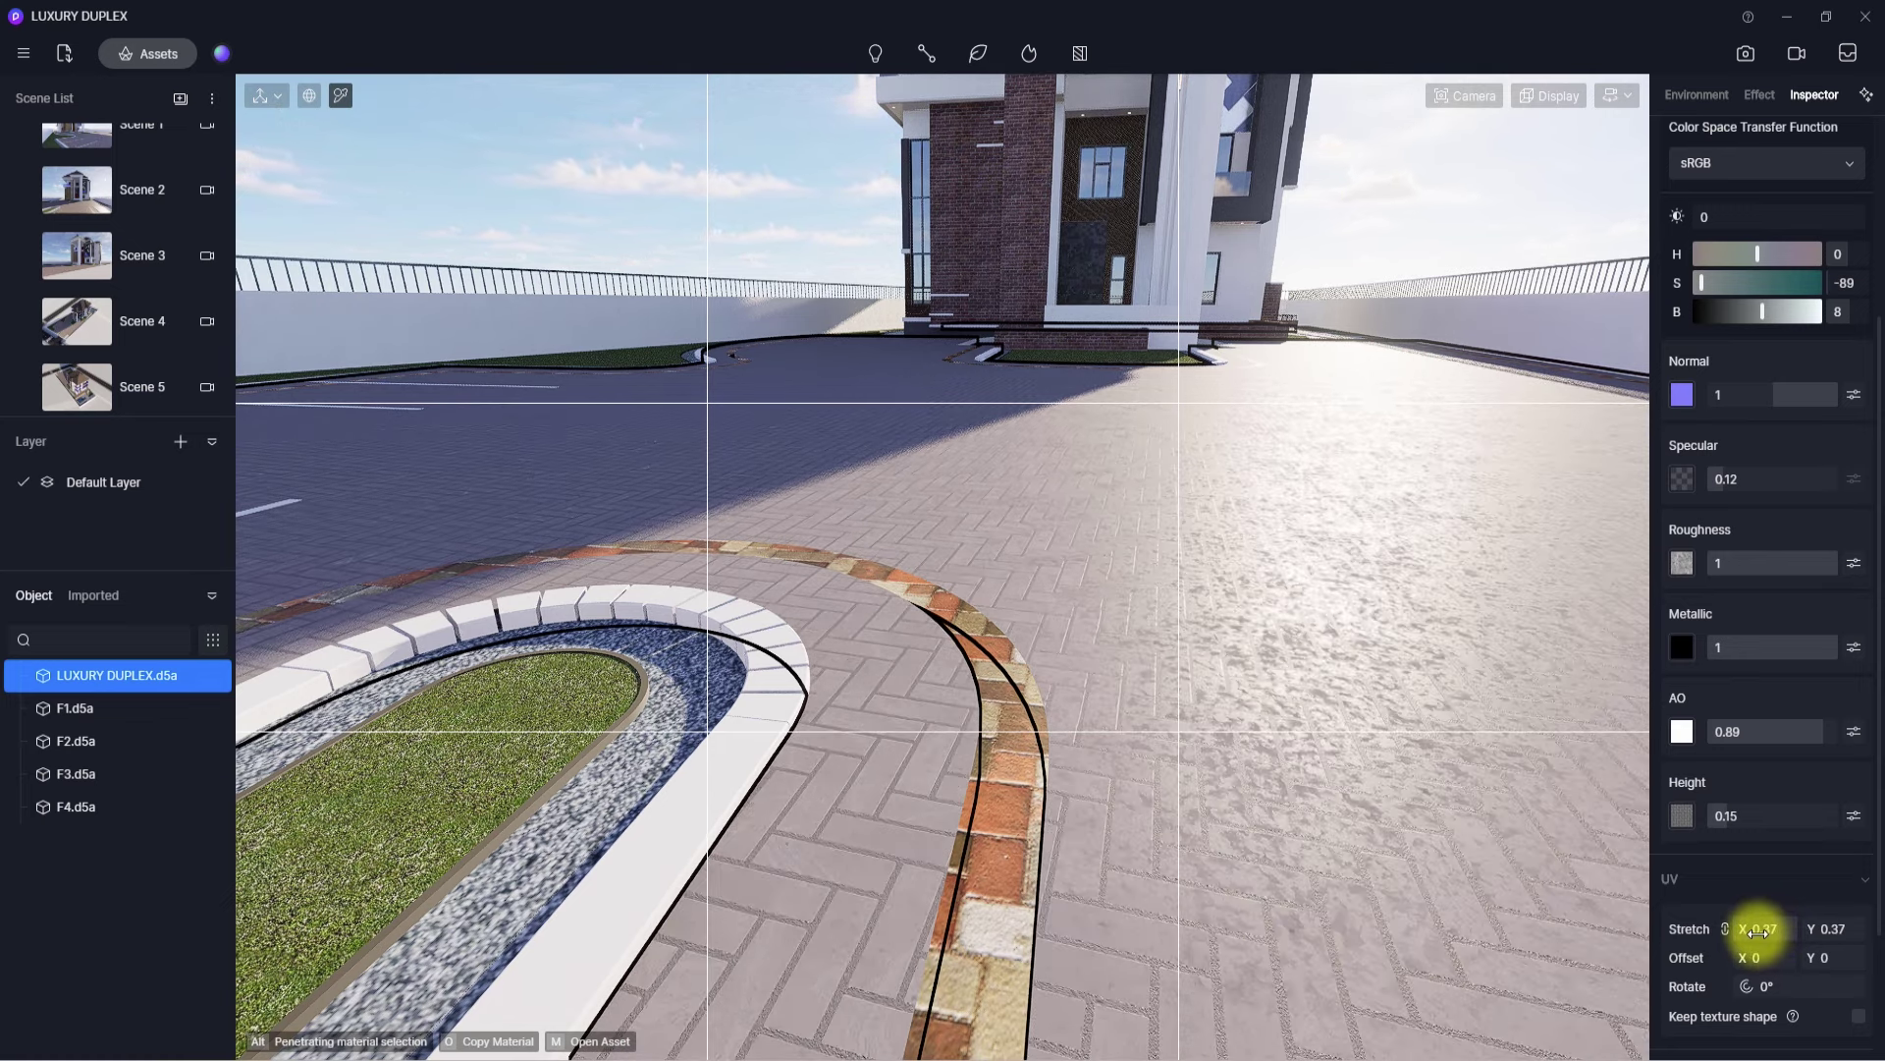
{"action": "scroll", "coordinate": [1679, 173], "scroll_direction": "up", "scroll_amount": 3}
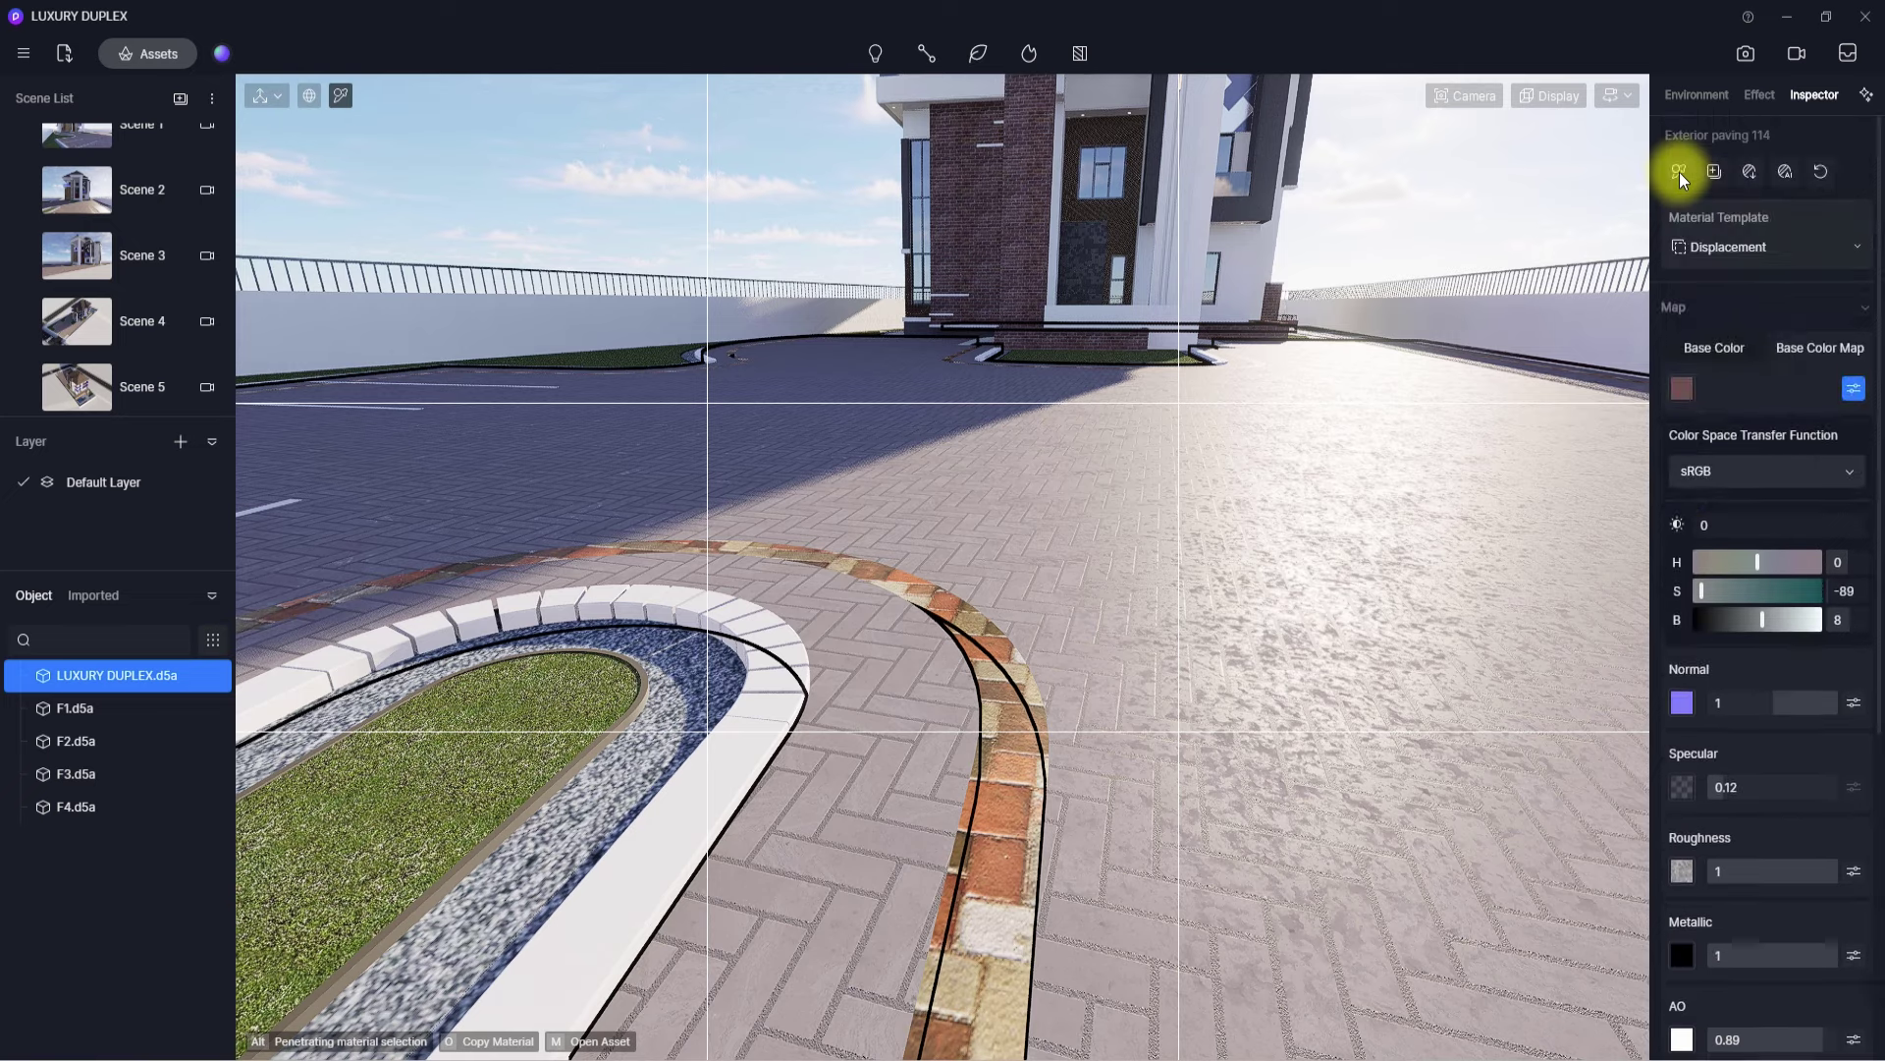
- Apply the driveway's paving material to the border strip, then set the strip's base color map saturation to -39 and brightness to 3
{"action": "left_click", "coordinate": [1679, 173]}
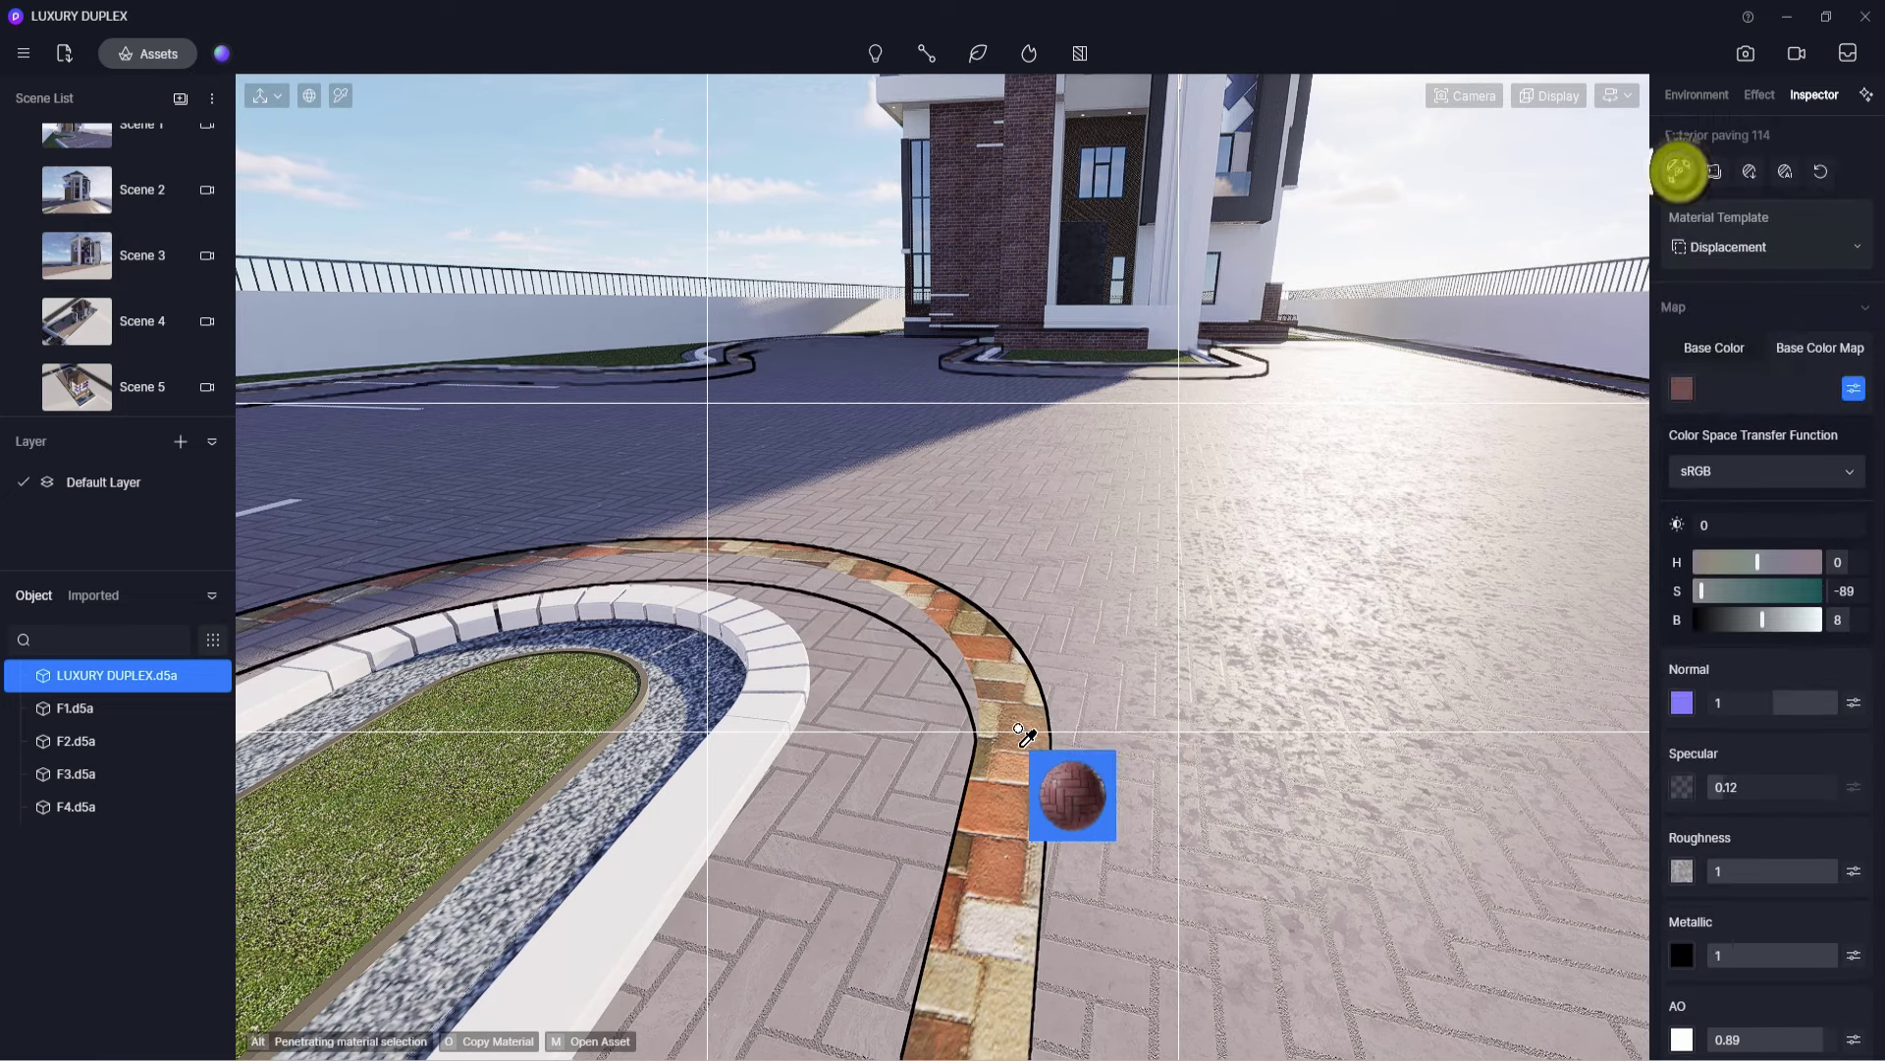
{"action": "left_click", "coordinate": [1016, 748]}
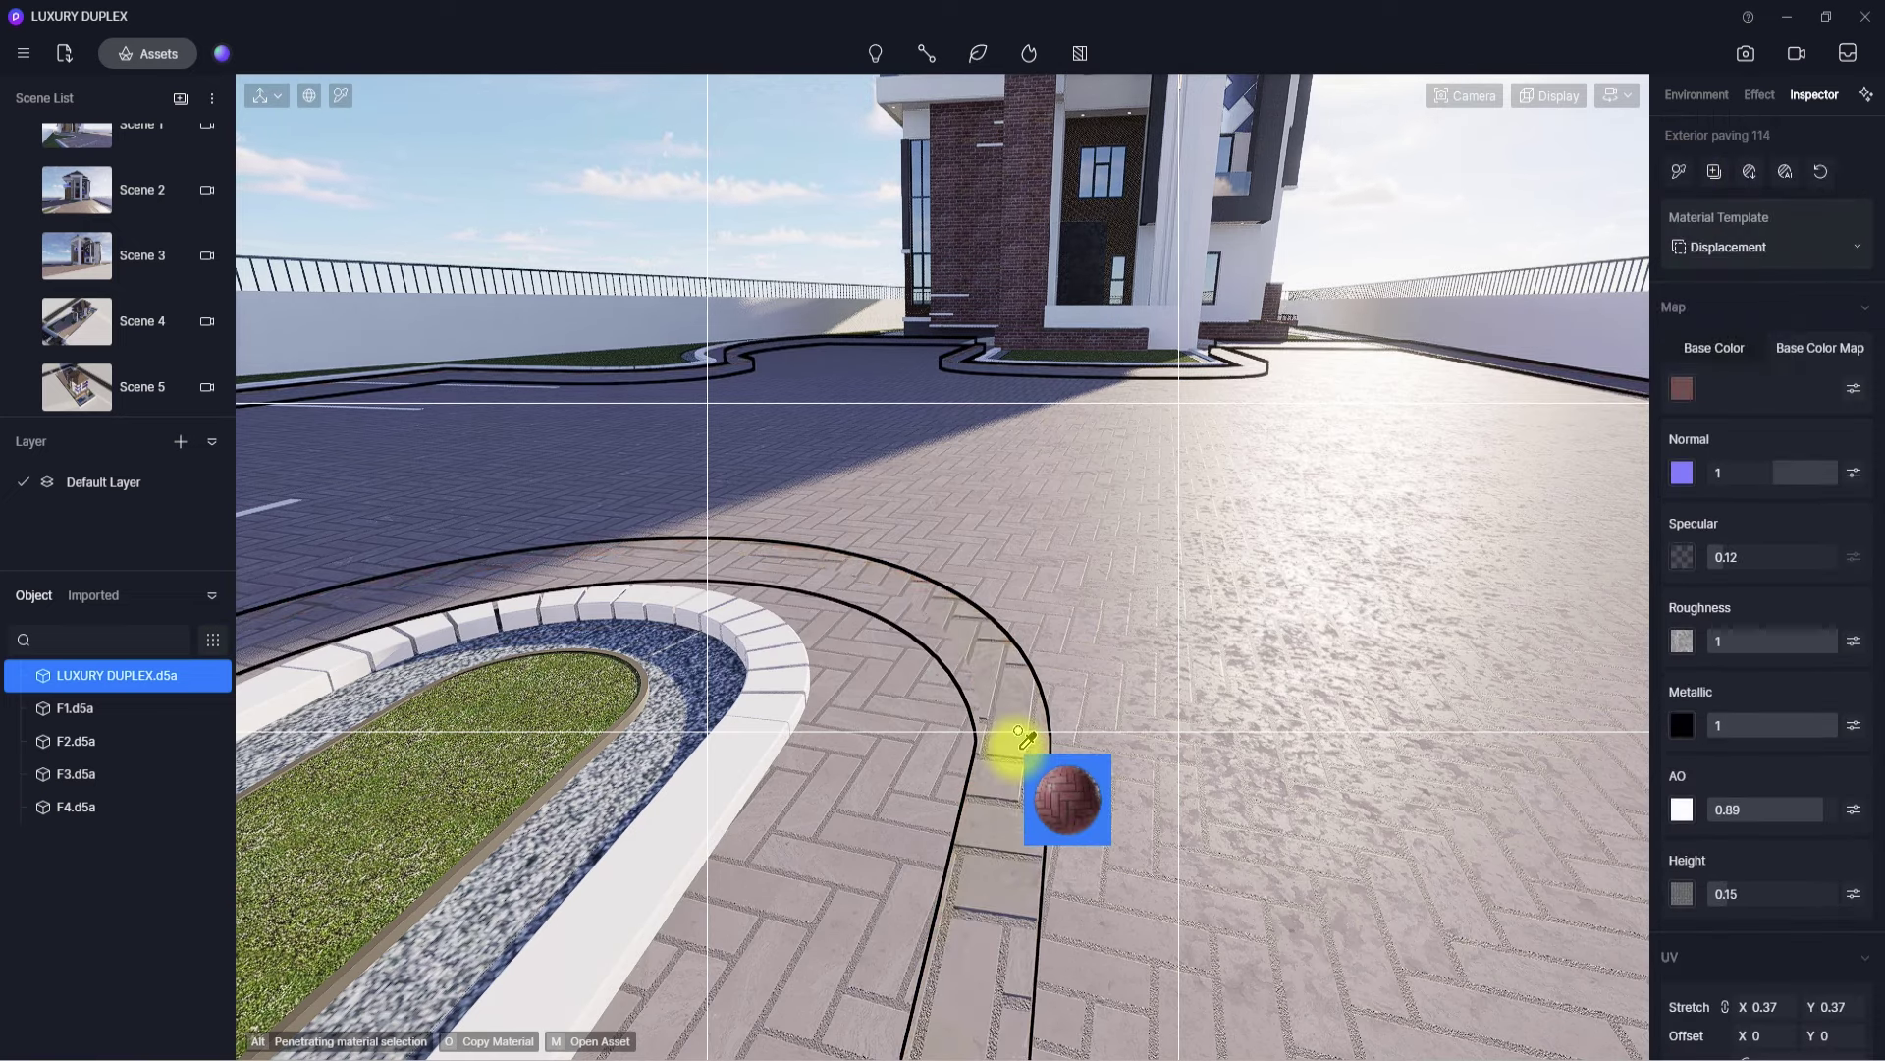
{"action": "left_click", "coordinate": [1019, 740]}
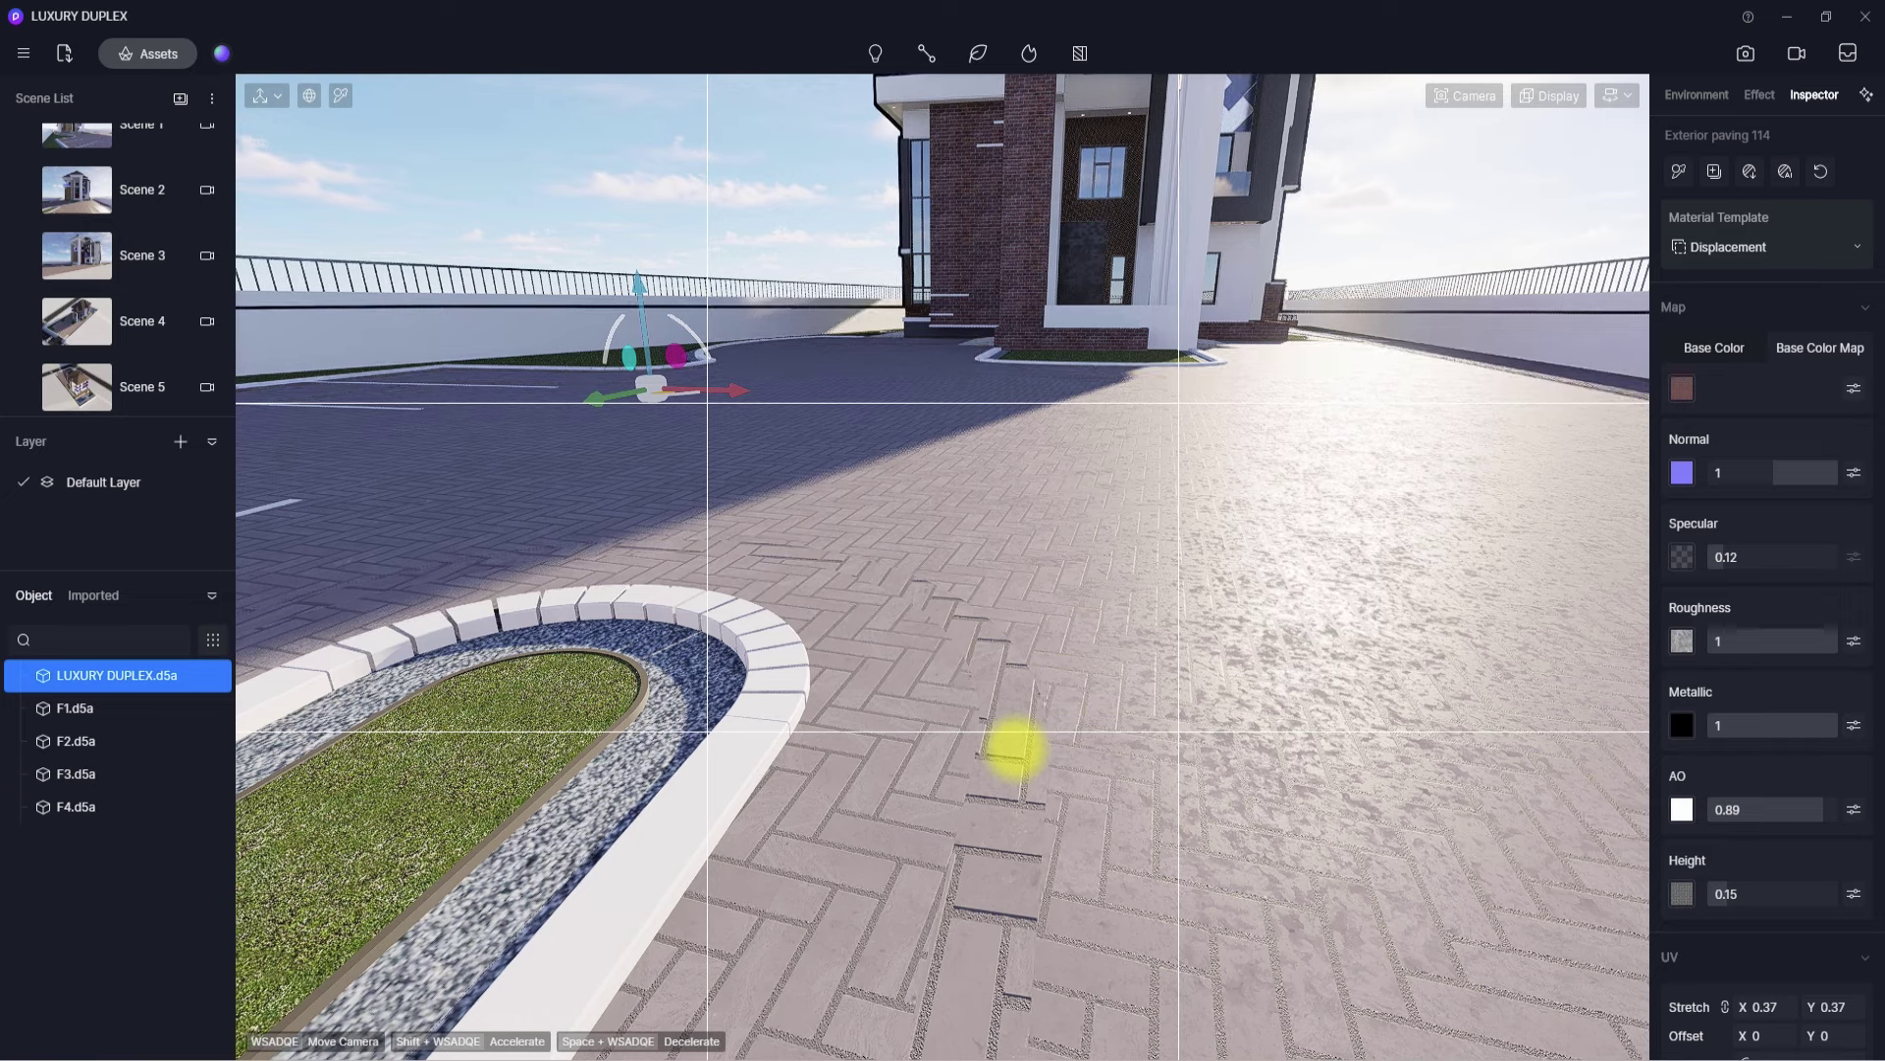
{"action": "key", "text": "i"}
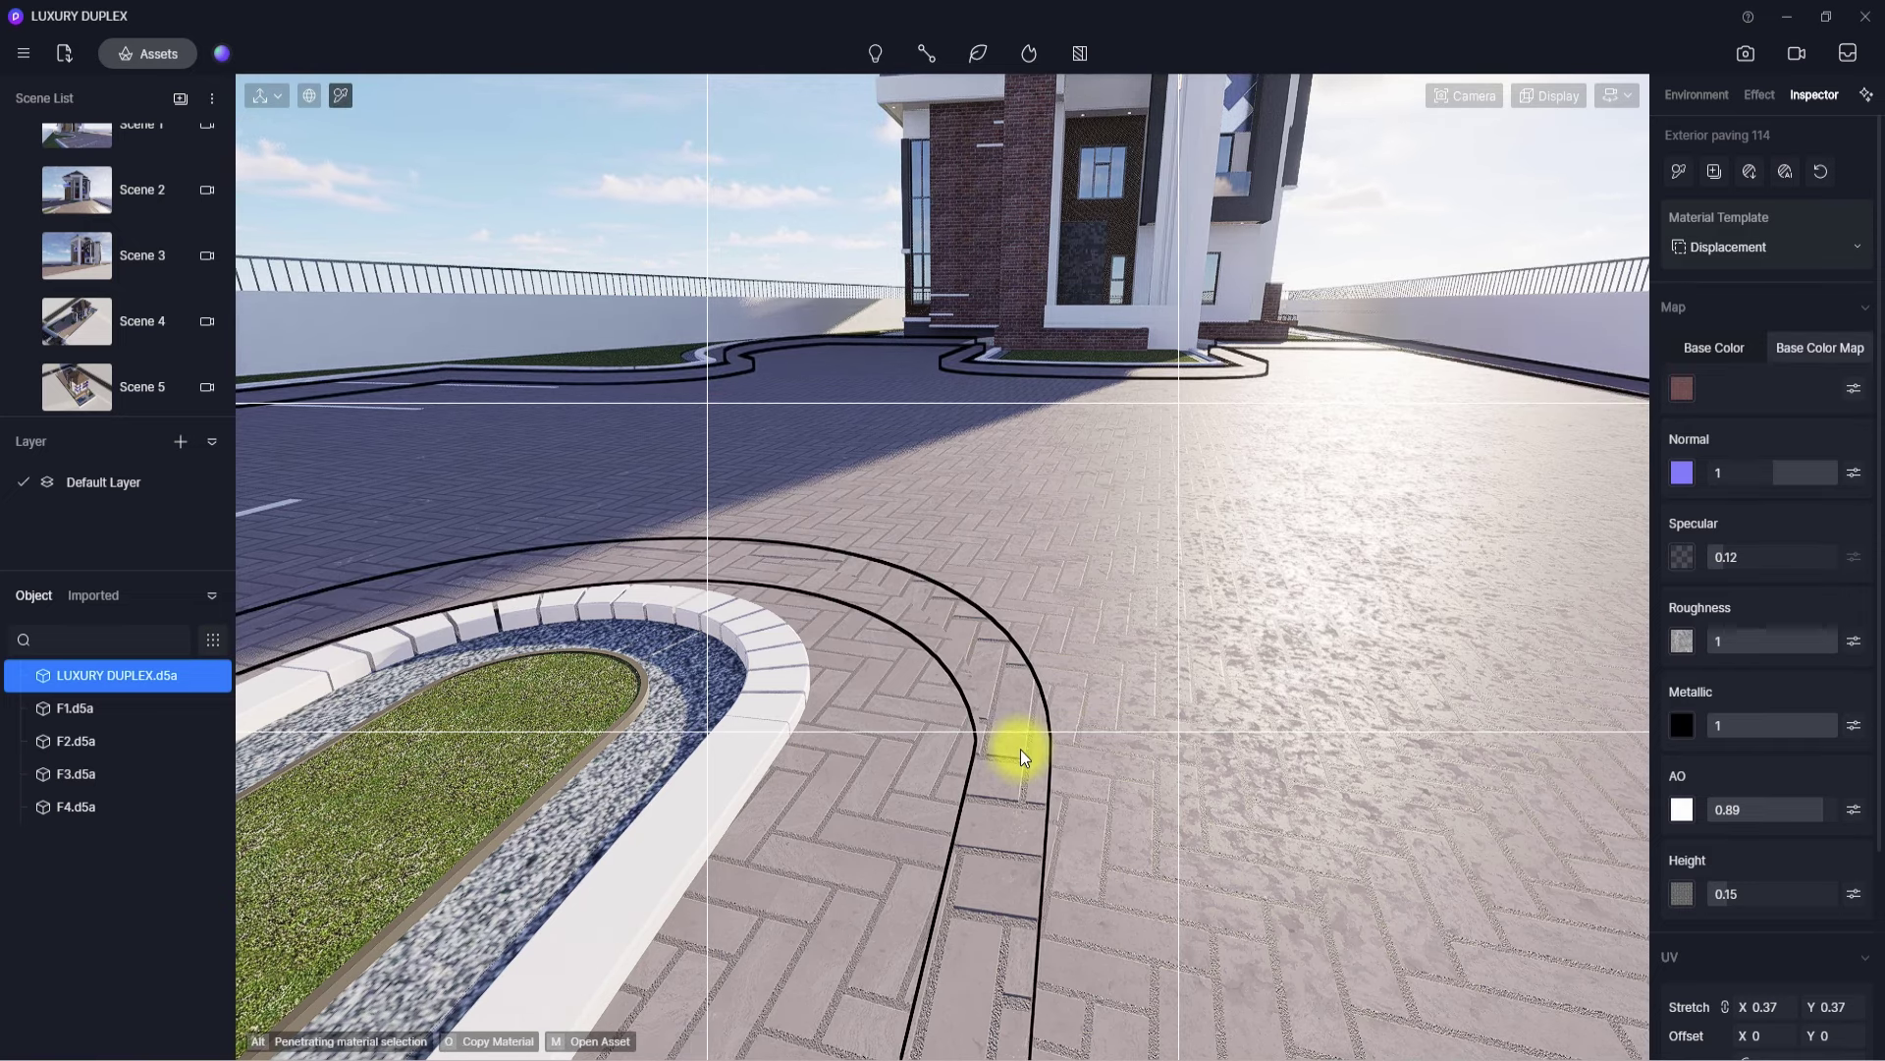
{"action": "left_click", "coordinate": [1854, 389]}
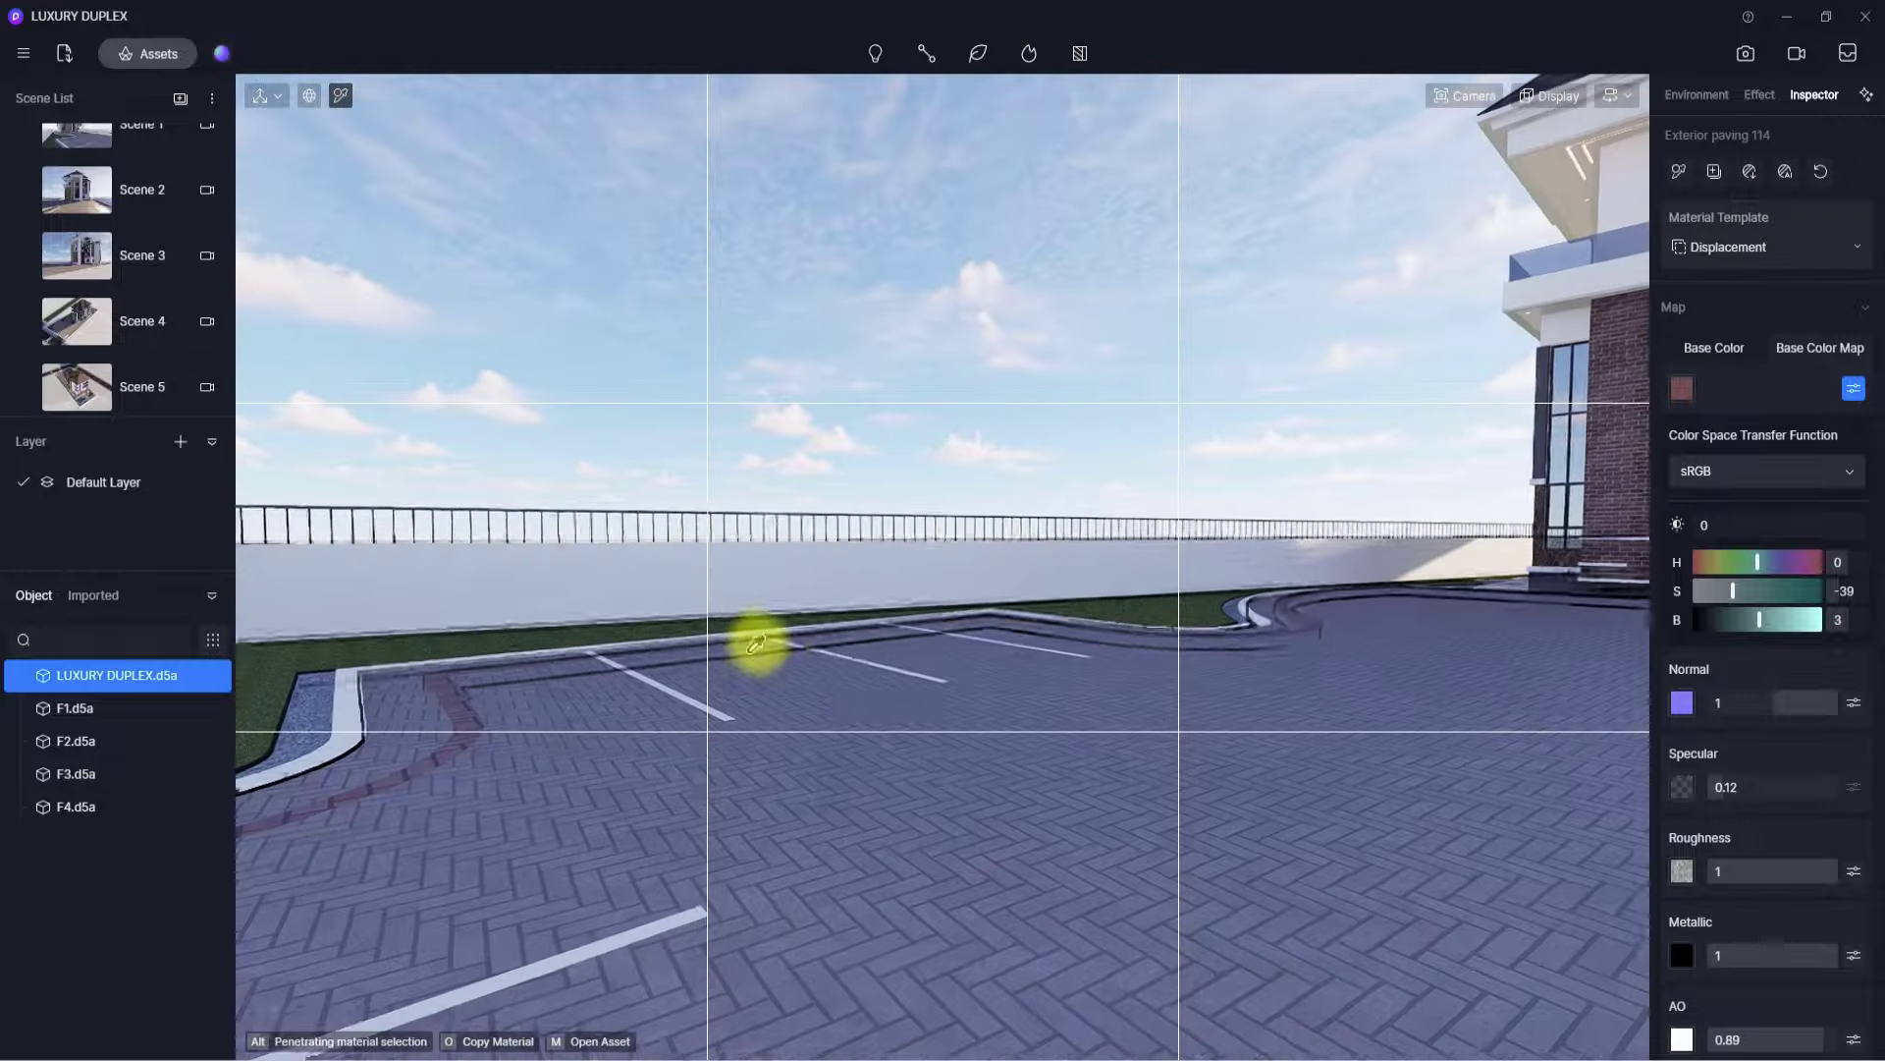
- Examine the driveway paving, its border strip and the kerb around the lawn from several angles and distances
{"action": "right_click_drag", "start_coordinate": [923, 687], "coordinate": [1136, 602]}
{"action": "scroll", "coordinate": [997, 687], "scroll_direction": "up", "scroll_amount": 5}
{"action": "right_click_drag", "start_coordinate": [997, 686], "coordinate": [1625, 824]}
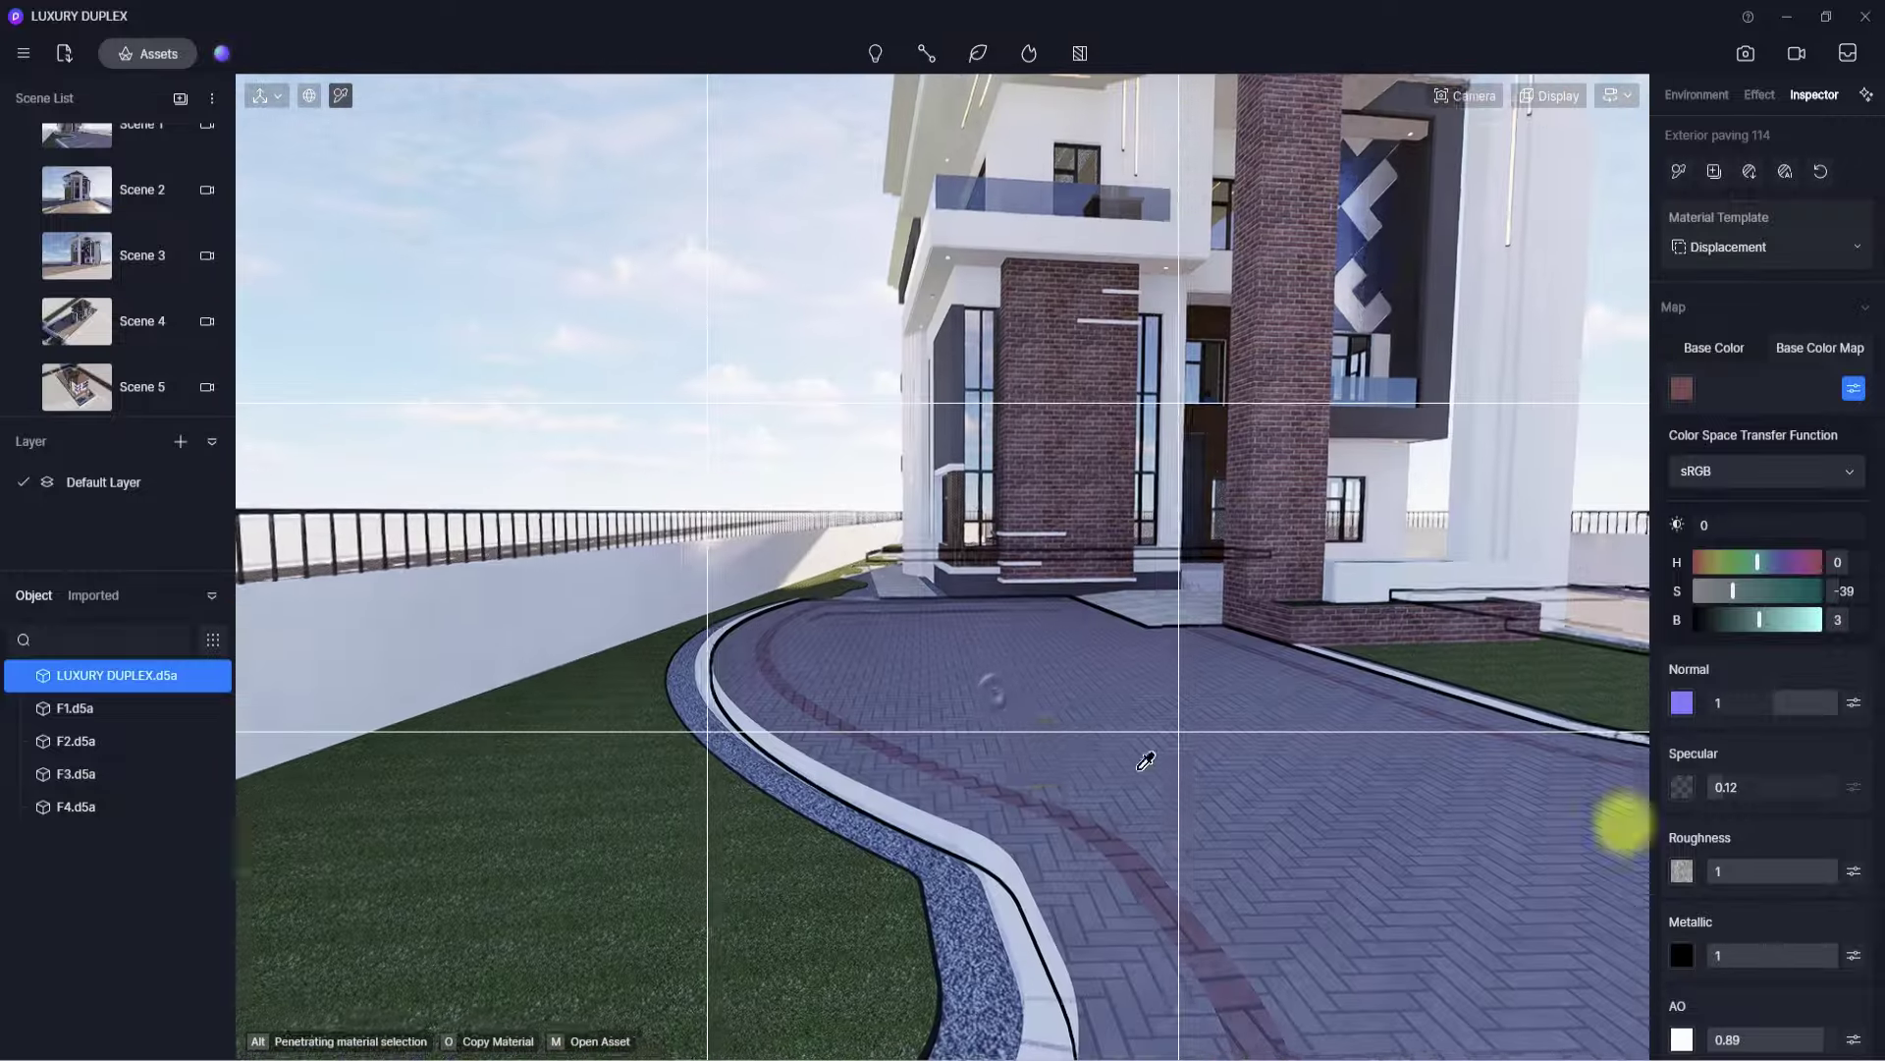
{"action": "right_click_drag", "start_coordinate": [1010, 737], "coordinate": [1161, 713]}
{"action": "scroll", "coordinate": [851, 788], "scroll_direction": "down", "scroll_amount": 3}
{"action": "scroll", "coordinate": [745, 778], "scroll_direction": "up", "scroll_amount": 4}
{"action": "right_click_drag", "start_coordinate": [743, 780], "coordinate": [976, 744]}
{"action": "scroll", "coordinate": [987, 737], "scroll_direction": "up", "scroll_amount": 8}
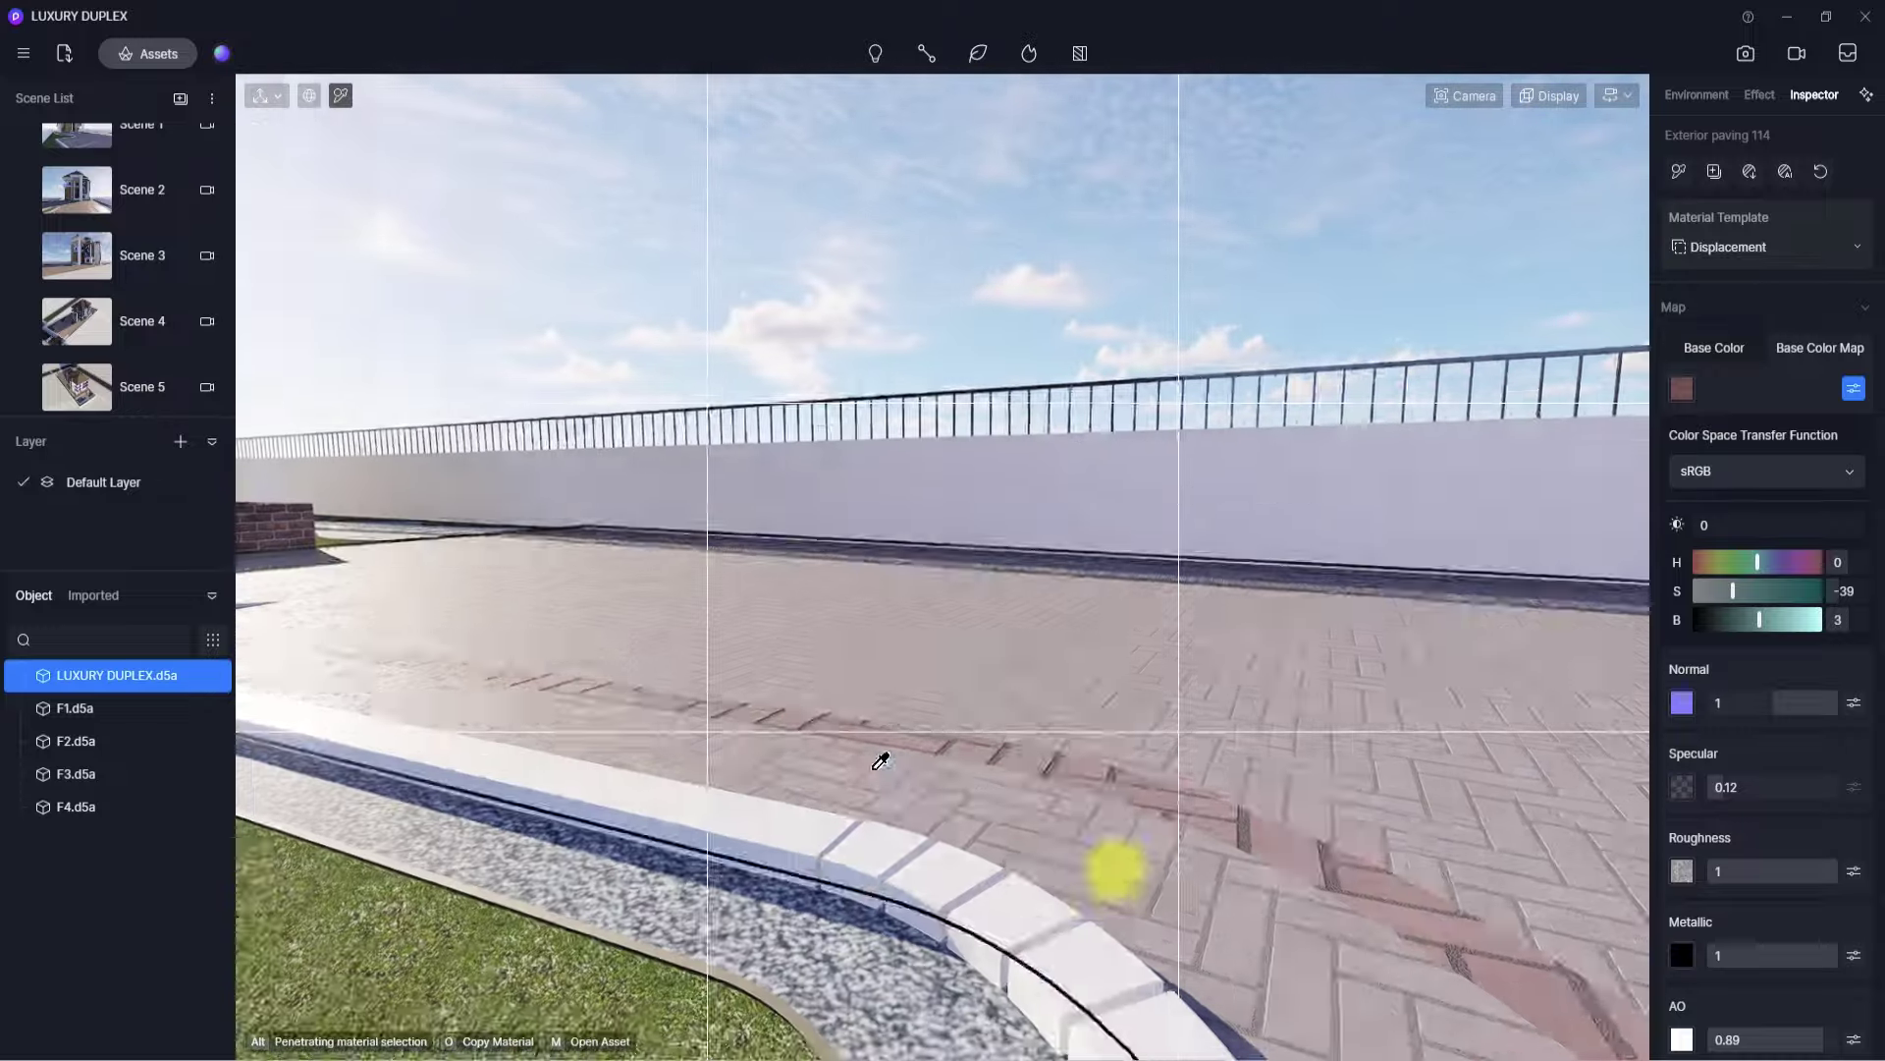
{"action": "right_click_drag", "start_coordinate": [1117, 870], "coordinate": [716, 751]}
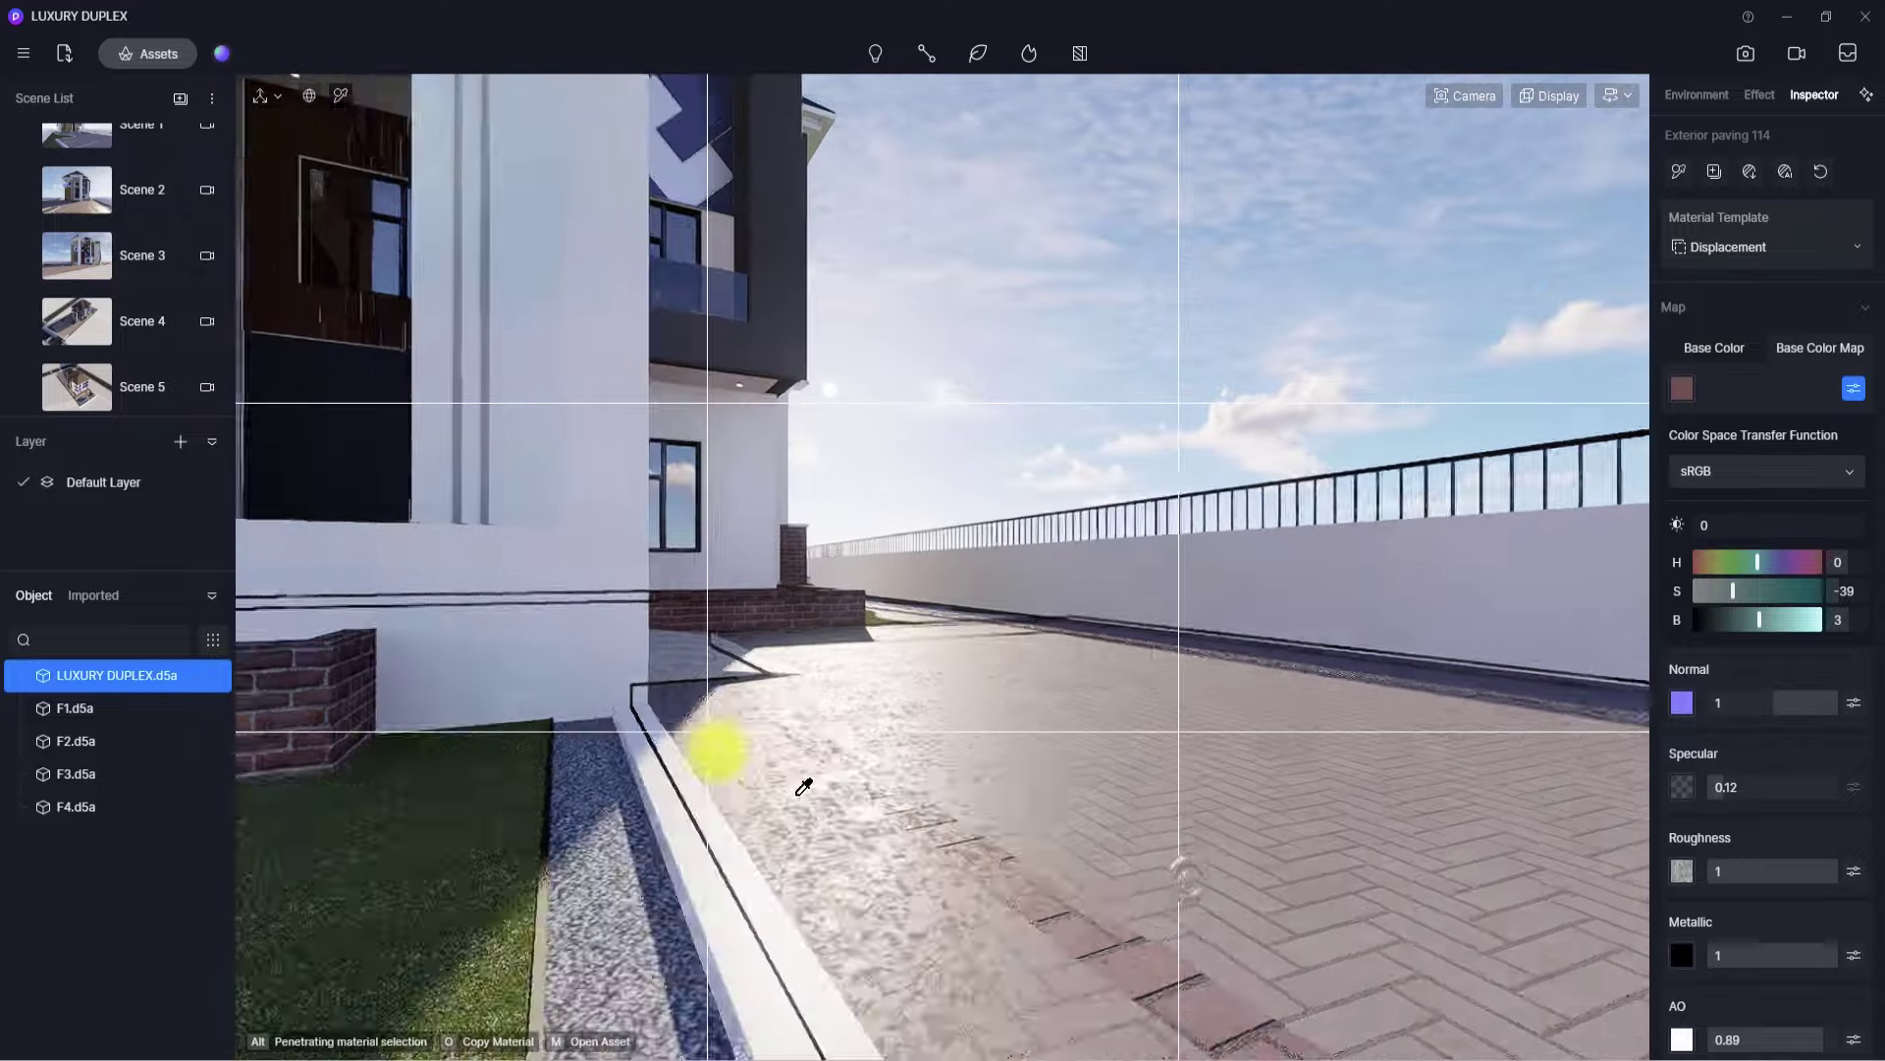
{"action": "scroll", "coordinate": [717, 752], "scroll_direction": "down", "scroll_amount": 6}
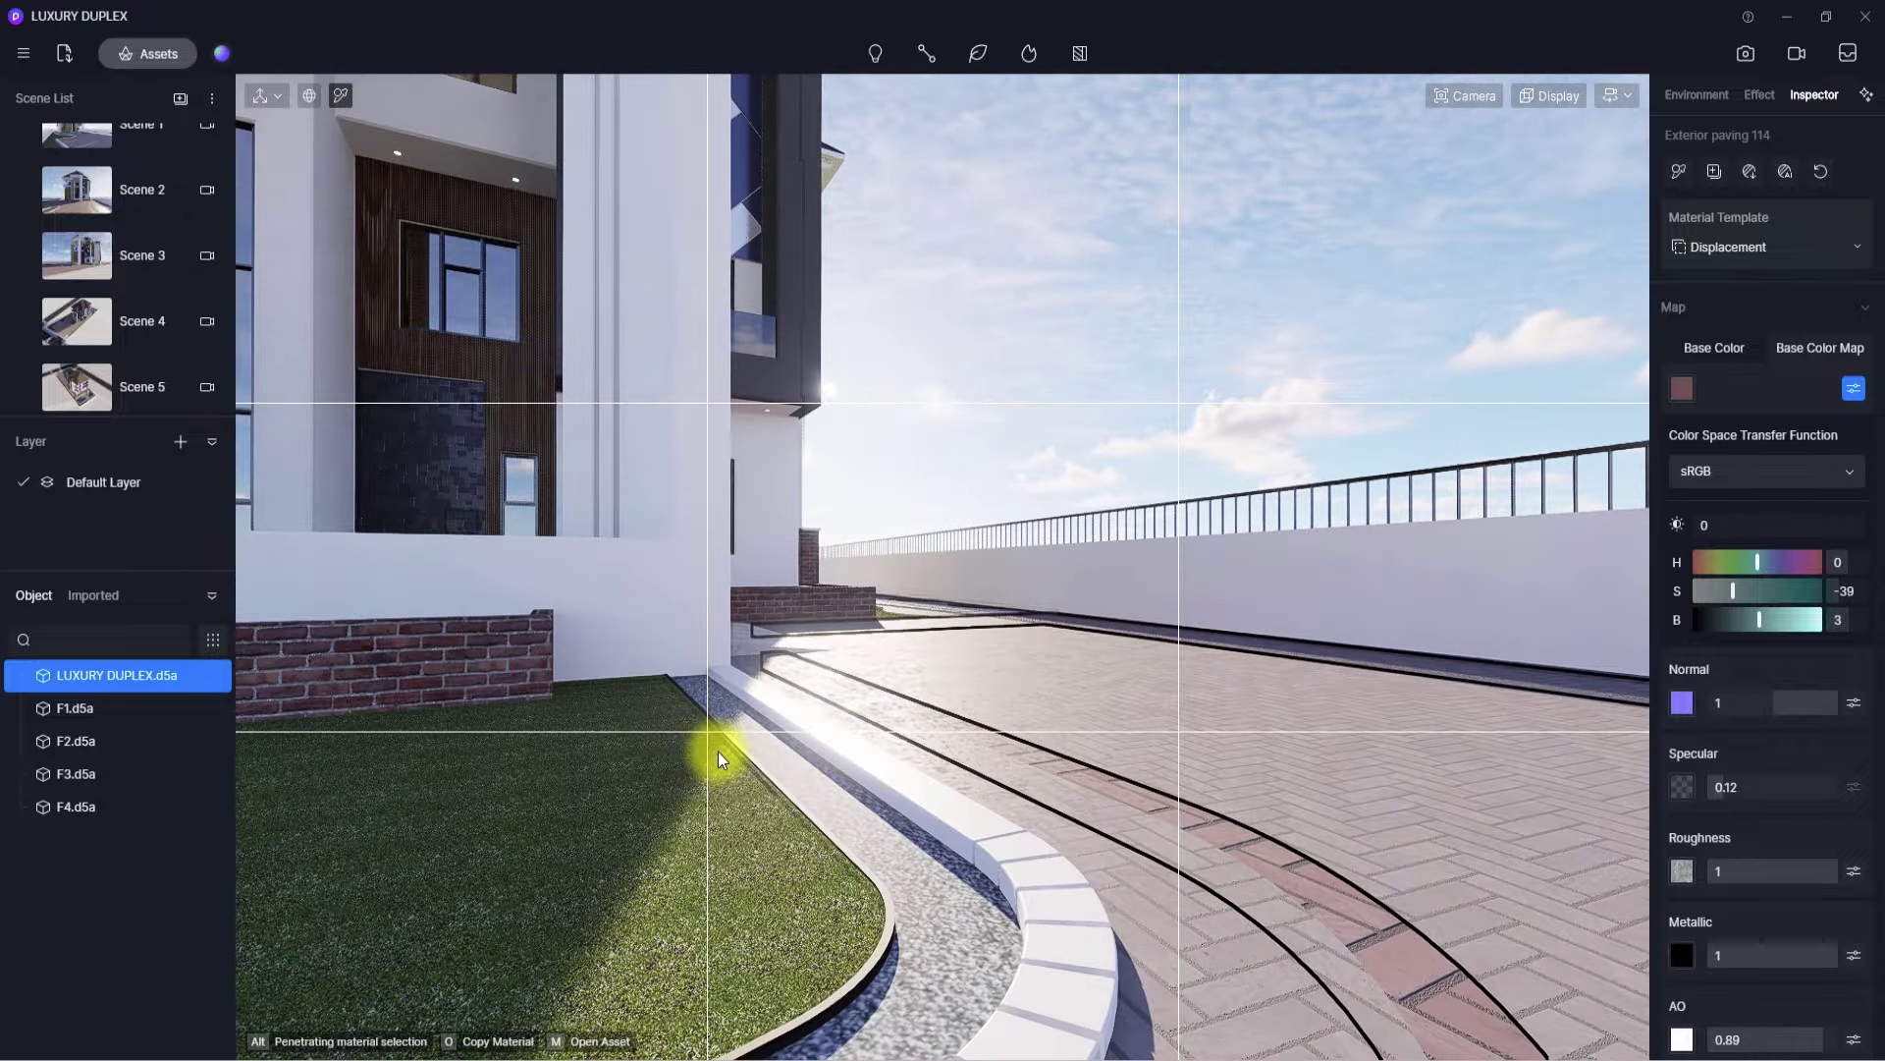
- Apply the Beige Concrete material from the Concrete category to the kerb between the driveway paving and the pebble strip
{"action": "left_click", "coordinate": [163, 61]}
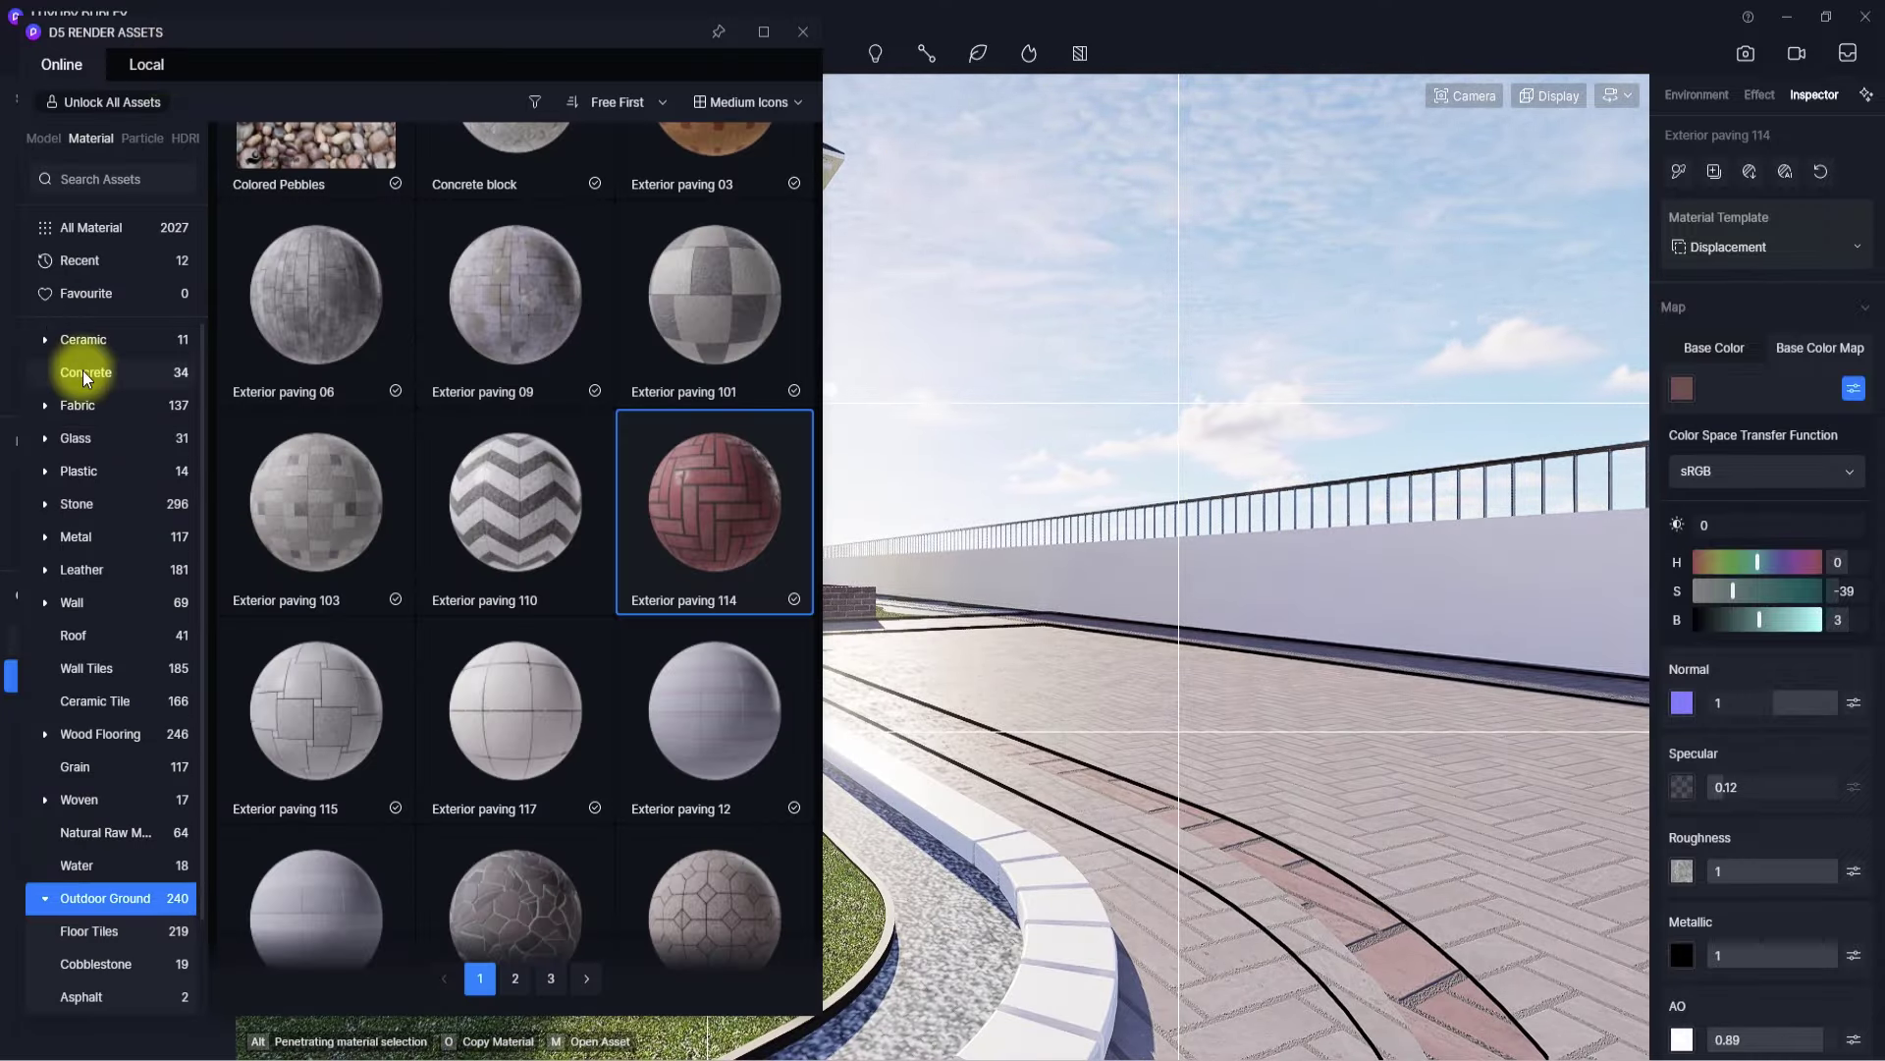
{"action": "left_click", "coordinate": [83, 374]}
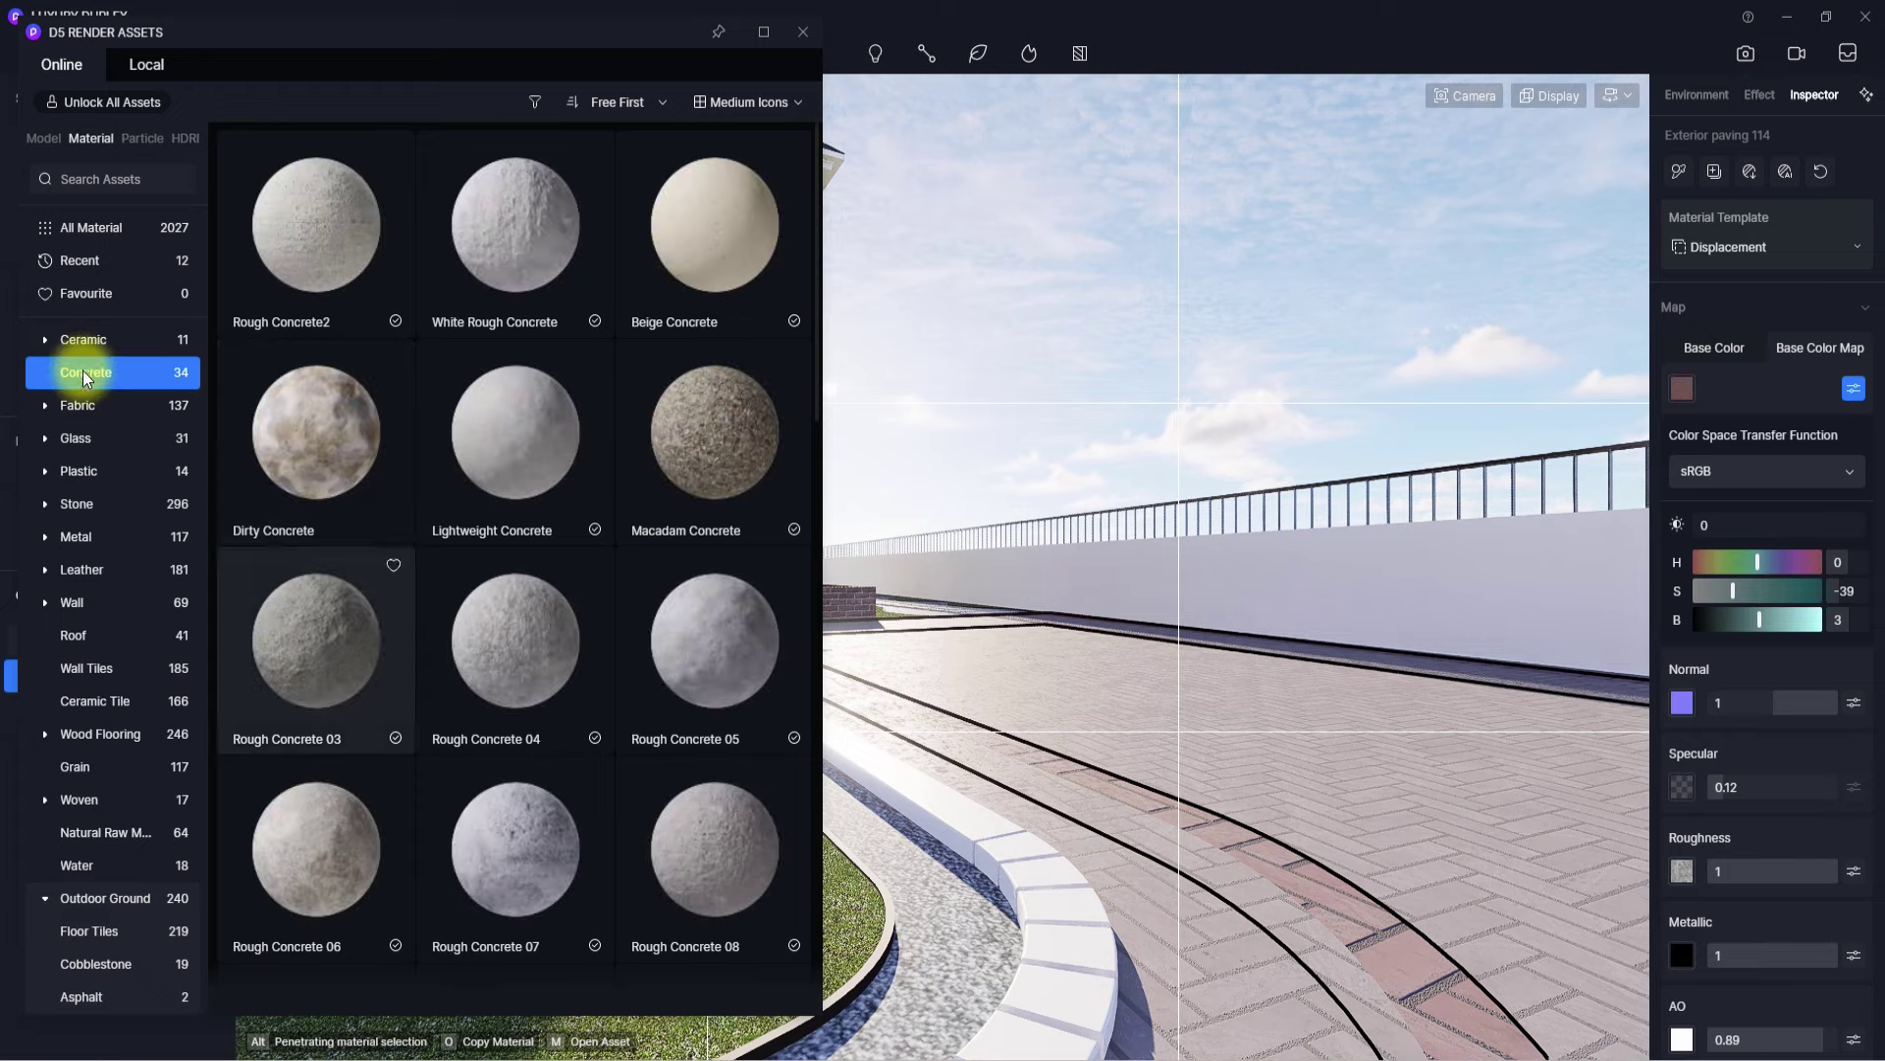
{"action": "right_click_drag", "start_coordinate": [1262, 876], "coordinate": [1025, 898]}
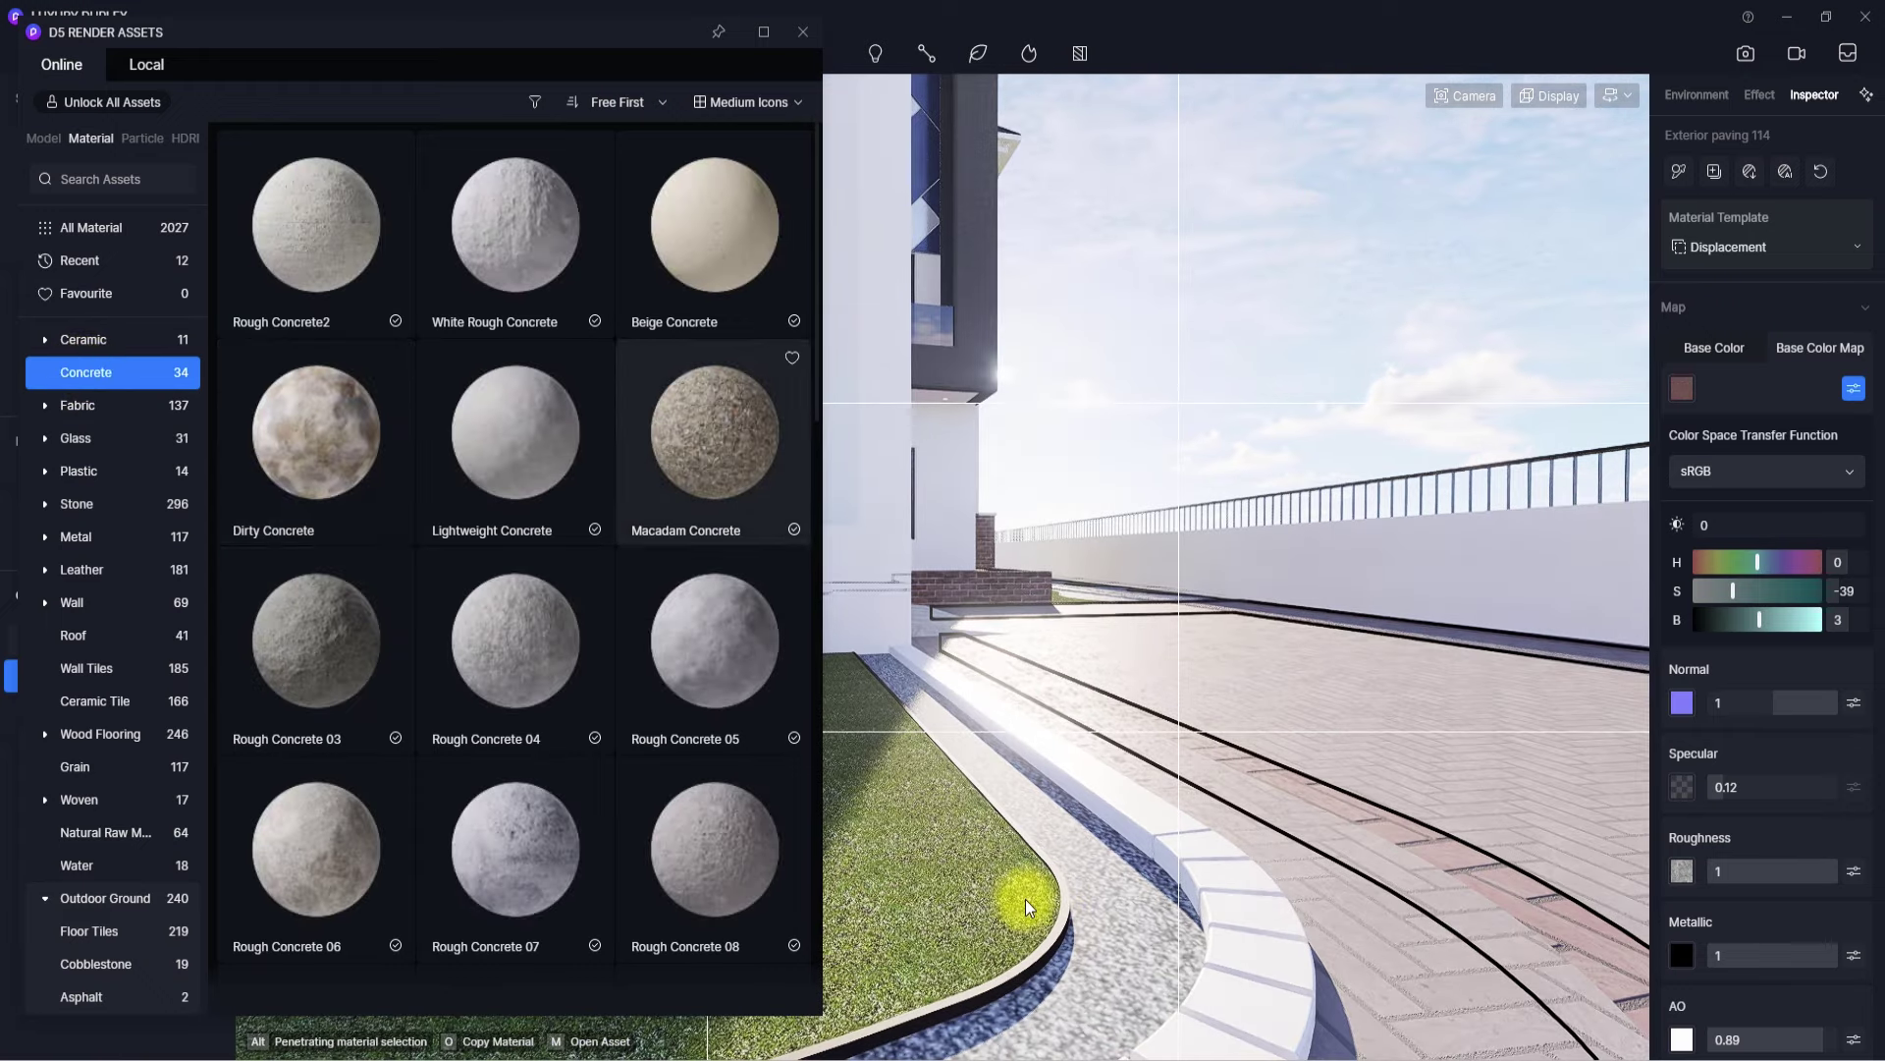
{"action": "scroll", "coordinate": [530, 535], "scroll_direction": "down", "scroll_amount": 3}
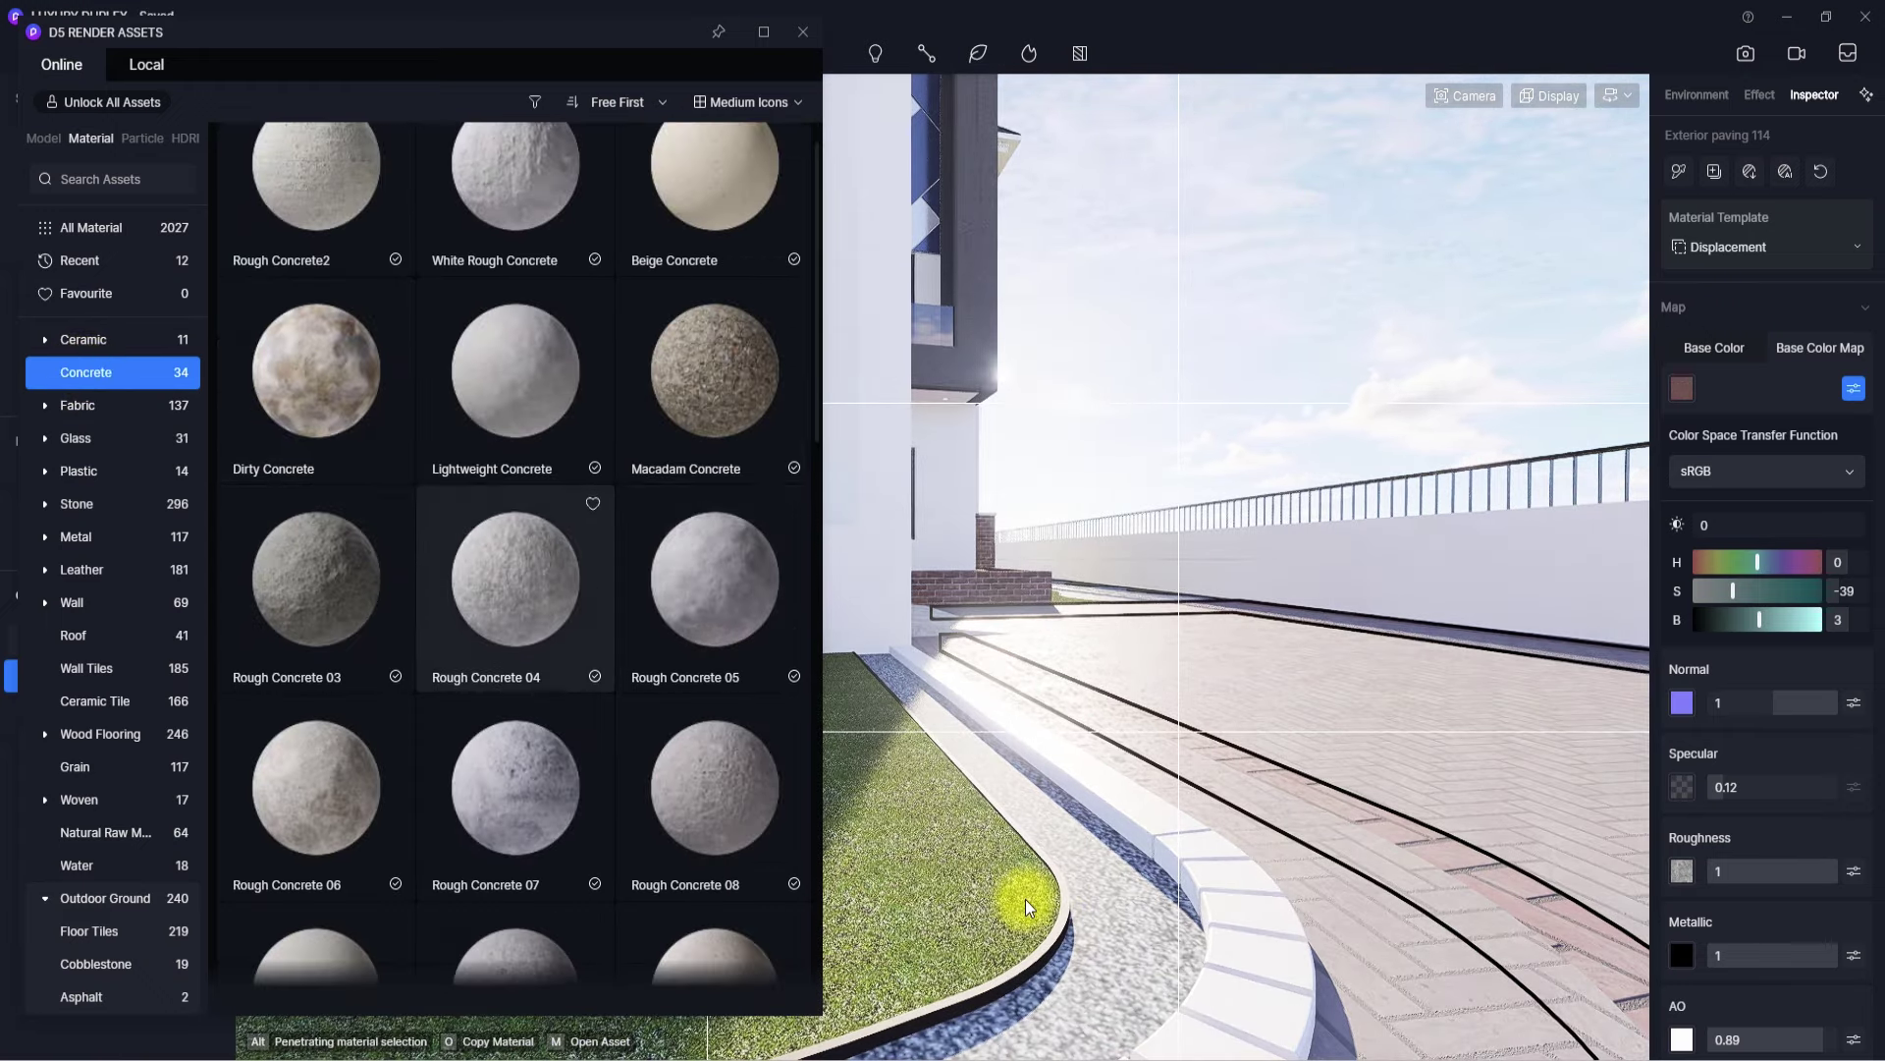
{"action": "scroll", "coordinate": [702, 707], "scroll_direction": "up", "scroll_amount": 3}
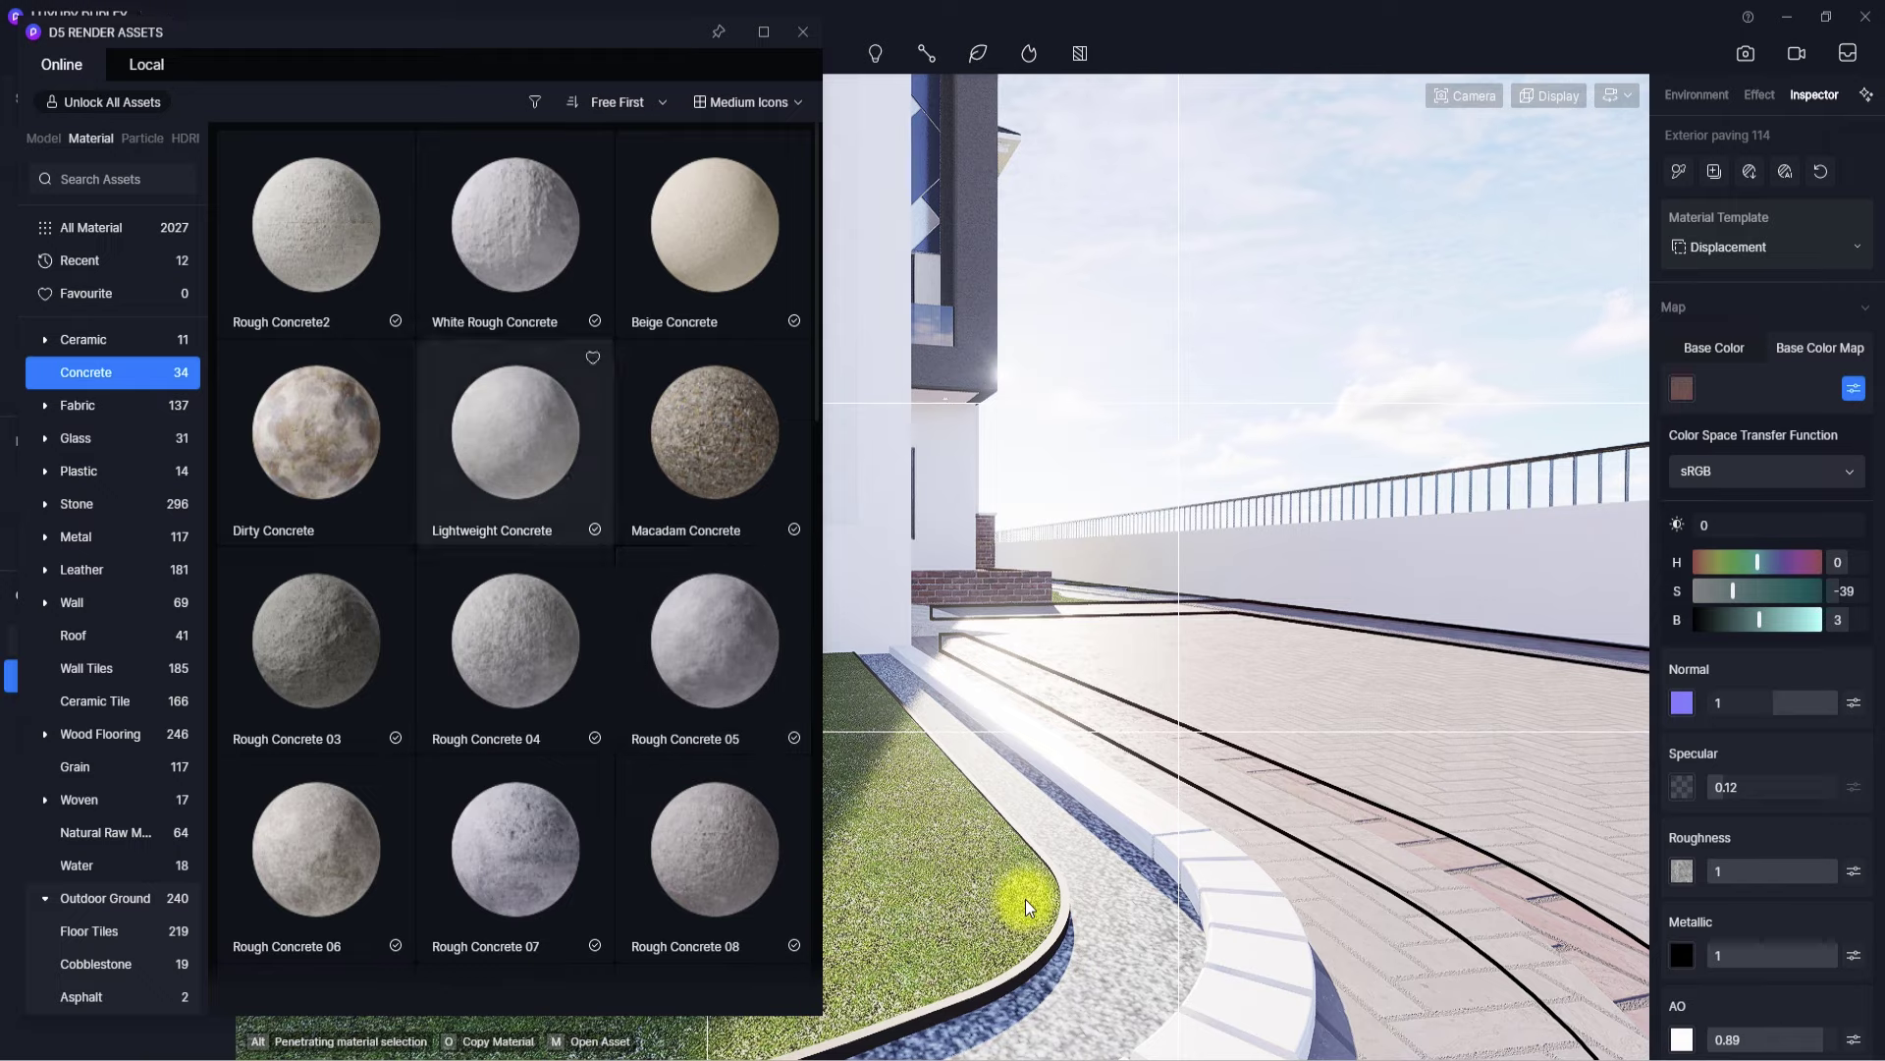
{"action": "left_click", "coordinate": [707, 306]}
{"action": "left_click_drag", "start_coordinate": [1104, 827], "coordinate": [1200, 883]}
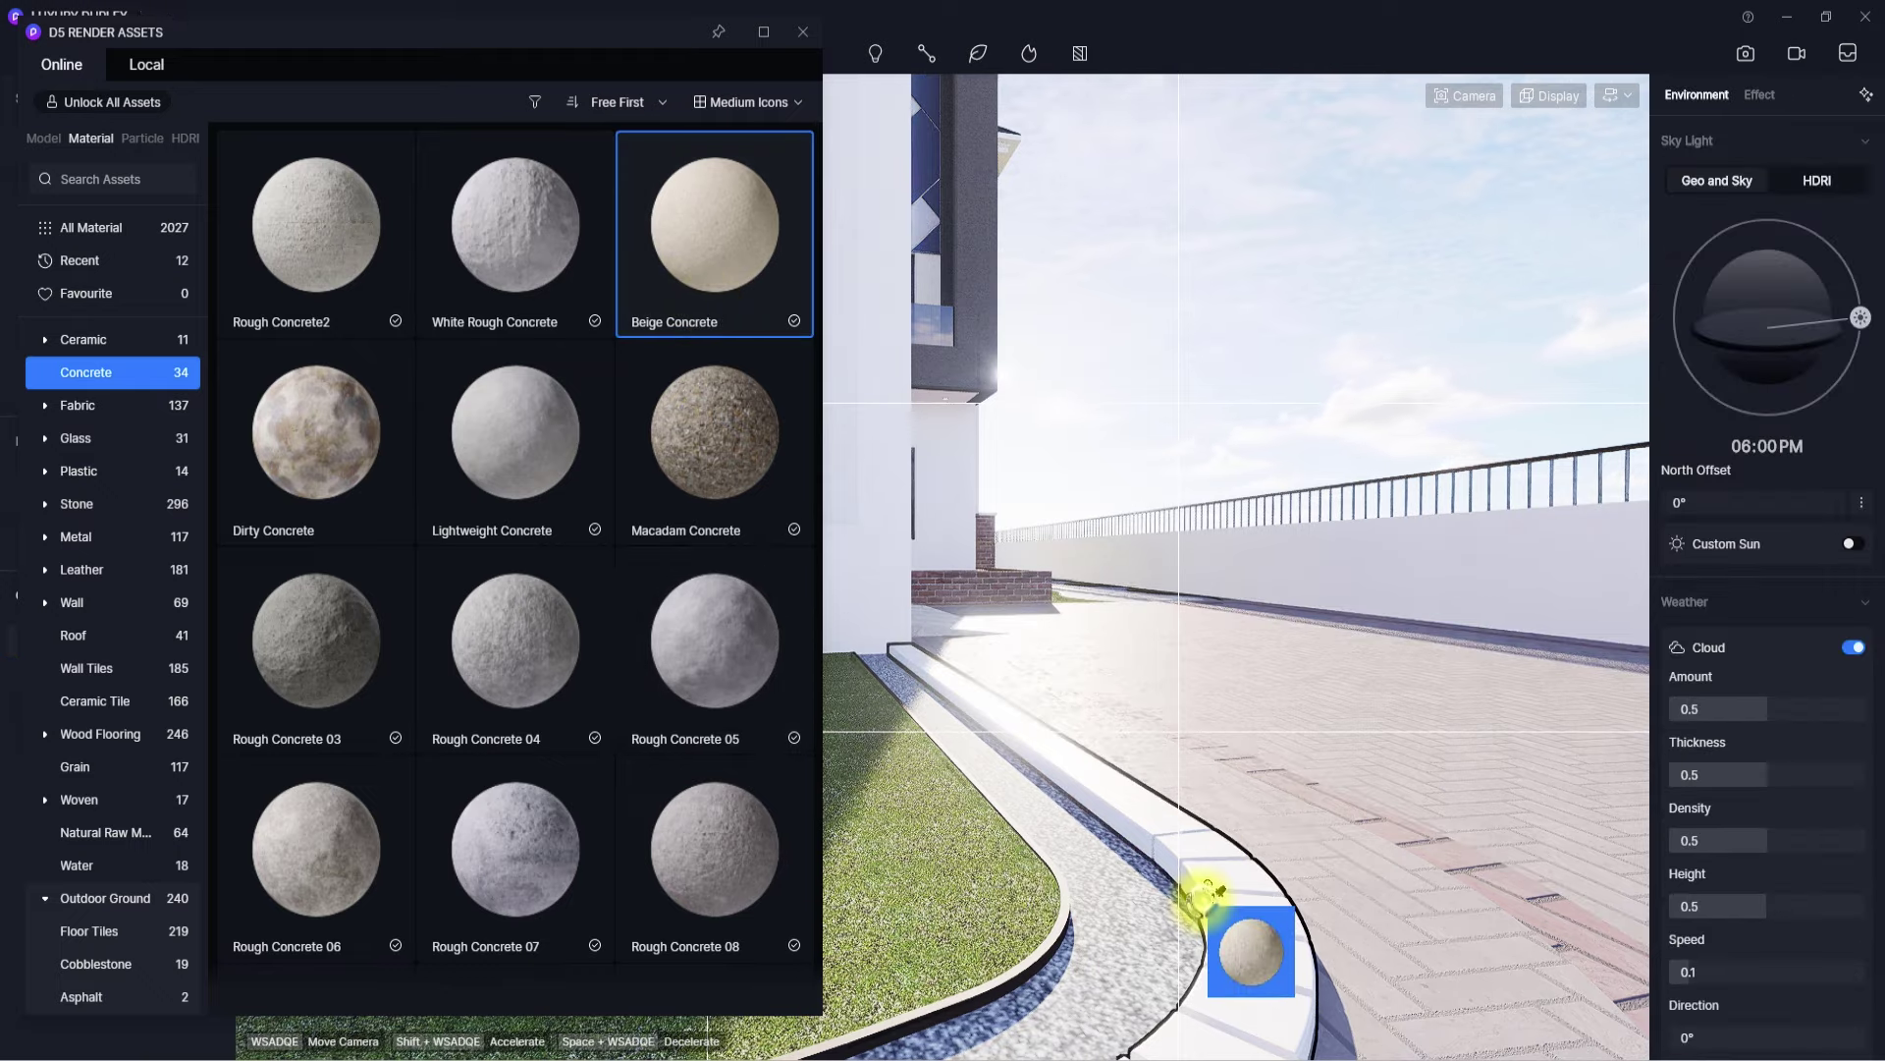
{"action": "left_click", "coordinate": [1203, 894]}
{"action": "scroll", "coordinate": [1191, 829], "scroll_direction": "up", "scroll_amount": 4}
{"action": "right_click_drag", "start_coordinate": [1191, 829], "coordinate": [1431, 1022]}
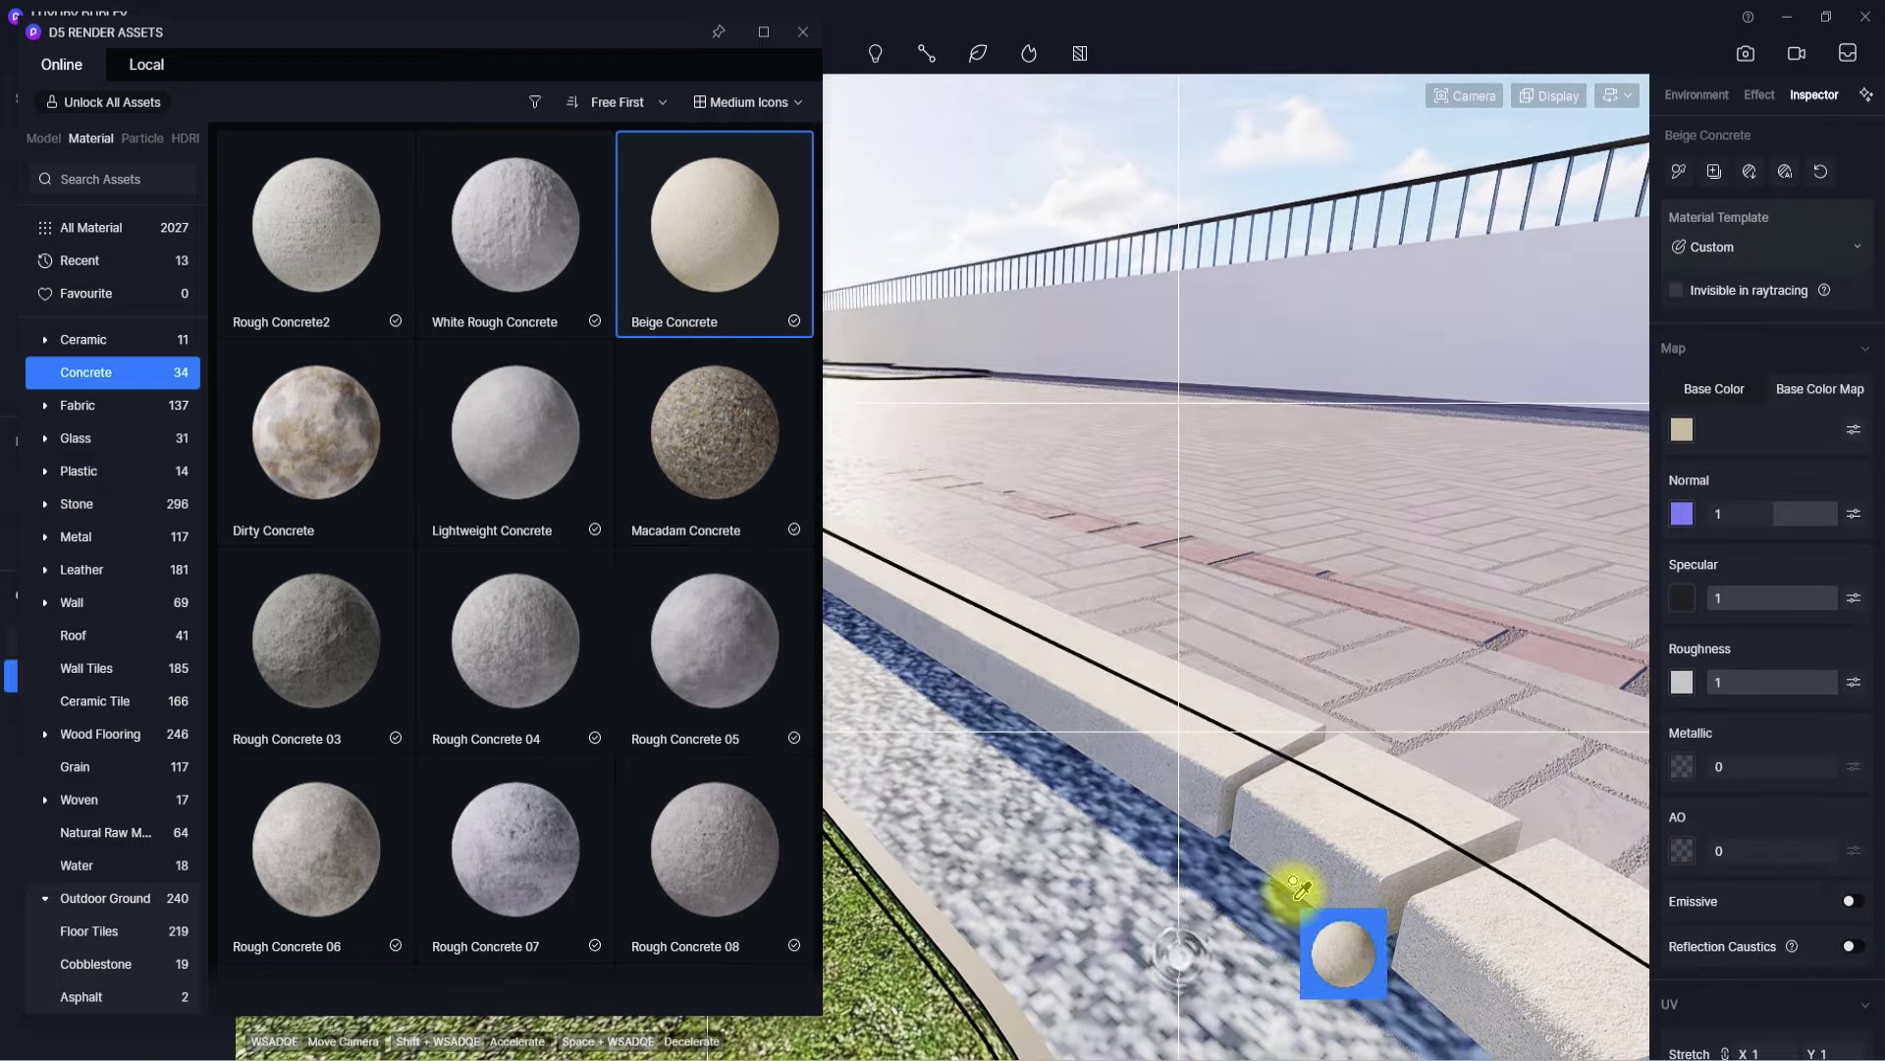
{"action": "key", "text": "Escape"}
- Enable Round Corner on the kerb's Beige Concrete material with a radius of 6.6
{"action": "left_click", "coordinate": [1333, 831]}
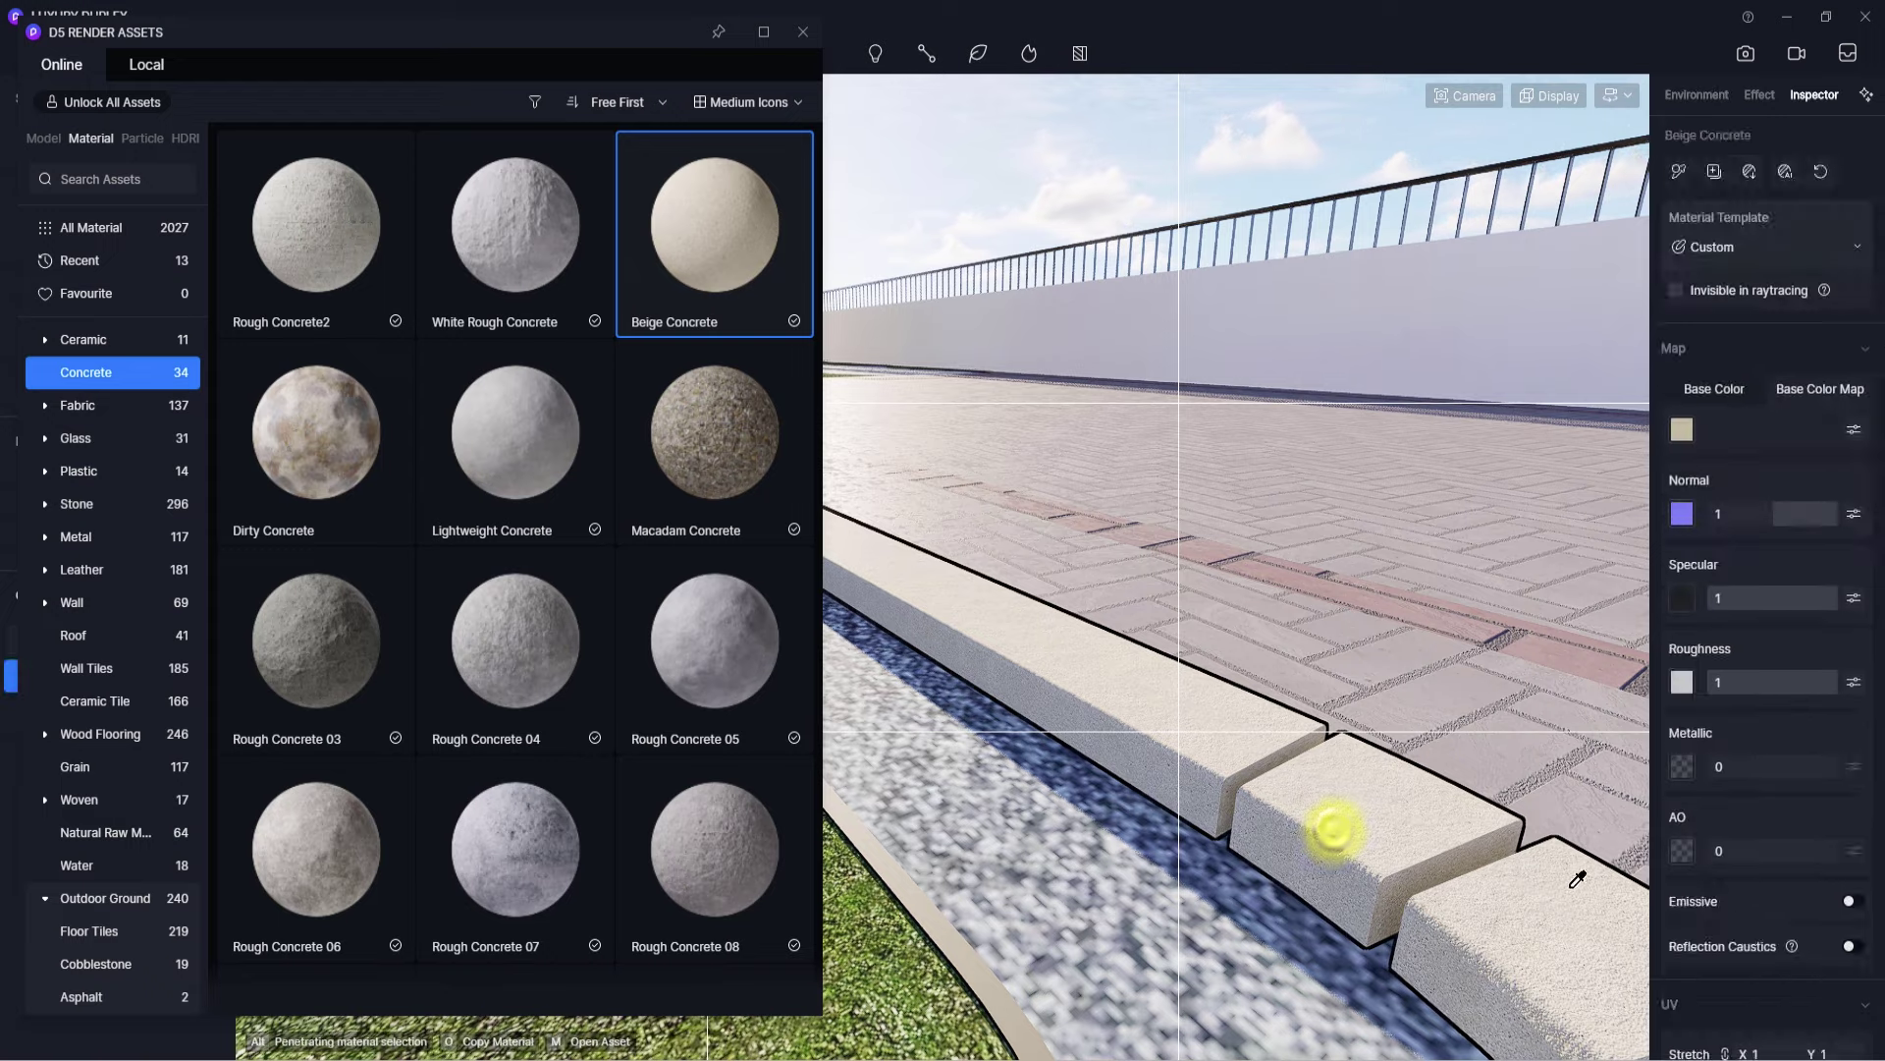
{"action": "scroll", "coordinate": [1784, 926], "scroll_direction": "down", "scroll_amount": 5}
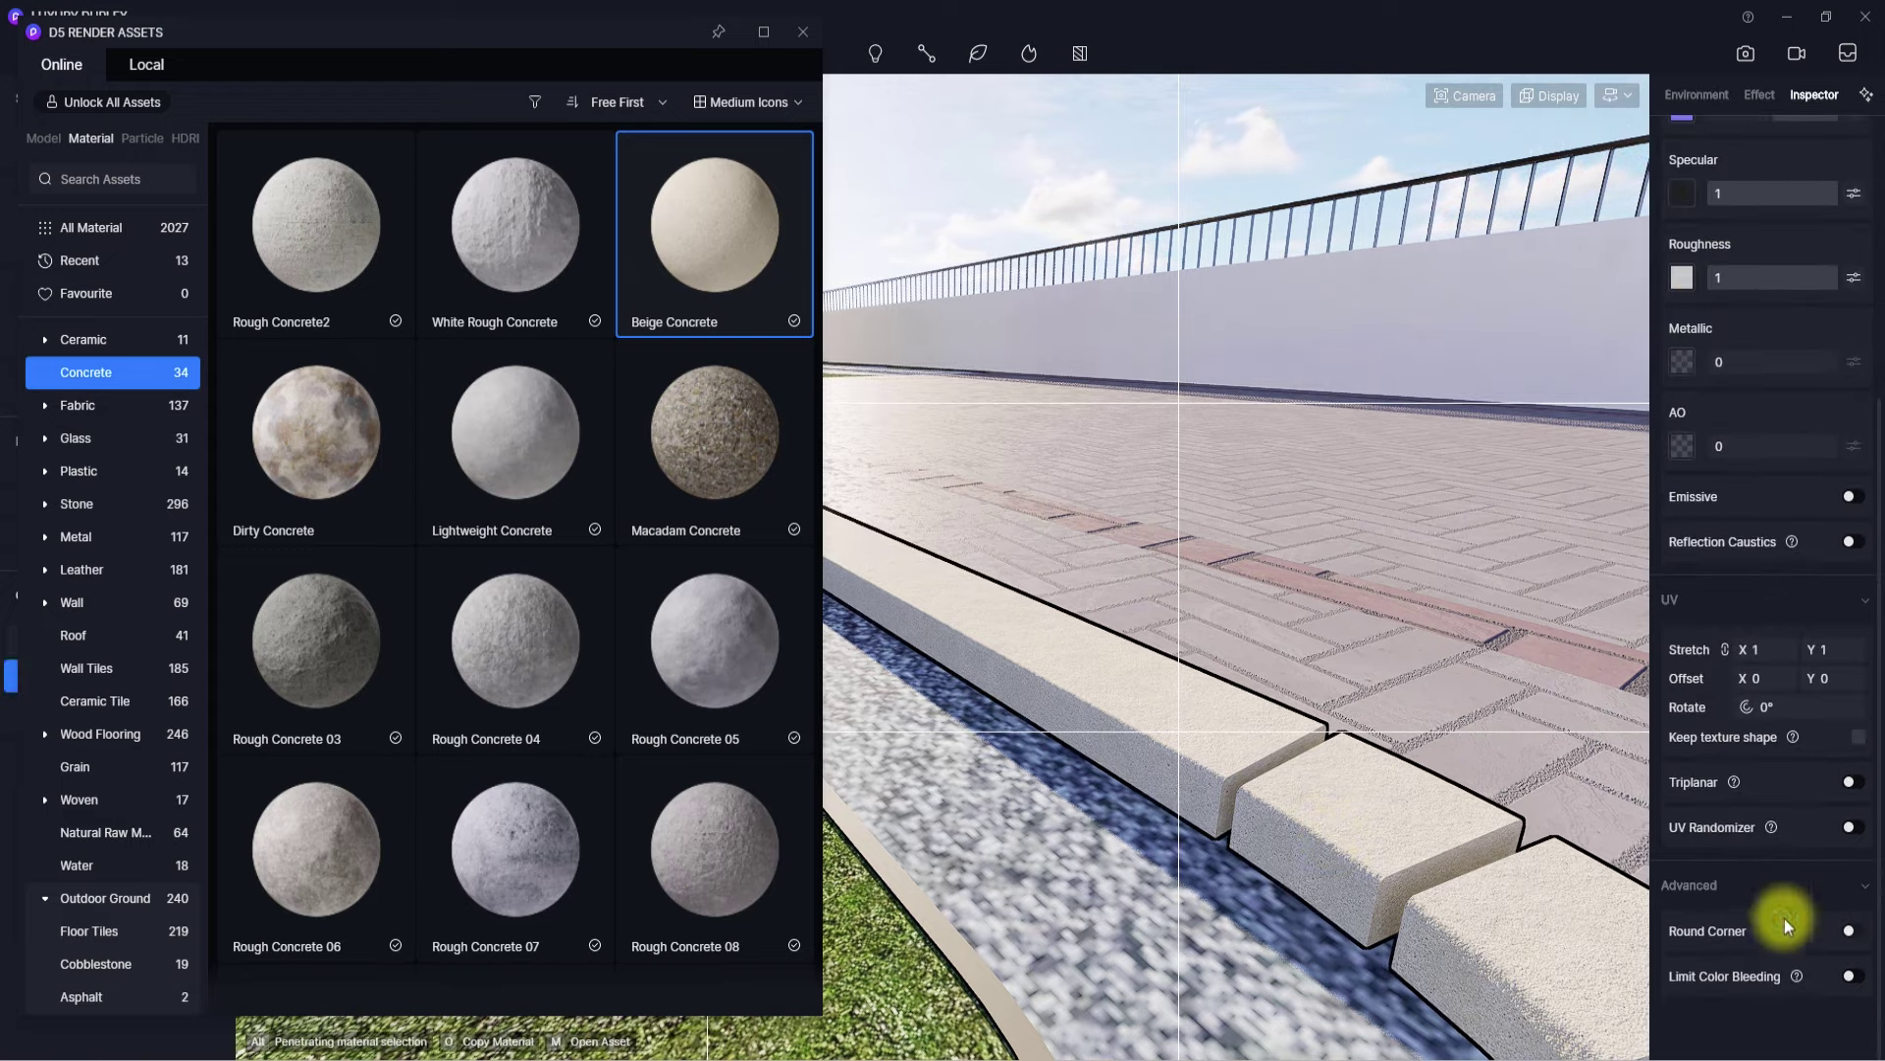
{"action": "left_click", "coordinate": [1850, 931]}
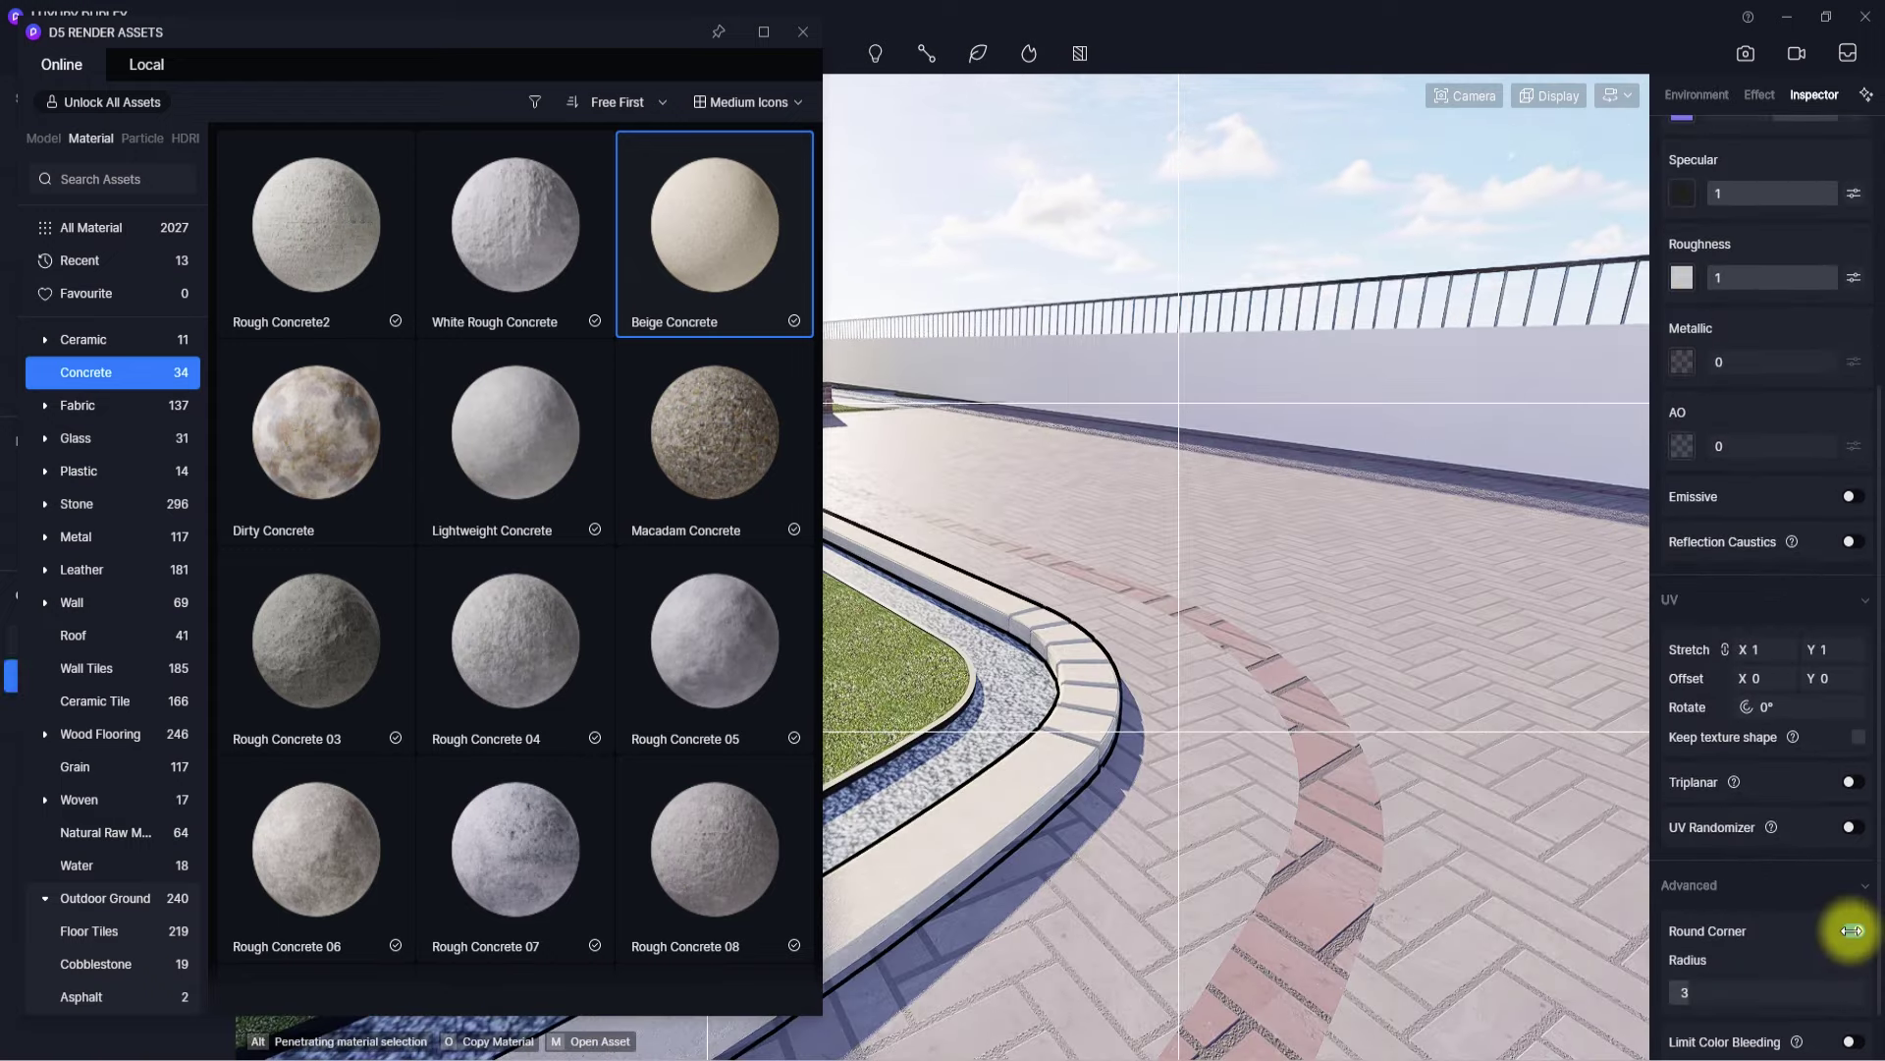
{"action": "key", "text": "s"}
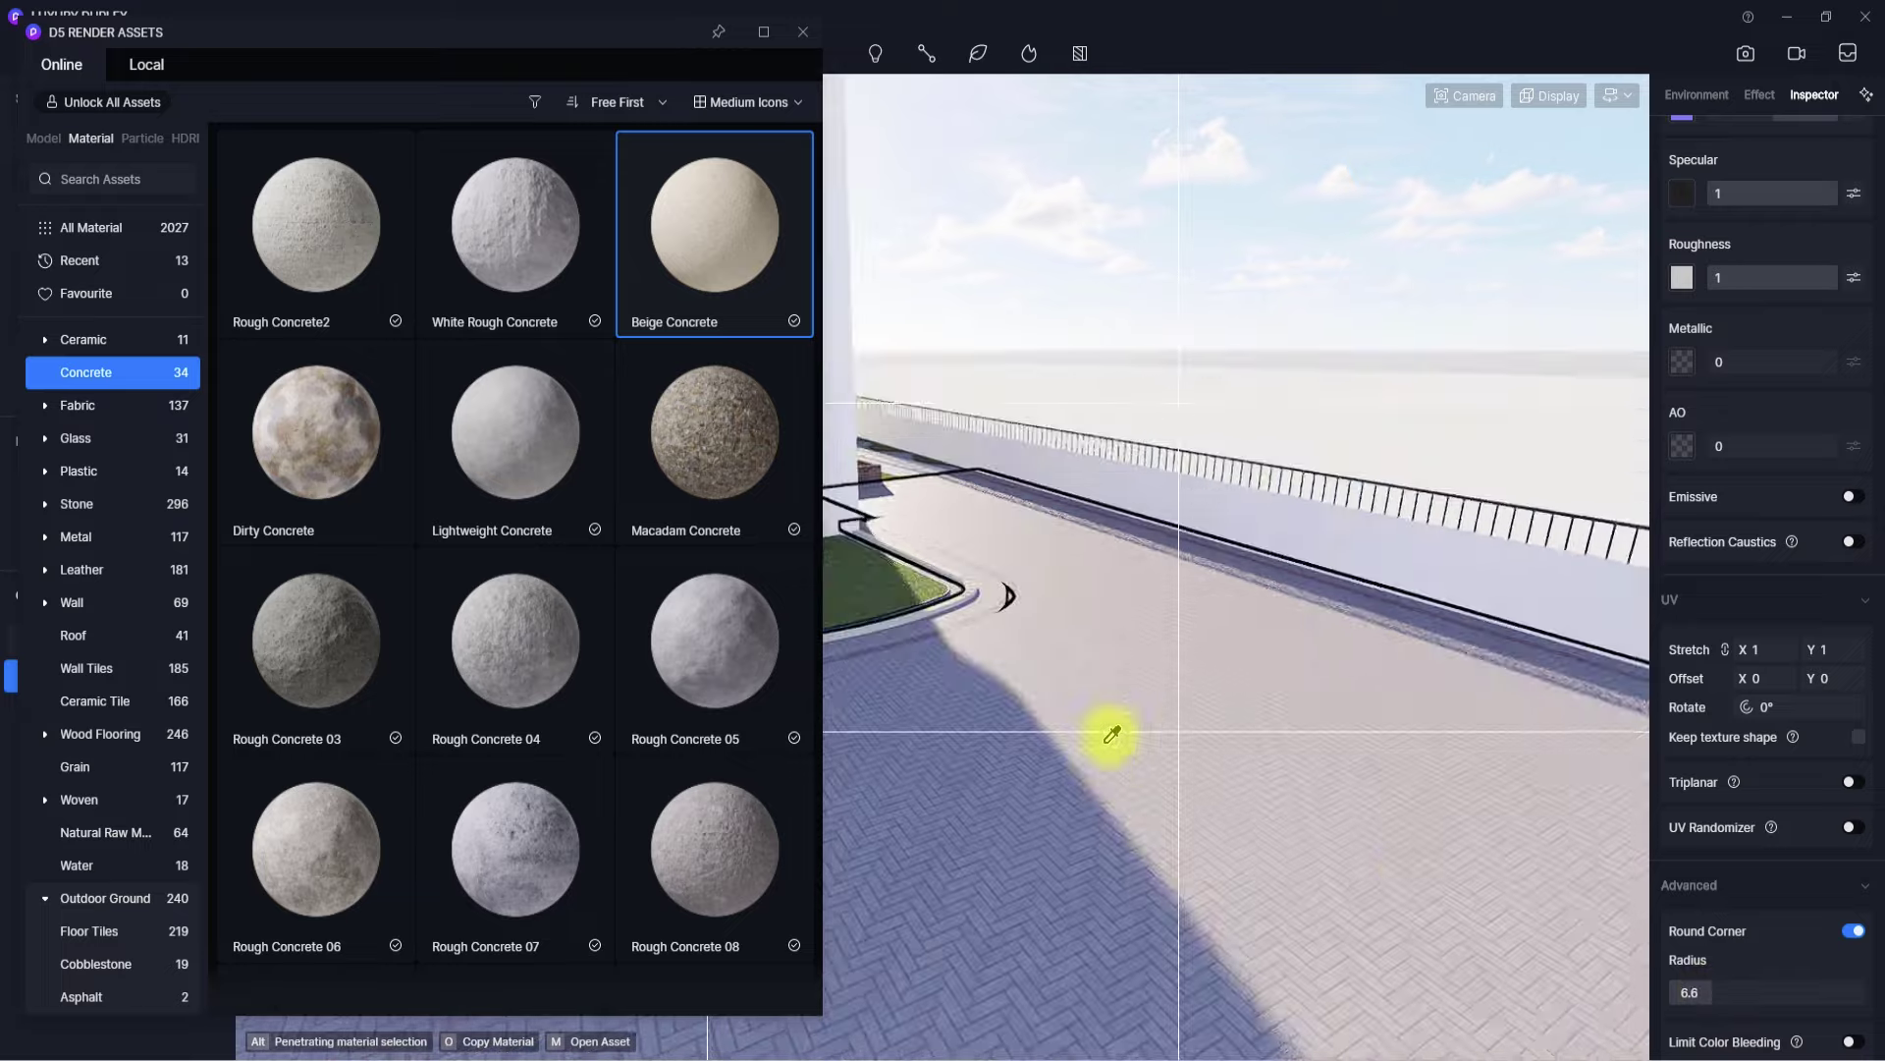
{"action": "right_click_drag", "start_coordinate": [1110, 732], "coordinate": [1859, 845]}
{"action": "right_click_drag", "start_coordinate": [1417, 753], "coordinate": [1688, 867]}
{"action": "right_click_drag", "start_coordinate": [1287, 815], "coordinate": [1107, 518]}
{"action": "key", "text": "w"}
- Set the kerb material's specular to 0 and check the kerbs around the driveway
{"action": "scroll", "coordinate": [1772, 585], "scroll_direction": "up", "scroll_amount": 3}
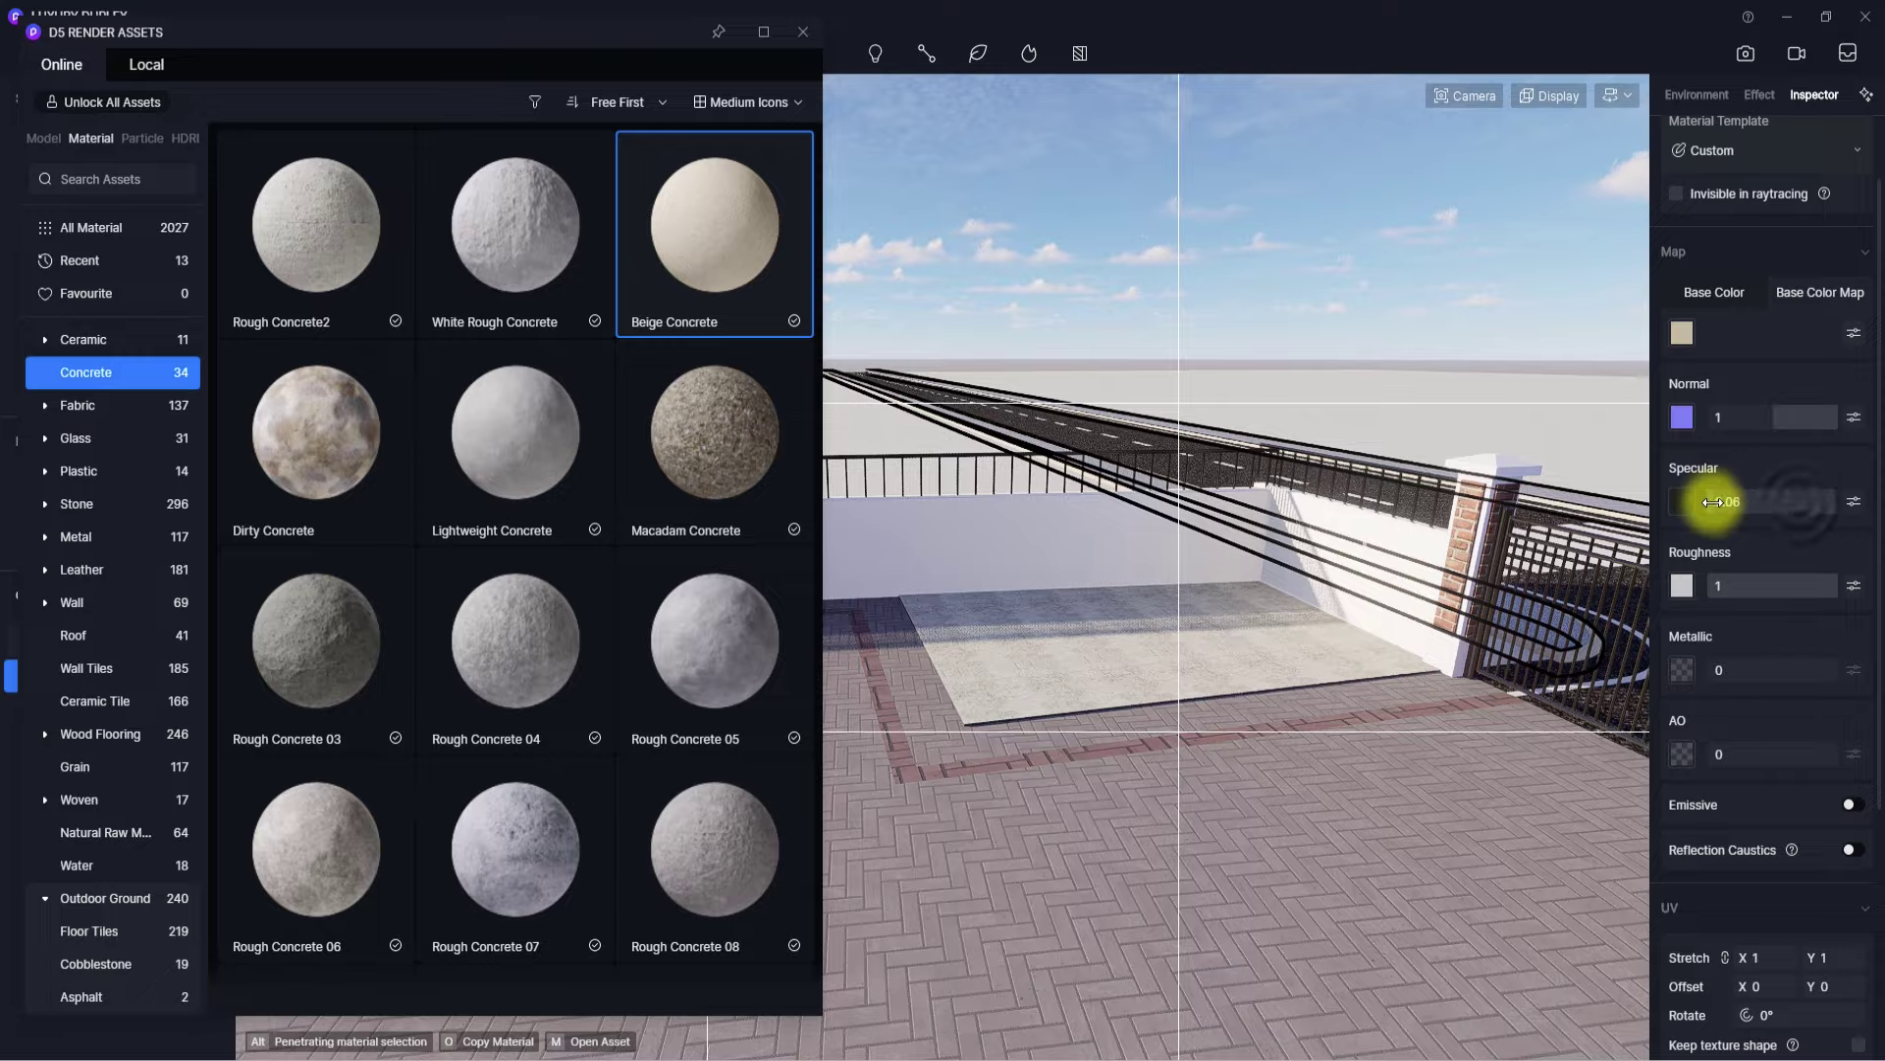
{"action": "left_click_drag", "start_coordinate": [1713, 502], "coordinate": [1660, 504]}
{"action": "right_click_drag", "start_coordinate": [1266, 746], "coordinate": [1519, 972]}
{"action": "key", "text": "w"}
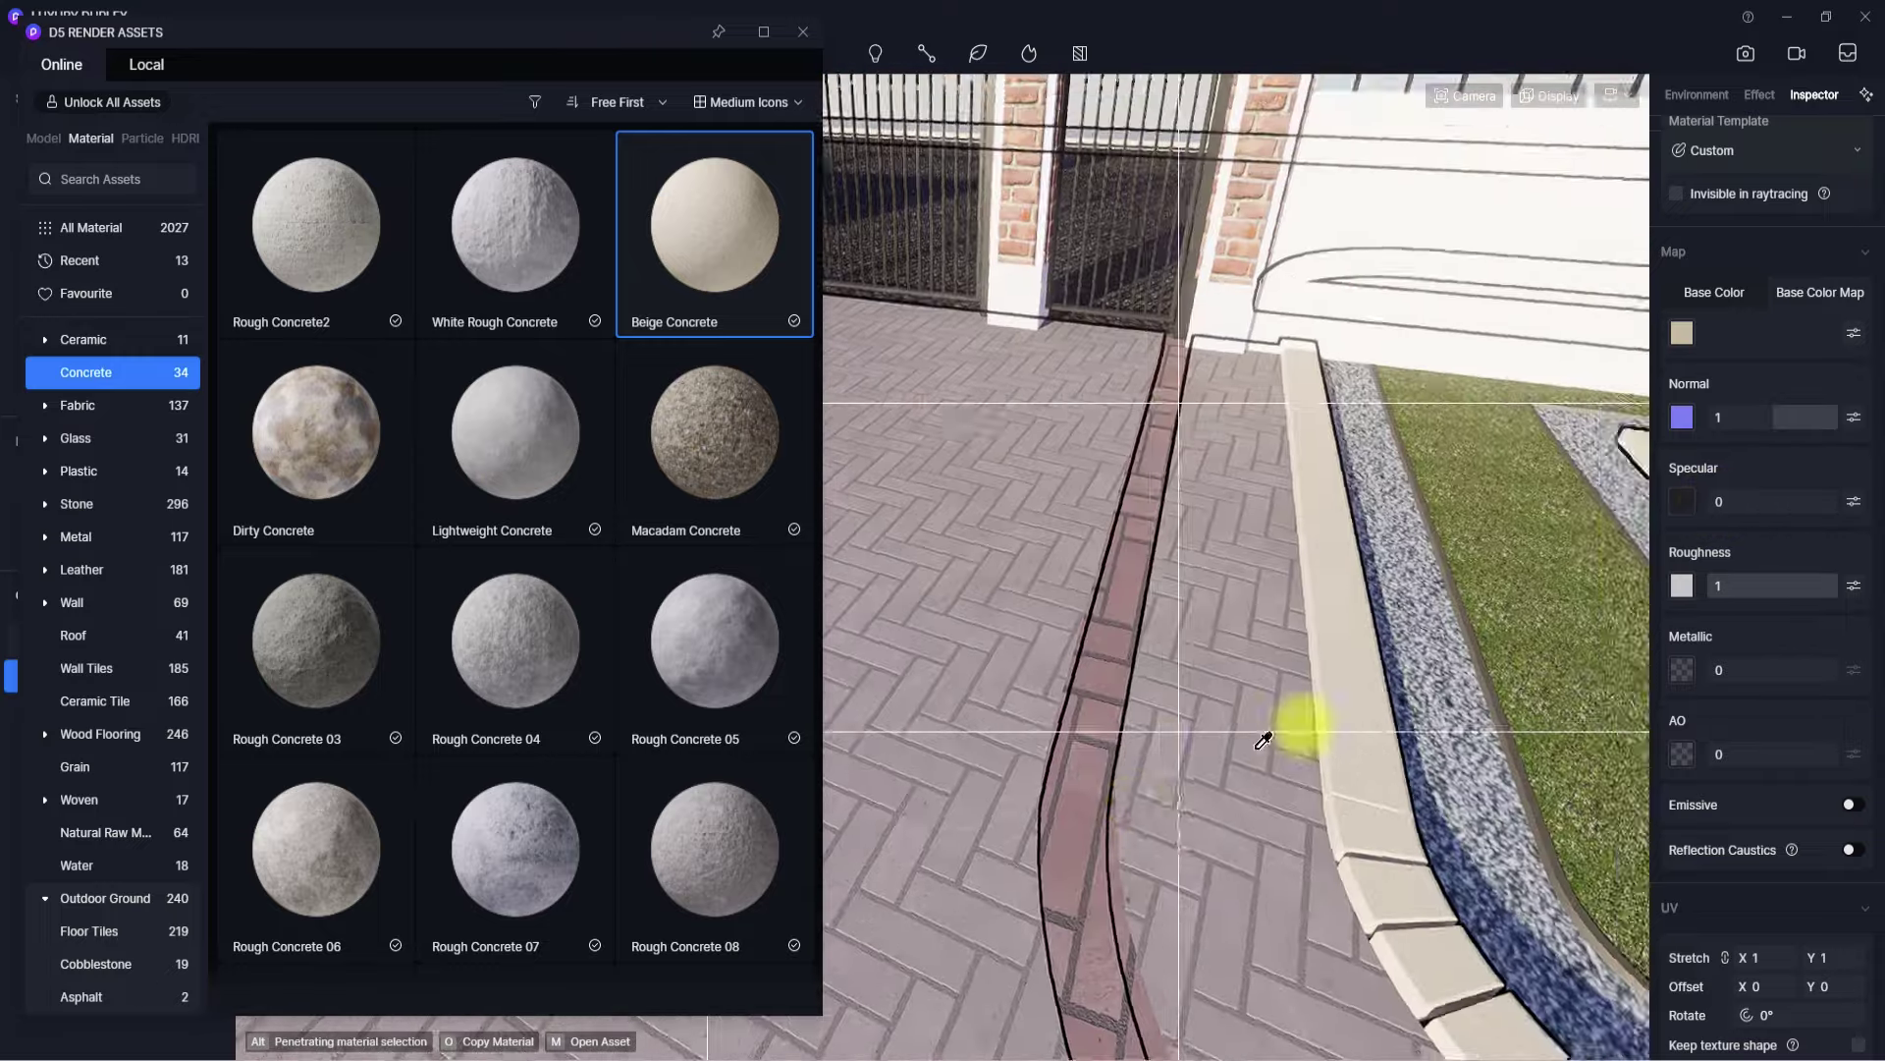
{"action": "right_click_drag", "start_coordinate": [1264, 741], "coordinate": [1541, 636]}
{"action": "right_click_drag", "start_coordinate": [1338, 698], "coordinate": [1701, 694]}
{"action": "key", "text": "s"}
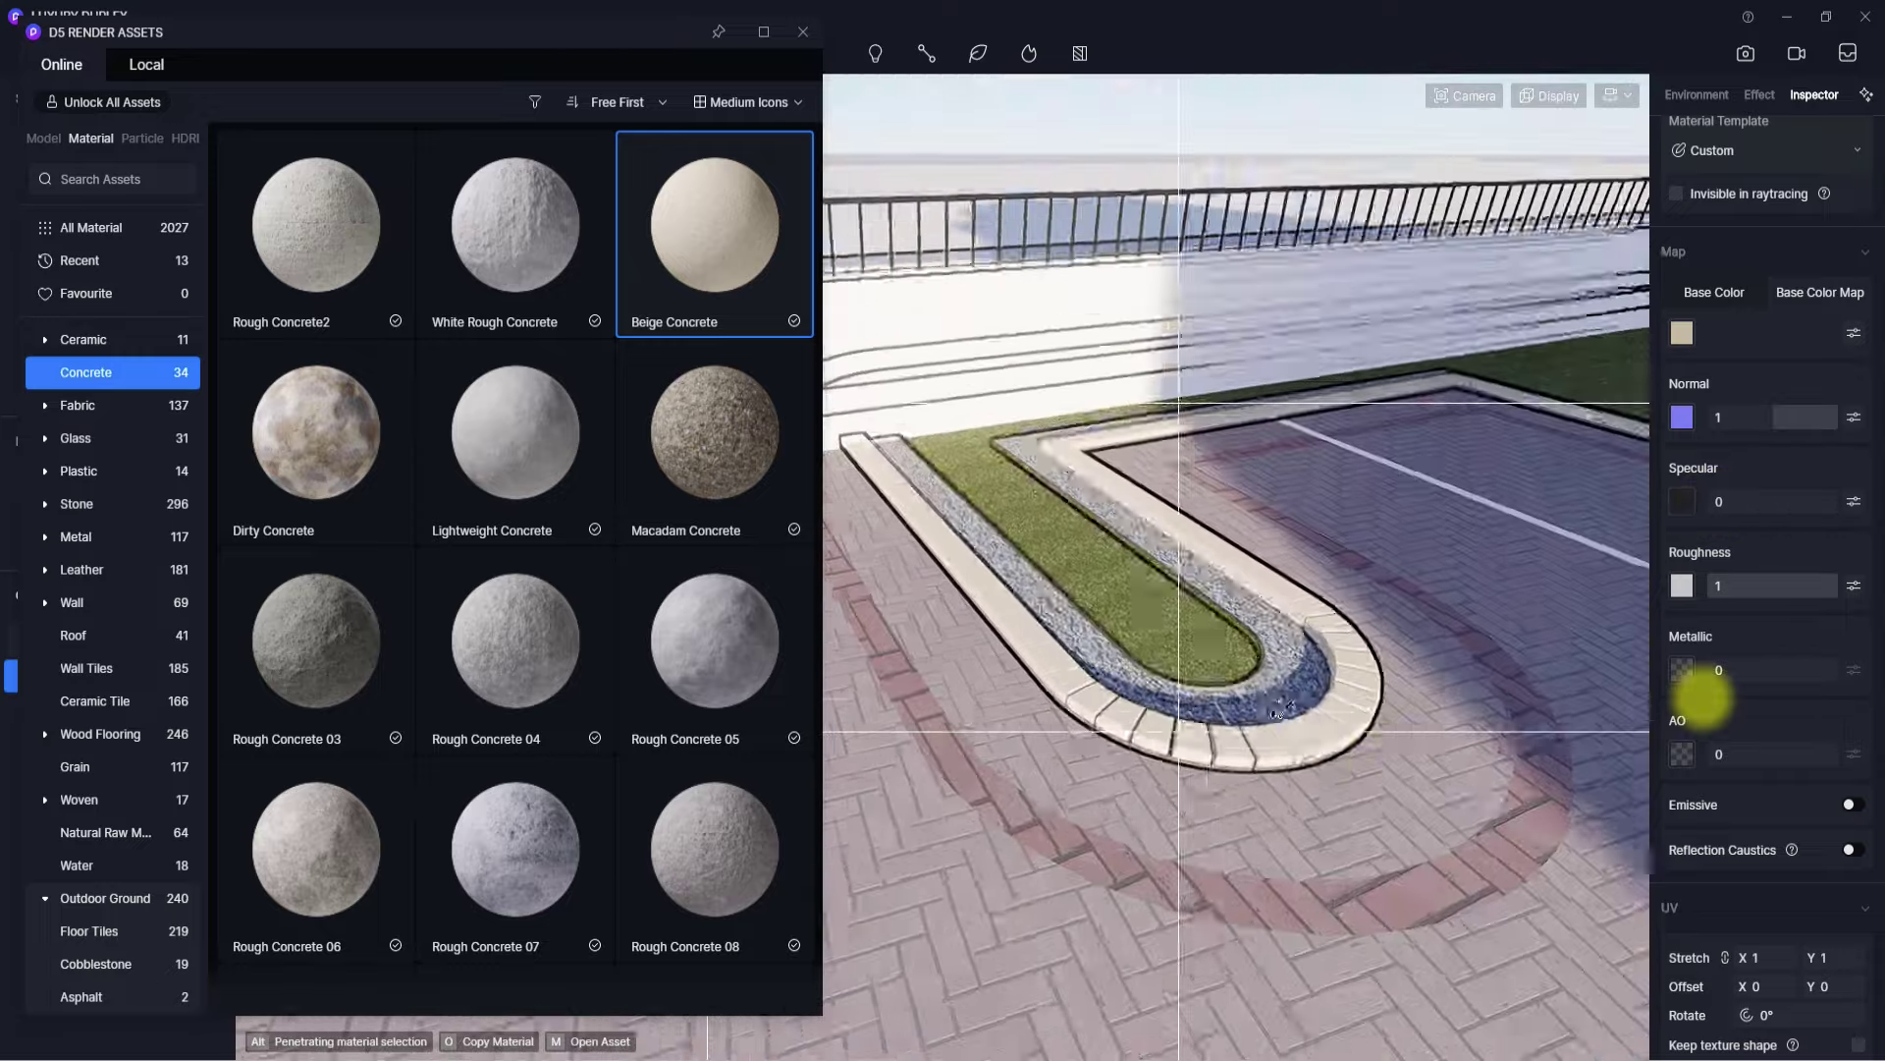
- Darken the thin lawn edging's base color to an HSV value of 20 and enable Round Corner on its material
{"action": "right_click_drag", "start_coordinate": [1279, 709], "coordinate": [1039, 720]}
{"action": "right_click_drag", "start_coordinate": [1352, 732], "coordinate": [1726, 812]}
{"action": "key", "text": "w"}
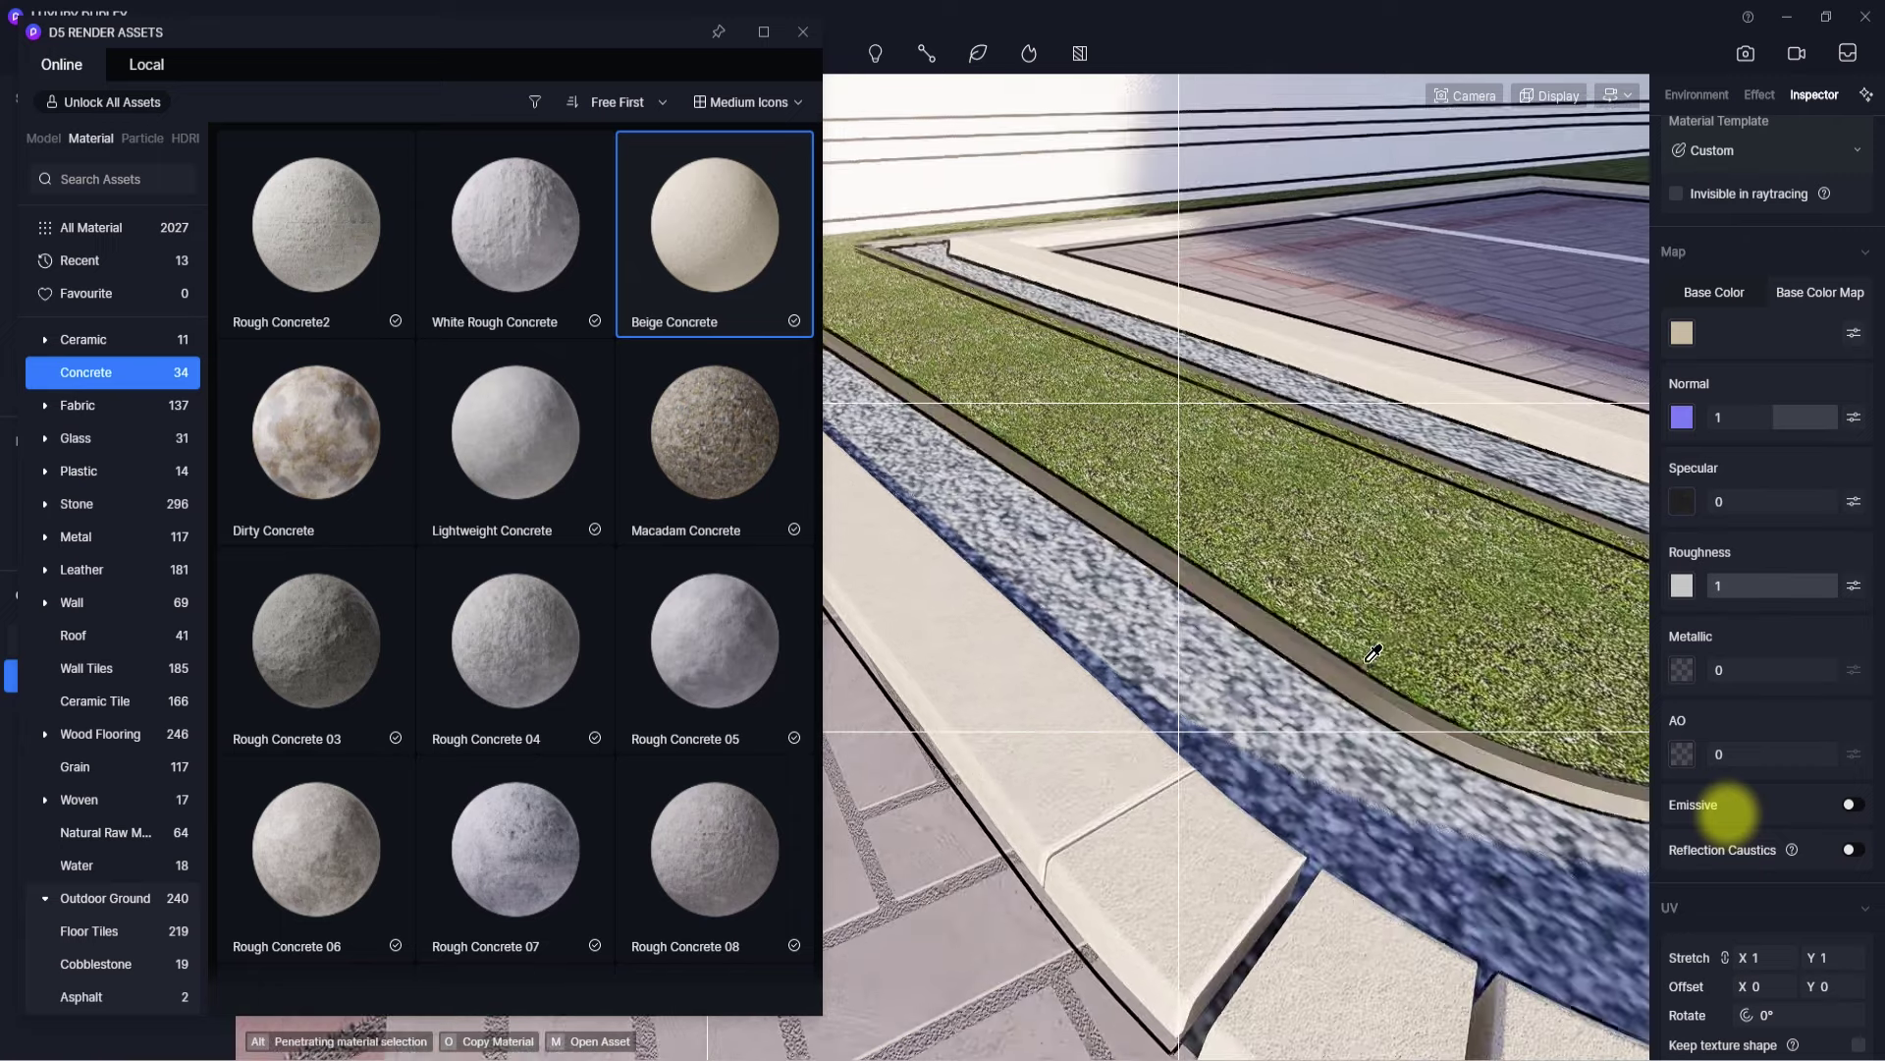
{"action": "left_click", "coordinate": [1356, 671]}
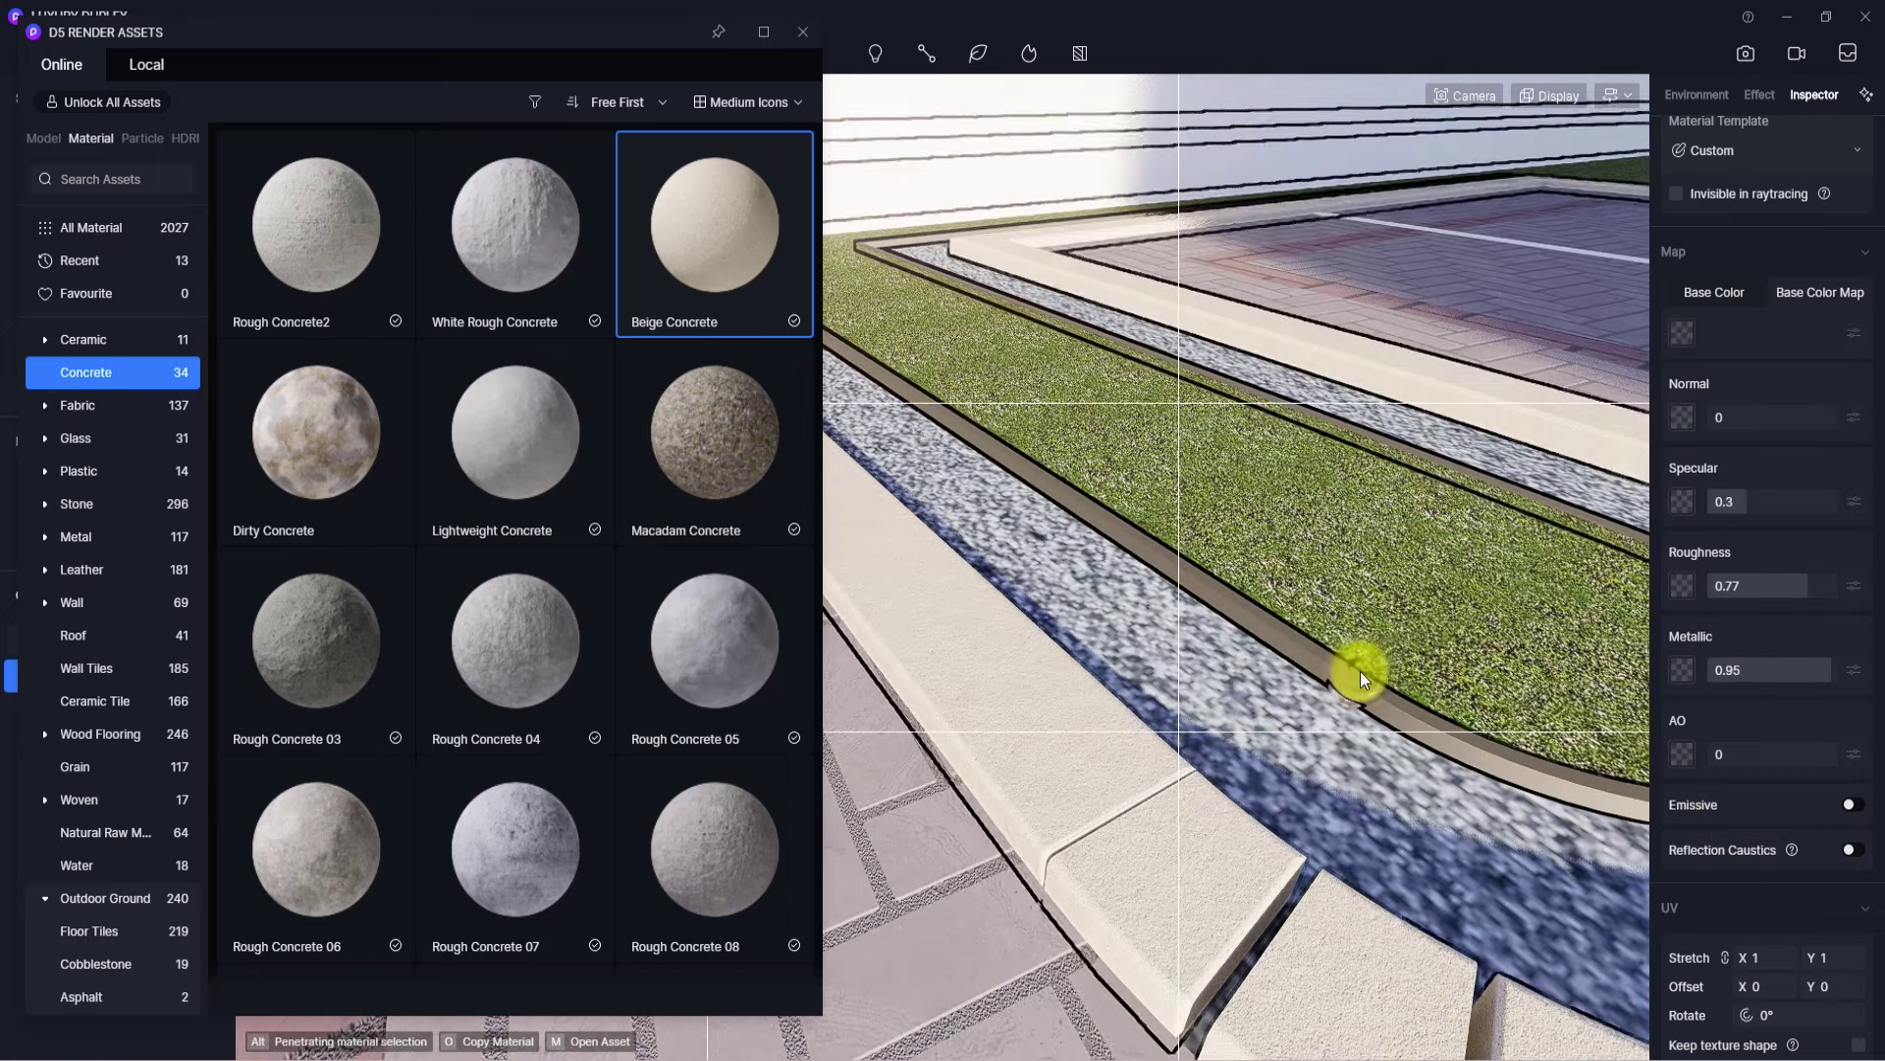
{"action": "left_click", "coordinate": [1682, 334]}
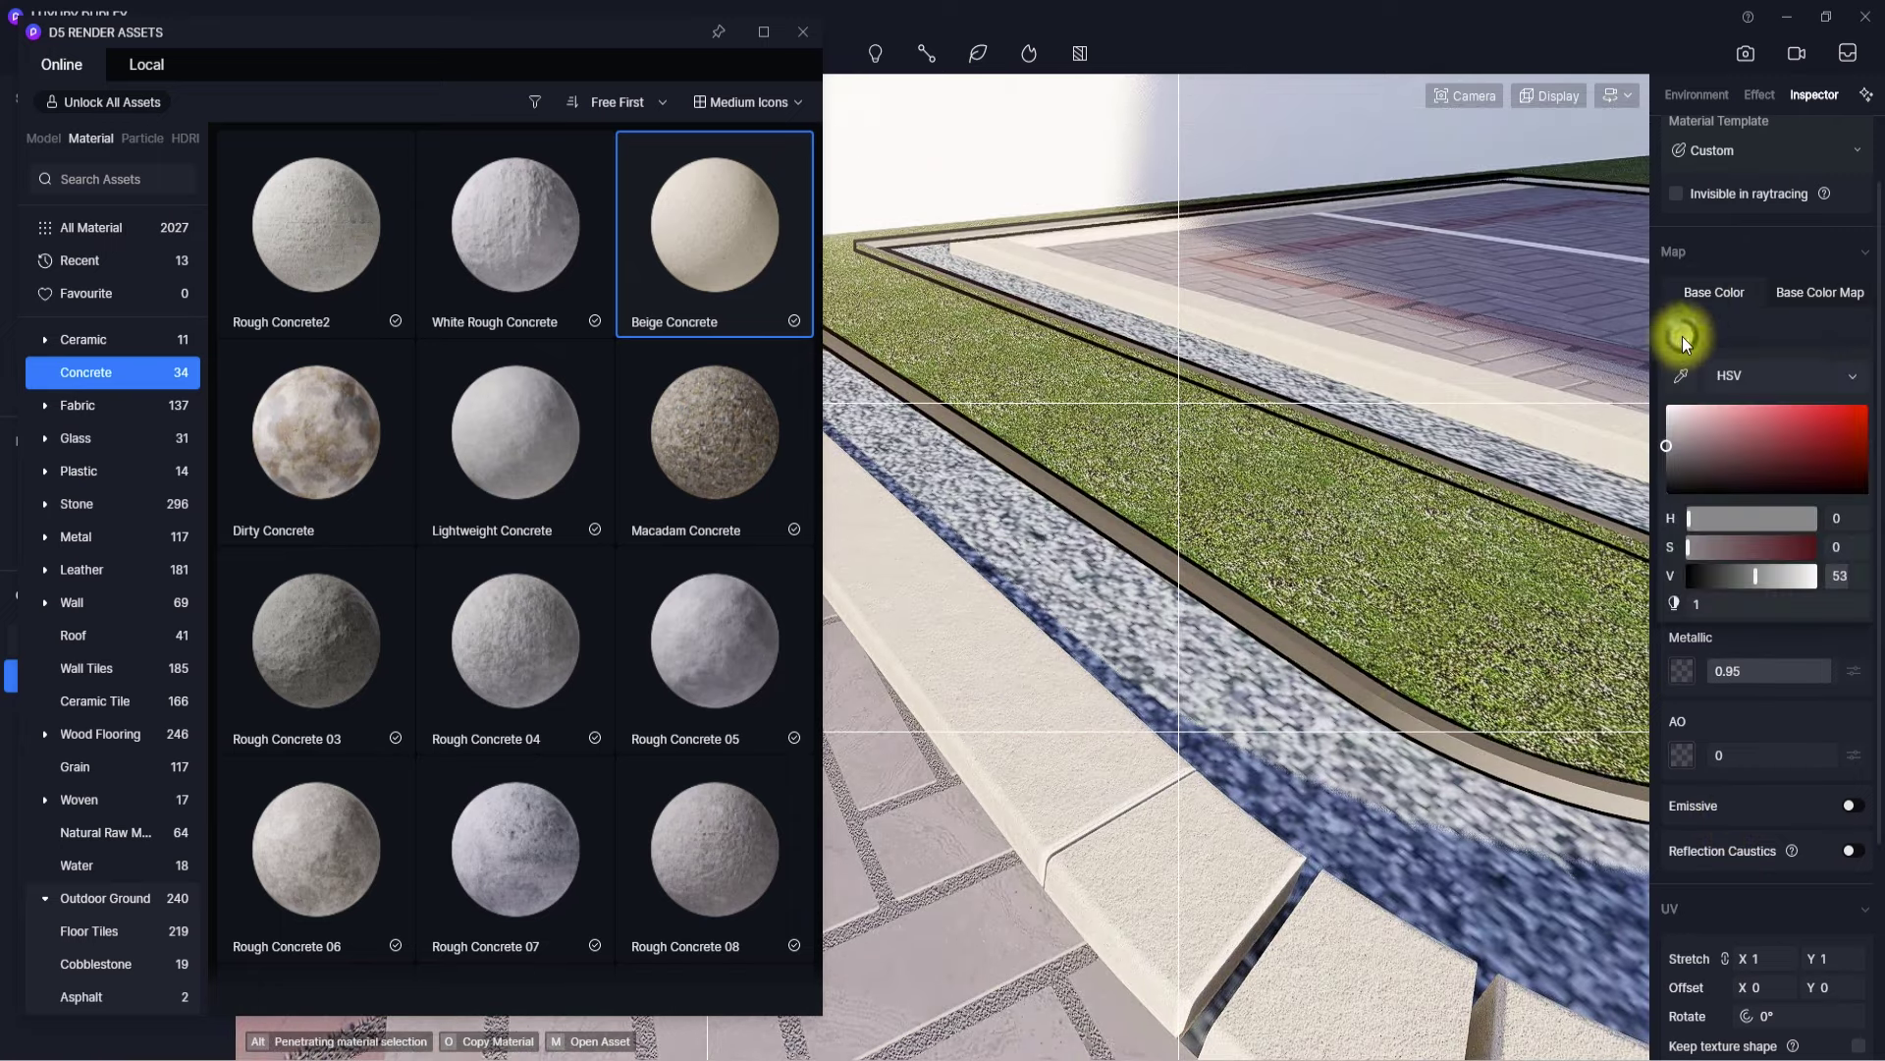
{"action": "left_click_drag", "start_coordinate": [1630, 464], "coordinate": [1616, 476]}
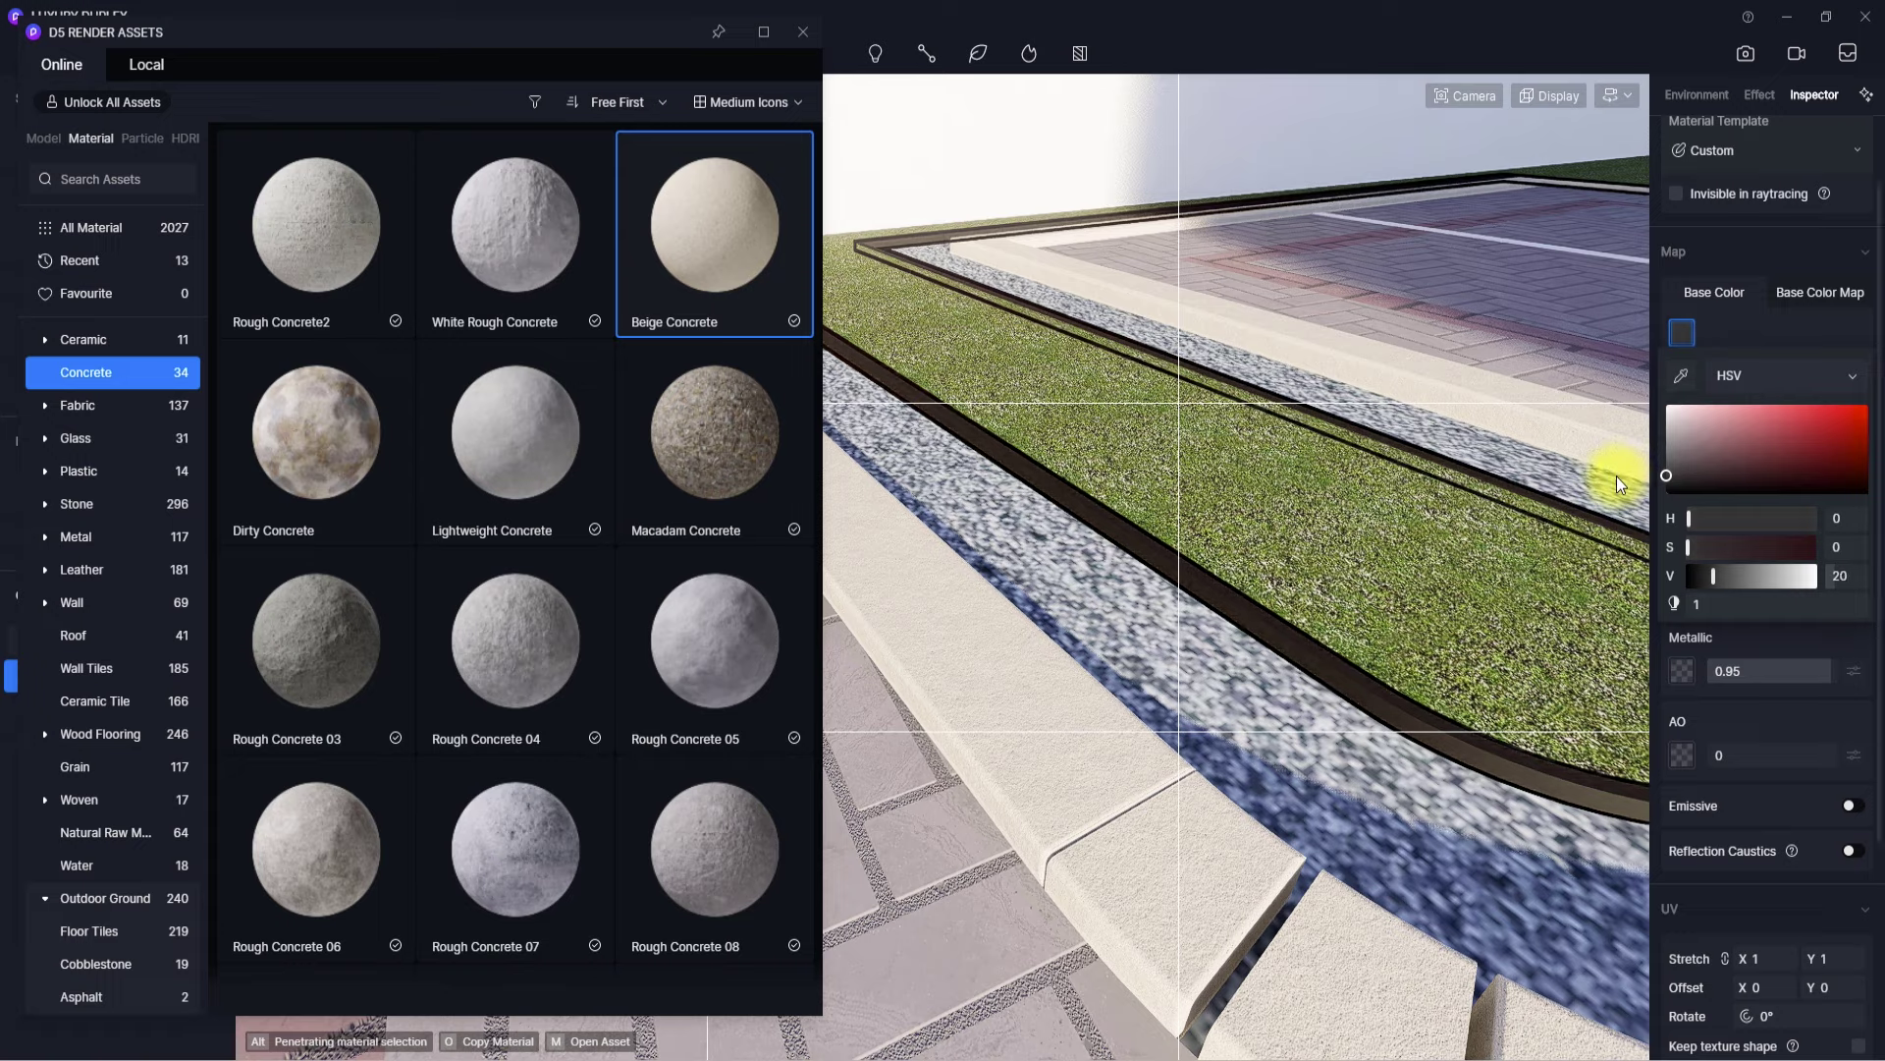
{"action": "scroll", "coordinate": [1617, 475], "scroll_direction": "down", "scroll_amount": 2}
{"action": "scroll", "coordinate": [1748, 727], "scroll_direction": "down", "scroll_amount": 2}
{"action": "left_click", "coordinate": [1852, 935]}
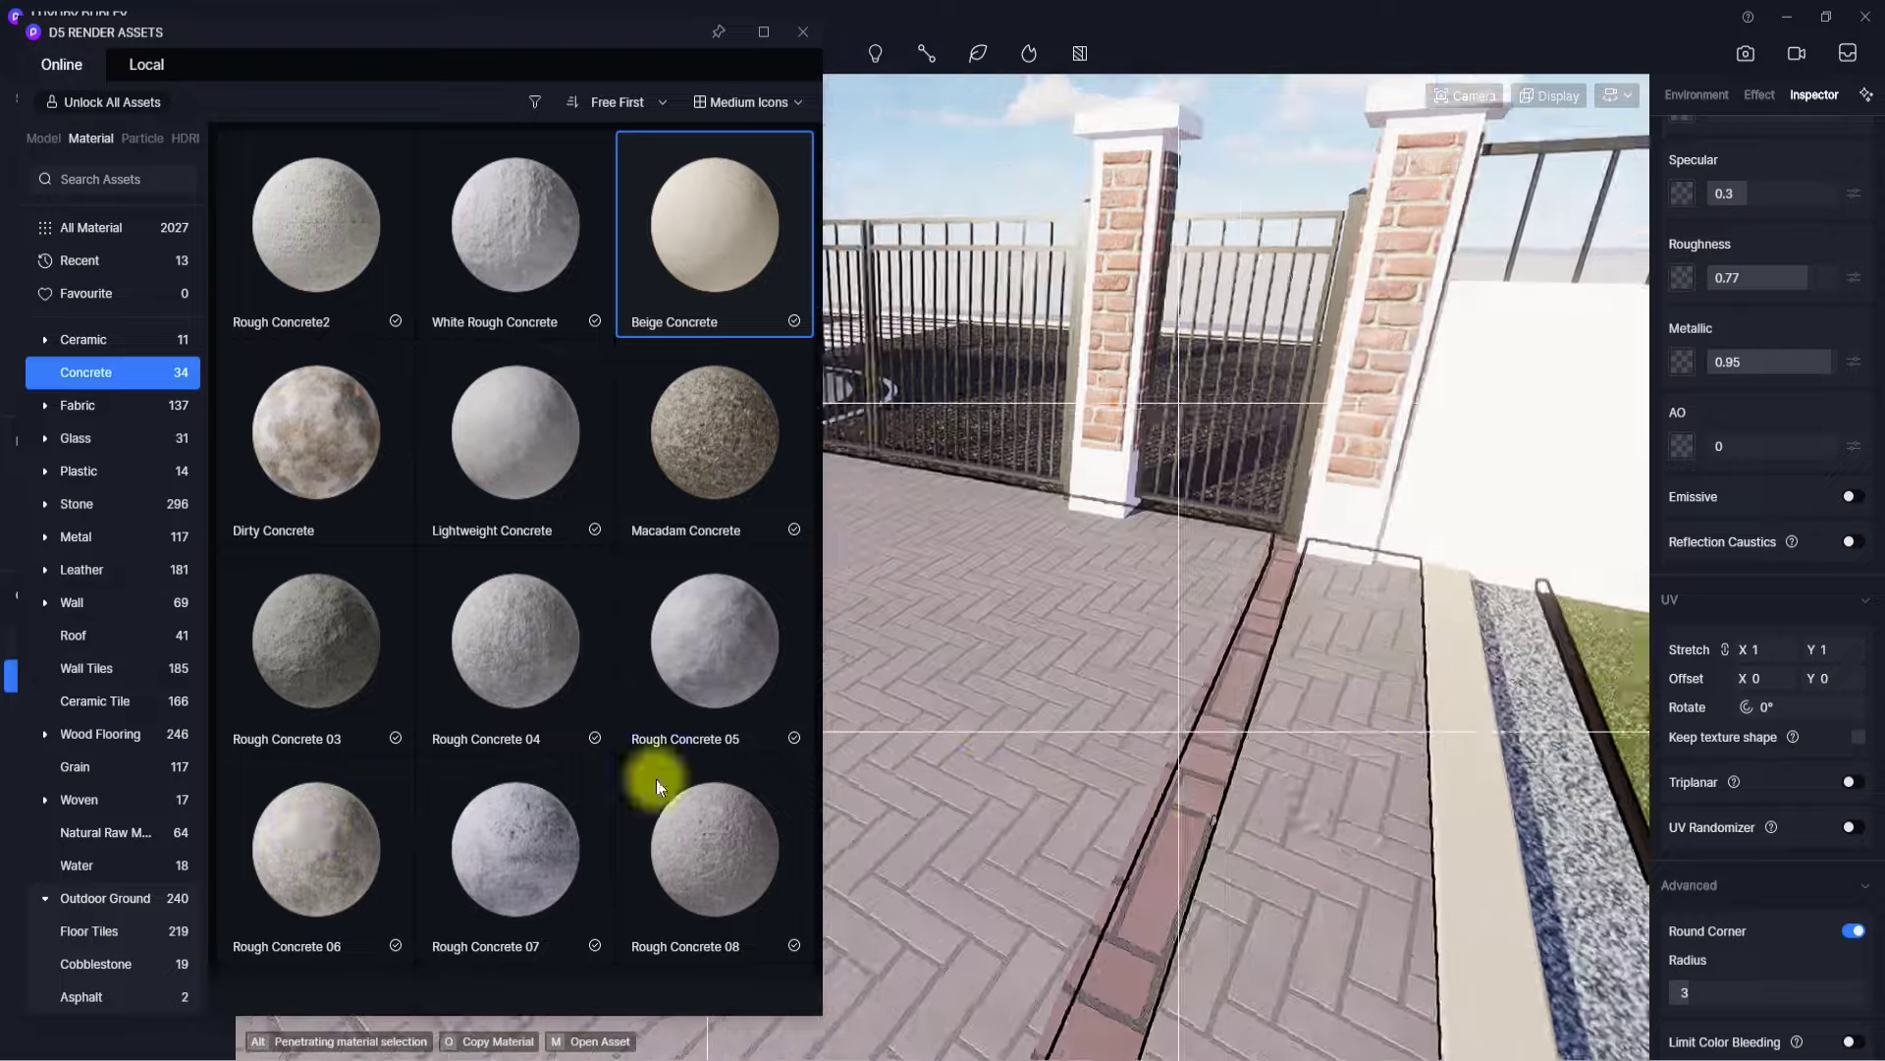
- Try the Lightweight Concrete material on the rectangular slab beside the fence wall and inspect its texture up close
{"action": "mouse_move", "coordinate": [1100, 614]}
{"action": "right_mouse_down"}
{"action": "mouse_move", "coordinate": [1166, 762]}
{"action": "mouse_move", "coordinate": [863, 661]}
{"action": "mouse_move", "coordinate": [1107, 698]}
{"action": "mouse_move", "coordinate": [1043, 796]}
{"action": "mouse_move", "coordinate": [1110, 690]}
{"action": "mouse_move", "coordinate": [1225, 680]}
{"action": "mouse_move", "coordinate": [1011, 623]}
{"action": "mouse_move", "coordinate": [1079, 635]}
{"action": "right_mouse_up"}
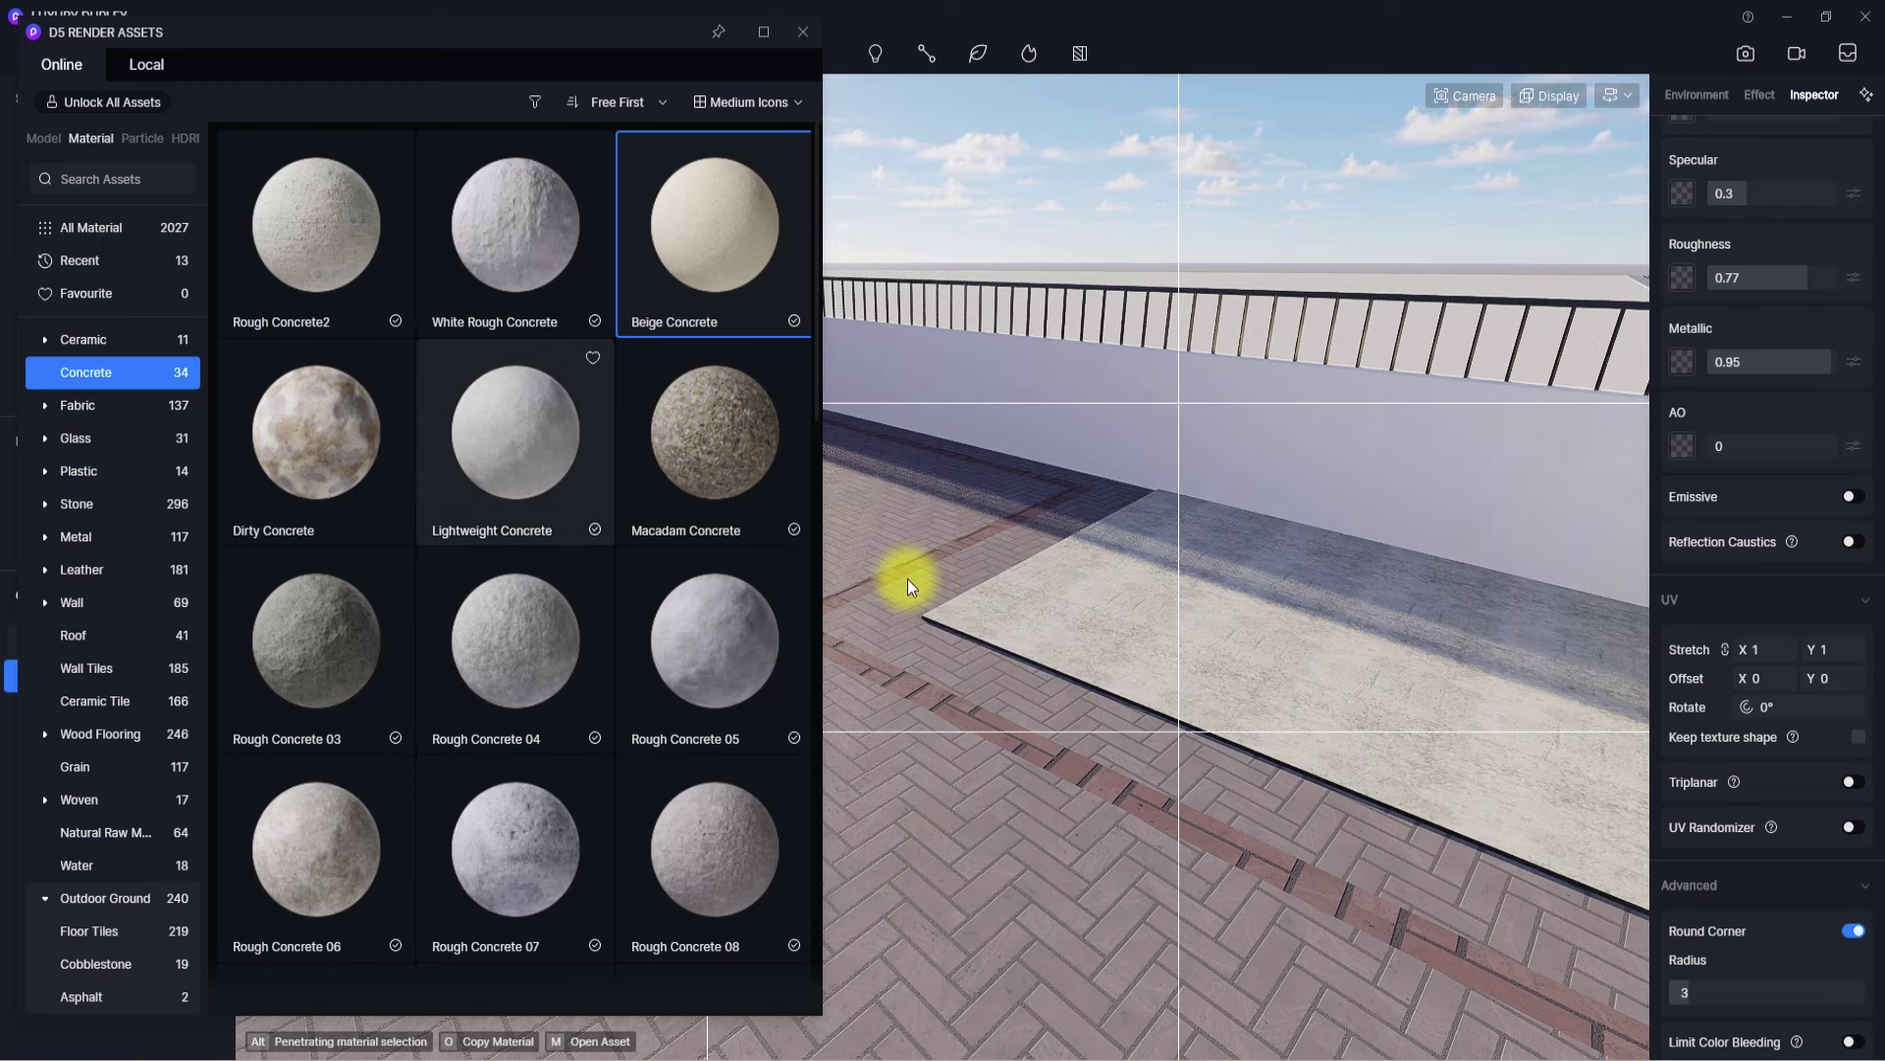
{"action": "left_click_drag", "start_coordinate": [530, 425], "coordinate": [1161, 619]}
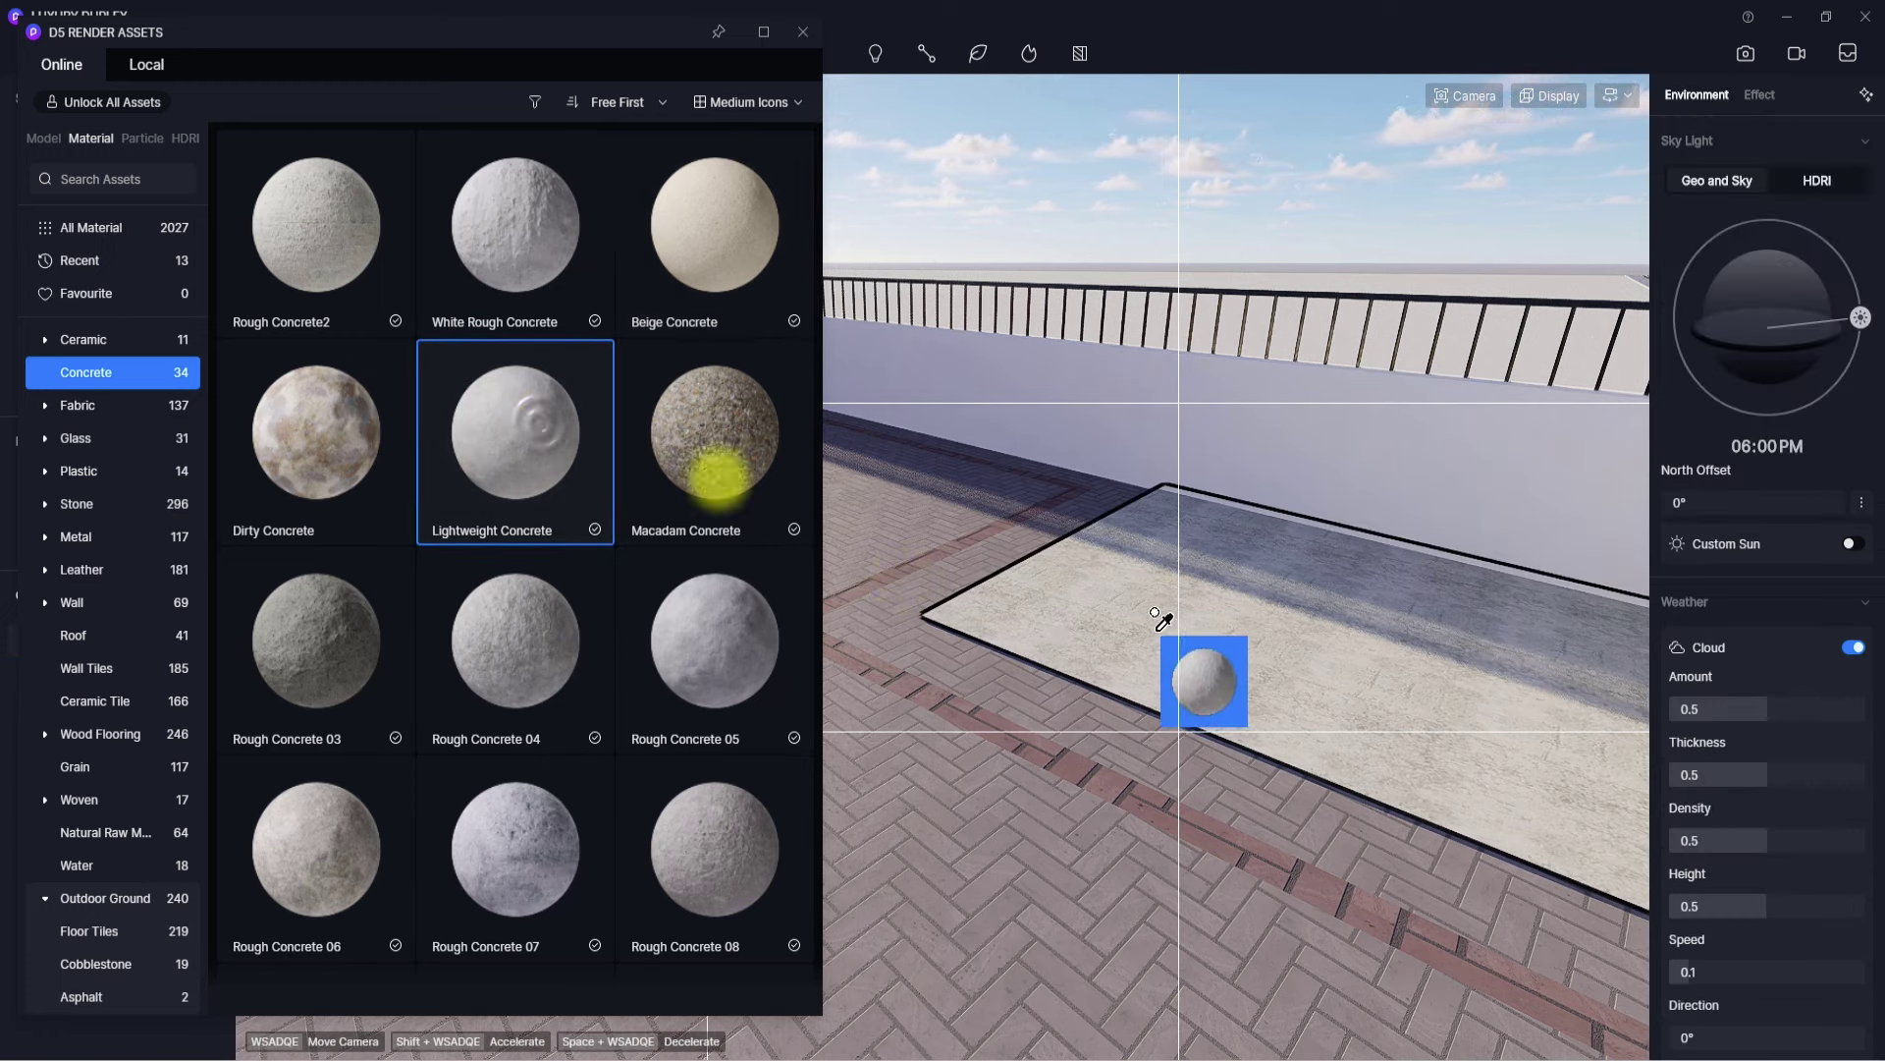
{"action": "left_click", "coordinate": [1080, 649]}
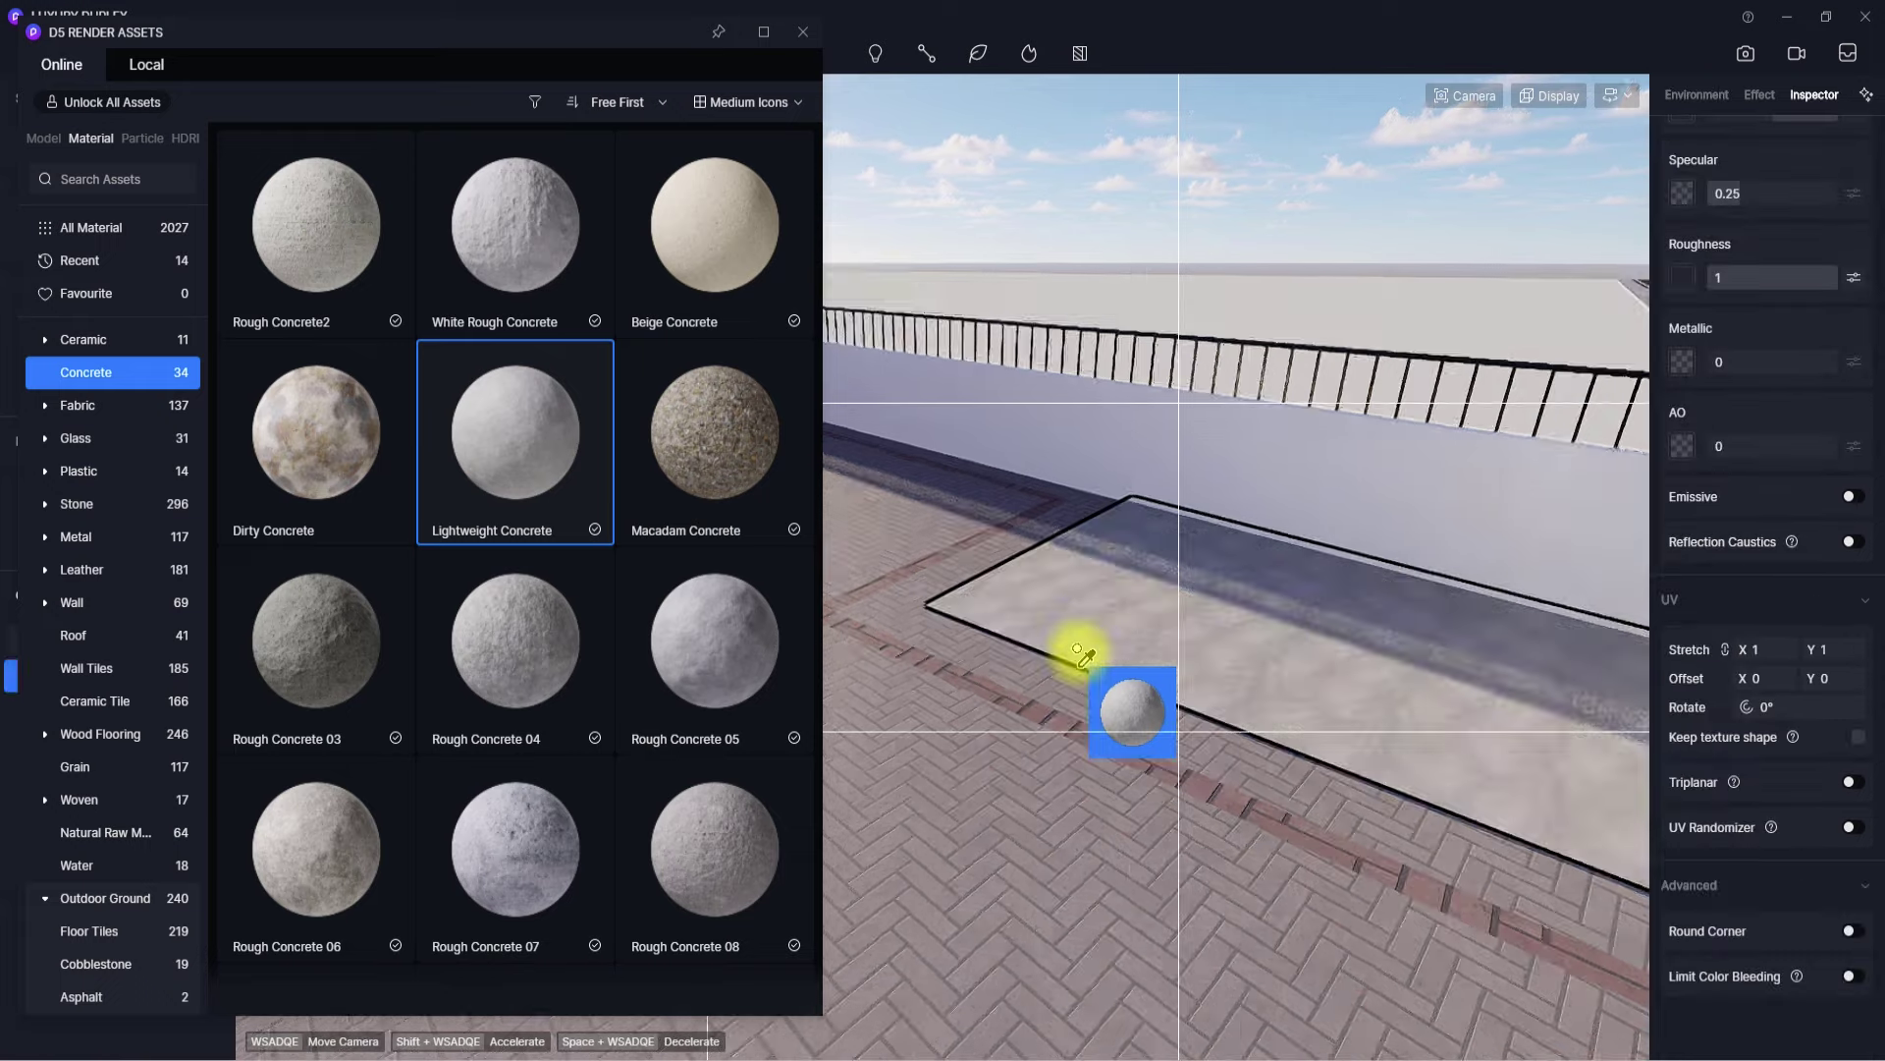
{"action": "right_click_drag", "start_coordinate": [1080, 649], "coordinate": [1158, 696]}
{"action": "scroll", "coordinate": [1158, 696], "scroll_direction": "up", "scroll_amount": 3}
{"action": "right_click_drag", "start_coordinate": [1235, 771], "coordinate": [1032, 787]}
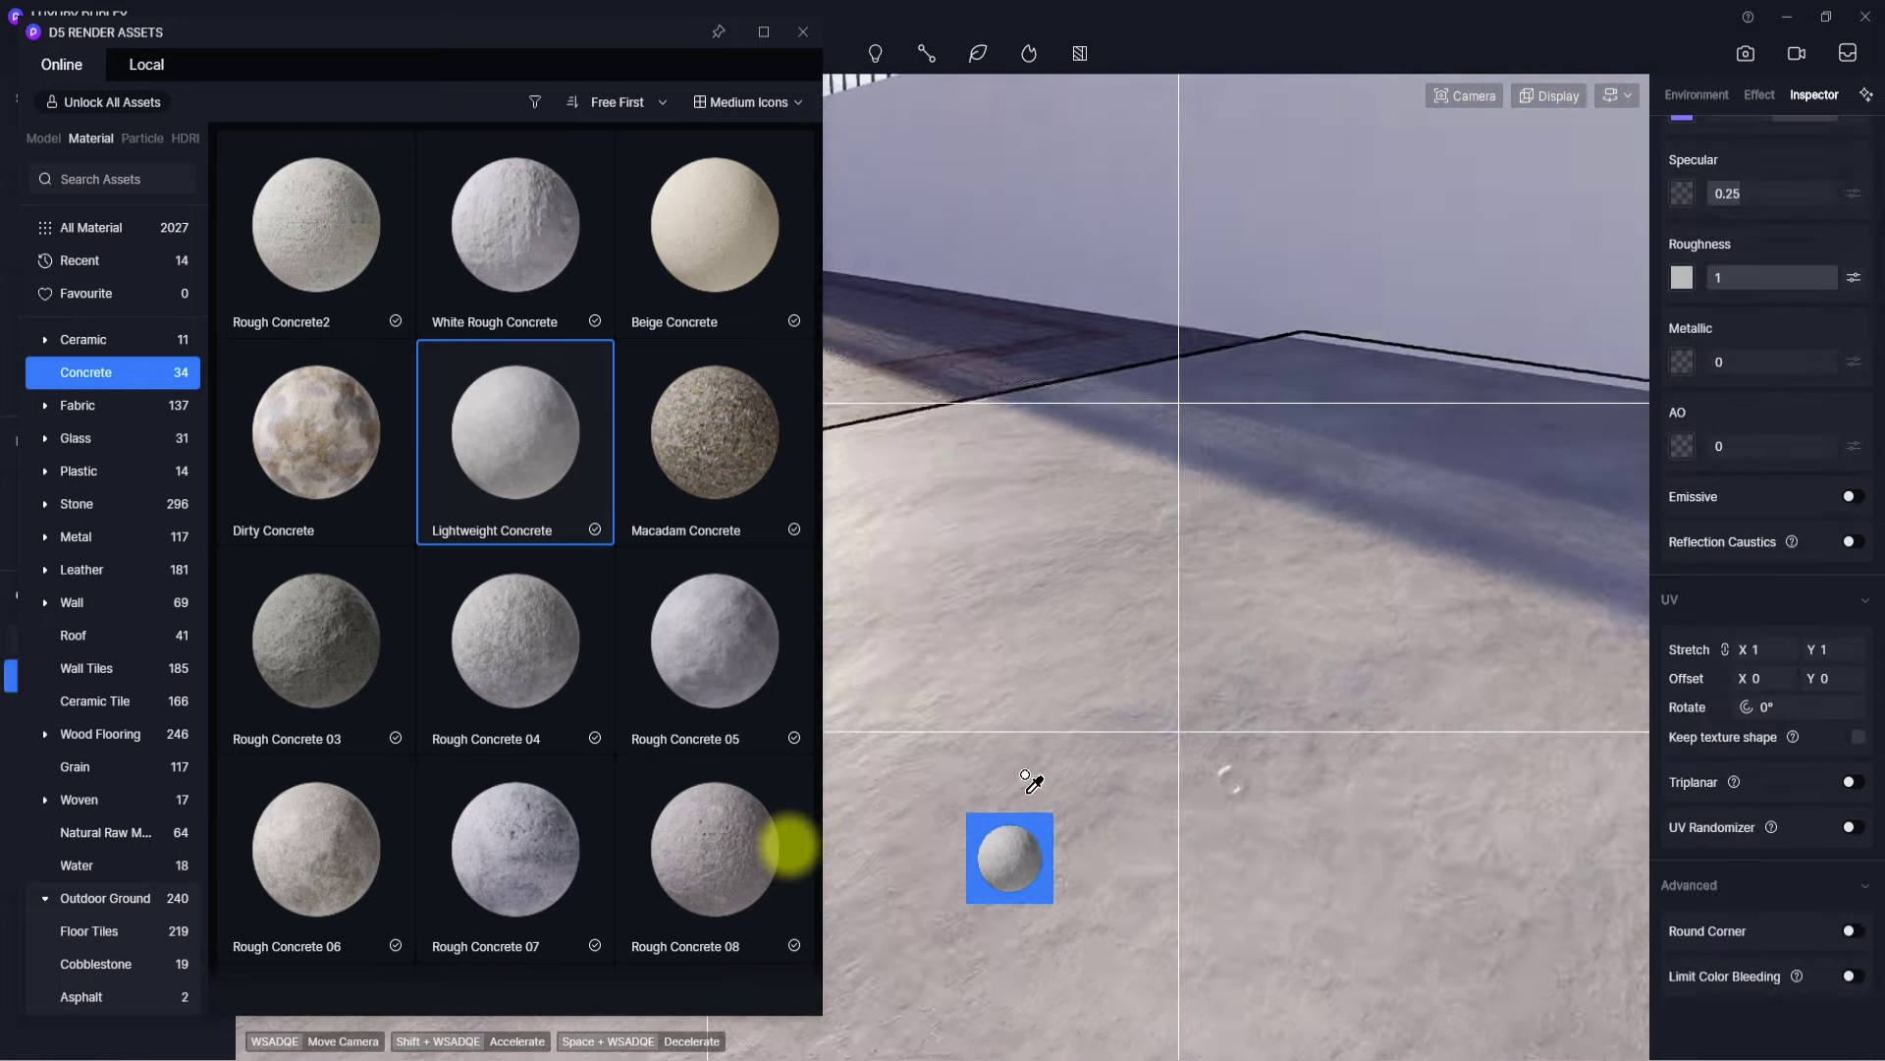
{"action": "scroll", "coordinate": [1031, 787], "scroll_direction": "down", "scroll_amount": 4}
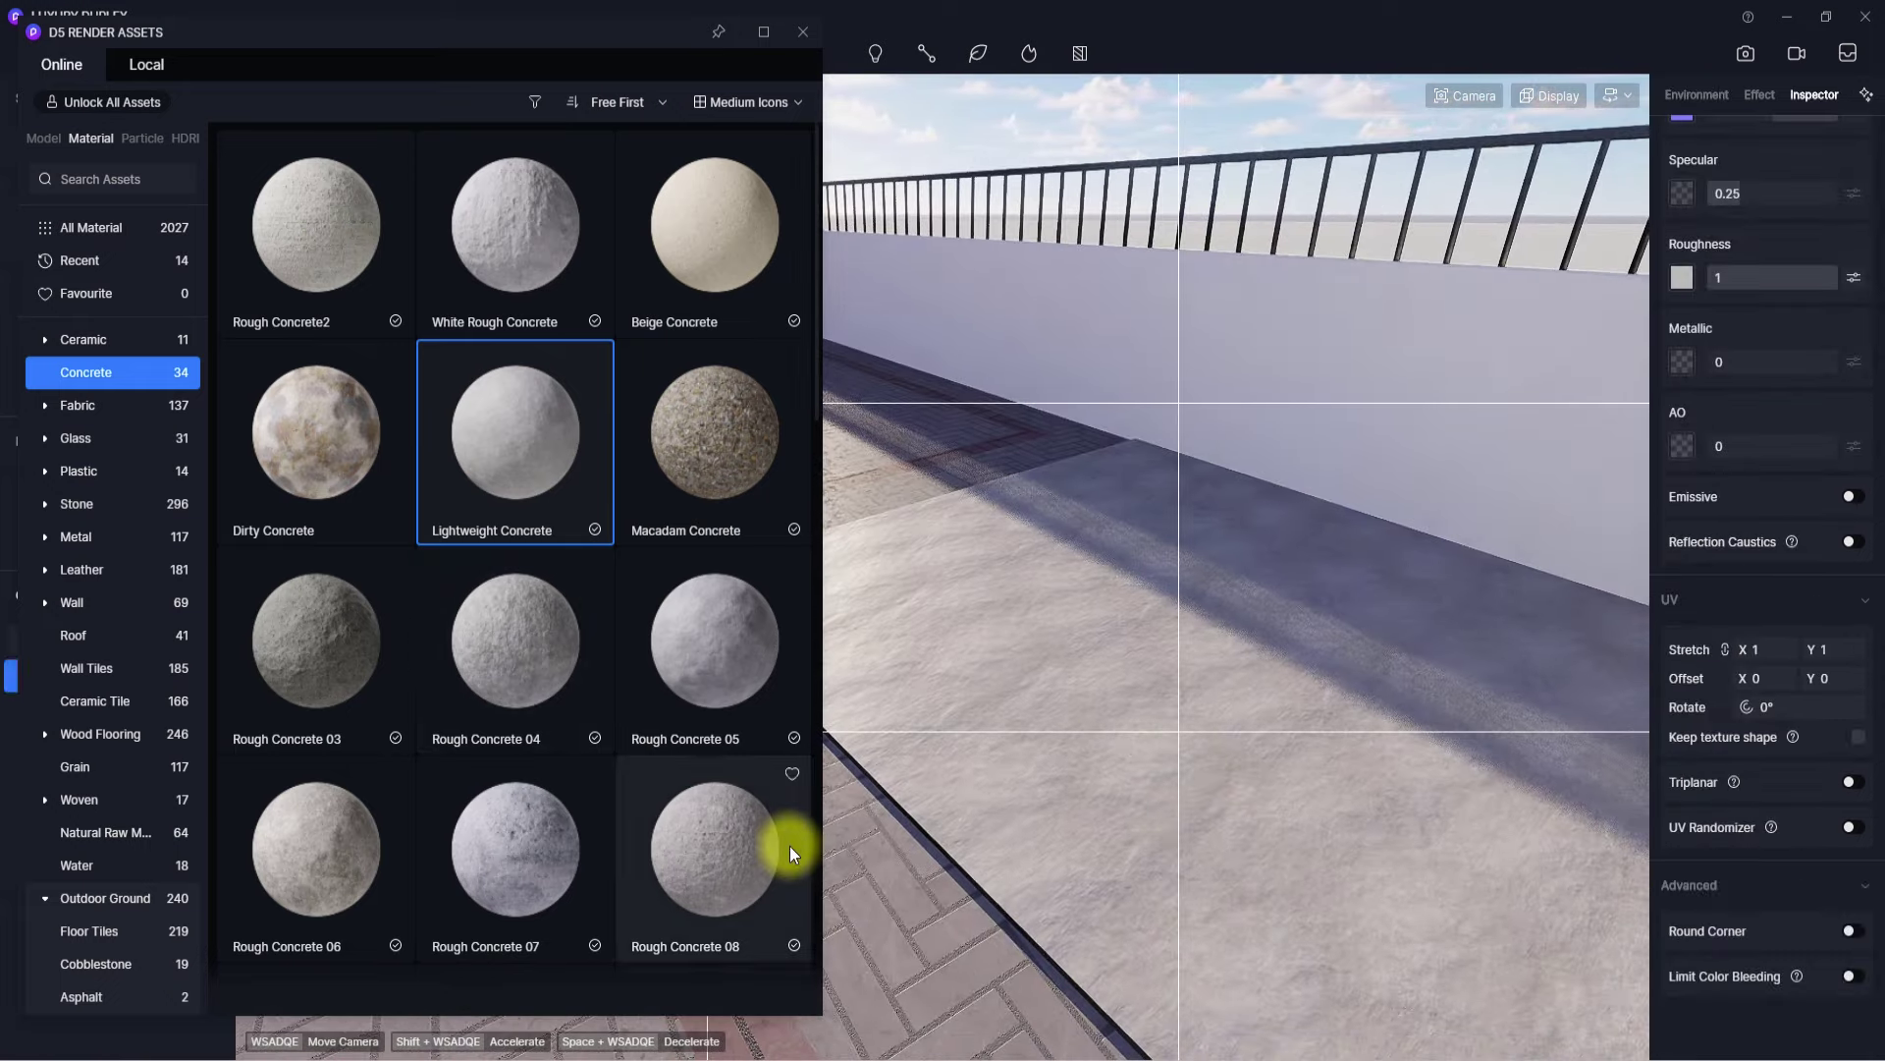
- Apply the Rough Concrete 09 material to the rectangular slab beside the fence wall
{"action": "scroll", "coordinate": [790, 846], "scroll_direction": "down", "scroll_amount": 2}
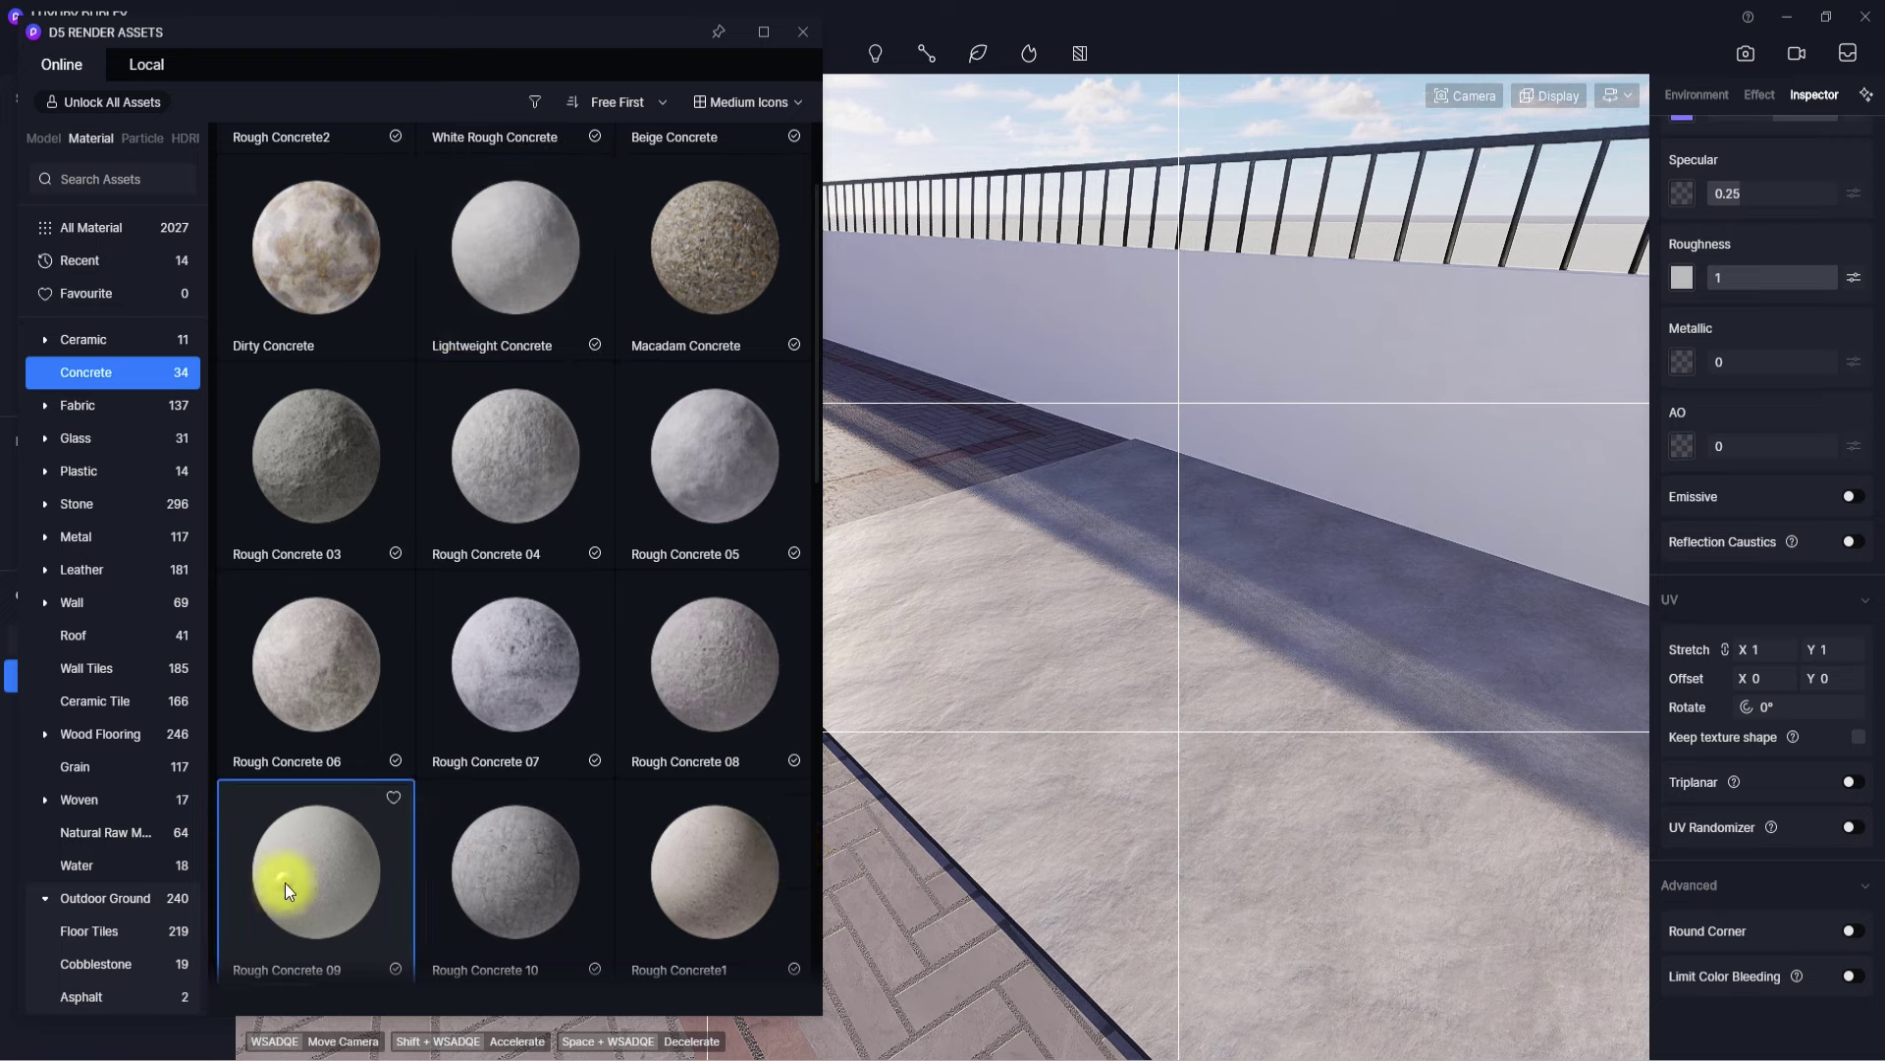
{"action": "left_click_drag", "start_coordinate": [284, 882], "coordinate": [961, 833]}
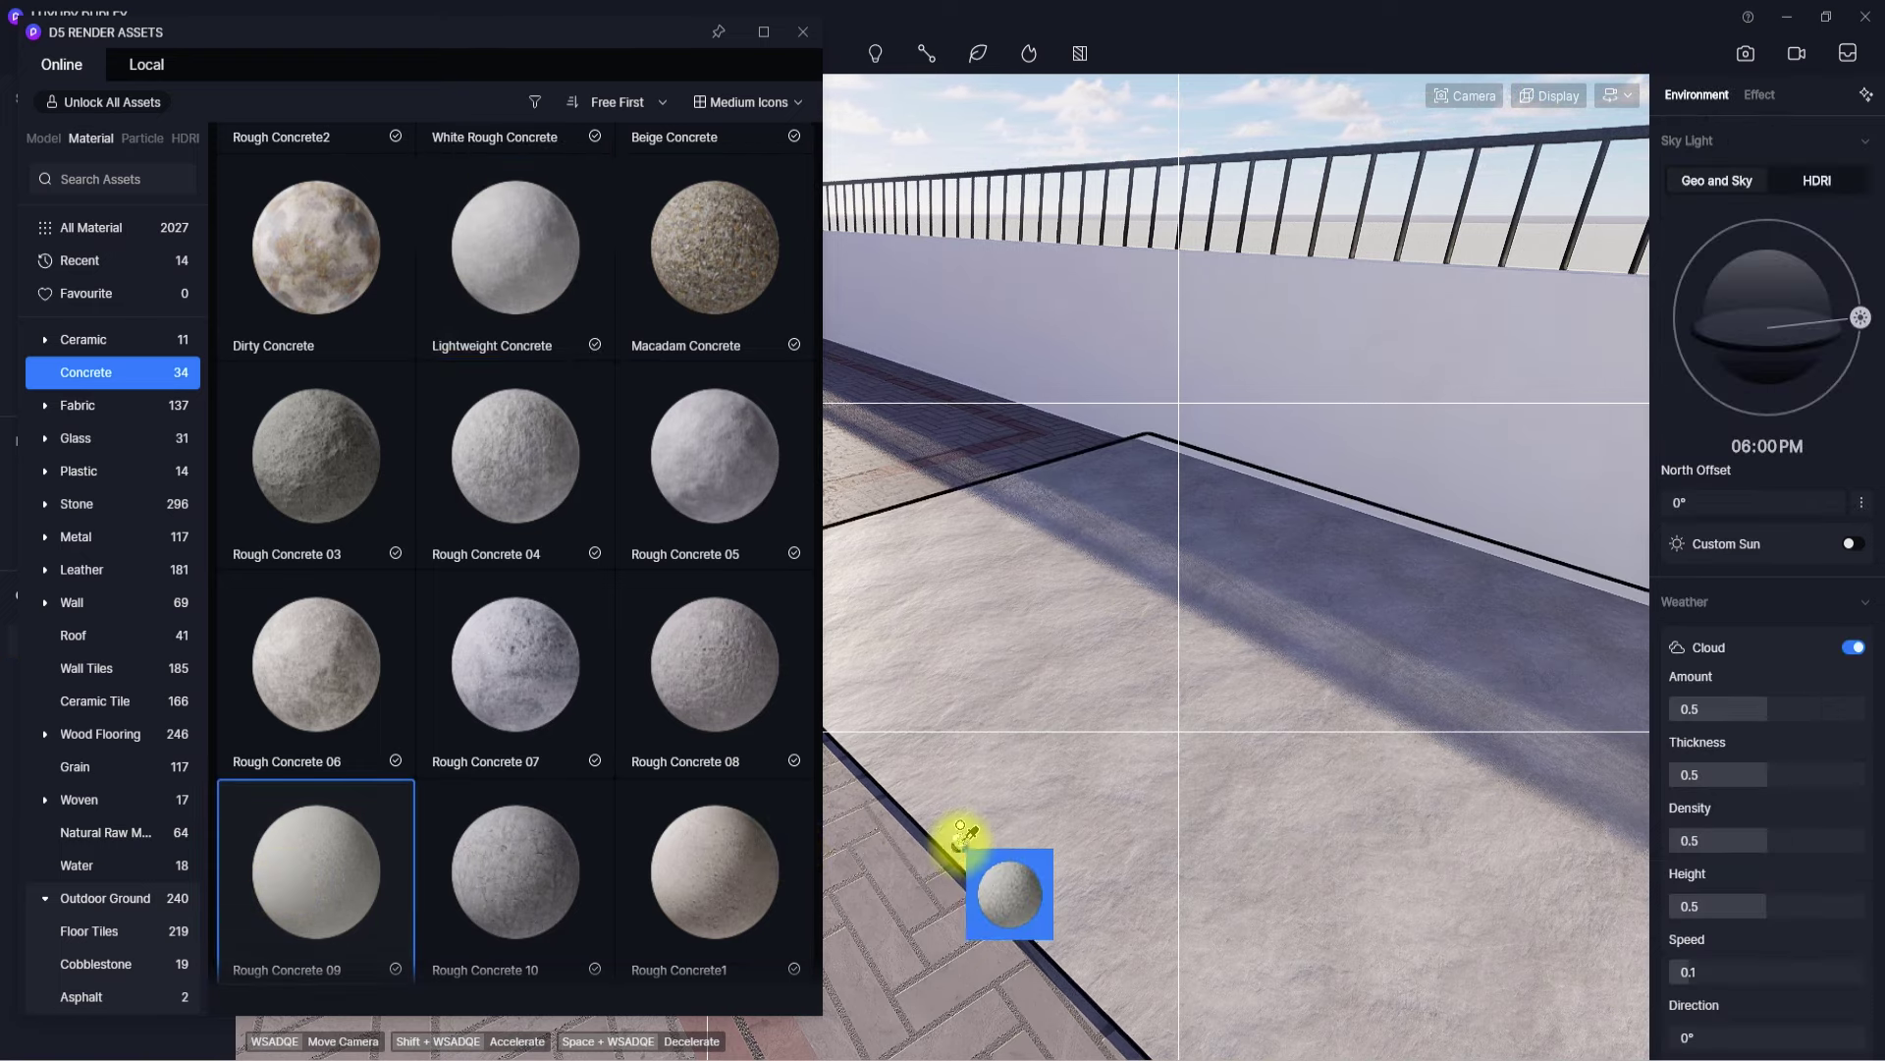
{"action": "left_click", "coordinate": [960, 833]}
{"action": "scroll", "coordinate": [1023, 835], "scroll_direction": "up", "scroll_amount": 3}
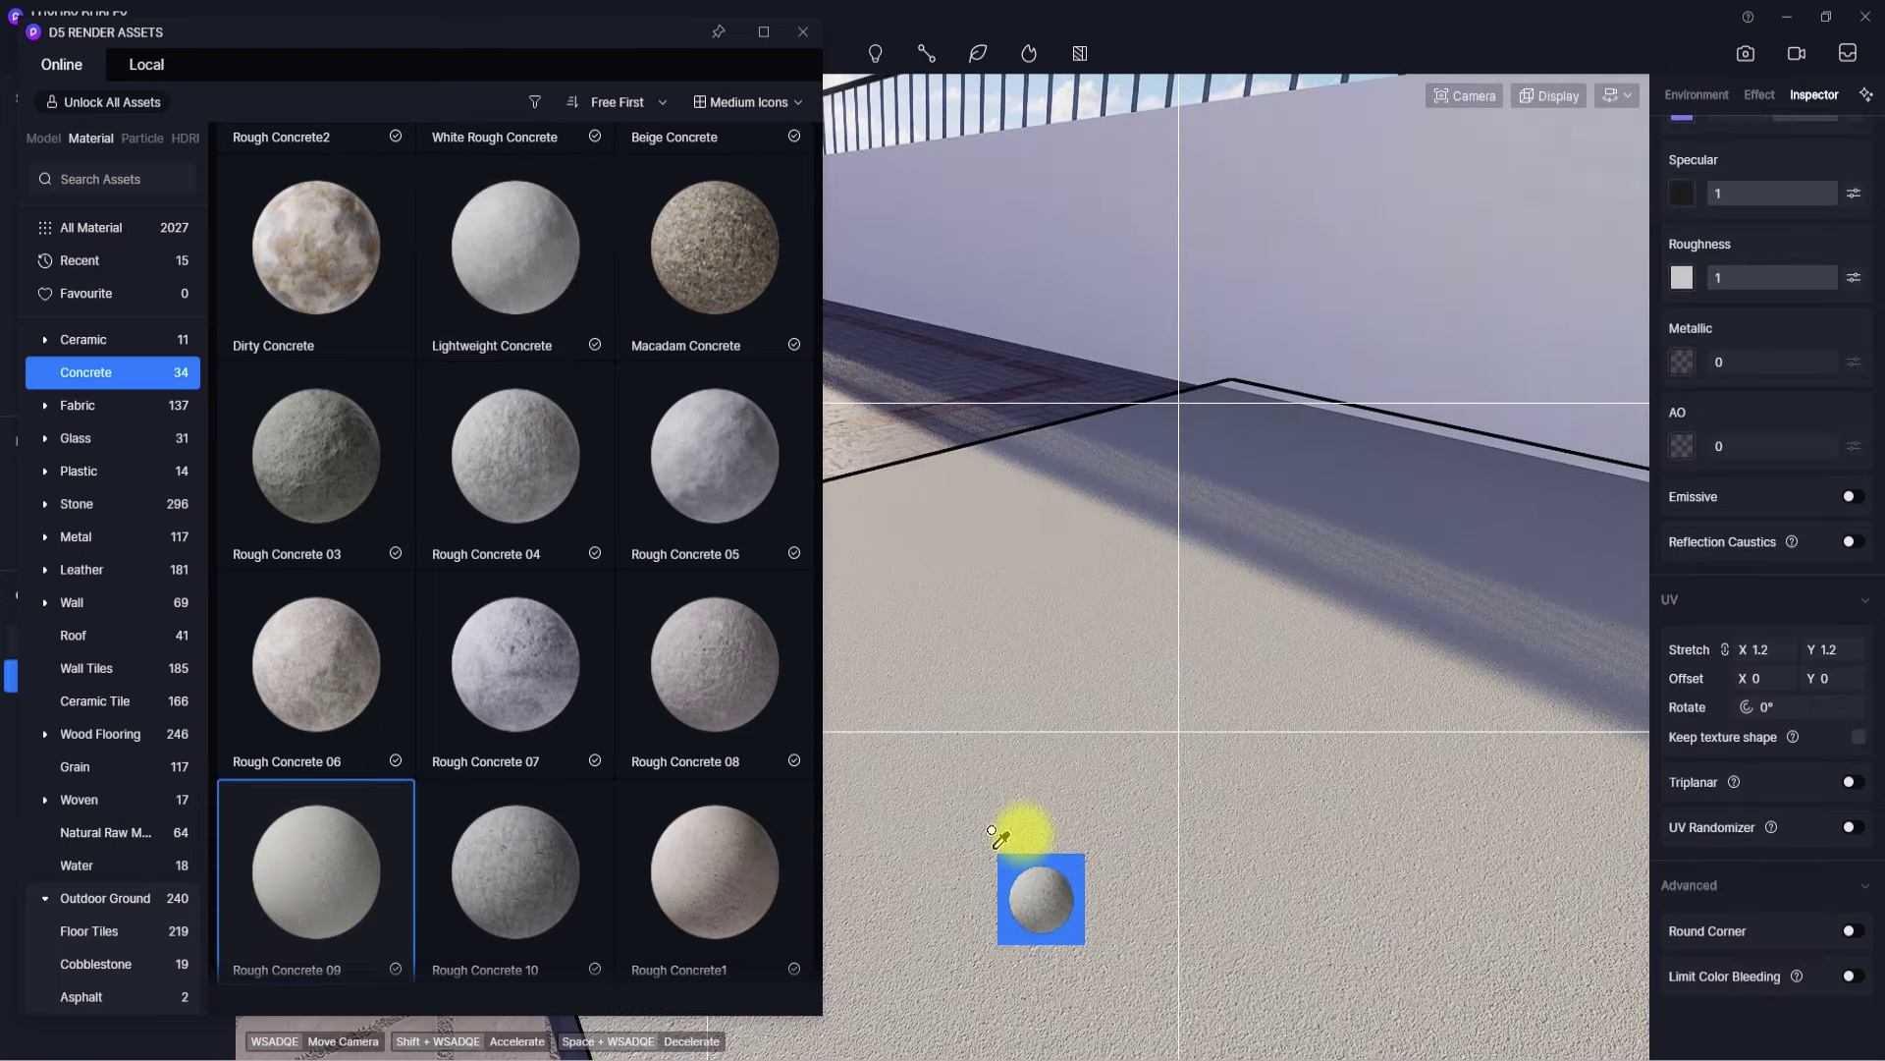
{"action": "key", "text": "Escape"}
- Set the slab material's UV stretch to 0.73 on both axes and enable Round Corner
{"action": "left_click", "coordinate": [993, 849]}
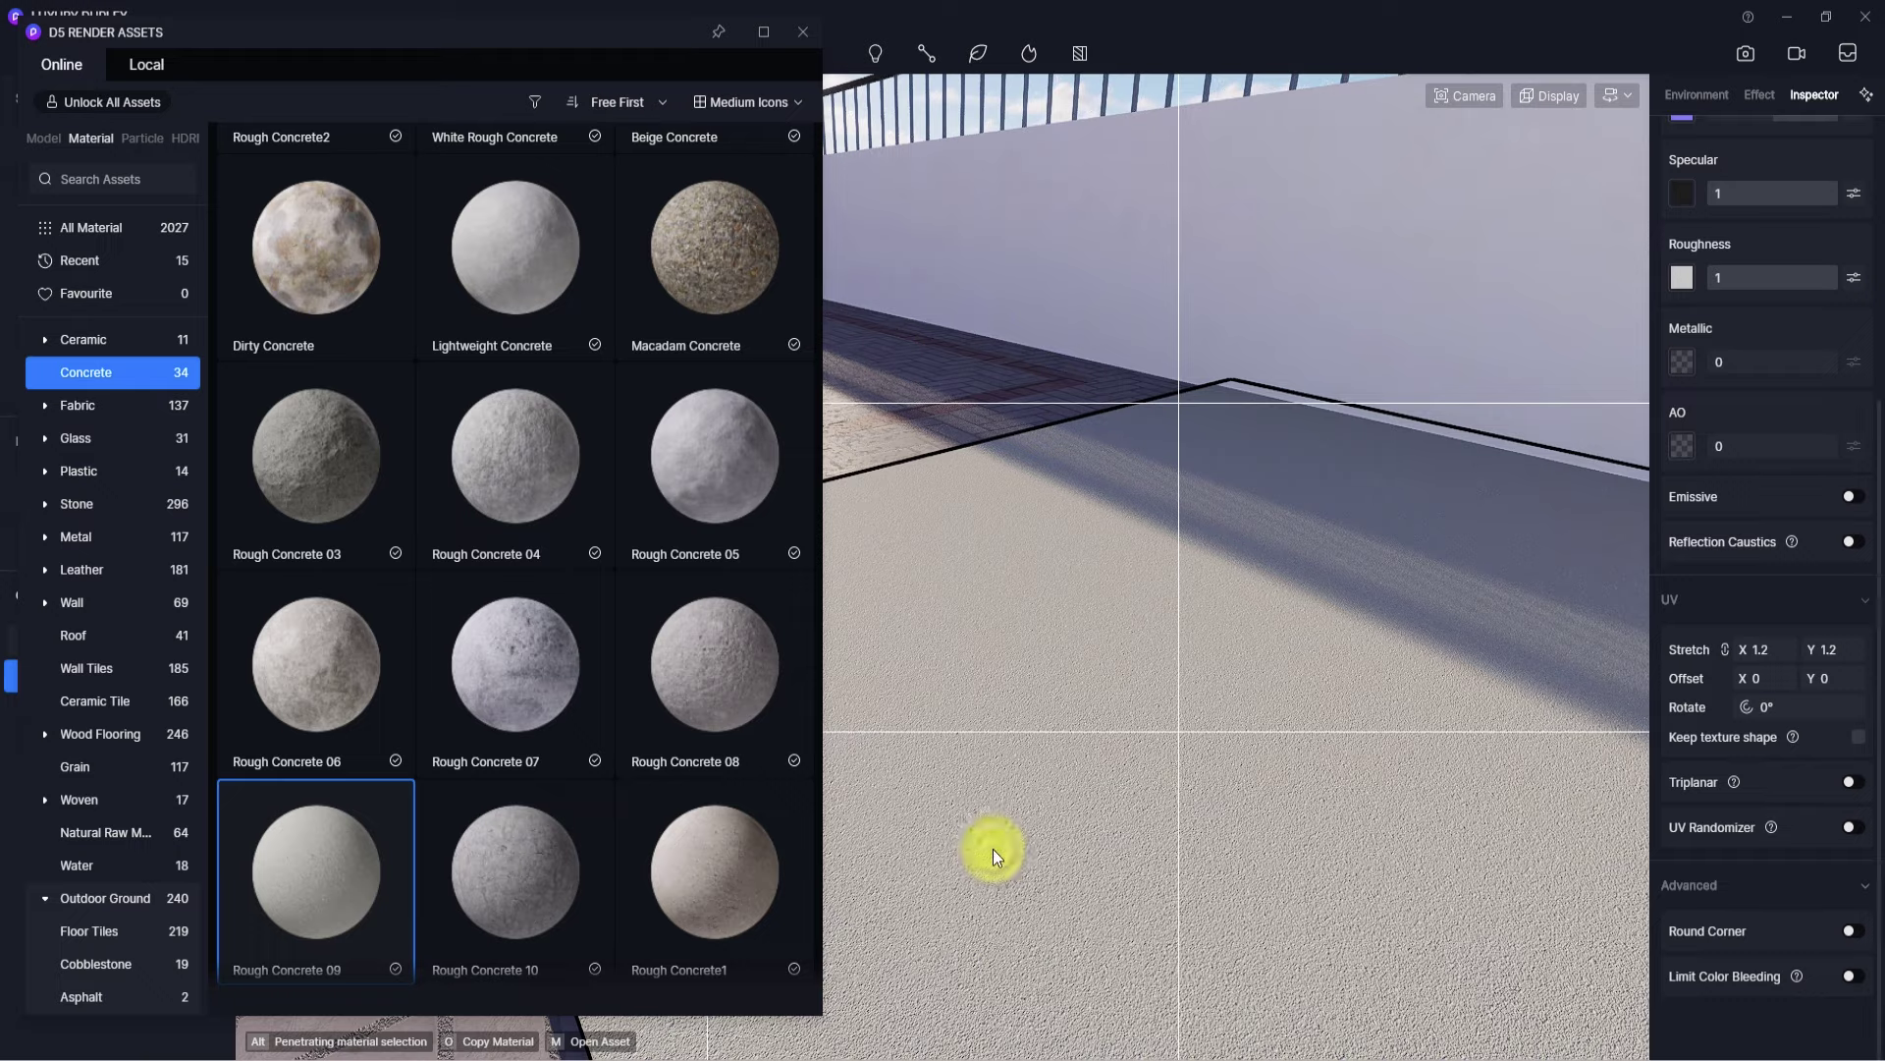
{"action": "left_click_drag", "start_coordinate": [1768, 652], "coordinate": [1728, 656]}
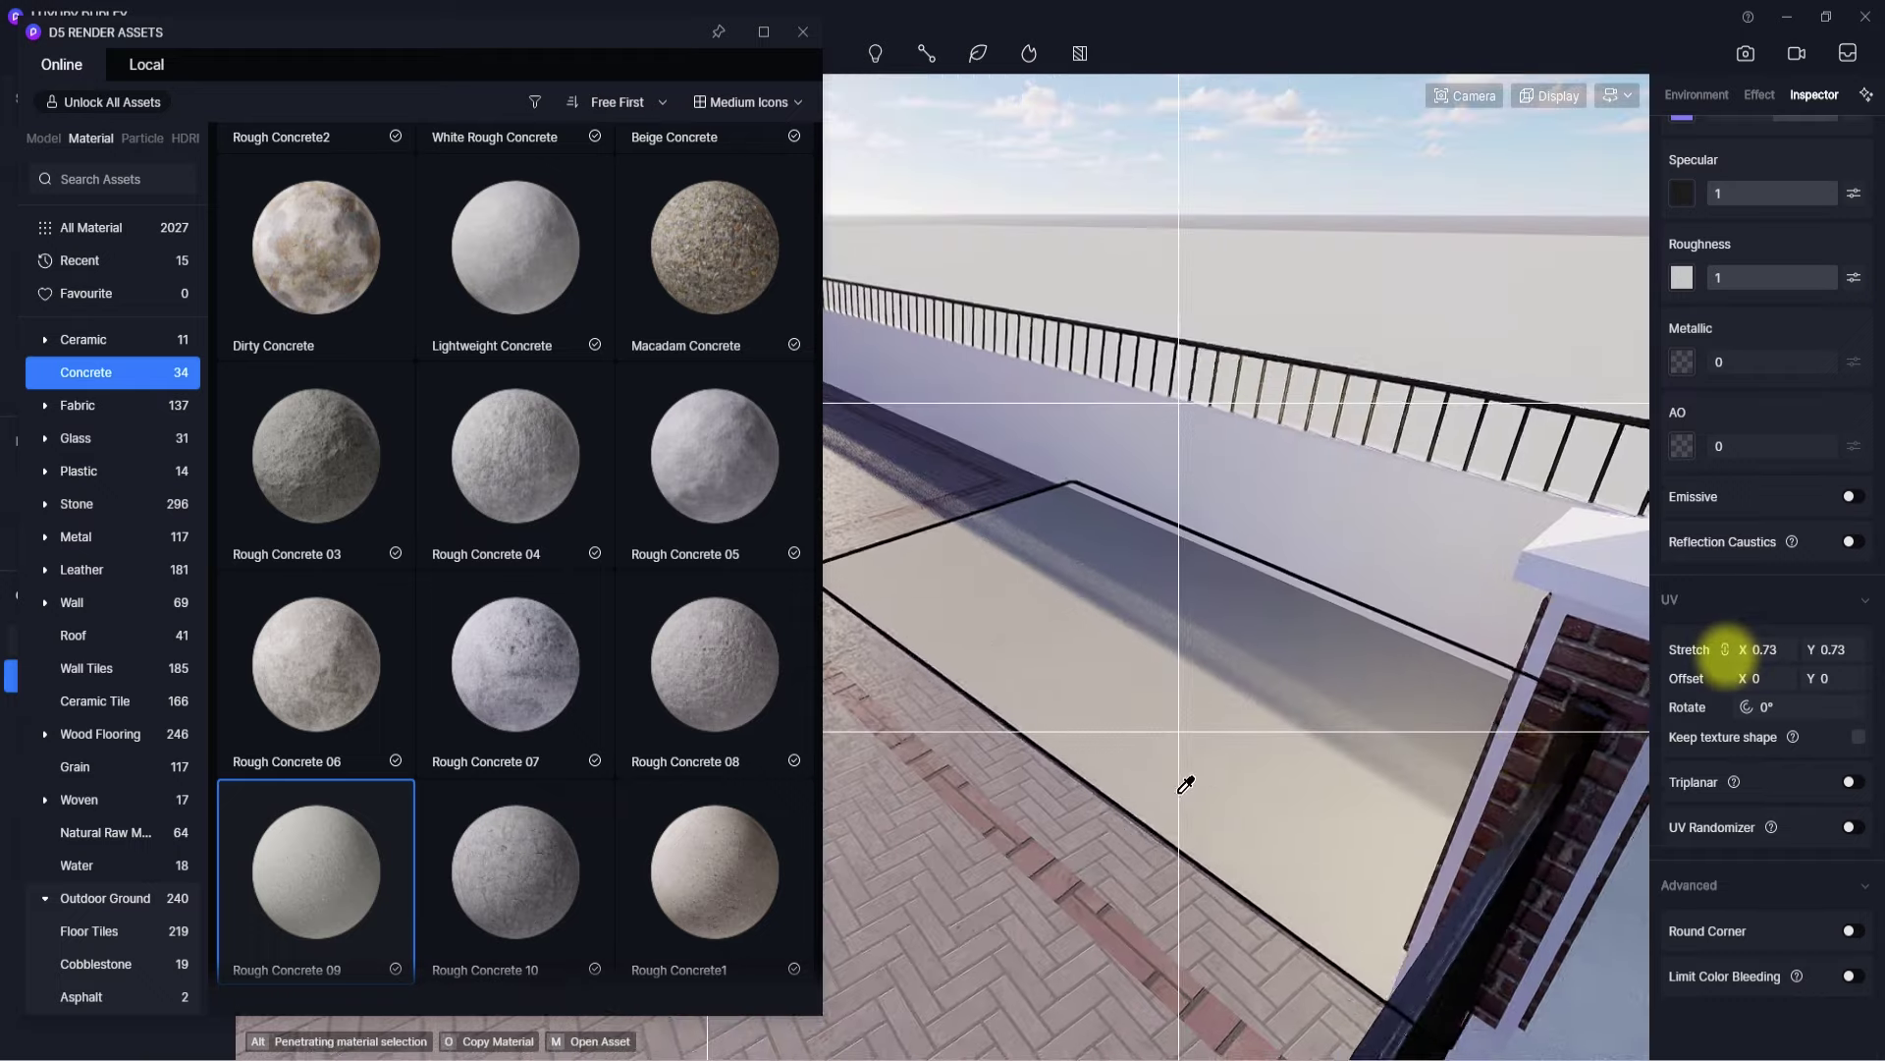
{"action": "right_click_drag", "start_coordinate": [666, 705], "coordinate": [722, 664]}
{"action": "right_click_drag", "start_coordinate": [1356, 732], "coordinate": [1642, 840]}
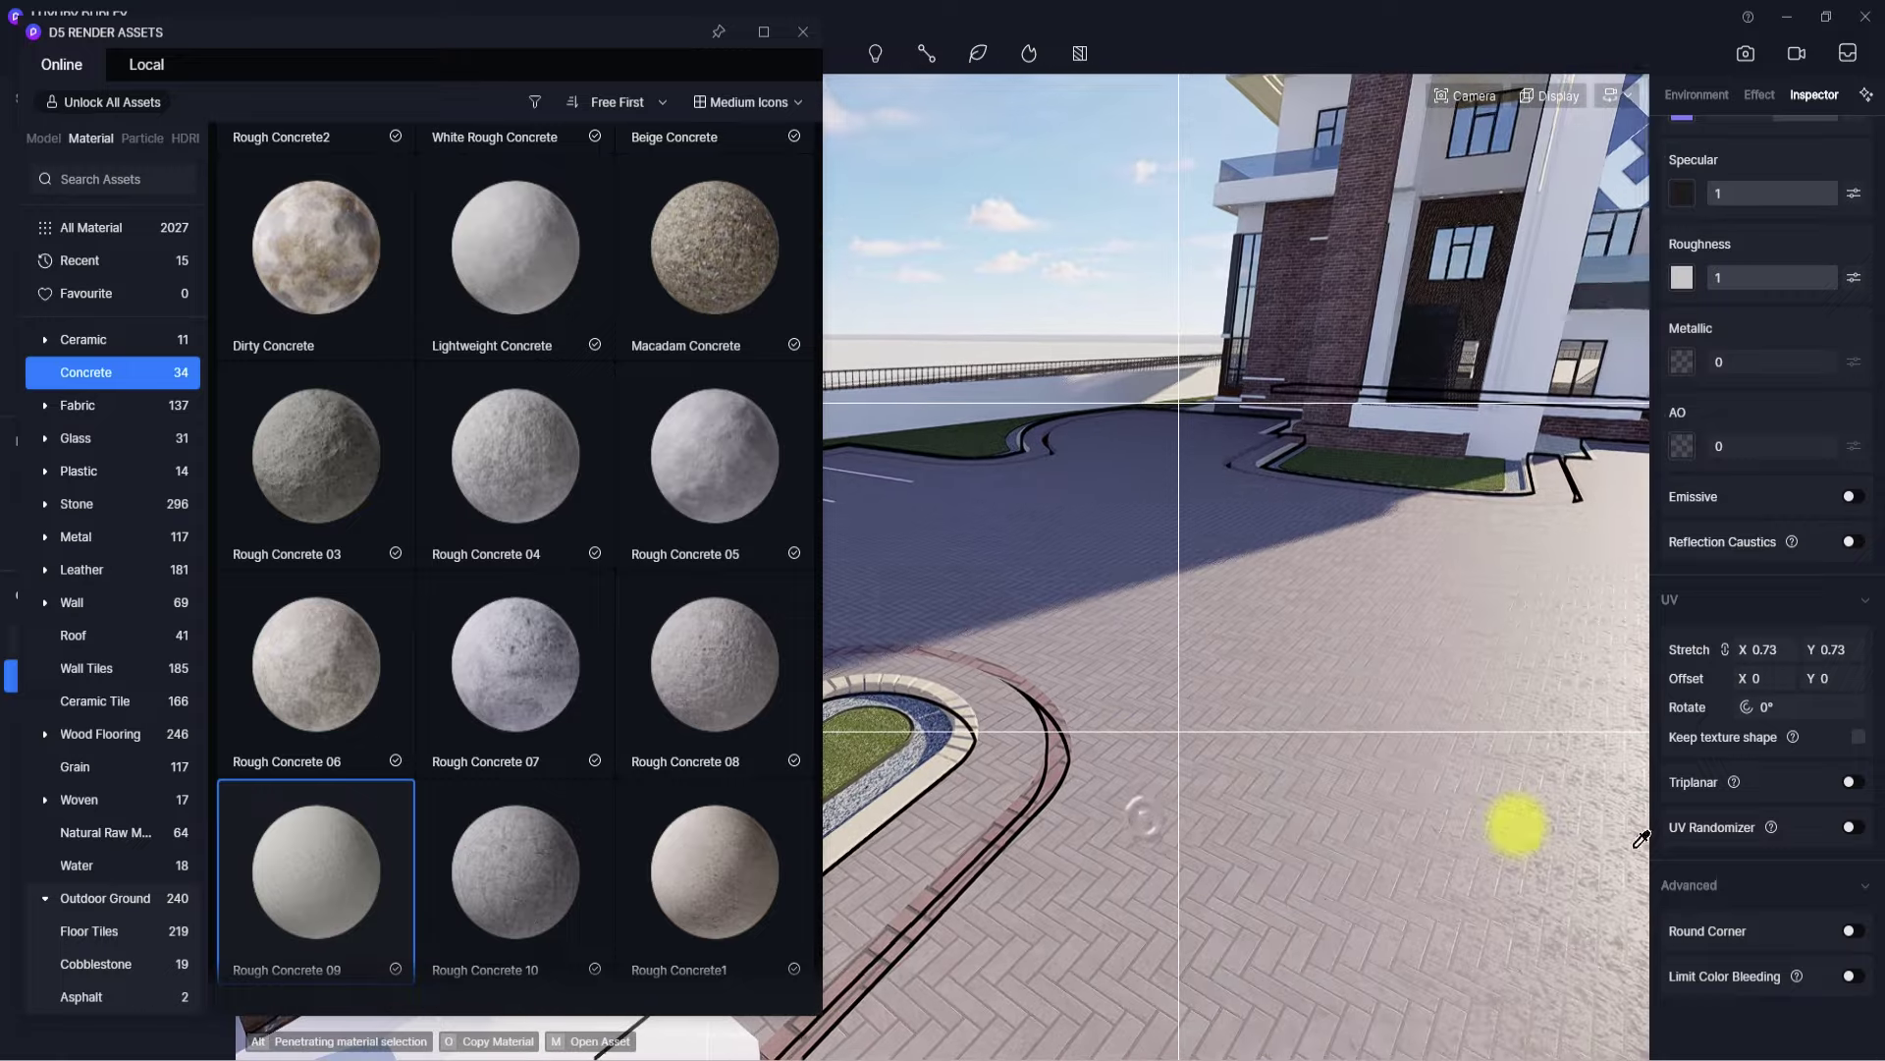
{"action": "left_click", "coordinate": [1852, 932]}
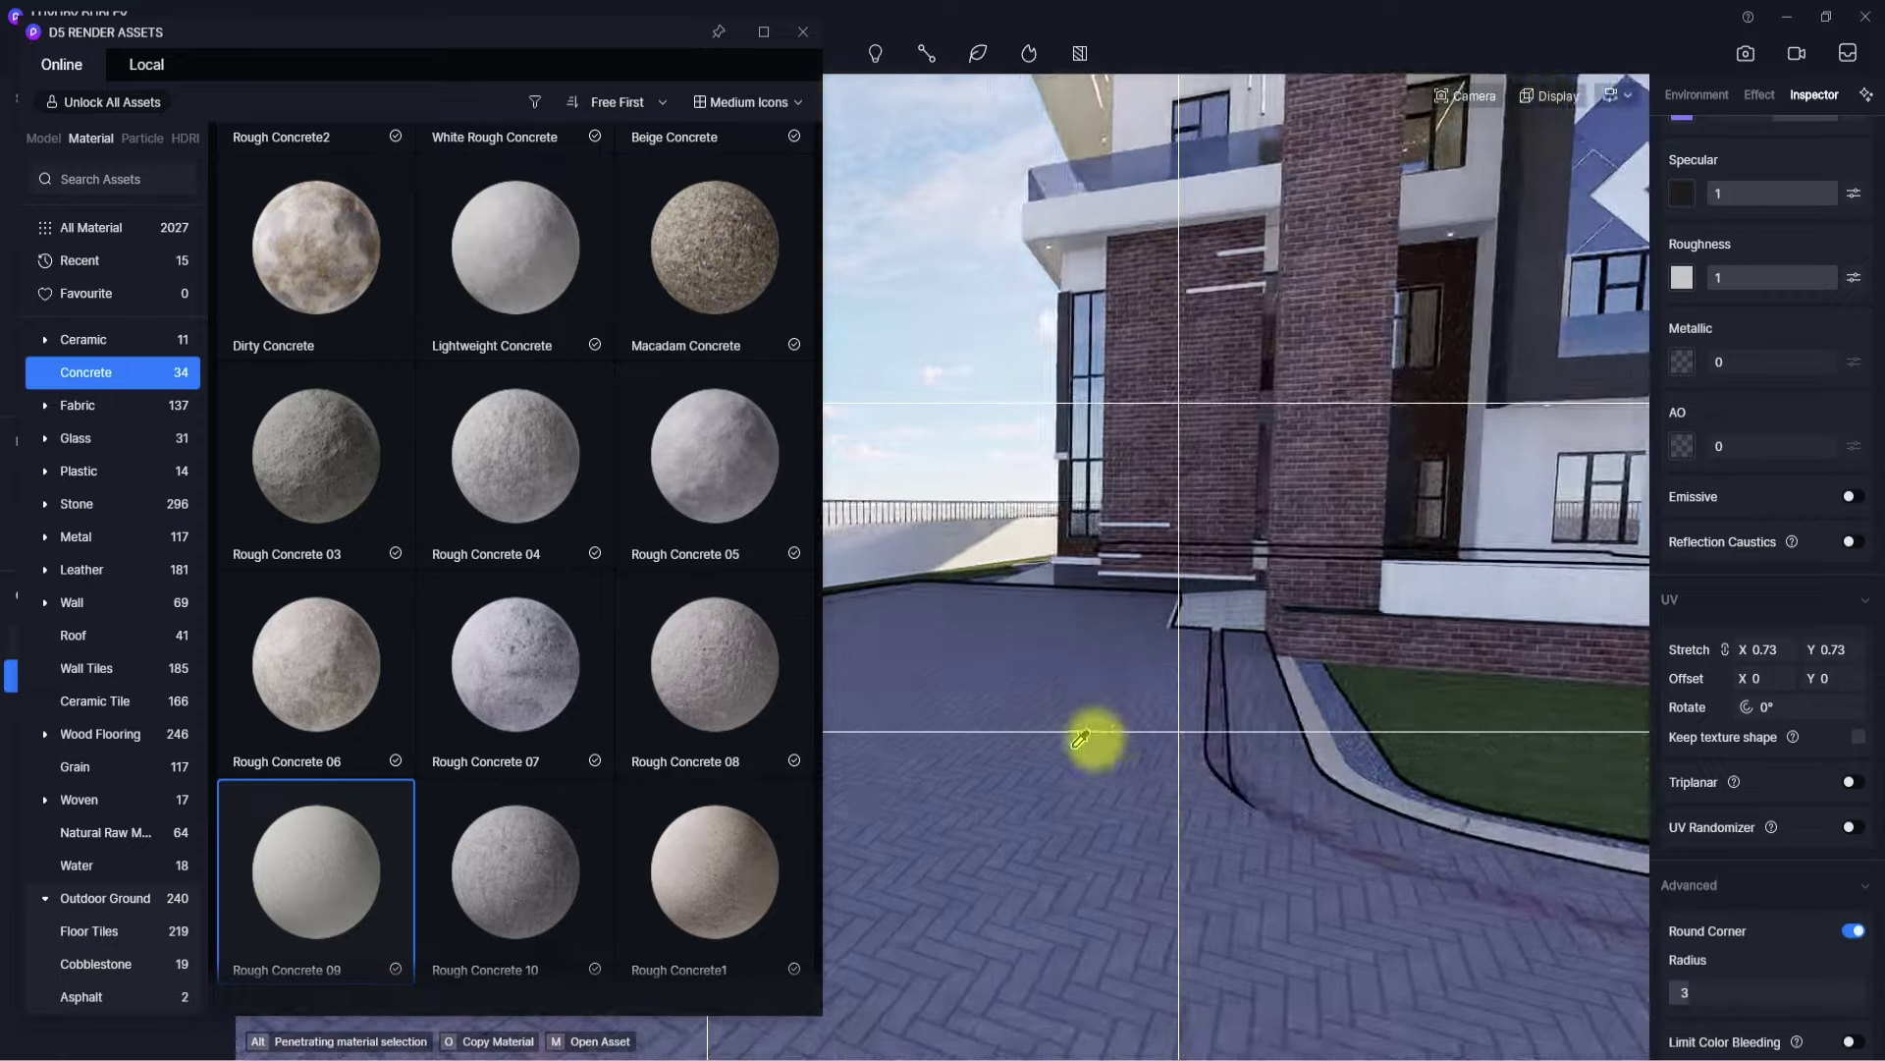
- Browse the natural raw materials for a gravel texture suited to the strip between the lawn and the kerb
{"action": "right_click_drag", "start_coordinate": [1093, 738], "coordinate": [968, 665]}
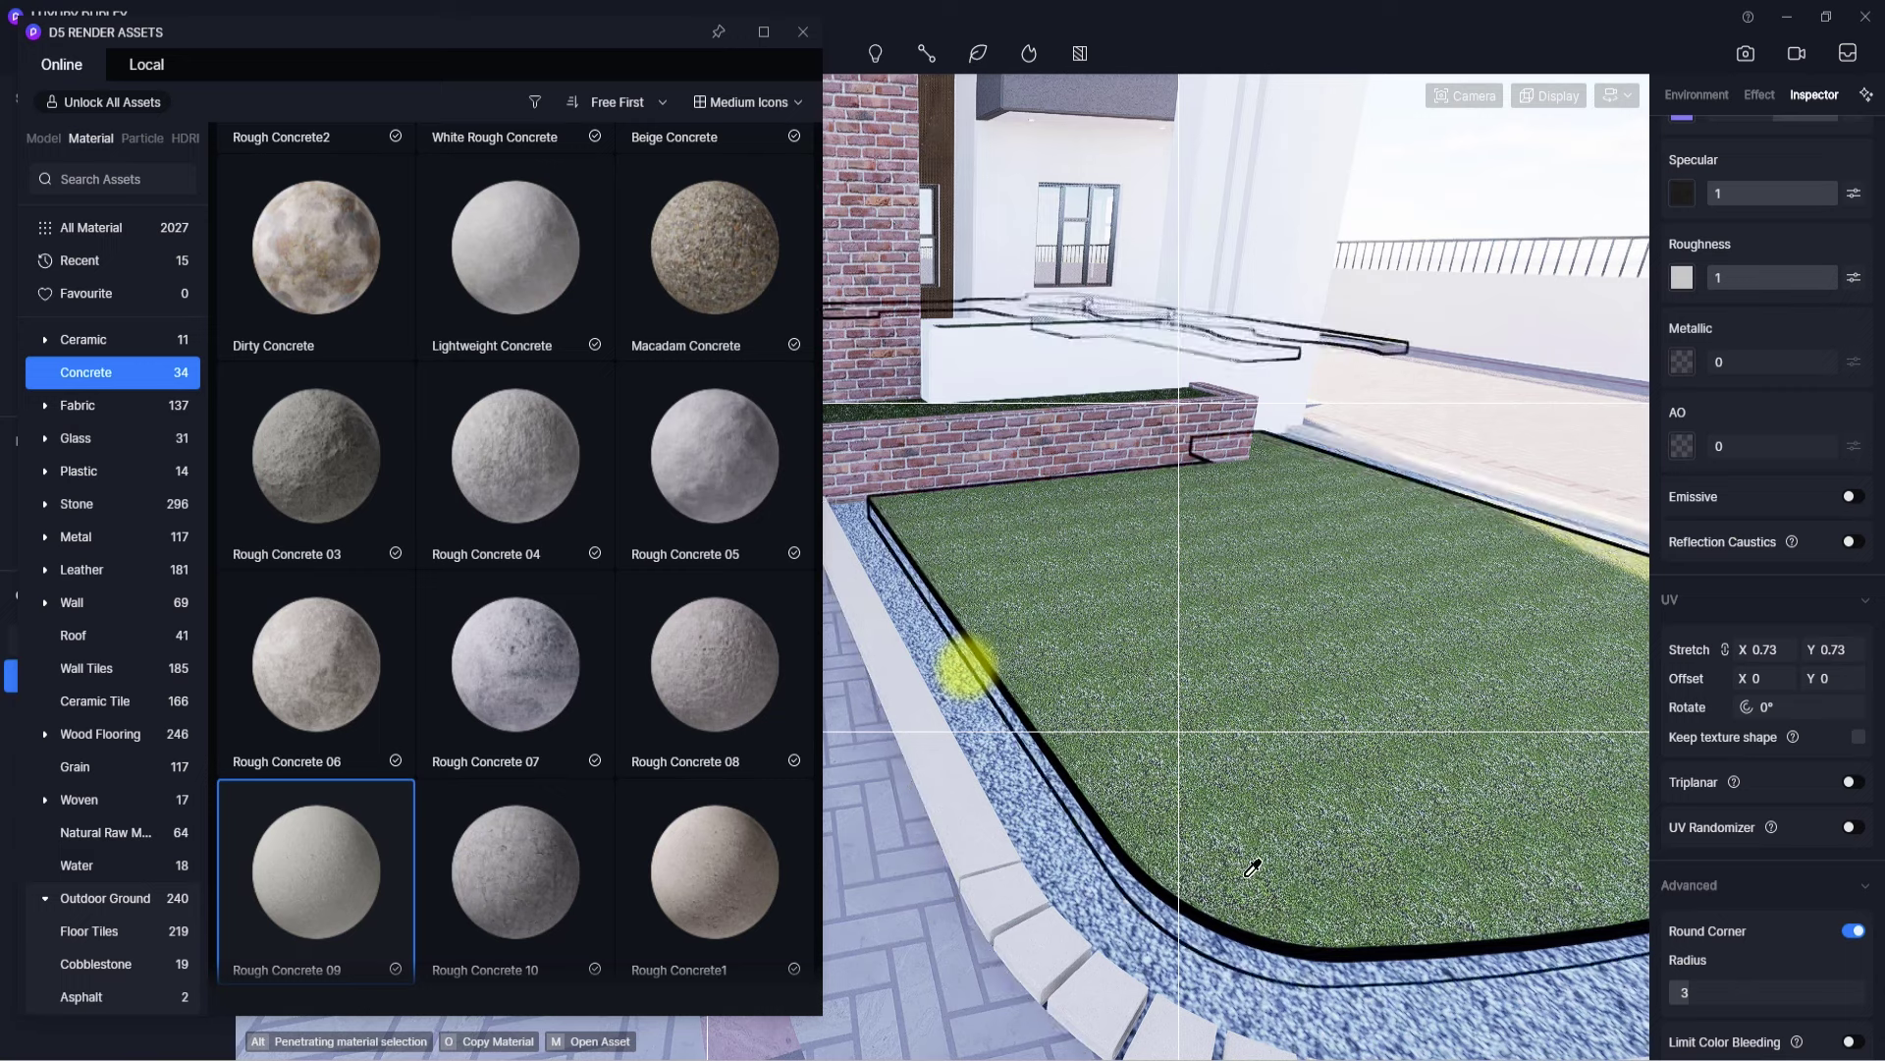
{"action": "scroll", "coordinate": [113, 834], "scroll_direction": "down", "scroll_amount": 2}
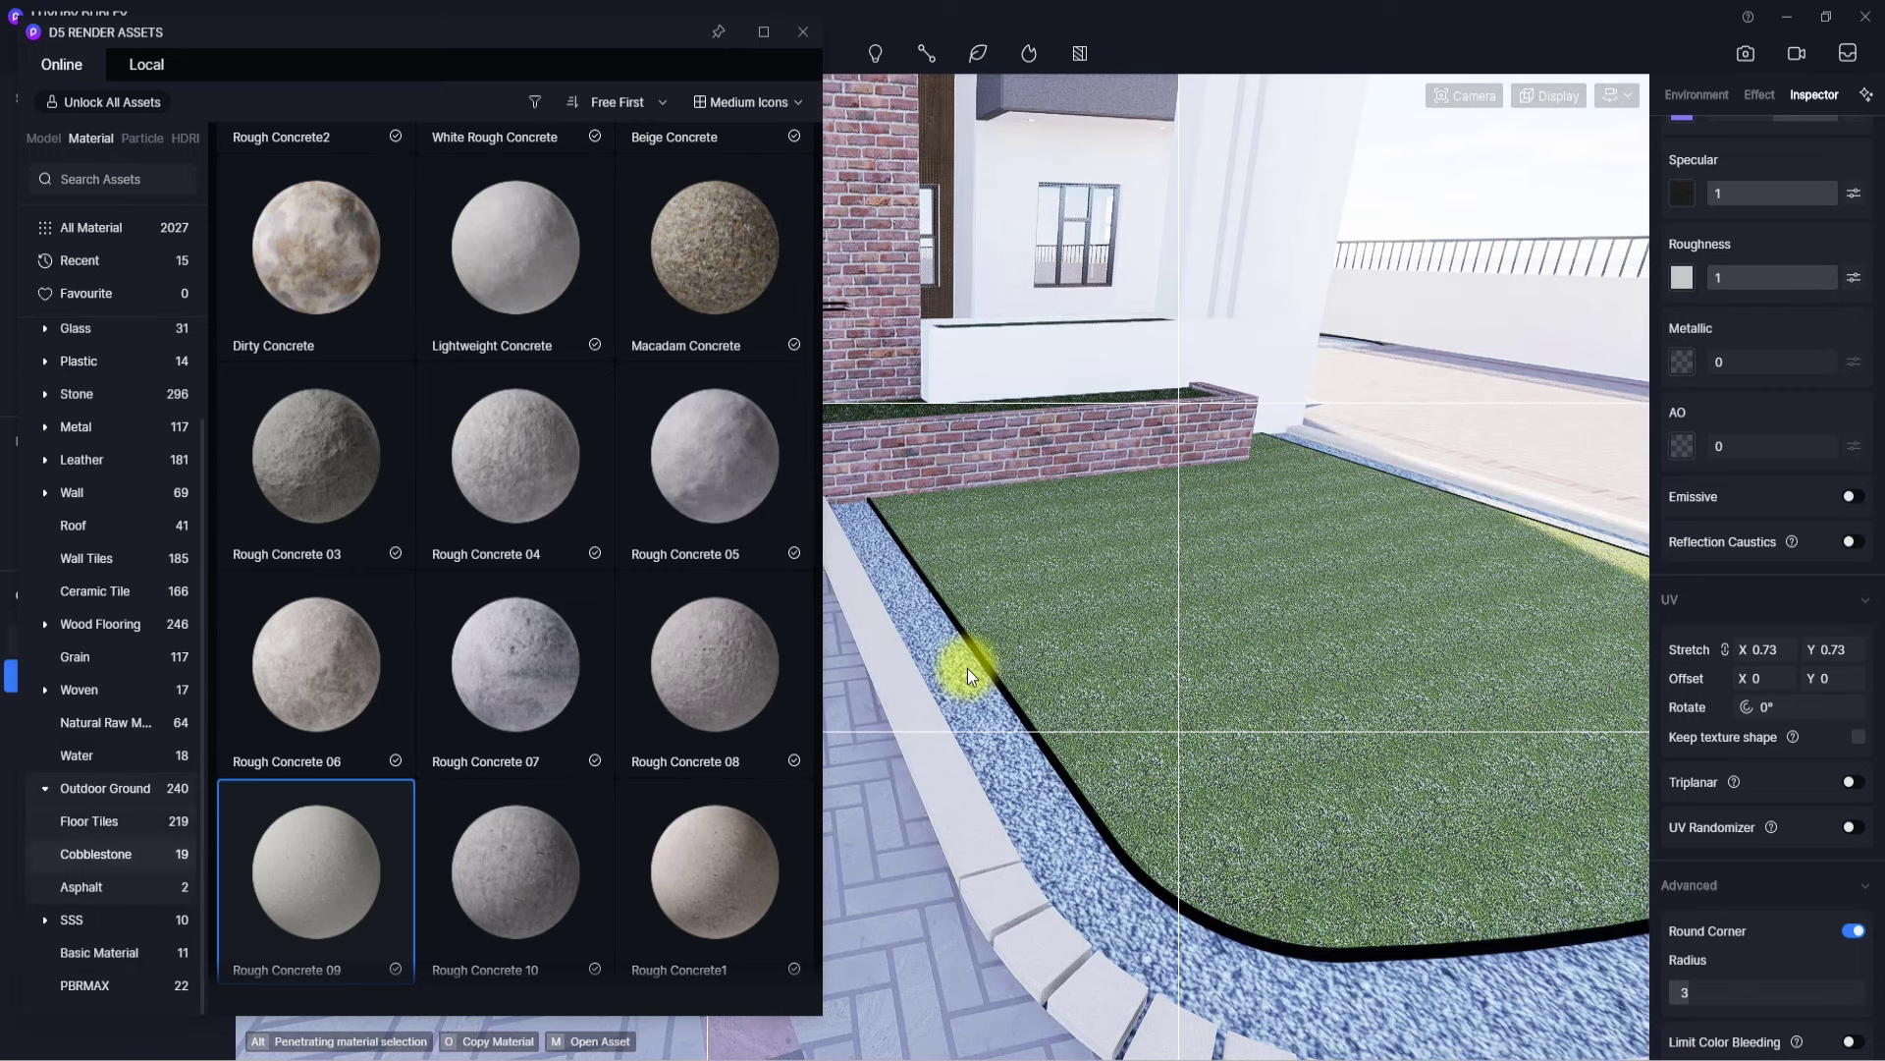
{"action": "left_click", "coordinate": [118, 725]}
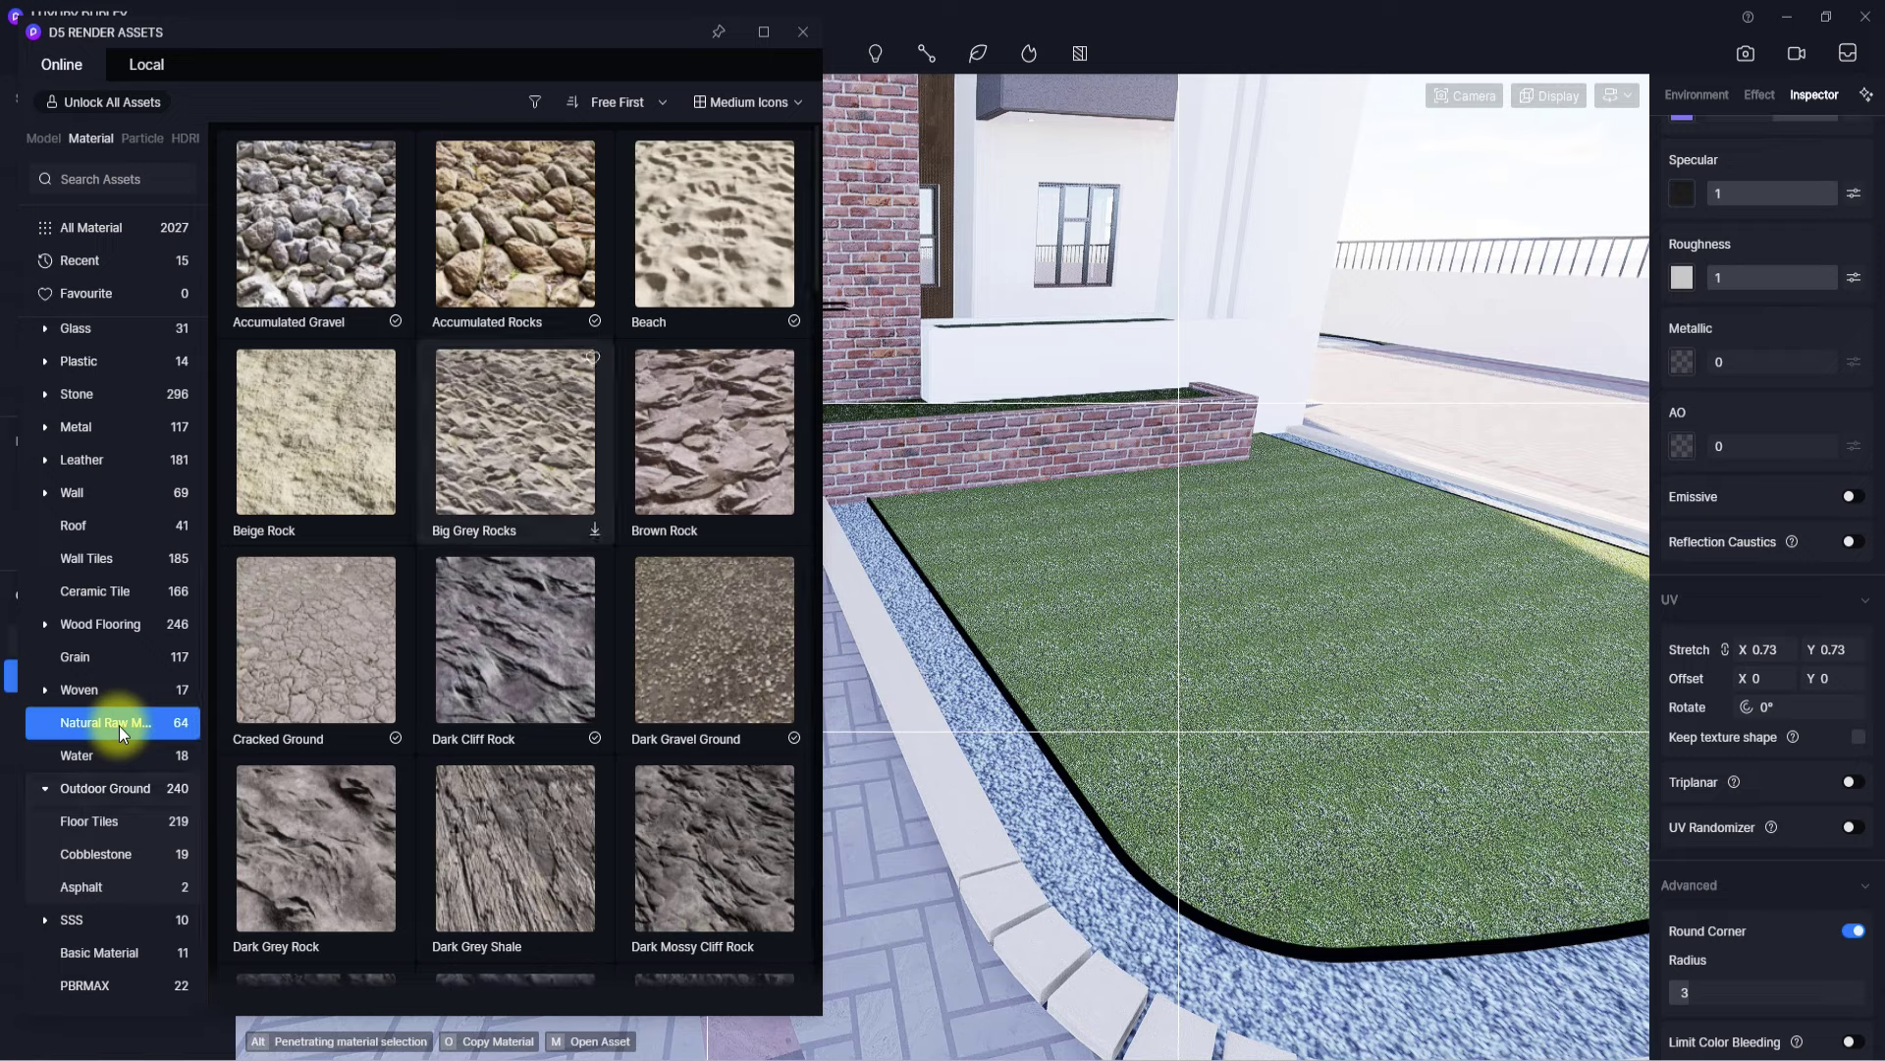
{"action": "scroll", "coordinate": [516, 668], "scroll_direction": "down", "scroll_amount": 2}
{"action": "scroll", "coordinate": [515, 810], "scroll_direction": "down", "scroll_amount": 7}
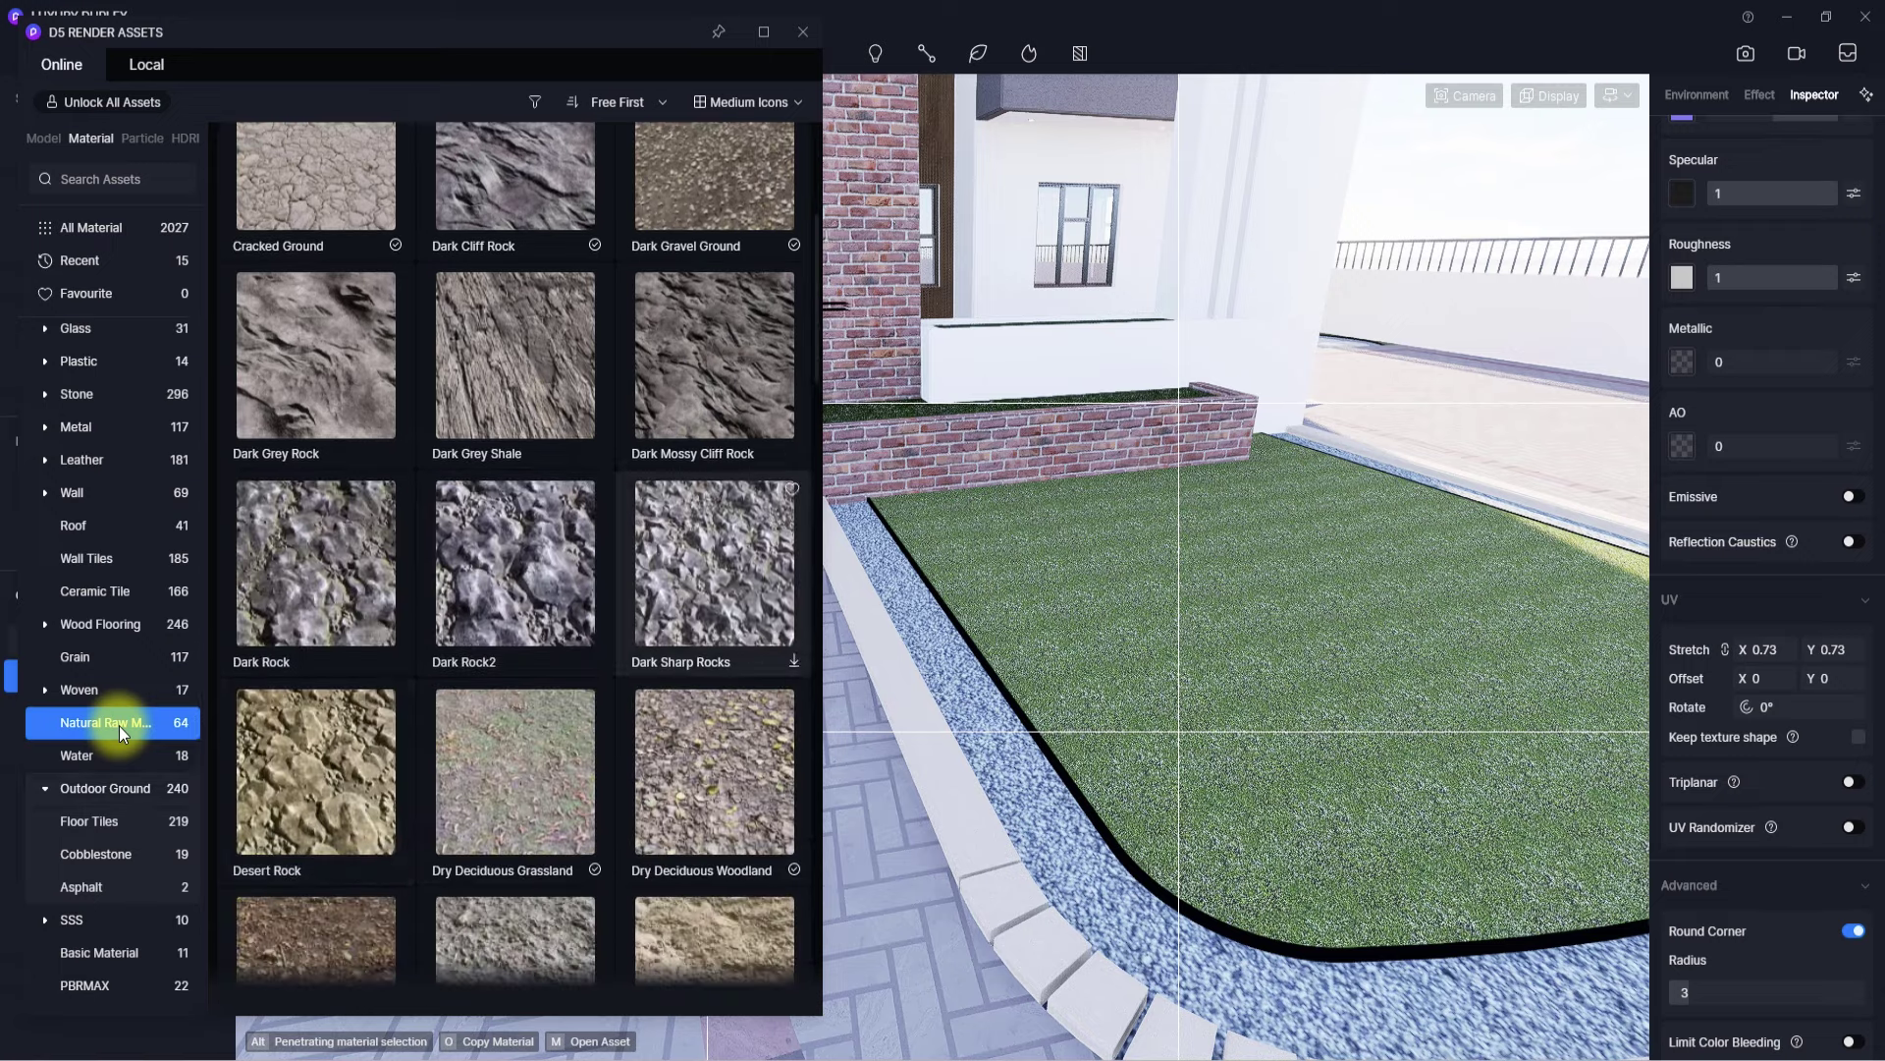
{"action": "scroll", "coordinate": [345, 750], "scroll_direction": "down", "scroll_amount": 7}
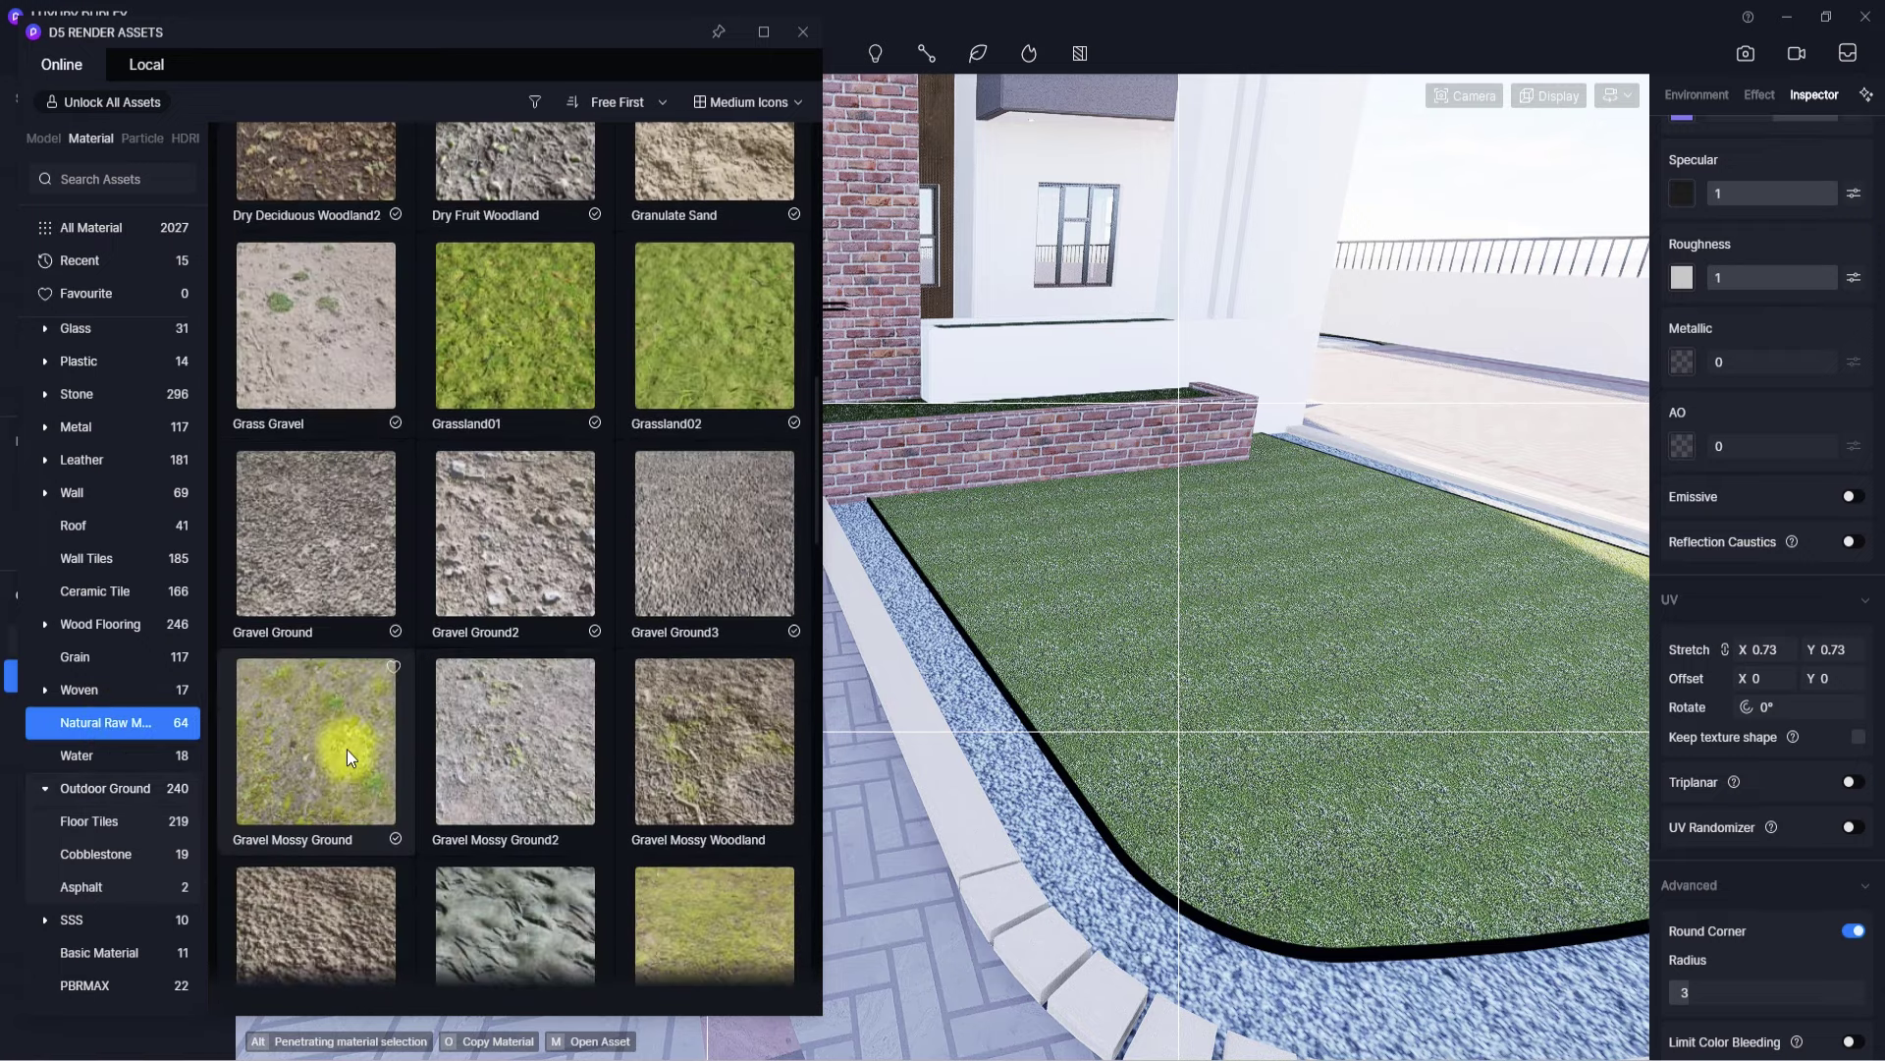
{"action": "scroll", "coordinate": [346, 750], "scroll_direction": "up", "scroll_amount": 4}
{"action": "scroll", "coordinate": [346, 751], "scroll_direction": "up", "scroll_amount": 9}
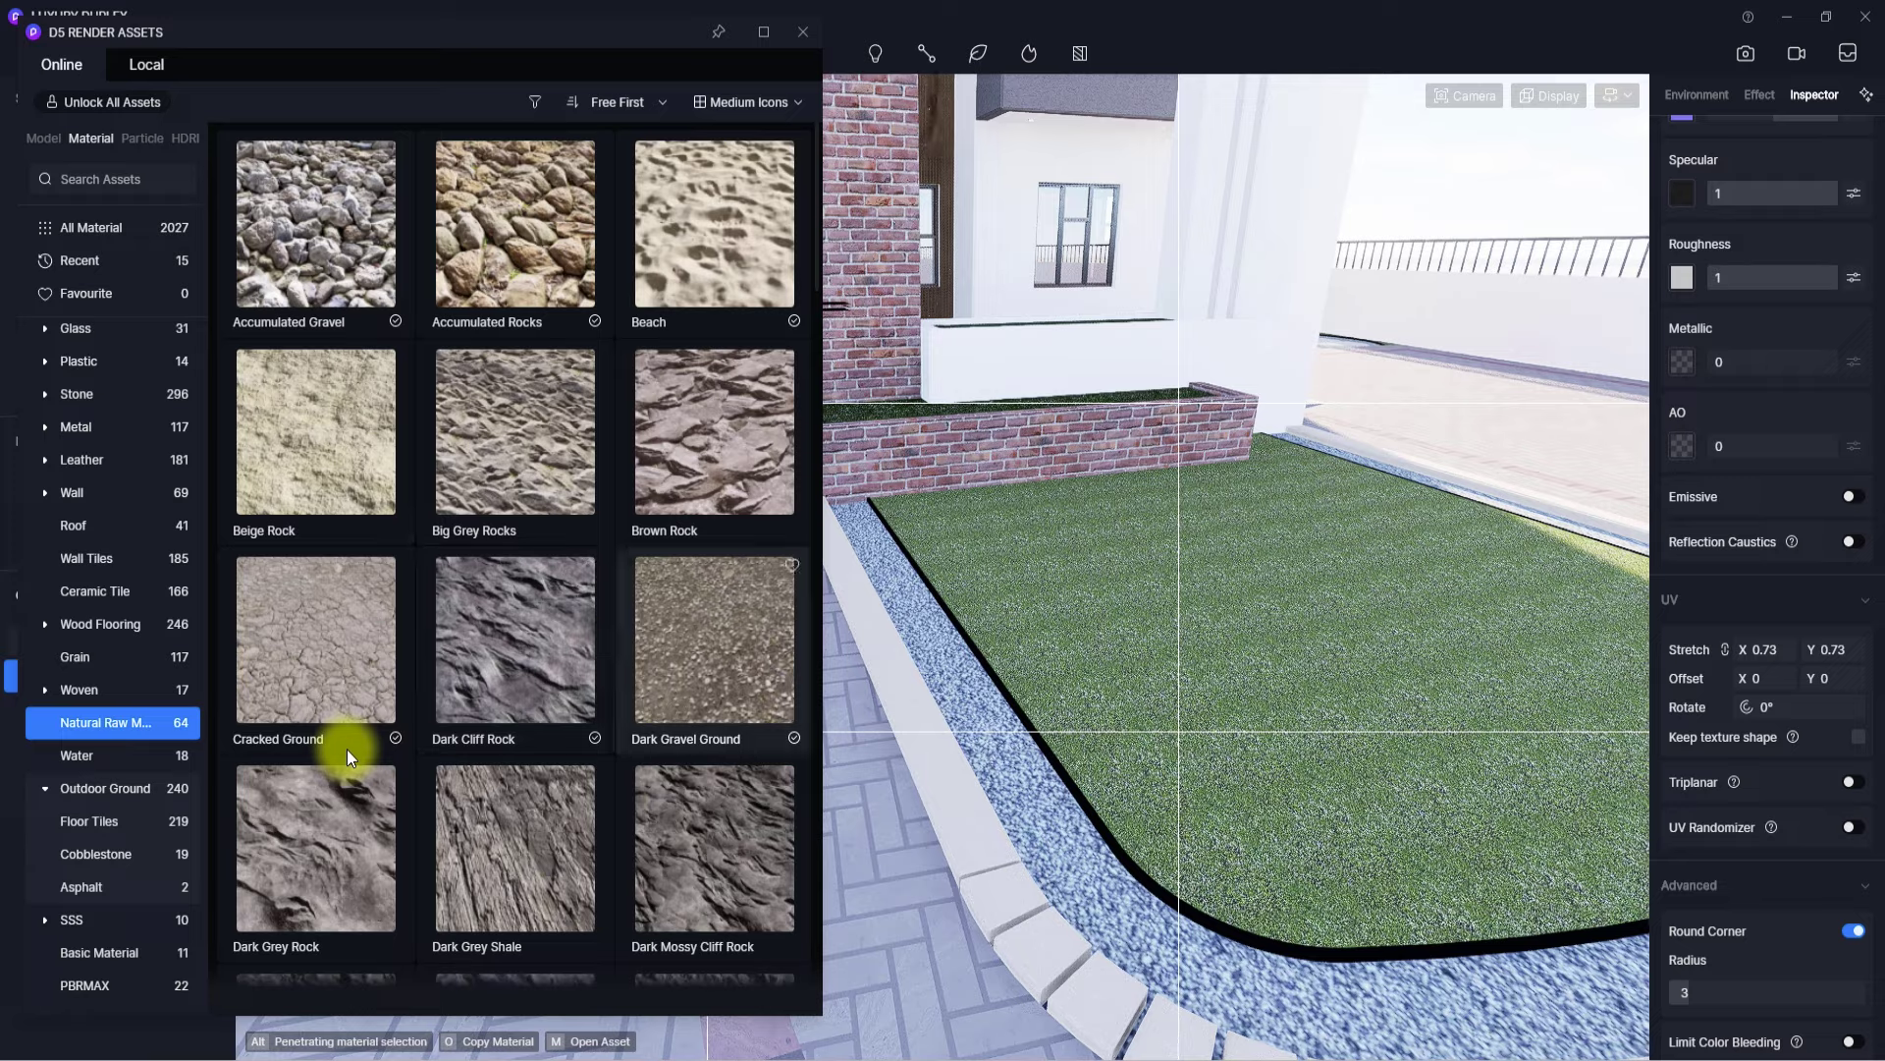
- Try the Accumulated Gravel material on the strip between the lawn and kerb, with UV stretch 1.461 on both axes
{"action": "left_click_drag", "start_coordinate": [337, 271], "coordinate": [1036, 776]}
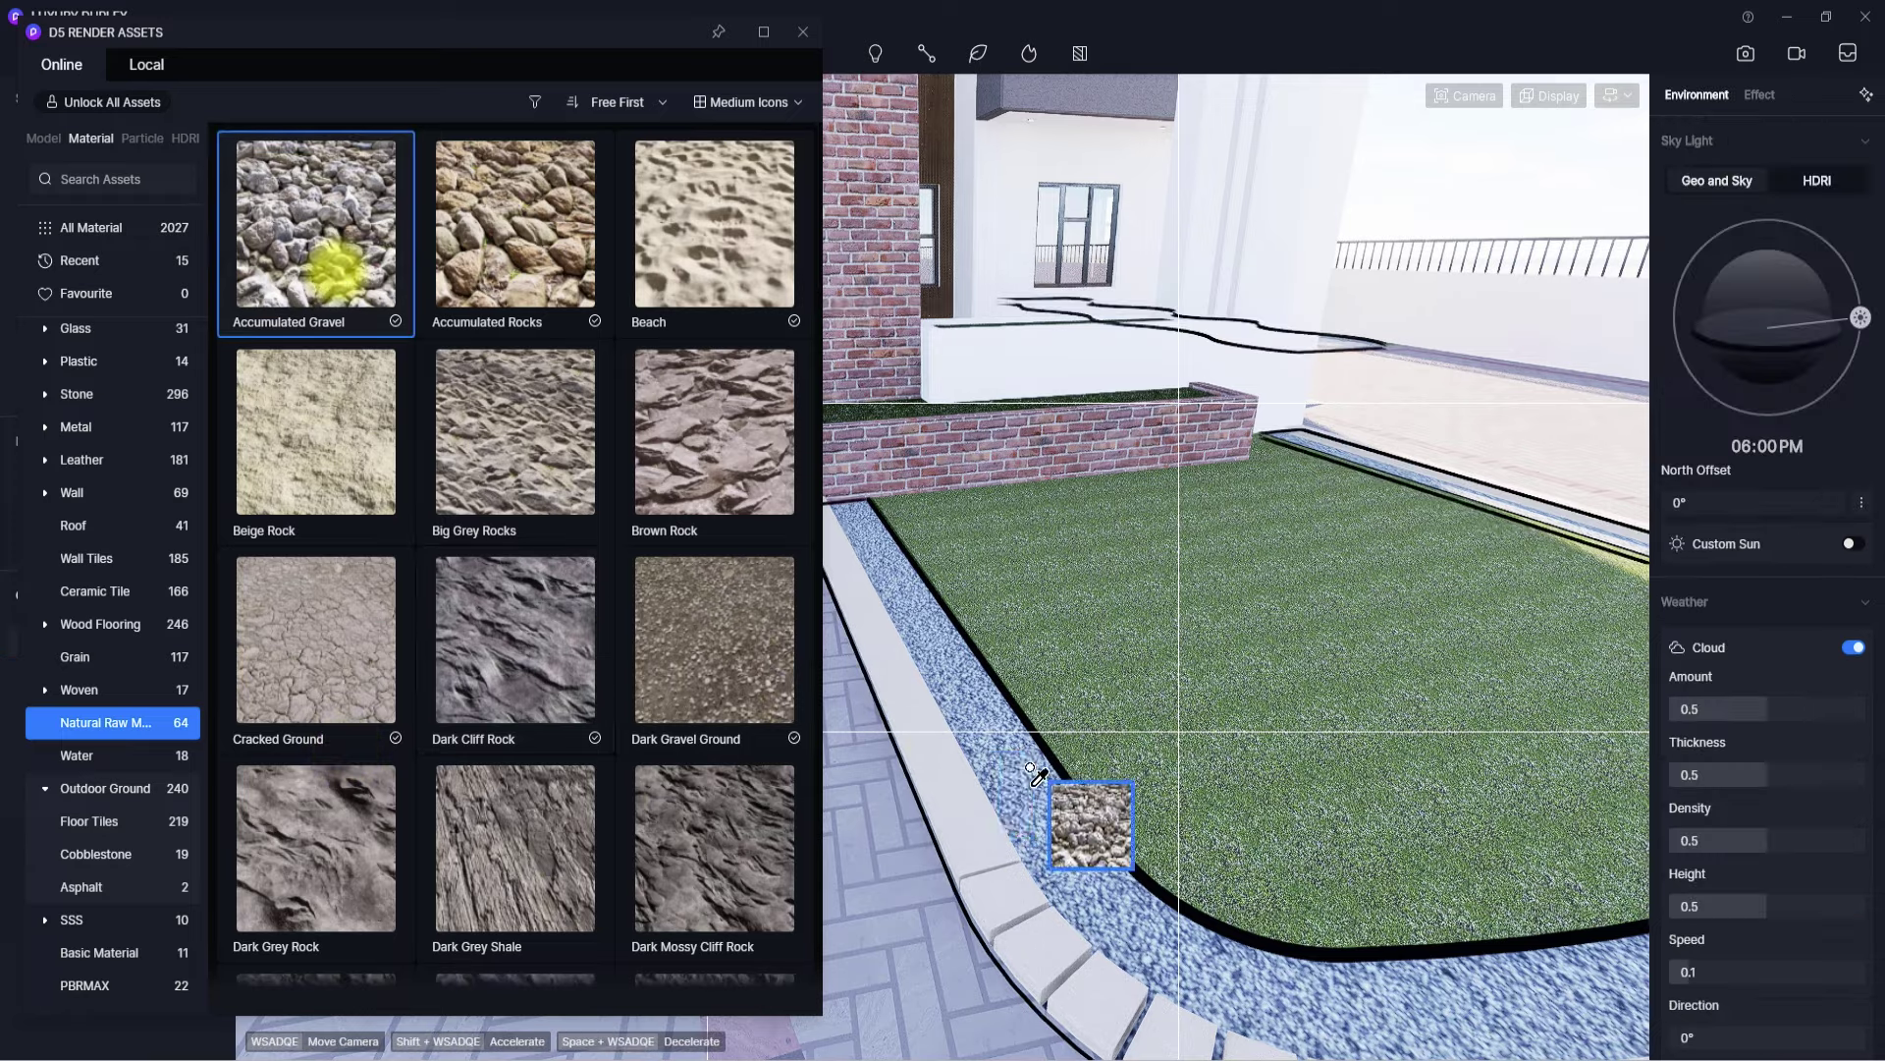
{"action": "right_click_drag", "start_coordinate": [1036, 775], "coordinate": [1410, 926]}
{"action": "scroll", "coordinate": [1178, 854], "scroll_direction": "up", "scroll_amount": 4}
{"action": "right_click_drag", "start_coordinate": [1072, 823], "coordinate": [1246, 712]}
{"action": "scroll", "coordinate": [1160, 754], "scroll_direction": "down", "scroll_amount": 4}
{"action": "left_click", "coordinate": [1211, 688]}
{"action": "scroll", "coordinate": [1246, 712], "scroll_direction": "up", "scroll_amount": 4}
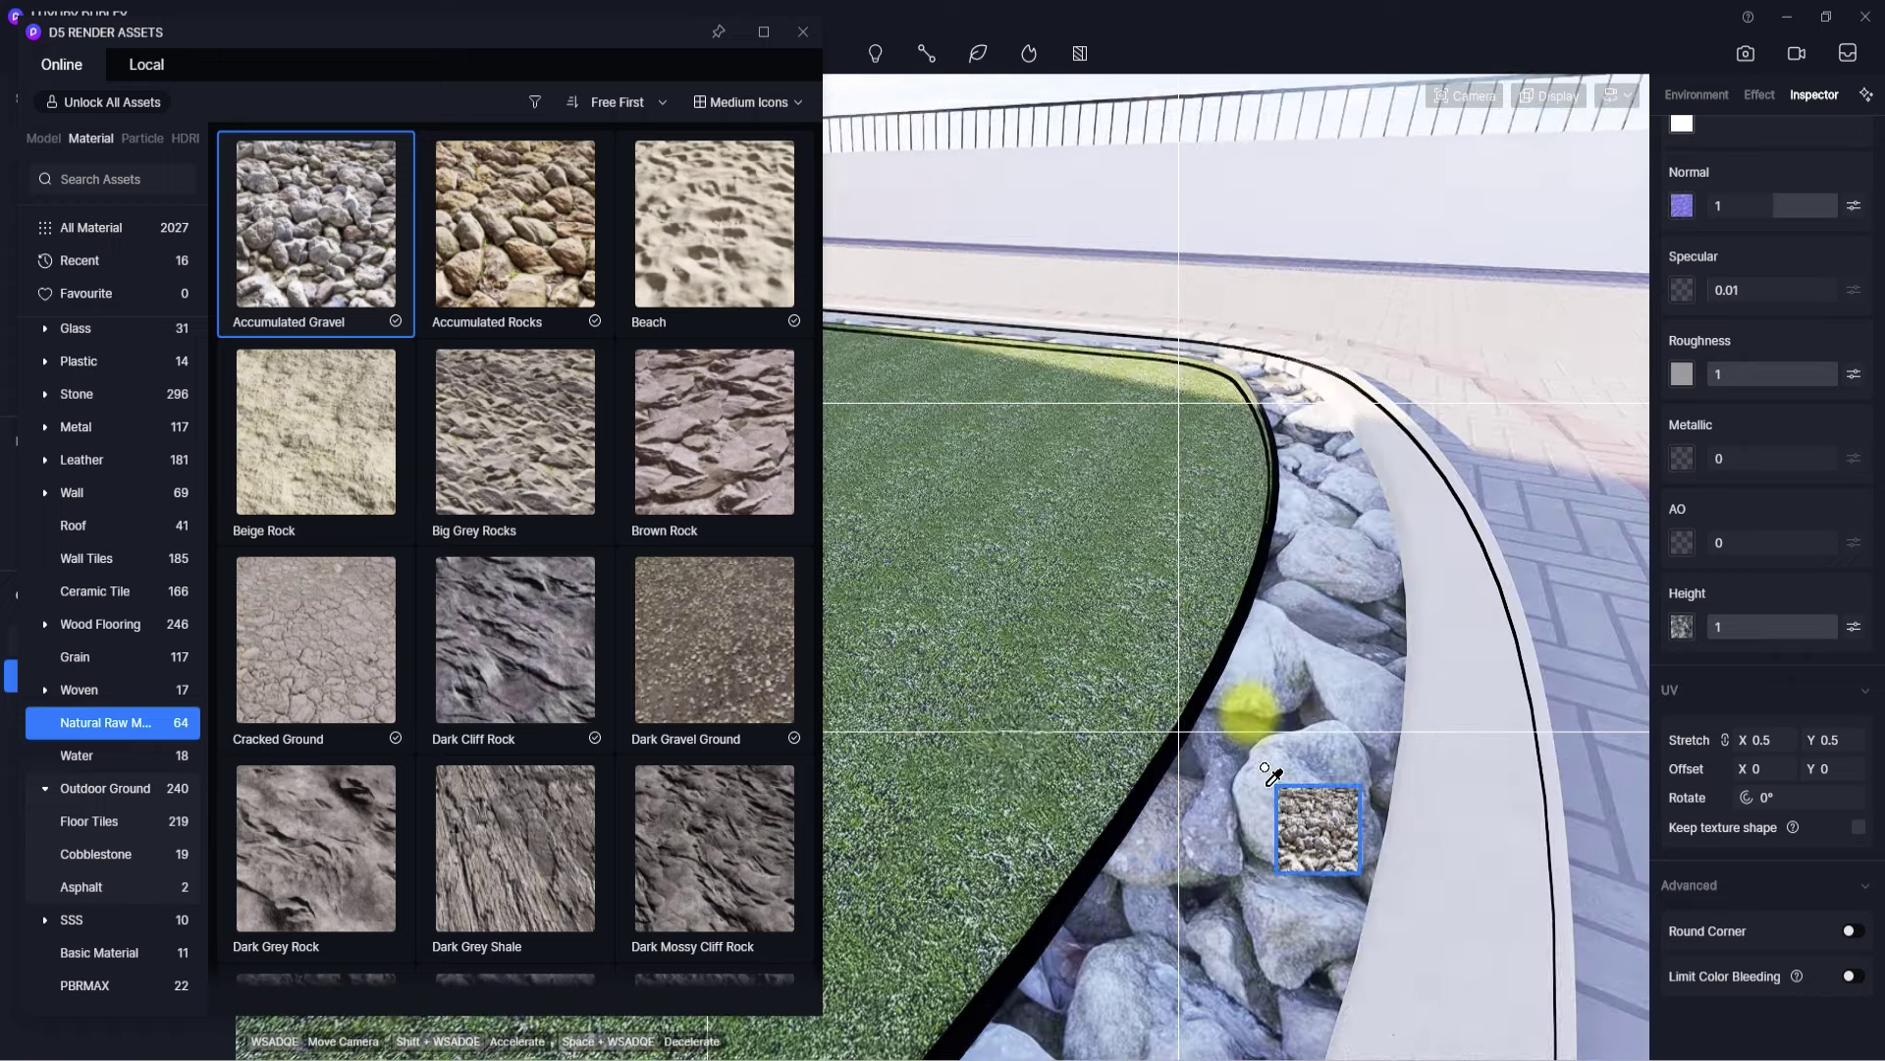
{"action": "left_click_drag", "start_coordinate": [1251, 582], "coordinate": [1269, 789]}
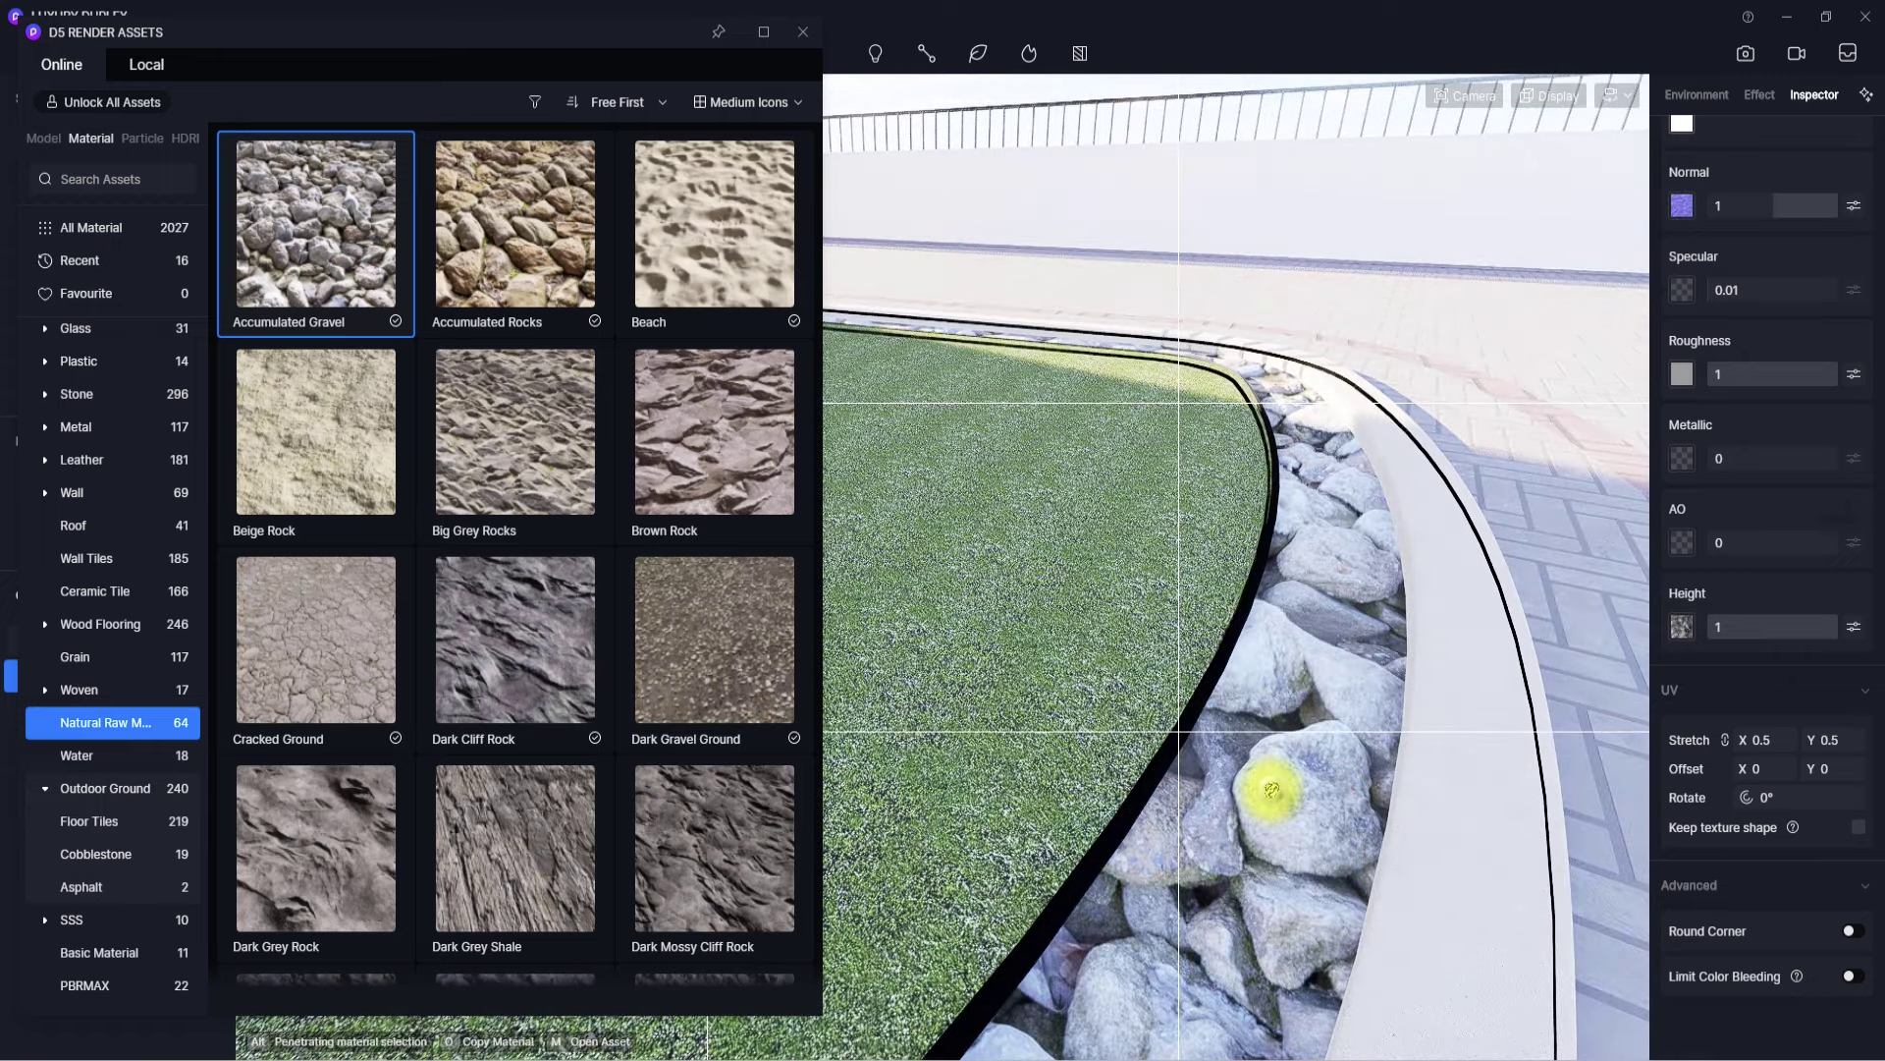
{"action": "mouse_move", "coordinate": [1778, 739]}
{"action": "left_mouse_down"}
{"action": "mouse_move", "coordinate": [1676, 748]}
{"action": "mouse_move", "coordinate": [1800, 764]}
{"action": "left_mouse_up"}
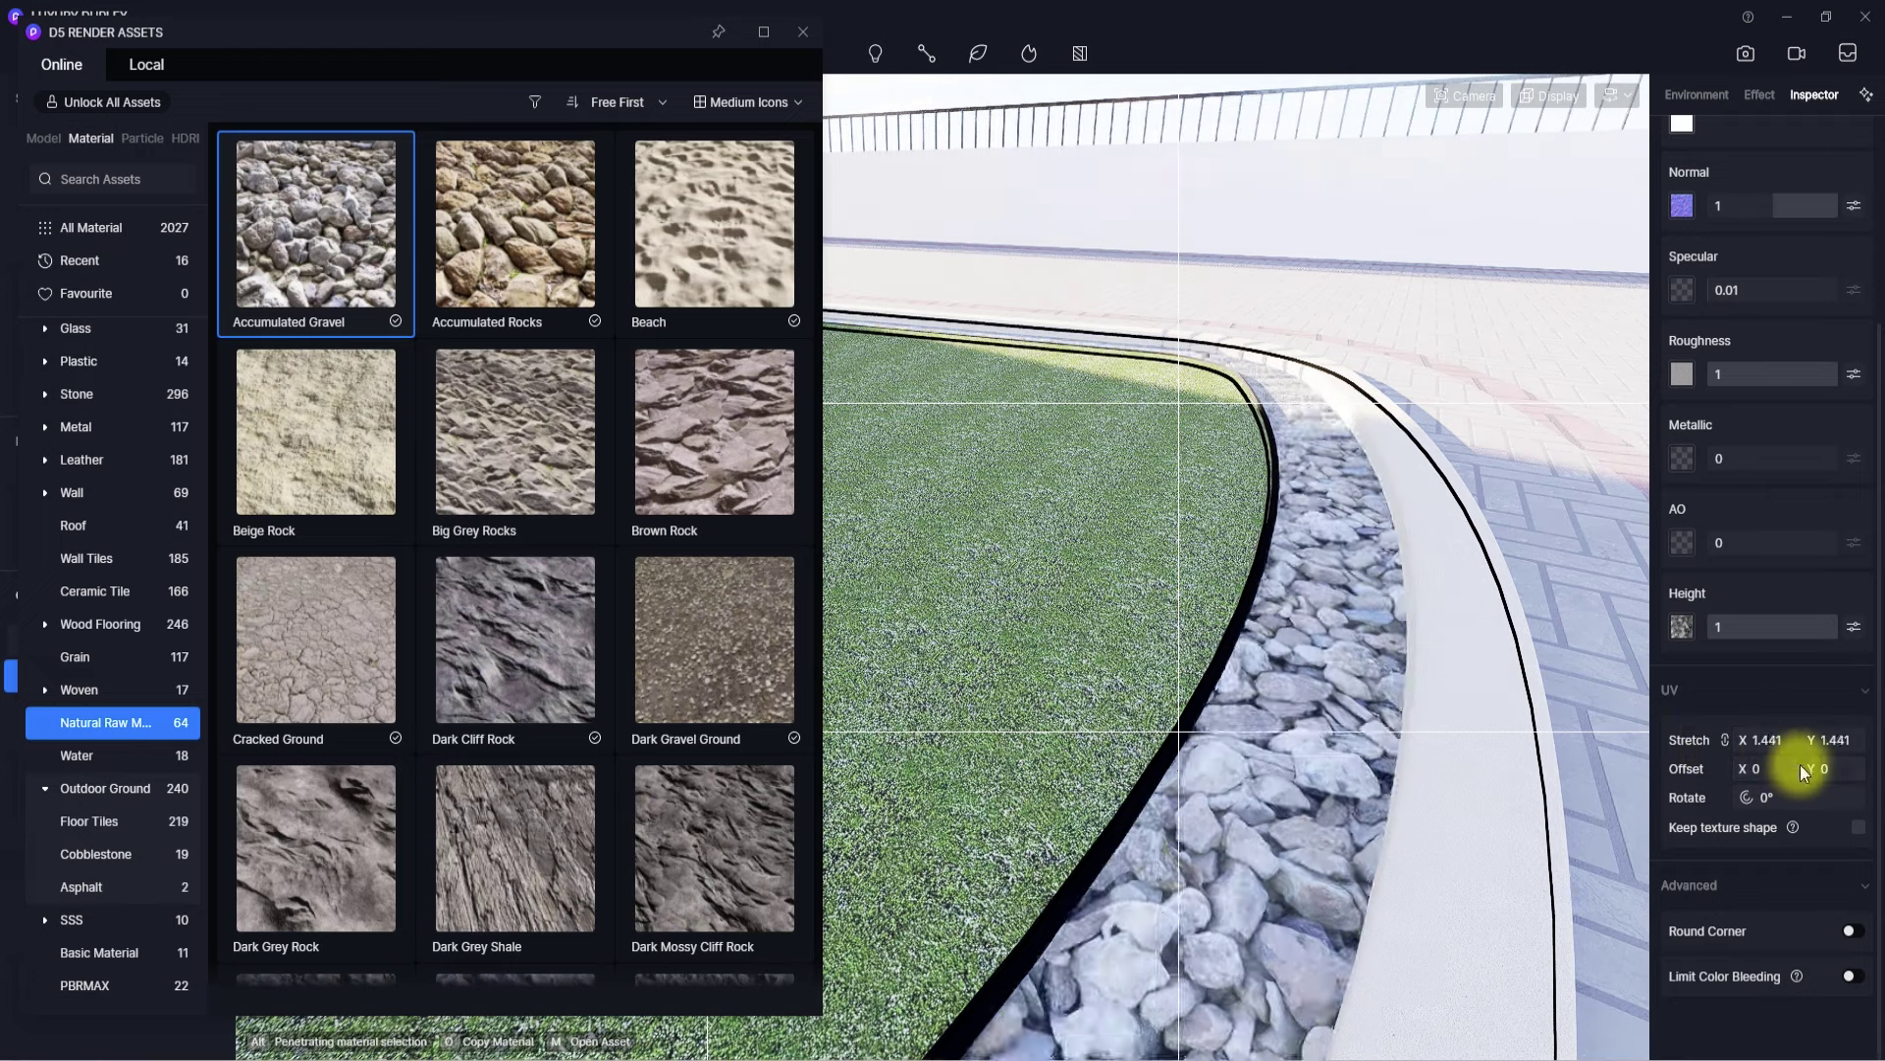
- Download the Gravel Sand material and apply Small Stones to the strip between the lawn and the kerb
{"action": "scroll", "coordinate": [515, 641], "scroll_direction": "down", "scroll_amount": 2}
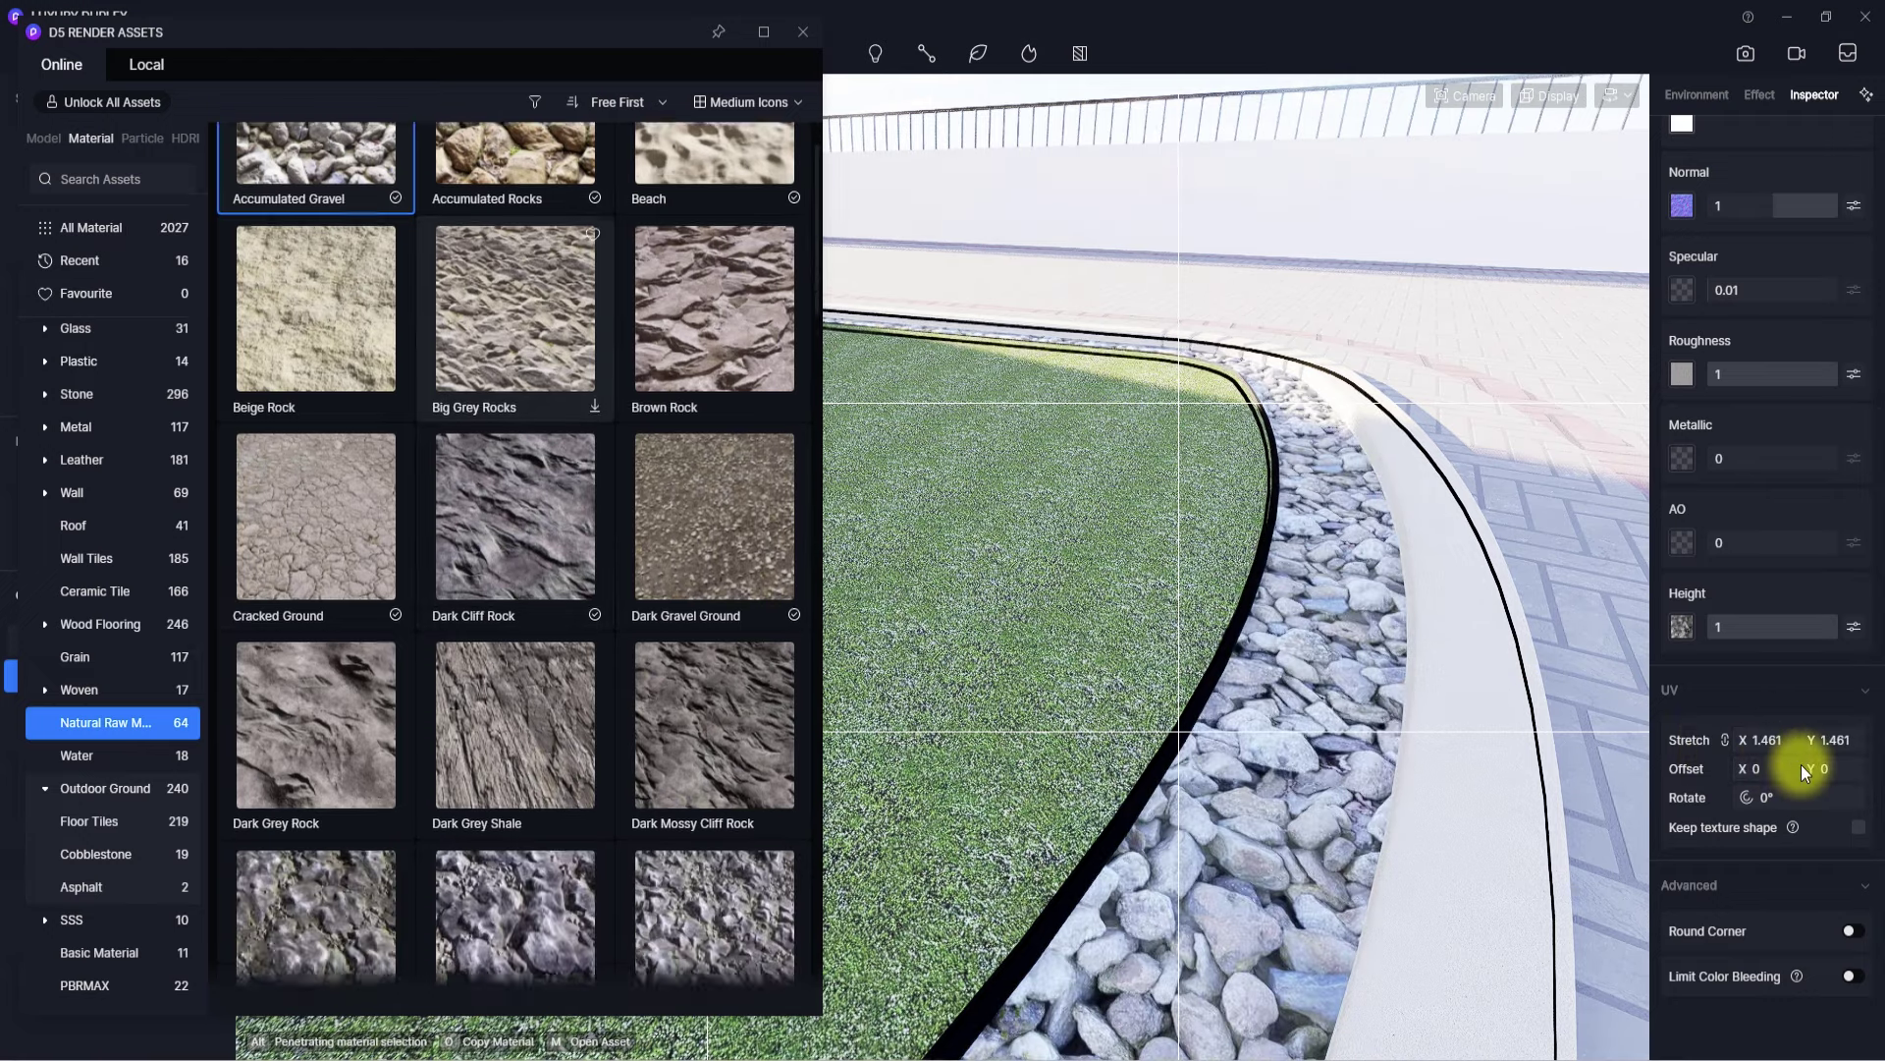
{"action": "scroll", "coordinate": [515, 825], "scroll_direction": "down", "scroll_amount": 2}
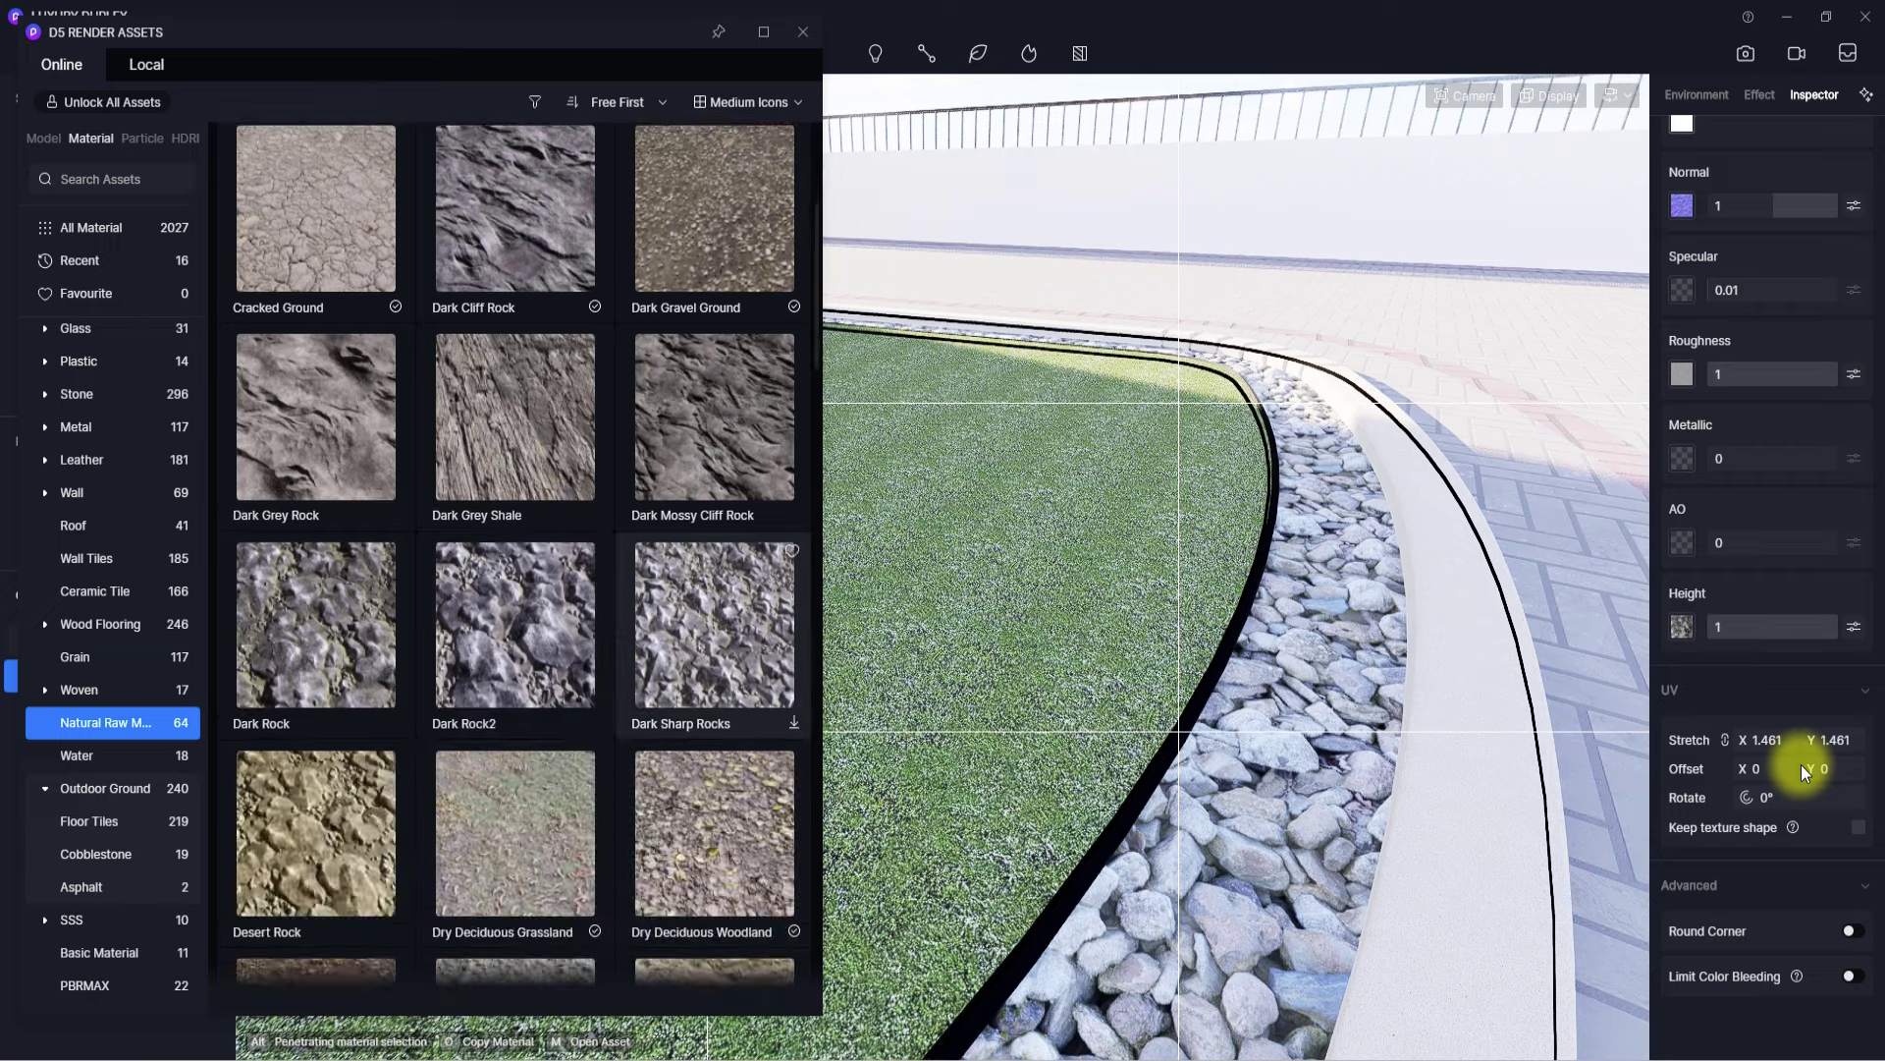
{"action": "scroll", "coordinate": [528, 776], "scroll_direction": "down", "scroll_amount": 10}
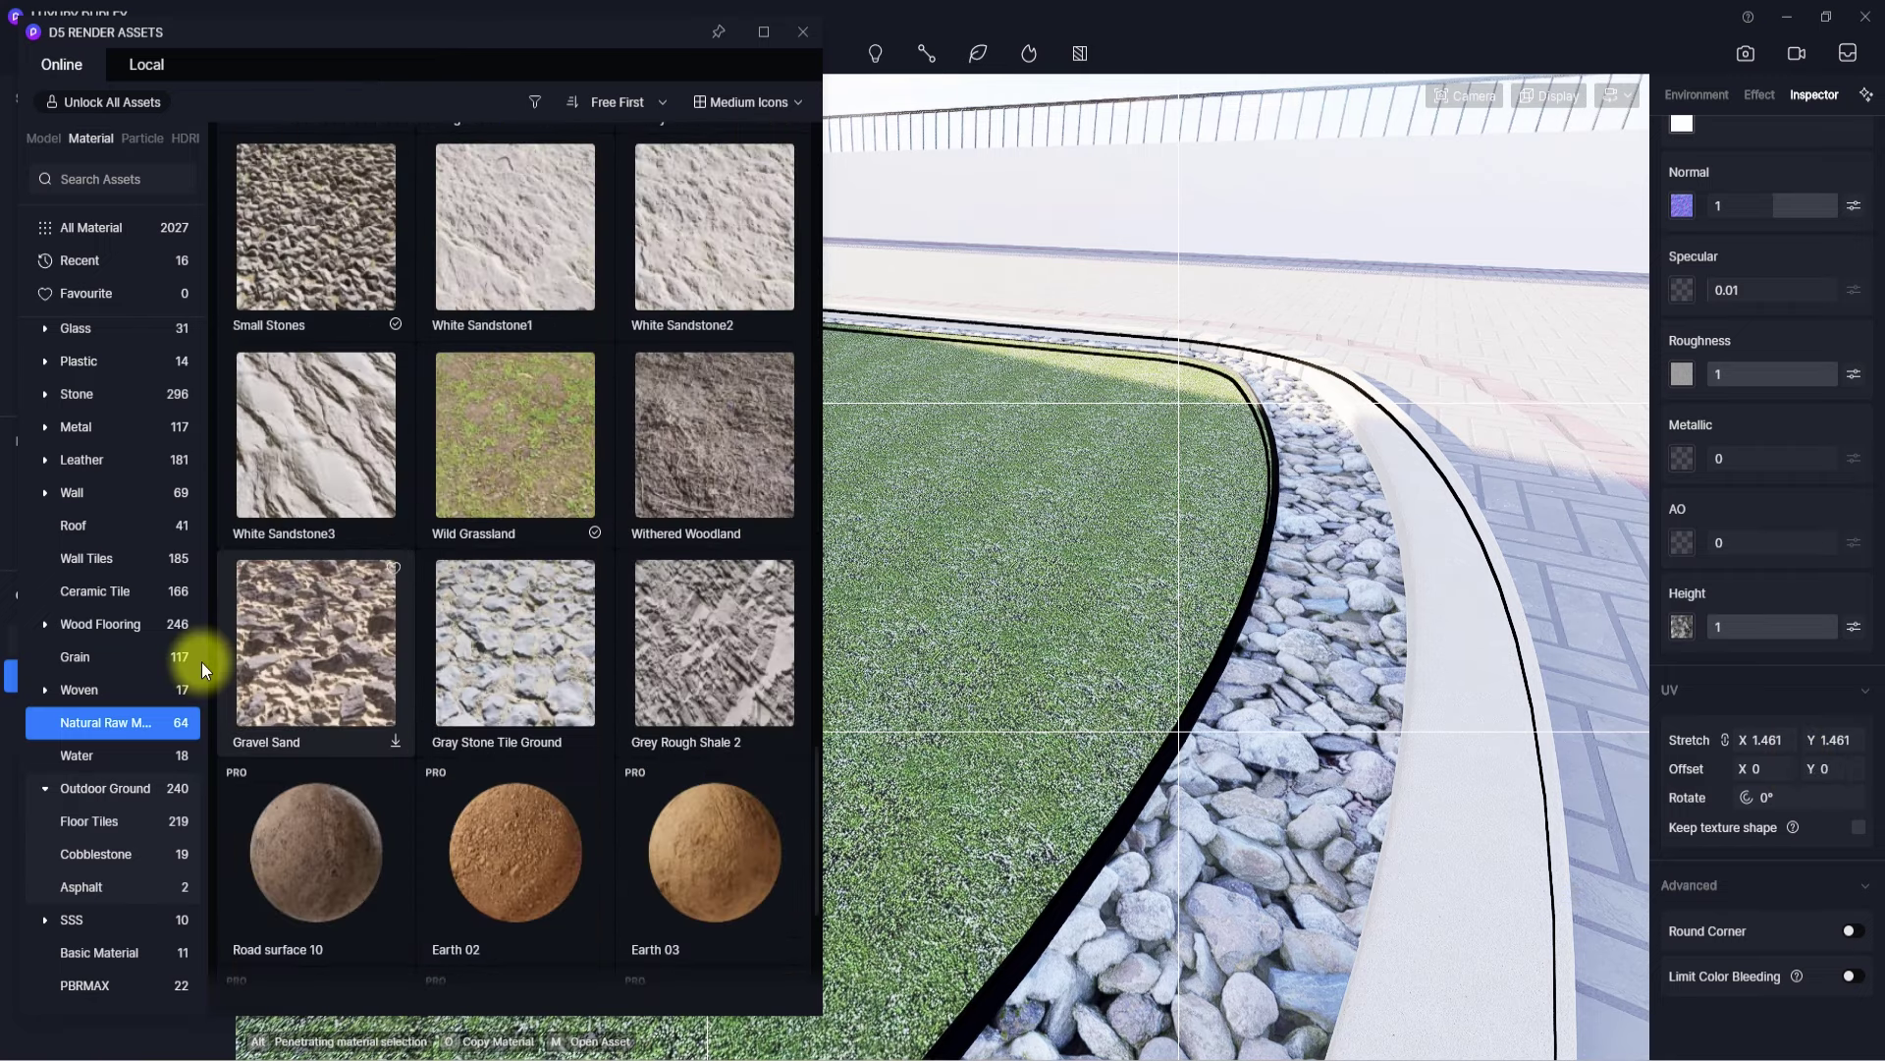
{"action": "left_click", "coordinate": [314, 650]}
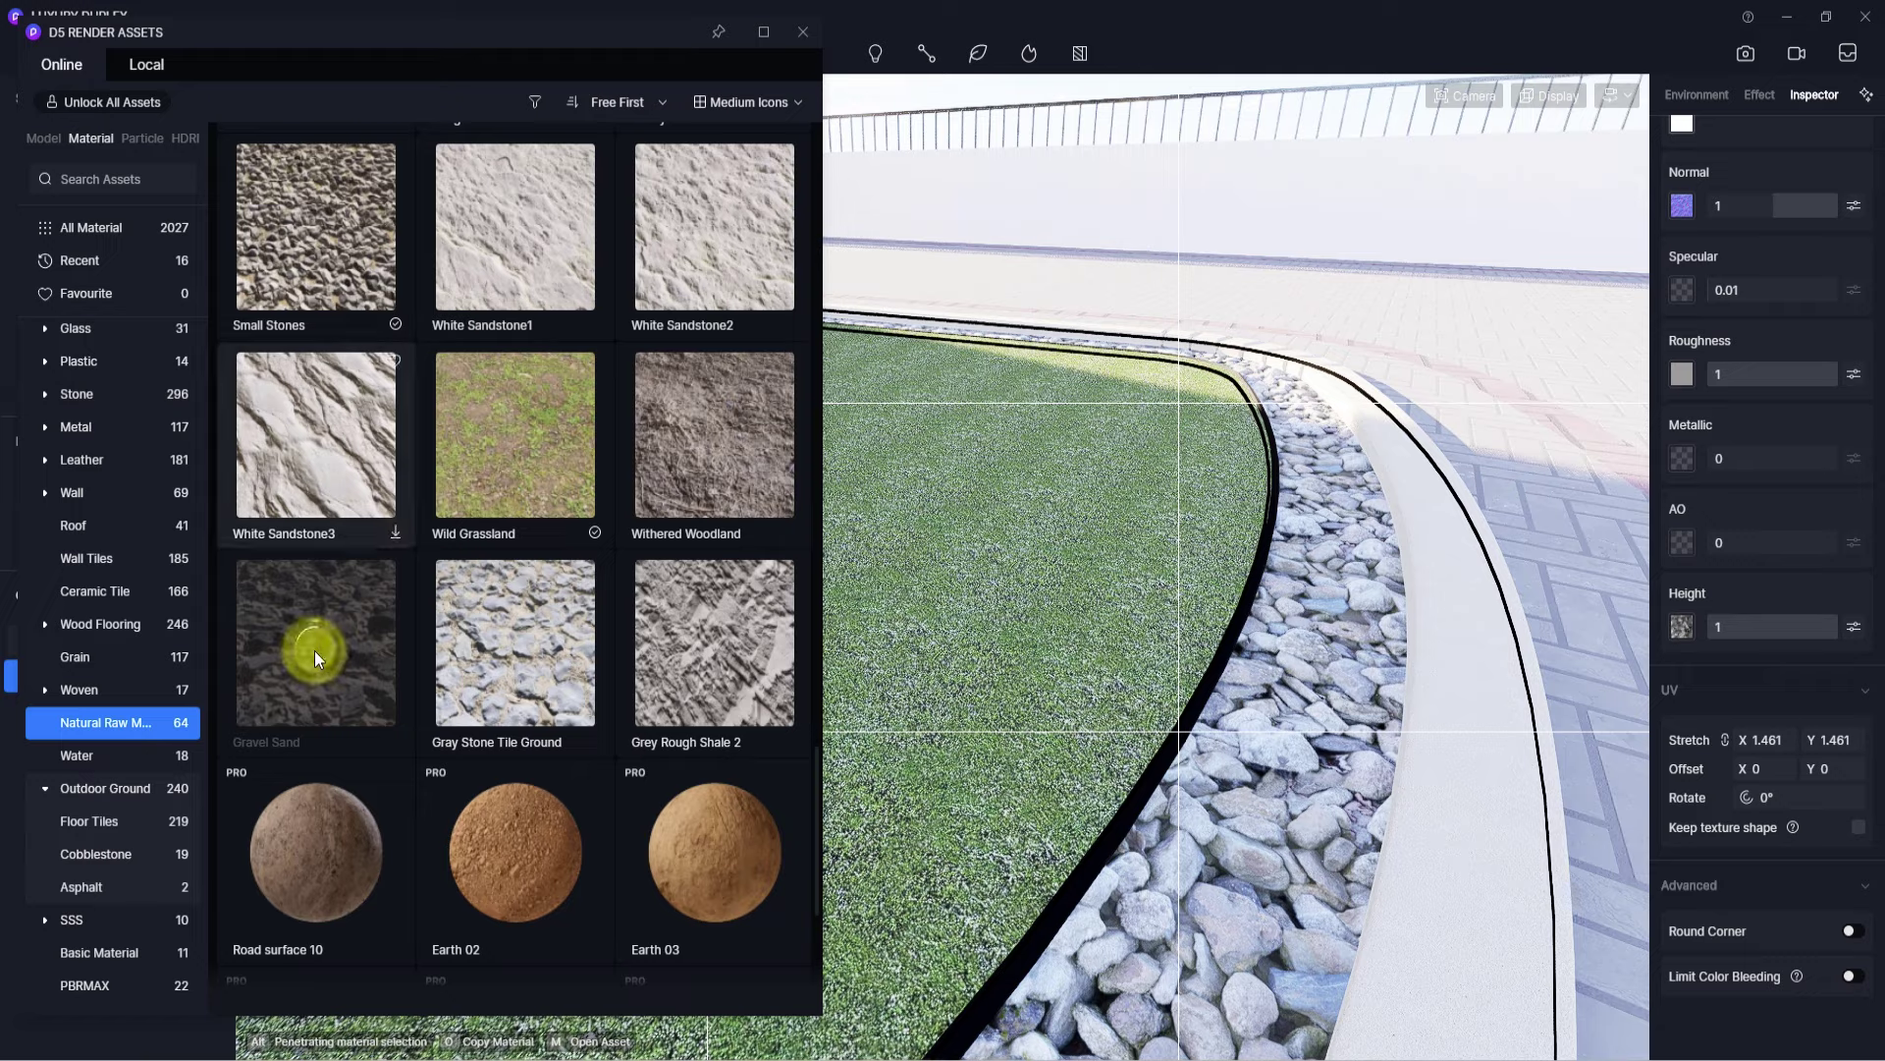
{"action": "left_click", "coordinate": [316, 252]}
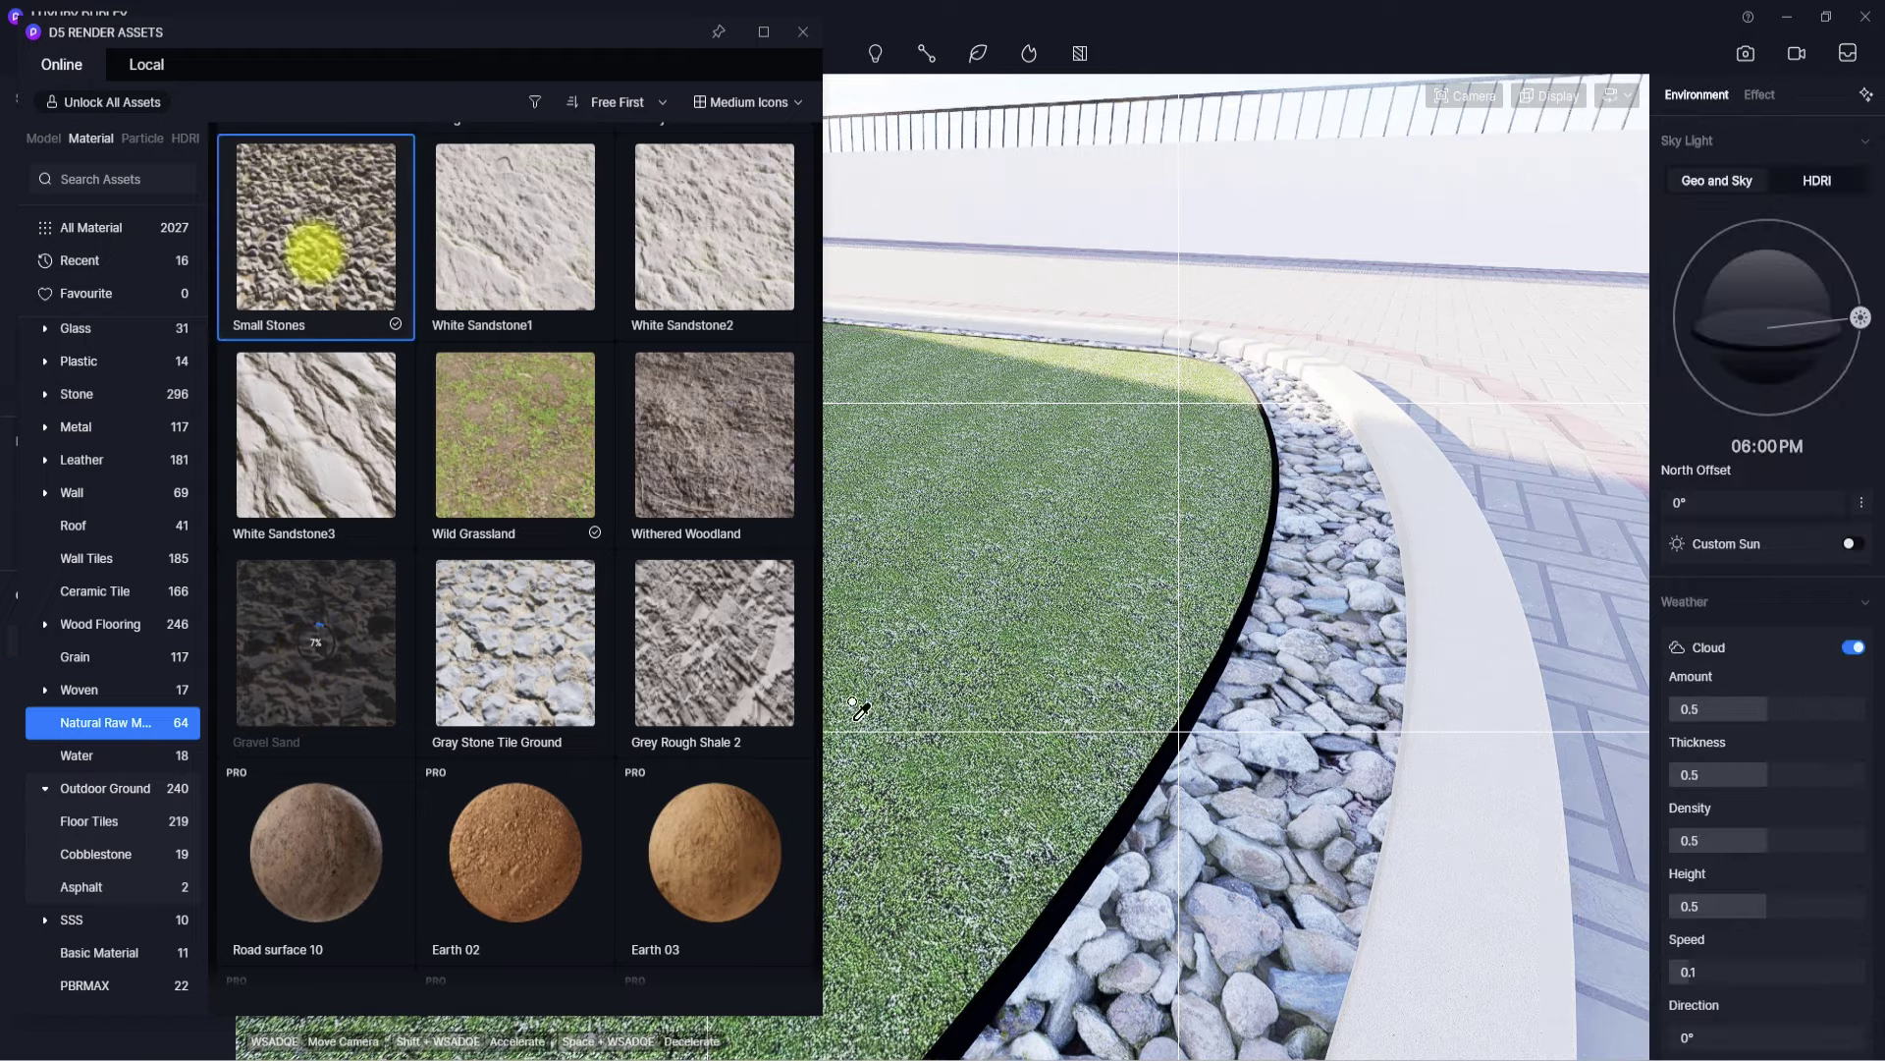
{"action": "left_click", "coordinate": [1218, 842]}
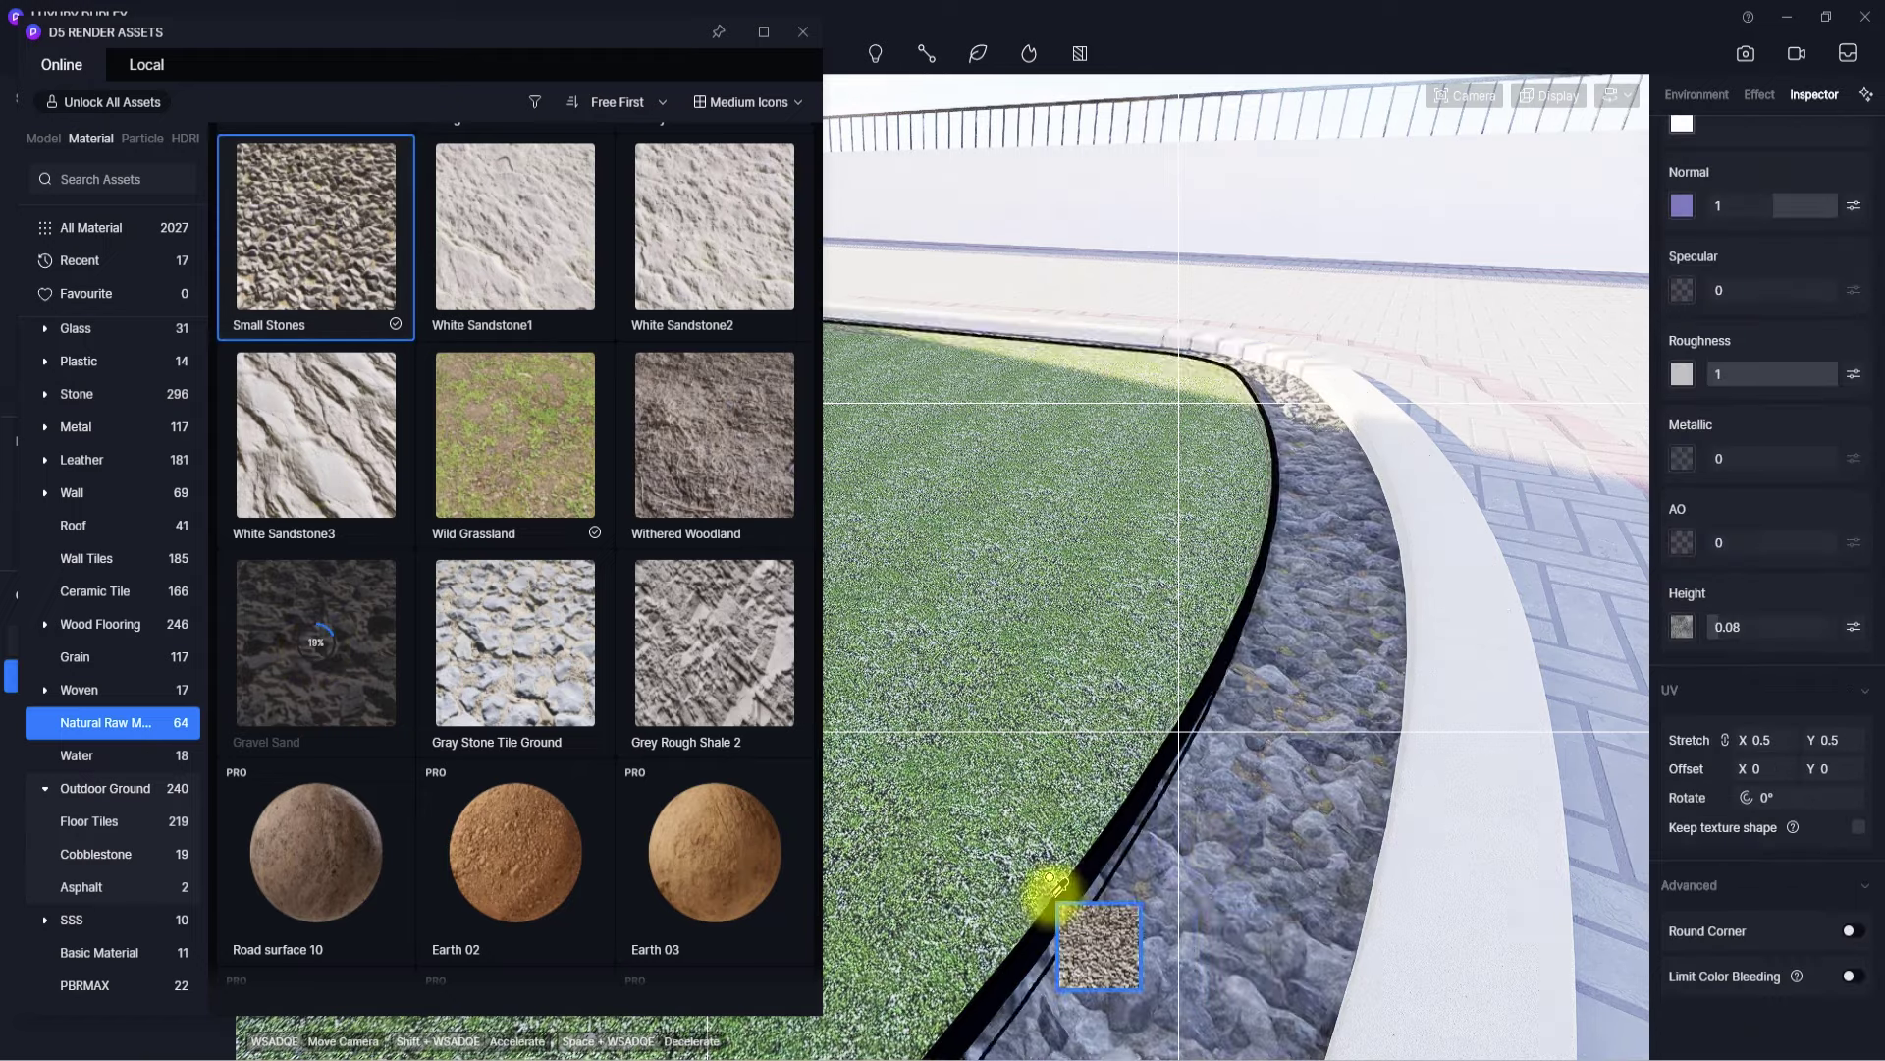
{"action": "mouse_move", "coordinate": [1047, 888]}
{"action": "middle_mouse_down"}
{"action": "mouse_move", "coordinate": [1263, 770]}
{"action": "mouse_move", "coordinate": [1185, 847]}
{"action": "middle_mouse_up"}
{"action": "right_click_drag", "start_coordinate": [1185, 846], "coordinate": [1430, 753]}
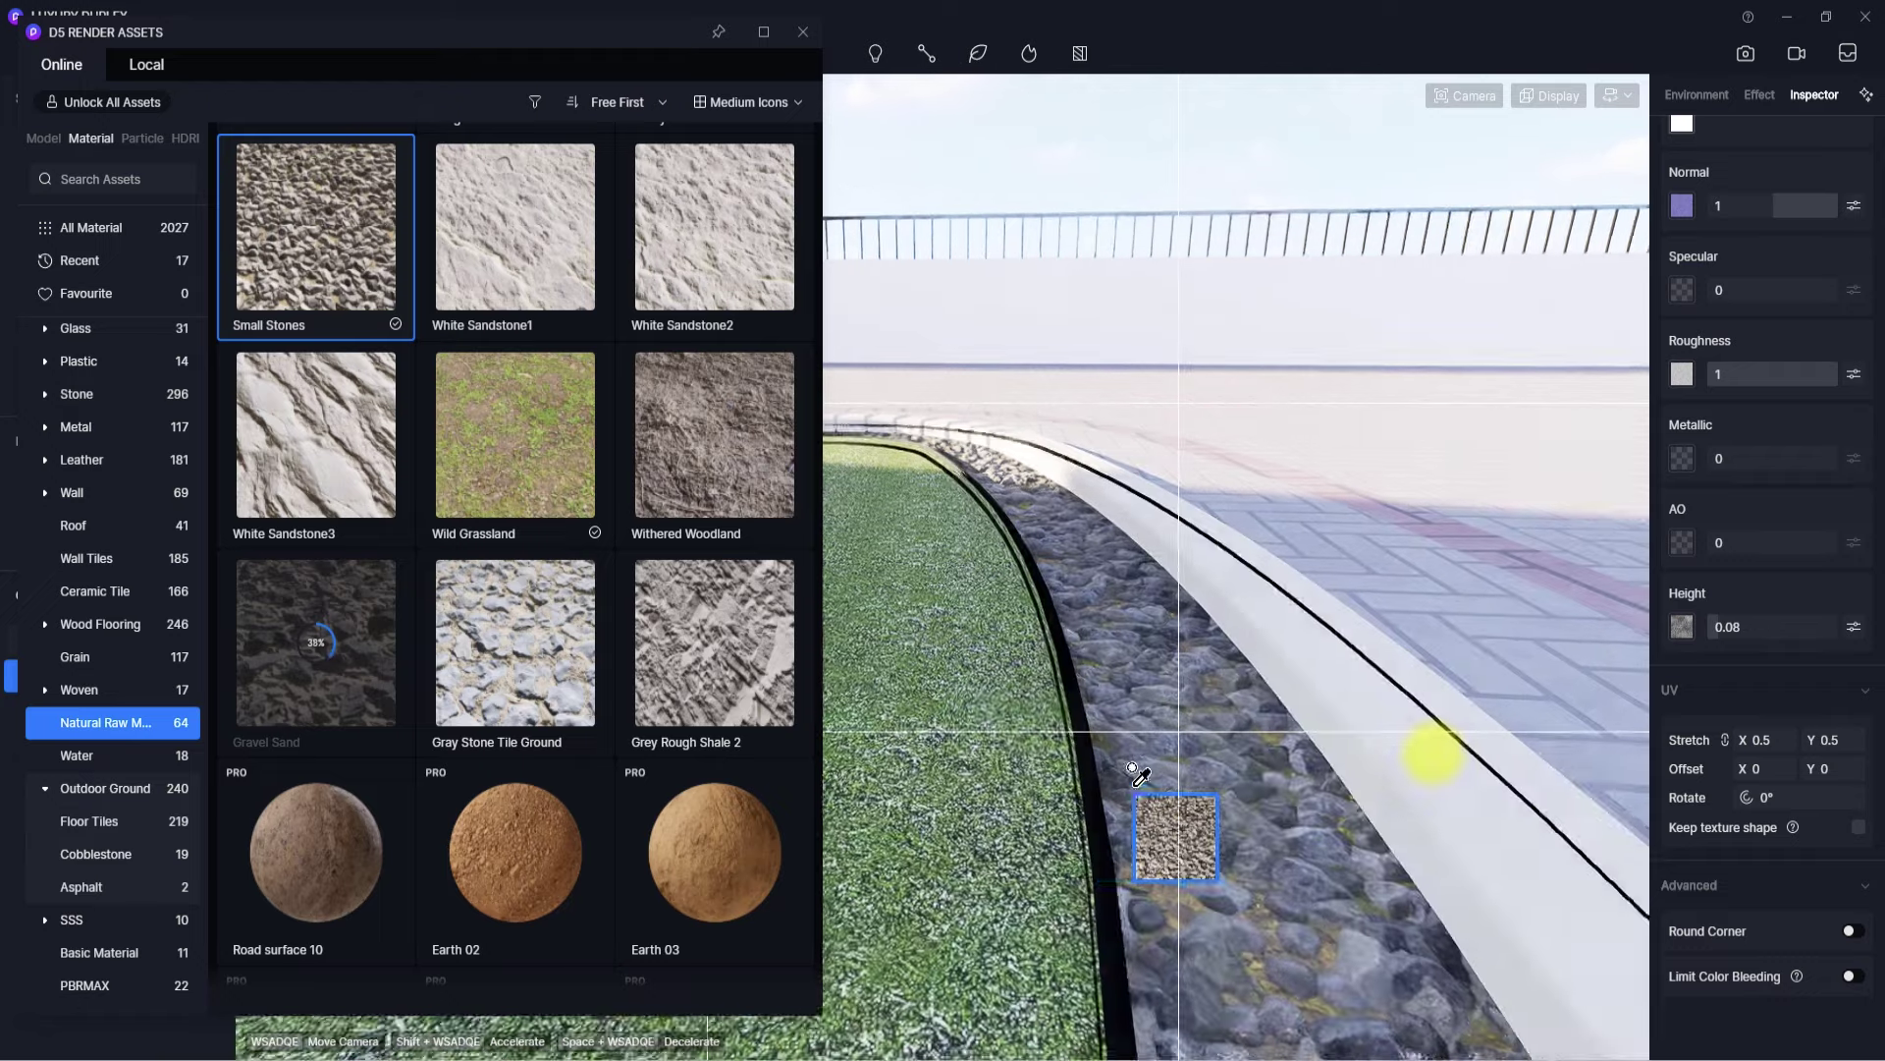
{"action": "left_click_drag", "start_coordinate": [1144, 893], "coordinate": [983, 881]}
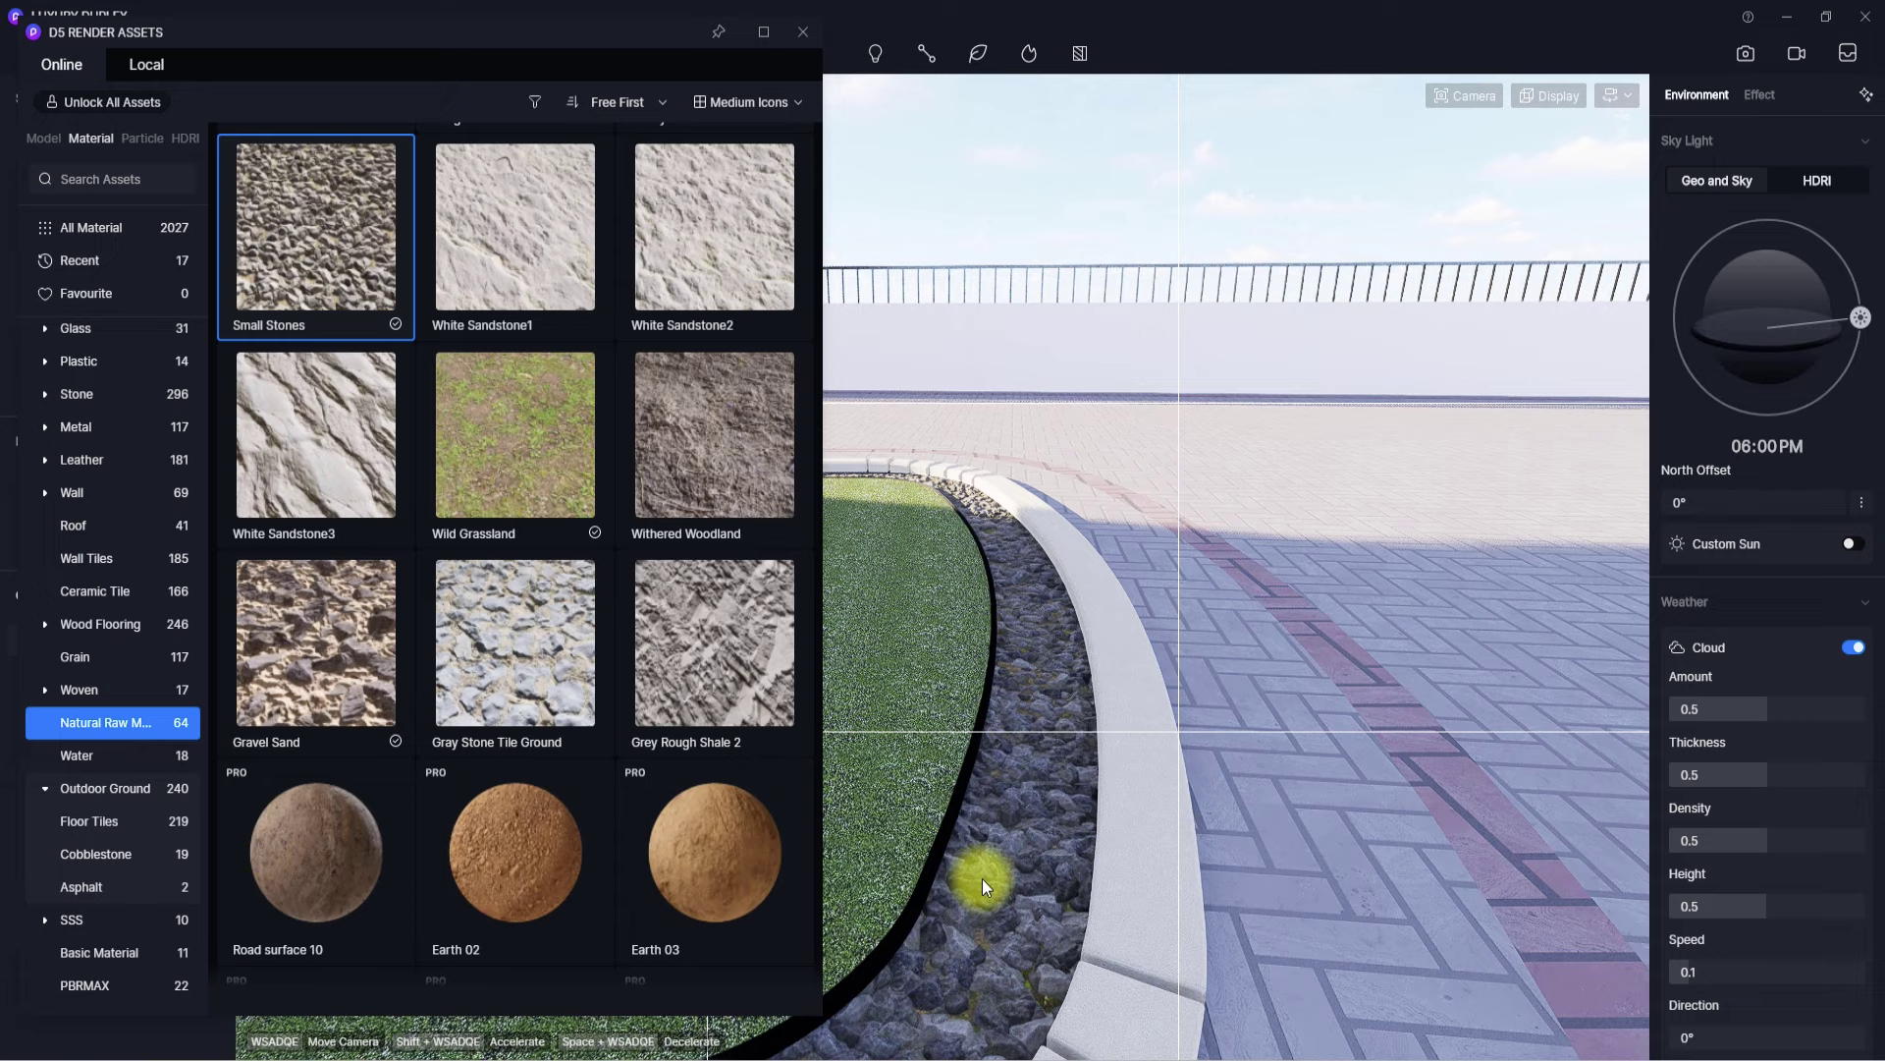
- Adjust the Small Stones base color map to saturation -58 and brightness 3
{"action": "key", "text": "i"}
{"action": "left_click", "coordinate": [1010, 873]}
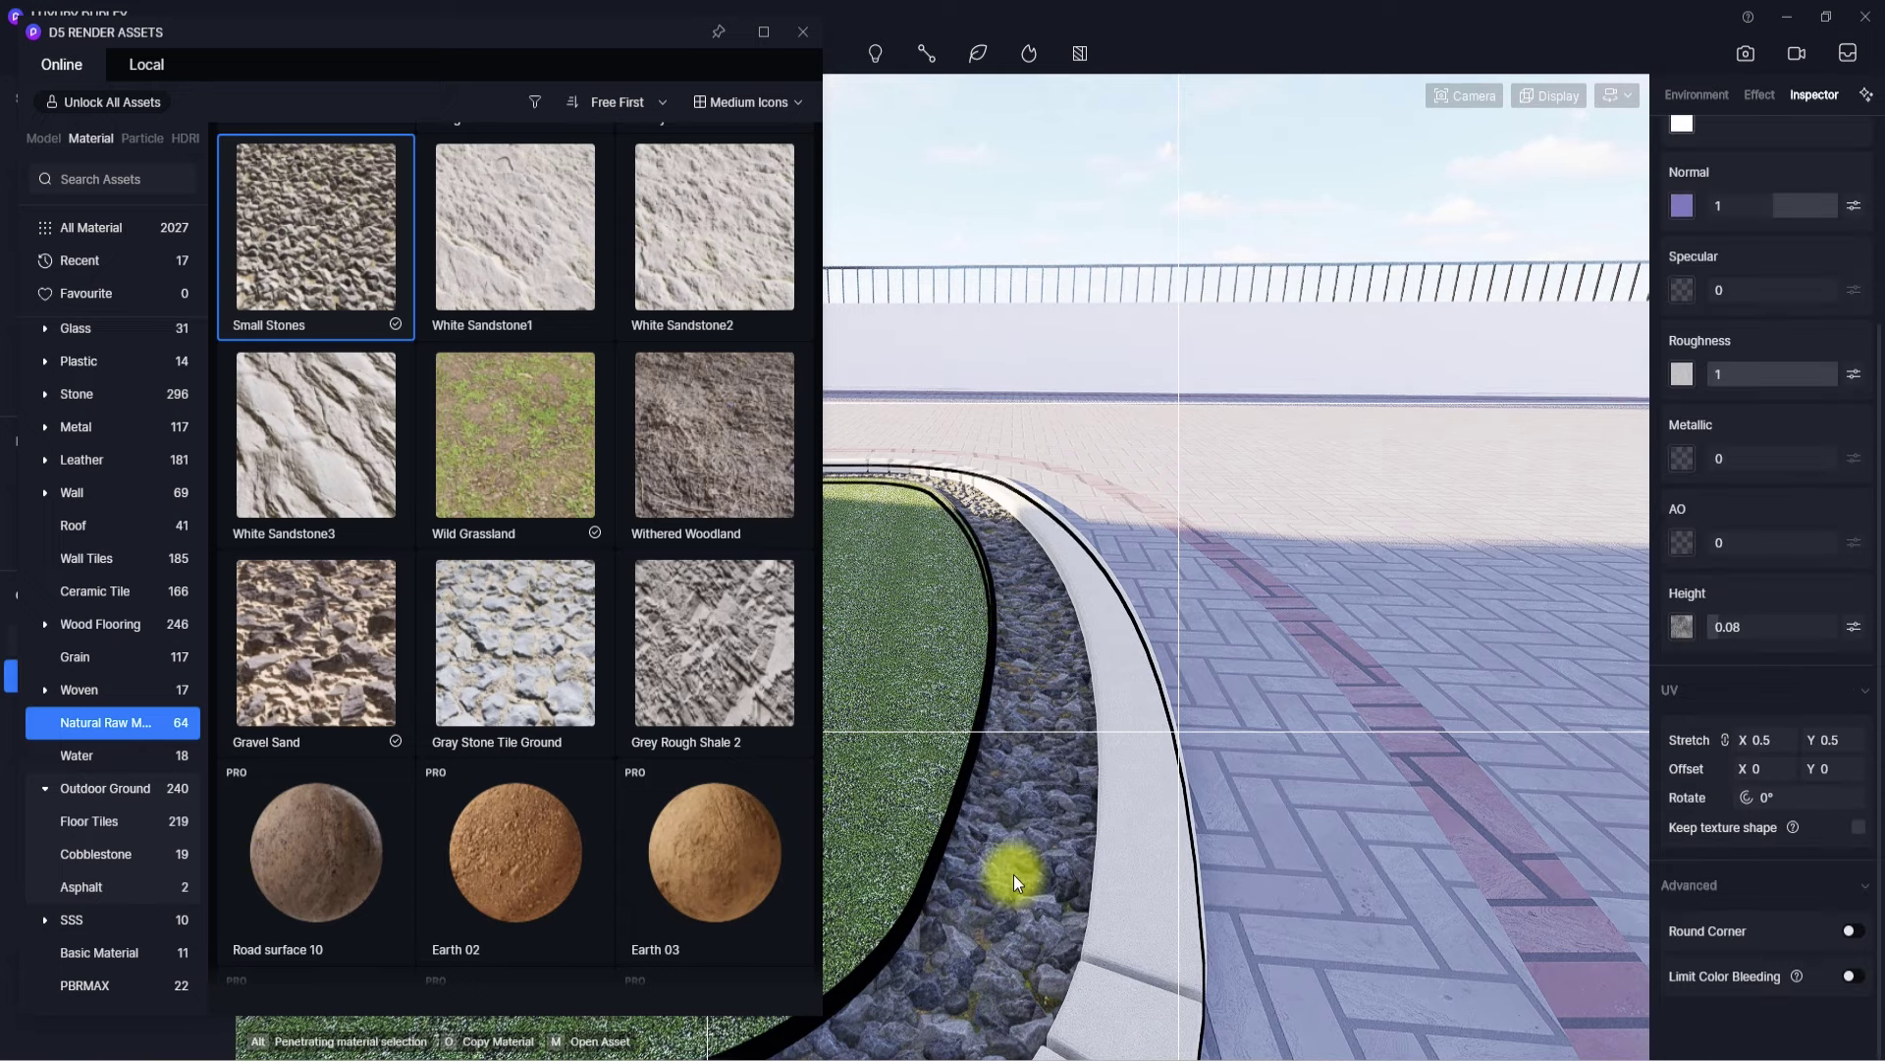
{"action": "scroll", "coordinate": [1859, 934], "scroll_direction": "up", "scroll_amount": 5}
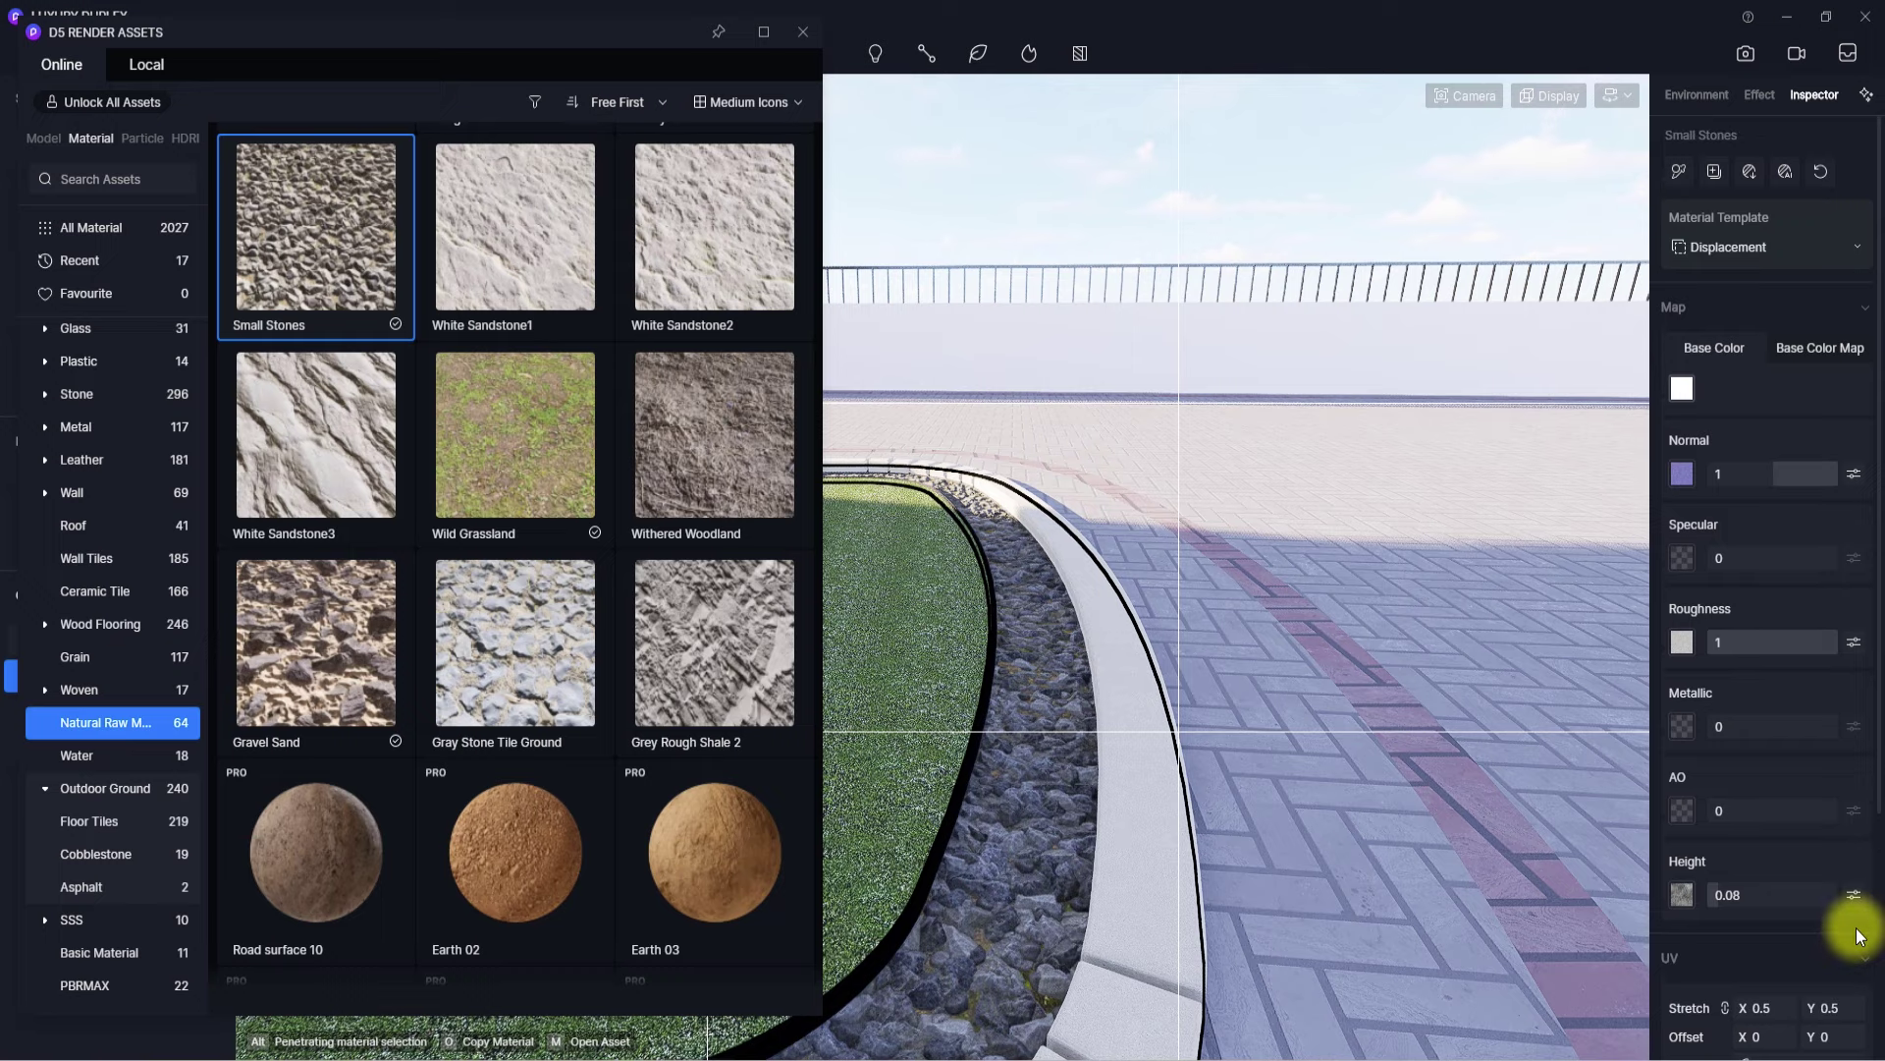
{"action": "left_click", "coordinate": [1682, 390]}
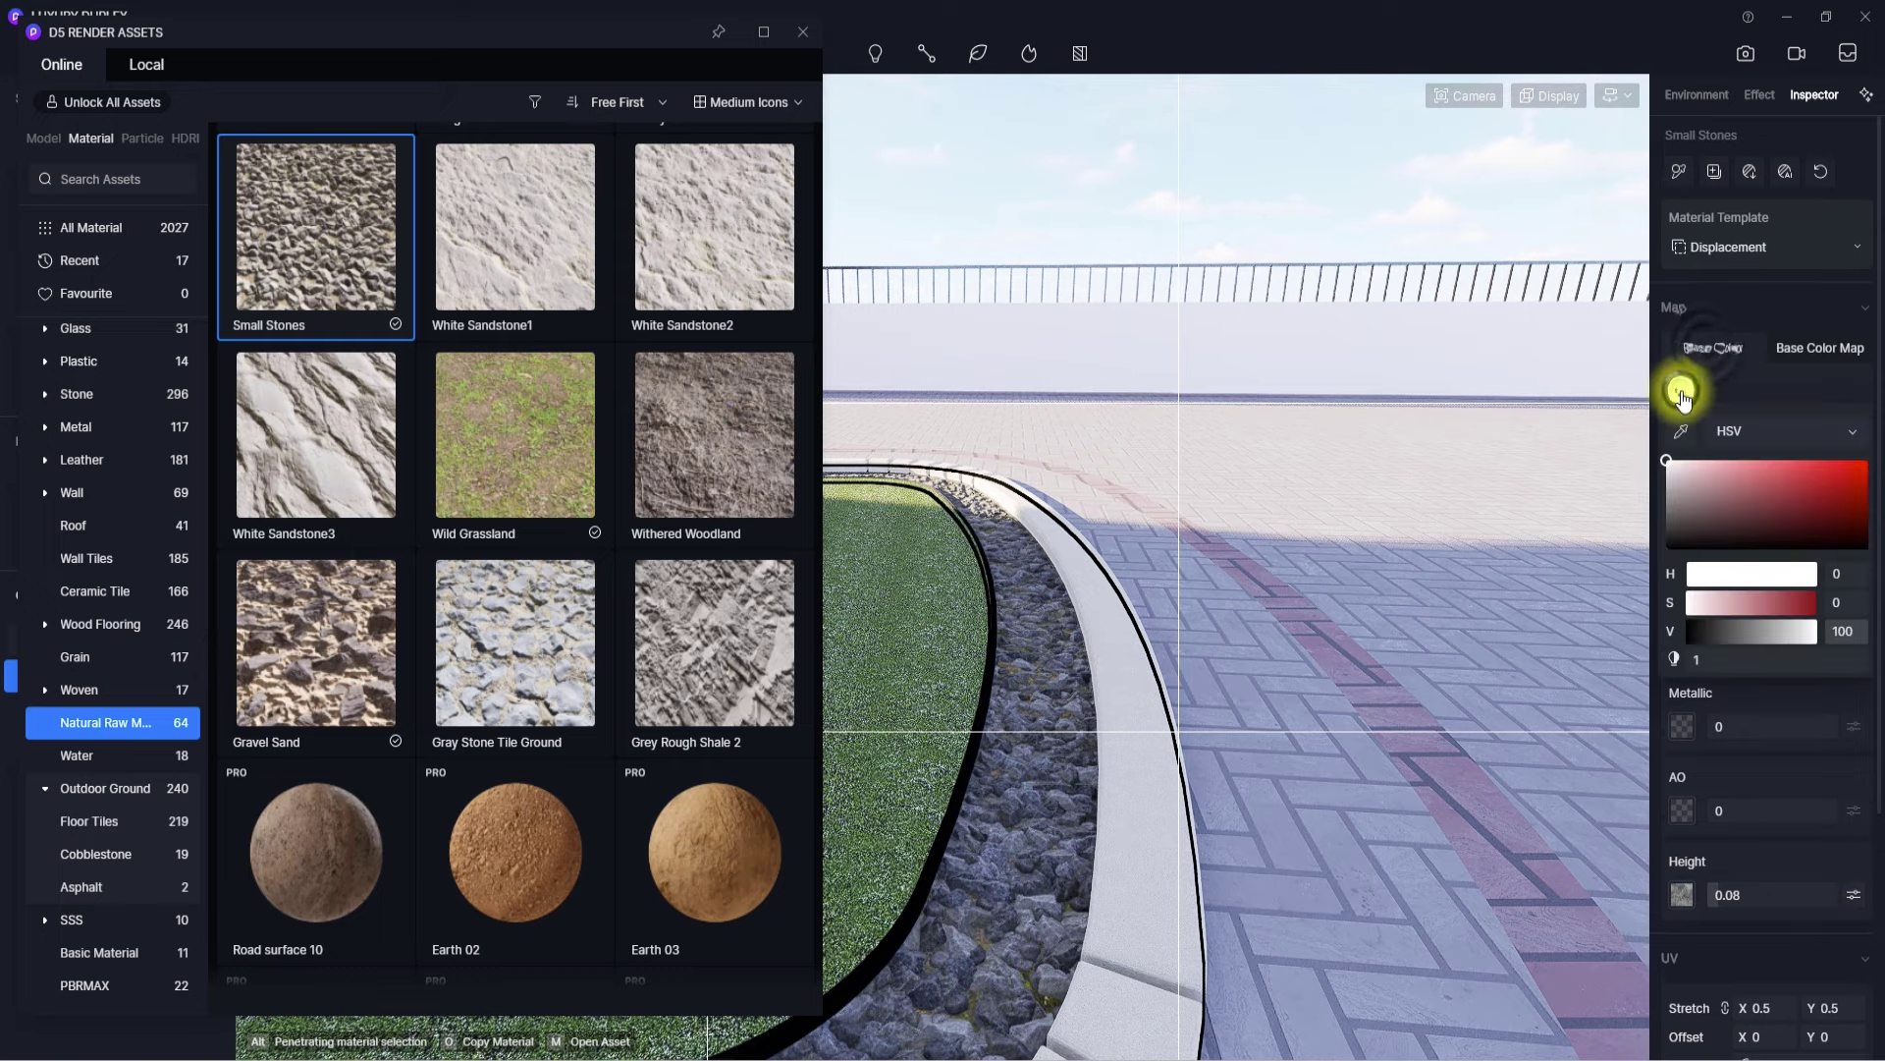
{"action": "left_click", "coordinate": [1842, 345]}
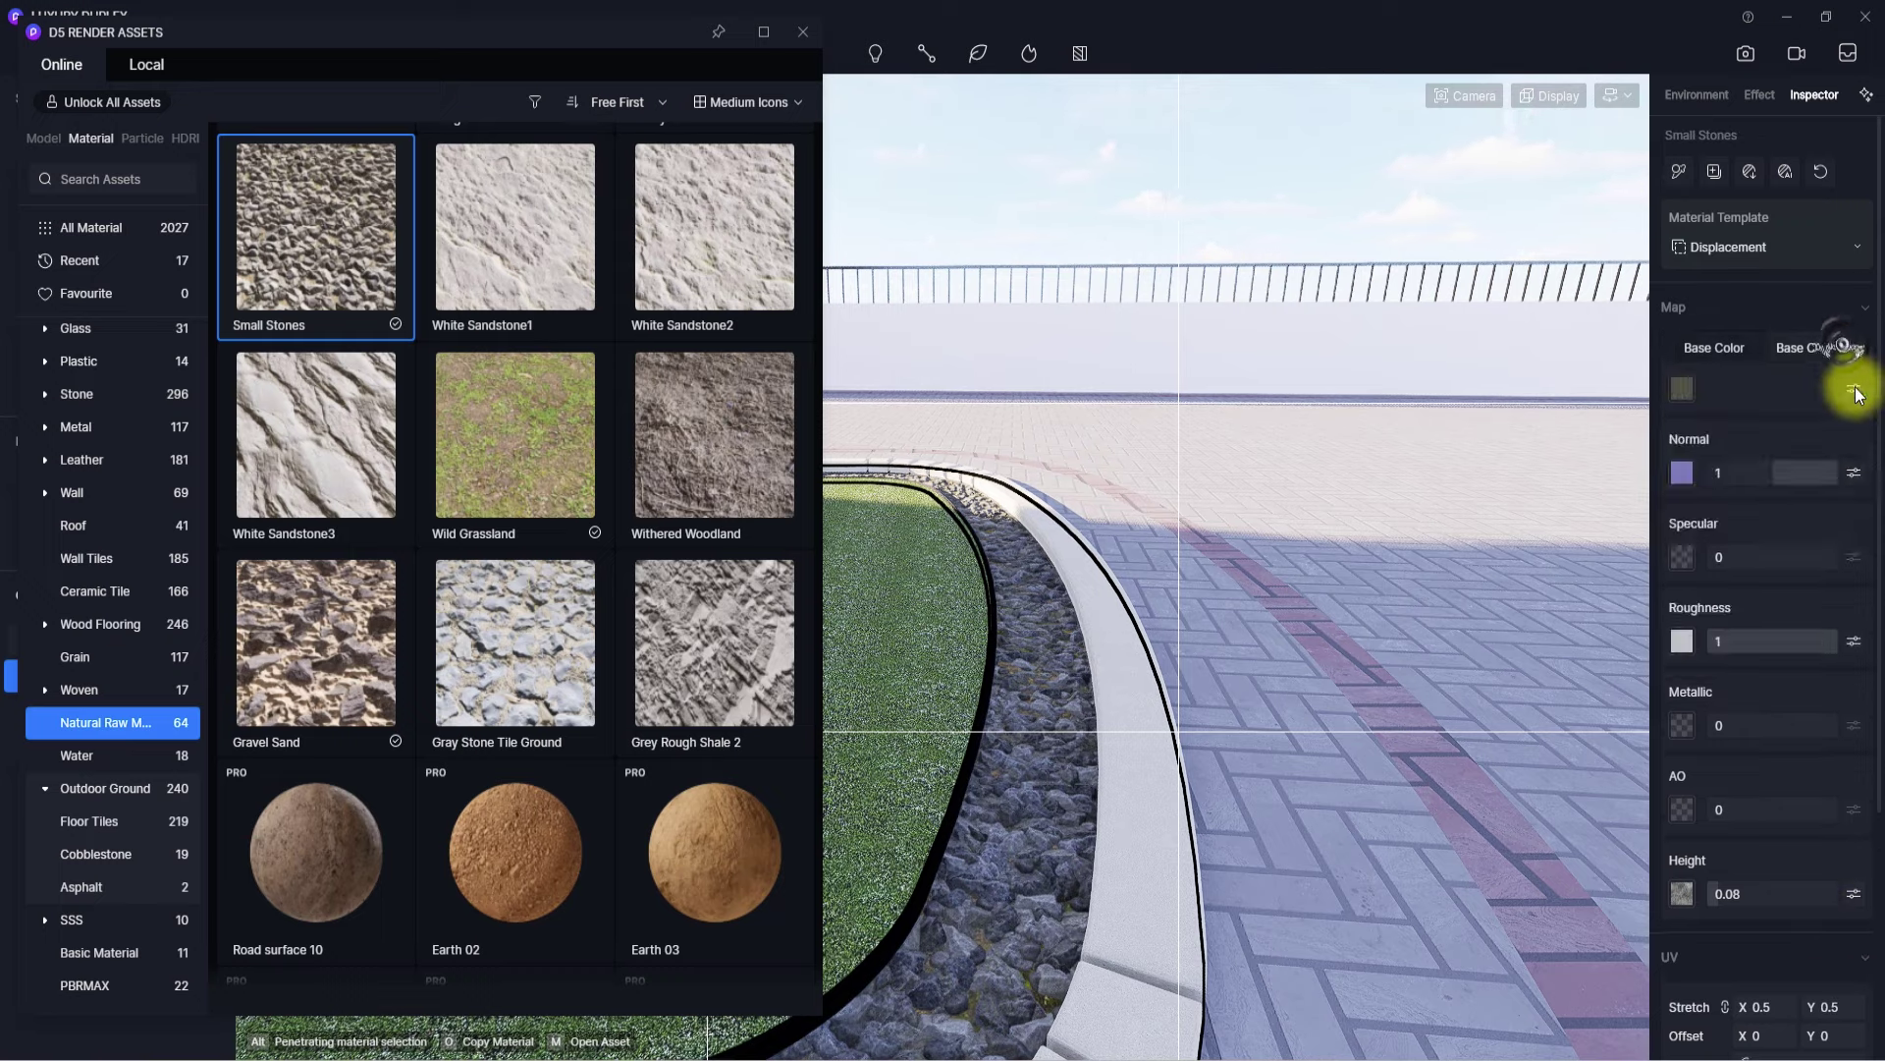
{"action": "left_click", "coordinate": [1855, 390]}
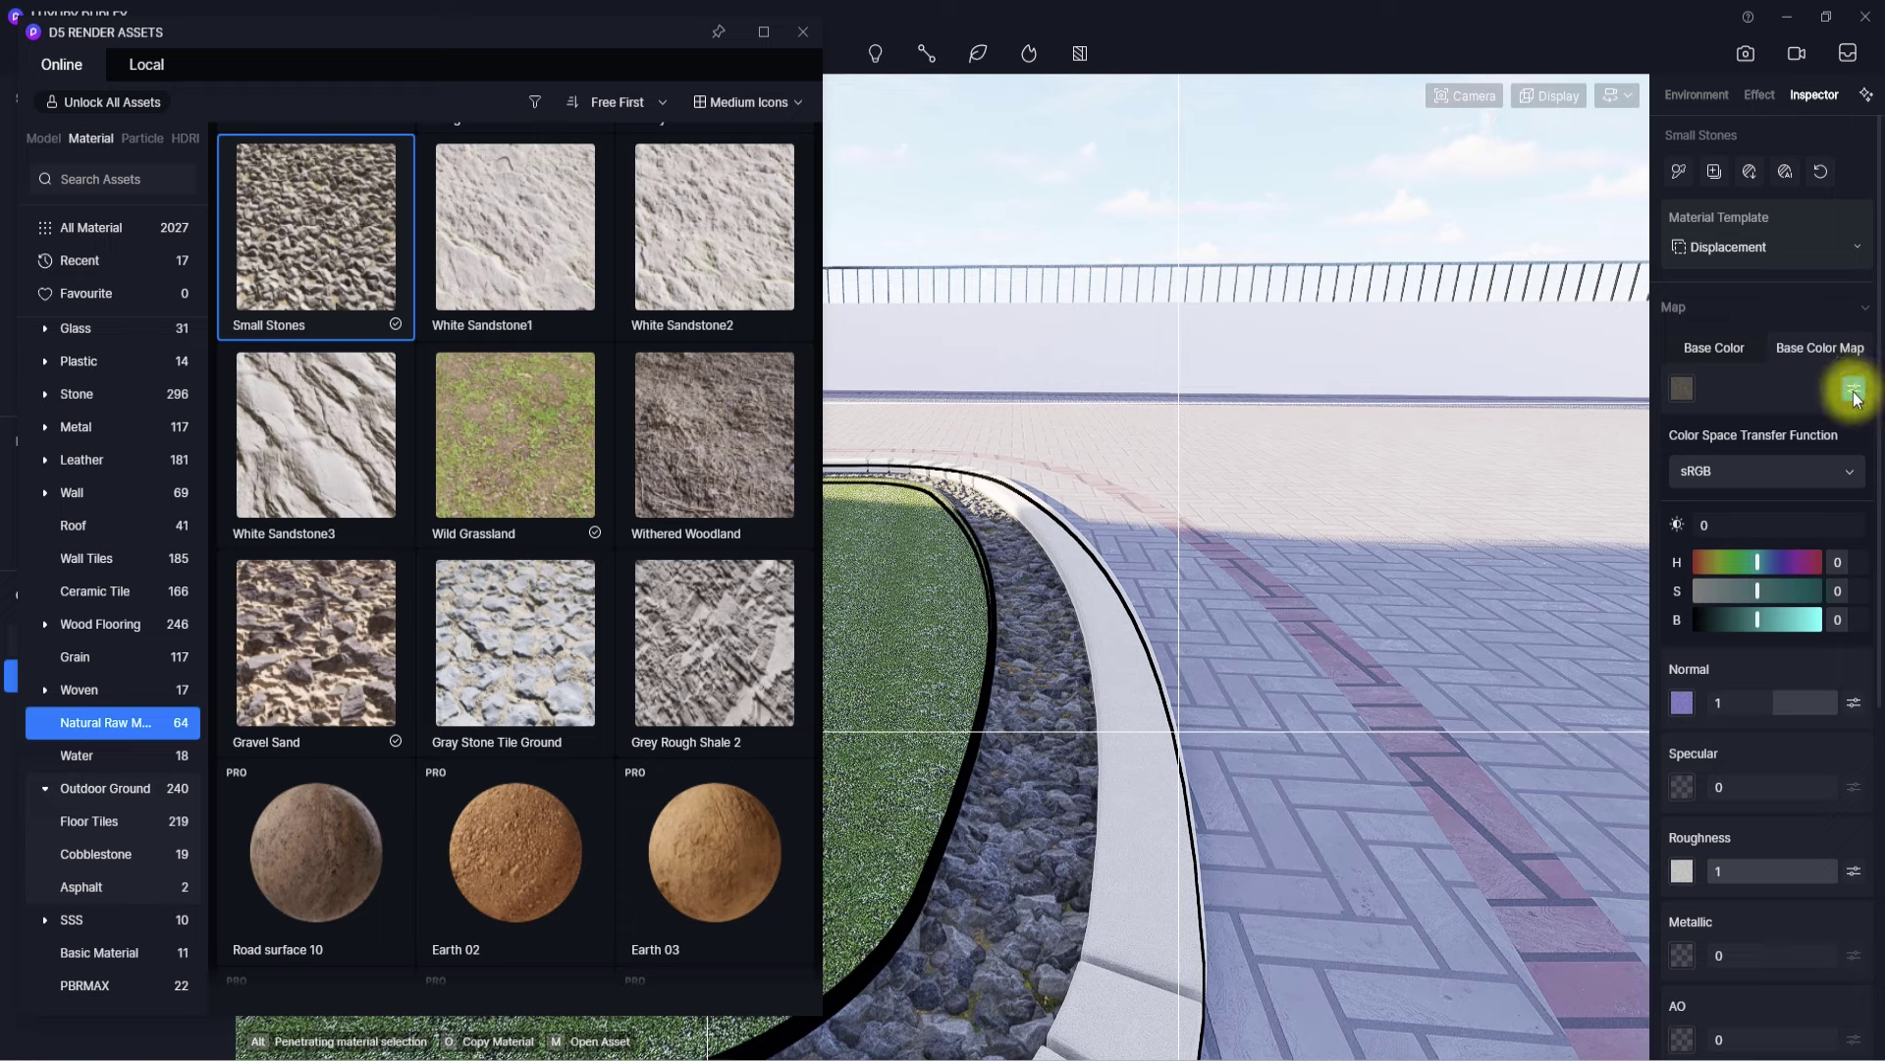
{"action": "left_click_drag", "start_coordinate": [1758, 619], "coordinate": [1757, 619]}
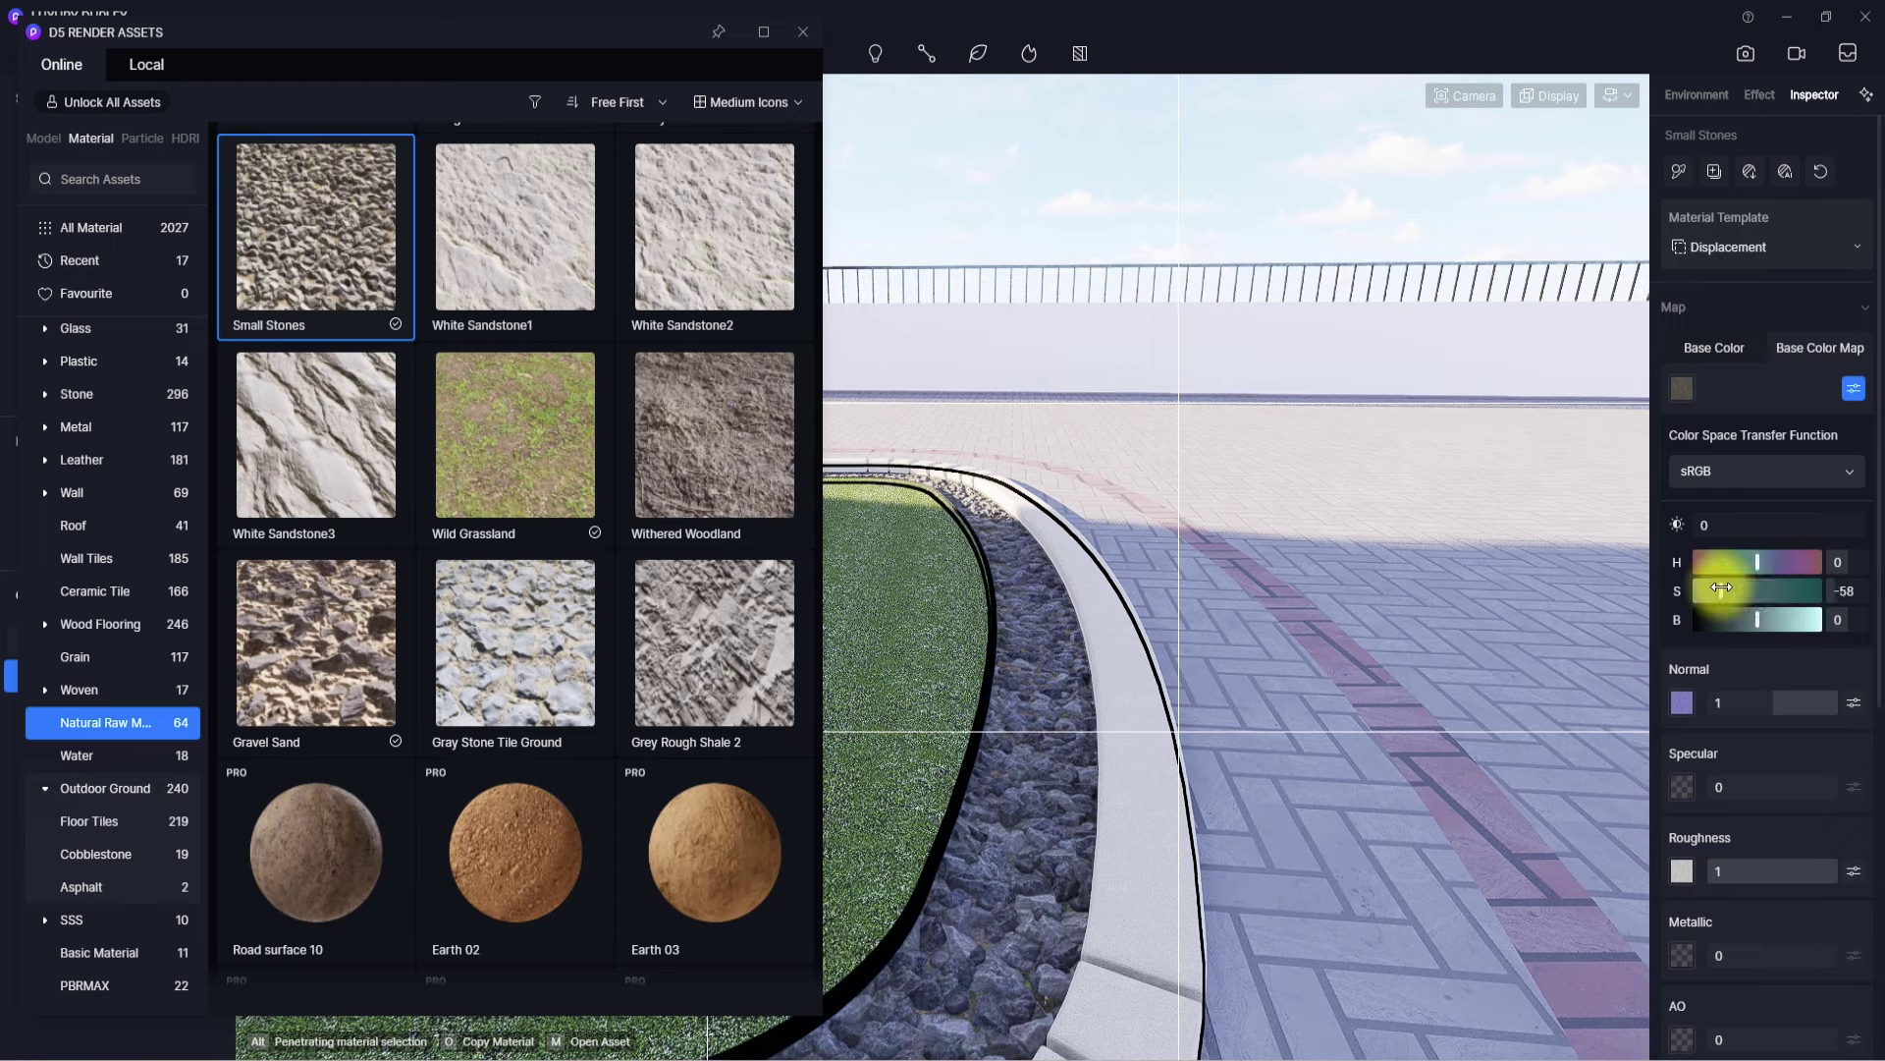
{"action": "left_click_drag", "start_coordinate": [1758, 616], "coordinate": [1760, 616]}
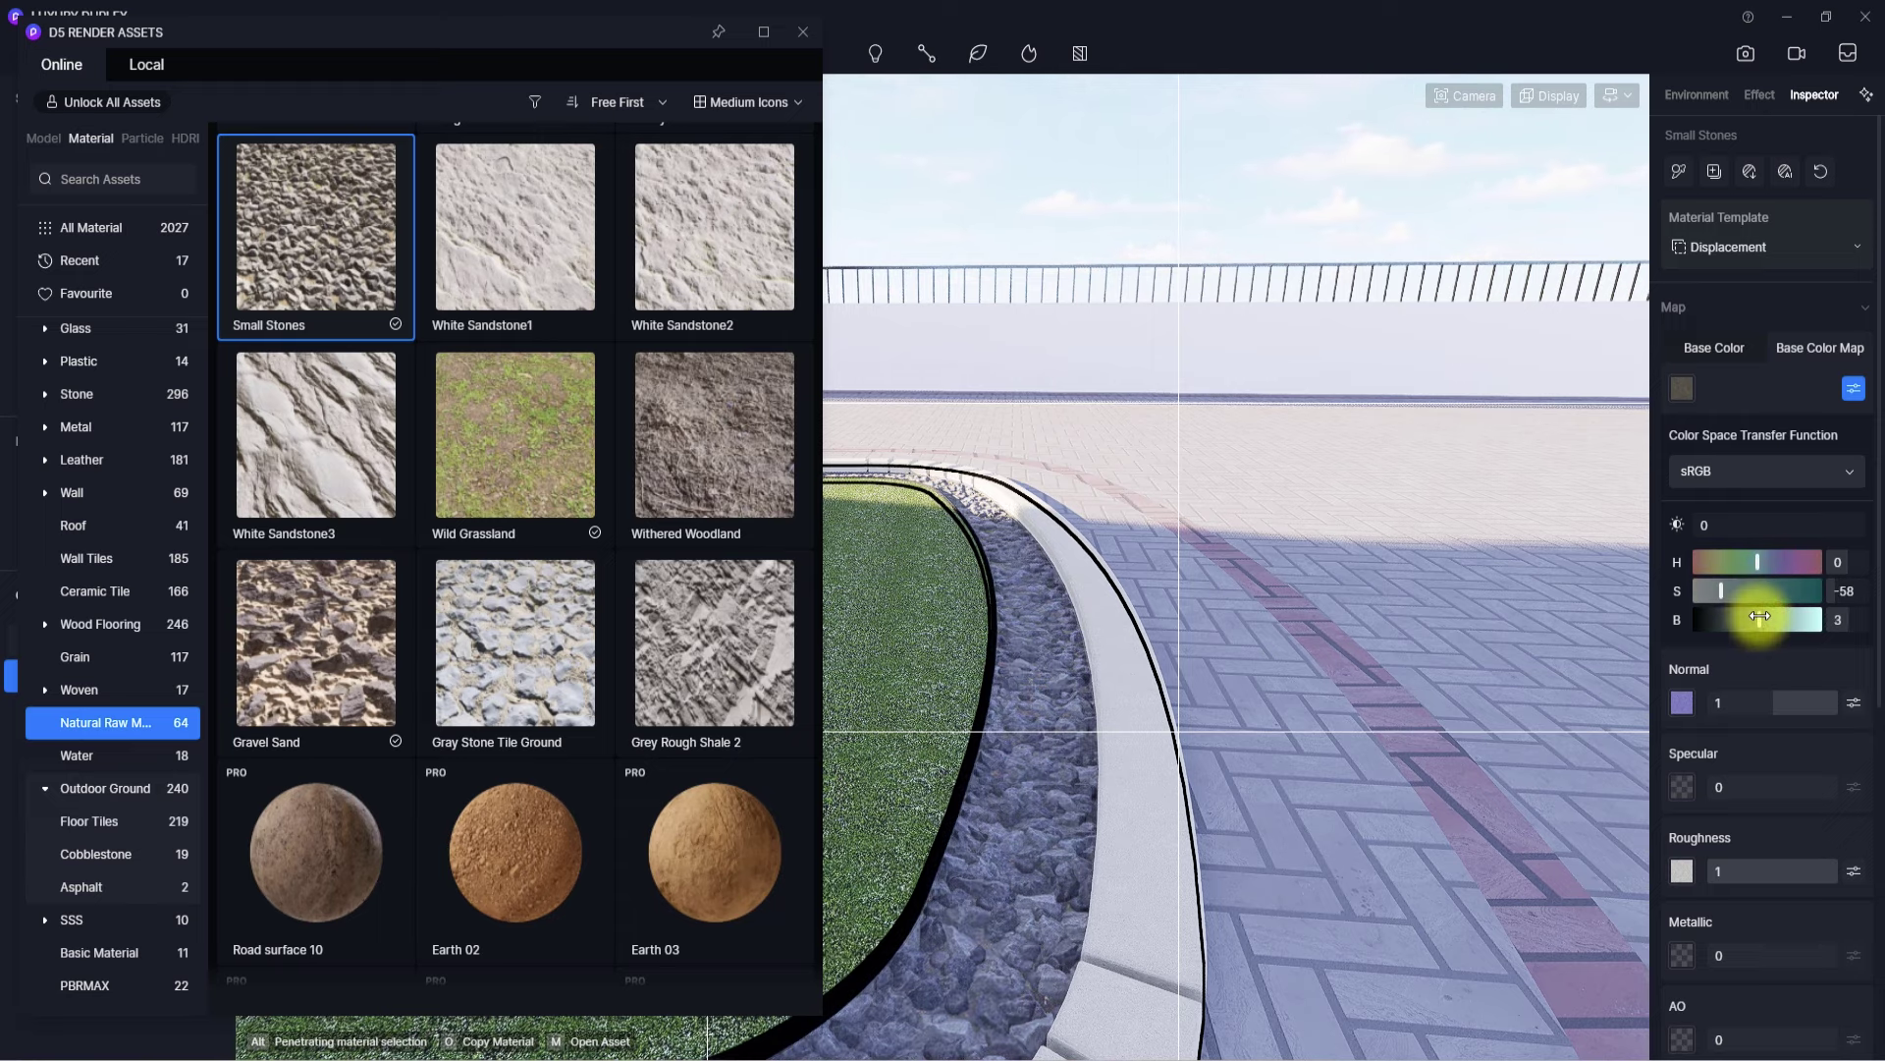
- Inspect the recolored stone strip around the front lawn and along the side of the house
{"action": "middle_click_drag", "start_coordinate": [1338, 526], "coordinate": [868, 699]}
{"action": "scroll", "coordinate": [1144, 639], "scroll_direction": "up", "scroll_amount": 3}
{"action": "middle_click_drag", "start_coordinate": [1176, 636], "coordinate": [1221, 598]}
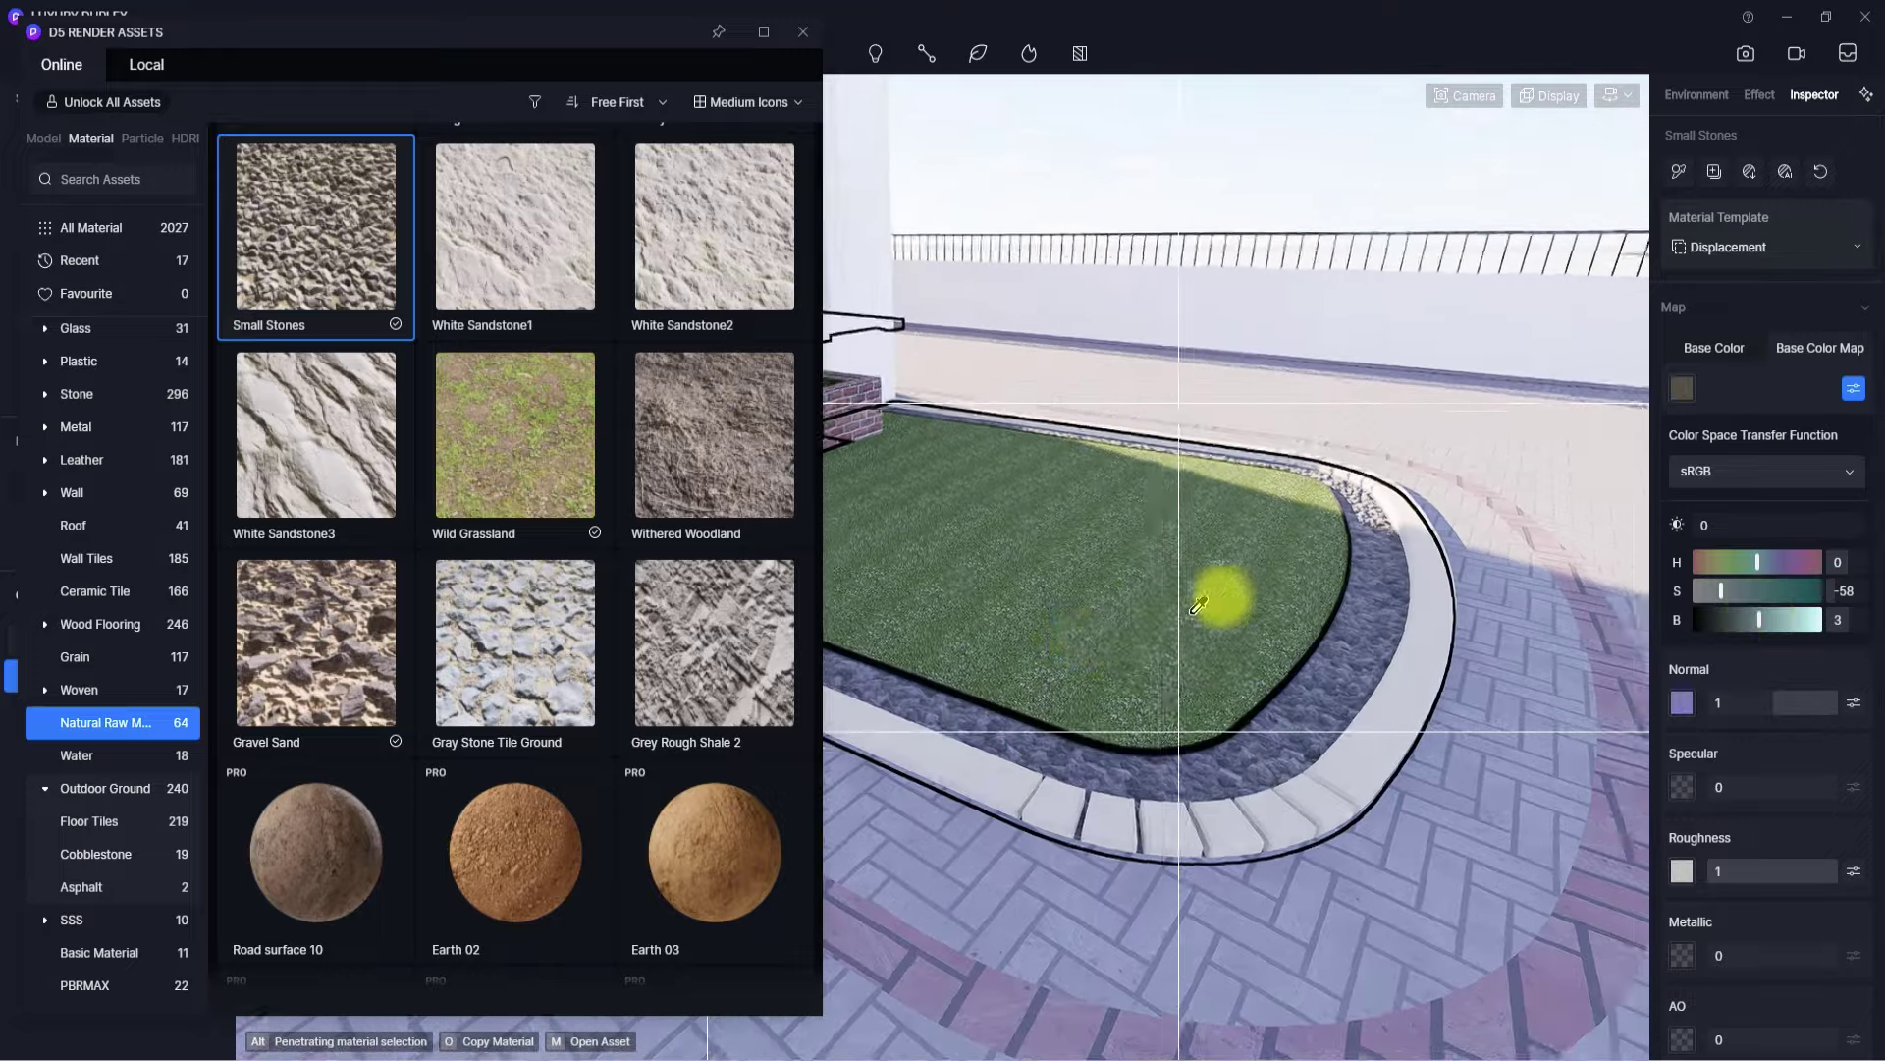
{"action": "scroll", "coordinate": [1252, 578], "scroll_direction": "up", "scroll_amount": 5}
{"action": "scroll", "coordinate": [1228, 600], "scroll_direction": "down", "scroll_amount": 5}
{"action": "scroll", "coordinate": [1212, 610], "scroll_direction": "up", "scroll_amount": 3}
{"action": "middle_click_drag", "start_coordinate": [1113, 648], "coordinate": [855, 745]}
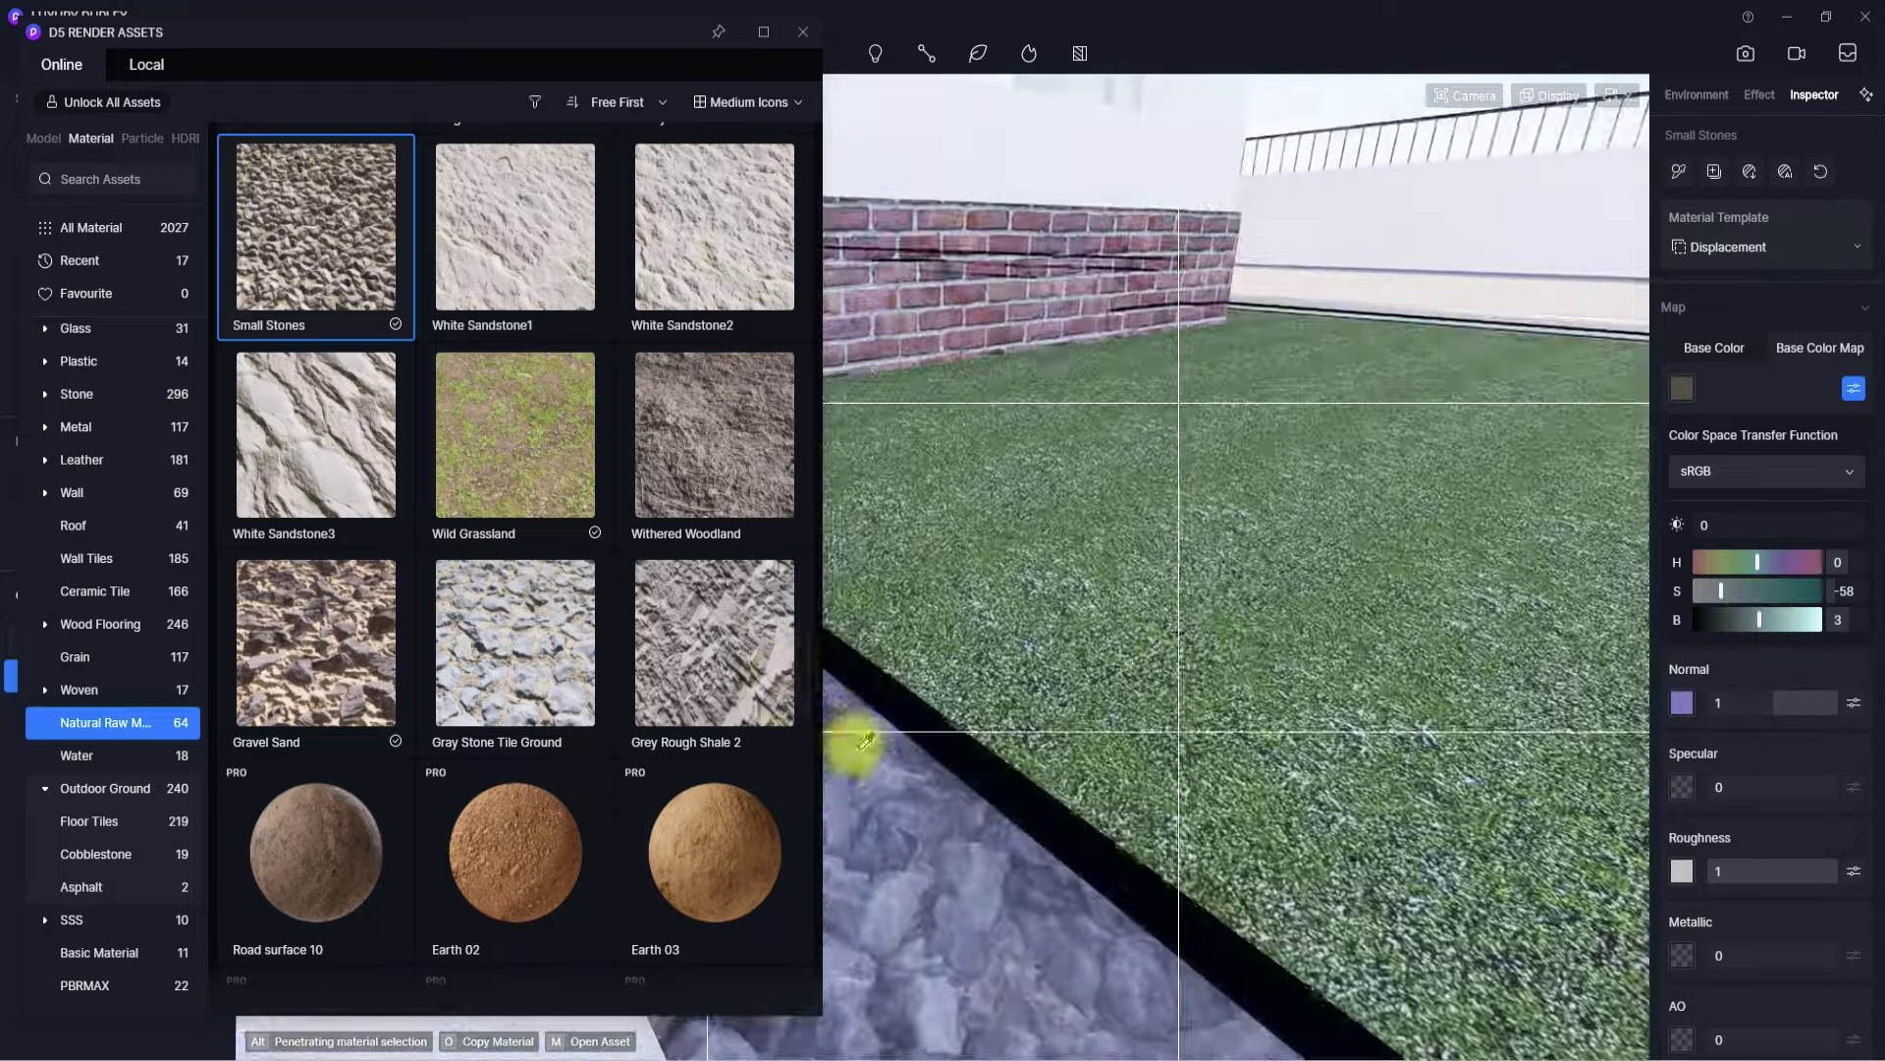
{"action": "scroll", "coordinate": [1022, 732], "scroll_direction": "down", "scroll_amount": 5}
{"action": "middle_click_drag", "start_coordinate": [1022, 733], "coordinate": [770, 753]}
{"action": "middle_click_drag", "start_coordinate": [1023, 628], "coordinate": [1449, 396]}
{"action": "scroll", "coordinate": [1448, 395], "scroll_direction": "up", "scroll_amount": 5}
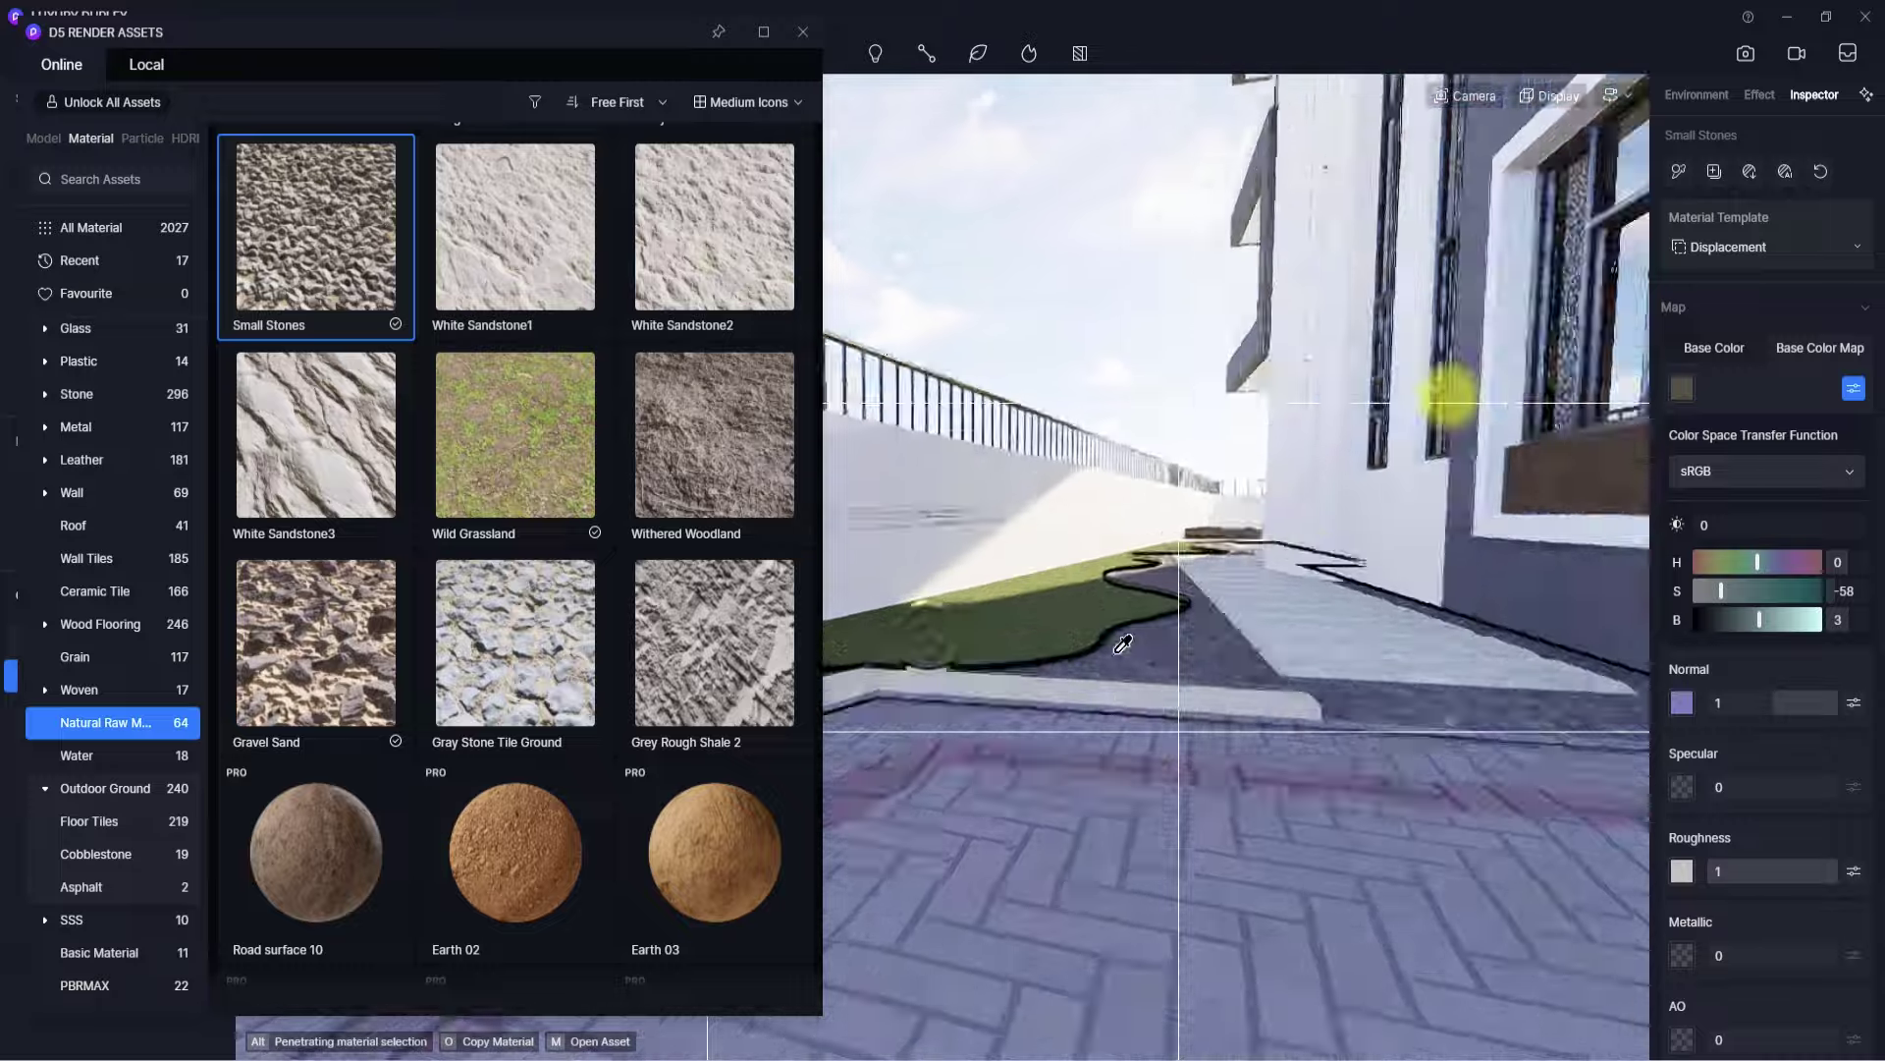
{"action": "scroll", "coordinate": [1405, 512], "scroll_direction": "up", "scroll_amount": 5}
{"action": "middle_click_drag", "start_coordinate": [1405, 511], "coordinate": [1136, 851]}
{"action": "scroll", "coordinate": [1138, 850], "scroll_direction": "down", "scroll_amount": 5}
{"action": "right_click_drag", "start_coordinate": [1139, 850], "coordinate": [1839, 598]}
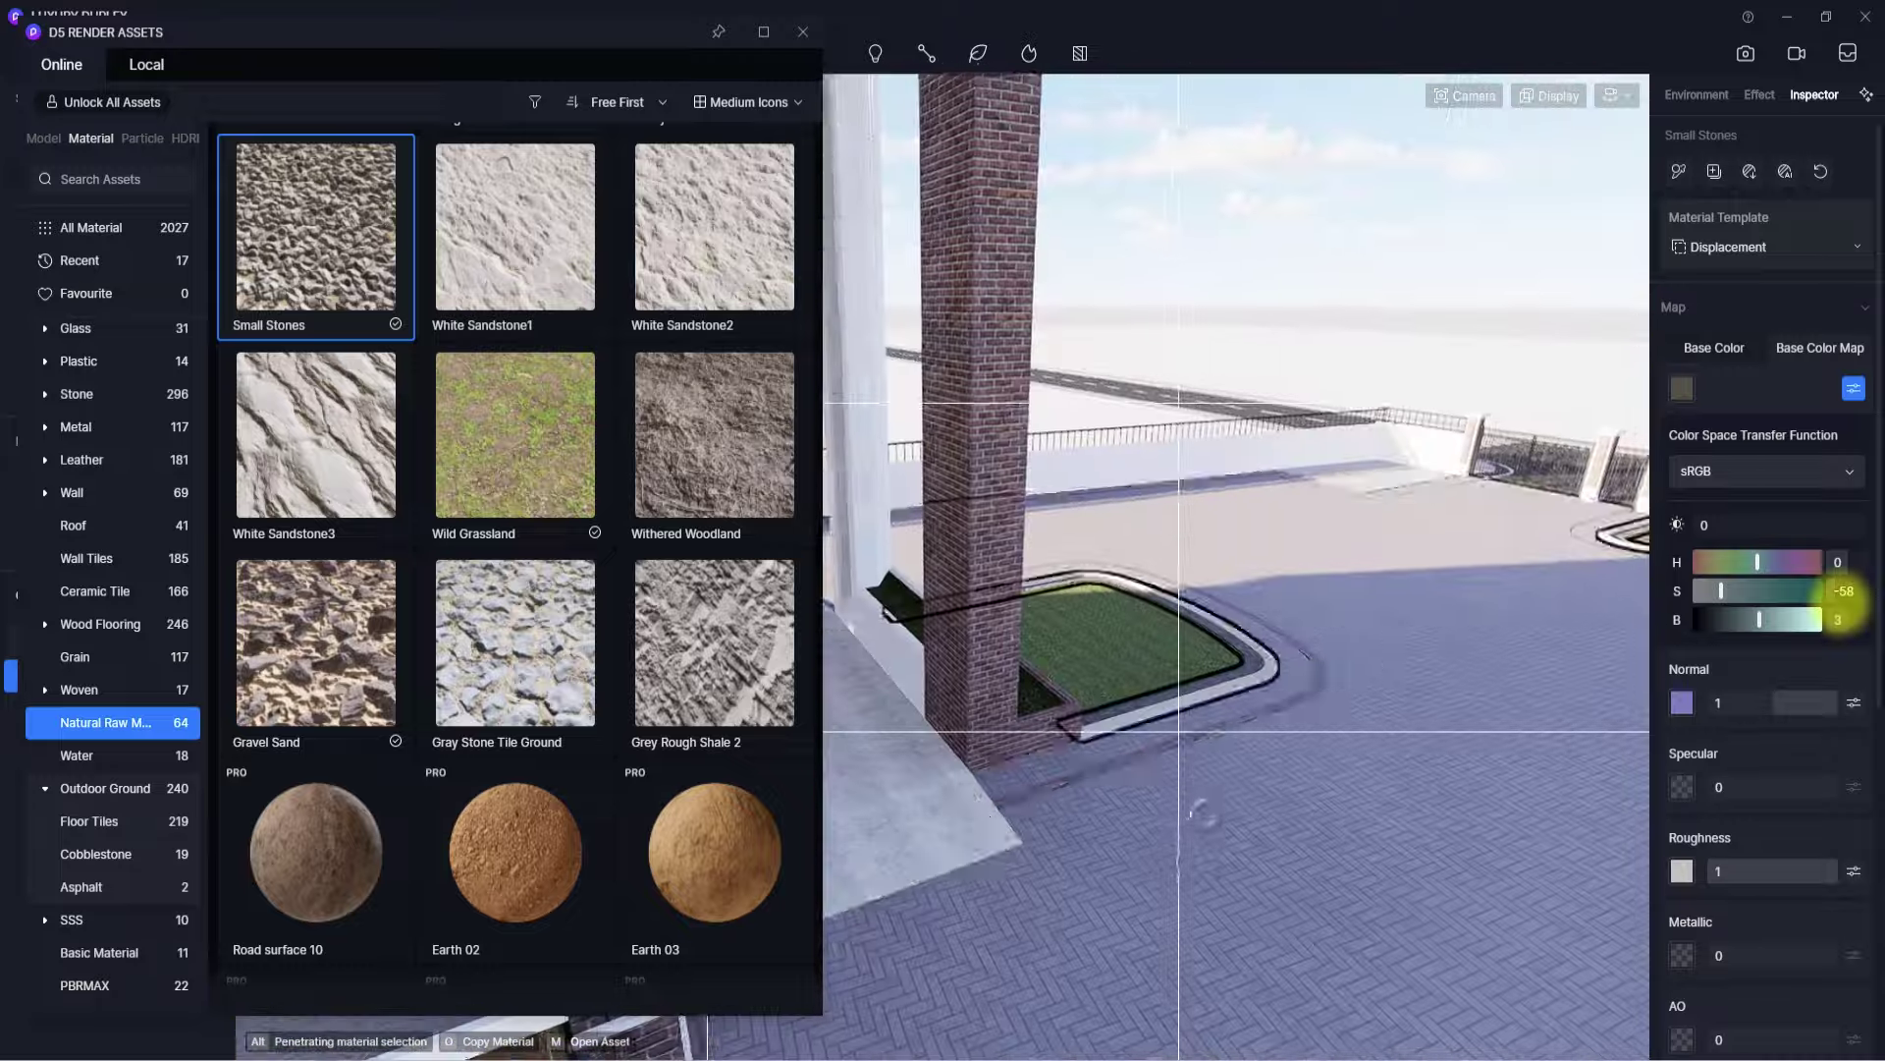
- Sample the slab's Rough Concrete 09 material and survey the side garden, front entrance and pool deck, then release the sample
{"action": "left_click", "coordinate": [1389, 476]}
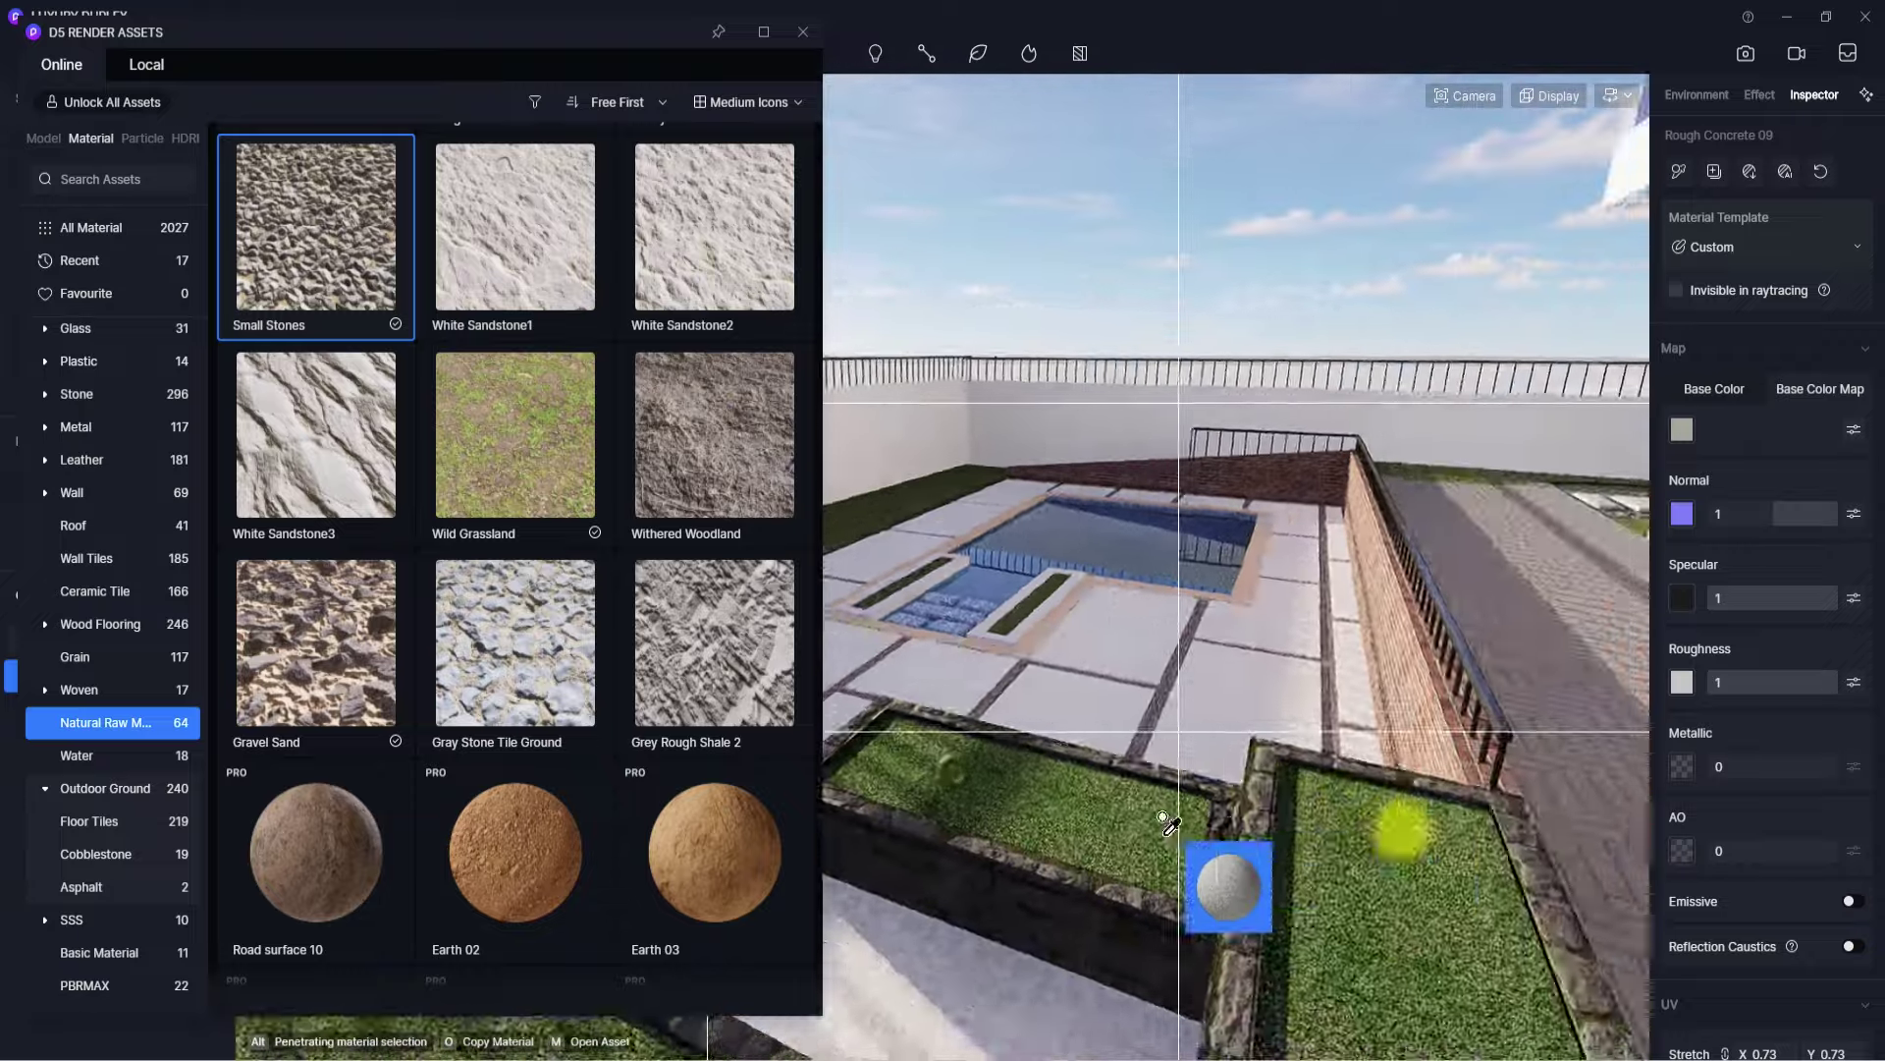
{"action": "left_click_drag", "start_coordinate": [1168, 823], "coordinate": [1072, 815]}
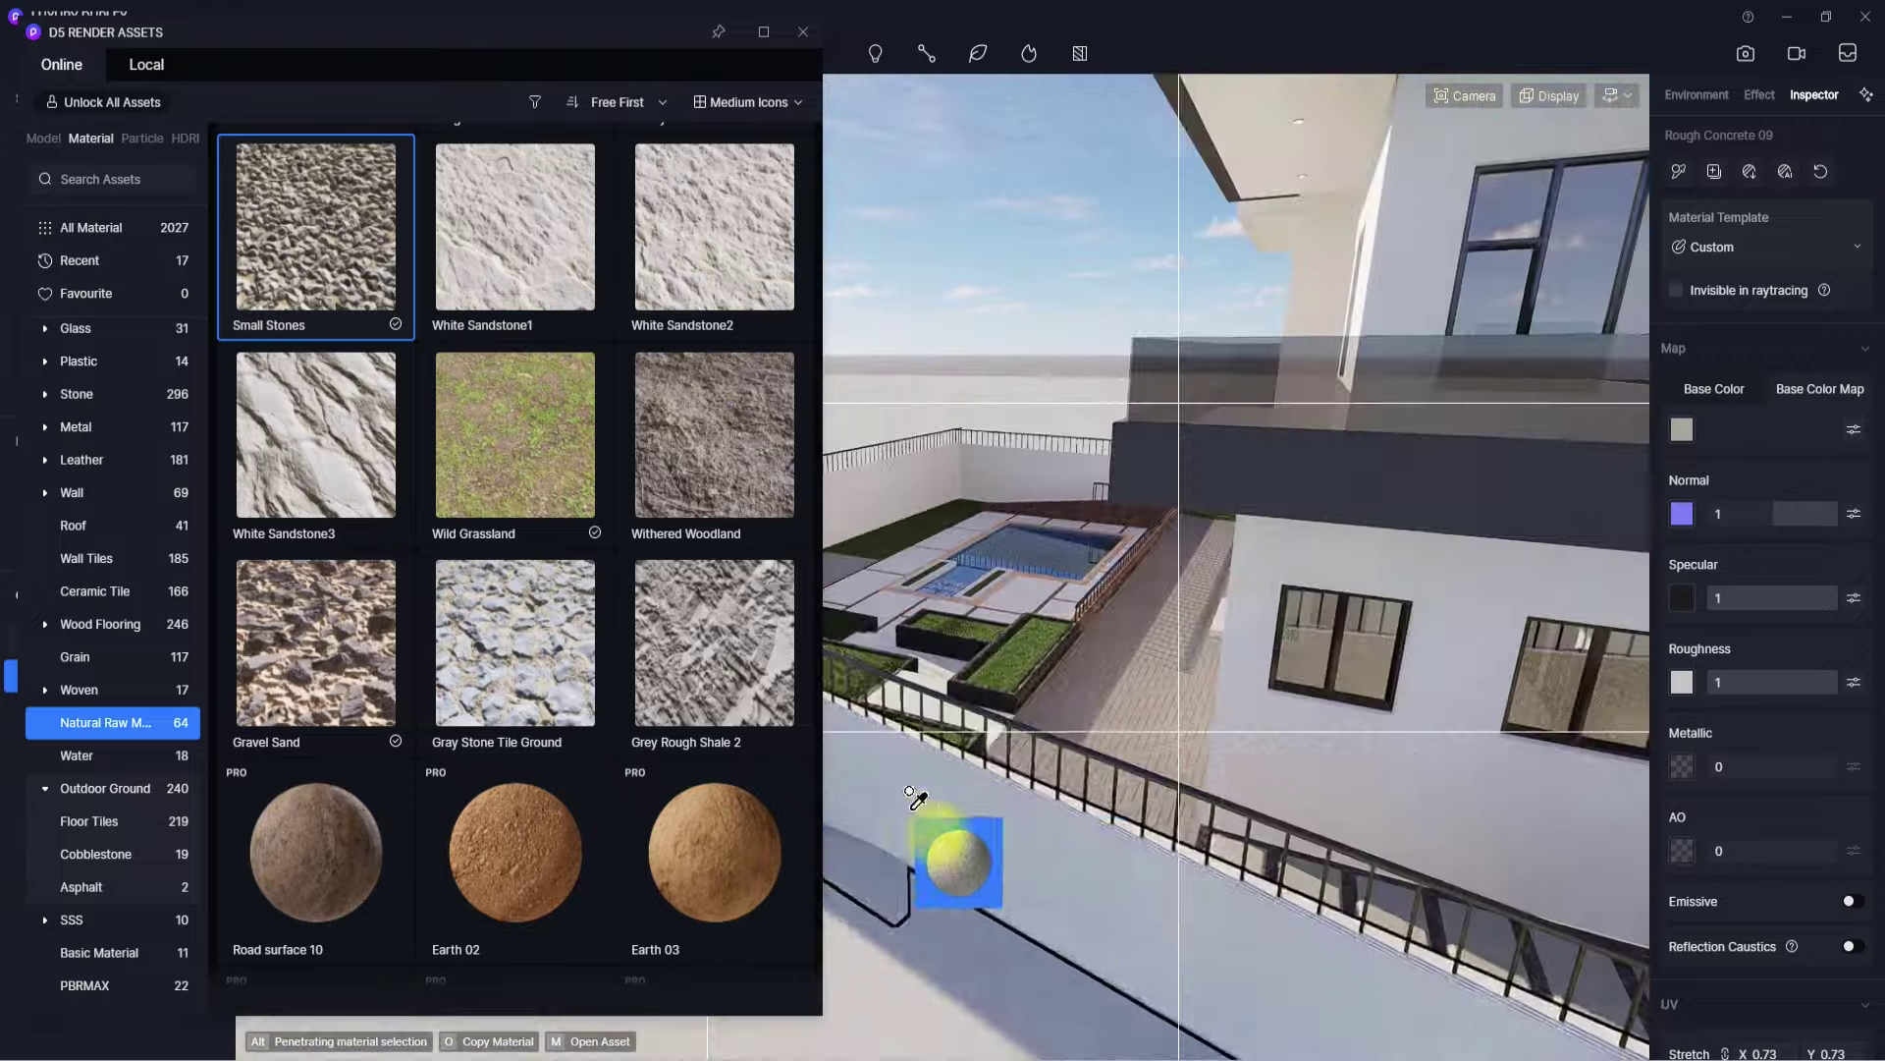
{"action": "left_click_drag", "start_coordinate": [892, 781], "coordinate": [1086, 735]}
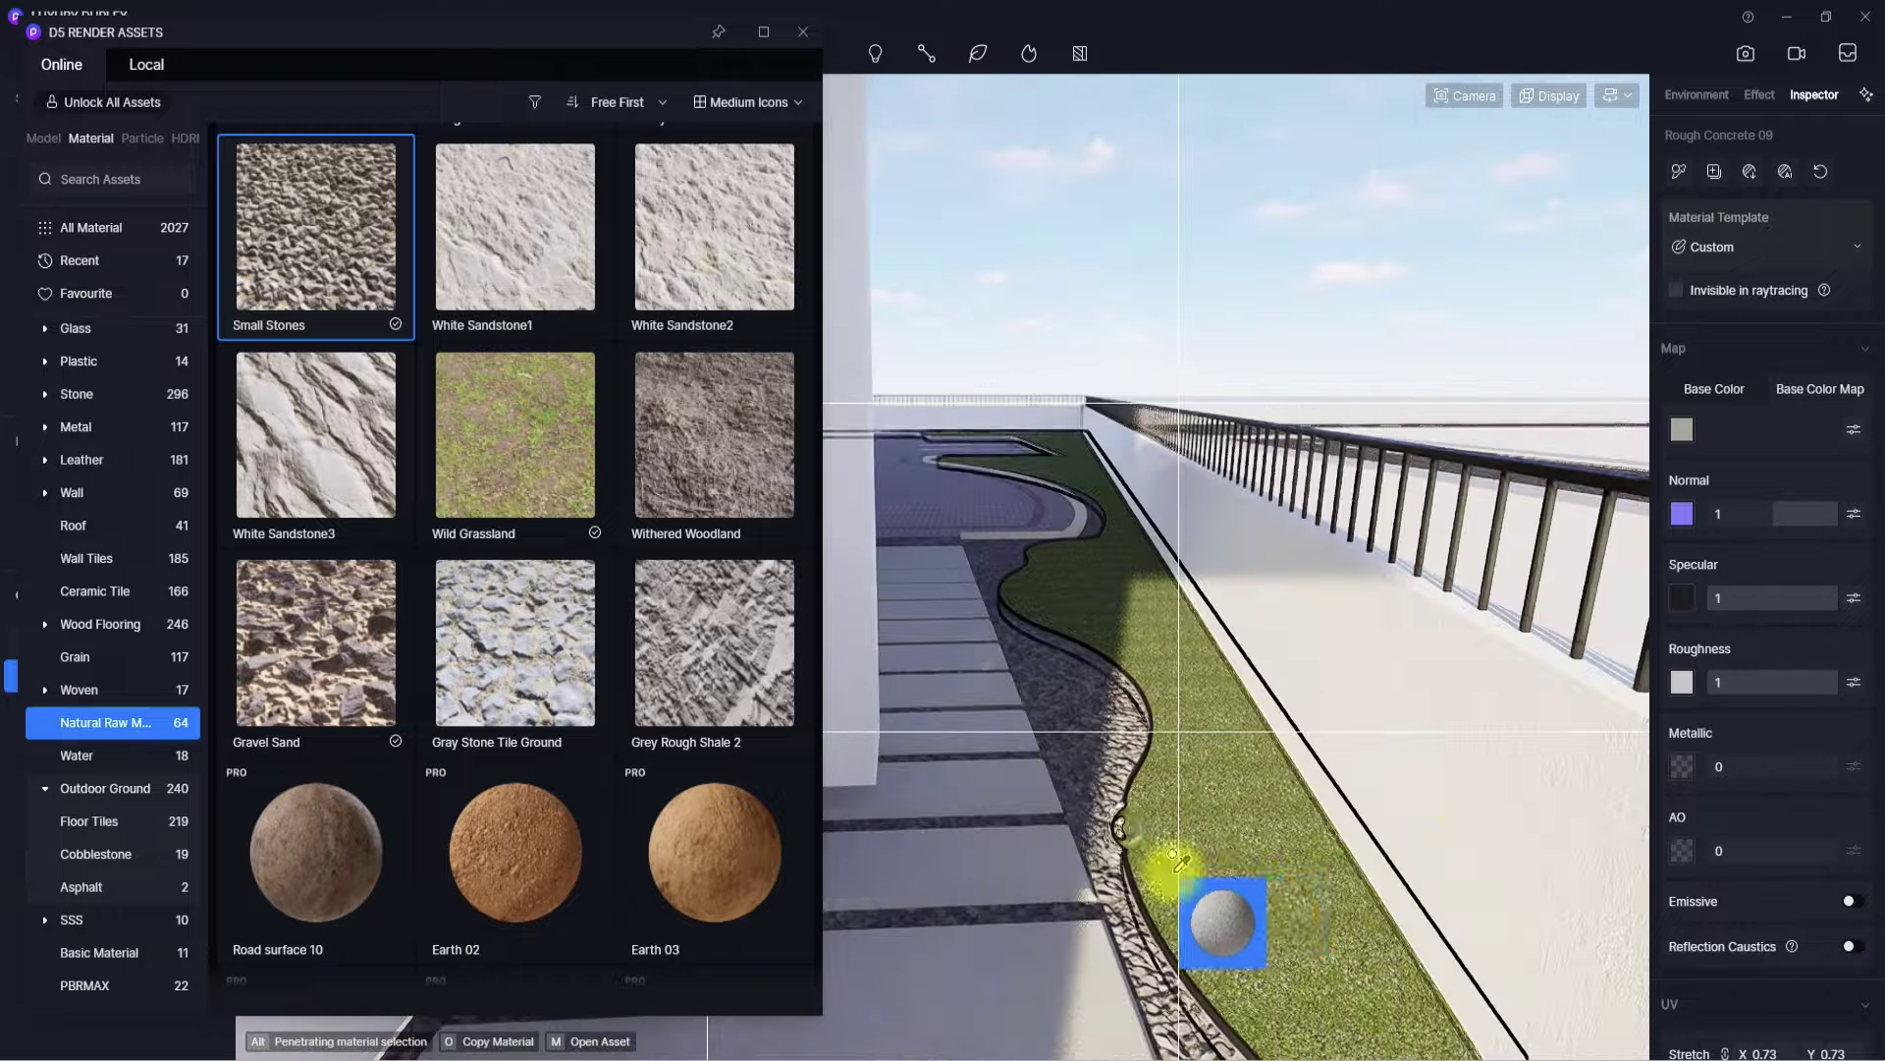
{"action": "right_click_drag", "start_coordinate": [1174, 869], "coordinate": [933, 871]}
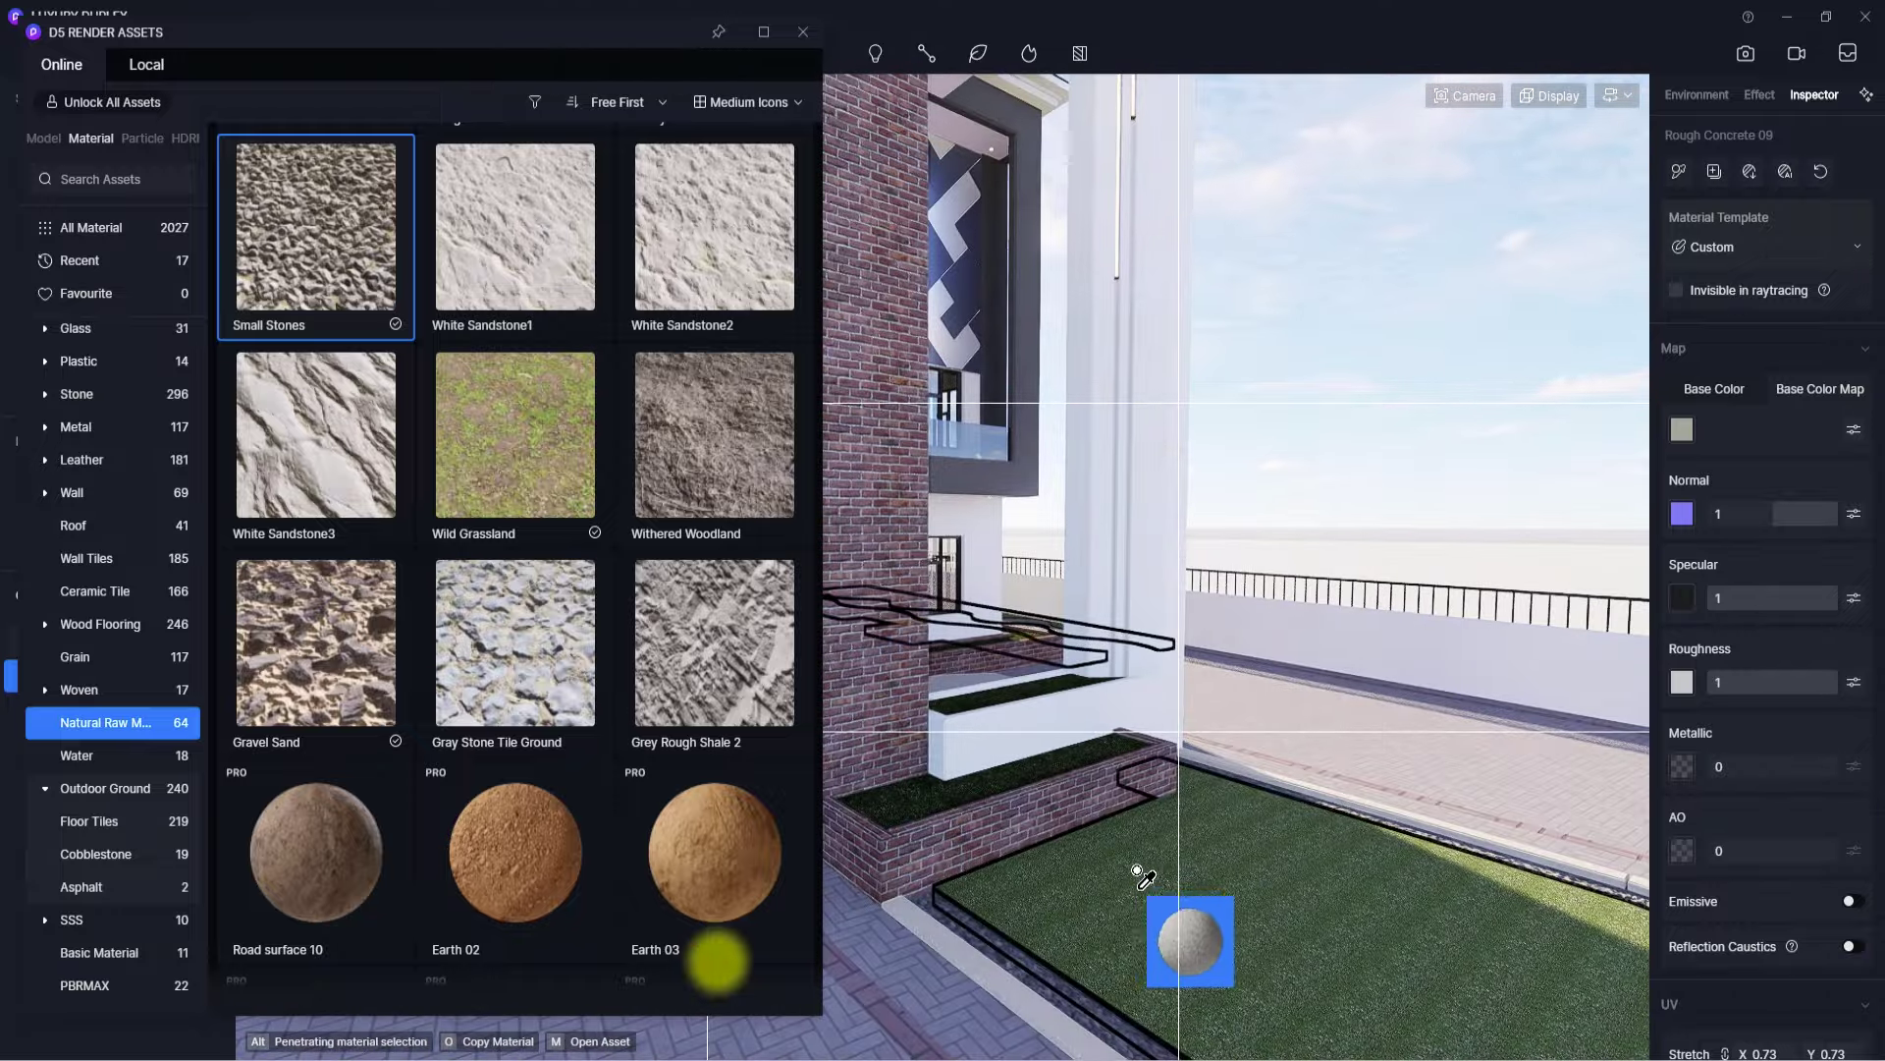
{"action": "right_click_drag", "start_coordinate": [1136, 875], "coordinate": [560, 847]}
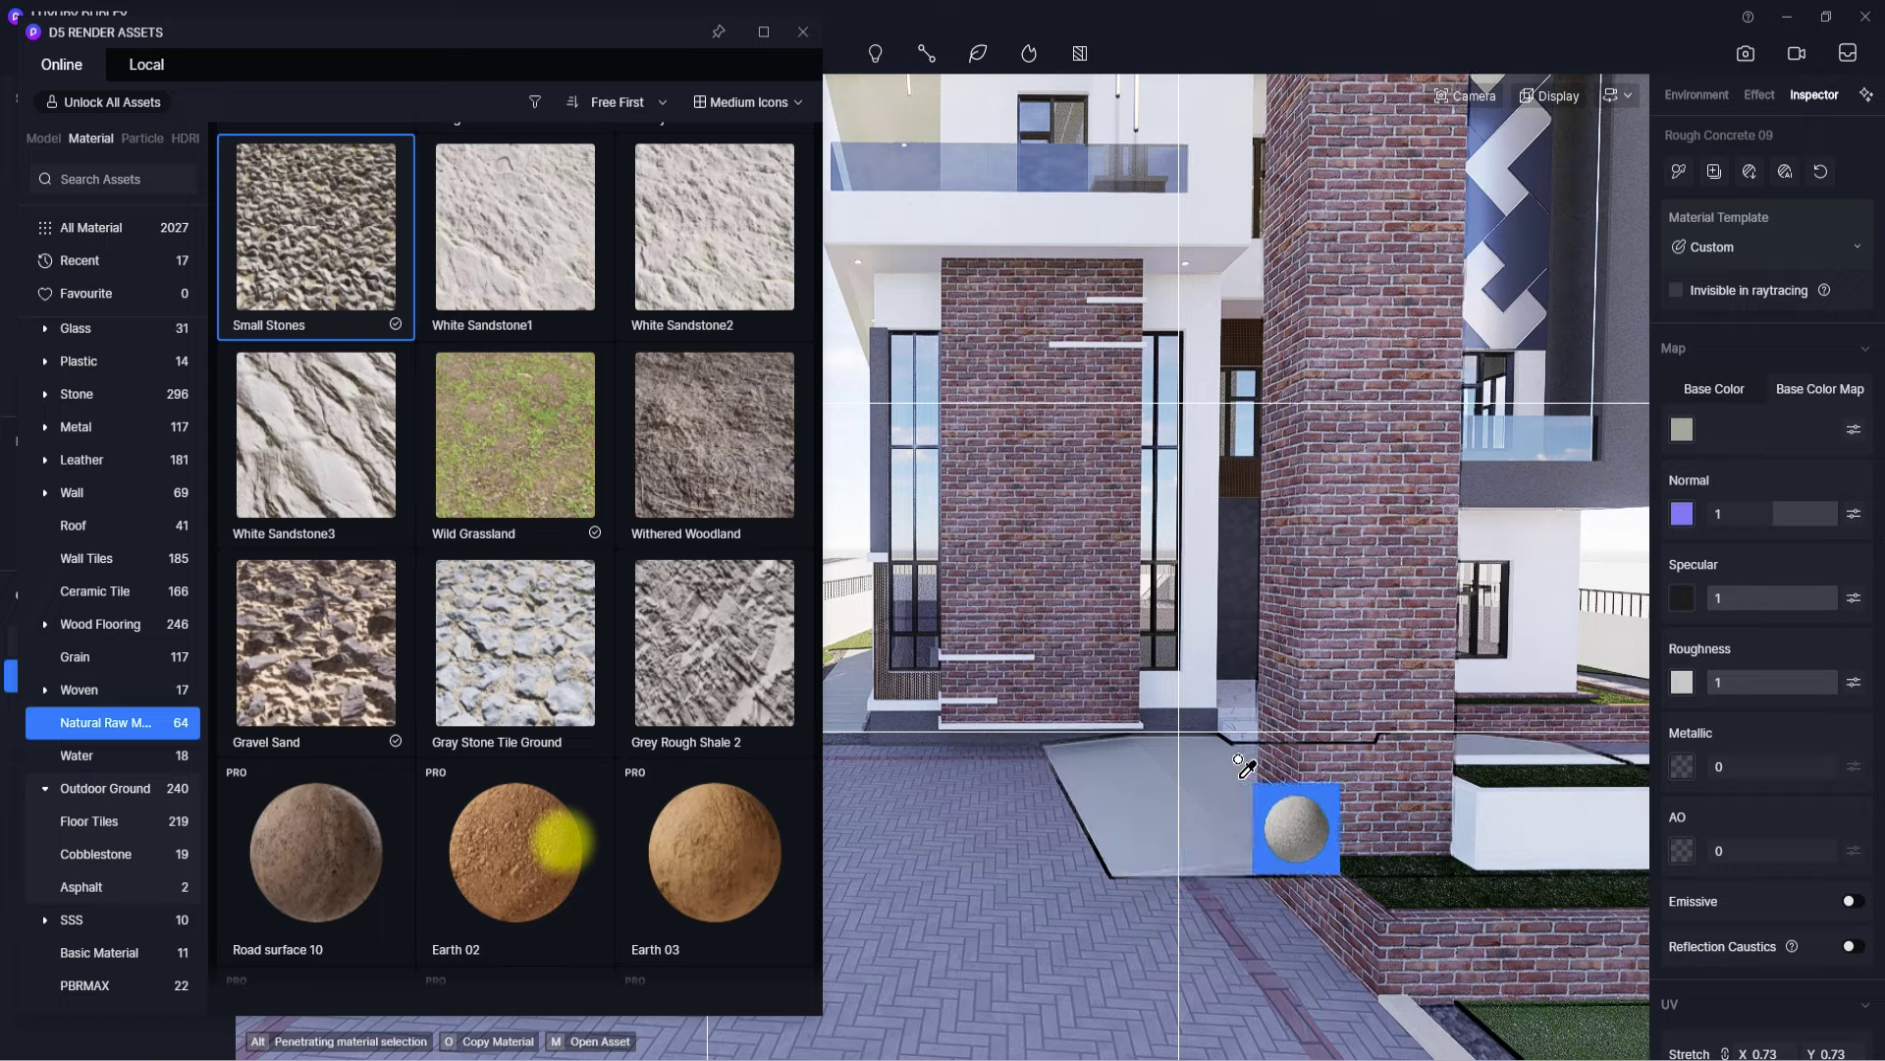
{"action": "right_click_drag", "start_coordinate": [1114, 797], "coordinate": [1447, 901]}
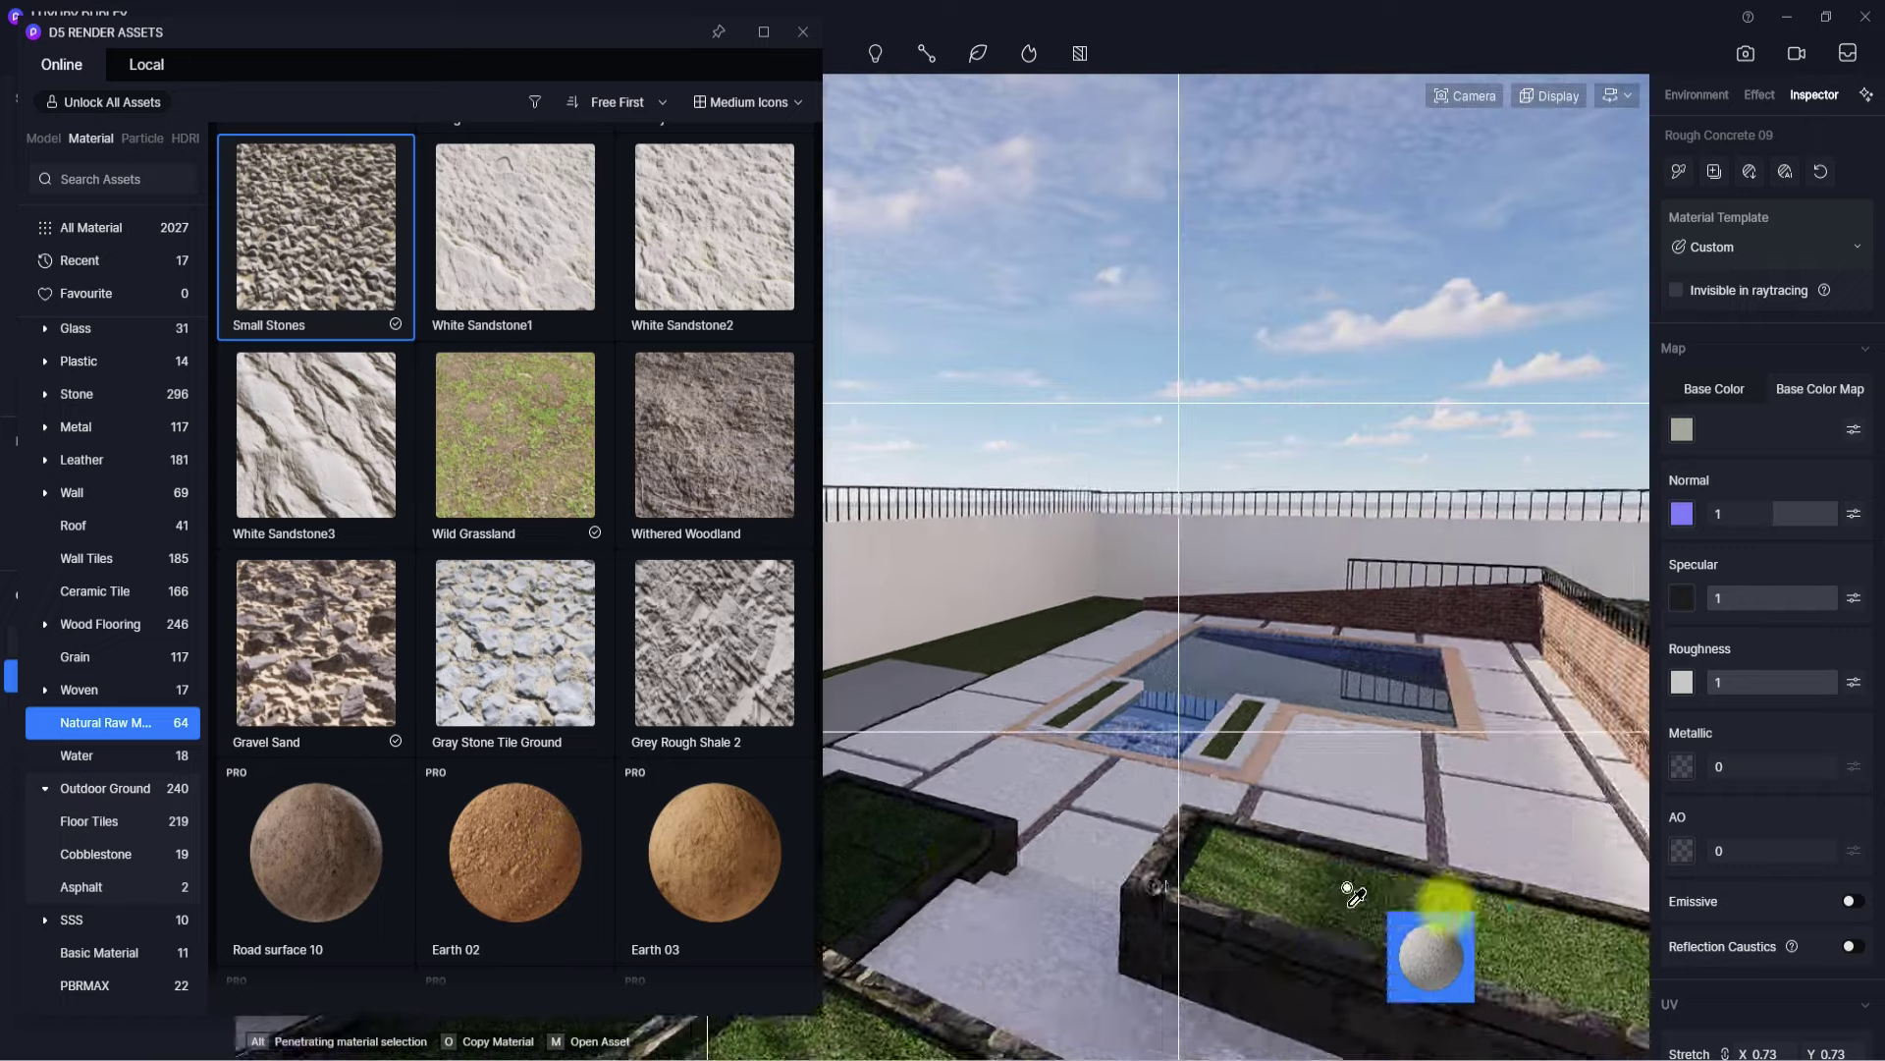
{"action": "right_click_drag", "start_coordinate": [1024, 909], "coordinate": [1448, 905]}
{"action": "right_click_drag", "start_coordinate": [952, 883], "coordinate": [1076, 982]}
{"action": "right_click_drag", "start_coordinate": [1127, 711], "coordinate": [1528, 735]}
{"action": "key", "text": "Escape"}
{"action": "key", "text": "w"}
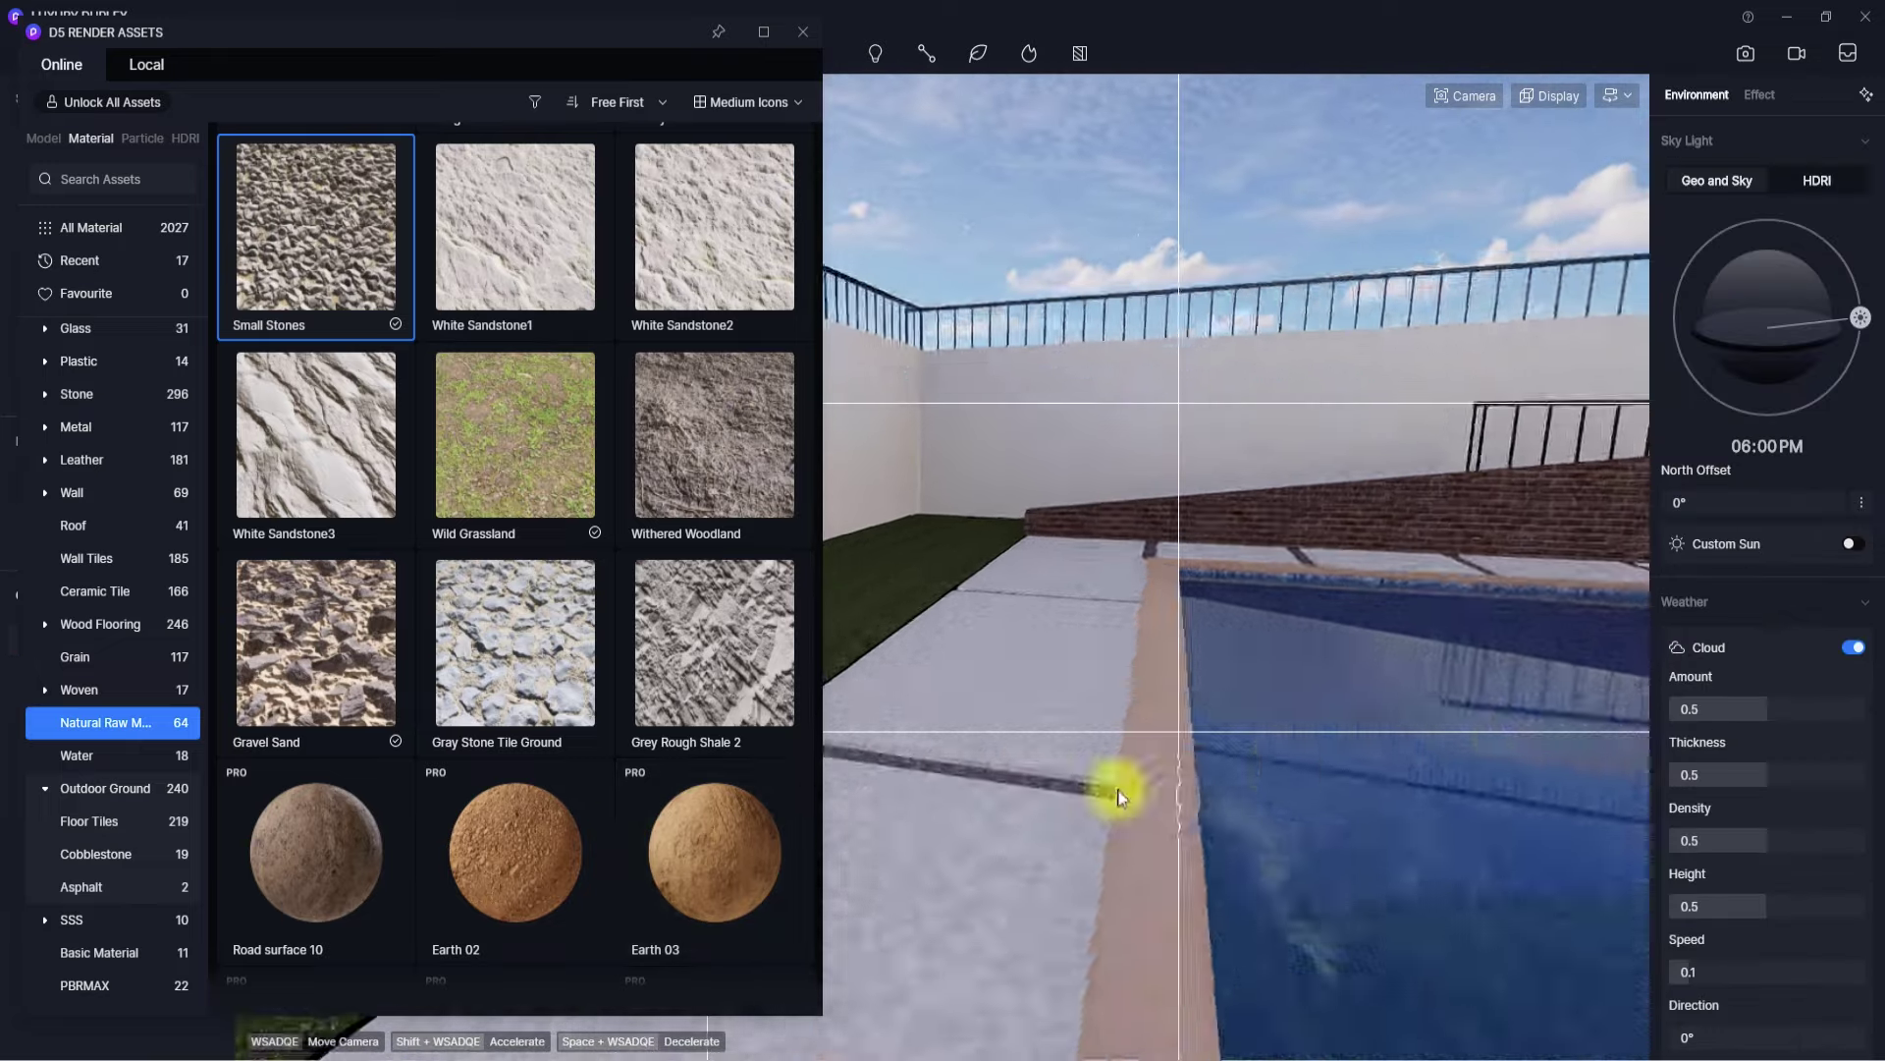
- Pick up the Small Stones material from the ground strip between the paving slabs beside the house
{"action": "right_click_drag", "start_coordinate": [1115, 791], "coordinate": [1658, 863]}
{"action": "key", "text": "s"}
{"action": "key", "text": "s"}
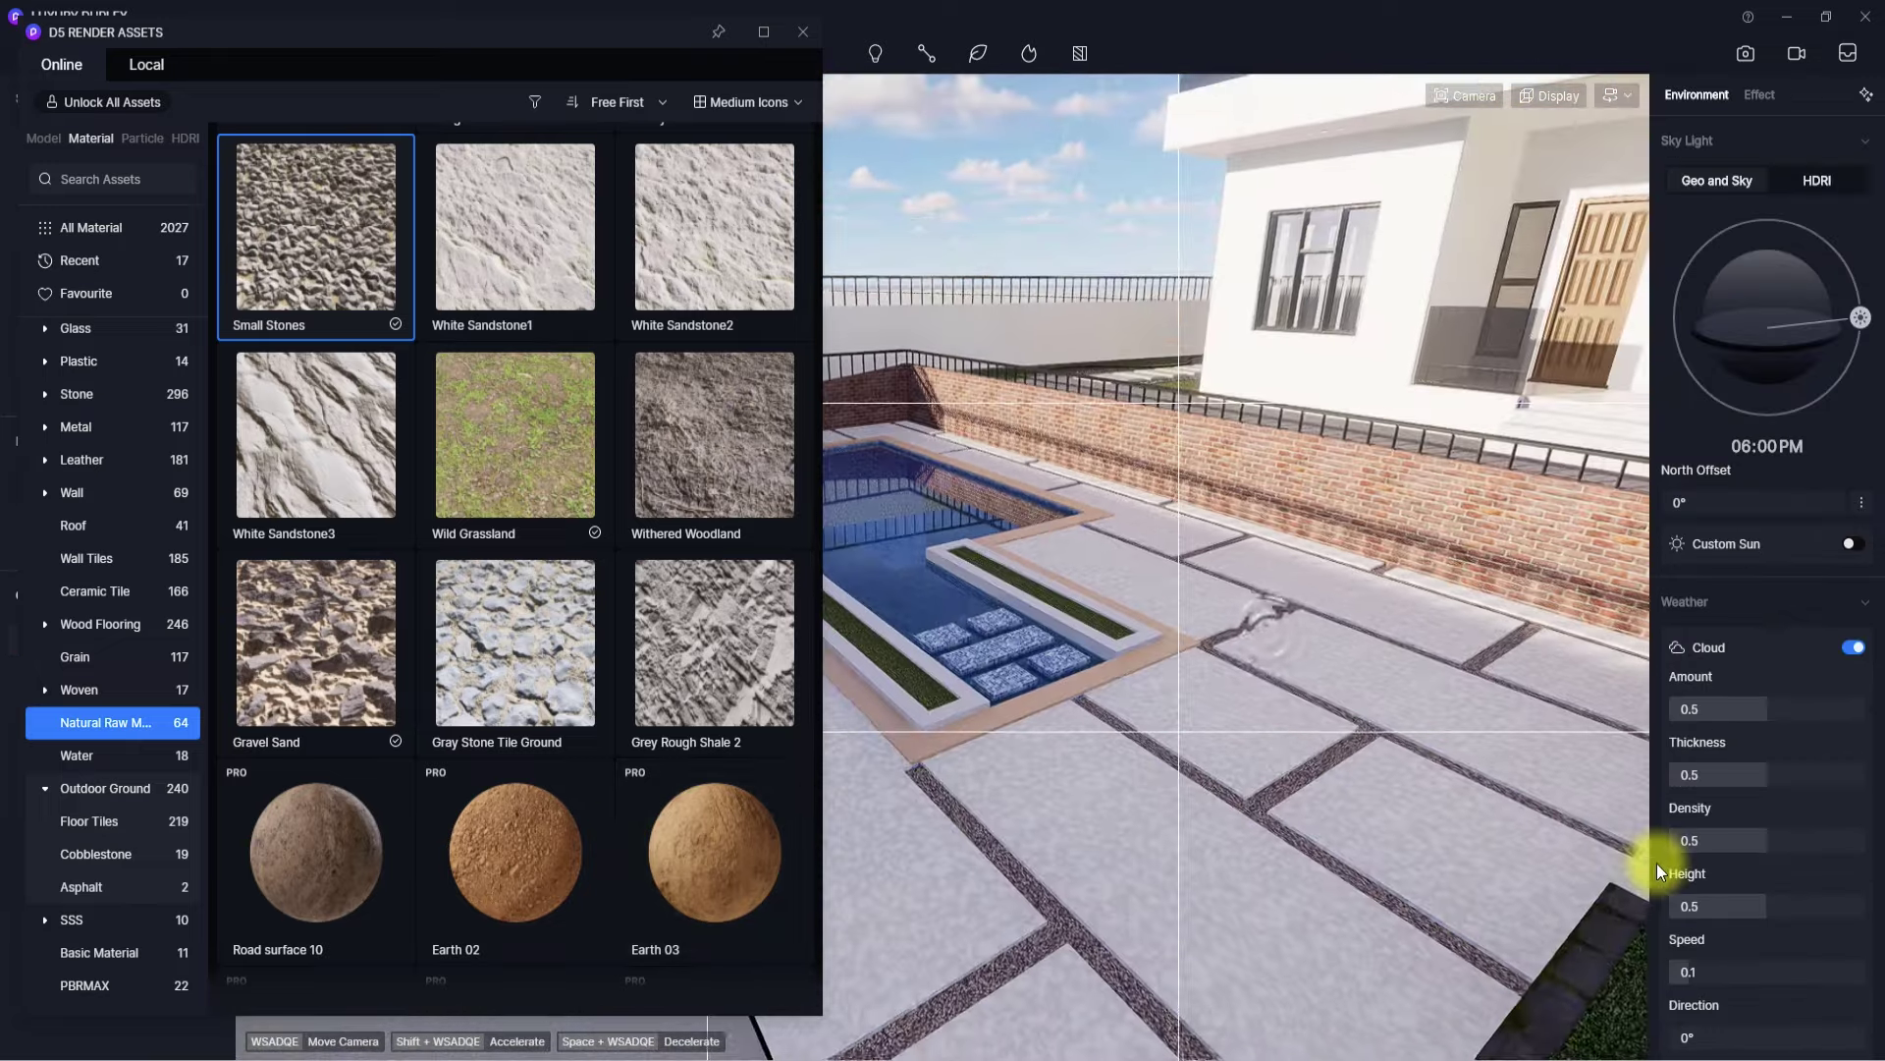
{"action": "key", "text": "s"}
{"action": "key", "text": "w"}
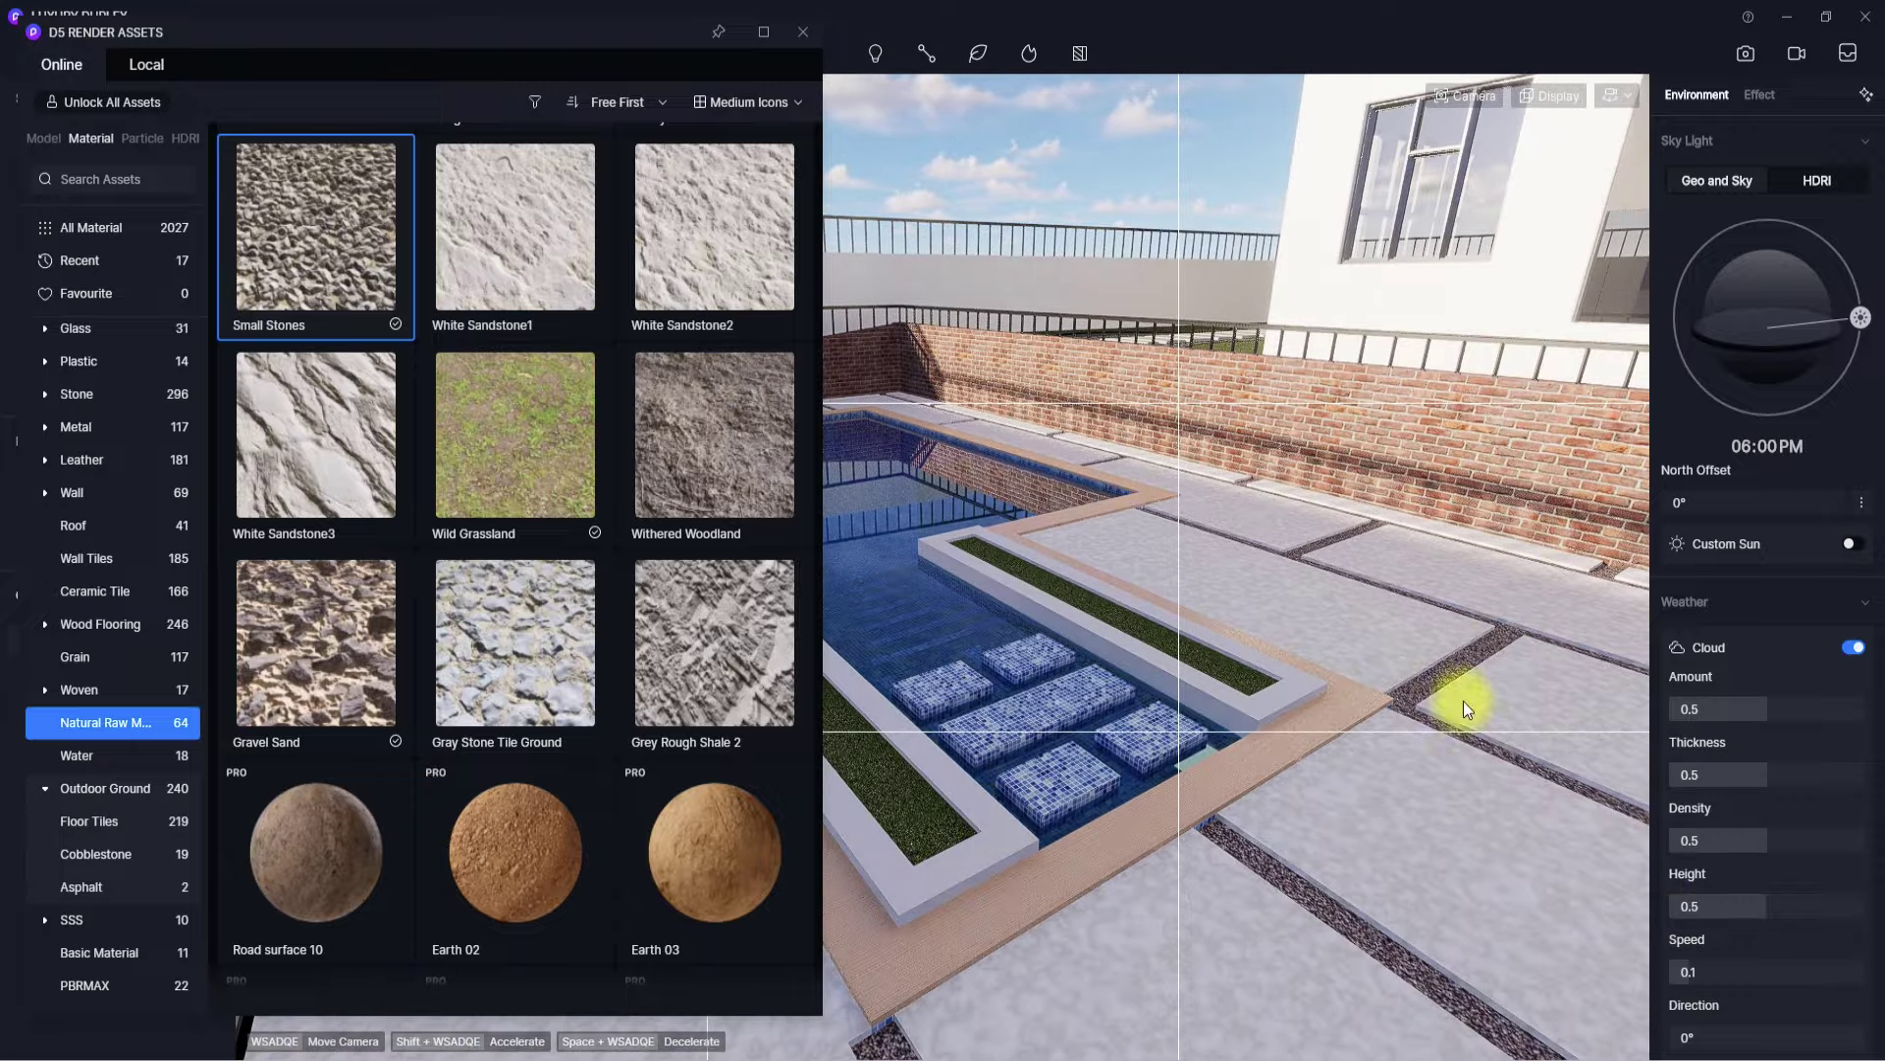
{"action": "key", "text": "s"}
{"action": "right_click_drag", "start_coordinate": [1152, 821], "coordinate": [1500, 504]}
{"action": "key", "text": "w"}
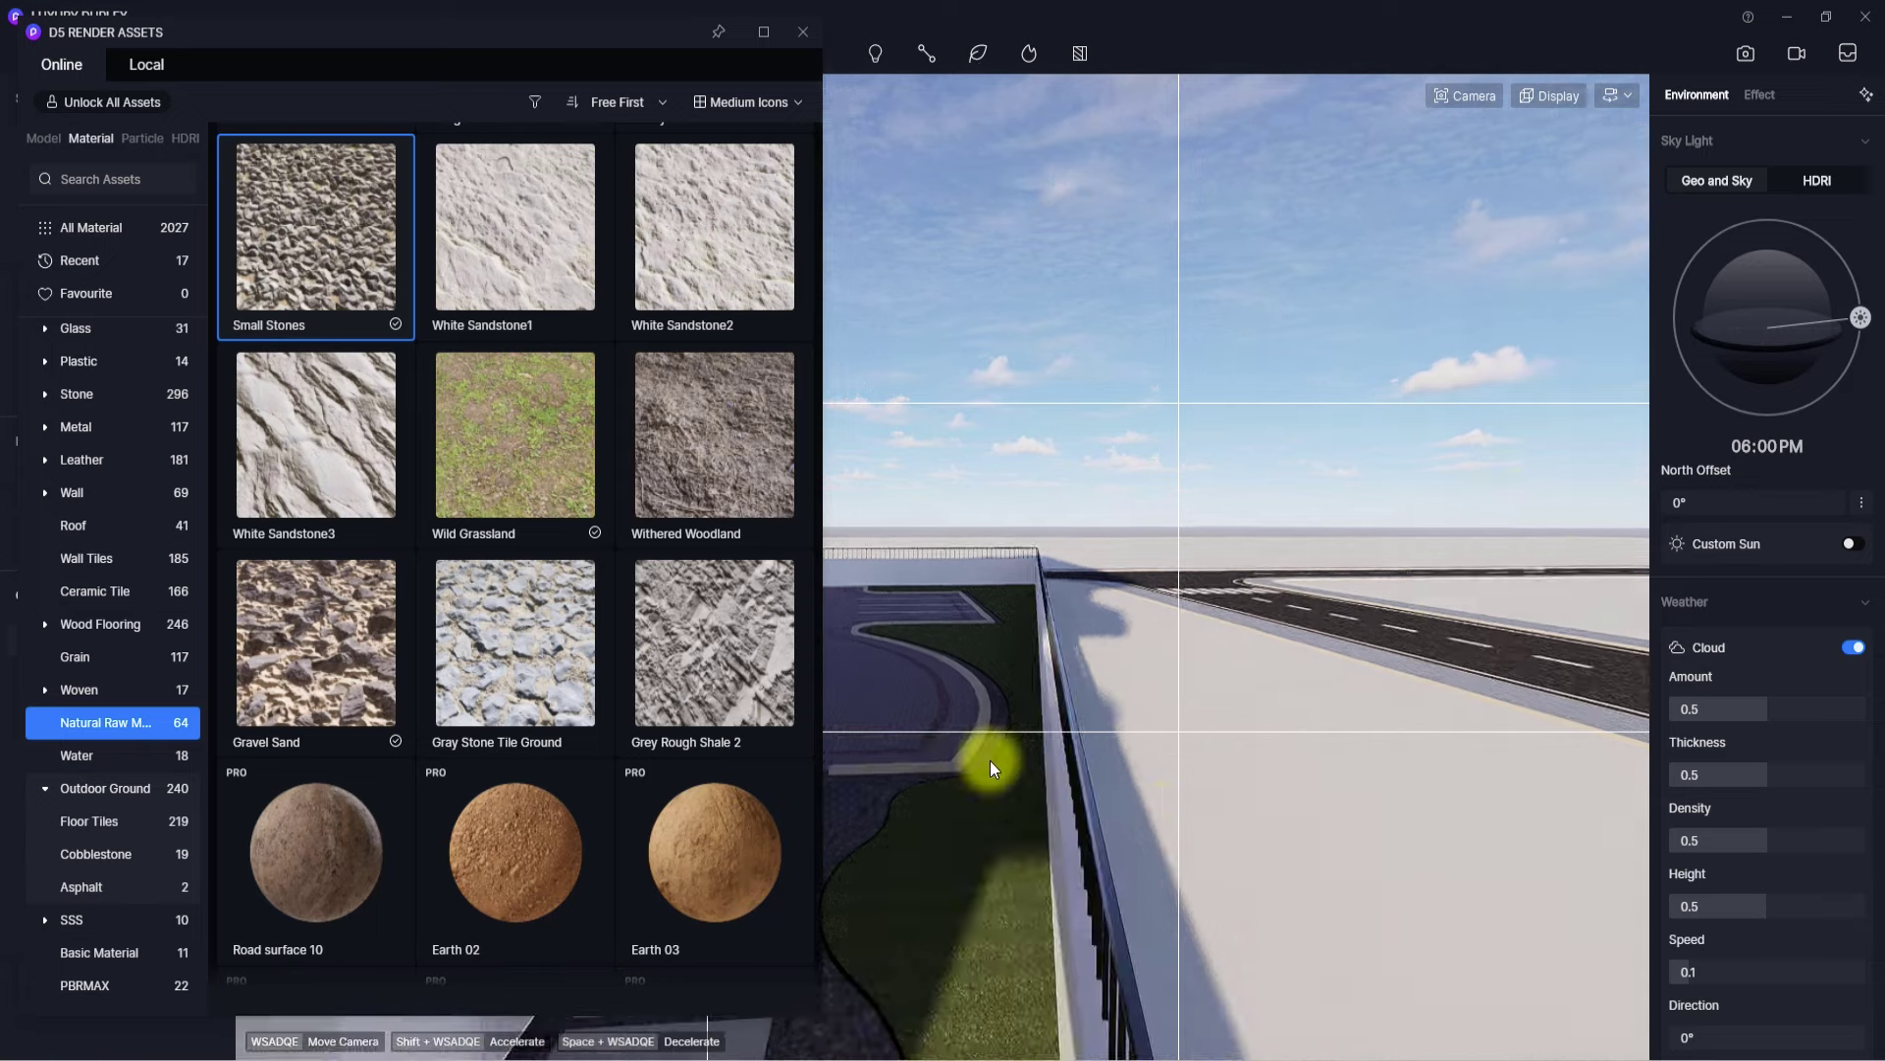
{"action": "right_click_drag", "start_coordinate": [990, 760], "coordinate": [916, 746]}
{"action": "key", "text": "s"}
{"action": "right_click_drag", "start_coordinate": [1144, 757], "coordinate": [988, 964]}
{"action": "left_click", "coordinate": [987, 965]}
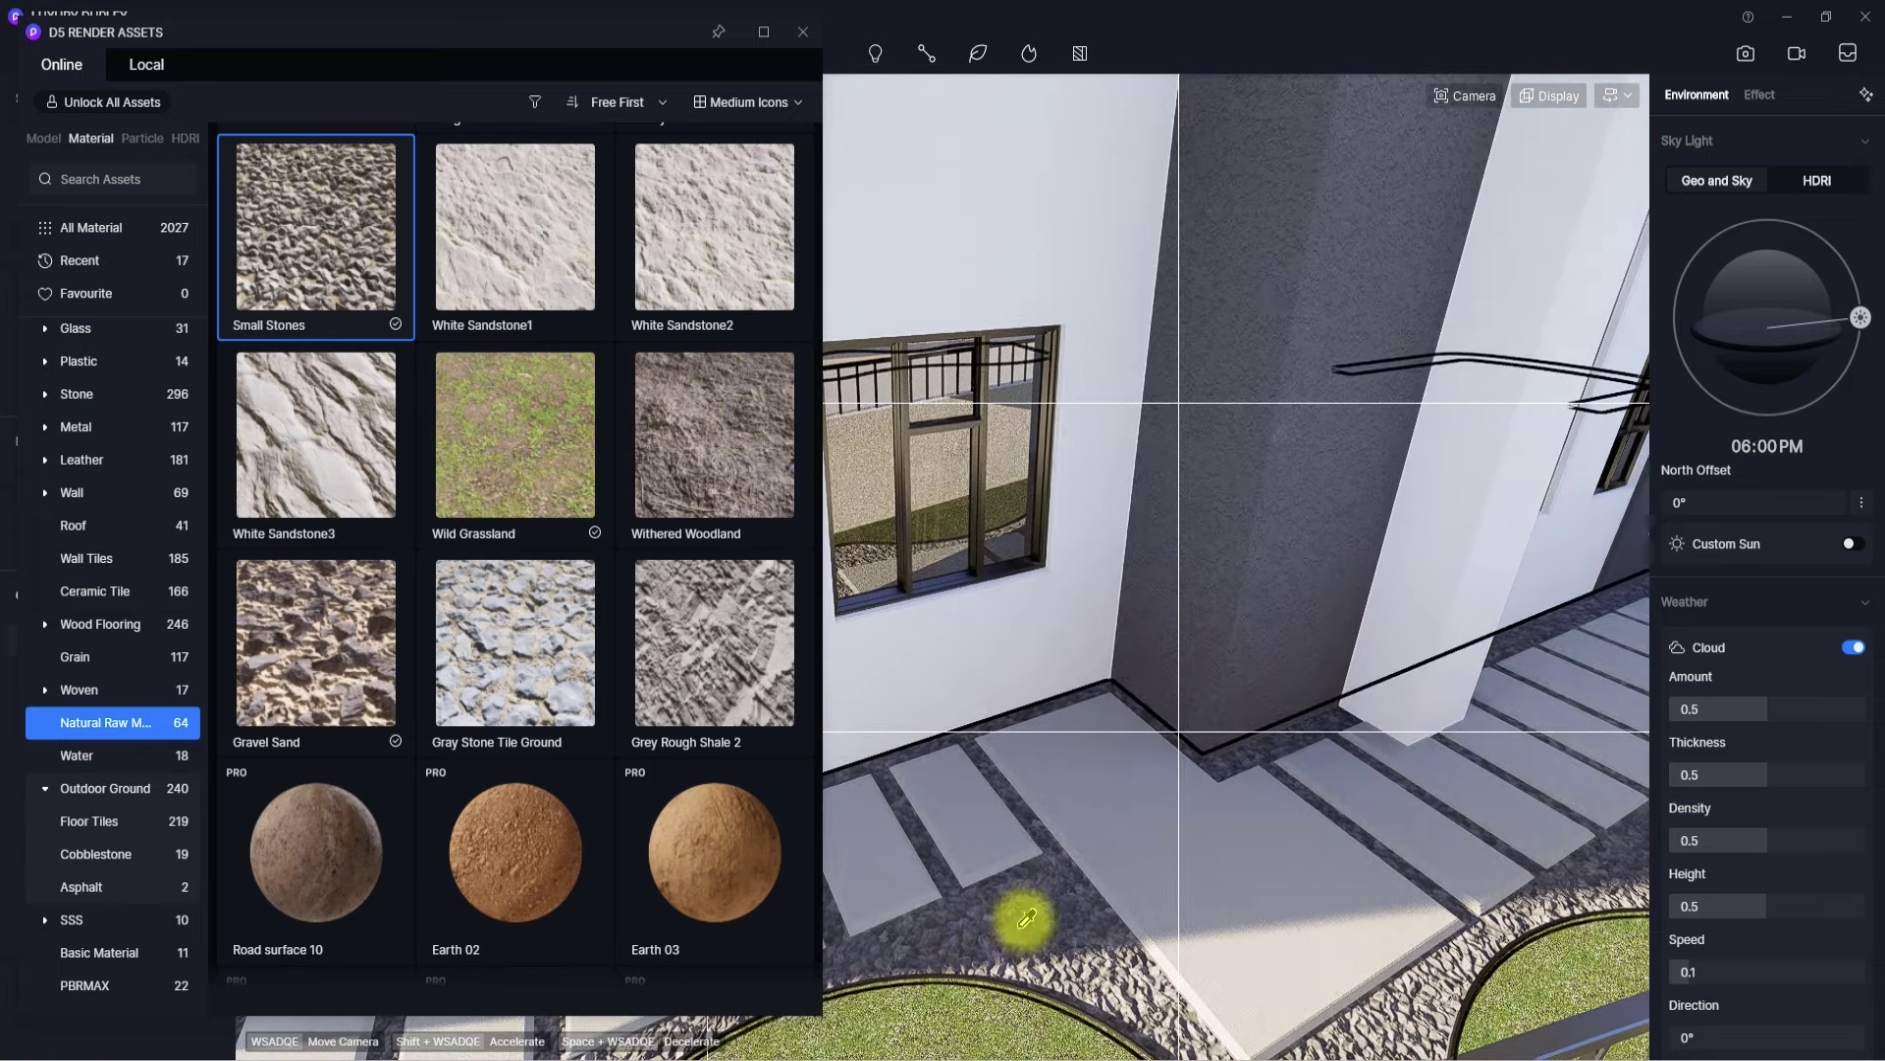
{"action": "left_click", "coordinate": [1683, 181]}
- Apply the picked-up Small Stones material to the gaps between the large paving slabs by the pool
{"action": "key", "text": "s"}
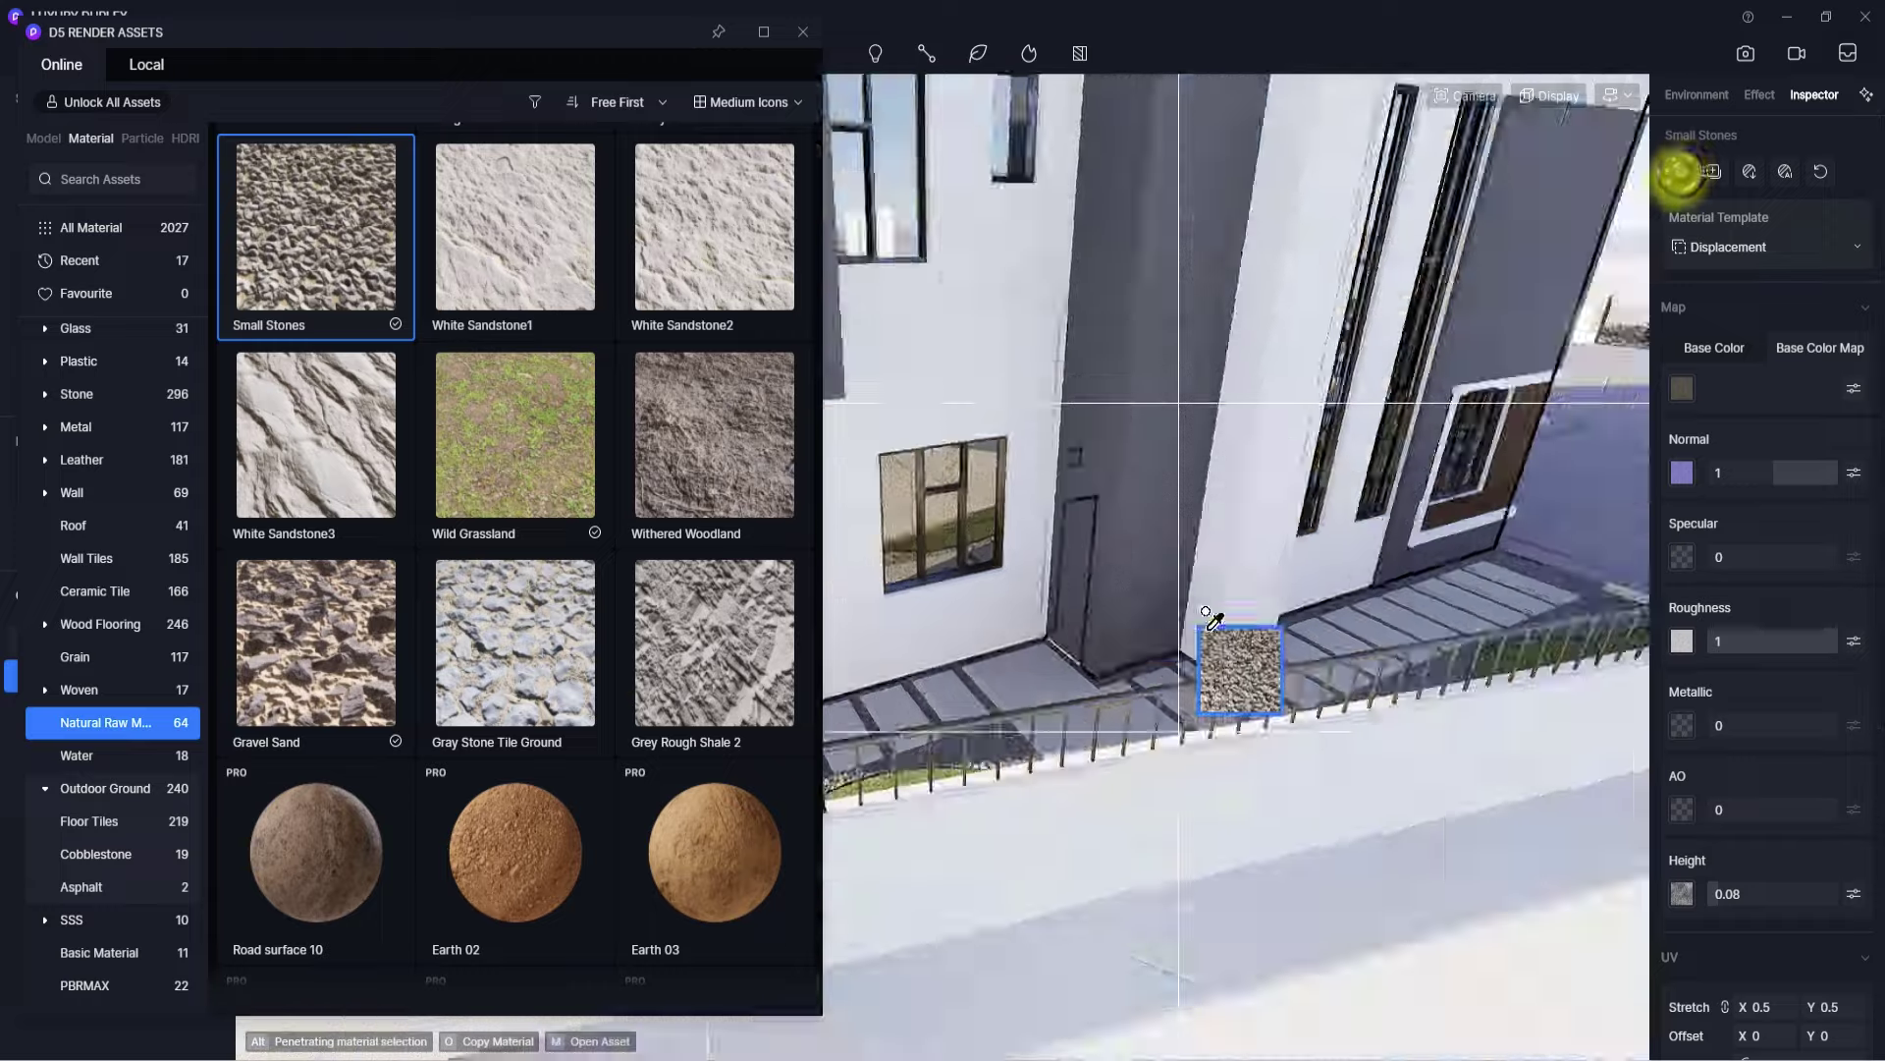
{"action": "right_click_drag", "start_coordinate": [1237, 664], "coordinate": [1179, 964]}
{"action": "key", "text": "w"}
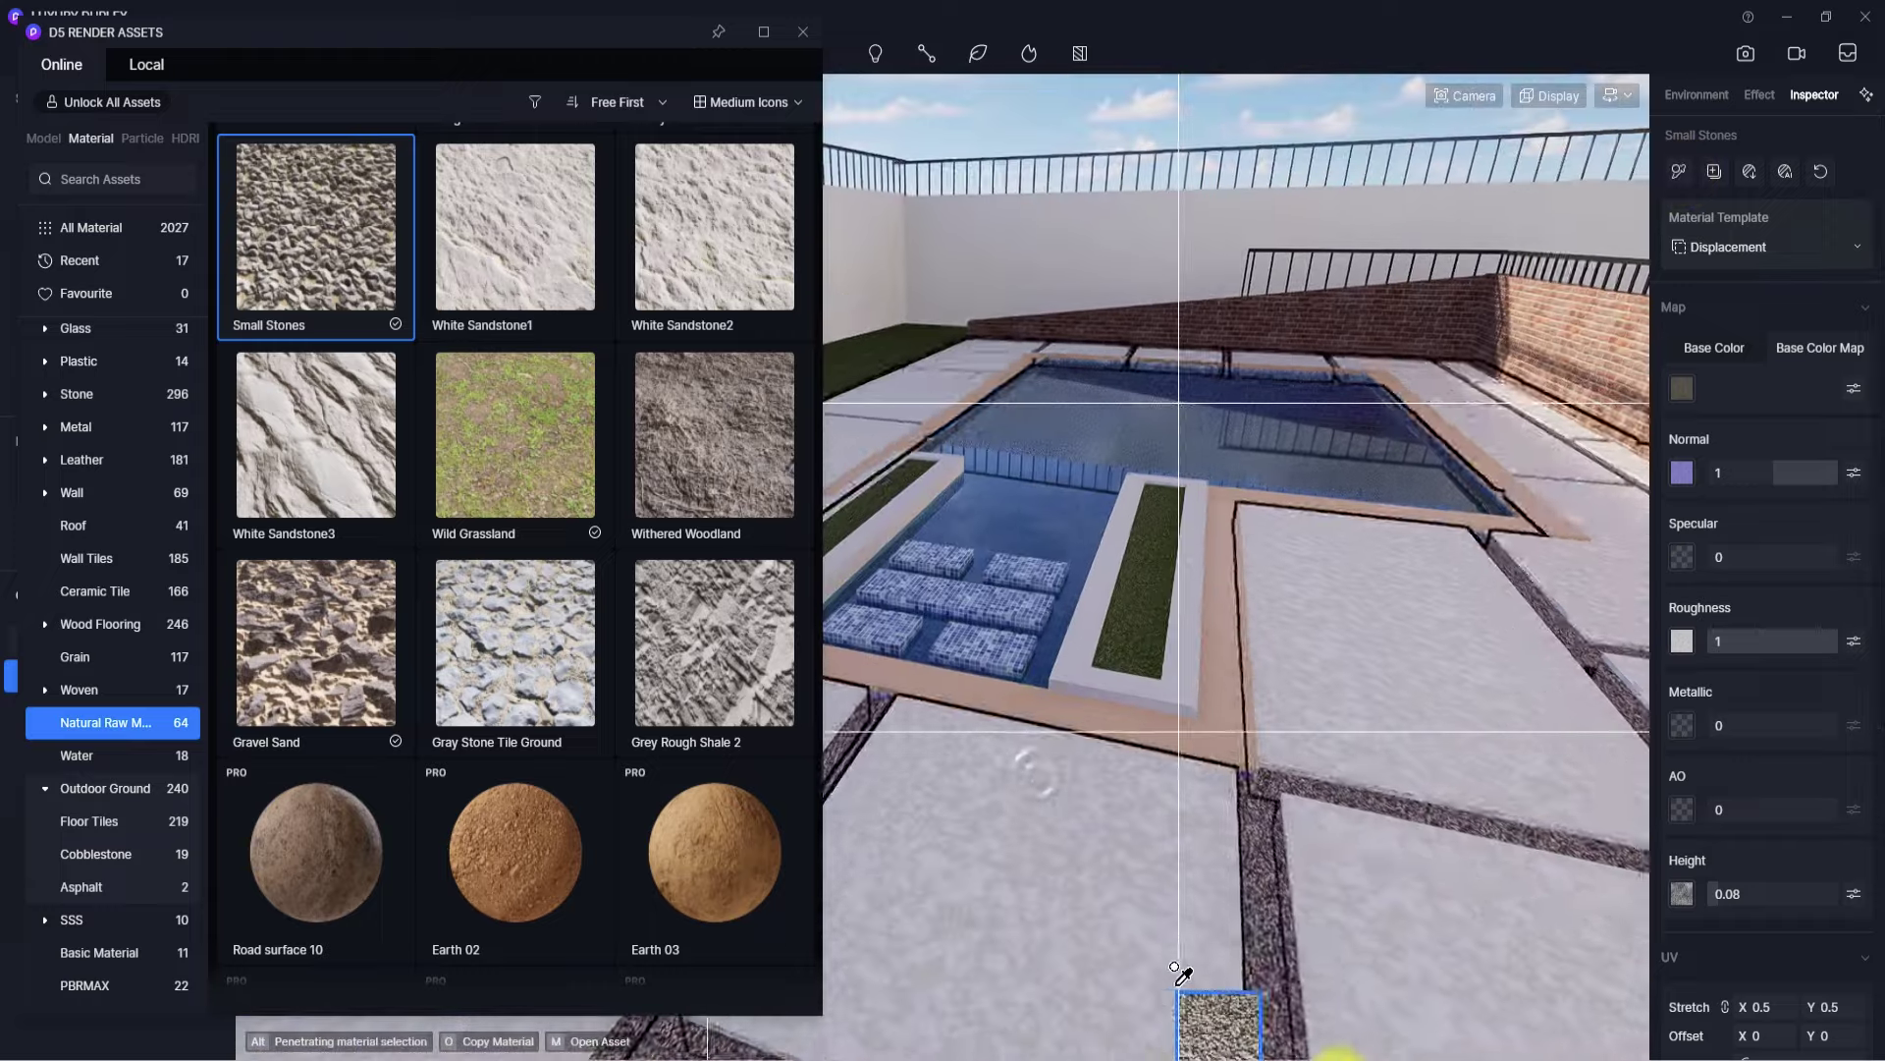
{"action": "left_click", "coordinate": [1277, 892]}
{"action": "key", "text": "s"}
{"action": "right_click_drag", "start_coordinate": [1277, 891], "coordinate": [939, 775]}
{"action": "key", "text": "w"}
{"action": "right_click_drag", "start_coordinate": [1314, 737], "coordinate": [849, 798]}
{"action": "key", "text": "s"}
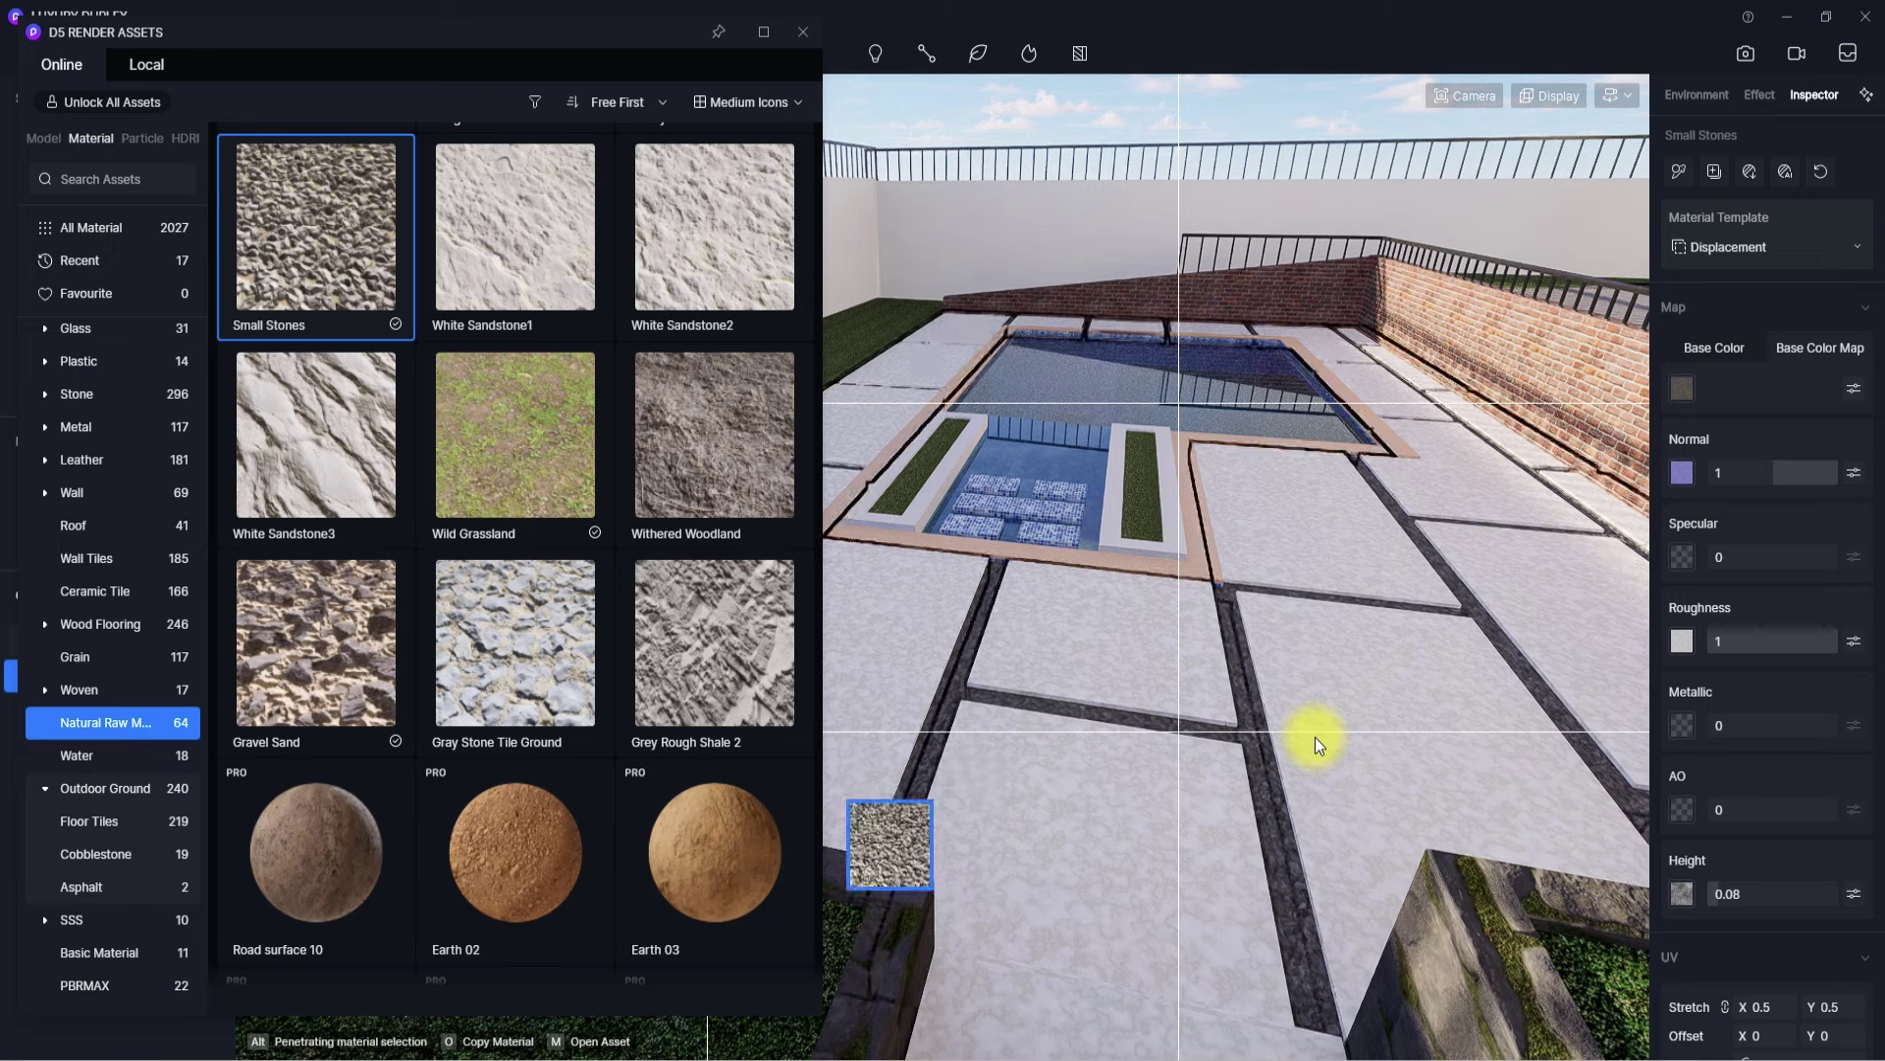
- Browse the Wall Tiles and Ceramic Tile material categories for a finish suited to the pool paving
{"action": "left_click", "coordinate": [91, 557]}
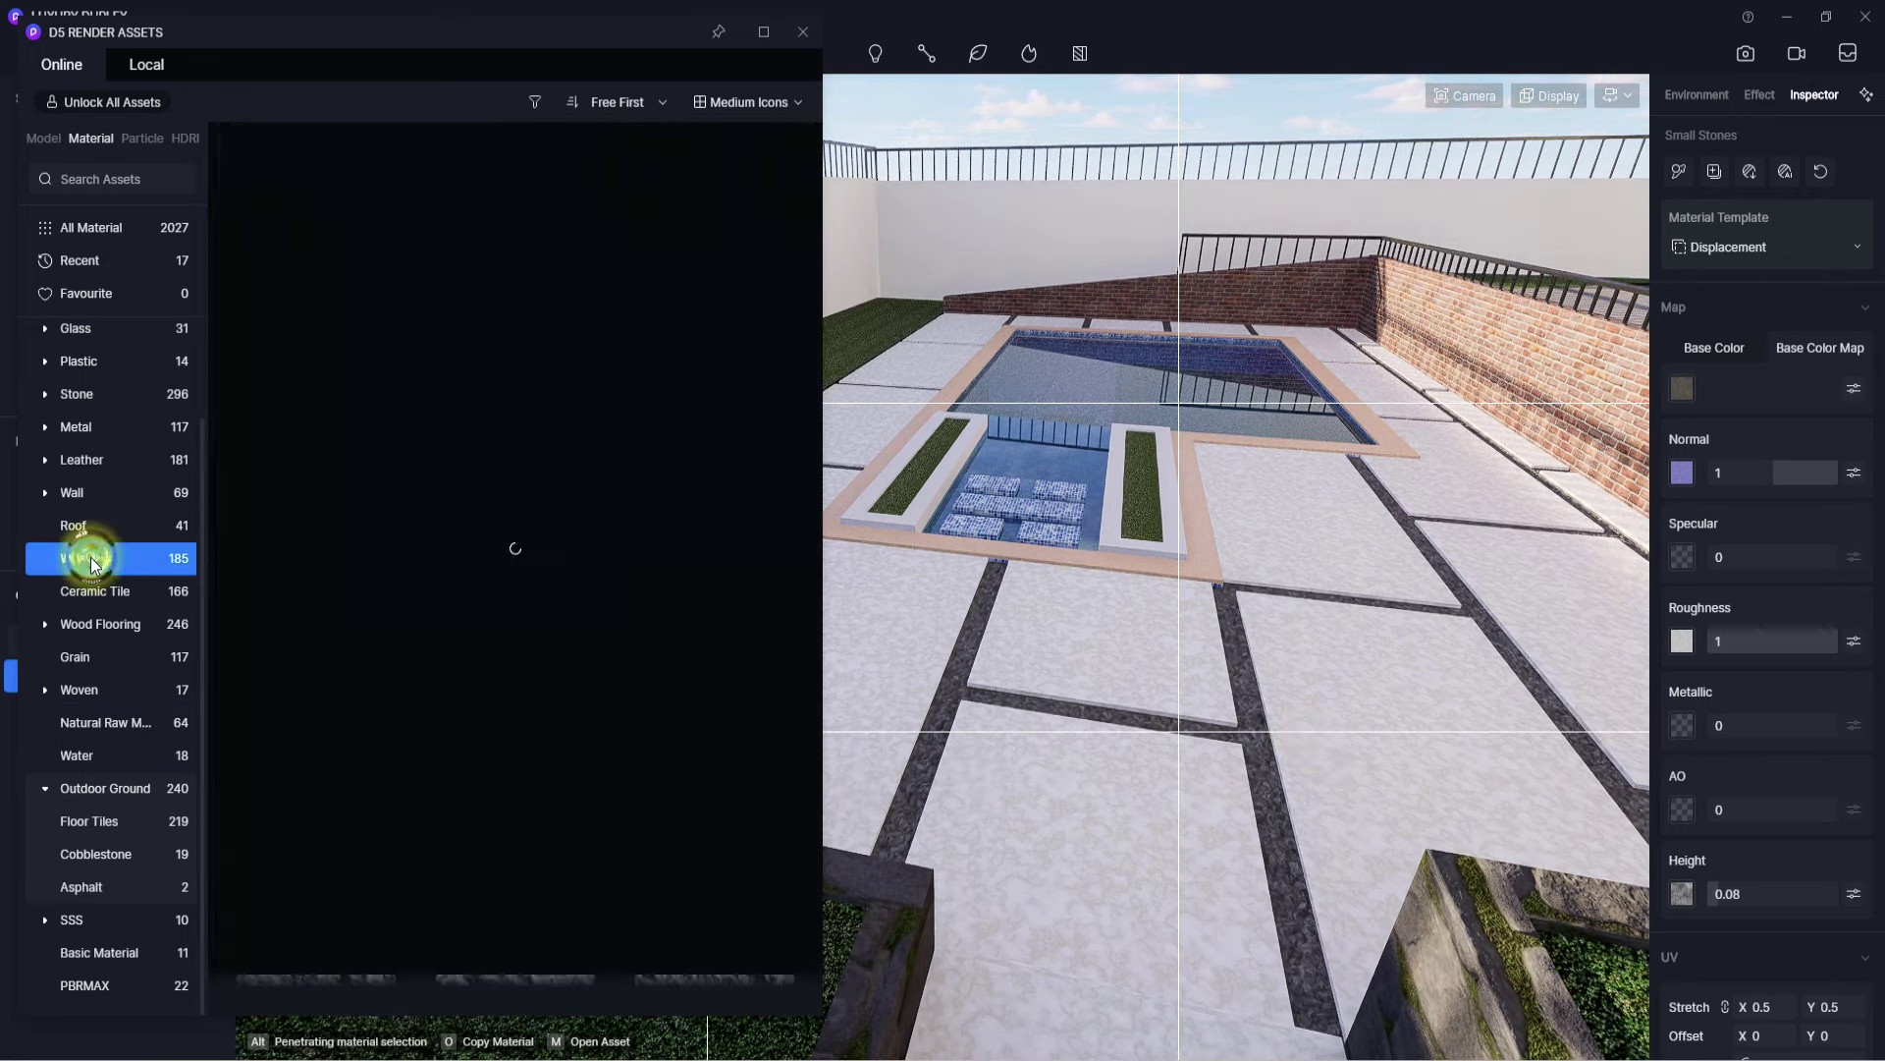
{"action": "left_click", "coordinate": [102, 592]}
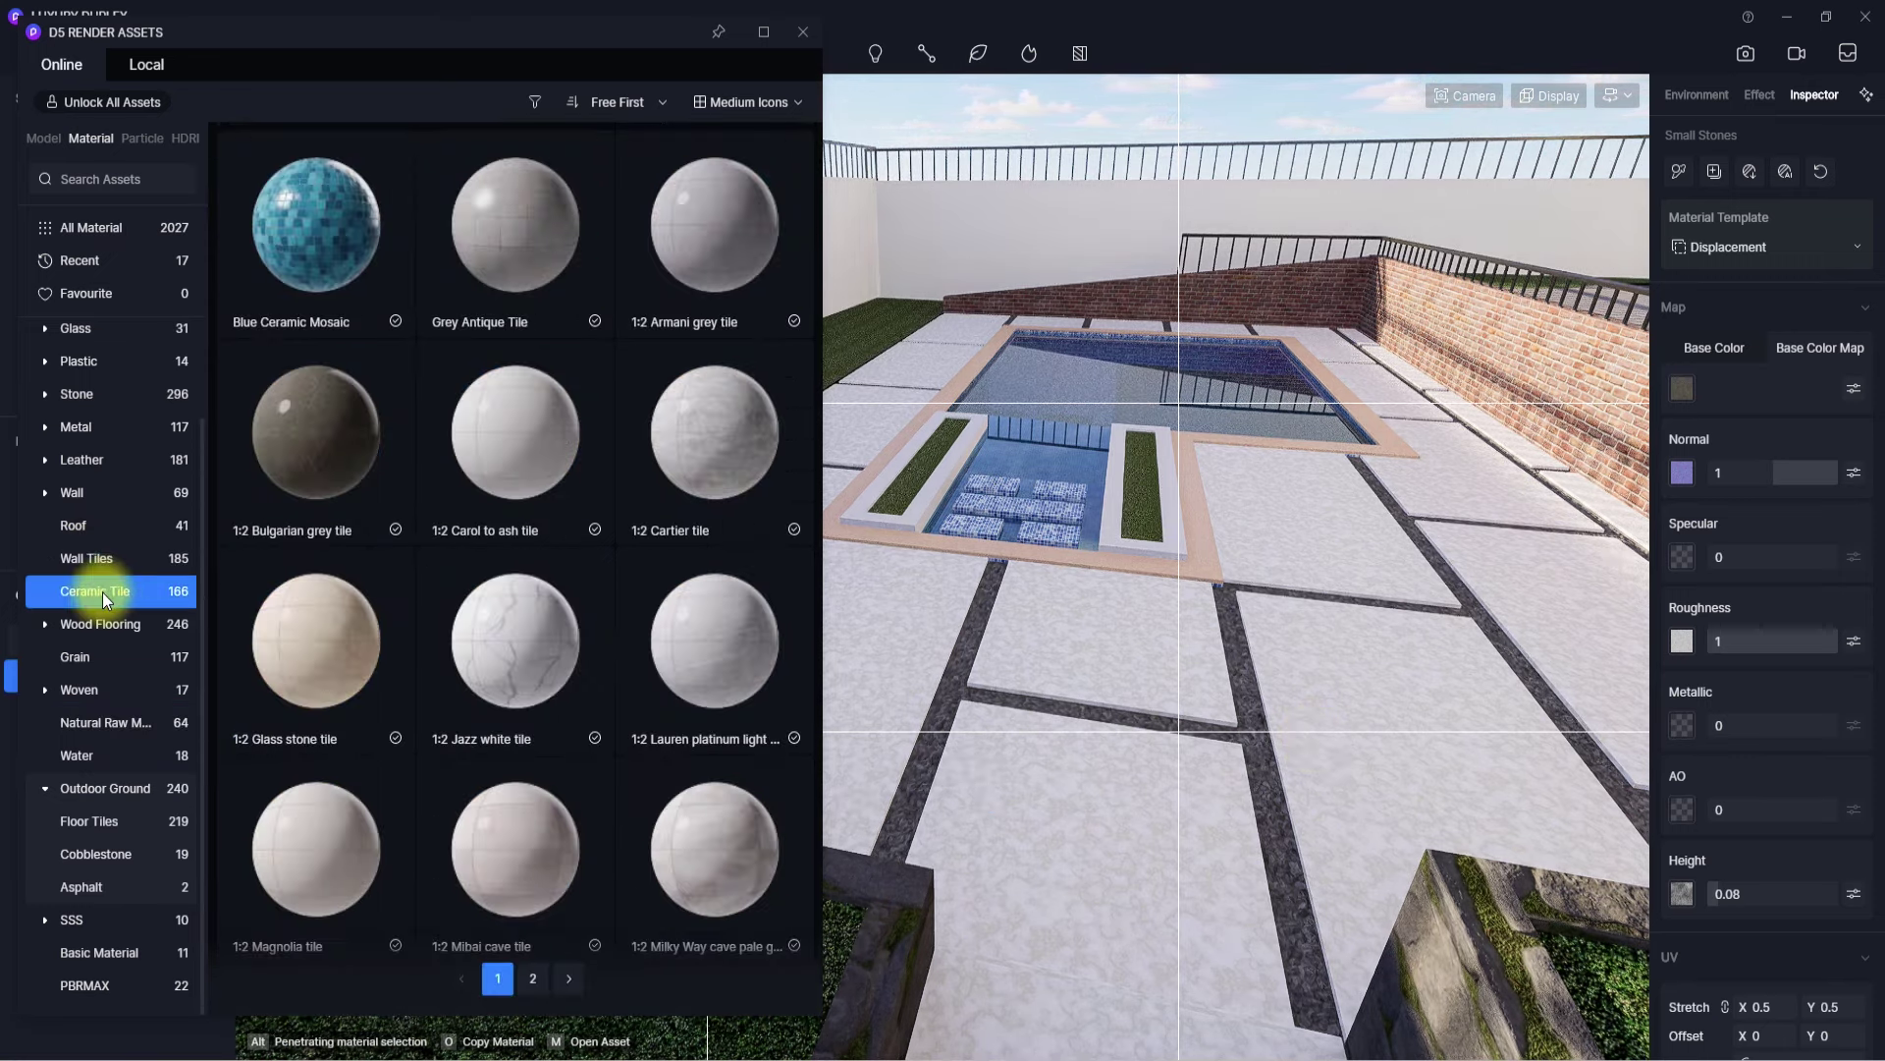
{"action": "right_click_drag", "start_coordinate": [1032, 853], "coordinate": [892, 711]}
{"action": "scroll", "coordinate": [892, 711], "scroll_direction": "up", "scroll_amount": 3}
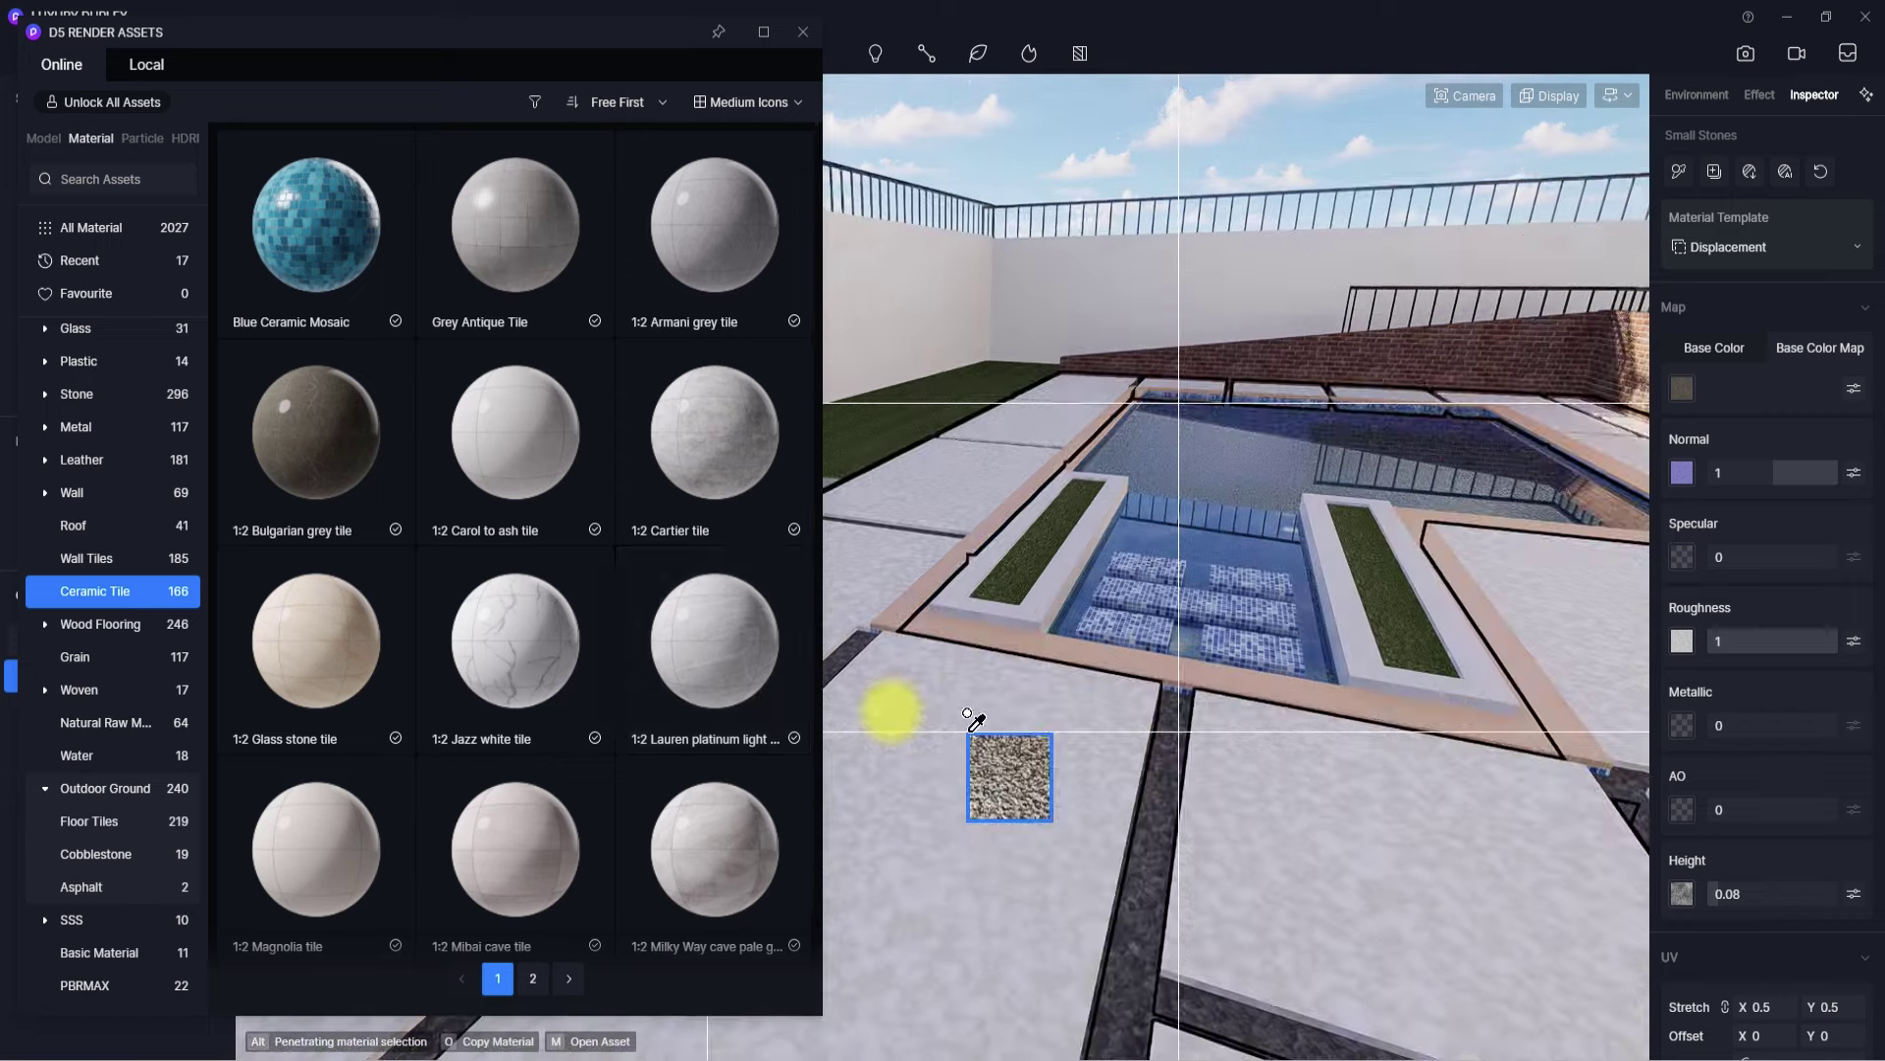
{"action": "scroll", "coordinate": [791, 736], "scroll_direction": "down", "scroll_amount": 2}
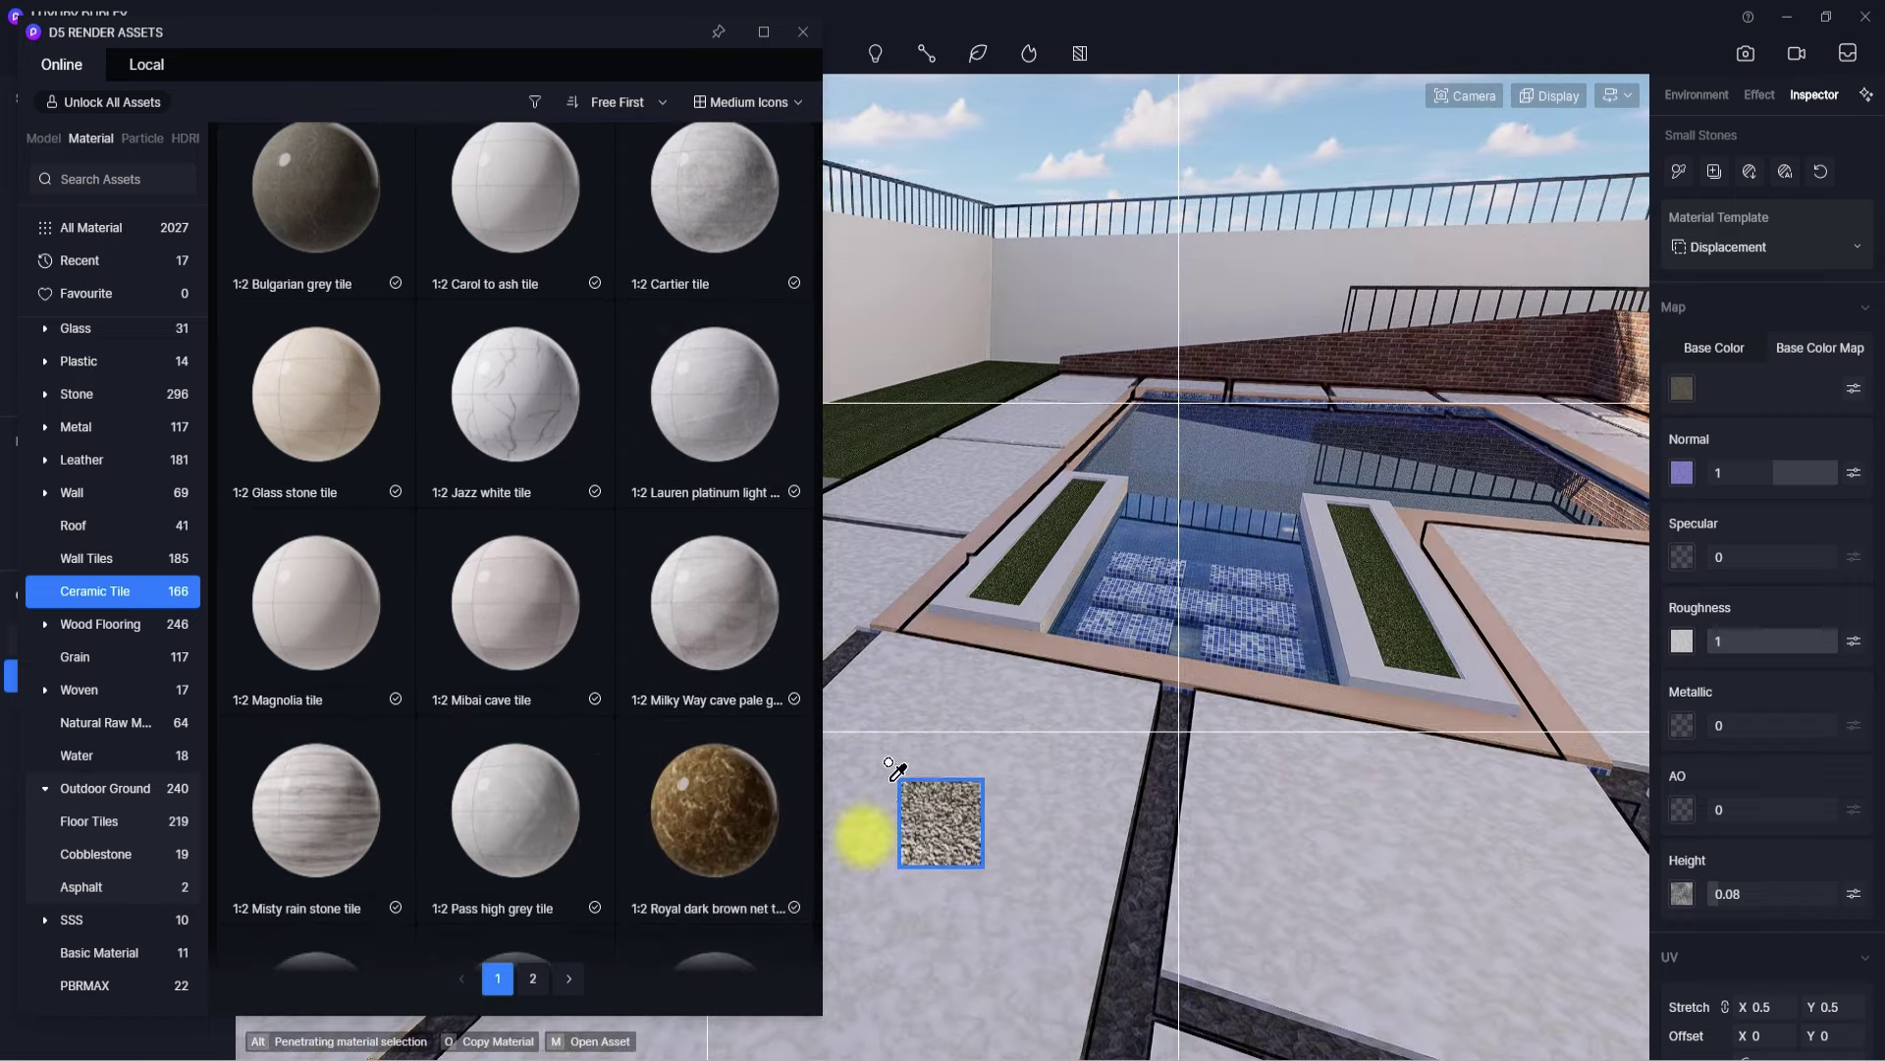
{"action": "right_click_drag", "start_coordinate": [1189, 801], "coordinate": [1571, 797]}
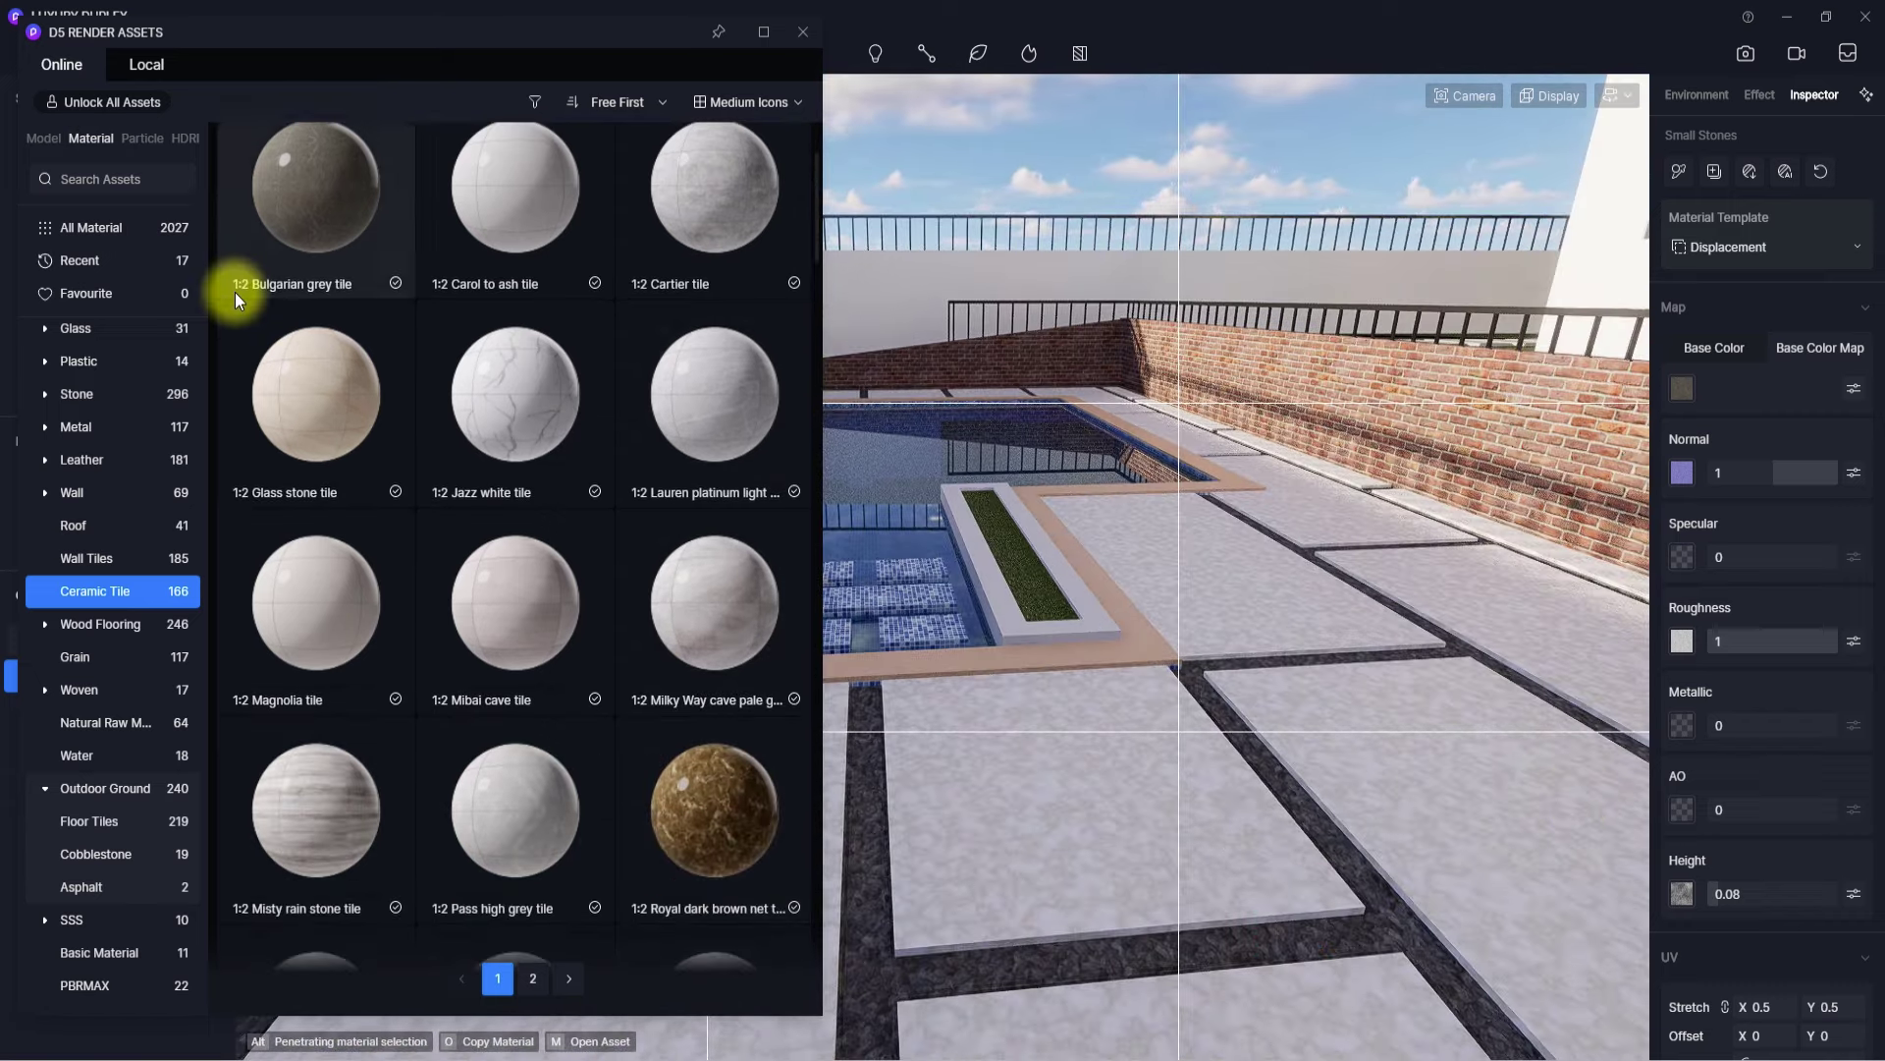
- Search the material library for TARVEN and for TAR, and clear the search
{"action": "left_click", "coordinate": [148, 180]}
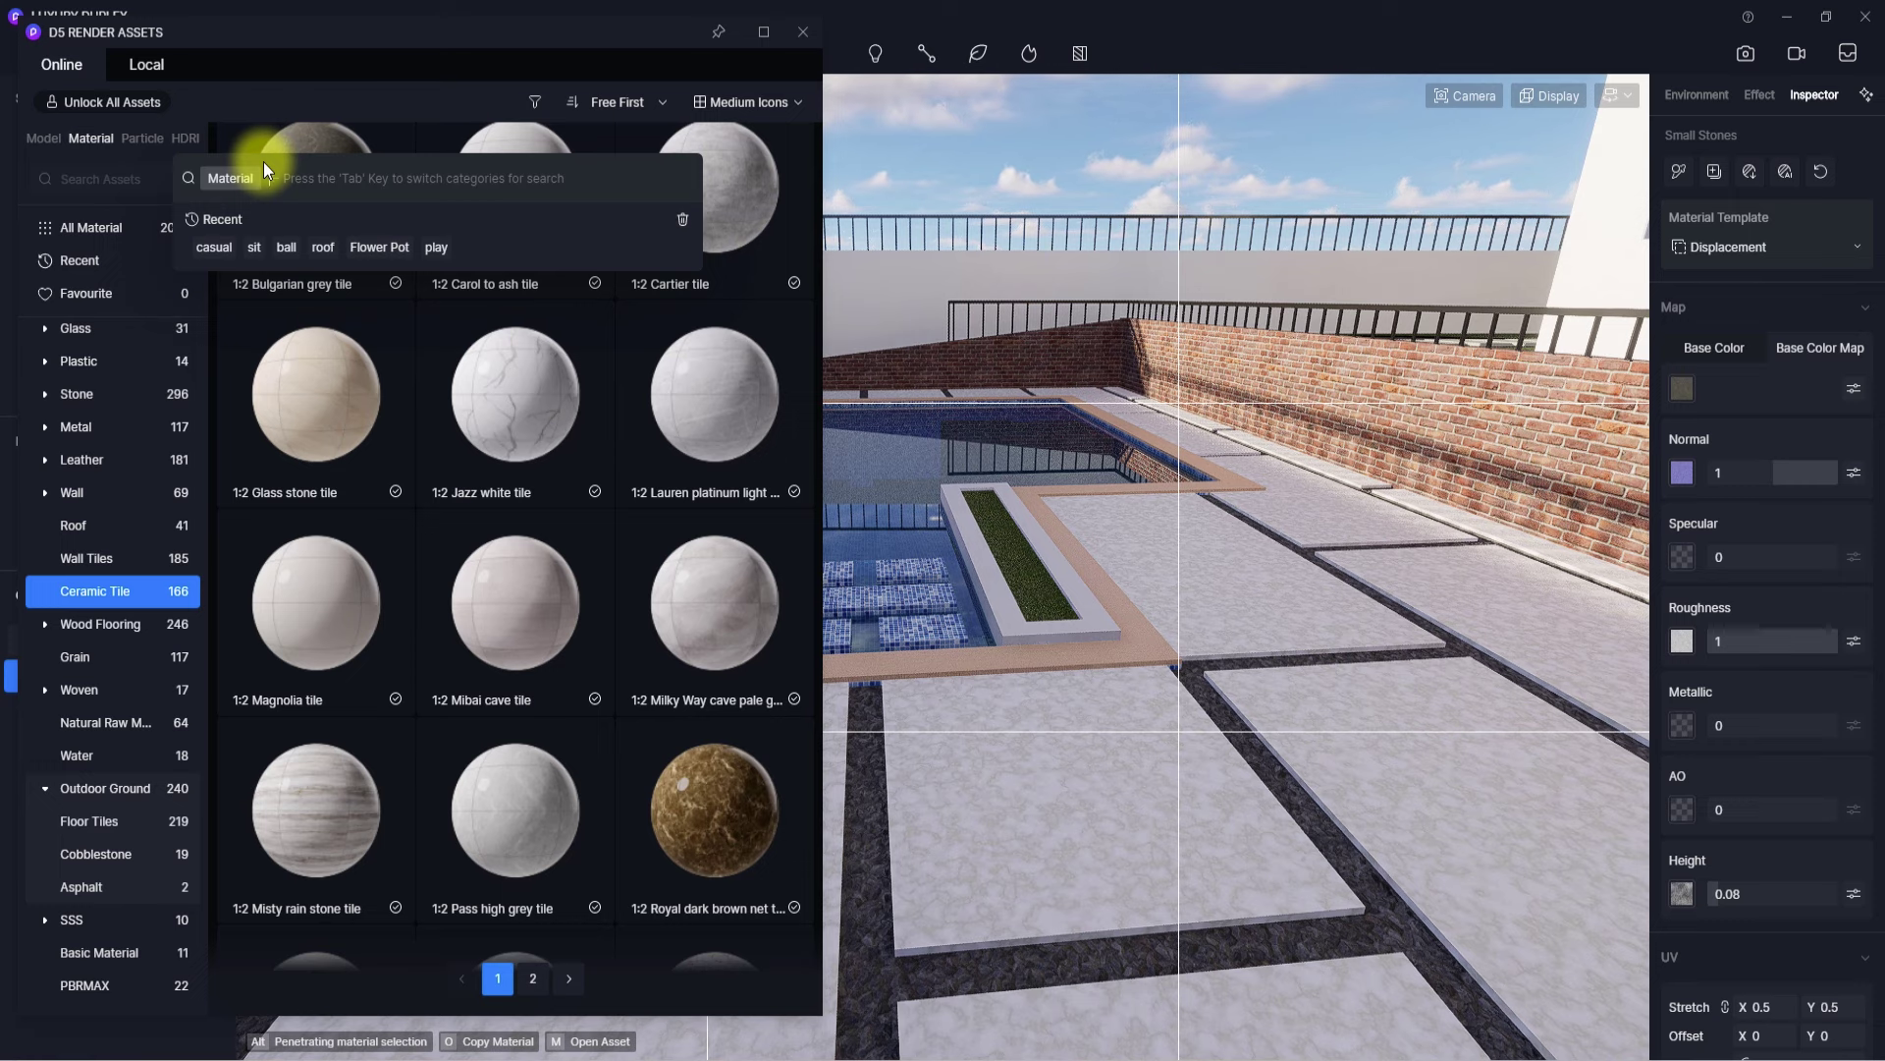
{"action": "type", "text": "TARVEN"}
{"action": "key", "text": "Return"}
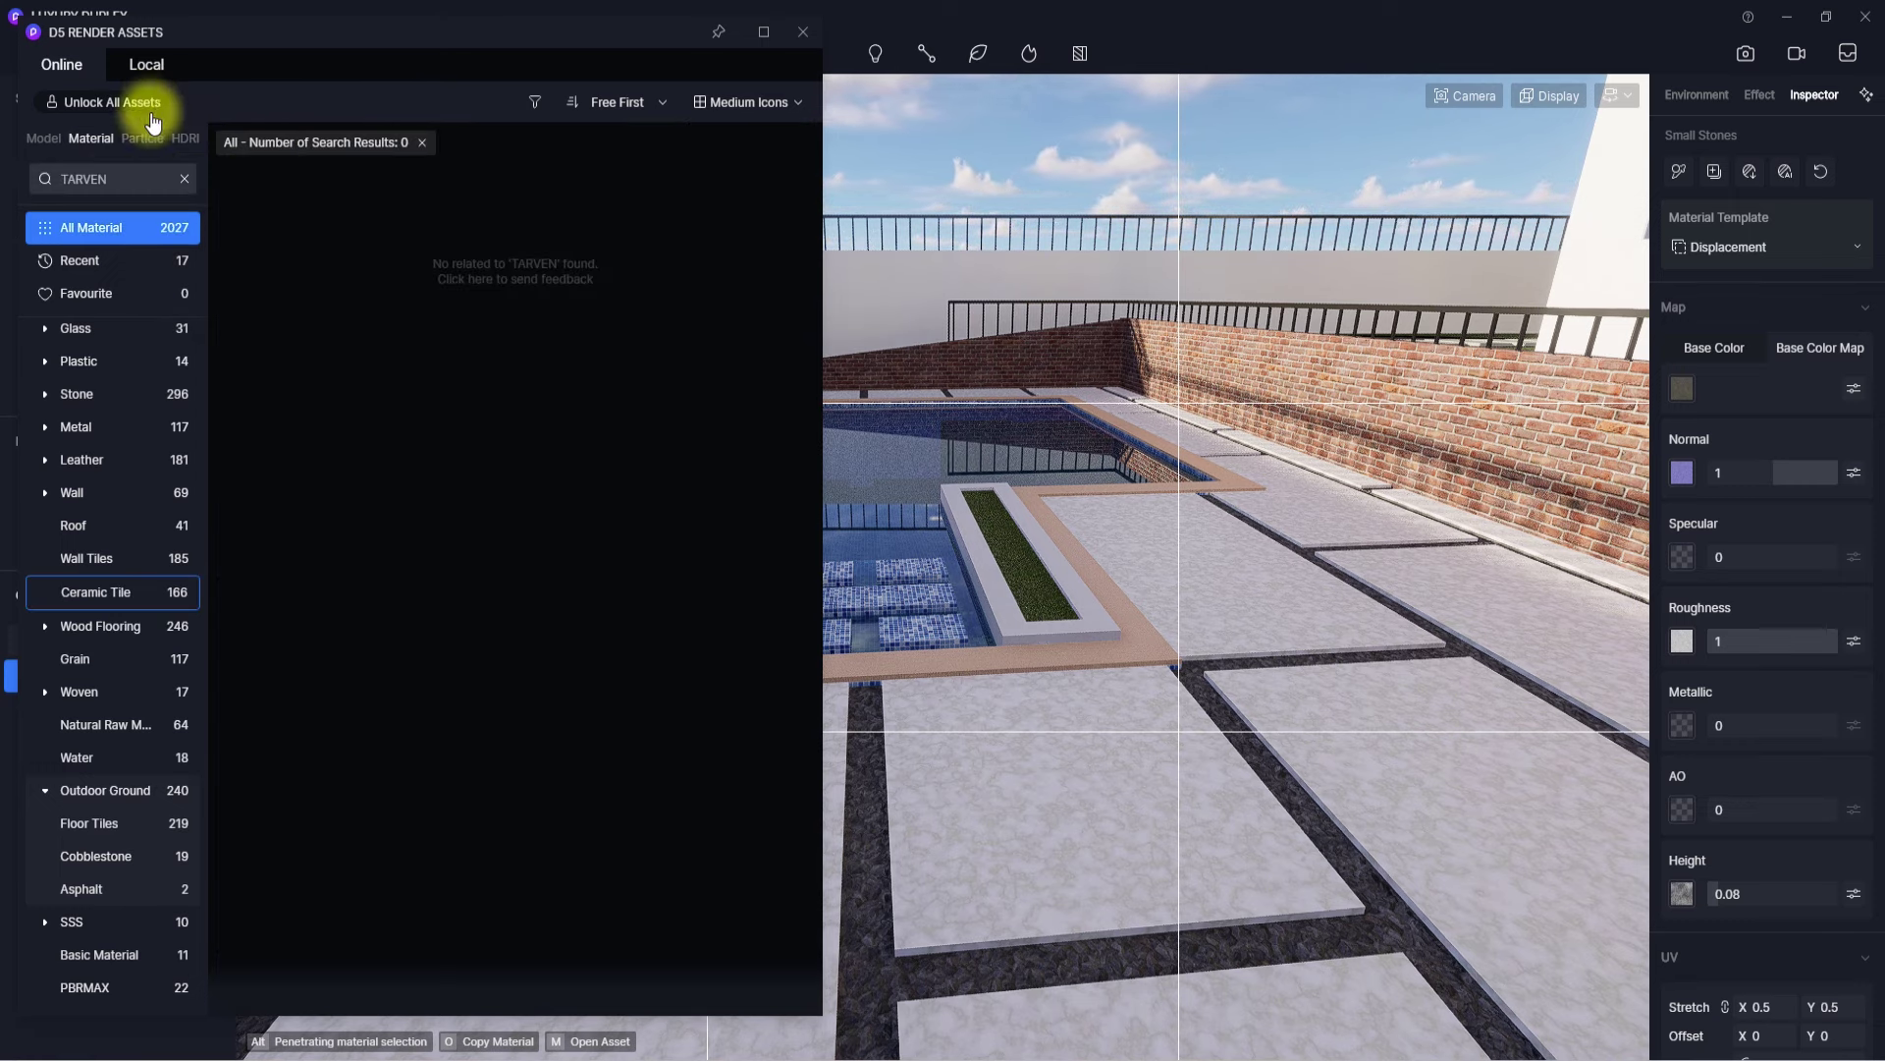
{"action": "left_click", "coordinate": [122, 185]}
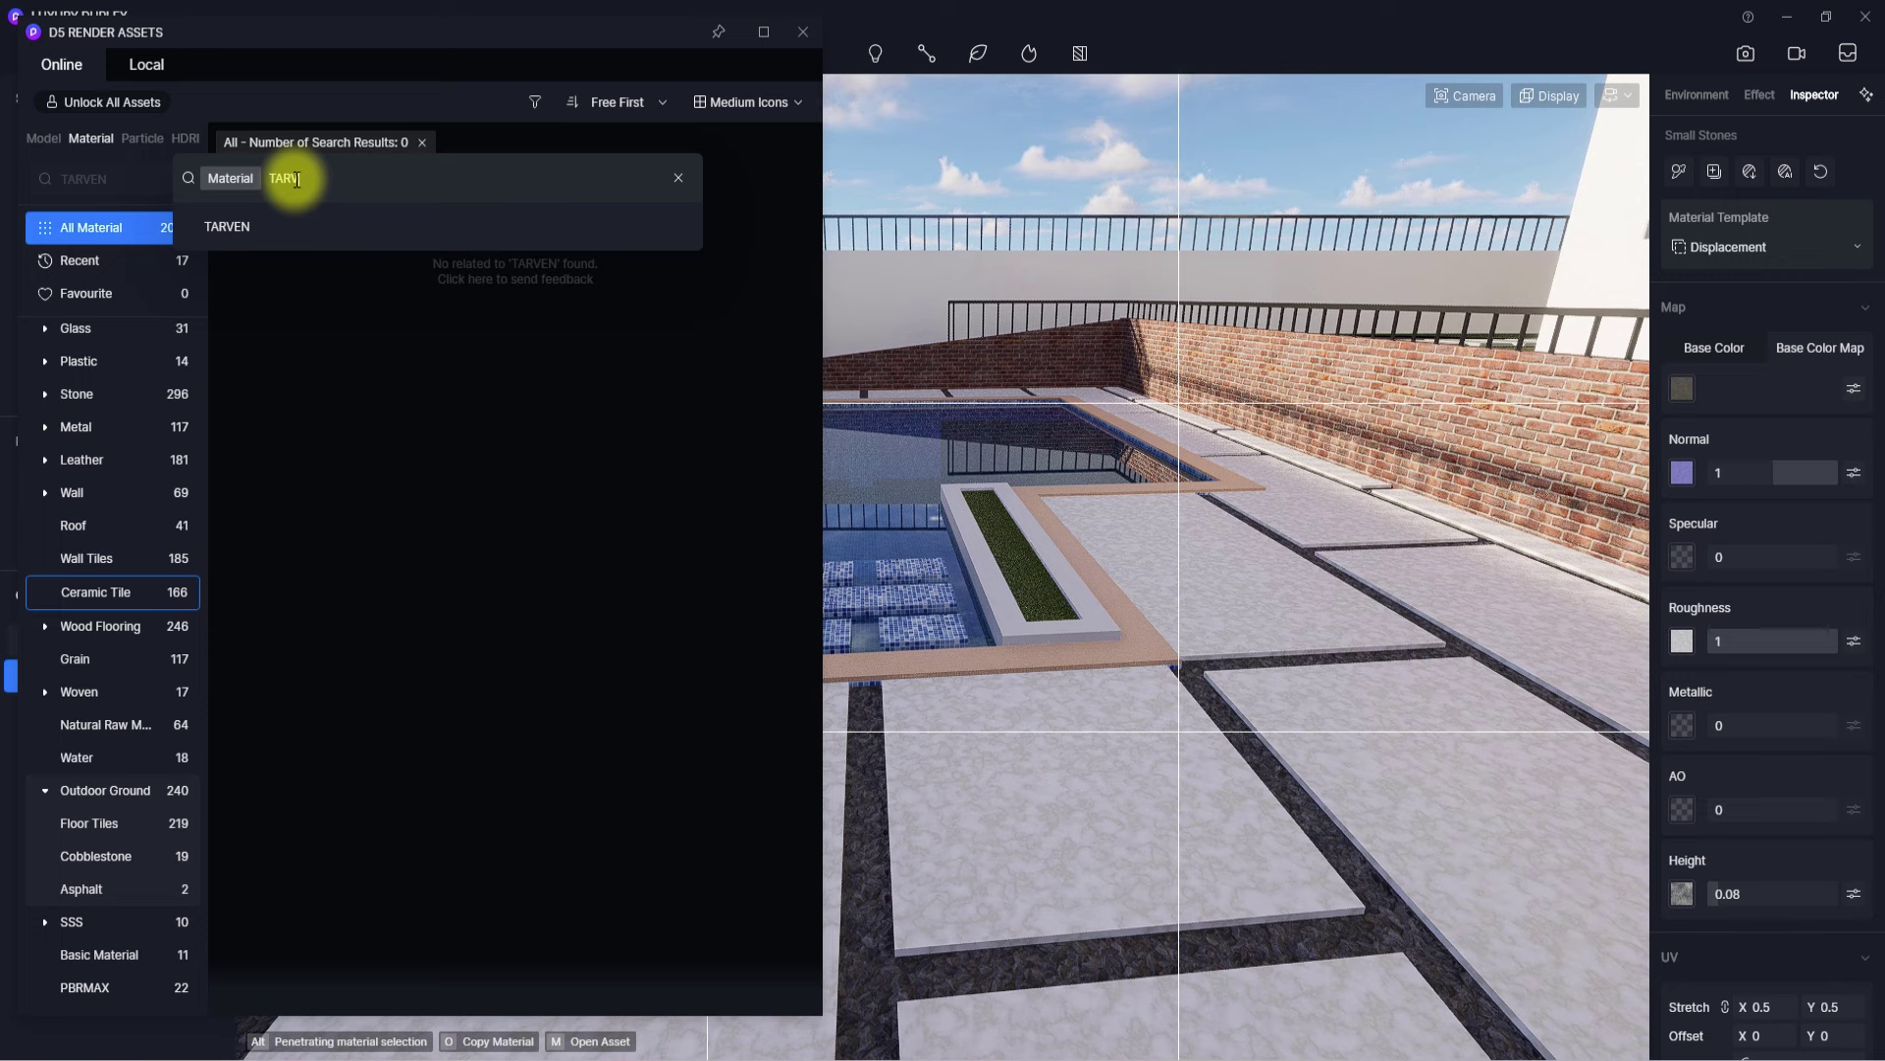
{"action": "key", "text": "BackSpace"}
{"action": "key", "text": "Return"}
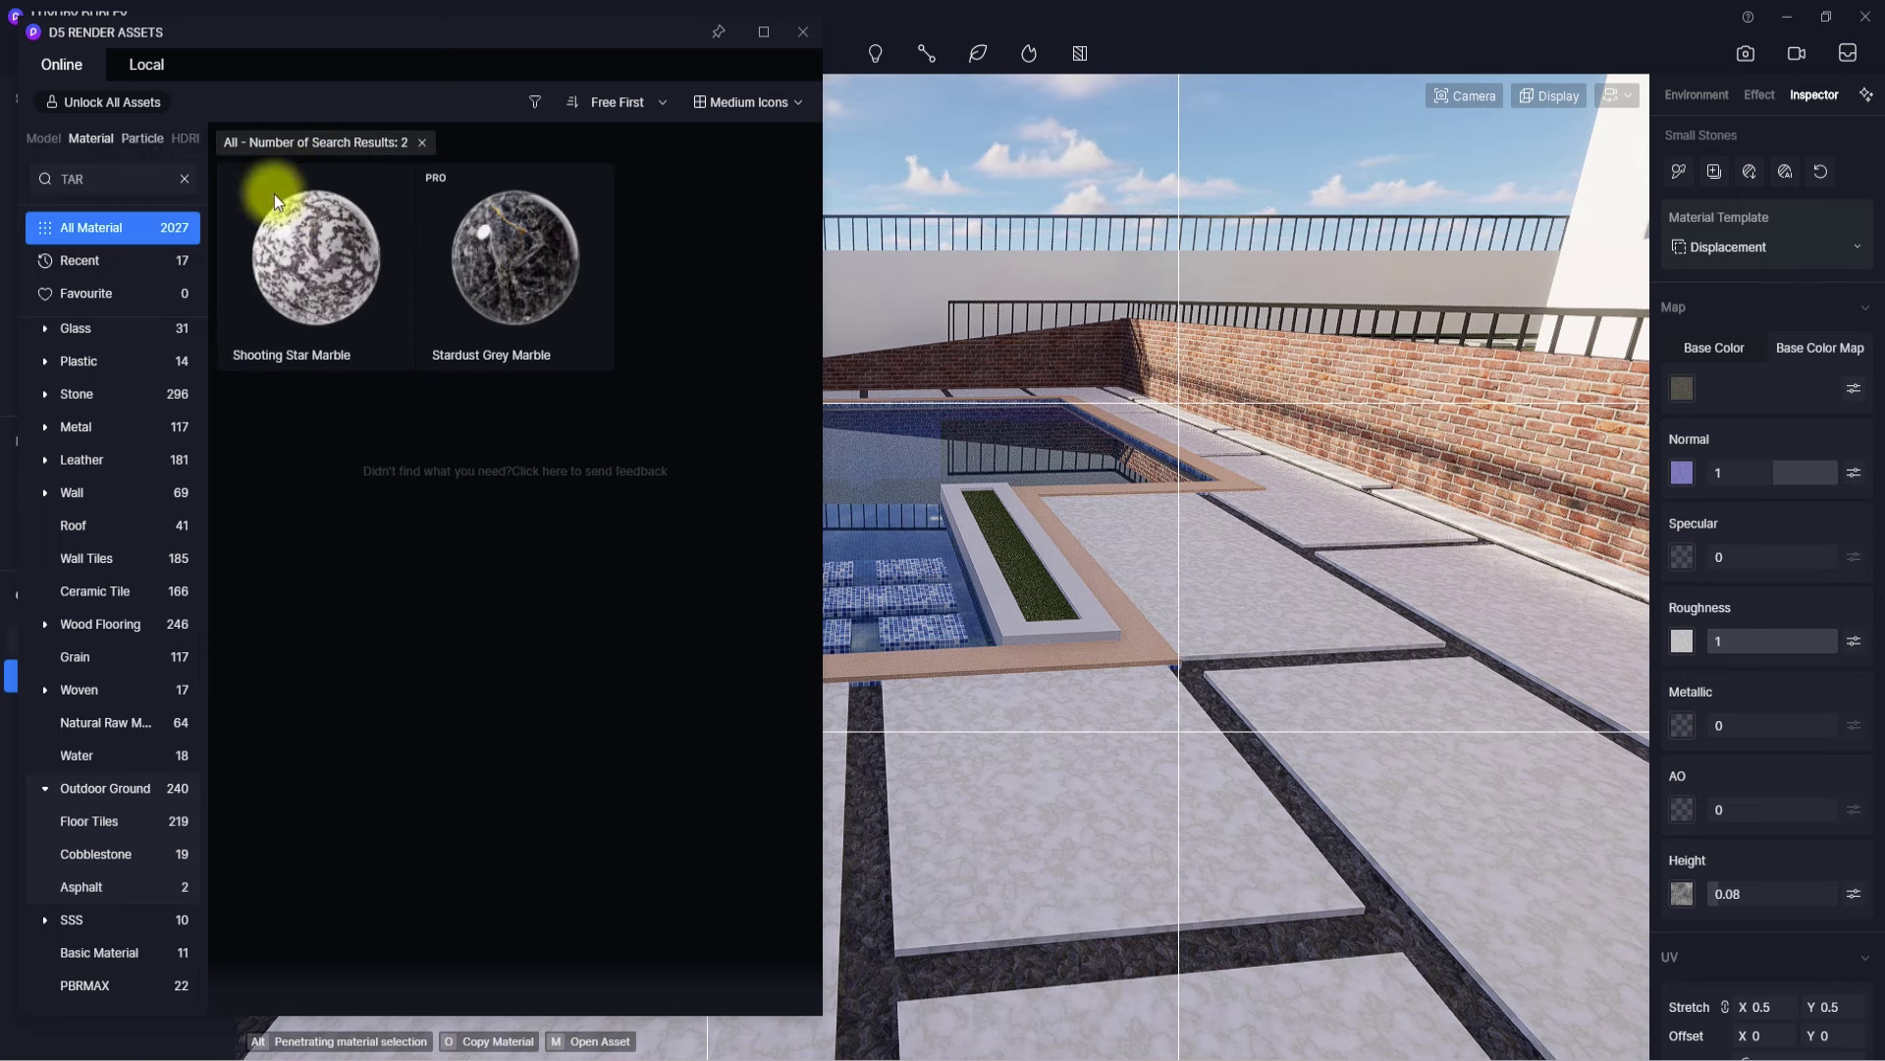
{"action": "left_click", "coordinate": [183, 178]}
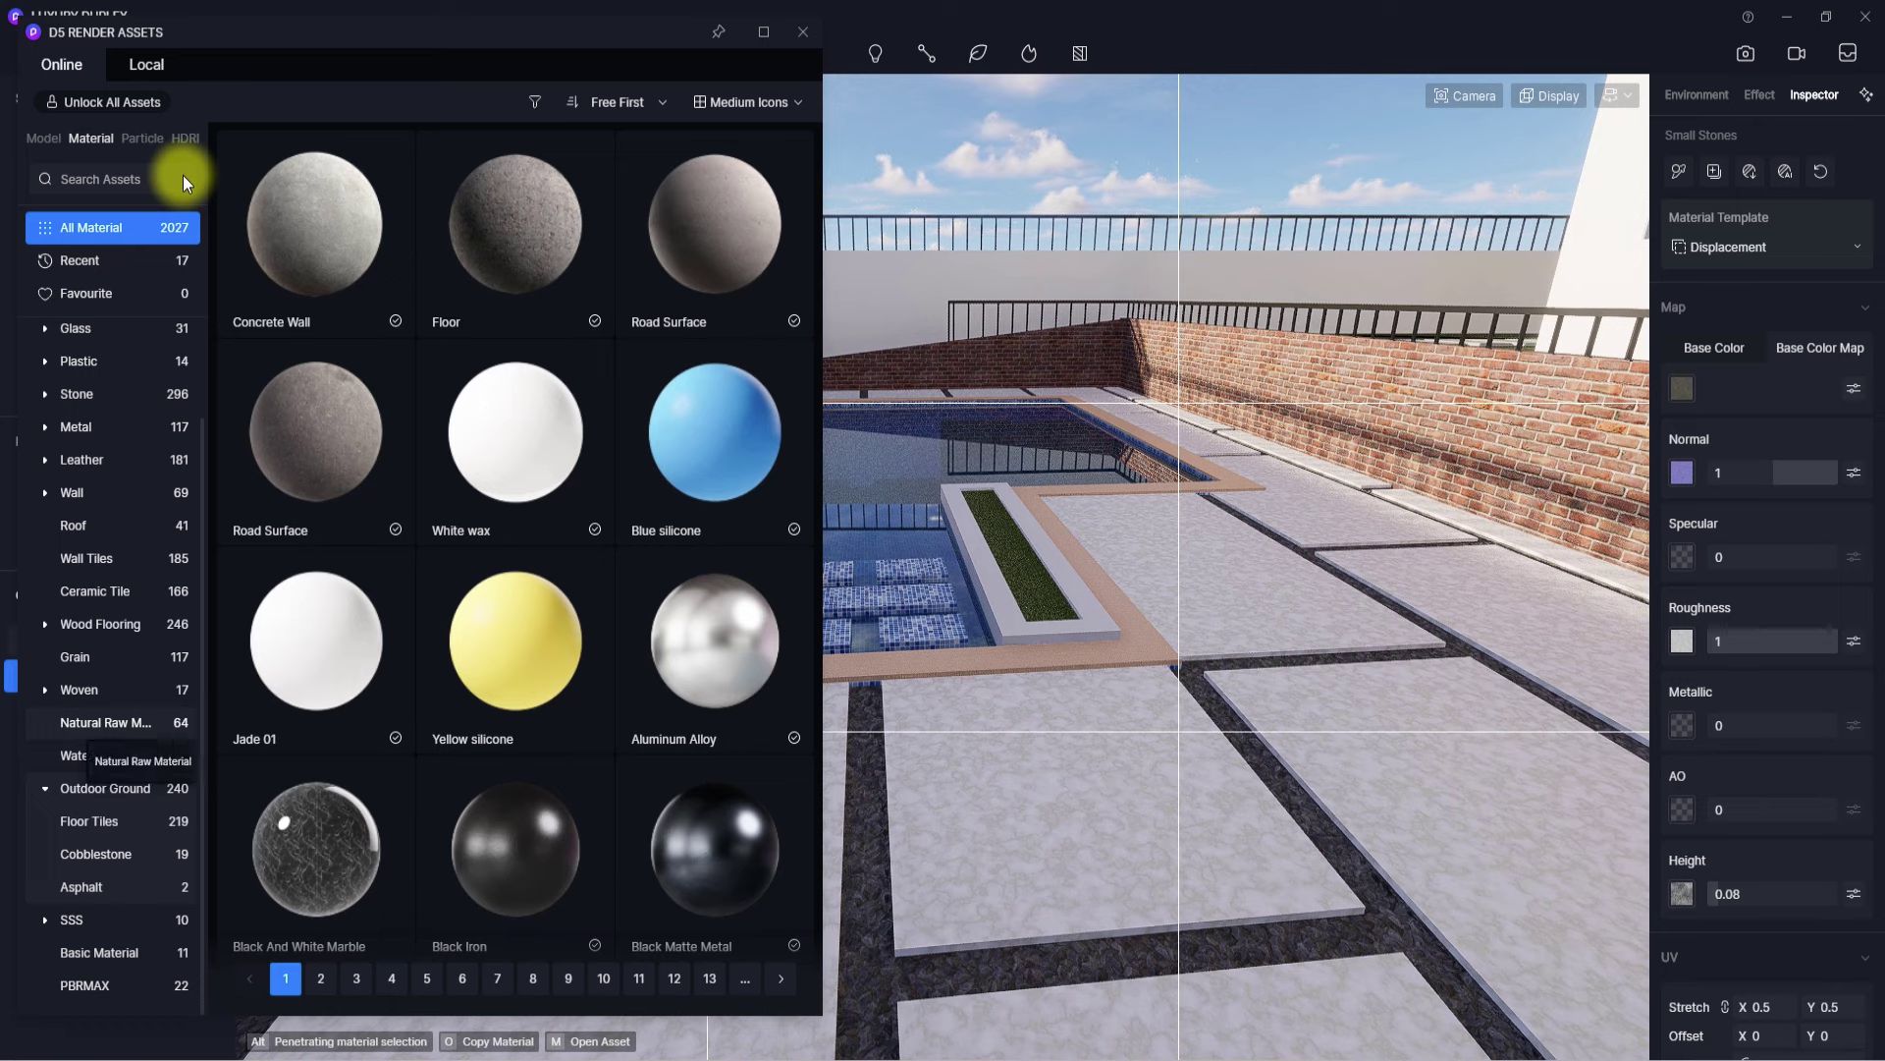
- Apply the 1:2 Terra-cotta tile 02 material from the Ceramic Tile category to the paving slabs around the pool
{"action": "left_click", "coordinate": [104, 589]}
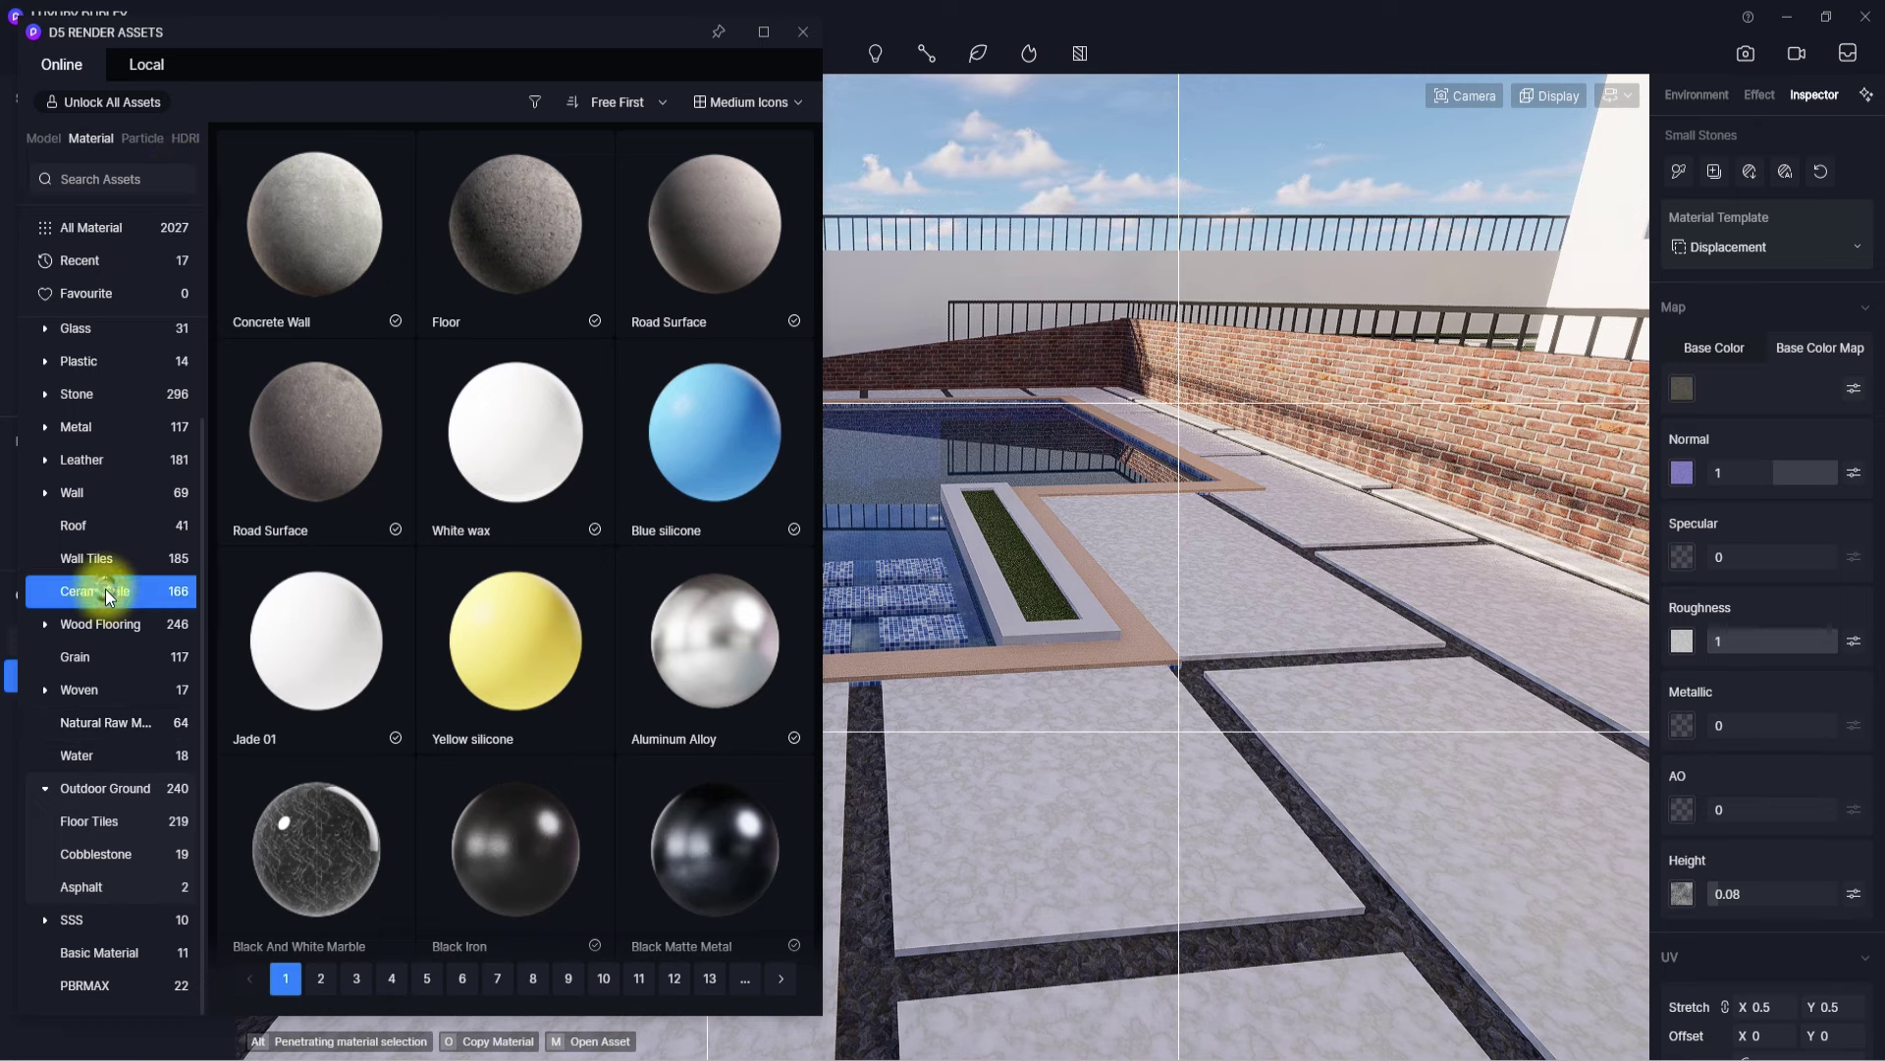
{"action": "scroll", "coordinate": [516, 644], "scroll_direction": "down", "scroll_amount": 5}
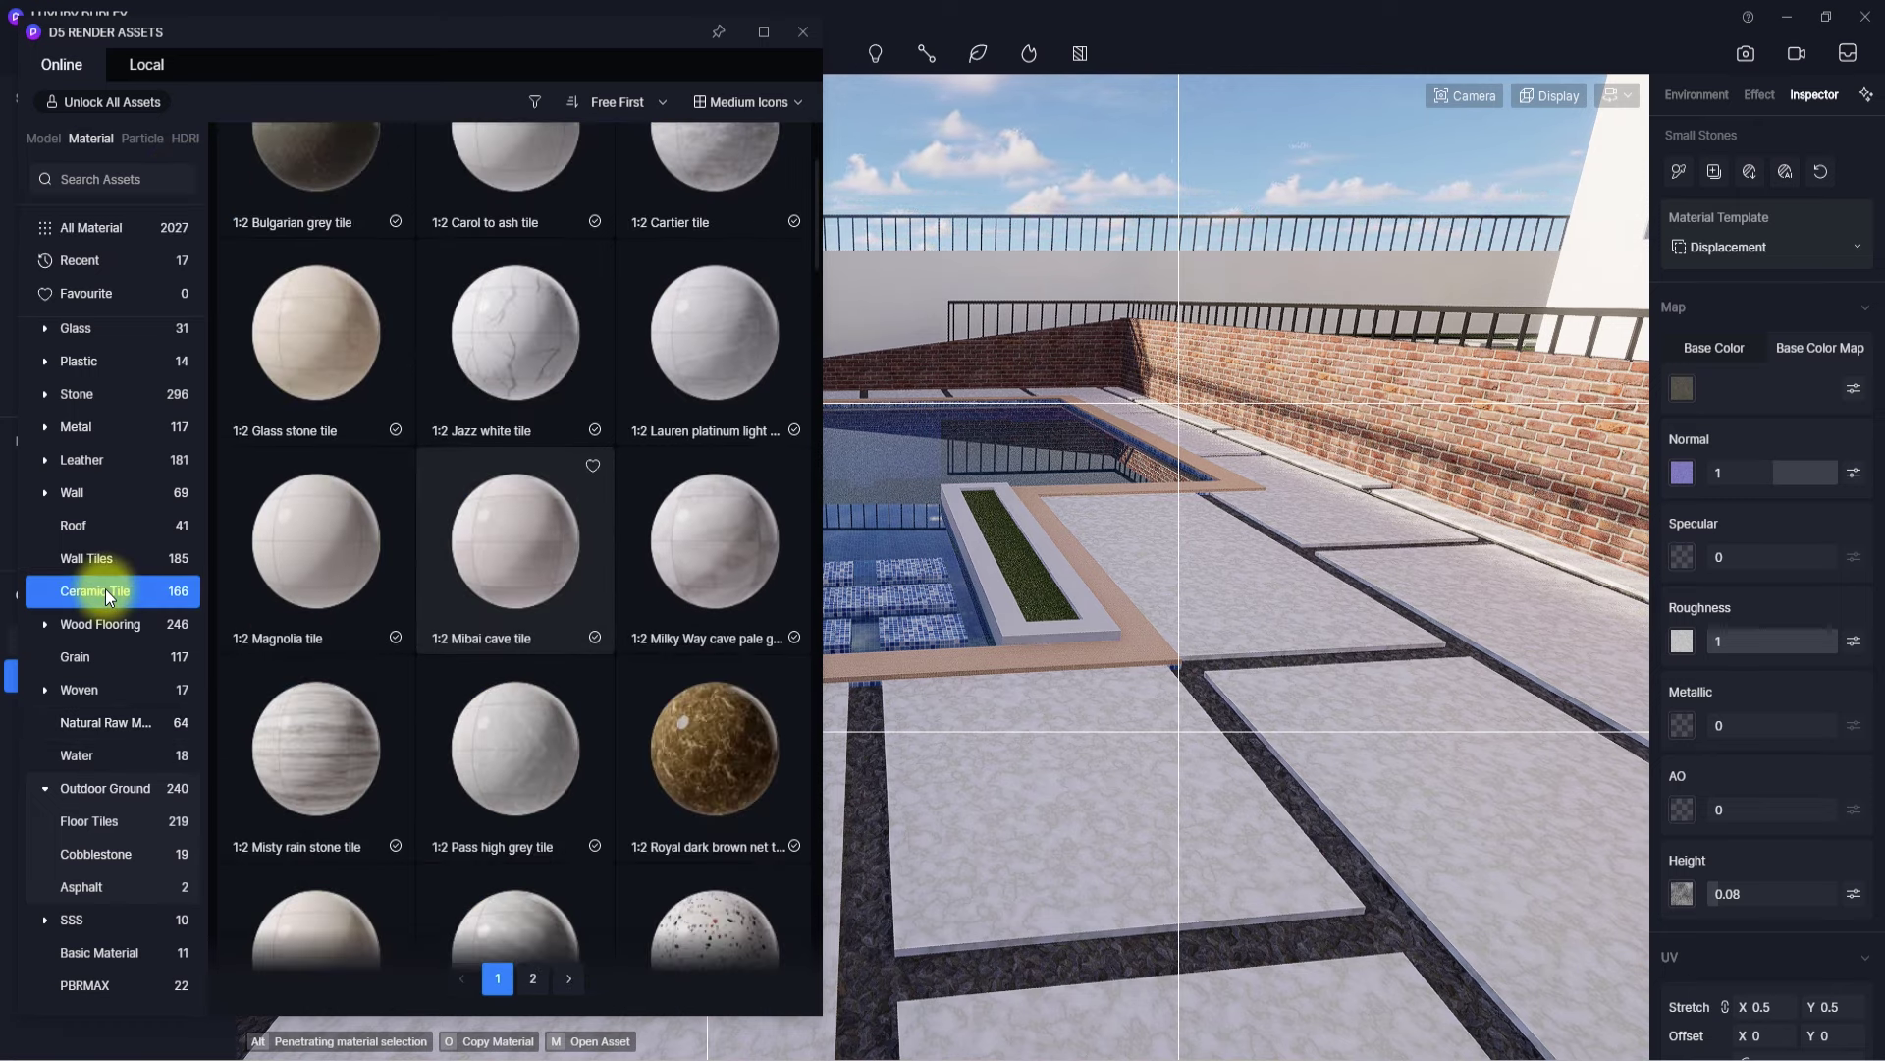
{"action": "scroll", "coordinate": [471, 766], "scroll_direction": "down", "scroll_amount": 1}
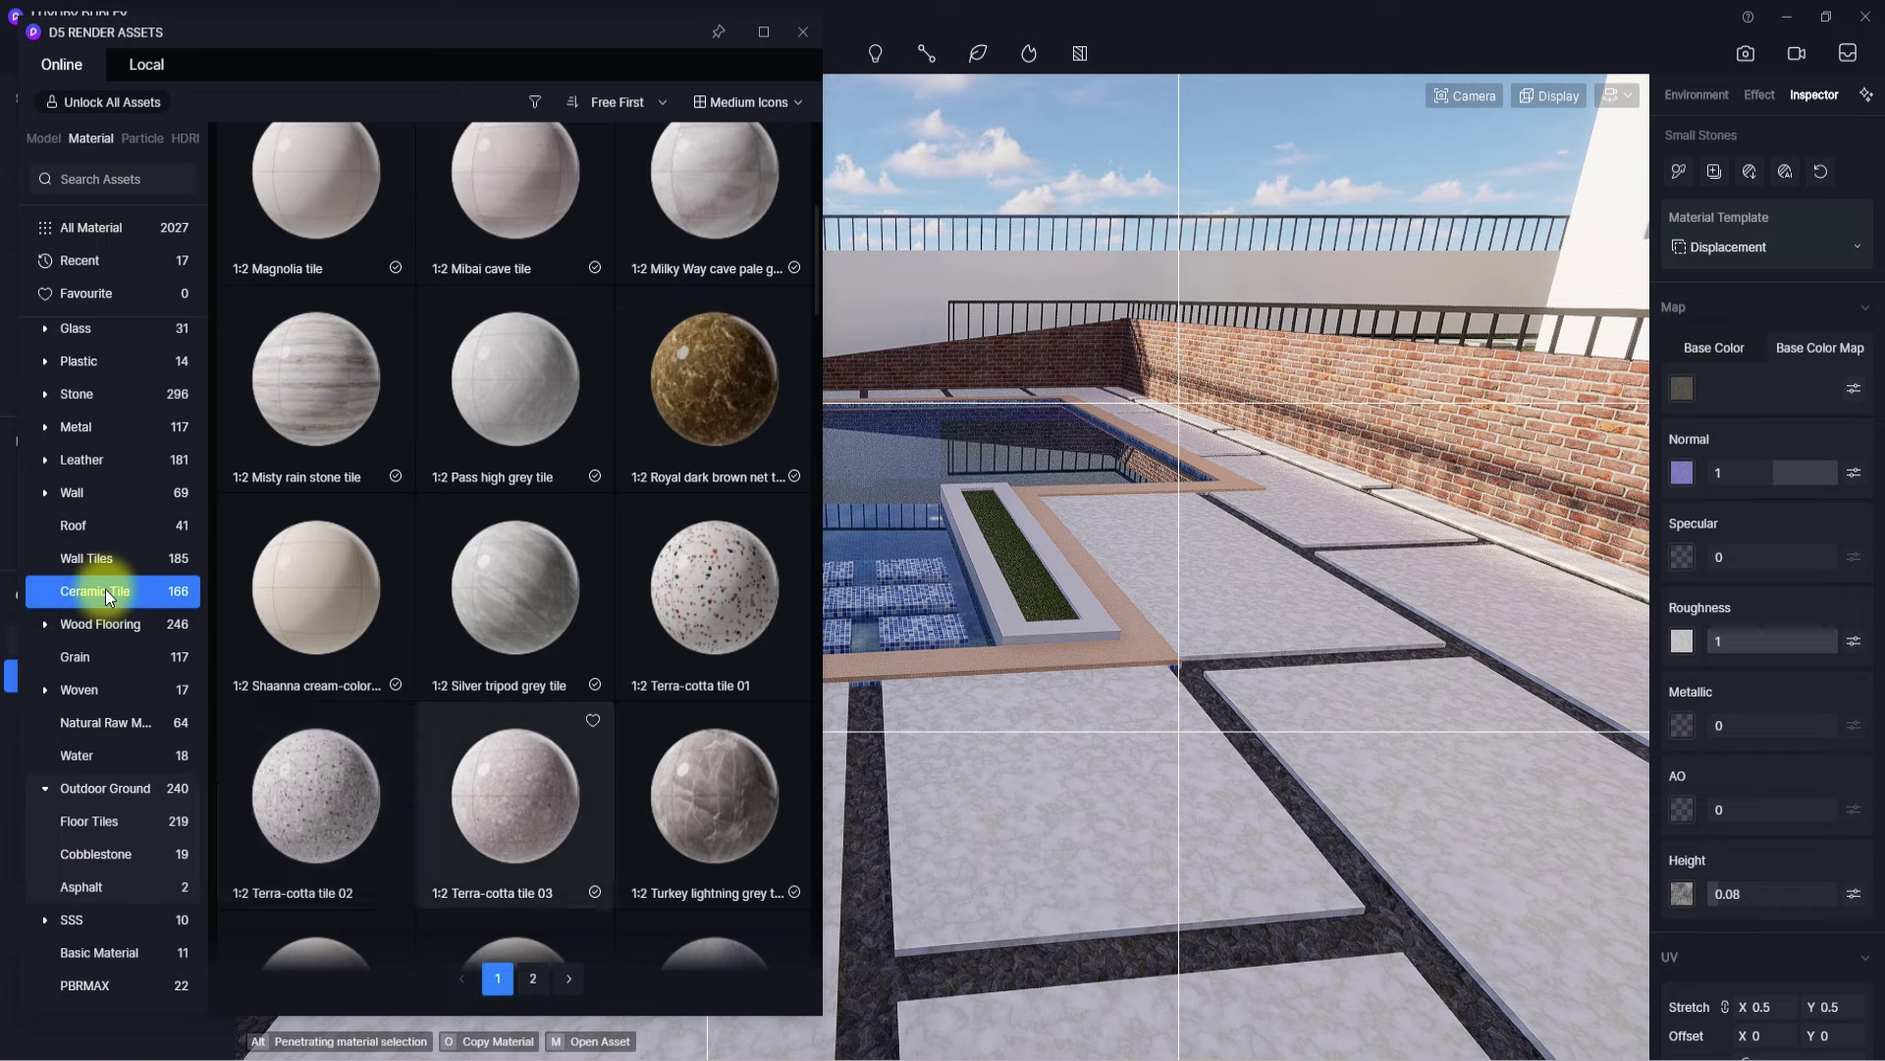
{"action": "left_click", "coordinate": [304, 815]}
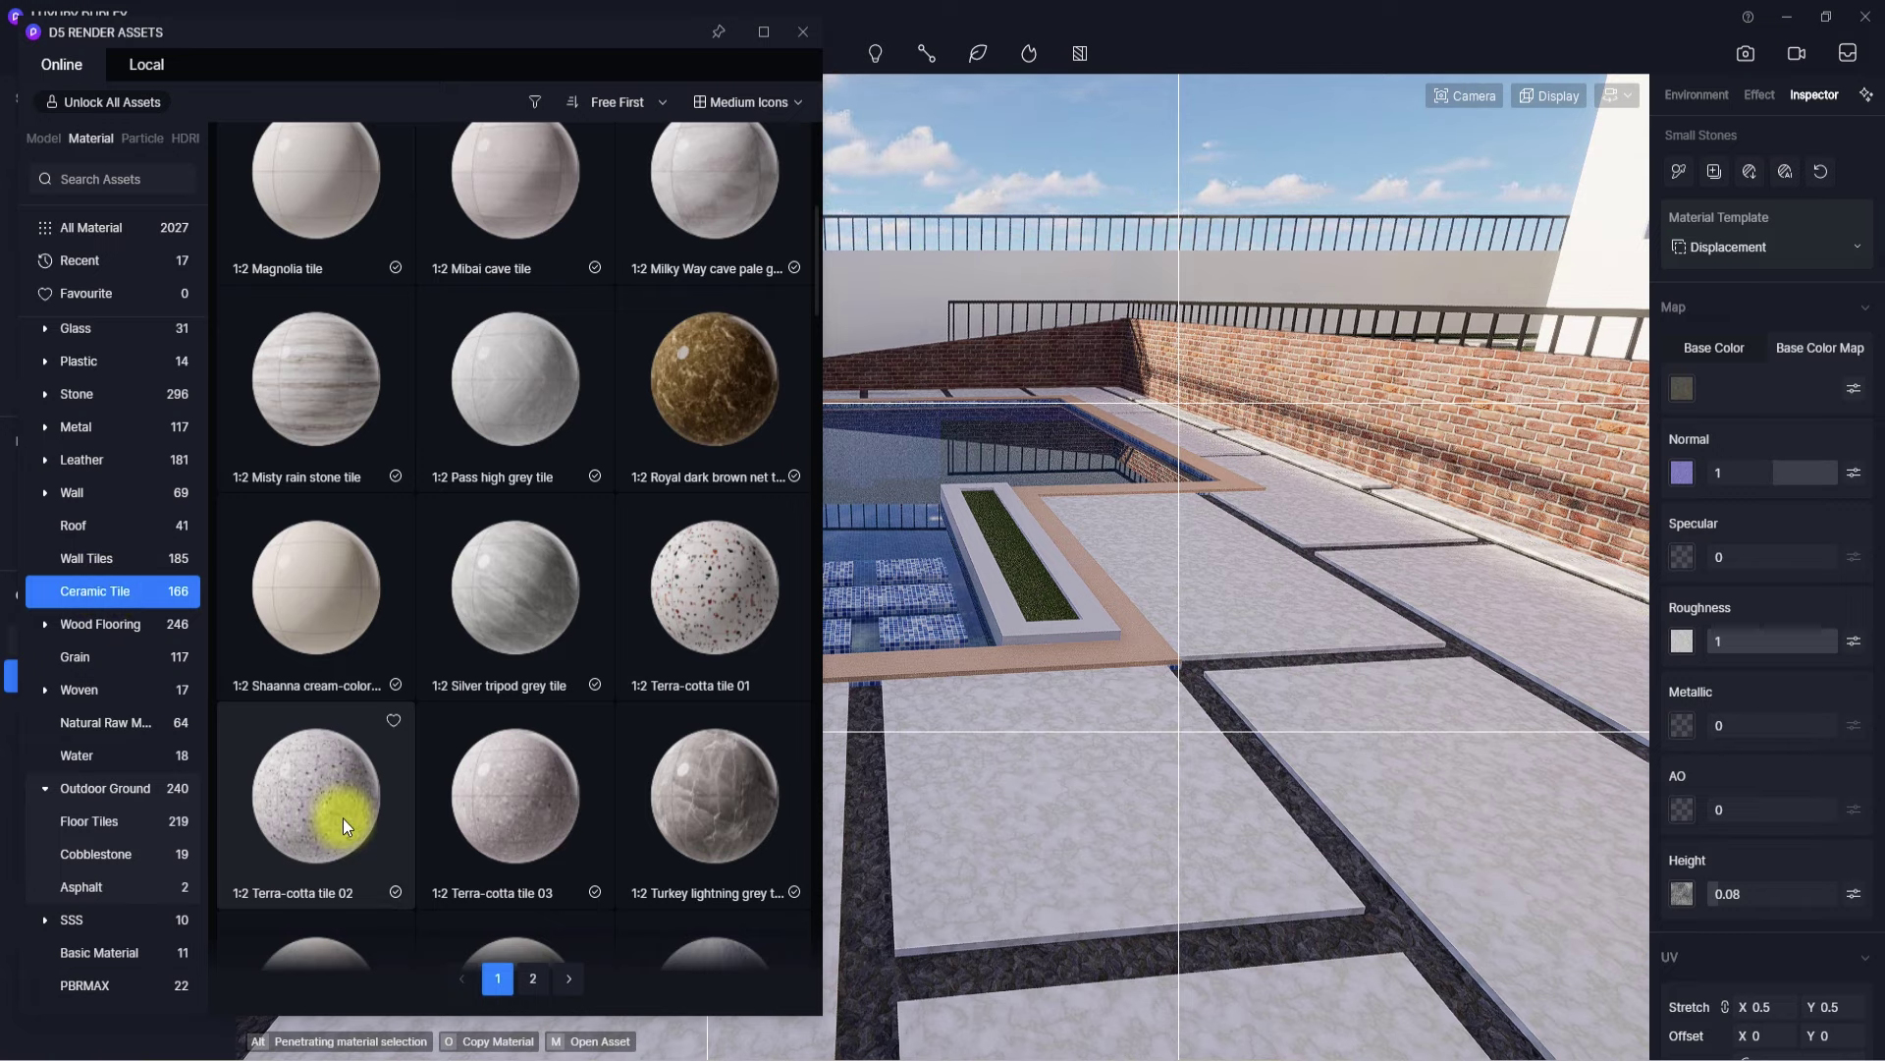
{"action": "left_click_drag", "start_coordinate": [326, 828], "coordinate": [1031, 782]}
{"action": "left_click", "coordinate": [1031, 794]}
- Enable UV Randomizer for the terra-cotta tile material on the pool paving
{"action": "right_click_drag", "start_coordinate": [968, 836], "coordinate": [914, 814]}
{"action": "scroll", "coordinate": [1075, 823], "scroll_direction": "up", "scroll_amount": 5}
{"action": "right_click_drag", "start_coordinate": [1012, 847], "coordinate": [1400, 1008]}
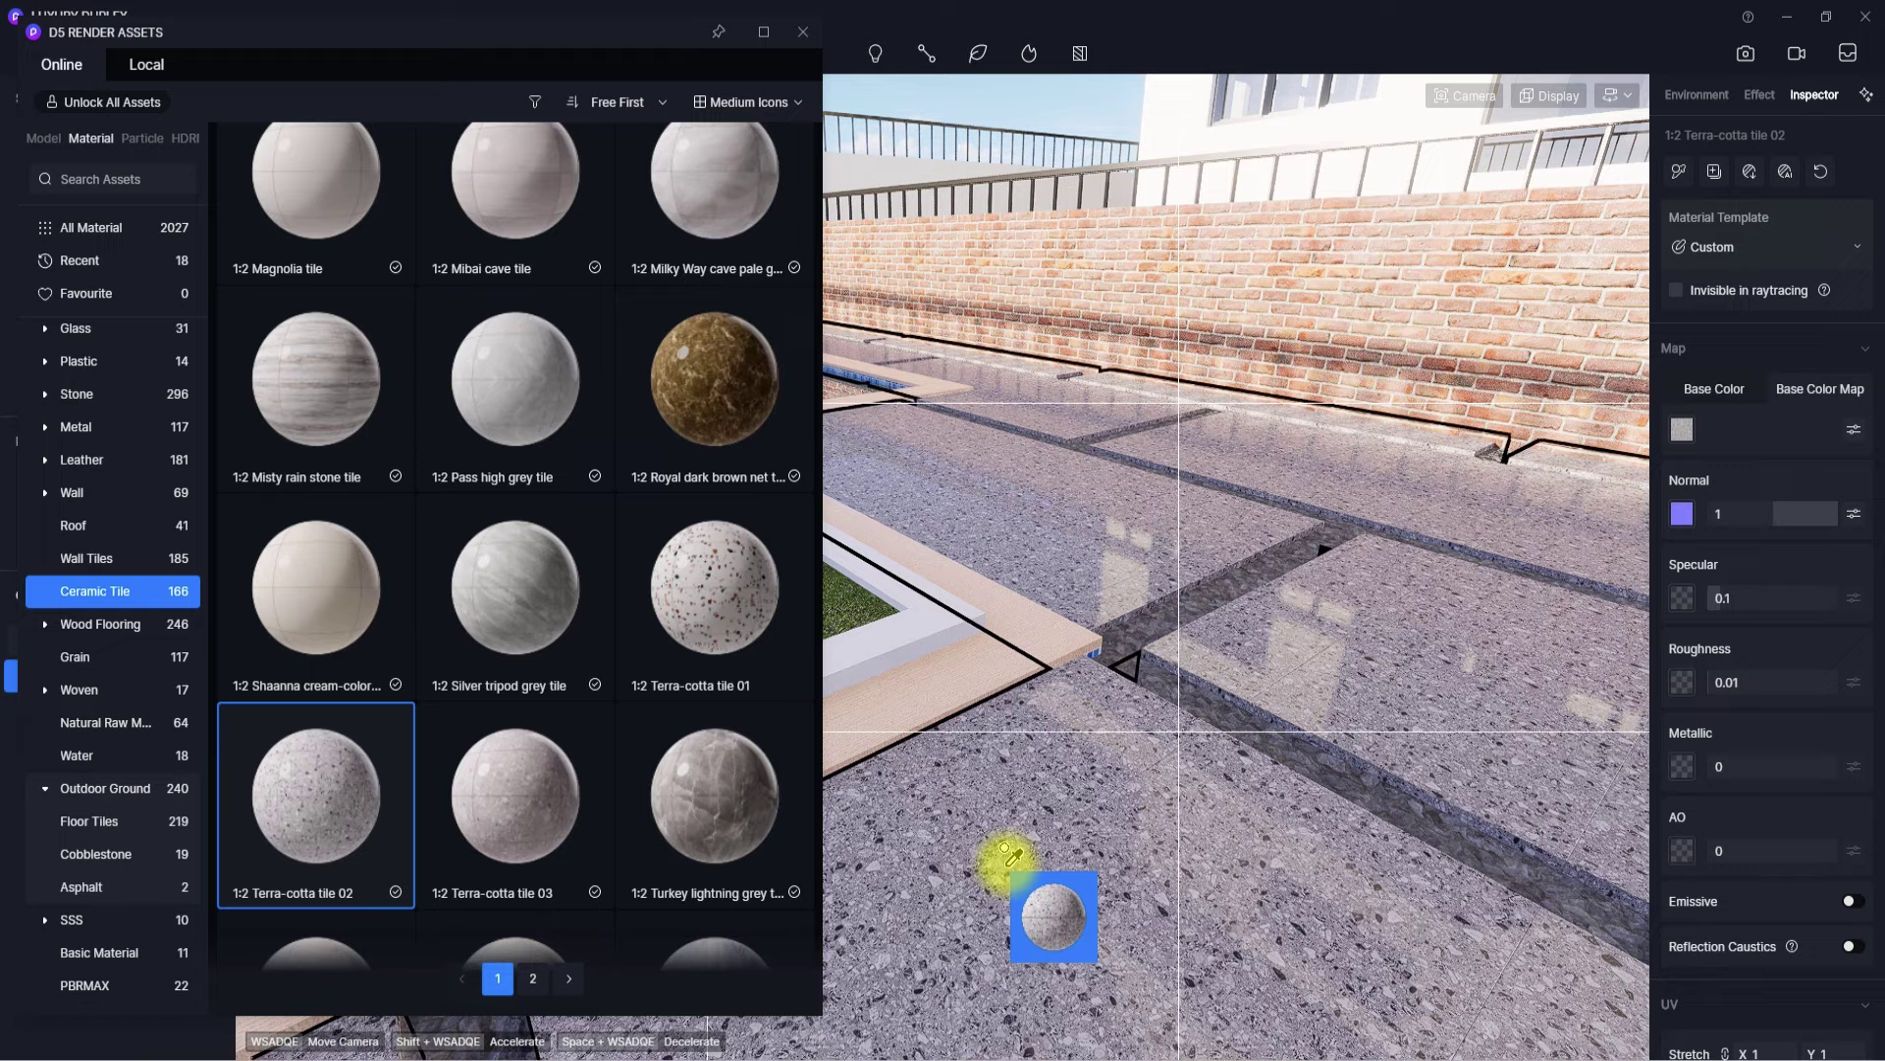
{"action": "left_click_drag", "start_coordinate": [1011, 857], "coordinate": [1006, 863]}
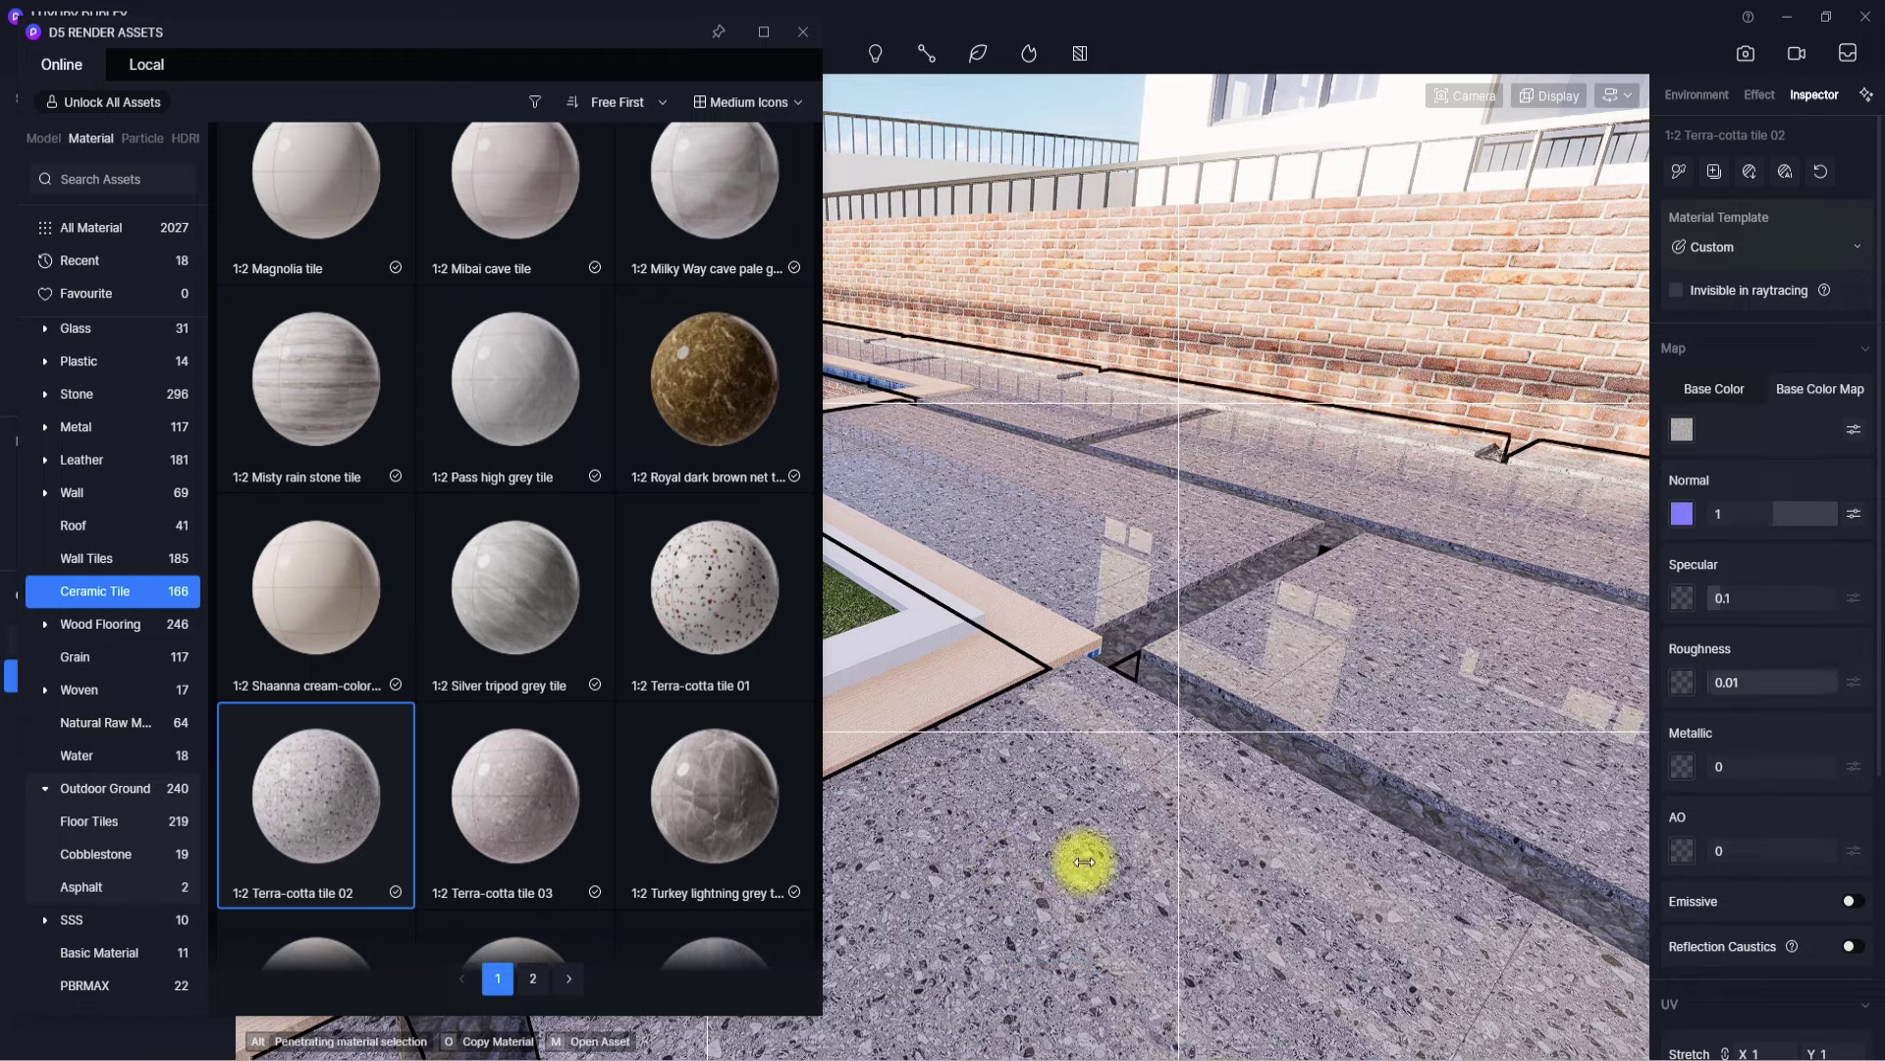
{"action": "scroll", "coordinate": [1766, 766], "scroll_direction": "down", "scroll_amount": 3}
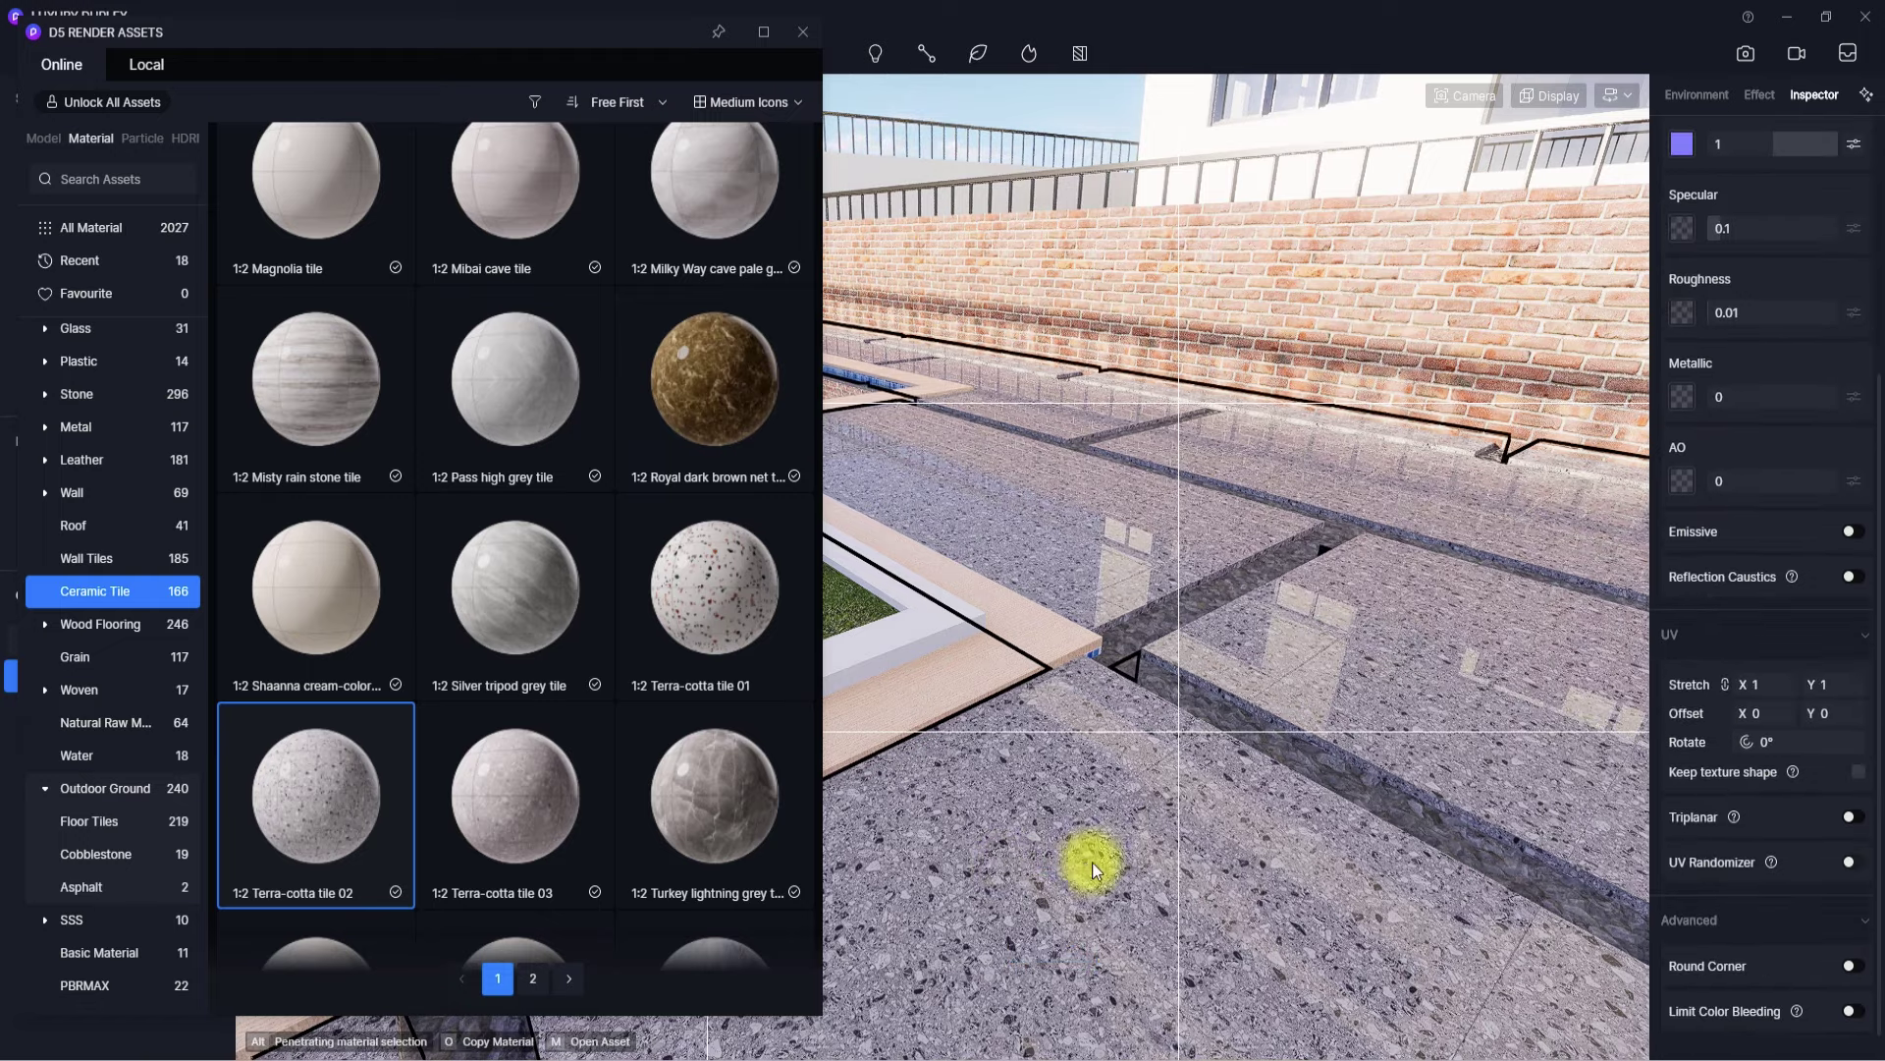
{"action": "left_click", "coordinate": [1850, 862]}
{"action": "scroll", "coordinate": [1466, 814], "scroll_direction": "down", "scroll_amount": 5}
{"action": "right_click_drag", "start_coordinate": [1466, 813], "coordinate": [1729, 886]}
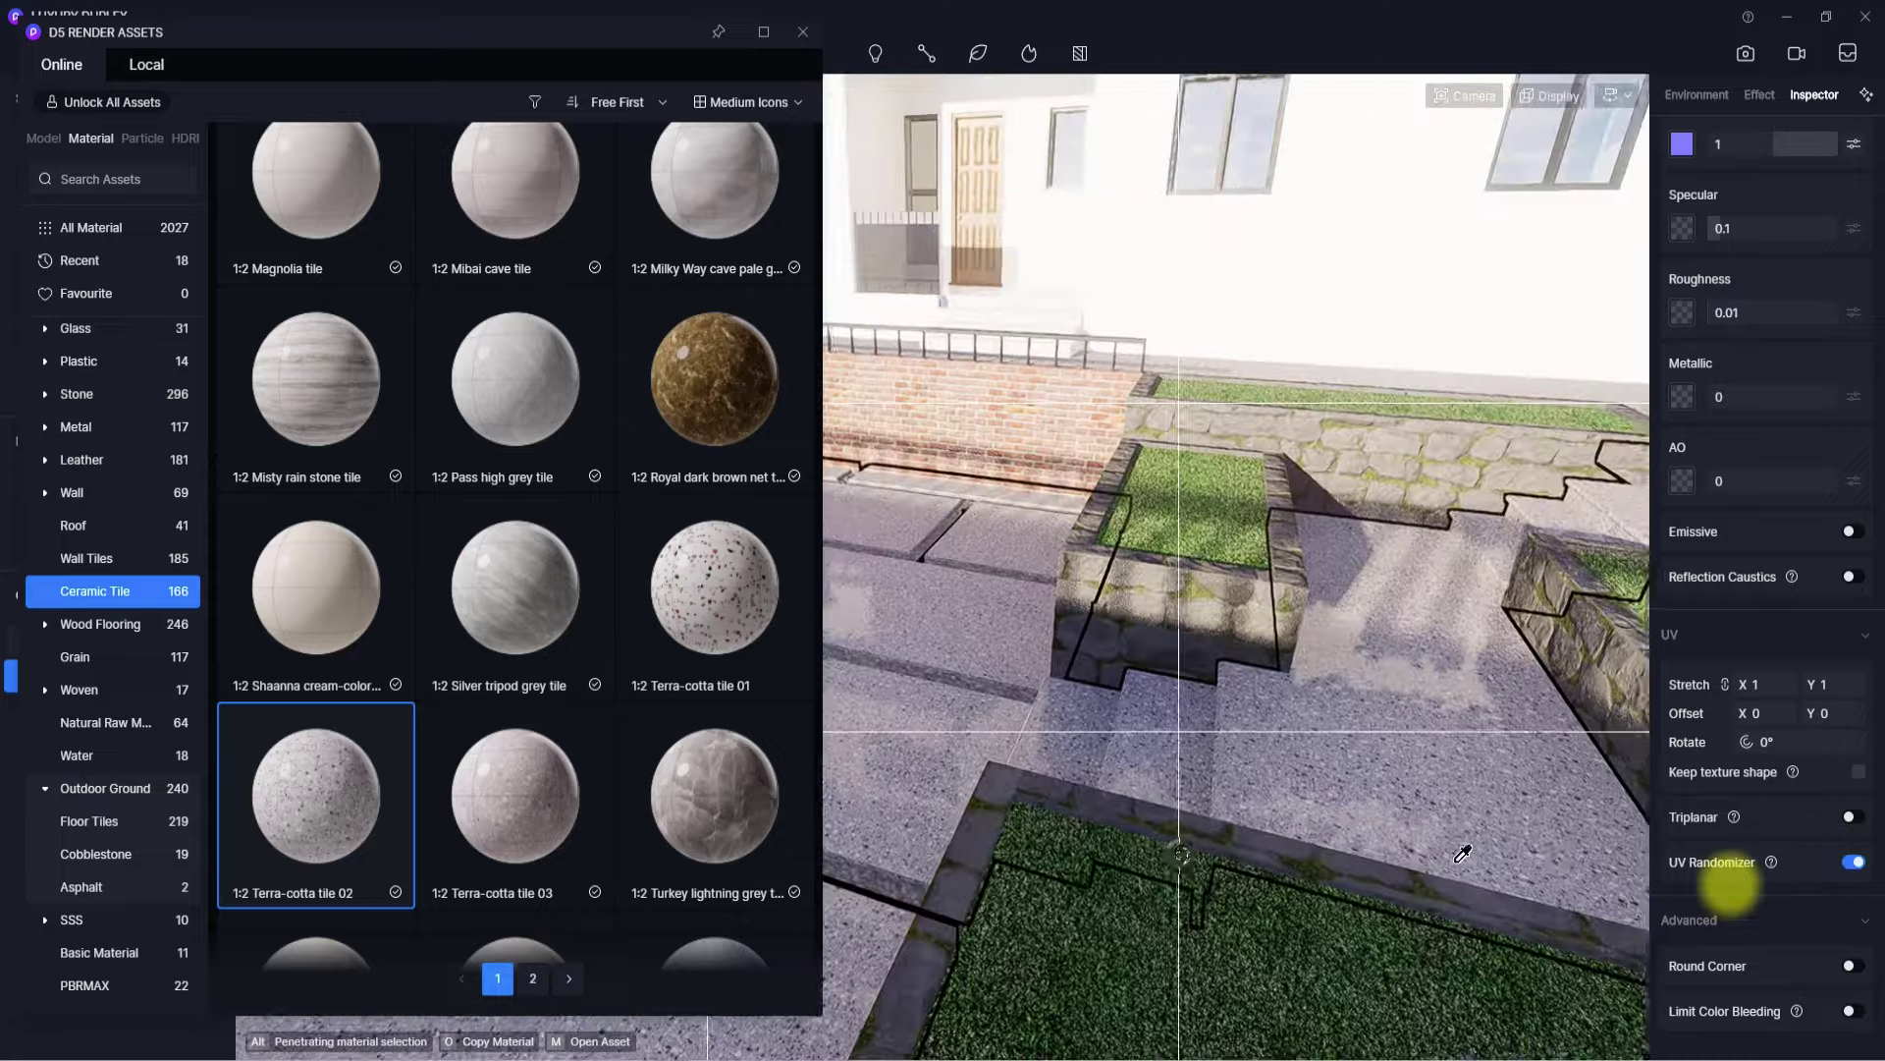
- Set the paving material's roughness to 0.58 and its specular to 0.06
{"action": "scroll", "coordinate": [1214, 871], "scroll_direction": "up", "scroll_amount": 5}
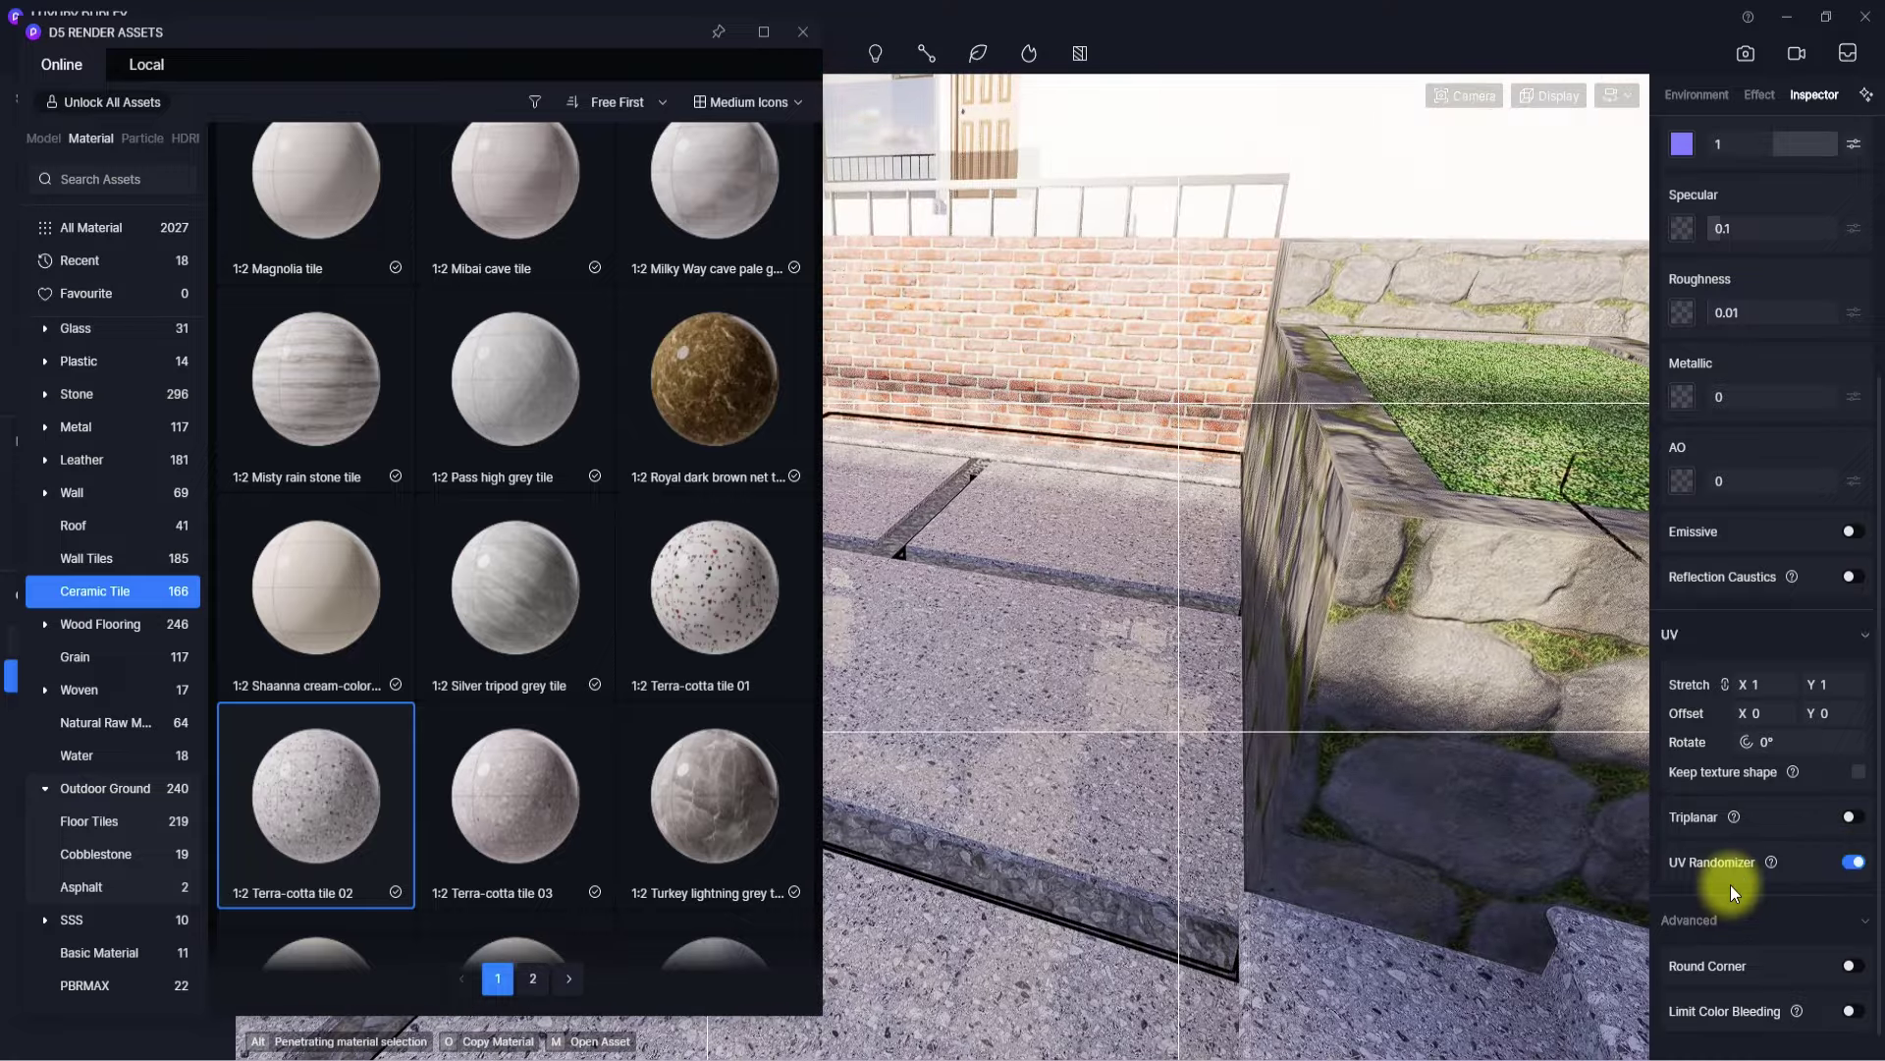
{"action": "scroll", "coordinate": [1730, 885], "scroll_direction": "up", "scroll_amount": 2}
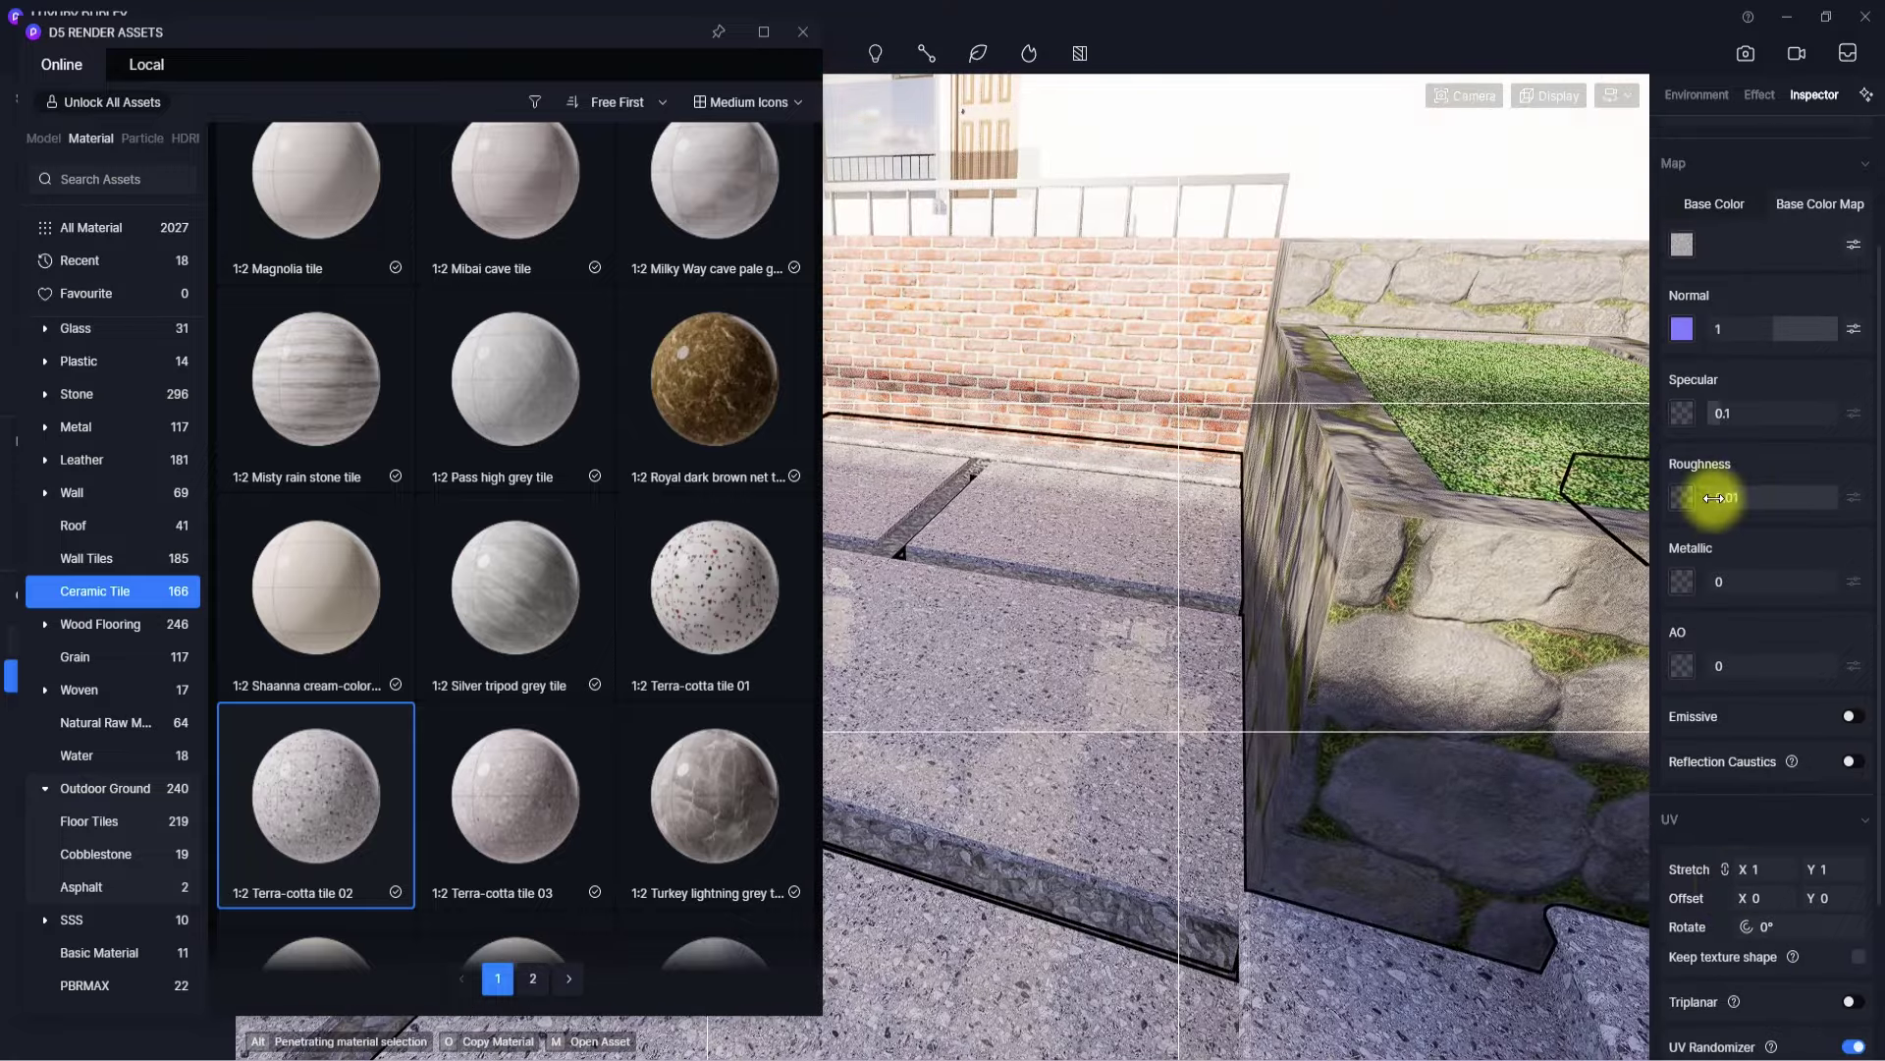
{"action": "left_click_drag", "start_coordinate": [1715, 498], "coordinate": [1767, 508]}
{"action": "left_click_drag", "start_coordinate": [1815, 585], "coordinate": [1697, 598]}
{"action": "left_click", "coordinate": [1719, 416]}
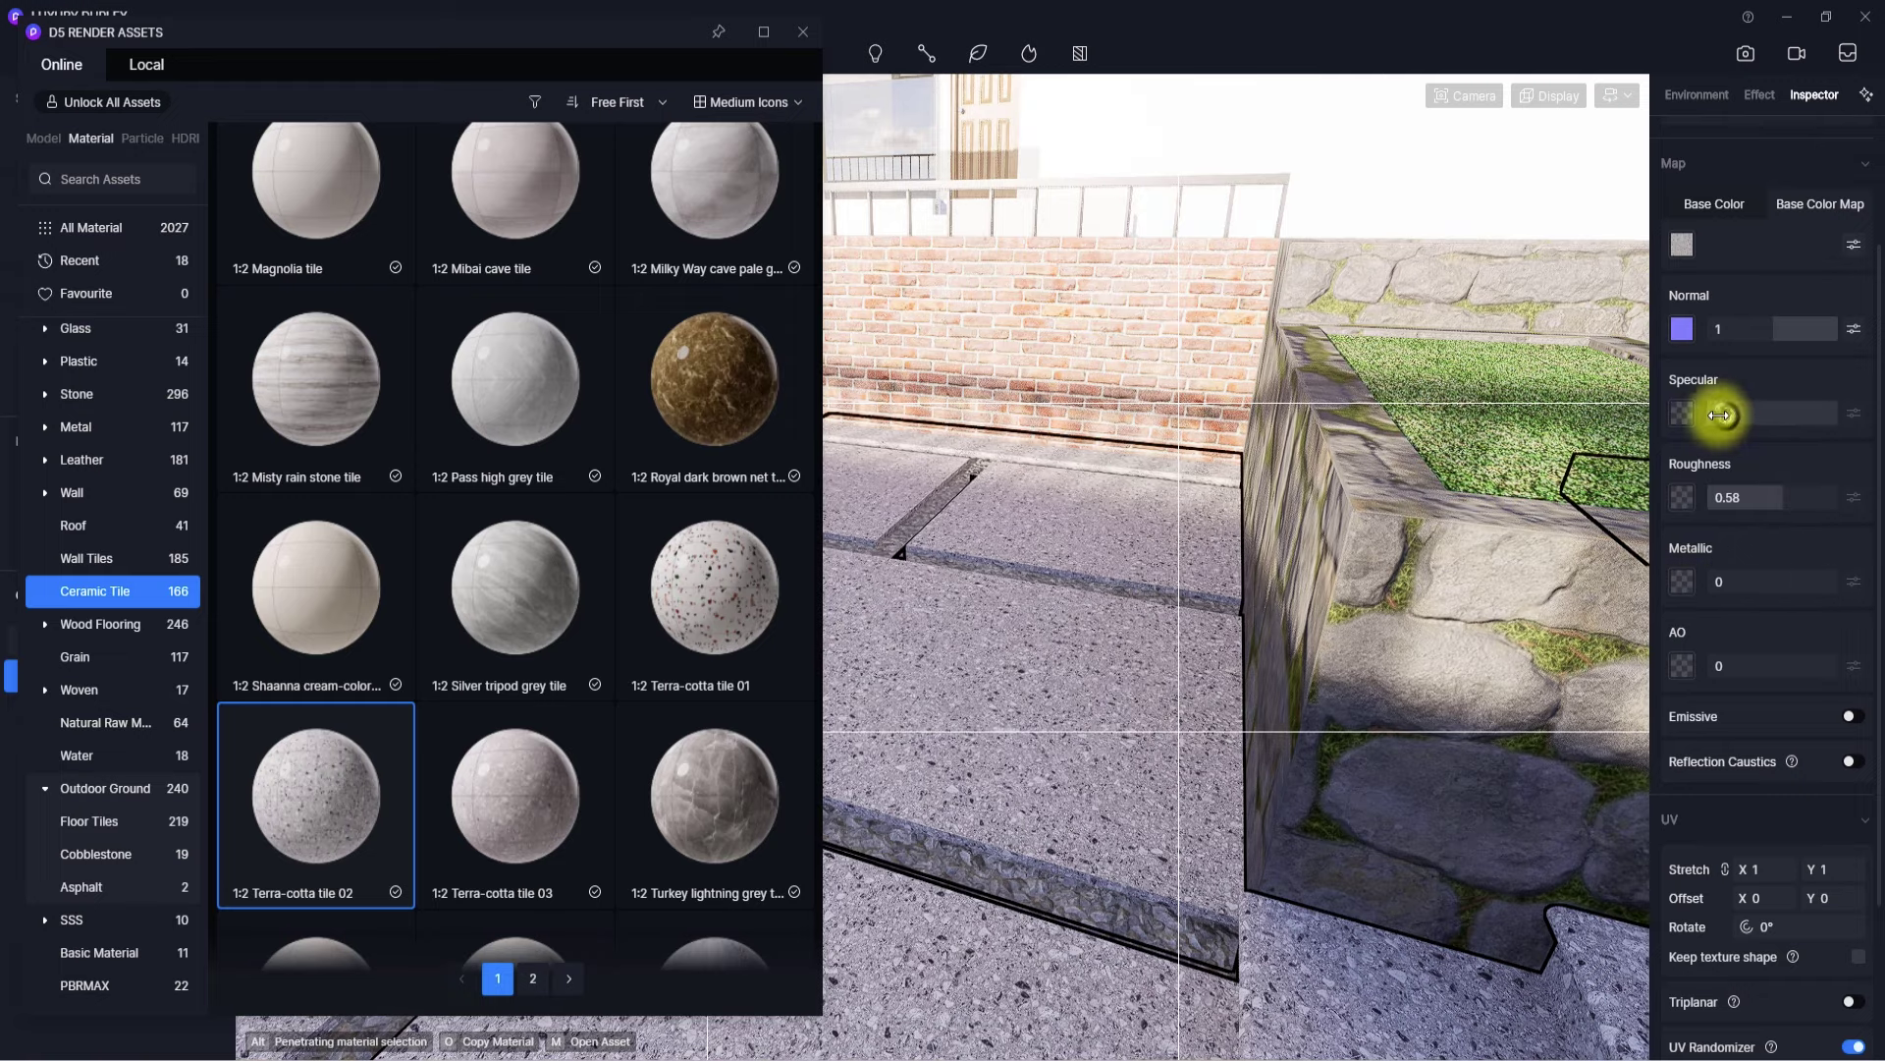
- Turn on Round Corner for the paving material and check the slabs around the pool
{"action": "scroll", "coordinate": [1717, 415], "scroll_direction": "down", "scroll_amount": 3}
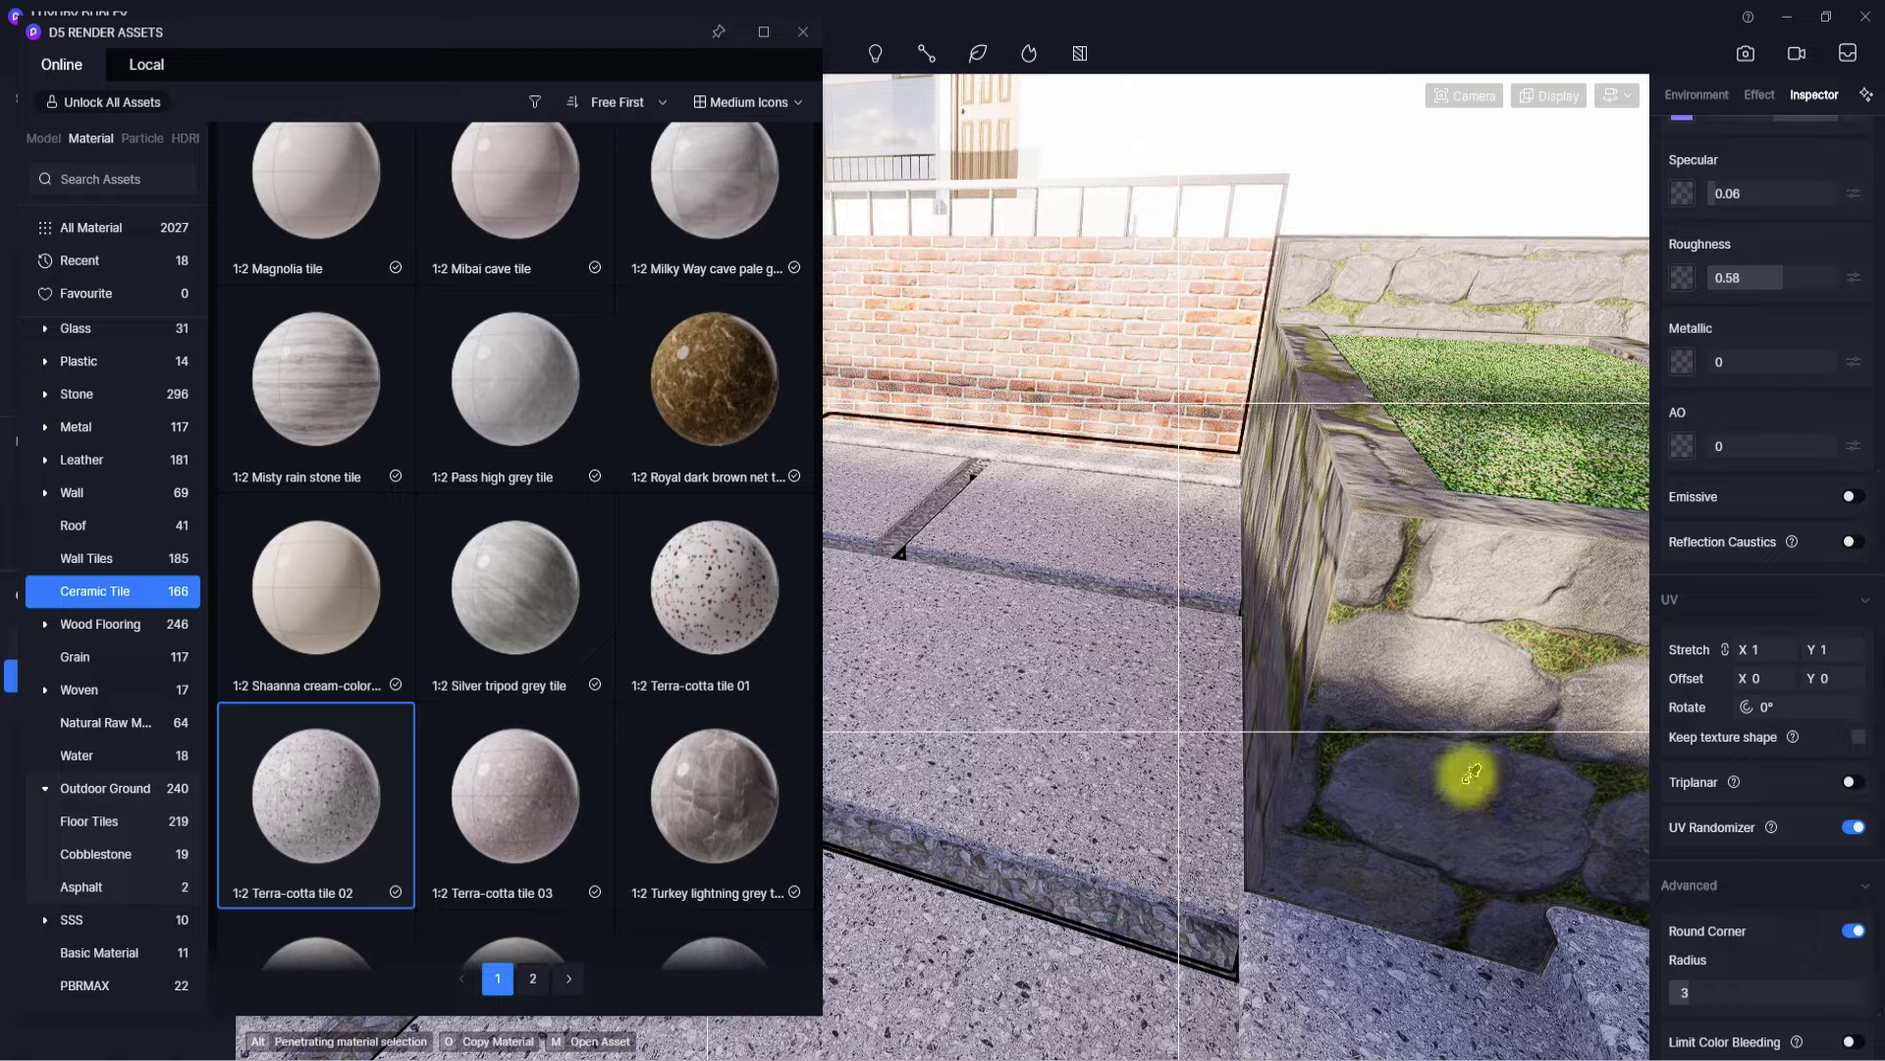
{"action": "right_click_drag", "start_coordinate": [1464, 774], "coordinate": [799, 673]}
{"action": "scroll", "coordinate": [1041, 683], "scroll_direction": "down", "scroll_amount": 3}
{"action": "right_click_drag", "start_coordinate": [1044, 684], "coordinate": [1320, 711]}
{"action": "scroll", "coordinate": [987, 658], "scroll_direction": "down", "scroll_amount": 5}
{"action": "scroll", "coordinate": [1319, 711], "scroll_direction": "up", "scroll_amount": 3}
{"action": "scroll", "coordinate": [1320, 711], "scroll_direction": "up", "scroll_amount": 3}
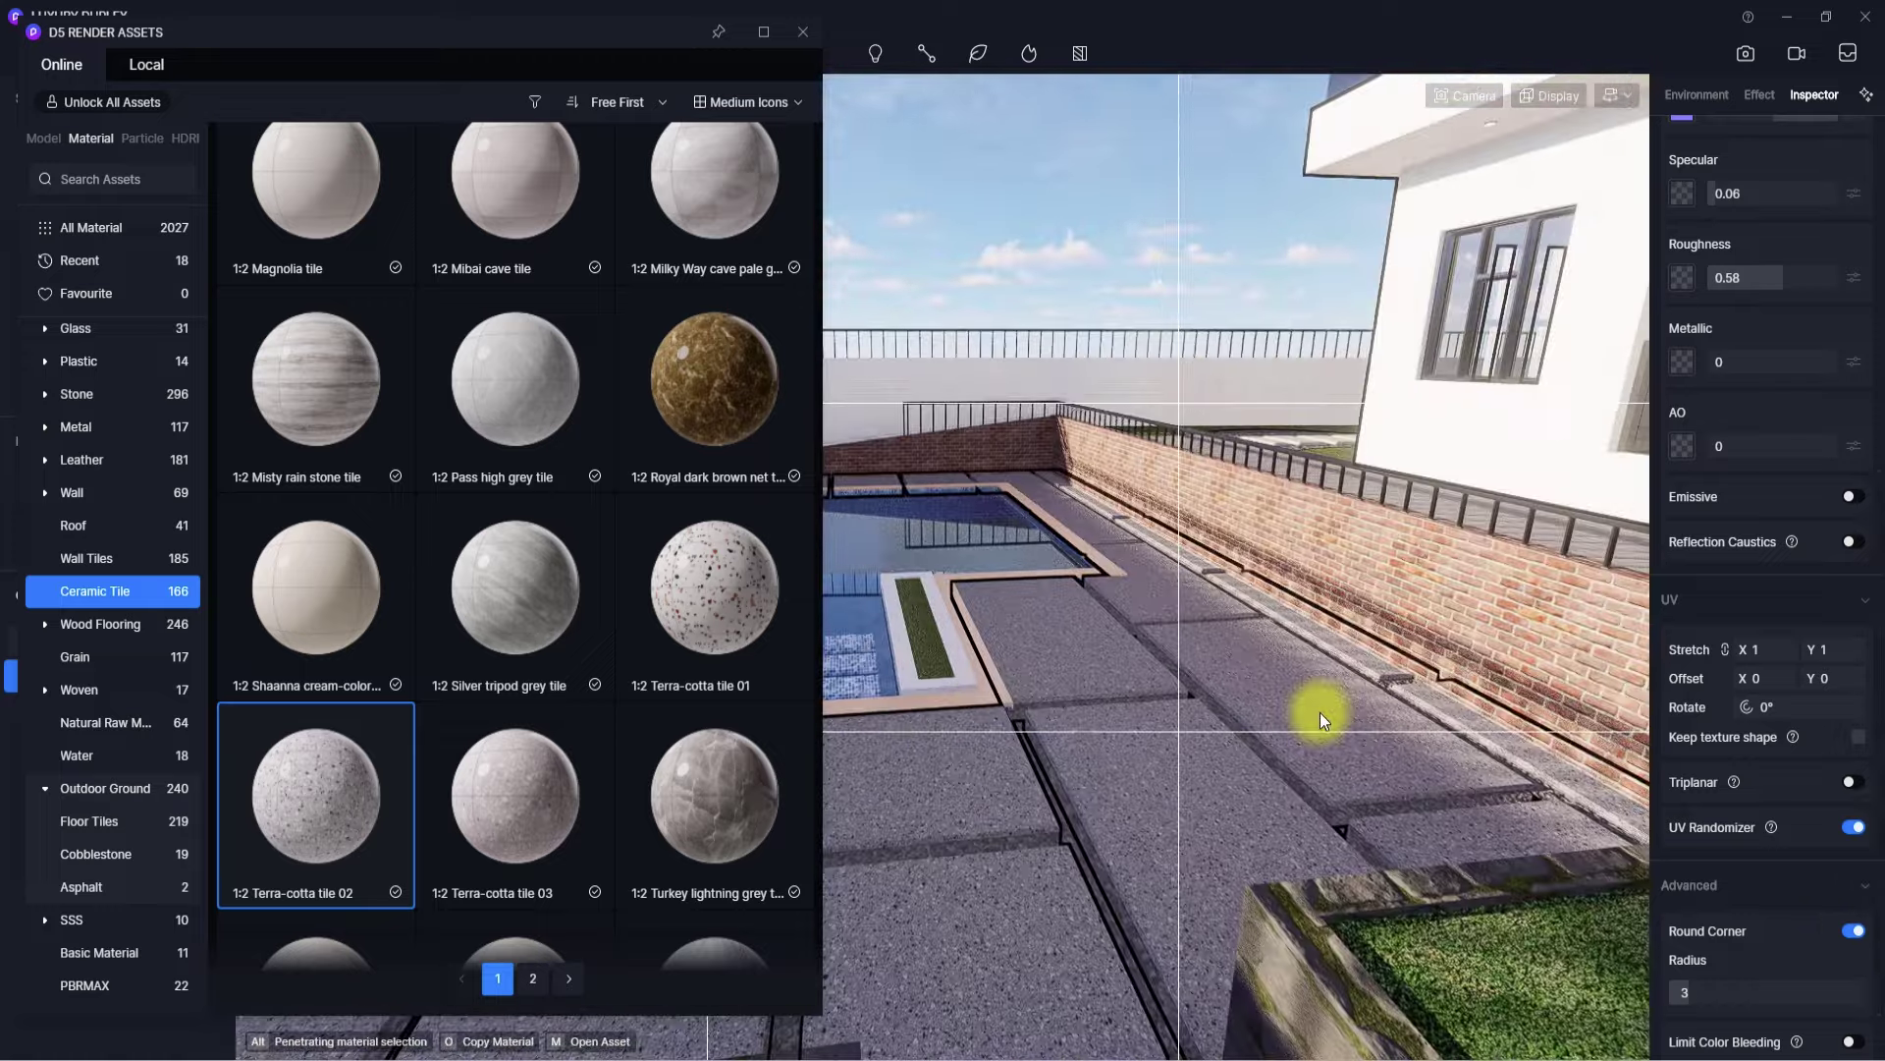
- Tint the paving material's base color pale cream with hue 34 and value 100, and display its base color map
{"action": "left_click", "coordinate": [1320, 711]}
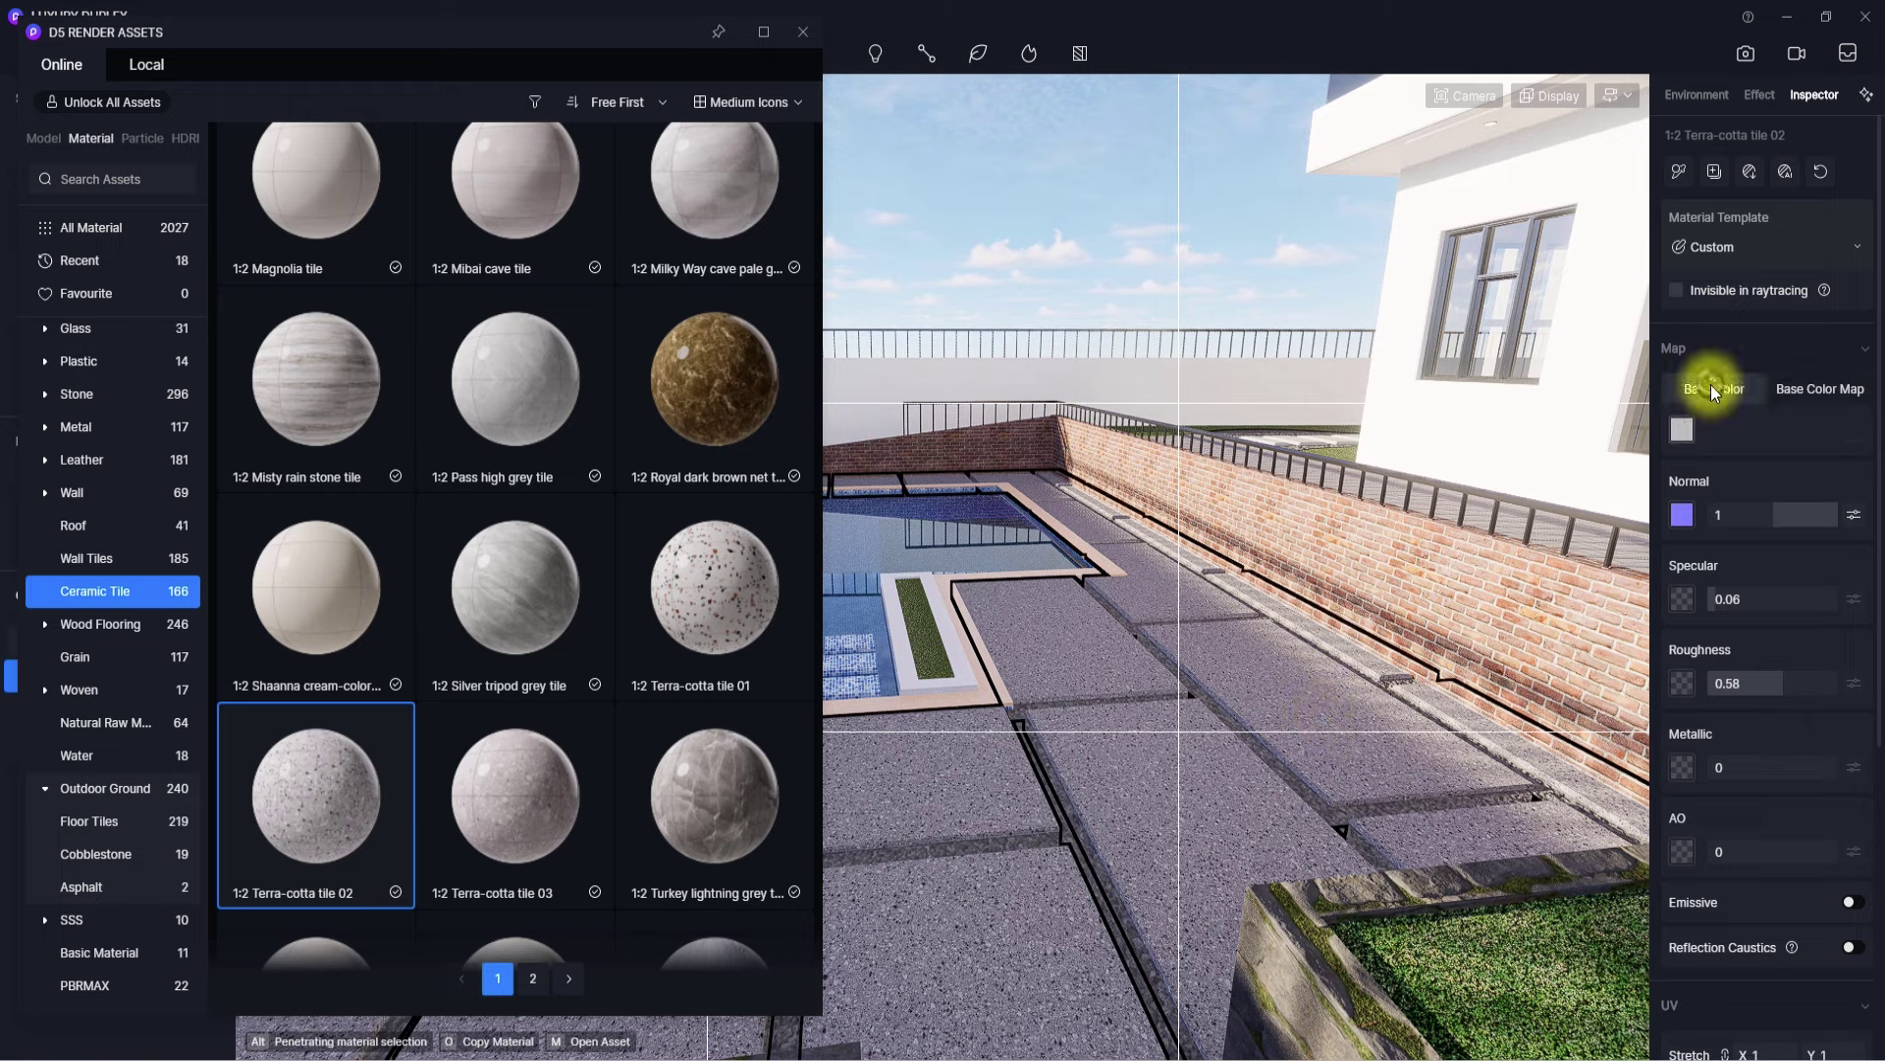
{"action": "left_click", "coordinate": [1685, 432]}
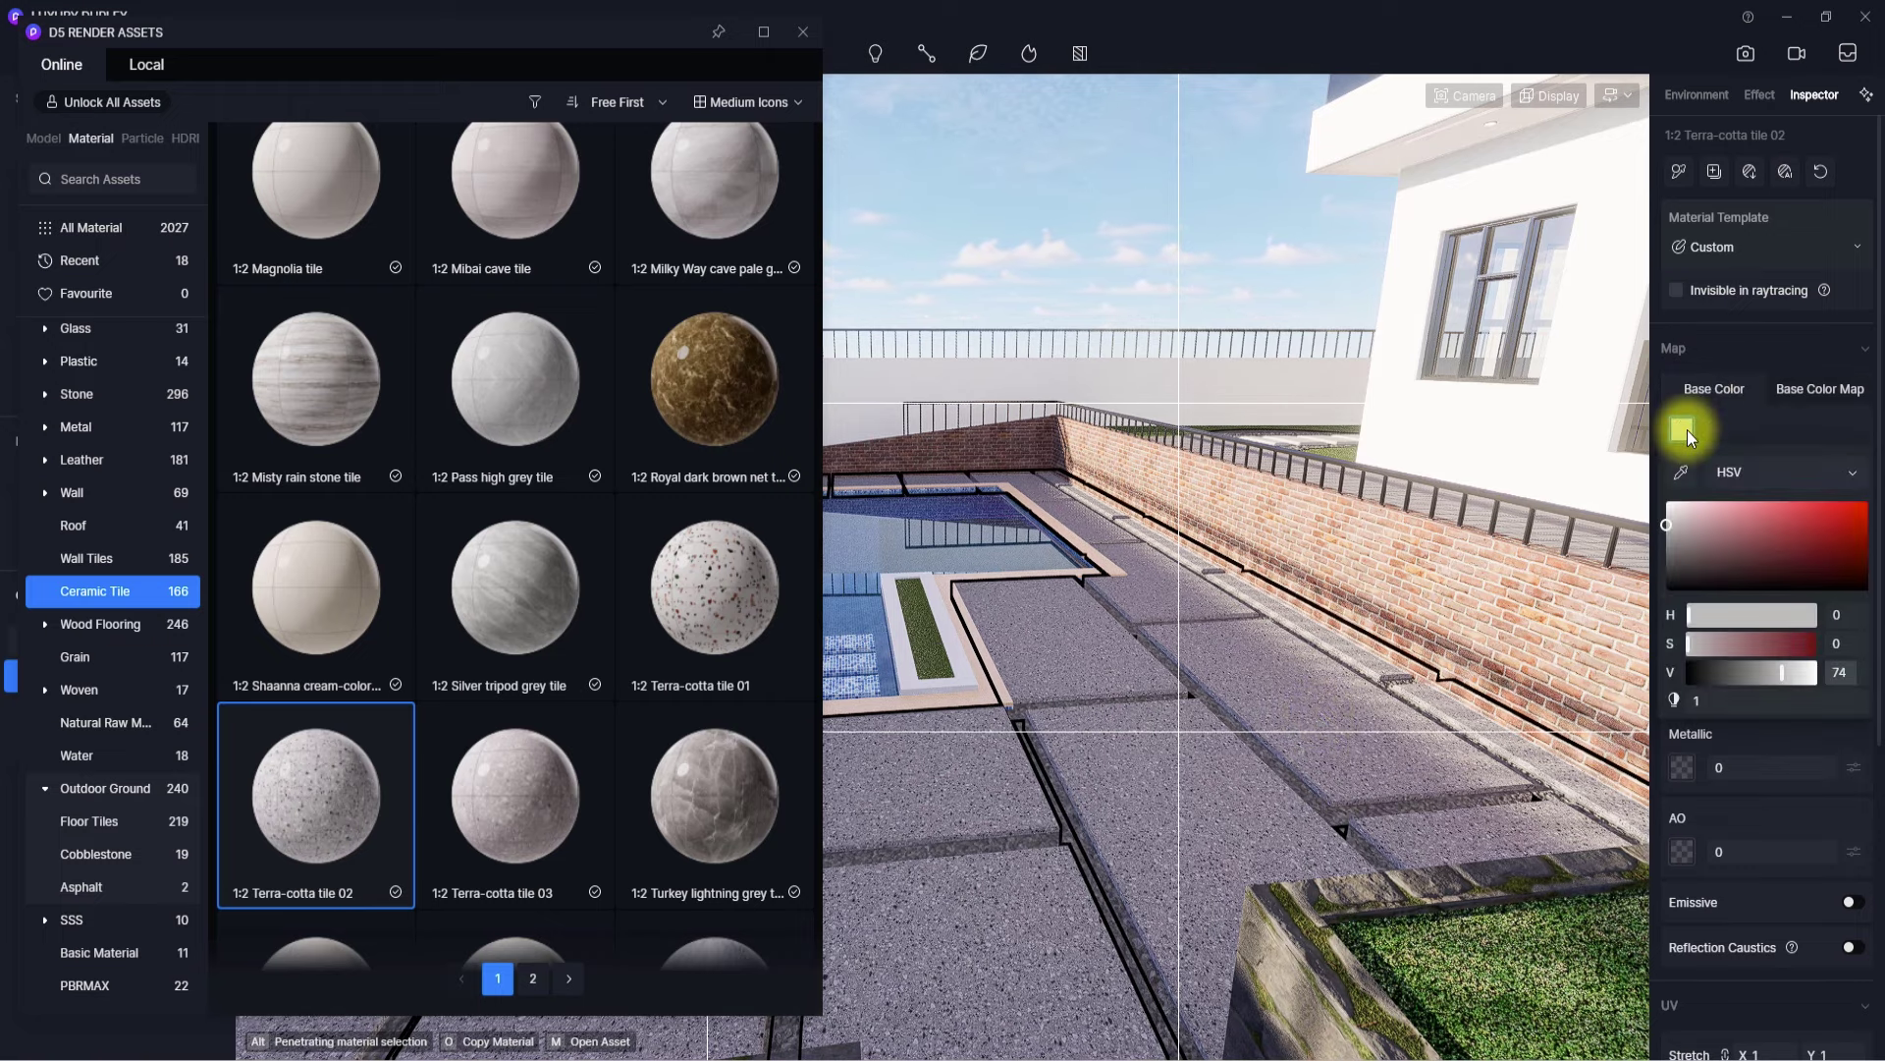
{"action": "left_click_drag", "start_coordinate": [1689, 617], "coordinate": [1701, 617]}
{"action": "left_click_drag", "start_coordinate": [1668, 522], "coordinate": [1685, 499]}
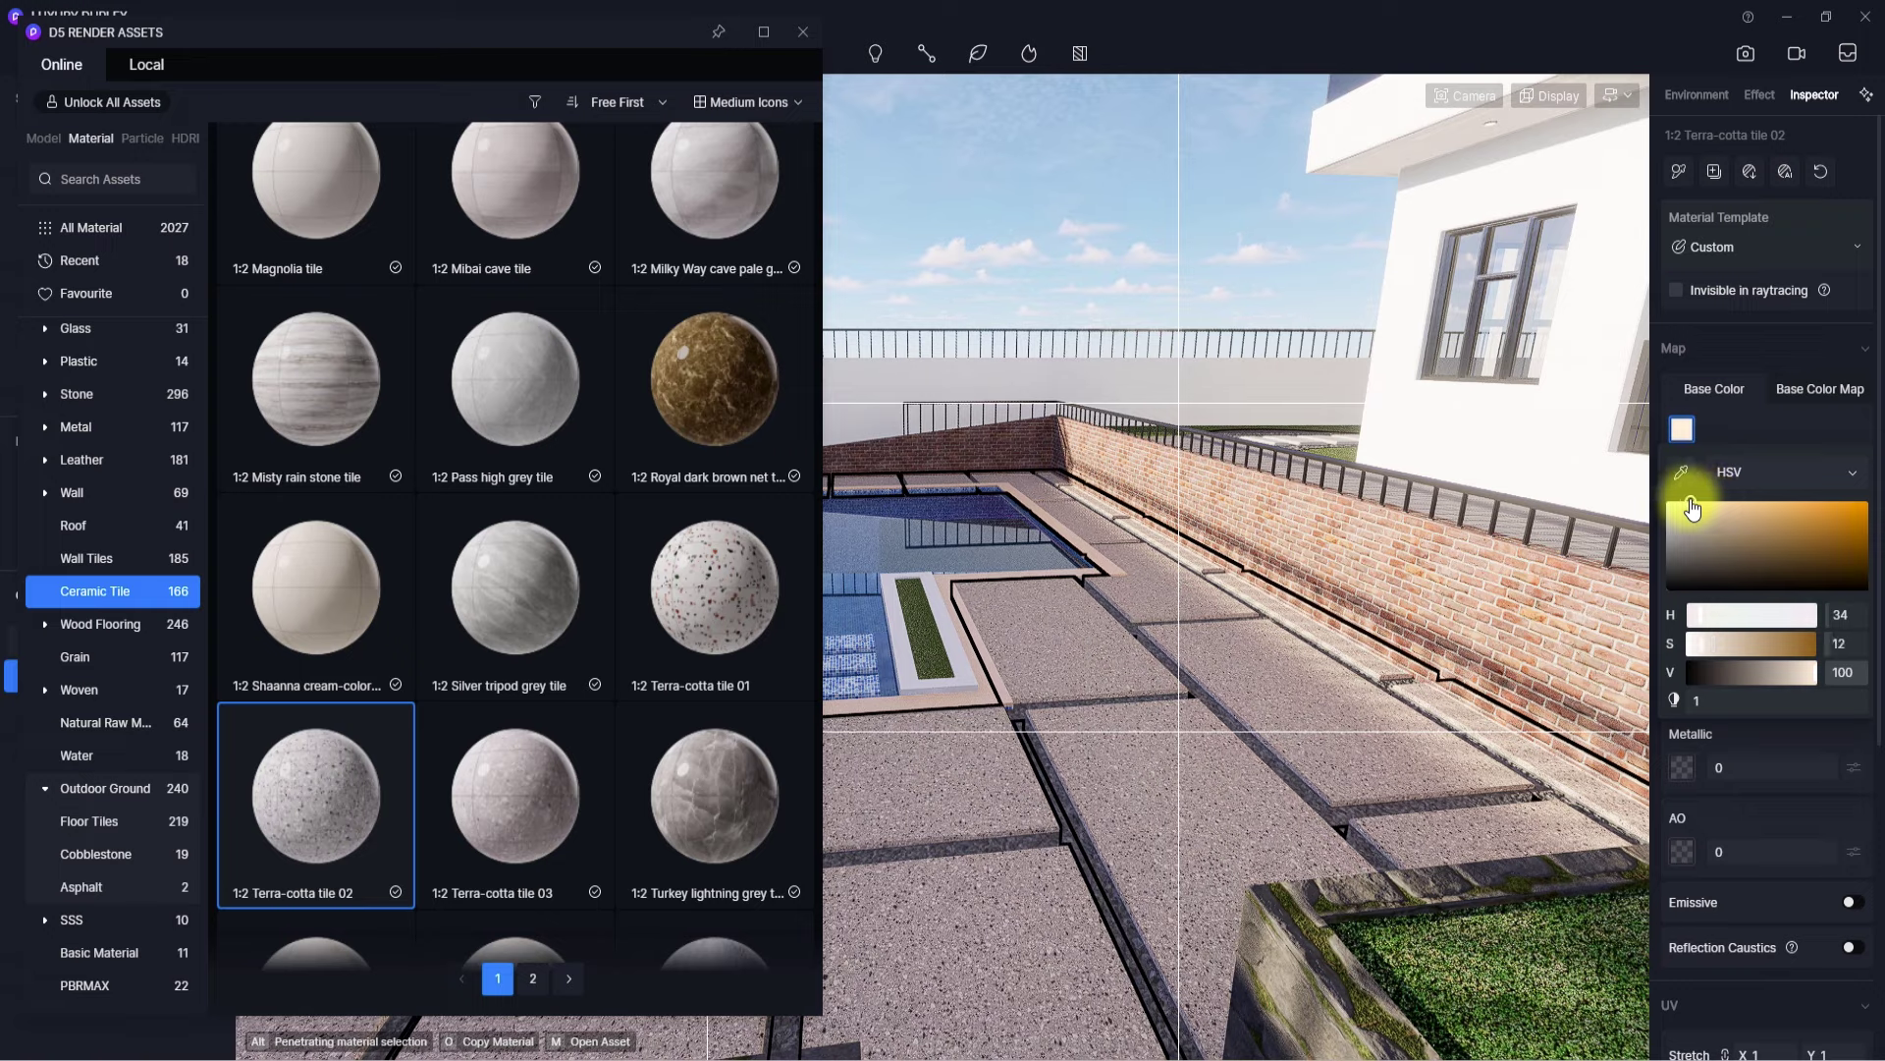
{"action": "right_click_drag", "start_coordinate": [1414, 604], "coordinate": [1125, 676]}
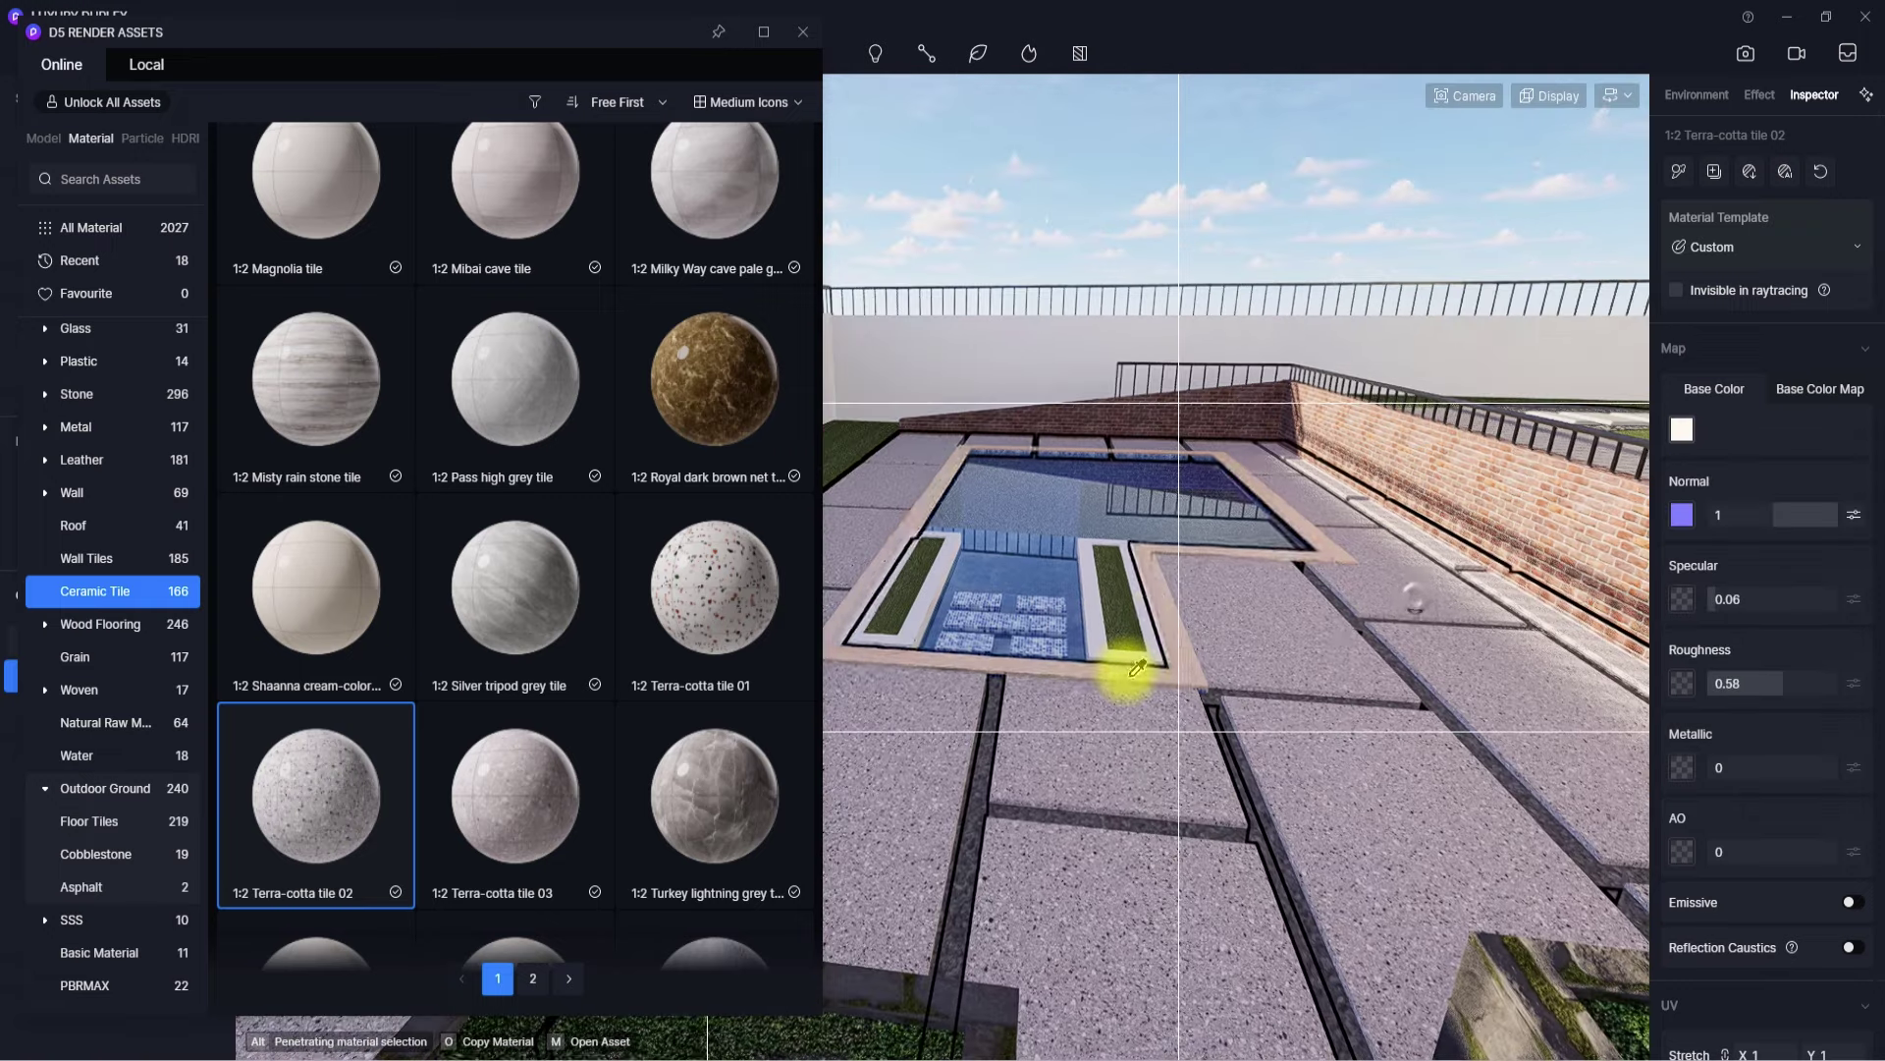
{"action": "left_click", "coordinate": [1819, 396]}
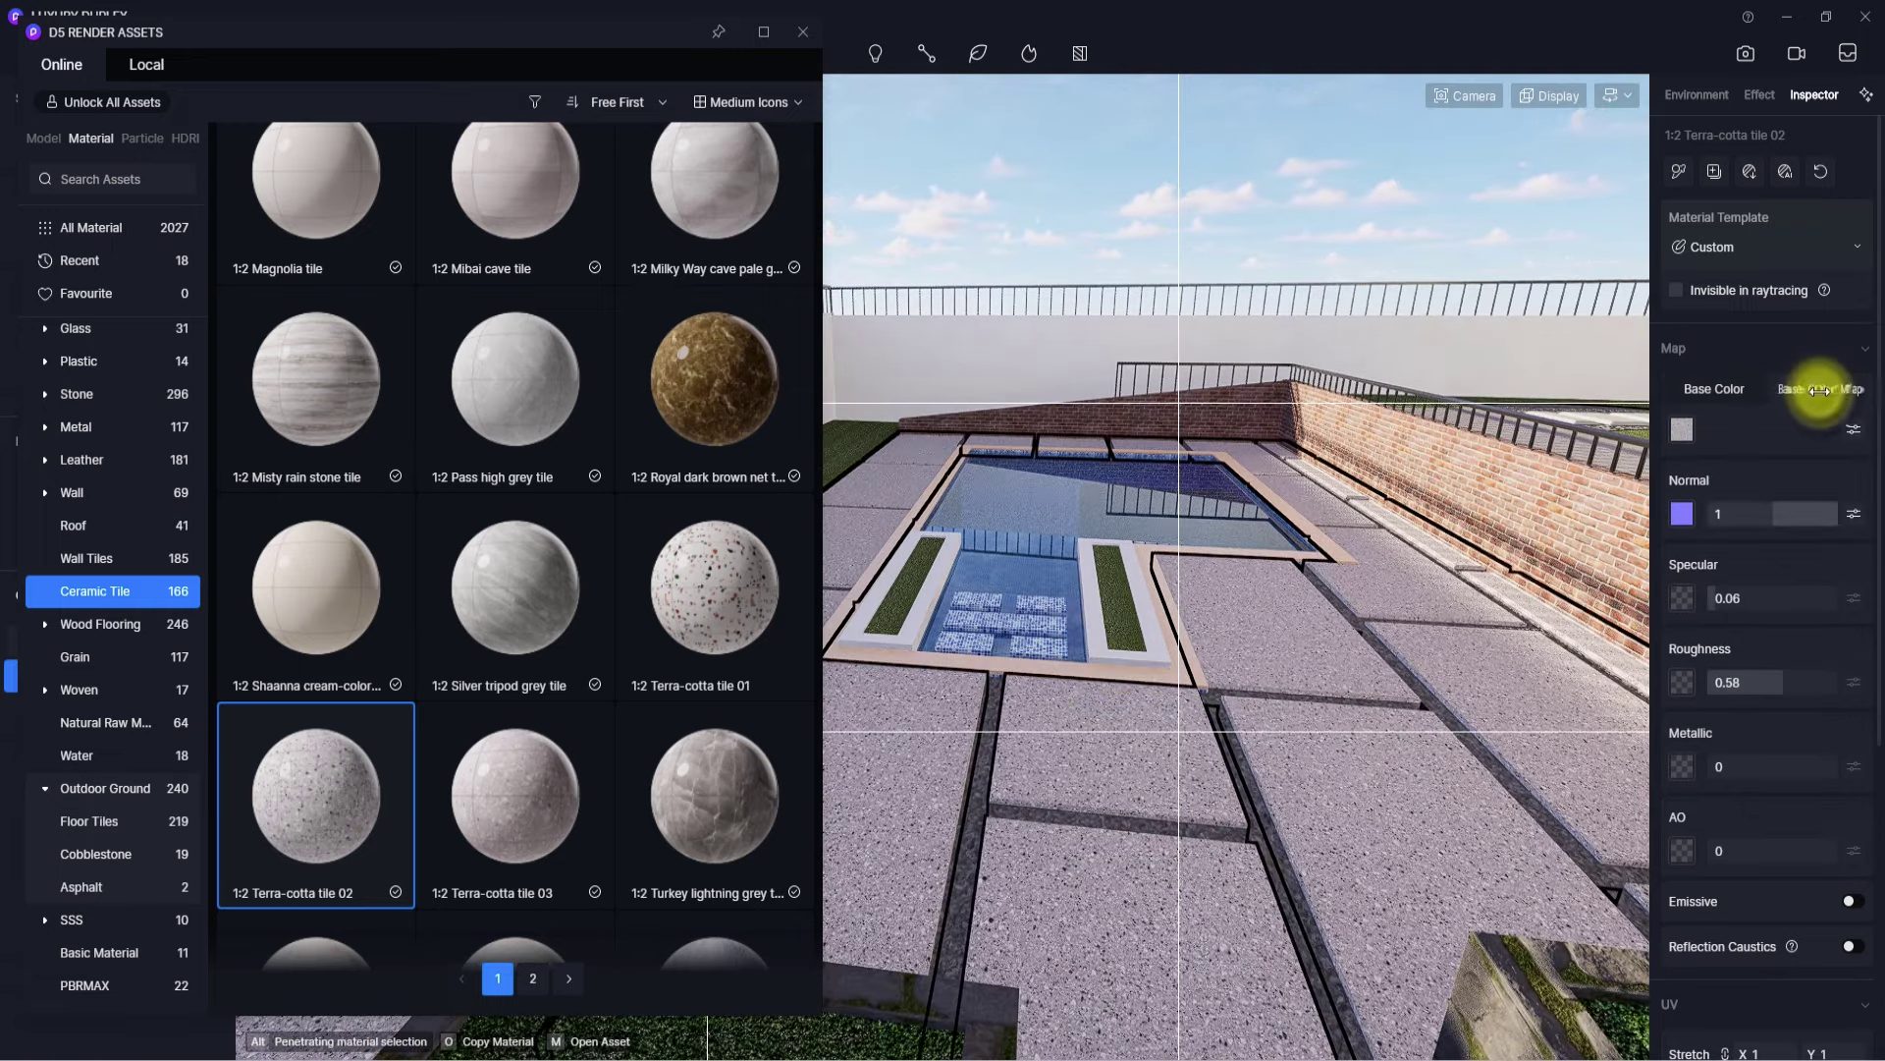
- Set the paving's base color map to saturation -14 and brightness 19, and tint its base color with hue 32, saturation 9, value 100
{"action": "left_click", "coordinate": [1854, 430]}
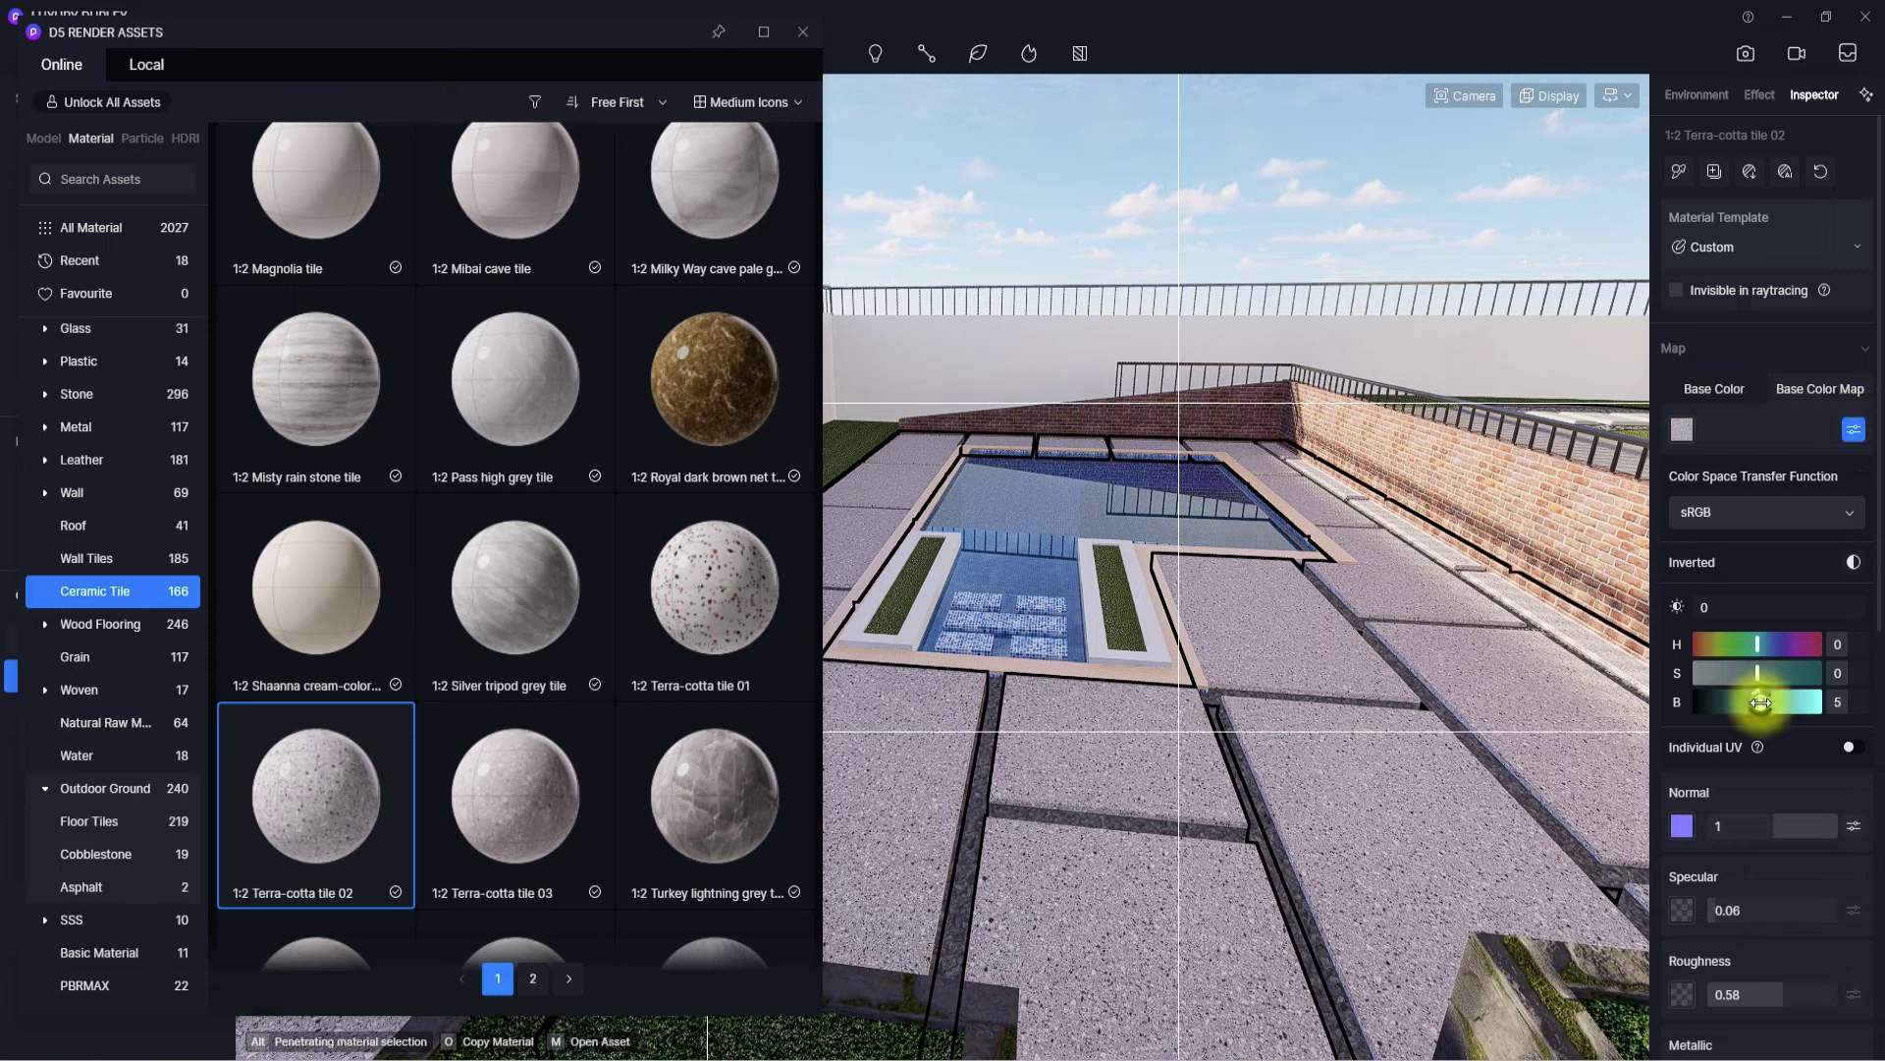
{"action": "left_click_drag", "start_coordinate": [1761, 702], "coordinate": [1768, 702]}
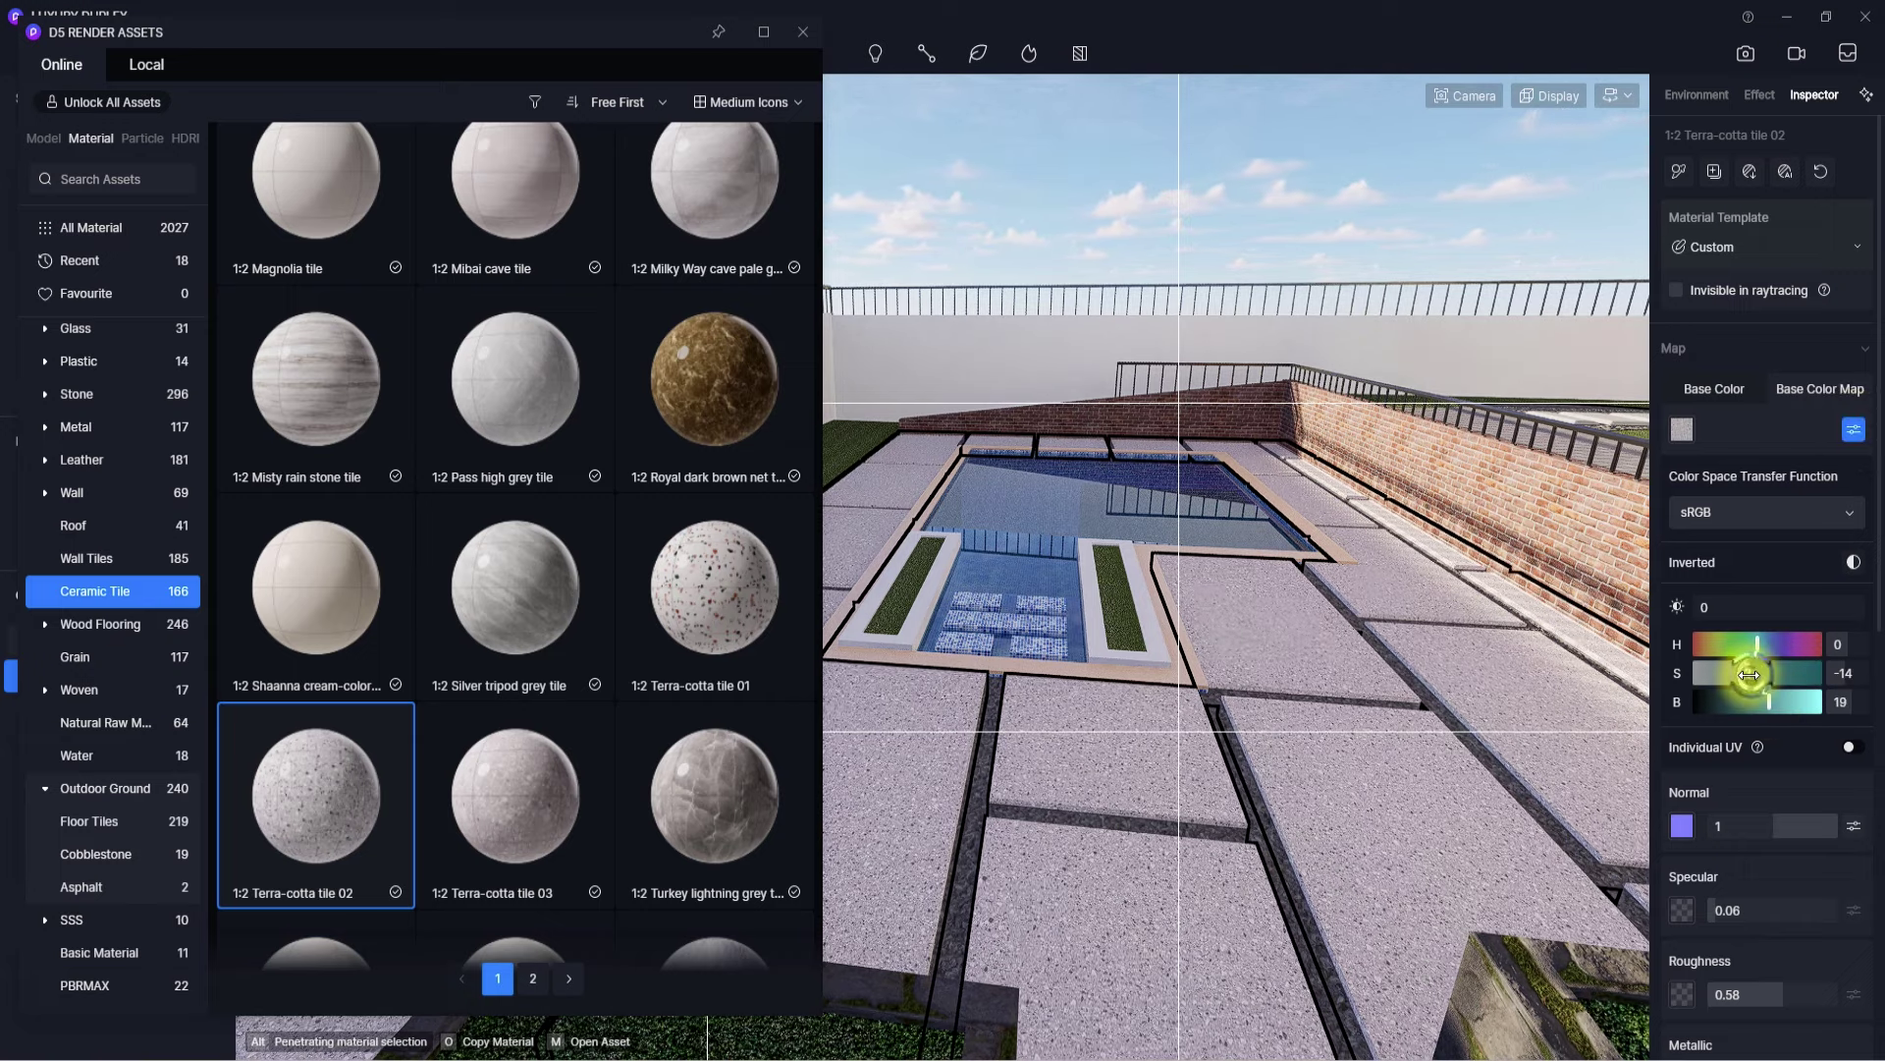
{"action": "left_click", "coordinate": [1709, 392]}
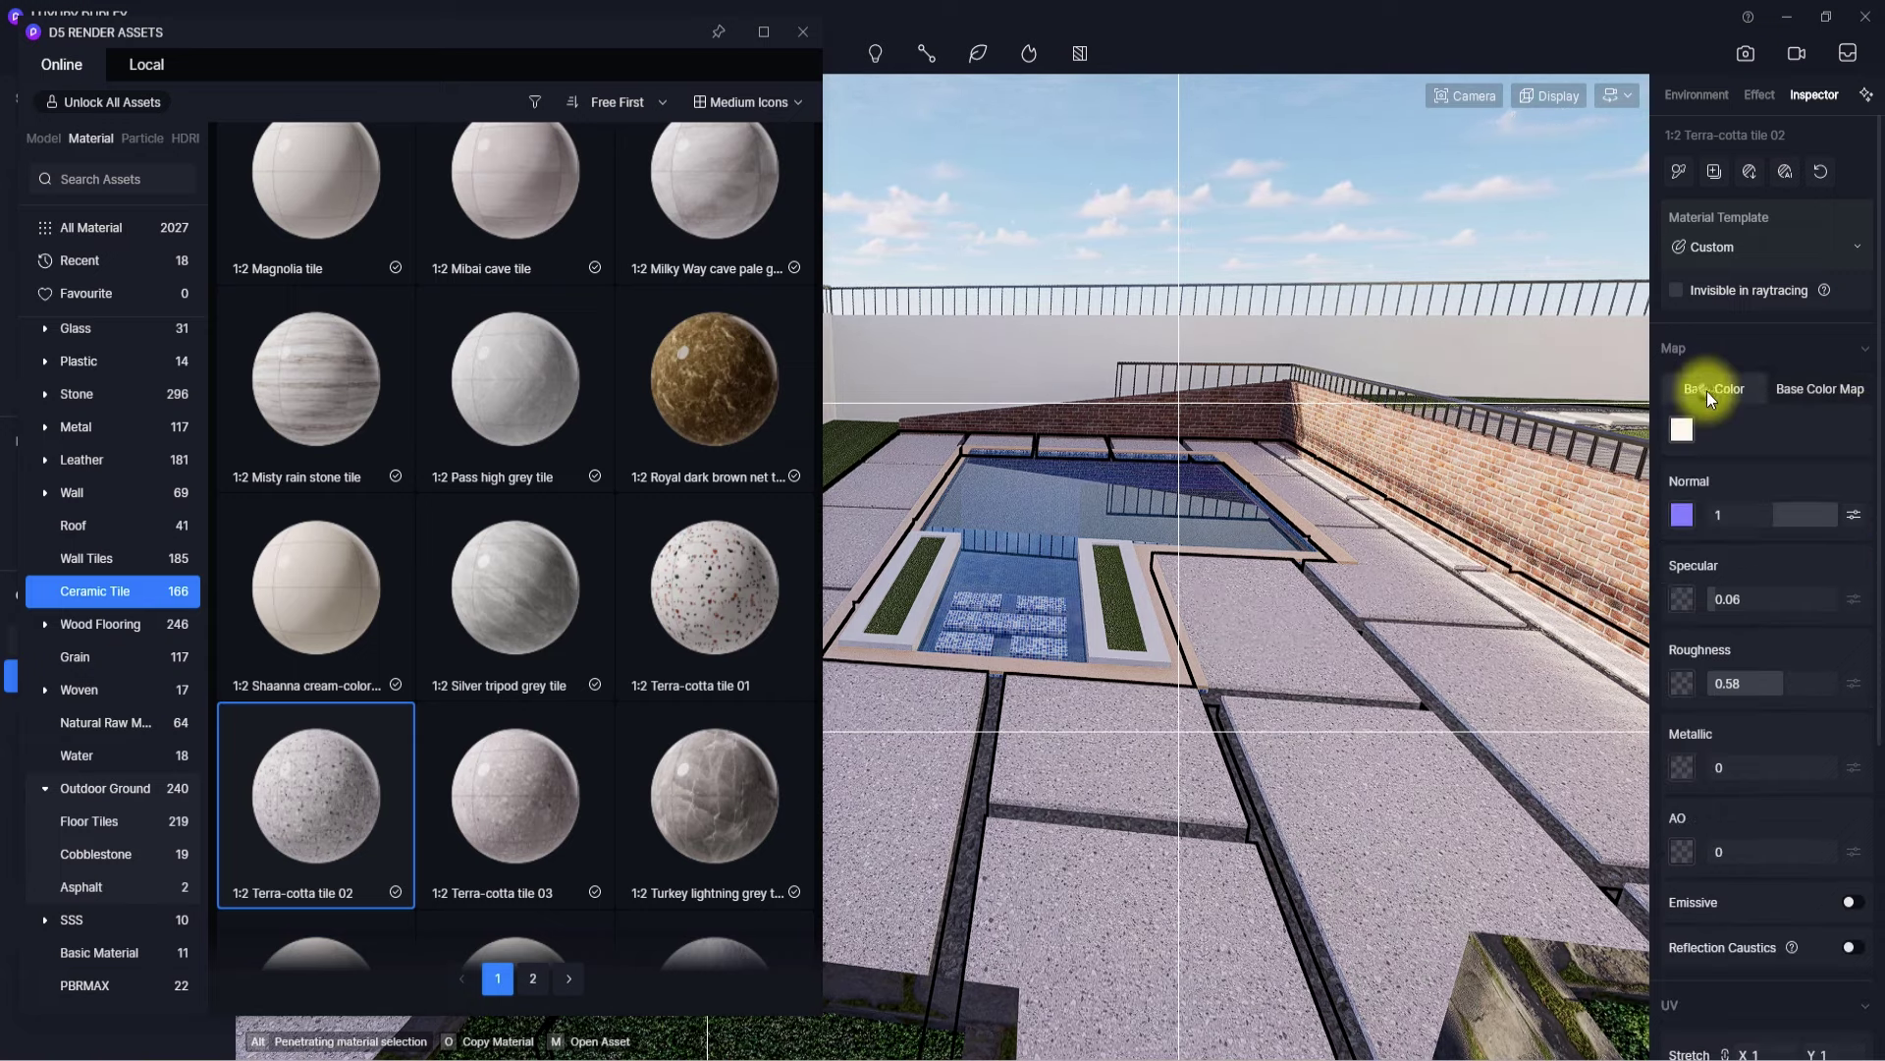
{"action": "left_click", "coordinate": [1682, 430]}
{"action": "left_click", "coordinate": [1697, 506]}
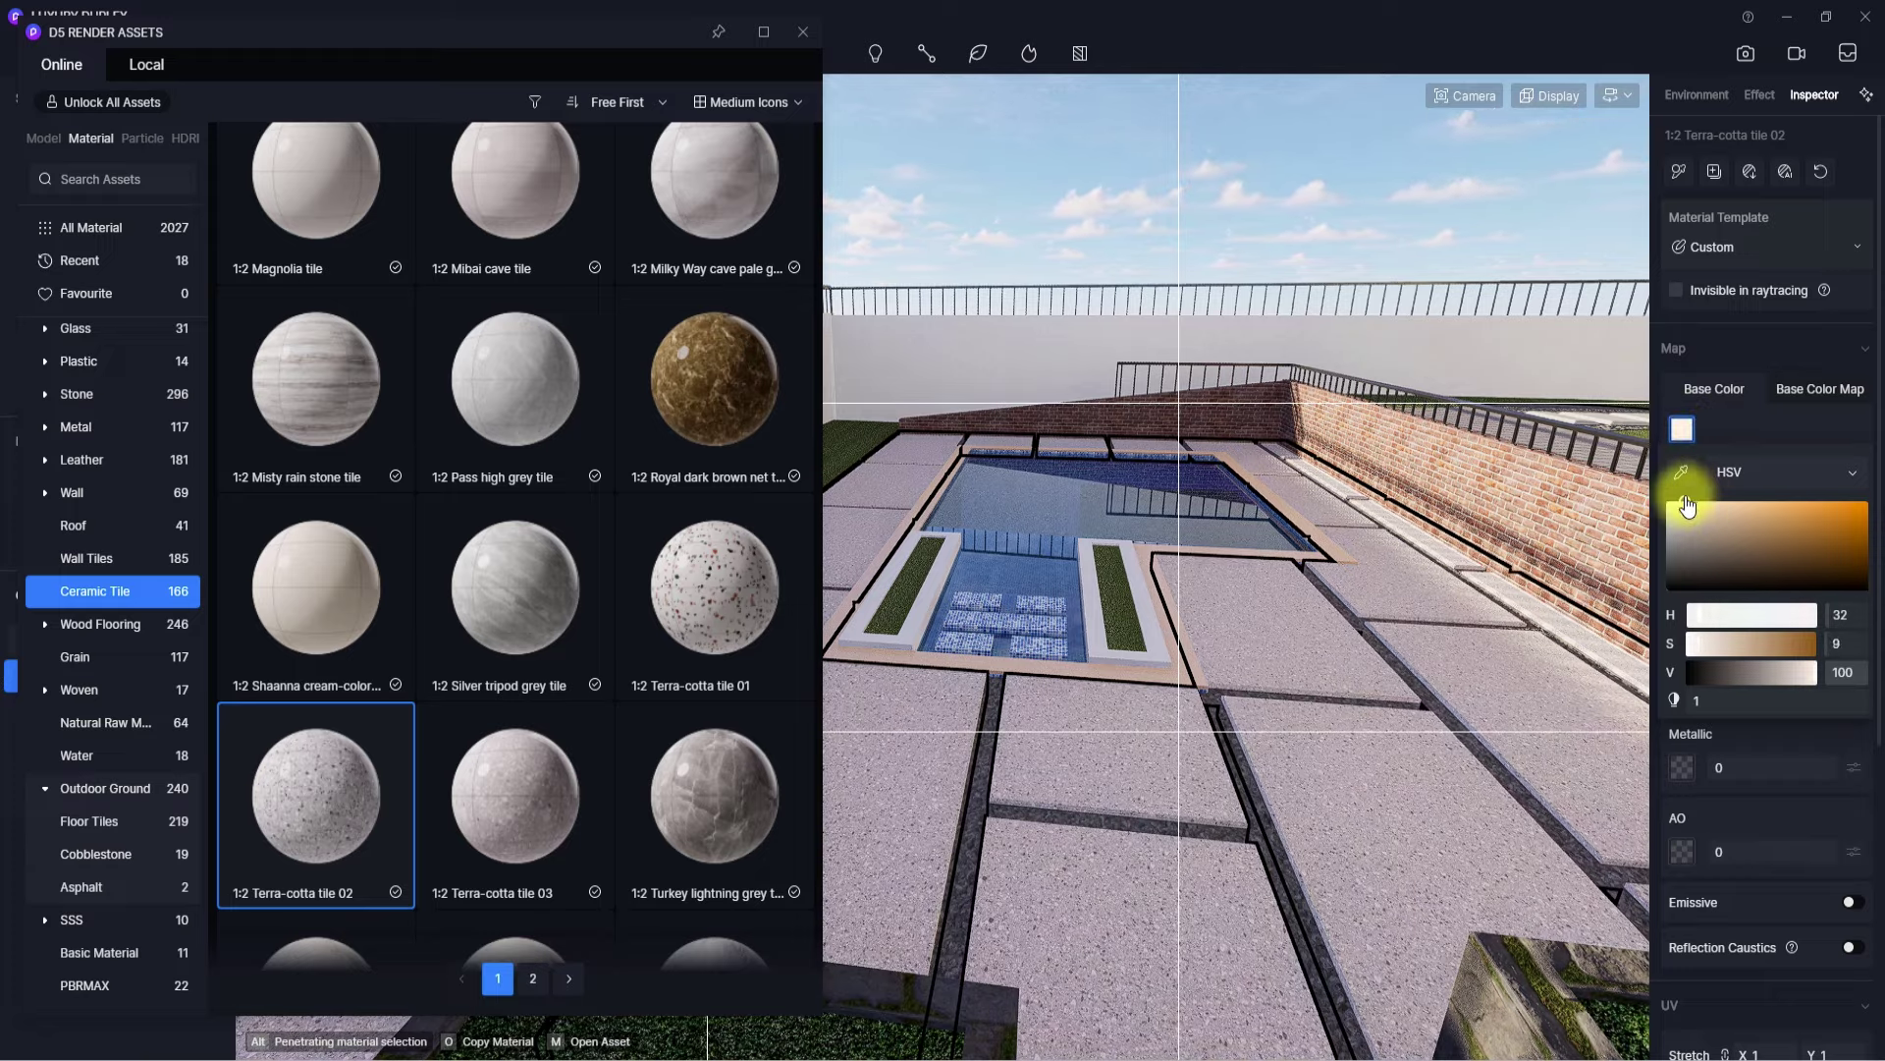
- Apply the Blue Ceramic Mosaic material to the tiled inner surfaces and stepping blocks of the pool
{"action": "scroll", "coordinate": [1060, 686], "scroll_direction": "up", "scroll_amount": 5}
{"action": "middle_click_drag", "start_coordinate": [1051, 717], "coordinate": [1242, 635]}
{"action": "scroll", "coordinate": [1078, 740], "scroll_direction": "up", "scroll_amount": 3}
{"action": "middle_click_drag", "start_coordinate": [1077, 739], "coordinate": [1402, 819]}
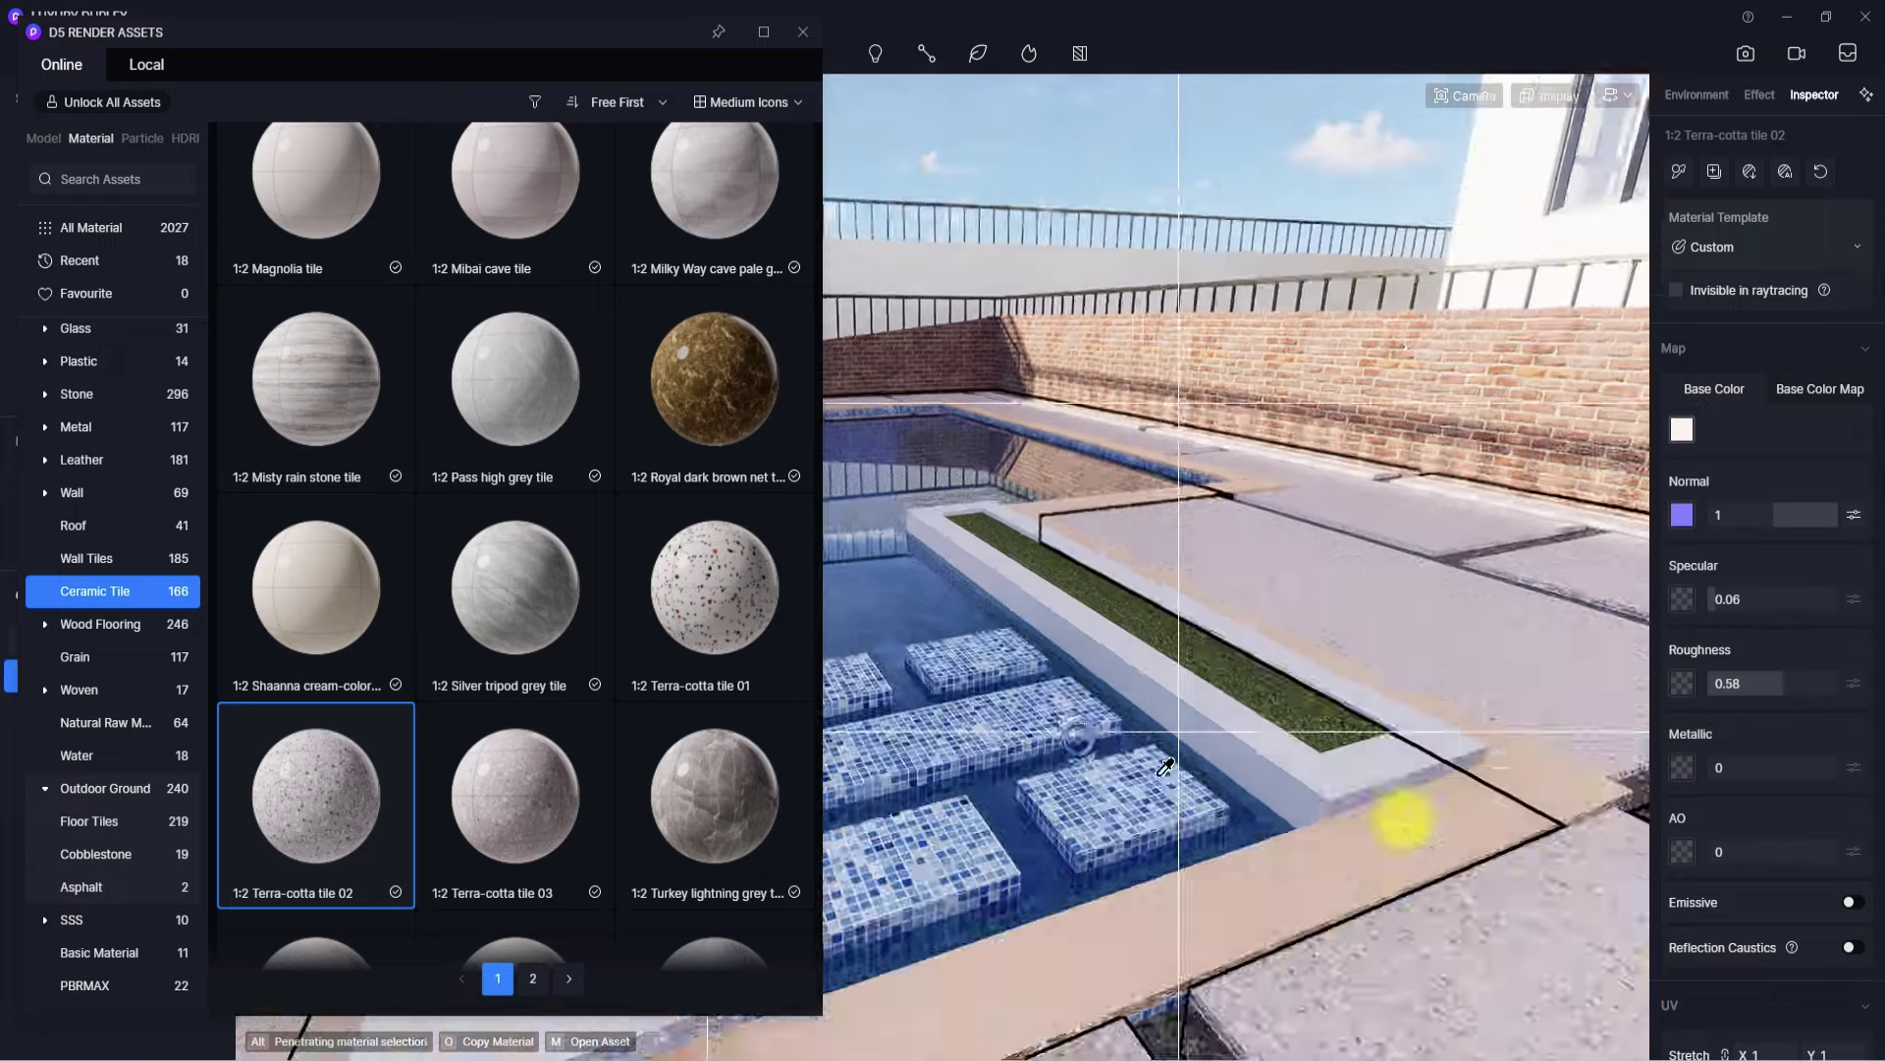
{"action": "scroll", "coordinate": [1402, 819], "scroll_direction": "up", "scroll_amount": 4}
{"action": "scroll", "coordinate": [1403, 819], "scroll_direction": "down", "scroll_amount": 6}
{"action": "scroll", "coordinate": [1405, 821], "scroll_direction": "up", "scroll_amount": 3}
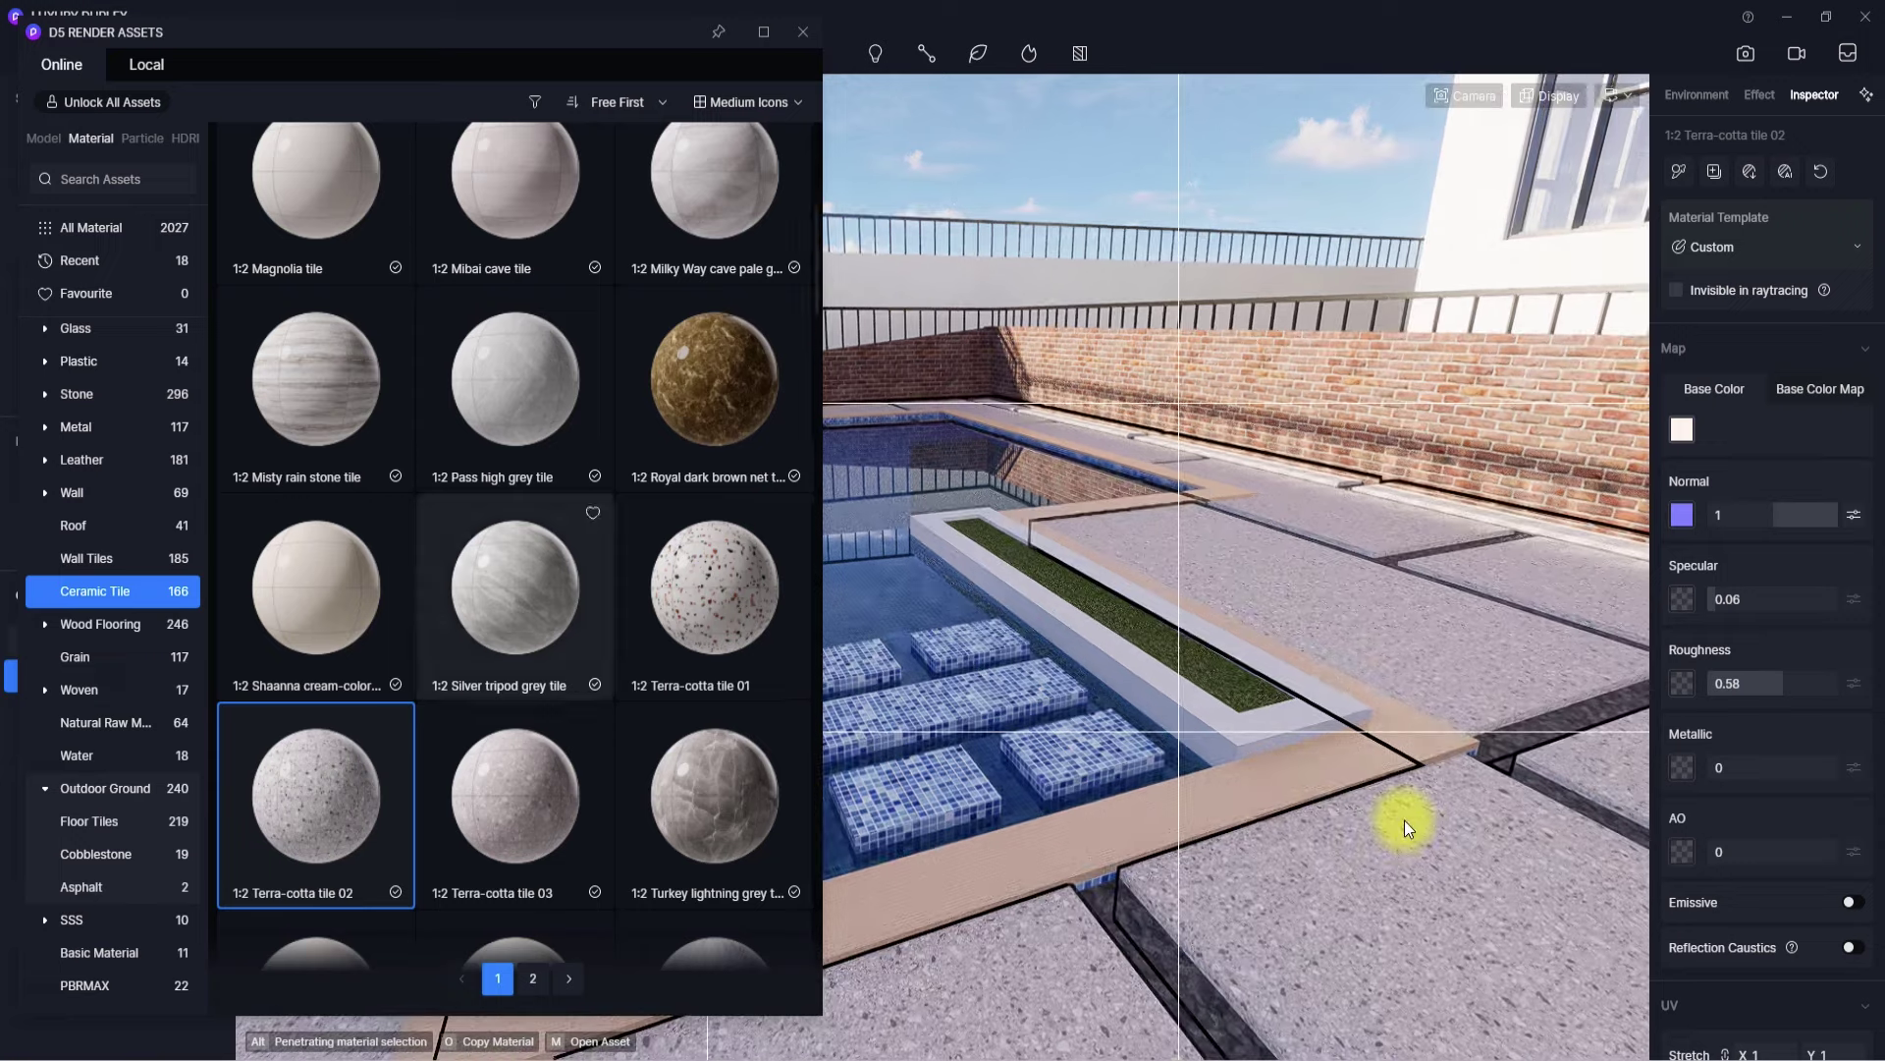
{"action": "scroll", "coordinate": [316, 423], "scroll_direction": "up", "scroll_amount": 7}
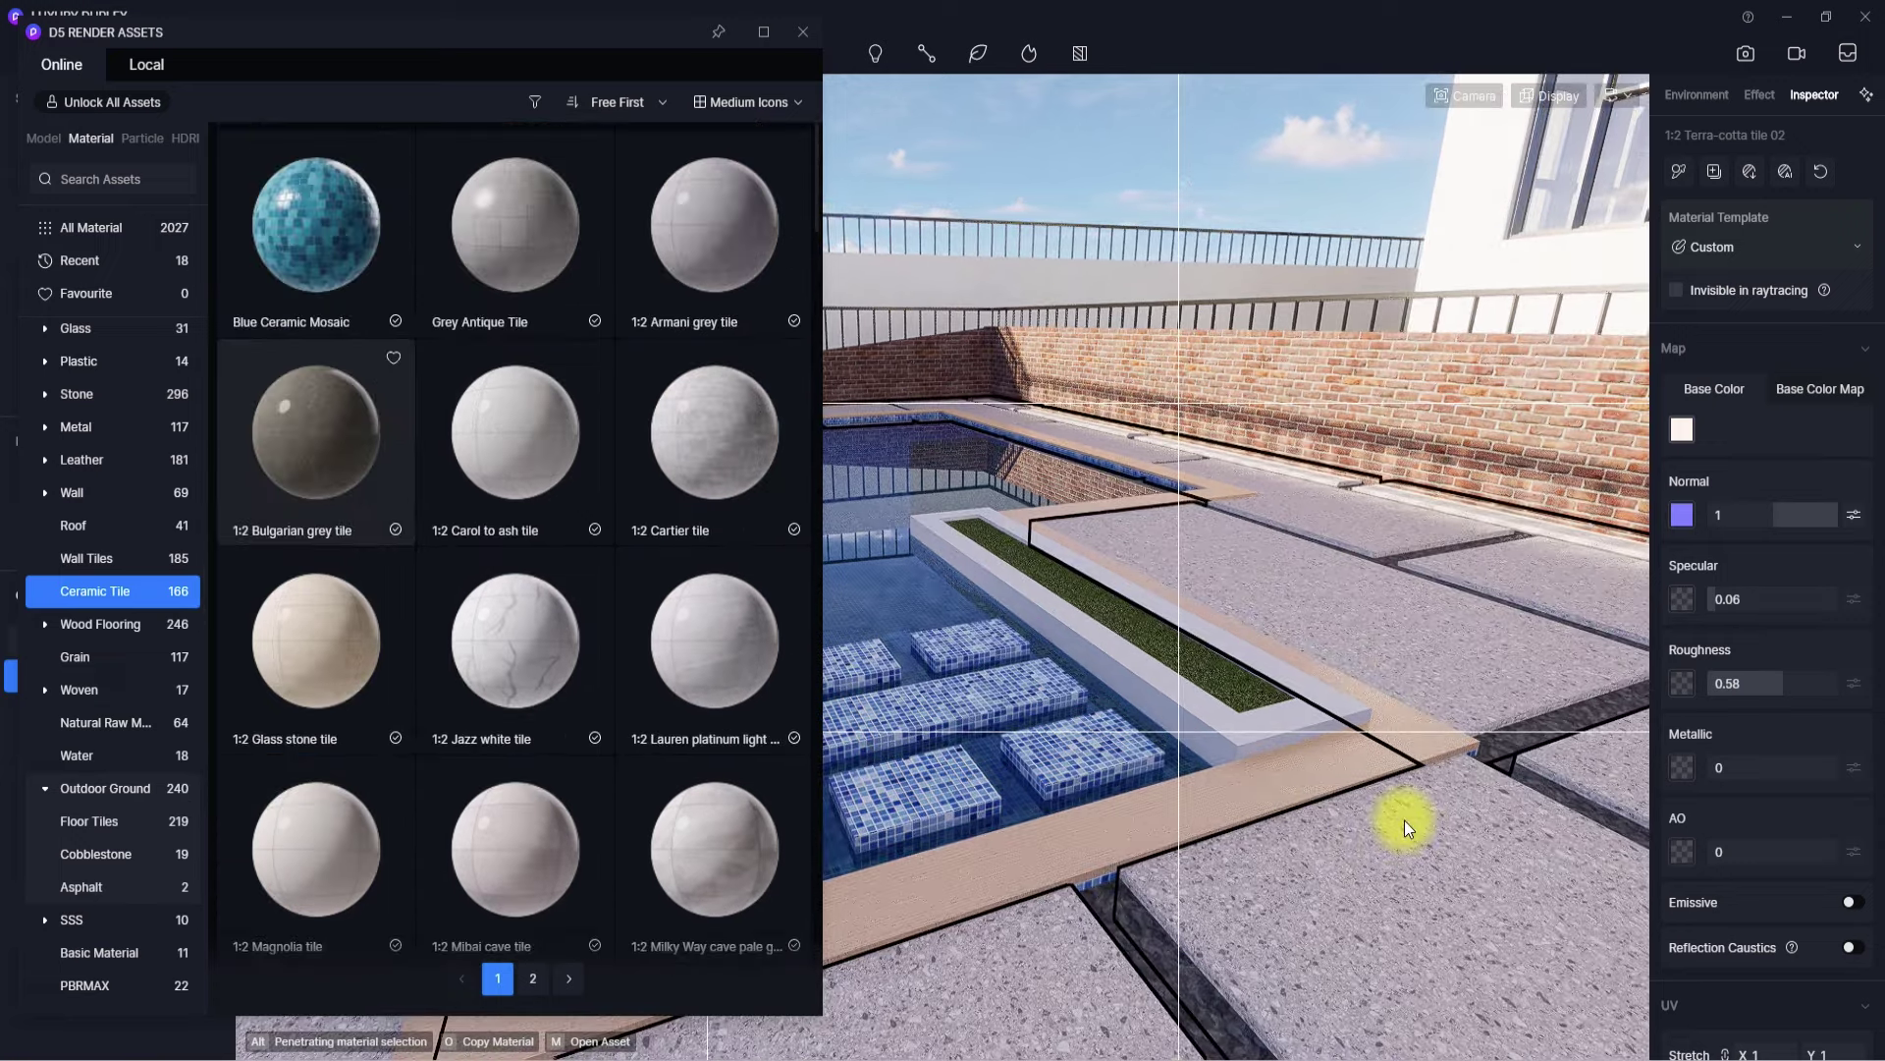
{"action": "left_click", "coordinate": [306, 264]}
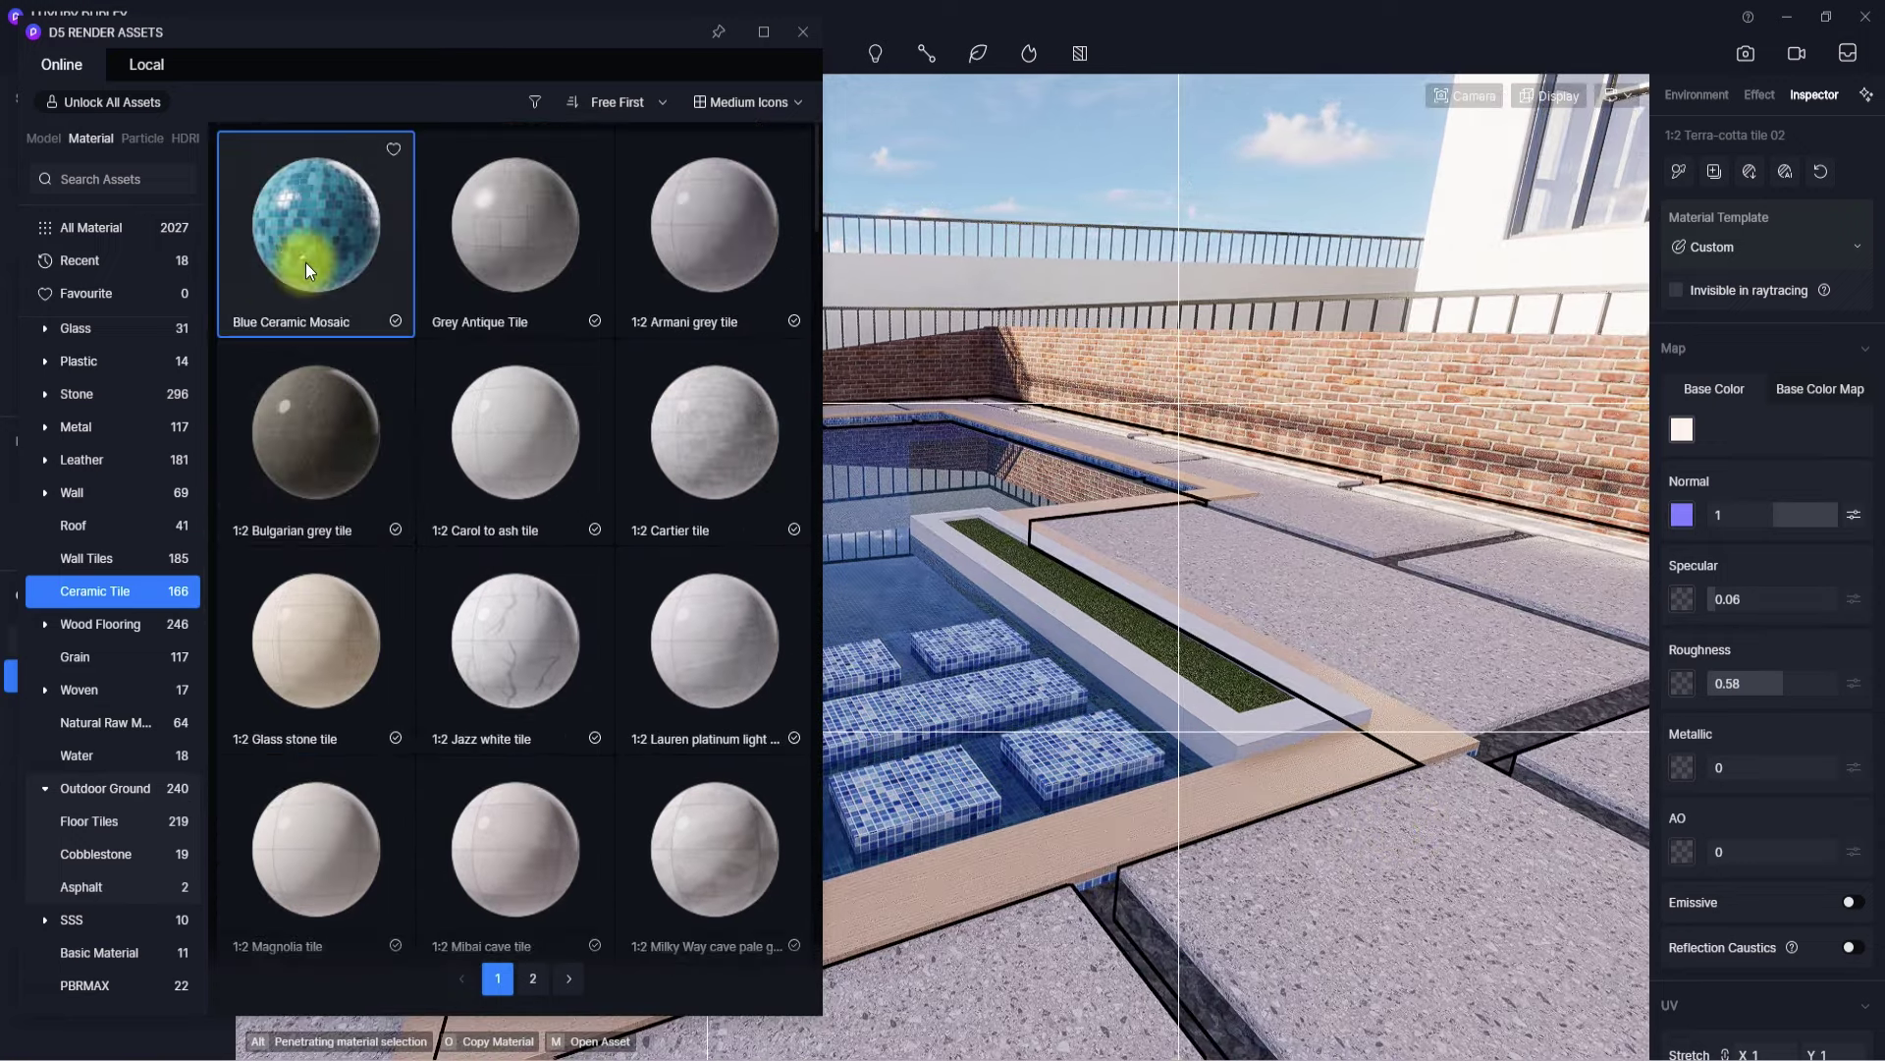
{"action": "right_click_drag", "start_coordinate": [1005, 665], "coordinate": [711, 750]}
{"action": "scroll", "coordinate": [1290, 530], "scroll_direction": "up", "scroll_amount": 10}
{"action": "right_click_drag", "start_coordinate": [1291, 530], "coordinate": [1054, 361]}
{"action": "left_click", "coordinate": [1055, 362]}
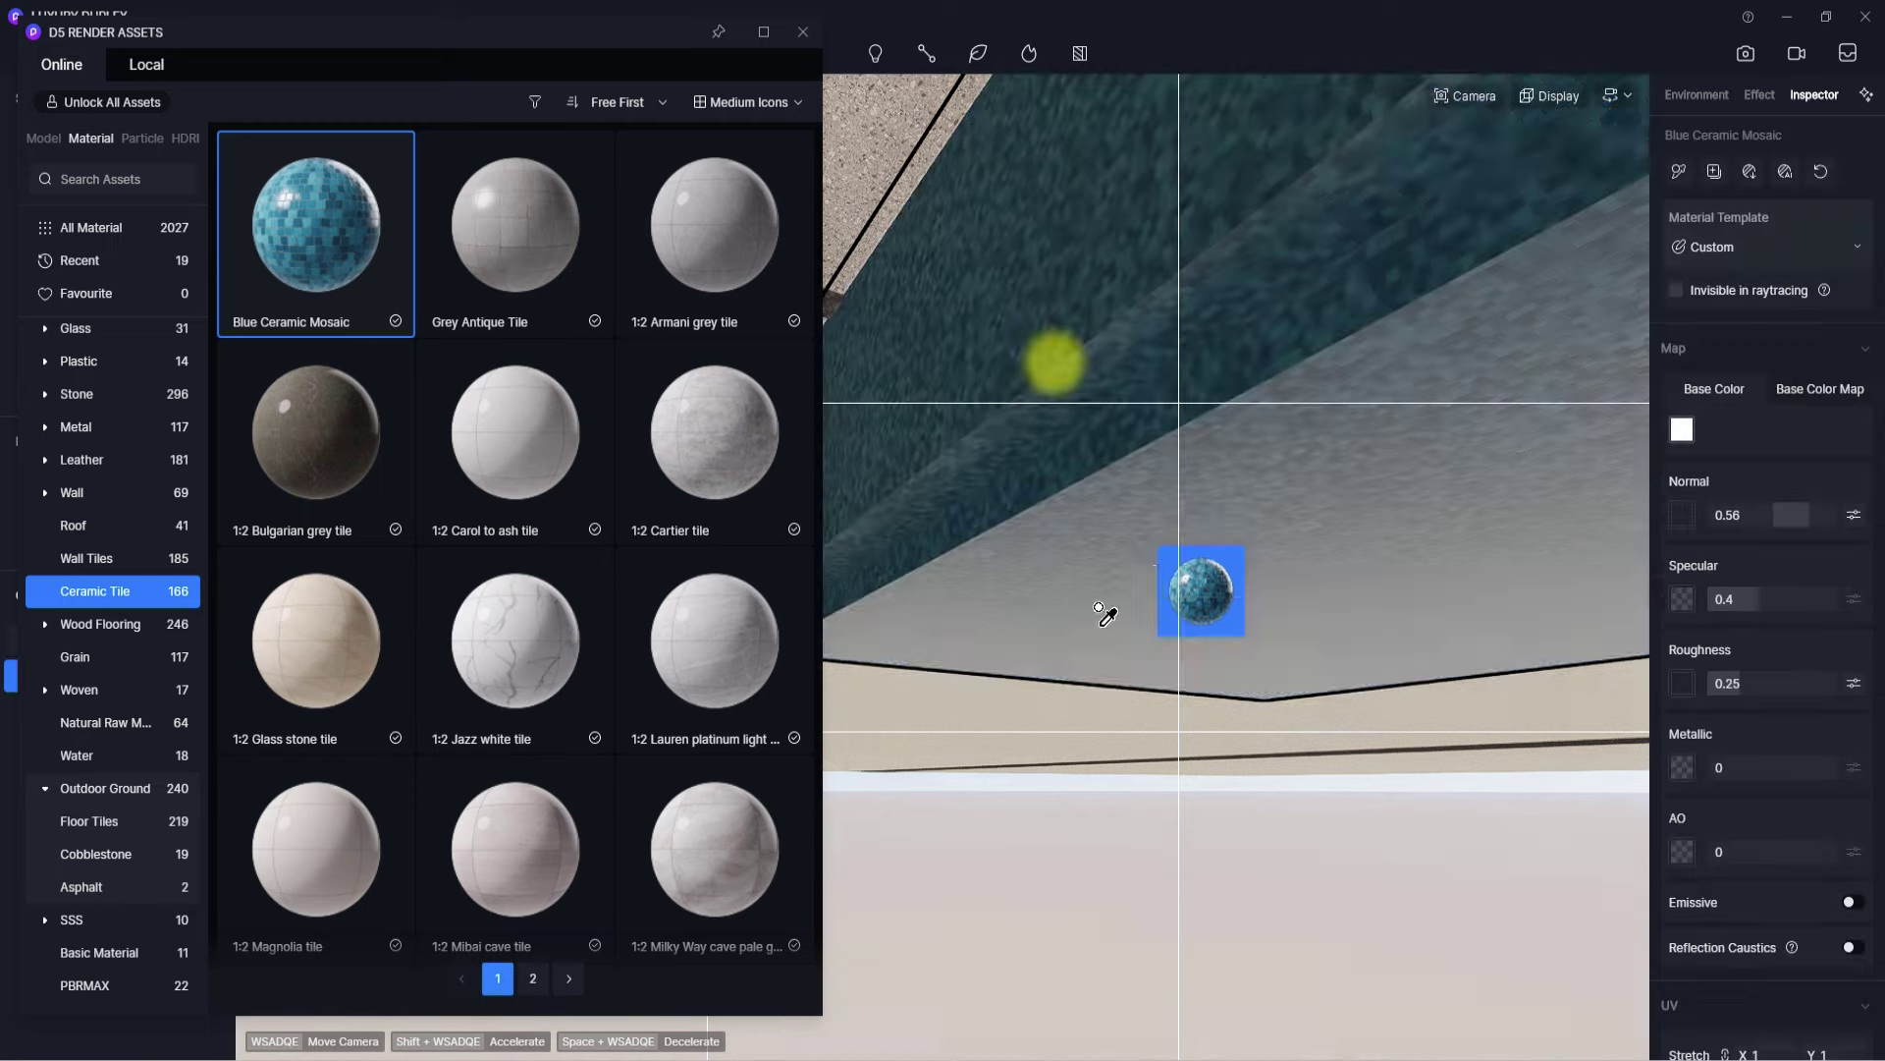
- Apply the Beige Marble Porcelain material to the border running around the pool's edge
{"action": "right_click_drag", "start_coordinate": [1182, 624], "coordinate": [980, 895]}
{"action": "scroll", "coordinate": [1047, 903], "scroll_direction": "down", "scroll_amount": 5}
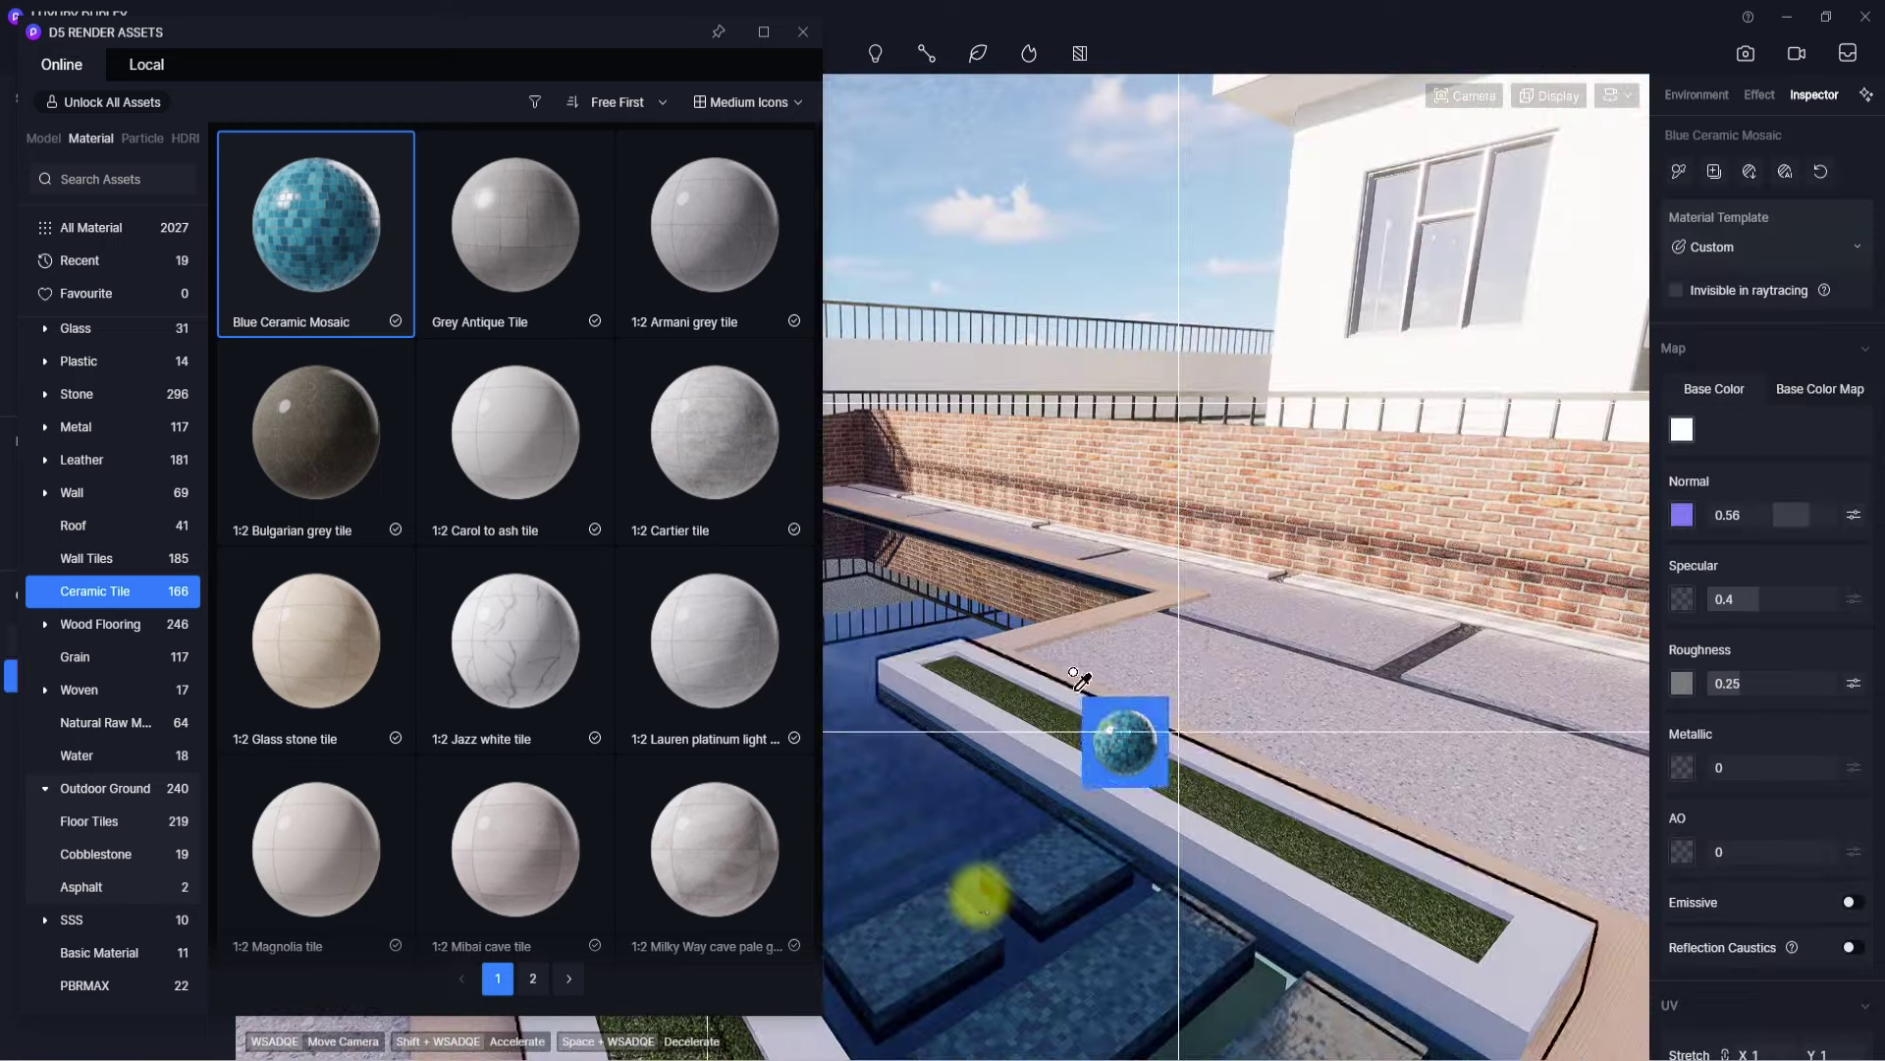
{"action": "scroll", "coordinate": [516, 599], "scroll_direction": "down", "scroll_amount": 4}
{"action": "scroll", "coordinate": [545, 721], "scroll_direction": "down", "scroll_amount": 10}
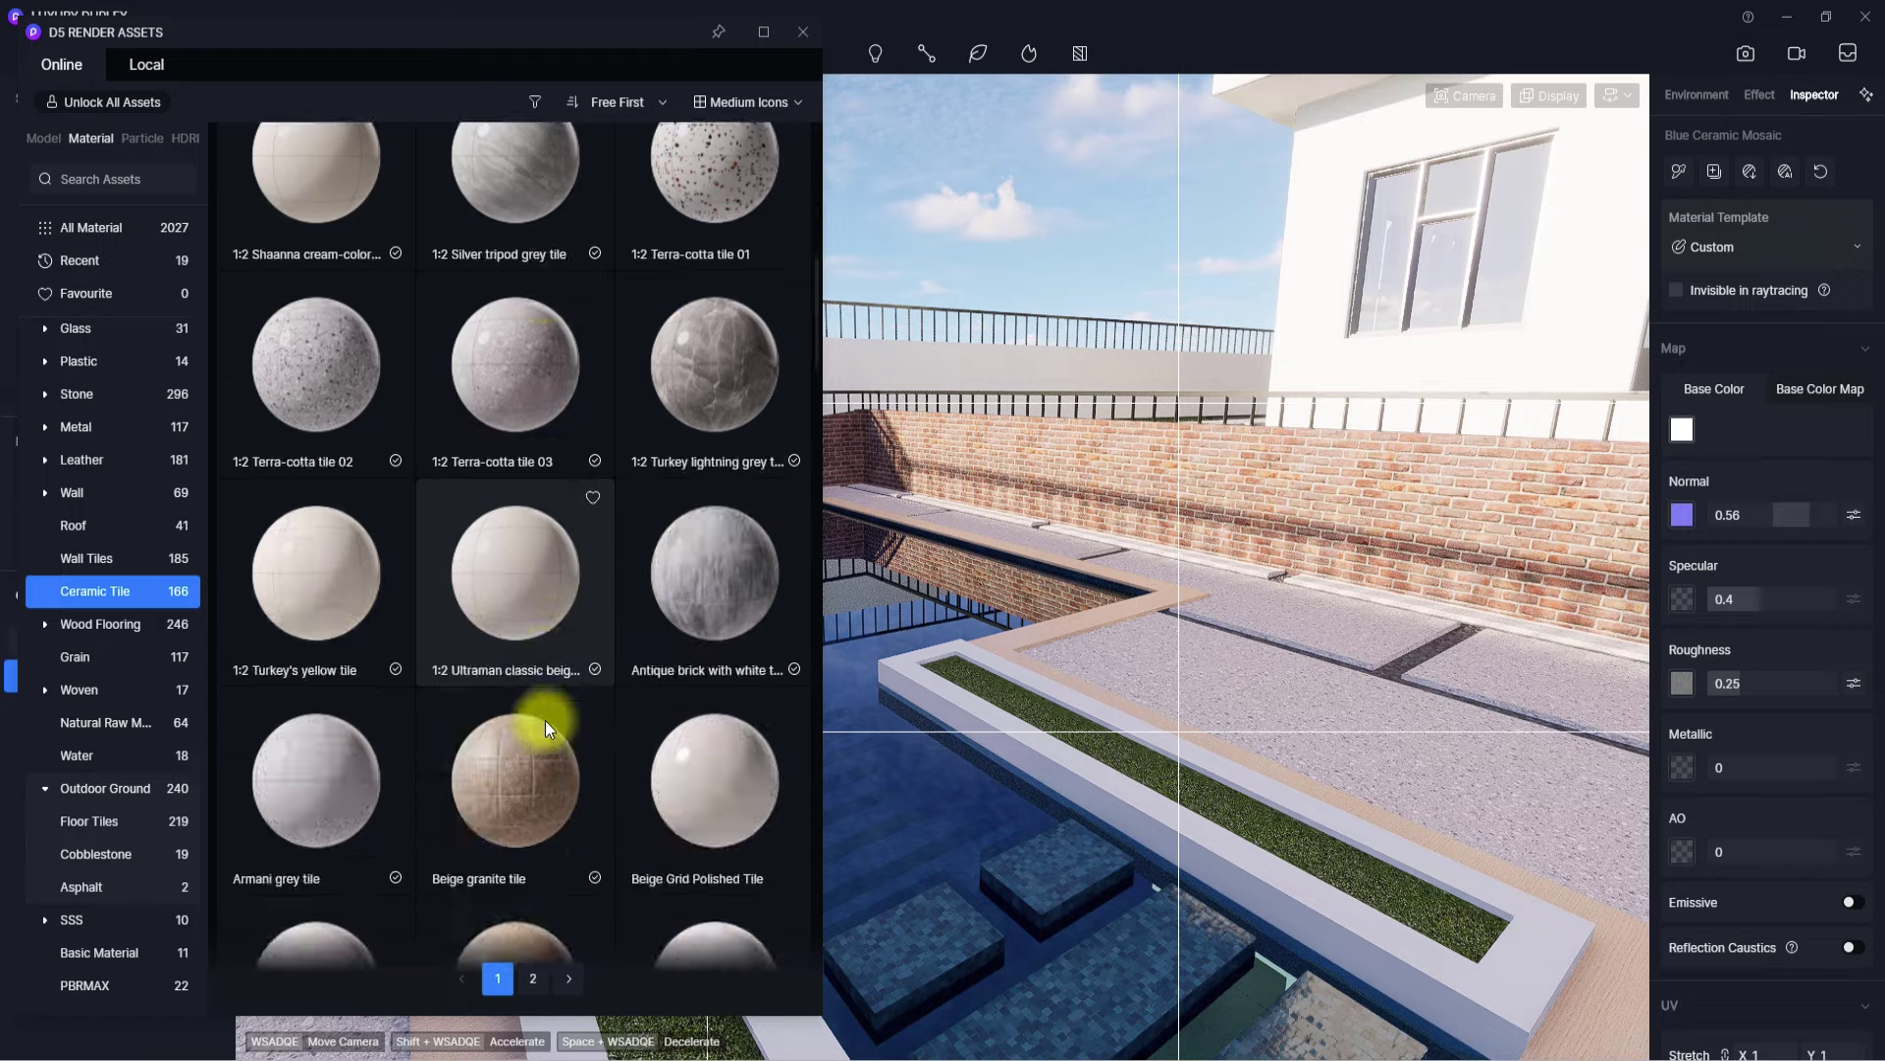
{"action": "right_click_drag", "start_coordinate": [1165, 844], "coordinate": [864, 852]}
{"action": "scroll", "coordinate": [864, 847], "scroll_direction": "down", "scroll_amount": 4}
{"action": "scroll", "coordinate": [1128, 789], "scroll_direction": "down", "scroll_amount": 5}
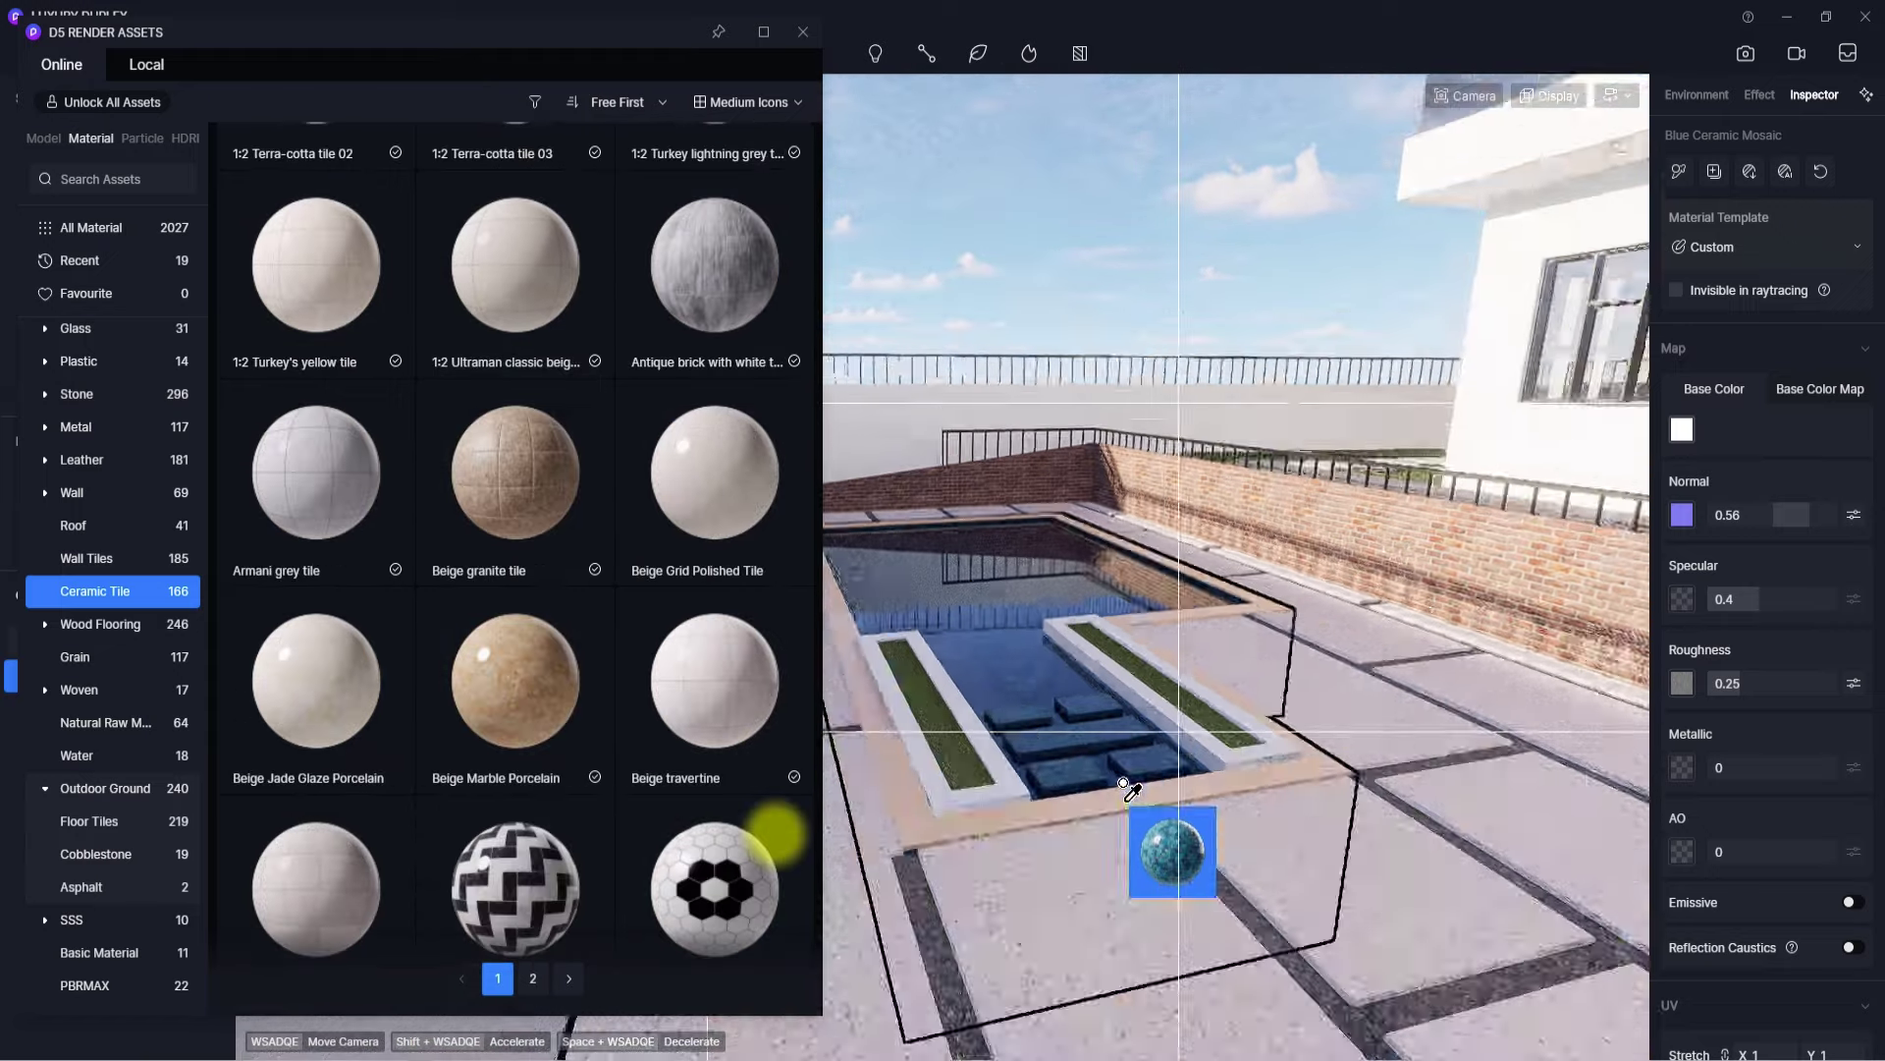
{"action": "scroll", "coordinate": [1090, 820], "scroll_direction": "up", "scroll_amount": 5}
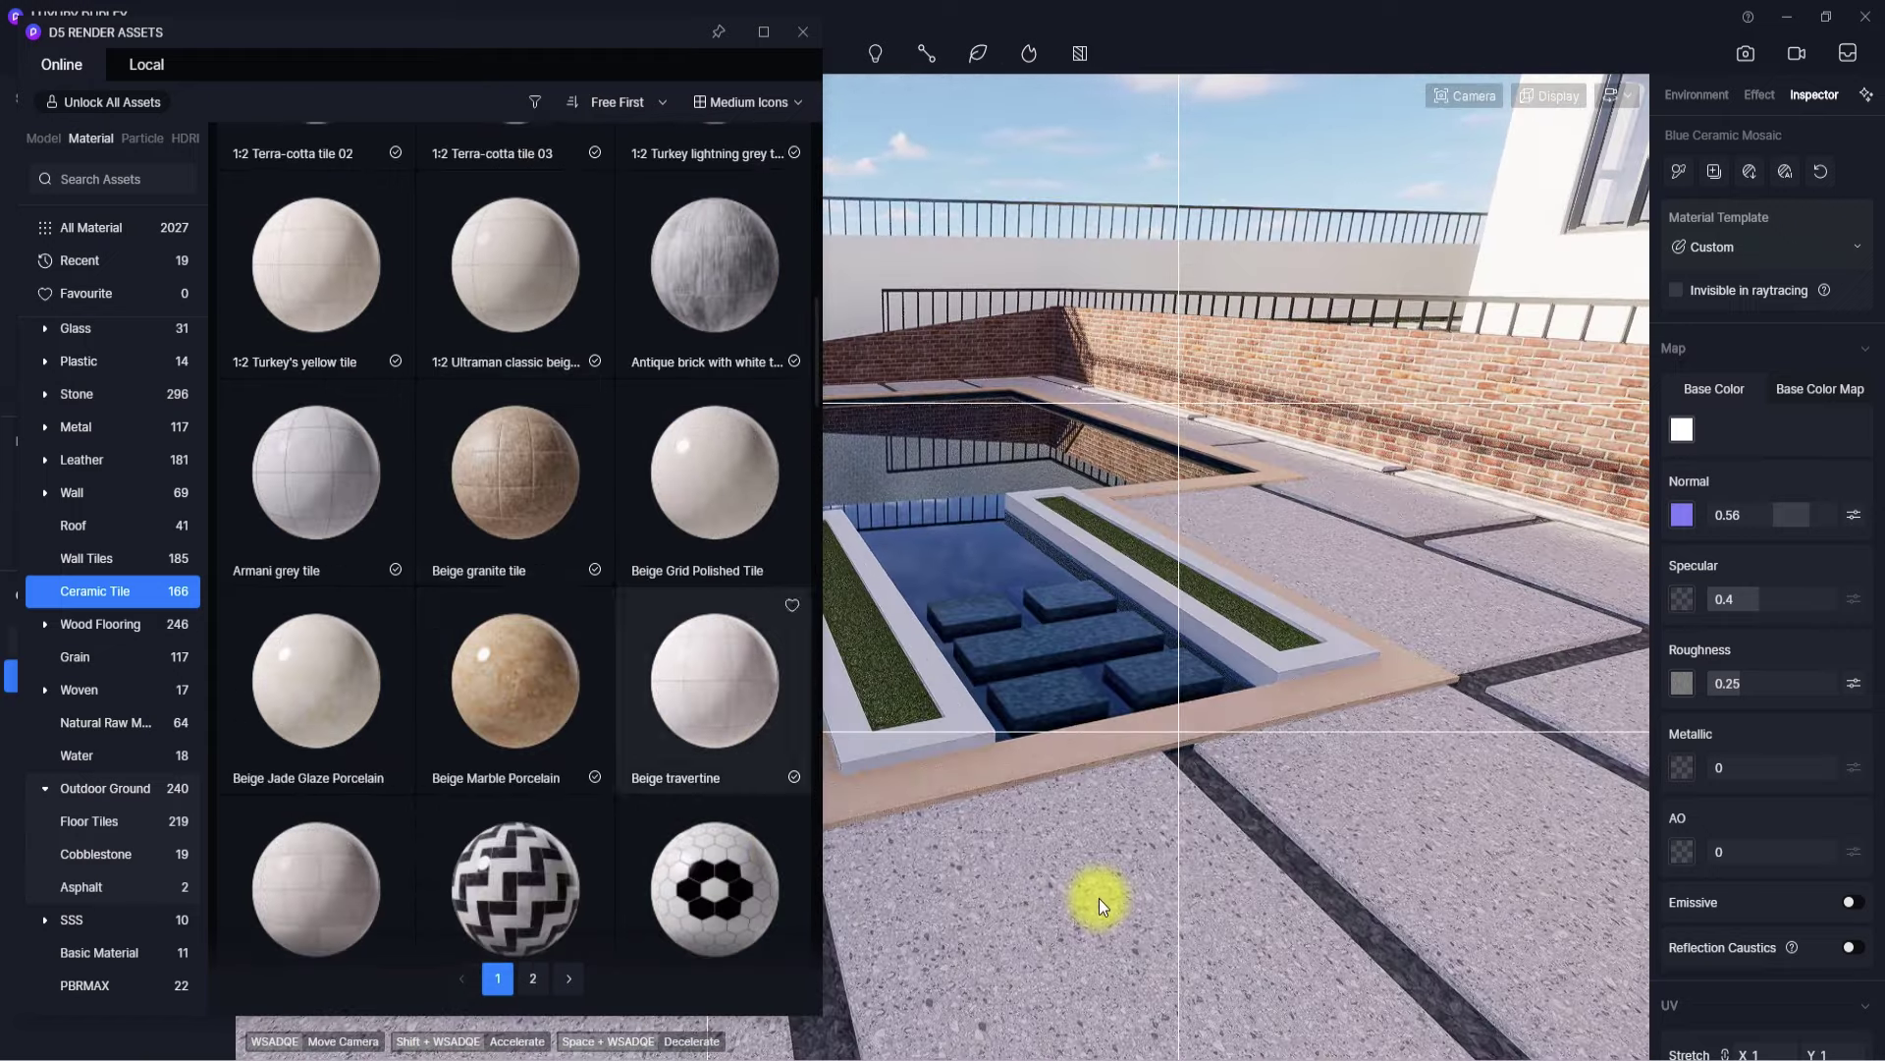
{"action": "left_click", "coordinate": [509, 705]}
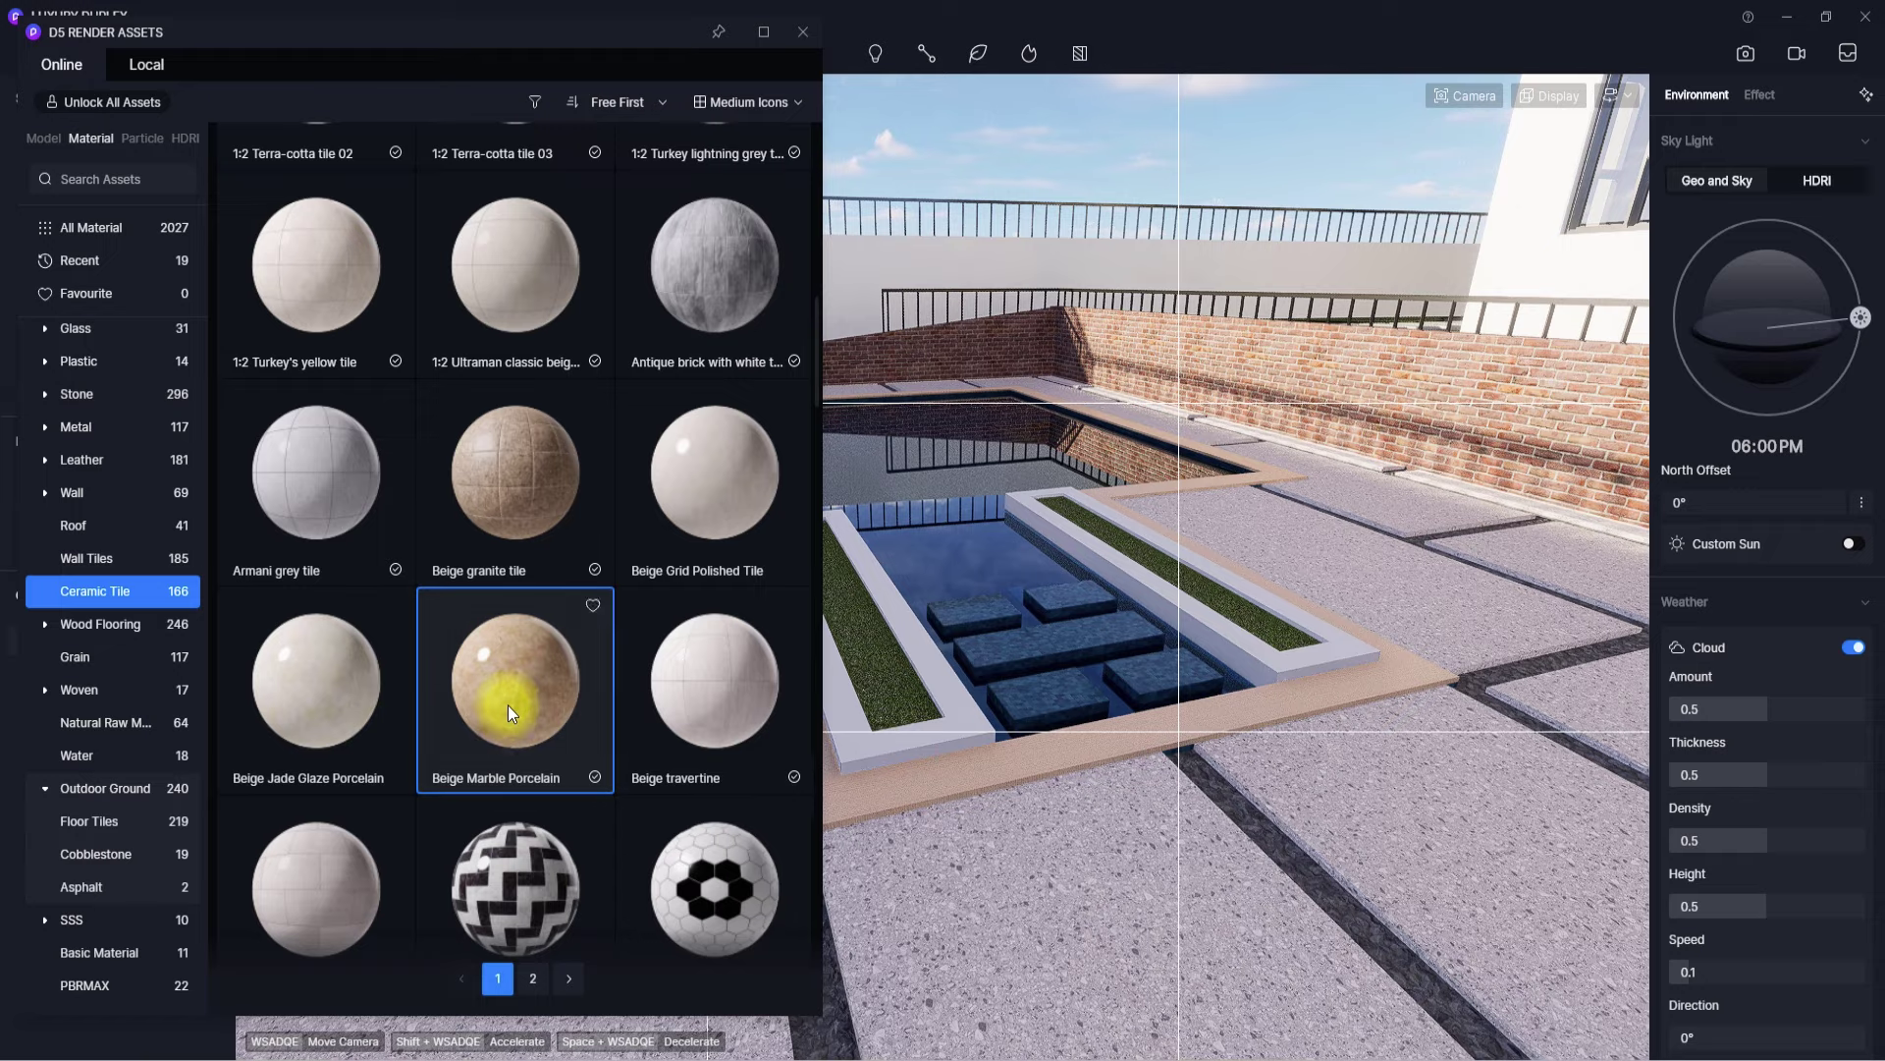
{"action": "left_click", "coordinate": [957, 770]}
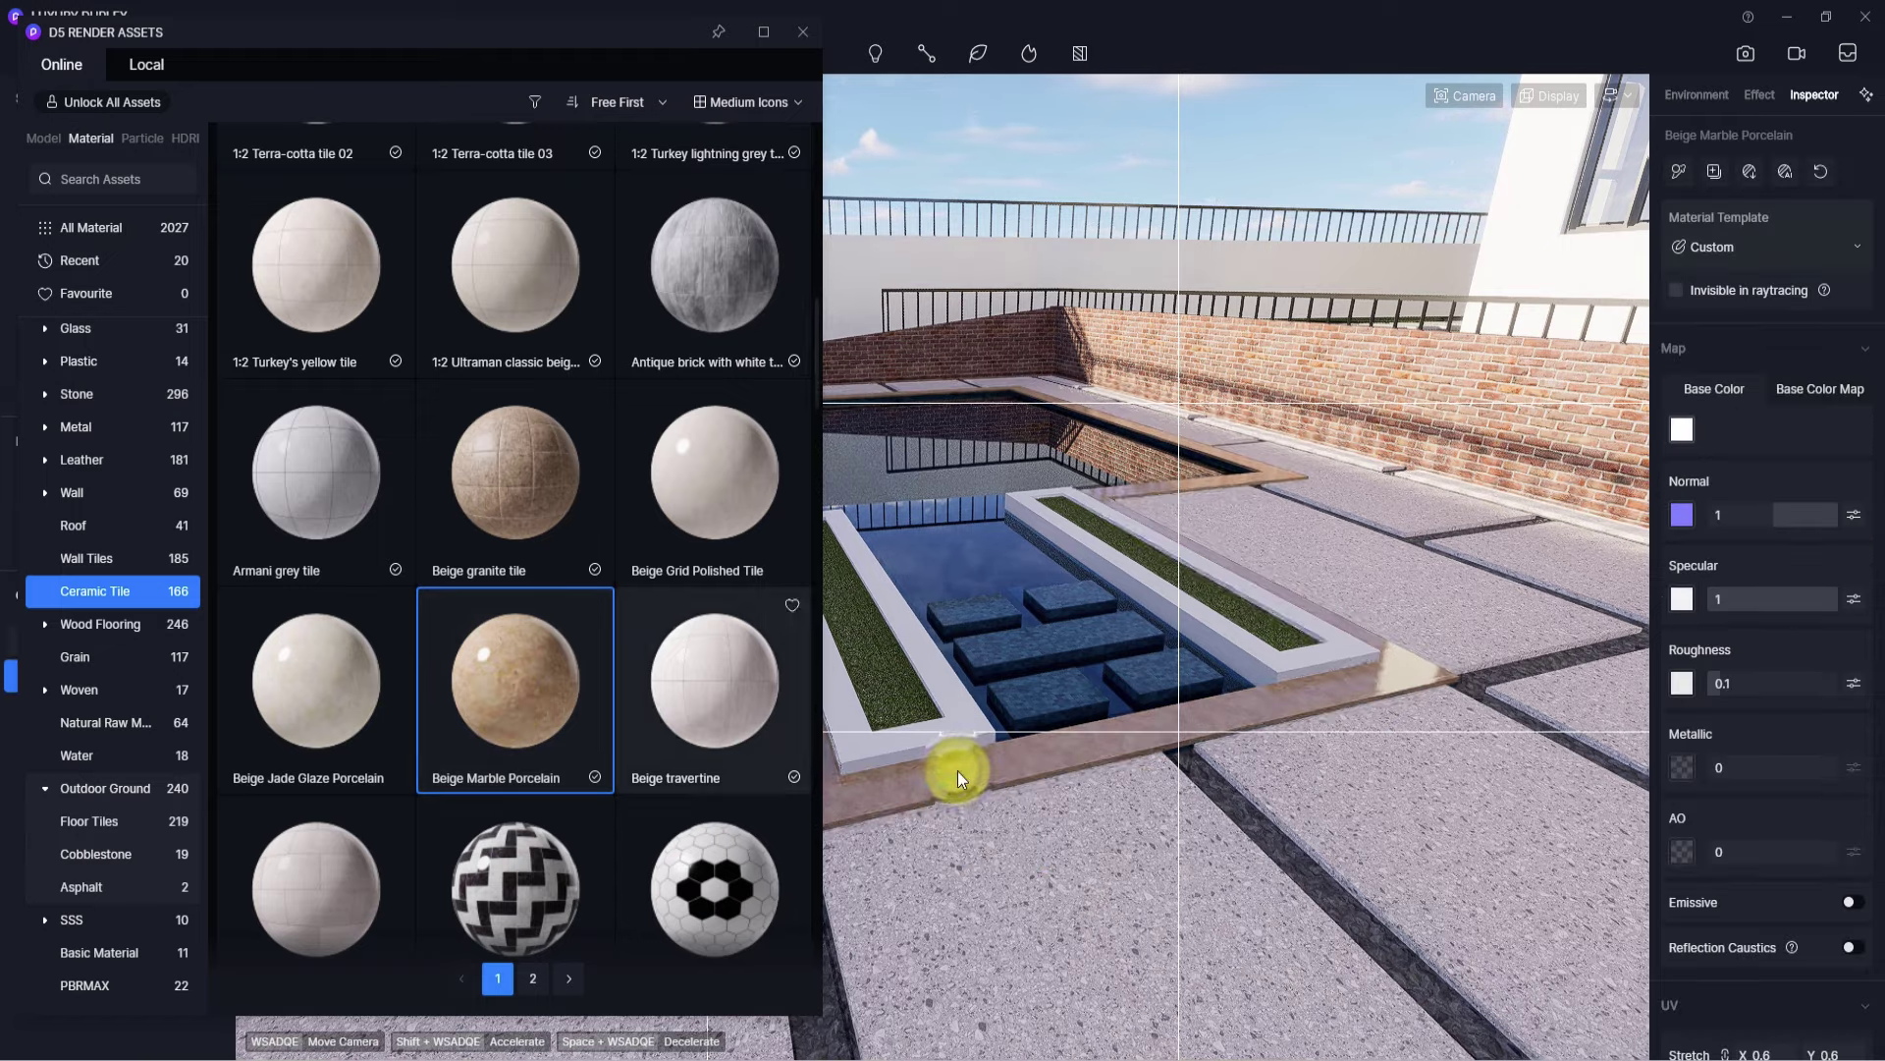
{"action": "right_click_drag", "start_coordinate": [909, 782], "coordinate": [829, 770]}
{"action": "scroll", "coordinate": [993, 785], "scroll_direction": "up", "scroll_amount": 4}
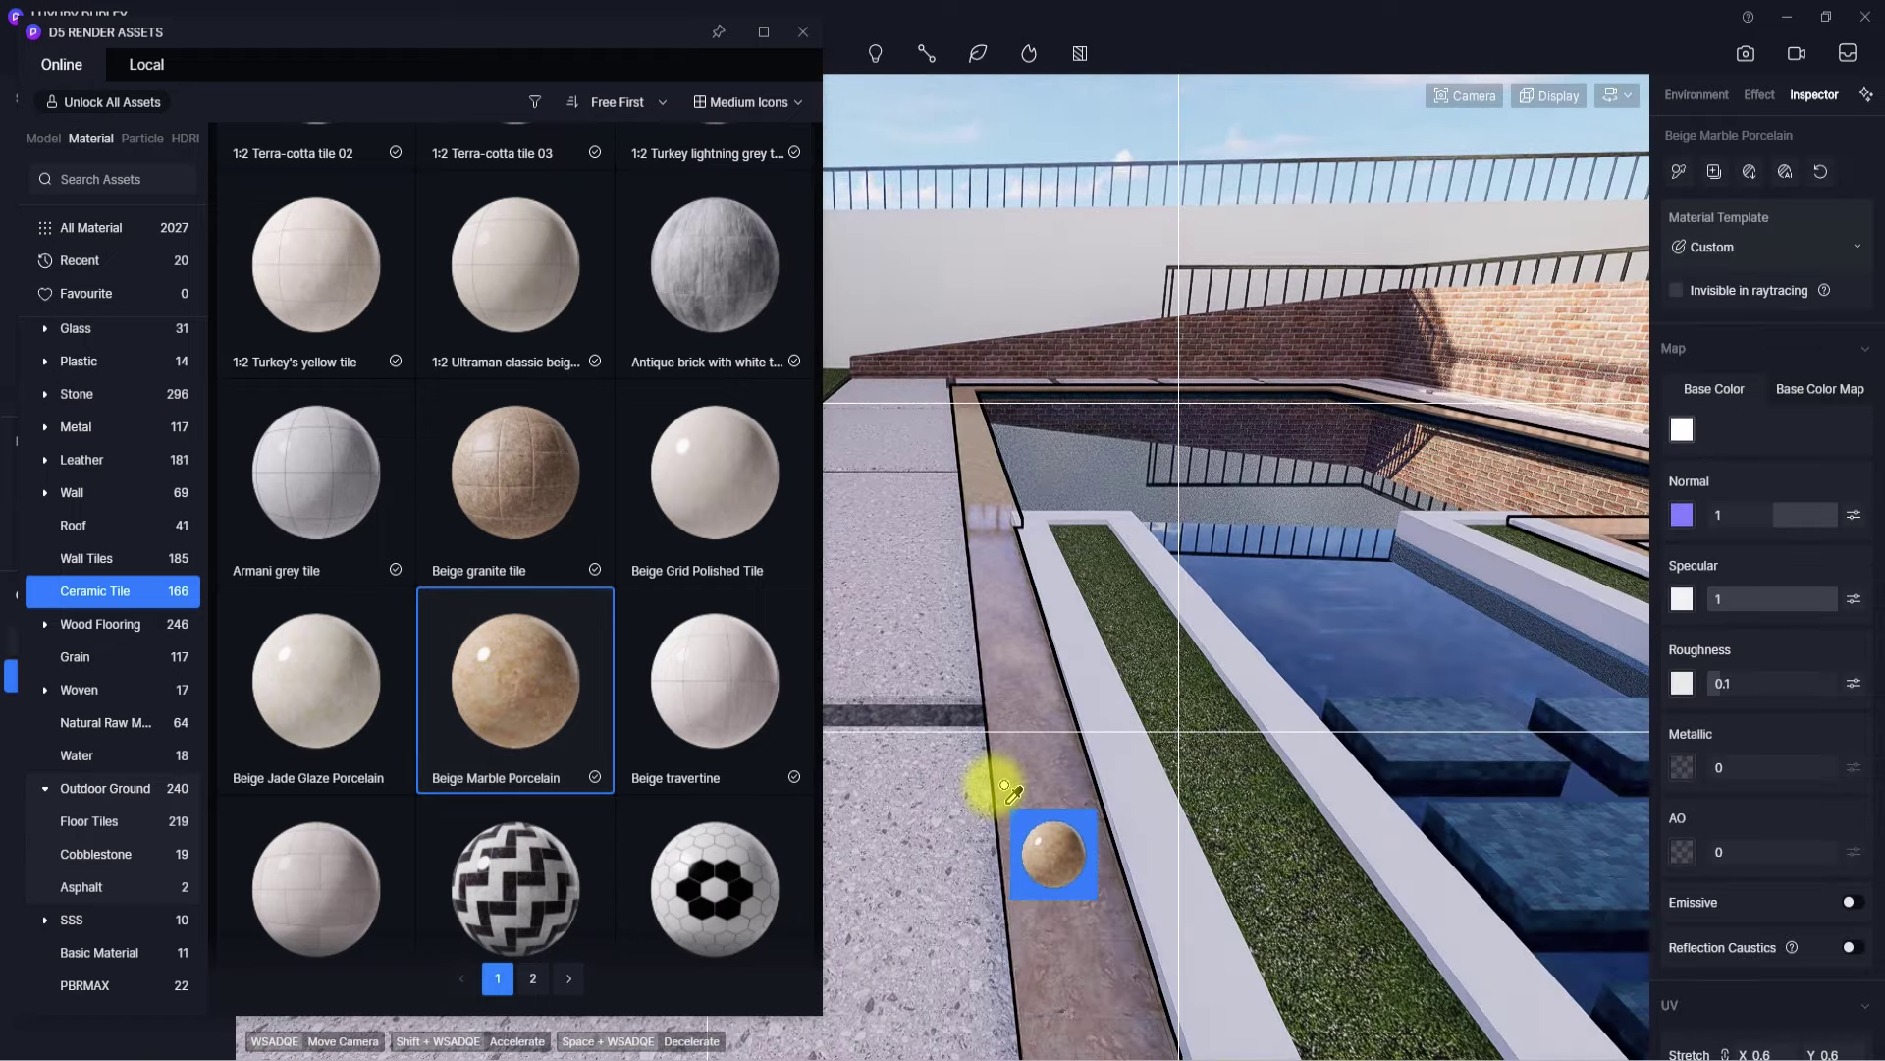
{"action": "key", "text": "Escape"}
- Enable Triplanar mapping for the beige marble material on the pool border
{"action": "left_click", "coordinate": [1047, 795]}
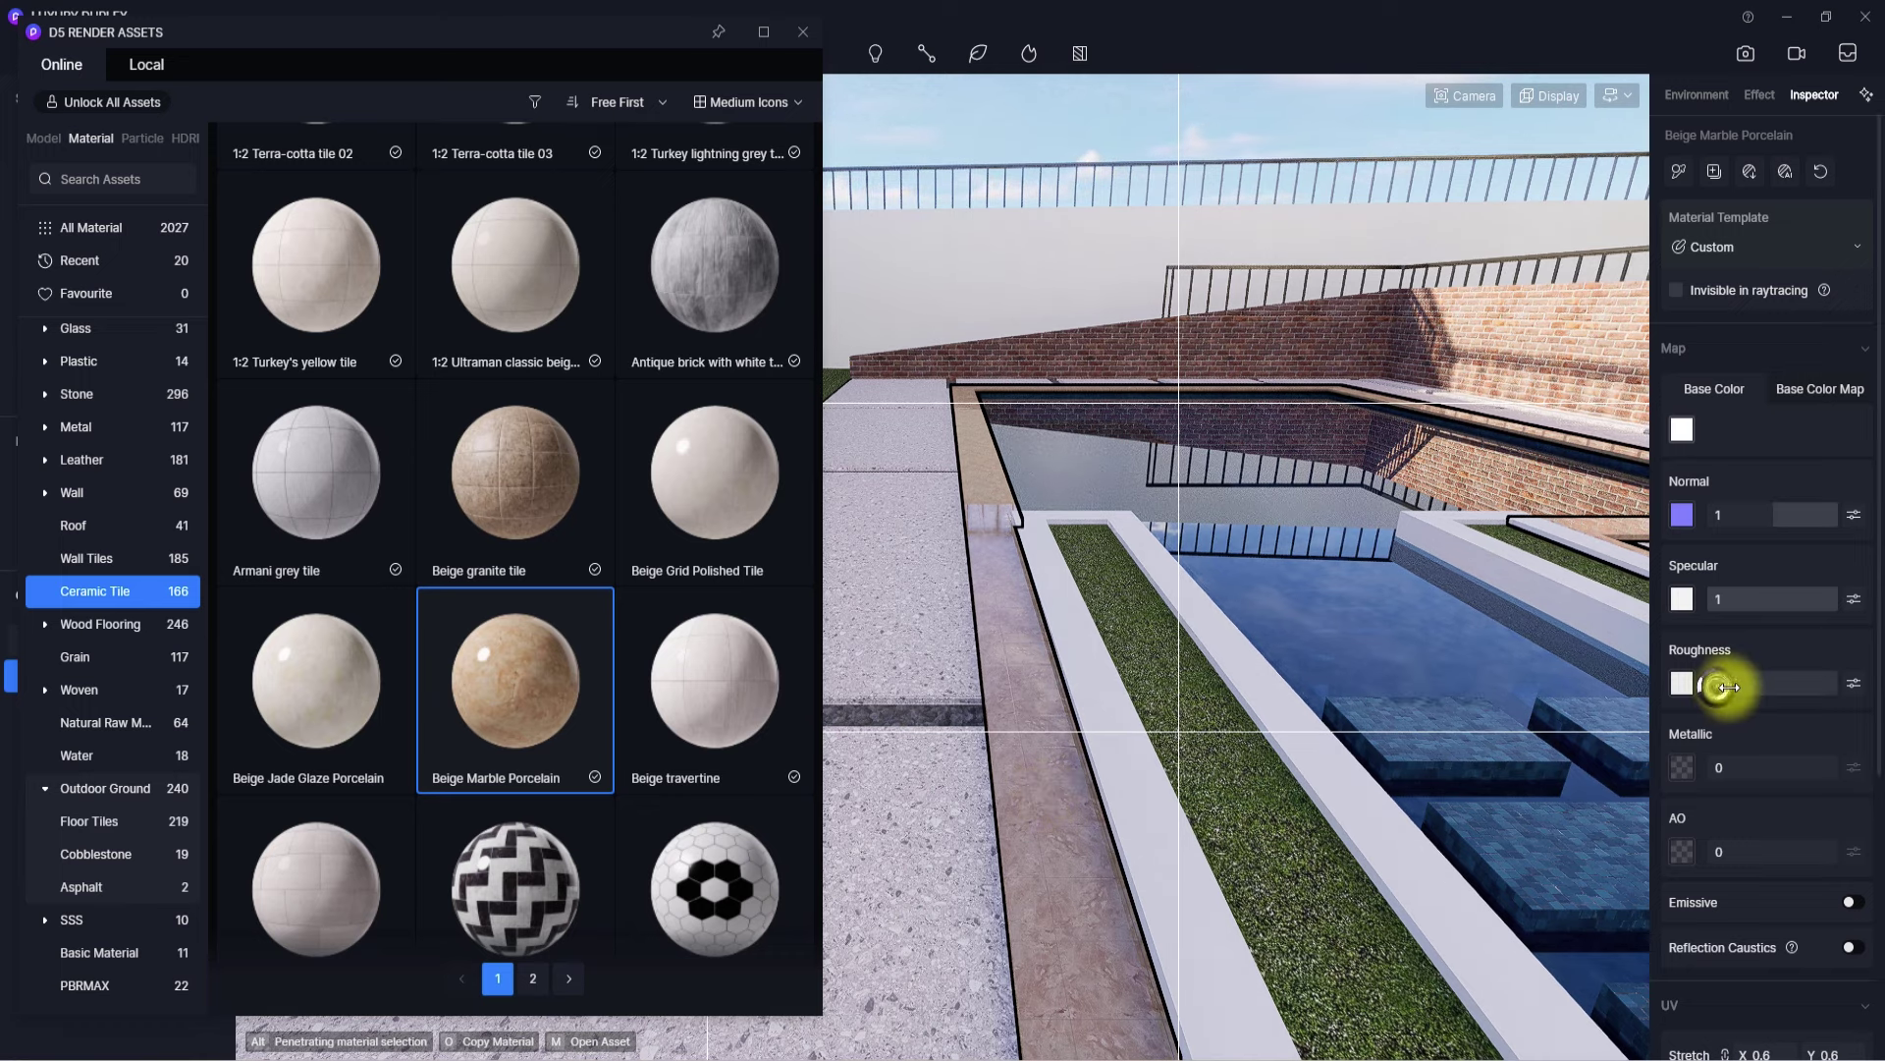
{"action": "scroll", "coordinate": [1797, 785], "scroll_direction": "down", "scroll_amount": 2}
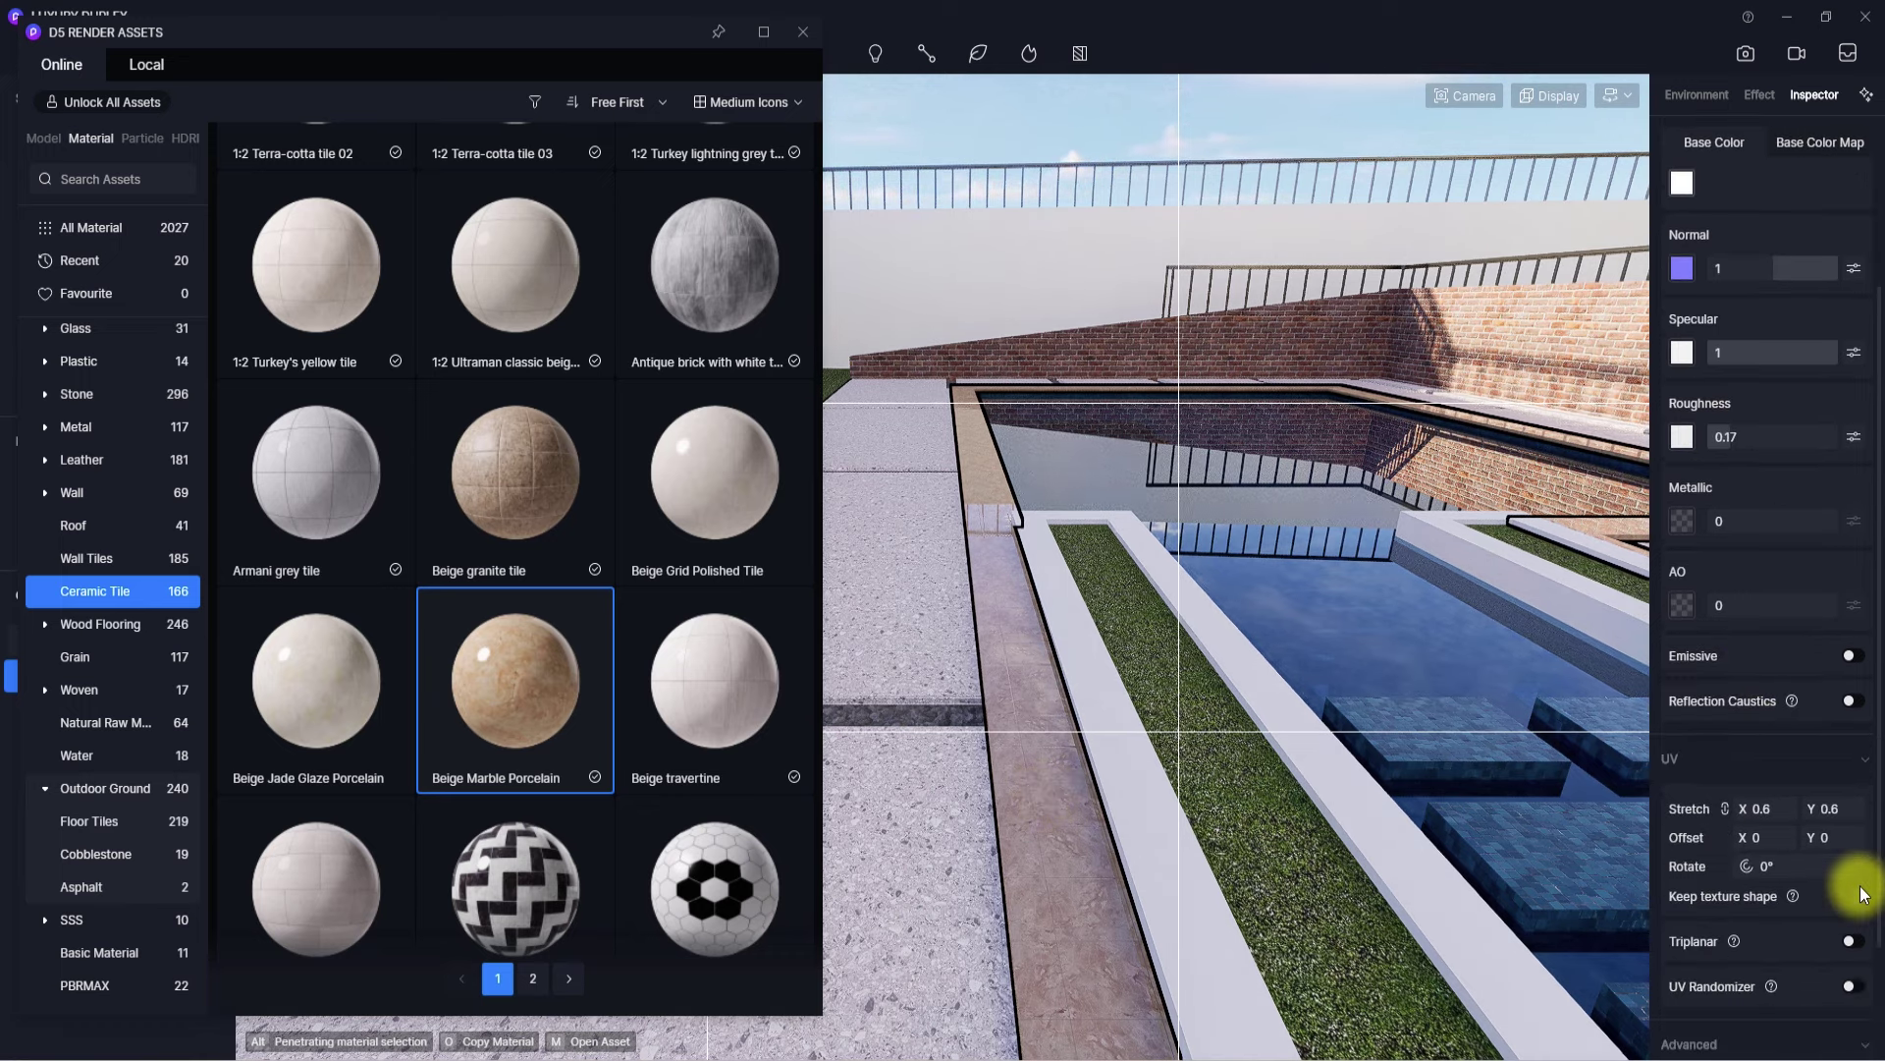
{"action": "left_click", "coordinate": [1852, 940]}
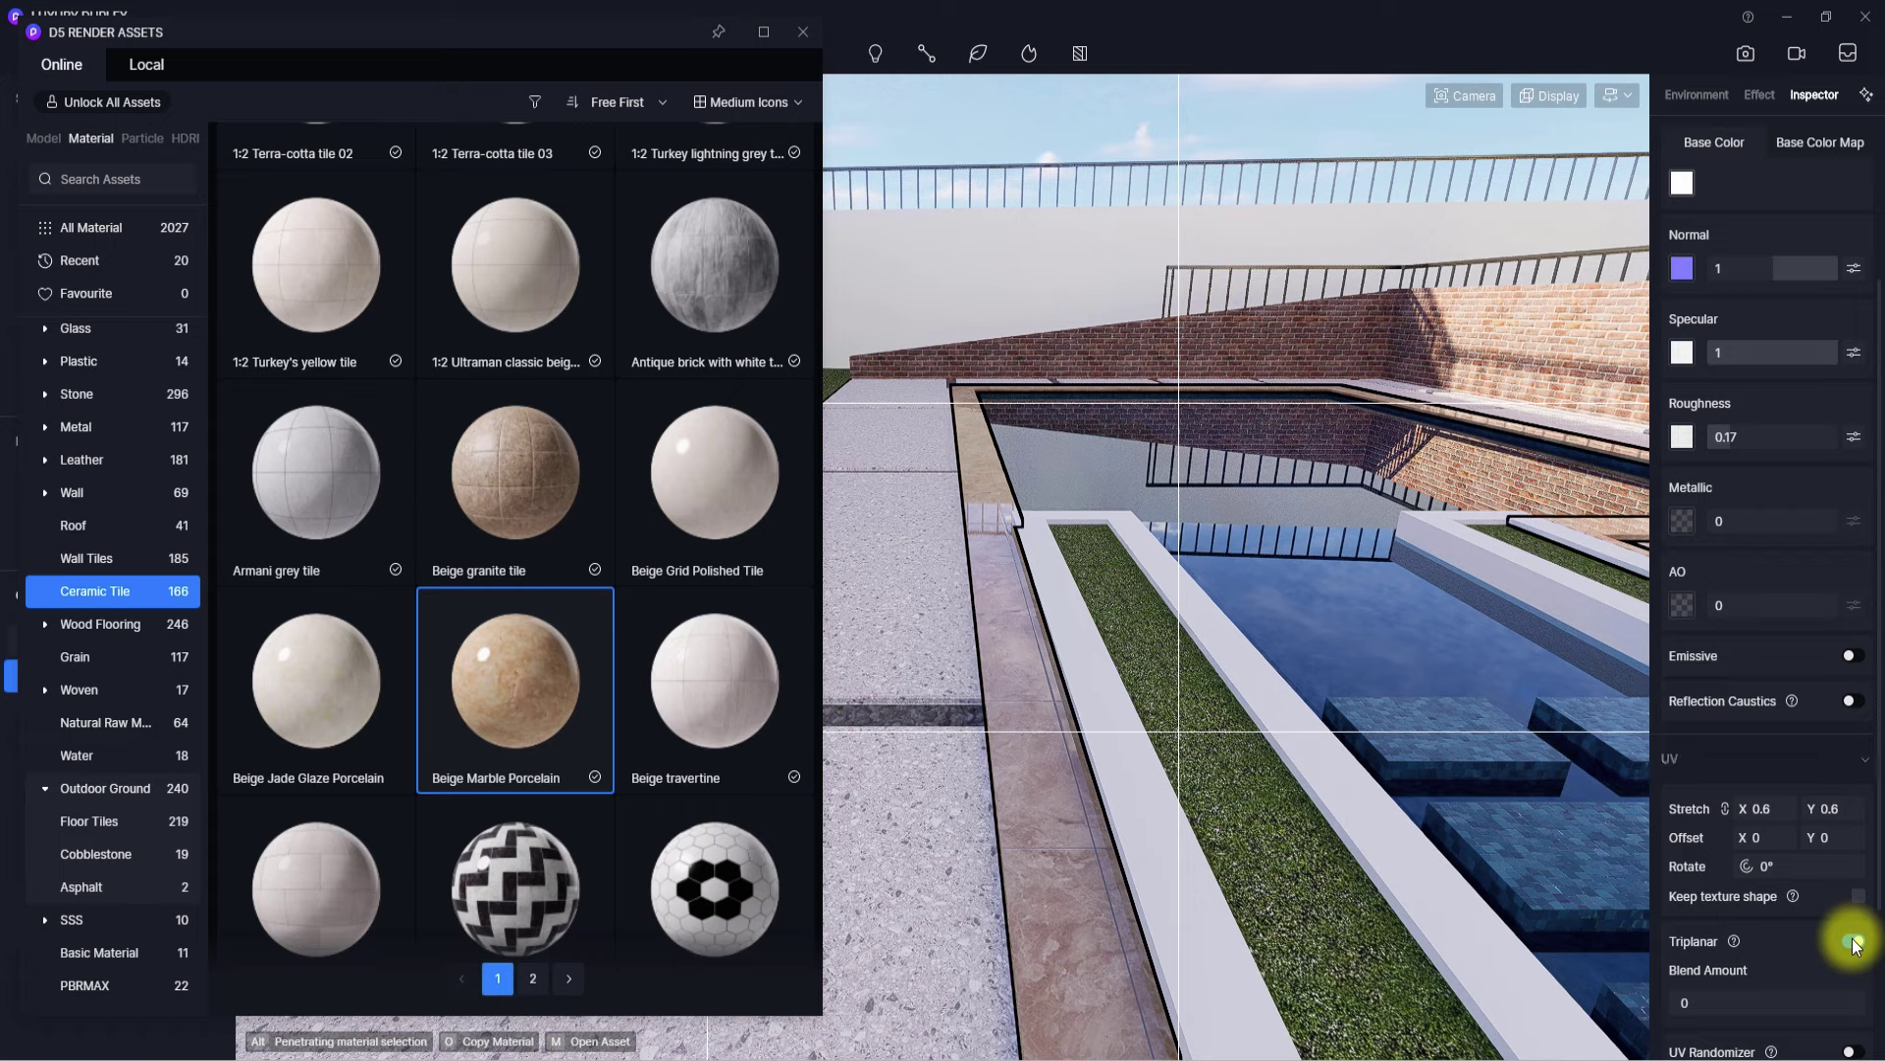
{"action": "scroll", "coordinate": [1854, 945], "scroll_direction": "down", "scroll_amount": 3}
- Set the pool border material's roughness to 0.44 and its specular to 0.34
{"action": "scroll", "coordinate": [1854, 938], "scroll_direction": "up", "scroll_amount": 3}
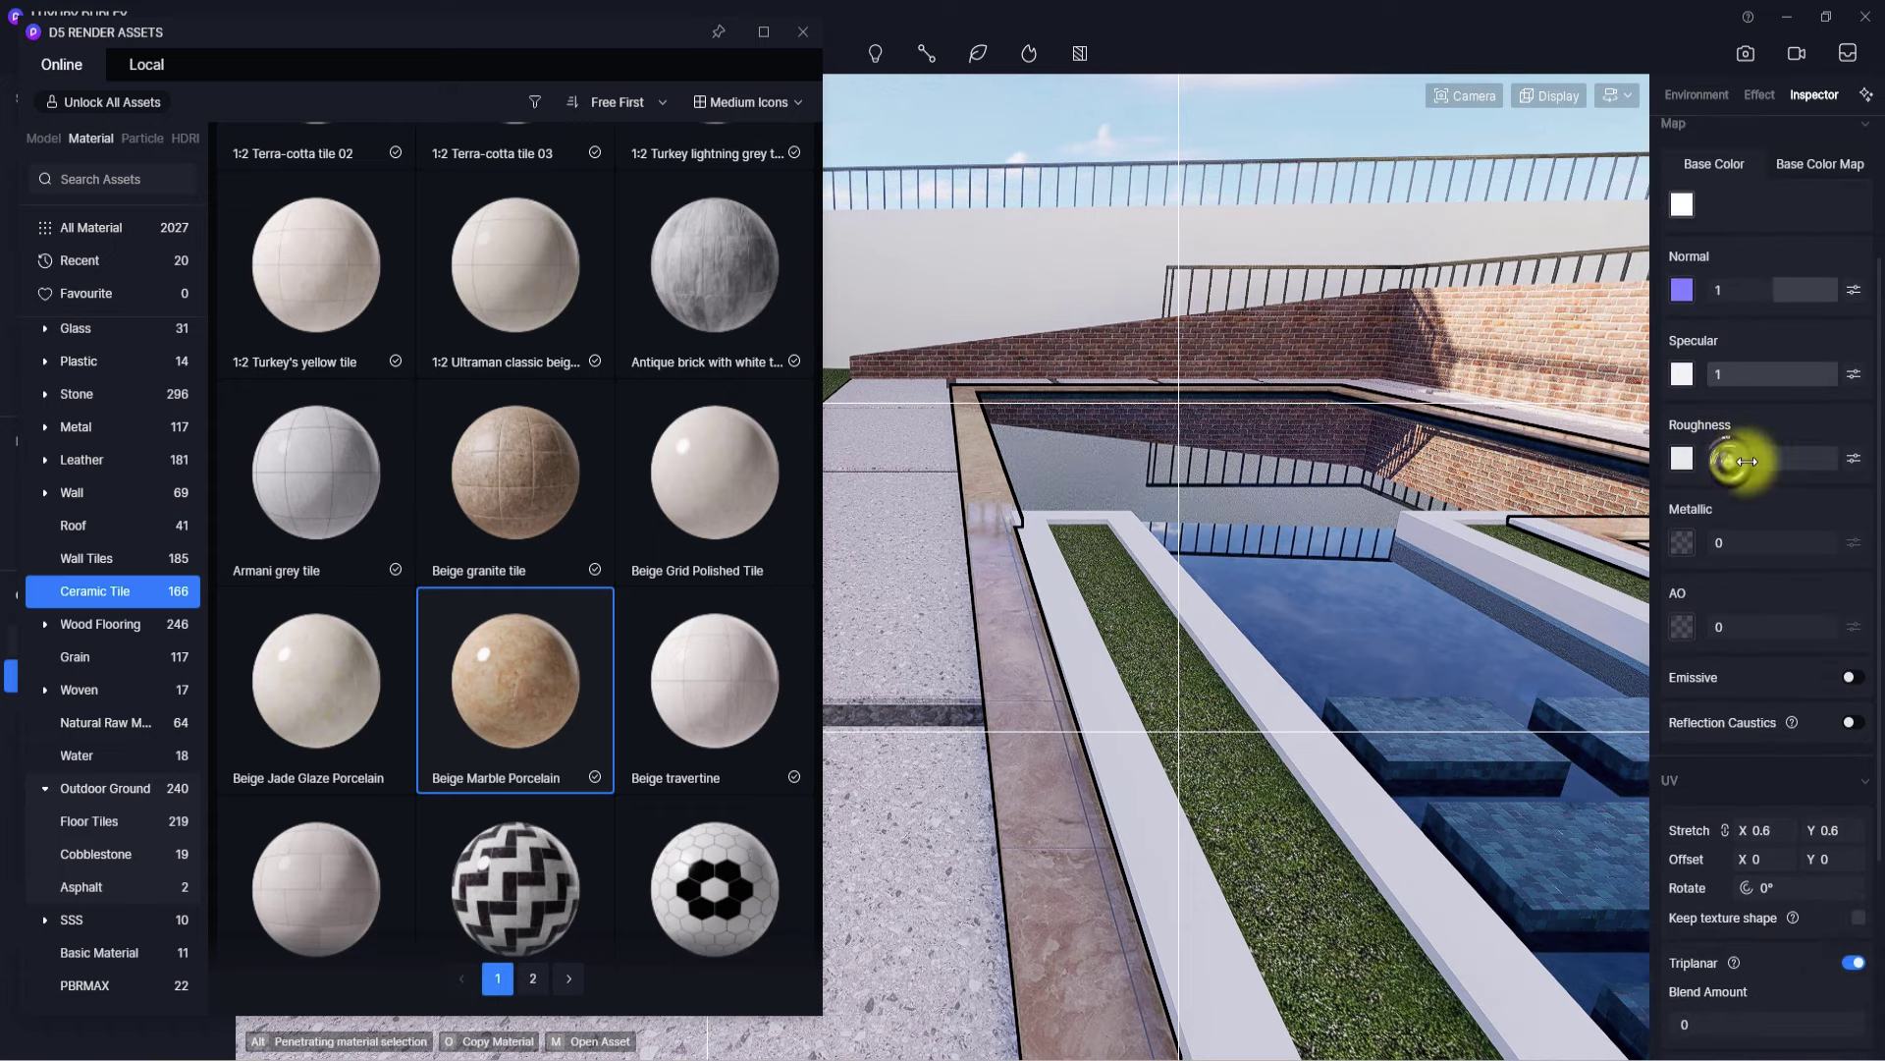
{"action": "left_click_drag", "start_coordinate": [1824, 374], "coordinate": [1779, 372]}
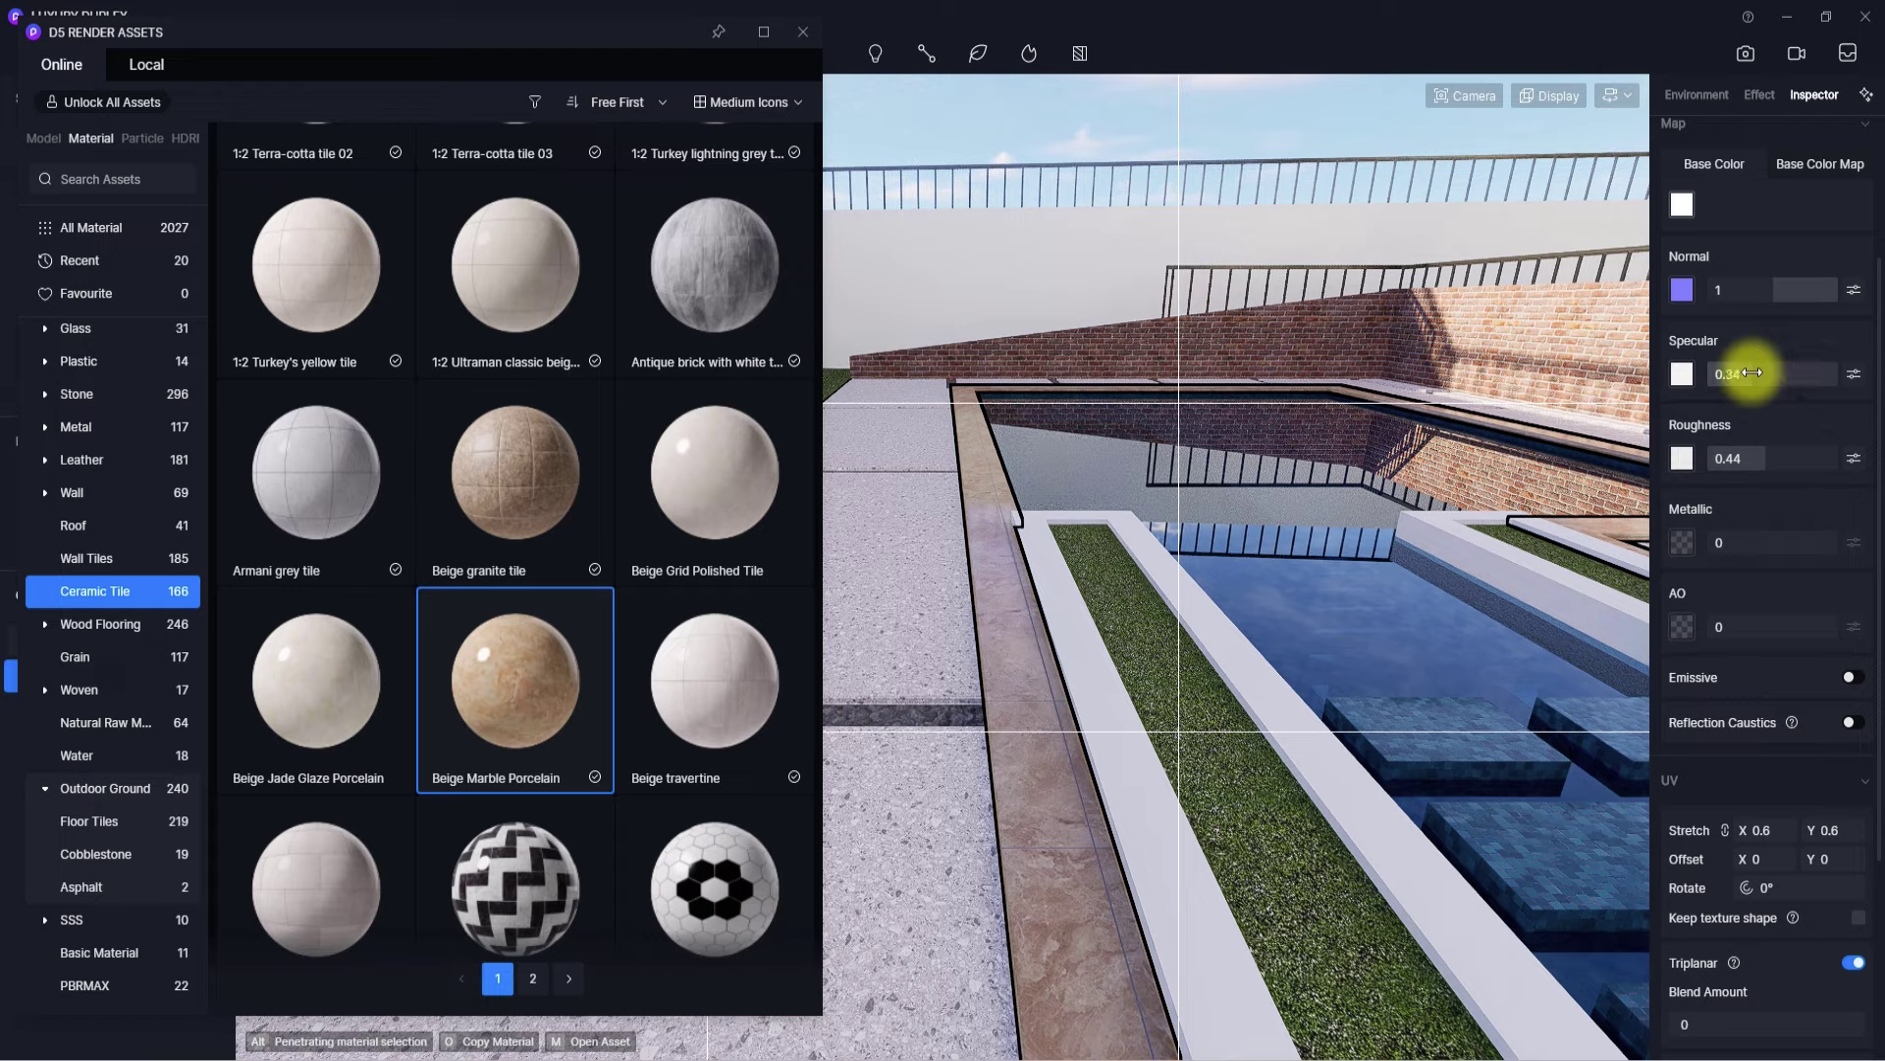
{"action": "scroll", "coordinate": [1149, 715], "scroll_direction": "down", "scroll_amount": 5}
{"action": "scroll", "coordinate": [1149, 716], "scroll_direction": "up", "scroll_amount": 4}
{"action": "right_click_drag", "start_coordinate": [1149, 716], "coordinate": [1228, 681]}
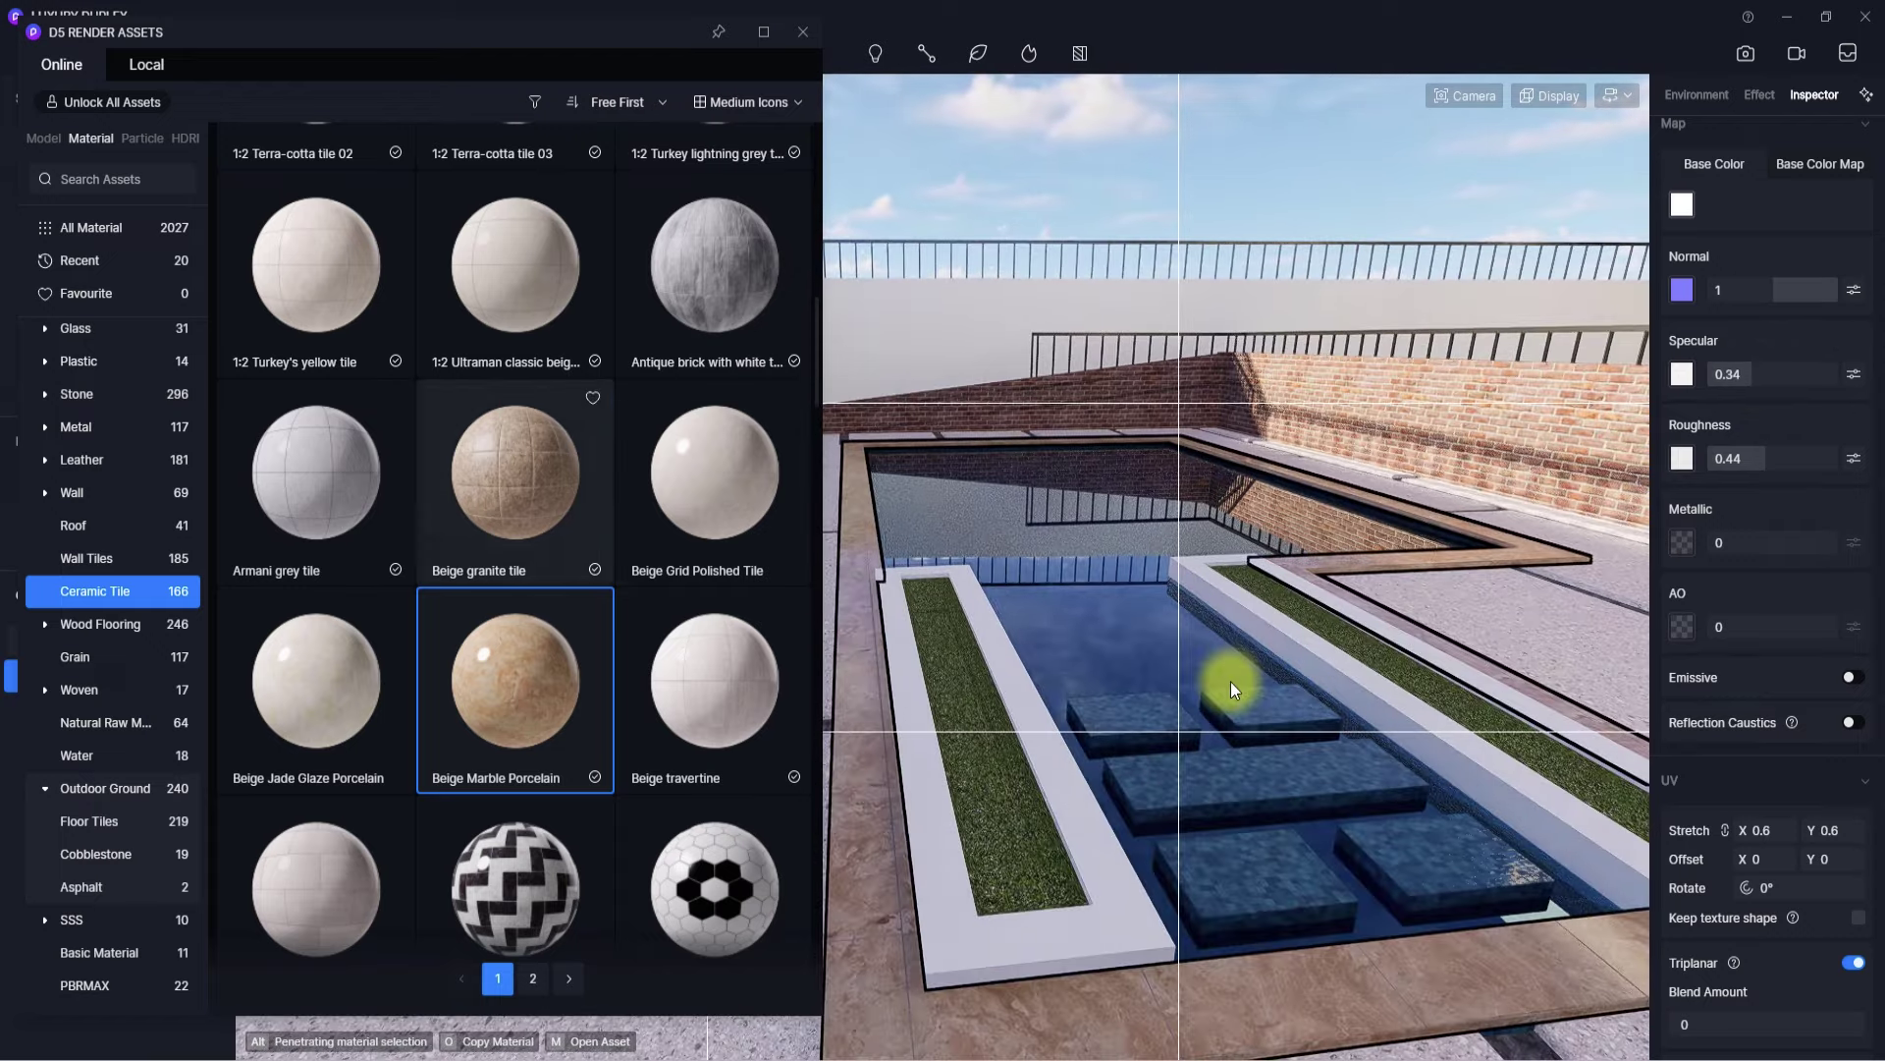
- Apply the Black and white hexagonal Mosaic tile material to the white planter borders beside the stepping blocks
{"action": "scroll", "coordinate": [345, 534], "scroll_direction": "up", "scroll_amount": 10}
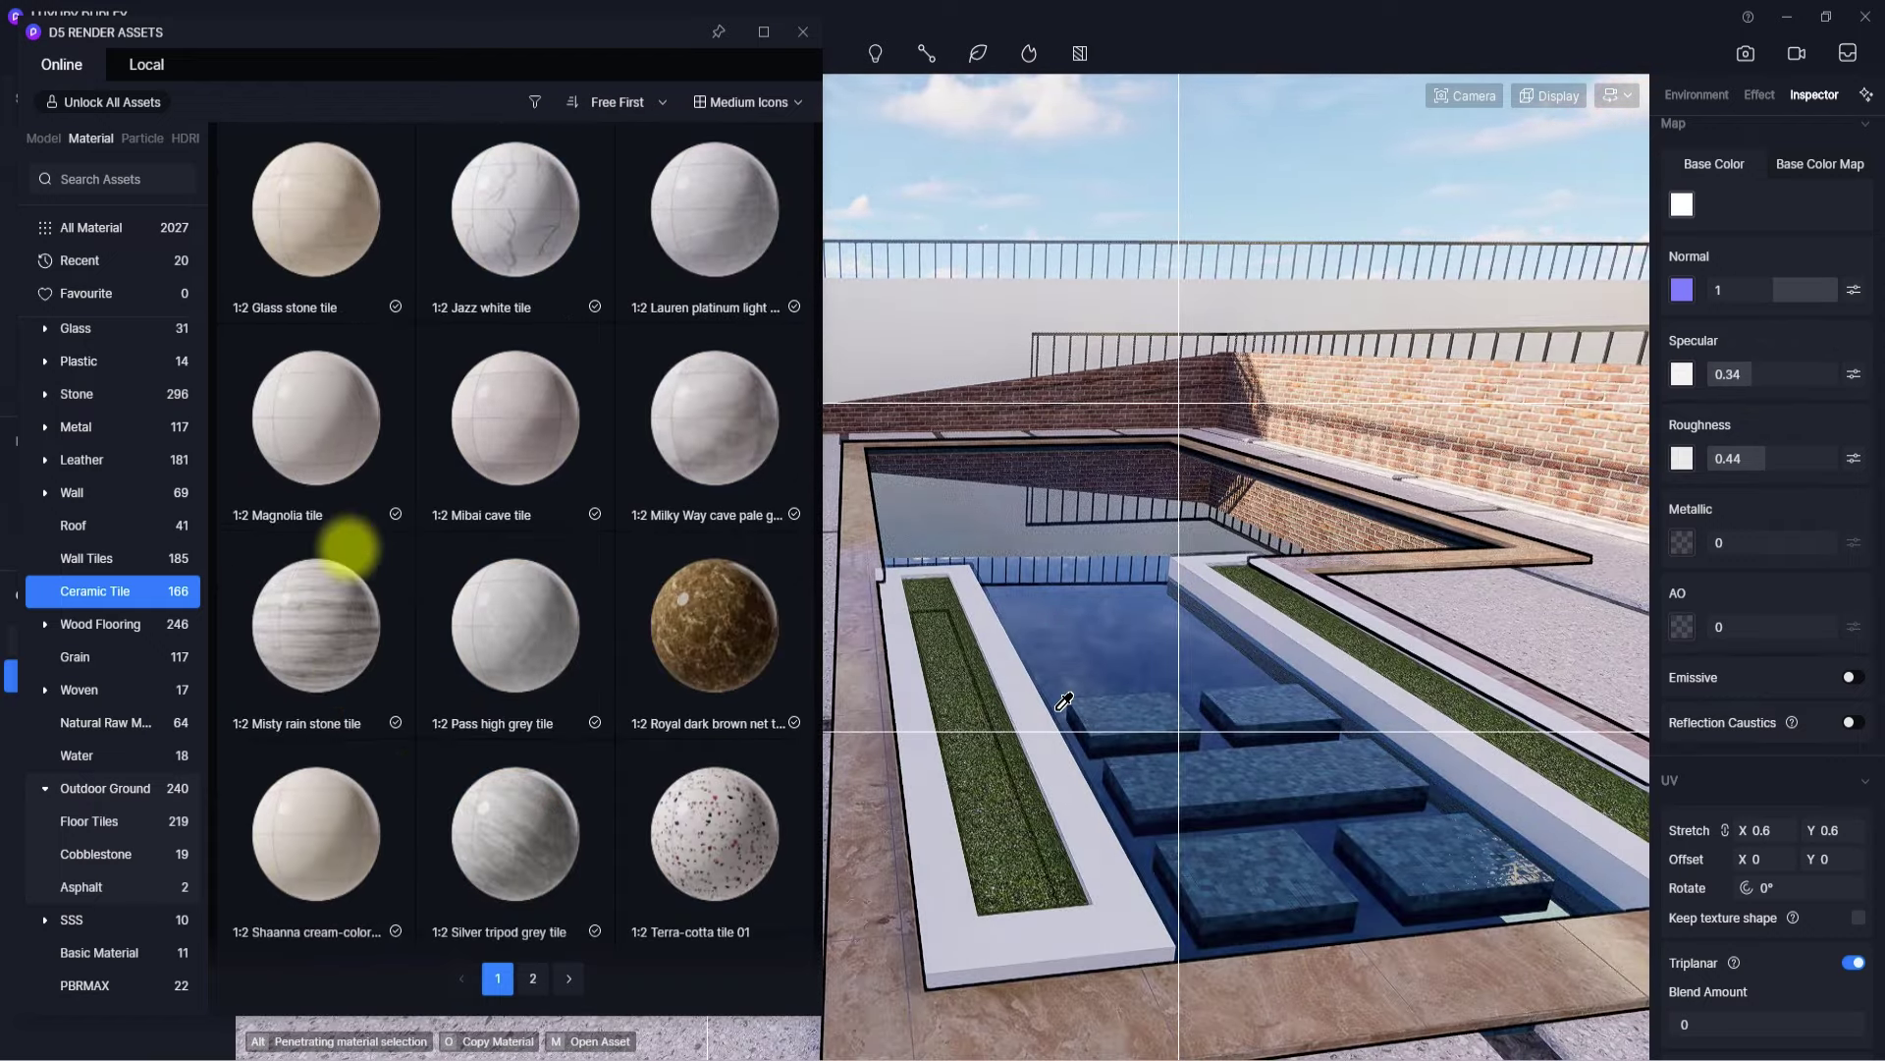
{"action": "scroll", "coordinate": [263, 687], "scroll_direction": "down", "scroll_amount": 8}
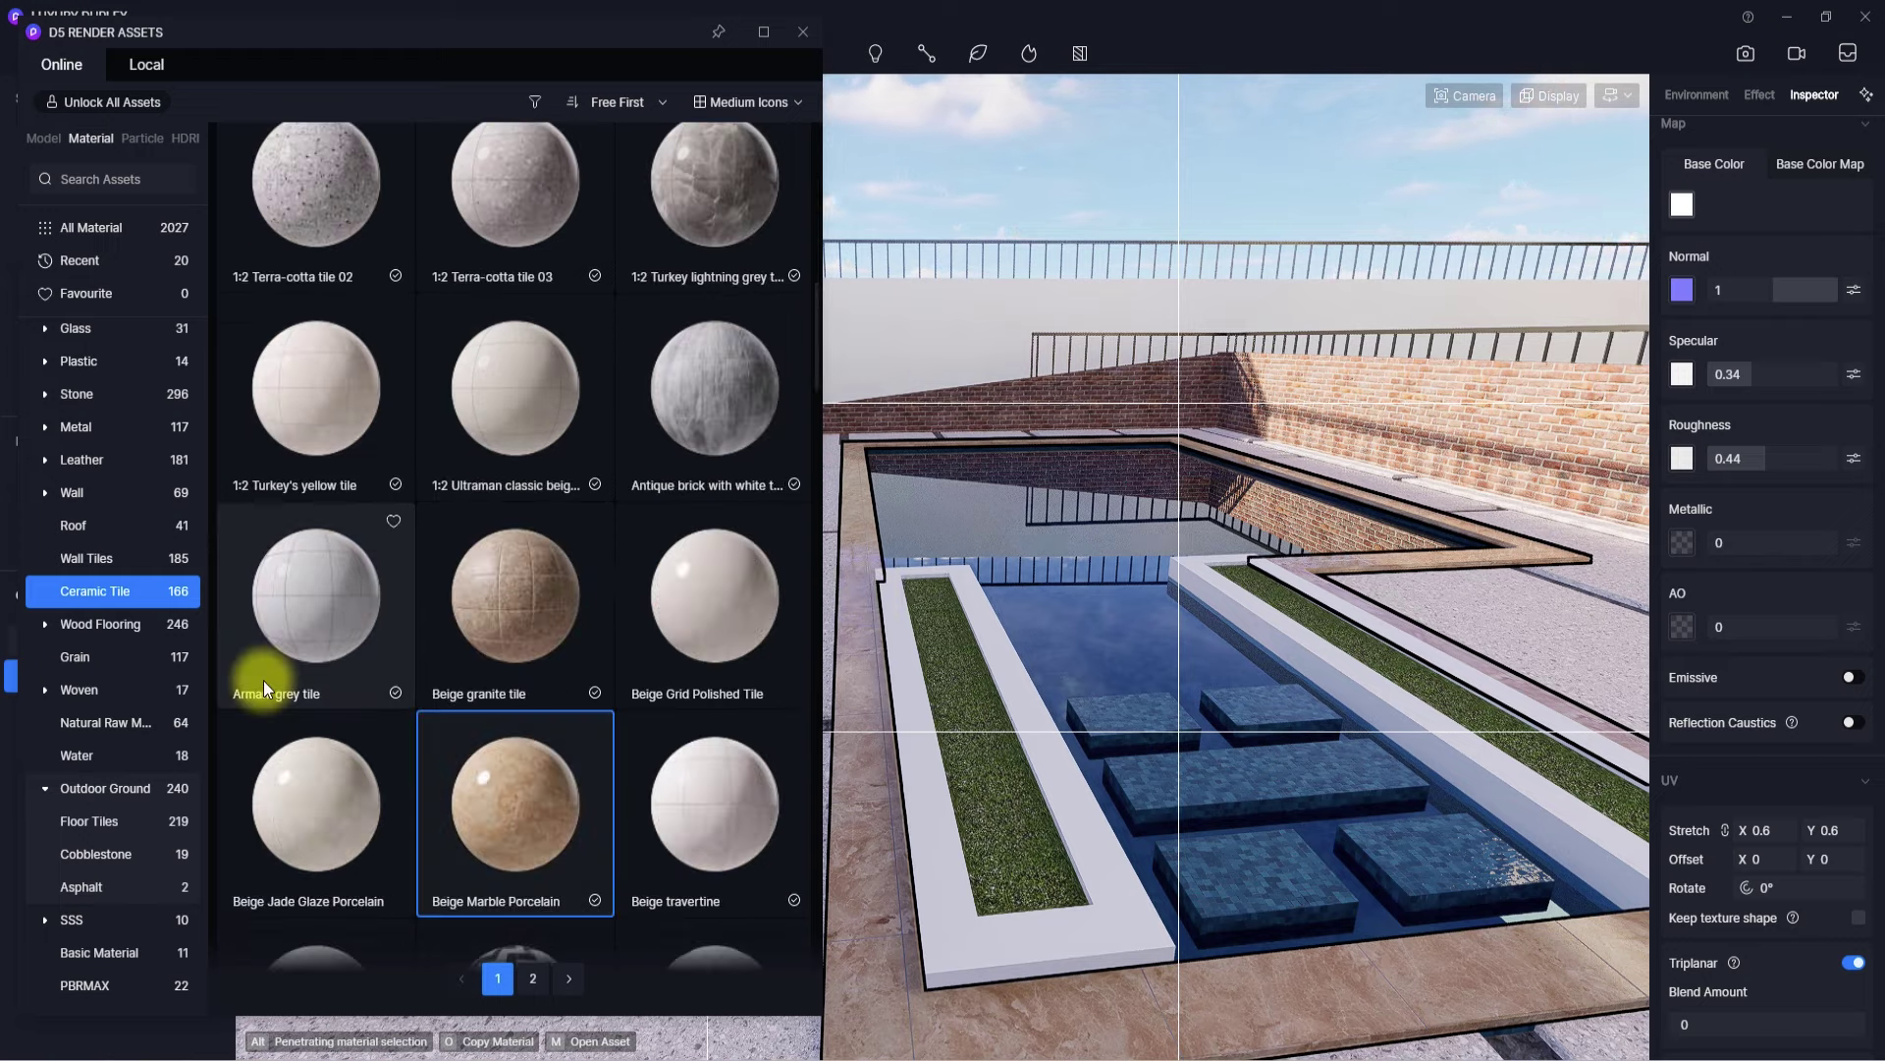
{"action": "scroll", "coordinate": [263, 681], "scroll_direction": "down", "scroll_amount": 2}
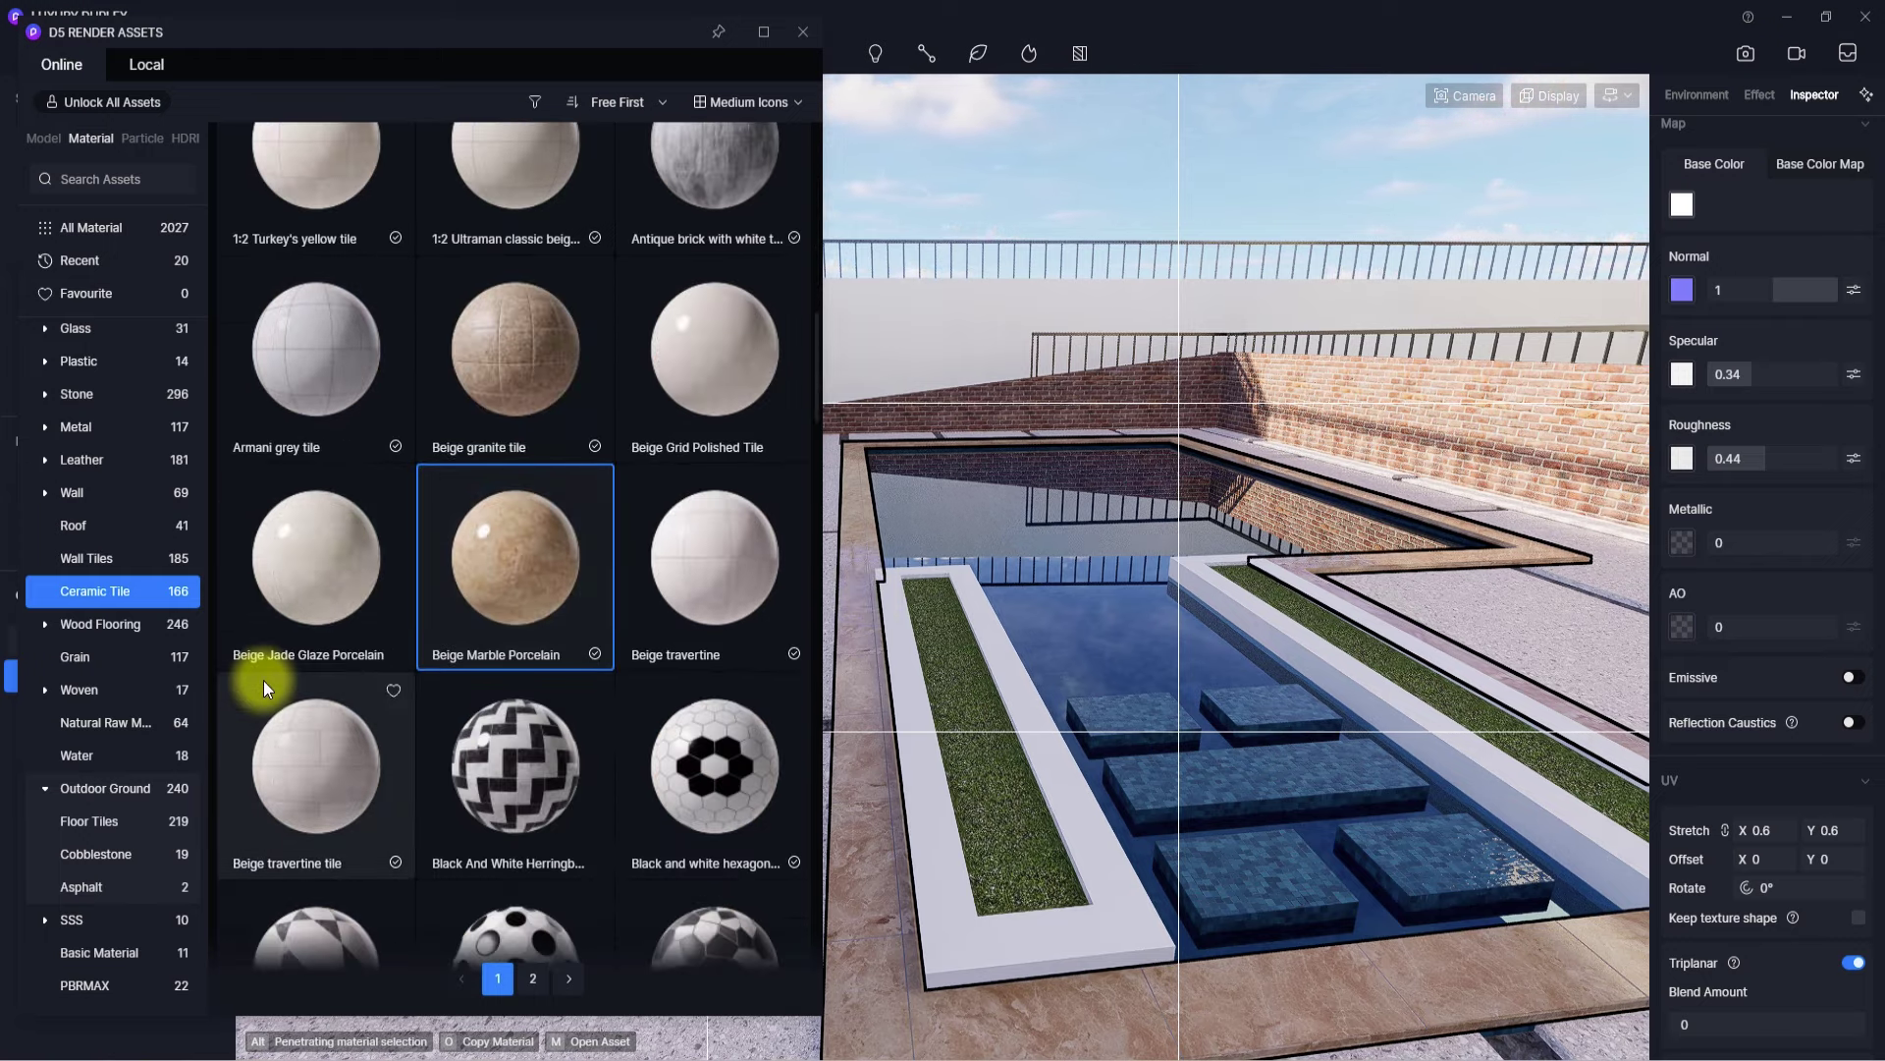
{"action": "scroll", "coordinate": [446, 617], "scroll_direction": "up", "scroll_amount": 8}
{"action": "scroll", "coordinate": [446, 617], "scroll_direction": "down", "scroll_amount": 12}
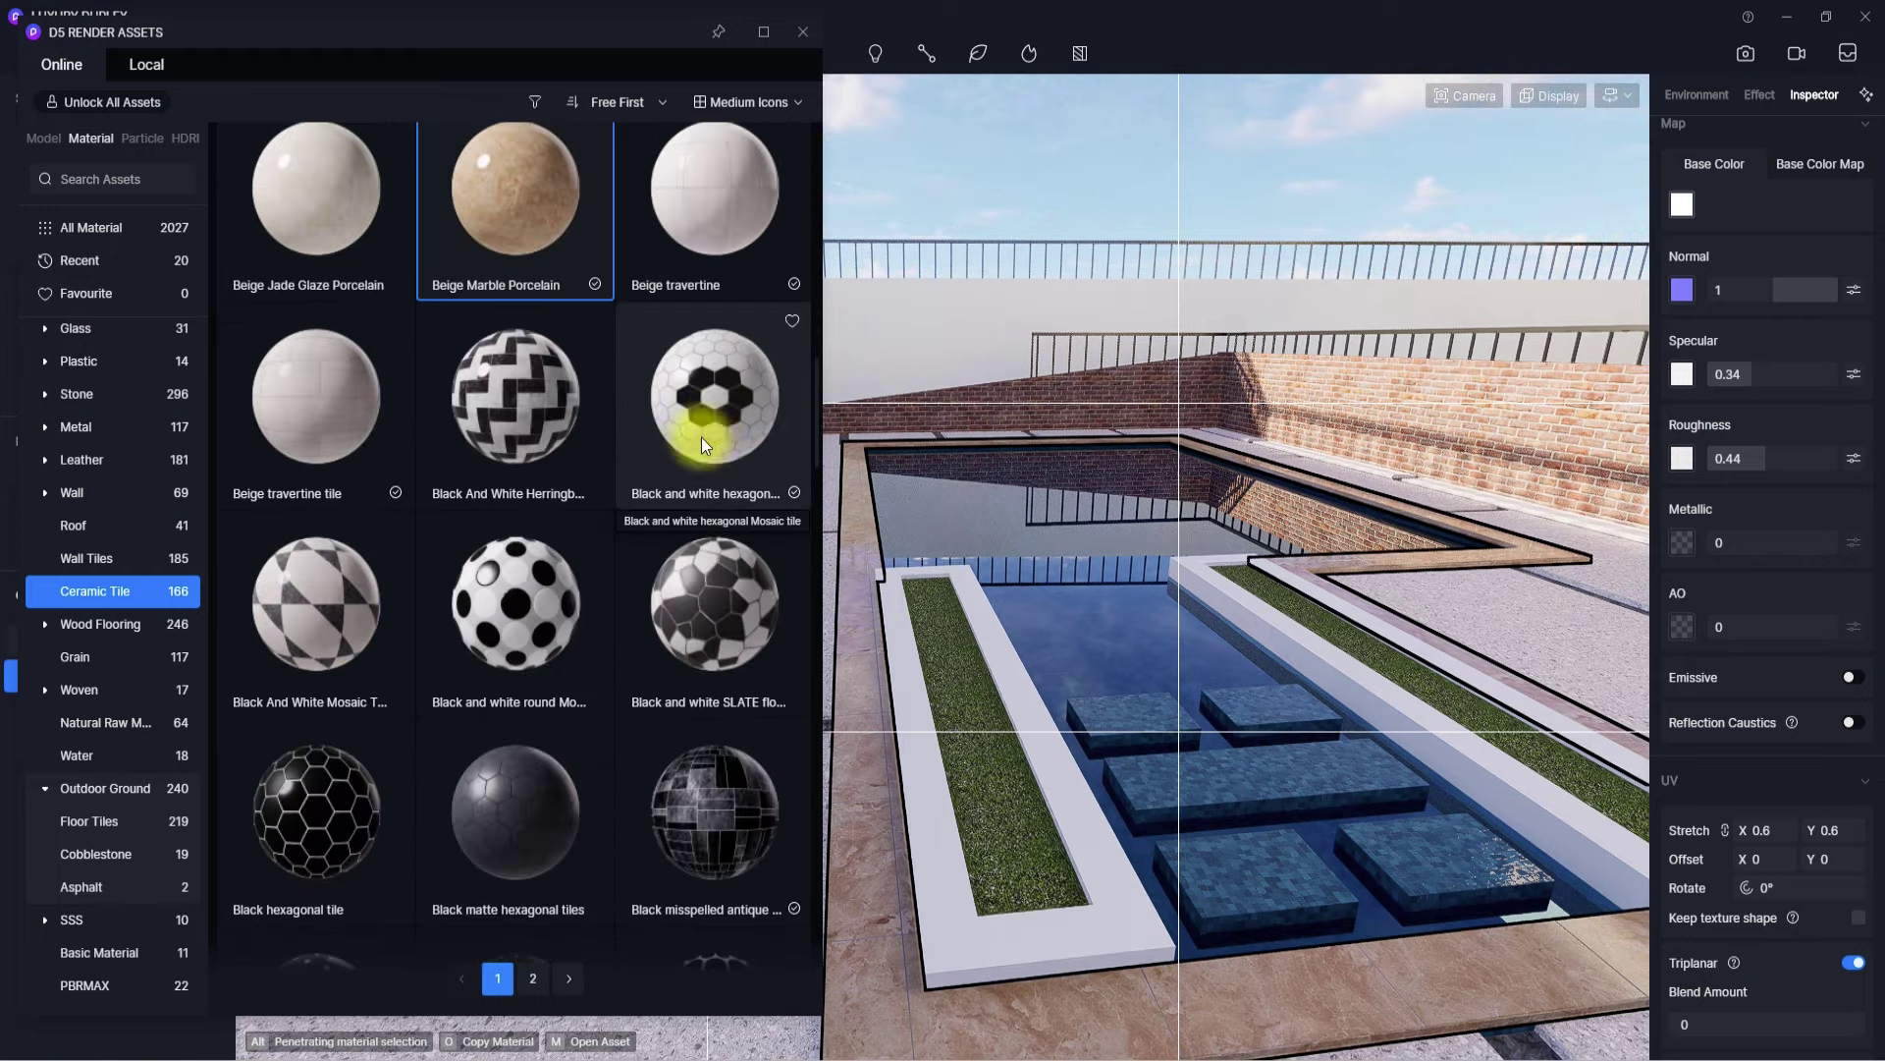
{"action": "left_click", "coordinate": [716, 416]}
{"action": "scroll", "coordinate": [957, 650], "scroll_direction": "up", "scroll_amount": 5}
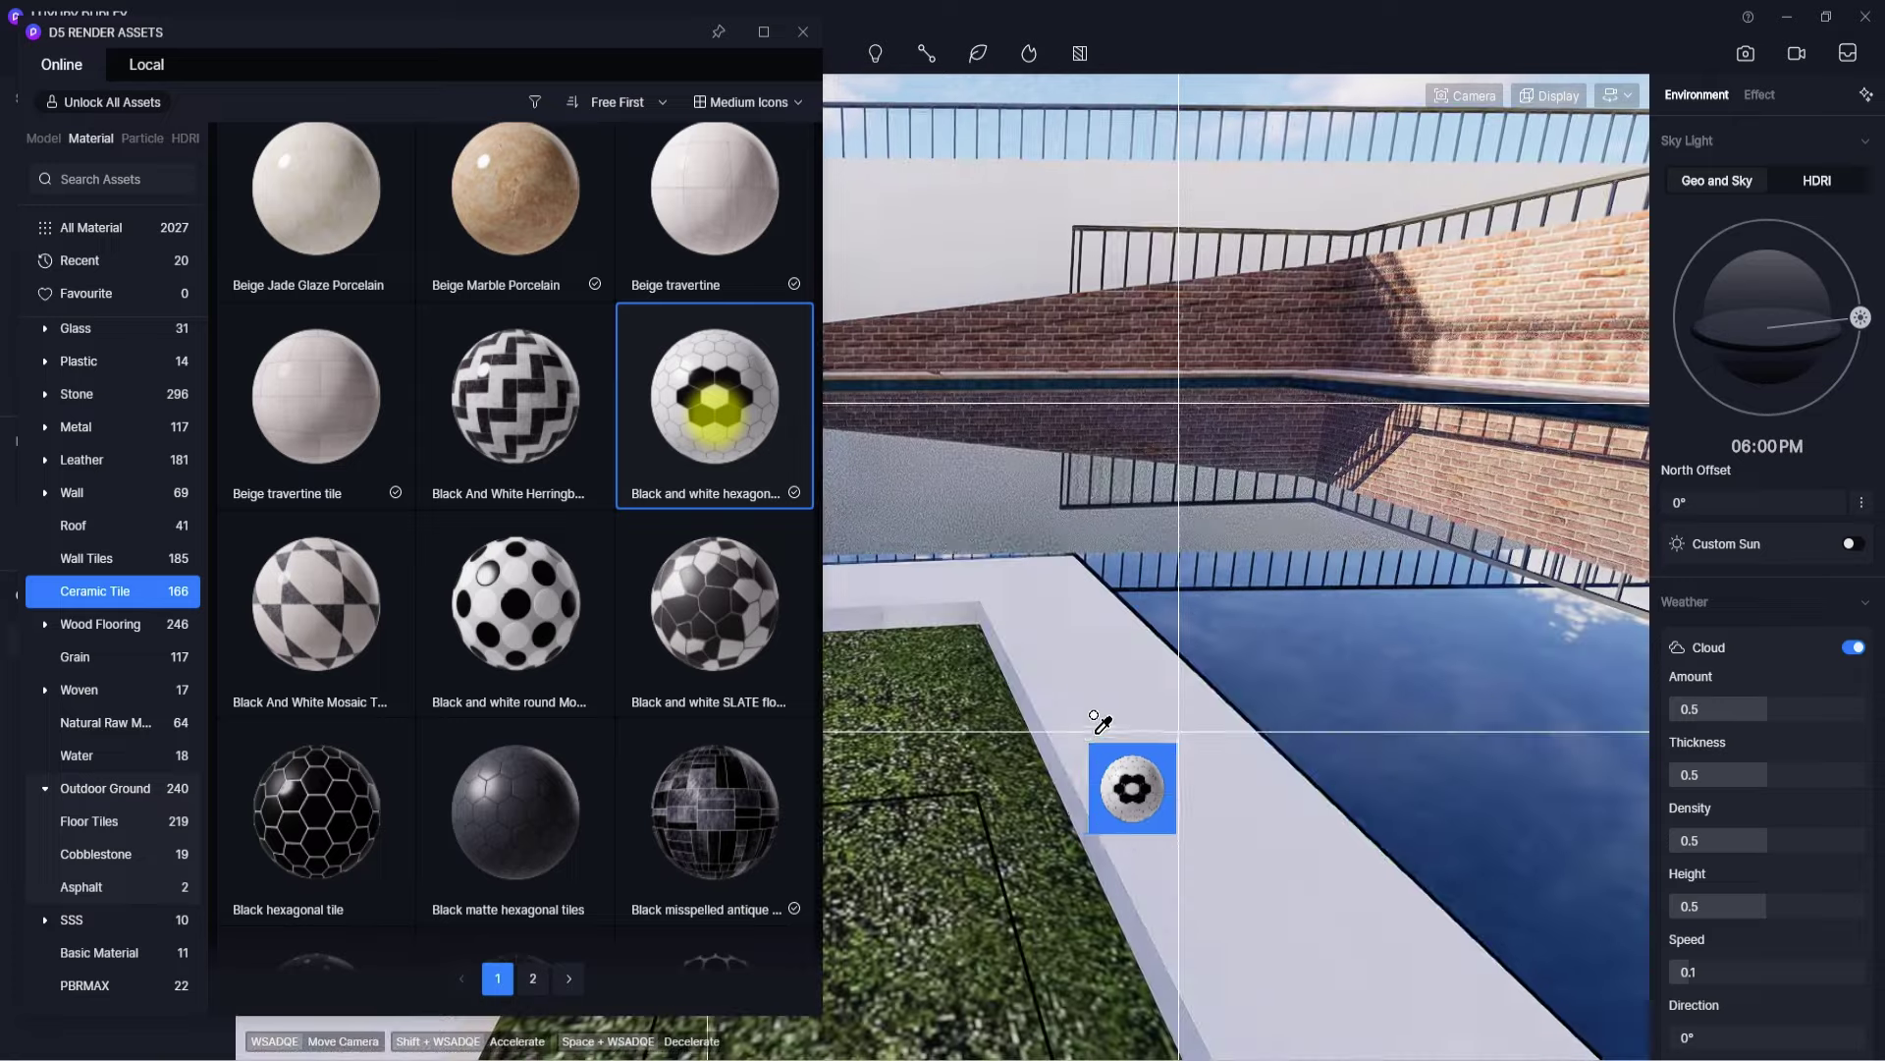
{"action": "left_click", "coordinate": [1124, 696]}
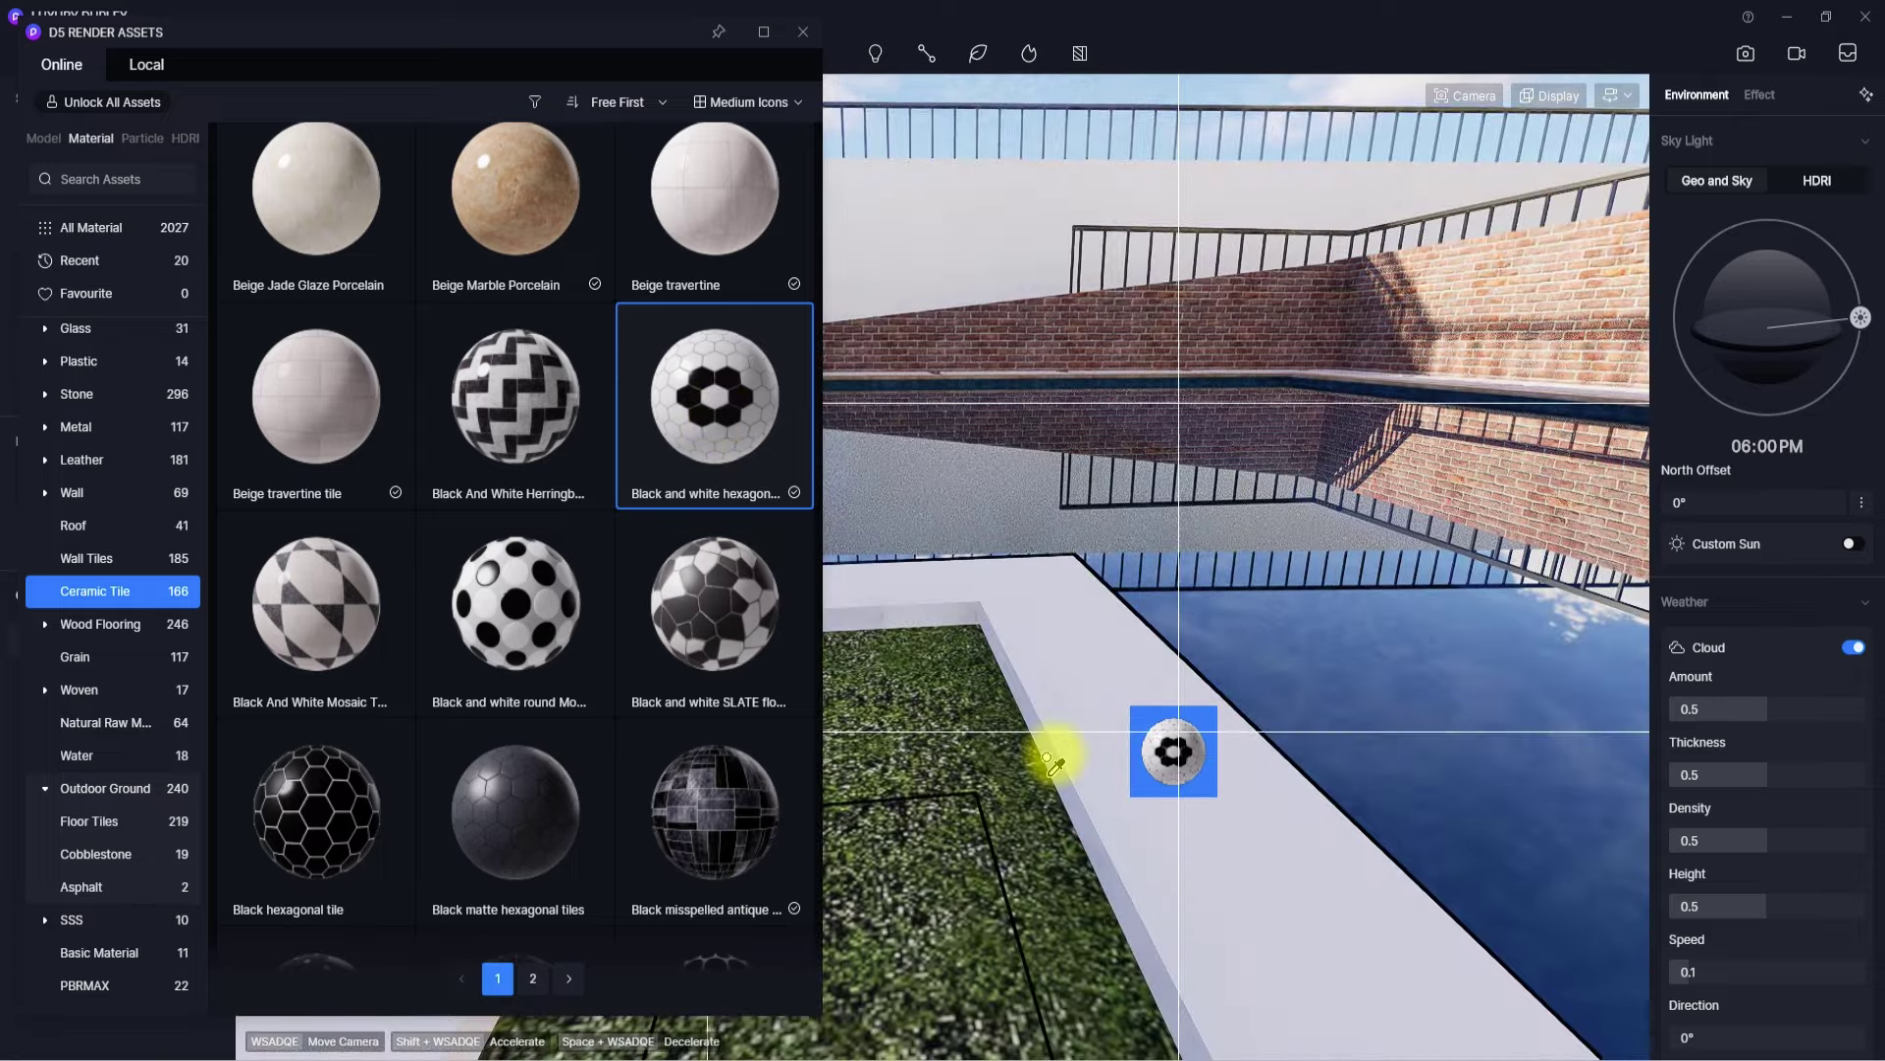
{"action": "scroll", "coordinate": [992, 785], "scroll_direction": "down", "scroll_amount": 6}
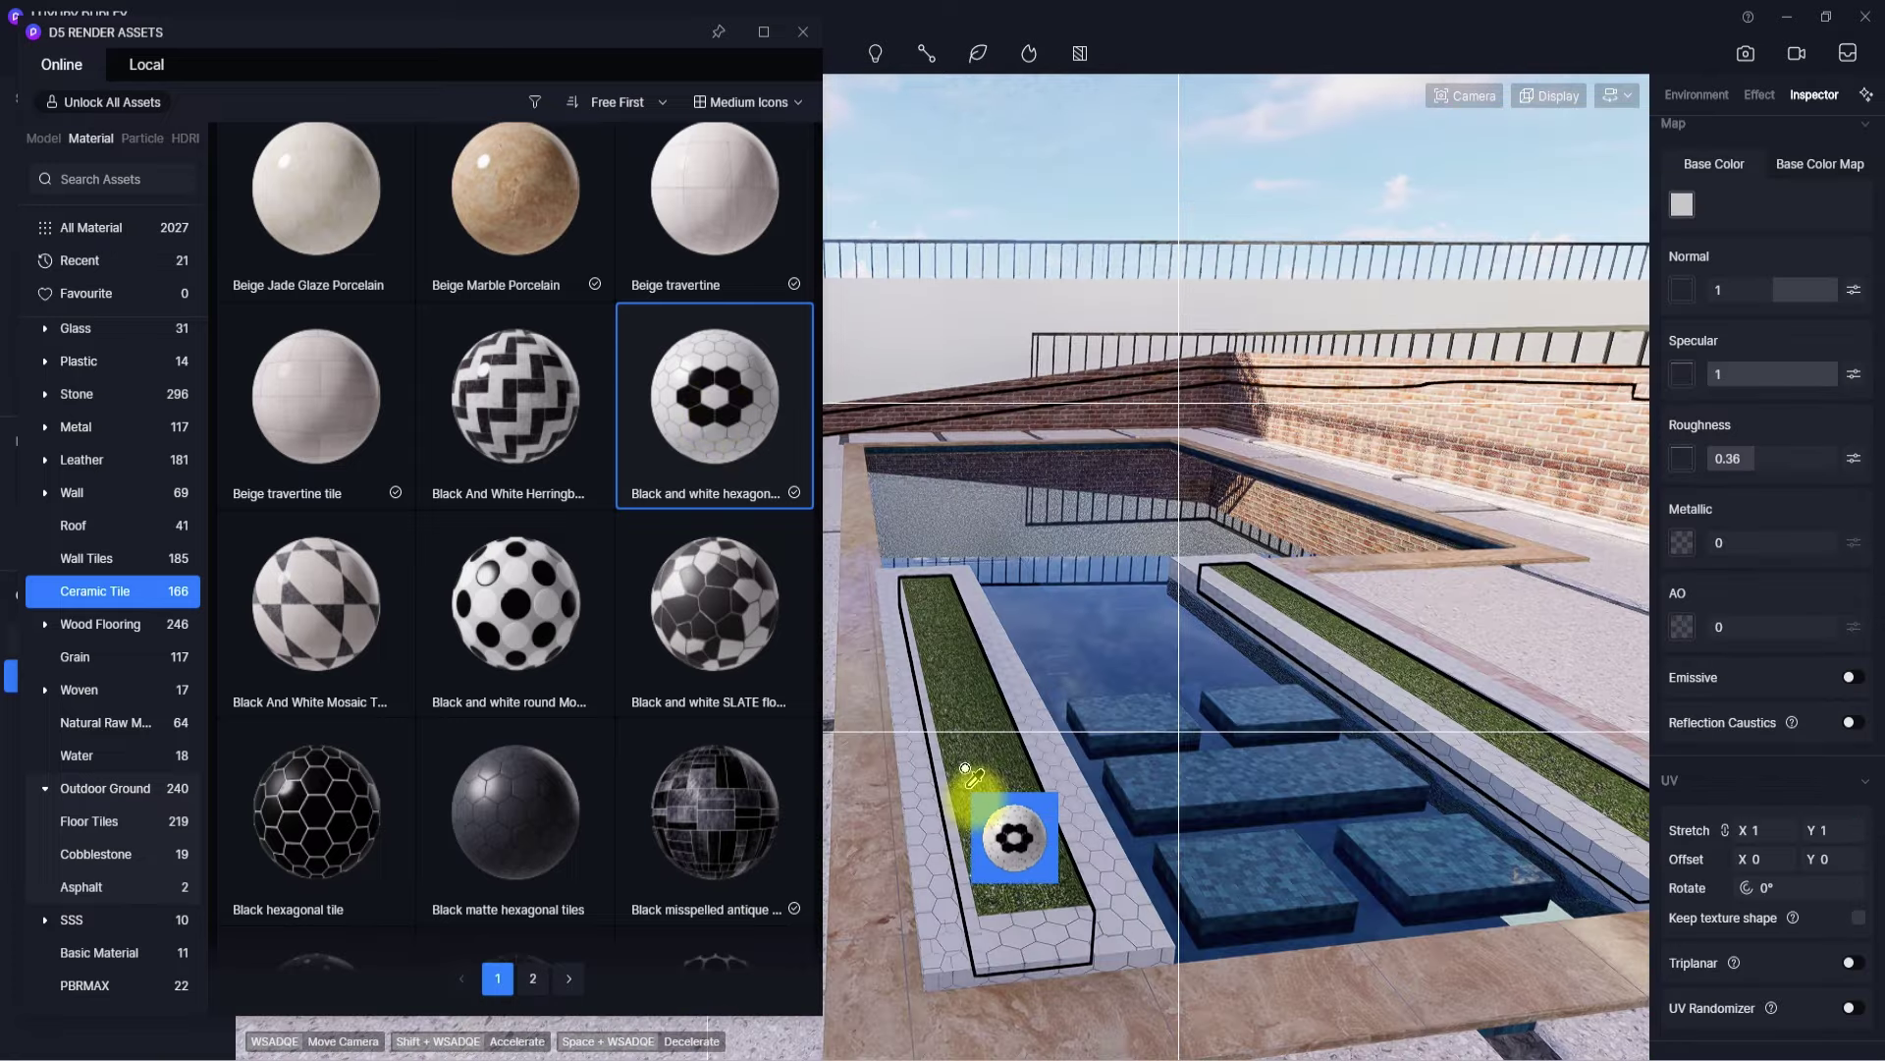
{"action": "scroll", "coordinate": [987, 785], "scroll_direction": "up", "scroll_amount": 3}
{"action": "right_click_drag", "start_coordinate": [1050, 895], "coordinate": [961, 840]}
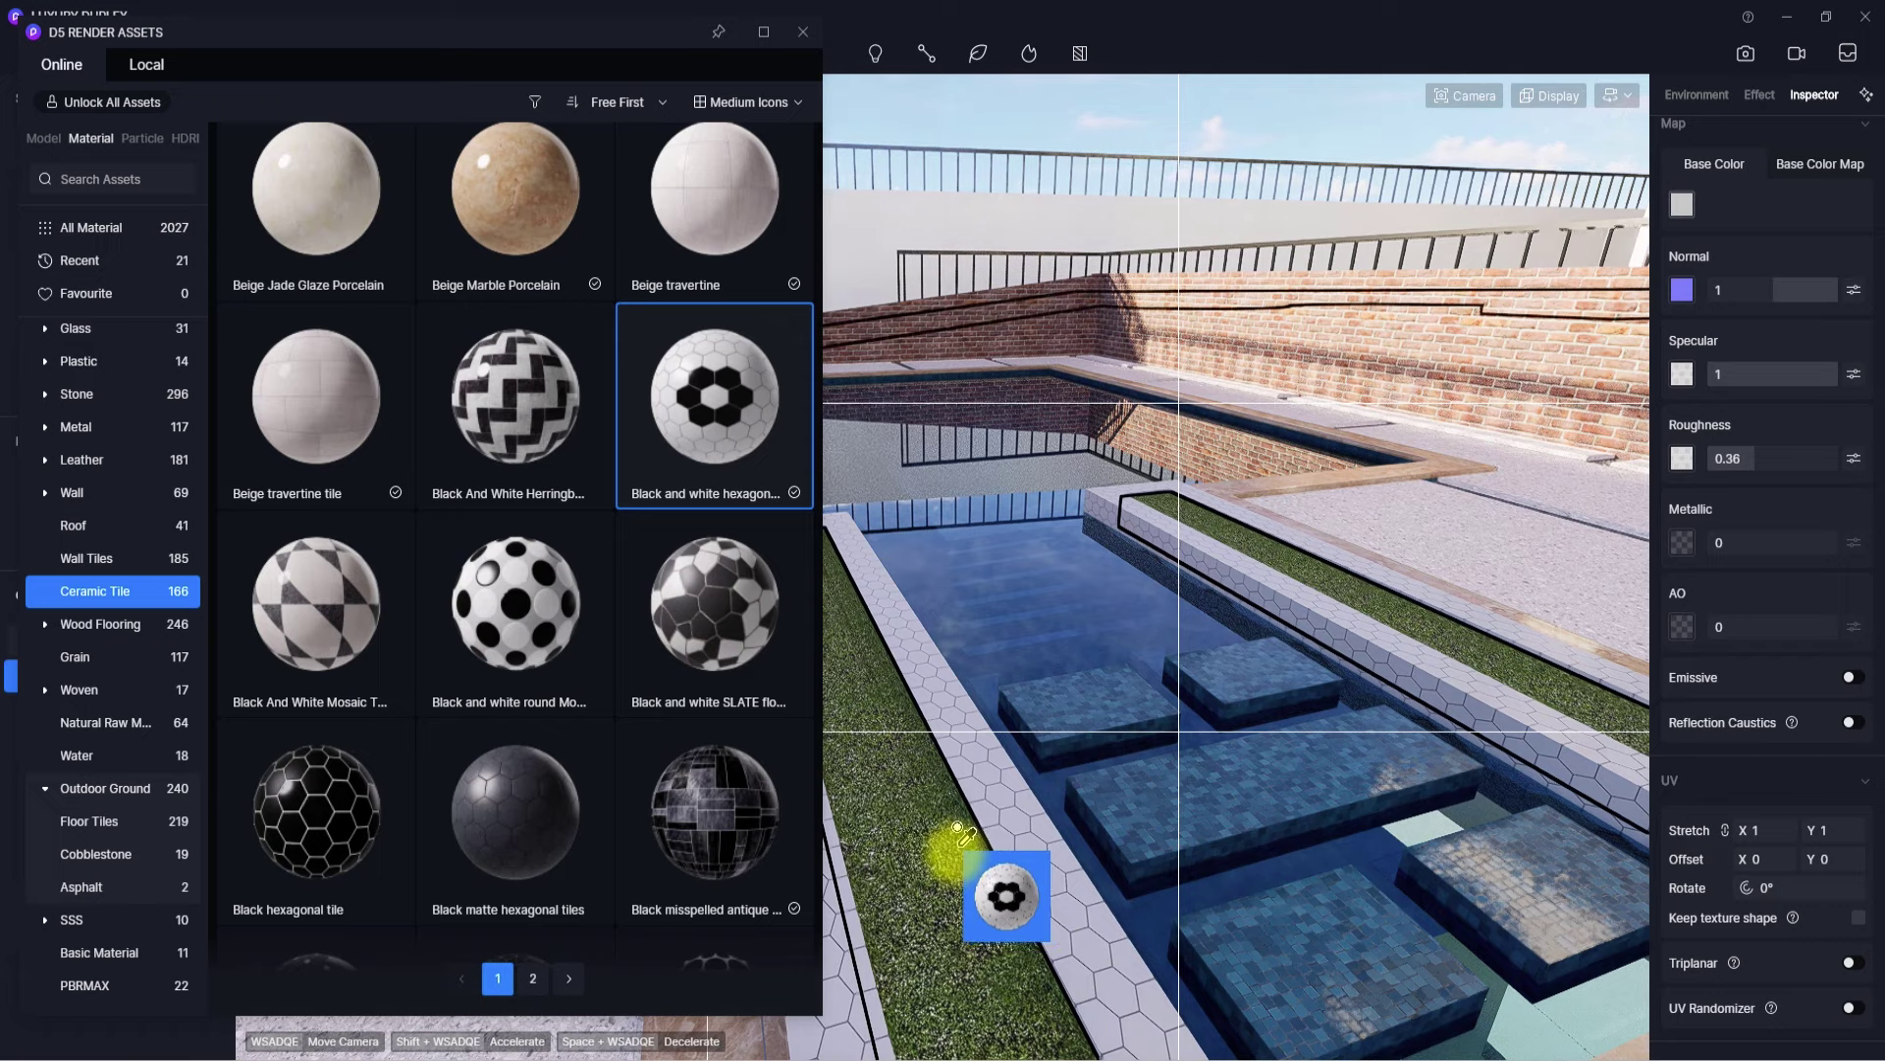
{"action": "key", "text": "Escape"}
- Enable Triplanar and Round Corner for the hexagonal mosaic material on the planter borders and check the planter edges
{"action": "left_click", "coordinate": [1016, 807]}
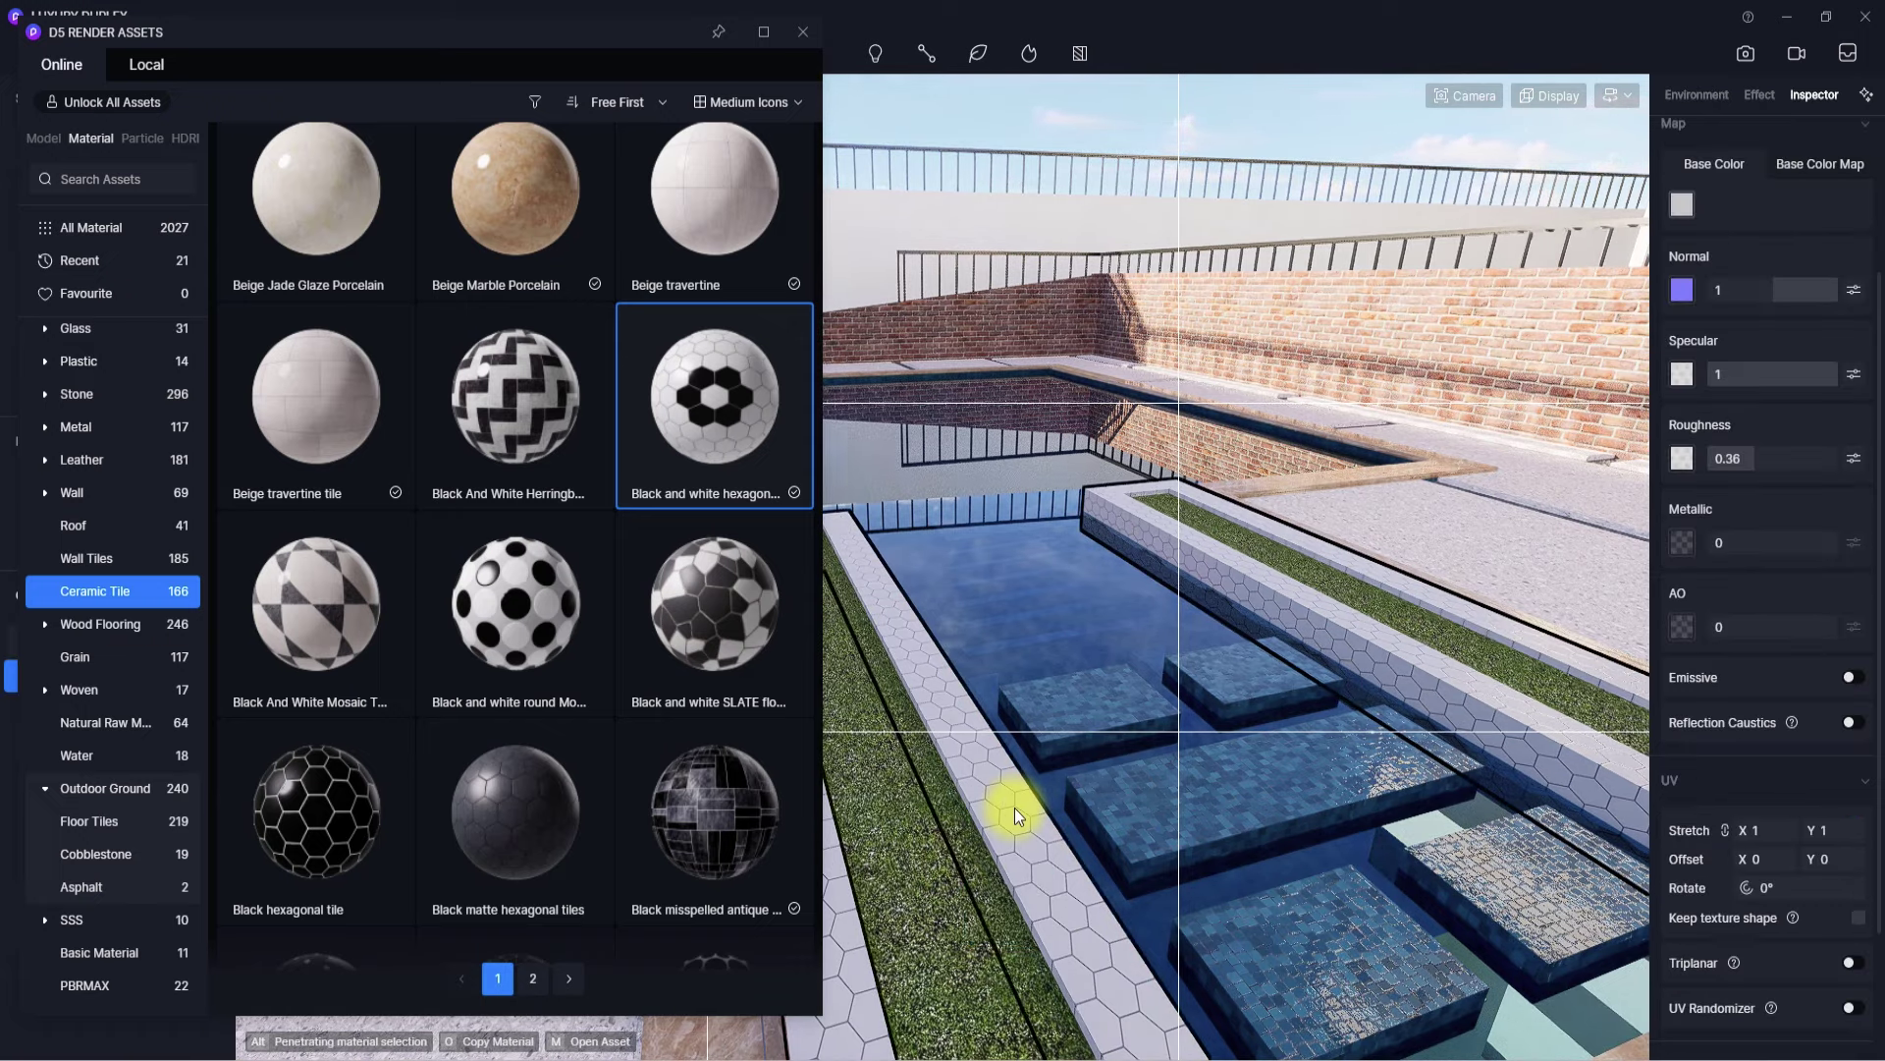
{"action": "left_click", "coordinate": [1851, 962]}
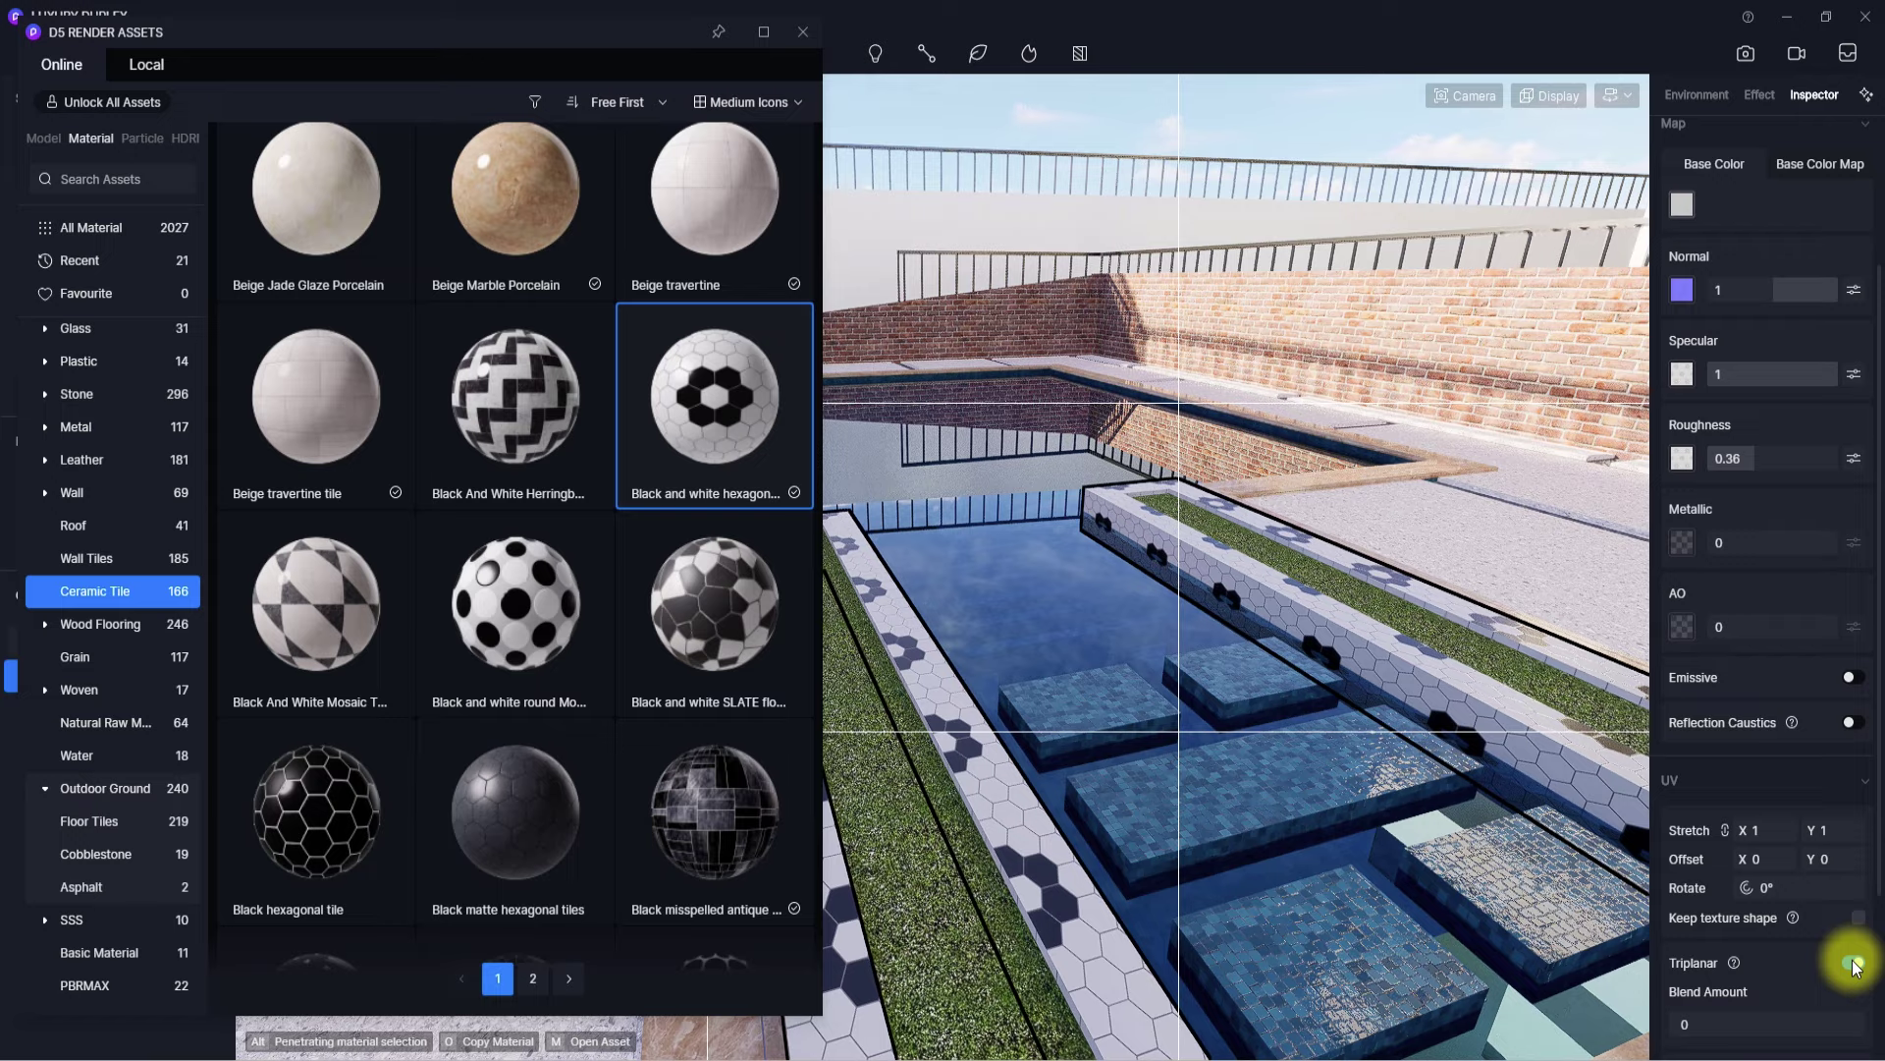
{"action": "scroll", "coordinate": [1853, 967], "scroll_direction": "down", "scroll_amount": 3}
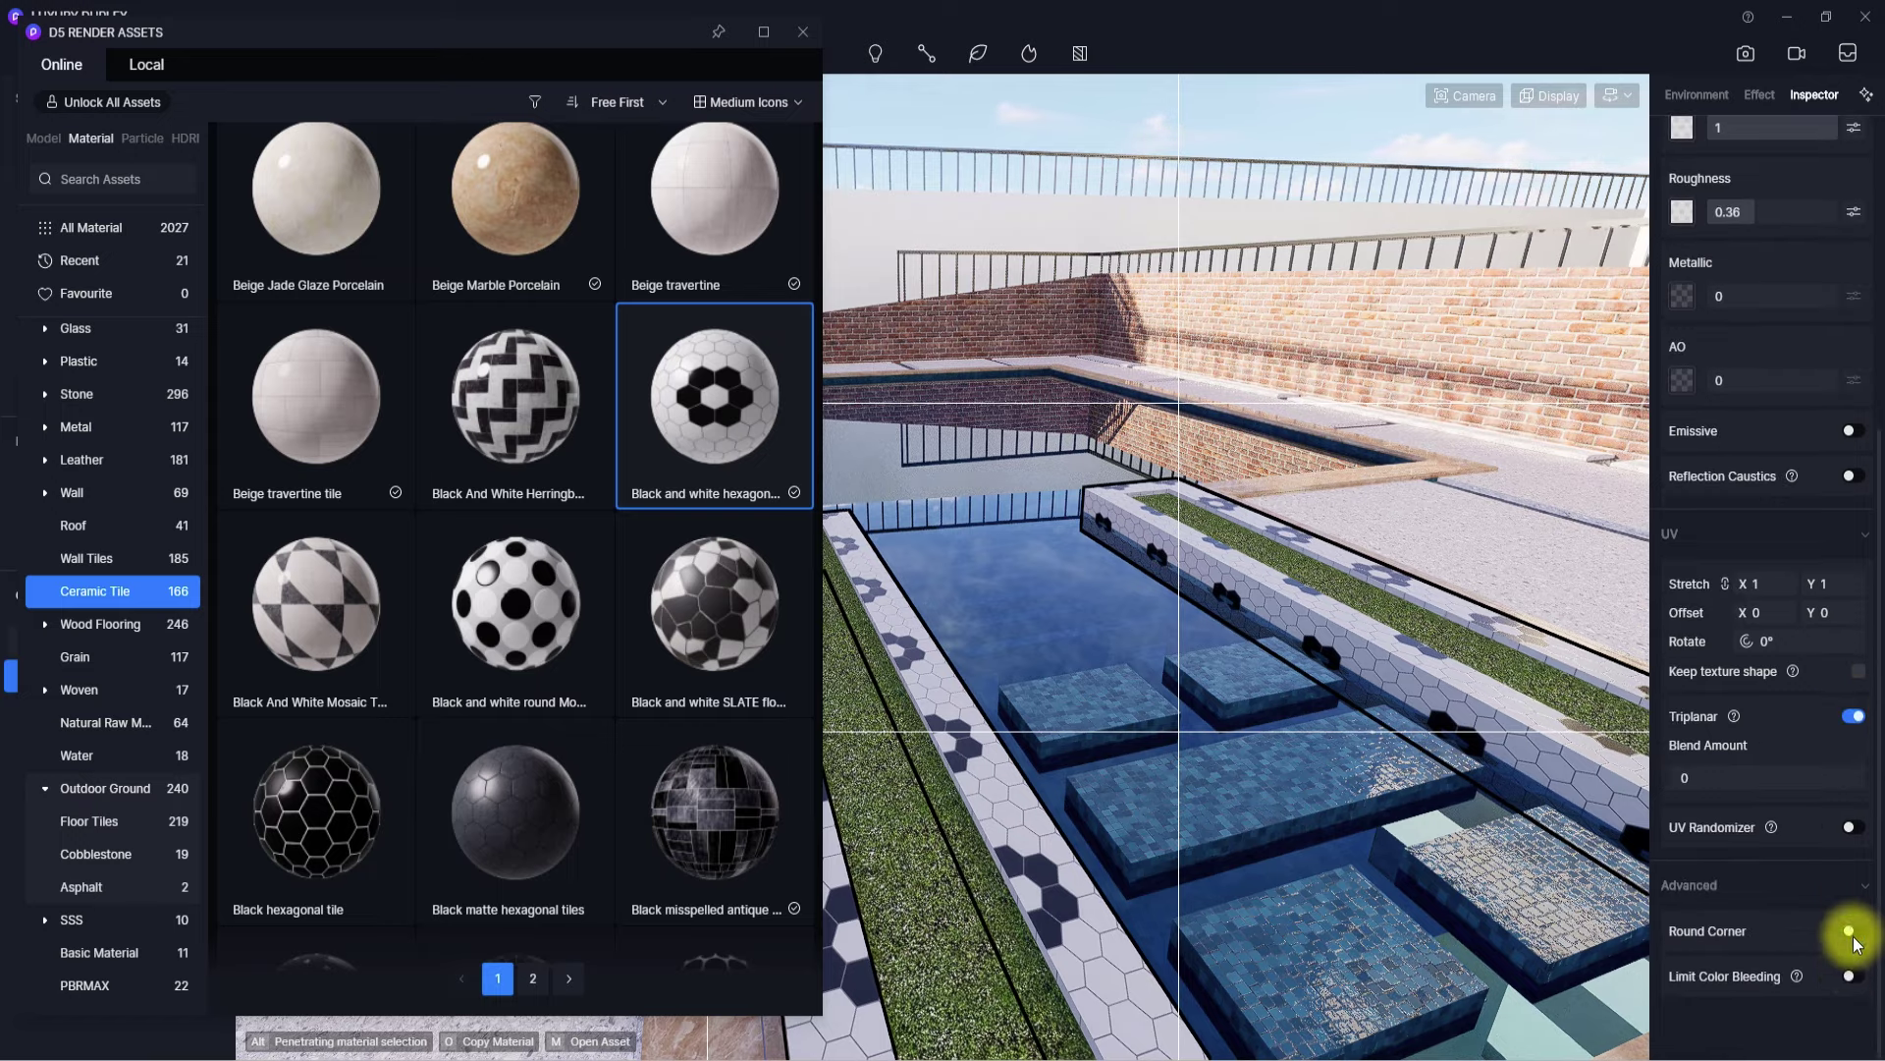
{"action": "left_click", "coordinate": [1851, 933]}
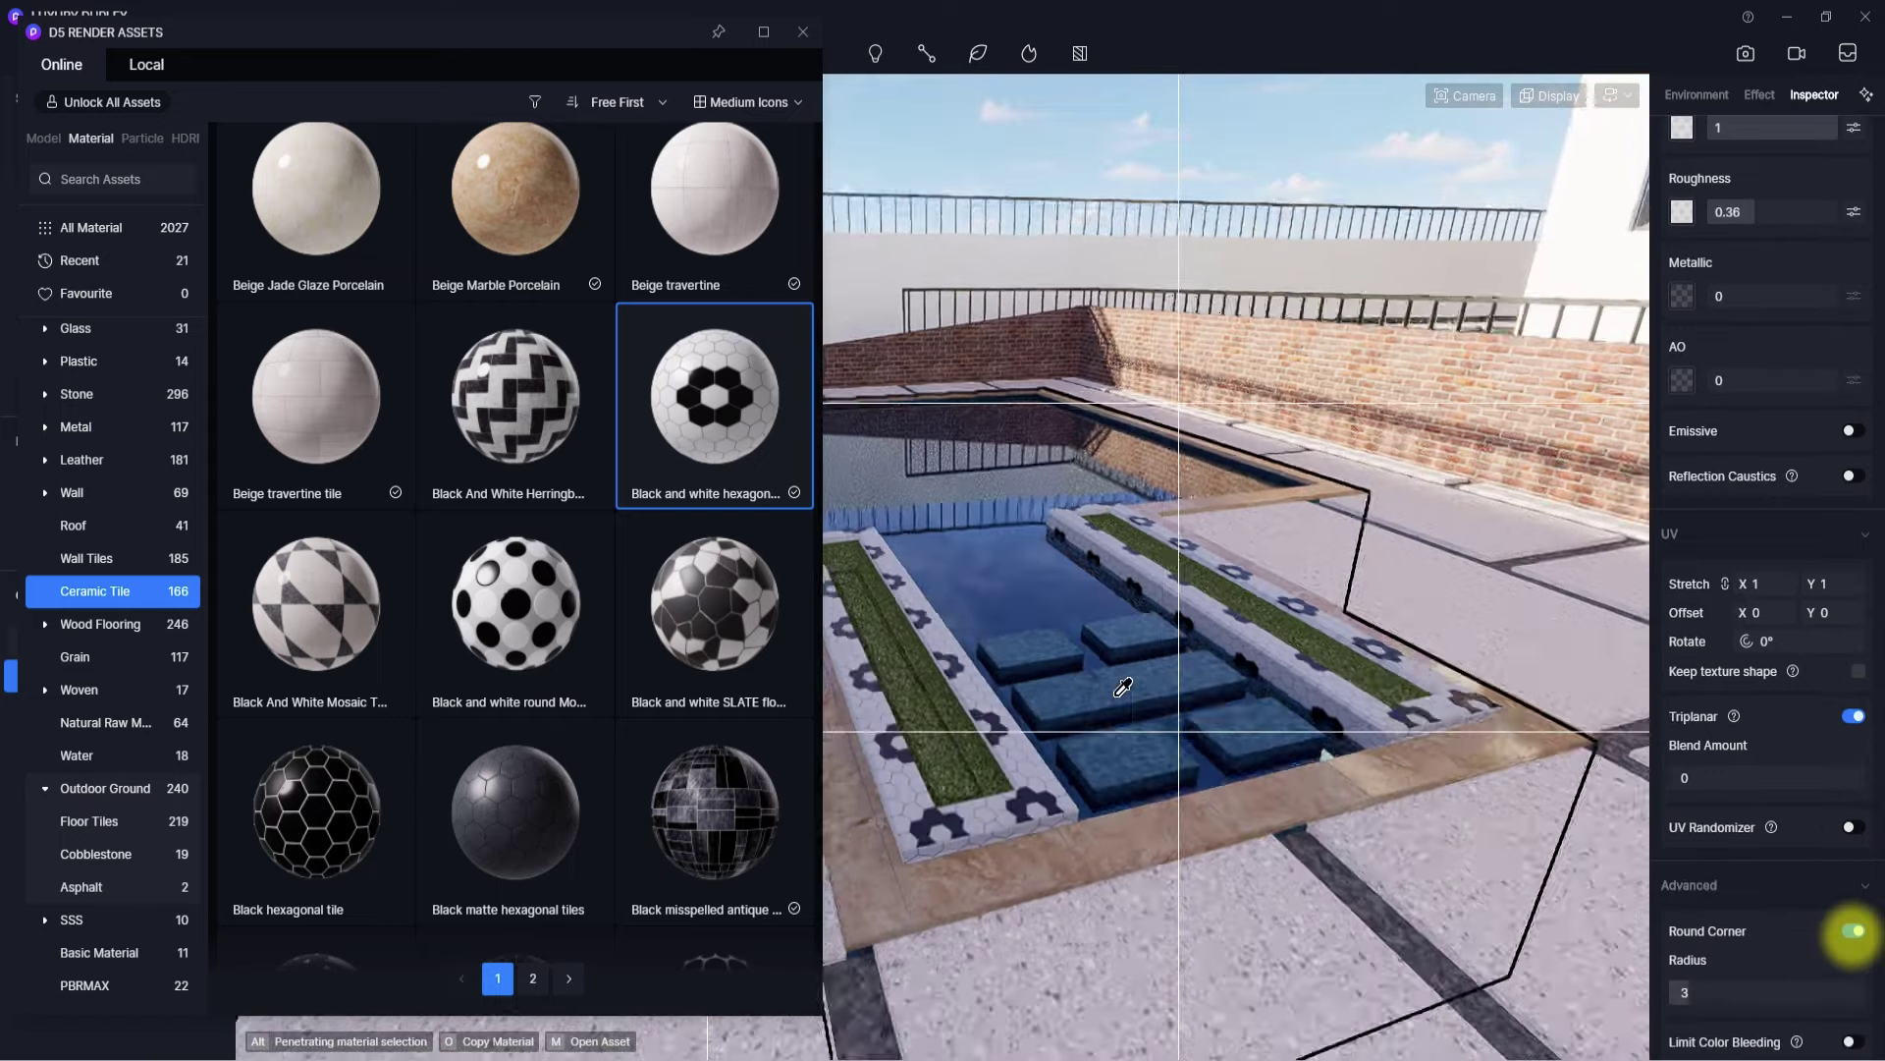
{"action": "scroll", "coordinate": [1077, 782], "scroll_direction": "up", "scroll_amount": 3}
{"action": "scroll", "coordinate": [1116, 643], "scroll_direction": "down", "scroll_amount": 5}
{"action": "scroll", "coordinate": [994, 785], "scroll_direction": "up", "scroll_amount": 4}
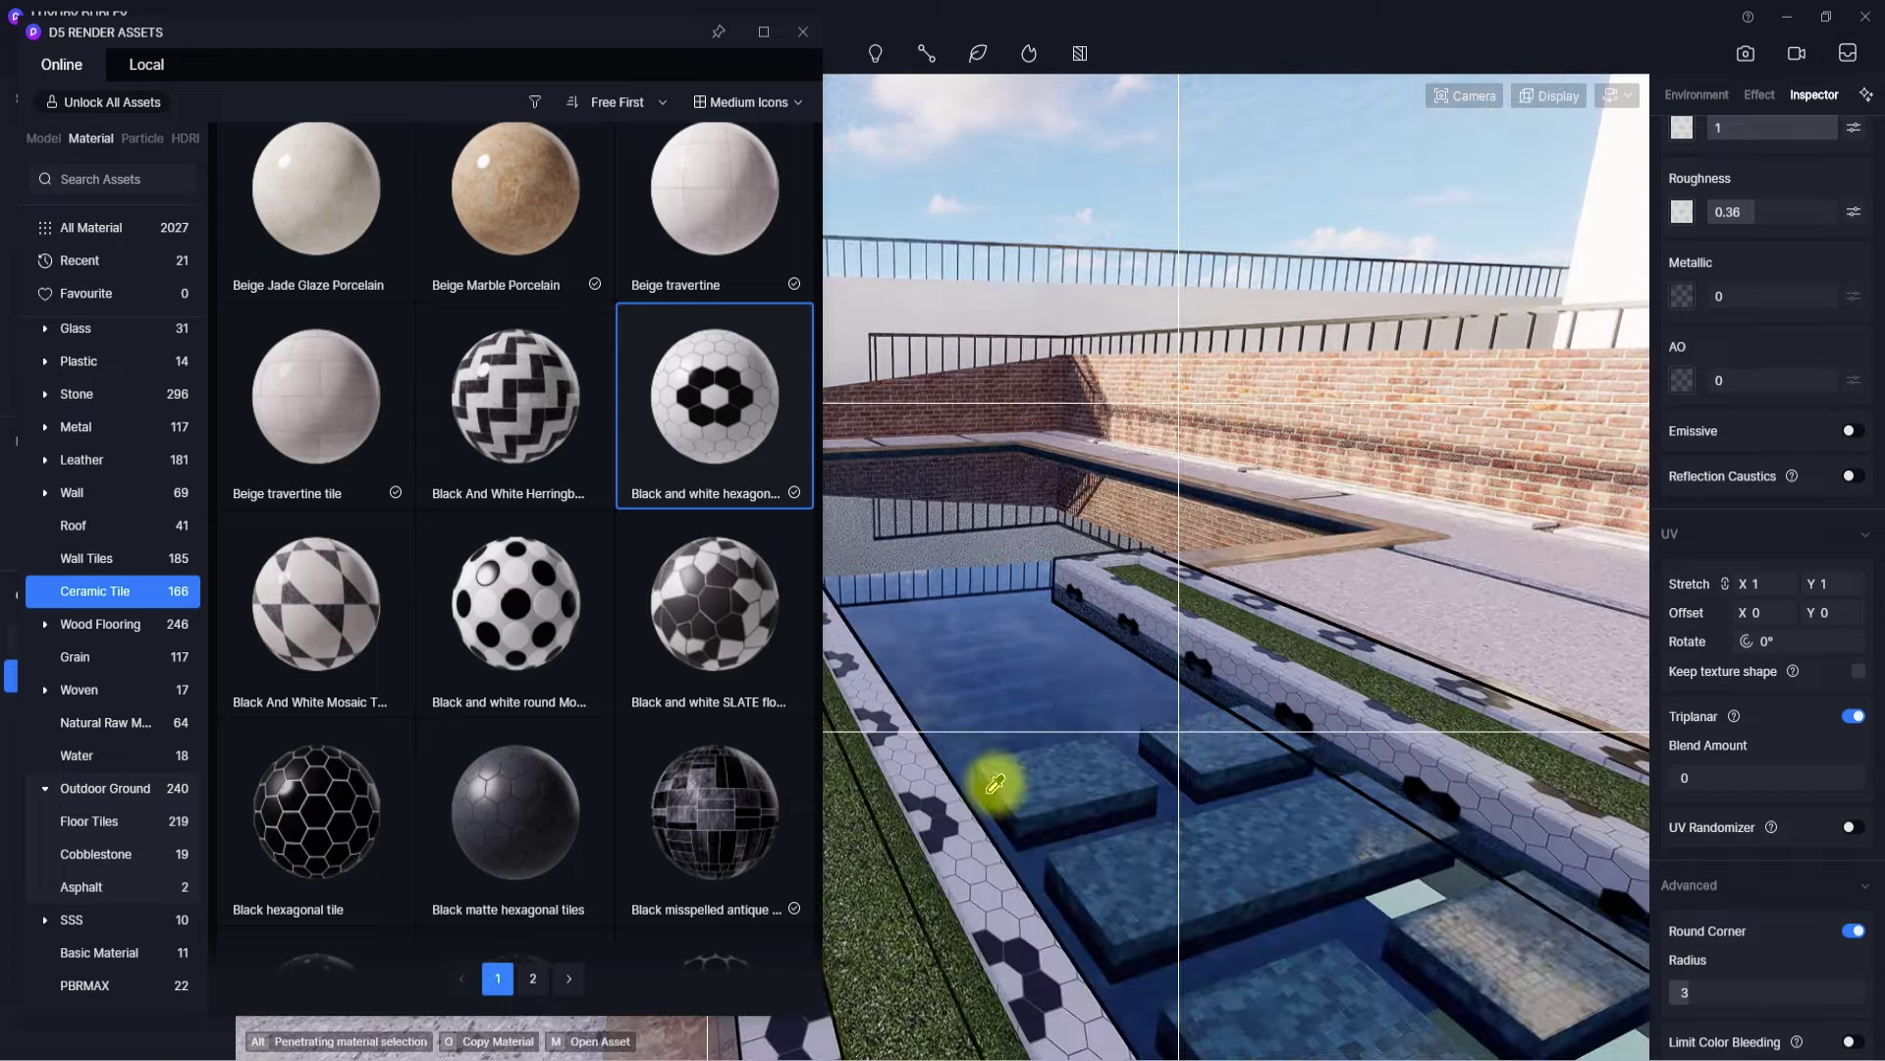
- Replace the hexagonal mosaic on the planter borders with the Blue Mosaic tile 01 material and inspect the borders
{"action": "right_click_drag", "start_coordinate": [995, 783], "coordinate": [1157, 729]}
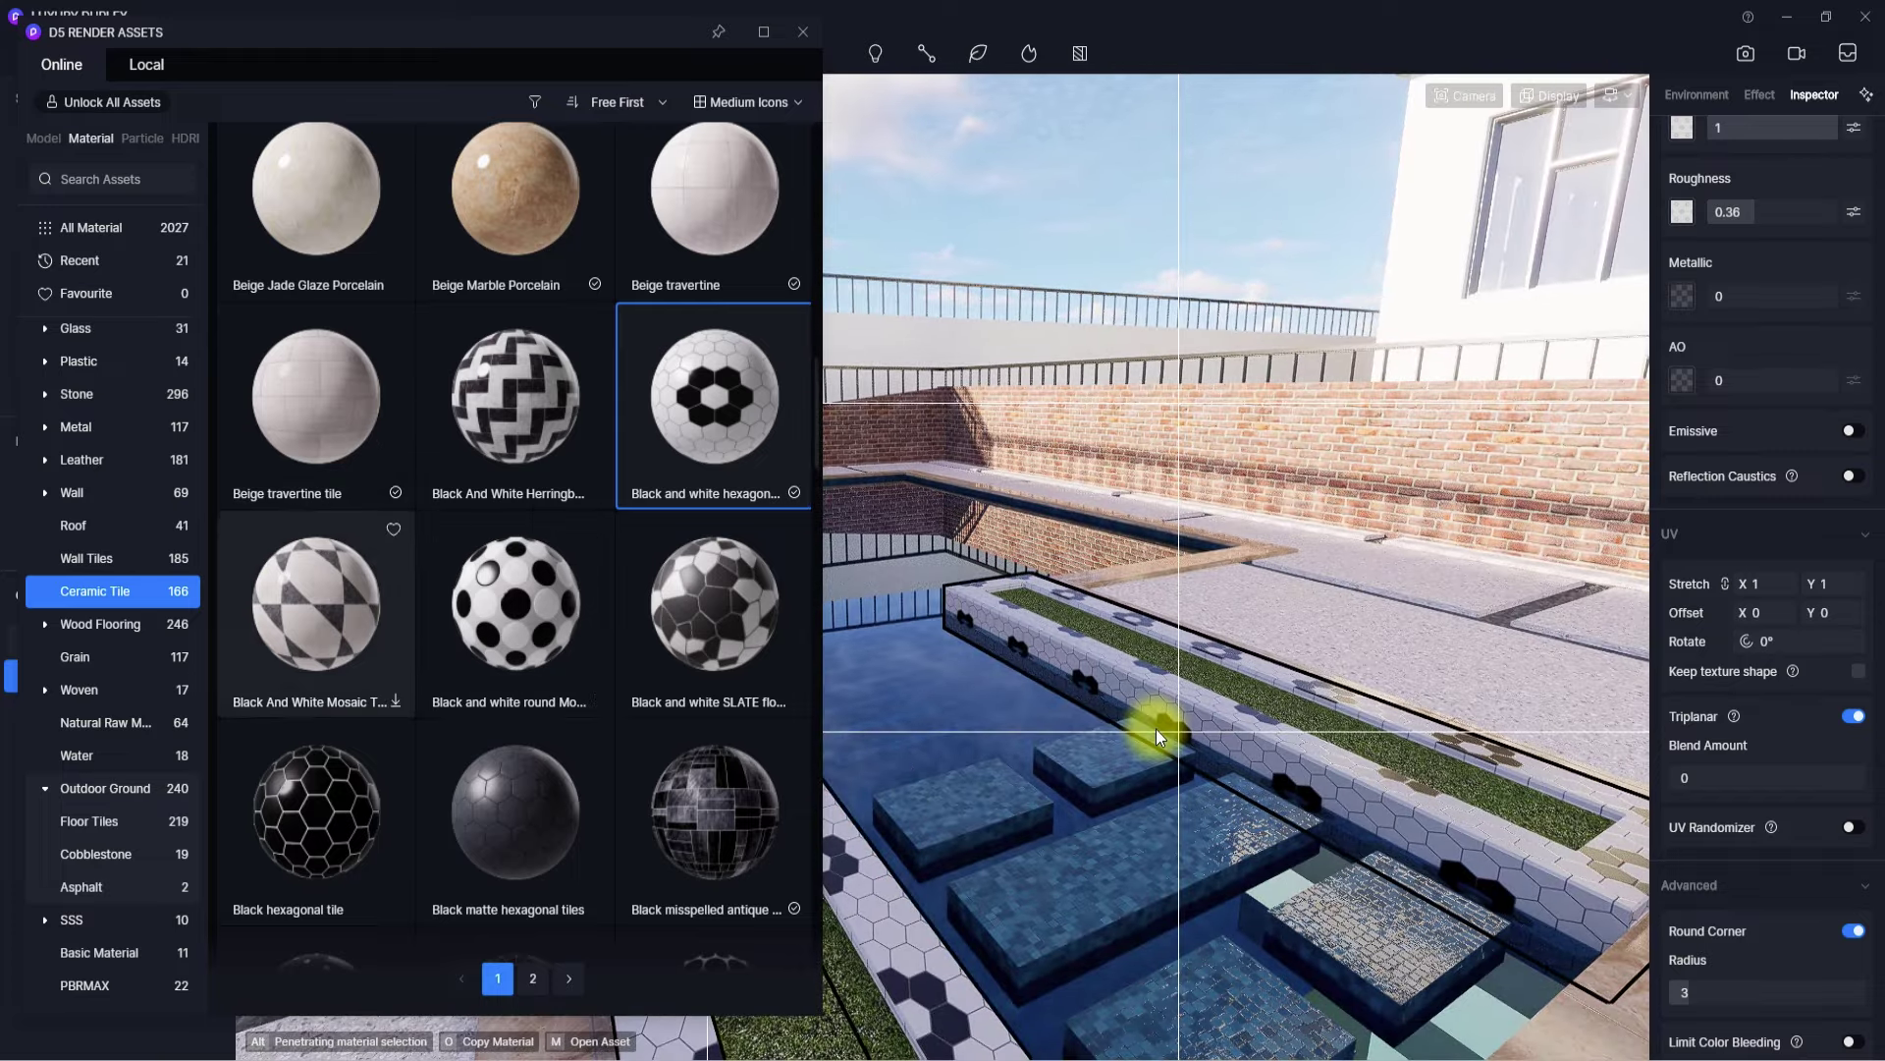
{"action": "scroll", "coordinate": [316, 603], "scroll_direction": "down", "scroll_amount": 7}
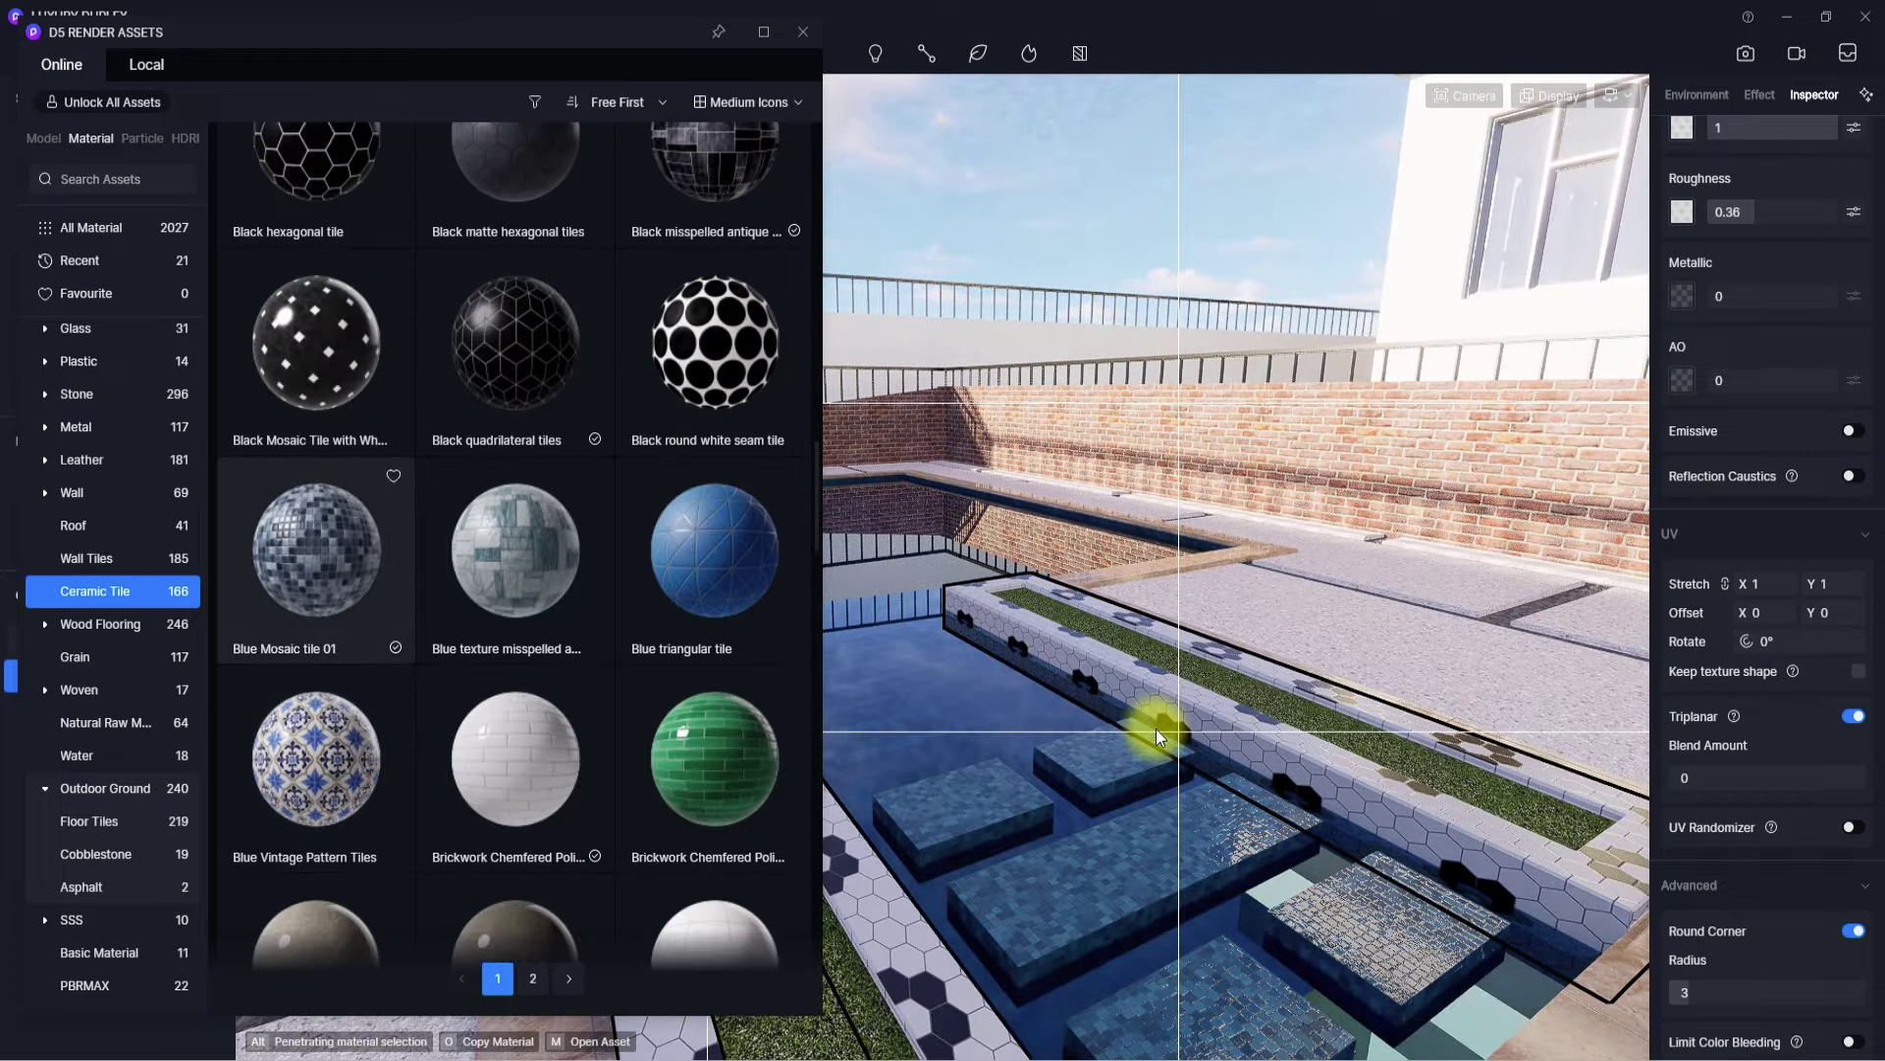
{"action": "left_click_drag", "start_coordinate": [317, 586], "coordinate": [877, 928]}
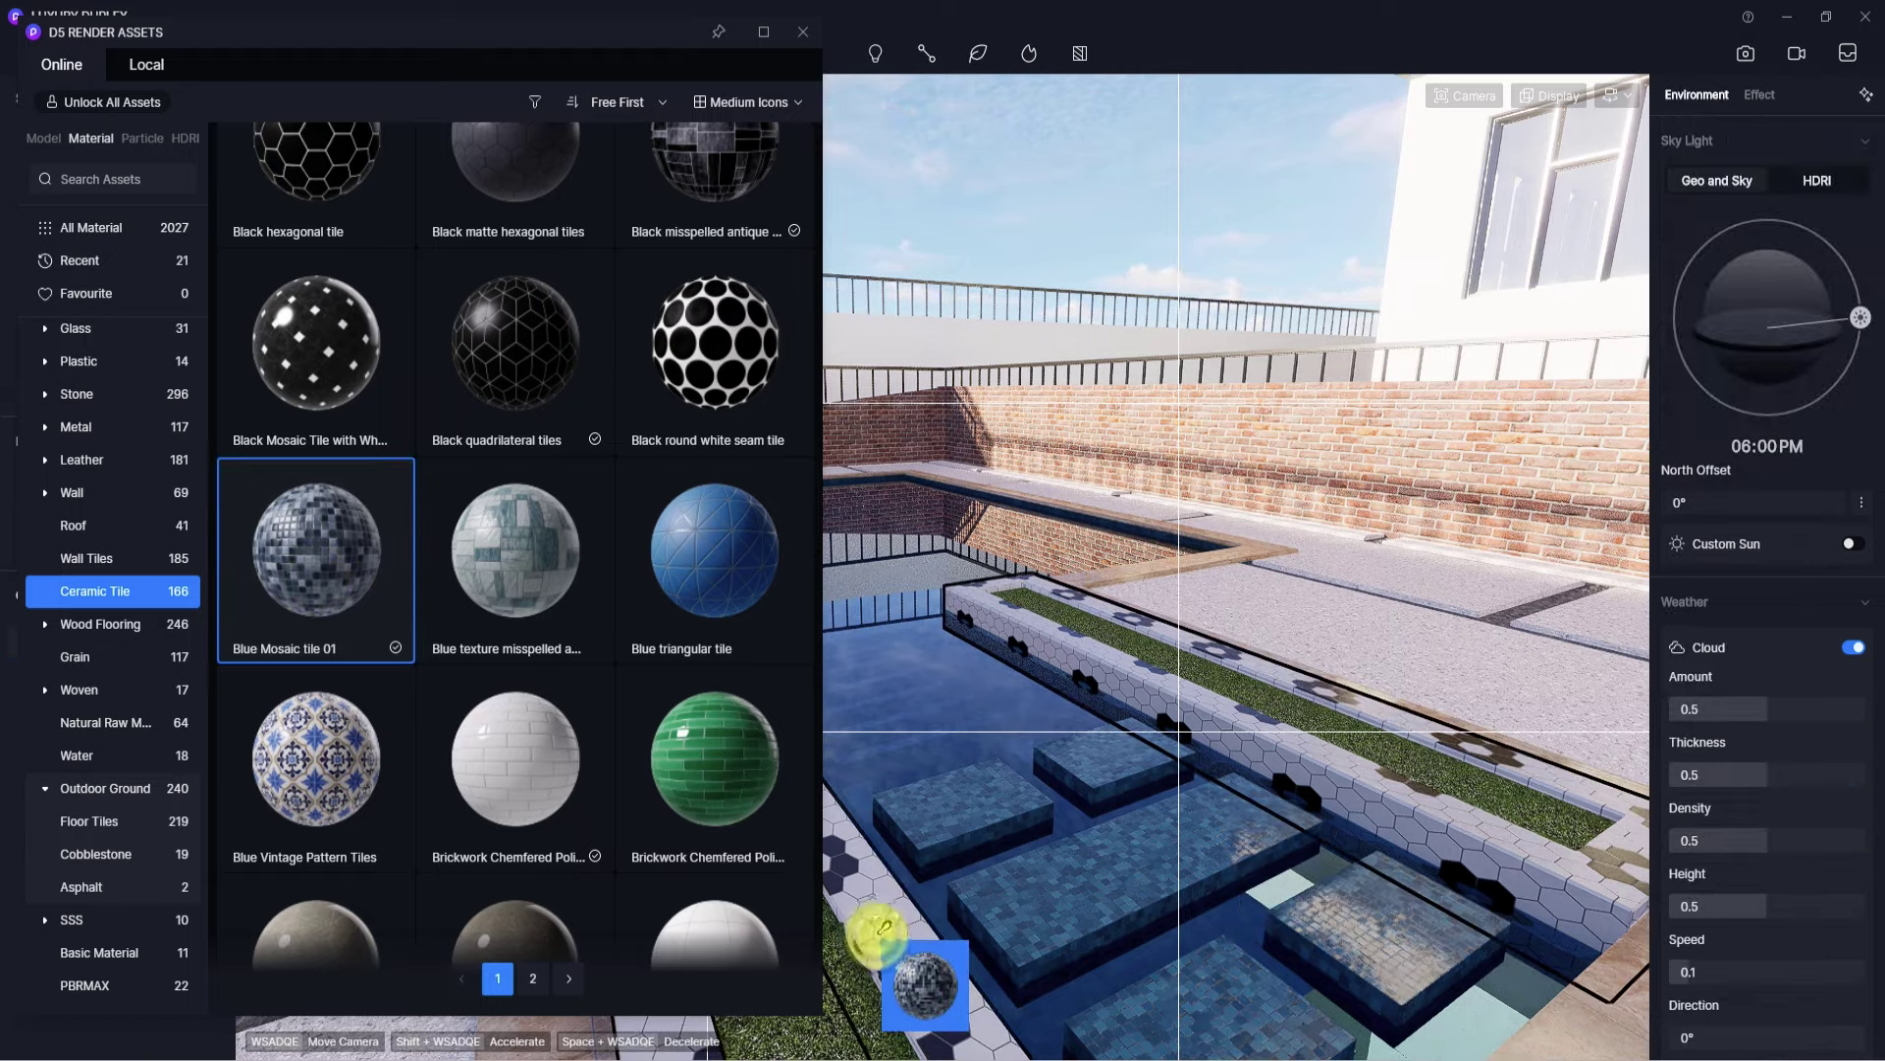
{"action": "left_click", "coordinate": [877, 930]}
{"action": "scroll", "coordinate": [957, 856], "scroll_direction": "down", "scroll_amount": 5}
{"action": "scroll", "coordinate": [930, 781], "scroll_direction": "up", "scroll_amount": 5}
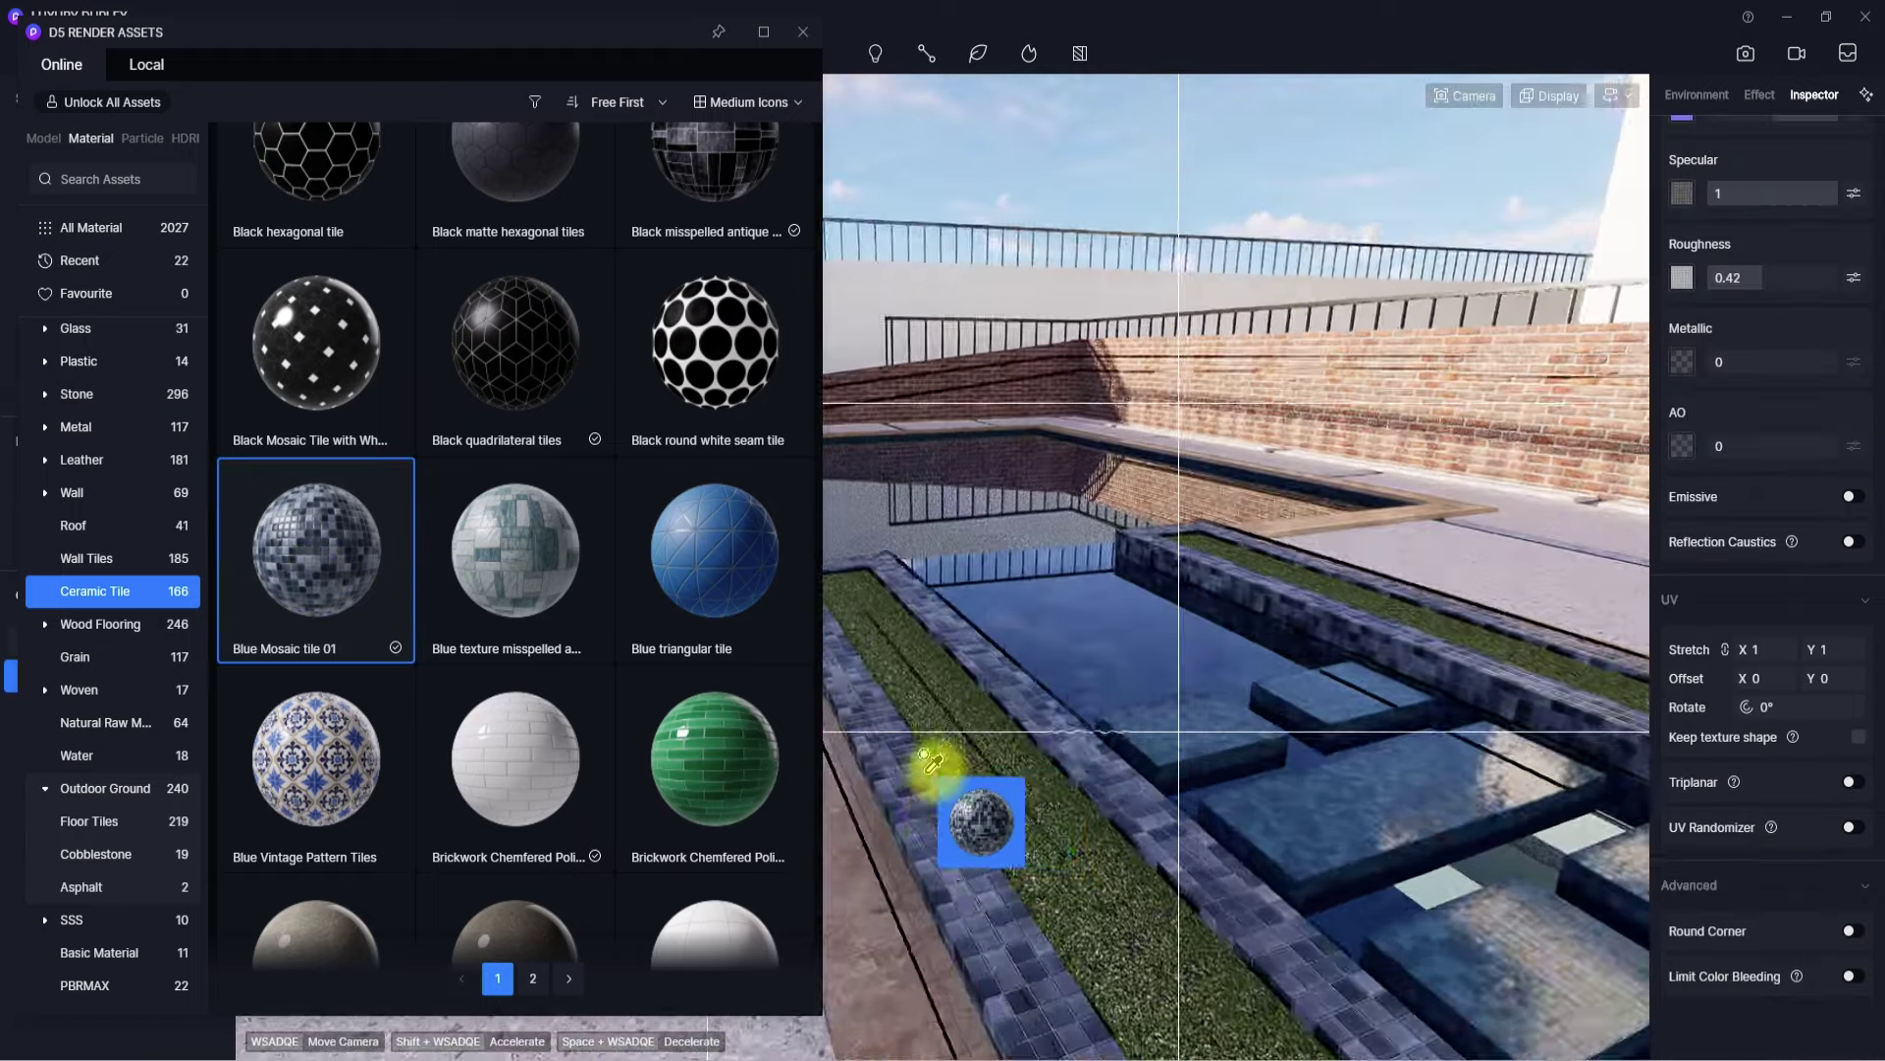
{"action": "scroll", "coordinate": [925, 764], "scroll_direction": "down", "scroll_amount": 5}
{"action": "scroll", "coordinate": [943, 768], "scroll_direction": "up", "scroll_amount": 4}
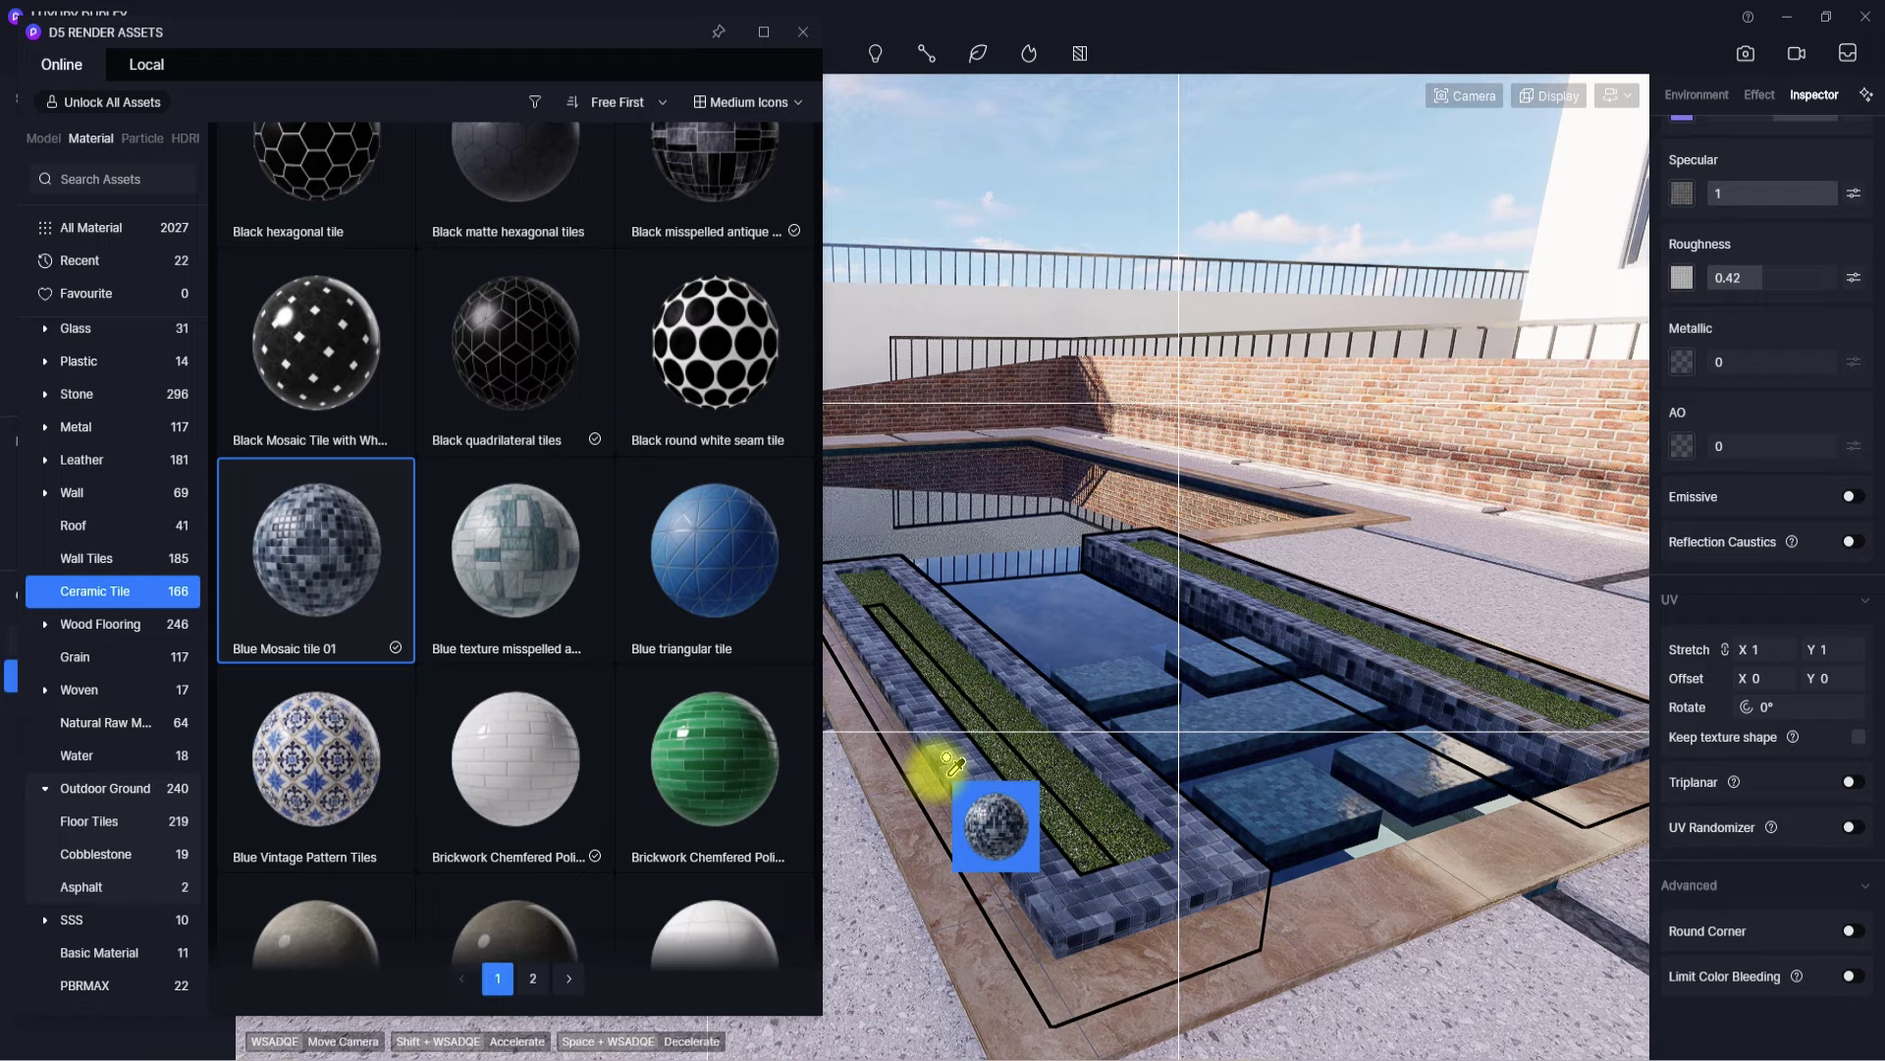
{"action": "key", "text": "Escape"}
{"action": "key", "text": "i"}
{"action": "left_click", "coordinate": [934, 770]}
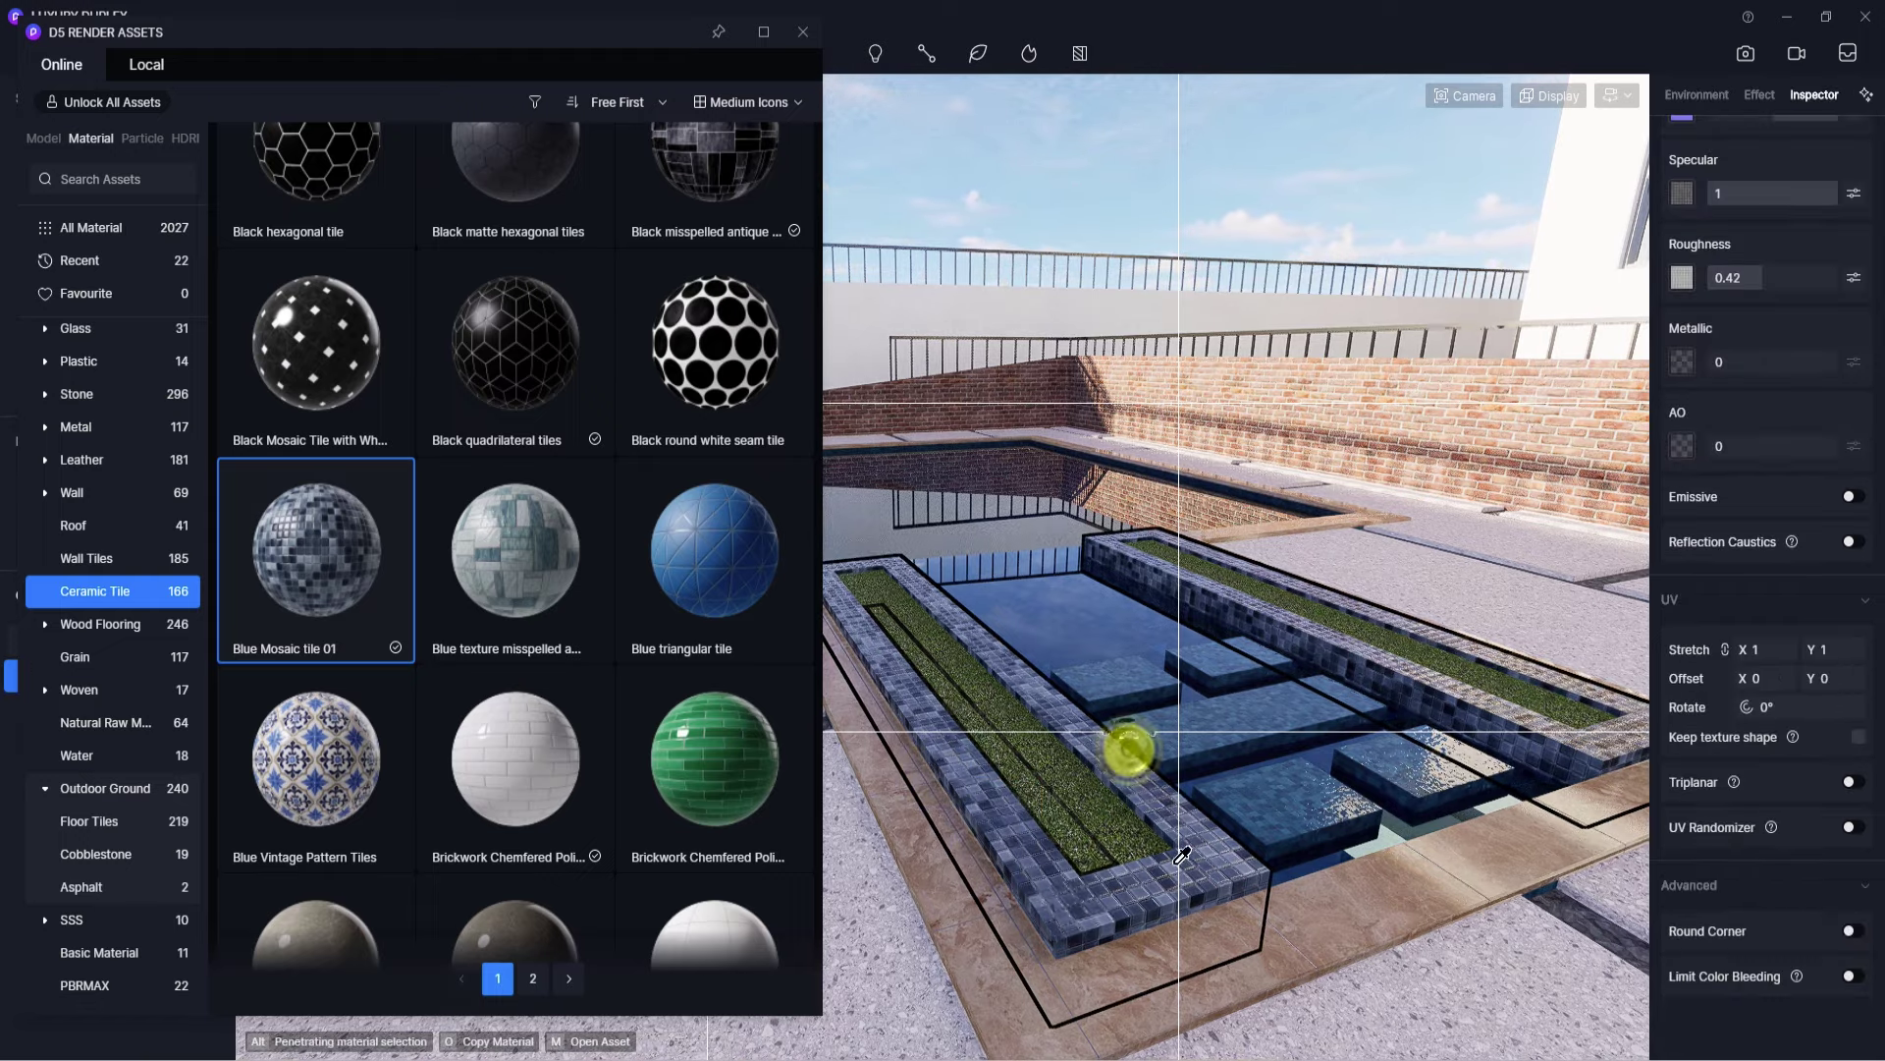
{"action": "scroll", "coordinate": [1251, 598], "scroll_direction": "down", "scroll_amount": 3}
{"action": "scroll", "coordinate": [1110, 729], "scroll_direction": "up", "scroll_amount": 5}
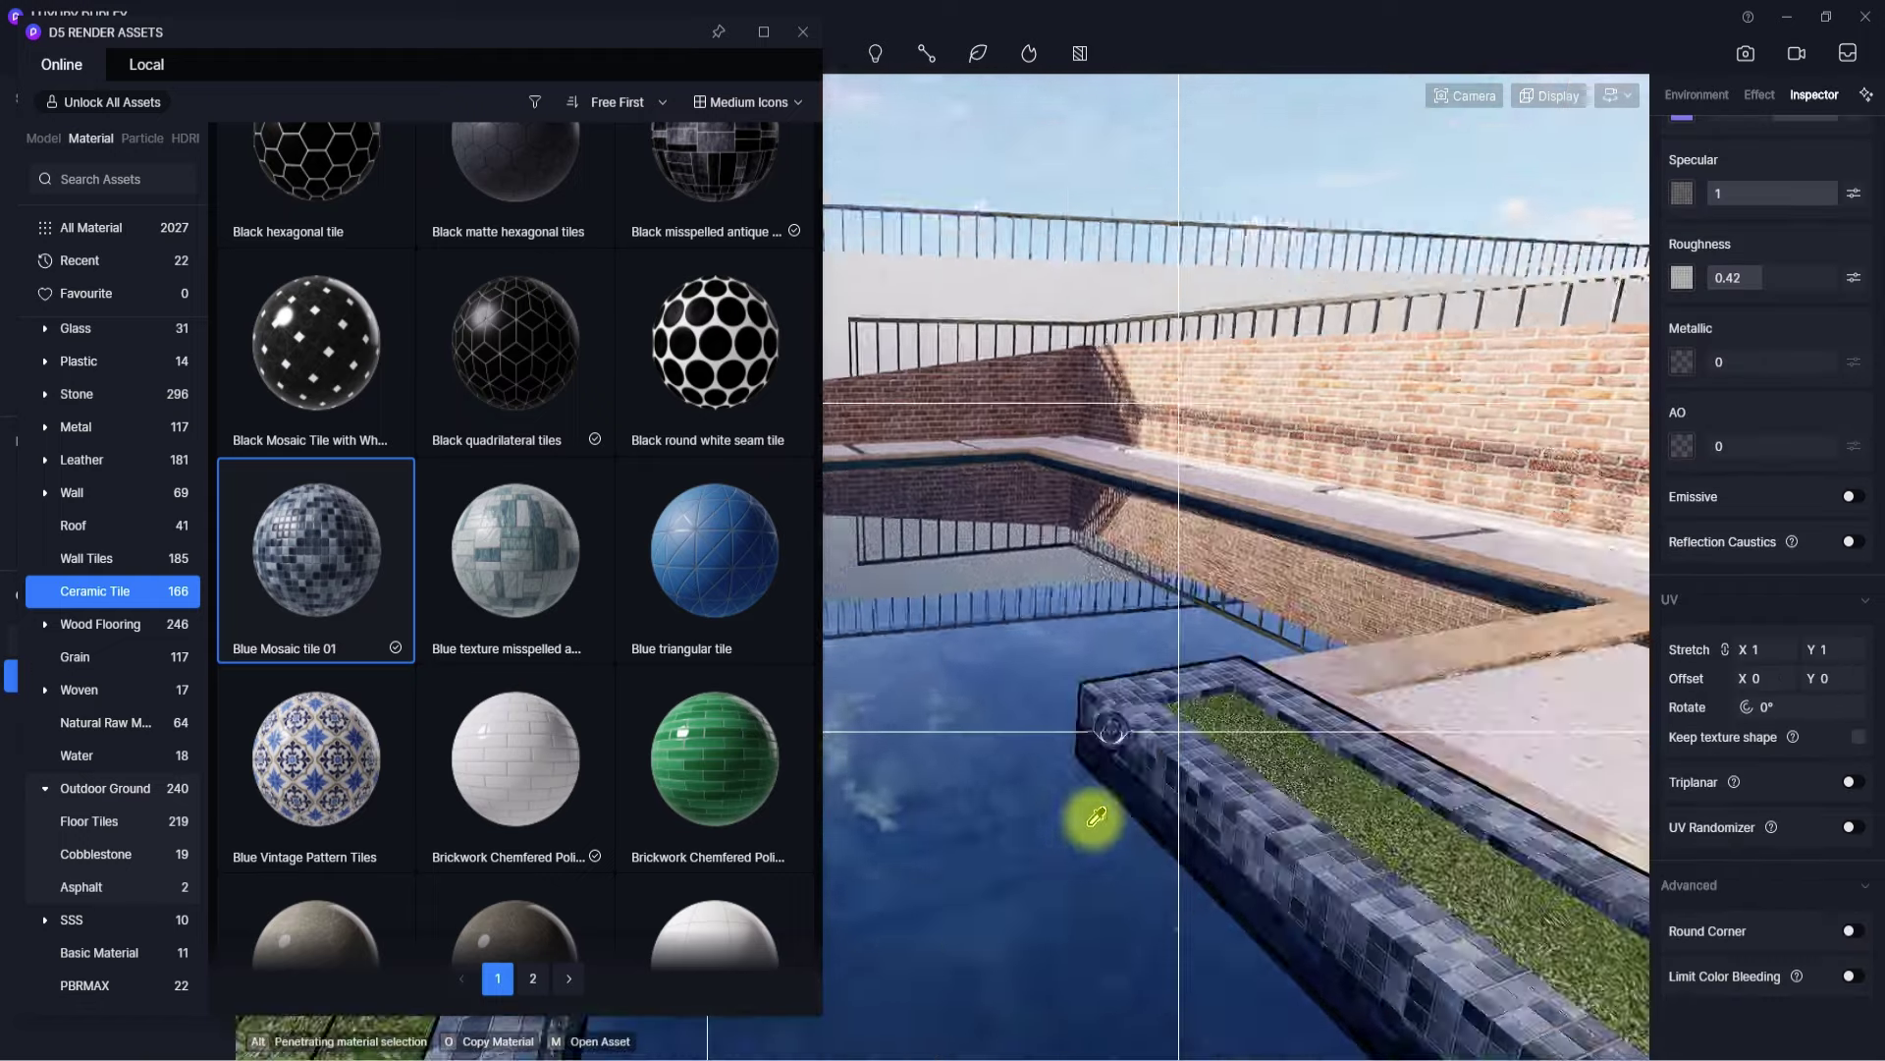
{"action": "scroll", "coordinate": [1096, 817], "scroll_direction": "down", "scroll_amount": 5}
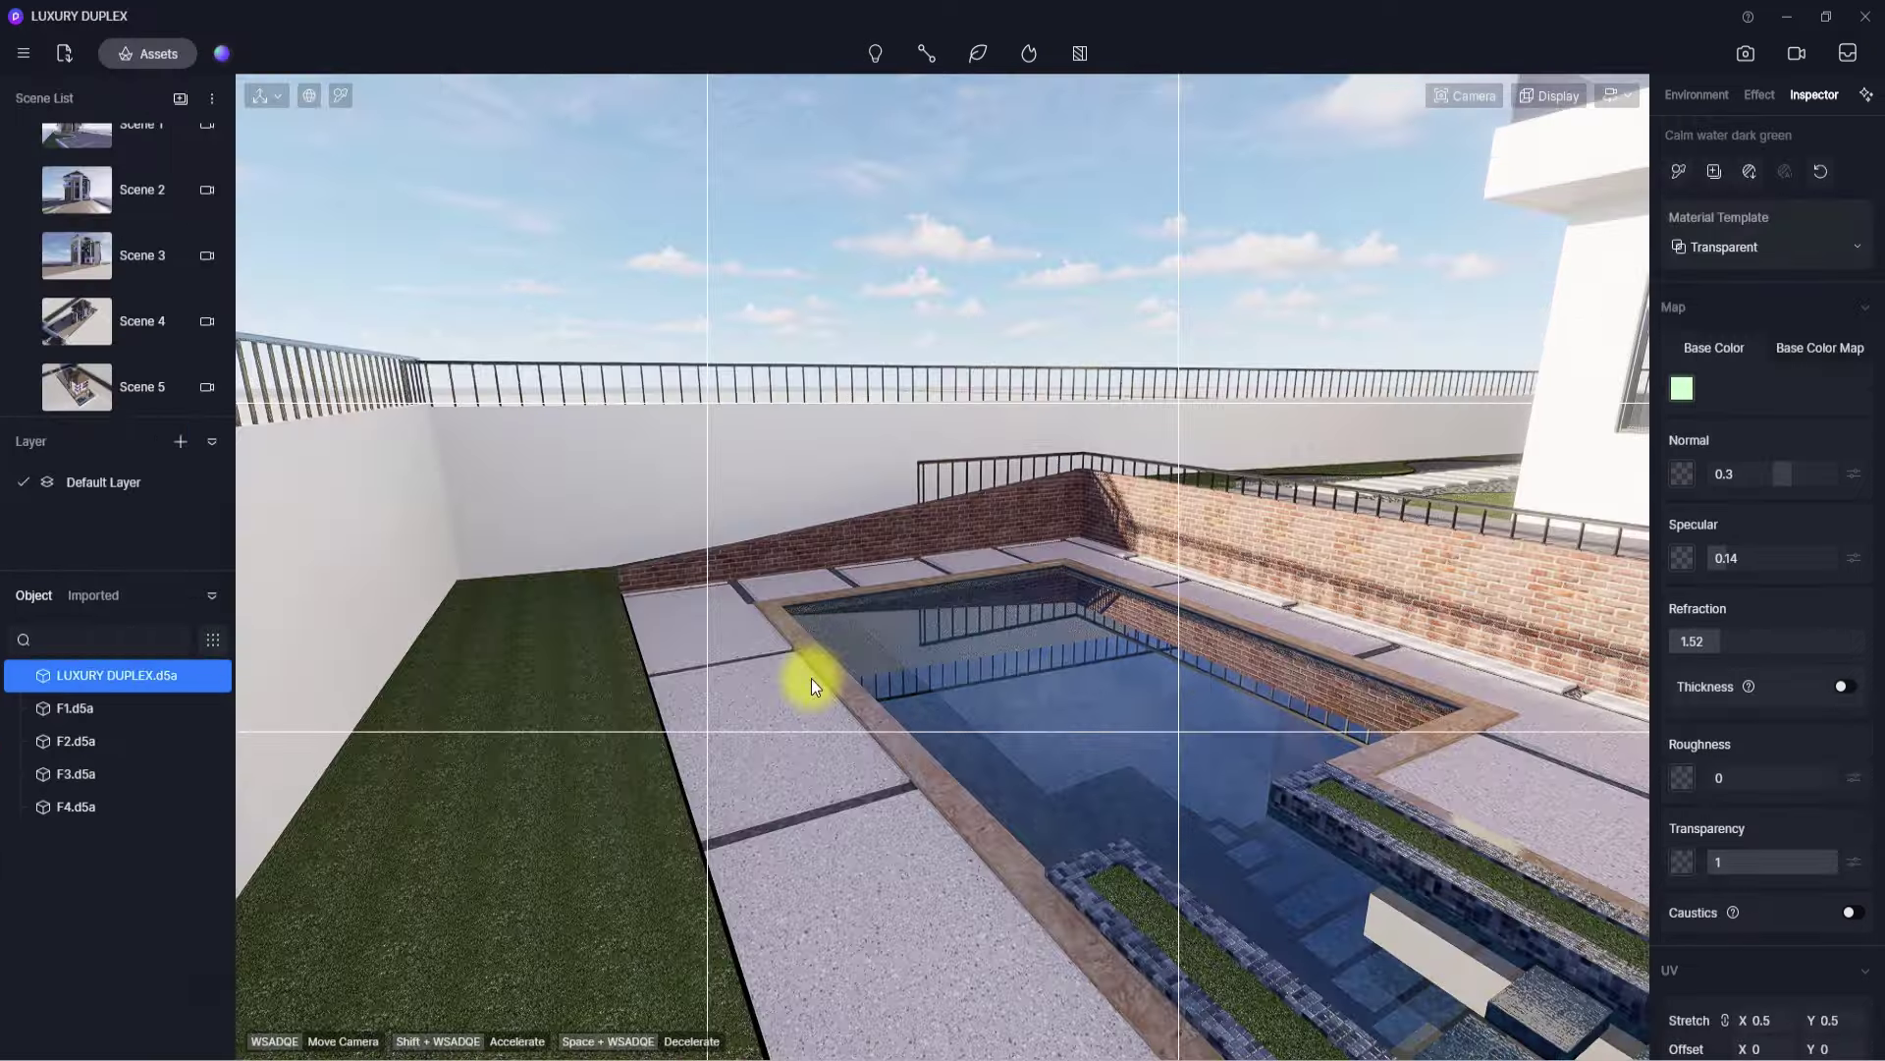
- Apply the Calm water dark green material to the pool's water surface and check its ripples and reflections
{"action": "right_click_drag", "start_coordinate": [811, 678], "coordinate": [975, 657]}
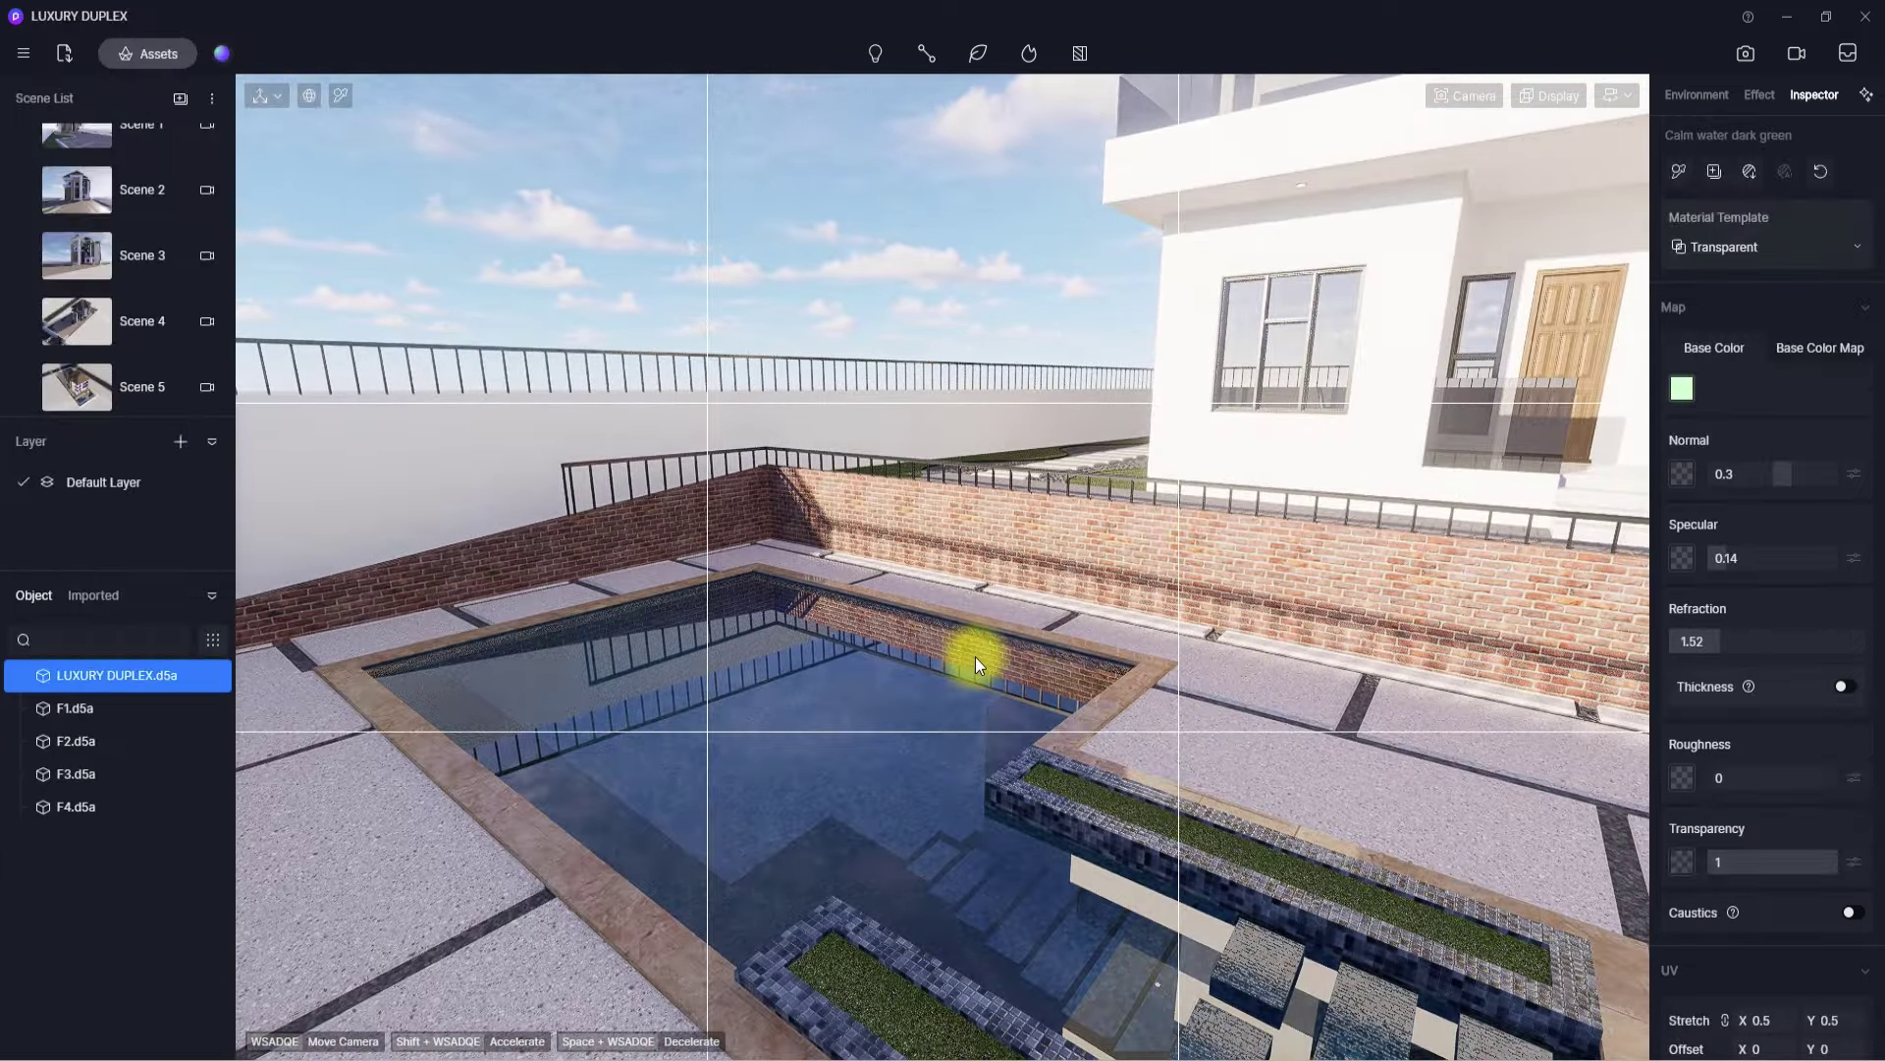
{"action": "left_click", "coordinate": [168, 51]}
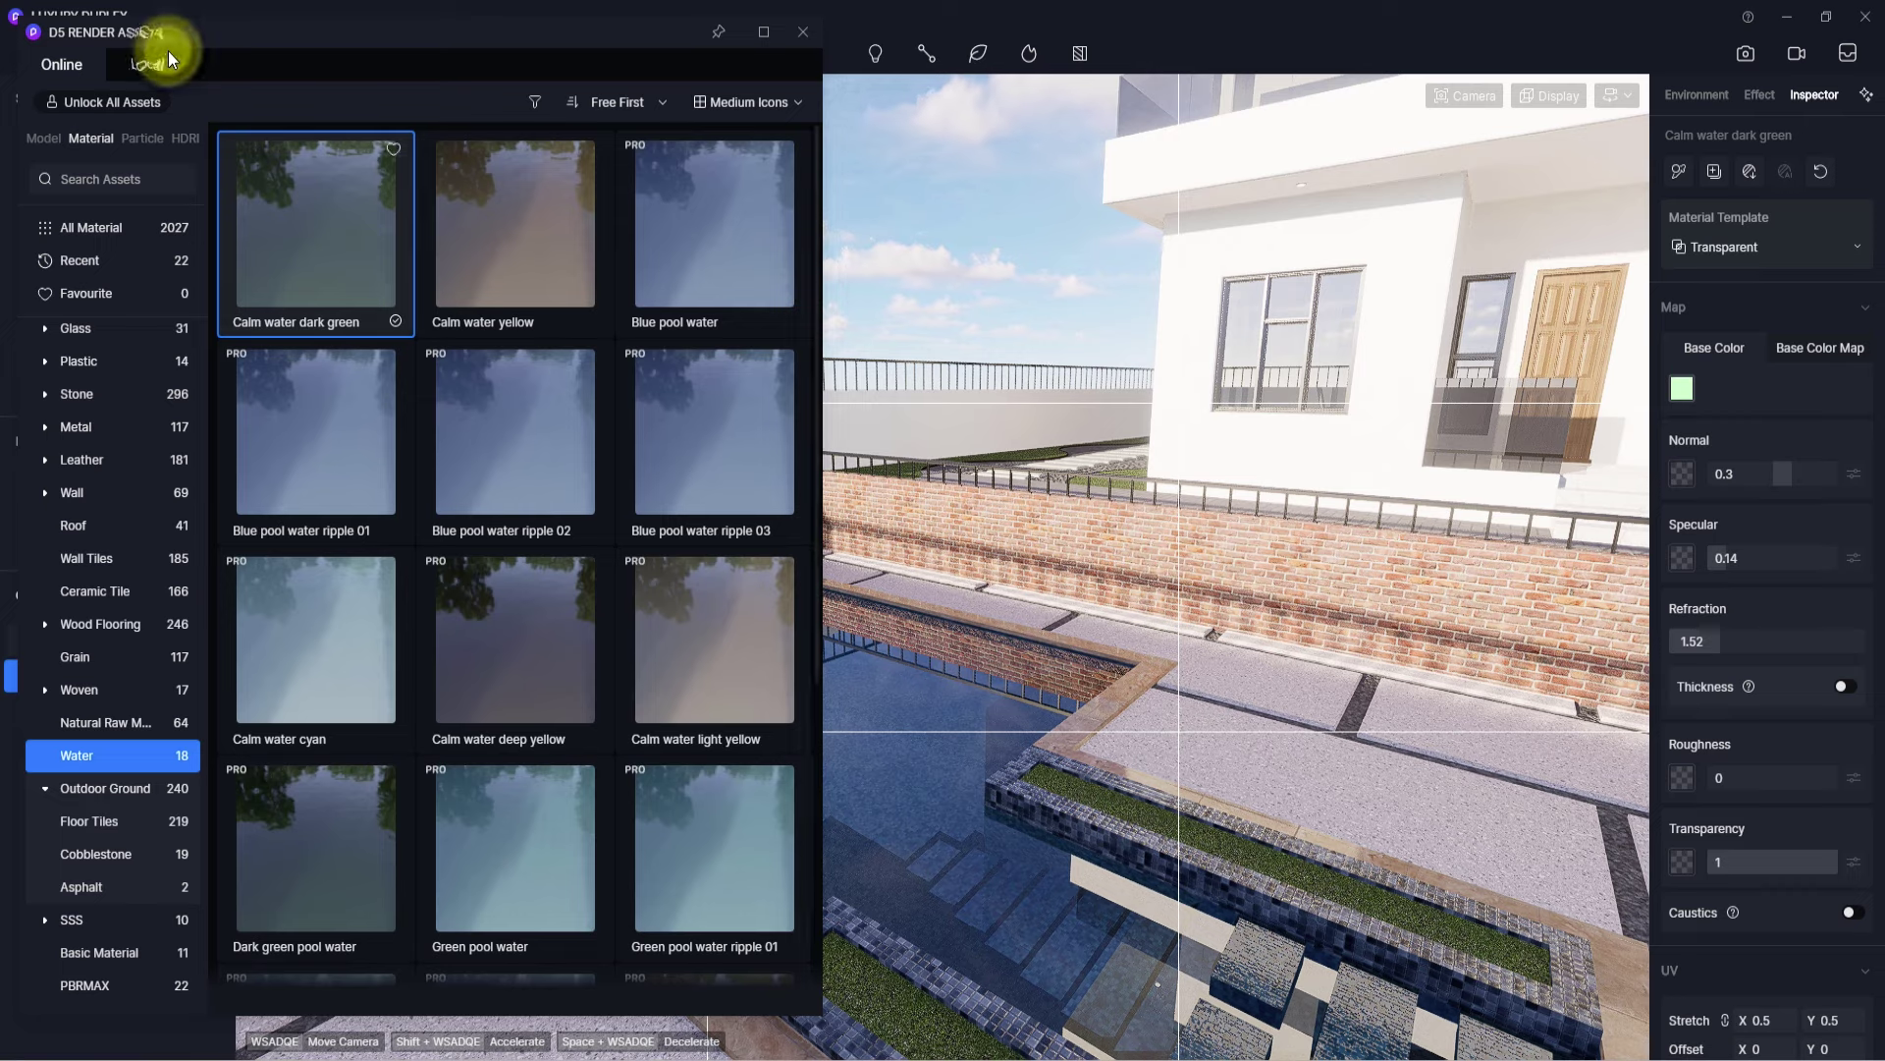
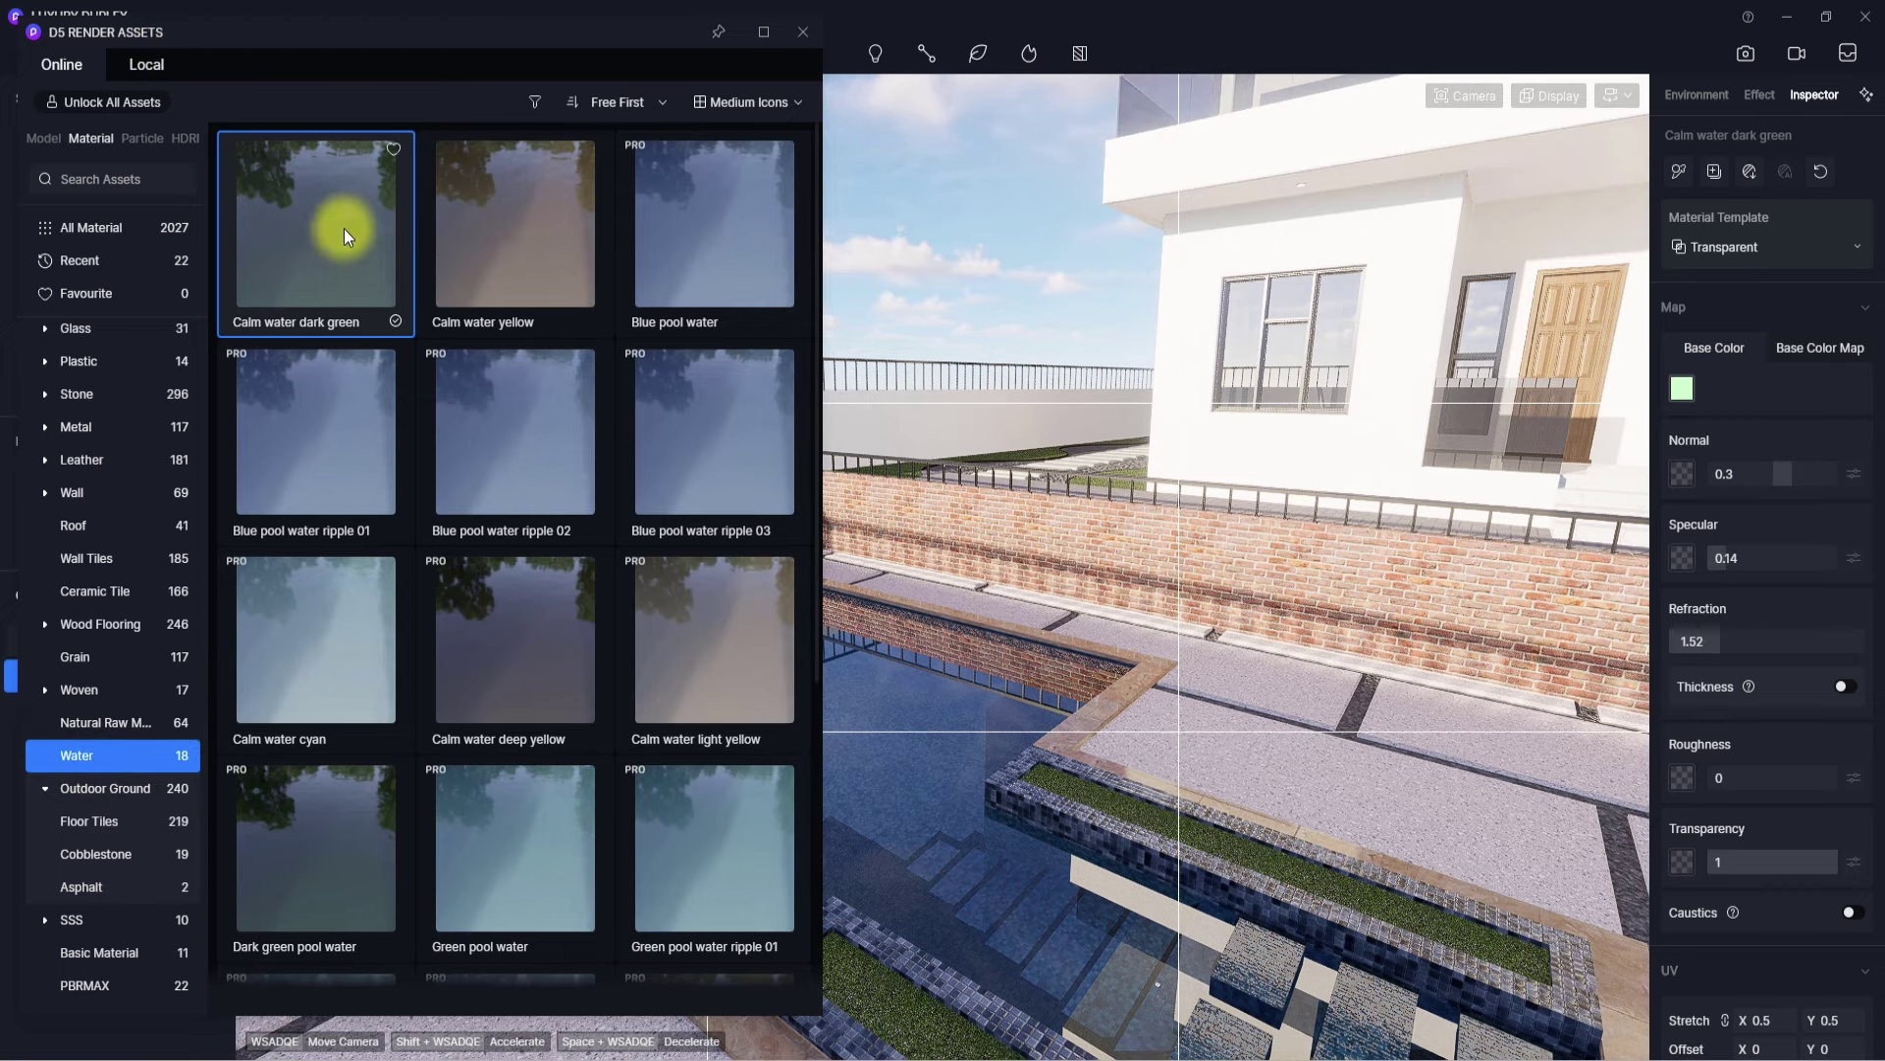
{"action": "left_click", "coordinate": [326, 260]}
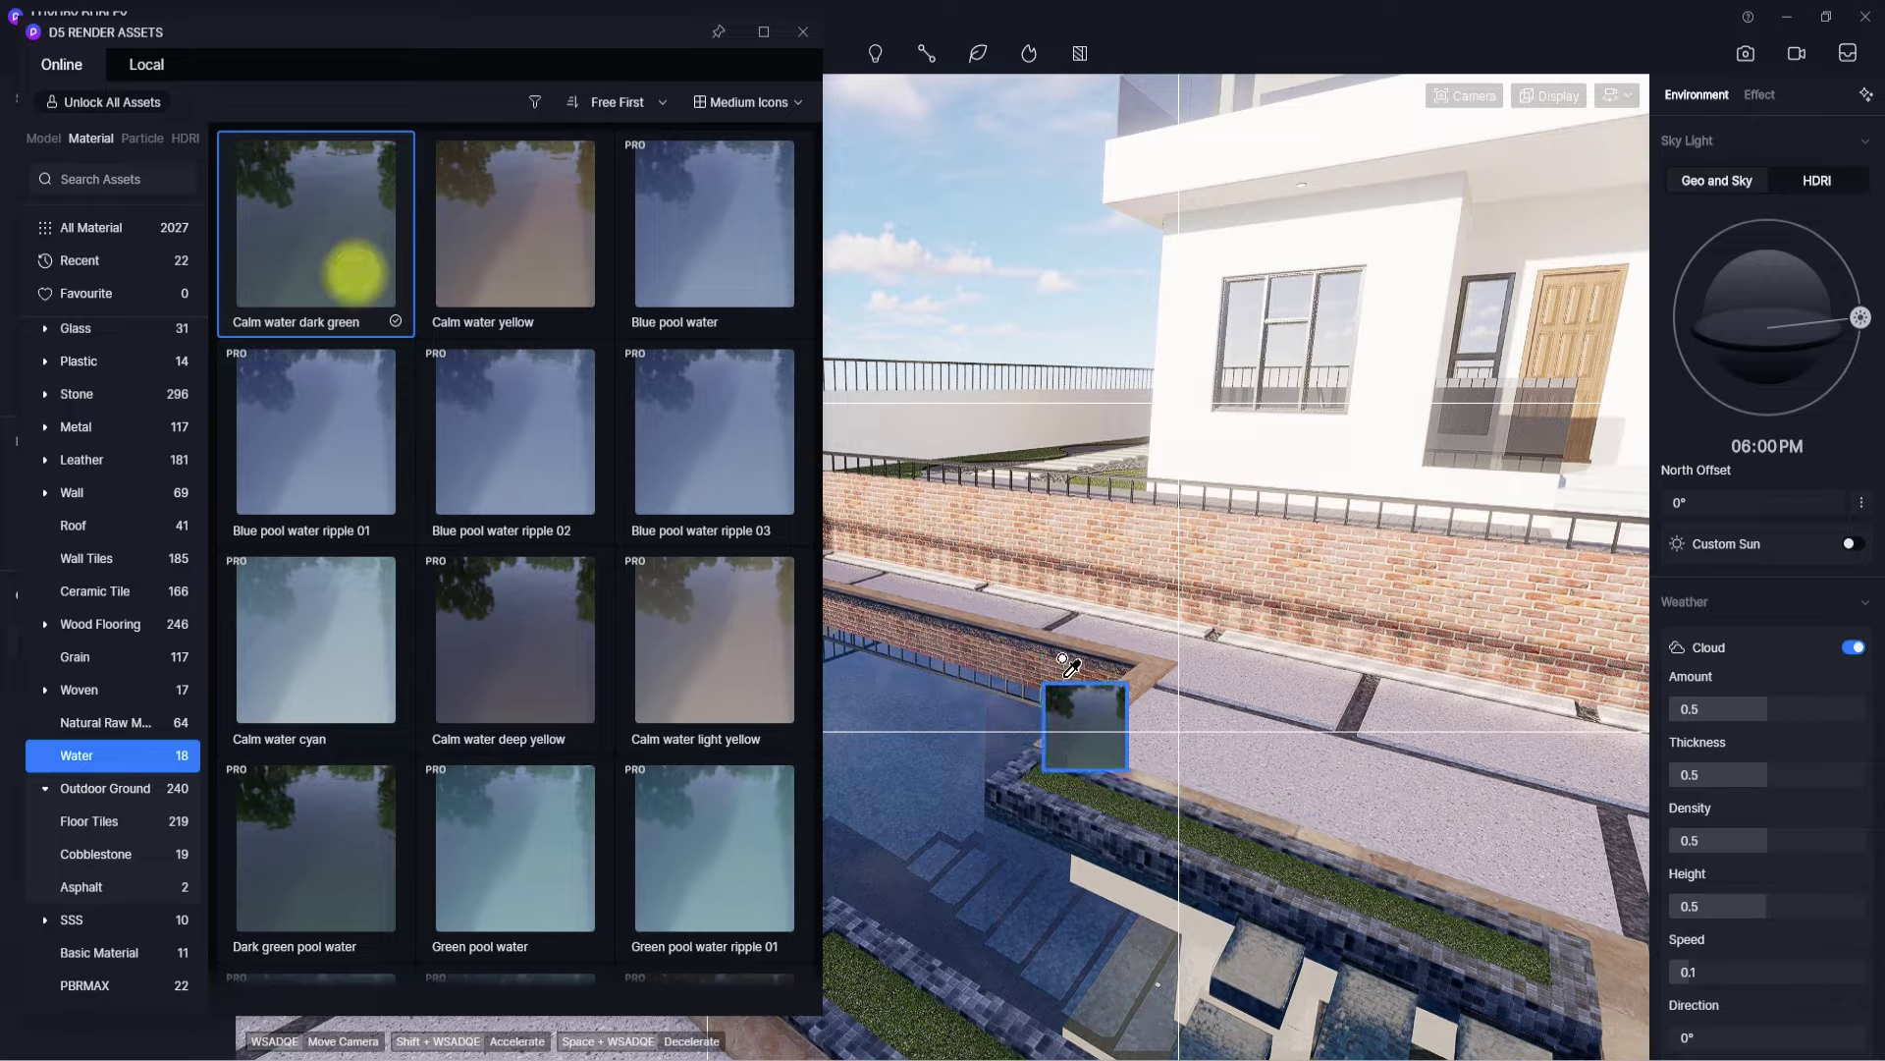
{"action": "right_click_drag", "start_coordinate": [1061, 656], "coordinate": [788, 662]}
{"action": "left_click_drag", "start_coordinate": [982, 675], "coordinate": [981, 678]}
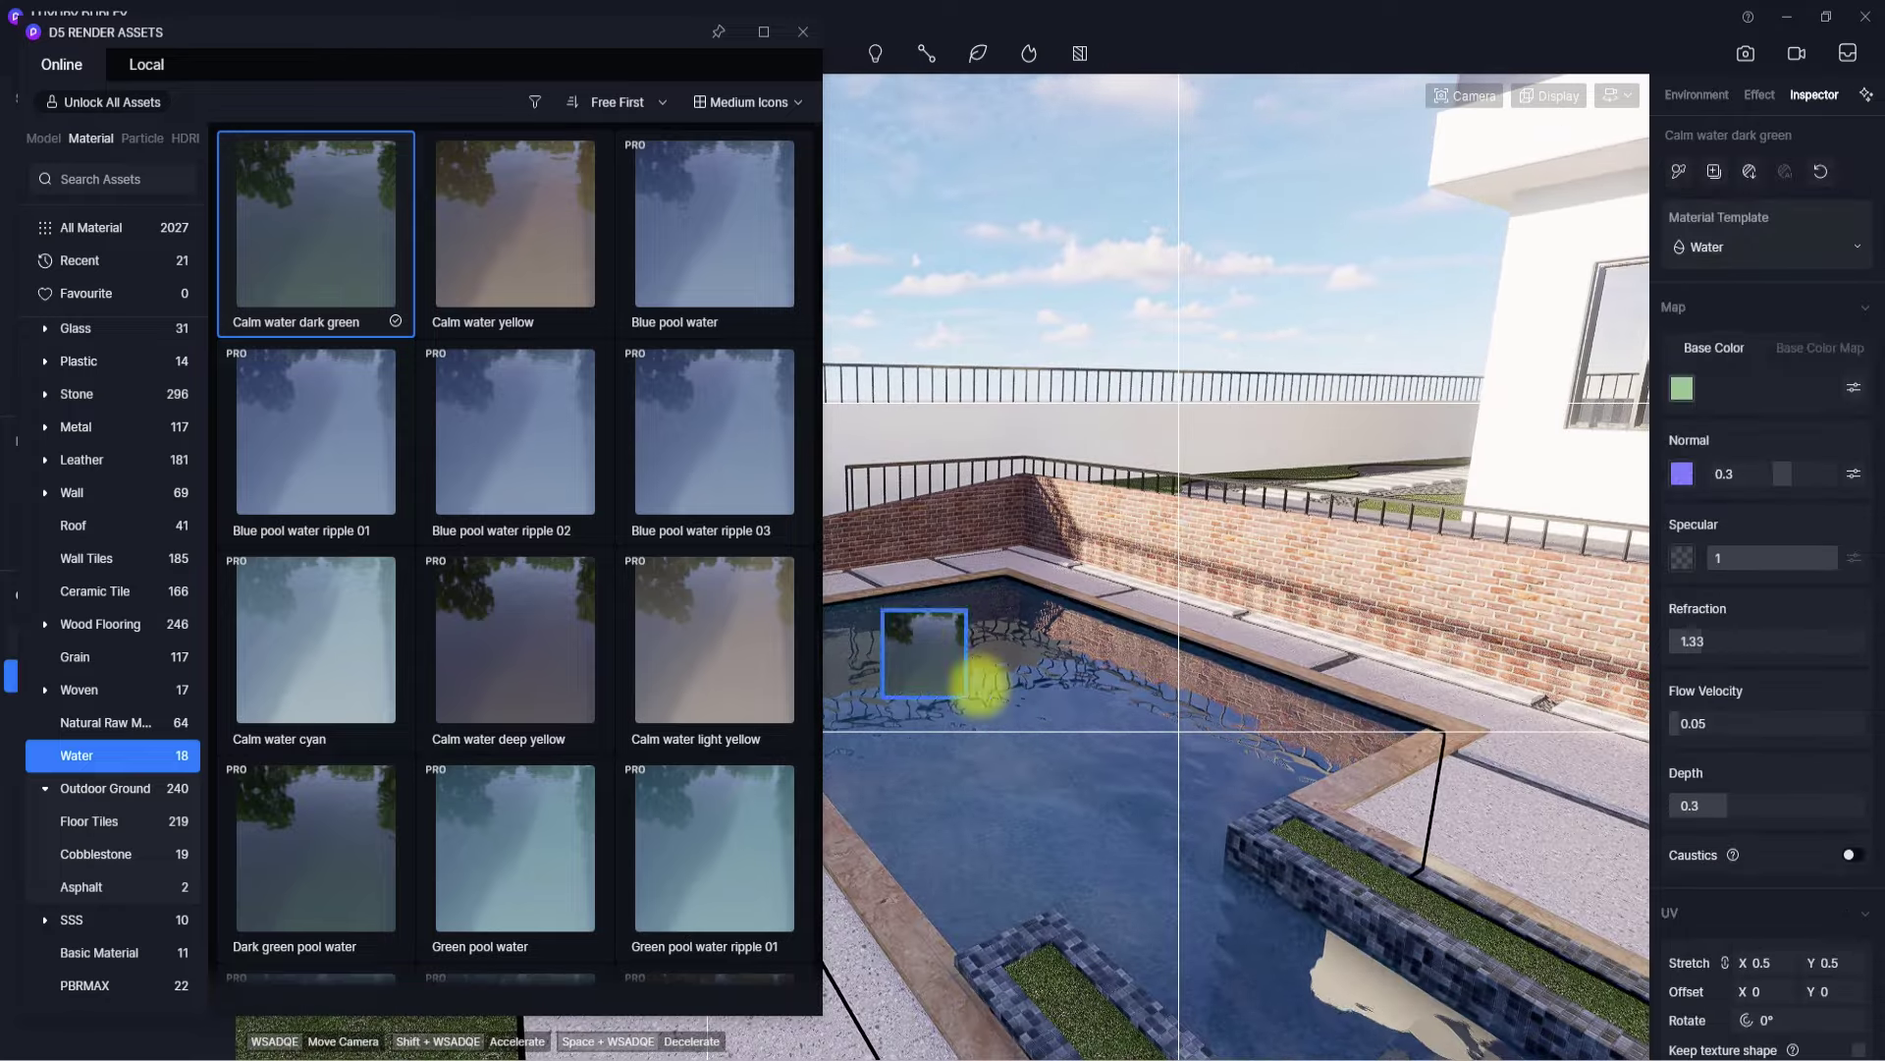
{"action": "left_click", "coordinate": [803, 32]}
{"action": "scroll", "coordinate": [926, 639], "scroll_direction": "up", "scroll_amount": 5}
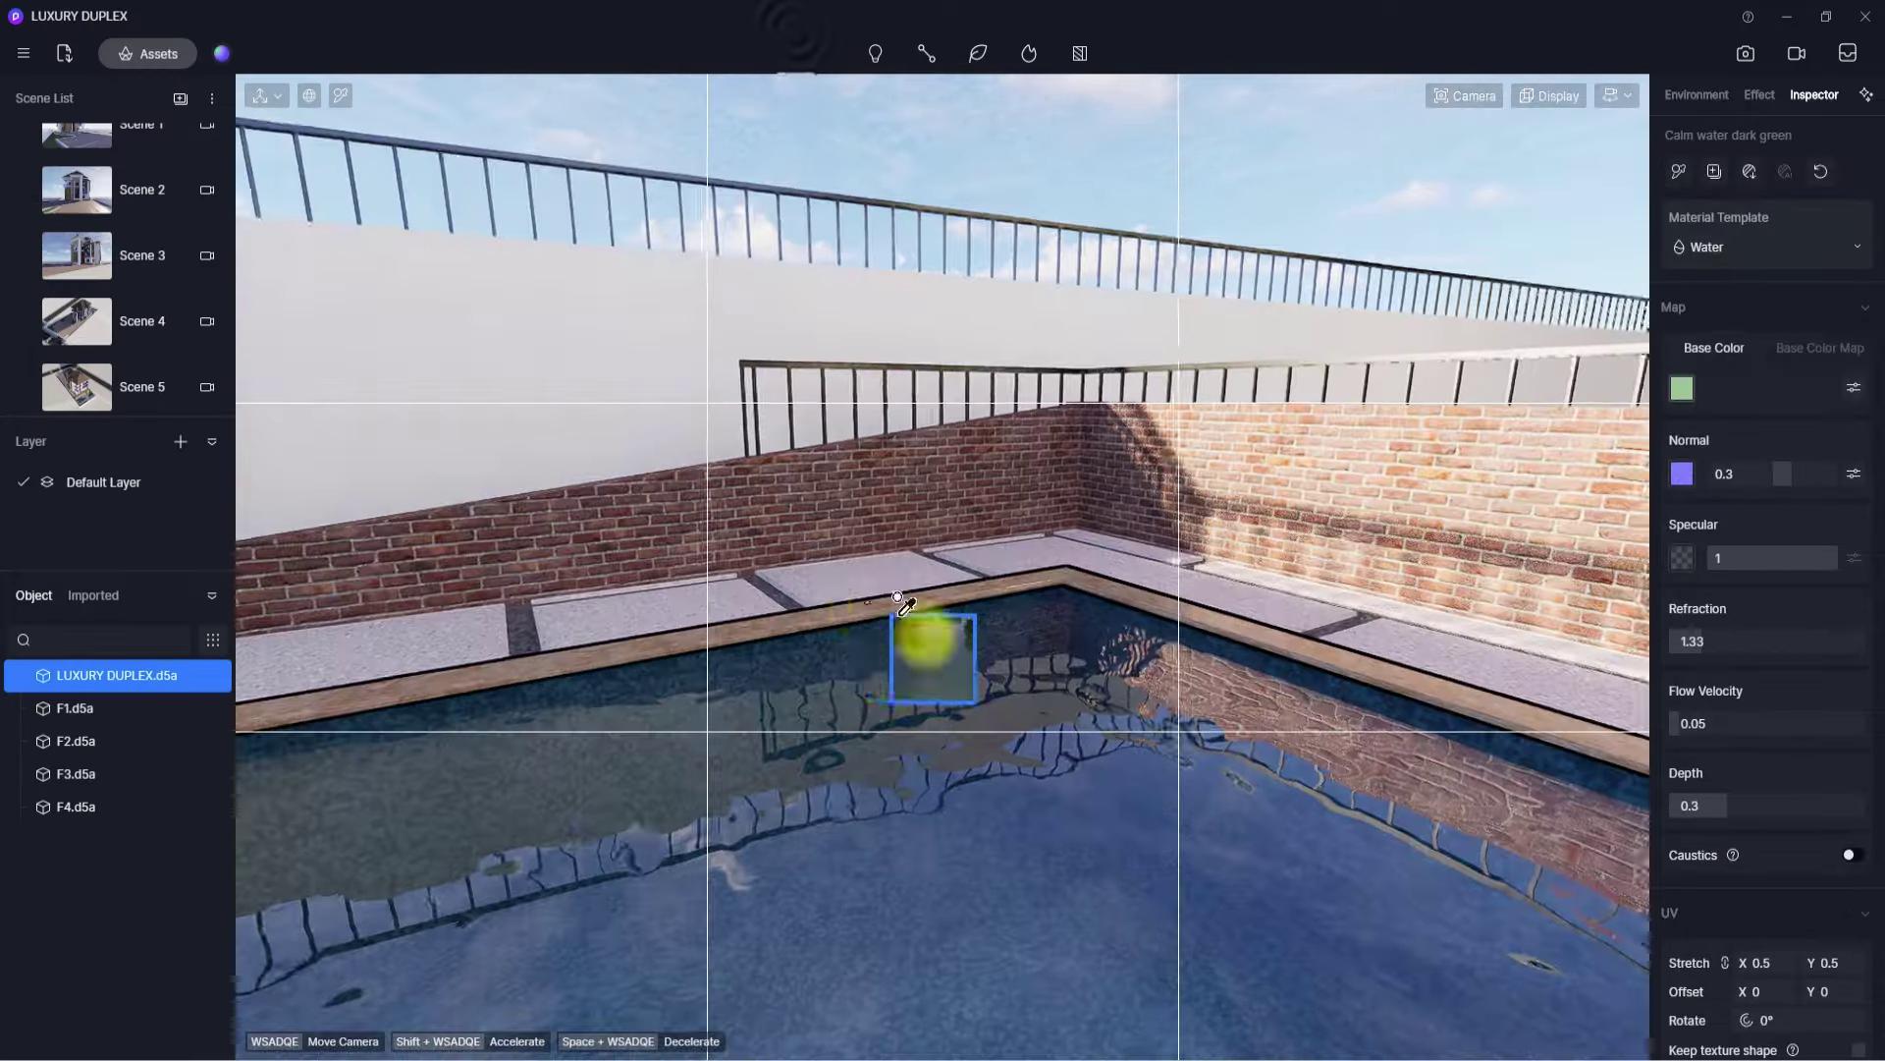
{"action": "right_click_drag", "start_coordinate": [926, 640], "coordinate": [1153, 926]}
{"action": "scroll", "coordinate": [1151, 925], "scroll_direction": "down", "scroll_amount": 5}
{"action": "right_click_drag", "start_coordinate": [947, 832], "coordinate": [1032, 657]}
{"action": "scroll", "coordinate": [1032, 660], "scroll_direction": "up", "scroll_amount": 3}
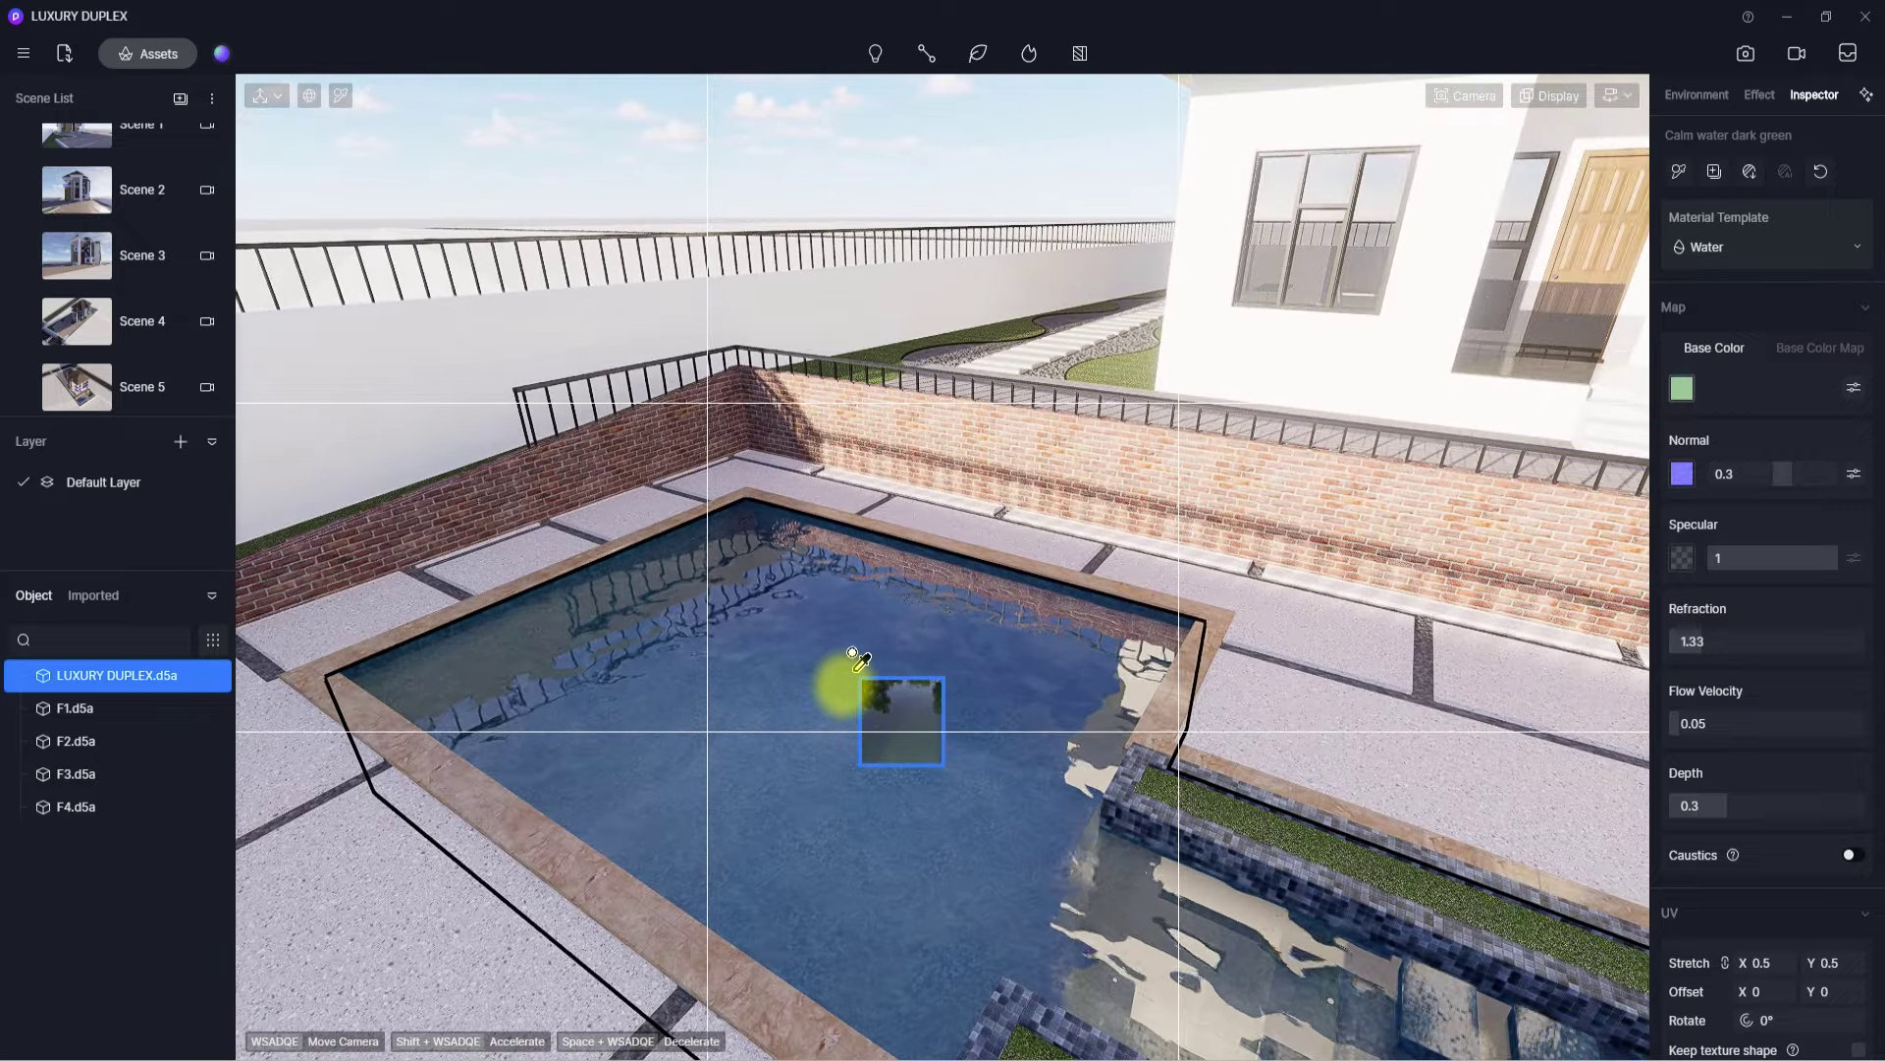
{"action": "key", "text": "Escape"}
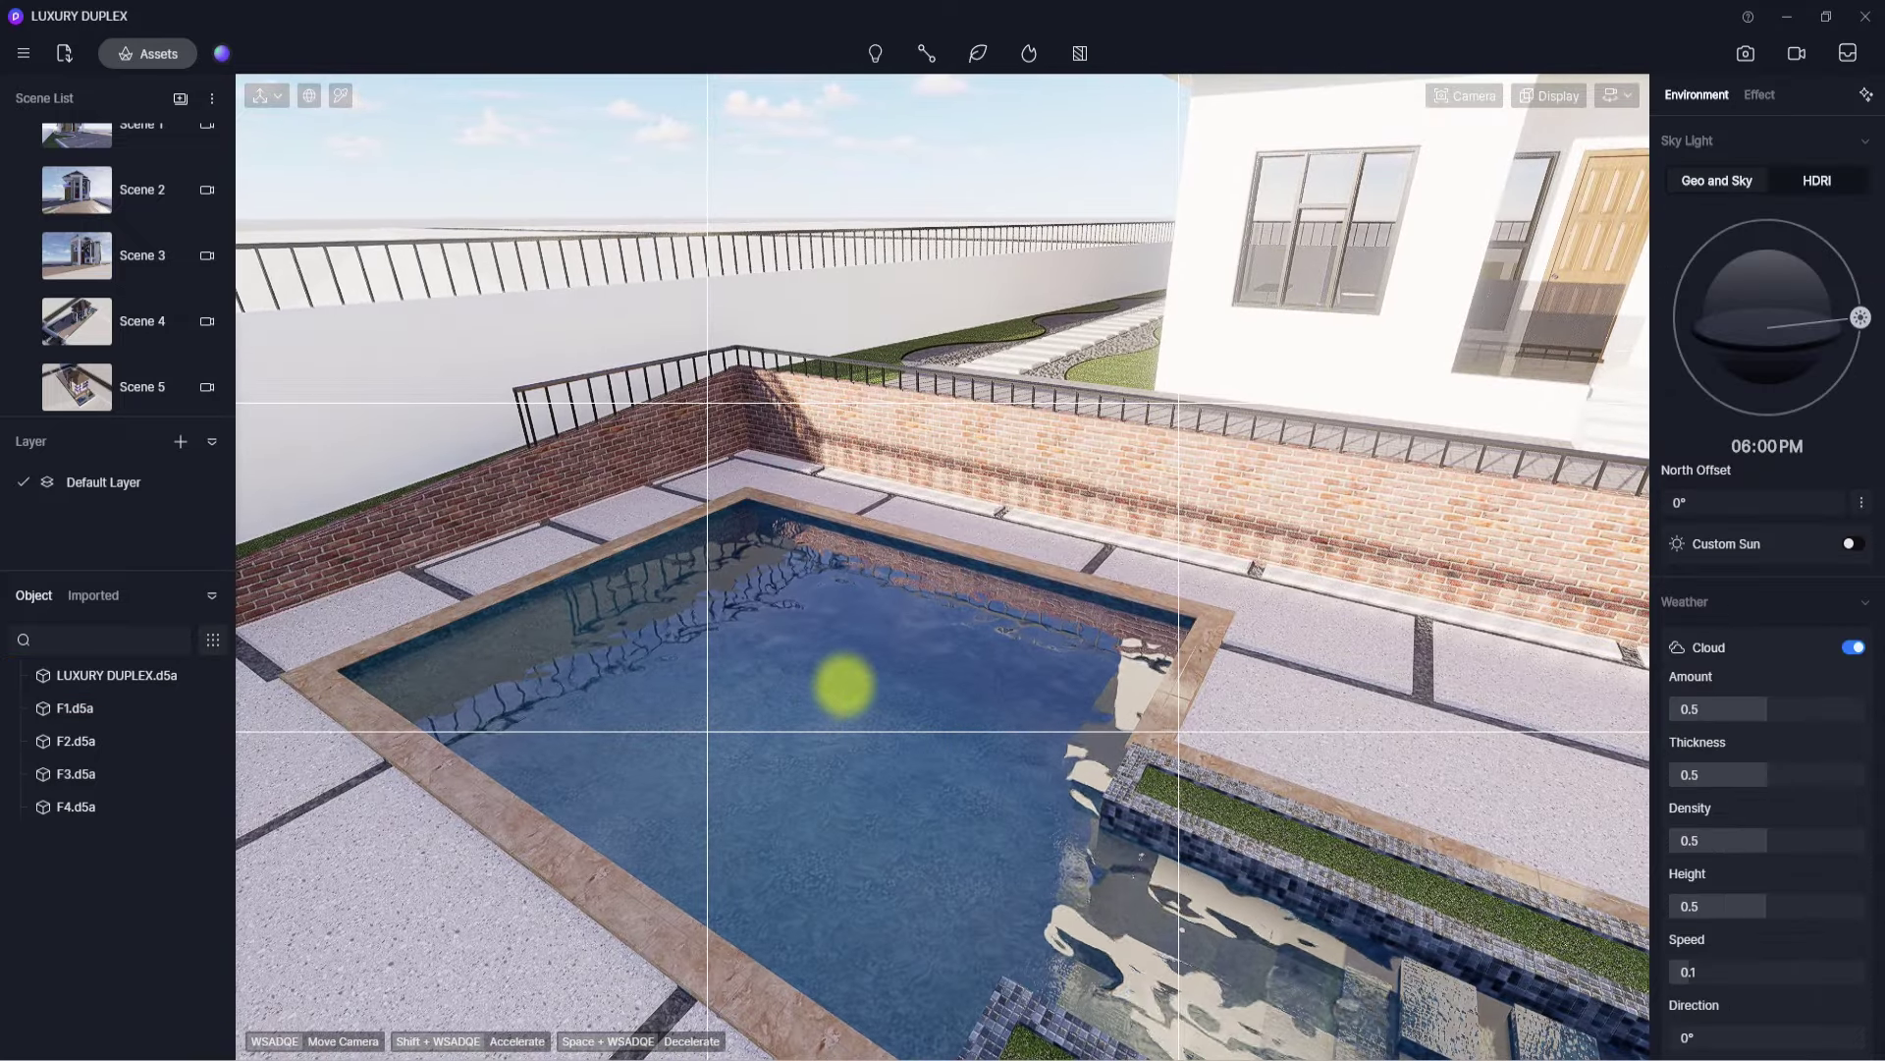
- Shift the pool water's base color from green to blue with a hue of 202
{"action": "key", "text": "i"}
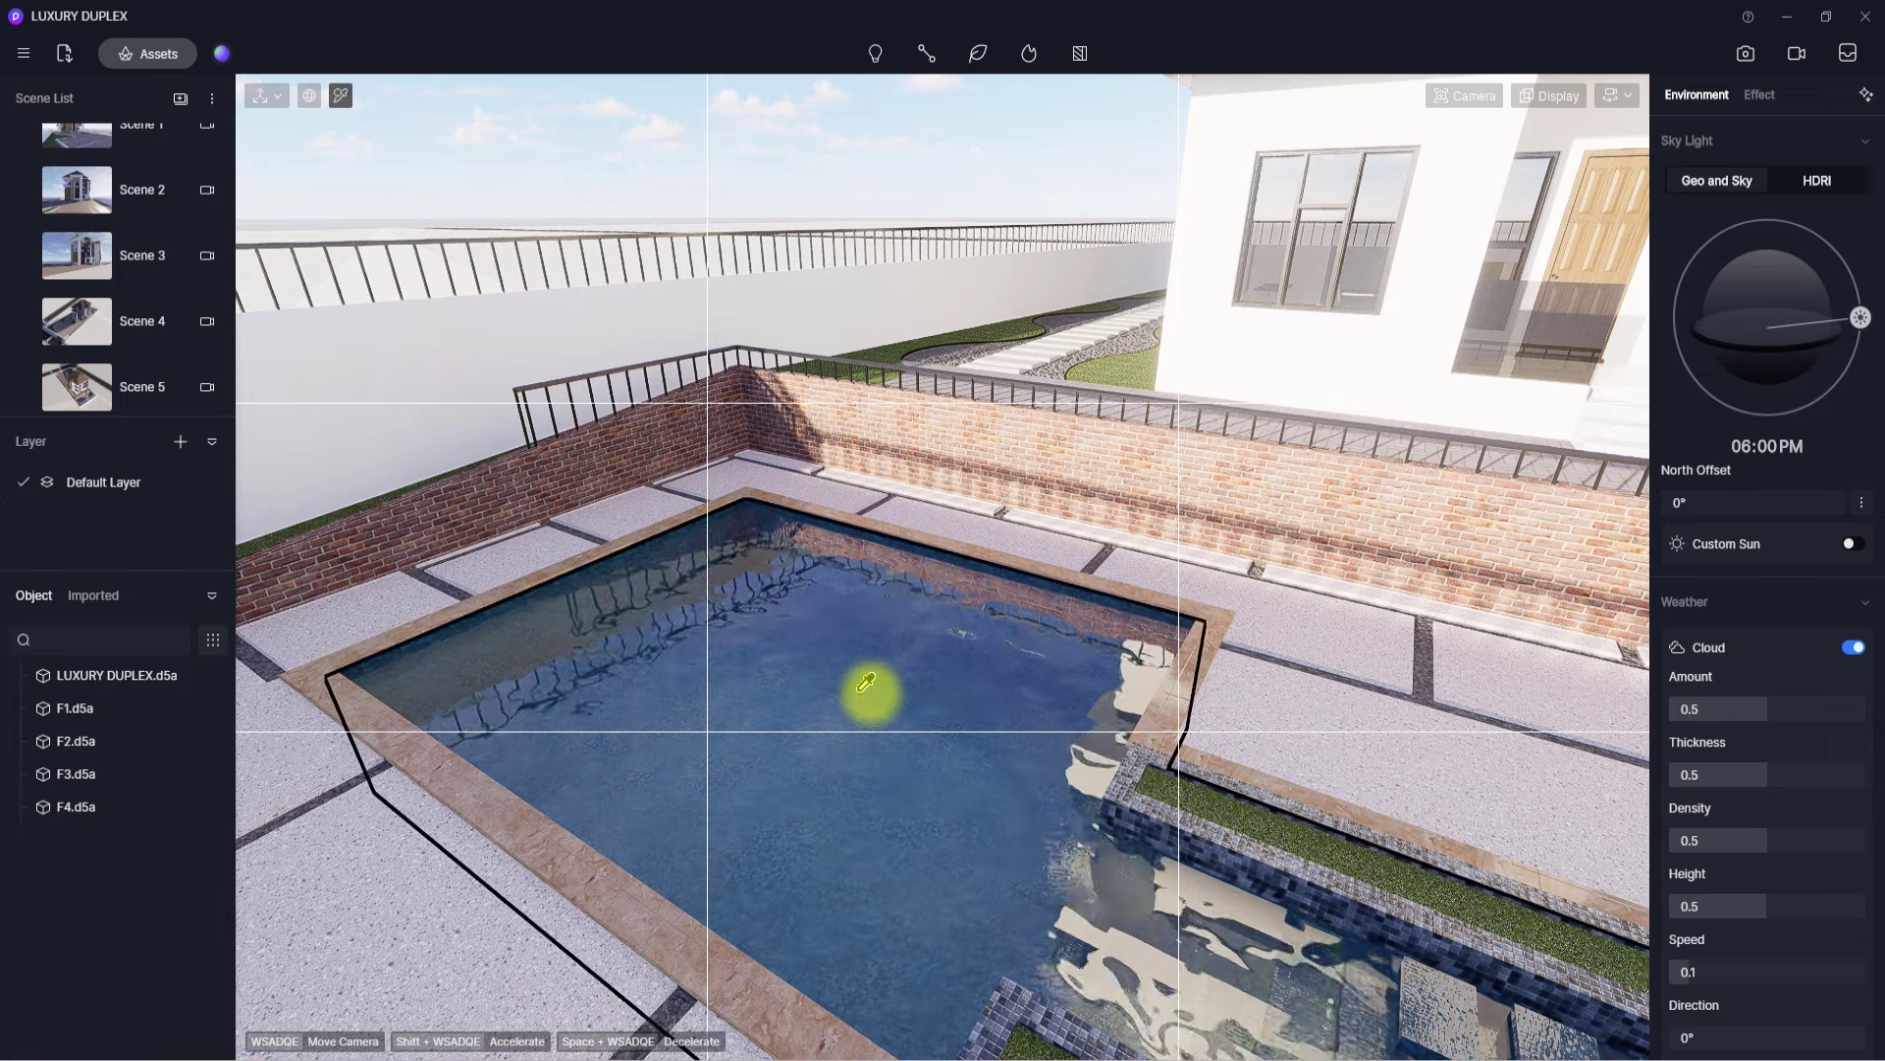
{"action": "left_click", "coordinate": [889, 668]}
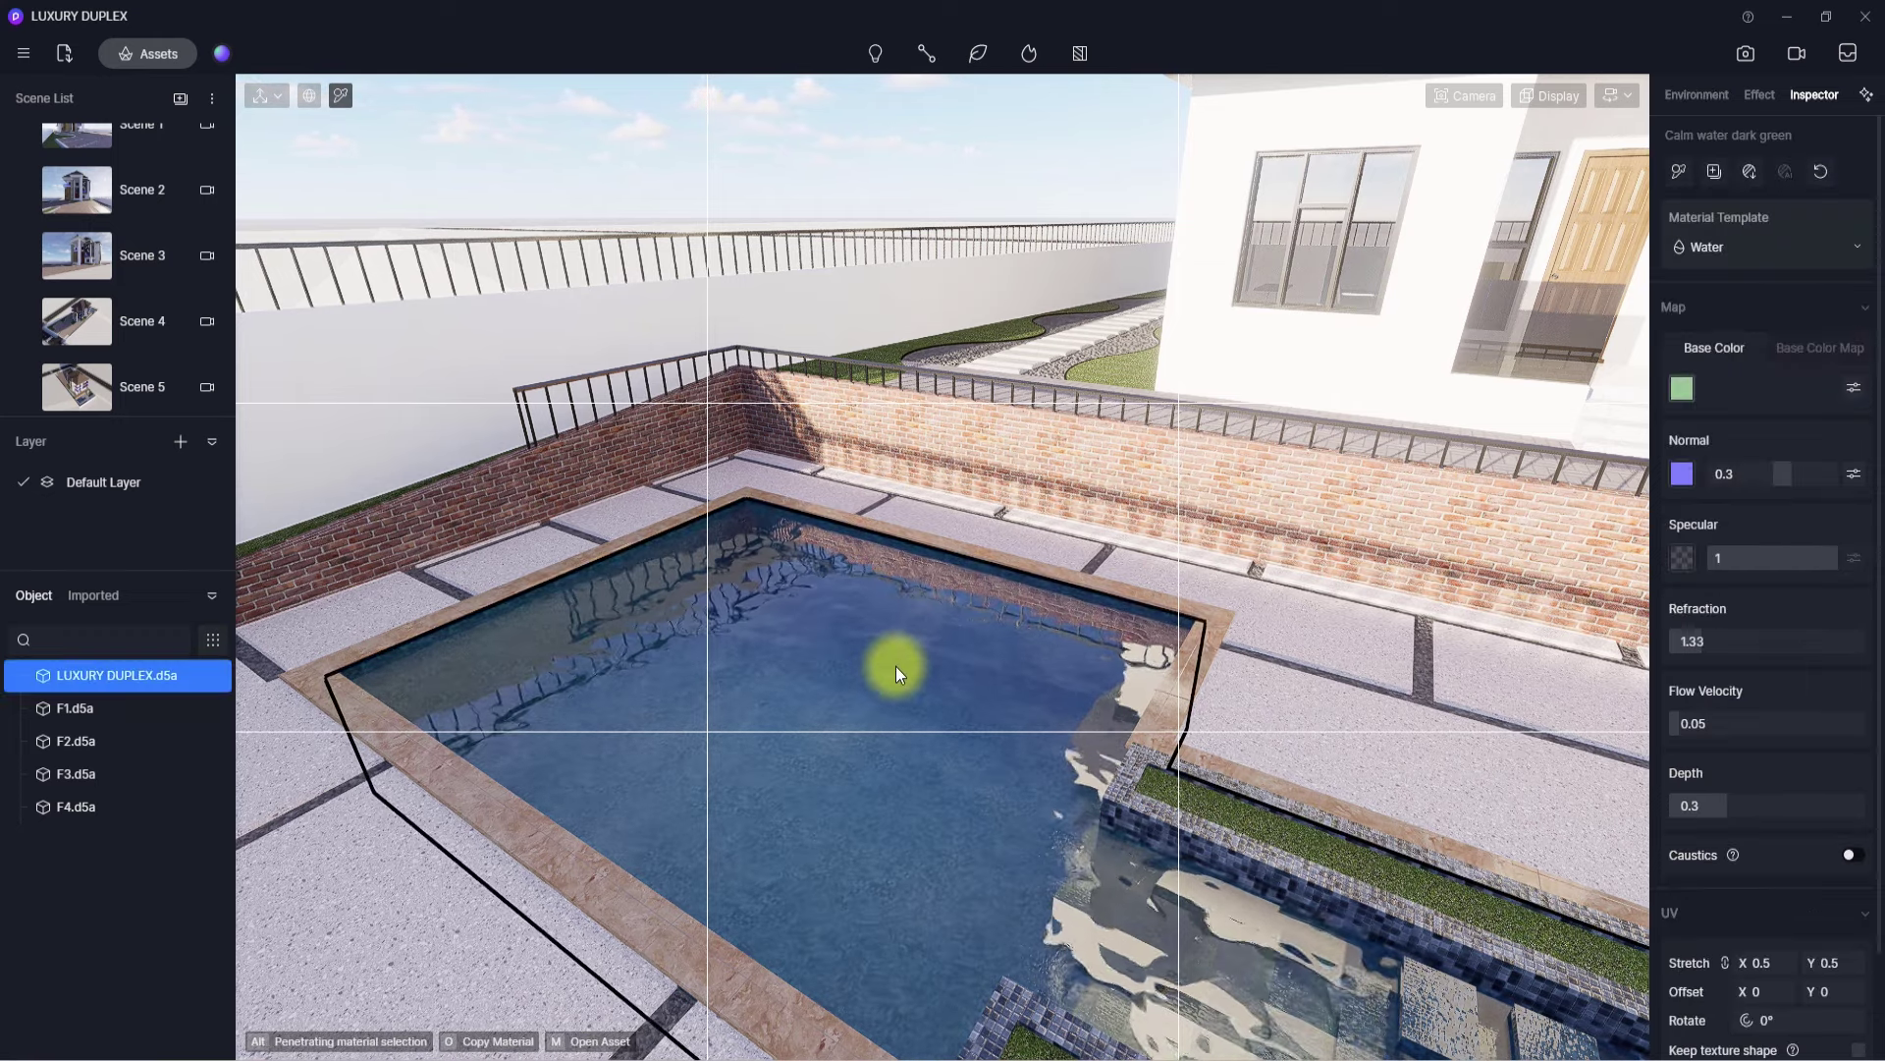
{"action": "left_click", "coordinate": [1682, 389]}
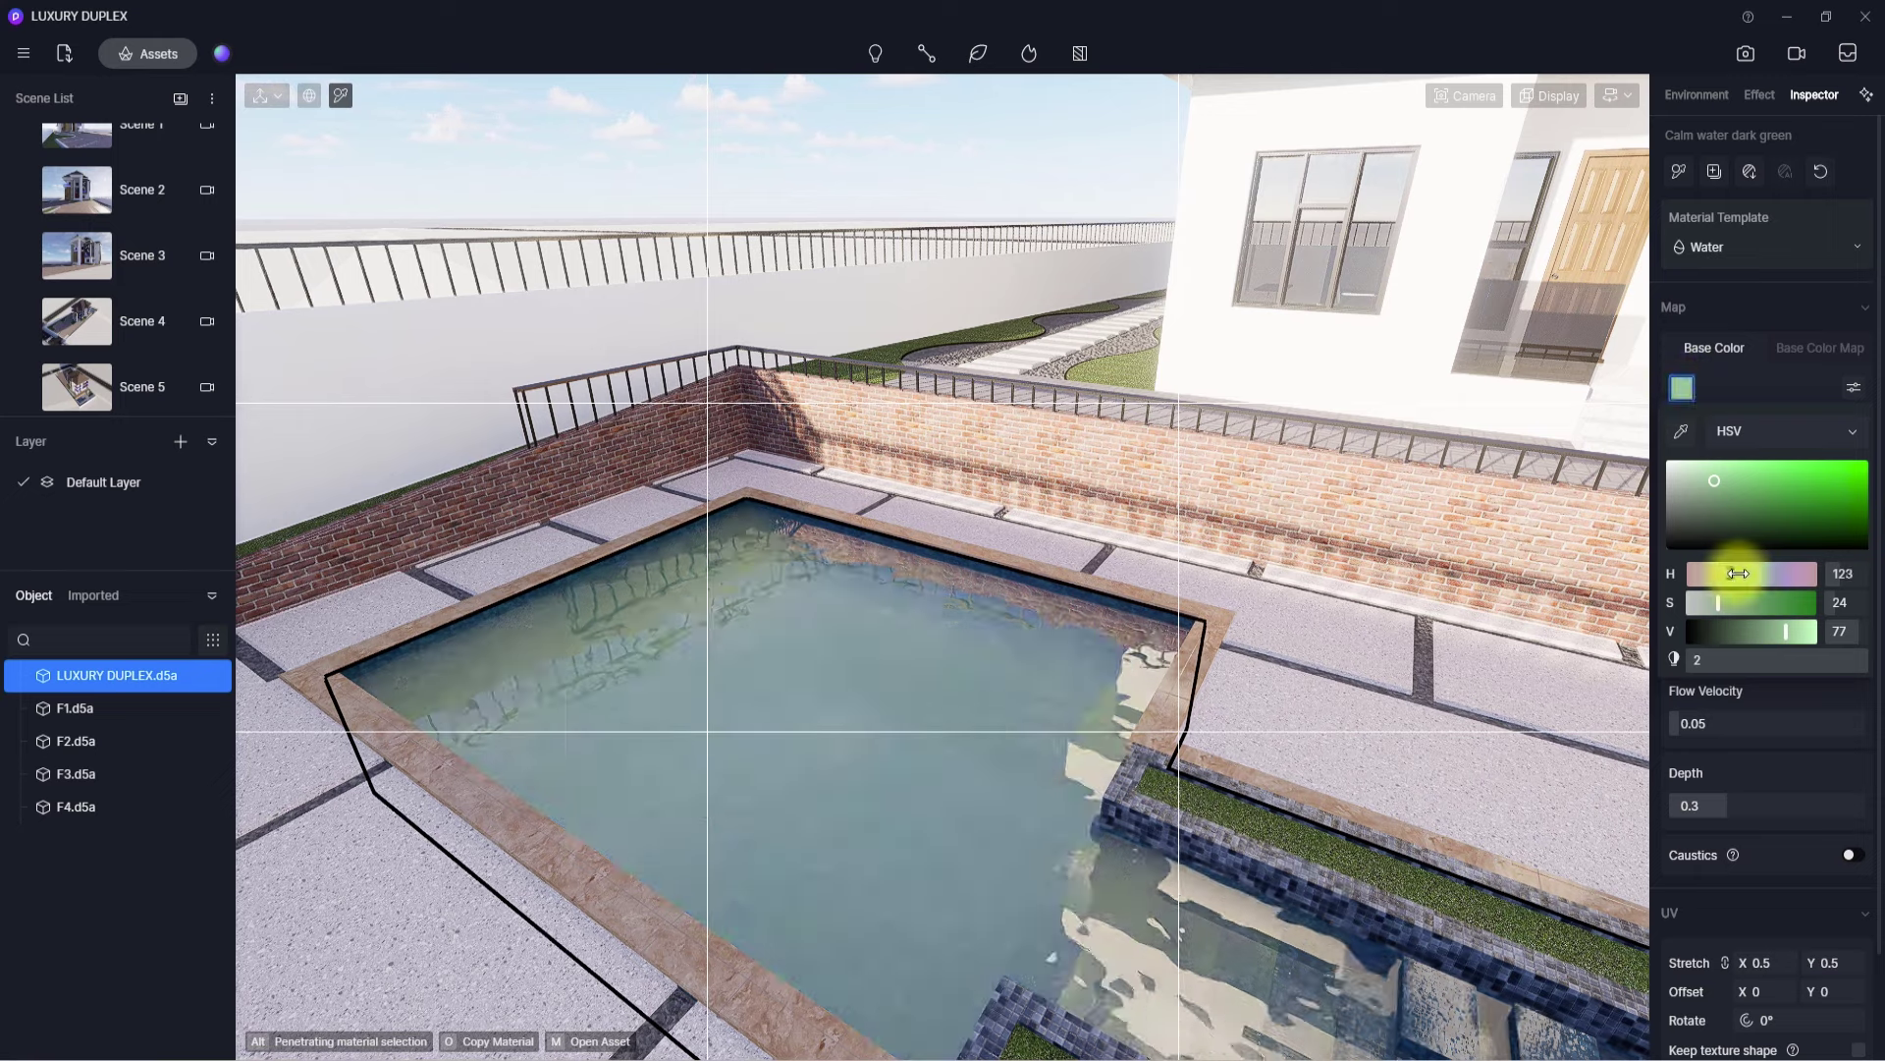
{"action": "left_click_drag", "start_coordinate": [1730, 573], "coordinate": [1760, 576]}
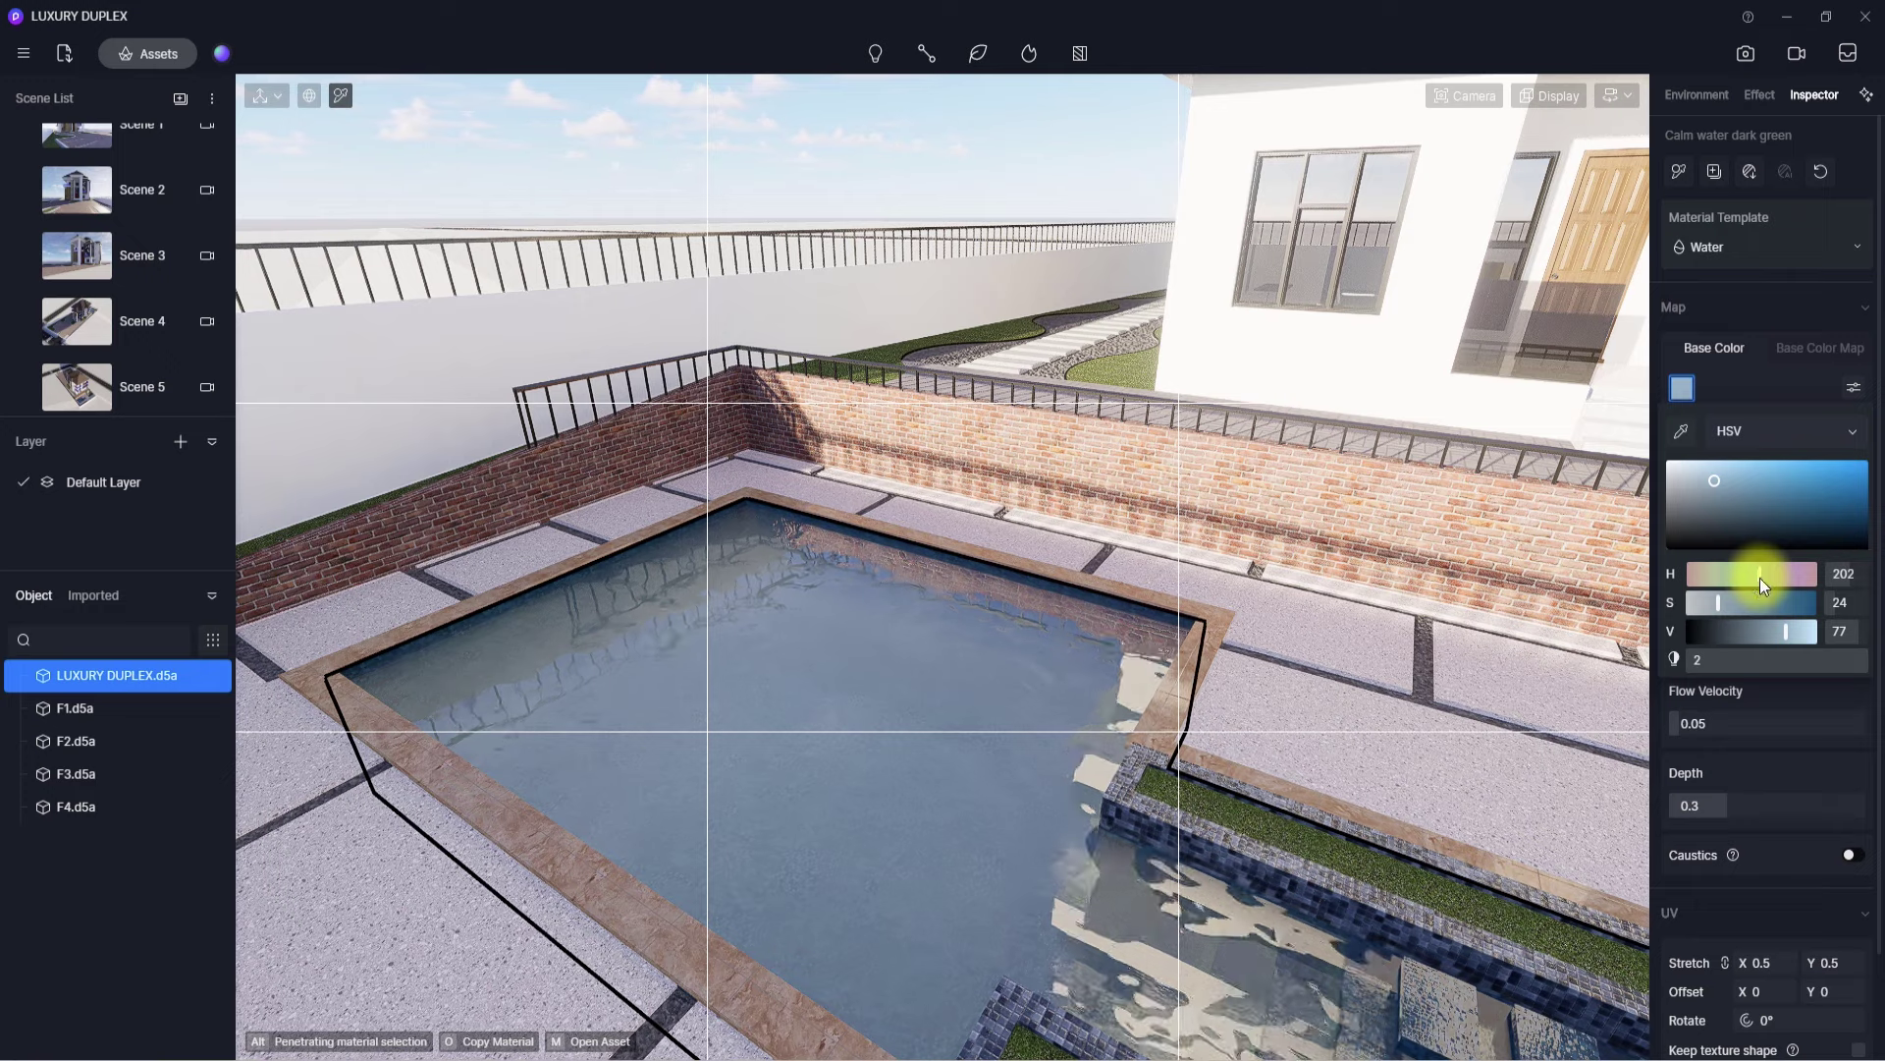
{"action": "left_click", "coordinate": [1777, 389]}
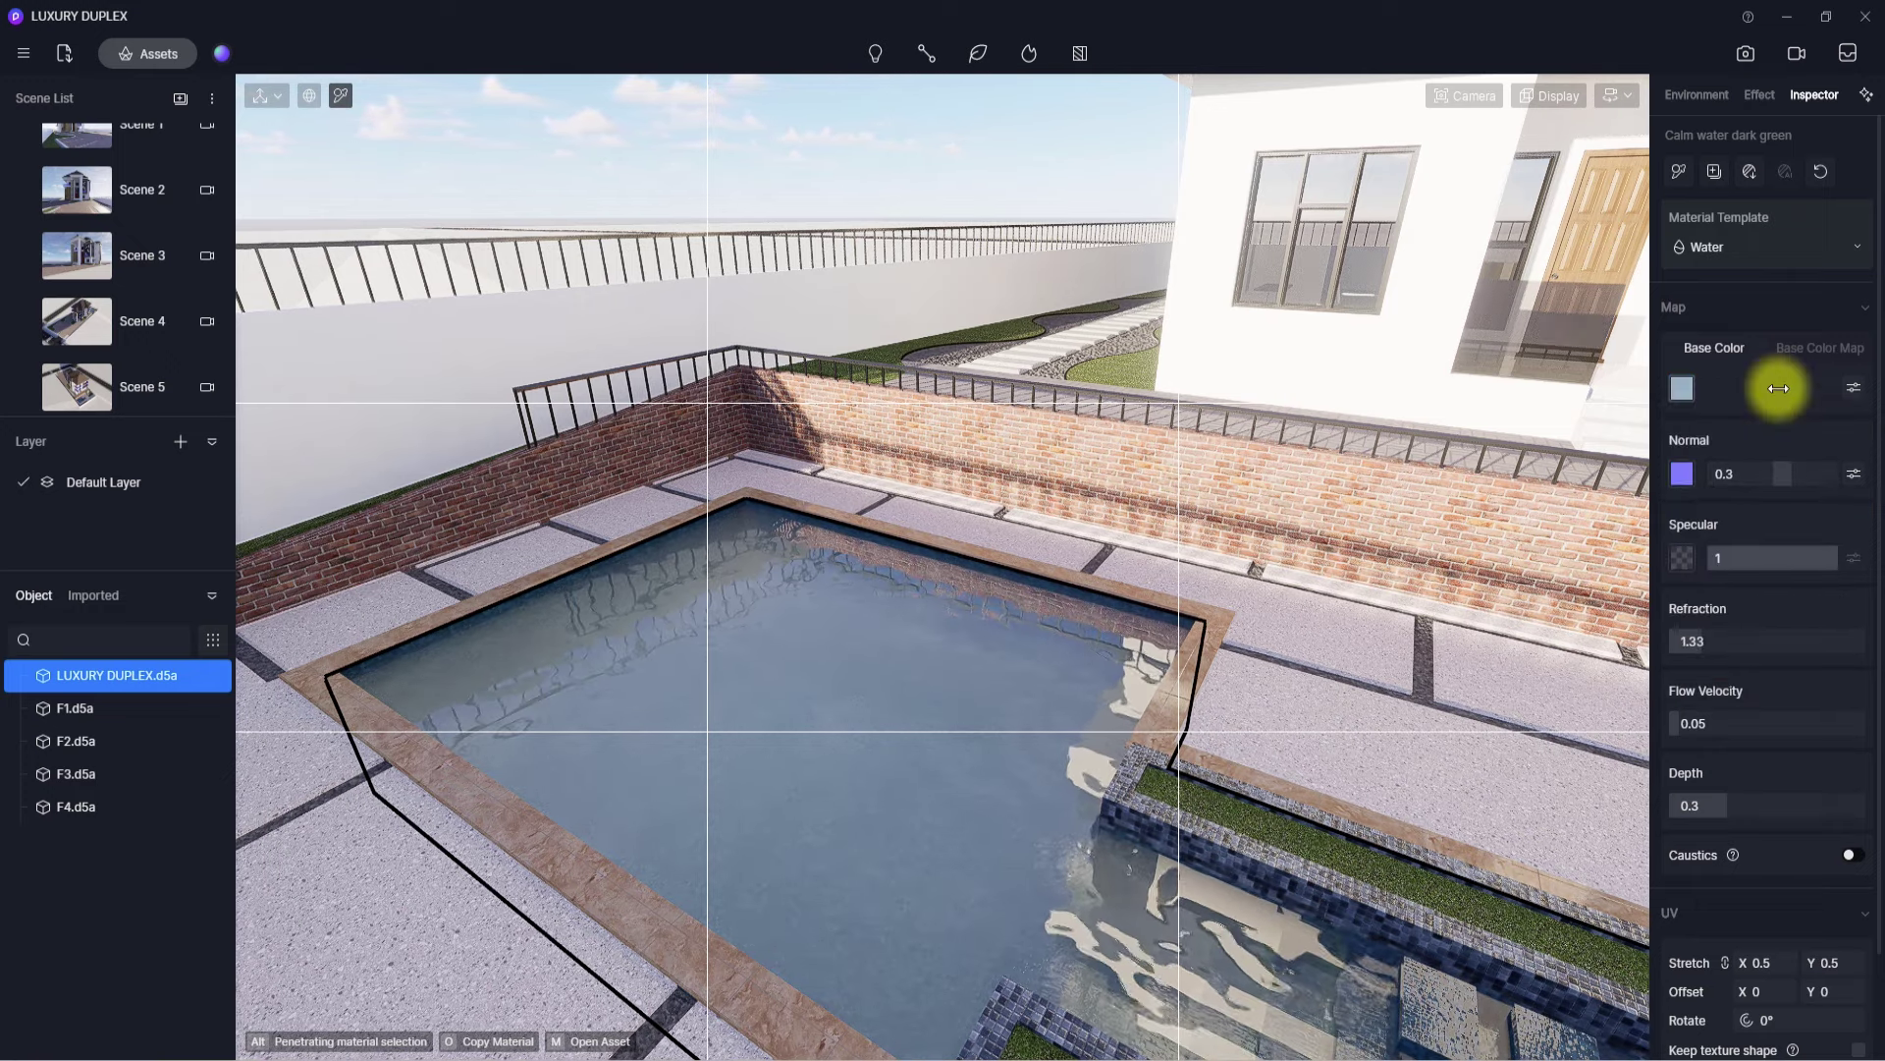
- Set the pool water's specular to 0.48, refraction to 1, flow velocity to 0.07 and depth to 0.22, and adjust its UV stretch
{"action": "left_click_drag", "start_coordinate": [1827, 556], "coordinate": [1770, 552]}
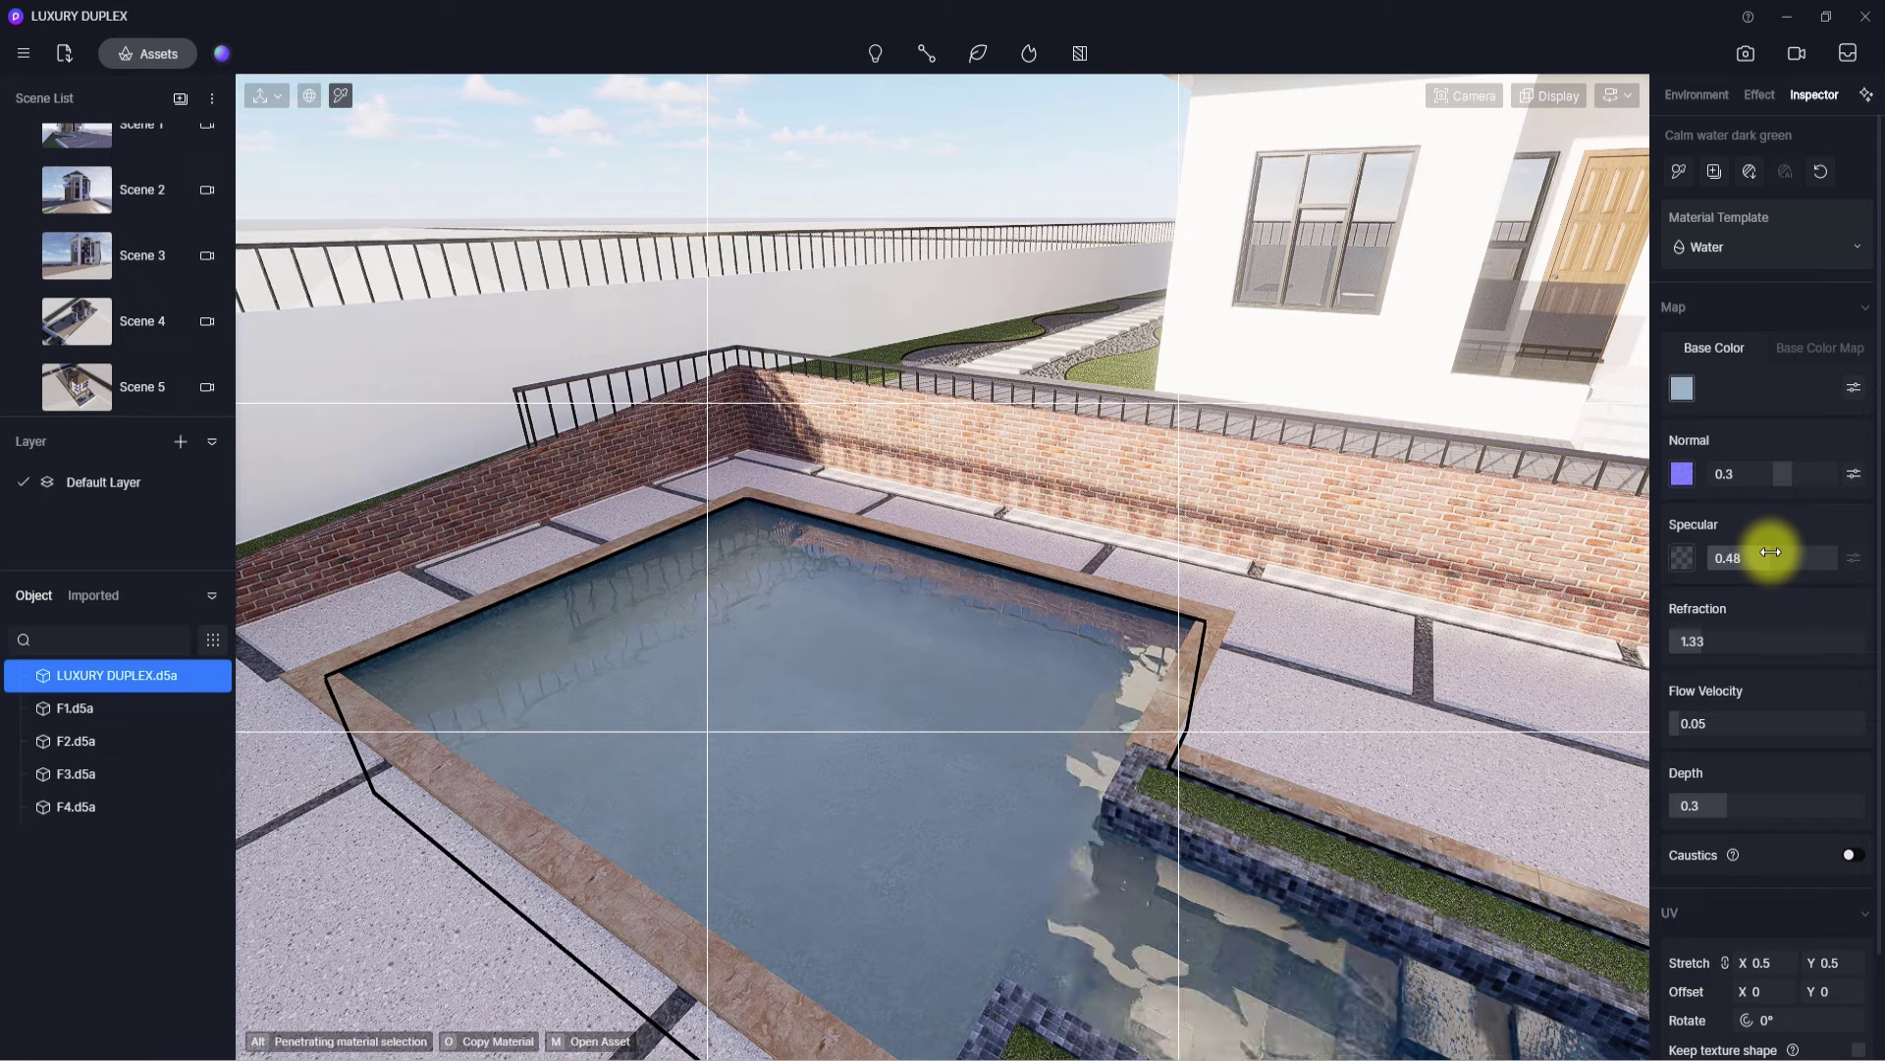
{"action": "left_click_drag", "start_coordinate": [1763, 640], "coordinate": [1662, 643]}
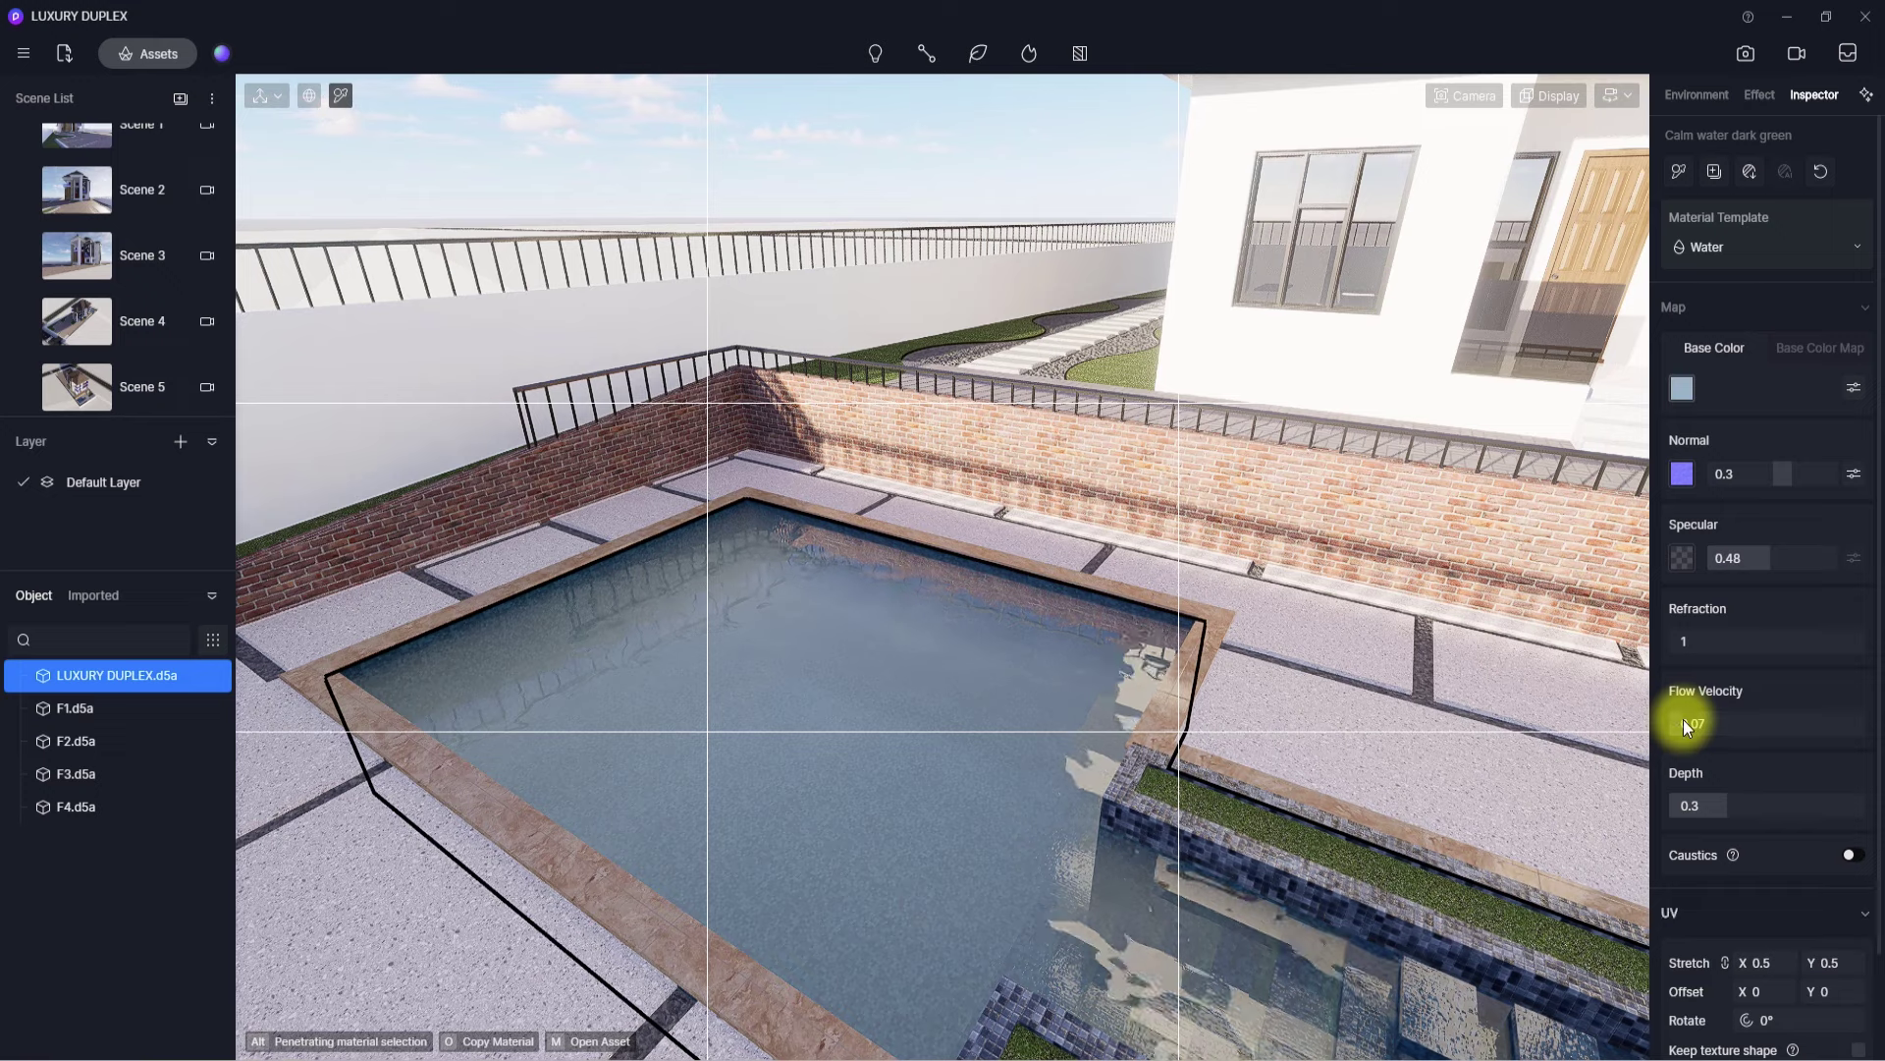
{"action": "left_click_drag", "start_coordinate": [1727, 805], "coordinate": [1714, 805]}
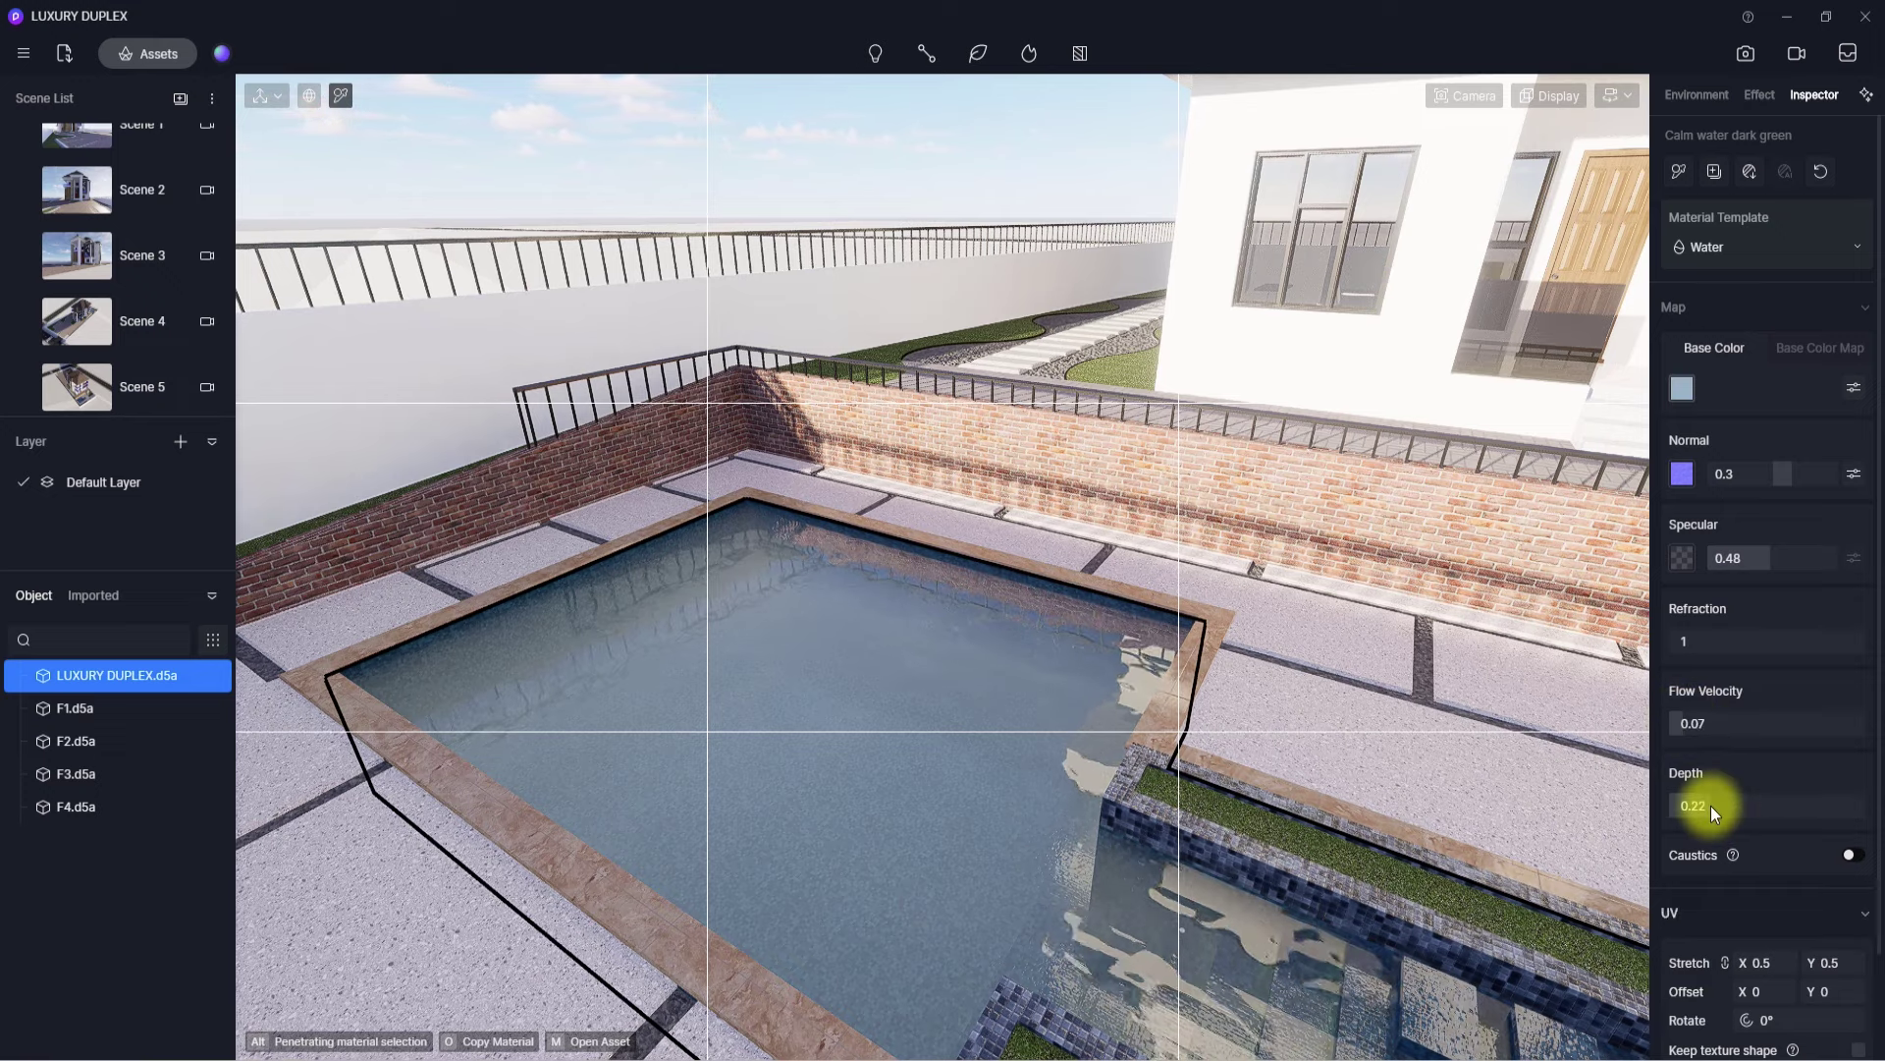
{"action": "scroll", "coordinate": [1708, 804], "scroll_direction": "down", "scroll_amount": 1}
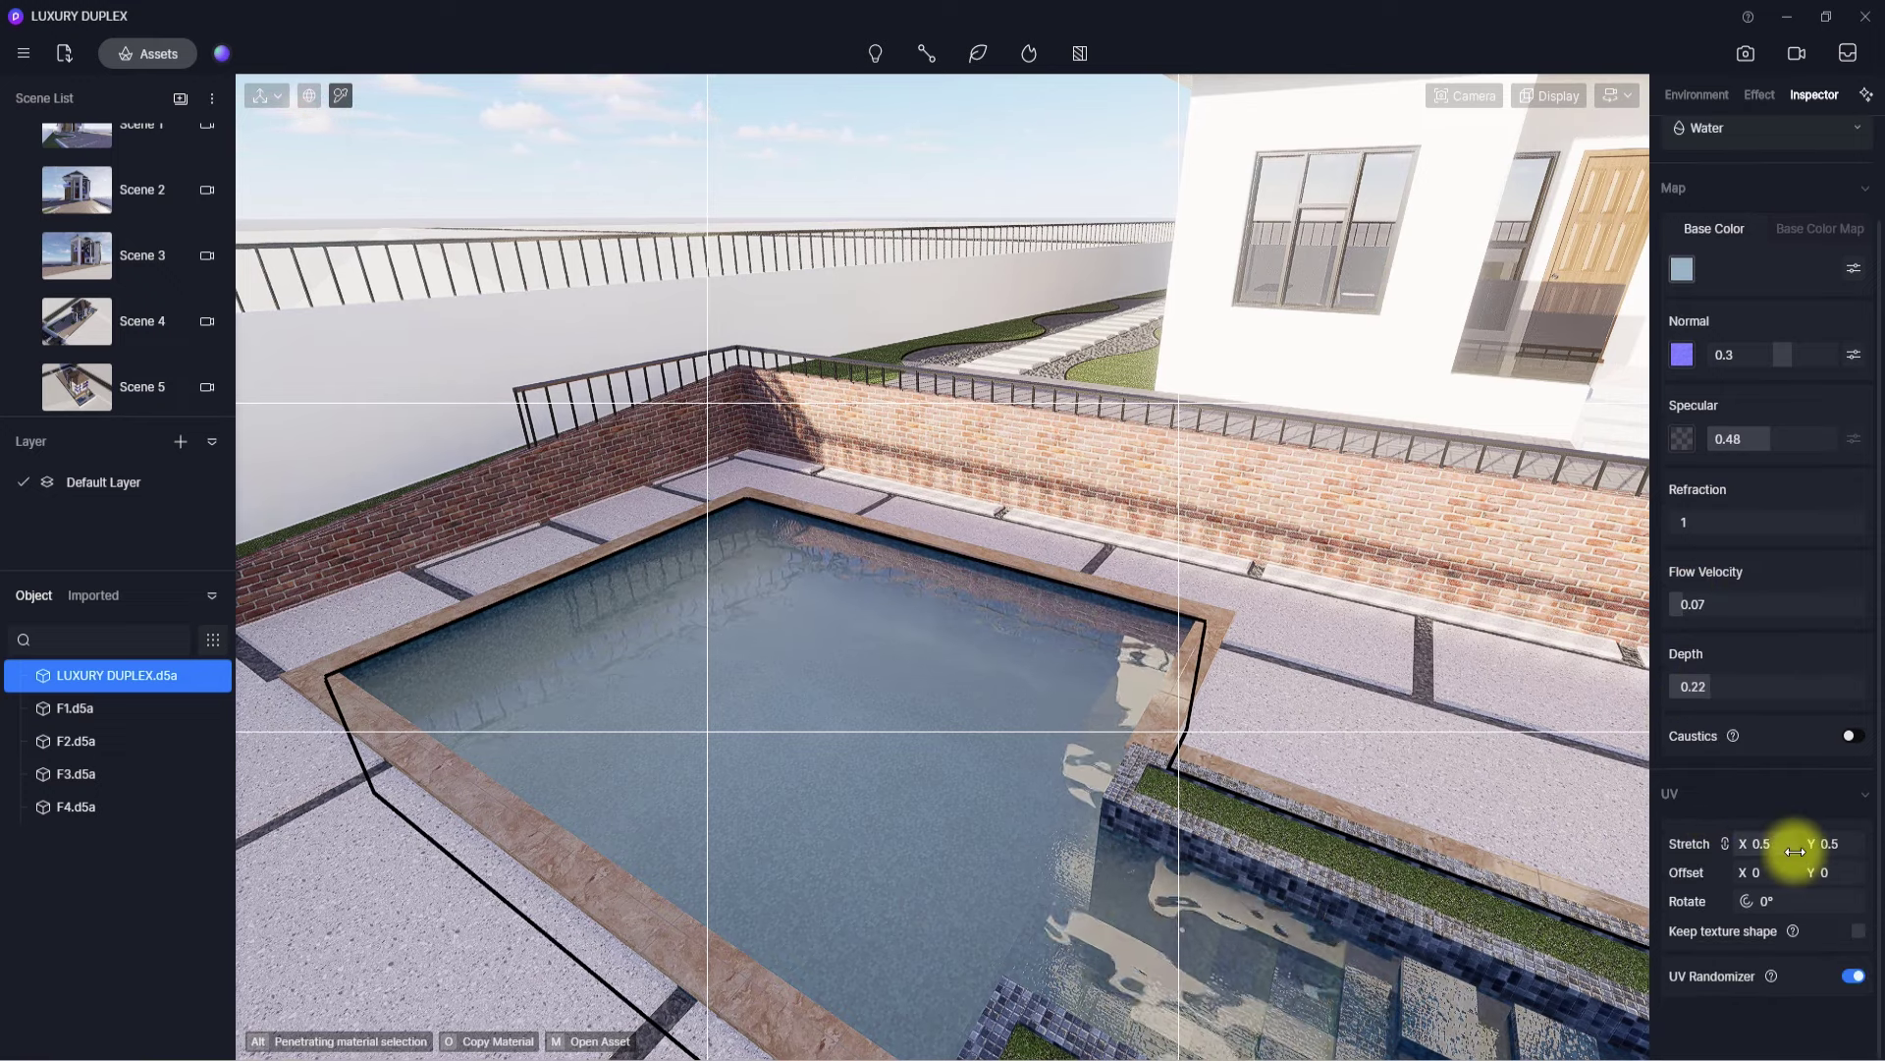
{"action": "left_click_drag", "start_coordinate": [1754, 845], "coordinate": [1760, 845]}
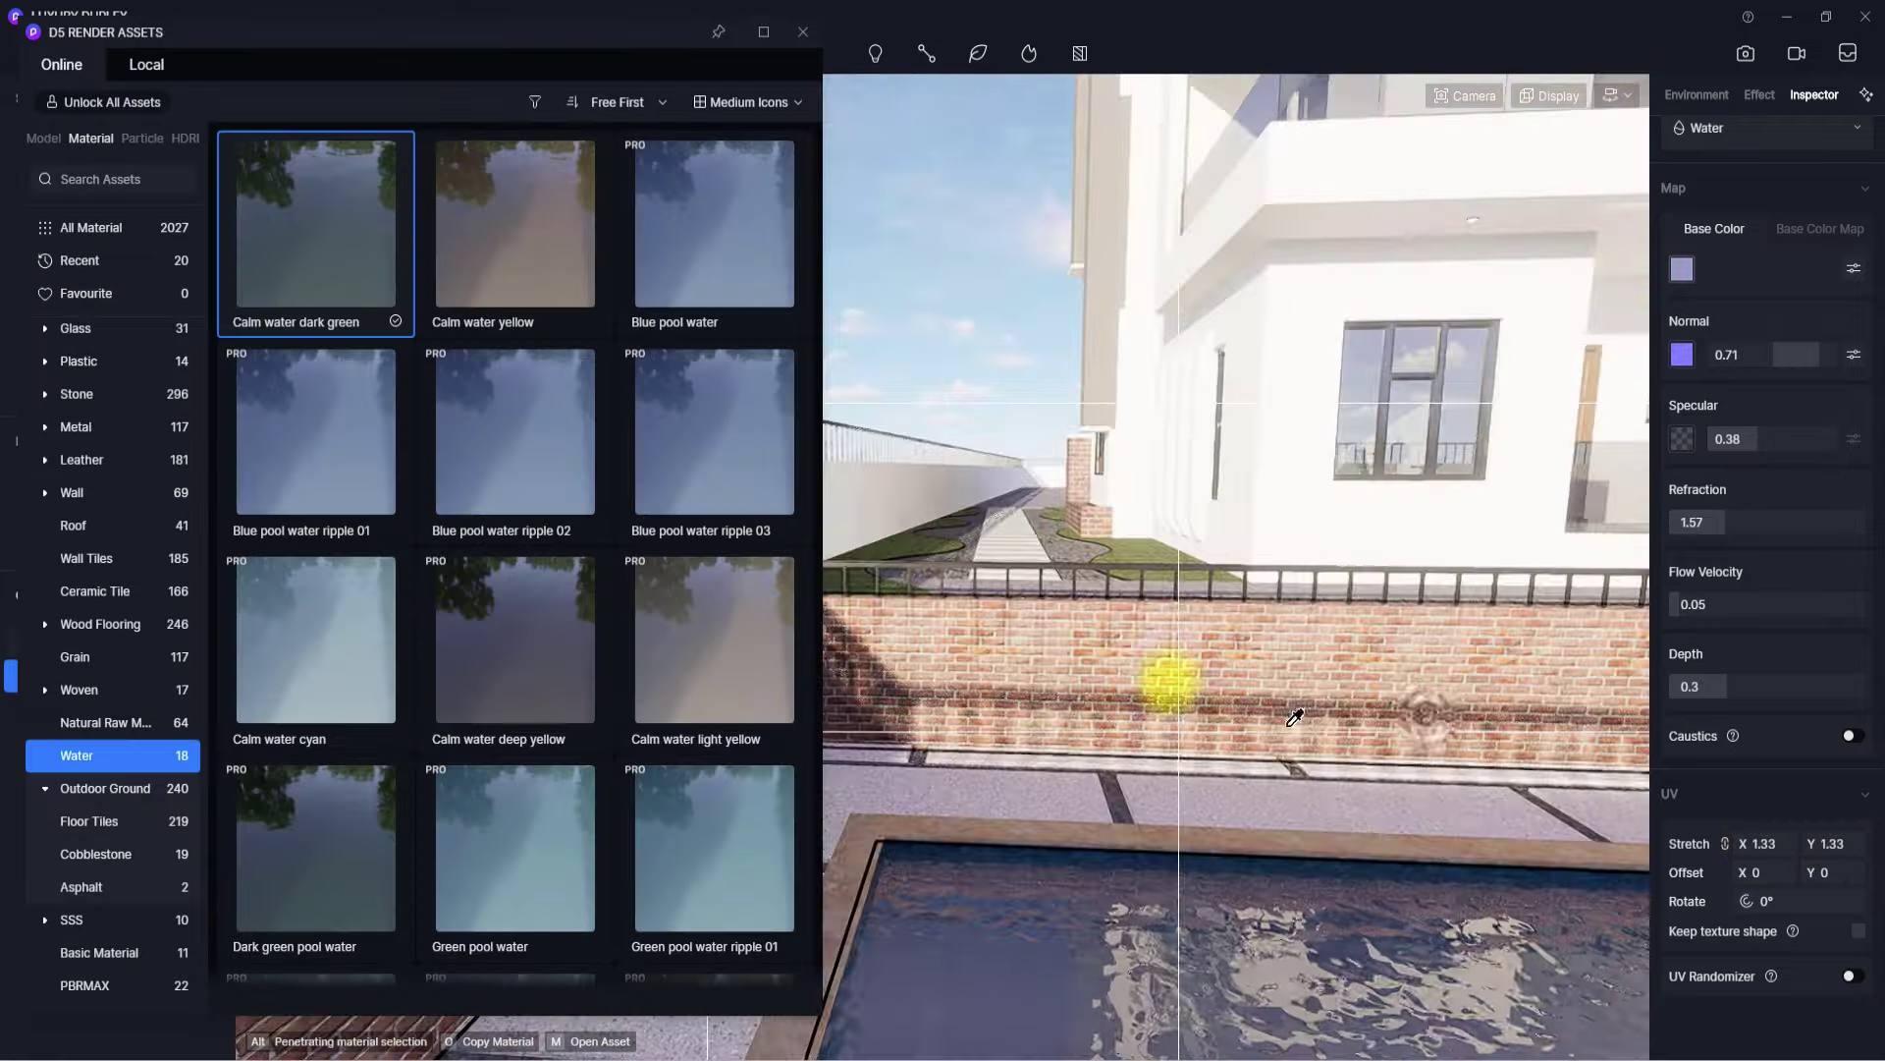
- Change the material template of the lawn beside the front entrance from Custom to Grass and inspect the grass up close
{"action": "key", "text": "s"}
{"action": "right_click_drag", "start_coordinate": [1292, 722], "coordinate": [1069, 808]}
{"action": "key", "text": "w"}
{"action": "key", "text": "w"}
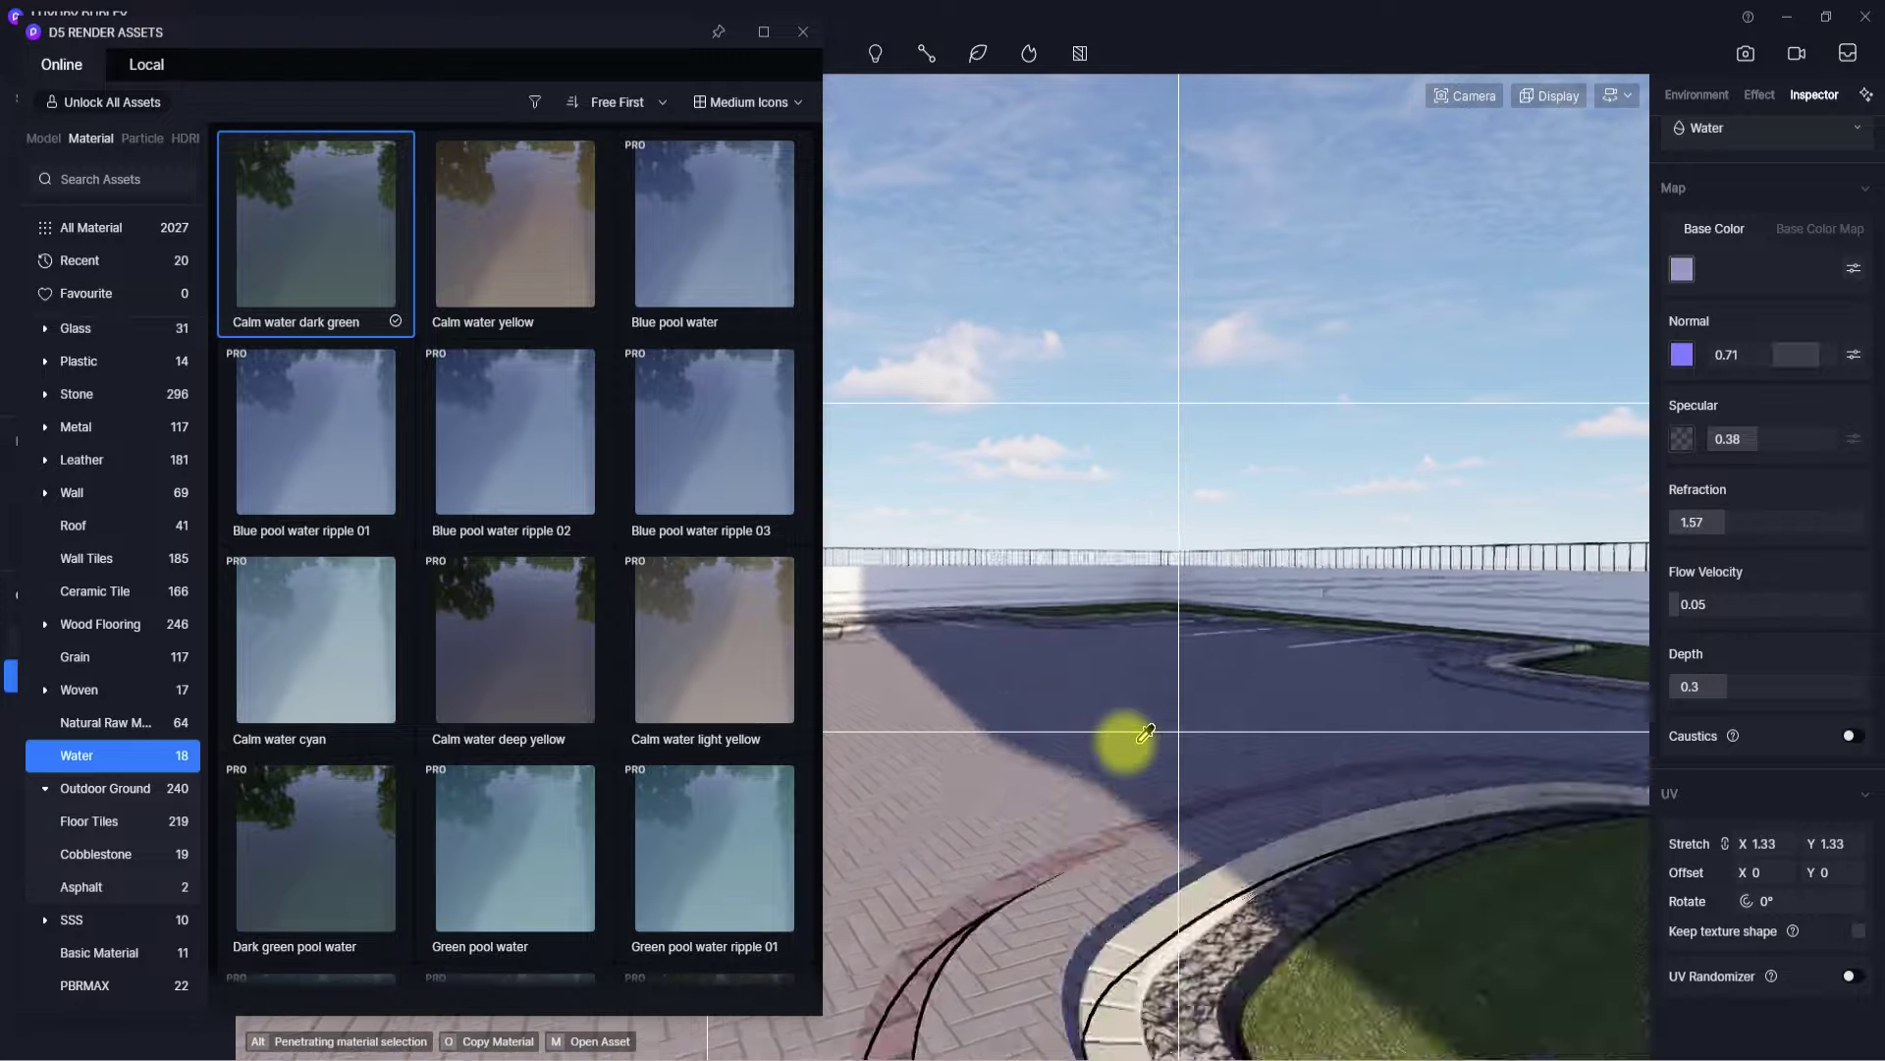
{"action": "key", "text": "w"}
{"action": "right_click_drag", "start_coordinate": [1409, 782], "coordinate": [1810, 775]}
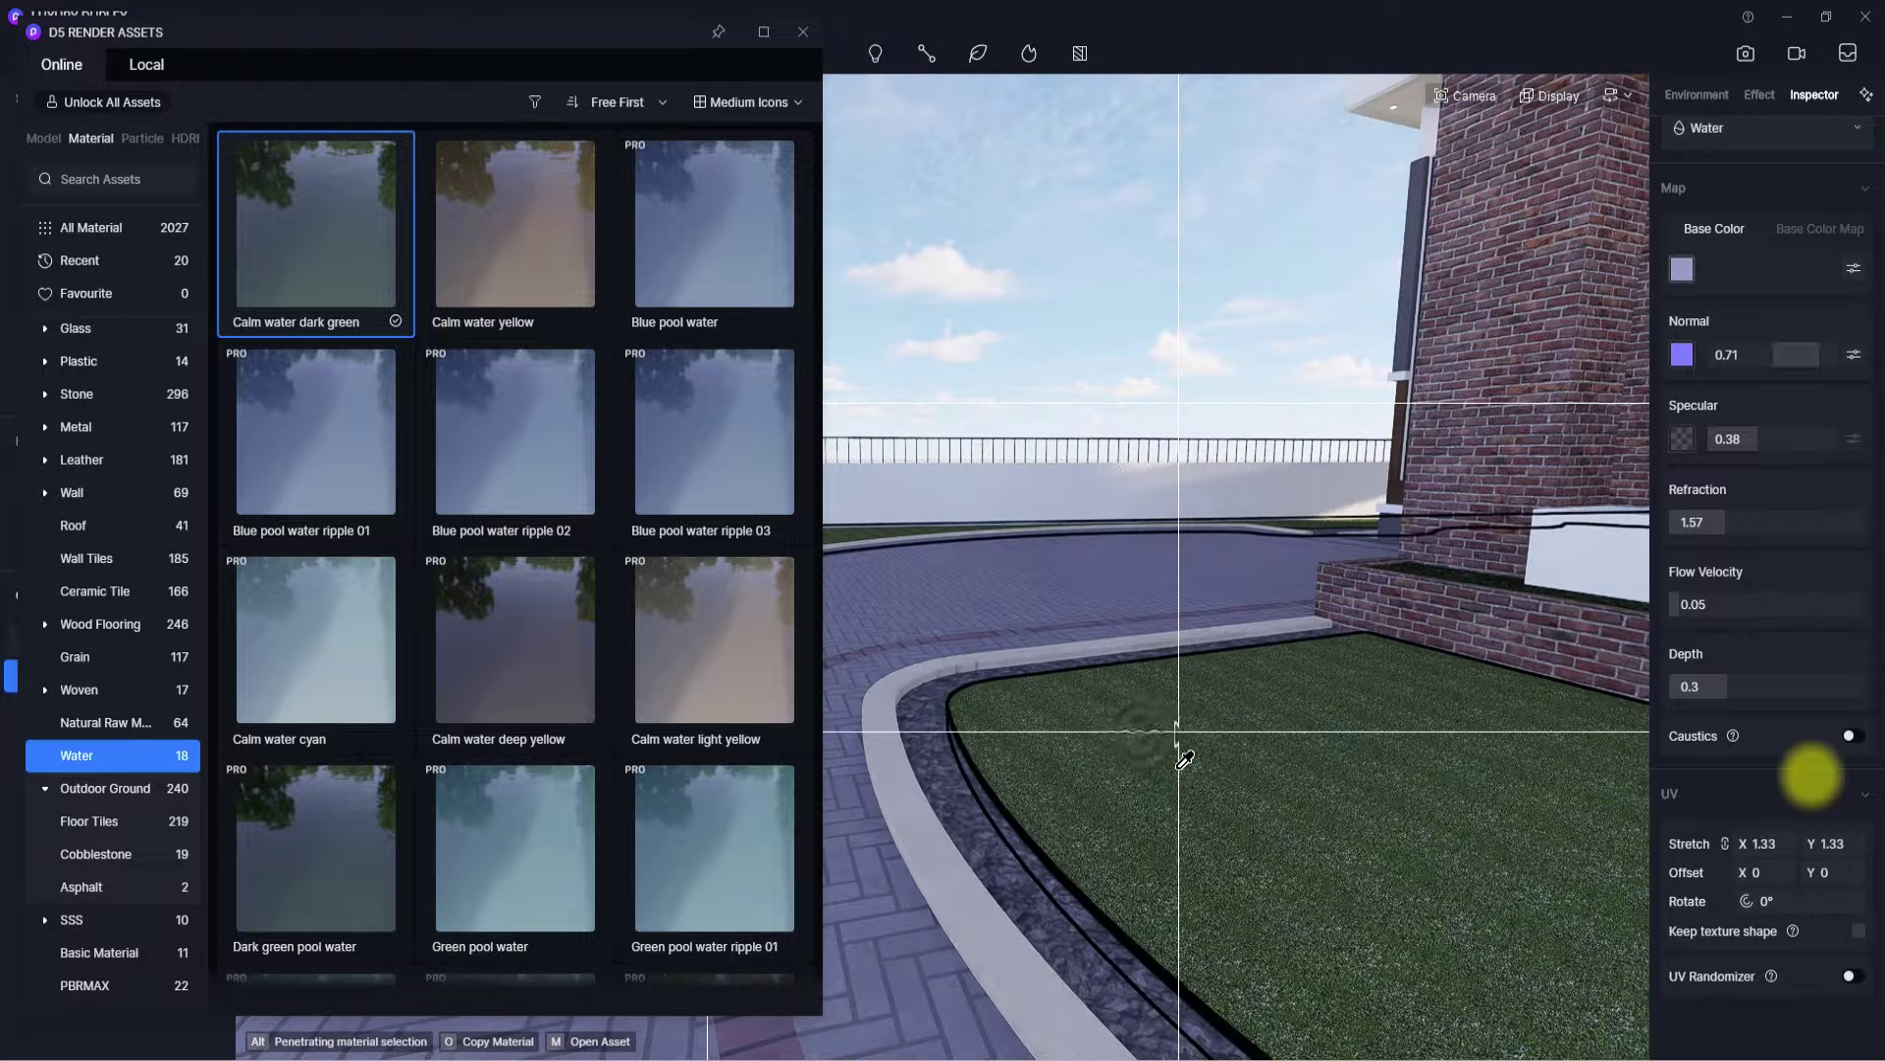
{"action": "key", "text": "s"}
{"action": "right_click_drag", "start_coordinate": [884, 740], "coordinate": [1743, 770]}
{"action": "right_click_drag", "start_coordinate": [1224, 841], "coordinate": [854, 634]}
{"action": "key", "text": "w"}
{"action": "key", "text": "s"}
{"action": "right_click_drag", "start_coordinate": [1105, 725], "coordinate": [1548, 1047]}
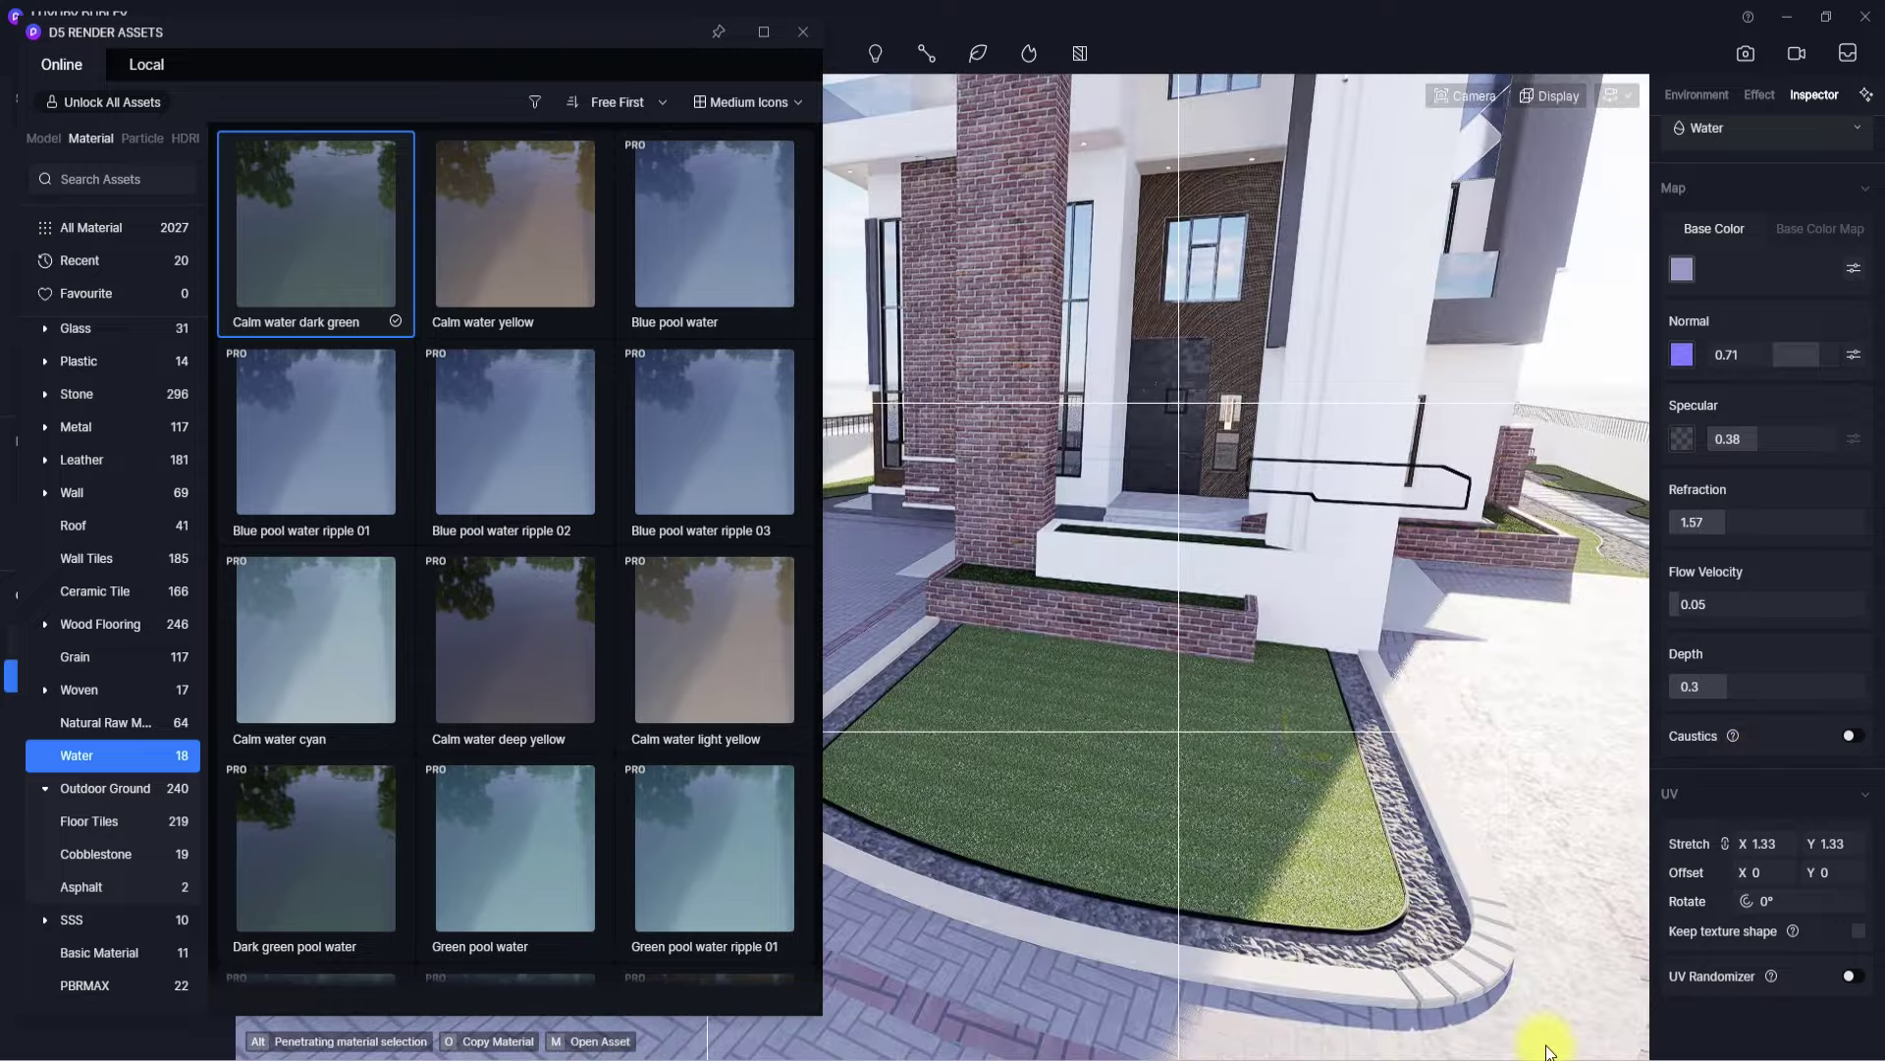
{"action": "left_click", "coordinate": [802, 32]}
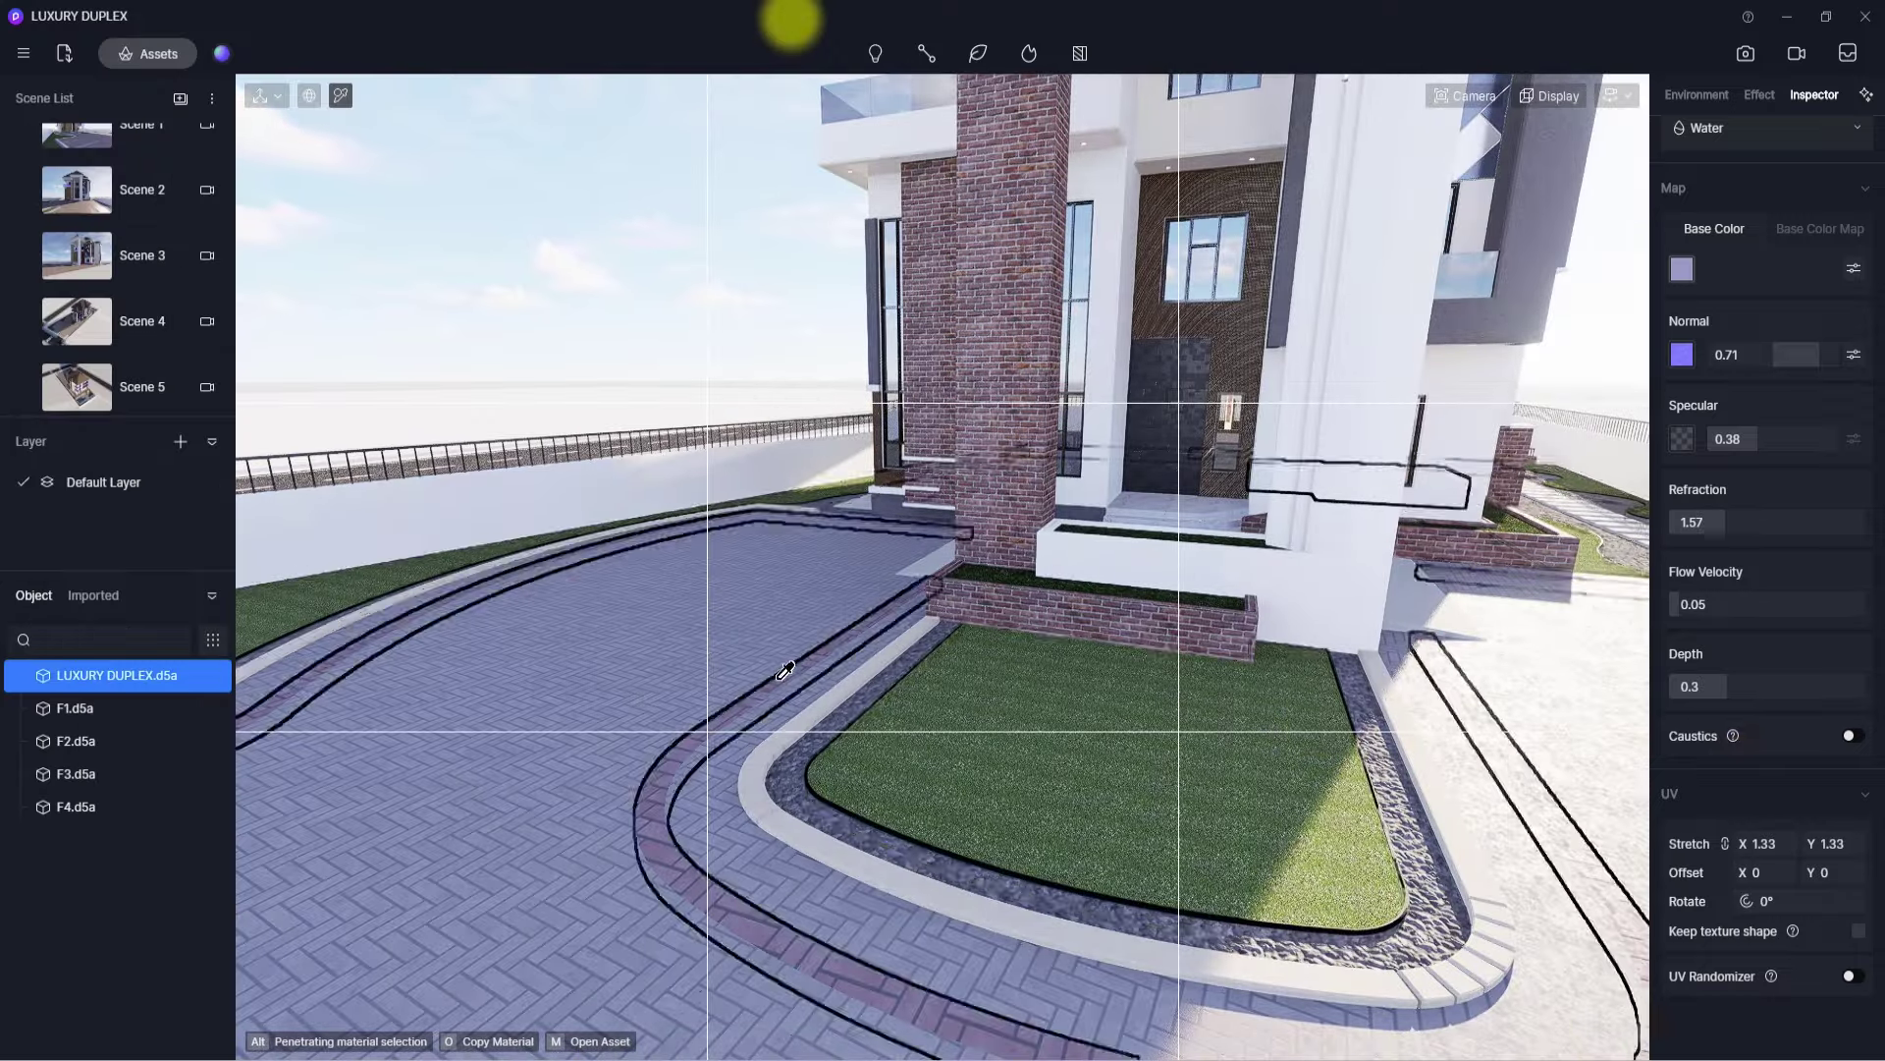
{"action": "left_click", "coordinate": [1036, 667]}
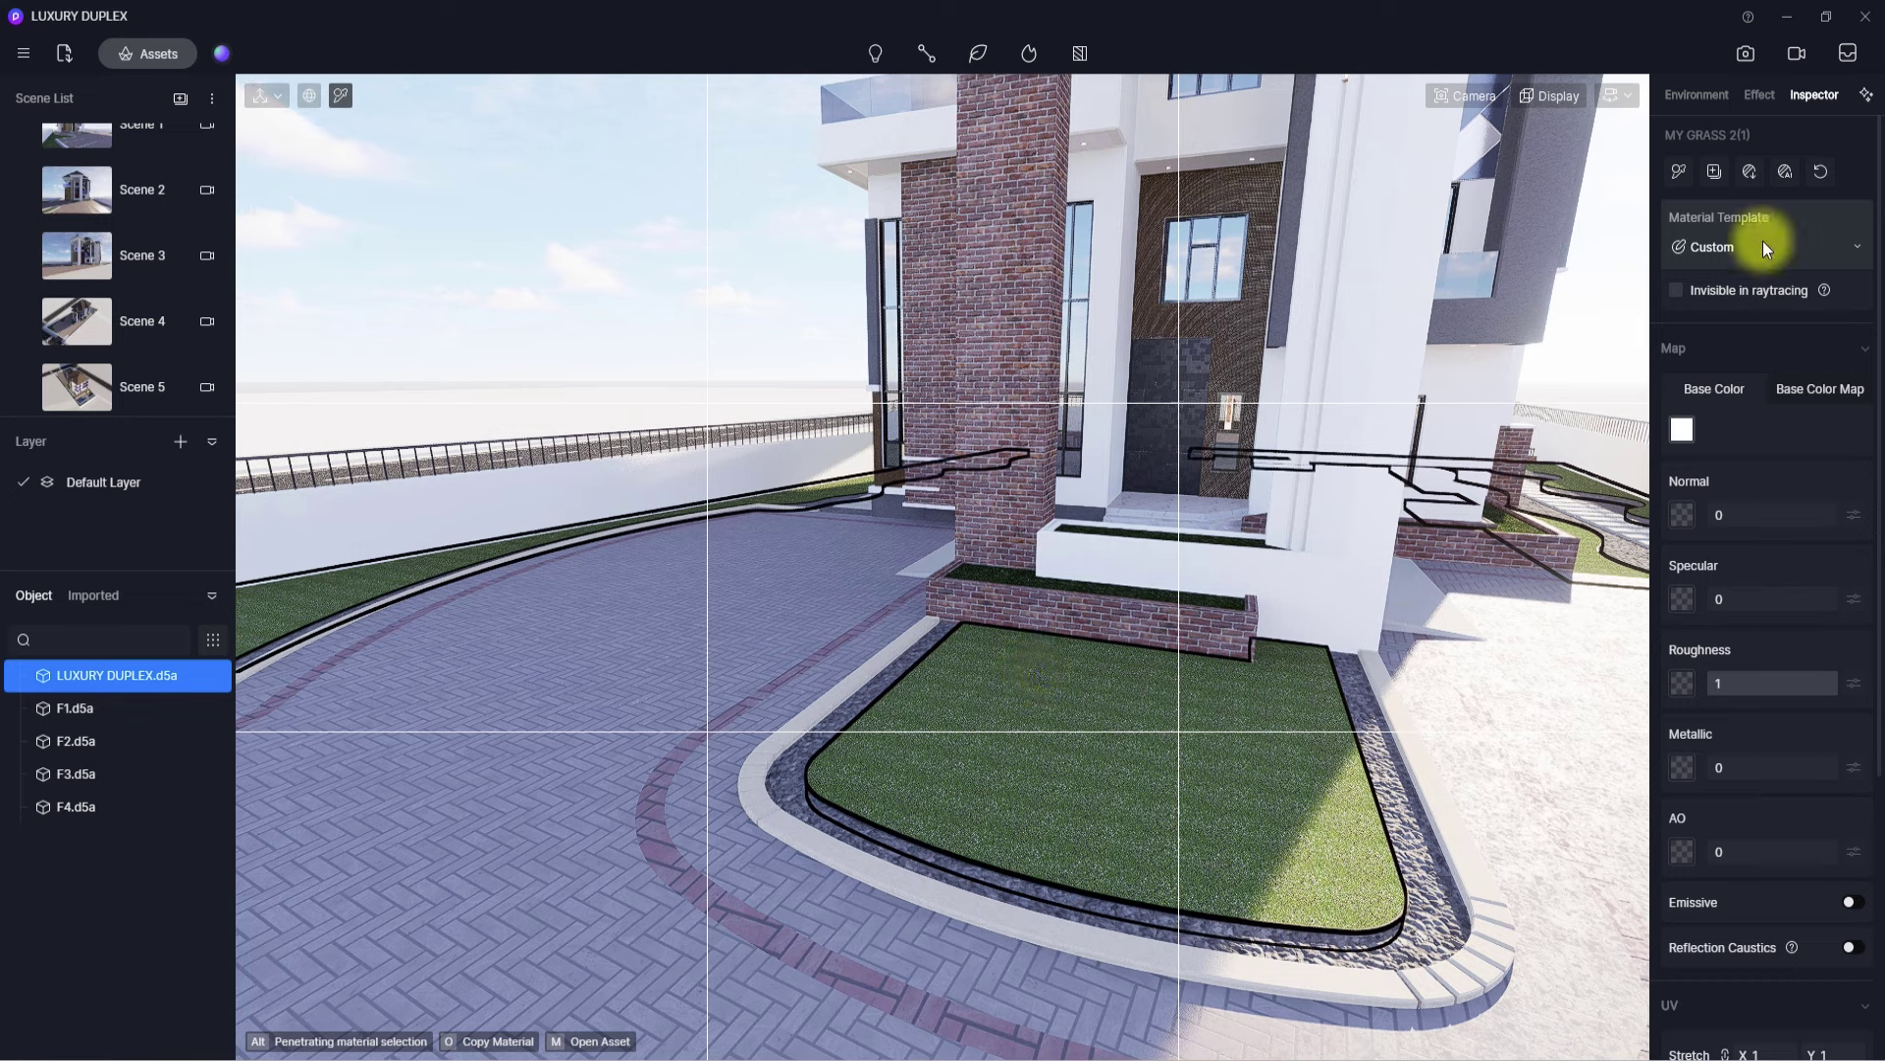
{"action": "left_click", "coordinate": [1763, 246]}
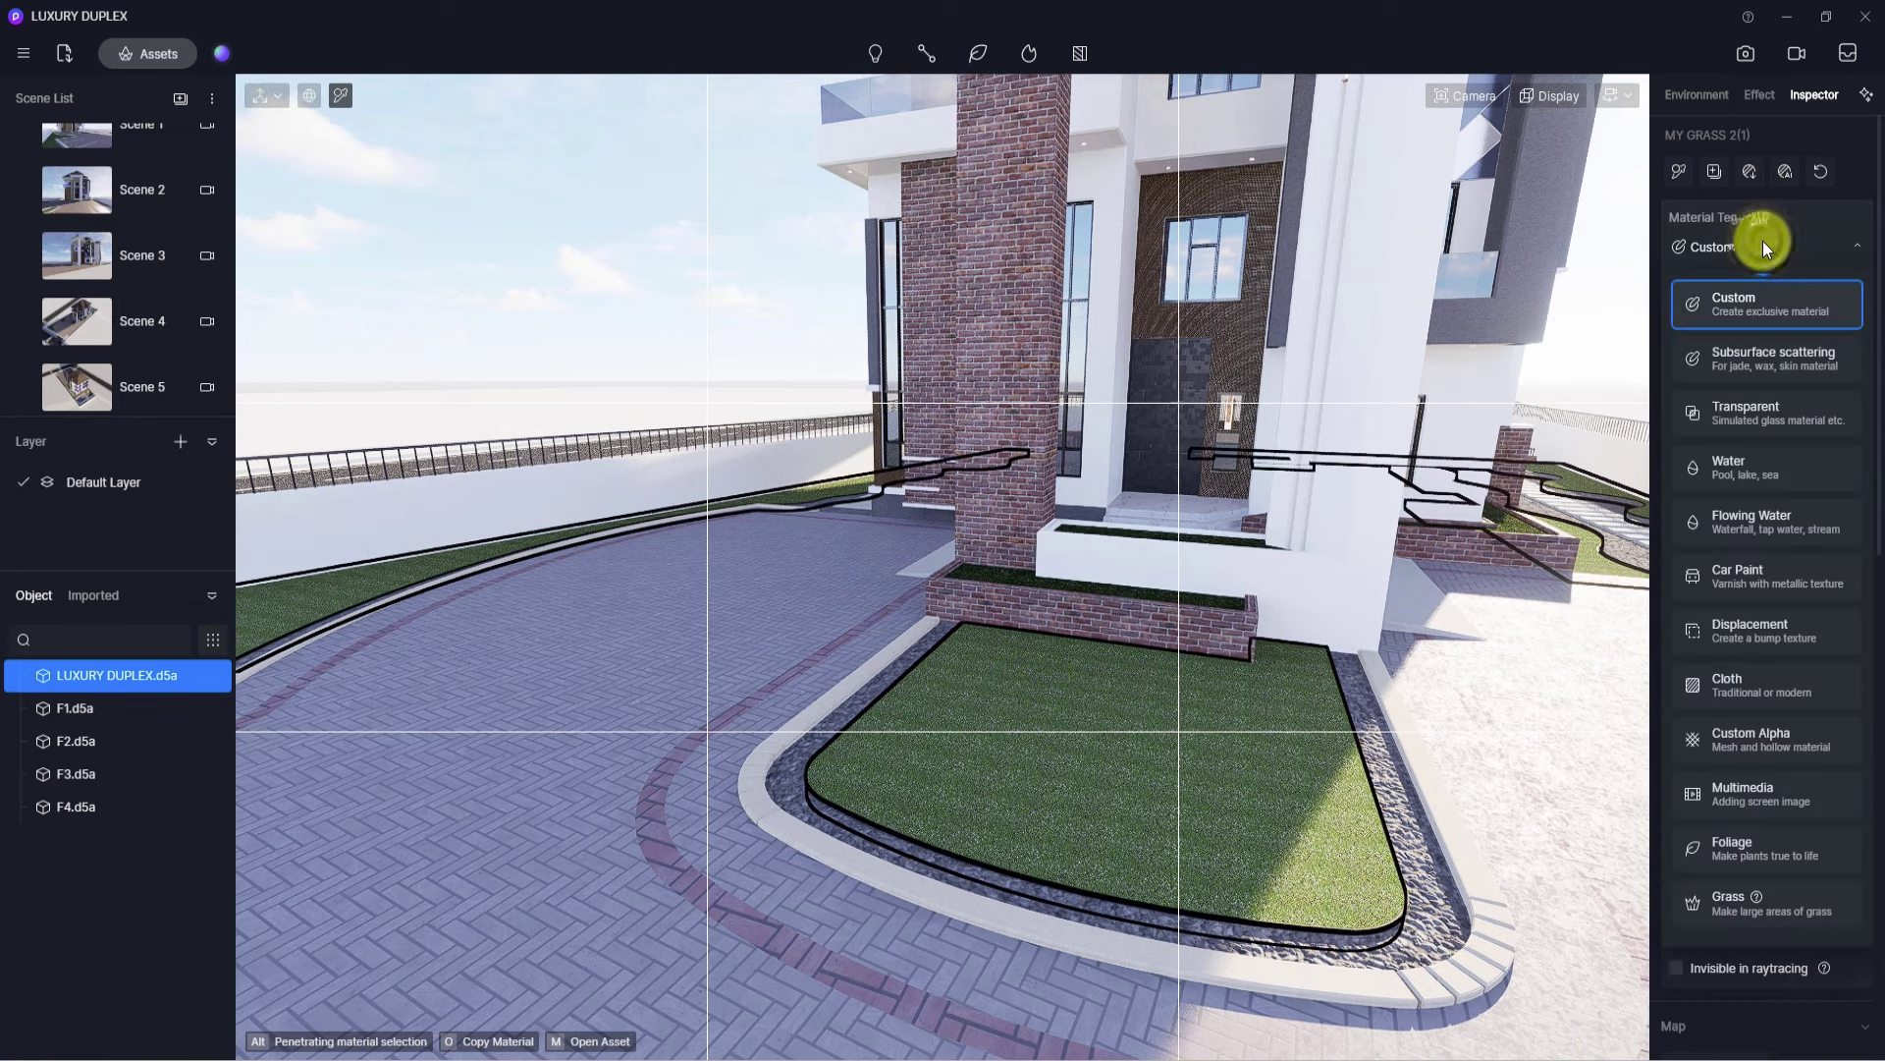
{"action": "left_click", "coordinate": [1721, 898]}
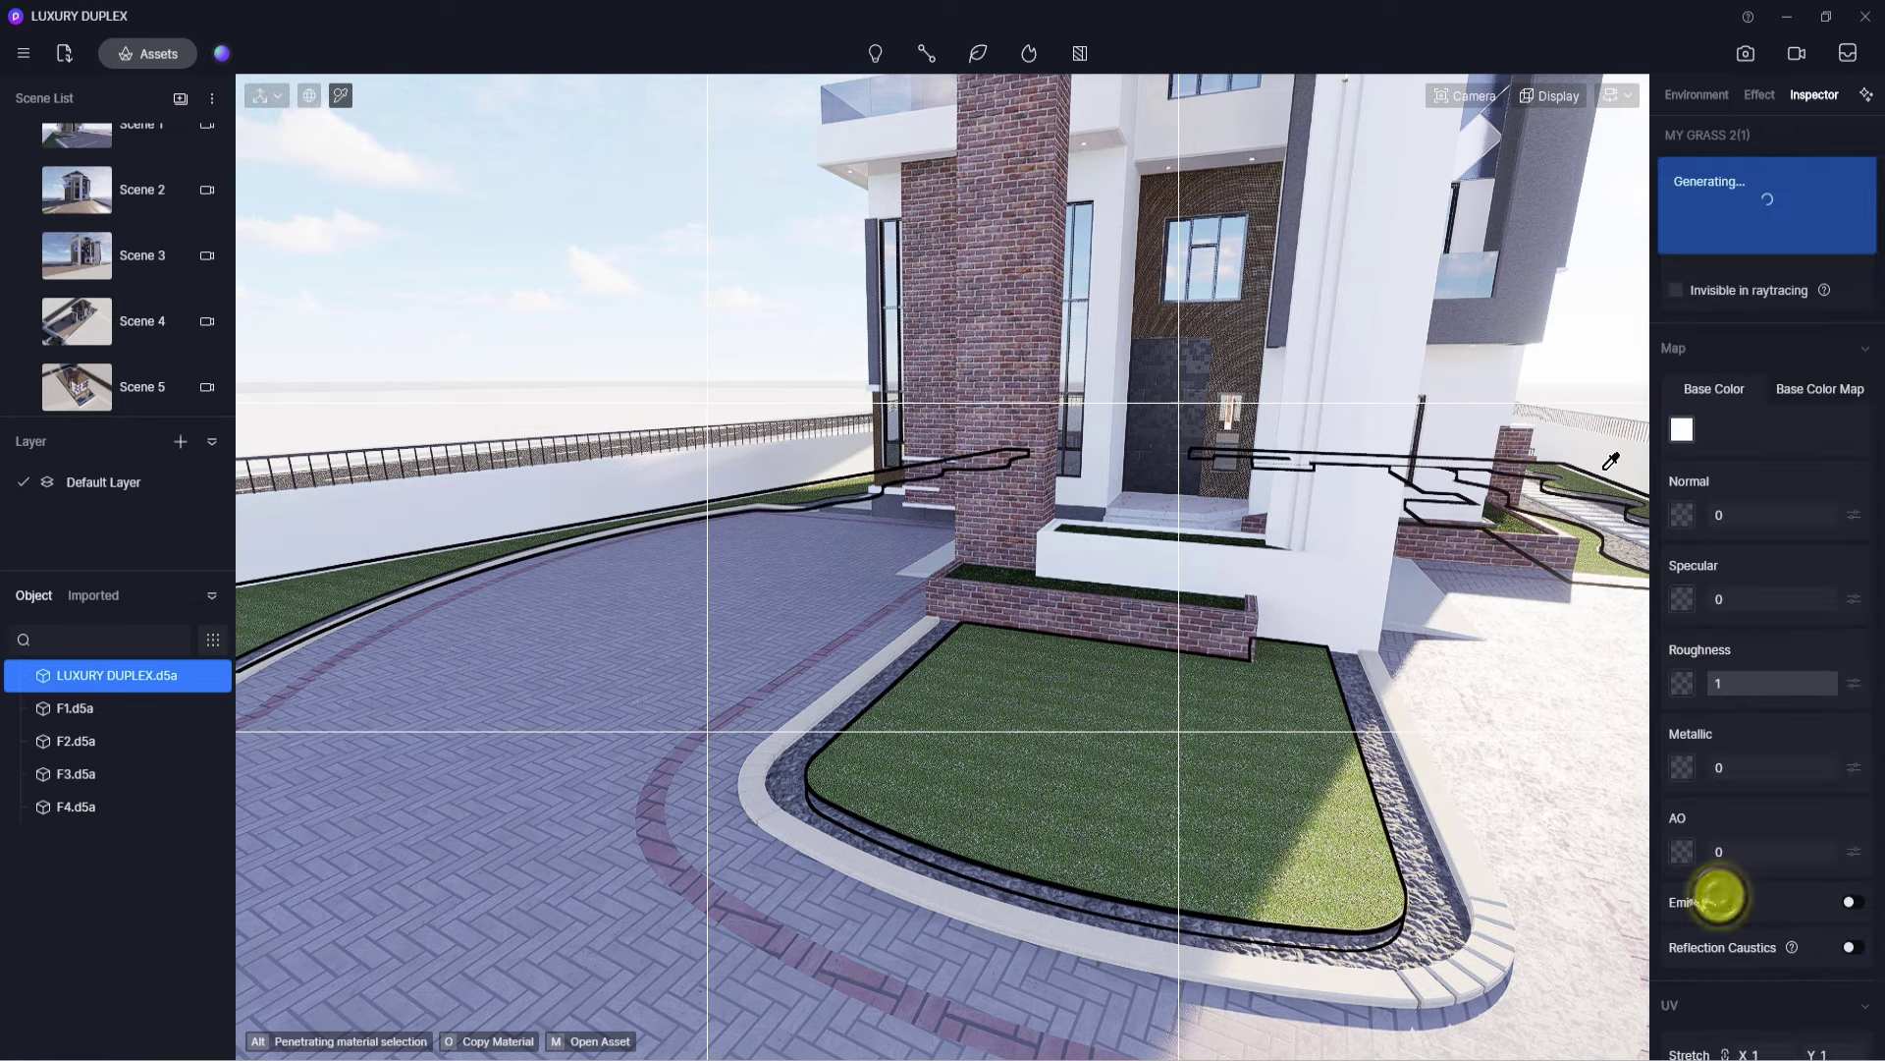
{"action": "scroll", "coordinate": [1132, 781], "scroll_direction": "up", "scroll_amount": 4}
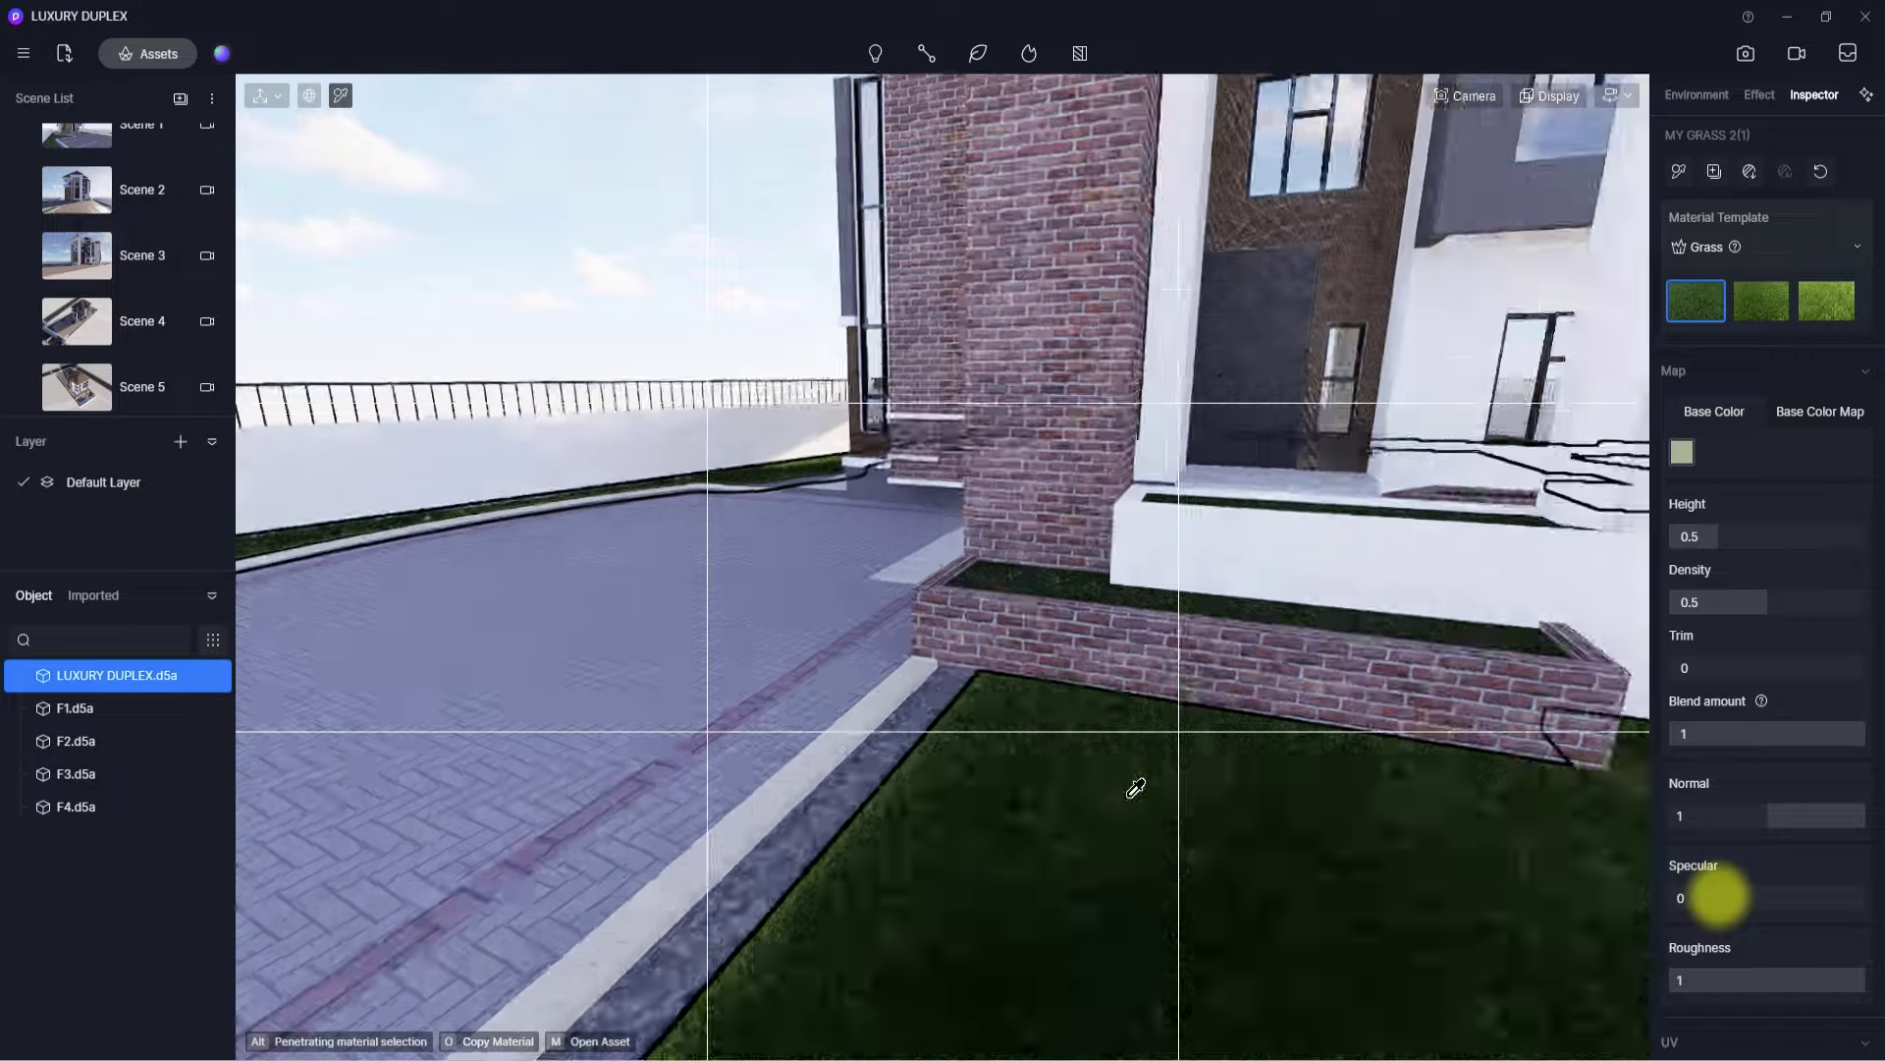
{"action": "right_click_drag", "start_coordinate": [1107, 825], "coordinate": [1057, 895]}
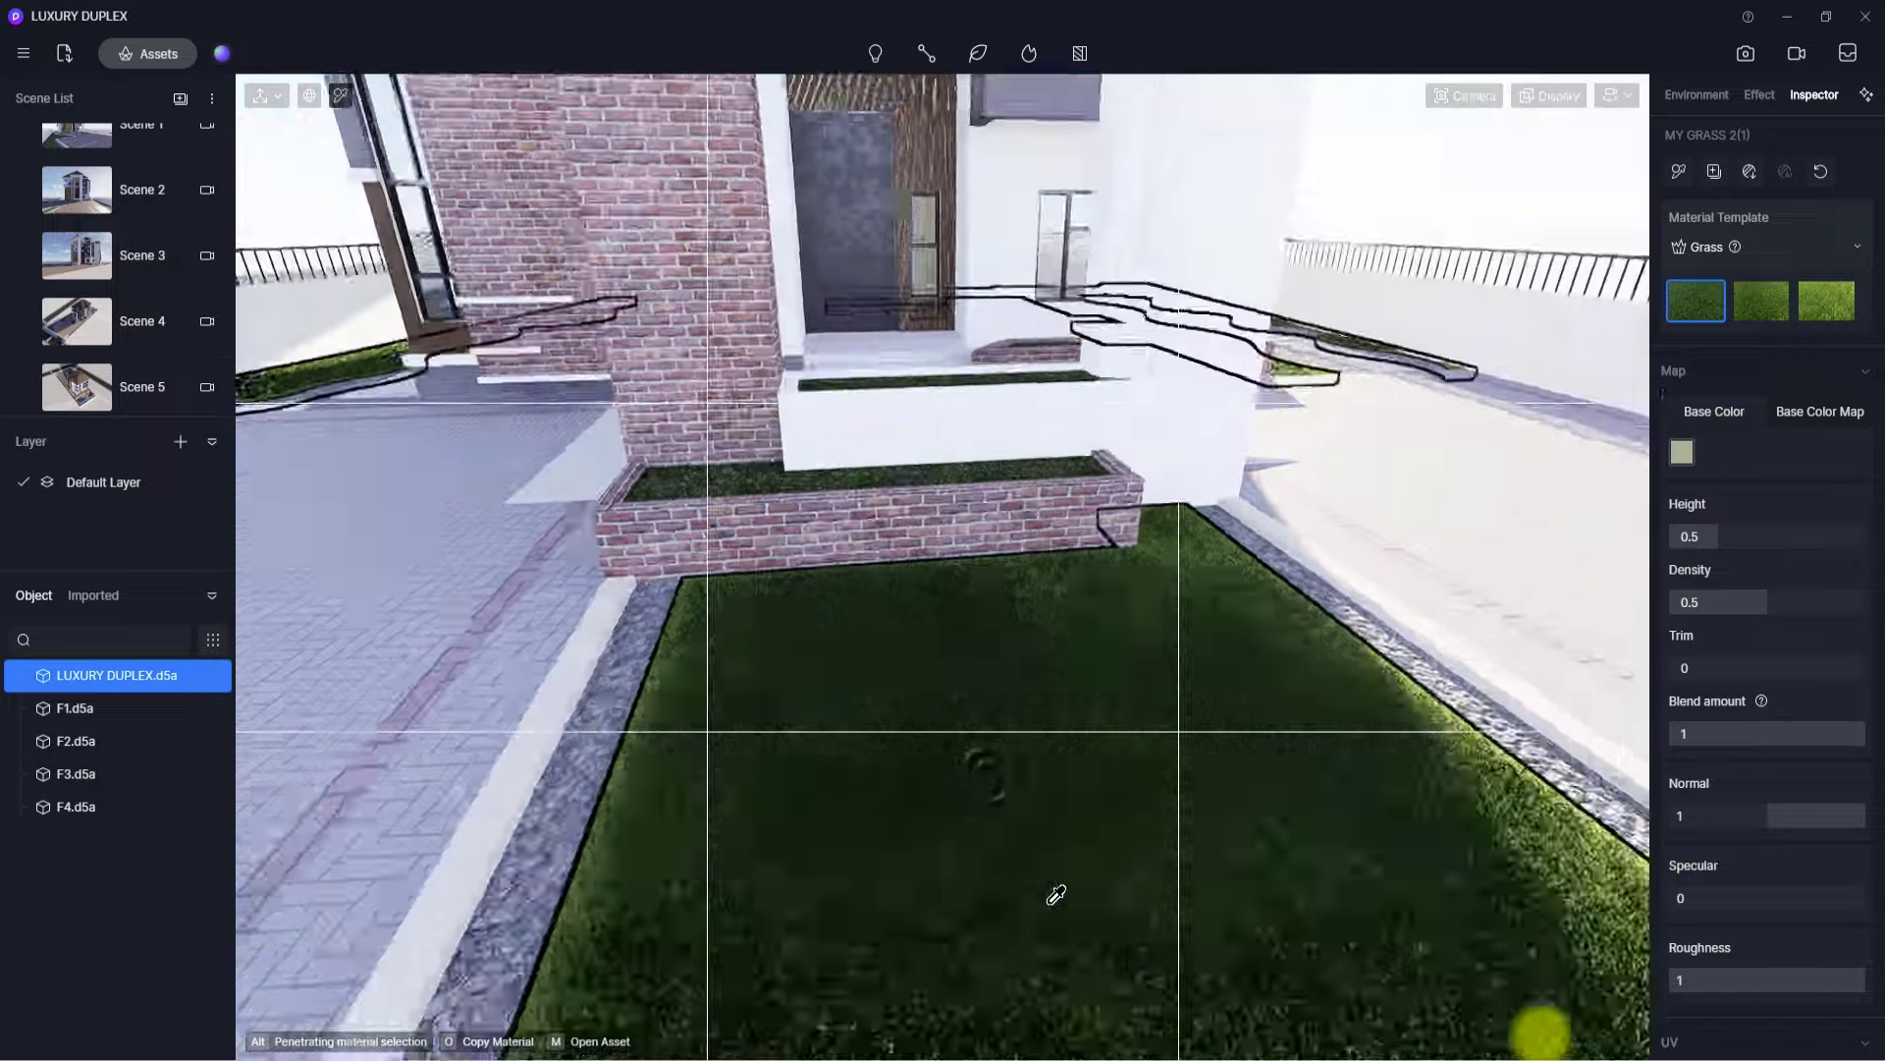
- Examine the grass on the lawn beside the front entrance from close up and from farther away
{"action": "scroll", "coordinate": [1059, 874], "scroll_direction": "down", "scroll_amount": 4}
{"action": "scroll", "coordinate": [1031, 840], "scroll_direction": "up", "scroll_amount": 8}
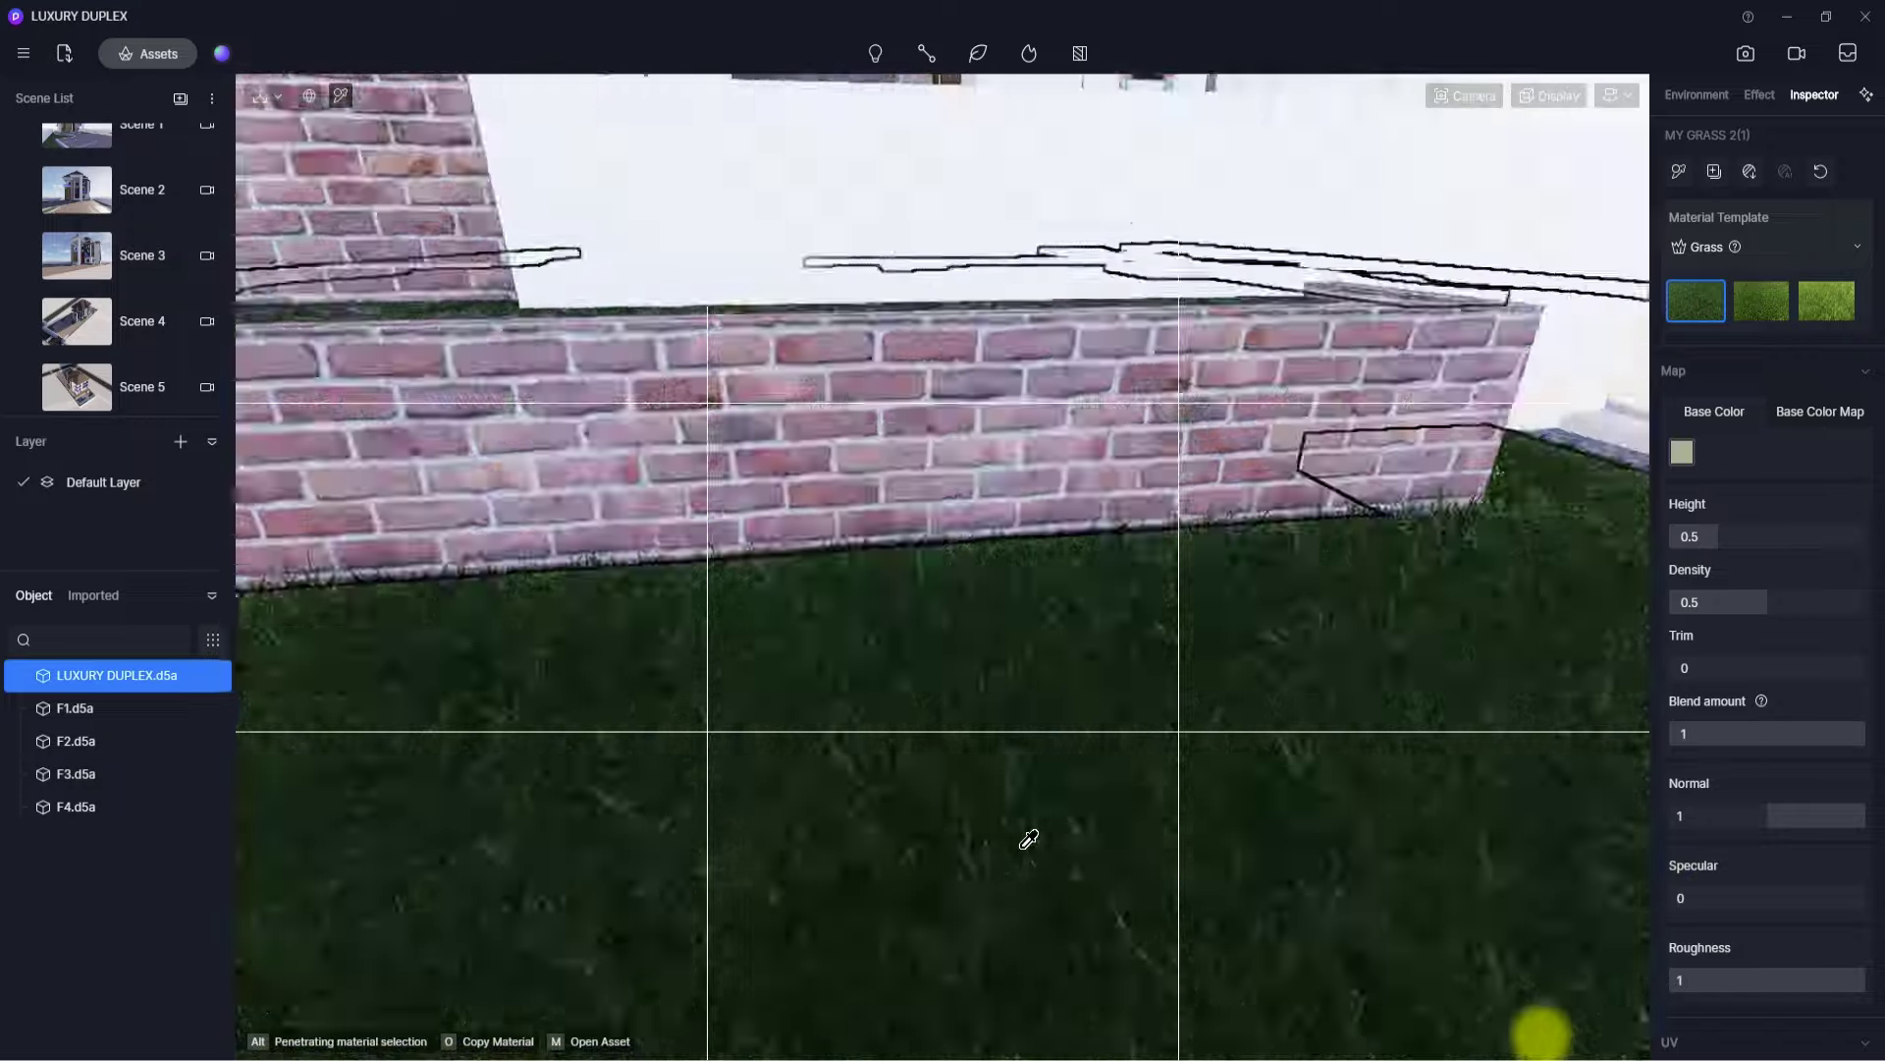
{"action": "scroll", "coordinate": [972, 754], "scroll_direction": "down", "scroll_amount": 5}
{"action": "scroll", "coordinate": [970, 754], "scroll_direction": "down", "scroll_amount": 10}
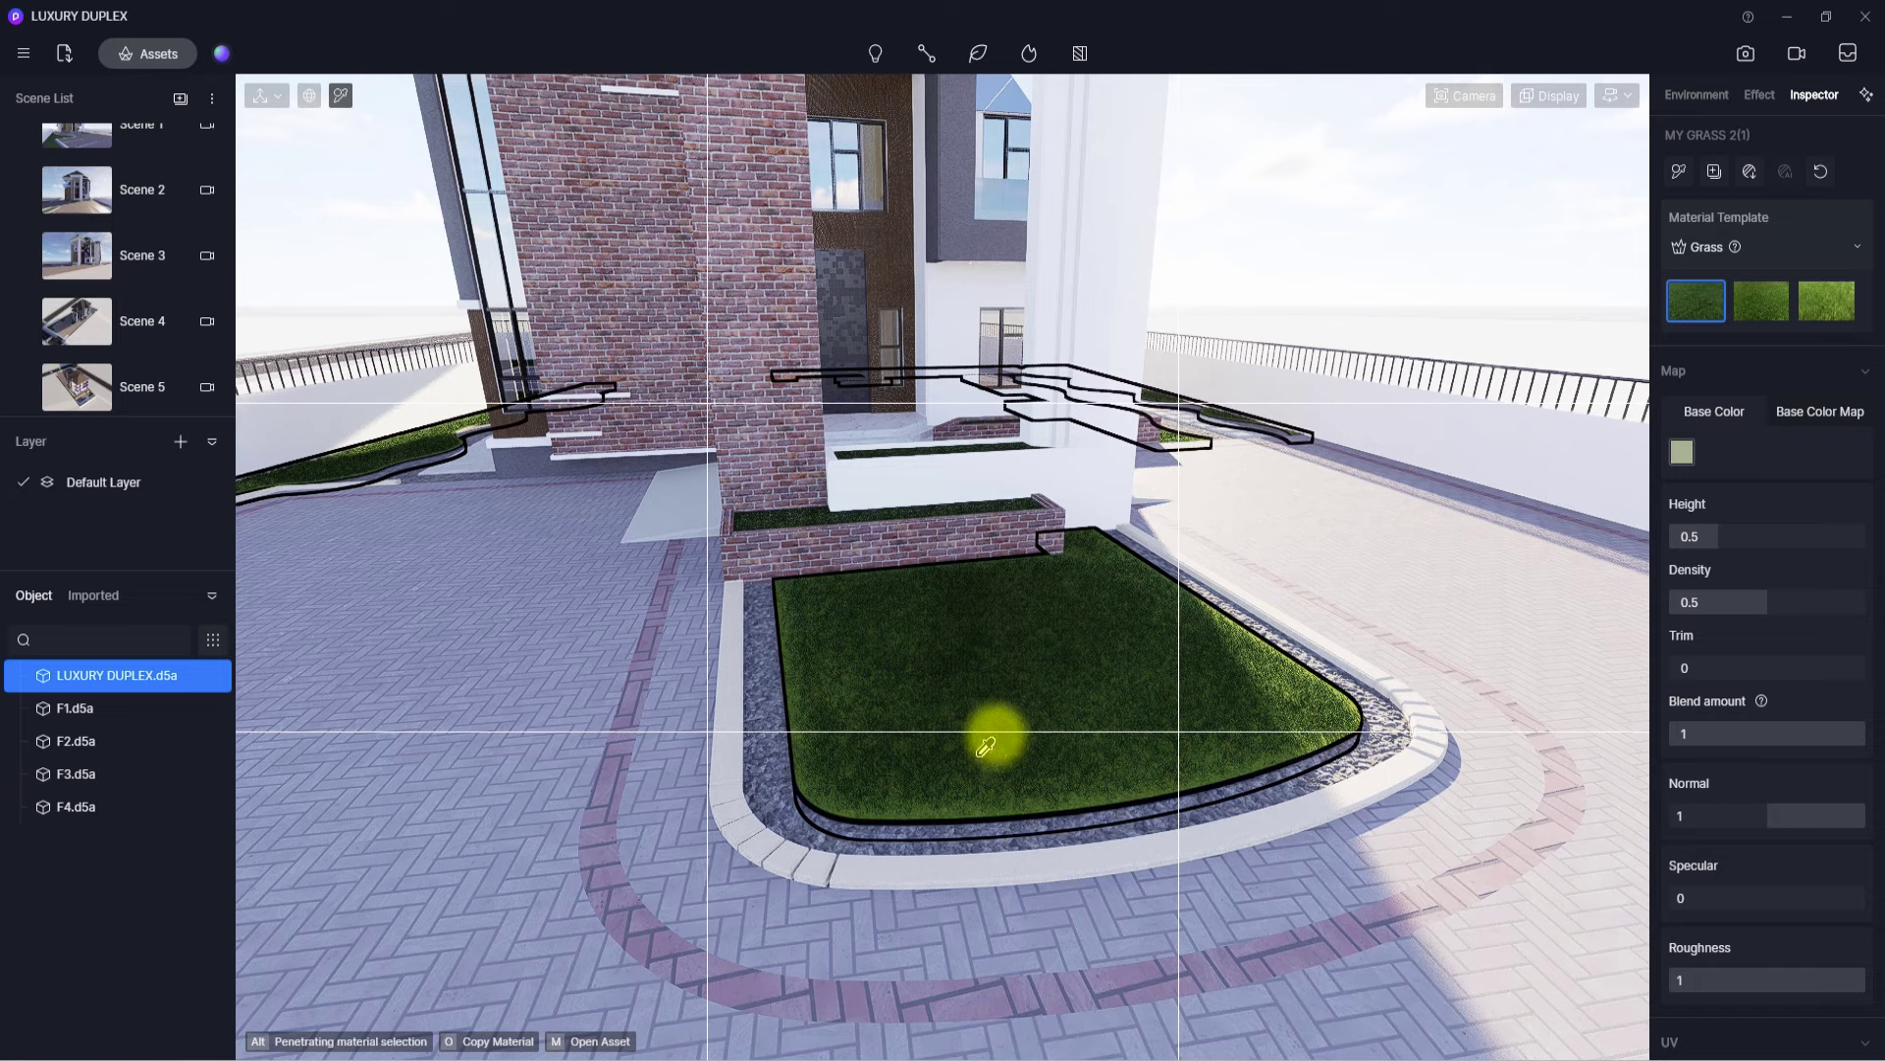
{"action": "right_click_drag", "start_coordinate": [997, 680], "coordinate": [999, 615]}
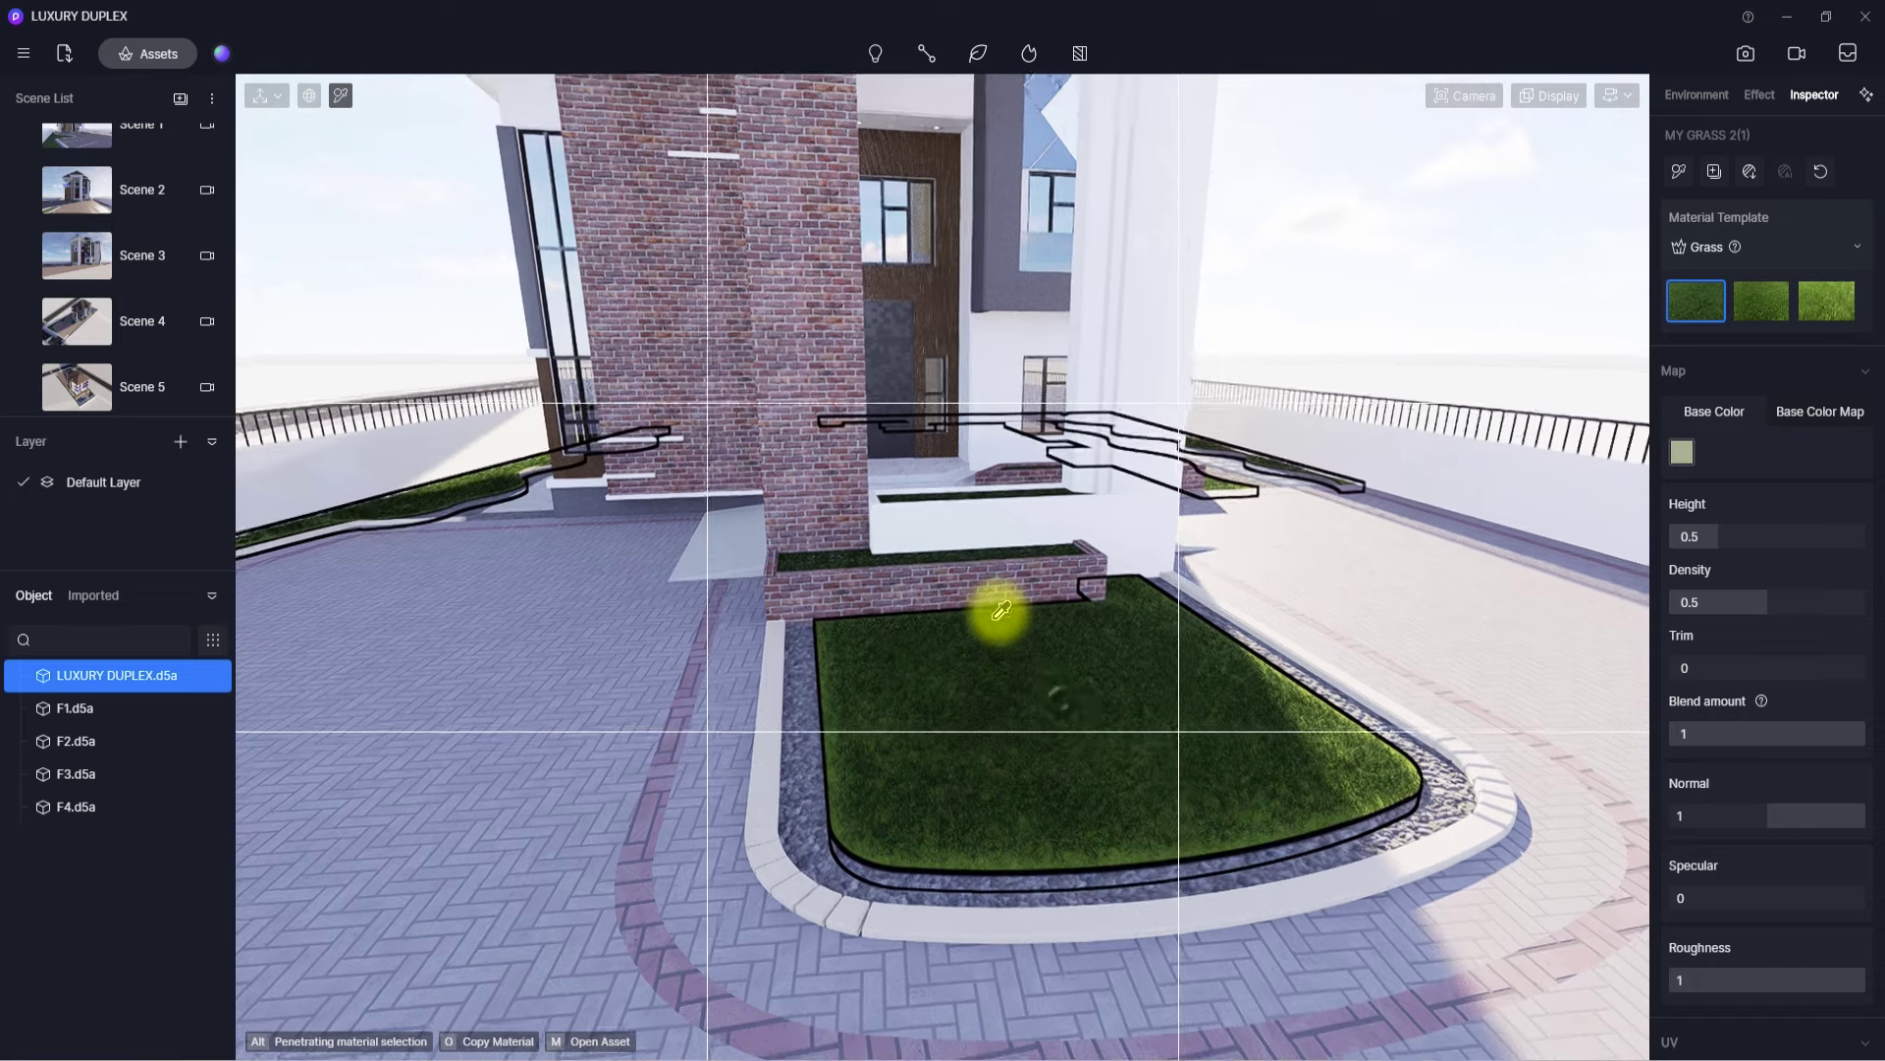
{"action": "scroll", "coordinate": [999, 614], "scroll_direction": "up", "scroll_amount": 4}
- Find the Dry Deciduous Woodland2 material among the natural raw materials and apply it to the lawn beside the front entrance
{"action": "left_click", "coordinate": [155, 57]}
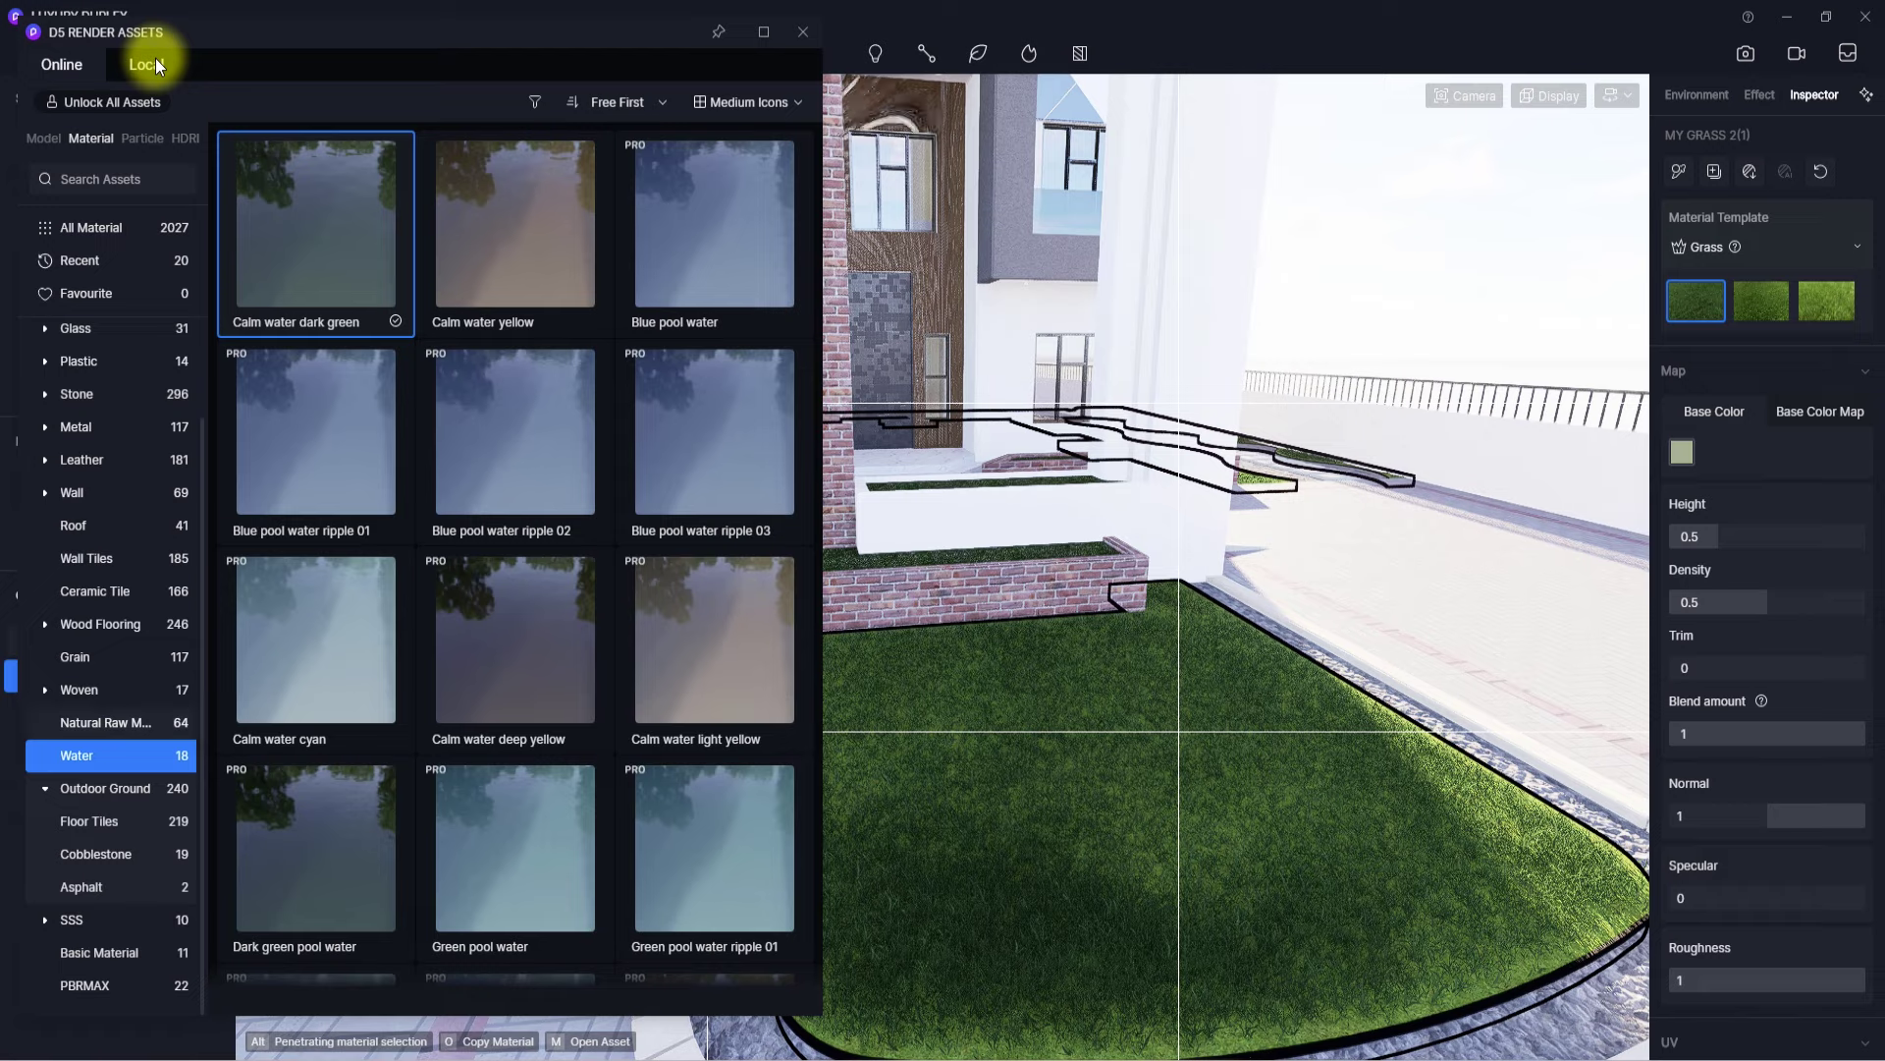
{"action": "left_click", "coordinate": [120, 721]}
{"action": "scroll", "coordinate": [510, 673], "scroll_direction": "down", "scroll_amount": 2}
{"action": "scroll", "coordinate": [511, 674], "scroll_direction": "up", "scroll_amount": 2}
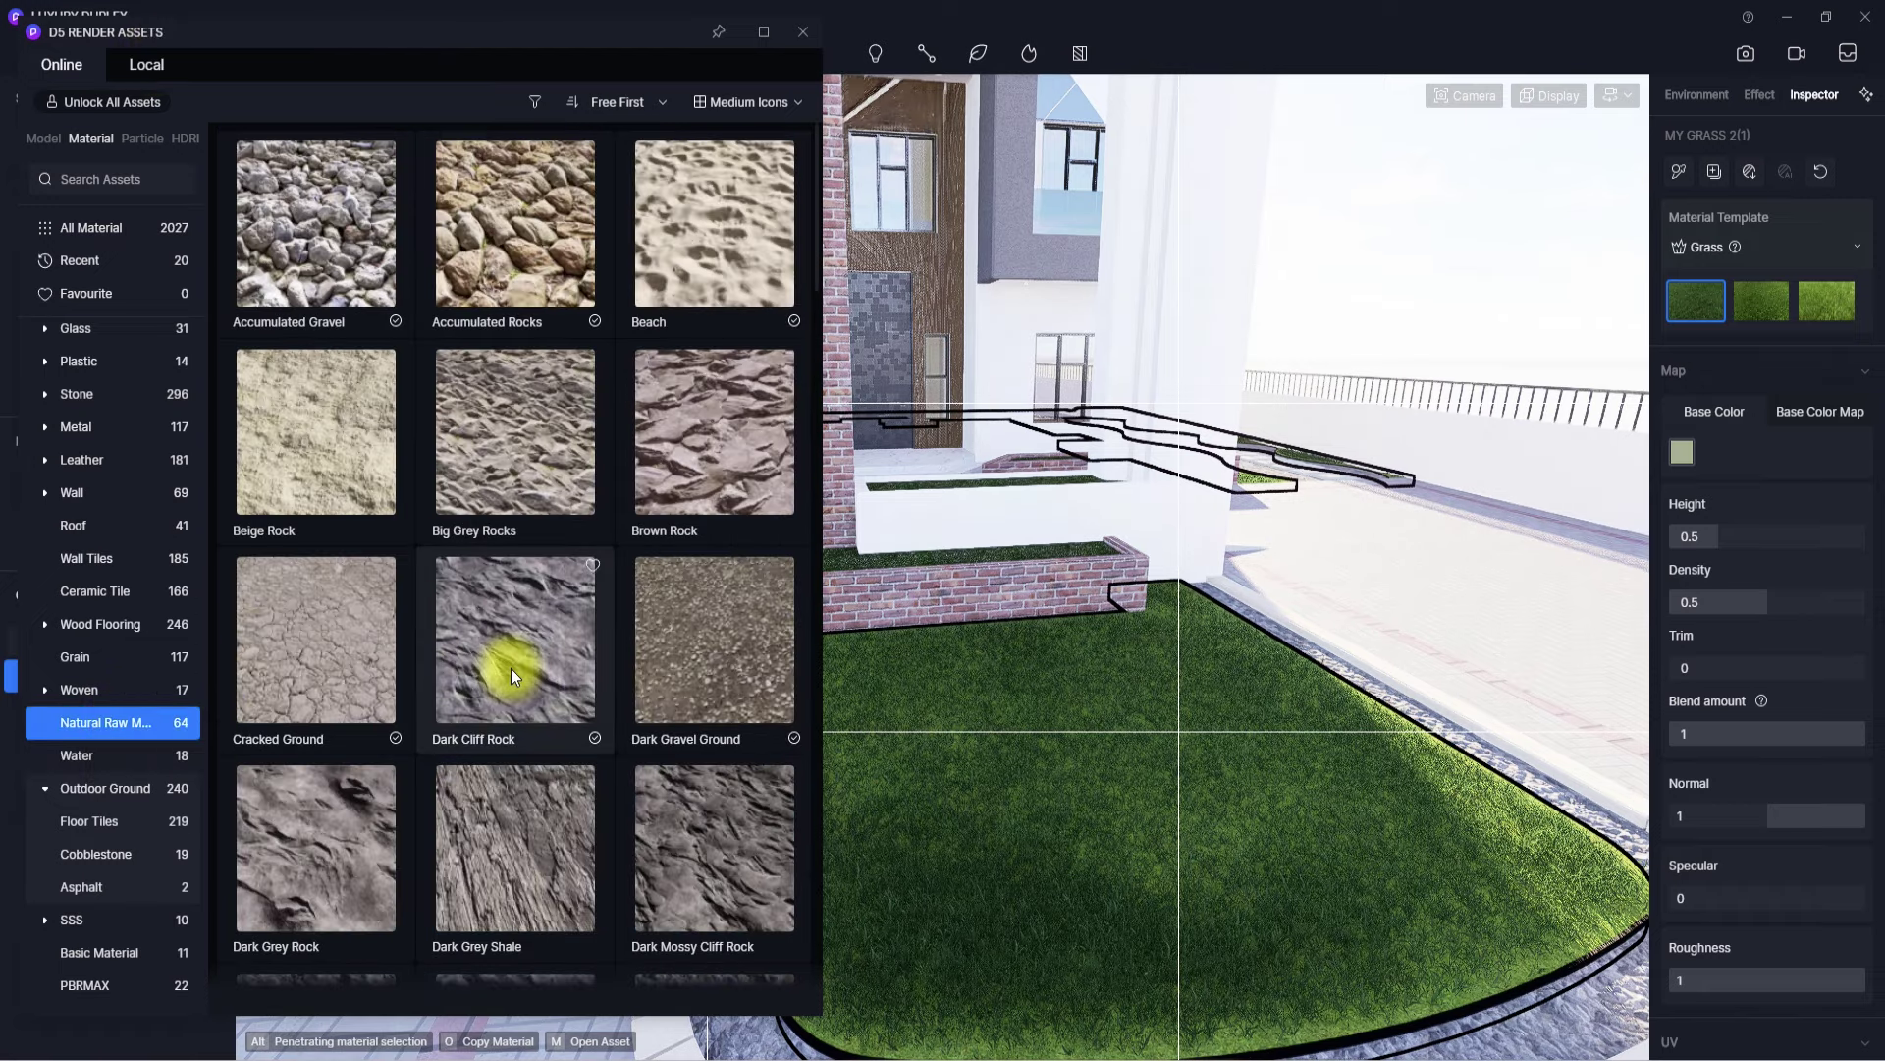
{"action": "scroll", "coordinate": [510, 668], "scroll_direction": "down", "scroll_amount": 5}
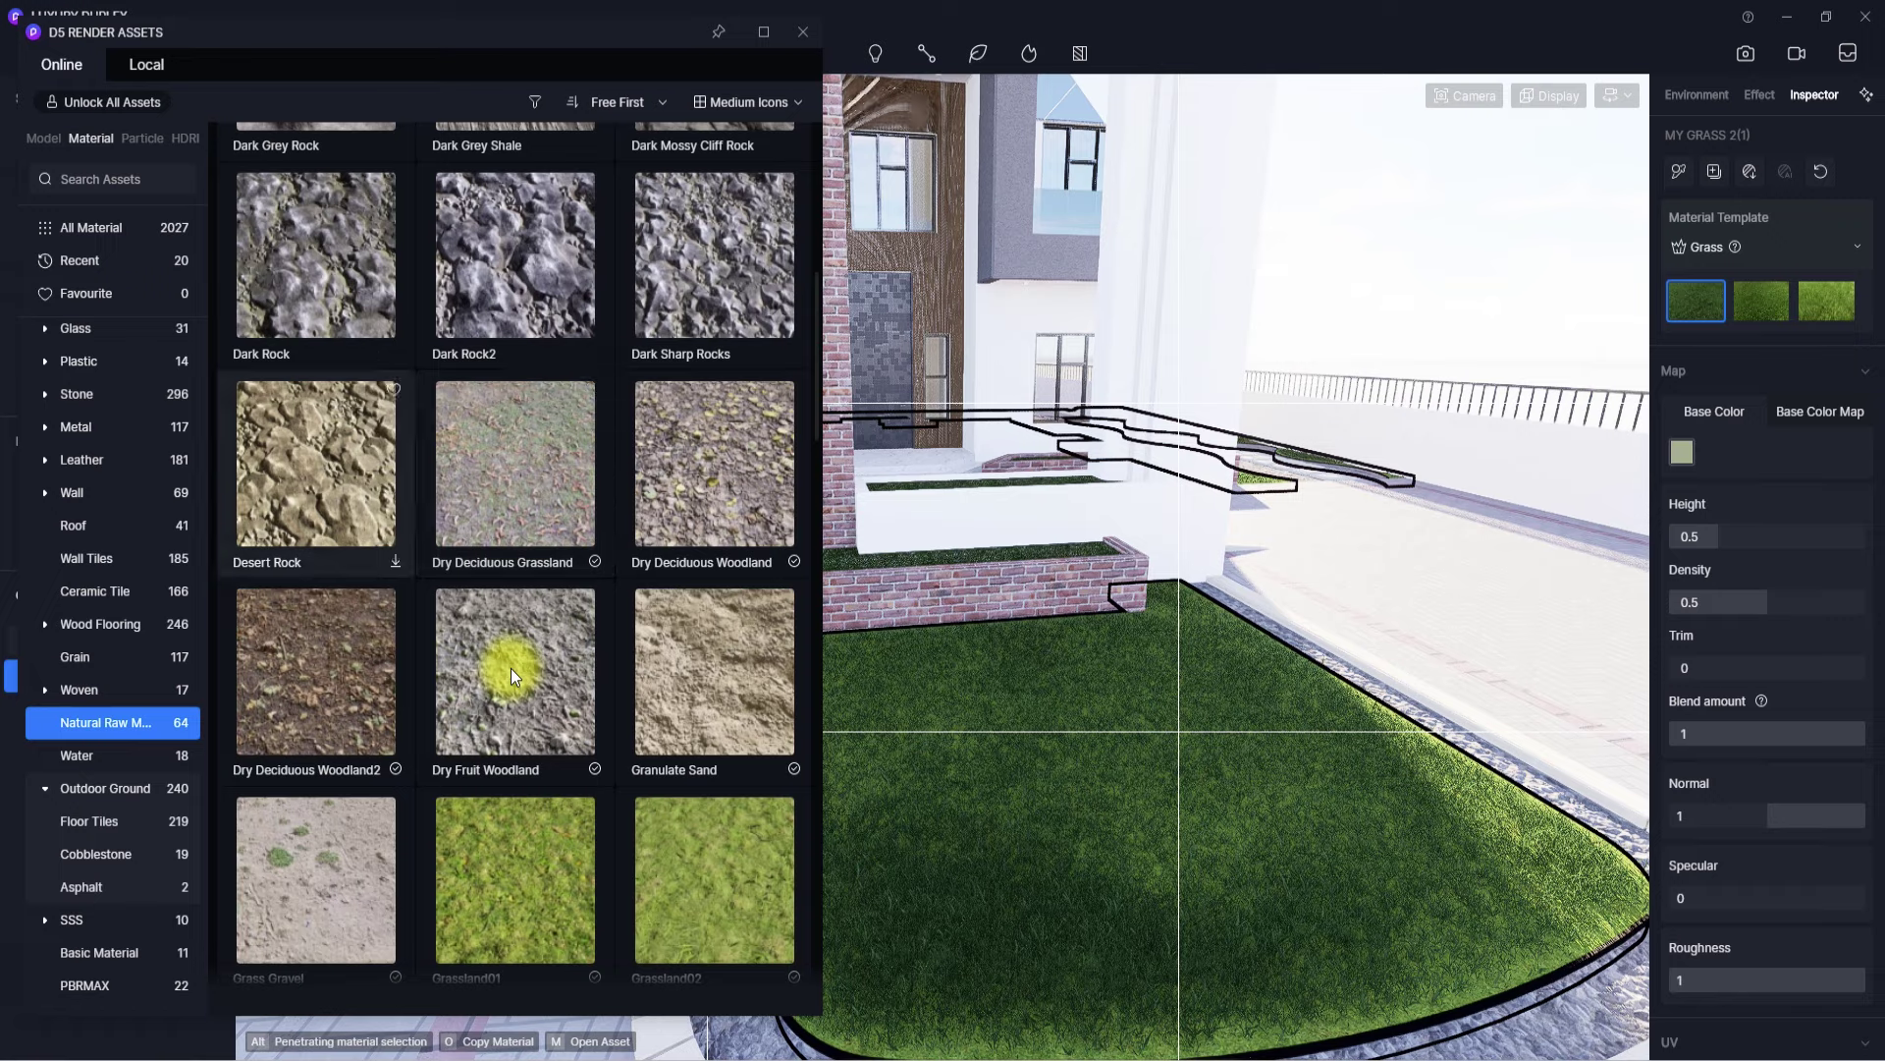
{"action": "scroll", "coordinate": [511, 667], "scroll_direction": "down", "scroll_amount": 6}
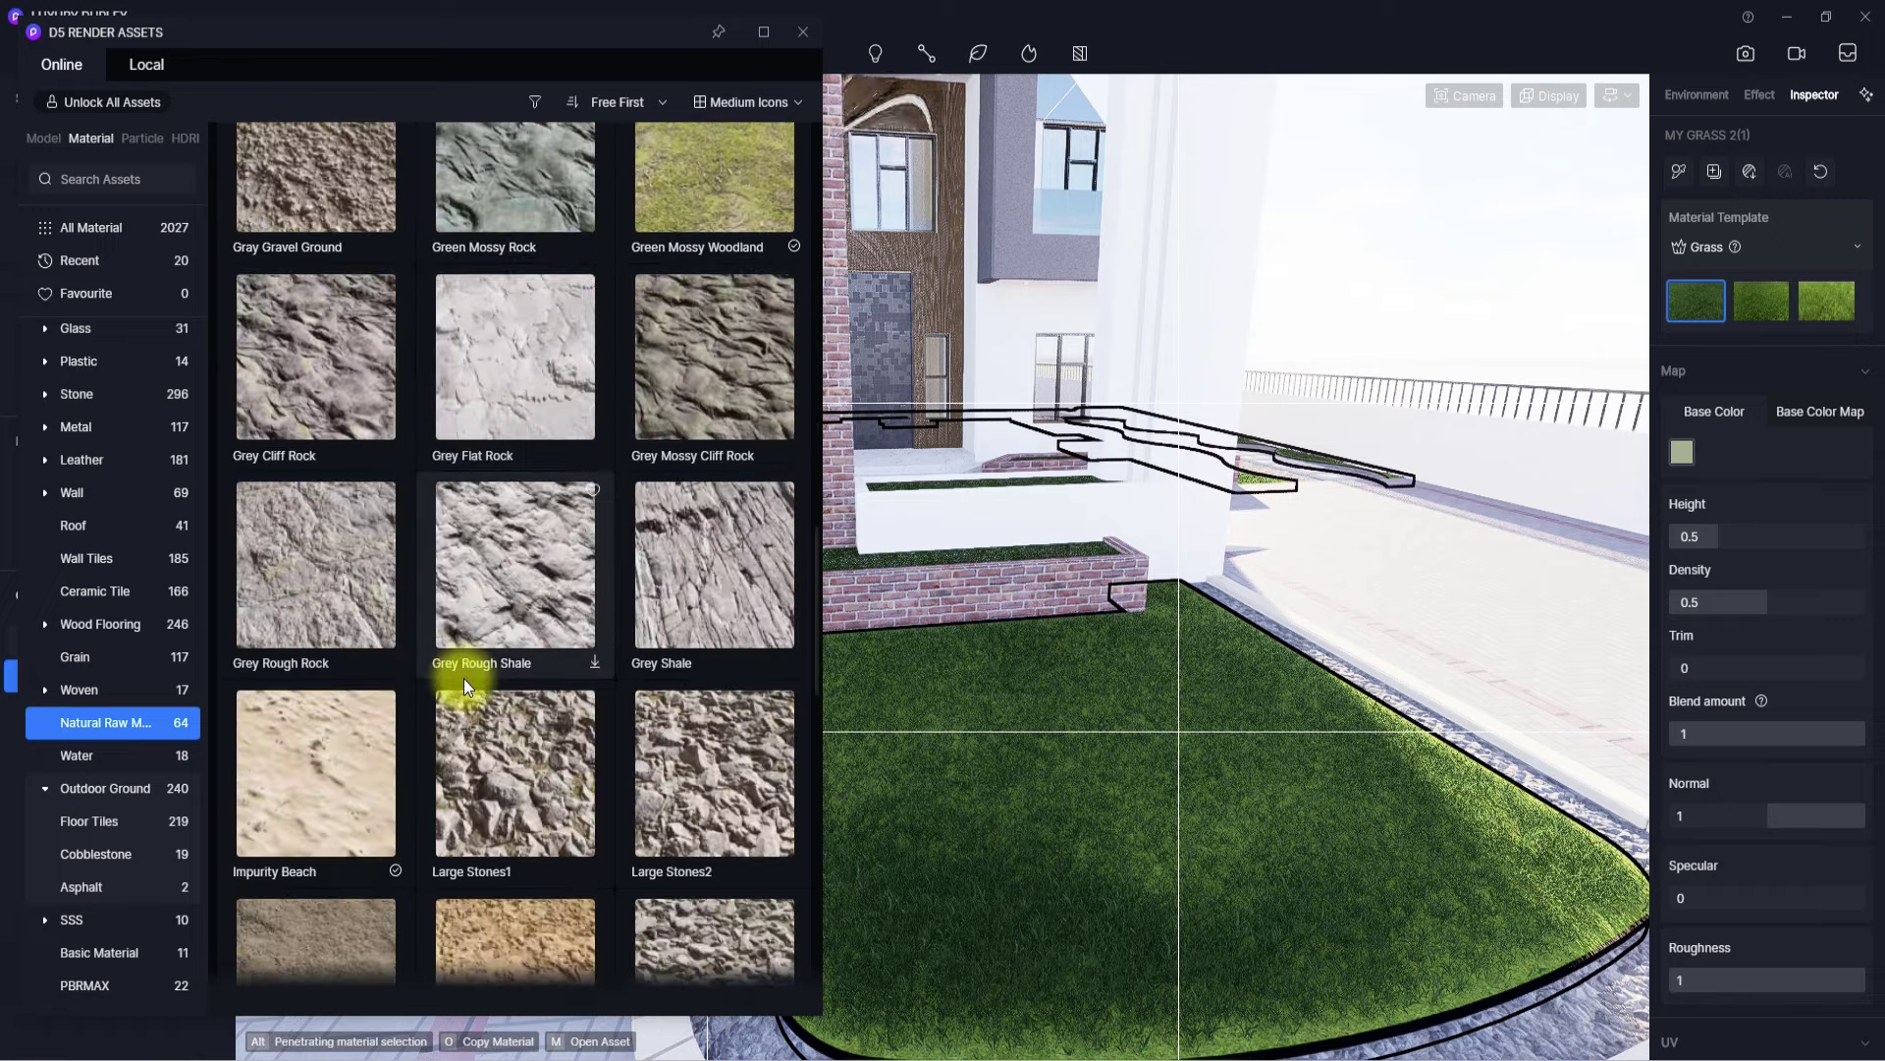
{"action": "scroll", "coordinate": [463, 679], "scroll_direction": "up", "scroll_amount": 10}
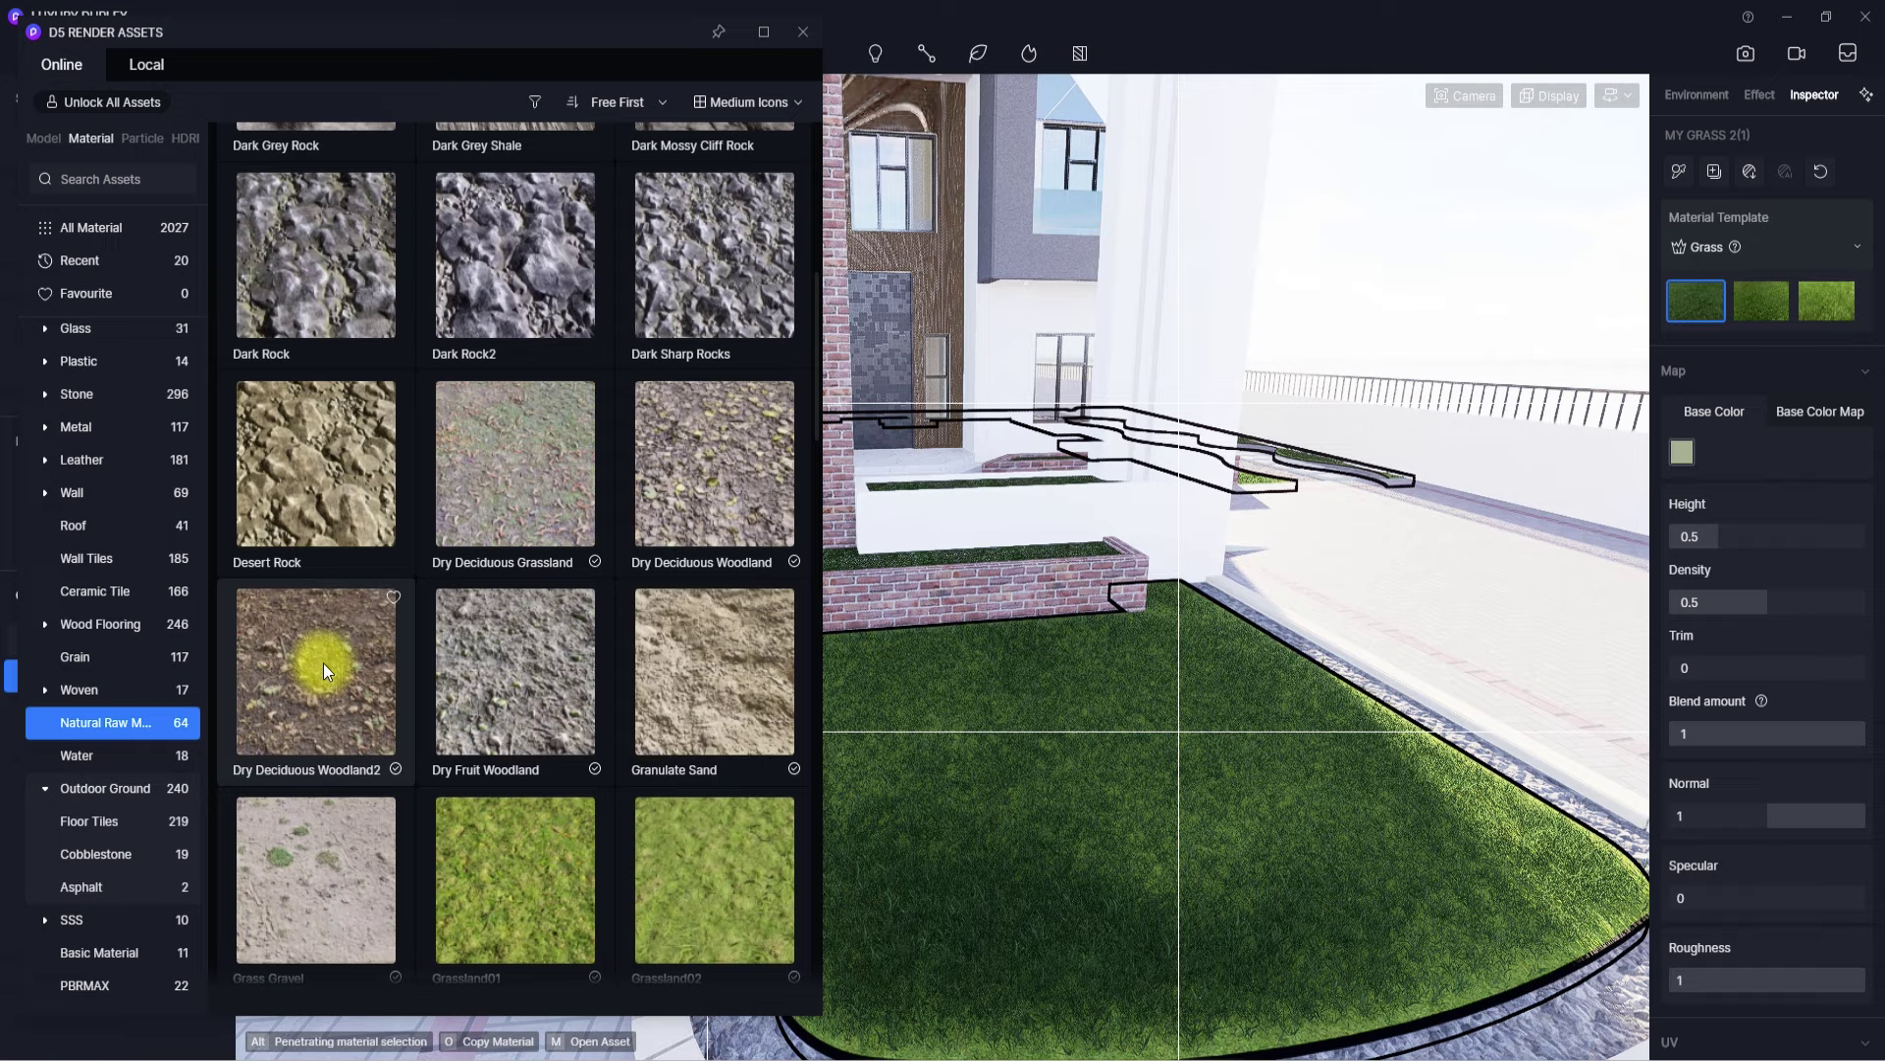
{"action": "left_click_drag", "start_coordinate": [322, 663], "coordinate": [1059, 839]}
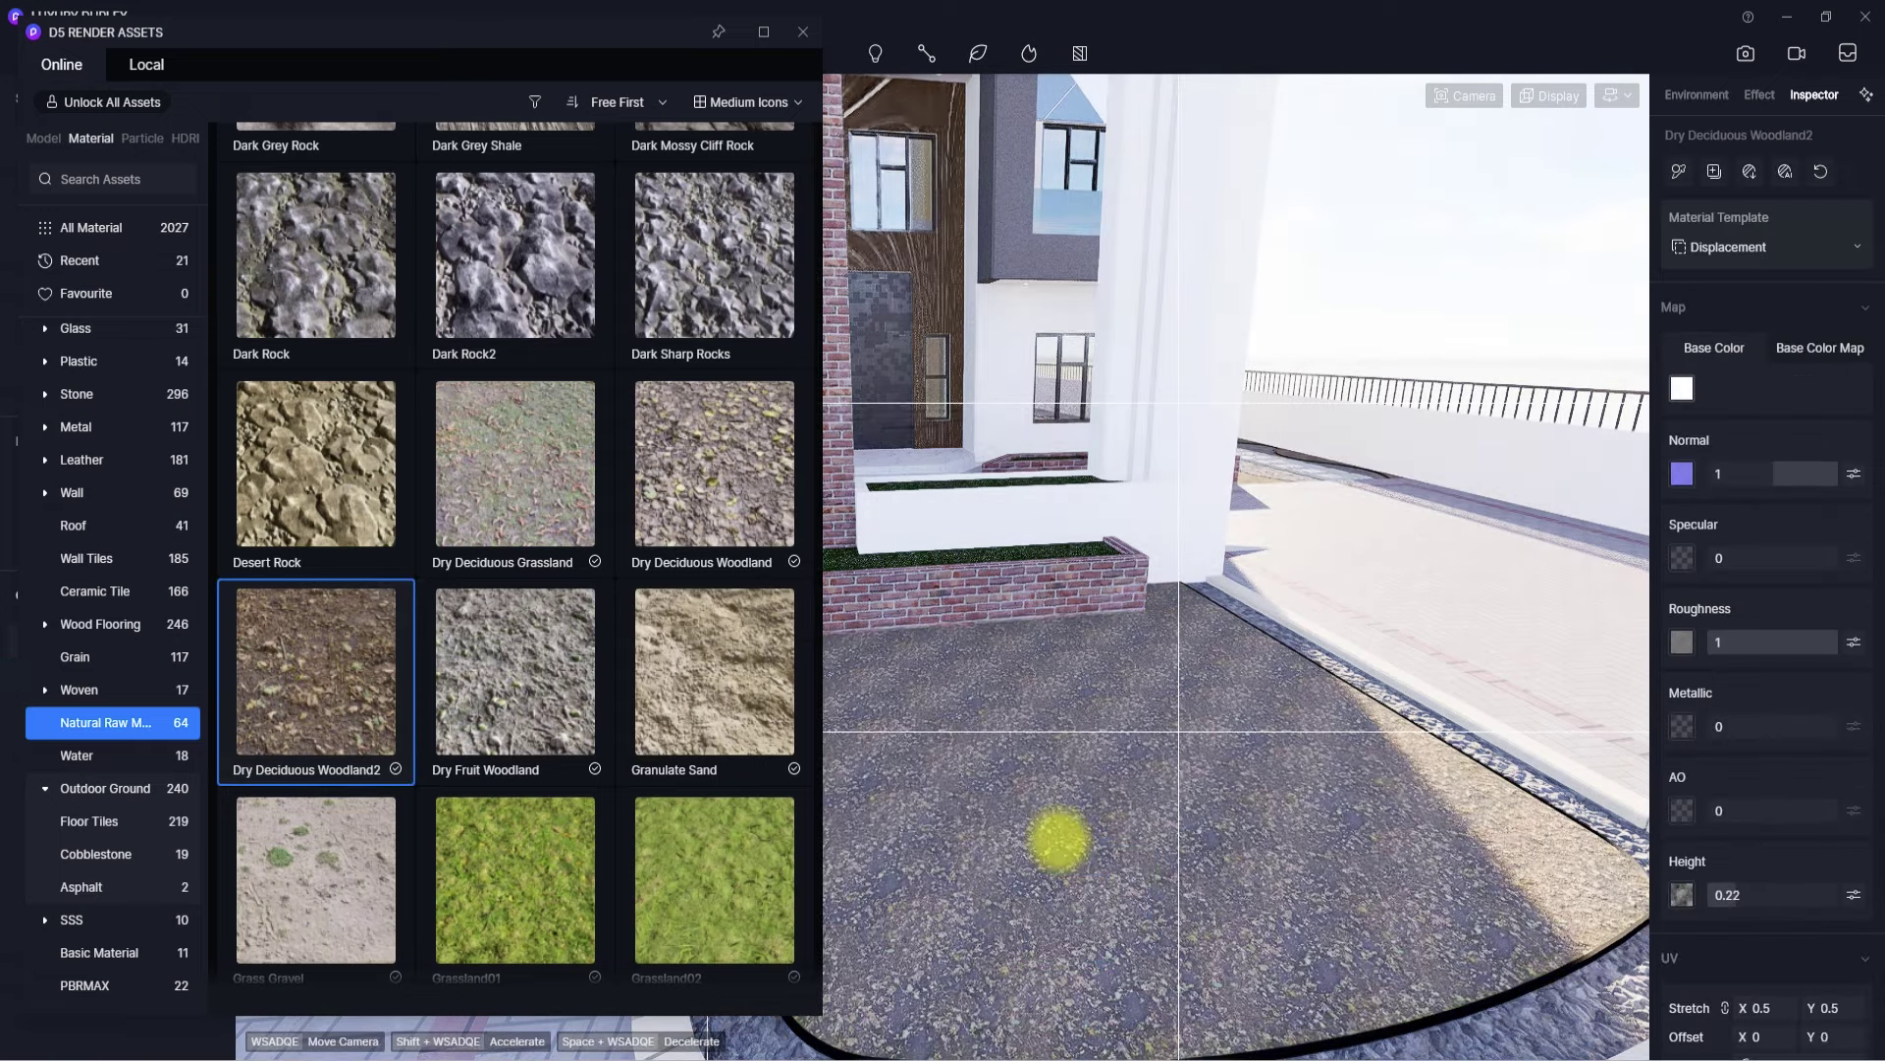
{"action": "right_click", "coordinate": [1059, 841]}
{"action": "left_click", "coordinate": [805, 32]}
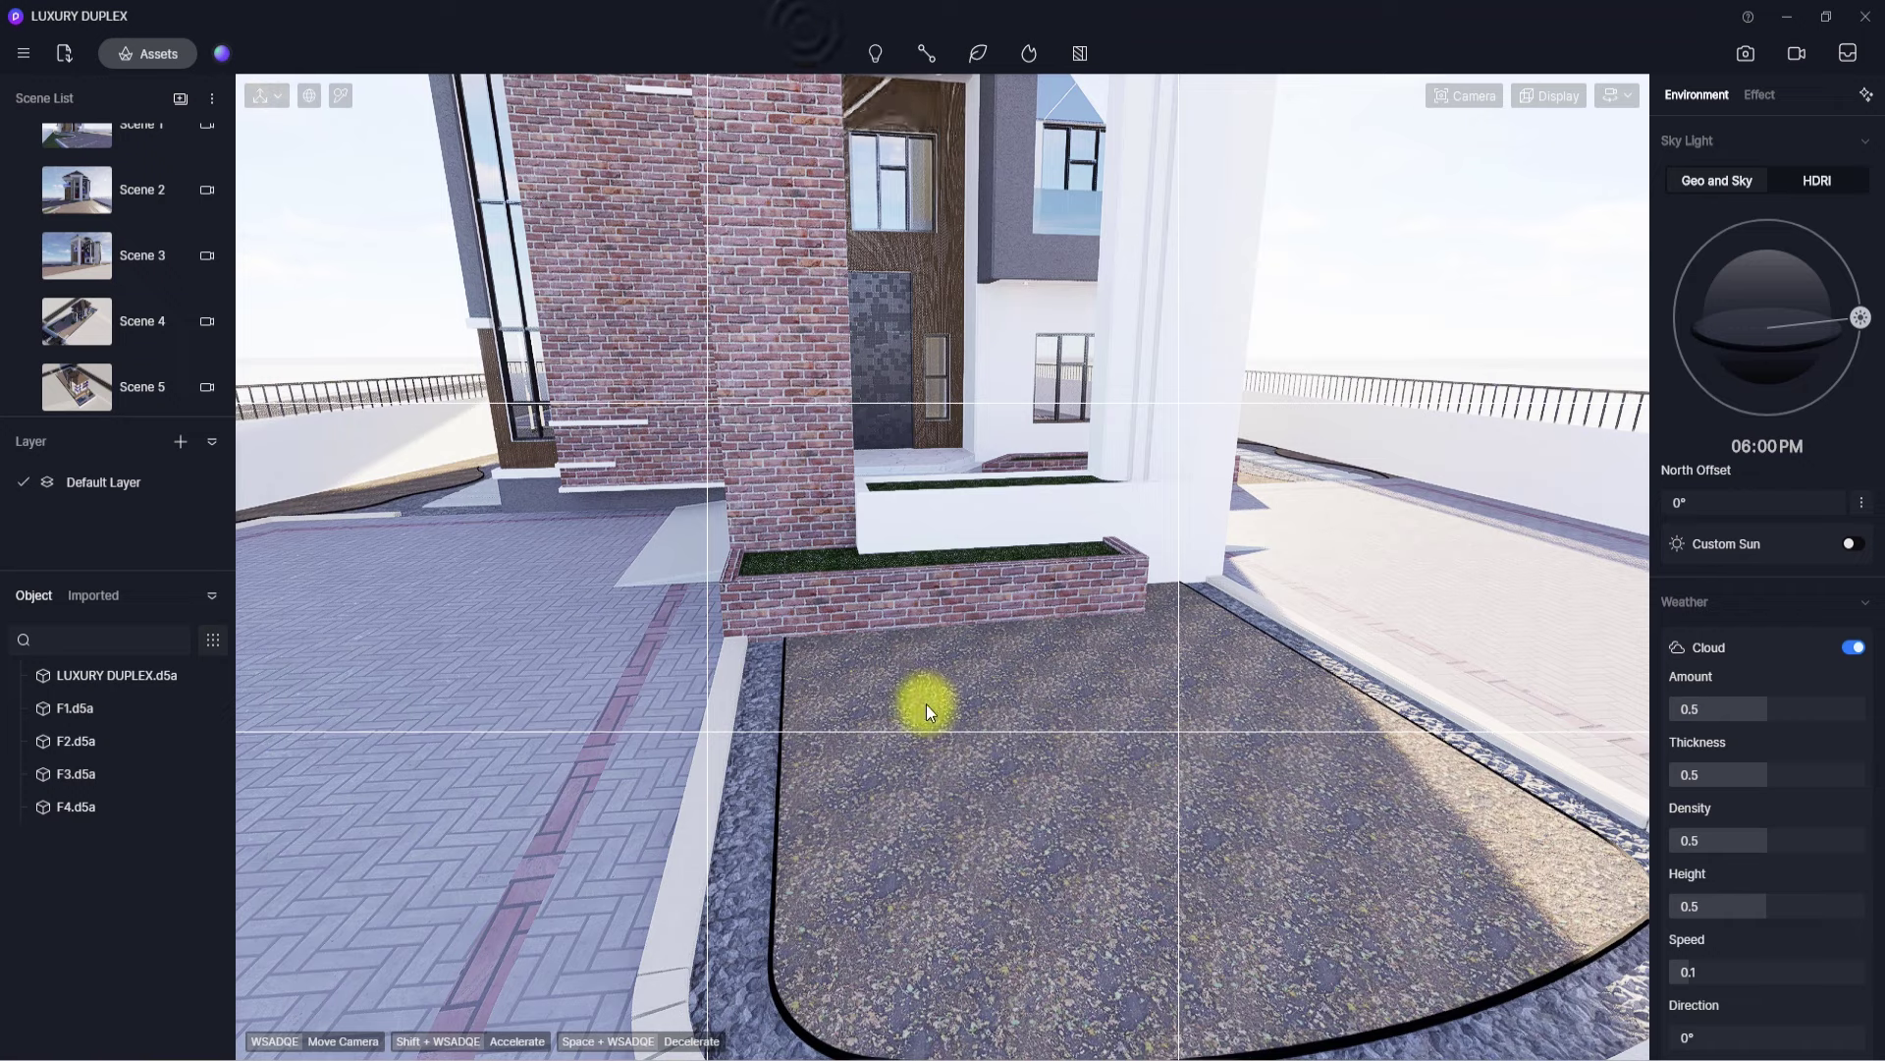
- Change the front lawn's material template from Displacement to Custom, enable UV Randomizer and check the texture for visible repetition
{"action": "left_click", "coordinate": [971, 789]}
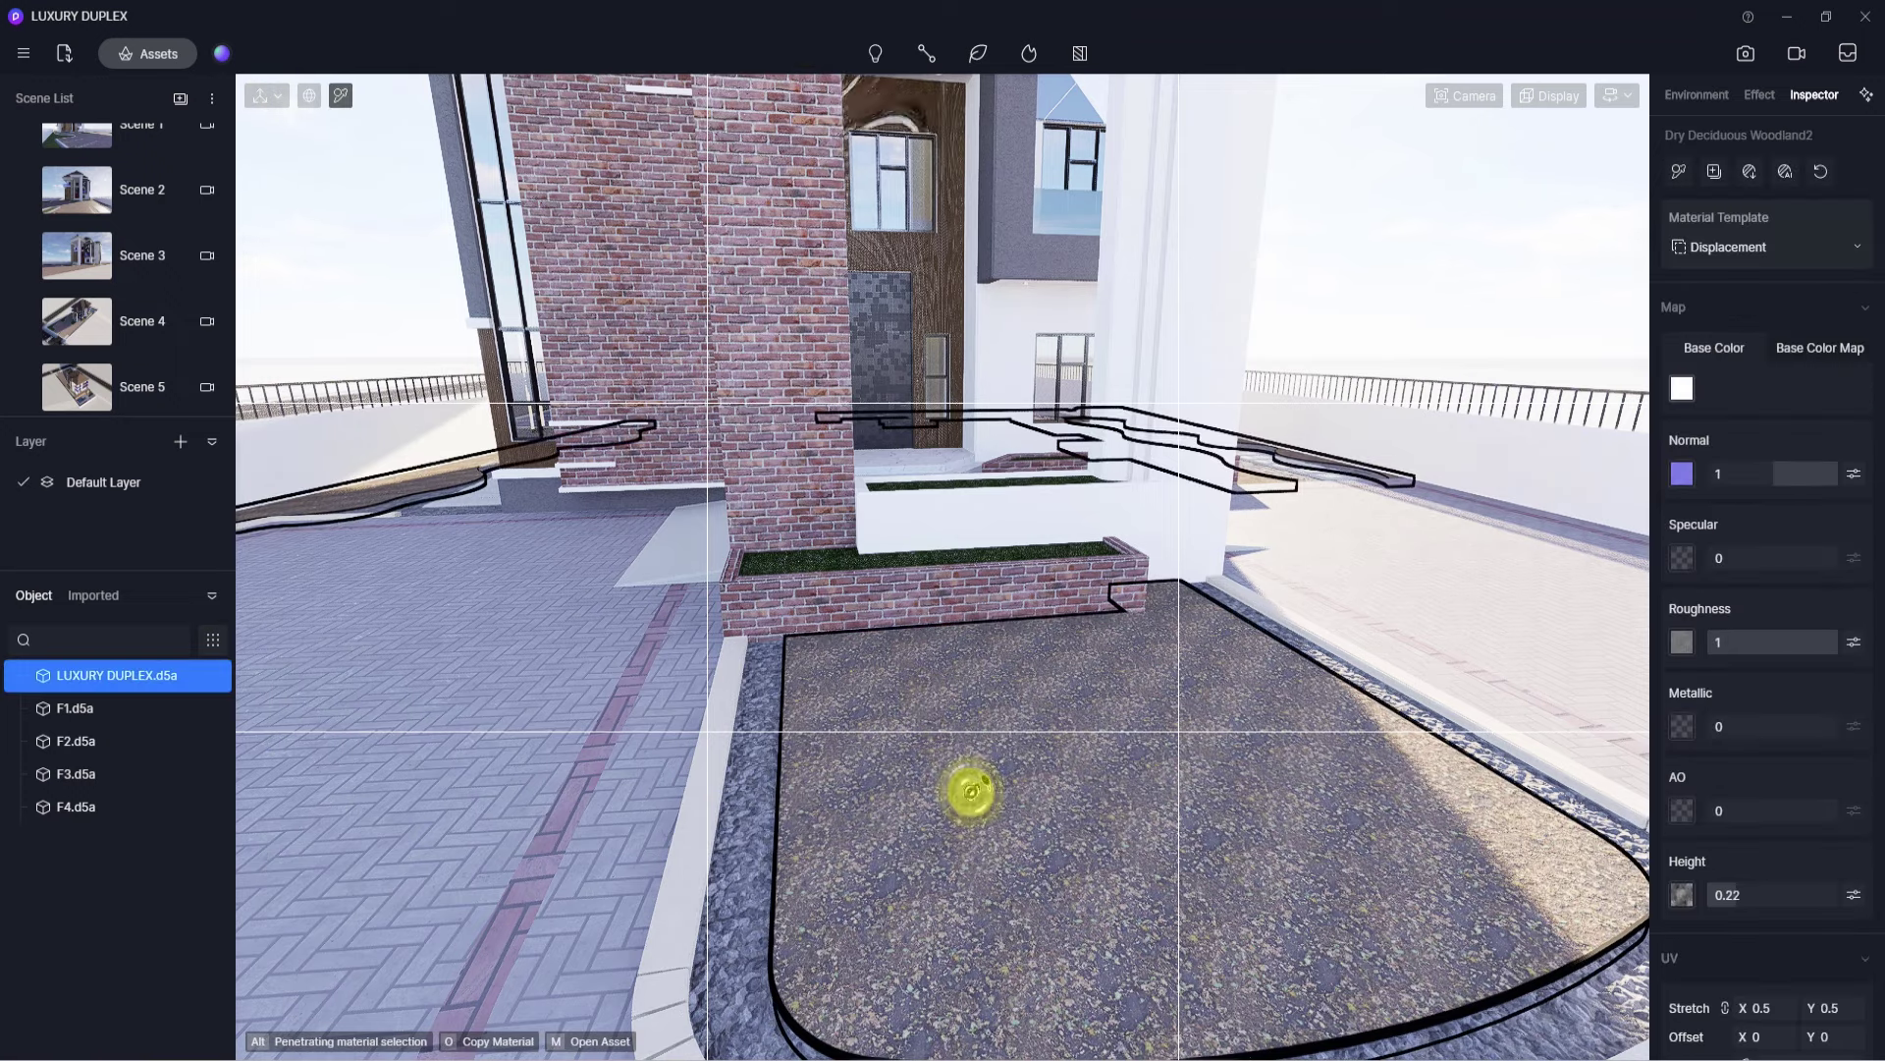
{"action": "scroll", "coordinate": [1764, 1007], "scroll_direction": "down", "scroll_amount": 3}
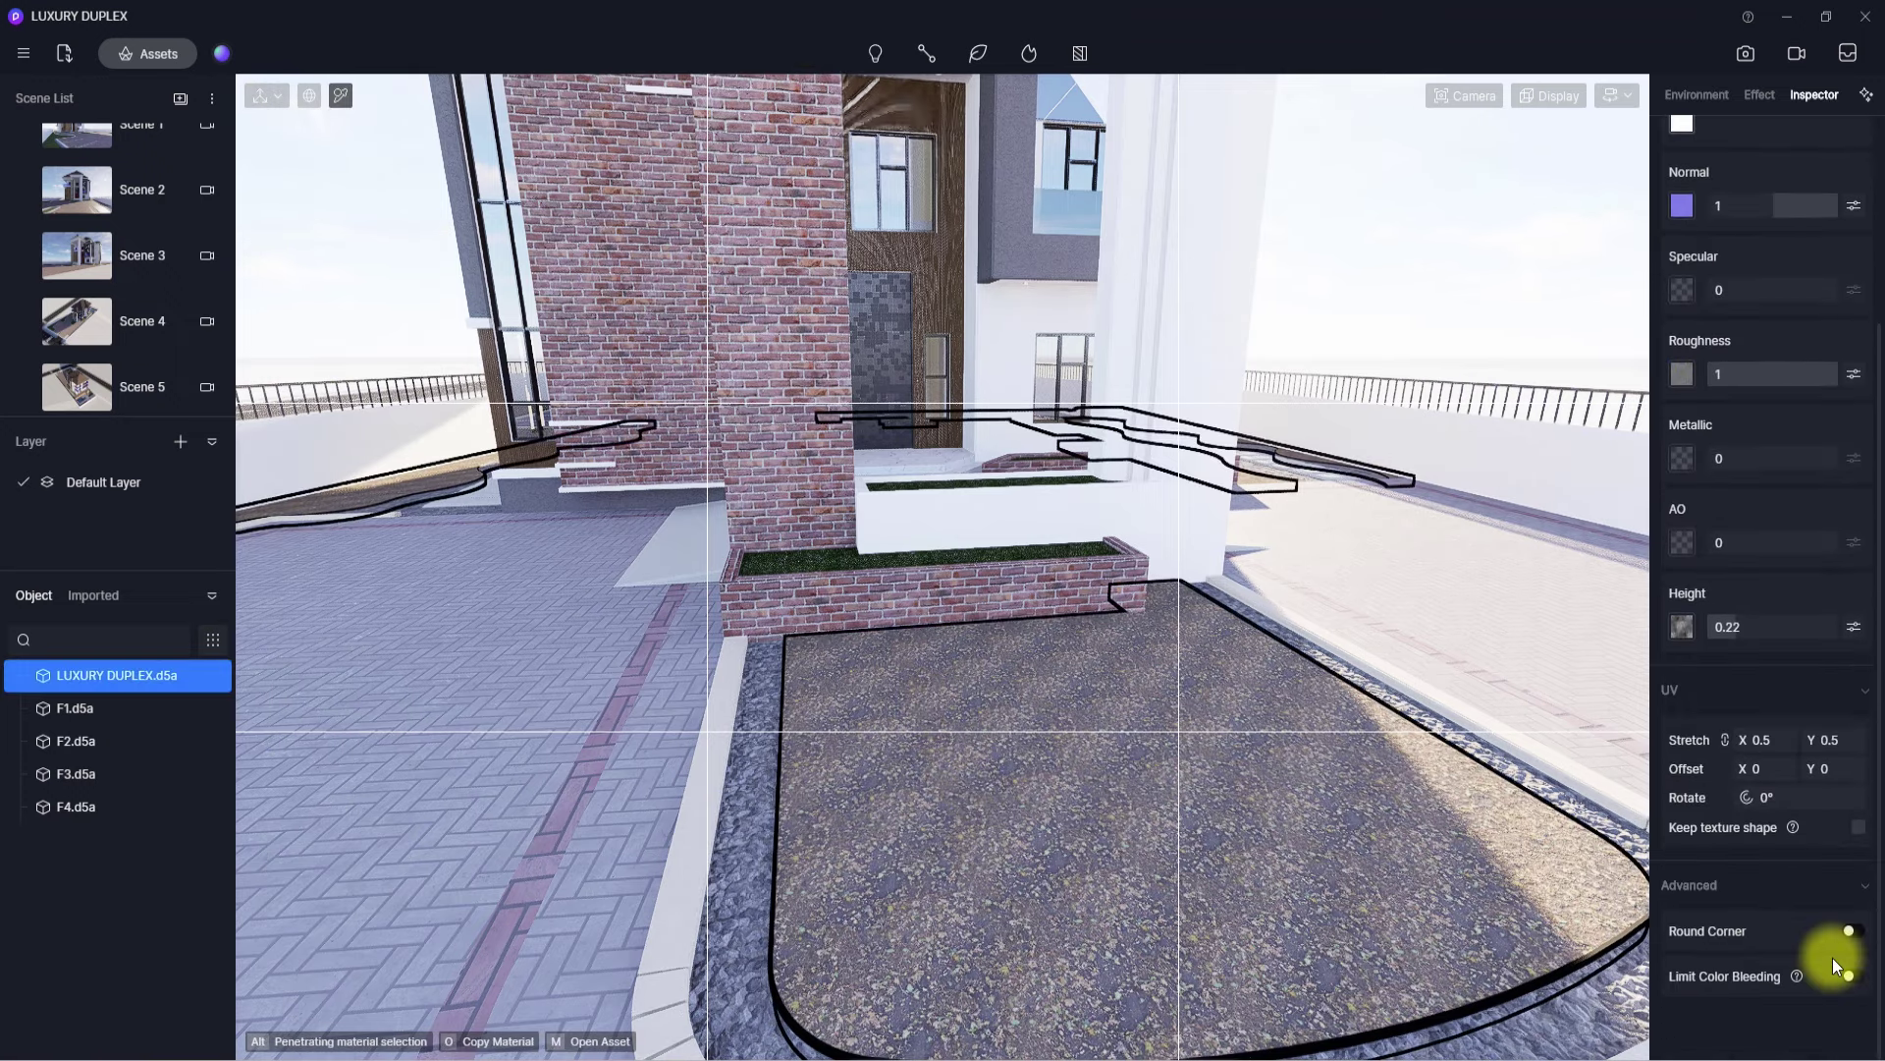
{"action": "scroll", "coordinate": [1832, 958], "scroll_direction": "up", "scroll_amount": 3}
{"action": "left_click", "coordinate": [1741, 225]}
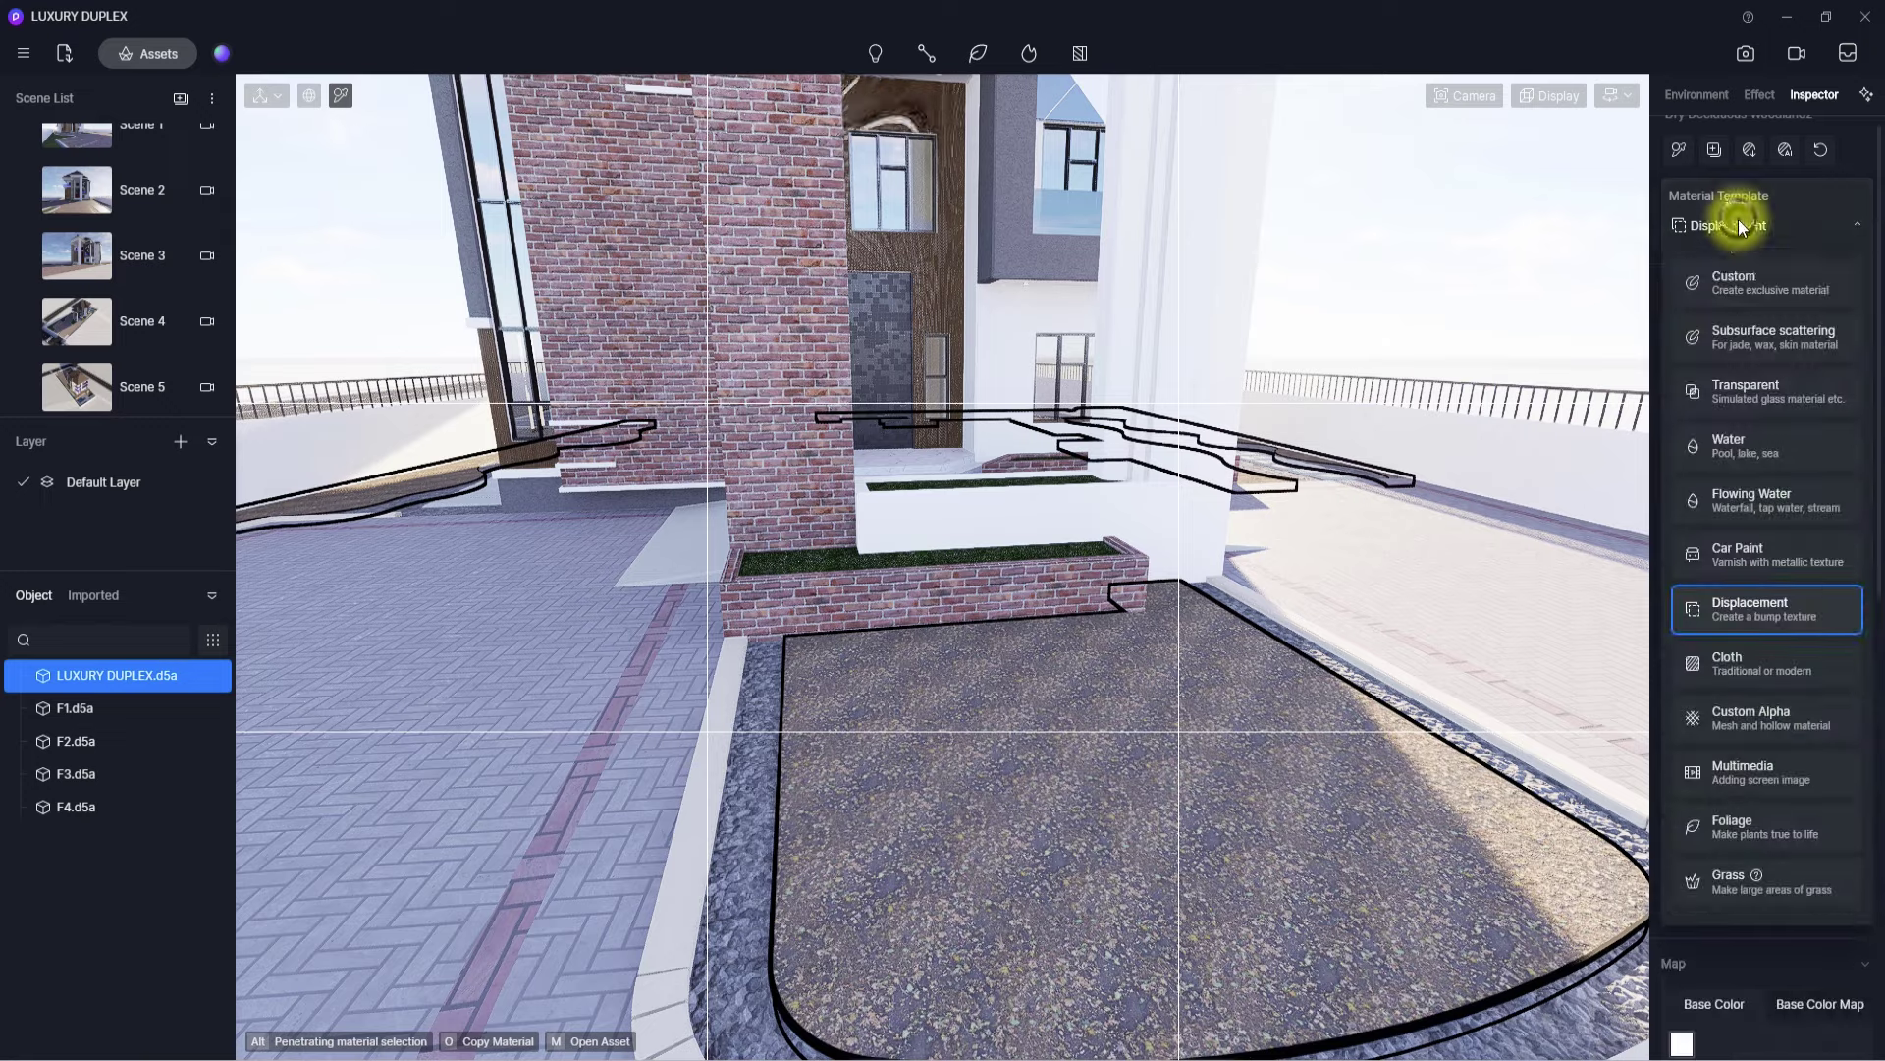
{"action": "left_click", "coordinate": [1740, 287]}
{"action": "scroll", "coordinate": [1740, 287], "scroll_direction": "down", "scroll_amount": 3}
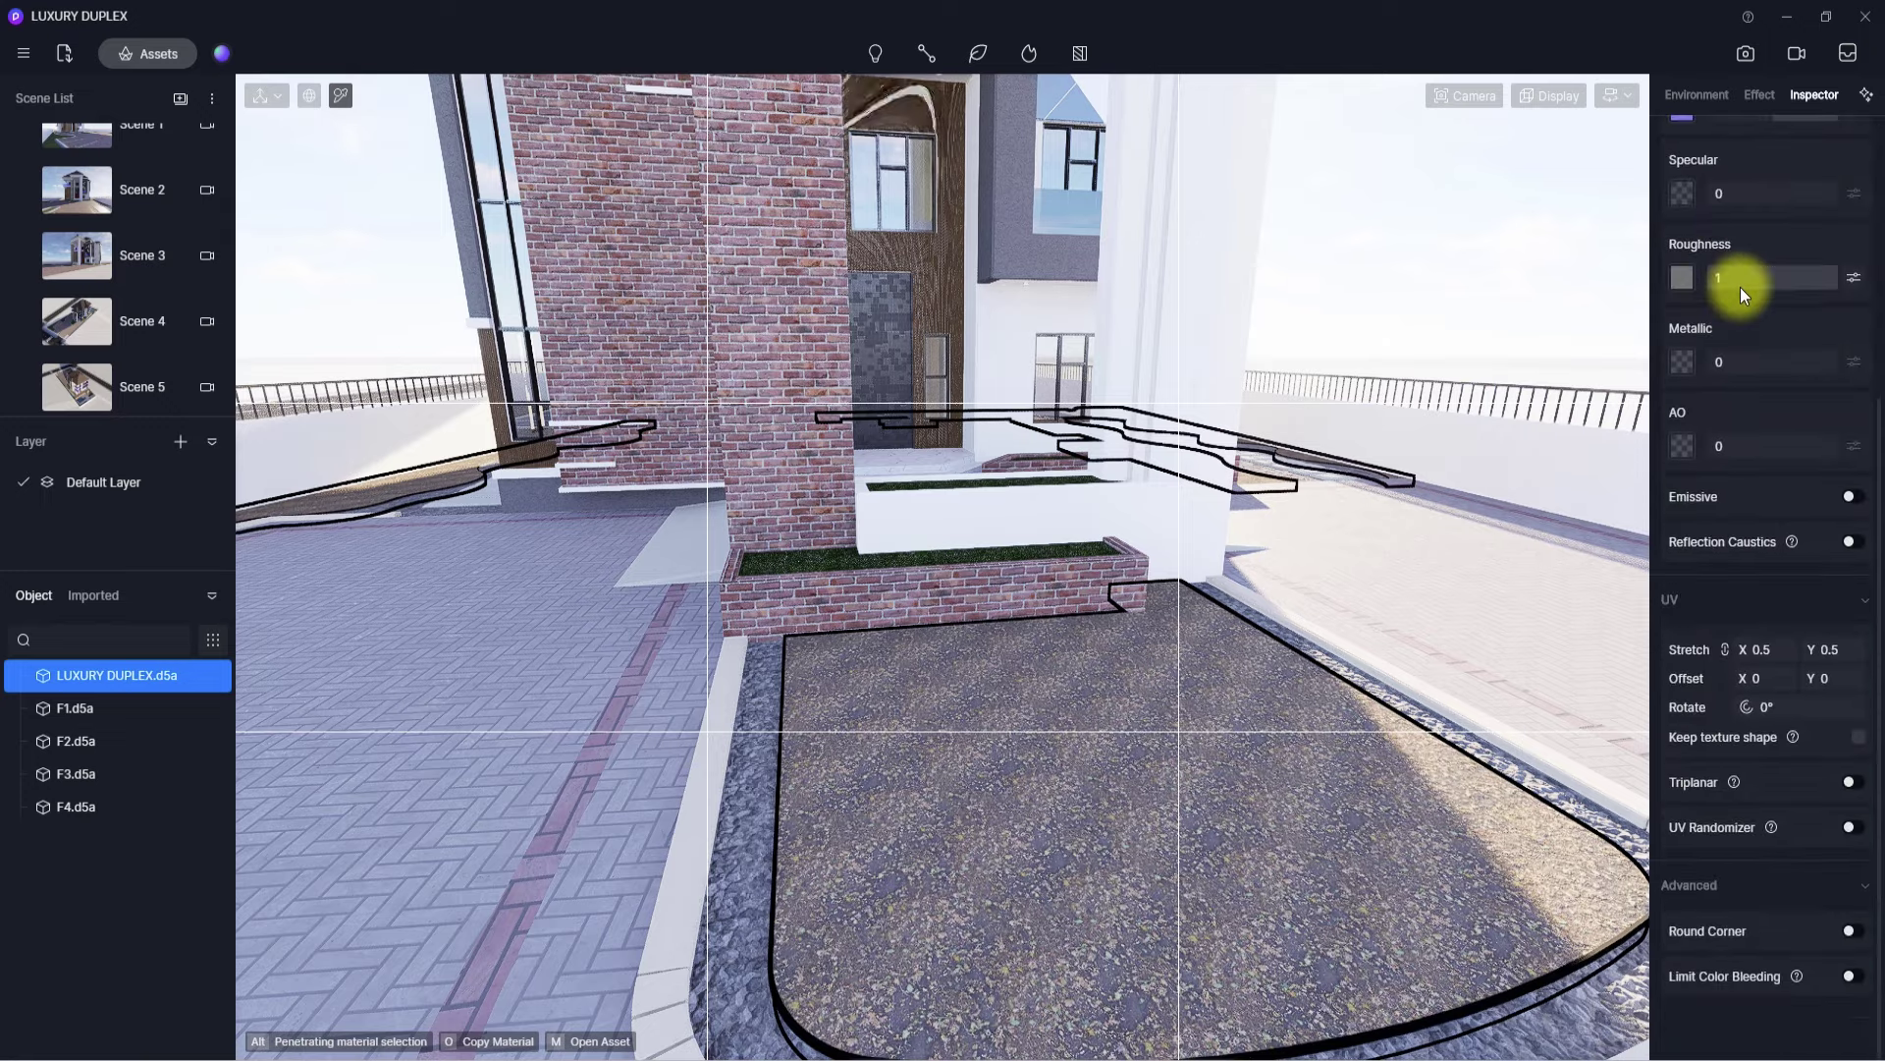
{"action": "left_click", "coordinate": [1856, 828]}
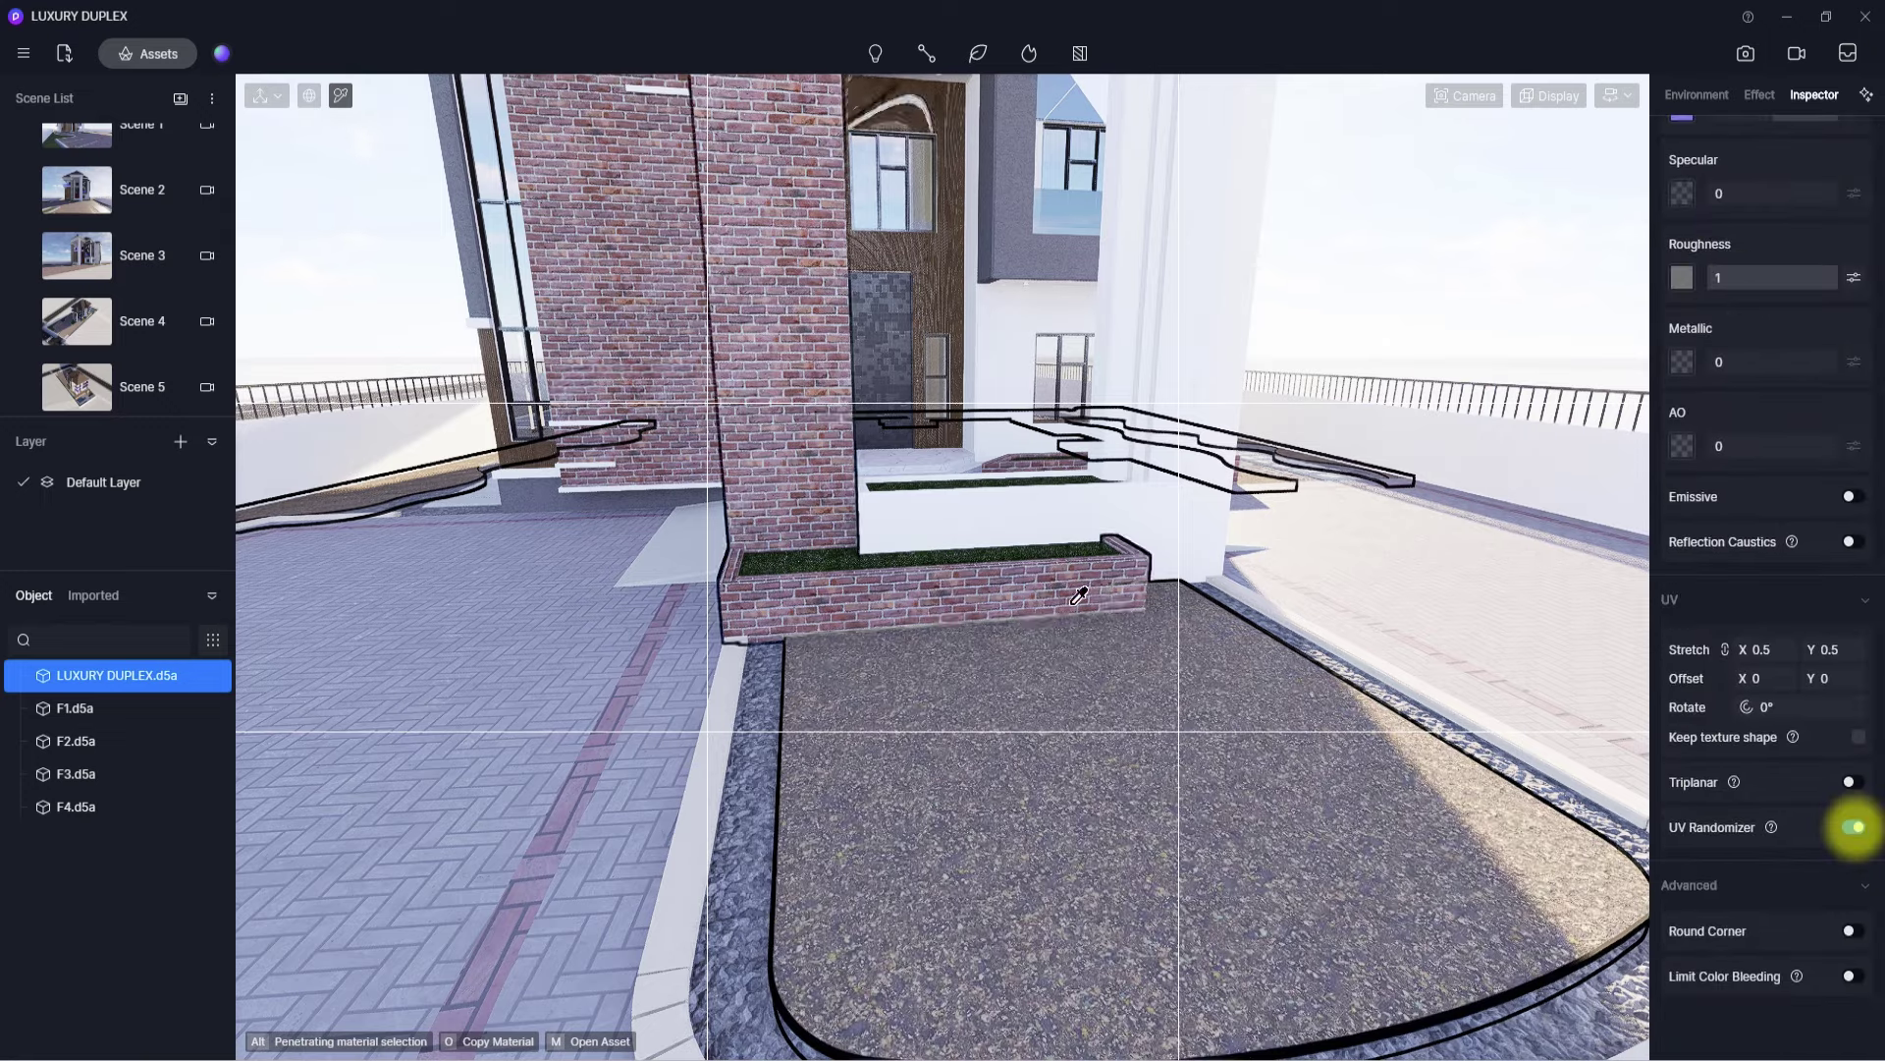
{"action": "scroll", "coordinate": [1086, 623], "scroll_direction": "up", "scroll_amount": 3}
{"action": "right_click_drag", "start_coordinate": [1086, 622], "coordinate": [1467, 851]}
{"action": "scroll", "coordinate": [886, 732], "scroll_direction": "down", "scroll_amount": 1}
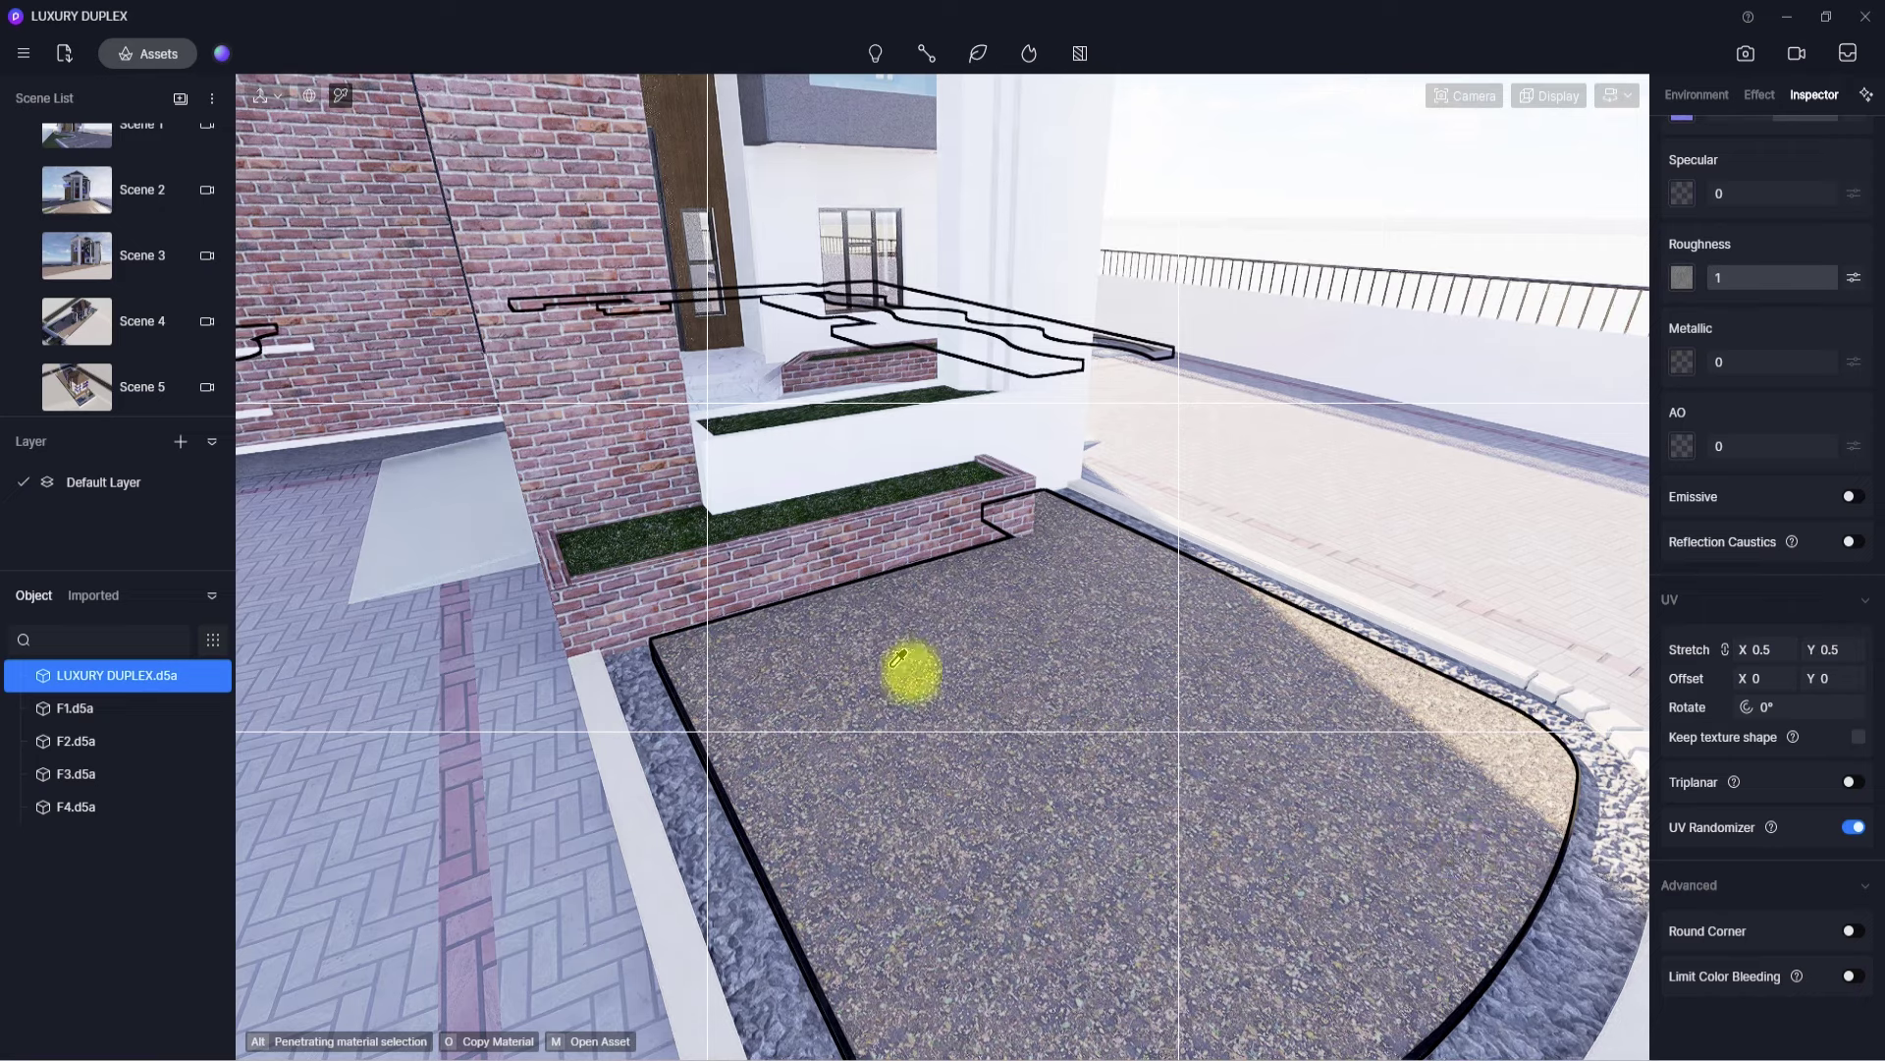
{"action": "scroll", "coordinate": [1707, 245], "scroll_direction": "up", "scroll_amount": 5}
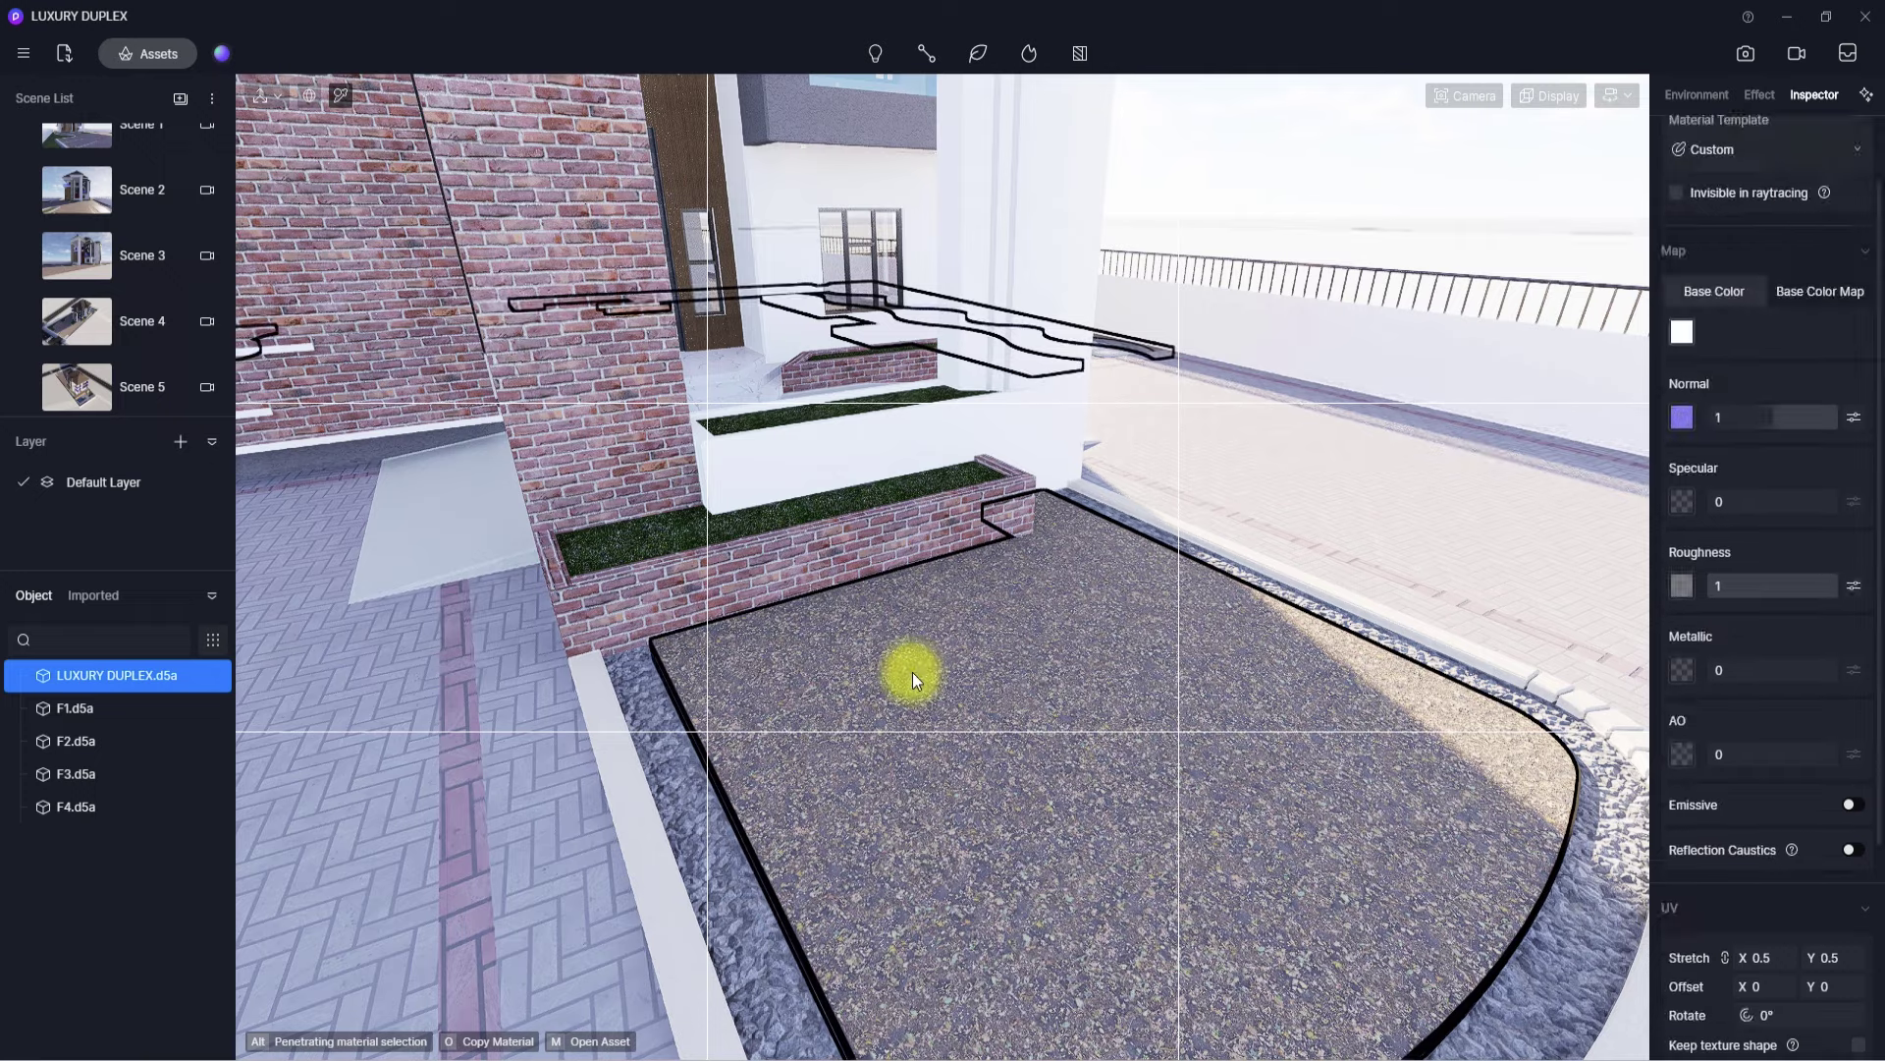
- Copy the front lawn's Dry Deciduous Woodland2 material onto the grass of the raised planters beside the boundary wall
{"action": "left_click", "coordinate": [1680, 172]}
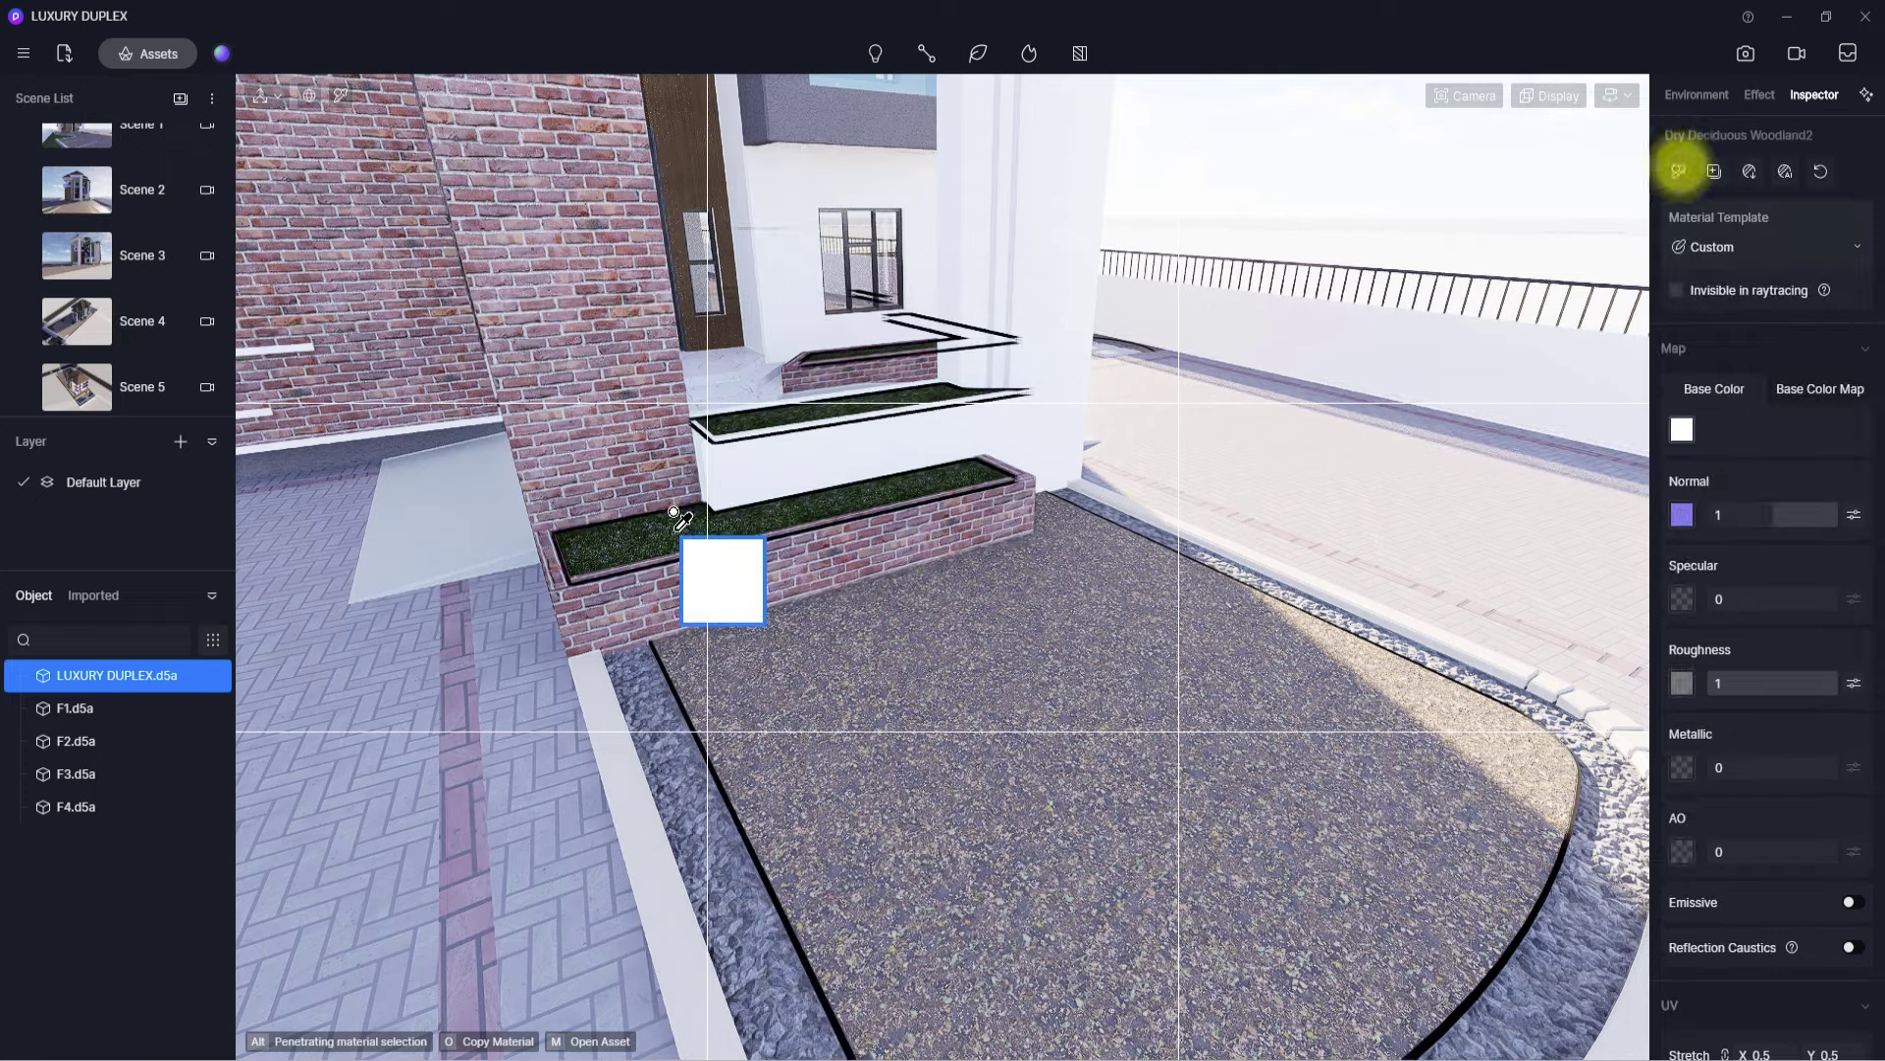
{"action": "scroll", "coordinate": [692, 511], "scroll_direction": "down", "scroll_amount": 5}
{"action": "scroll", "coordinate": [754, 509], "scroll_direction": "down", "scroll_amount": 4}
{"action": "right_click_drag", "start_coordinate": [1099, 687], "coordinate": [505, 379]}
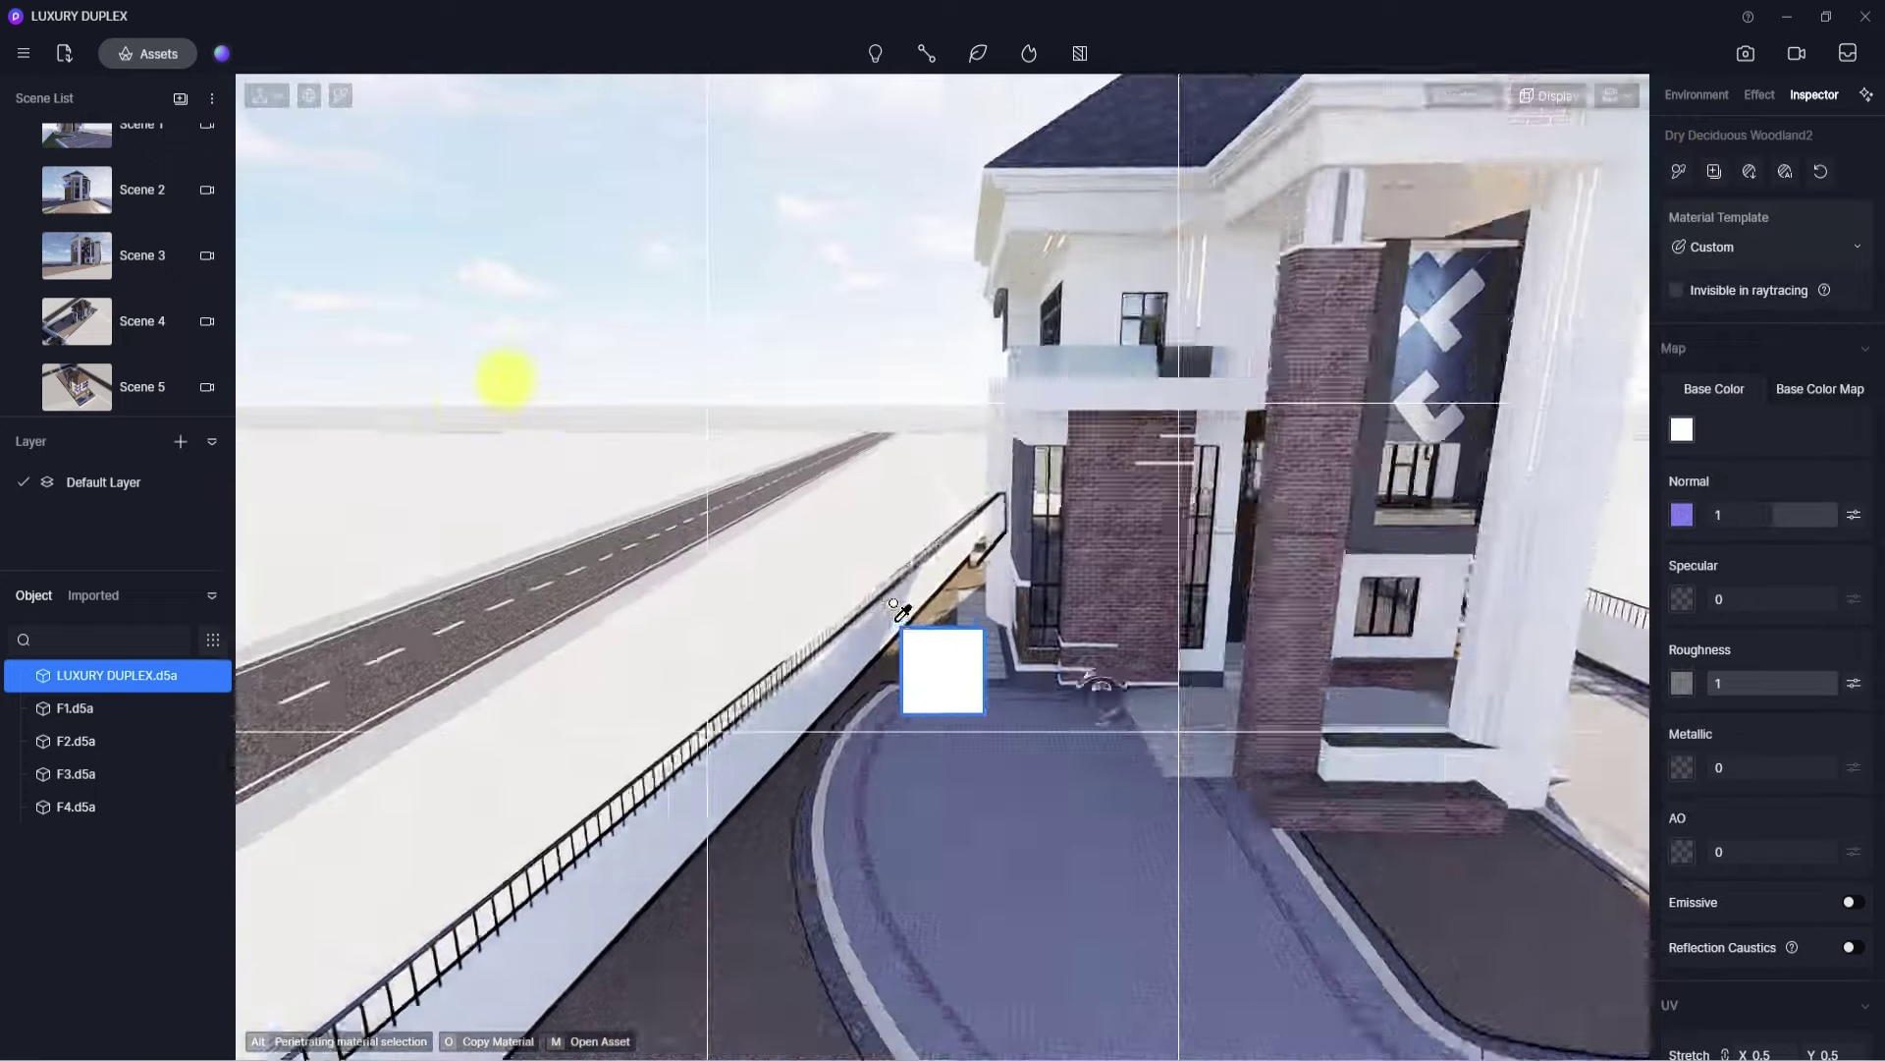
{"action": "scroll", "coordinate": [915, 634], "scroll_direction": "up", "scroll_amount": 8}
{"action": "scroll", "coordinate": [926, 613], "scroll_direction": "up", "scroll_amount": 6}
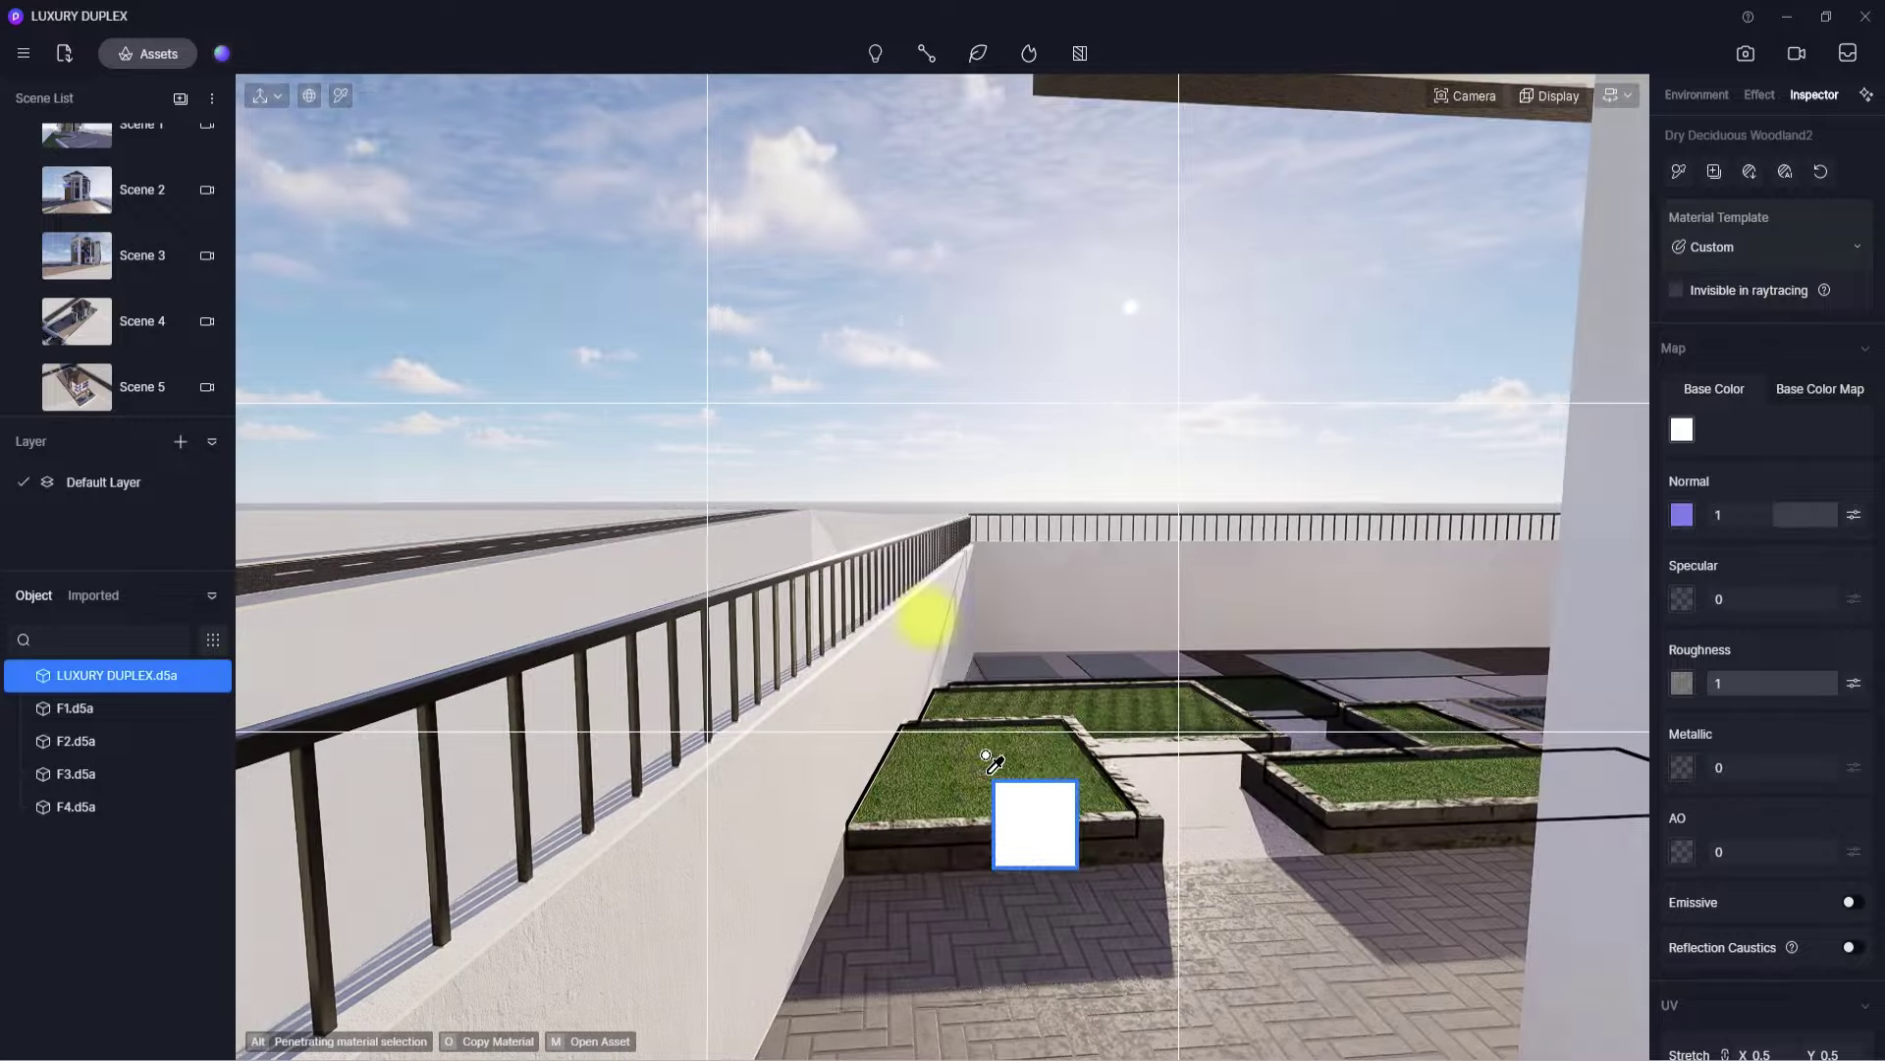
{"action": "left_click", "coordinate": [988, 763]}
- Return to the front entrance, examine the soil material on its planters and leave material copying
{"action": "scroll", "coordinate": [986, 762], "scroll_direction": "down", "scroll_amount": 3}
{"action": "scroll", "coordinate": [896, 731], "scroll_direction": "down", "scroll_amount": 8}
{"action": "right_click_drag", "start_coordinate": [930, 728], "coordinate": [1376, 831]}
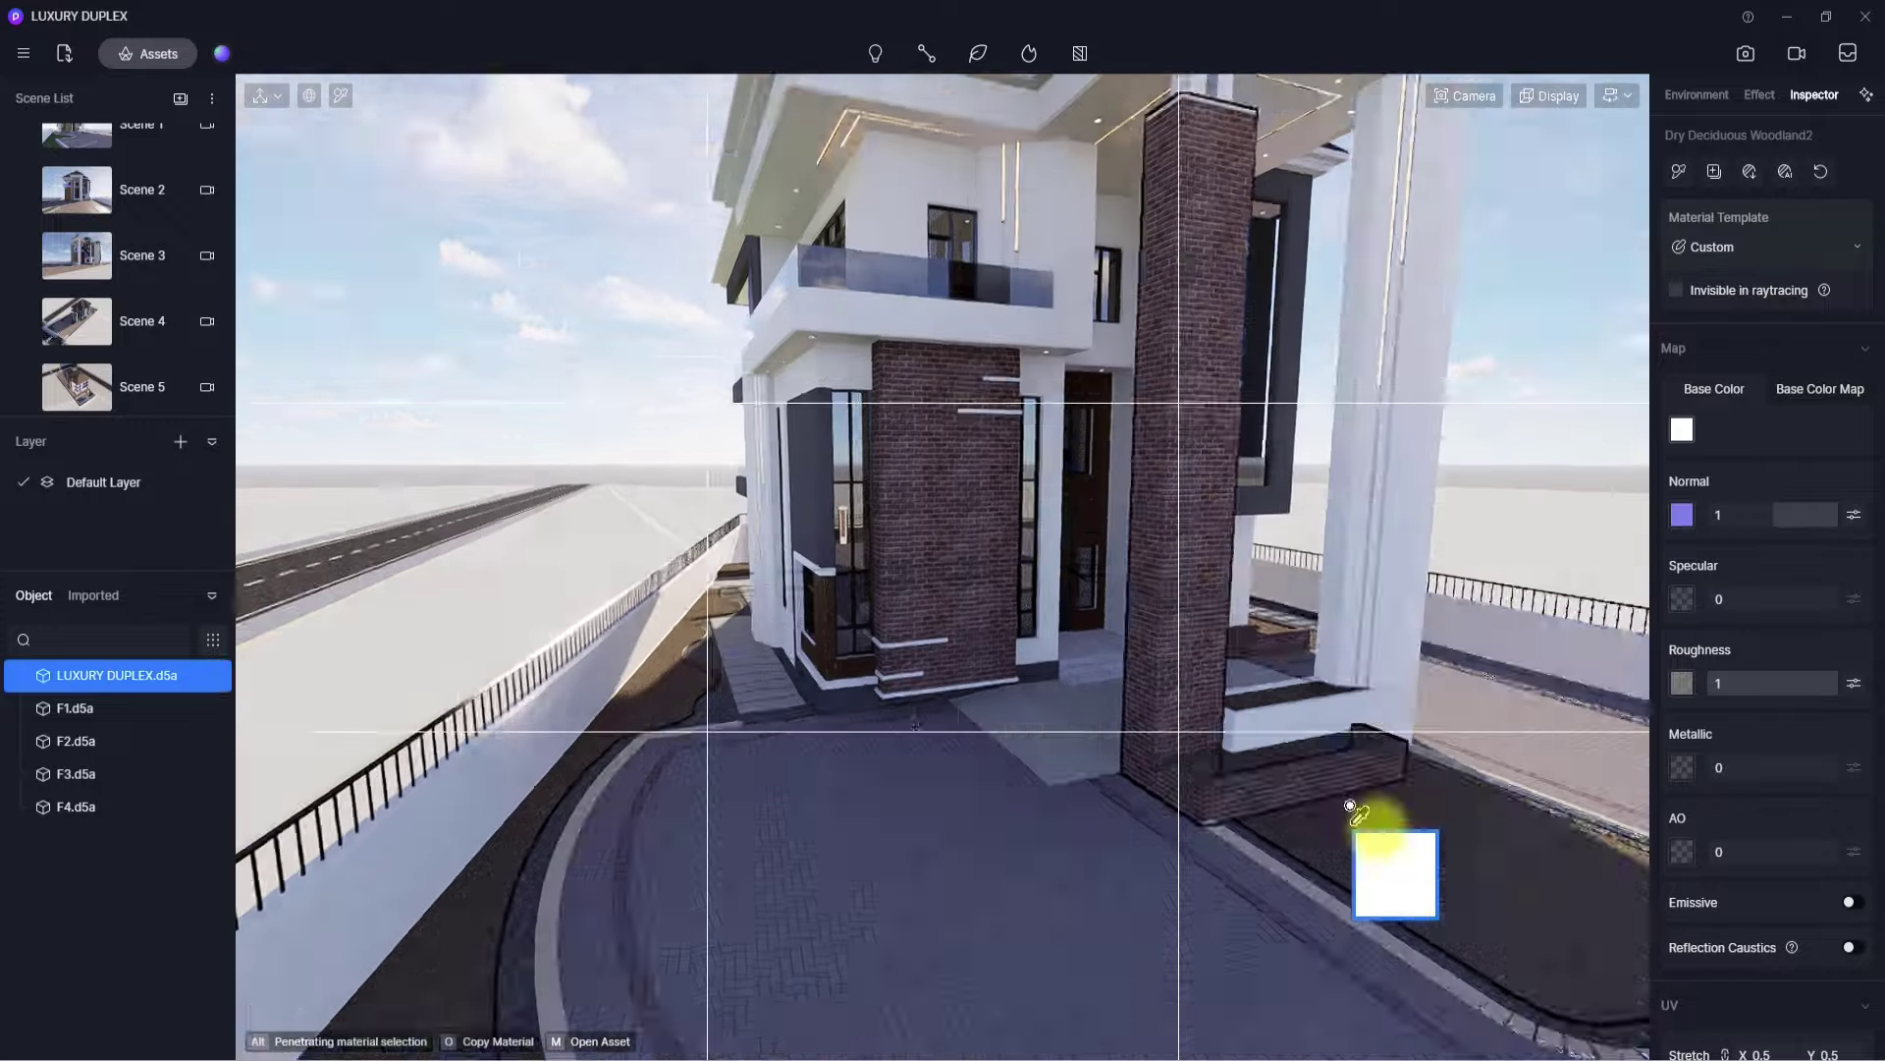
{"action": "scroll", "coordinate": [1375, 831], "scroll_direction": "up", "scroll_amount": 3}
{"action": "scroll", "coordinate": [904, 766], "scroll_direction": "down", "scroll_amount": 3}
{"action": "right_click_drag", "start_coordinate": [906, 769], "coordinate": [1486, 823]}
{"action": "scroll", "coordinate": [934, 800], "scroll_direction": "up", "scroll_amount": 8}
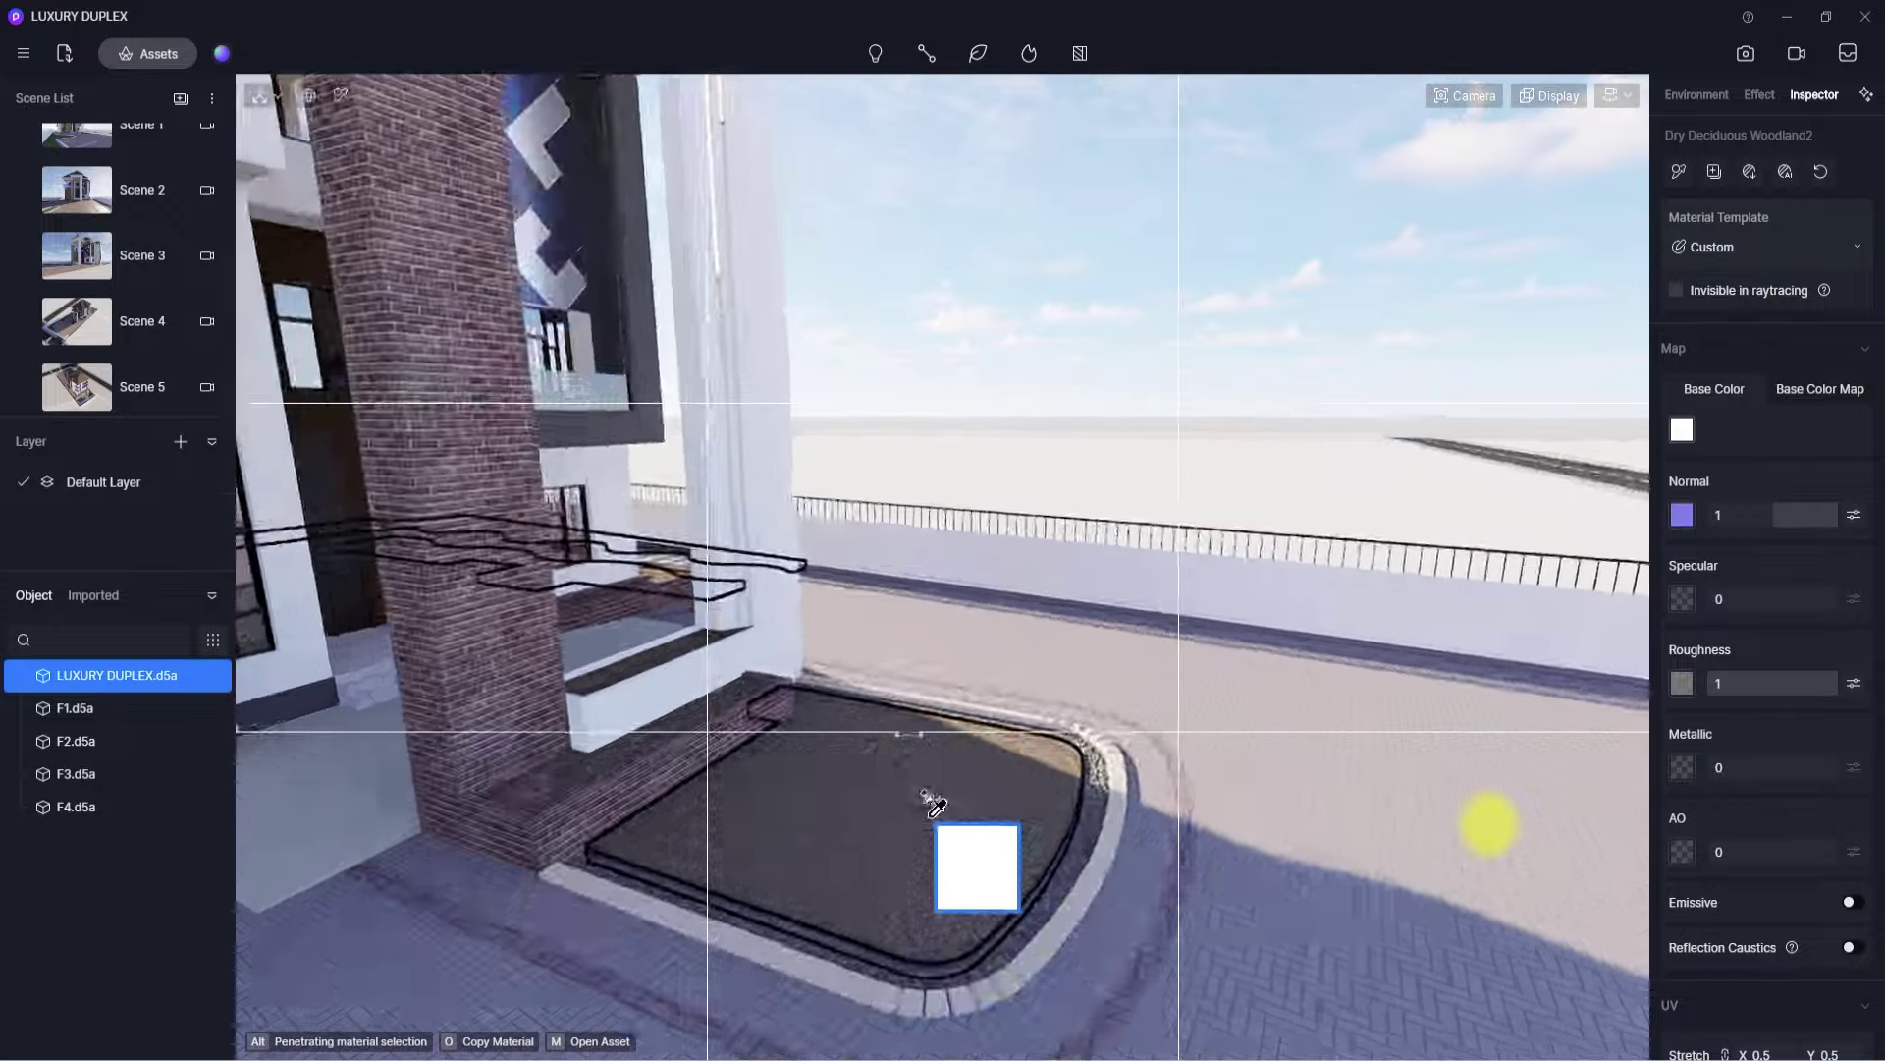
{"action": "right_click_drag", "start_coordinate": [993, 781], "coordinate": [816, 957]}
{"action": "right_click_drag", "start_coordinate": [1000, 754], "coordinate": [854, 886]}
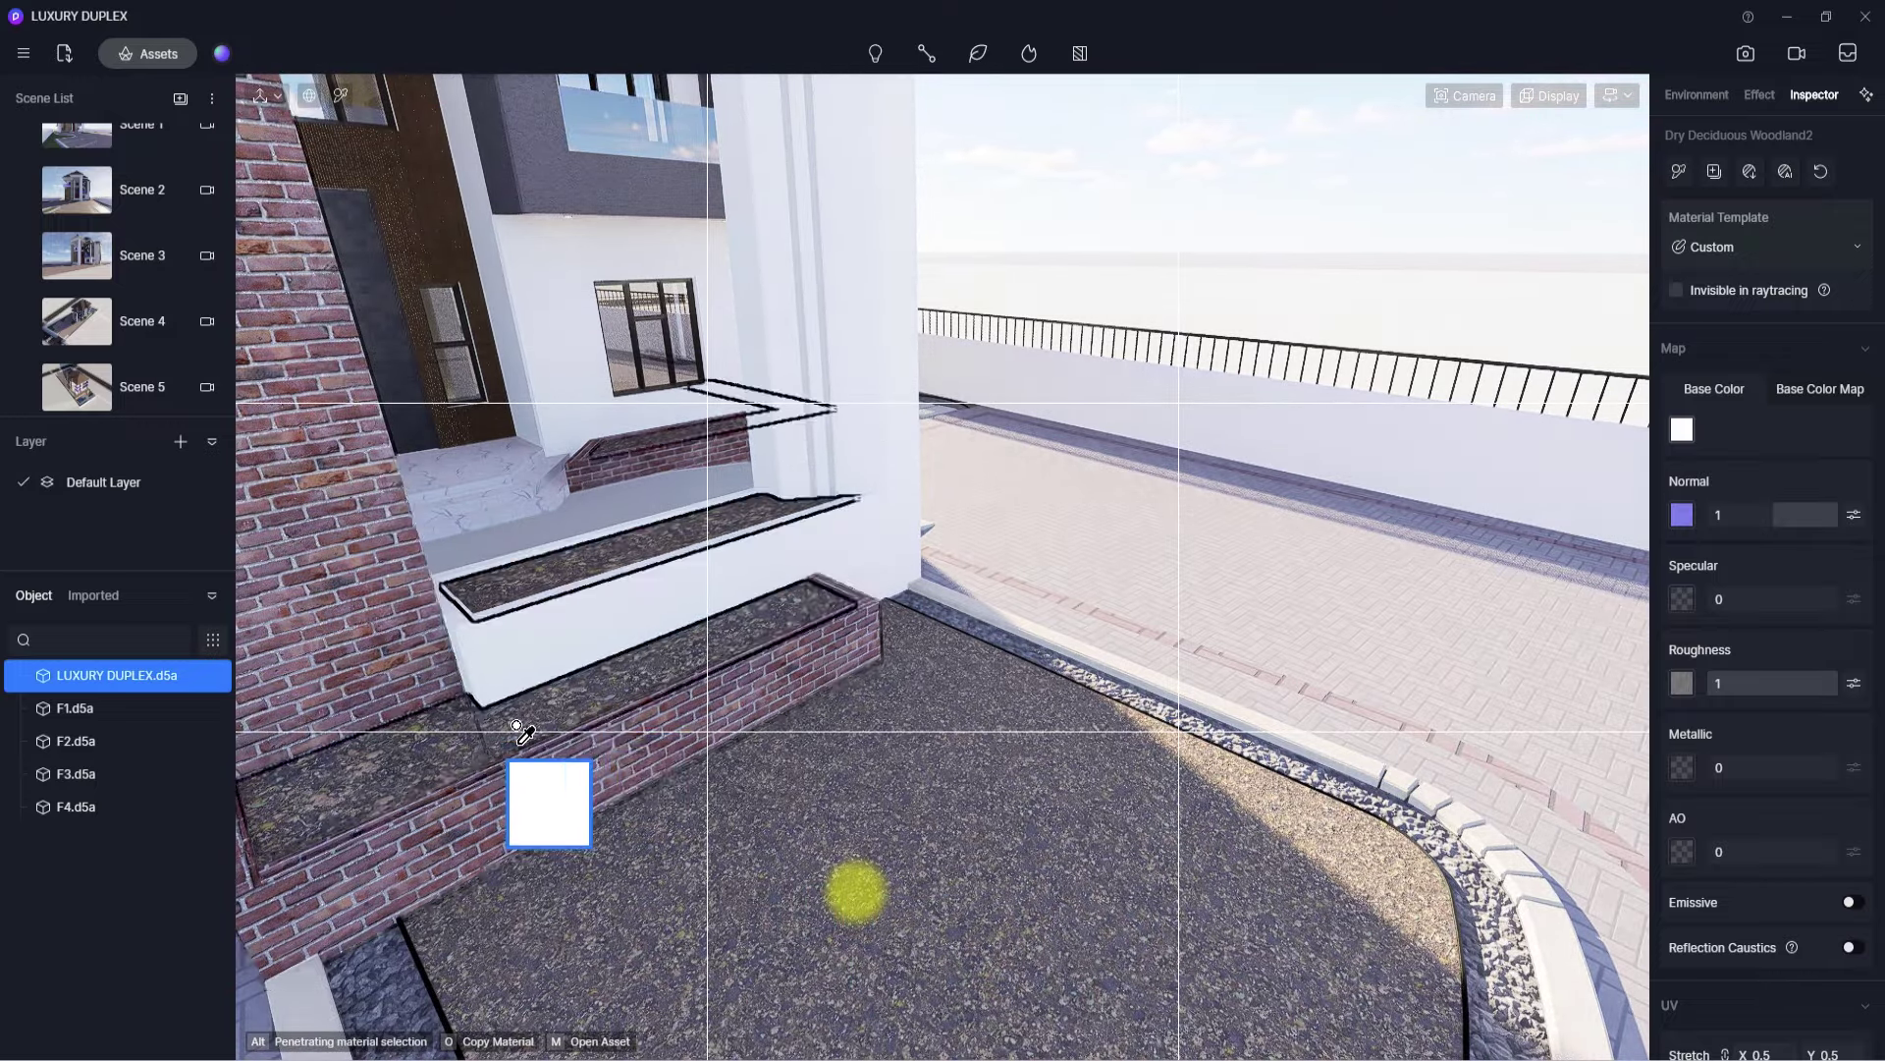
{"action": "key", "text": "Escape"}
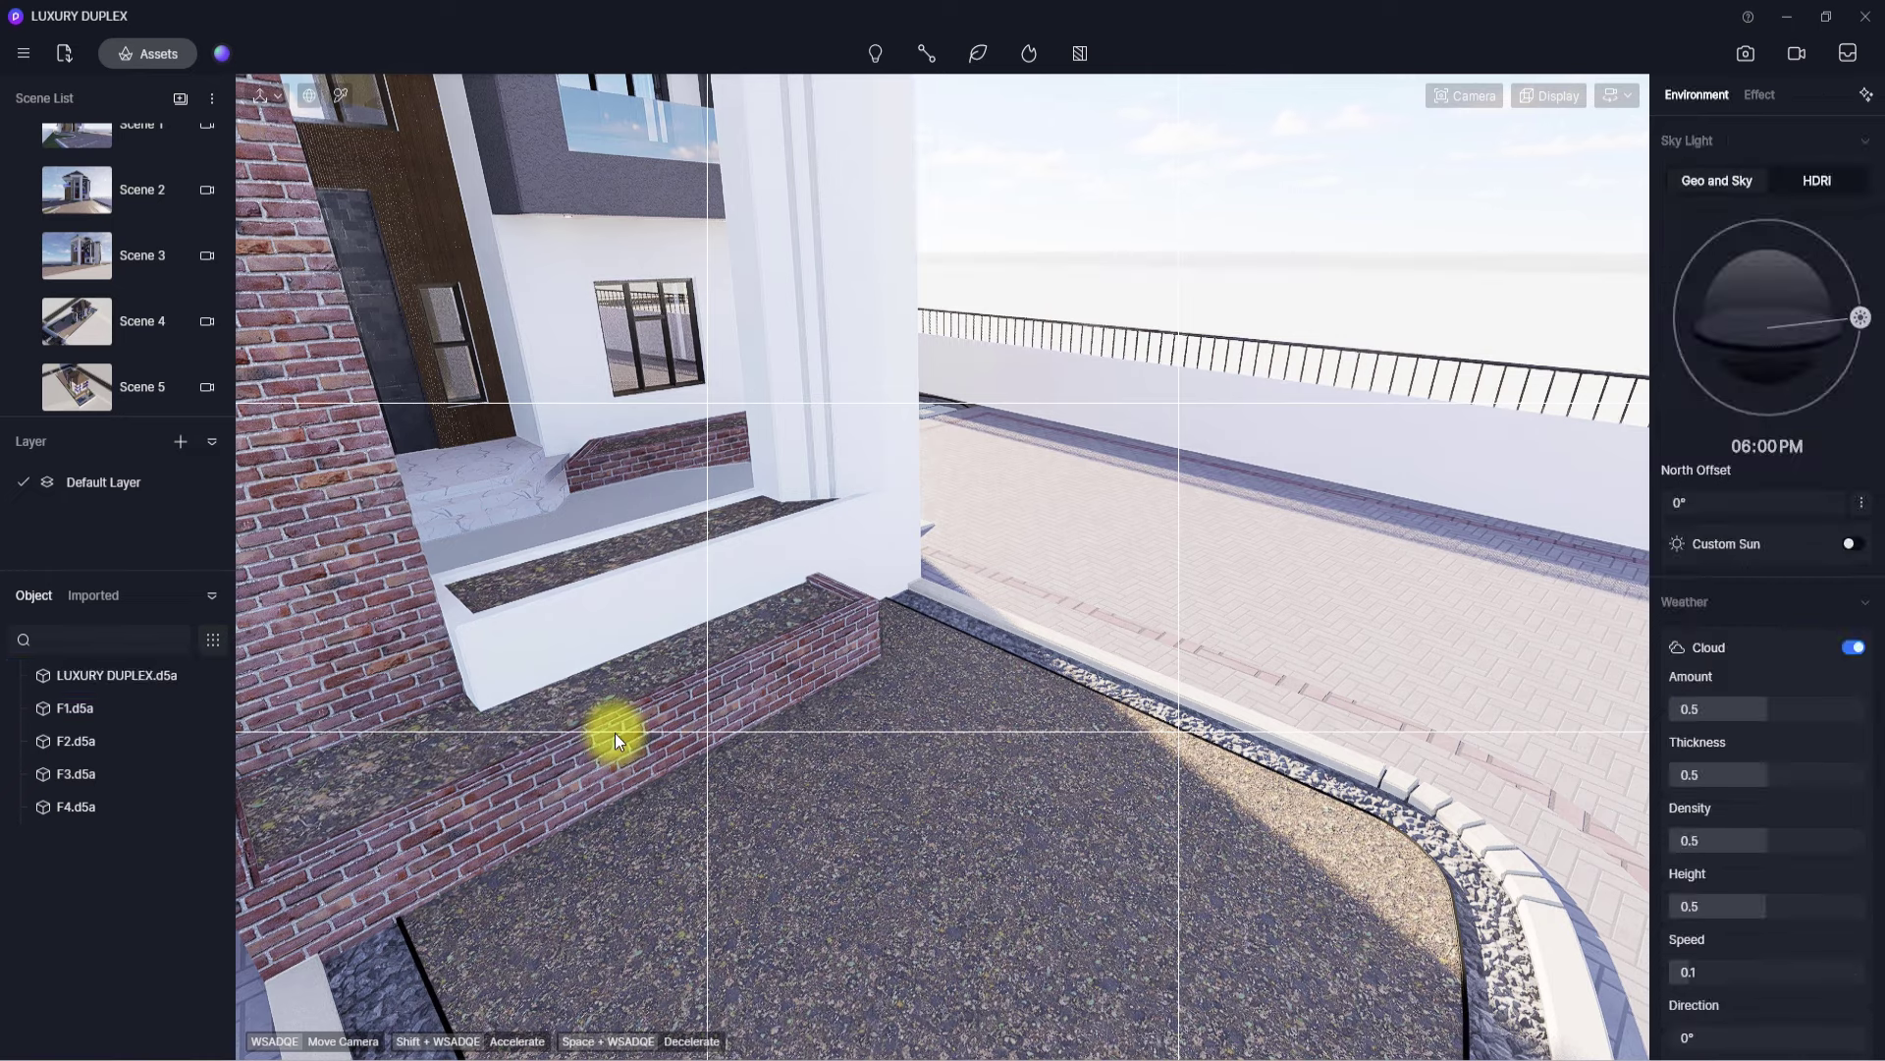
- Browse the Nature models for ornamental grasses and activate the Brush for scattering them
{"action": "left_click", "coordinate": [154, 57]}
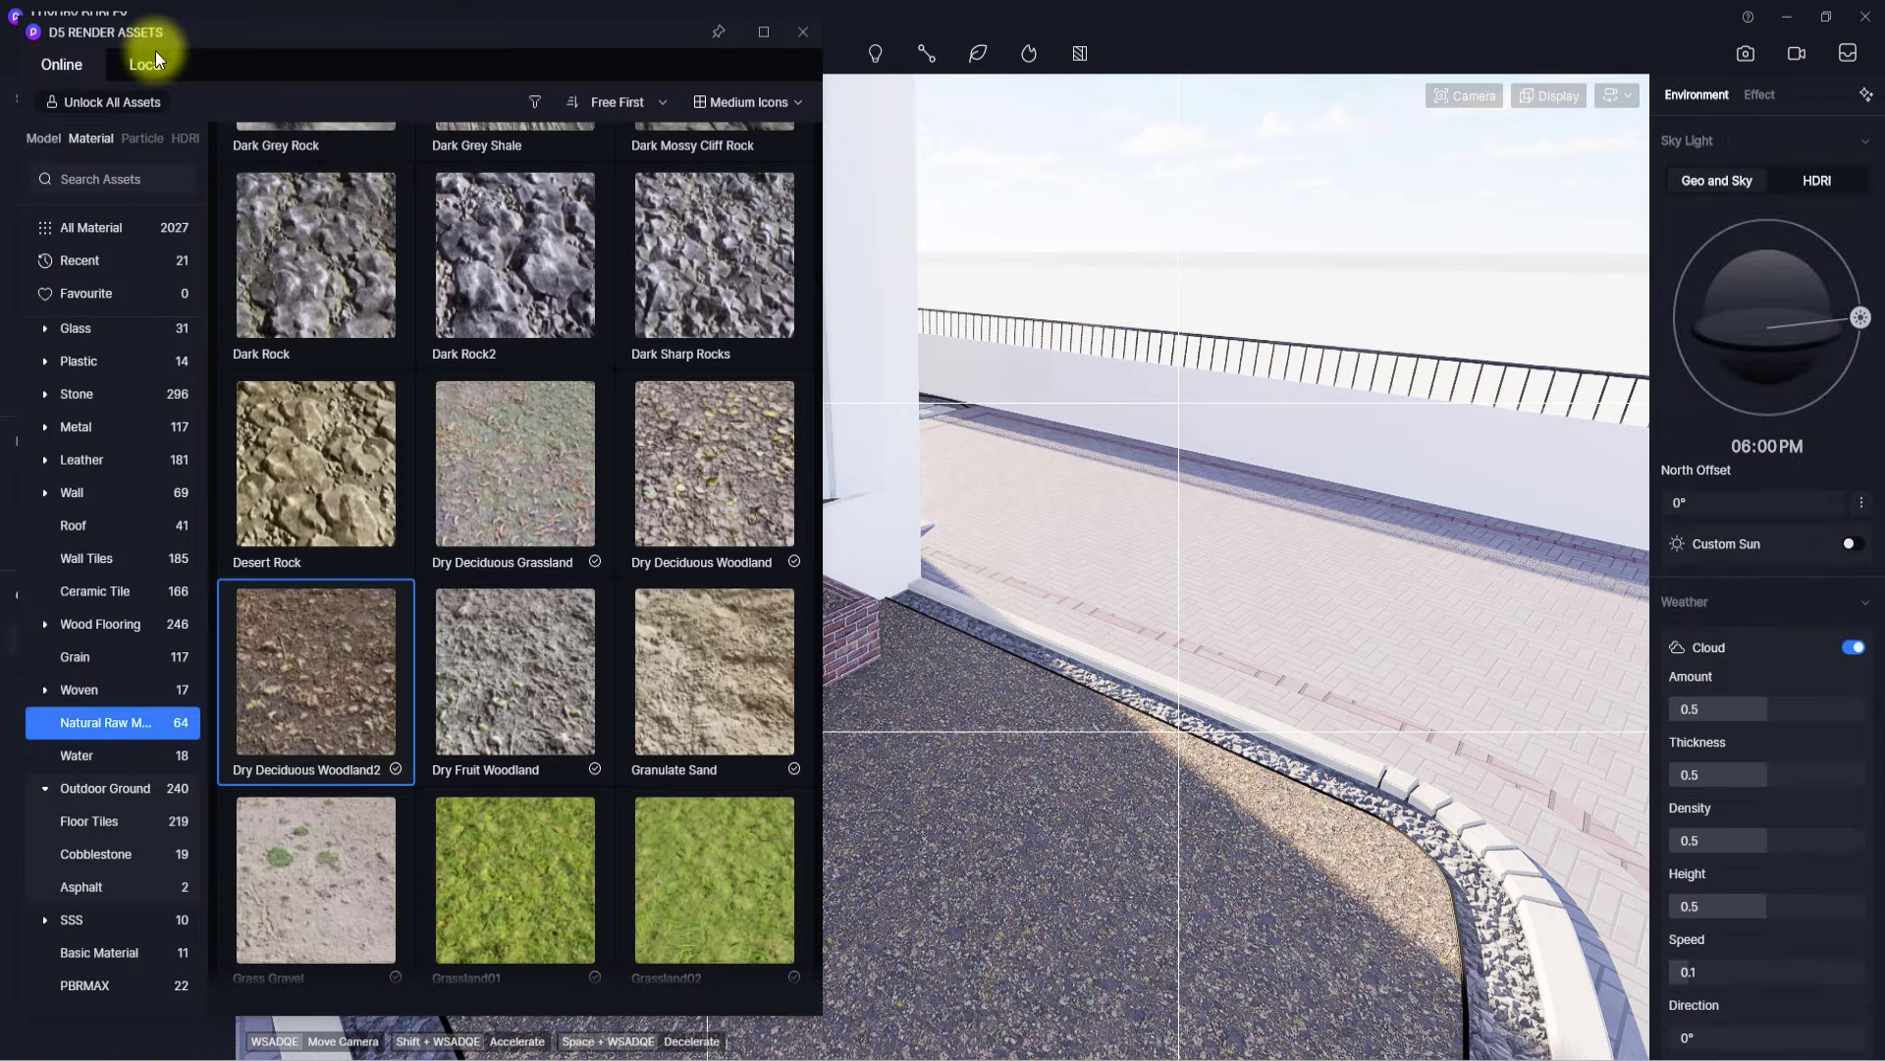
{"action": "left_click", "coordinate": [42, 140]}
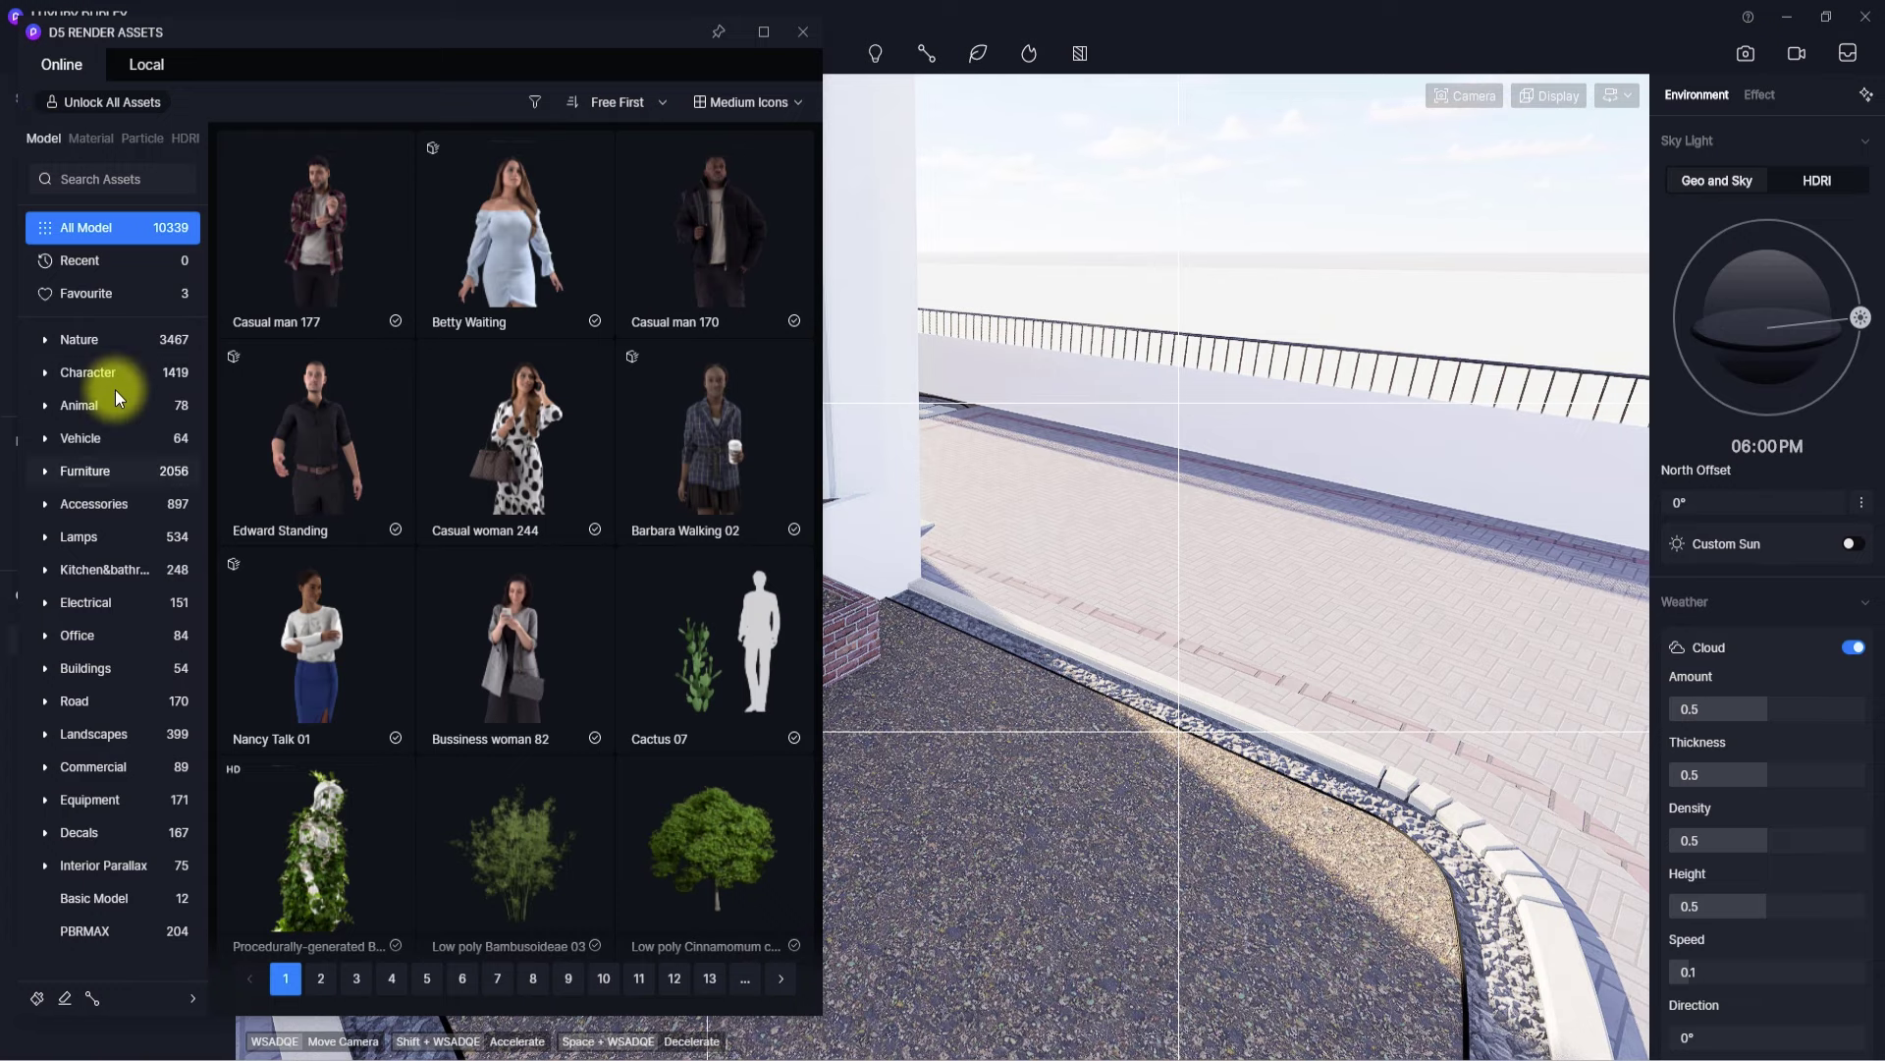
{"action": "left_click", "coordinate": [125, 341]}
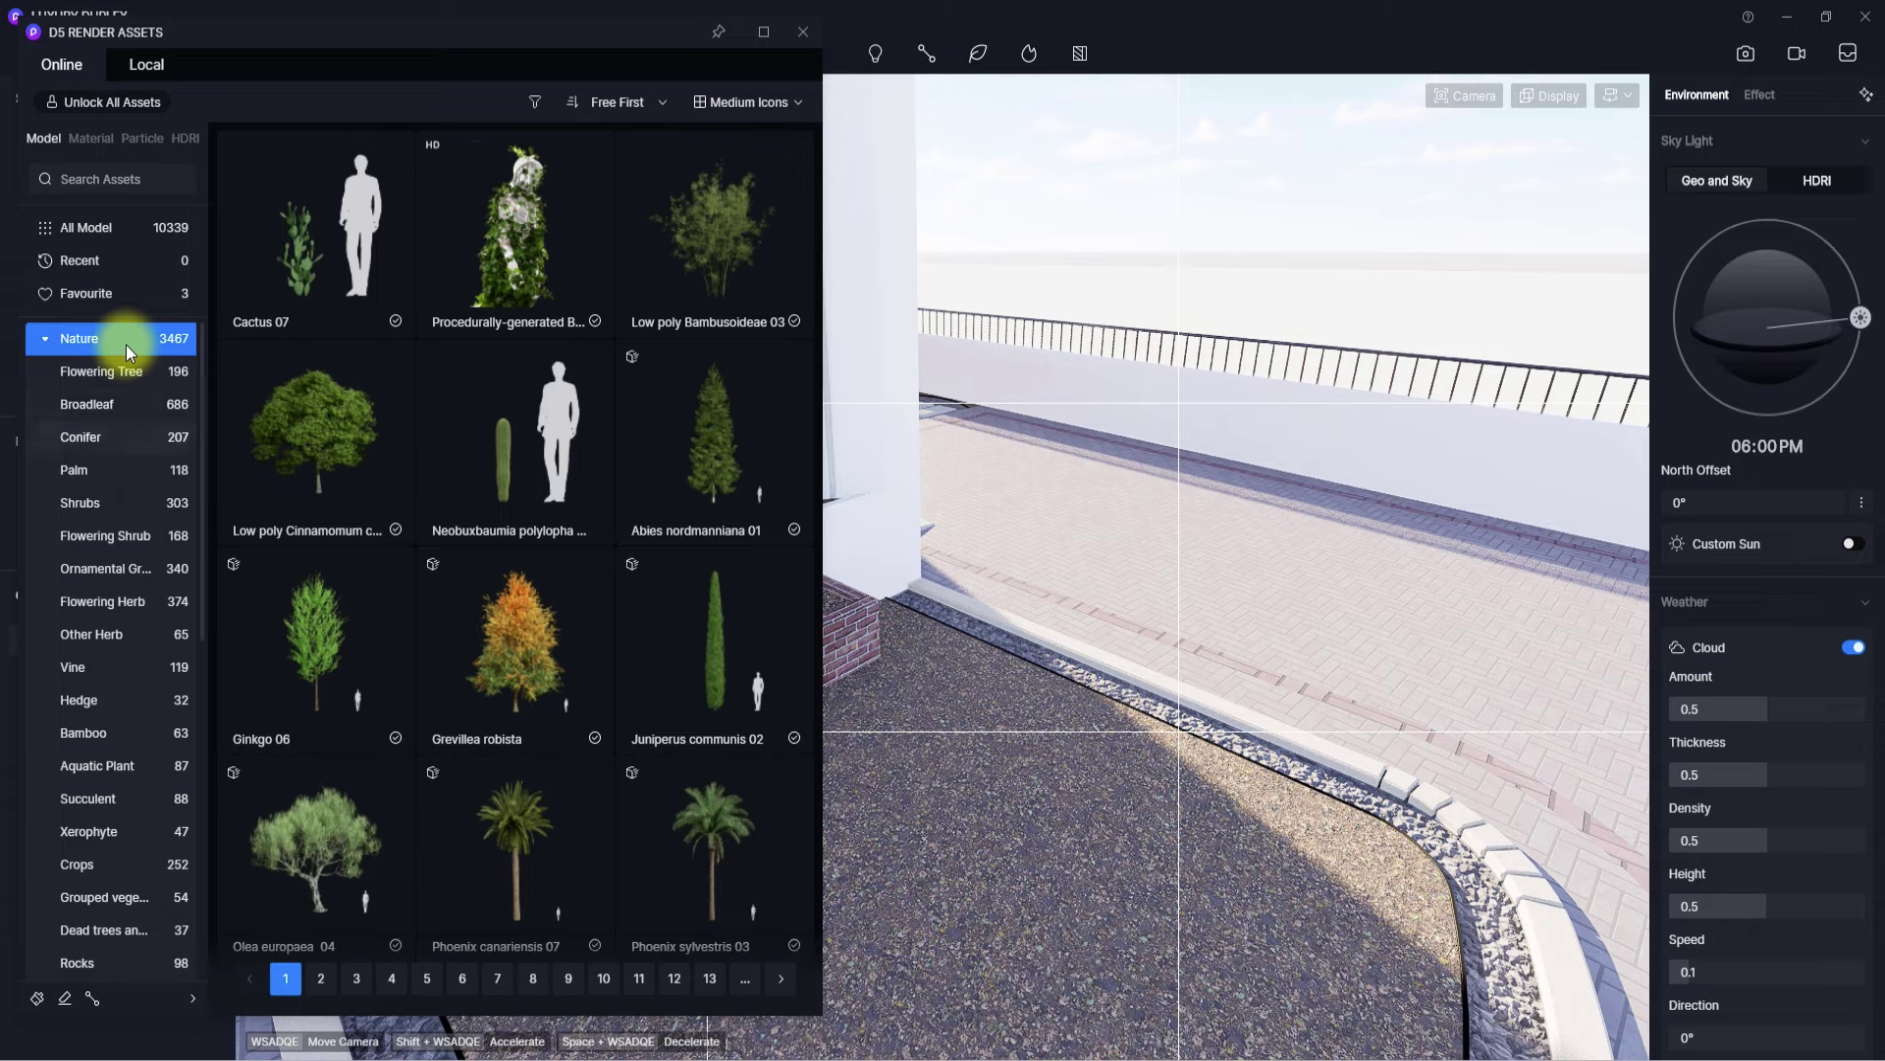
{"action": "left_click", "coordinate": [132, 569]}
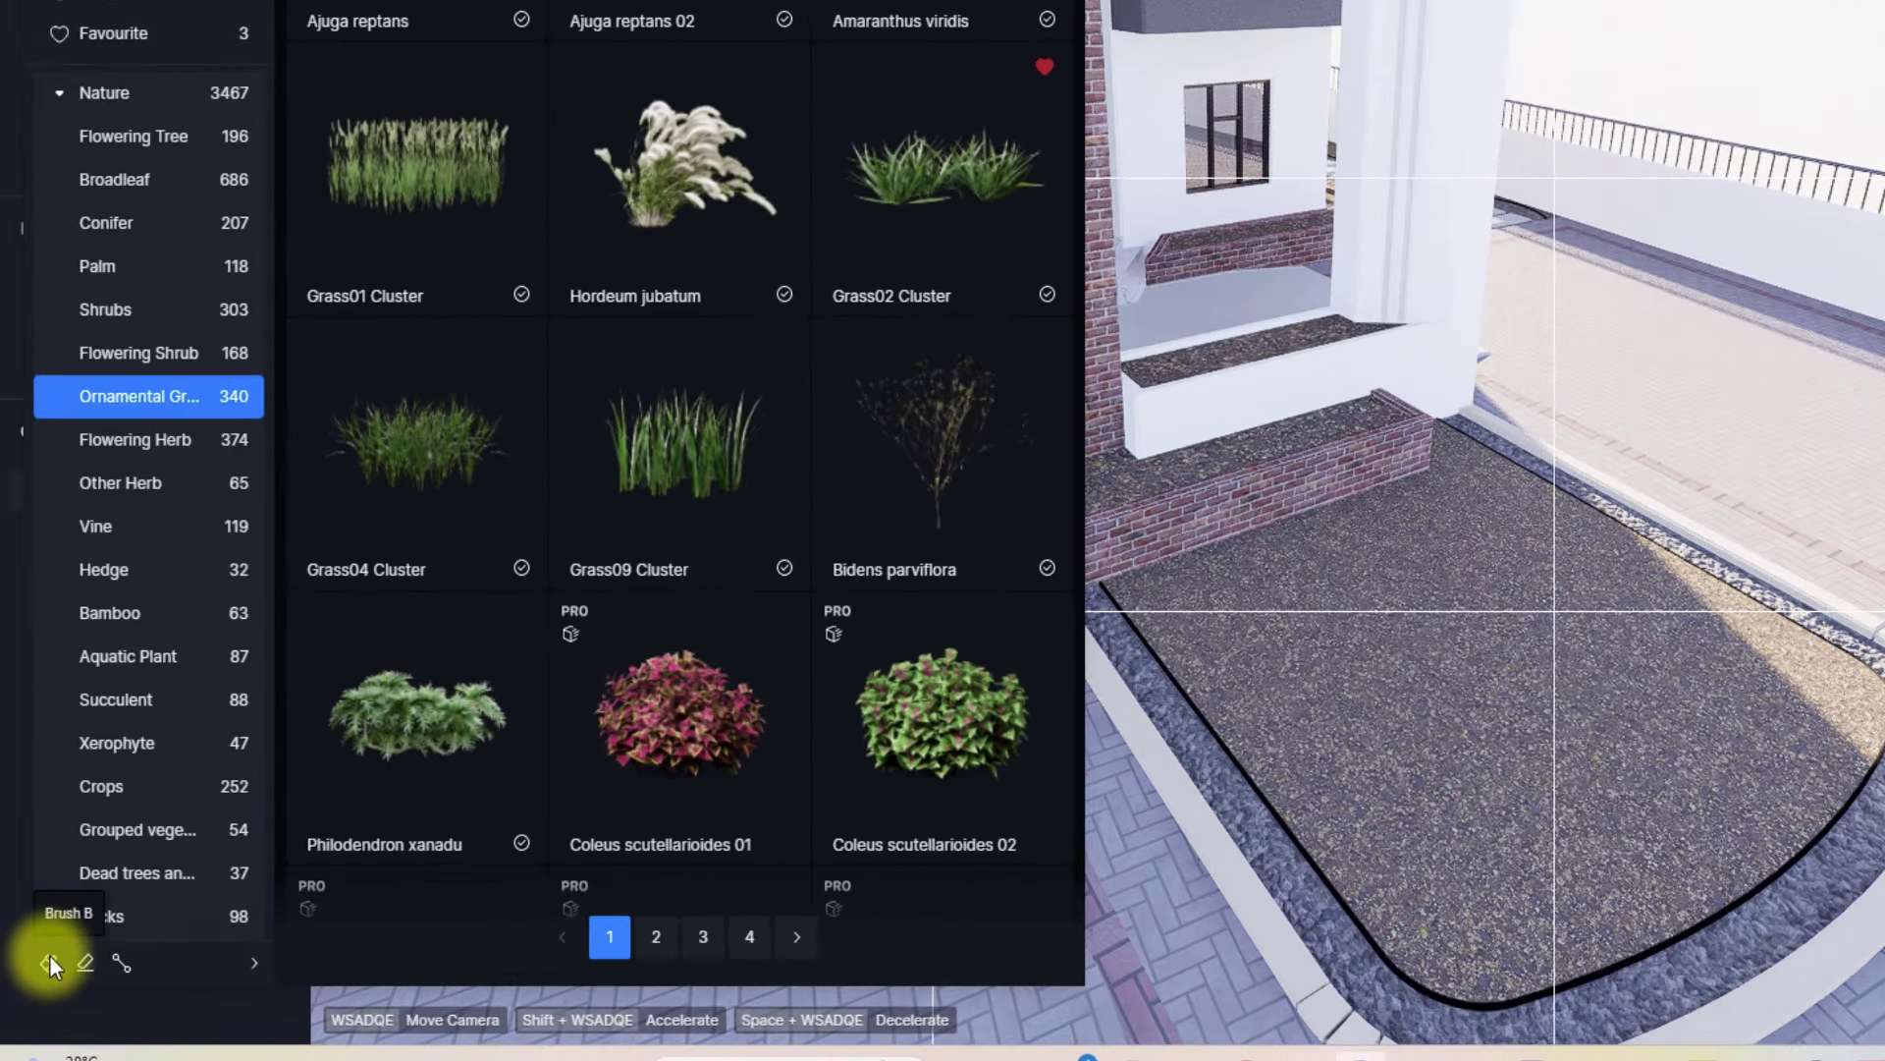
{"action": "left_click", "coordinate": [47, 966]}
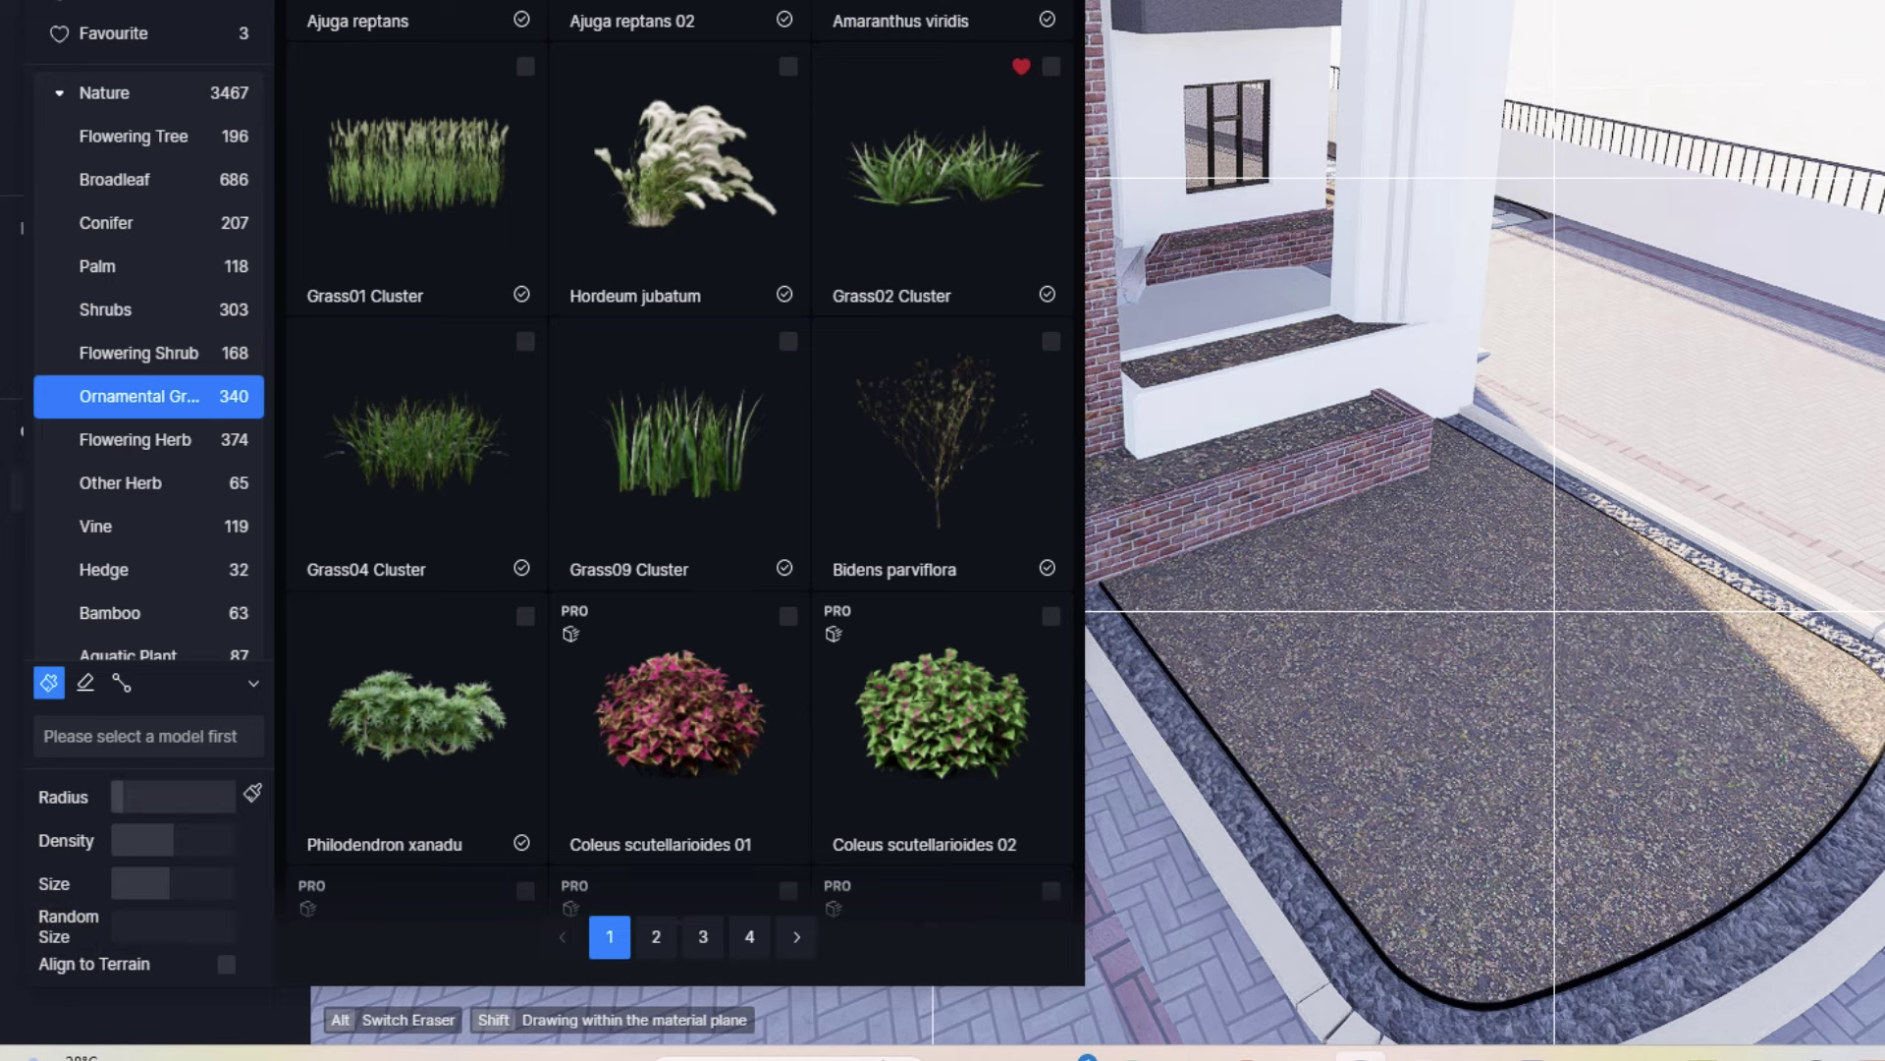
- Choose Grass09 Cluster for the Brush, with maximum radius, higher density, a small size and slight random size variation
{"action": "left_click_drag", "start_coordinate": [126, 798], "coordinate": [151, 798]}
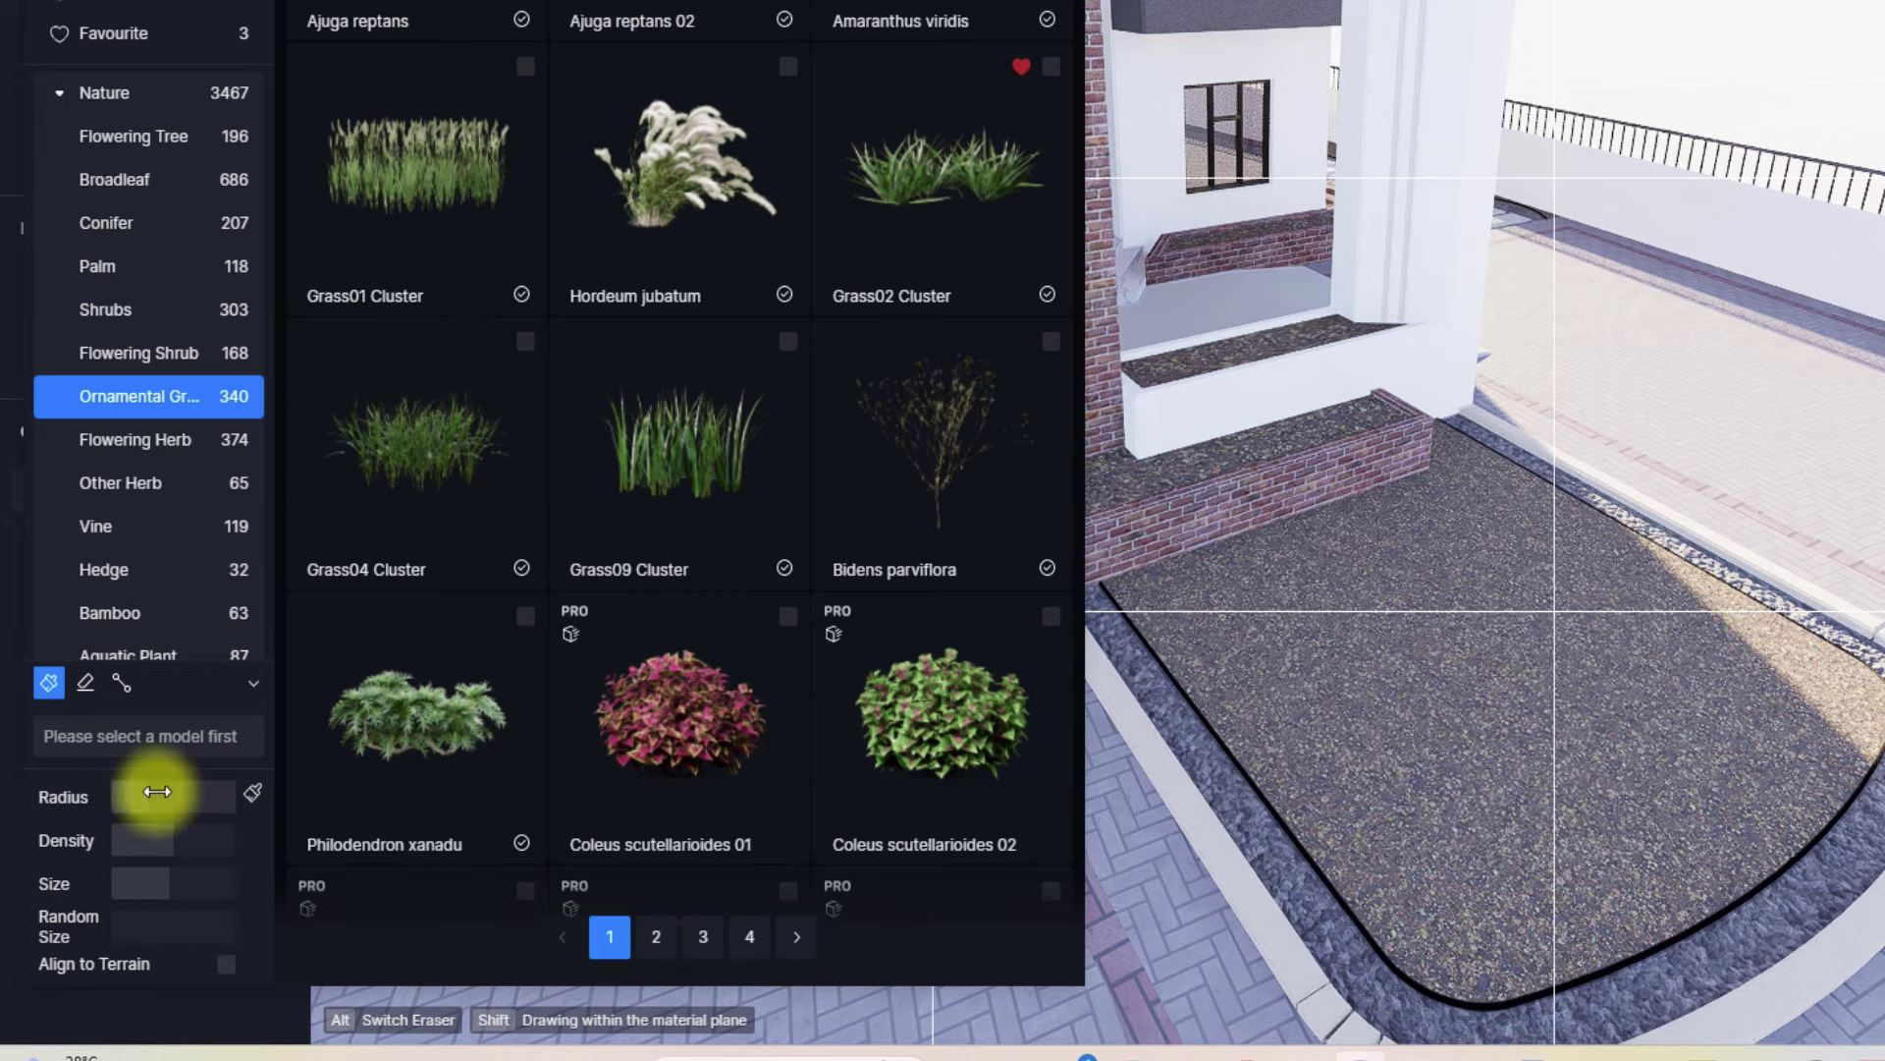
{"action": "left_click_drag", "start_coordinate": [157, 791], "coordinate": [368, 776]}
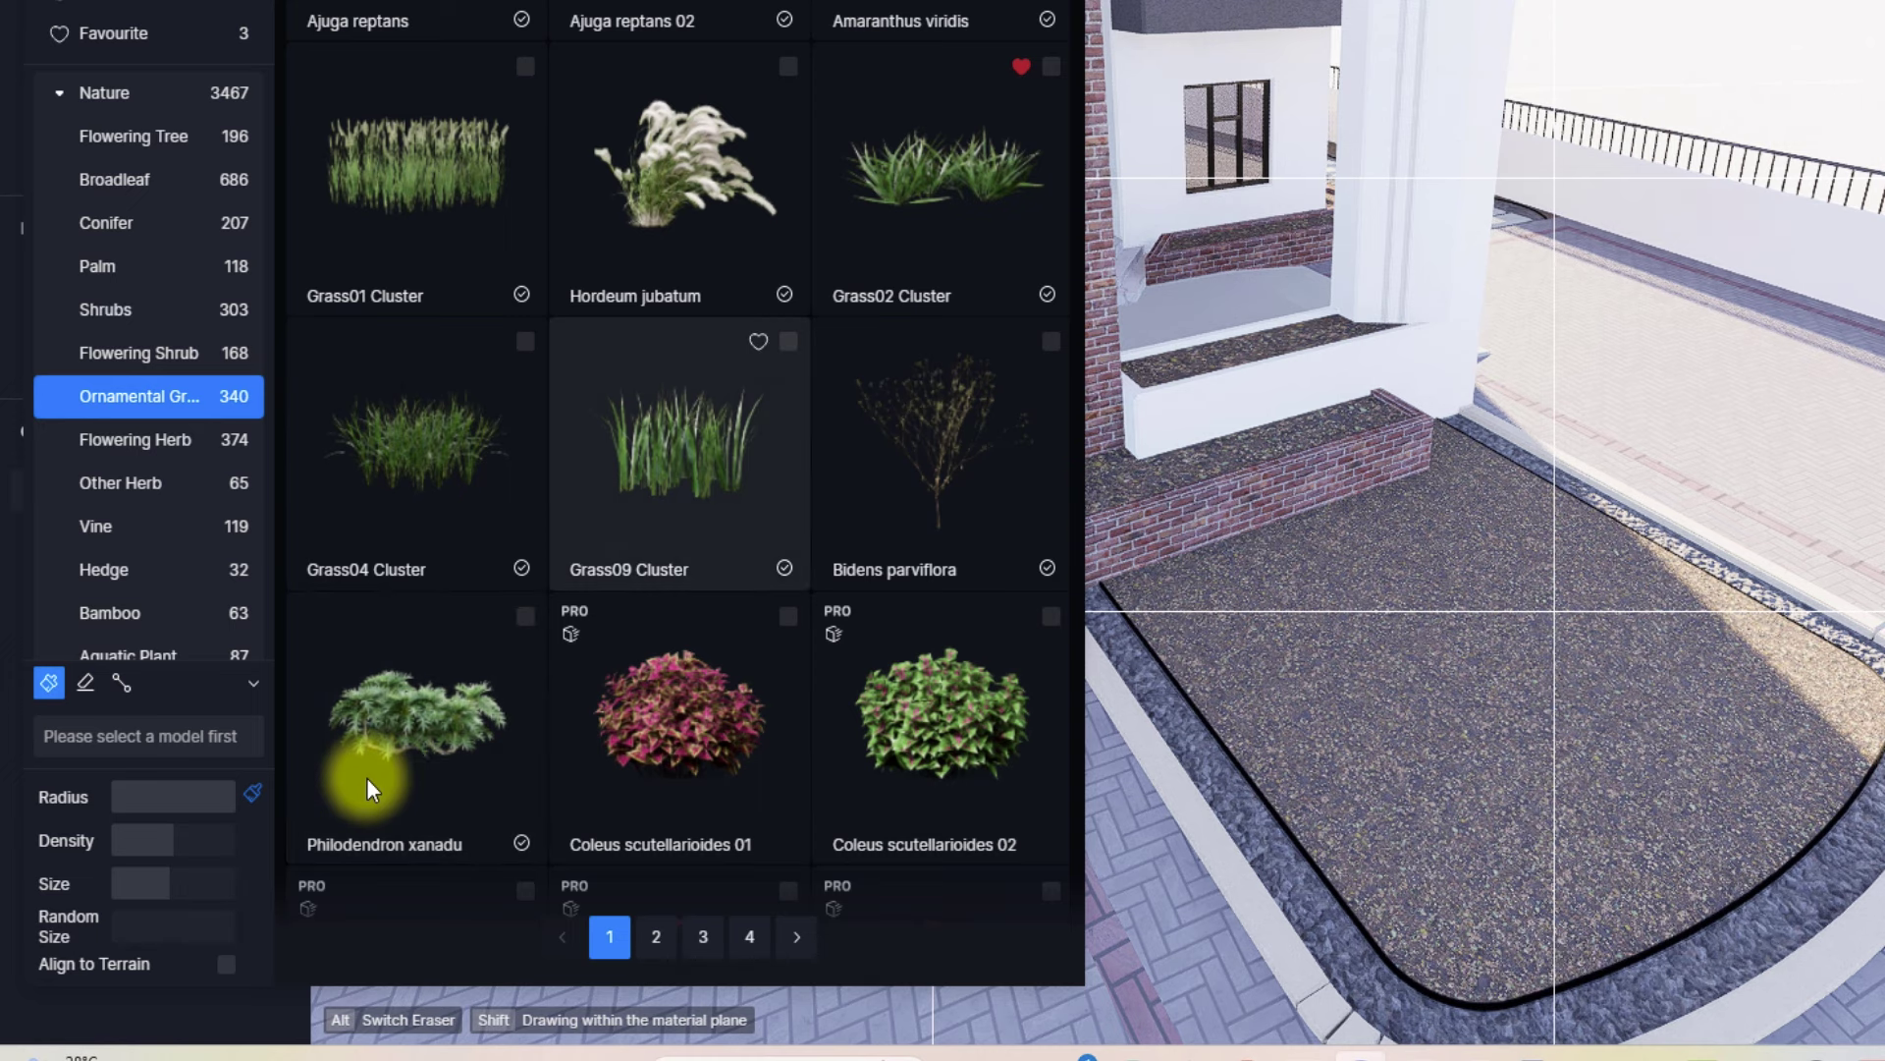
{"action": "left_click", "coordinate": [788, 340]}
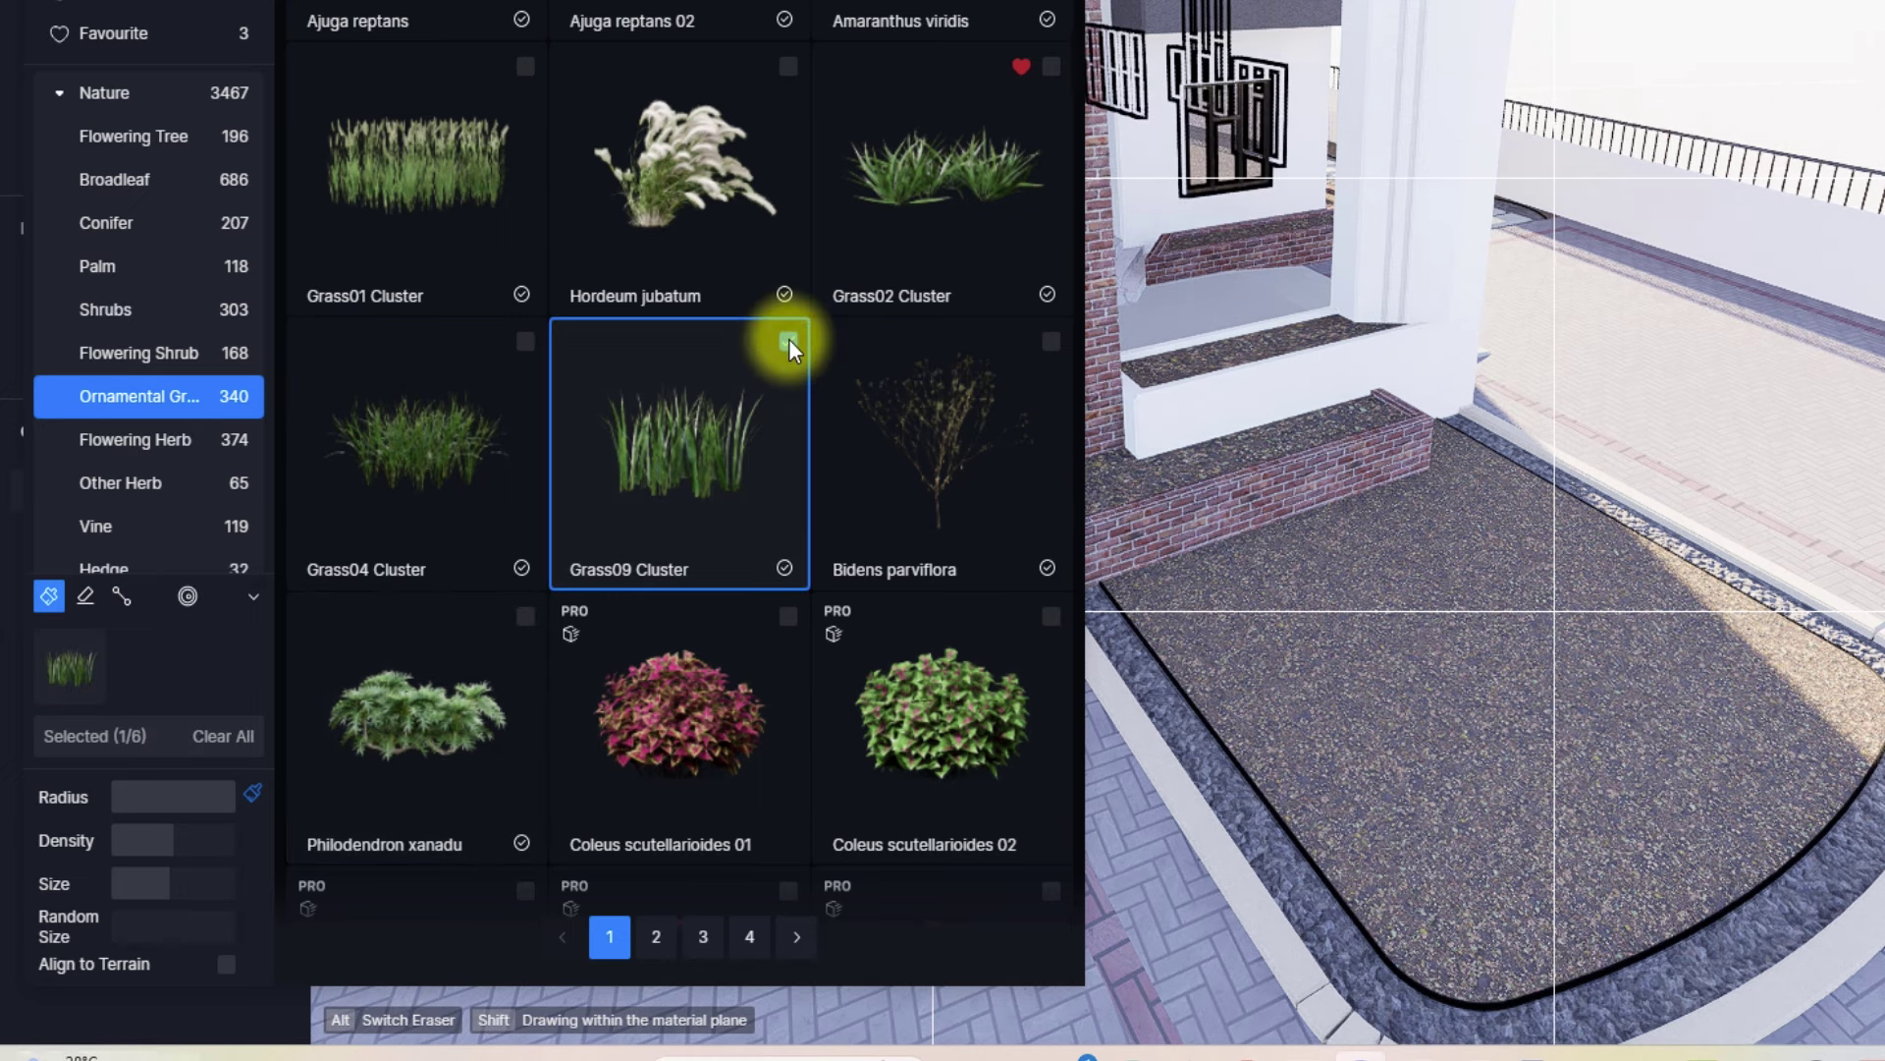
{"action": "left_click", "coordinate": [788, 340]}
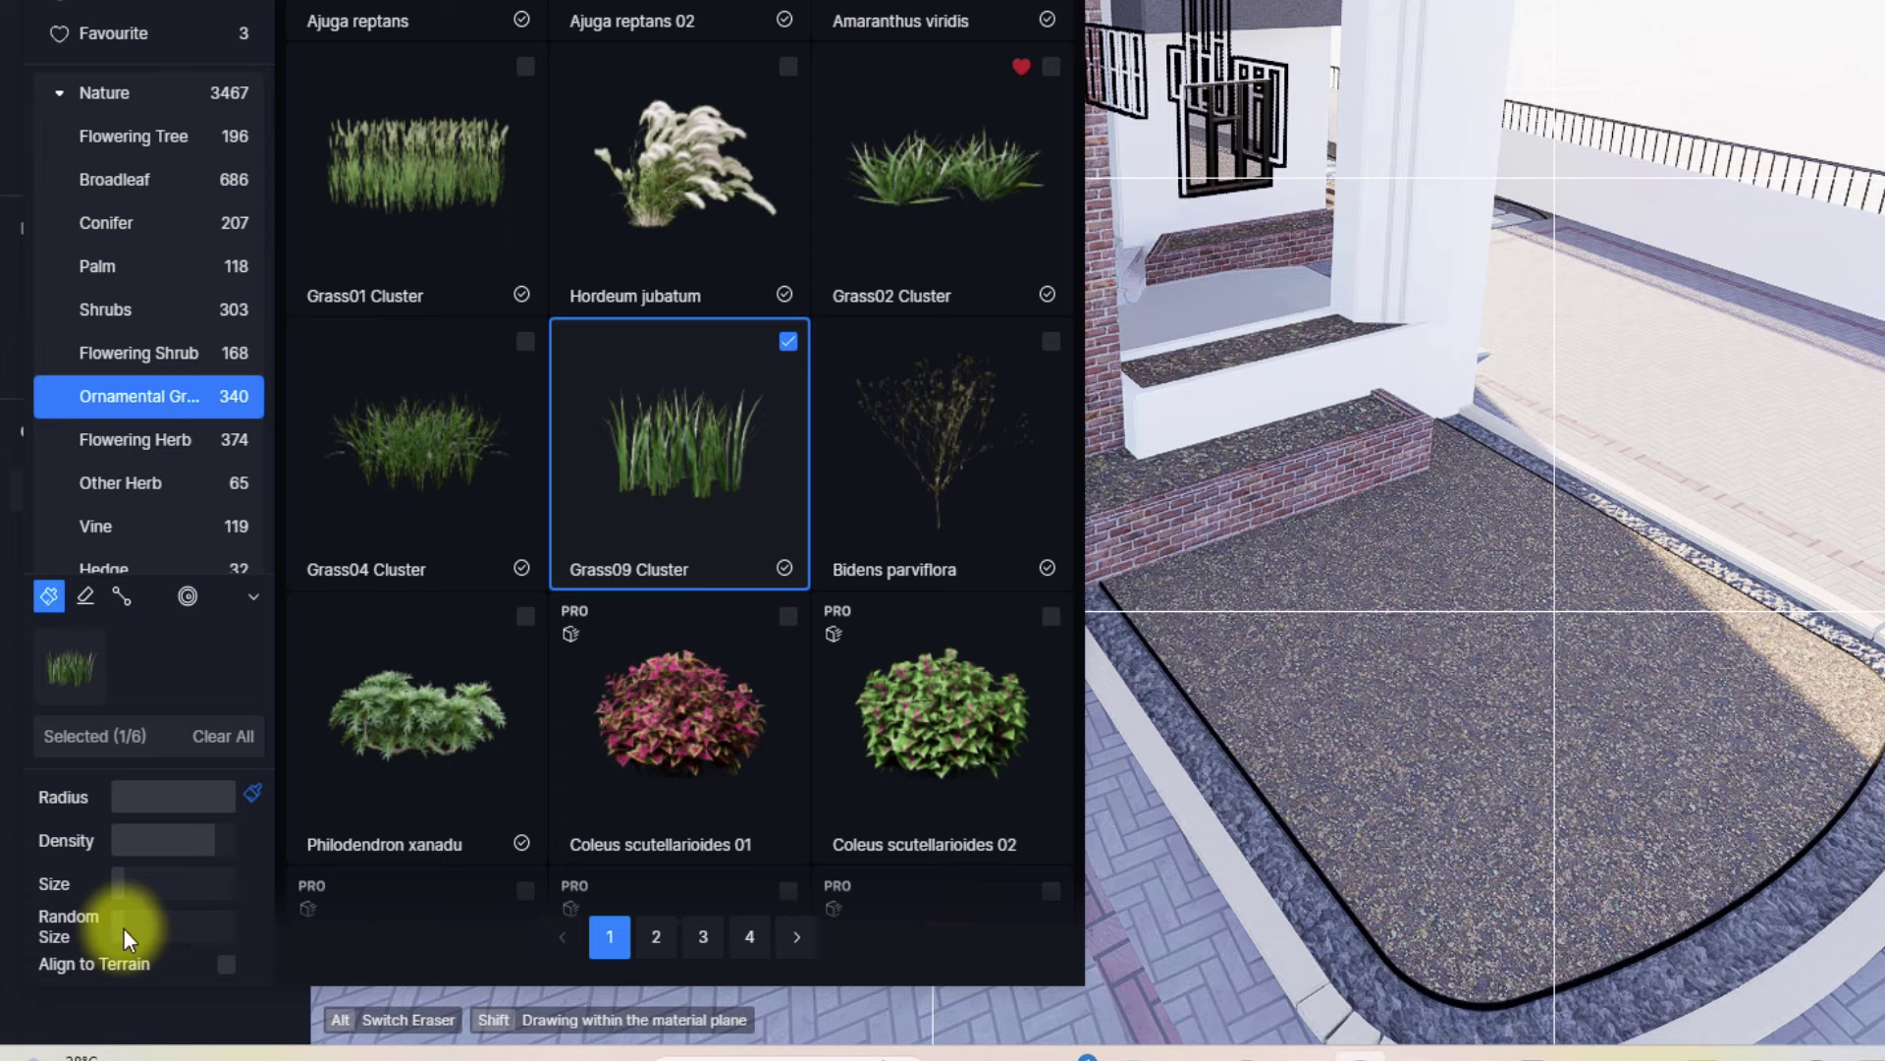
- Fill the soil bed beside the front entrance with Grass09 Cluster and inspect its coverage
{"action": "left_click", "coordinate": [1346, 678]}
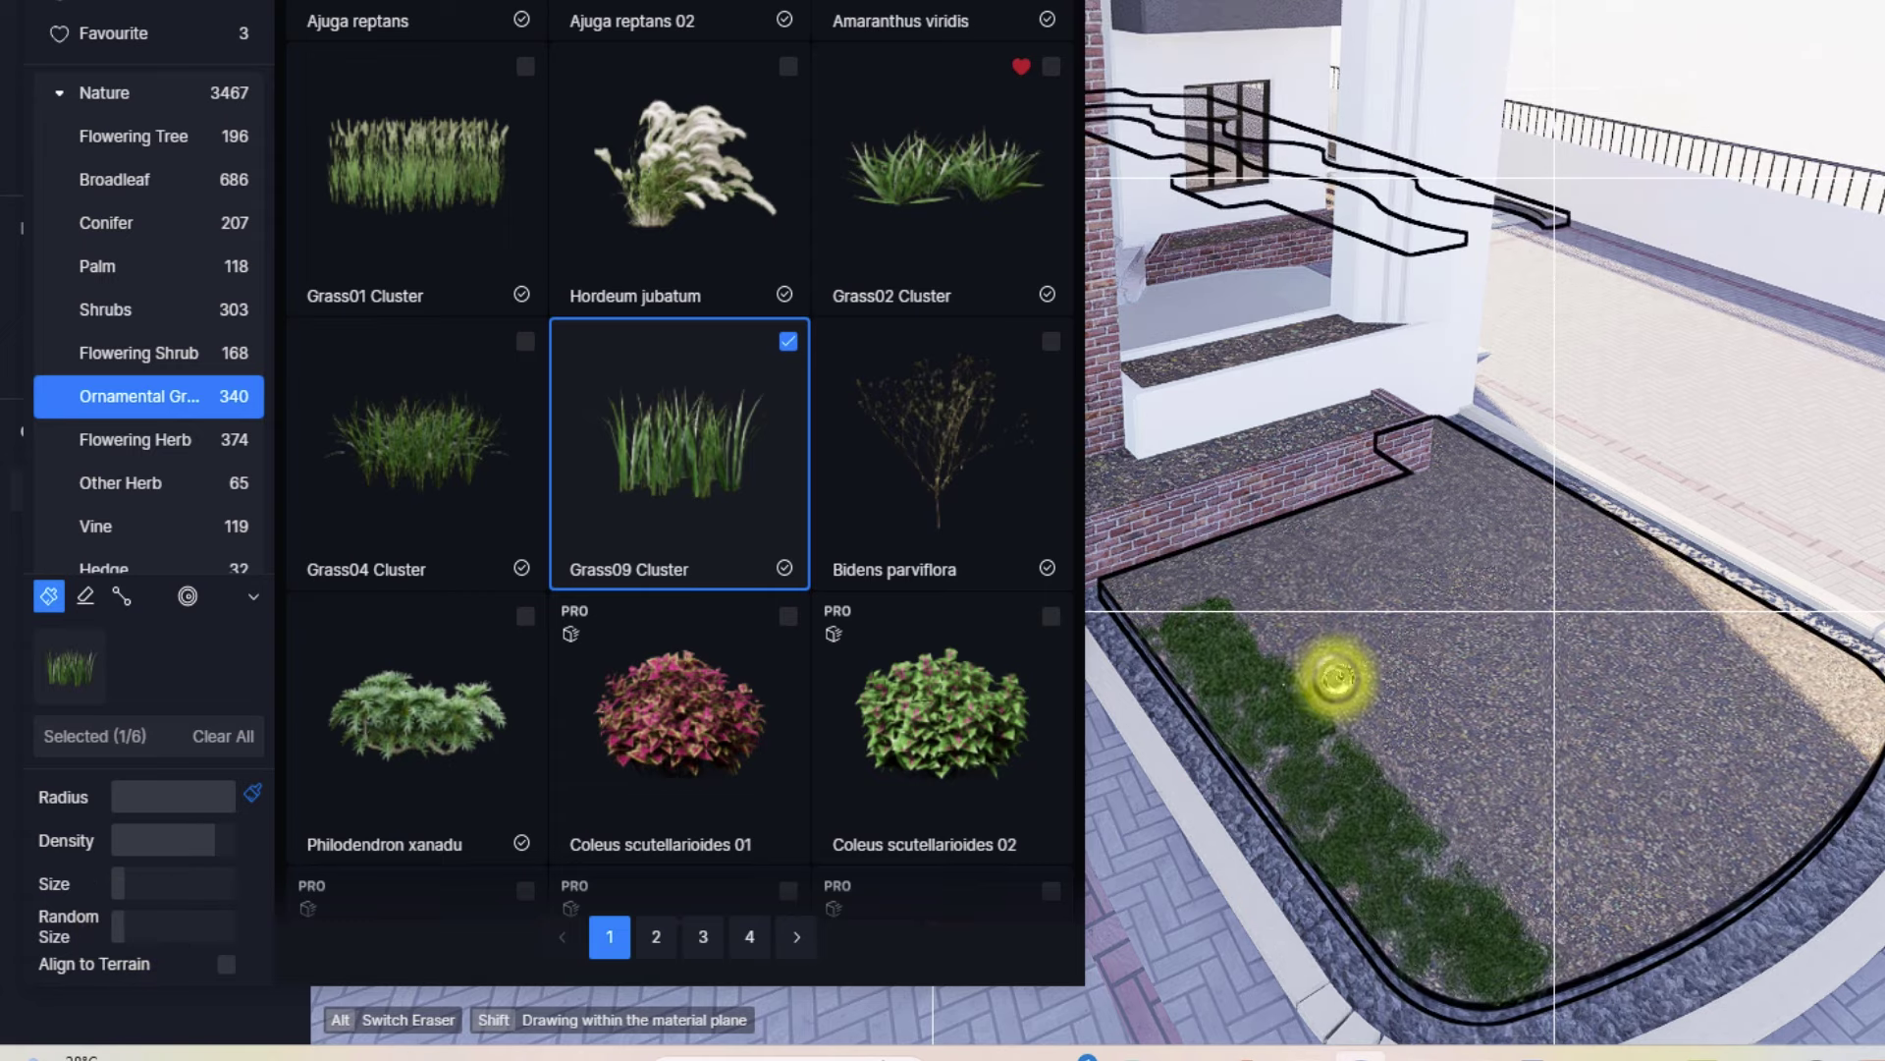
{"action": "scroll", "coordinate": [1429, 729], "scroll_direction": "down", "scroll_amount": 3}
{"action": "scroll", "coordinate": [1407, 723], "scroll_direction": "up", "scroll_amount": 6}
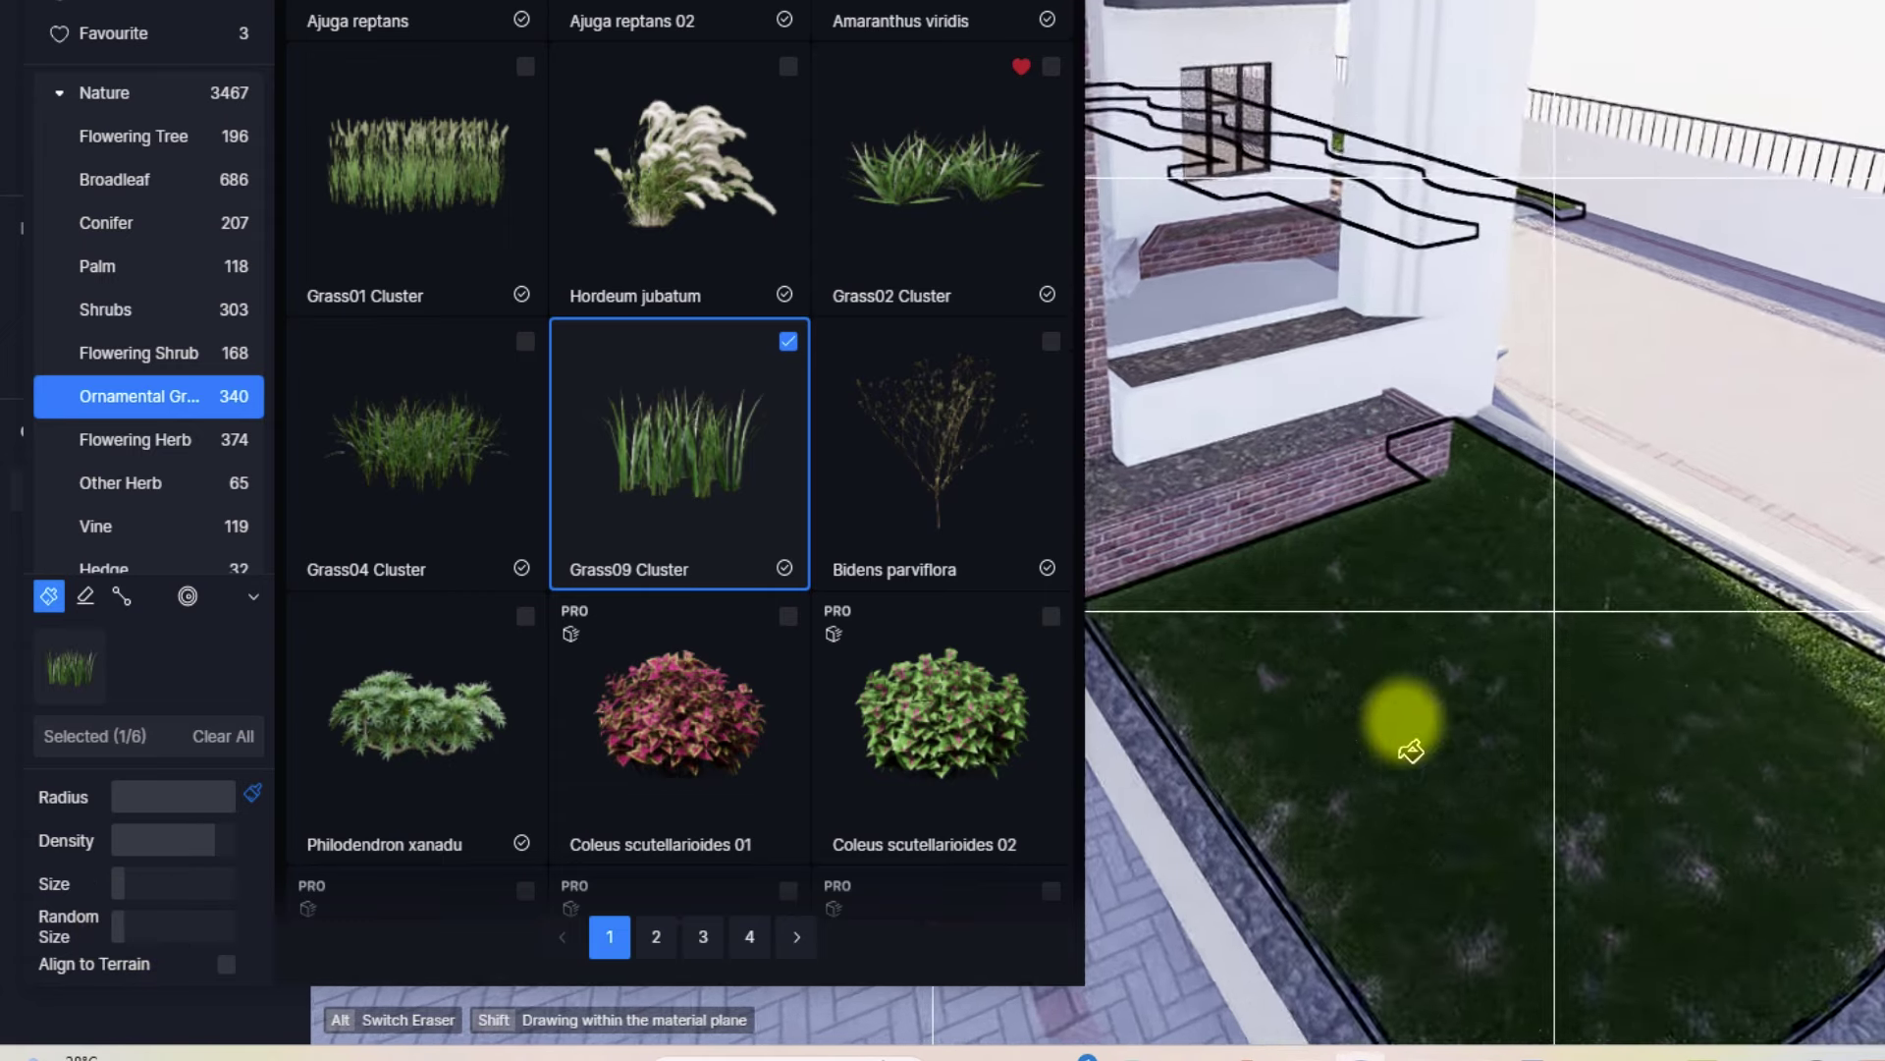
- Brush Grass09 Cluster over the front lawn, the entrance planters and the raised beds behind the house
{"action": "left_click", "coordinate": [1319, 603]}
{"action": "scroll", "coordinate": [1321, 605], "scroll_direction": "down", "scroll_amount": 6}
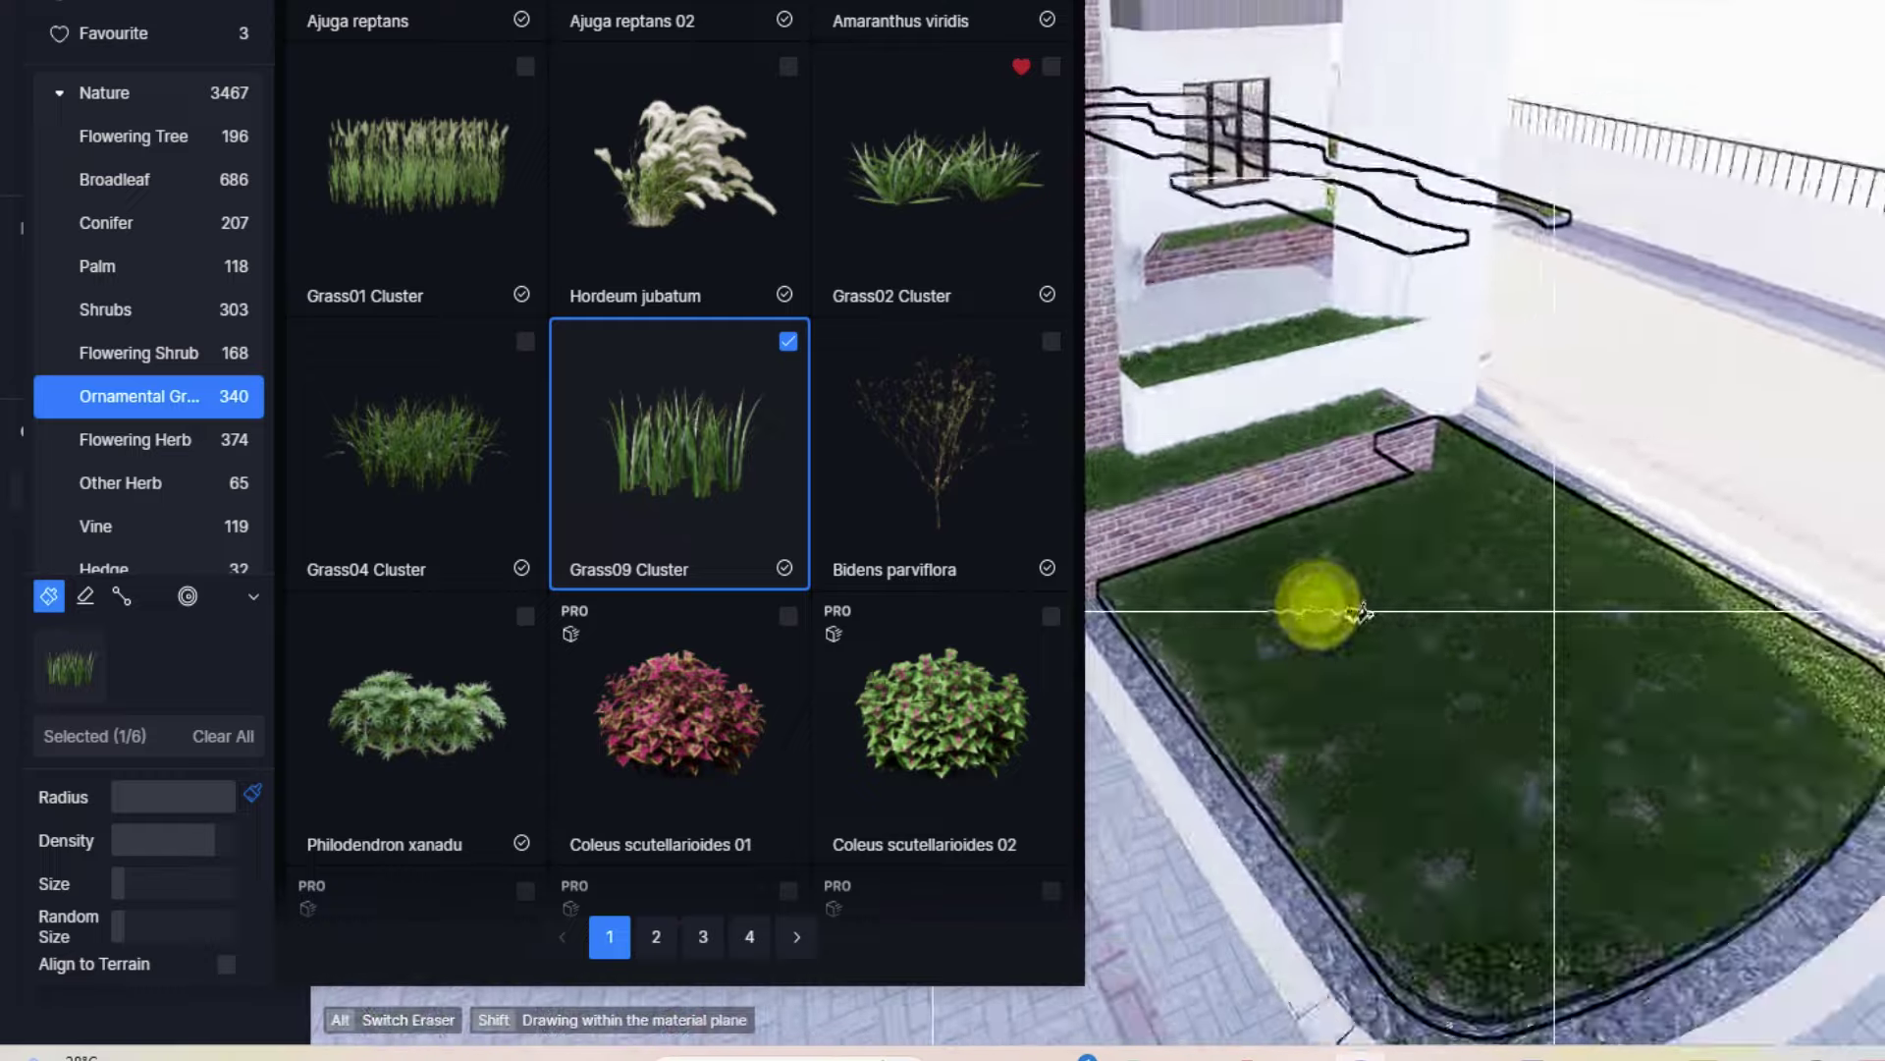
{"action": "right_click_drag", "start_coordinate": [1321, 605], "coordinate": [930, 392]}
{"action": "scroll", "coordinate": [1433, 727], "scroll_direction": "up", "scroll_amount": 4}
{"action": "right_click_drag", "start_coordinate": [1434, 727], "coordinate": [1048, 490]}
{"action": "scroll", "coordinate": [1329, 583], "scroll_direction": "up", "scroll_amount": 5}
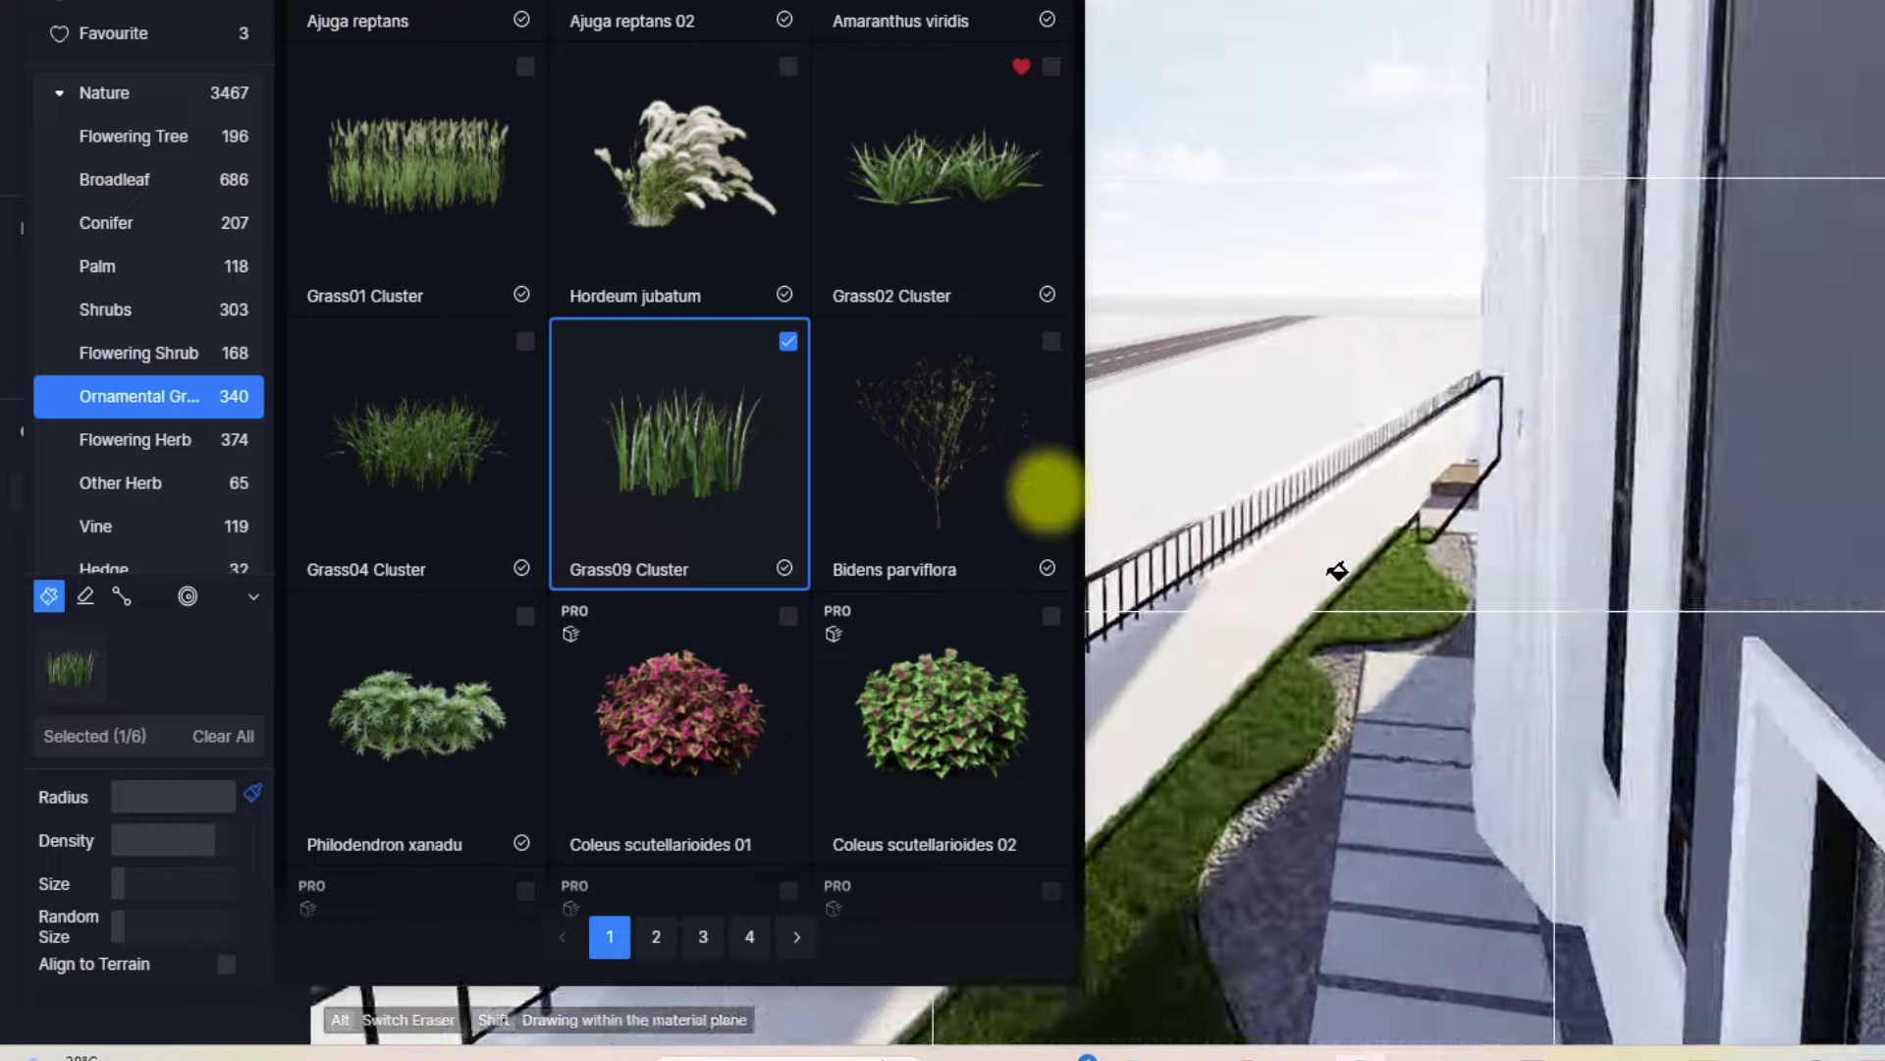
{"action": "right_click_drag", "start_coordinate": [1338, 568], "coordinate": [1687, 528]}
{"action": "scroll", "coordinate": [1709, 521], "scroll_direction": "up", "scroll_amount": 5}
{"action": "left_click", "coordinate": [1347, 673]}
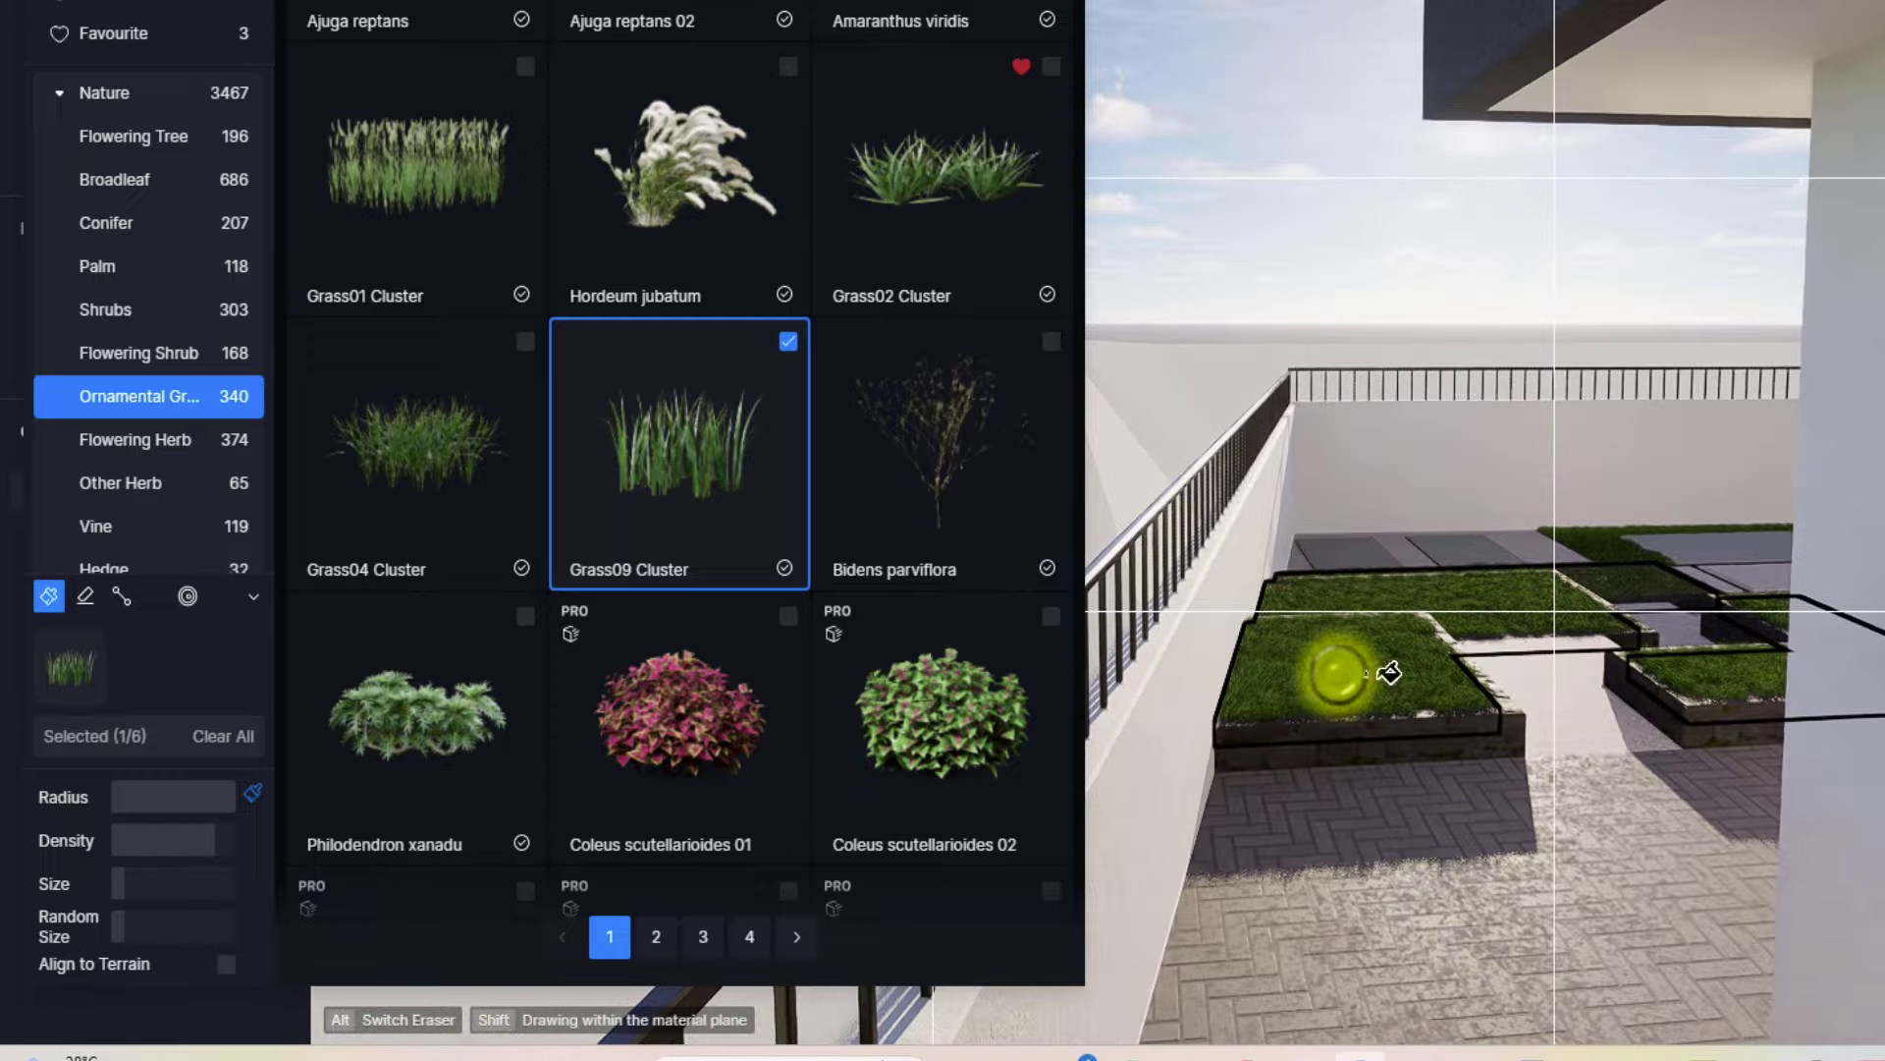
- Return to the front lawn, add another pass of Grass09 Cluster and check it at close range
{"action": "scroll", "coordinate": [1314, 750], "scroll_direction": "down", "scroll_amount": 10}
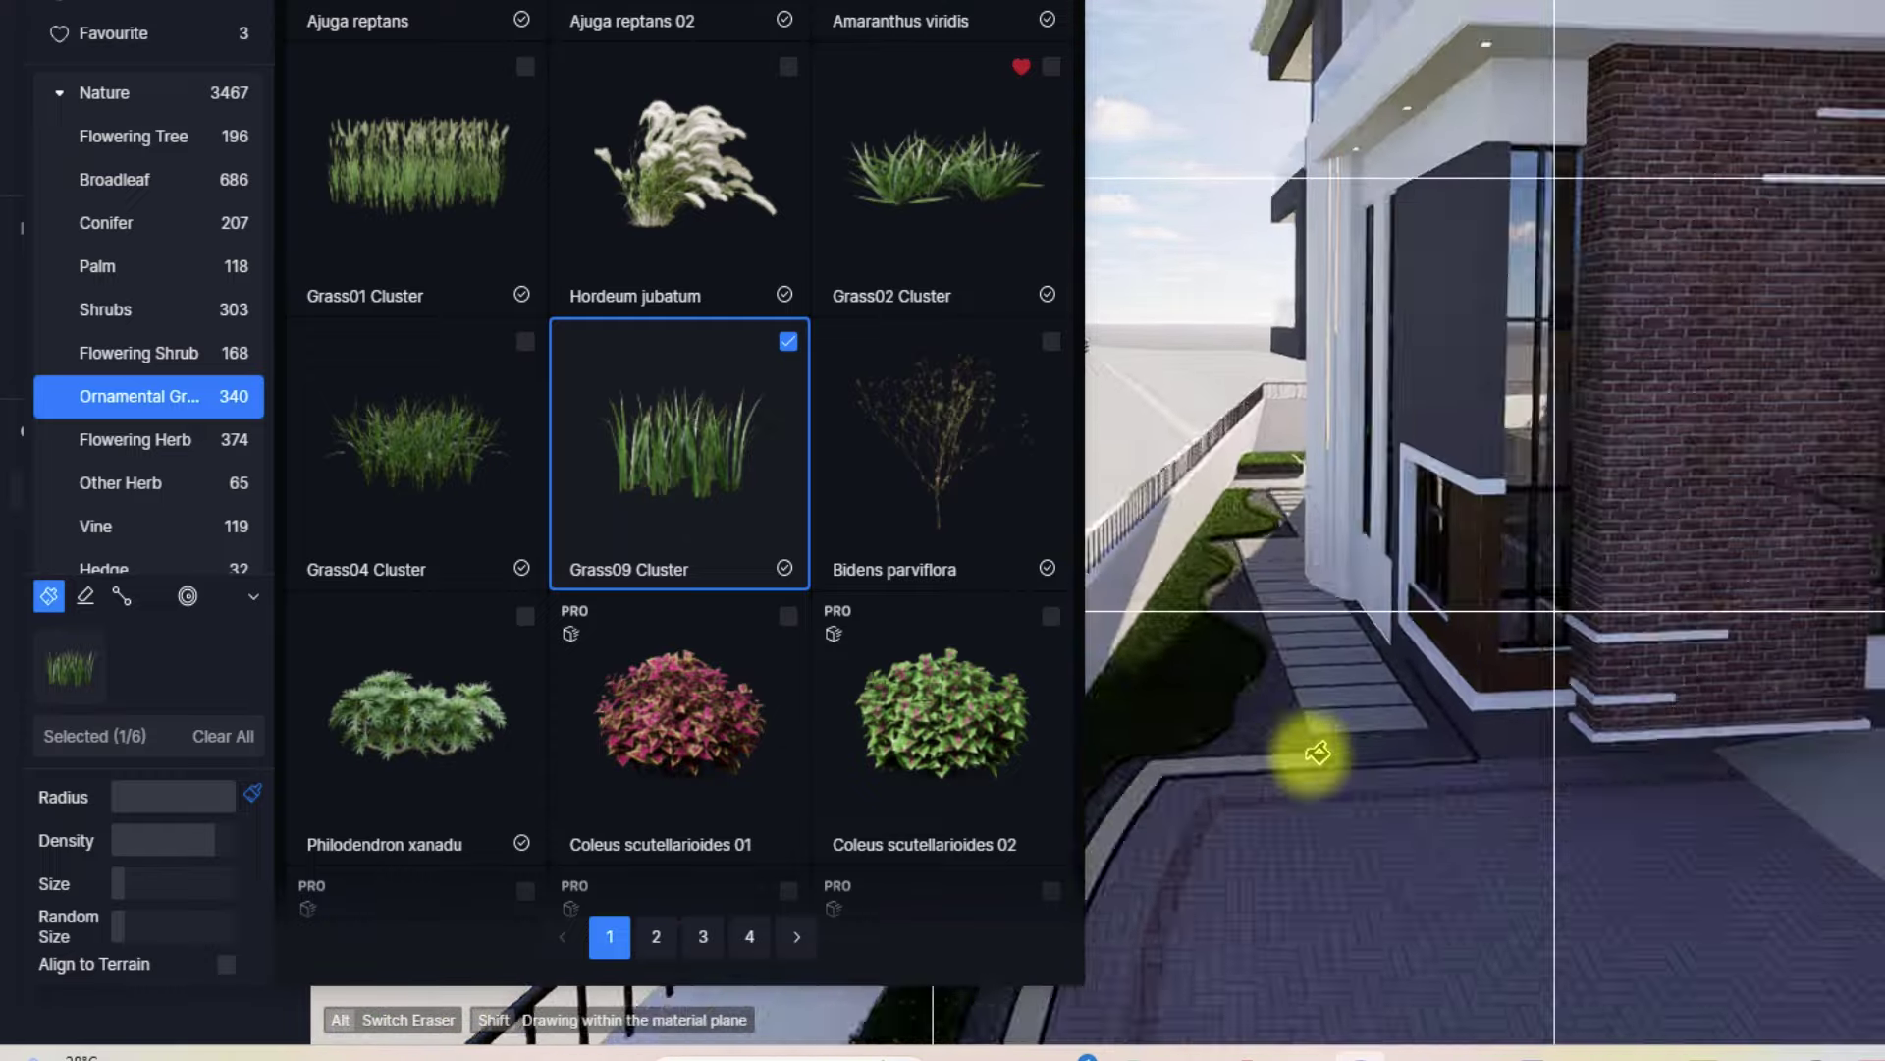
{"action": "right_click_drag", "start_coordinate": [1318, 753], "coordinate": [1473, 628]}
{"action": "scroll", "coordinate": [1339, 607], "scroll_direction": "up", "scroll_amount": 8}
{"action": "left_click", "coordinate": [1339, 607]}
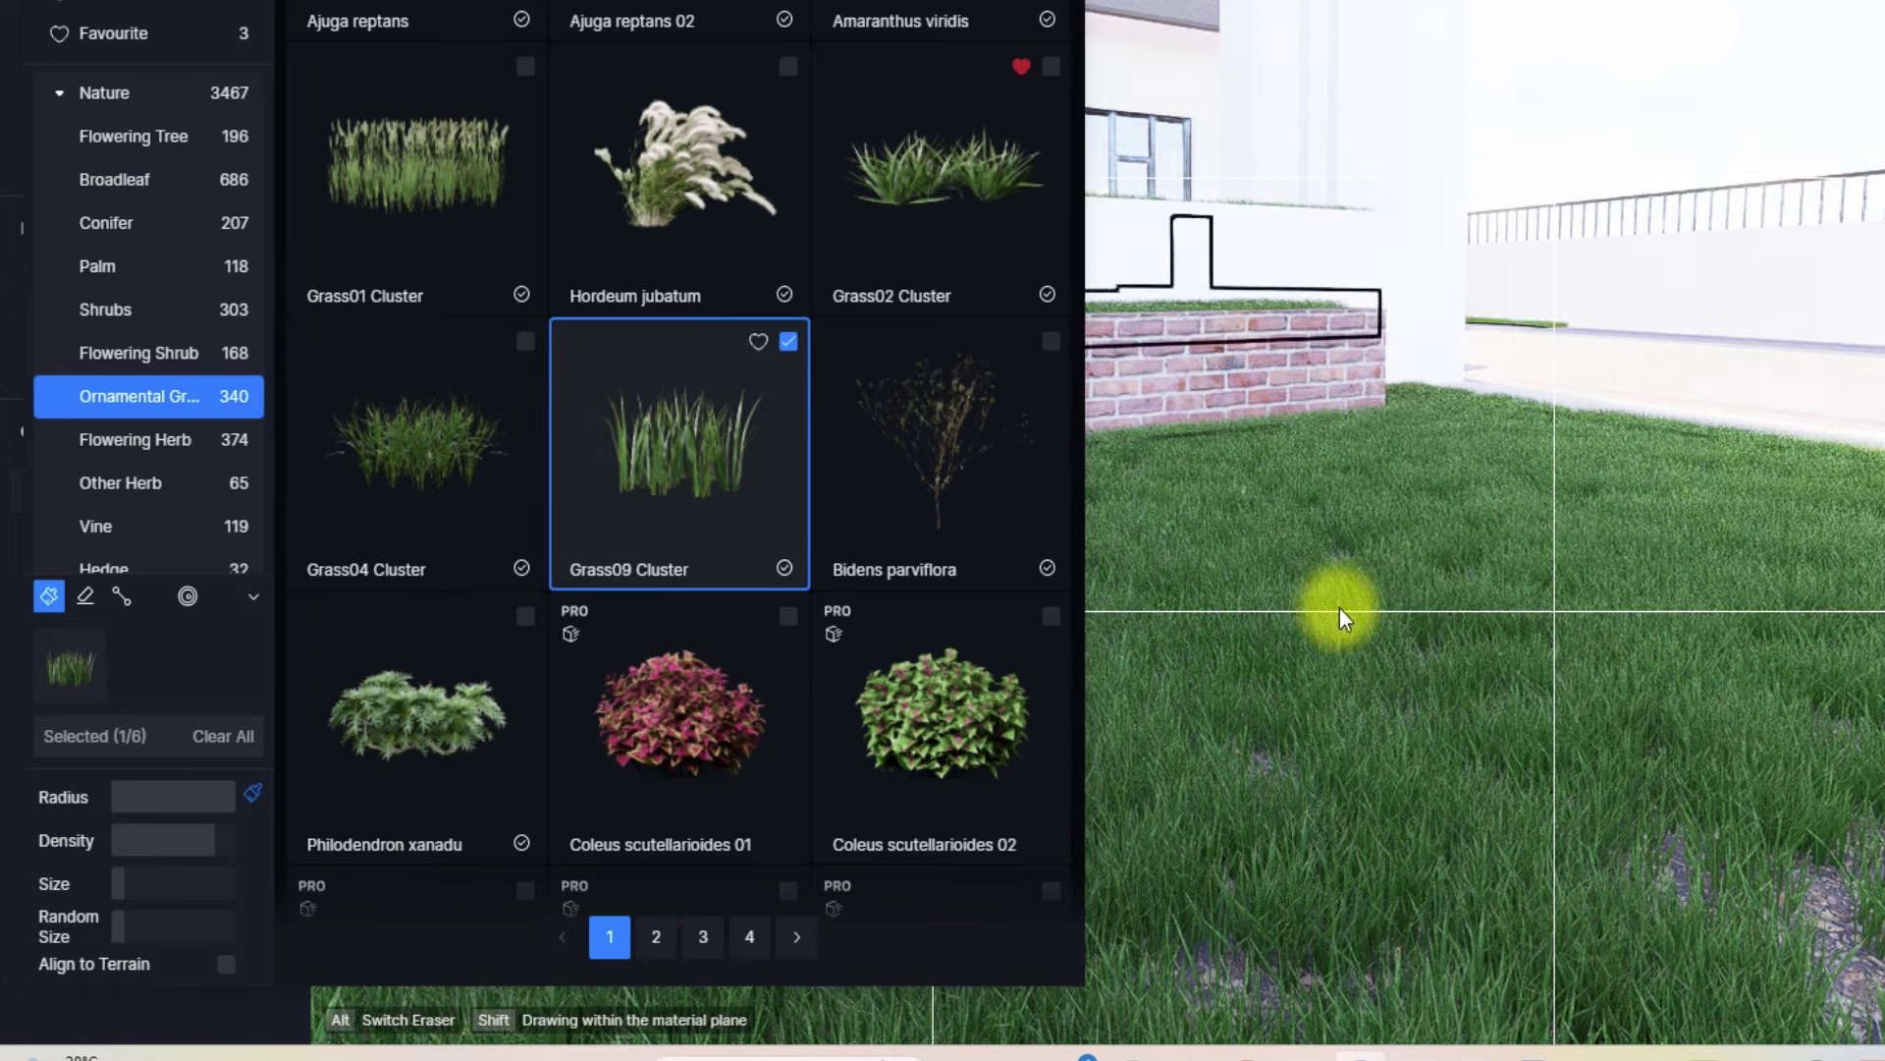
- Replace Grass09 Cluster in the Brush with Grass02 Cluster, reduce the density and scatter it over the front lawn
{"action": "left_click", "coordinate": [789, 340]}
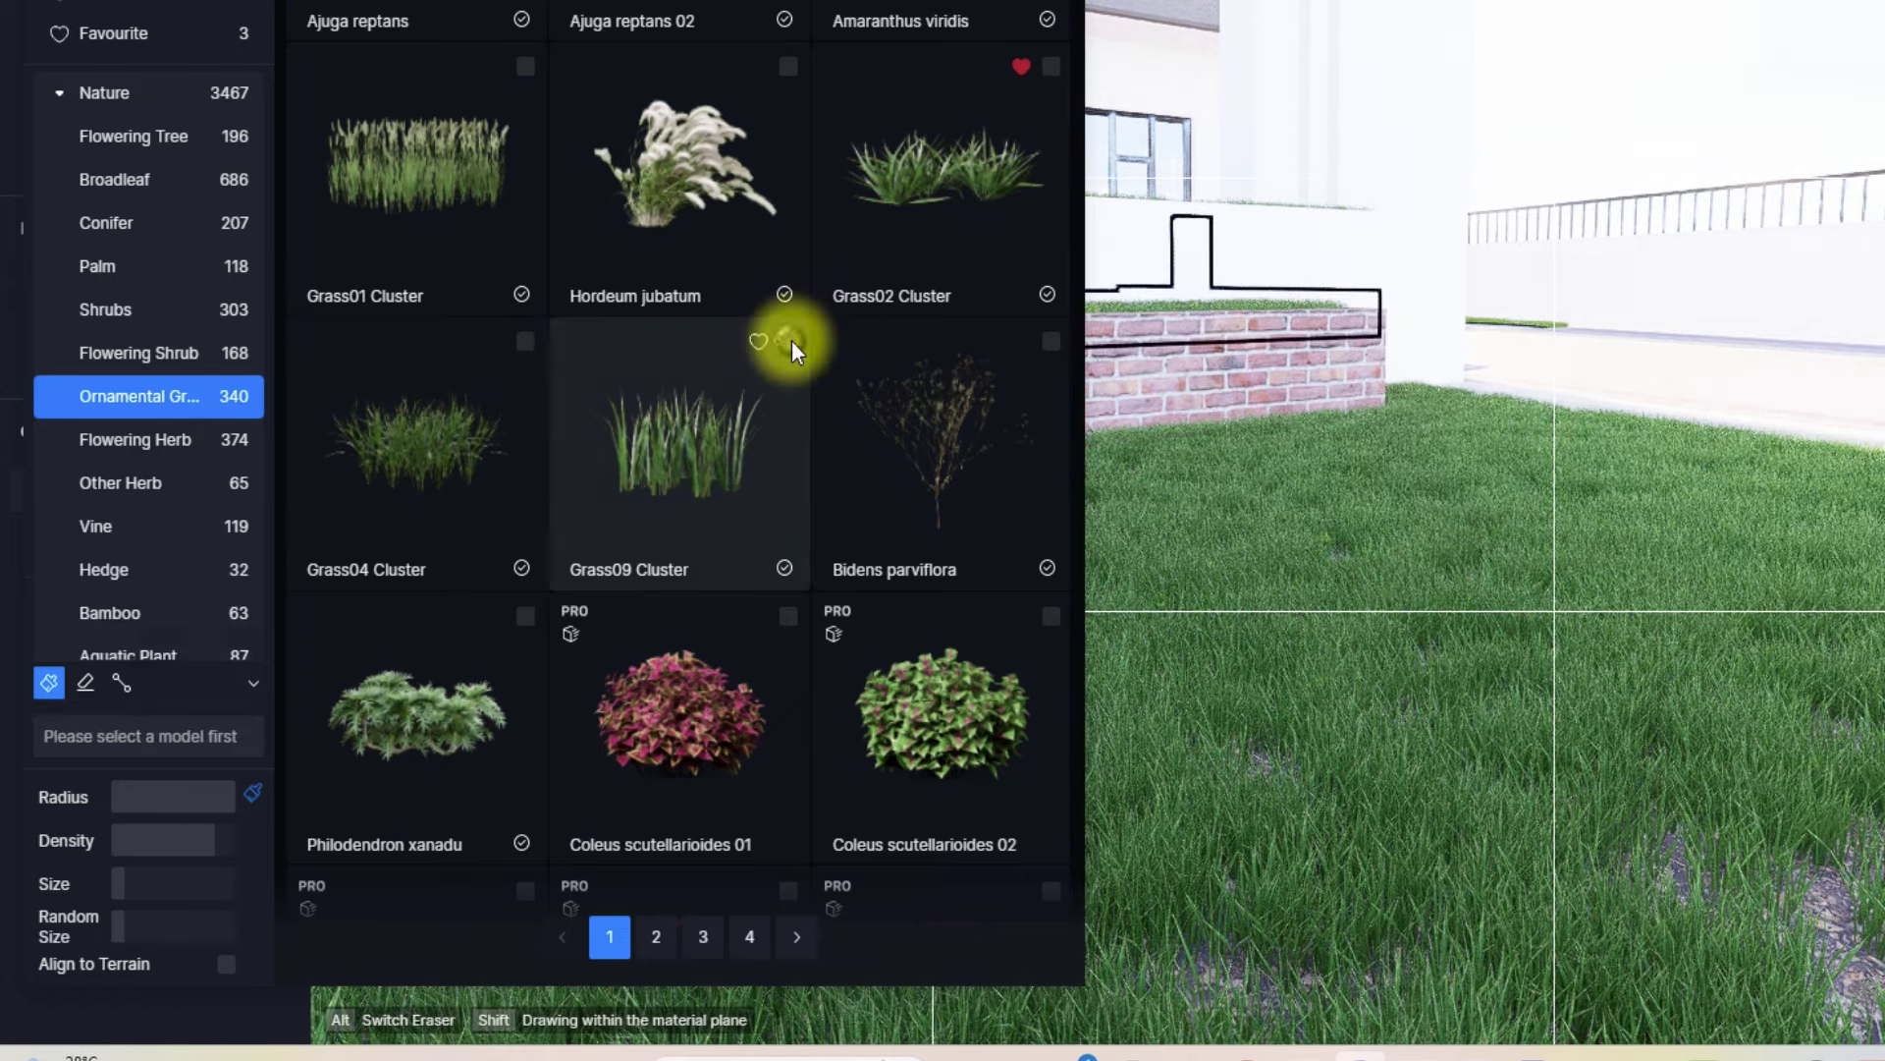
{"action": "left_click", "coordinate": [1052, 67]}
{"action": "left_click_drag", "start_coordinate": [209, 845], "coordinate": [158, 843]}
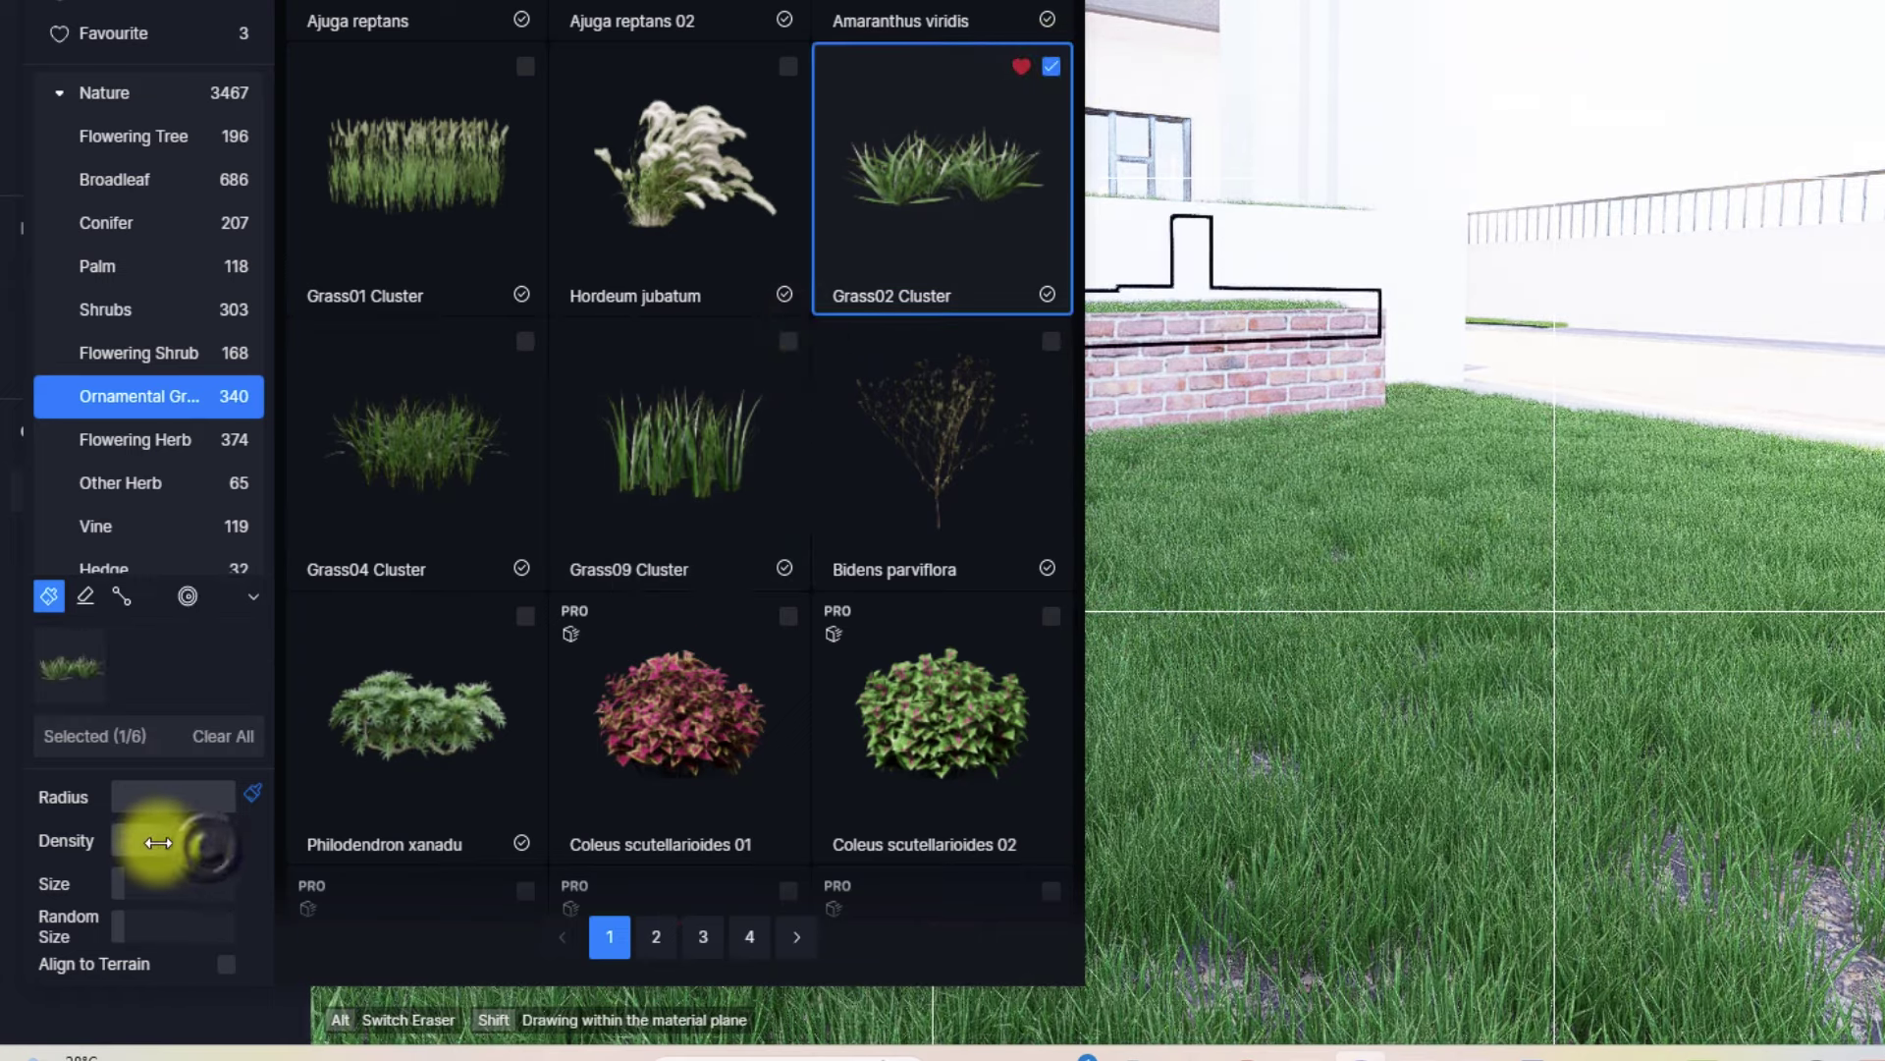
{"action": "right_click_drag", "start_coordinate": [1461, 846], "coordinate": [1335, 871]}
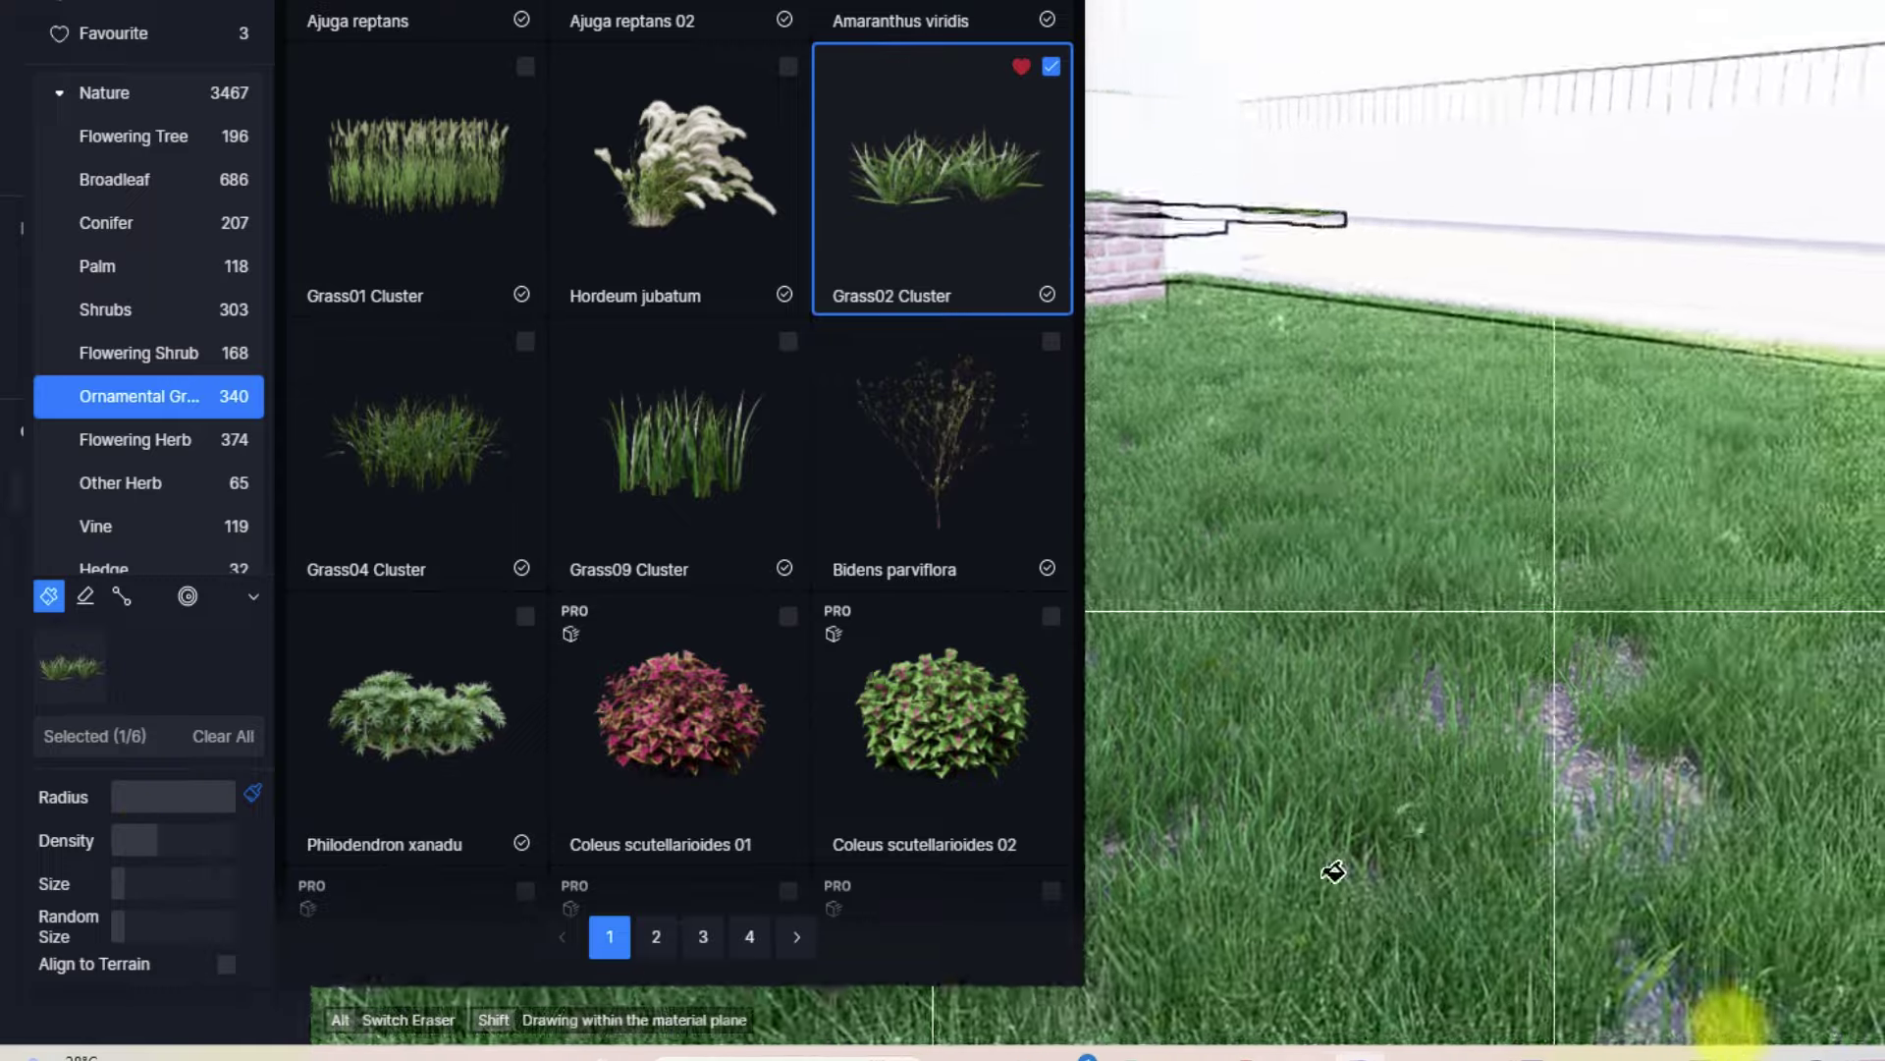
{"action": "scroll", "coordinate": [1267, 572], "scroll_direction": "down", "scroll_amount": 5}
{"action": "scroll", "coordinate": [1411, 692], "scroll_direction": "up", "scroll_amount": 3}
{"action": "scroll", "coordinate": [1387, 628], "scroll_direction": "down", "scroll_amount": 5}
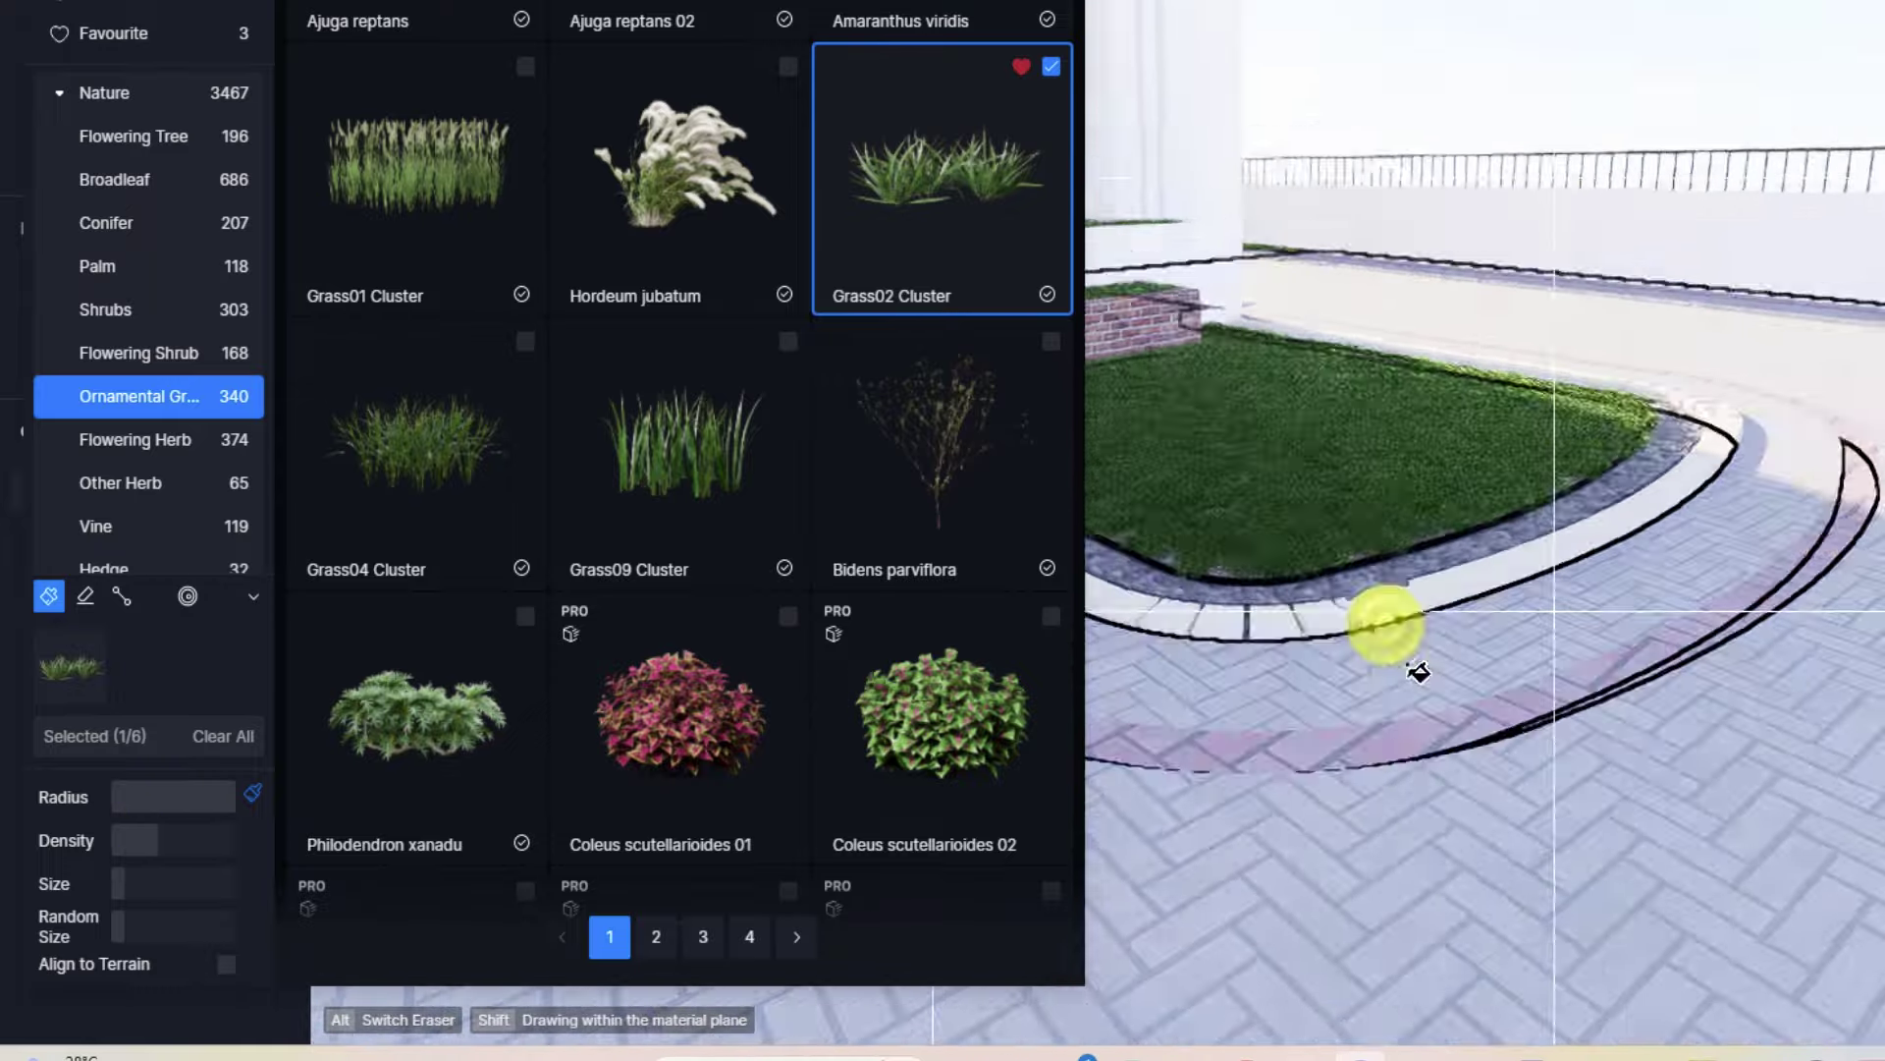
- Continue scattering Grass02 Cluster over the lawn strip along the boundary wall and the side and rear beds
{"action": "right_click_drag", "start_coordinate": [1422, 674], "coordinate": [697, 684]}
{"action": "right_click_drag", "start_coordinate": [1494, 520], "coordinate": [727, 522]}
{"action": "scroll", "coordinate": [1698, 499], "scroll_direction": "up", "scroll_amount": 3}
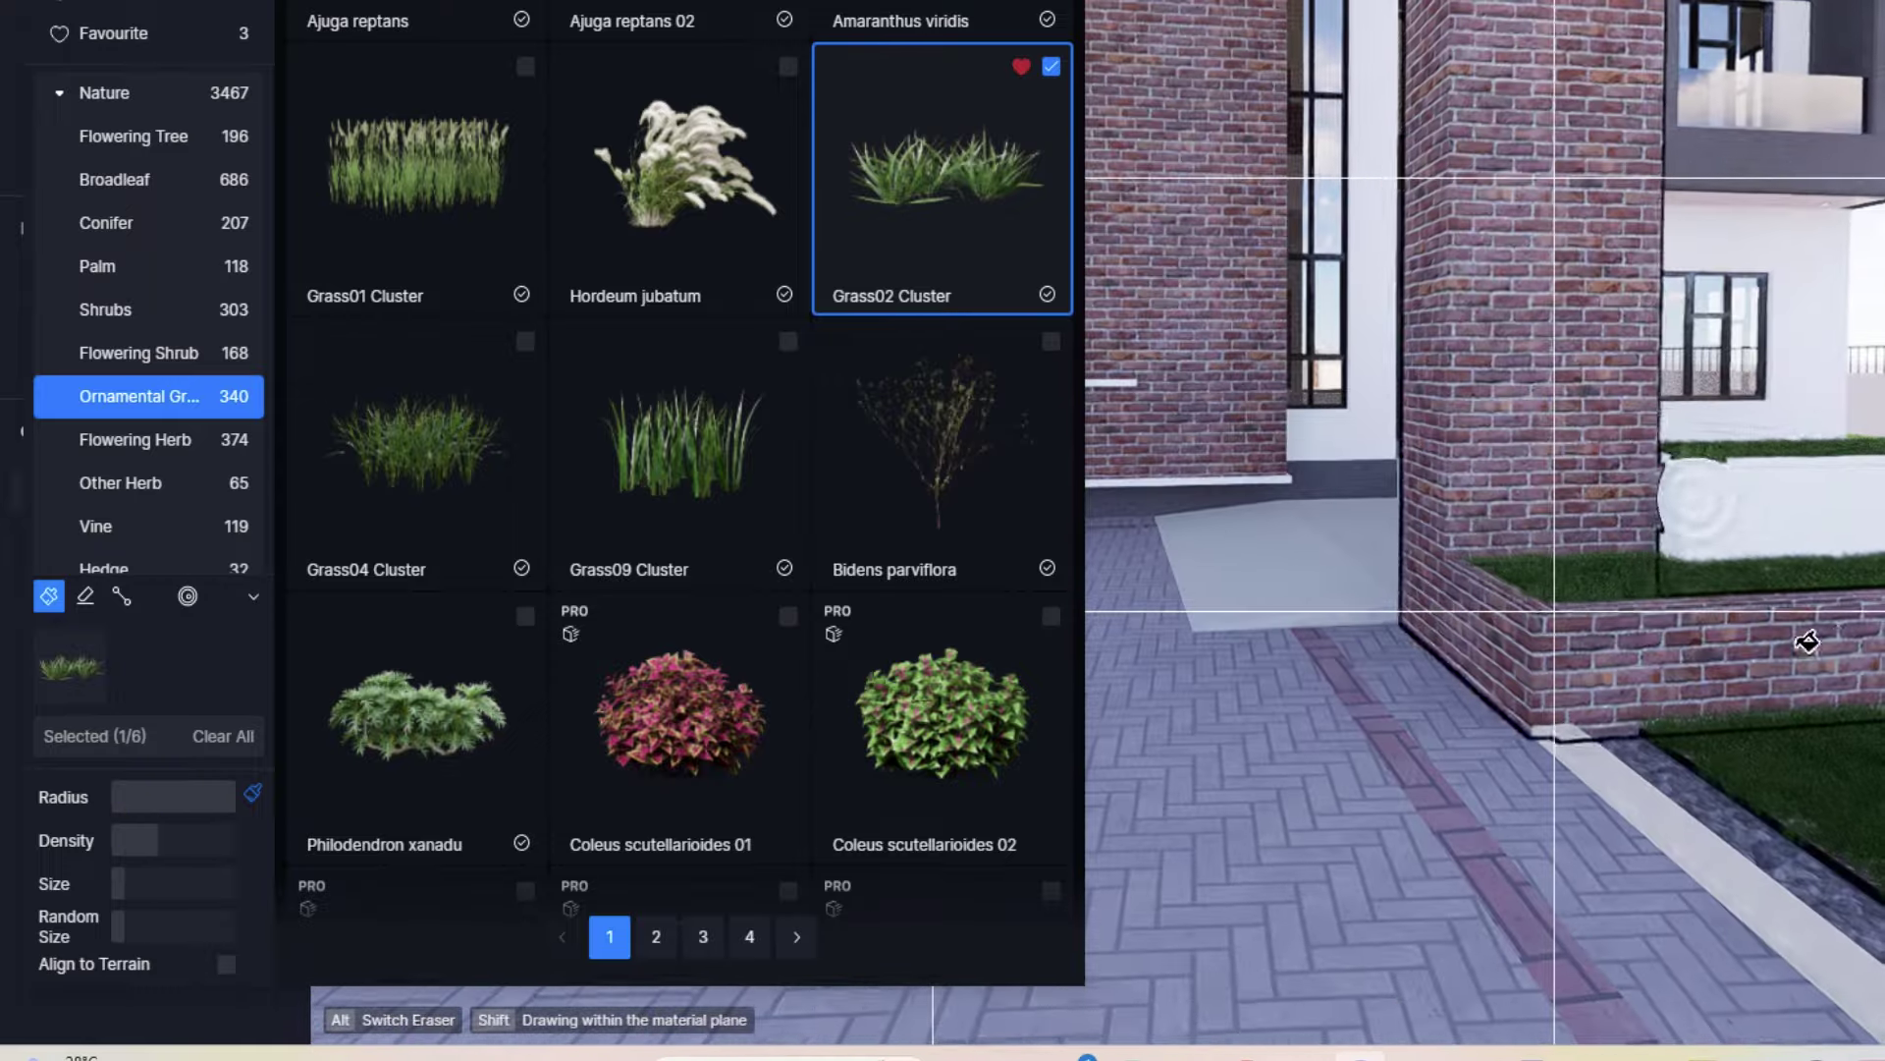
{"action": "right_click_drag", "start_coordinate": [1627, 581], "coordinate": [681, 619]}
{"action": "scroll", "coordinate": [1452, 559], "scroll_direction": "up", "scroll_amount": 3}
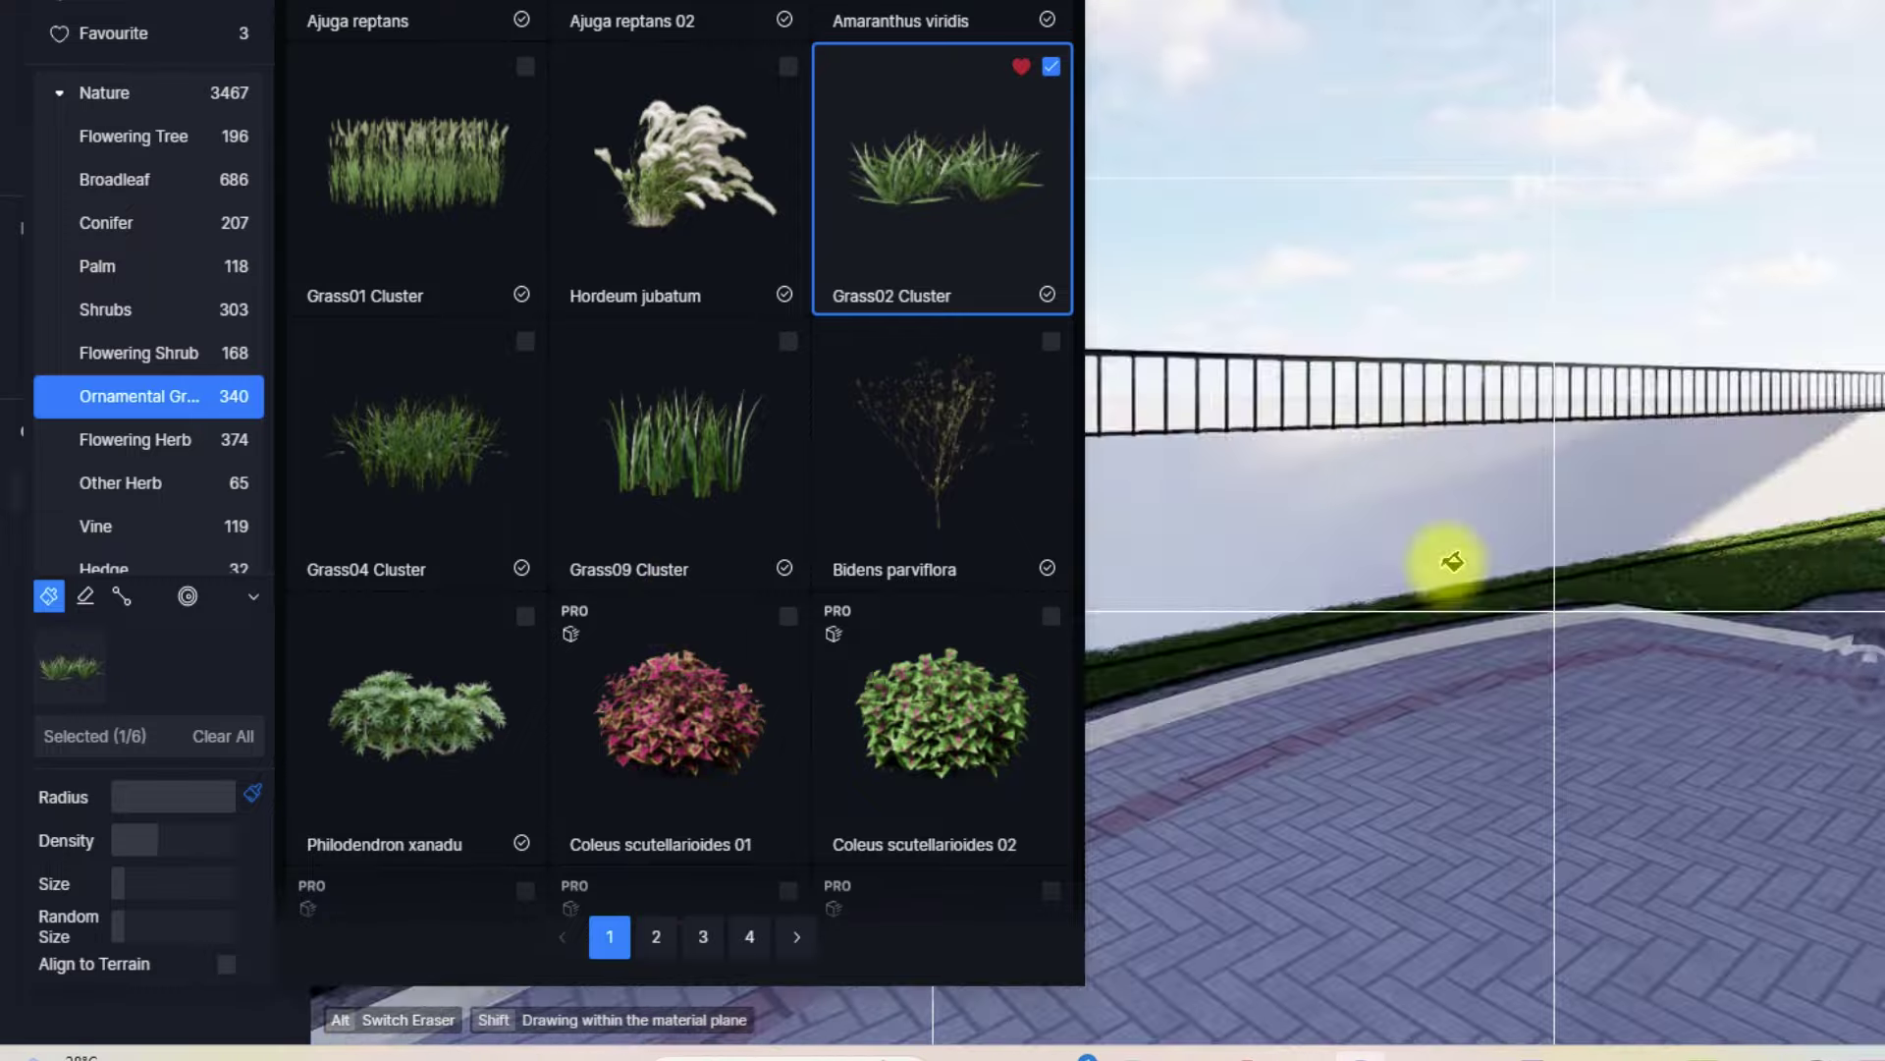
{"action": "right_click_drag", "start_coordinate": [1453, 560], "coordinate": [1768, 580]}
{"action": "scroll", "coordinate": [1372, 623], "scroll_direction": "up", "scroll_amount": 4}
{"action": "right_click_drag", "start_coordinate": [1467, 621], "coordinate": [1873, 644]}
{"action": "scroll", "coordinate": [1473, 617], "scroll_direction": "up", "scroll_amount": 4}
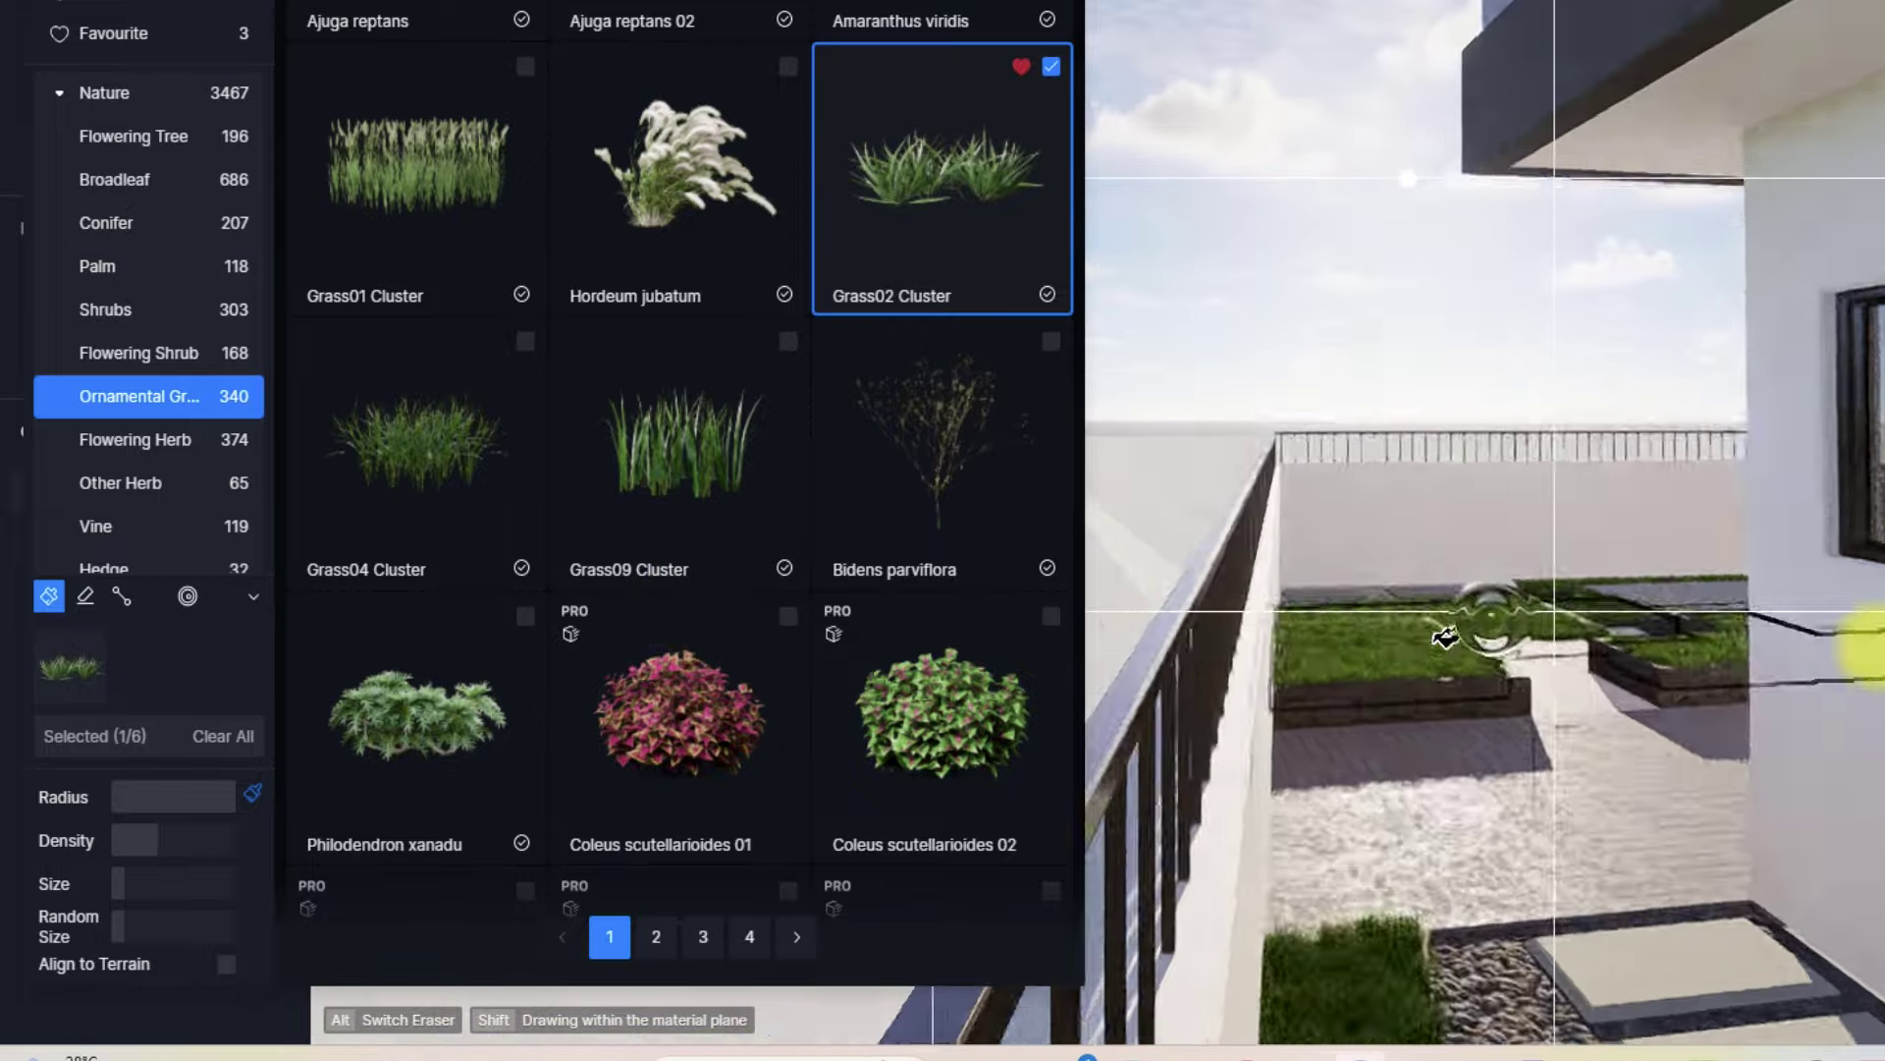
{"action": "right_click_drag", "start_coordinate": [1486, 747], "coordinate": [1548, 597]}
{"action": "scroll", "coordinate": [1557, 749], "scroll_direction": "up", "scroll_amount": 6}
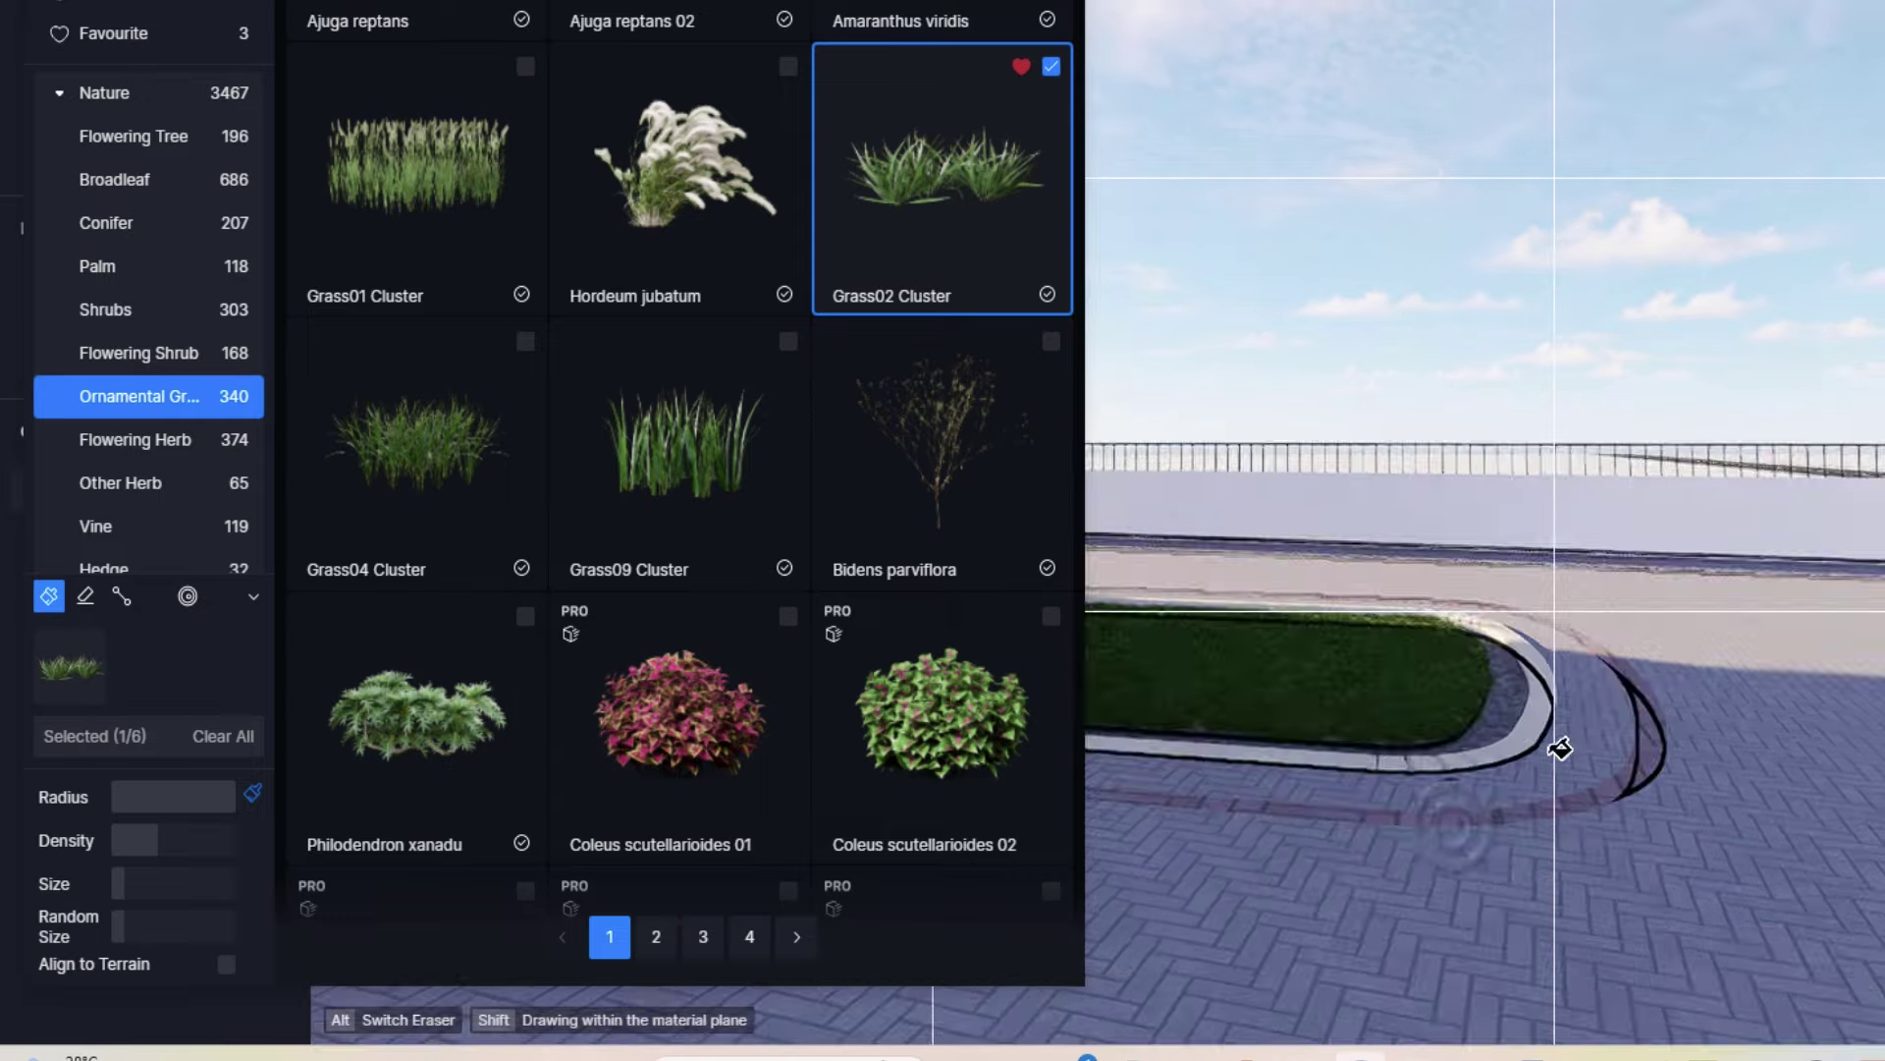
- Replace Grass02 Cluster in the Brush with Aglaonema modestum and reduce the density to its minimum
{"action": "right_click_drag", "start_coordinate": [1435, 863], "coordinate": [1086, 745]}
{"action": "scroll", "coordinate": [1376, 724], "scroll_direction": "down", "scroll_amount": 4}
{"action": "mouse_move", "coordinate": [1376, 724]}
{"action": "right_mouse_down"}
{"action": "mouse_move", "coordinate": [1086, 733]}
{"action": "mouse_move", "coordinate": [1587, 871]}
{"action": "mouse_move", "coordinate": [1354, 740]}
{"action": "right_mouse_up"}
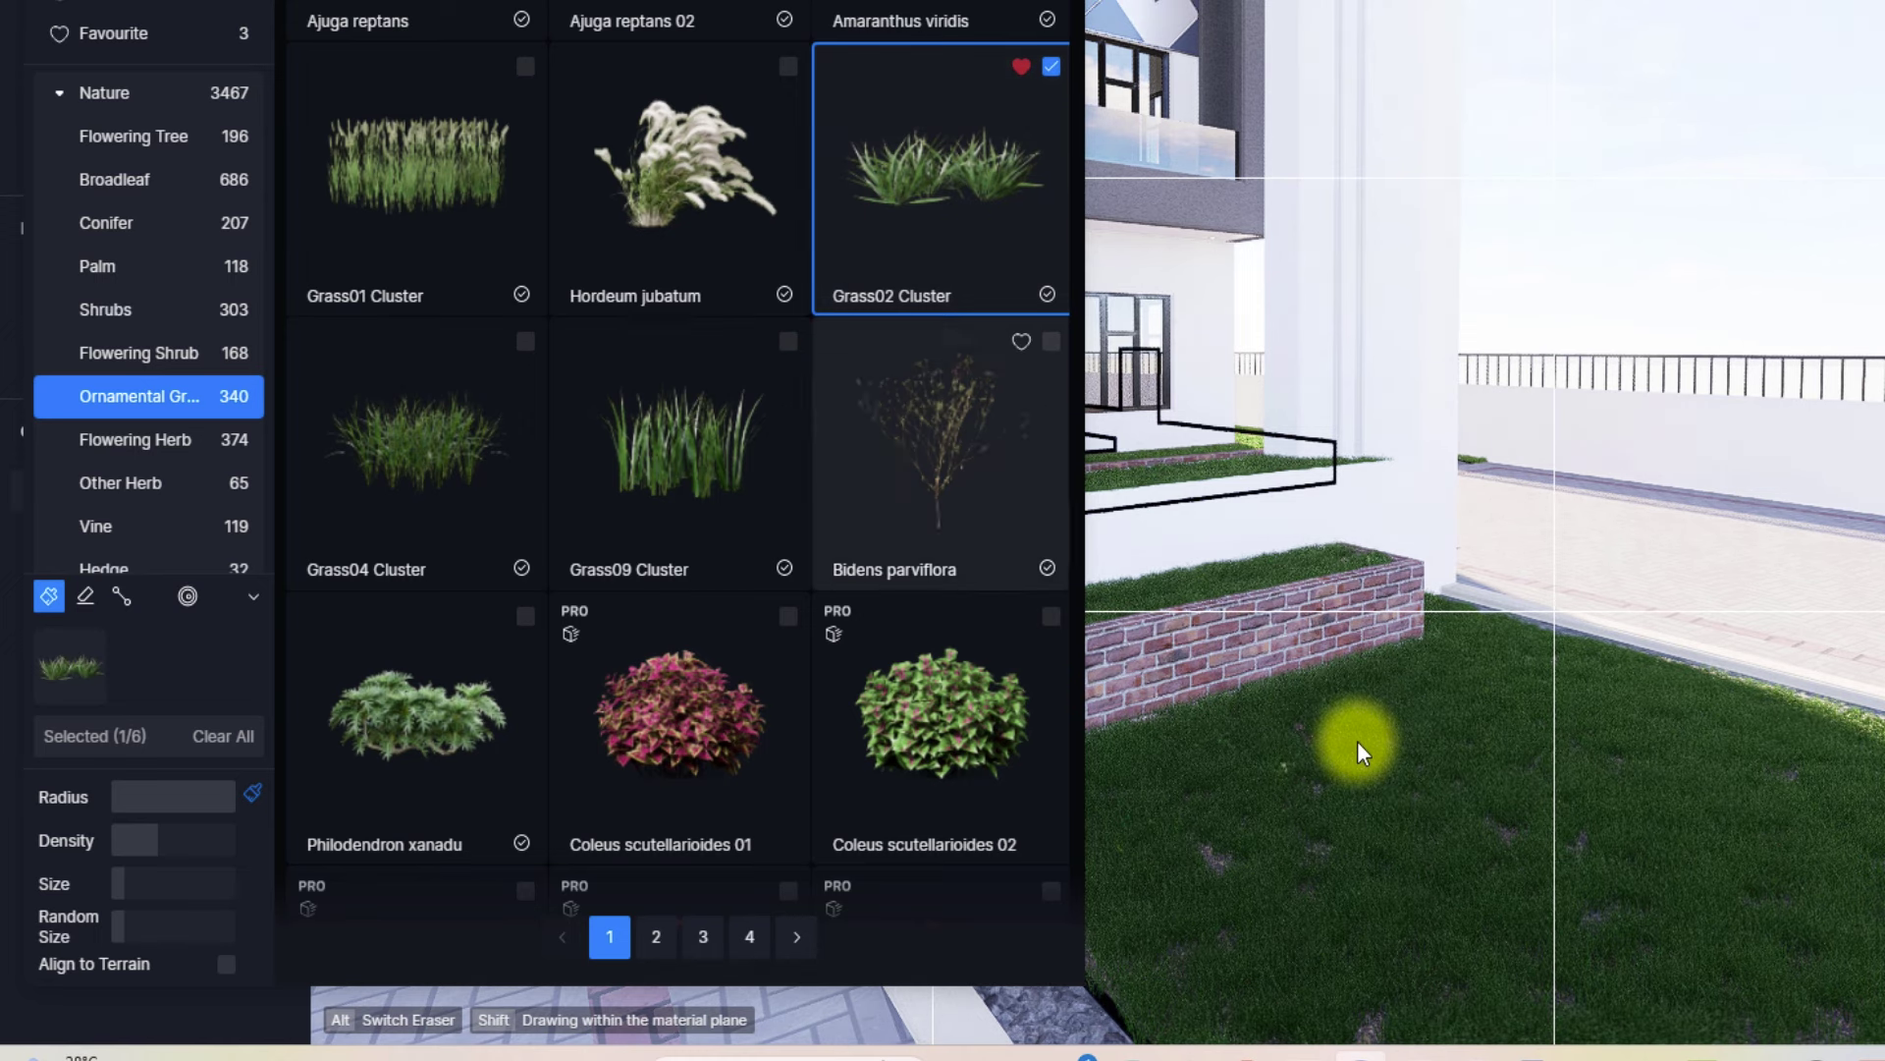
{"action": "left_click", "coordinate": [1051, 65]}
{"action": "scroll", "coordinate": [1051, 65], "scroll_direction": "up", "scroll_amount": 3}
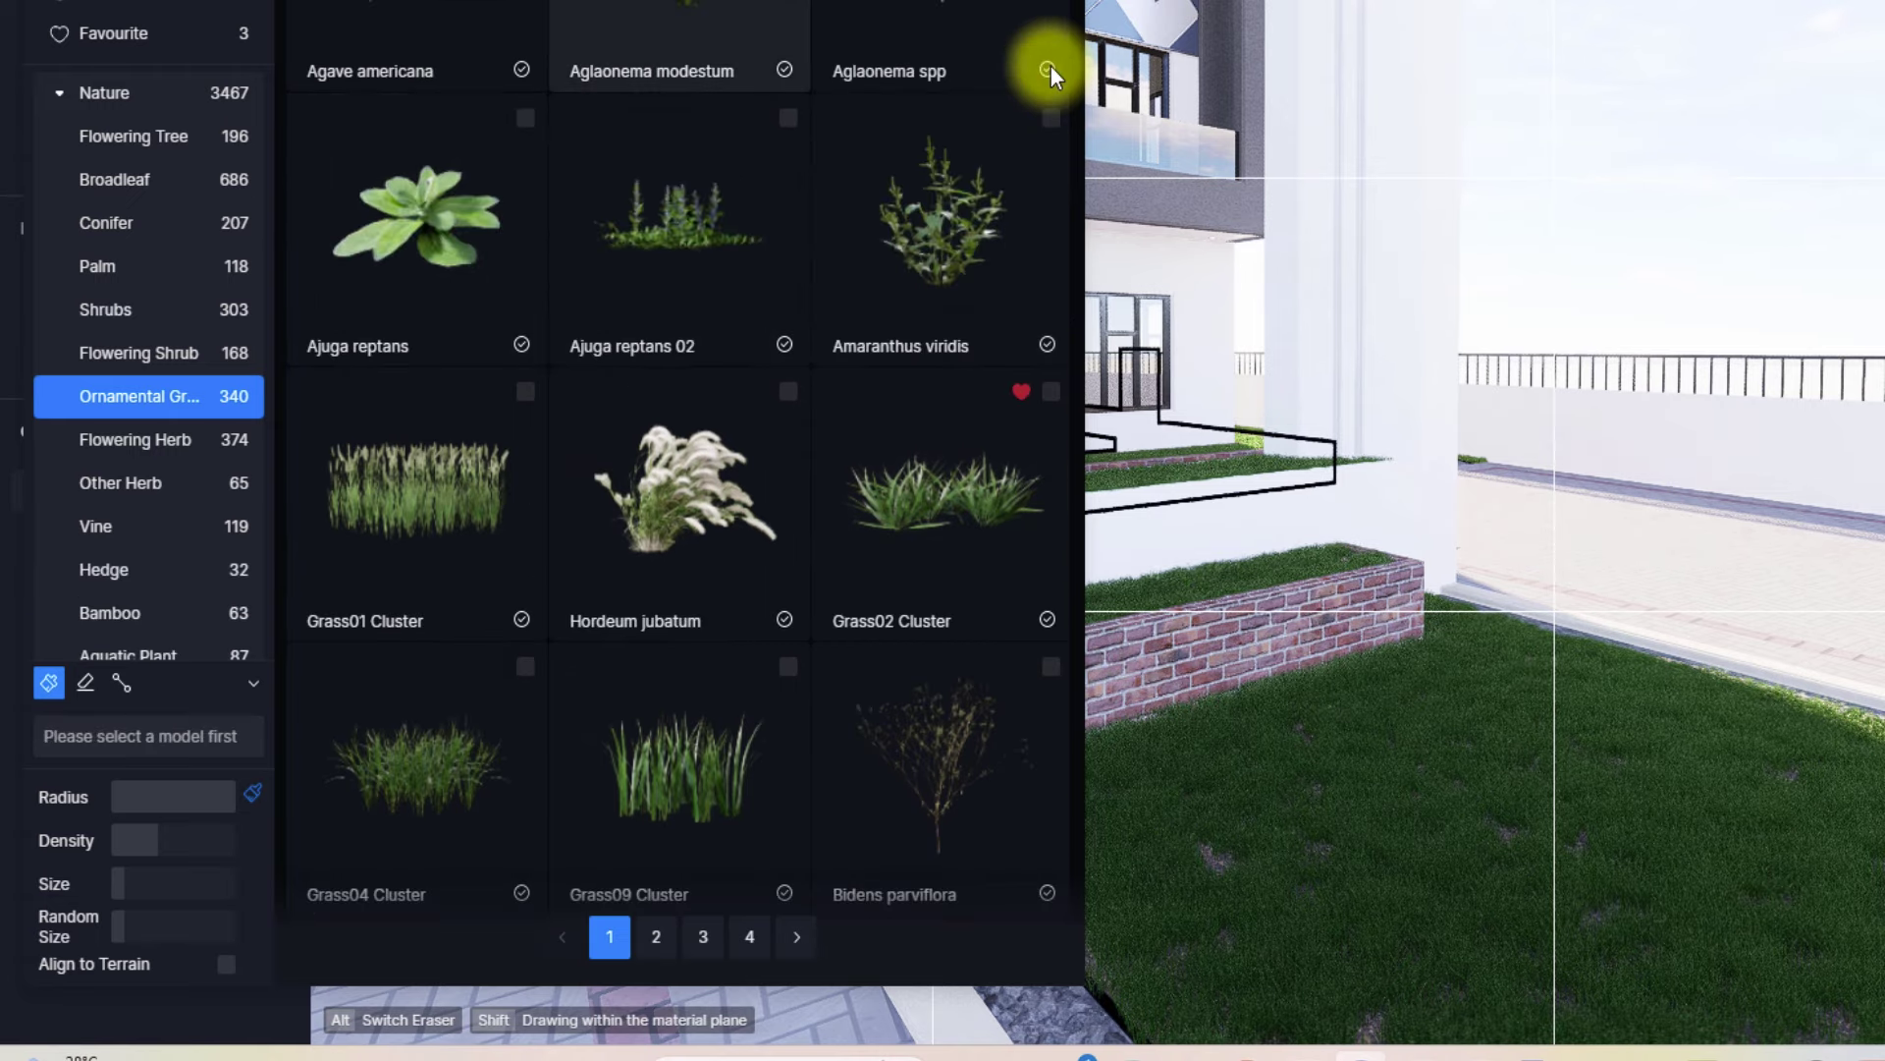
{"action": "left_click", "coordinate": [680, 19]}
{"action": "scroll", "coordinate": [590, 275], "scroll_direction": "down", "scroll_amount": 2}
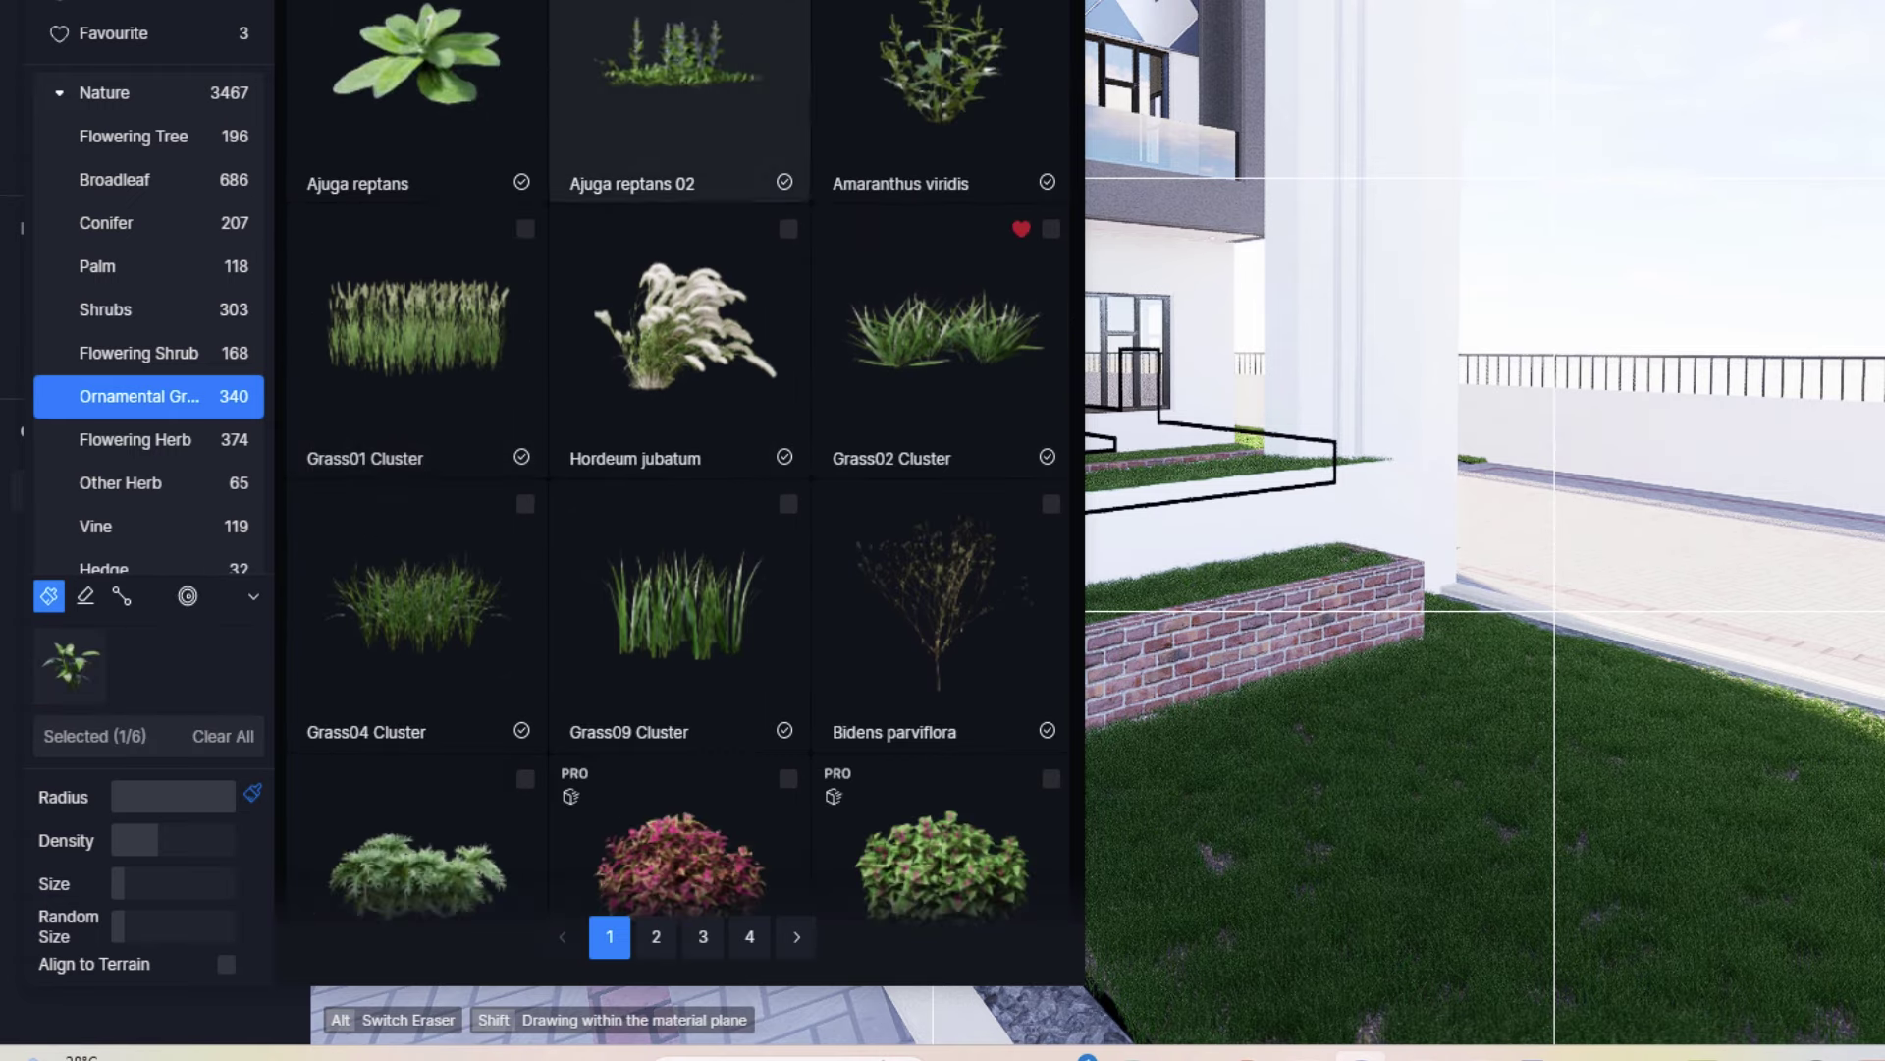
{"action": "scroll", "coordinate": [678, 118], "scroll_direction": "up", "scroll_amount": 2}
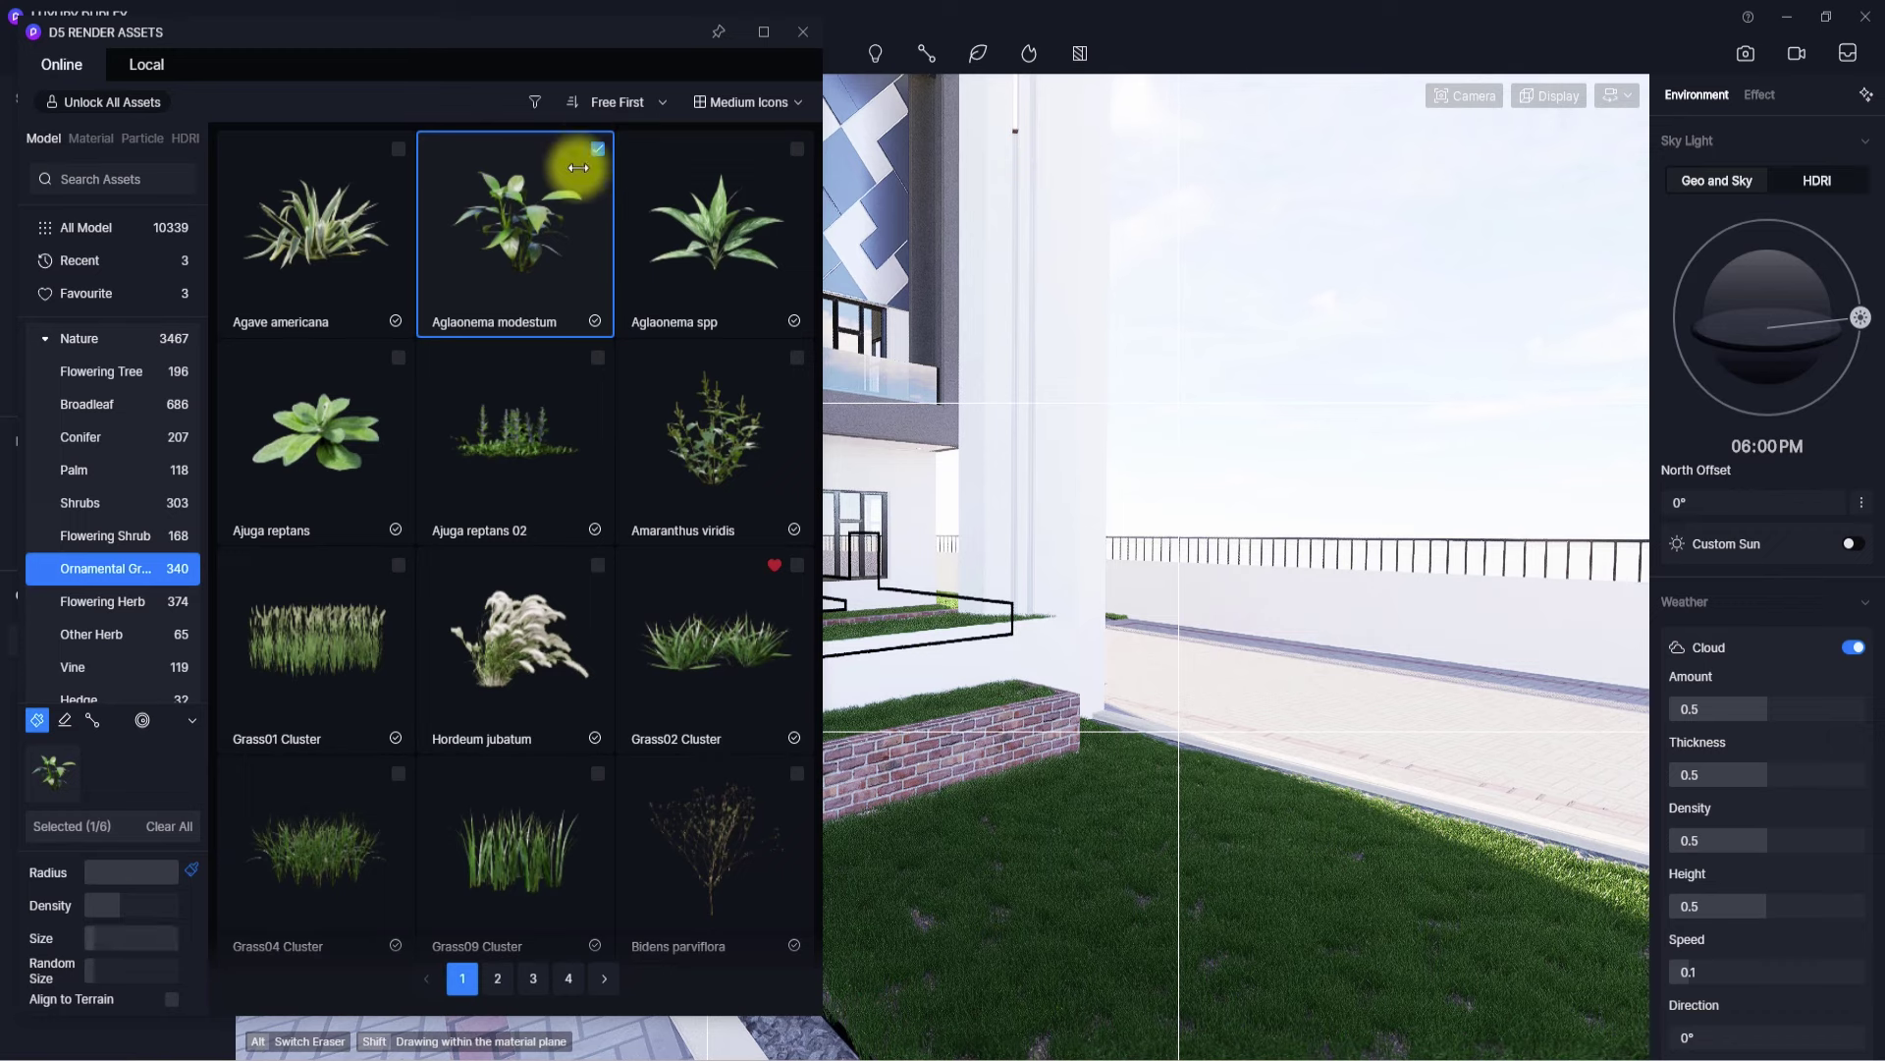
{"action": "left_click_drag", "start_coordinate": [117, 913], "coordinate": [85, 907]}
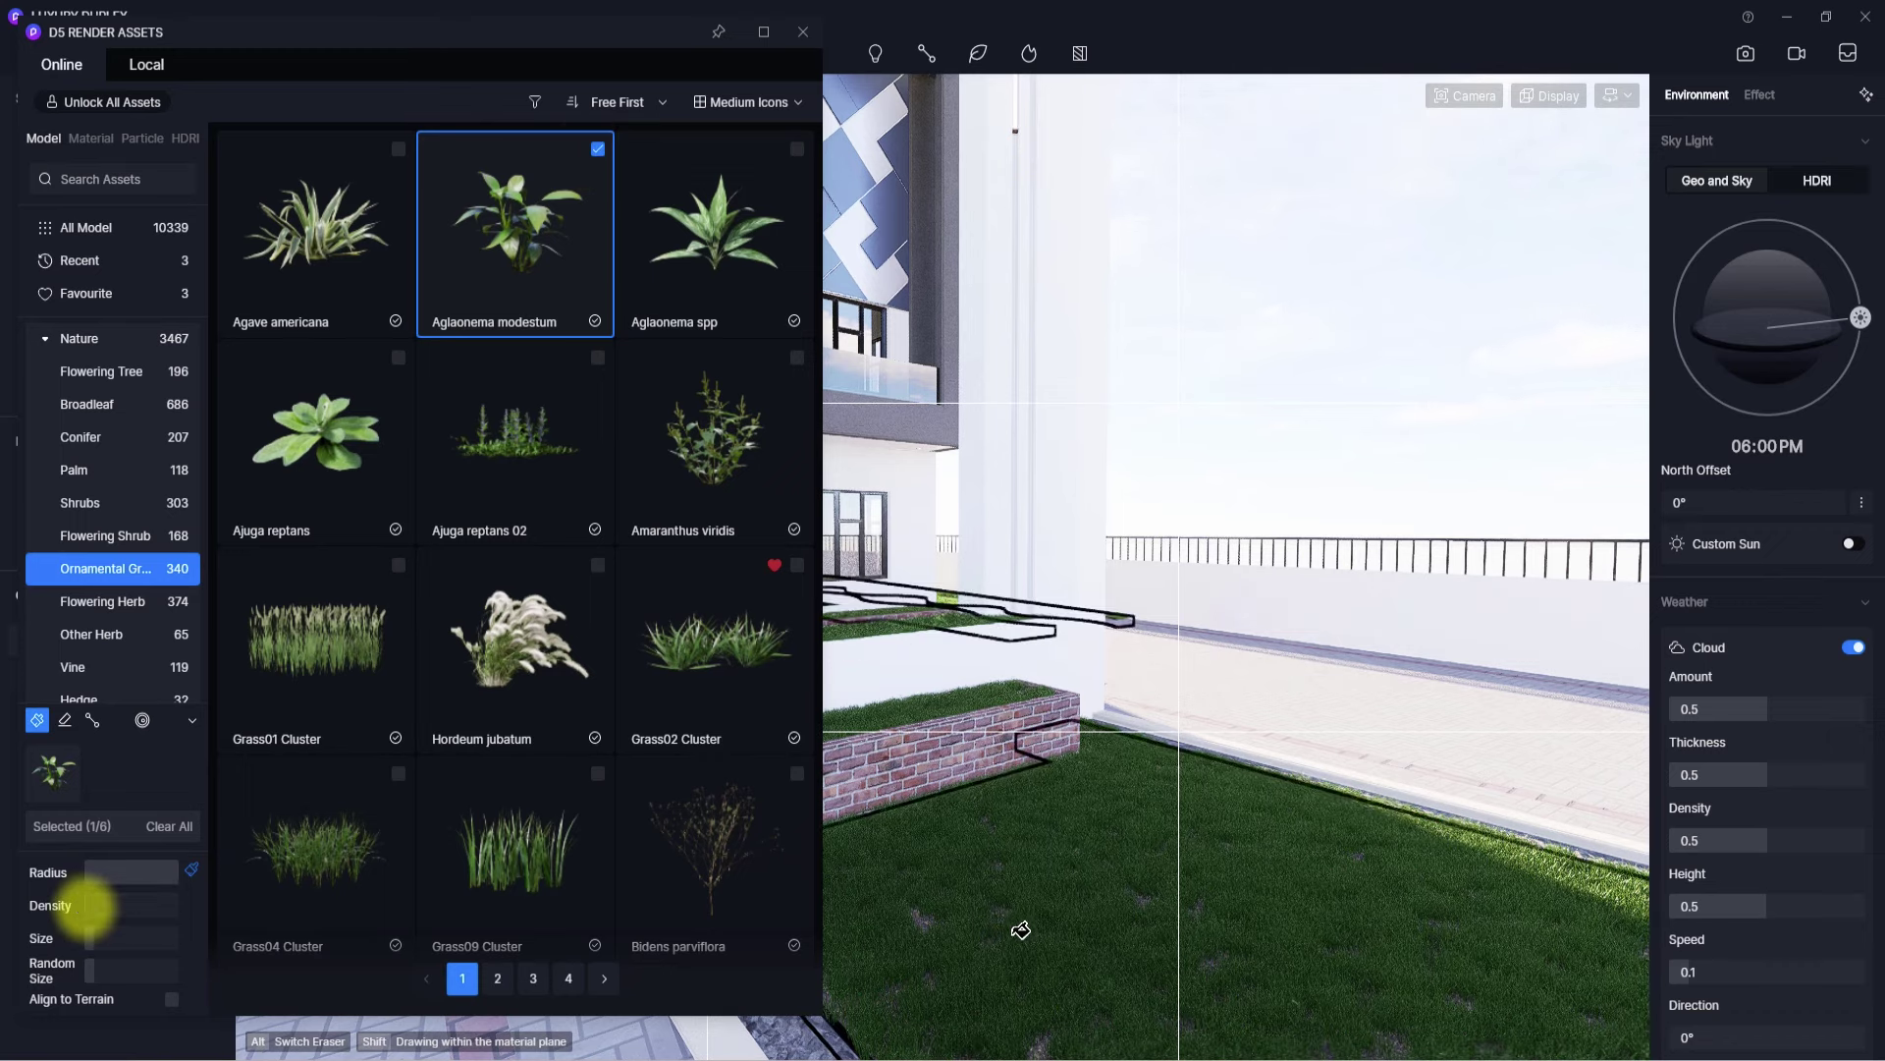
- Scatter Aglaonema modestum sparsely over the front lawn, entrance planters and rear beds, and leave the Brush
{"action": "right_click_drag", "start_coordinate": [1033, 862], "coordinate": [1165, 1044]}
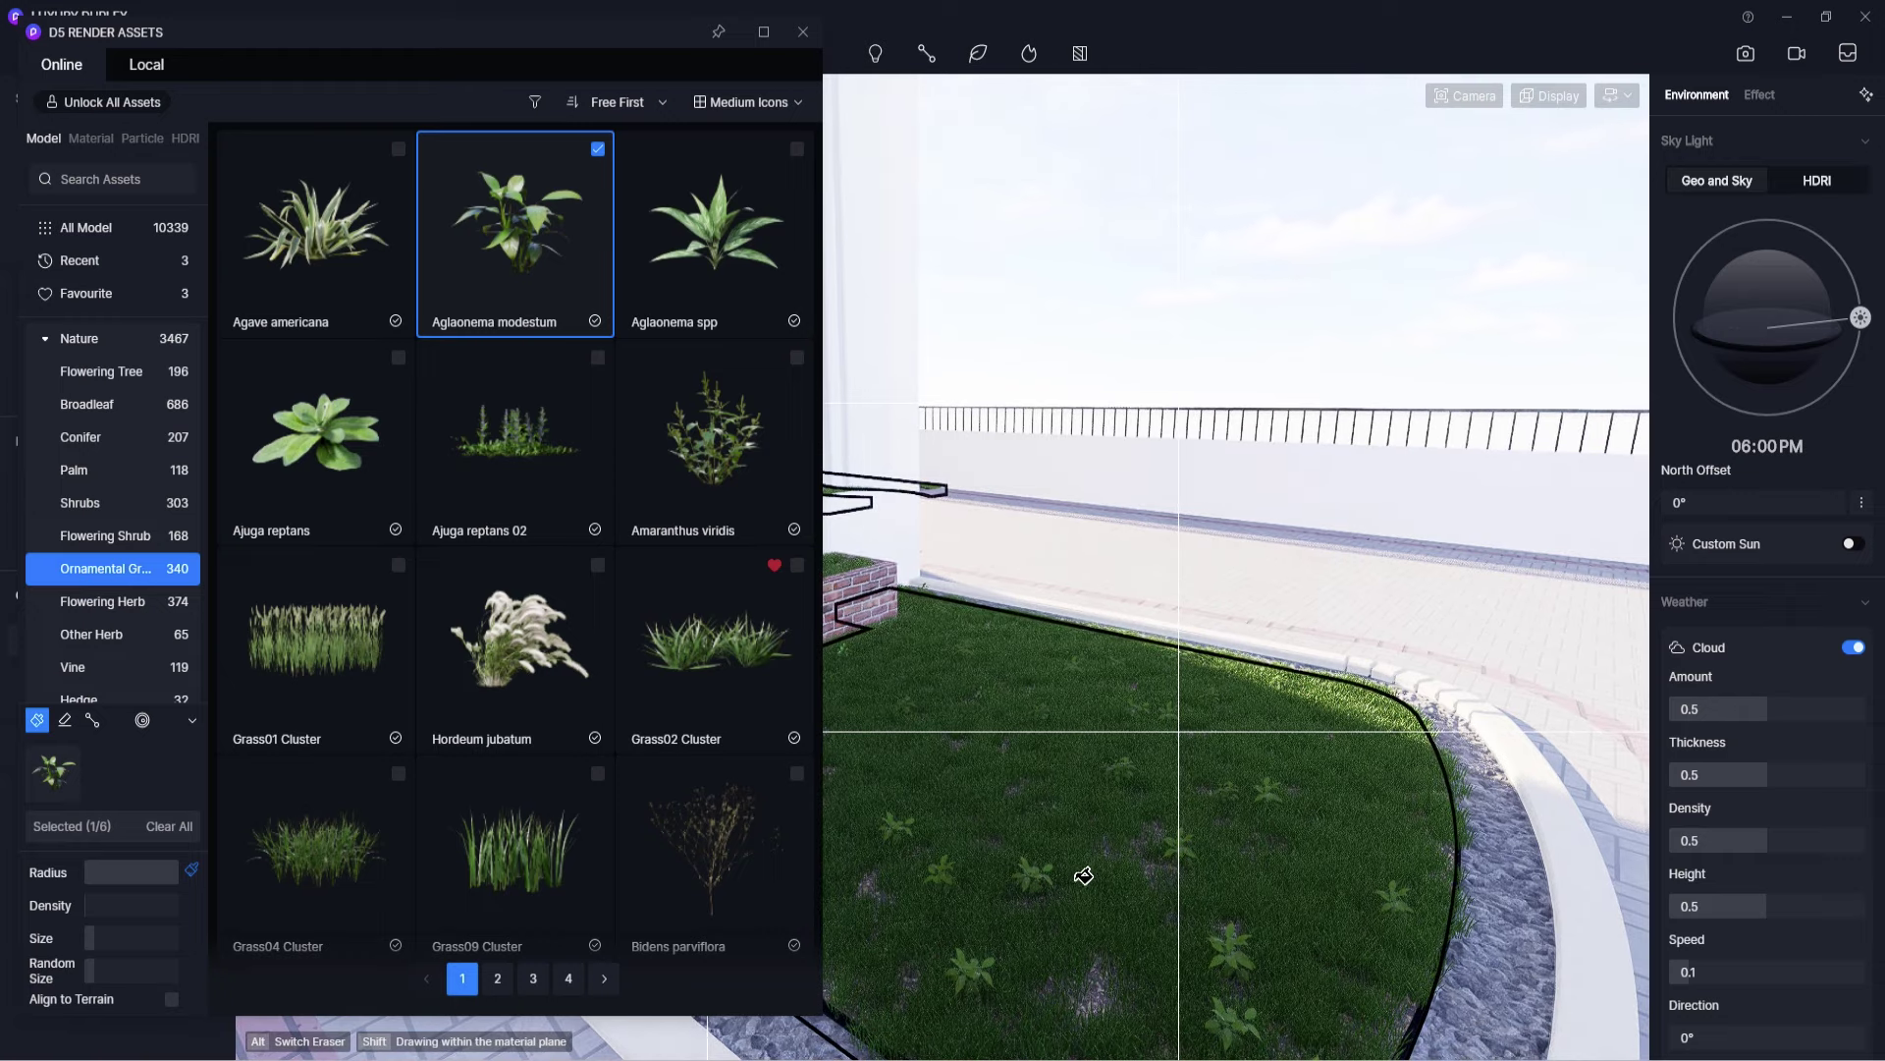
{"action": "right_click_drag", "start_coordinate": [1011, 780], "coordinate": [804, 749]}
{"action": "key", "text": "w"}
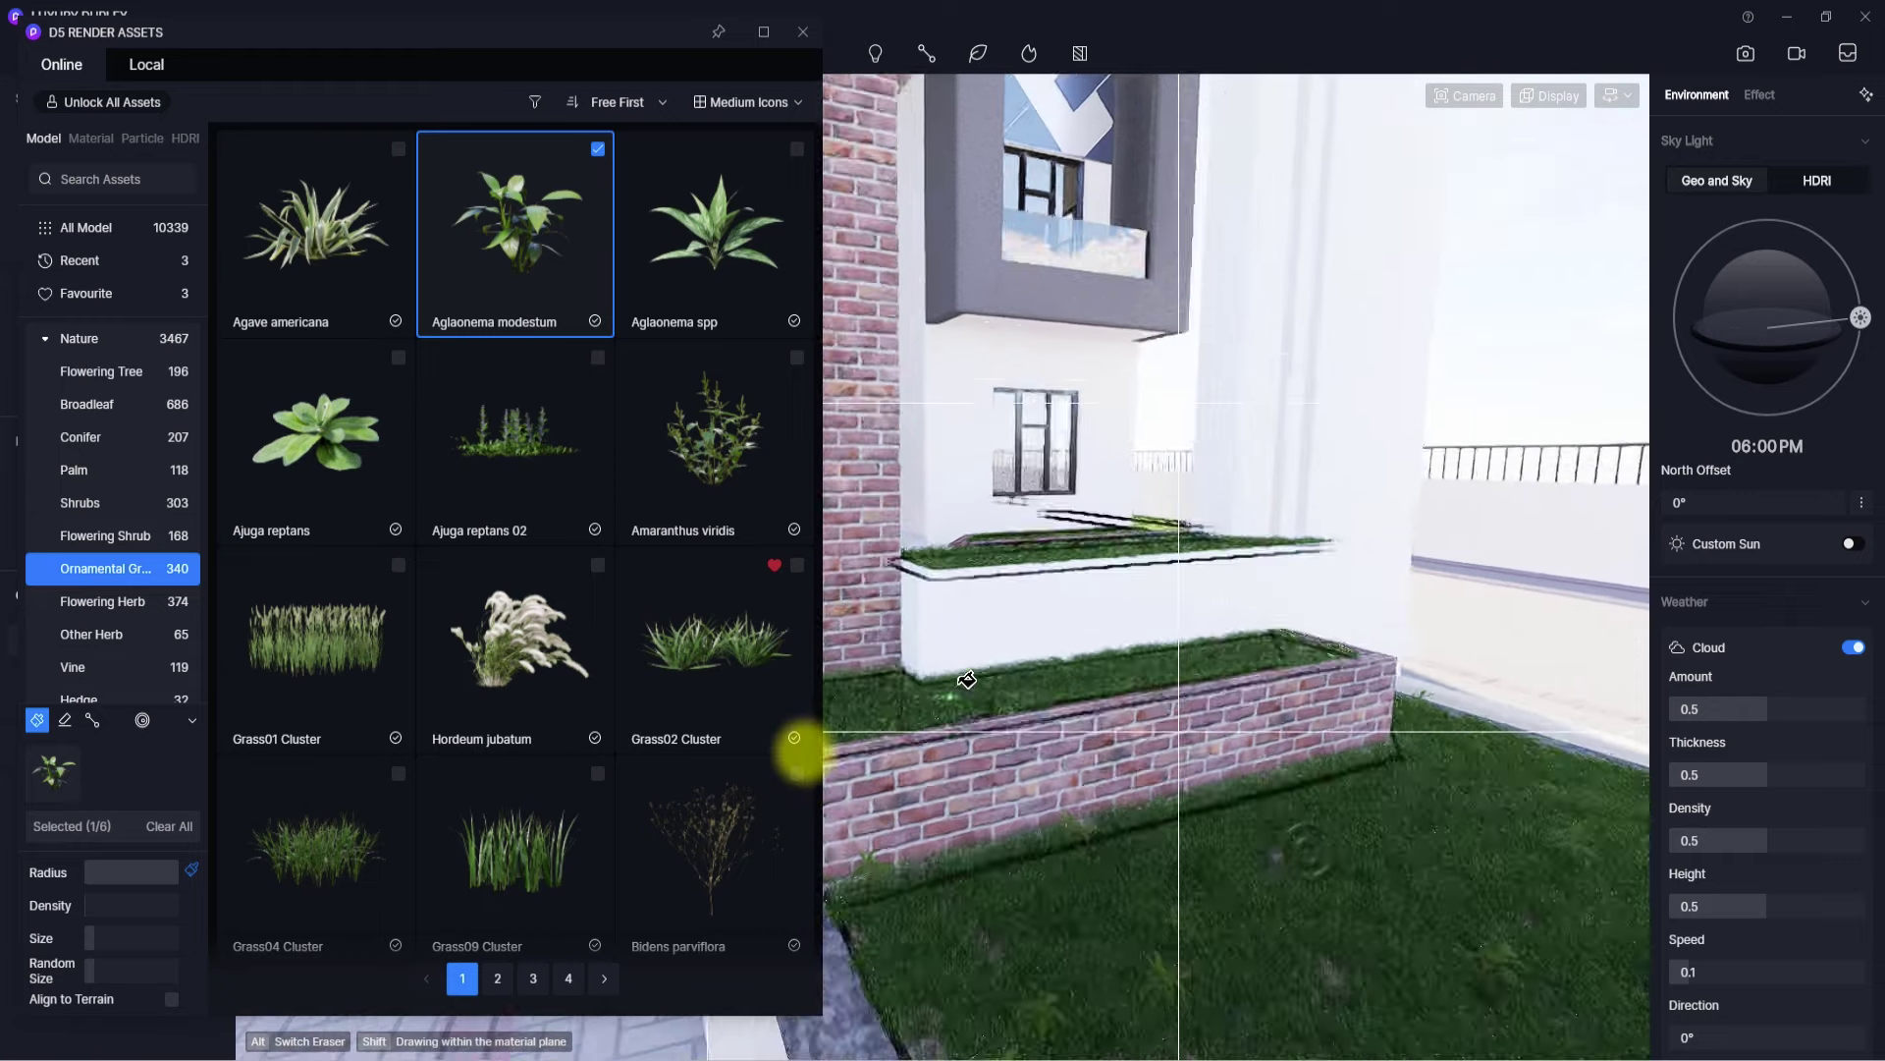
{"action": "left_click", "coordinate": [1018, 728]}
{"action": "key", "text": "s"}
{"action": "mouse_move", "coordinate": [1018, 728]}
{"action": "right_mouse_down"}
{"action": "mouse_move", "coordinate": [1119, 800]}
{"action": "mouse_move", "coordinate": [943, 821]}
{"action": "mouse_move", "coordinate": [1254, 635]}
{"action": "mouse_move", "coordinate": [988, 705]}
{"action": "mouse_move", "coordinate": [1326, 800]}
{"action": "right_mouse_up"}
{"action": "key", "text": "w"}
{"action": "key", "text": "w"}
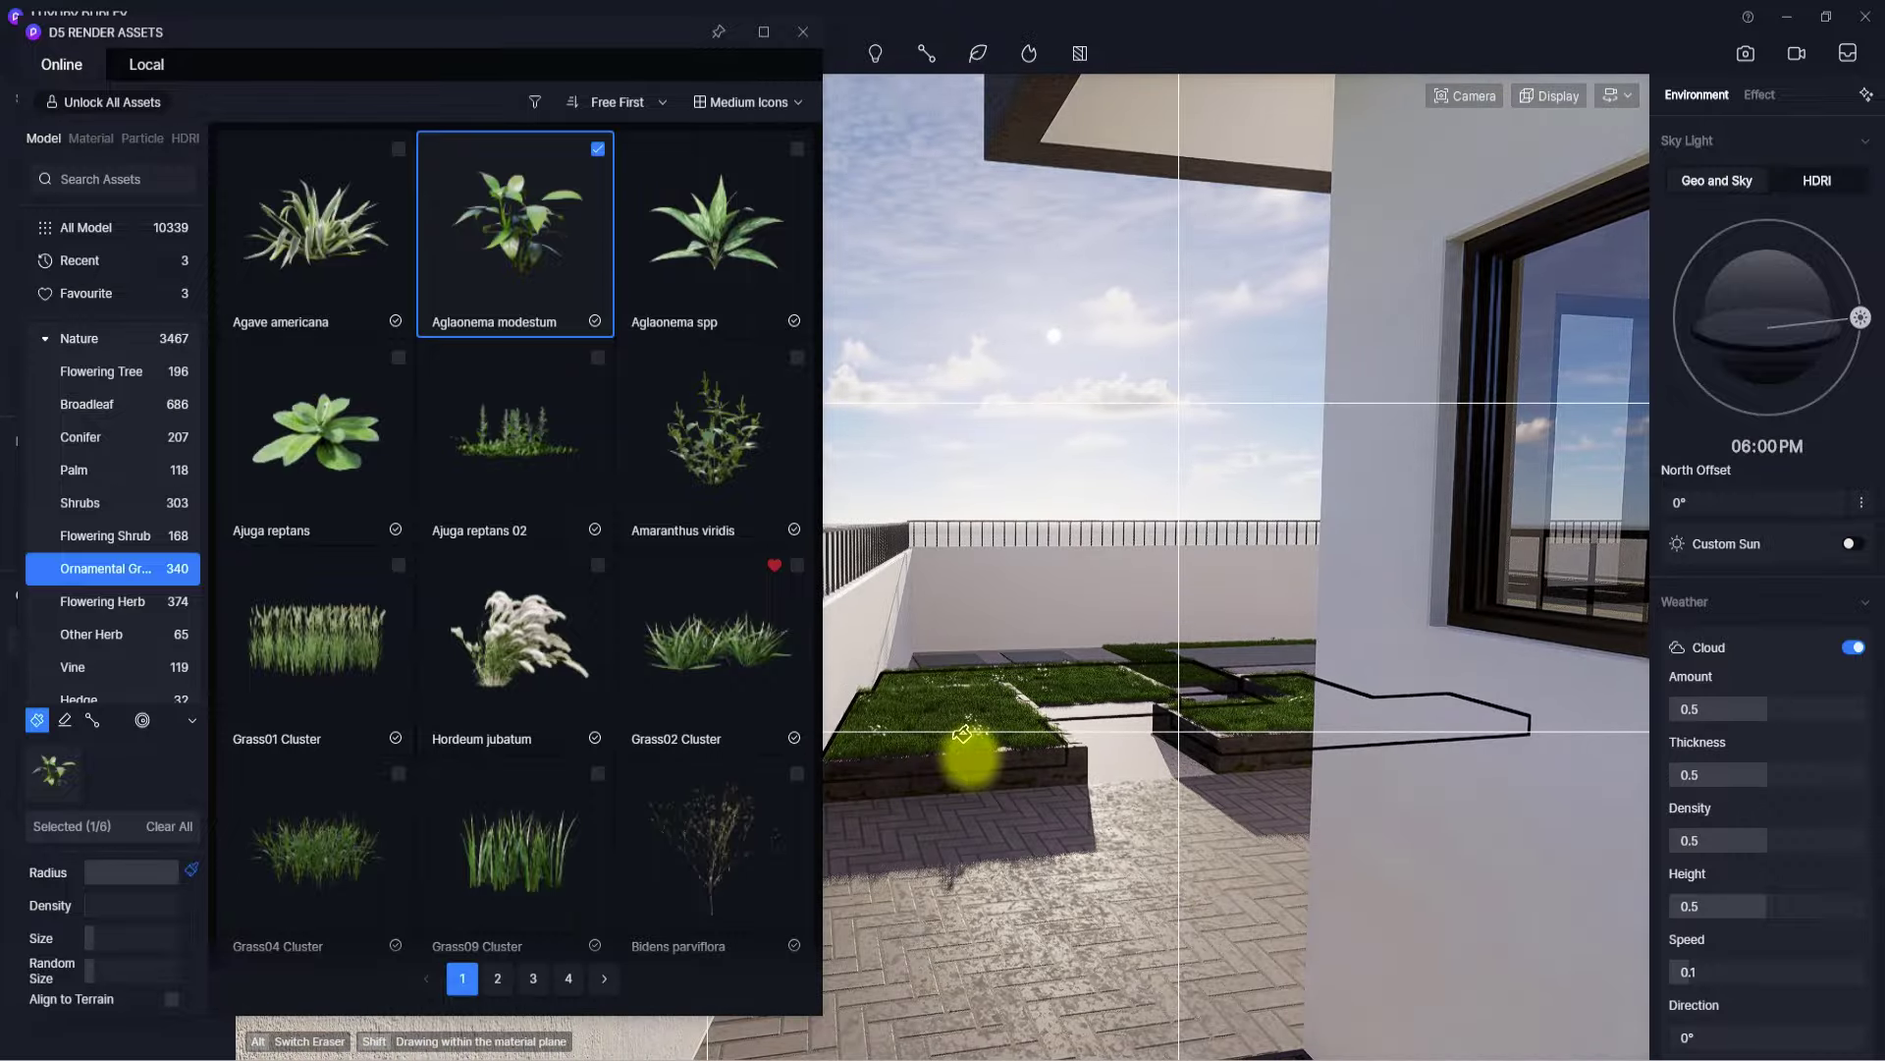
{"action": "key", "text": "Escape"}
- Examine the planted grounds from a distance and move around to the entrance gate
{"action": "key", "text": "s"}
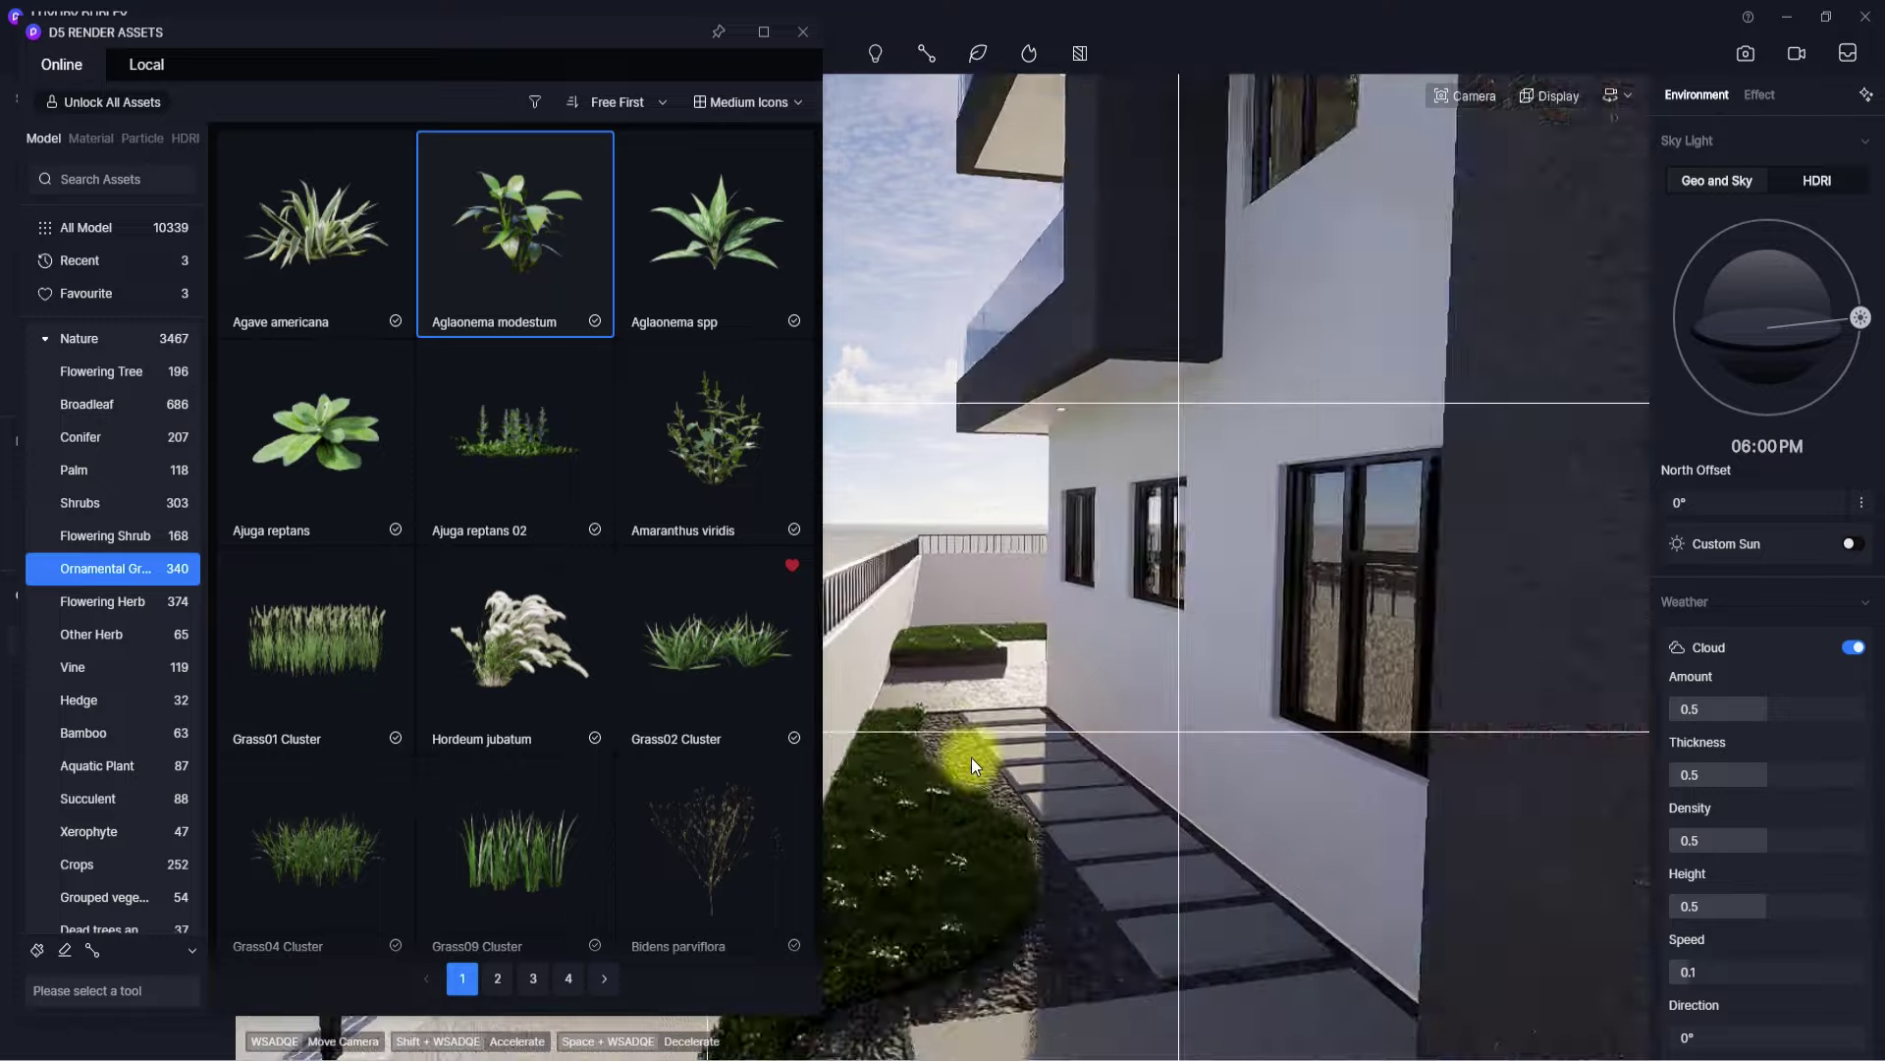
{"action": "scroll", "coordinate": [1007, 548], "scroll_direction": "down", "scroll_amount": 10}
{"action": "scroll", "coordinate": [1184, 630], "scroll_direction": "down", "scroll_amount": 6}
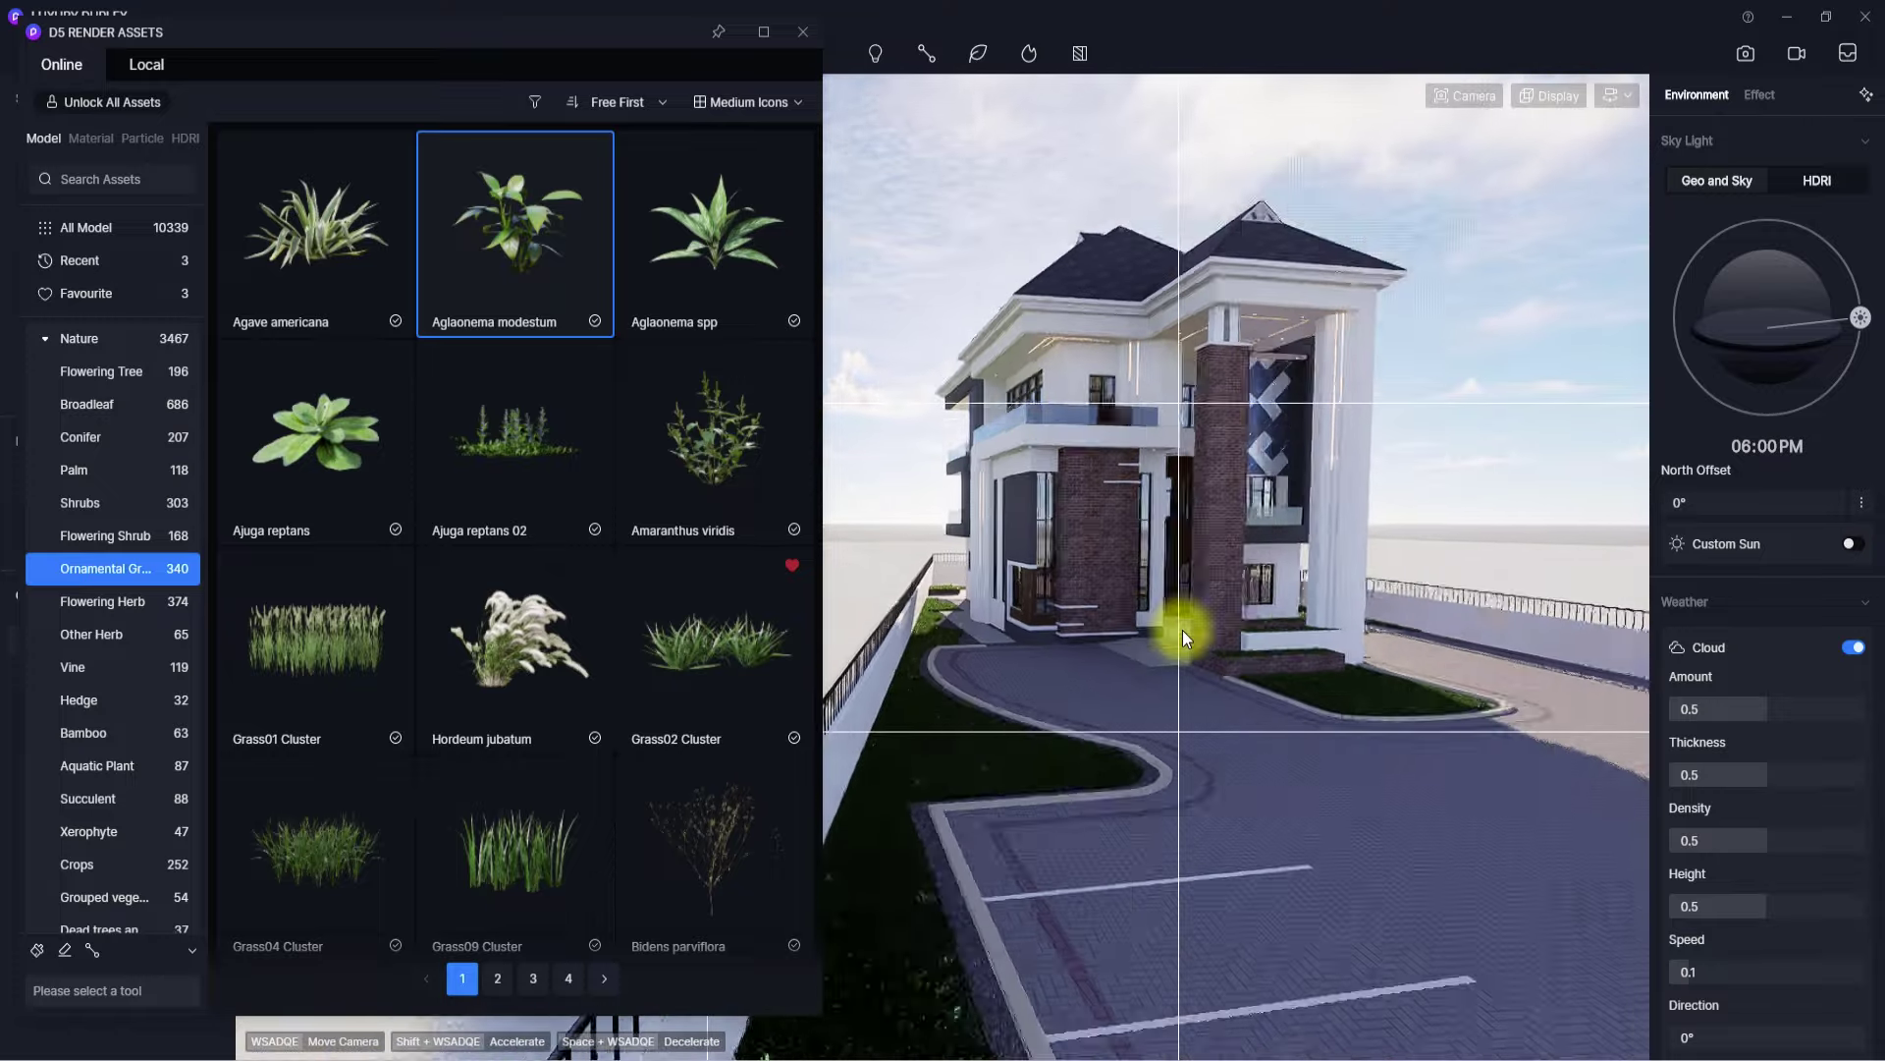
{"action": "scroll", "coordinate": [1182, 628], "scroll_direction": "down", "scroll_amount": 6}
{"action": "right_click_drag", "start_coordinate": [1294, 652], "coordinate": [1092, 888]}
{"action": "key", "text": "w"}
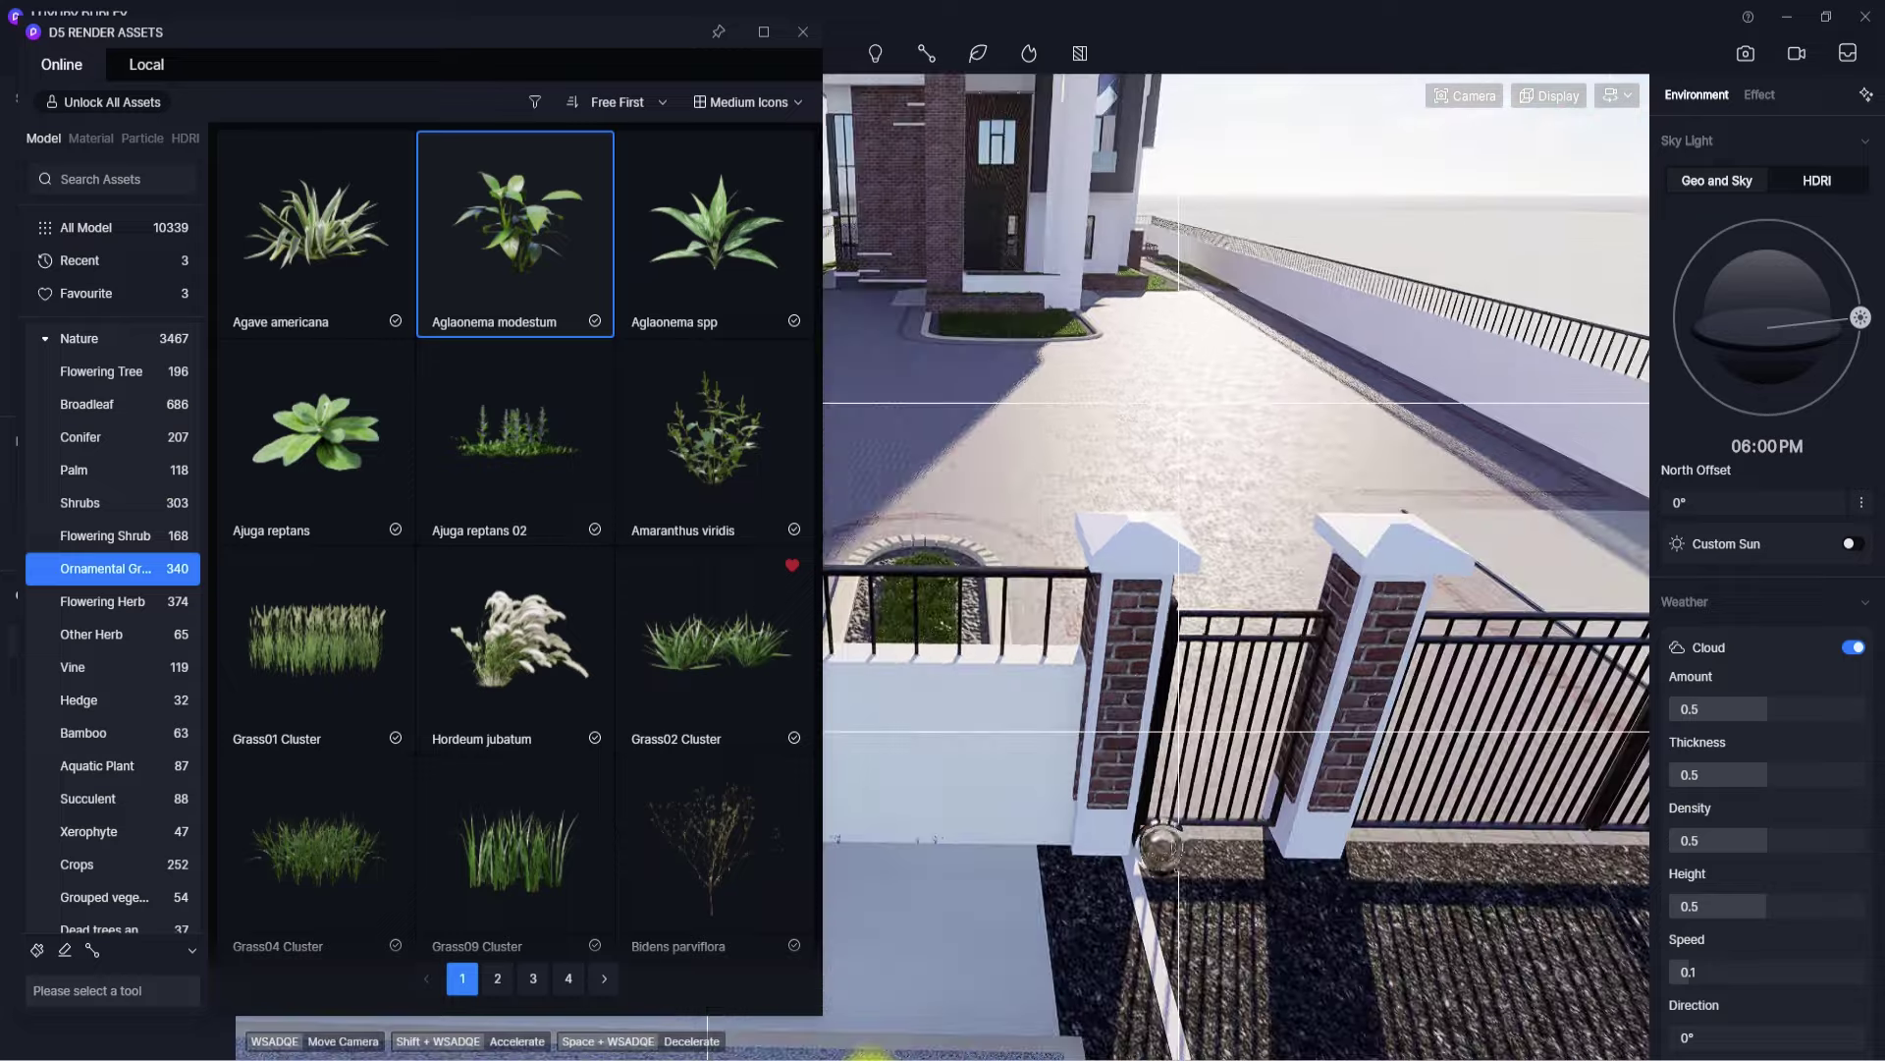
{"action": "scroll", "coordinate": [1096, 591], "scroll_direction": "down", "scroll_amount": 5}
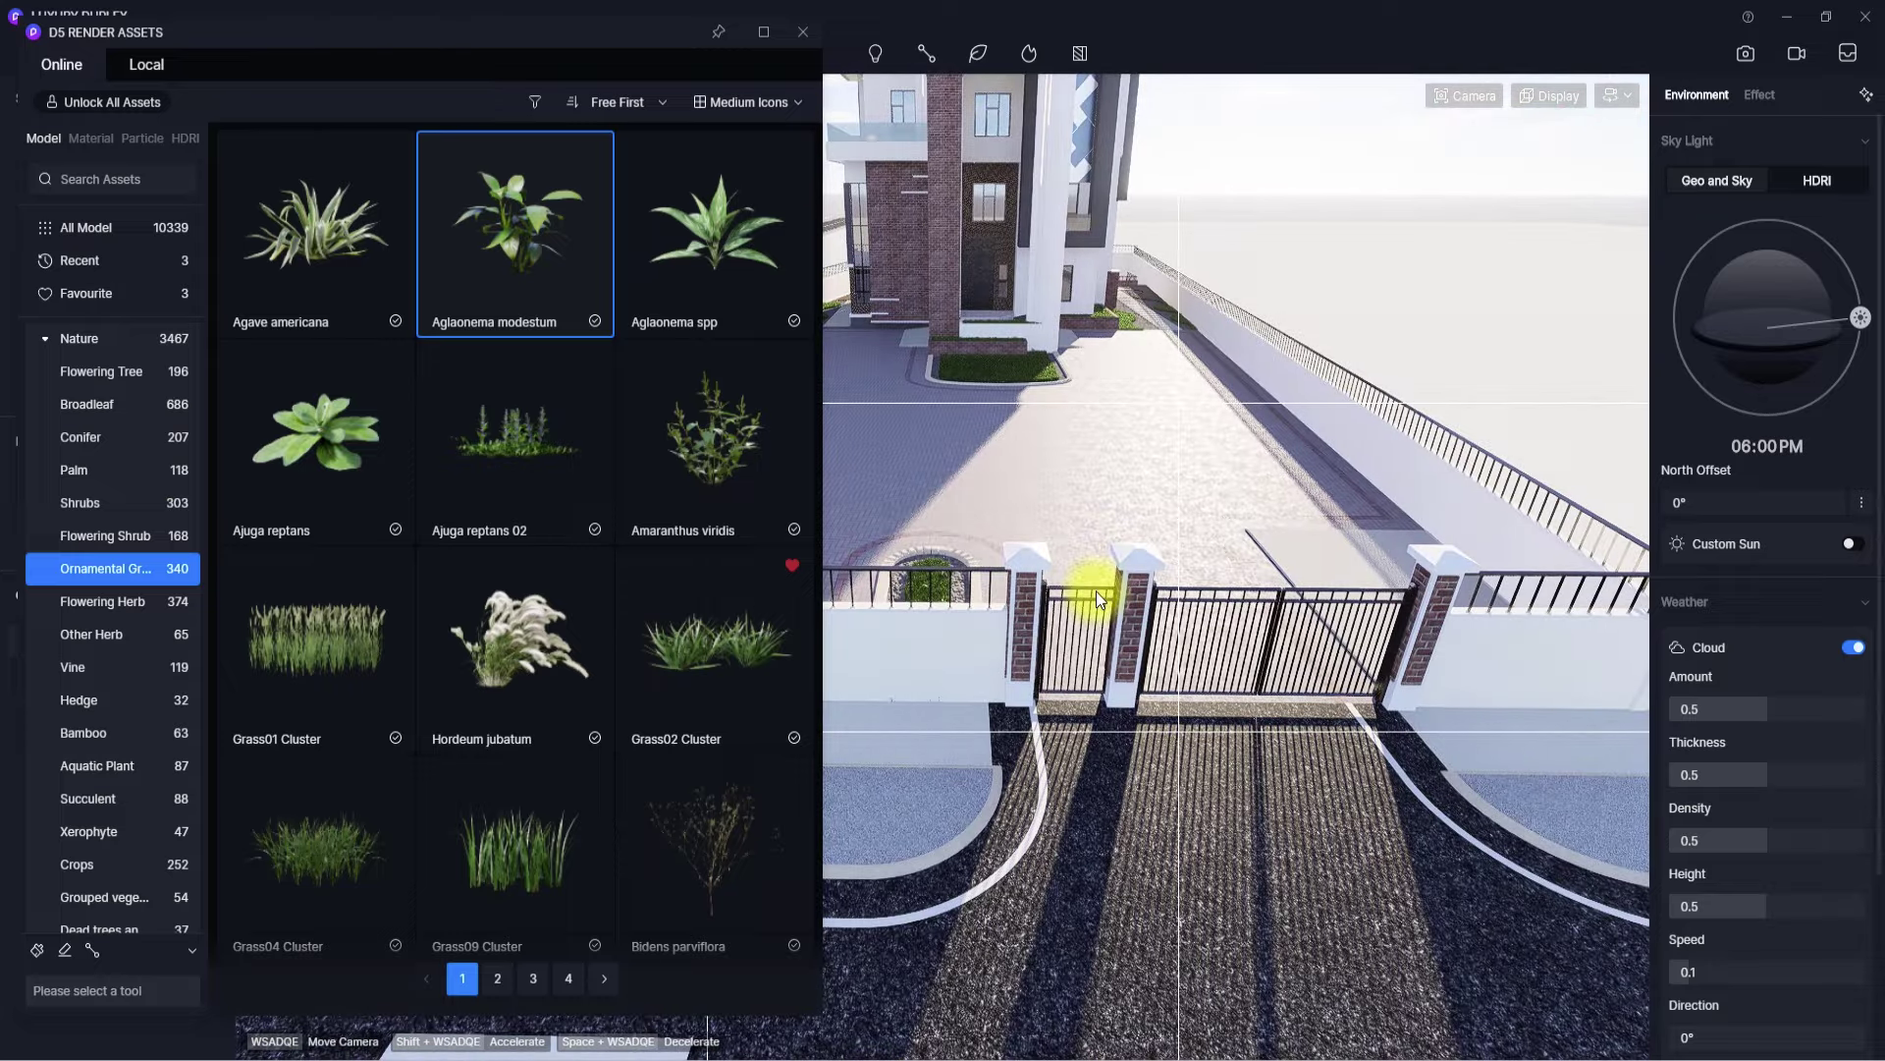
- Copy the Exterior paving 114 material from the driveway onto the sidewalk outside the gate and leave material copying
{"action": "key", "text": "i"}
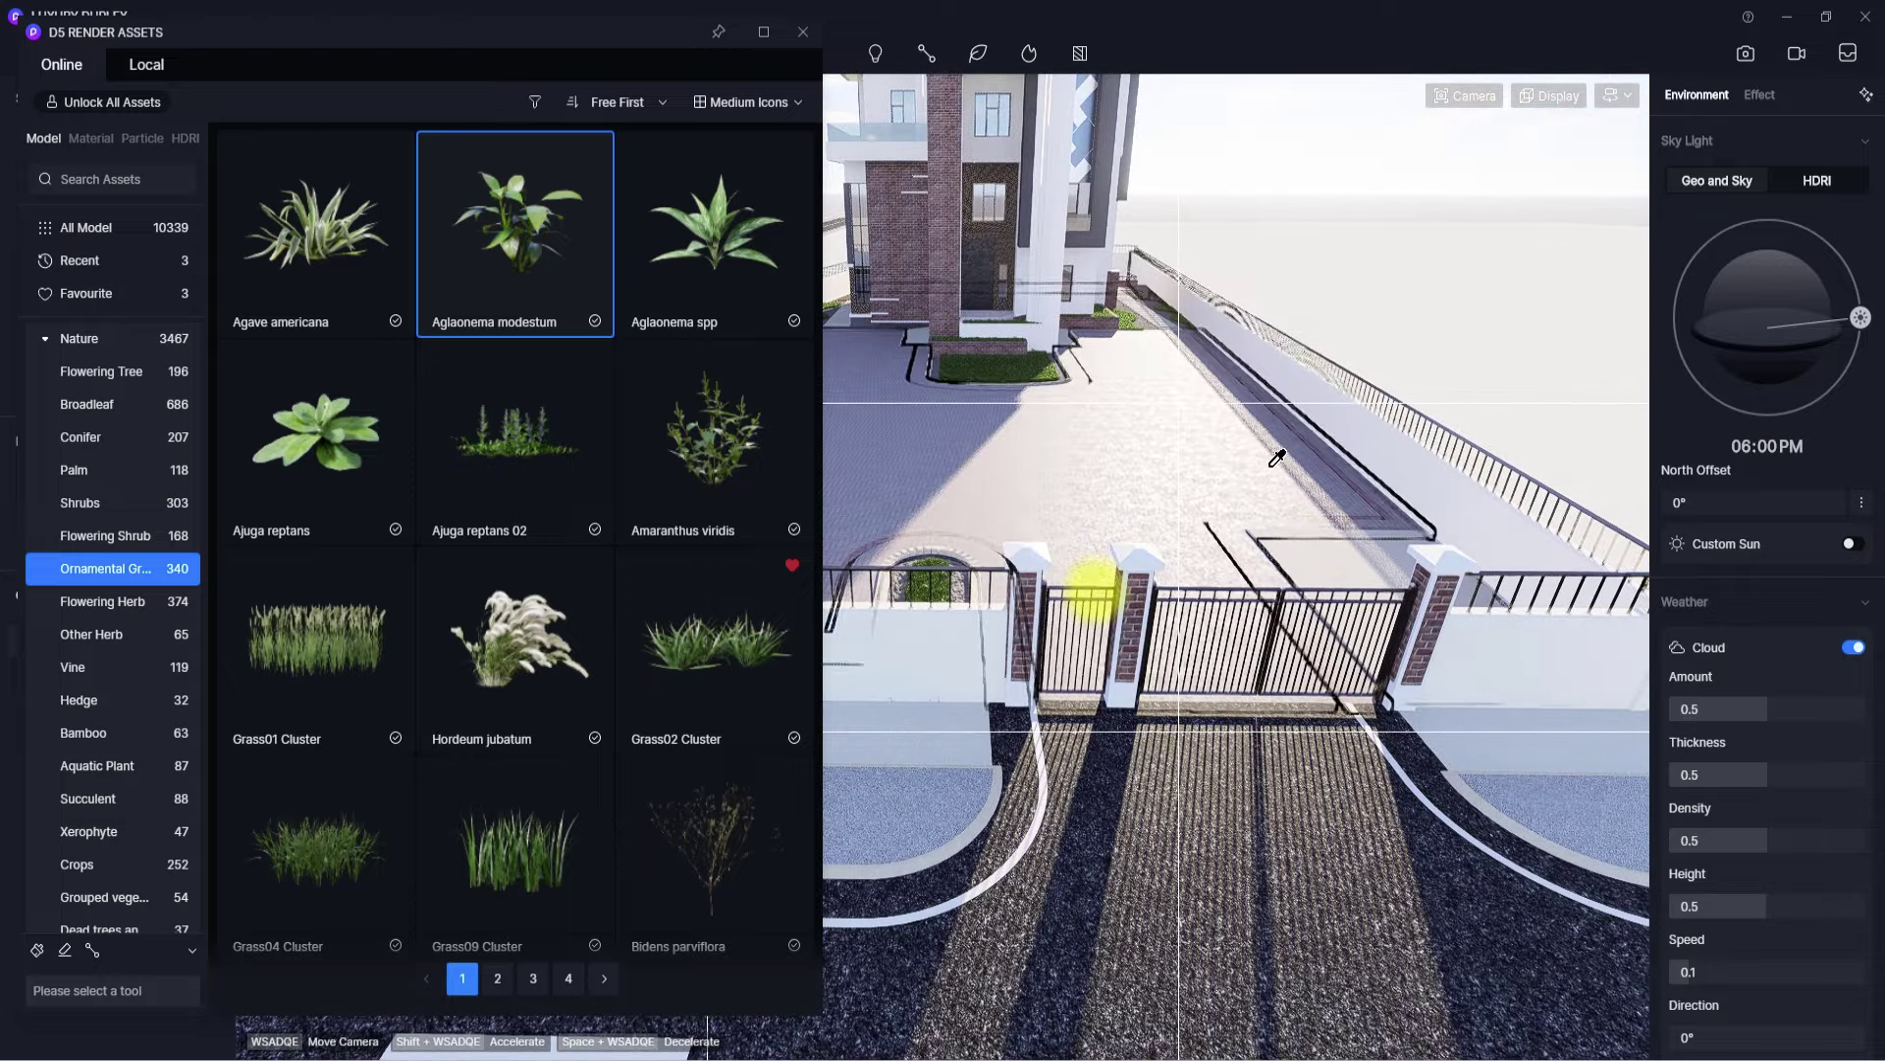
{"action": "left_click", "coordinate": [1165, 498]}
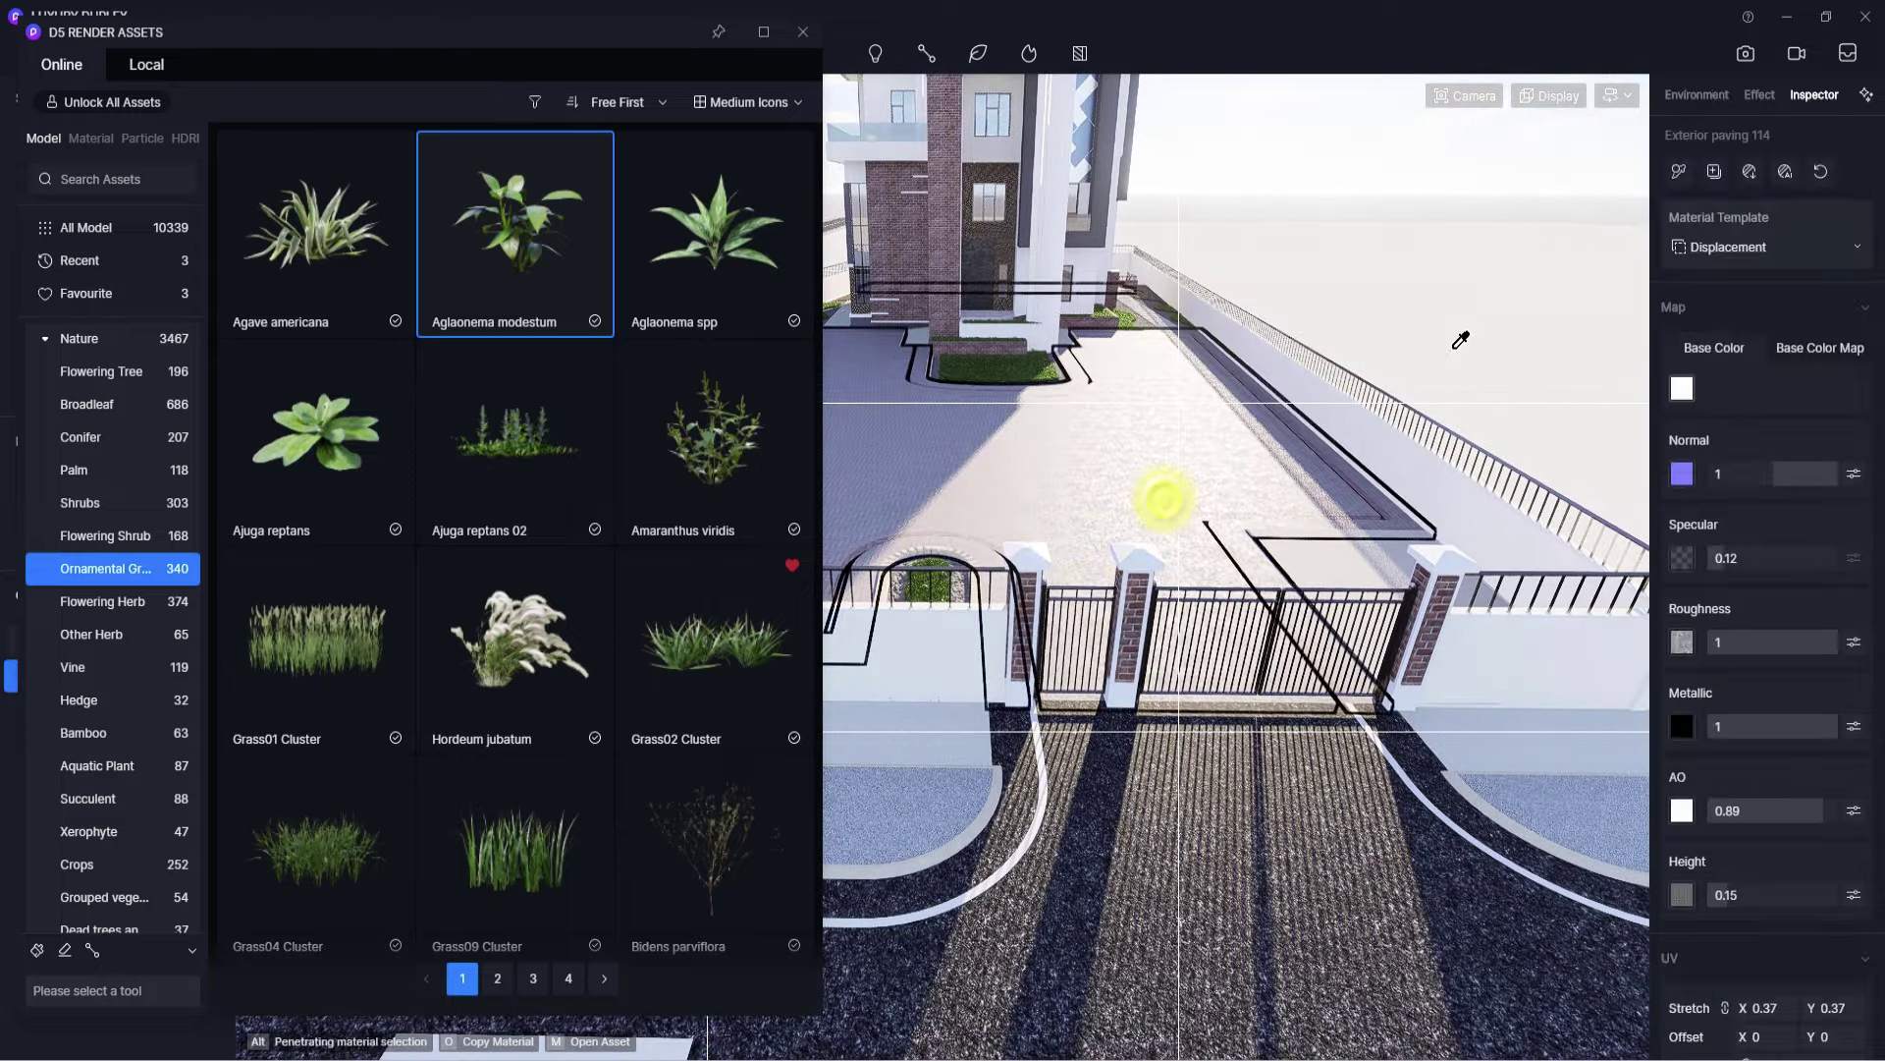
{"action": "left_click", "coordinate": [1682, 175]}
{"action": "left_click", "coordinate": [943, 803]}
{"action": "right_click_drag", "start_coordinate": [1289, 821], "coordinate": [903, 729]}
{"action": "key", "text": "s"}
{"action": "key", "text": "Escape"}
{"action": "key", "text": "Escape"}
- Move out to the road beside the compound and open the Asphalt materials under Outdoor Ground
{"action": "key", "text": "s"}
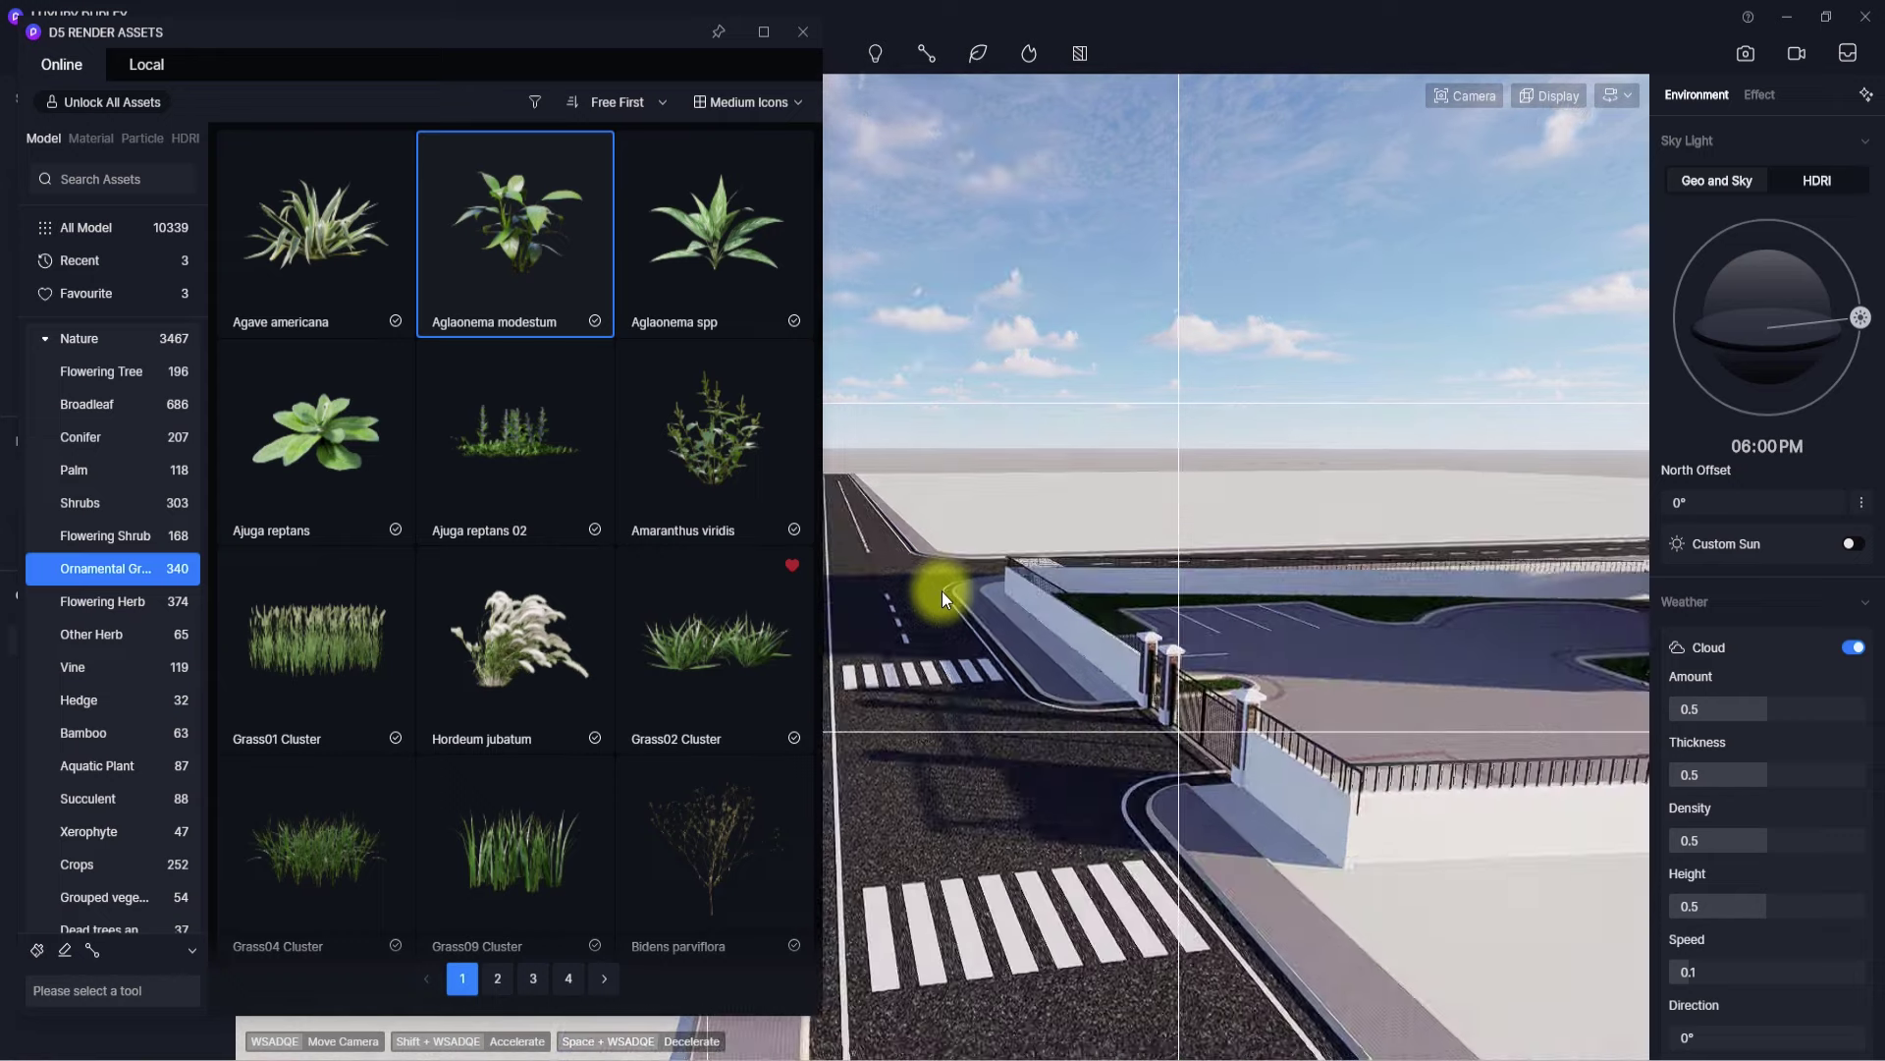
{"action": "key", "text": "s"}
{"action": "right_click_drag", "start_coordinate": [940, 591], "coordinate": [1181, 943]}
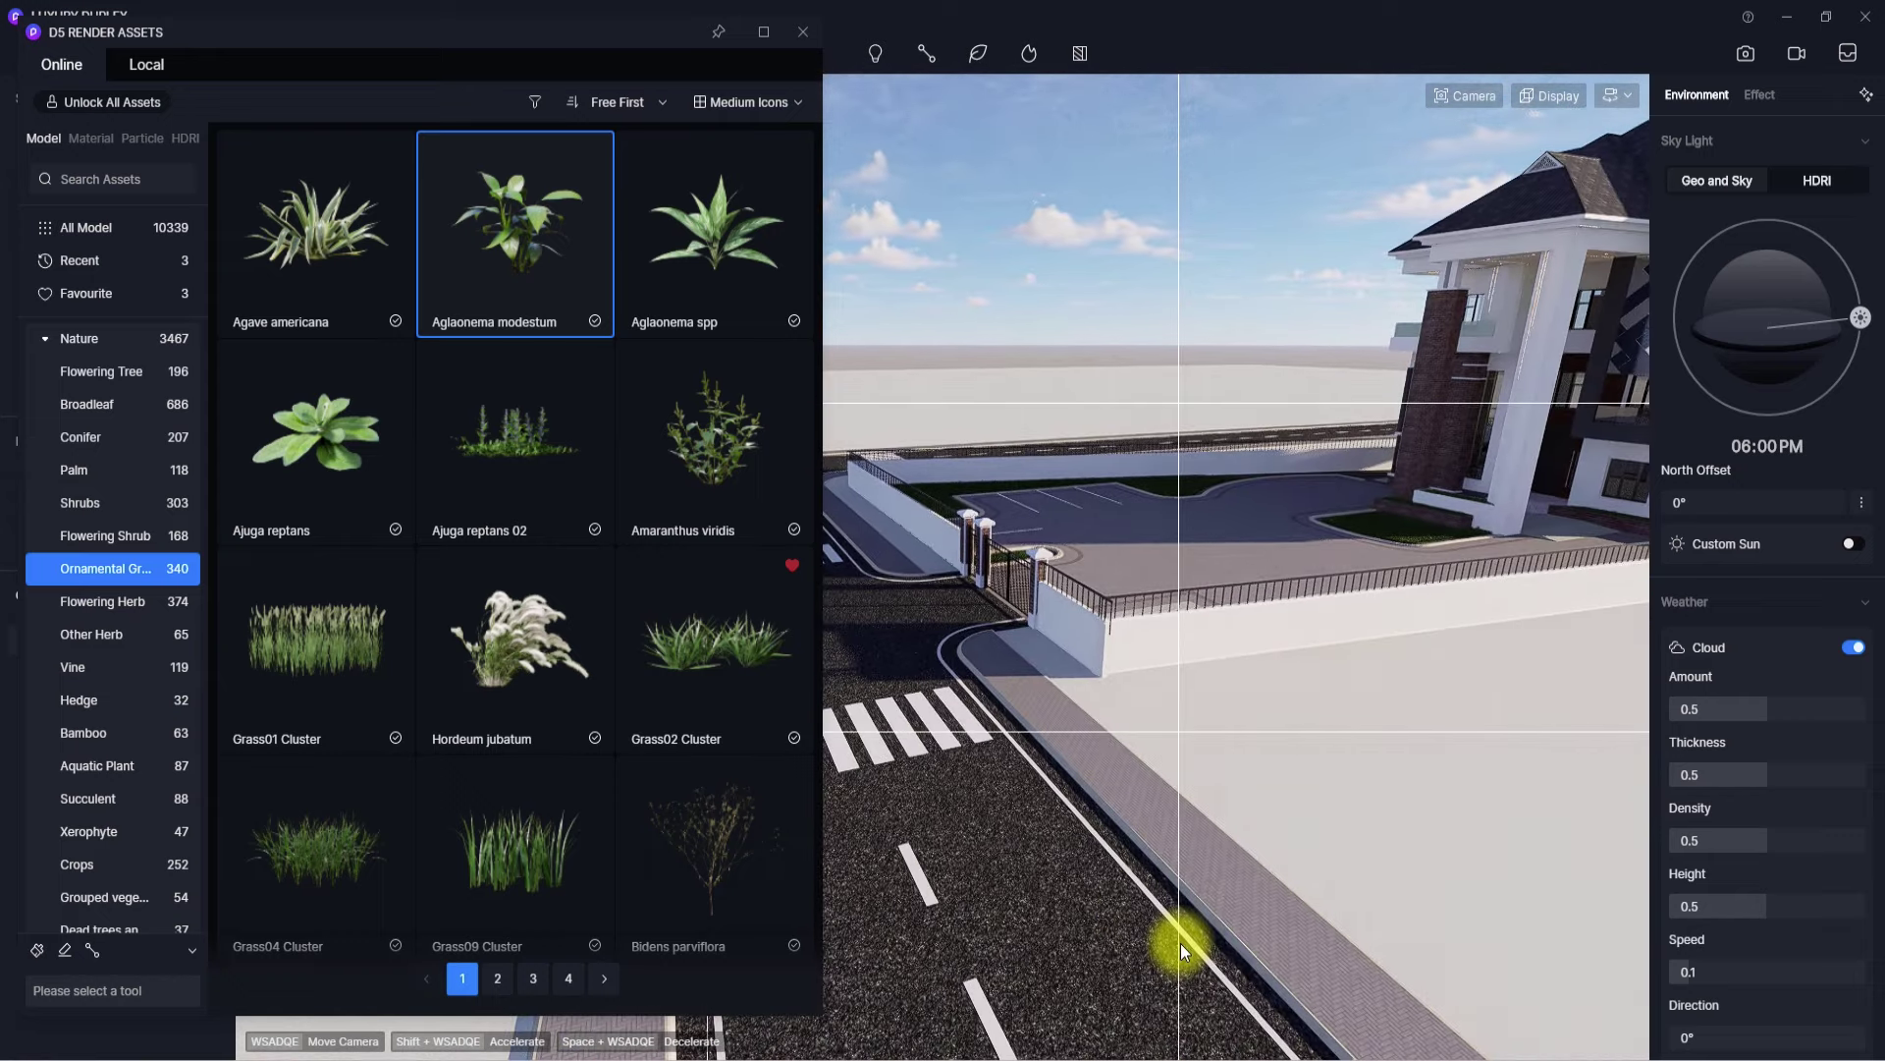
{"action": "left_click", "coordinate": [98, 141]}
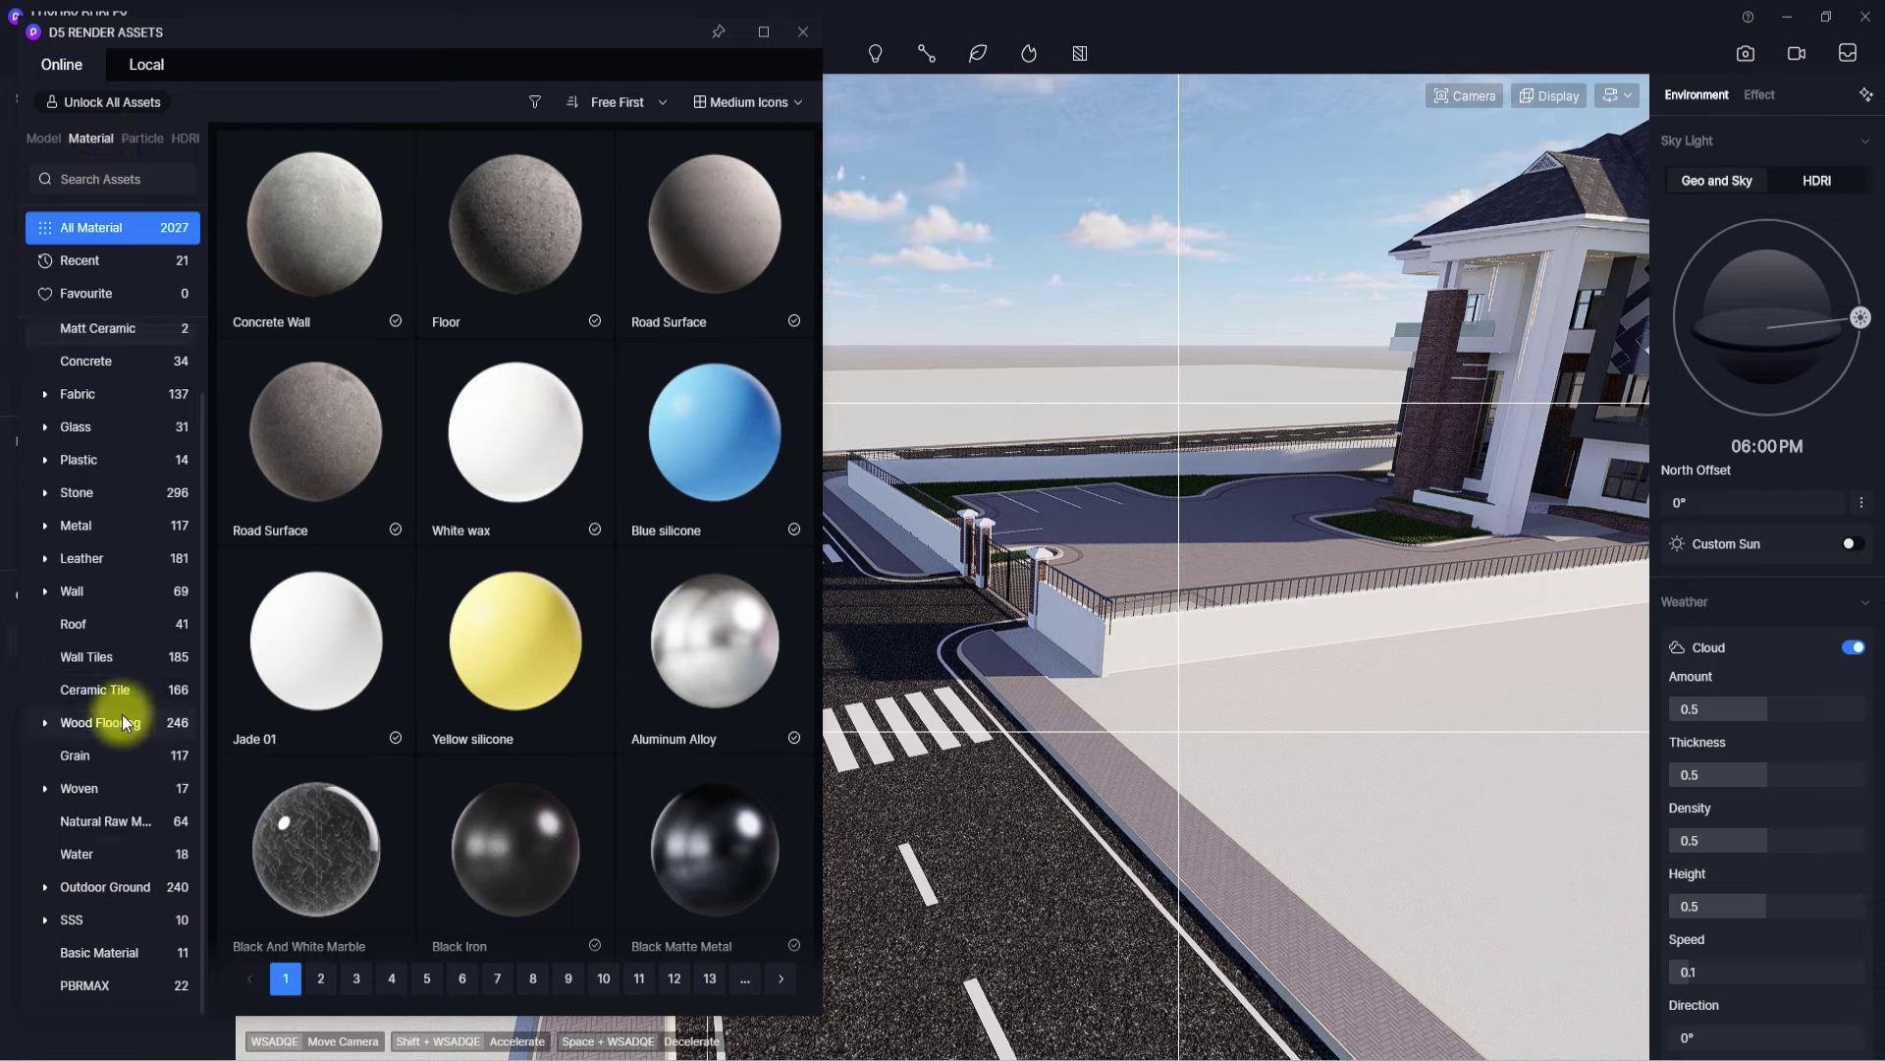
{"action": "left_click", "coordinate": [98, 887]}
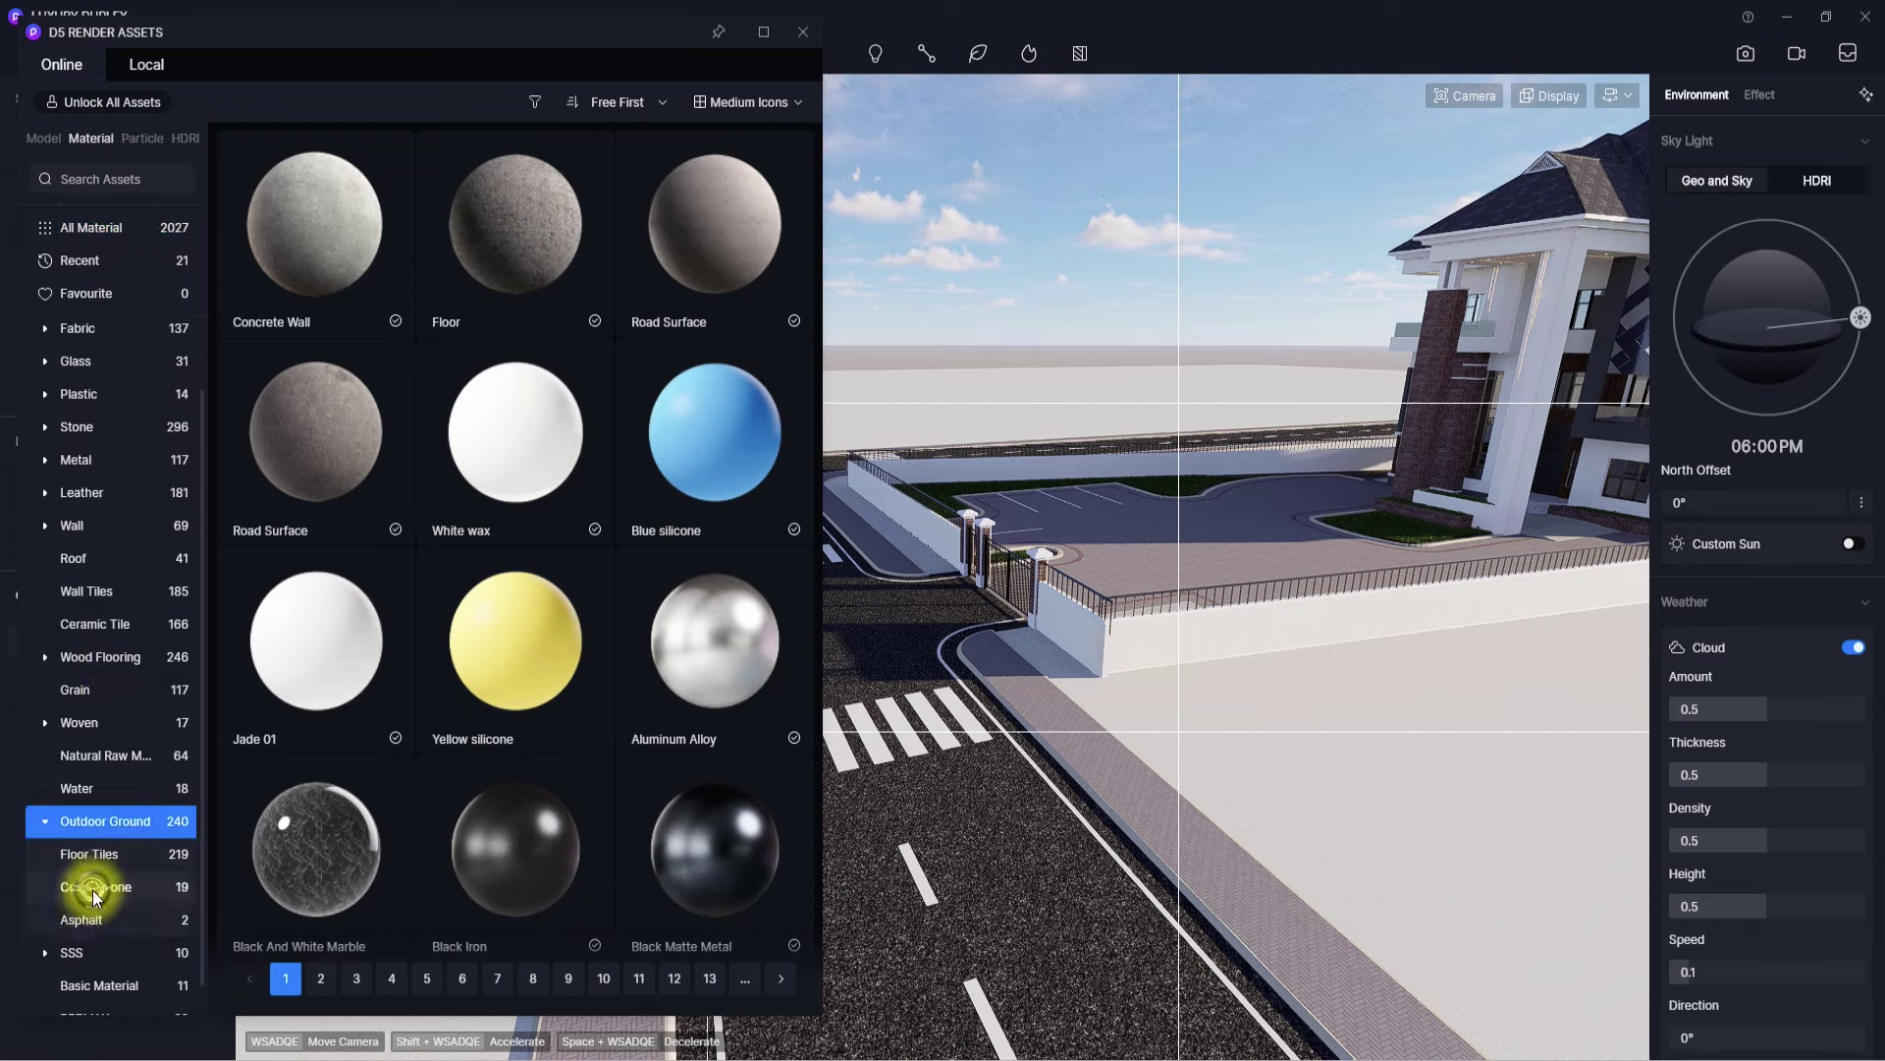
{"action": "left_click", "coordinate": [87, 920]}
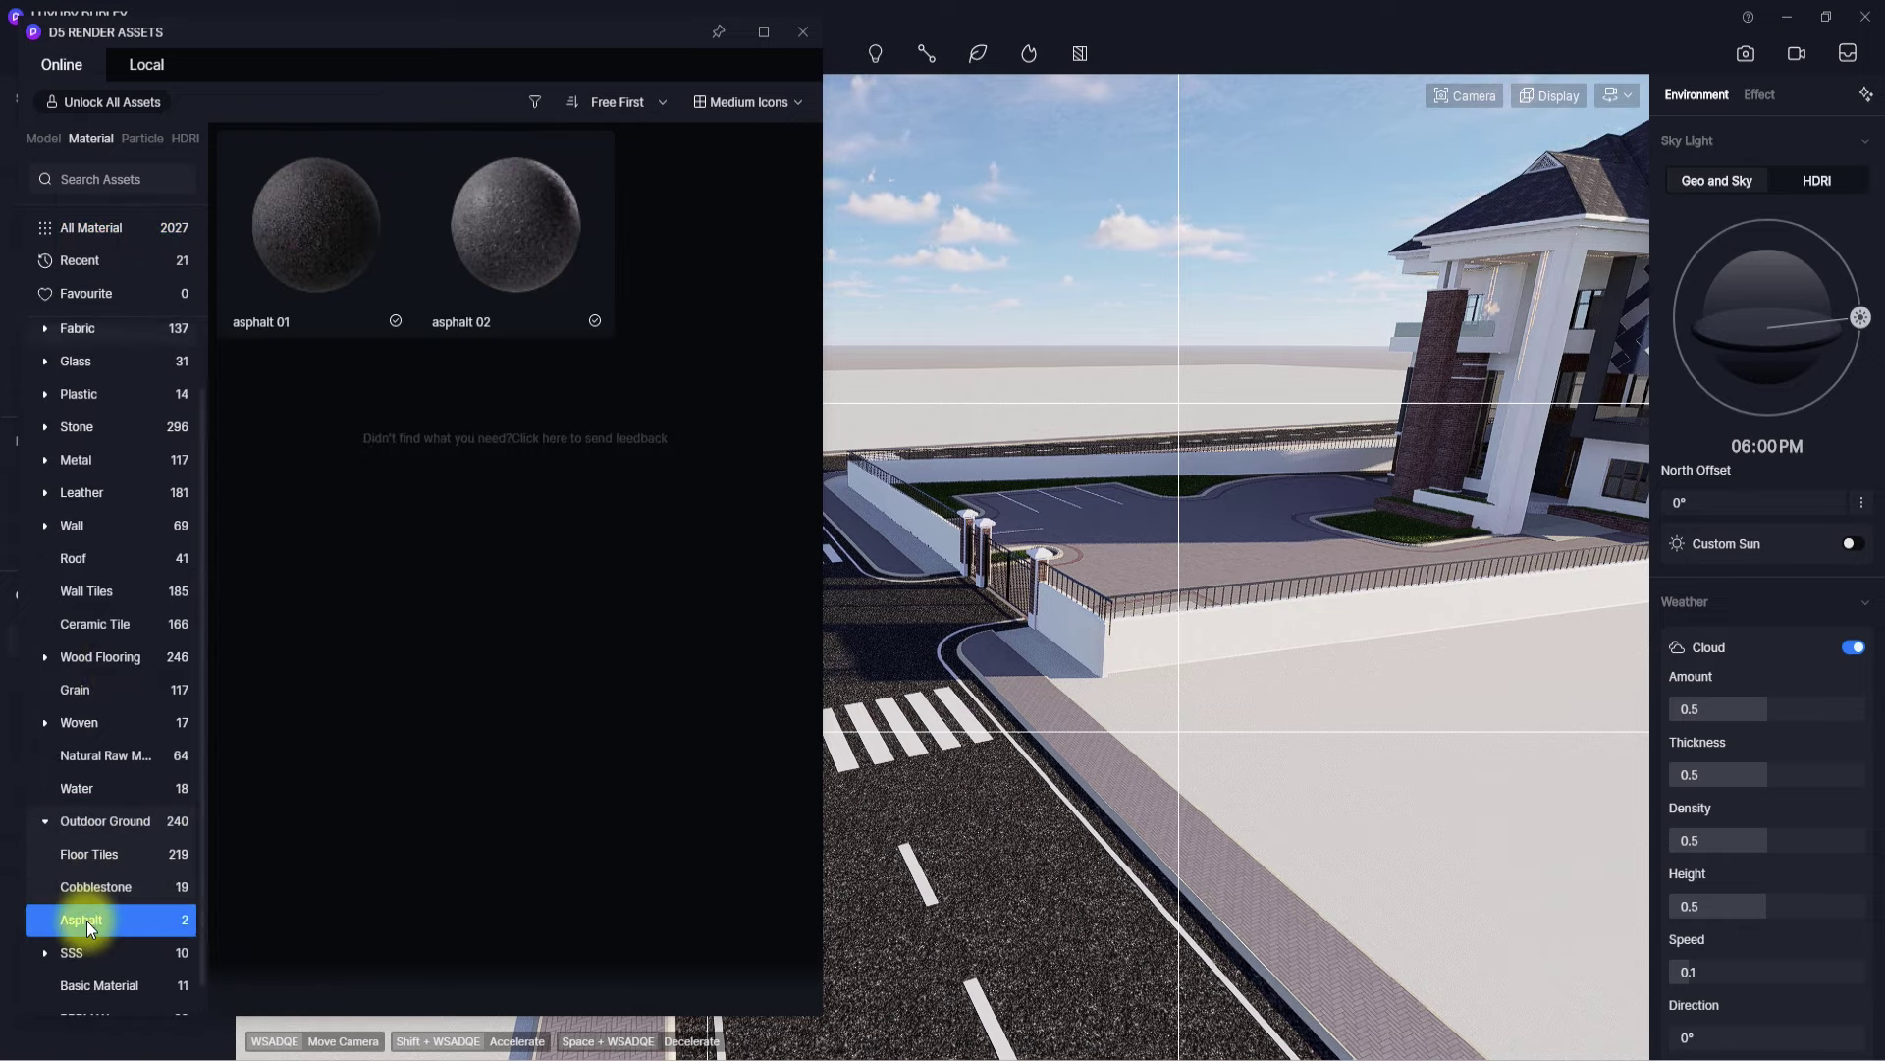
- Apply the asphalt 02 material to the road surface in front of the gate
{"action": "left_click", "coordinate": [484, 210]}
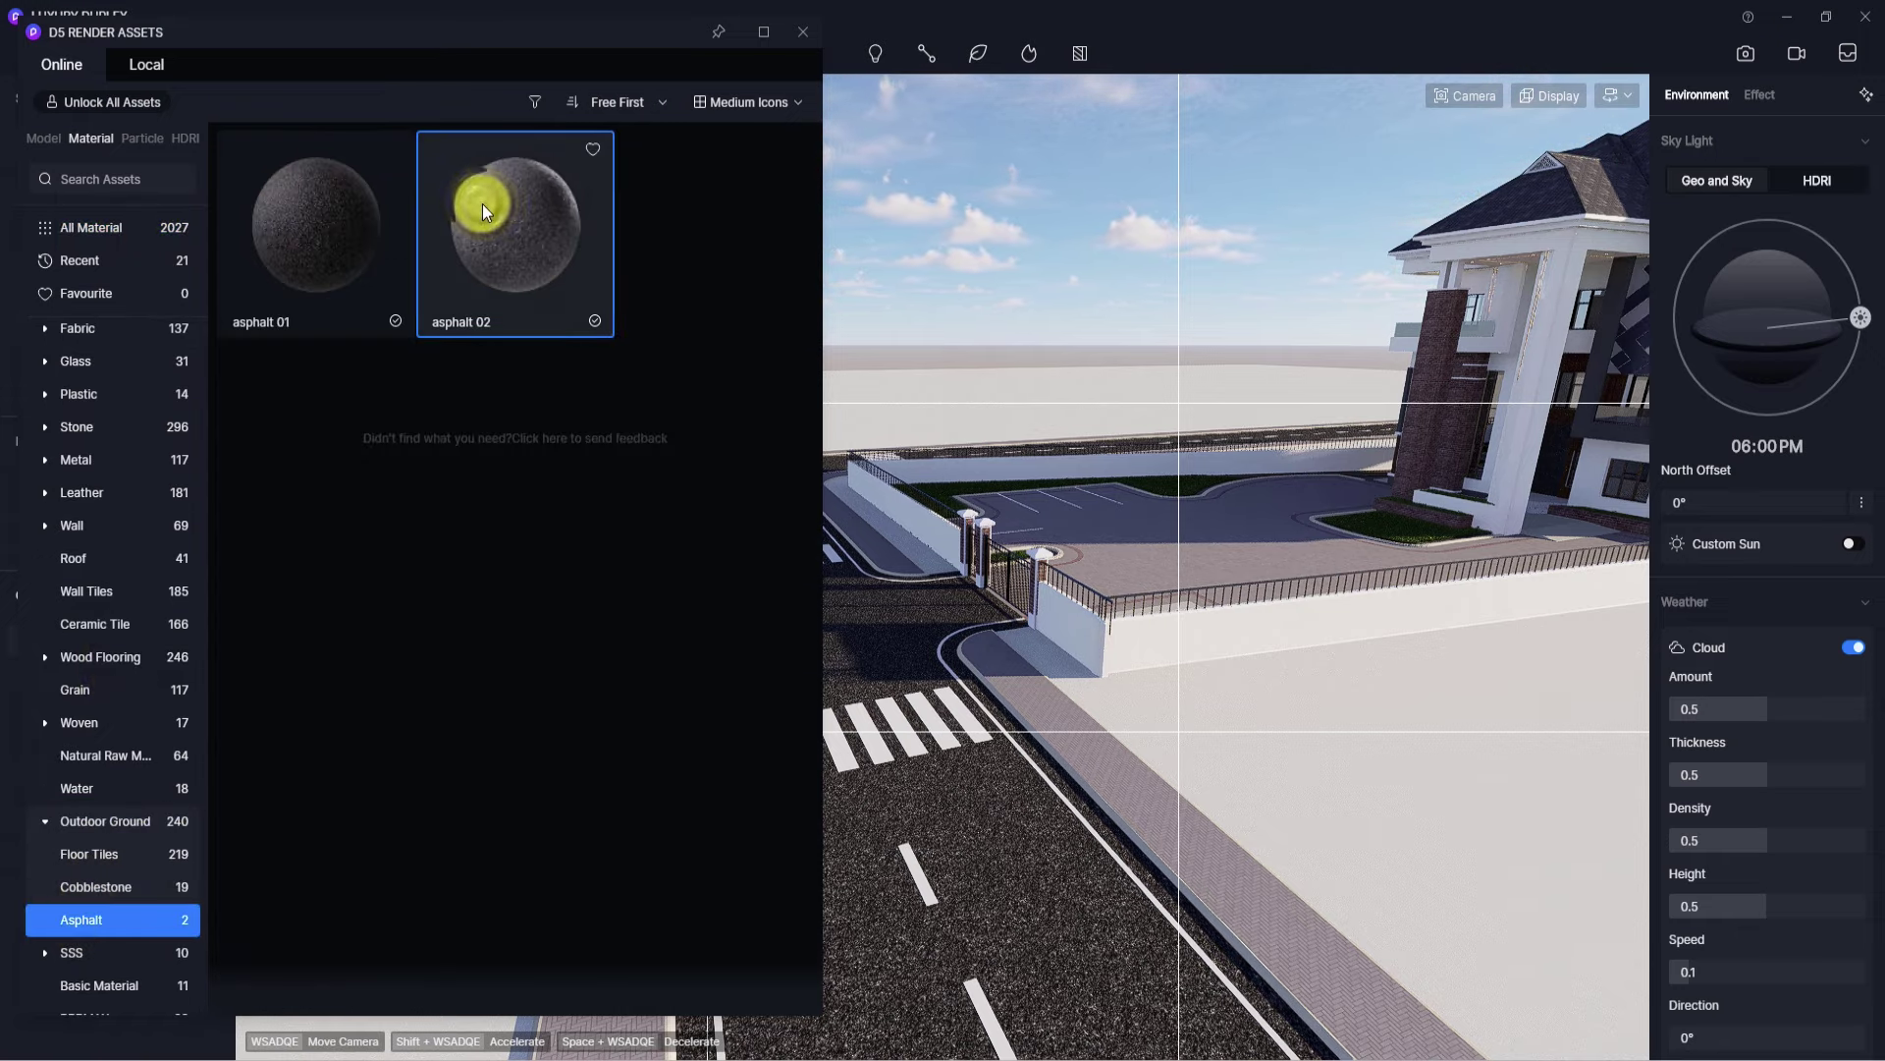
{"action": "right_click_drag", "start_coordinate": [1009, 596], "coordinate": [764, 757]}
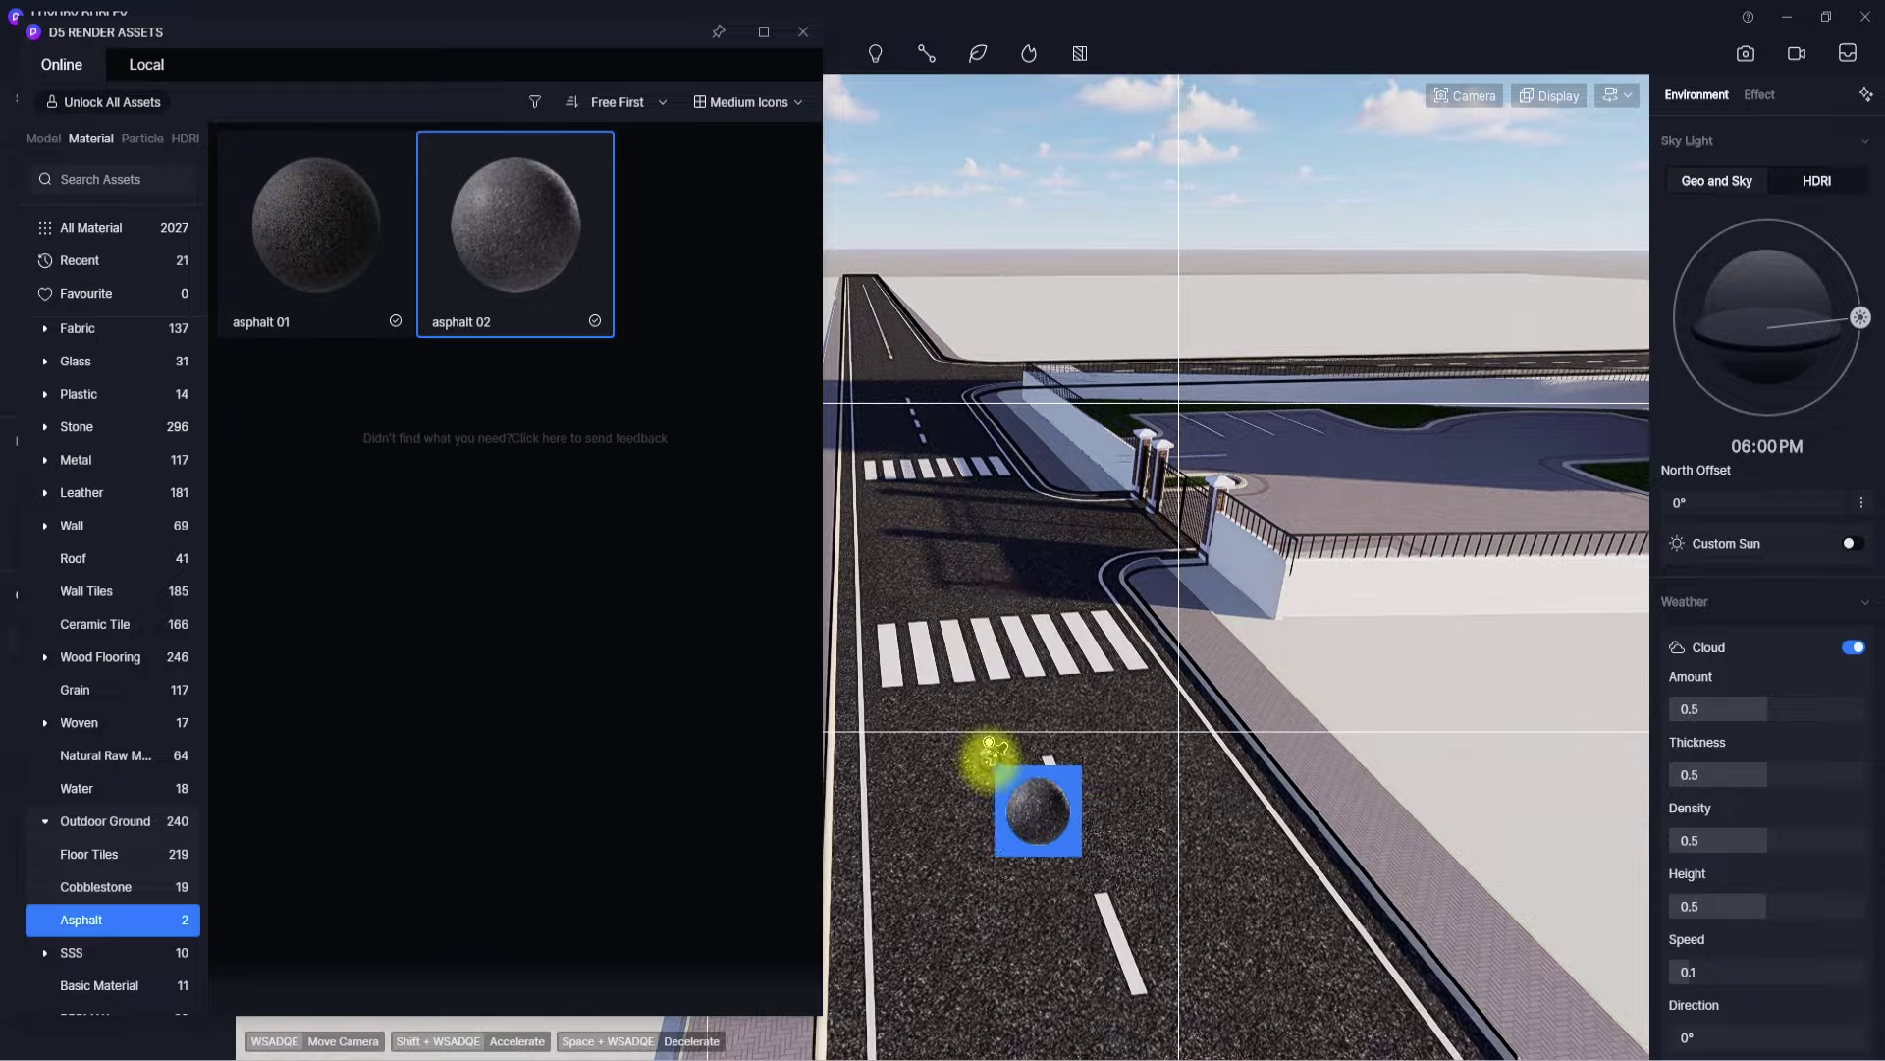
{"action": "left_click", "coordinate": [989, 758]}
{"action": "right_click_drag", "start_coordinate": [990, 759], "coordinate": [1094, 904]}
{"action": "scroll", "coordinate": [980, 813], "scroll_direction": "up", "scroll_amount": 5}
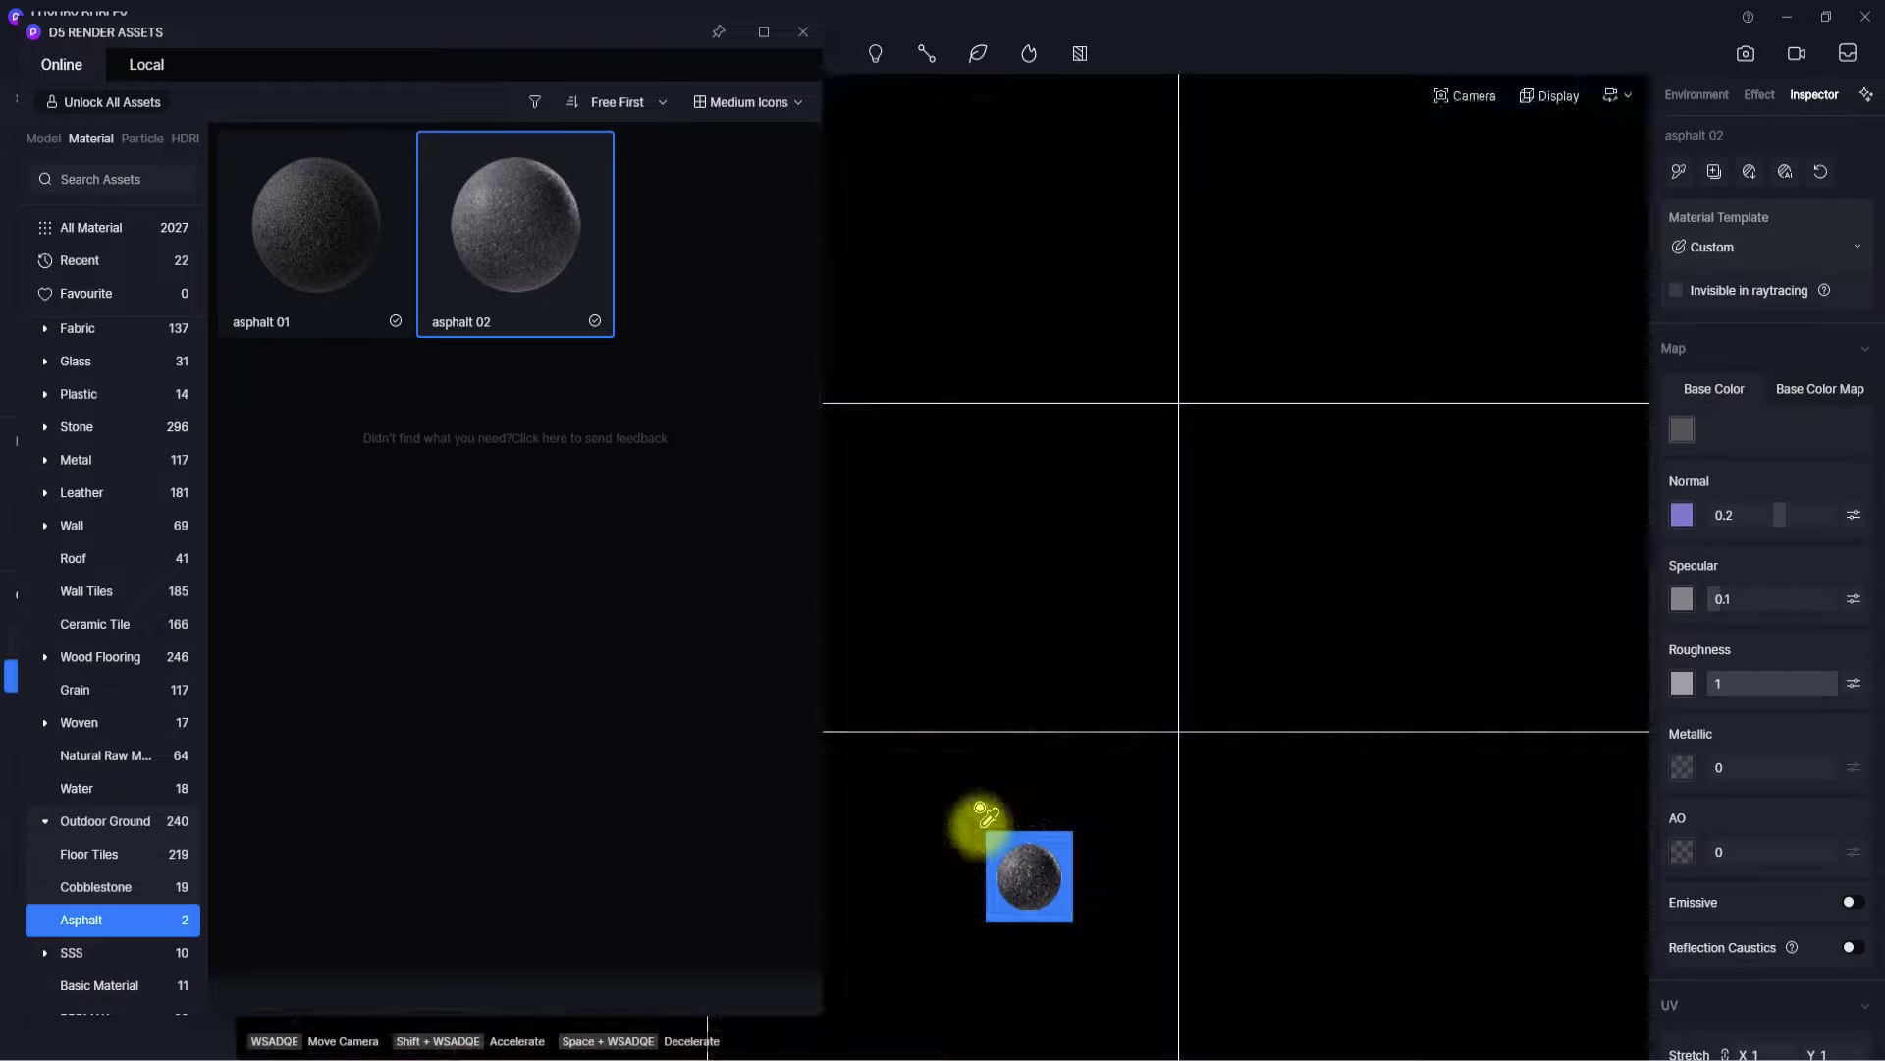
- Examine the asphalt road, its markings and the gate from several viewpoints, and close the asset library
{"action": "scroll", "coordinate": [980, 811], "scroll_direction": "down", "scroll_amount": 6}
{"action": "key", "text": "Escape"}
{"action": "key", "text": "Escape"}
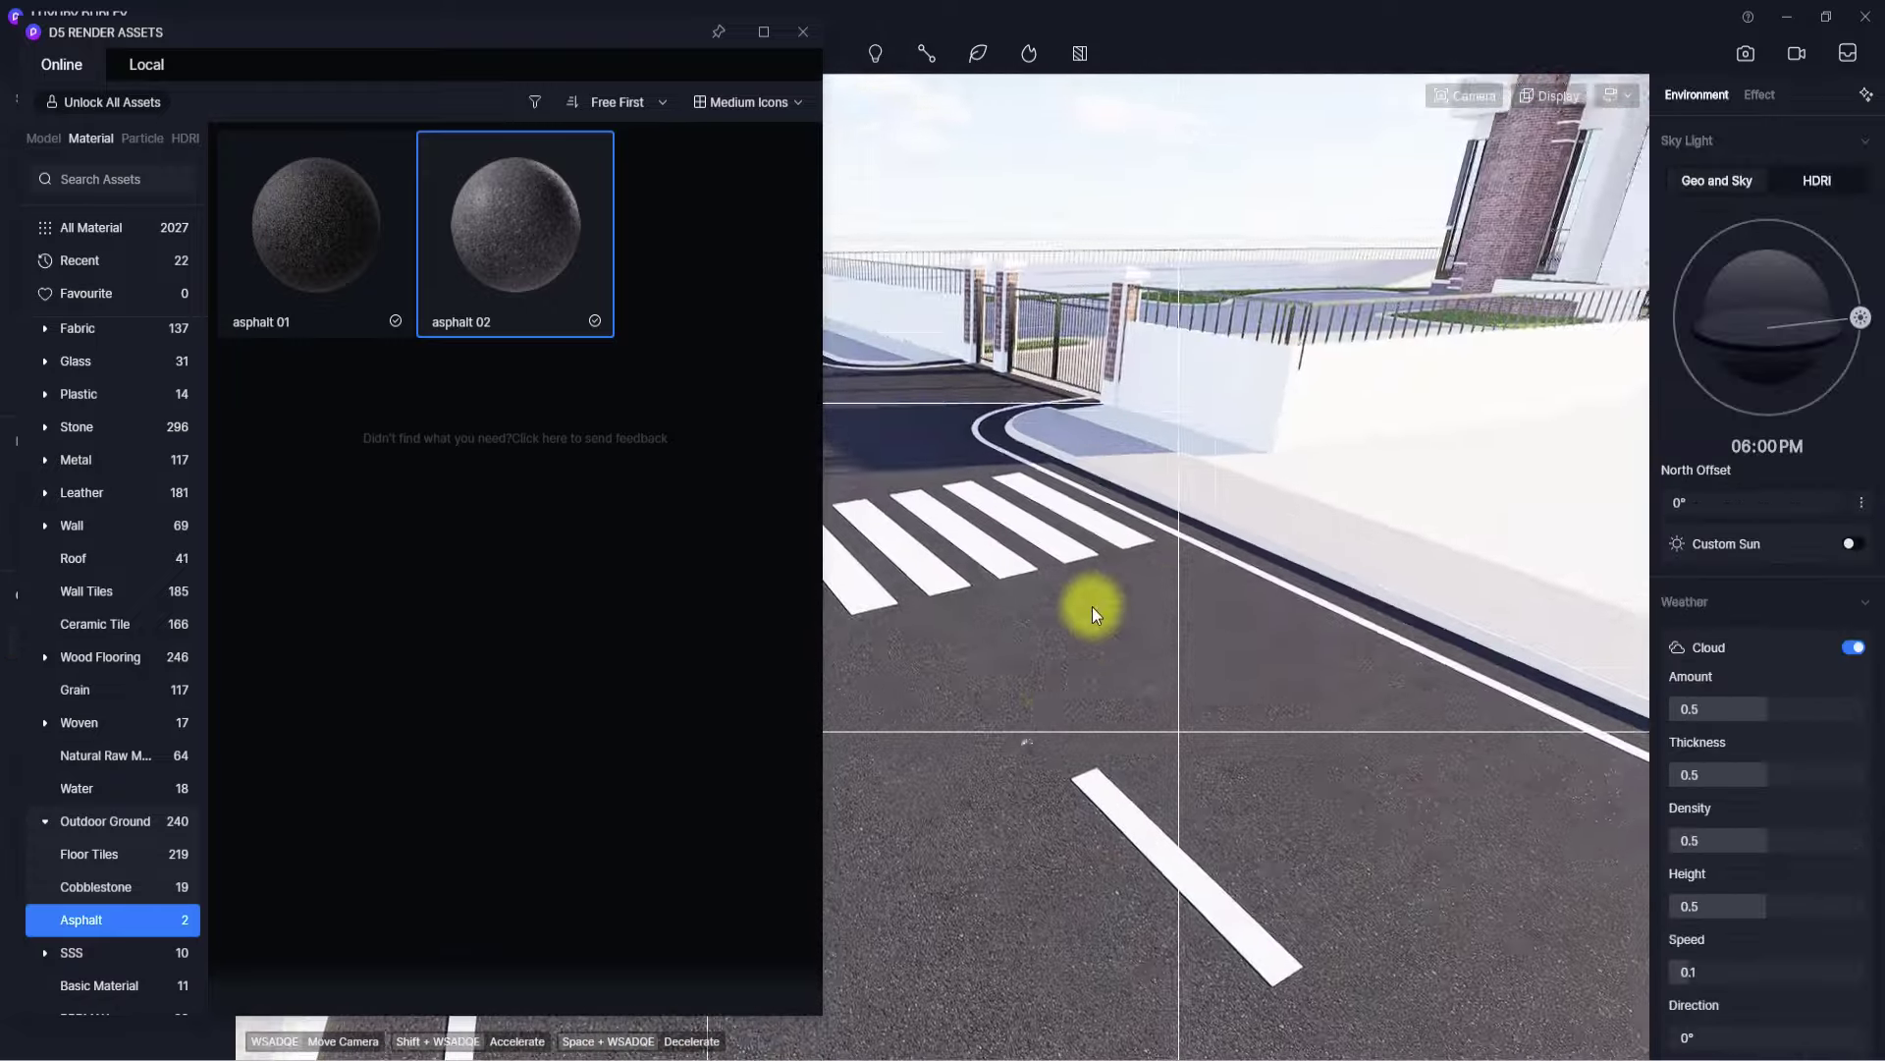
{"action": "scroll", "coordinate": [1094, 606], "scroll_direction": "up", "scroll_amount": 4}
{"action": "right_click_drag", "start_coordinate": [1094, 606], "coordinate": [1520, 391]}
{"action": "key", "text": "w"}
{"action": "key", "text": "s"}
{"action": "right_click_drag", "start_coordinate": [1287, 686], "coordinate": [813, 226]}
{"action": "key", "text": "s"}
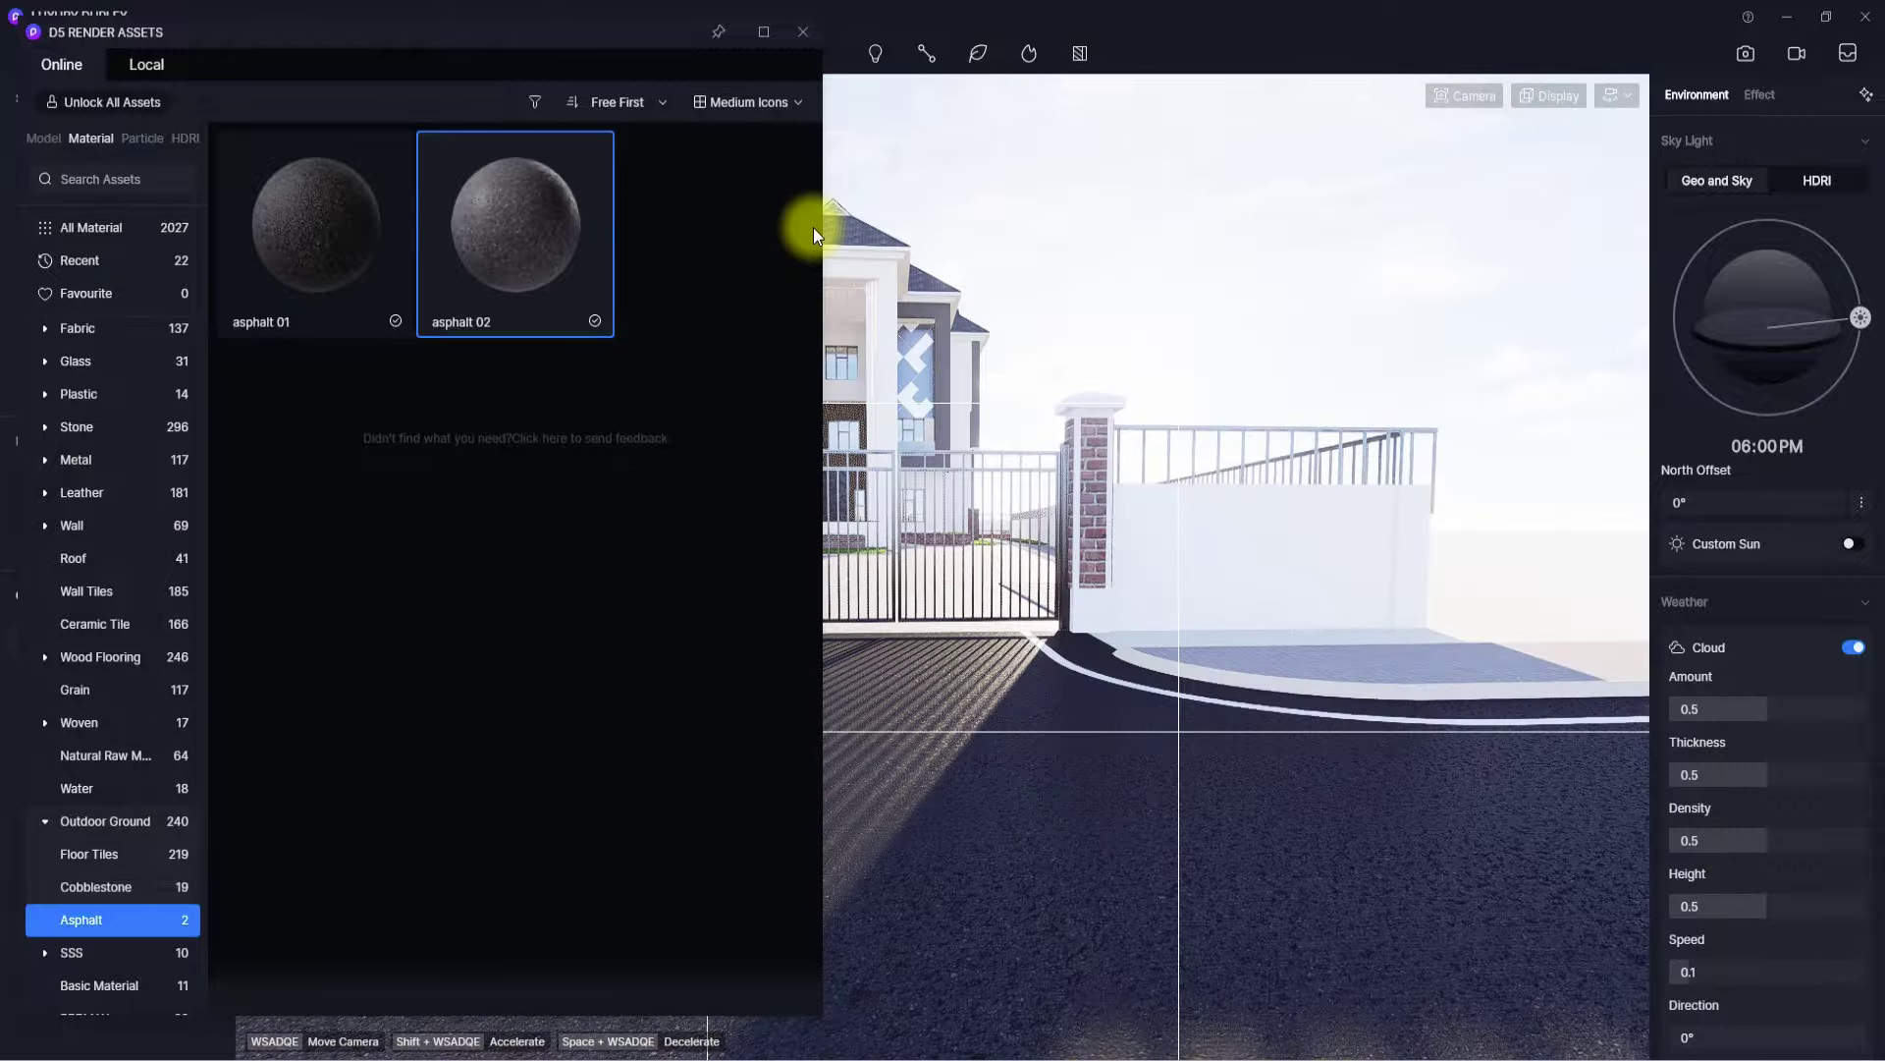
{"action": "right_click_drag", "start_coordinate": [1114, 662], "coordinate": [817, 621]}
{"action": "key", "text": "w"}
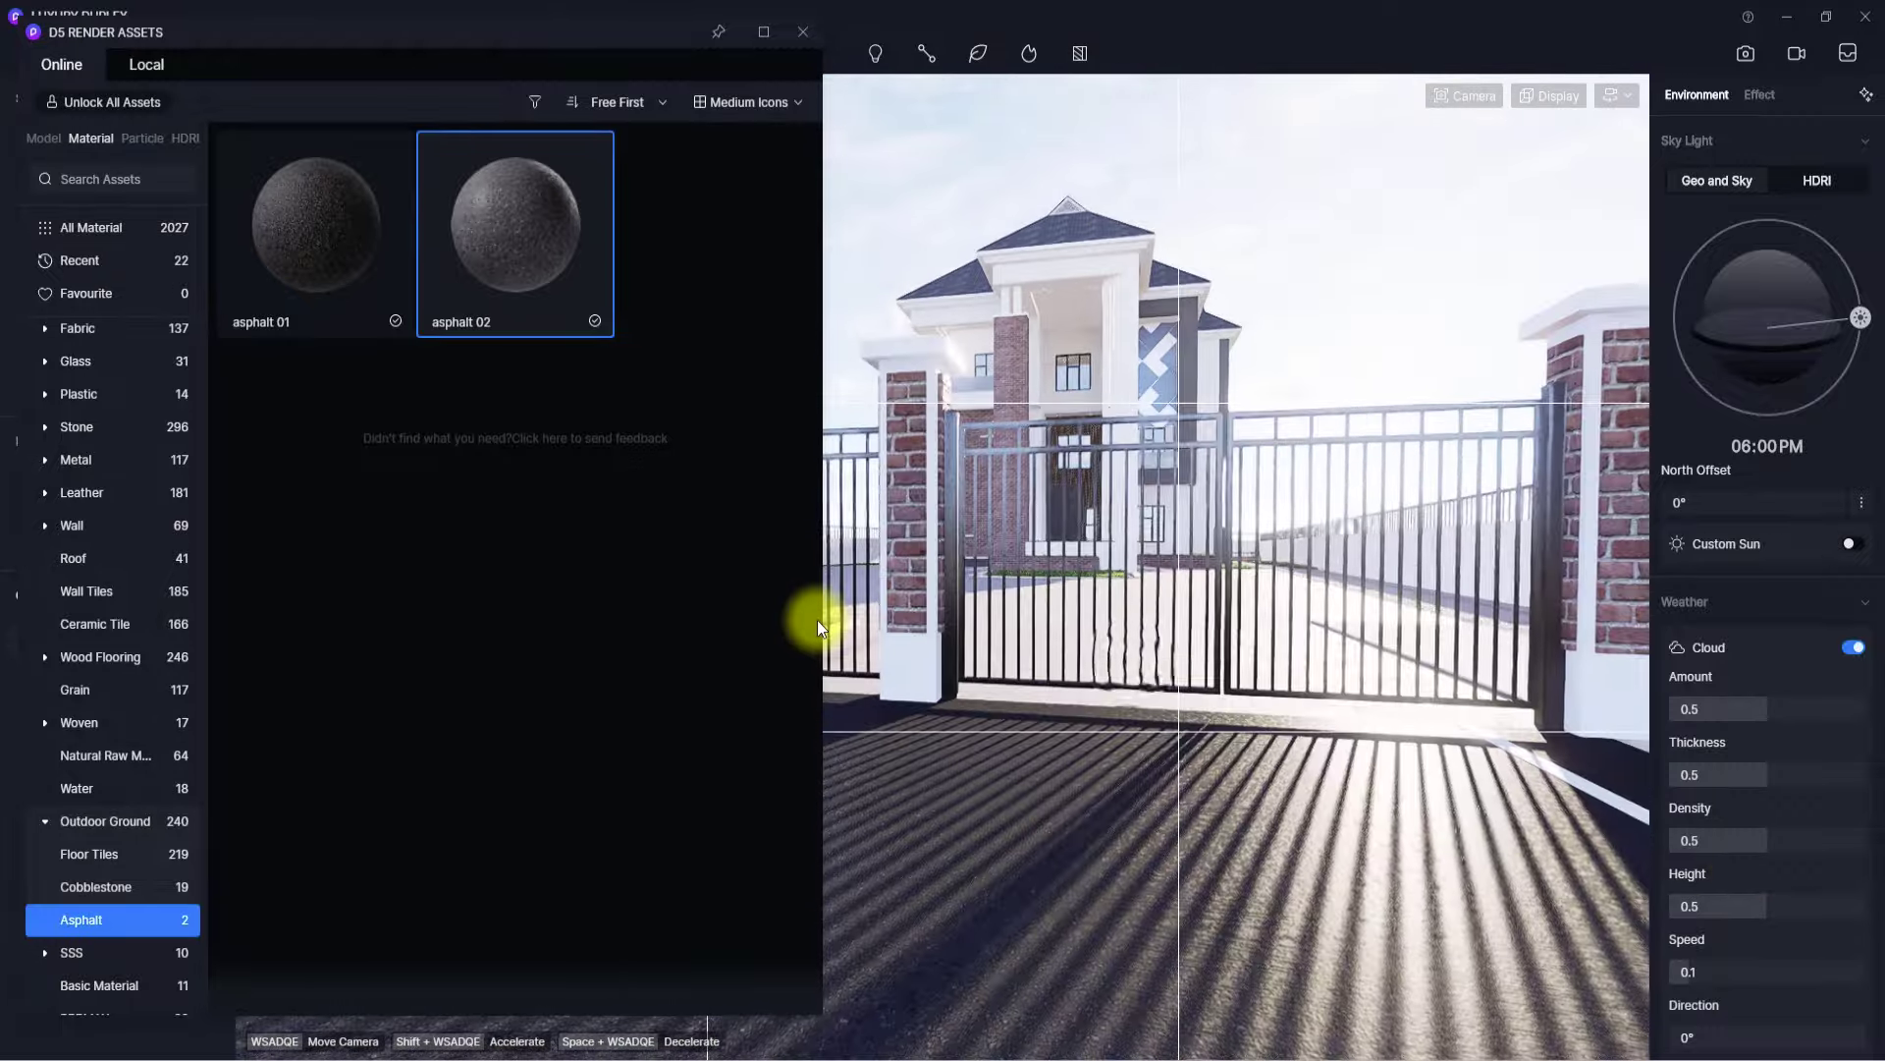
{"action": "left_click", "coordinate": [800, 37]}
- Lighten the base color of the road's asphalt 02 material to an HSV value of 70
{"action": "scroll", "coordinate": [813, 581], "scroll_direction": "down", "scroll_amount": 5}
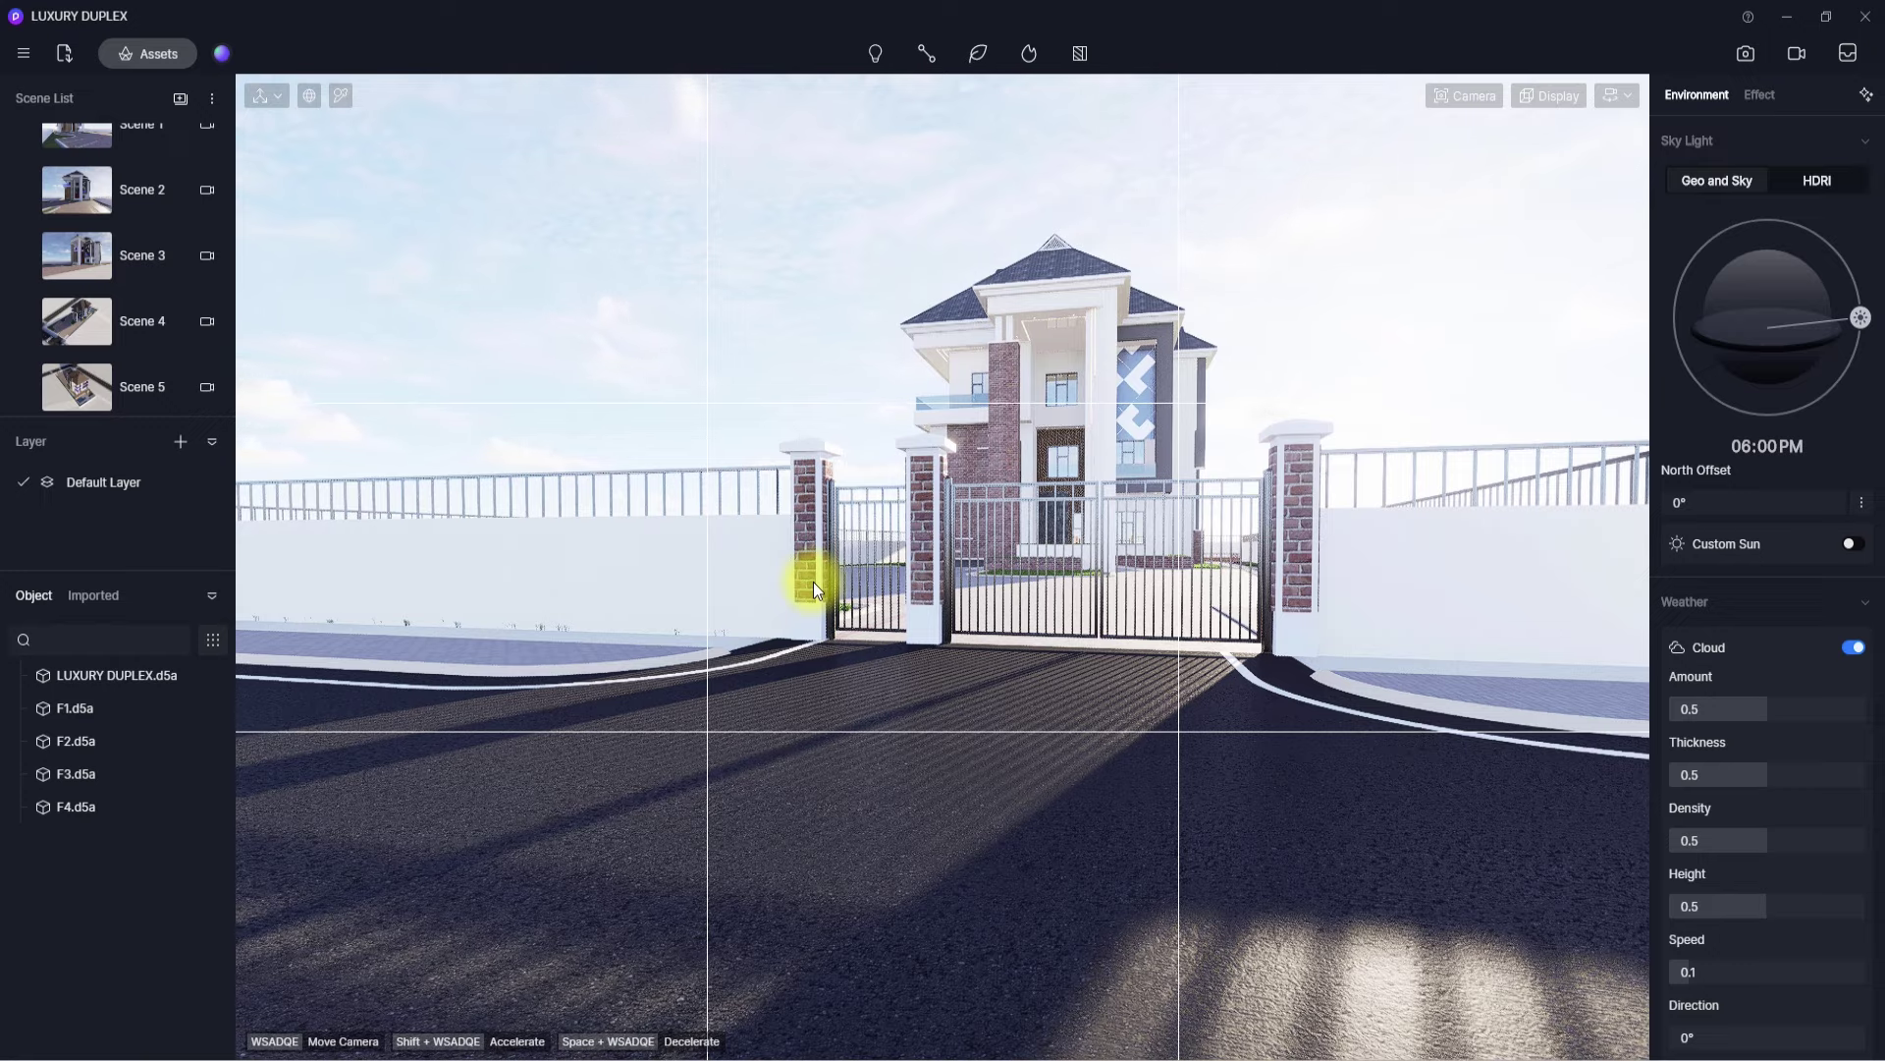
{"action": "middle_click_drag", "start_coordinate": [813, 724], "coordinate": [935, 978]}
{"action": "scroll", "coordinate": [934, 978], "scroll_direction": "down", "scroll_amount": 3}
{"action": "scroll", "coordinate": [935, 978], "scroll_direction": "up", "scroll_amount": 3}
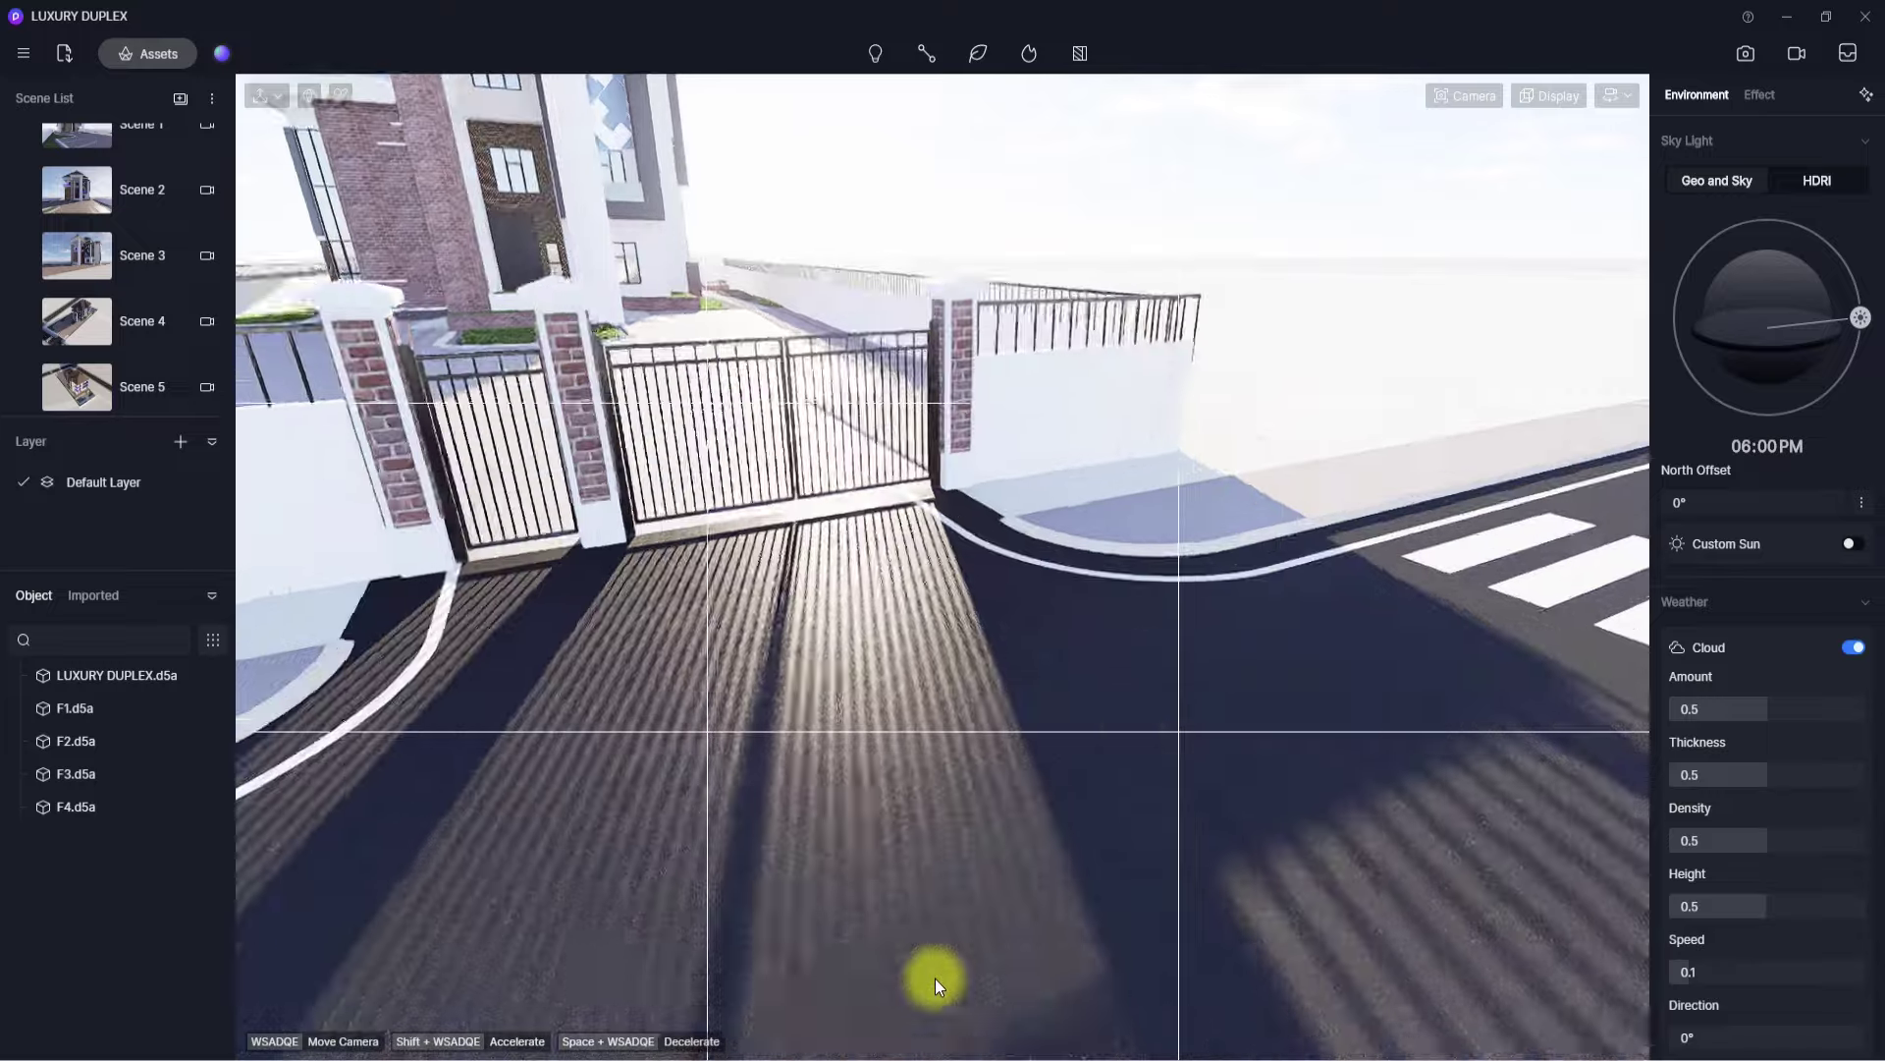
{"action": "scroll", "coordinate": [935, 978], "scroll_direction": "up", "scroll_amount": 3}
{"action": "right_click_drag", "start_coordinate": [1030, 839], "coordinate": [845, 825]}
{"action": "scroll", "coordinate": [898, 837], "scroll_direction": "down", "scroll_amount": 3}
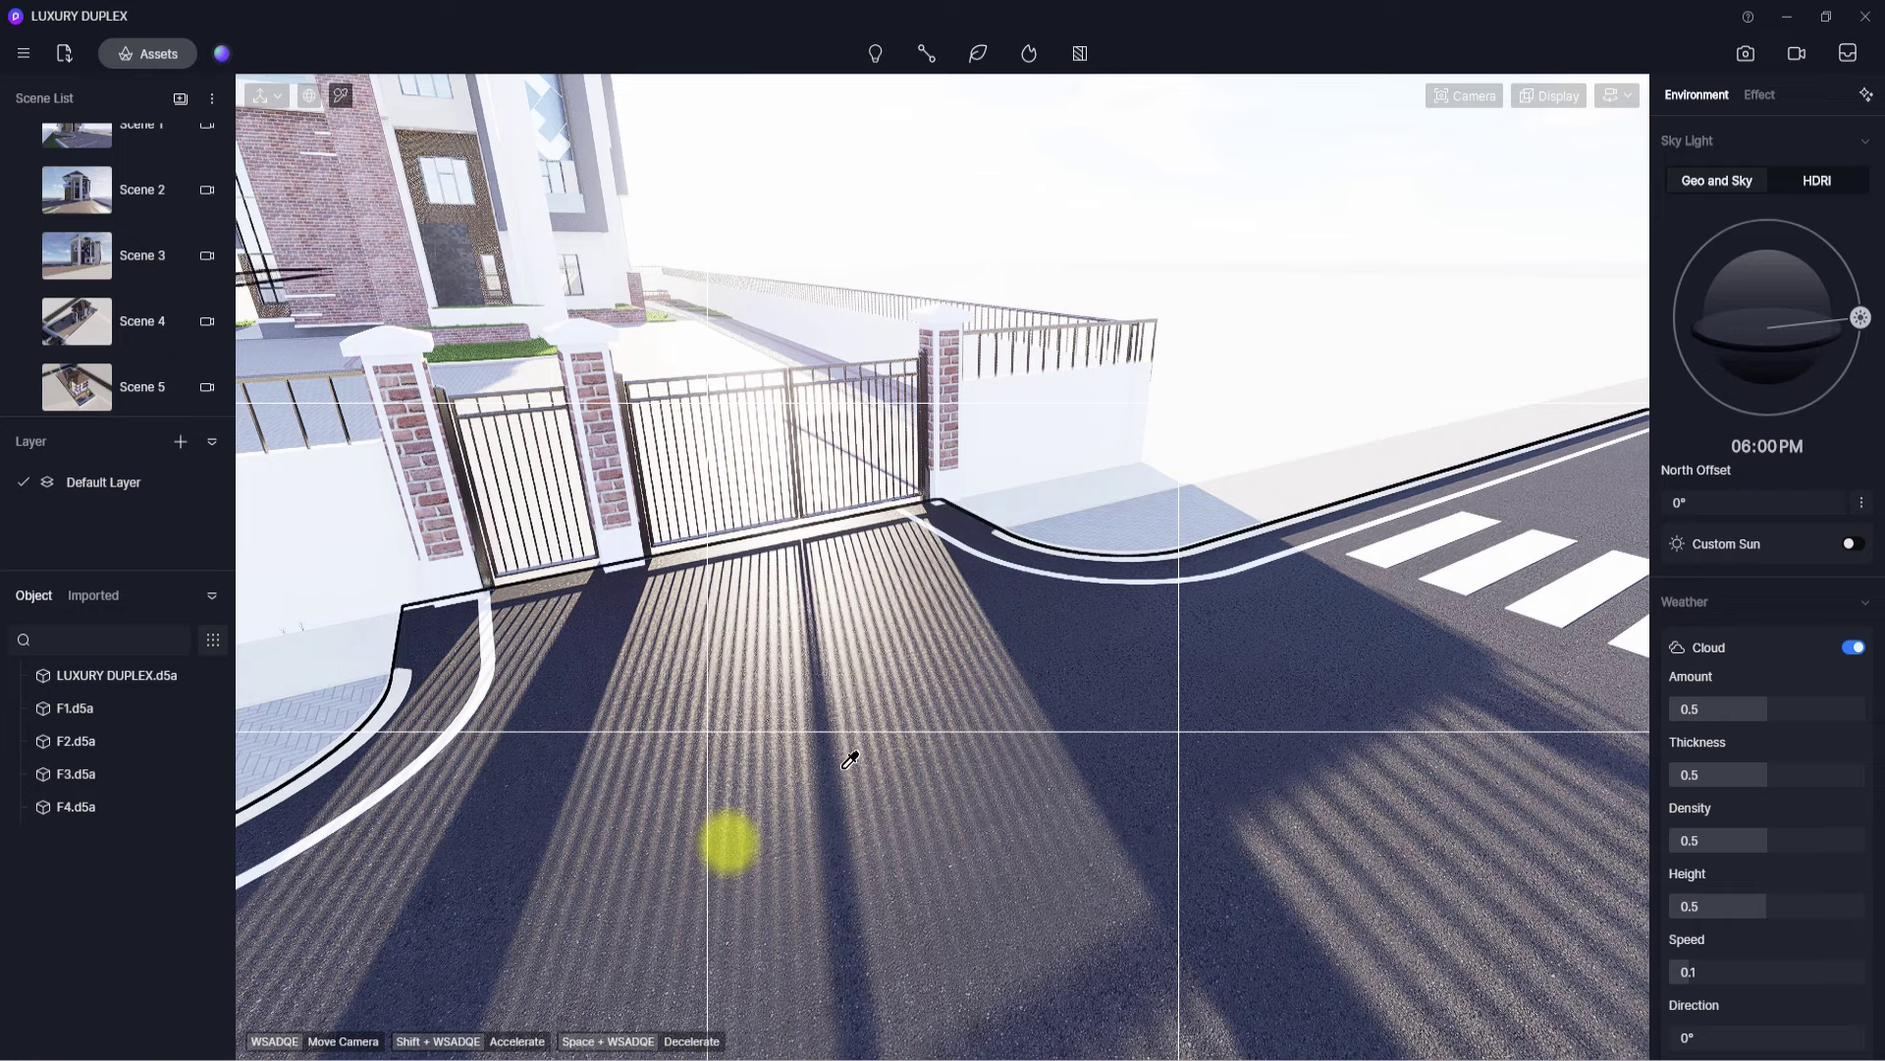
{"action": "left_click", "coordinate": [823, 672]}
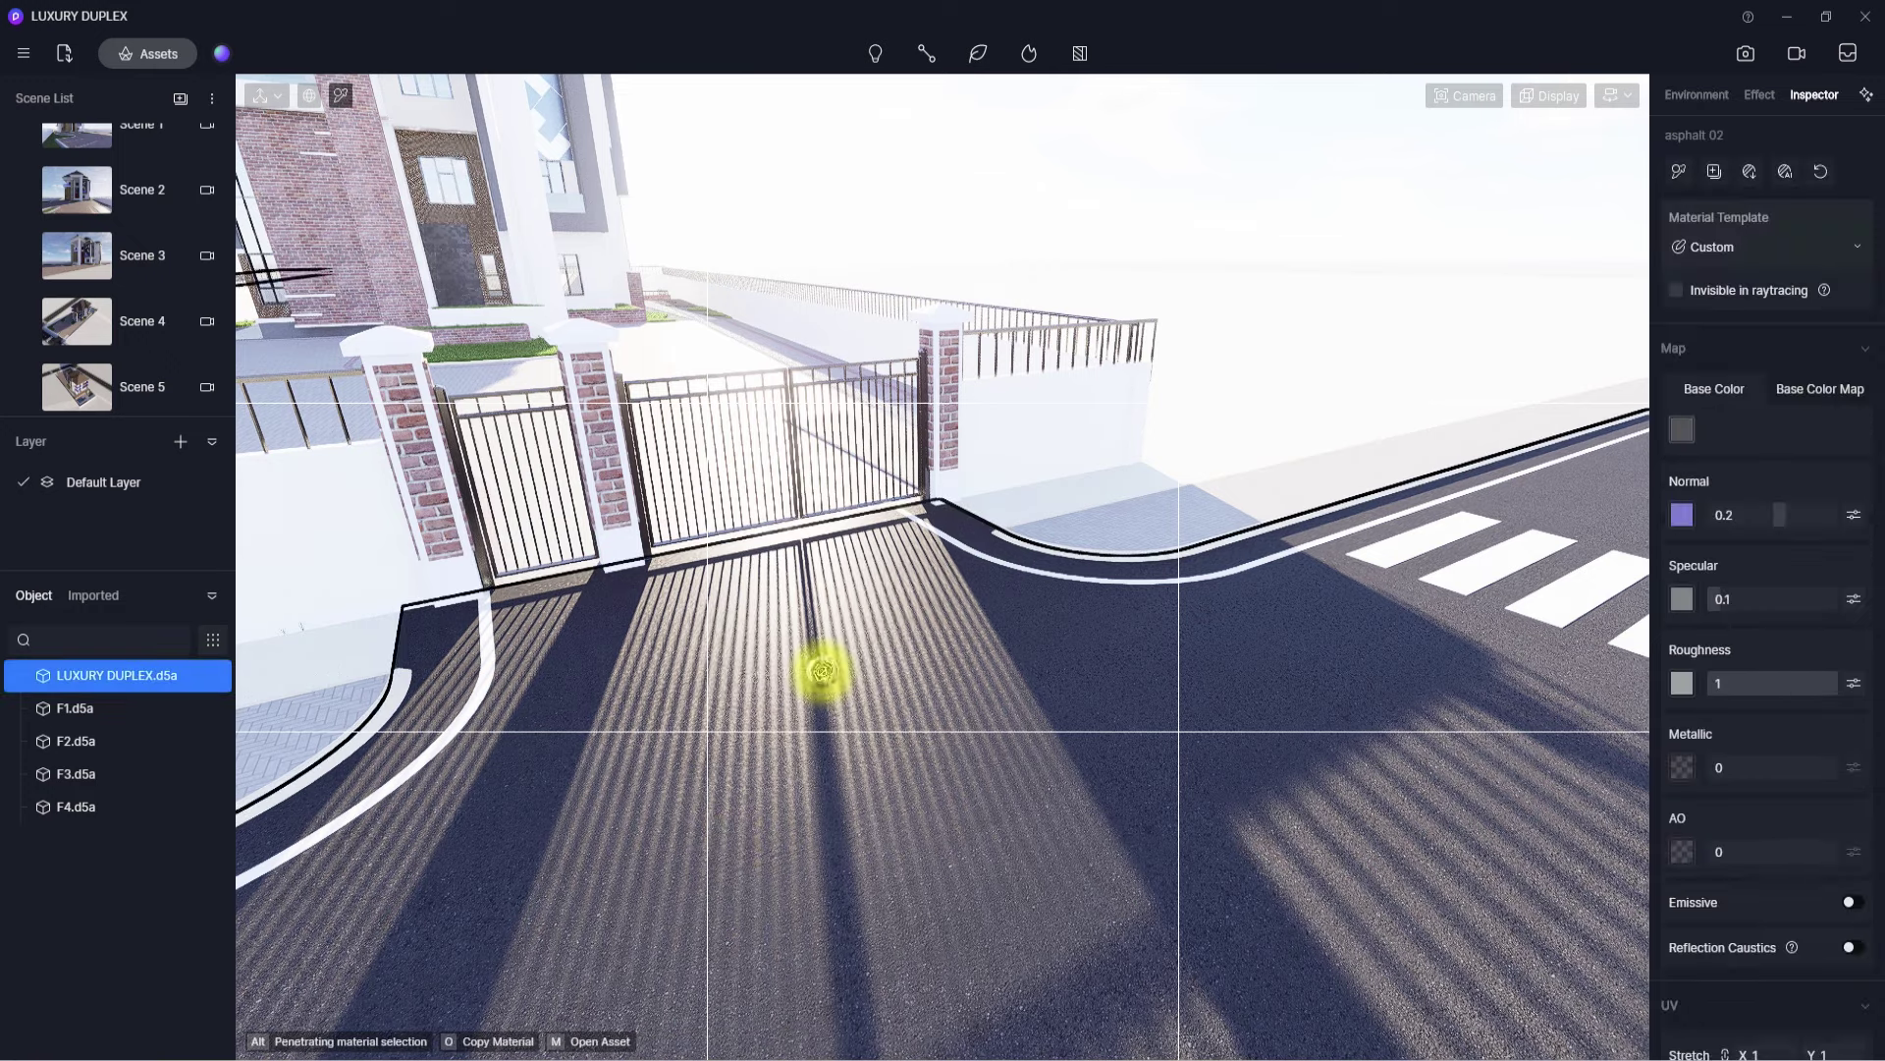
{"action": "left_click", "coordinate": [1684, 429]}
{"action": "left_click_drag", "start_coordinate": [1665, 558], "coordinate": [1640, 529]}
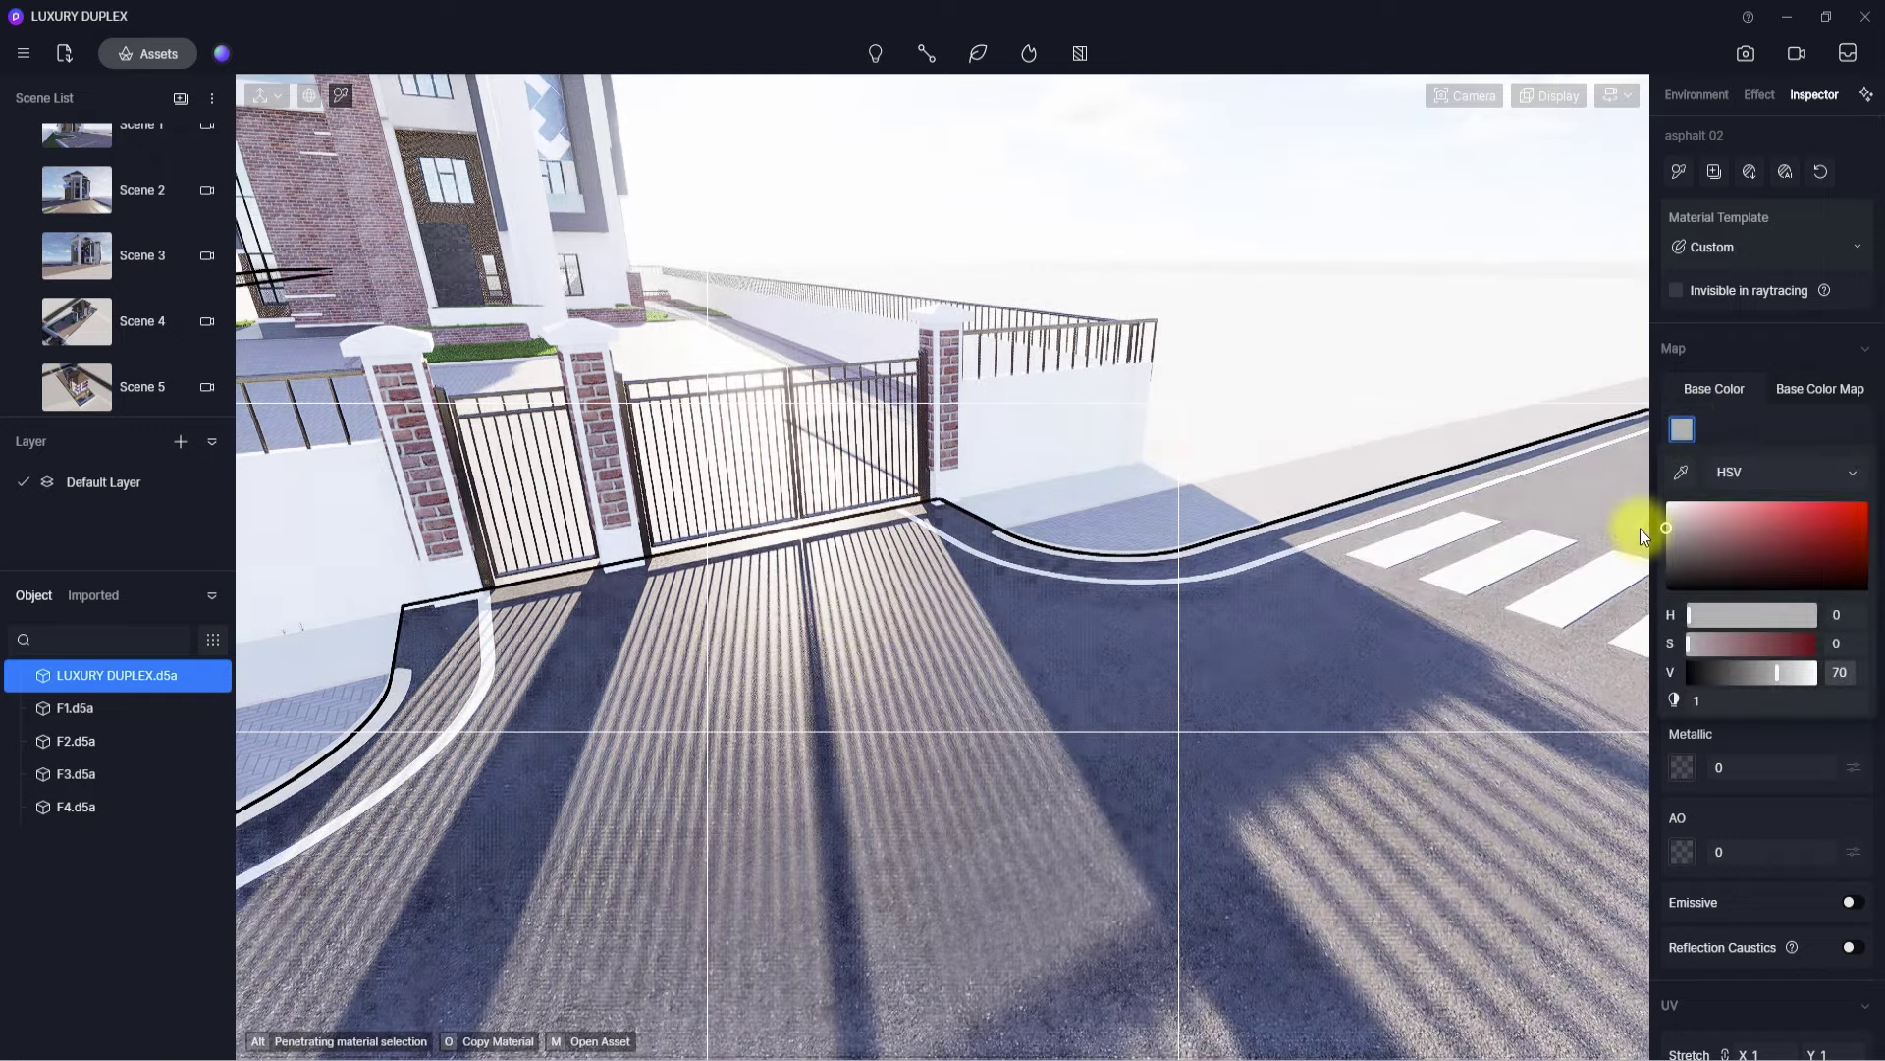
{"action": "left_click", "coordinate": [1740, 422]}
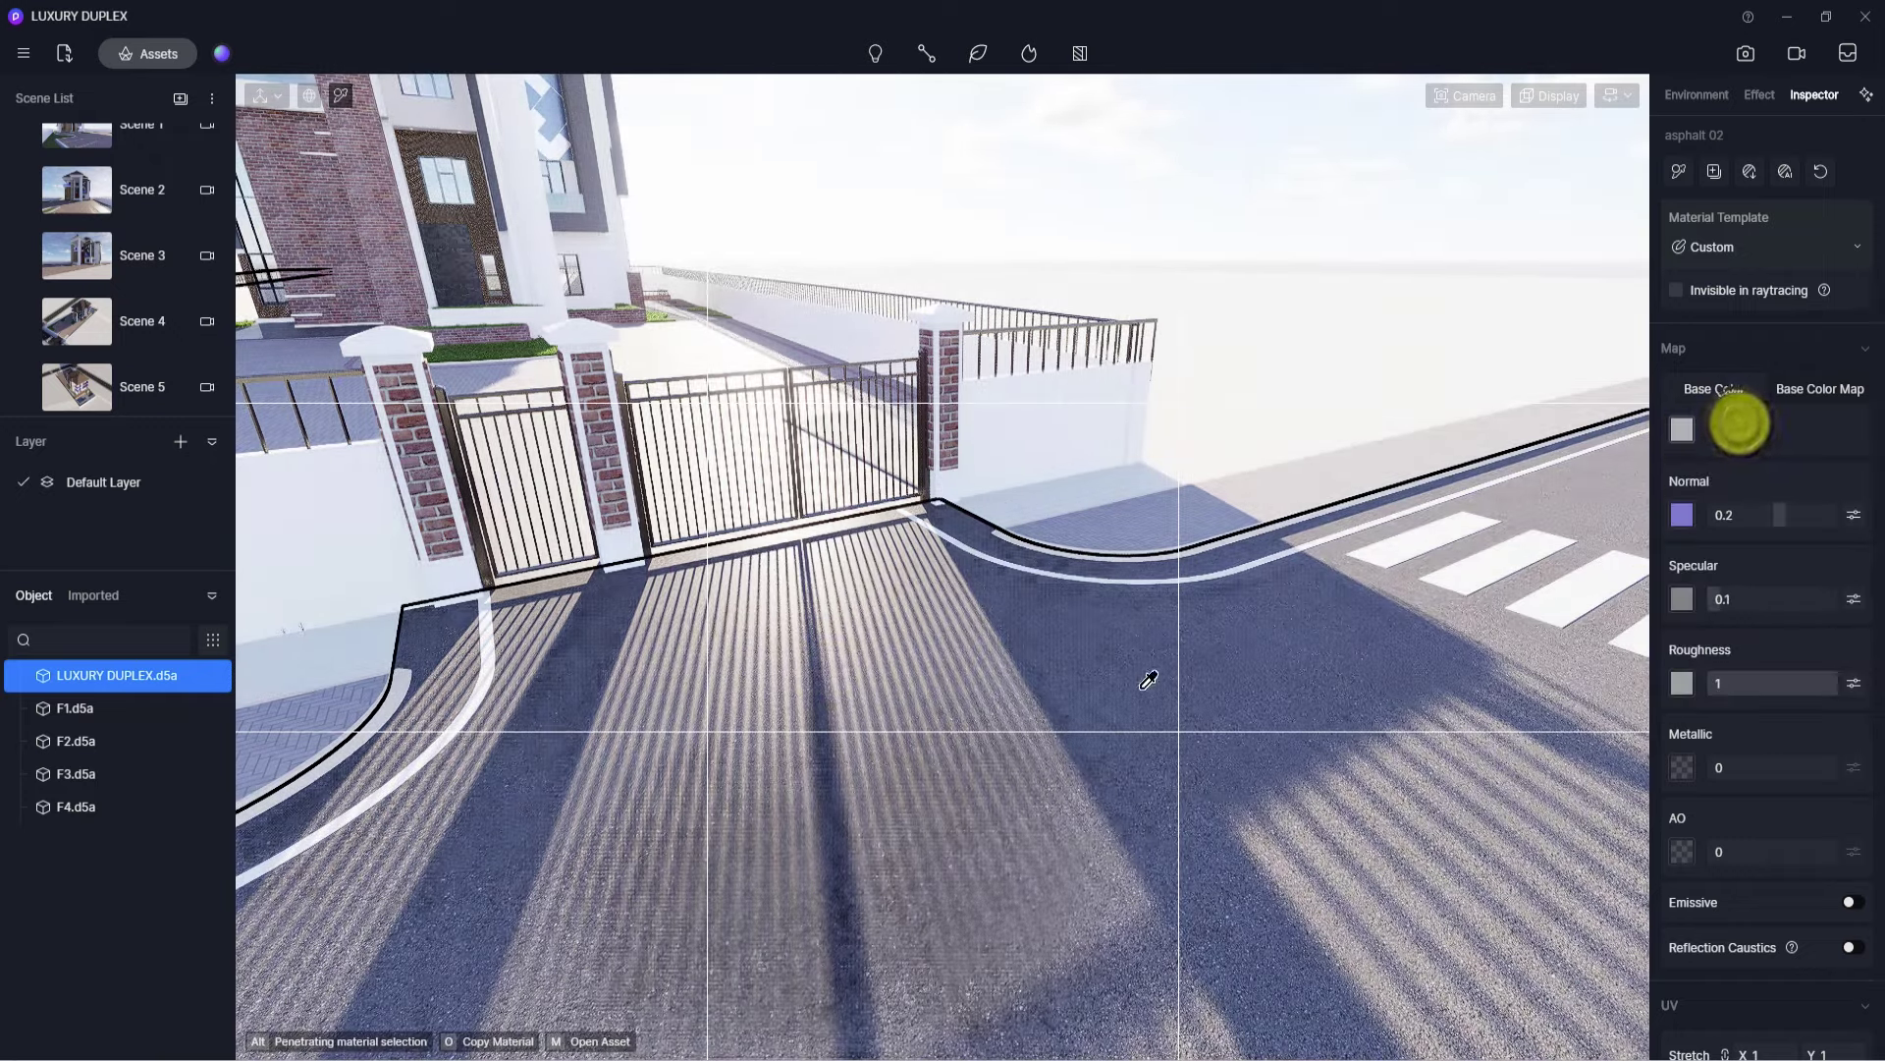
- Enable Triplanar mapping on the road's asphalt material and set its UV stretch to 0.65 in X and Y
{"action": "scroll", "coordinate": [863, 846], "scroll_direction": "up", "scroll_amount": 5}
{"action": "scroll", "coordinate": [1740, 422], "scroll_direction": "down", "scroll_amount": 3}
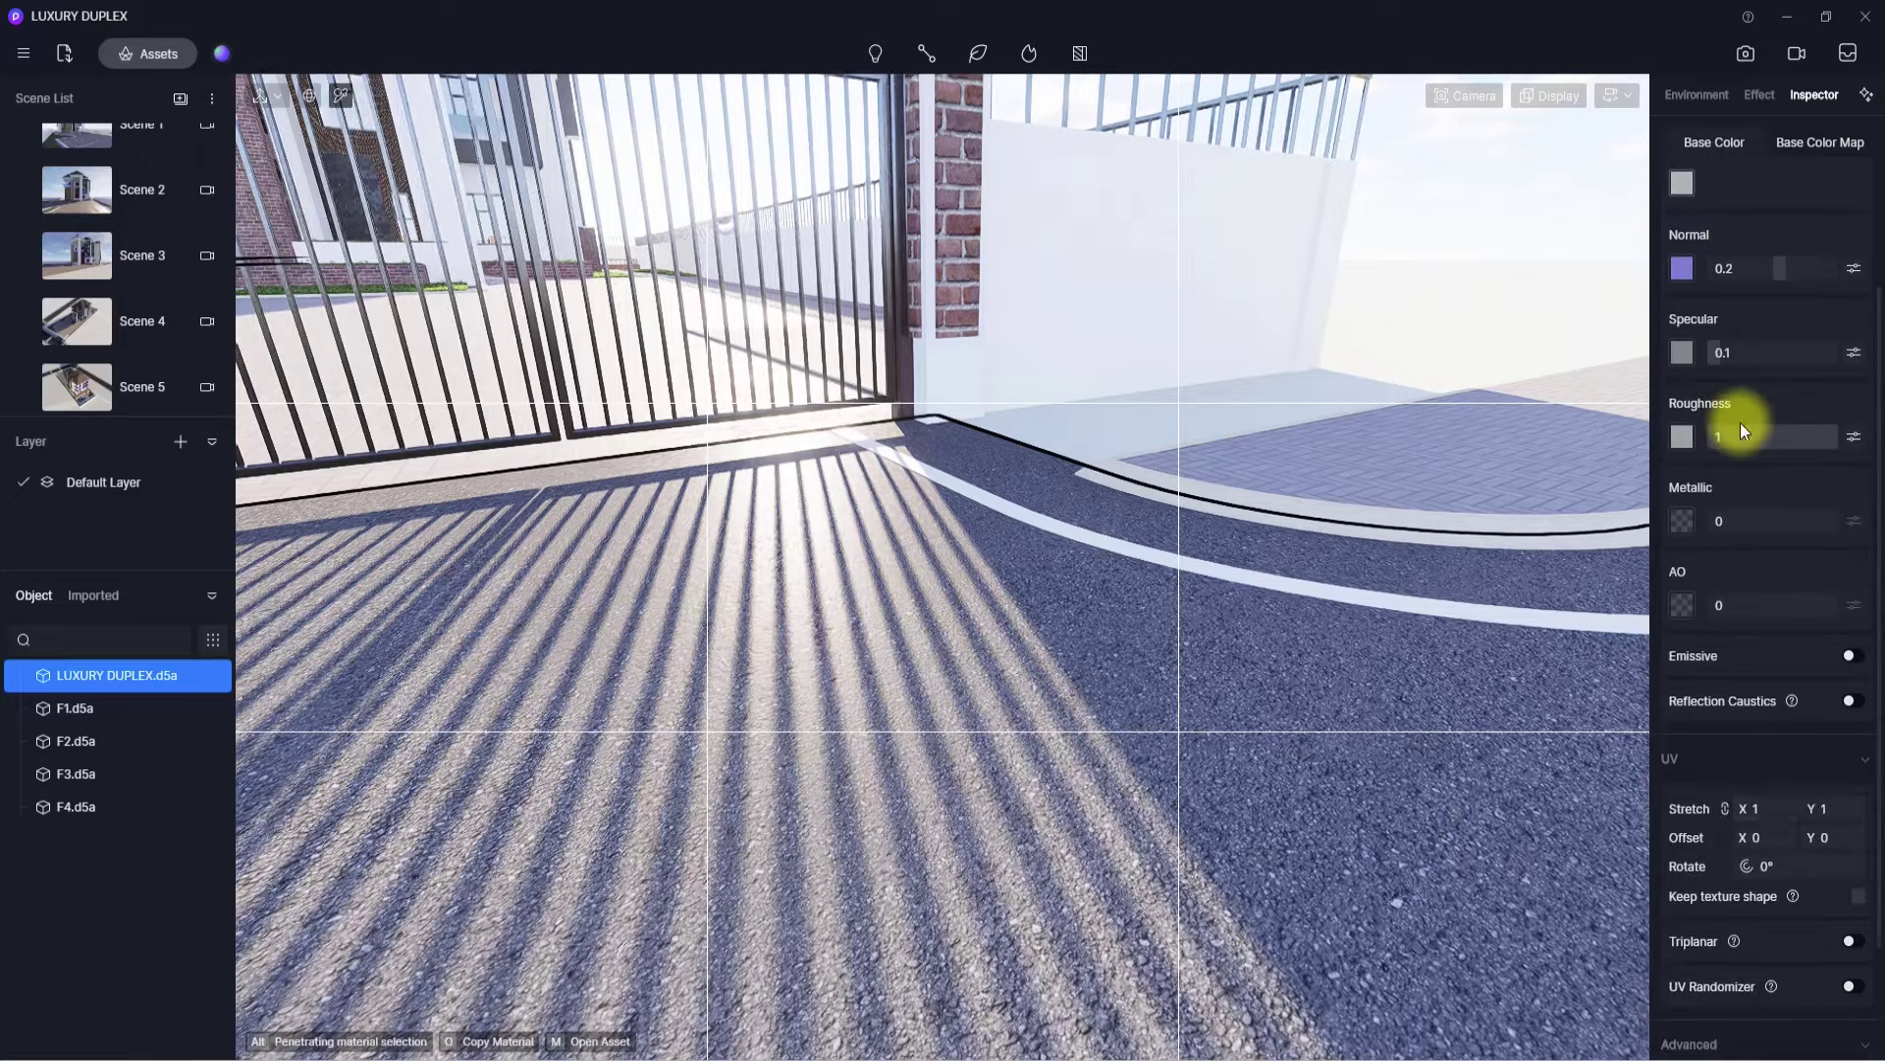
{"action": "left_click", "coordinate": [1850, 941]}
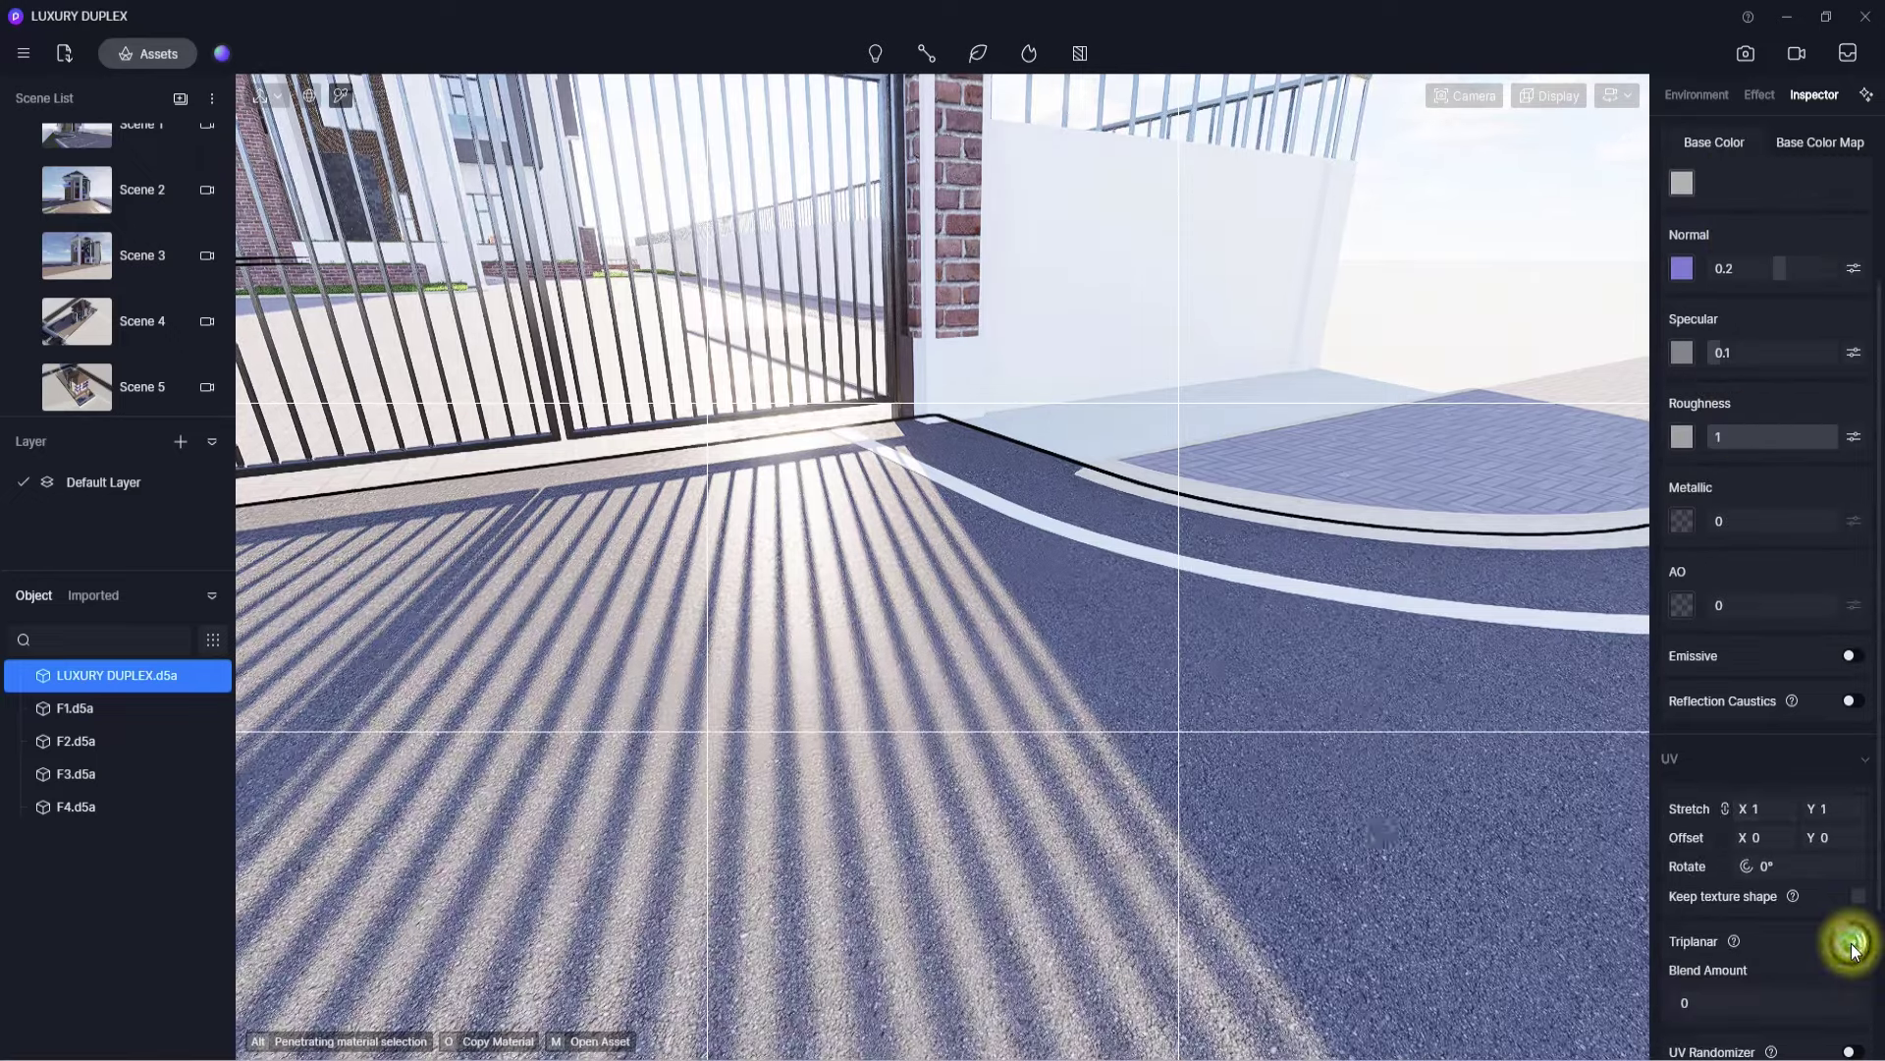
{"action": "left_click_drag", "start_coordinate": [1767, 808], "coordinate": [1734, 811]}
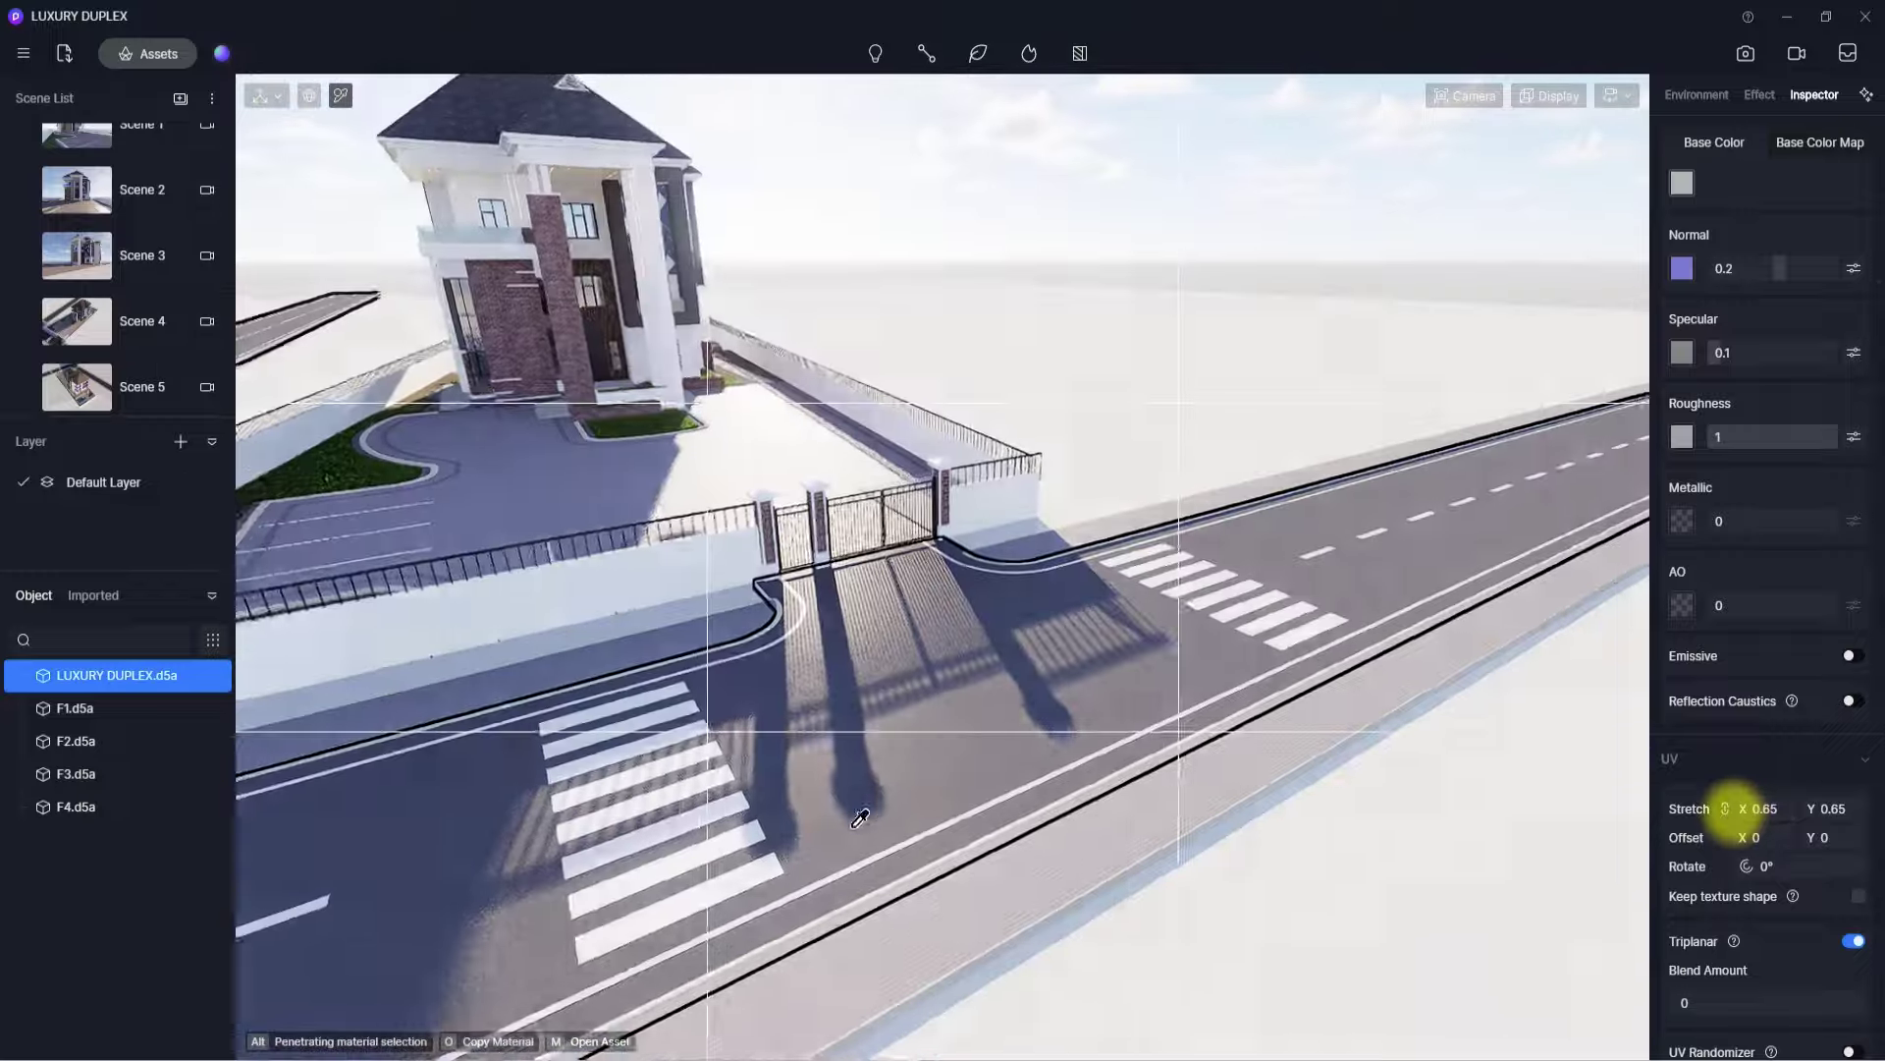
{"action": "scroll", "coordinate": [937, 798], "scroll_direction": "up", "scroll_amount": 8}
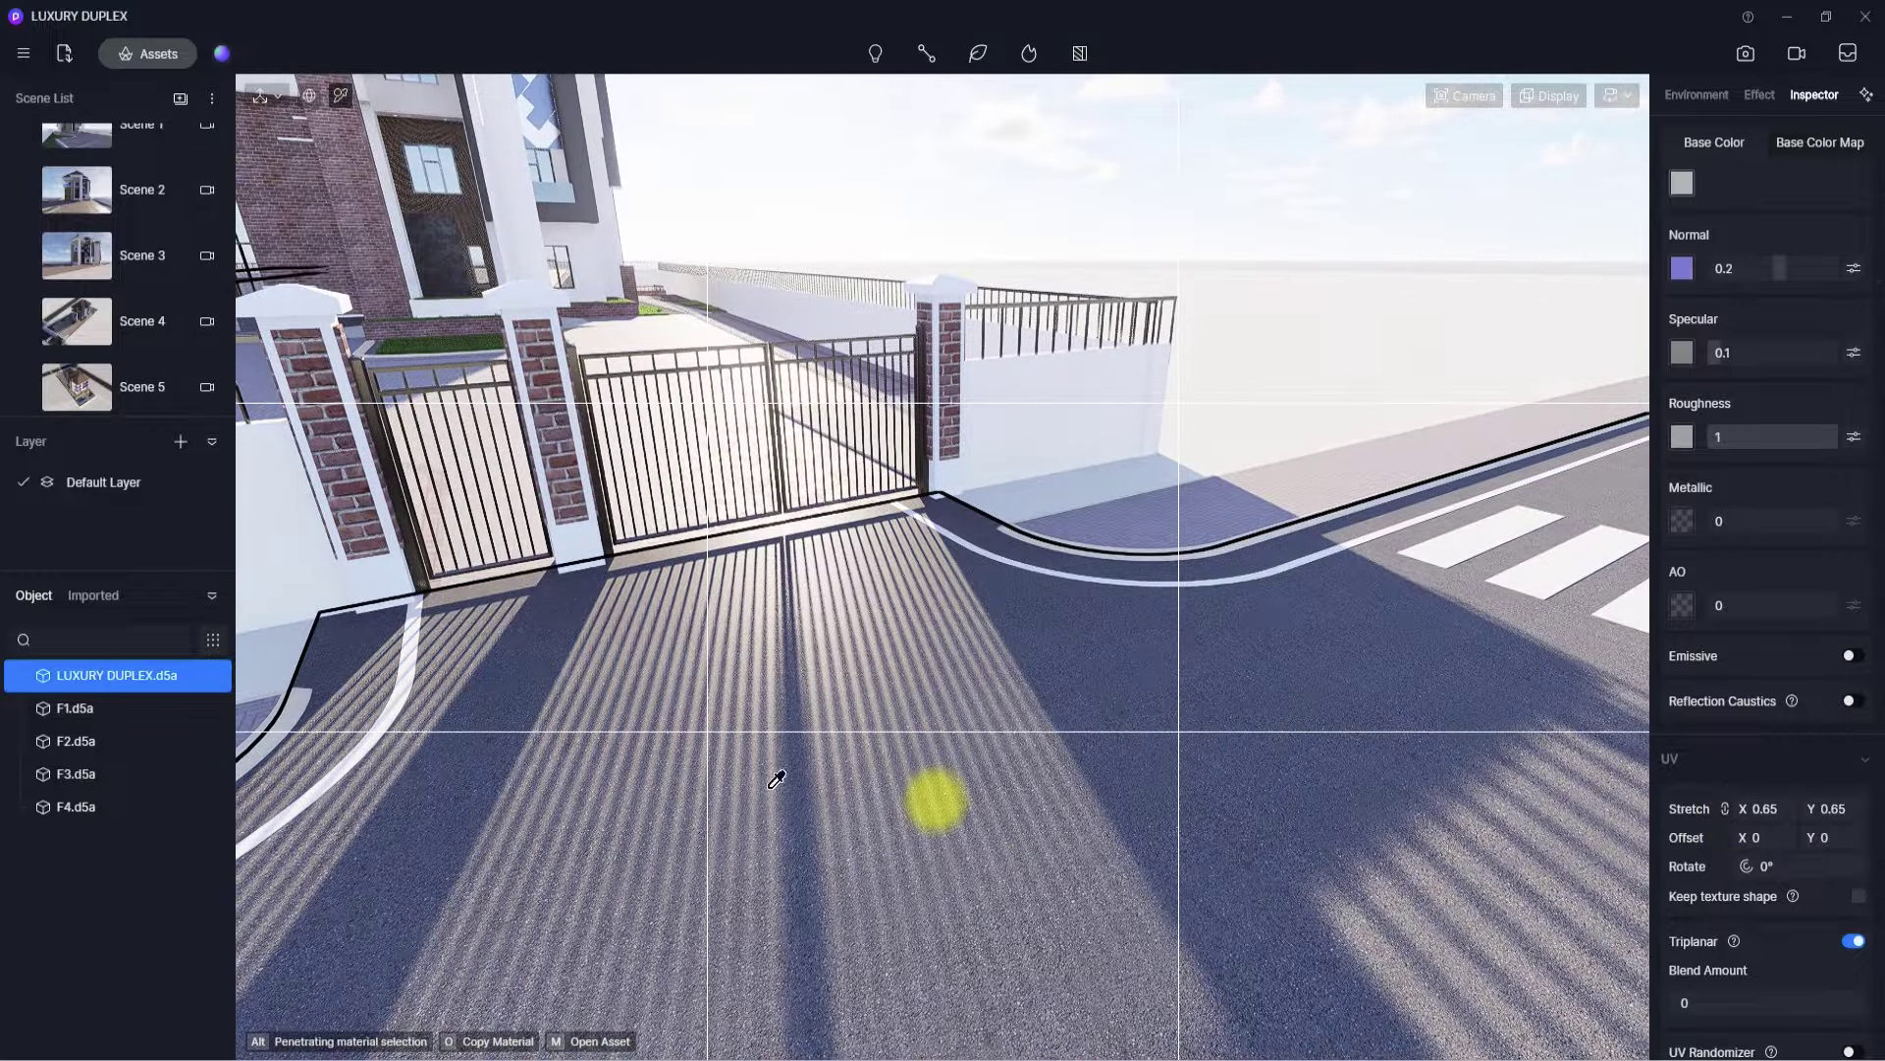
{"action": "scroll", "coordinate": [1258, 734], "scroll_direction": "up", "scroll_amount": 3}
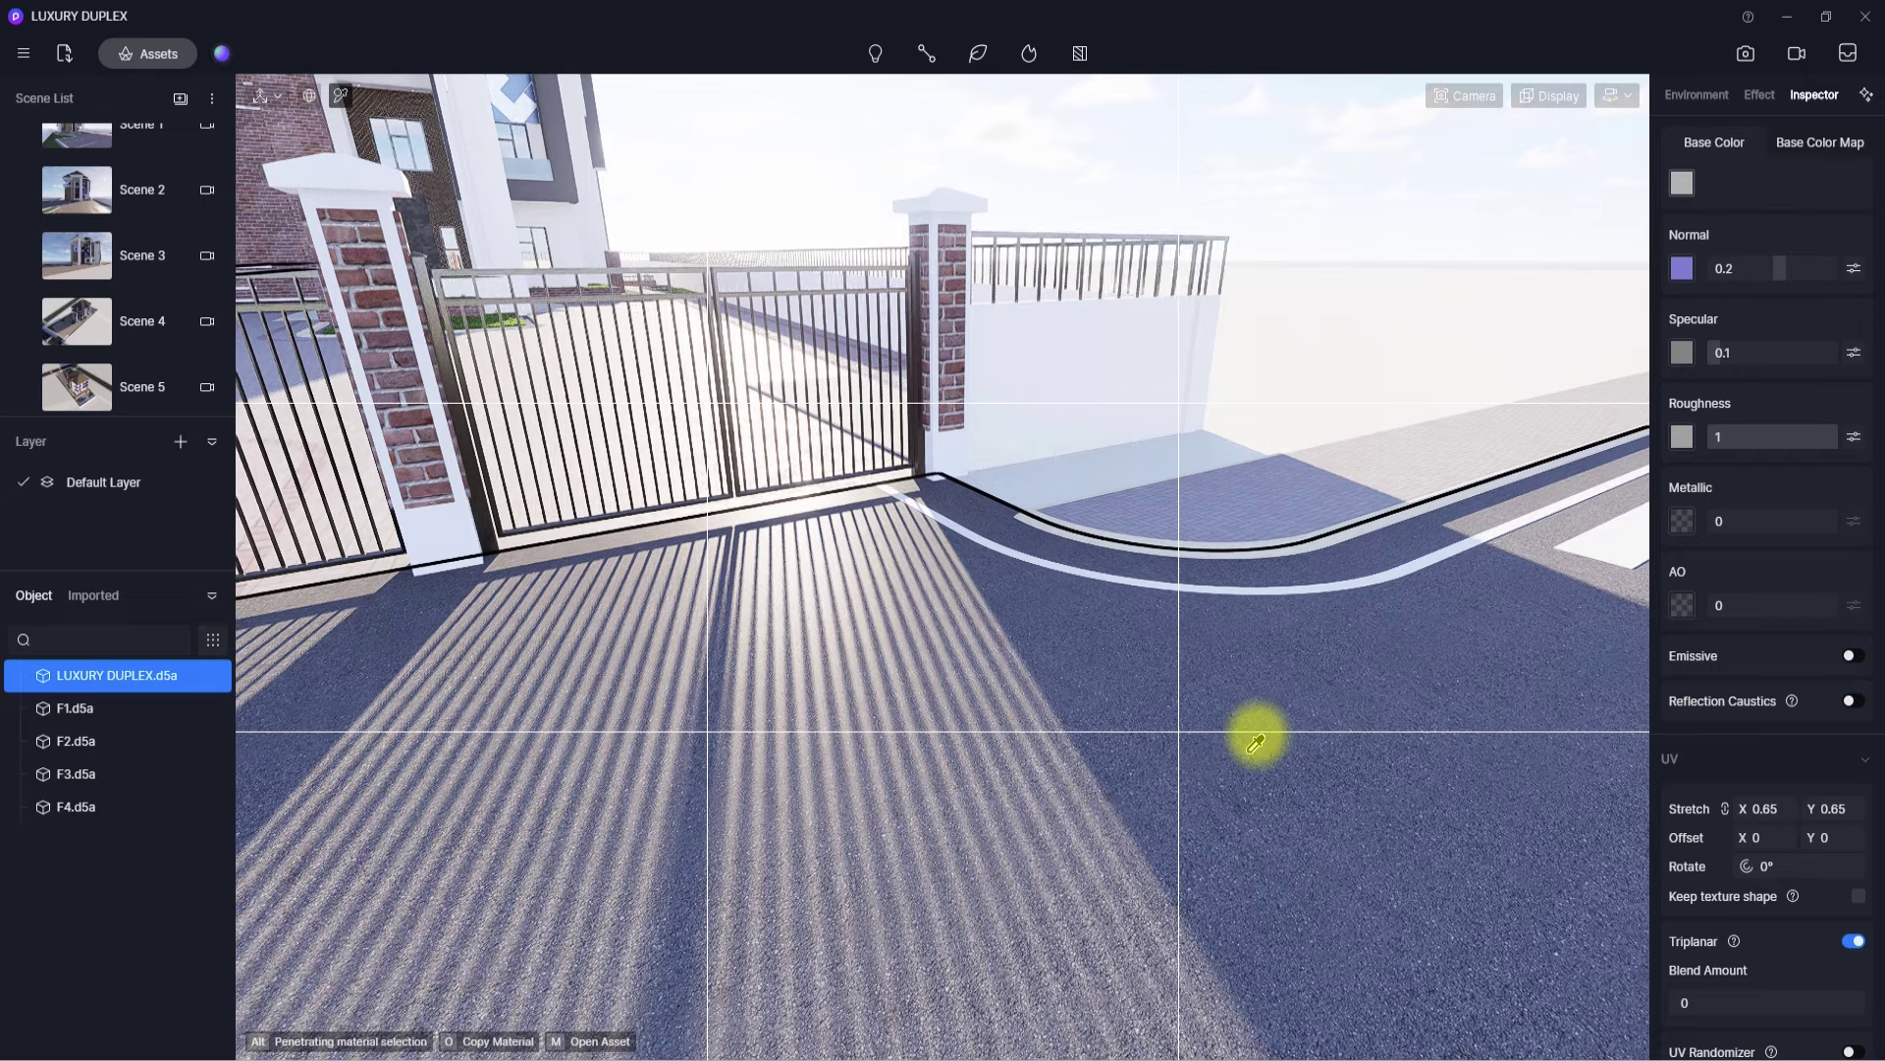
- Replace the road material's base color map with pebbled_asphalt_albedo from the pebbled-asphalt1-unity folder
{"action": "left_click", "coordinate": [1252, 749]}
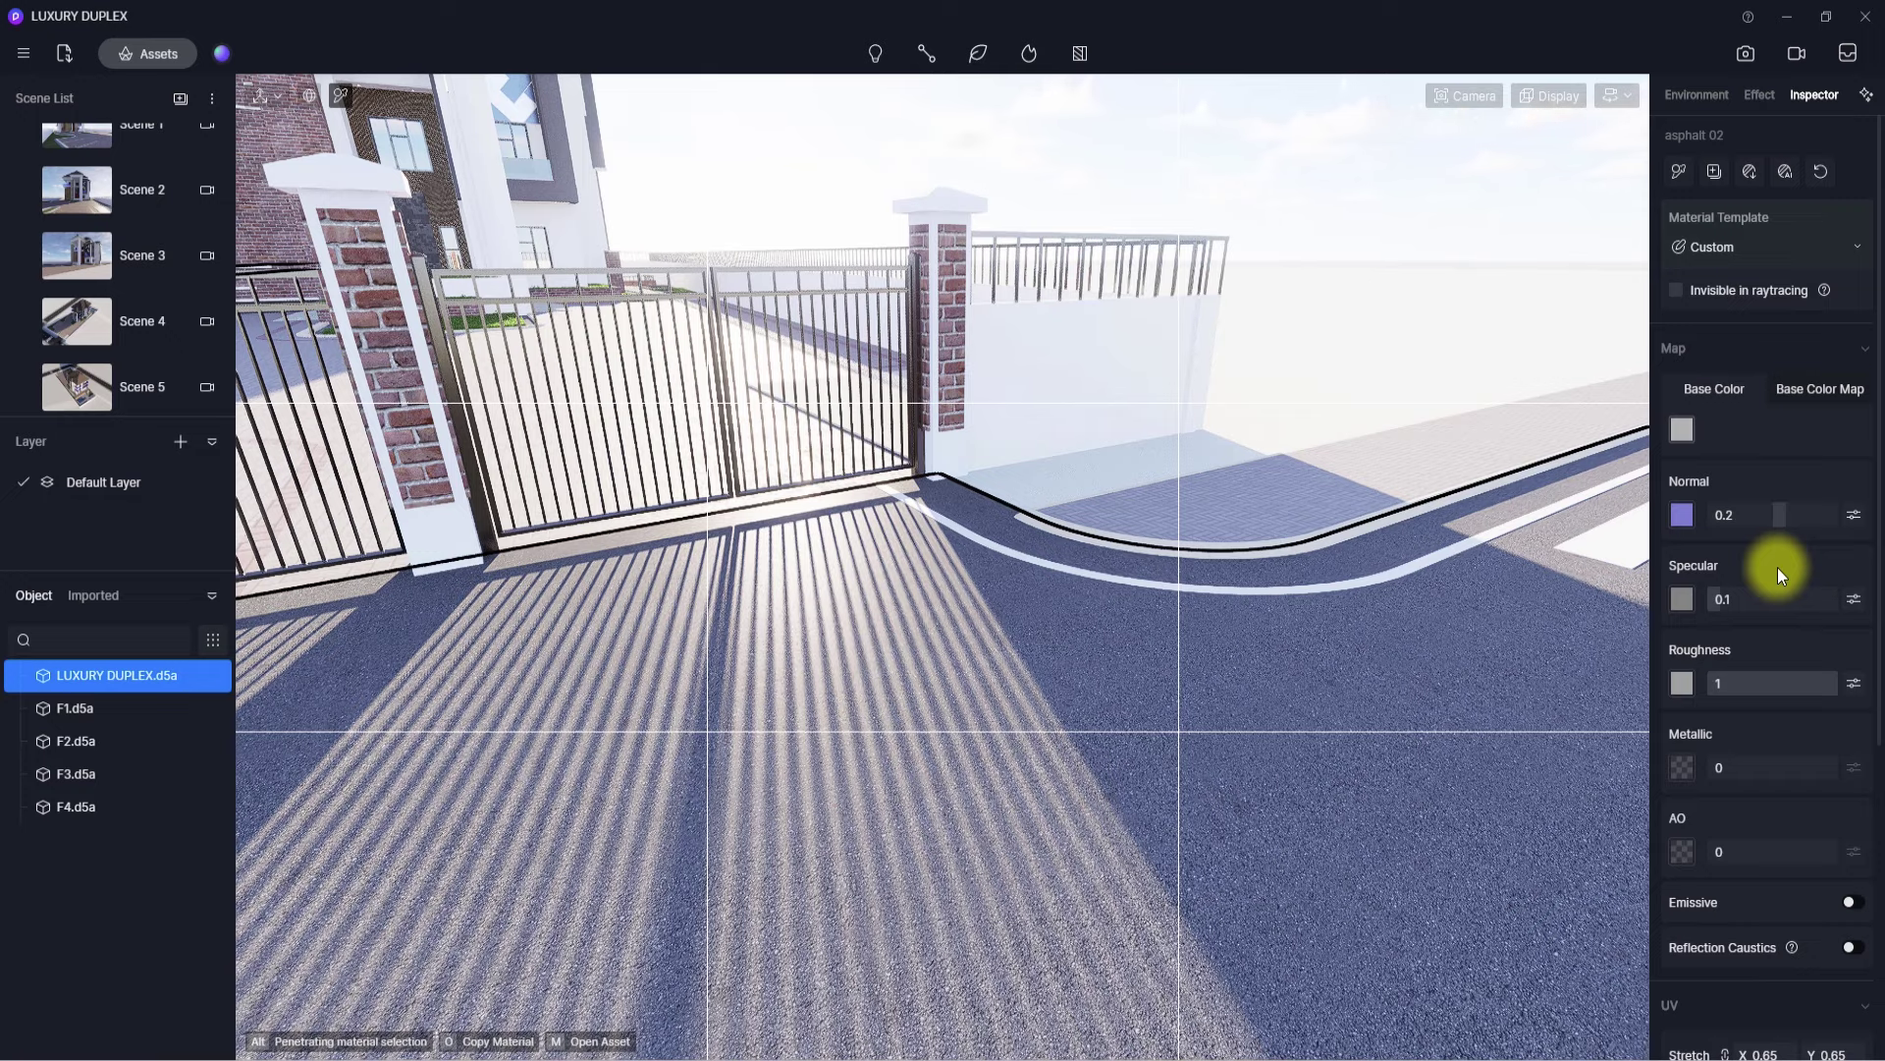
{"action": "left_click", "coordinate": [1821, 390]}
{"action": "left_click", "coordinate": [1684, 430]}
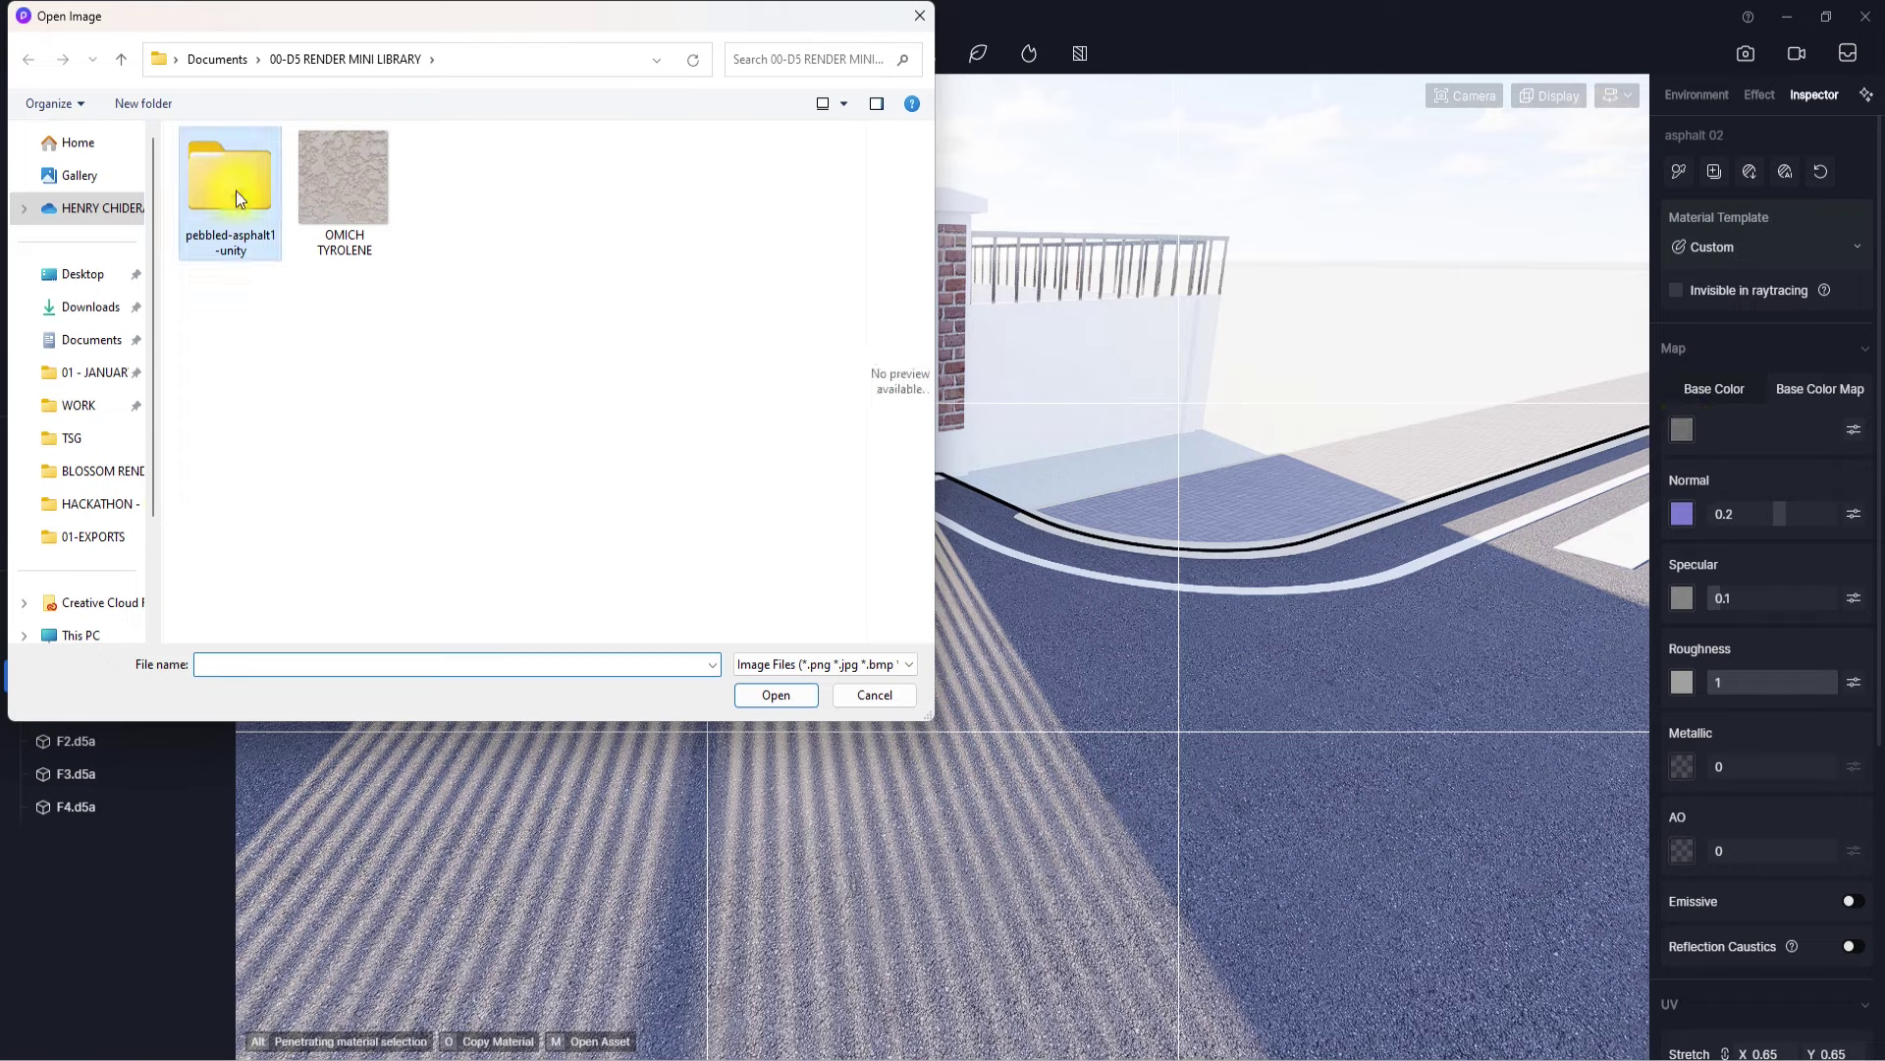
{"action": "double_click", "coordinate": [235, 191]}
{"action": "double_click", "coordinate": [285, 167]}
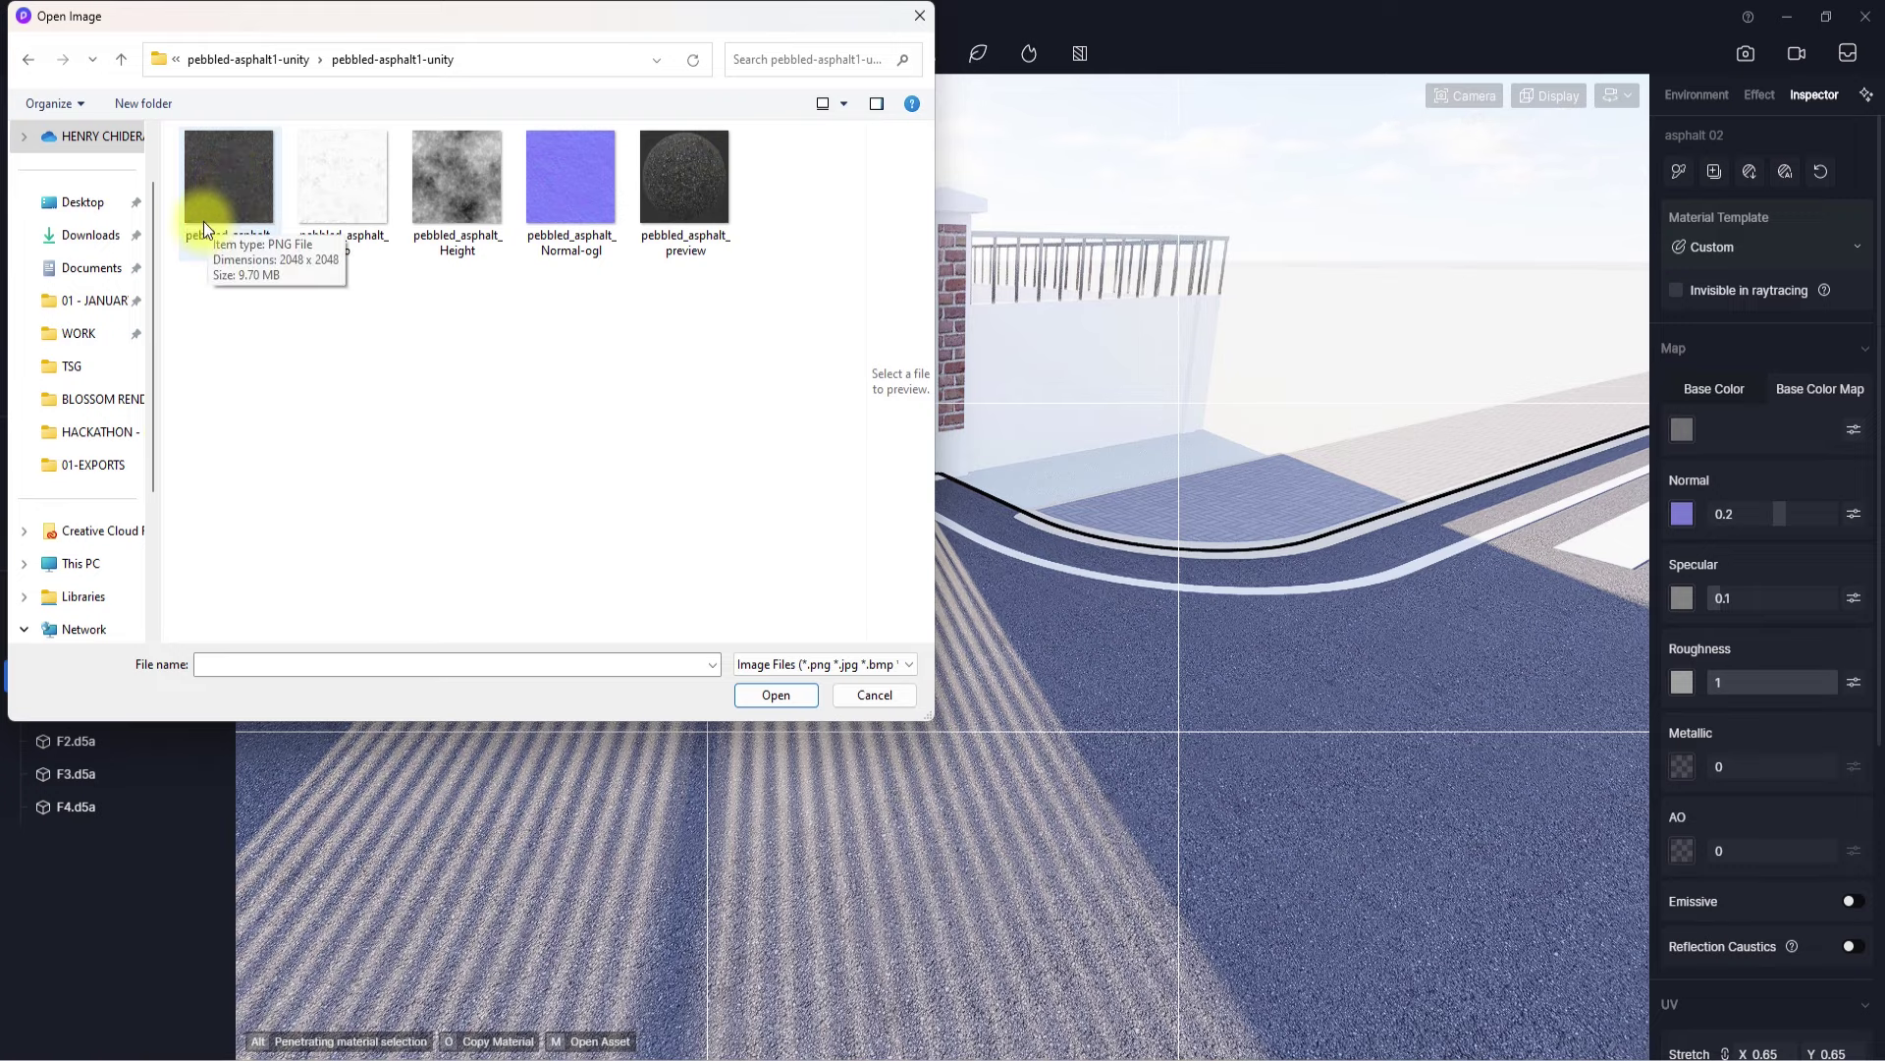
{"action": "left_click", "coordinate": [225, 203]}
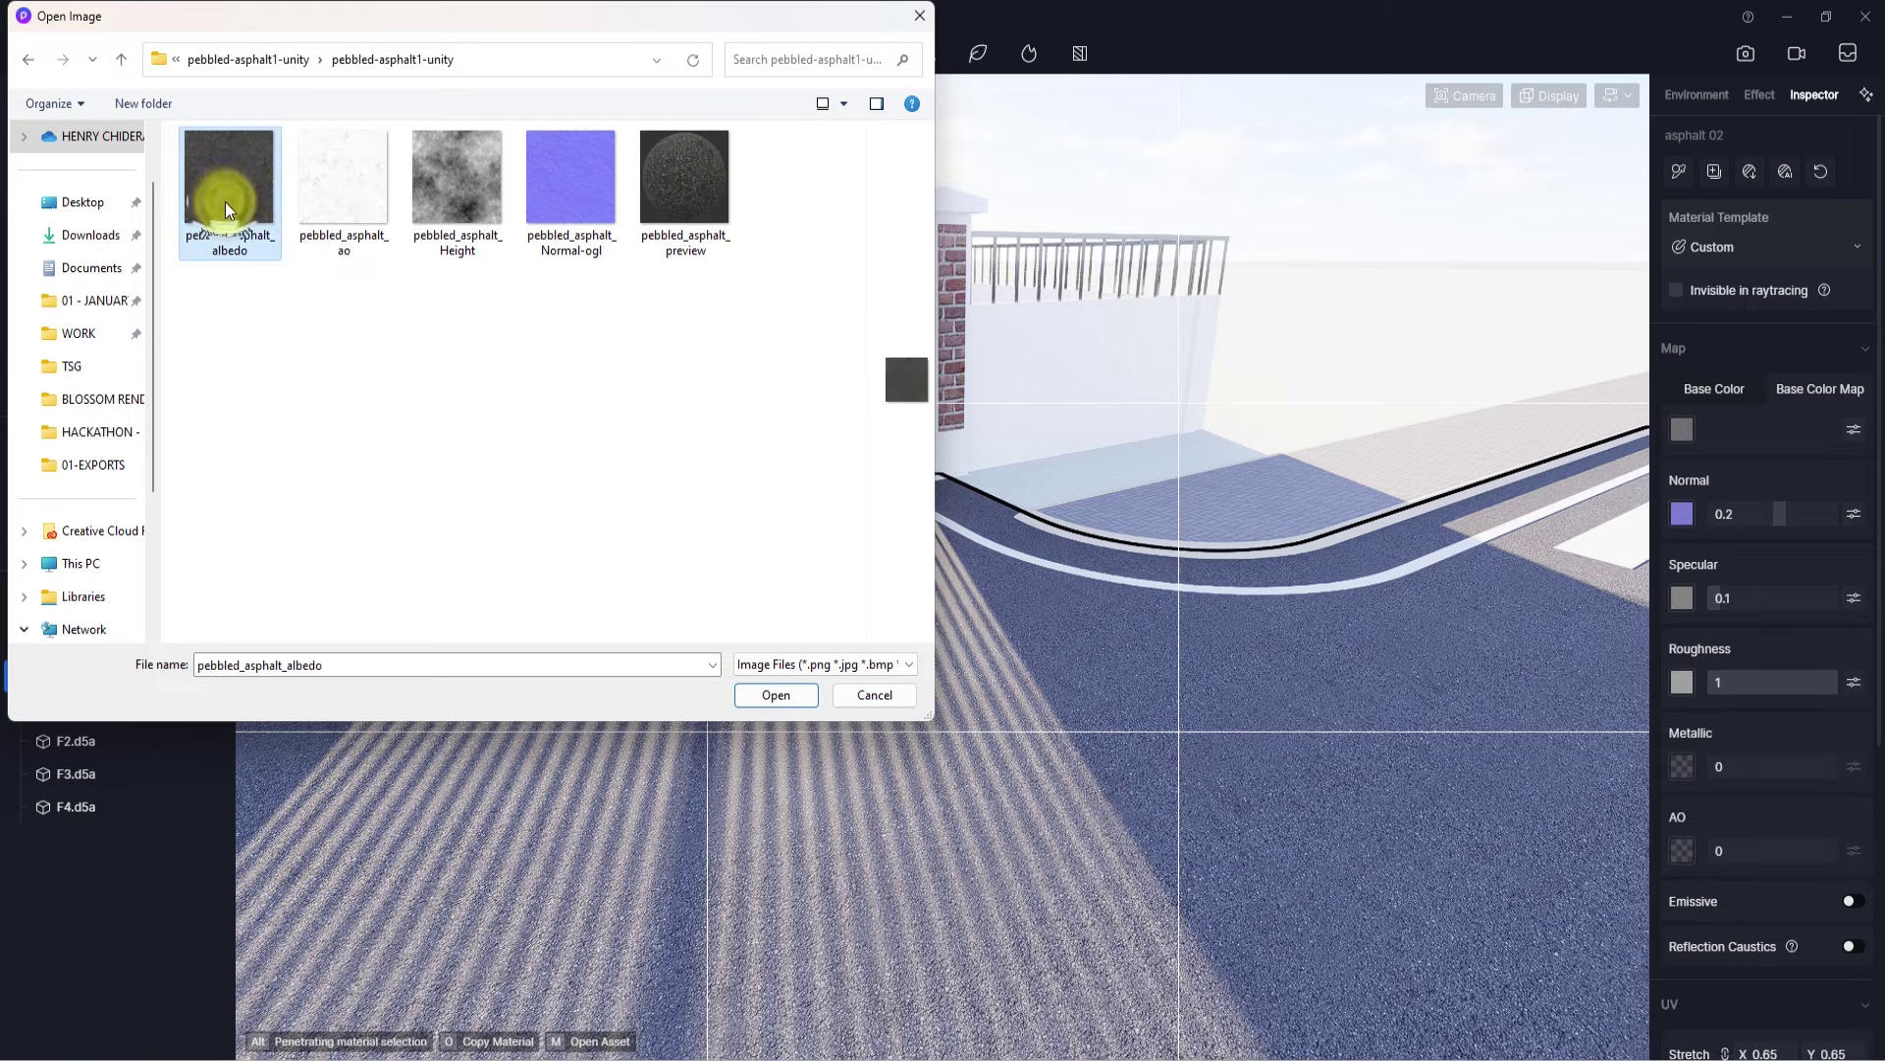
{"action": "left_click", "coordinate": [780, 686]}
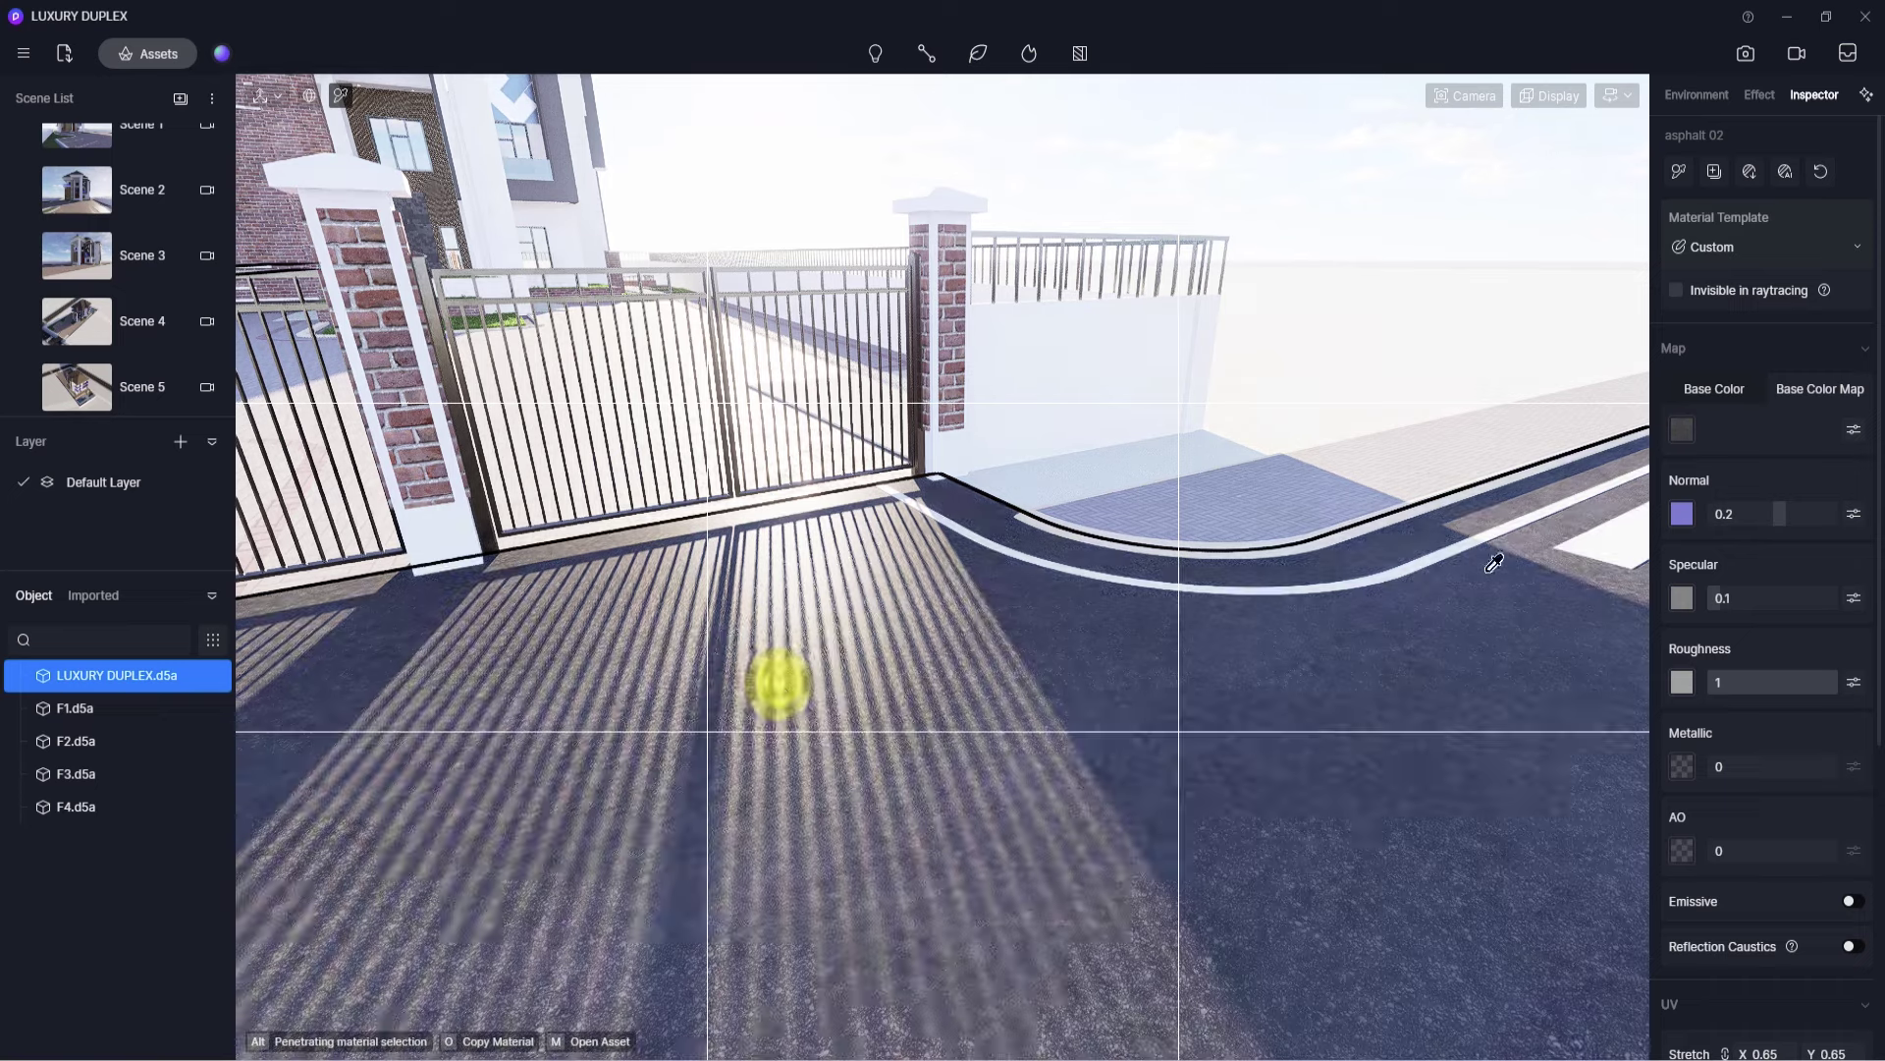
- Load pebbled_asphalt_Normal-ogl as the normal map of the road material
{"action": "left_click", "coordinate": [1684, 512]}
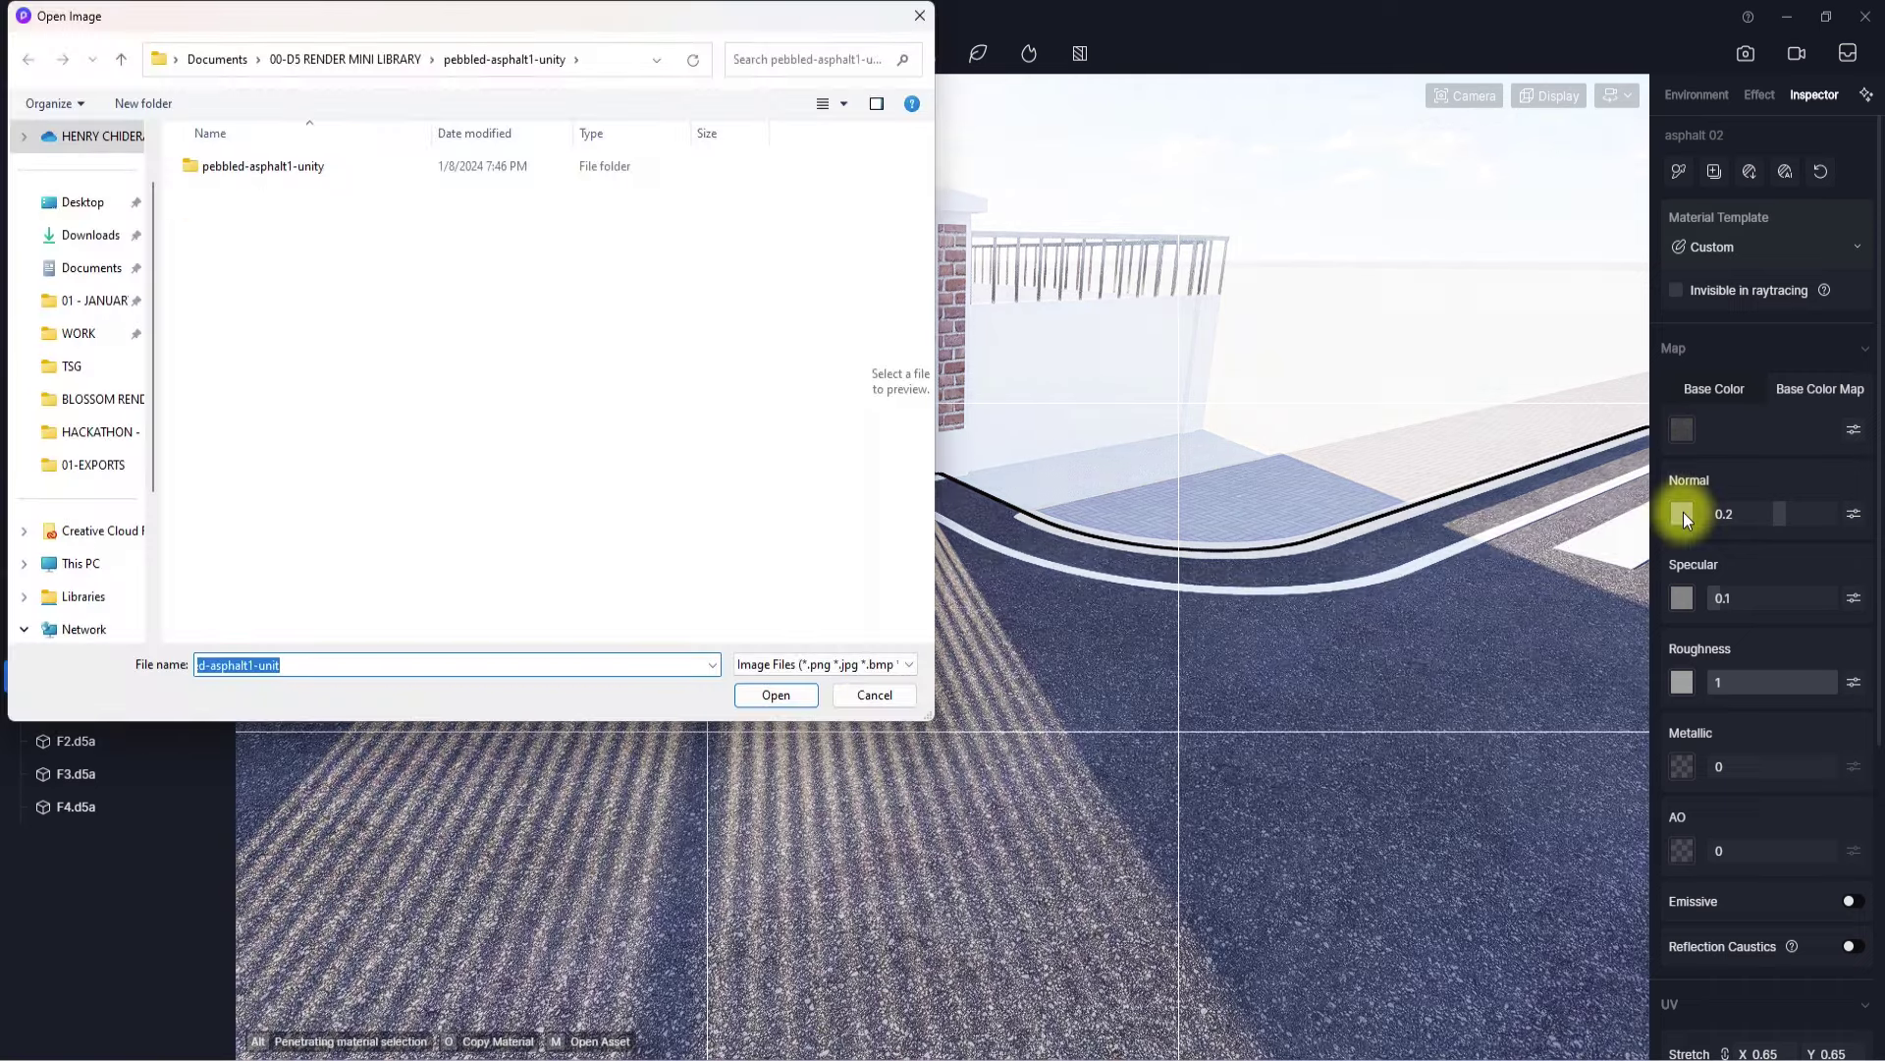
{"action": "double_click", "coordinate": [351, 161]}
{"action": "left_click", "coordinate": [607, 201]}
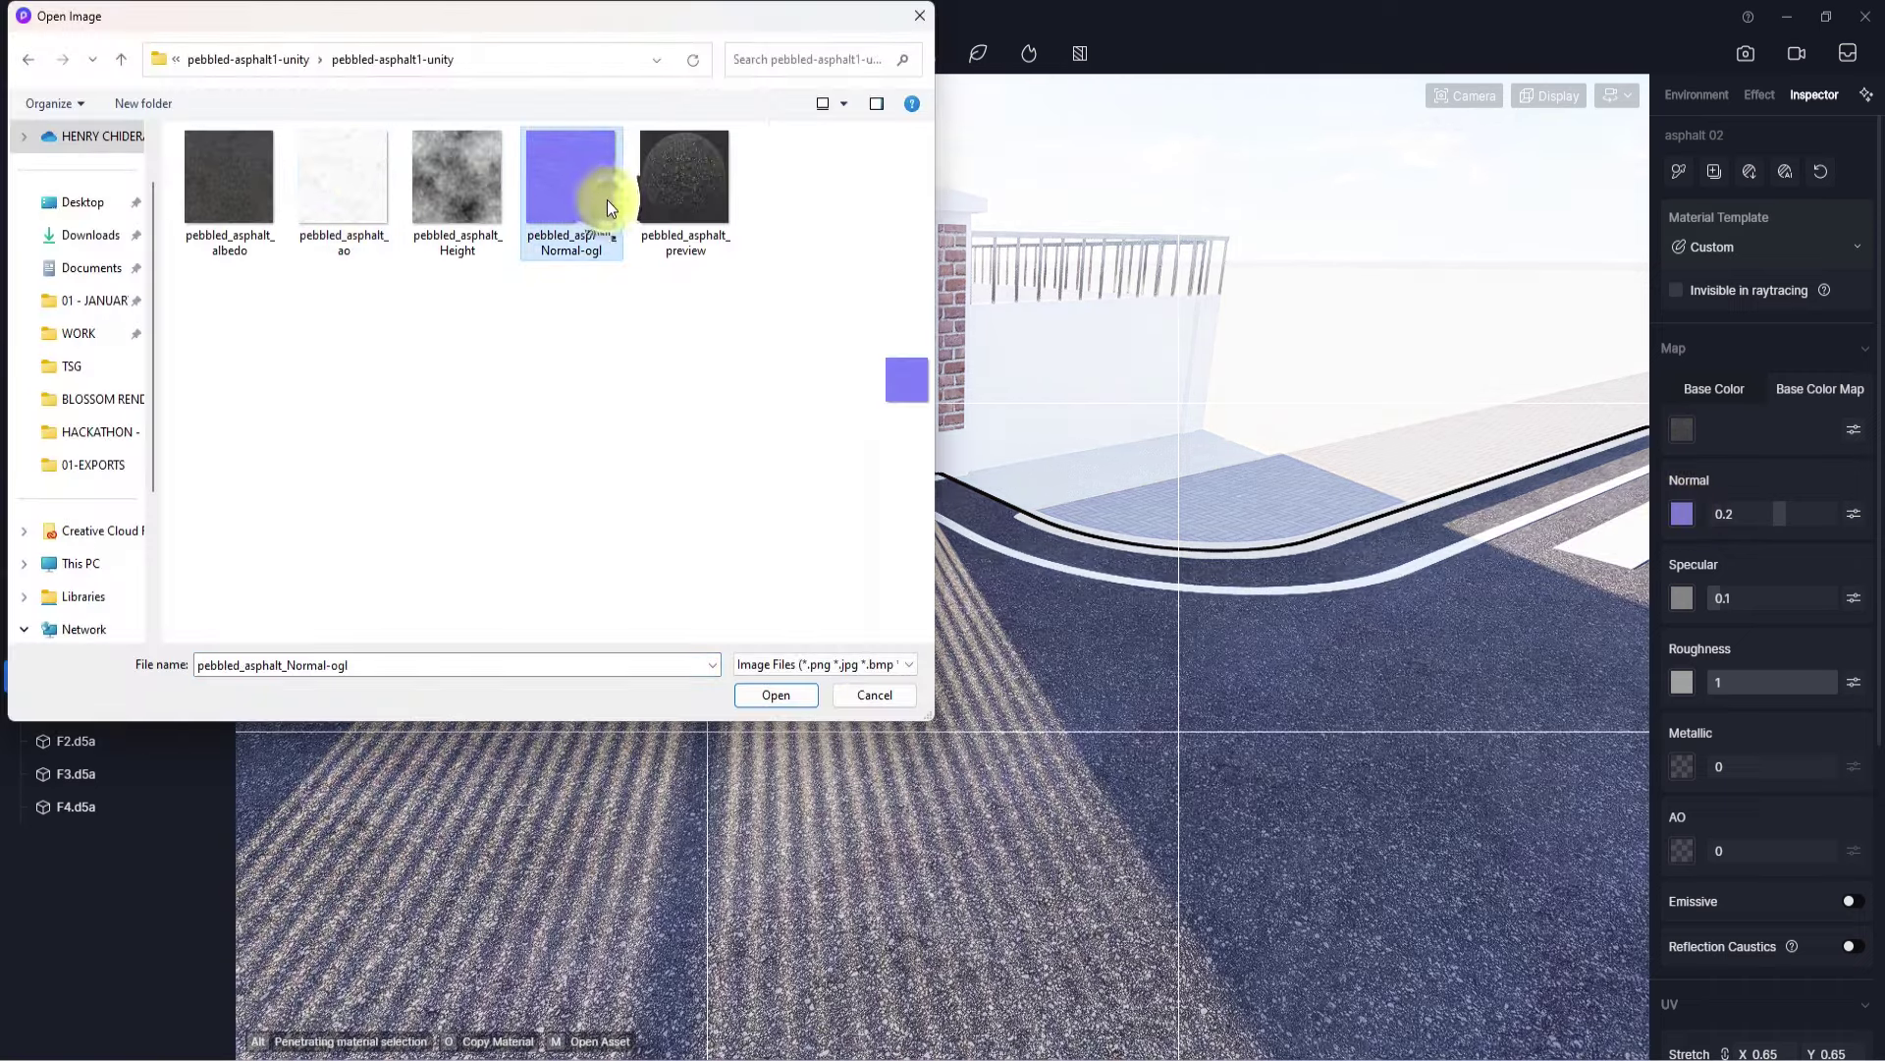
{"action": "left_click", "coordinate": [776, 694]}
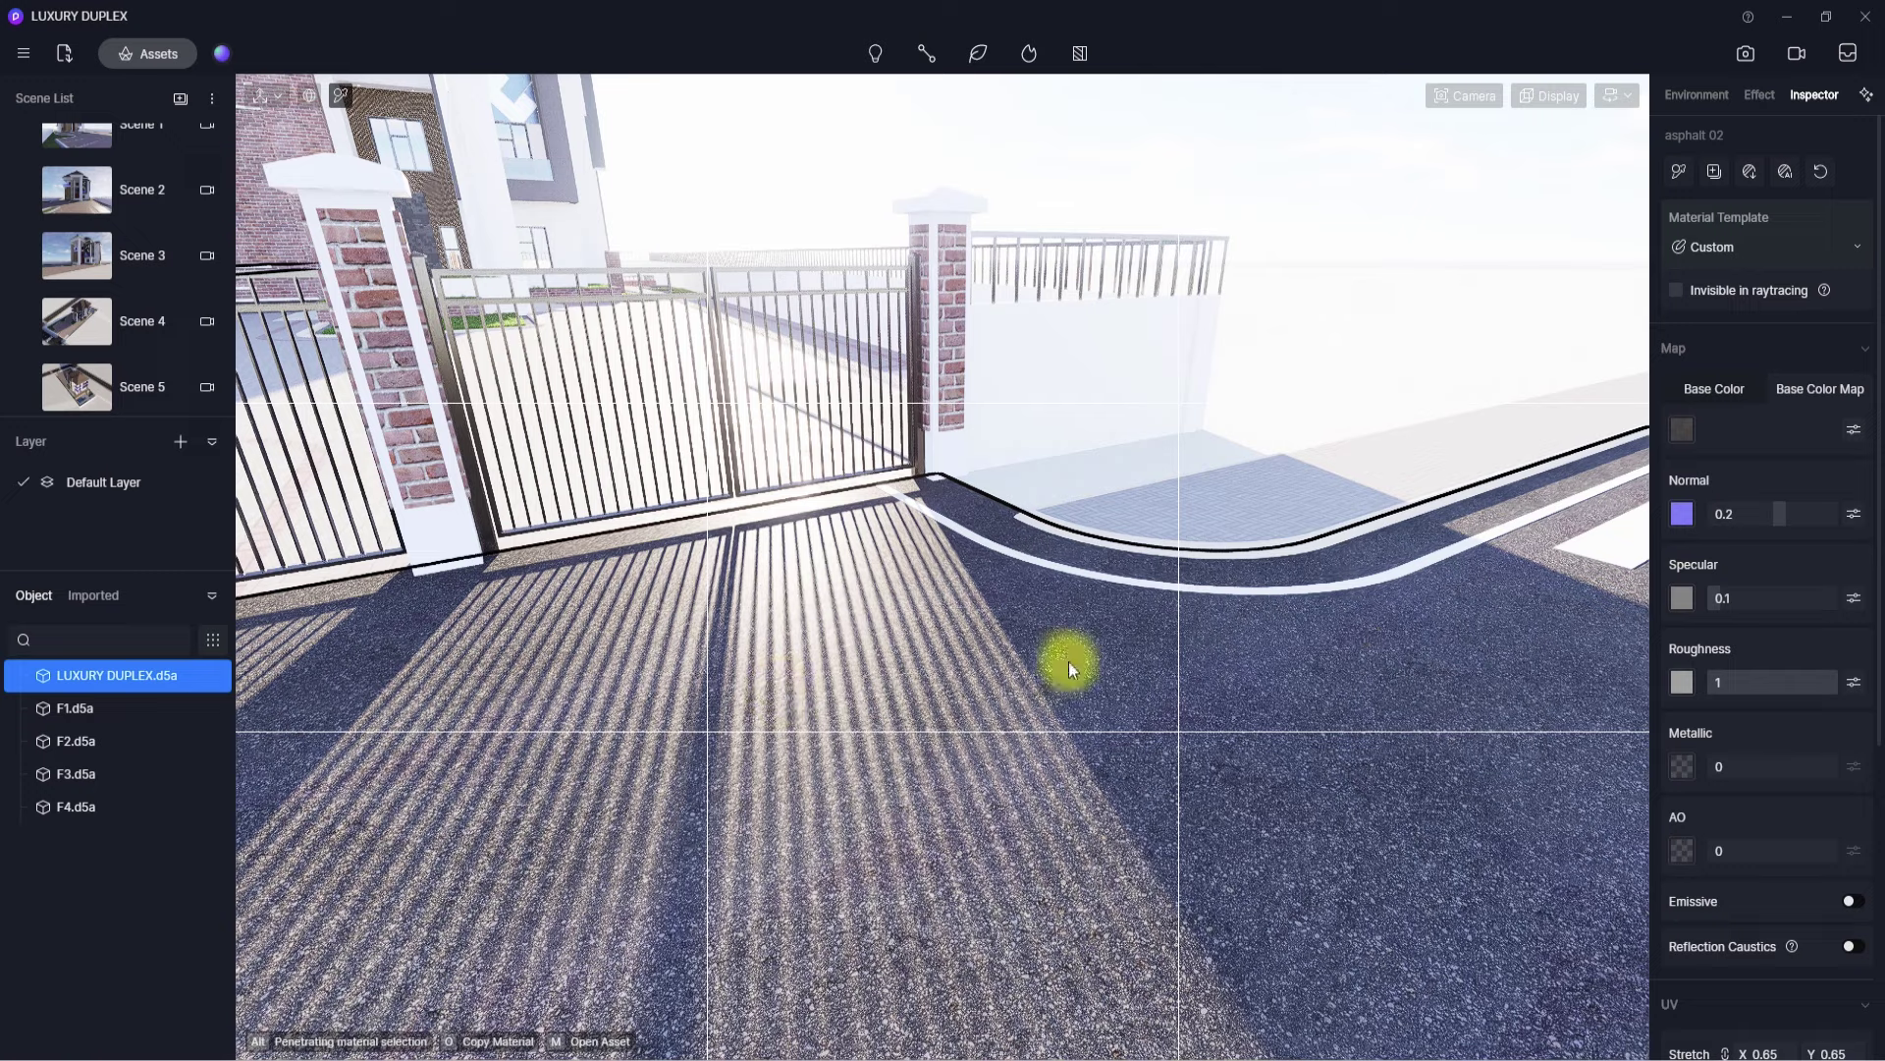
- Delete the road material's specular map and load pebbled_asphalt_Height as its roughness map
{"action": "left_click", "coordinate": [1682, 599]}
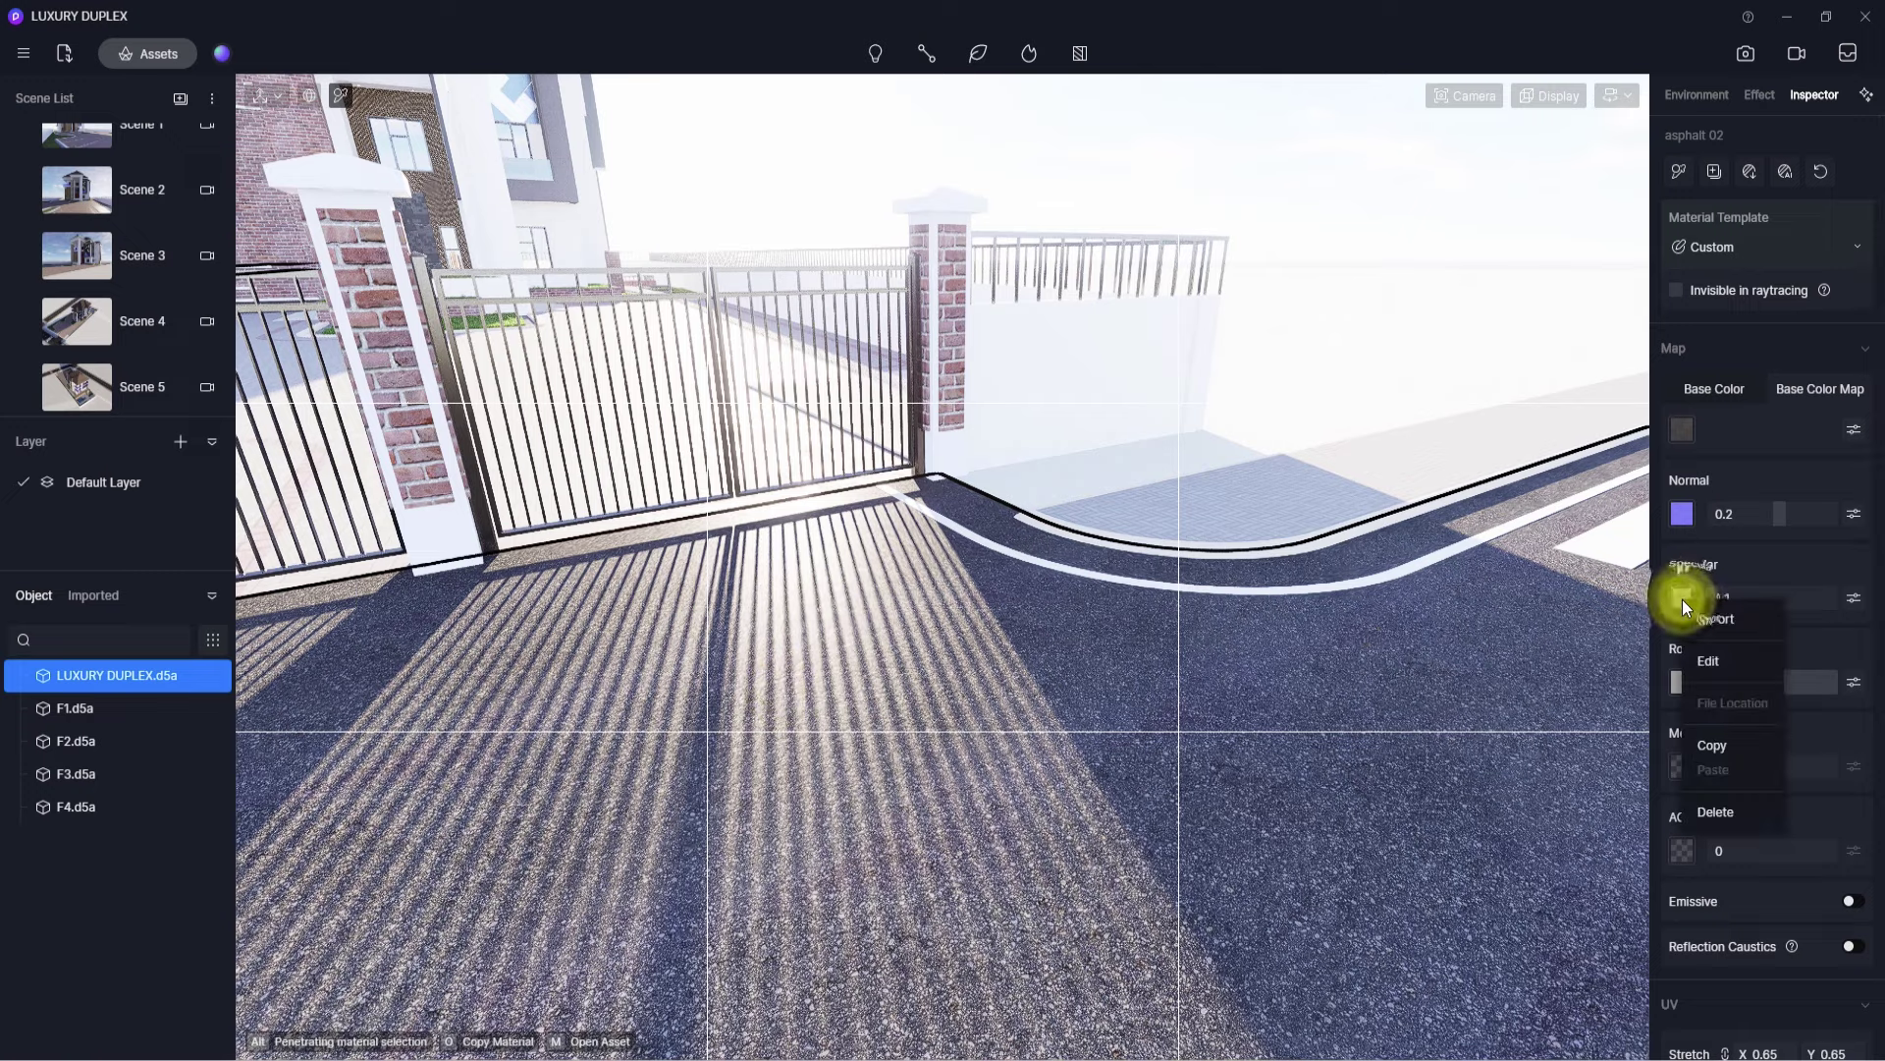
{"action": "left_click", "coordinate": [1721, 809]}
{"action": "left_click", "coordinate": [1682, 680]}
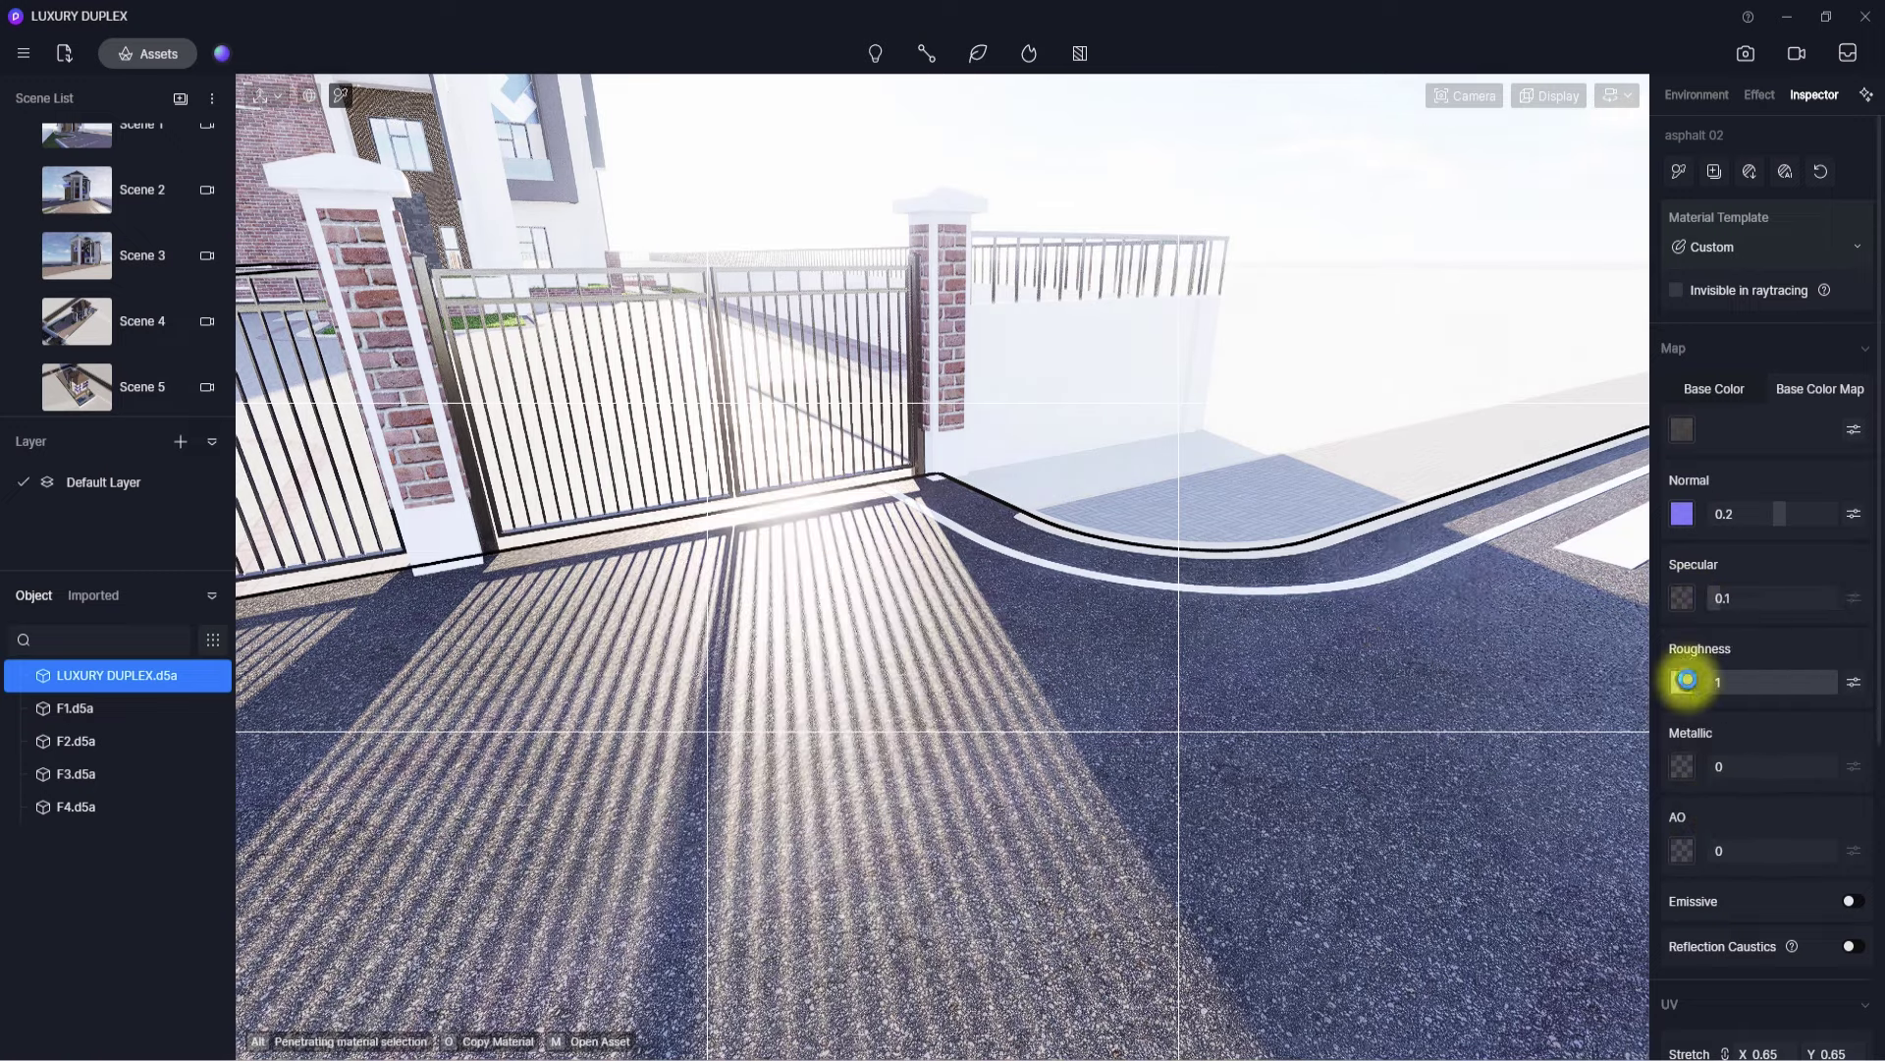
{"action": "double_click", "coordinate": [269, 165]}
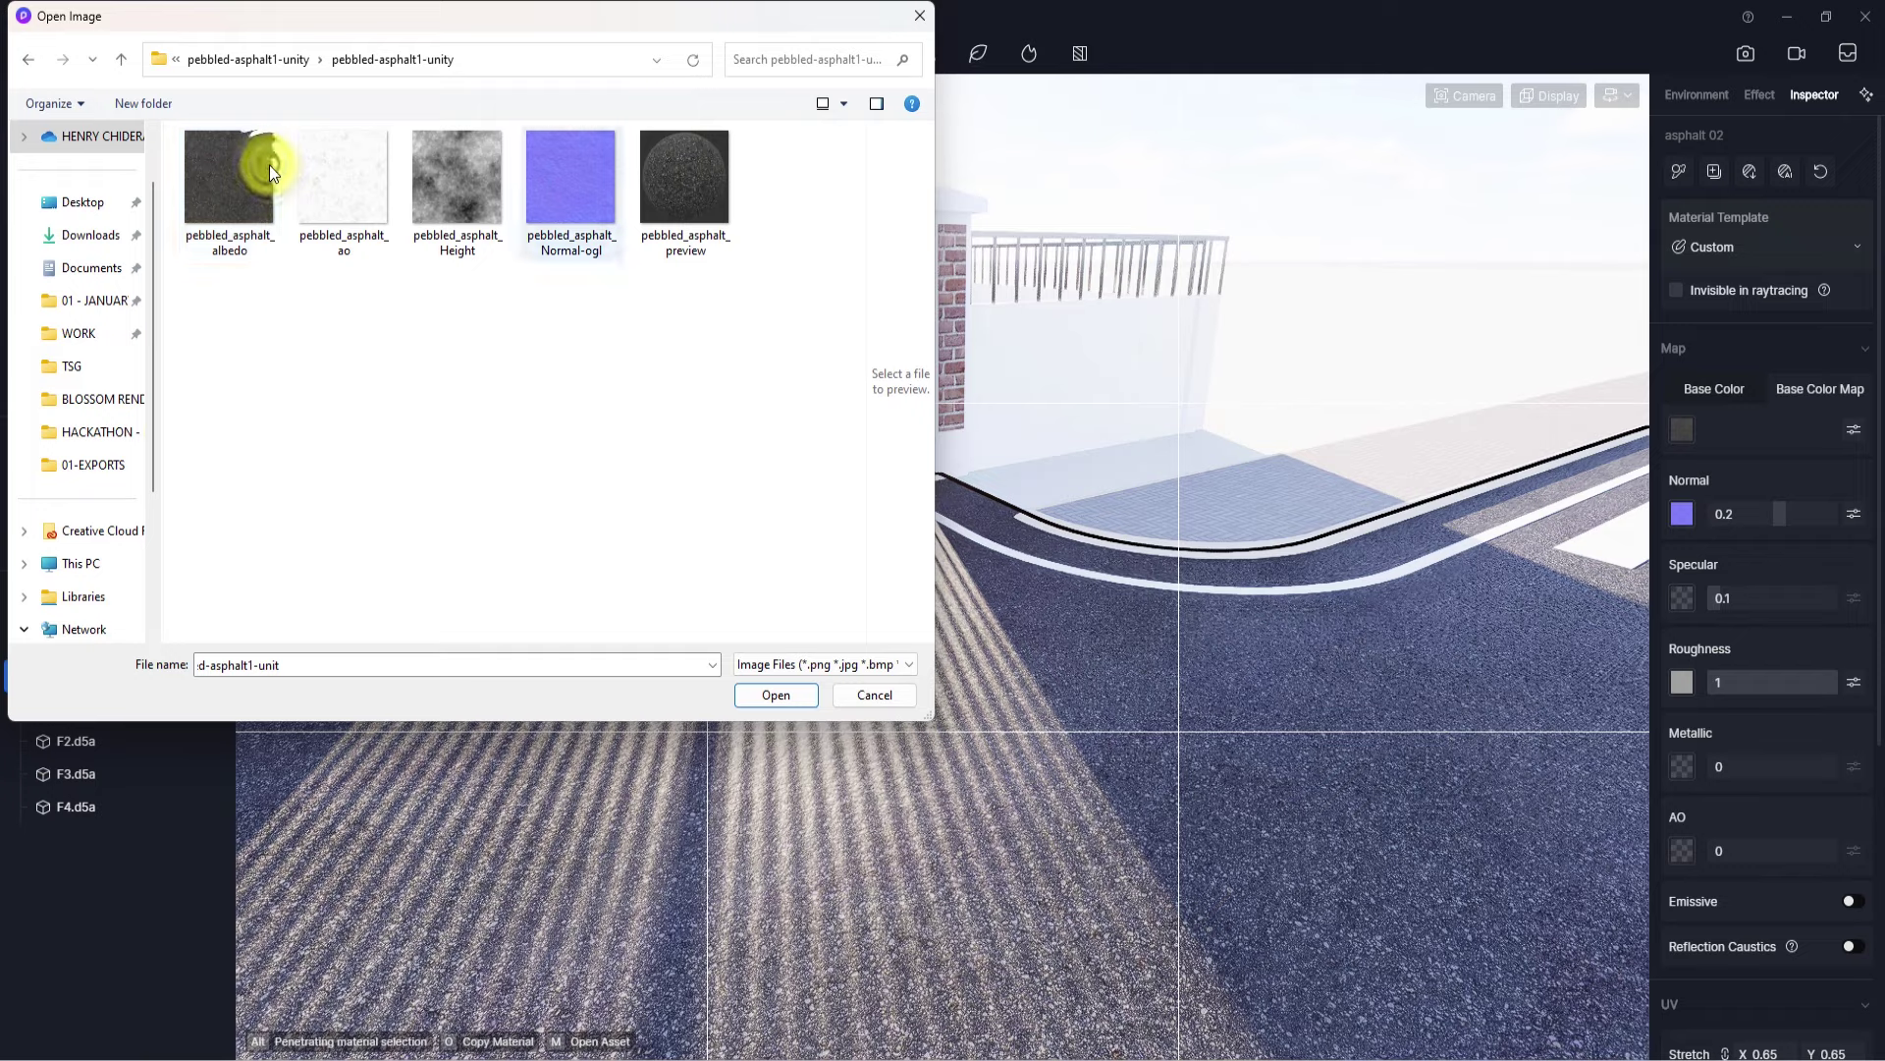
{"action": "left_click", "coordinate": [434, 198]}
{"action": "left_click", "coordinate": [776, 694]}
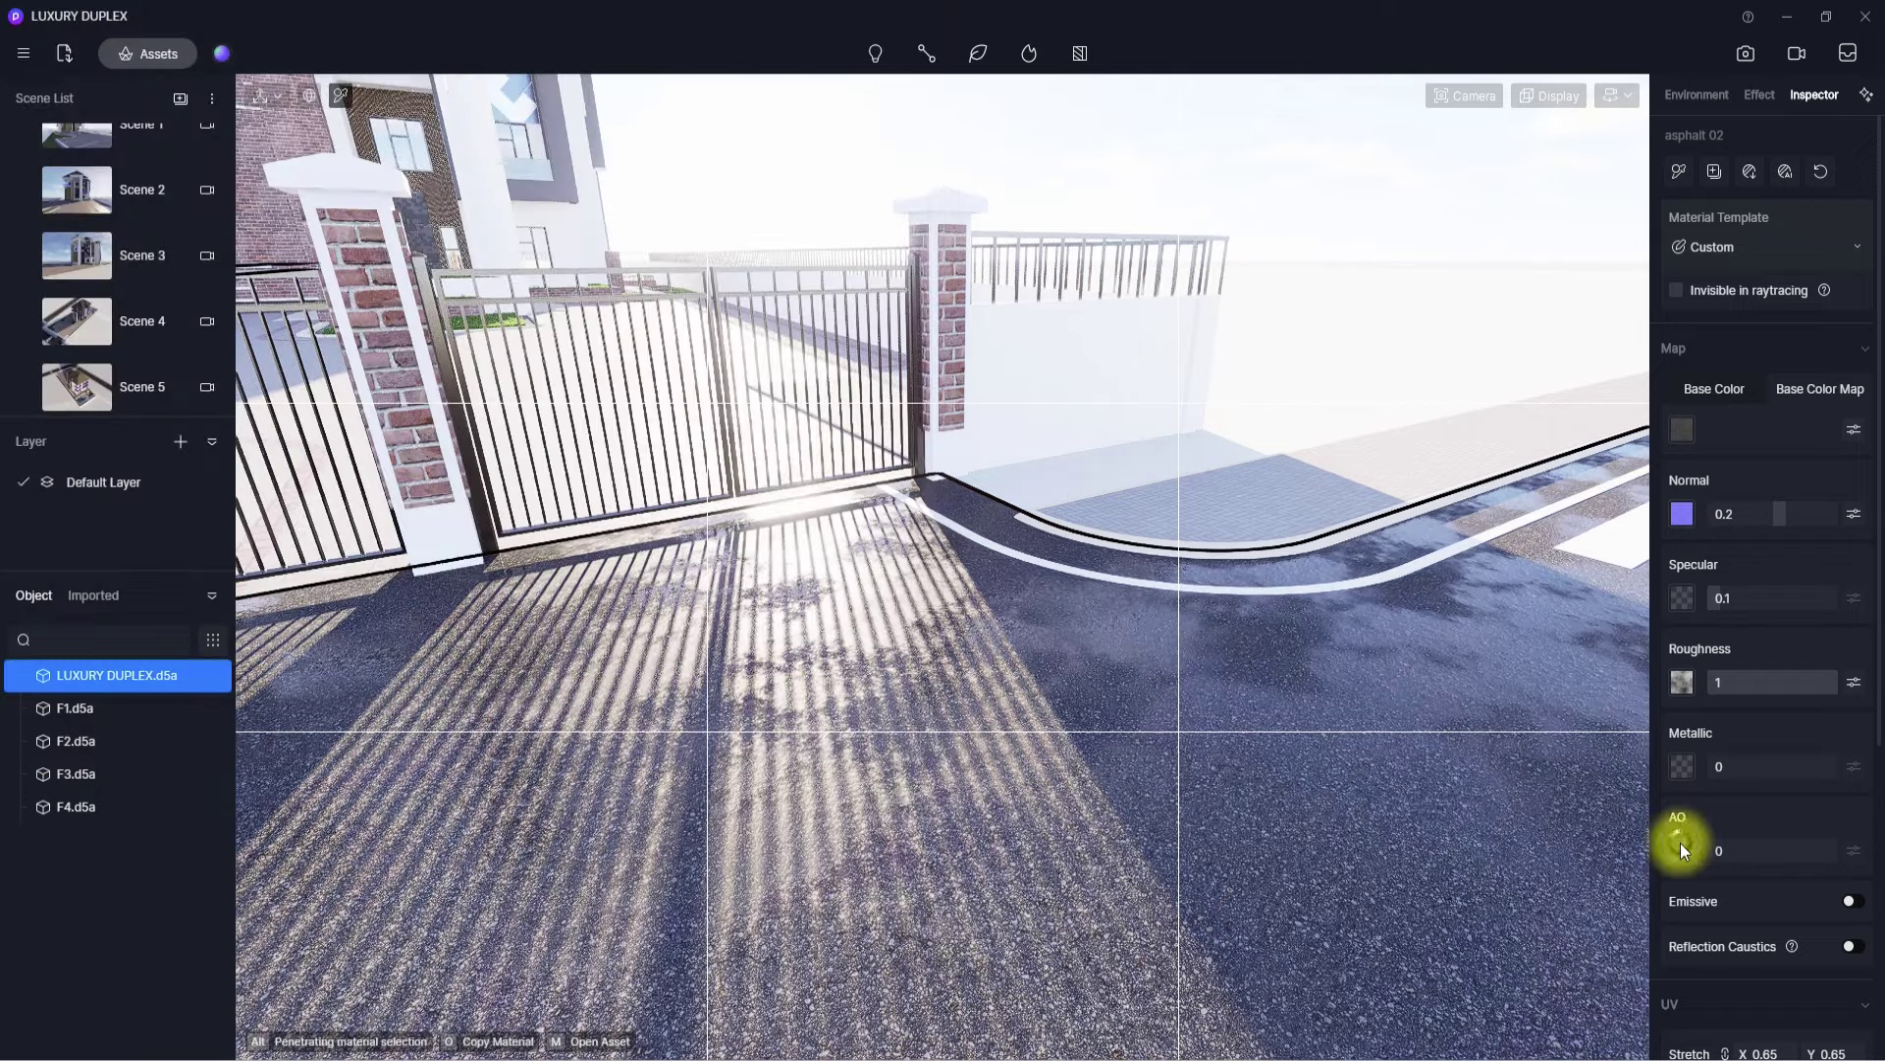
- Load pebbled_asphalt_ao as the AO map of the road material
{"action": "left_click", "coordinate": [1681, 843]}
{"action": "double_click", "coordinate": [275, 167]}
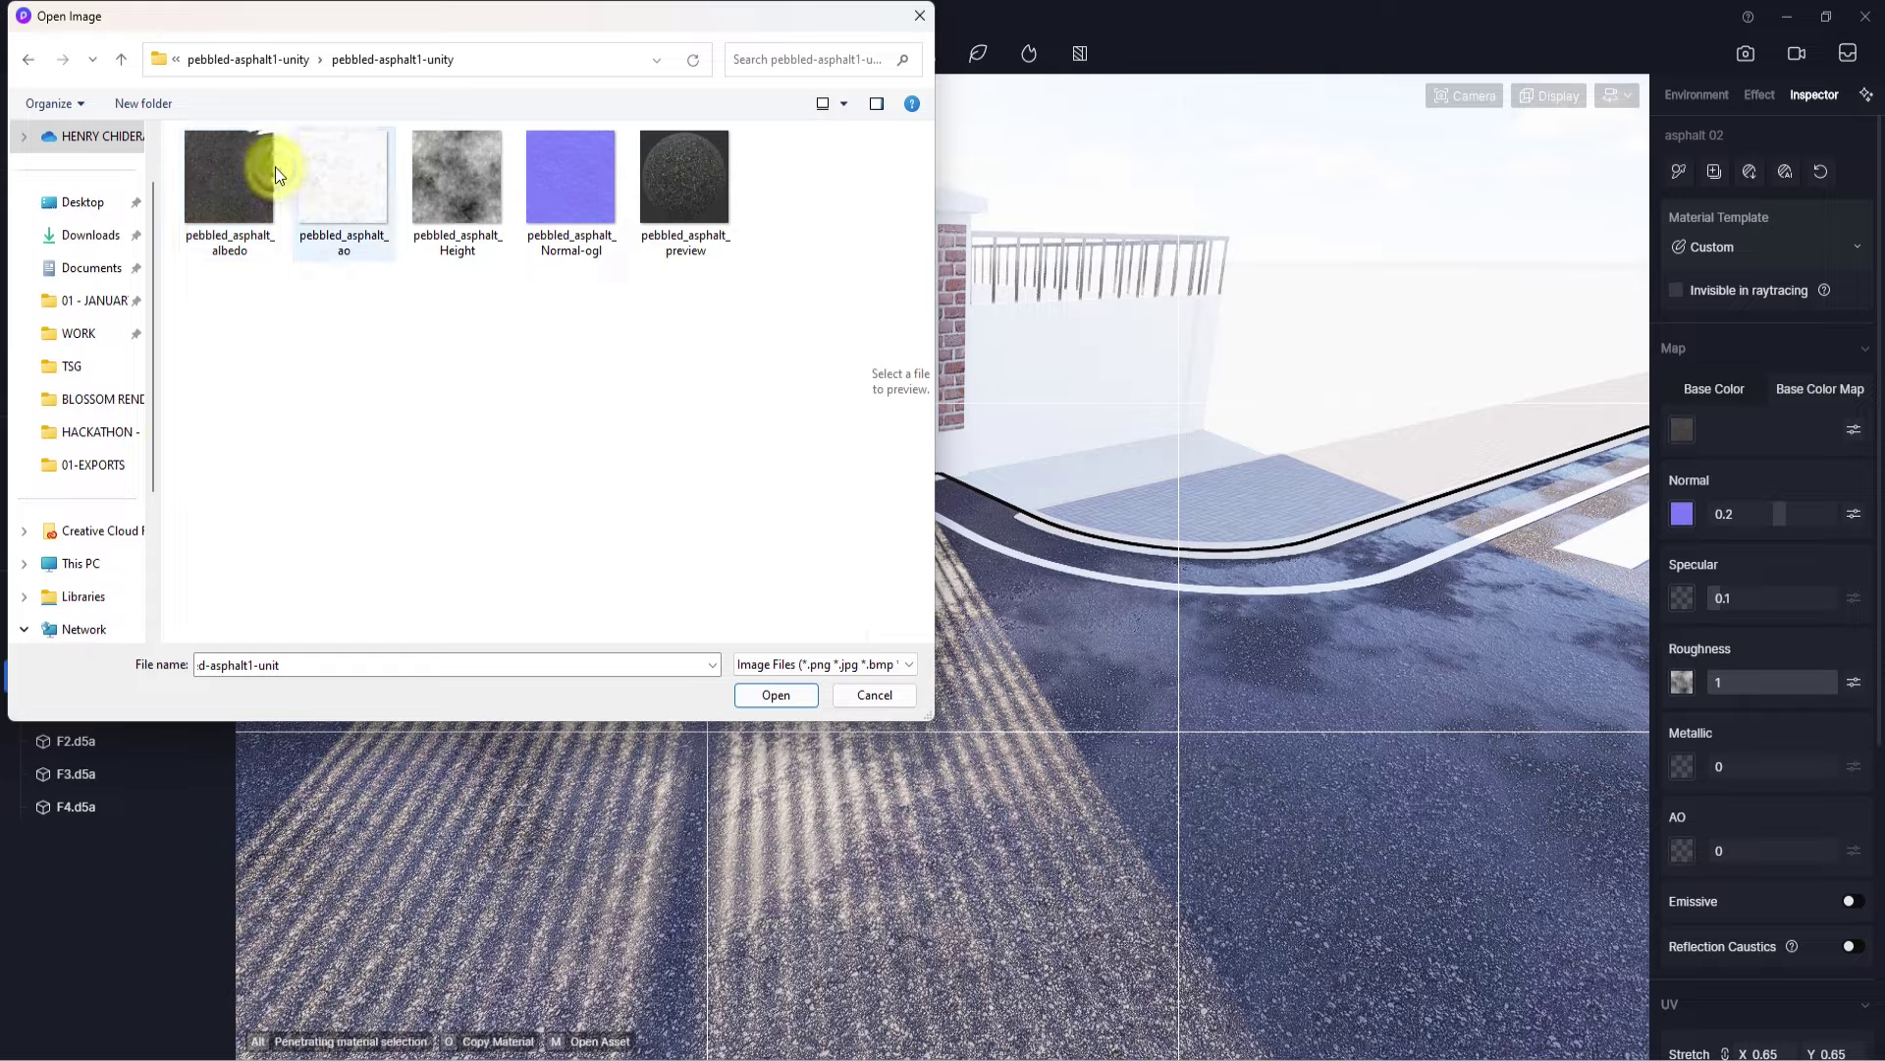
{"action": "left_click", "coordinate": [344, 202]}
{"action": "left_click", "coordinate": [775, 695]}
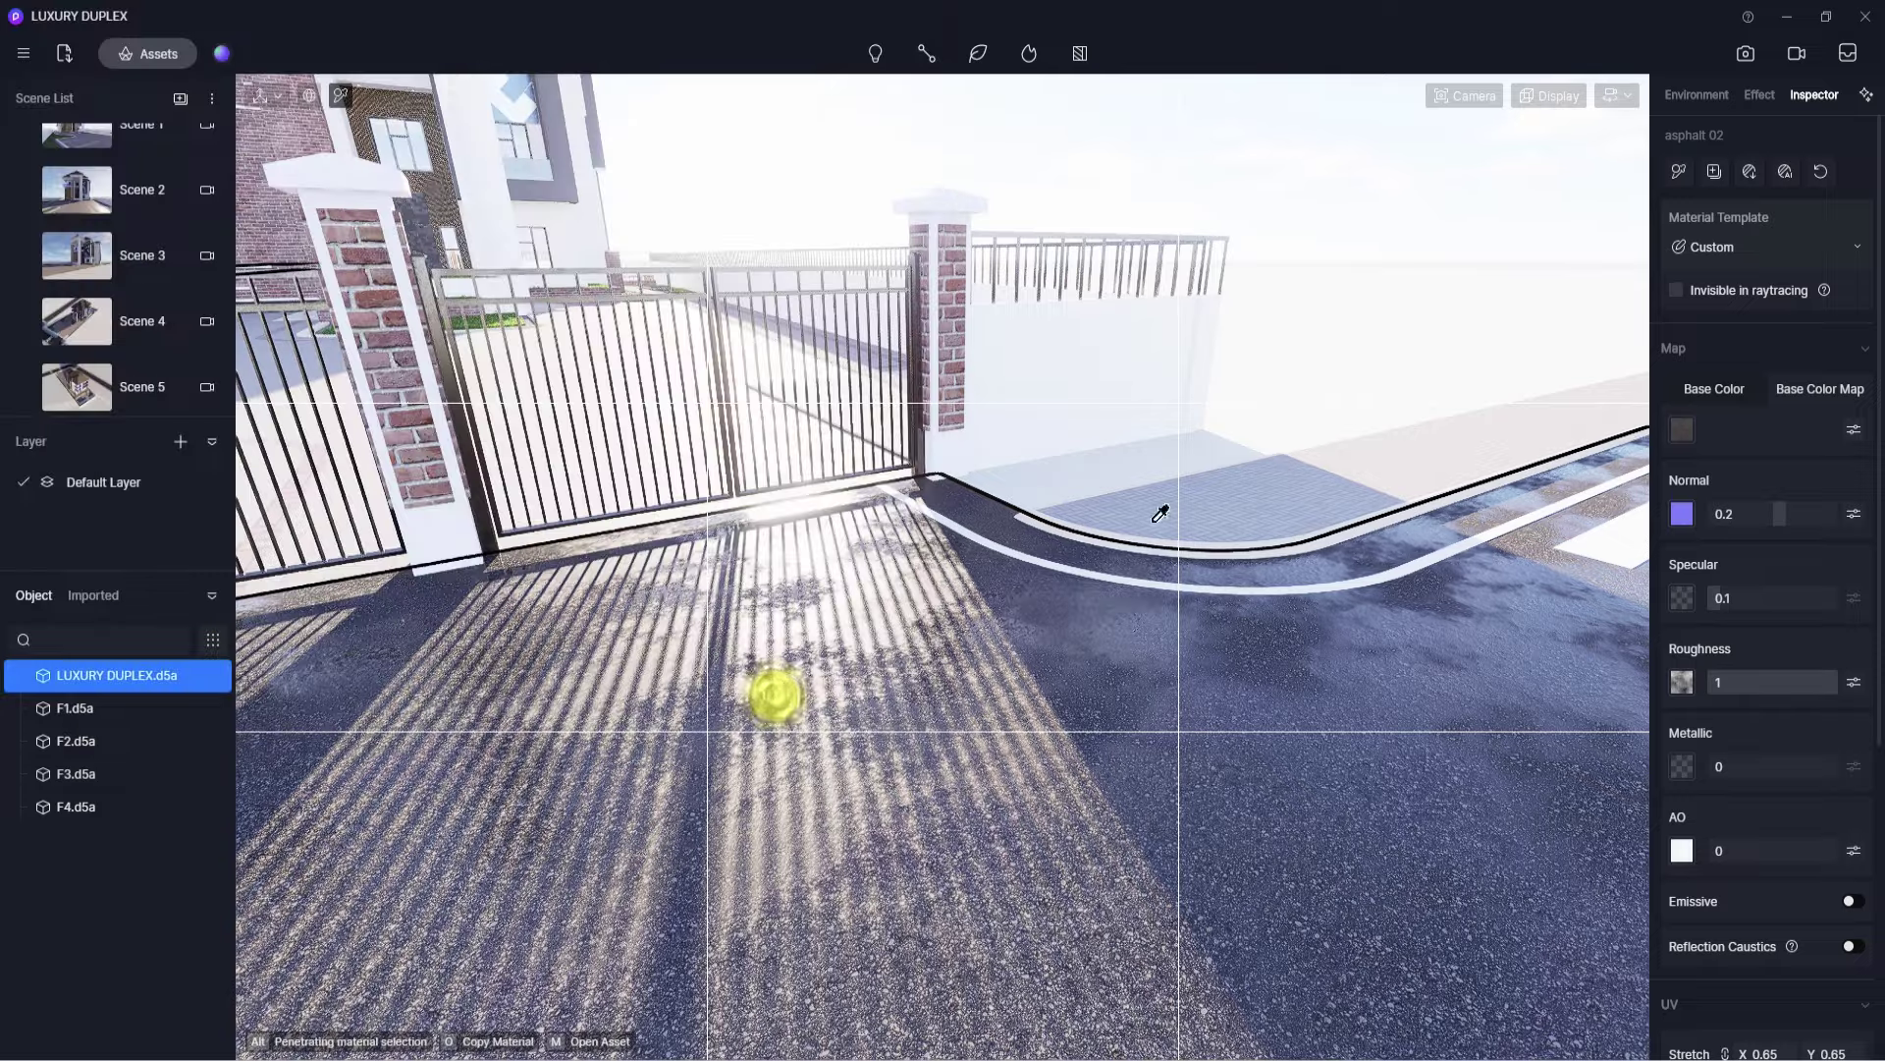
- Set the road material's specular value to 0 and check the asphalt surface near the gate
{"action": "scroll", "coordinate": [982, 590], "scroll_direction": "down", "scroll_amount": 4}
{"action": "scroll", "coordinate": [989, 756], "scroll_direction": "up", "scroll_amount": 5}
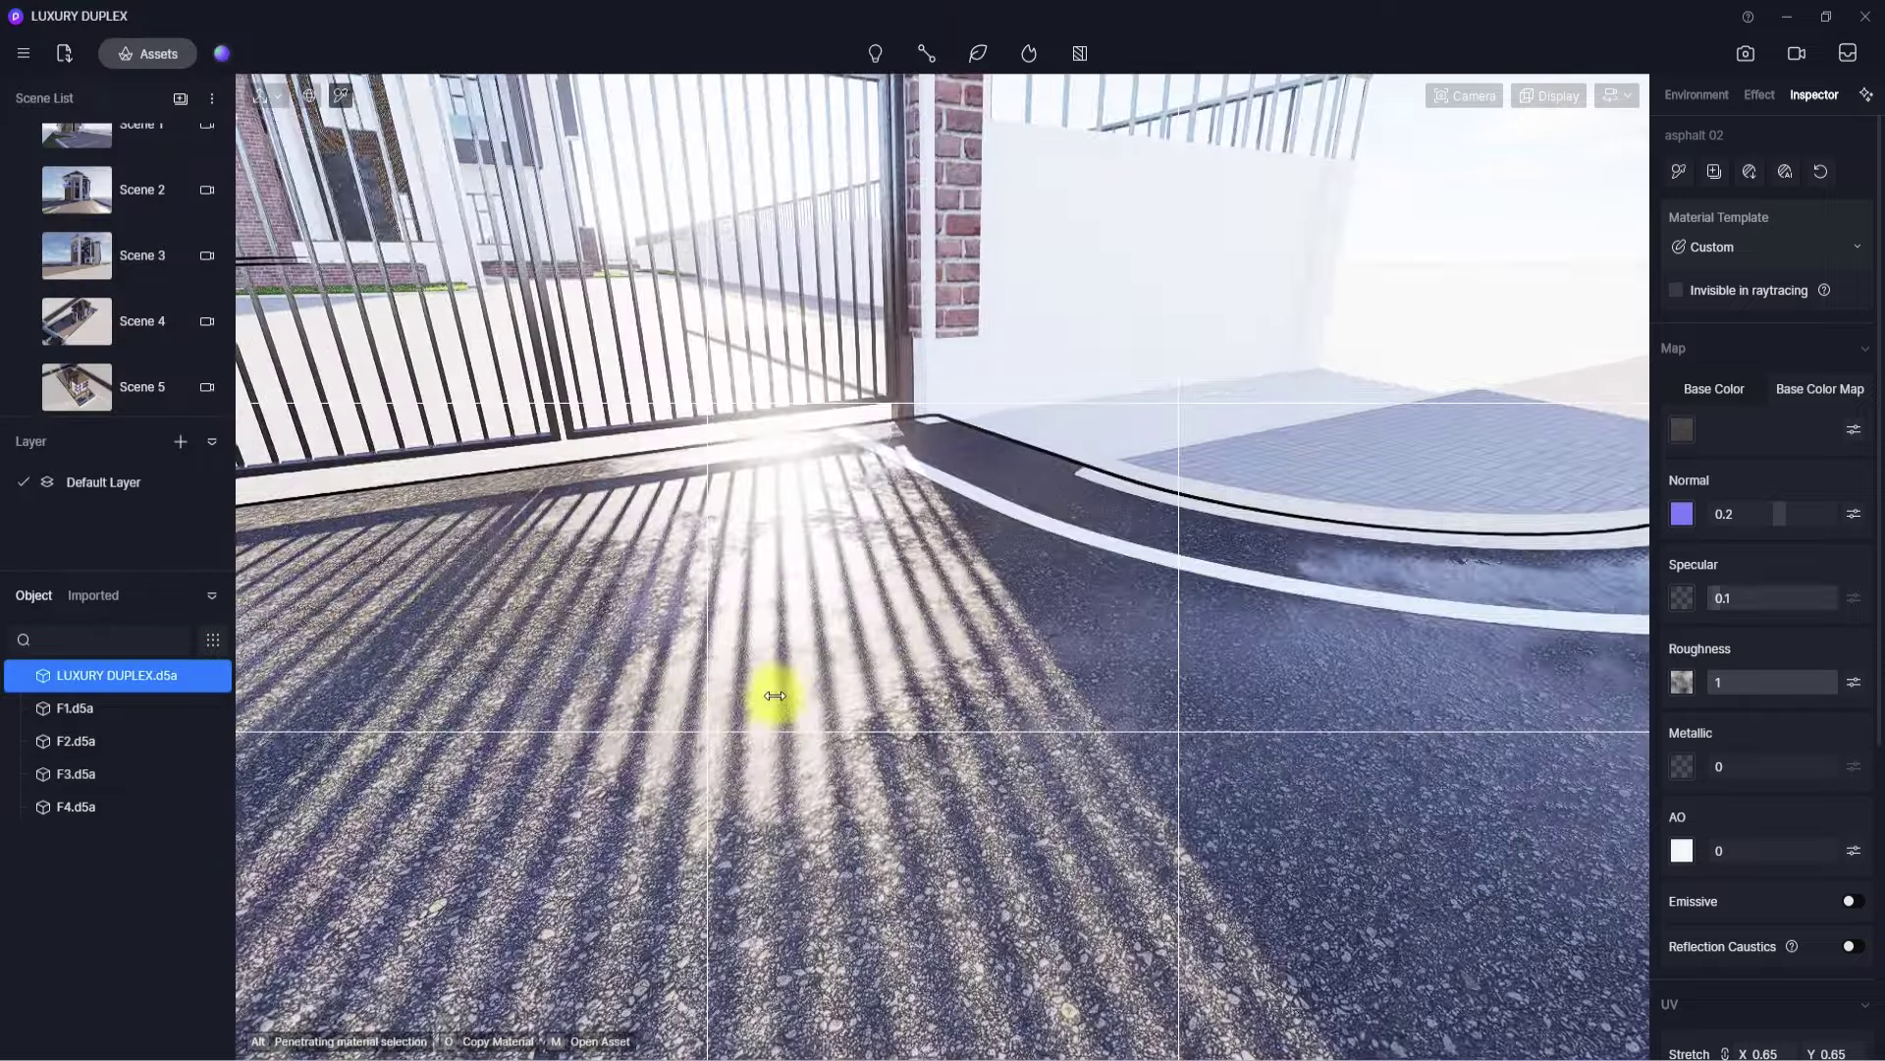
{"action": "left_click_drag", "start_coordinate": [1726, 596], "coordinate": [1707, 596]}
{"action": "scroll", "coordinate": [1037, 646], "scroll_direction": "down", "scroll_amount": 4}
{"action": "right_click_drag", "start_coordinate": [1037, 646], "coordinate": [1315, 540]}
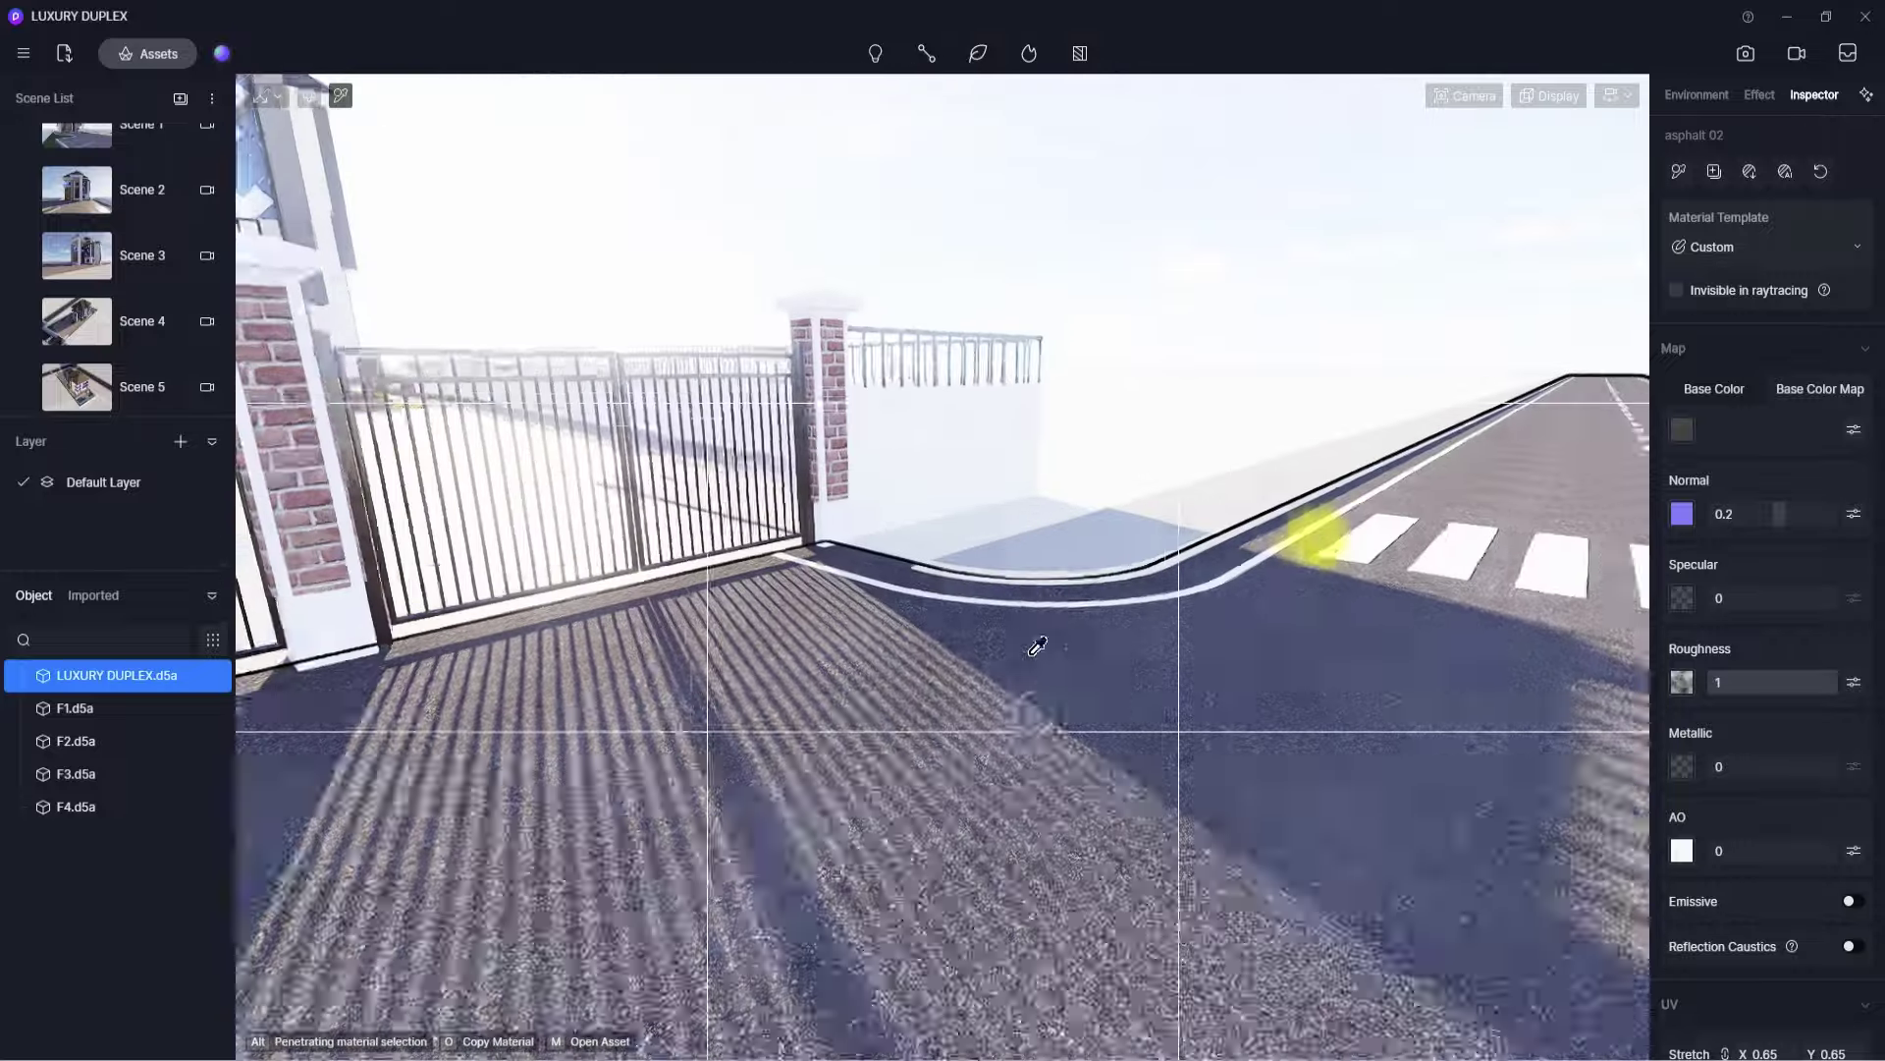
- Turn on the UV Randomizer for the road material and view the road from farther away
{"action": "scroll", "coordinate": [1768, 707], "scroll_direction": "down", "scroll_amount": 5}
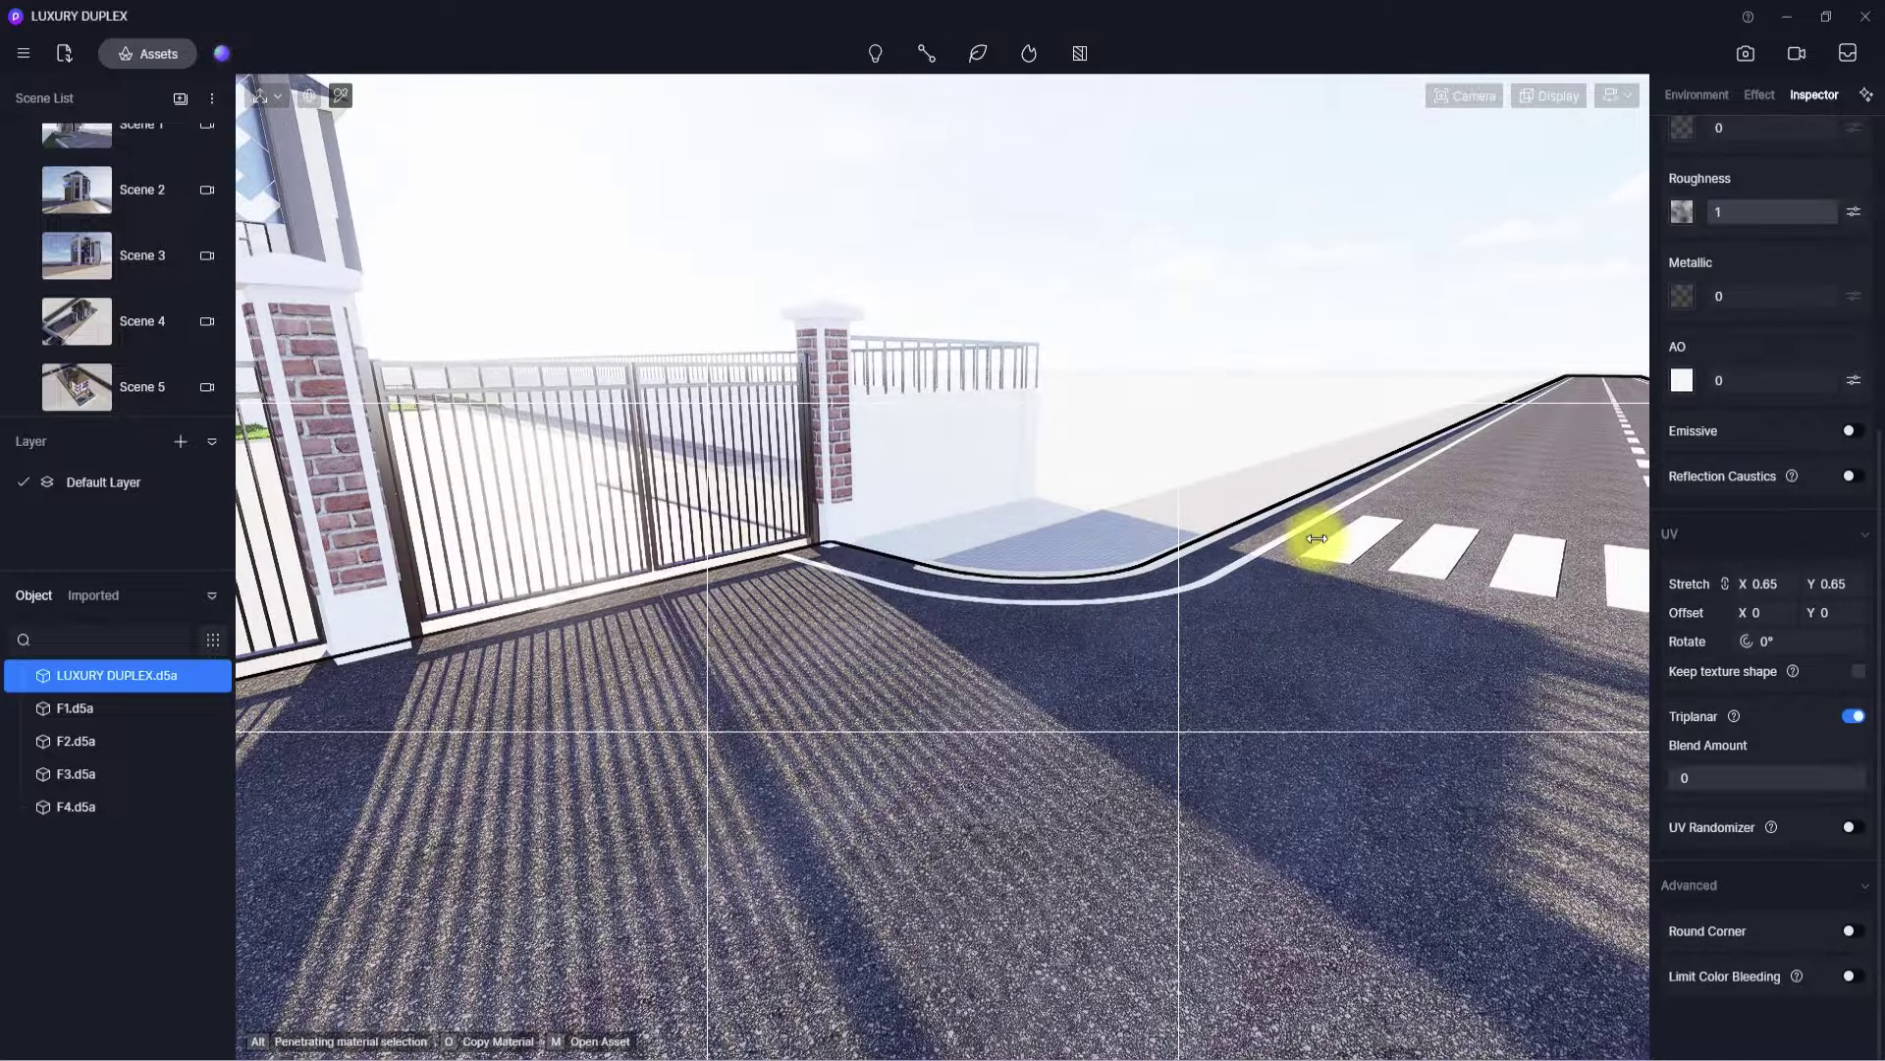
{"action": "left_click", "coordinate": [1851, 827]}
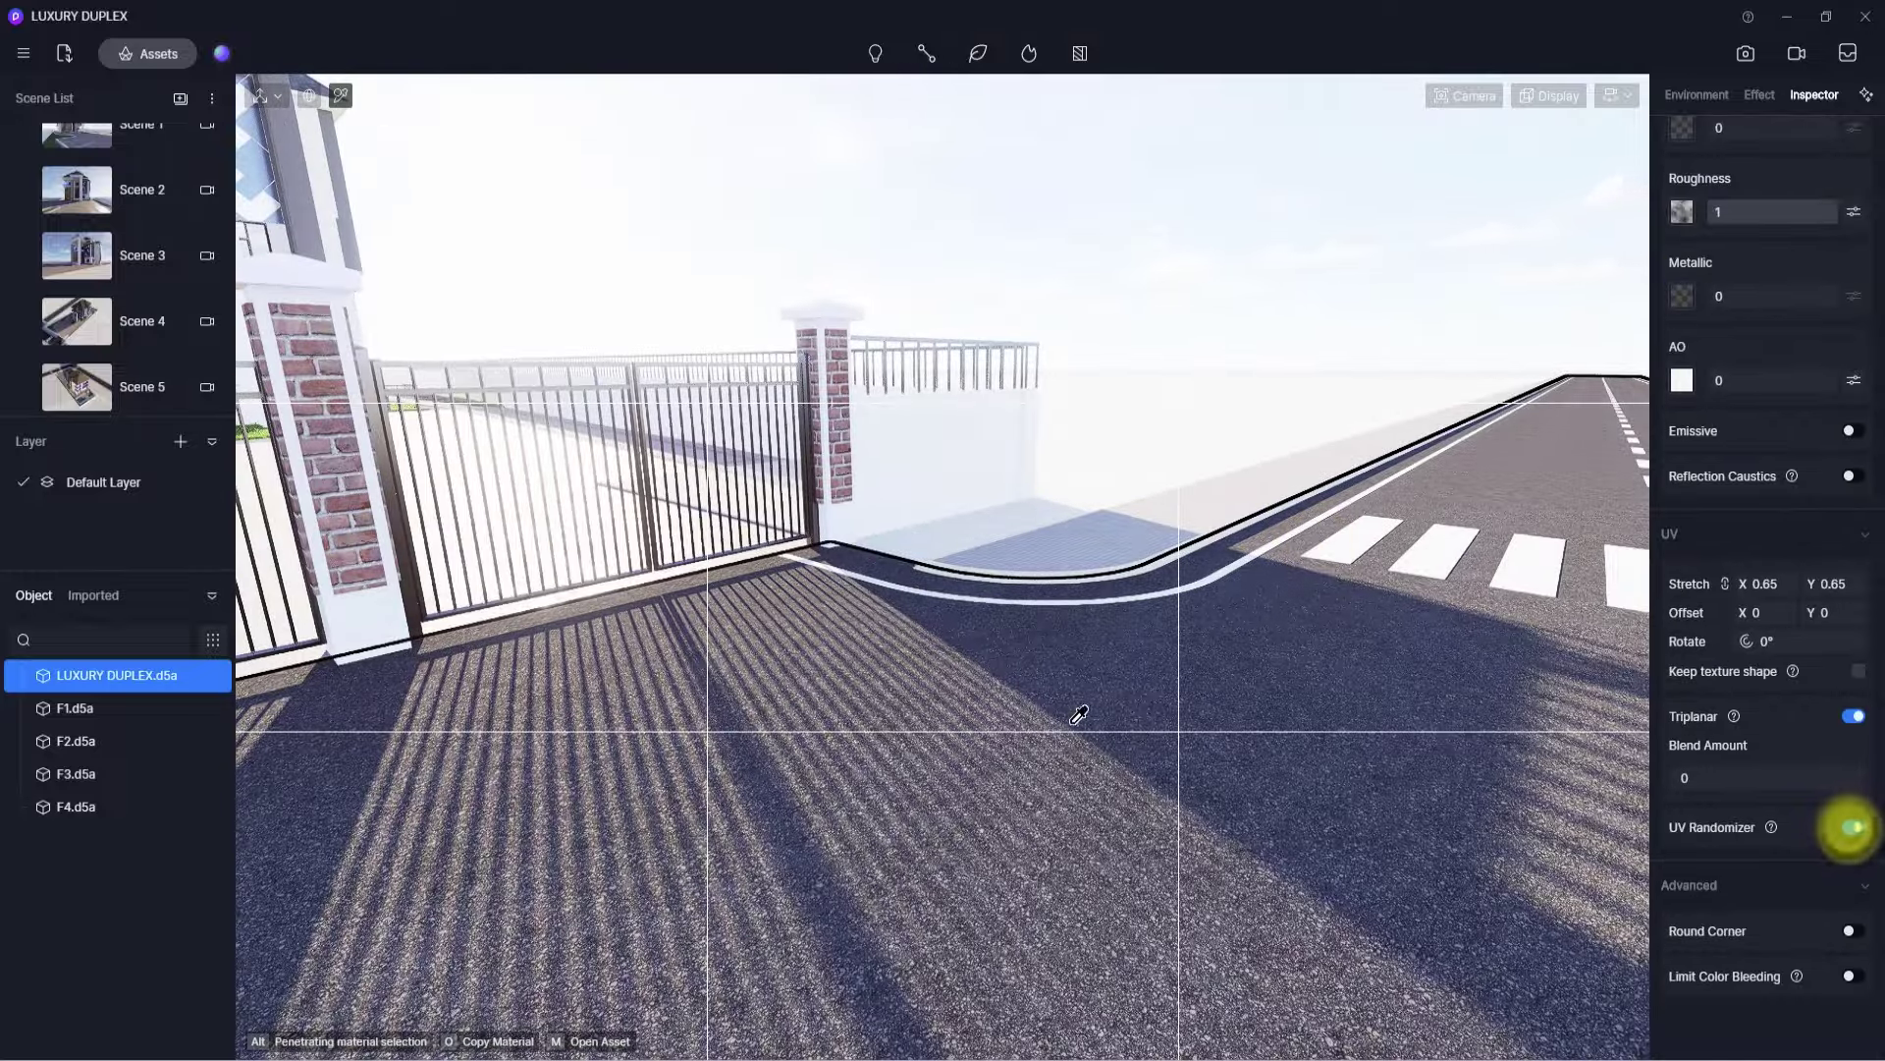
{"action": "scroll", "coordinate": [894, 746], "scroll_direction": "down", "scroll_amount": 5}
{"action": "right_click_drag", "start_coordinate": [750, 778], "coordinate": [451, 792]}
{"action": "right_click_drag", "start_coordinate": [930, 753], "coordinate": [1293, 875]}
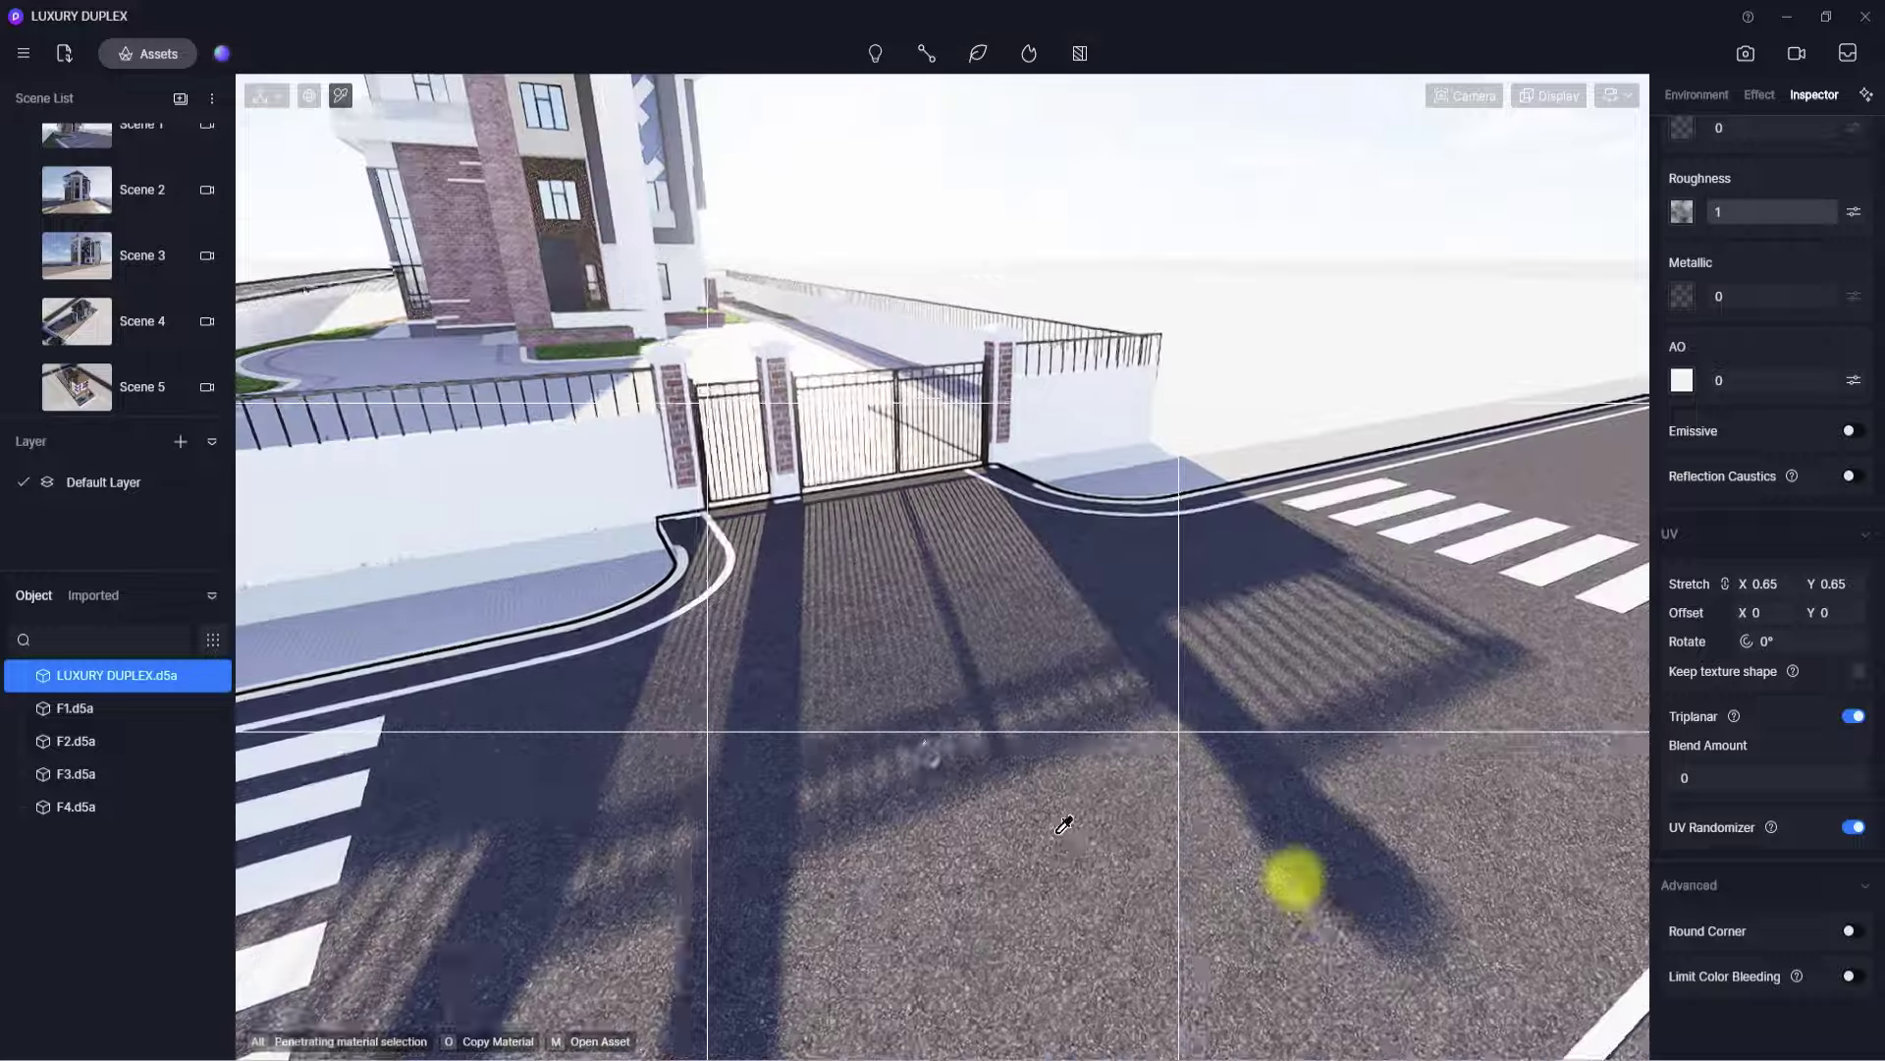
- Set the road material's UV stretch to 0.61 in X and Y
{"action": "scroll", "coordinate": [924, 788], "scroll_direction": "up", "scroll_amount": 6}
{"action": "scroll", "coordinate": [930, 788], "scroll_direction": "down", "scroll_amount": 6}
{"action": "right_click_drag", "start_coordinate": [930, 786], "coordinate": [706, 681]}
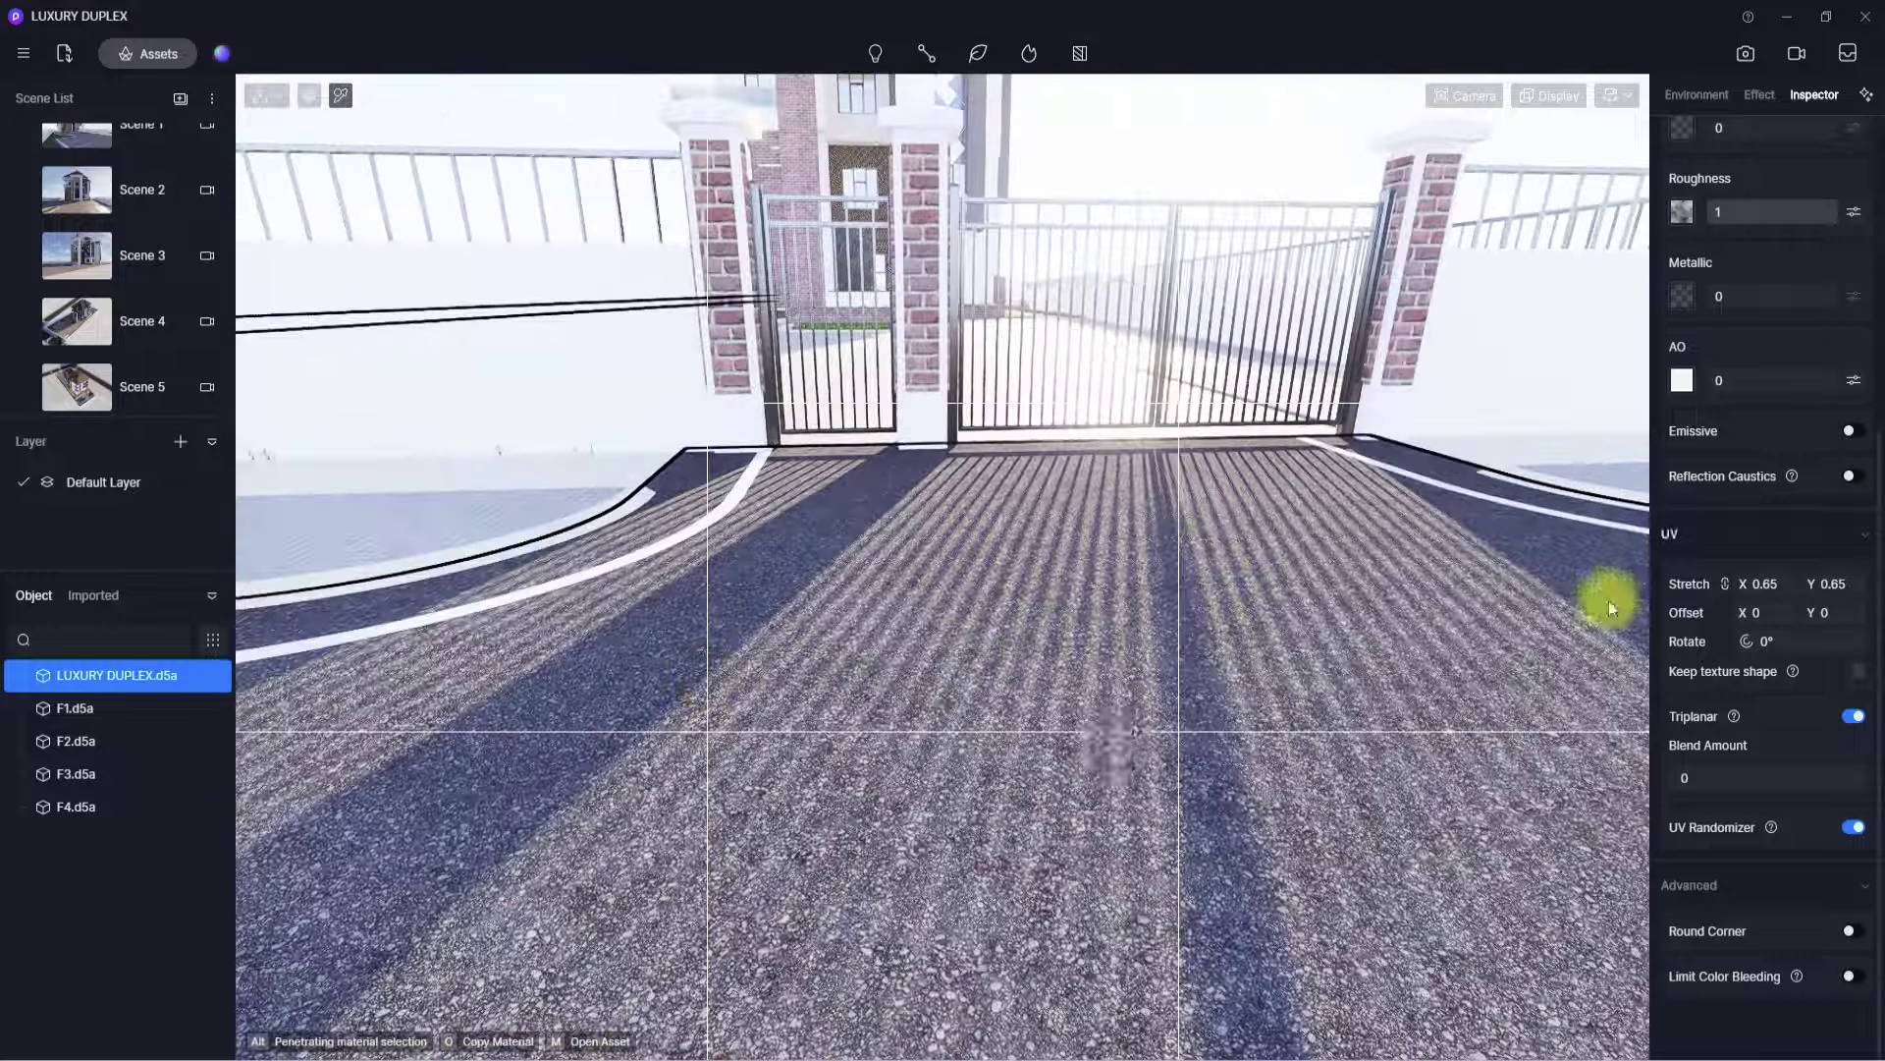
{"action": "left_click_drag", "start_coordinate": [1765, 585], "coordinate": [1767, 587]}
{"action": "scroll", "coordinate": [812, 623], "scroll_direction": "down", "scroll_amount": 8}
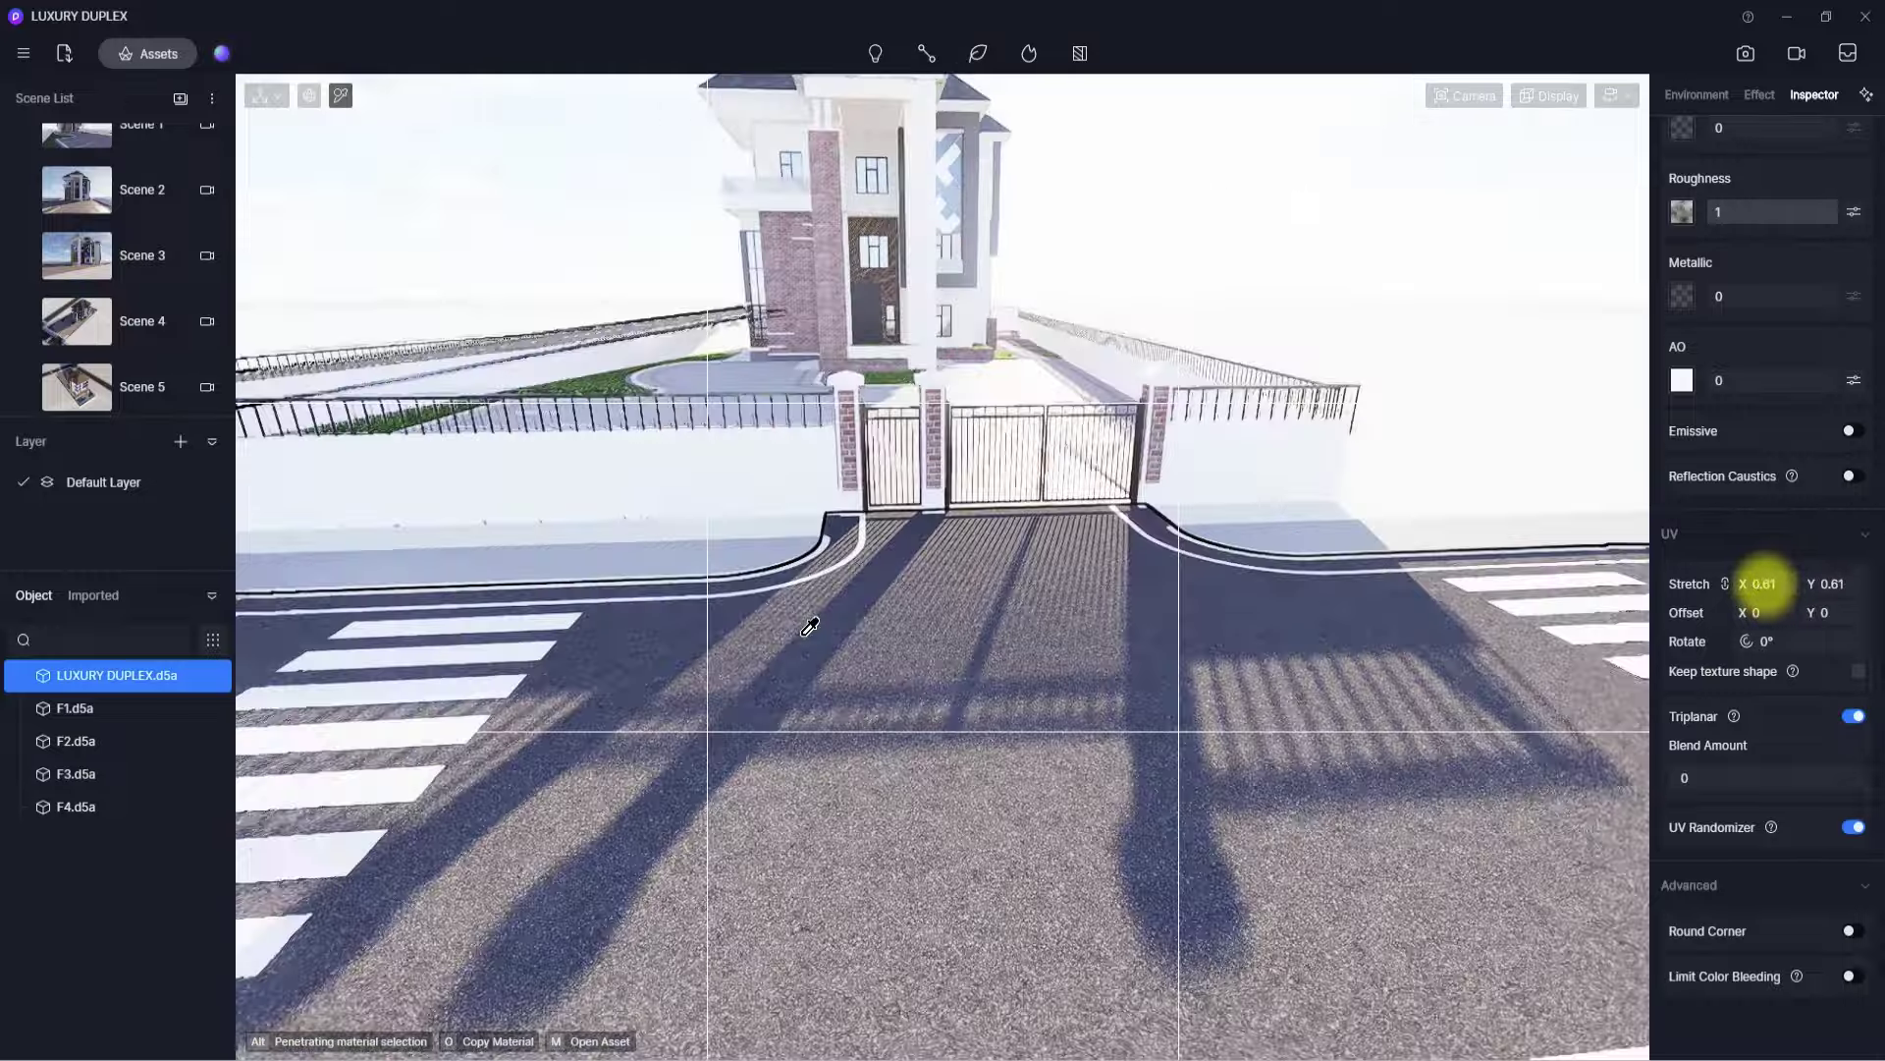
- Examine the asphalt road near the gate and the bare land beside the compound from several angles
{"action": "scroll", "coordinate": [942, 674], "scroll_direction": "up", "scroll_amount": 5}
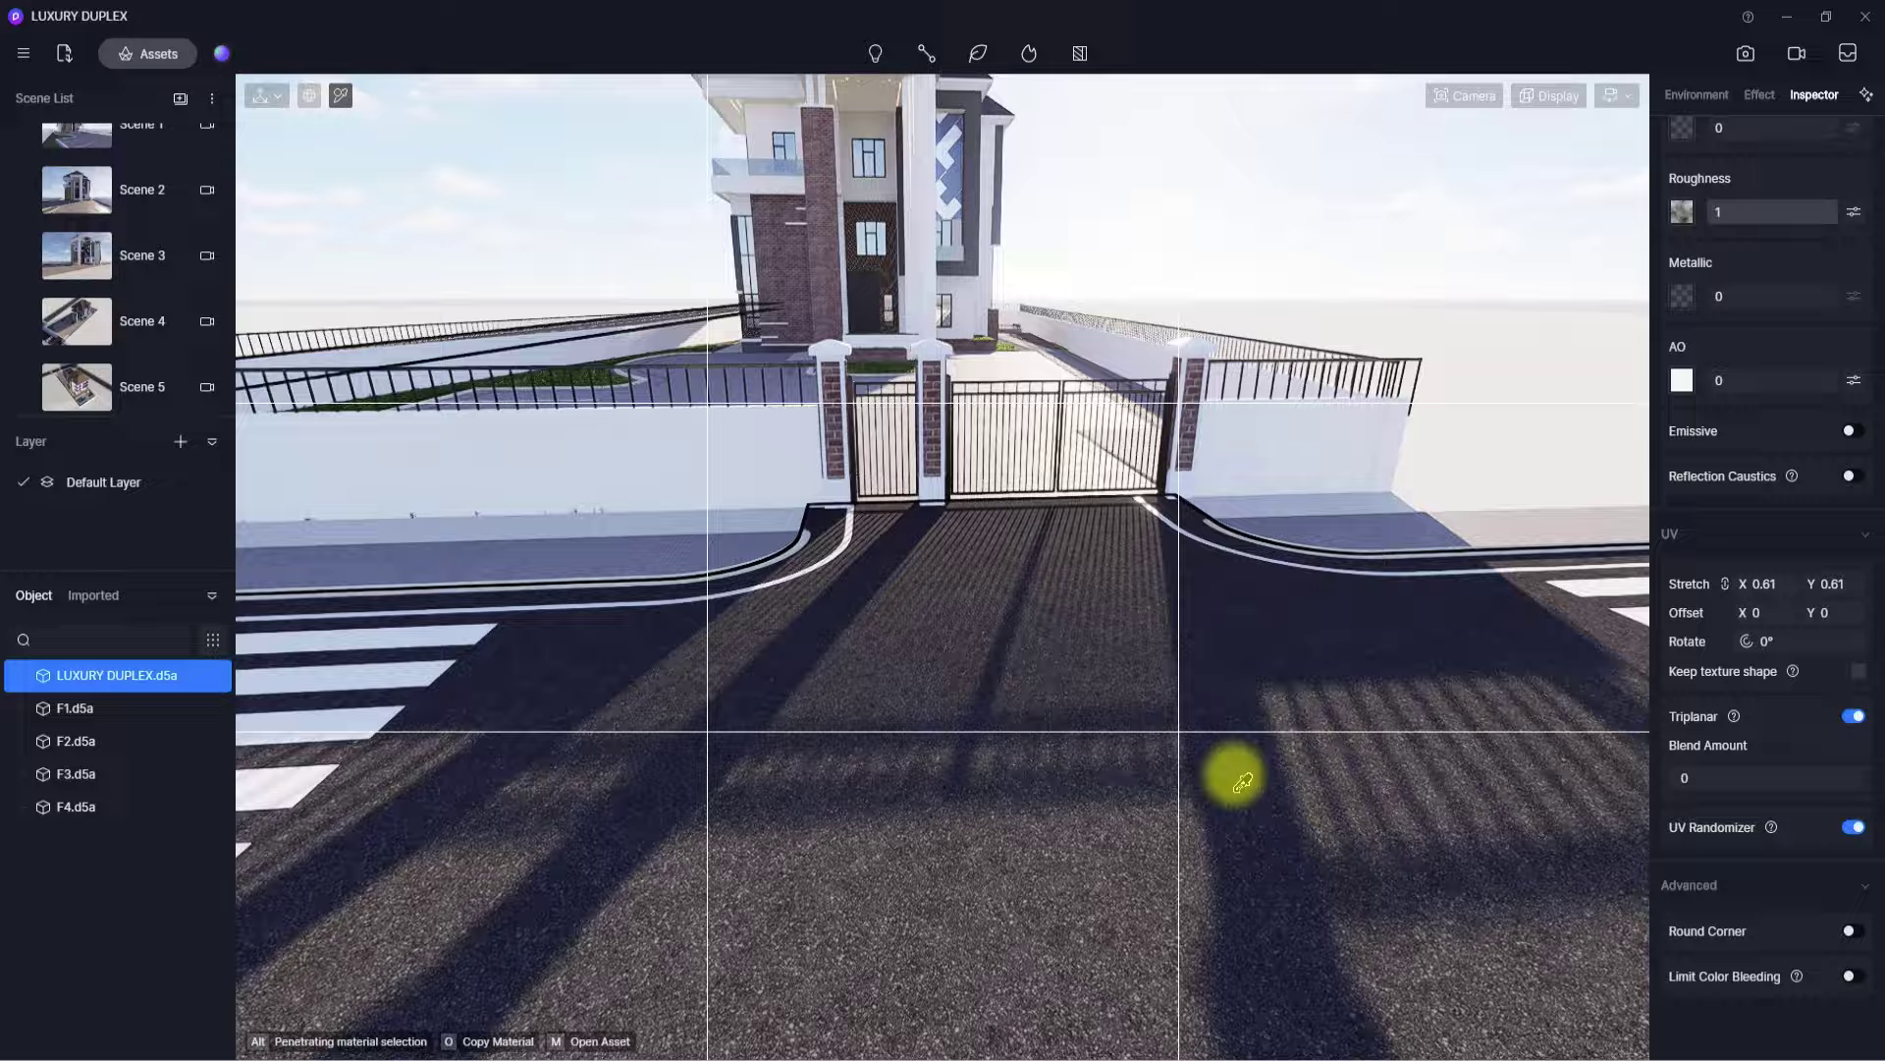
{"action": "right_click_drag", "start_coordinate": [1241, 783], "coordinate": [495, 556]}
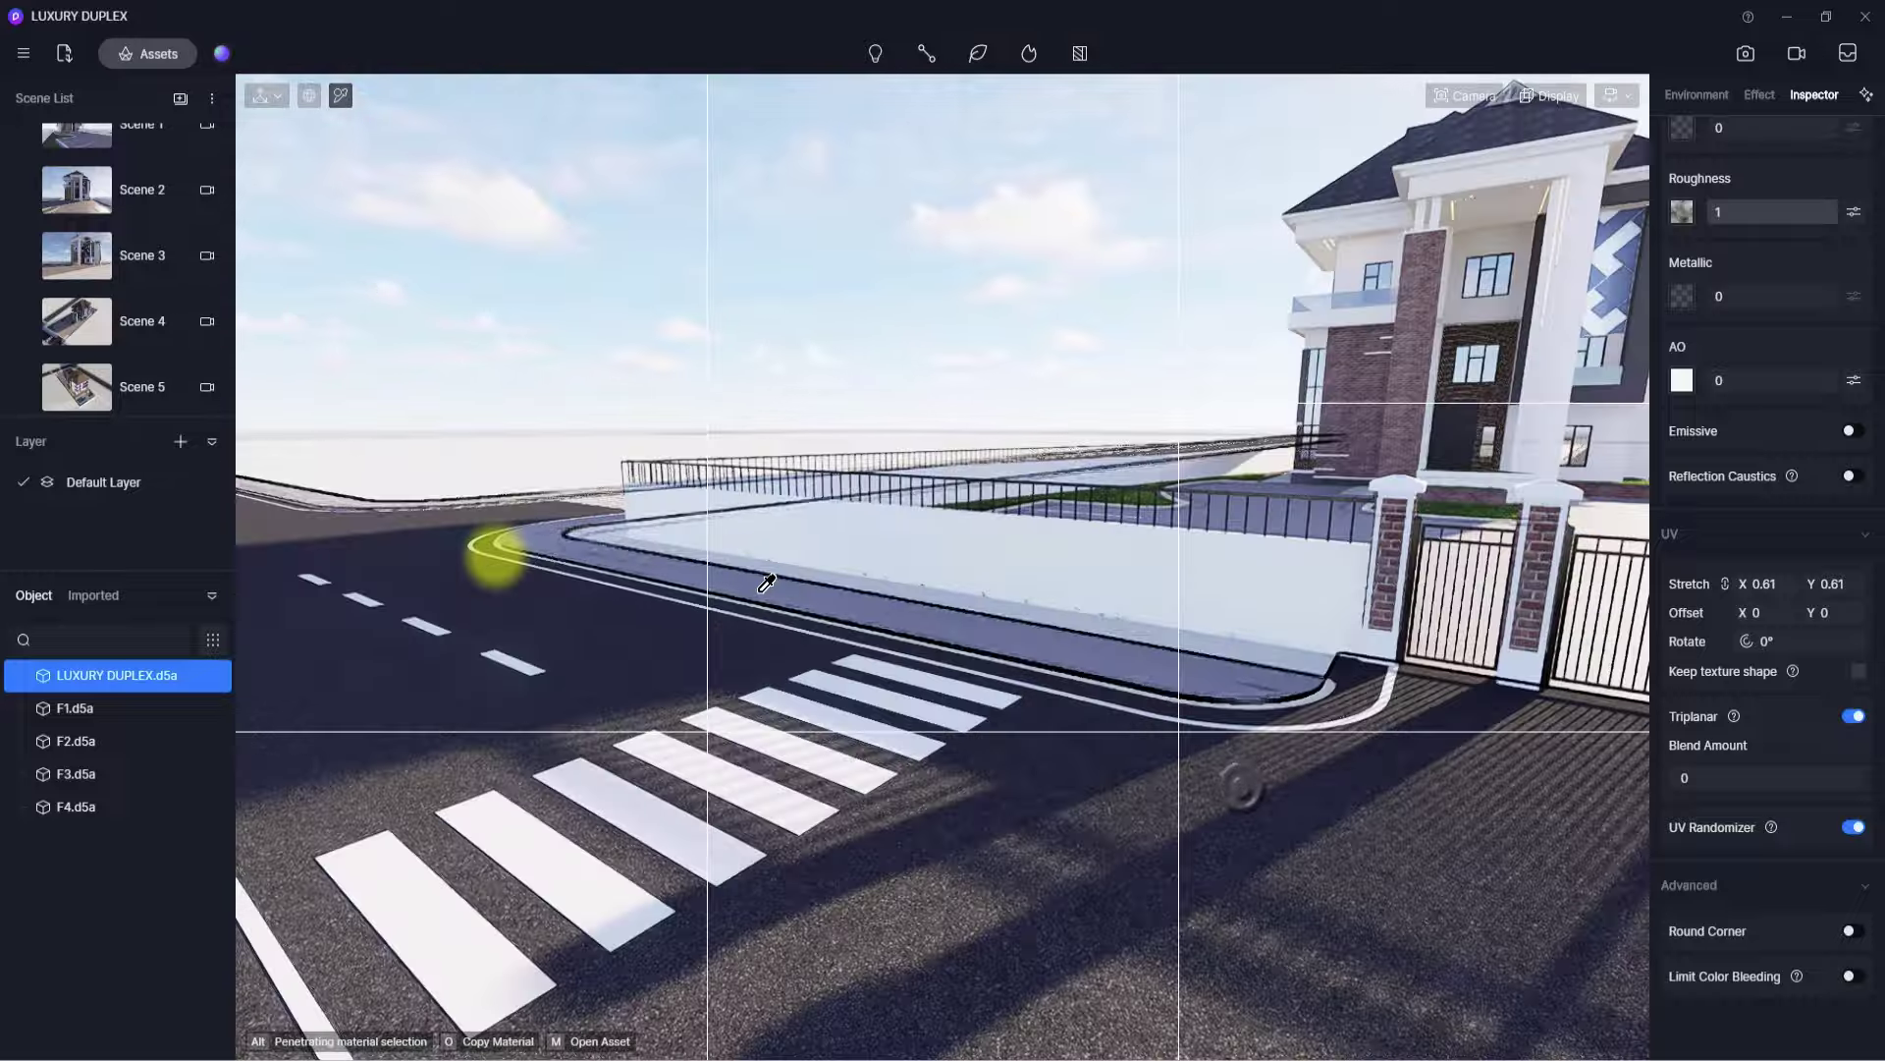
{"action": "scroll", "coordinate": [1241, 786], "scroll_direction": "down", "scroll_amount": 6}
{"action": "right_click_drag", "start_coordinate": [1022, 635], "coordinate": [1676, 522]}
{"action": "scroll", "coordinate": [982, 636], "scroll_direction": "up", "scroll_amount": 5}
{"action": "scroll", "coordinate": [776, 618], "scroll_direction": "up", "scroll_amount": 5}
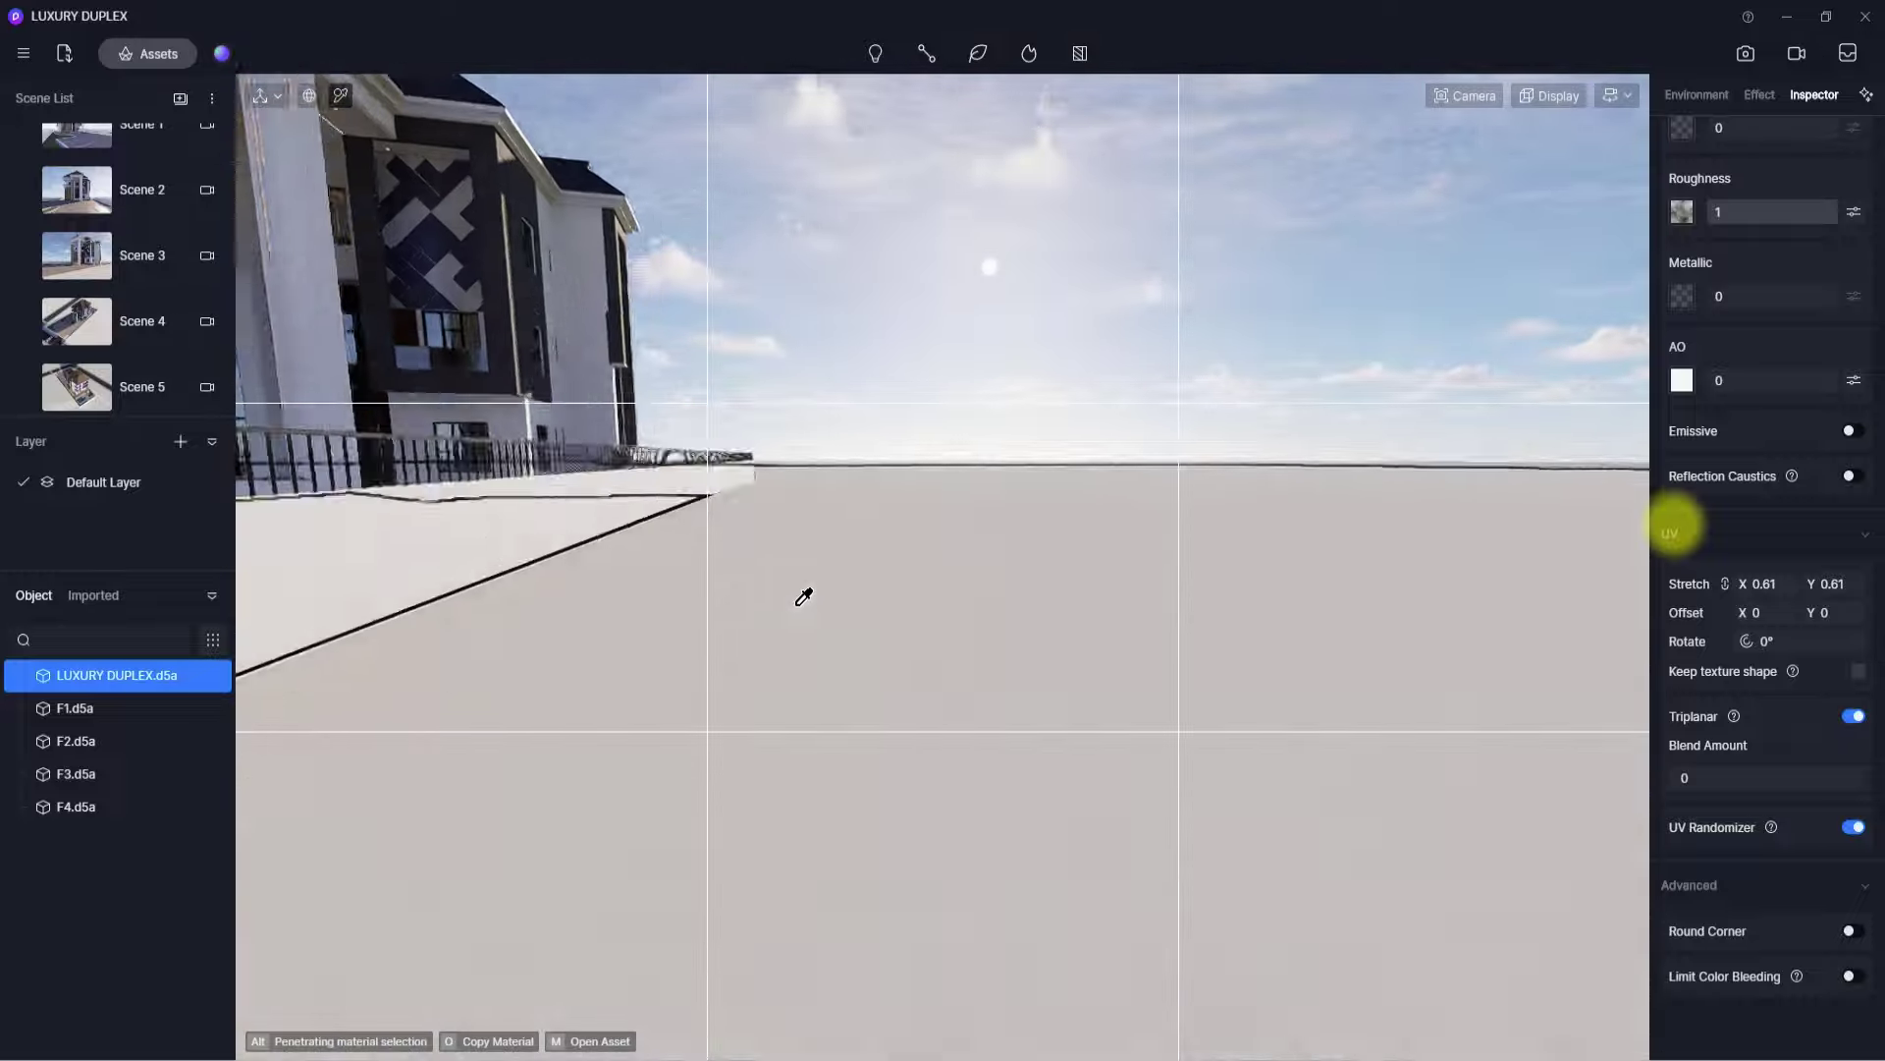
{"action": "right_click_drag", "start_coordinate": [947, 536], "coordinate": [1536, 1010]}
{"action": "scroll", "coordinate": [944, 752], "scroll_direction": "down", "scroll_amount": 6}
{"action": "scroll", "coordinate": [943, 752], "scroll_direction": "down", "scroll_amount": 5}
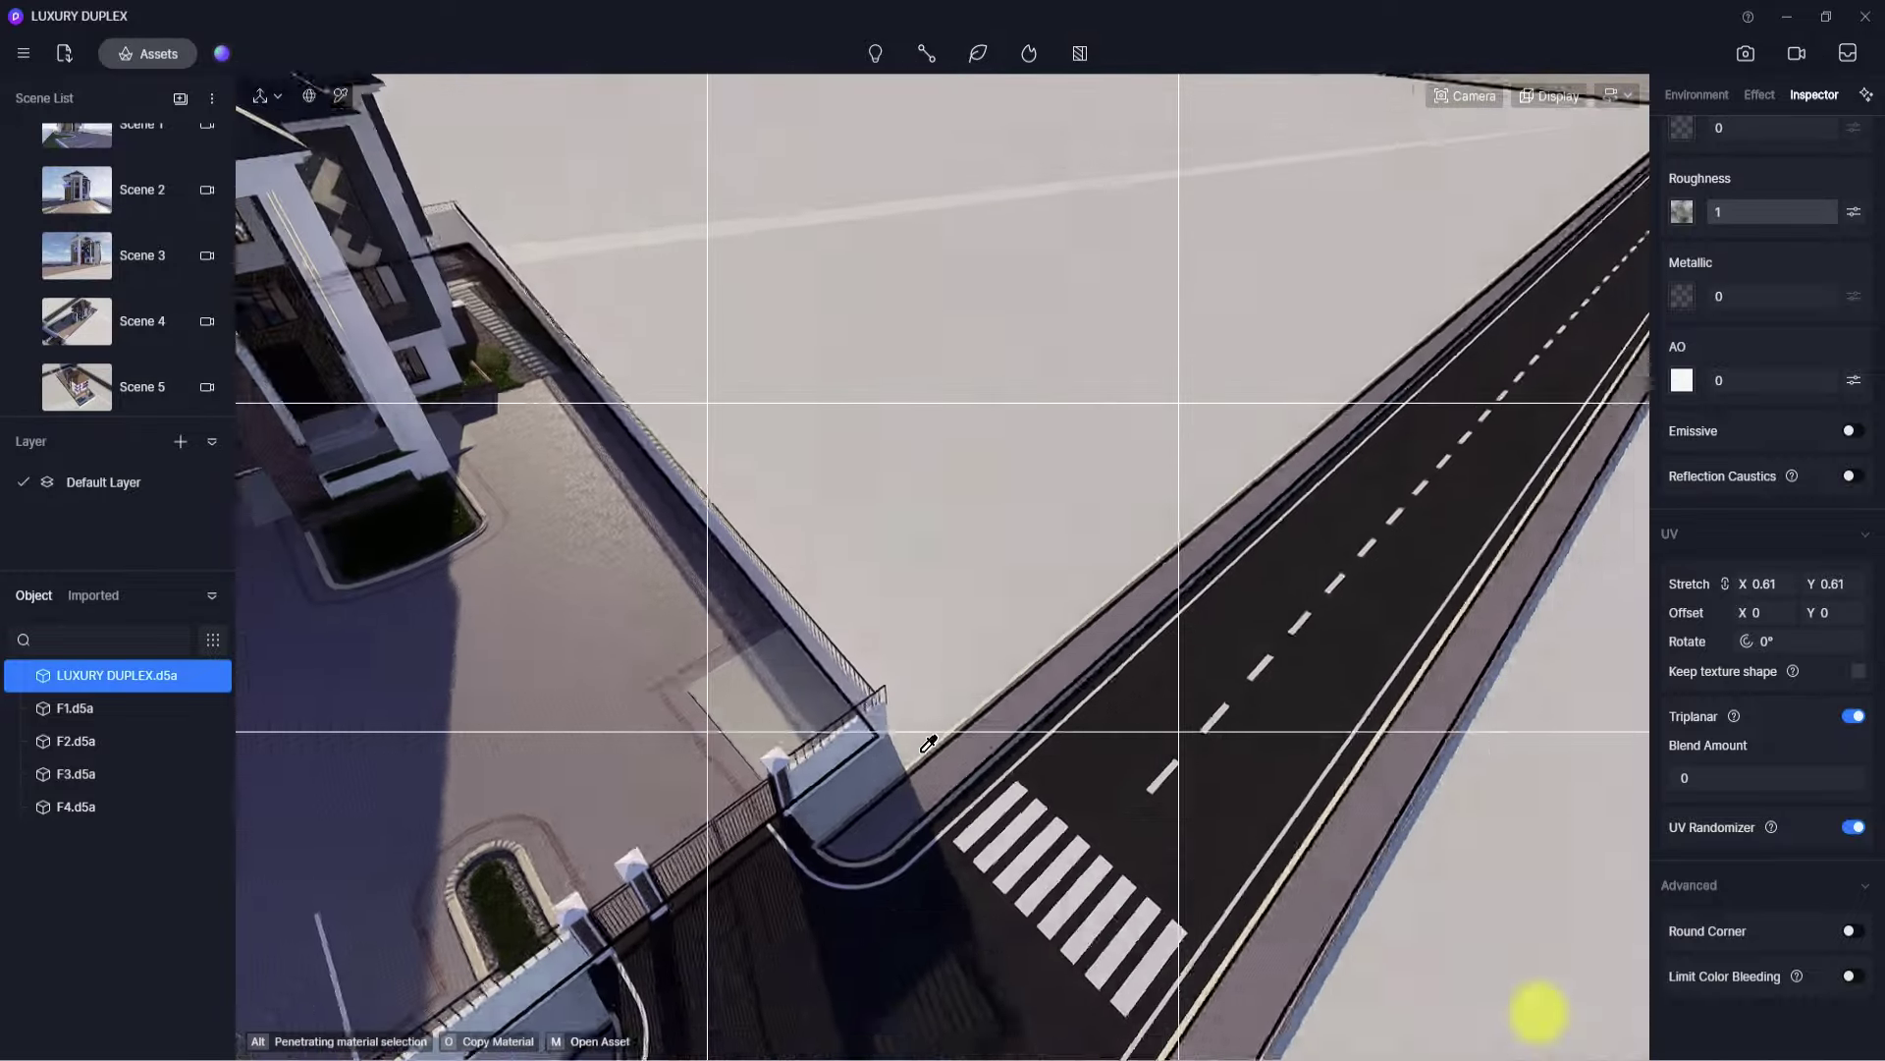
- Apply the Grass Gravel material from the Natural Raw Materials library to the bare ground around the compound
{"action": "right_click_drag", "start_coordinate": [930, 746], "coordinate": [854, 665]}
{"action": "scroll", "coordinate": [766, 673], "scroll_direction": "up", "scroll_amount": 4}
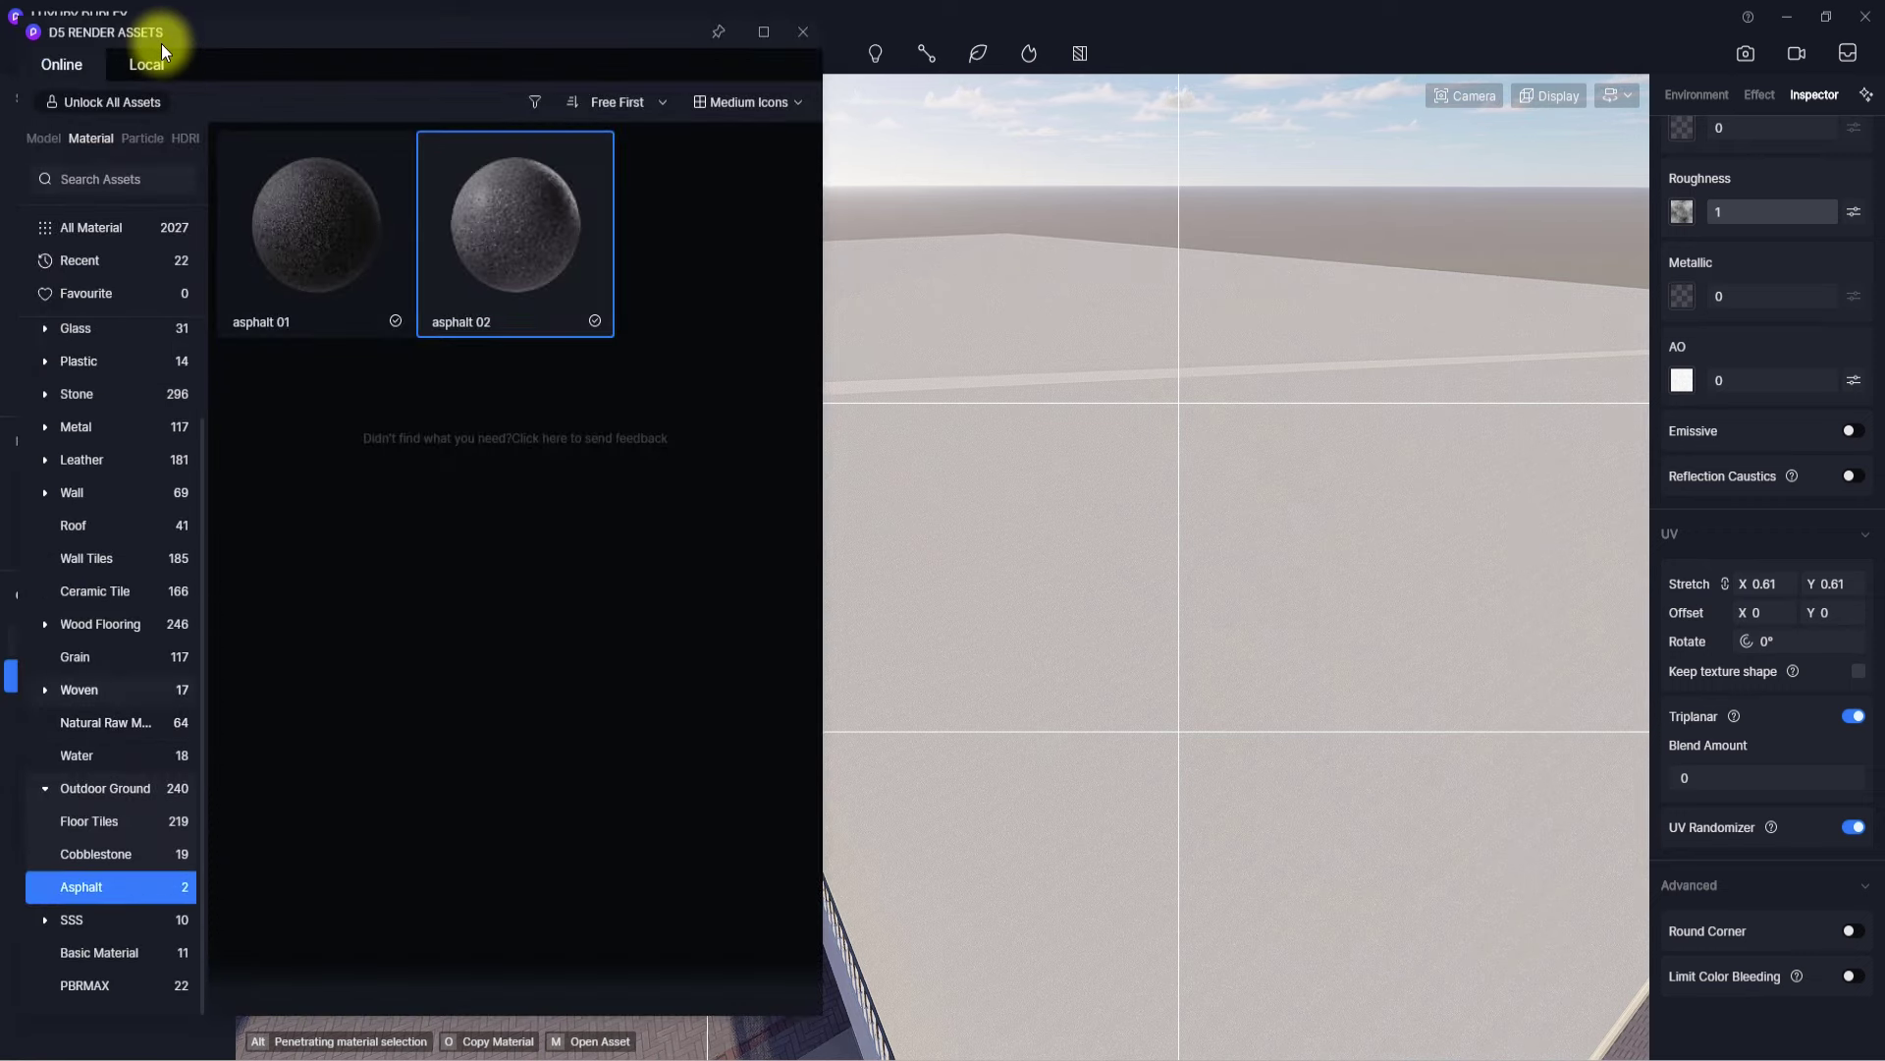
{"action": "left_click", "coordinate": [110, 722]}
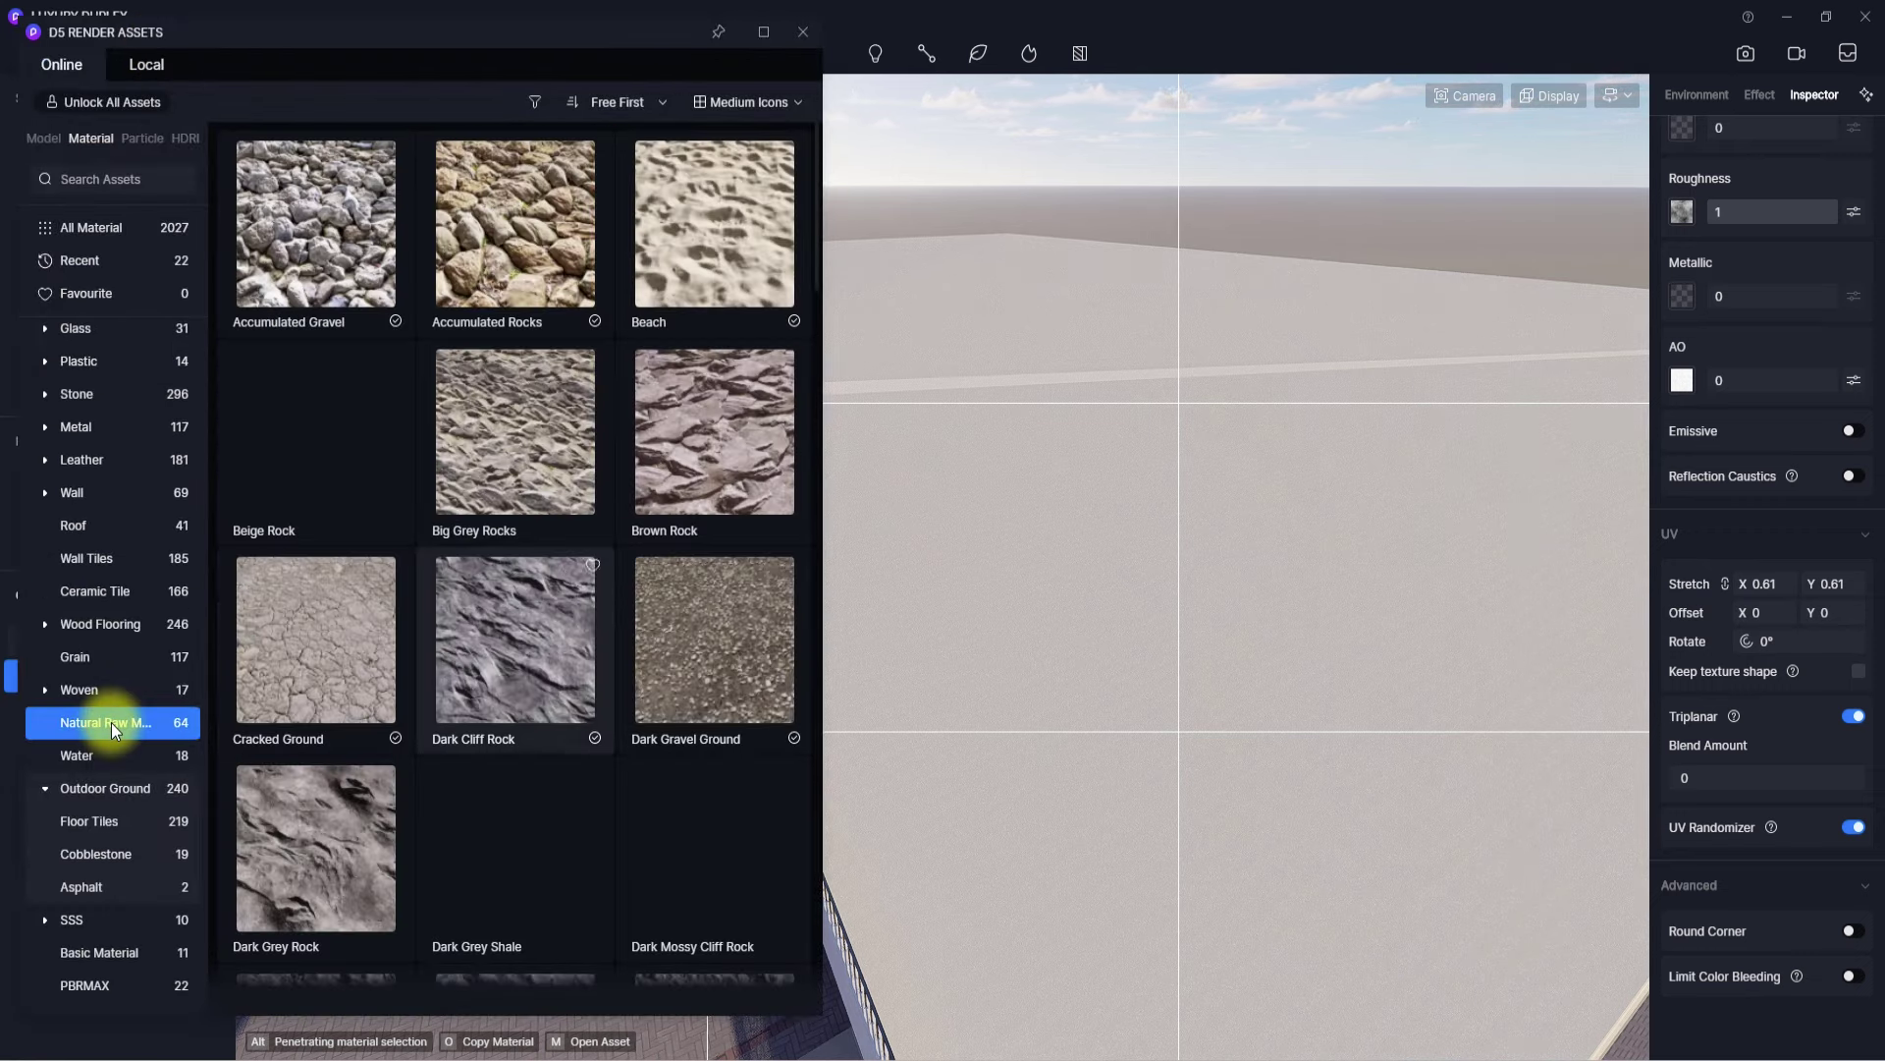
{"action": "scroll", "coordinate": [515, 649], "scroll_direction": "down", "scroll_amount": 7}
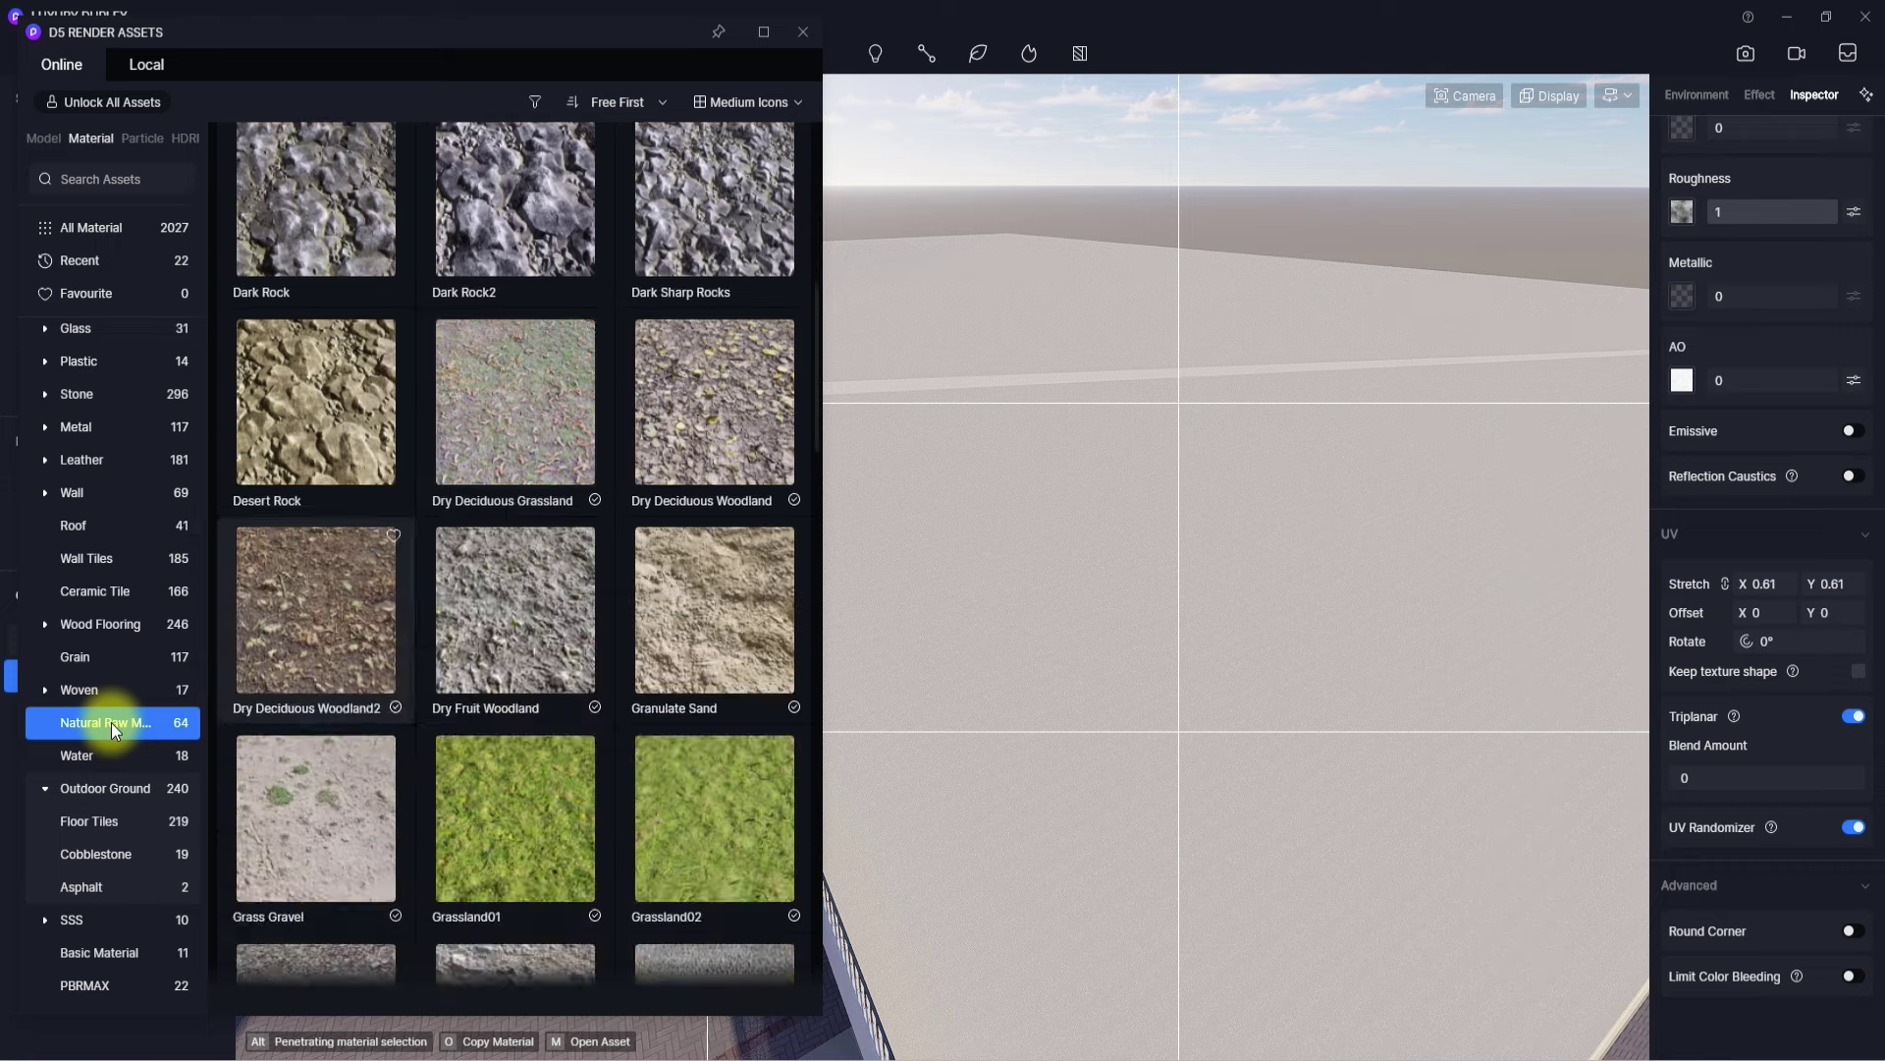
{"action": "scroll", "coordinate": [110, 722], "scroll_direction": "down", "scroll_amount": 3}
{"action": "left_click_drag", "start_coordinate": [311, 469], "coordinate": [947, 641]}
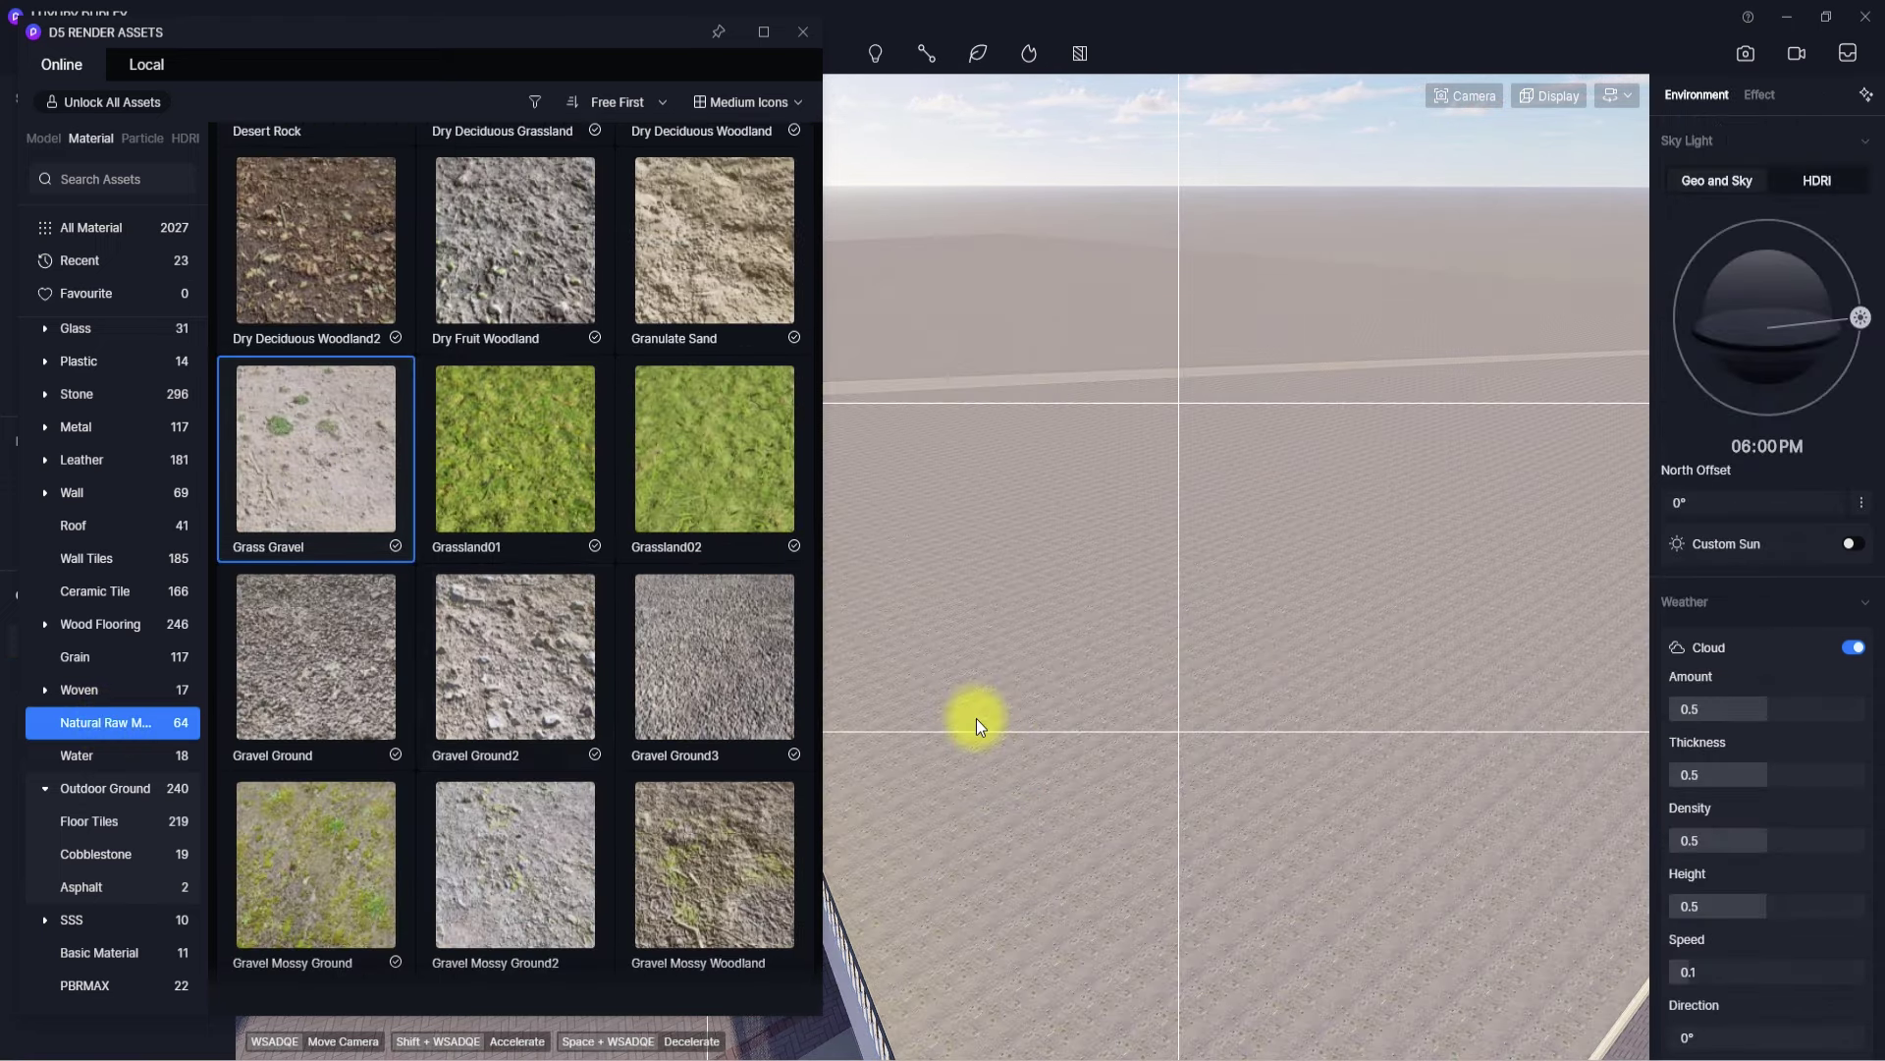
- Select the gravel ground's material and set its material template to Custom
{"action": "left_click", "coordinate": [967, 803]}
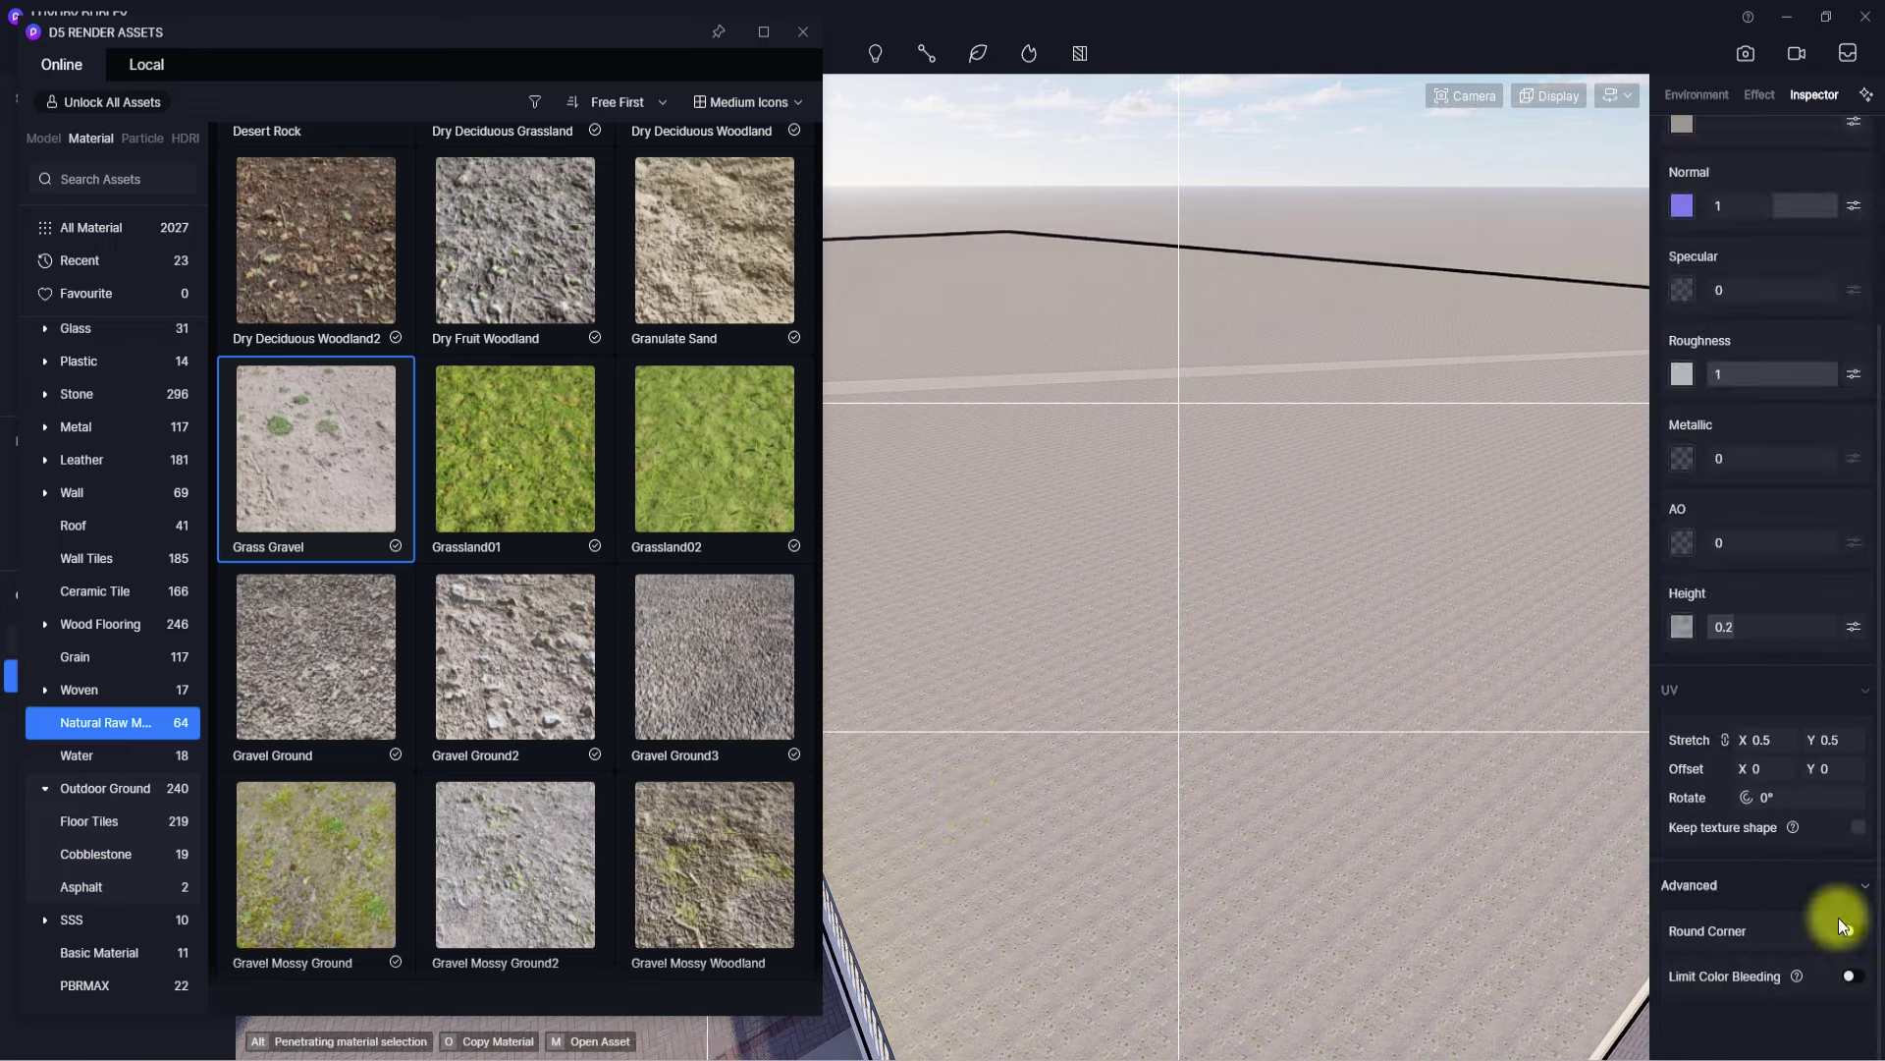
{"action": "left_click", "coordinate": [1863, 888]}
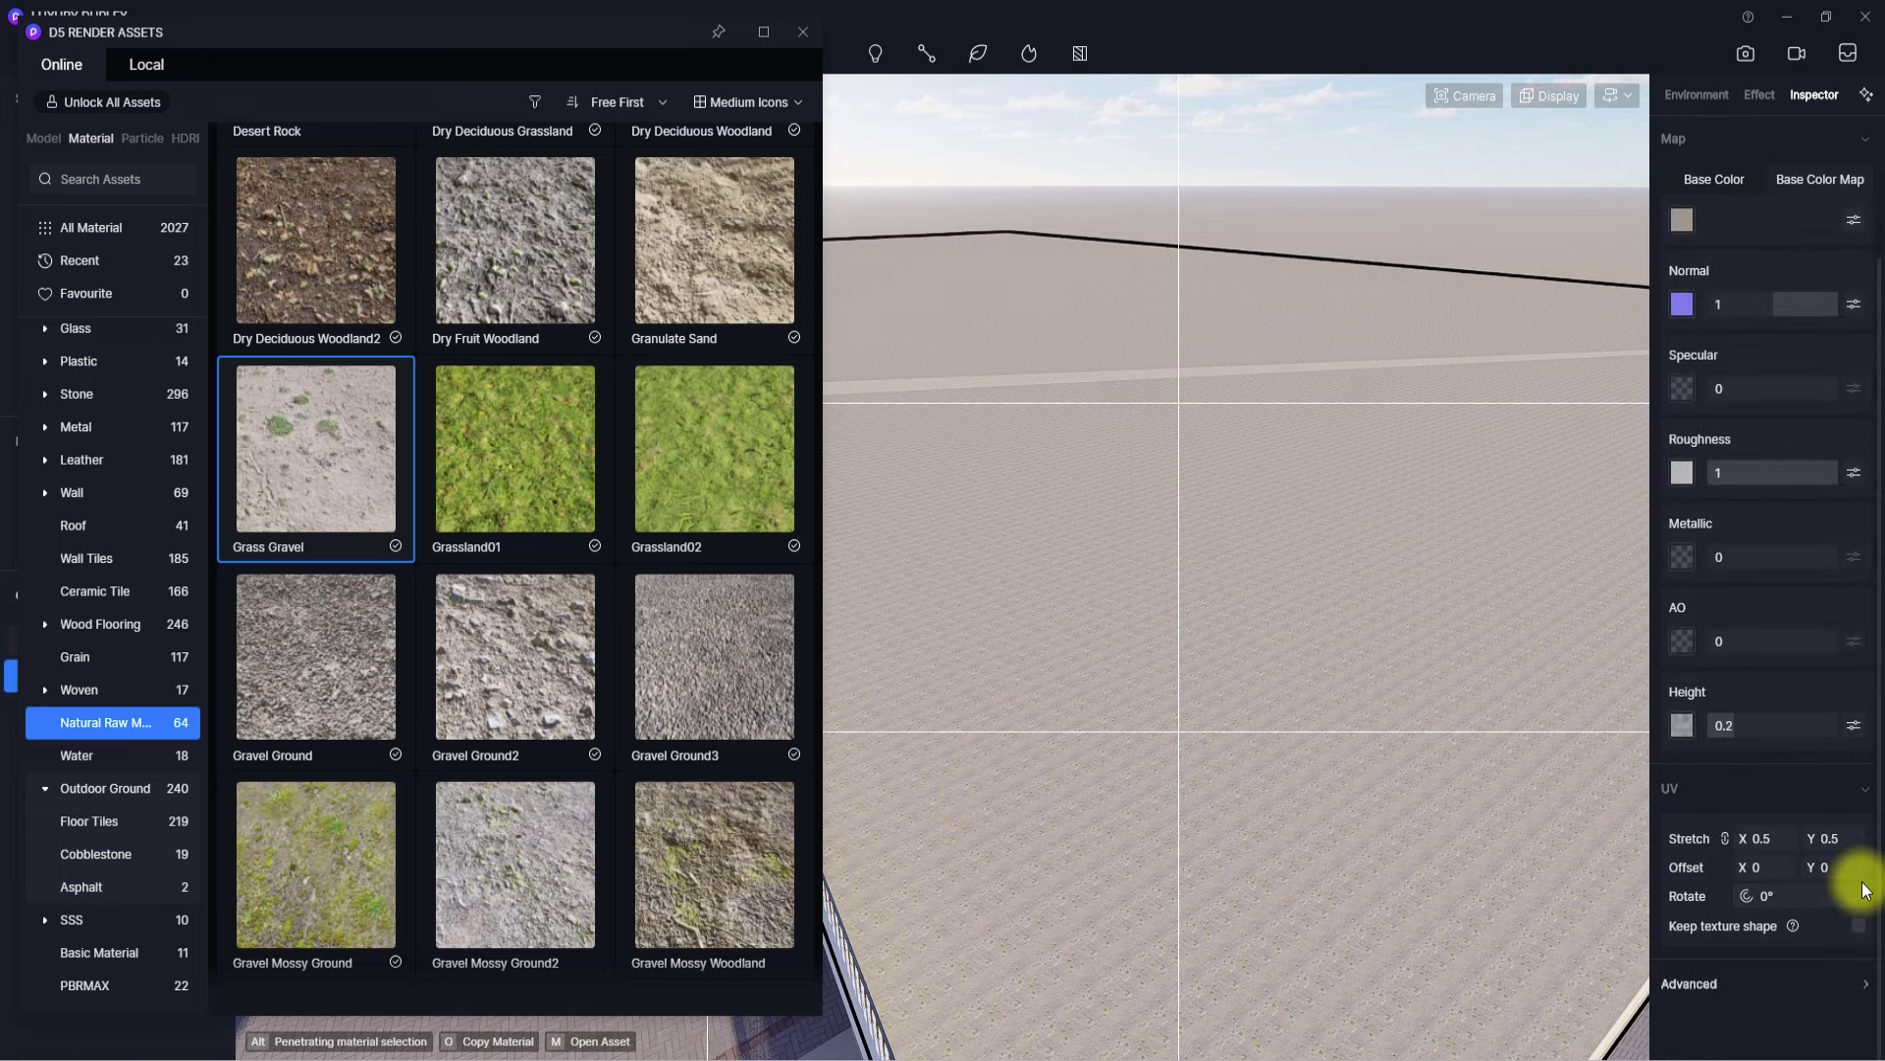
{"action": "scroll", "coordinate": [1054, 975], "scroll_direction": "down", "scroll_amount": 3}
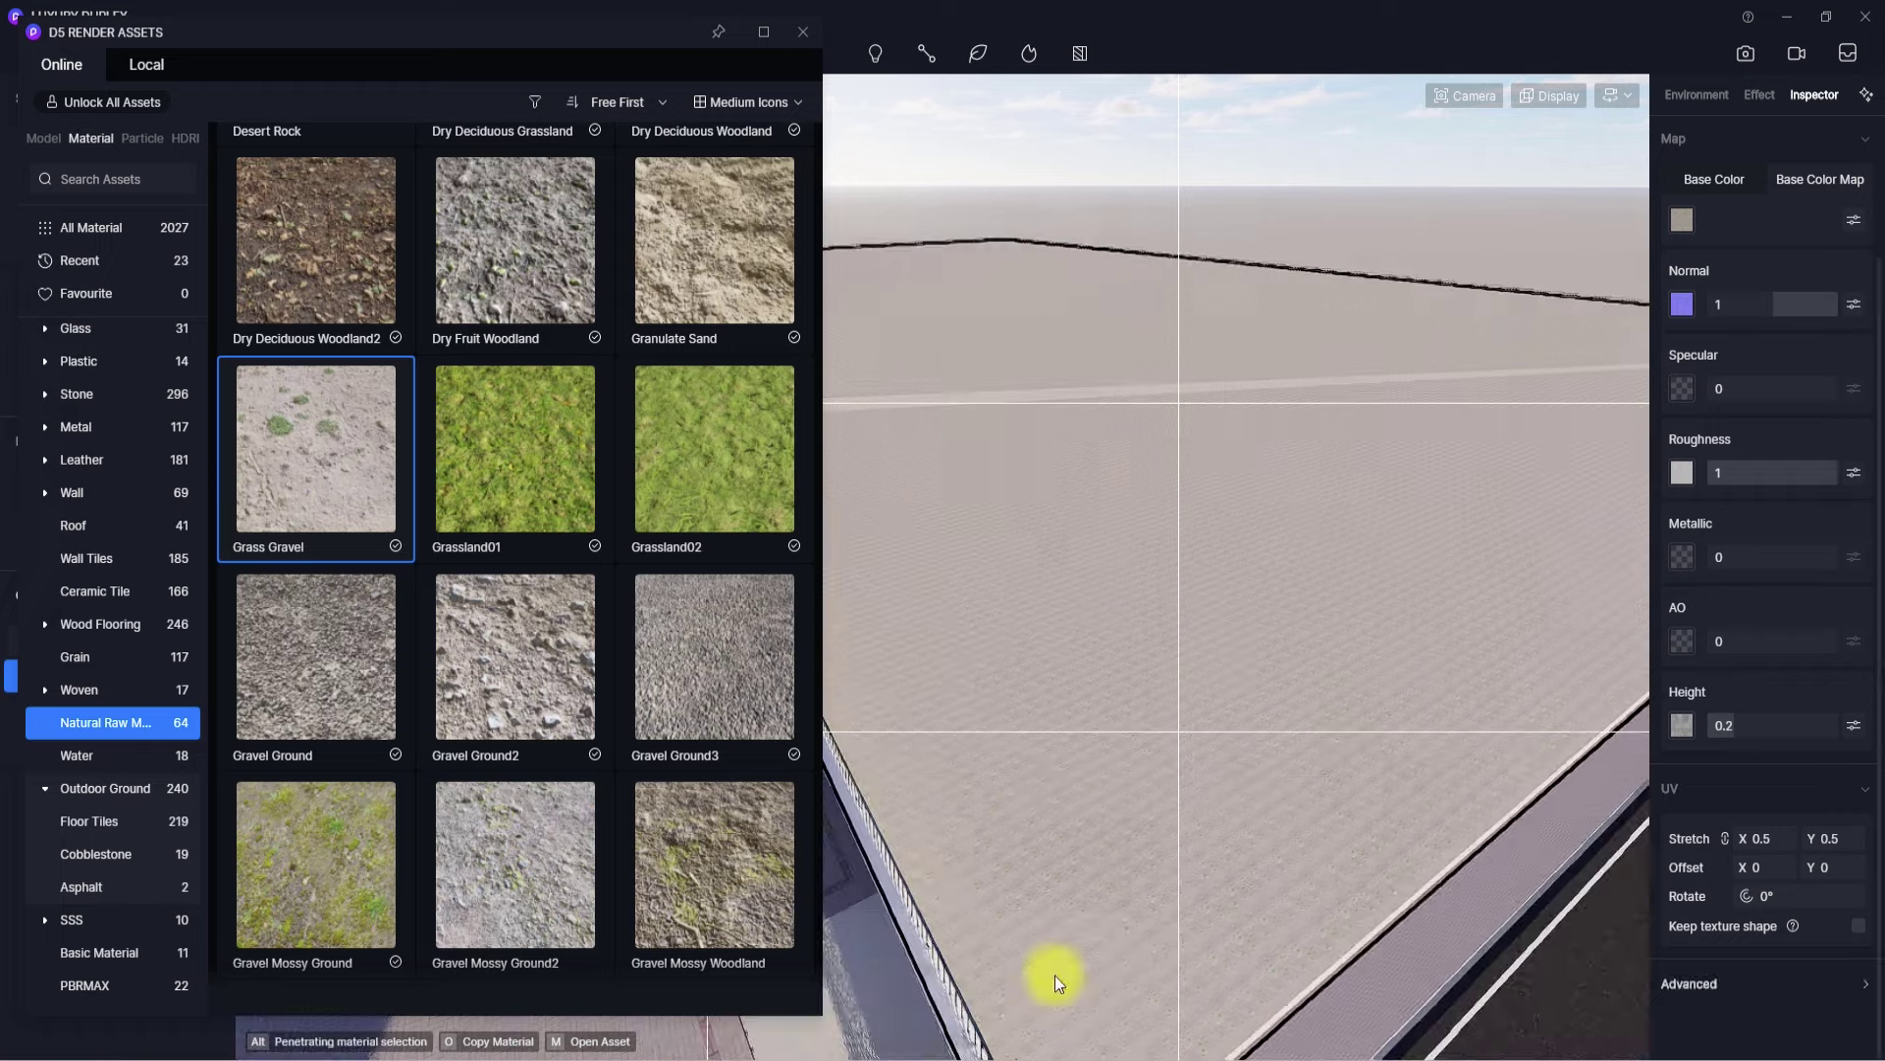
{"action": "left_click", "coordinate": [1865, 986]}
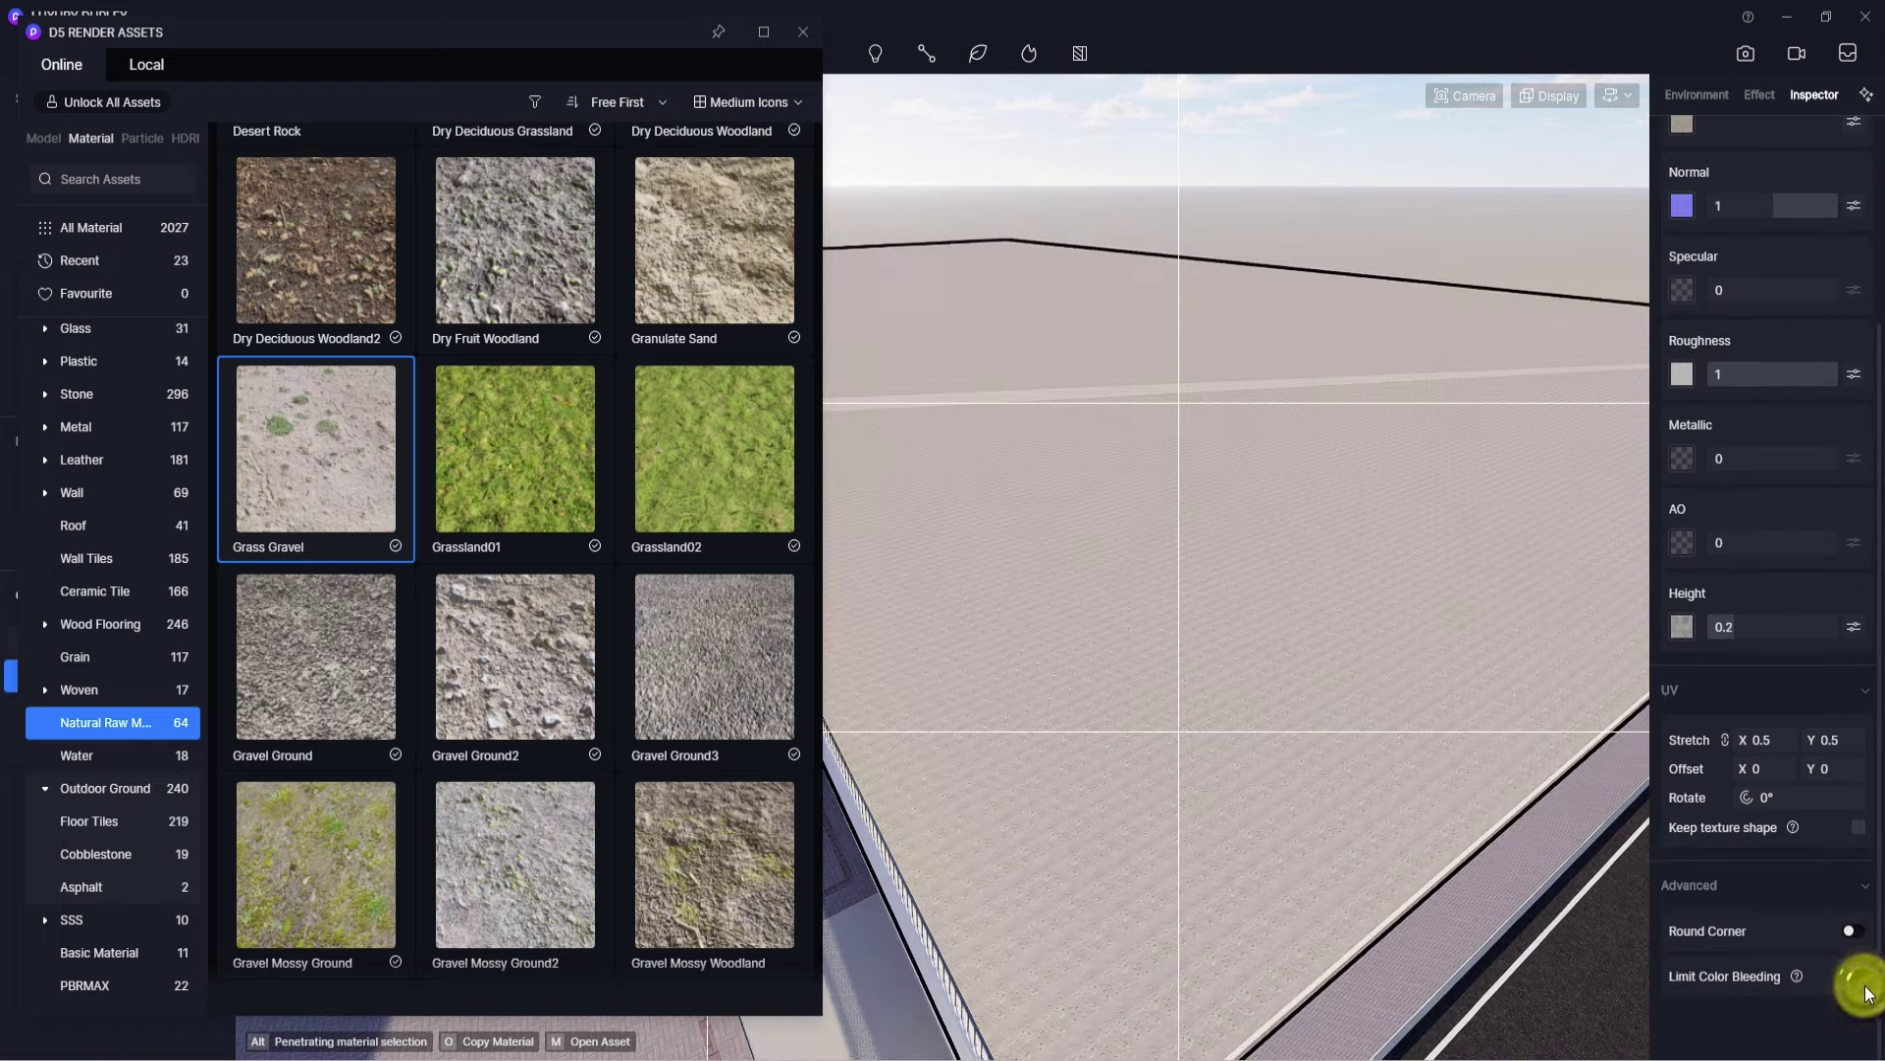
{"action": "left_click", "coordinate": [1862, 882]}
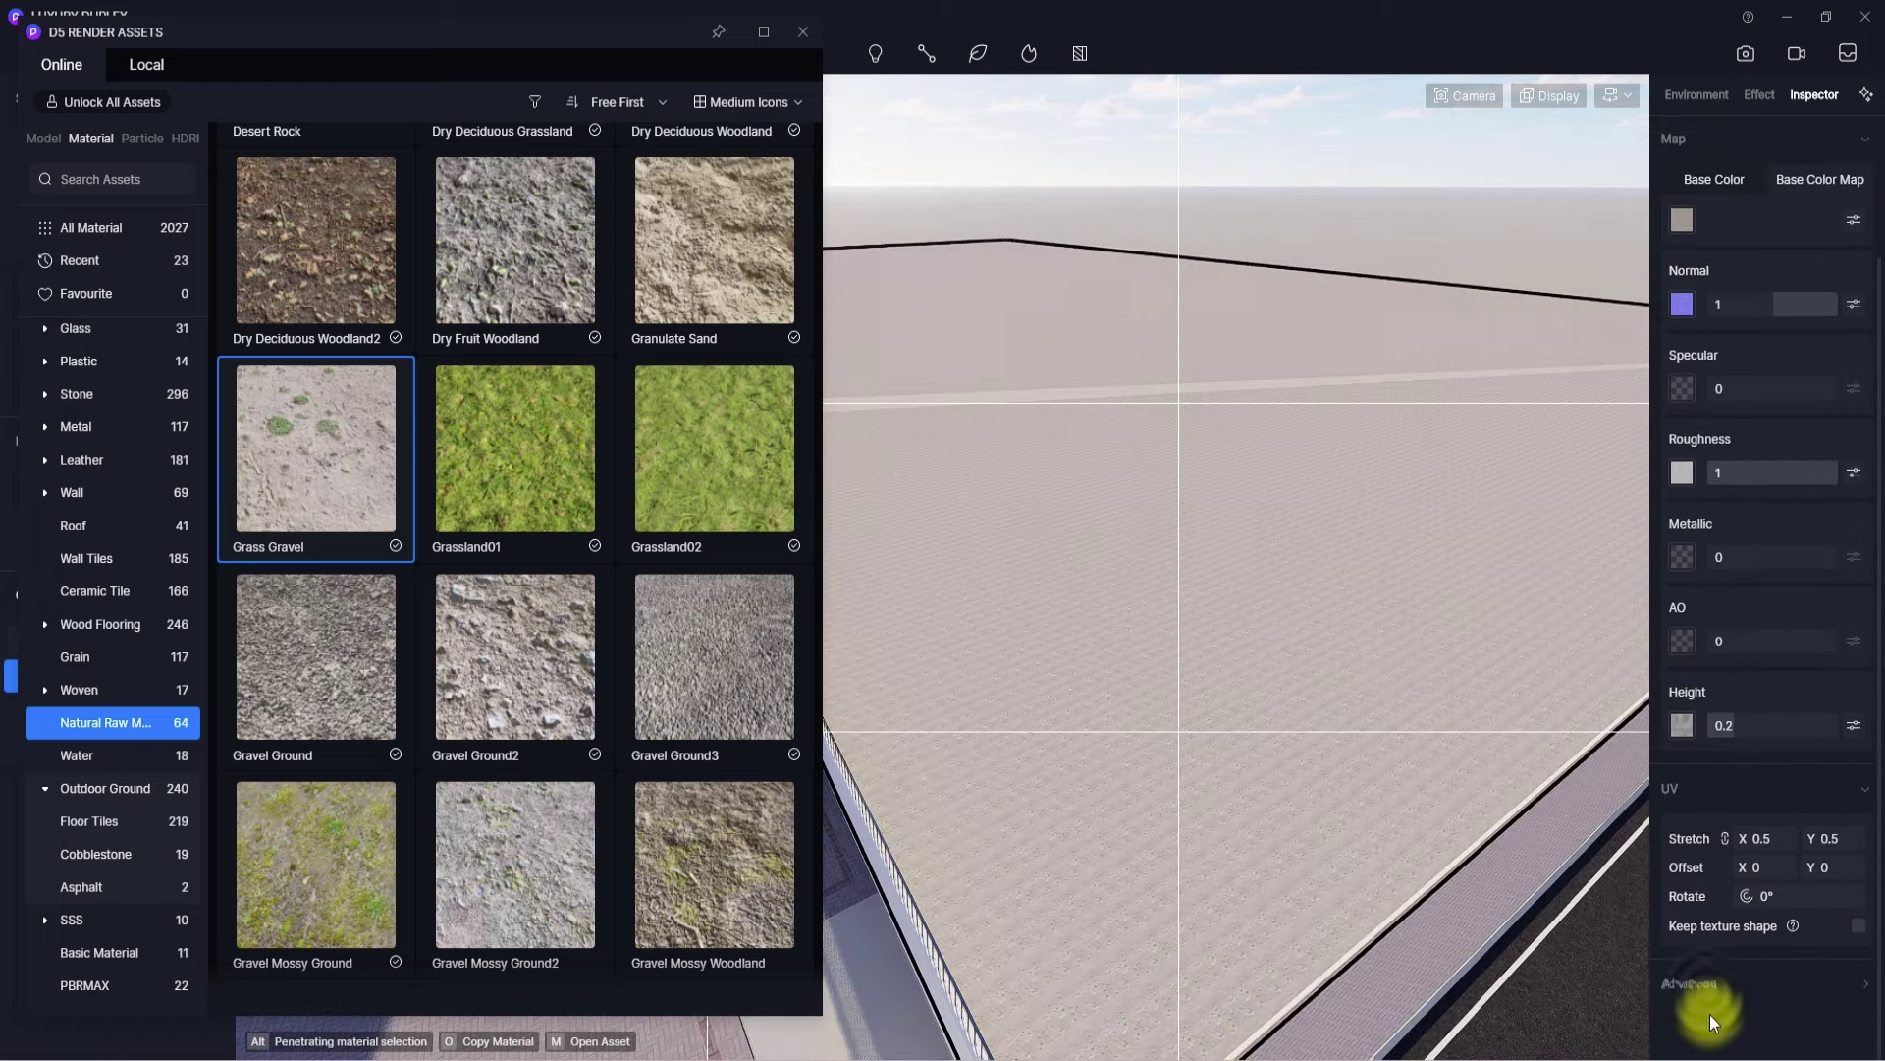
{"action": "scroll", "coordinate": [1732, 669], "scroll_direction": "up", "scroll_amount": 3}
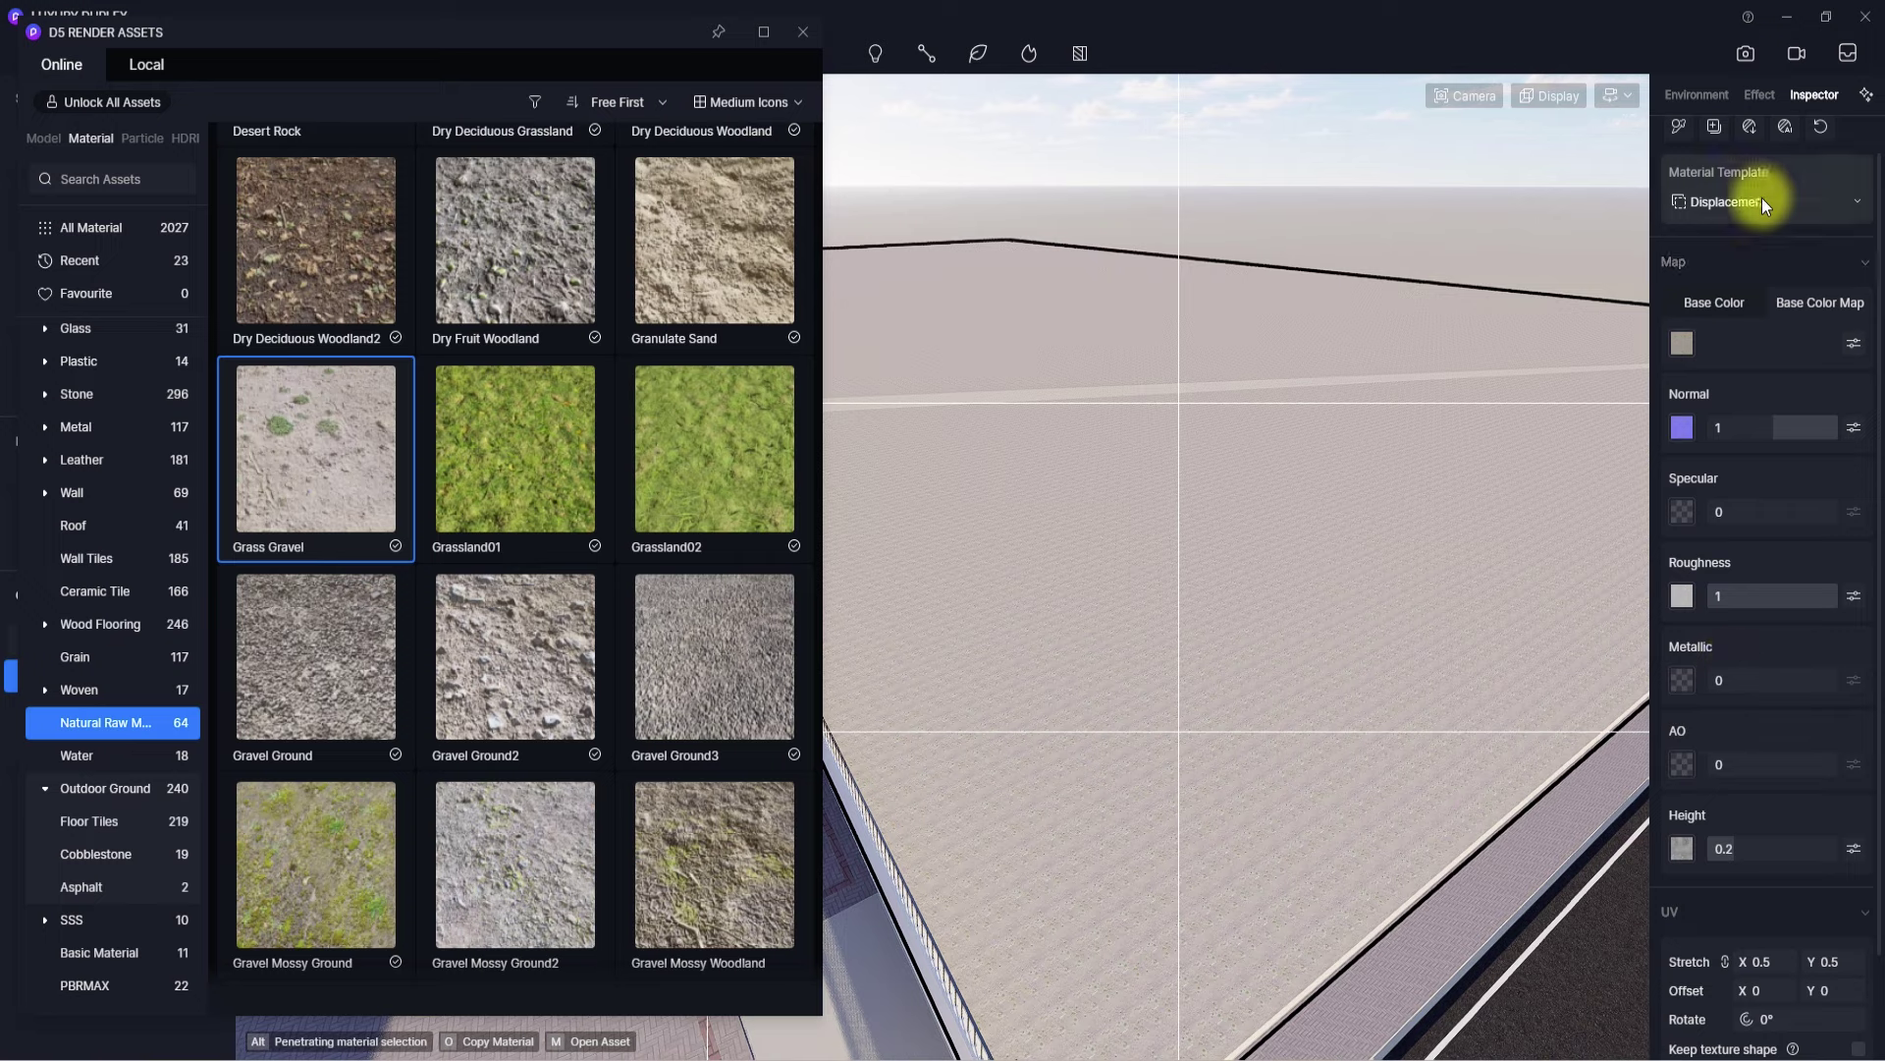
{"action": "left_click", "coordinate": [1761, 200]}
{"action": "left_click", "coordinate": [1747, 253]}
{"action": "scroll", "coordinate": [1746, 254], "scroll_direction": "down", "scroll_amount": 3}
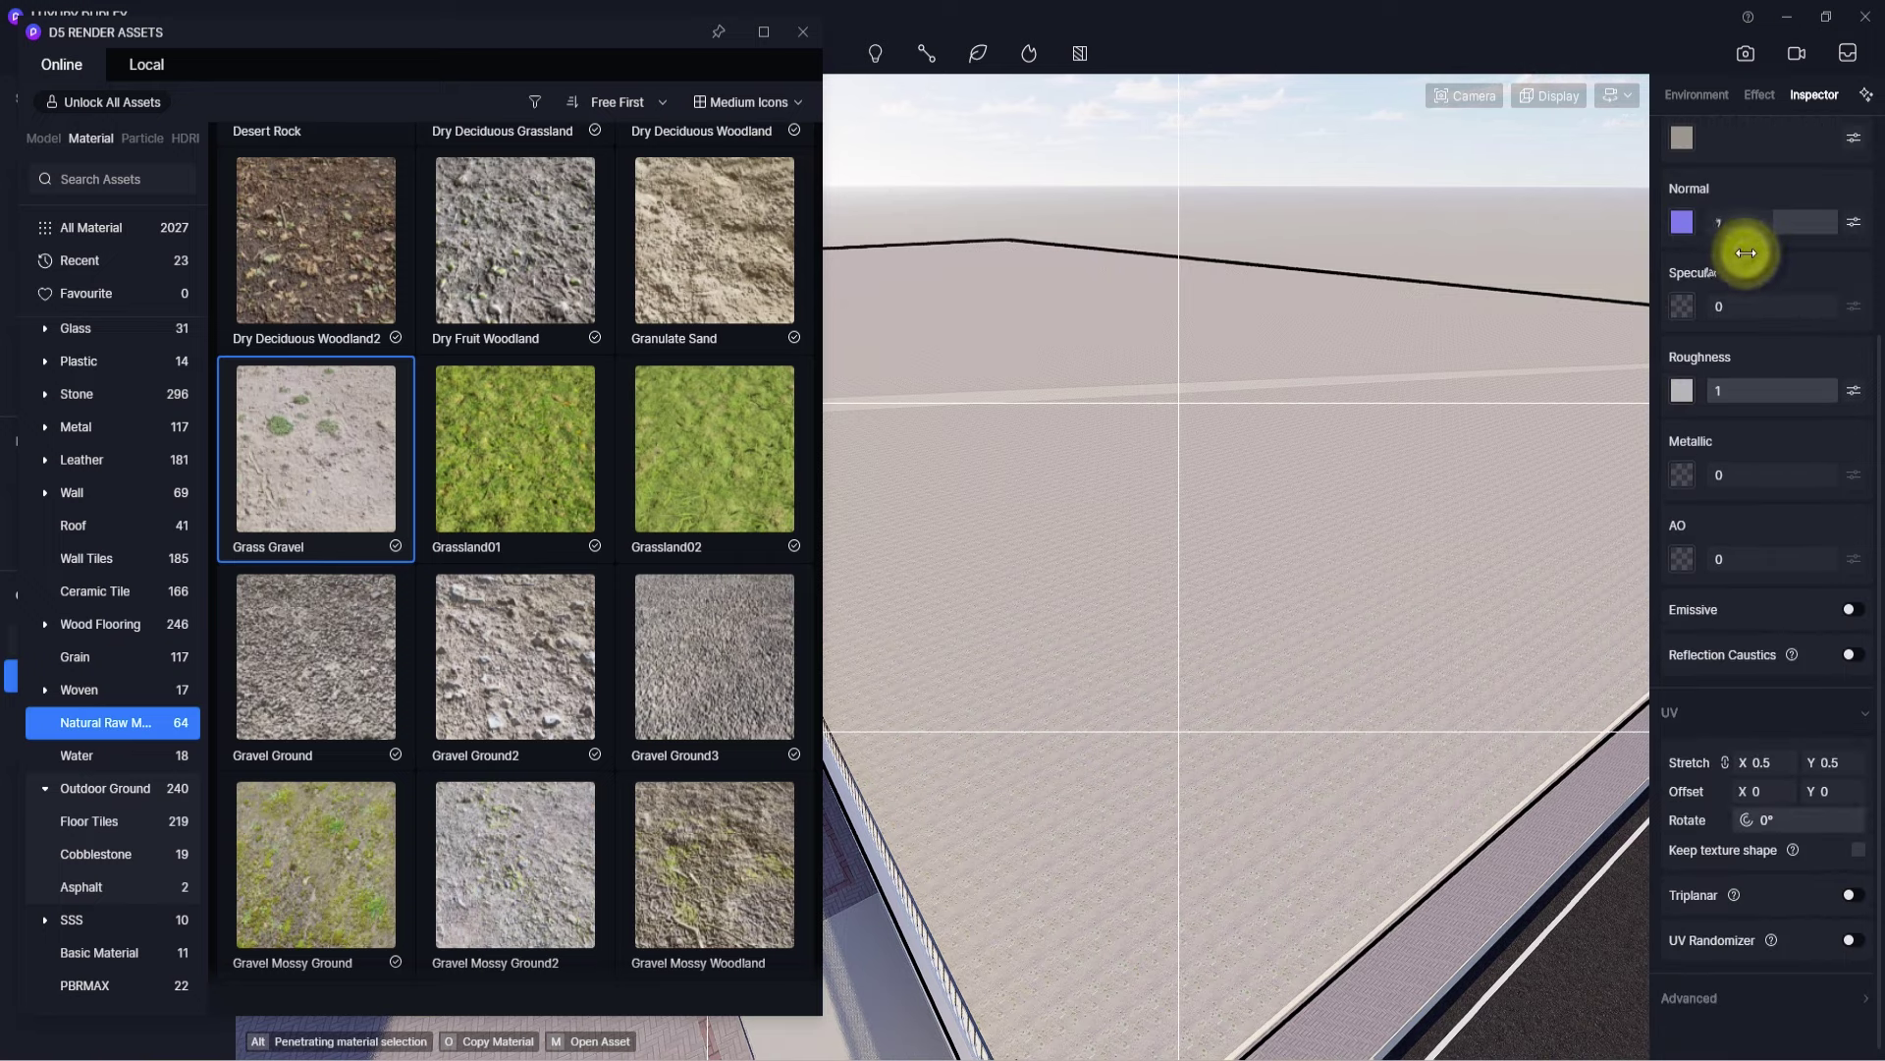
- Turn on Triplanar and UV Randomizer for the gravel ground material and set its UV stretch to 0.031 in X and Y
{"action": "left_click", "coordinate": [1854, 895]}
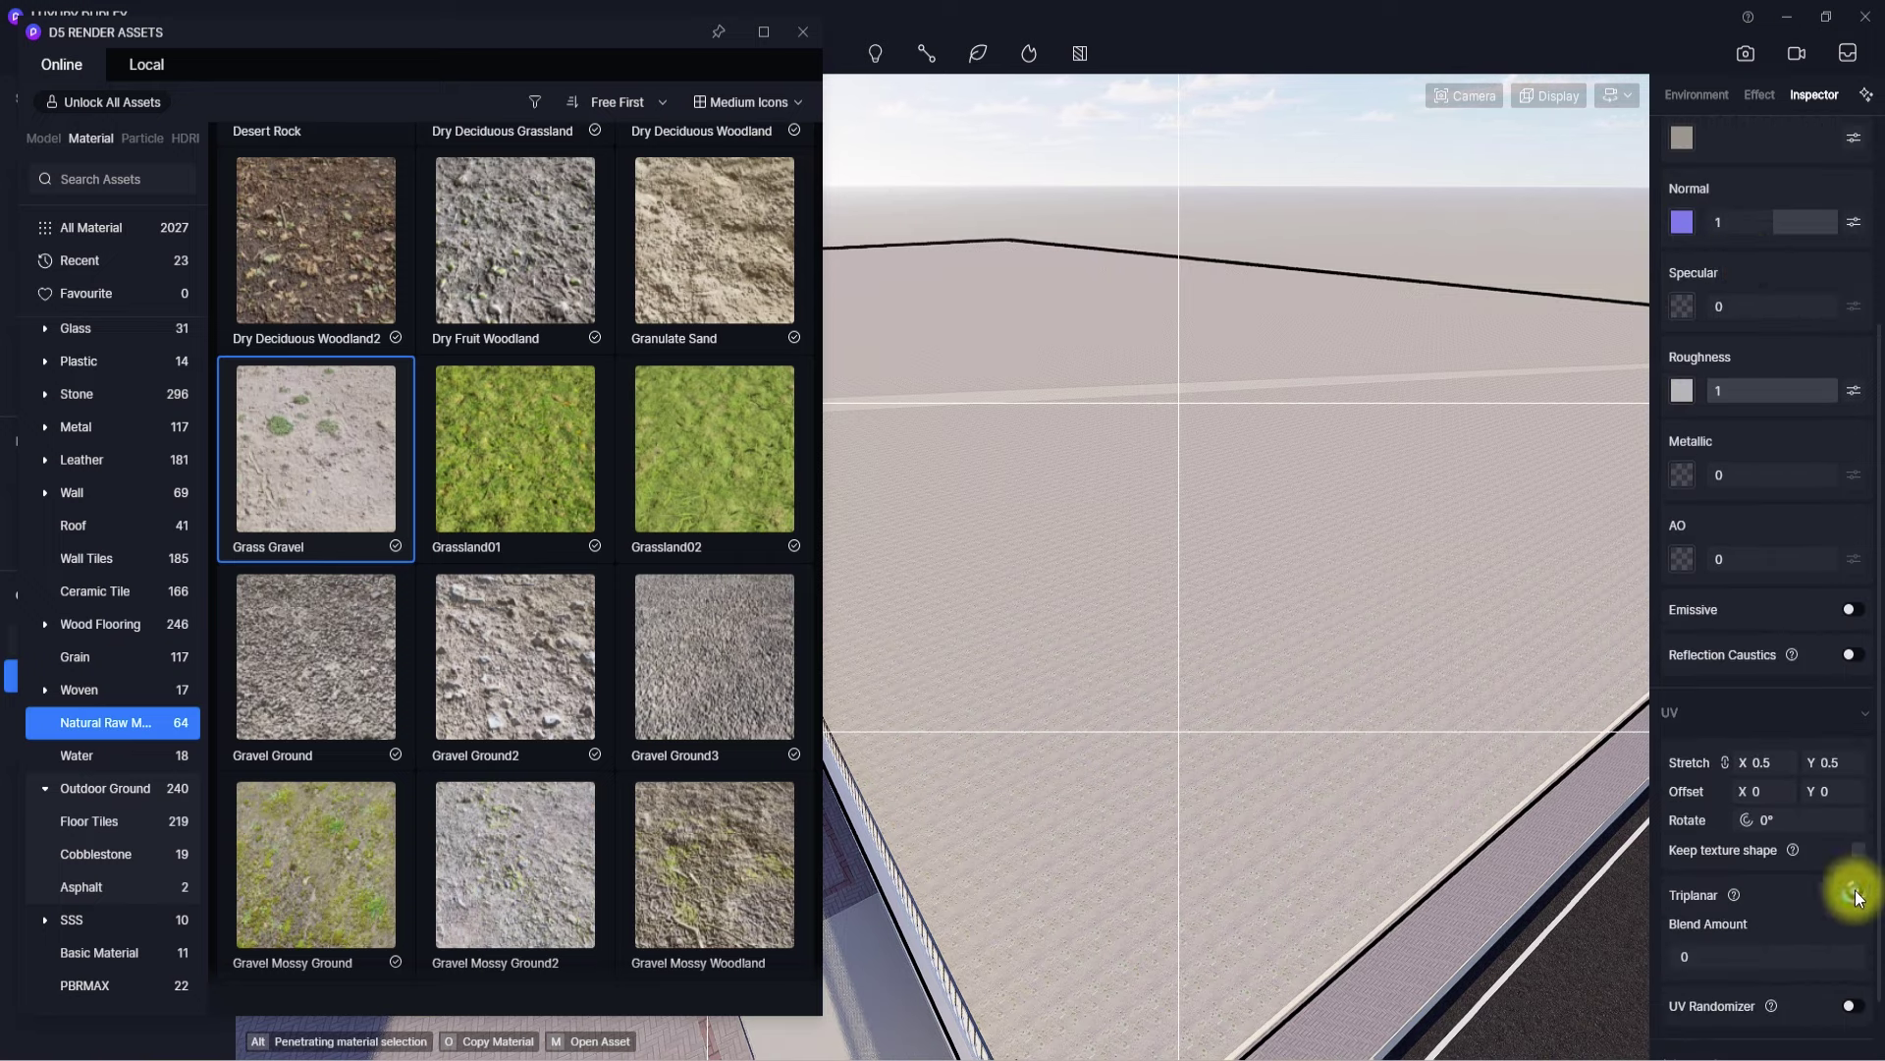
{"action": "scroll", "coordinate": [1855, 898], "scroll_direction": "up", "scroll_amount": 3}
{"action": "scroll", "coordinate": [1854, 889], "scroll_direction": "down", "scroll_amount": 5}
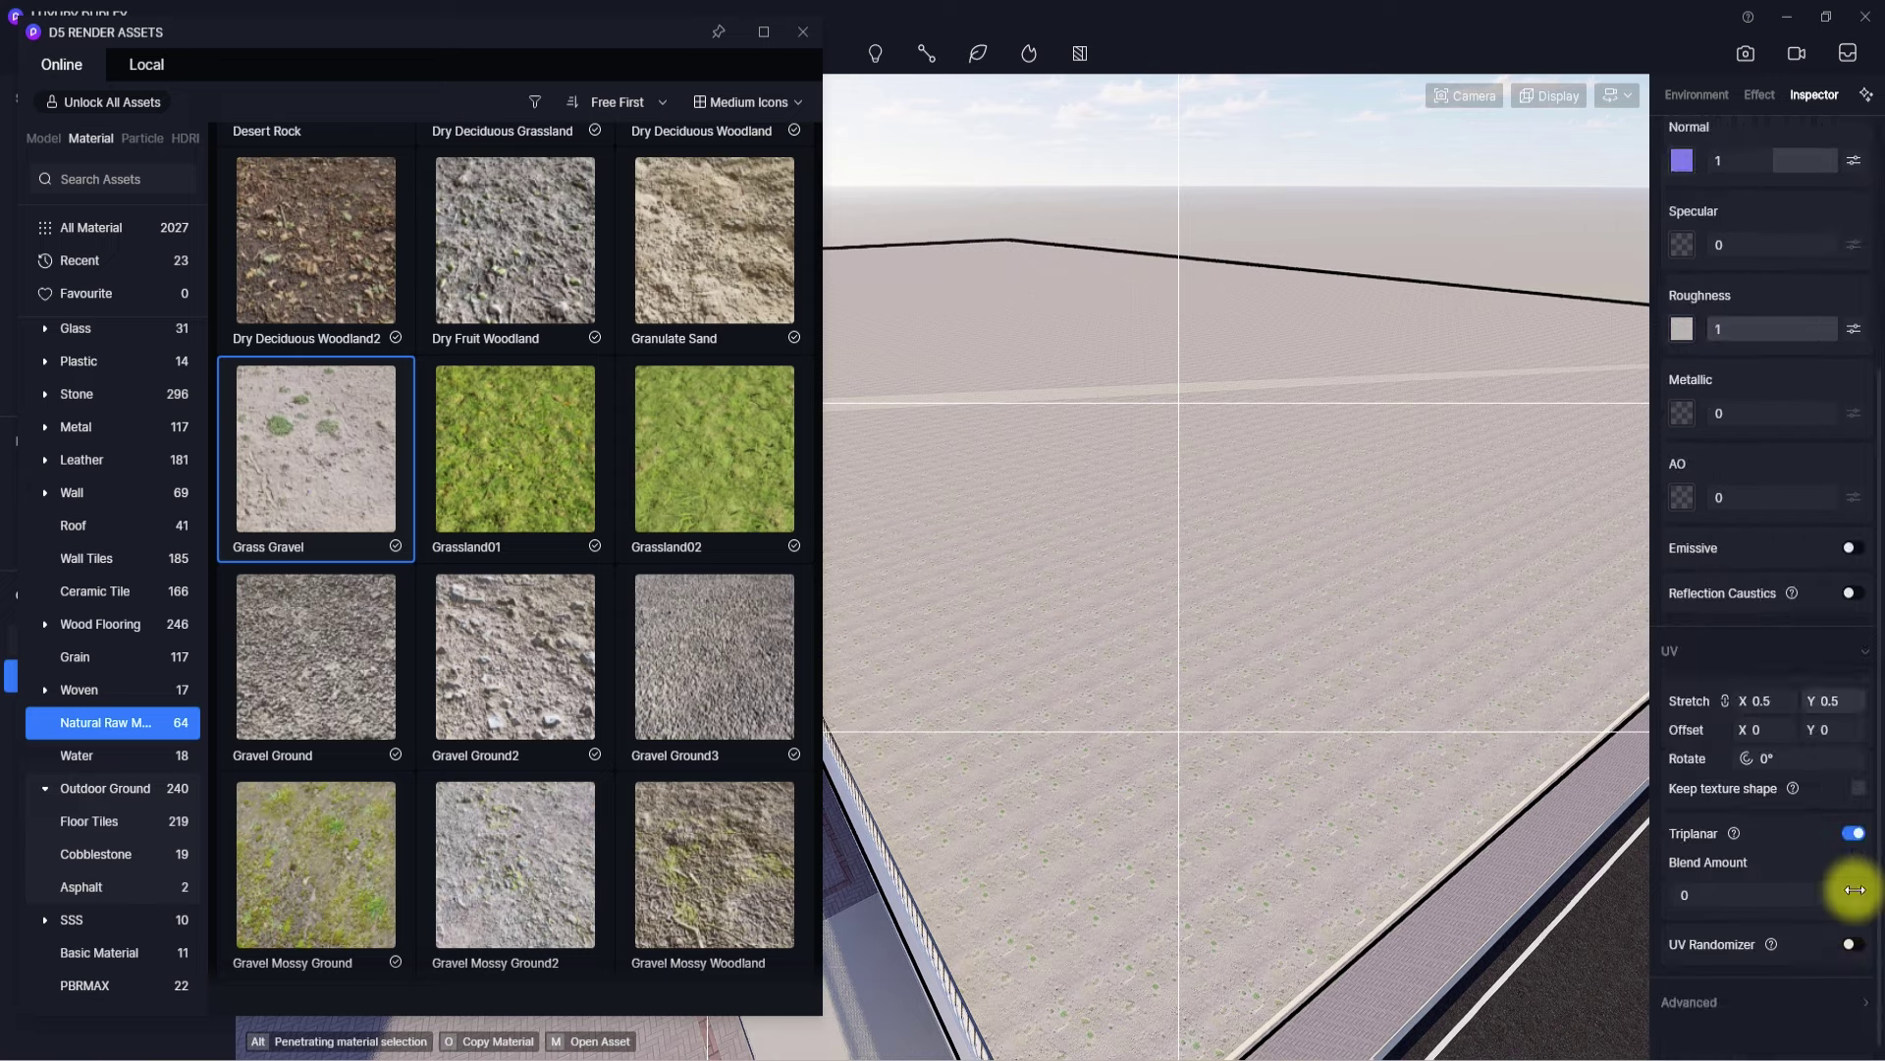
{"action": "left_click", "coordinate": [1854, 946]}
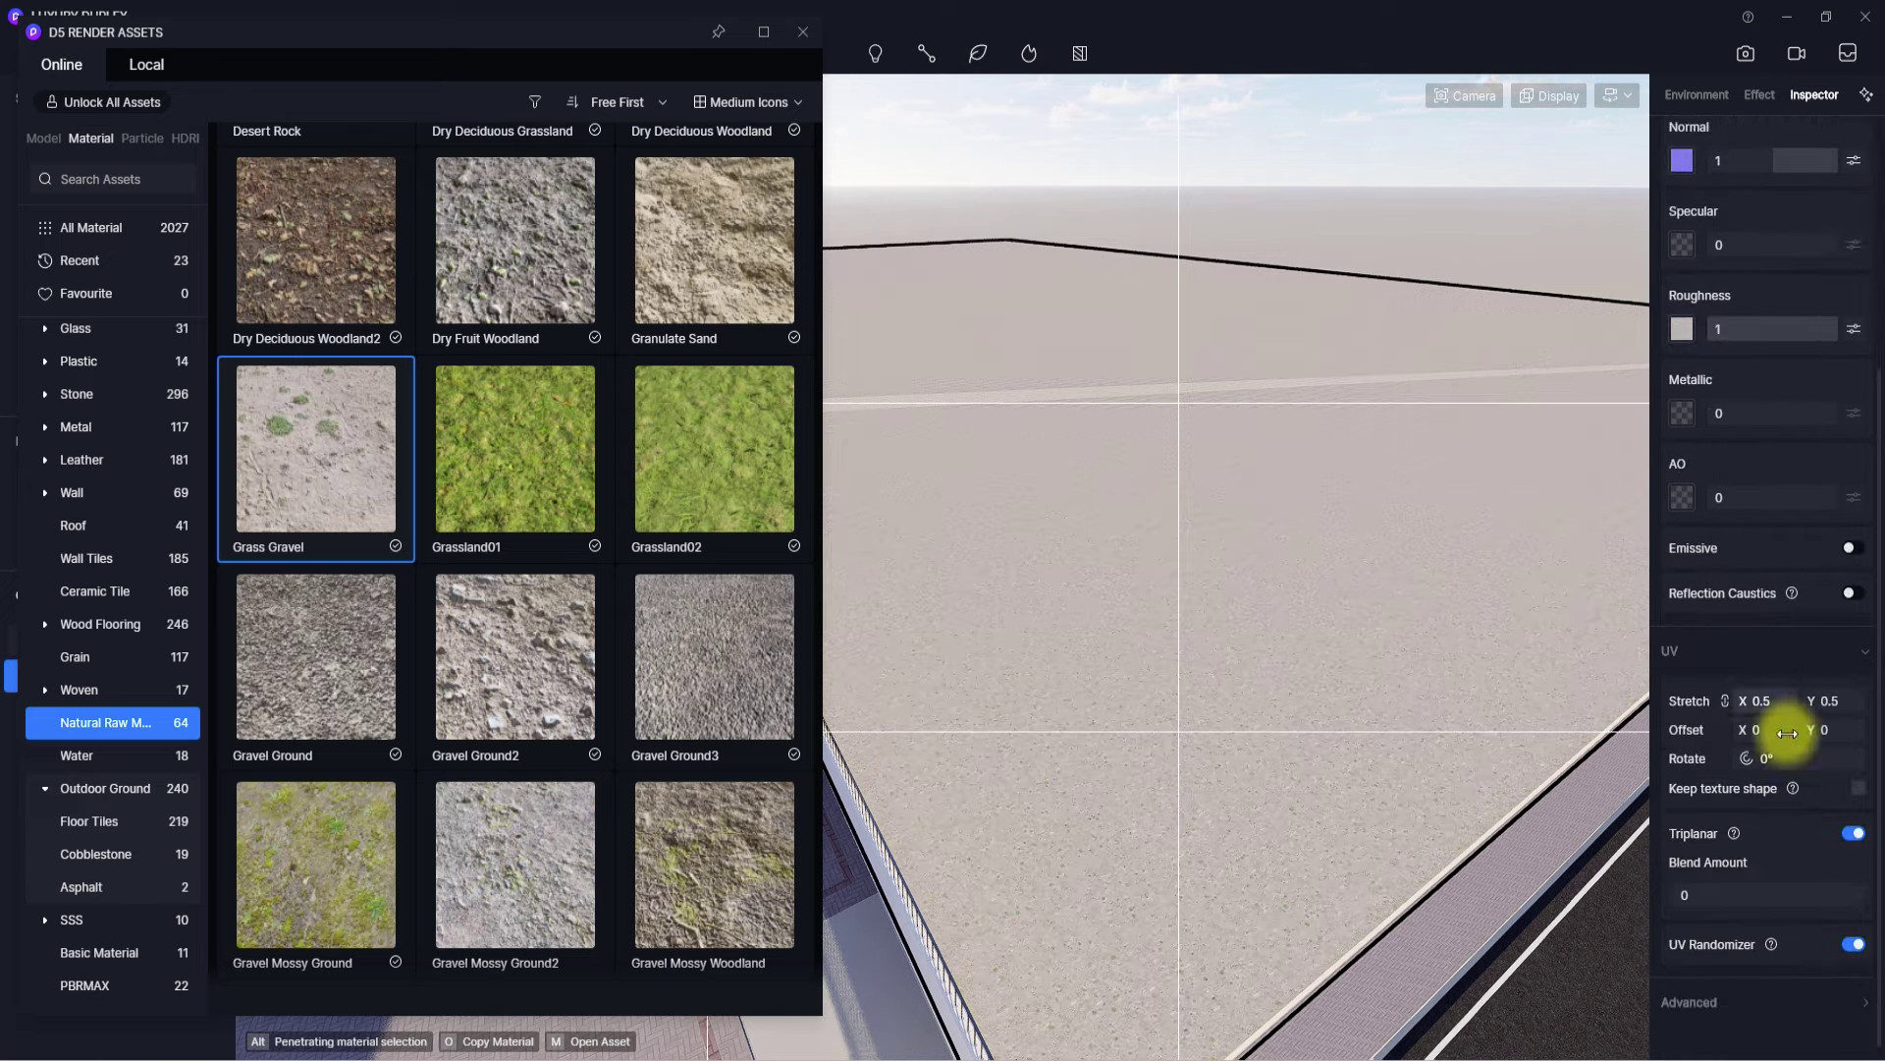
{"action": "left_click_drag", "start_coordinate": [1769, 701], "coordinate": [1731, 704]}
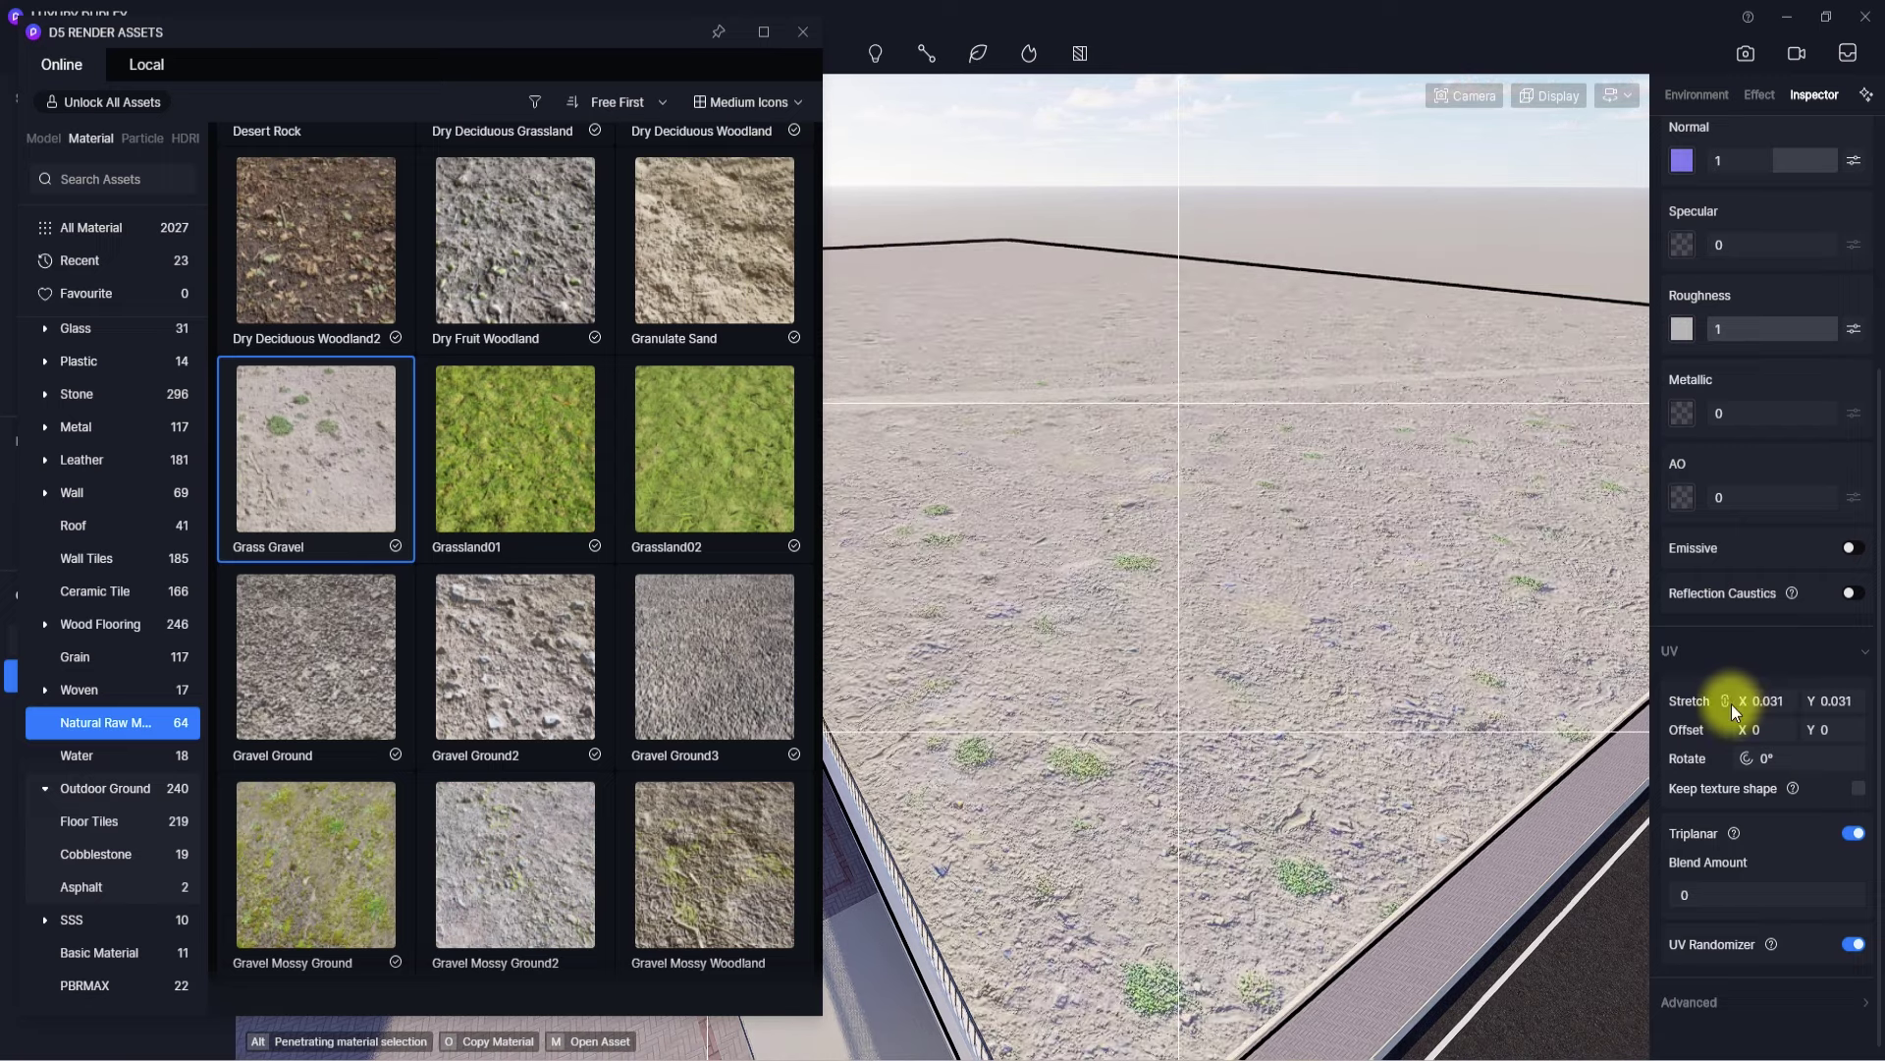
- Tint the gravel ground's base color to a slightly darker off-white with hue 53, saturation 1 and value 88
{"action": "scroll", "coordinate": [1730, 705], "scroll_direction": "up", "scroll_amount": 5}
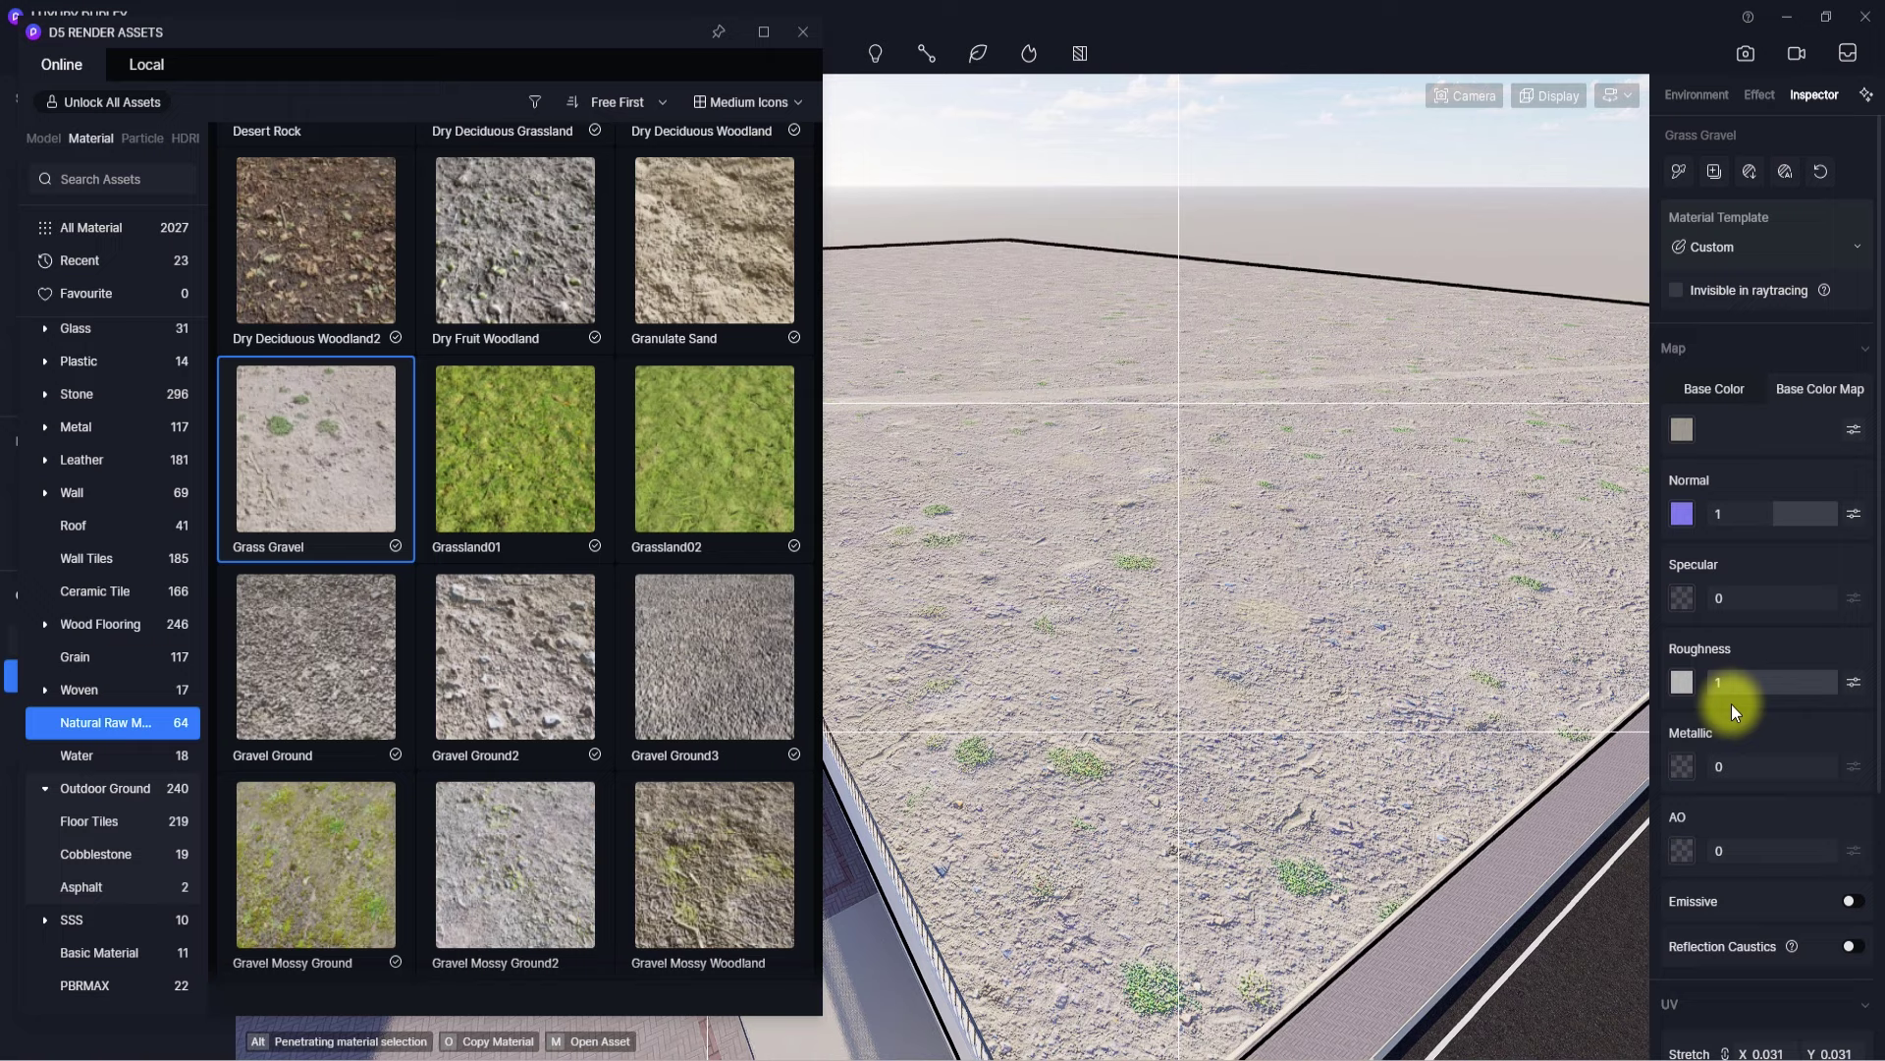
{"action": "left_click", "coordinate": [1685, 431]}
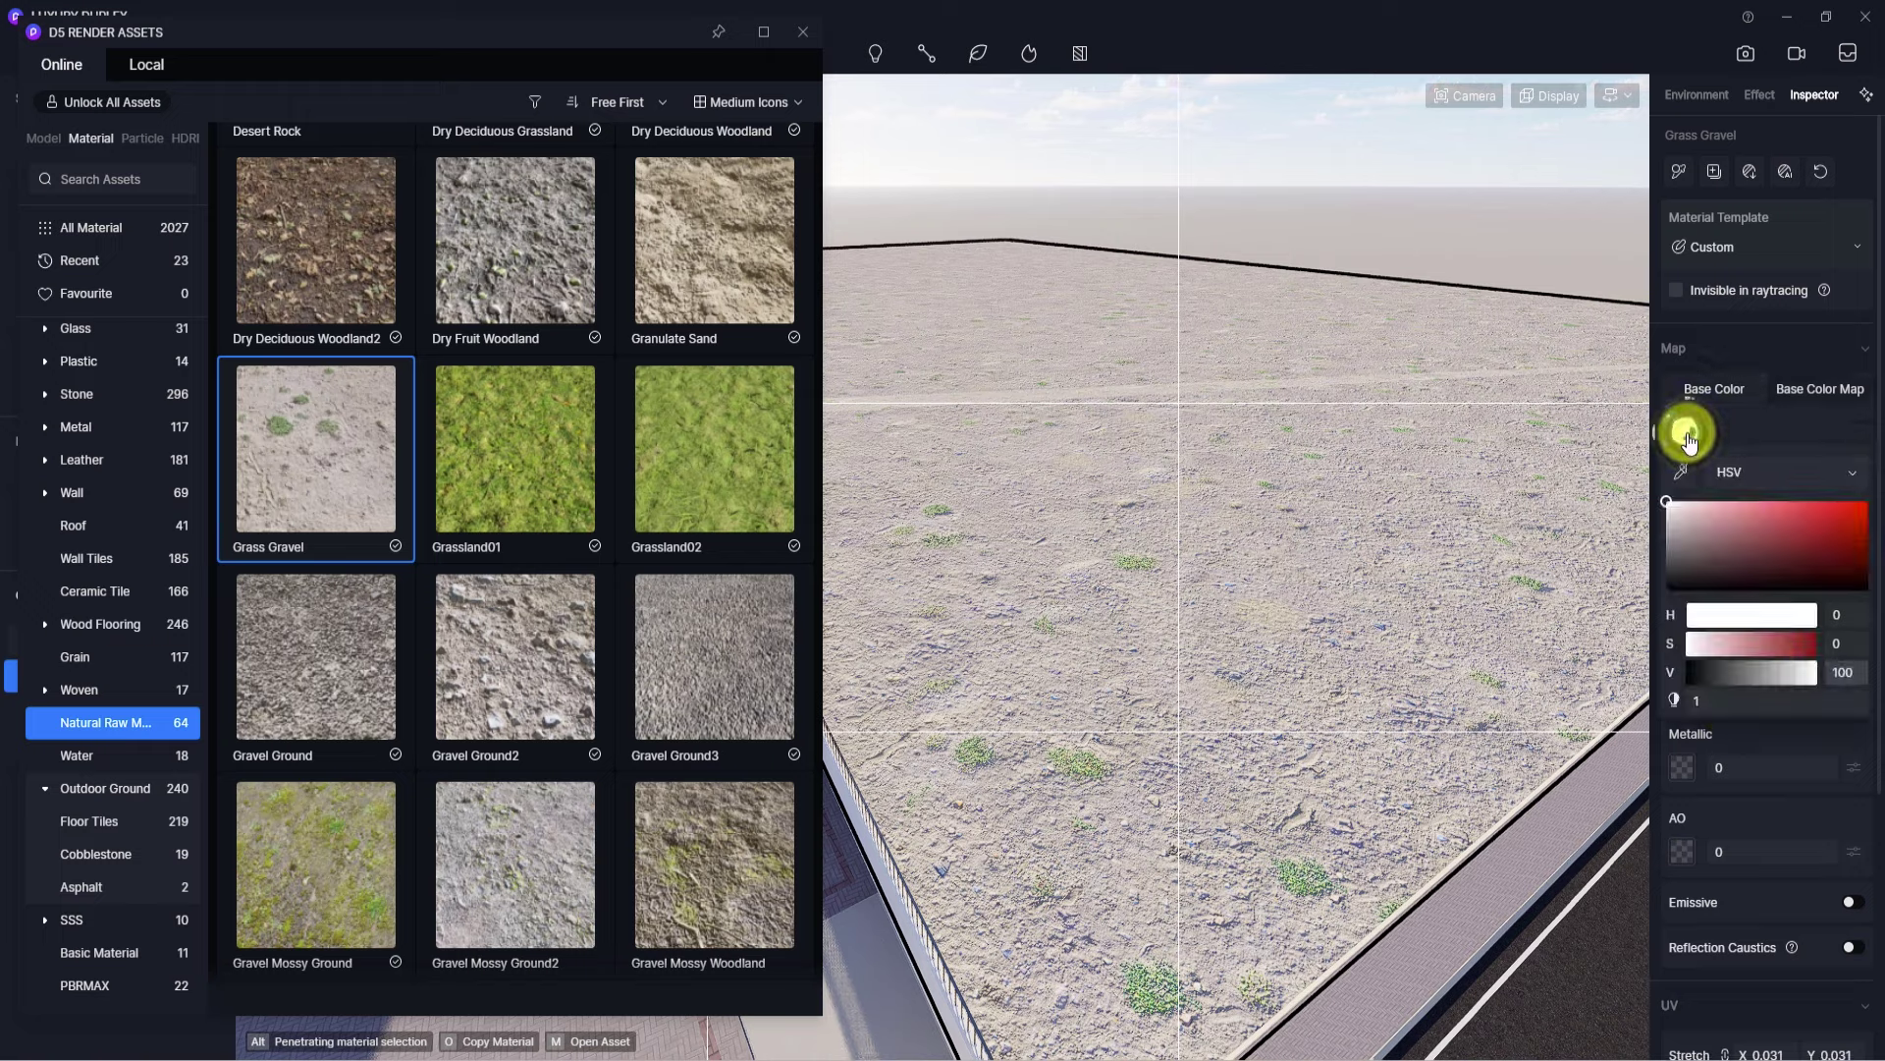
{"action": "left_click_drag", "start_coordinate": [1685, 617], "coordinate": [1707, 623]}
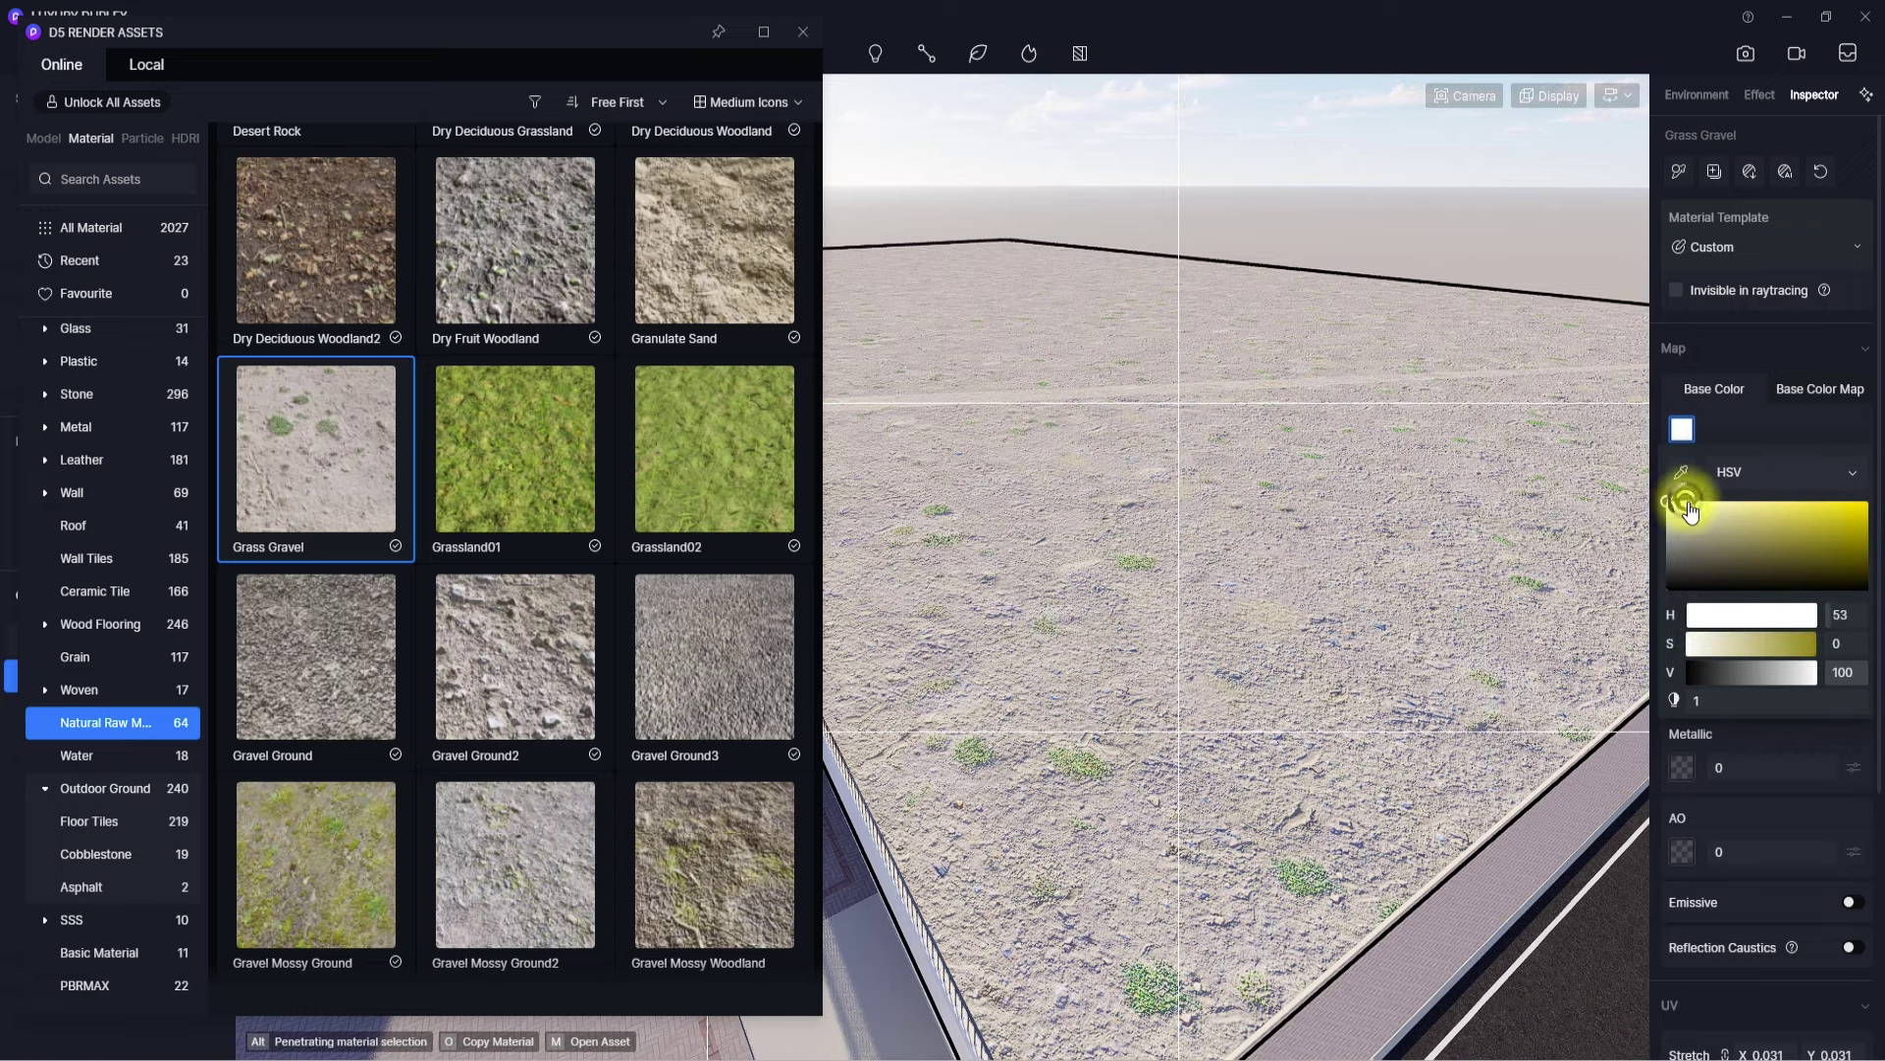
{"action": "left_click_drag", "start_coordinate": [1688, 503], "coordinate": [1668, 513]}
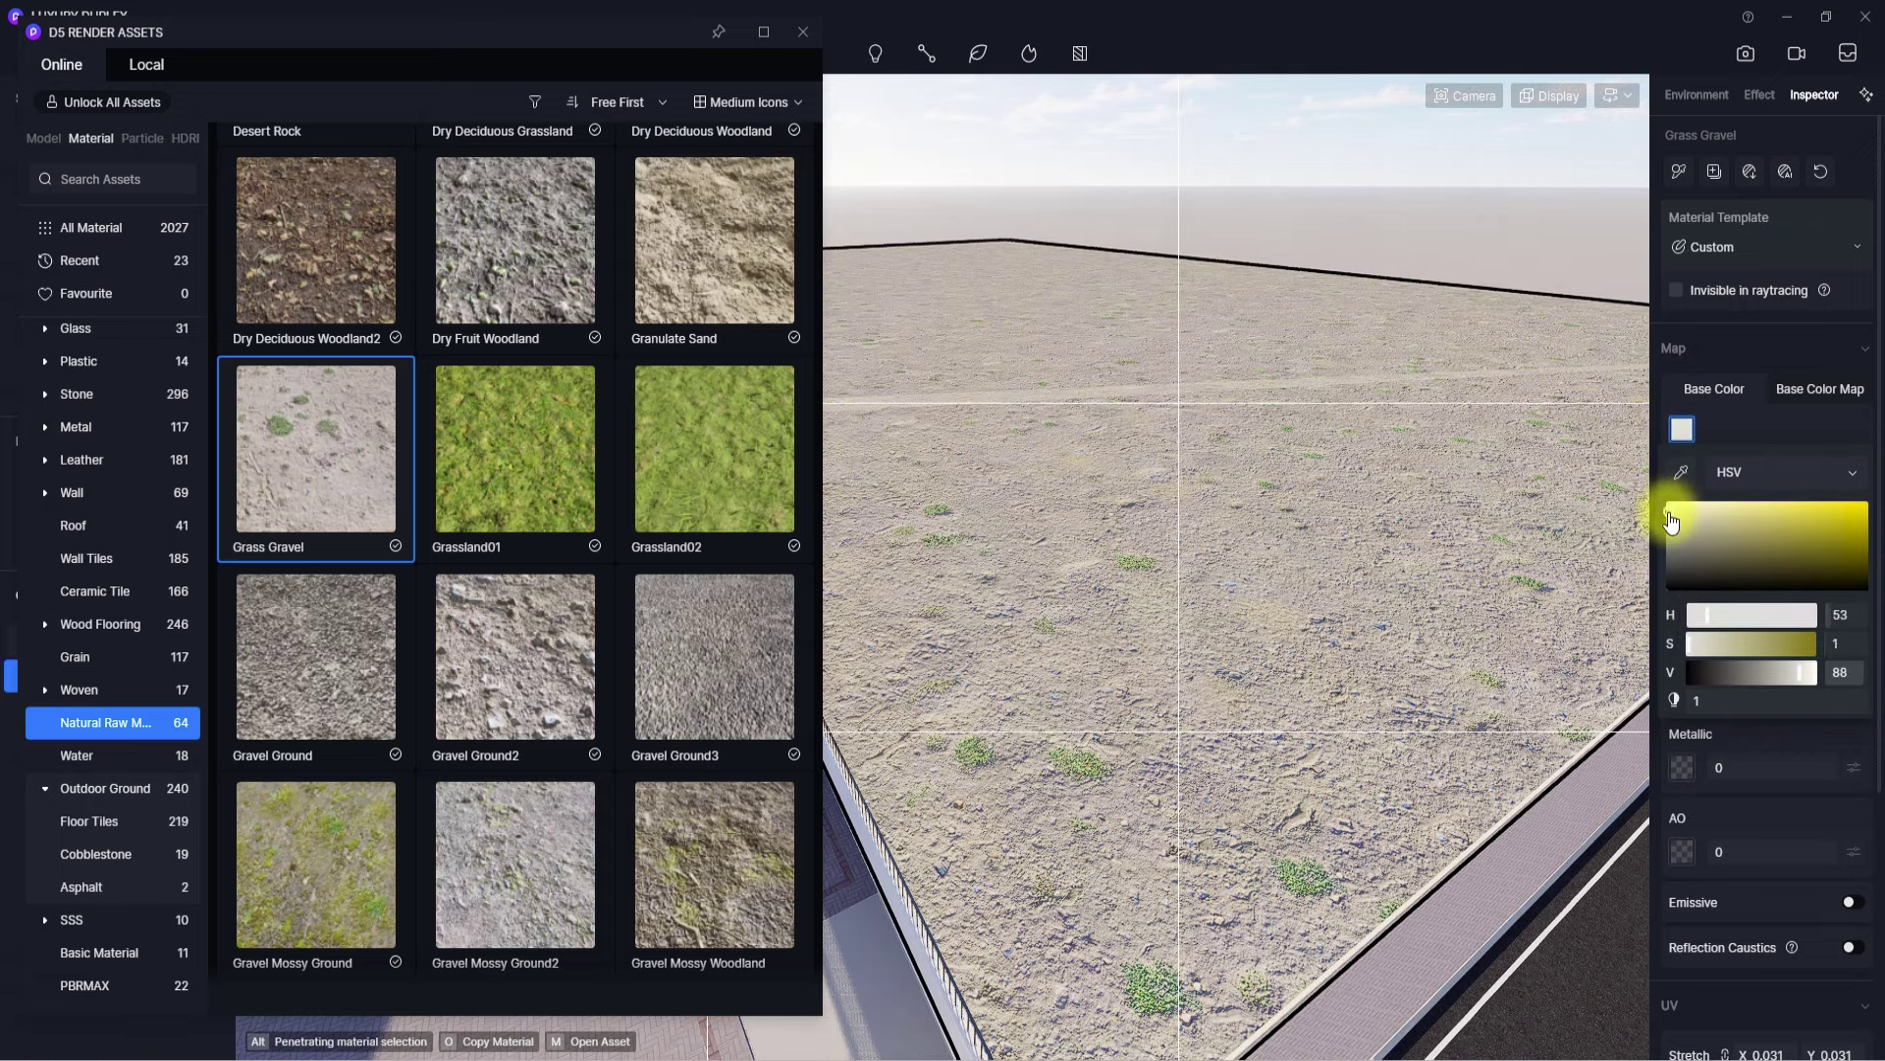
- Examine the gravel ground around the compound from above, and the front lawn and paved driveway up close
{"action": "scroll", "coordinate": [1254, 538], "scroll_direction": "down", "scroll_amount": 6}
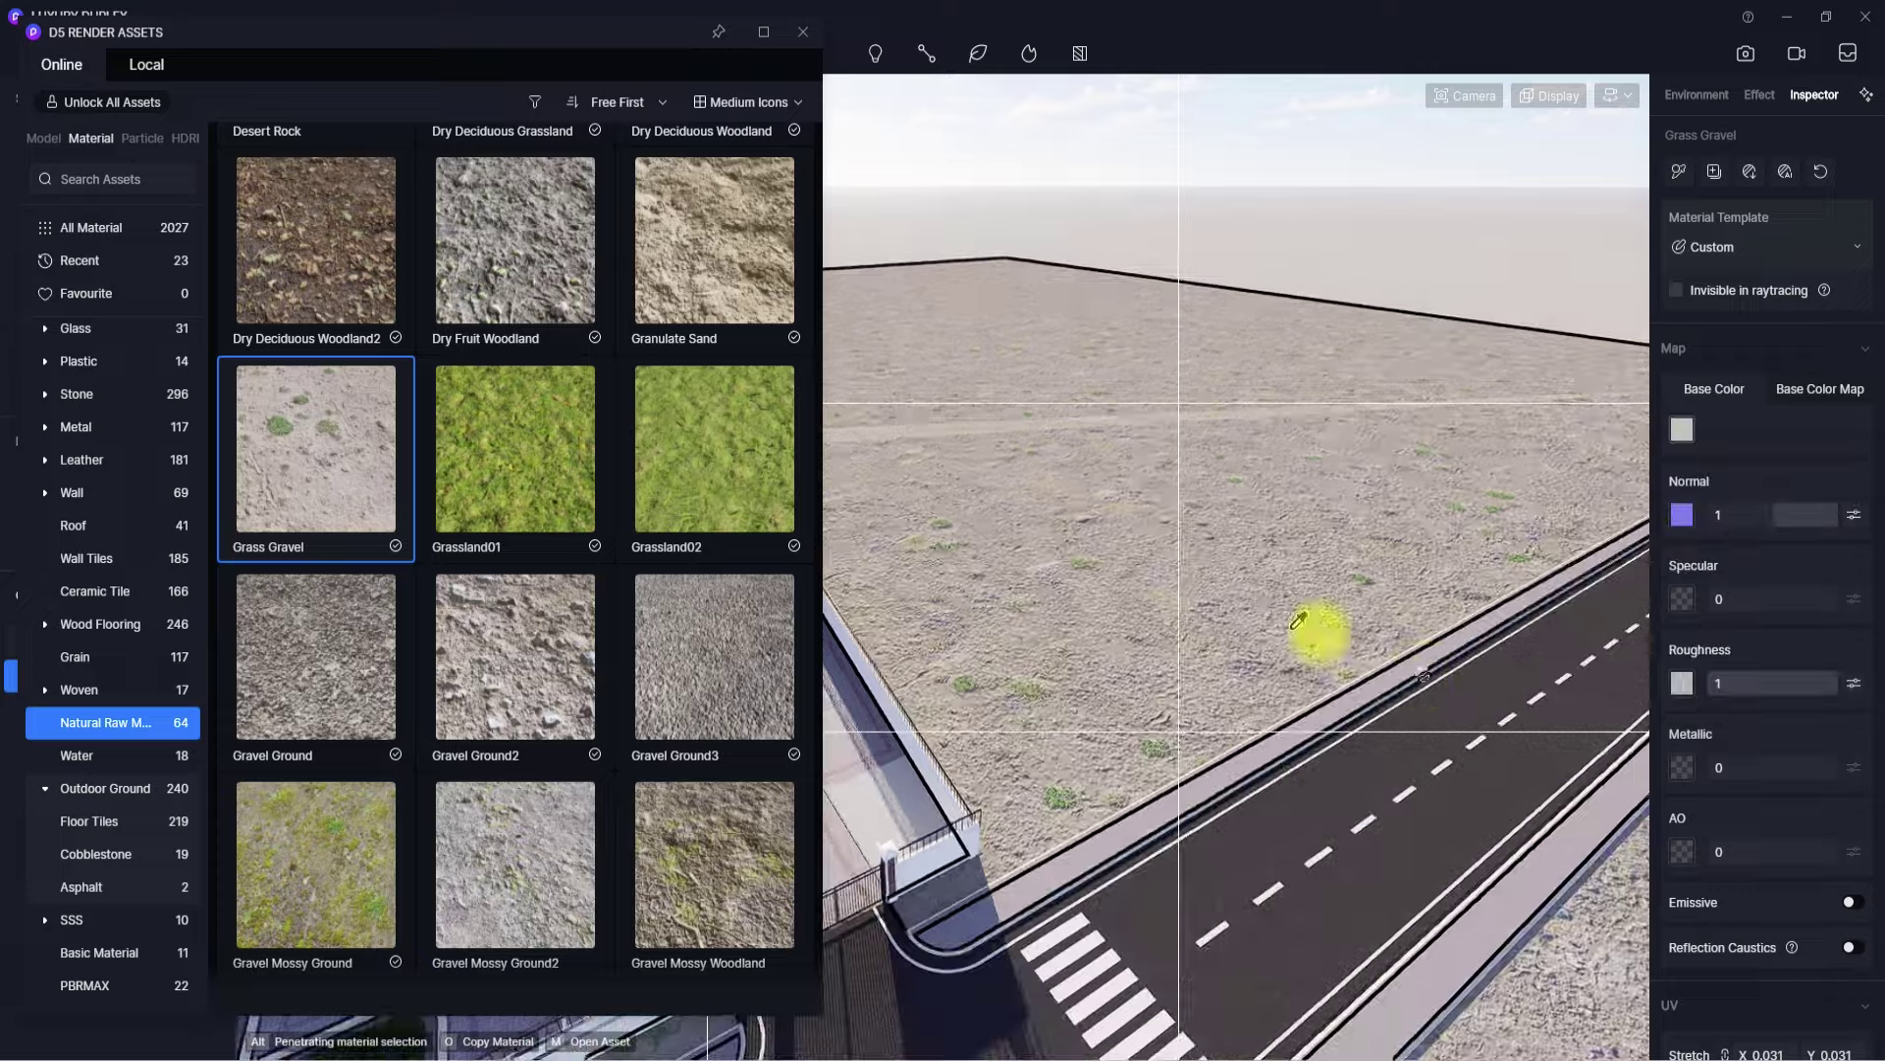
{"action": "right_click_drag", "start_coordinate": [1317, 631], "coordinate": [1012, 550]}
{"action": "scroll", "coordinate": [1012, 550], "scroll_direction": "down", "scroll_amount": 5}
{"action": "scroll", "coordinate": [1016, 547], "scroll_direction": "down", "scroll_amount": 3}
{"action": "right_click_drag", "start_coordinate": [1208, 551], "coordinate": [918, 638]}
{"action": "scroll", "coordinate": [1022, 586], "scroll_direction": "down", "scroll_amount": 5}
{"action": "scroll", "coordinate": [1348, 686], "scroll_direction": "up", "scroll_amount": 6}
{"action": "scroll", "coordinate": [919, 639], "scroll_direction": "up", "scroll_amount": 3}
{"action": "scroll", "coordinate": [1048, 619], "scroll_direction": "down", "scroll_amount": 5}
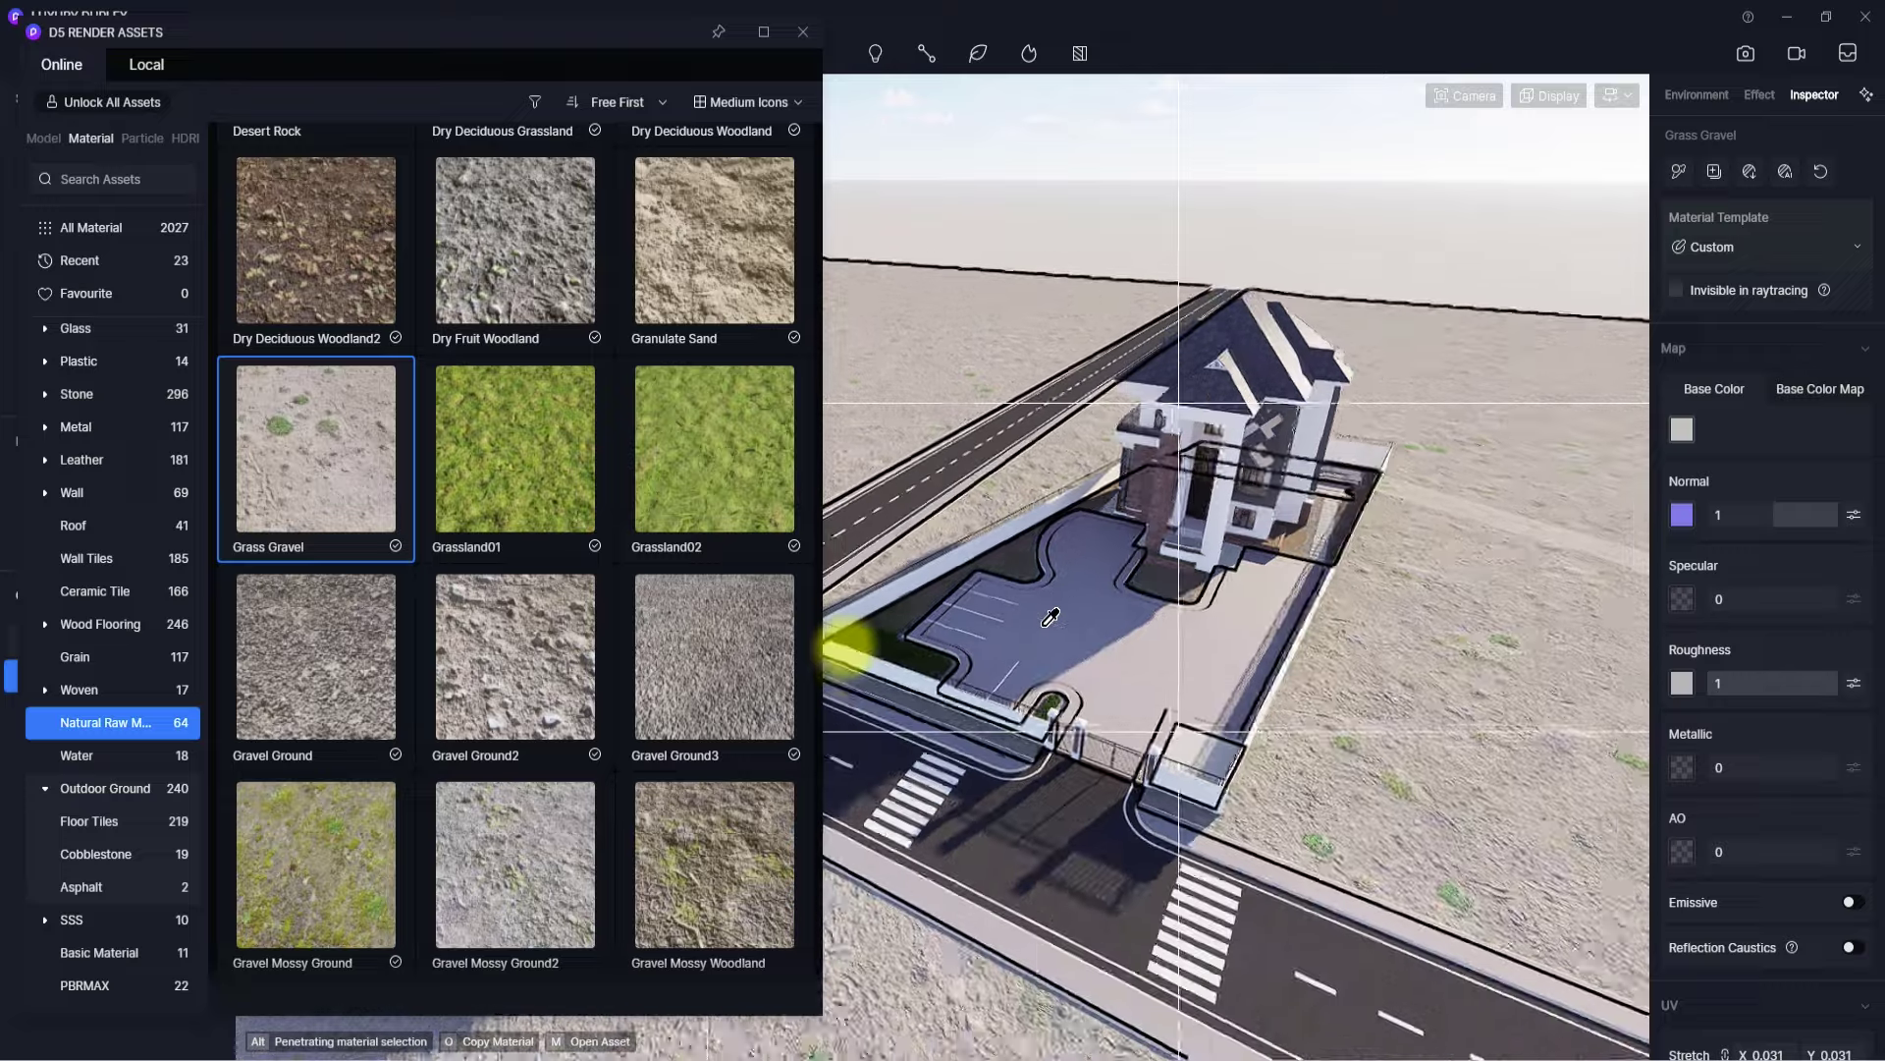
{"action": "scroll", "coordinate": [994, 558], "scroll_direction": "up", "scroll_amount": 8}
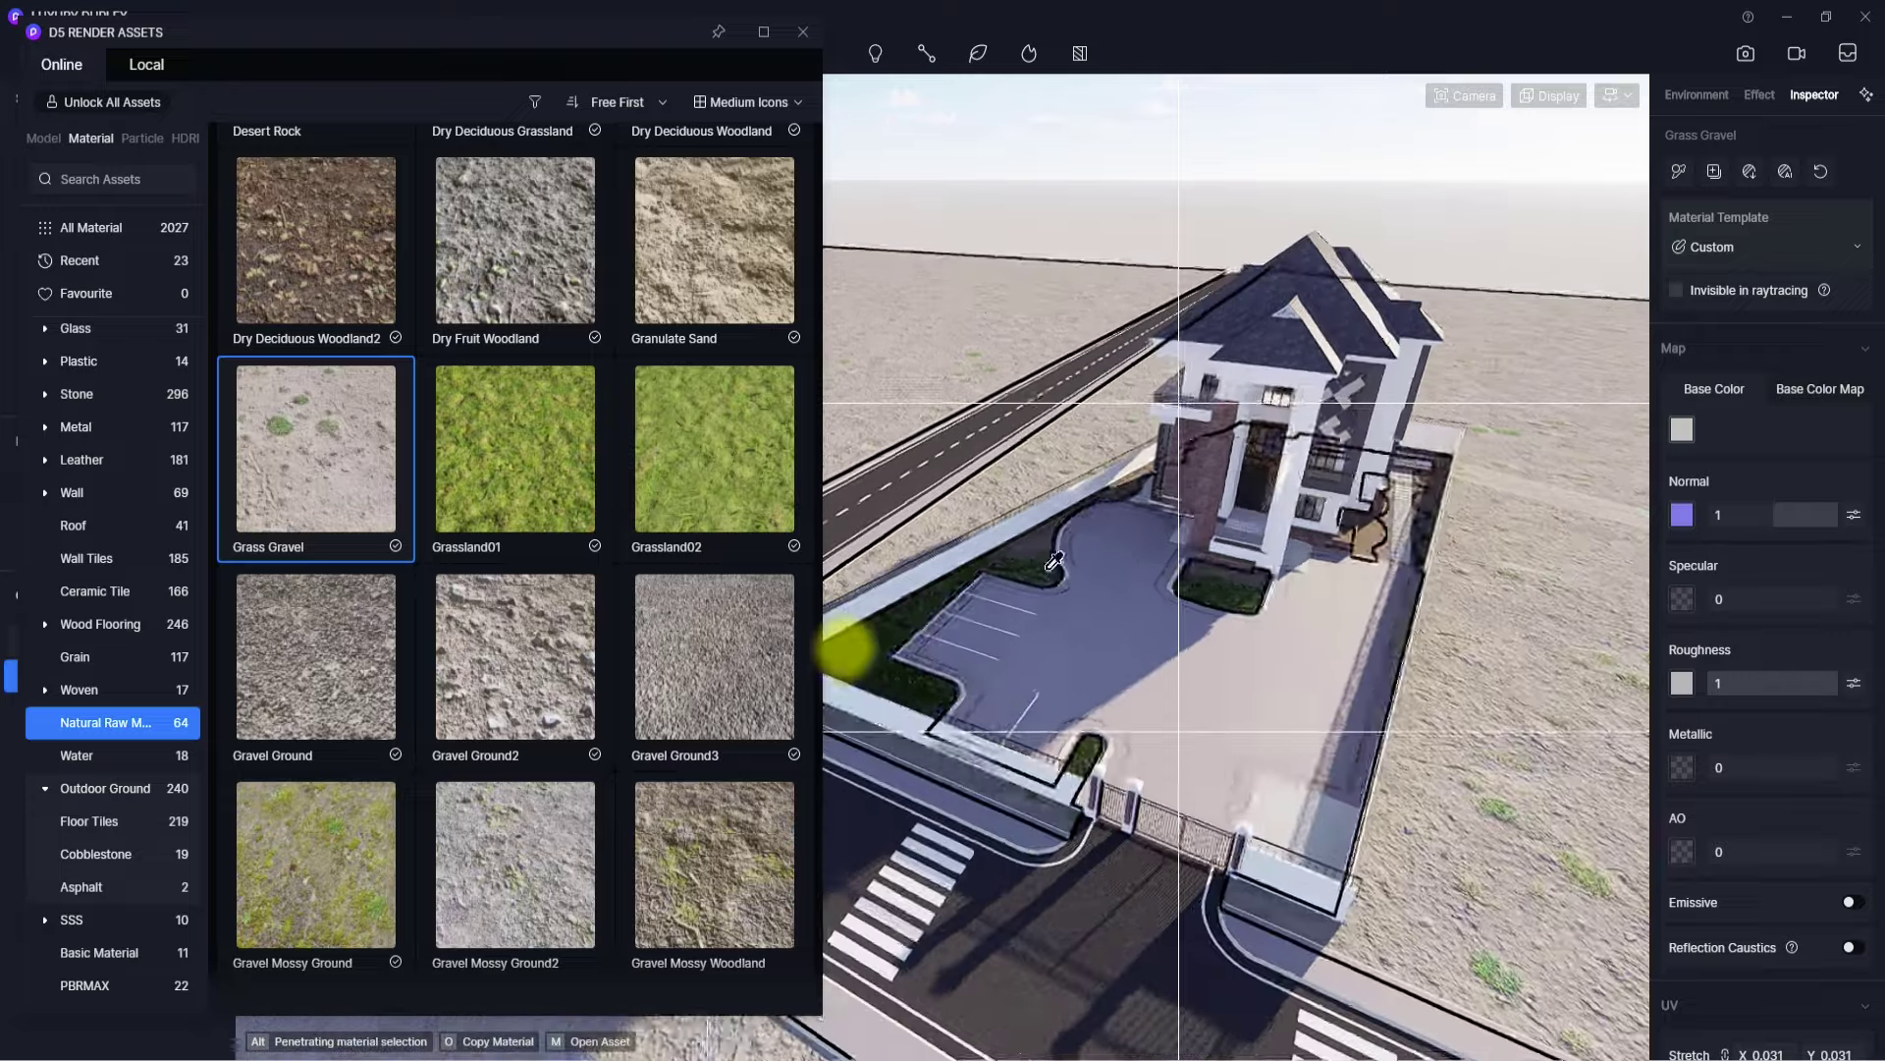
{"action": "scroll", "coordinate": [1092, 547], "scroll_direction": "up", "scroll_amount": 5}
{"action": "right_click_drag", "start_coordinate": [1092, 545], "coordinate": [1531, 493]}
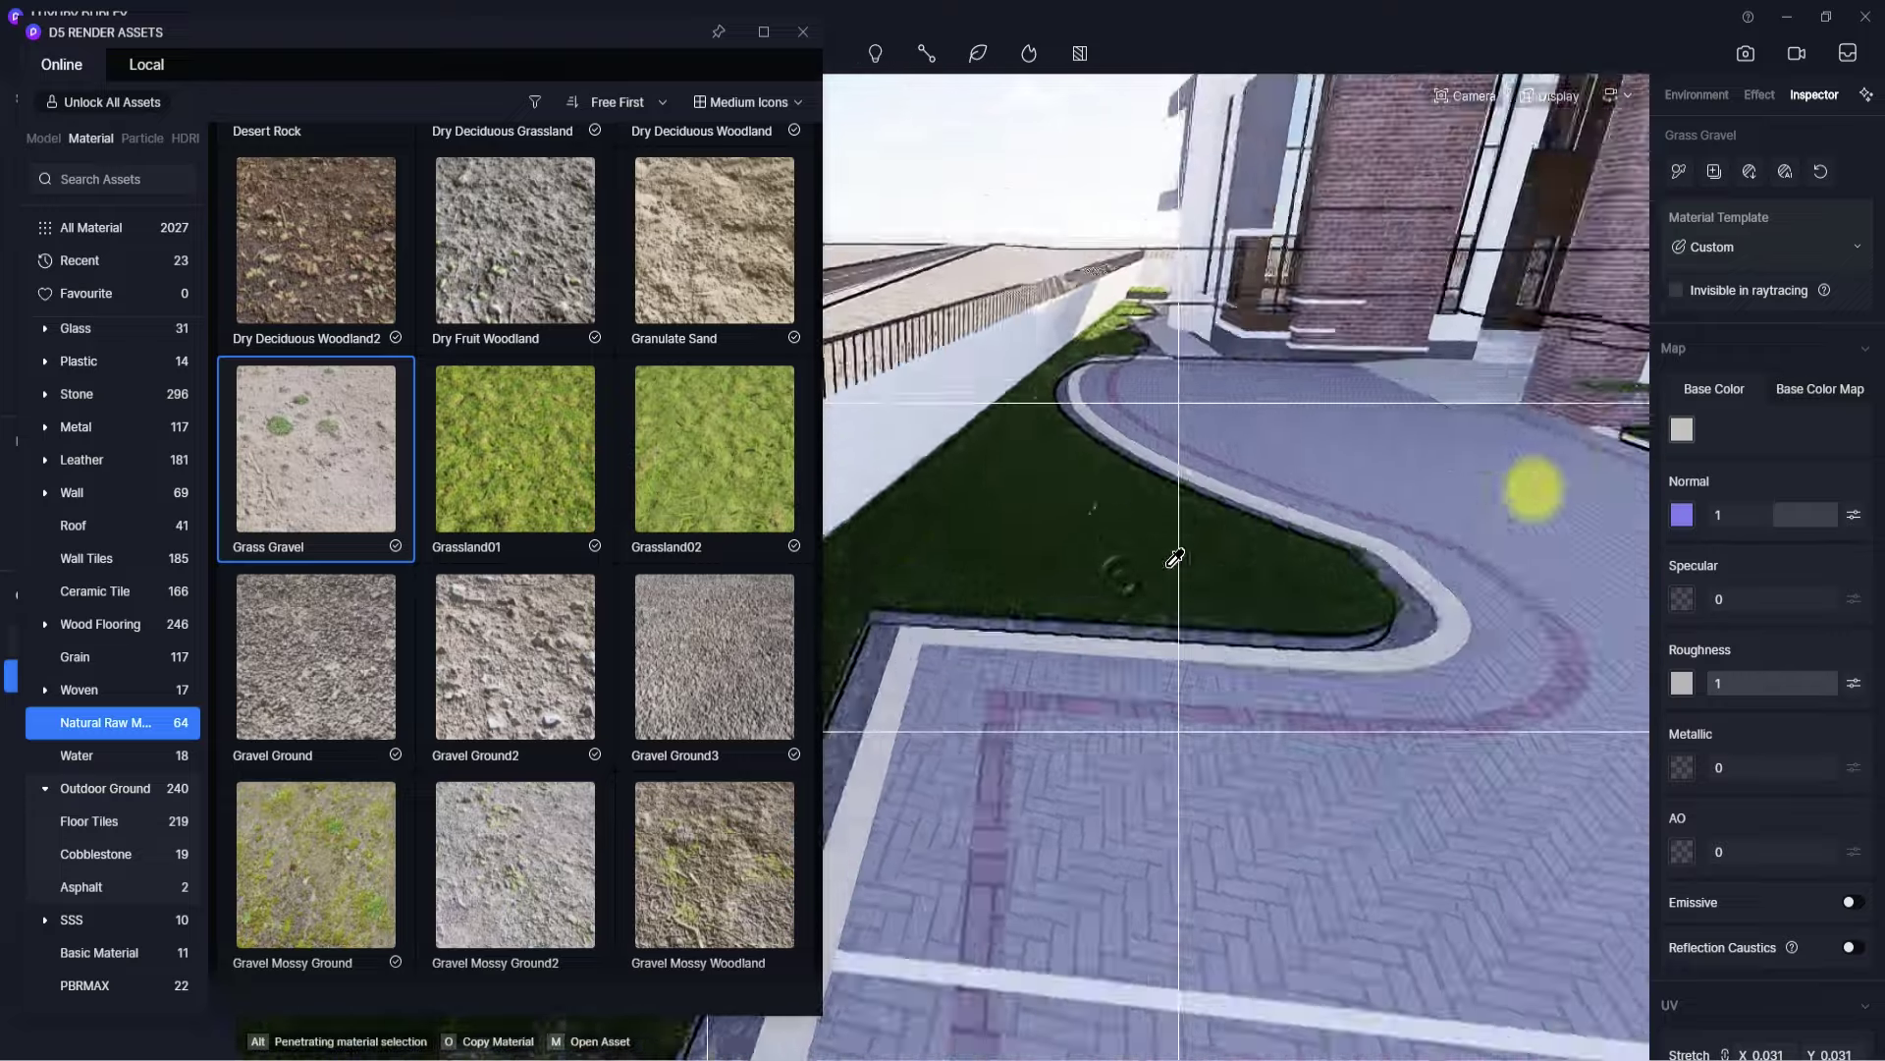
{"action": "scroll", "coordinate": [1532, 495], "scroll_direction": "up", "scroll_amount": 7}
{"action": "scroll", "coordinate": [1294, 349], "scroll_direction": "down", "scroll_amount": 7}
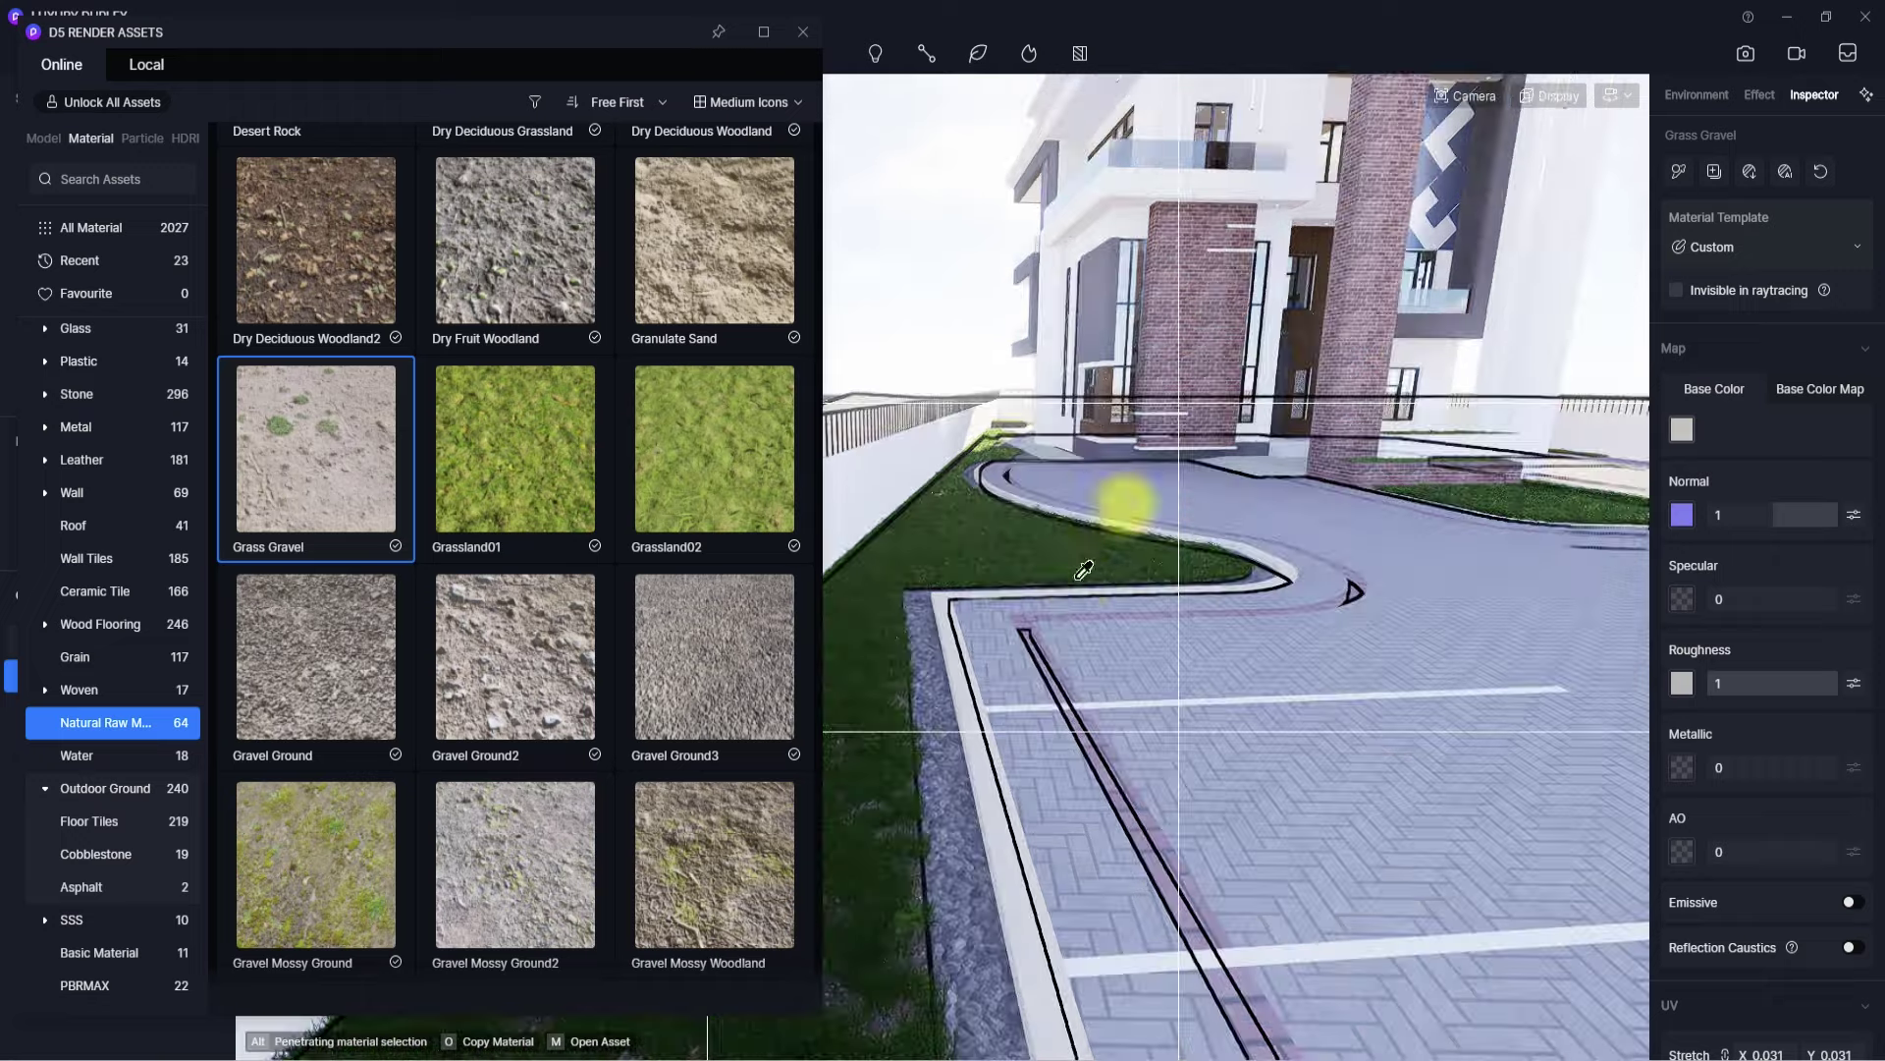
{"action": "right_click_drag", "start_coordinate": [1128, 505], "coordinate": [1191, 400]}
- Close the asset library and return to the saved Scene 1 view
{"action": "left_click", "coordinate": [805, 34]}
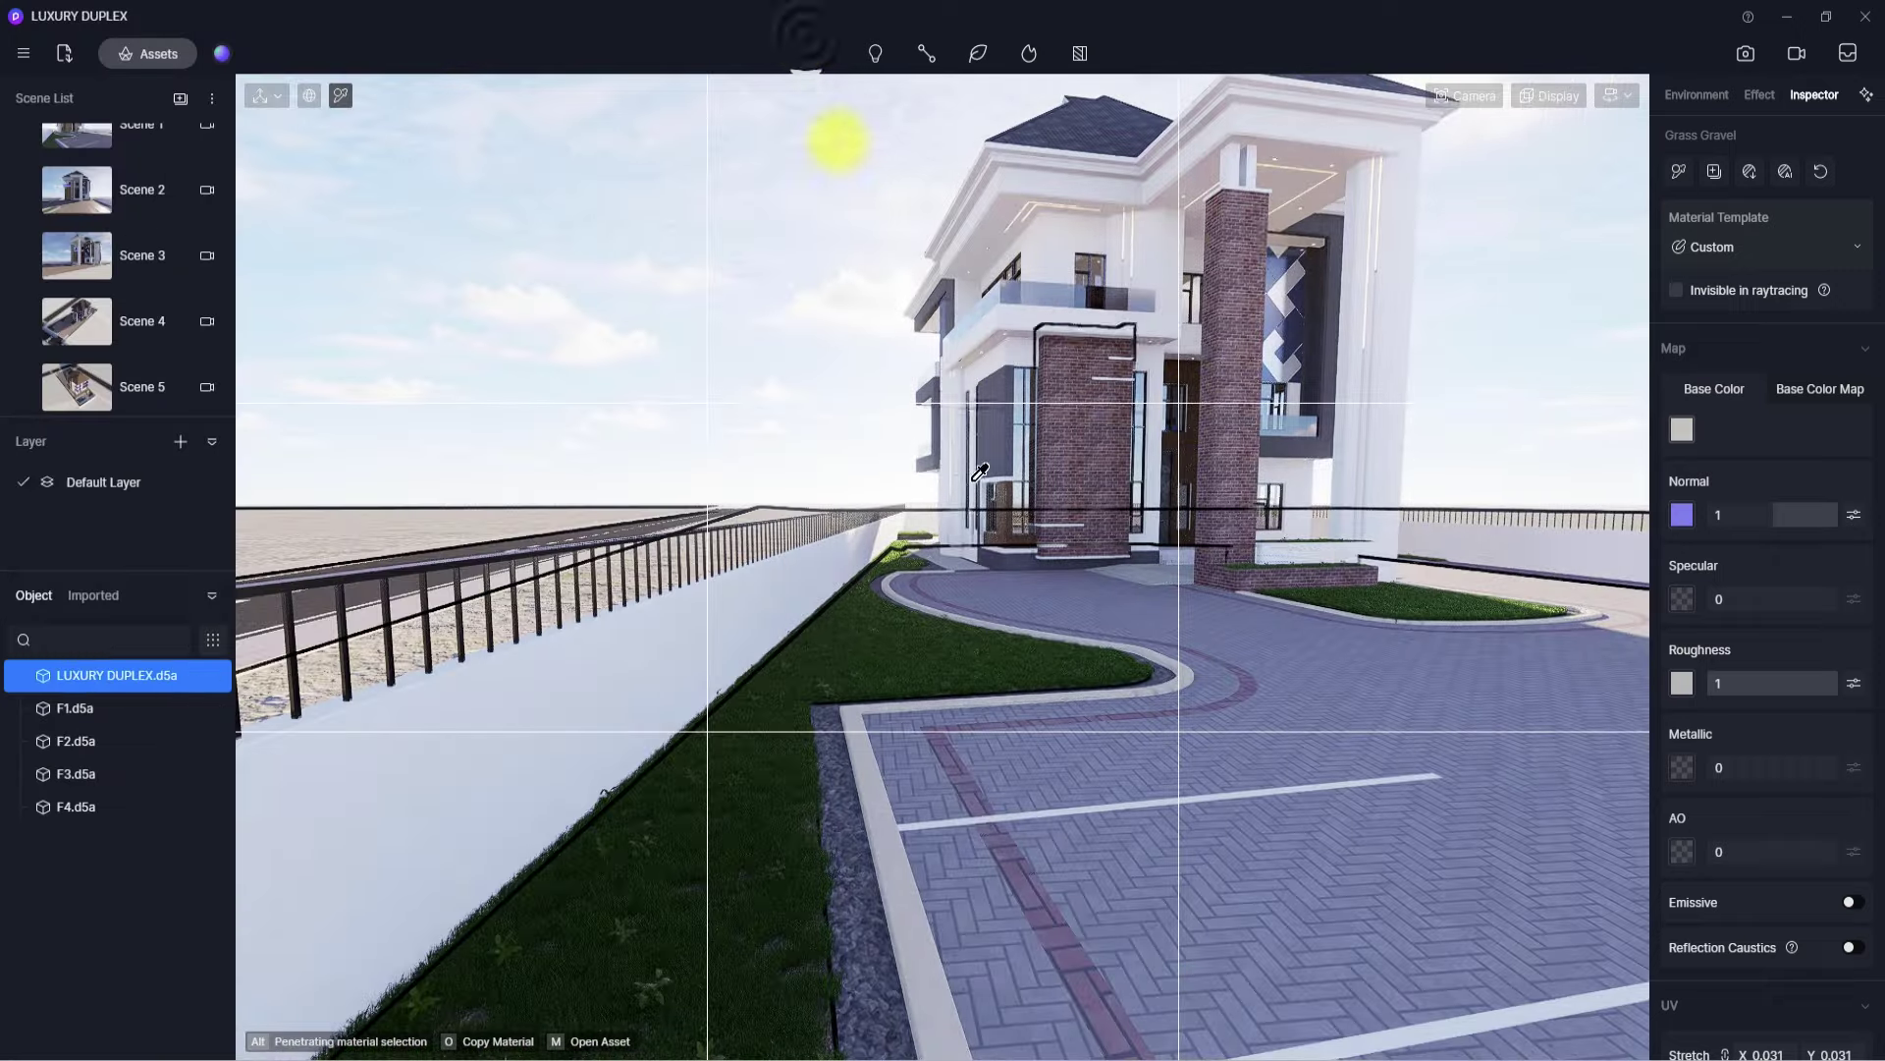
{"action": "right_click_drag", "start_coordinate": [1041, 366], "coordinate": [1124, 315]}
{"action": "scroll", "coordinate": [131, 173], "scroll_direction": "up", "scroll_amount": 1}
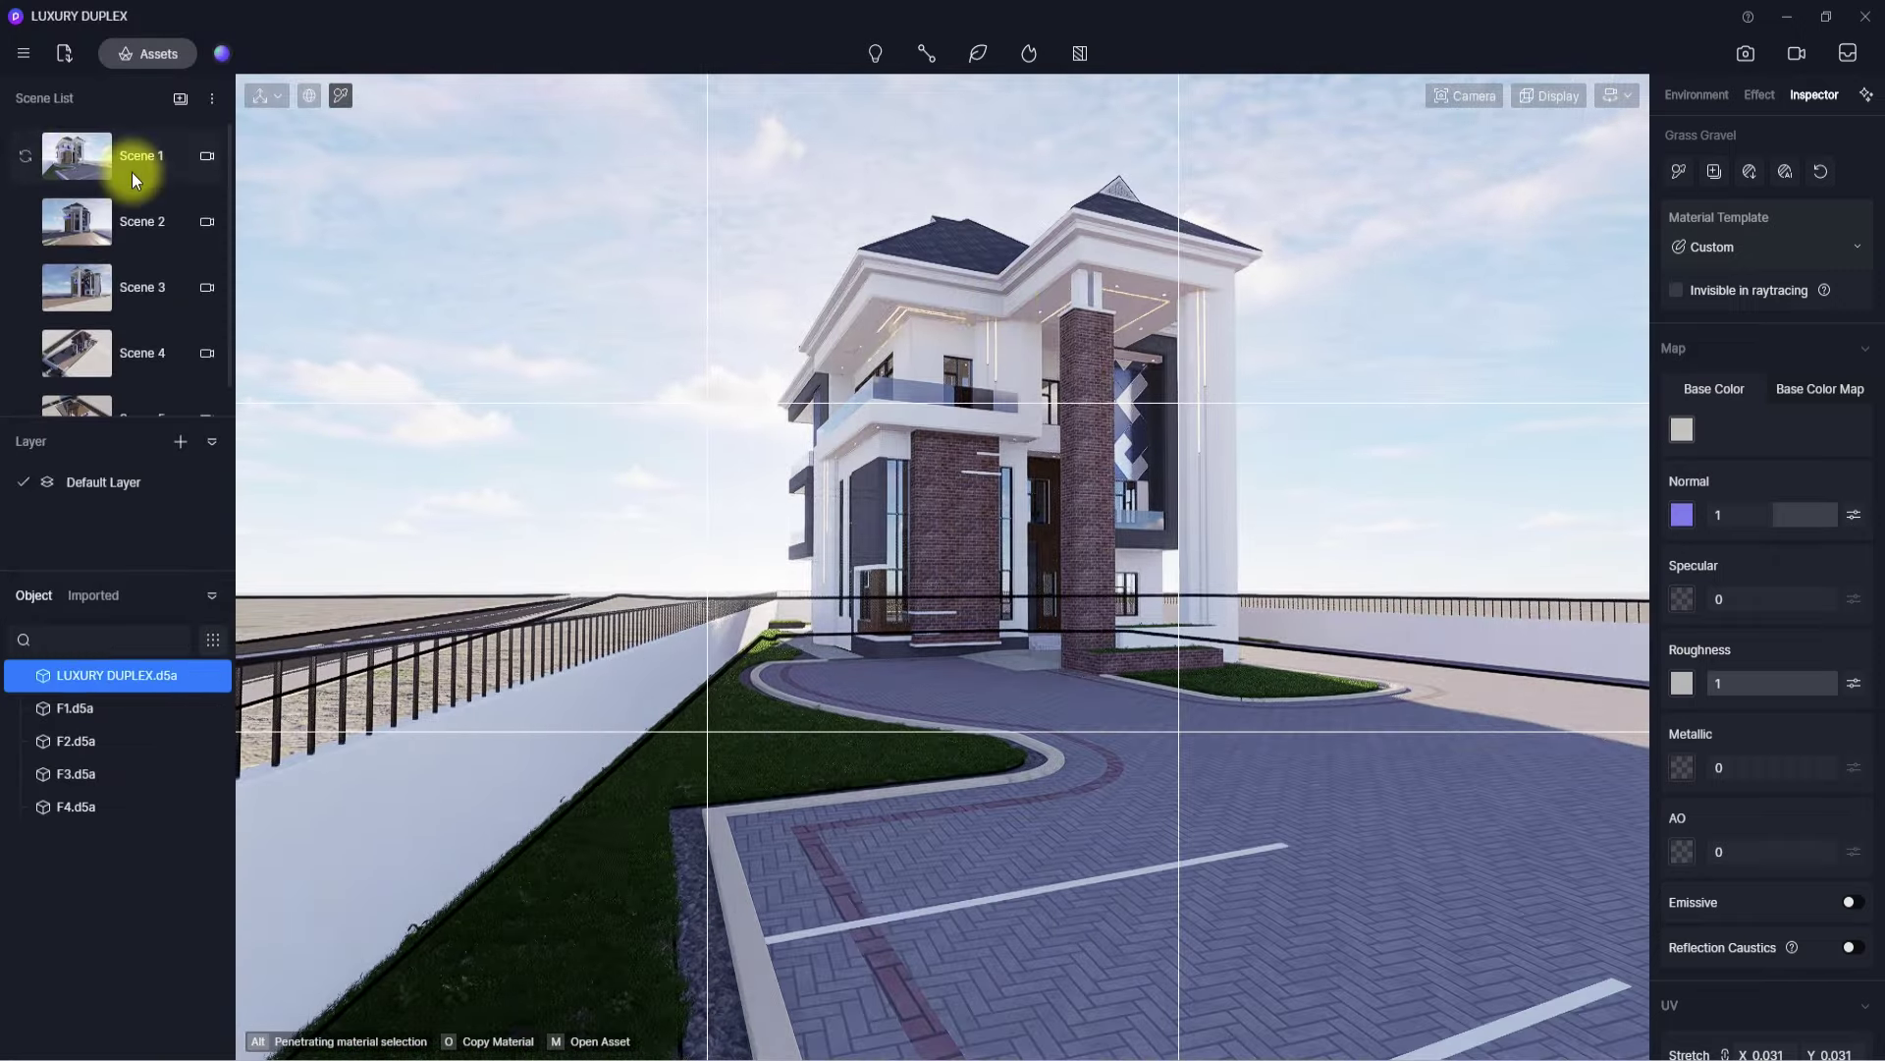
{"action": "left_click", "coordinate": [90, 150]}
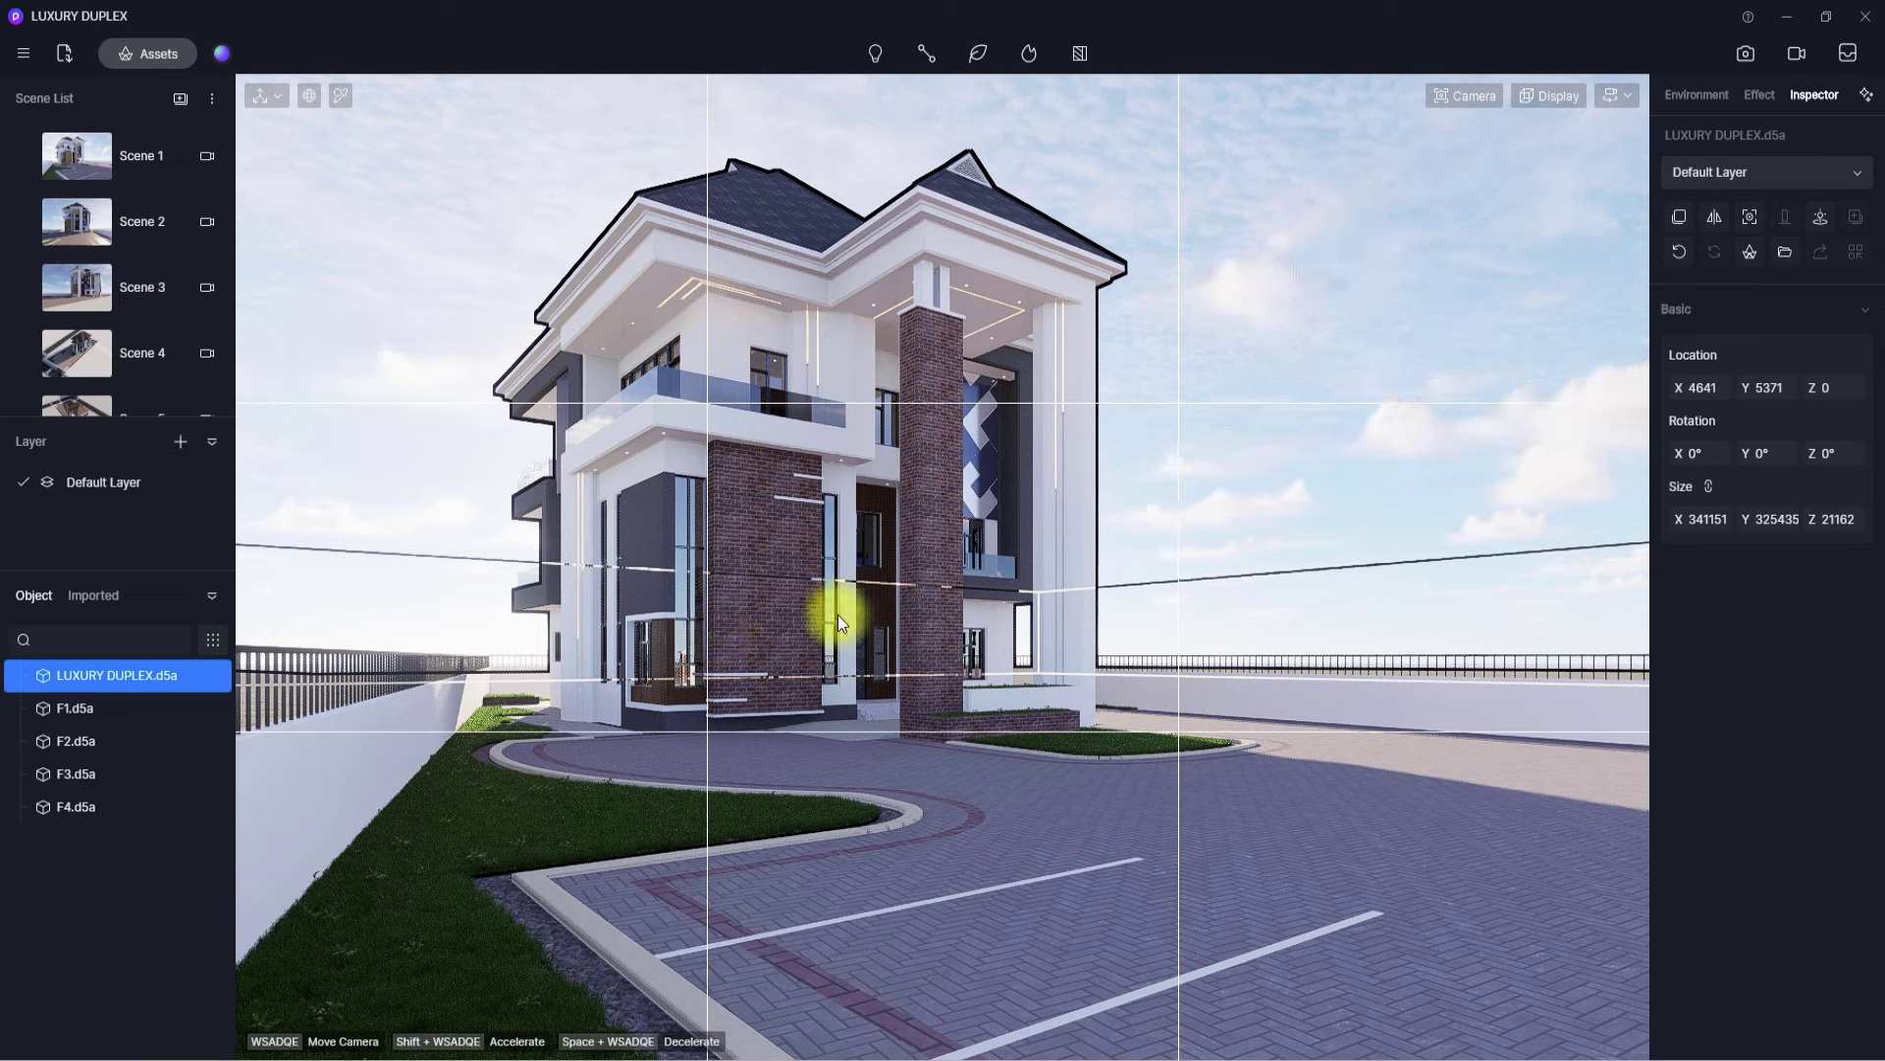
- Switch to Perspective View and examine the house, roof and surrounding ground up close and from the air
{"action": "right_click_drag", "start_coordinate": [819, 481], "coordinate": [770, 679]}
{"action": "scroll", "coordinate": [770, 679], "scroll_direction": "up", "scroll_amount": 3}
{"action": "key", "text": "2"}
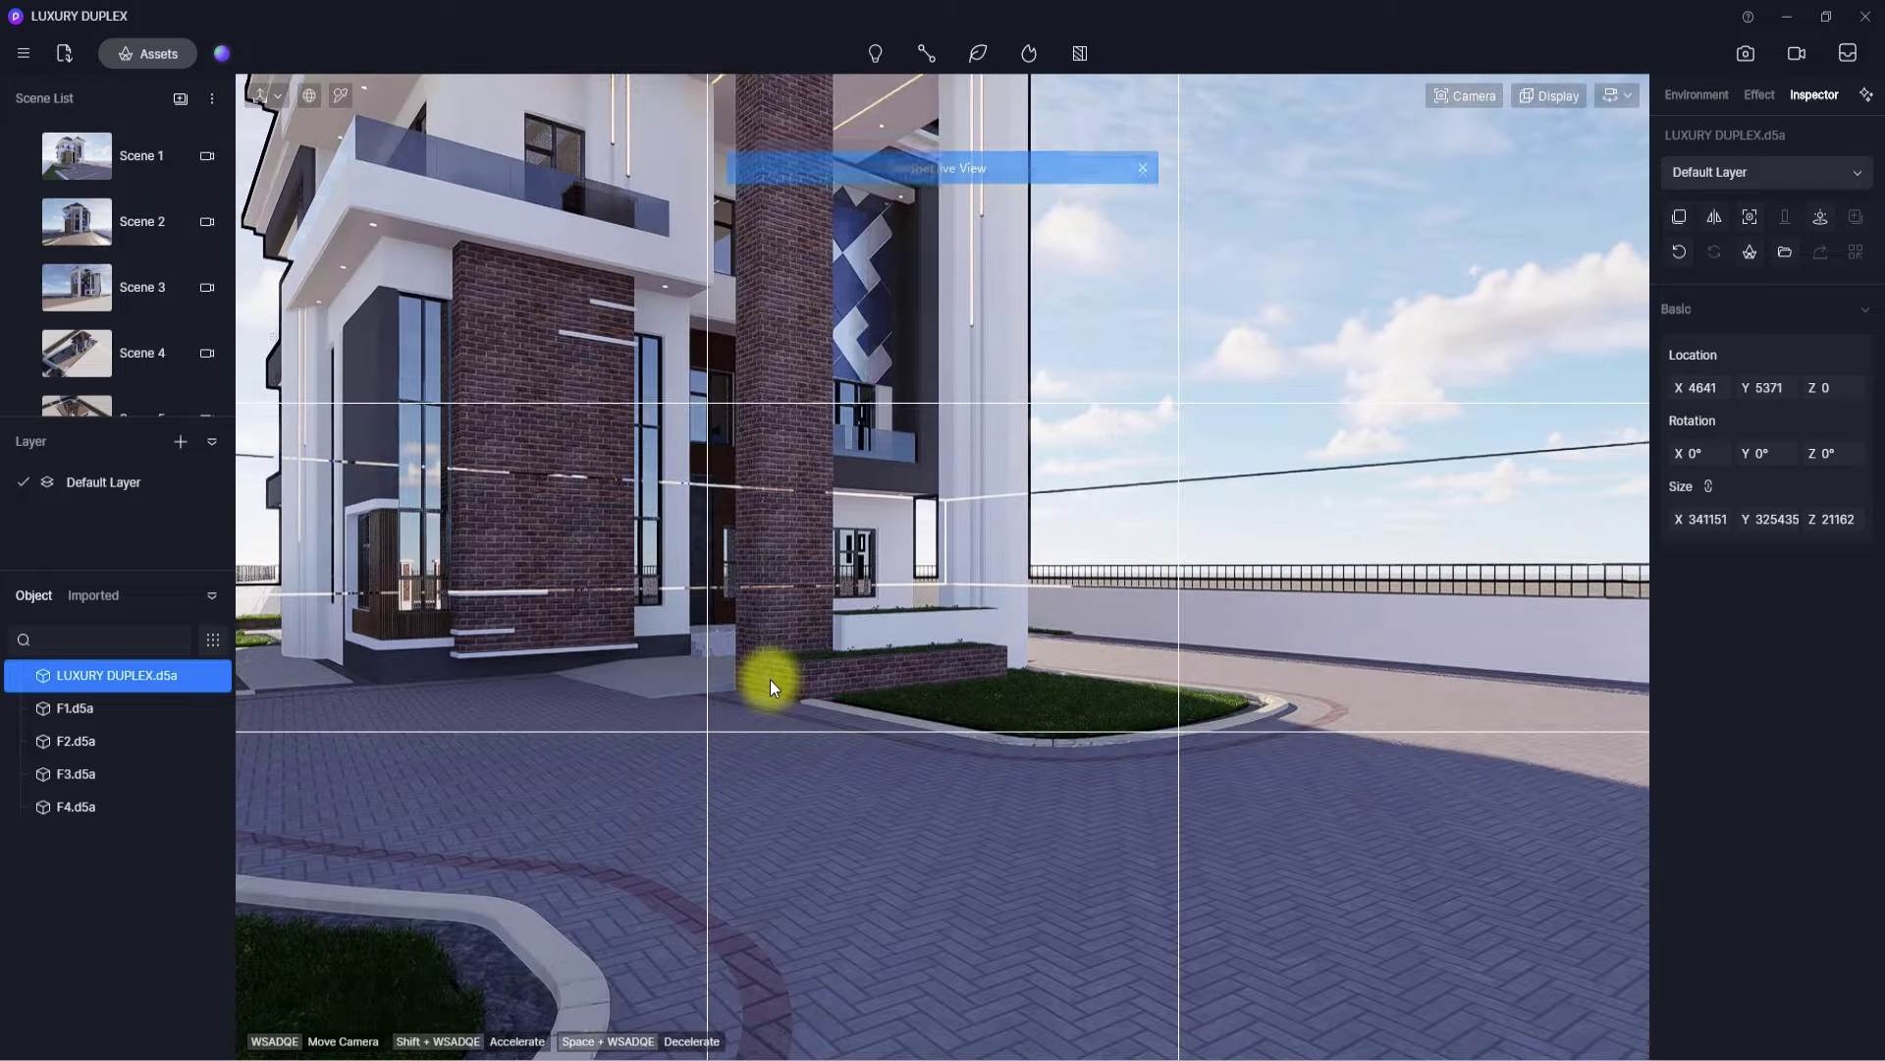
{"action": "right_click_drag", "start_coordinate": [898, 872], "coordinate": [641, 387]}
{"action": "scroll", "coordinate": [642, 392], "scroll_direction": "up", "scroll_amount": 5}
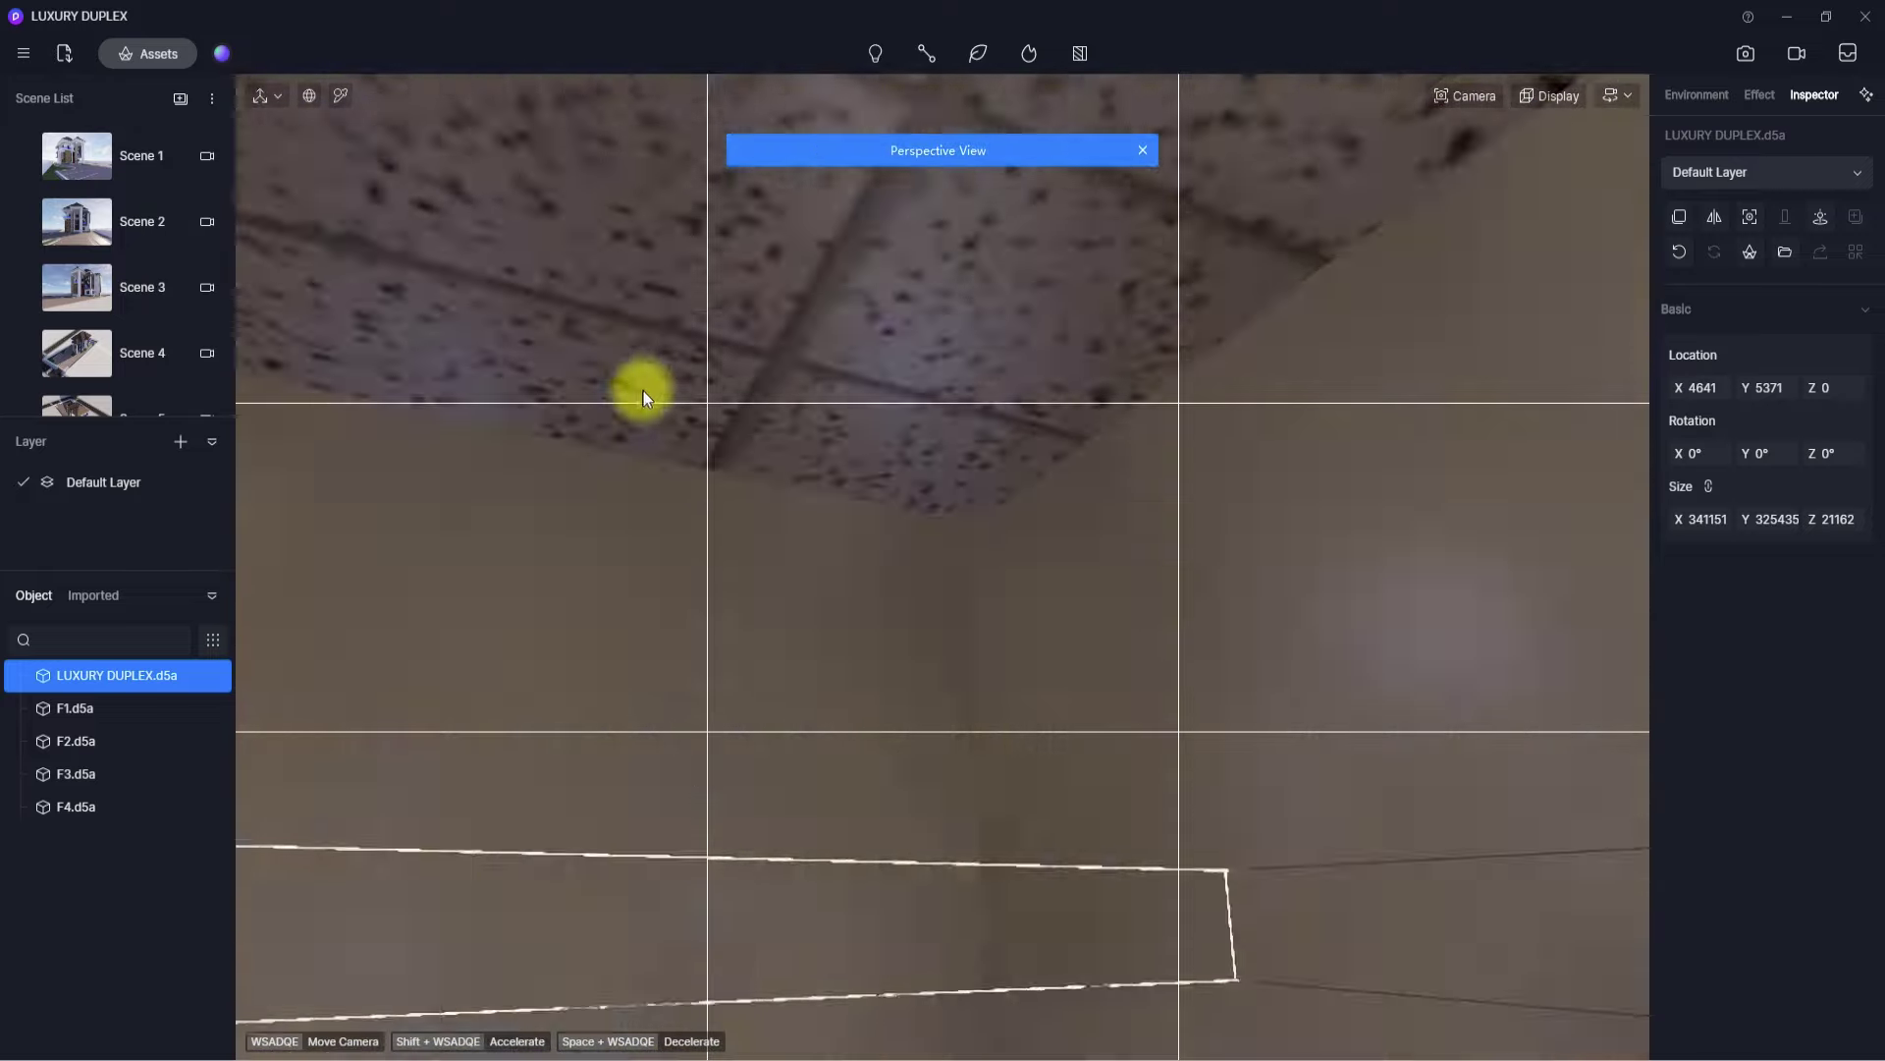
{"action": "right_click_drag", "start_coordinate": [644, 393], "coordinate": [904, 819]}
{"action": "scroll", "coordinate": [766, 791], "scroll_direction": "down", "scroll_amount": 5}
{"action": "scroll", "coordinate": [766, 786], "scroll_direction": "down", "scroll_amount": 8}
{"action": "scroll", "coordinate": [752, 766], "scroll_direction": "down", "scroll_amount": 3}
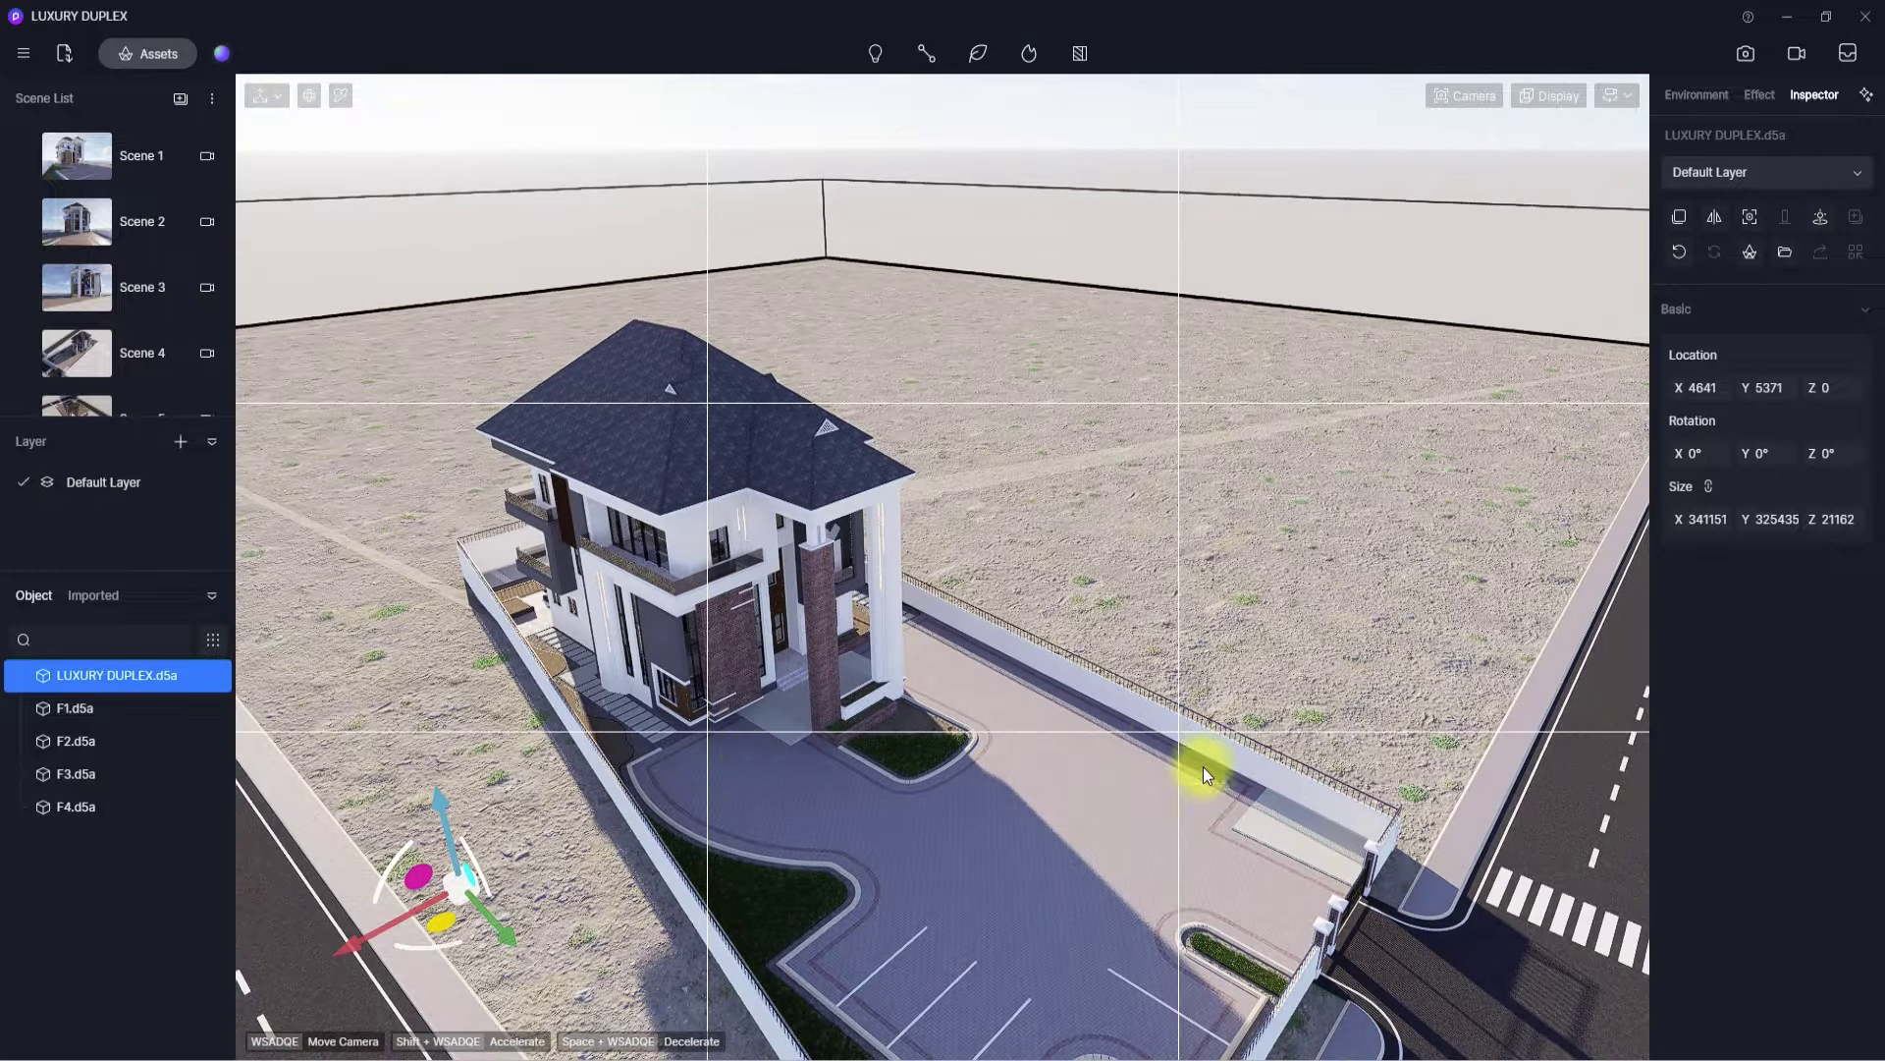
{"action": "right_click_drag", "start_coordinate": [1204, 766], "coordinate": [988, 860]}
{"action": "scroll", "coordinate": [988, 861], "scroll_direction": "up", "scroll_amount": 3}
{"action": "scroll", "coordinate": [988, 861], "scroll_direction": "up", "scroll_amount": 2}
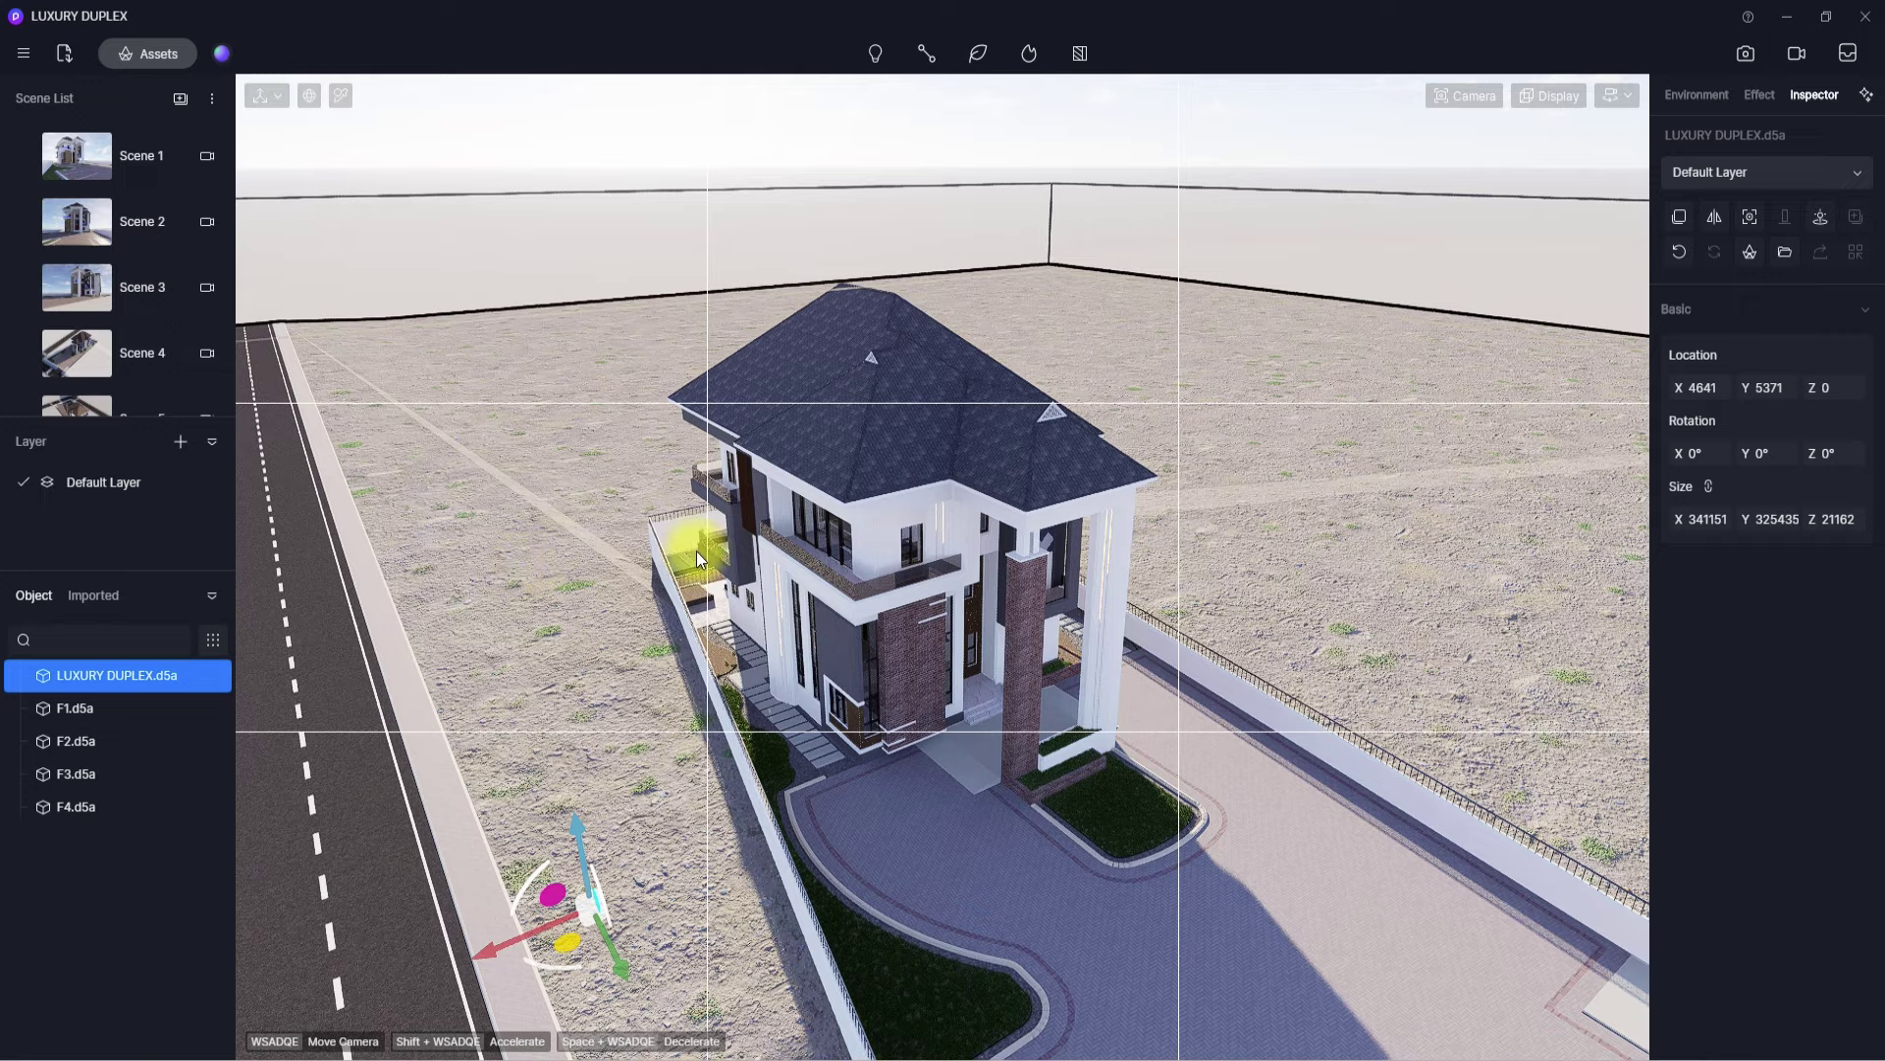
- Add the F2.d5a perimeter fence beside the driveway to the local asset library
{"action": "right_click_drag", "start_coordinate": [585, 621], "coordinate": [1241, 772]}
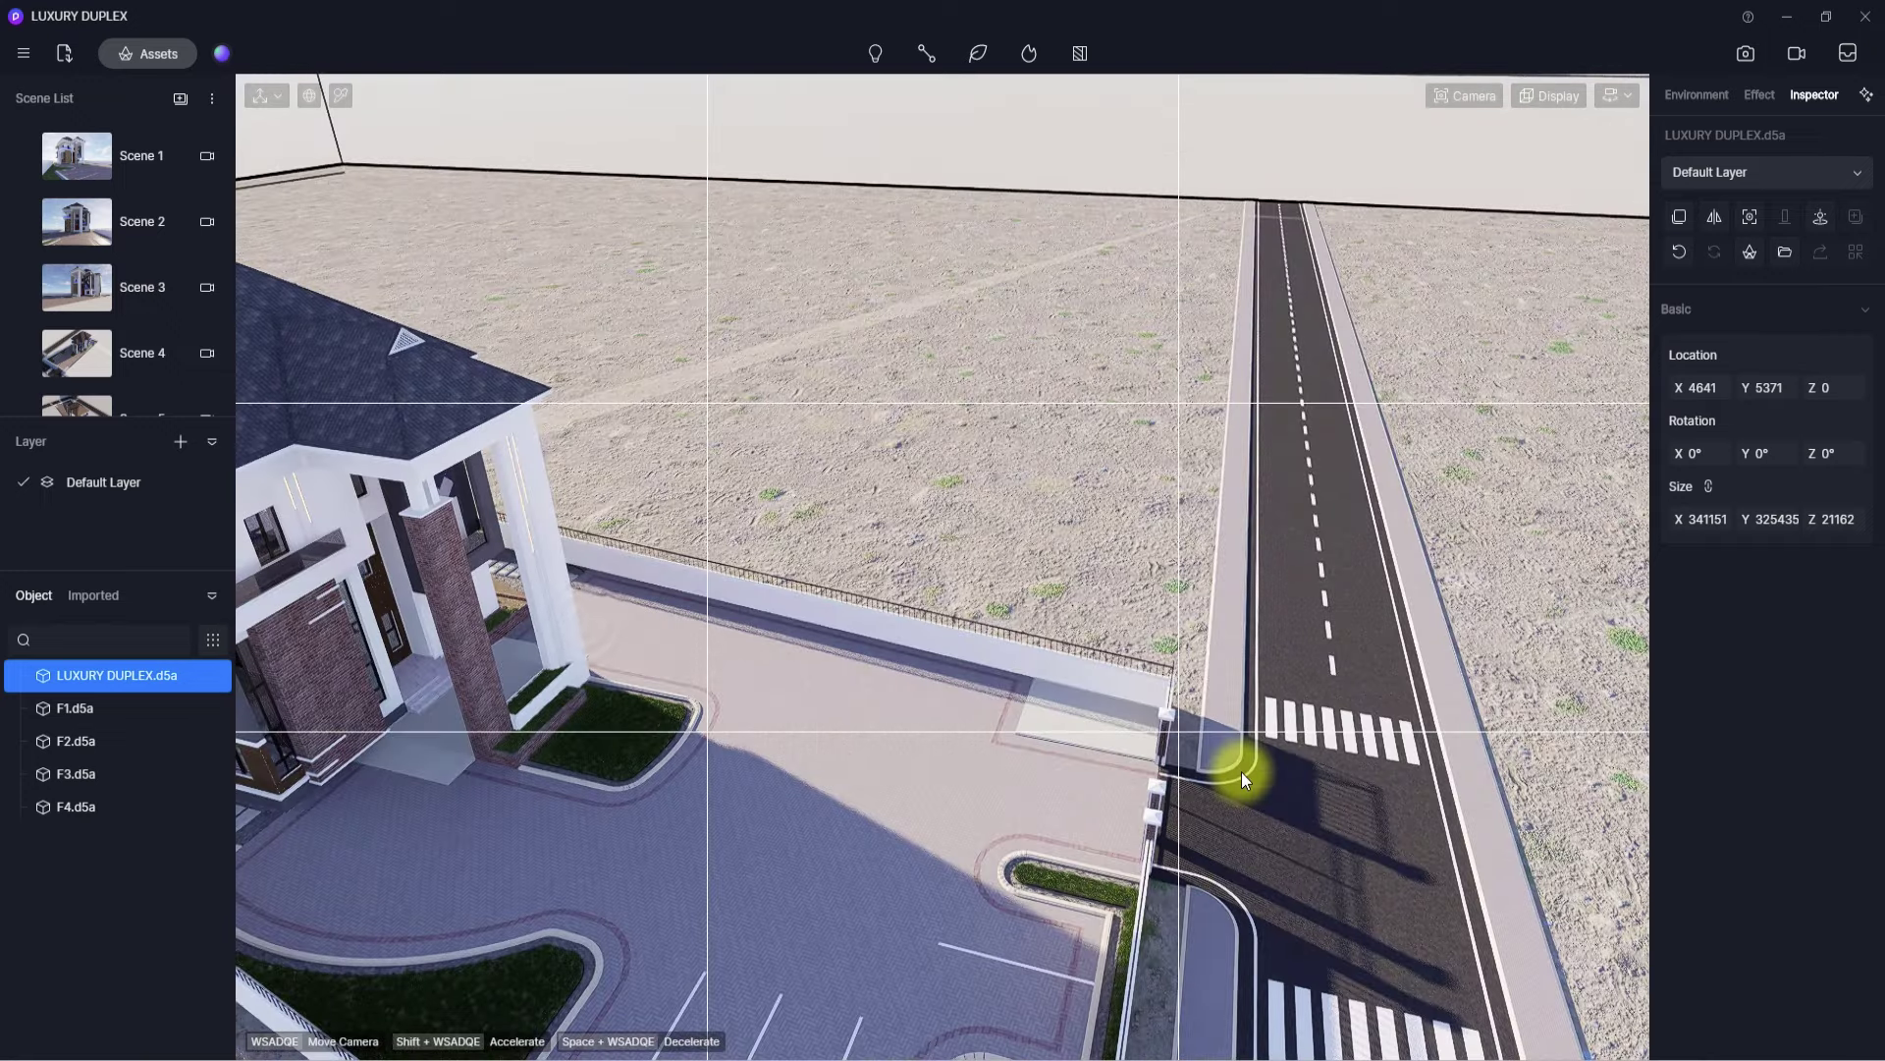
{"action": "left_click", "coordinate": [729, 591]}
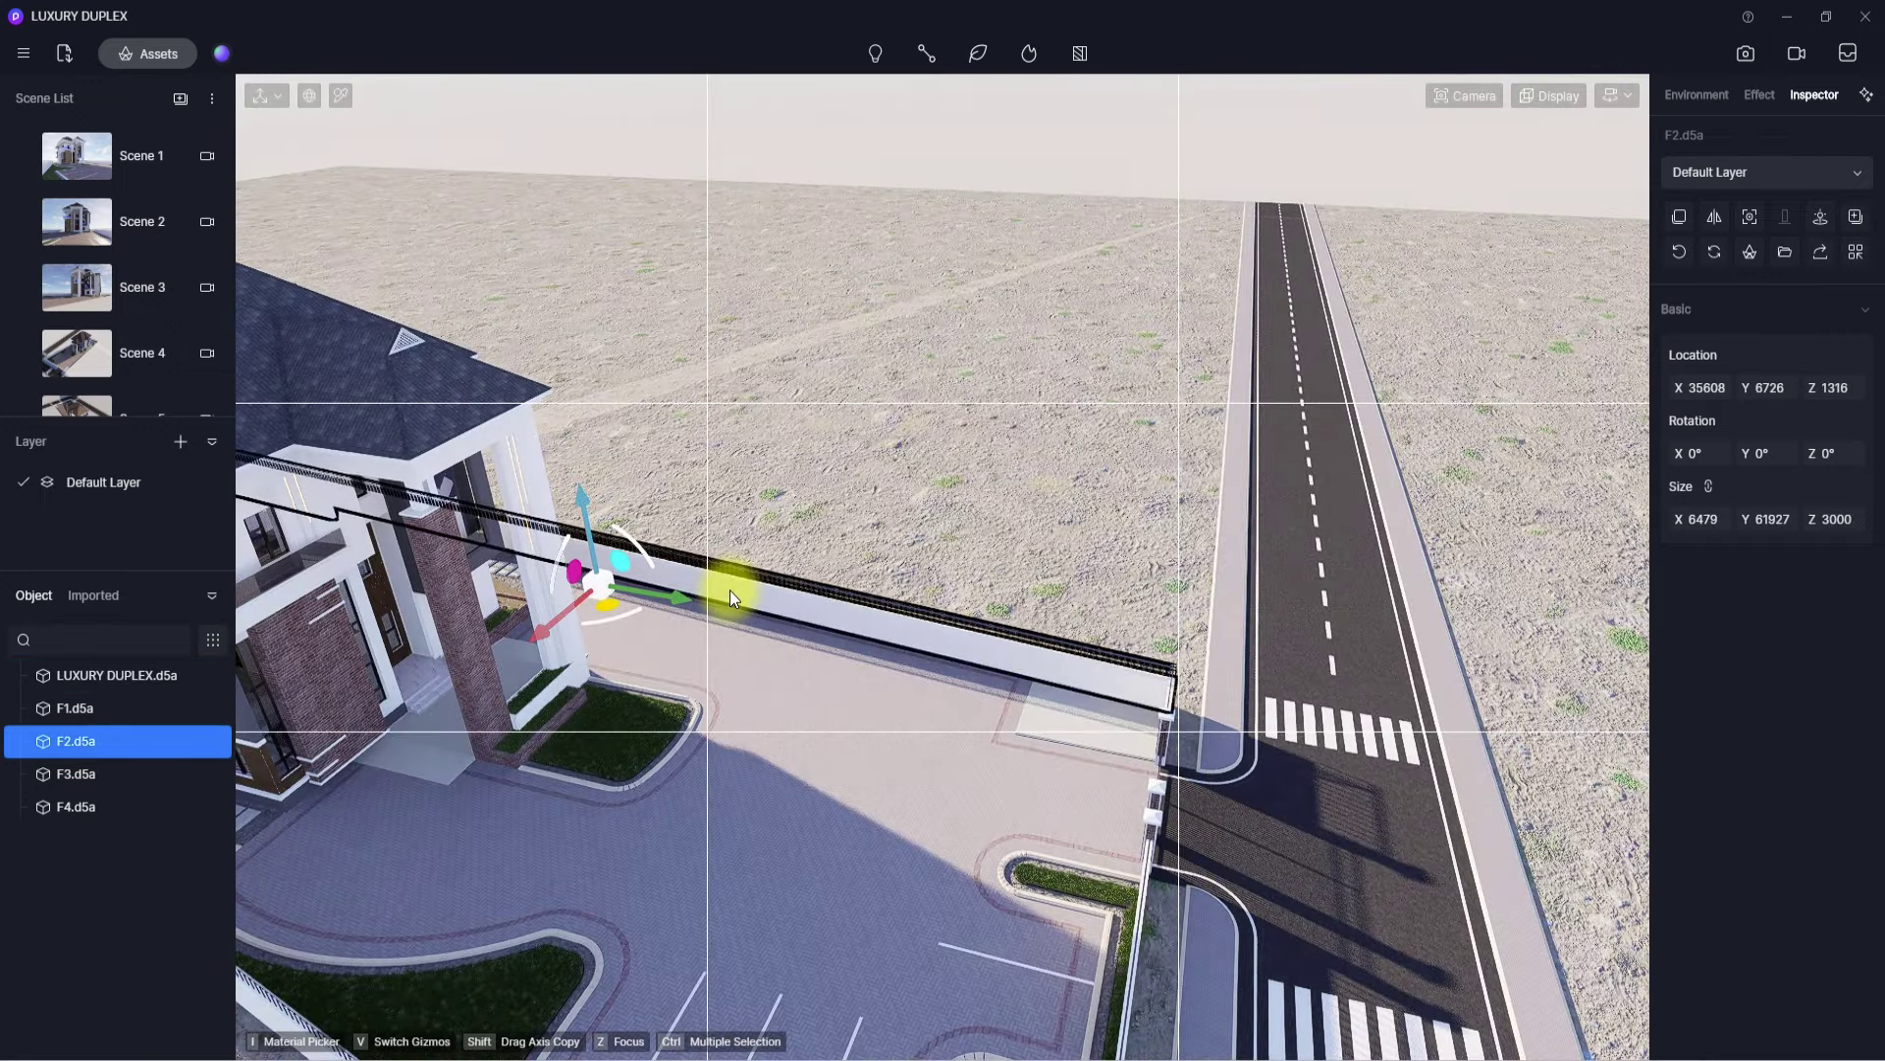
{"action": "right_click", "coordinate": [116, 740]}
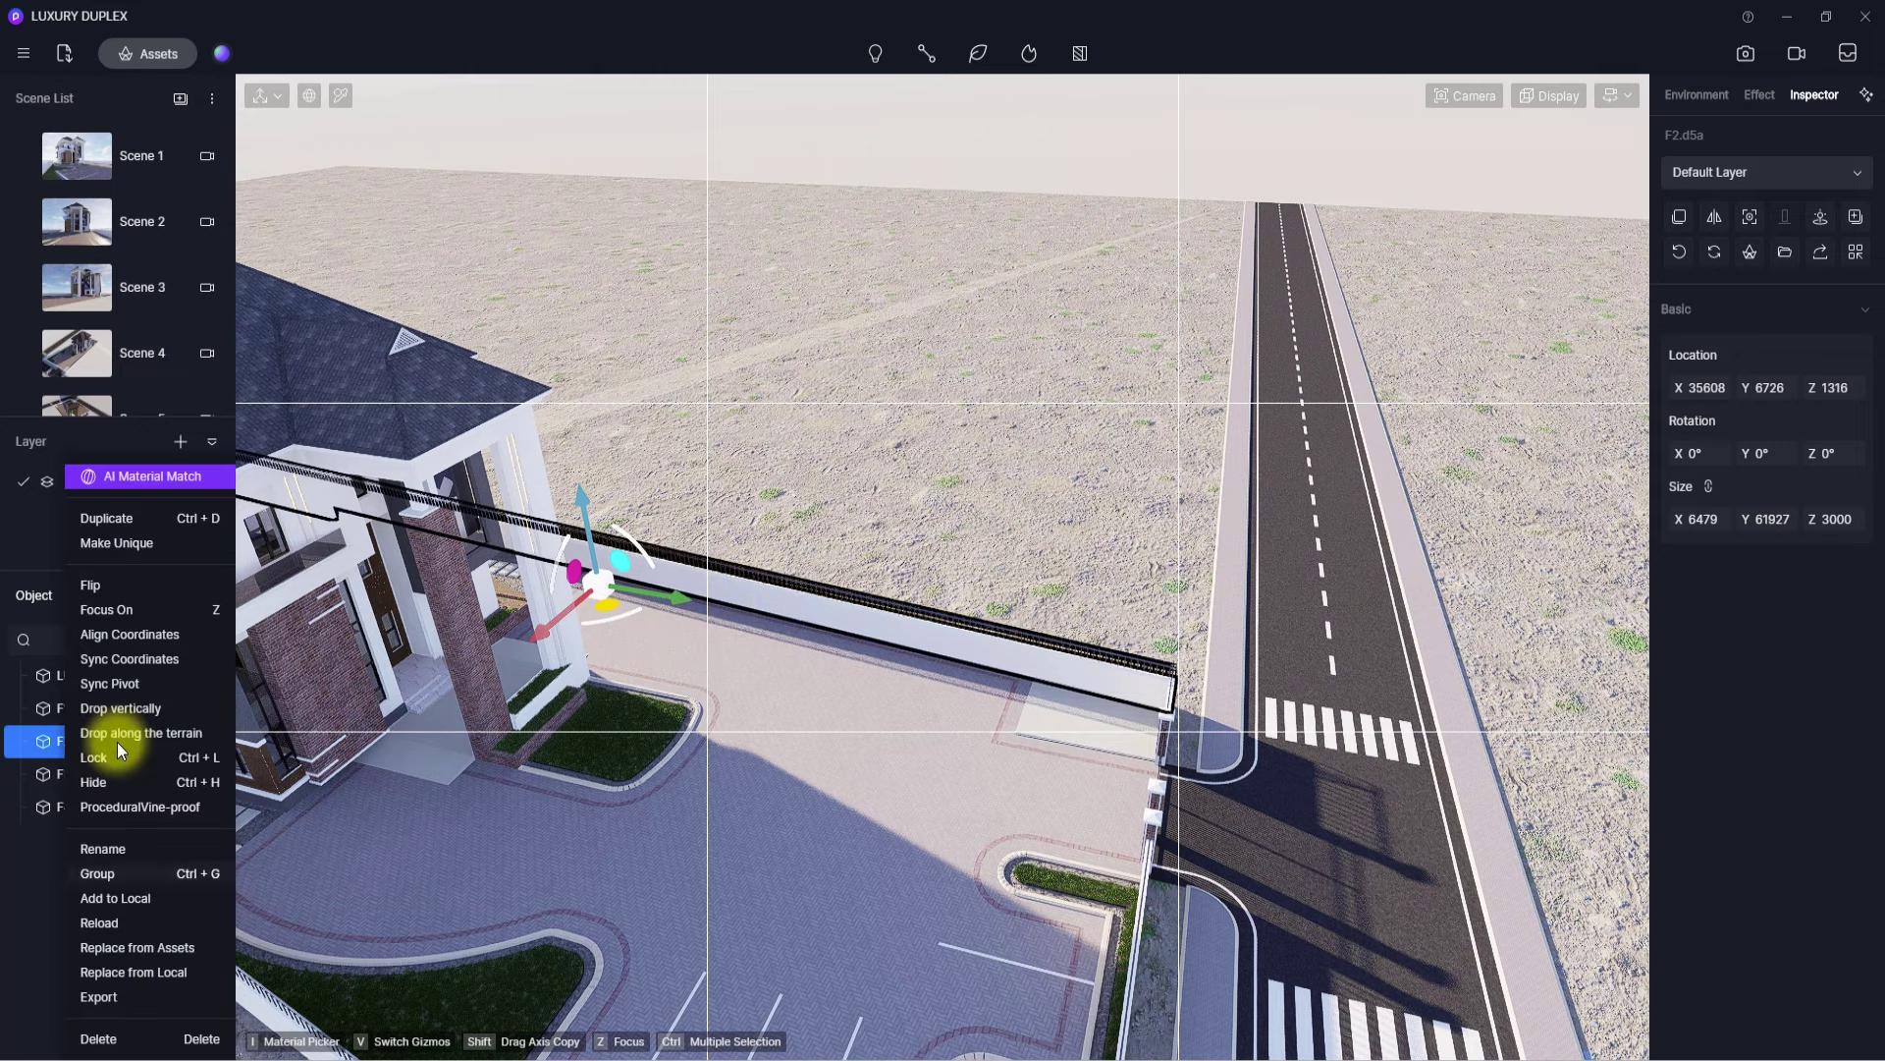
{"action": "left_click", "coordinate": [102, 898]}
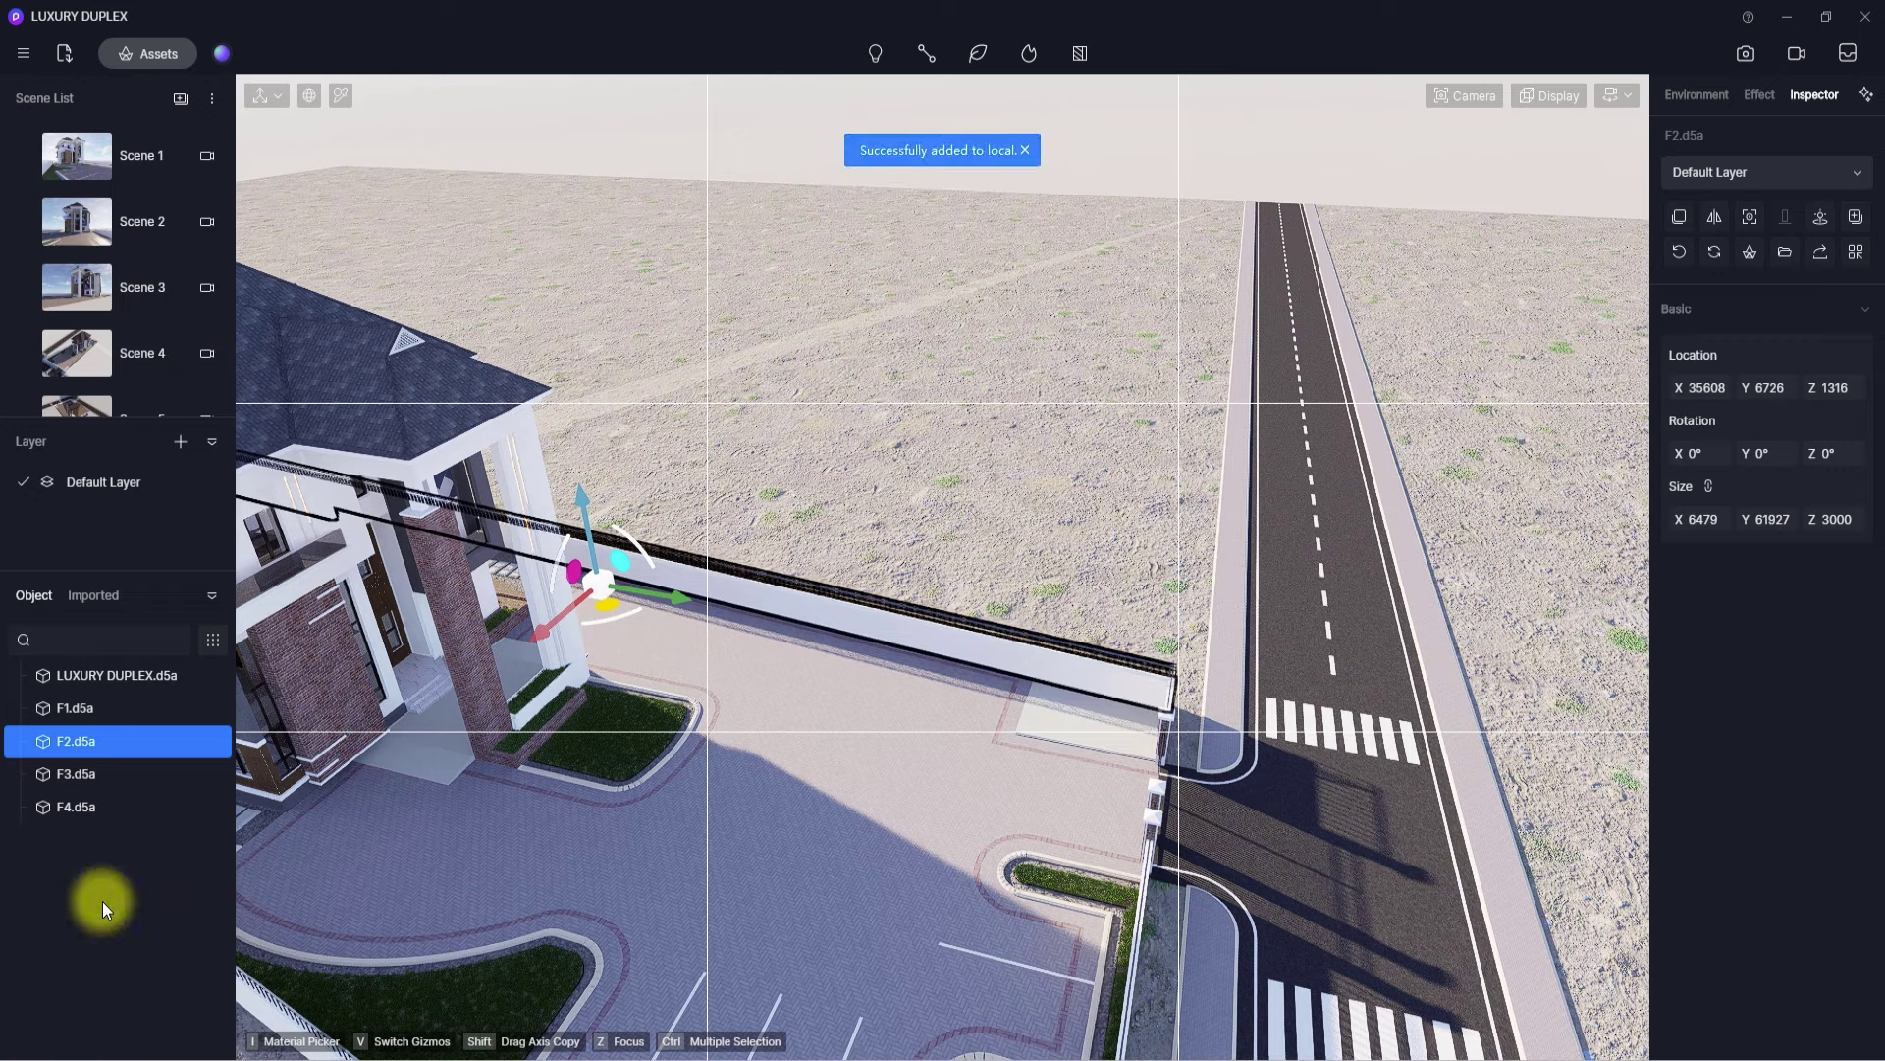
- Open the local model library and try to place the saved F2.d5a fence in the scene
{"action": "left_click", "coordinate": [133, 49]}
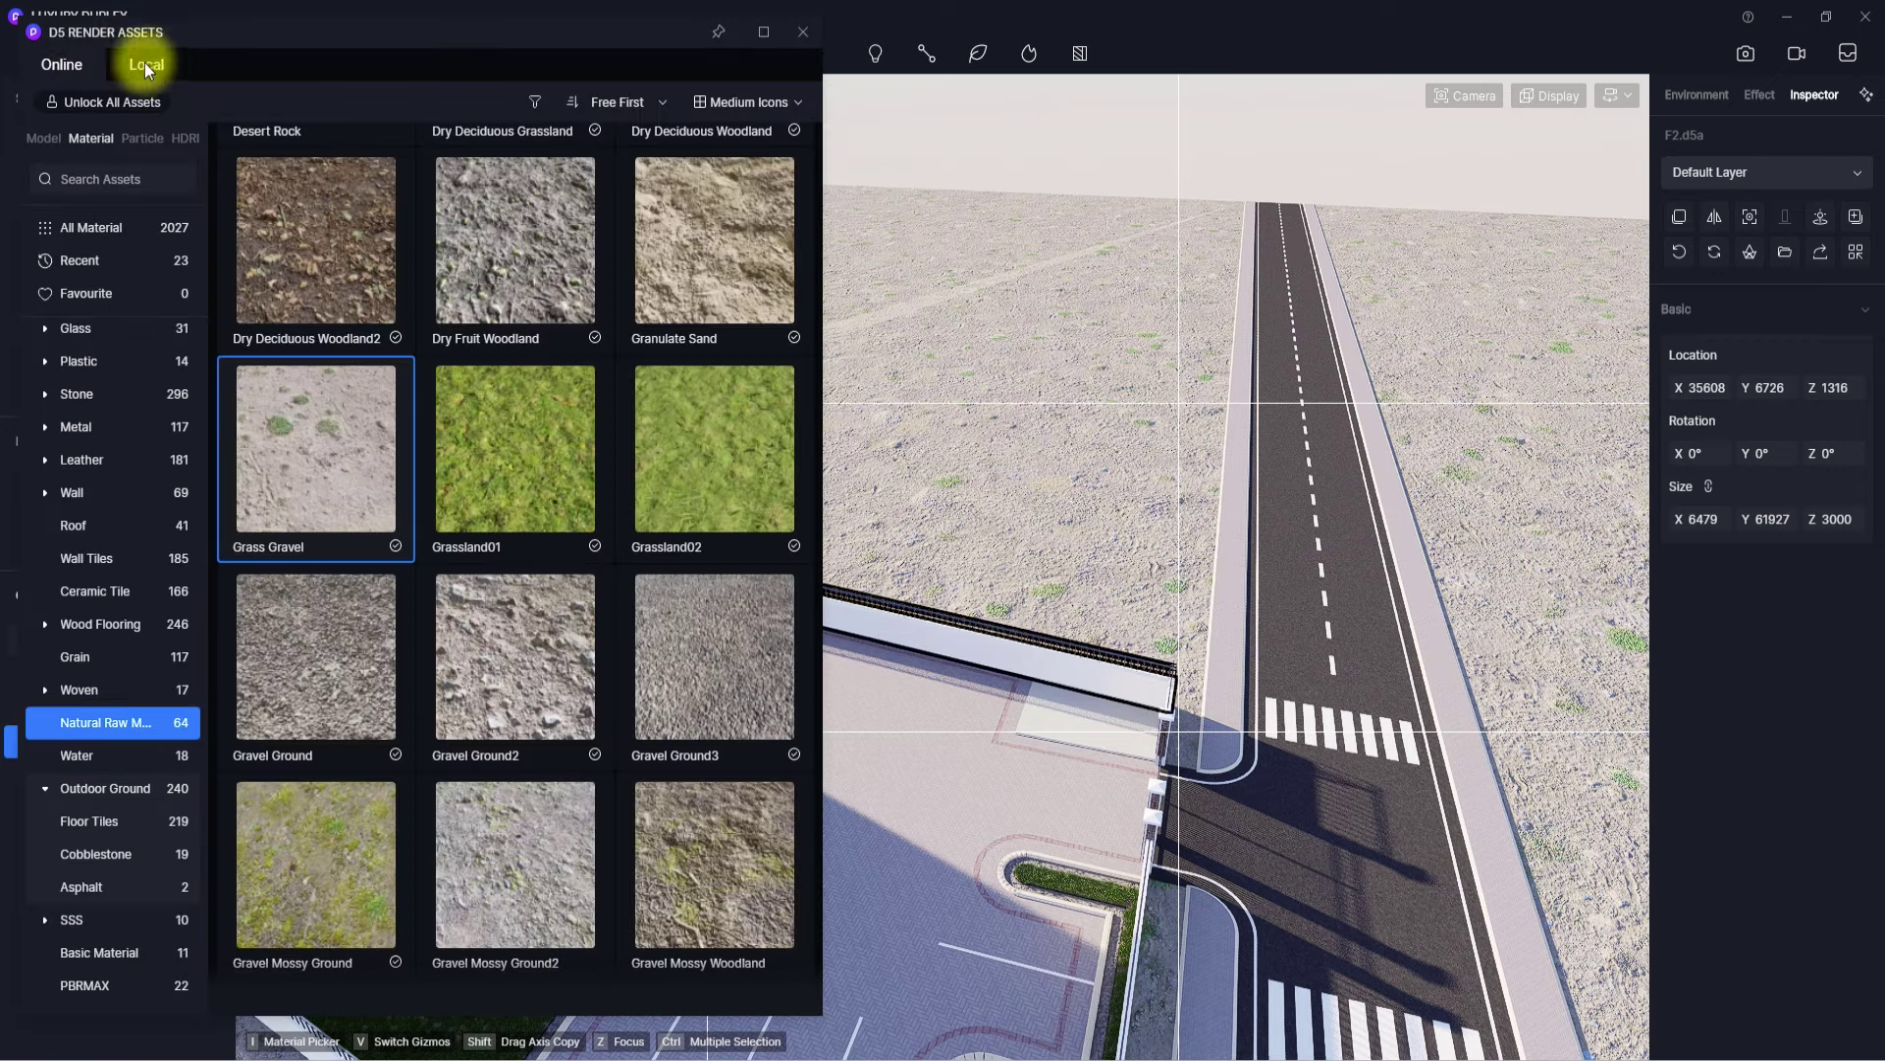
{"action": "left_click", "coordinate": [153, 64]}
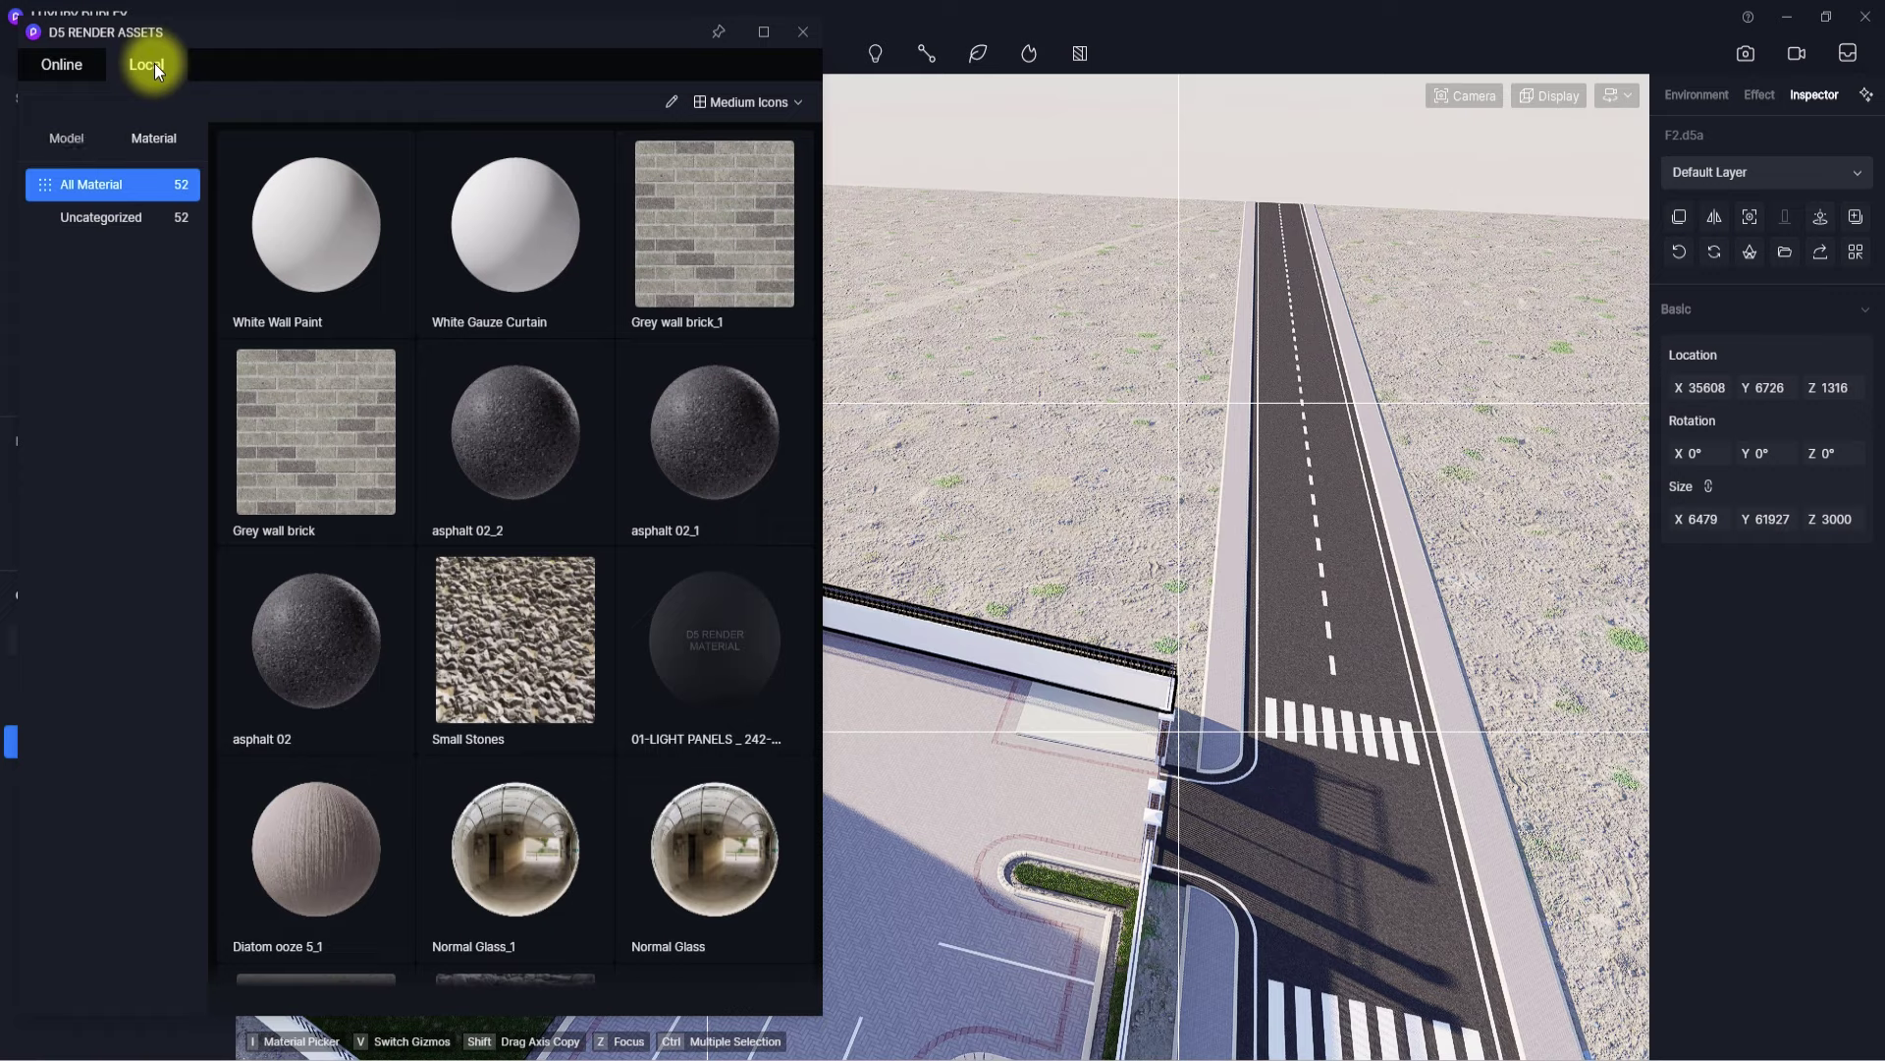
{"action": "left_click", "coordinate": [59, 139]}
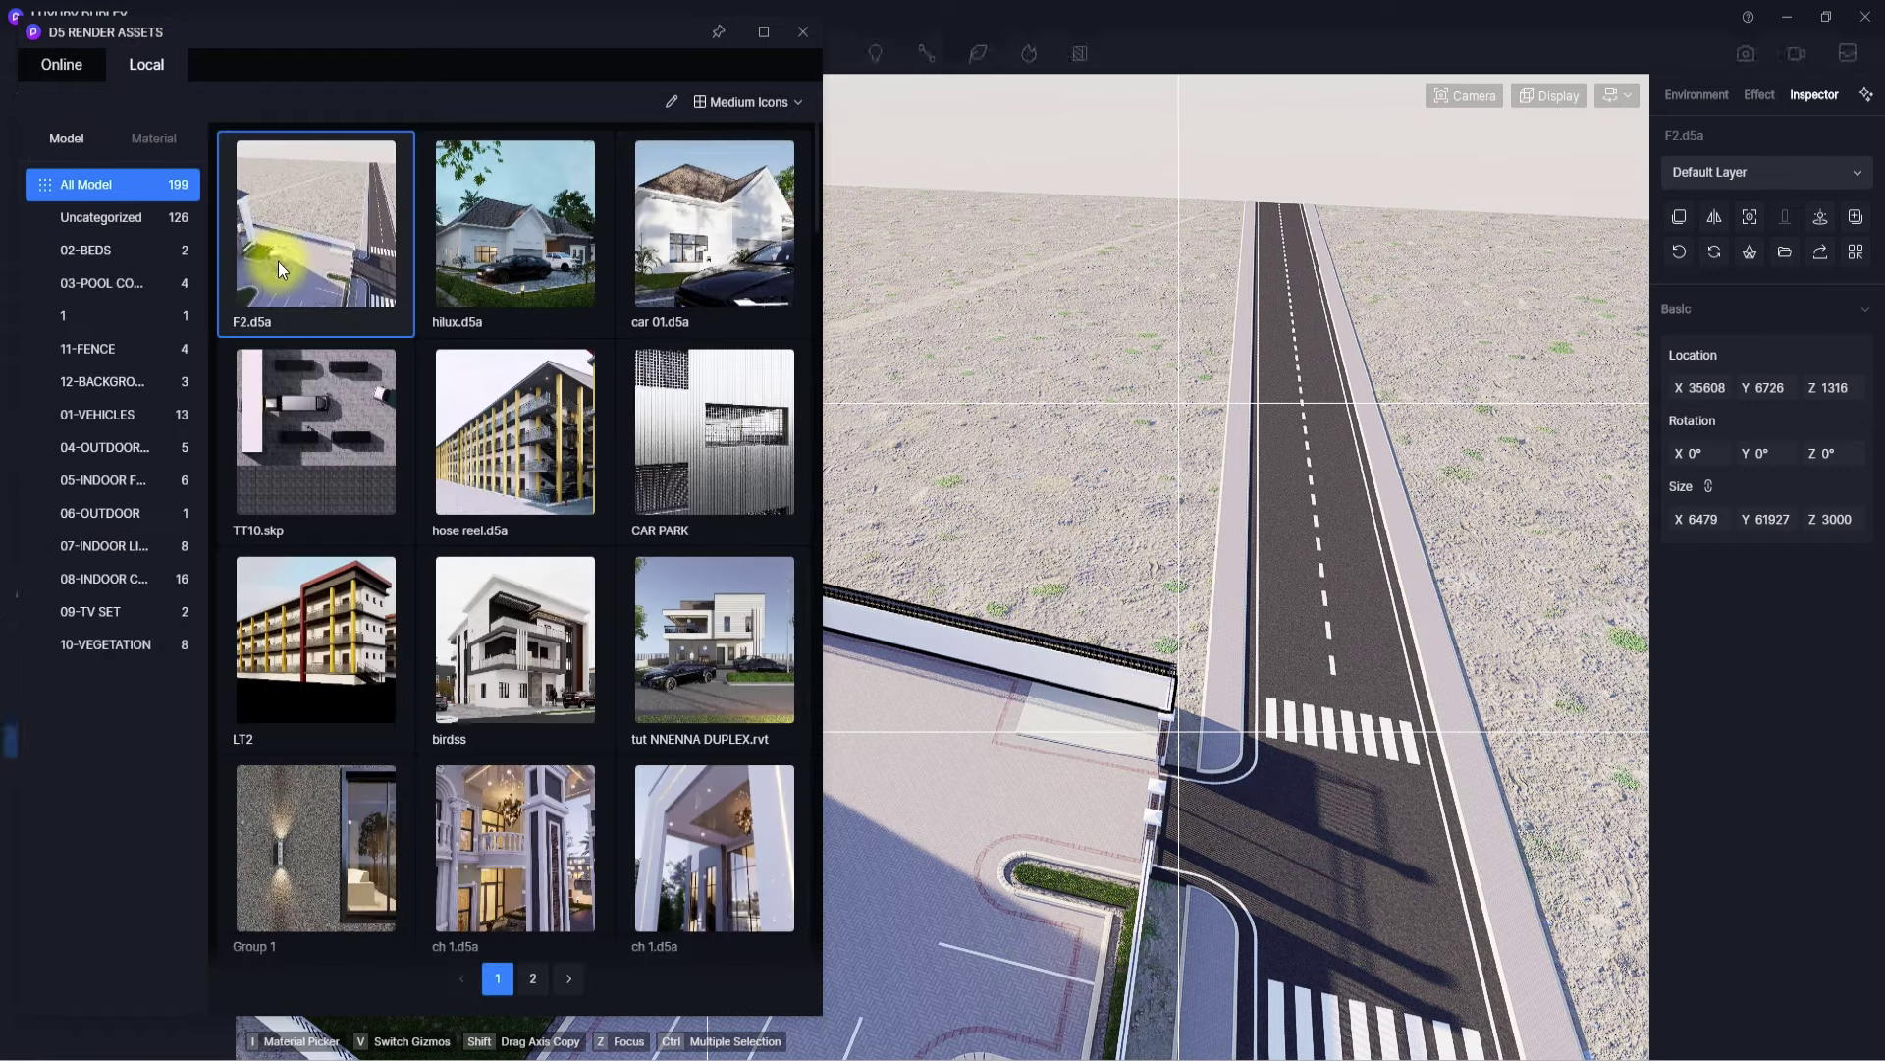
{"action": "left_click", "coordinate": [278, 261]}
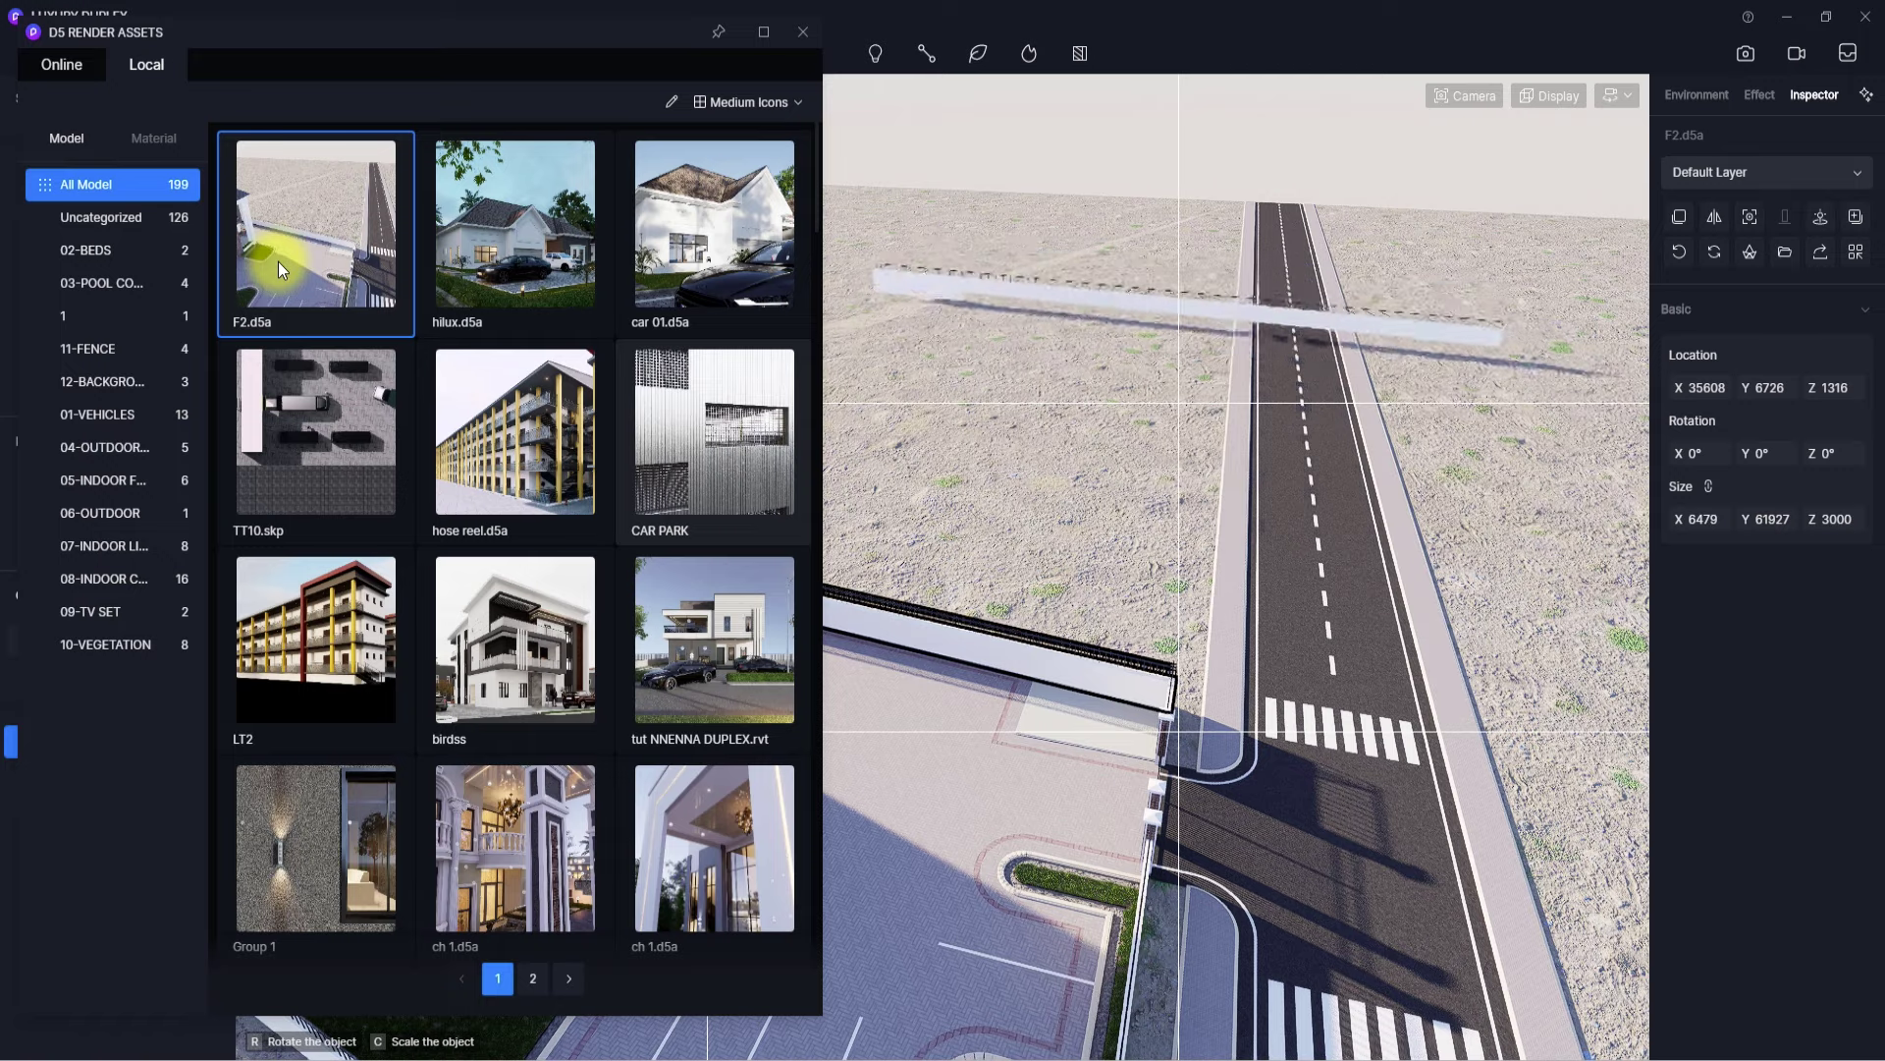
{"action": "right_click_drag", "start_coordinate": [1233, 392], "coordinate": [761, 245]}
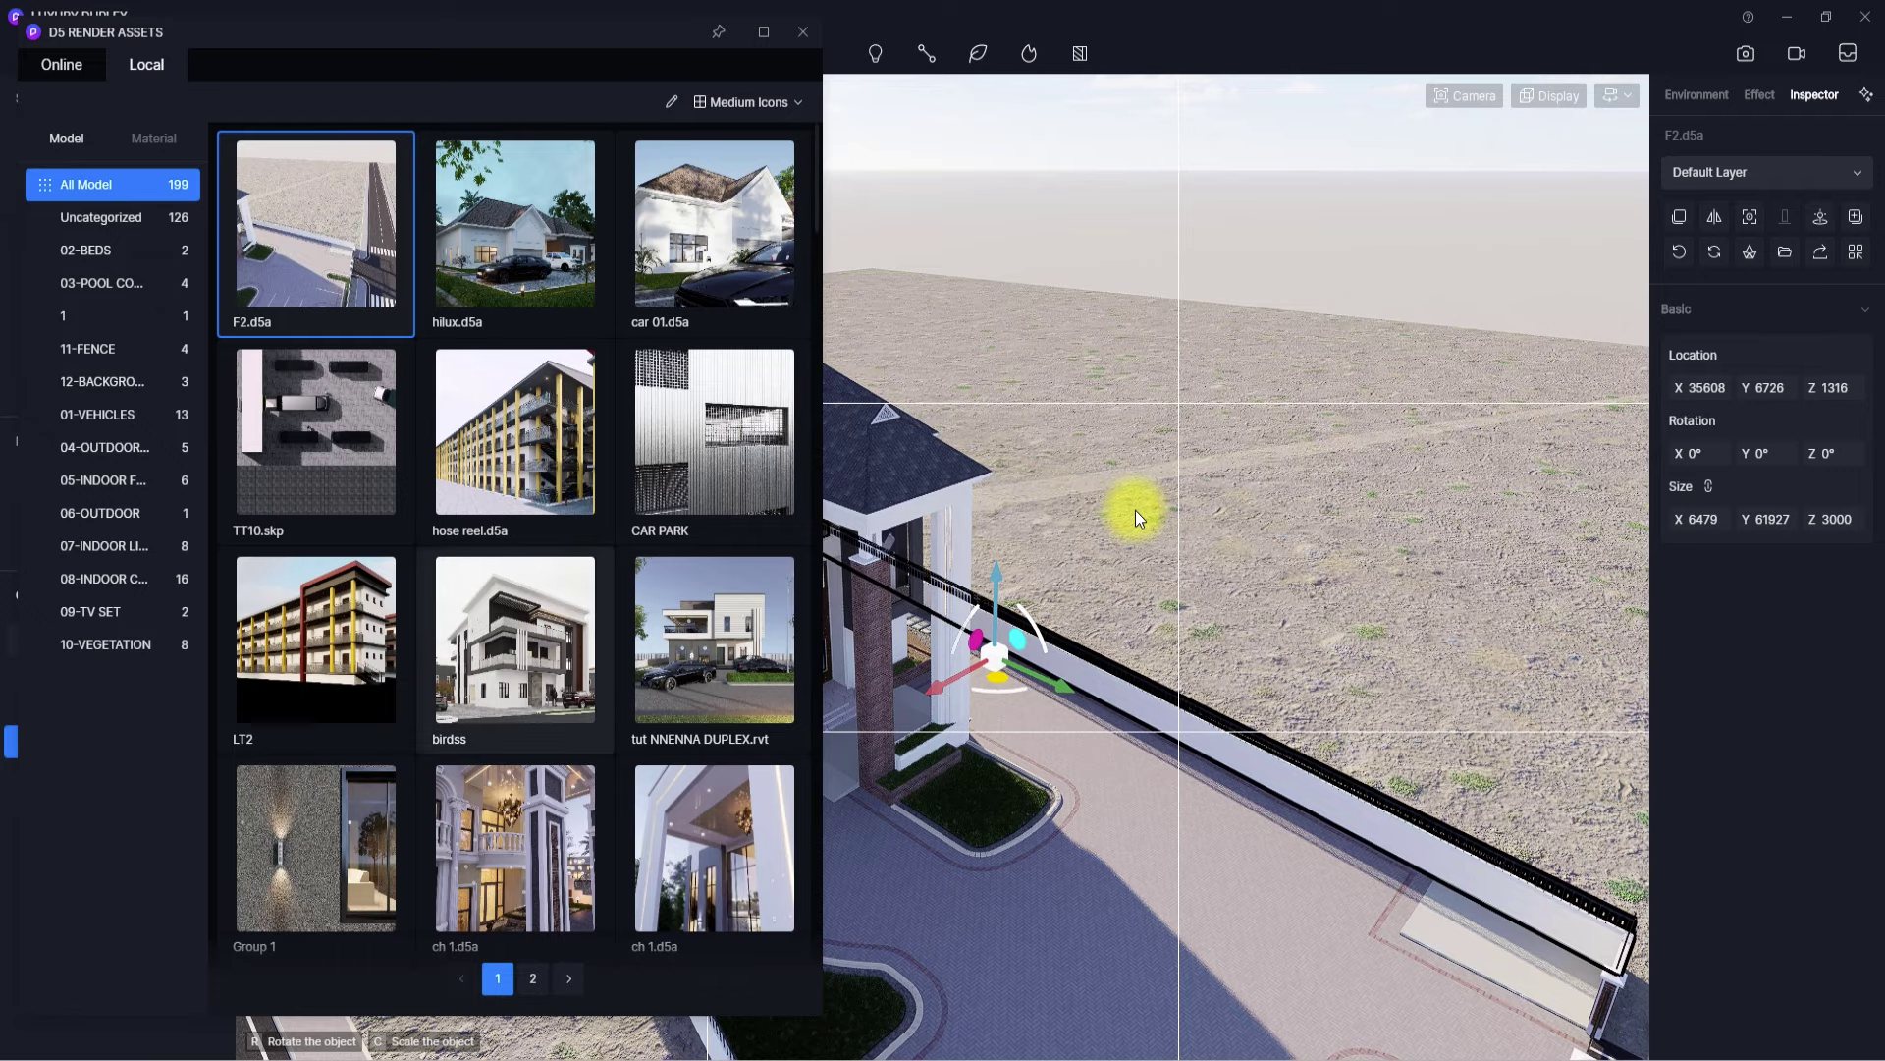
- Place the local house18_vray.max model on the gravel plot beyond the driveway fence and rotate it to 90° about Z
{"action": "scroll", "coordinate": [630, 570], "scroll_direction": "down", "scroll_amount": 8}
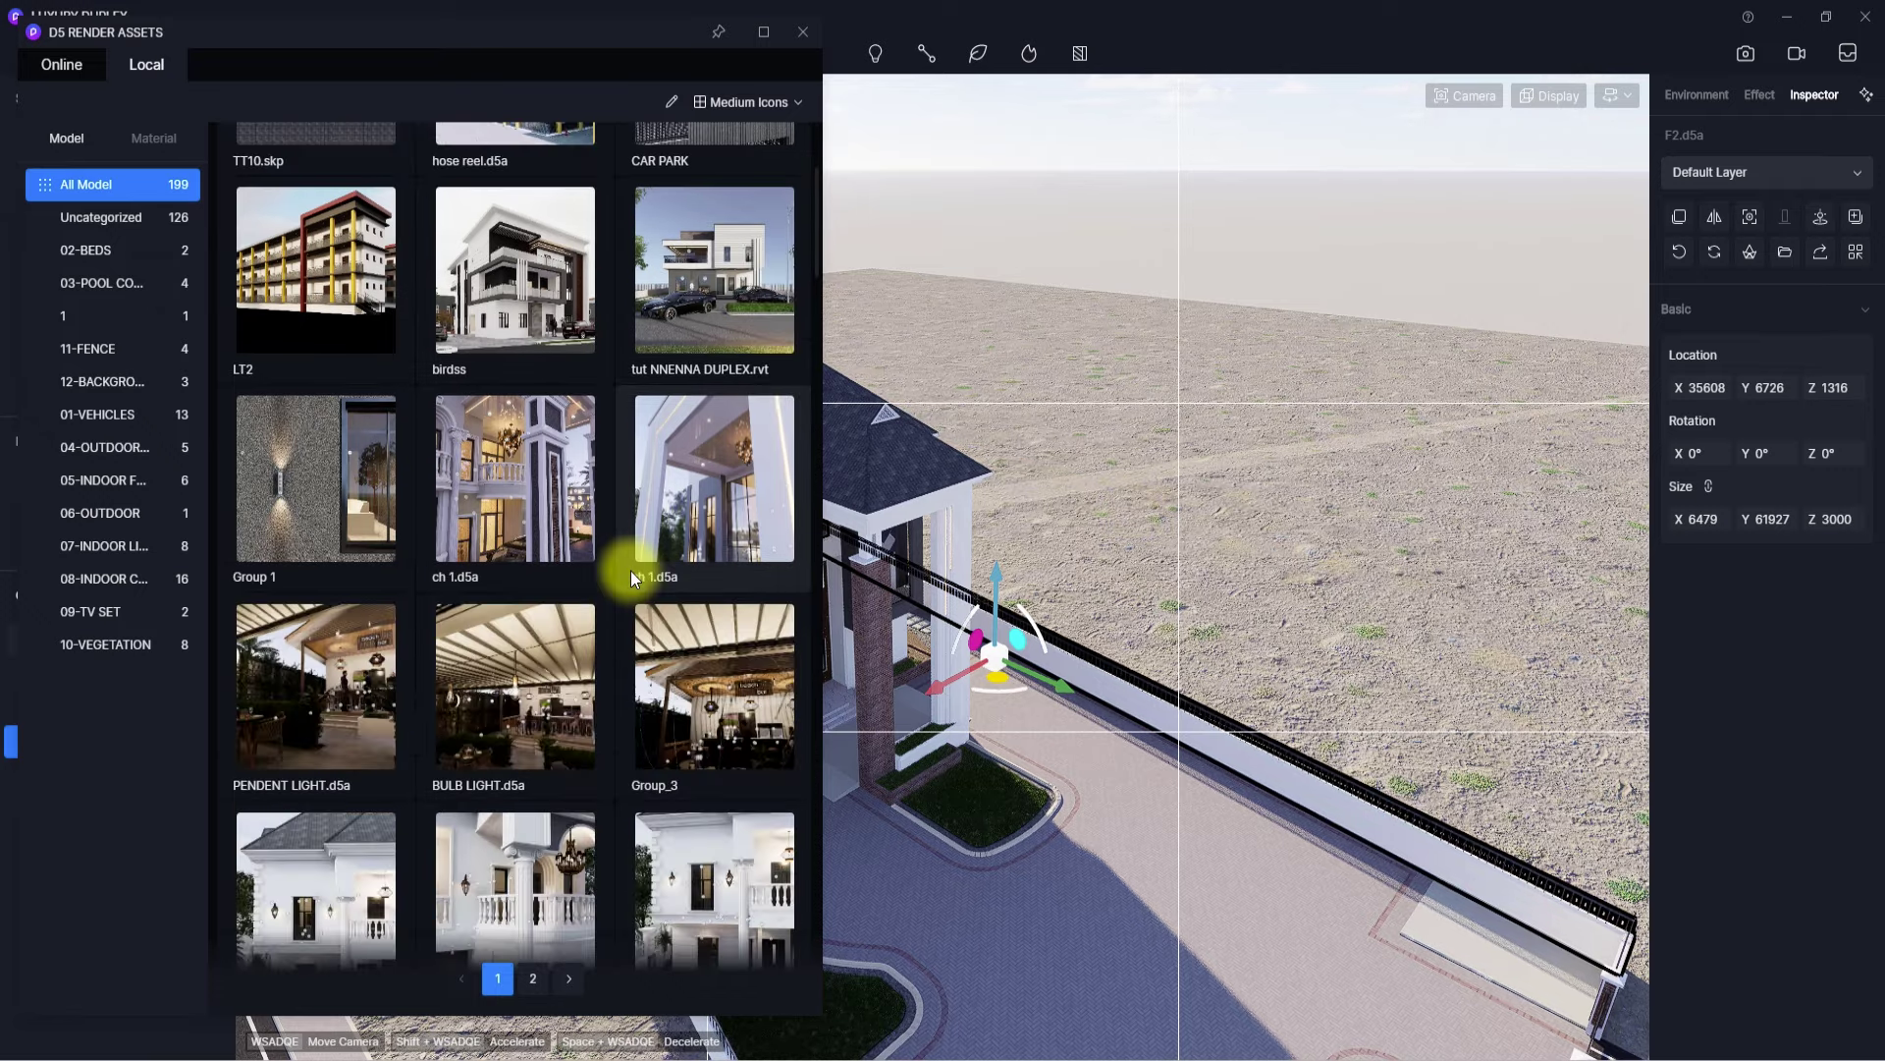
{"action": "scroll", "coordinate": [630, 570], "scroll_direction": "down", "scroll_amount": 15}
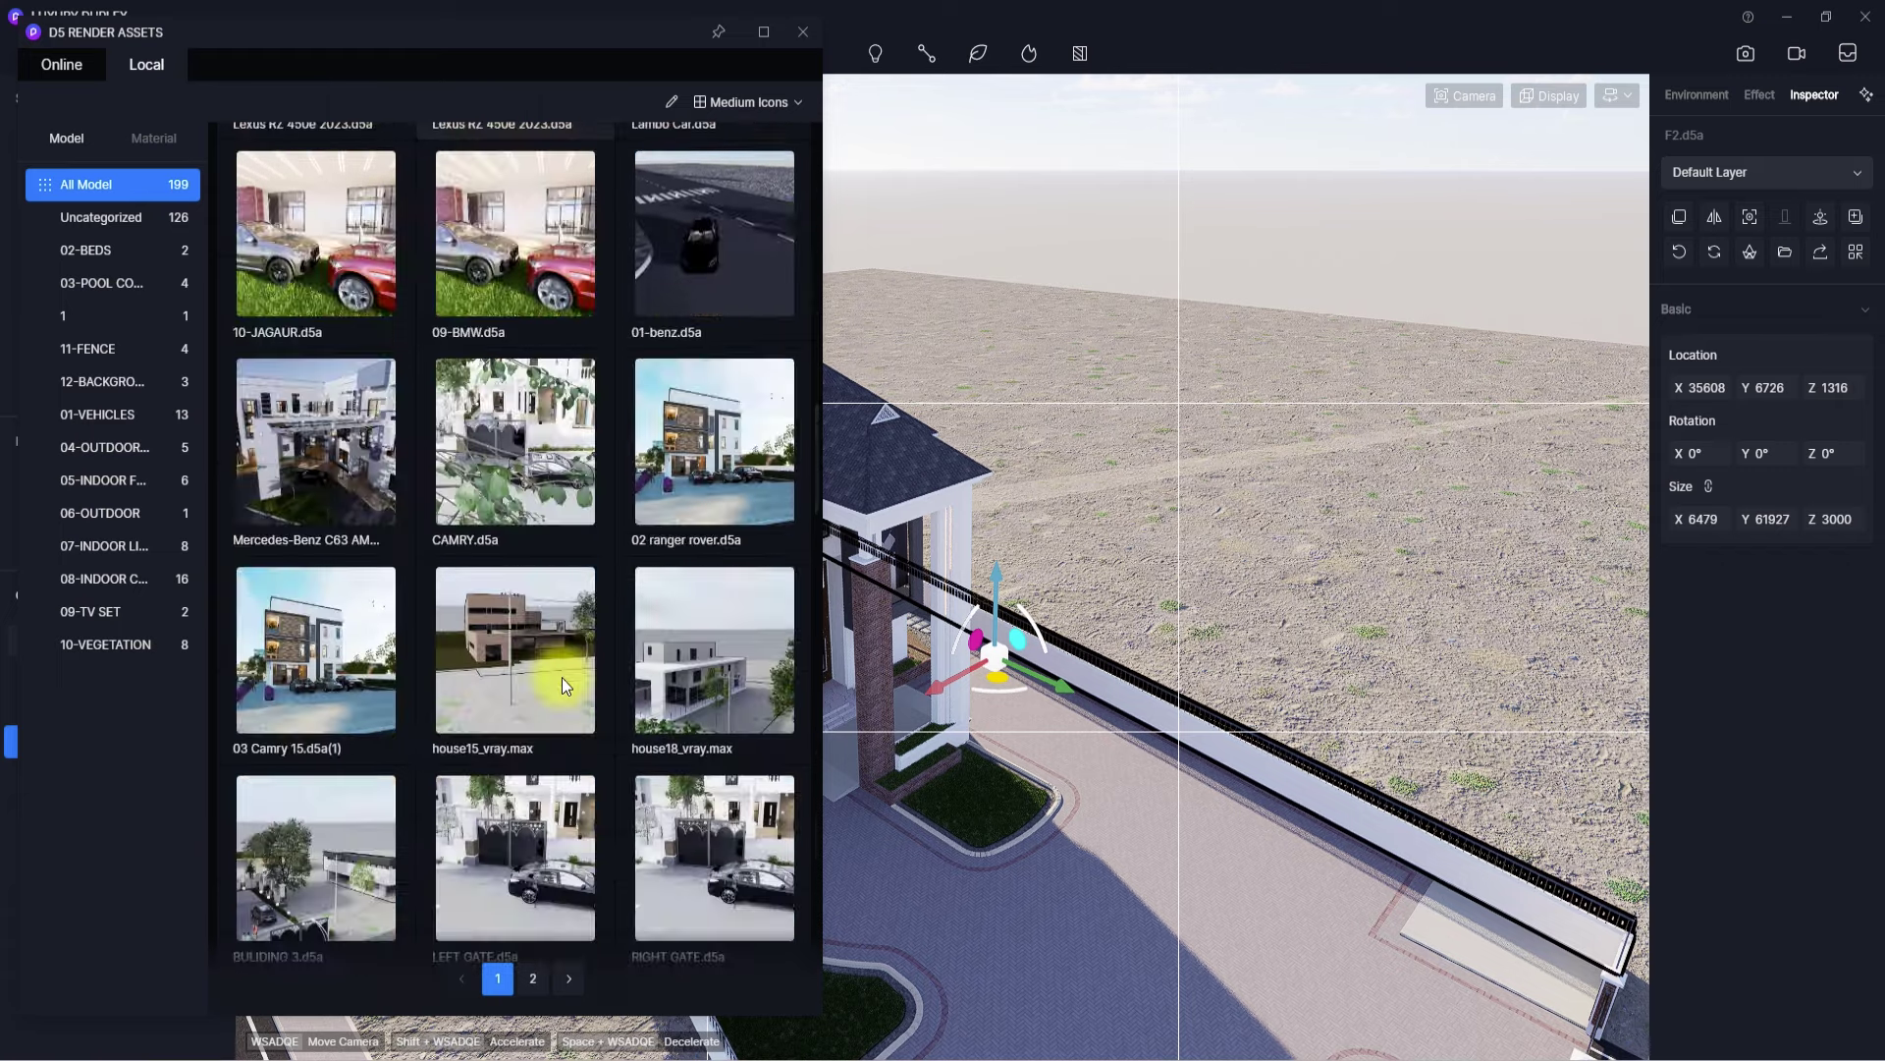
{"action": "scroll", "coordinate": [564, 684], "scroll_direction": "down", "scroll_amount": 5}
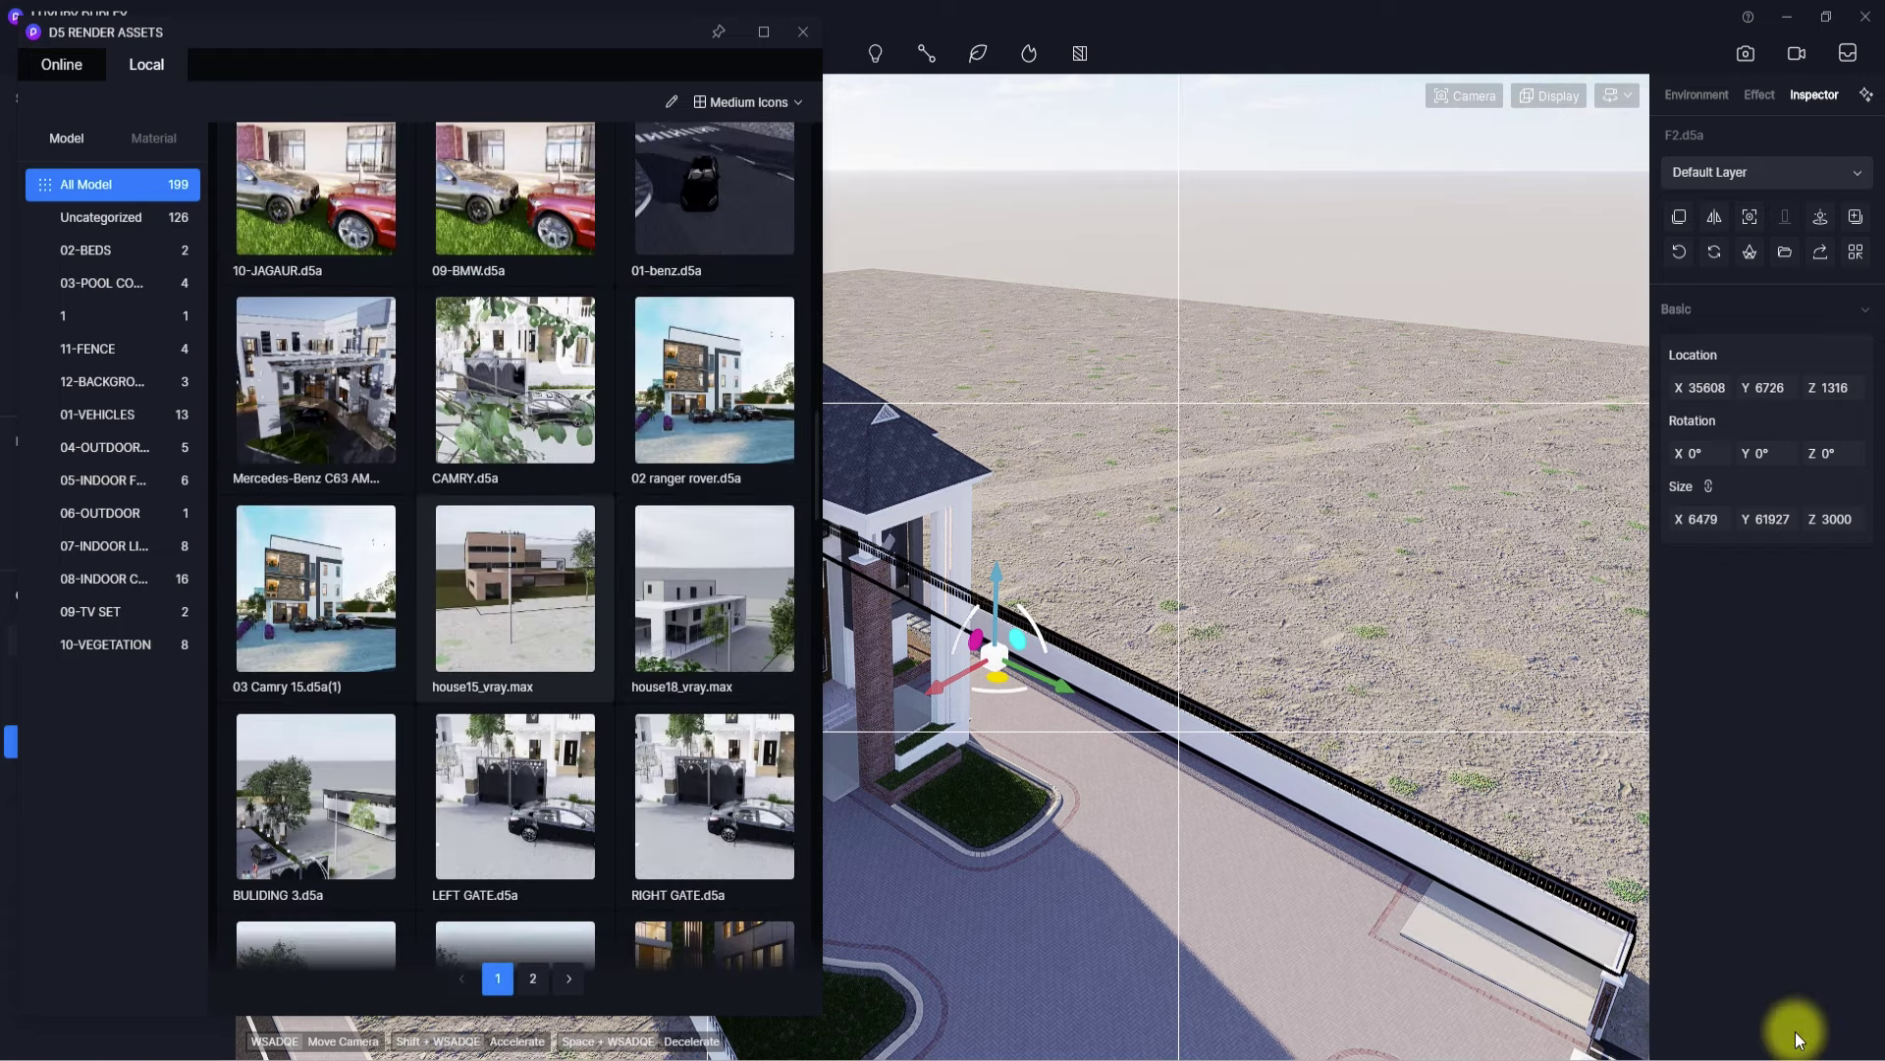
{"action": "left_click", "coordinate": [691, 622]}
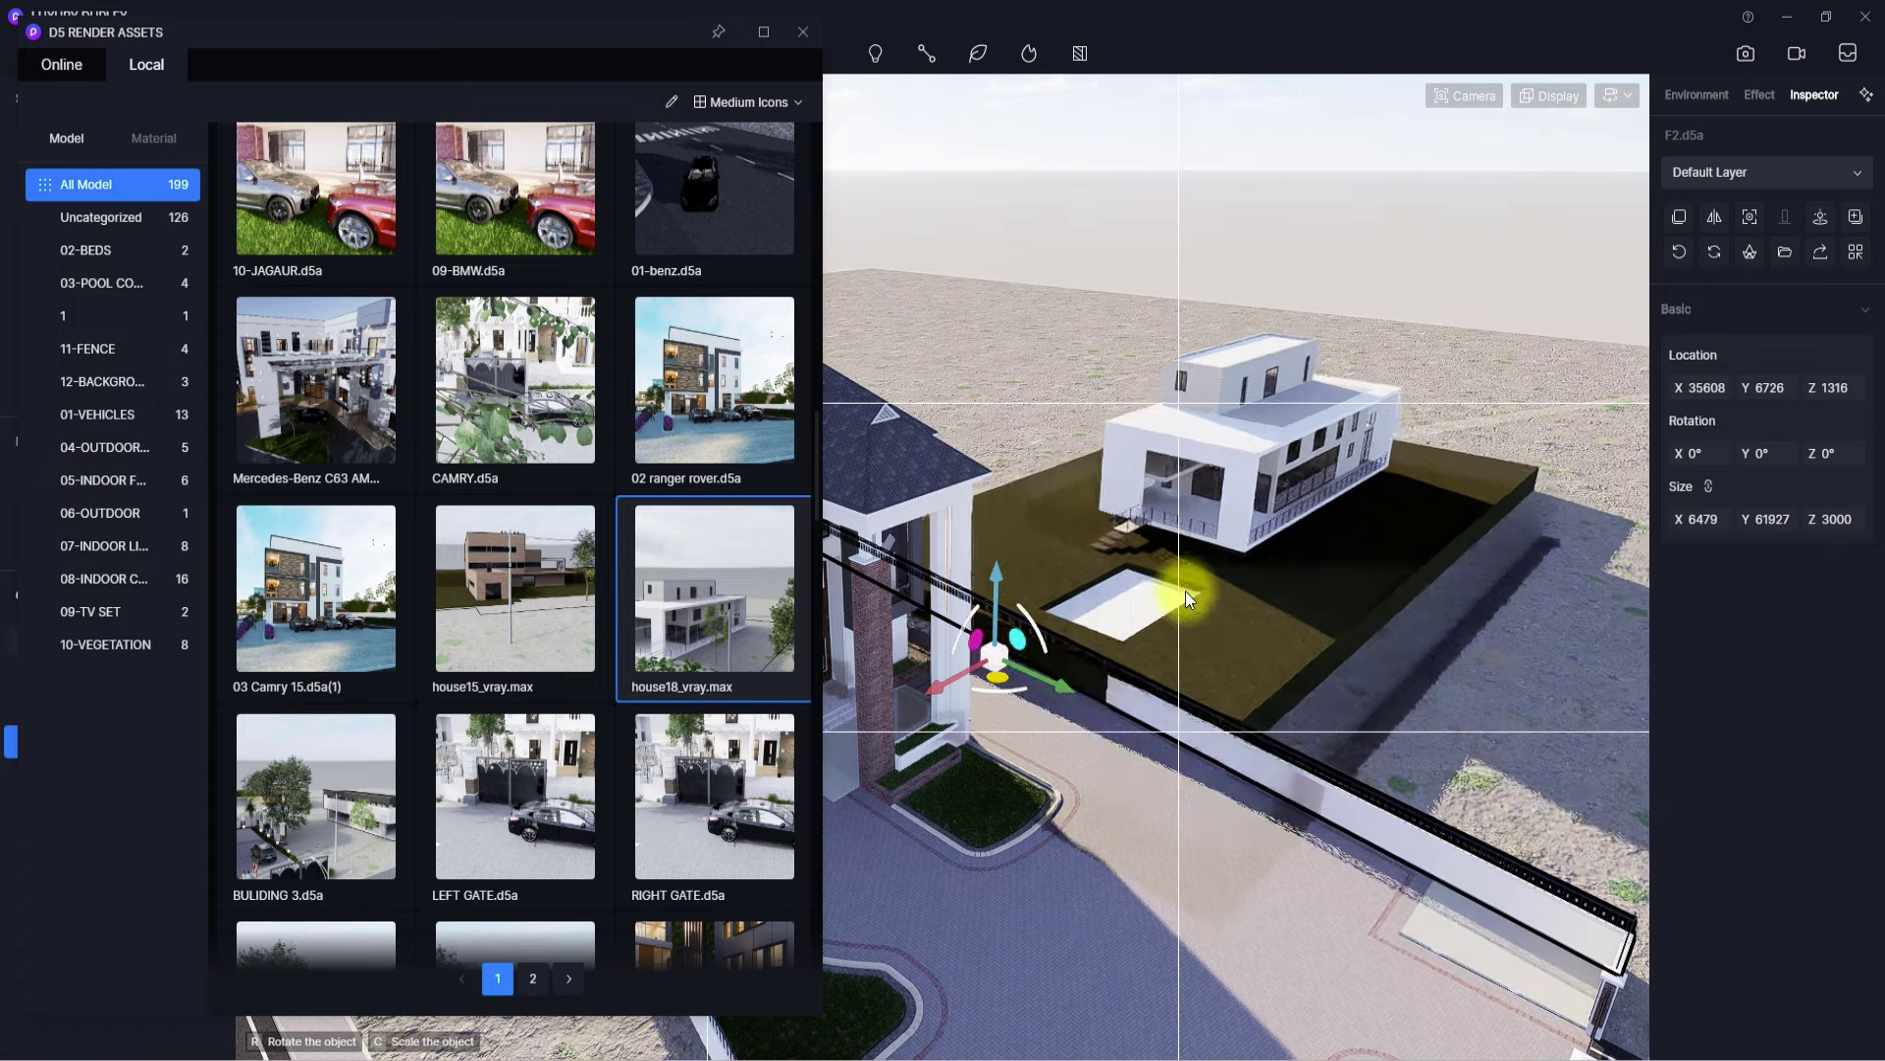
{"action": "left_click", "coordinate": [1263, 516]}
{"action": "left_click_drag", "start_coordinate": [1289, 540], "coordinate": [1192, 523]}
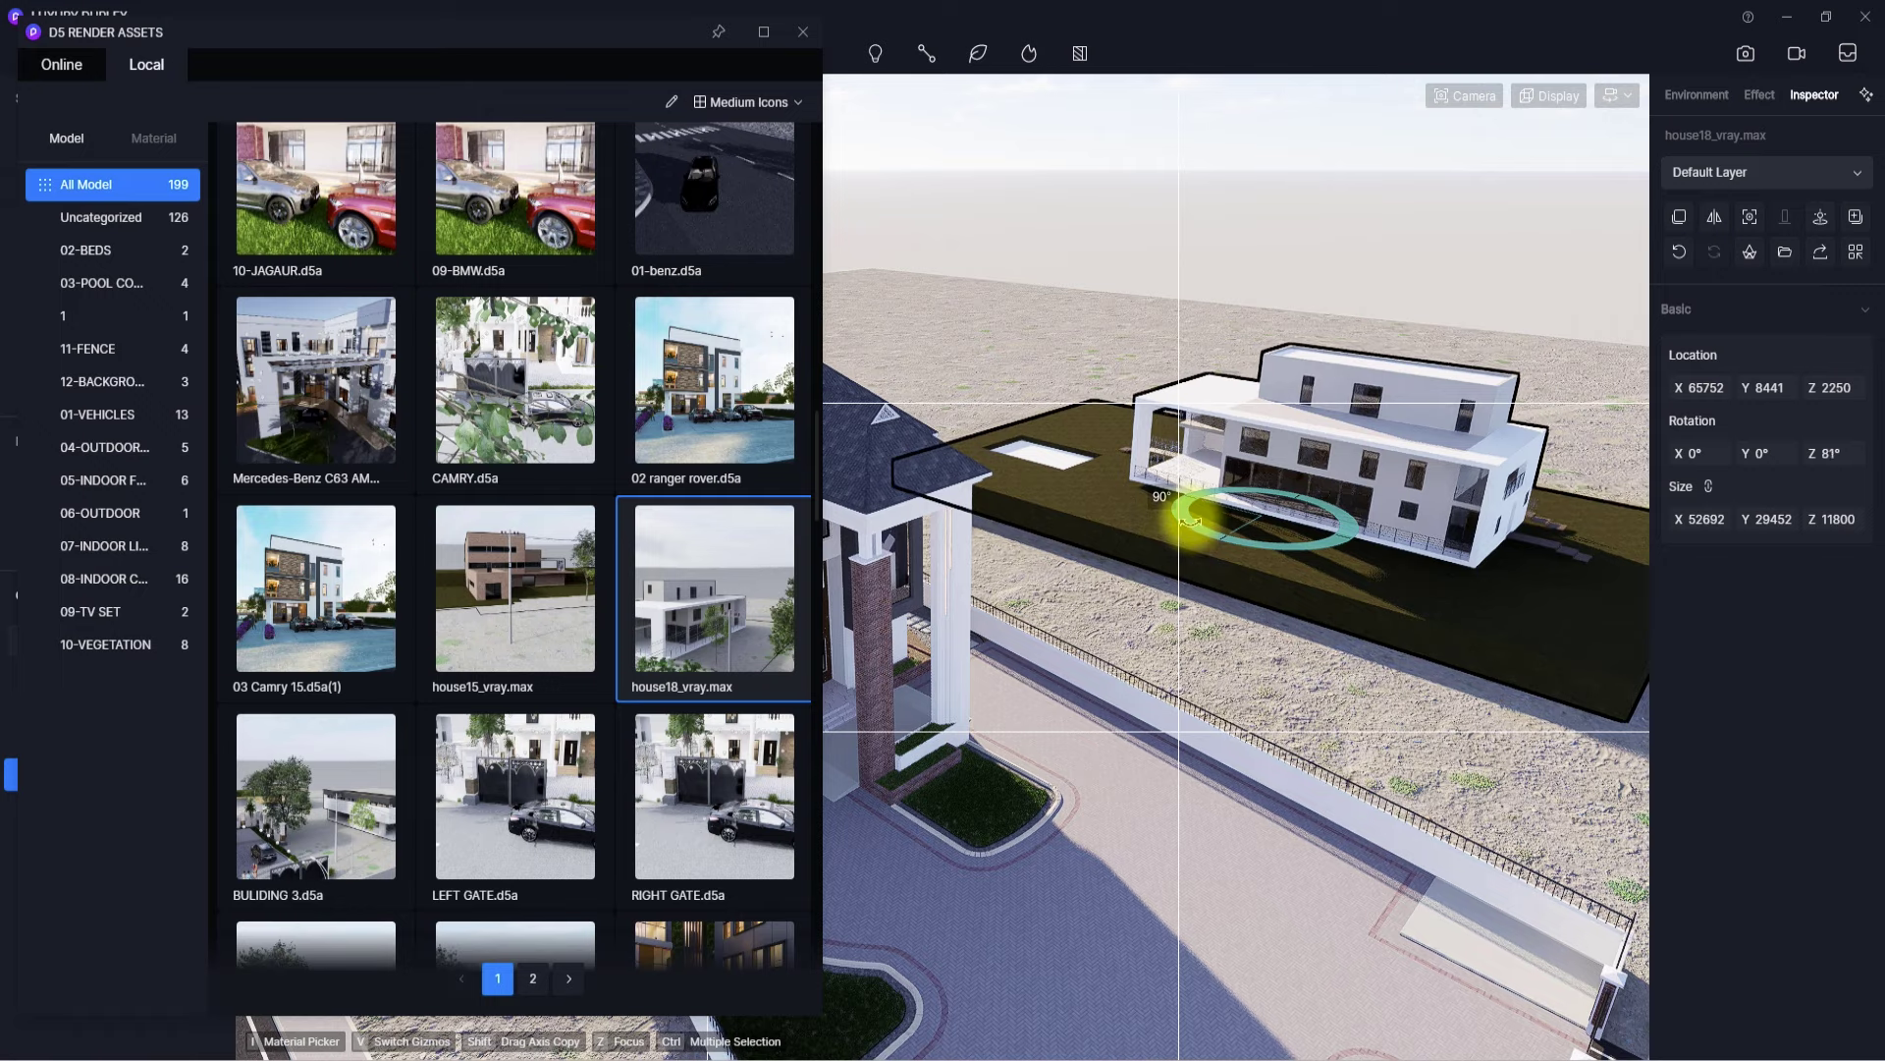
- Try to place the 2 BEDROOM APARTMENT model on the gravel plot between the road and the compound
{"action": "left_click", "coordinate": [534, 976]}
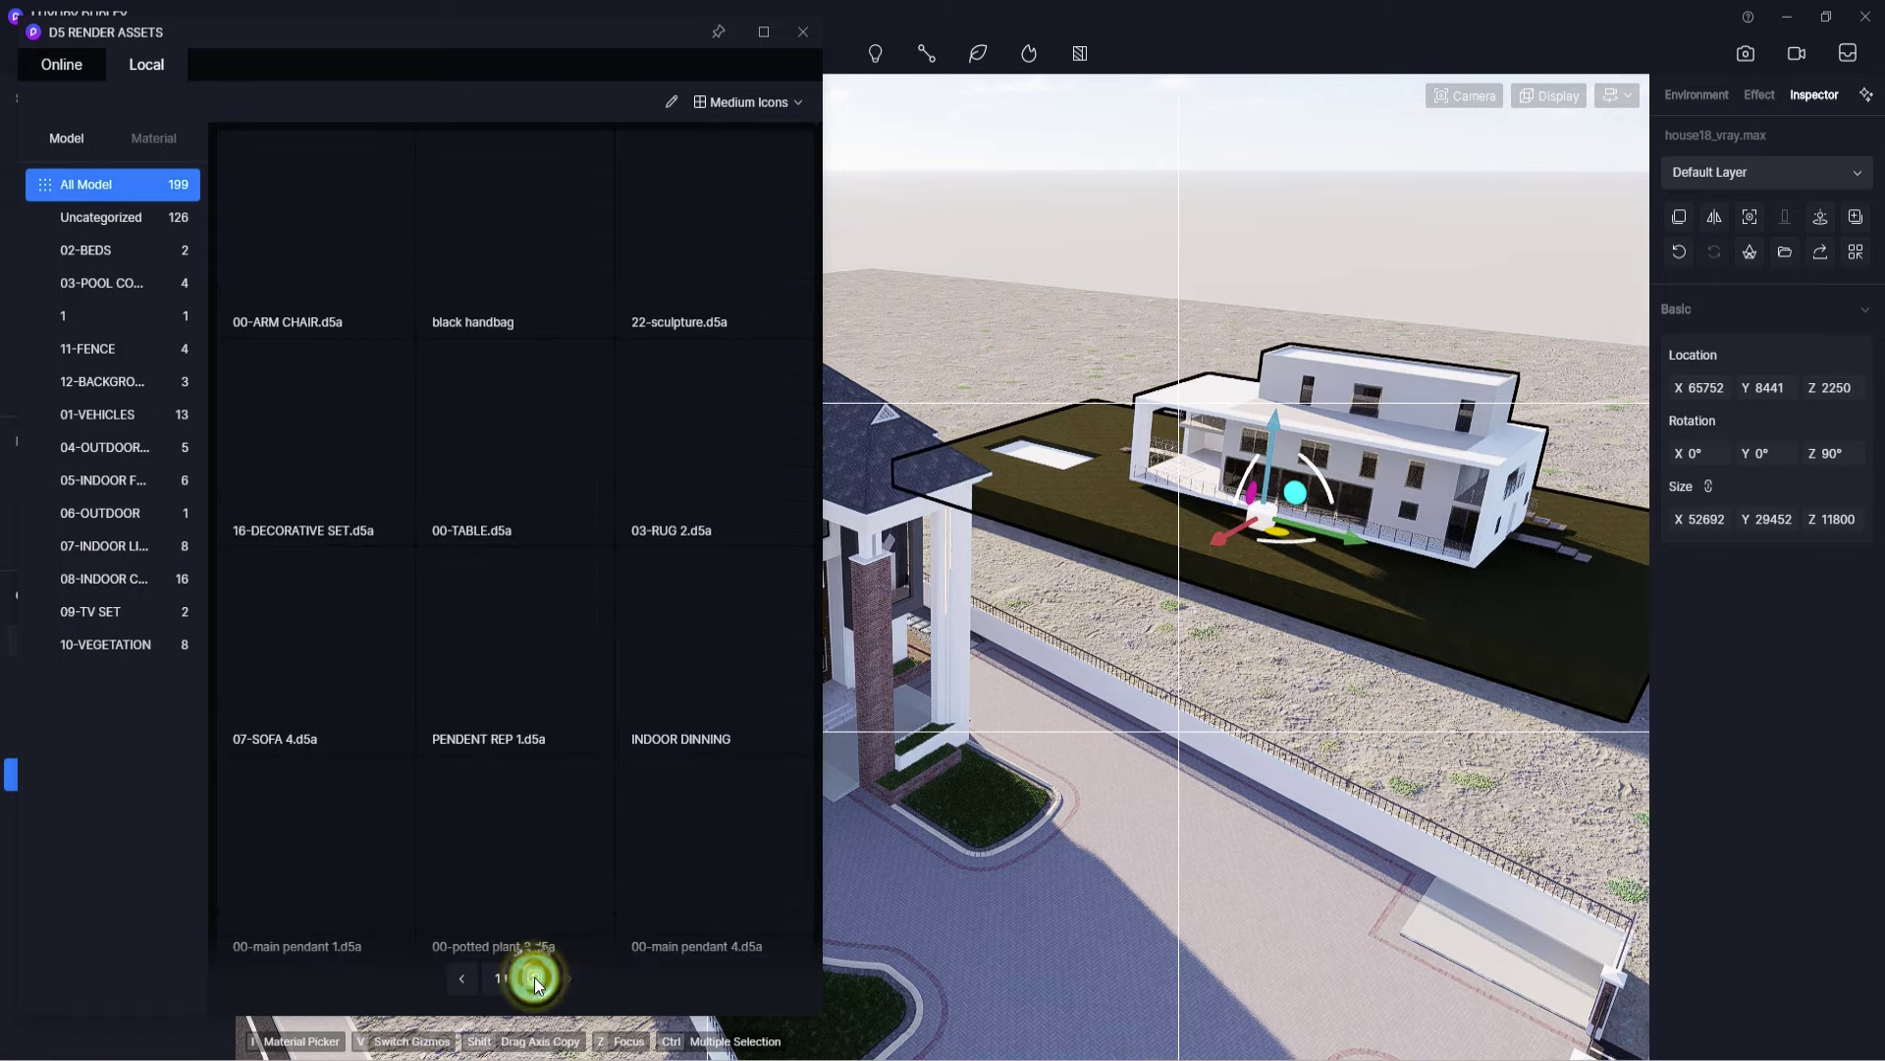
{"action": "scroll", "coordinate": [507, 728], "scroll_direction": "down", "scroll_amount": 5}
{"action": "scroll", "coordinate": [507, 728], "scroll_direction": "down", "scroll_amount": 6}
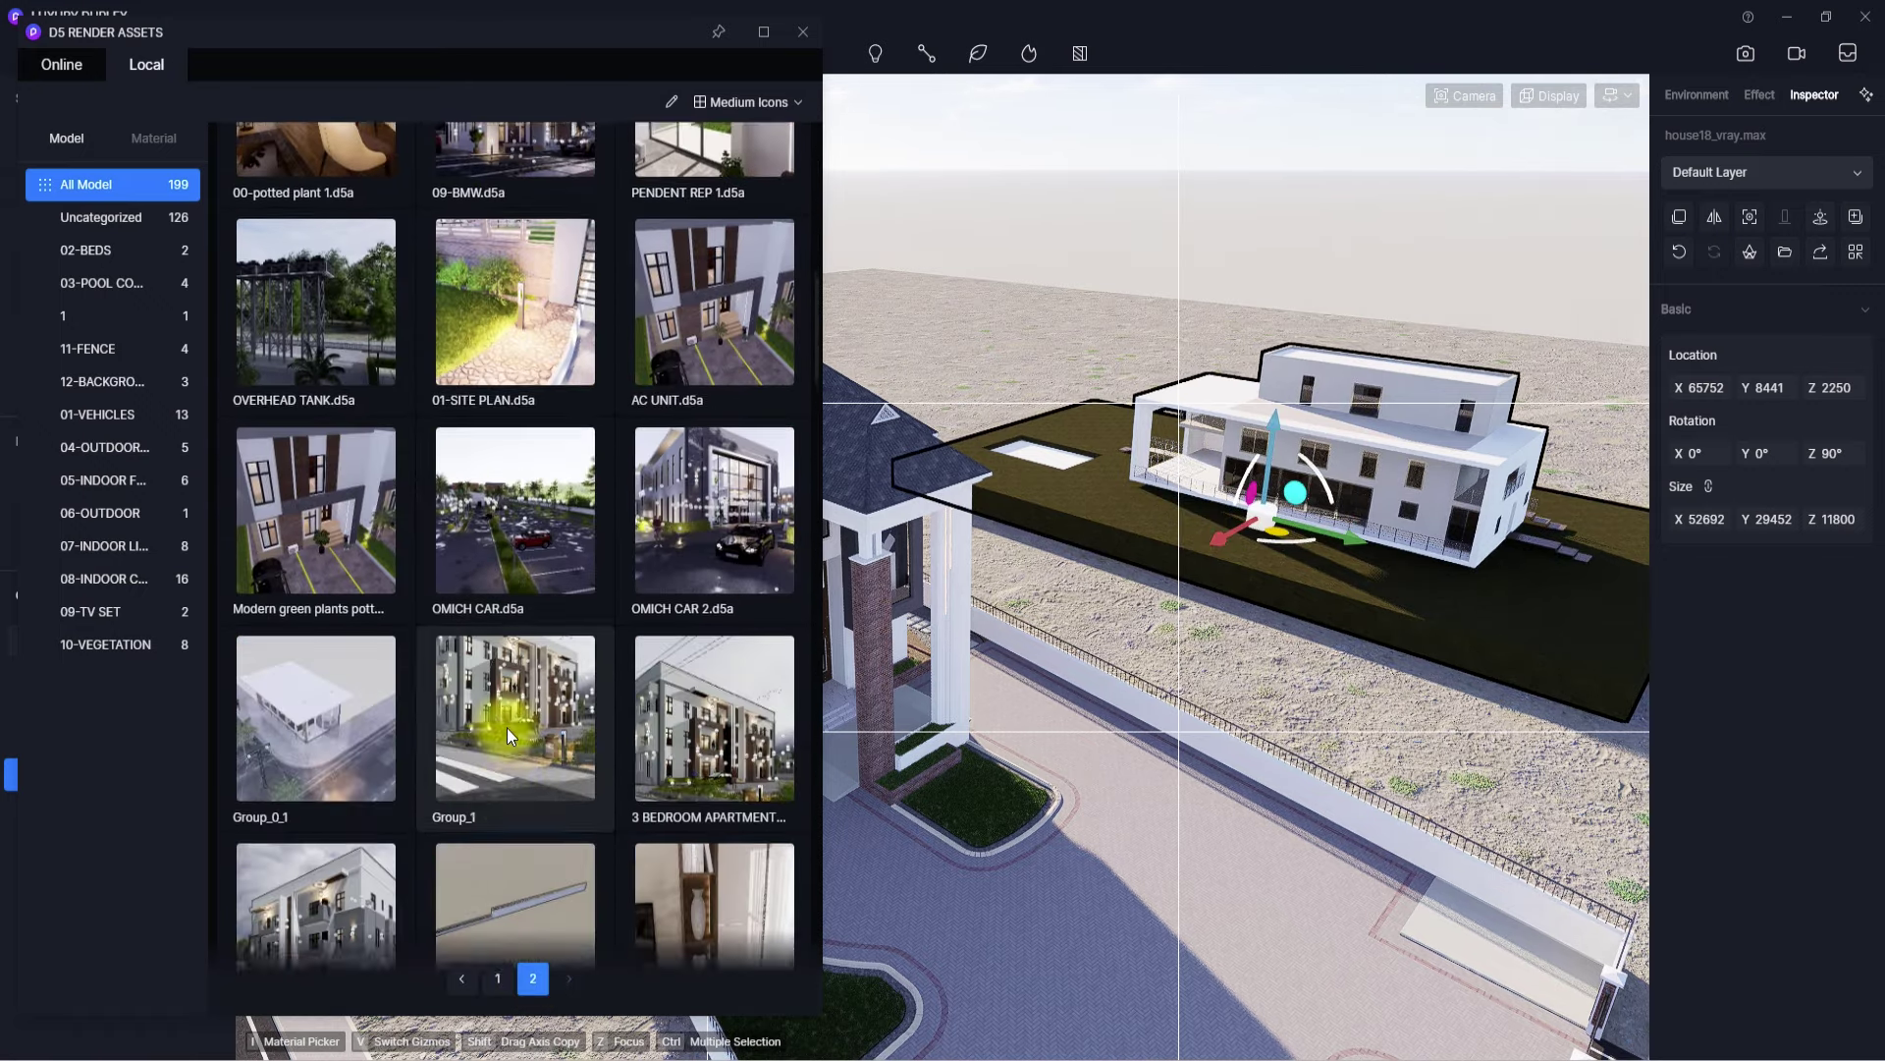
{"action": "left_click", "coordinate": [308, 564]}
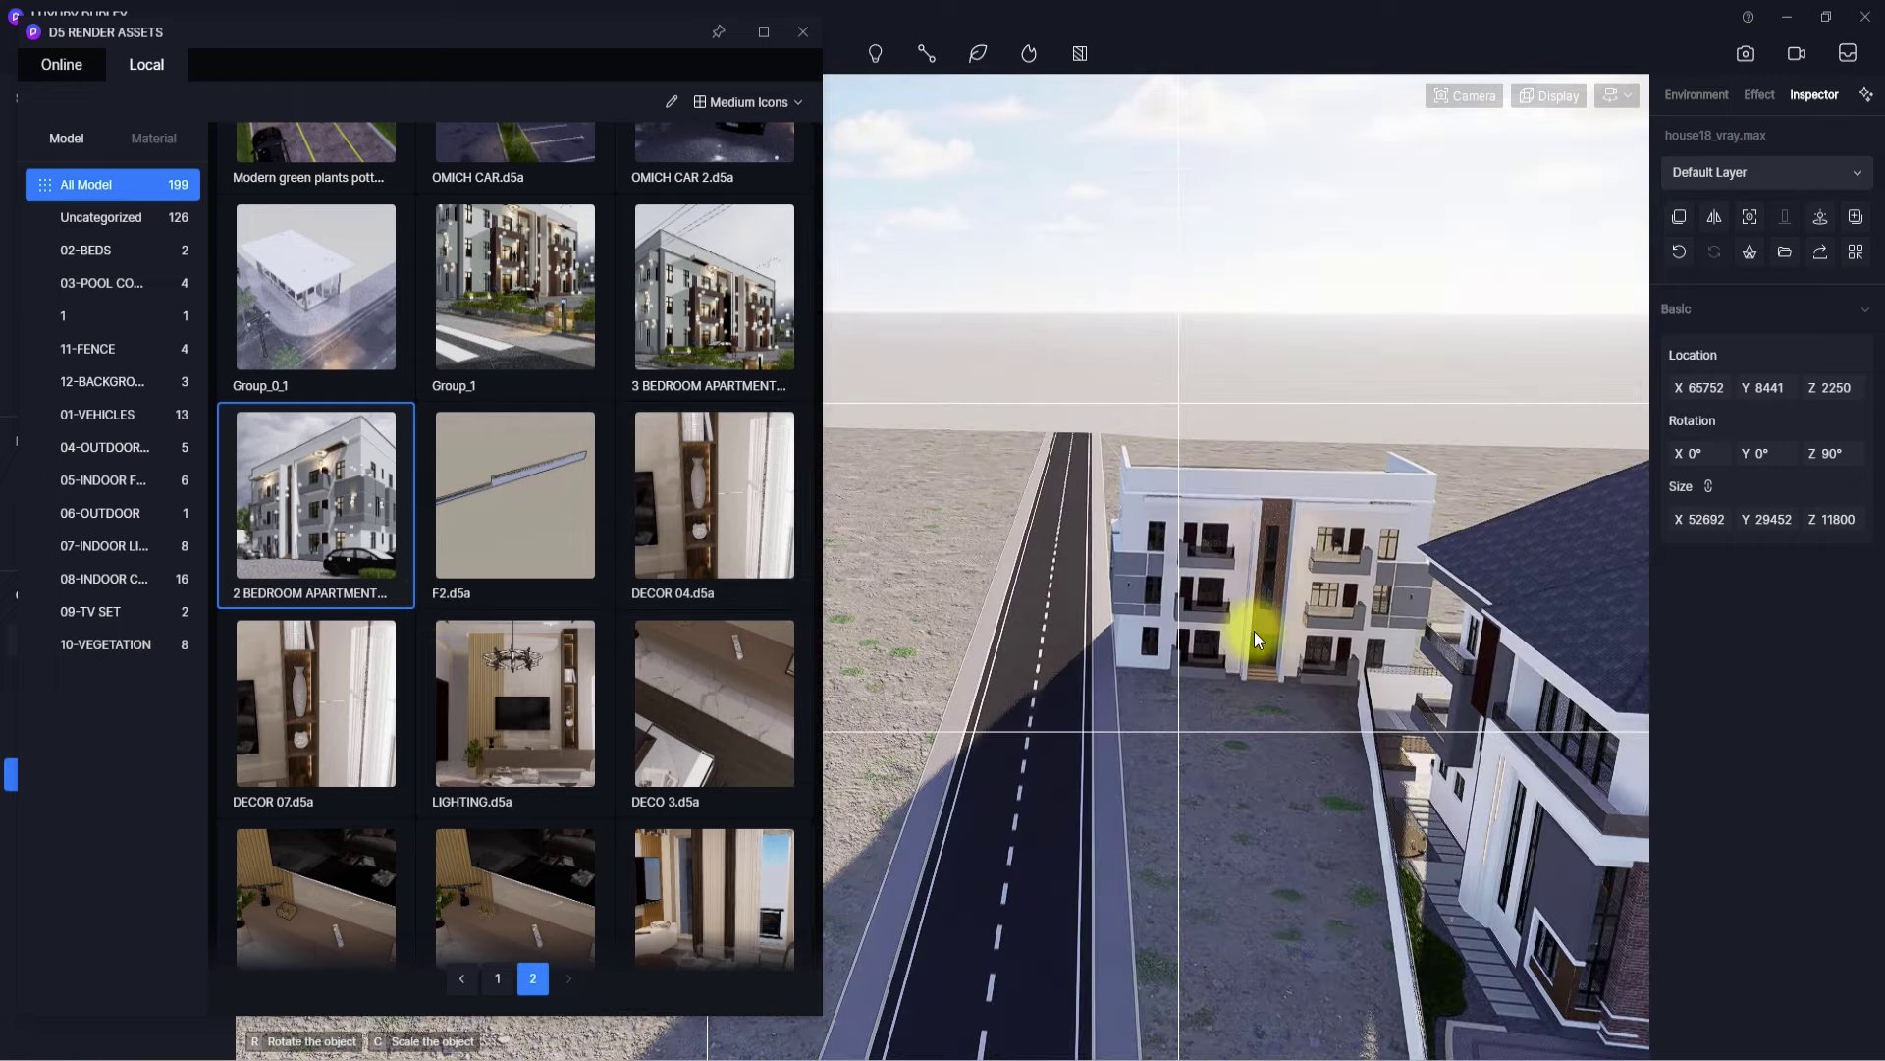
{"action": "scroll", "coordinate": [1253, 630], "scroll_direction": "up", "scroll_amount": 5}
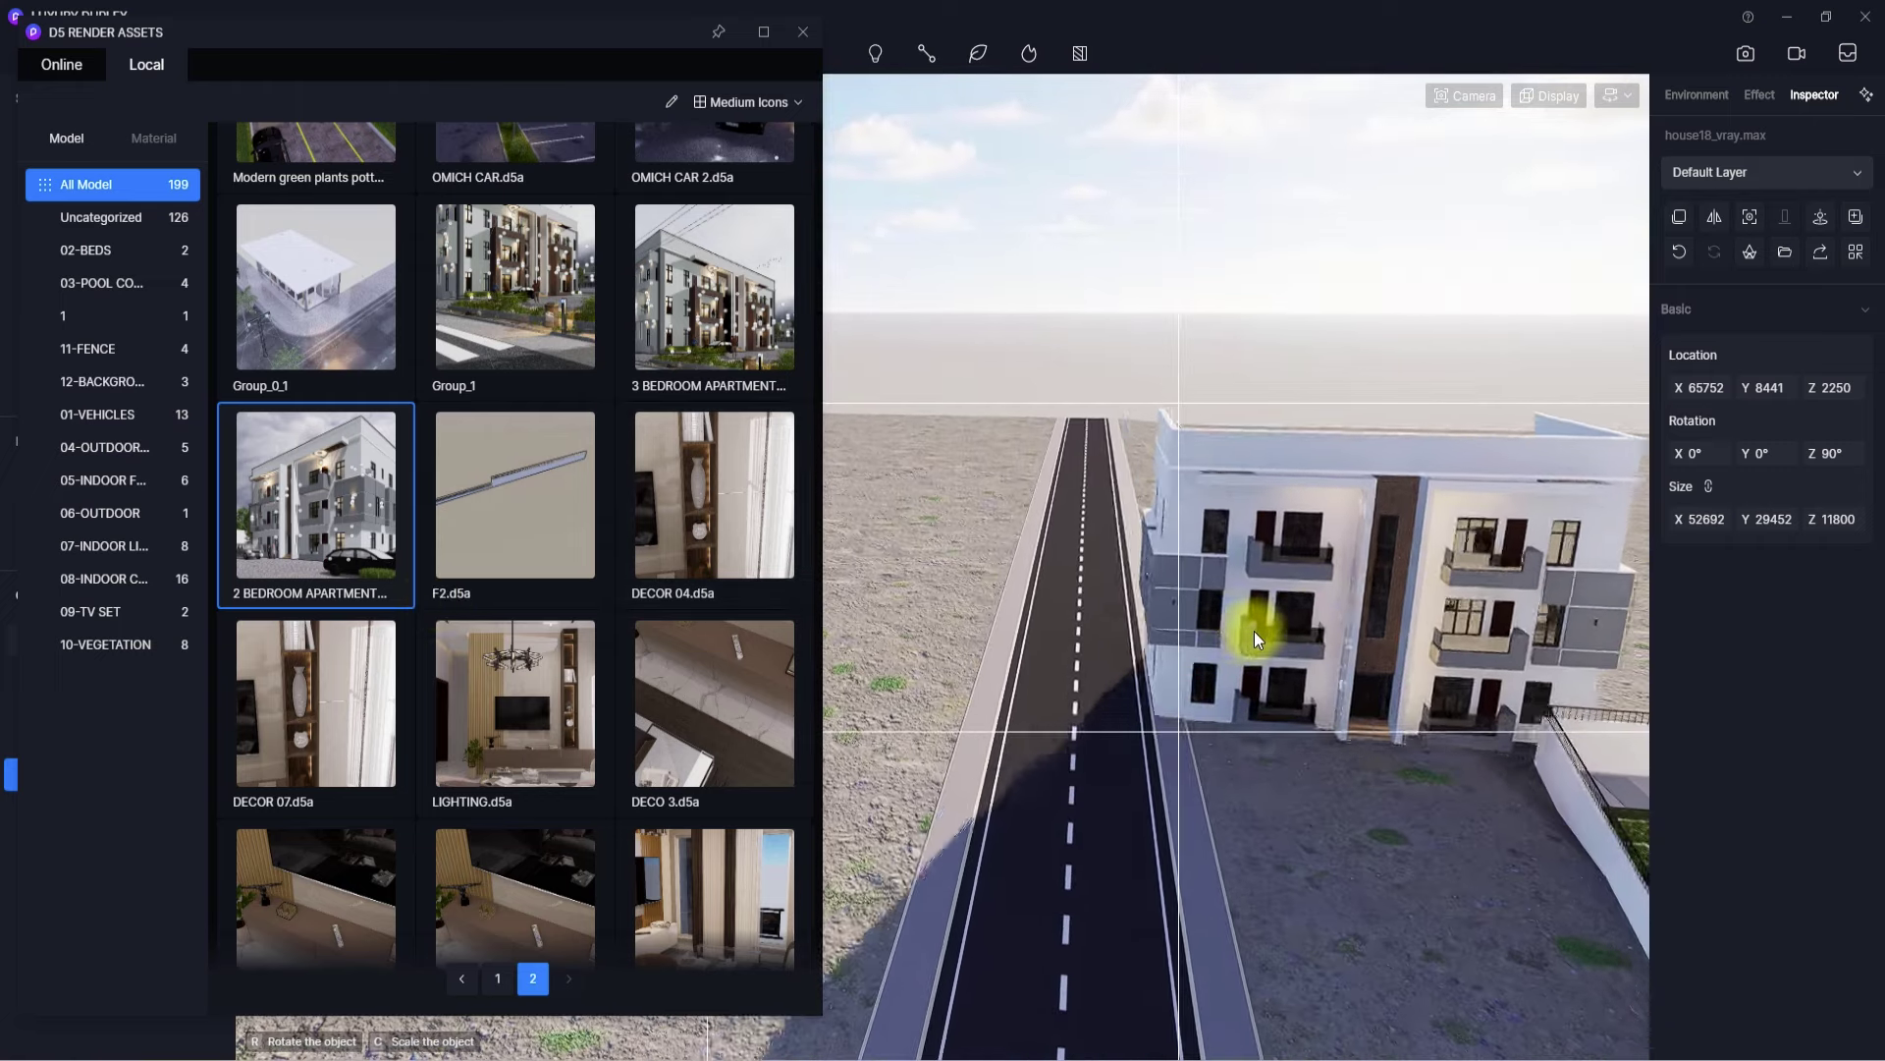
{"action": "right_click_drag", "start_coordinate": [1306, 720], "coordinate": [1624, 687]}
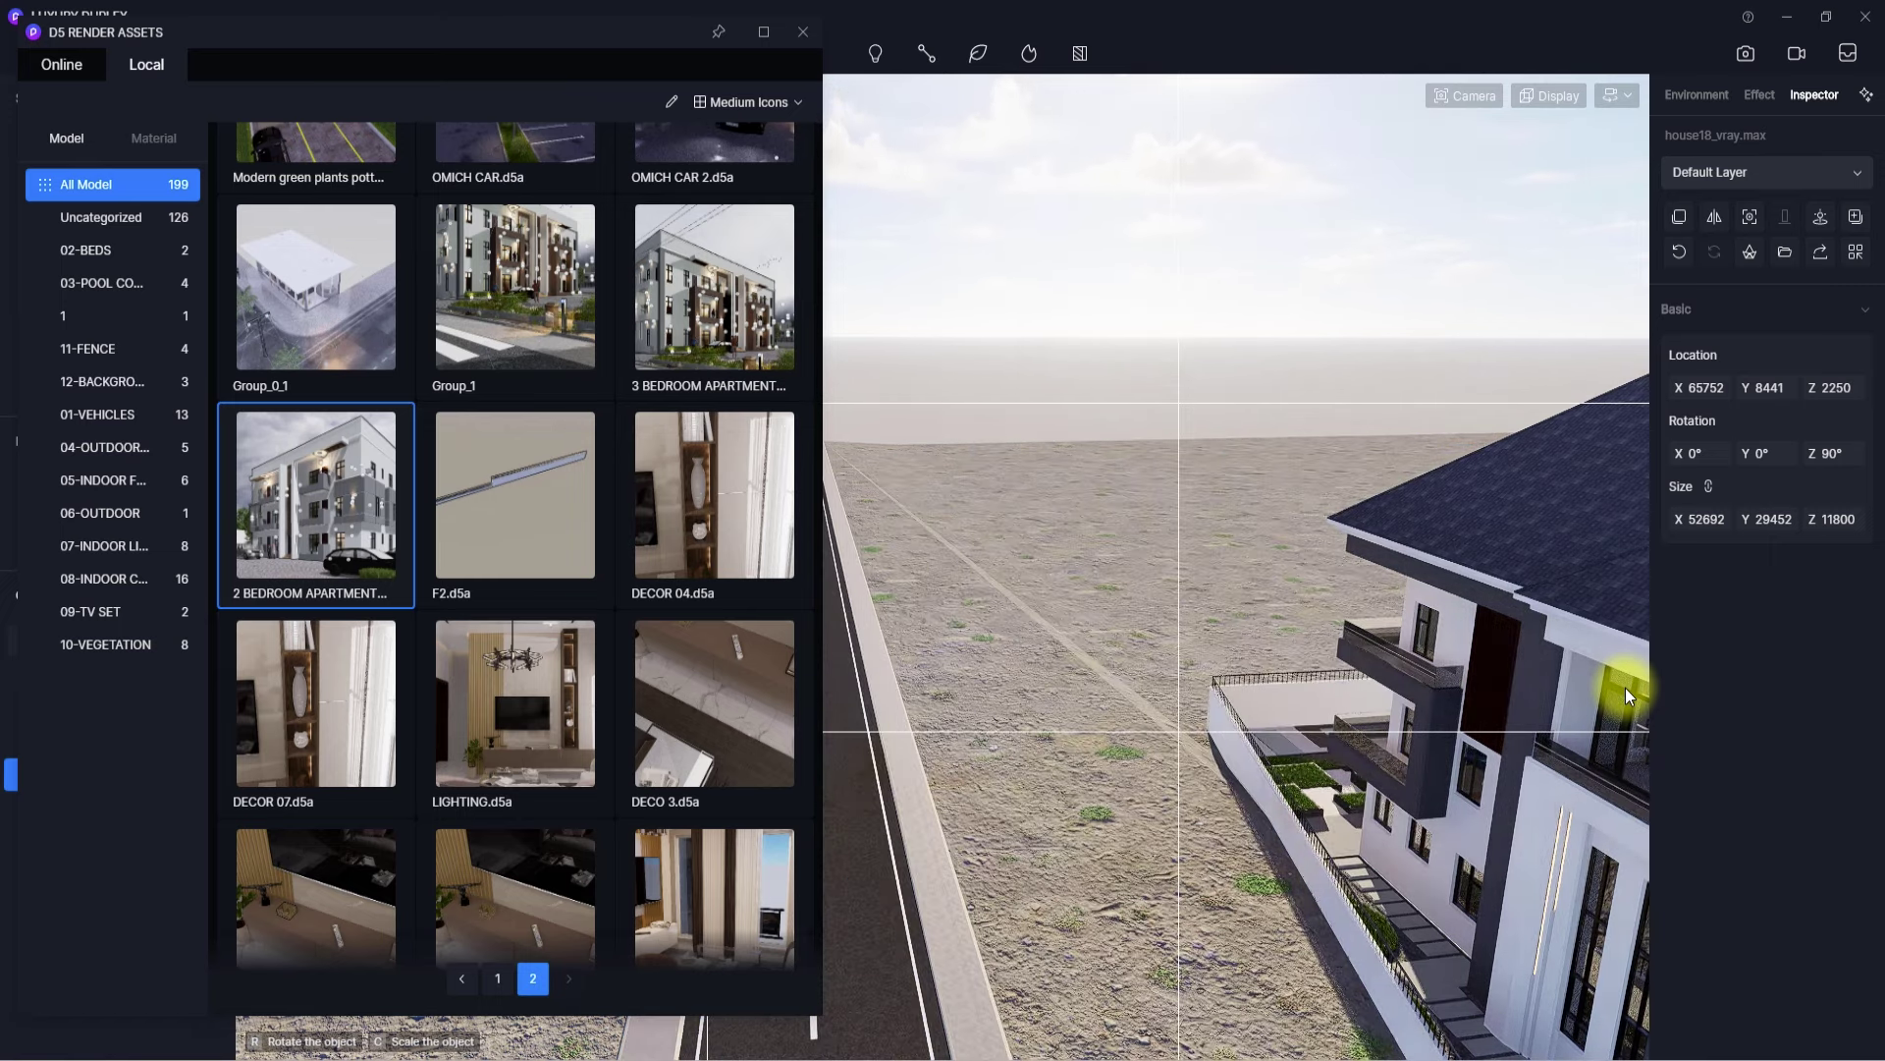
- Place the local house15_vray.max model on the gravel beside the road at X 30218, rotated to 270° about Z
{"action": "left_click", "coordinate": [498, 978]}
{"action": "scroll", "coordinate": [497, 969], "scroll_direction": "down", "scroll_amount": 3}
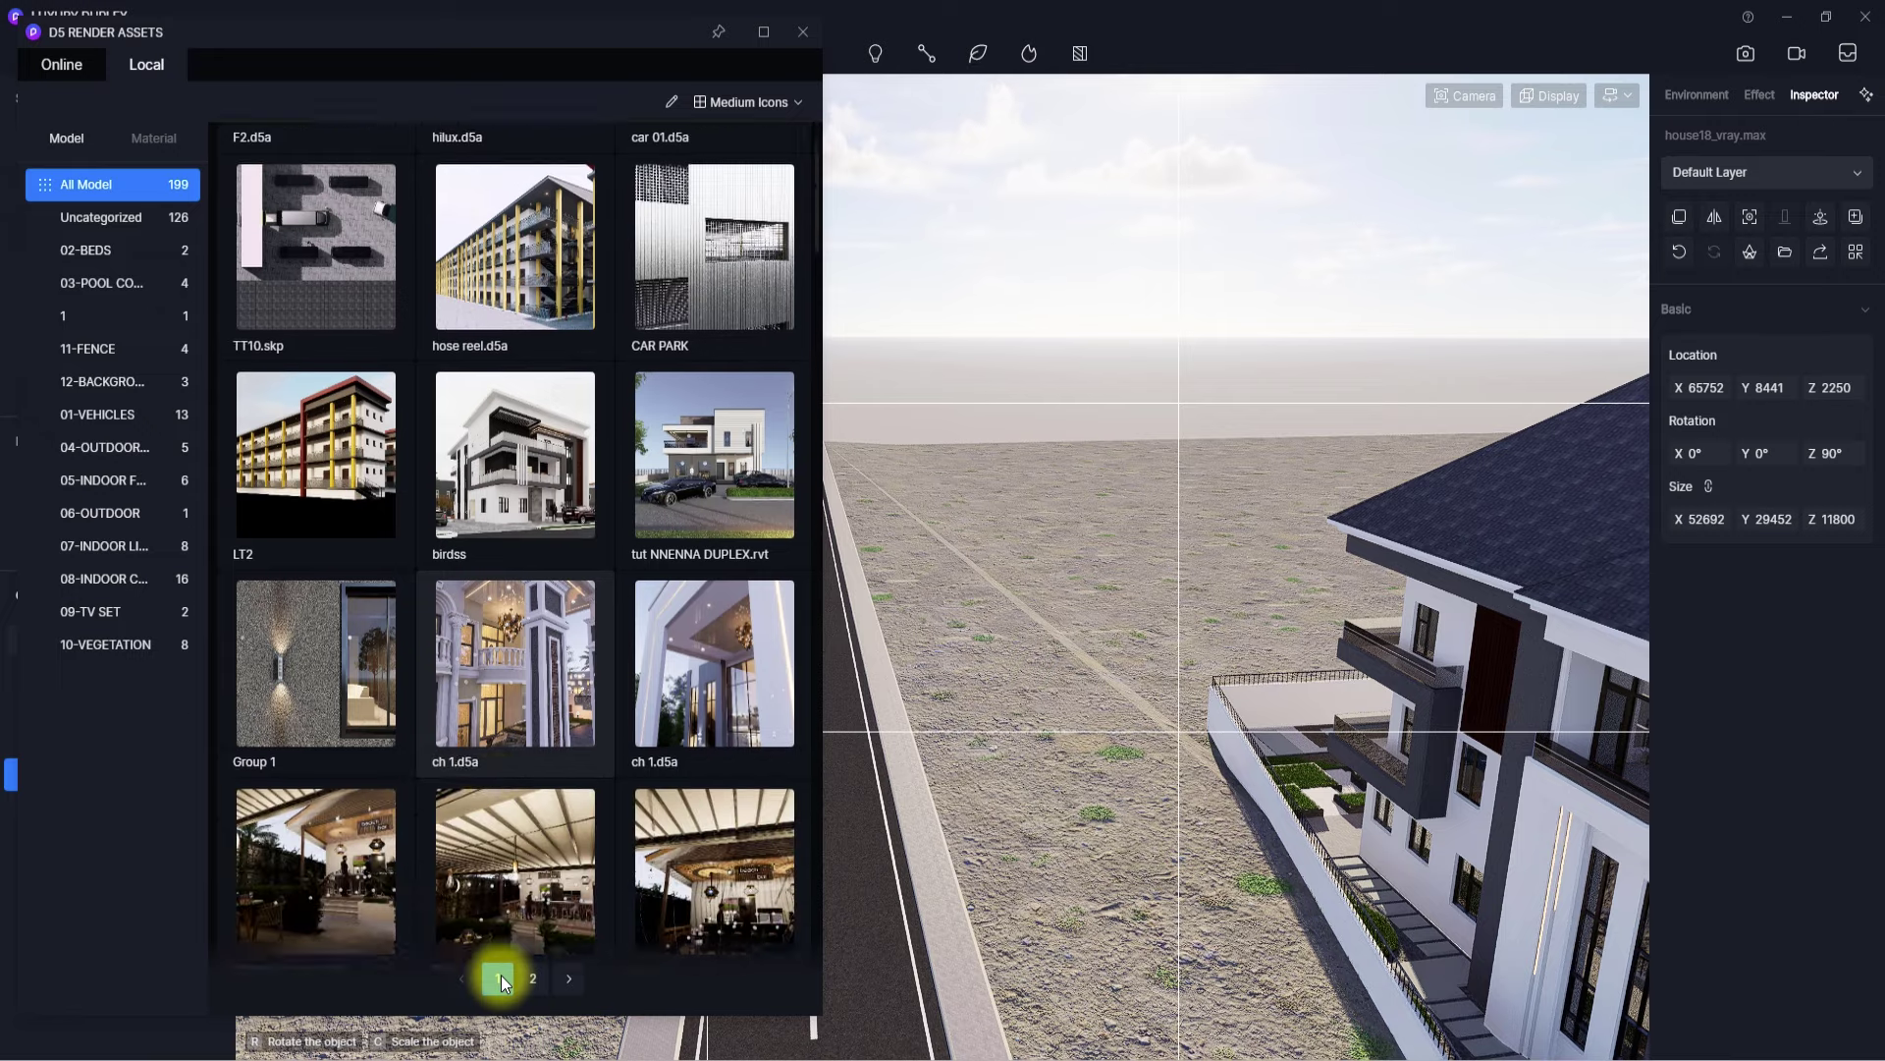
{"action": "scroll", "coordinate": [491, 703], "scroll_direction": "down", "scroll_amount": 3}
{"action": "scroll", "coordinate": [491, 703], "scroll_direction": "up", "scroll_amount": 4}
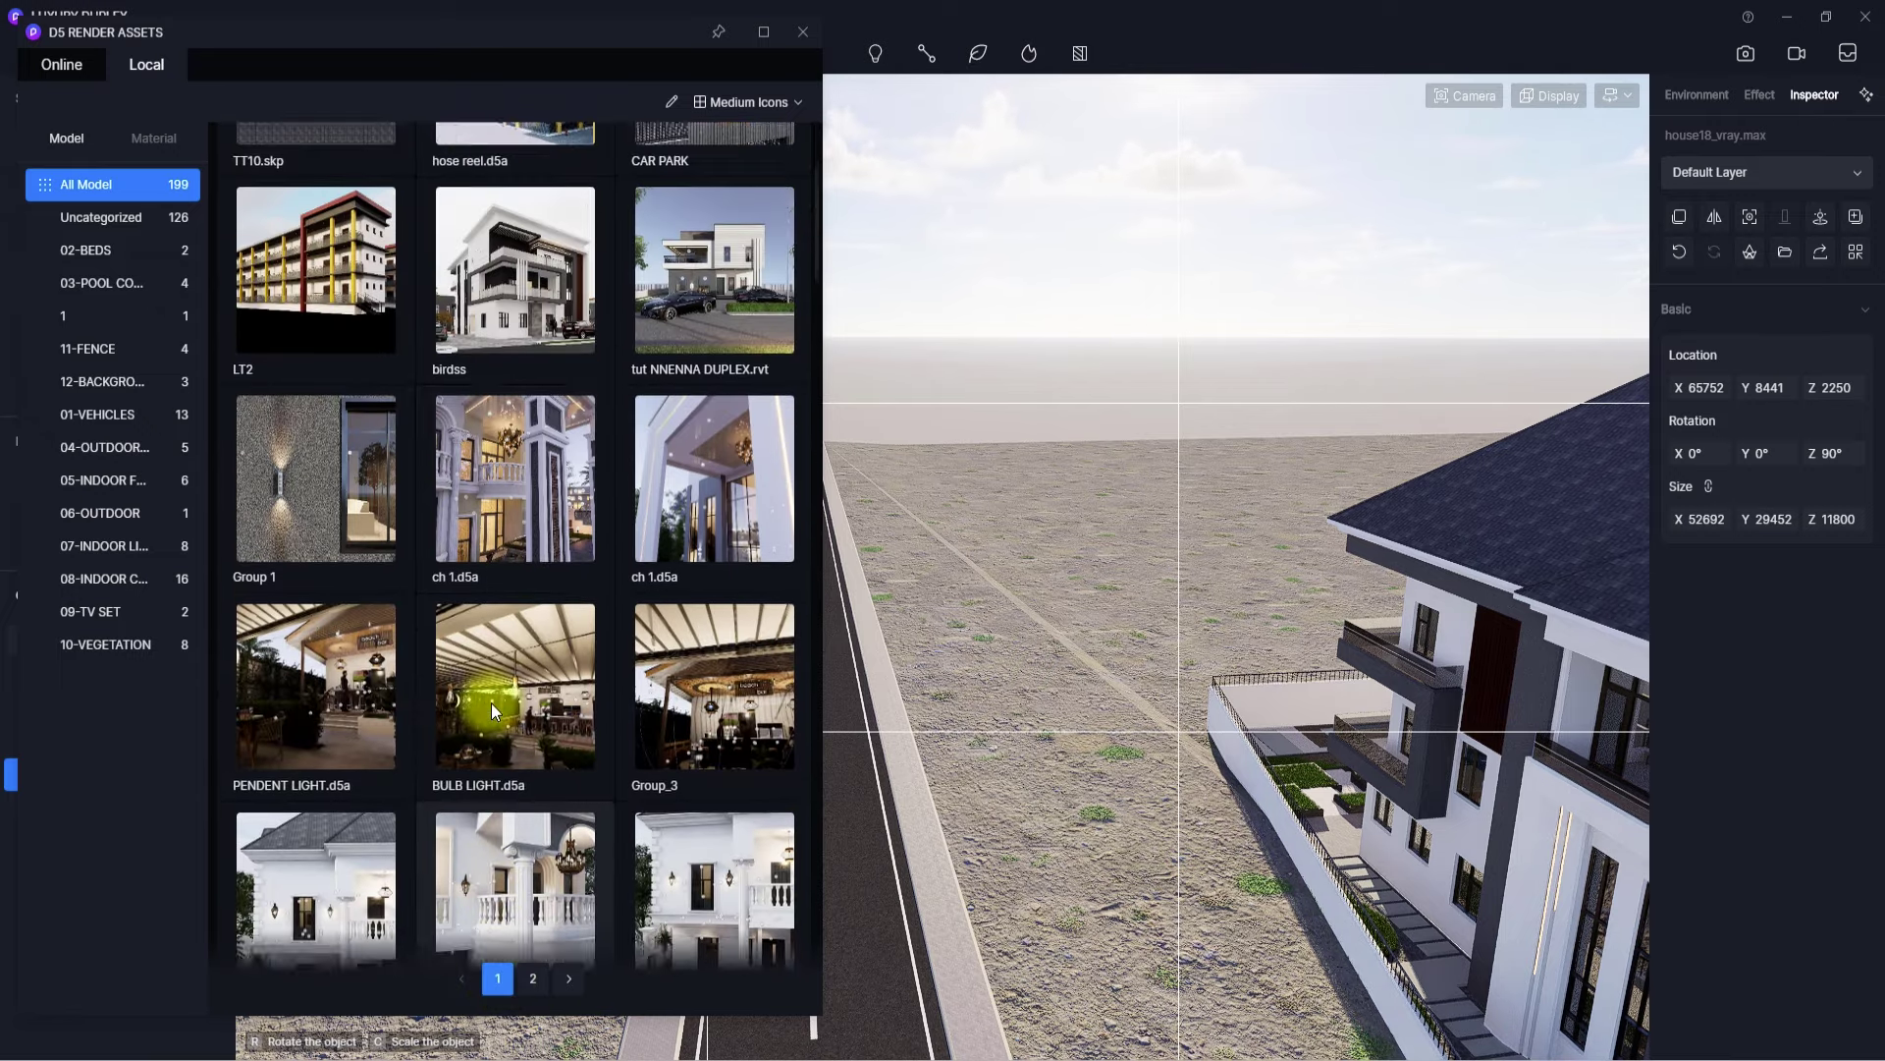
{"action": "scroll", "coordinate": [491, 703], "scroll_direction": "down", "scroll_amount": 6}
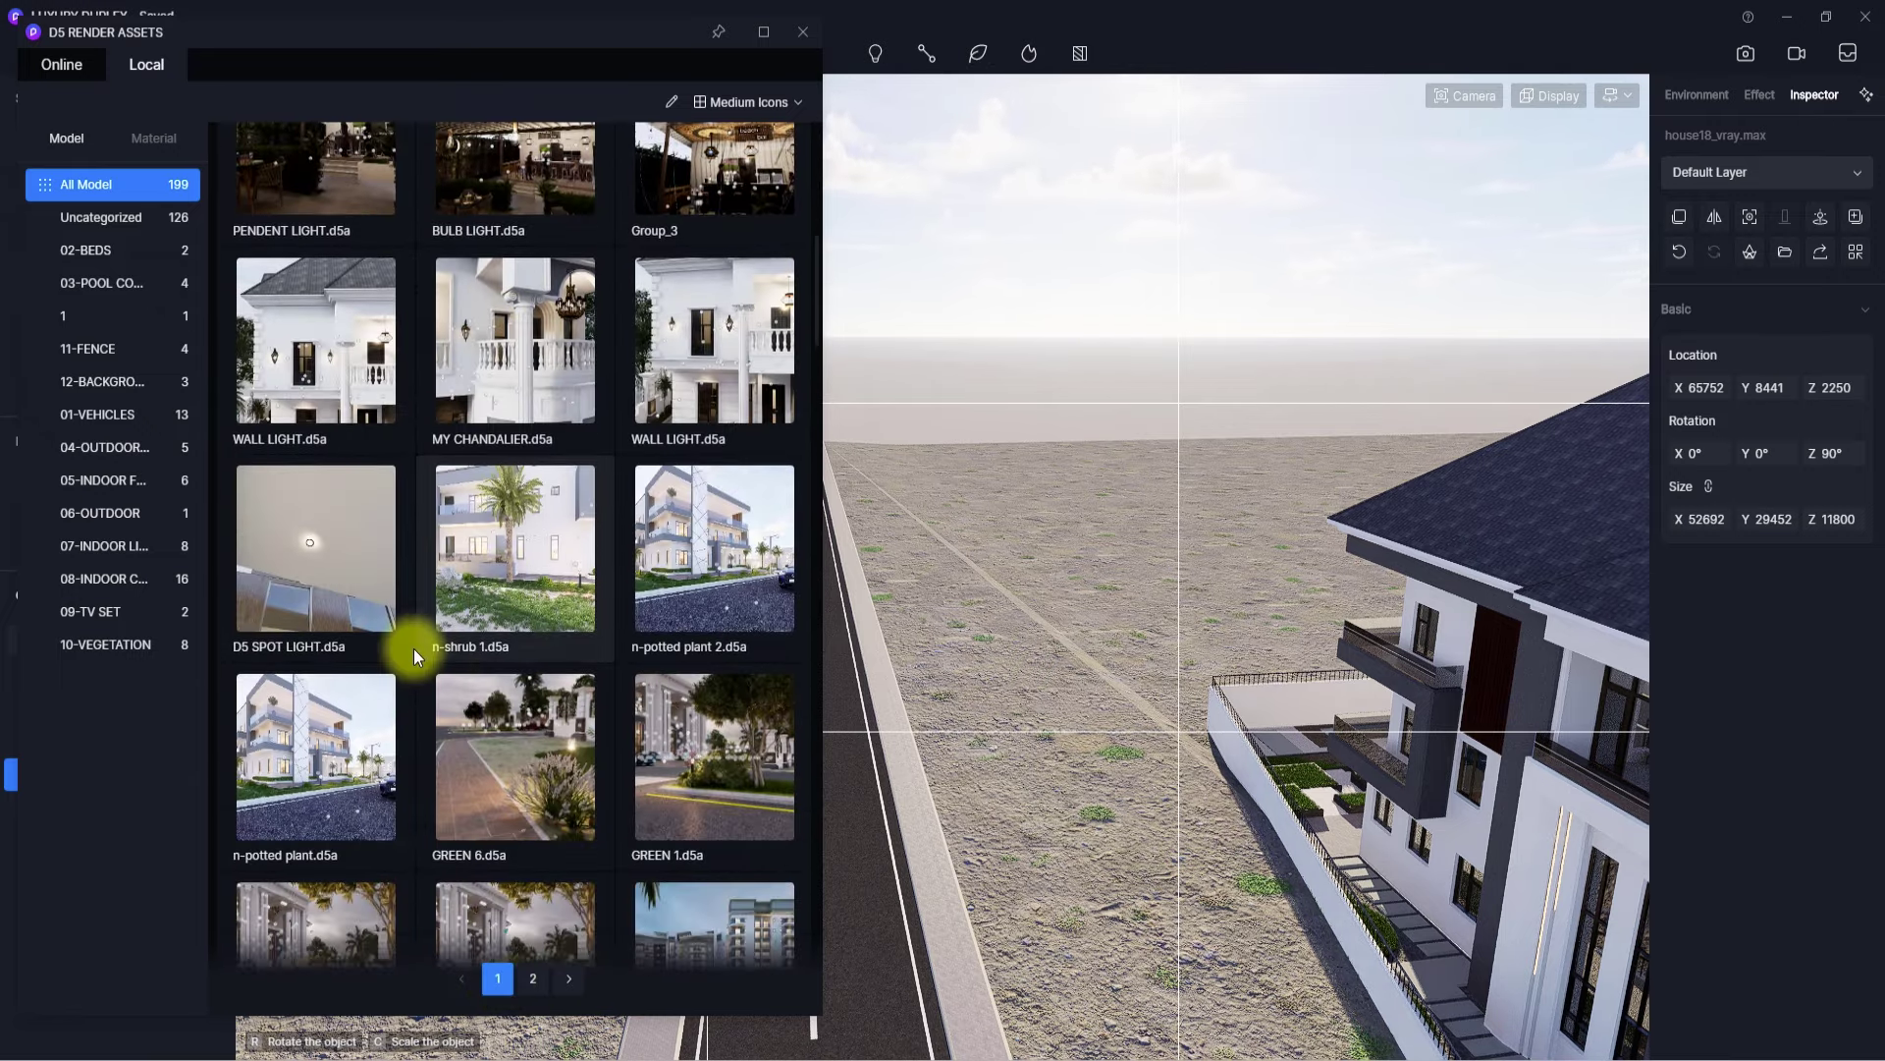
{"action": "scroll", "coordinate": [415, 649], "scroll_direction": "down", "scroll_amount": 6}
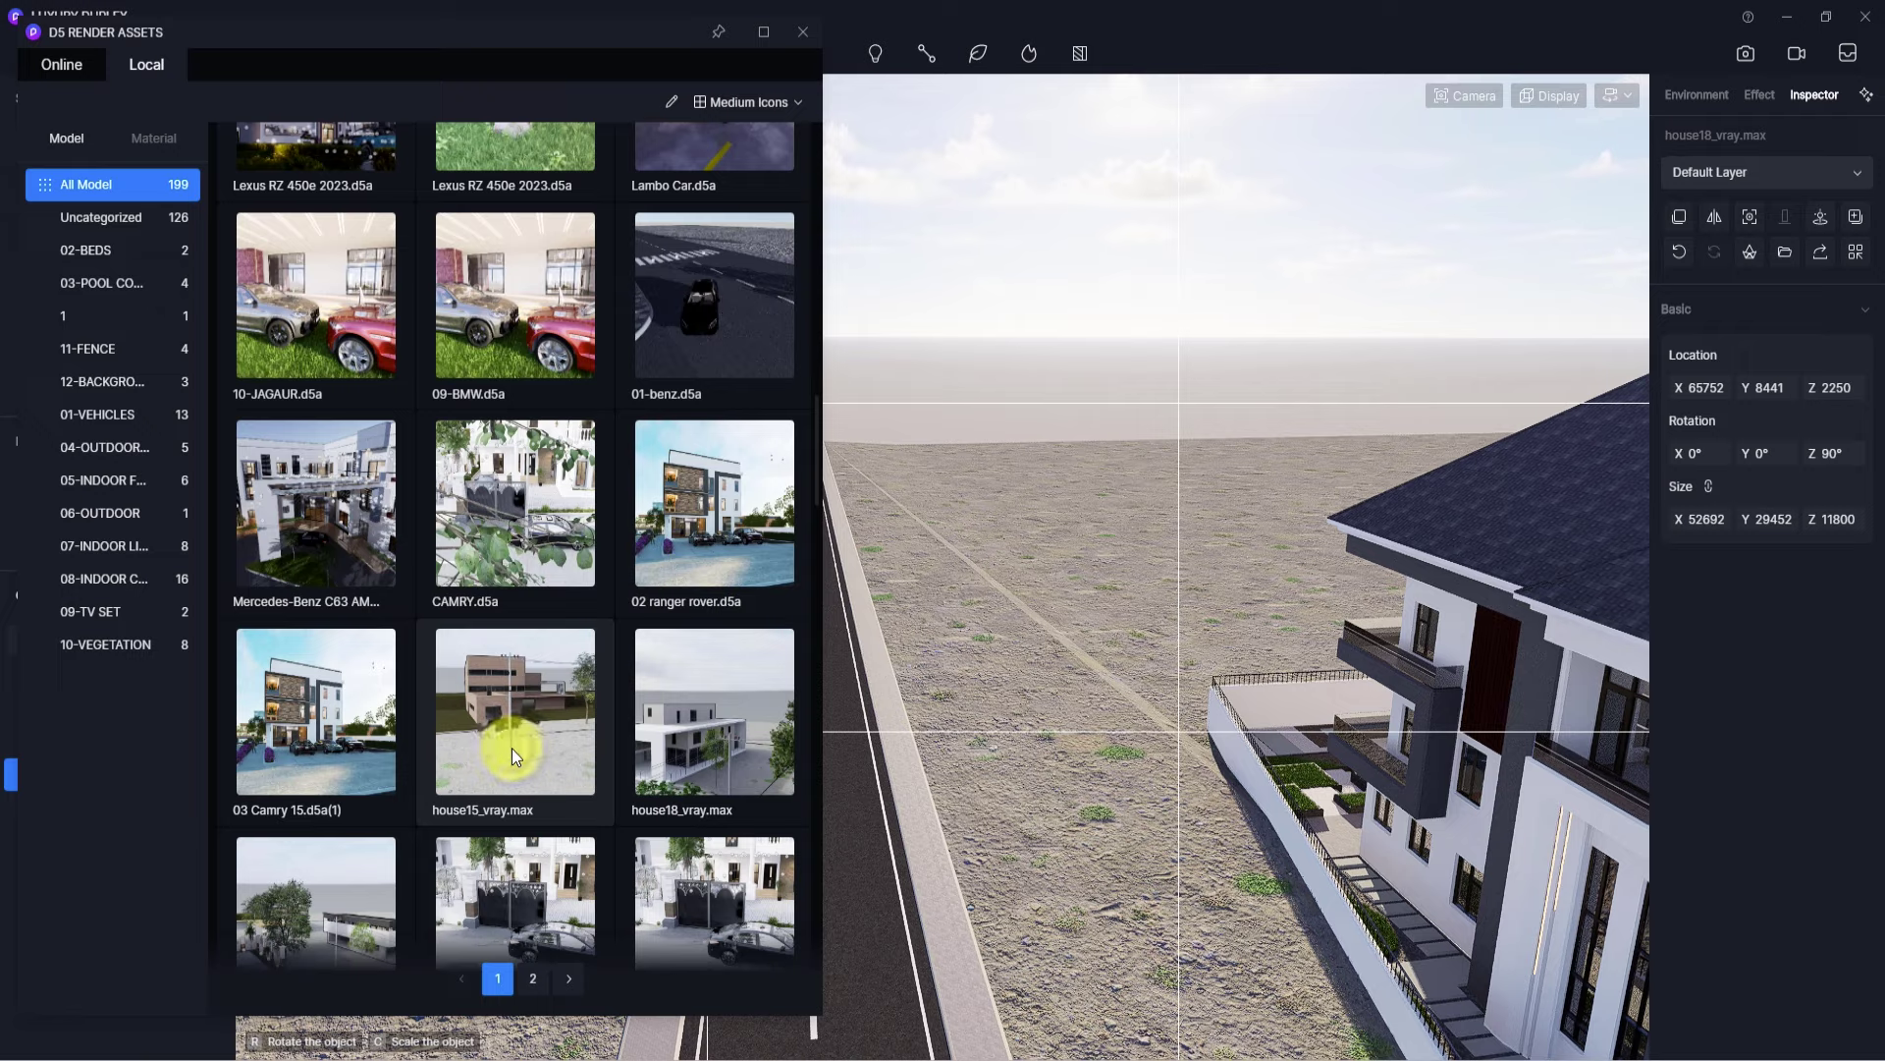
{"action": "left_click", "coordinate": [511, 748]}
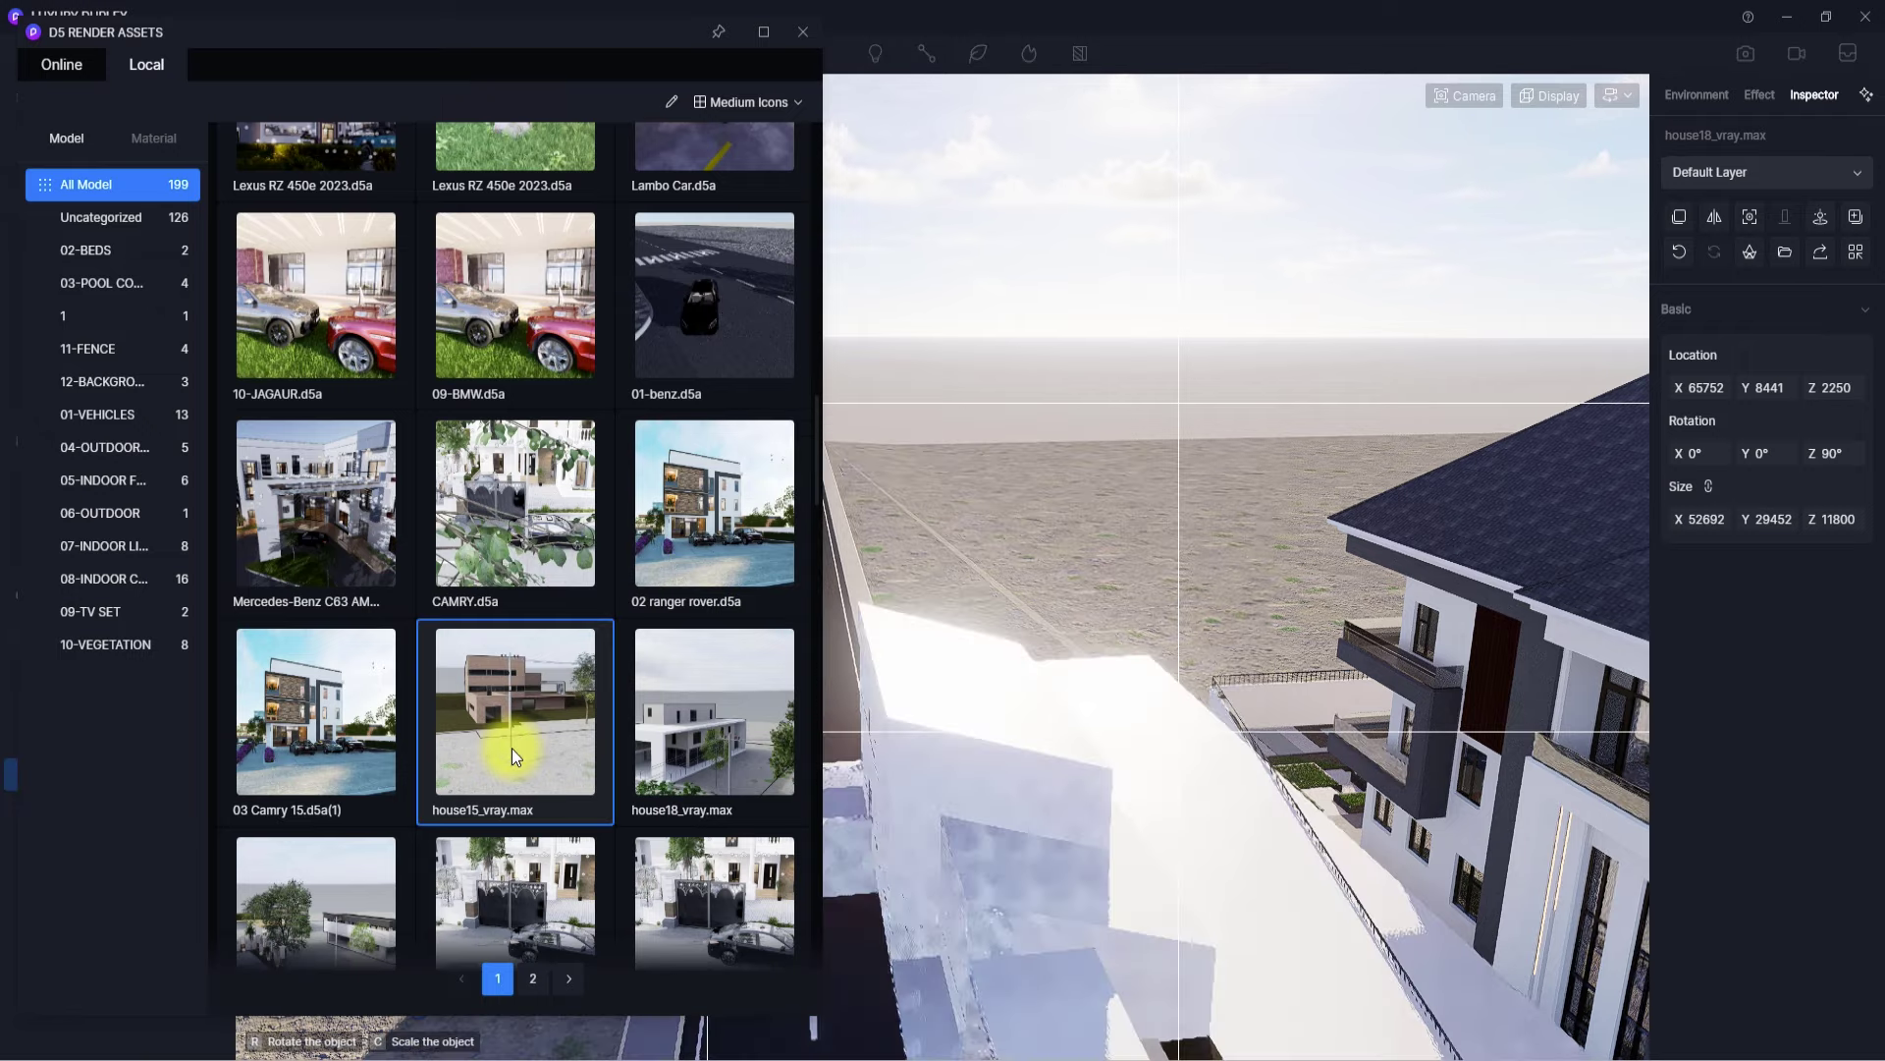
{"action": "left_click", "coordinate": [1106, 622]}
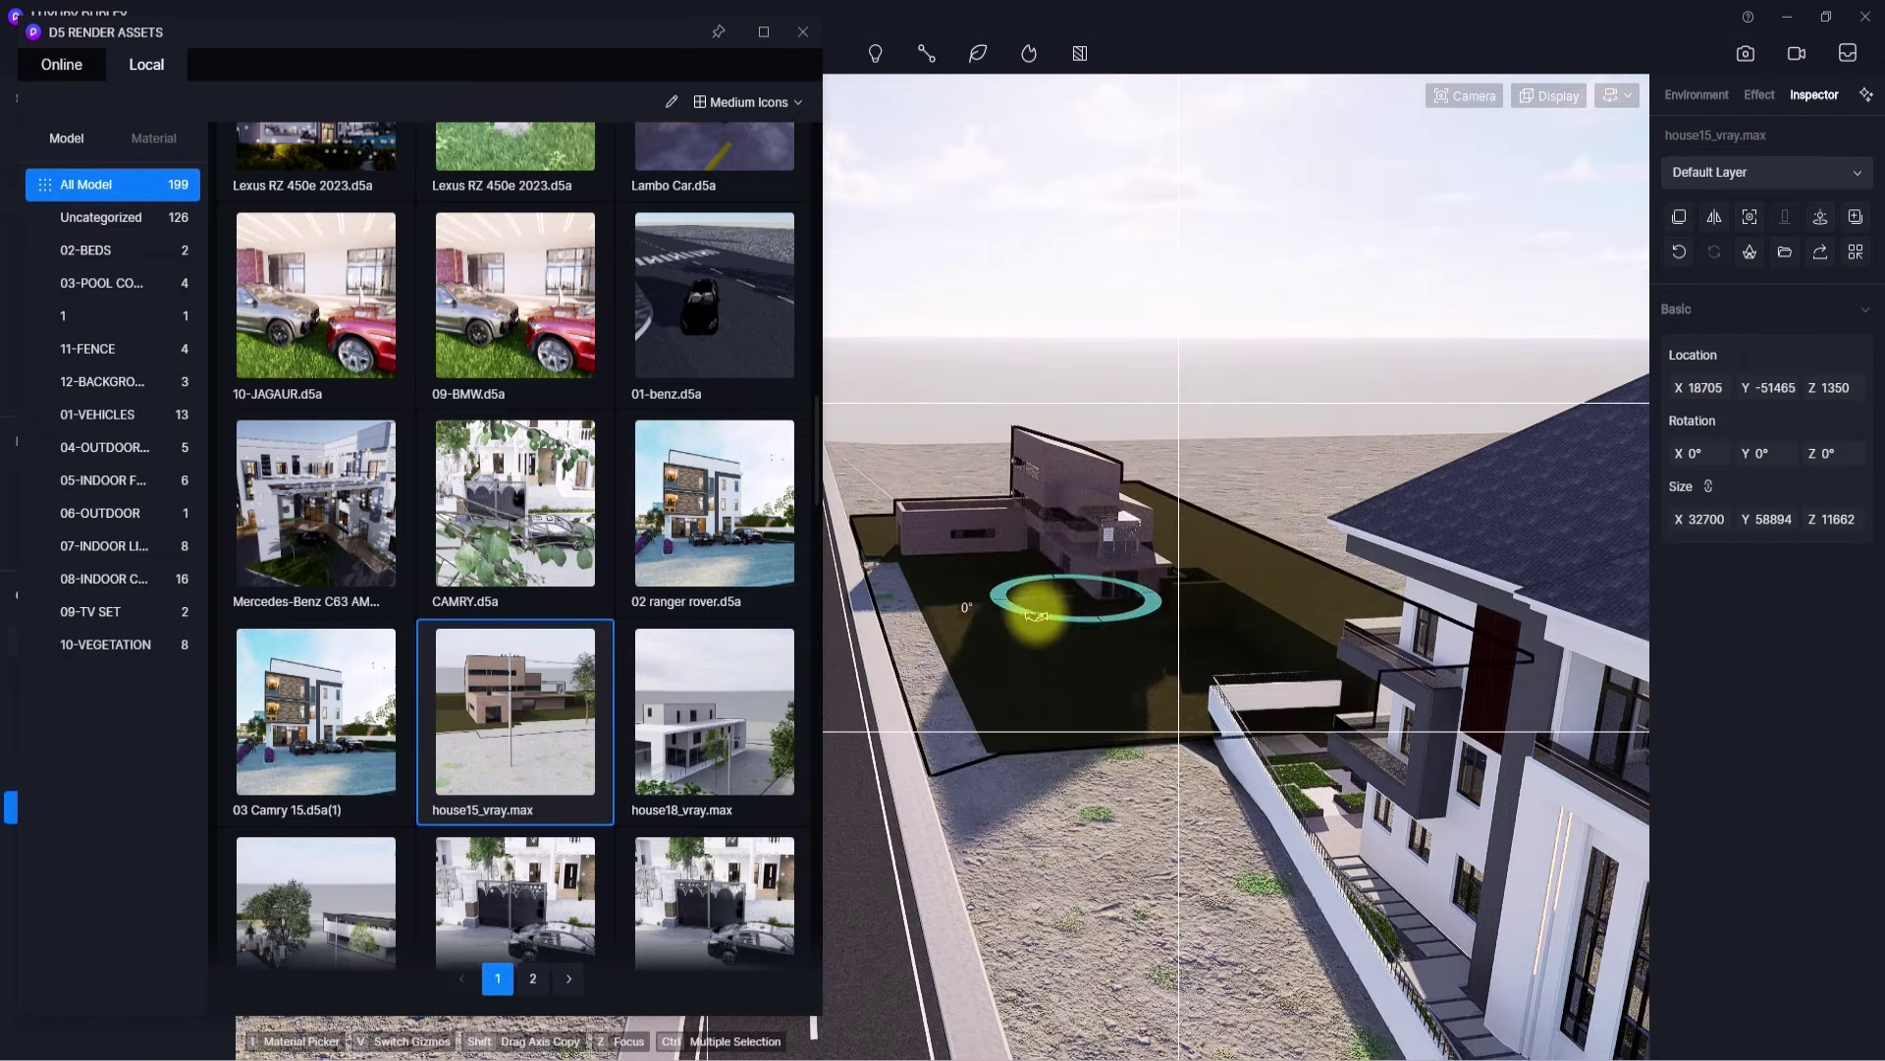
{"action": "left_click_drag", "start_coordinate": [1034, 614], "coordinate": [1134, 615]}
- Close the asset library and examine the two neighbouring buildings around the main house
{"action": "right_click_drag", "start_coordinate": [1110, 618], "coordinate": [1112, 685]}
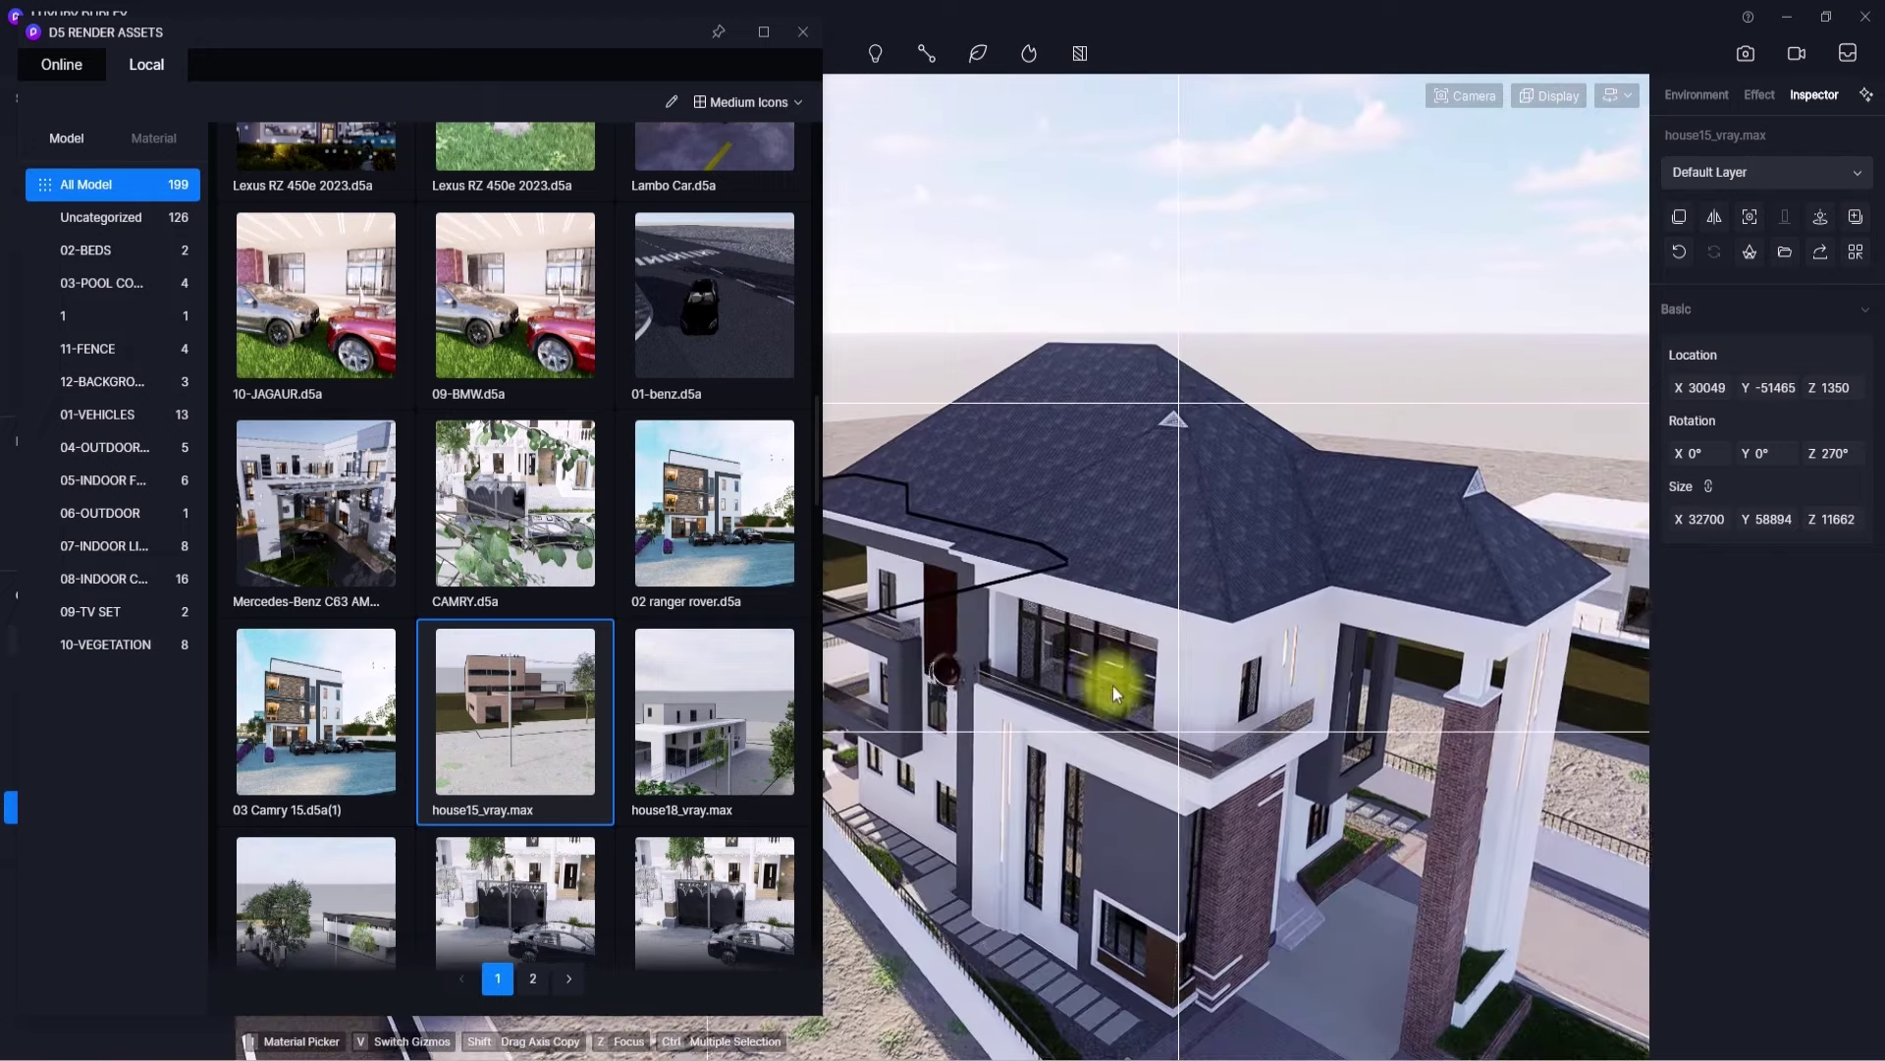
{"action": "scroll", "coordinate": [1093, 686], "scroll_direction": "down", "scroll_amount": 3}
{"action": "right_click_drag", "start_coordinate": [1264, 727], "coordinate": [1322, 736]}
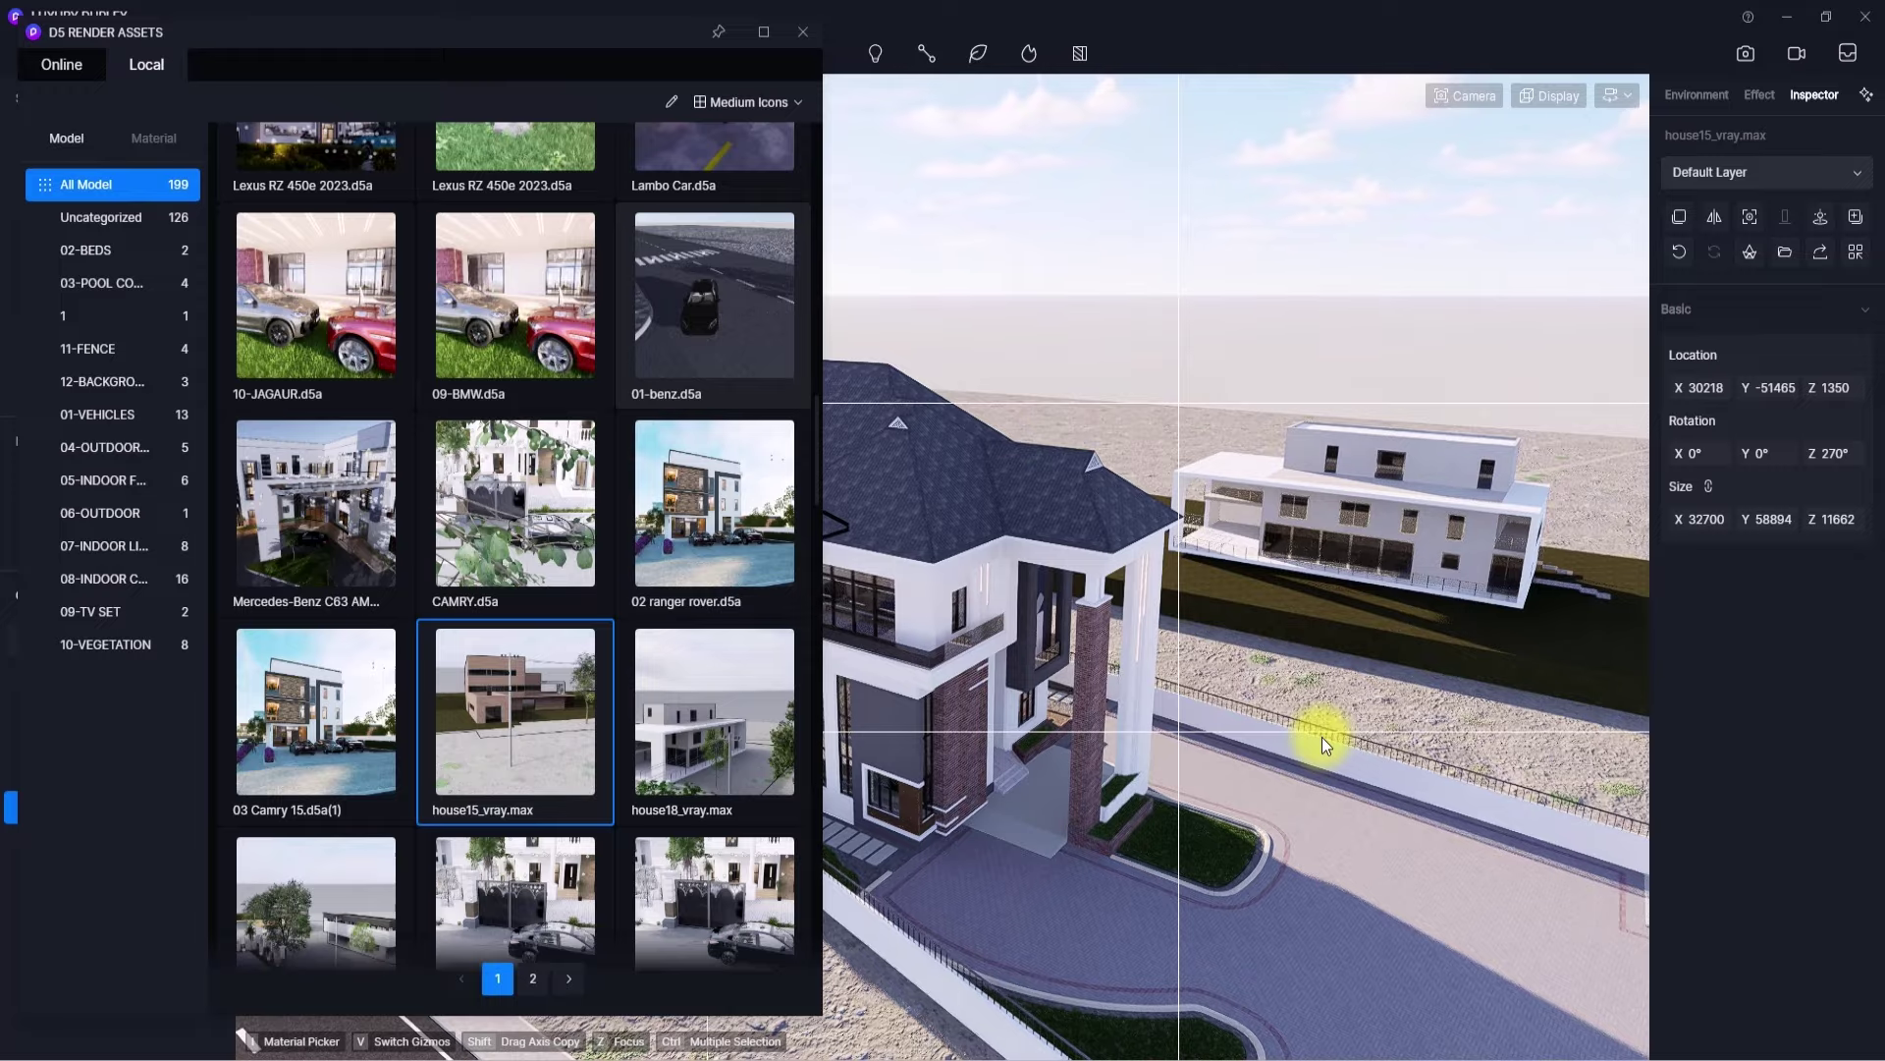
{"action": "left_click", "coordinate": [799, 36]}
{"action": "right_click_drag", "start_coordinate": [802, 627], "coordinate": [363, 564]}
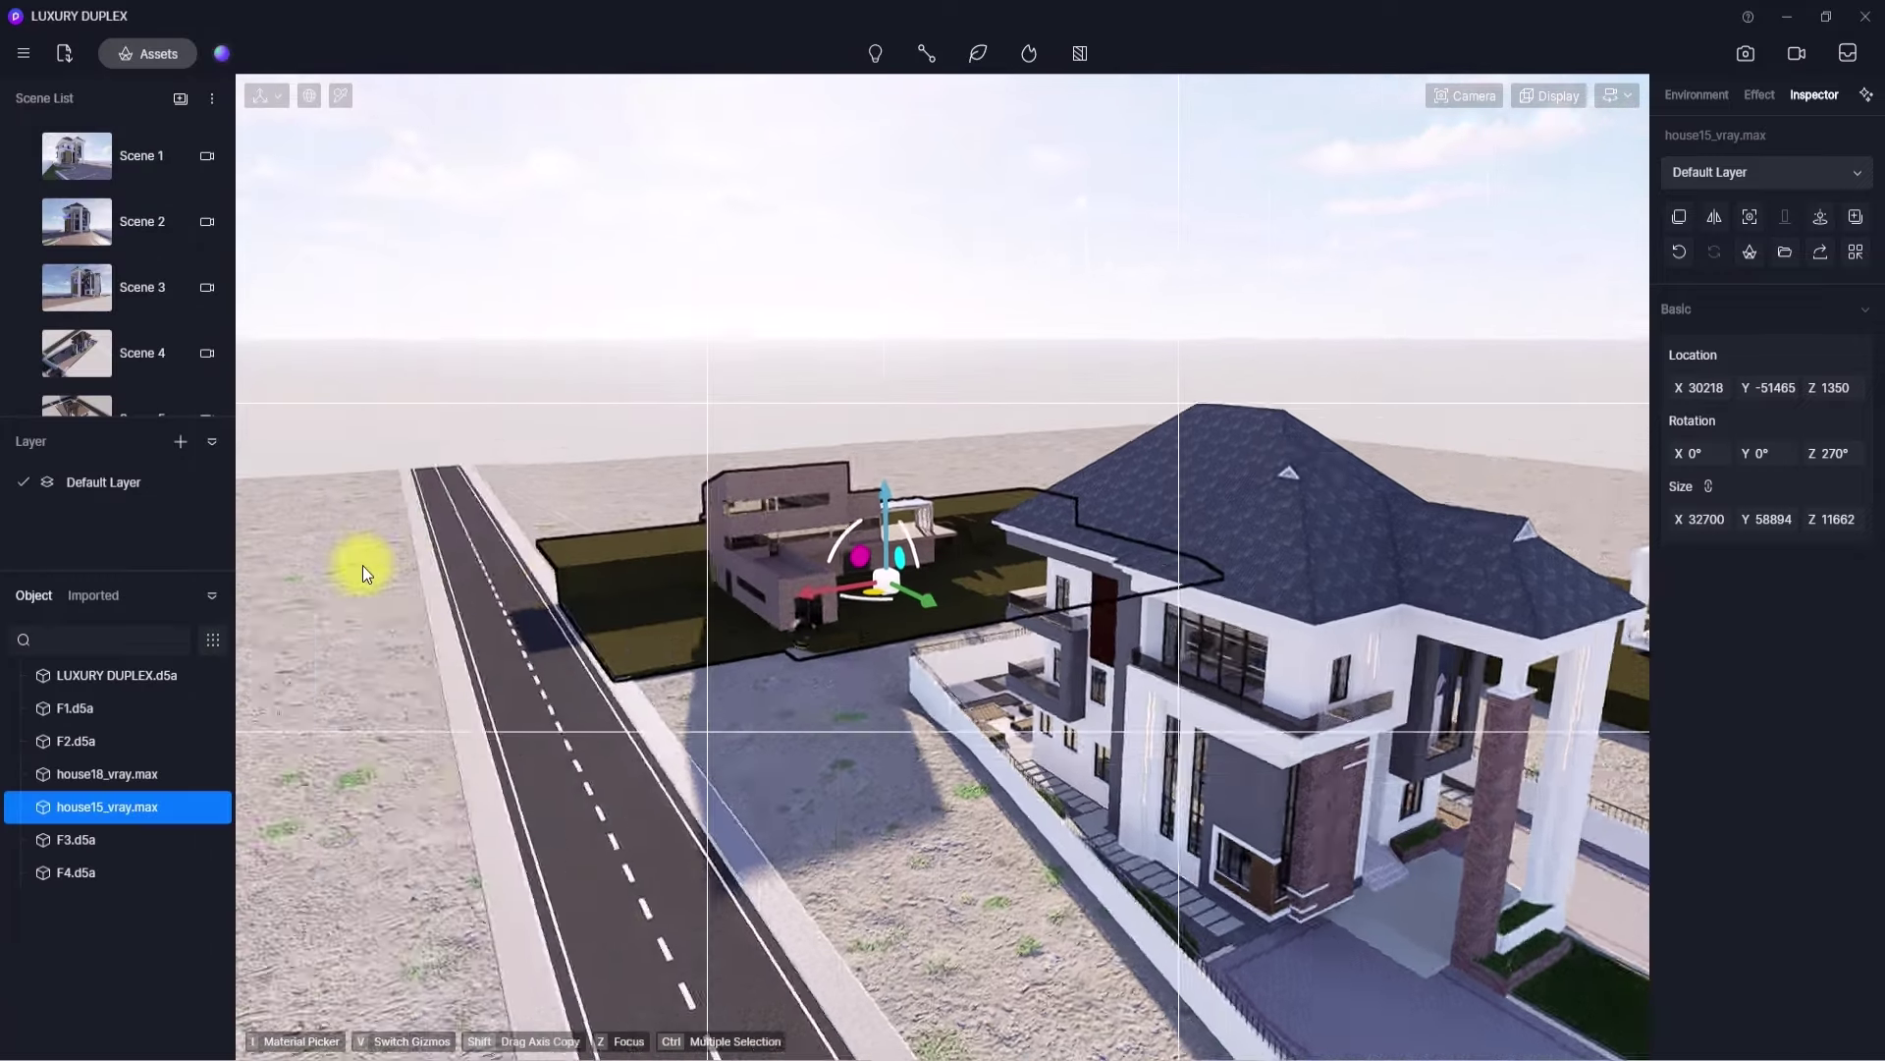
{"action": "scroll", "coordinate": [362, 564], "scroll_direction": "up", "scroll_amount": 5}
{"action": "right_click_drag", "start_coordinate": [527, 589], "coordinate": [1217, 705]}
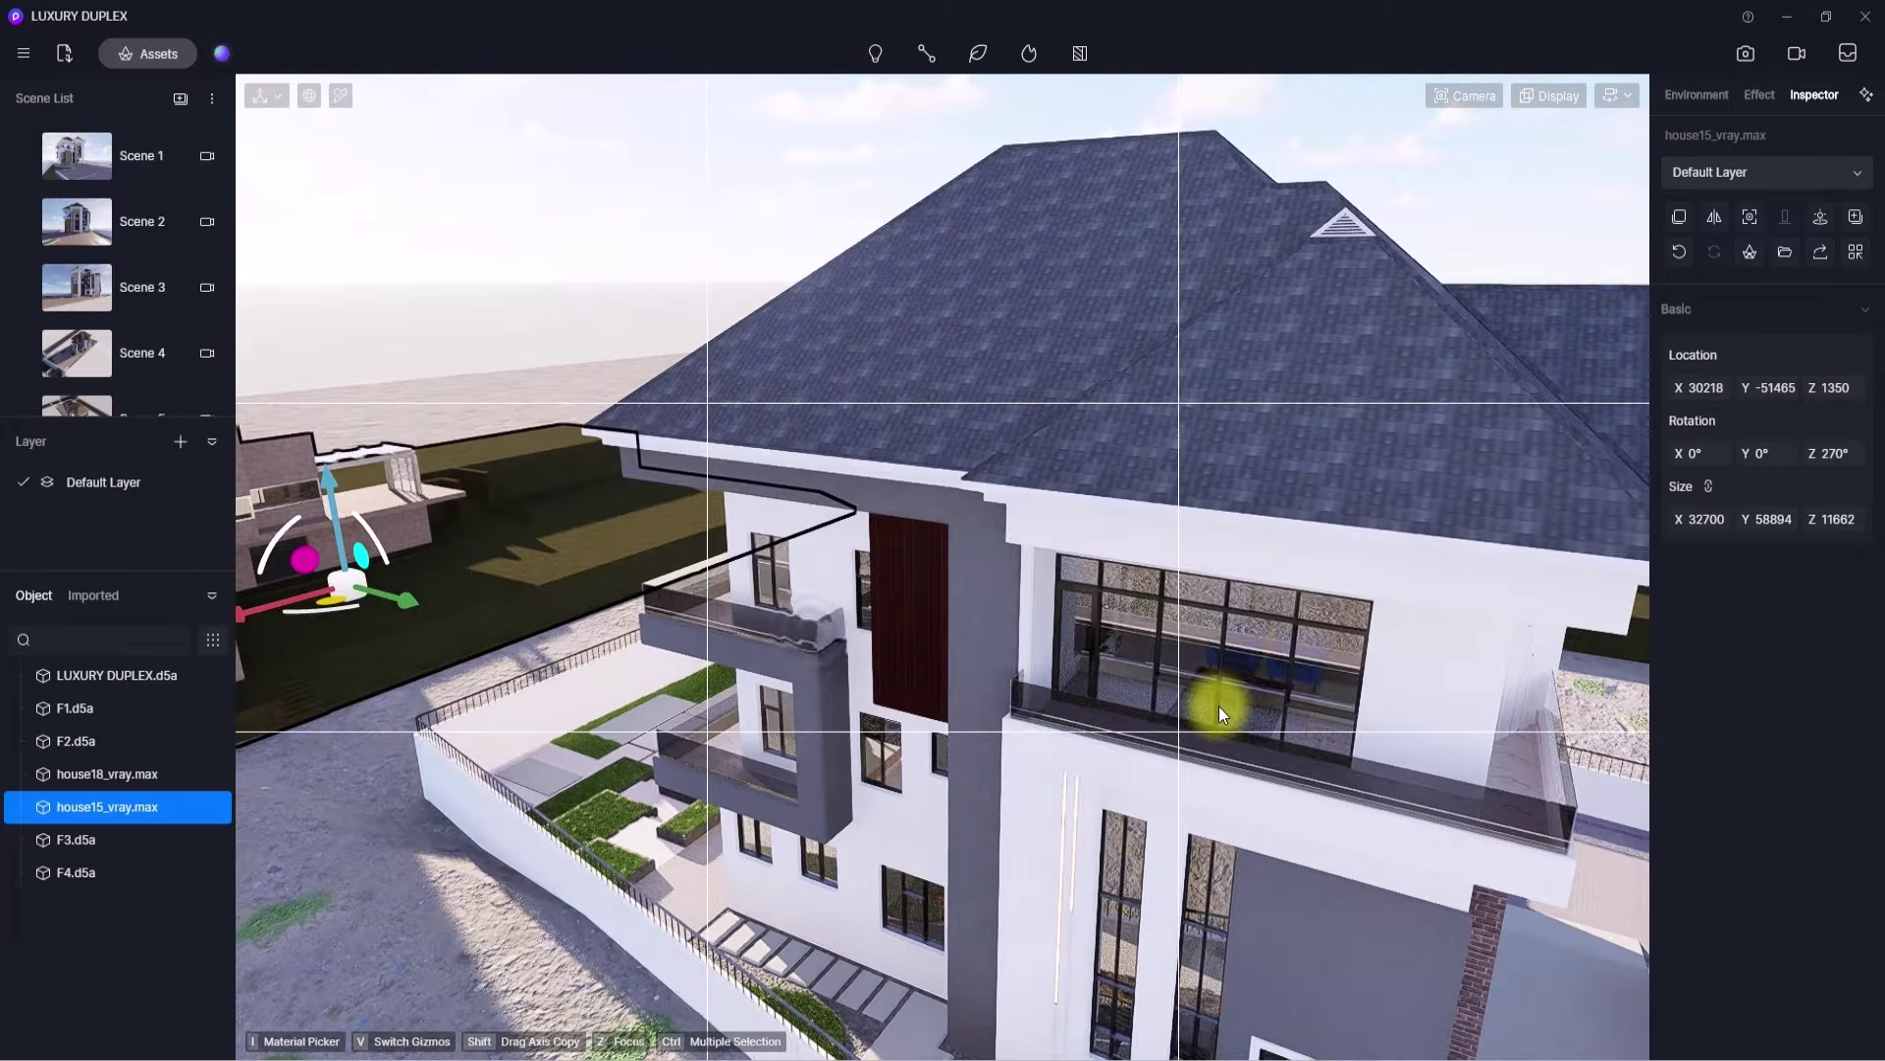
- Set the base color of the Blue Curtain Wall Glass on house15_vray.max to white
{"action": "key", "text": "i"}
{"action": "right_click_drag", "start_coordinate": [726, 629], "coordinate": [370, 545]}
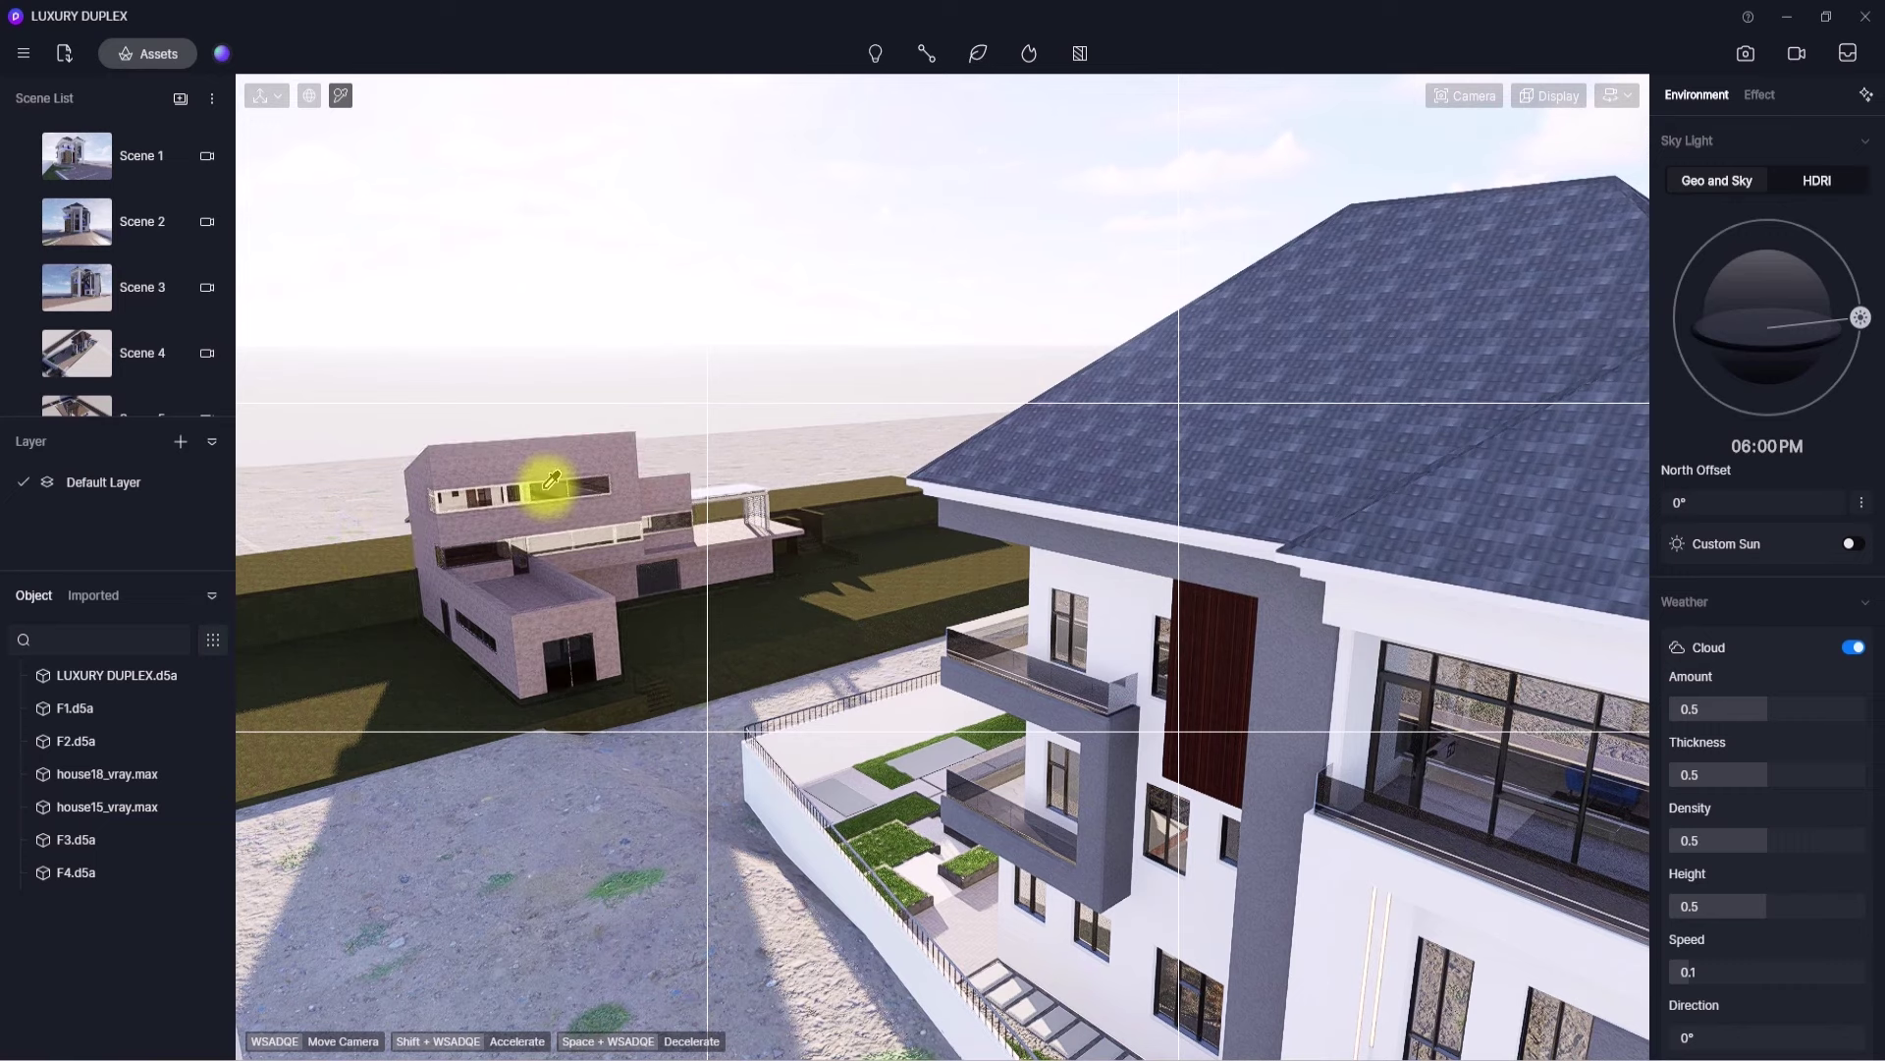
{"action": "left_click", "coordinate": [548, 485]}
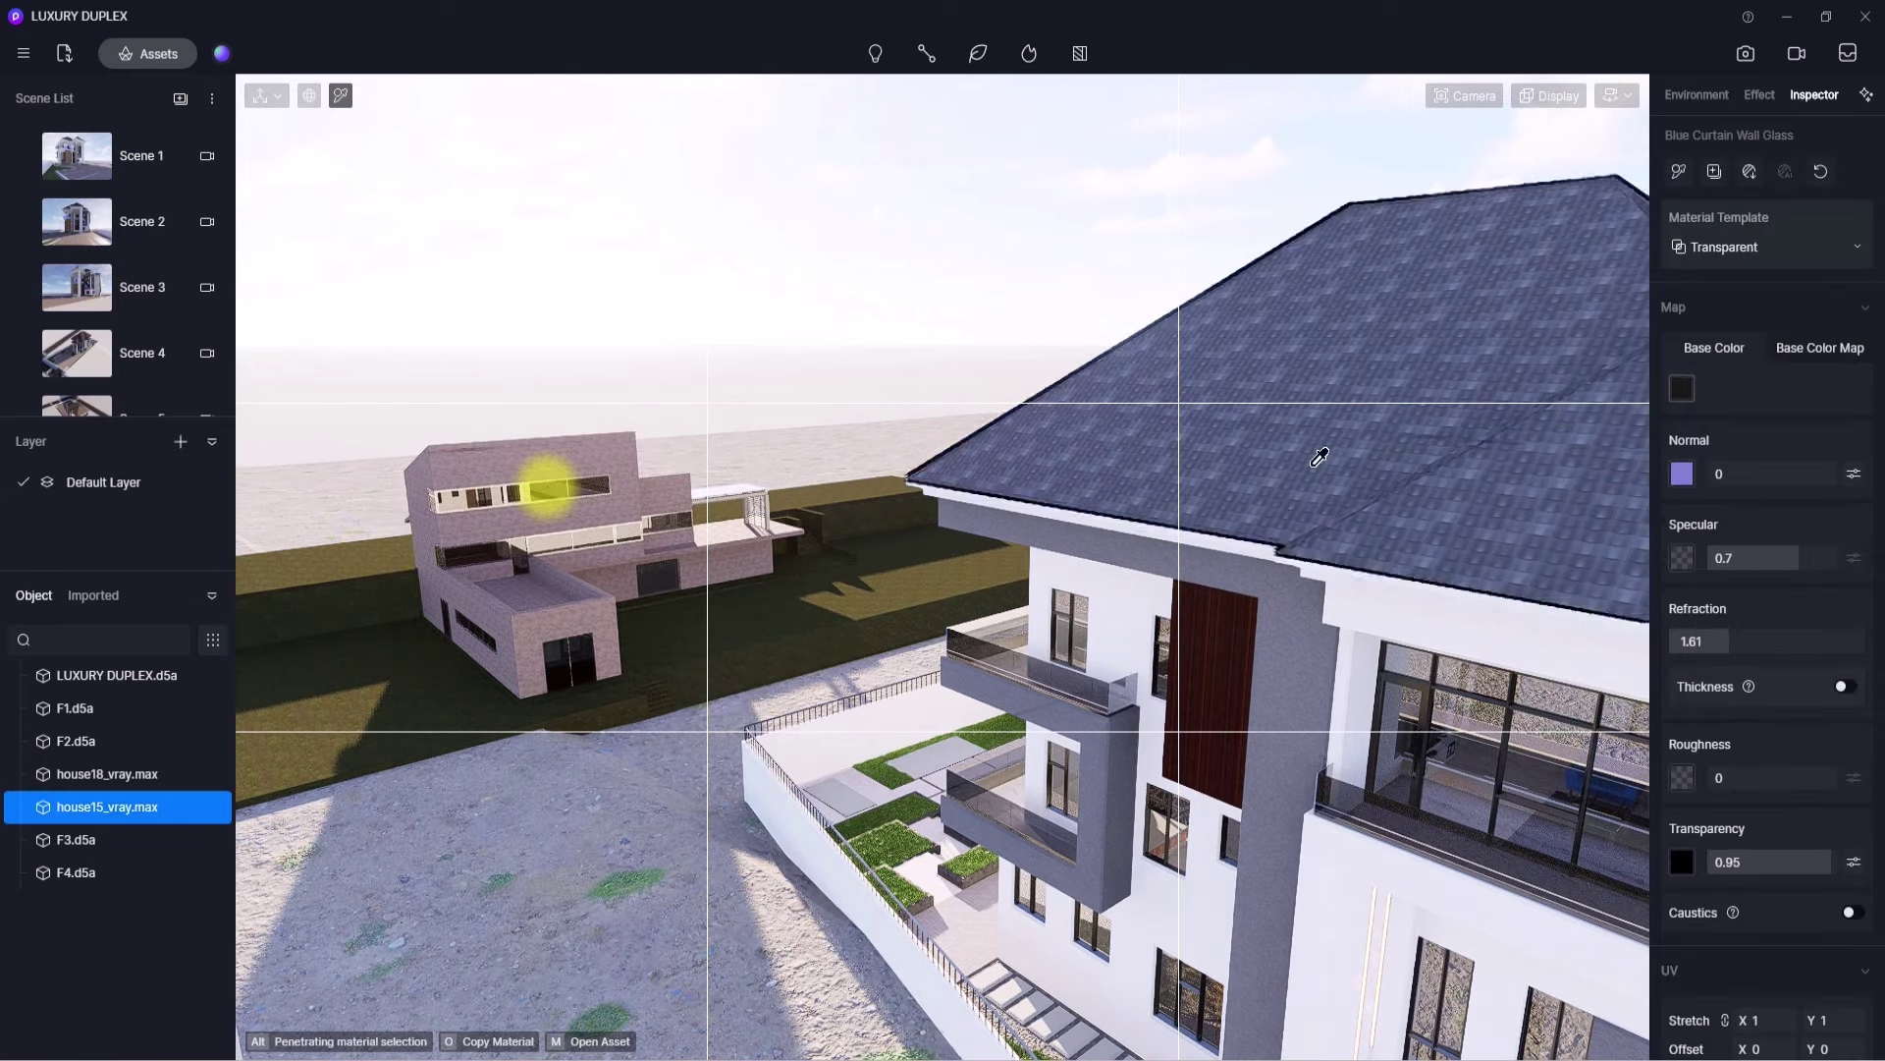
{"action": "left_click", "coordinate": [1682, 389]}
{"action": "left_click_drag", "start_coordinate": [1688, 492], "coordinate": [1600, 426]}
{"action": "left_click", "coordinate": [553, 481]}
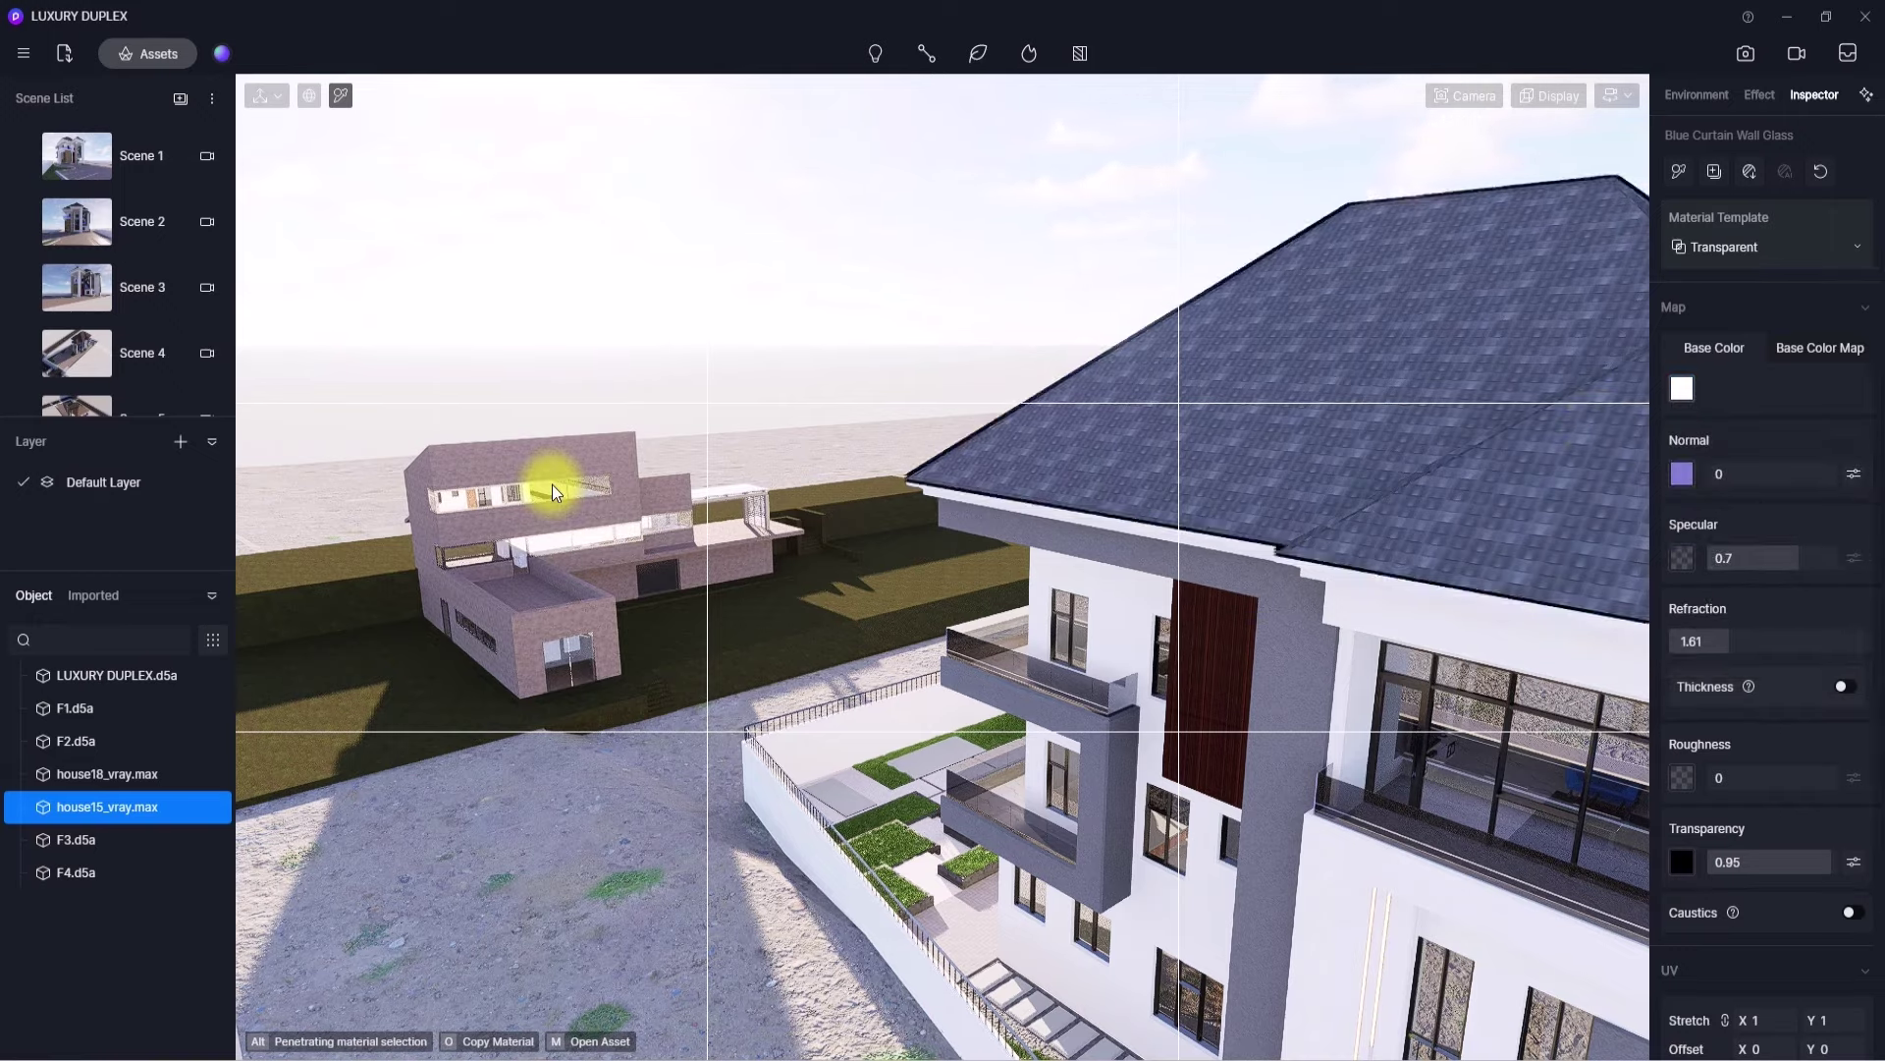
- Copy the white Blue Curtain Wall Glass material onto the windows of house18_vray.max
{"action": "left_click", "coordinate": [1678, 172]}
{"action": "right_click_drag", "start_coordinate": [942, 673], "coordinate": [1369, 663]}
{"action": "scroll", "coordinate": [859, 682], "scroll_direction": "up", "scroll_amount": 4}
{"action": "left_click", "coordinate": [510, 561]}
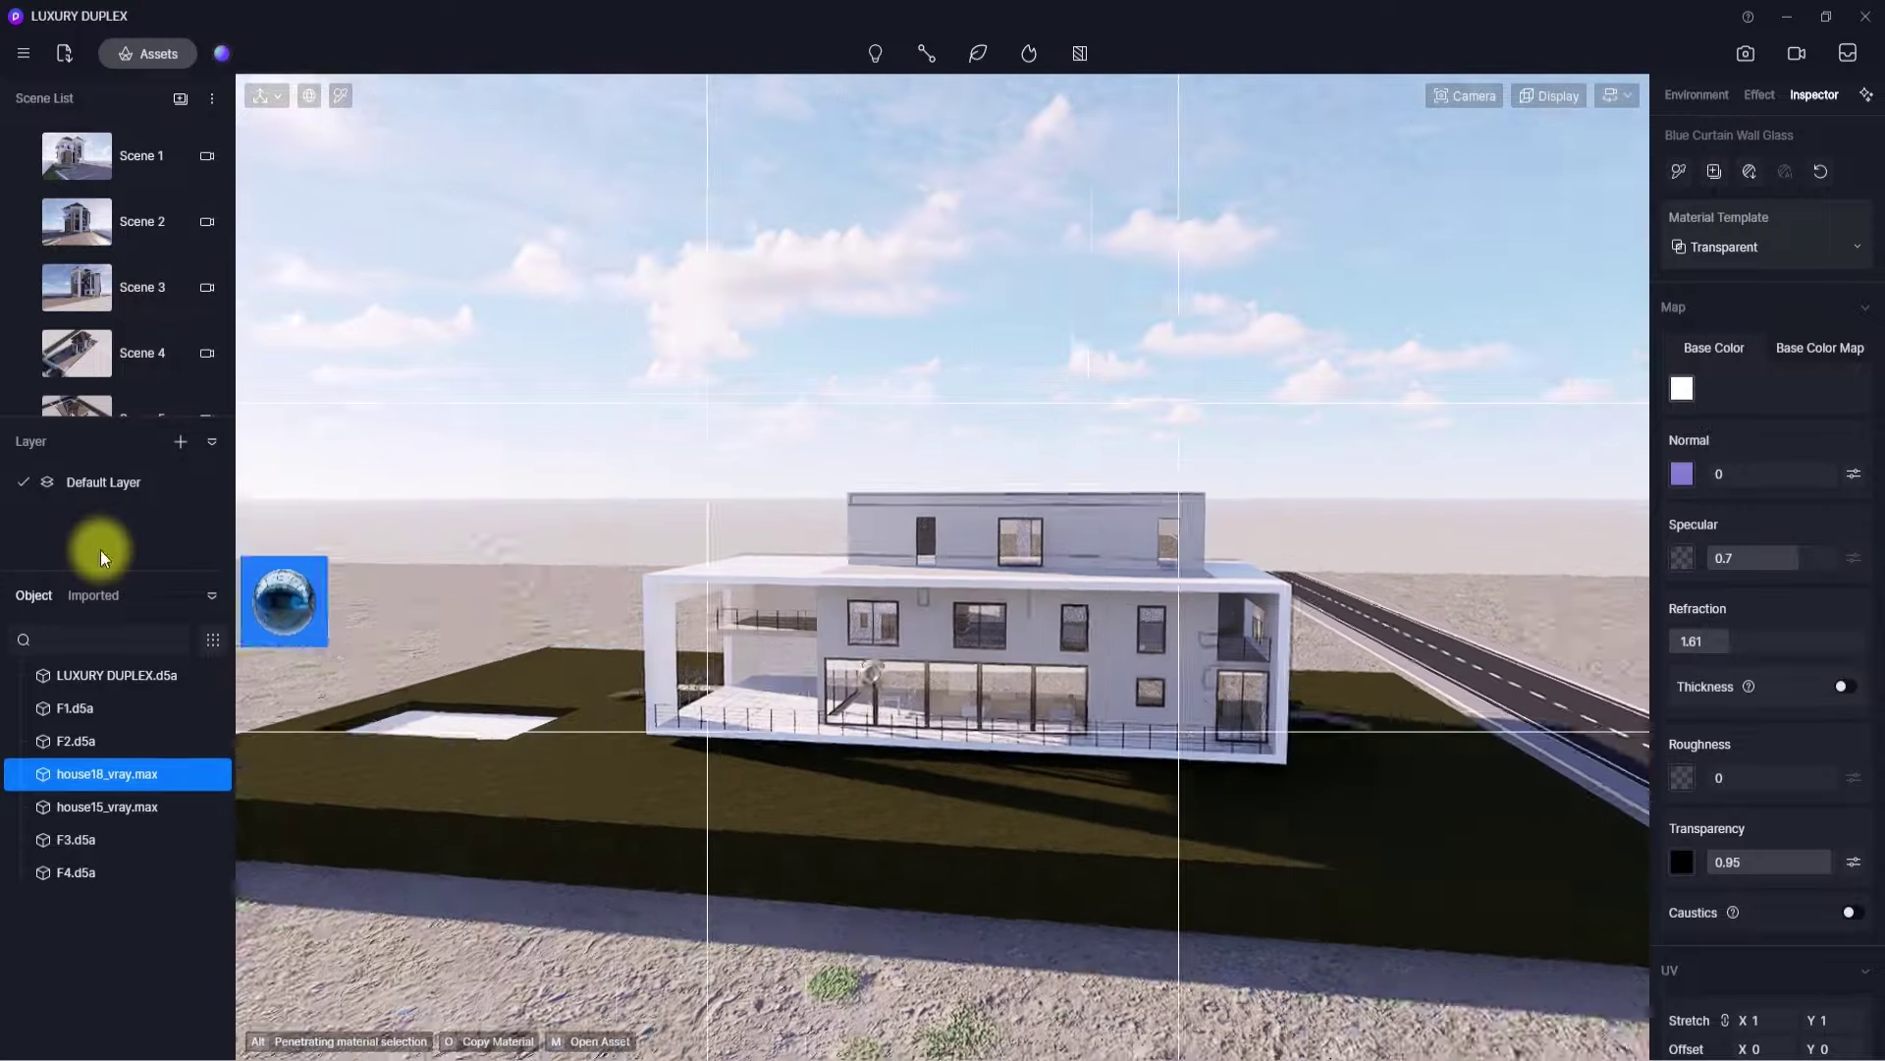
{"action": "key", "text": "s"}
{"action": "key", "text": "Escape"}
{"action": "key", "text": "Escape"}
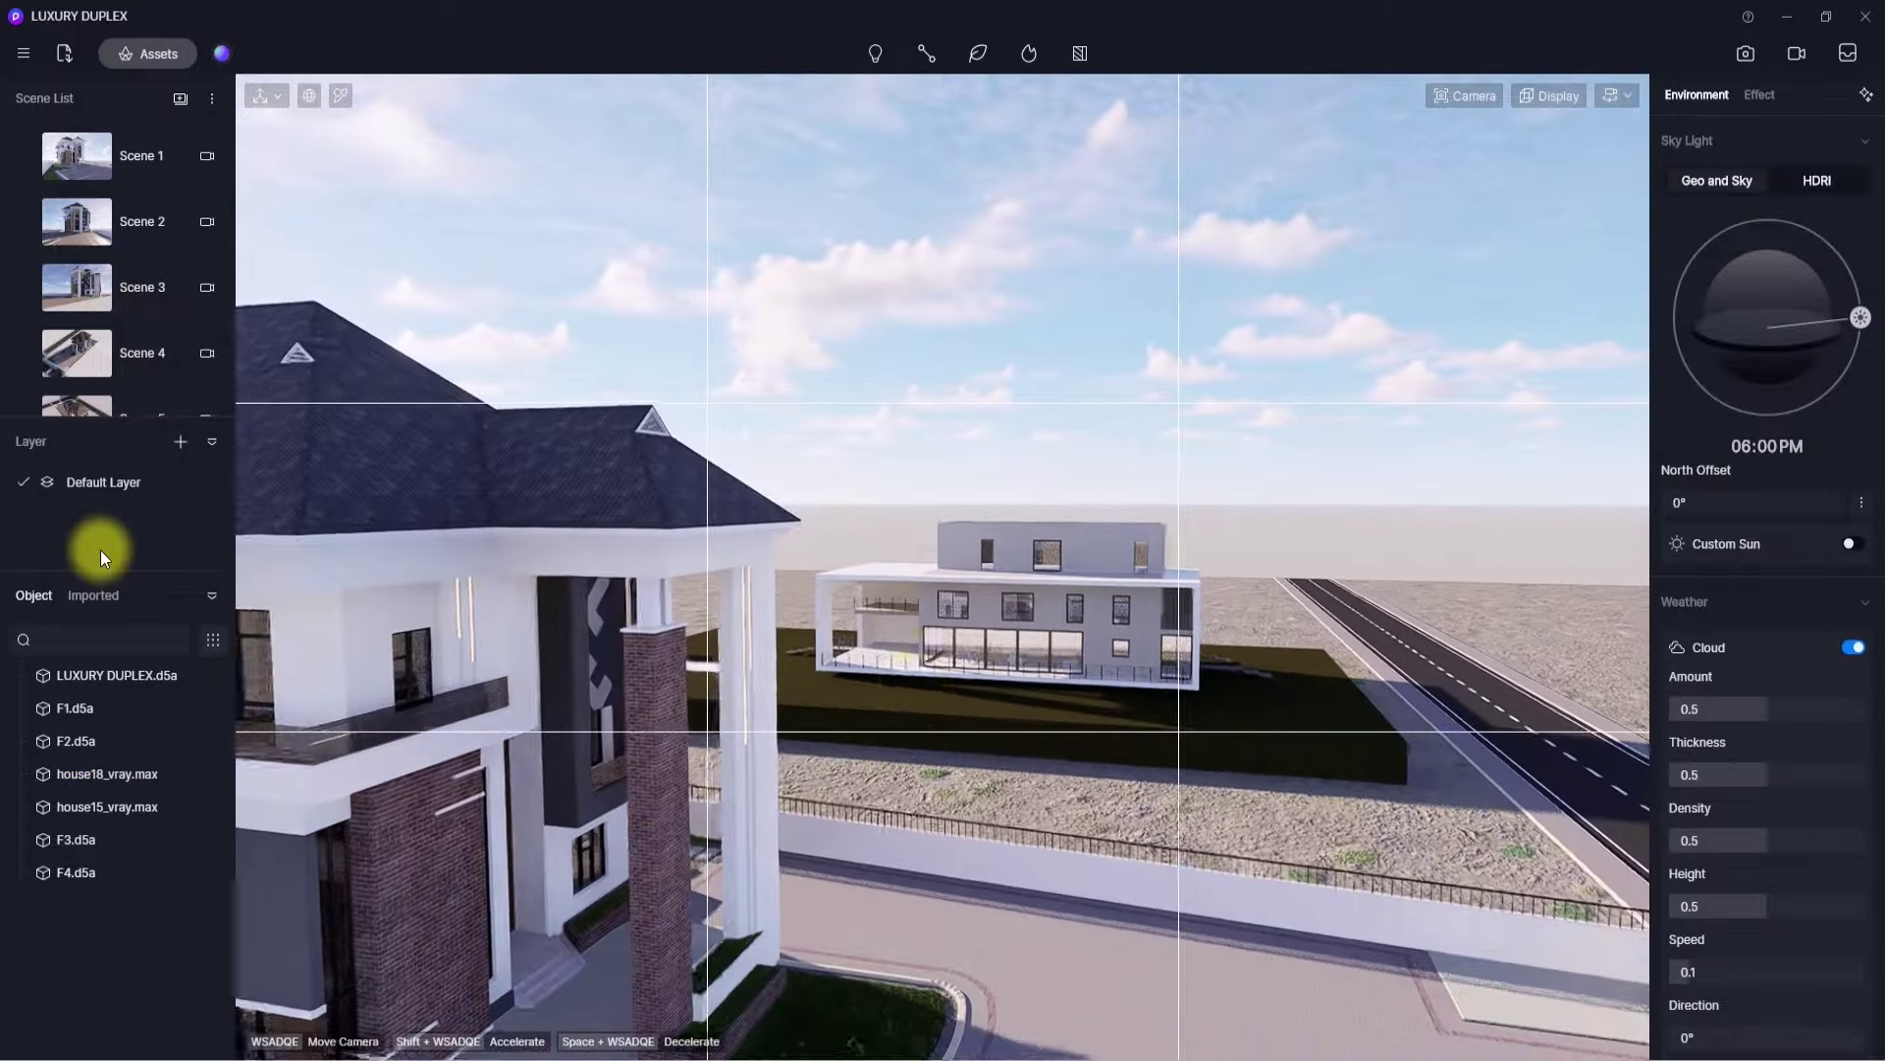
- Lower the house18_vray.max building to Z 830
{"action": "left_click", "coordinate": [927, 685]}
{"action": "left_click_drag", "start_coordinate": [956, 607], "coordinate": [955, 631]}
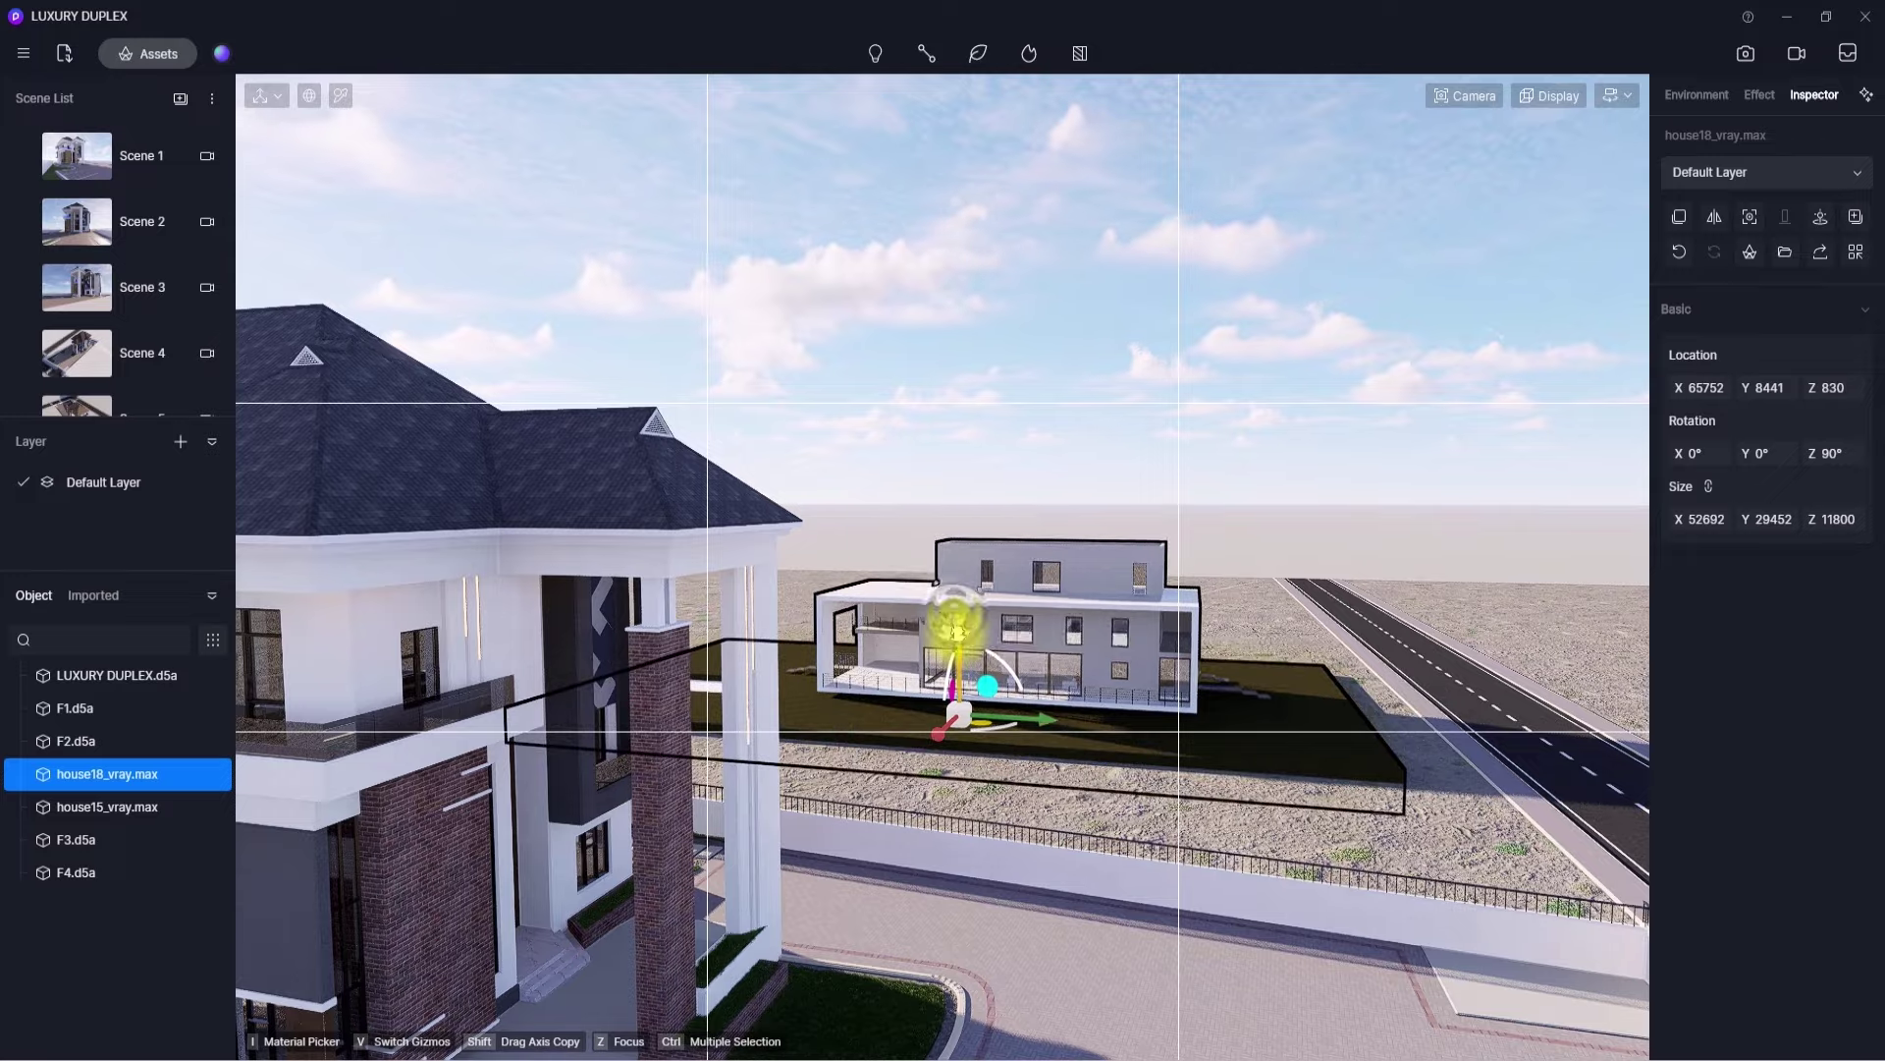
- Slide the house18_vray.max building along the Y axis to about 1787 and recall Scene 1
{"action": "left_click_drag", "start_coordinate": [1031, 721], "coordinate": [939, 718]}
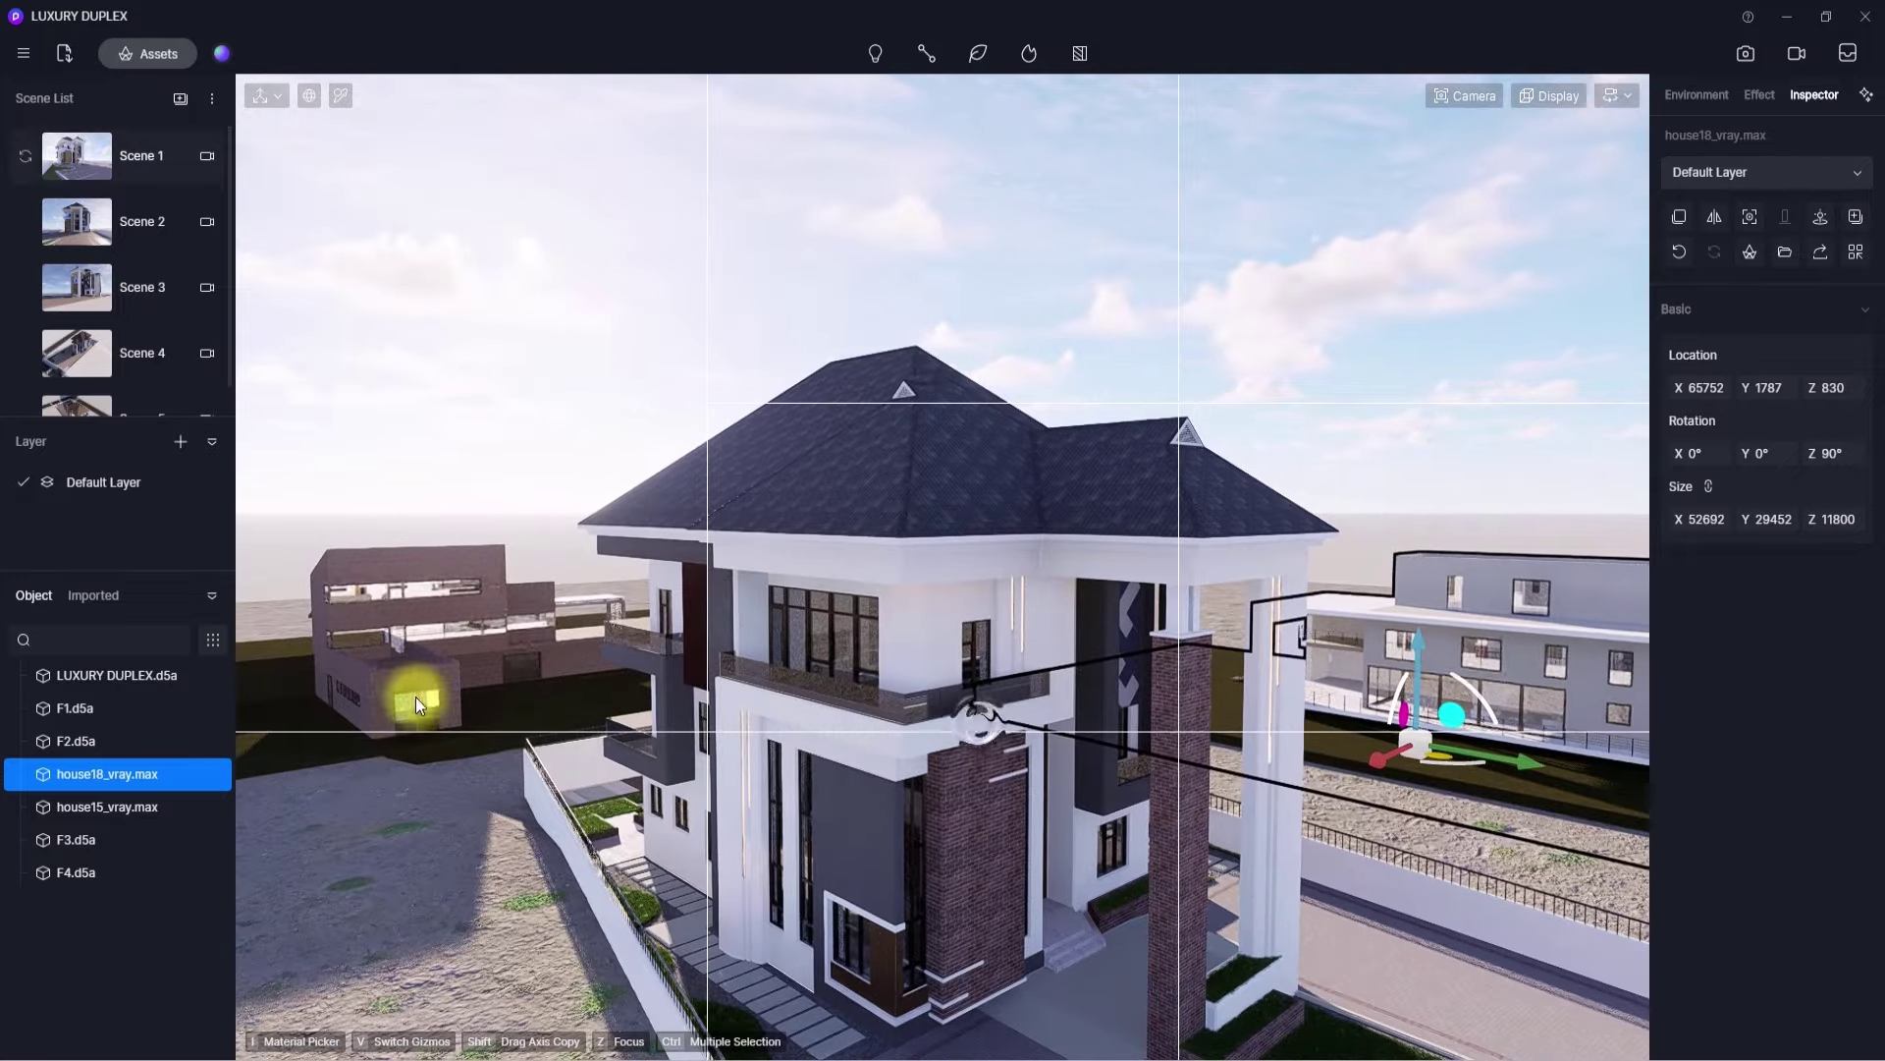
{"action": "left_click", "coordinate": [75, 167]}
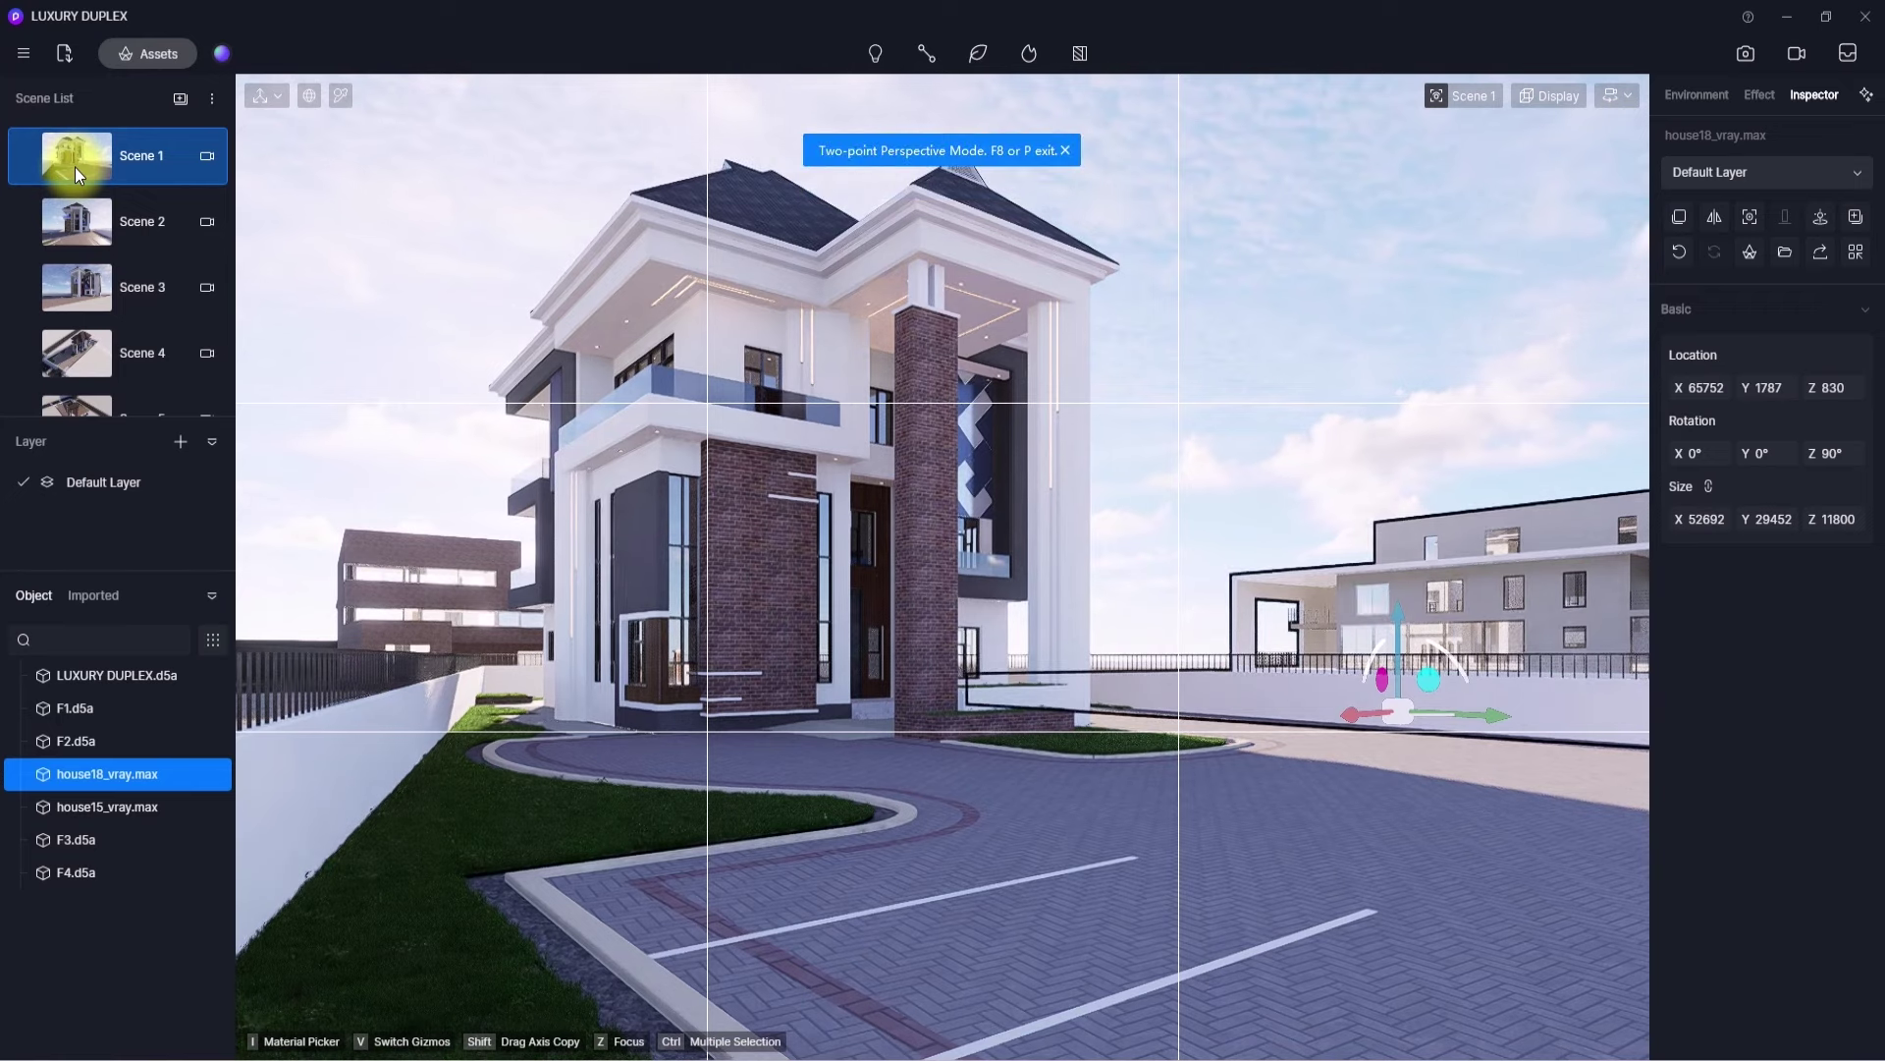
- Reposition the house15_vray.max building behind the side fence to about X 28039, Y -65832
{"action": "left_click", "coordinate": [444, 583]}
{"action": "left_click", "coordinate": [416, 633]}
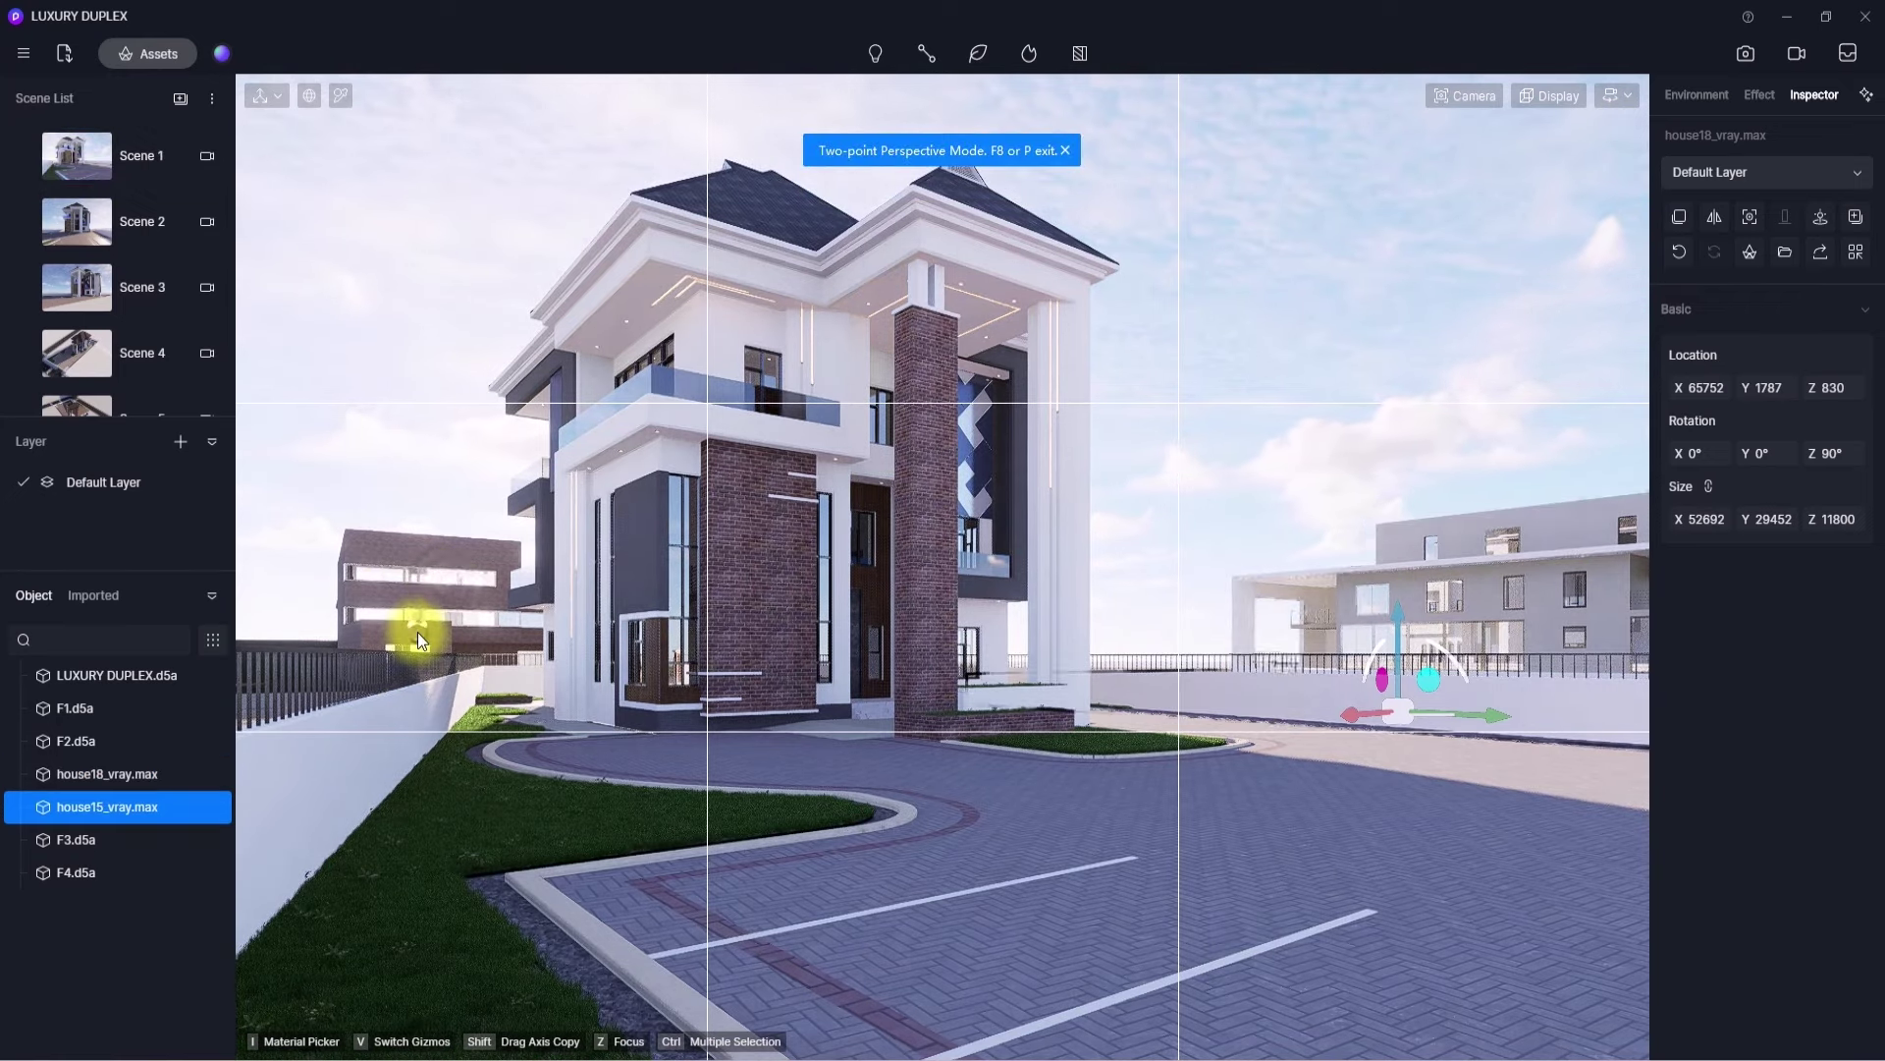
{"action": "left_click_drag", "start_coordinate": [603, 693], "coordinate": [557, 687]}
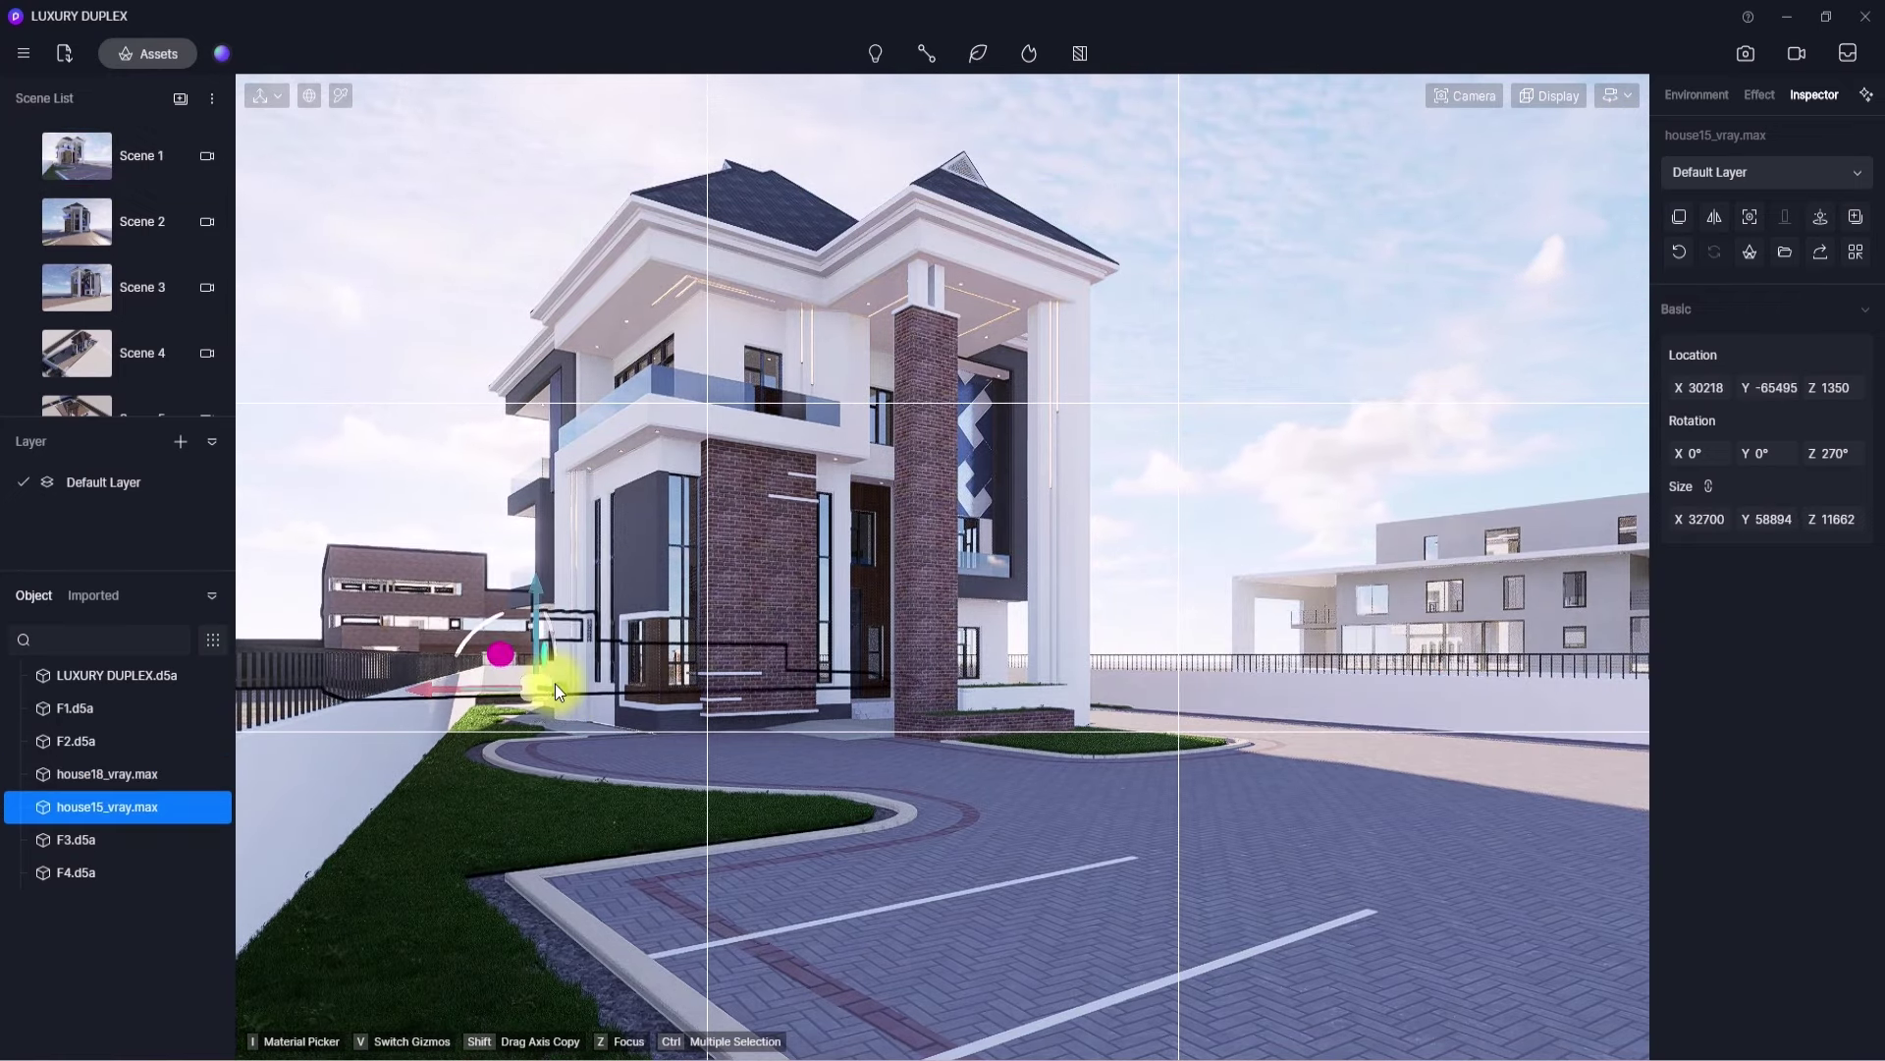
{"action": "left_click_drag", "start_coordinate": [433, 689], "coordinate": [407, 692]}
- Move the house18_vray.max building farther from the main house to about X 84756, Y -14155
{"action": "left_click", "coordinate": [1289, 556]}
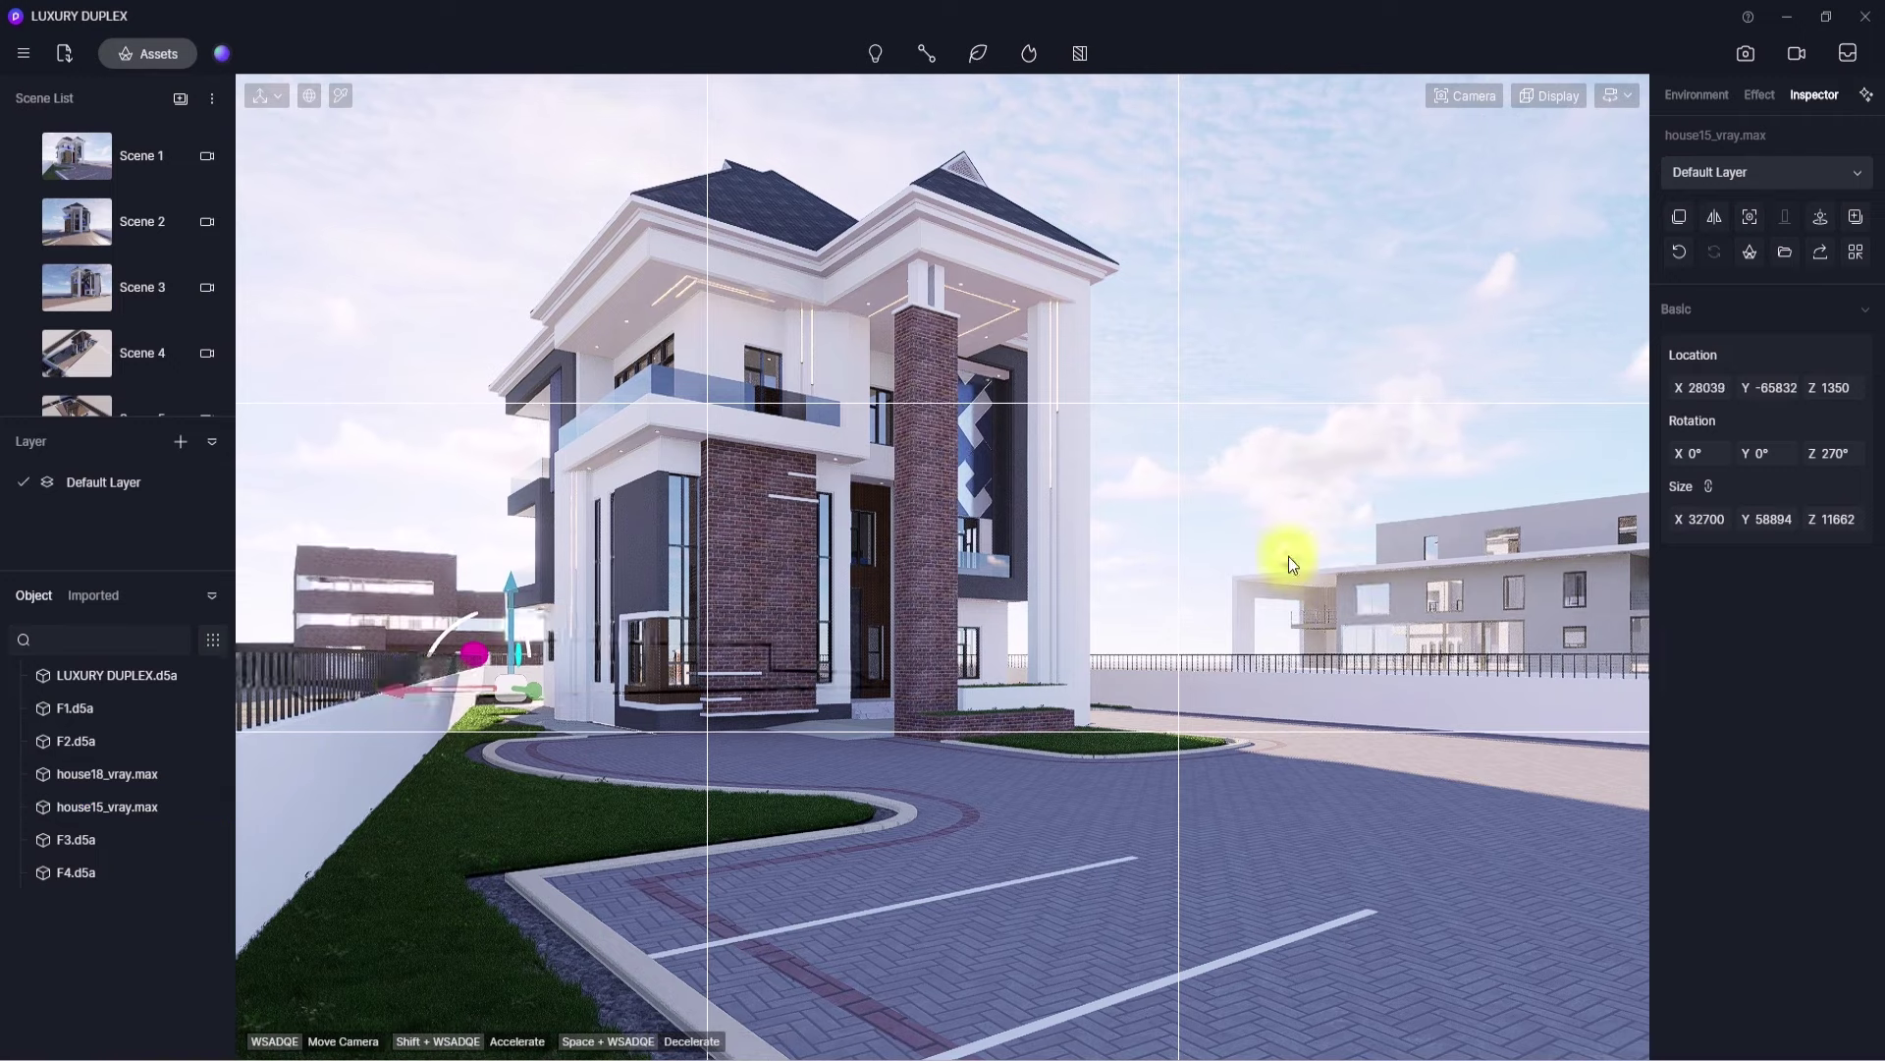
{"action": "left_click", "coordinate": [1334, 591]}
{"action": "left_click_drag", "start_coordinate": [1485, 712], "coordinate": [1418, 707]}
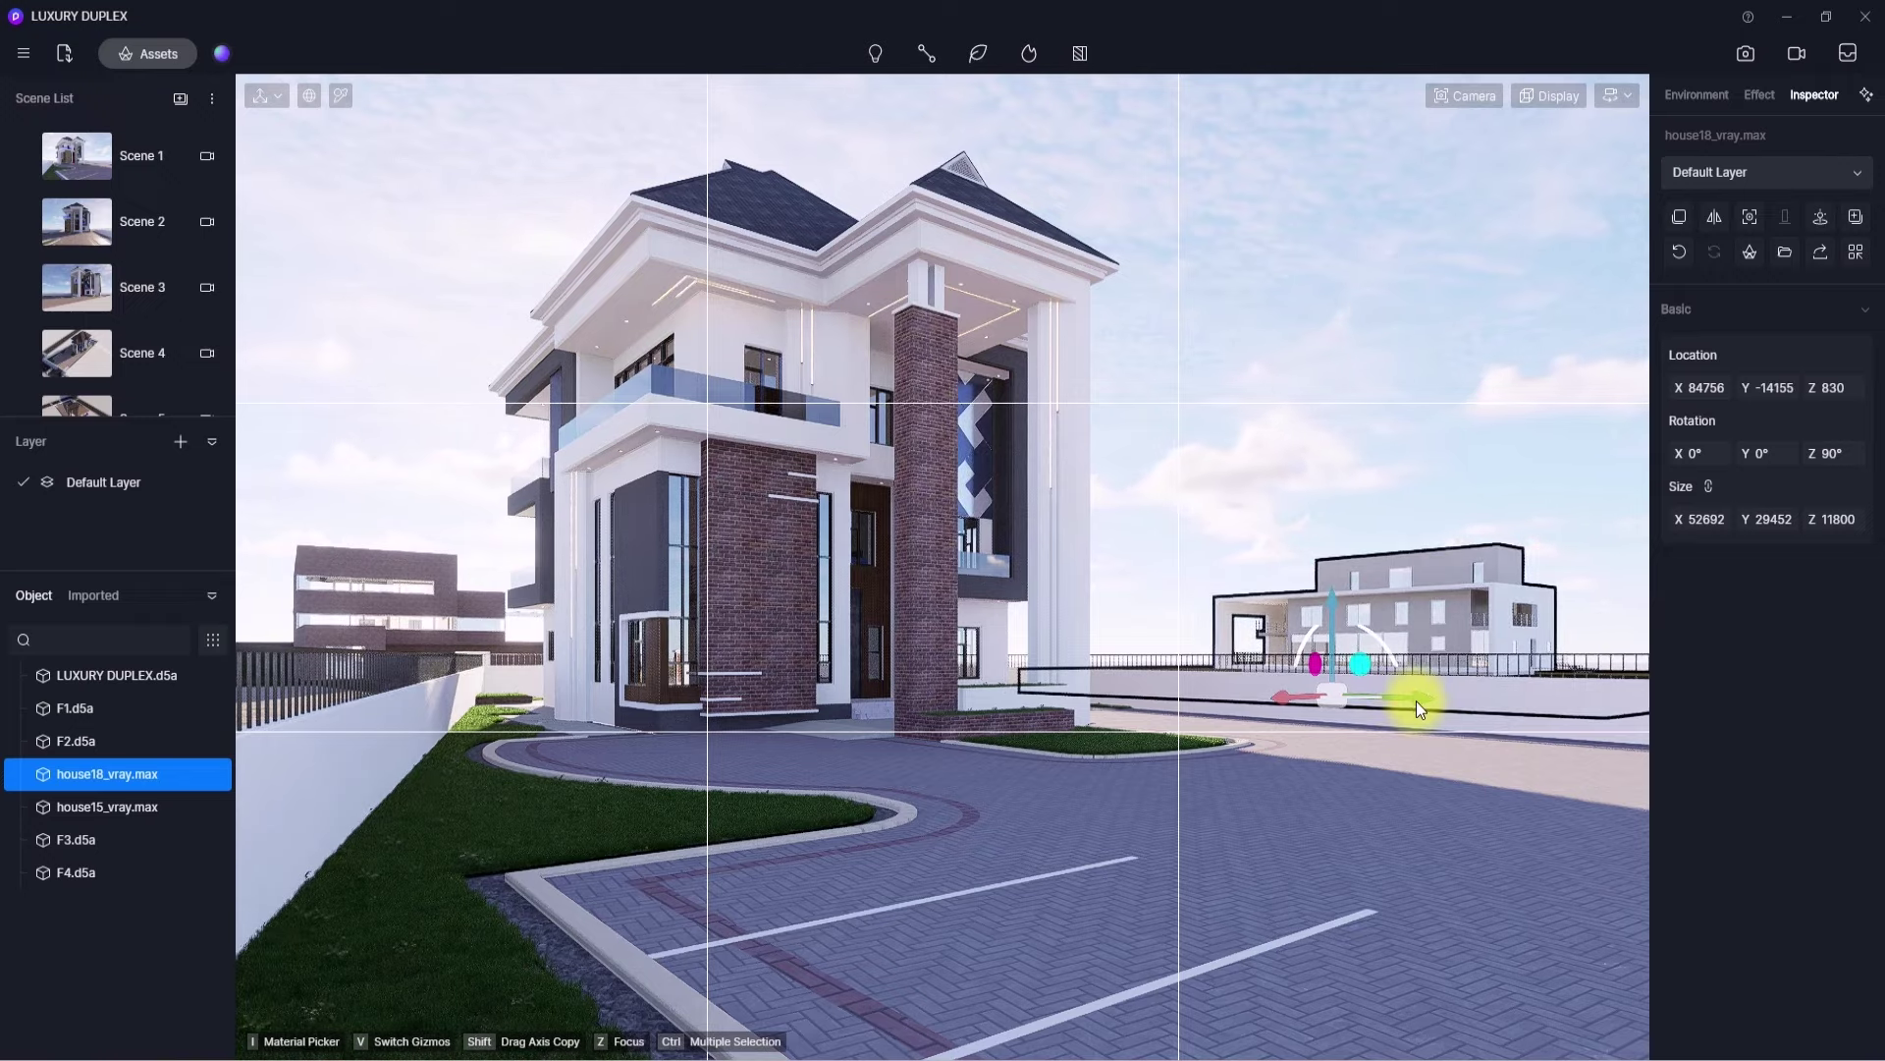
- Create a new layer and rename it LIGHTS
{"action": "right_click_drag", "start_coordinate": [1279, 523], "coordinate": [1427, 415]}
{"action": "scroll", "coordinate": [1428, 415], "scroll_direction": "up", "scroll_amount": 5}
{"action": "right_click_drag", "start_coordinate": [1212, 475], "coordinate": [367, 676]}
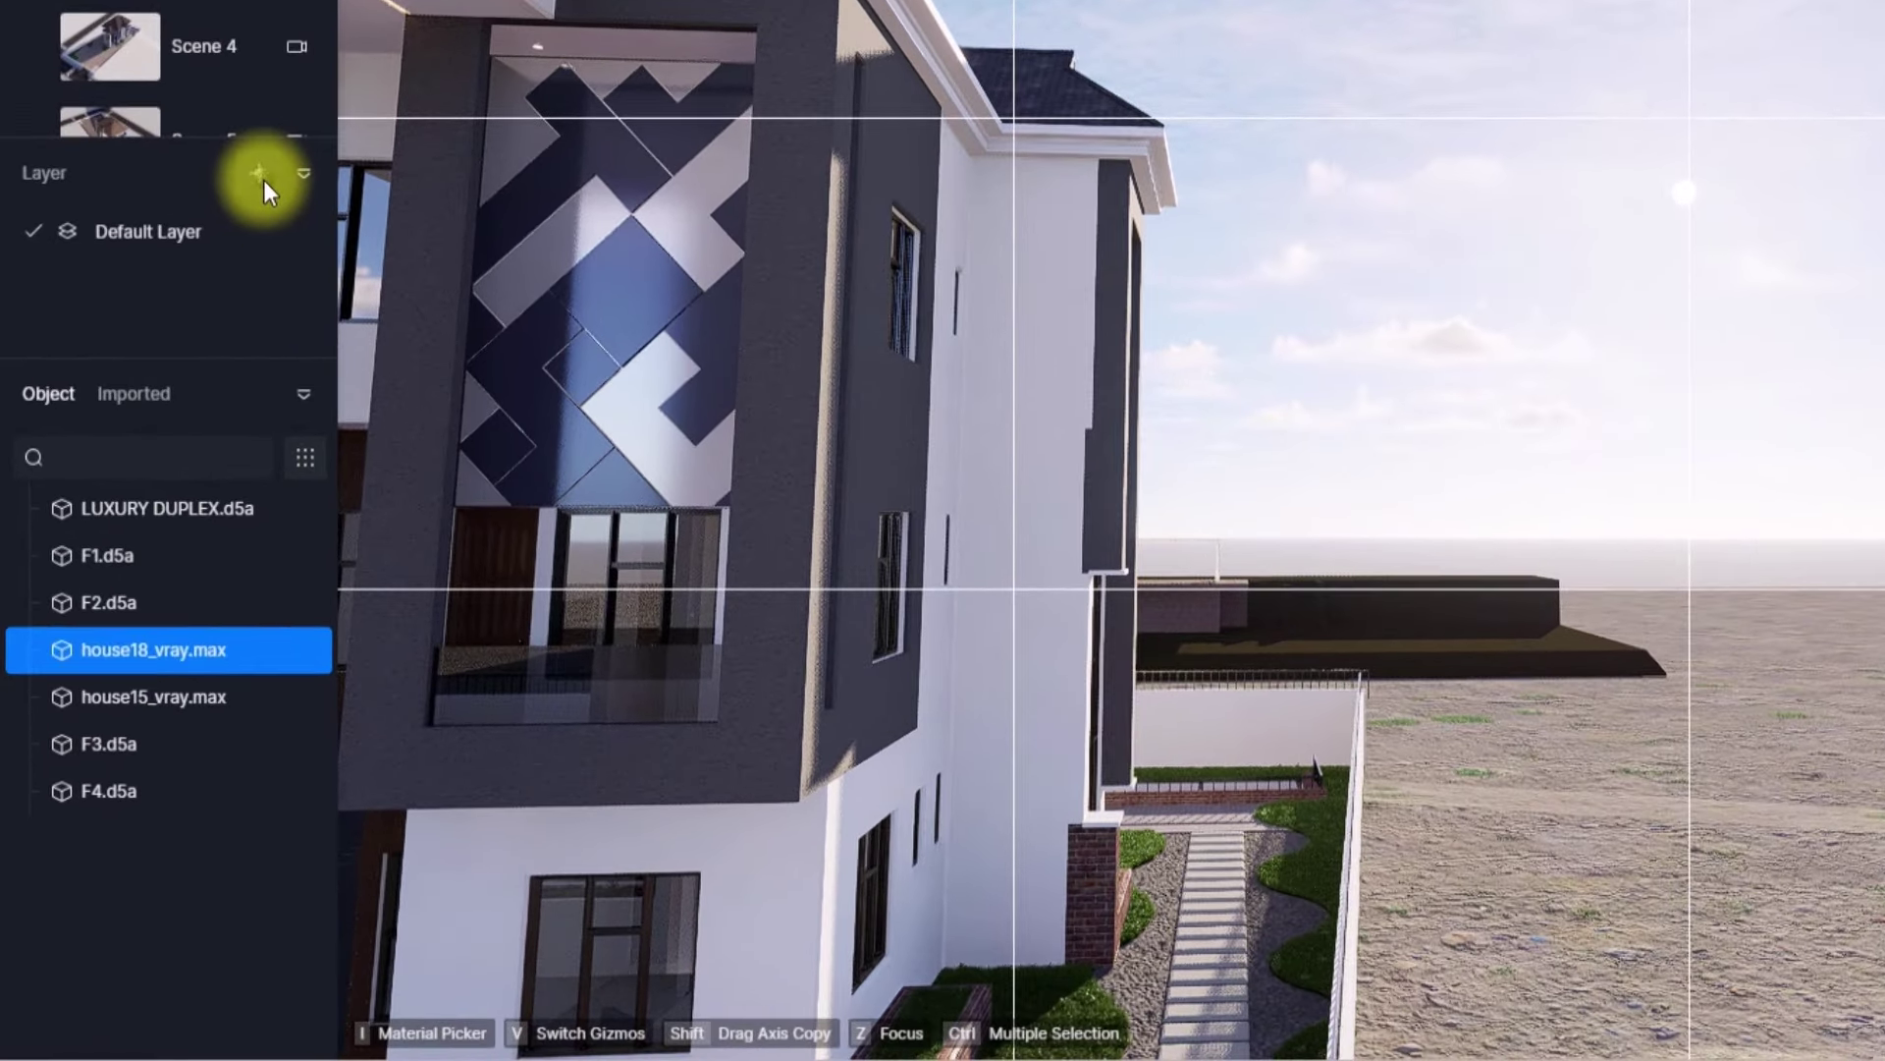
{"action": "left_click", "coordinate": [260, 174]}
{"action": "right_click", "coordinate": [121, 275]}
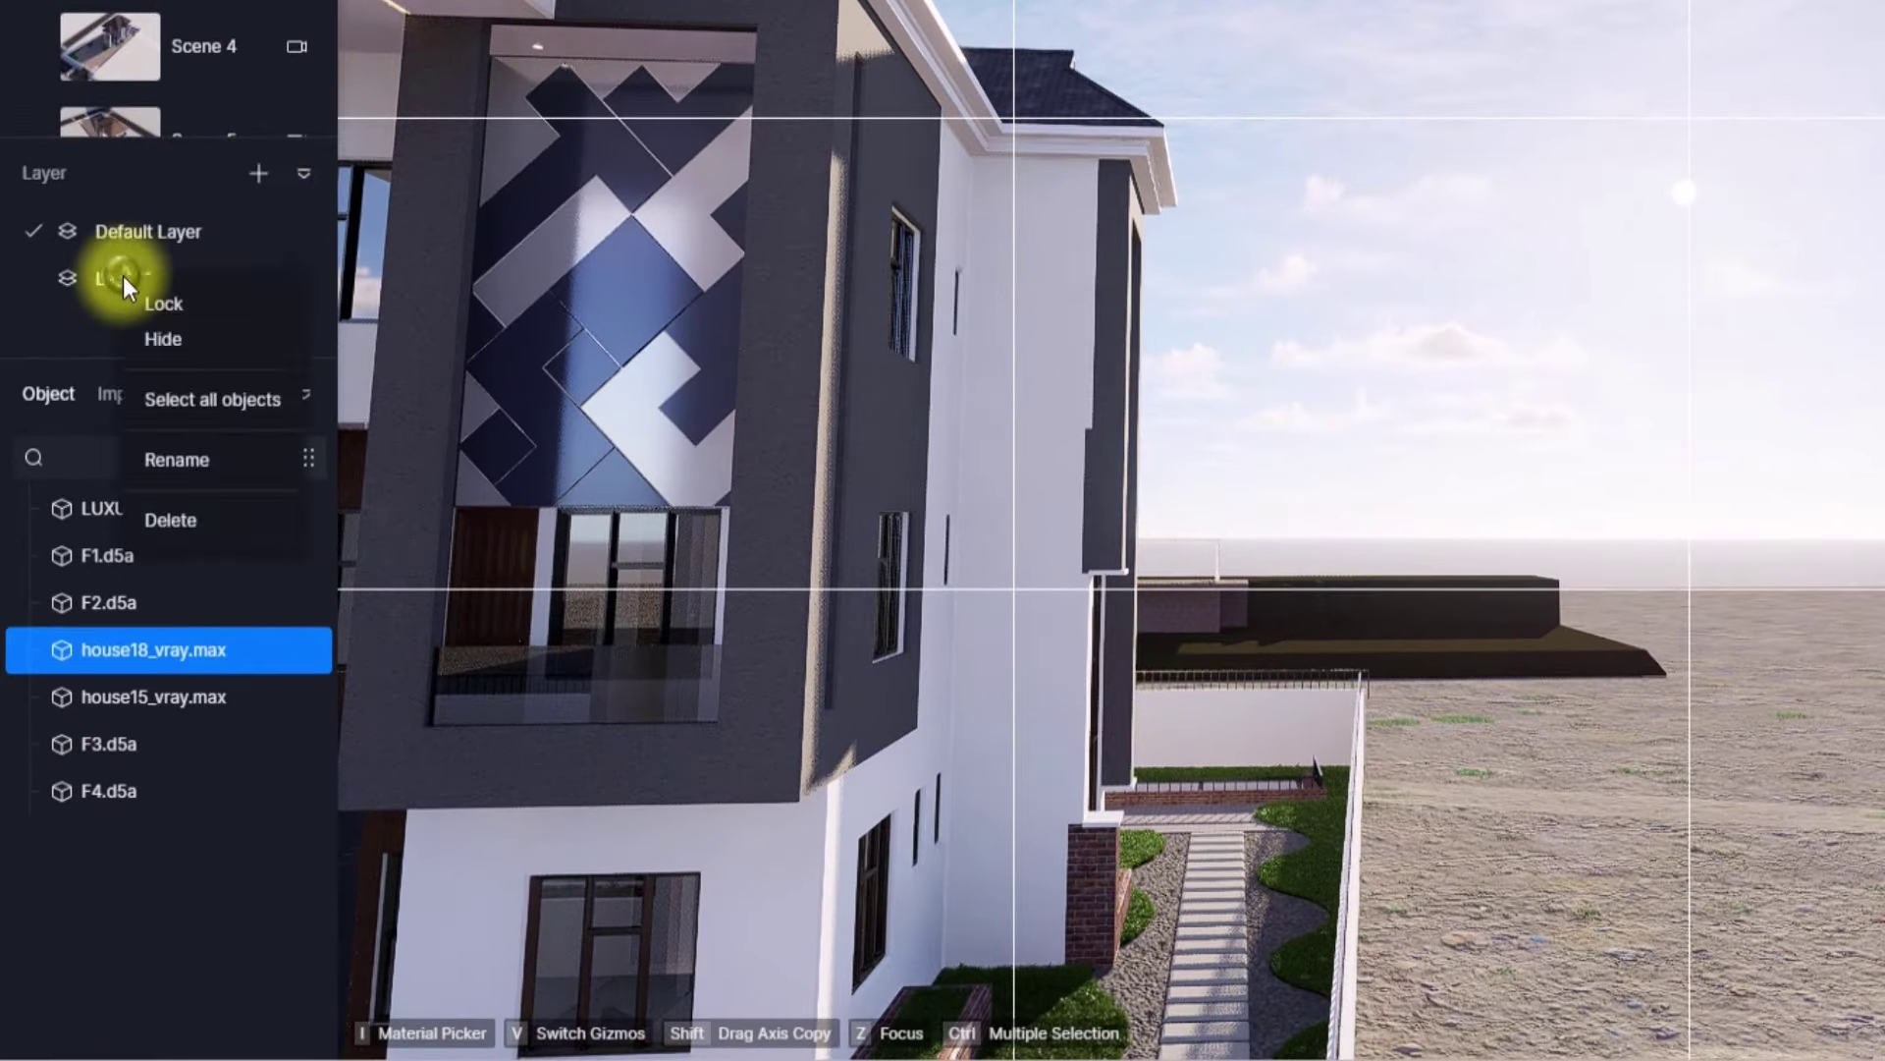
{"action": "left_click", "coordinate": [195, 461]}
{"action": "key", "text": "BackSpace"}
{"action": "type", "text": "LIGHTS"}
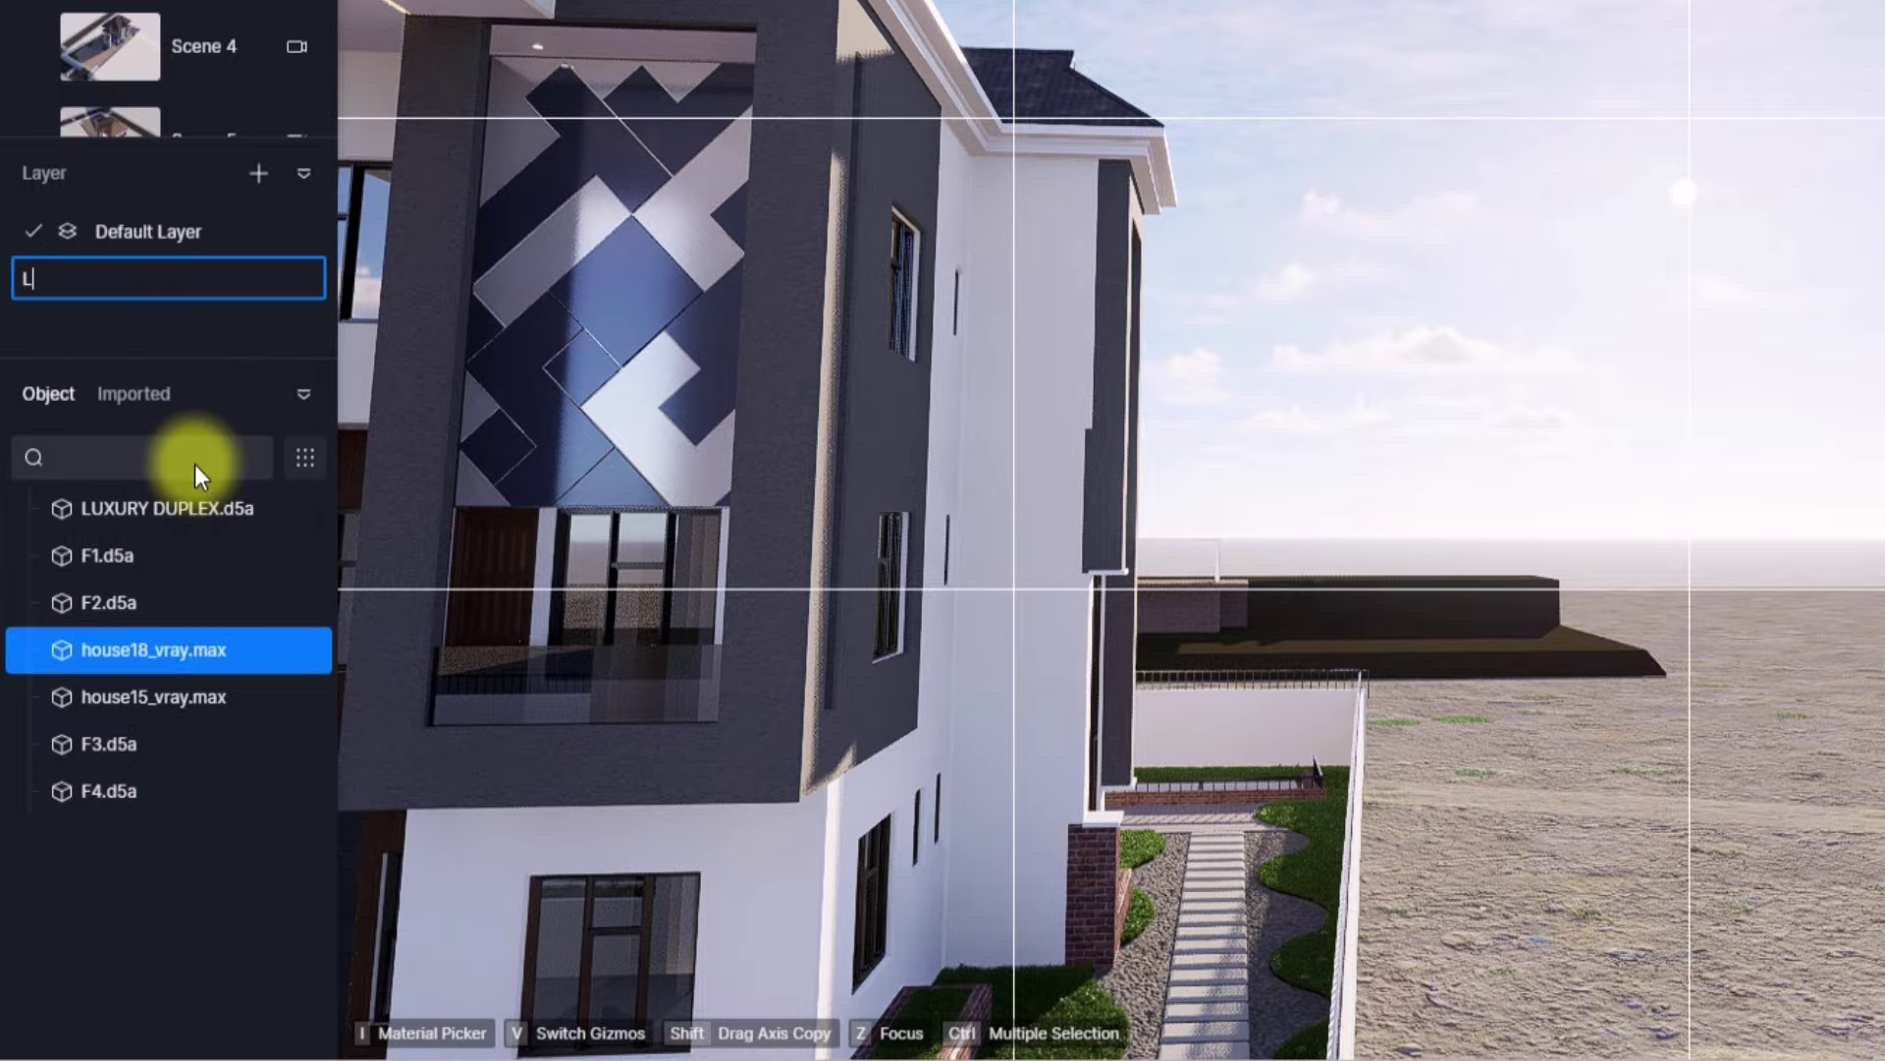
{"action": "key", "text": "Return"}
{"action": "left_click", "coordinate": [773, 358]}
- Examine the window facade of the house18_vray.max building and bring the view inside its ground-floor room up to the ceiling
{"action": "scroll", "coordinate": [774, 358], "scroll_direction": "down", "scroll_amount": 10}
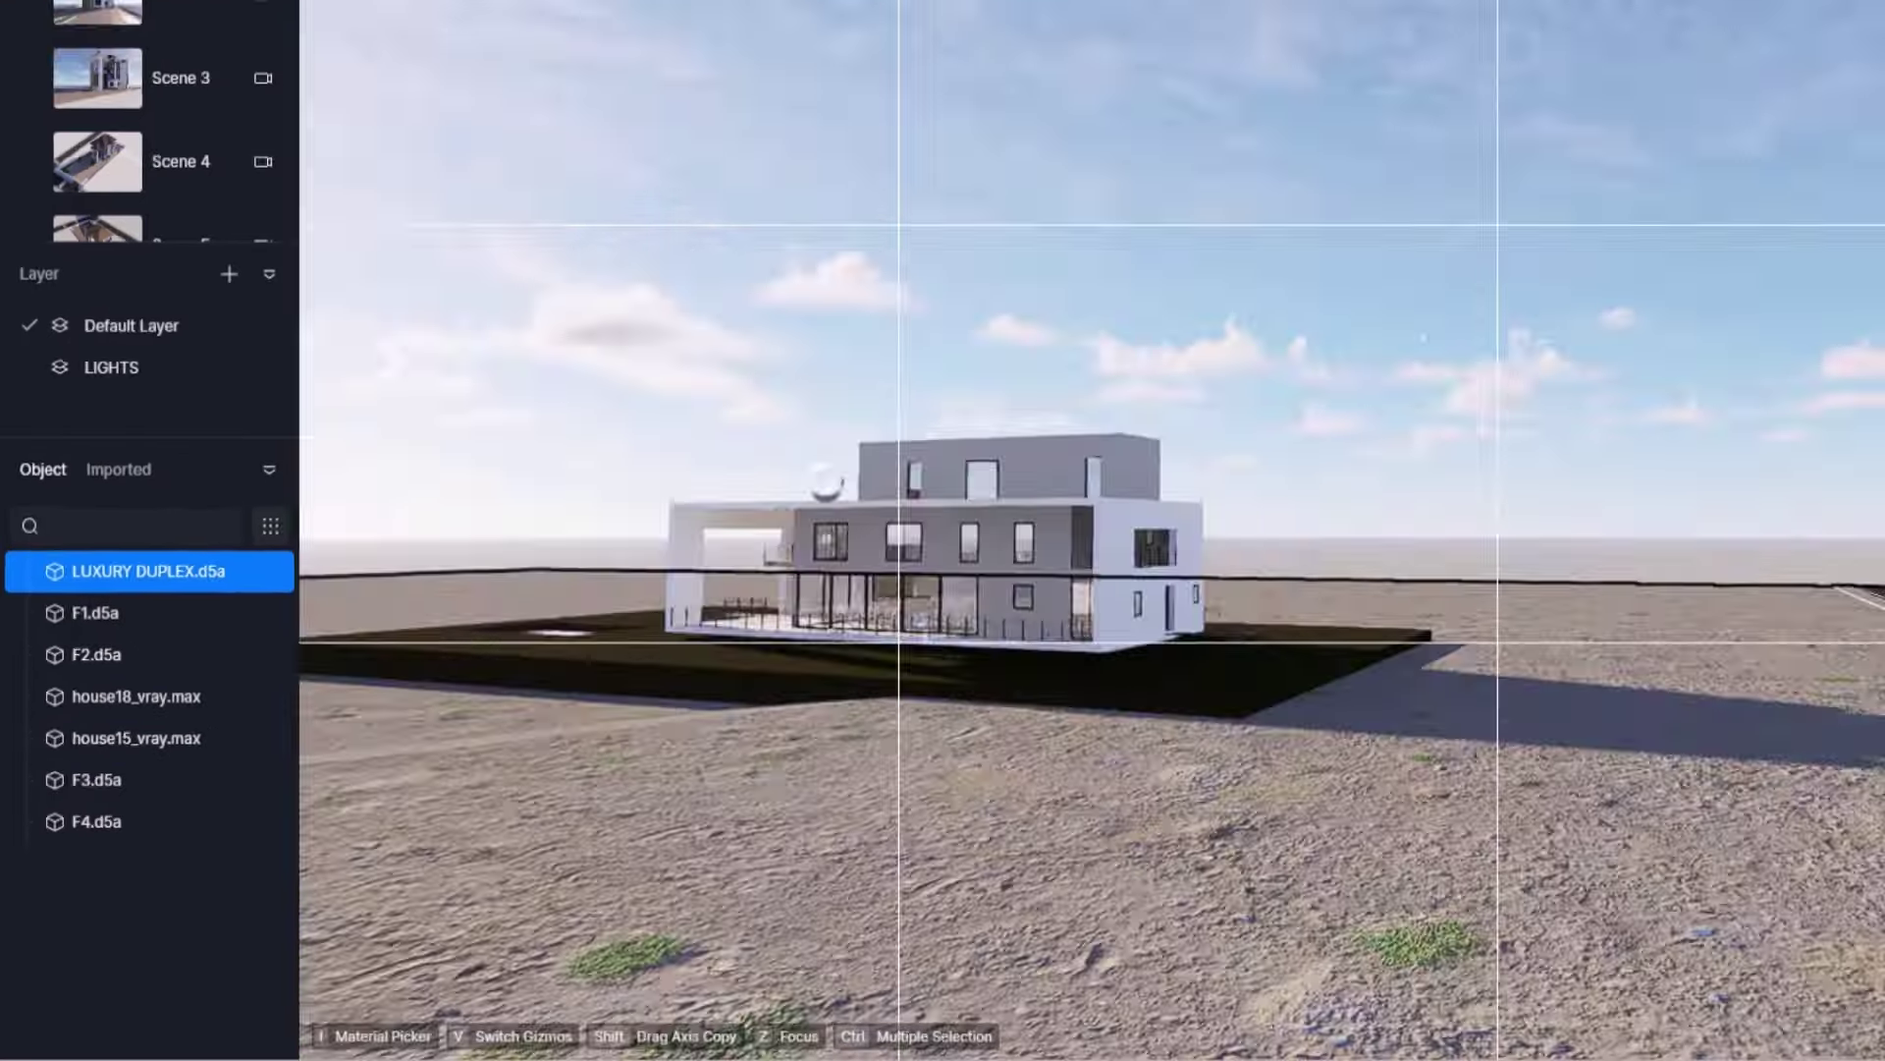
{"action": "right_click_drag", "start_coordinate": [773, 357], "coordinate": [1372, 736]}
{"action": "right_click_drag", "start_coordinate": [780, 750], "coordinate": [491, 746]}
{"action": "scroll", "coordinate": [491, 747], "scroll_direction": "up", "scroll_amount": 10}
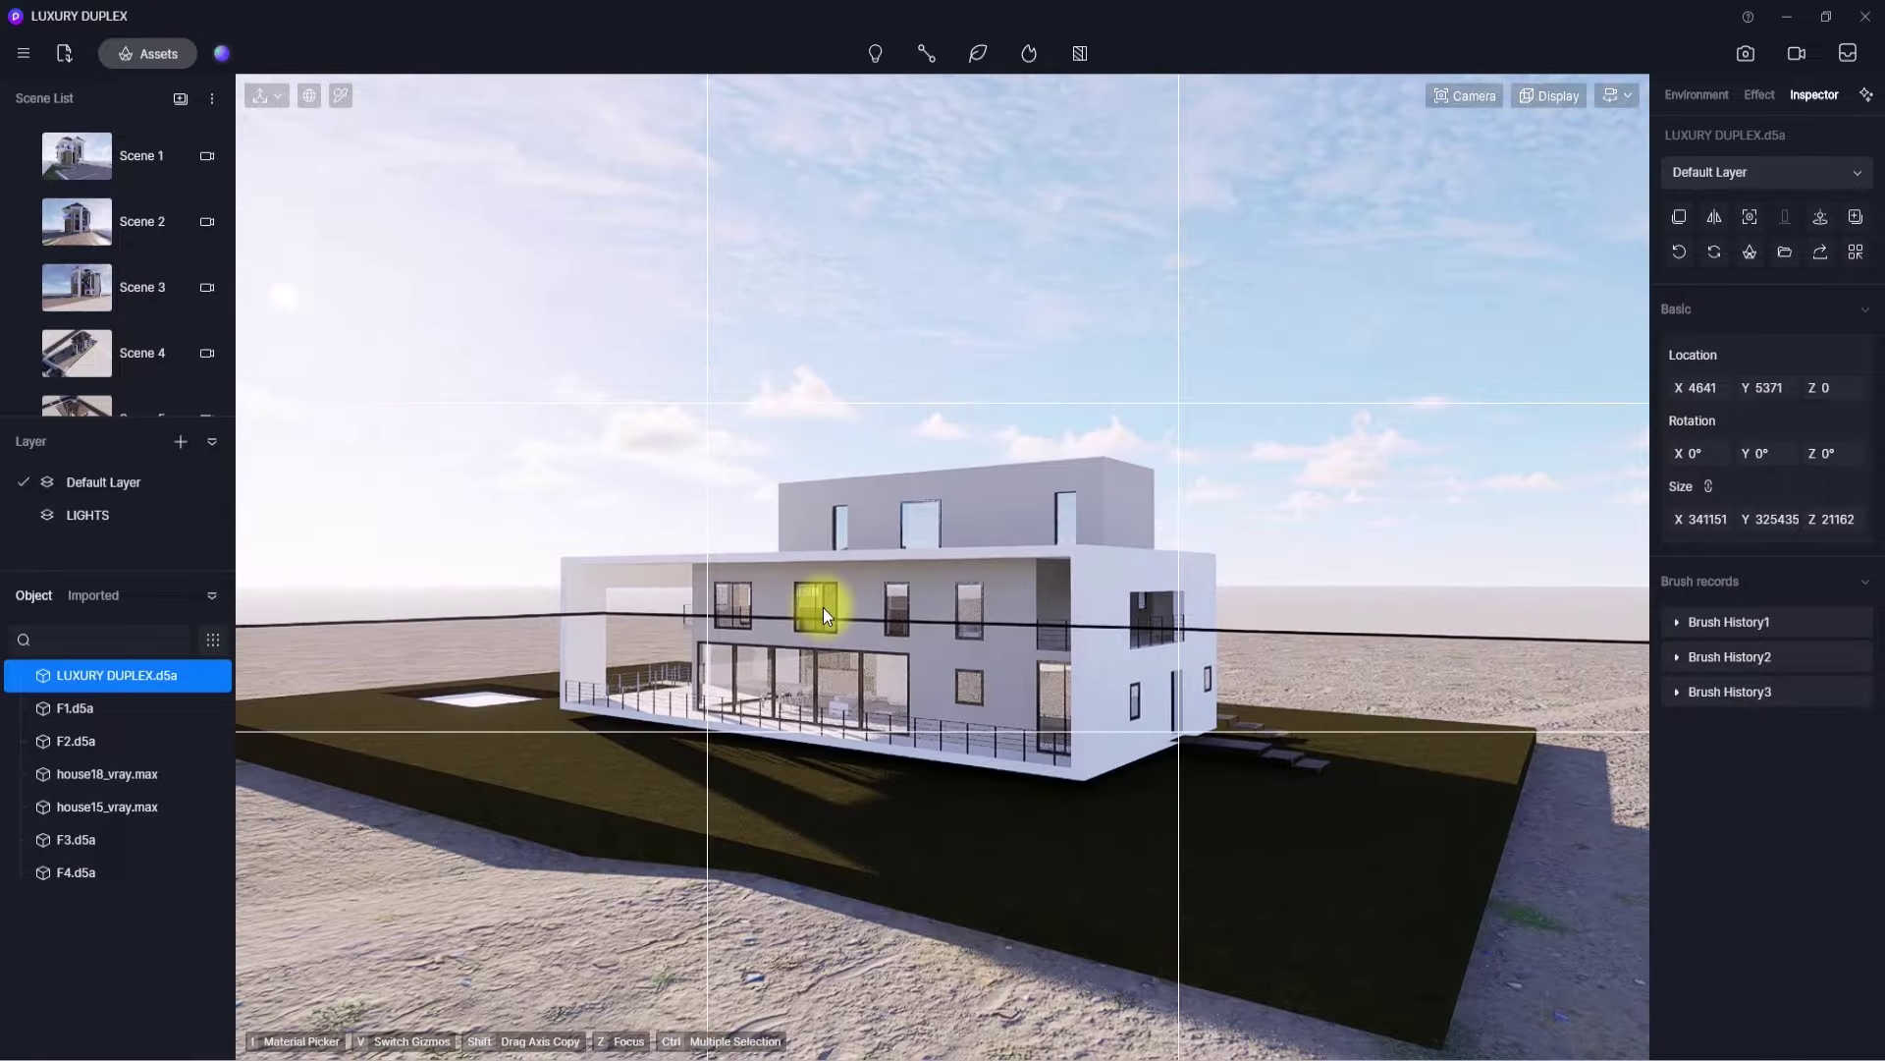
{"action": "right_click_drag", "start_coordinate": [825, 609], "coordinate": [982, 741]}
{"action": "scroll", "coordinate": [982, 740], "scroll_direction": "up", "scroll_amount": 5}
{"action": "scroll", "coordinate": [982, 740], "scroll_direction": "up", "scroll_amount": 8}
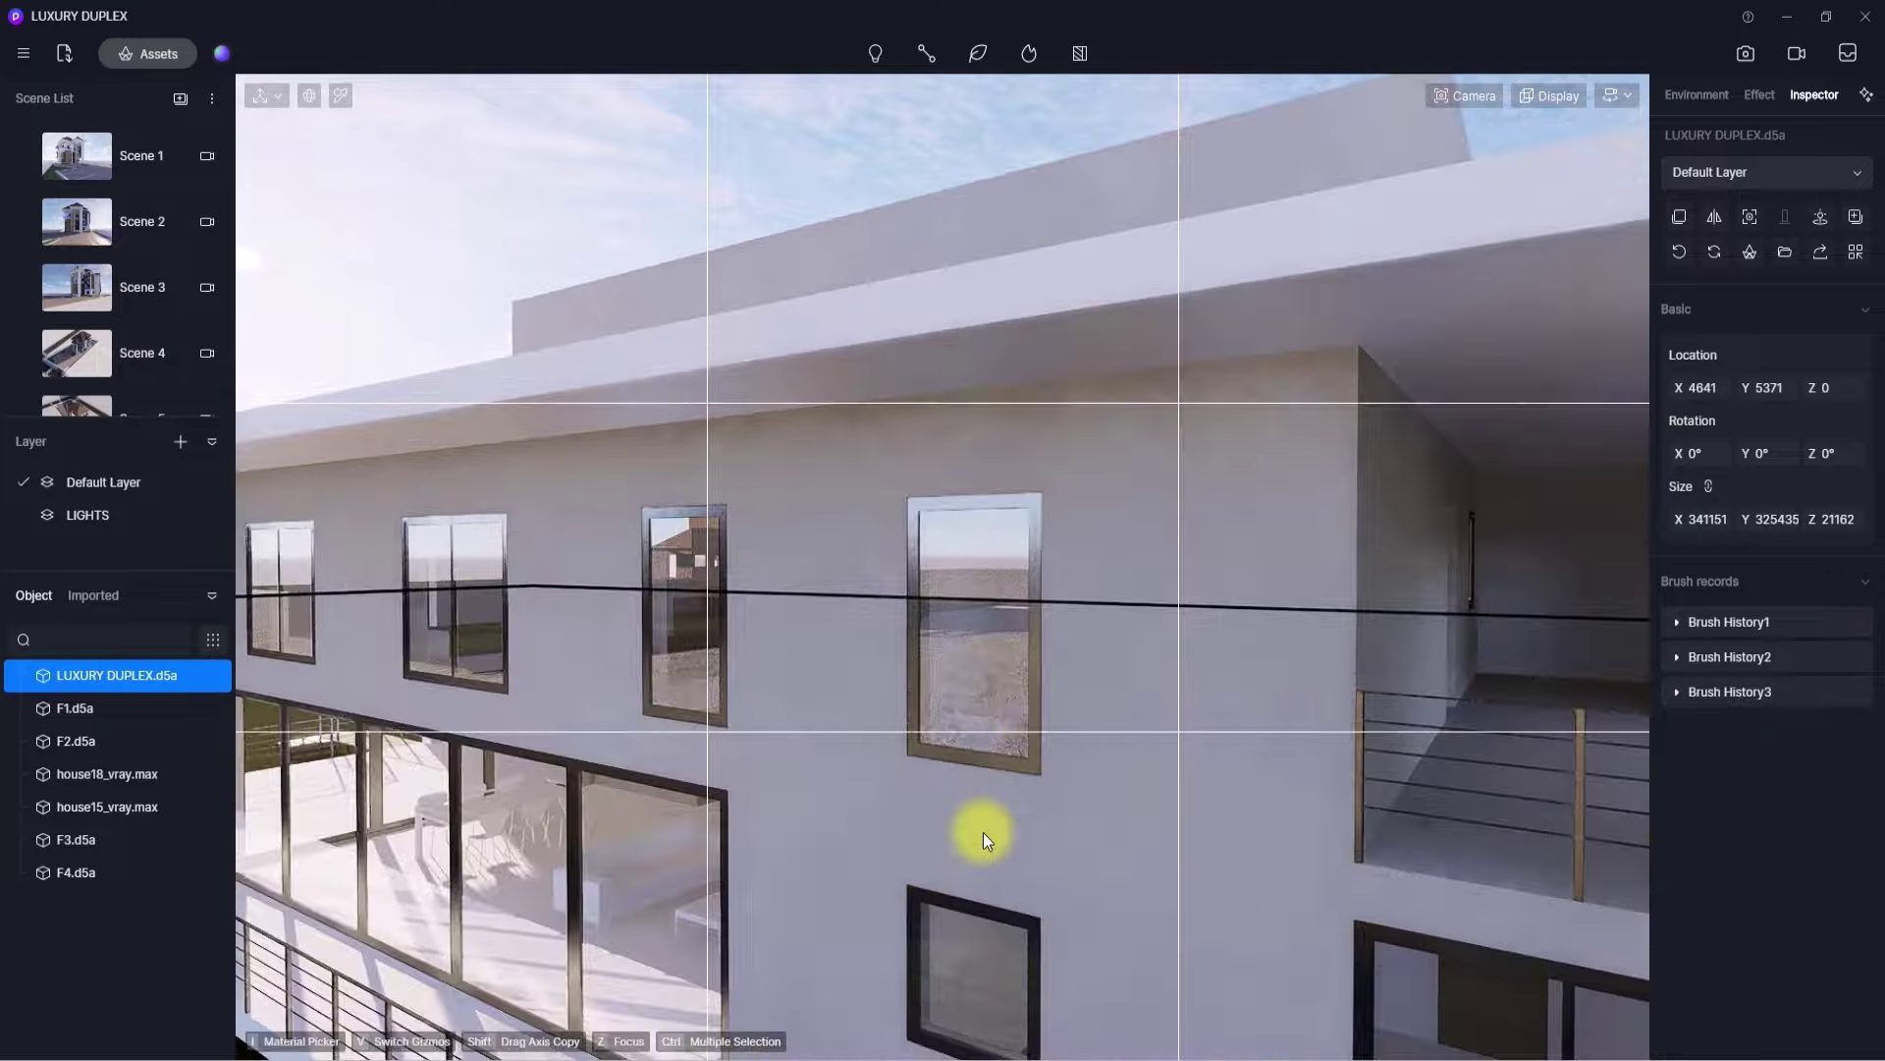
{"action": "scroll", "coordinate": [982, 833], "scroll_direction": "down", "scroll_amount": 4}
{"action": "right_click_drag", "start_coordinate": [982, 833], "coordinate": [757, 520]}
{"action": "right_click_drag", "start_coordinate": [776, 586], "coordinate": [870, 890]}
{"action": "scroll", "coordinate": [883, 757], "scroll_direction": "up", "scroll_amount": 3}
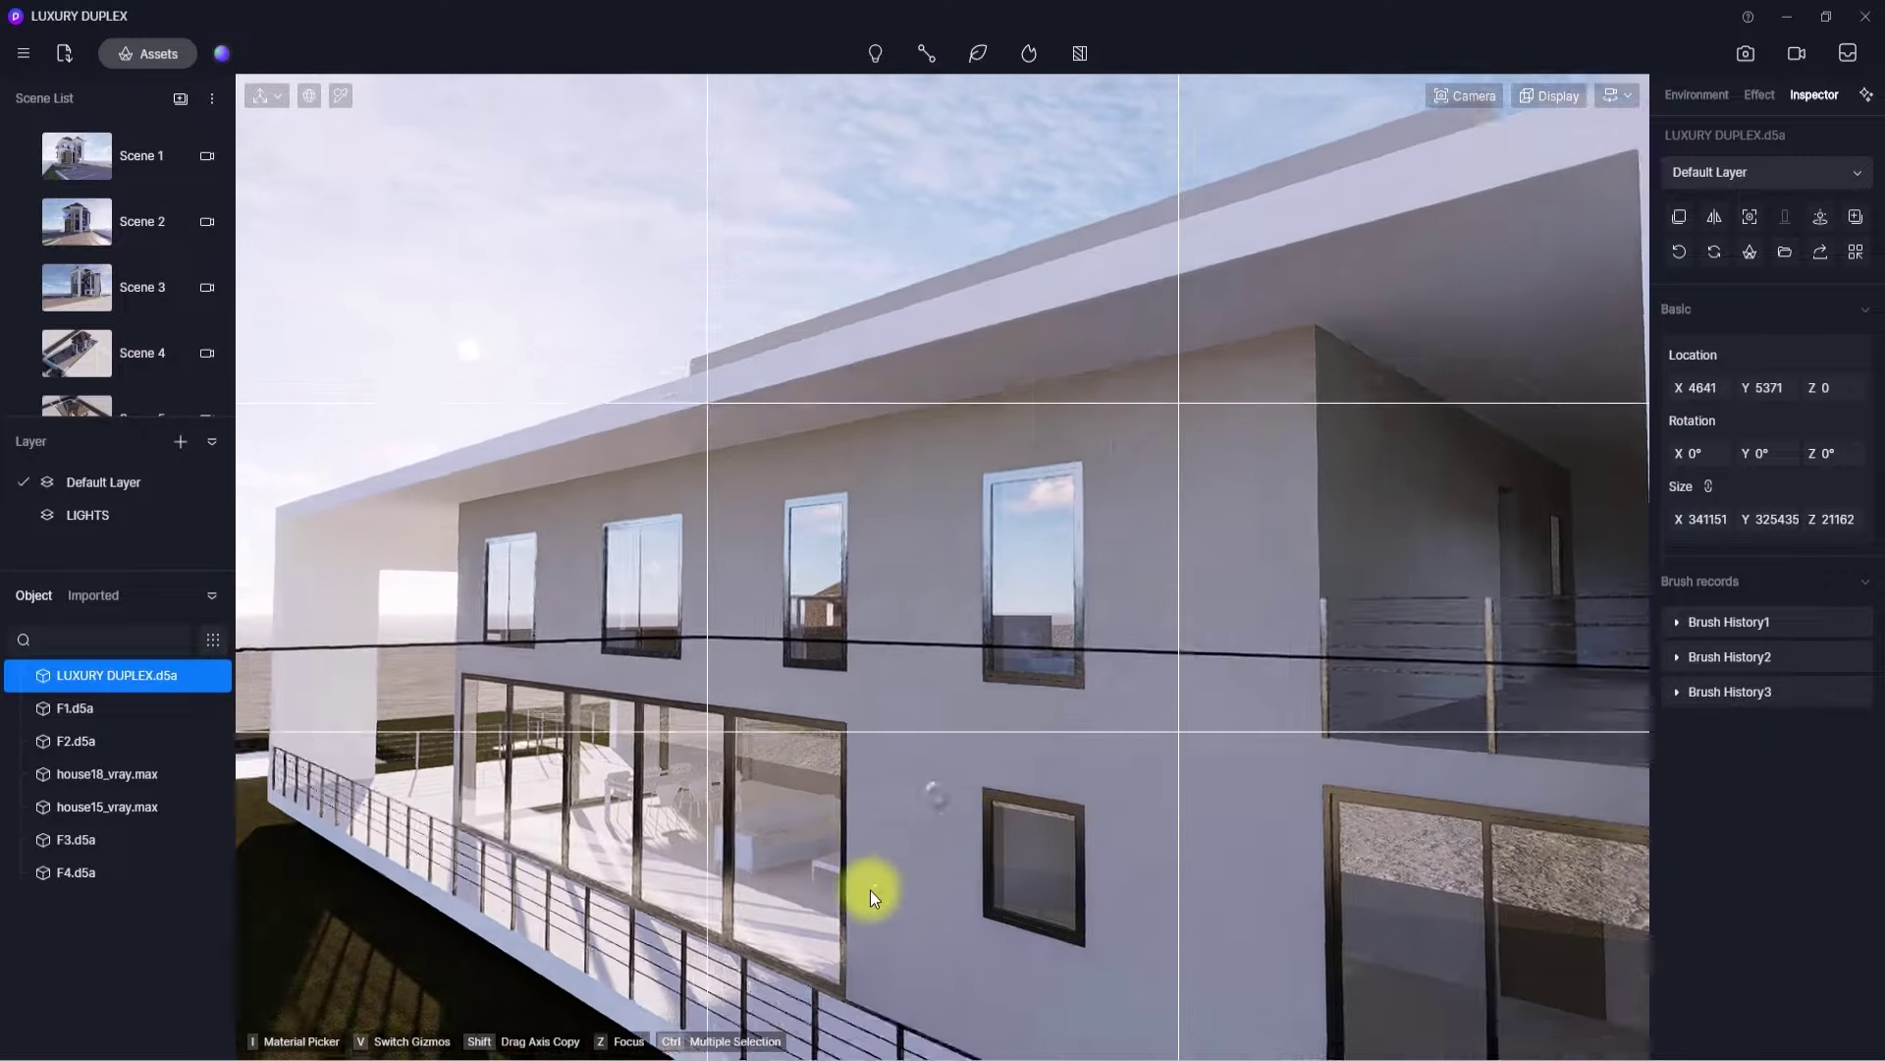
{"action": "scroll", "coordinate": [868, 893], "scroll_direction": "up", "scroll_amount": 6}
{"action": "scroll", "coordinate": [811, 672], "scroll_direction": "down", "scroll_amount": 6}
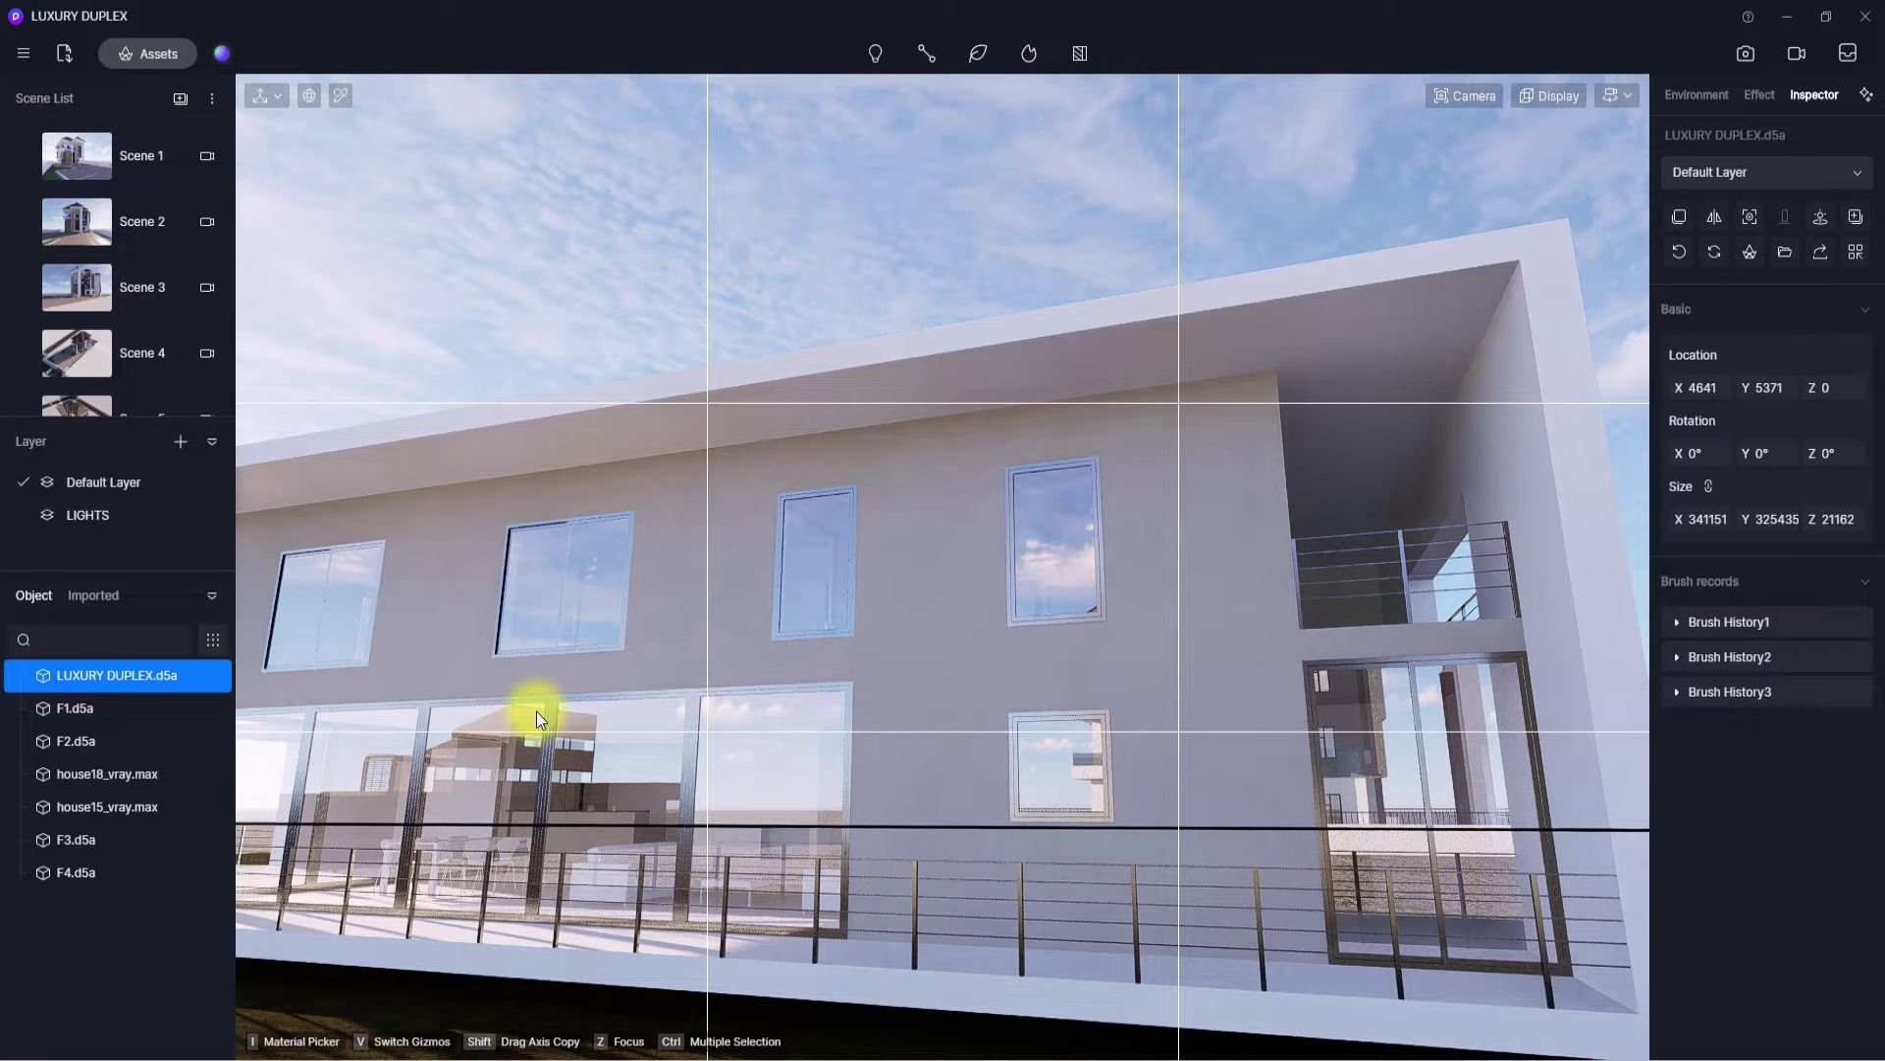
{"action": "scroll", "coordinate": [536, 711], "scroll_direction": "down", "scroll_amount": 2}
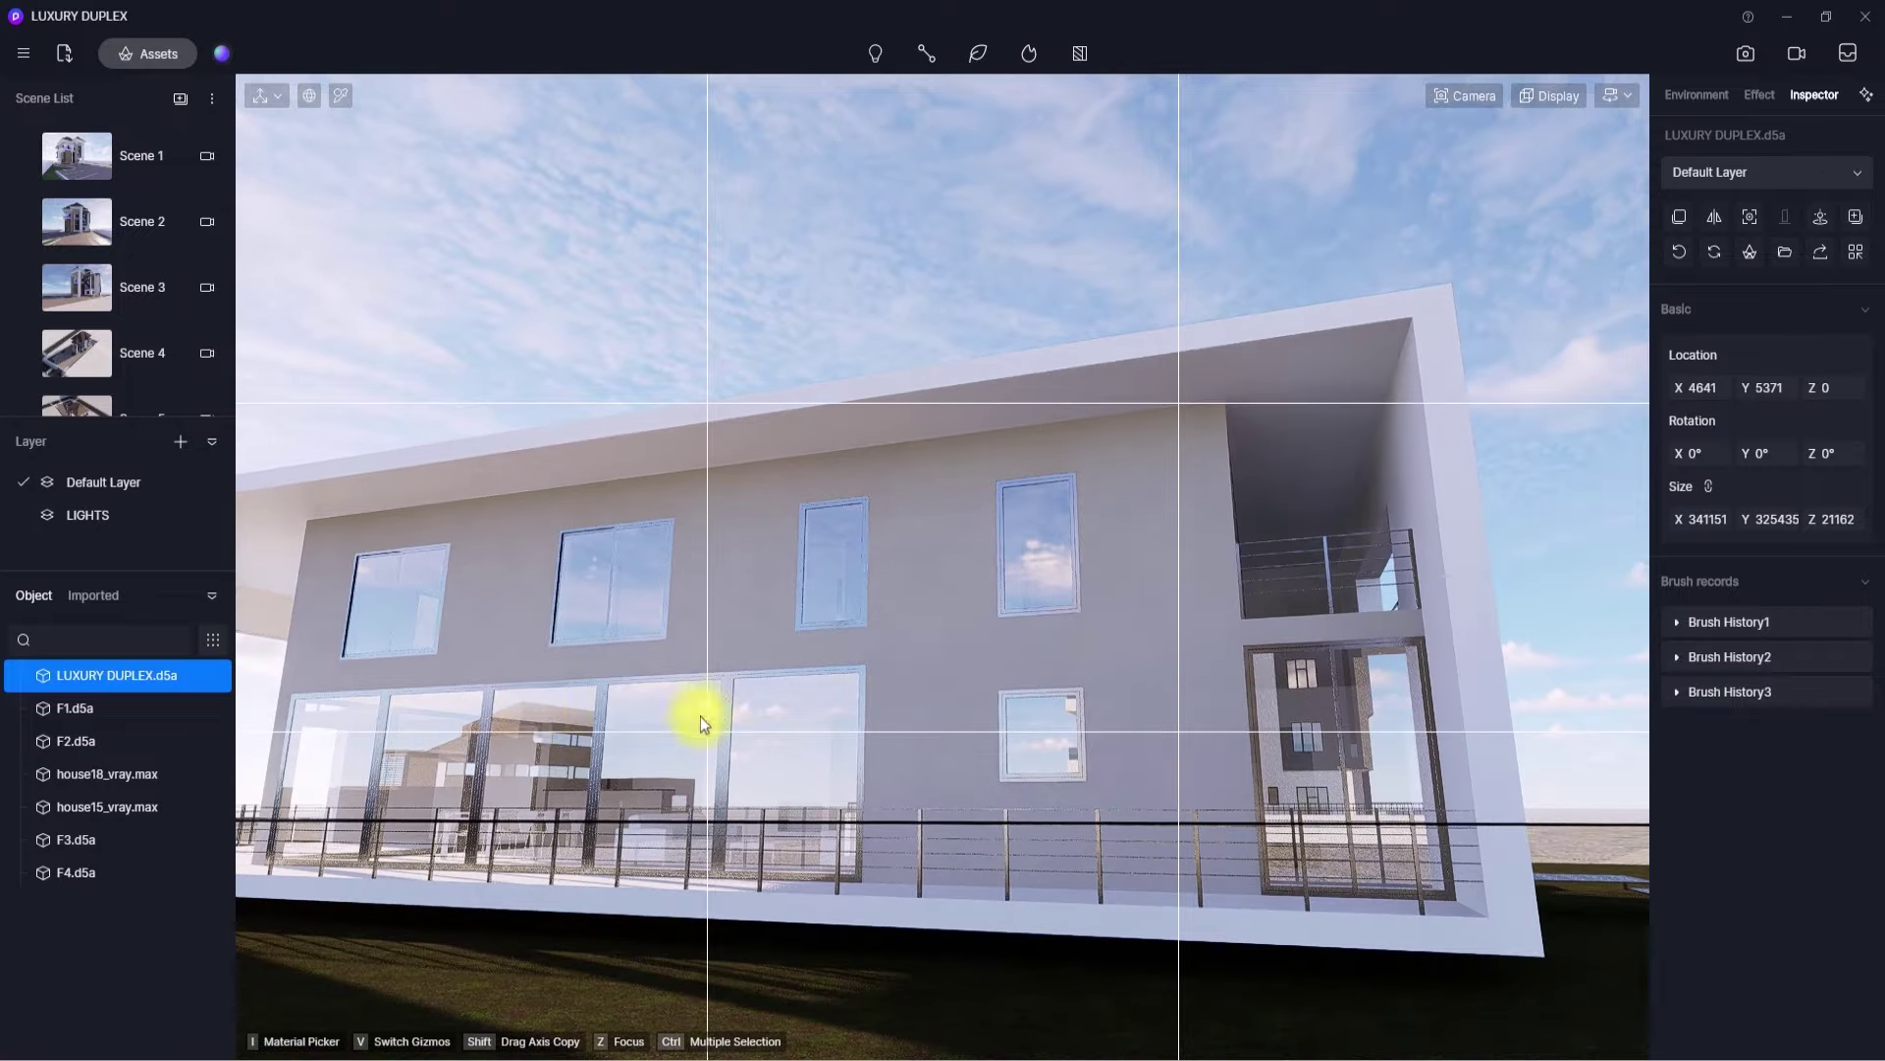
{"action": "right_click_drag", "start_coordinate": [723, 716], "coordinate": [321, 819]}
{"action": "scroll", "coordinate": [321, 819], "scroll_direction": "up", "scroll_amount": 4}
{"action": "right_click_drag", "start_coordinate": [543, 775], "coordinate": [711, 512]}
{"action": "scroll", "coordinate": [838, 982], "scroll_direction": "up", "scroll_amount": 4}
{"action": "scroll", "coordinate": [711, 512], "scroll_direction": "down", "scroll_amount": 4}
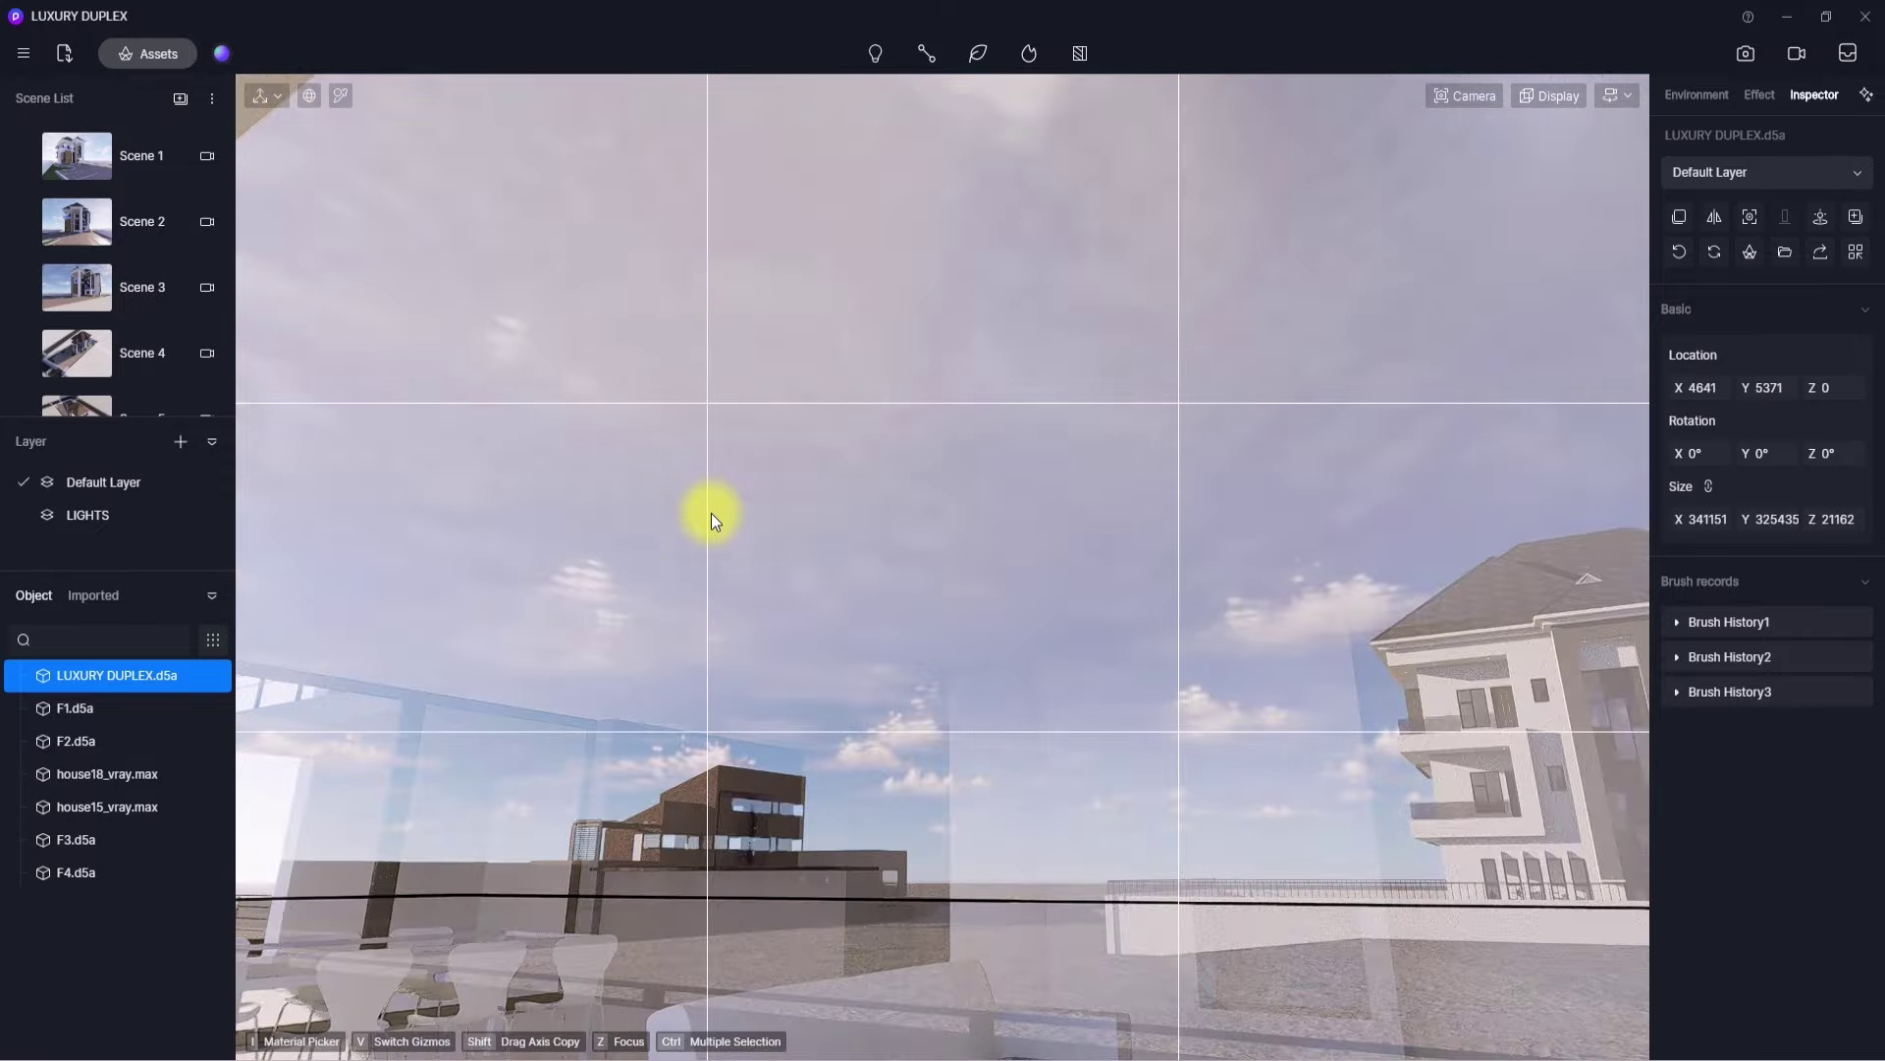
{"action": "scroll", "coordinate": [711, 513], "scroll_direction": "up", "scroll_amount": 2}
- Place a rectangle light on the ground-floor ceiling of house18_vray.max and assign it to the LIGHTS layer
{"action": "left_click", "coordinate": [874, 61]}
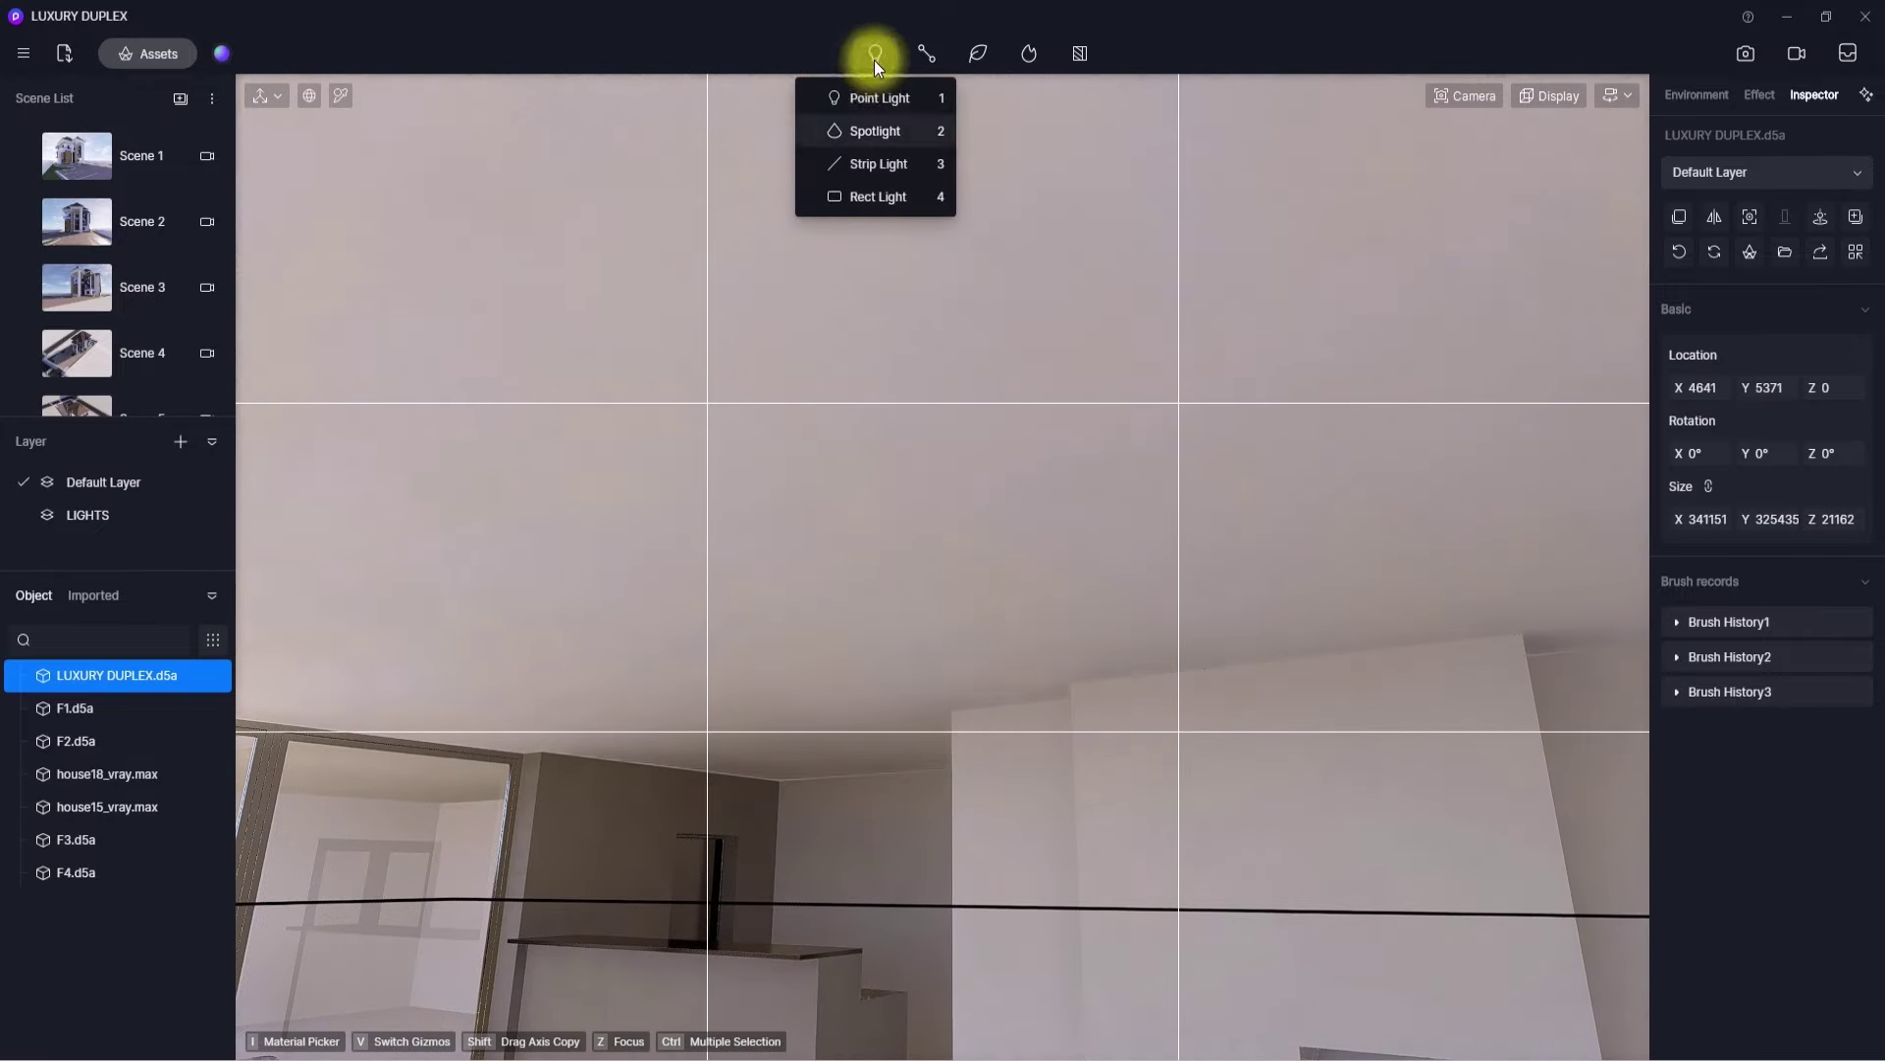
{"action": "left_click", "coordinate": [858, 198]}
{"action": "left_click", "coordinate": [800, 574]}
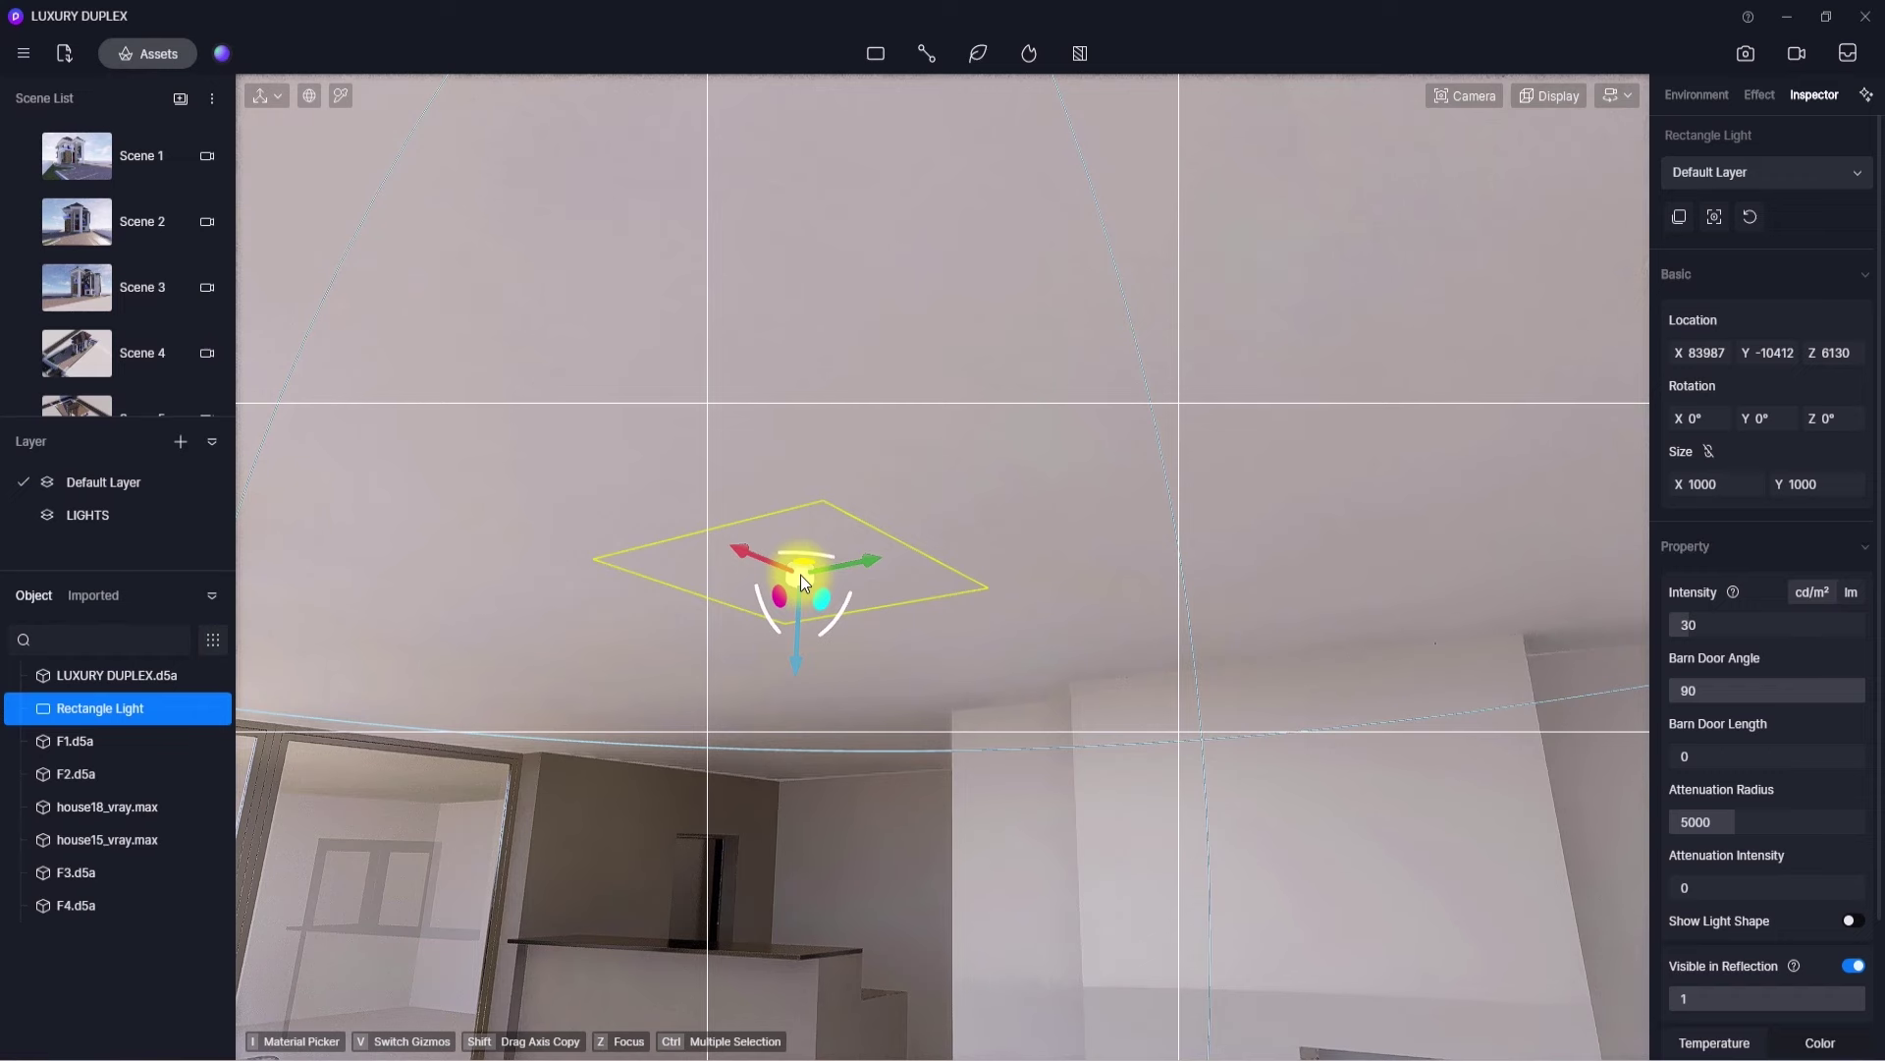
{"action": "left_click", "coordinate": [1738, 172]}
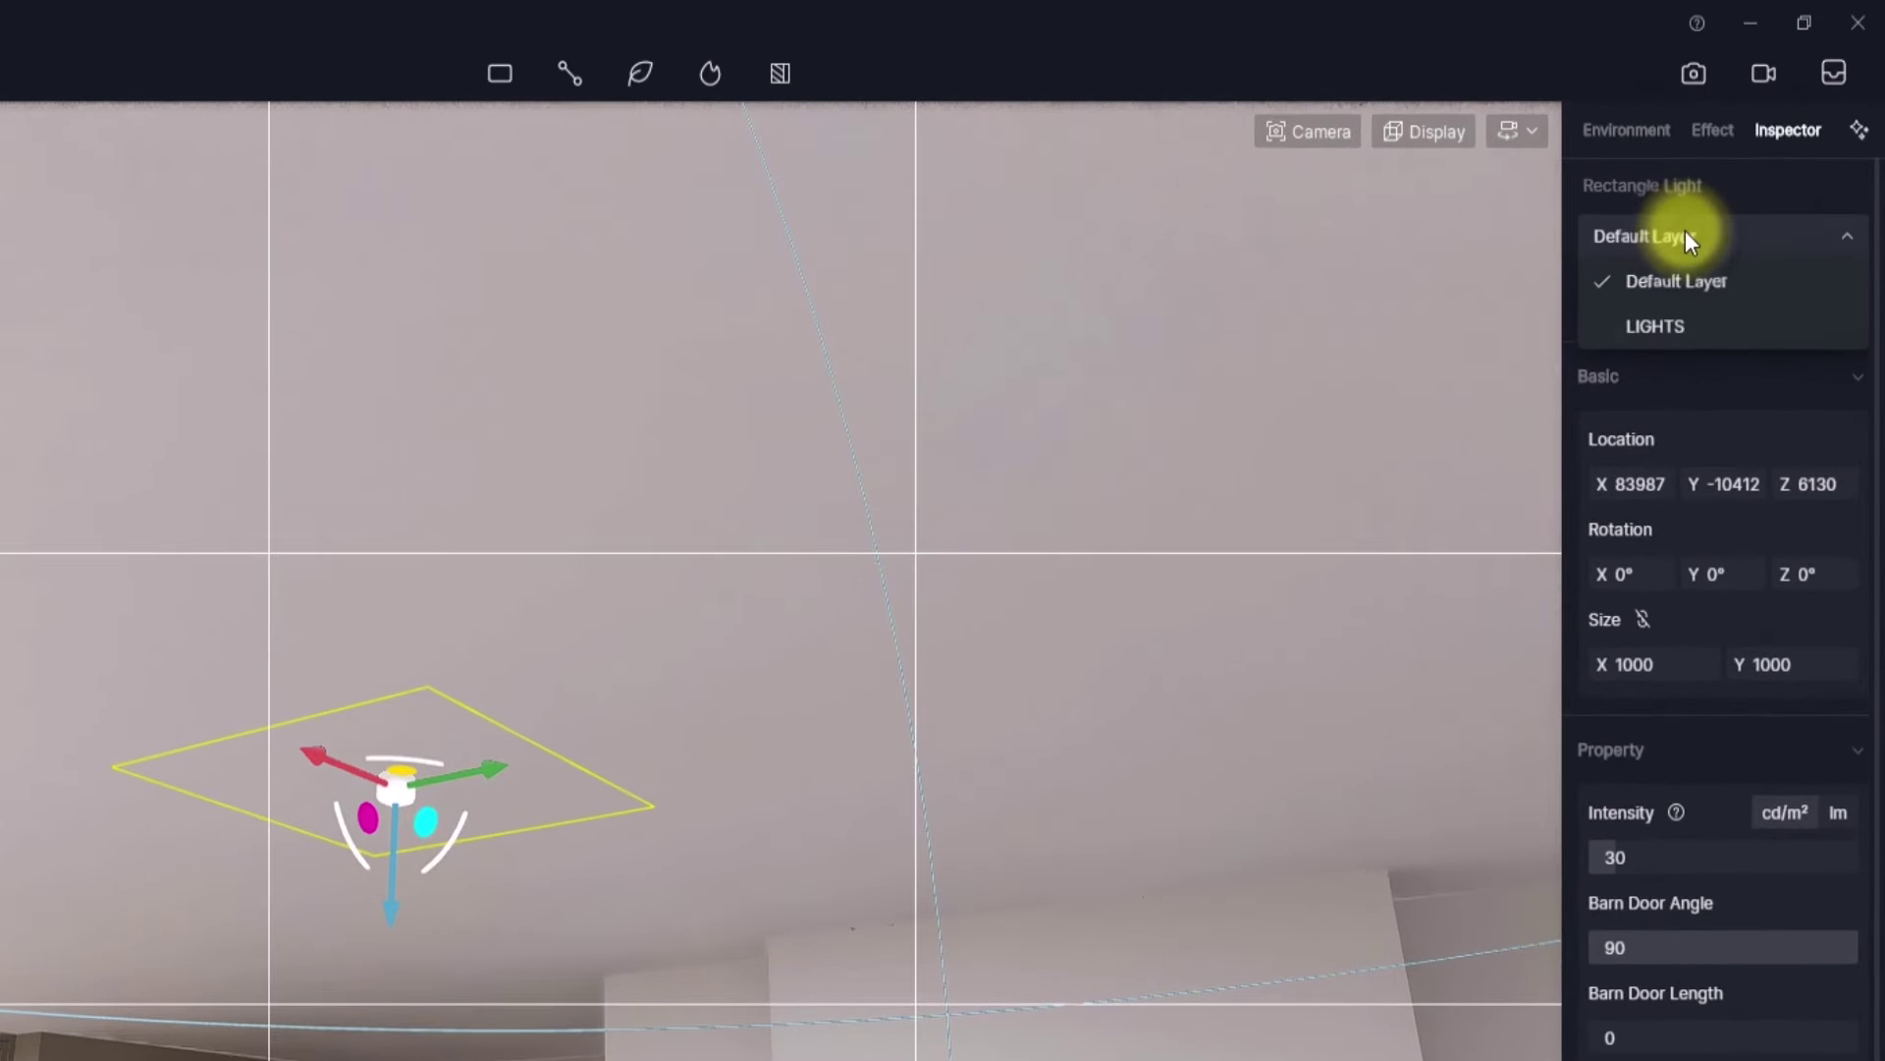
{"action": "left_click", "coordinate": [1671, 287]}
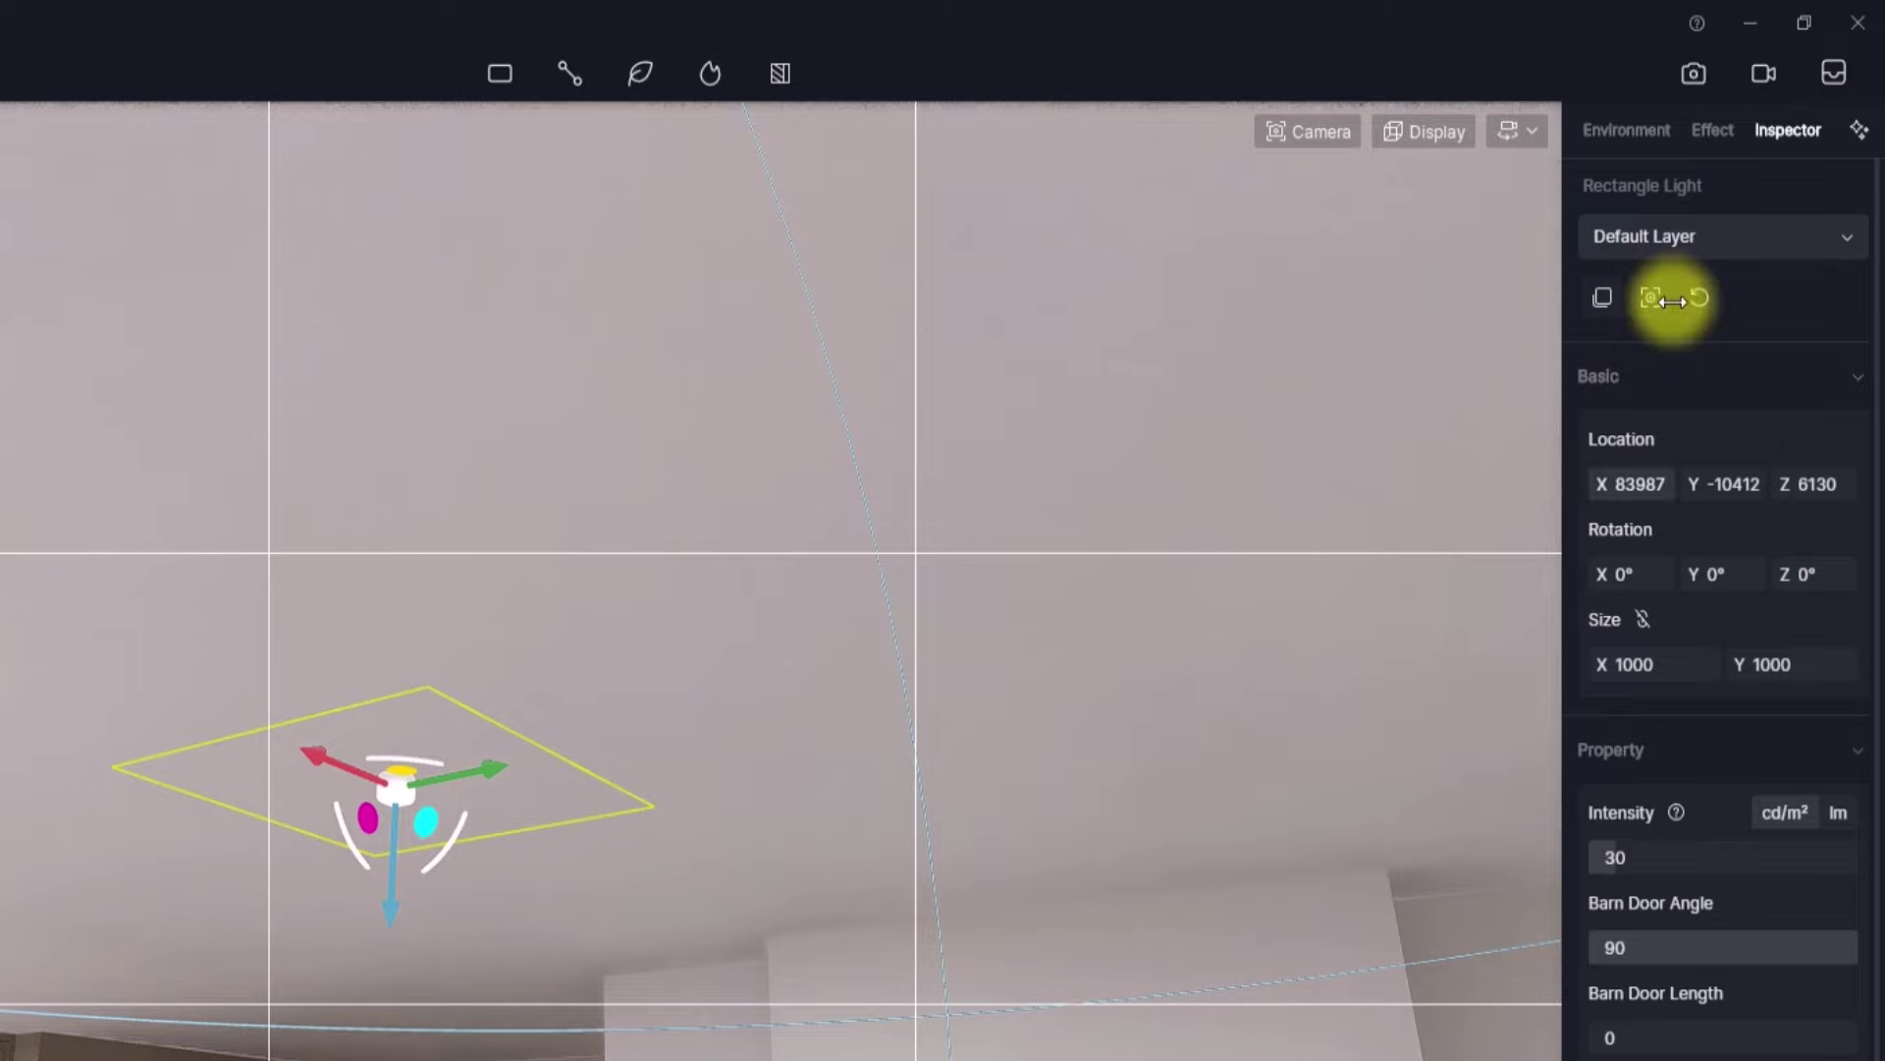
{"action": "left_click", "coordinate": [1710, 240]}
{"action": "left_click", "coordinate": [1670, 321]}
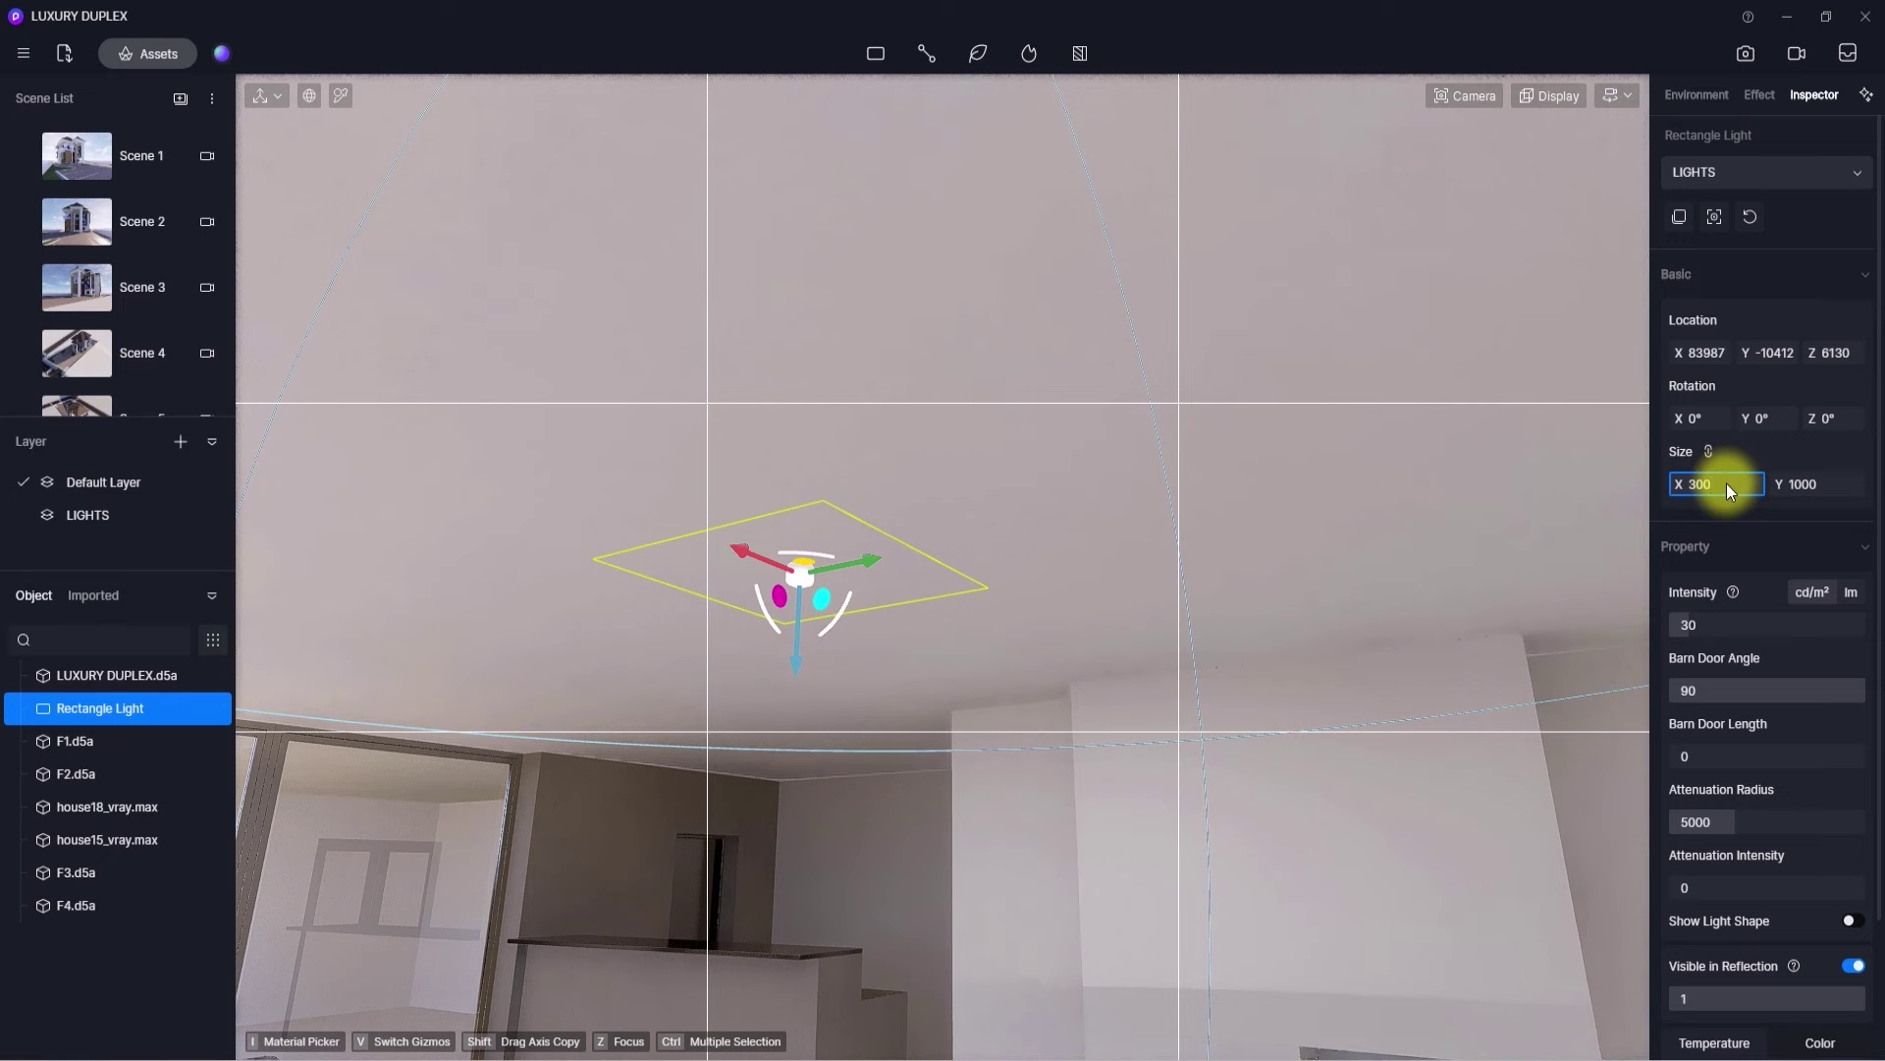
- Set the rectangle light's size to 3000 × 3000, temperature to 2850, intensity to 50 and attenuation radius to 15000
{"action": "type", "text": "0"}
{"action": "key", "text": "Return"}
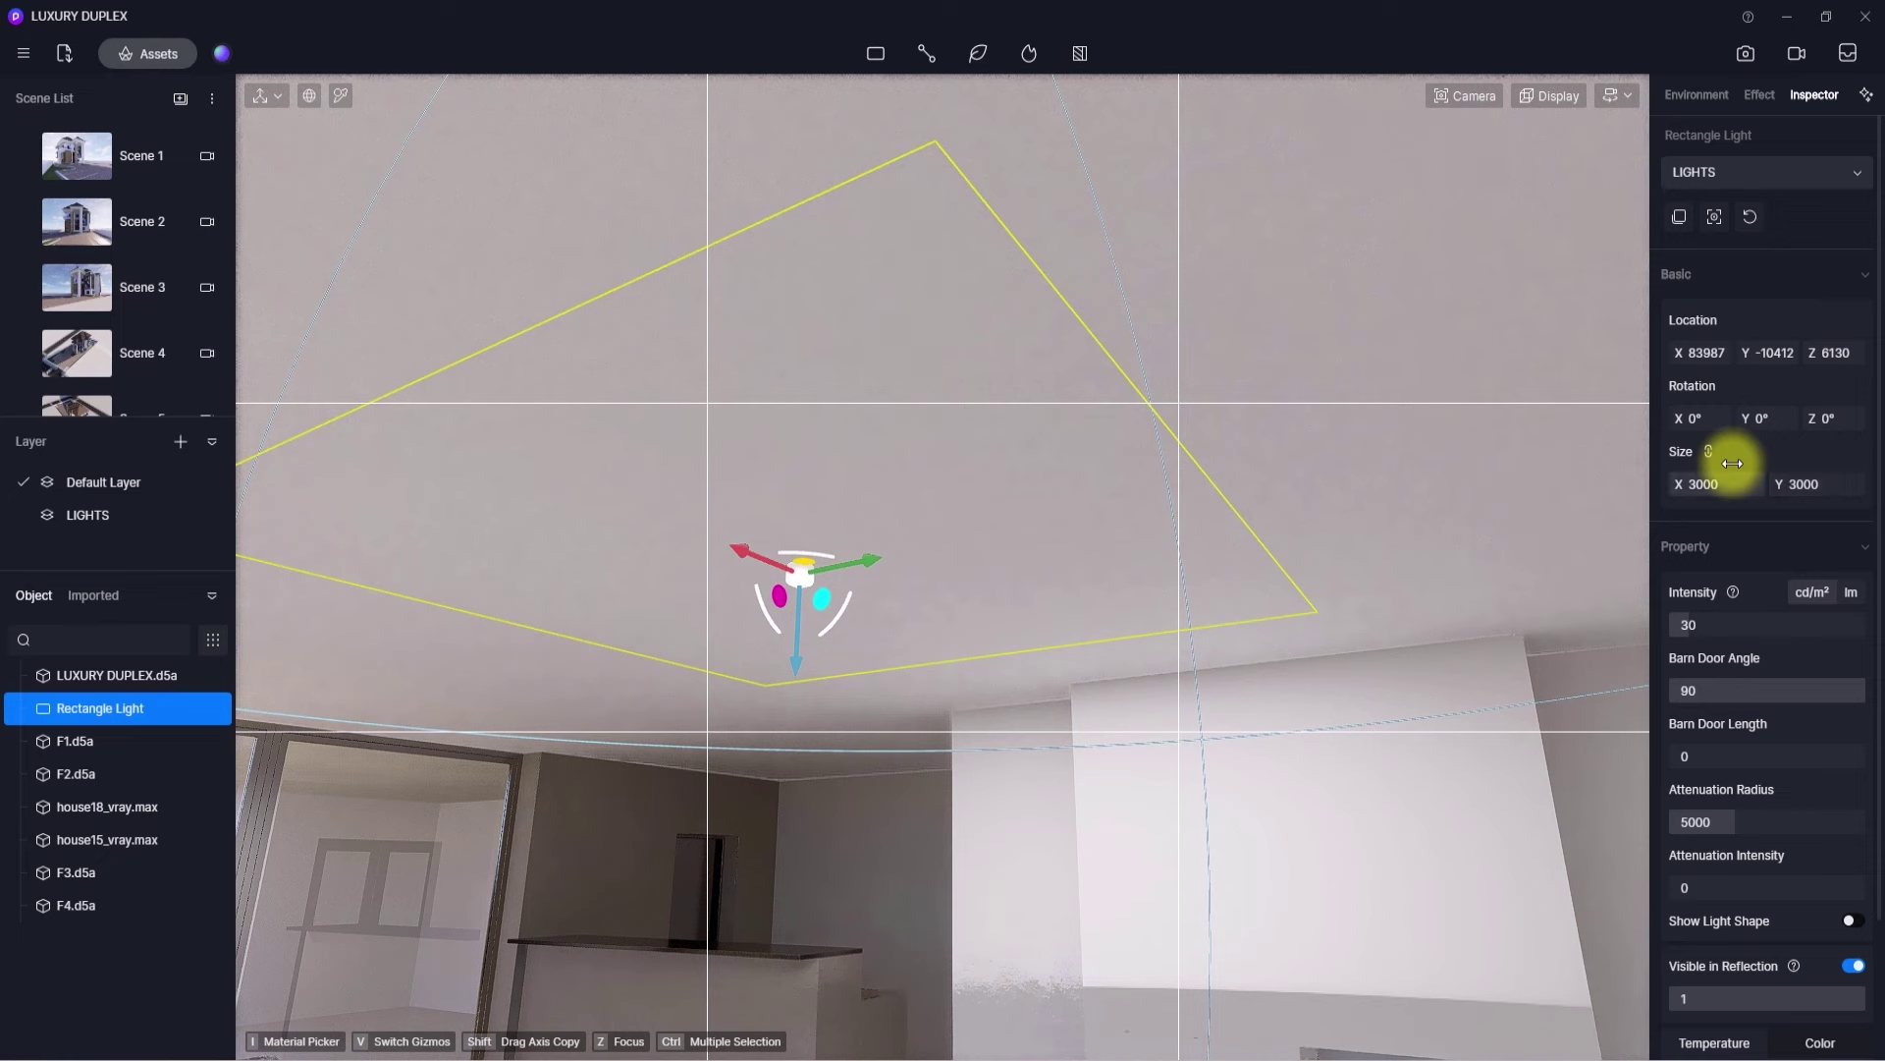
{"action": "scroll", "coordinate": [1733, 463], "scroll_direction": "down", "scroll_amount": 1}
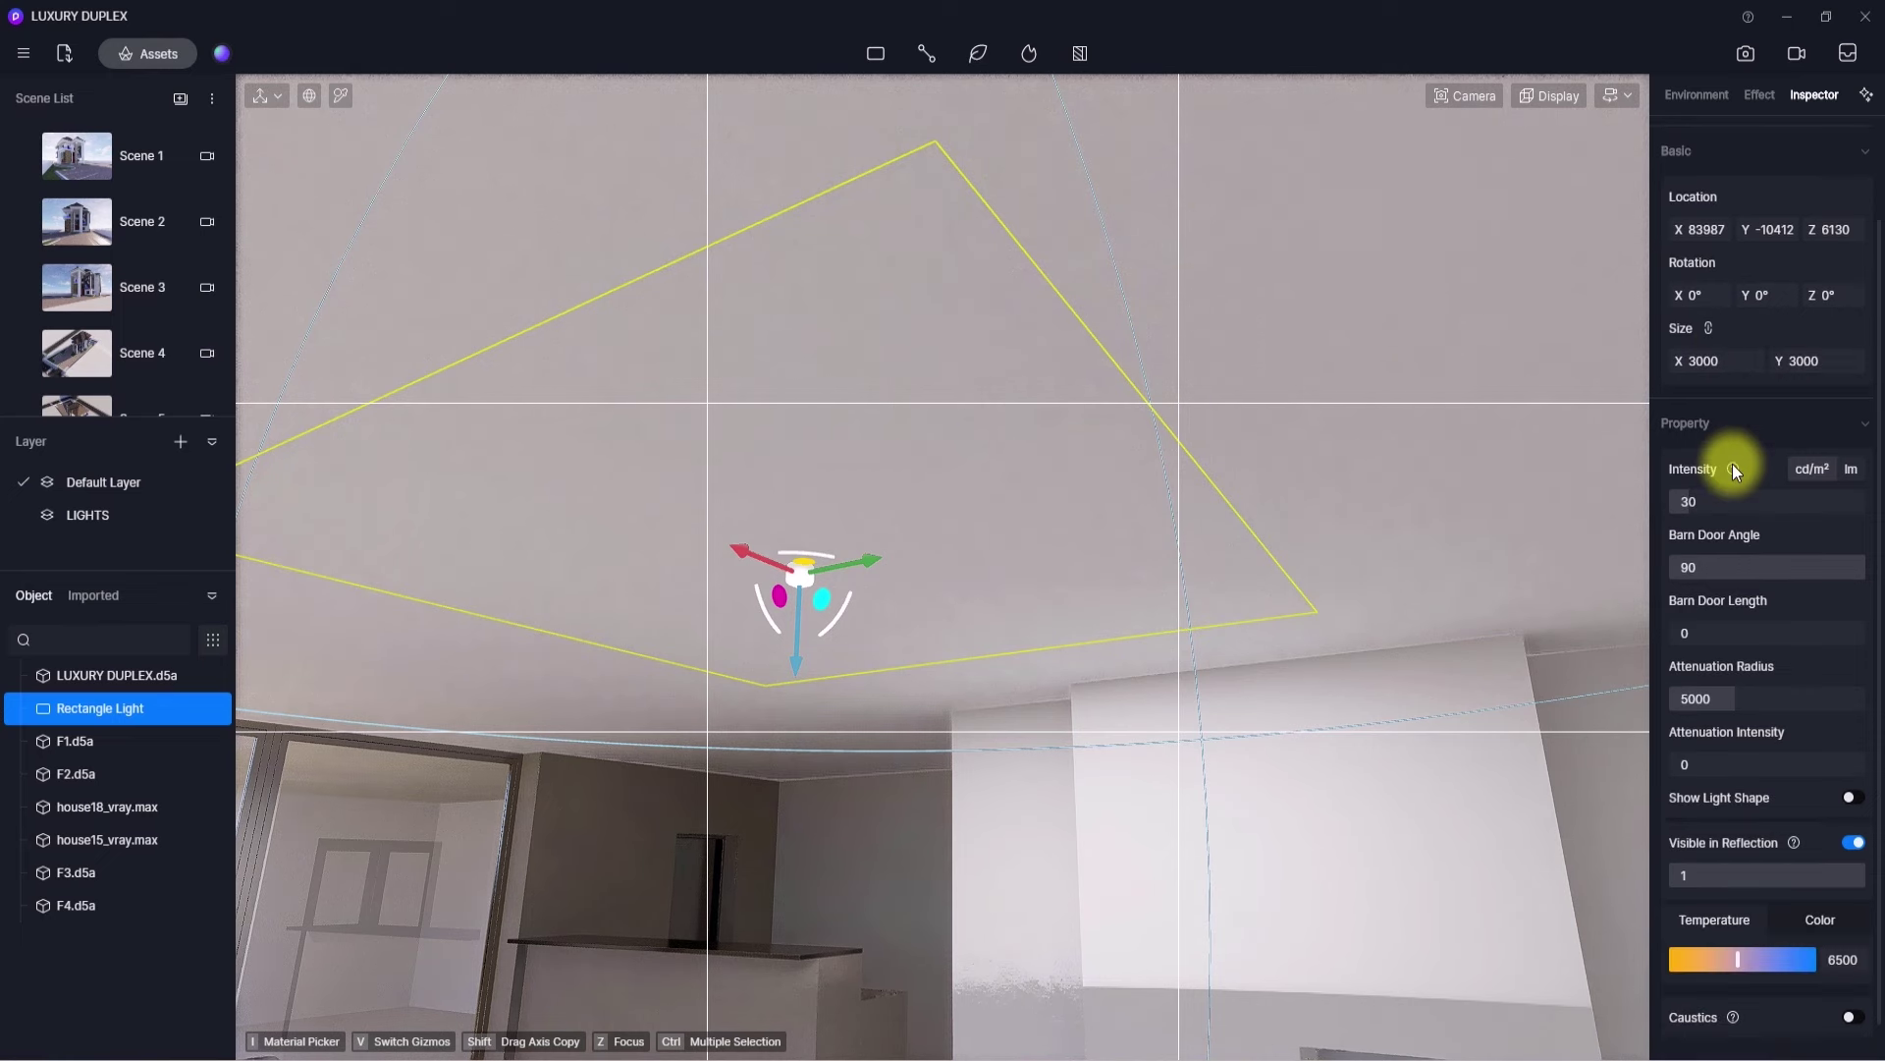
{"action": "scroll", "coordinate": [1732, 469], "scroll_direction": "down", "scroll_amount": 1}
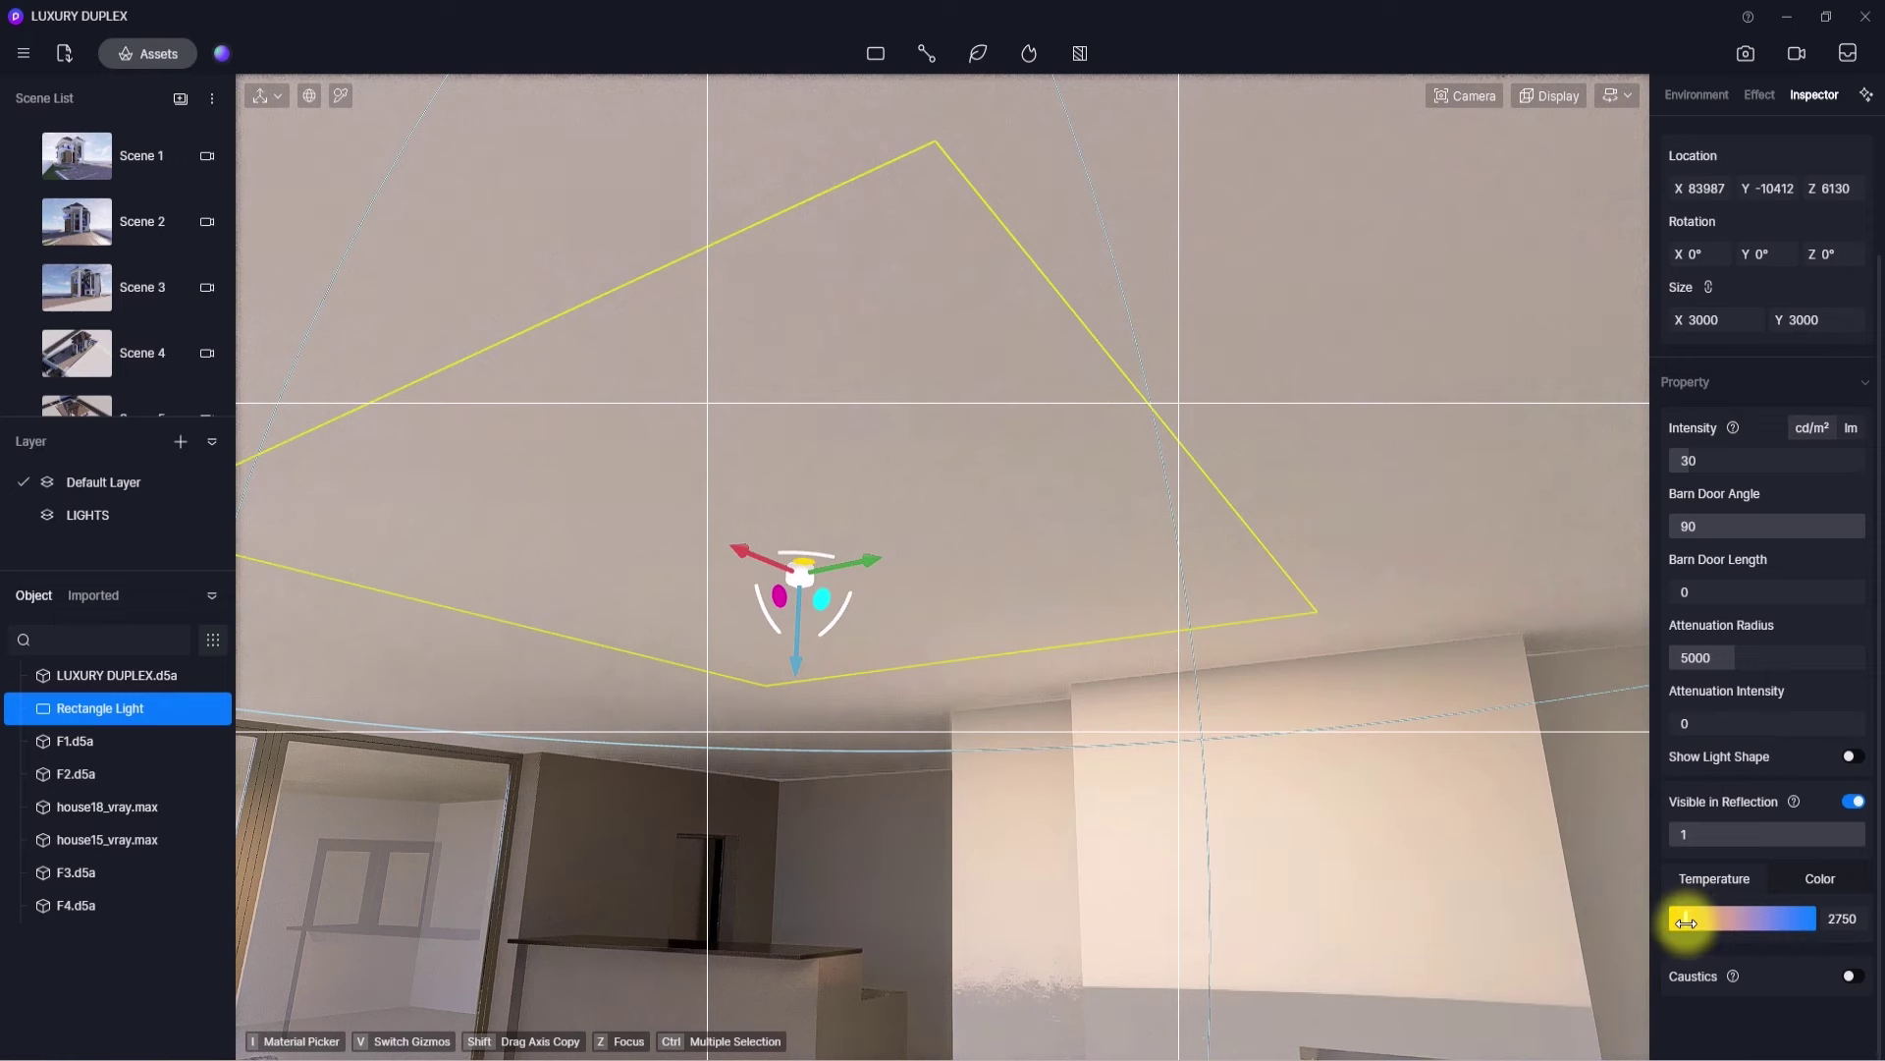
{"action": "left_click", "coordinate": [1697, 463]}
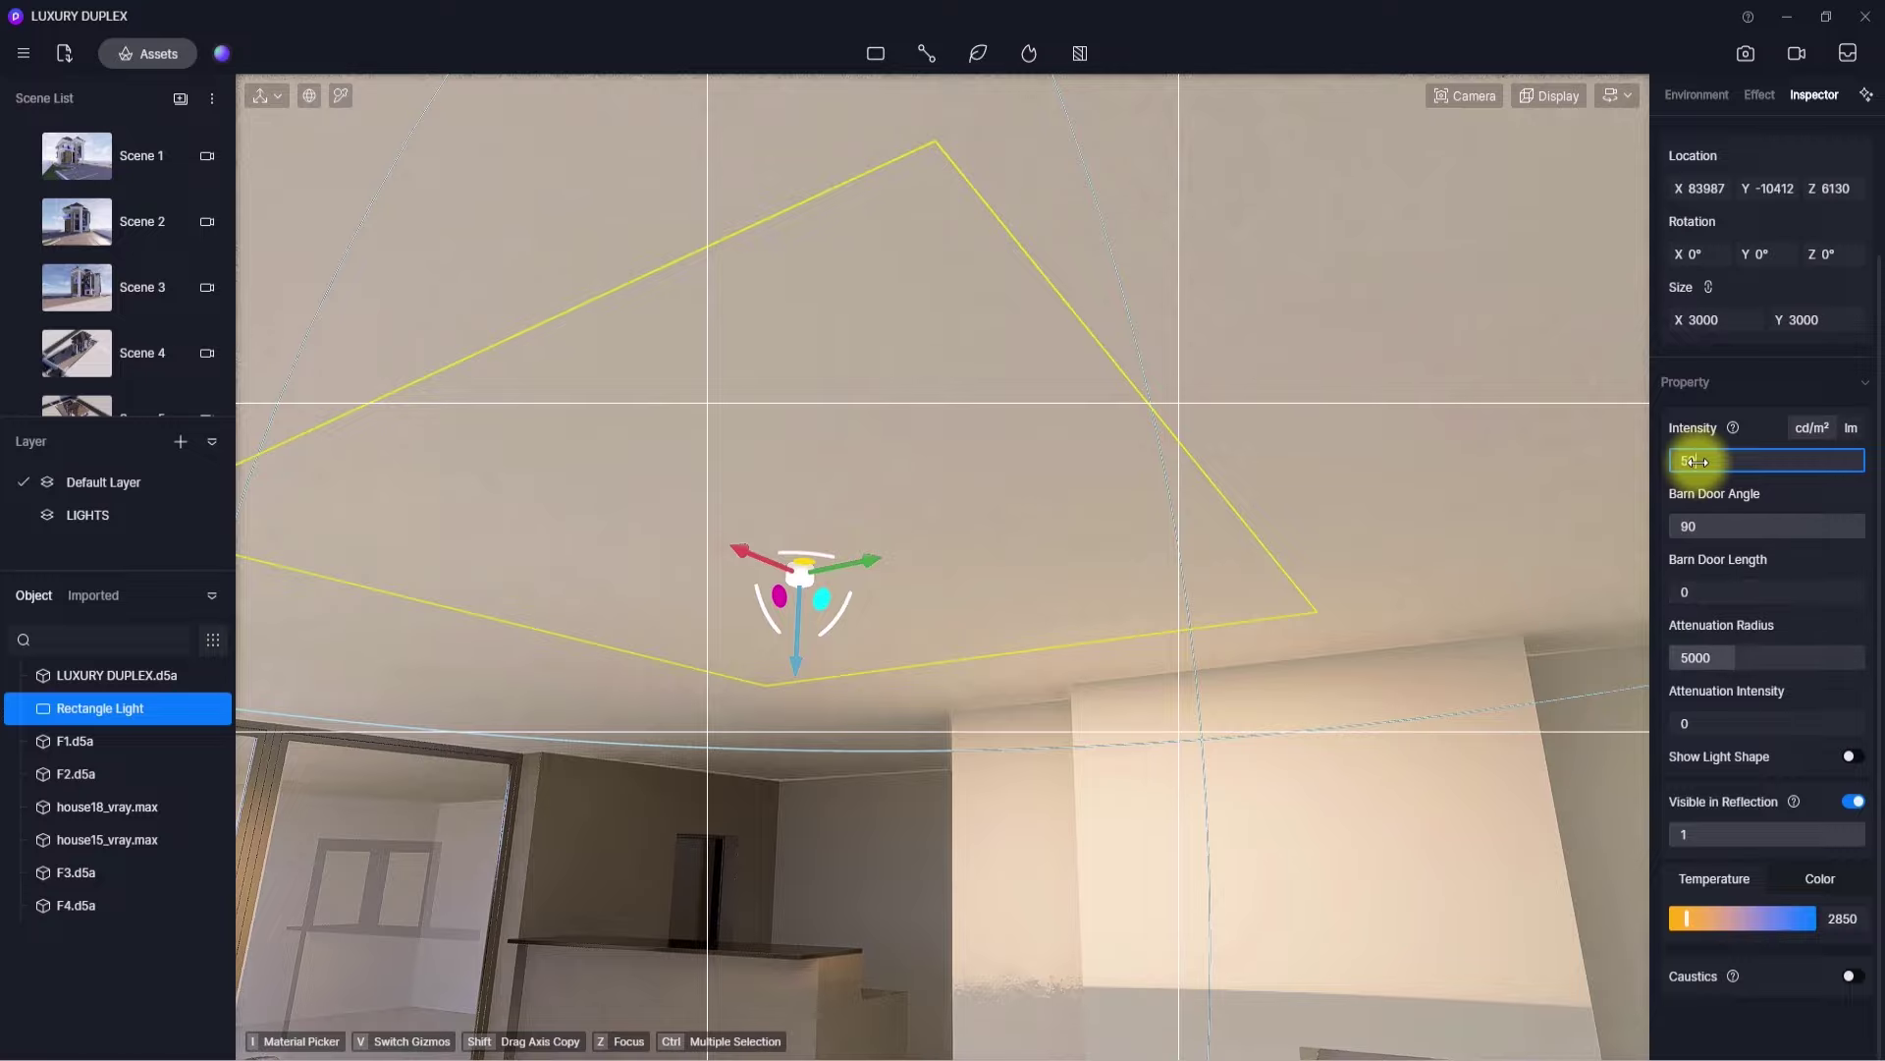
{"action": "left_click_drag", "start_coordinate": [1722, 657], "coordinate": [1874, 659]}
- Lower the rectangle light below the ground-floor ceiling to about Z 5865
{"action": "key", "text": "s"}
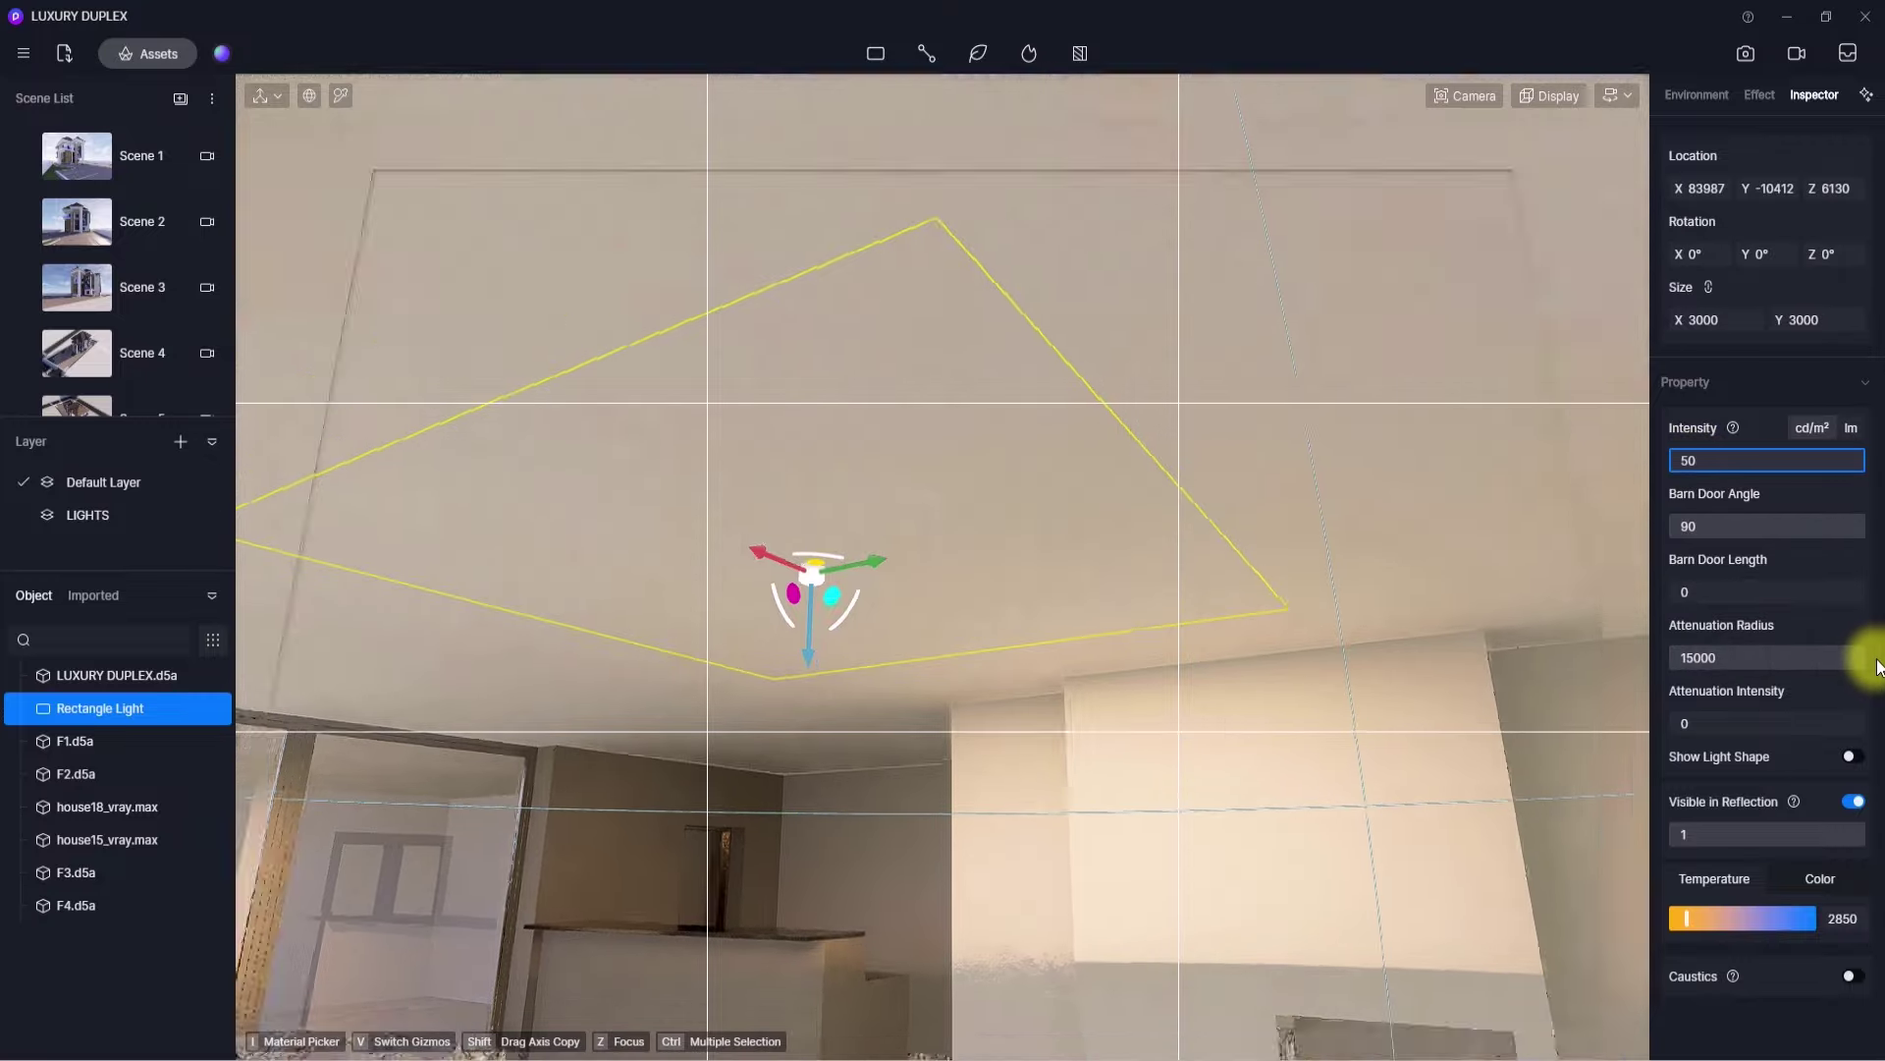
{"action": "key", "text": "w"}
{"action": "right_click_drag", "start_coordinate": [1193, 879], "coordinate": [1483, 1050]}
{"action": "key", "text": "s"}
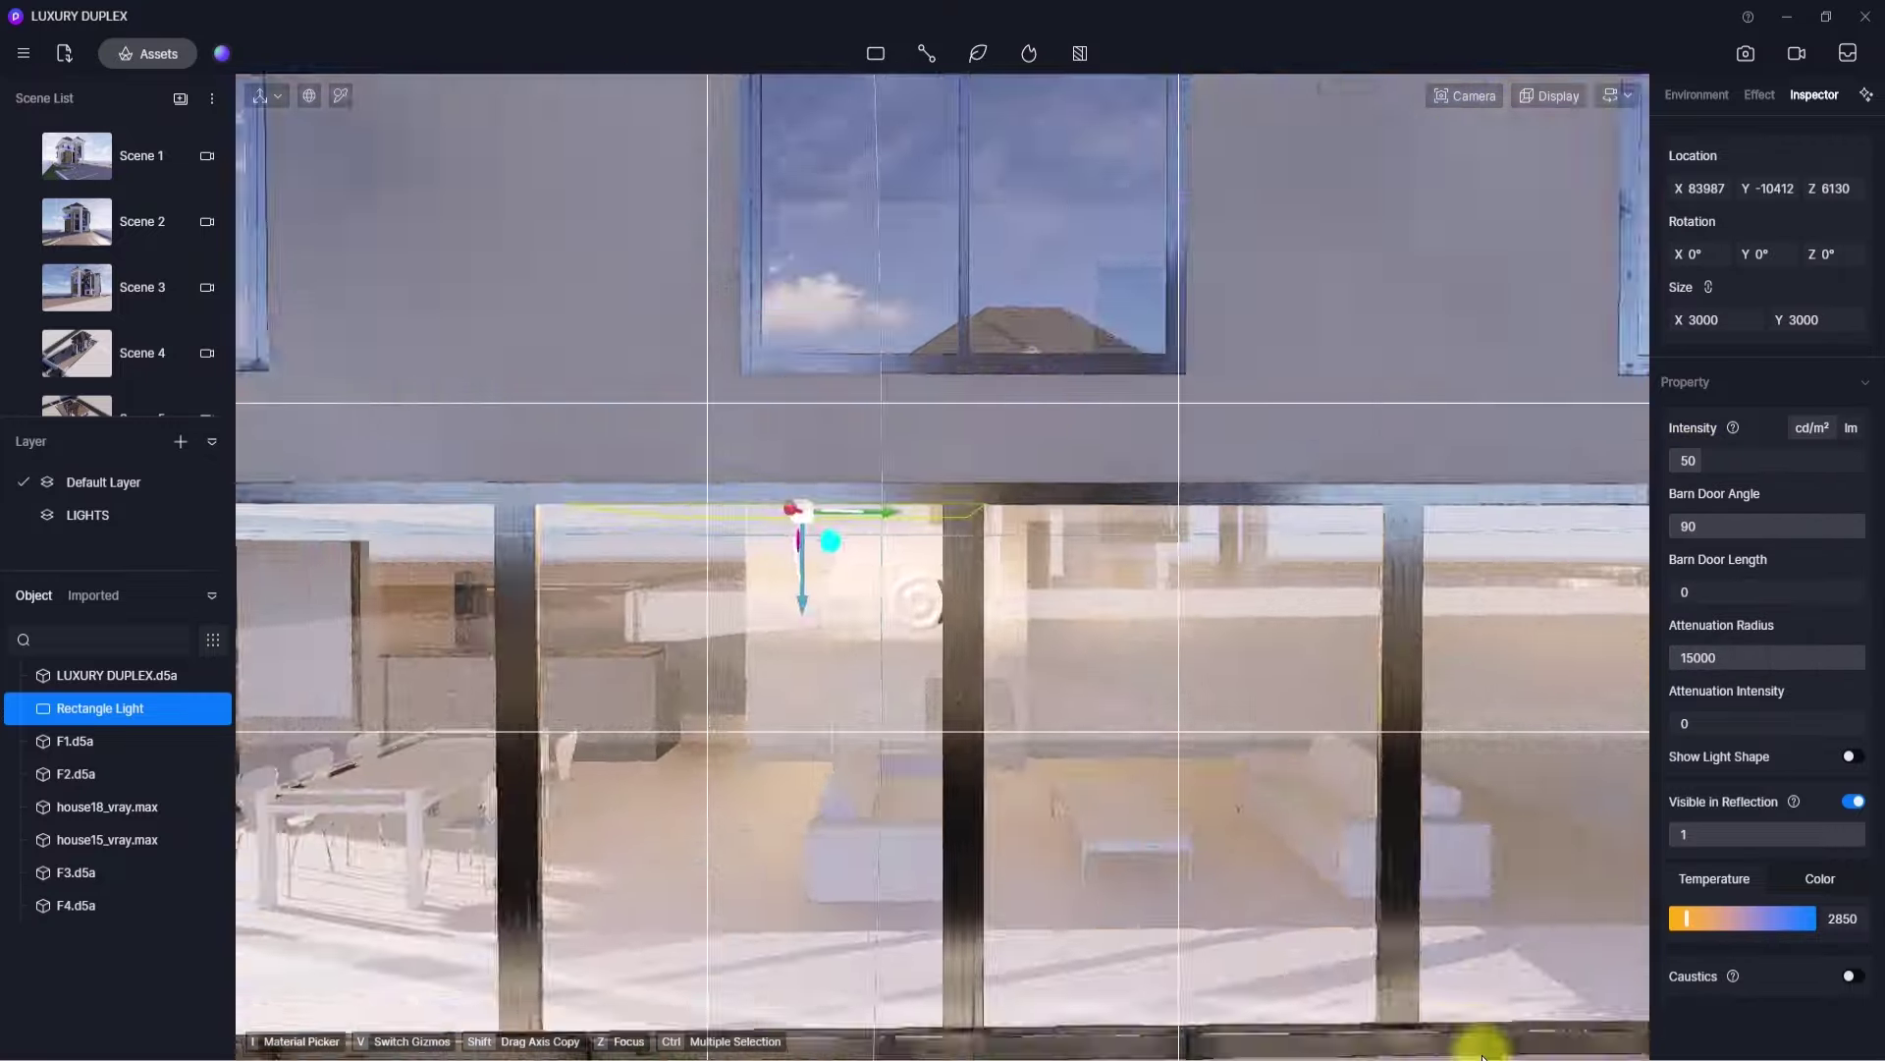
{"action": "key", "text": "w"}
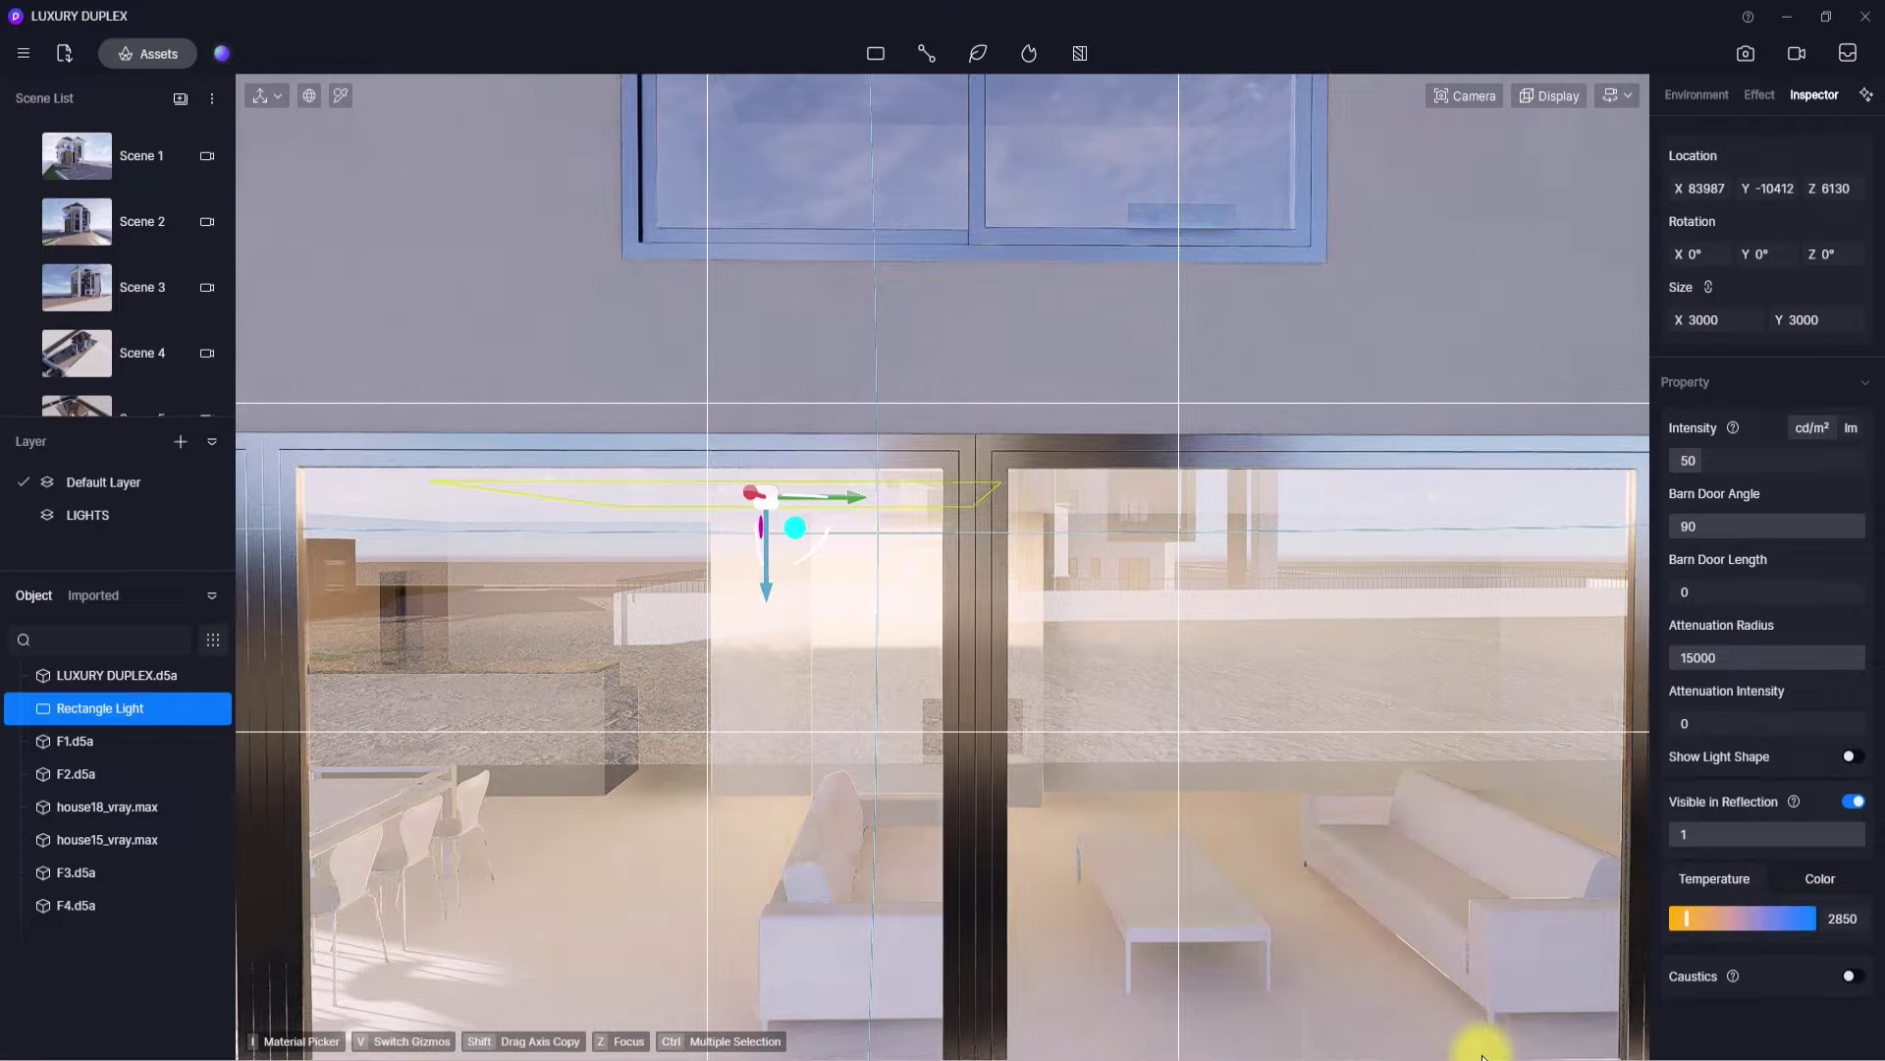
{"action": "left_click_drag", "start_coordinate": [766, 587], "coordinate": [767, 622]}
- Copy the rectangle light twice along the Y axis on the ground floor, to about Y -6880 and Y -1681
{"action": "key", "text": "s"}
{"action": "right_click_drag", "start_coordinate": [620, 578], "coordinate": [735, 568]}
{"action": "key", "text": "s"}
{"action": "key", "text": "w"}
{"action": "key", "text": "s"}
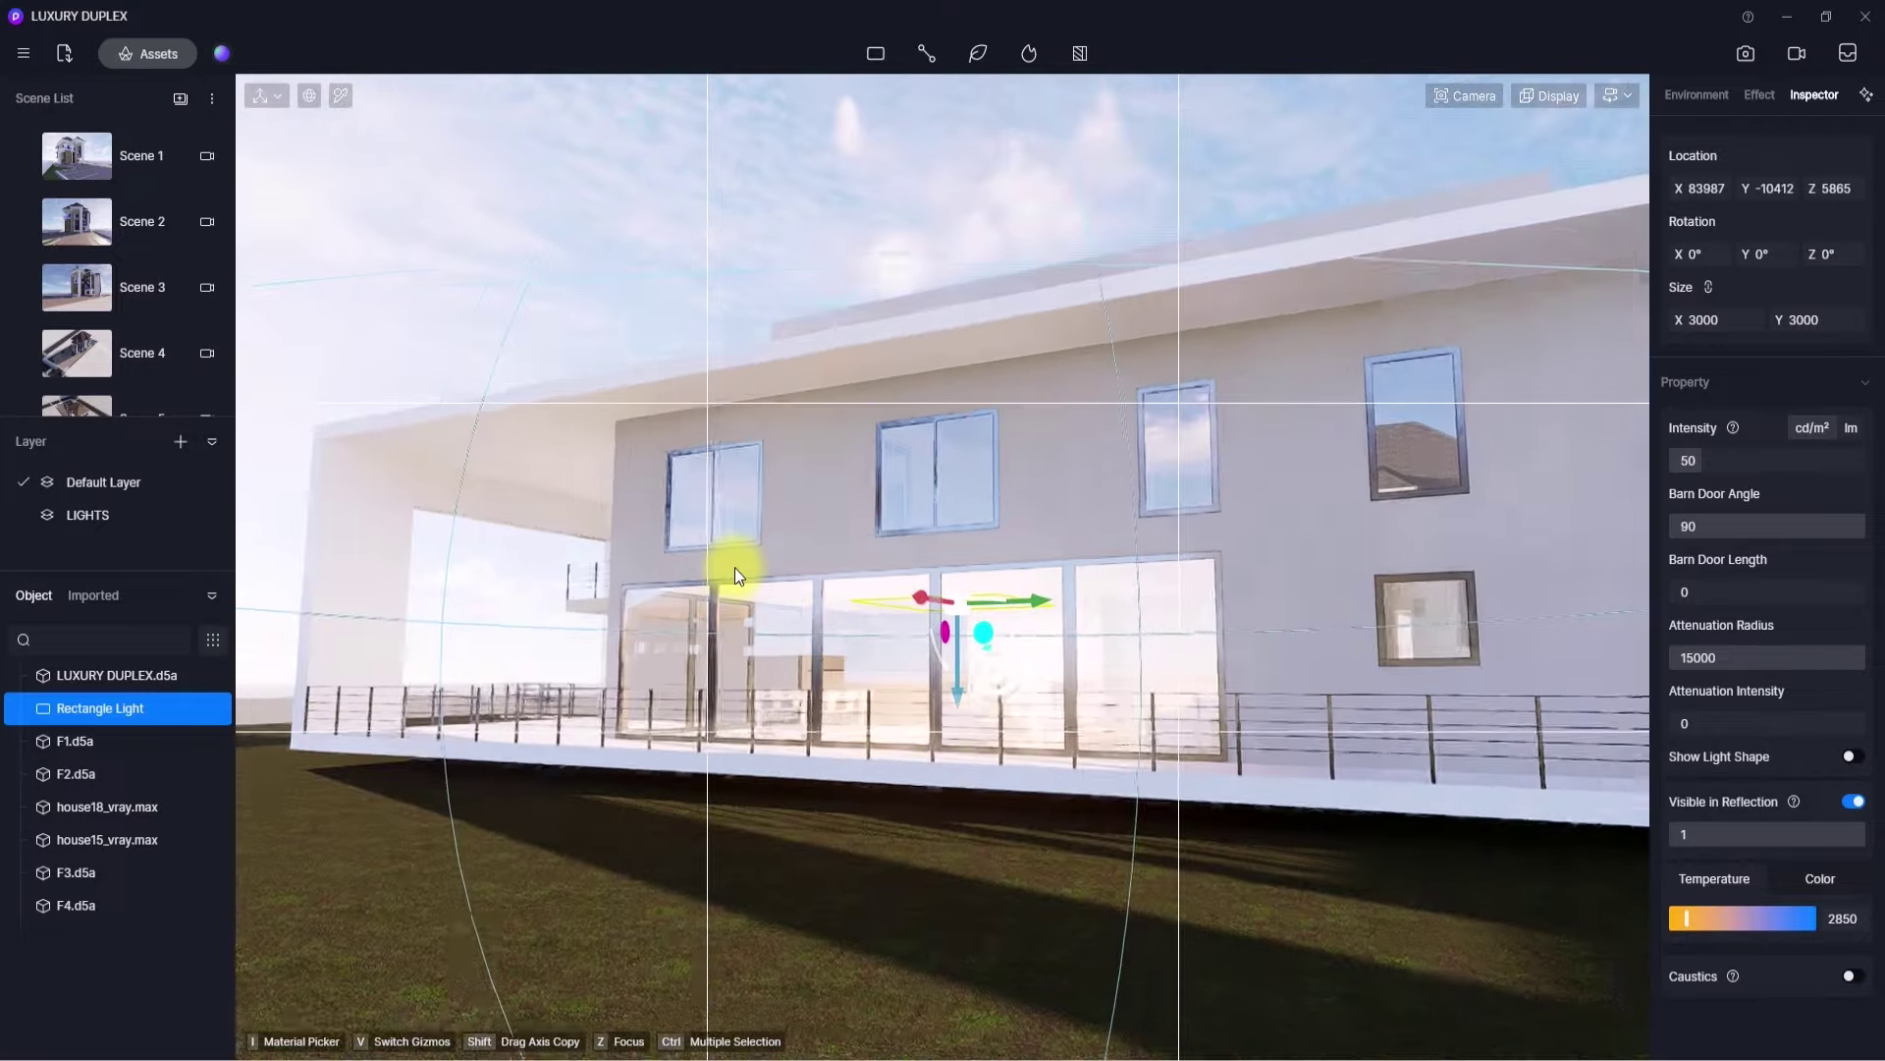
{"action": "key", "text": "w"}
{"action": "left_click_drag", "start_coordinate": [1037, 603], "coordinate": [1268, 610]}
{"action": "right_click_drag", "start_coordinate": [1295, 658], "coordinate": [1302, 664]}
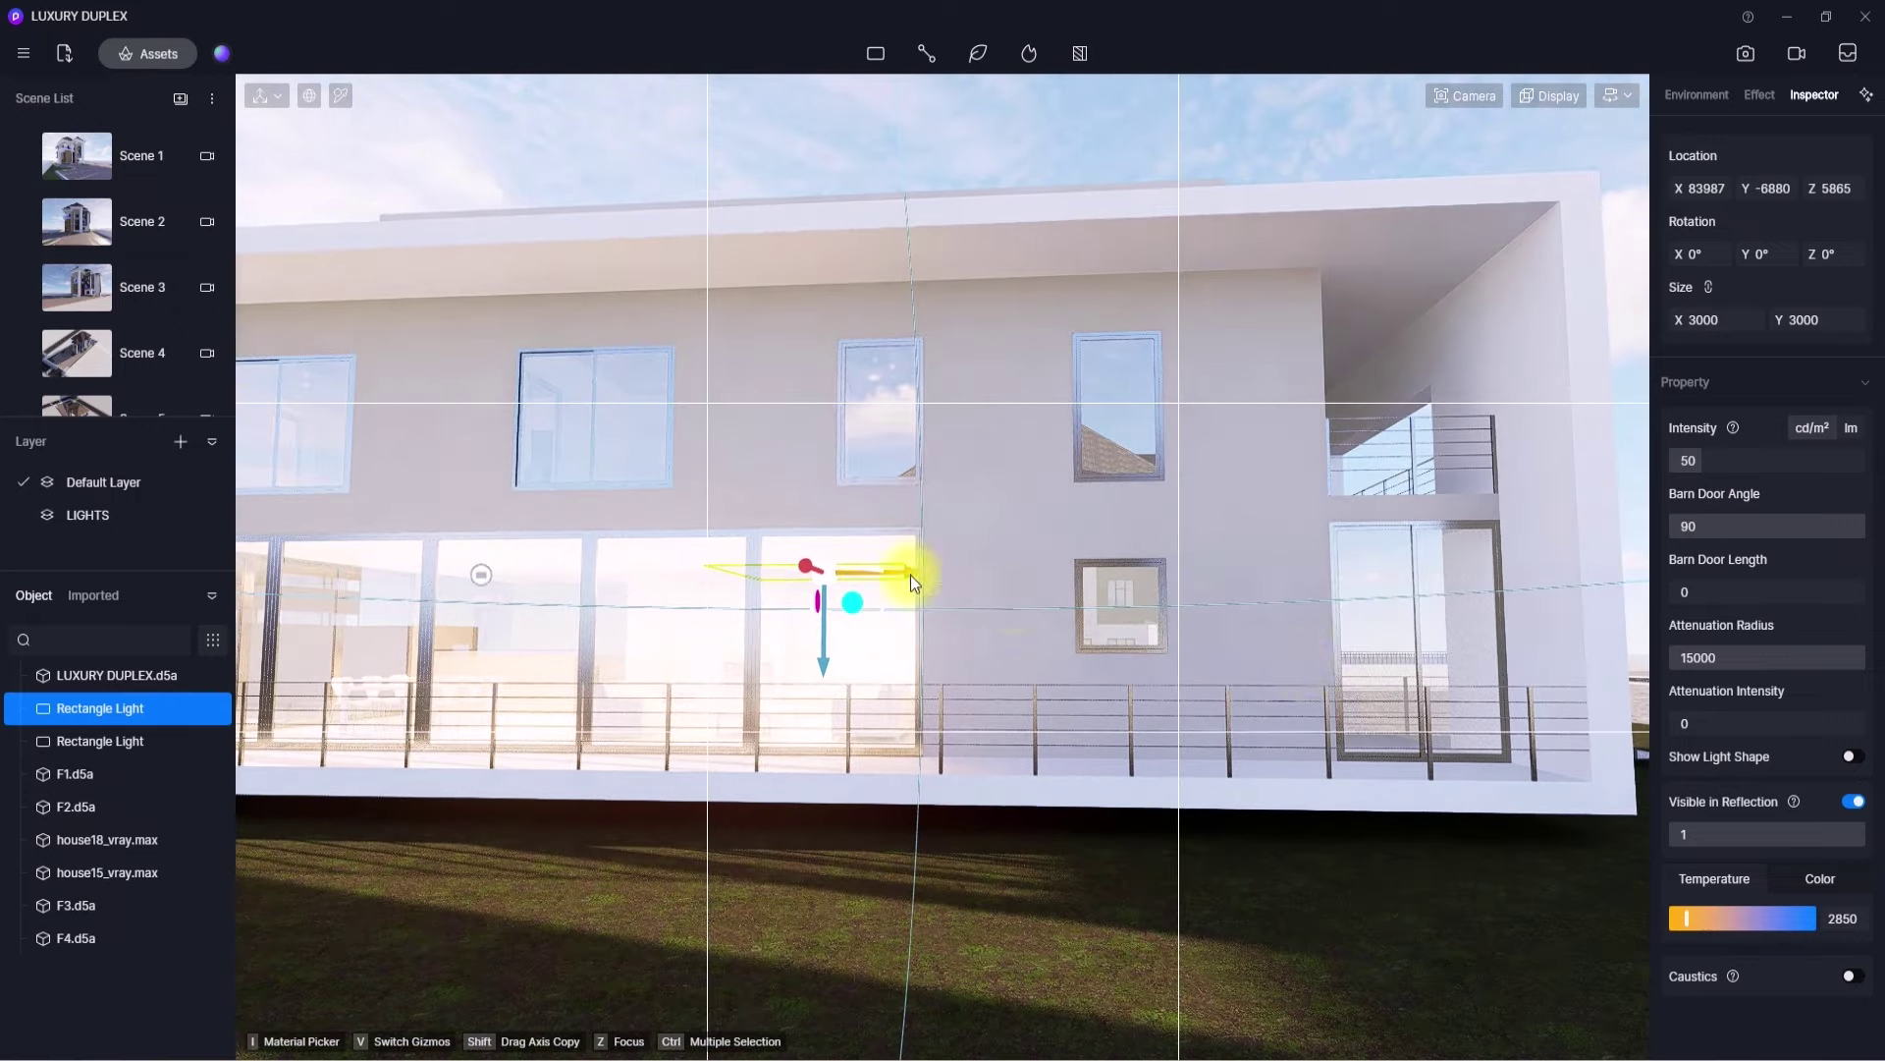
{"action": "left_click_drag", "start_coordinate": [910, 574], "coordinate": [1247, 579], "text": "shift"}
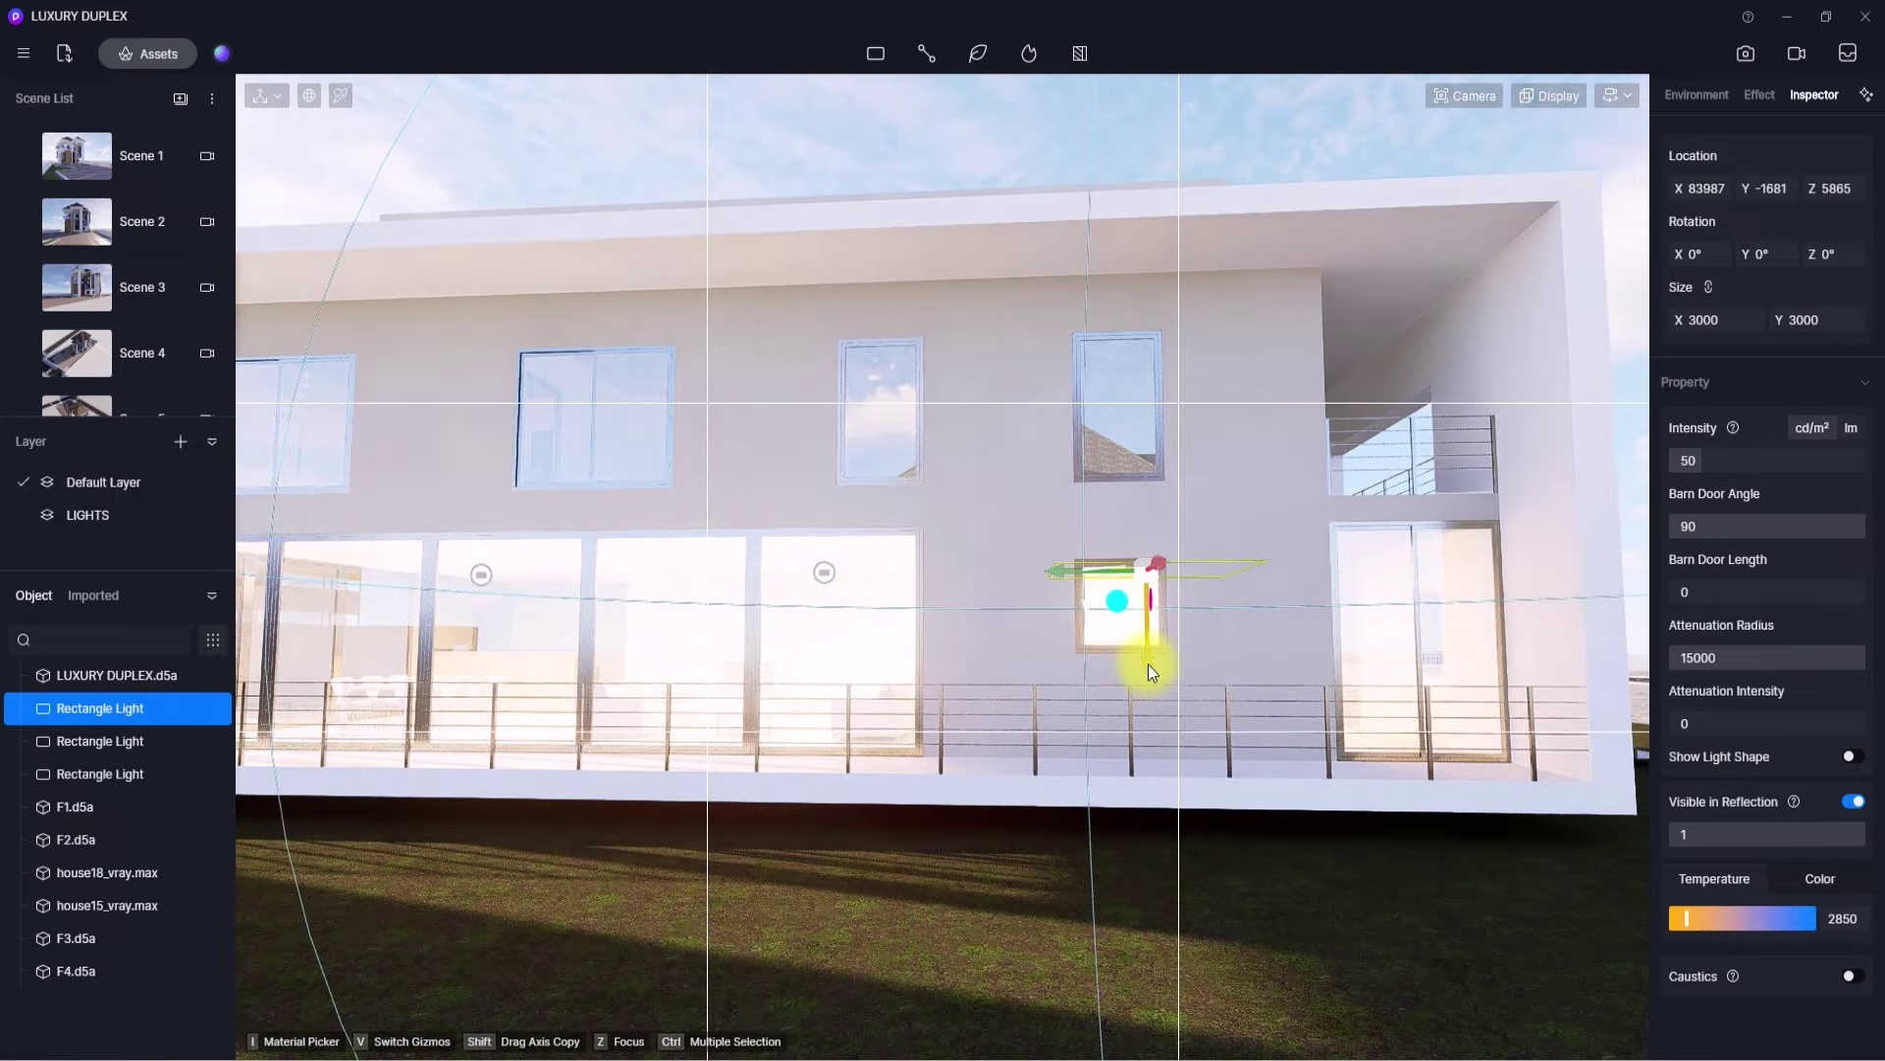
- Copy the rectangle light up to the upper floor at about Z 8833 and duplicate it along the row of windows to about Y -14485
{"action": "left_click_drag", "start_coordinate": [1150, 670], "coordinate": [1181, 521], "text": "shift"}
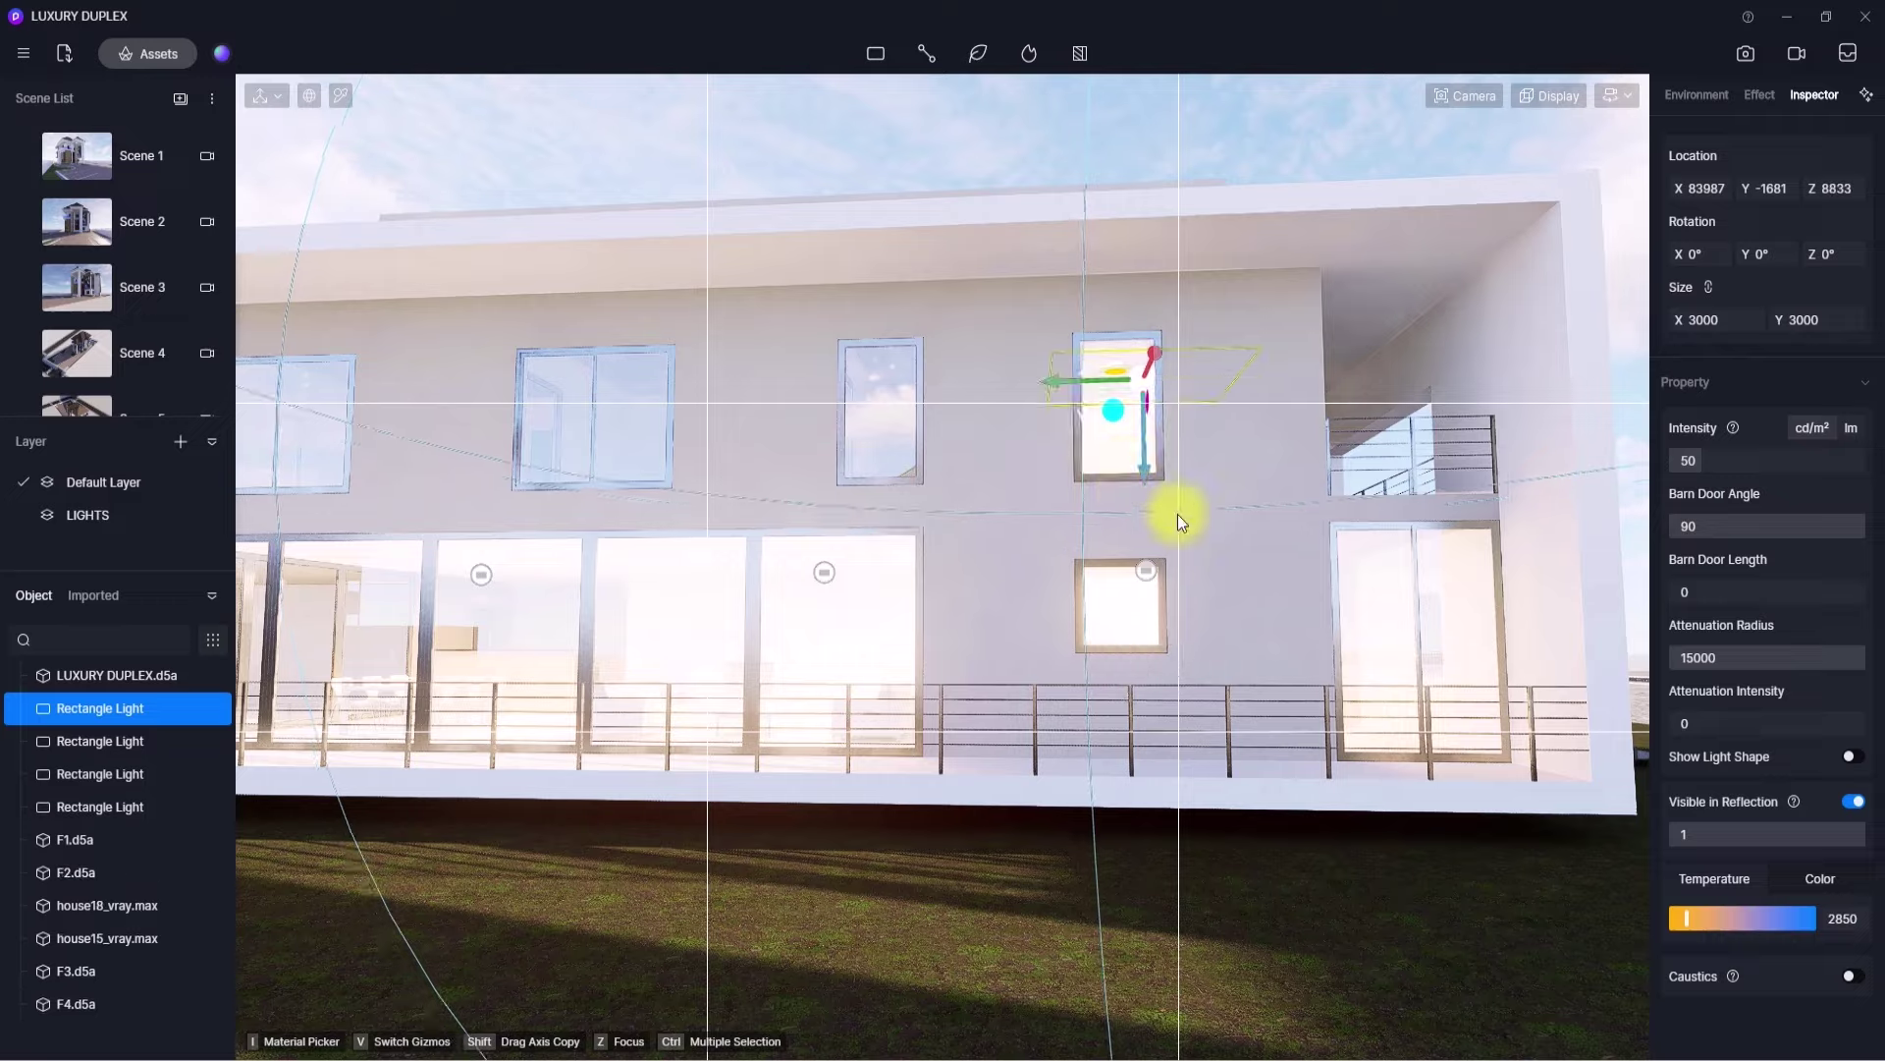
{"action": "right_click_drag", "start_coordinate": [1177, 515], "coordinate": [868, 599]}
{"action": "left_click_drag", "start_coordinate": [1102, 505], "coordinate": [881, 528], "text": "shift"}
{"action": "left_click_drag", "start_coordinate": [1031, 503], "coordinate": [533, 557], "text": "shift"}
- Copy an upper-floor rectangle light up to the top floor at about Z 11435 and shift it inward to about X 86888
{"action": "right_click_drag", "start_coordinate": [533, 560], "coordinate": [622, 697]}
{"action": "scroll", "coordinate": [621, 697], "scroll_direction": "down", "scroll_amount": 10}
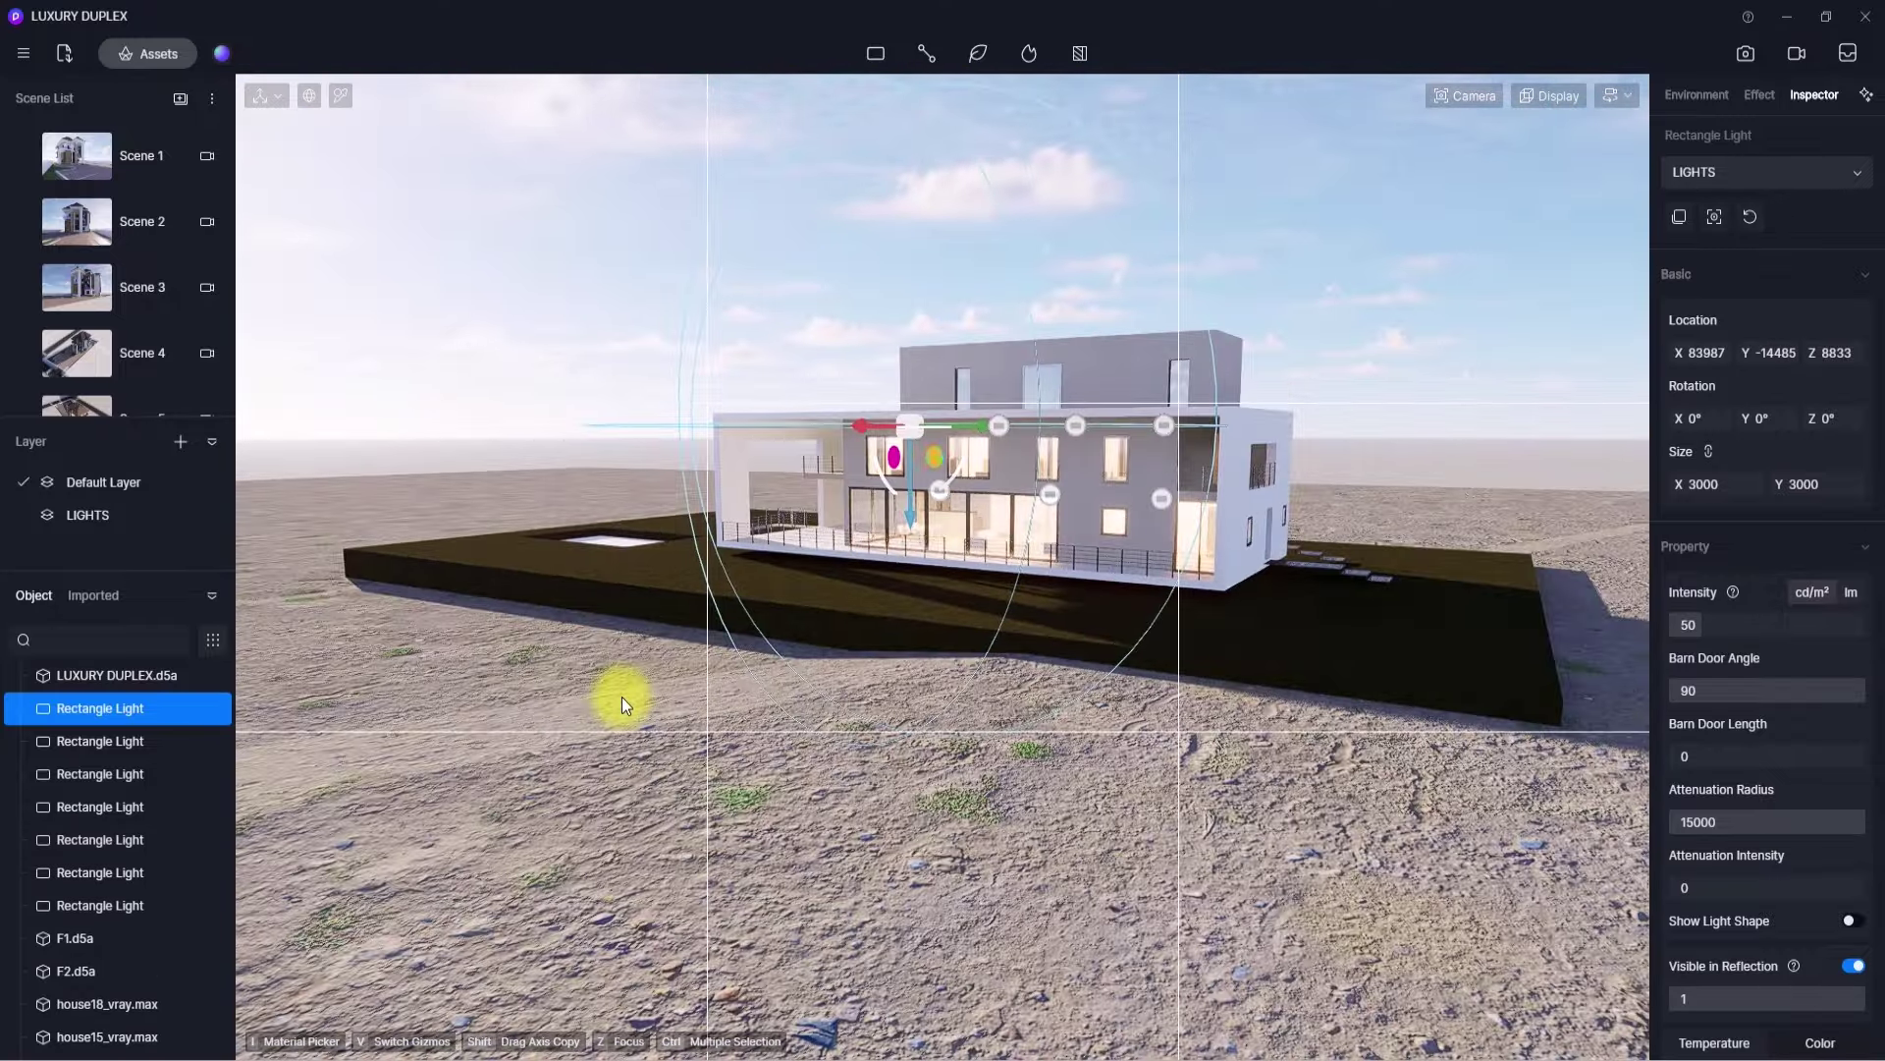
{"action": "scroll", "coordinate": [1115, 339], "scroll_direction": "up", "scroll_amount": 10}
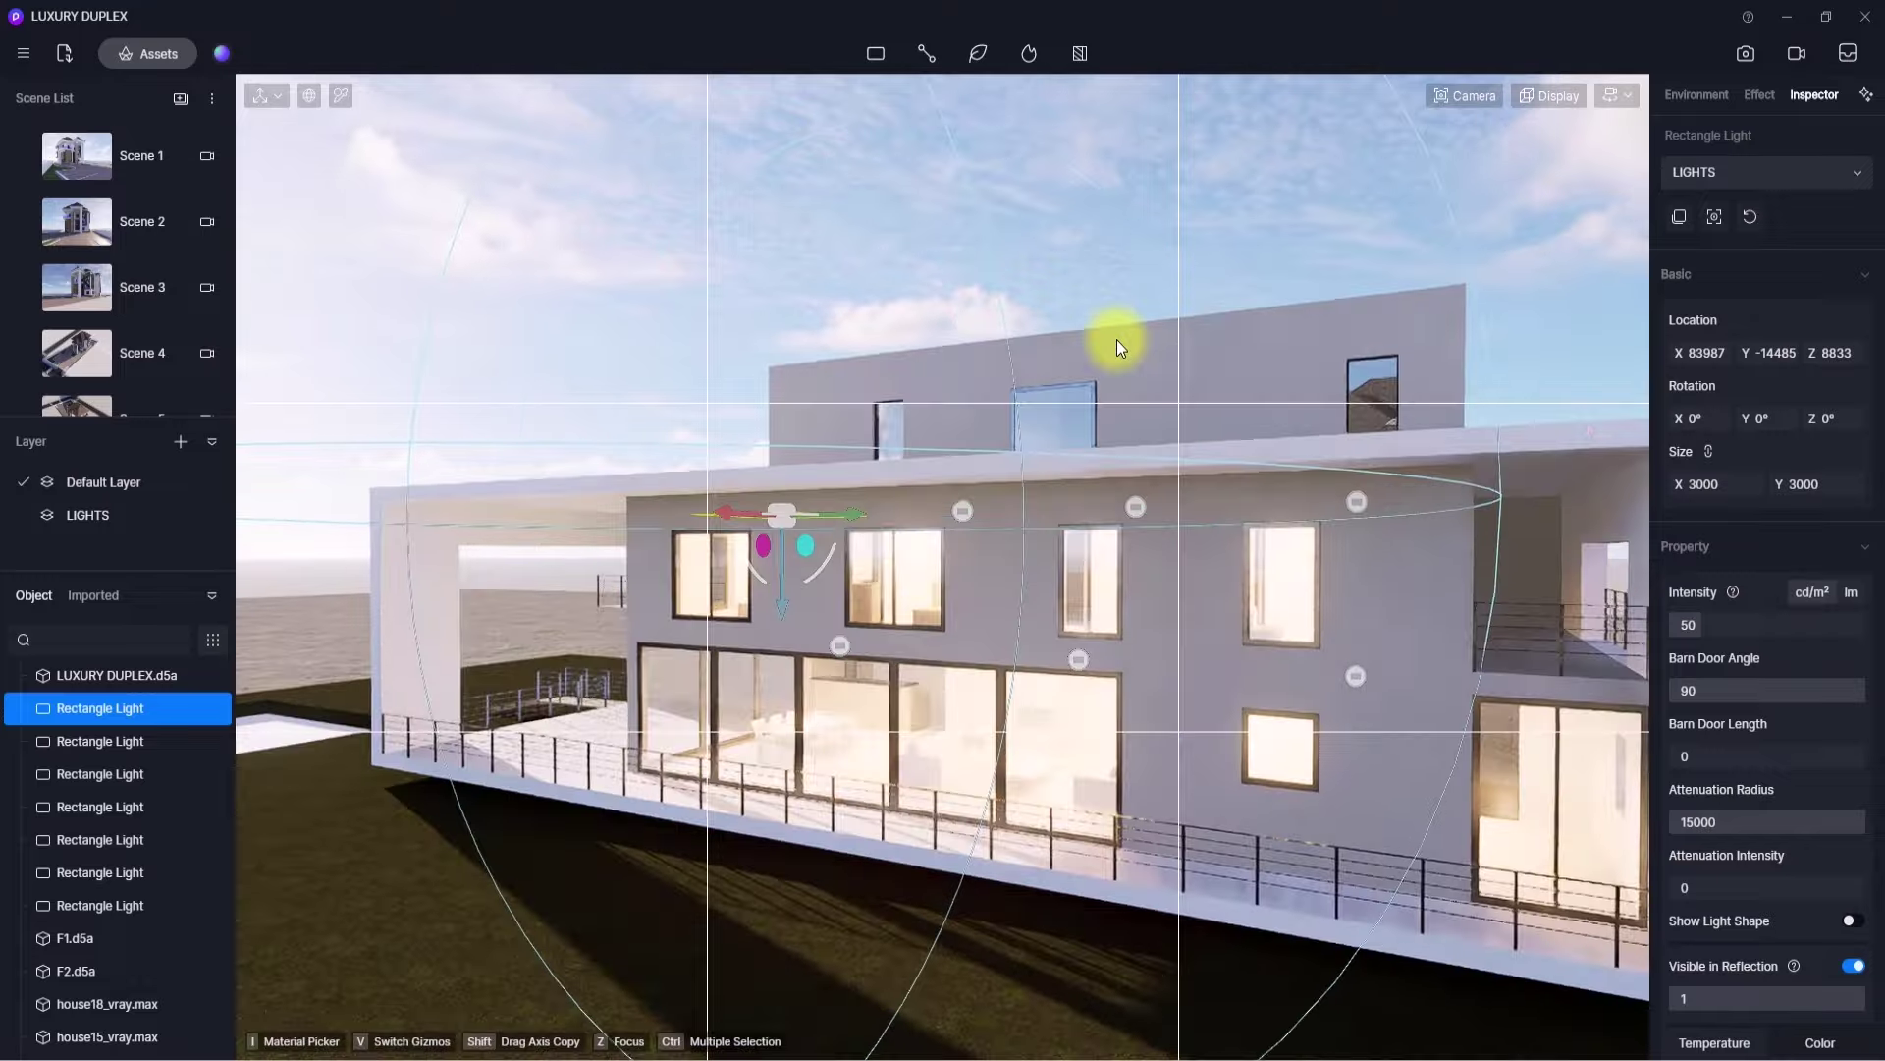
{"action": "scroll", "coordinate": [1117, 339], "scroll_direction": "up", "scroll_amount": 4}
{"action": "left_click", "coordinate": [1236, 474]}
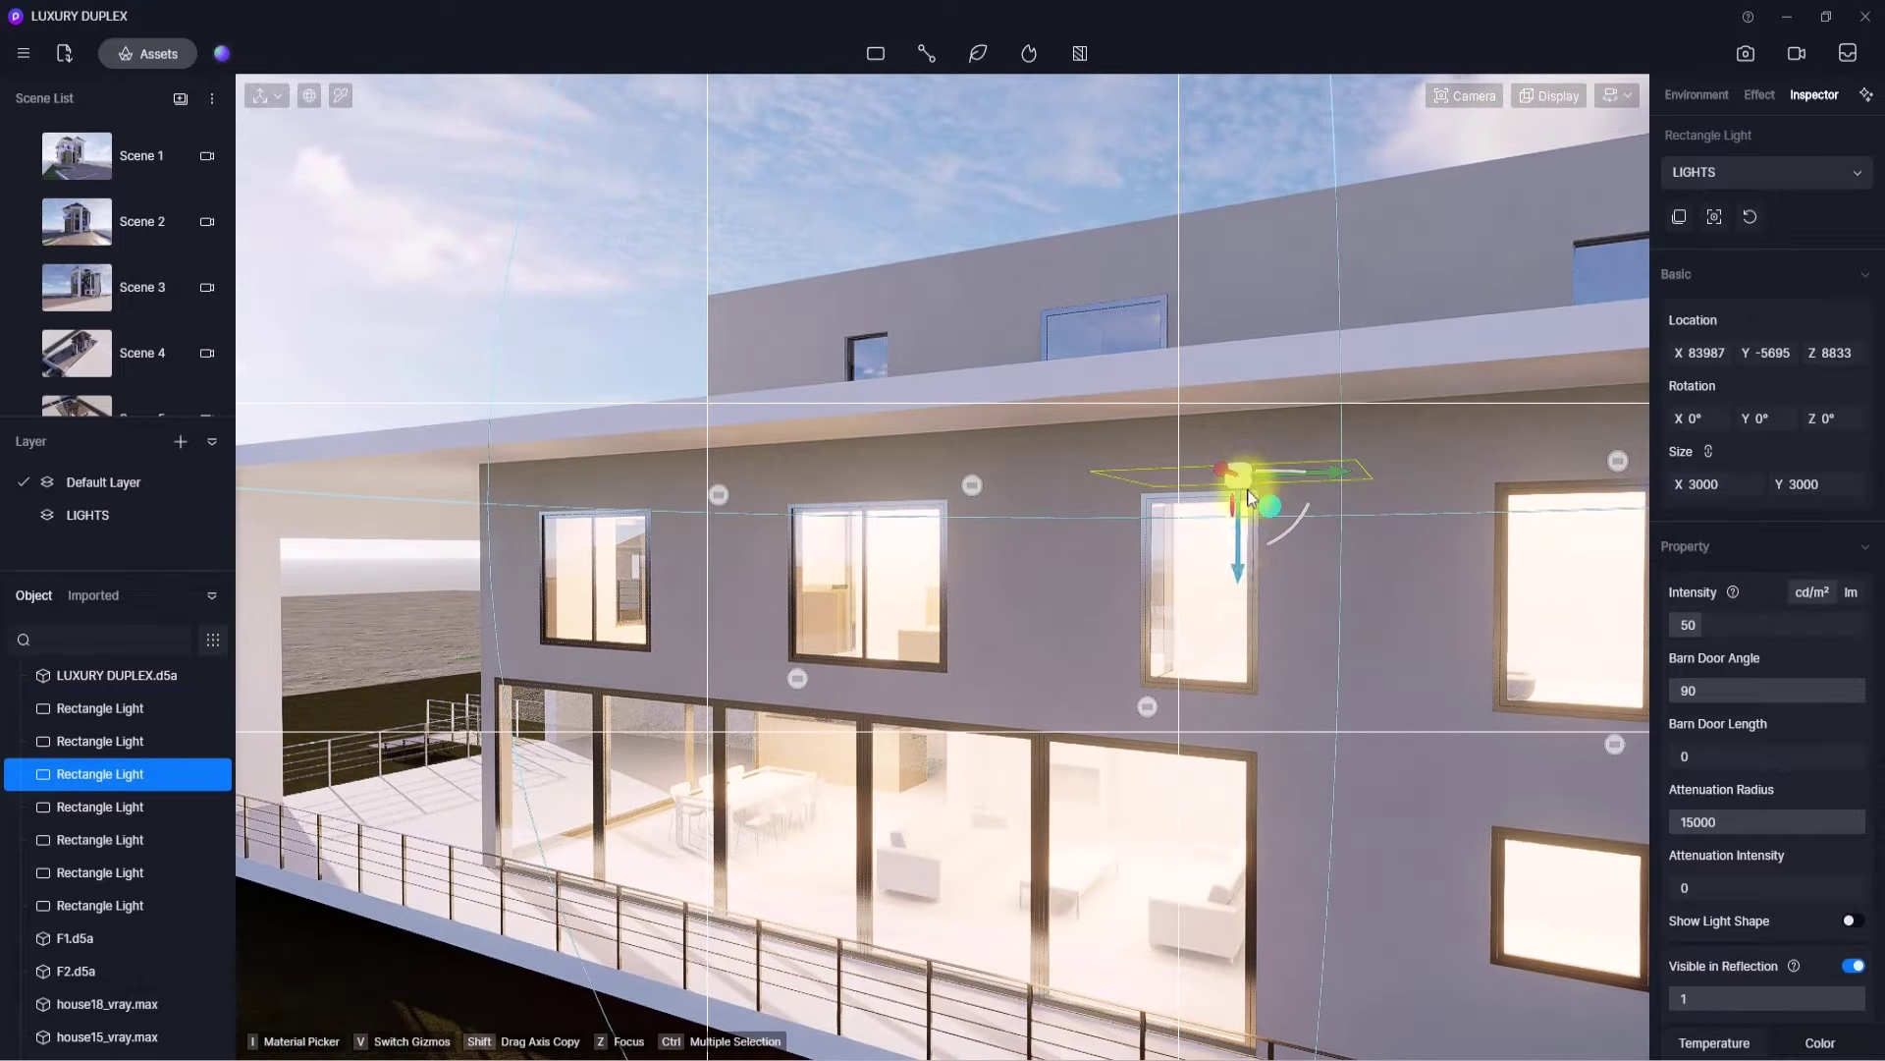
{"action": "left_click_drag", "start_coordinate": [1249, 496], "coordinate": [1279, 364], "text": "shift"}
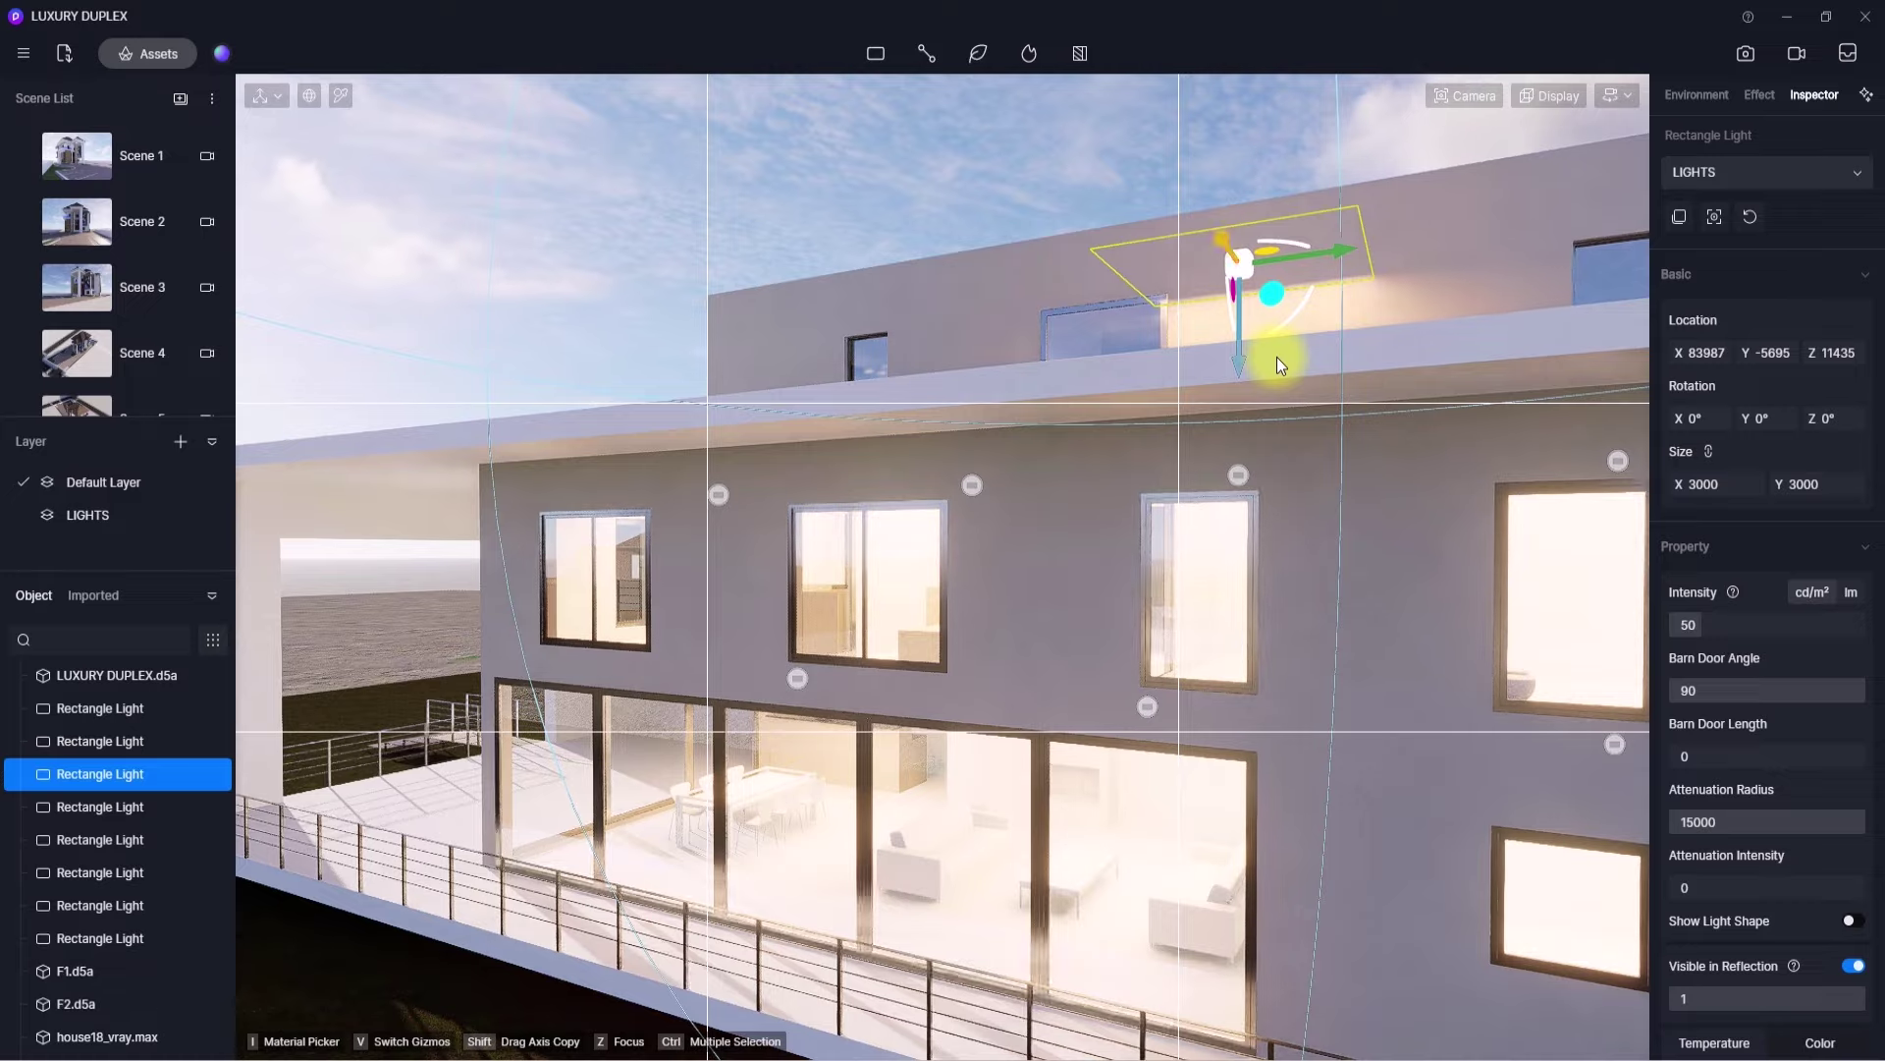
{"action": "left_click_drag", "start_coordinate": [1226, 241], "coordinate": [1267, 284]}
- Copy the top-floor light along the Y axis to about -11198, and place another copy outside the house at about X 50552
{"action": "scroll", "coordinate": [1267, 284], "scroll_direction": "down", "scroll_amount": 3}
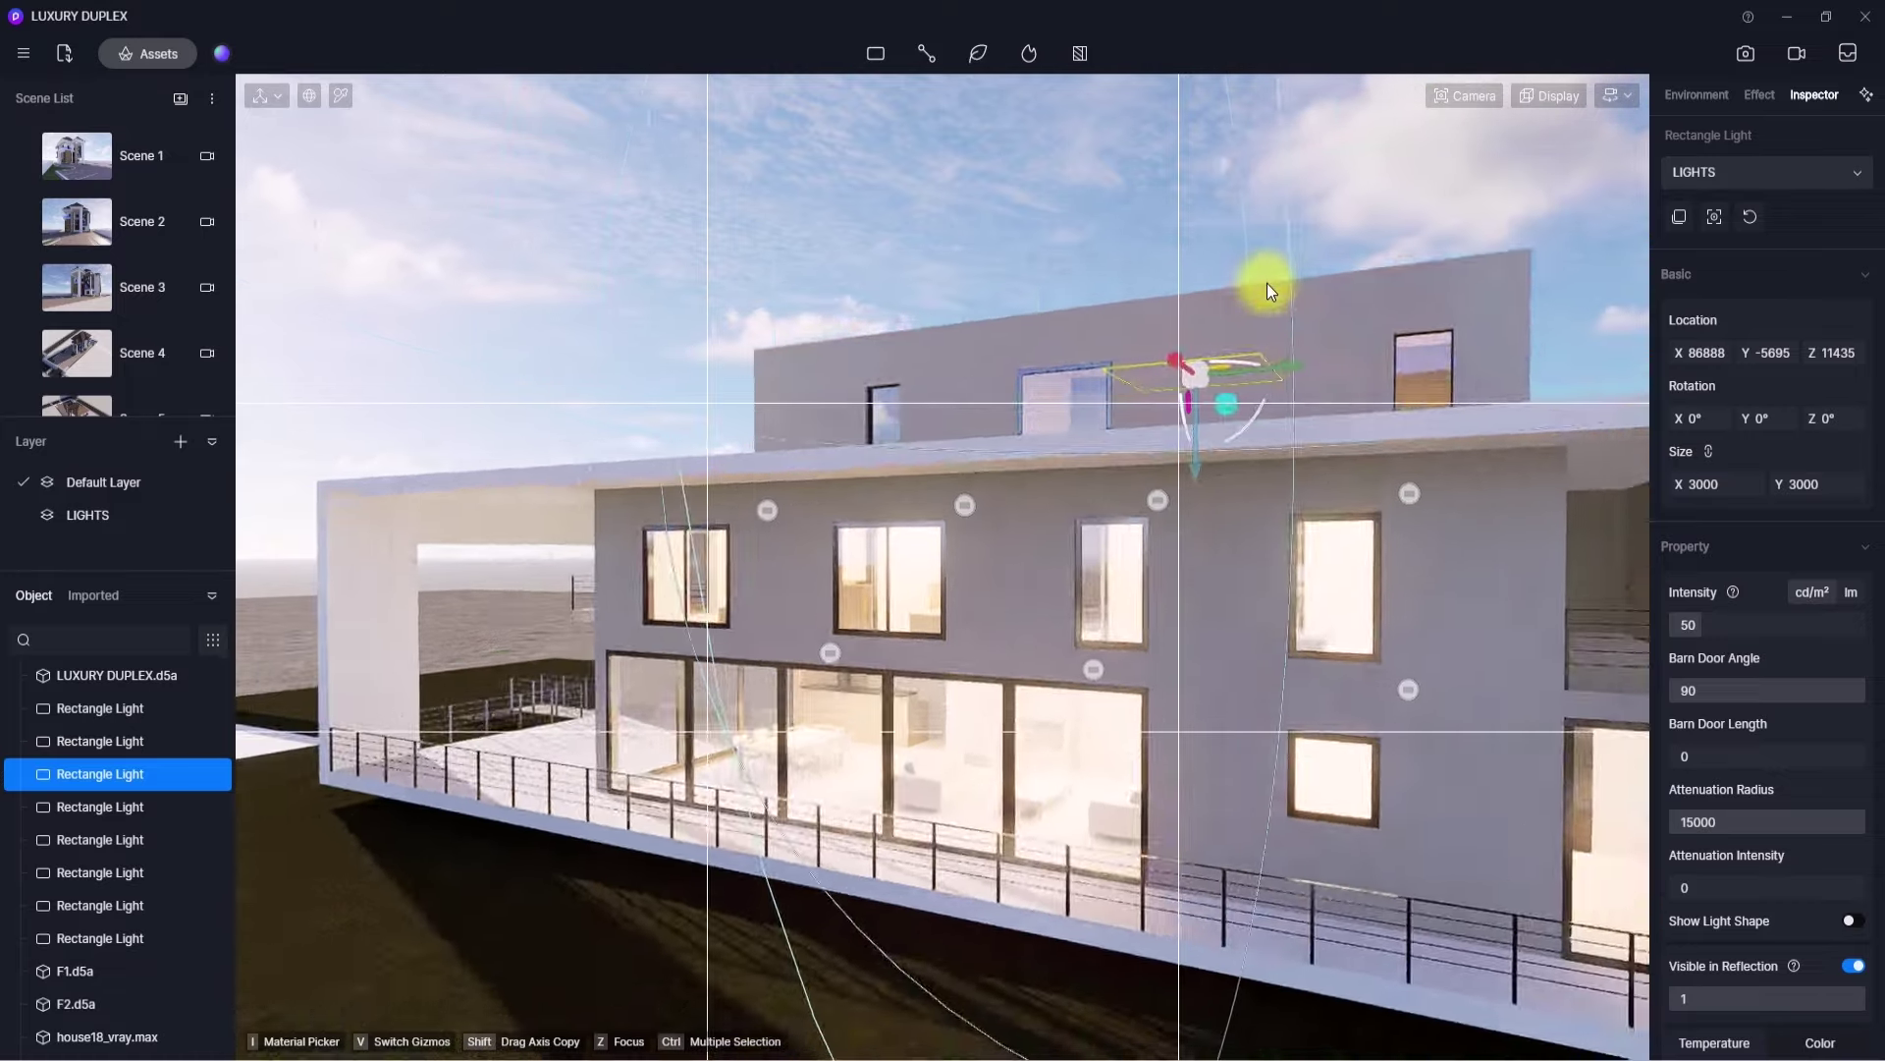
{"action": "scroll", "coordinate": [1267, 282], "scroll_direction": "down", "scroll_amount": 4}
{"action": "left_click_drag", "start_coordinate": [1189, 434], "coordinate": [1037, 450], "text": "shift"}
{"action": "scroll", "coordinate": [1035, 449], "scroll_direction": "down", "scroll_amount": 5}
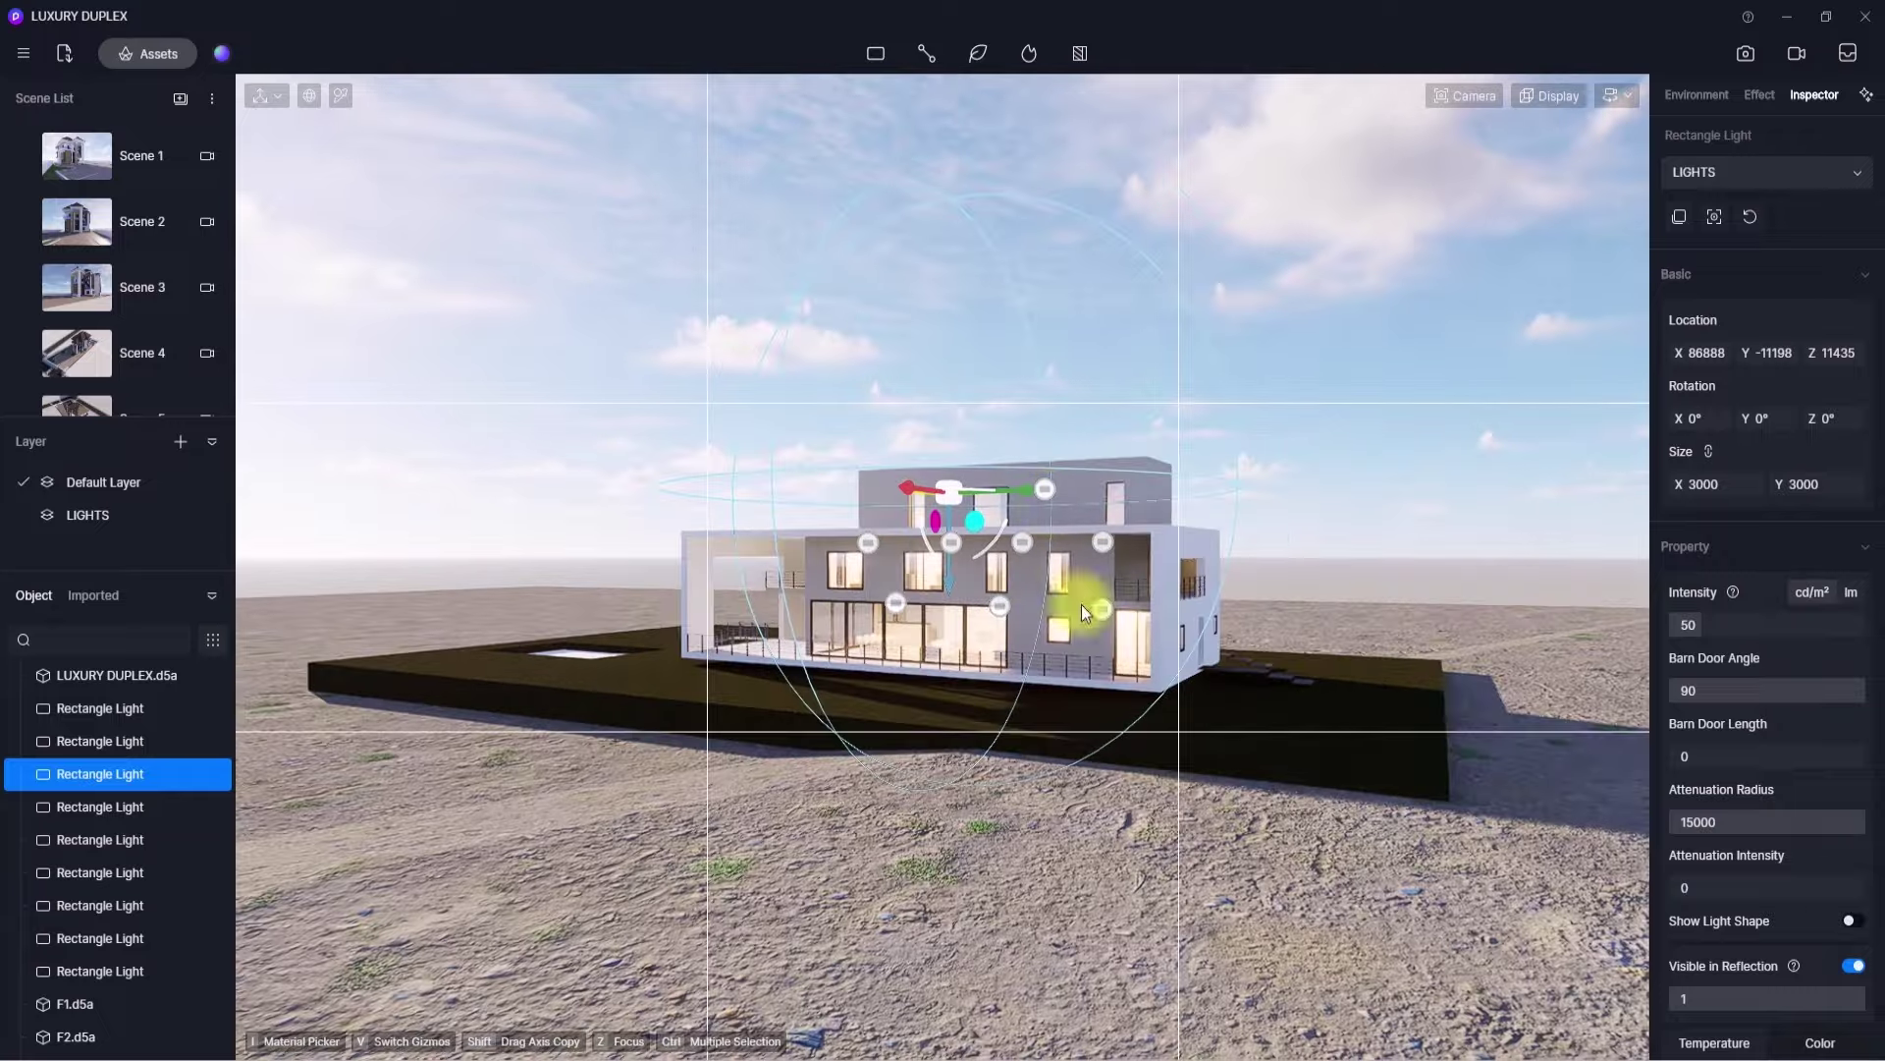
{"action": "right_click_drag", "start_coordinate": [1081, 605], "coordinate": [782, 592]}
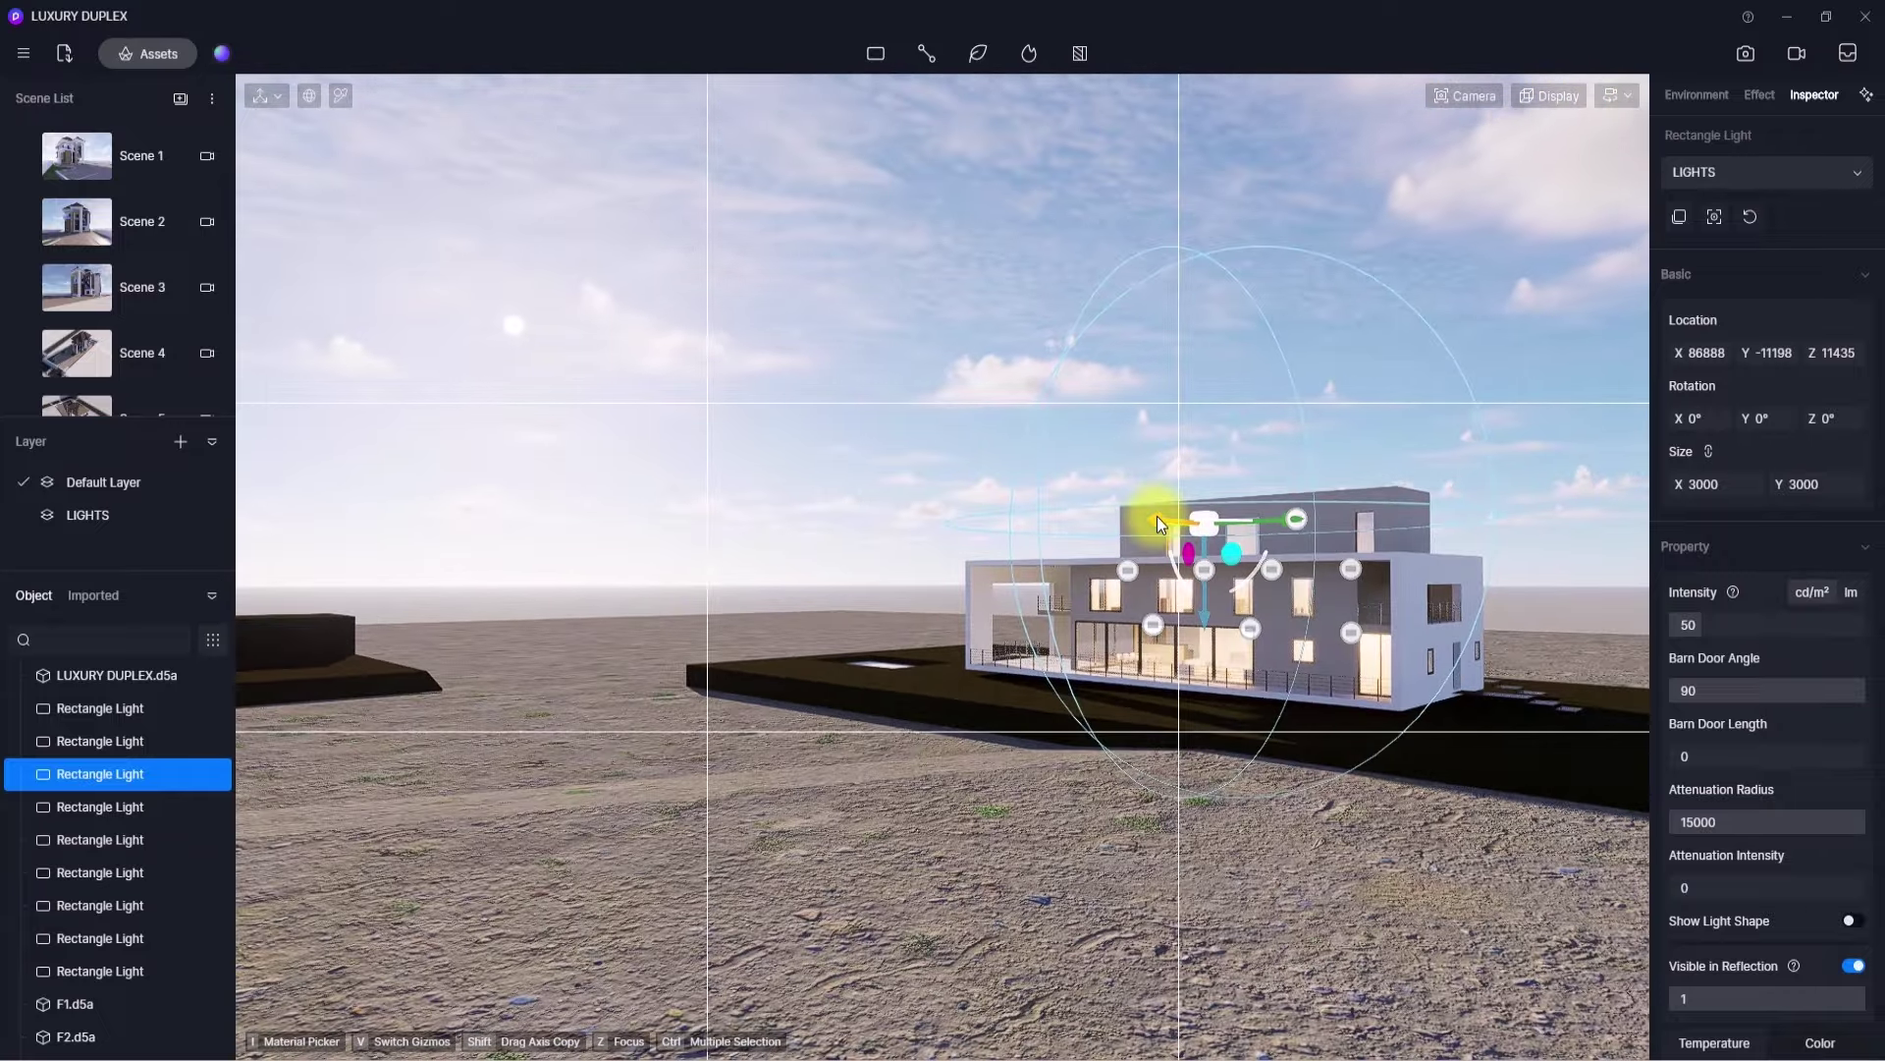
{"action": "left_click_drag", "start_coordinate": [1157, 519], "coordinate": [407, 574]}
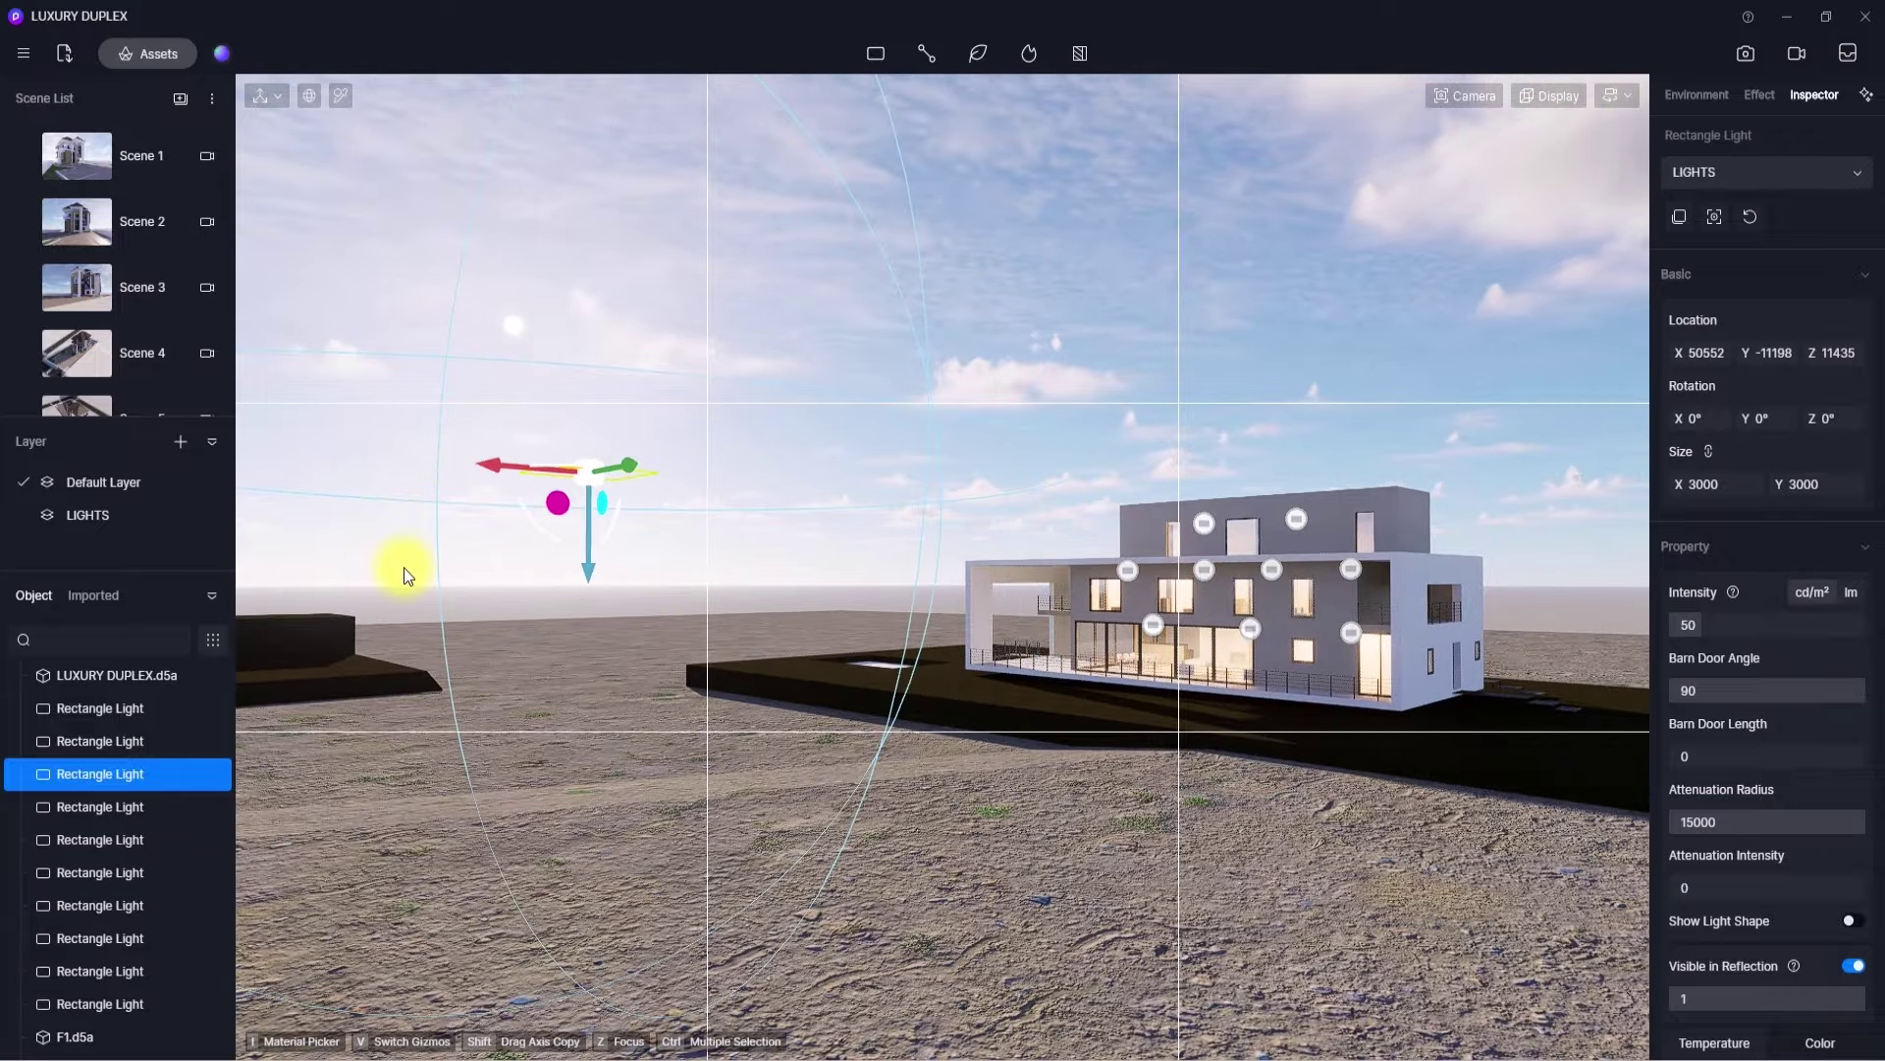
{"action": "left_click", "coordinate": [1126, 568]}
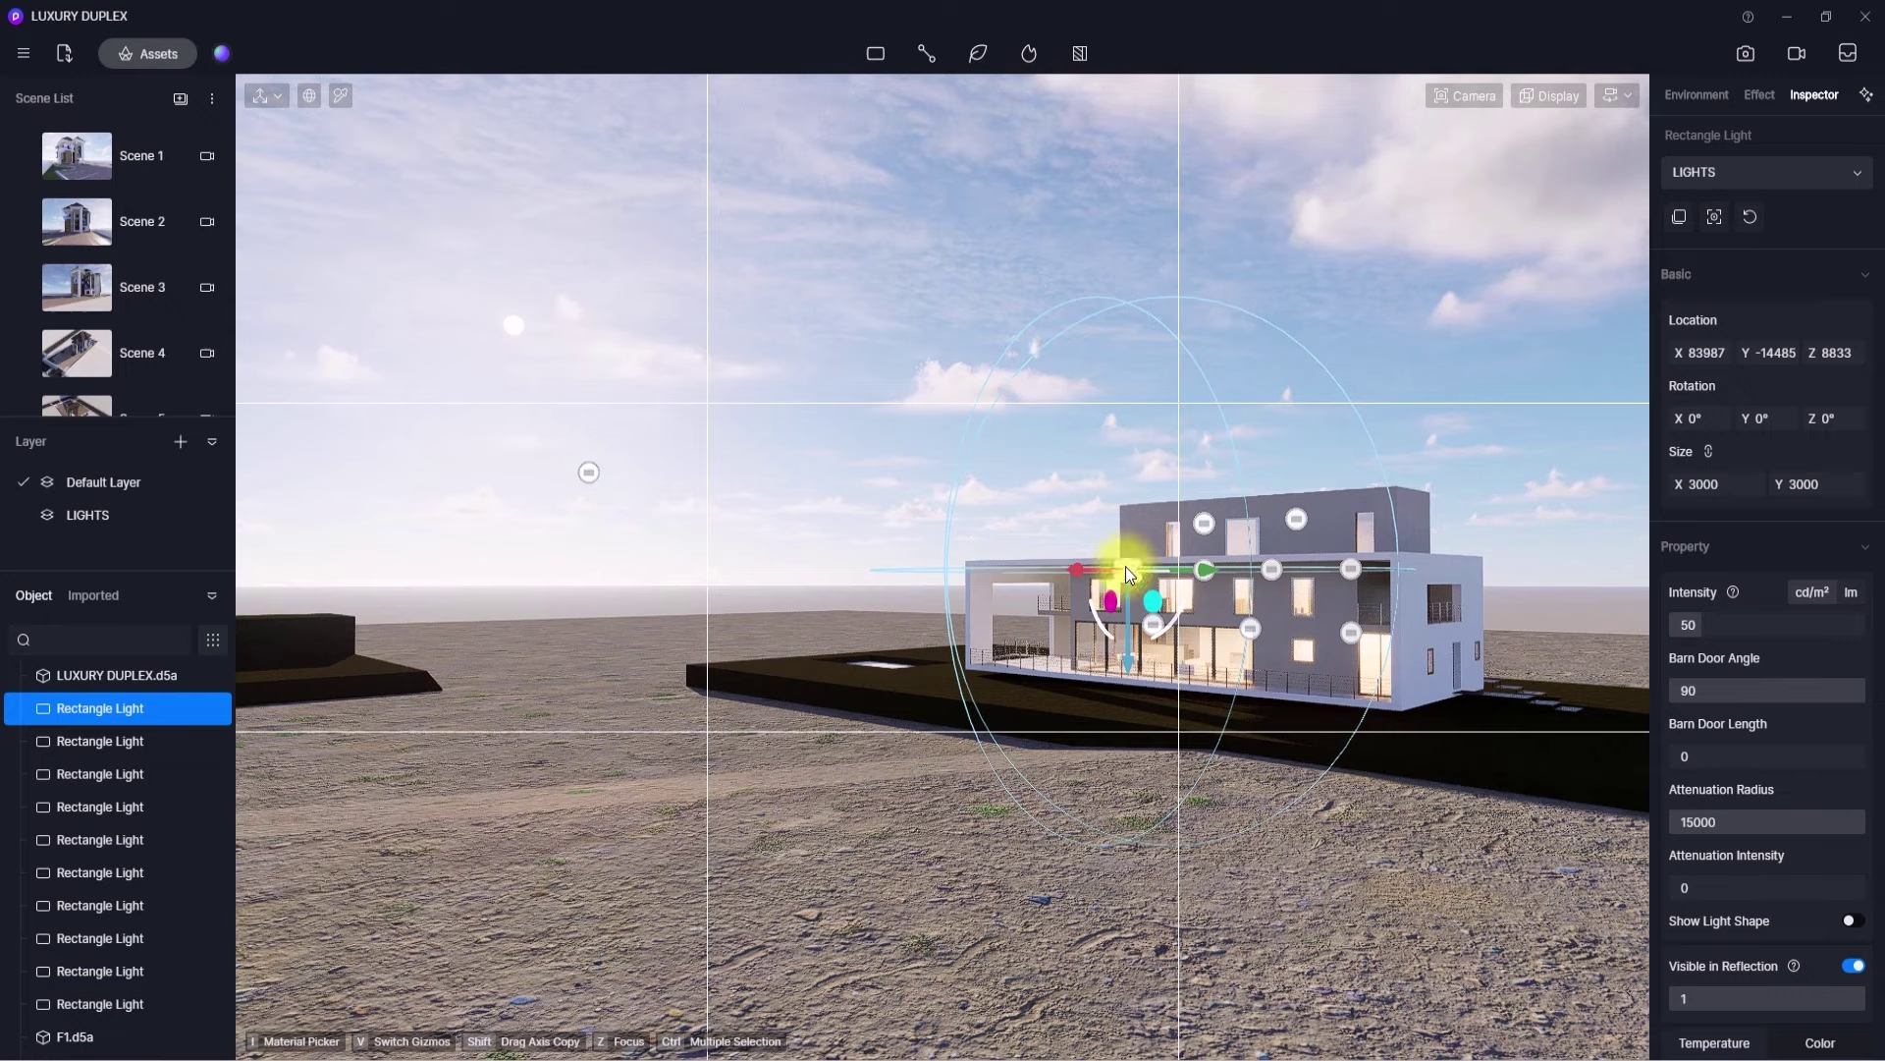
{"action": "left_click", "coordinate": [1205, 523], "text": "ctrl"}
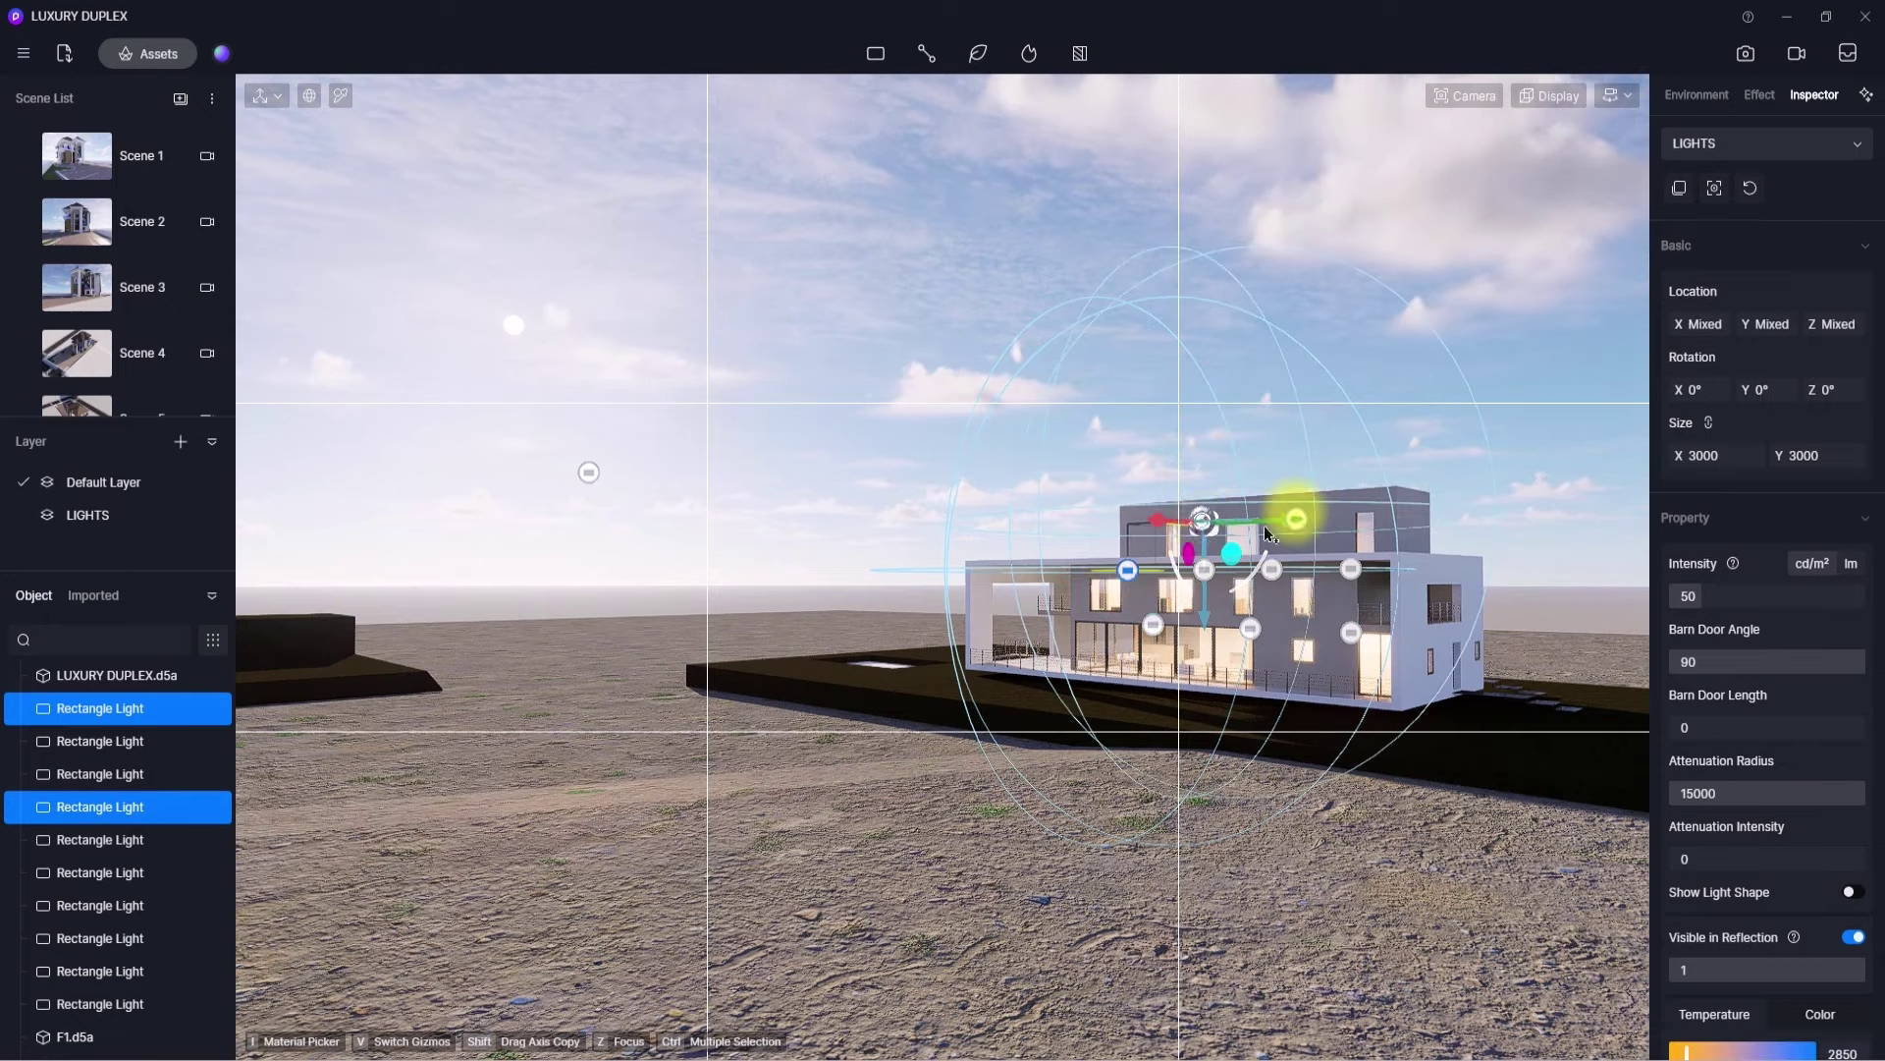
{"action": "left_click", "coordinate": [1297, 518], "text": "ctrl"}
{"action": "left_click", "coordinate": [1352, 569], "text": "ctrl"}
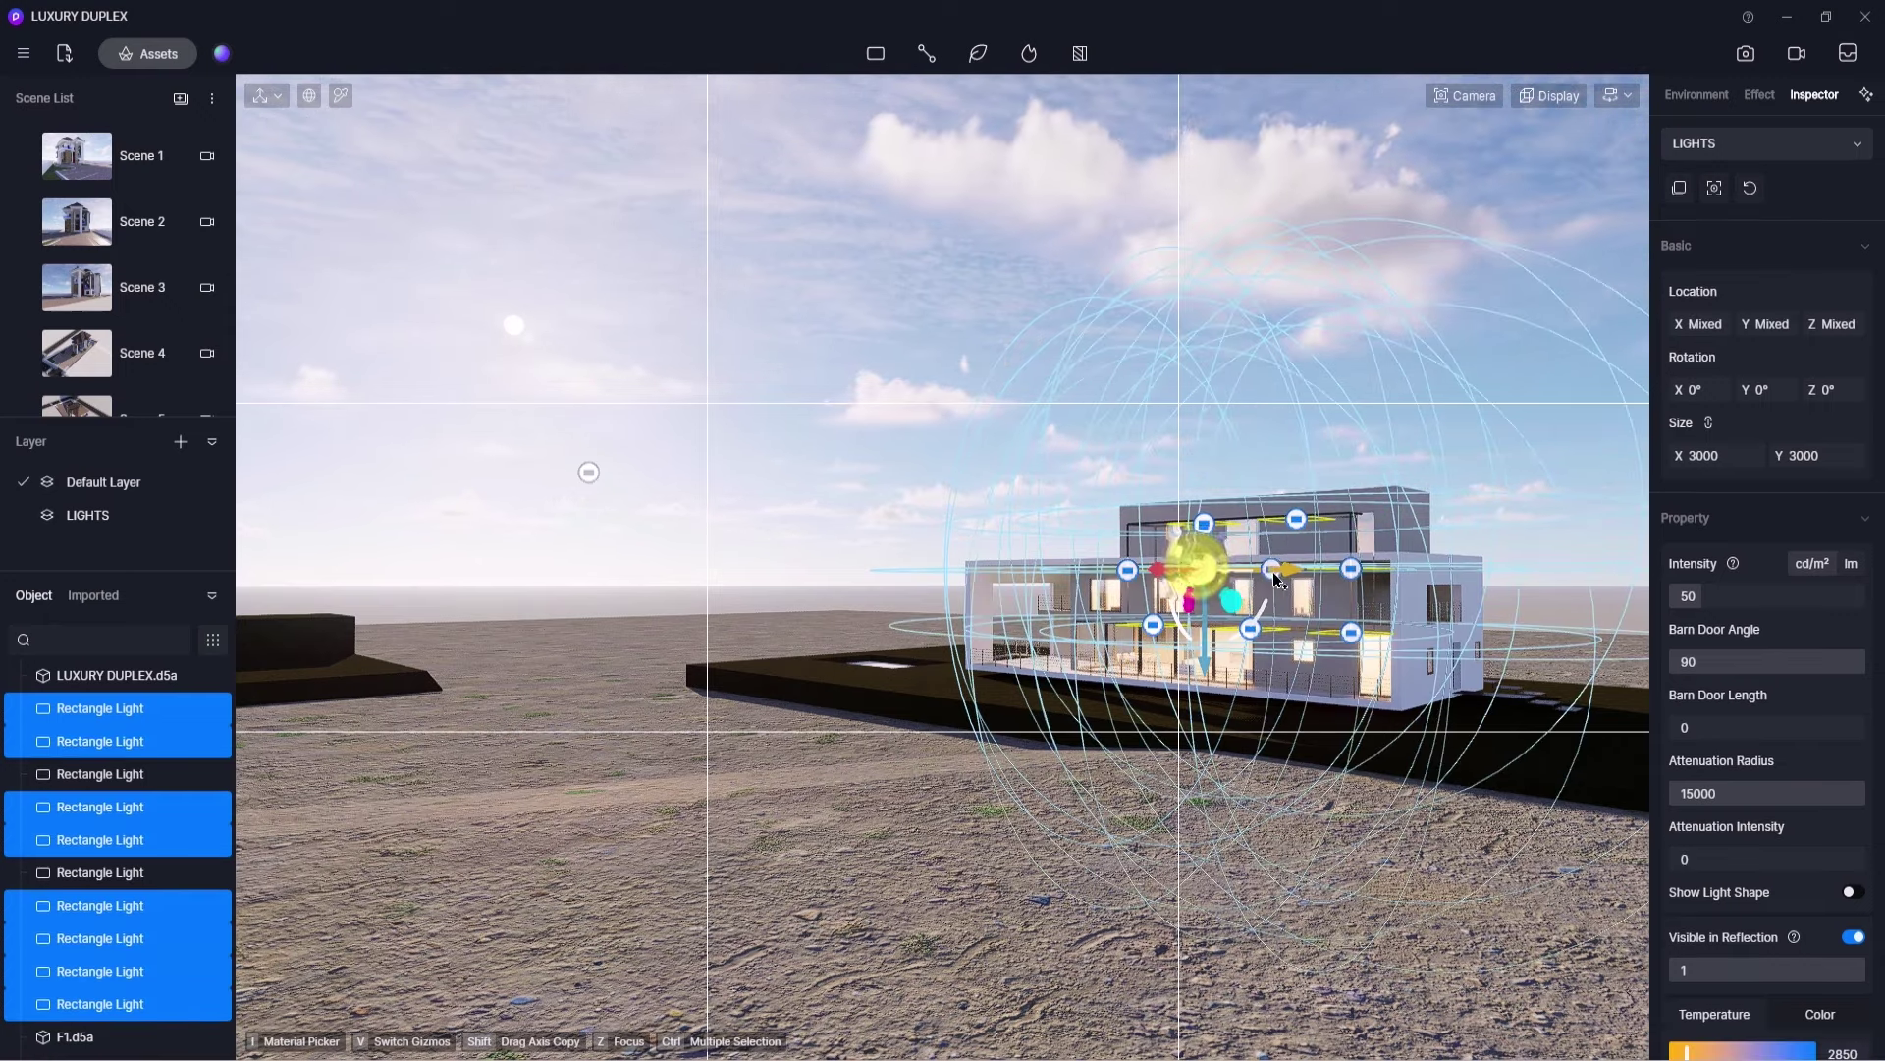
{"action": "left_click", "coordinate": [1271, 570], "text": "ctrl"}
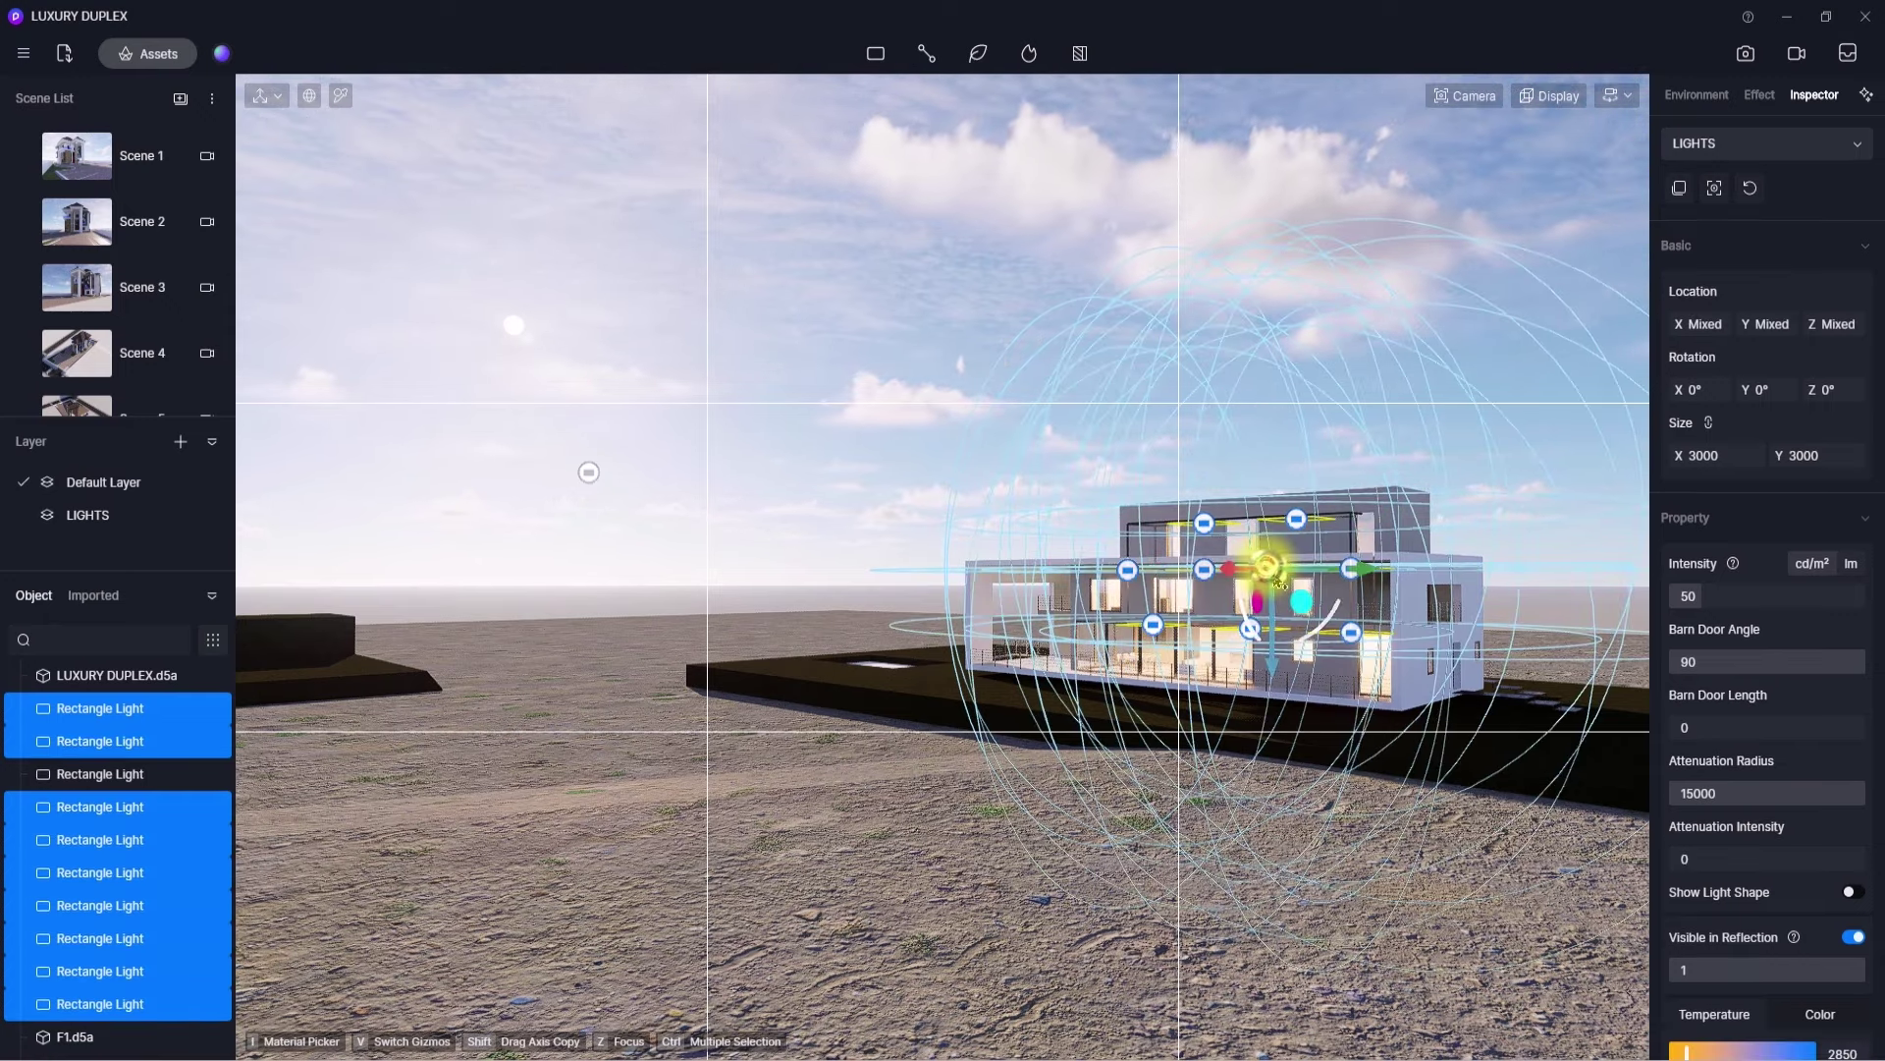
{"action": "left_click", "coordinate": [1411, 601]}
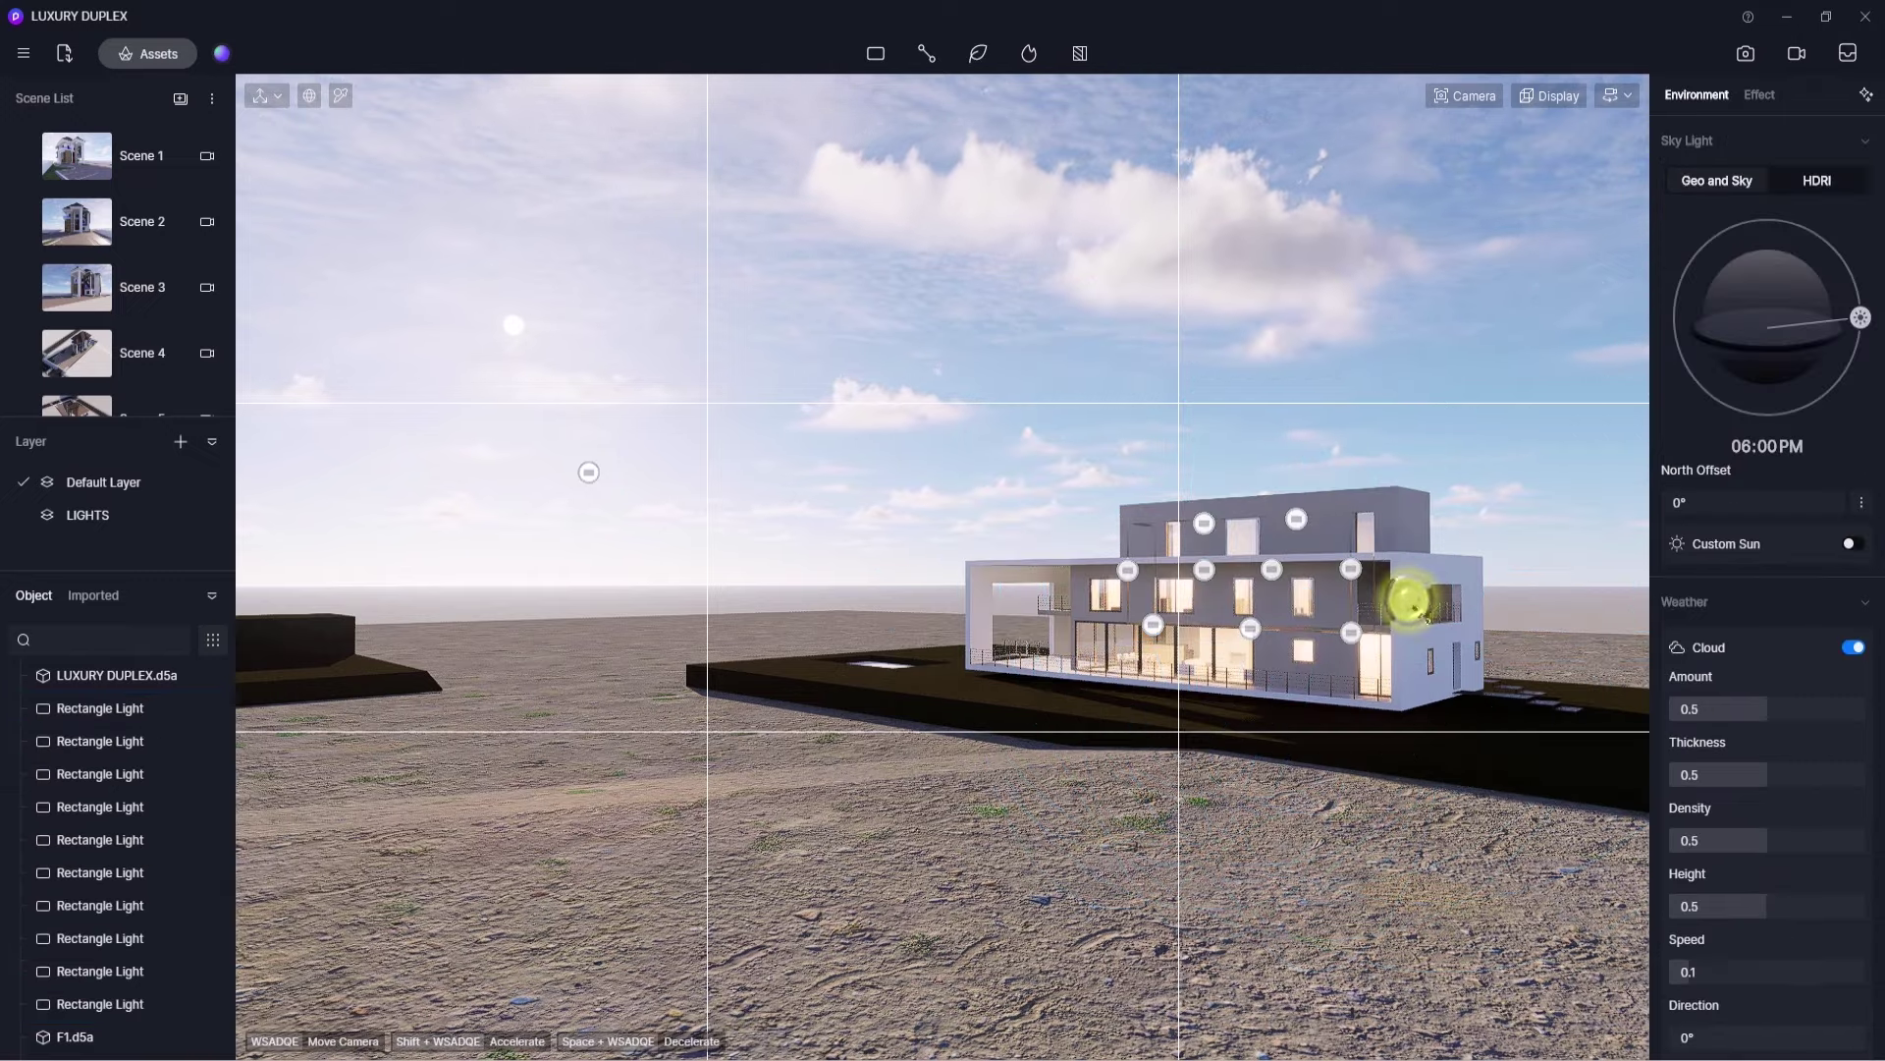
- Group the neighbouring white-and-grey house with the nine rectangle lights inside it
{"action": "right_click_drag", "start_coordinate": [1136, 643], "coordinate": [1459, 645]}
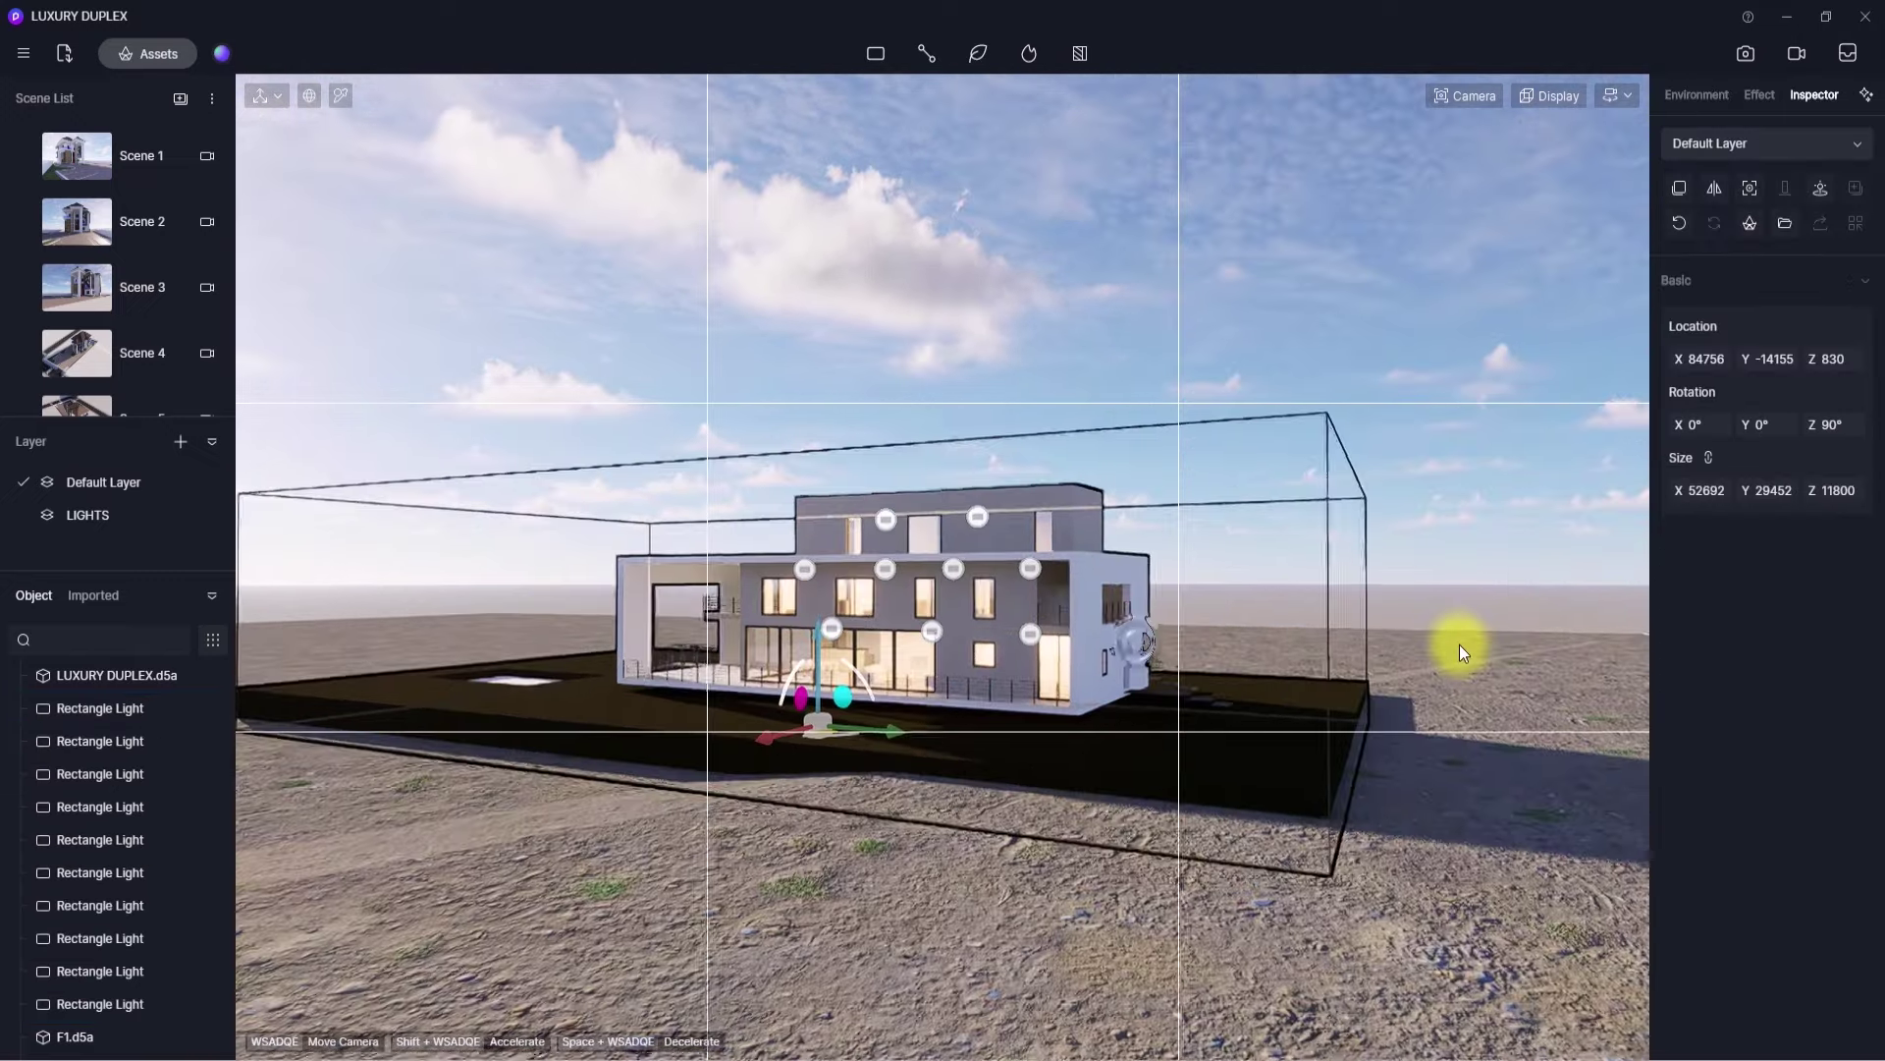
{"action": "scroll", "coordinate": [1459, 644], "scroll_direction": "up", "scroll_amount": 4}
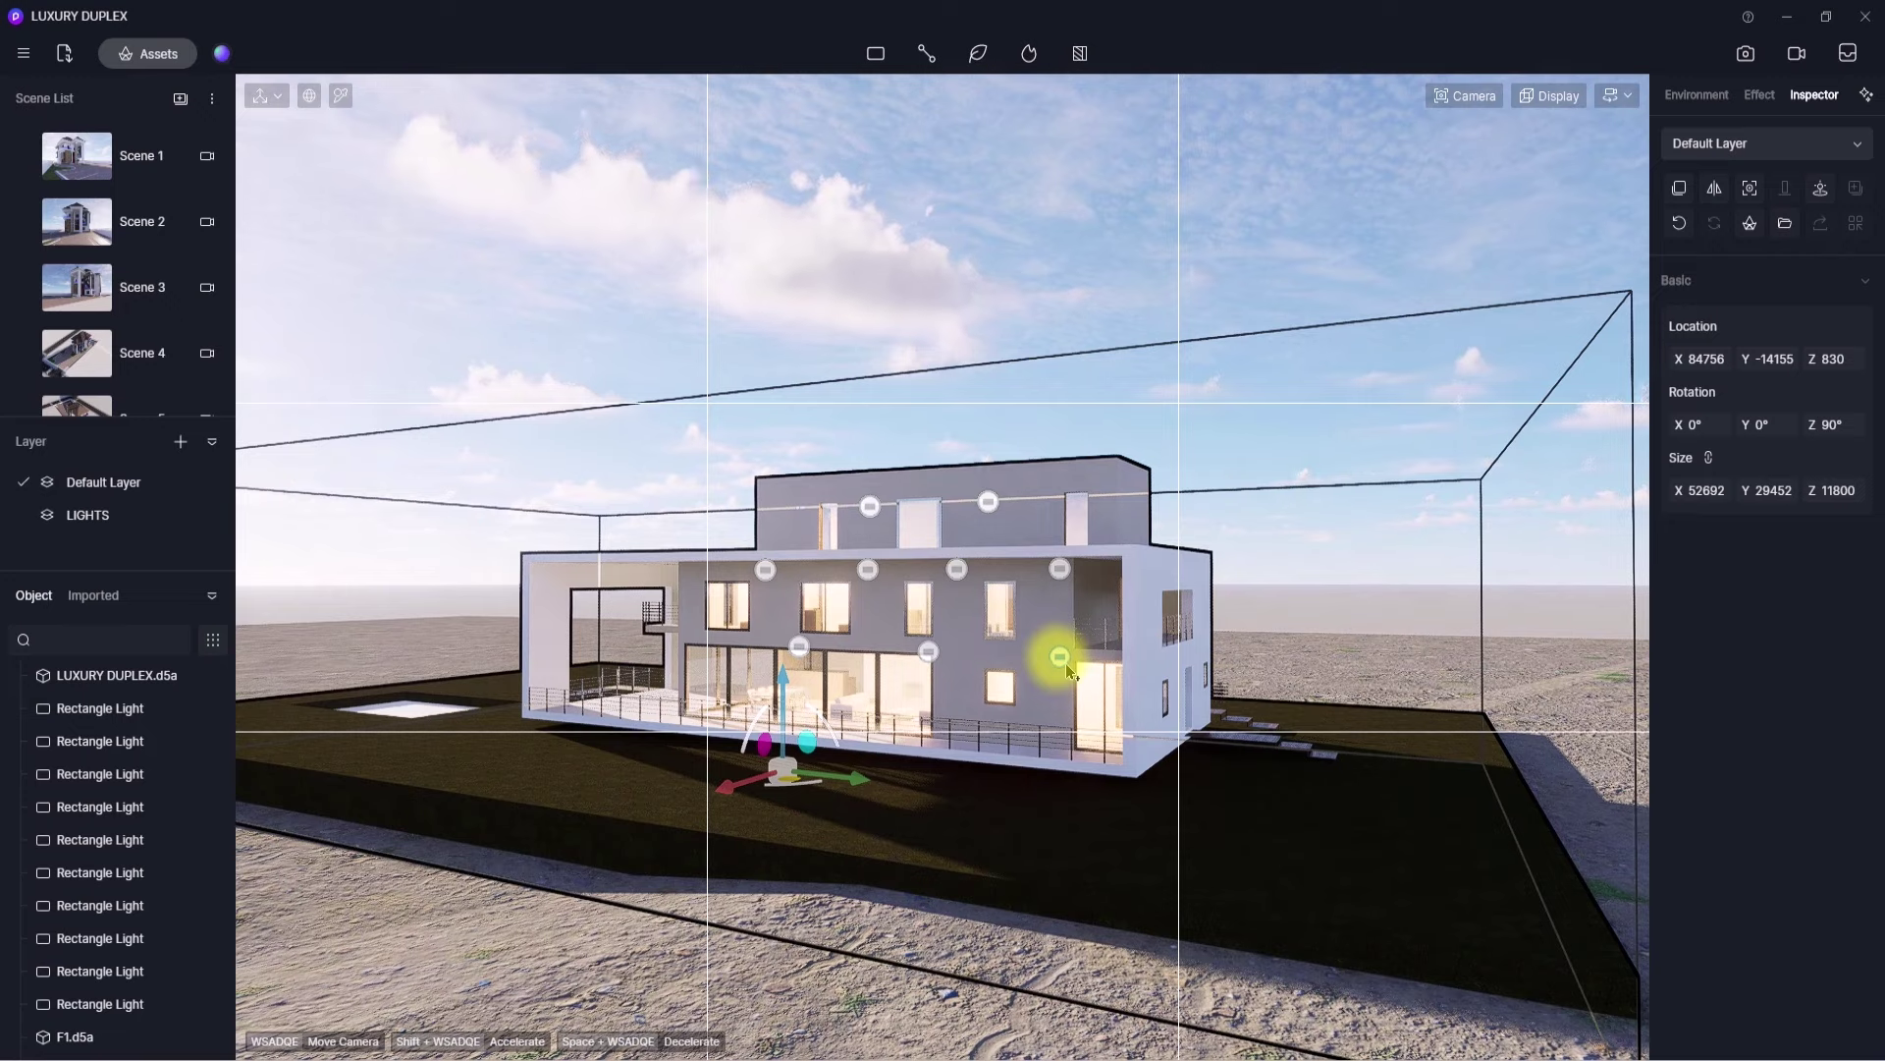
{"action": "left_click", "coordinate": [1064, 663], "text": "ctrl"}
{"action": "left_click", "coordinate": [1064, 568], "text": "ctrl"}
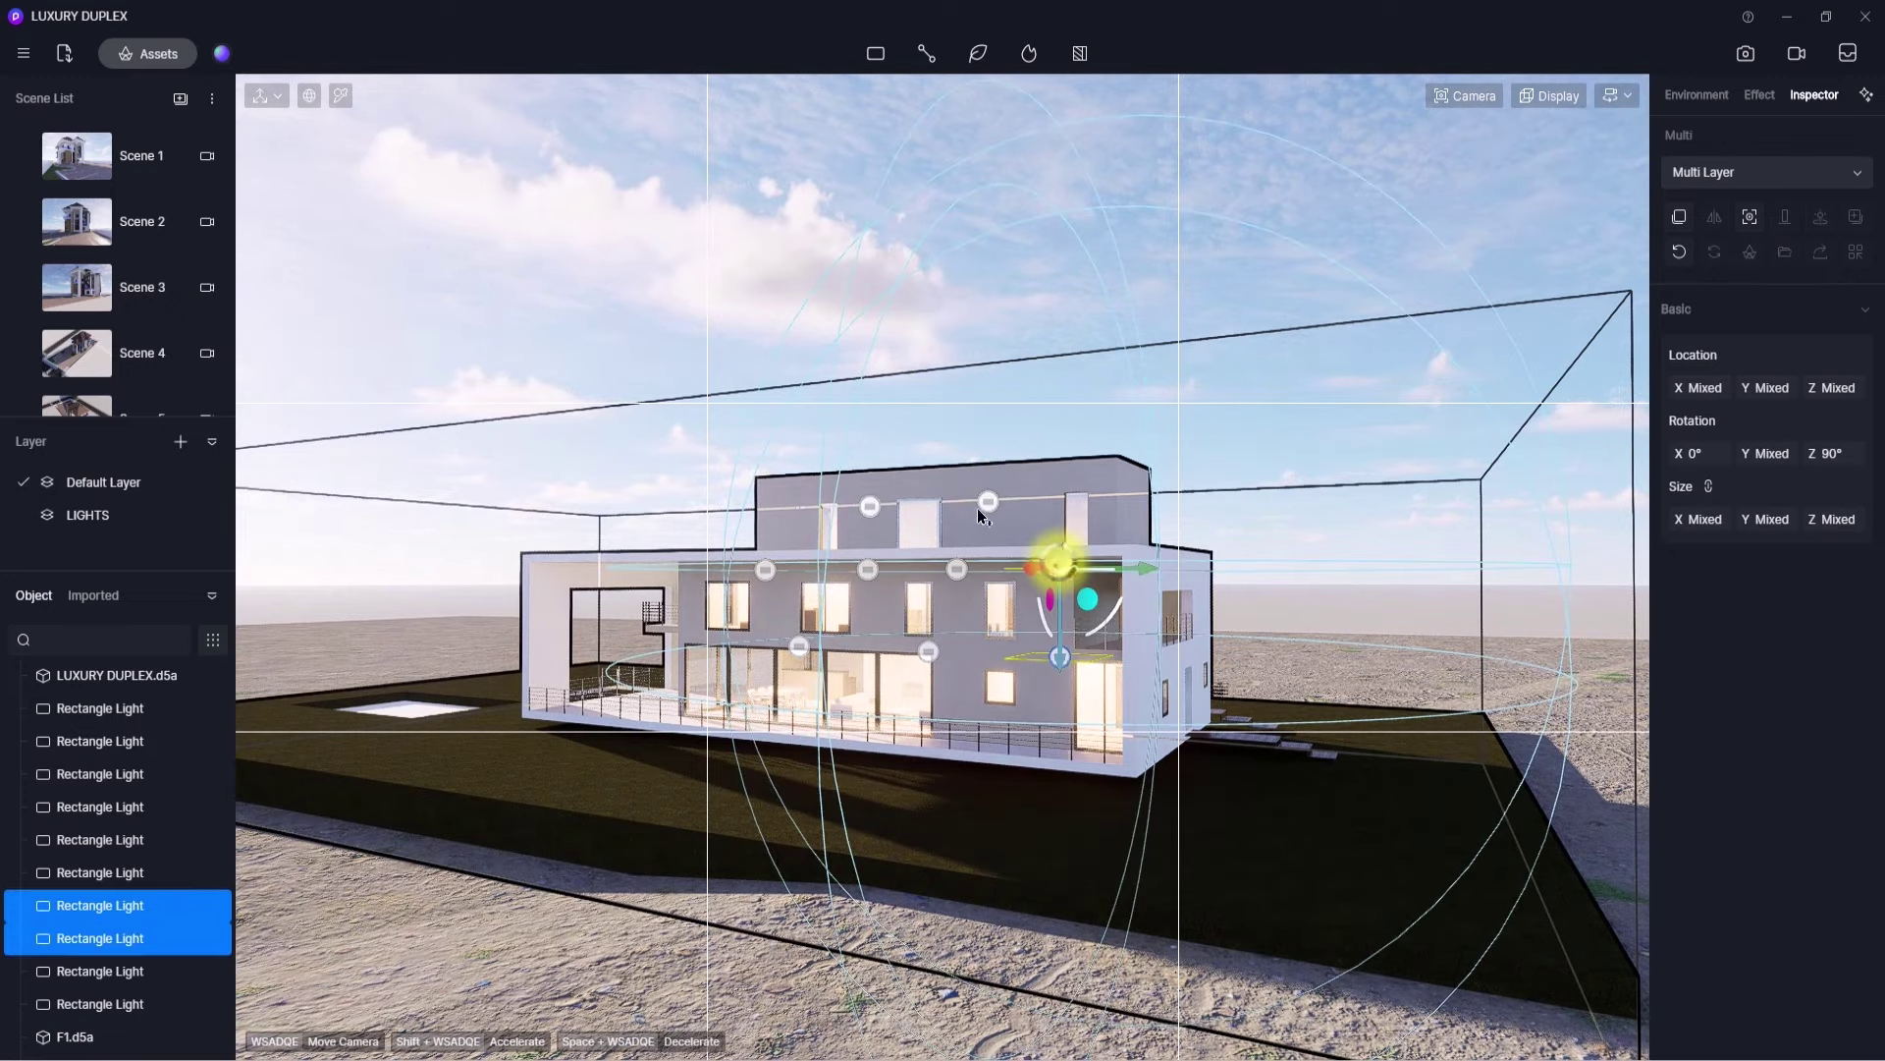
{"action": "left_click", "coordinate": [988, 502], "text": "ctrl"}
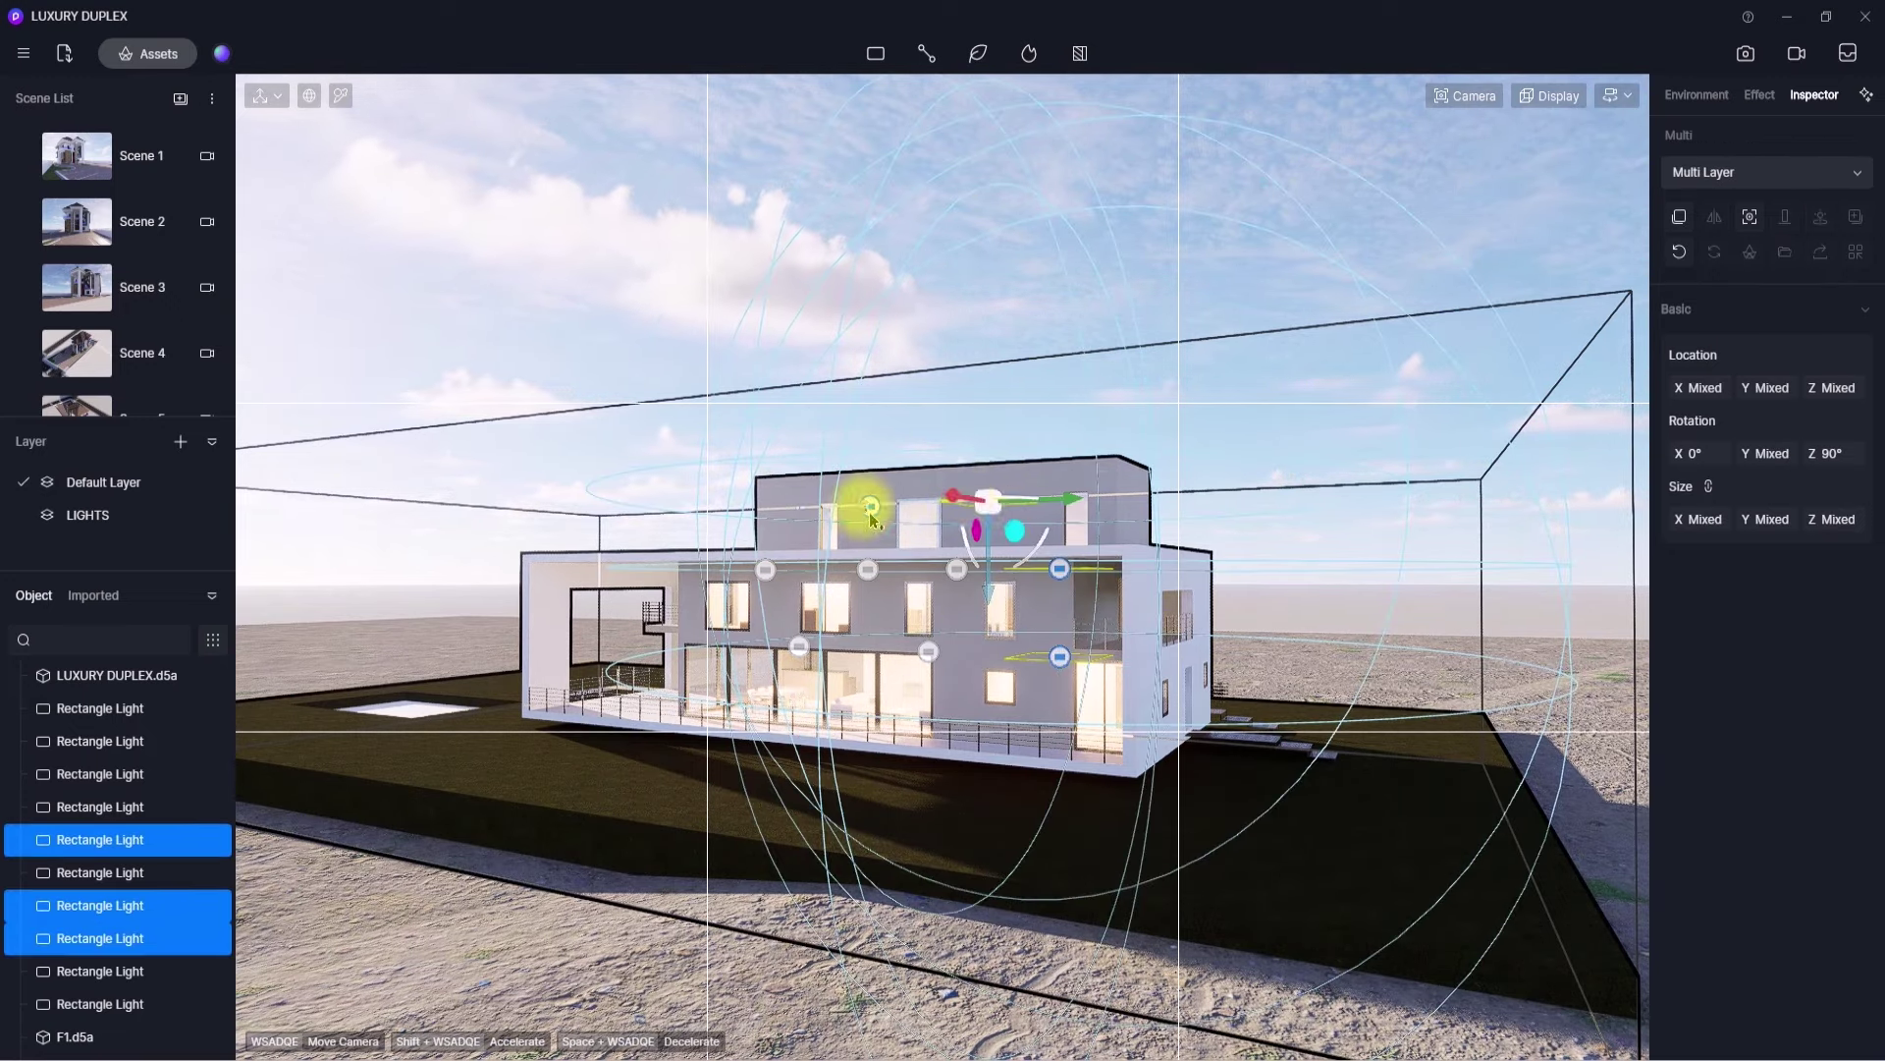
{"action": "left_click", "coordinate": [870, 506], "text": "ctrl"}
{"action": "left_click", "coordinate": [766, 569], "text": "ctrl"}
{"action": "left_click", "coordinate": [800, 648], "text": "ctrl"}
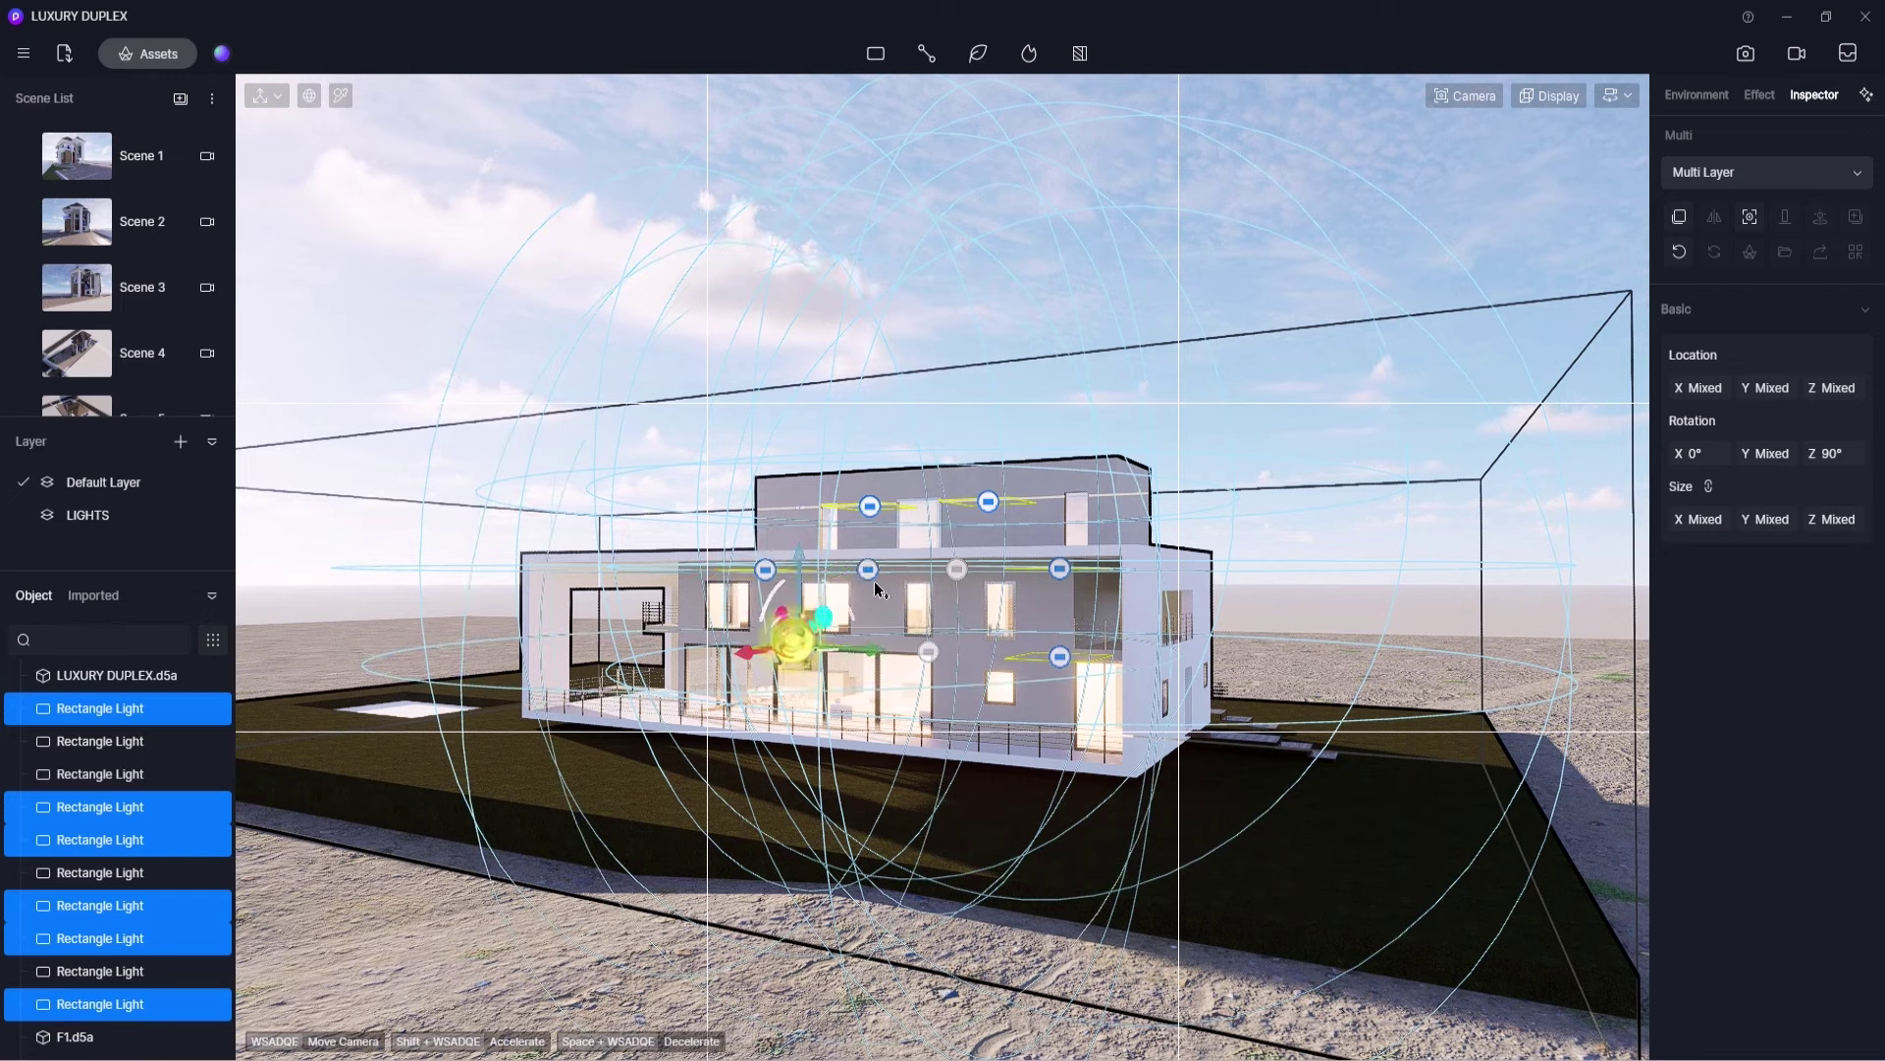
{"action": "left_click", "coordinate": [868, 569], "text": "ctrl"}
{"action": "left_click", "coordinate": [929, 651], "text": "ctrl"}
{"action": "left_click", "coordinate": [956, 569], "text": "ctrl"}
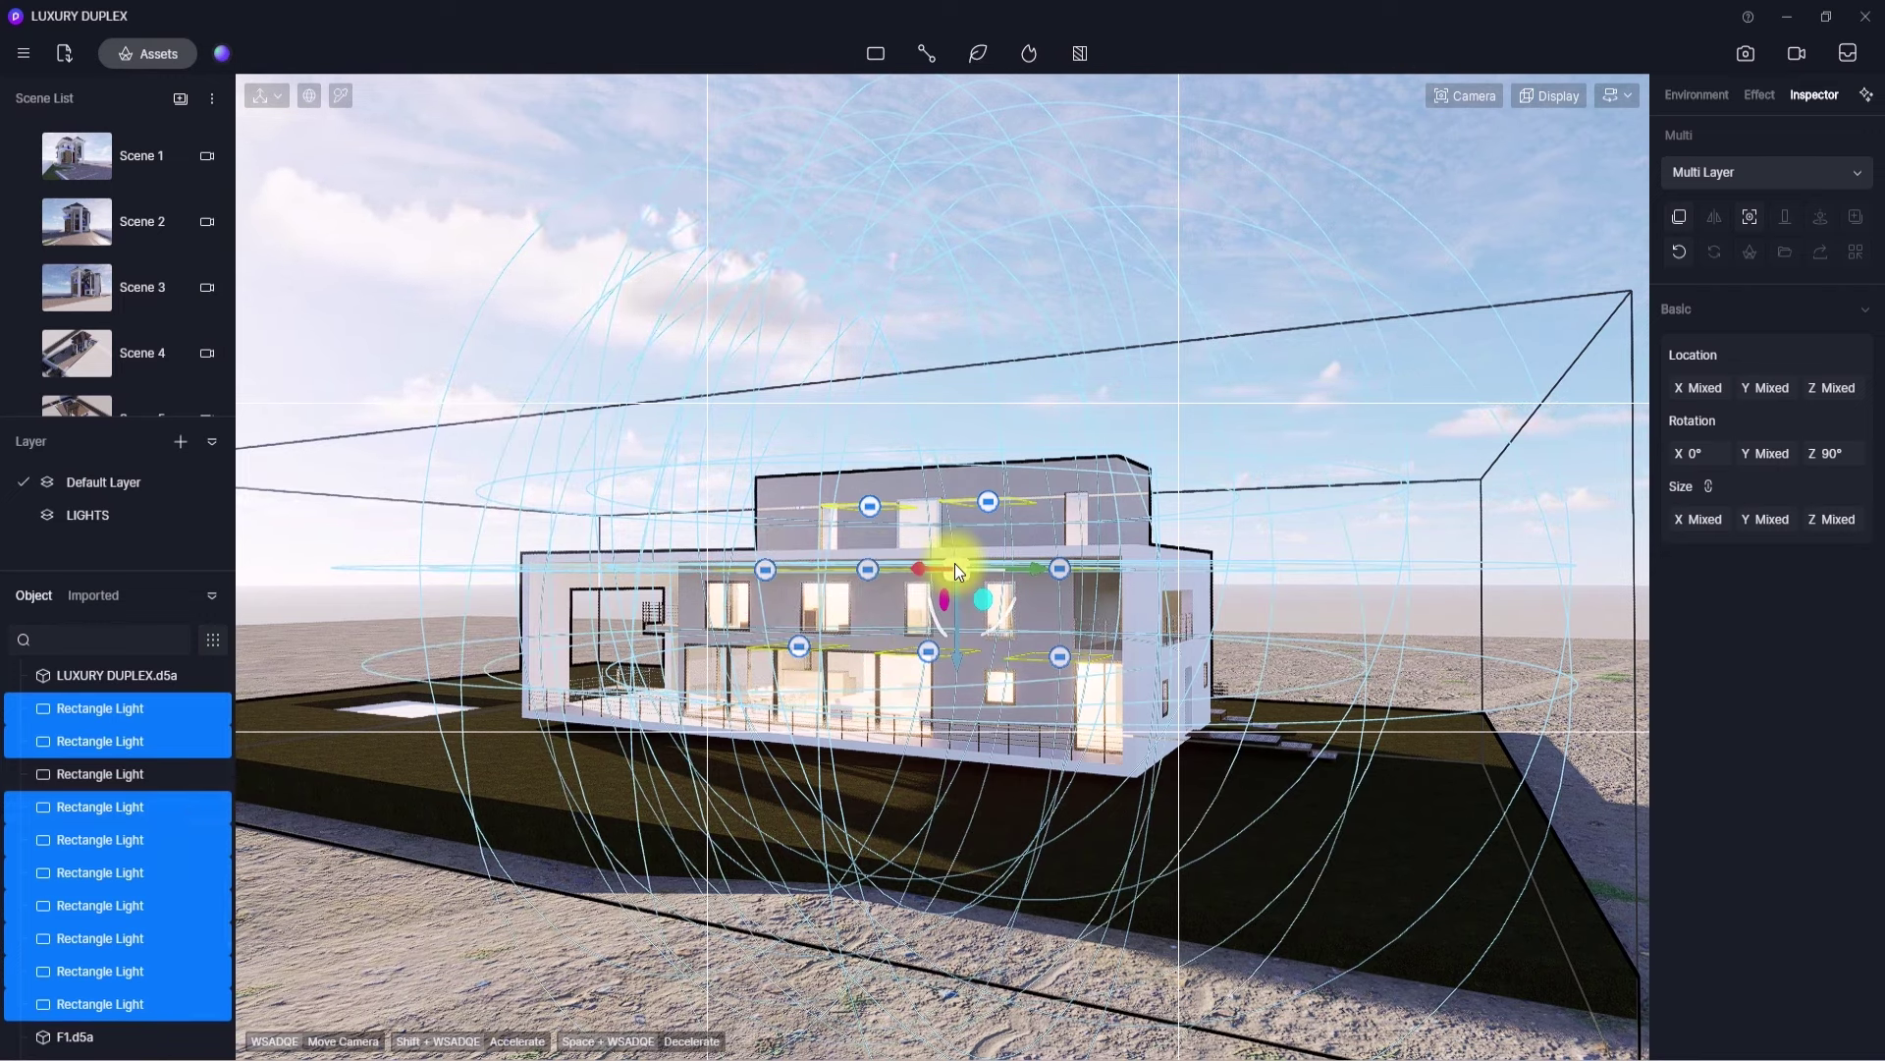
{"action": "right_click", "coordinate": [97, 851]}
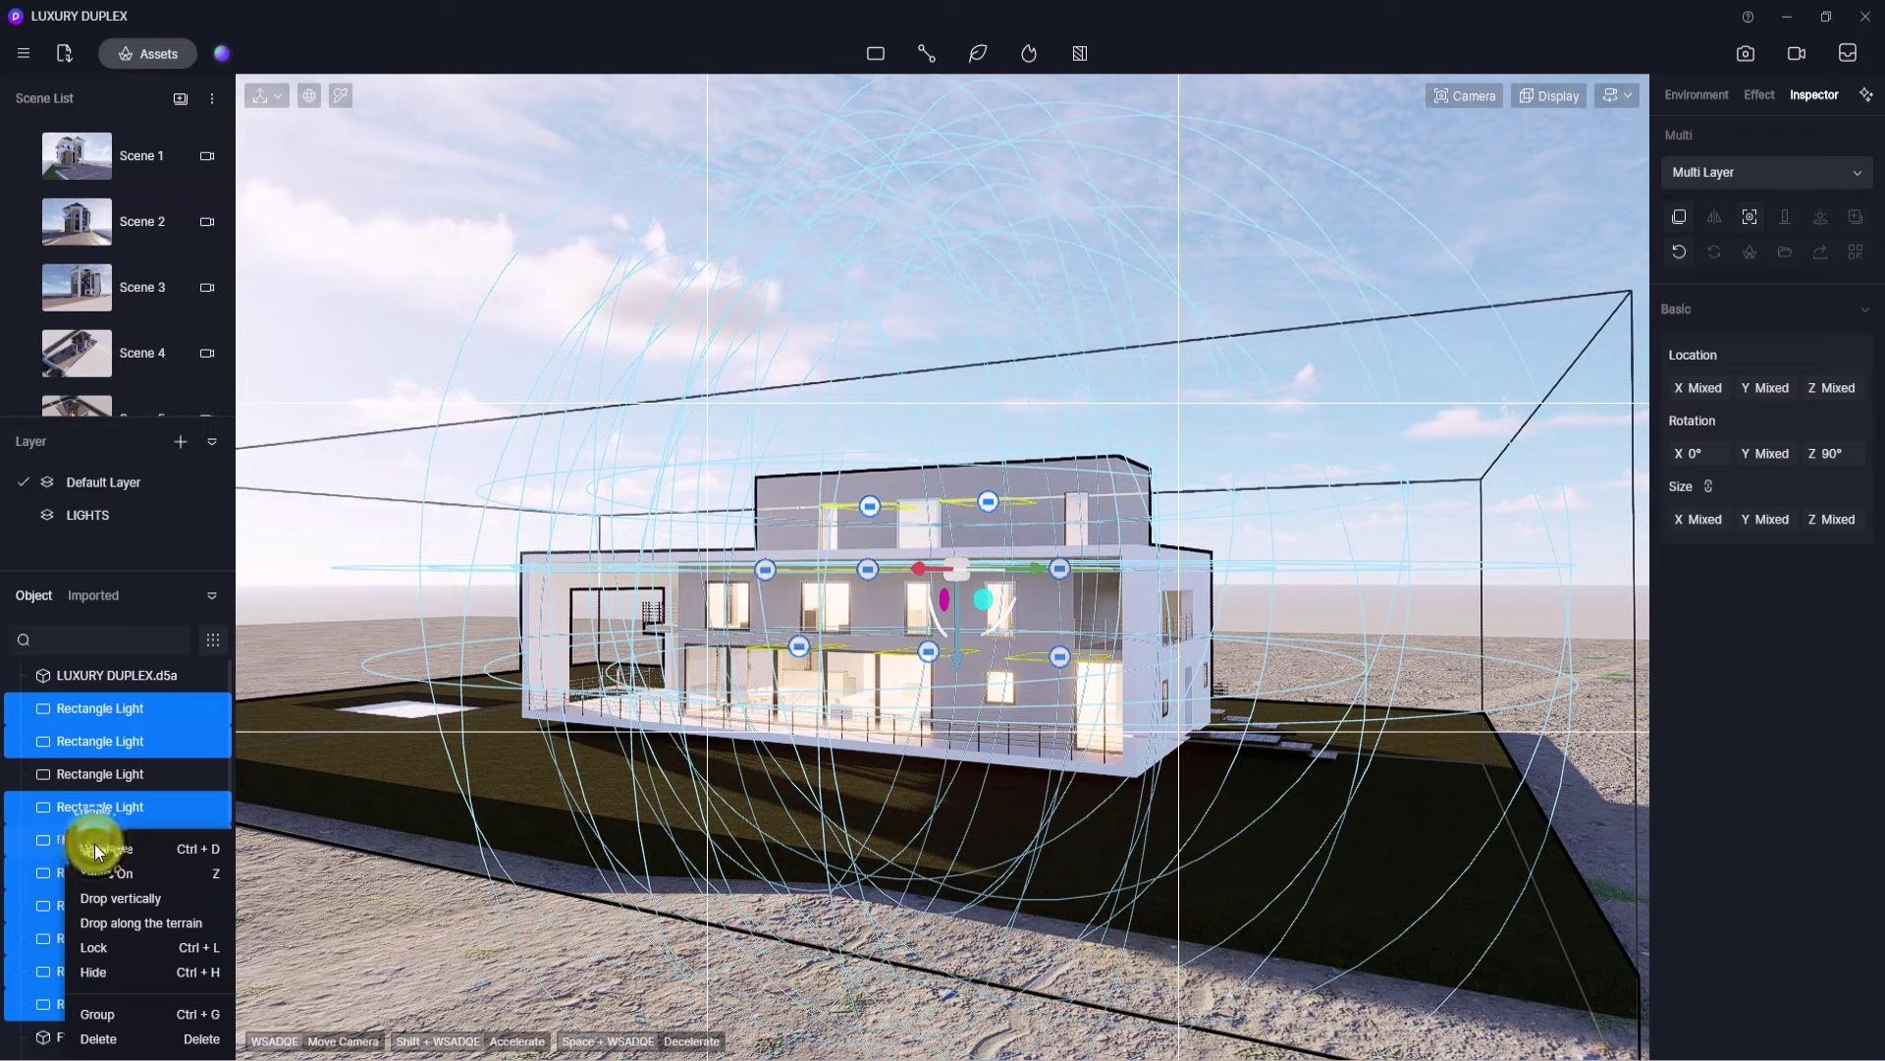
{"action": "left_click", "coordinate": [109, 1012]}
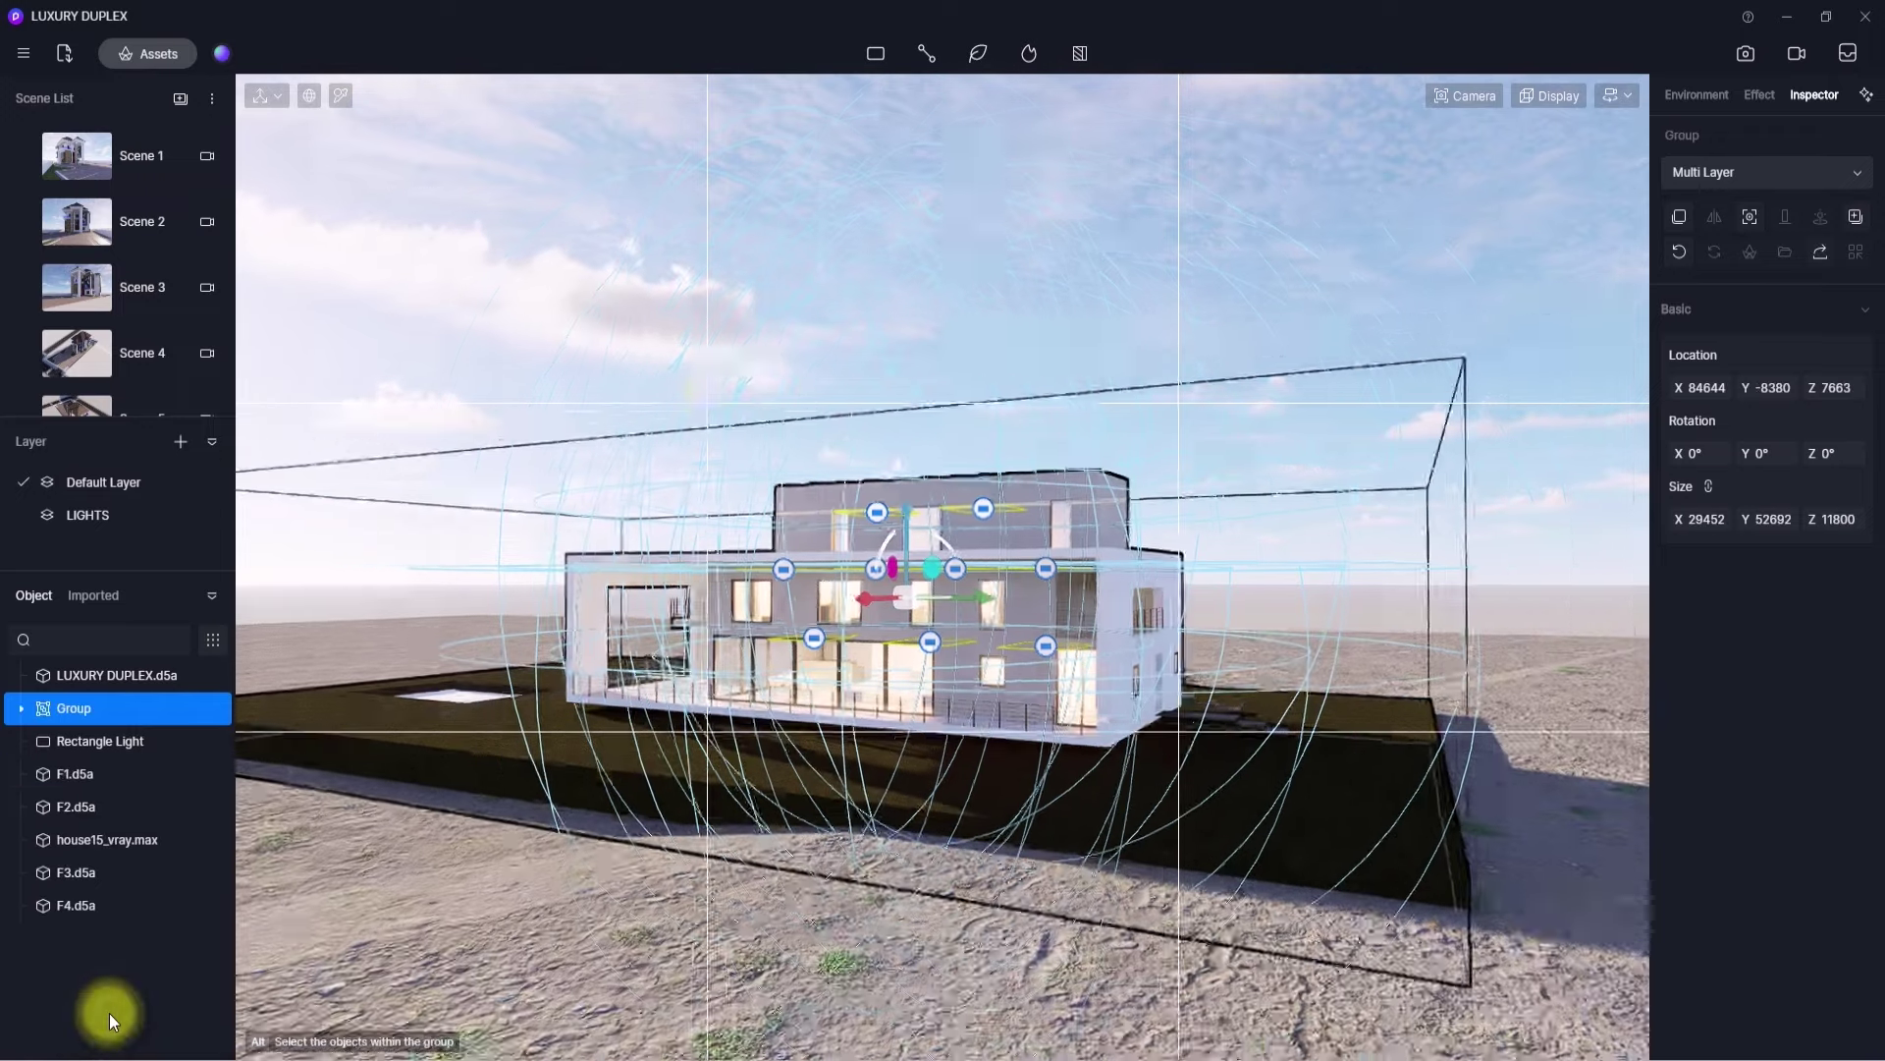
- Move the grouped house and lights along the Y axis to about -9583
{"action": "scroll", "coordinate": [677, 386], "scroll_direction": "down", "scroll_amount": 3}
{"action": "left_click", "coordinate": [526, 347]}
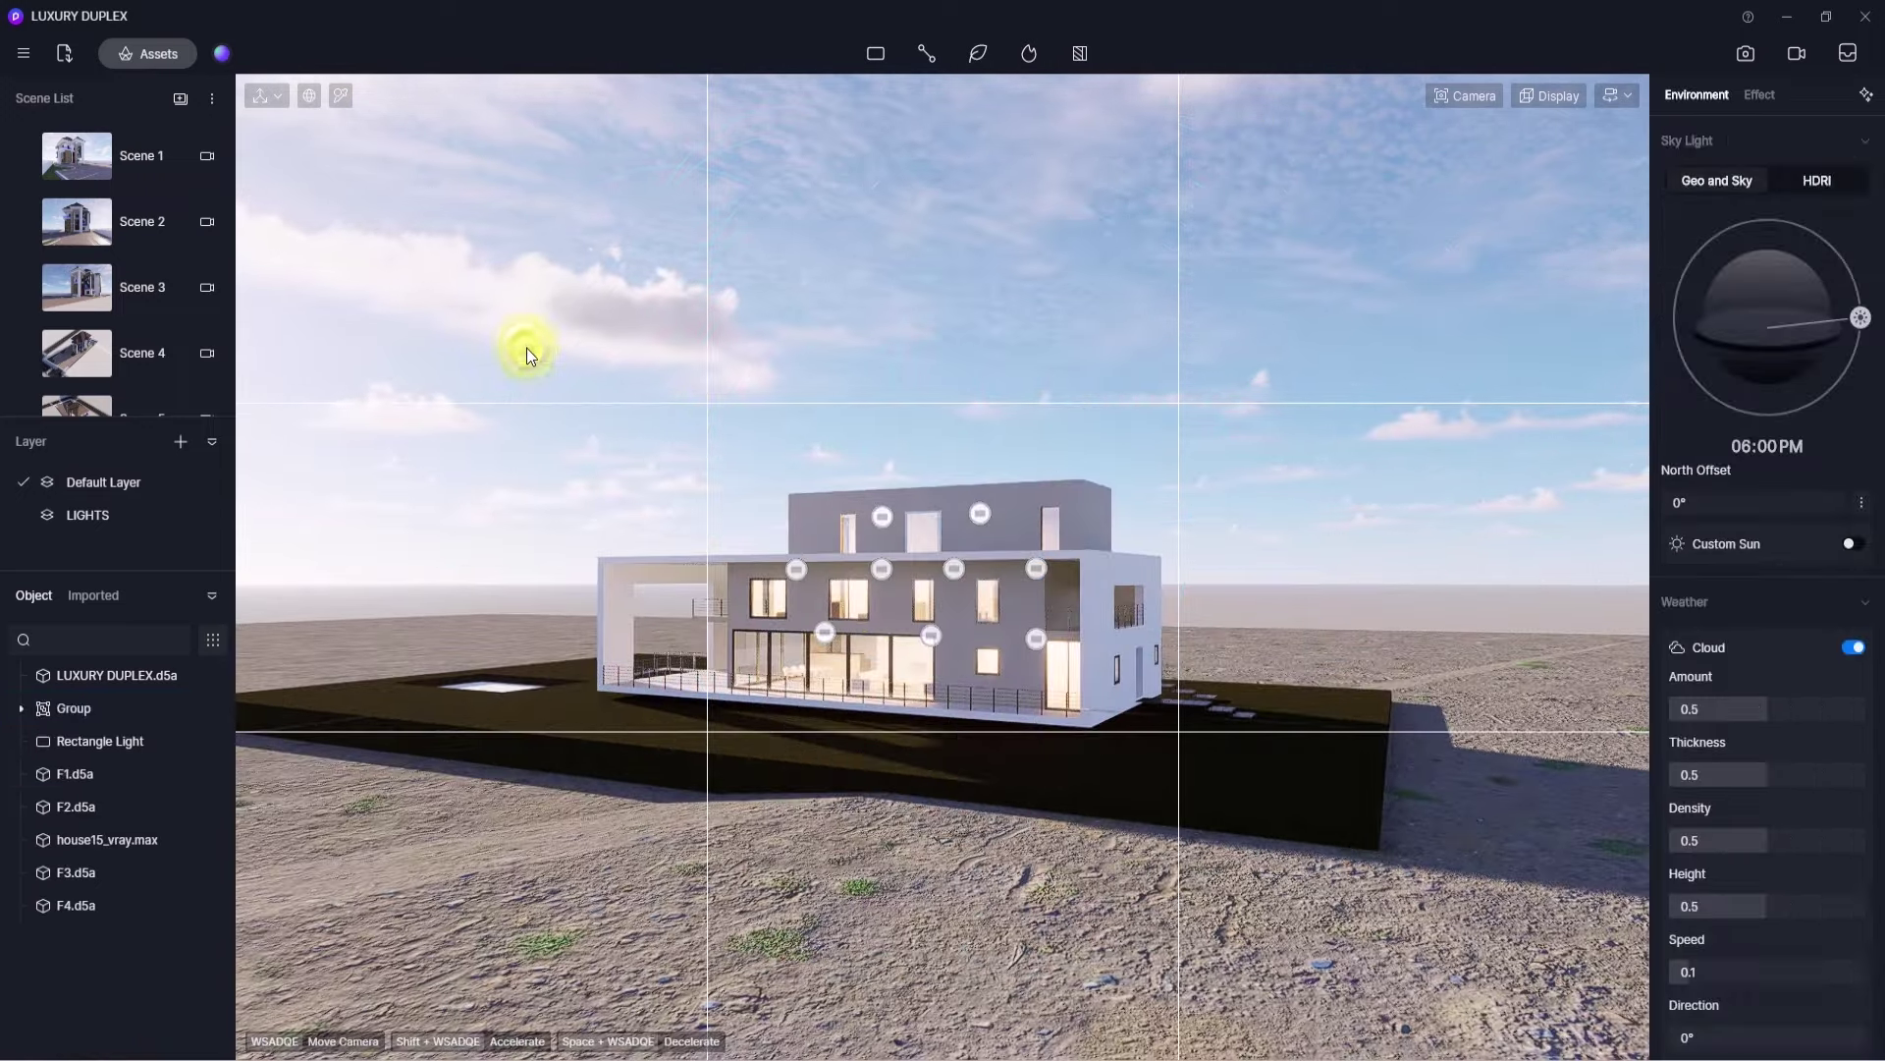
{"action": "left_click", "coordinate": [762, 570]}
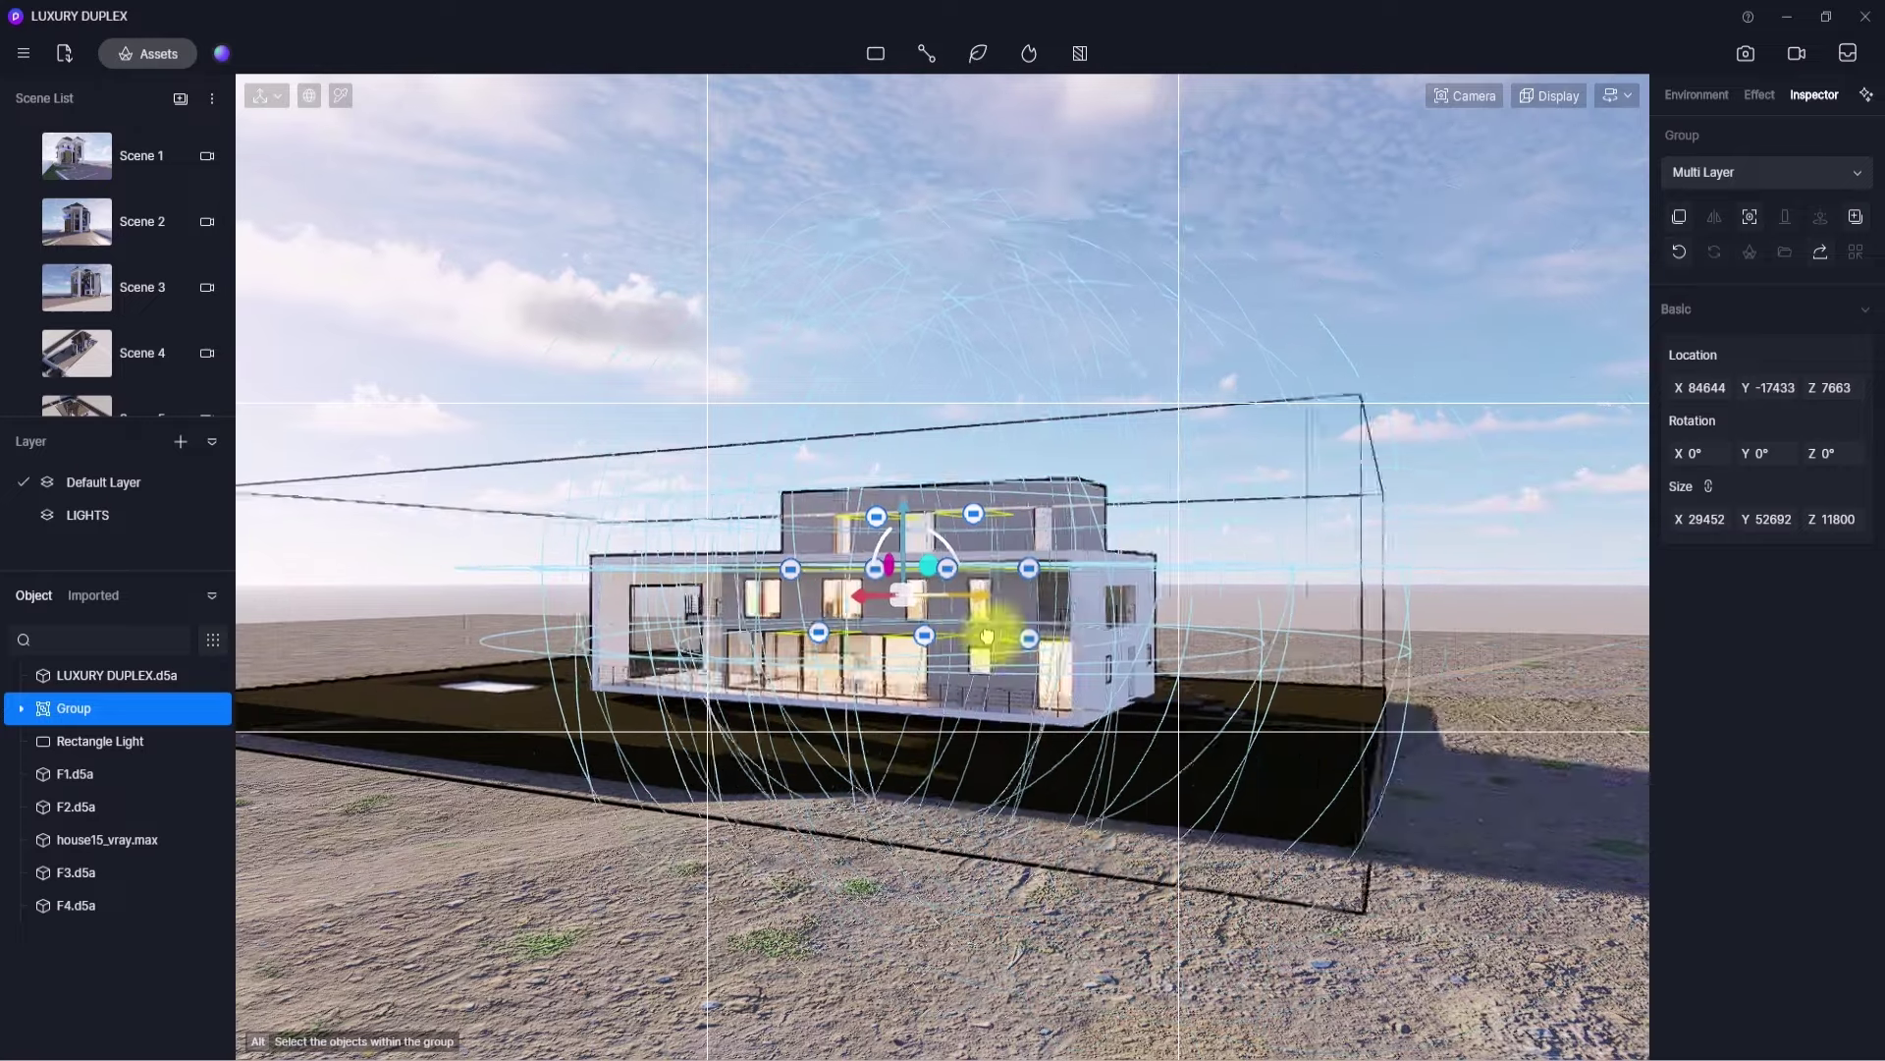
{"action": "left_click_drag", "start_coordinate": [987, 637], "coordinate": [959, 627]}
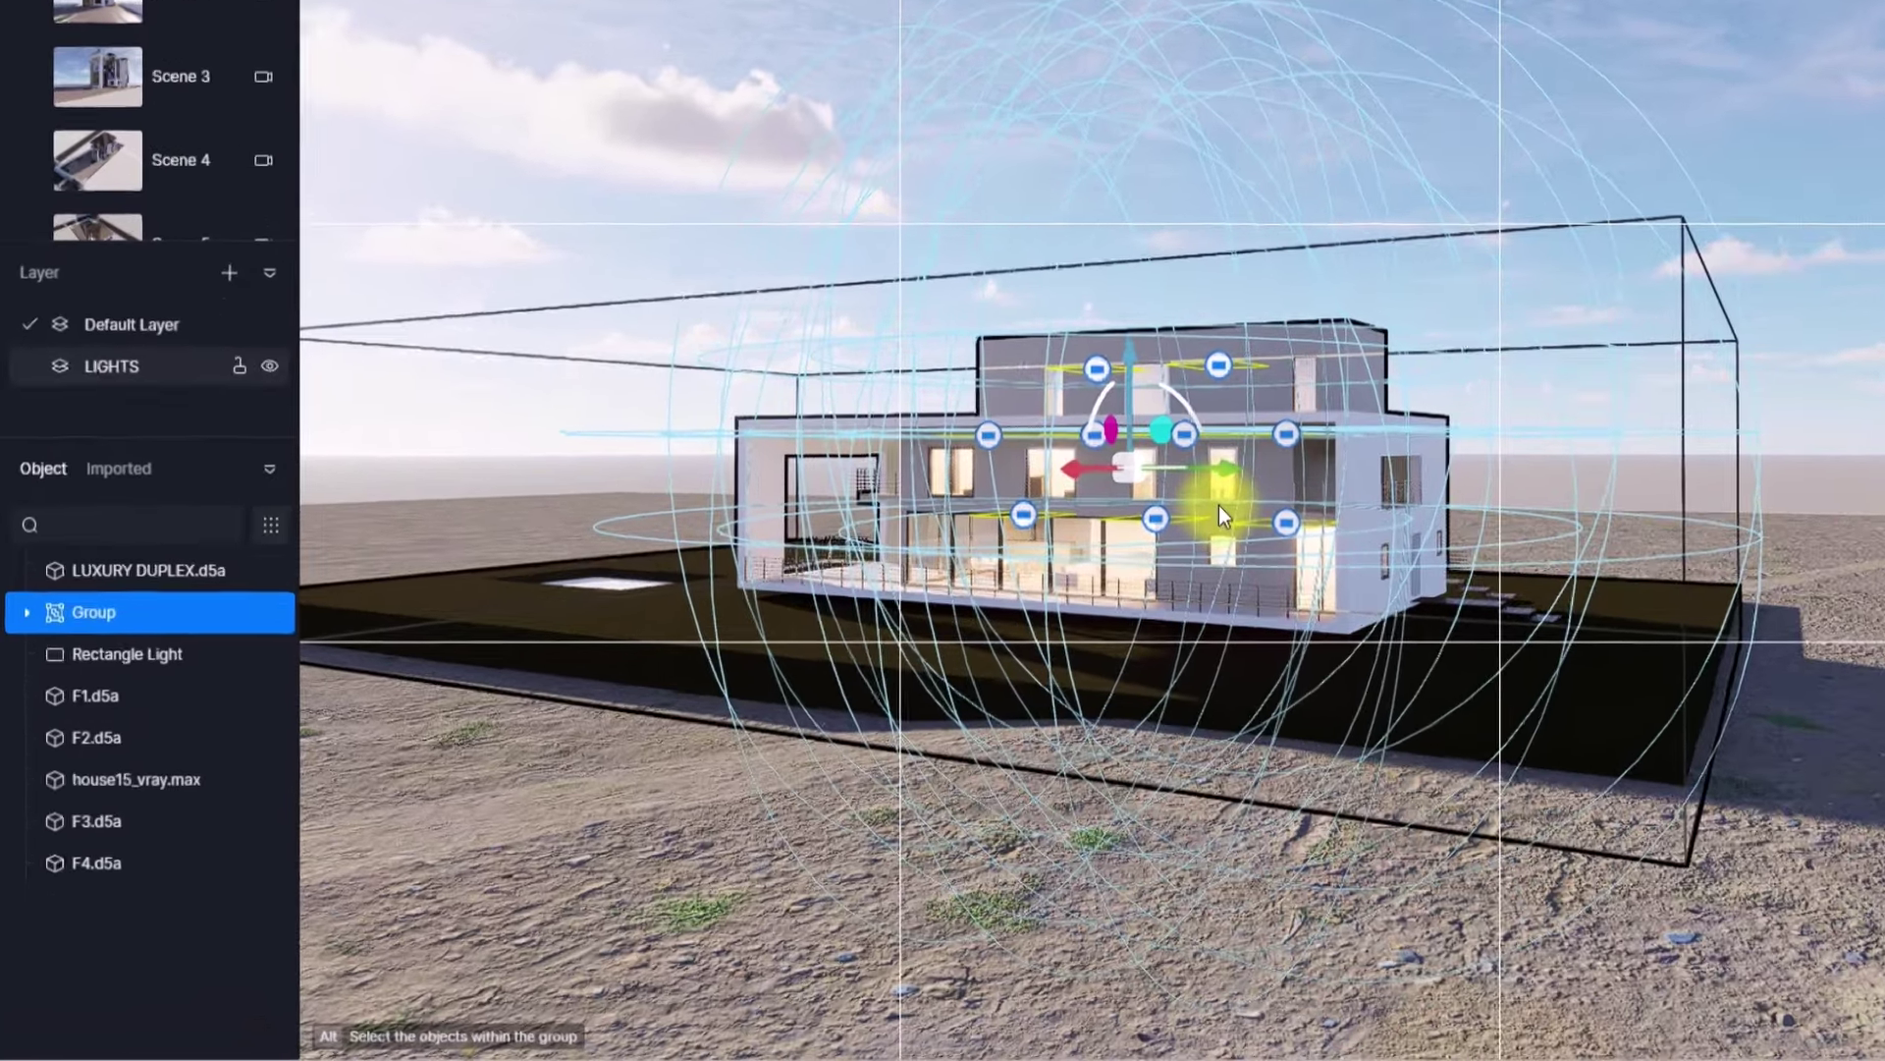
- Hide the LIGHTS layer and show it again to compare the house with and without its interior lights
{"action": "mouse_move", "coordinate": [214, 514]}
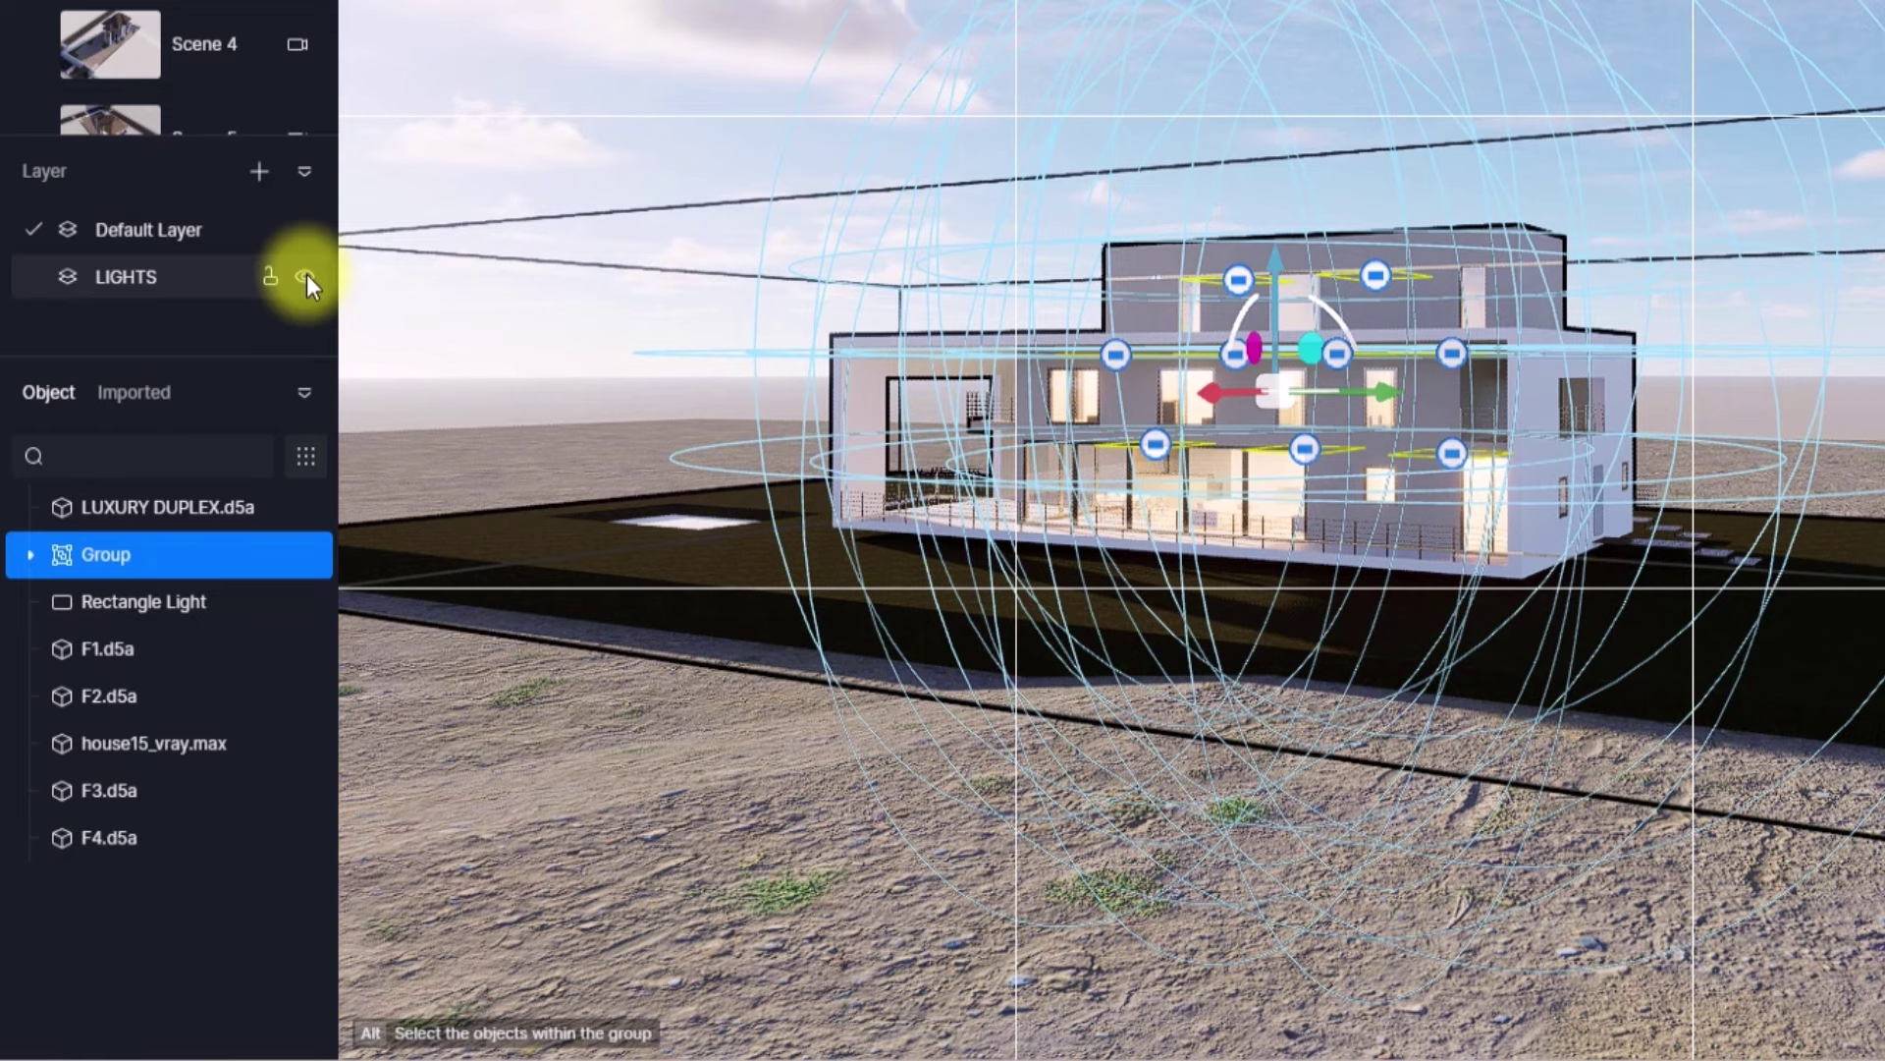
{"action": "left_click", "coordinate": [305, 278]}
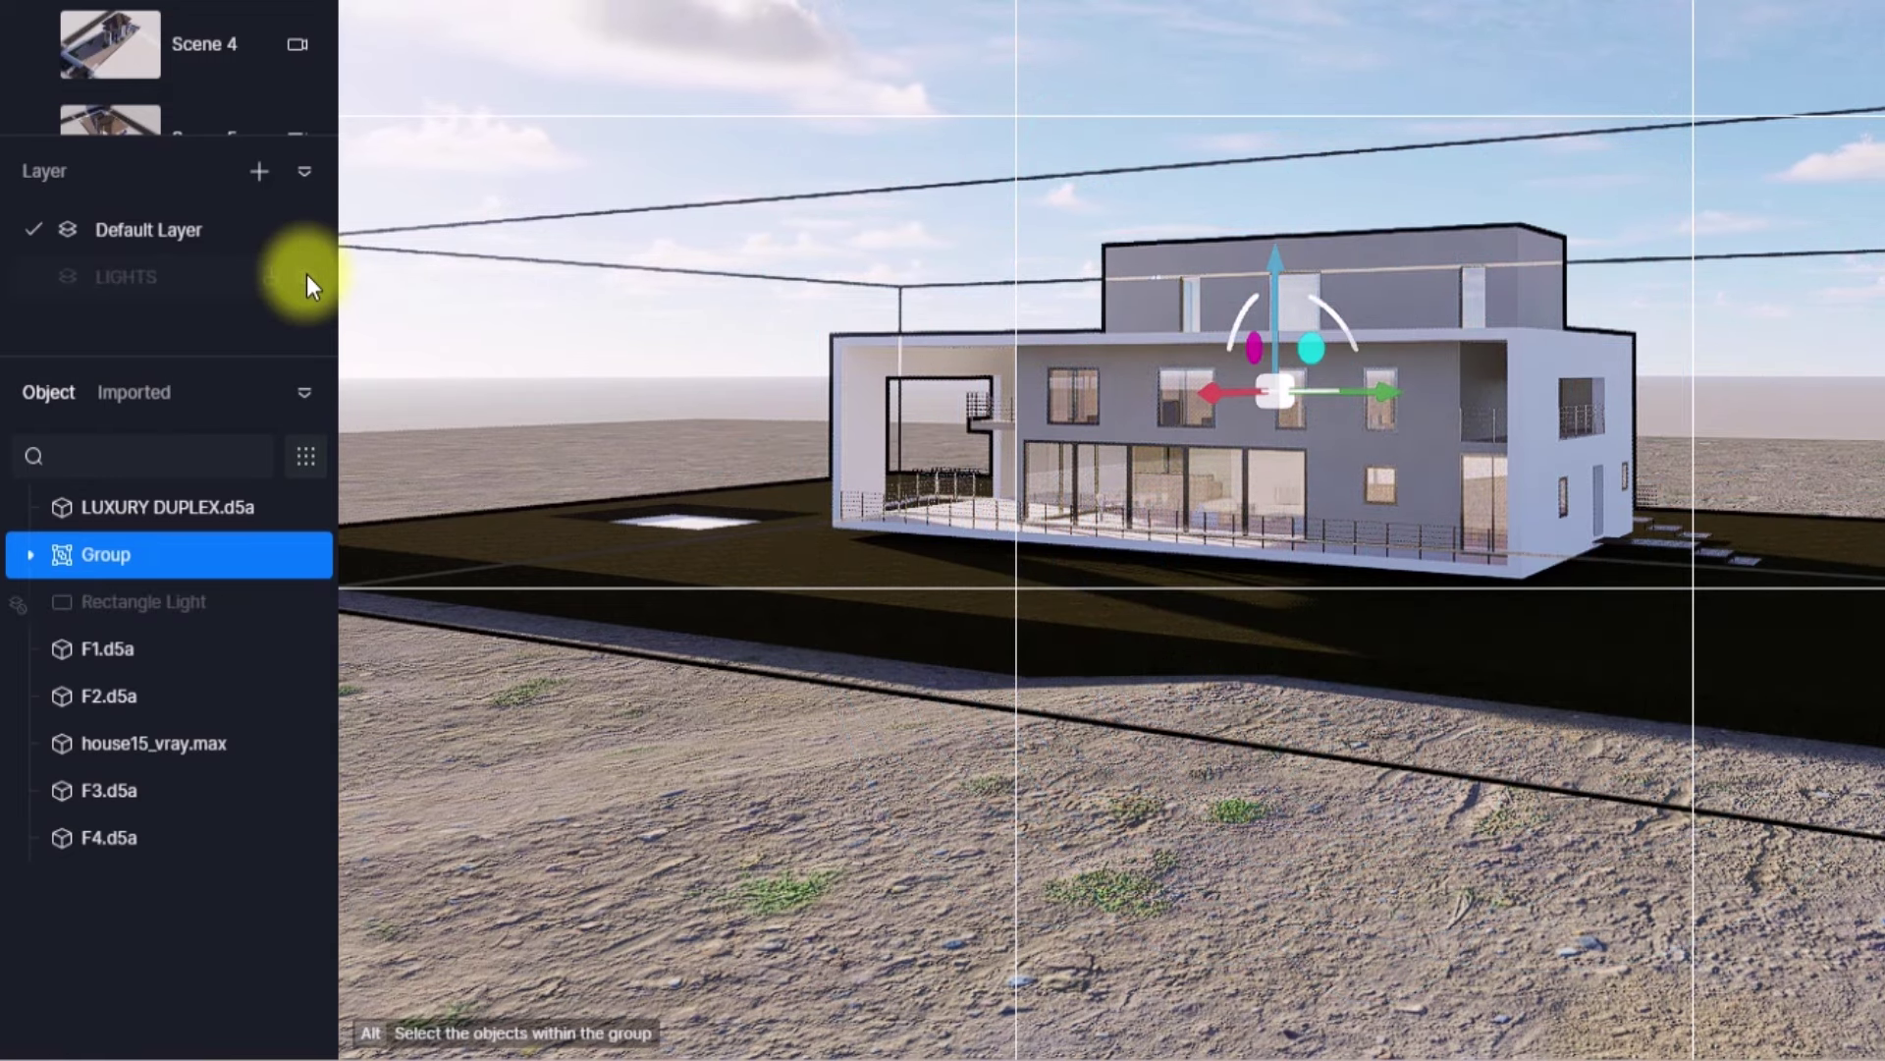
{"action": "left_click", "coordinate": [306, 282]}
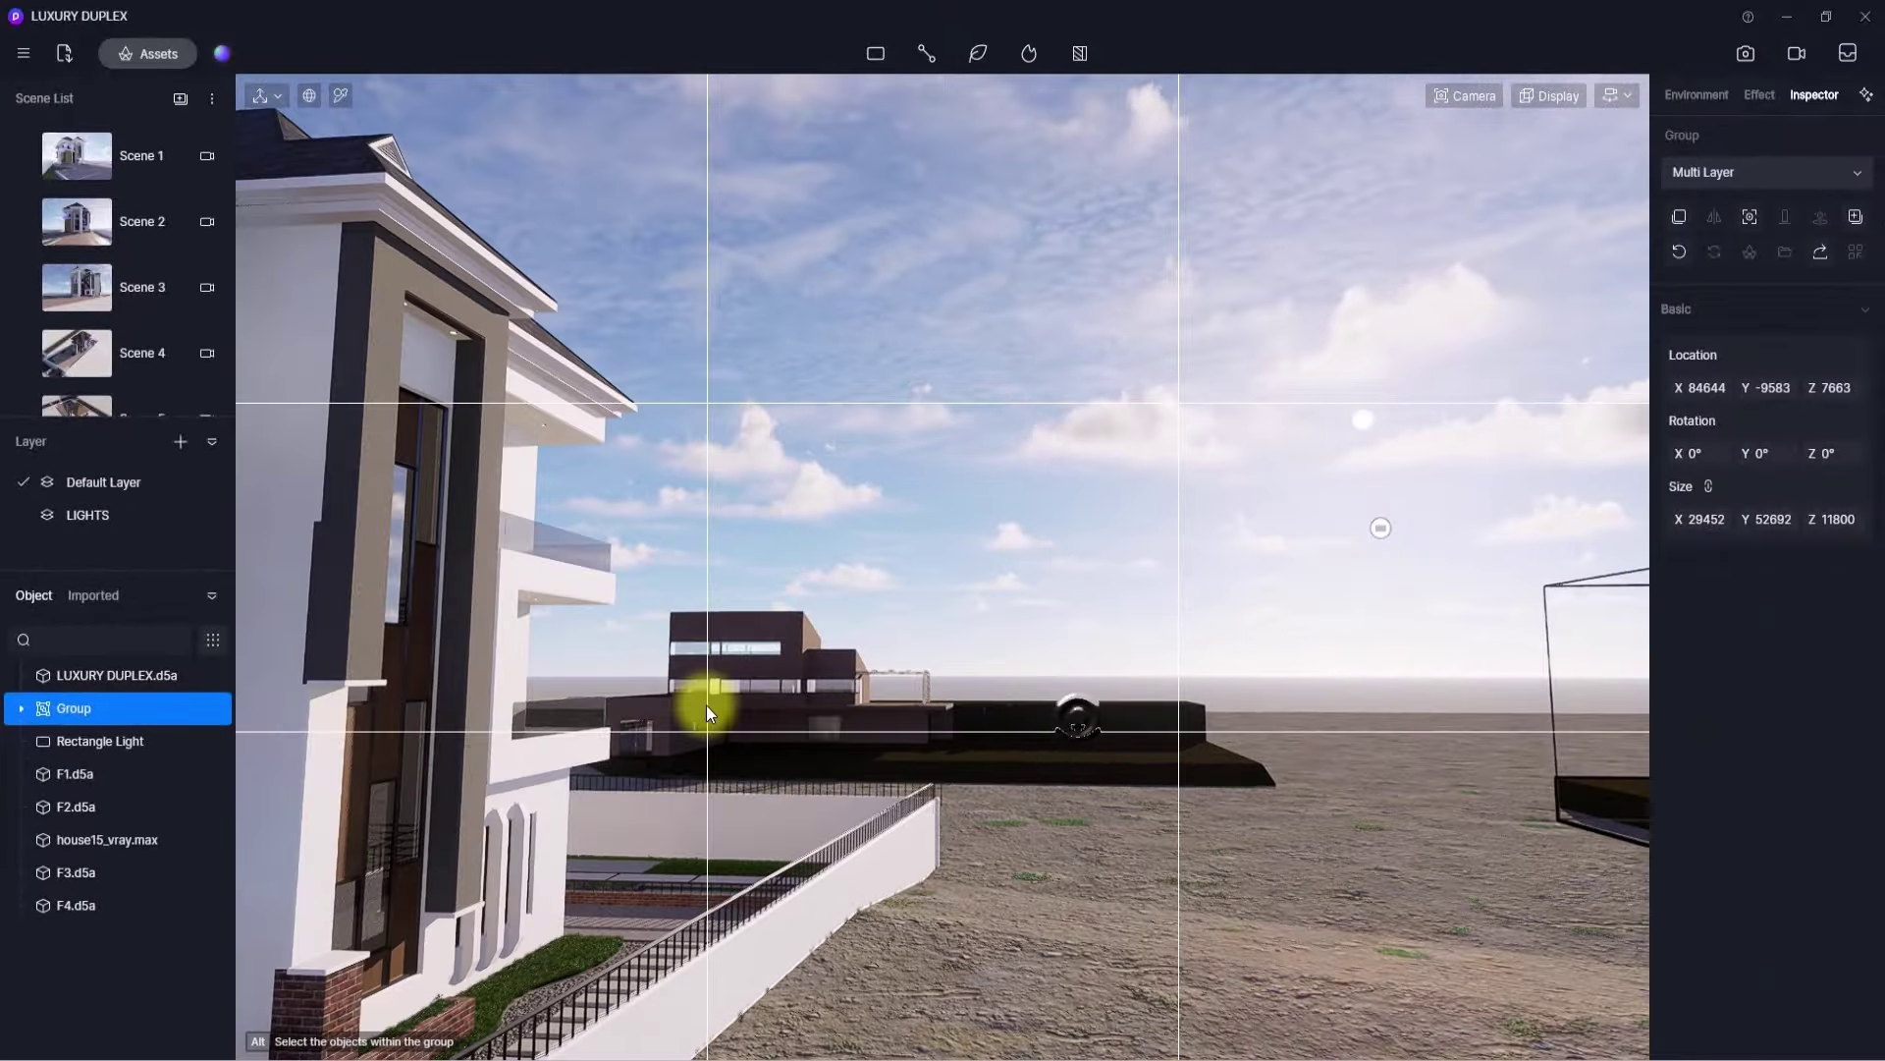
- Move the rectangle light standing outside across to the brick house and position it inside the top floor
{"action": "left_click", "coordinate": [791, 669]}
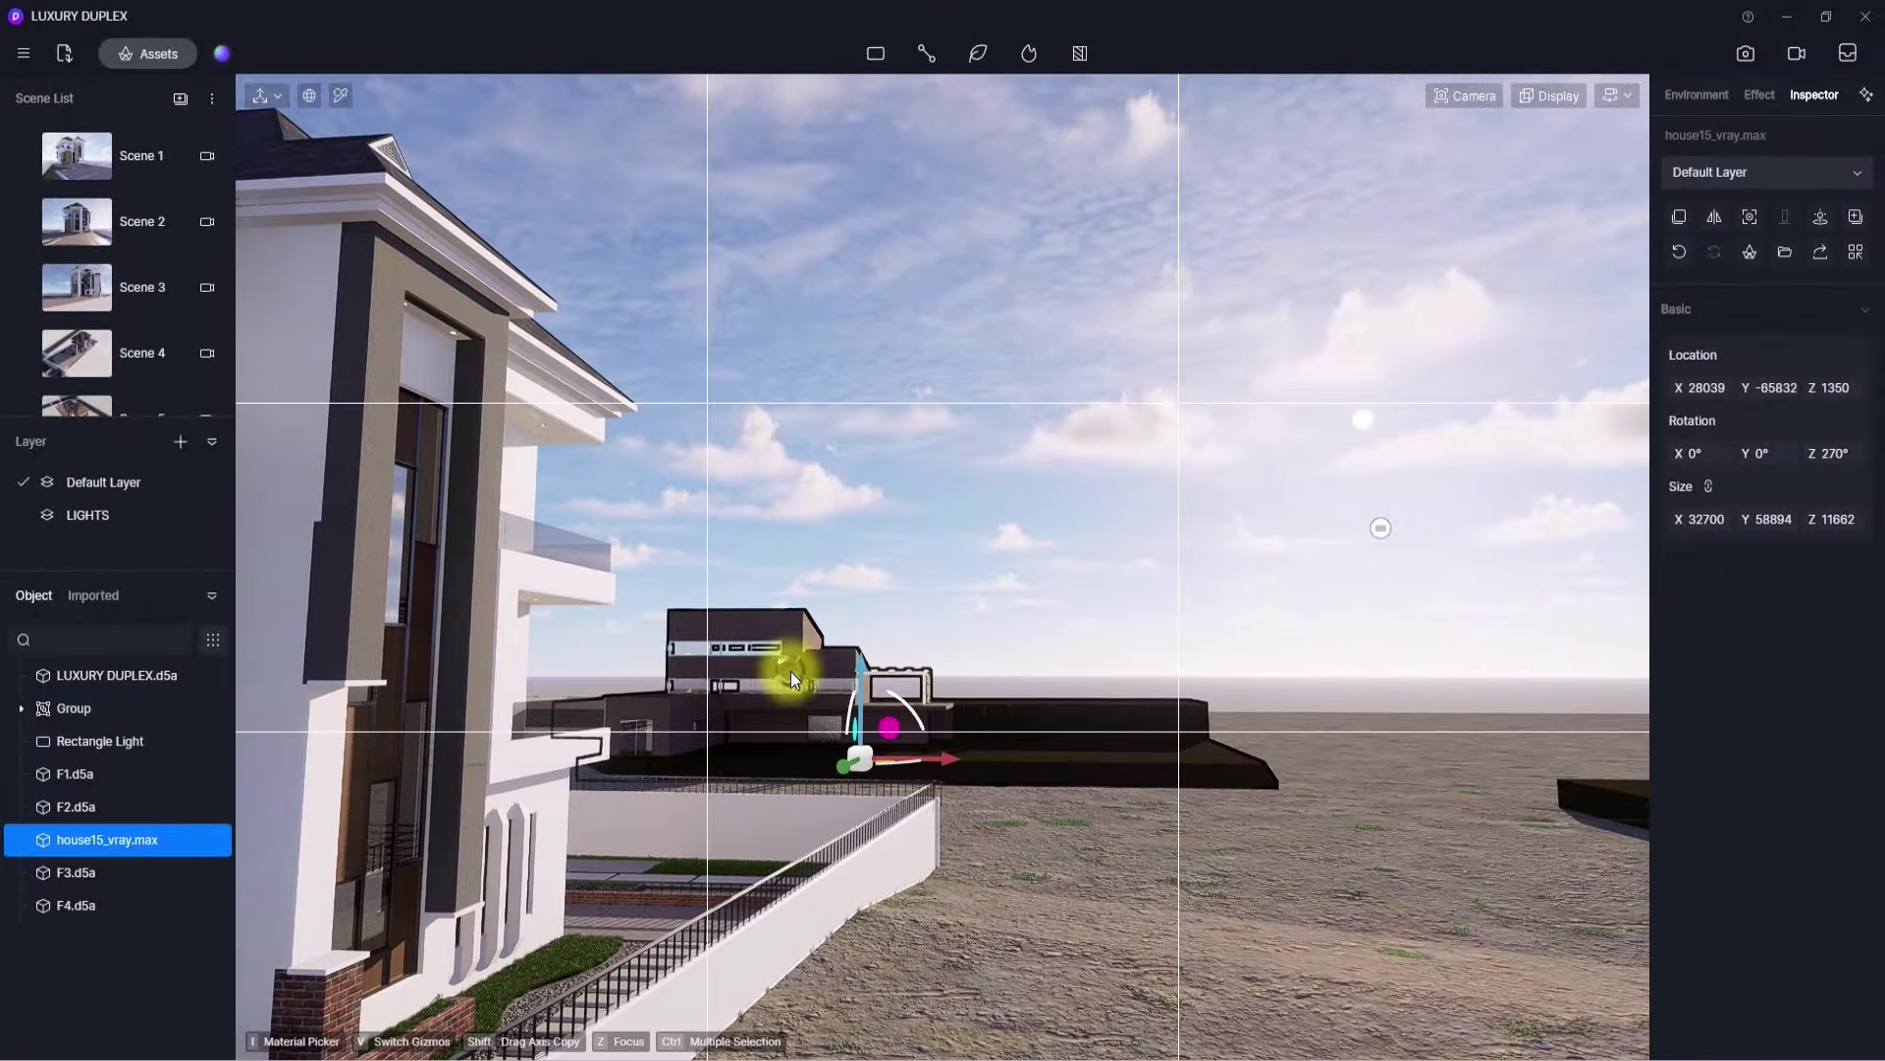
{"action": "left_click", "coordinate": [1379, 533]}
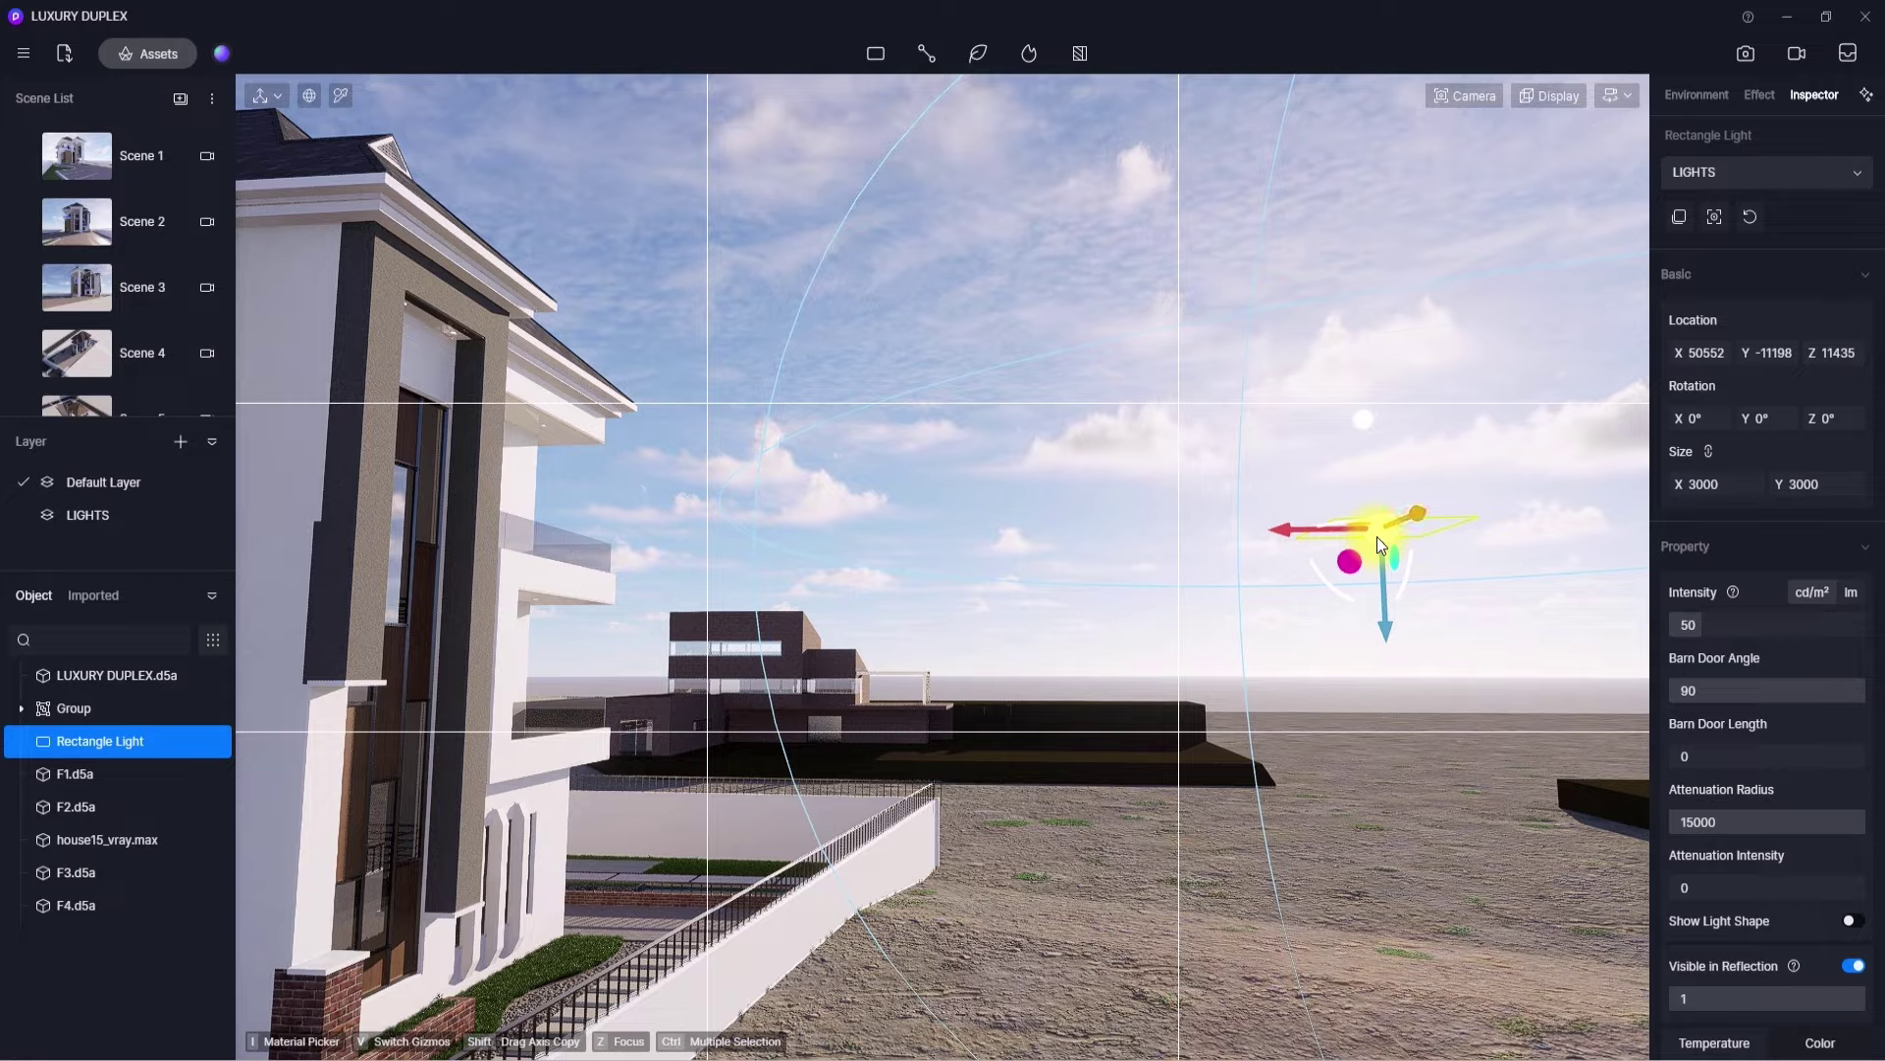
{"action": "left_click_drag", "start_coordinate": [1377, 537], "coordinate": [1012, 675]}
{"action": "scroll", "coordinate": [1006, 671], "scroll_direction": "up", "scroll_amount": 4}
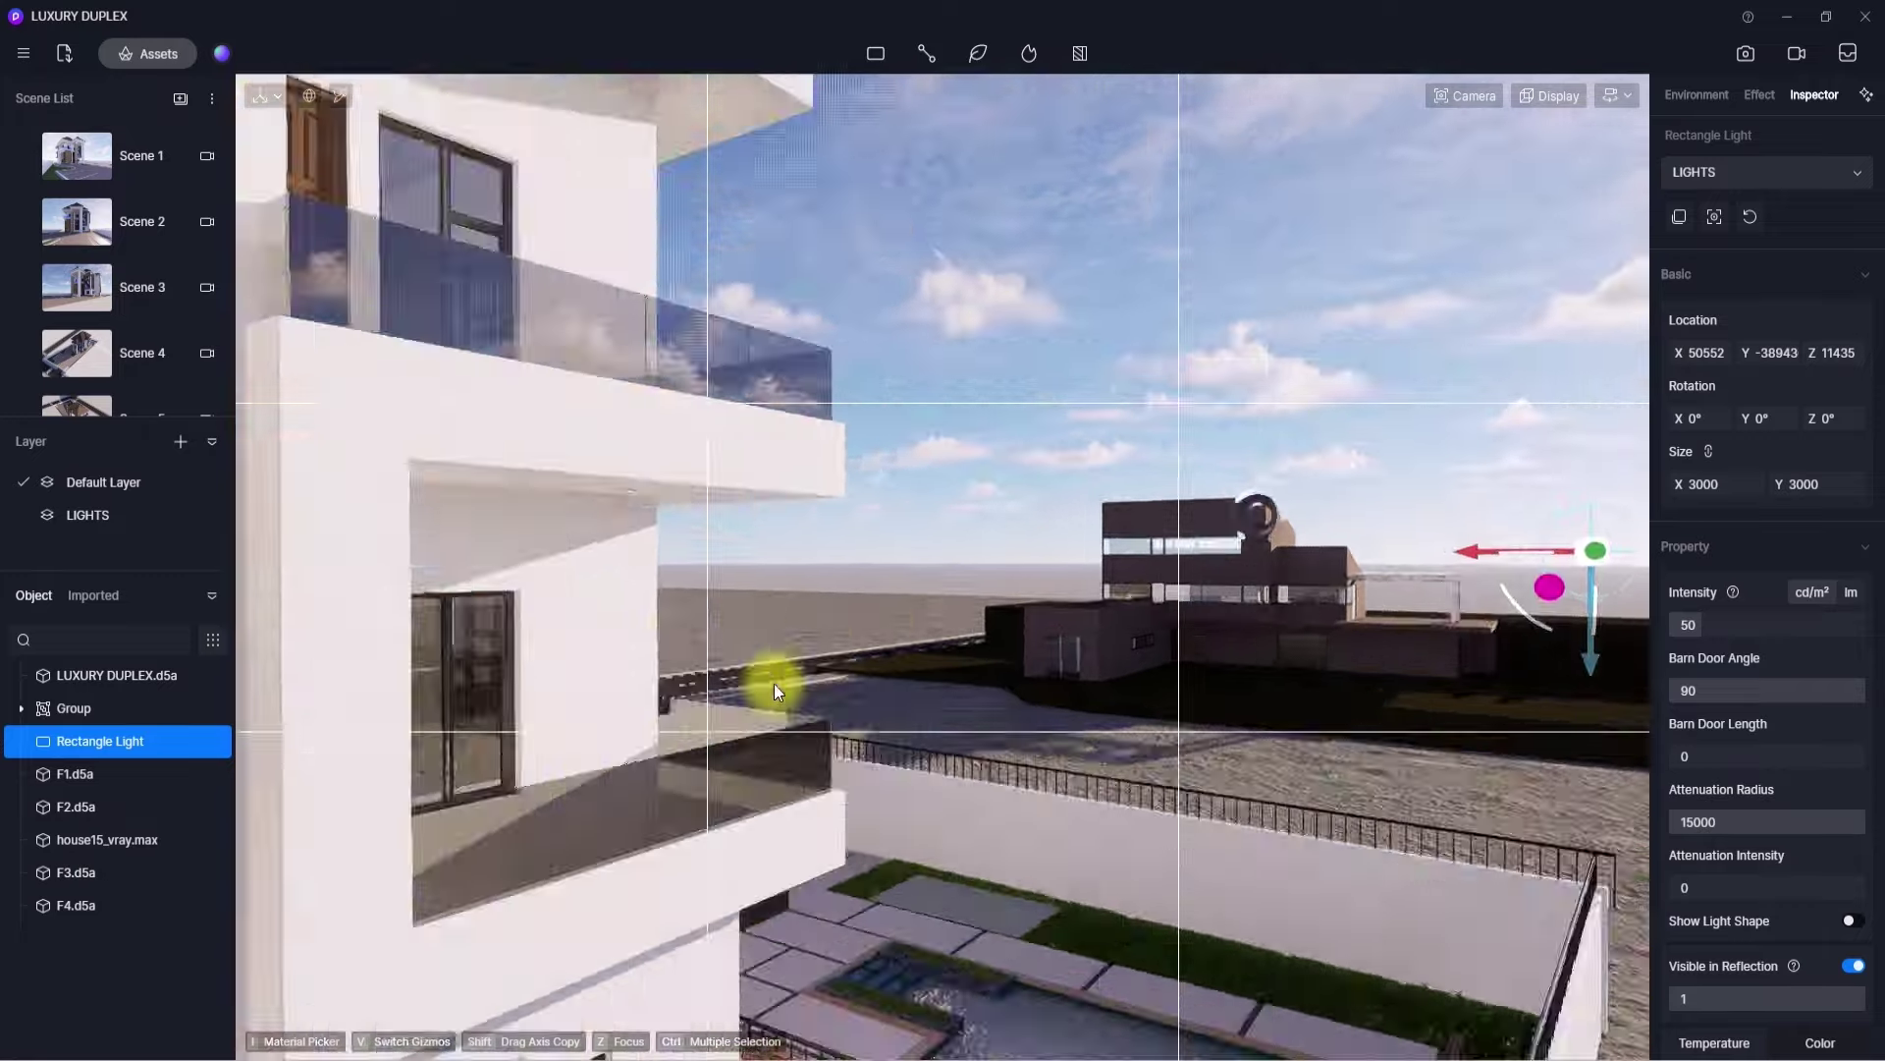
{"action": "right_click_drag", "start_coordinate": [774, 683], "coordinate": [840, 840]}
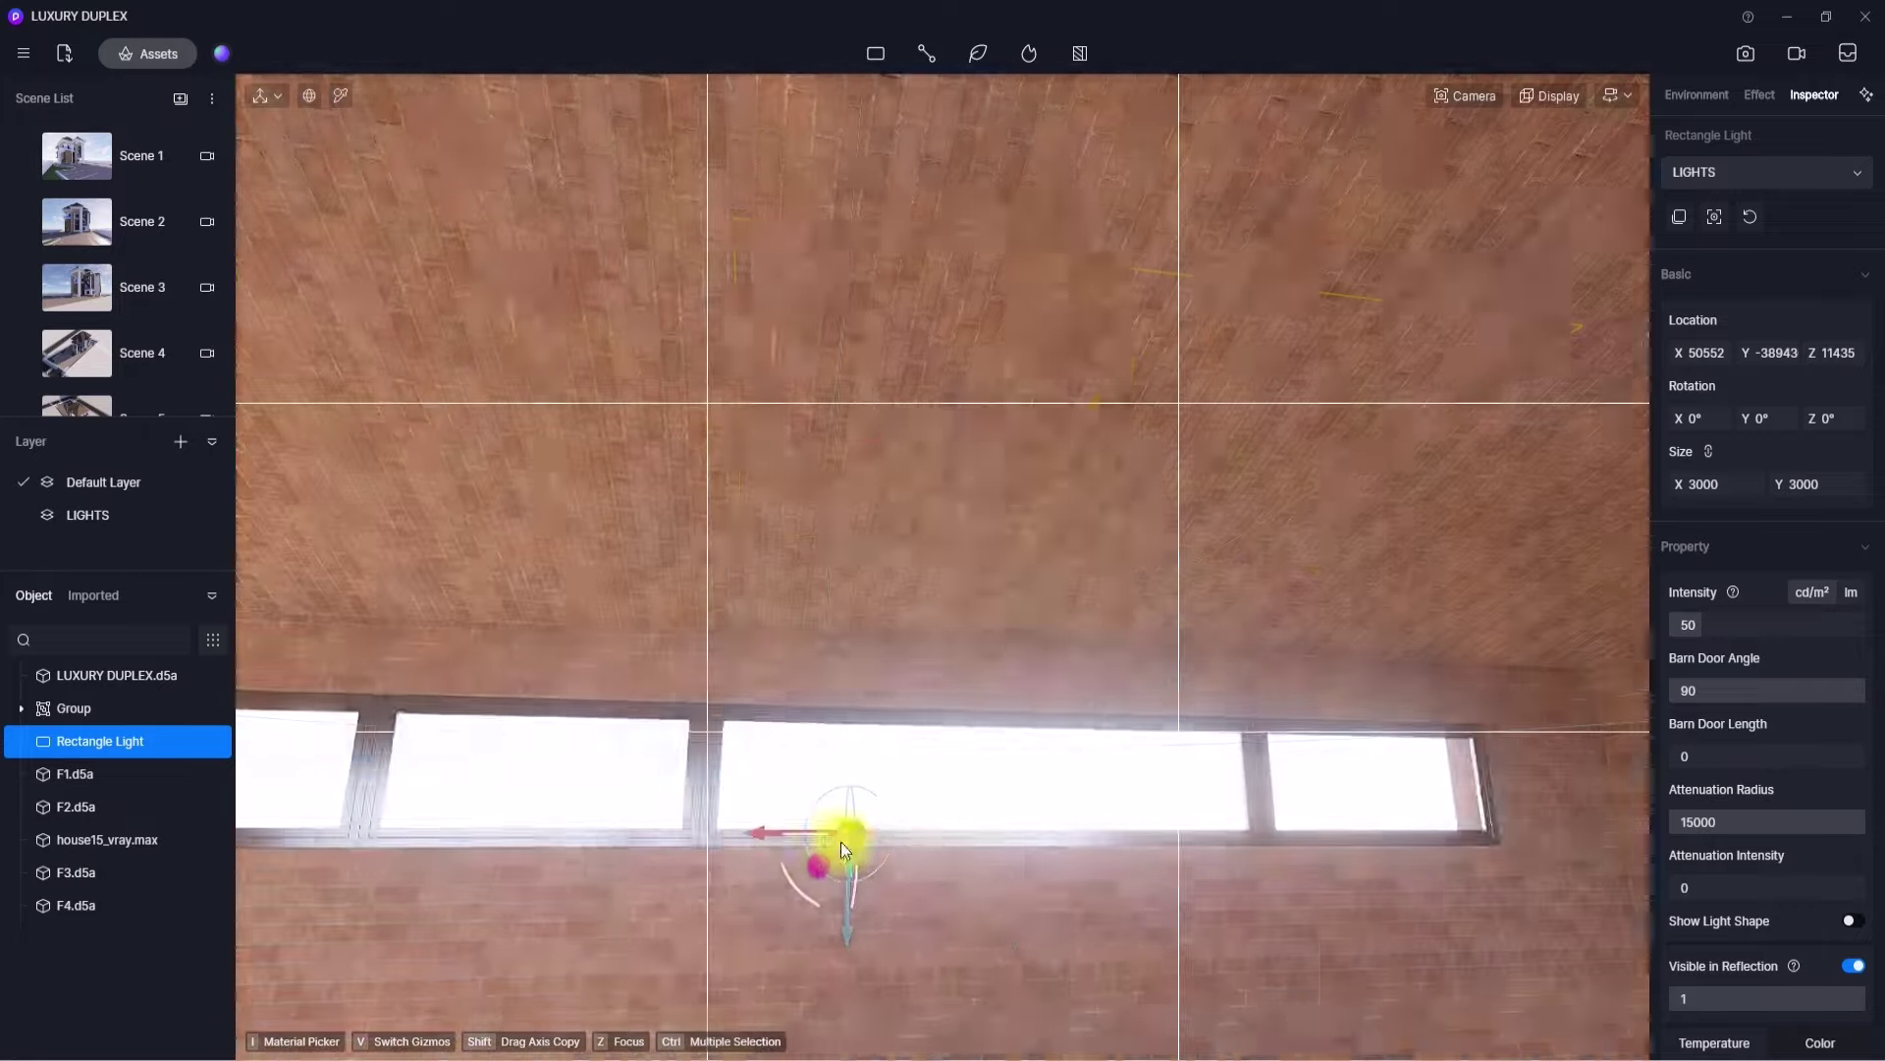
{"action": "left_click_drag", "start_coordinate": [840, 840], "coordinate": [1109, 450]}
{"action": "scroll", "coordinate": [1110, 451], "scroll_direction": "down", "scroll_amount": 5}
{"action": "left_click_drag", "start_coordinate": [887, 539], "coordinate": [733, 635]}
- Duplicate the light along the brick house's top floor and along the floor below at about Z 7578, to about X 14254 and X 24618
{"action": "left_click_drag", "start_coordinate": [830, 552], "coordinate": [1102, 556], "text": "shift"}
{"action": "left_click_drag", "start_coordinate": [1051, 653], "coordinate": [1069, 880], "text": "shift"}
{"action": "left_click_drag", "start_coordinate": [974, 771], "coordinate": [660, 764], "text": "shift"}
{"action": "right_click_drag", "start_coordinate": [942, 884], "coordinate": [1336, 770]}
{"action": "scroll", "coordinate": [1335, 770], "scroll_direction": "down", "scroll_amount": 5}
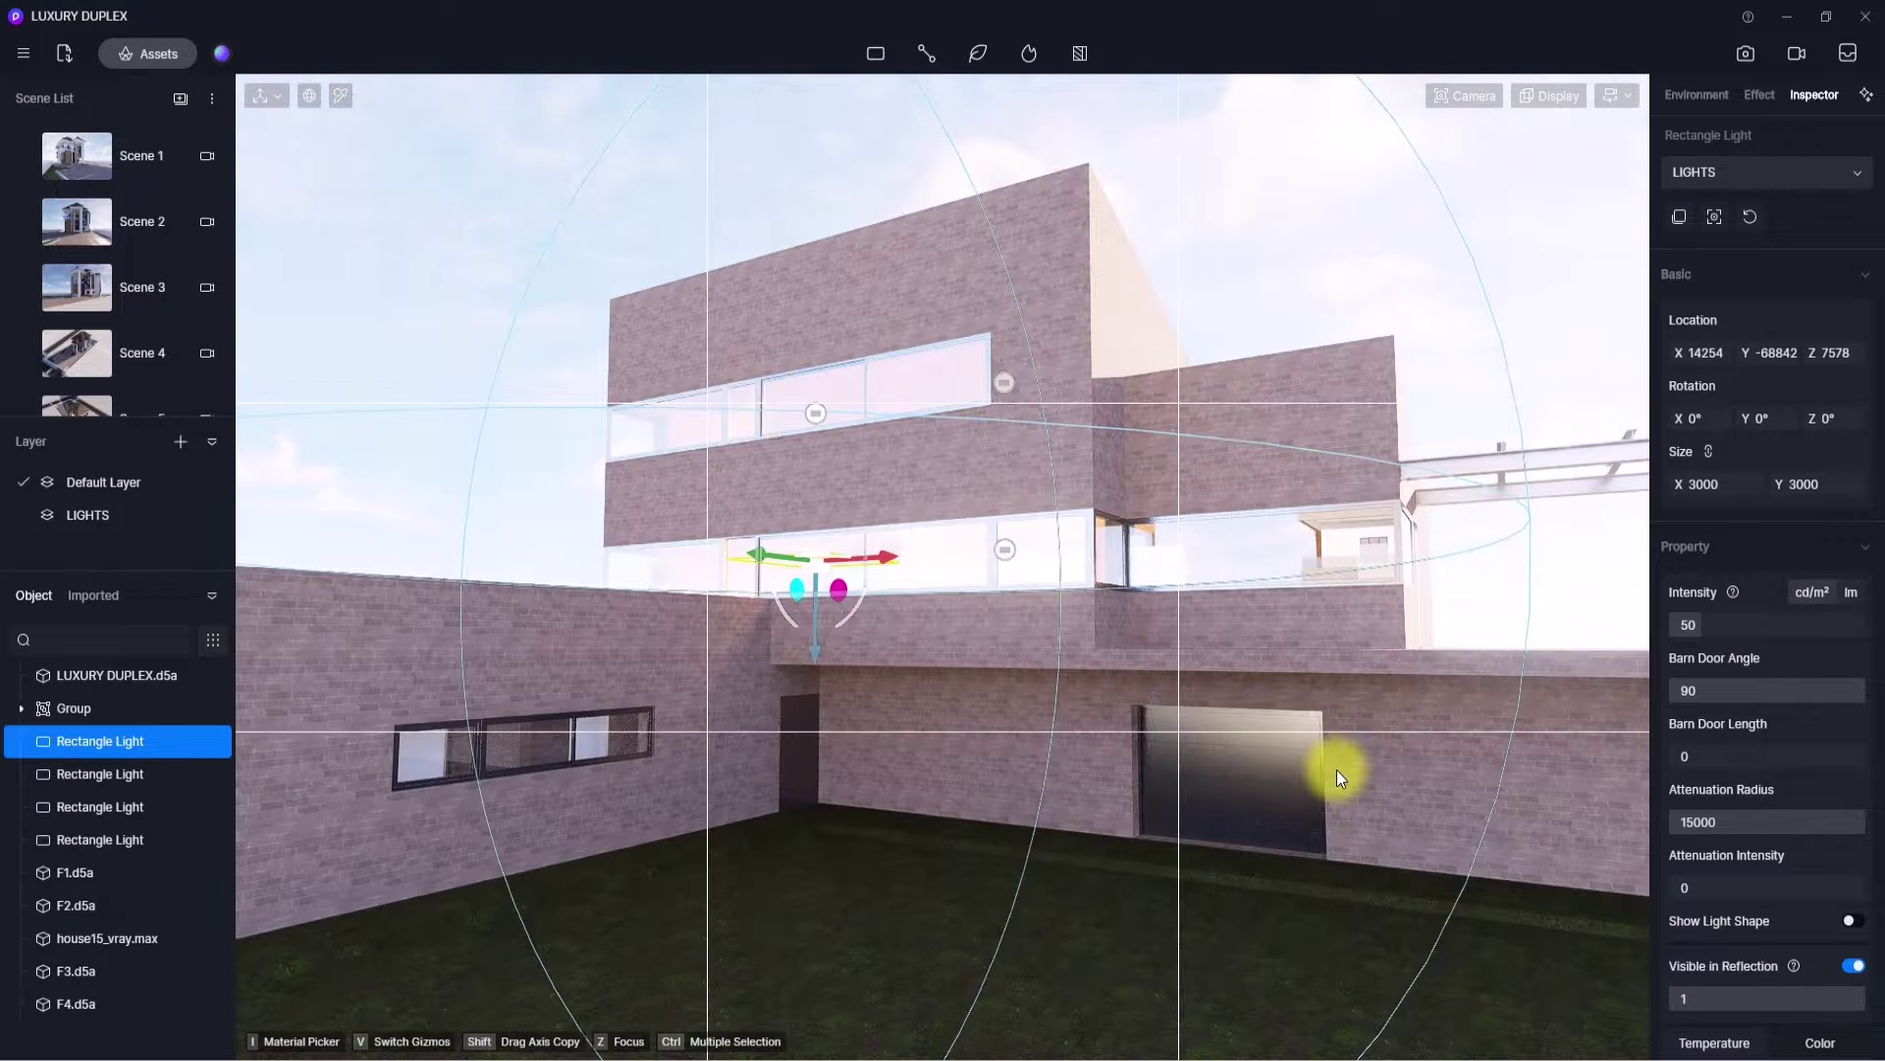
{"action": "left_click_drag", "start_coordinate": [871, 556], "coordinate": [1320, 562], "text": "shift"}
{"action": "right_click_drag", "start_coordinate": [1320, 562], "coordinate": [1518, 1010]}
{"action": "scroll", "coordinate": [1518, 1009], "scroll_direction": "down", "scroll_amount": 4}
- Copy the light down into the brick house's lower wing at about X 14769, Y -55792, Z 4773
{"action": "left_click_drag", "start_coordinate": [577, 550], "coordinate": [613, 553], "text": "shift"}
{"action": "left_click_drag", "start_coordinate": [509, 440], "coordinate": [514, 565]}
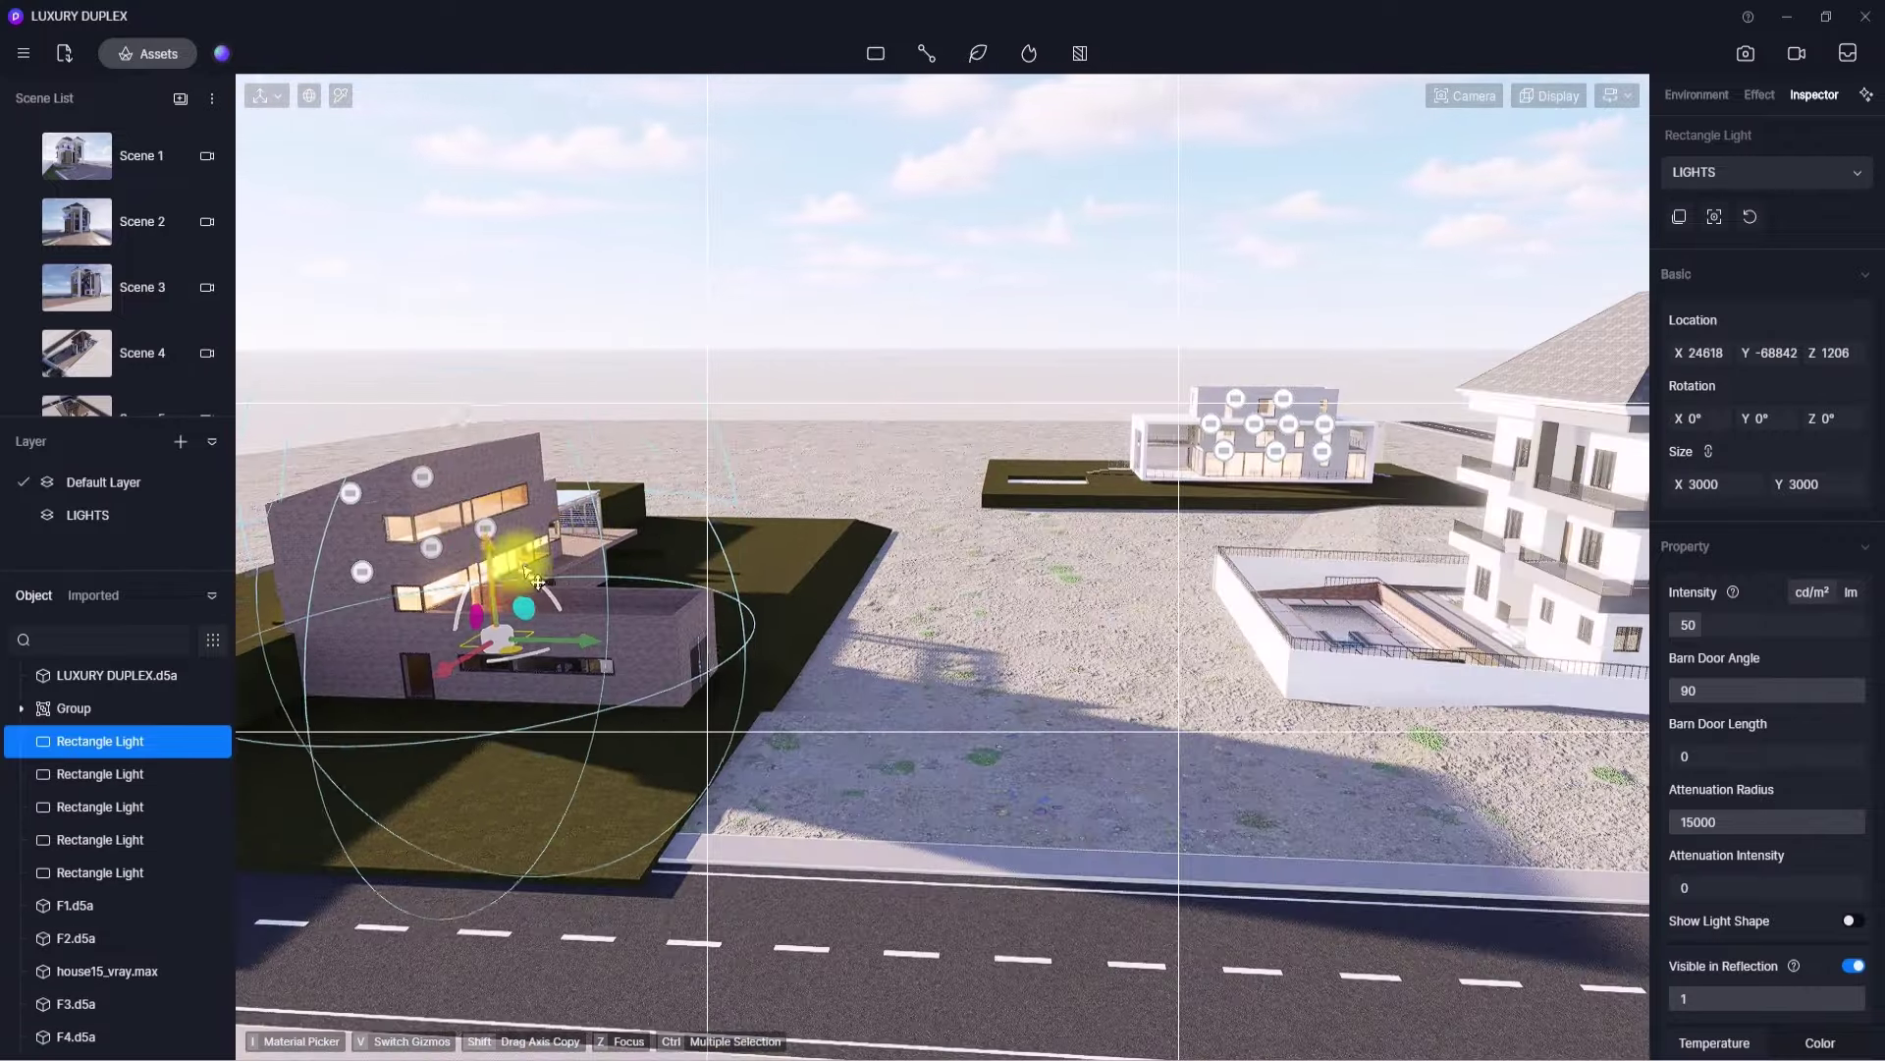
{"action": "scroll", "coordinate": [514, 565], "scroll_direction": "up", "scroll_amount": 4}
{"action": "left_click_drag", "start_coordinate": [481, 705], "coordinate": [374, 742]}
{"action": "right_click_drag", "start_coordinate": [746, 687], "coordinate": [412, 668]}
{"action": "left_click_drag", "start_coordinate": [715, 497], "coordinate": [722, 550]}
{"action": "left_click_drag", "start_coordinate": [728, 610], "coordinate": [792, 621]}
{"action": "left_click_drag", "start_coordinate": [781, 530], "coordinate": [804, 505]}
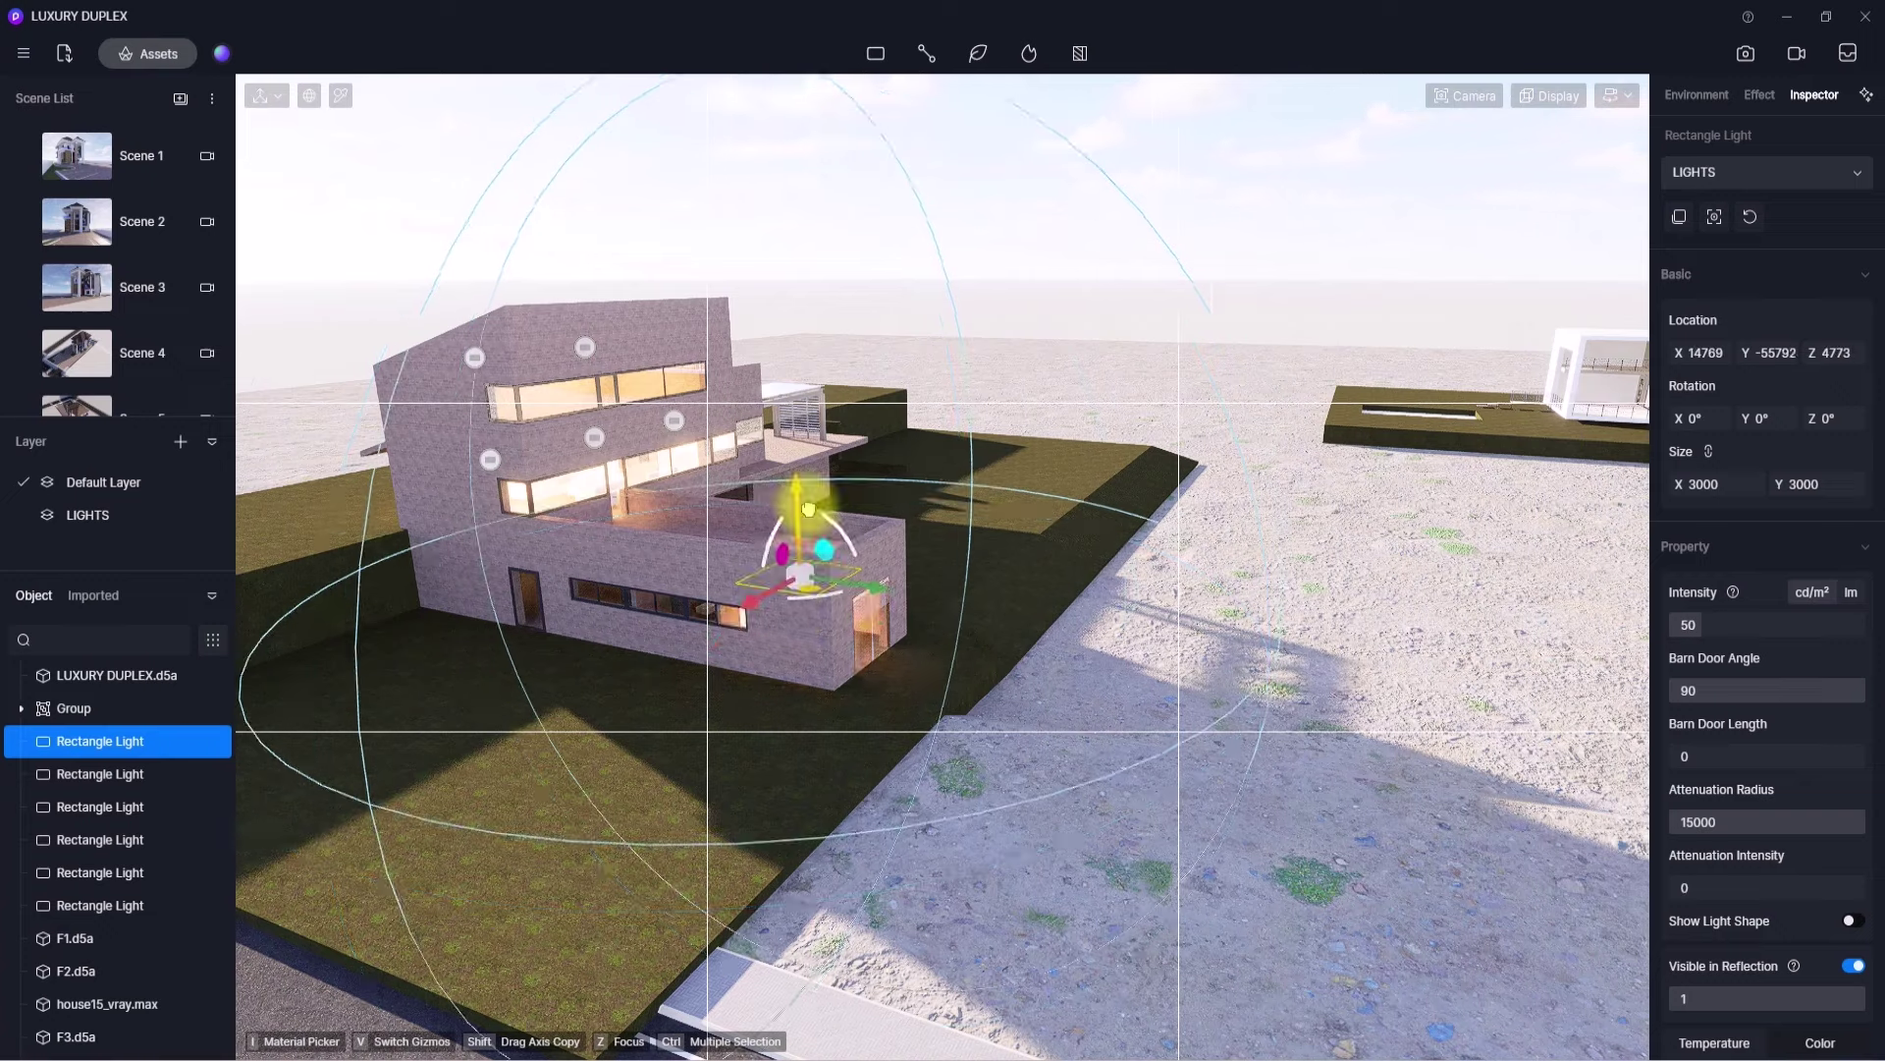
- Copy the light along the brick house's lower wing and place another copy outside on the open ground
{"action": "left_click_drag", "start_coordinate": [870, 597], "coordinate": [752, 579], "text": "shift"}
{"action": "right_click_drag", "start_coordinate": [751, 579], "coordinate": [1004, 646]}
{"action": "left_click_drag", "start_coordinate": [791, 616], "coordinate": [1218, 702], "text": "shift"}
{"action": "right_click_drag", "start_coordinate": [1217, 702], "coordinate": [967, 623]}
{"action": "left_click", "coordinate": [880, 704]}
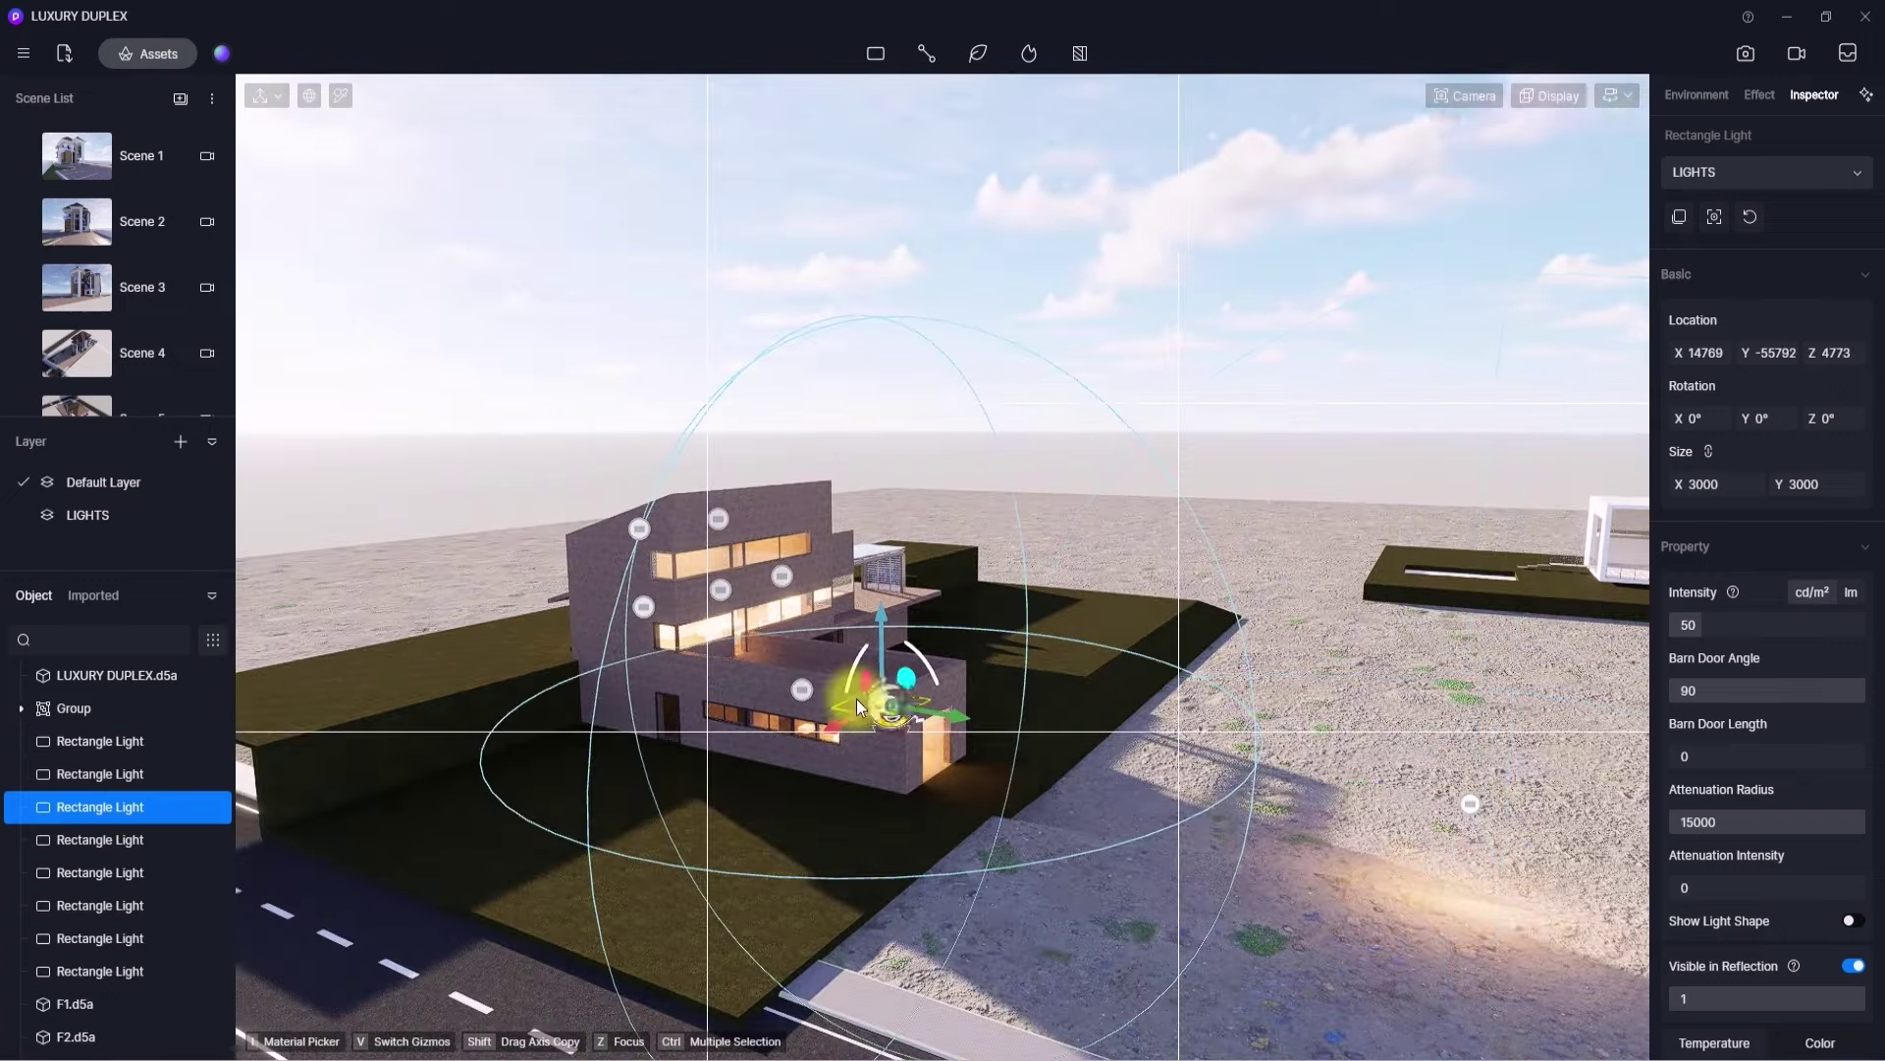
{"action": "left_click", "coordinate": [802, 690], "text": "ctrl"}
{"action": "left_click", "coordinate": [783, 576], "text": "ctrl"}
{"action": "left_click", "coordinate": [720, 590], "text": "ctrl"}
{"action": "left_click", "coordinate": [718, 520], "text": "ctrl"}
{"action": "left_click", "coordinate": [640, 529], "text": "ctrl"}
- Group the brick house with its seven rectangle lights and shift the group to about Y -64297
{"action": "left_click", "coordinate": [644, 607]}
{"action": "left_click", "coordinate": [640, 531], "text": "ctrl"}
{"action": "left_click", "coordinate": [718, 519], "text": "ctrl"}
{"action": "left_click", "coordinate": [721, 590], "text": "ctrl"}
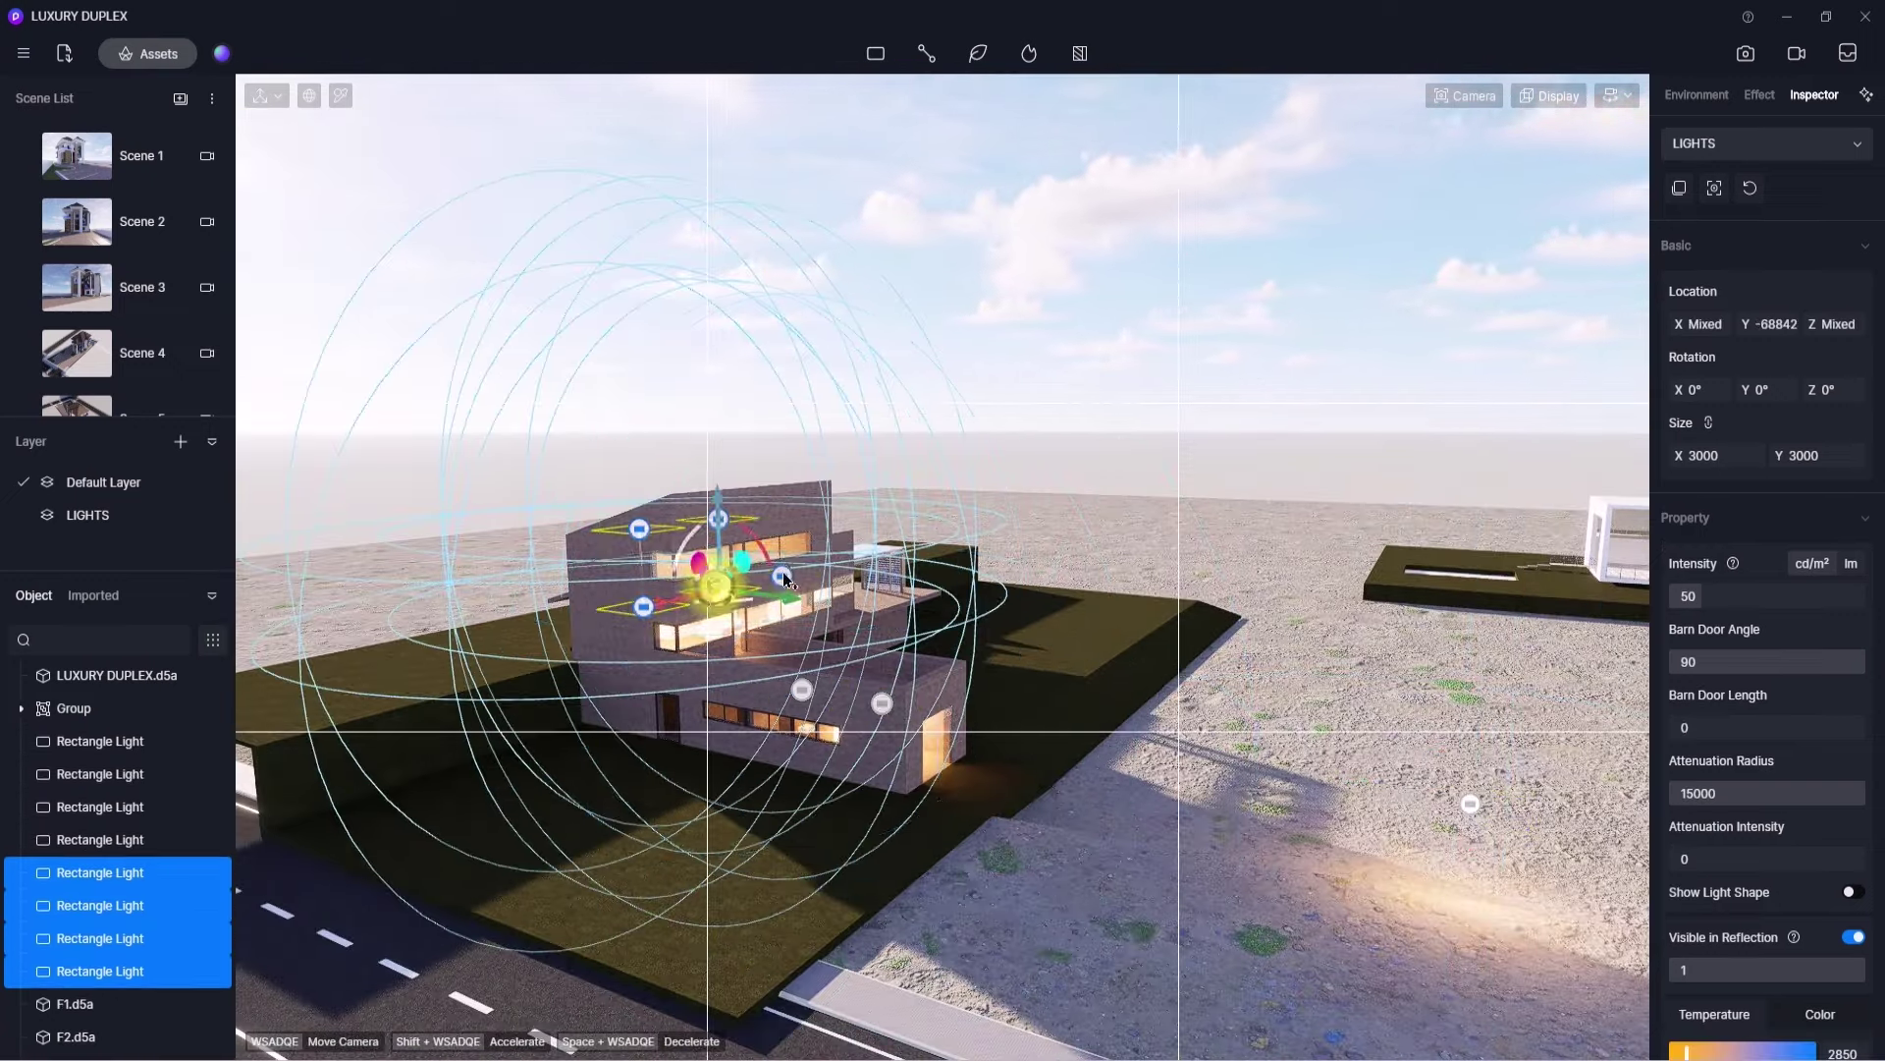
{"action": "left_click", "coordinate": [782, 576], "text": "ctrl"}
{"action": "left_click", "coordinate": [802, 689], "text": "ctrl"}
{"action": "left_click", "coordinate": [882, 704], "text": "ctrl"}
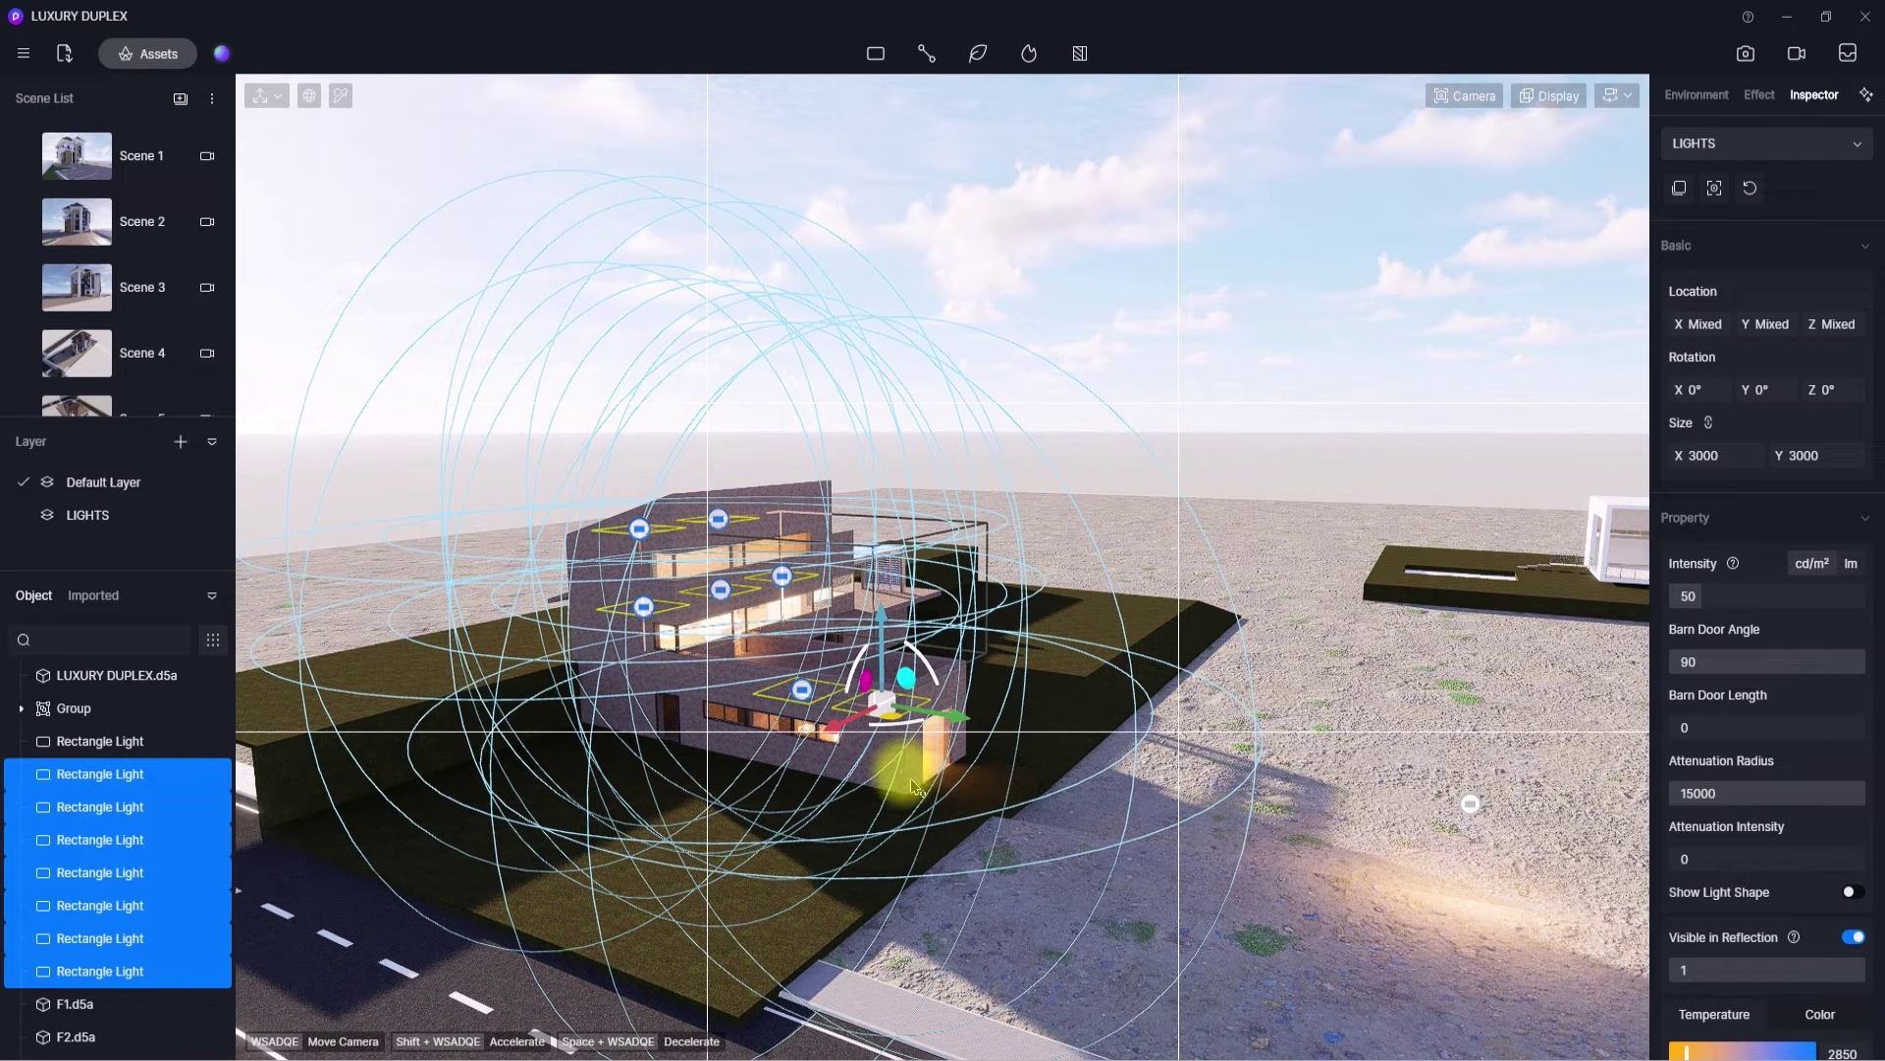
{"action": "left_click", "coordinate": [911, 782], "text": "ctrl"}
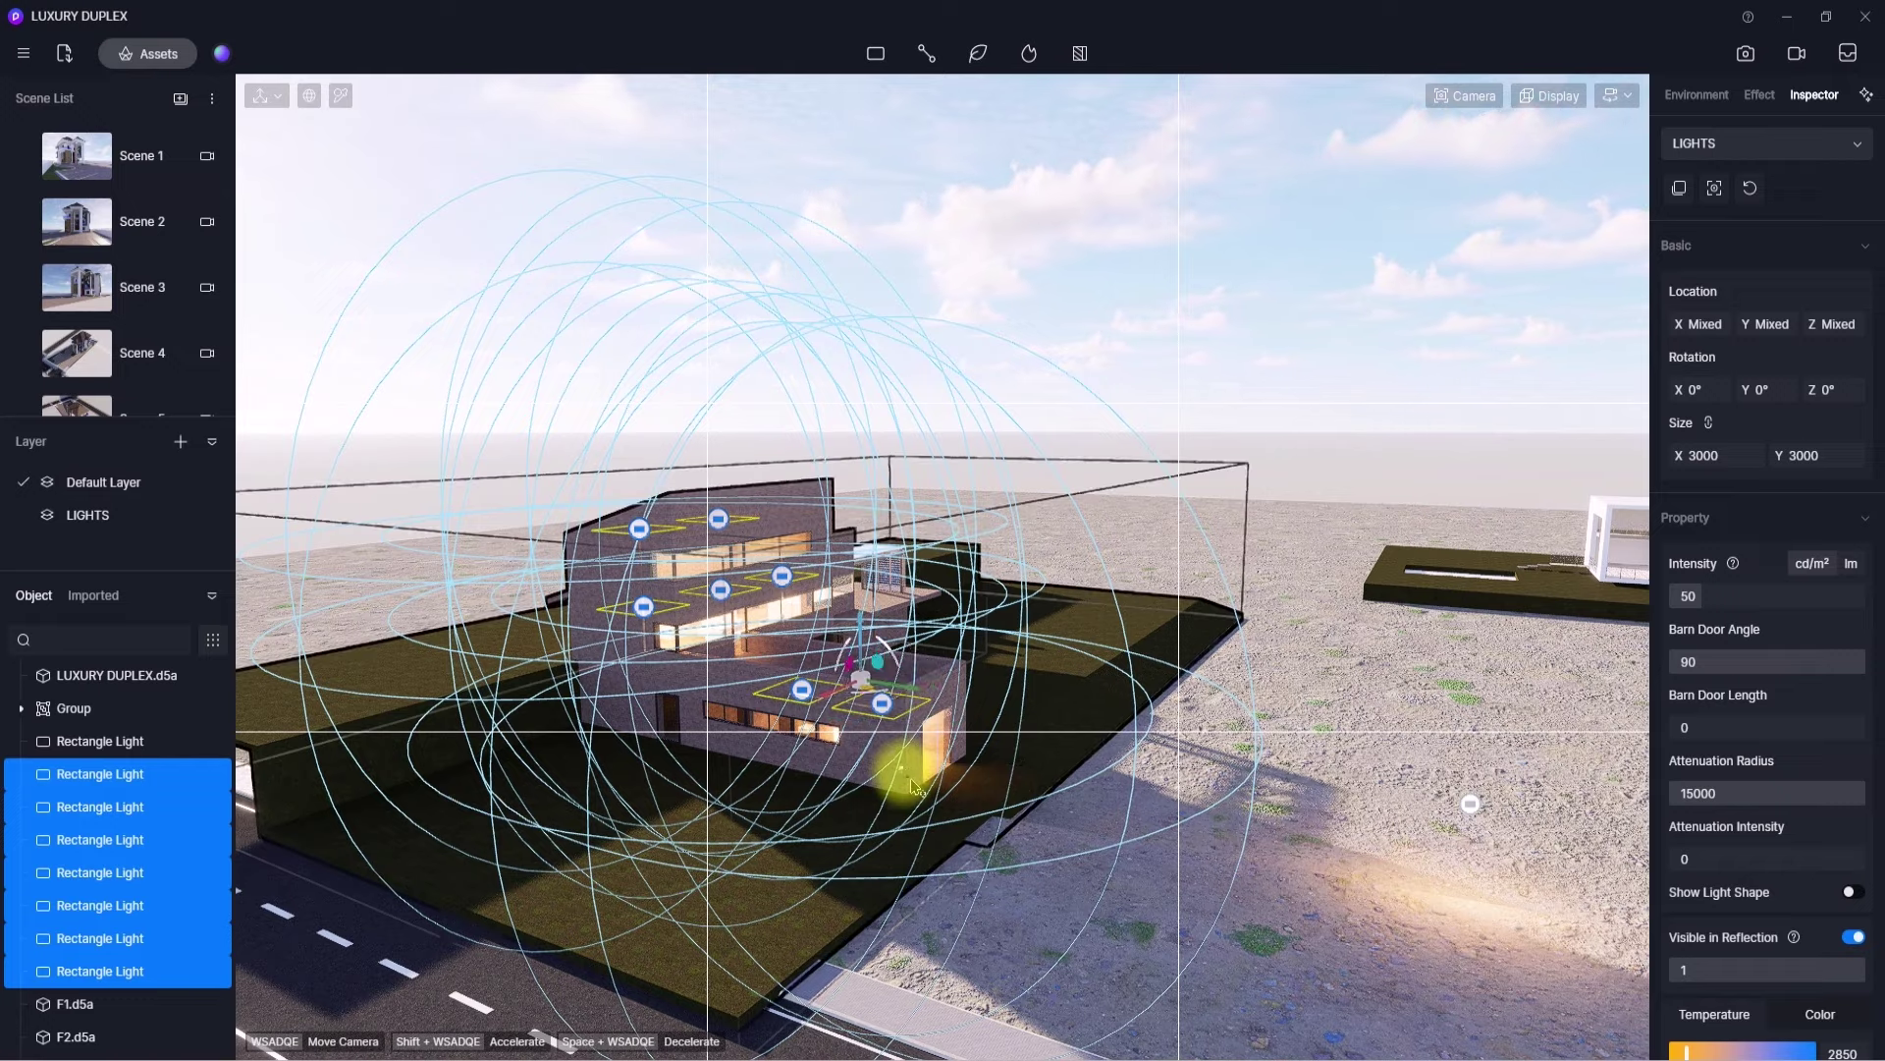
{"action": "right_click", "coordinate": [96, 810]}
{"action": "left_click", "coordinate": [110, 996]}
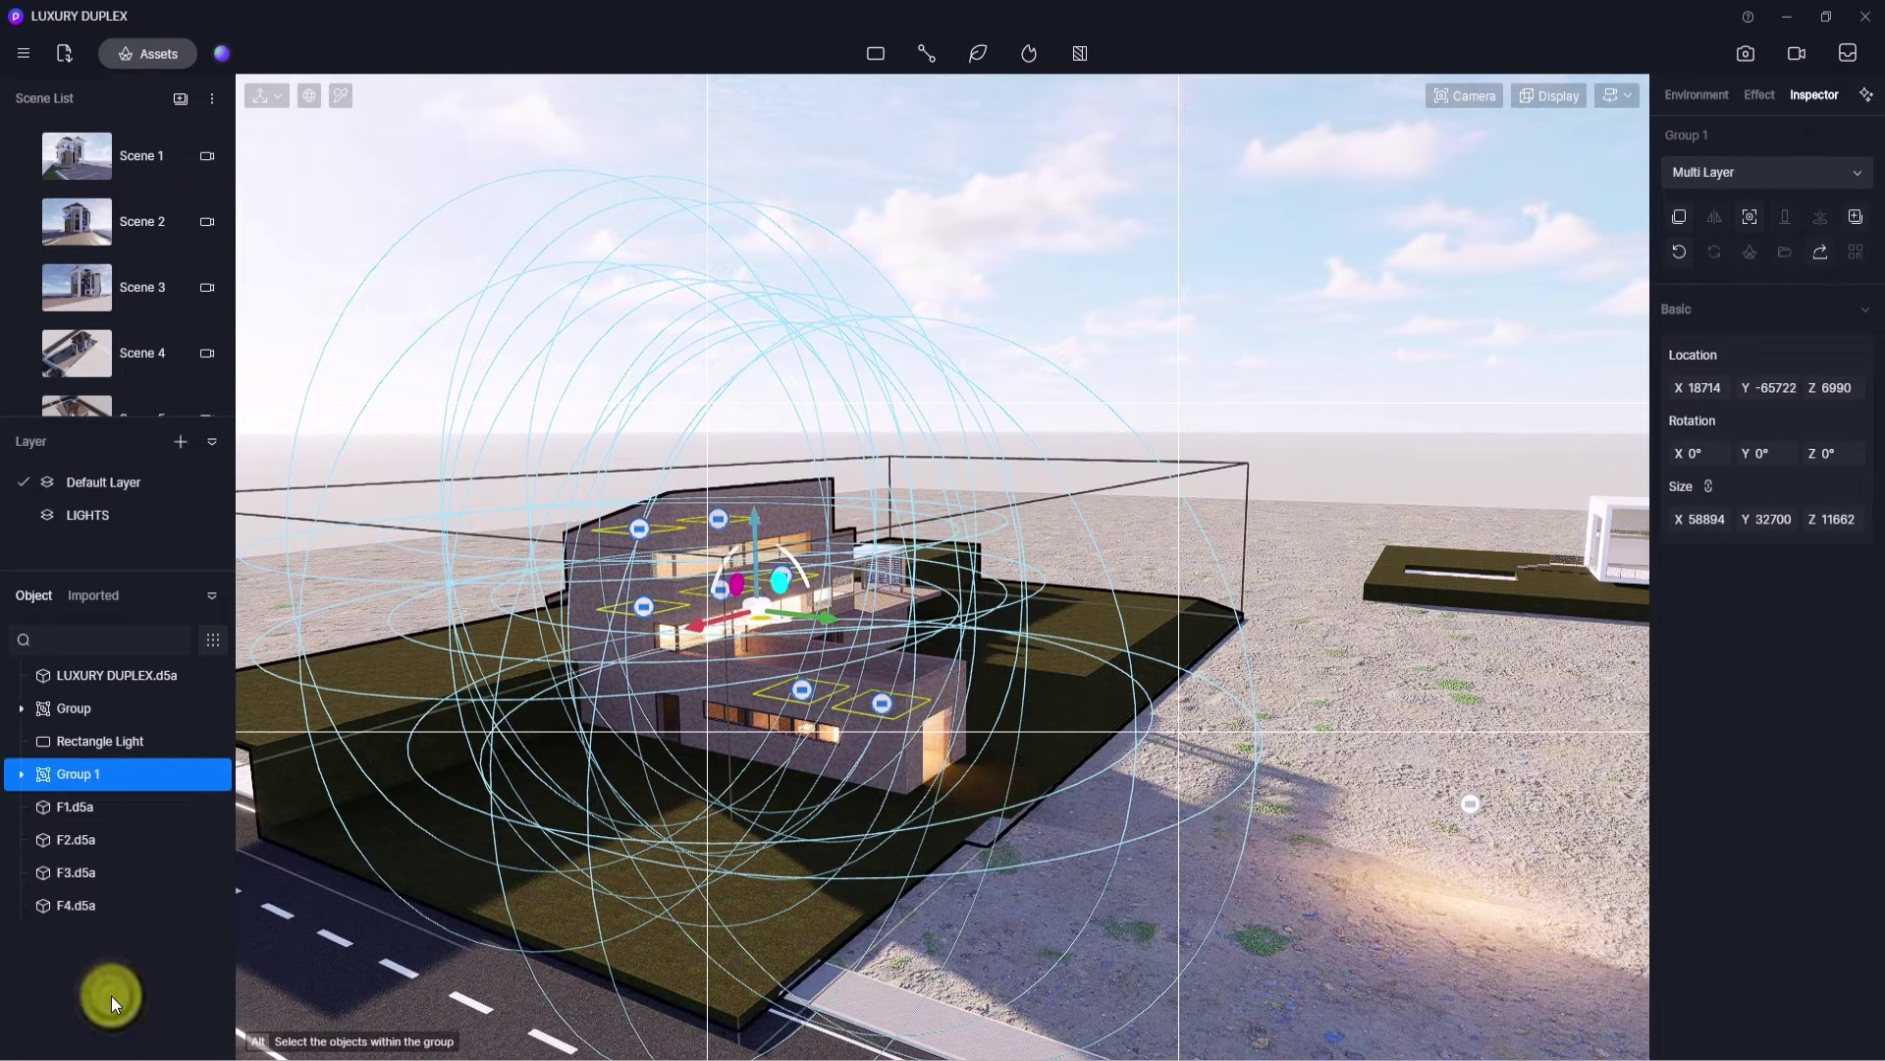
{"action": "left_click_drag", "start_coordinate": [823, 618], "coordinate": [883, 664]}
- Move the rectangle light from the open ground into the main house at about X 18693, Y 6364, Z 7658
{"action": "right_click_drag", "start_coordinate": [1276, 638], "coordinate": [1856, 677]}
{"action": "right_click_drag", "start_coordinate": [994, 691], "coordinate": [1224, 722]}
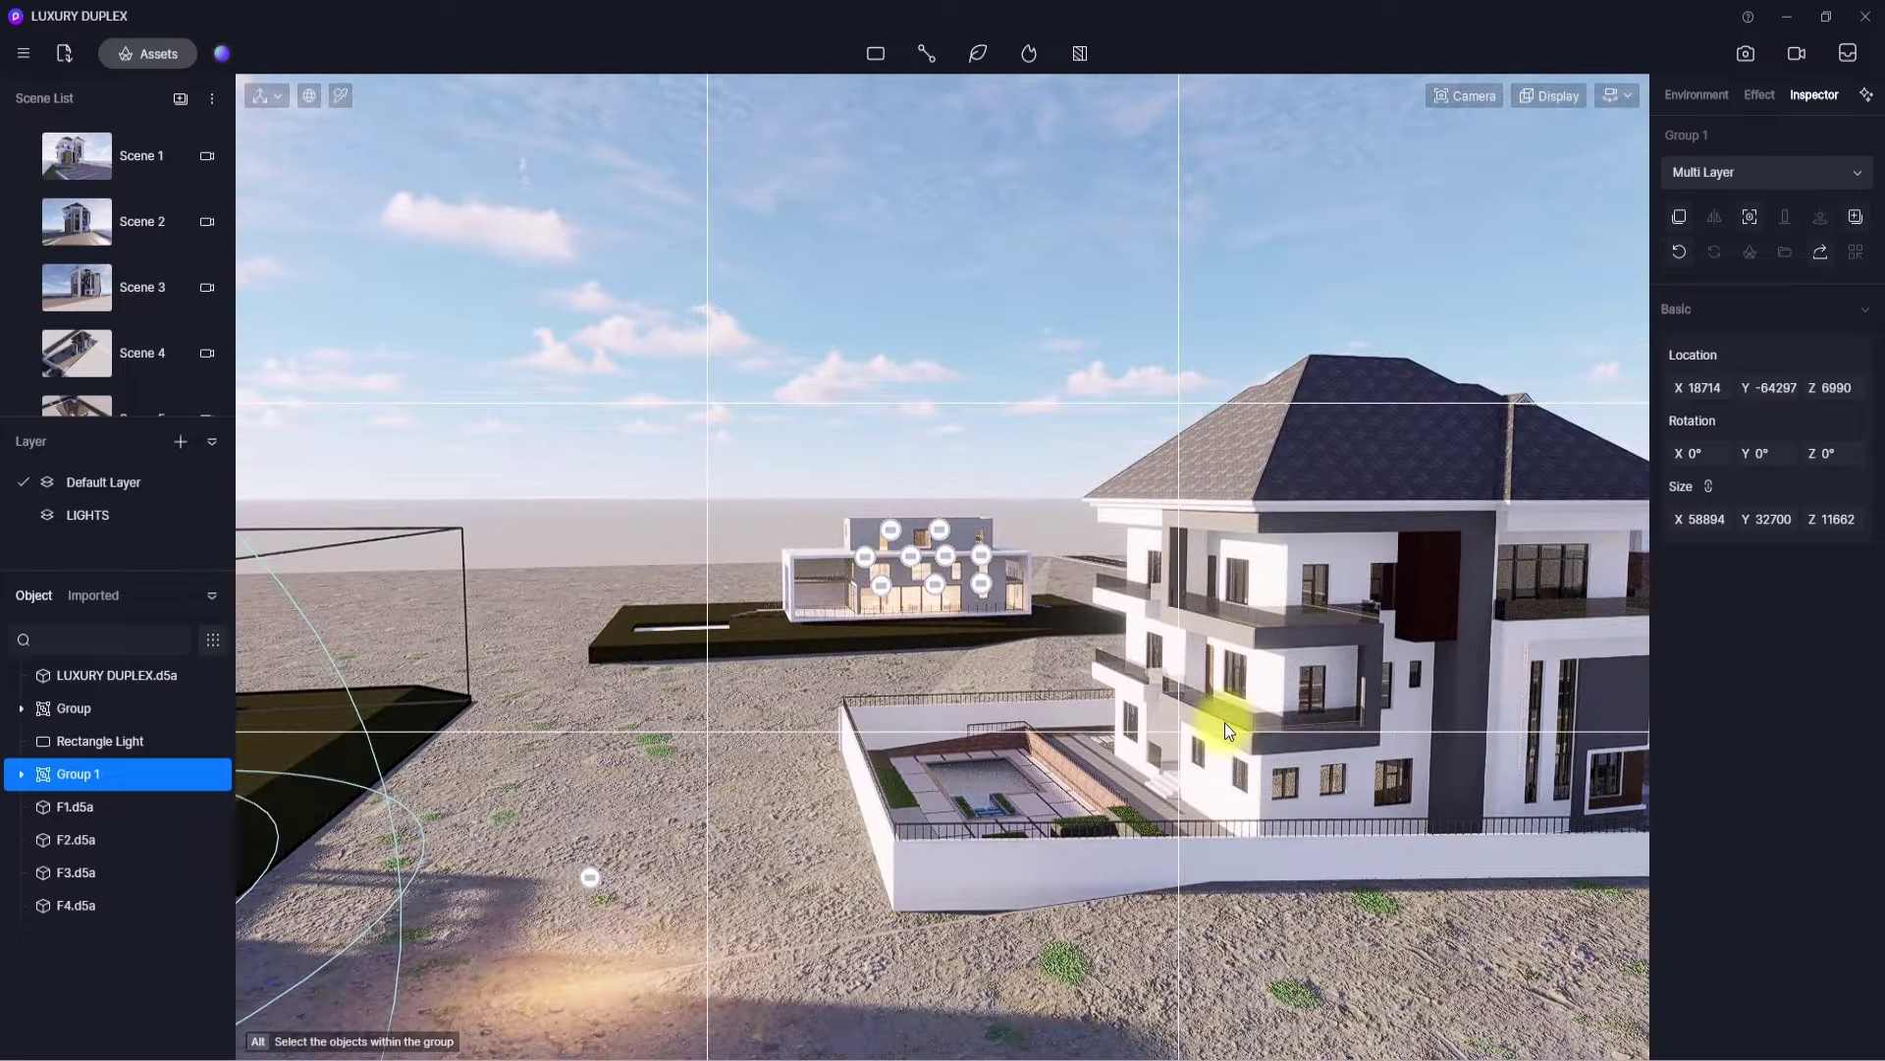
{"action": "left_click", "coordinate": [590, 877]}
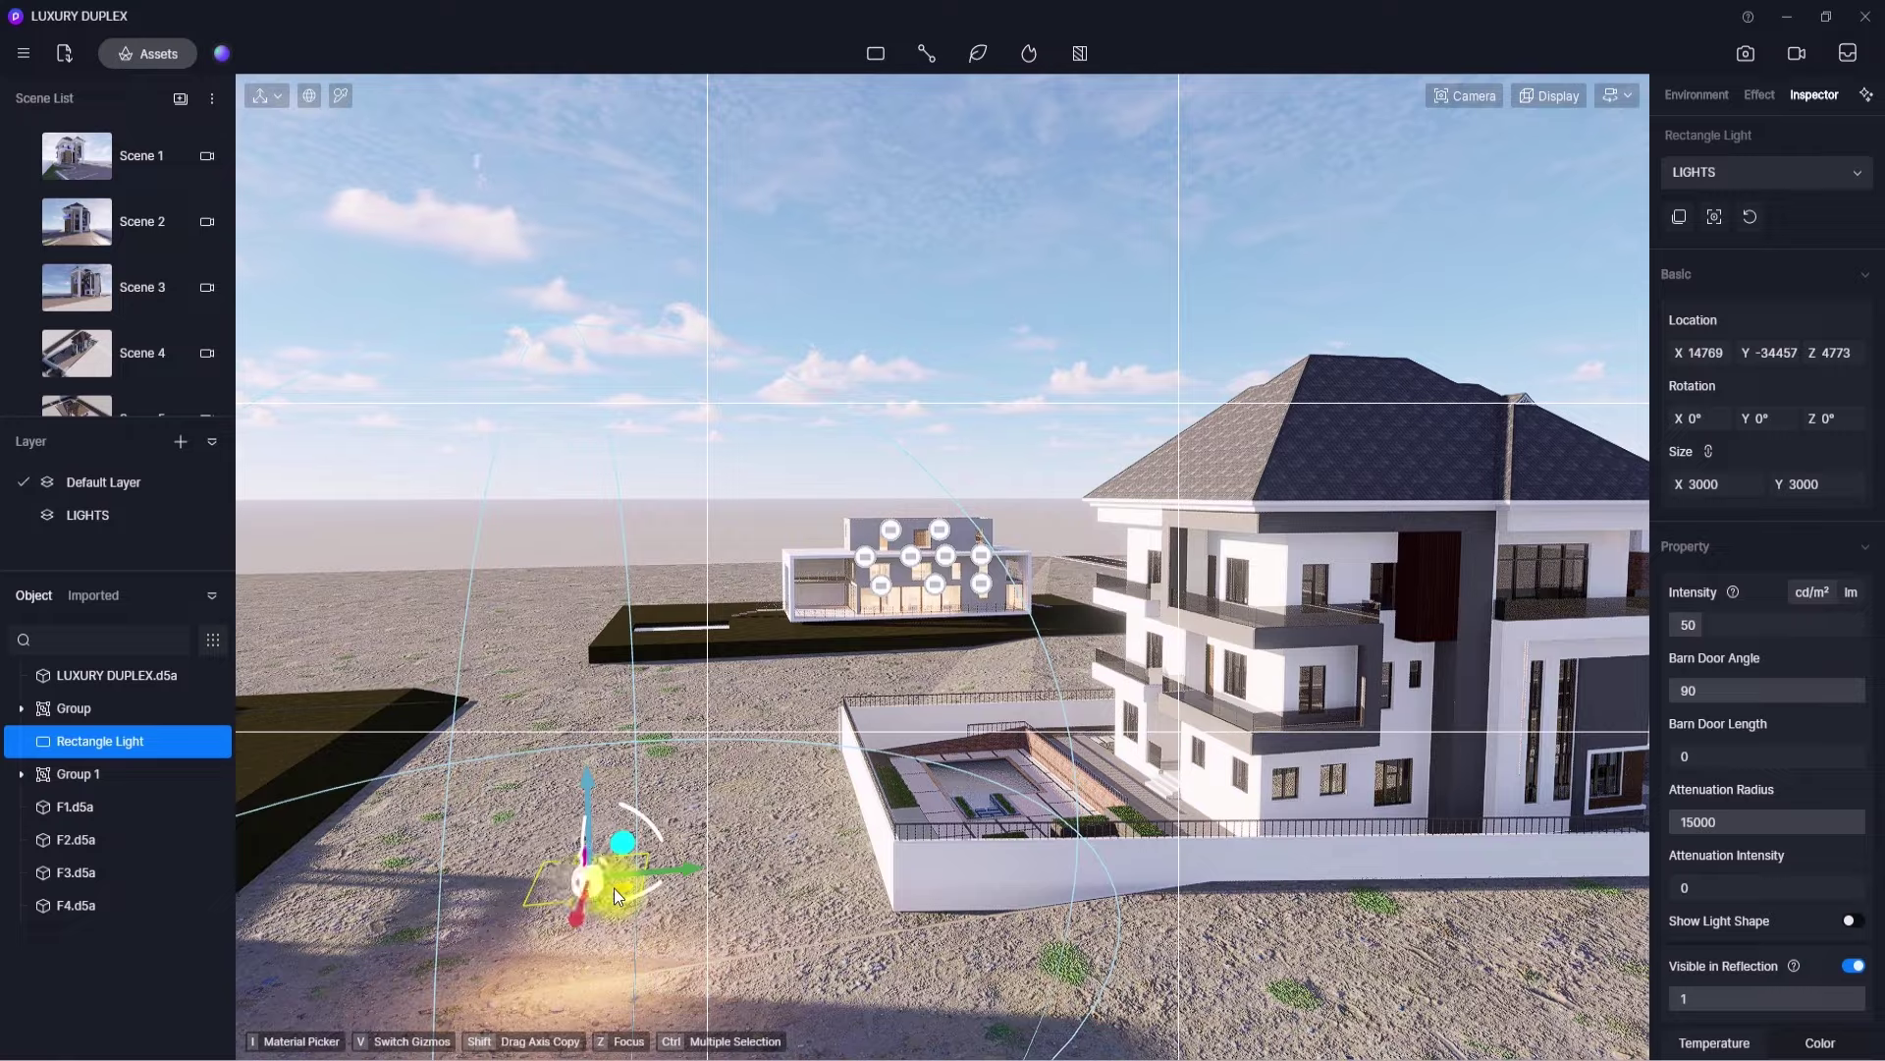
{"action": "left_click_drag", "start_coordinate": [614, 888], "coordinate": [1614, 748]}
{"action": "right_click_drag", "start_coordinate": [1613, 749], "coordinate": [1723, 919]}
{"action": "key", "text": "w"}
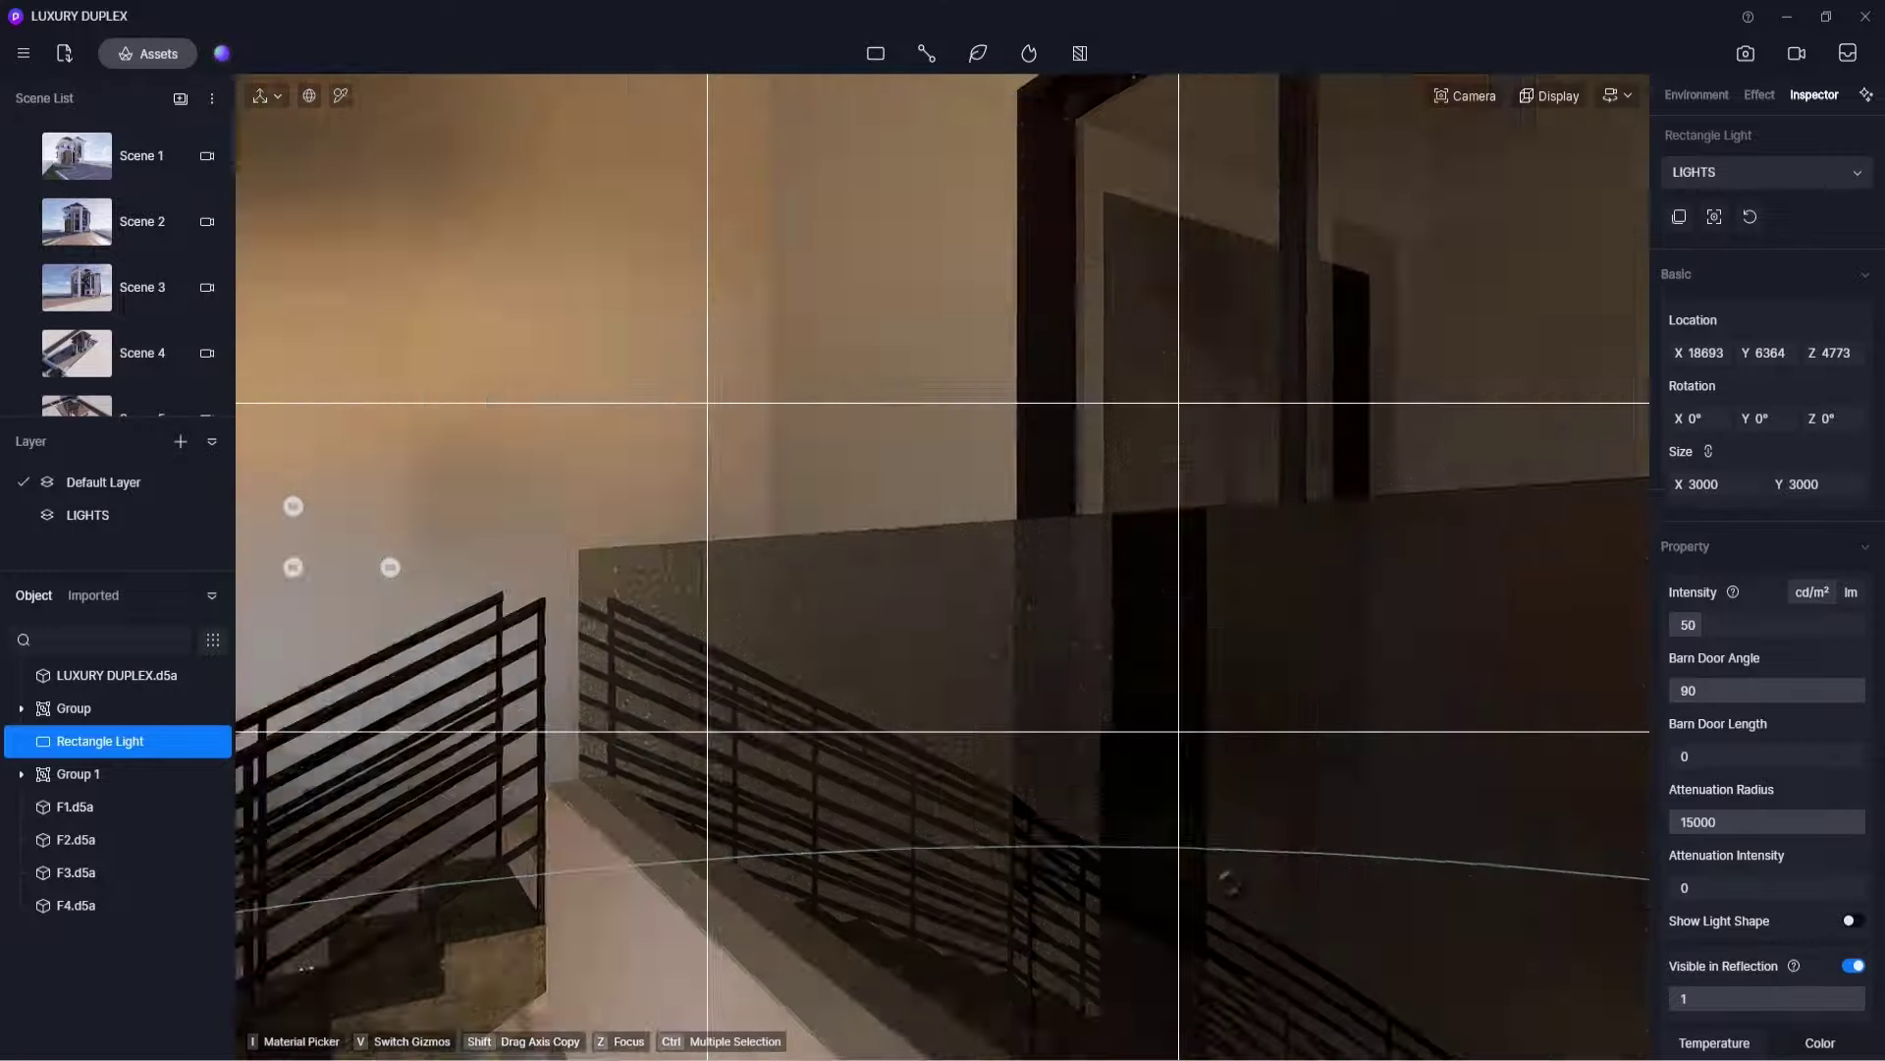
{"action": "right_click_drag", "start_coordinate": [475, 766], "coordinate": [924, 610]}
{"action": "key", "text": "s"}
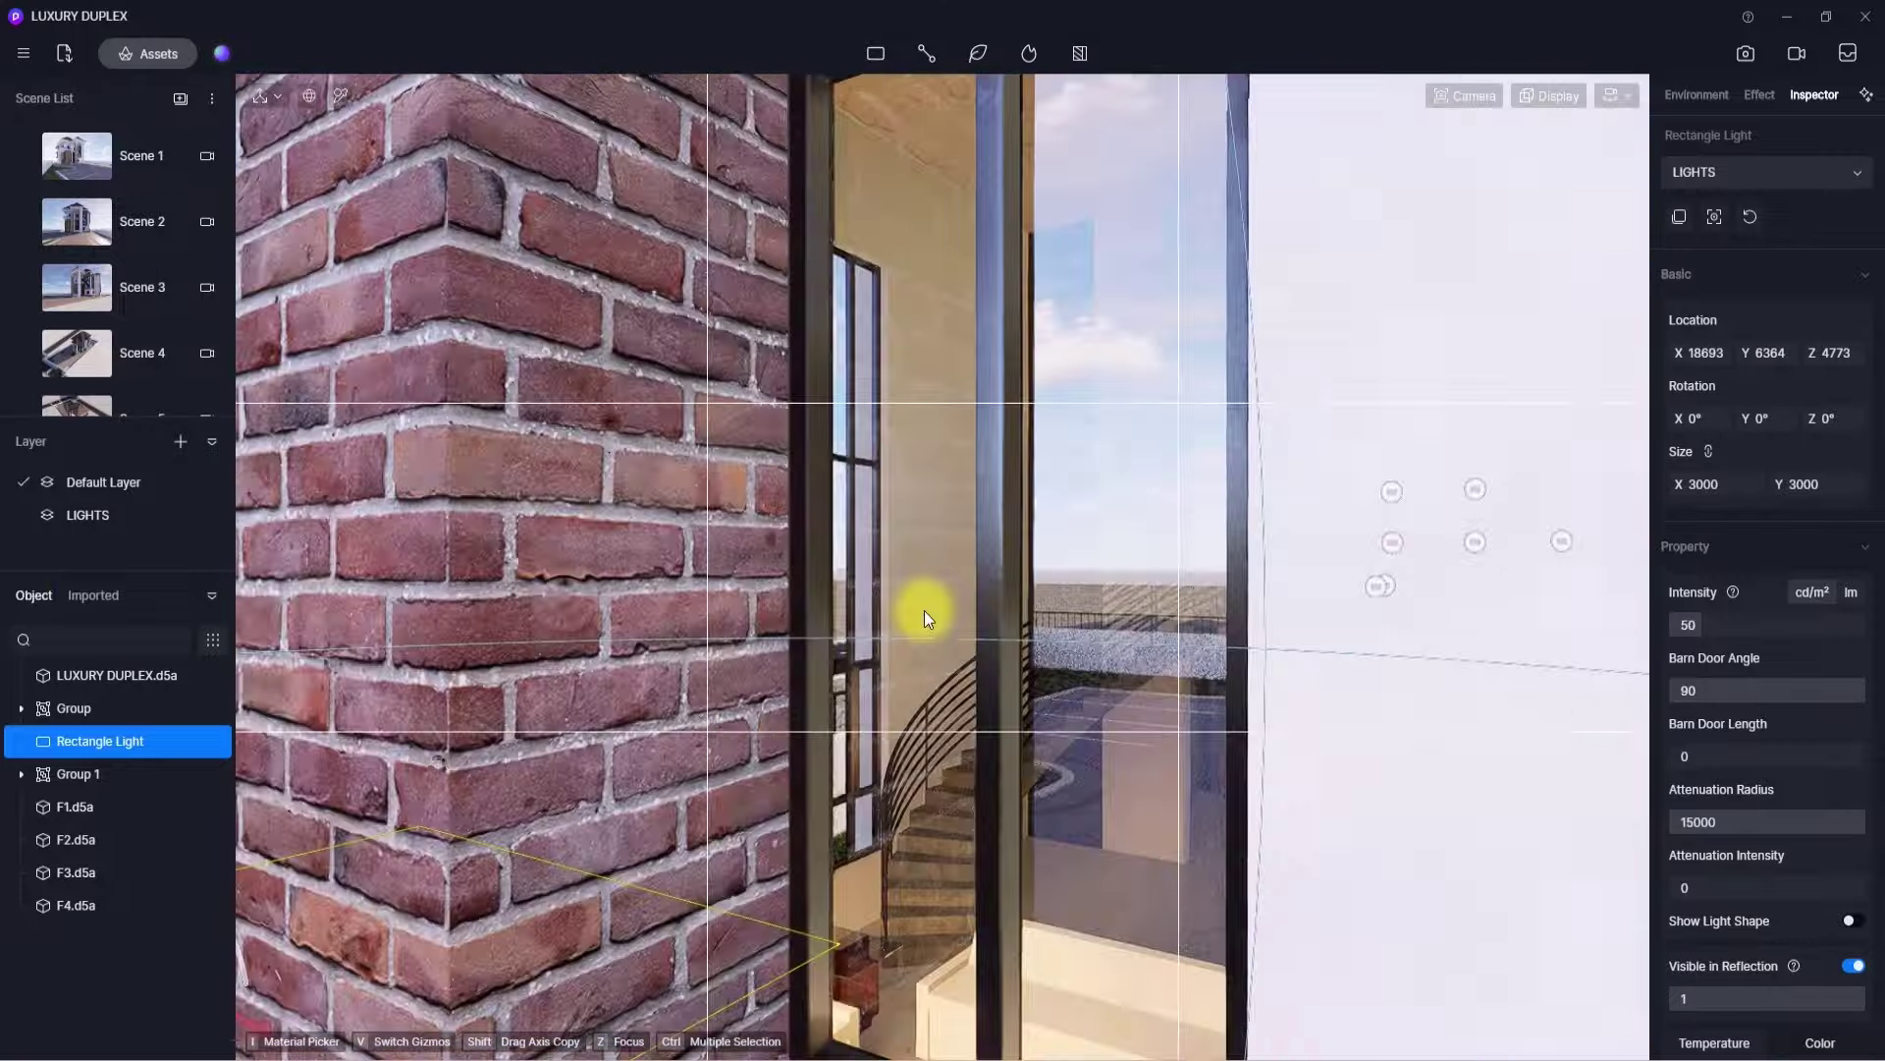
{"action": "left_click_drag", "start_coordinate": [790, 693], "coordinate": [926, 109]}
{"action": "right_click_drag", "start_coordinate": [926, 109], "coordinate": [801, 516]}
{"action": "key", "text": "w"}
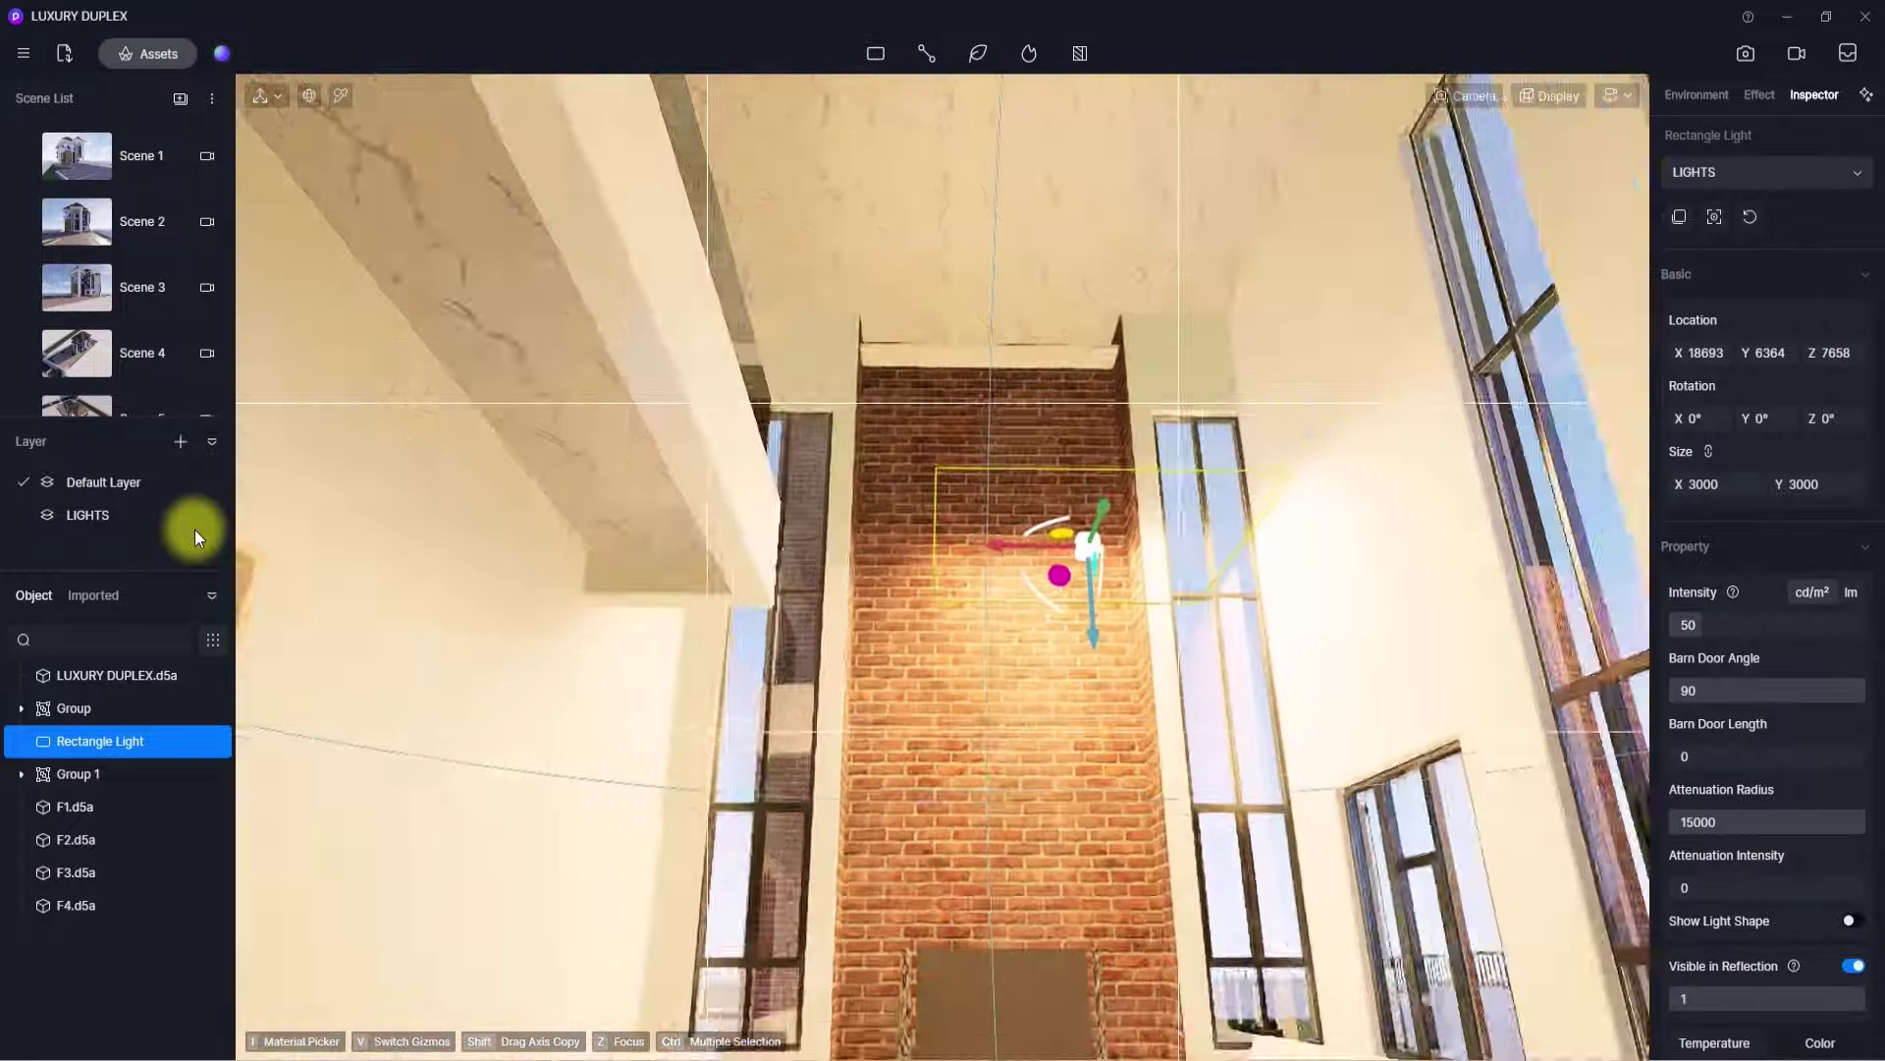
- Position the light just below the ceiling of the double-height room at about X 19854, Y 3170, Z 9785
{"action": "left_click_drag", "start_coordinate": [1086, 530], "coordinate": [1045, 222]}
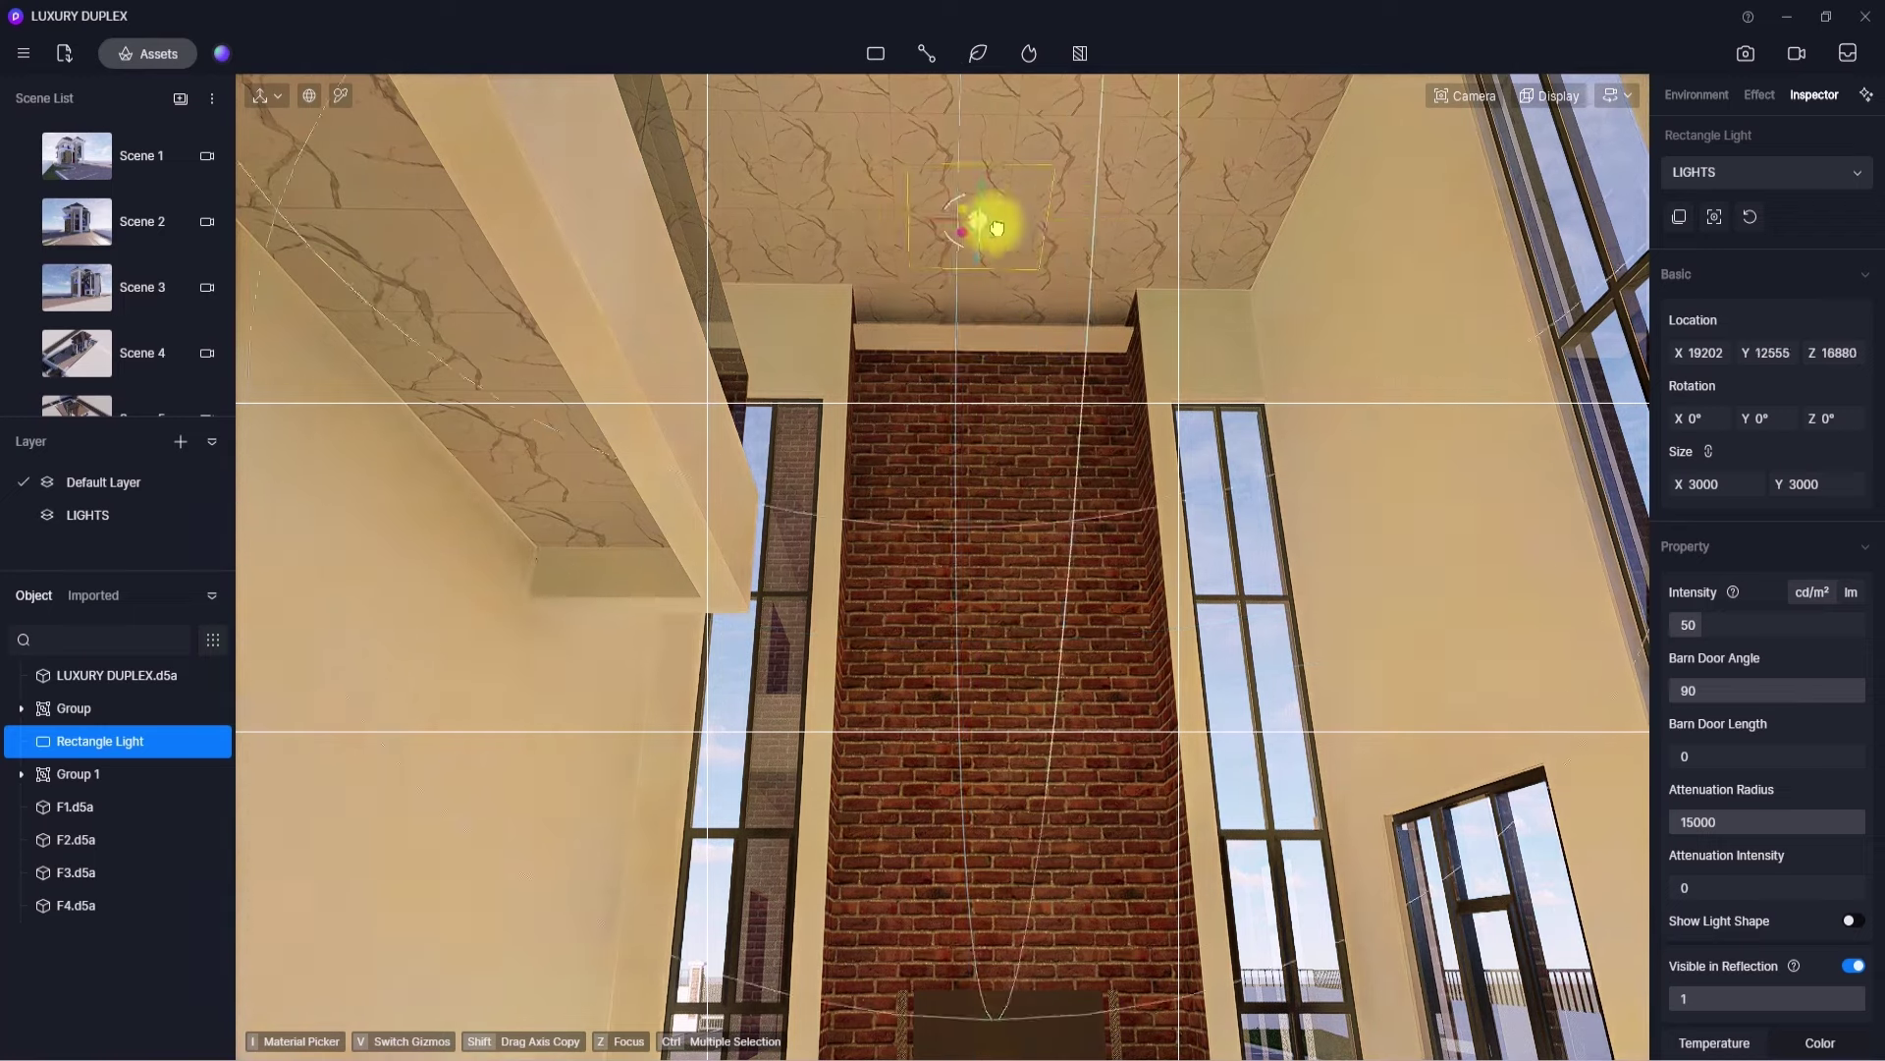
{"action": "right_click_drag", "start_coordinate": [1022, 334], "coordinate": [1156, 90]}
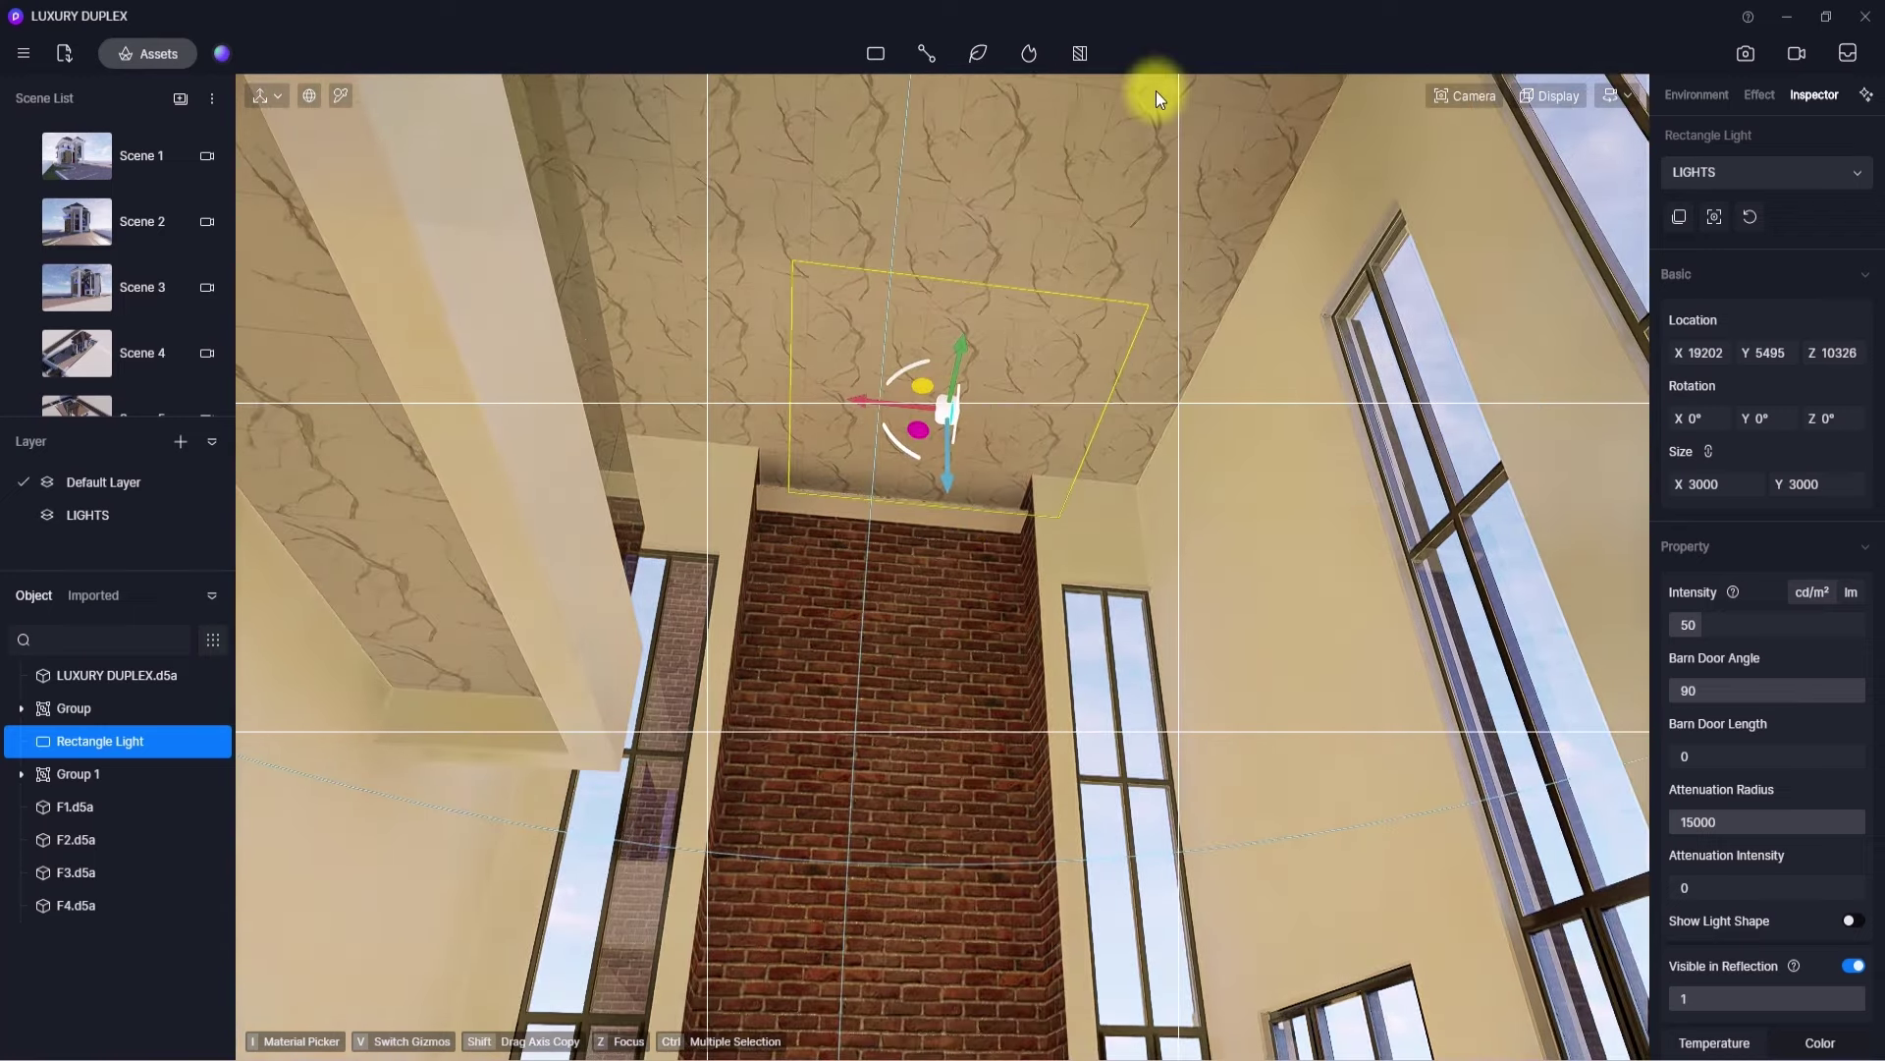
{"action": "left_click_drag", "start_coordinate": [949, 479], "coordinate": [953, 525]}
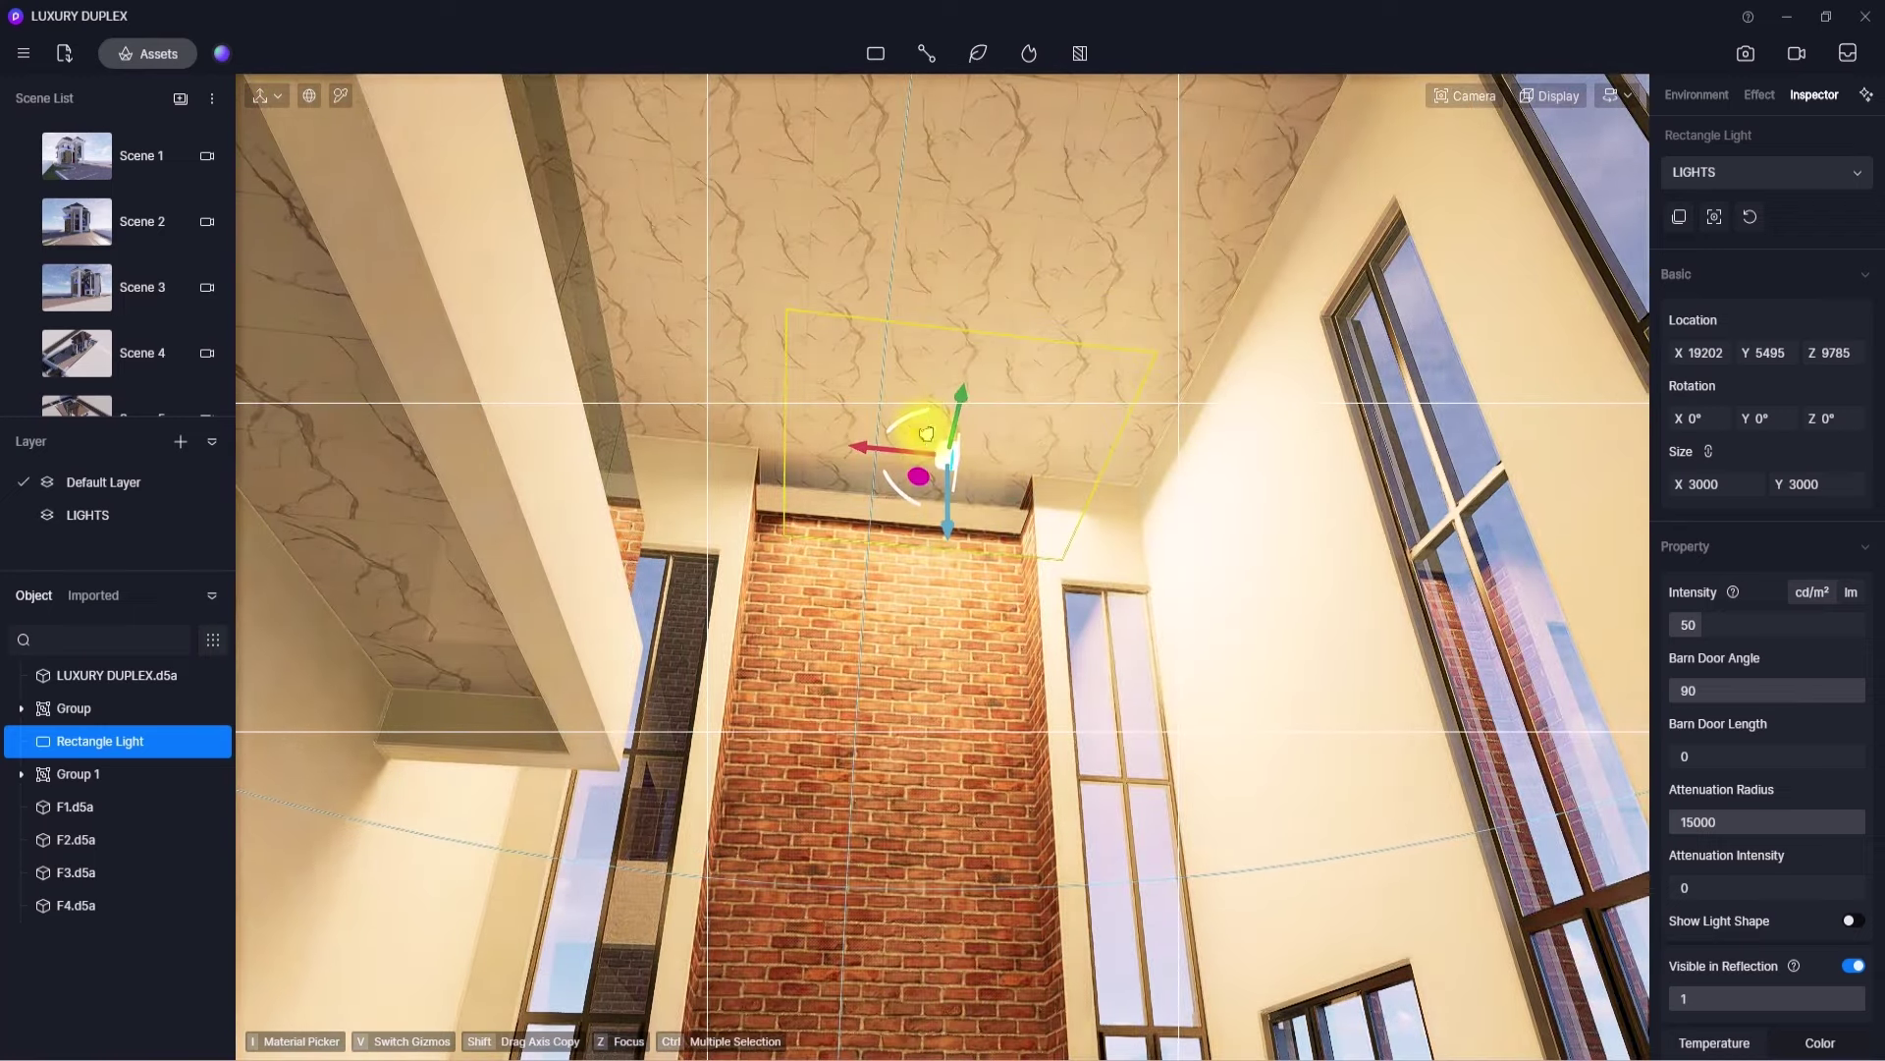
{"action": "left_click_drag", "start_coordinate": [926, 433], "coordinate": [875, 188]}
{"action": "scroll", "coordinate": [876, 187], "scroll_direction": "up", "scroll_amount": 5}
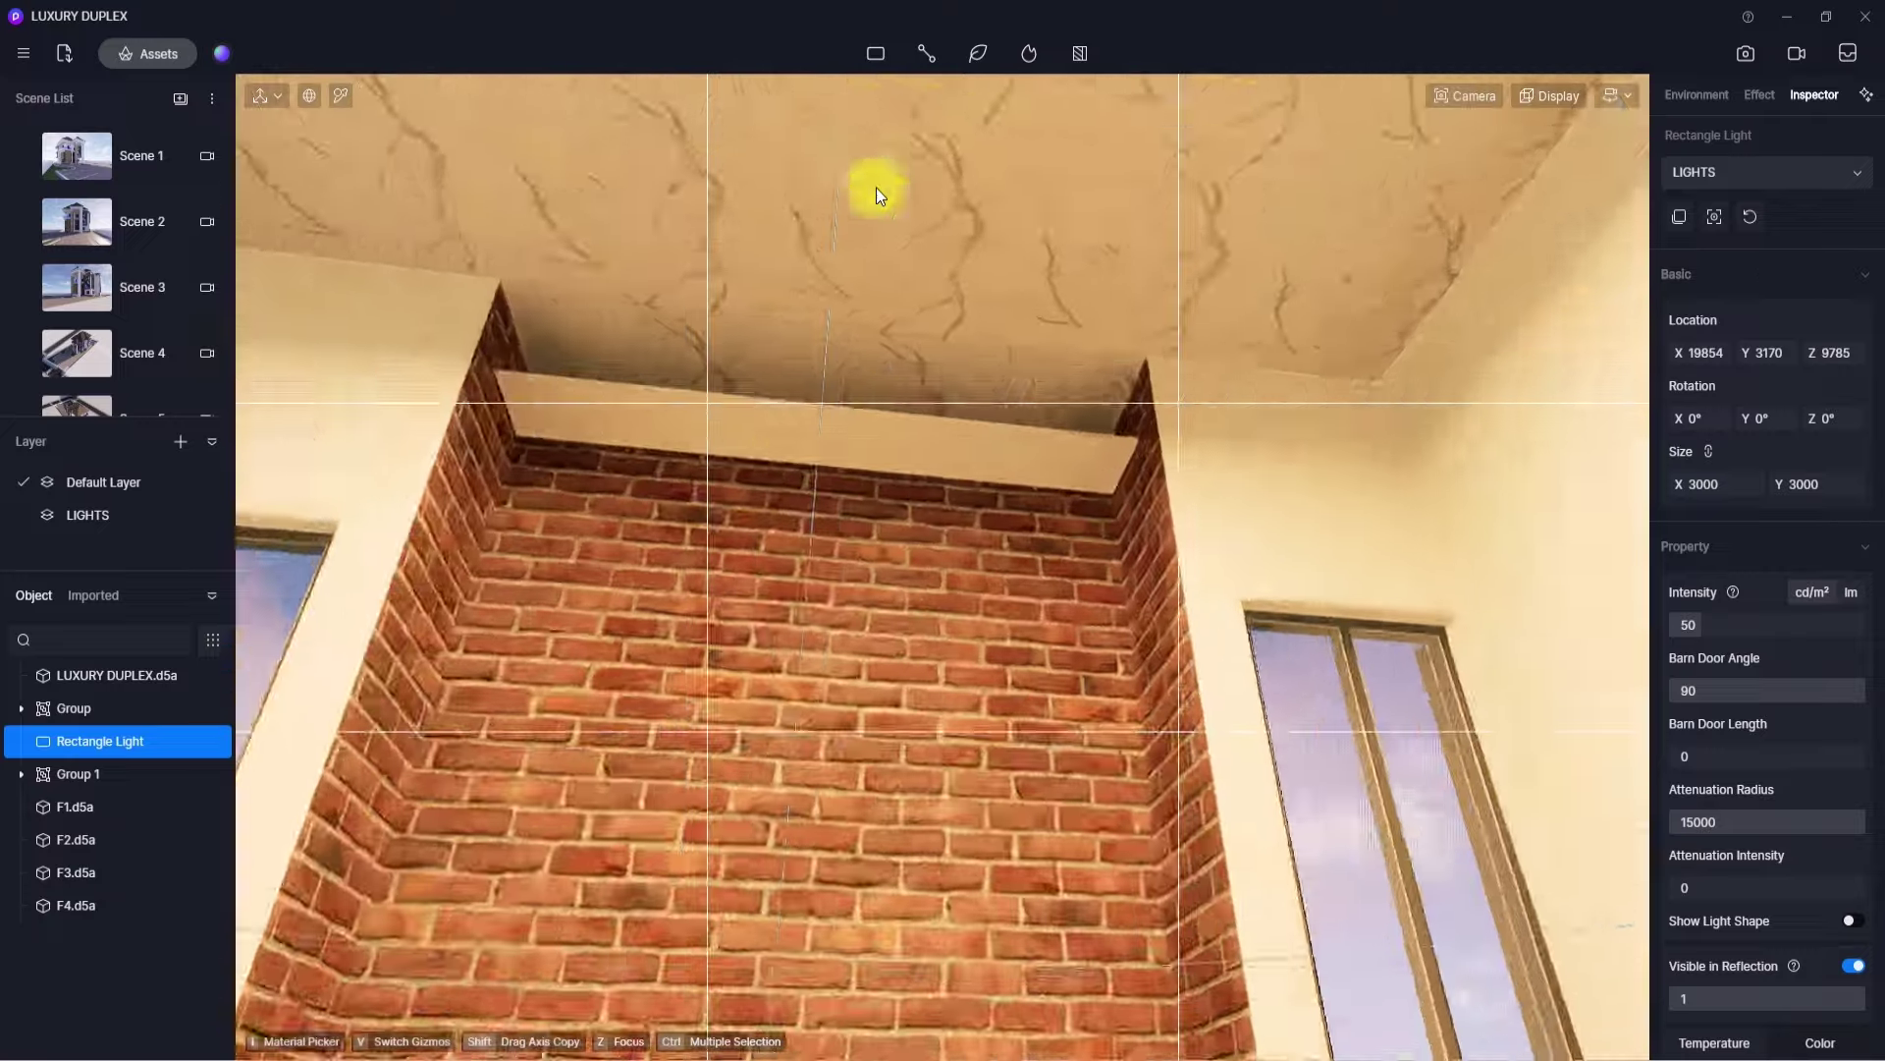
- Copy the light along the double-height room to about Y 783 and over to the entrance side at about X 24497, Y 1773
{"action": "right_click_drag", "start_coordinate": [876, 187], "coordinate": [912, 624]}
{"action": "scroll", "coordinate": [1265, 652], "scroll_direction": "down", "scroll_amount": 10}
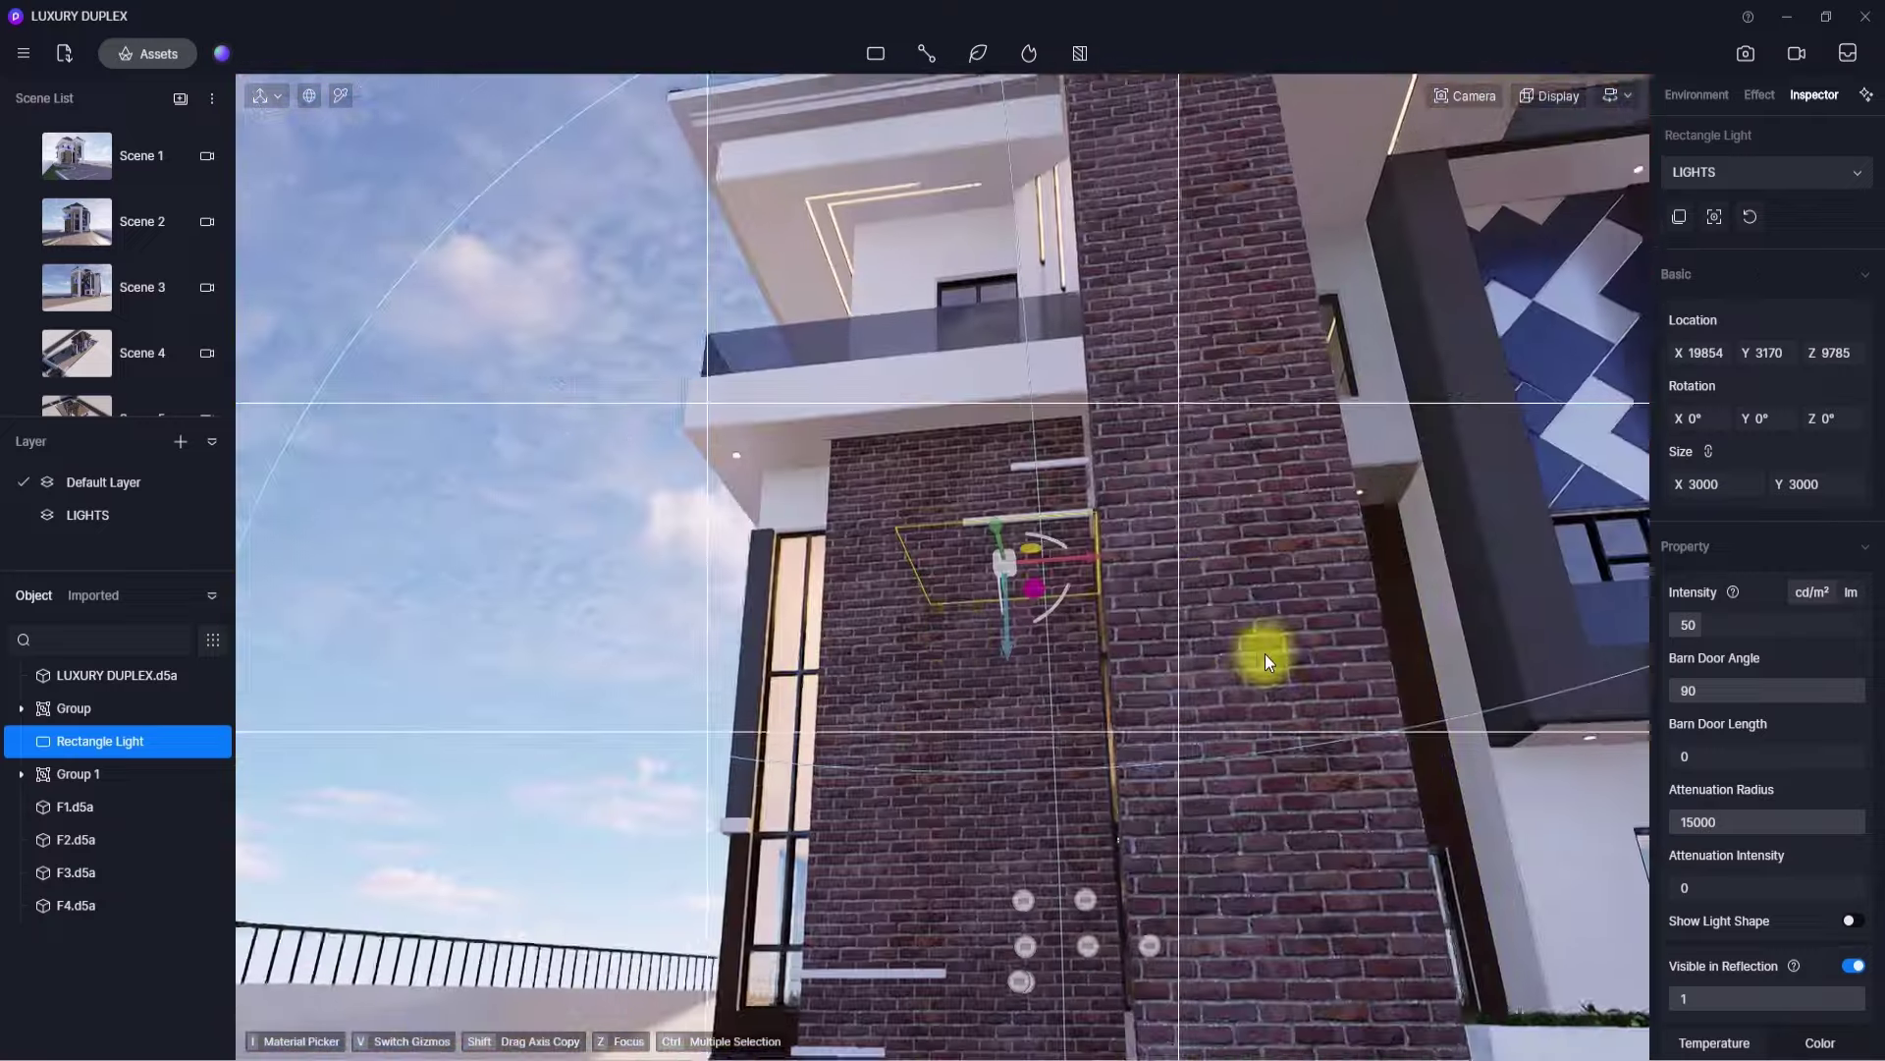
{"action": "right_click_drag", "start_coordinate": [1265, 652], "coordinate": [408, 845]}
{"action": "scroll", "coordinate": [408, 844], "scroll_direction": "down", "scroll_amount": 5}
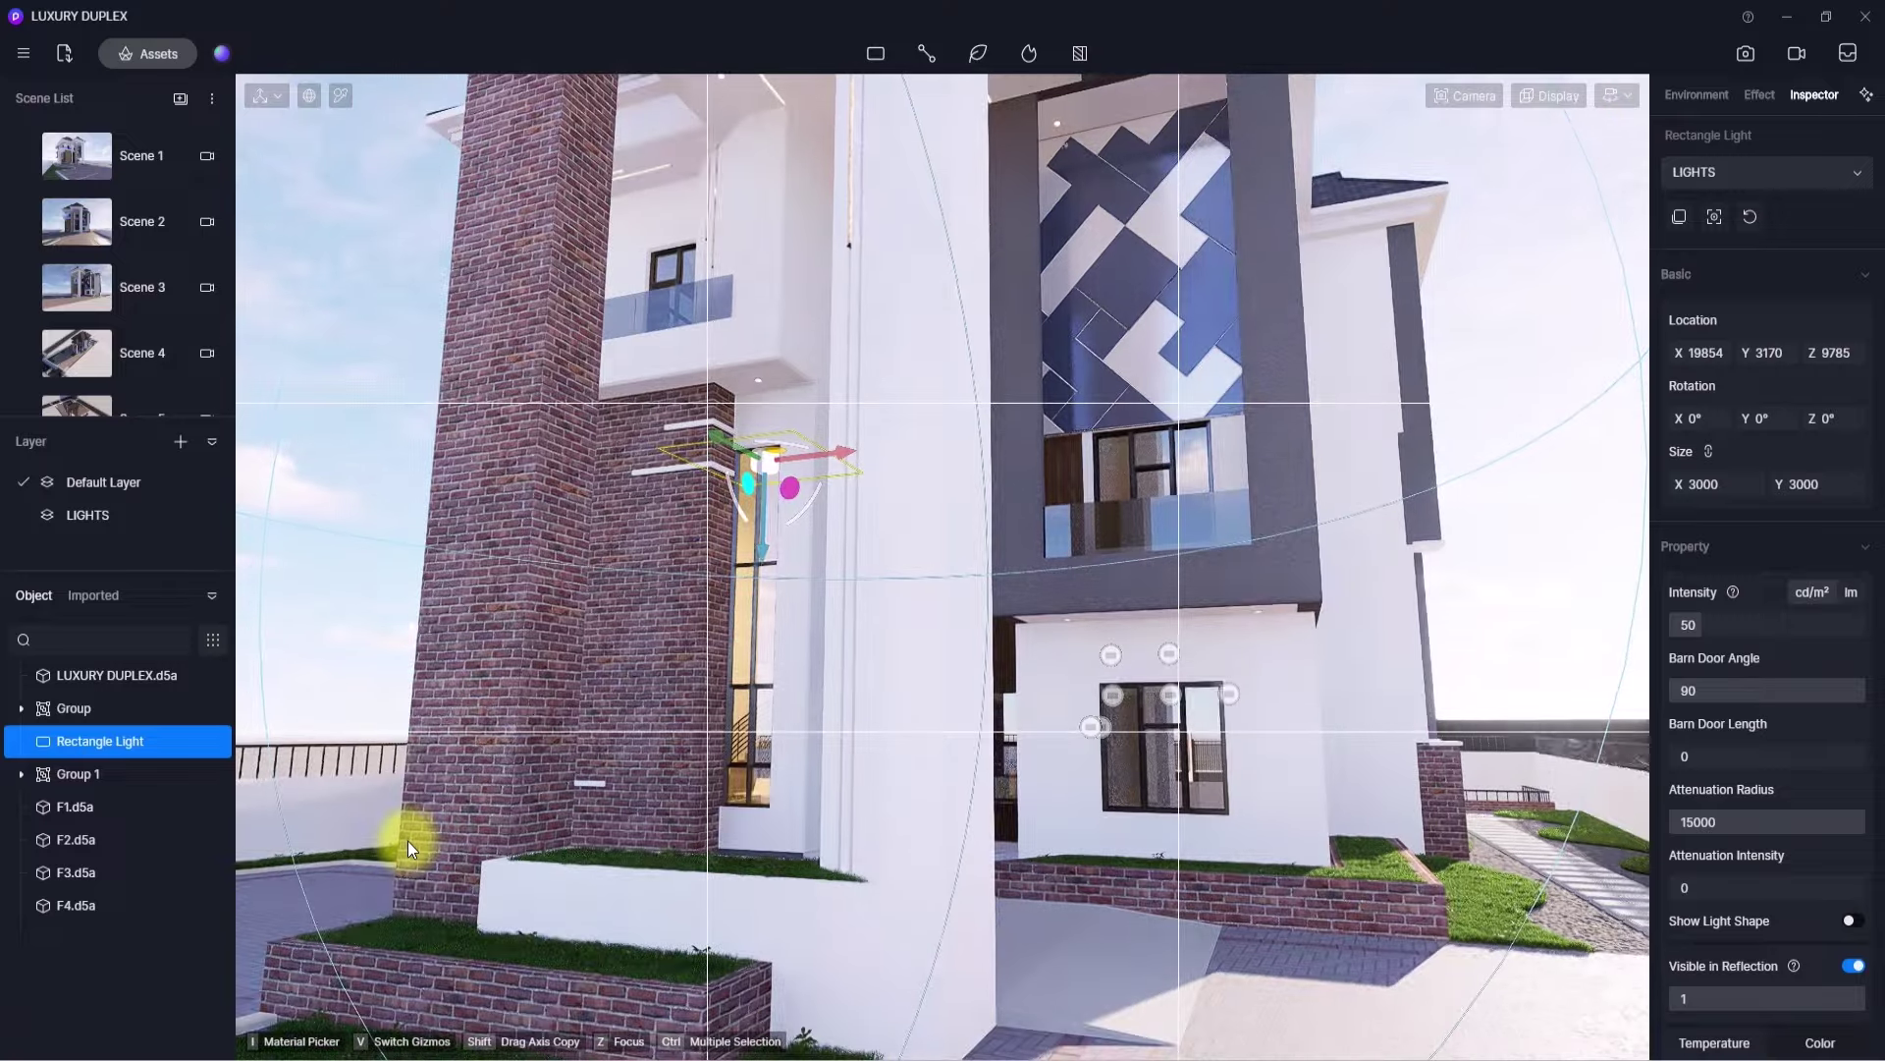
{"action": "scroll", "coordinate": [674, 404], "scroll_direction": "up", "scroll_amount": 3}
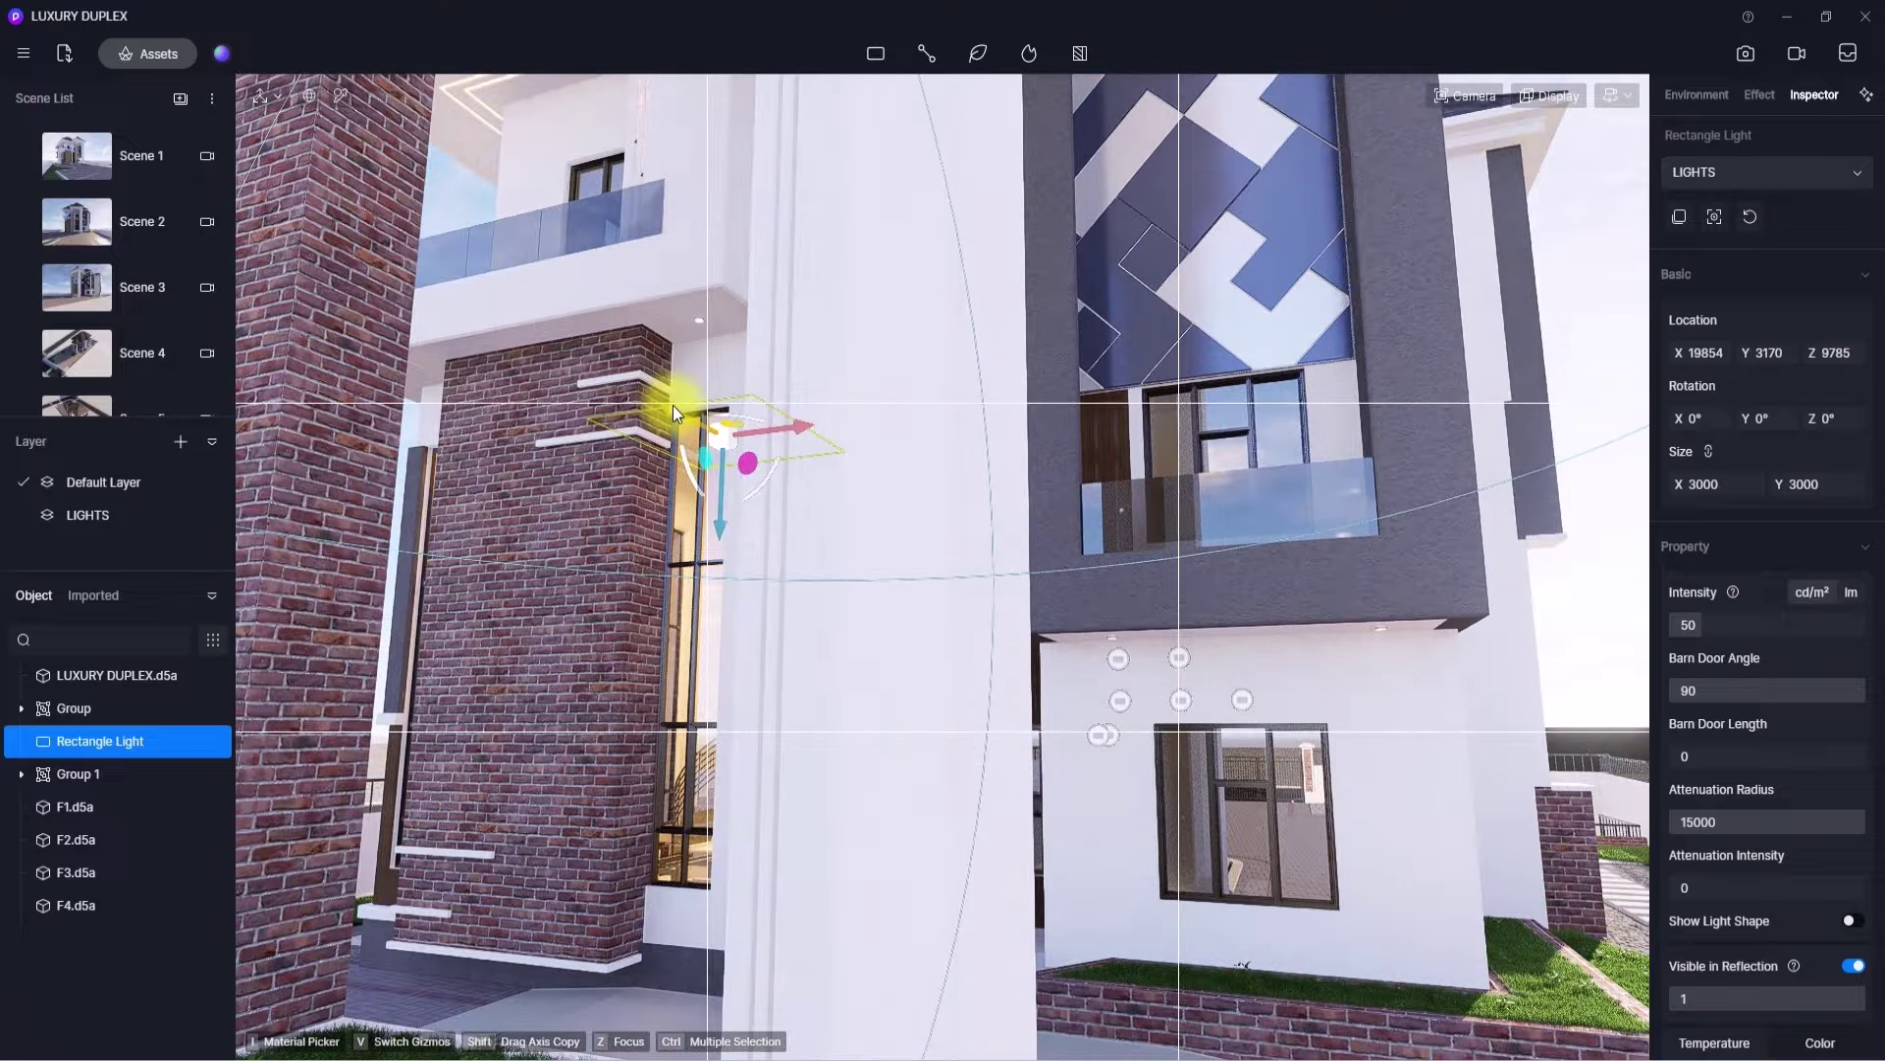
{"action": "left_click_drag", "start_coordinate": [676, 406], "coordinate": [756, 463], "text": "shift"}
{"action": "scroll", "coordinate": [756, 463], "scroll_direction": "up", "scroll_amount": 5}
{"action": "right_click_drag", "start_coordinate": [756, 463], "coordinate": [550, 527]}
{"action": "scroll", "coordinate": [1021, 603], "scroll_direction": "down", "scroll_amount": 5}
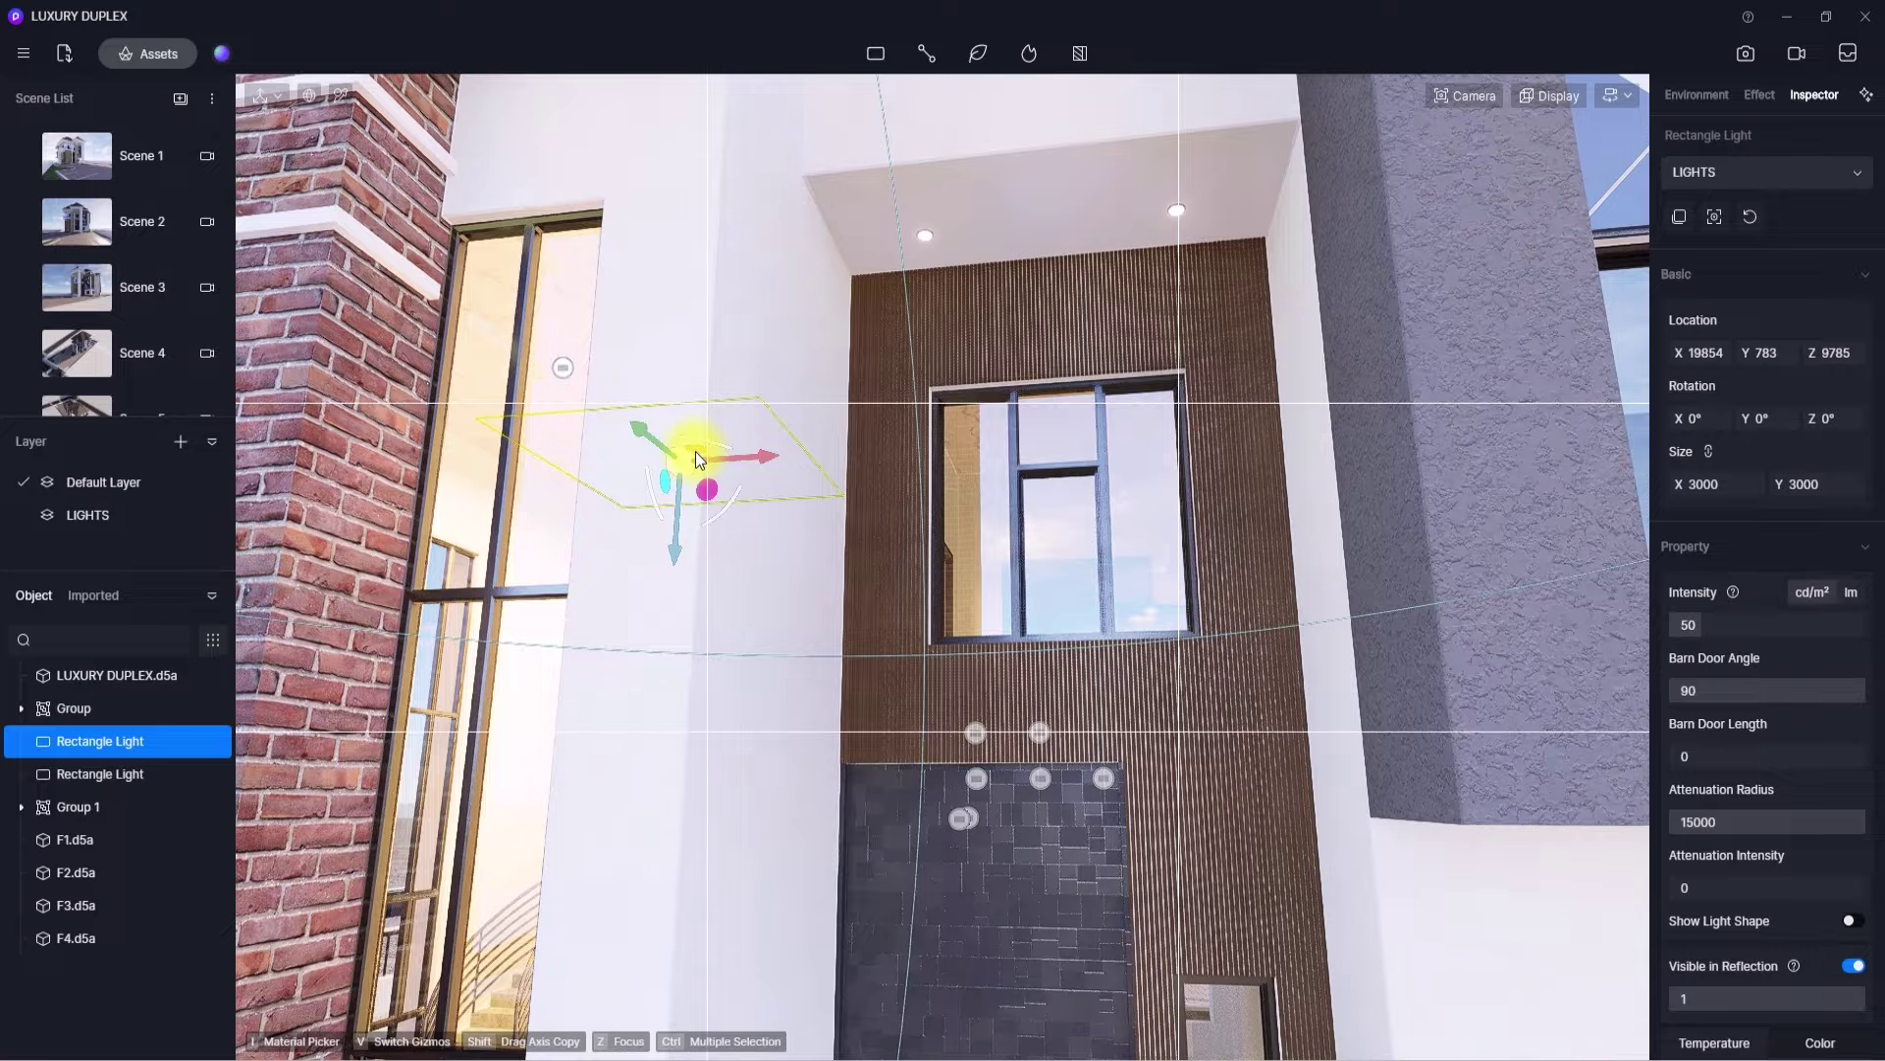
{"action": "left_click_drag", "start_coordinate": [695, 451], "coordinate": [1130, 380], "text": "shift"}
- Copy the light into the room behind the dark-framed balcony and down to the ground floor at about X 27692, Y 2983, Z 5342
{"action": "right_click_drag", "start_coordinate": [1129, 380], "coordinate": [562, 579]}
{"action": "scroll", "coordinate": [977, 599], "scroll_direction": "down", "scroll_amount": 5}
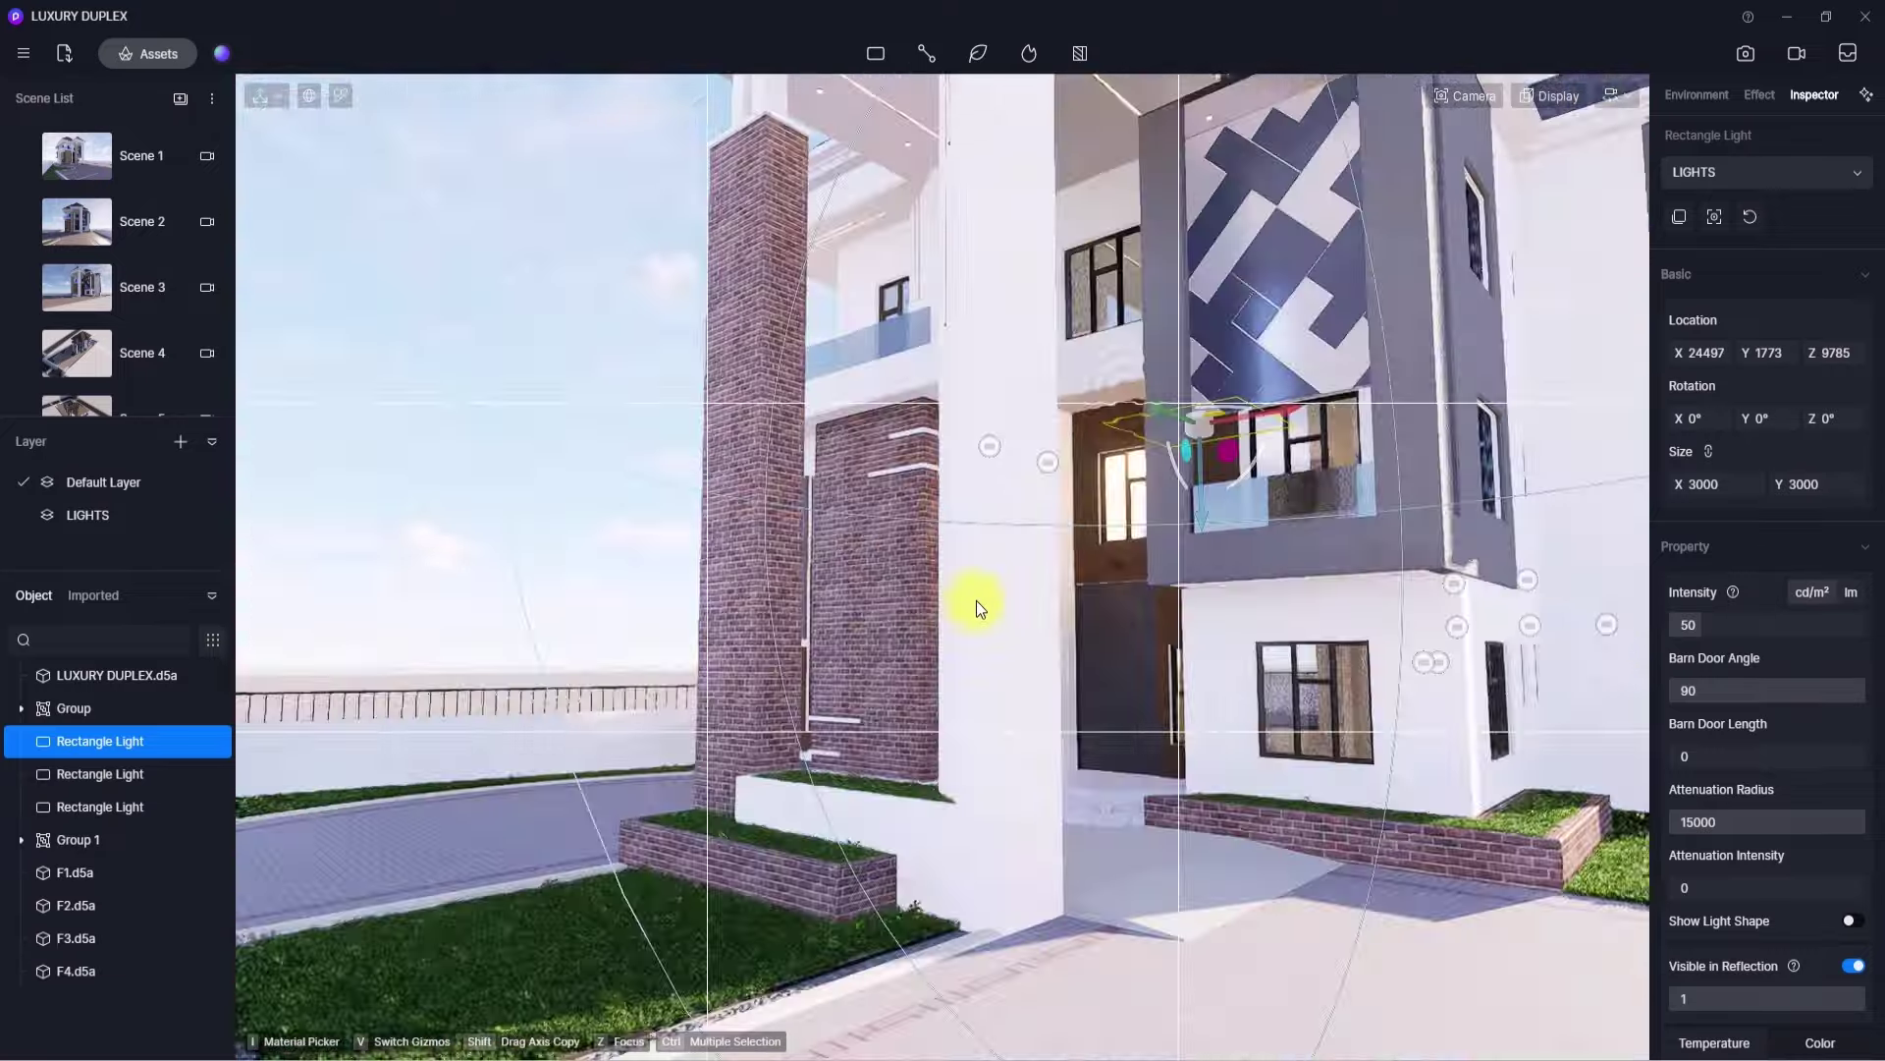
{"action": "right_click_drag", "start_coordinate": [976, 599], "coordinate": [525, 573]}
{"action": "scroll", "coordinate": [525, 572], "scroll_direction": "up", "scroll_amount": 5}
{"action": "left_click_drag", "start_coordinate": [938, 503], "coordinate": [1168, 417], "text": "shift"}
{"action": "scroll", "coordinate": [1245, 310], "scroll_direction": "down", "scroll_amount": 5}
{"action": "left_click_drag", "start_coordinate": [1062, 536], "coordinate": [1065, 837], "text": "shift"}
{"action": "right_click_drag", "start_coordinate": [1066, 837], "coordinate": [847, 782]}
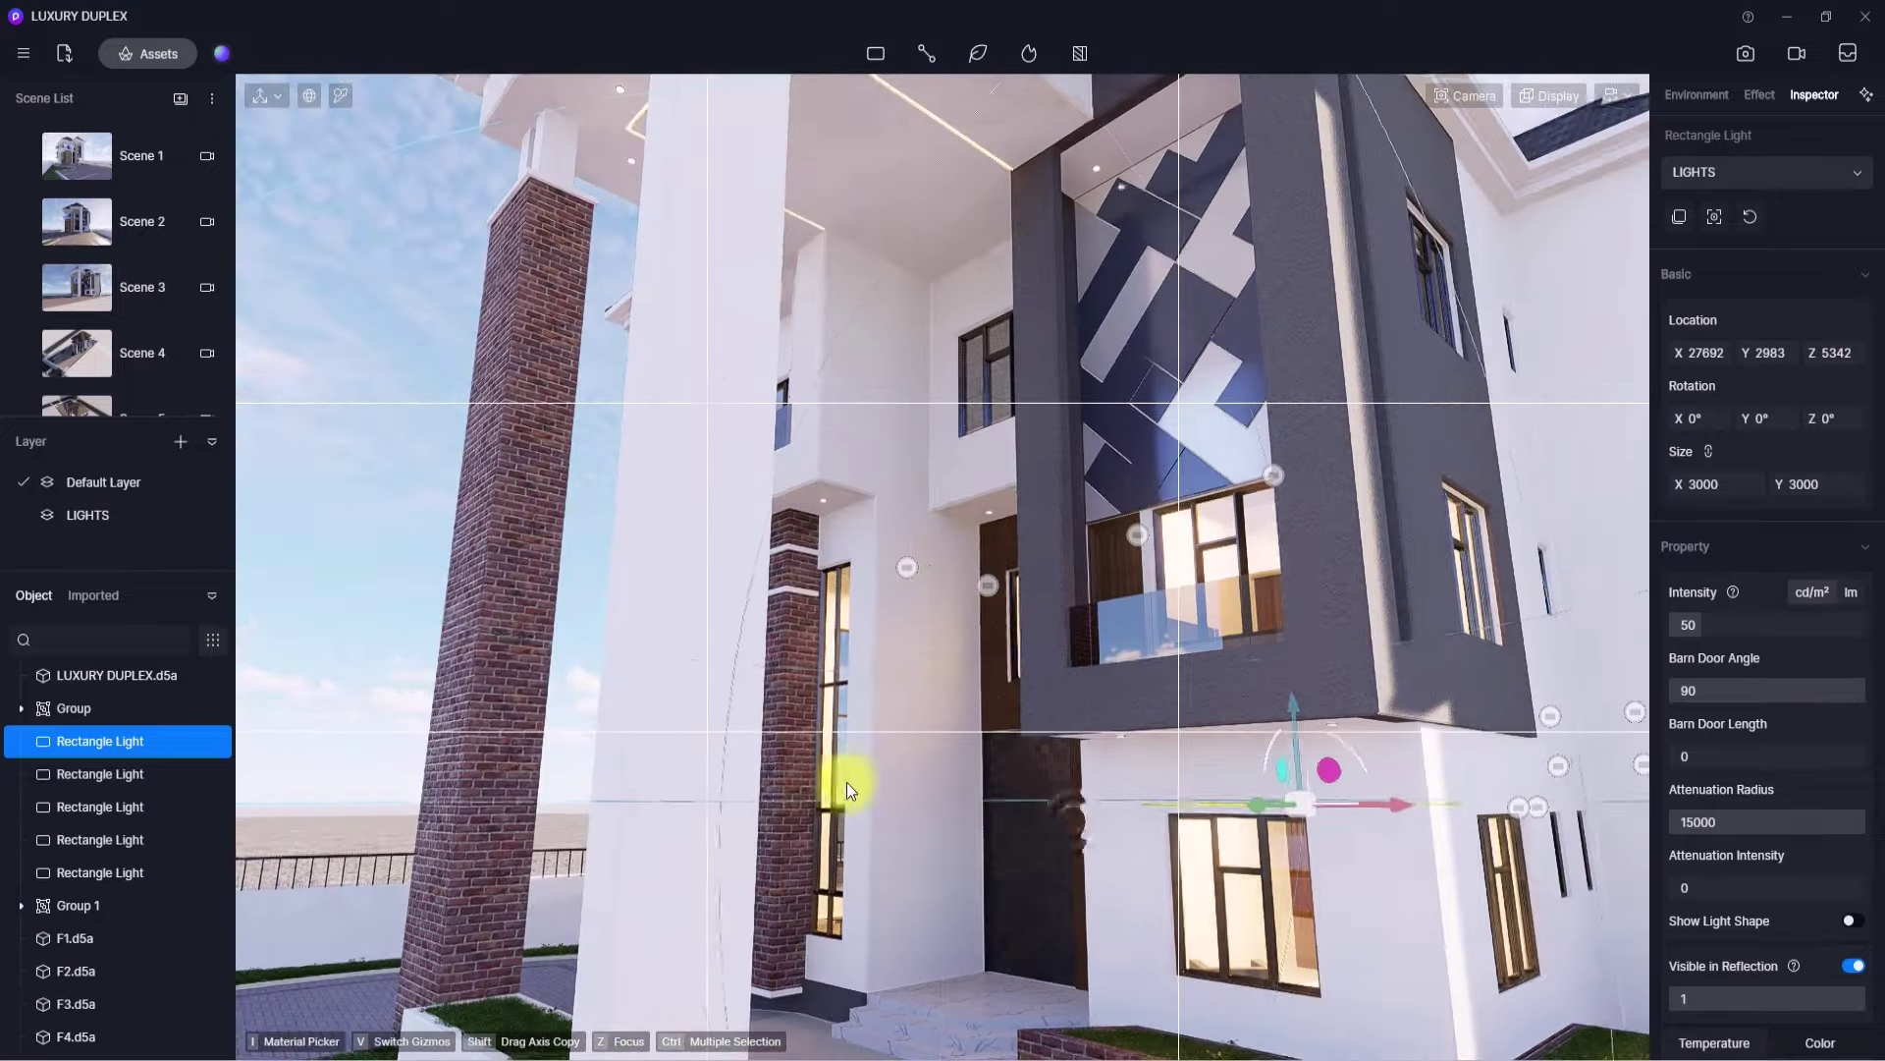
- Copy the light at X 19854, Y 783 up to the top floor at about Z 13178 and place another copy across that floor
{"action": "left_click", "coordinate": [988, 586]}
{"action": "left_click_drag", "start_coordinate": [988, 549], "coordinate": [1002, 467], "text": "shift"}
{"action": "scroll", "coordinate": [1001, 467], "scroll_direction": "up", "scroll_amount": 5}
{"action": "right_click_drag", "start_coordinate": [1001, 467], "coordinate": [1810, 703]}
{"action": "left_click_drag", "start_coordinate": [833, 339], "coordinate": [850, 569]}
{"action": "left_click_drag", "start_coordinate": [993, 505], "coordinate": [1286, 491], "text": "shift"}
{"action": "scroll", "coordinate": [1287, 491], "scroll_direction": "down", "scroll_amount": 5}
{"action": "right_click_drag", "start_coordinate": [1286, 491], "coordinate": [1387, 489]}
- Copy the top-floor light across to the side rooms, down to the floor below, and along that floor behind the small window
{"action": "left_click", "coordinate": [1305, 408]}
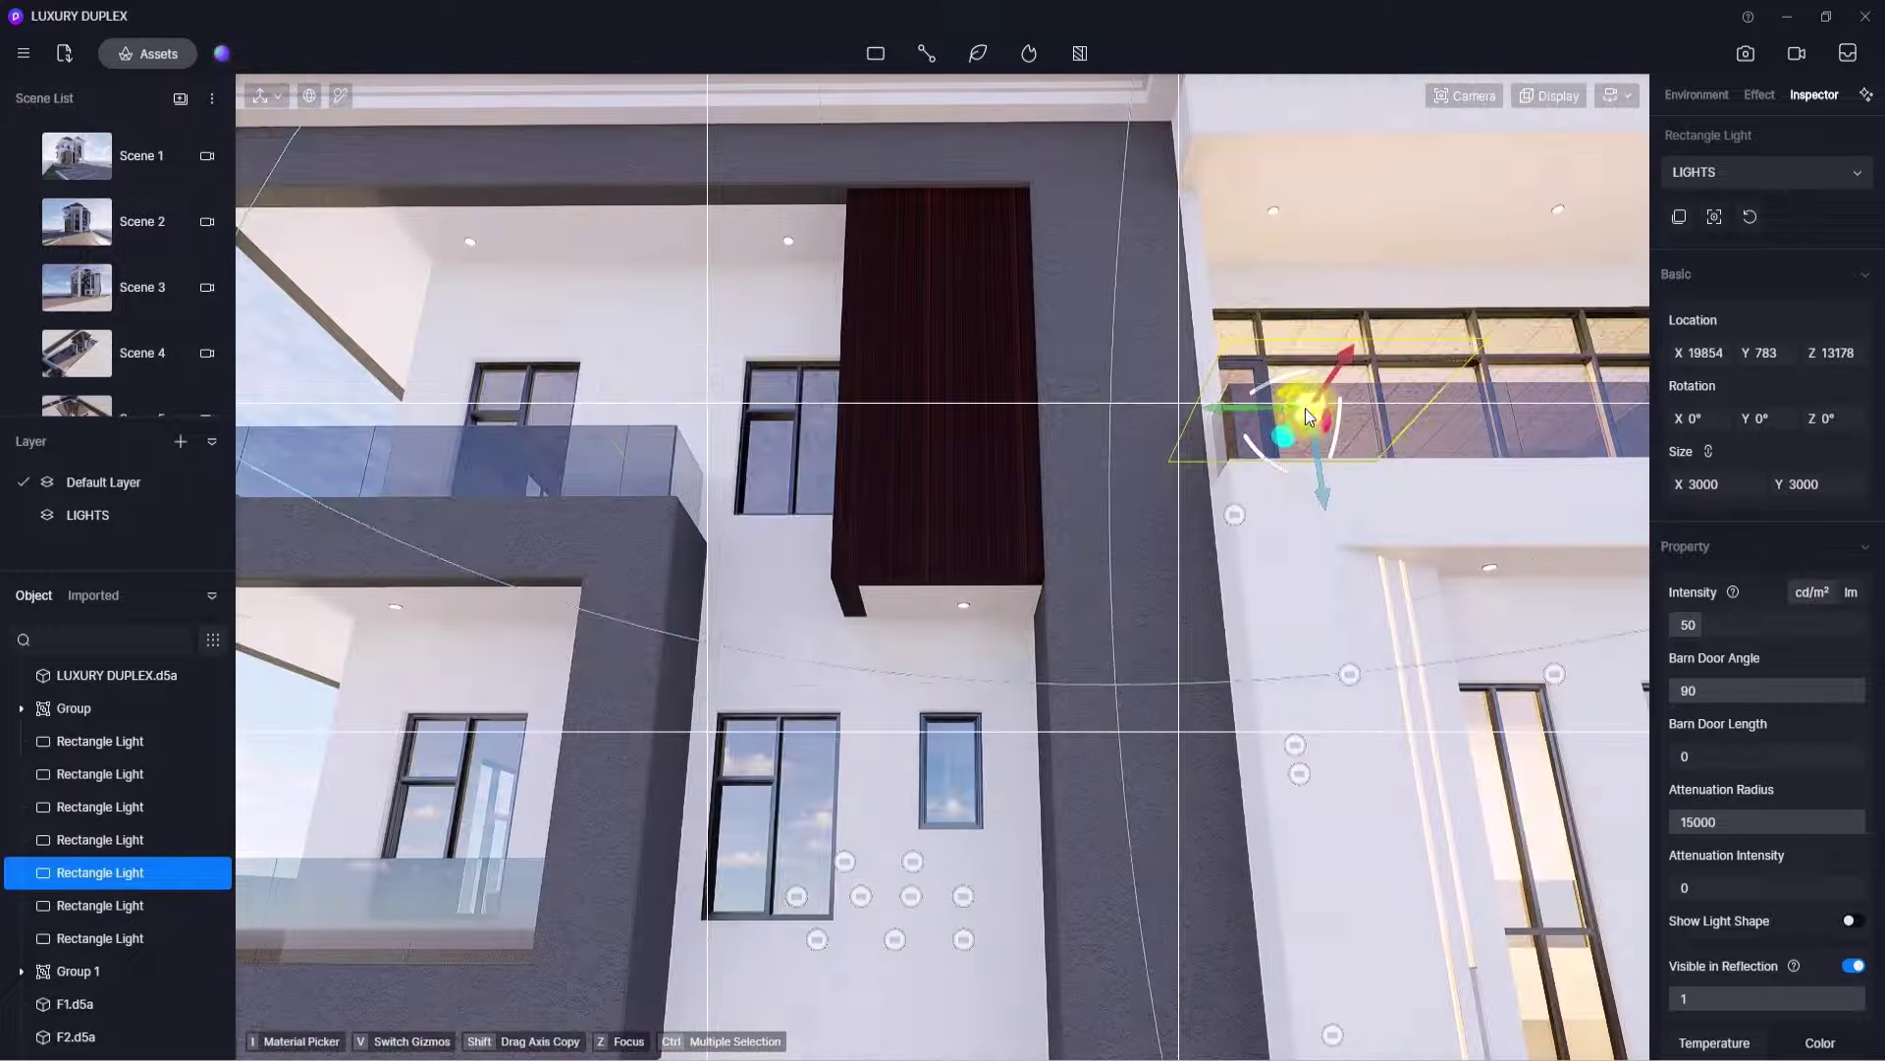
{"action": "left_click_drag", "start_coordinate": [1247, 408], "coordinate": [644, 422], "text": "shift"}
{"action": "left_click_drag", "start_coordinate": [689, 500], "coordinate": [678, 827], "text": "shift"}
{"action": "right_click_drag", "start_coordinate": [678, 827], "coordinate": [631, 985]}
{"action": "left_click_drag", "start_coordinate": [982, 611], "coordinate": [1277, 627], "text": "shift"}
- Copy the light down to the ground floor at about X 19854, Y -4109, Z 5034 and along it to about Y -8878
{"action": "scroll", "coordinate": [1276, 626], "scroll_direction": "down", "scroll_amount": 5}
{"action": "right_click_drag", "start_coordinate": [1277, 627], "coordinate": [1327, 803]}
{"action": "scroll", "coordinate": [1327, 804], "scroll_direction": "up", "scroll_amount": 3}
{"action": "left_click_drag", "start_coordinate": [782, 472], "coordinate": [782, 714], "text": "shift"}
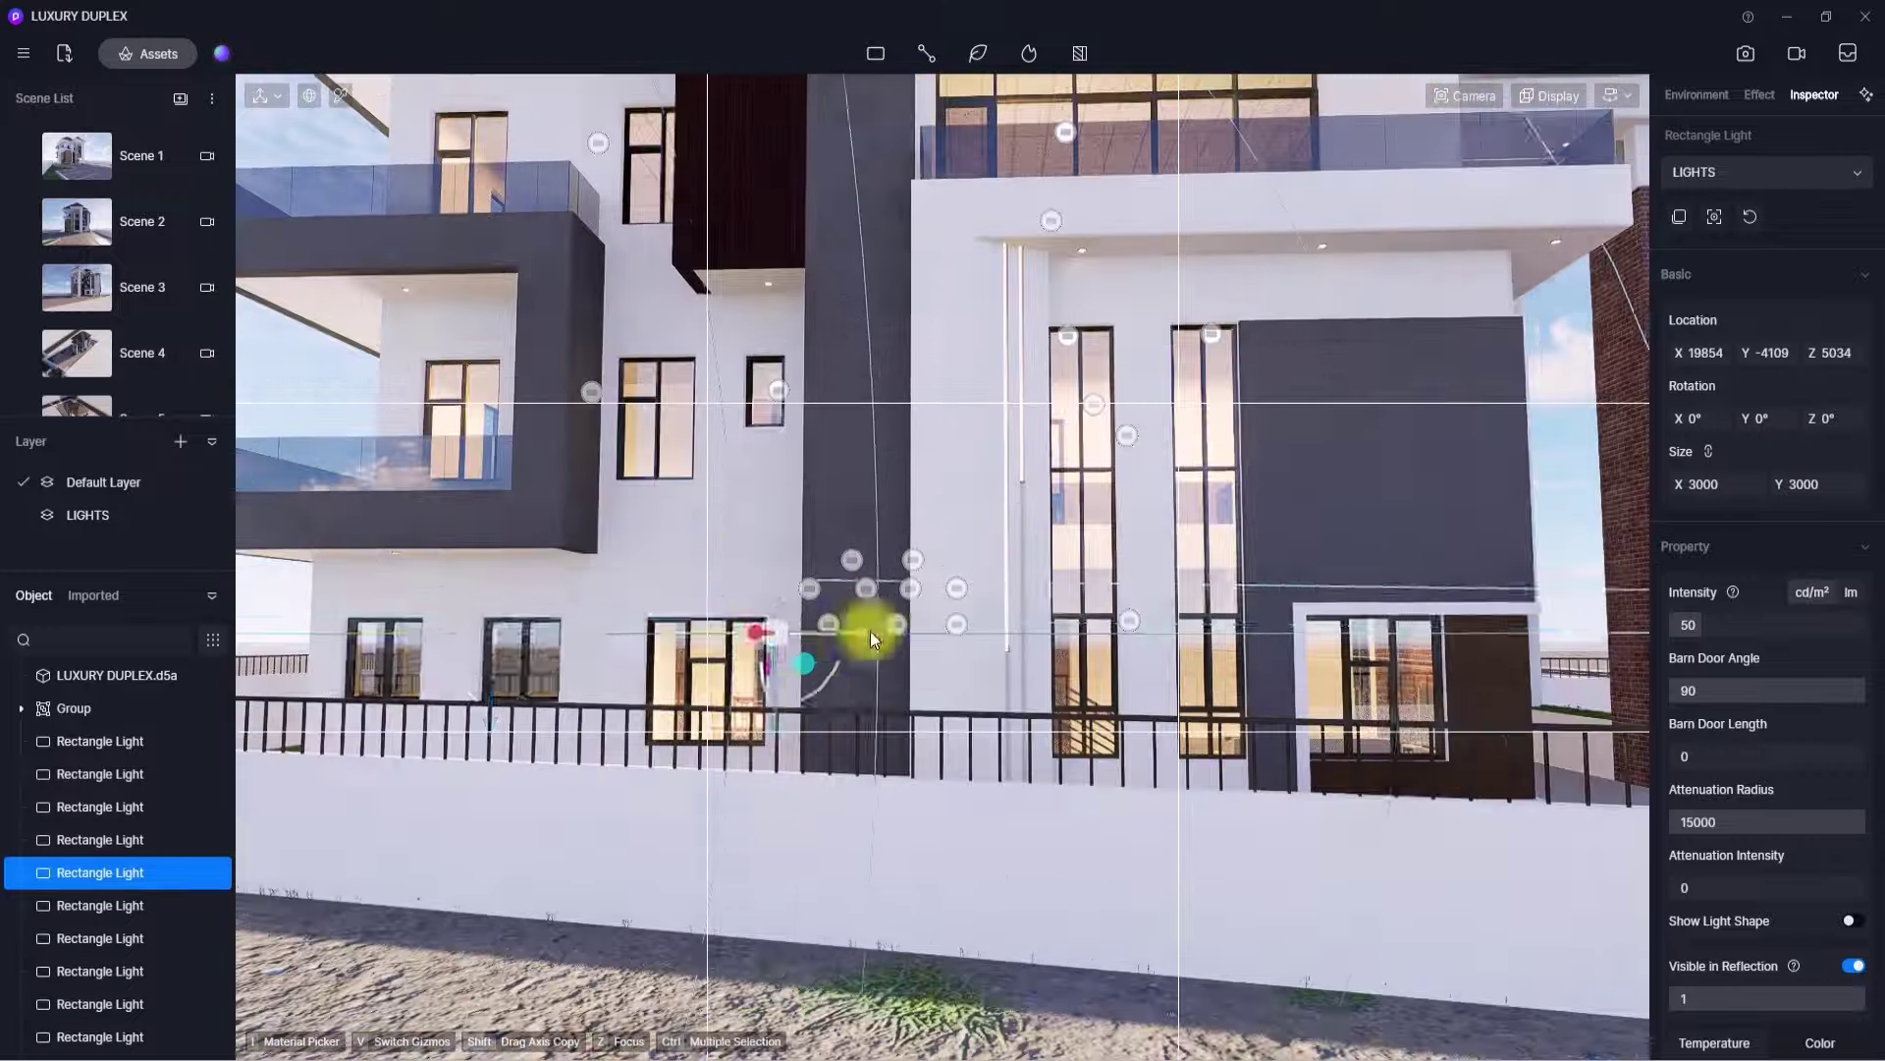
{"action": "left_click_drag", "start_coordinate": [870, 634], "coordinate": [579, 638], "text": "shift"}
- Copy the rectangle lights across the ground floor of the side wing with the narrow windows, to about X 27692, Y -6939
{"action": "right_click_drag", "start_coordinate": [580, 638], "coordinate": [779, 614]}
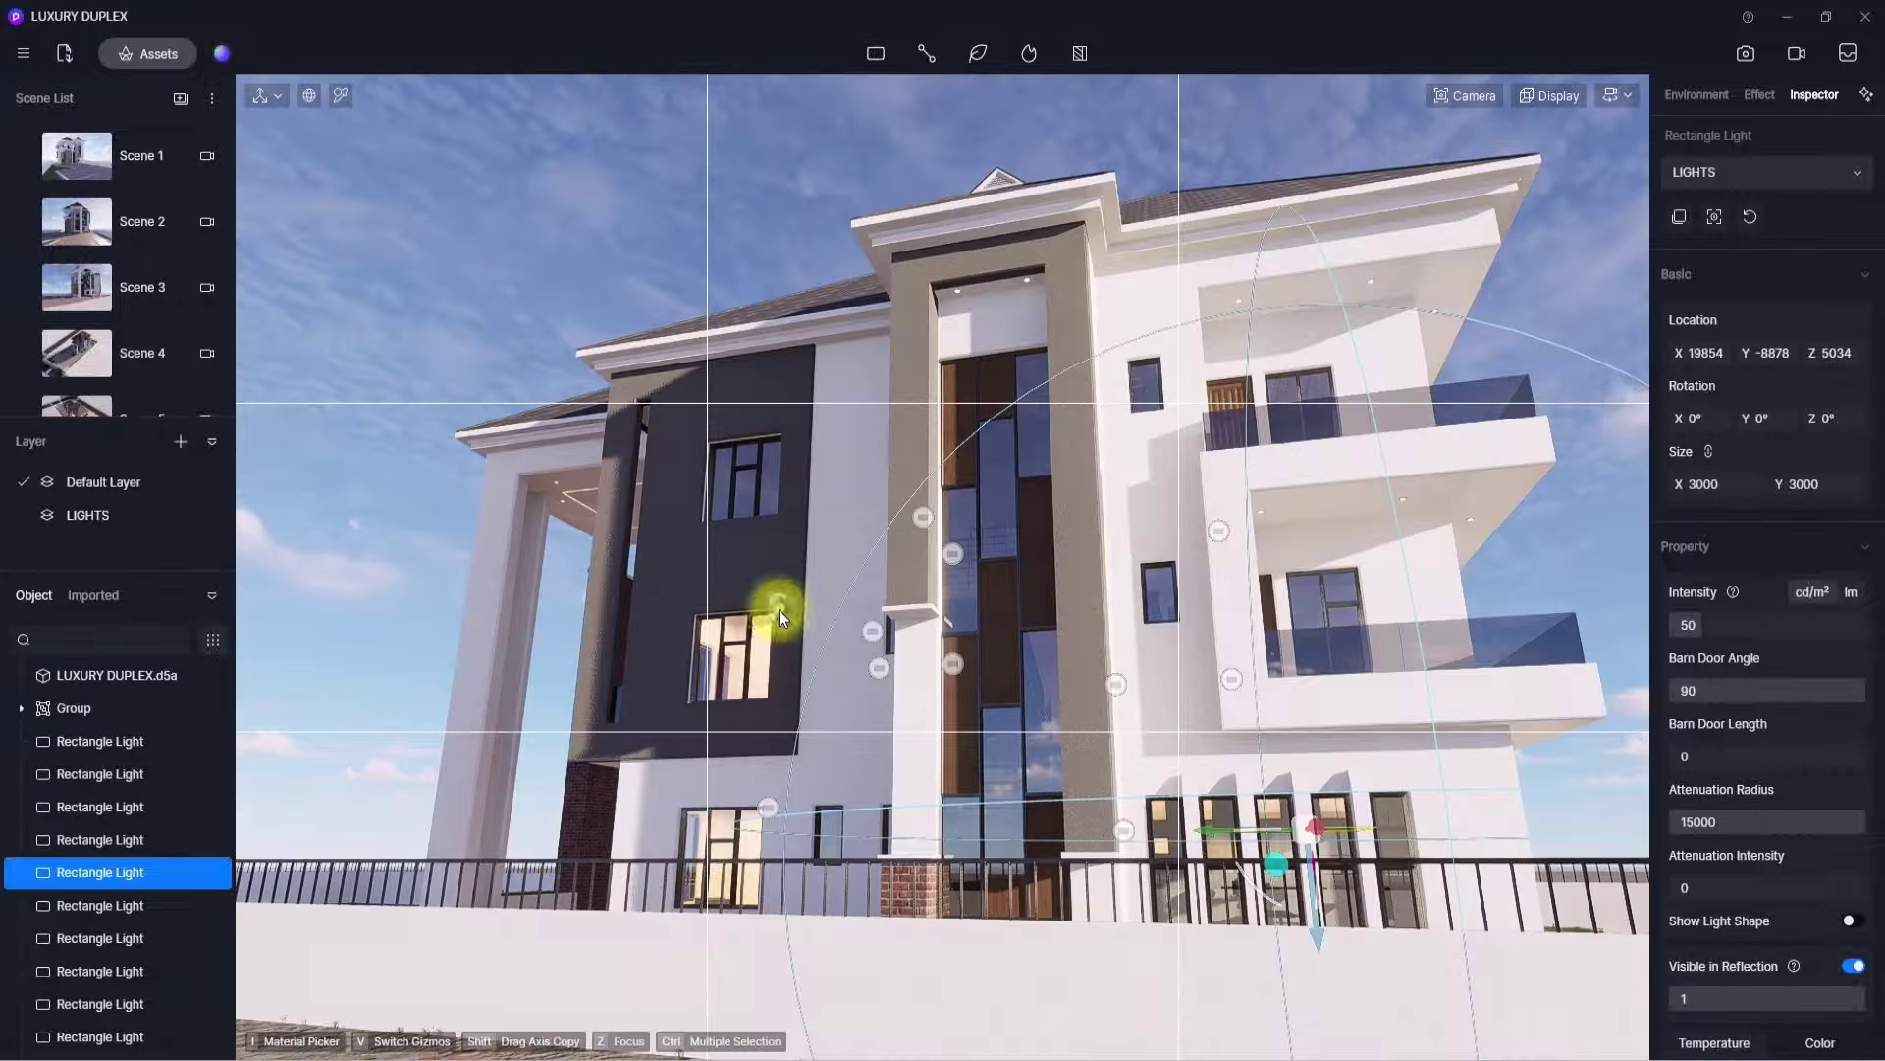
{"action": "left_click_drag", "start_coordinate": [780, 610], "coordinate": [1092, 451]}
{"action": "left_click_drag", "start_coordinate": [1024, 921], "coordinate": [1024, 920], "text": "shift"}
{"action": "right_click_drag", "start_coordinate": [1024, 920], "coordinate": [883, 884]}
{"action": "left_click_drag", "start_coordinate": [1174, 506], "coordinate": [1375, 511], "text": "shift"}
- Copy the light up to the balcony room at about Z 10013 and to the top floor, positioned at about Y -6065, Z 12848
{"action": "right_click_drag", "start_coordinate": [1375, 511], "coordinate": [1012, 579]}
{"action": "left_click_drag", "start_coordinate": [1011, 580], "coordinate": [1011, 400], "text": "shift"}
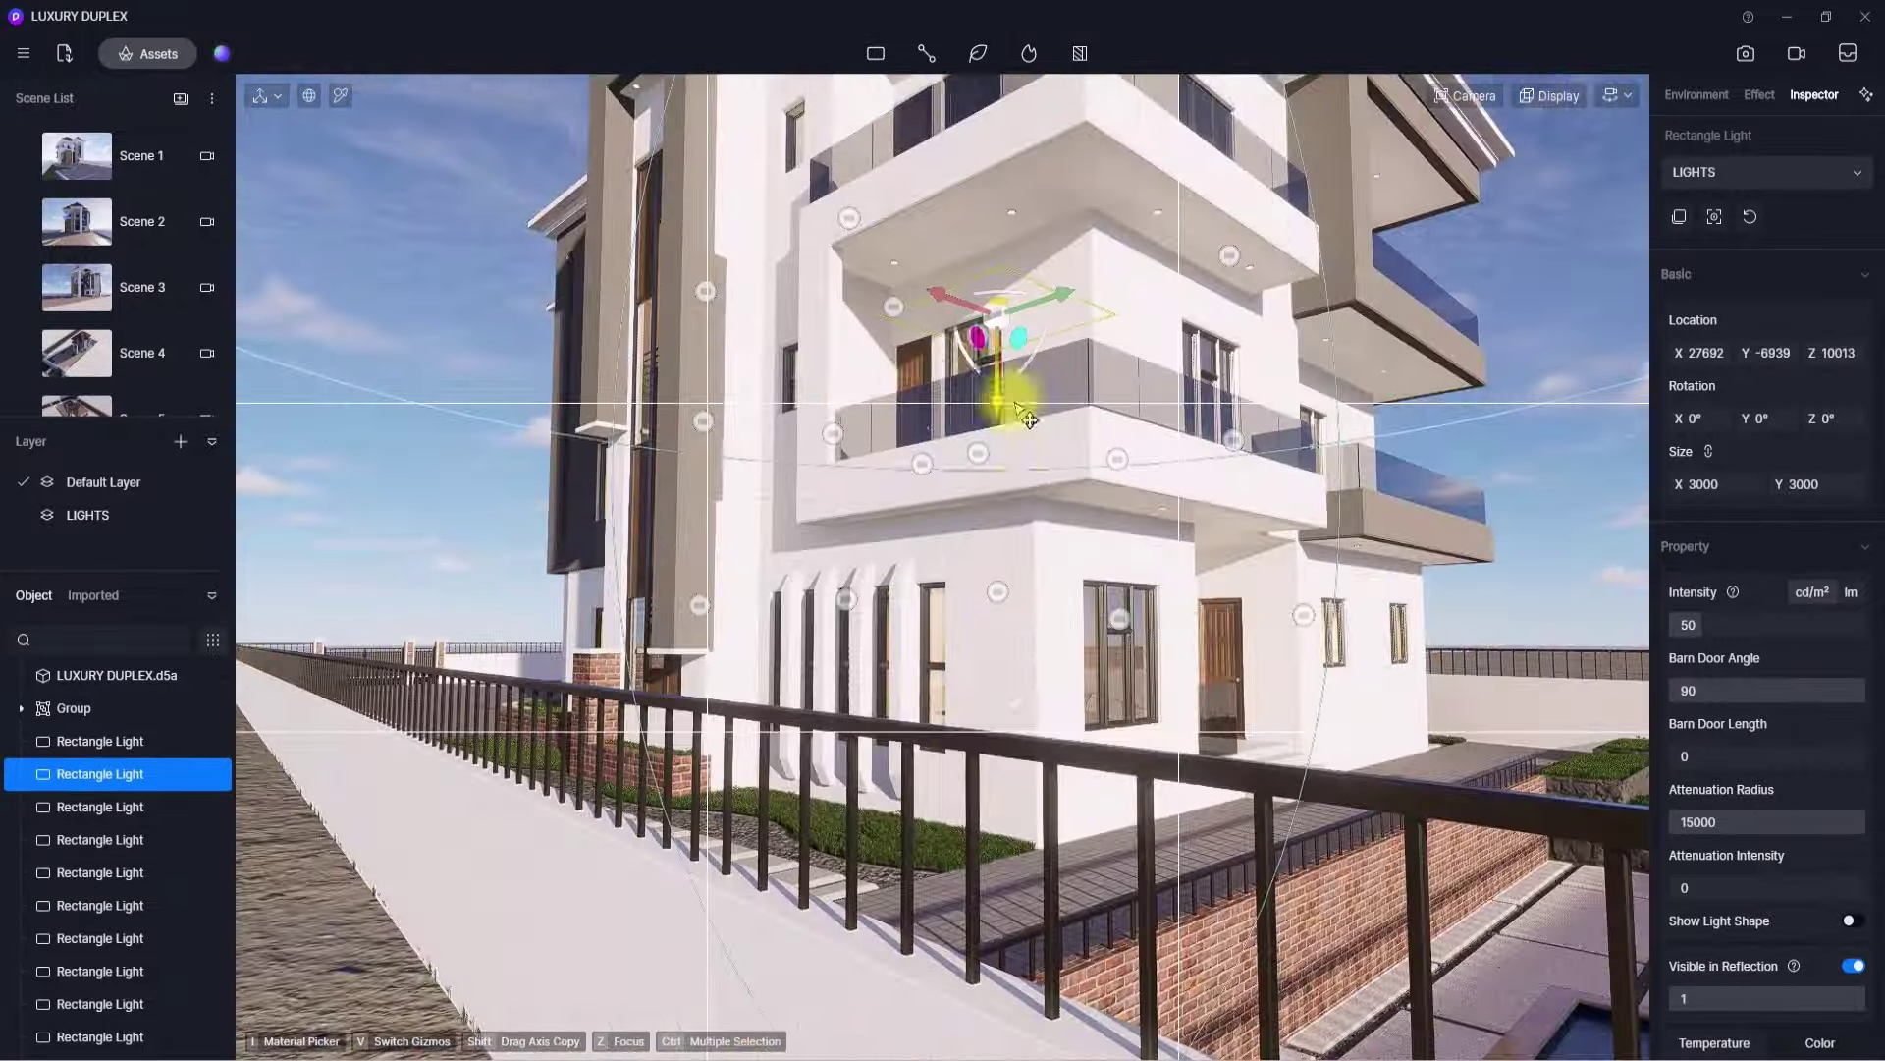
{"action": "right_click_drag", "start_coordinate": [1011, 400], "coordinate": [992, 579]}
{"action": "left_click_drag", "start_coordinate": [992, 580], "coordinate": [985, 396], "text": "shift"}
{"action": "right_click_drag", "start_coordinate": [985, 396], "coordinate": [1606, 744]}
{"action": "scroll", "coordinate": [1606, 744], "scroll_direction": "down", "scroll_amount": 5}
{"action": "left_click_drag", "start_coordinate": [821, 520], "coordinate": [817, 565]}
{"action": "left_click_drag", "start_coordinate": [921, 487], "coordinate": [831, 486]}
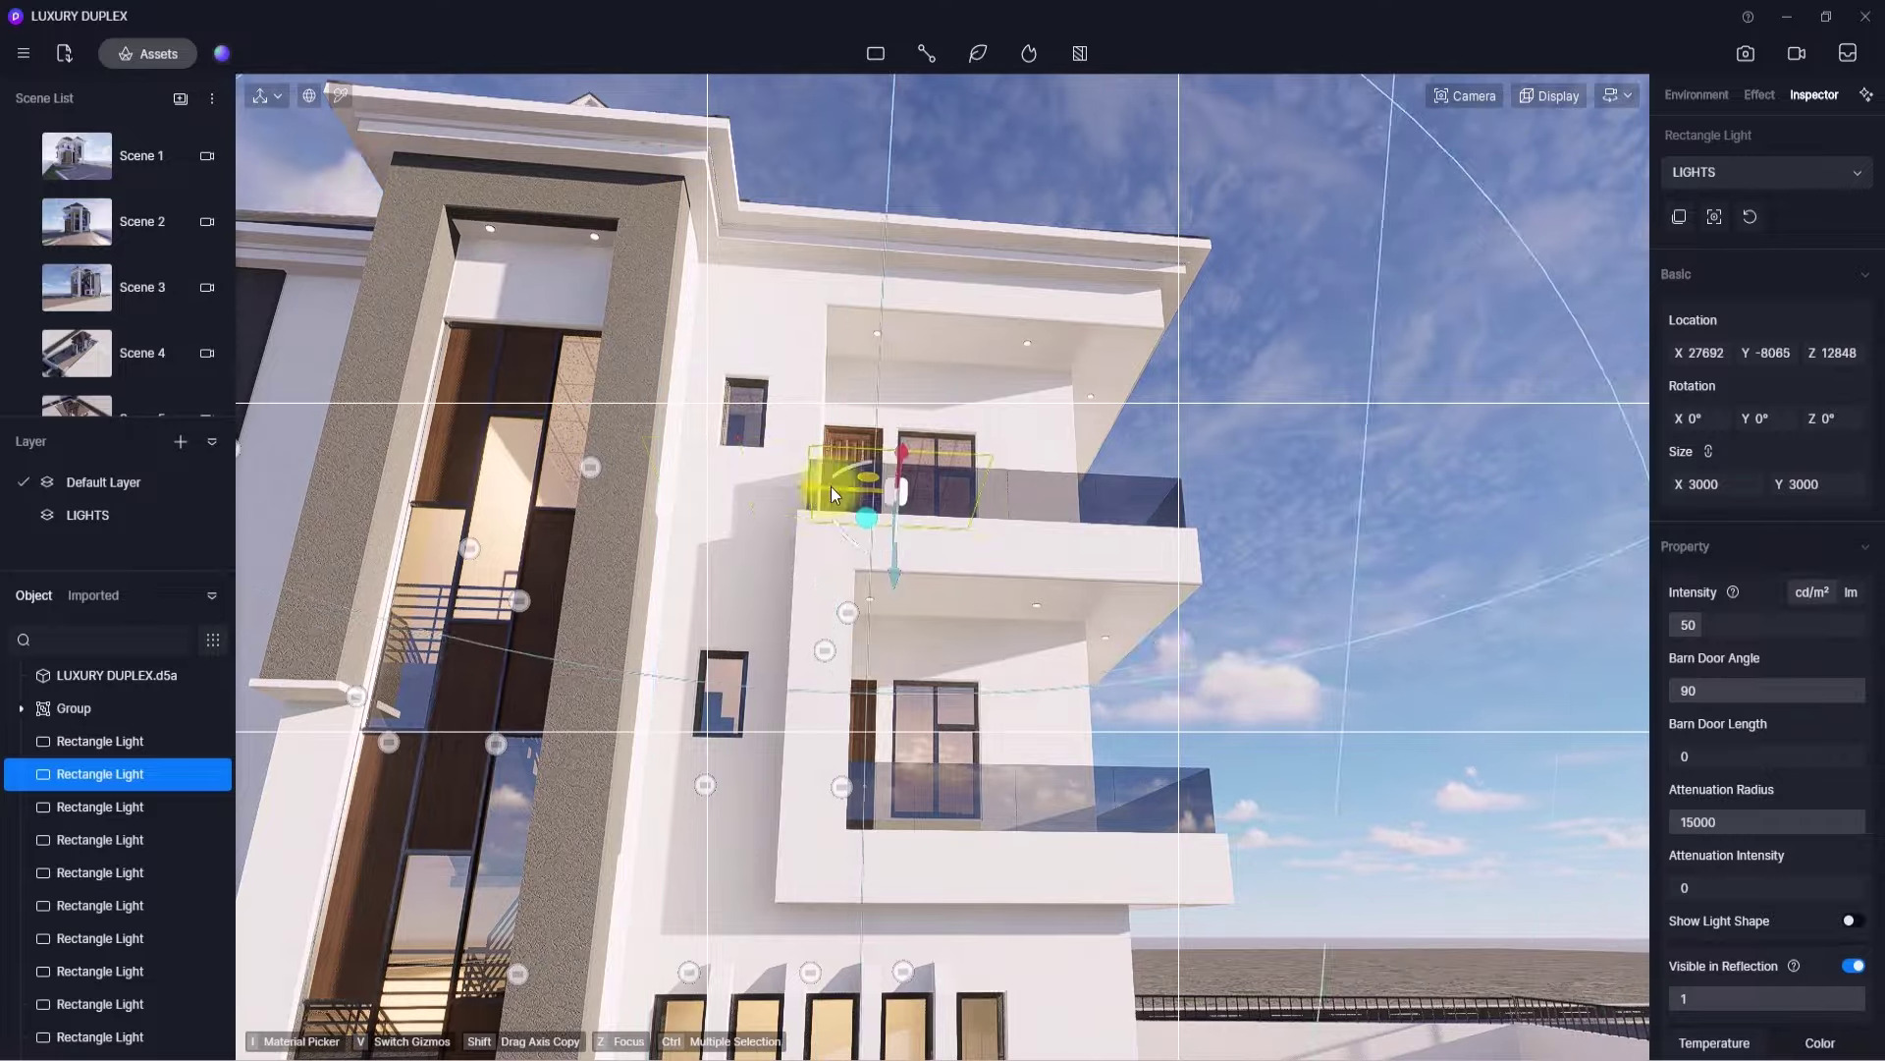
- Inspect the building from the front and enter the furnished room with the window, brown door and television
{"action": "right_click_drag", "start_coordinate": [1459, 530], "coordinate": [1530, 657]}
{"action": "scroll", "coordinate": [1530, 657], "scroll_direction": "down", "scroll_amount": 5}
{"action": "scroll", "coordinate": [1530, 658], "scroll_direction": "down", "scroll_amount": 4}
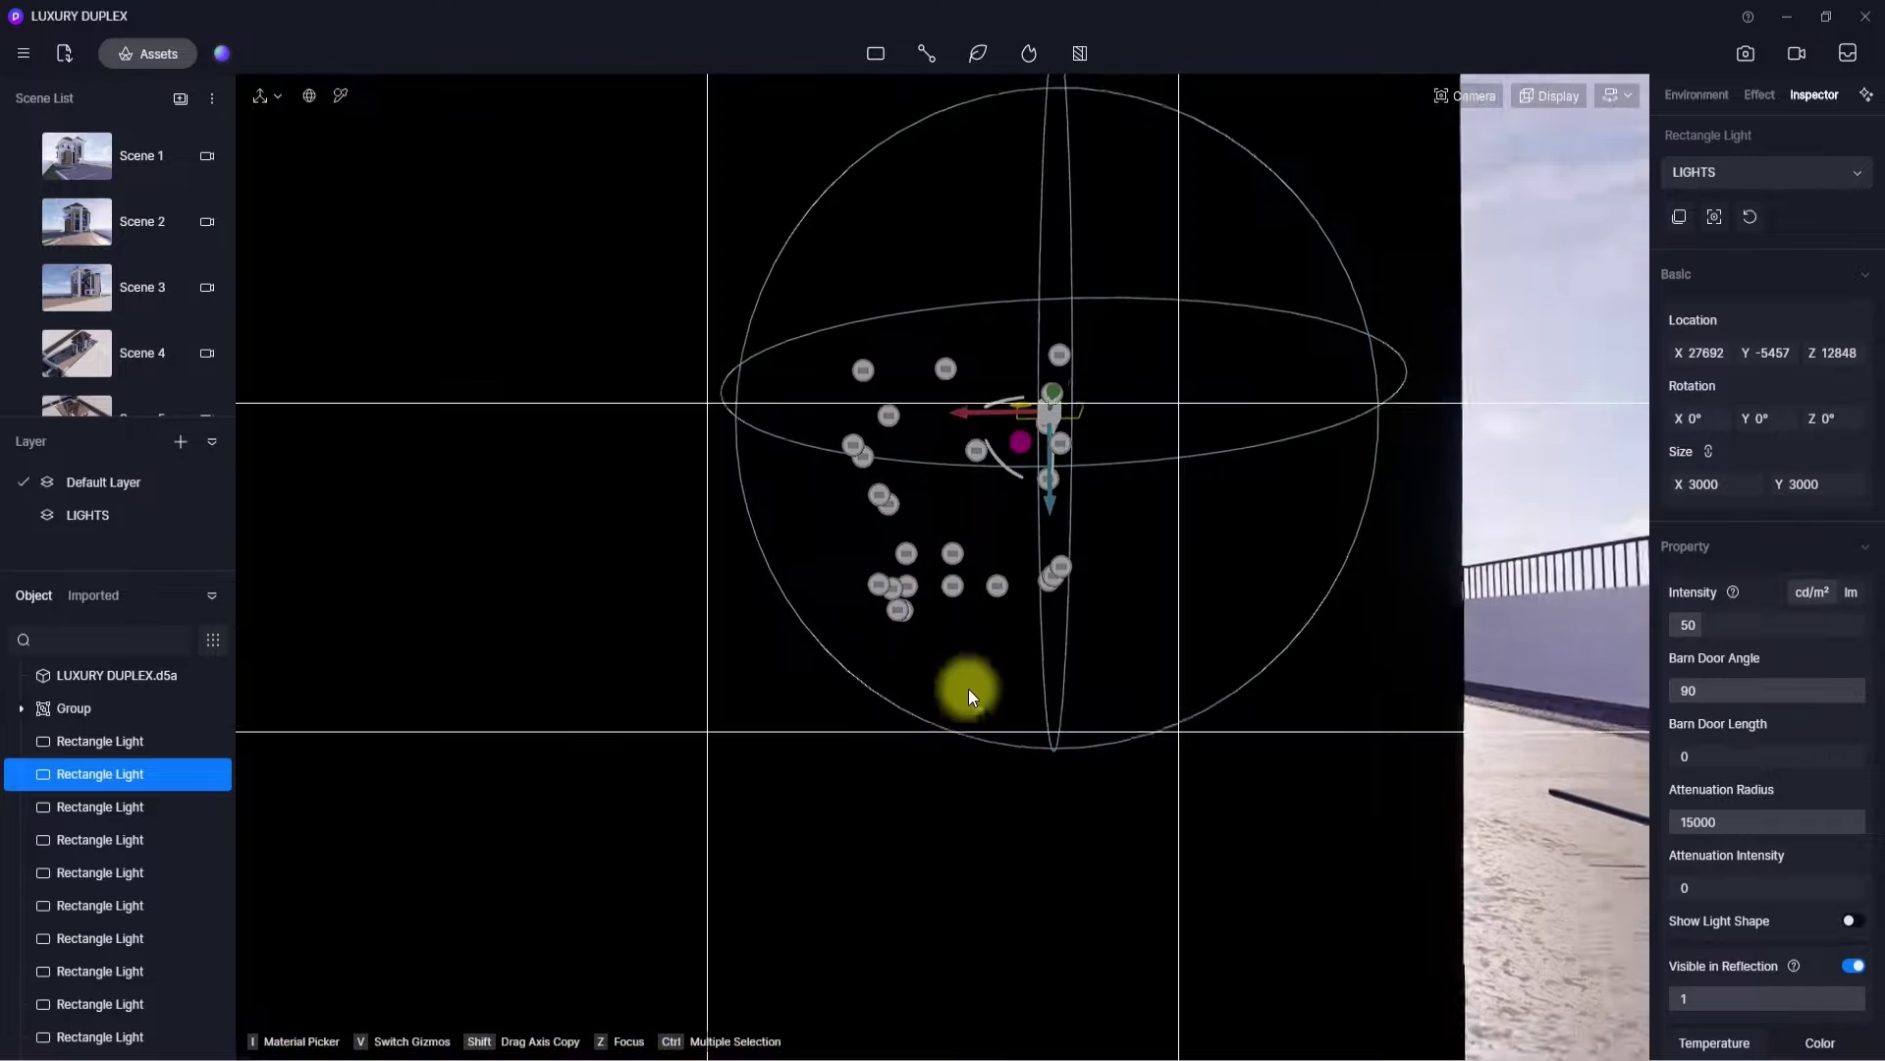
{"action": "right_click_drag", "start_coordinate": [968, 687], "coordinate": [988, 619]}
{"action": "scroll", "coordinate": [963, 634], "scroll_direction": "up", "scroll_amount": 4}
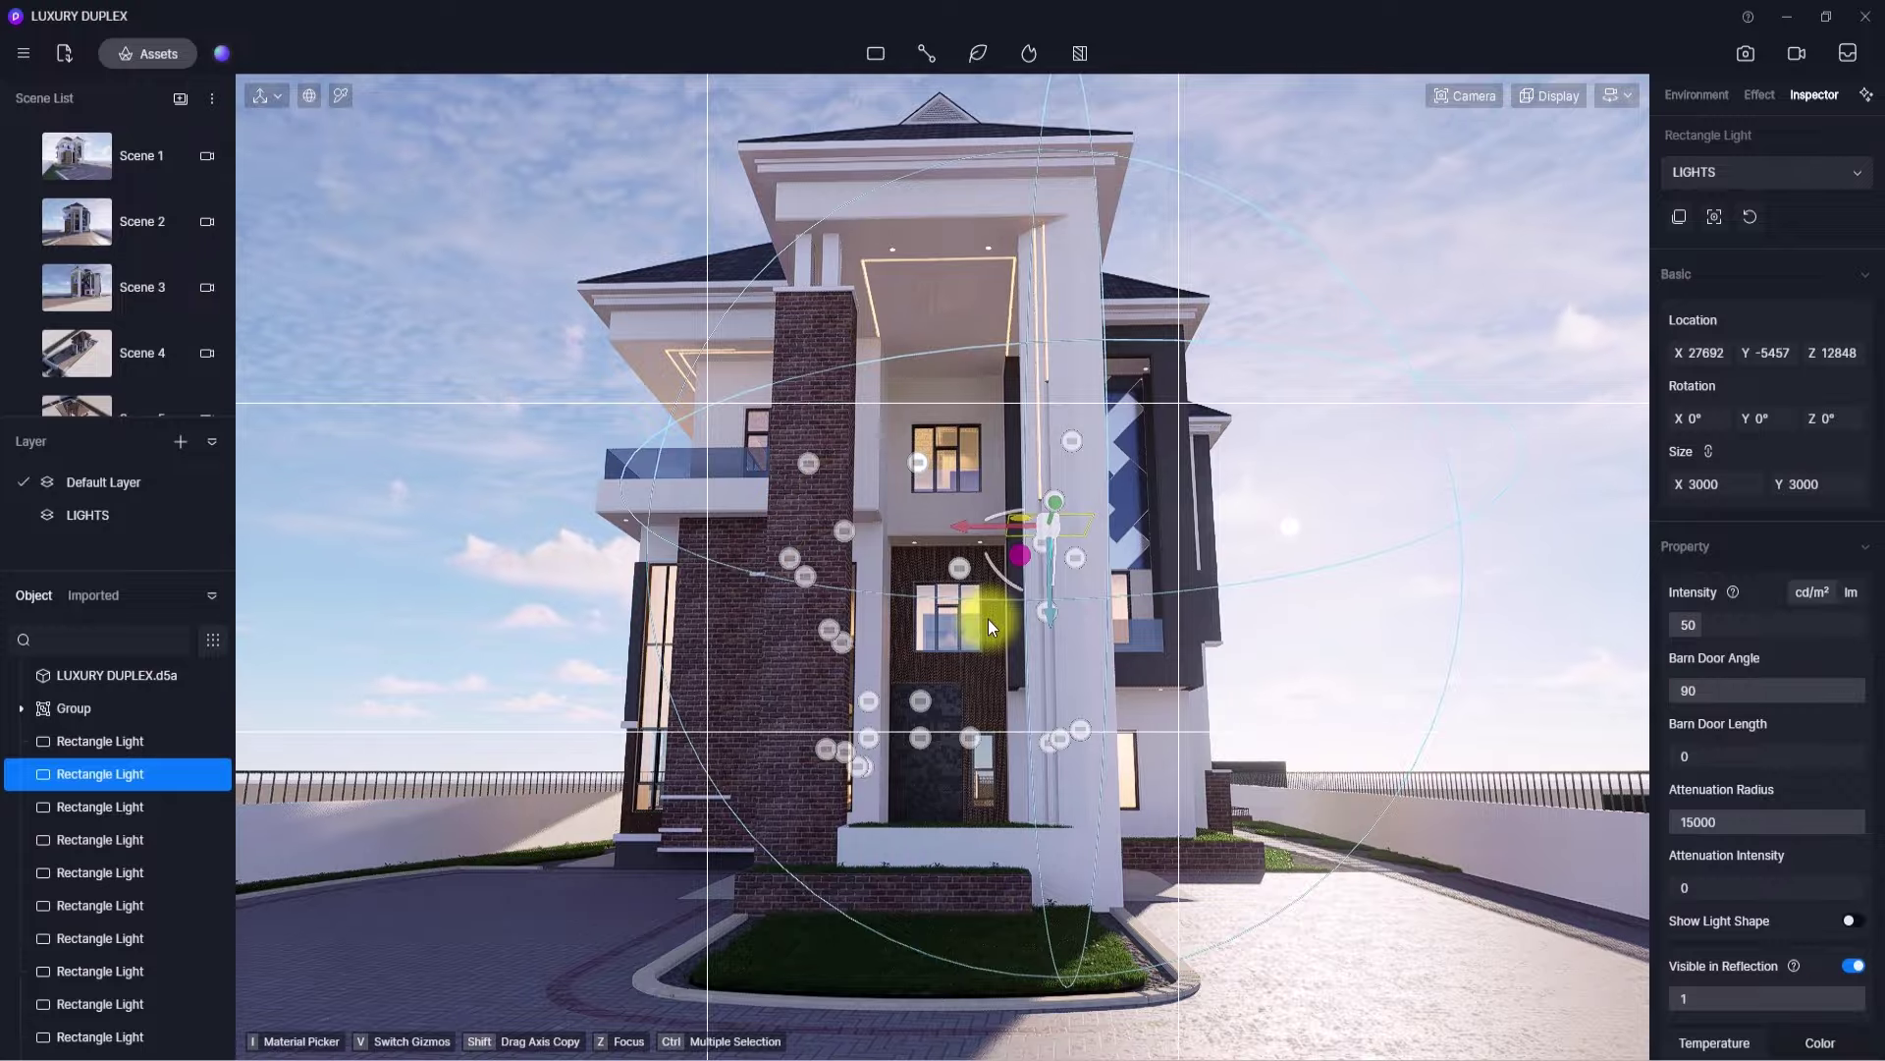
{"action": "scroll", "coordinate": [776, 646], "scroll_direction": "up", "scroll_amount": 3}
{"action": "right_click_drag", "start_coordinate": [776, 646], "coordinate": [446, 768]}
{"action": "scroll", "coordinate": [834, 692], "scroll_direction": "up", "scroll_amount": 4}
{"action": "scroll", "coordinate": [669, 533], "scroll_direction": "up", "scroll_amount": 5}
{"action": "scroll", "coordinate": [2, 815], "scroll_direction": "up", "scroll_amount": 3}
{"action": "scroll", "coordinate": [1596, 805], "scroll_direction": "up", "scroll_amount": 4}
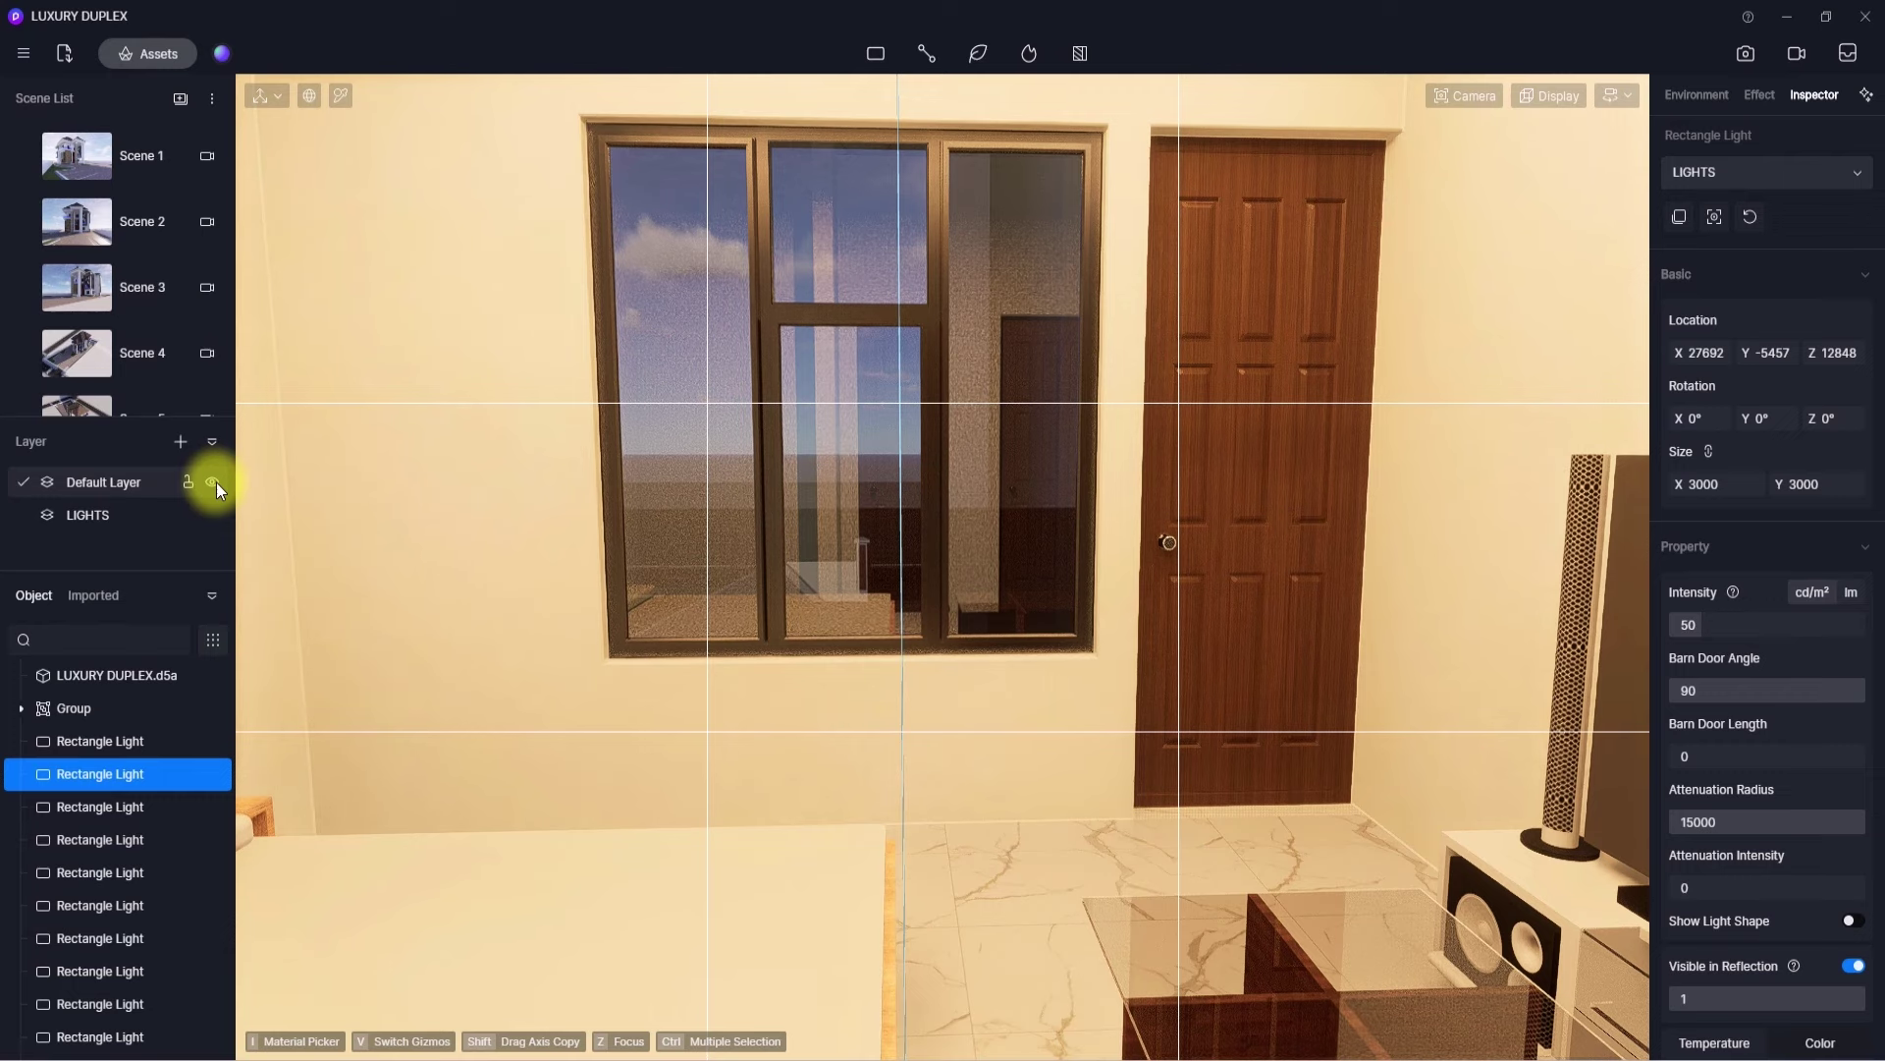
- Search the online model library for CURTAINS and then for CURTAIN
{"action": "left_click", "coordinate": [159, 49]}
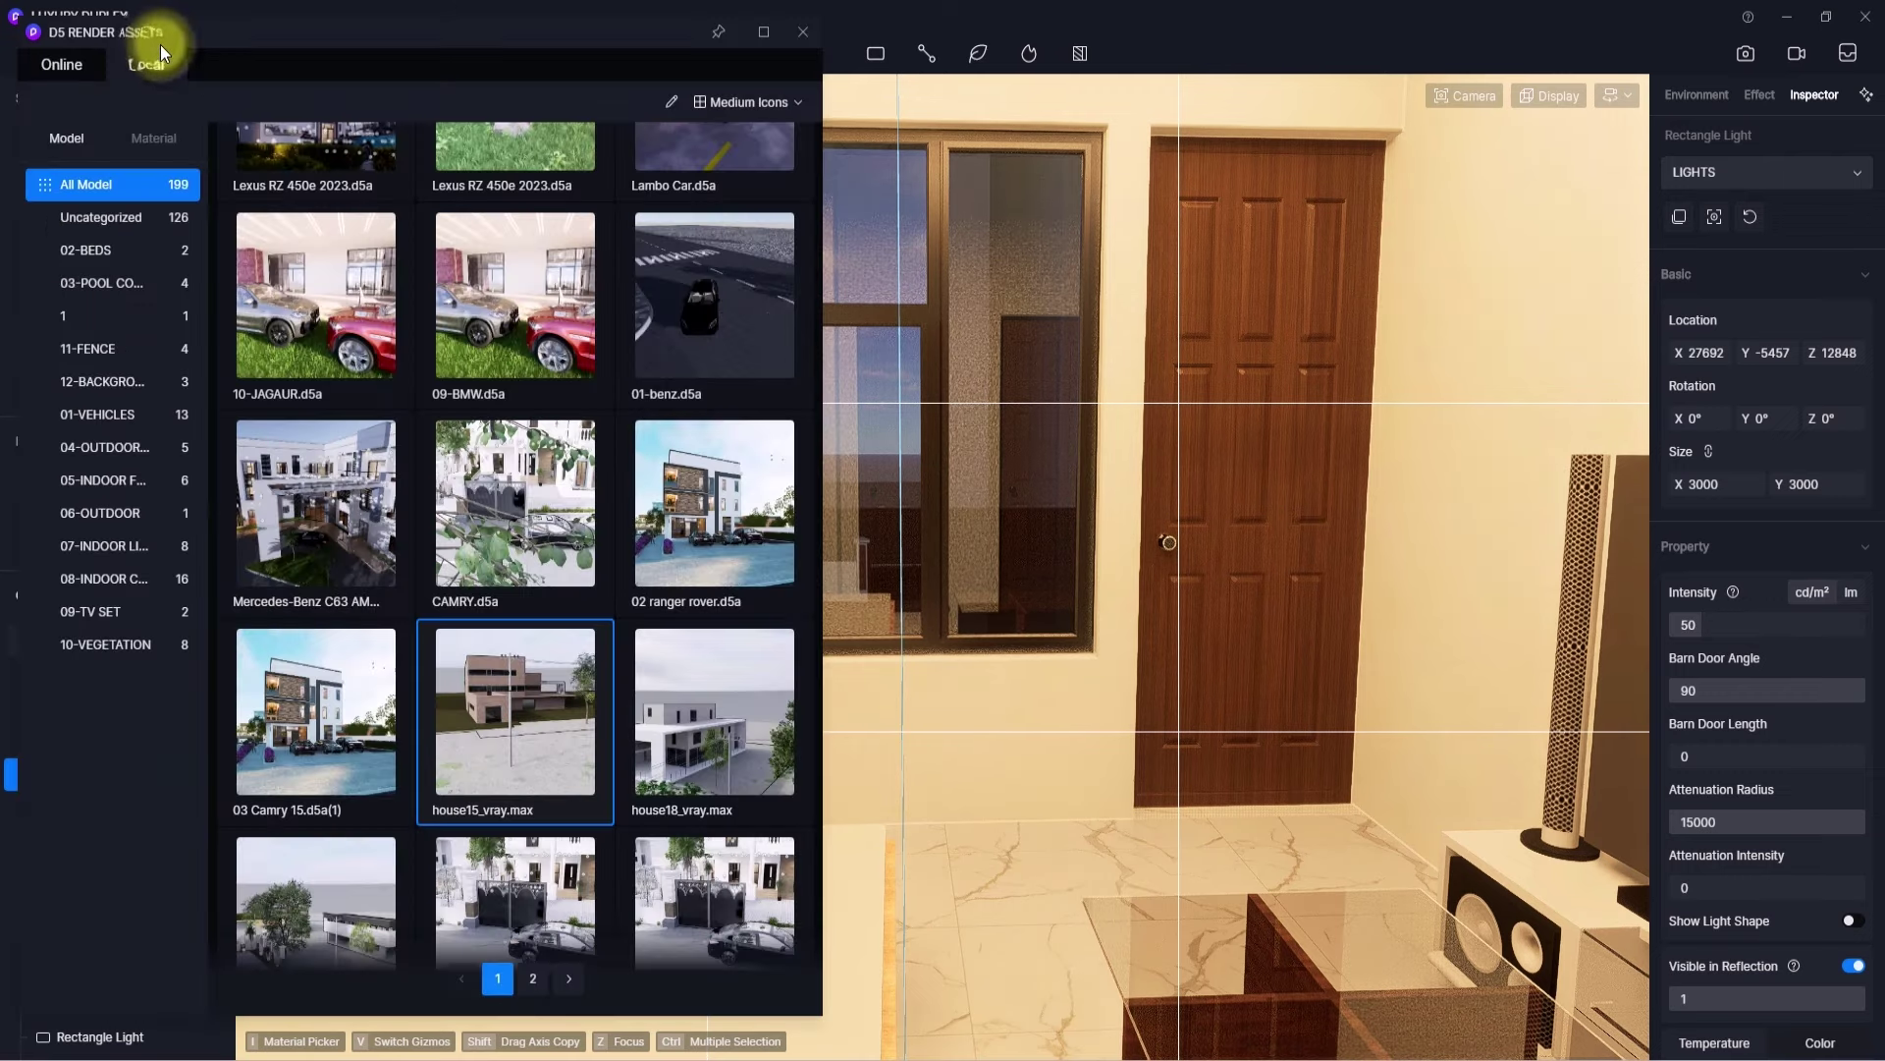
{"action": "left_click", "coordinate": [65, 65]}
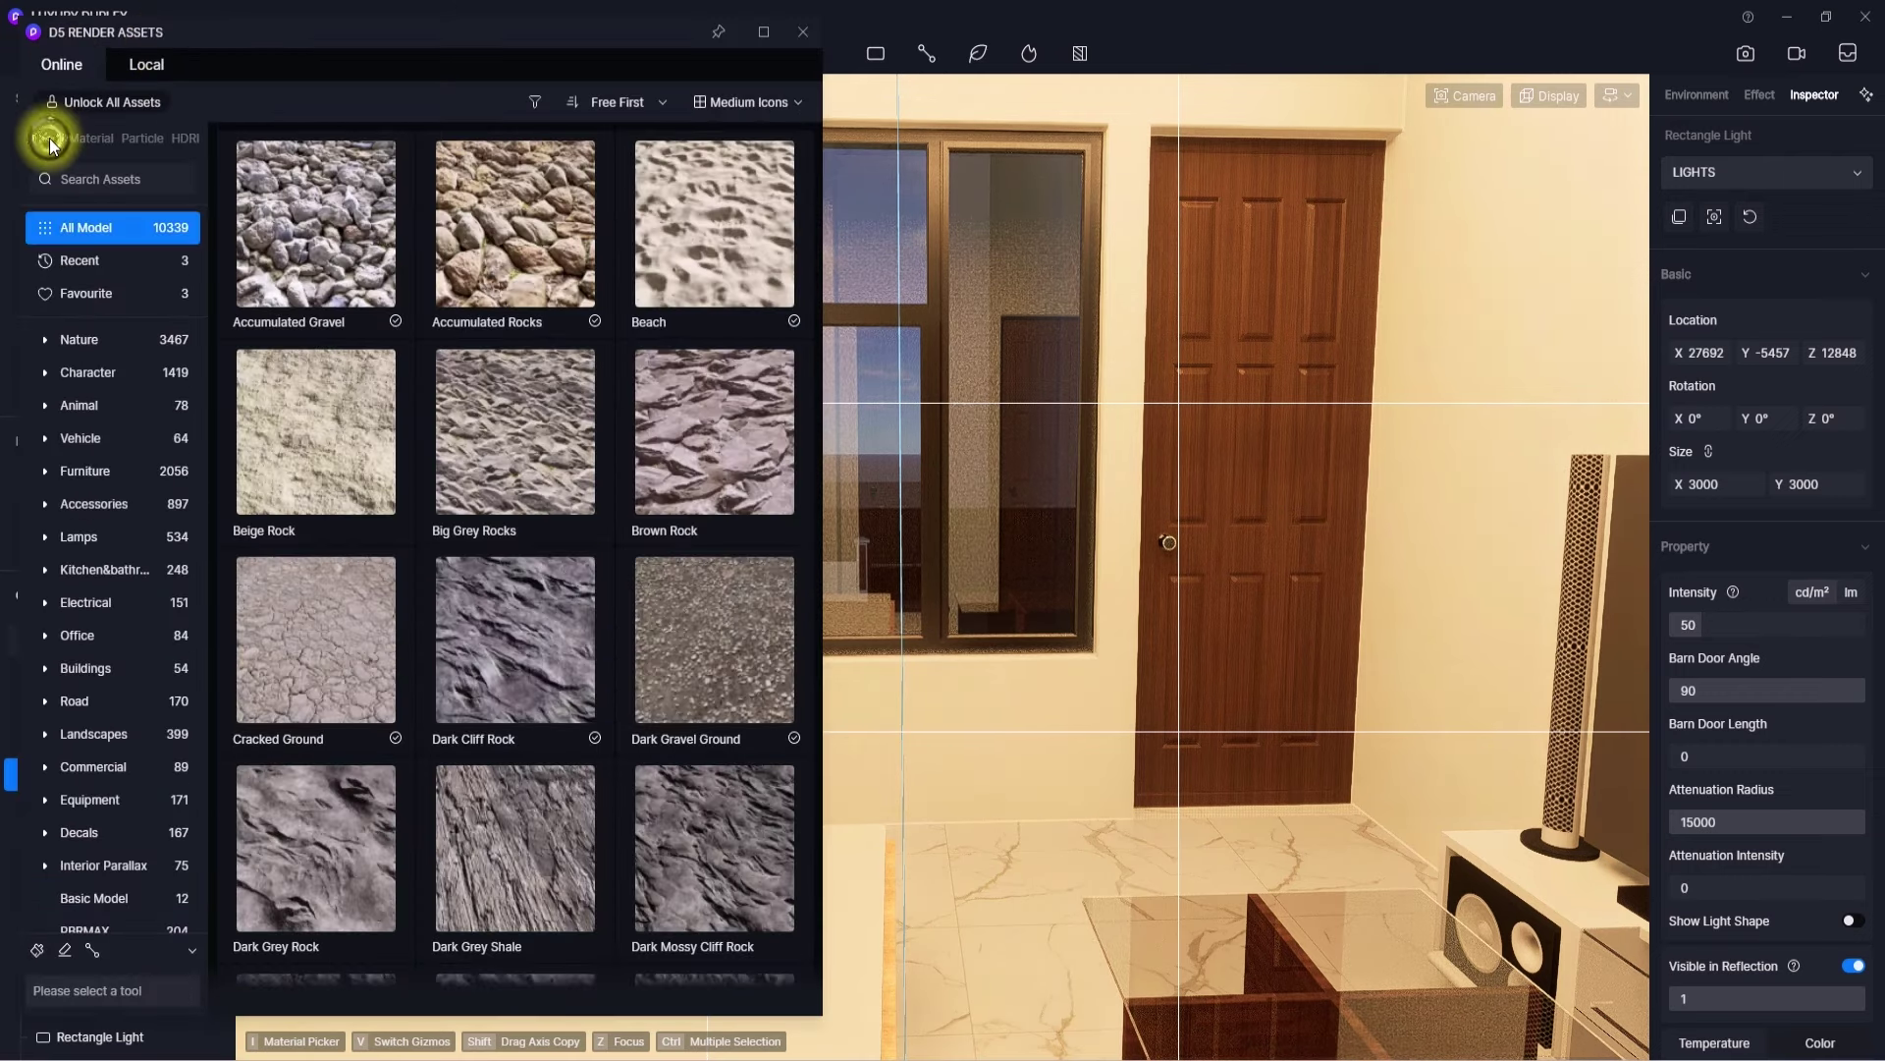
{"action": "left_click", "coordinate": [49, 139]}
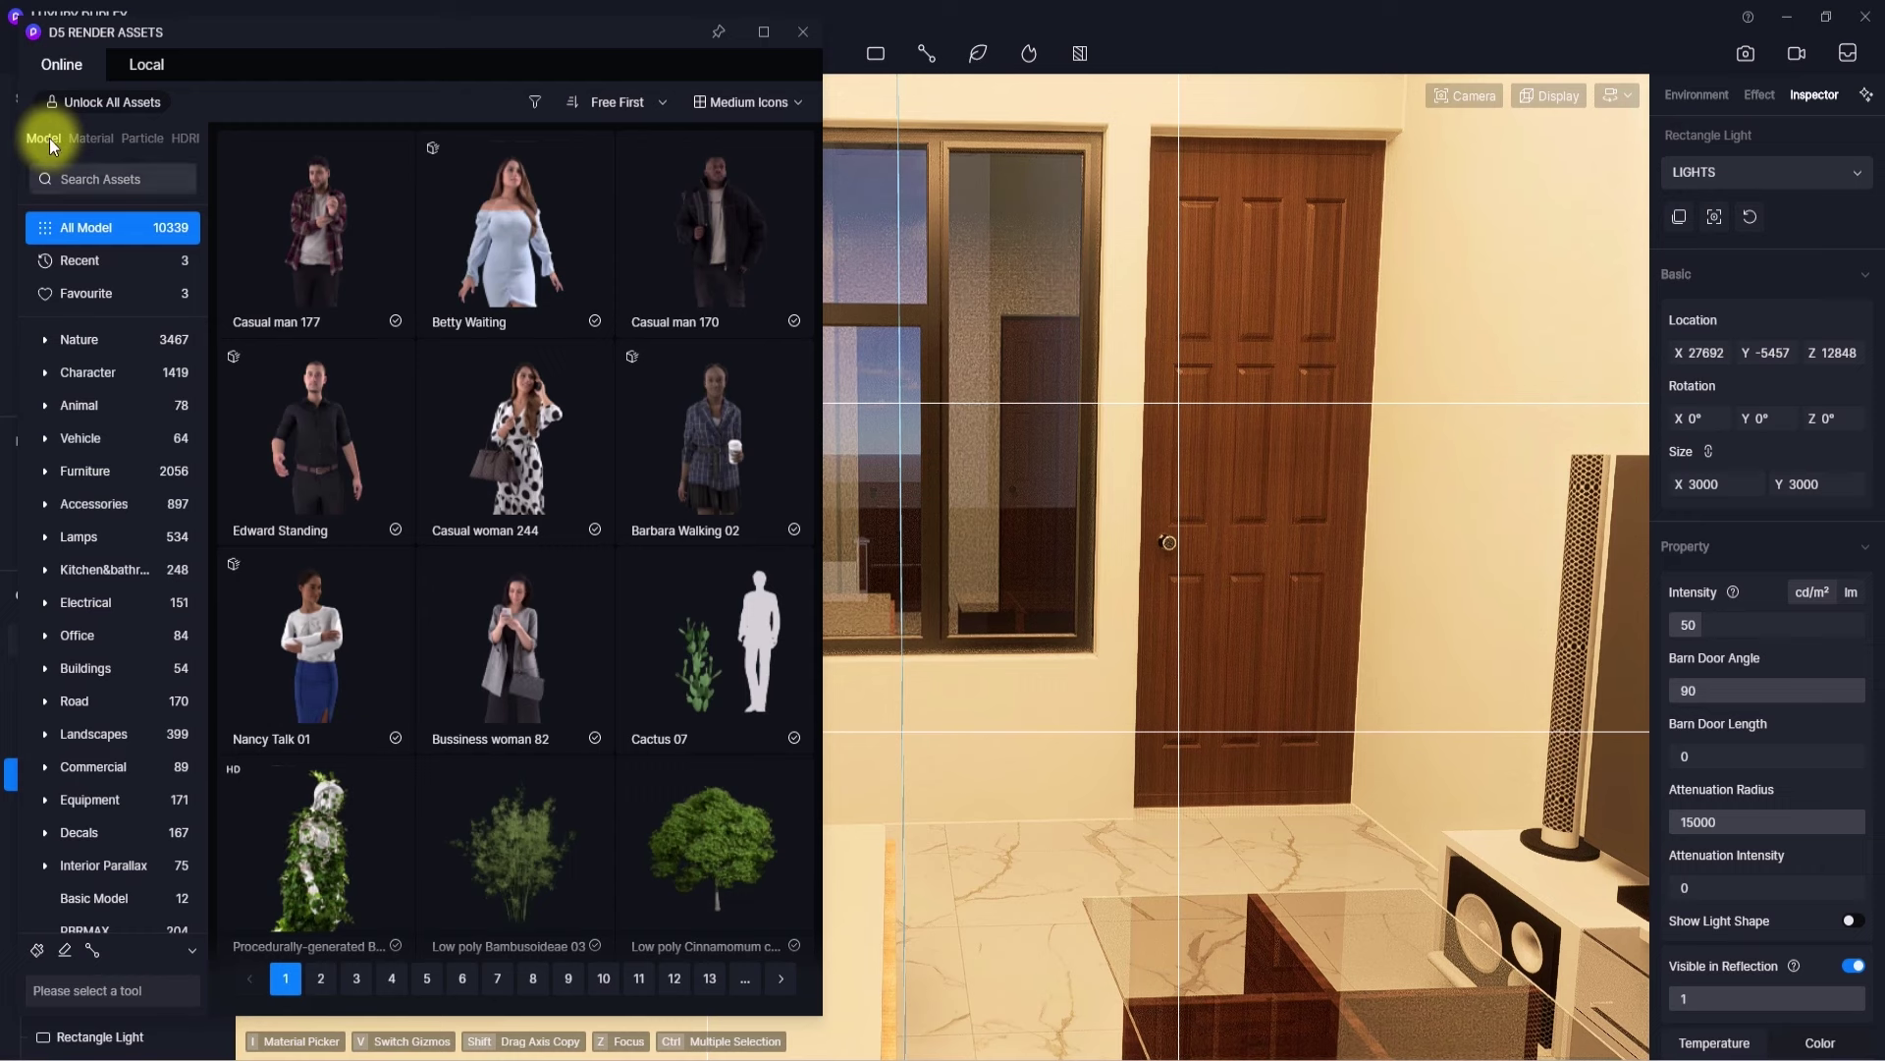
{"action": "left_click", "coordinate": [150, 179]}
{"action": "type", "text": "C"}
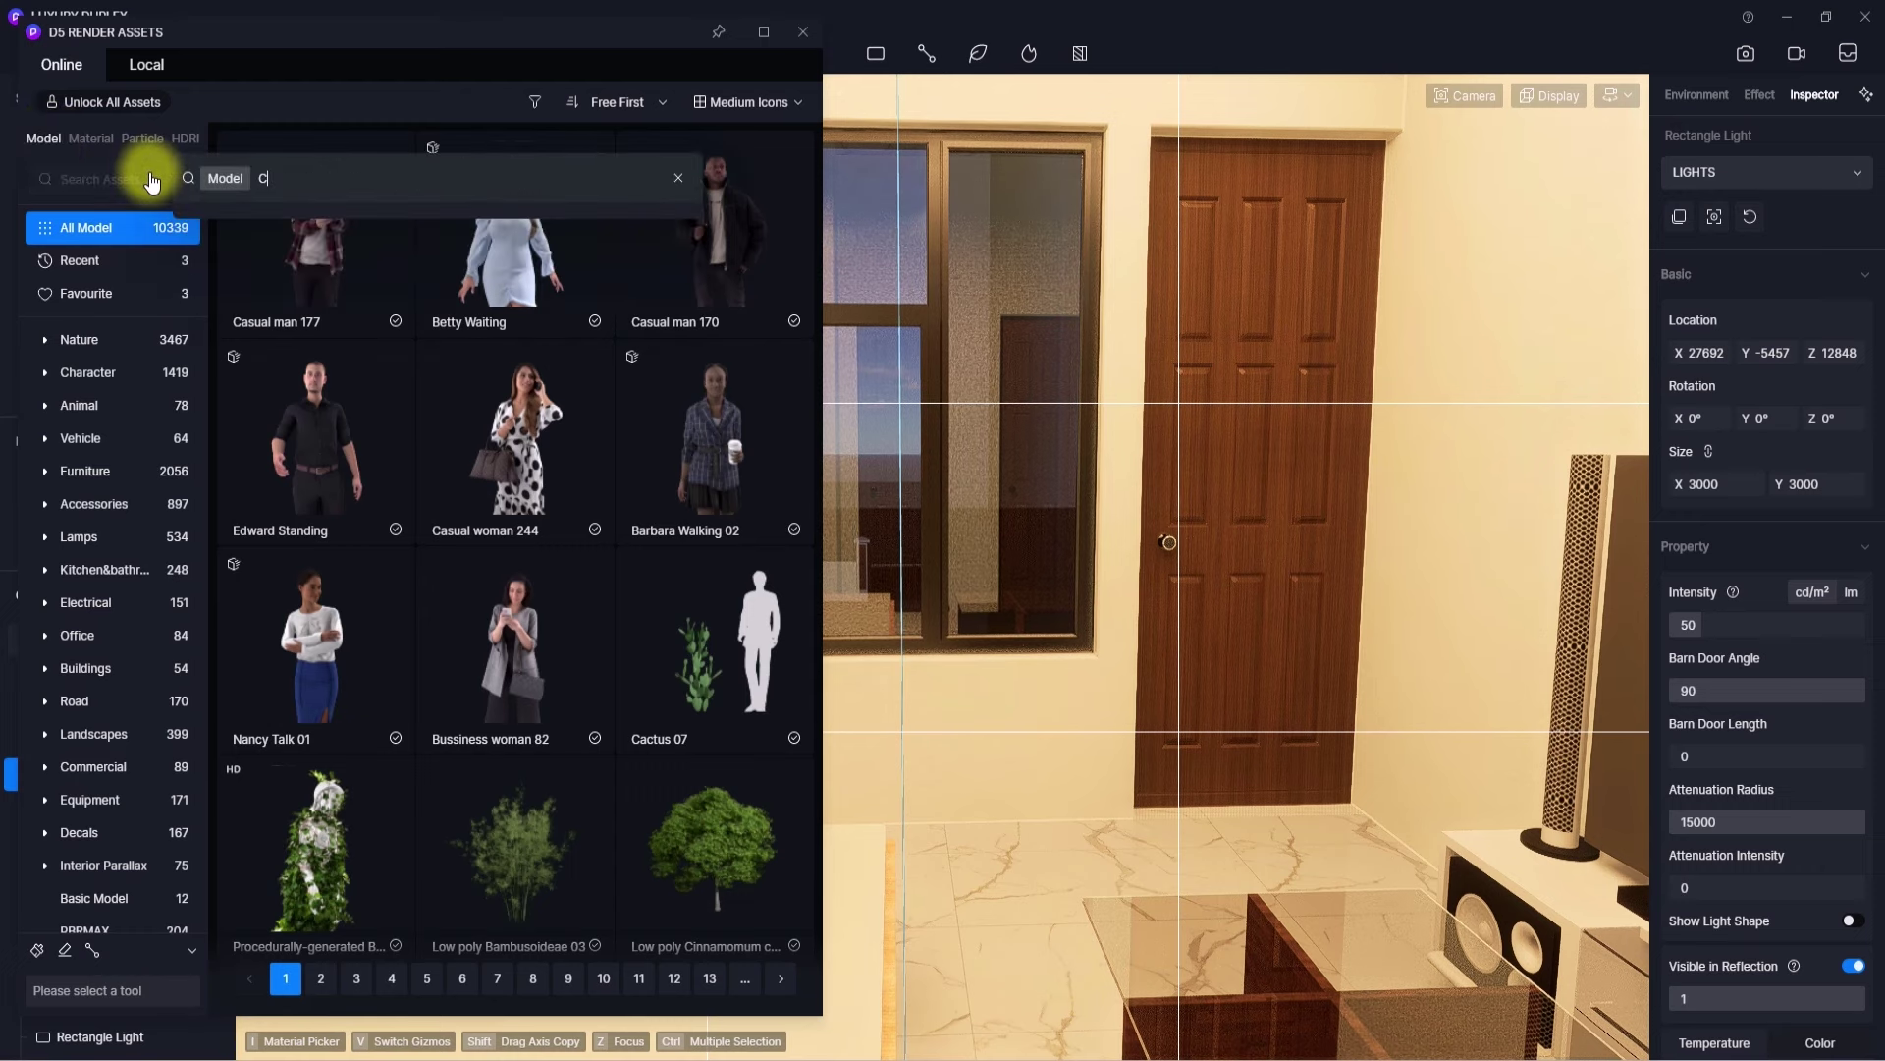
{"action": "type", "text": "URTAINS"}
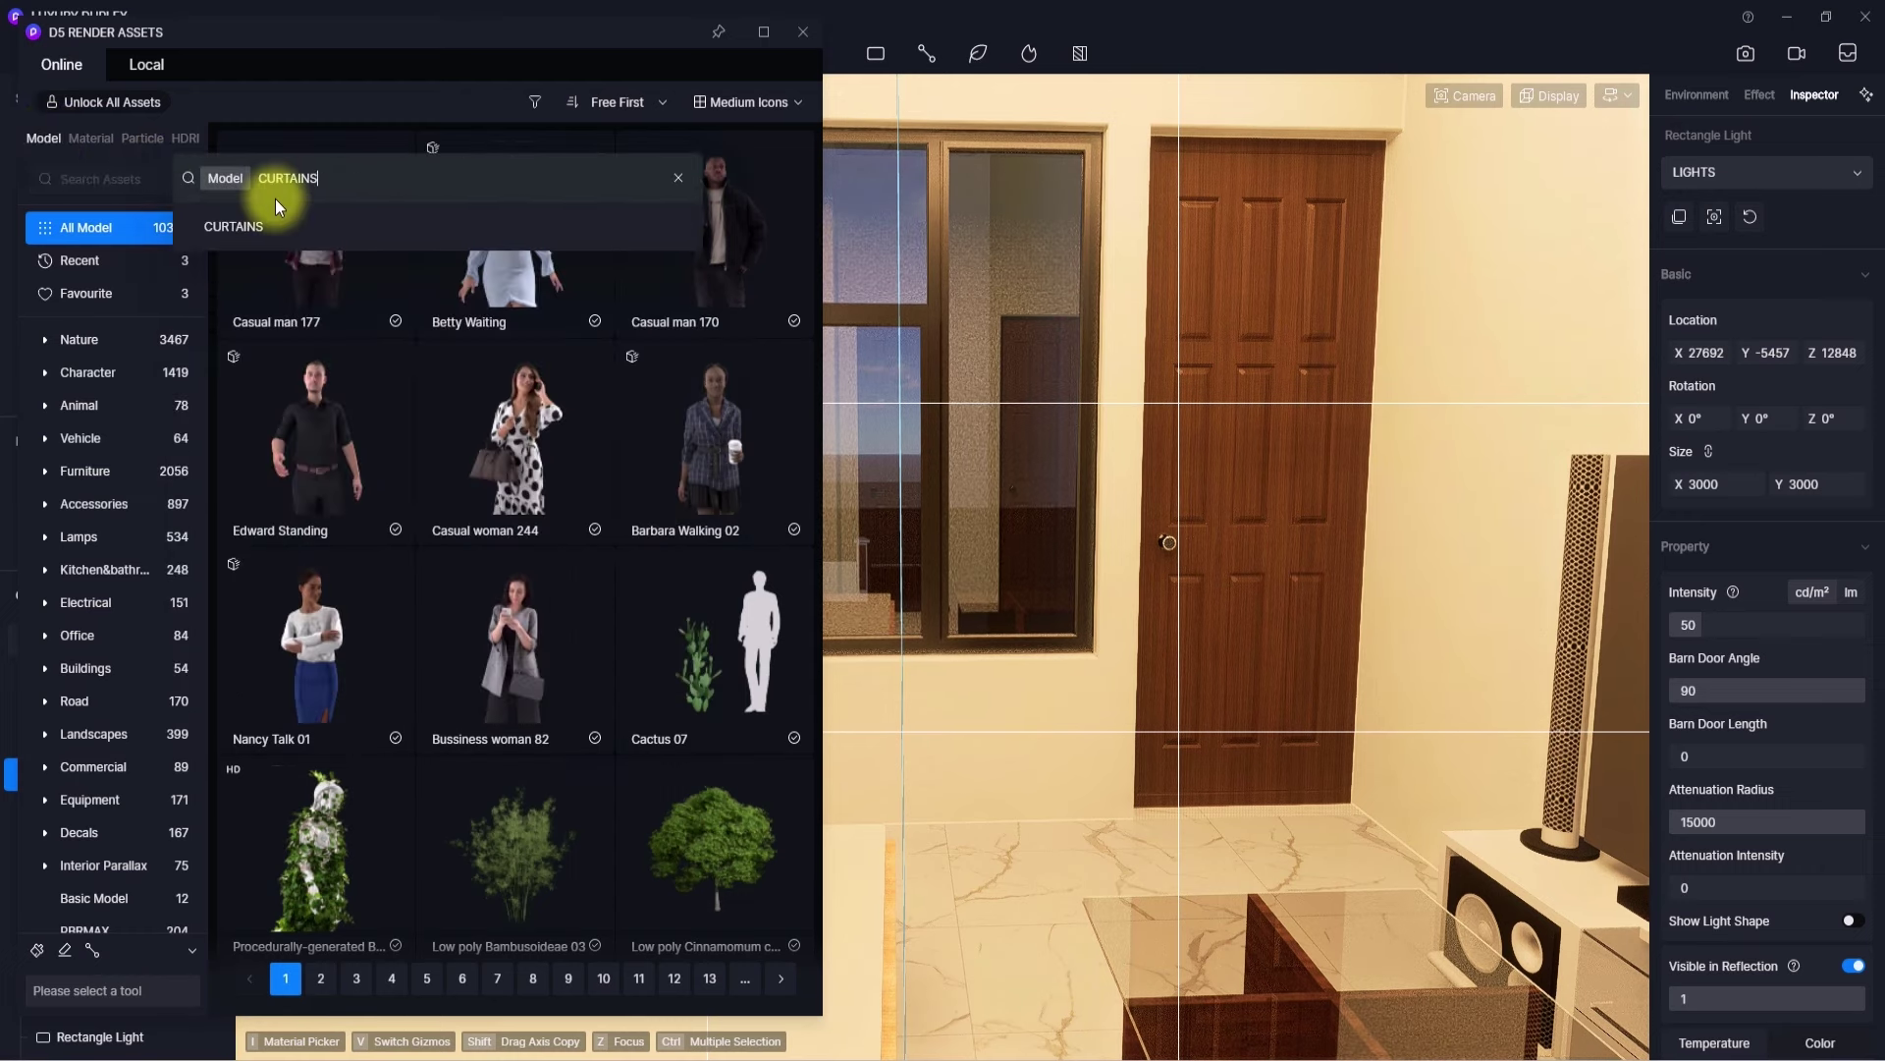
{"action": "key", "text": "Return"}
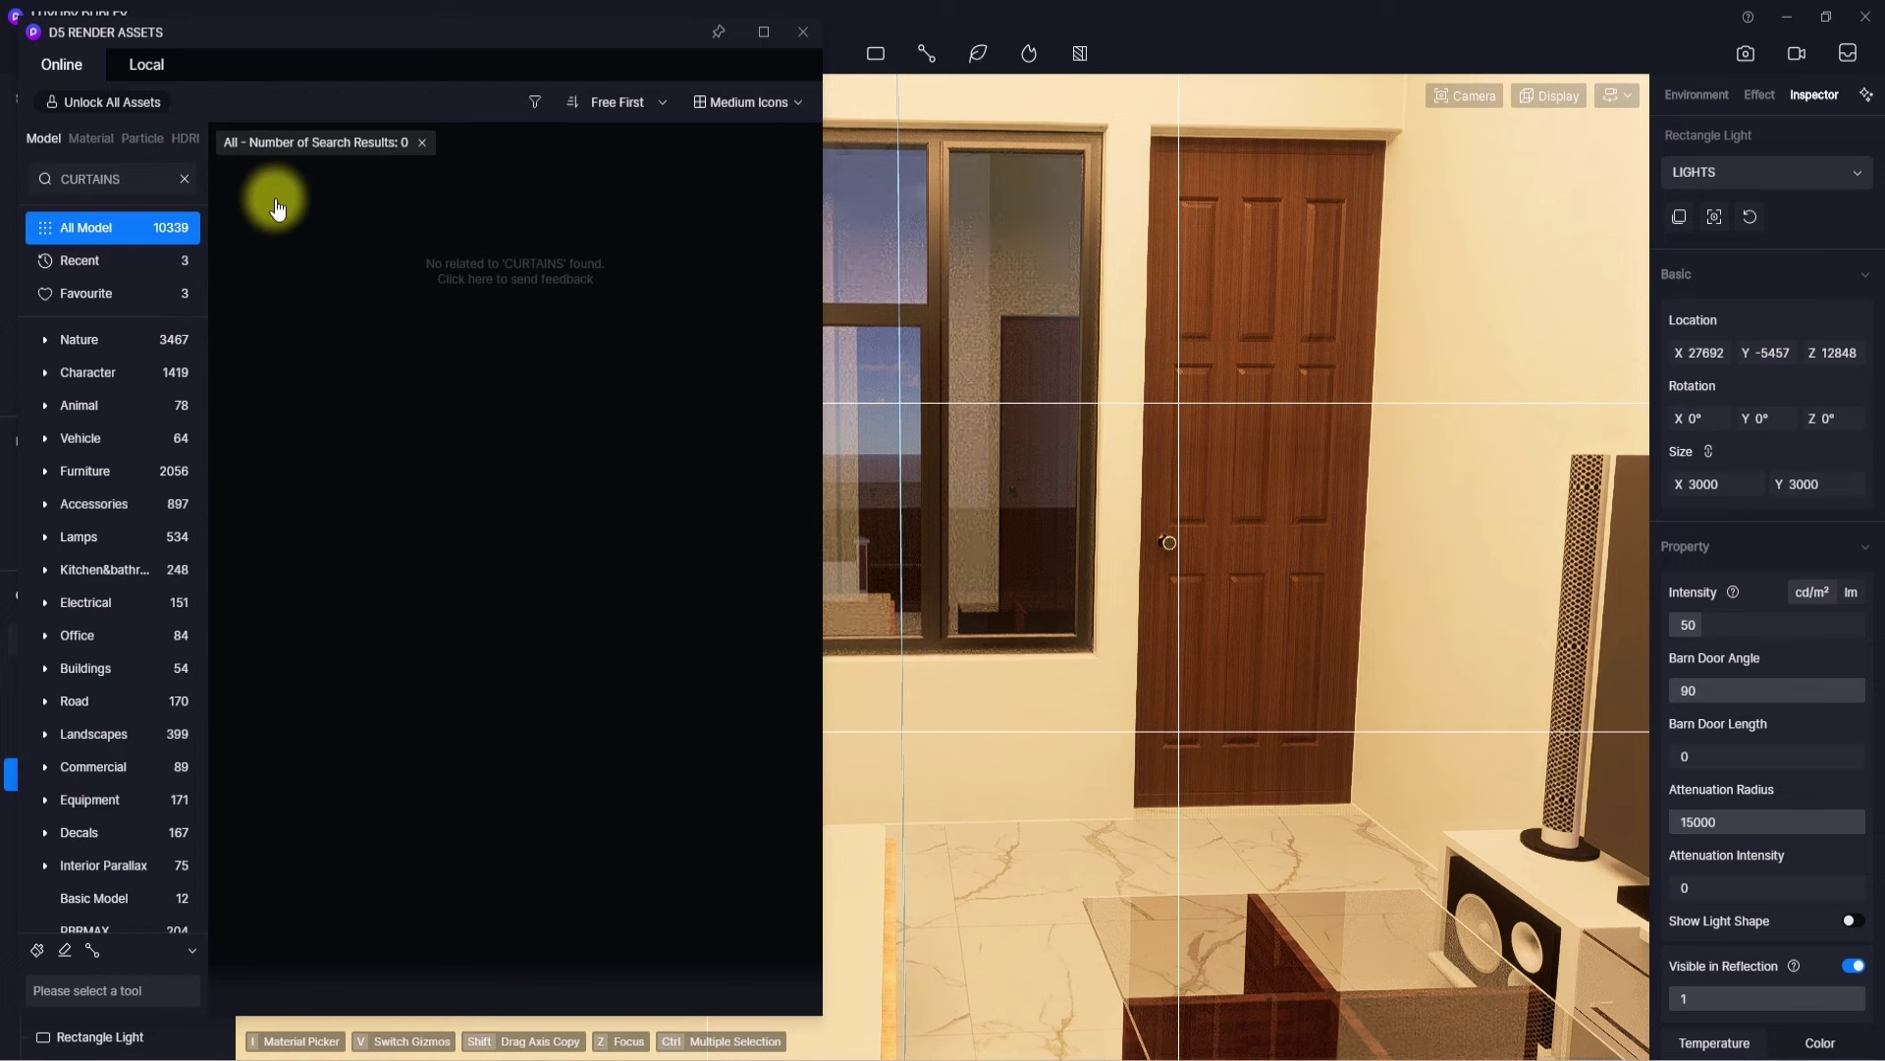
{"action": "left_click", "coordinate": [122, 183]}
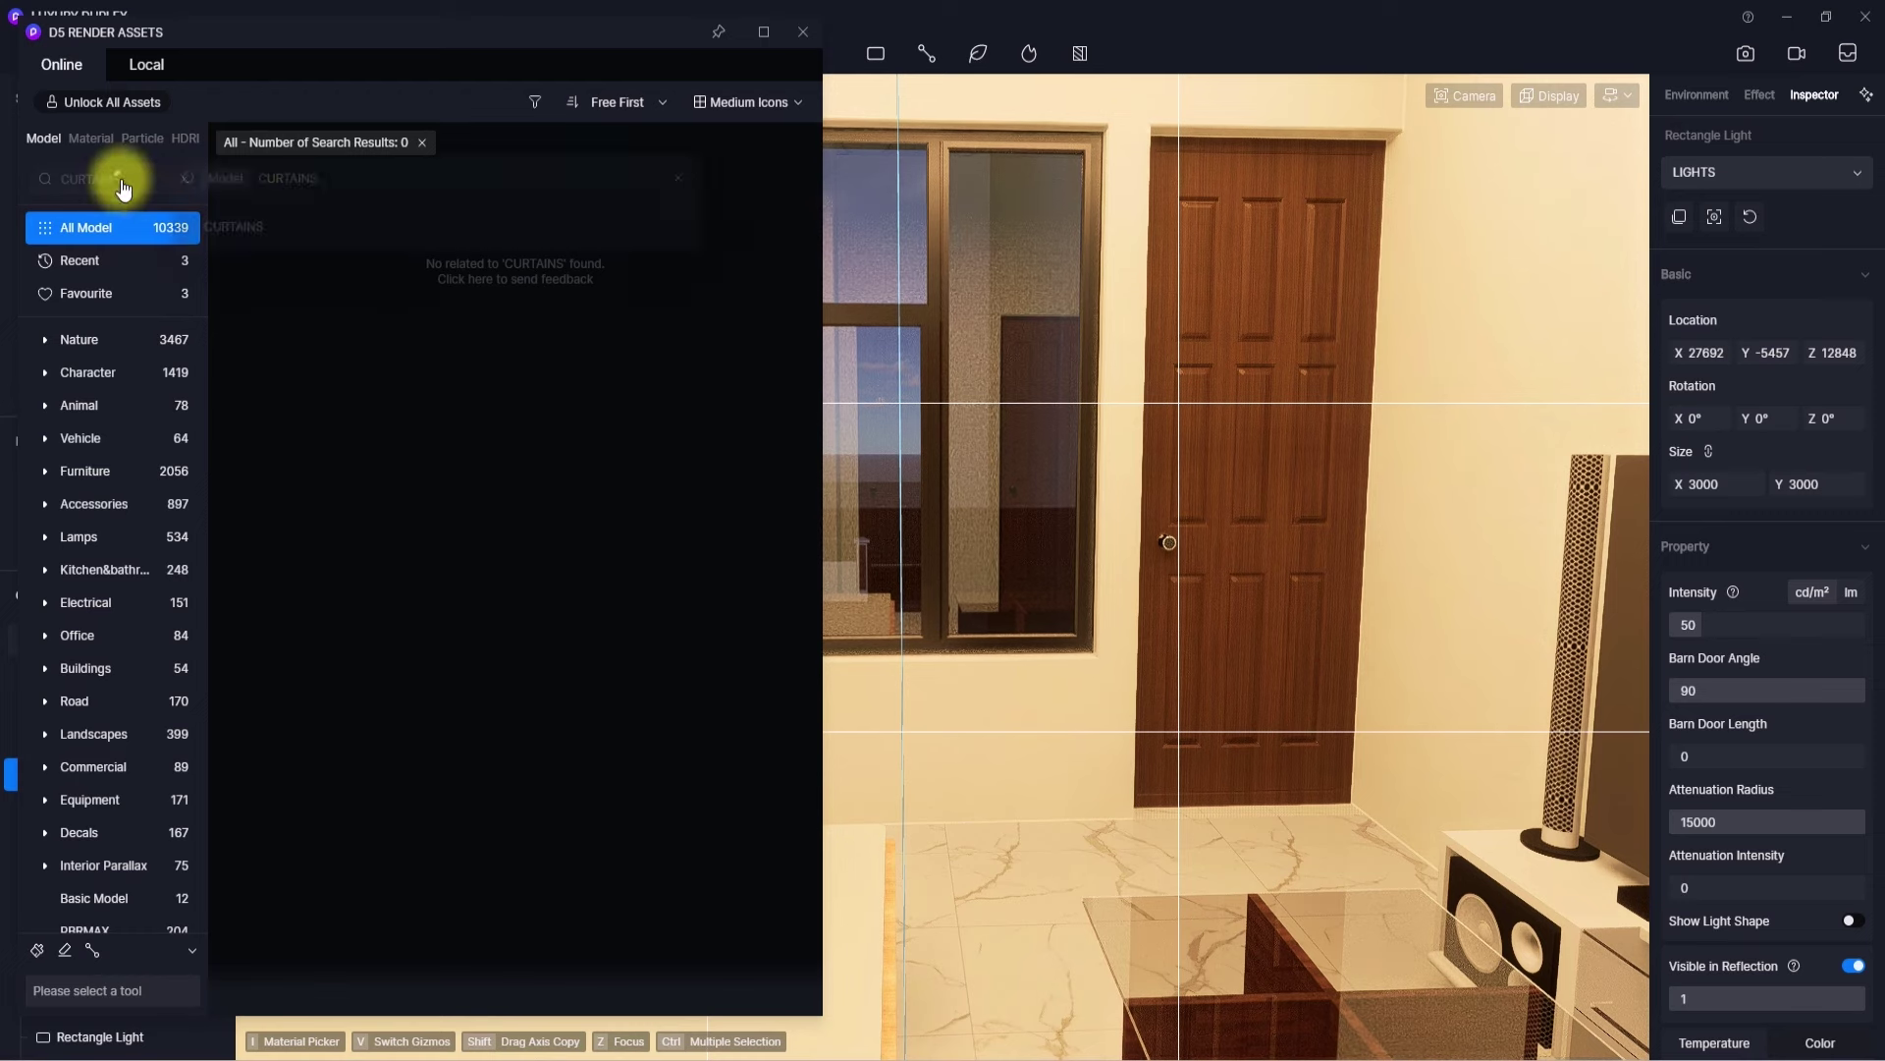
{"action": "key", "text": "Return"}
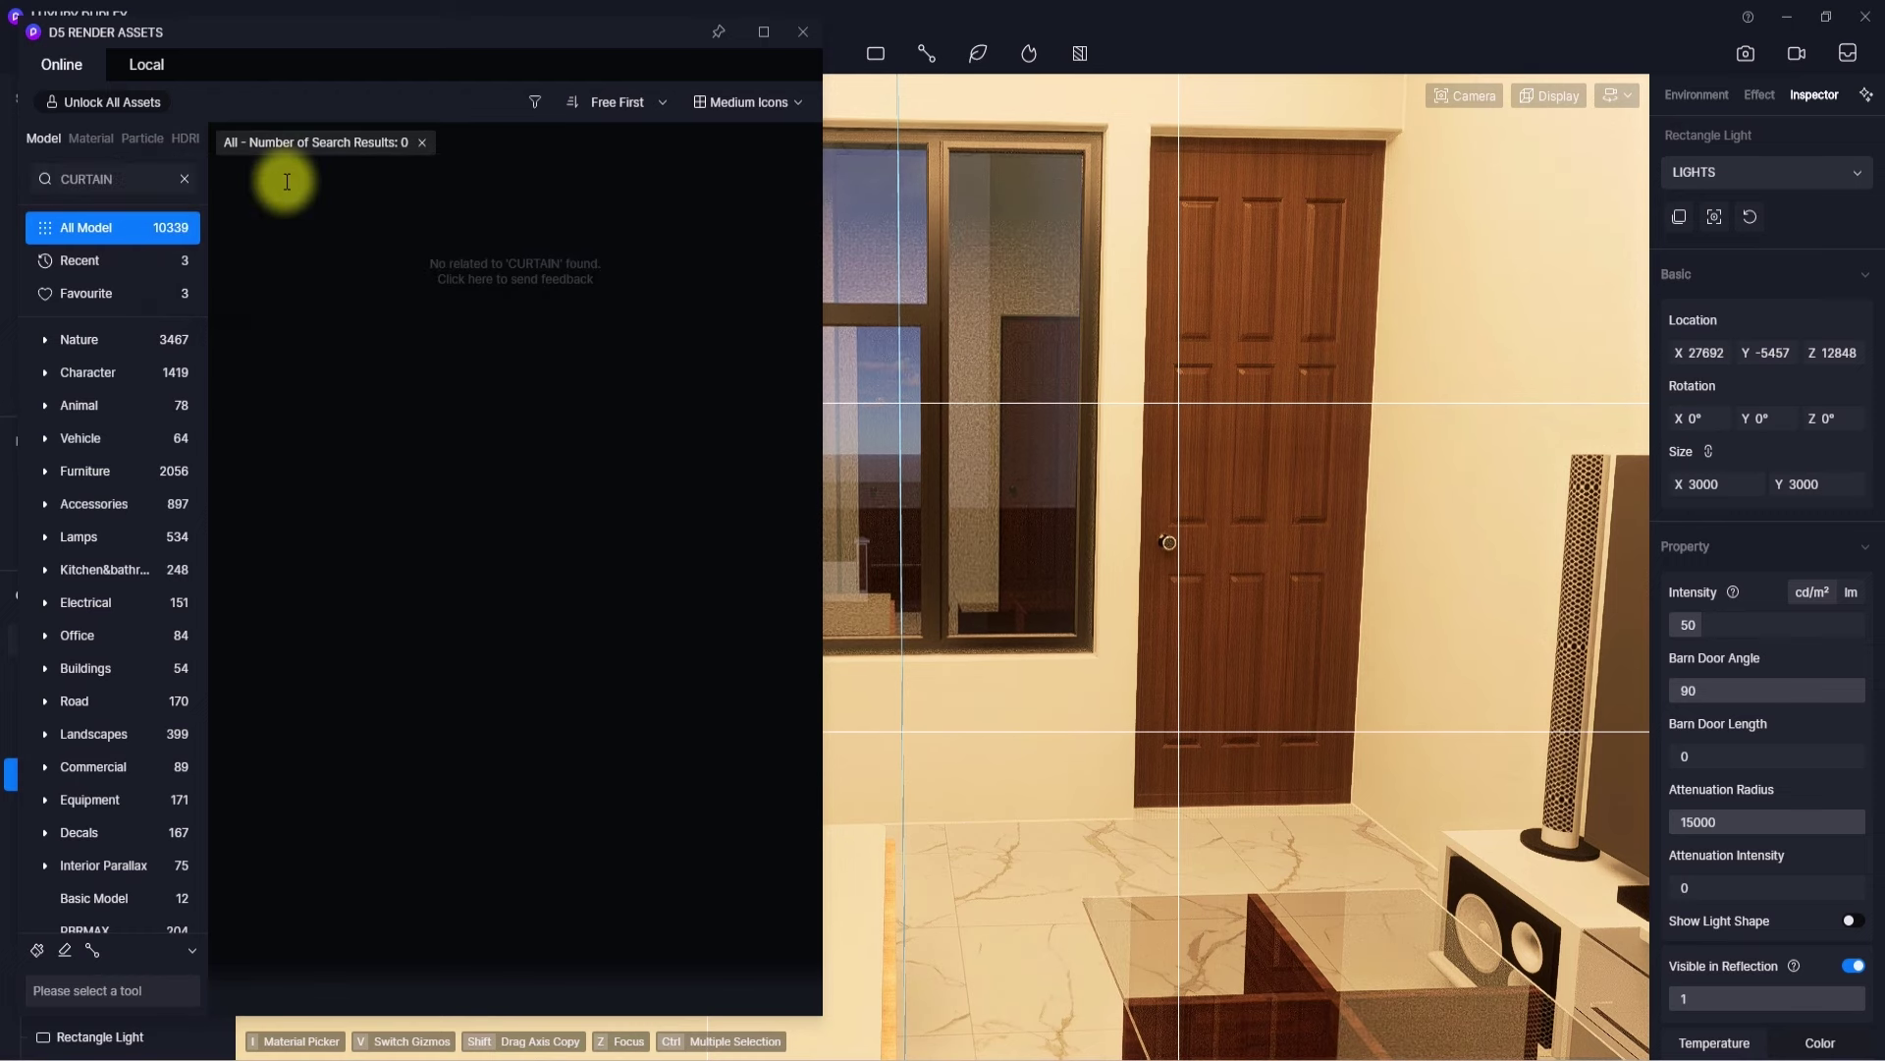
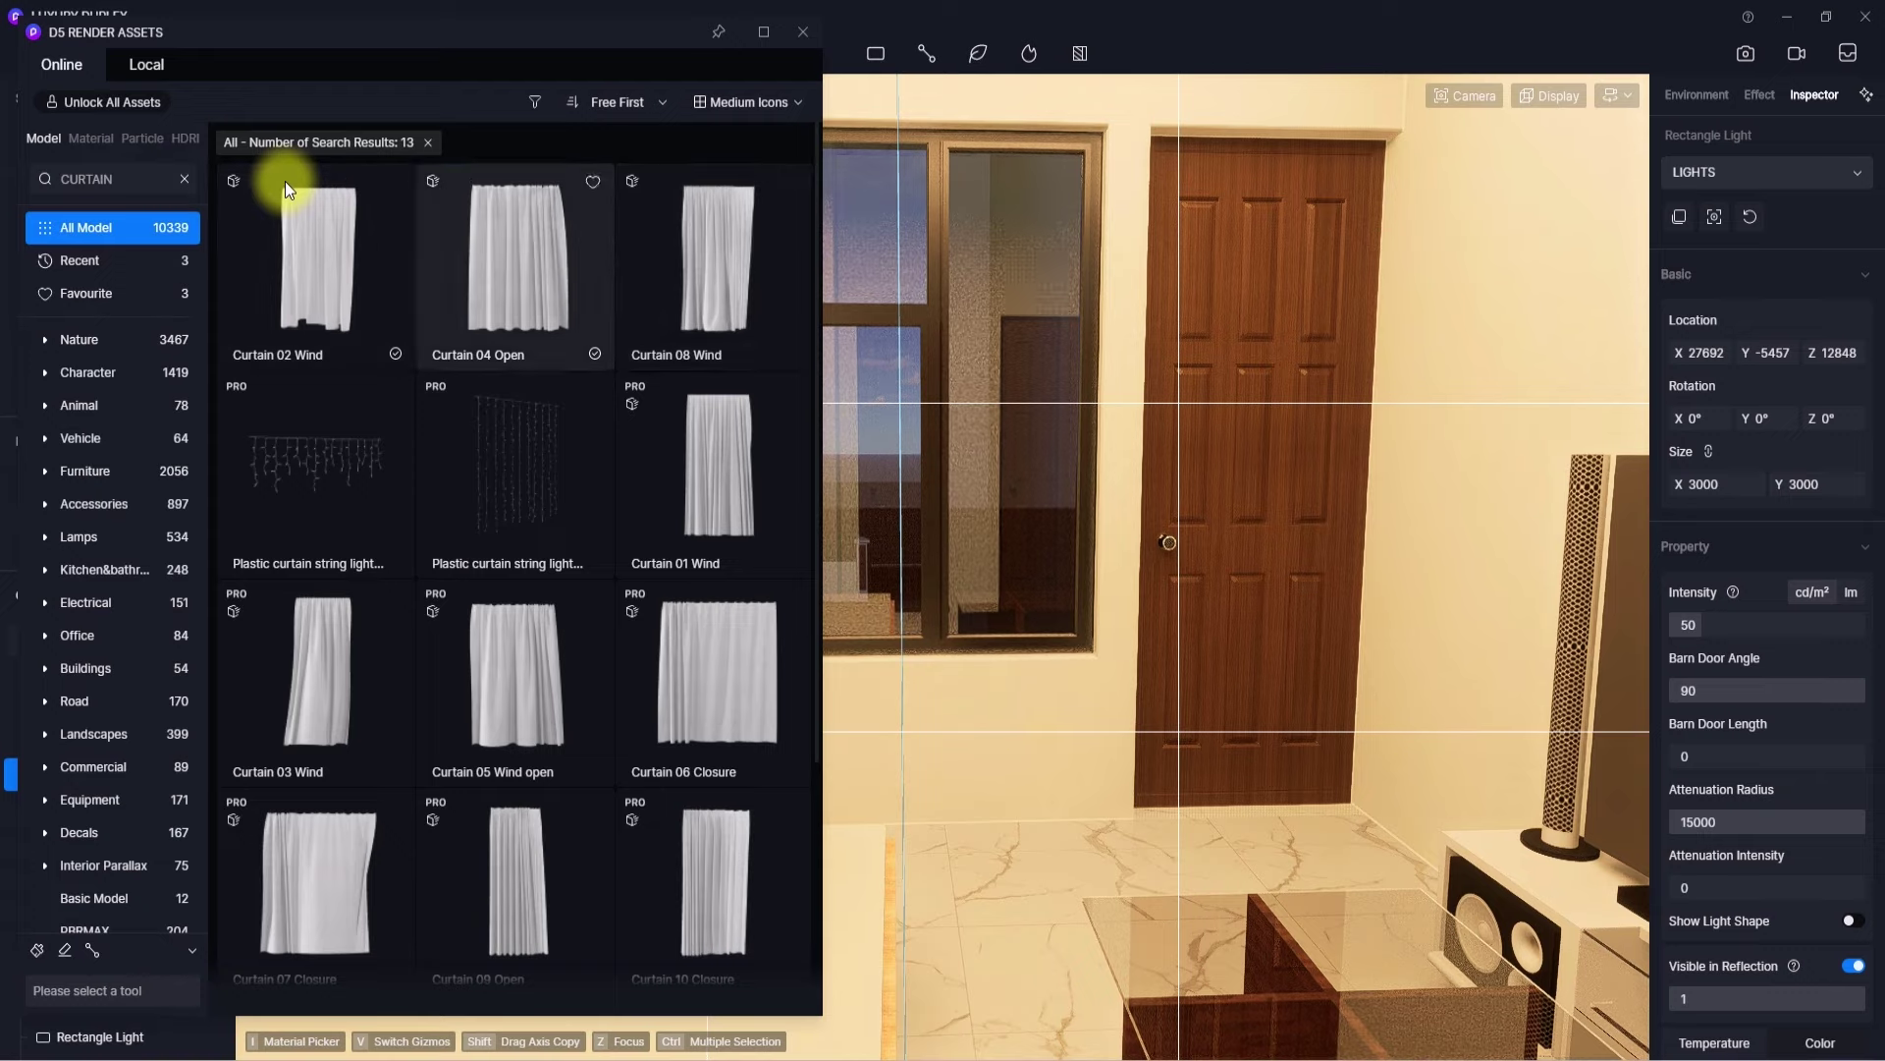
{"action": "left_click", "coordinate": [531, 277]}
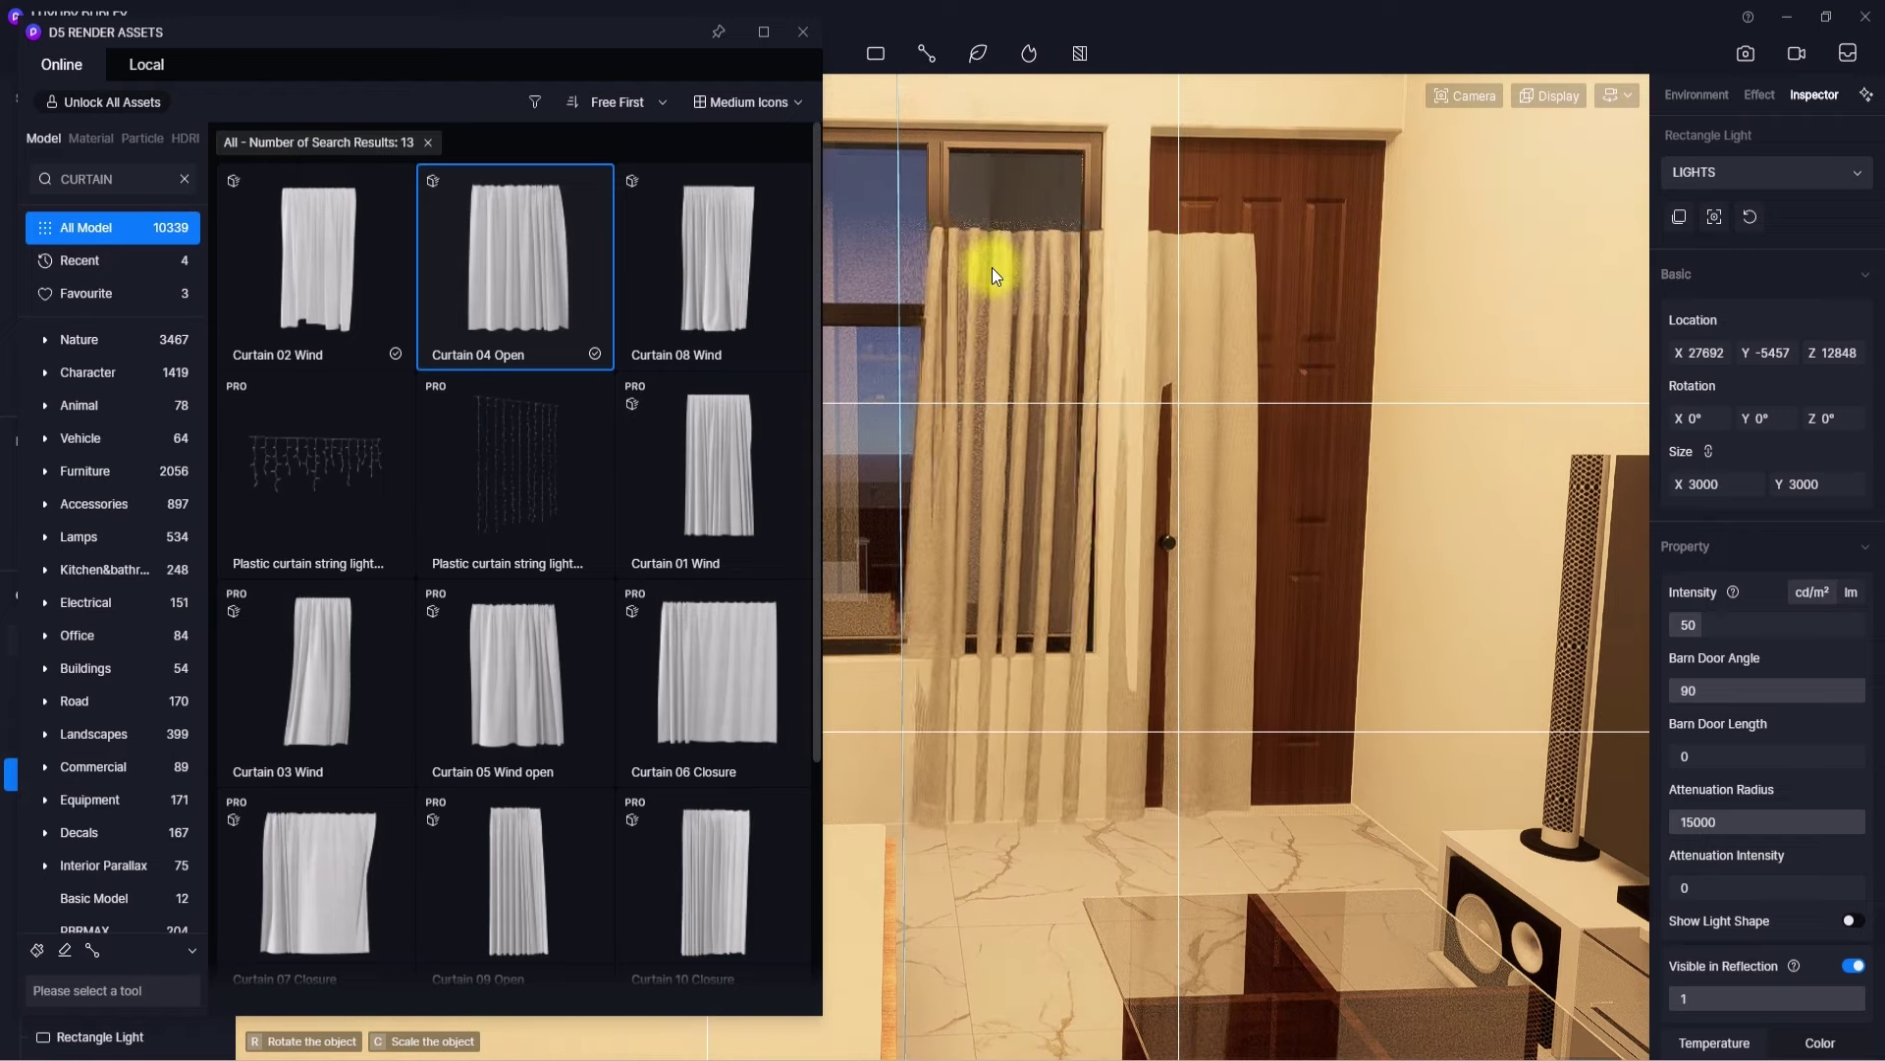
{"action": "key", "text": "Escape"}
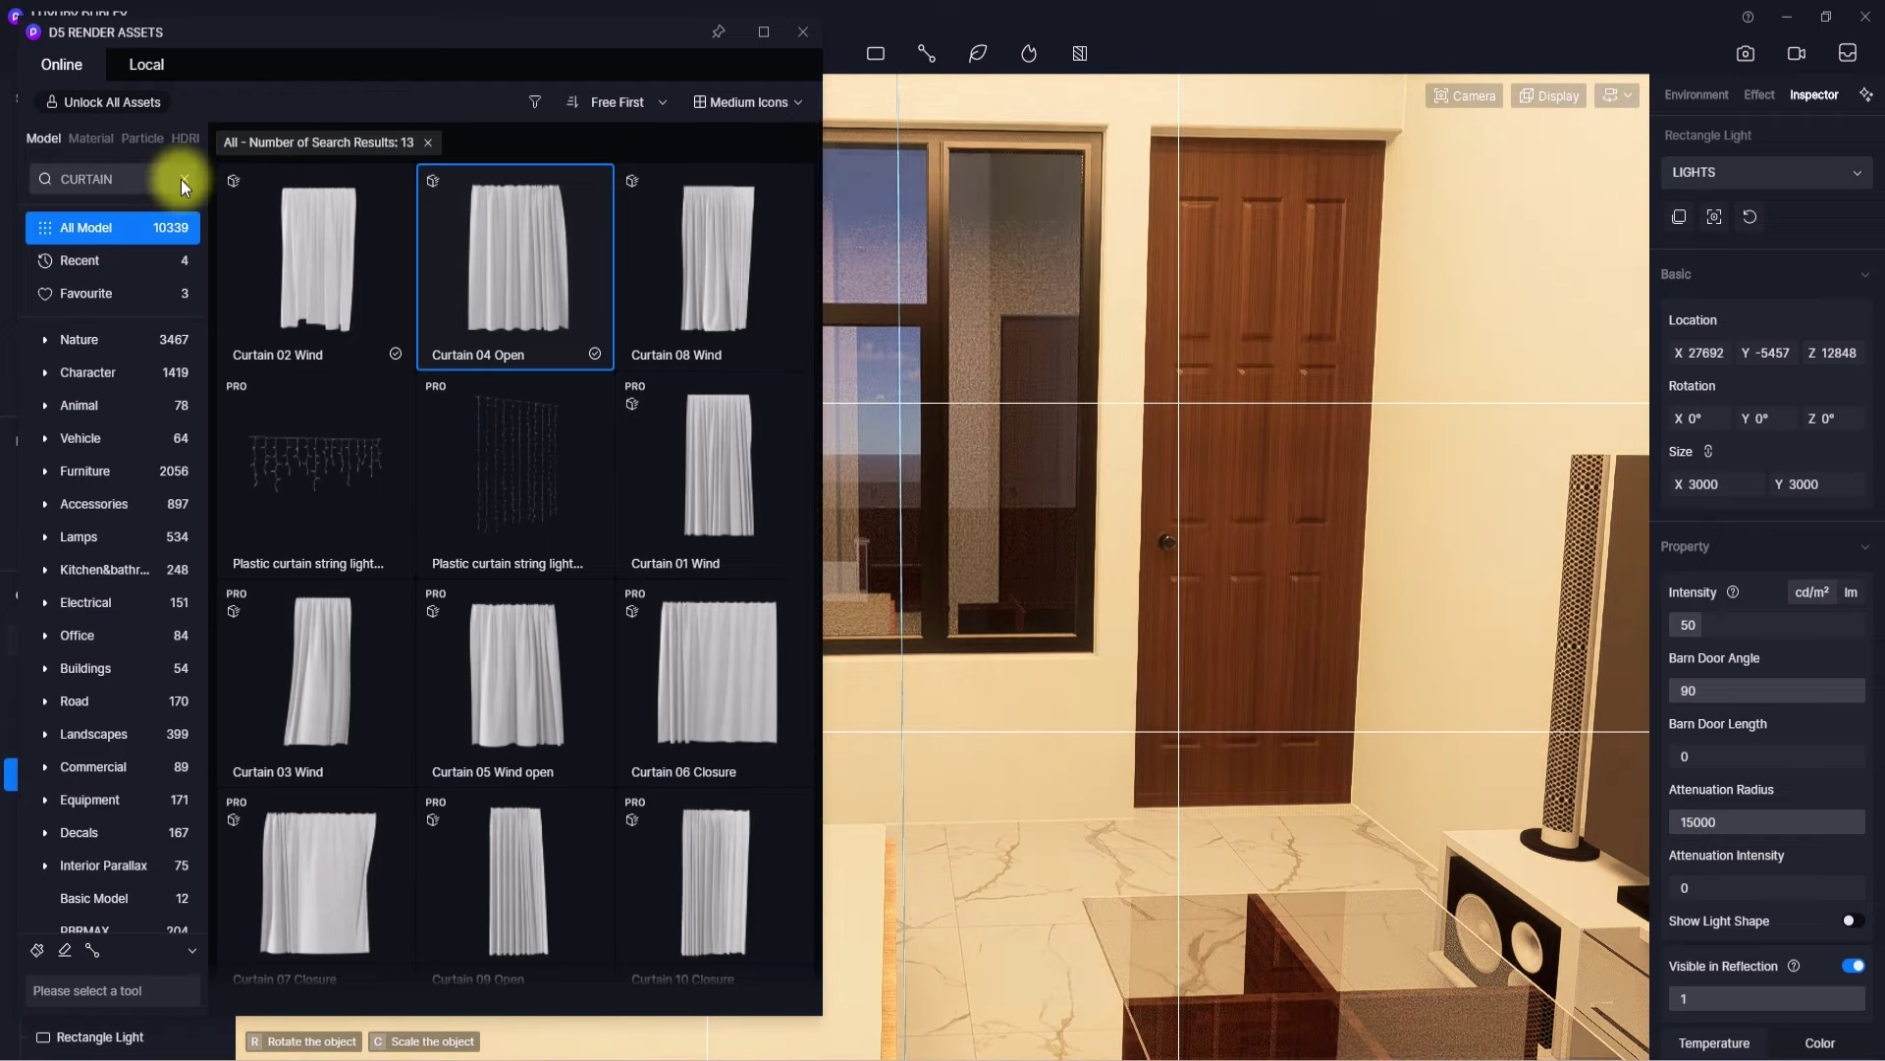
{"action": "left_click", "coordinate": [183, 178]}
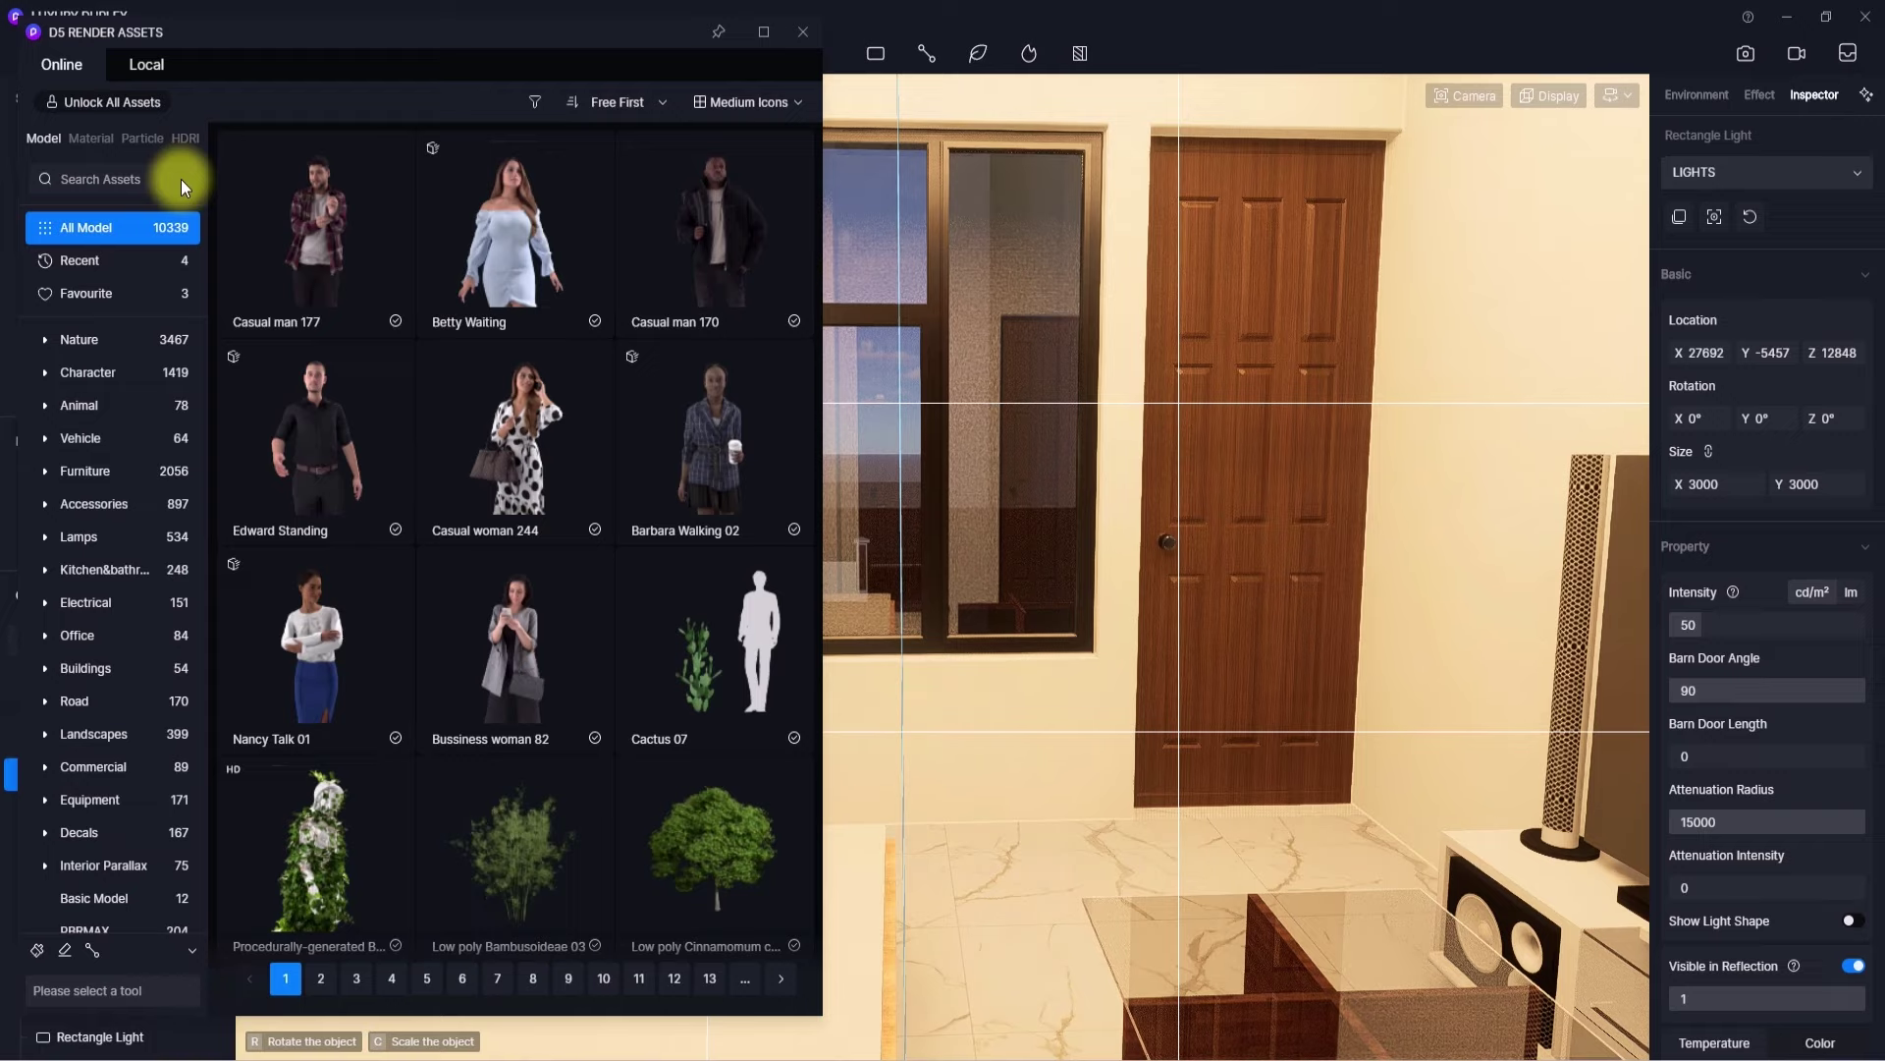
- Place the local model curtain.d5a on the room floor near the window and close the asset library
{"action": "left_click", "coordinate": [149, 67]}
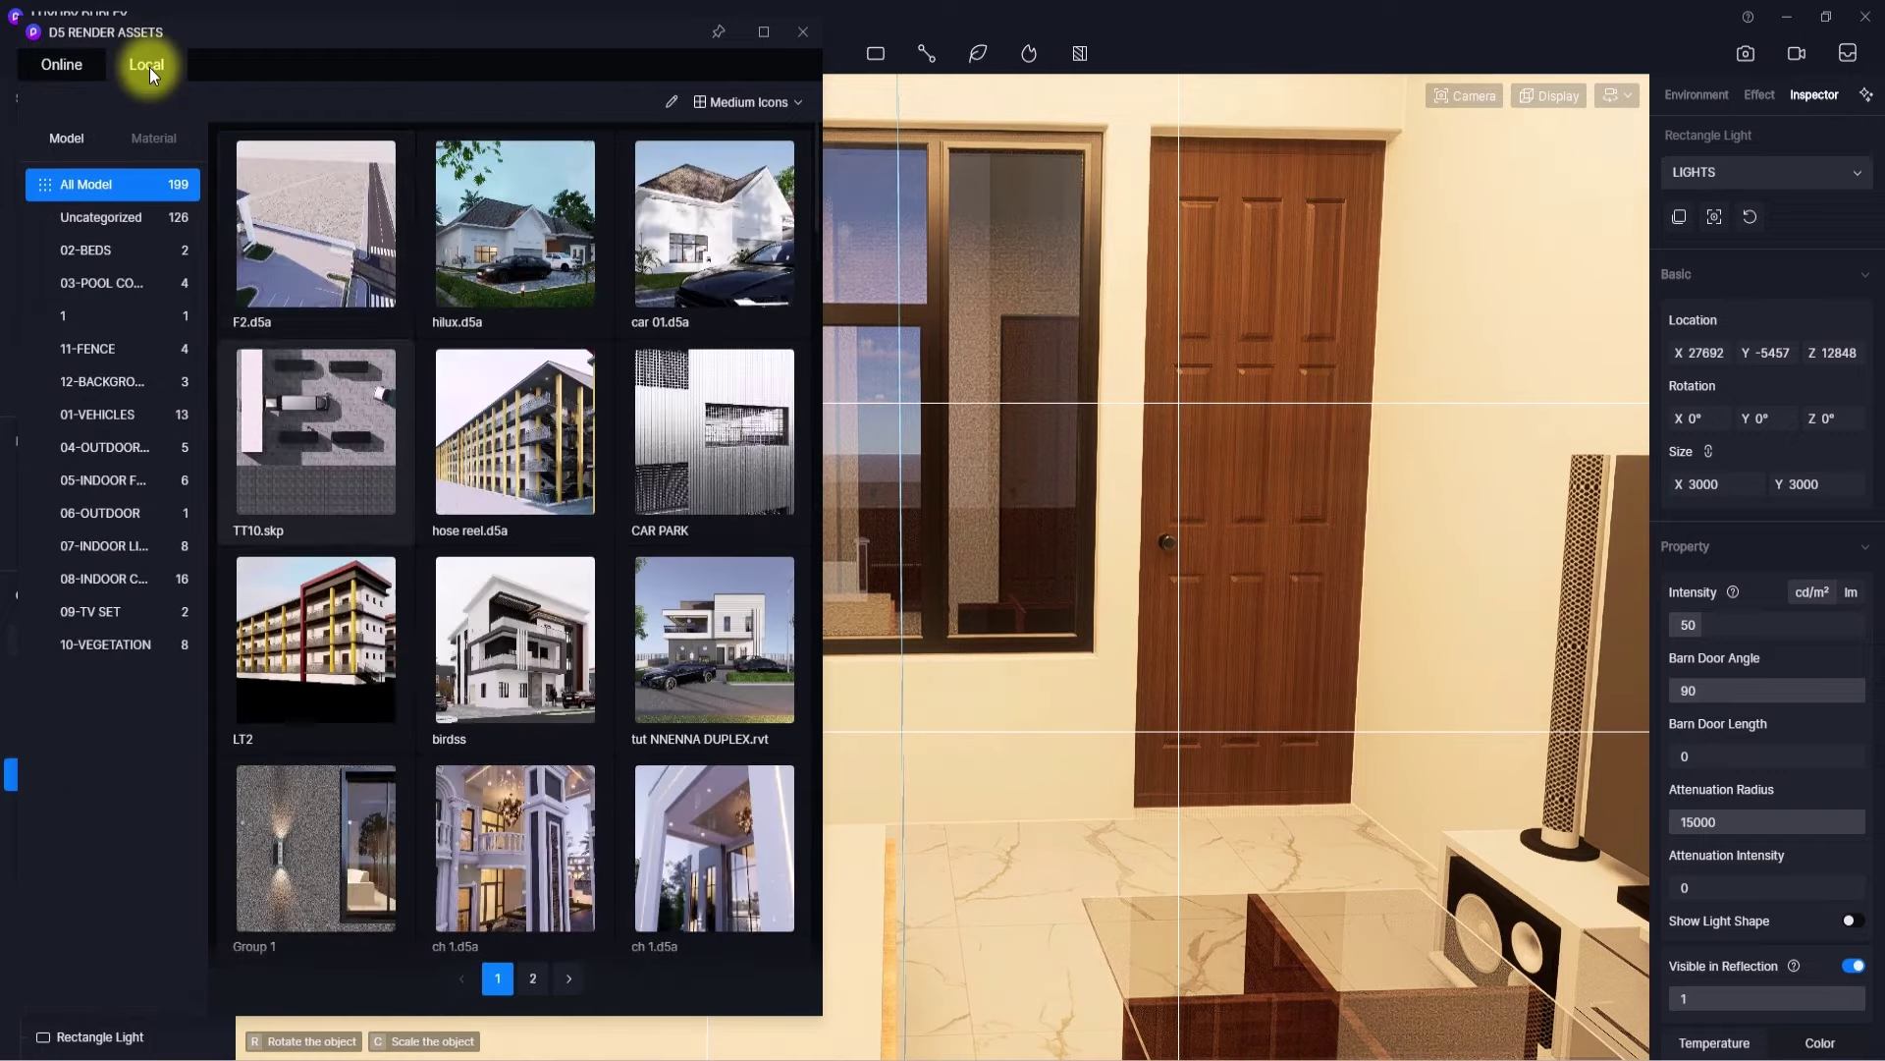
{"action": "scroll", "coordinate": [589, 536], "scroll_direction": "down", "scroll_amount": 10}
{"action": "scroll", "coordinate": [589, 536], "scroll_direction": "down", "scroll_amount": 10}
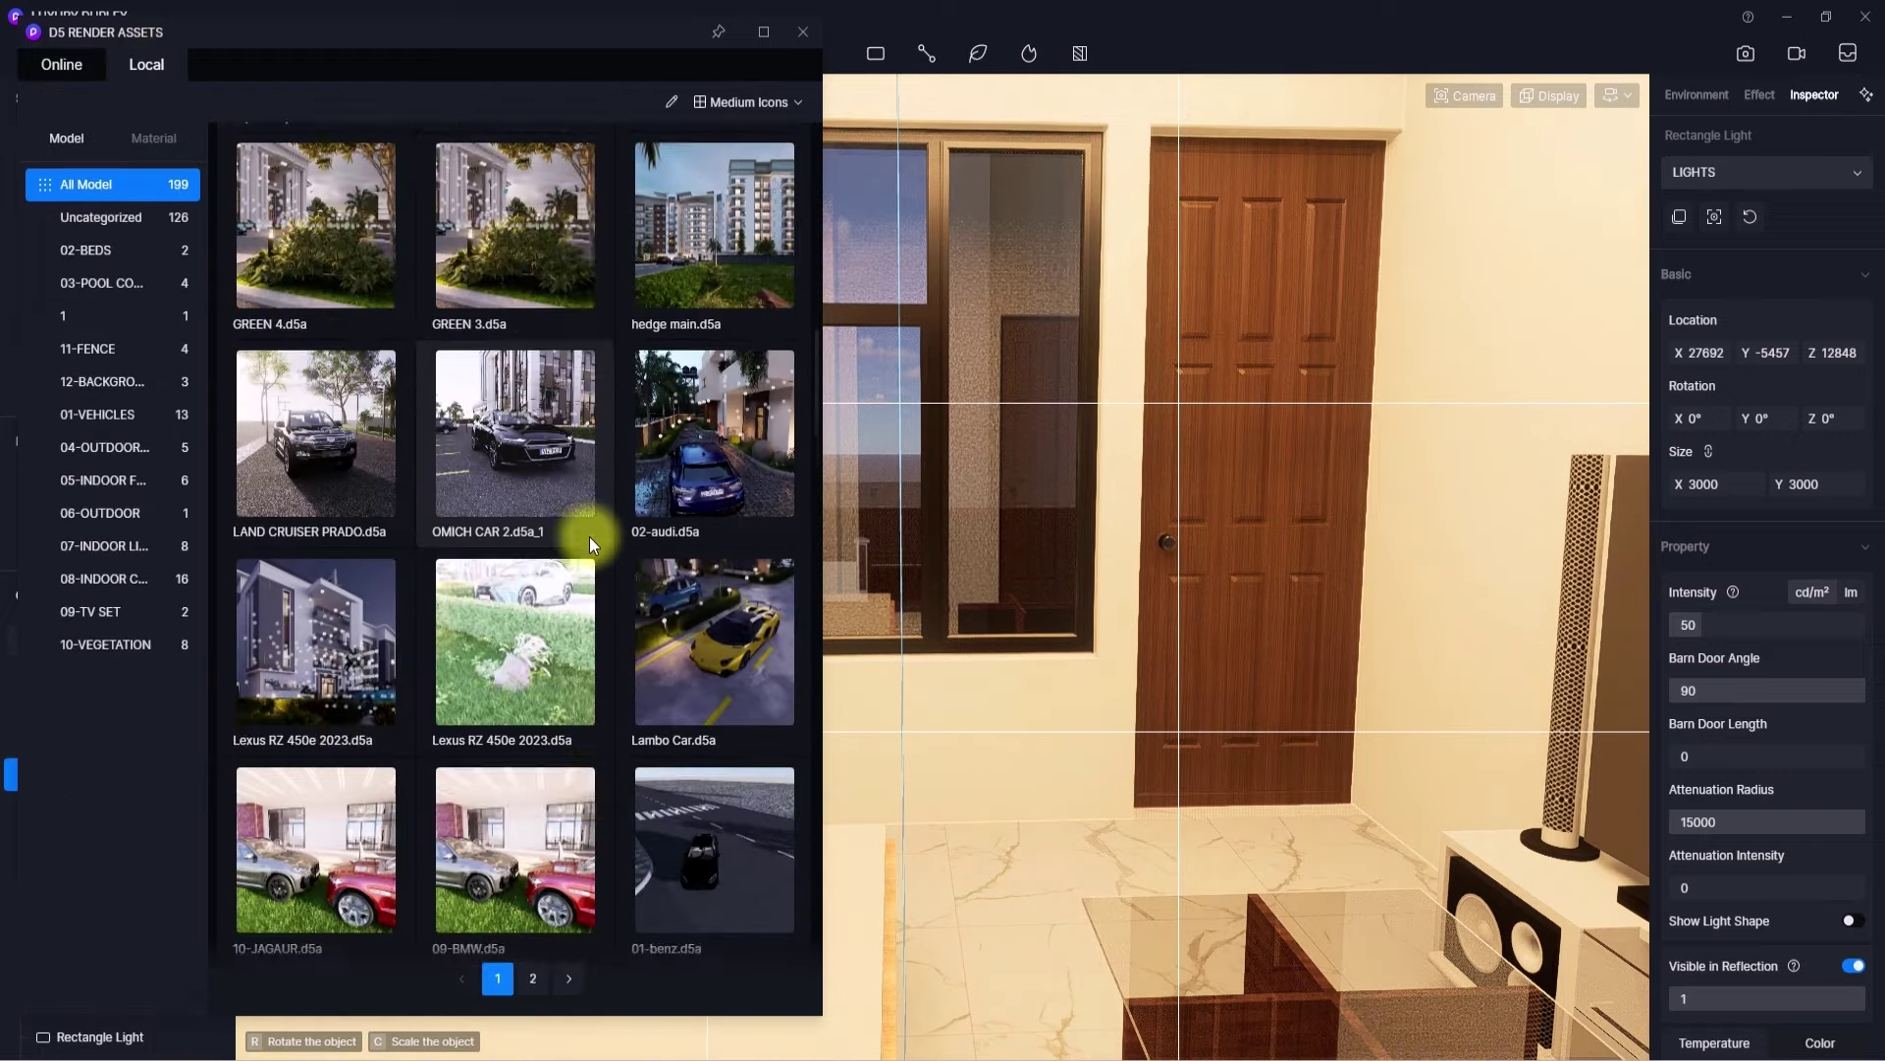
{"action": "left_click", "coordinate": [509, 710]}
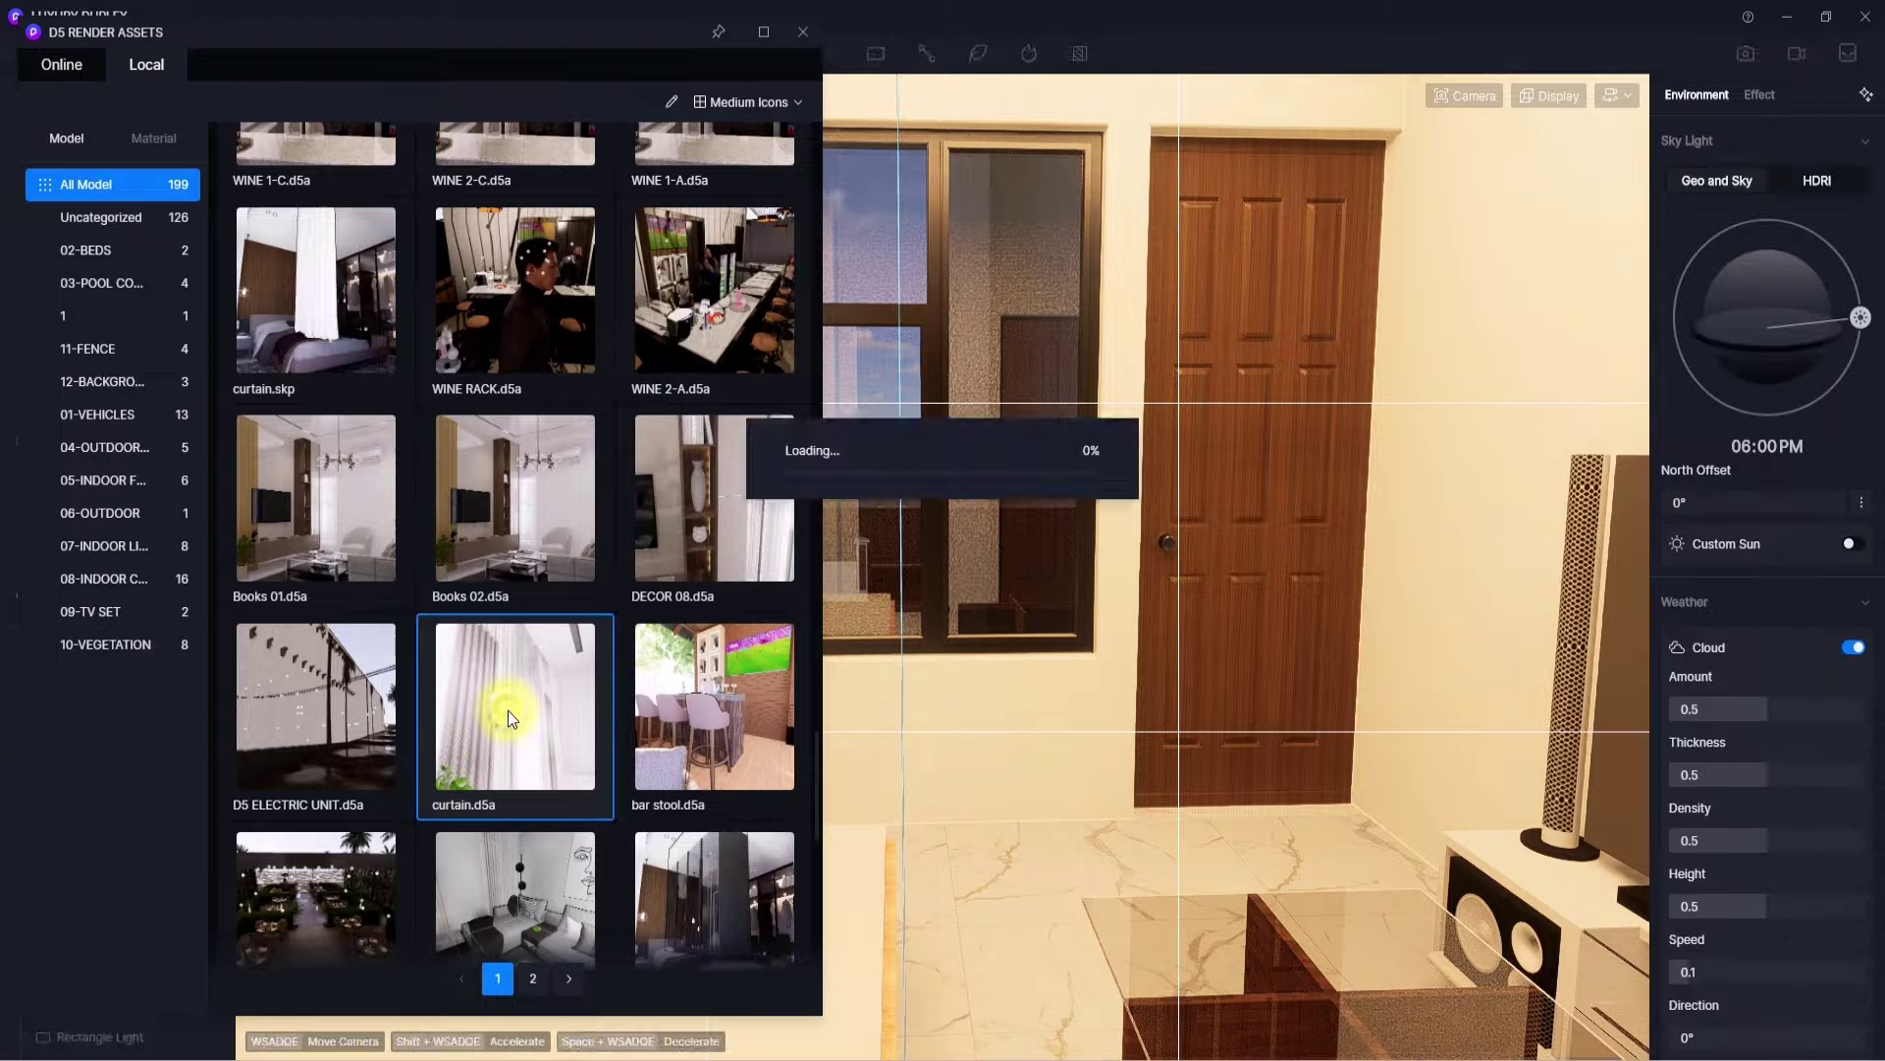
{"action": "left_click", "coordinate": [1000, 833]}
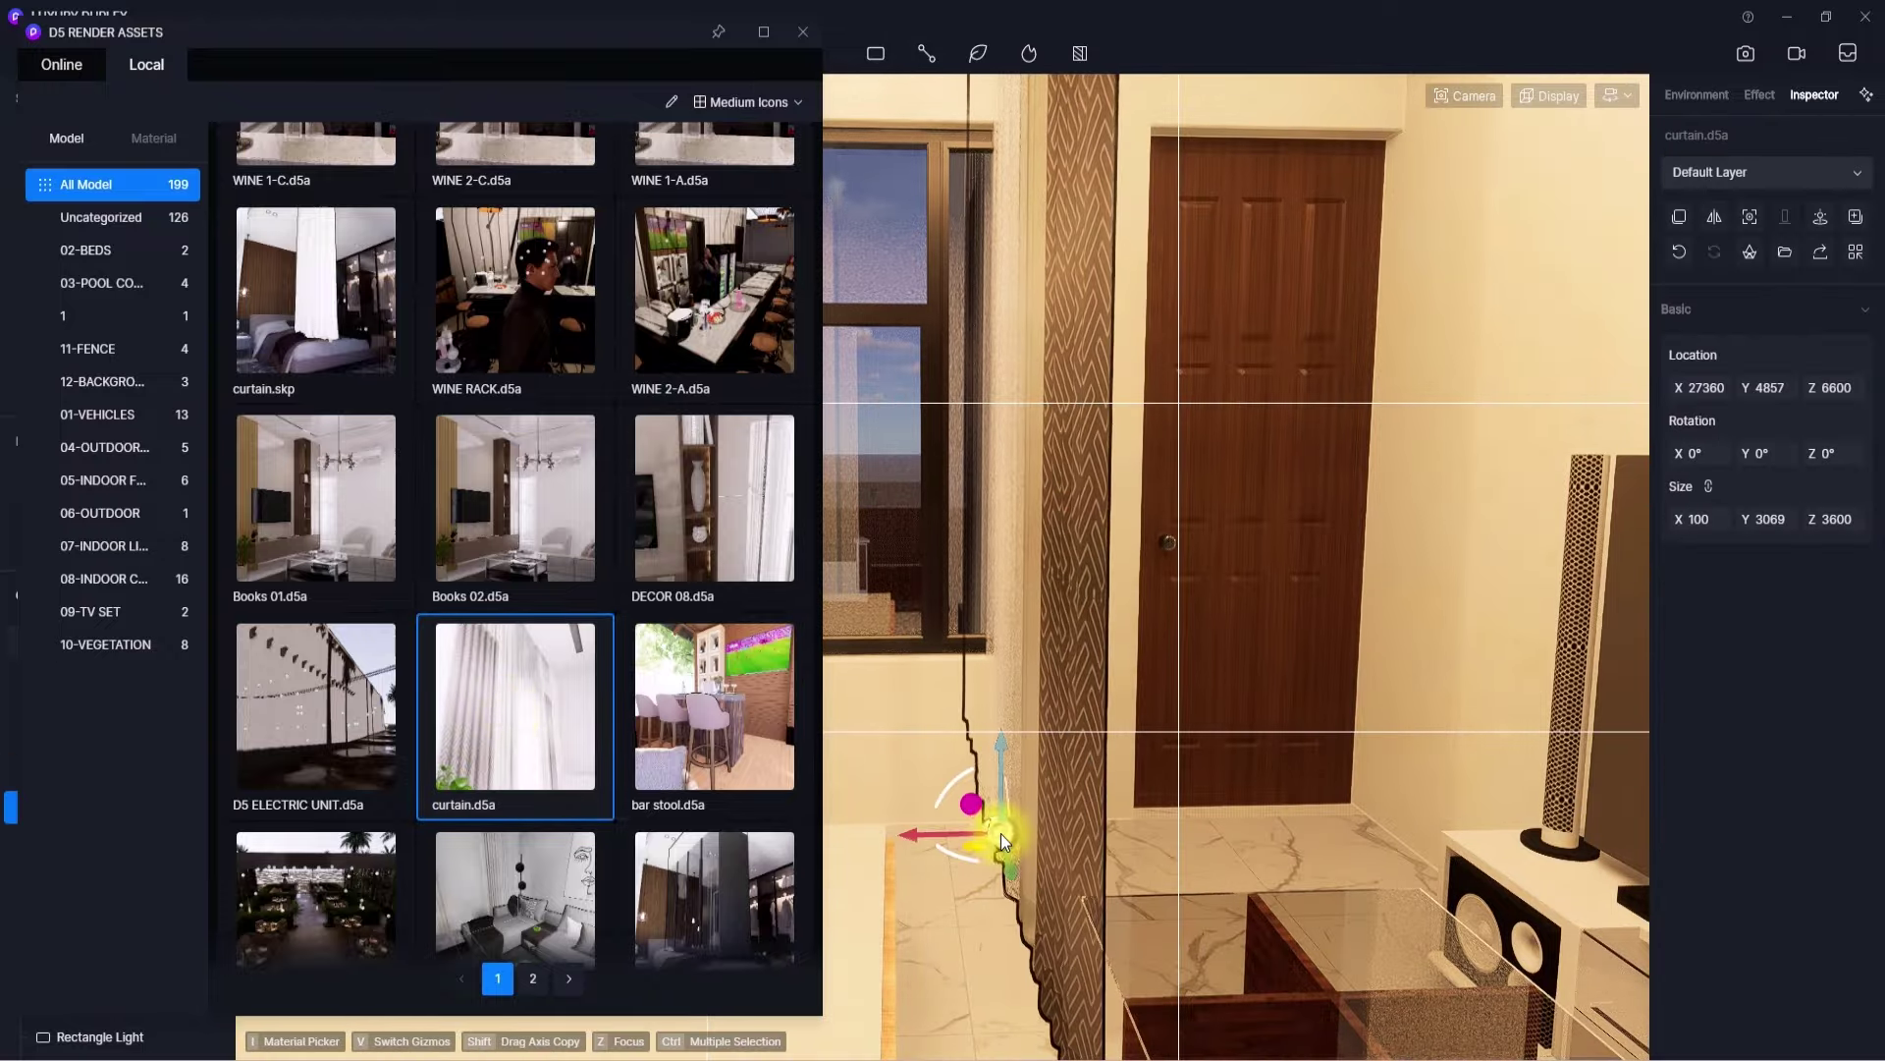
{"action": "left_click", "coordinate": [802, 31]}
- Copy the sheer curtain's White Gauze Curtain material onto the patterned drape and the remaining curtain parts
{"action": "right_click_drag", "start_coordinate": [1198, 216], "coordinate": [1082, 446]}
{"action": "right_click_drag", "start_coordinate": [858, 461], "coordinate": [964, 460]}
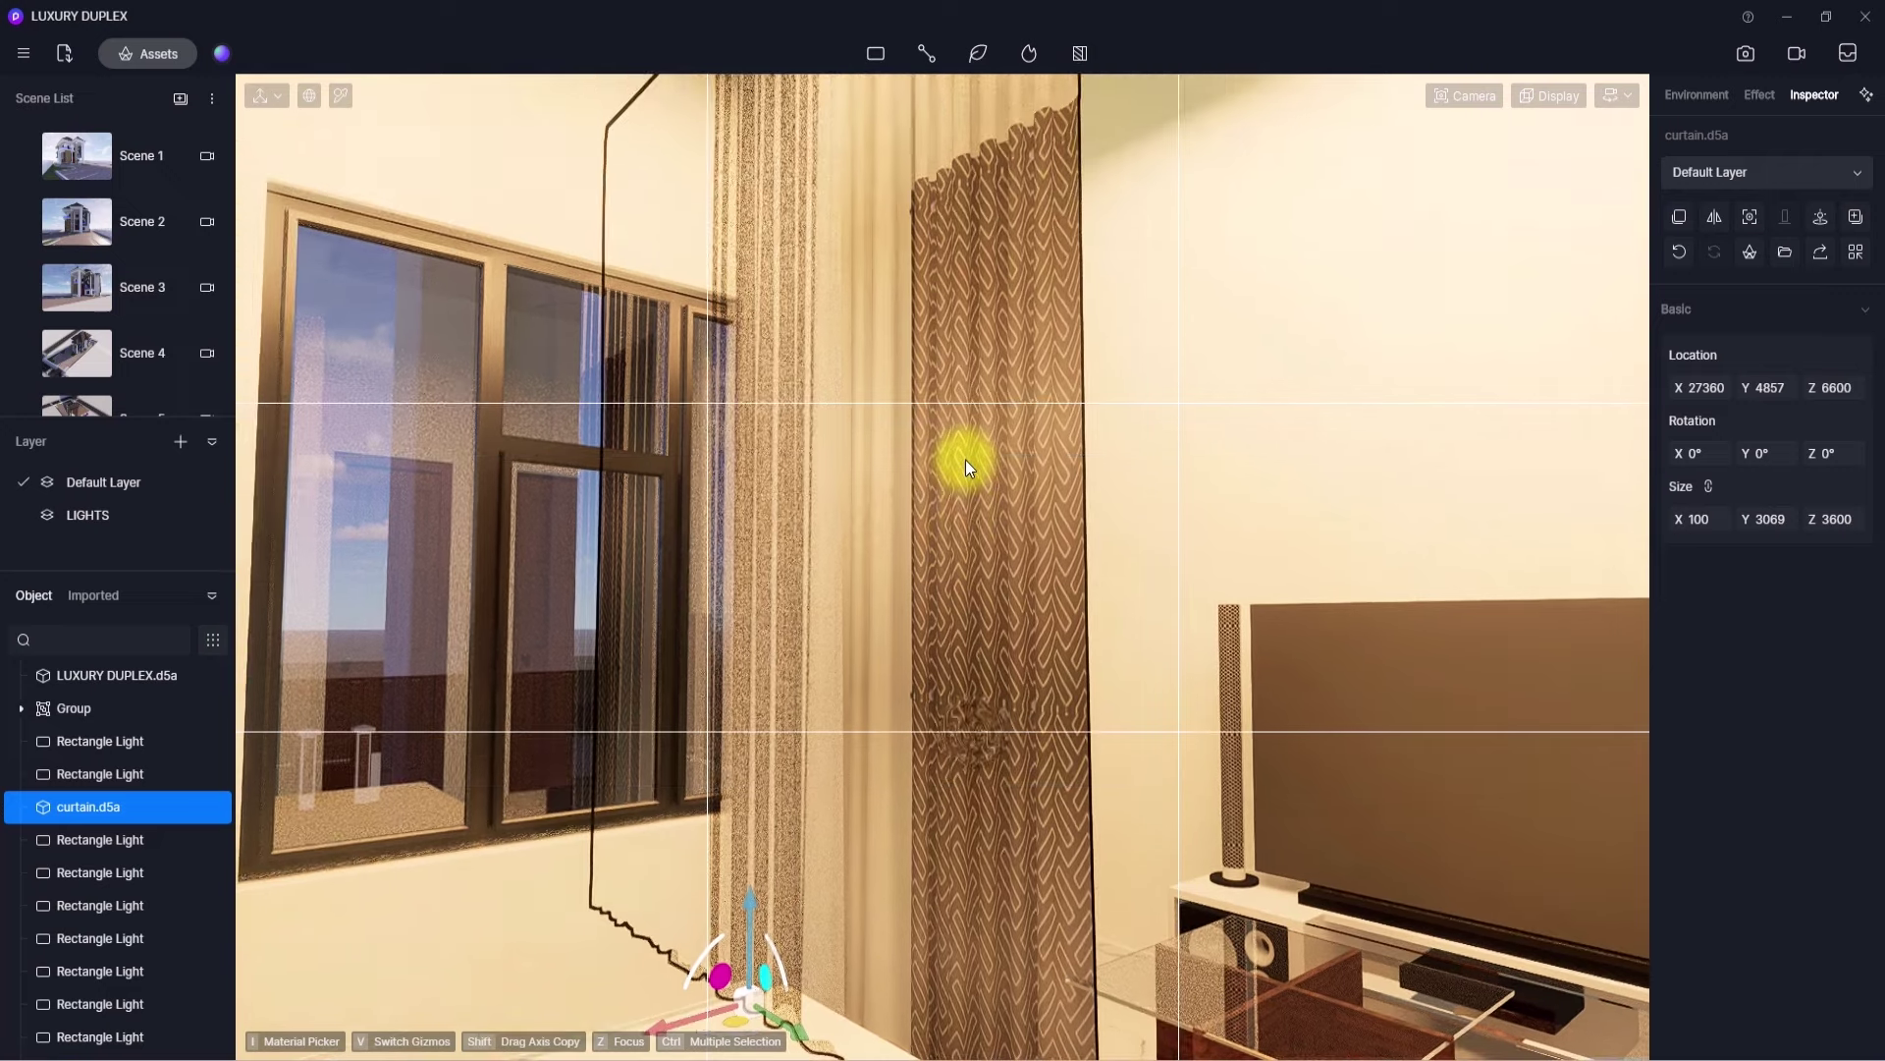
{"action": "key", "text": "i"}
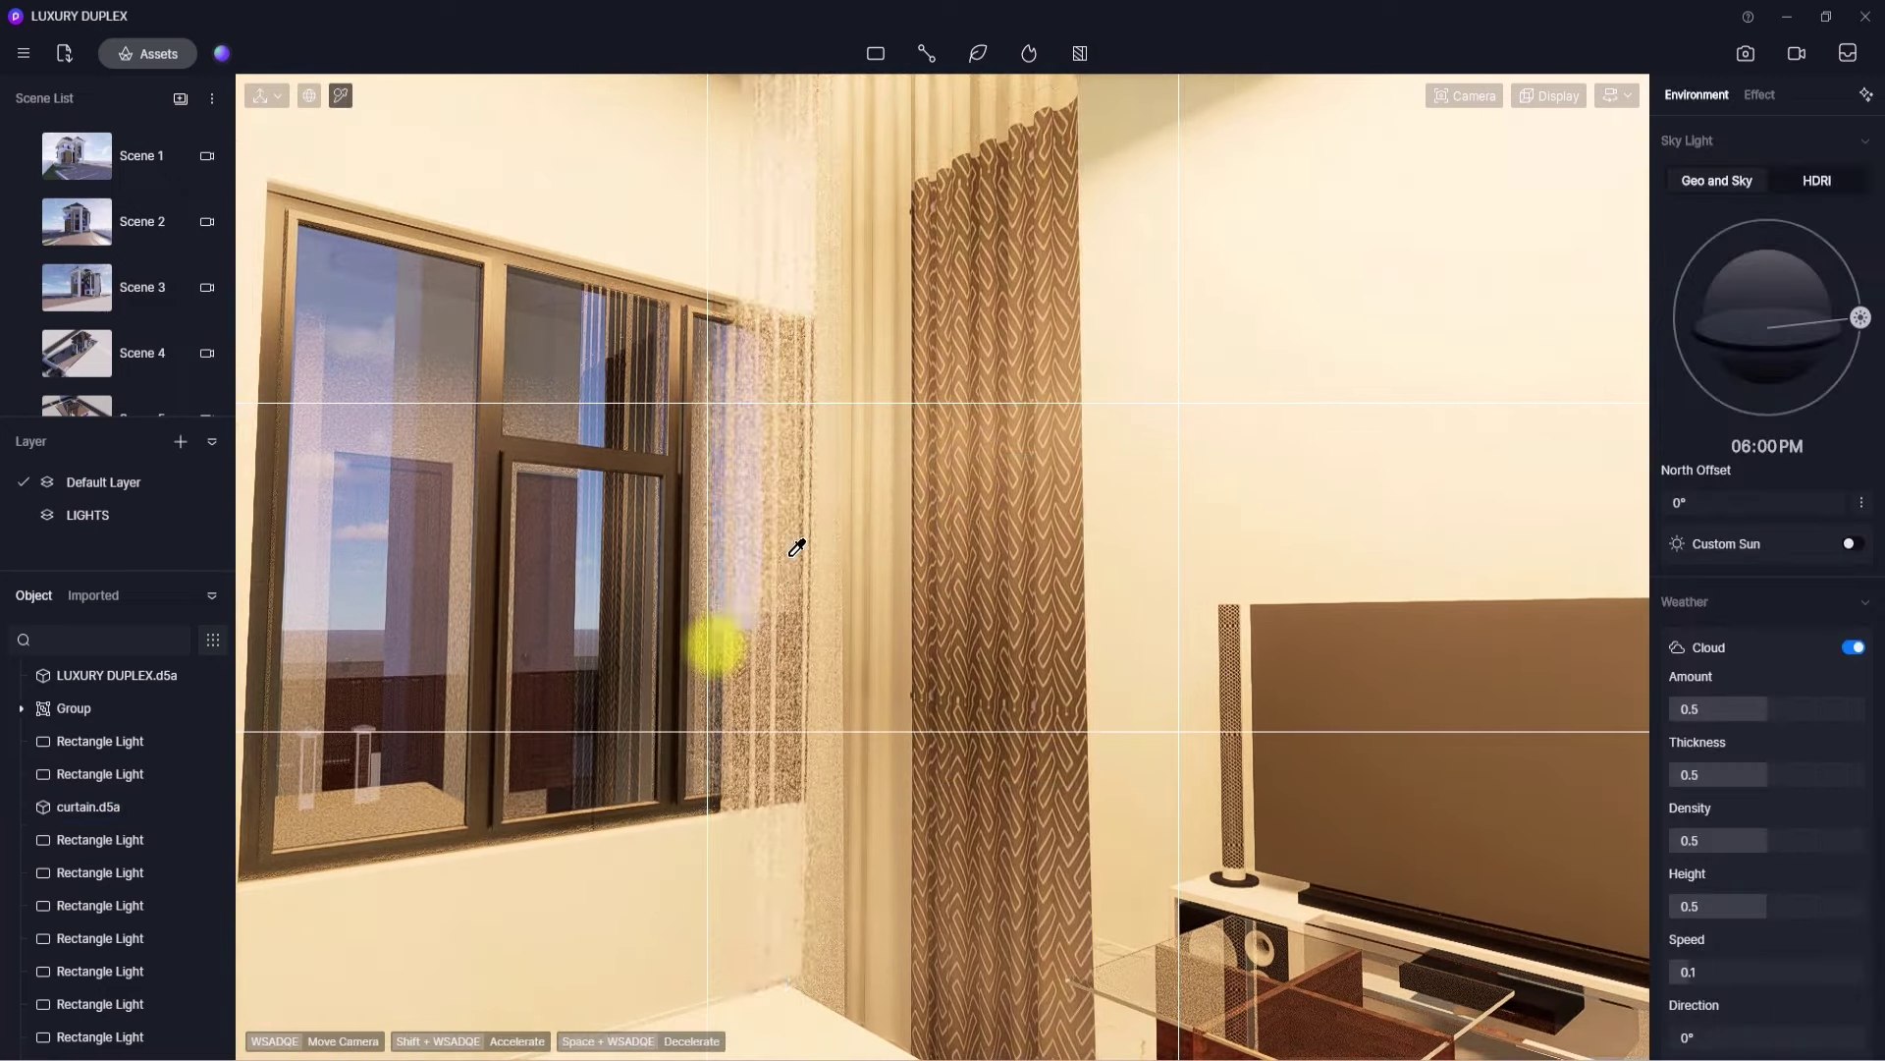
{"action": "right_click_drag", "start_coordinate": [945, 604], "coordinate": [1112, 358]}
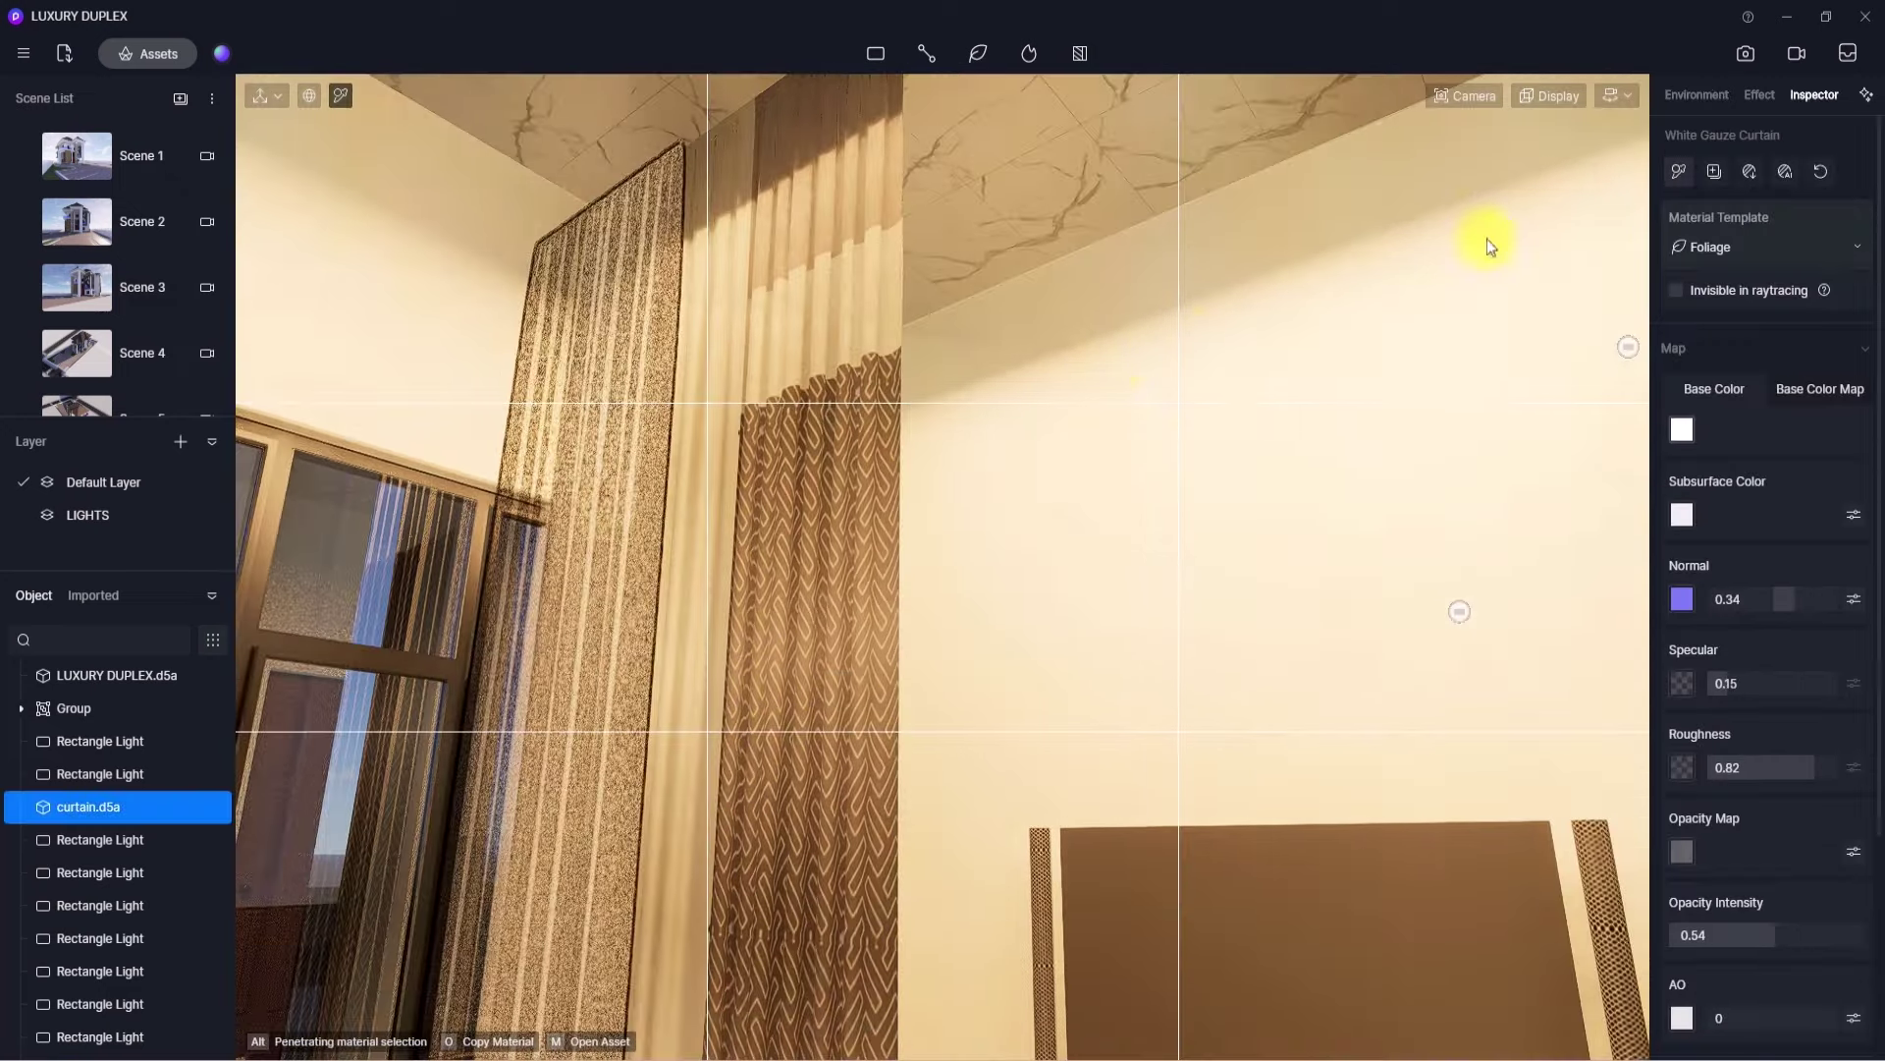
{"action": "left_click", "coordinate": [1679, 172]}
{"action": "left_click", "coordinate": [705, 408]}
{"action": "left_click", "coordinate": [812, 501]}
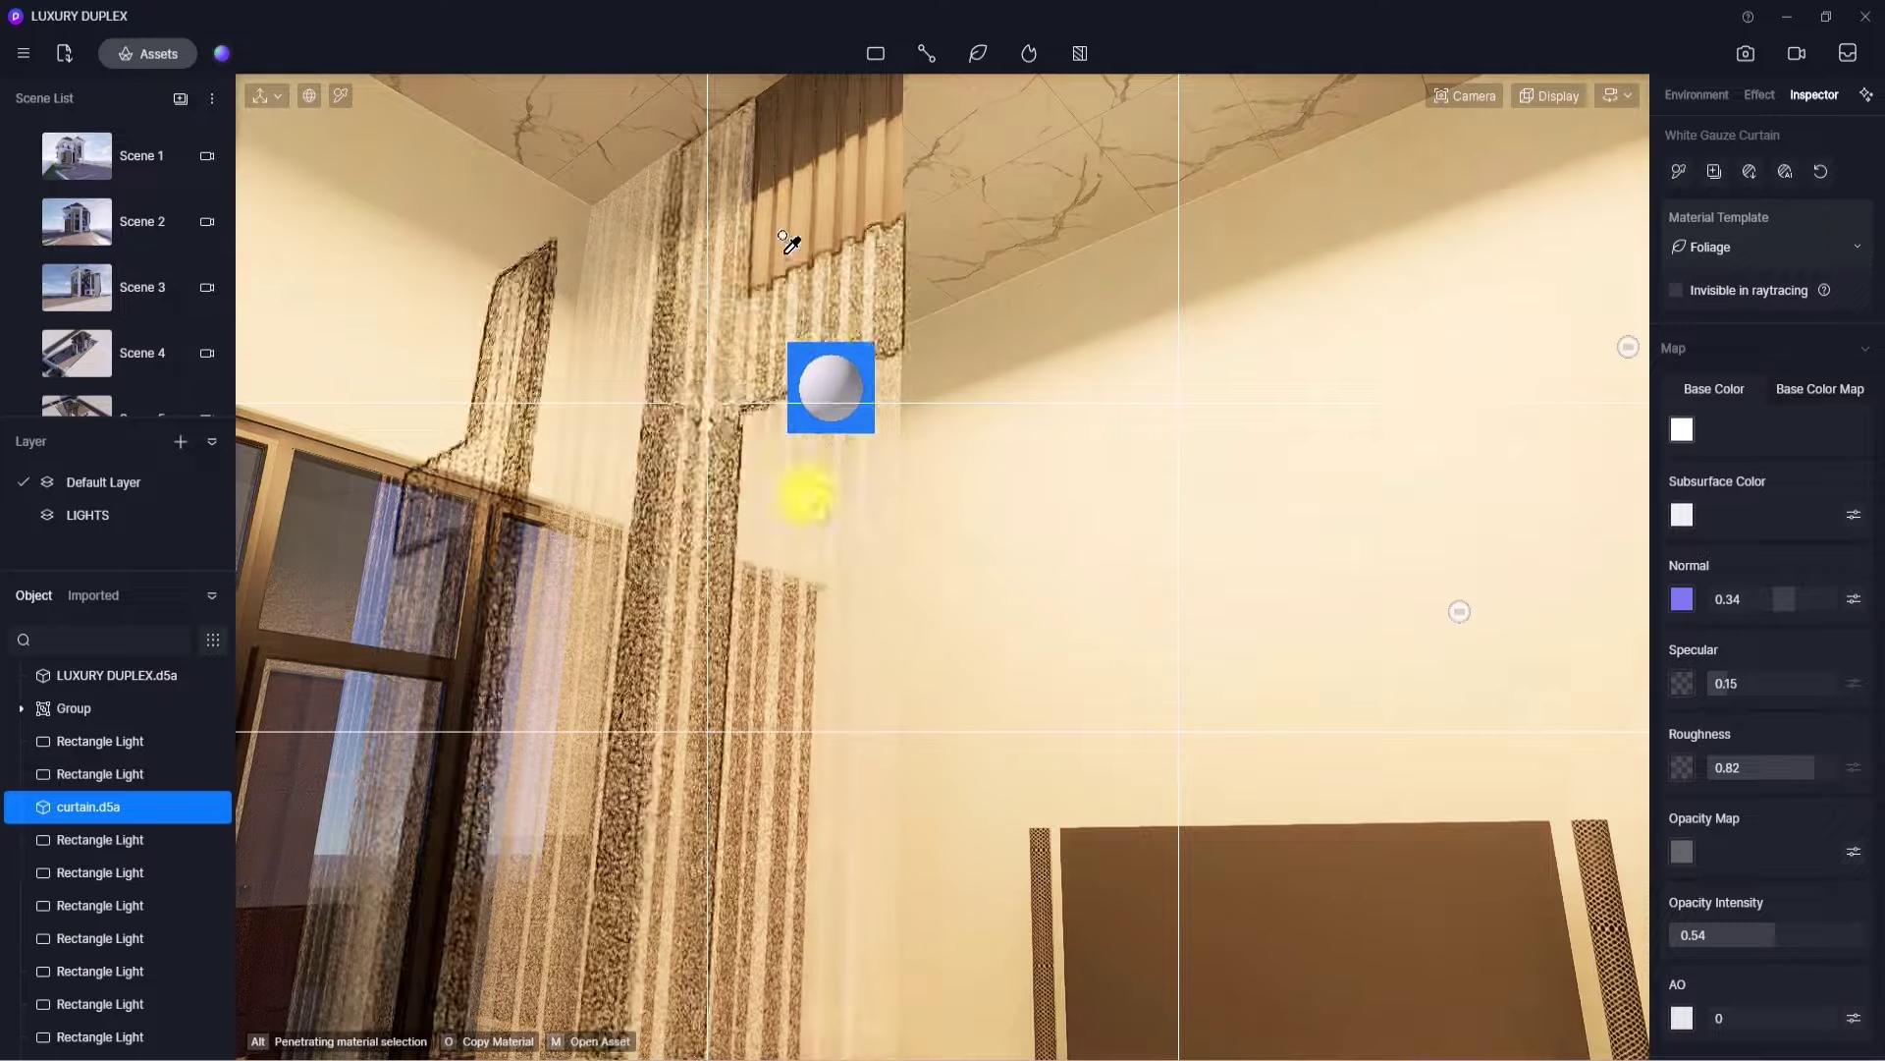
{"action": "left_click", "coordinate": [807, 182]}
{"action": "key", "text": "Escape"}
{"action": "key", "text": "Escape"}
{"action": "right_click_drag", "start_coordinate": [833, 255], "coordinate": [615, 729]}
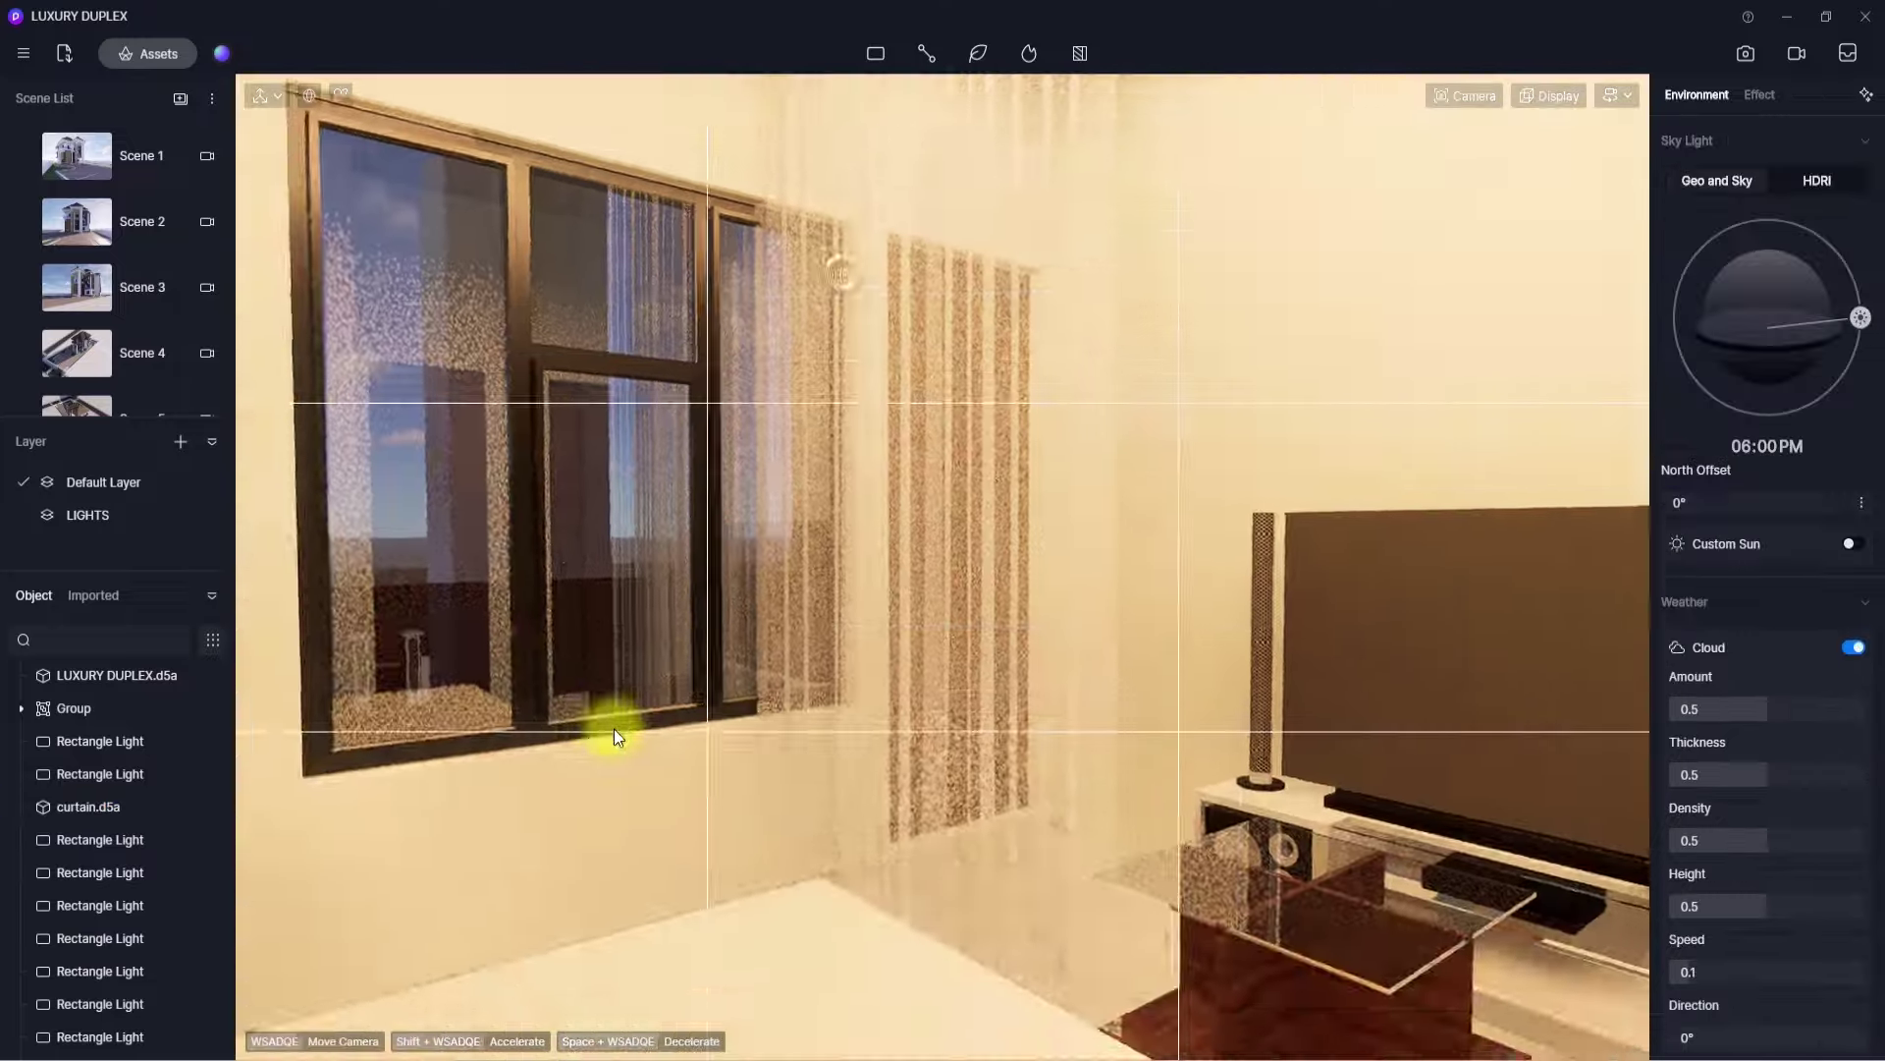
- Rotate the curtain model by -90° about the vertical axis, to a Z rotation of 270°
{"action": "scroll", "coordinate": [850, 687], "scroll_direction": "down", "scroll_amount": 4}
{"action": "scroll", "coordinate": [850, 687], "scroll_direction": "up", "scroll_amount": 3}
{"action": "left_click", "coordinate": [850, 688]}
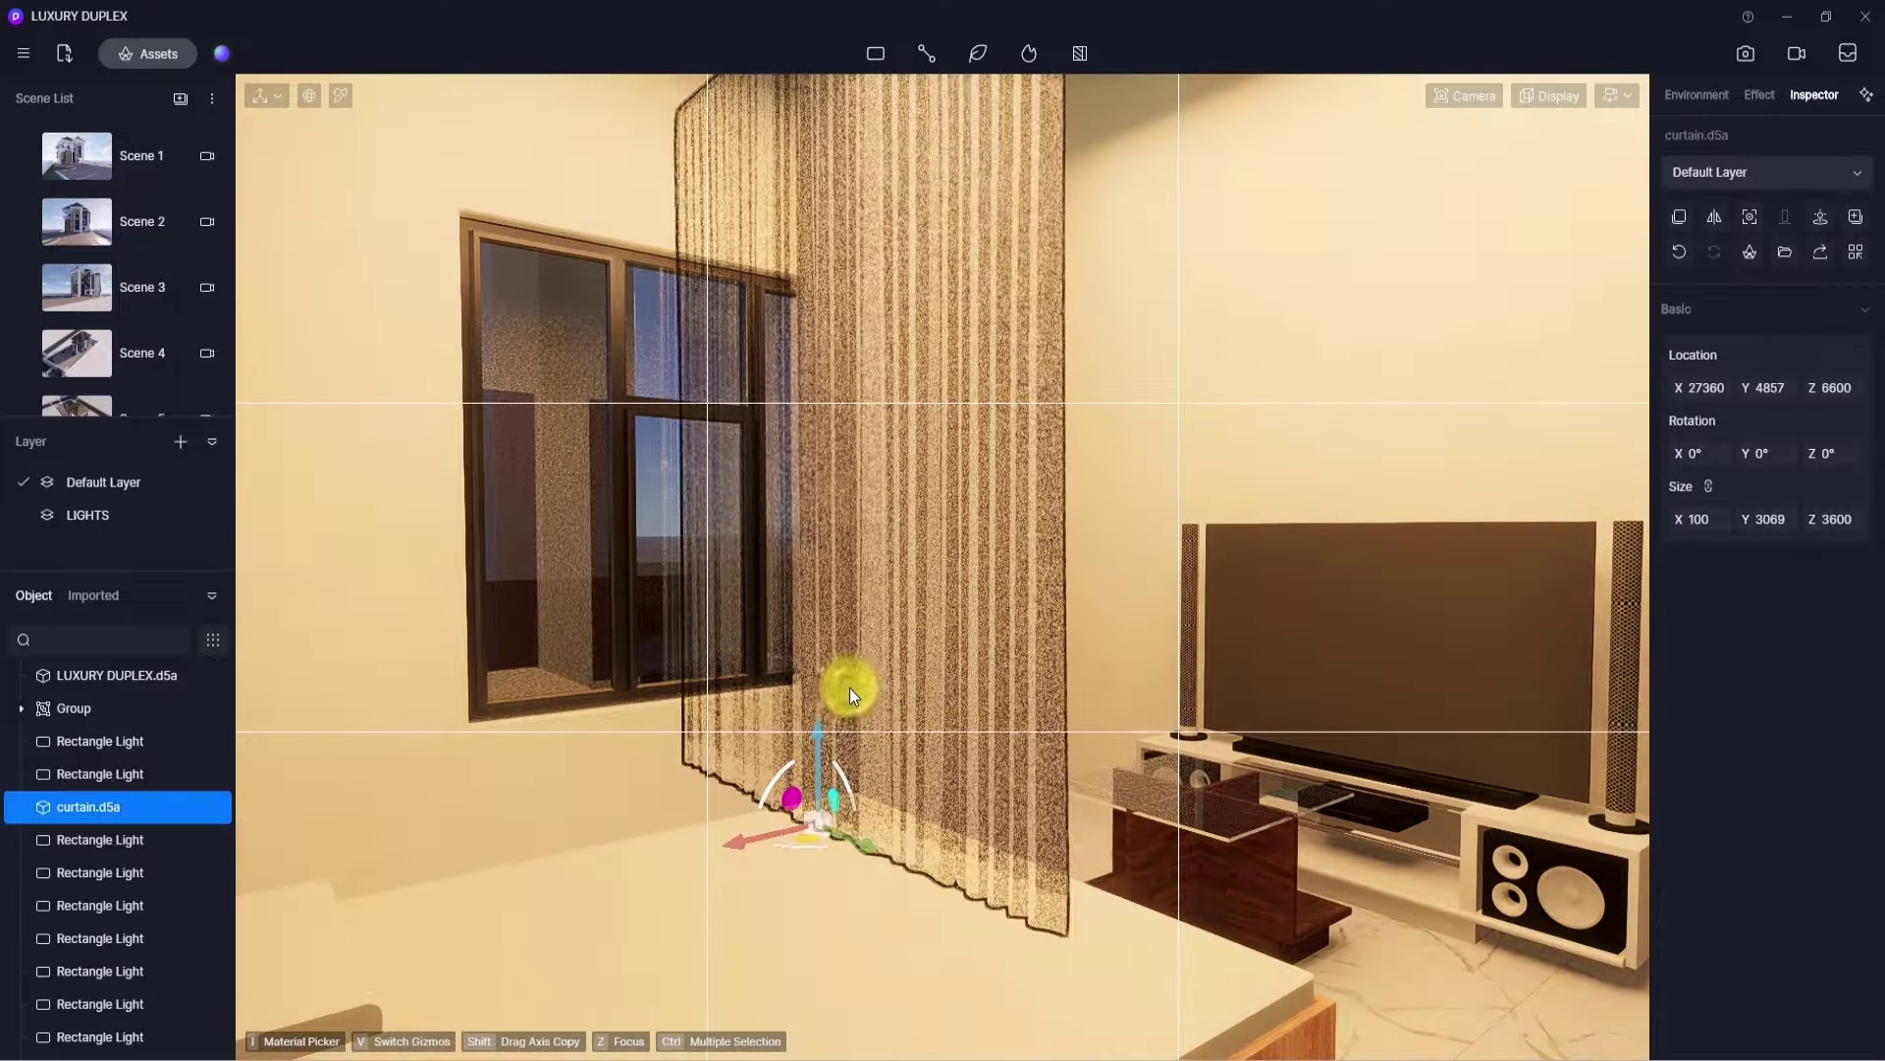
{"action": "left_click_drag", "start_coordinate": [810, 848], "coordinate": [966, 827]}
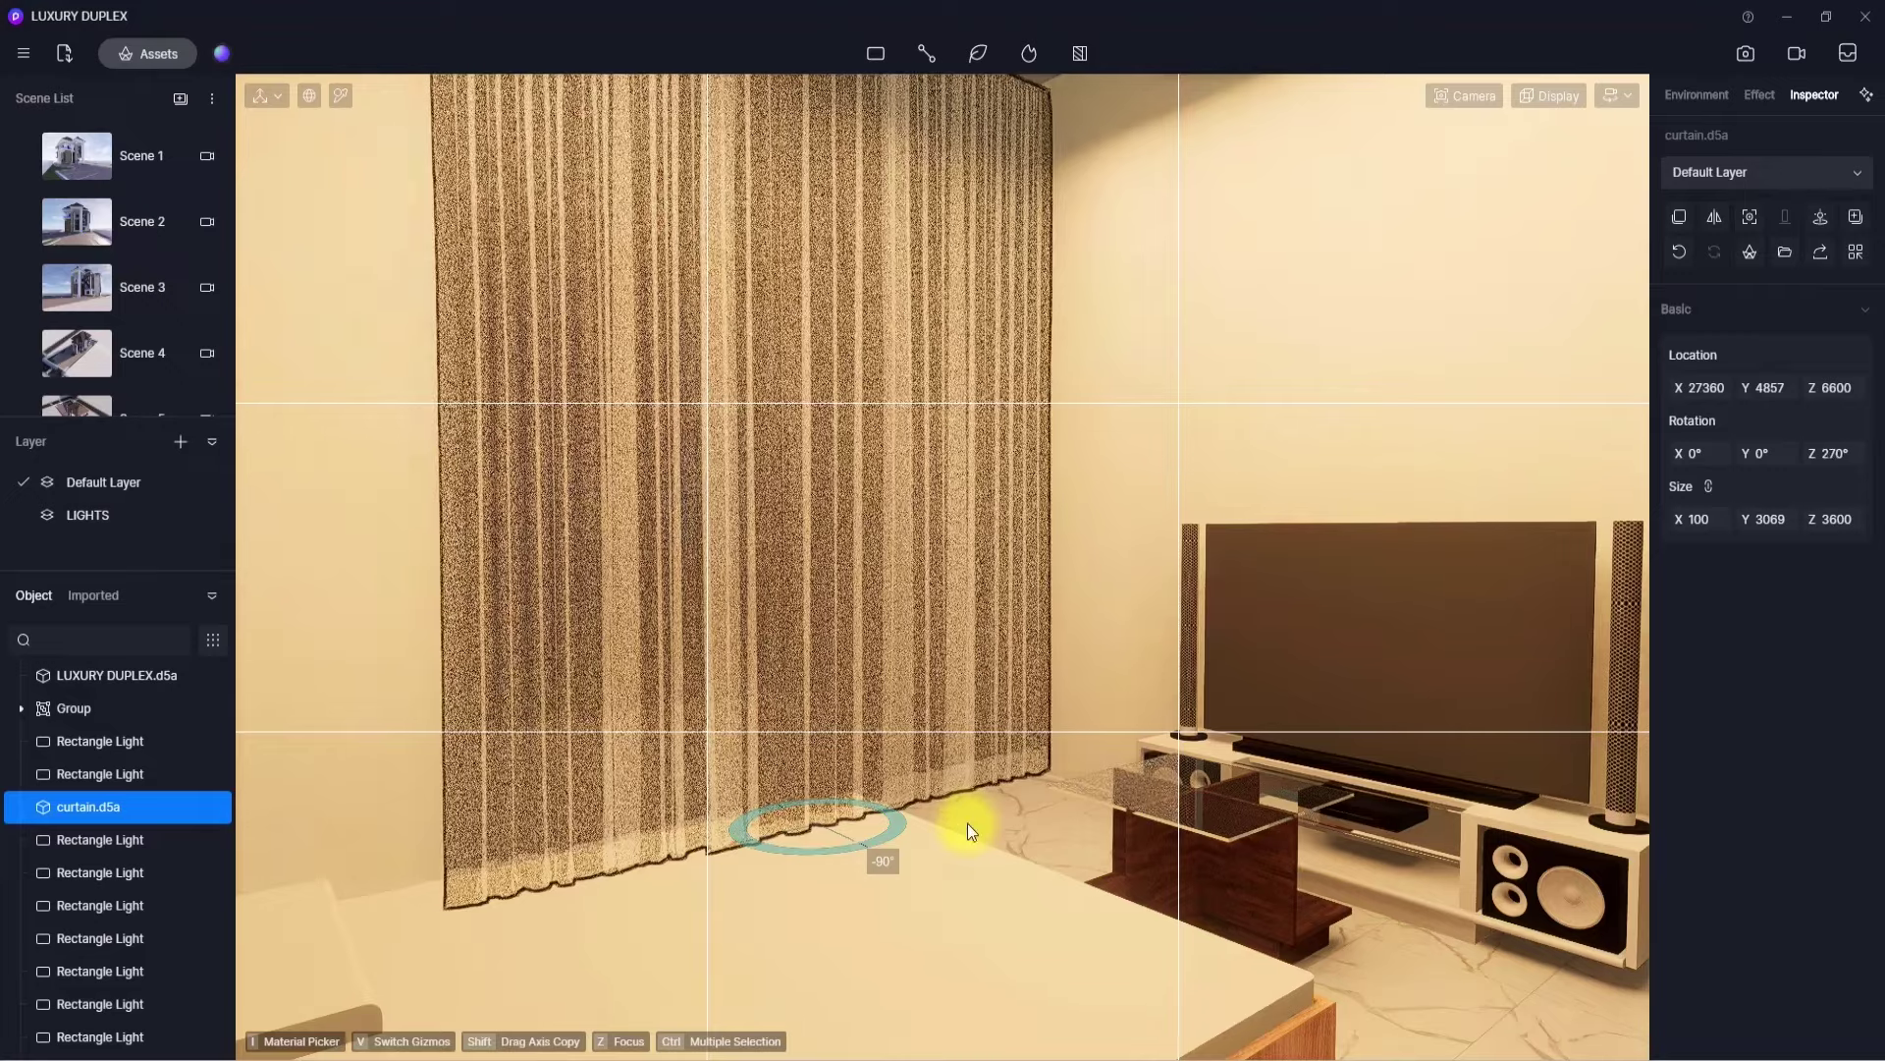
- Open the Fabric category of the online material library
{"action": "right_click_drag", "start_coordinate": [968, 823], "coordinate": [935, 634]}
{"action": "left_click", "coordinate": [162, 56]}
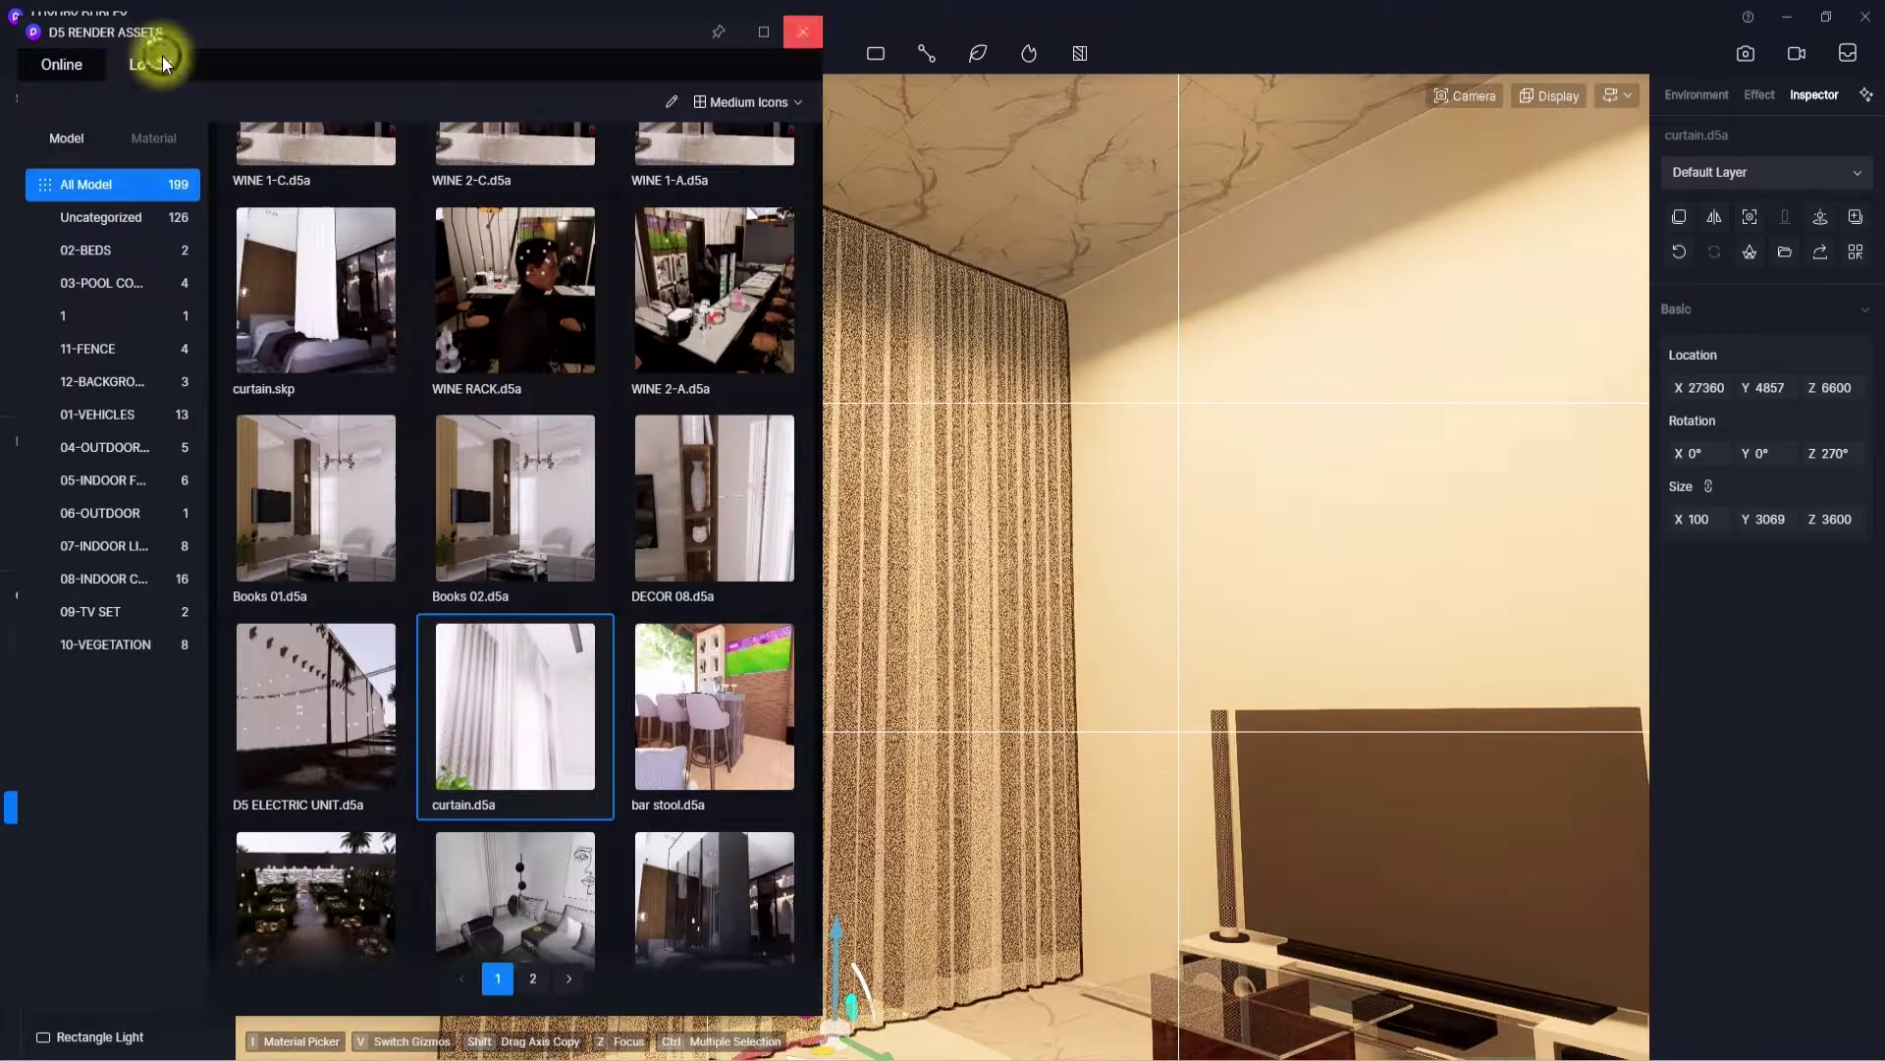
{"action": "left_click", "coordinate": [64, 67]}
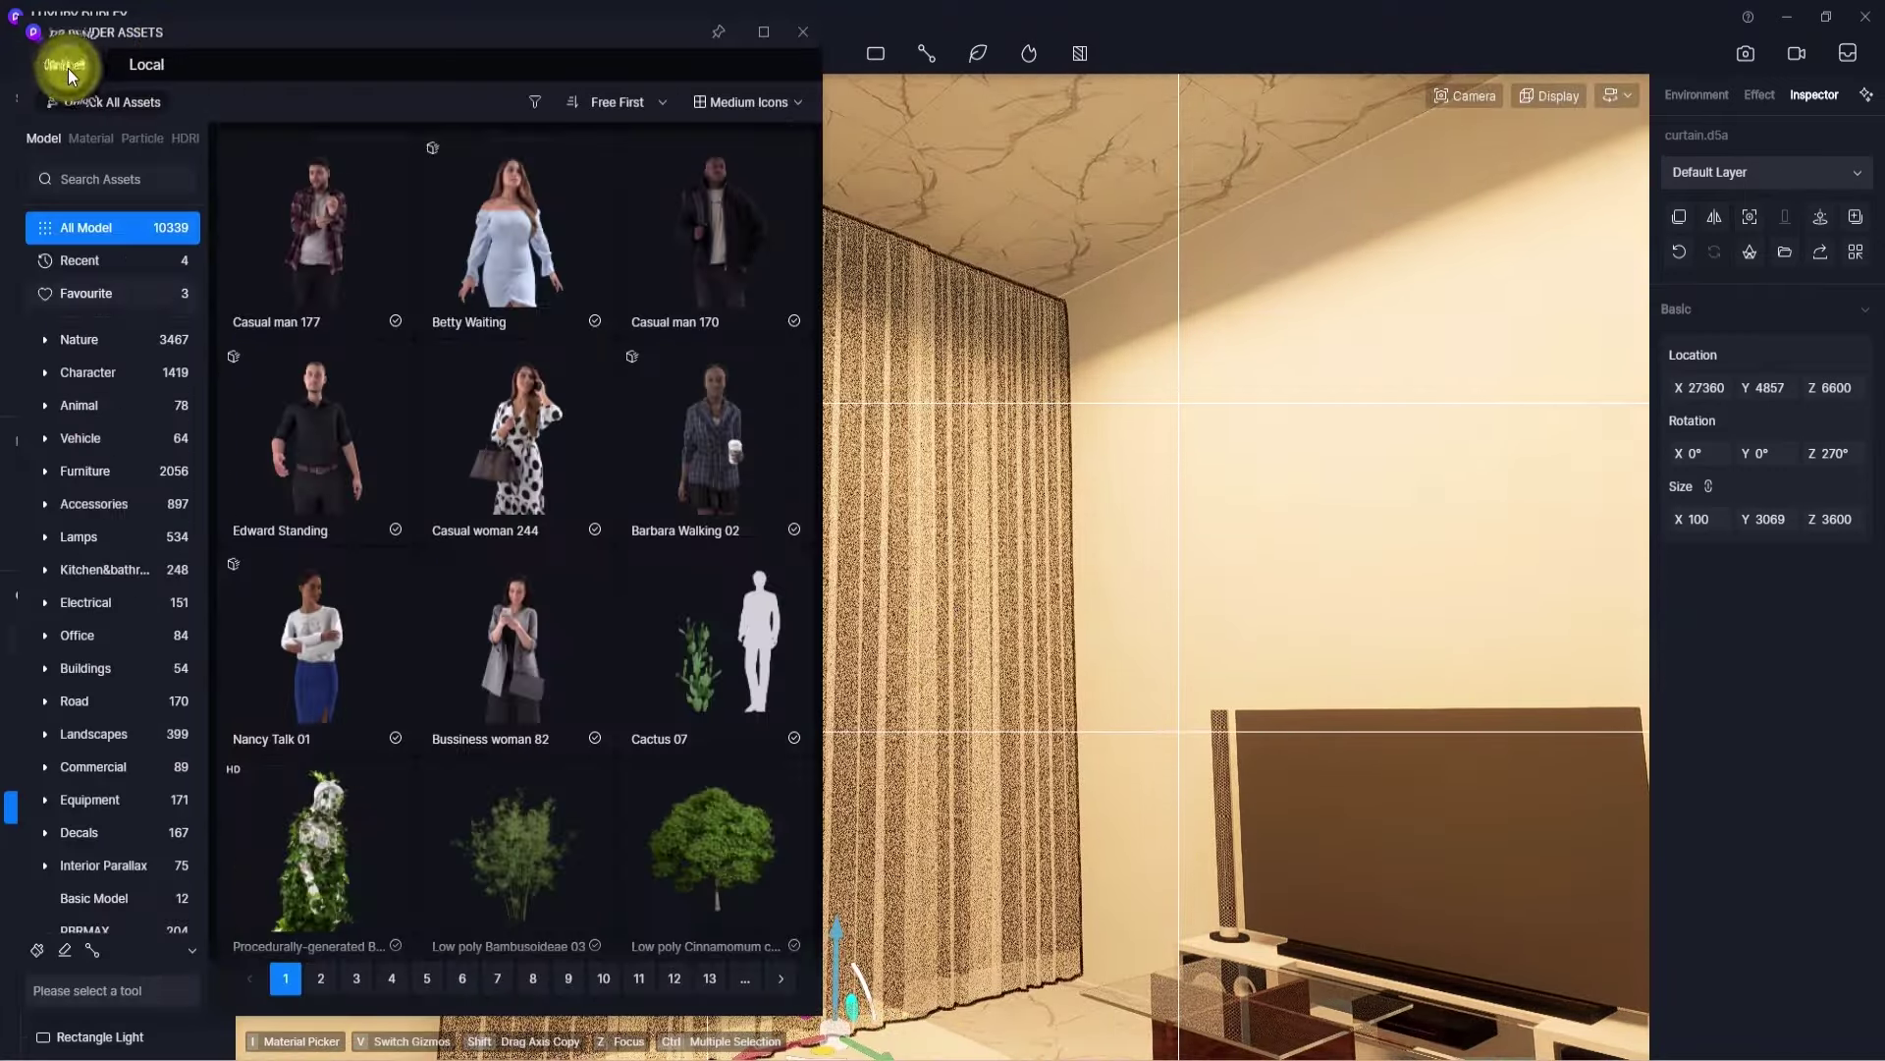
{"action": "left_click", "coordinate": [92, 138]}
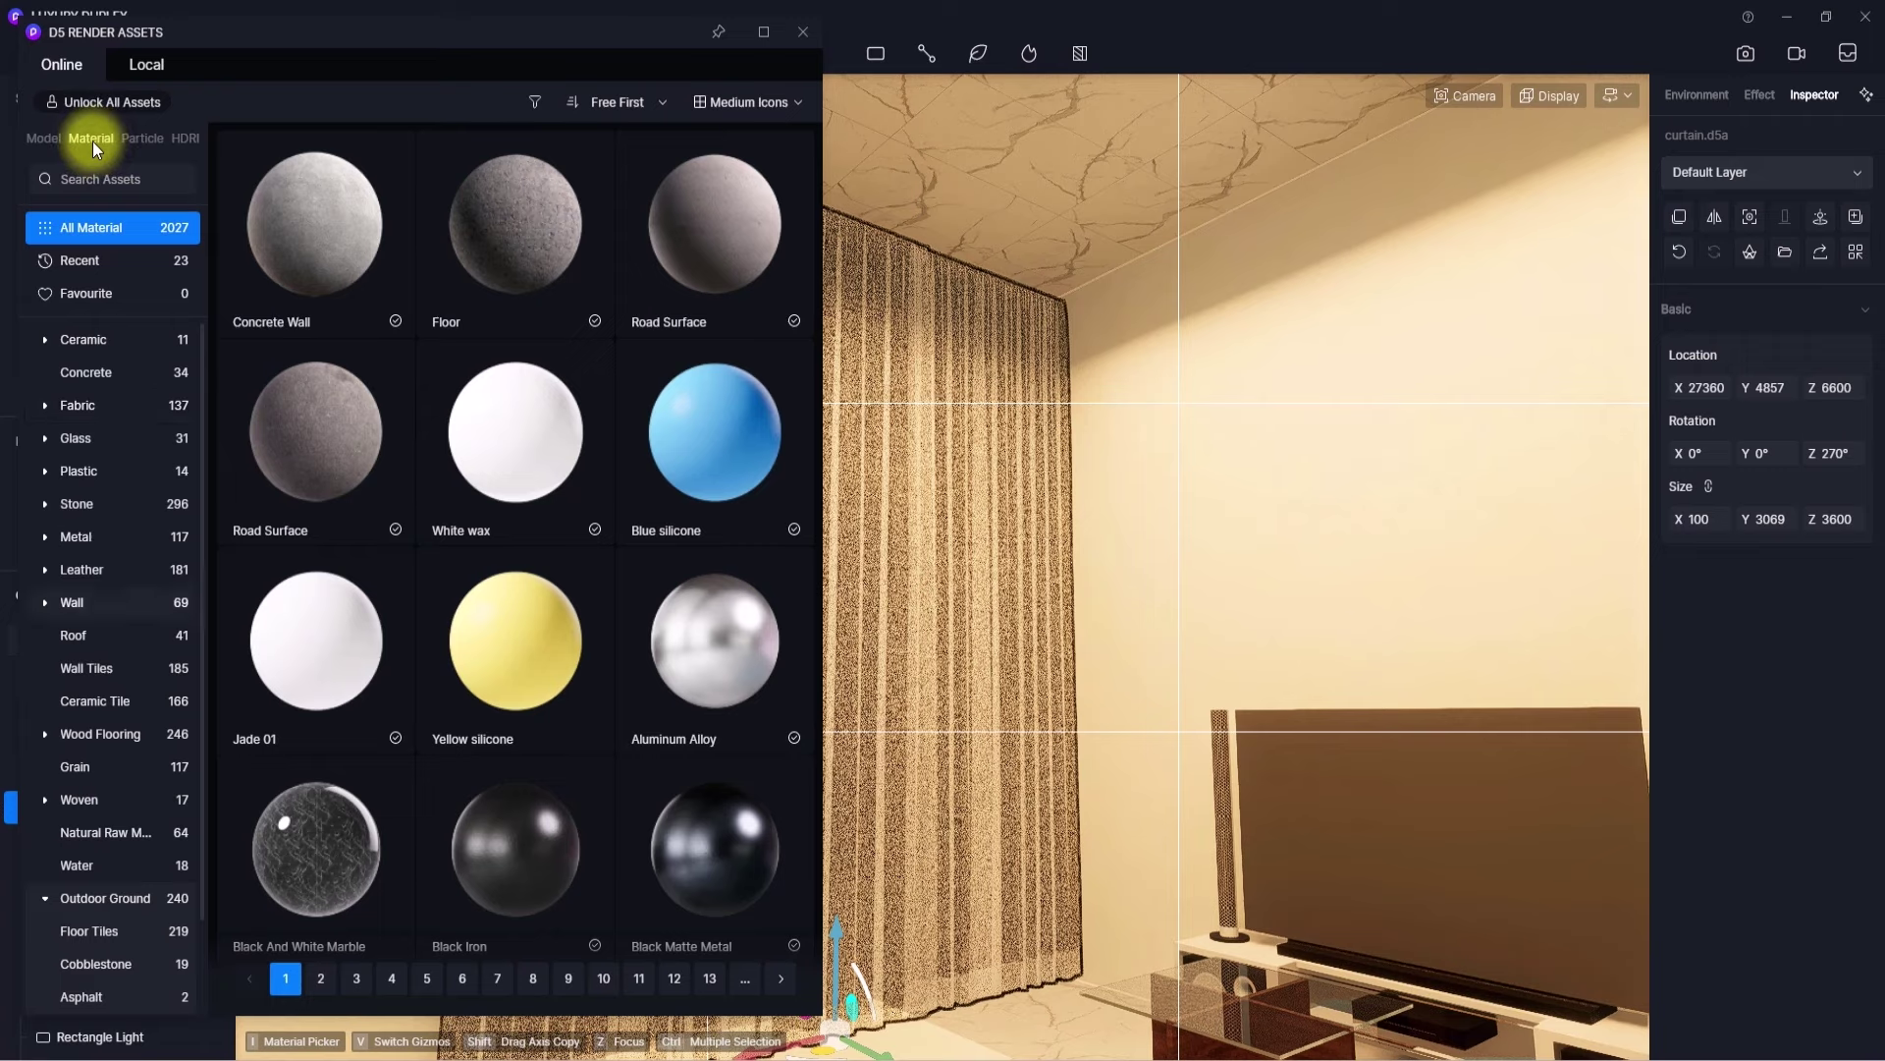
{"action": "left_click", "coordinate": [95, 405]}
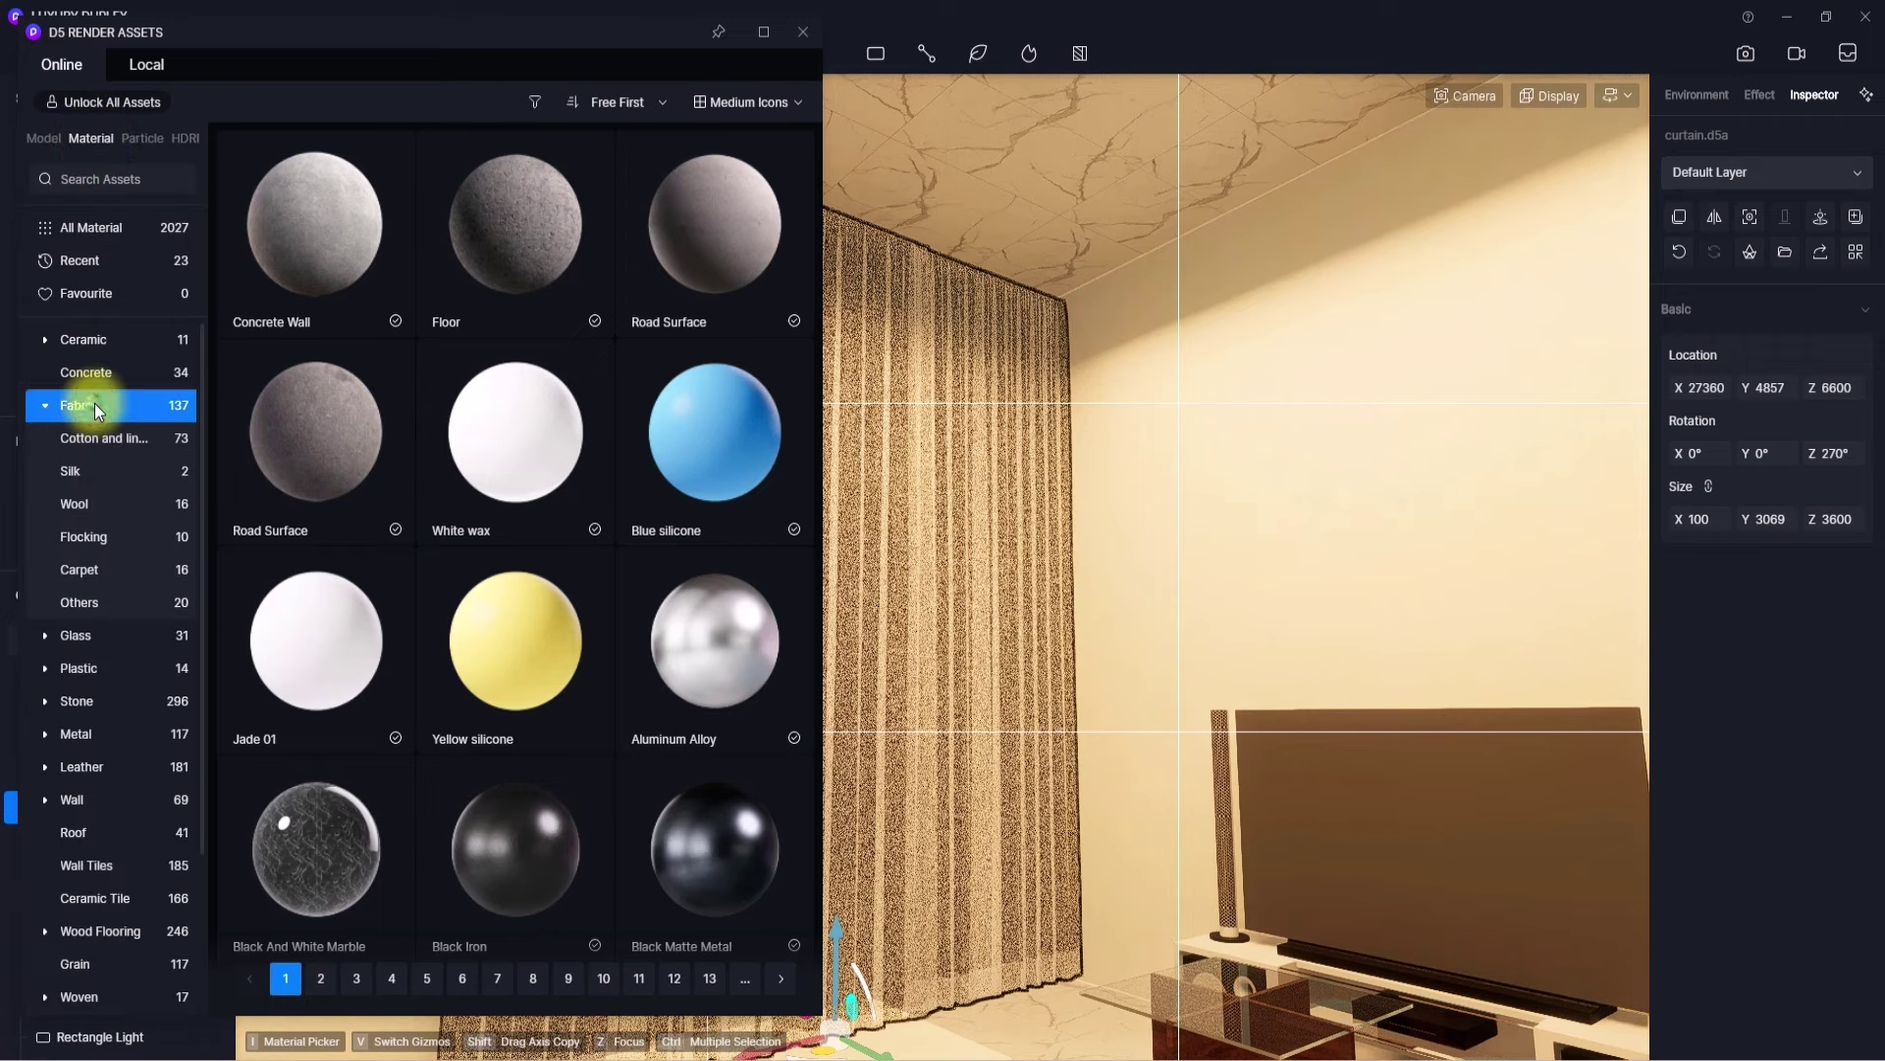
- Pick the White Gauze Curtain fabric from the online Fabric materials
{"action": "scroll", "coordinate": [538, 557], "scroll_direction": "down", "scroll_amount": 10}
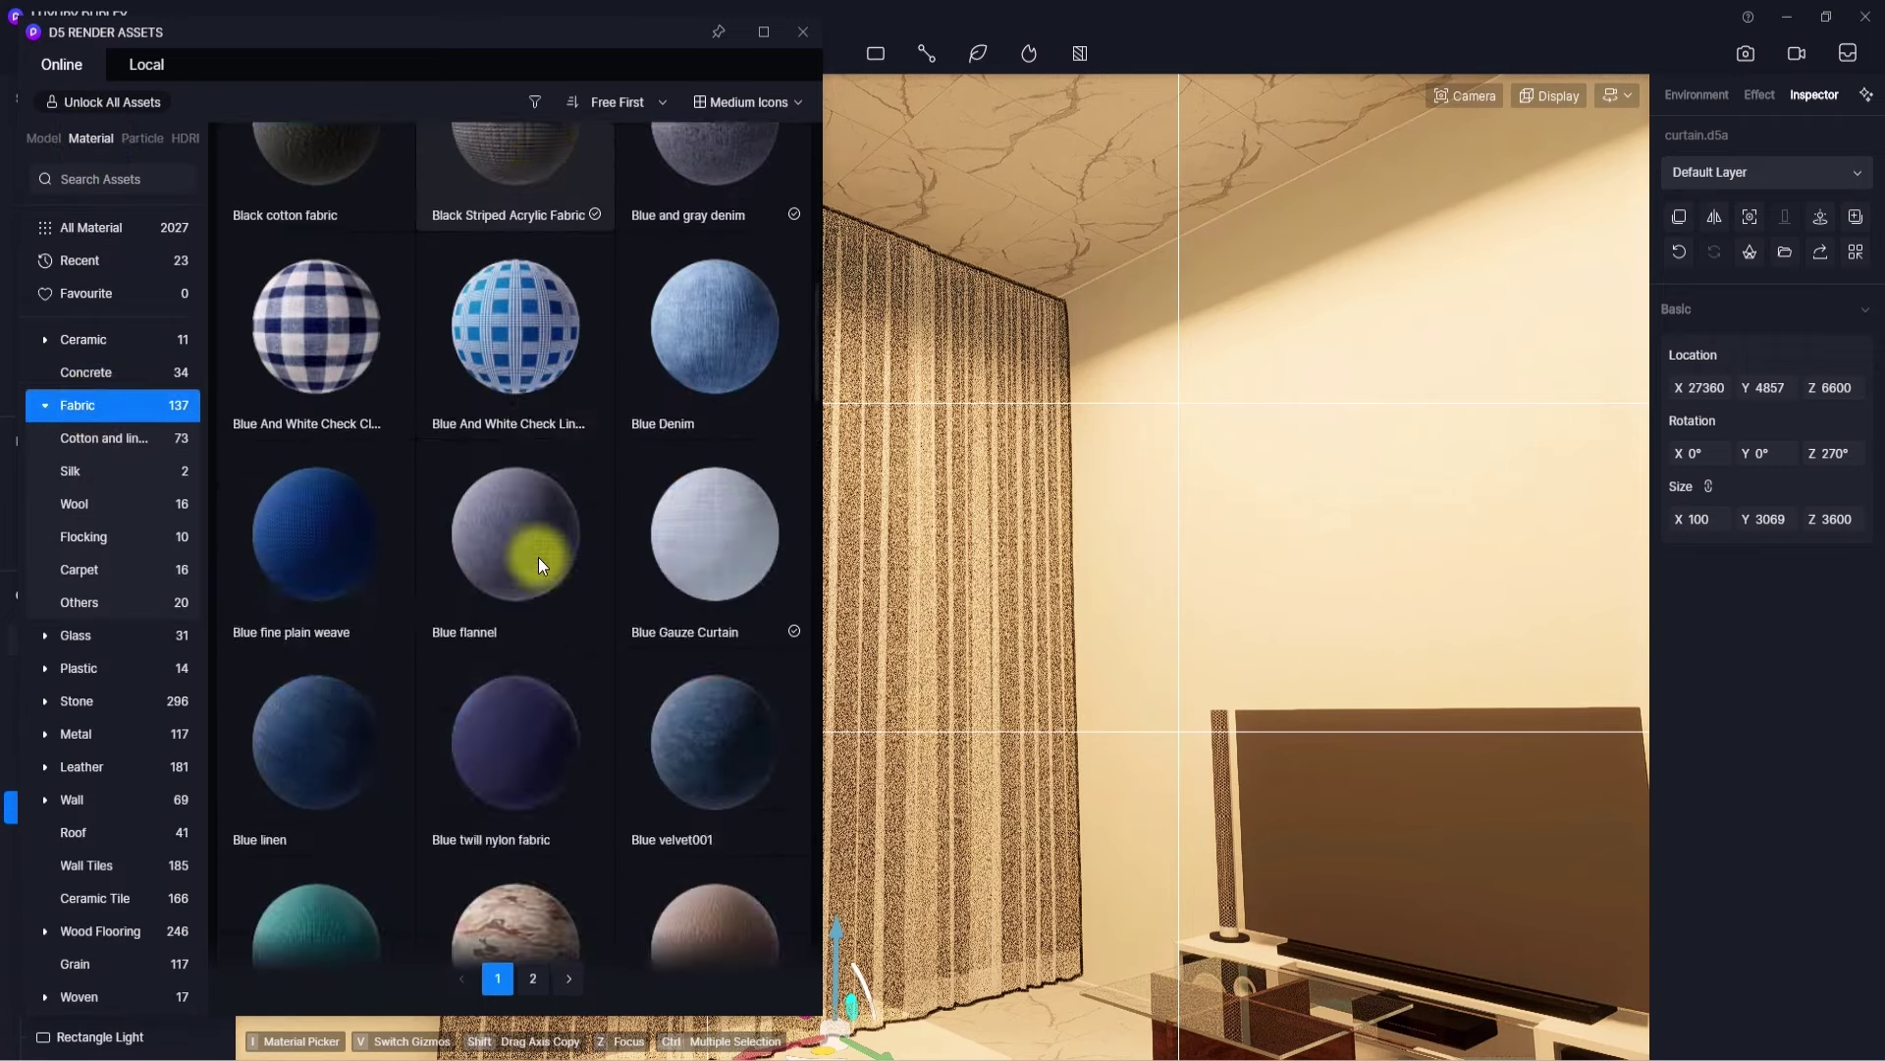
{"action": "scroll", "coordinate": [538, 557], "scroll_direction": "down", "scroll_amount": 8}
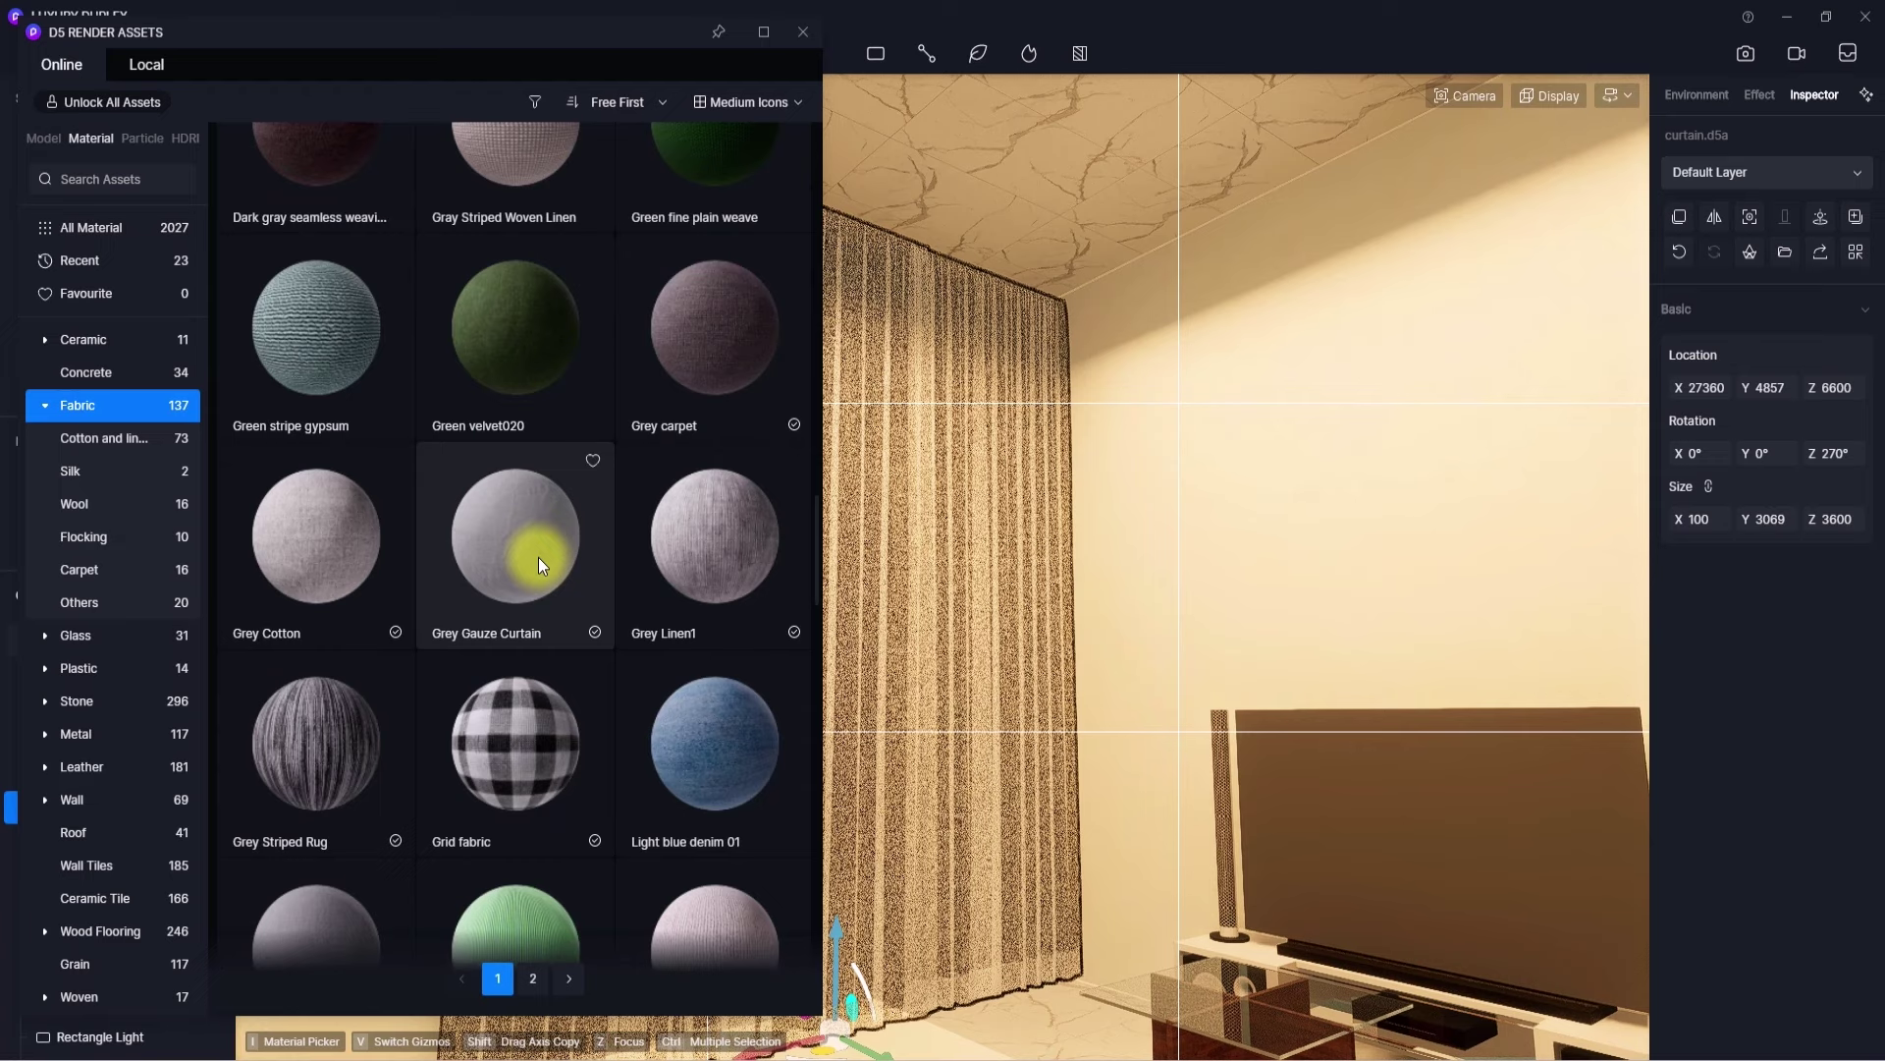
{"action": "scroll", "coordinate": [538, 557], "scroll_direction": "down", "scroll_amount": 1}
{"action": "scroll", "coordinate": [538, 557], "scroll_direction": "up", "scroll_amount": 2}
{"action": "left_click", "coordinate": [497, 442]}
{"action": "scroll", "coordinate": [497, 439], "scroll_direction": "down", "scroll_amount": 6}
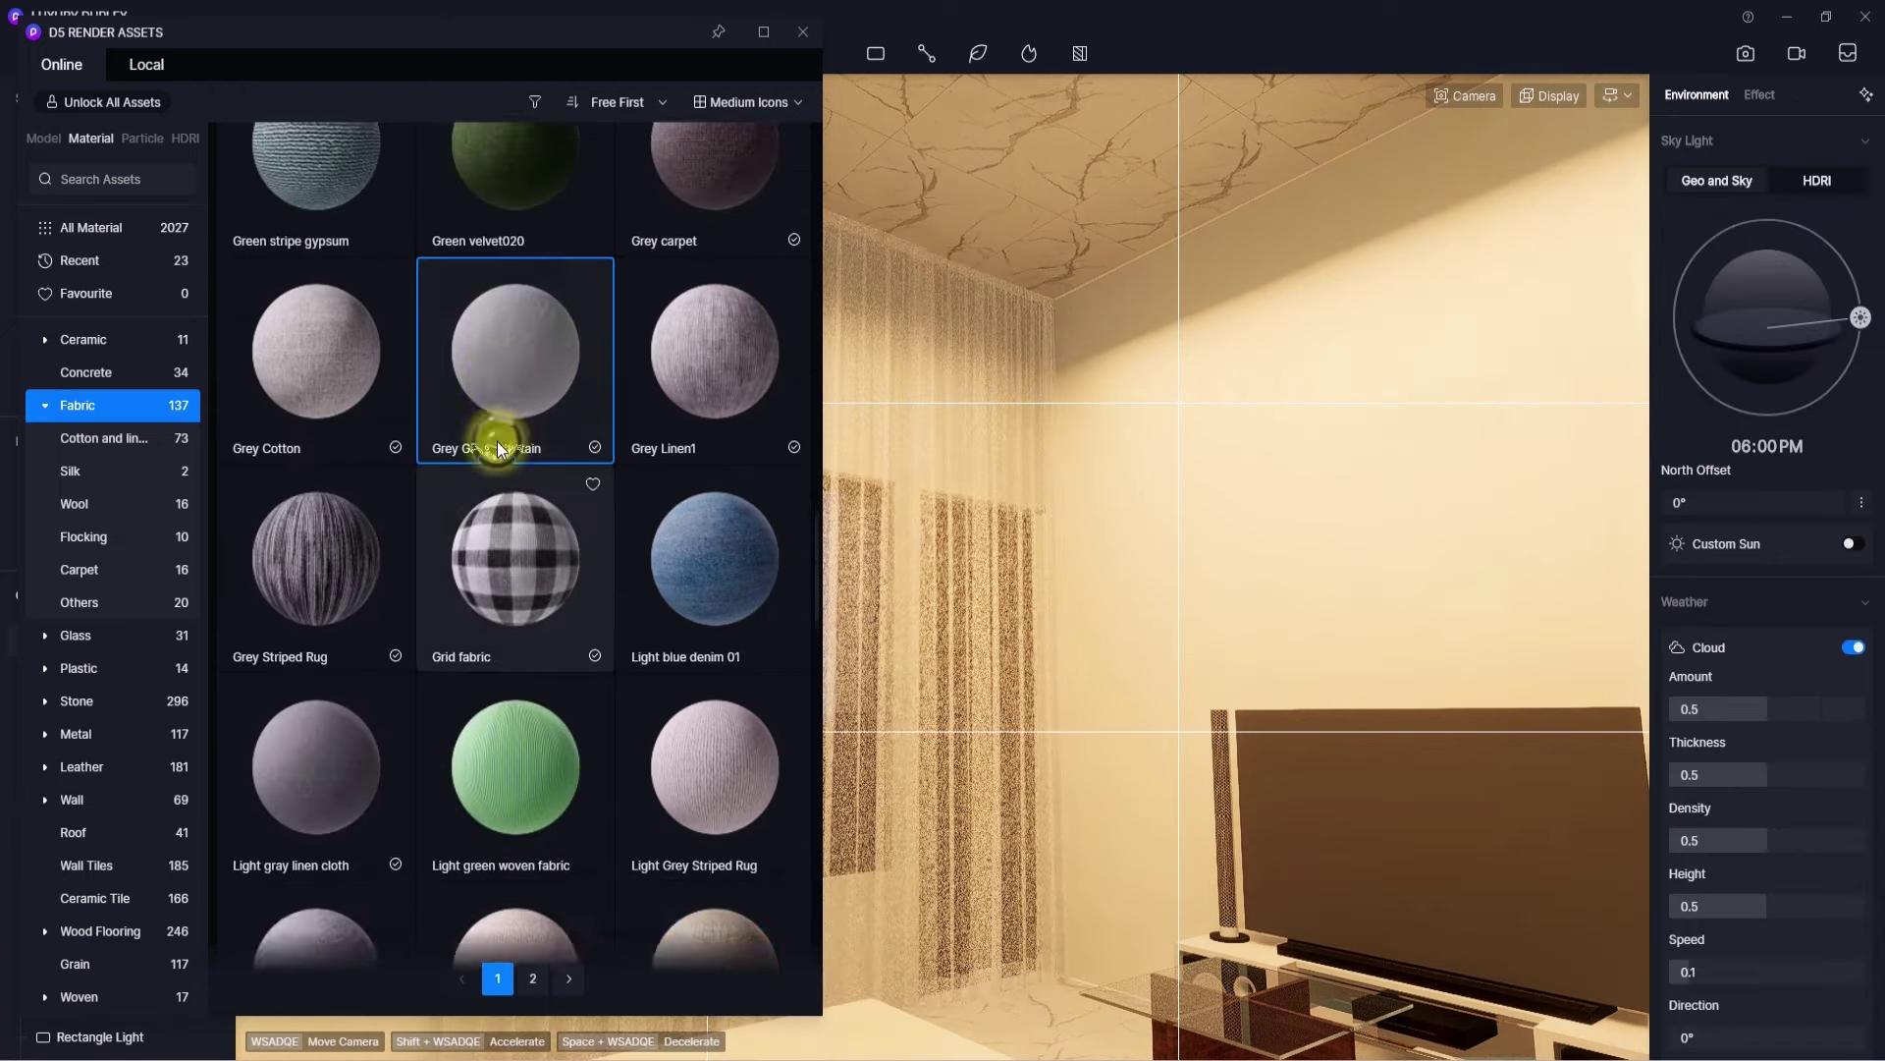
{"action": "scroll", "coordinate": [515, 621], "scroll_direction": "down", "scroll_amount": 10}
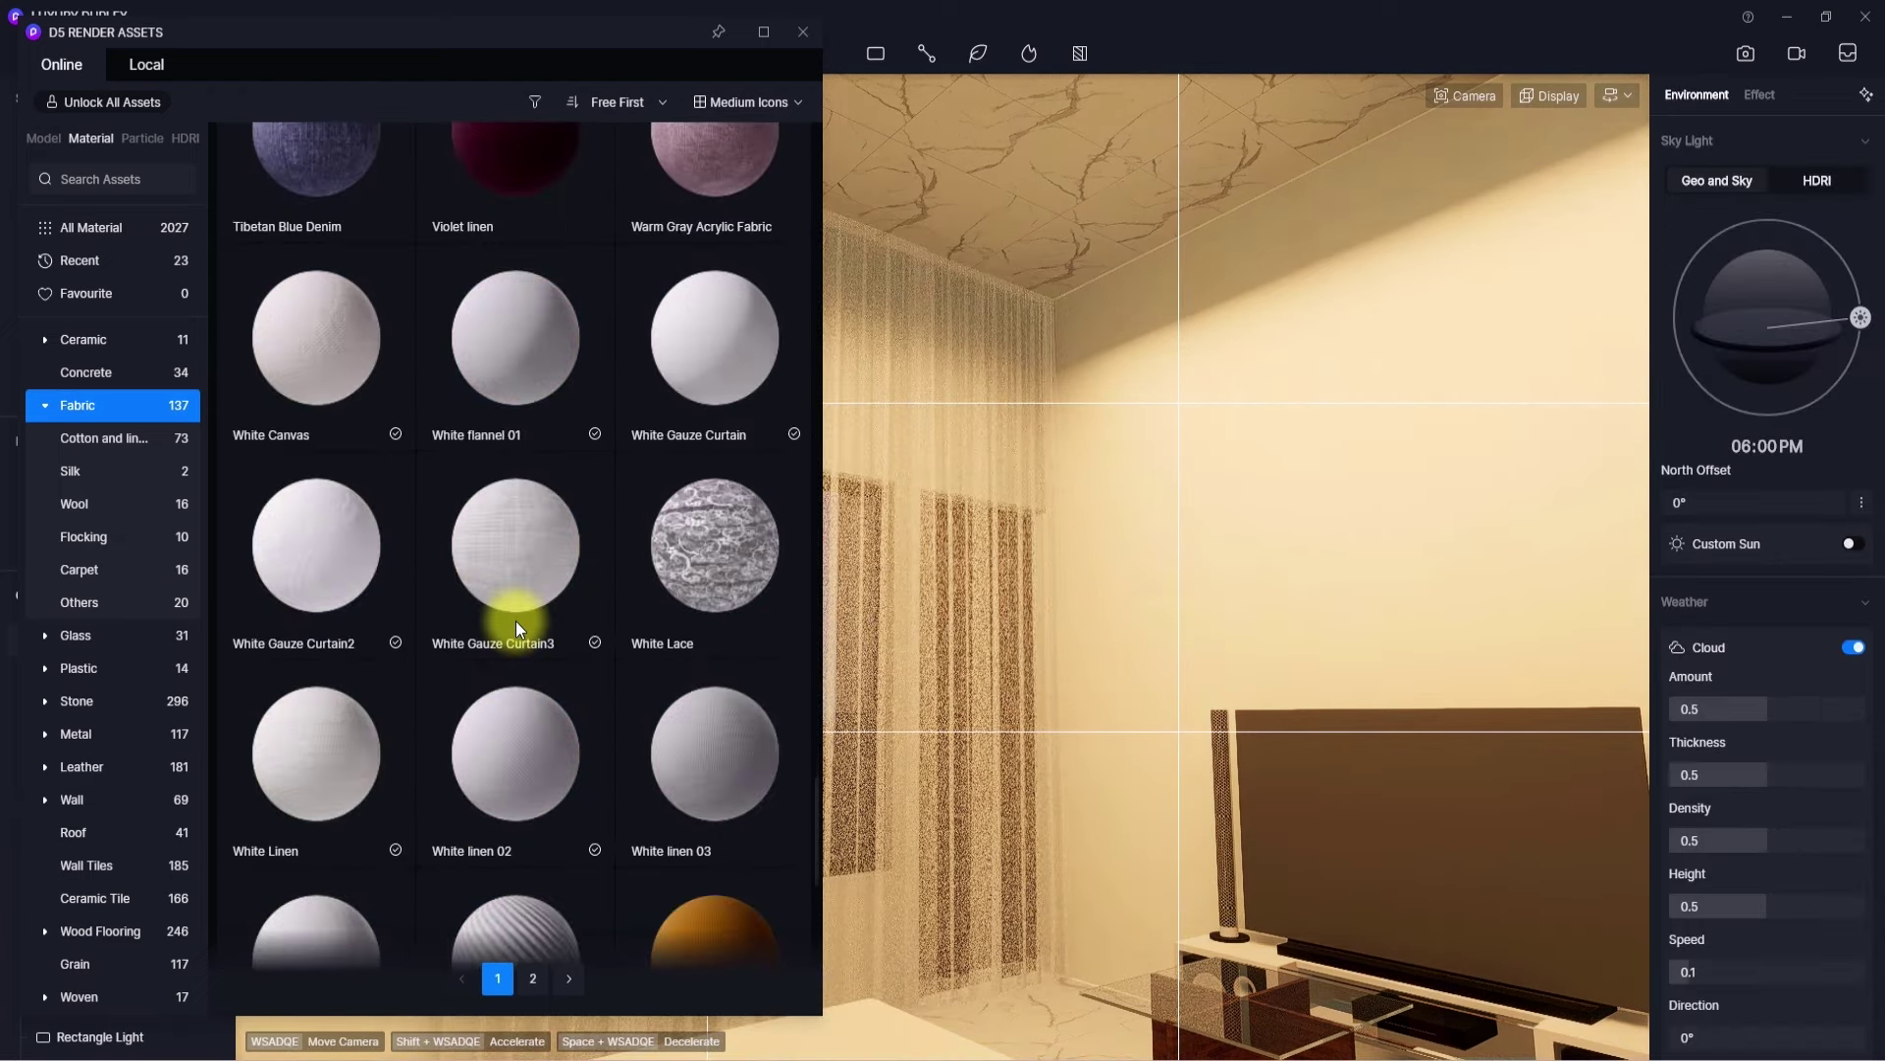
{"action": "left_click", "coordinate": [544, 579]}
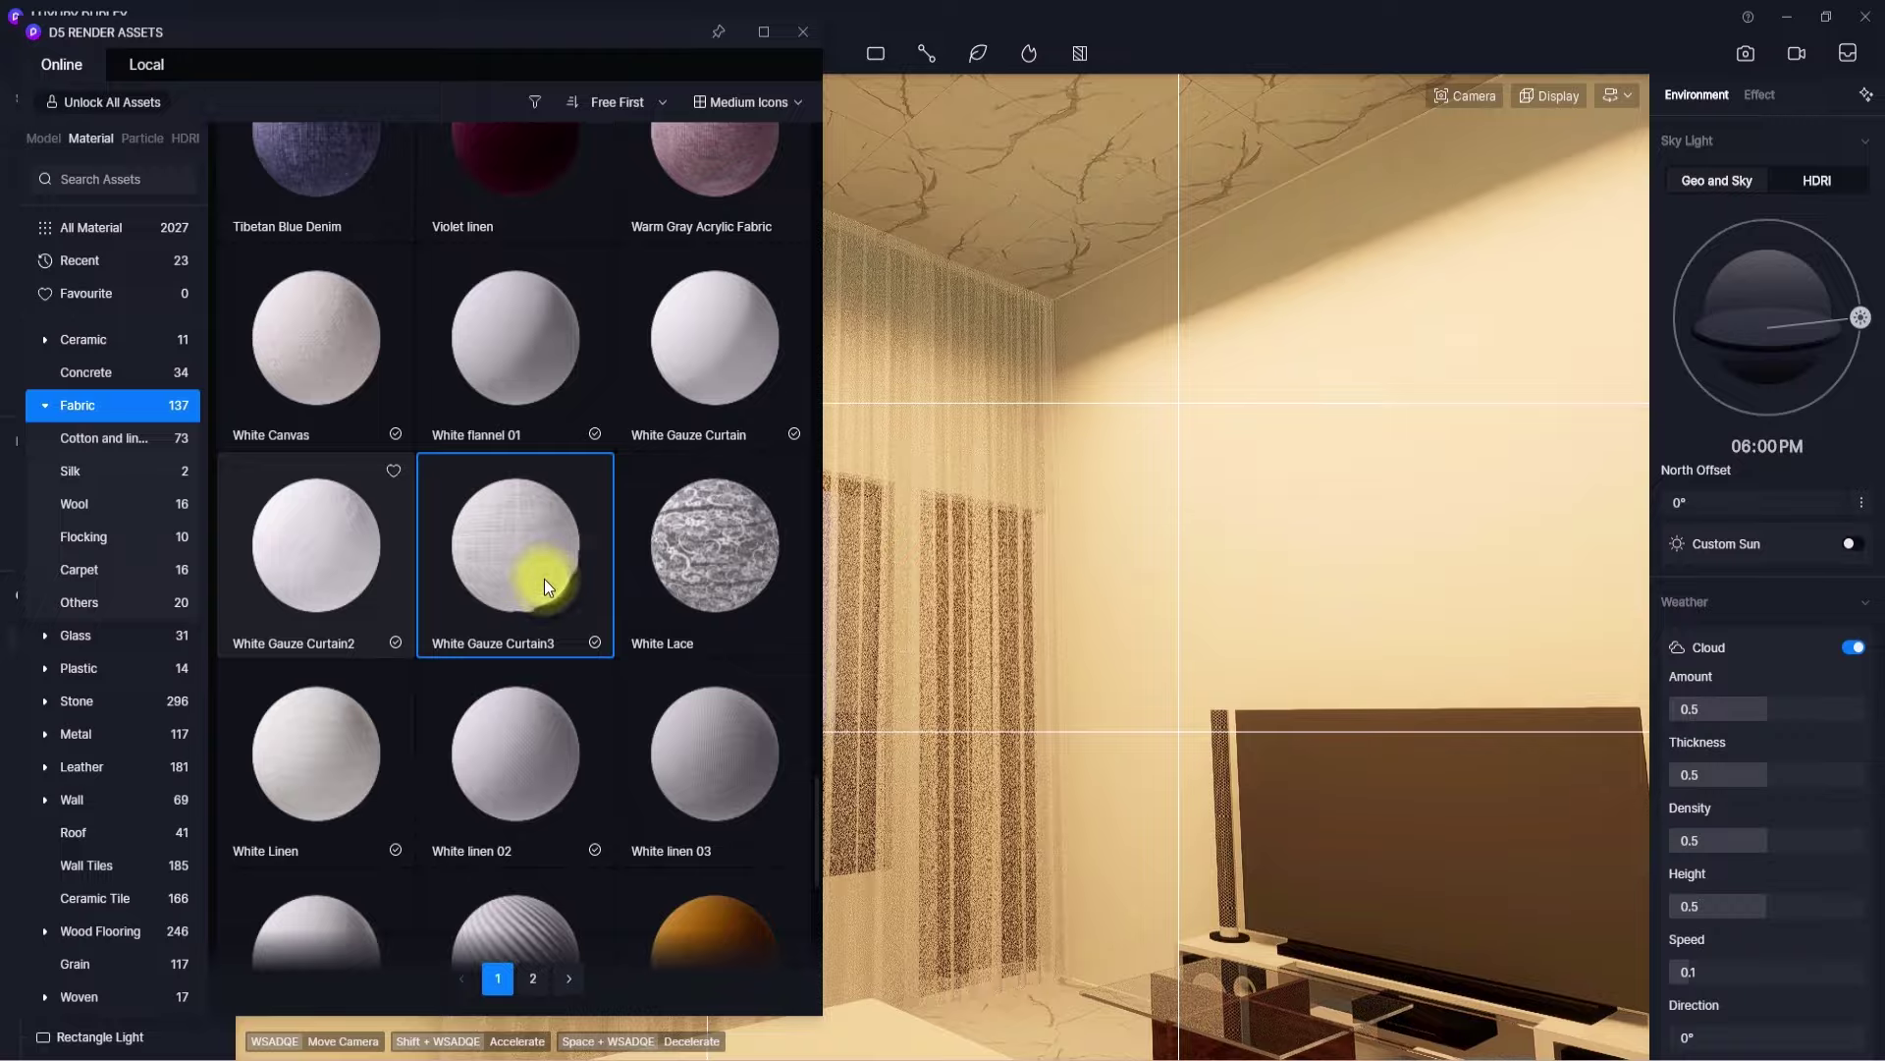
{"action": "left_click", "coordinate": [674, 396]}
- Apply the White Gauze Curtain material to one of the drapes of the curtain model
{"action": "right_click_drag", "start_coordinate": [884, 560], "coordinate": [664, 383]}
{"action": "scroll", "coordinate": [1047, 620], "scroll_direction": "up", "scroll_amount": 5}
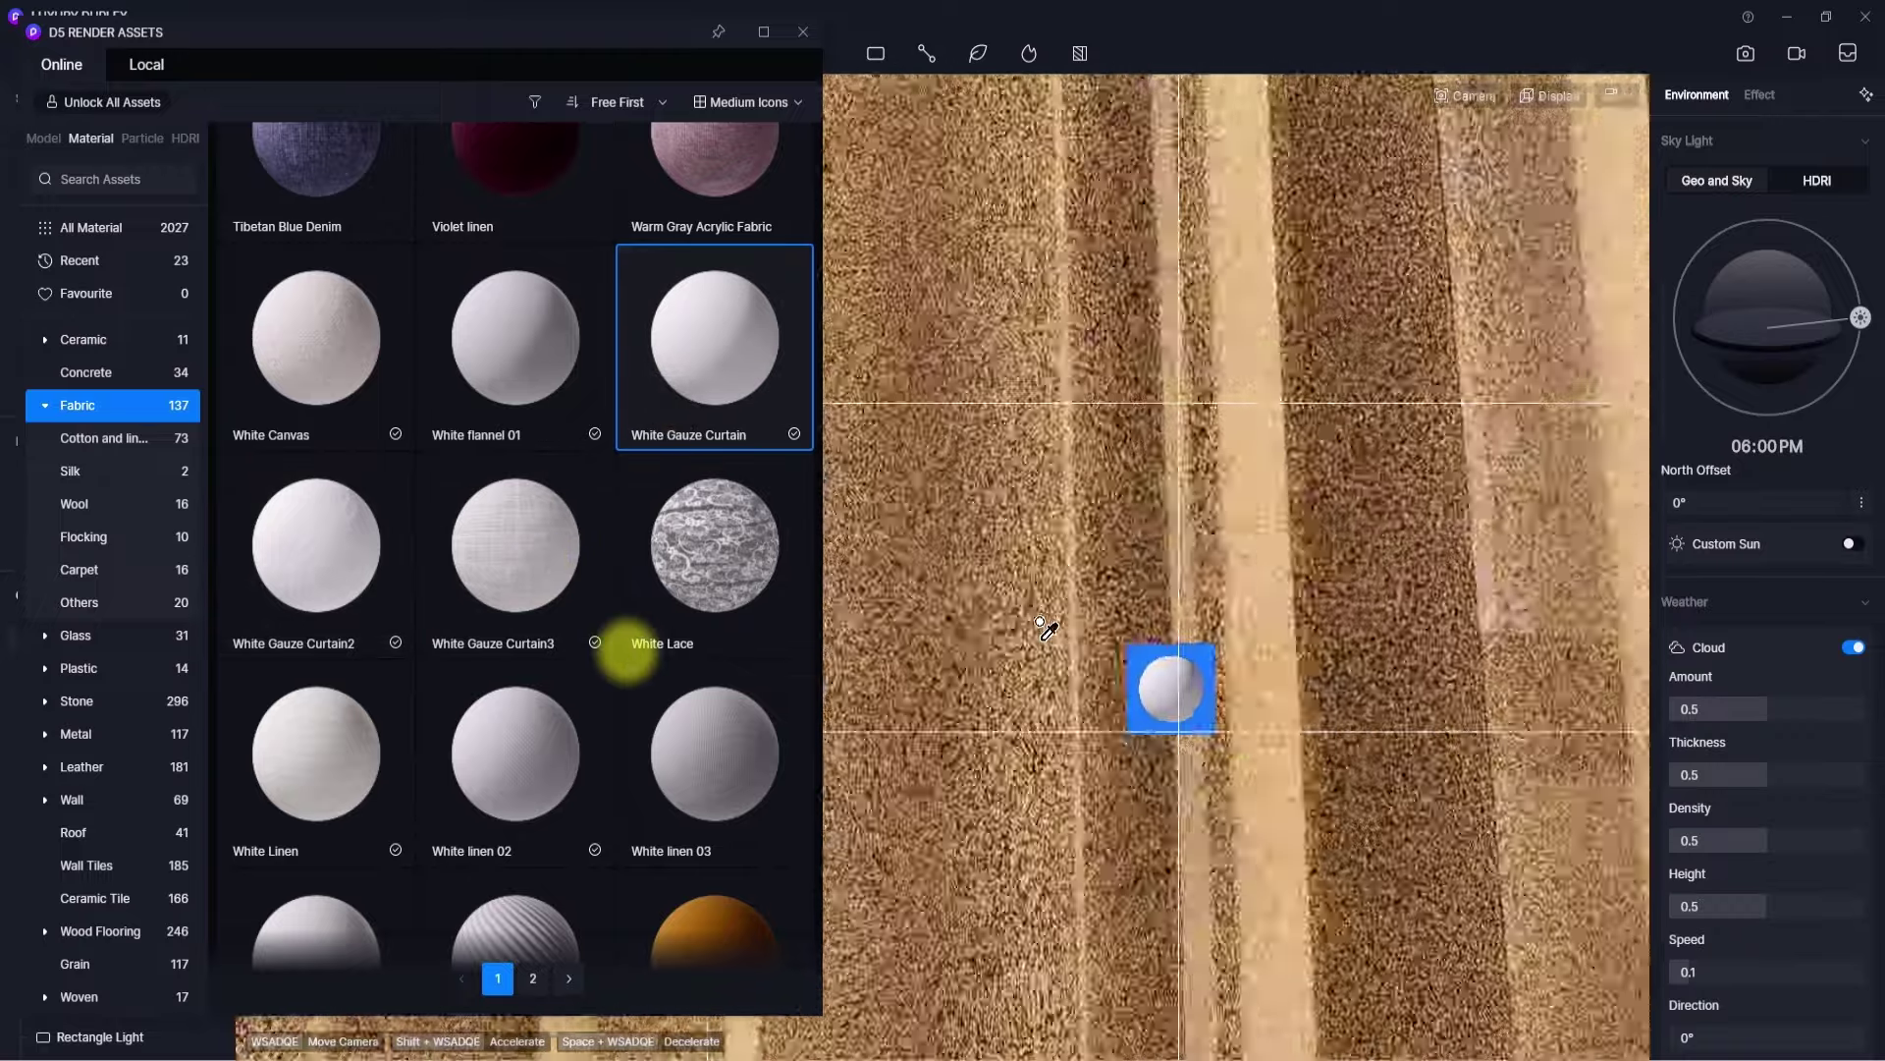
{"action": "scroll", "coordinate": [1047, 624], "scroll_direction": "down", "scroll_amount": 2}
{"action": "left_click", "coordinate": [1046, 546]}
{"action": "scroll", "coordinate": [1044, 558], "scroll_direction": "down", "scroll_amount": 5}
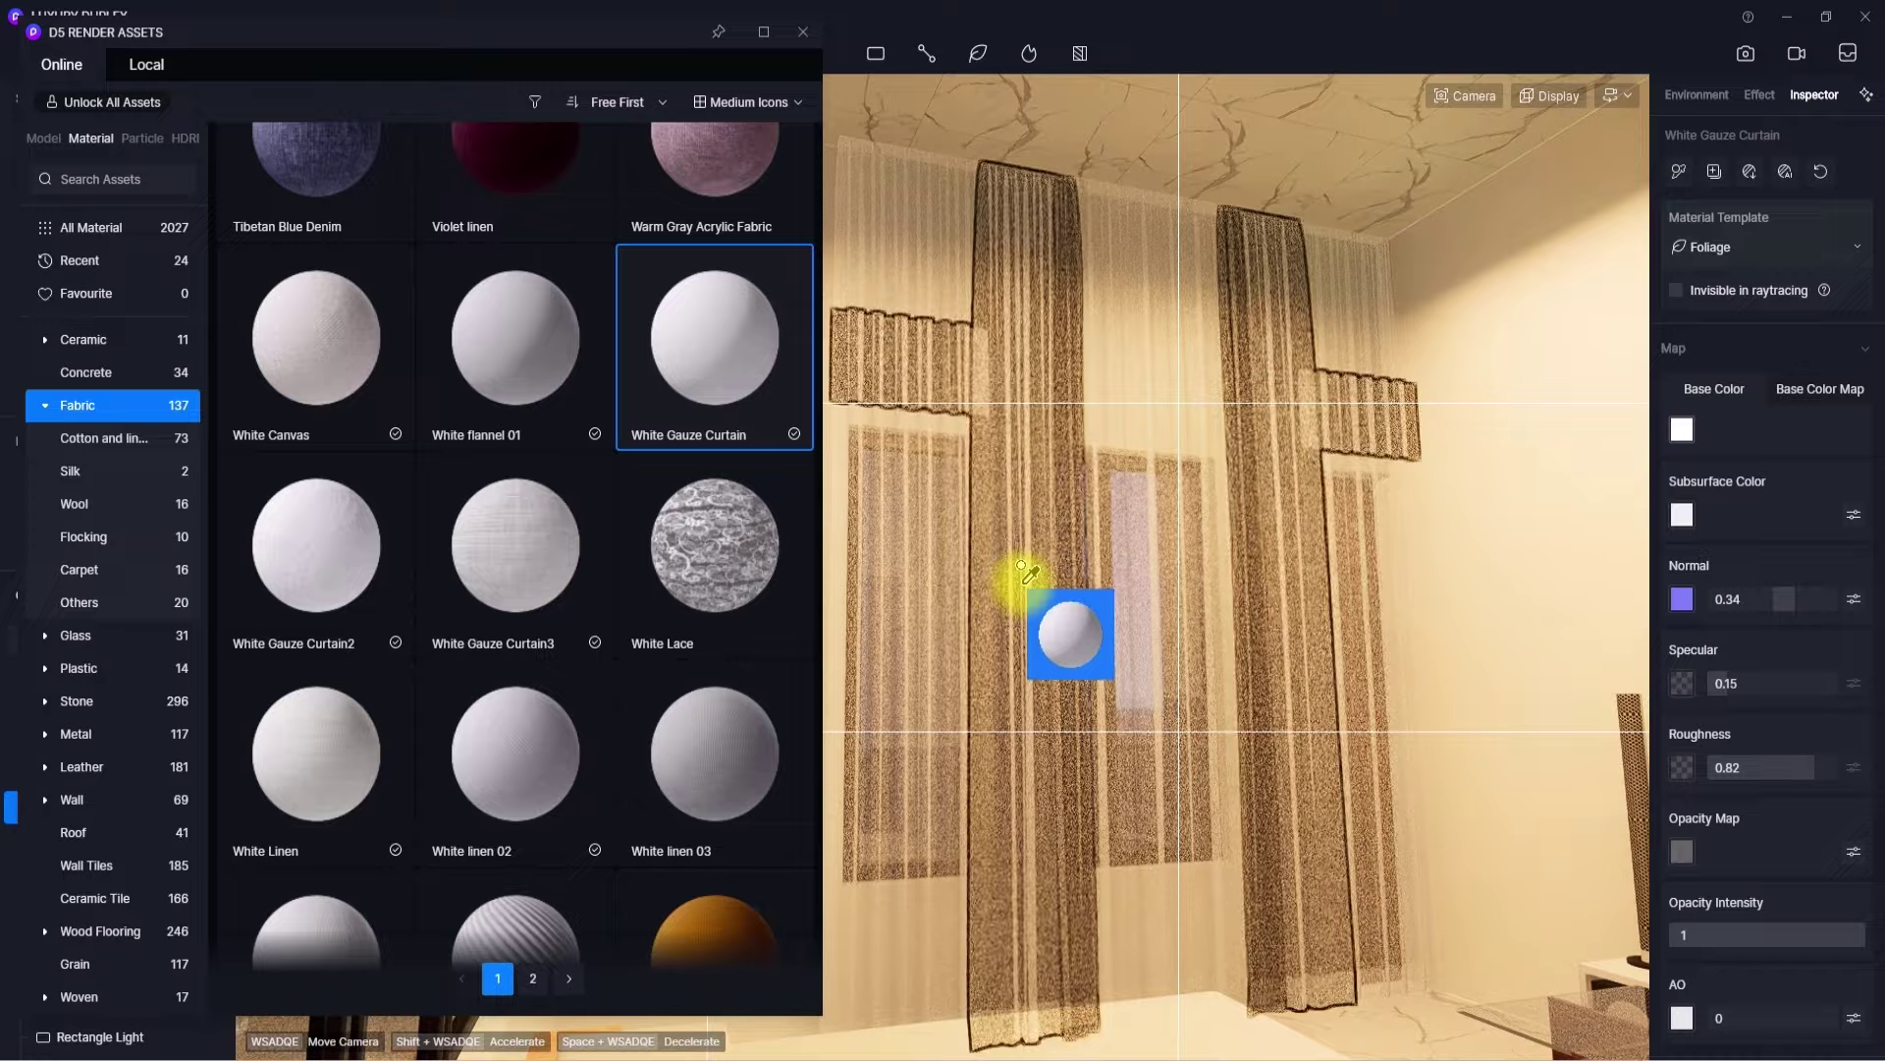
{"action": "key", "text": "Escape"}
- Copy the White Gauze Curtain material onto the curtain's remaining drapes and close the asset library
{"action": "left_click", "coordinate": [1022, 586]}
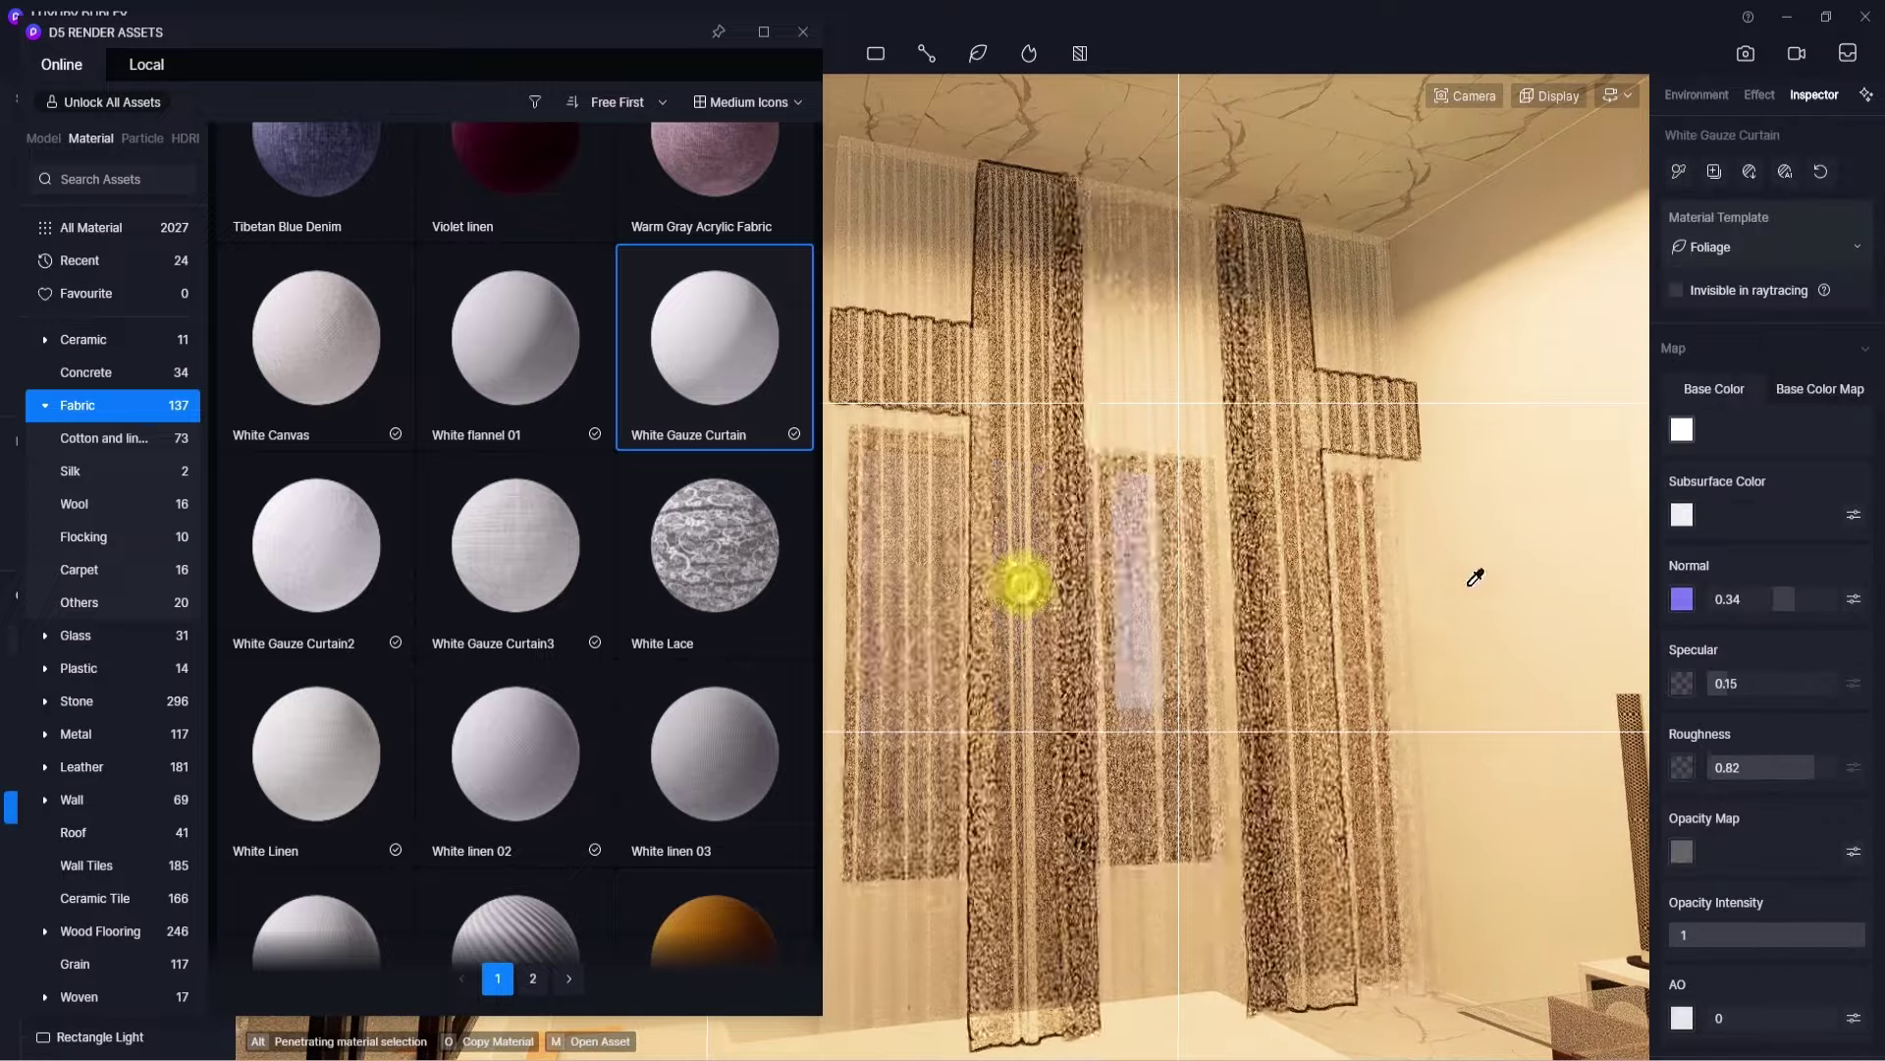
{"action": "left_click", "coordinate": [1677, 169]}
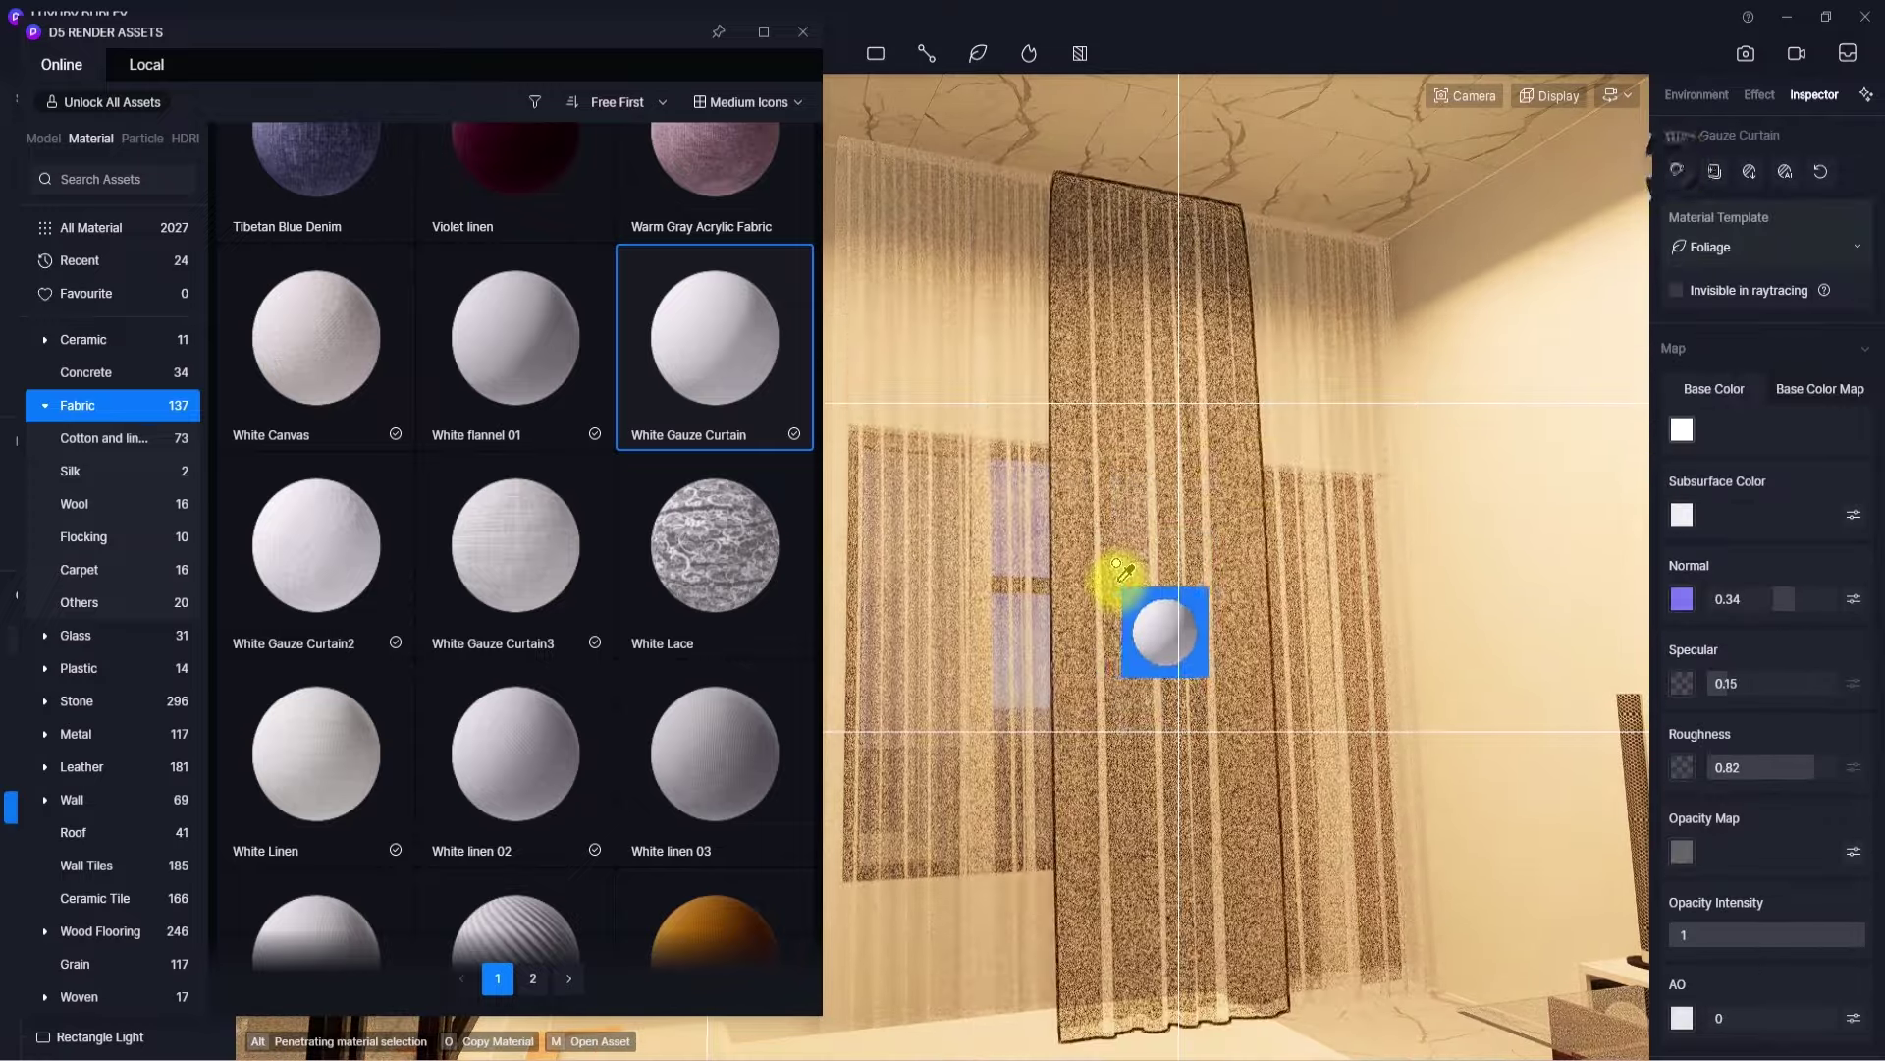
{"action": "left_click", "coordinate": [1119, 581]}
{"action": "left_click", "coordinate": [1344, 371]}
{"action": "left_click", "coordinate": [978, 297]}
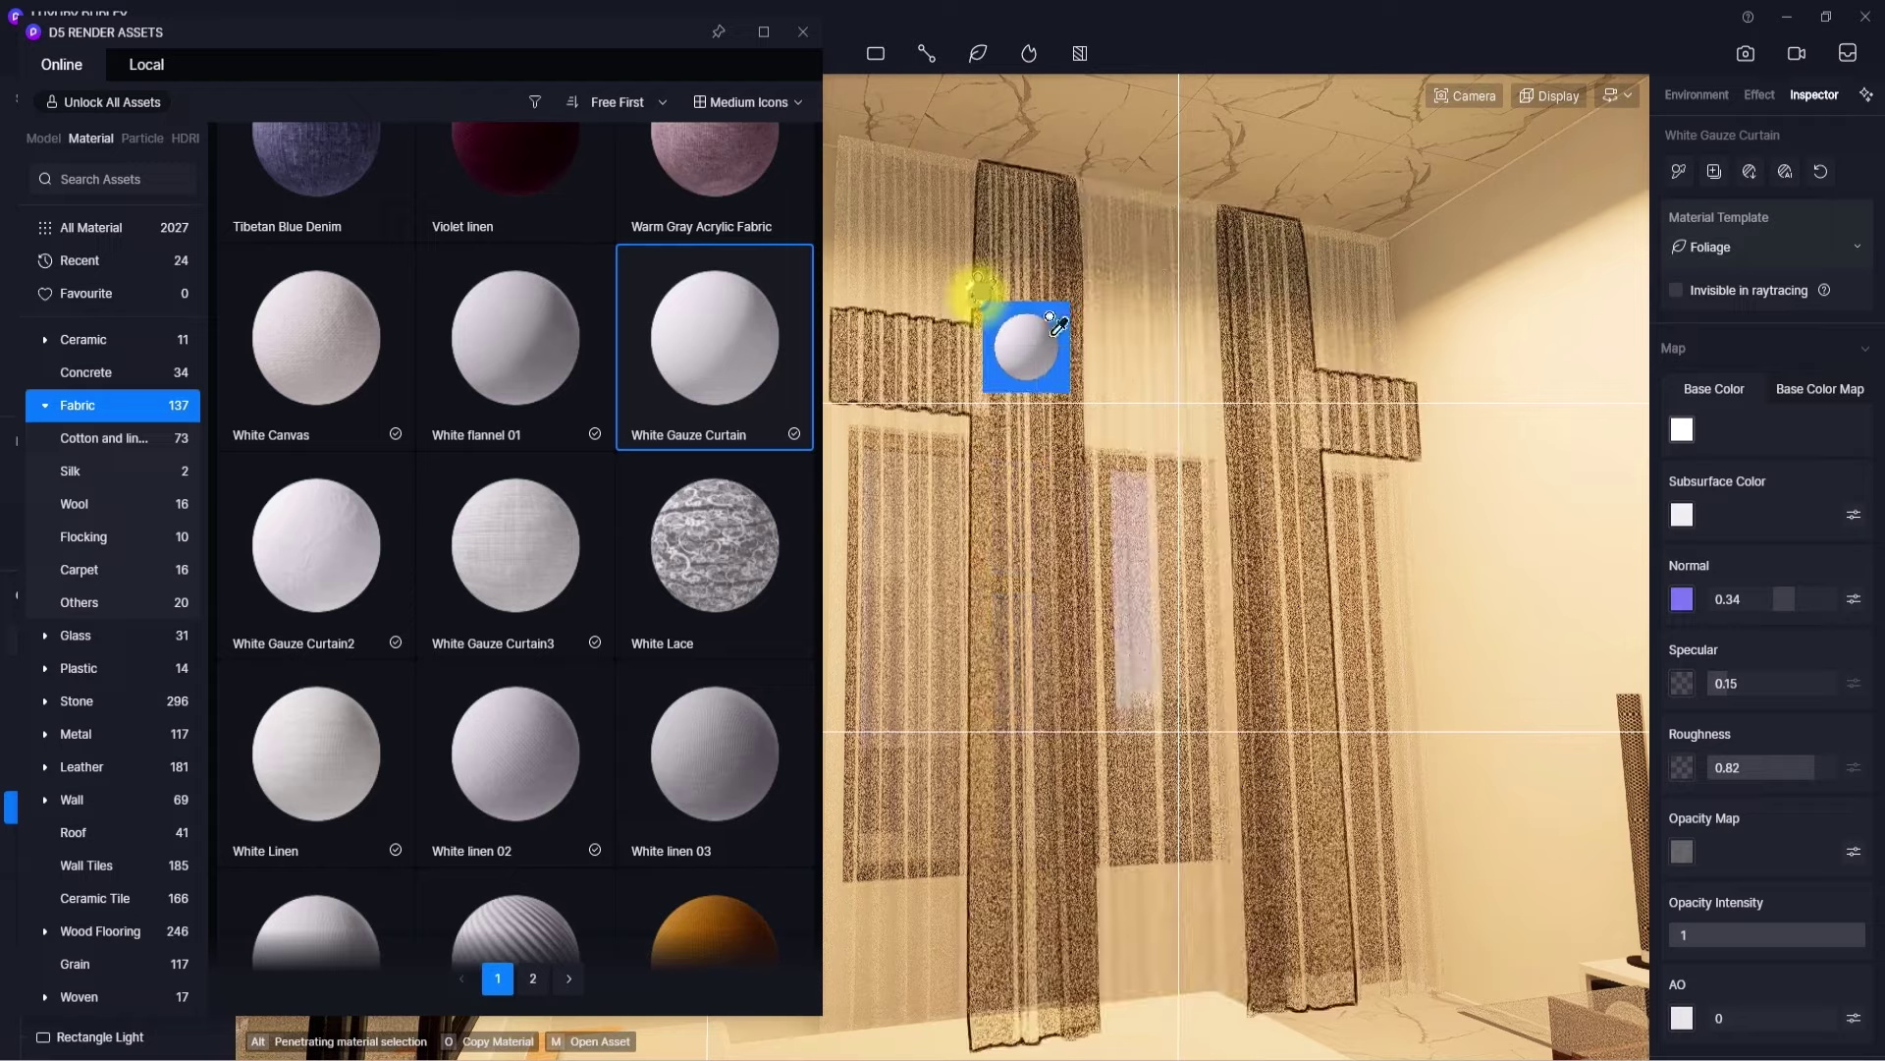
{"action": "key", "text": "Escape"}
{"action": "key", "text": "Escape"}
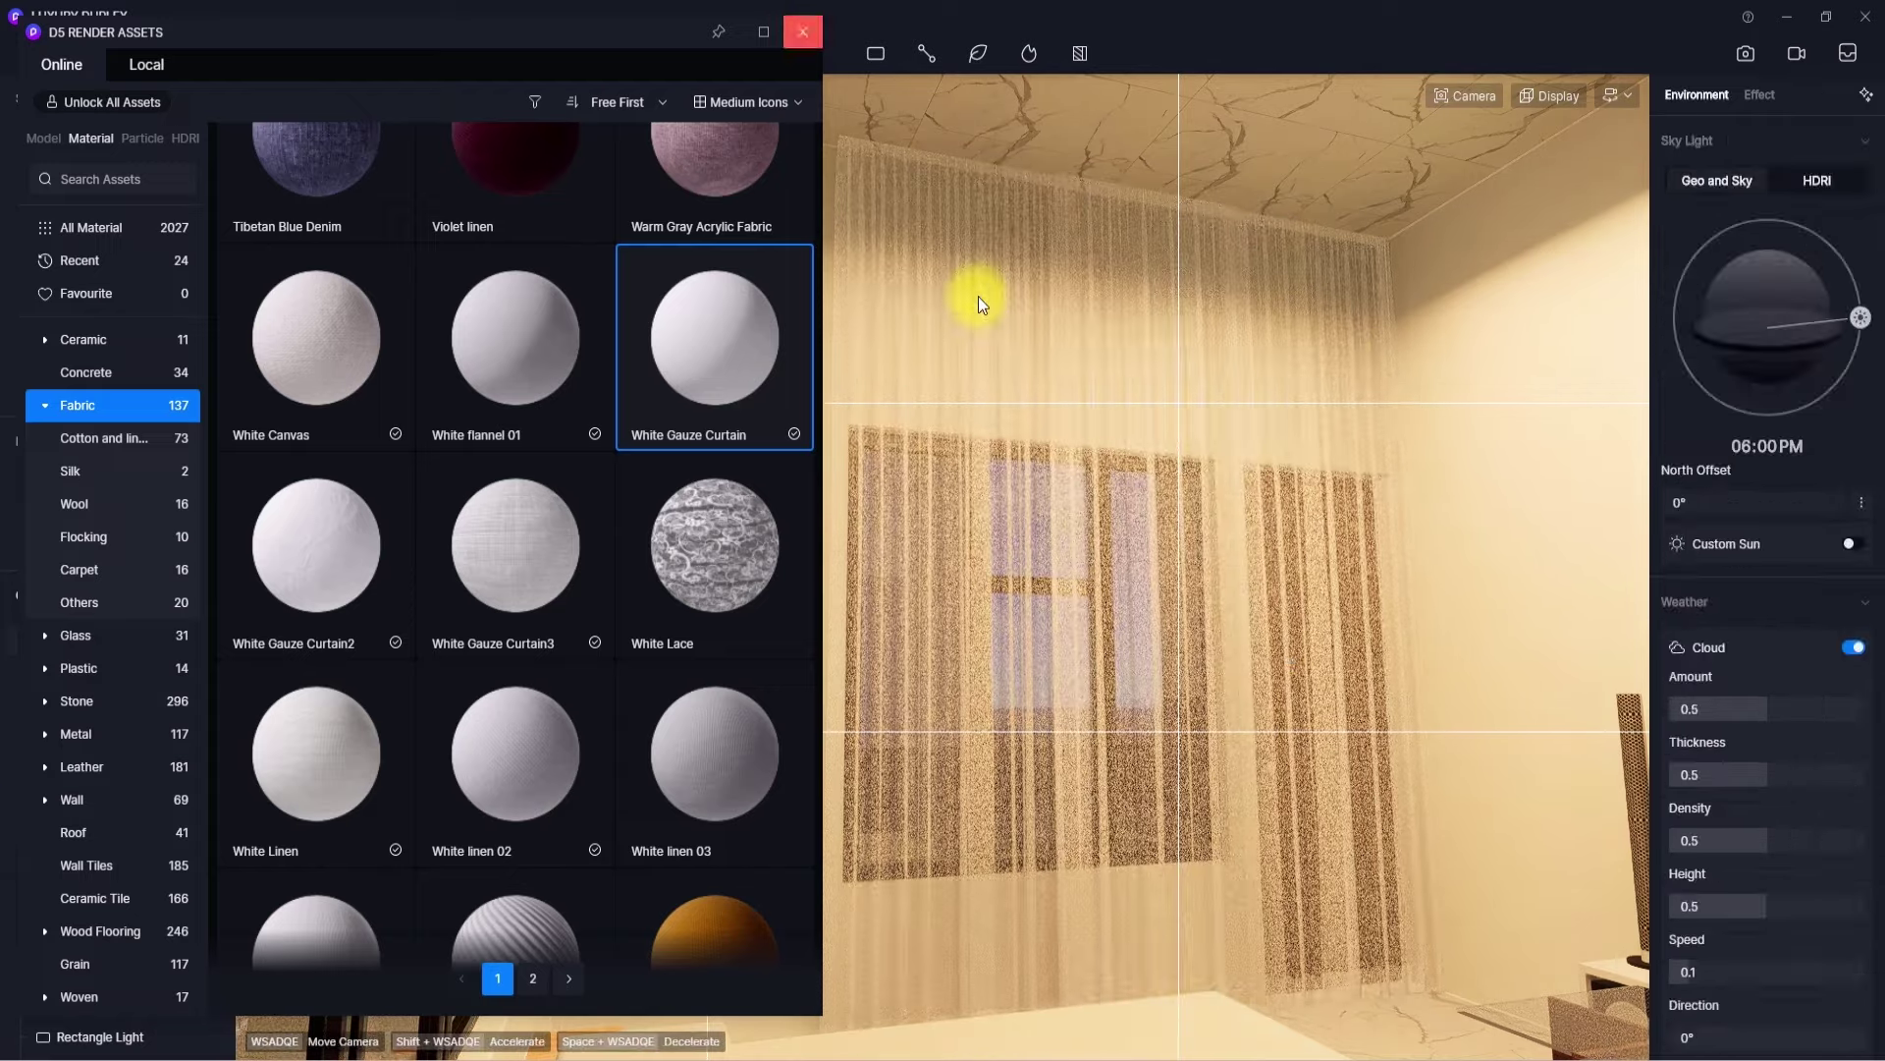
{"action": "left_click", "coordinate": [802, 32]}
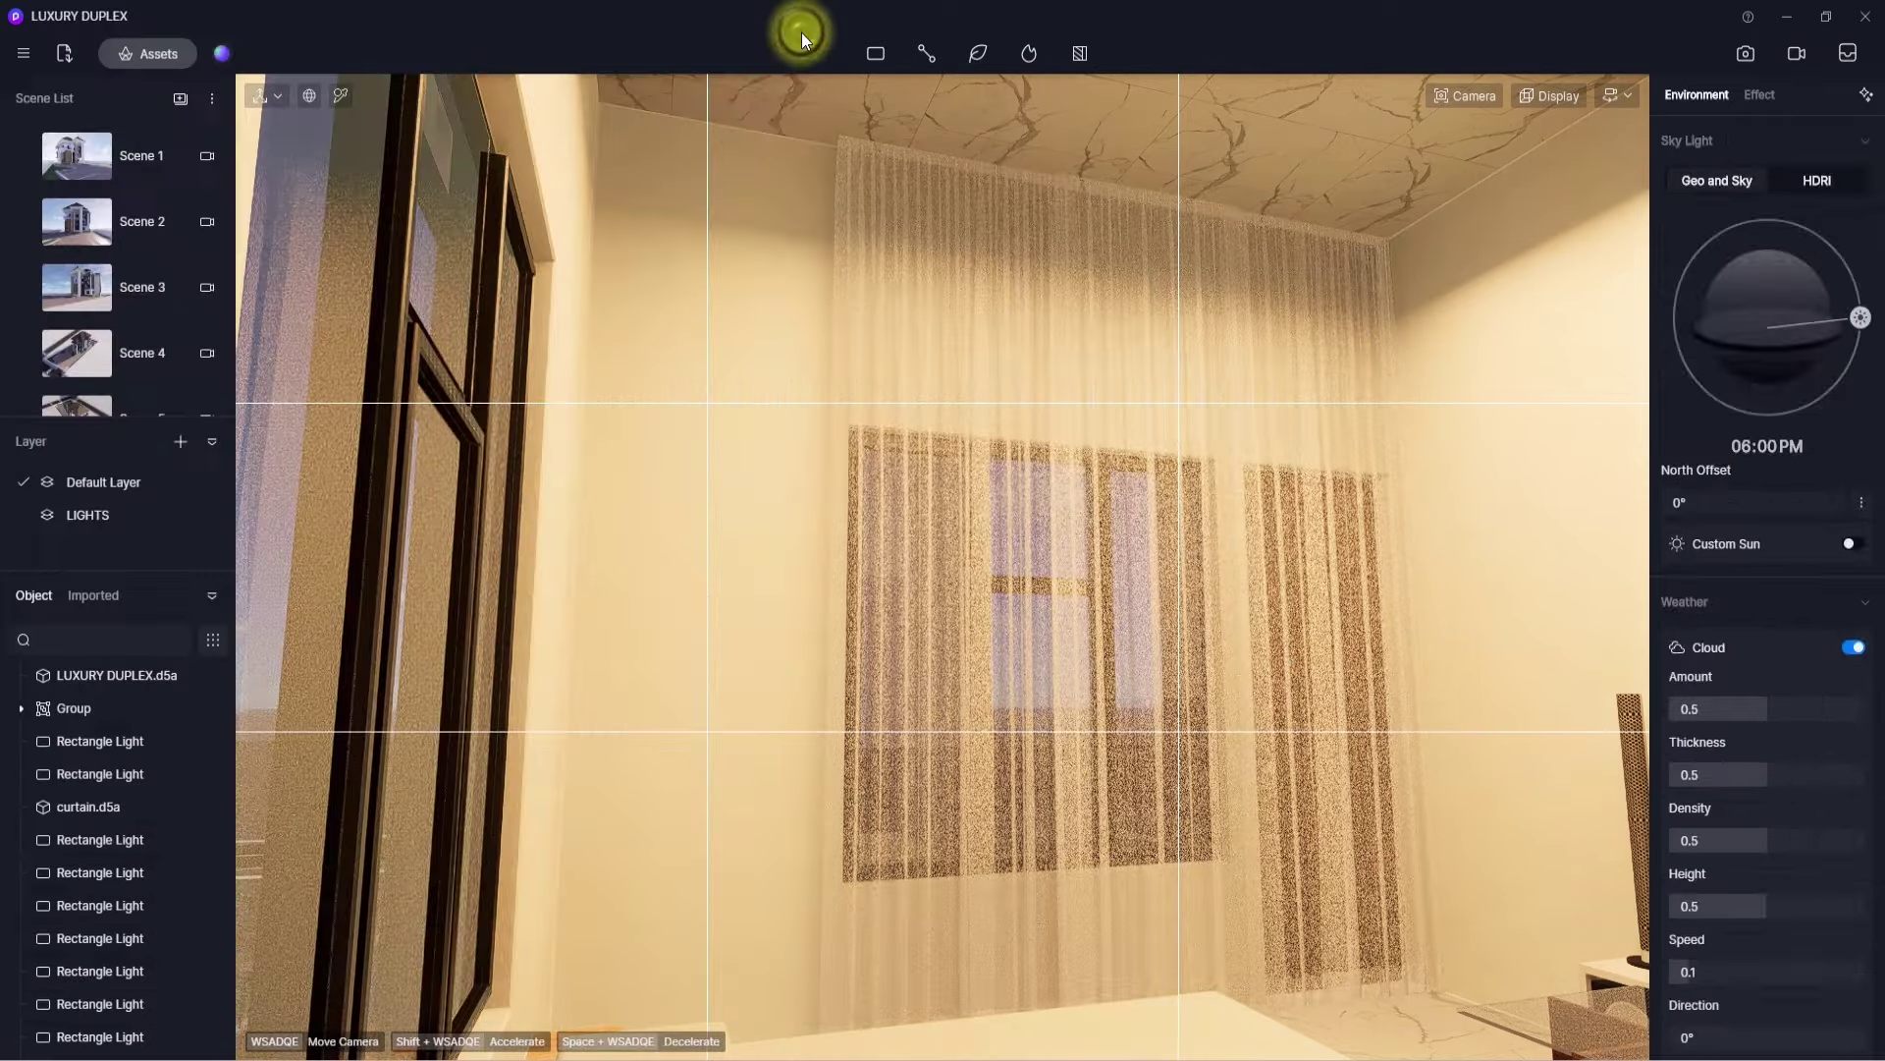
- Move the curtain model closer to its window along the X axis, to X 27615
{"action": "left_click", "coordinate": [1047, 616]}
{"action": "right_click_drag", "start_coordinate": [1068, 648], "coordinate": [1263, 731]}
{"action": "right_click_drag", "start_coordinate": [964, 754], "coordinate": [1041, 787]}
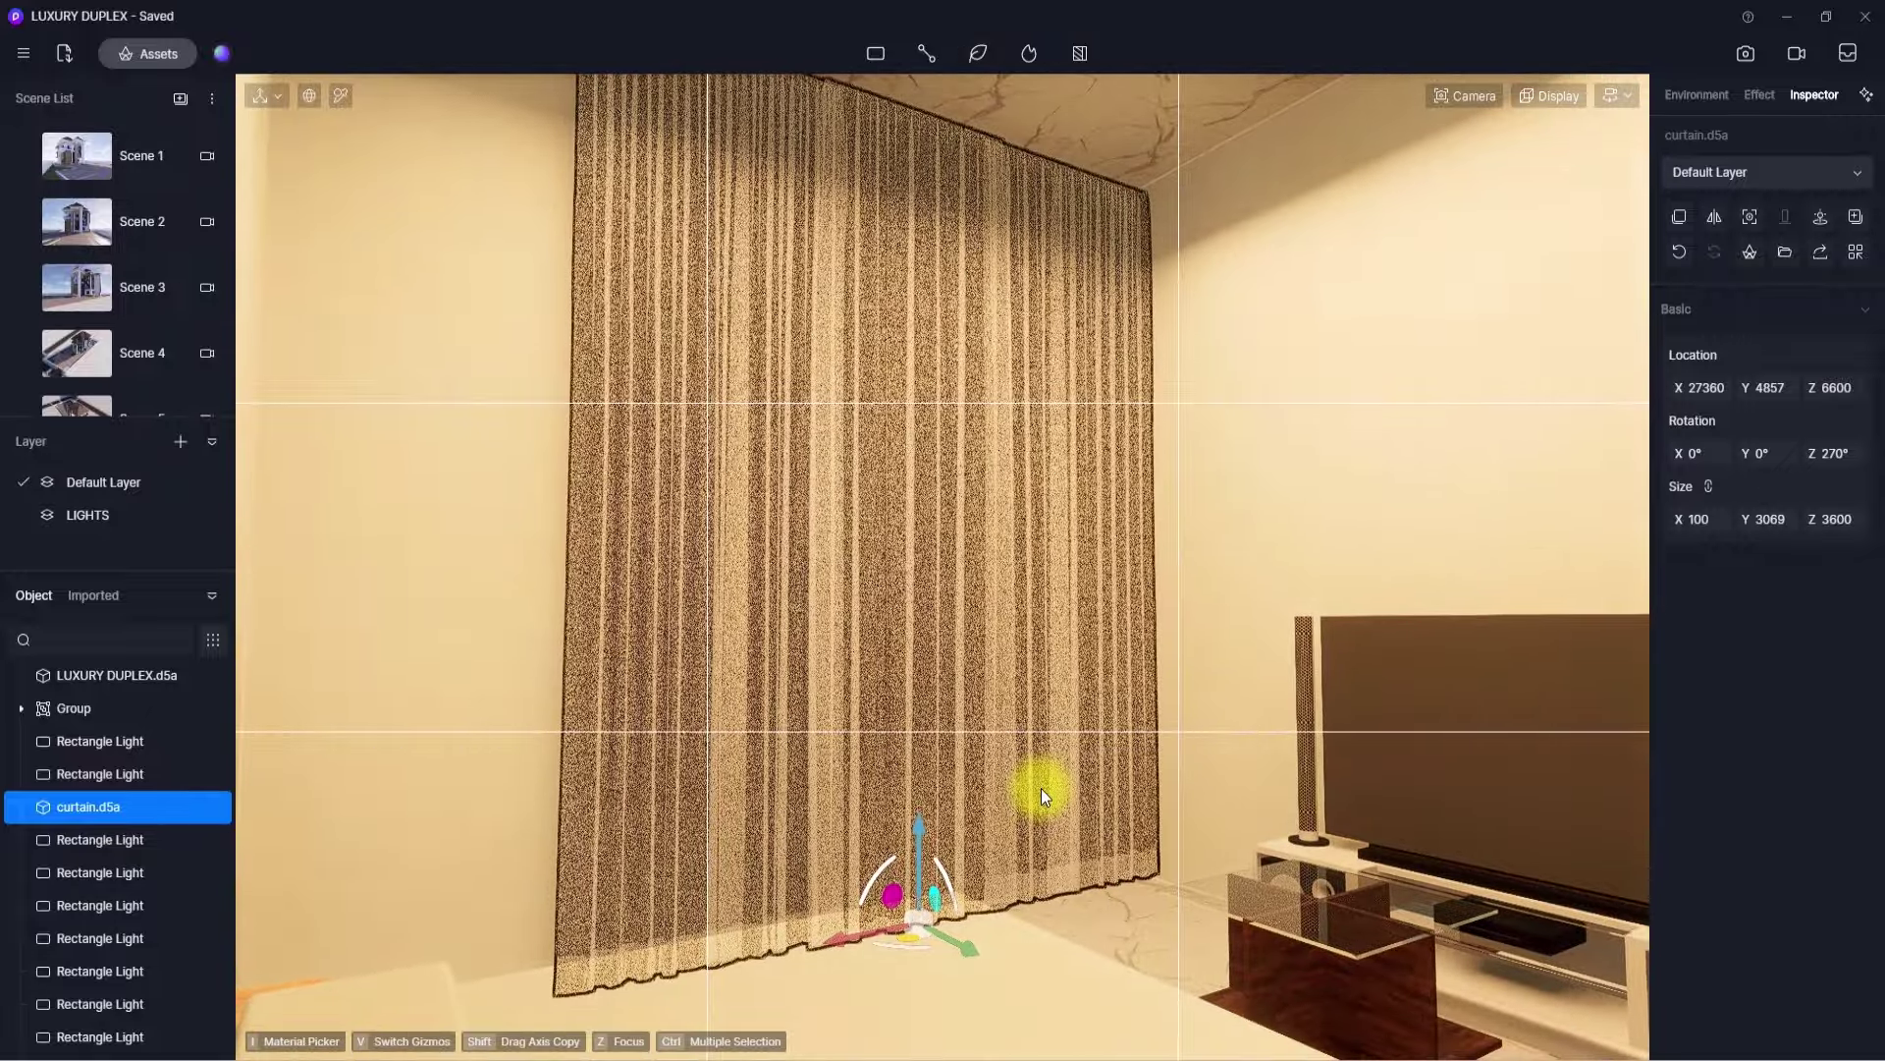
{"action": "left_click_drag", "start_coordinate": [863, 934], "coordinate": [810, 937]}
{"action": "right_click_drag", "start_coordinate": [884, 687], "coordinate": [566, 882]}
{"action": "scroll", "coordinate": [566, 882], "scroll_direction": "up", "scroll_amount": 3}
{"action": "scroll", "coordinate": [758, 817], "scroll_direction": "down", "scroll_amount": 5}
{"action": "right_click_drag", "start_coordinate": [757, 817], "coordinate": [953, 479]}
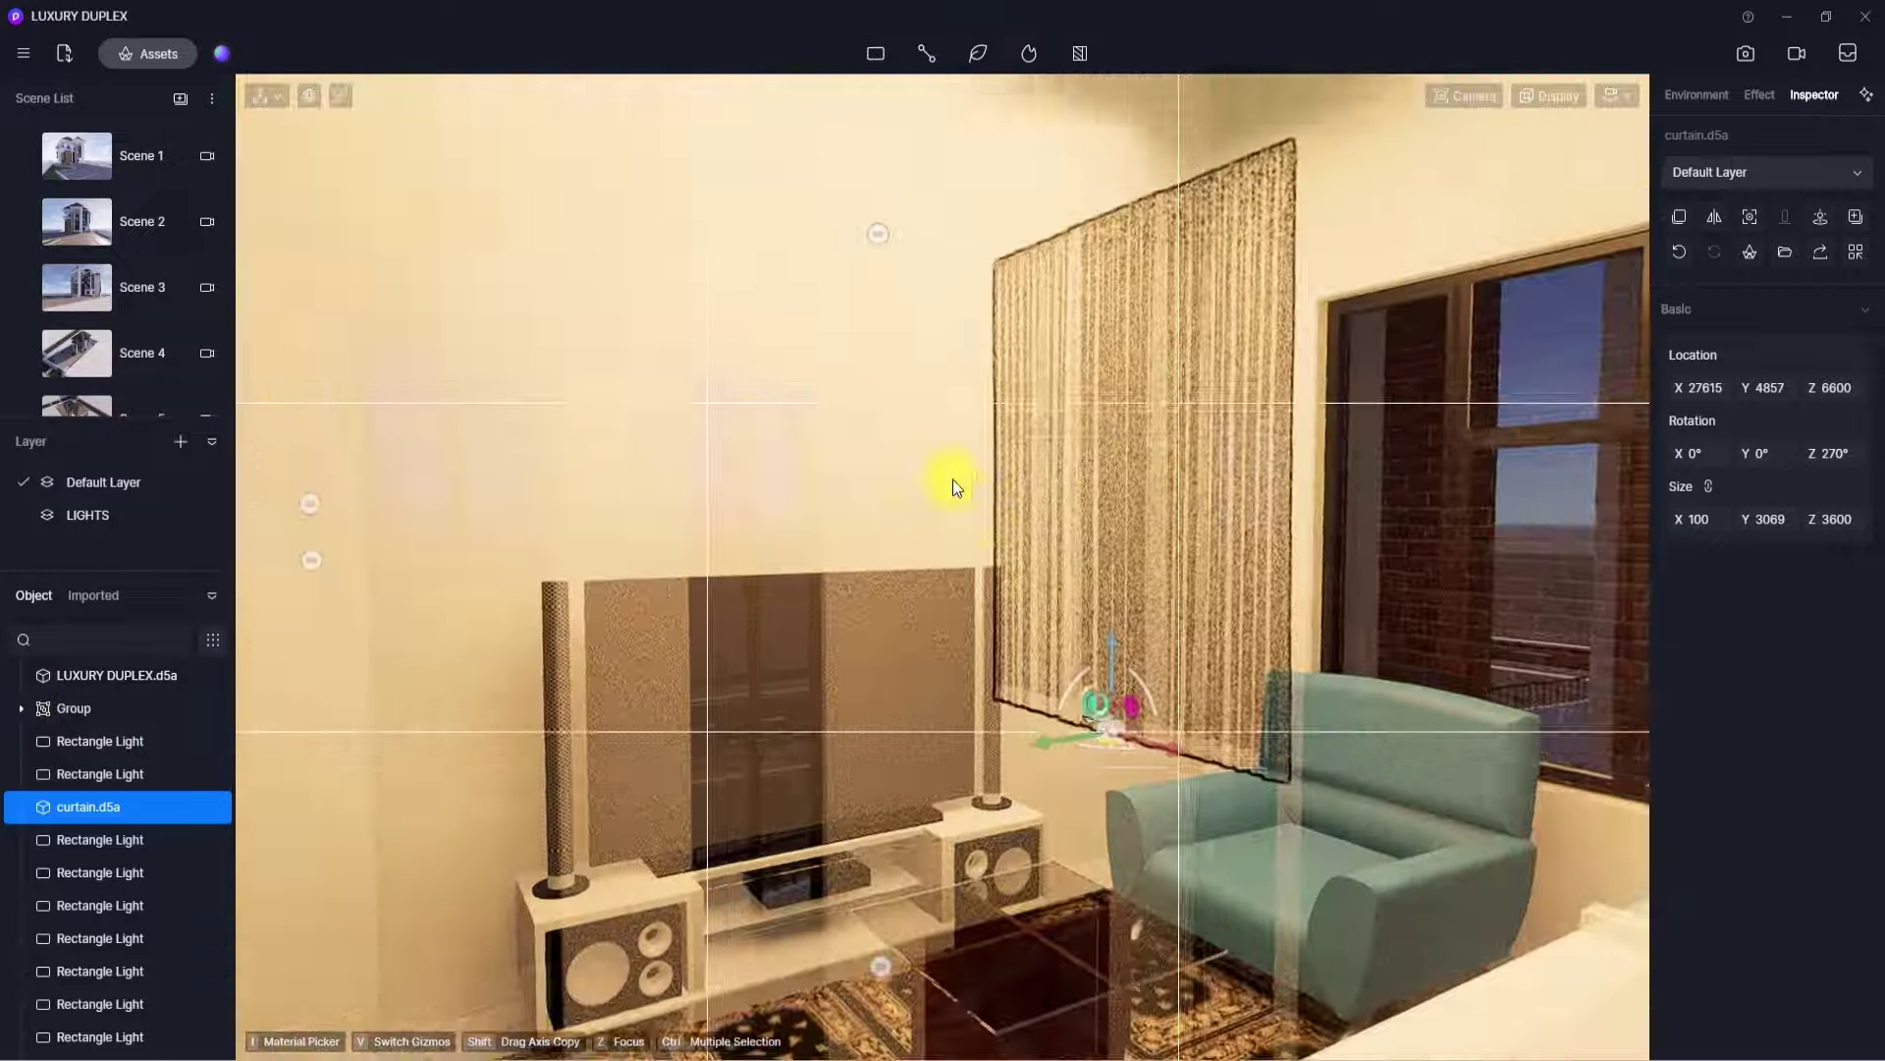
- Copy the curtain to the window behind the bed, at X 29809, Y 3053, with a Z rotation of 180°
{"action": "scroll", "coordinate": [1084, 591], "scroll_direction": "up", "scroll_amount": 5}
{"action": "right_click_drag", "start_coordinate": [1085, 591], "coordinate": [1176, 901]}
{"action": "scroll", "coordinate": [1173, 896], "scroll_direction": "down", "scroll_amount": 3}
{"action": "scroll", "coordinate": [1173, 896], "scroll_direction": "up", "scroll_amount": 3}
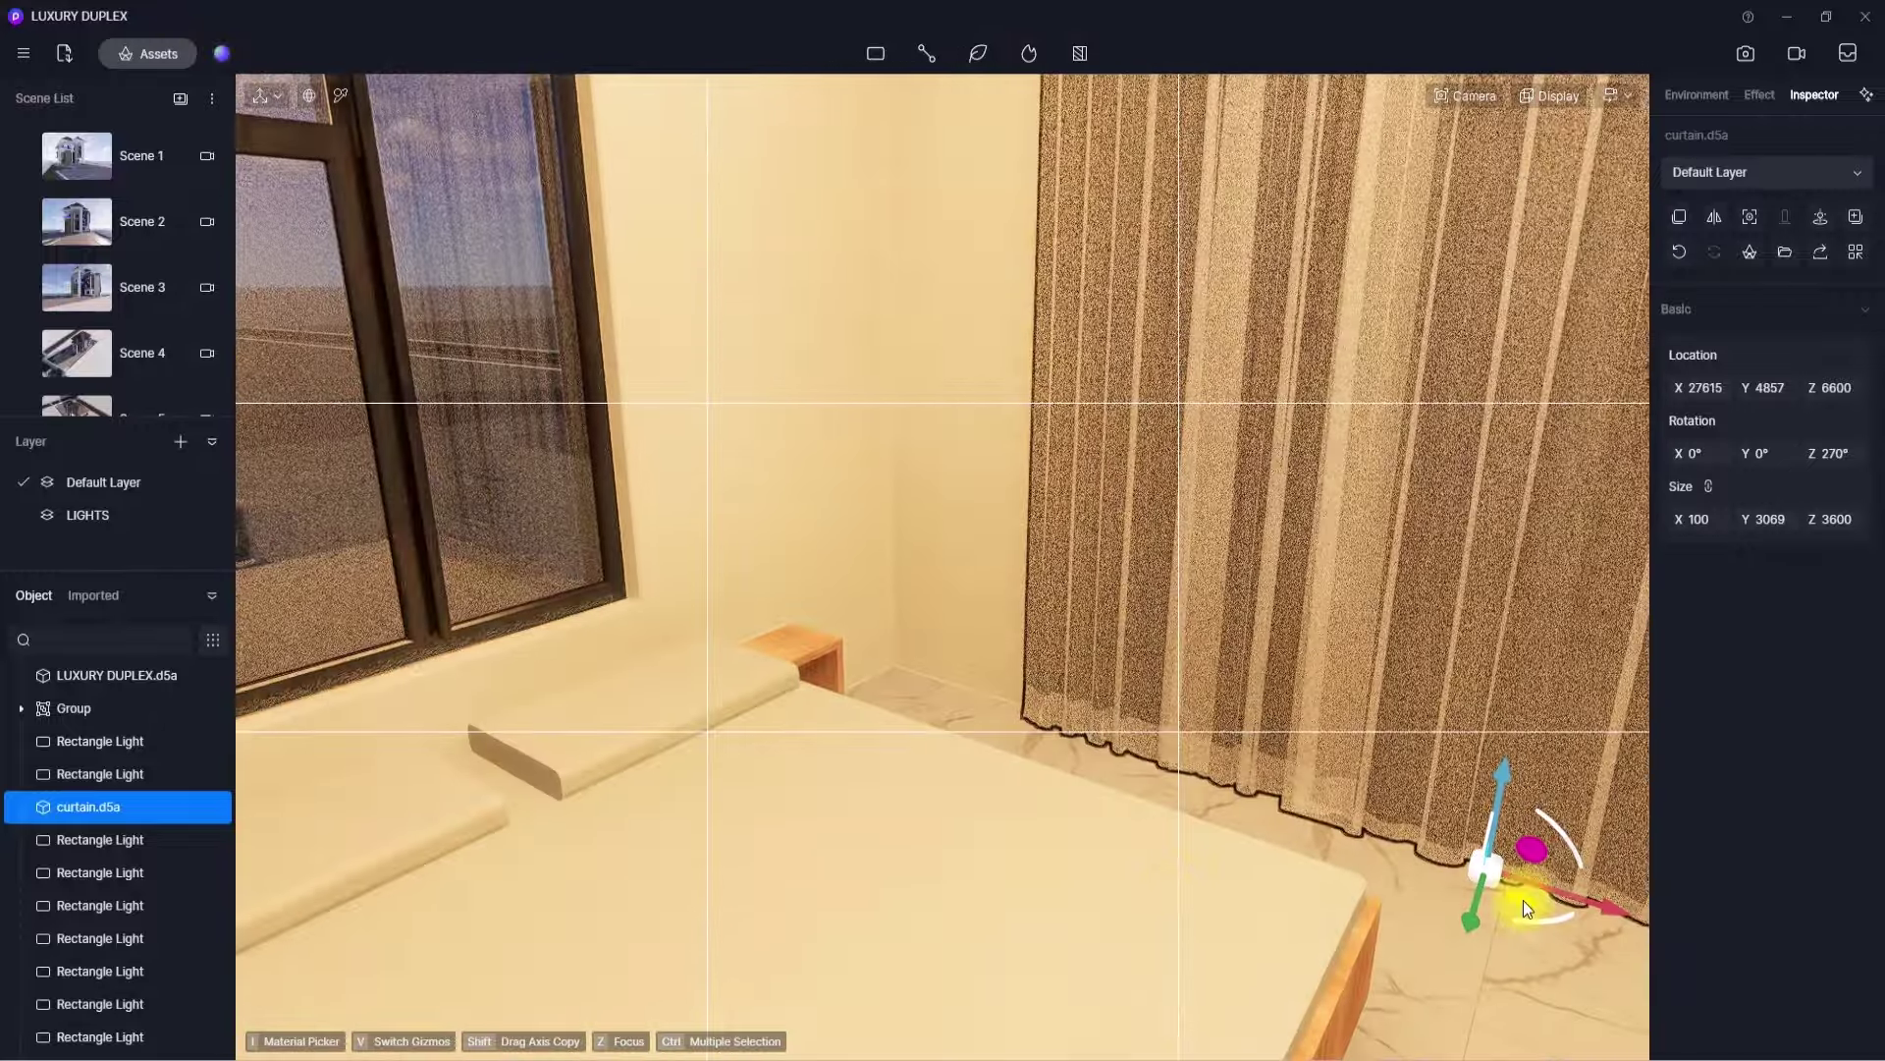
{"action": "left_click_drag", "start_coordinate": [1523, 900], "coordinate": [663, 851], "text": "shift"}
{"action": "right_click_drag", "start_coordinate": [663, 850], "coordinate": [493, 841]}
{"action": "left_click_drag", "start_coordinate": [699, 848], "coordinate": [627, 892]}
{"action": "right_click_drag", "start_coordinate": [626, 891], "coordinate": [439, 445]}
{"action": "scroll", "coordinate": [439, 446], "scroll_direction": "down", "scroll_amount": 6}
{"action": "scroll", "coordinate": [439, 446], "scroll_direction": "up", "scroll_amount": 3}
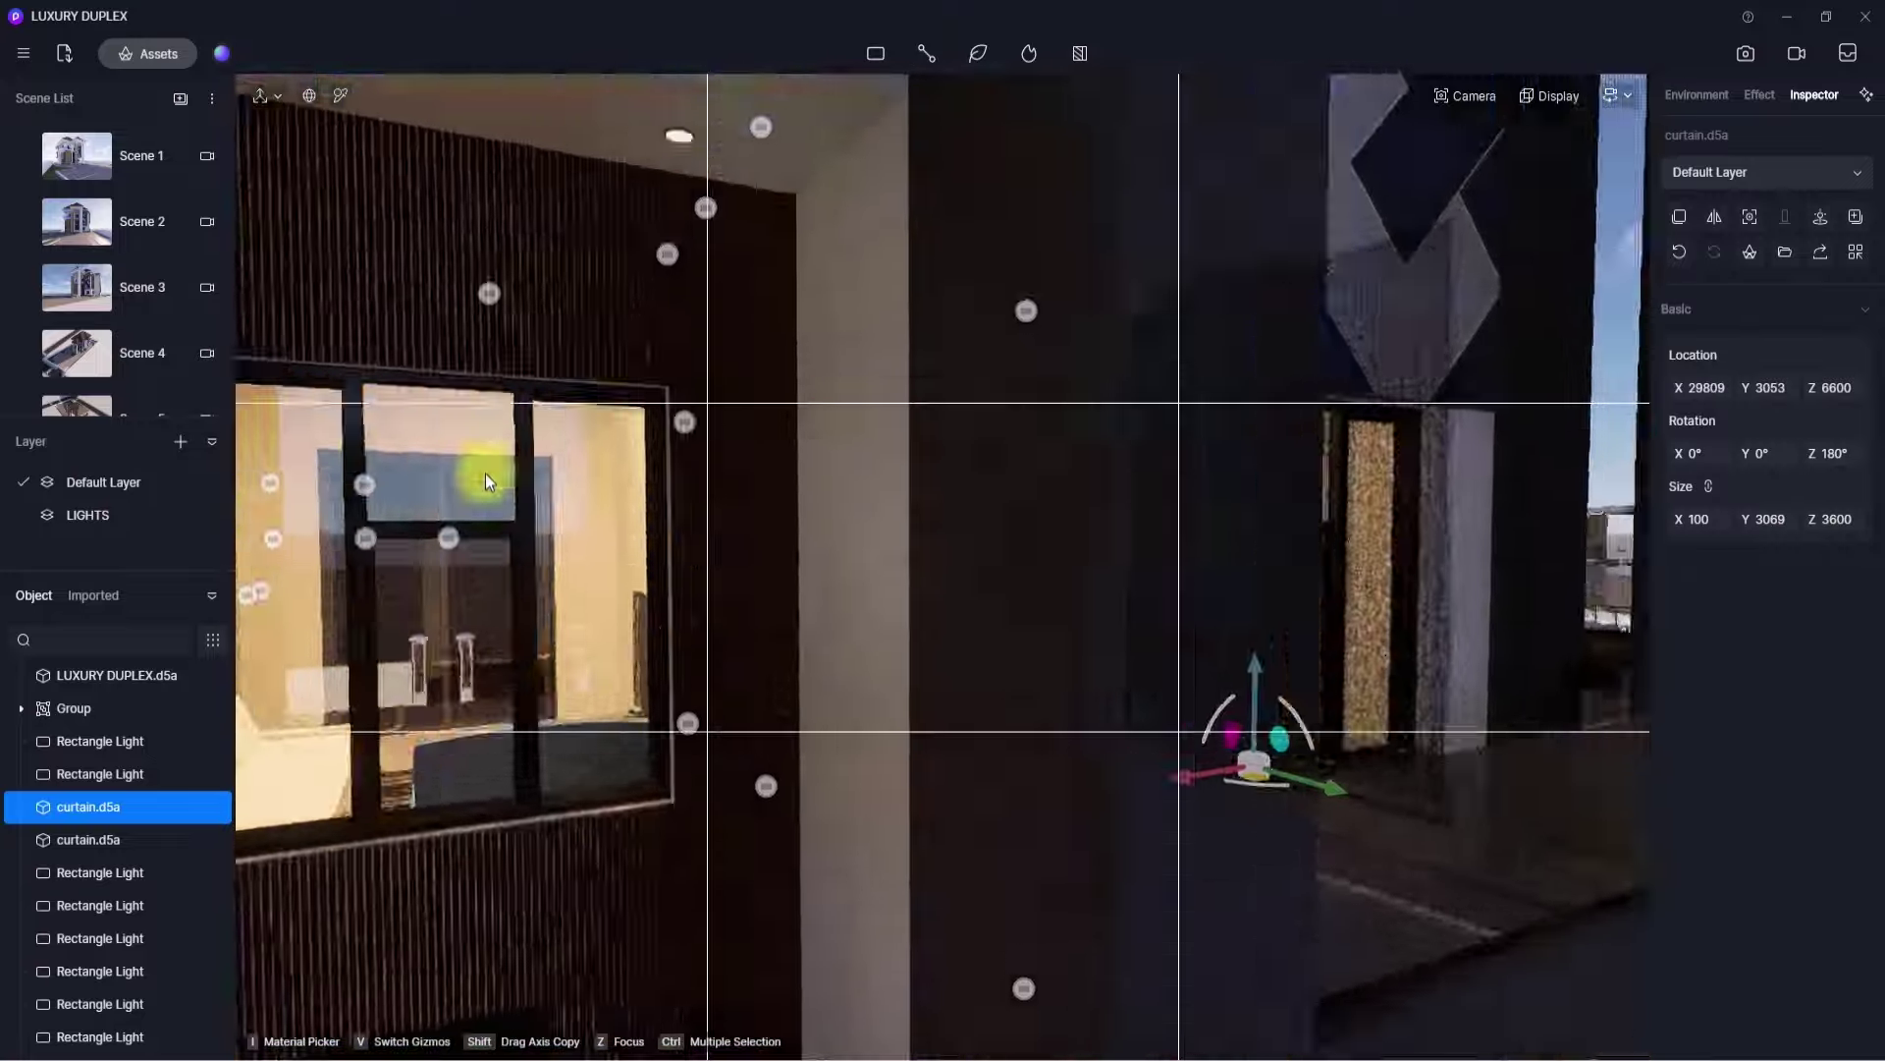
- Copy the first curtain to the adjacent upper-floor window in the wood-clad wall, at X 24480, Y 3440, Z 6600
{"action": "scroll", "coordinate": [485, 474], "scroll_direction": "up", "scroll_amount": 5}
{"action": "right_click_drag", "start_coordinate": [808, 652], "coordinate": [1429, 797]}
{"action": "right_click_drag", "start_coordinate": [1129, 728], "coordinate": [1871, 725]}
{"action": "left_click", "coordinate": [1315, 669]}
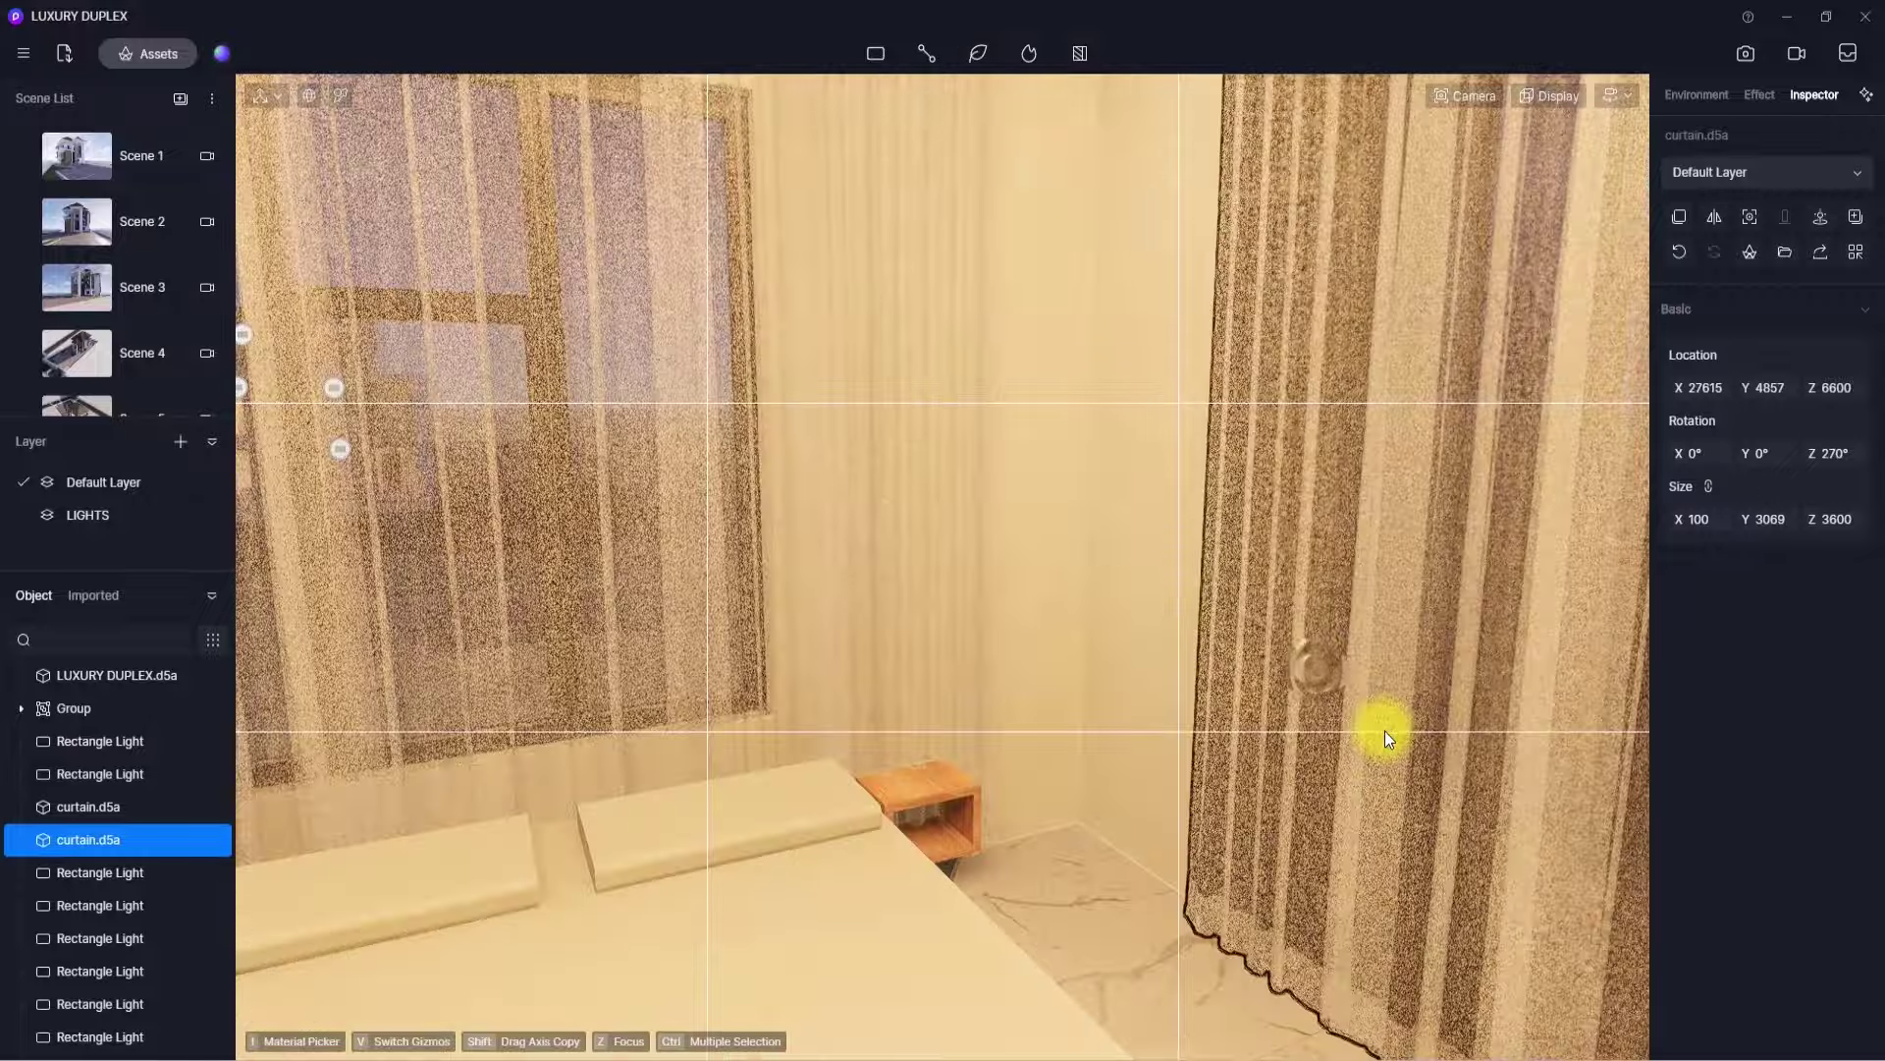
{"action": "right_click_drag", "start_coordinate": [1385, 731], "coordinate": [687, 707]}
{"action": "scroll", "coordinate": [1381, 728], "scroll_direction": "down", "scroll_amount": 6}
{"action": "scroll", "coordinate": [1380, 727], "scroll_direction": "up", "scroll_amount": 3}
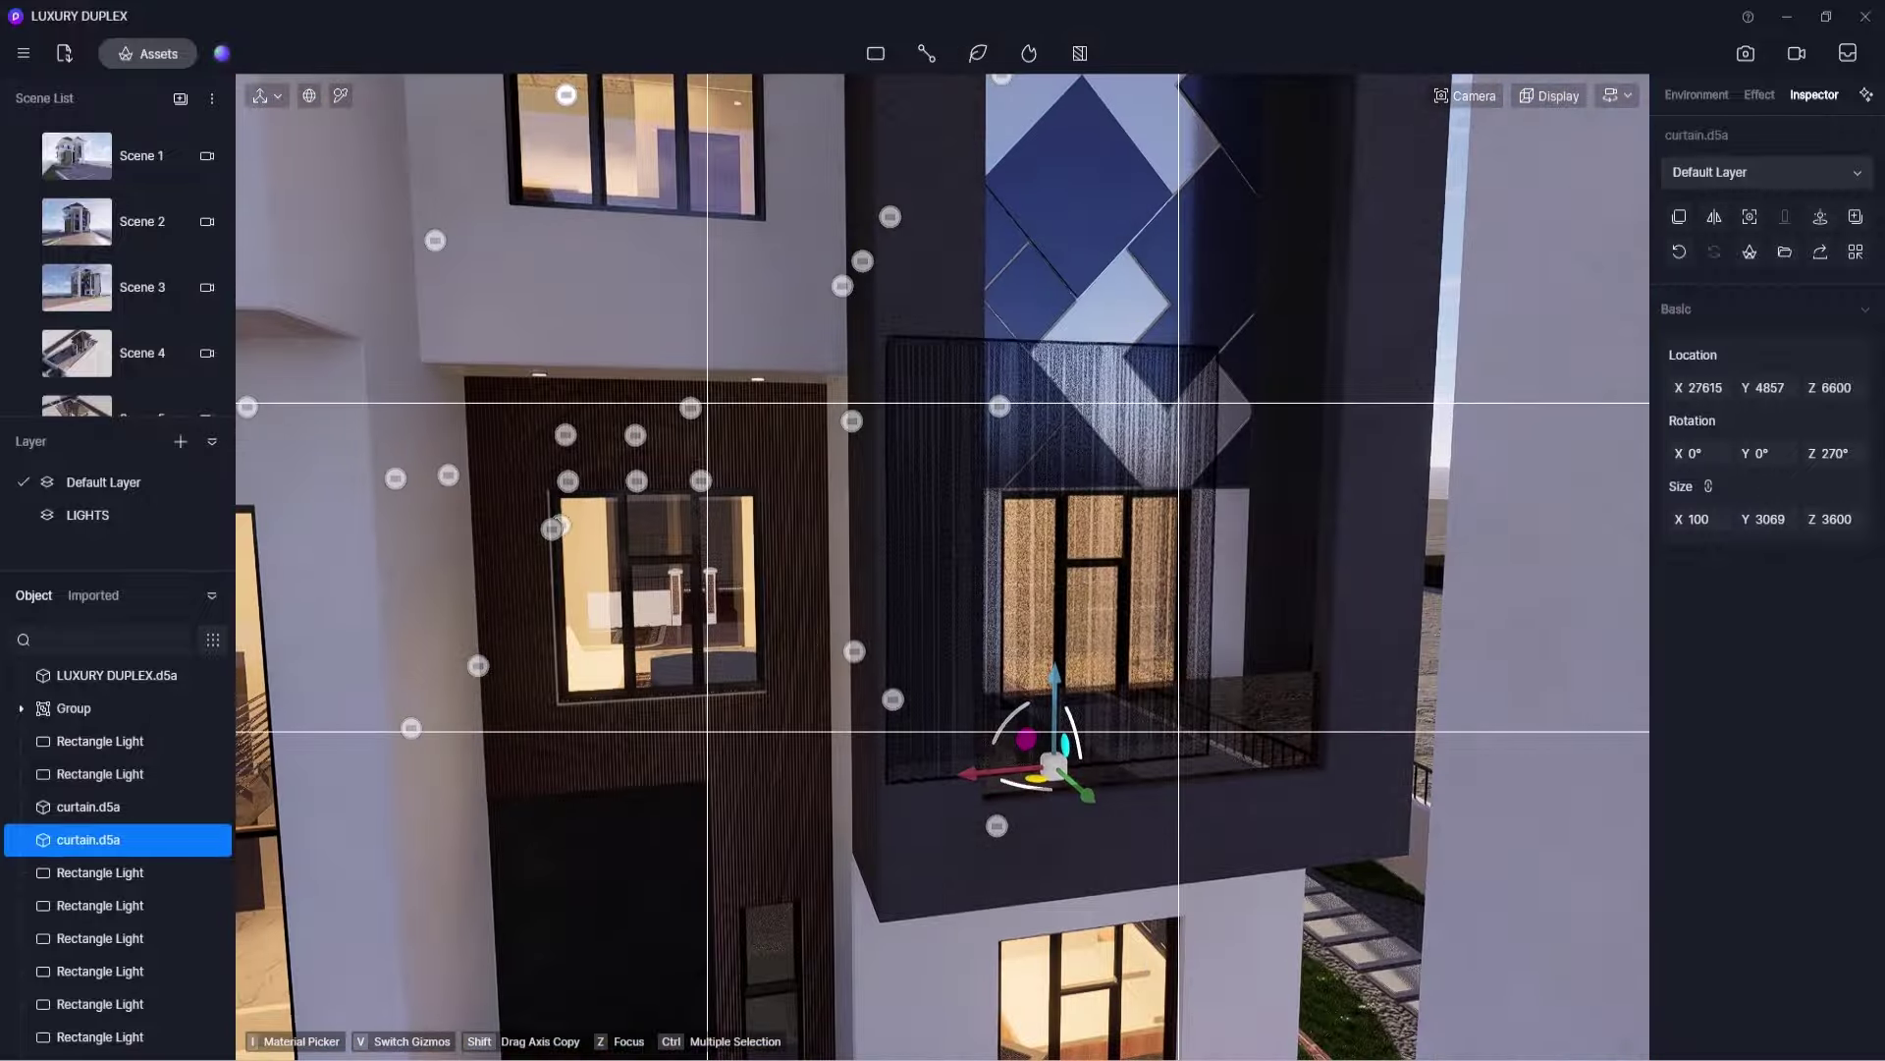
{"action": "scroll", "coordinate": [943, 567], "scroll_direction": "up", "scroll_amount": 4}
{"action": "right_click_drag", "start_coordinate": [966, 768], "coordinate": [1059, 863]}
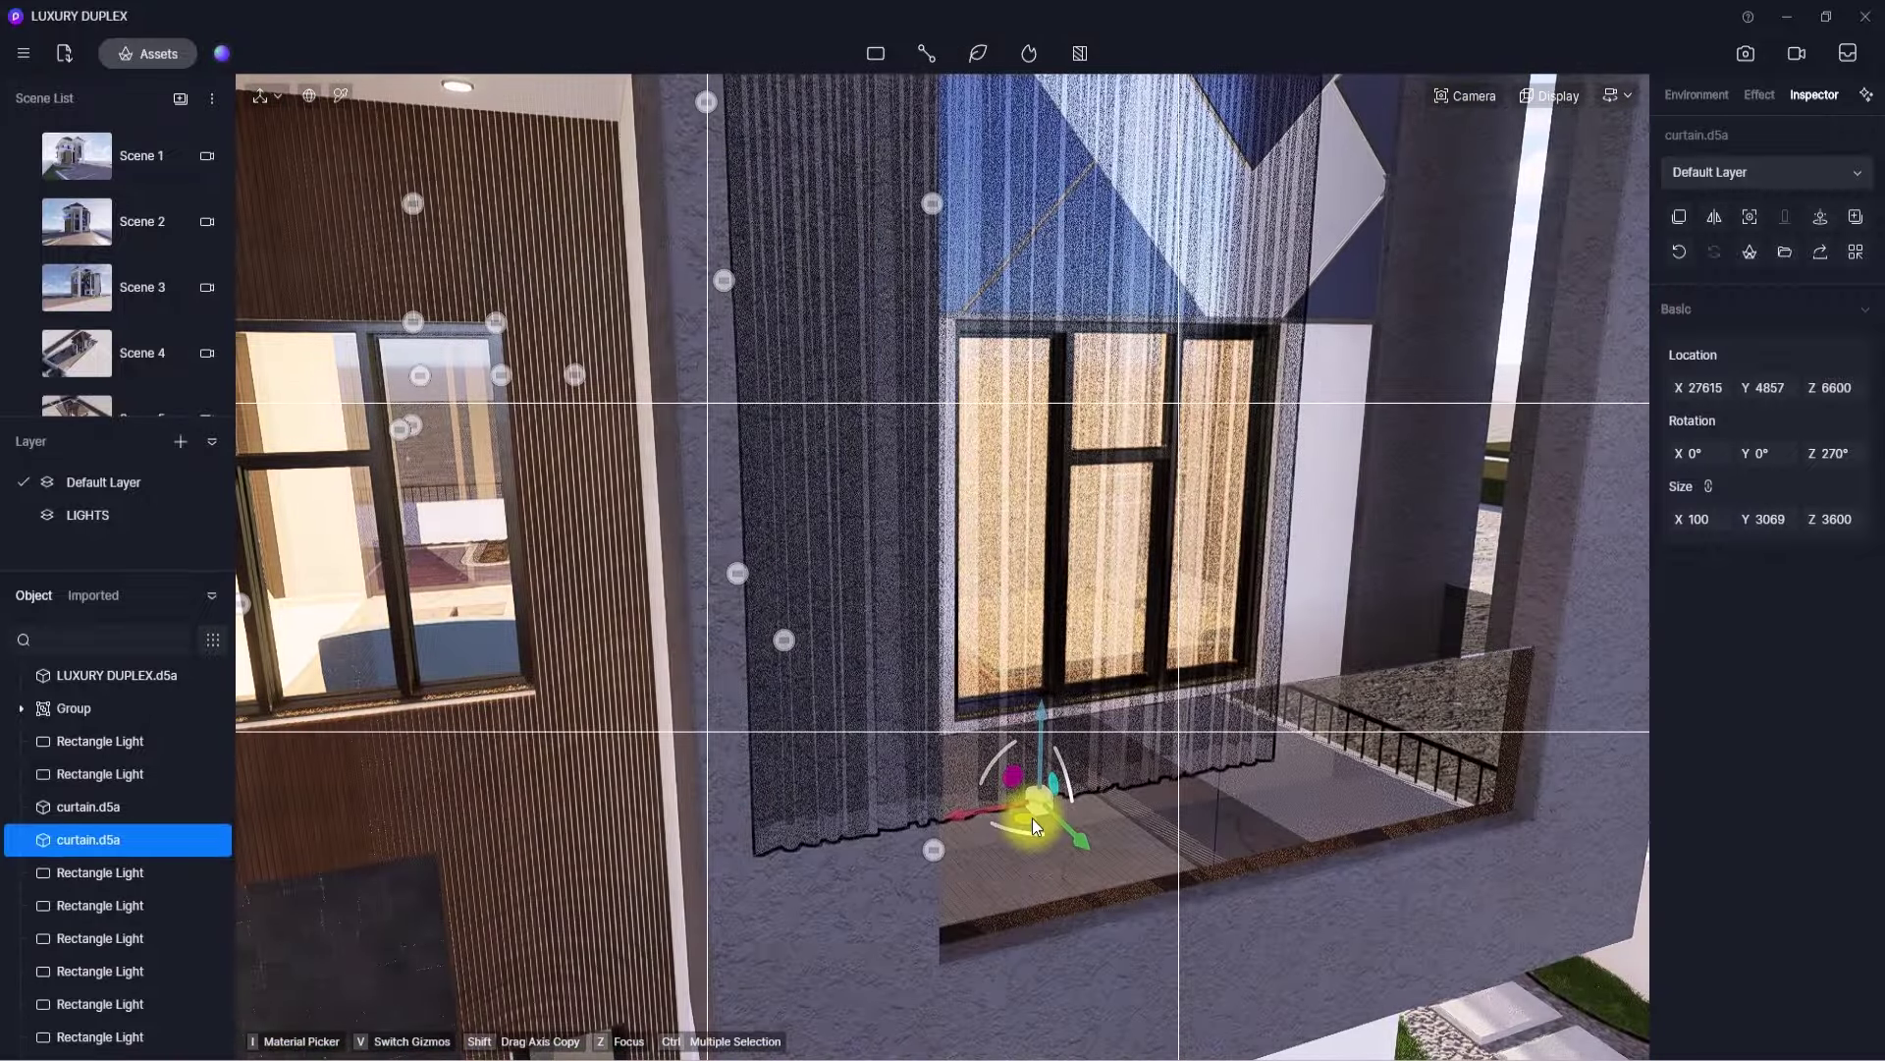
{"action": "left_click_drag", "start_coordinate": [1033, 817], "coordinate": [422, 788]}
{"action": "right_click_drag", "start_coordinate": [605, 768], "coordinate": [90, 738]}
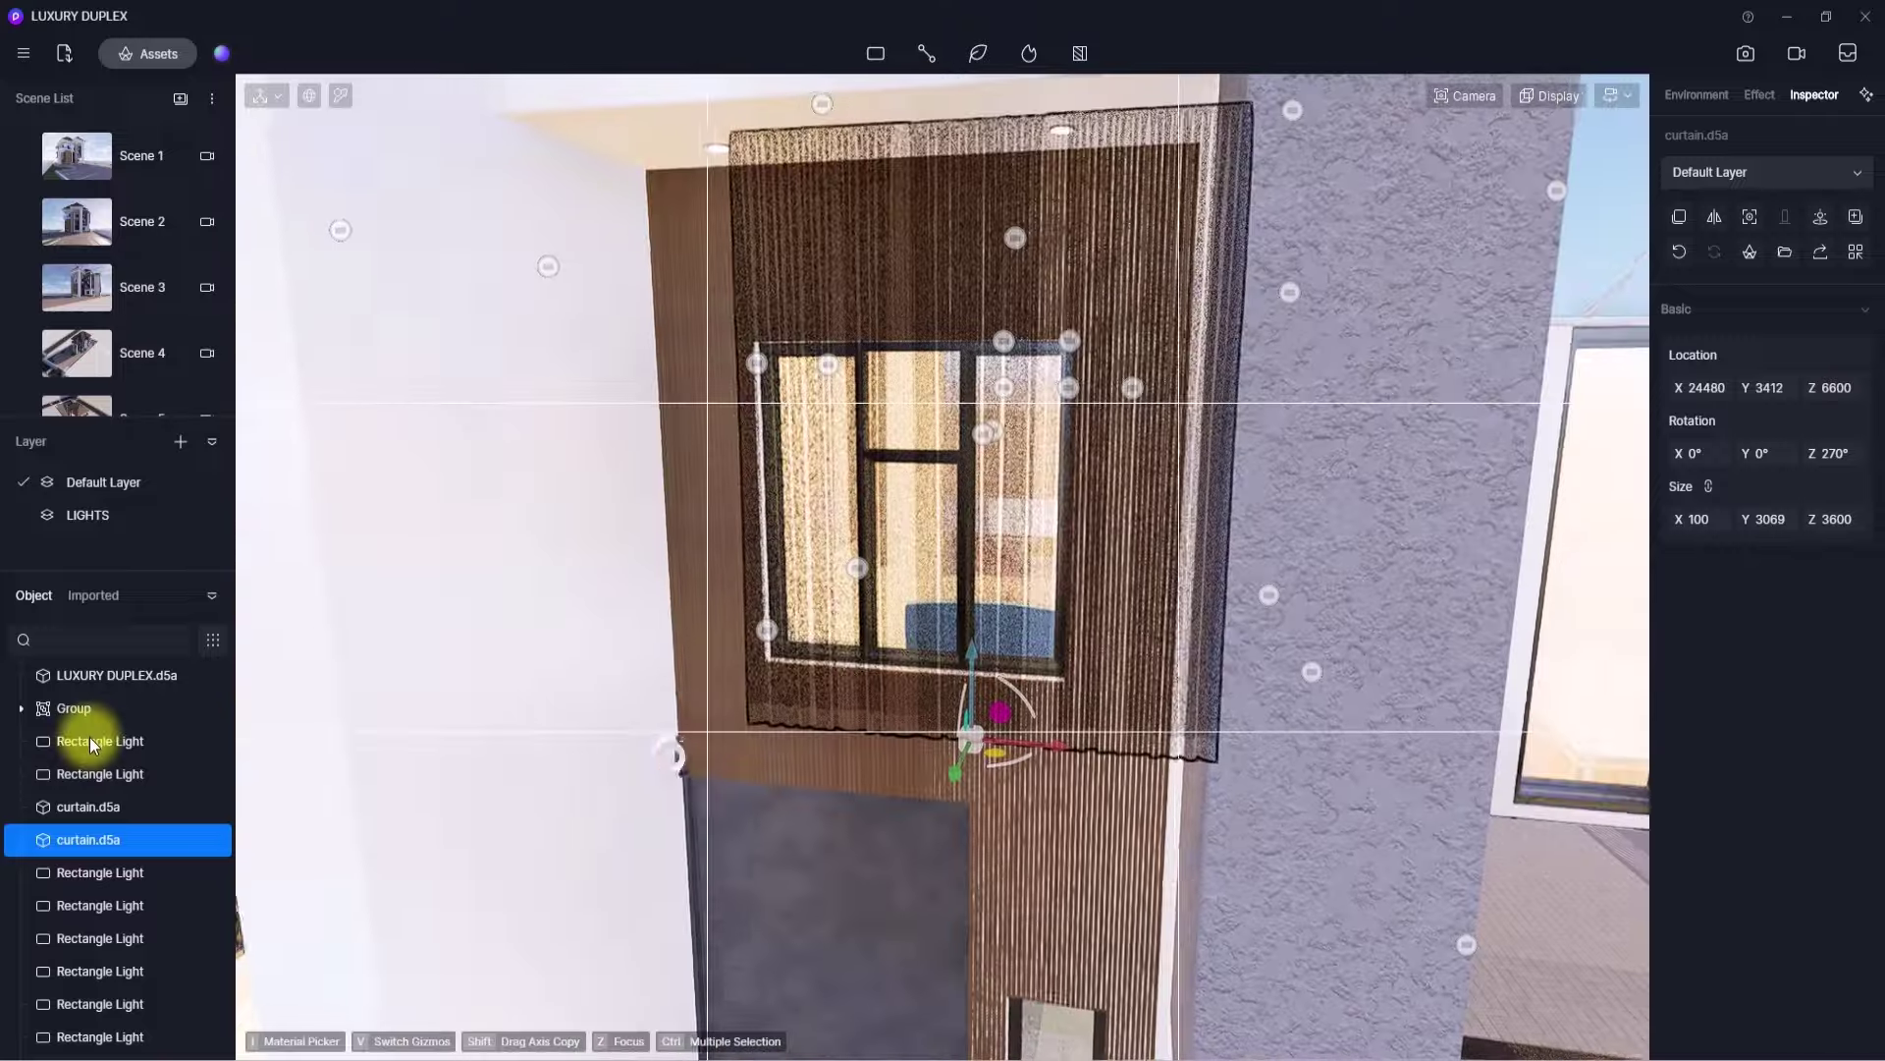
{"action": "mouse_move", "coordinate": [956, 772]}
{"action": "left_mouse_down", "text": "shift"}
{"action": "mouse_move", "coordinate": [921, 817]}
{"action": "mouse_move", "coordinate": [949, 793]}
{"action": "left_mouse_up", "text": "shift"}
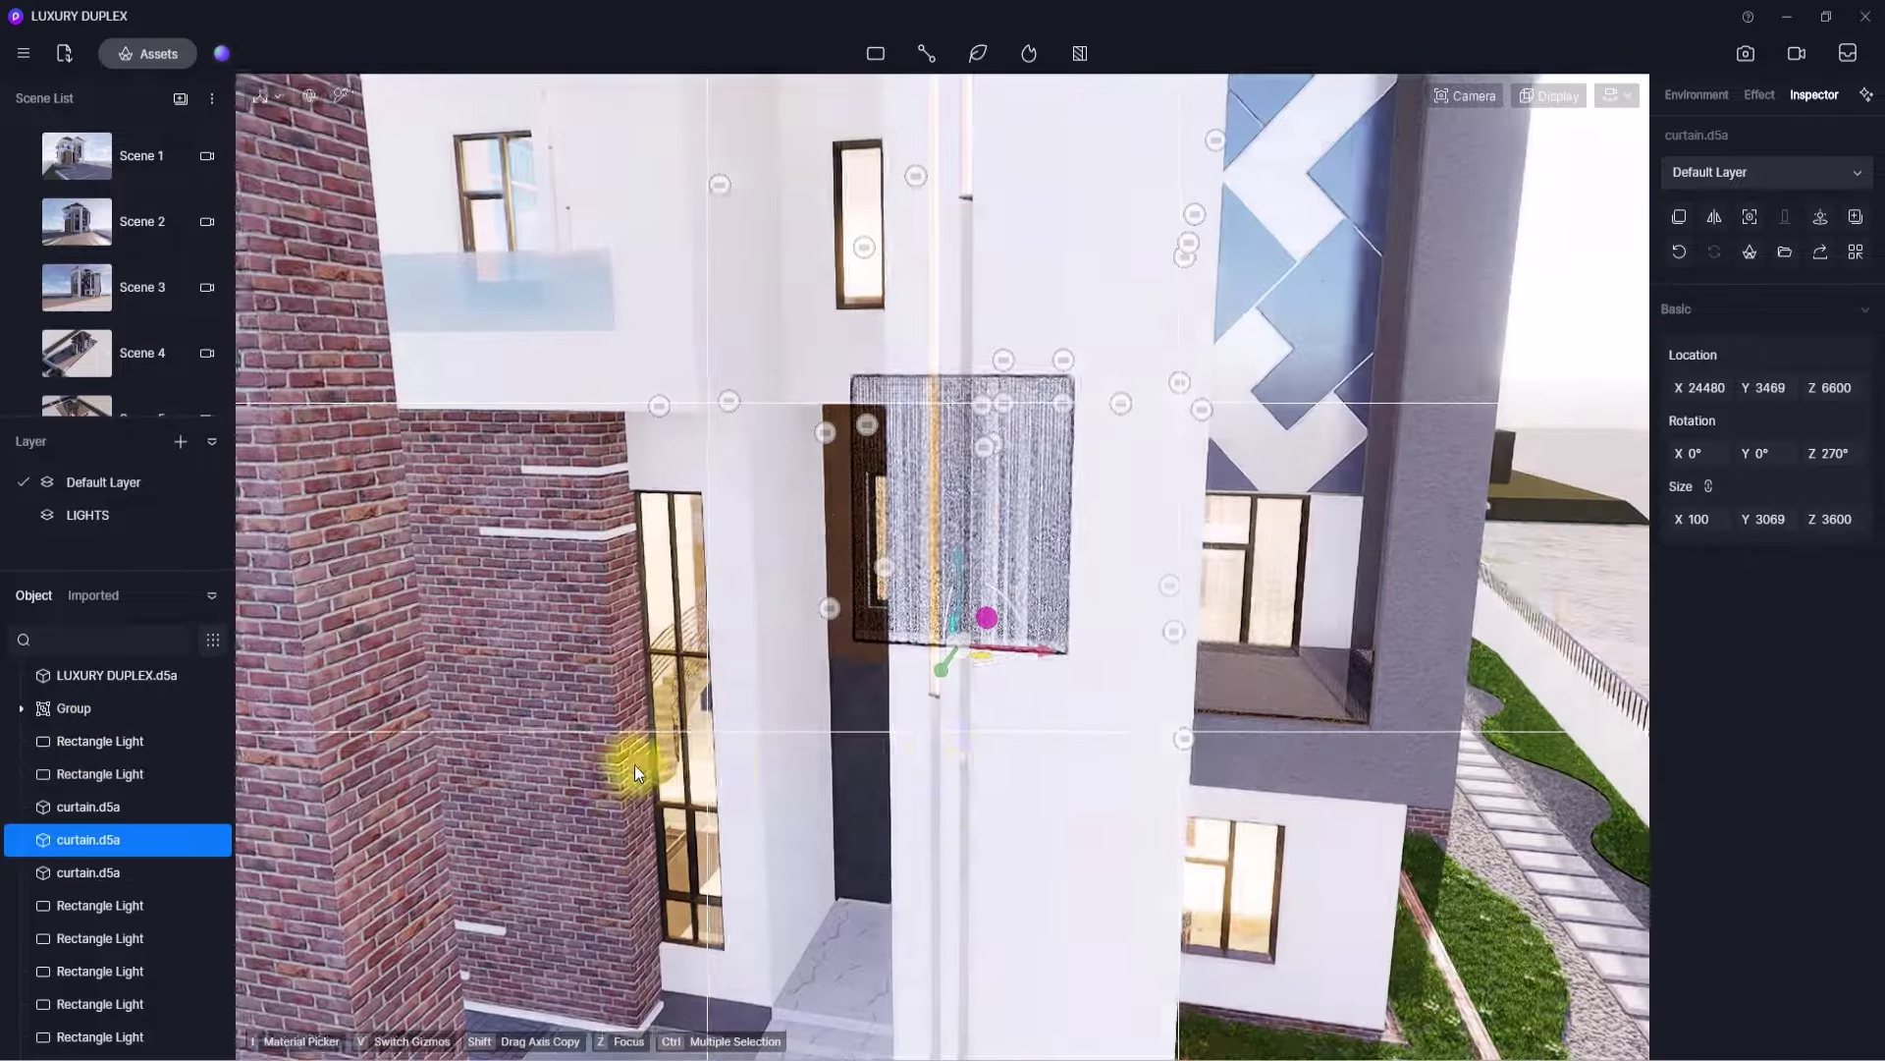
{"action": "scroll", "coordinate": [660, 567], "scroll_direction": "down", "scroll_amount": 5}
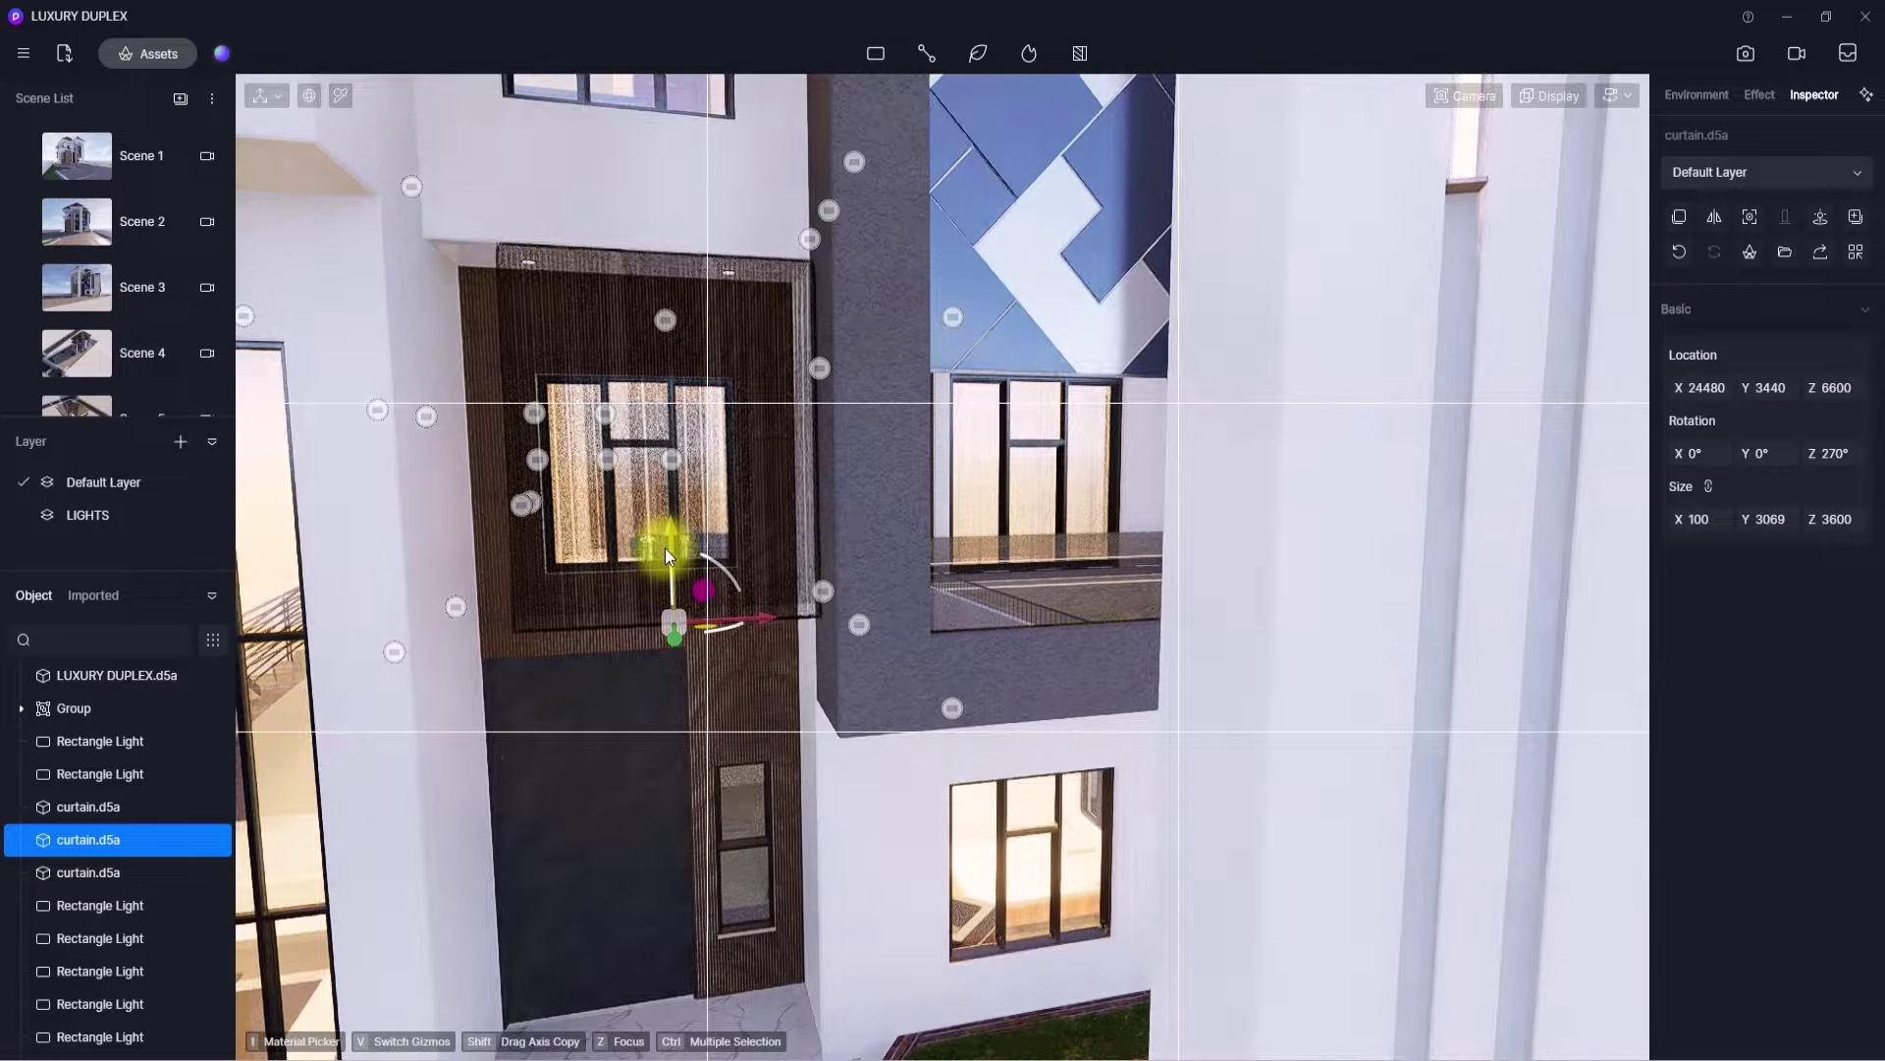
- Copy the wood-clad wall's curtain down to ground-floor level at Z 2758 and across toward the neighbouring ground-floor window
{"action": "left_click_drag", "start_coordinate": [670, 547], "coordinate": [690, 715]}
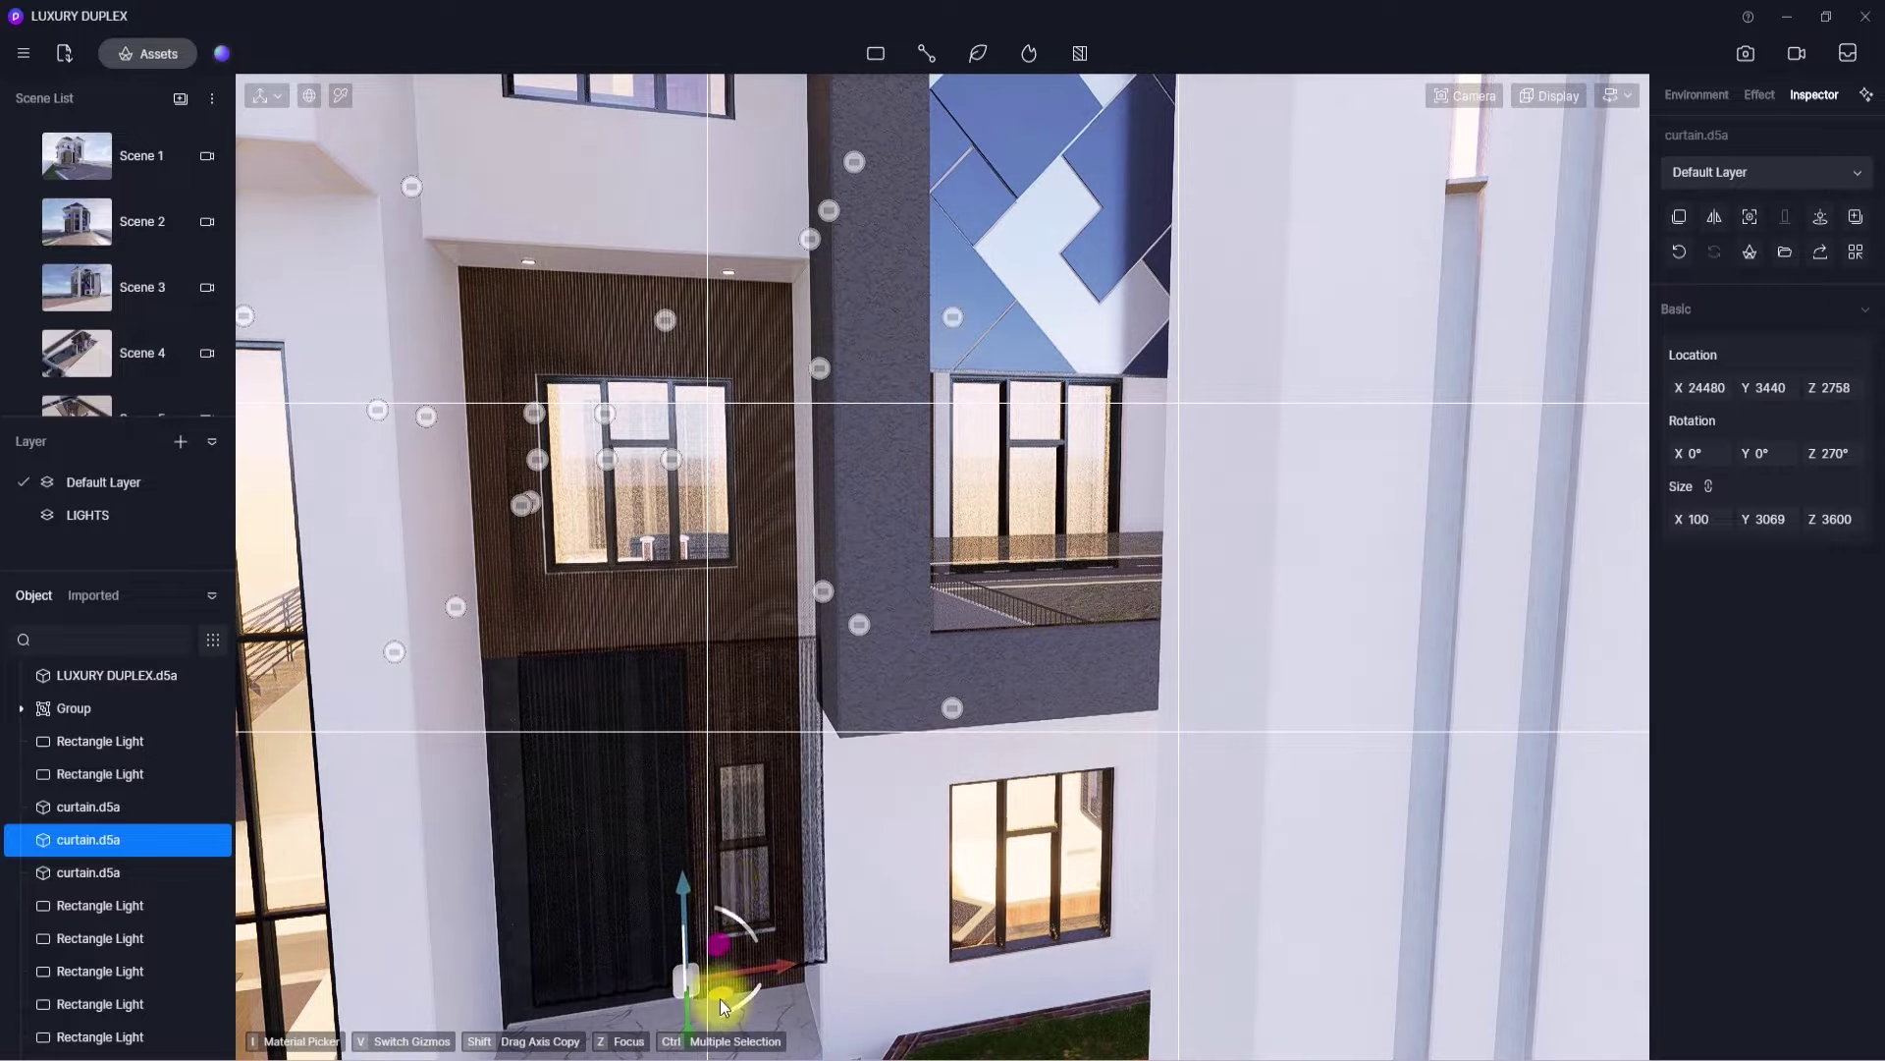
{"action": "left_click_drag", "start_coordinate": [719, 1000], "coordinate": [1086, 999], "text": "shift"}
{"action": "scroll", "coordinate": [581, 989], "scroll_direction": "down", "scroll_amount": 4}
{"action": "scroll", "coordinate": [846, 403], "scroll_direction": "up", "scroll_amount": 3}
{"action": "scroll", "coordinate": [845, 403], "scroll_direction": "down", "scroll_amount": 3}
- Copy the curtain at the wood-clad wall's window up to the top floor, at Z 10757
{"action": "left_click", "coordinate": [982, 535]}
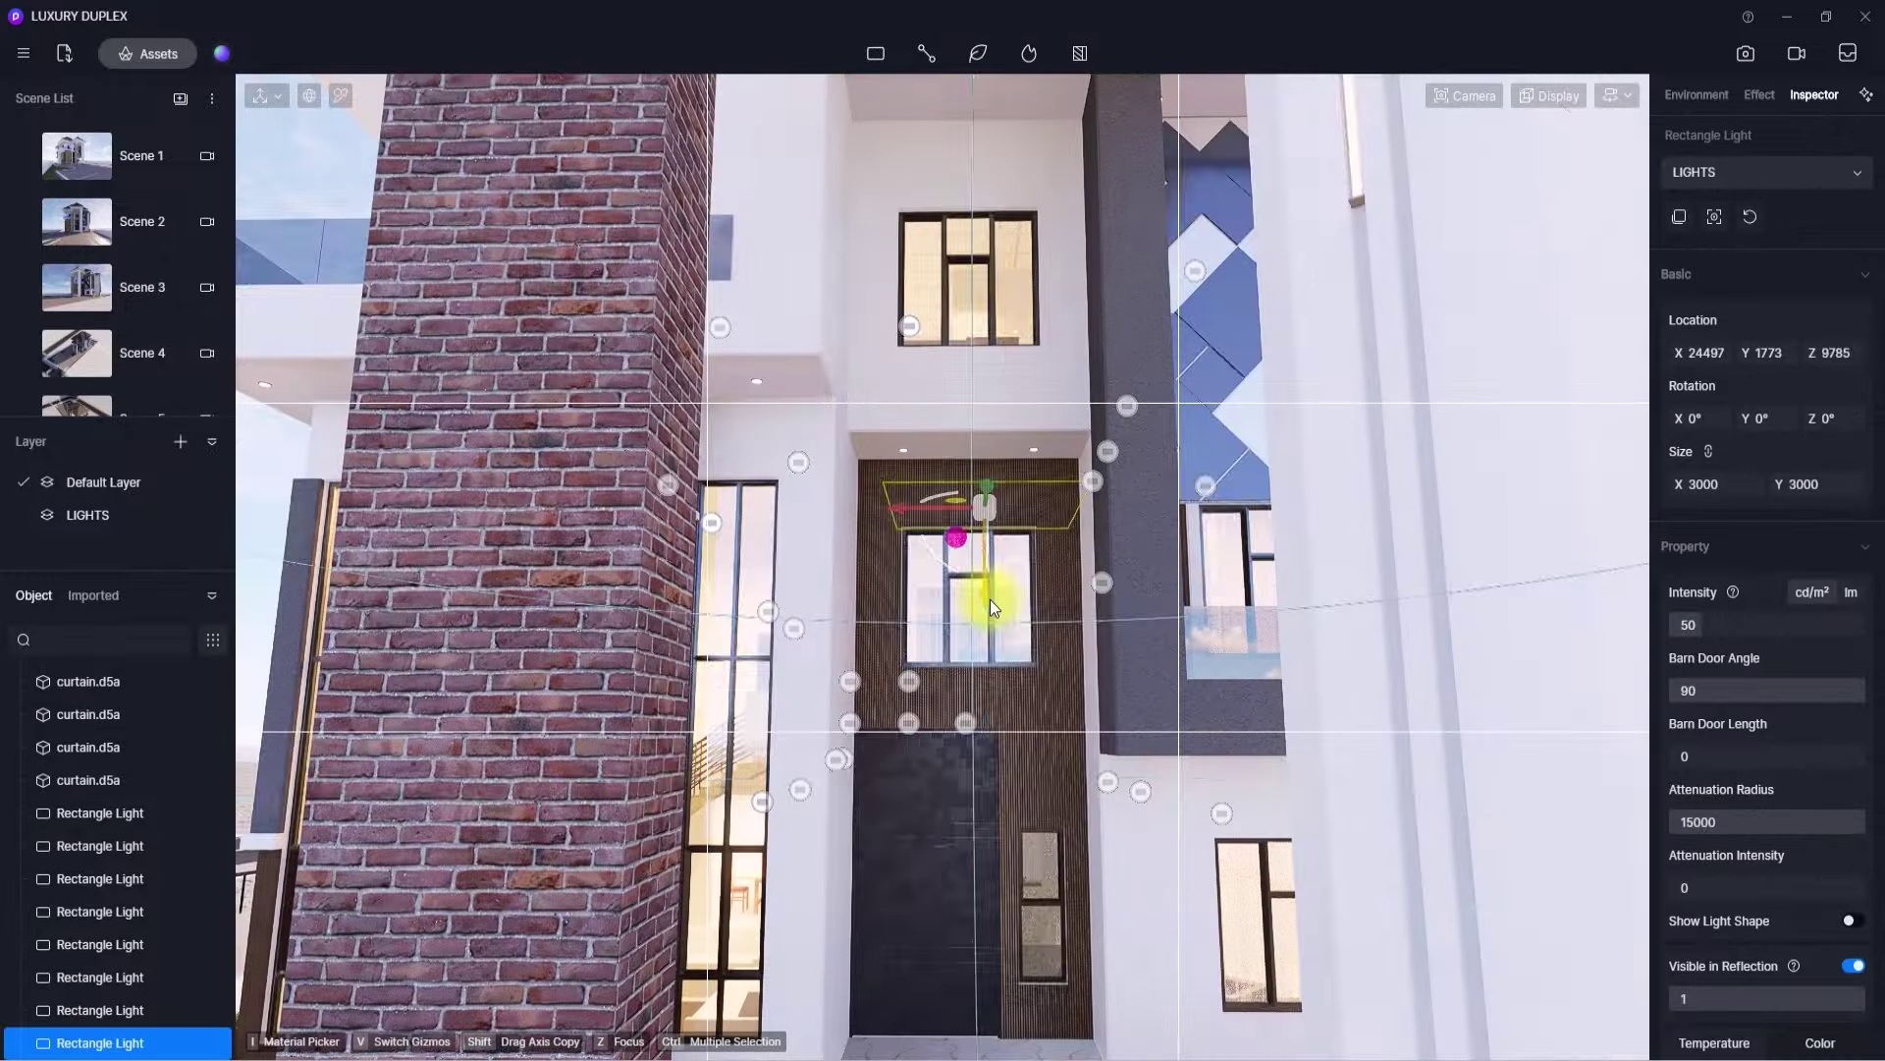
{"action": "left_click_drag", "start_coordinate": [989, 505], "coordinate": [990, 820], "text": "shift"}
{"action": "scroll", "coordinate": [1088, 863], "scroll_direction": "down", "scroll_amount": 4}
{"action": "middle_click_drag", "start_coordinate": [1087, 863], "coordinate": [1227, 800]}
{"action": "scroll", "coordinate": [1251, 397], "scroll_direction": "up", "scroll_amount": 6}
{"action": "left_click", "coordinate": [1137, 570]}
{"action": "scroll", "coordinate": [1139, 609], "scroll_direction": "down", "scroll_amount": 6}
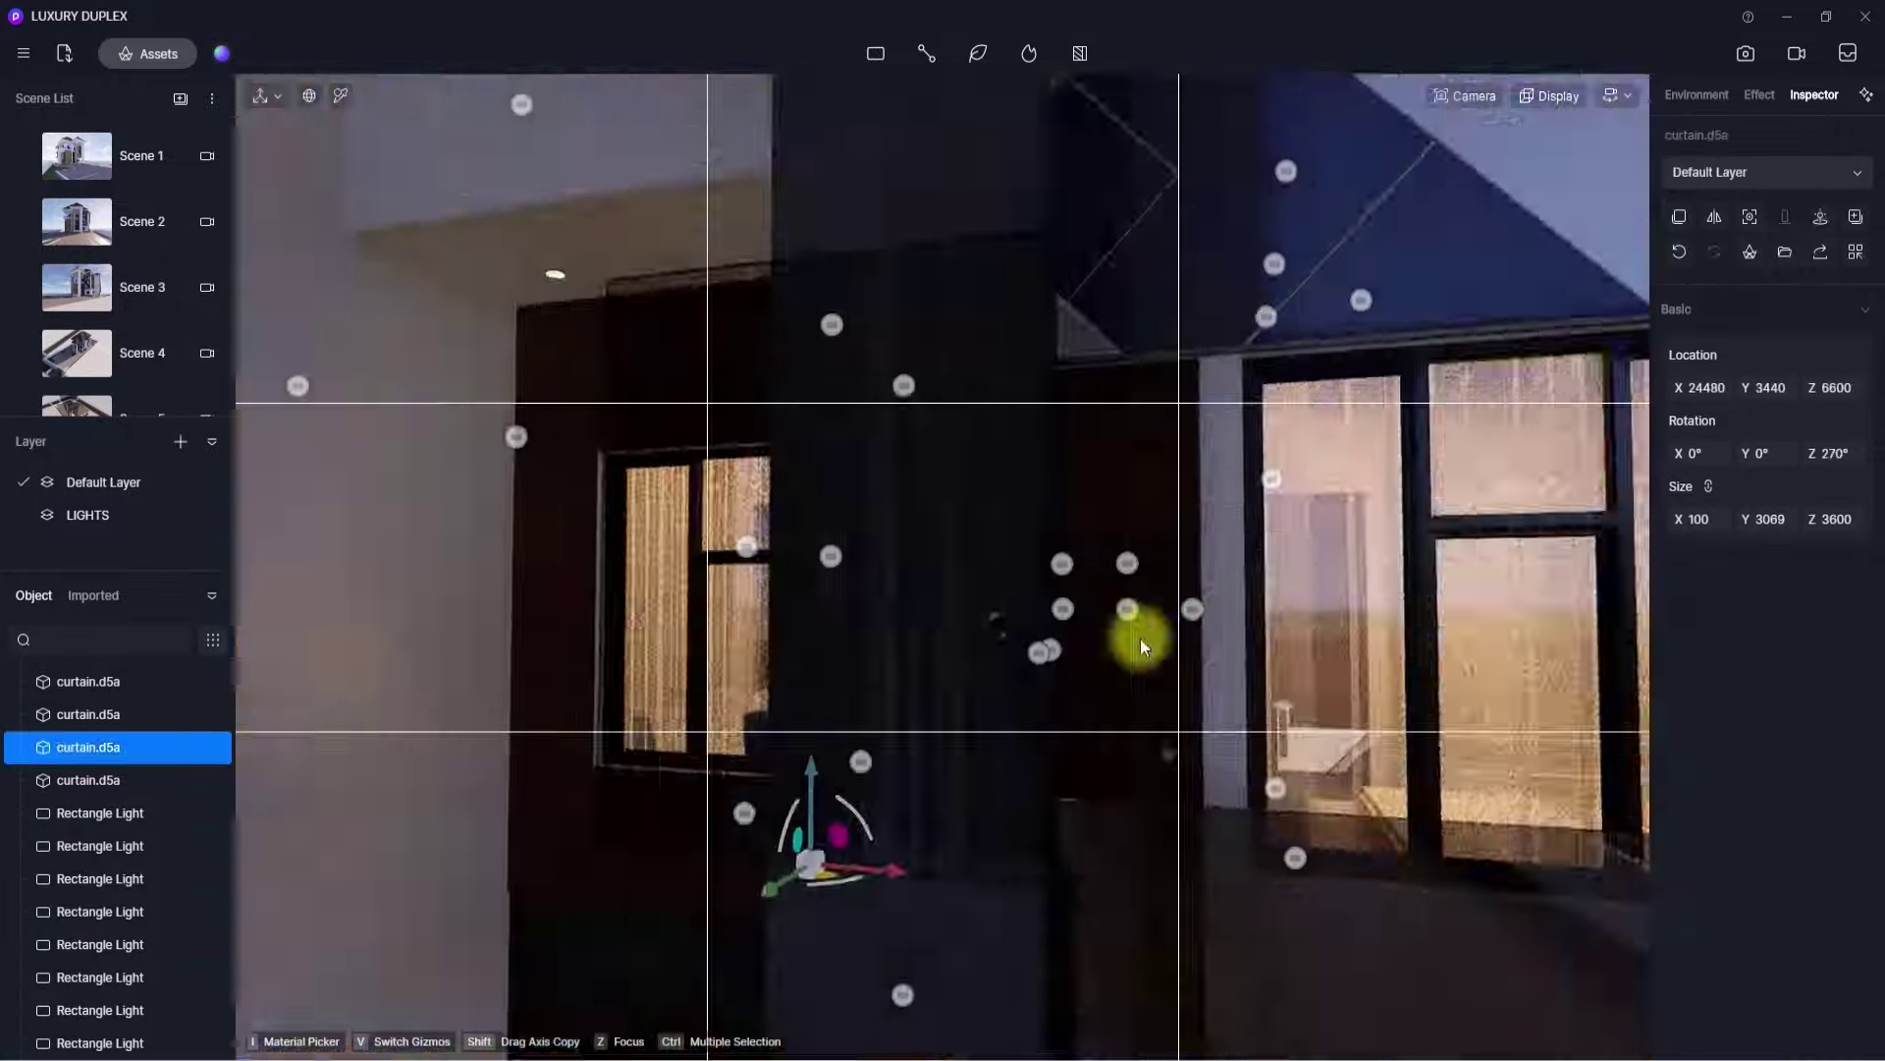
{"action": "middle_click_drag", "start_coordinate": [1140, 638], "coordinate": [1251, 742]}
{"action": "left_click", "coordinate": [1251, 744]}
{"action": "scroll", "coordinate": [941, 671], "scroll_direction": "up", "scroll_amount": 6}
{"action": "left_click", "coordinate": [637, 786]}
{"action": "scroll", "coordinate": [1145, 648], "scroll_direction": "down", "scroll_amount": 6}
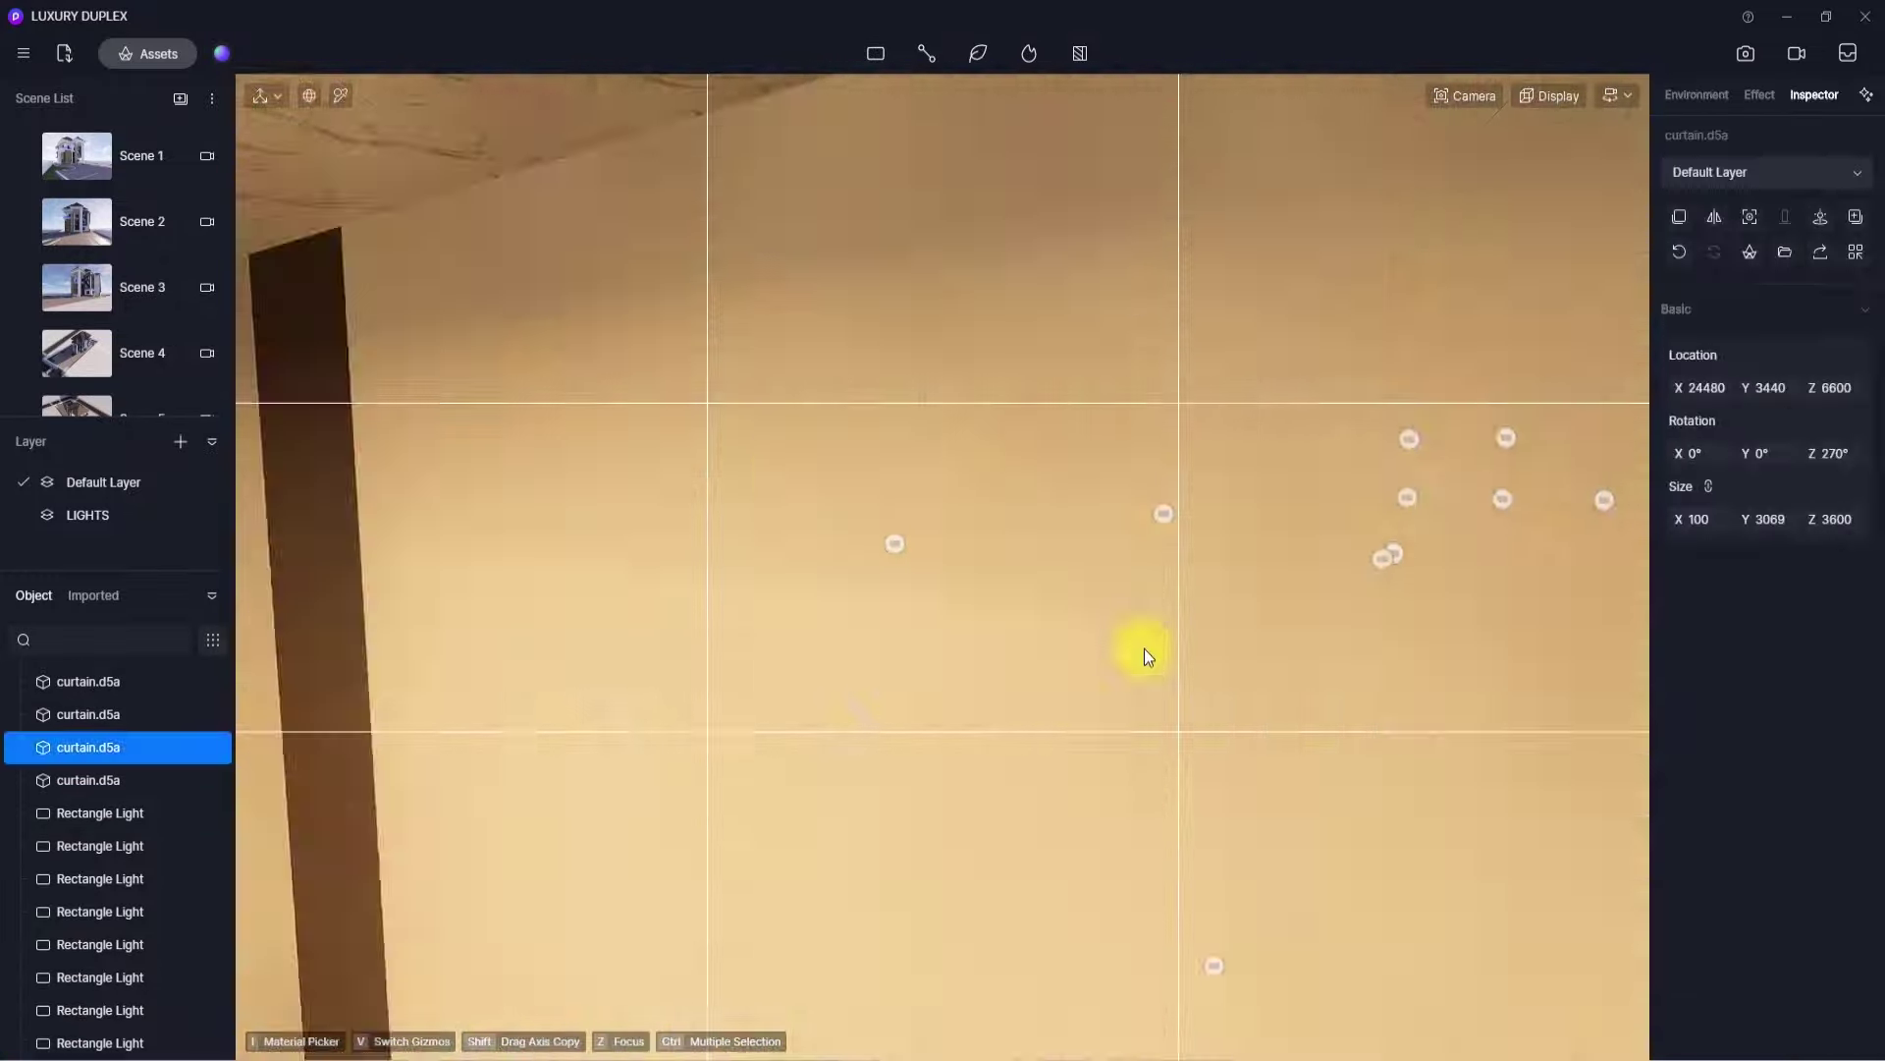
{"action": "middle_click_drag", "start_coordinate": [1145, 648], "coordinate": [946, 697]}
{"action": "left_click_drag", "start_coordinate": [947, 697], "coordinate": [930, 319], "text": "shift"}
{"action": "right_click_drag", "start_coordinate": [930, 324], "coordinate": [824, 312]}
- Copy the top-floor curtain across into the bedroom, at X 19710, Y 5731
{"action": "left_click_drag", "start_coordinate": [1228, 619], "coordinate": [746, 599], "text": "shift"}
{"action": "scroll", "coordinate": [994, 648], "scroll_direction": "up", "scroll_amount": 8}
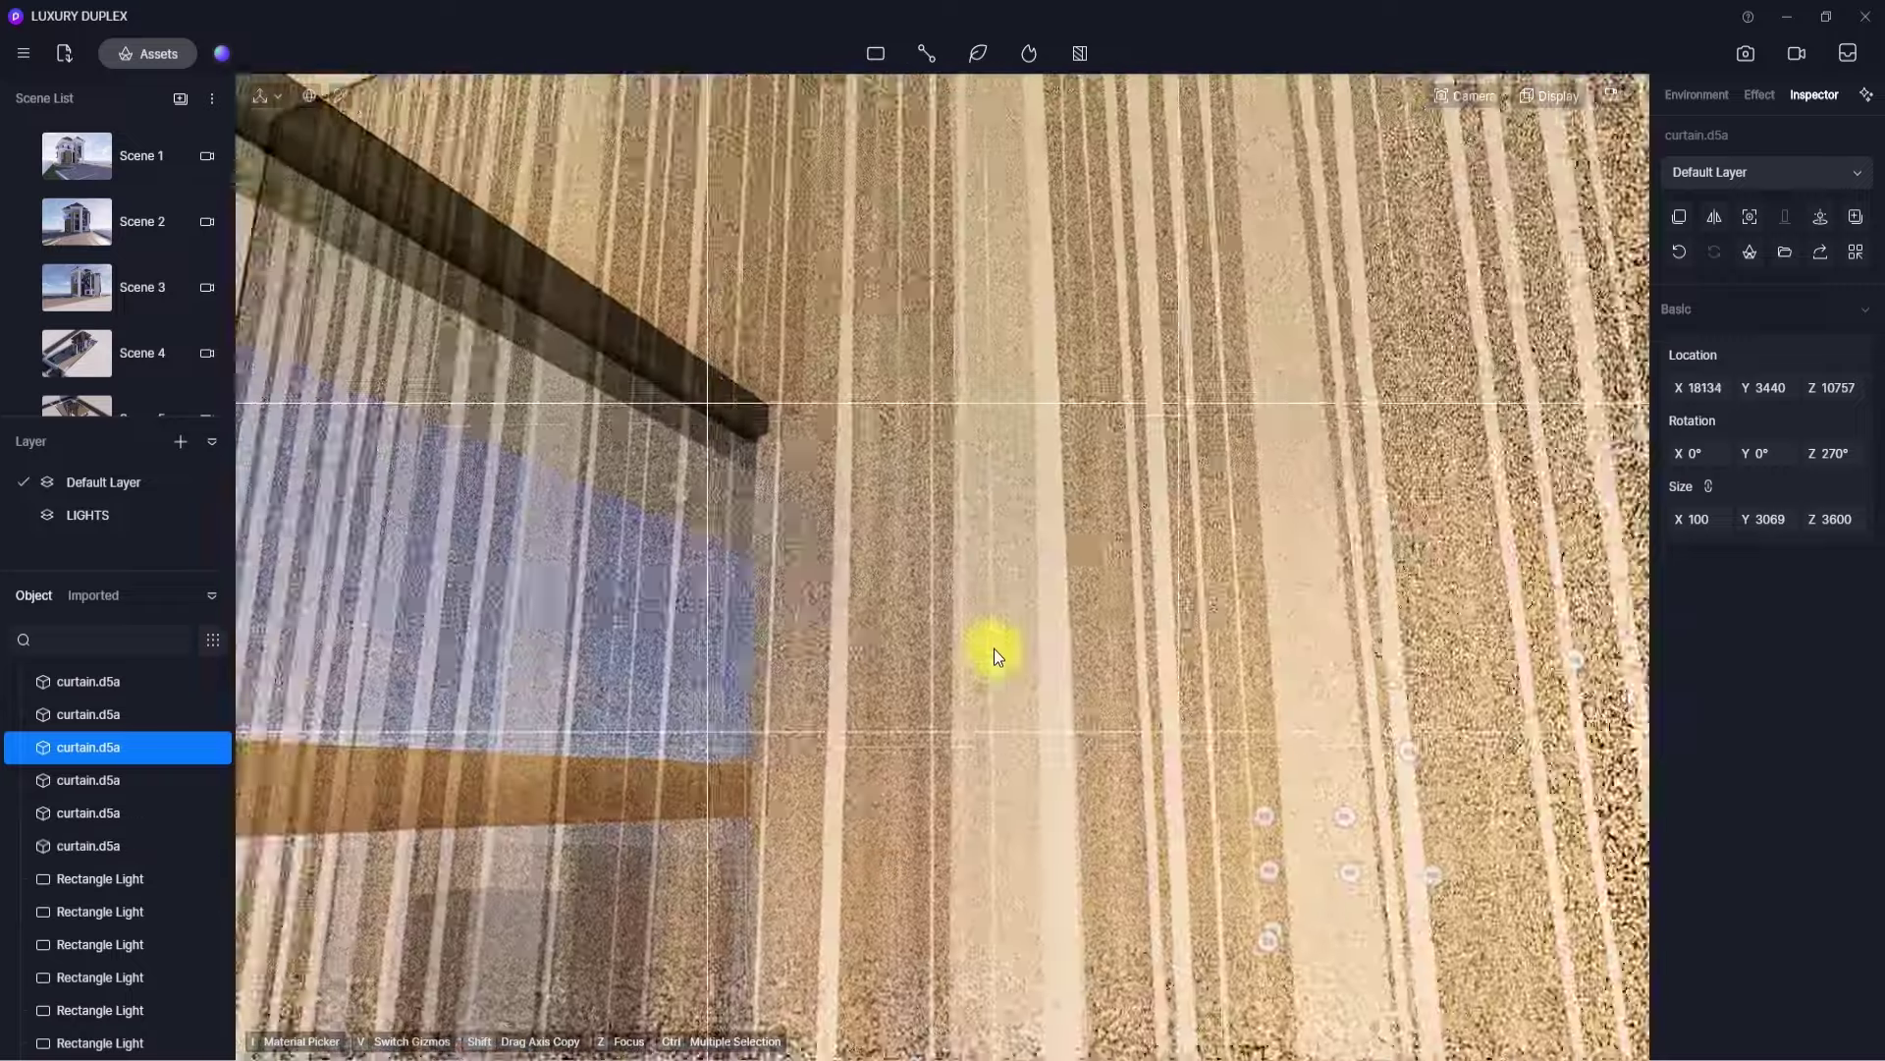
{"action": "scroll", "coordinate": [1261, 778], "scroll_direction": "down", "scroll_amount": 8}
{"action": "right_click_drag", "start_coordinate": [821, 848], "coordinate": [727, 874]}
{"action": "left_click_drag", "start_coordinate": [1204, 678], "coordinate": [841, 645]}
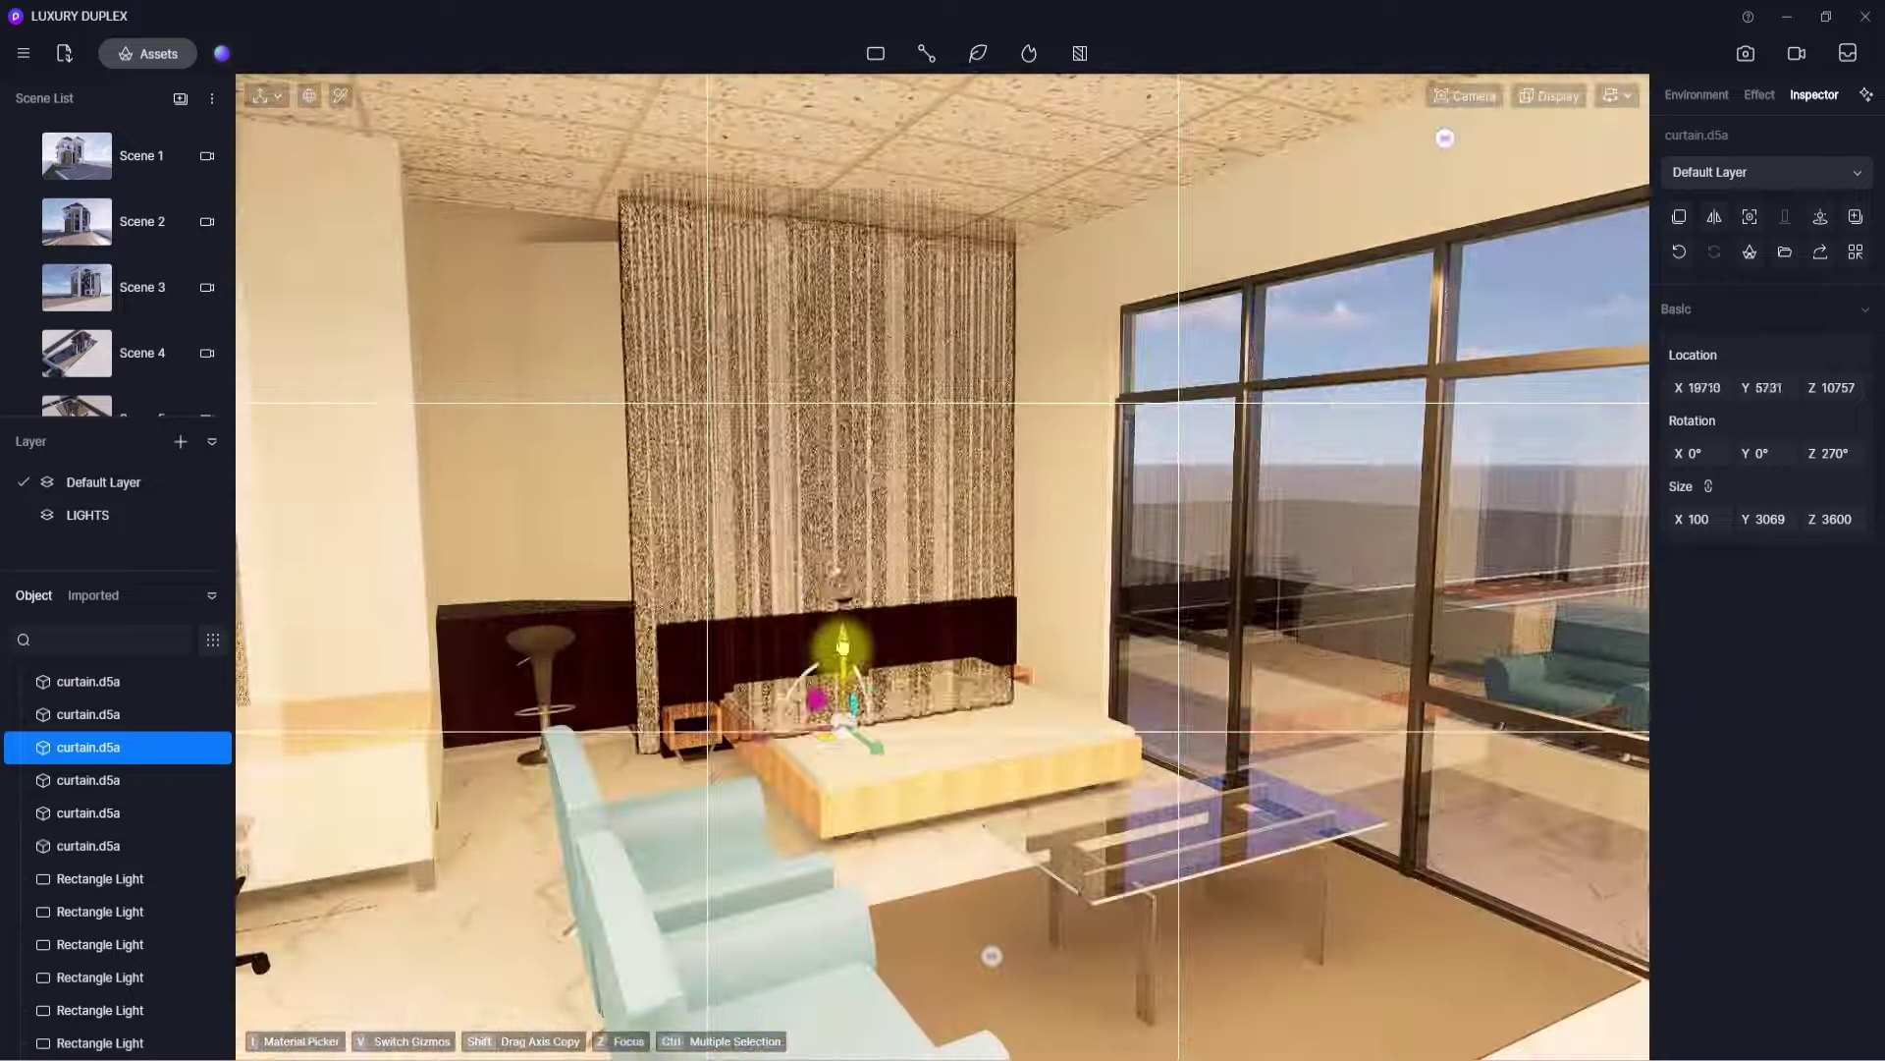
- Lower the bedroom curtain and adjust its position to X 19738, Y 5636, Z 10177
{"action": "scroll", "coordinate": [842, 644], "scroll_direction": "down", "scroll_amount": 6}
{"action": "right_click_drag", "start_coordinate": [841, 687], "coordinate": [831, 935]}
{"action": "scroll", "coordinate": [831, 943], "scroll_direction": "up", "scroll_amount": 8}
{"action": "left_click_drag", "start_coordinate": [852, 619], "coordinate": [856, 672]}
{"action": "scroll", "coordinate": [856, 672], "scroll_direction": "down", "scroll_amount": 8}
- Copy the curtain down to the tall window beside the brick wall, at X 21776, Y 6056, Z 7562
{"action": "right_click_drag", "start_coordinate": [801, 279], "coordinate": [823, 241]}
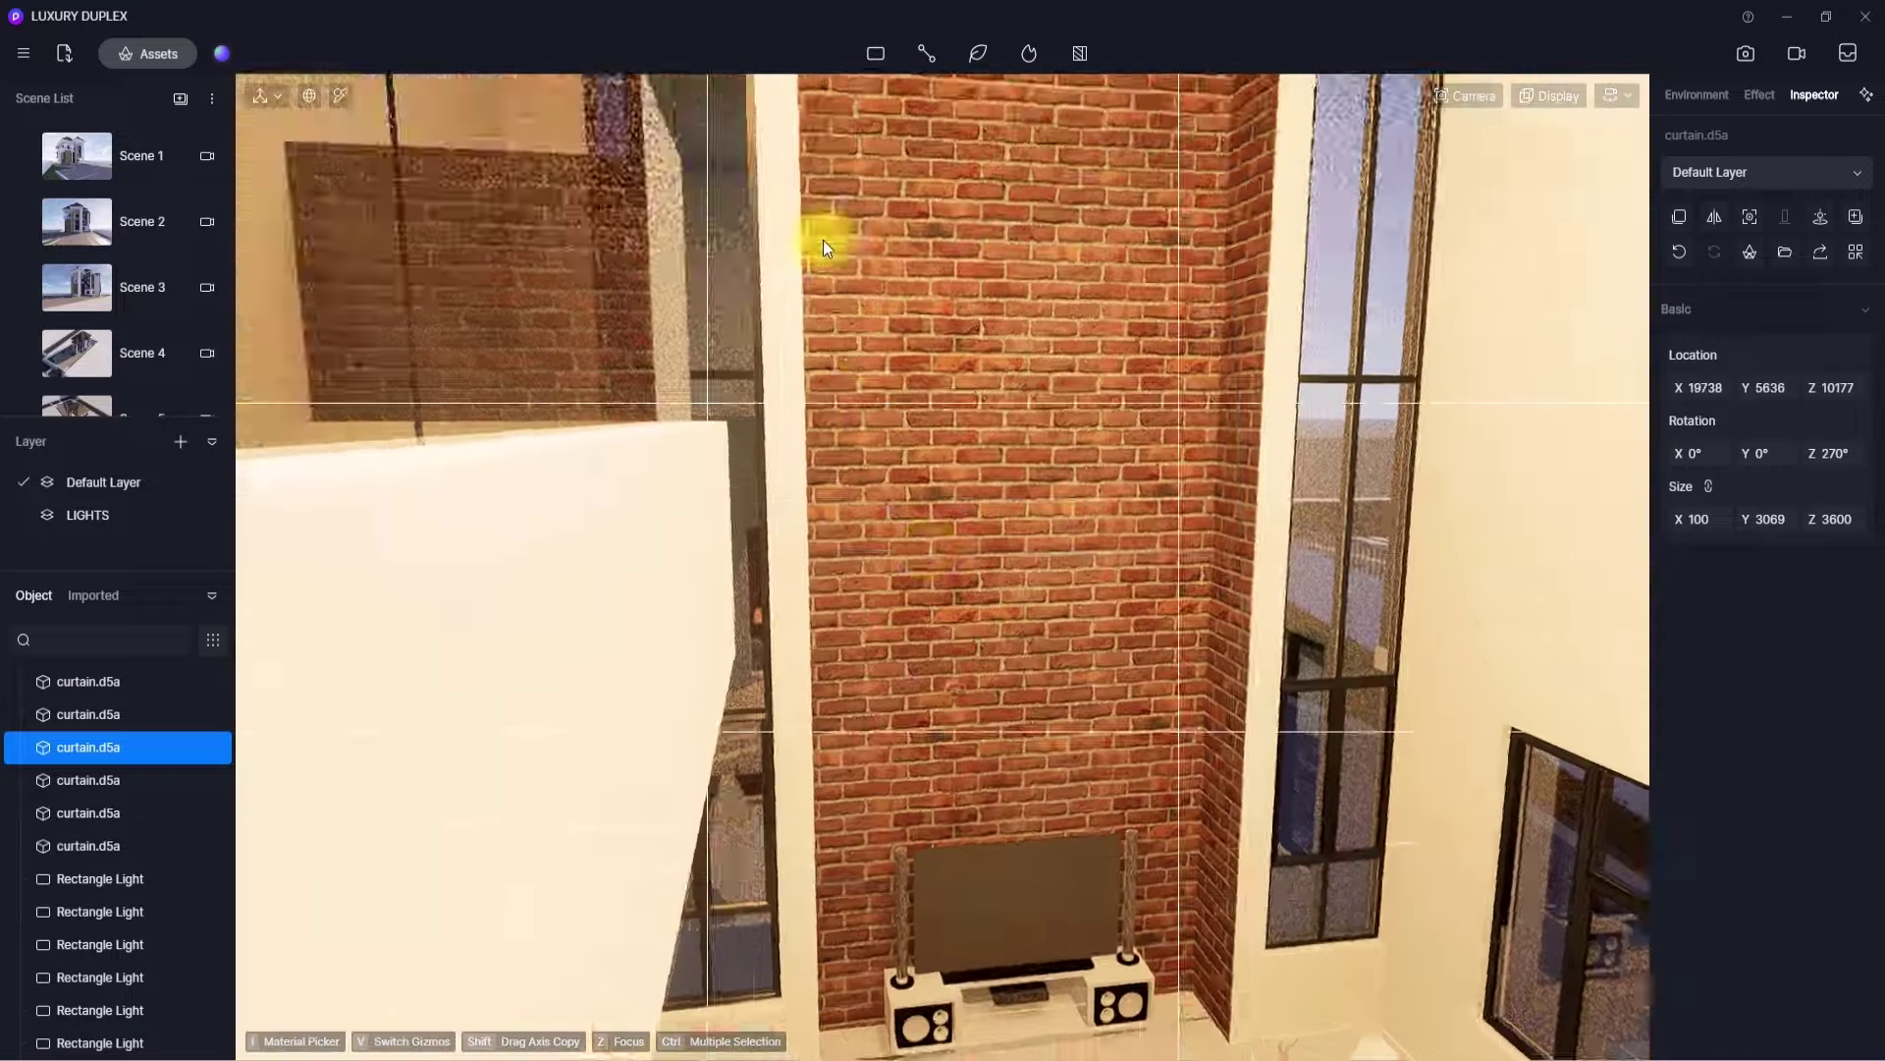
{"action": "scroll", "coordinate": [941, 531], "scroll_direction": "up", "scroll_amount": 8}
{"action": "scroll", "coordinate": [730, 362], "scroll_direction": "down", "scroll_amount": 8}
{"action": "right_click_drag", "start_coordinate": [731, 361], "coordinate": [682, 305]}
{"action": "scroll", "coordinate": [1116, 459], "scroll_direction": "up", "scroll_amount": 8}
{"action": "scroll", "coordinate": [1077, 540], "scroll_direction": "down", "scroll_amount": 8}
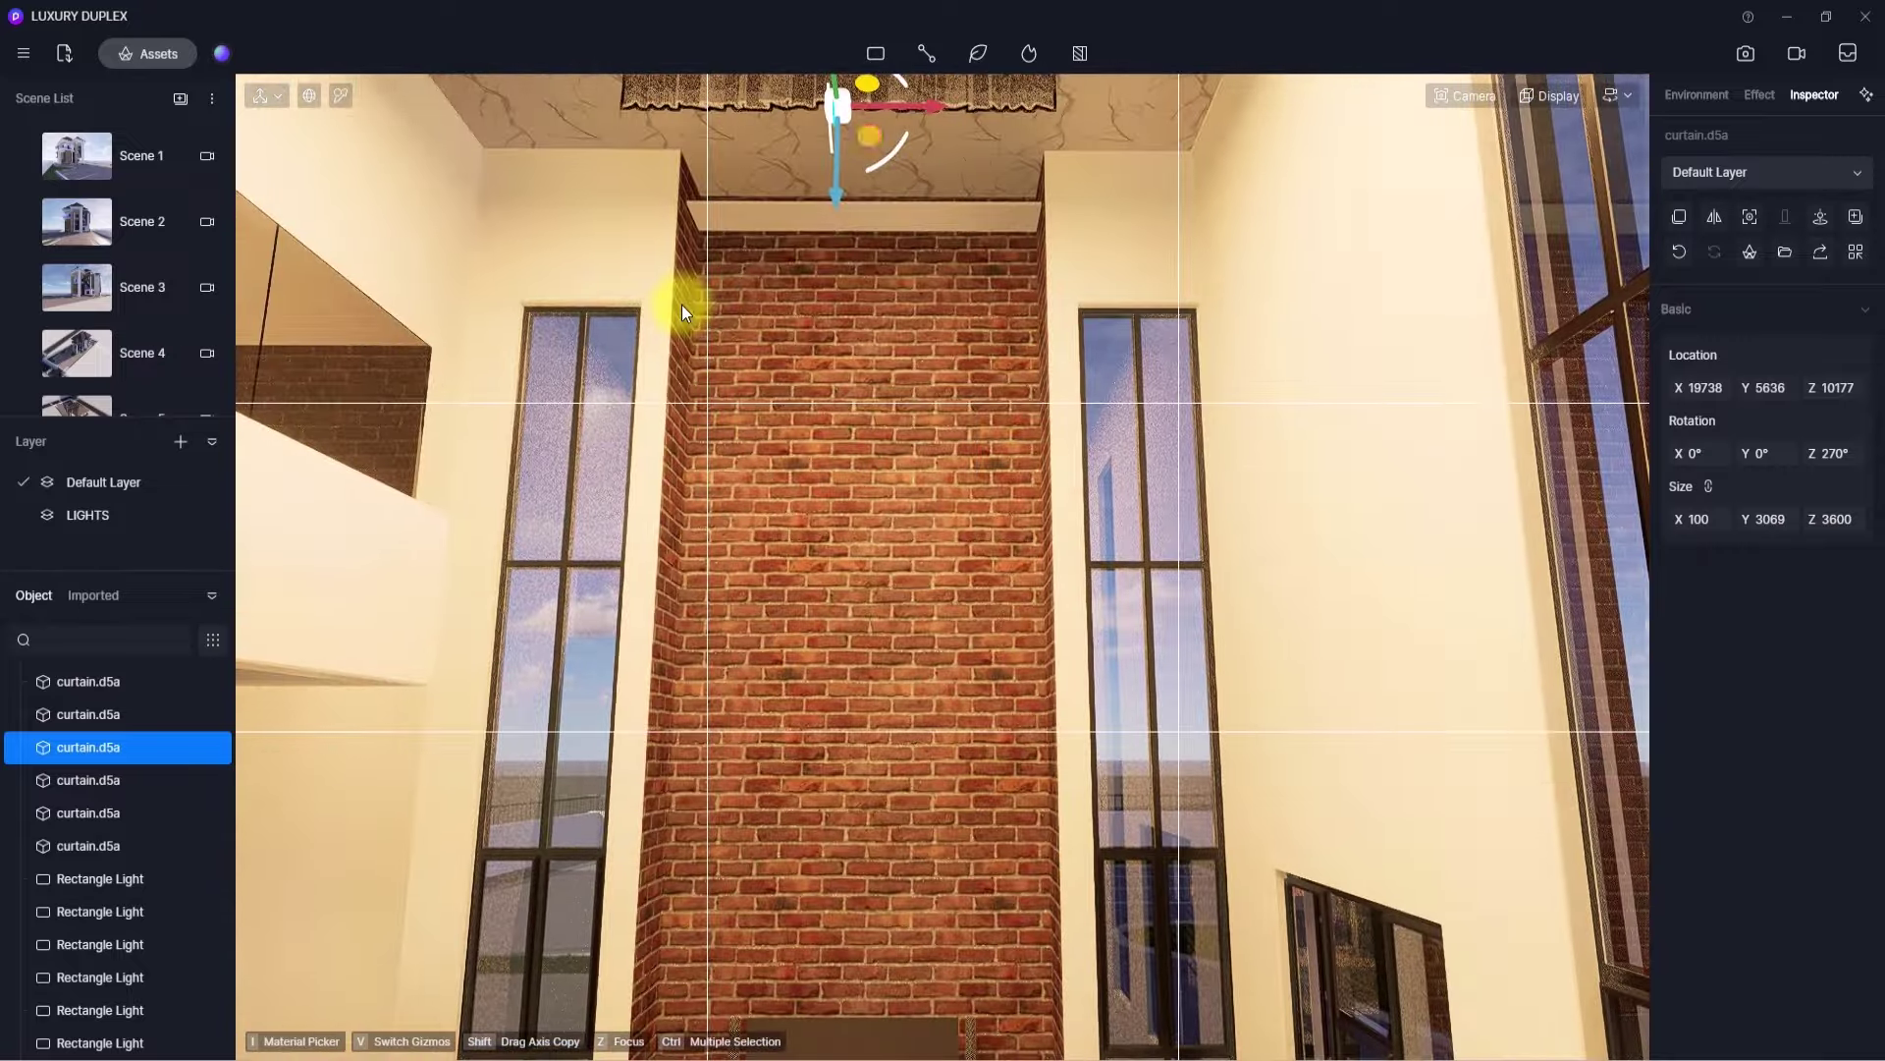
{"action": "left_click_drag", "start_coordinate": [838, 190], "coordinate": [763, 975]}
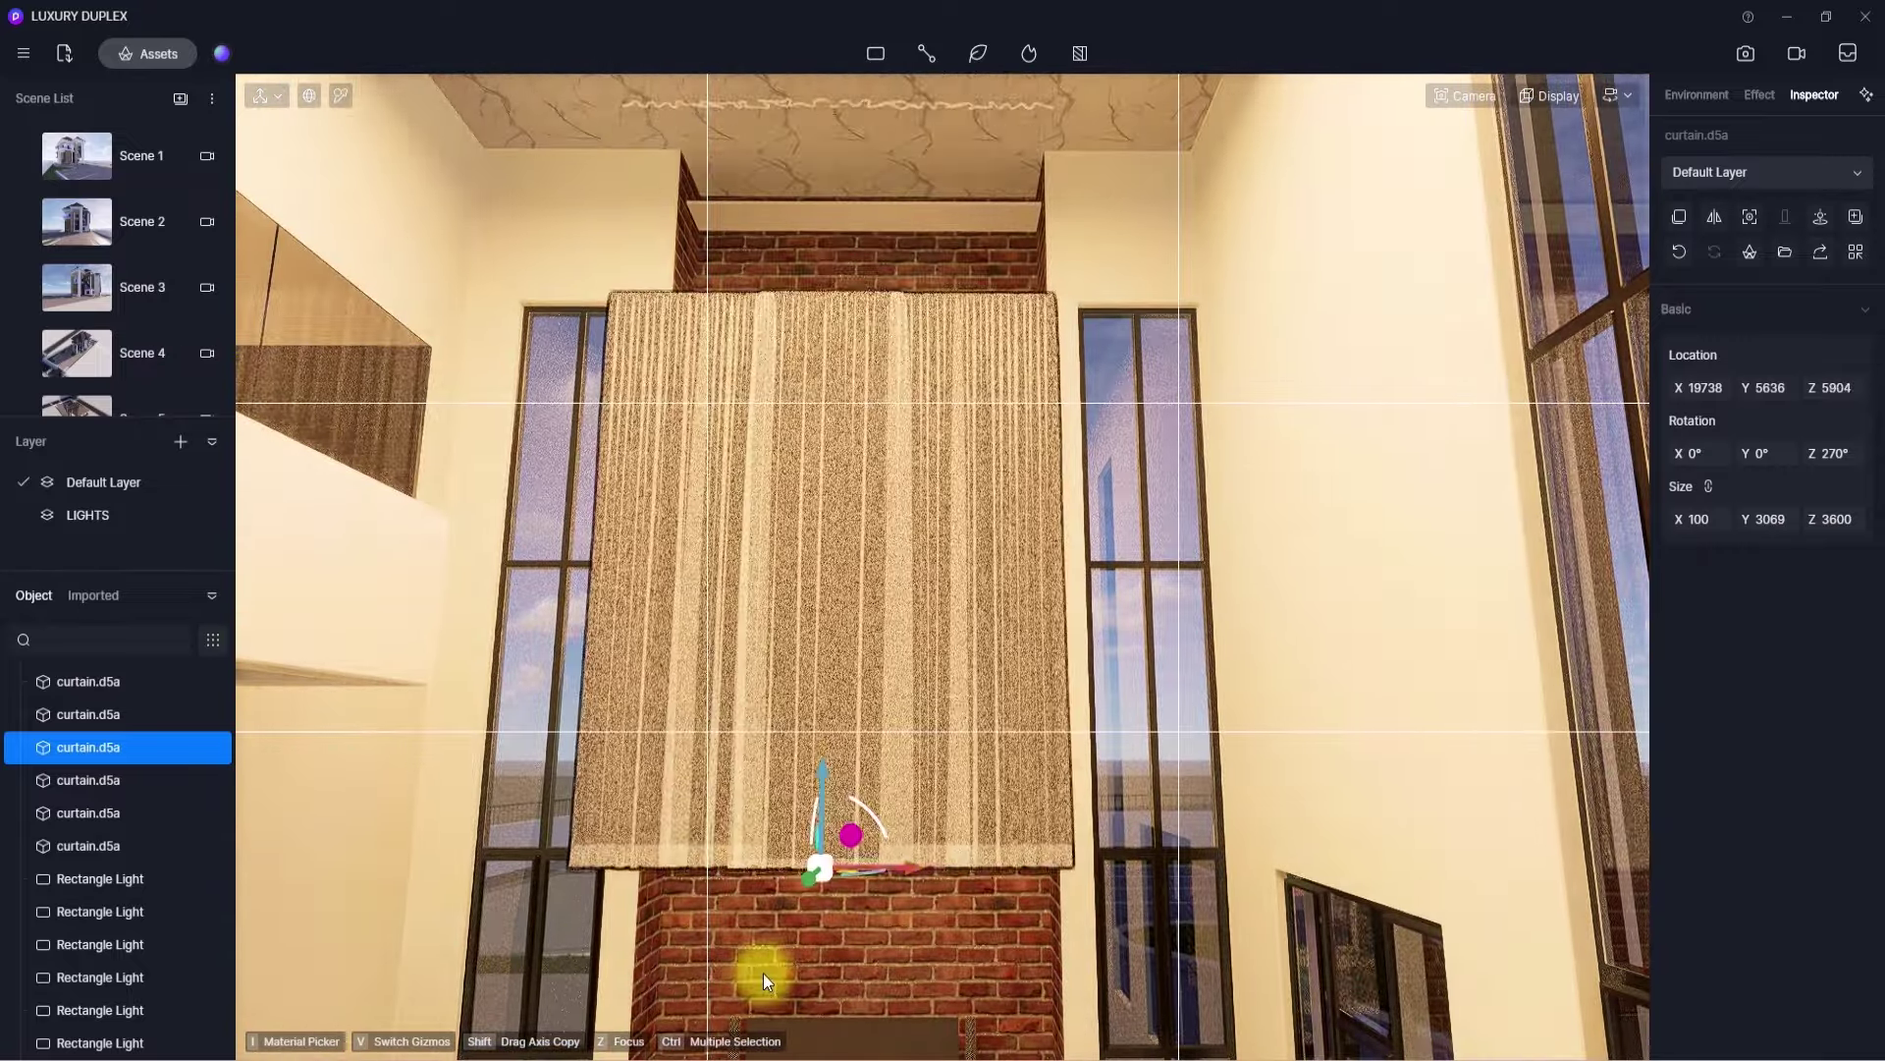
{"action": "left_click_drag", "start_coordinate": [757, 791], "coordinate": [556, 504]}
{"action": "left_click_drag", "start_coordinate": [503, 477], "coordinate": [502, 467]}
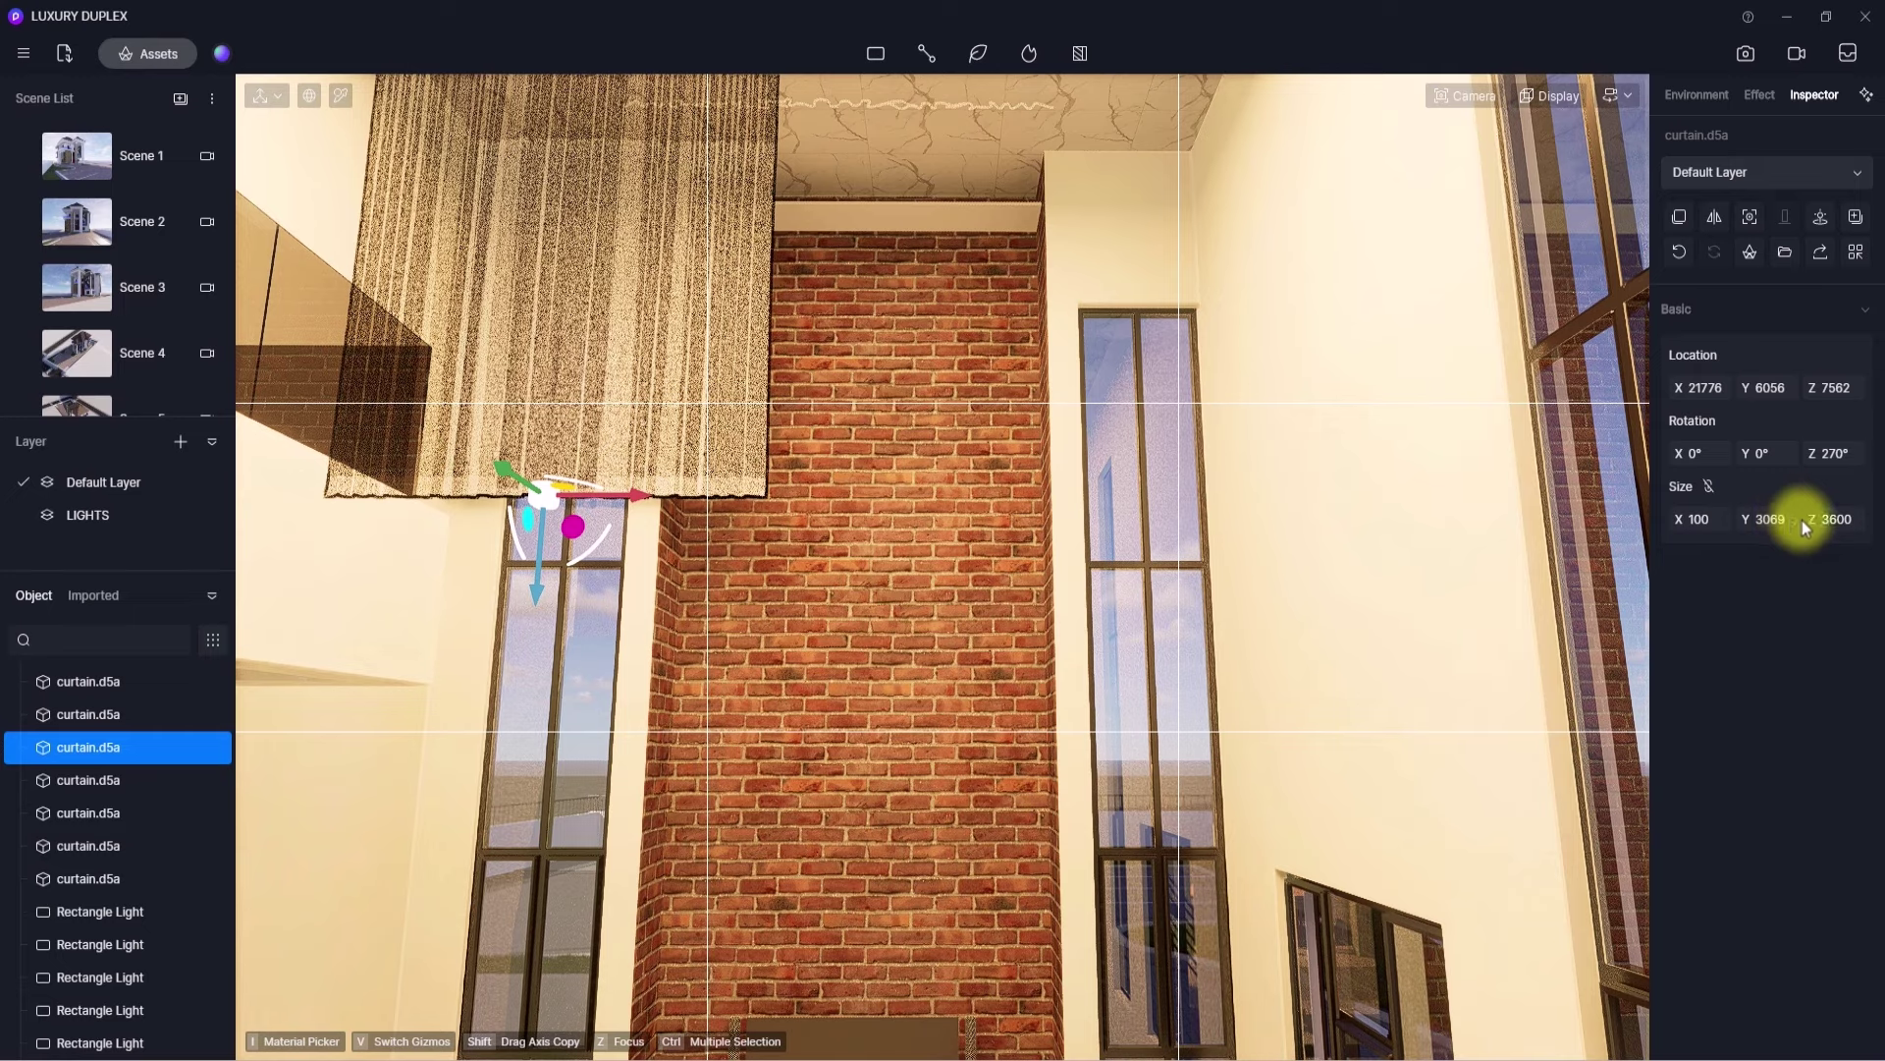
- Set the Z size of the tall window's curtain to 7200, independently of its X and Y sizes
{"action": "left_click", "coordinate": [1845, 528]}
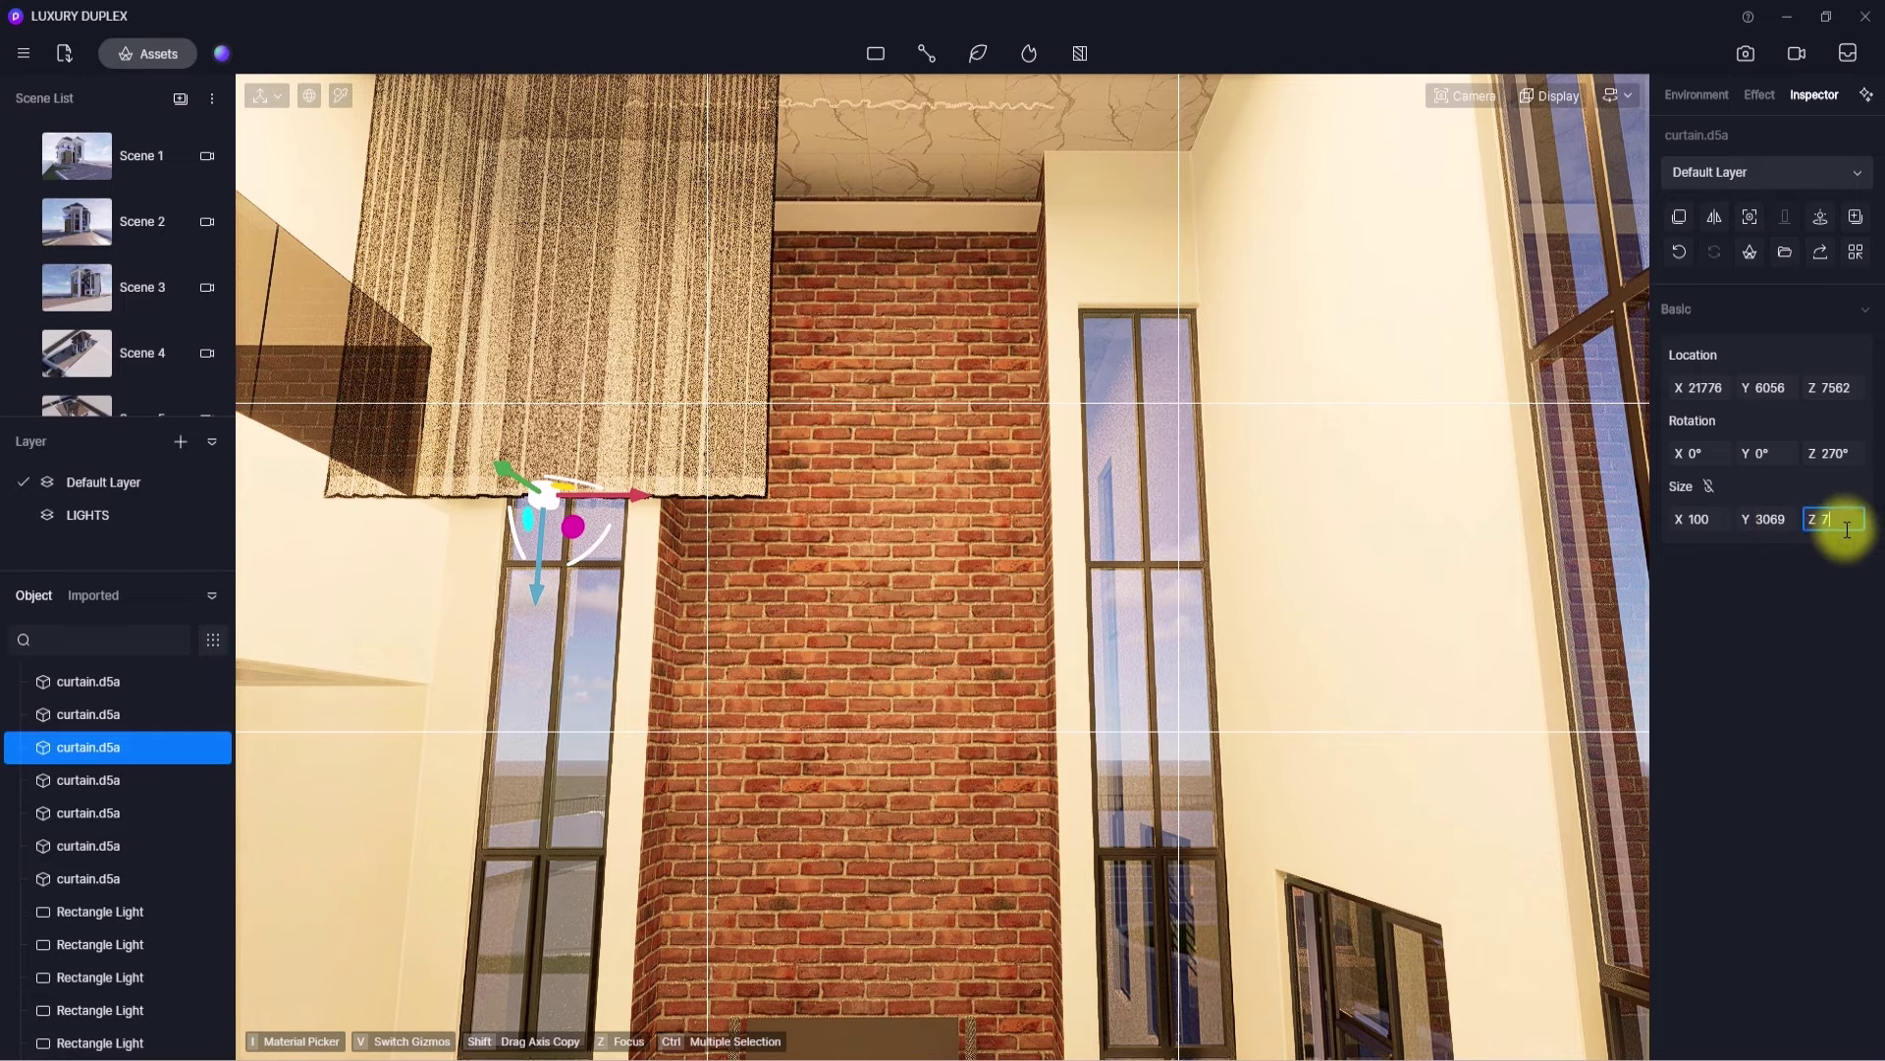
{"action": "type", "text": "7200"}
{"action": "key", "text": "Return"}
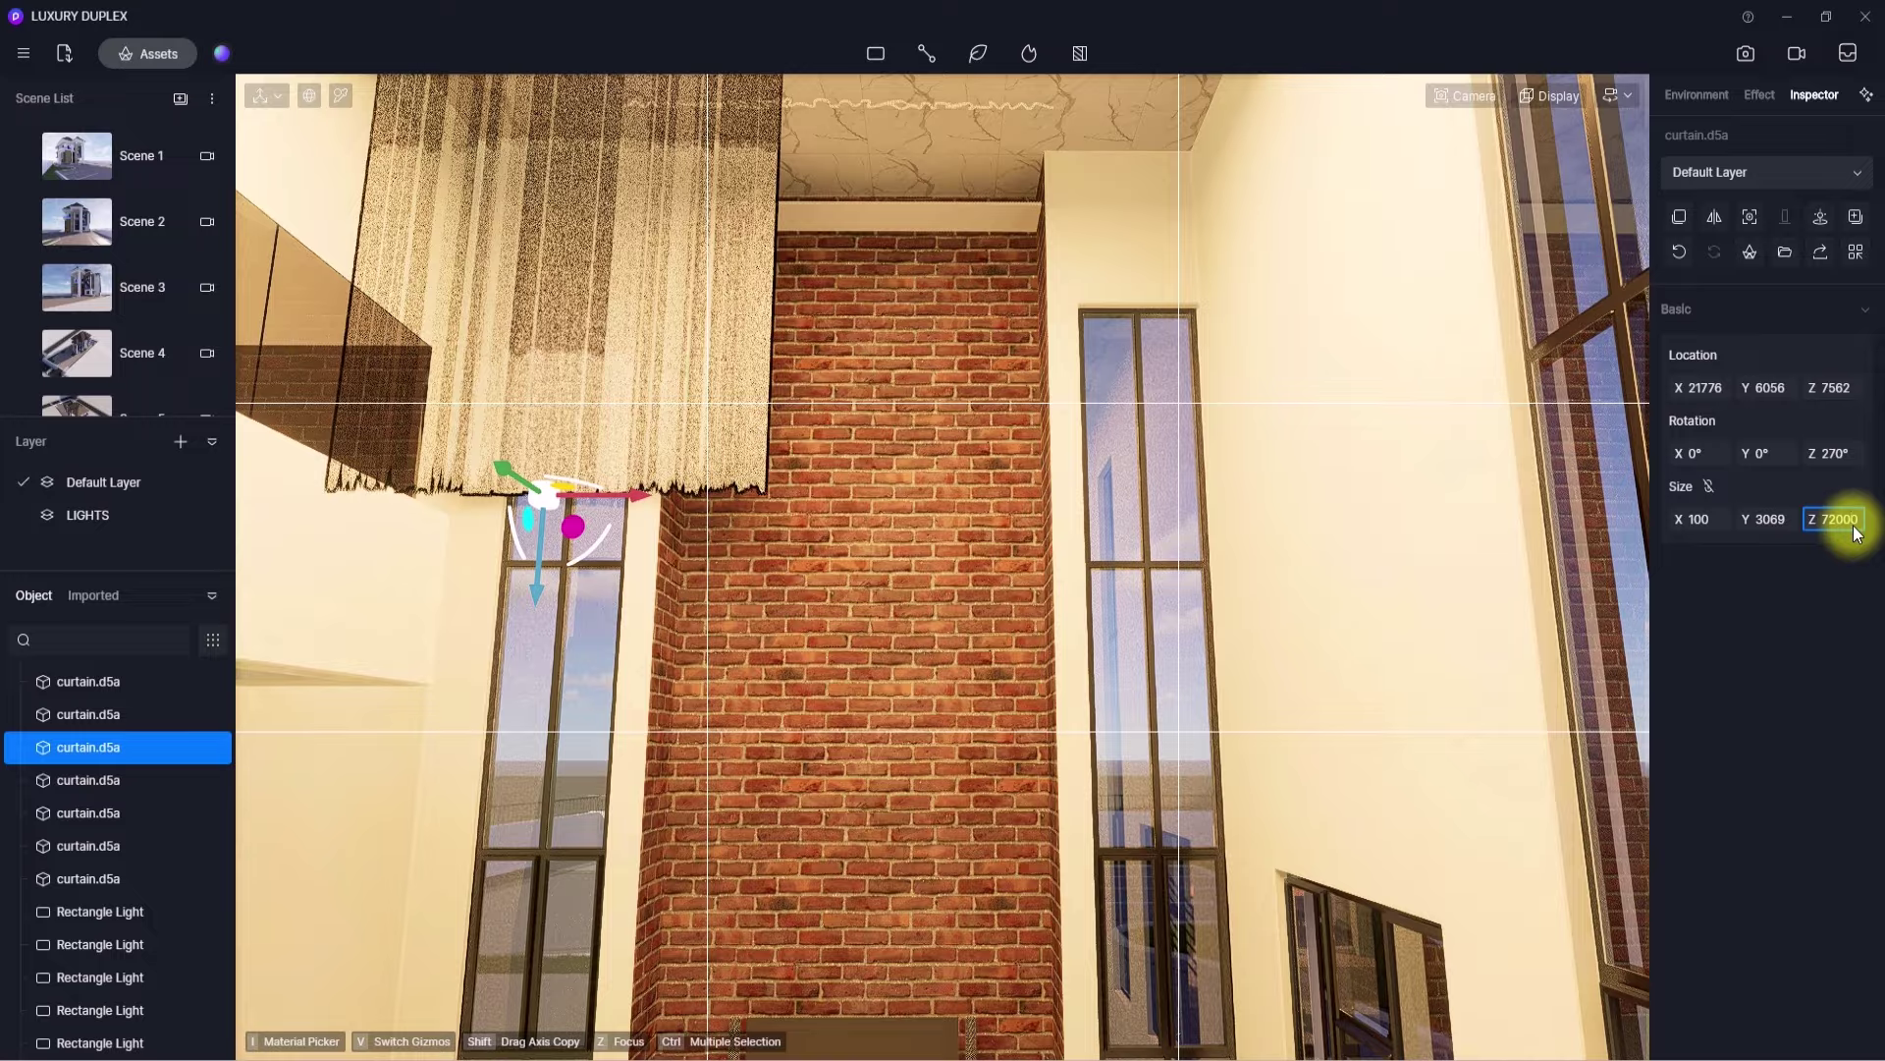
{"action": "type", "text": "0"}
{"action": "key", "text": "Return"}
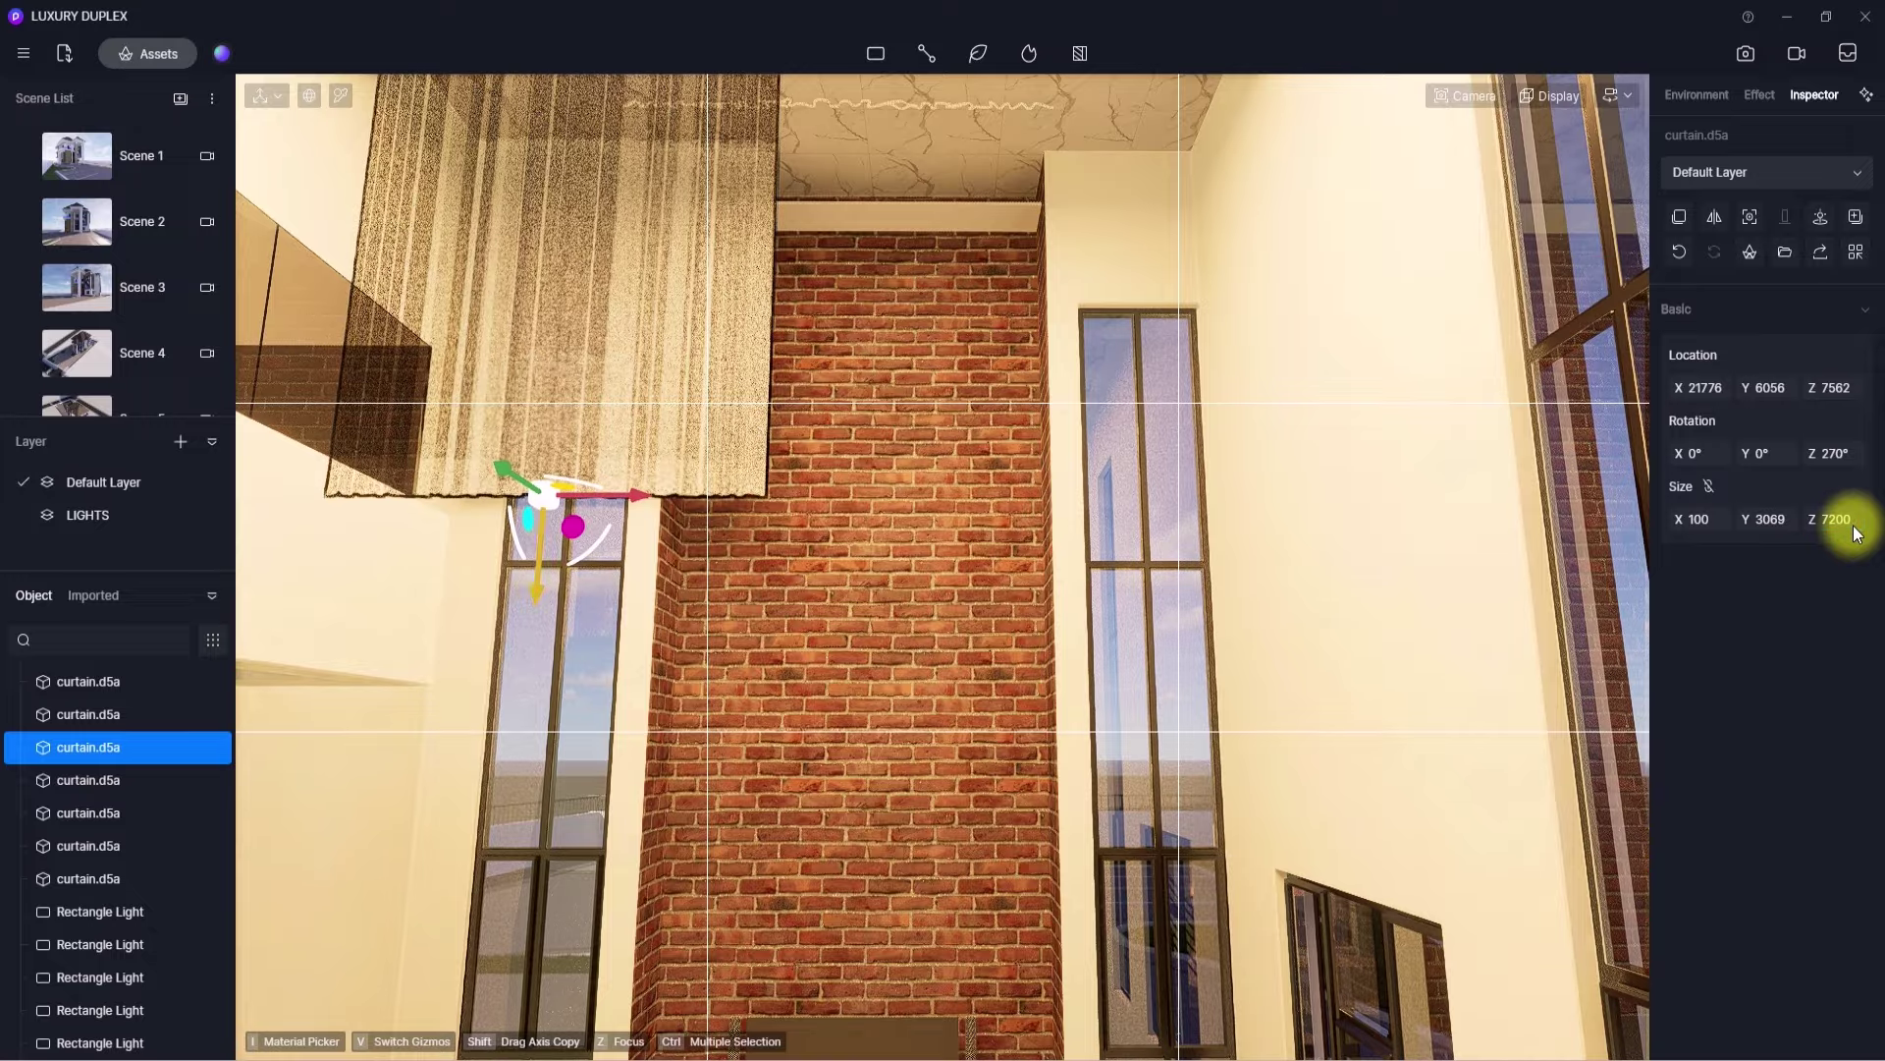
- Lower the tall window's curtain to Z 2848 so that it hangs down to the living-room floor
{"action": "left_click_drag", "start_coordinate": [540, 547], "coordinate": [509, 1016]}
{"action": "right_click_drag", "start_coordinate": [542, 530], "coordinate": [579, 491]}
{"action": "scroll", "coordinate": [442, 778], "scroll_direction": "down", "scroll_amount": 5}
{"action": "scroll", "coordinate": [752, 946], "scroll_direction": "down", "scroll_amount": 5}
{"action": "left_click_drag", "start_coordinate": [637, 764], "coordinate": [638, 922]}
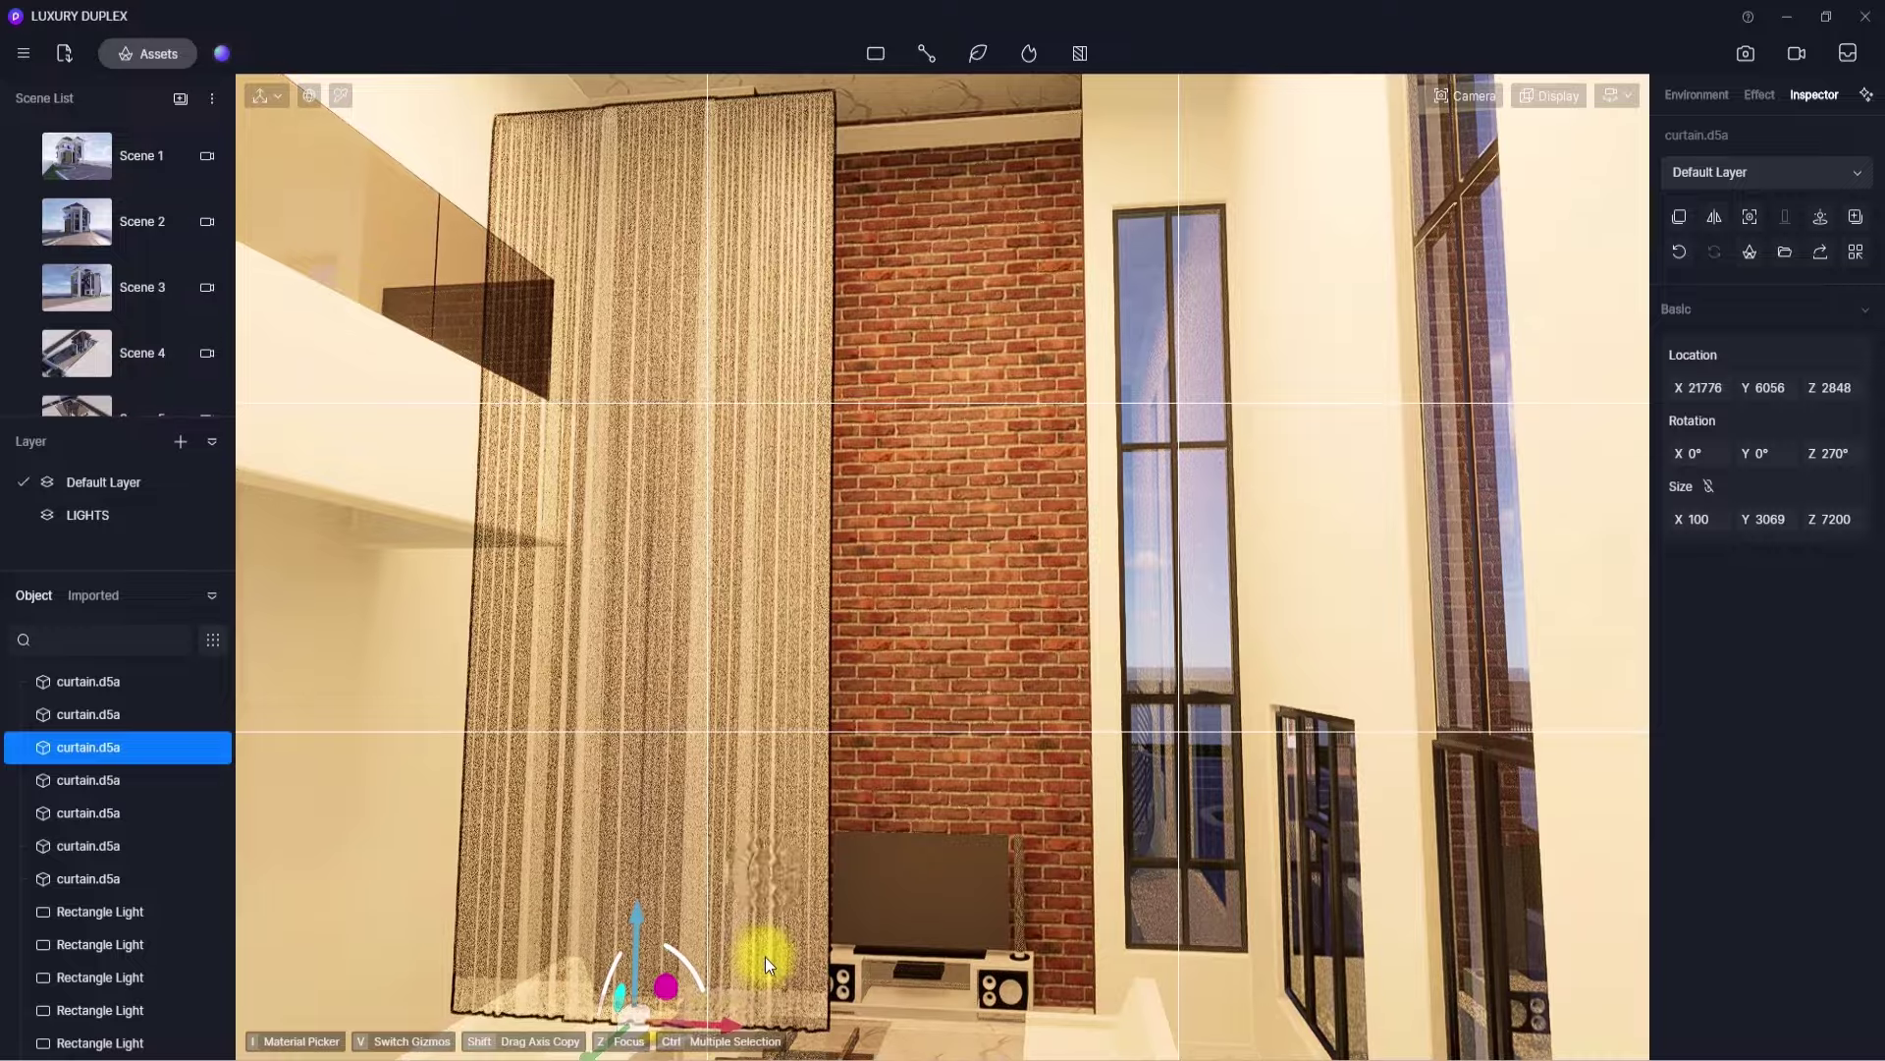
- Copy the tall curtain across to the window on the other side of the brick wall, at X 18251, Y 6048
{"action": "left_click_drag", "start_coordinate": [722, 1031], "coordinate": [1153, 1003]}
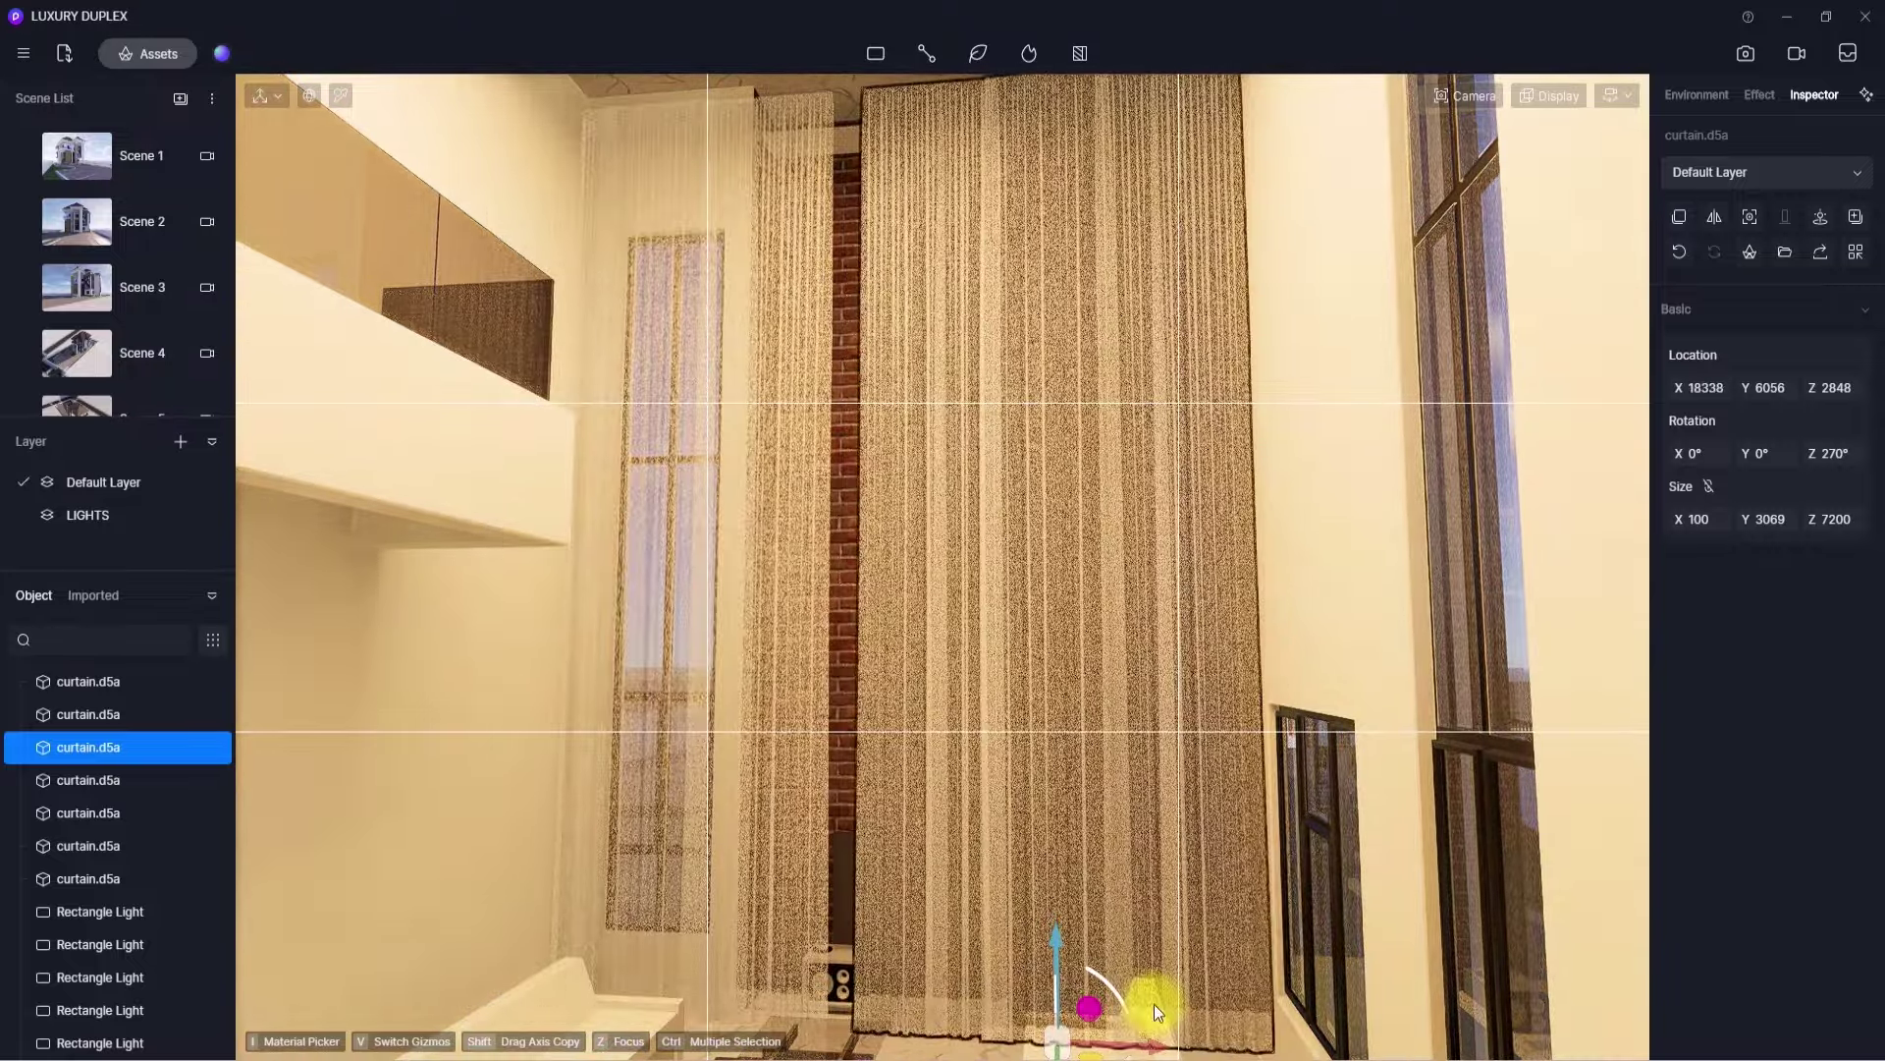
{"action": "right_click_drag", "start_coordinate": [1152, 1003], "coordinate": [890, 821]}
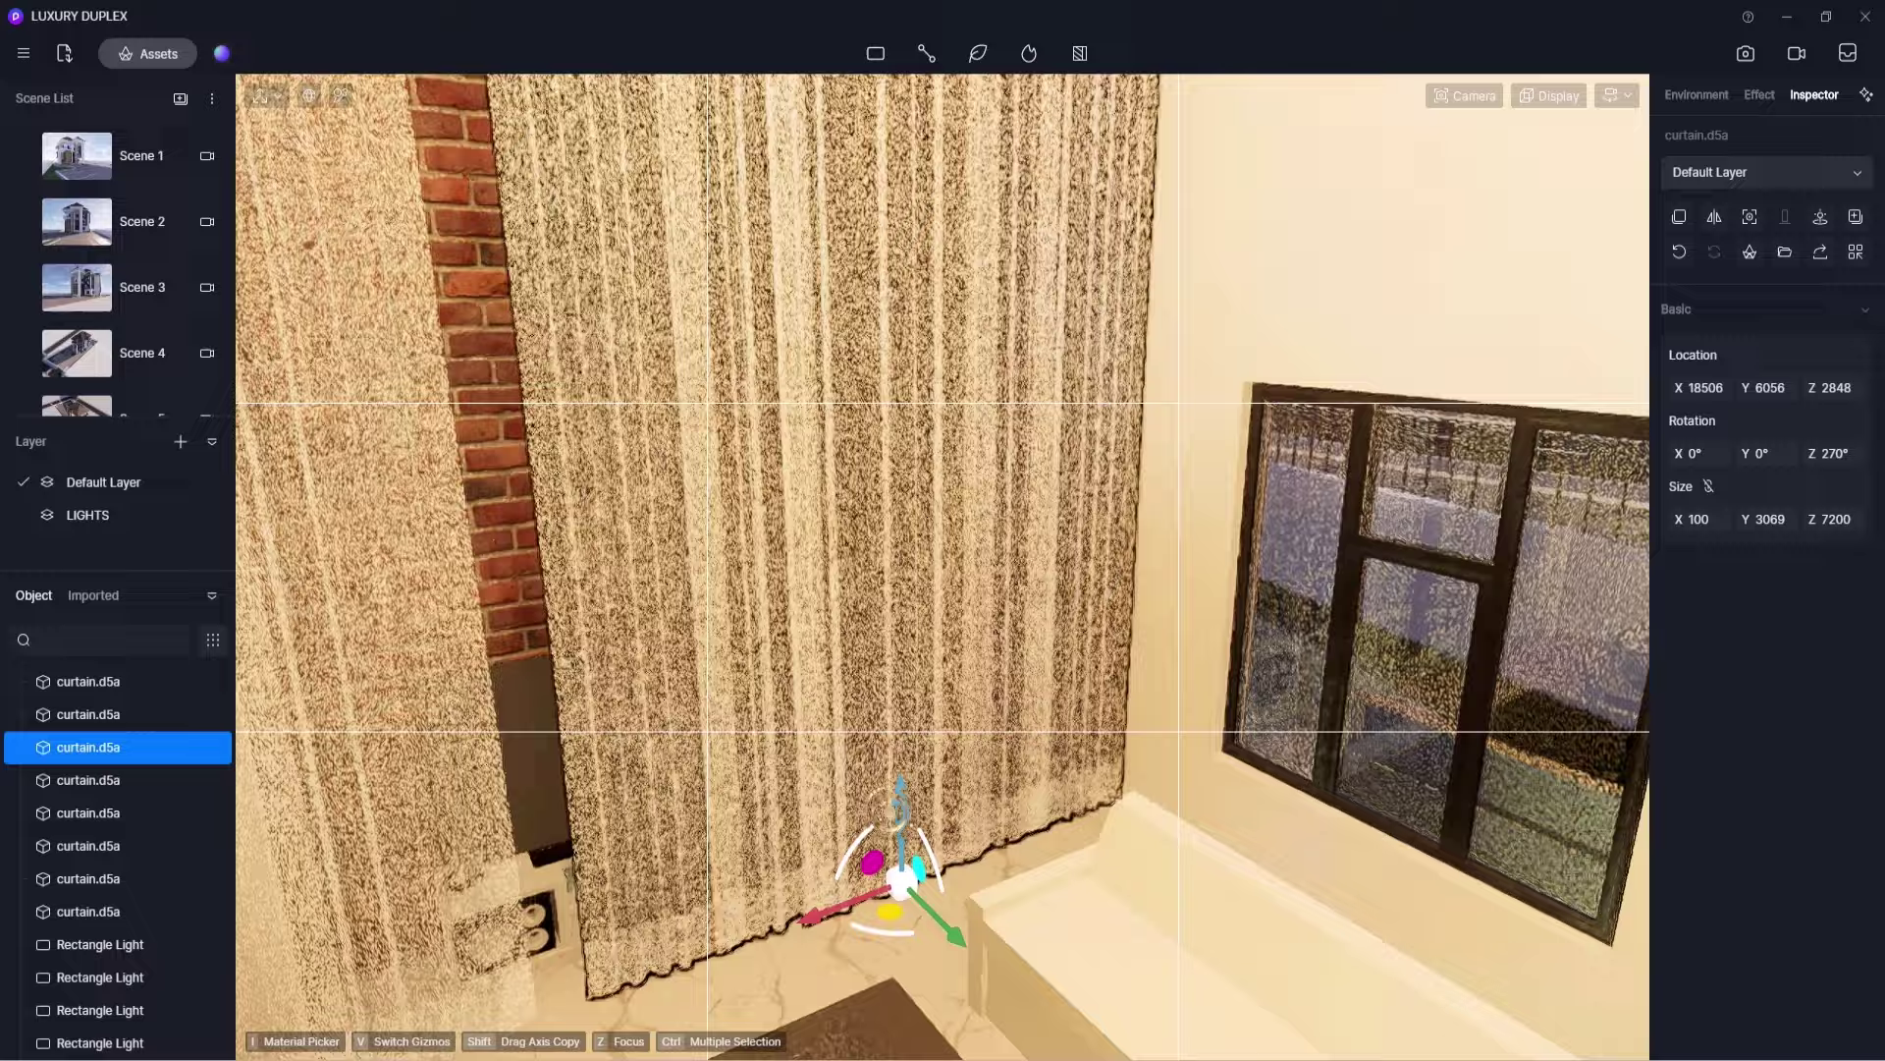
{"action": "scroll", "coordinate": [889, 812], "scroll_direction": "up", "scroll_amount": 3}
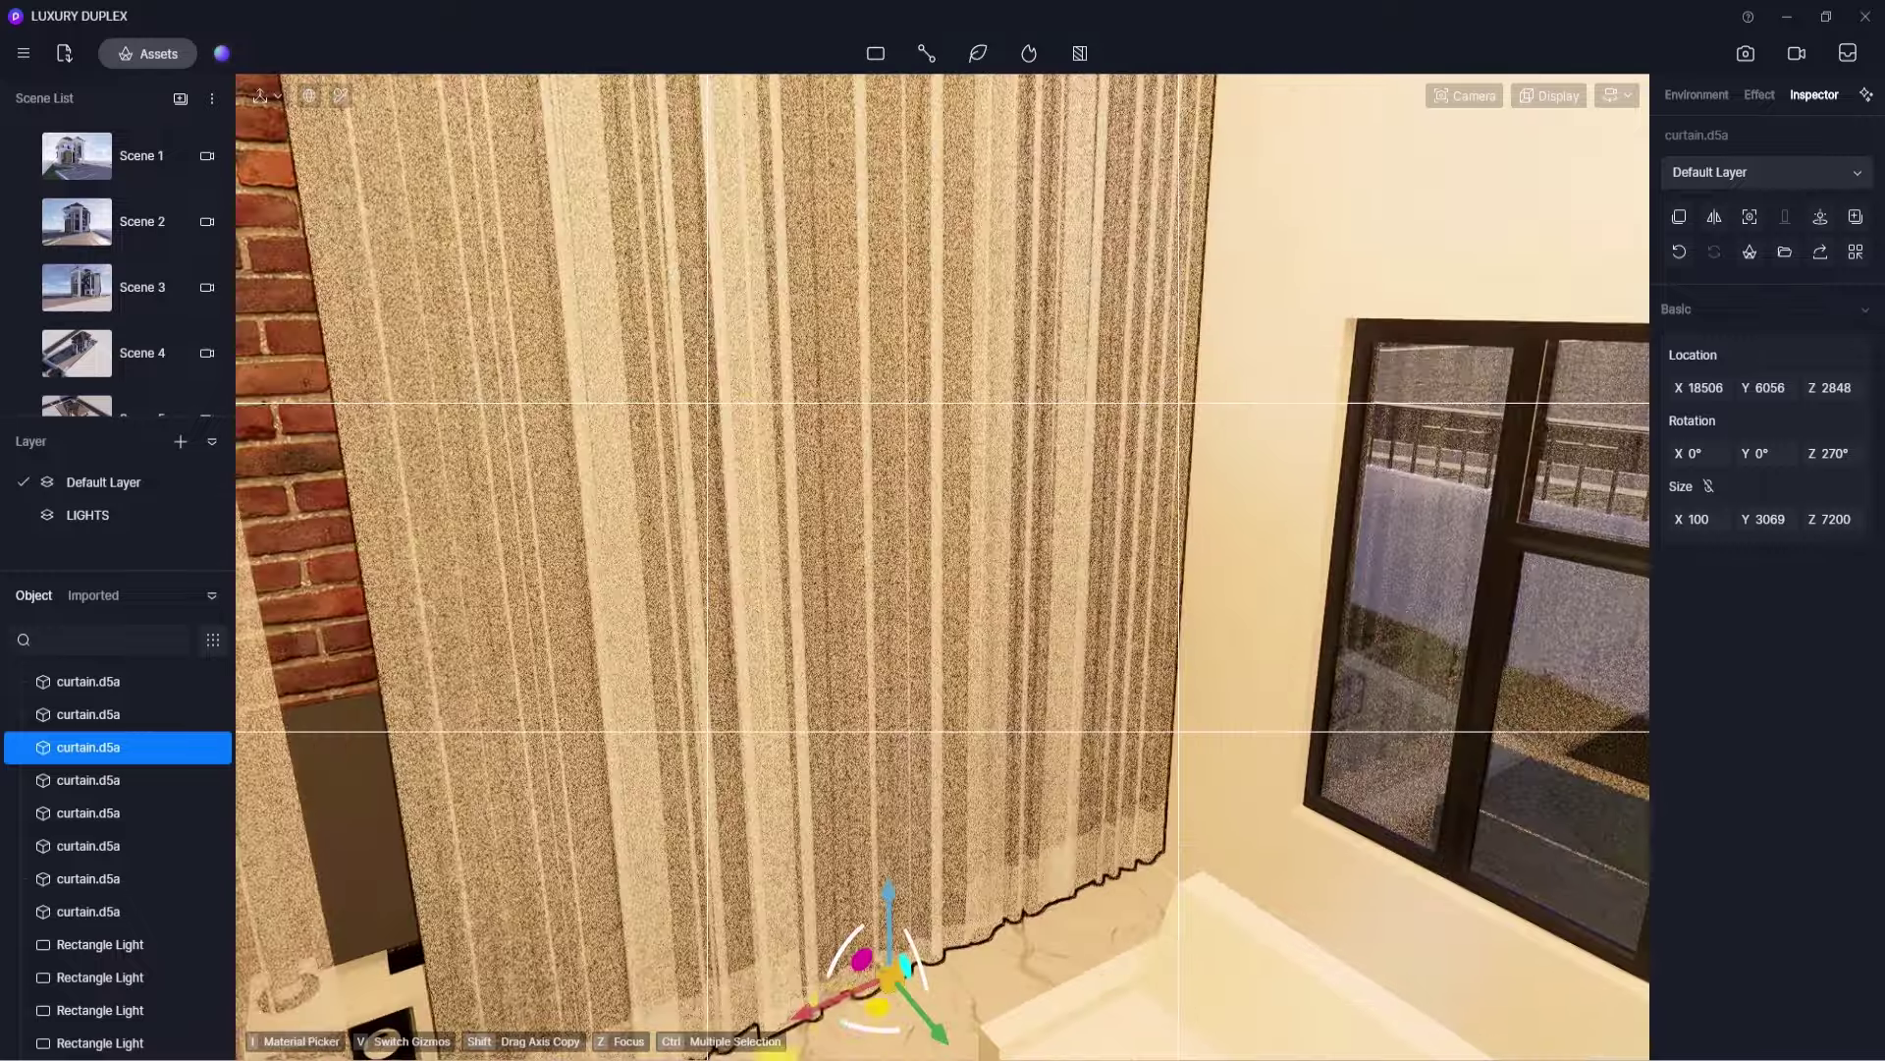
{"action": "right_click_drag", "start_coordinate": [888, 812], "coordinate": [692, 1049]}
{"action": "left_click_drag", "start_coordinate": [1027, 914], "coordinate": [1071, 886]}
{"action": "right_click_drag", "start_coordinate": [1071, 886], "coordinate": [1659, 901]}
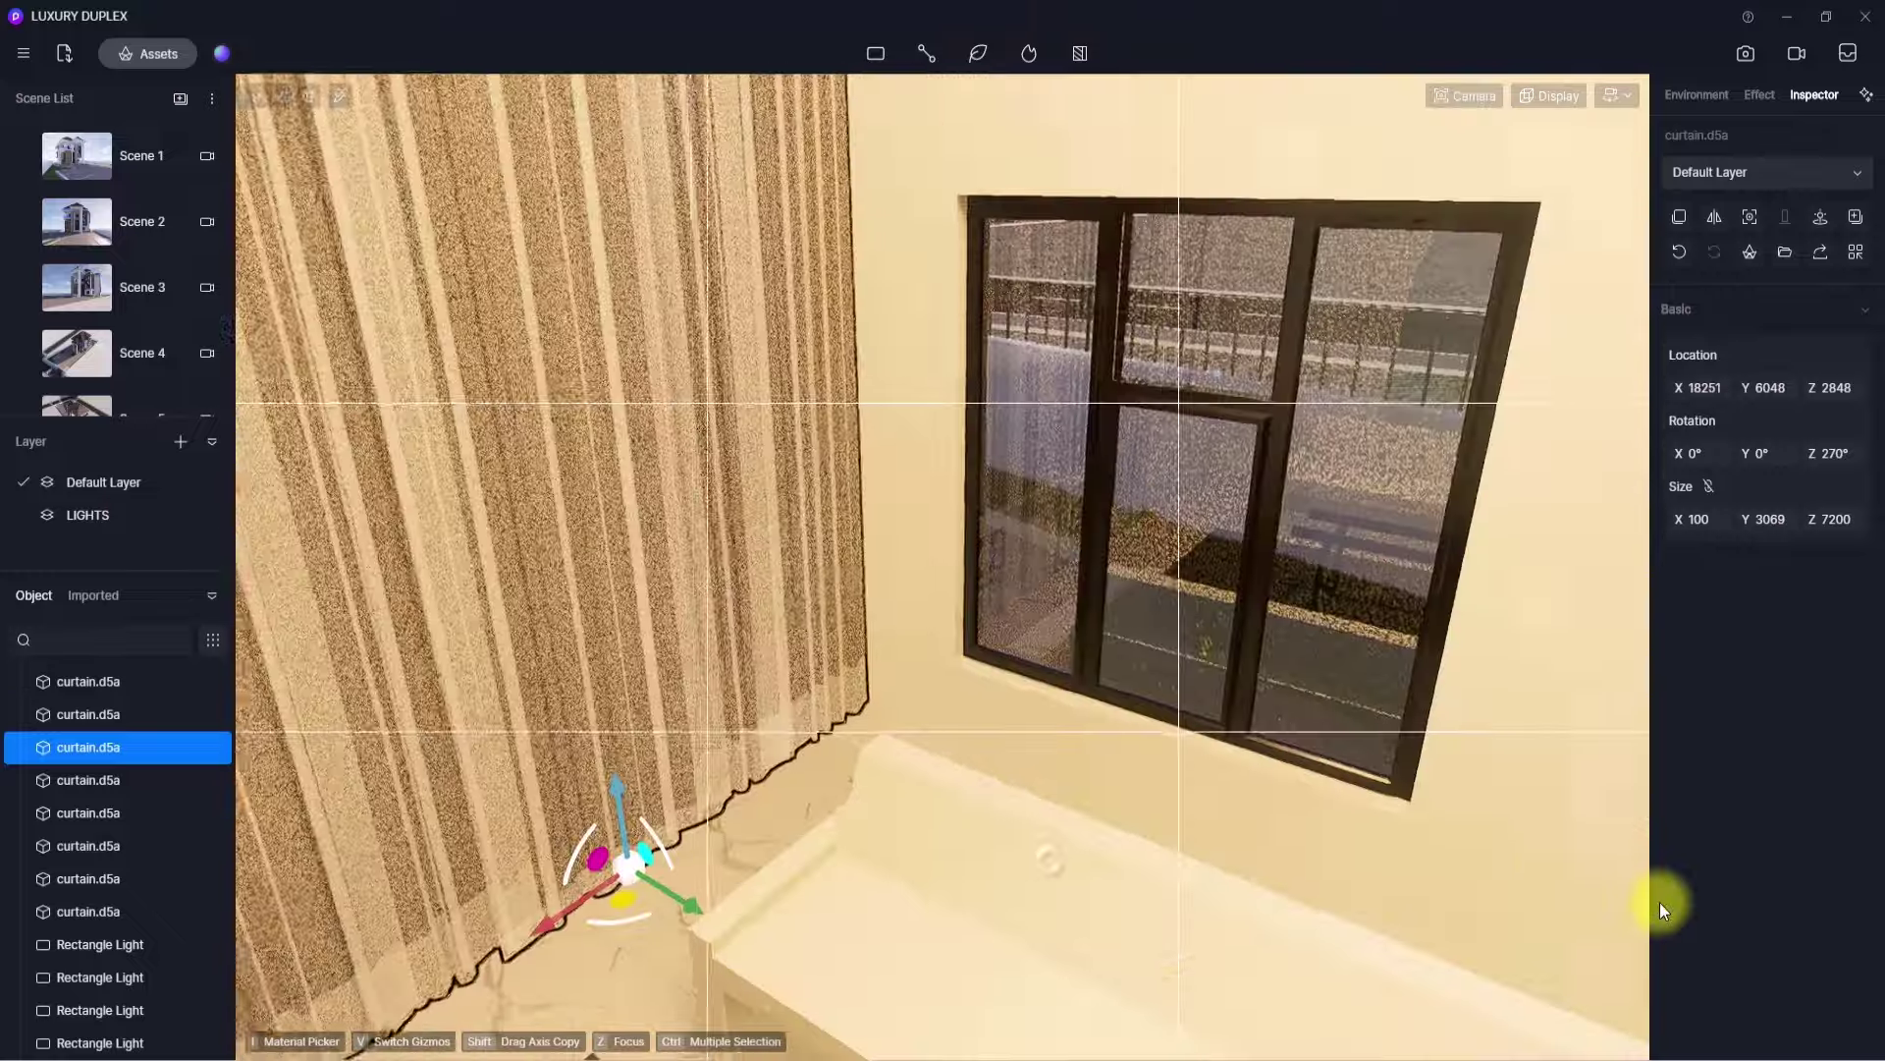
- Fine-tune the copied tall curtain's position to X 18280, Y 6092
{"action": "scroll", "coordinate": [1444, 799], "scroll_direction": "down", "scroll_amount": 3}
{"action": "scroll", "coordinate": [1444, 799], "scroll_direction": "up", "scroll_amount": 5}
{"action": "middle_click_drag", "start_coordinate": [1444, 799], "coordinate": [1282, 838]}
{"action": "right_click_drag", "start_coordinate": [1281, 838], "coordinate": [903, 350]}
{"action": "scroll", "coordinate": [903, 350], "scroll_direction": "down", "scroll_amount": 5}
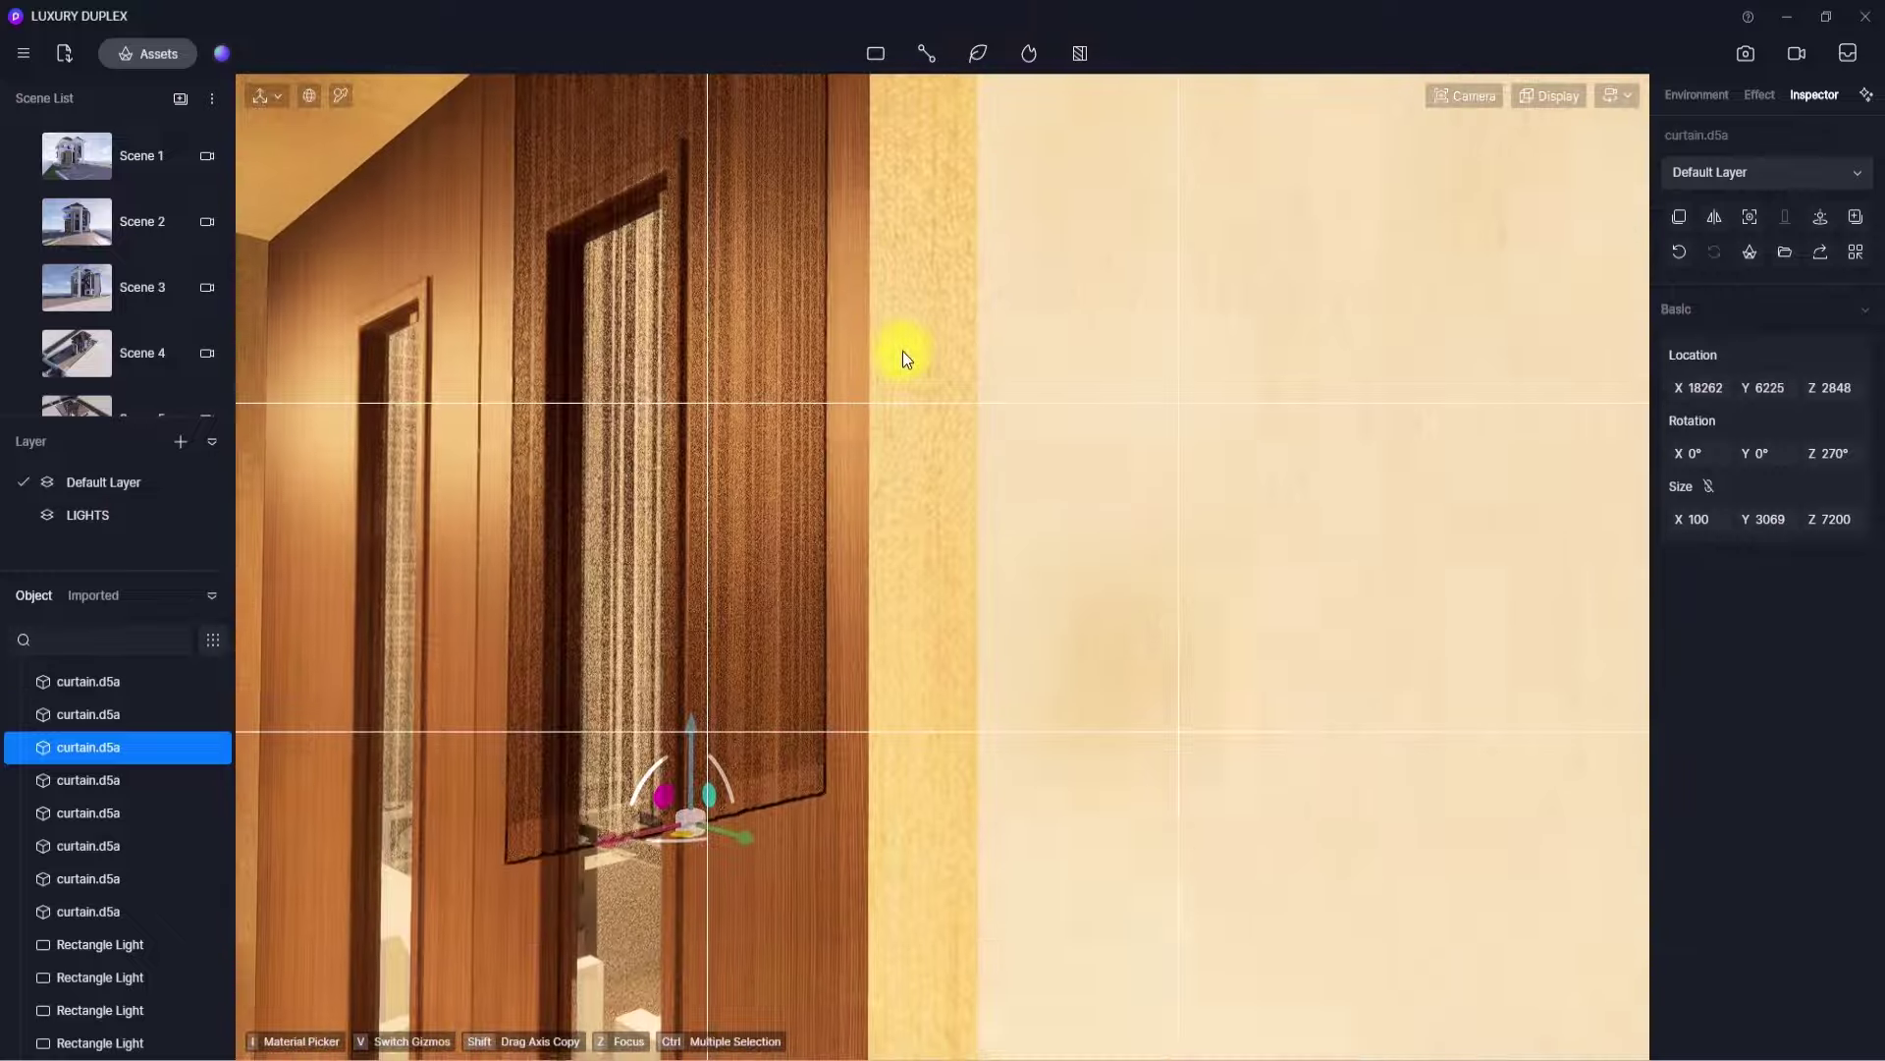
{"action": "right_click_drag", "start_coordinate": [1047, 522], "coordinate": [1012, 373]}
{"action": "scroll", "coordinate": [1012, 373], "scroll_direction": "up", "scroll_amount": 5}
{"action": "right_click_drag", "start_coordinate": [851, 428], "coordinate": [505, 694]}
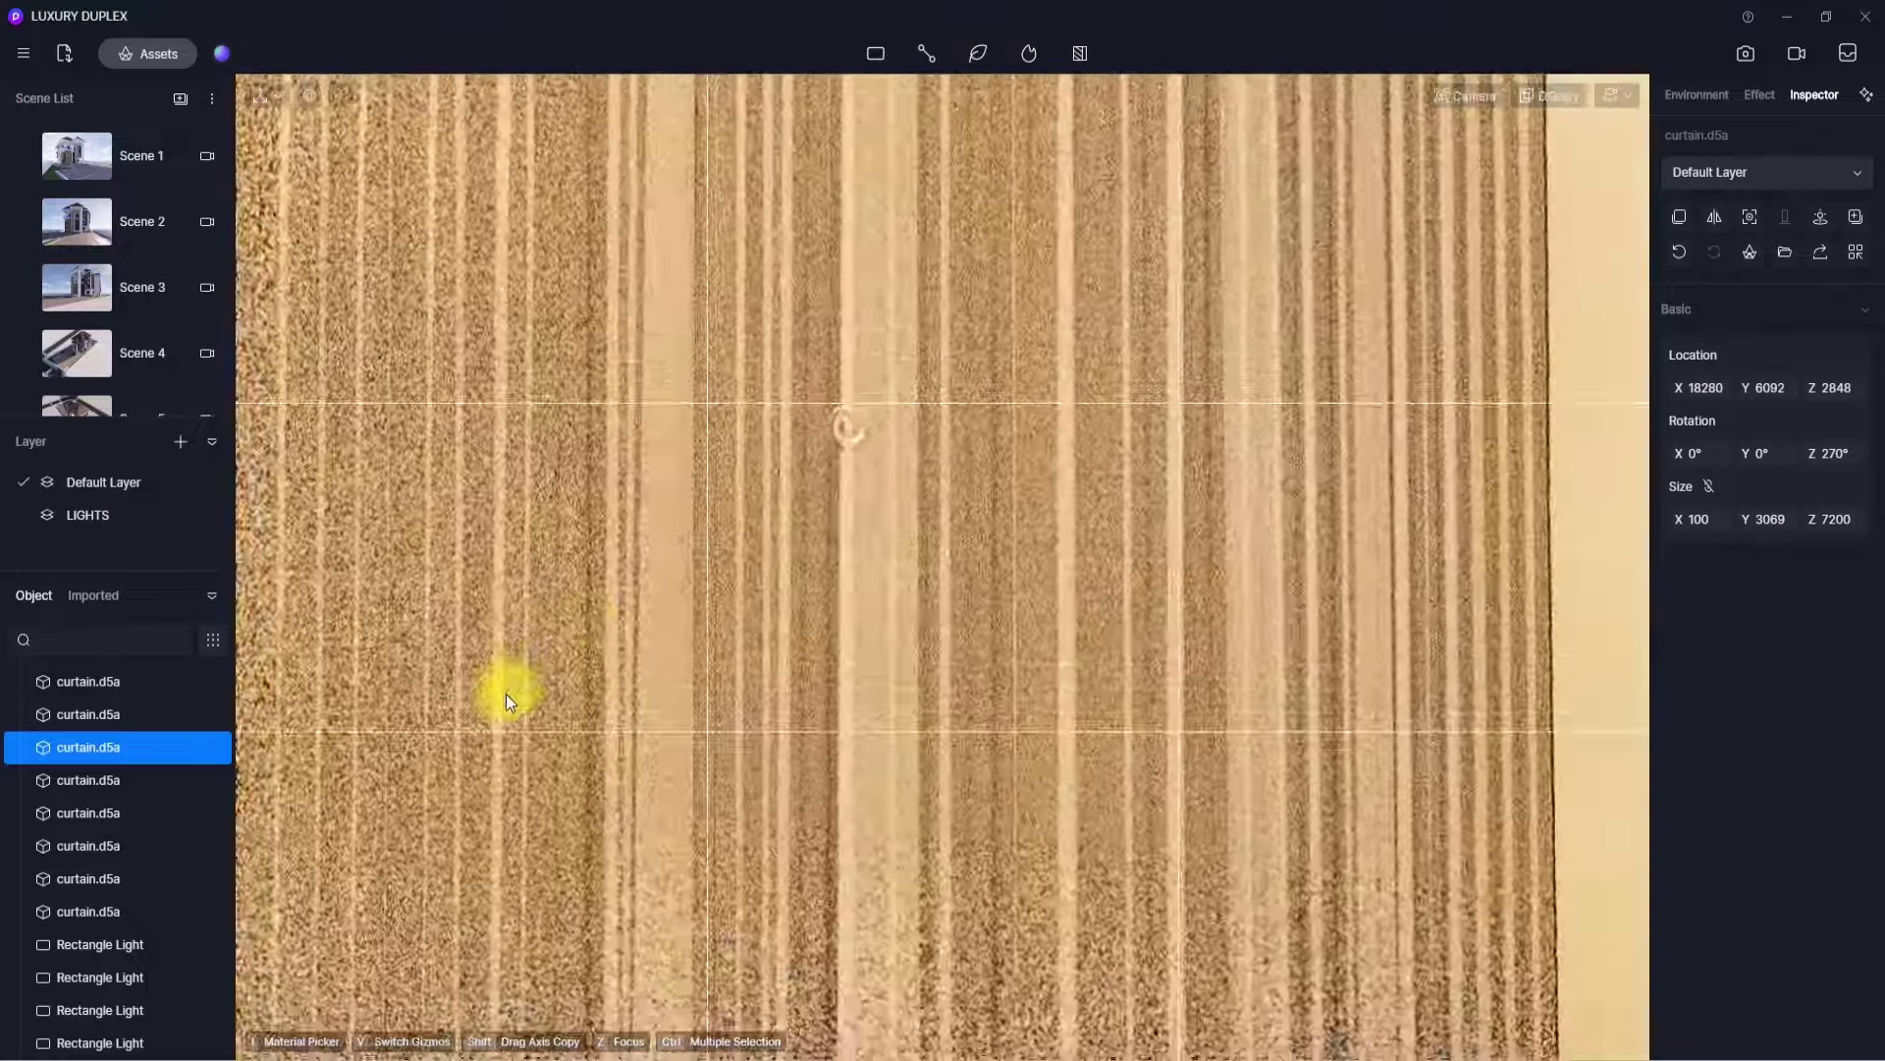
- Copy a 3600-high curtain with 0° rotation to X 18484, Y -496, Z 10177
{"action": "scroll", "coordinate": [980, 455], "scroll_direction": "down", "scroll_amount": 5}
{"action": "scroll", "coordinate": [980, 455], "scroll_direction": "up", "scroll_amount": 5}
{"action": "right_click_drag", "start_coordinate": [835, 730], "coordinate": [967, 85]}
{"action": "scroll", "coordinate": [966, 84], "scroll_direction": "up", "scroll_amount": 5}
{"action": "right_click_drag", "start_coordinate": [682, 570], "coordinate": [1338, 1041]}
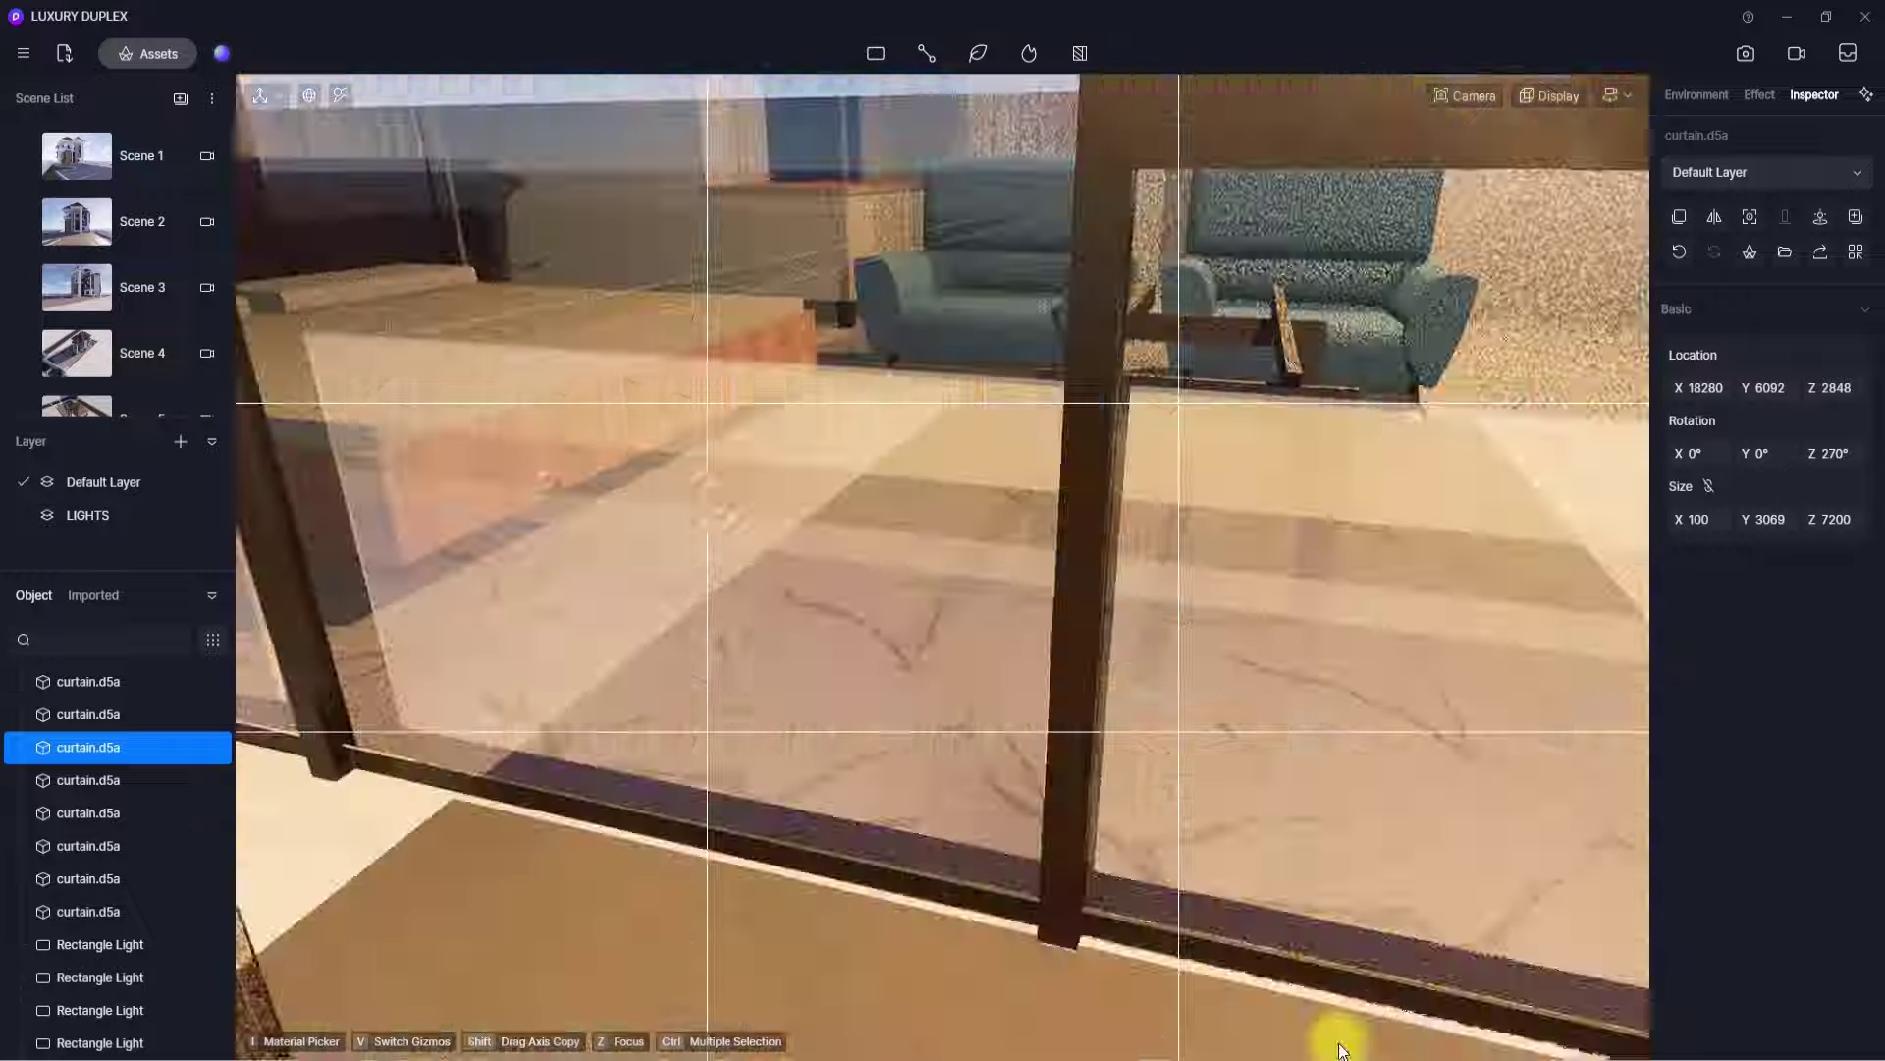
{"action": "scroll", "coordinate": [1338, 1041], "scroll_direction": "down", "scroll_amount": 5}
{"action": "left_click", "coordinate": [1286, 687]}
{"action": "left_click_drag", "start_coordinate": [1260, 852], "coordinate": [1365, 835], "text": "shift"}
{"action": "right_click_drag", "start_coordinate": [1394, 766], "coordinate": [1628, 721]}
{"action": "left_click_drag", "start_coordinate": [992, 793], "coordinate": [1043, 734]}
{"action": "right_click_drag", "start_coordinate": [1178, 746], "coordinate": [1395, 756]}
{"action": "left_click_drag", "start_coordinate": [855, 707], "coordinate": [1551, 825], "text": "shift"}
{"action": "right_click_drag", "start_coordinate": [884, 687], "coordinate": [1006, 833]}
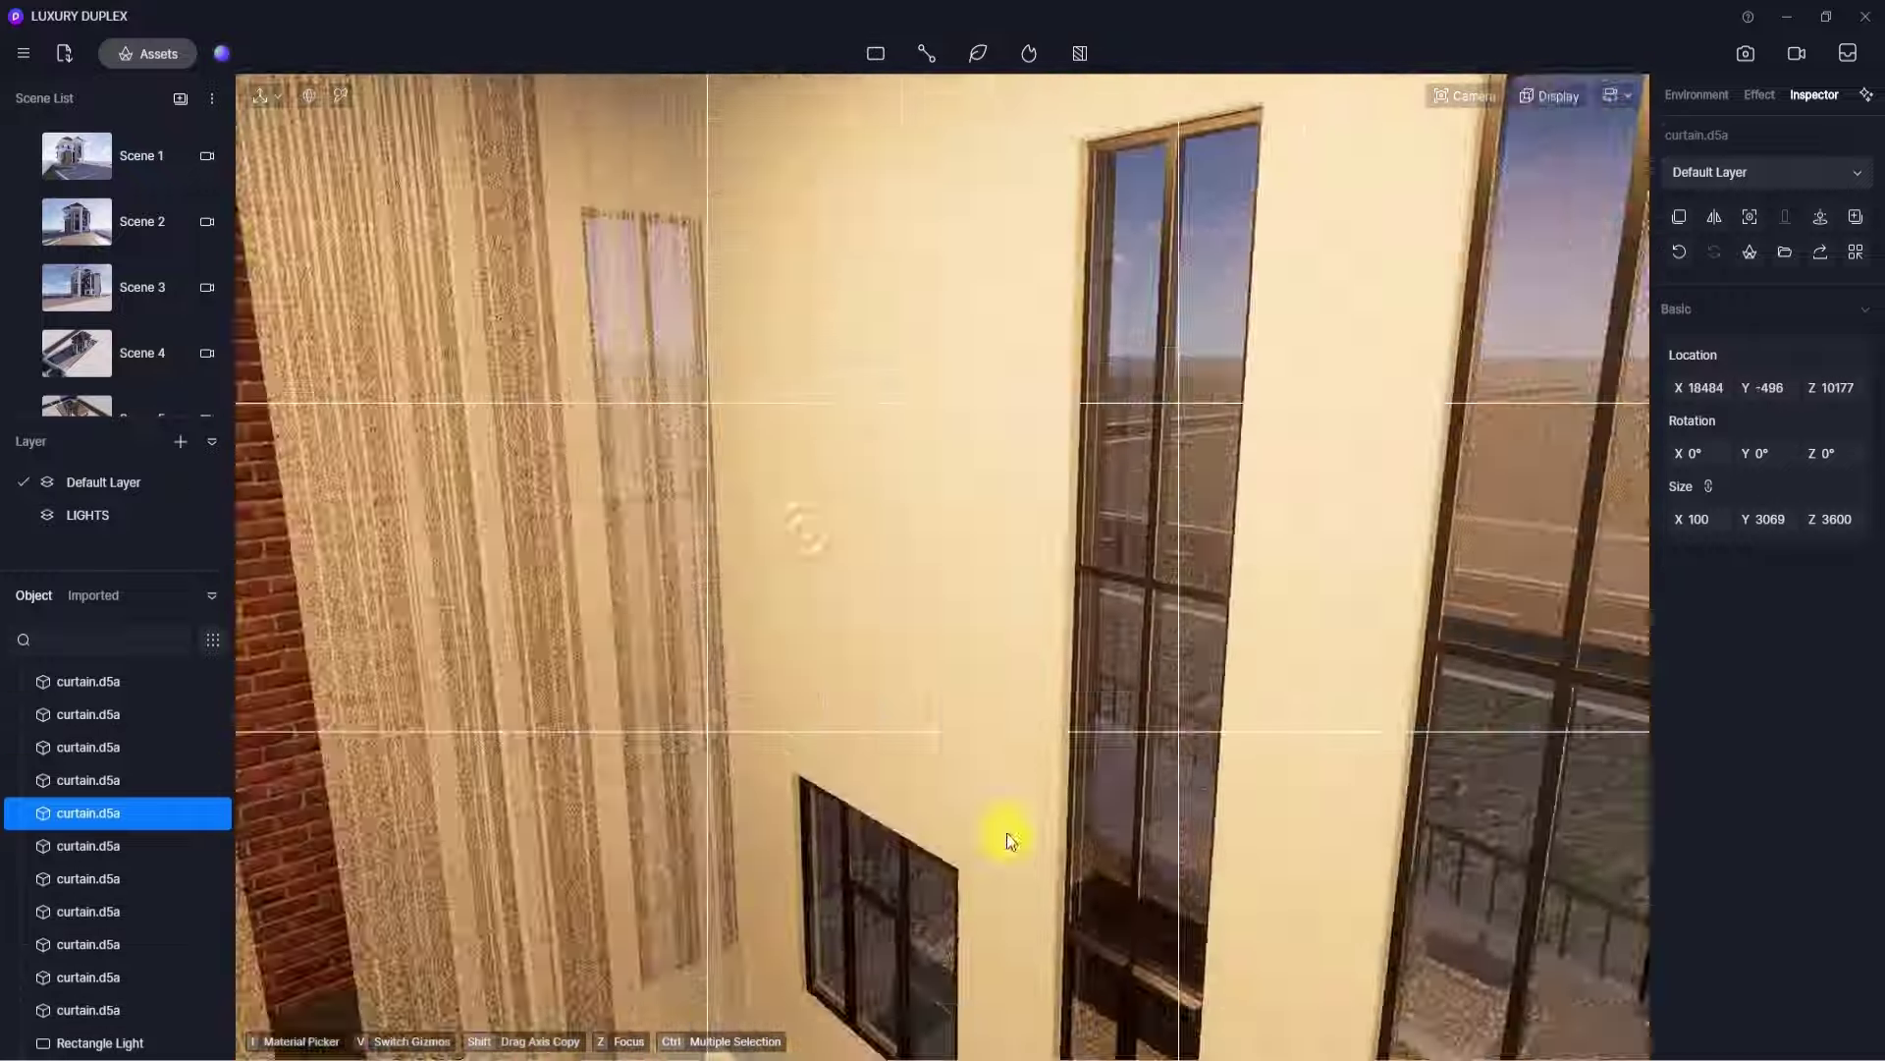
- Copy the 7200-high curtain to the adjacent wall at X 17178, Y 4637, Z 2848, with its Z rotation at 0°
{"action": "scroll", "coordinate": [1006, 833], "scroll_direction": "down", "scroll_amount": 5}
{"action": "left_click", "coordinate": [648, 589]}
{"action": "left_click_drag", "start_coordinate": [678, 787], "coordinate": [1169, 953], "text": "shift"}
{"action": "right_click_drag", "start_coordinate": [1169, 952], "coordinate": [320, 392]}
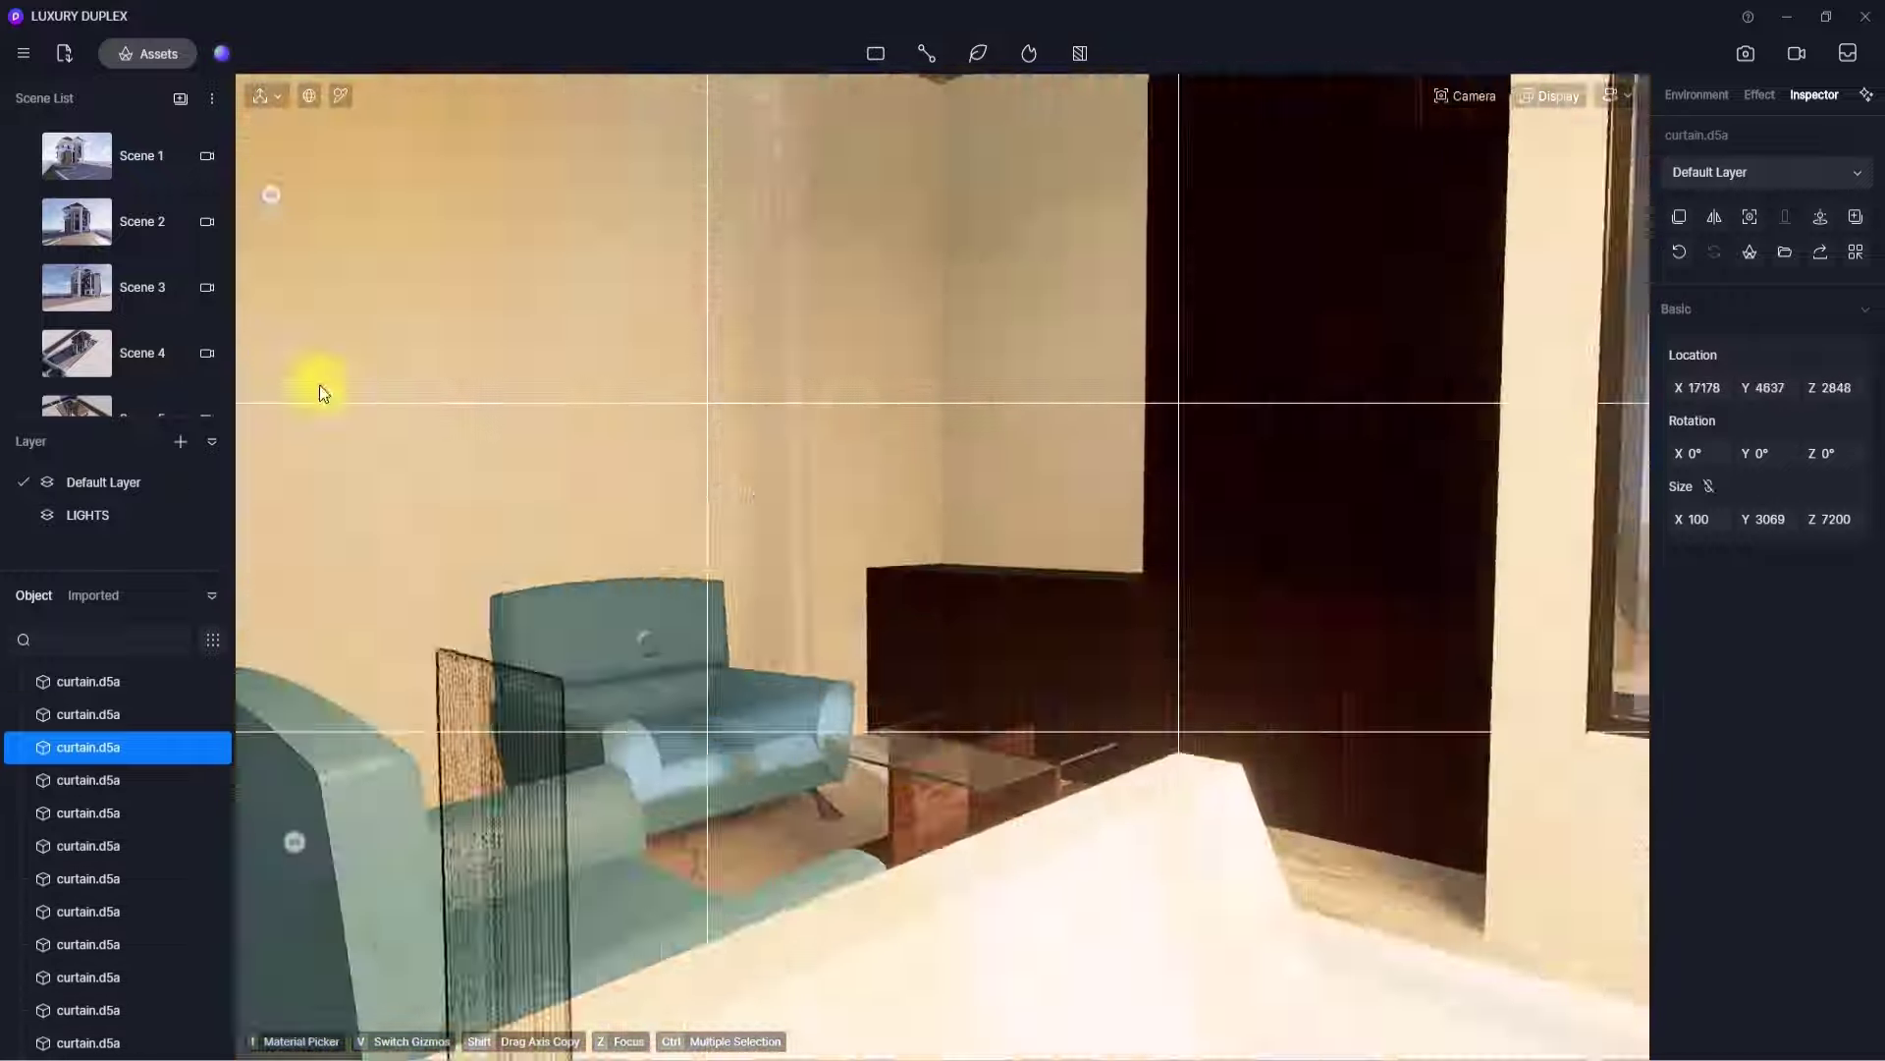
- Copy a 3600-high curtain to the covered balcony's window, at X 29713, Y -8349, Z 6804
{"action": "left_click", "coordinate": [511, 472]}
{"action": "right_click_drag", "start_coordinate": [510, 471], "coordinate": [1107, 514]}
{"action": "left_click_drag", "start_coordinate": [1106, 514], "coordinate": [1100, 835], "text": "shift"}
{"action": "left_click_drag", "start_coordinate": [1022, 786], "coordinate": [628, 825], "text": "shift"}
{"action": "right_click_drag", "start_coordinate": [629, 825], "coordinate": [1080, 712]}
{"action": "left_click_drag", "start_coordinate": [1080, 712], "coordinate": [1203, 798], "text": "shift"}
{"action": "right_click_drag", "start_coordinate": [1203, 798], "coordinate": [703, 846]}
{"action": "left_click_drag", "start_coordinate": [703, 845], "coordinate": [860, 798]}
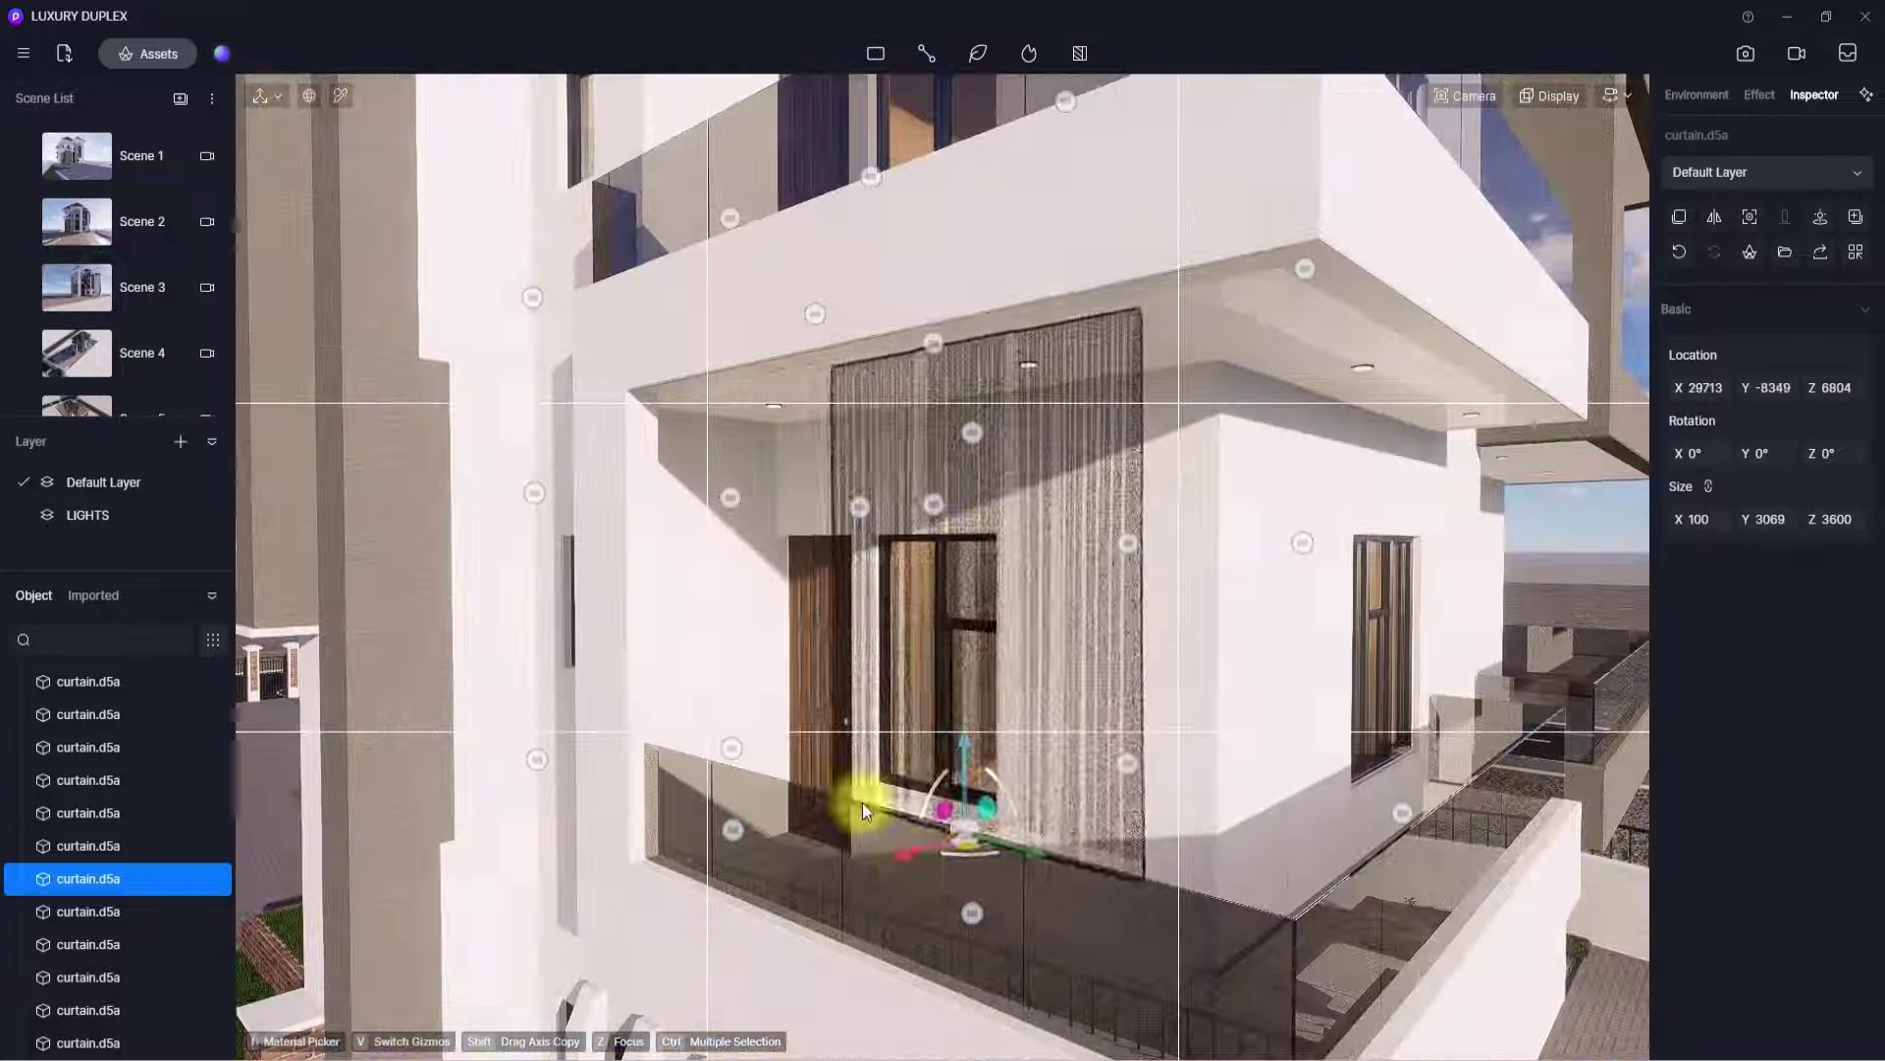
- Copy a curtain with 180° Z rotation to the window below the dark facade, at X 29472, Y 3053, Z 2929
{"action": "right_click_drag", "start_coordinate": [860, 797], "coordinate": [1070, 599]}
{"action": "left_click_drag", "start_coordinate": [1071, 599], "coordinate": [1078, 401], "text": "shift"}
{"action": "left_click", "coordinate": [956, 442]}
{"action": "right_click_drag", "start_coordinate": [1079, 400], "coordinate": [677, 413]}
{"action": "left_click", "coordinate": [943, 462]}
{"action": "left_click_drag", "start_coordinate": [678, 412], "coordinate": [659, 854], "text": "shift"}
{"action": "right_click_drag", "start_coordinate": [659, 855], "coordinate": [775, 898]}
{"action": "left_click_drag", "start_coordinate": [776, 898], "coordinate": [796, 918]}
{"action": "right_click_drag", "start_coordinate": [796, 917], "coordinate": [1136, 328]}
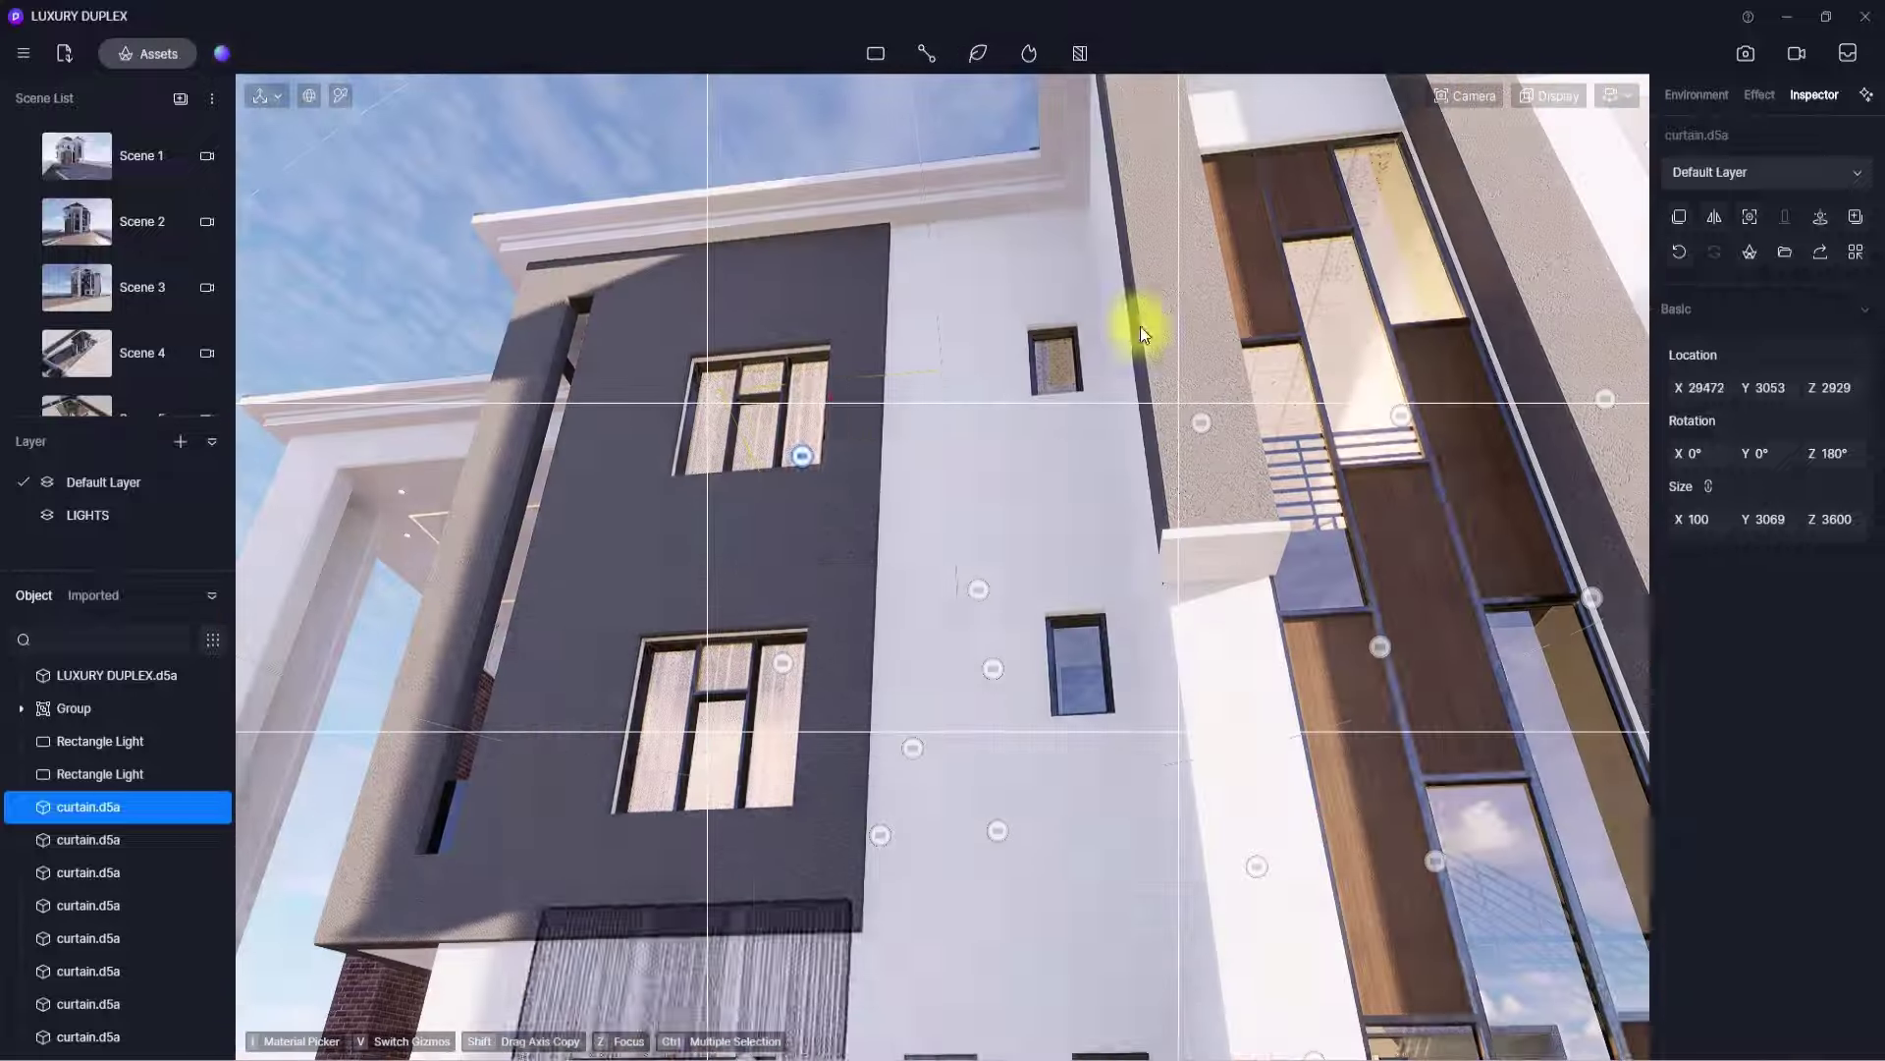
- Examine the duplex's exterior and its curtained windows from the front, the driveway and the fence side
{"action": "left_click", "coordinate": [1018, 703]}
{"action": "right_click_drag", "start_coordinate": [1018, 703], "coordinate": [1057, 821]}
{"action": "scroll", "coordinate": [1421, 761], "scroll_direction": "down", "scroll_amount": 5}
{"action": "scroll", "coordinate": [404, 640], "scroll_direction": "up", "scroll_amount": 5}
{"action": "key", "text": "s"}
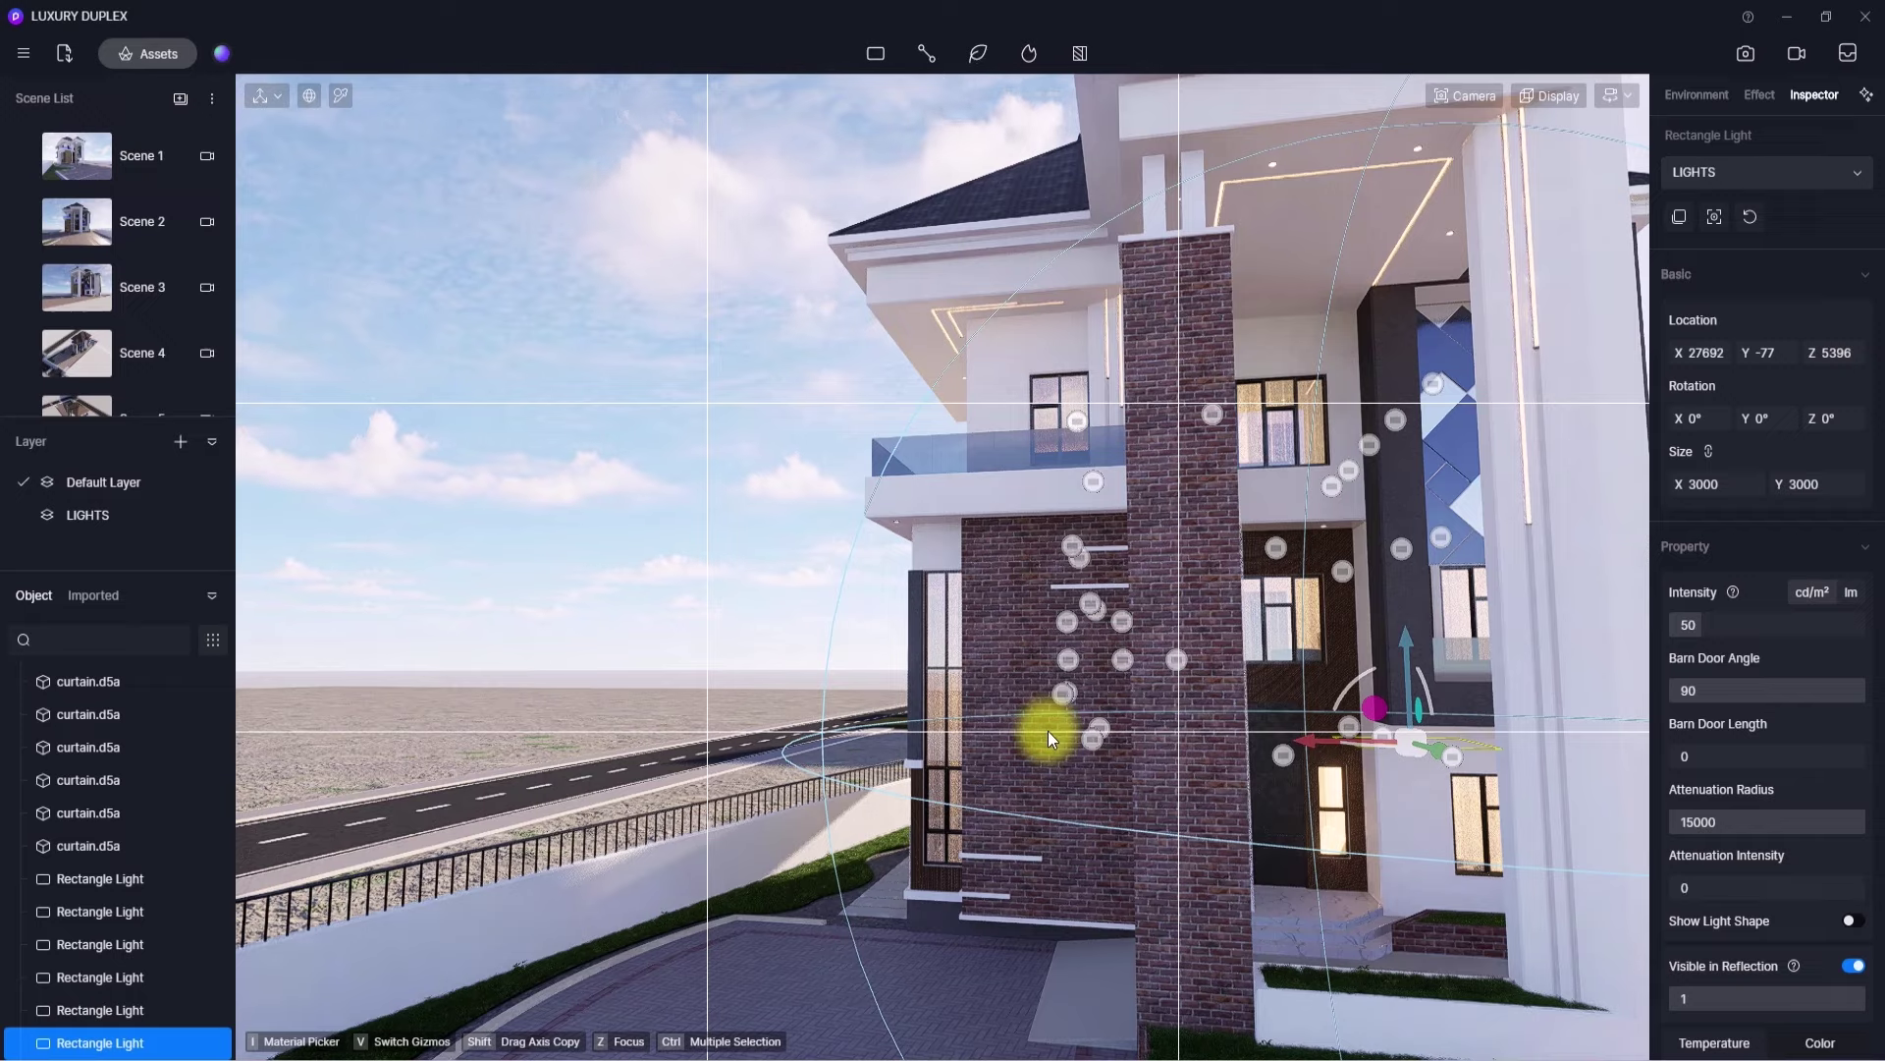
{"action": "scroll", "coordinate": [982, 733], "scroll_direction": "down", "scroll_amount": 5}
{"action": "scroll", "coordinate": [982, 733], "scroll_direction": "down", "scroll_amount": 3}
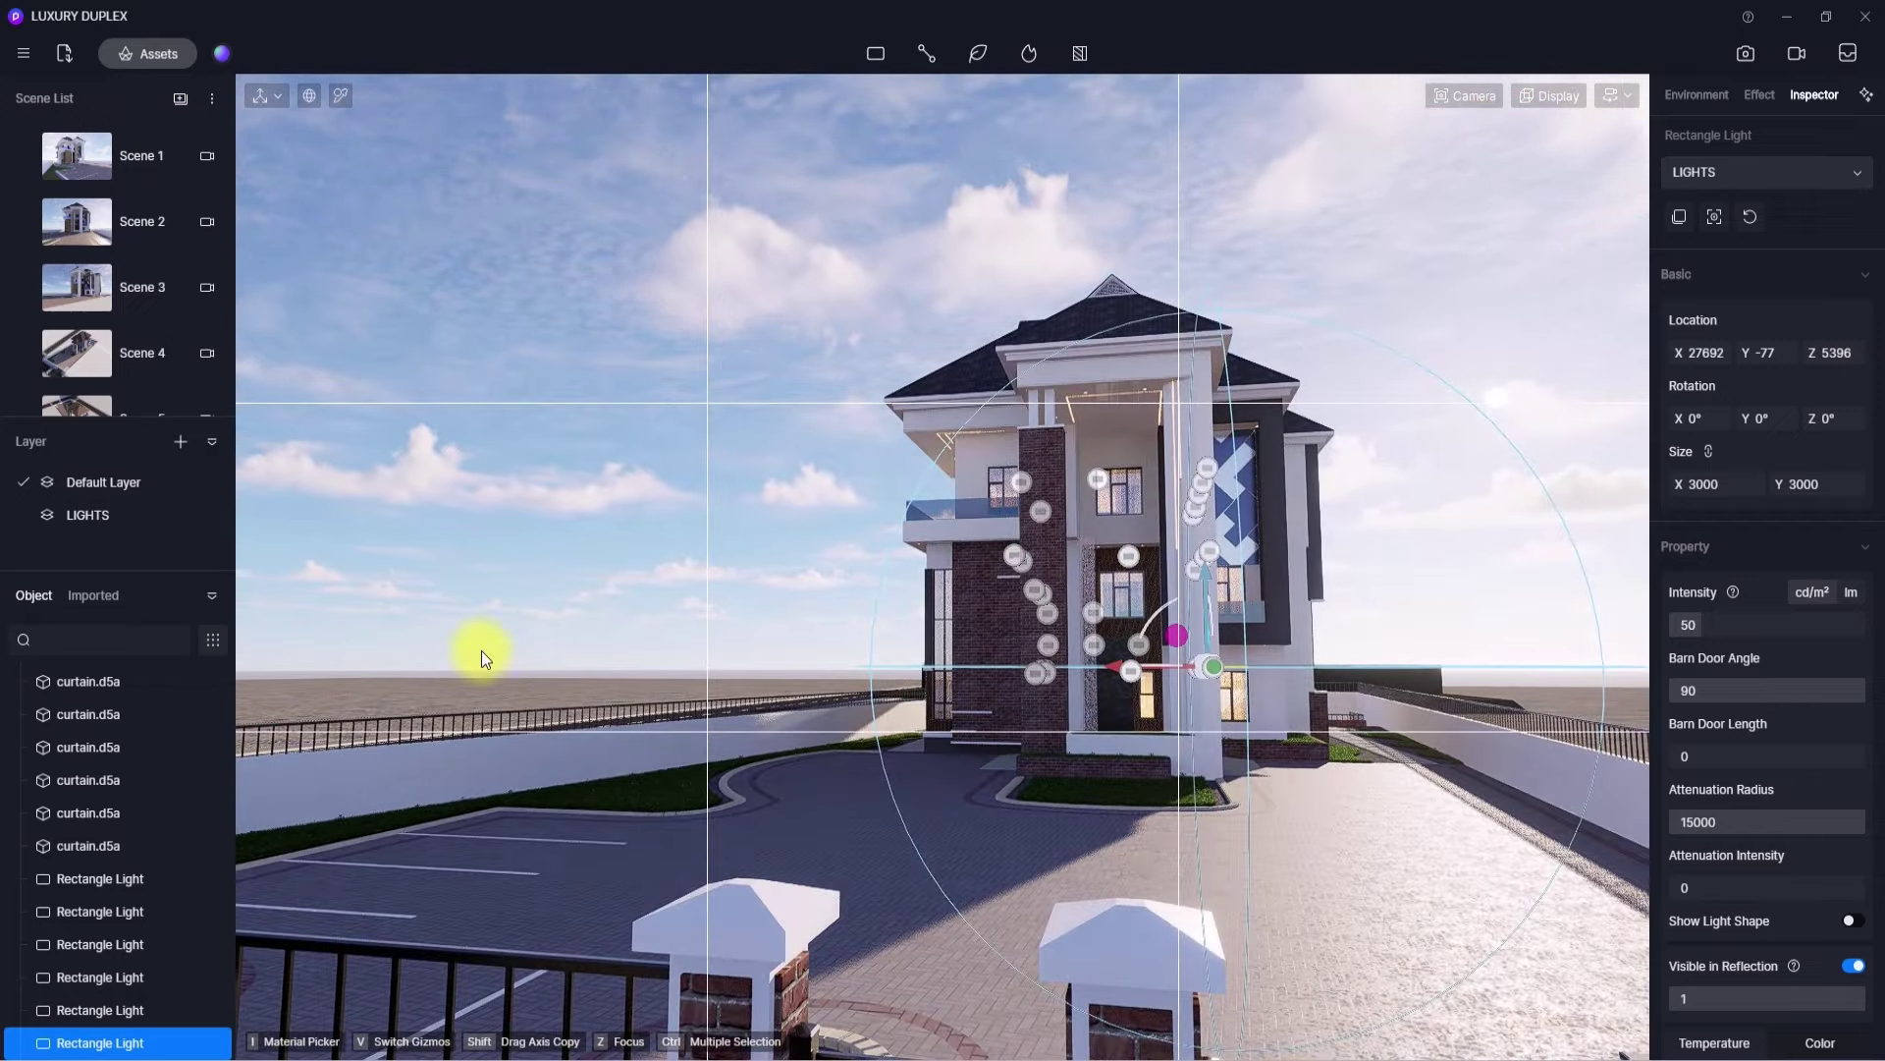
{"action": "scroll", "coordinate": [481, 651], "scroll_direction": "up", "scroll_amount": 5}
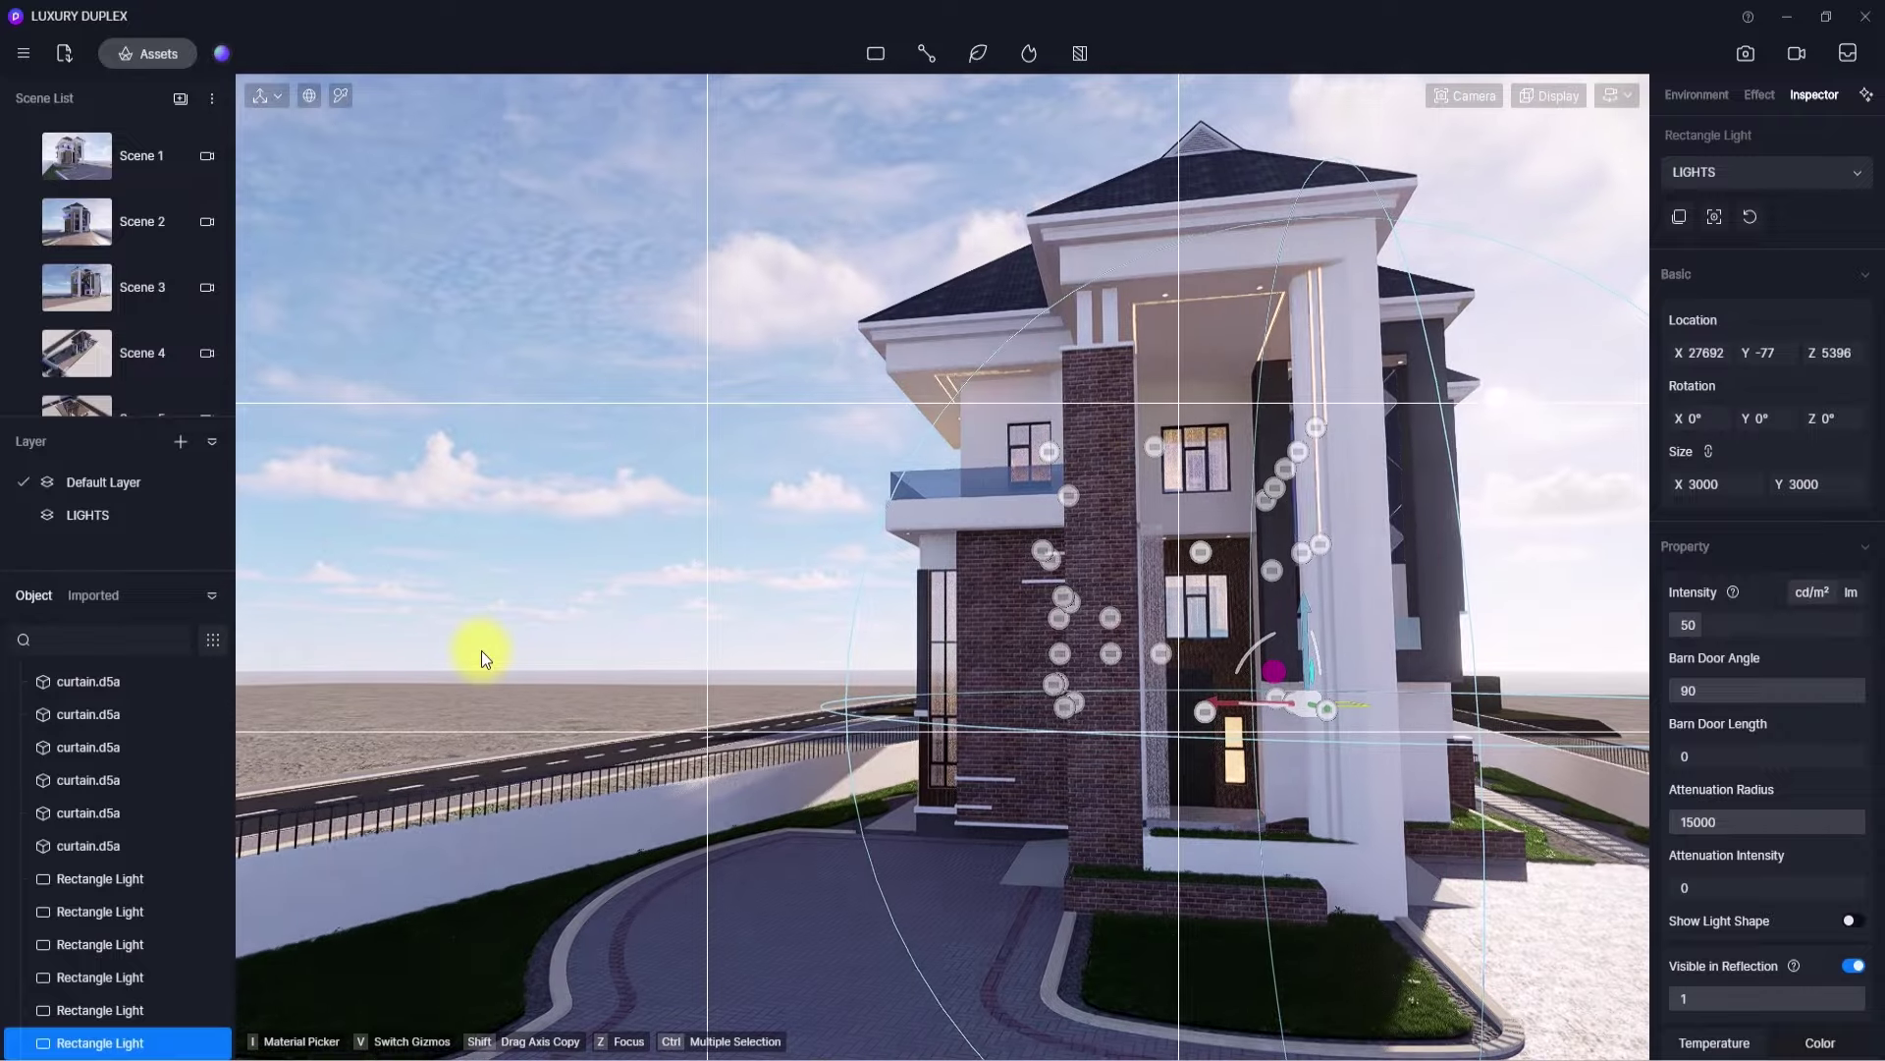
{"action": "scroll", "coordinate": [482, 650], "scroll_direction": "down", "scroll_amount": 1}
{"action": "right_click_drag", "start_coordinate": [1228, 957], "coordinate": [680, 750]}
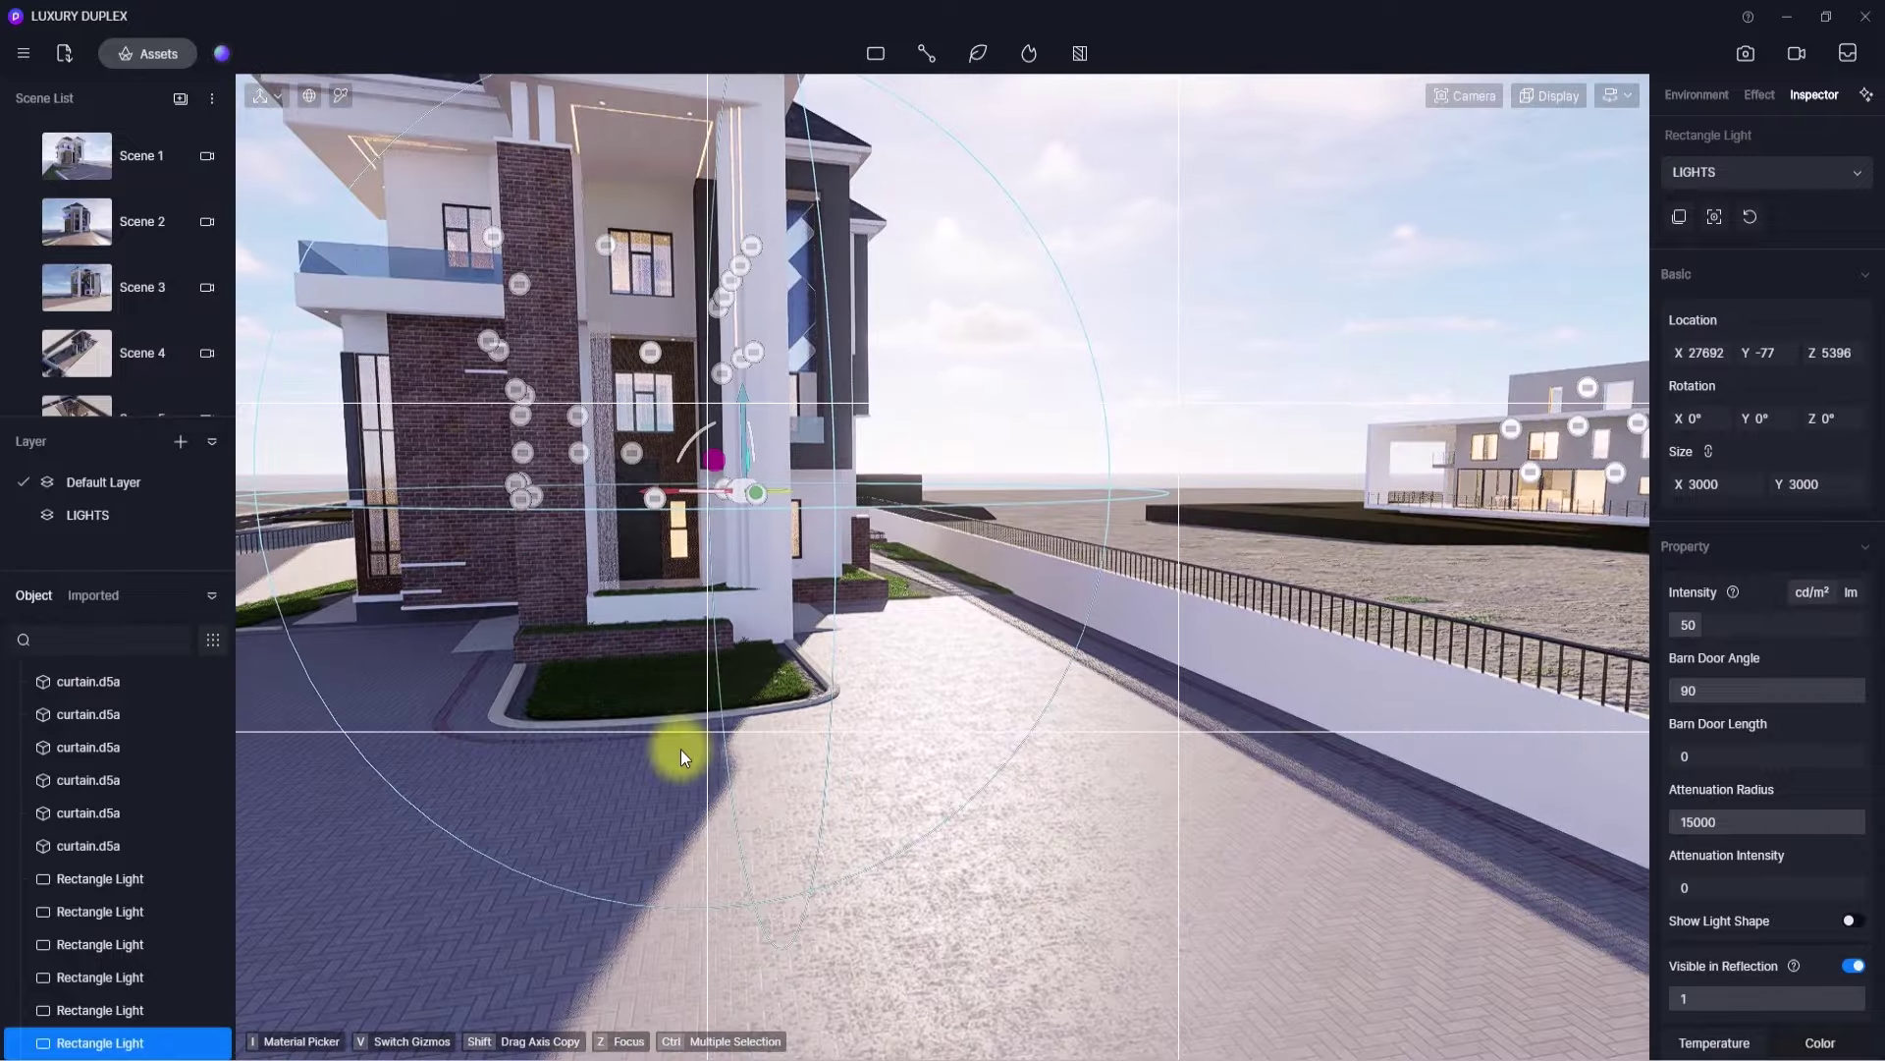
{"action": "right_click_drag", "start_coordinate": [938, 729], "coordinate": [1145, 917]}
{"action": "scroll", "coordinate": [680, 668], "scroll_direction": "up", "scroll_amount": 8}
{"action": "scroll", "coordinate": [1145, 917], "scroll_direction": "down", "scroll_amount": 8}
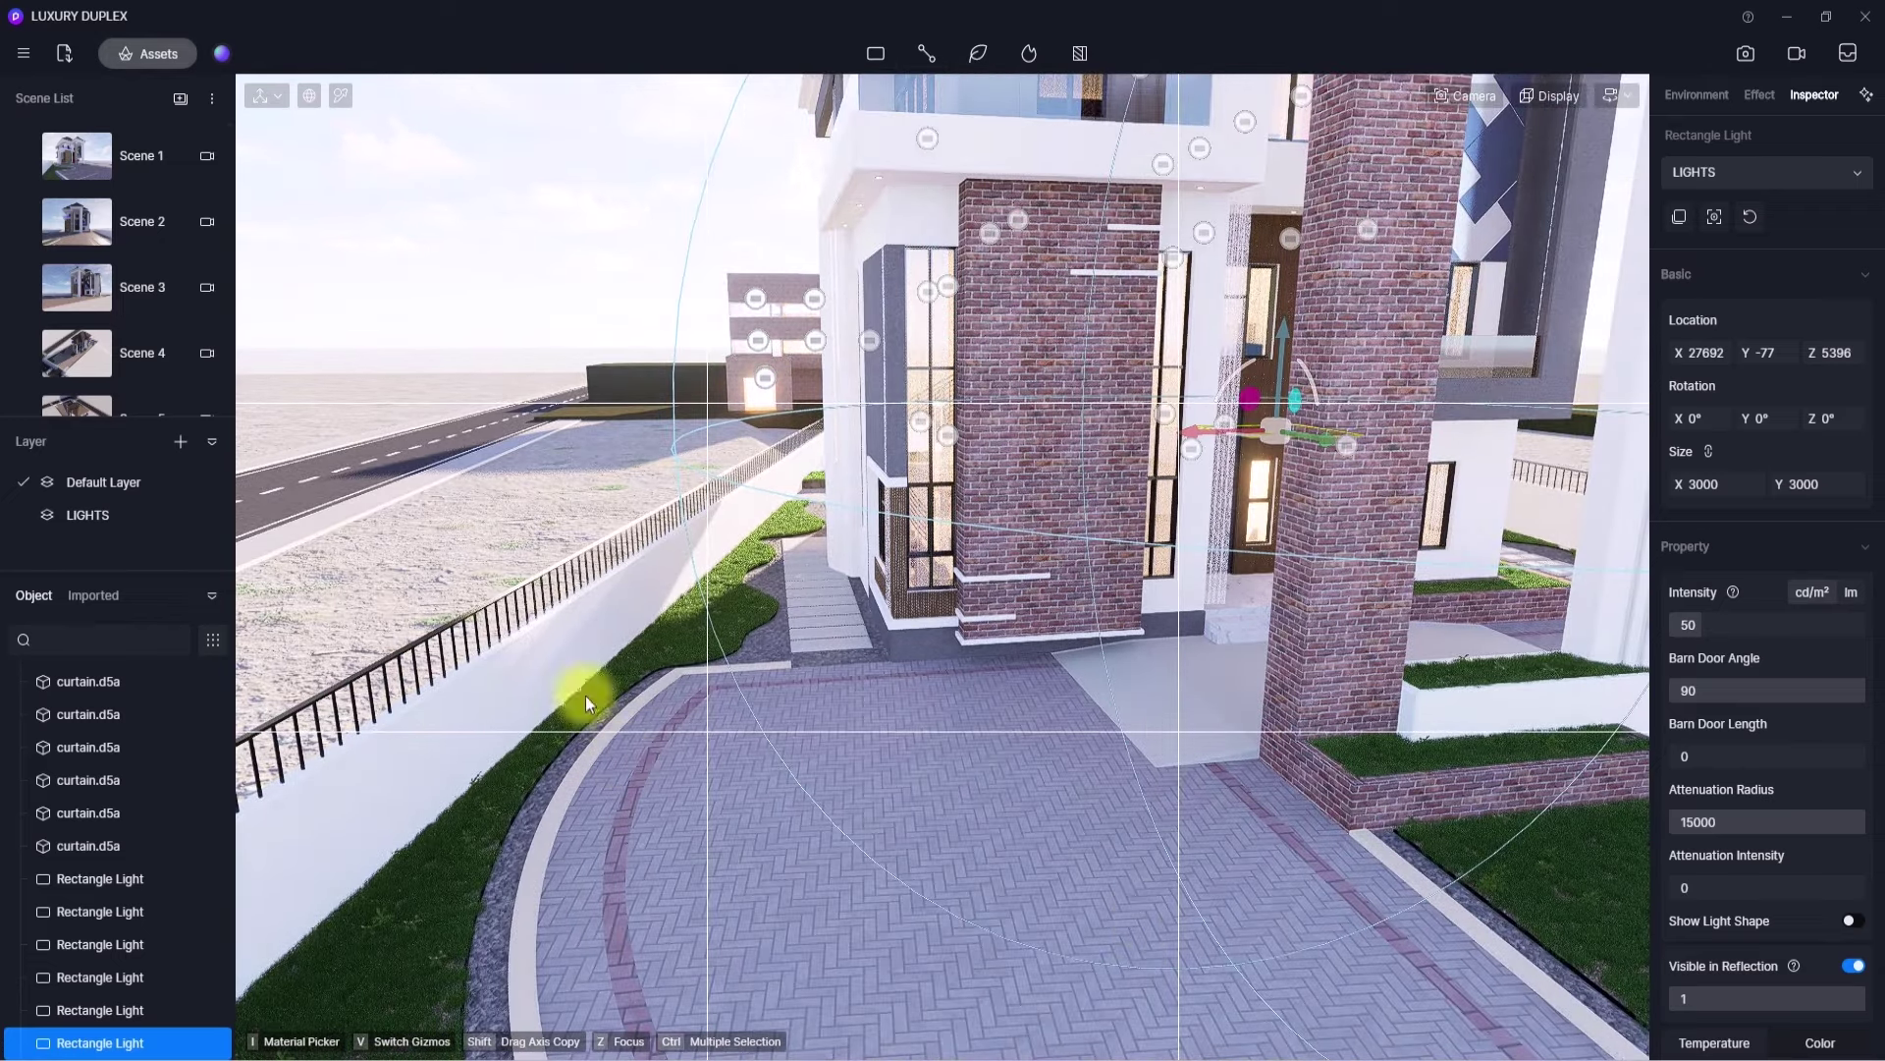
- Load the Group 1 bollard light, listed before BOLLARD LIGHT MAIN, from the local model library
{"action": "left_click", "coordinate": [155, 54]}
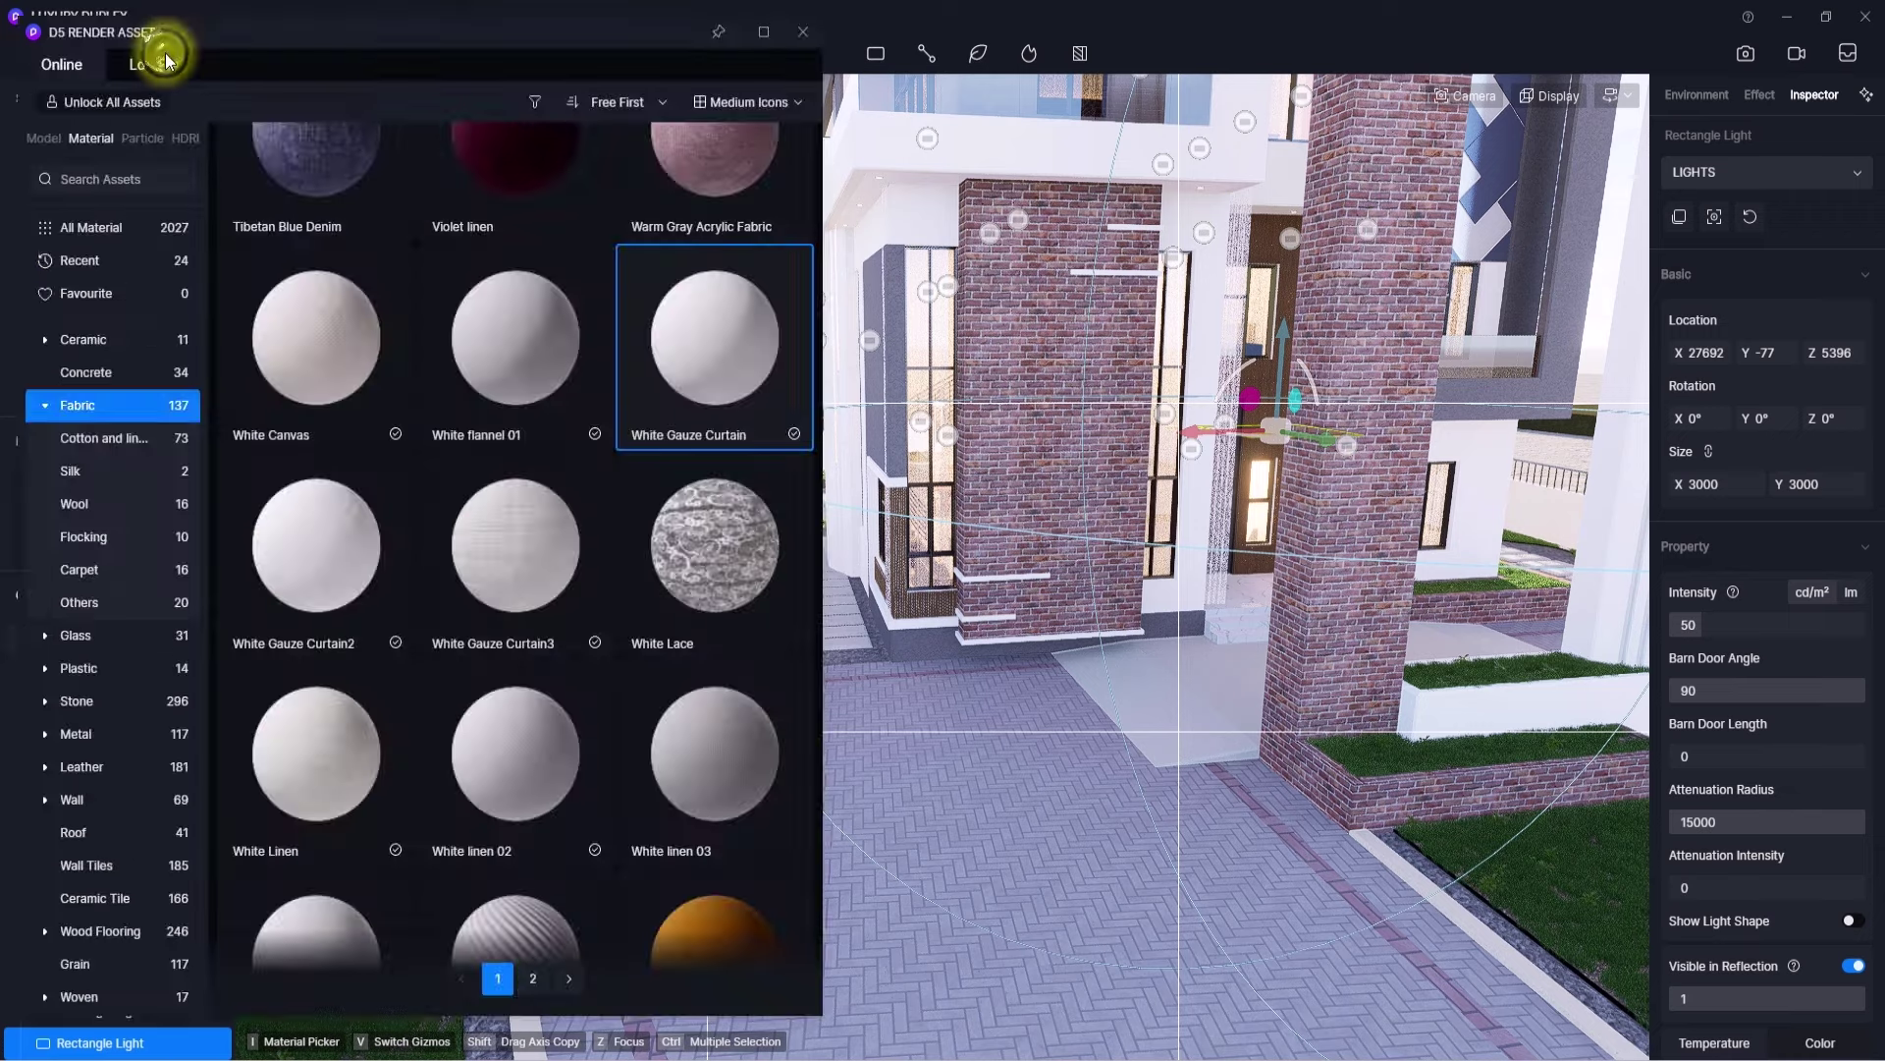
{"action": "left_click", "coordinate": [144, 61]}
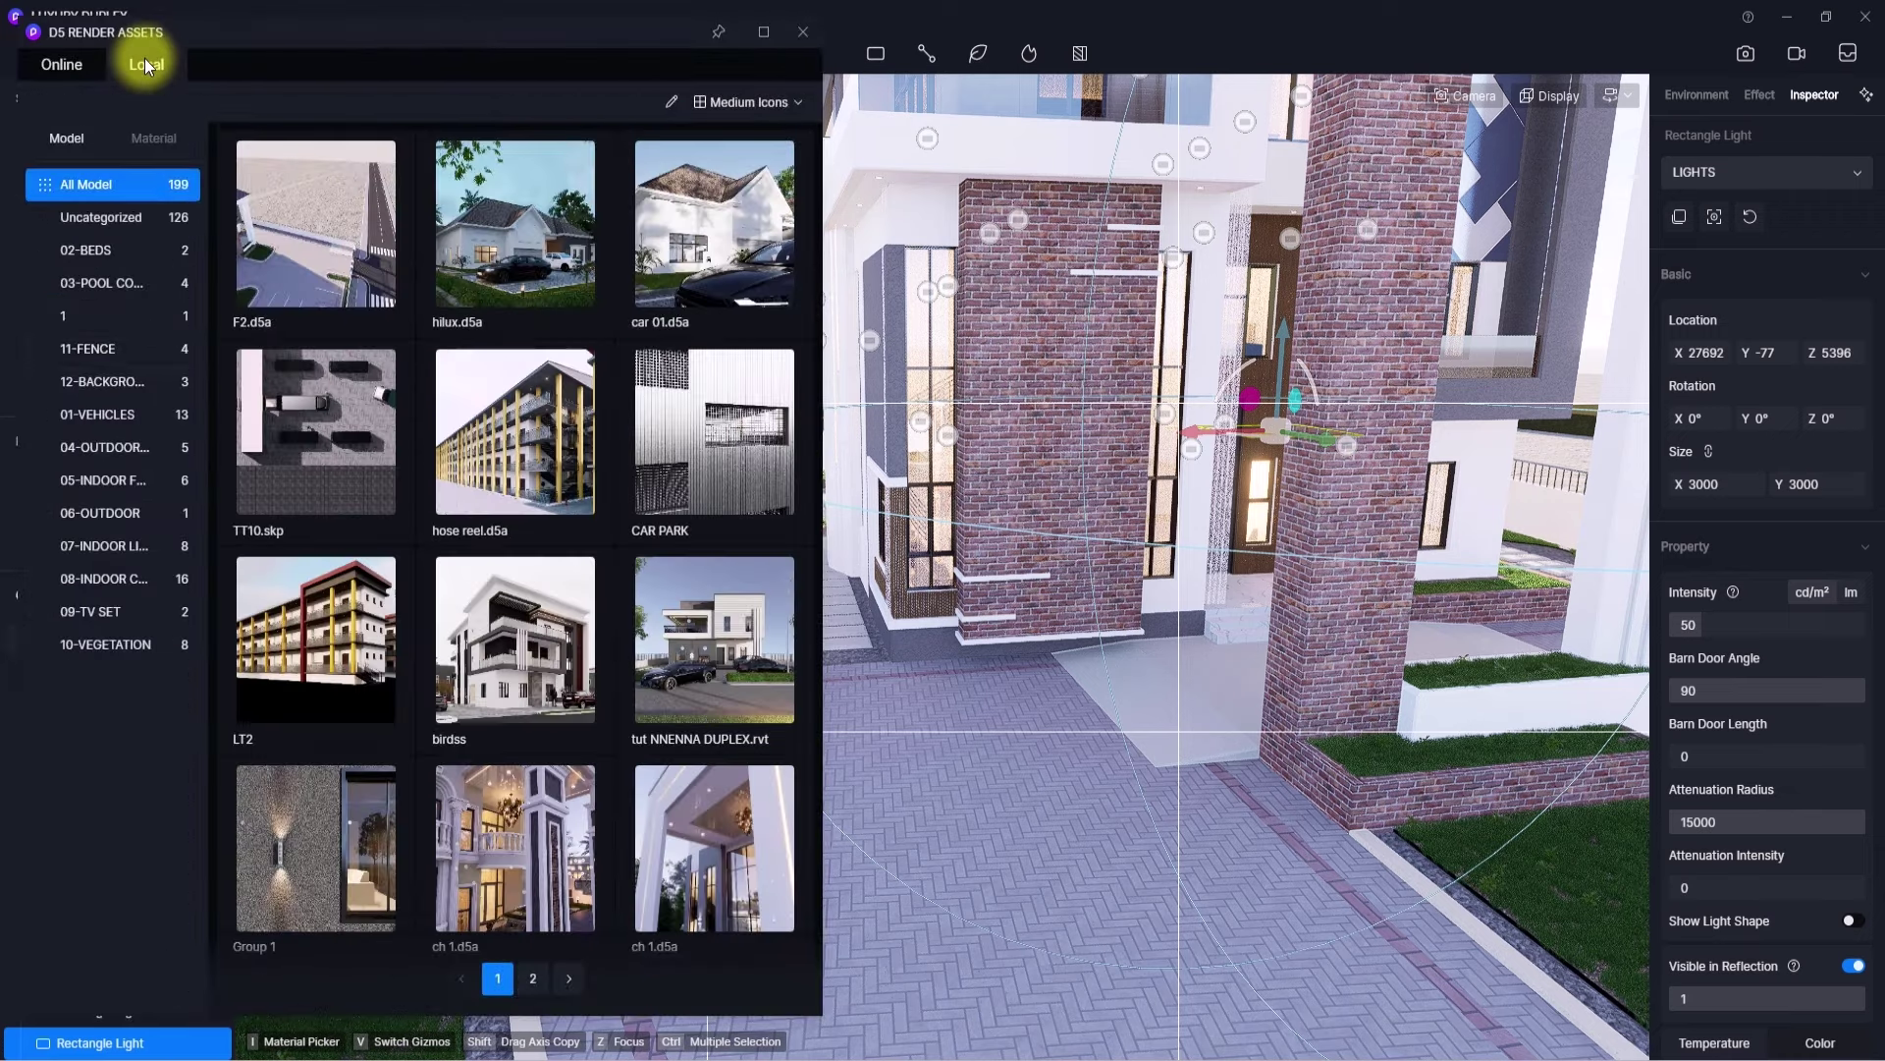
{"action": "scroll", "coordinate": [515, 328], "scroll_direction": "down", "scroll_amount": 10}
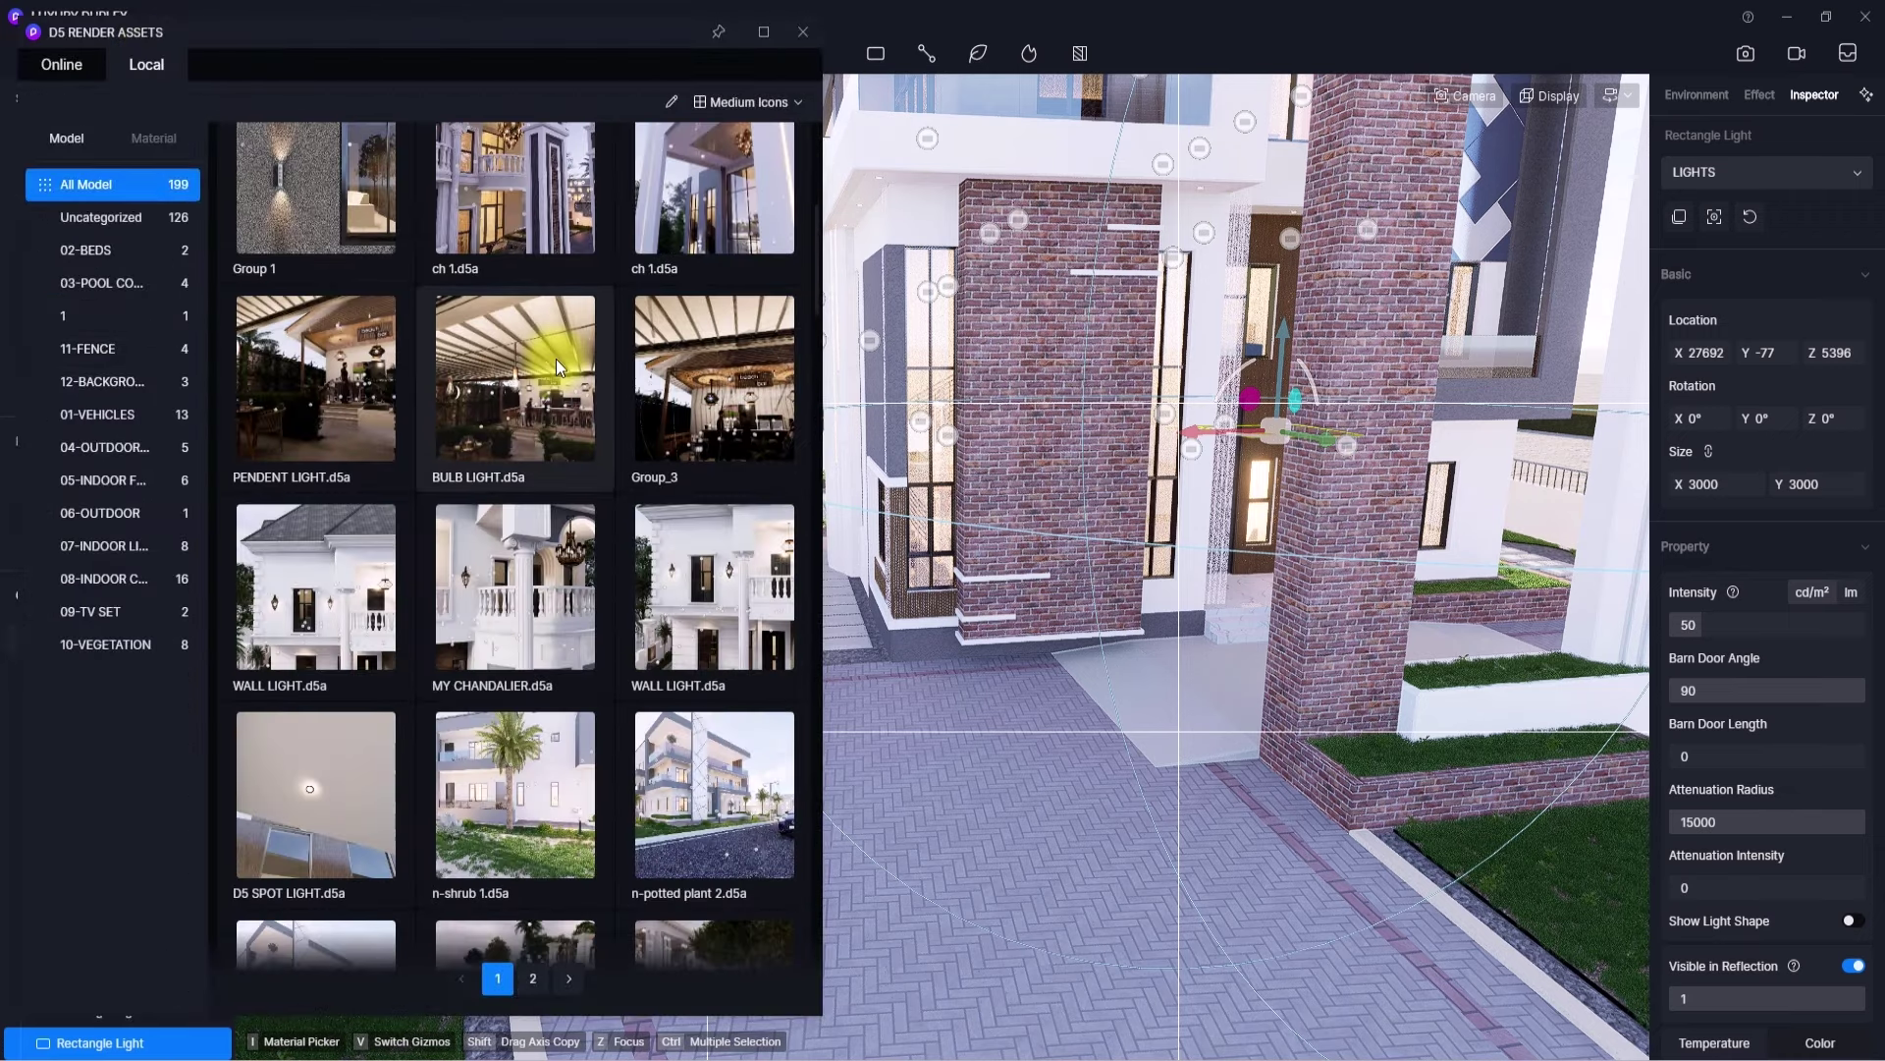
{"action": "scroll", "coordinate": [555, 358], "scroll_direction": "down", "scroll_amount": 15}
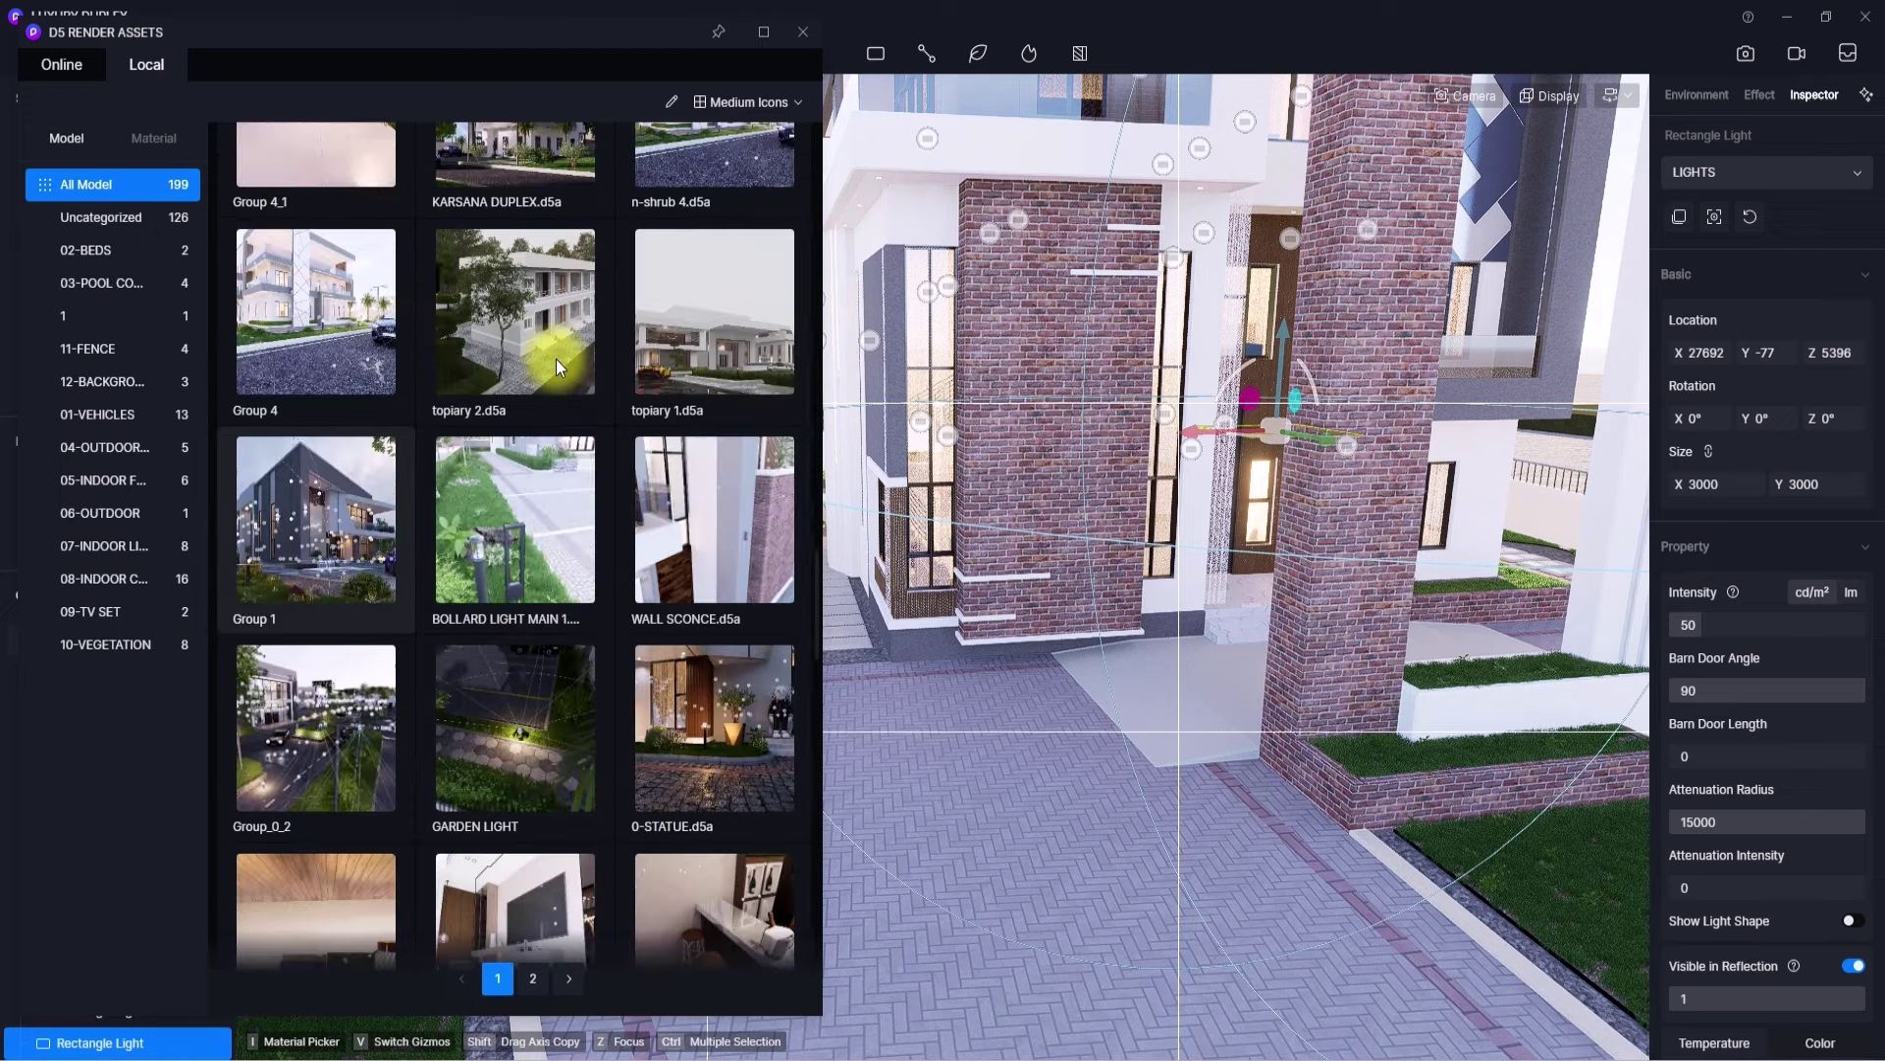
{"action": "left_click", "coordinate": [307, 548]}
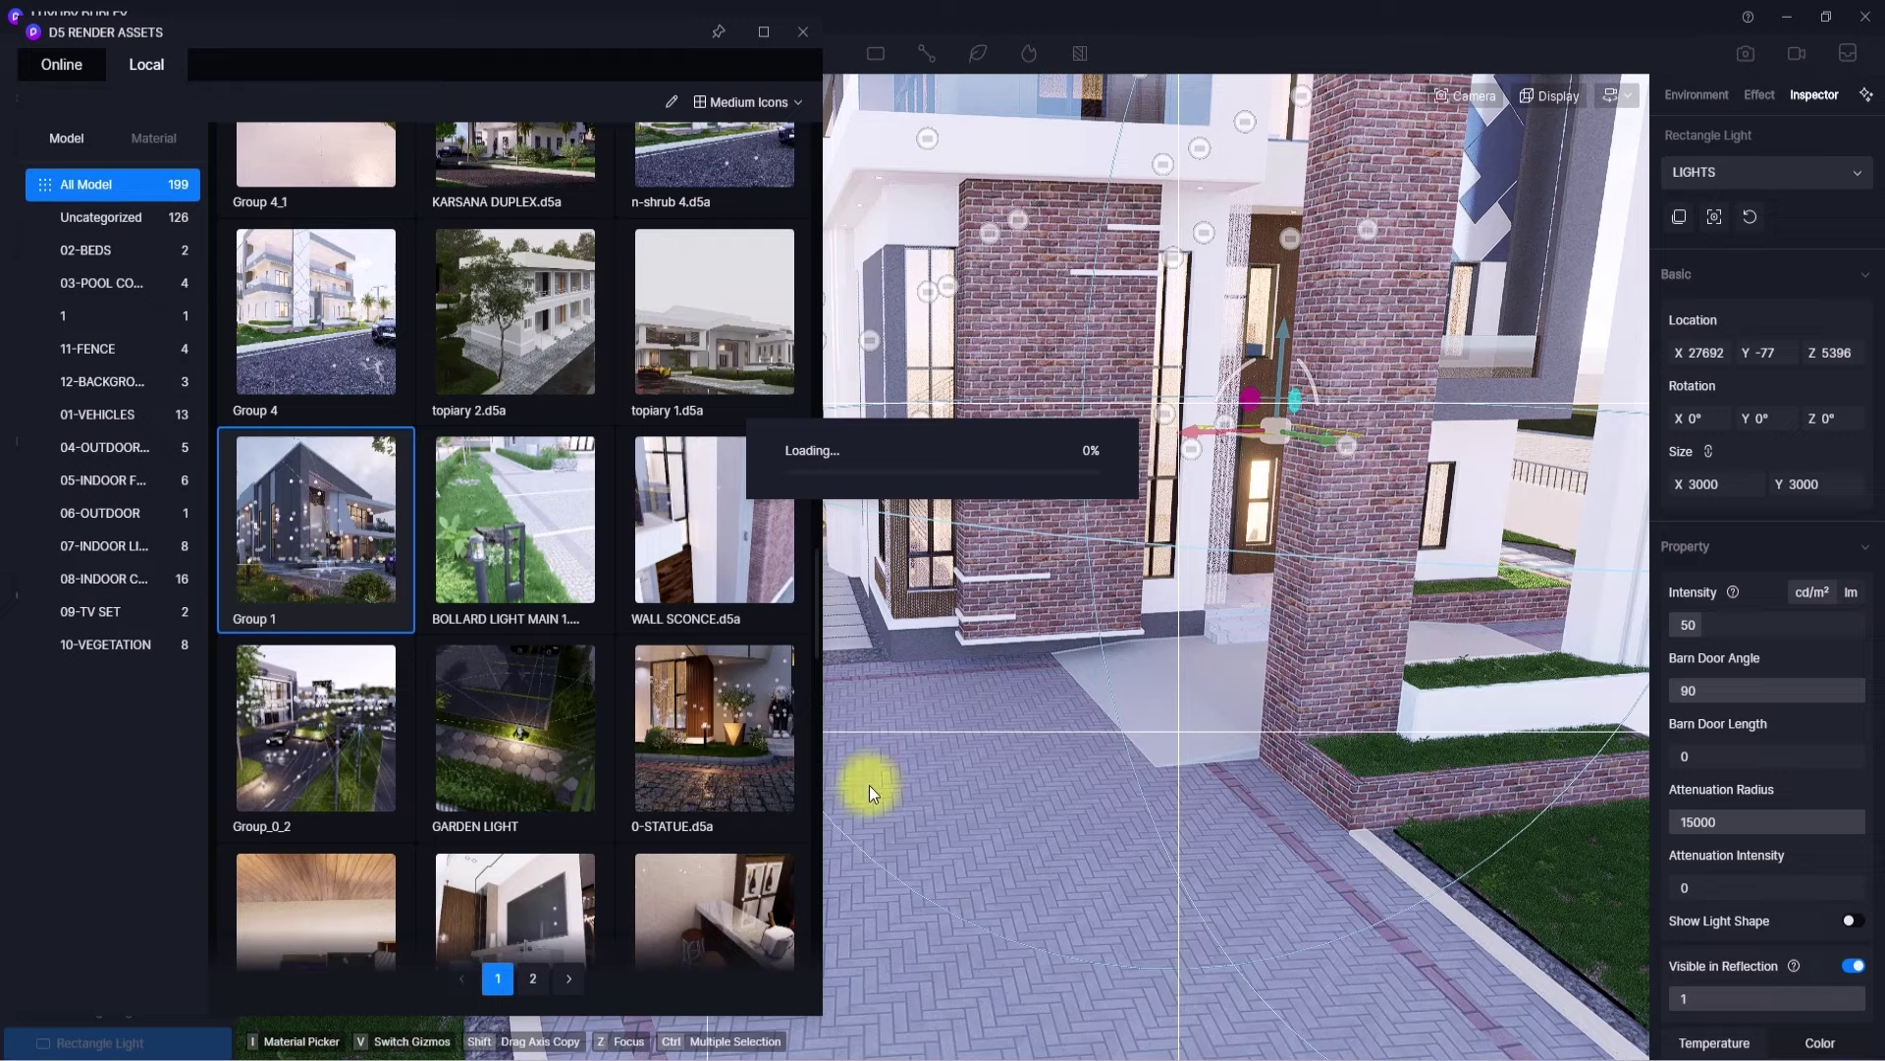
- Place the bollard light on the grass strip beside the white fence wall, at X 11358, Y 13652
{"action": "right_click_drag", "start_coordinate": [1064, 863], "coordinate": [202, 821]}
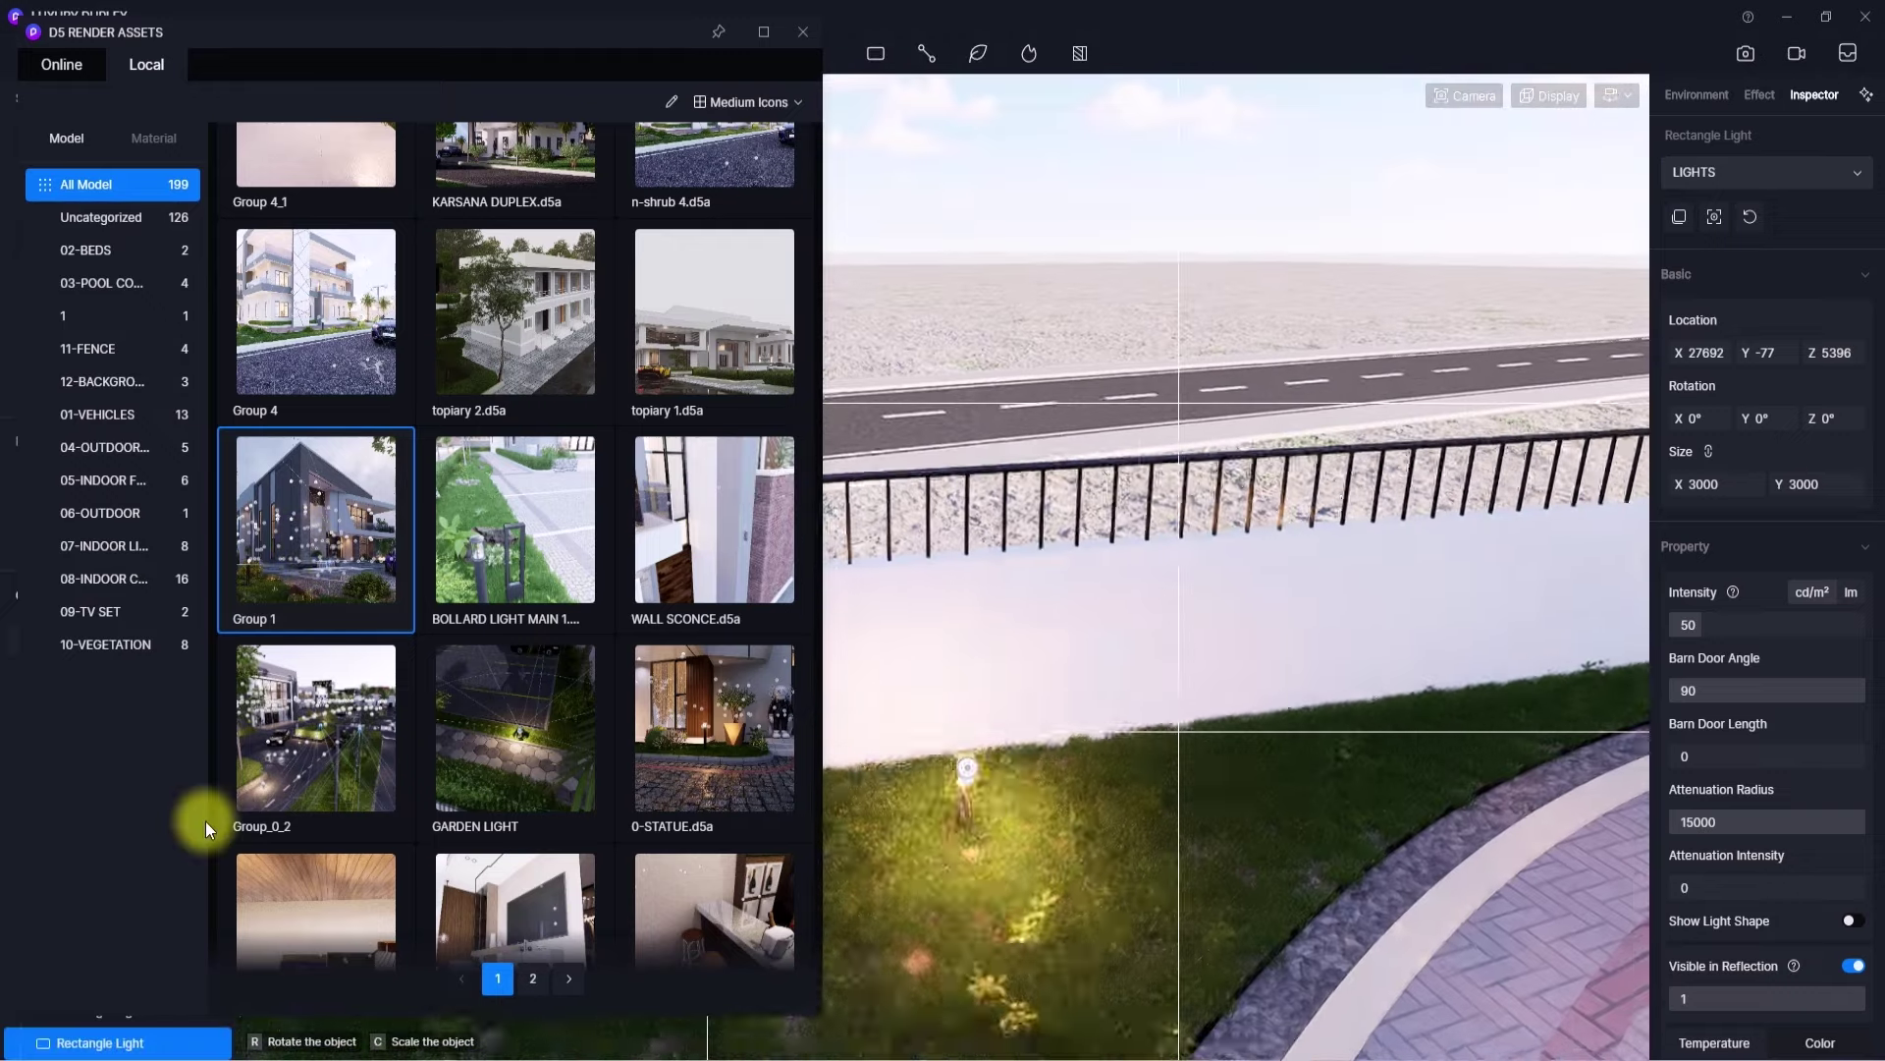
{"action": "scroll", "coordinate": [1310, 870], "scroll_direction": "up", "scroll_amount": 5}
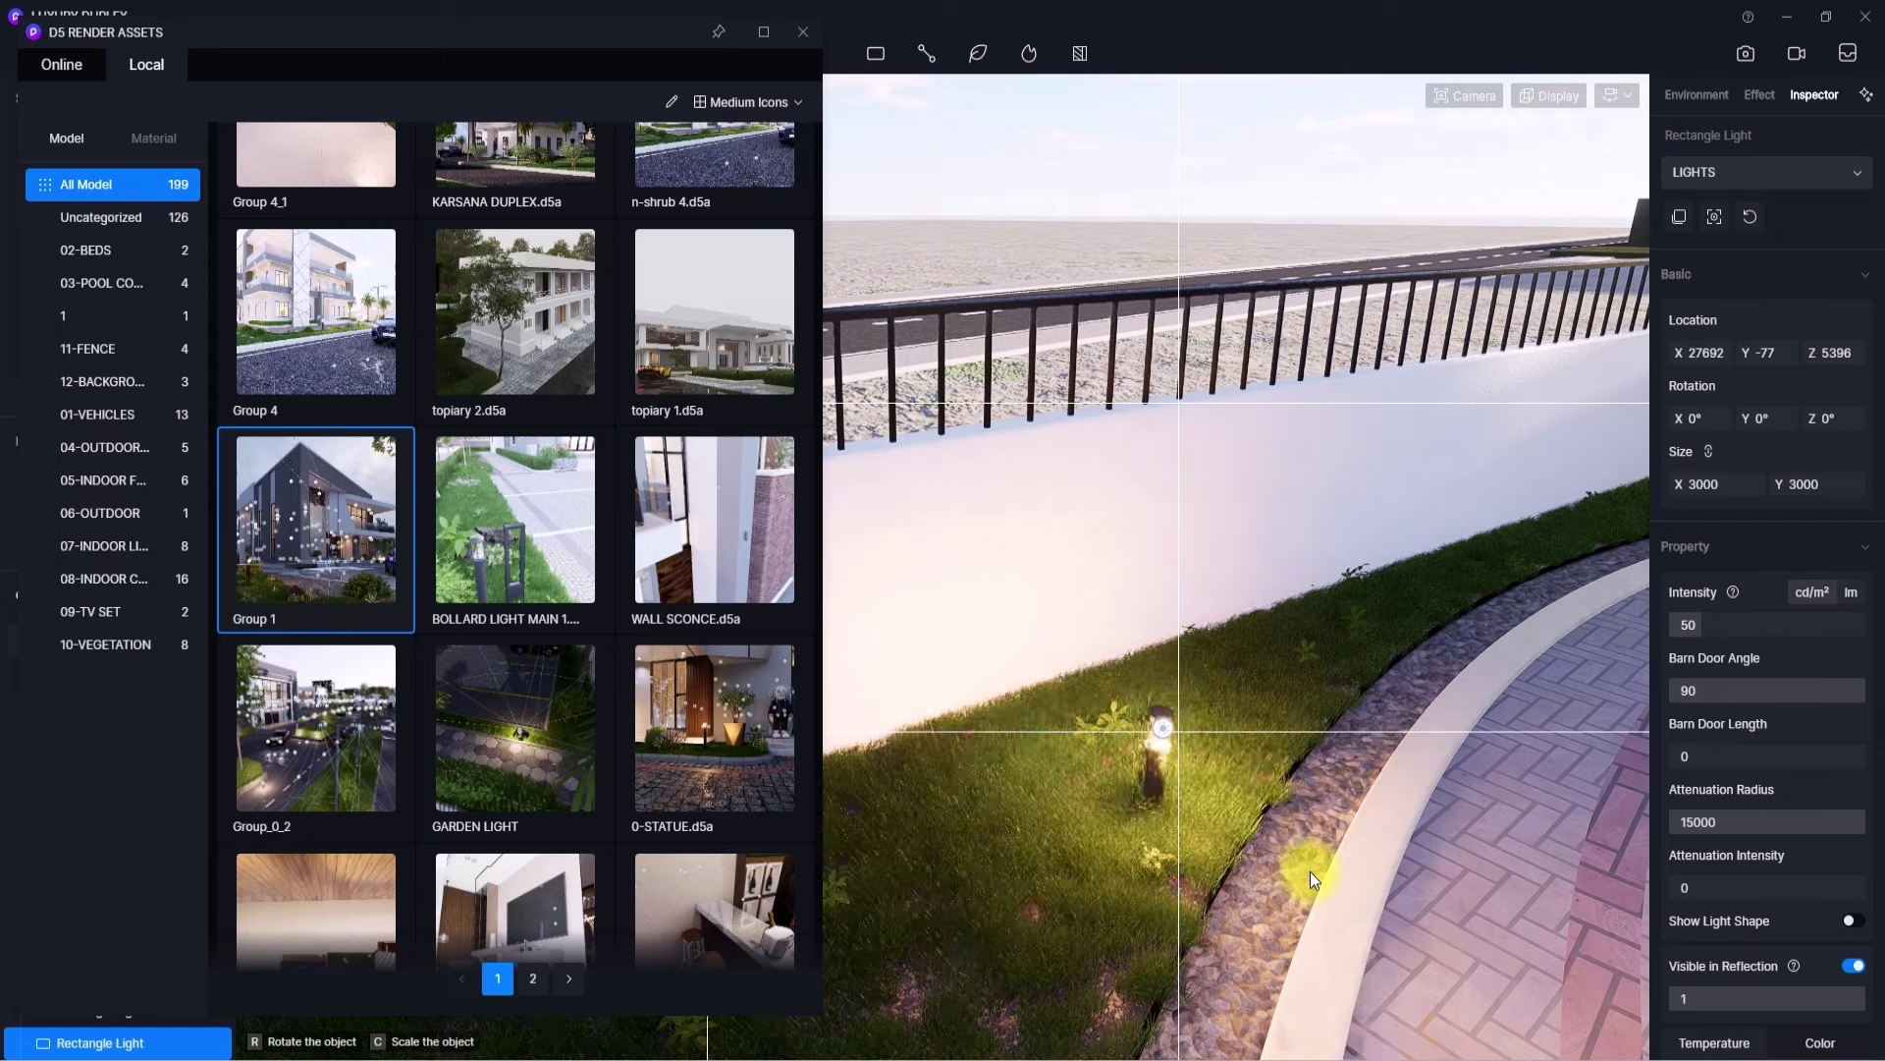
{"action": "left_click", "coordinate": [1310, 870]}
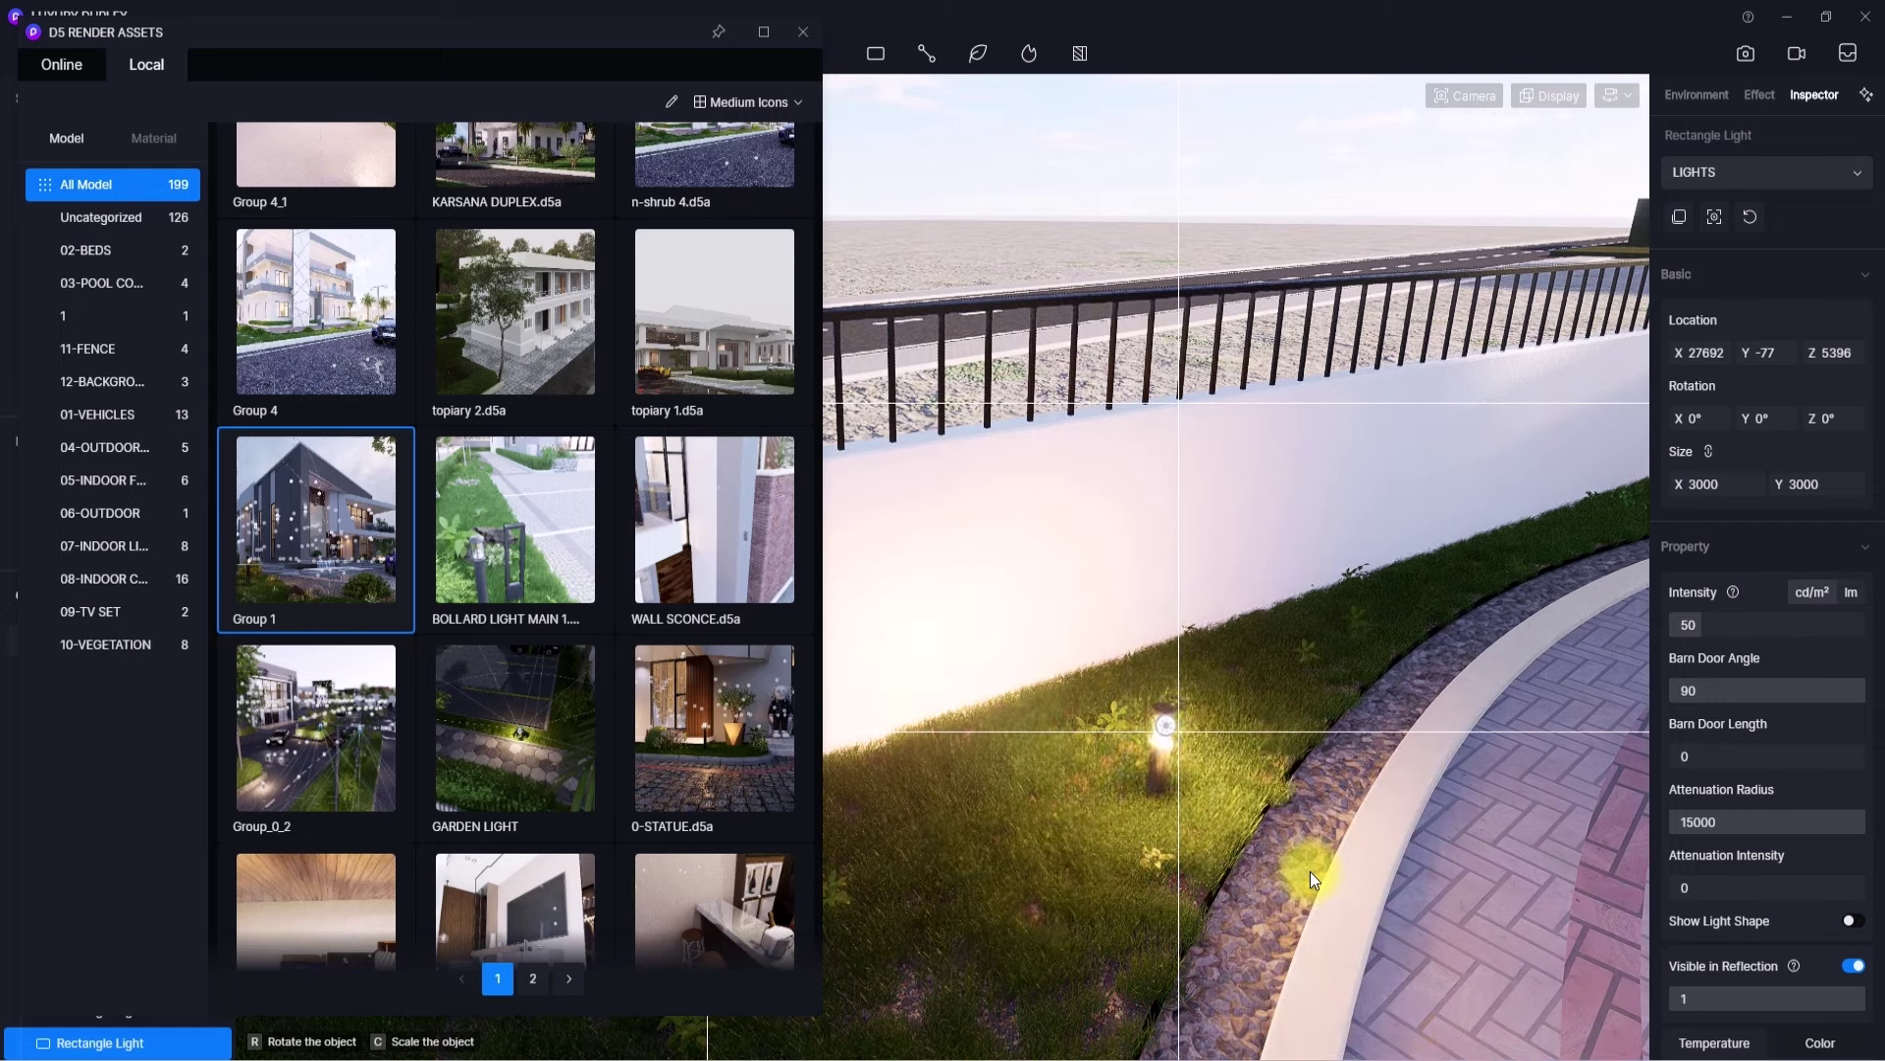
{"action": "left_click", "coordinate": [1112, 828]}
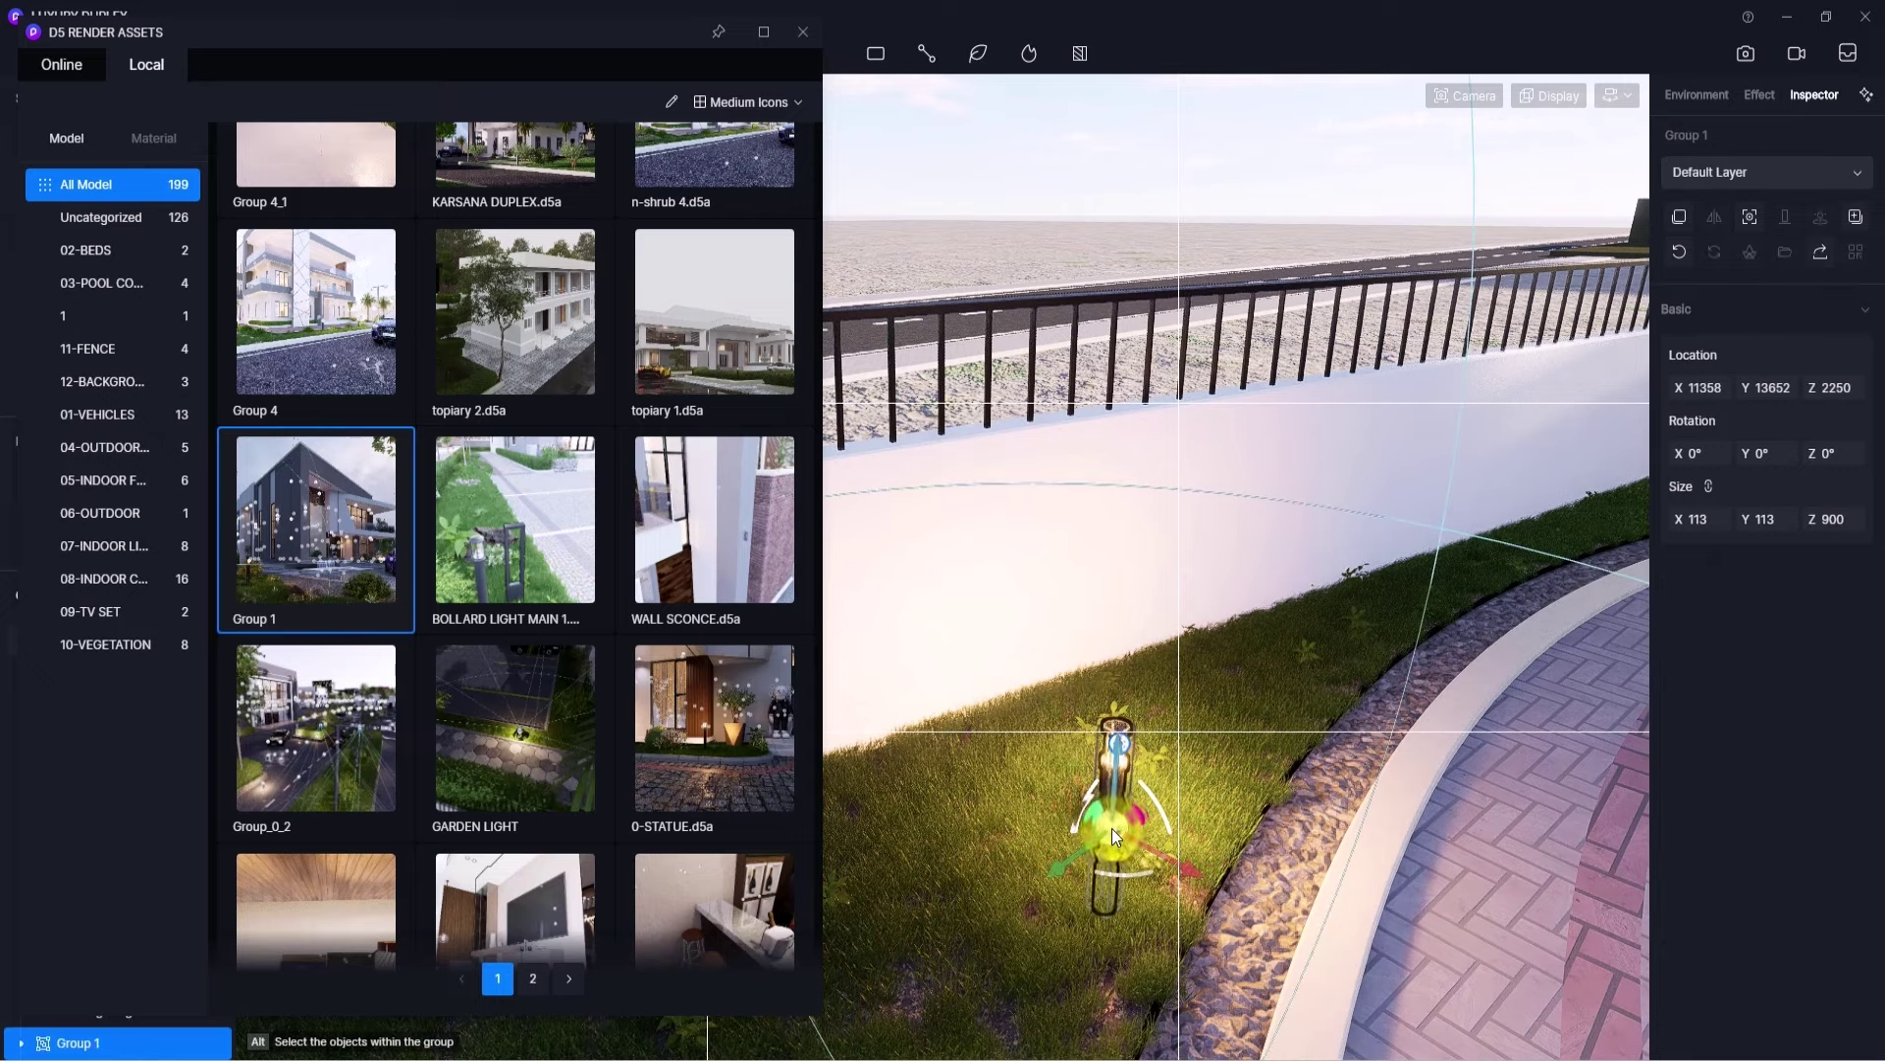
- Close the asset library and raise the bollard light out of the grass to Z 2618
{"action": "left_click", "coordinate": [798, 38]}
{"action": "right_click_drag", "start_coordinate": [759, 491], "coordinate": [1064, 710]}
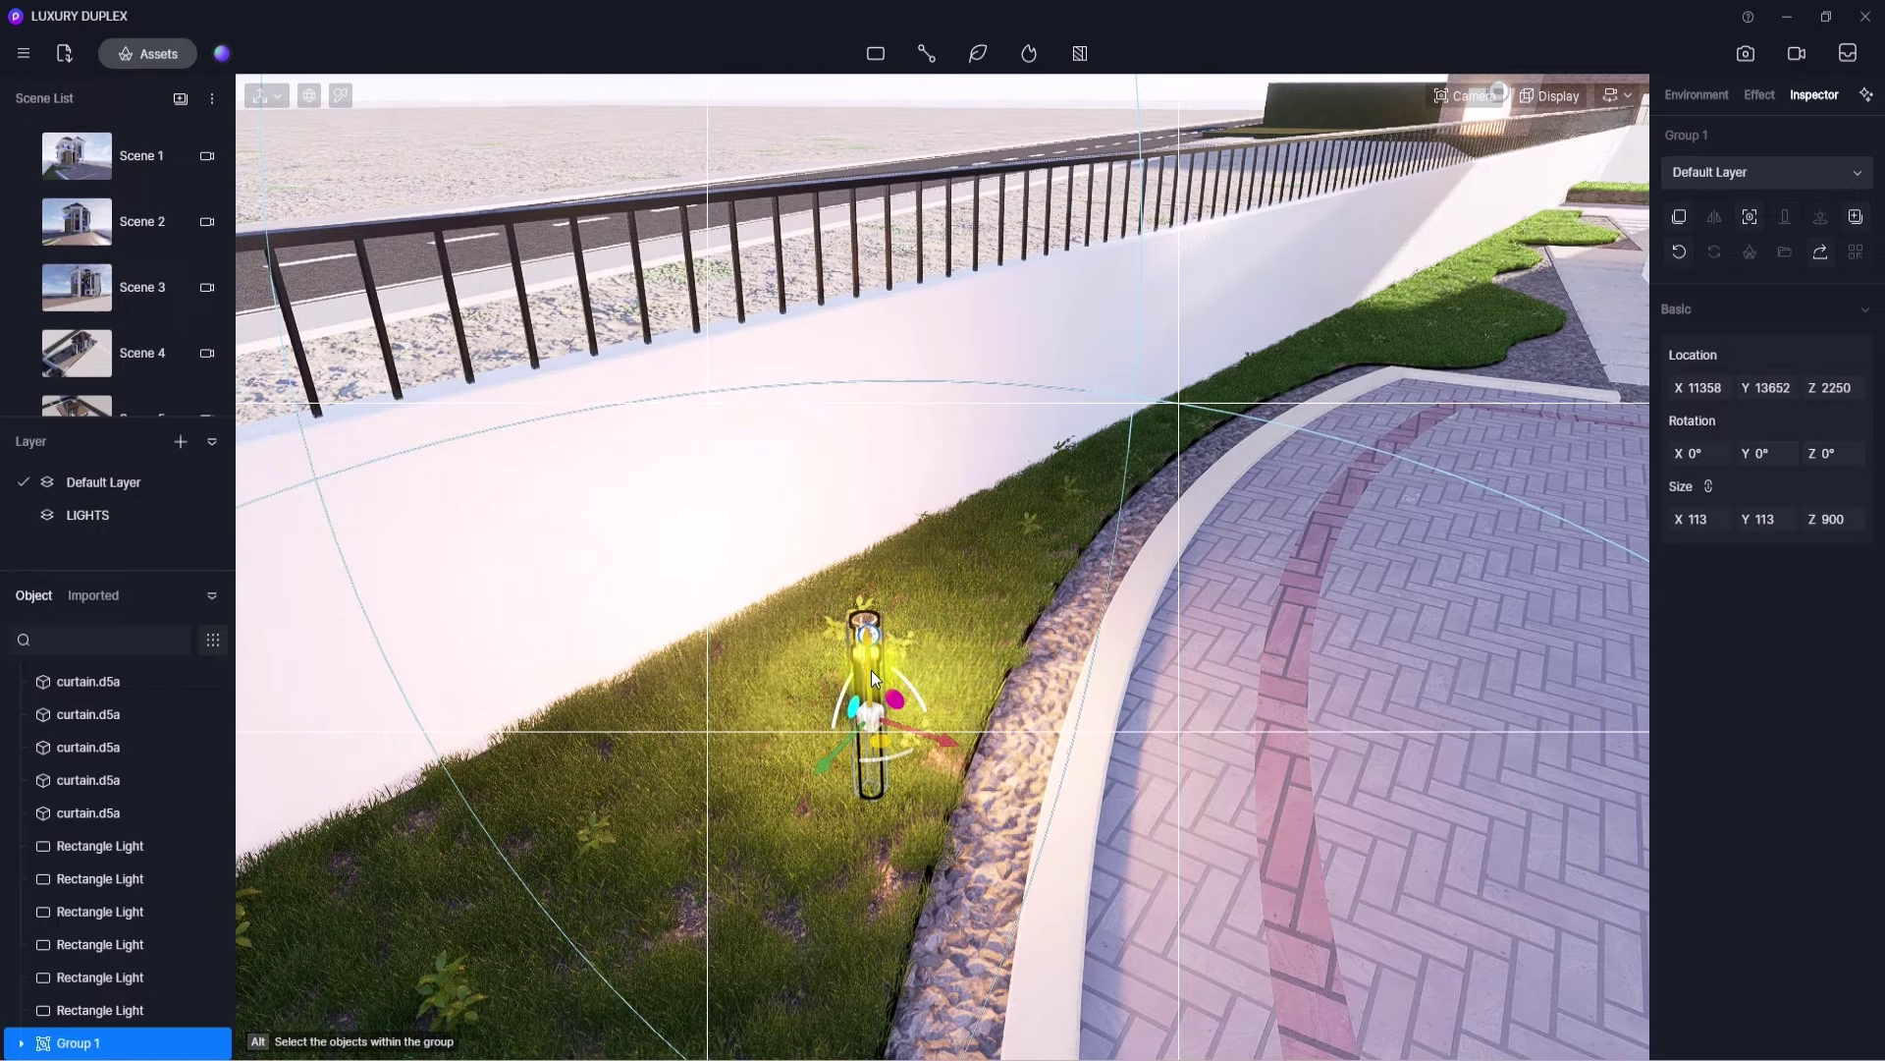
{"action": "left_click_drag", "start_coordinate": [871, 670], "coordinate": [869, 596]}
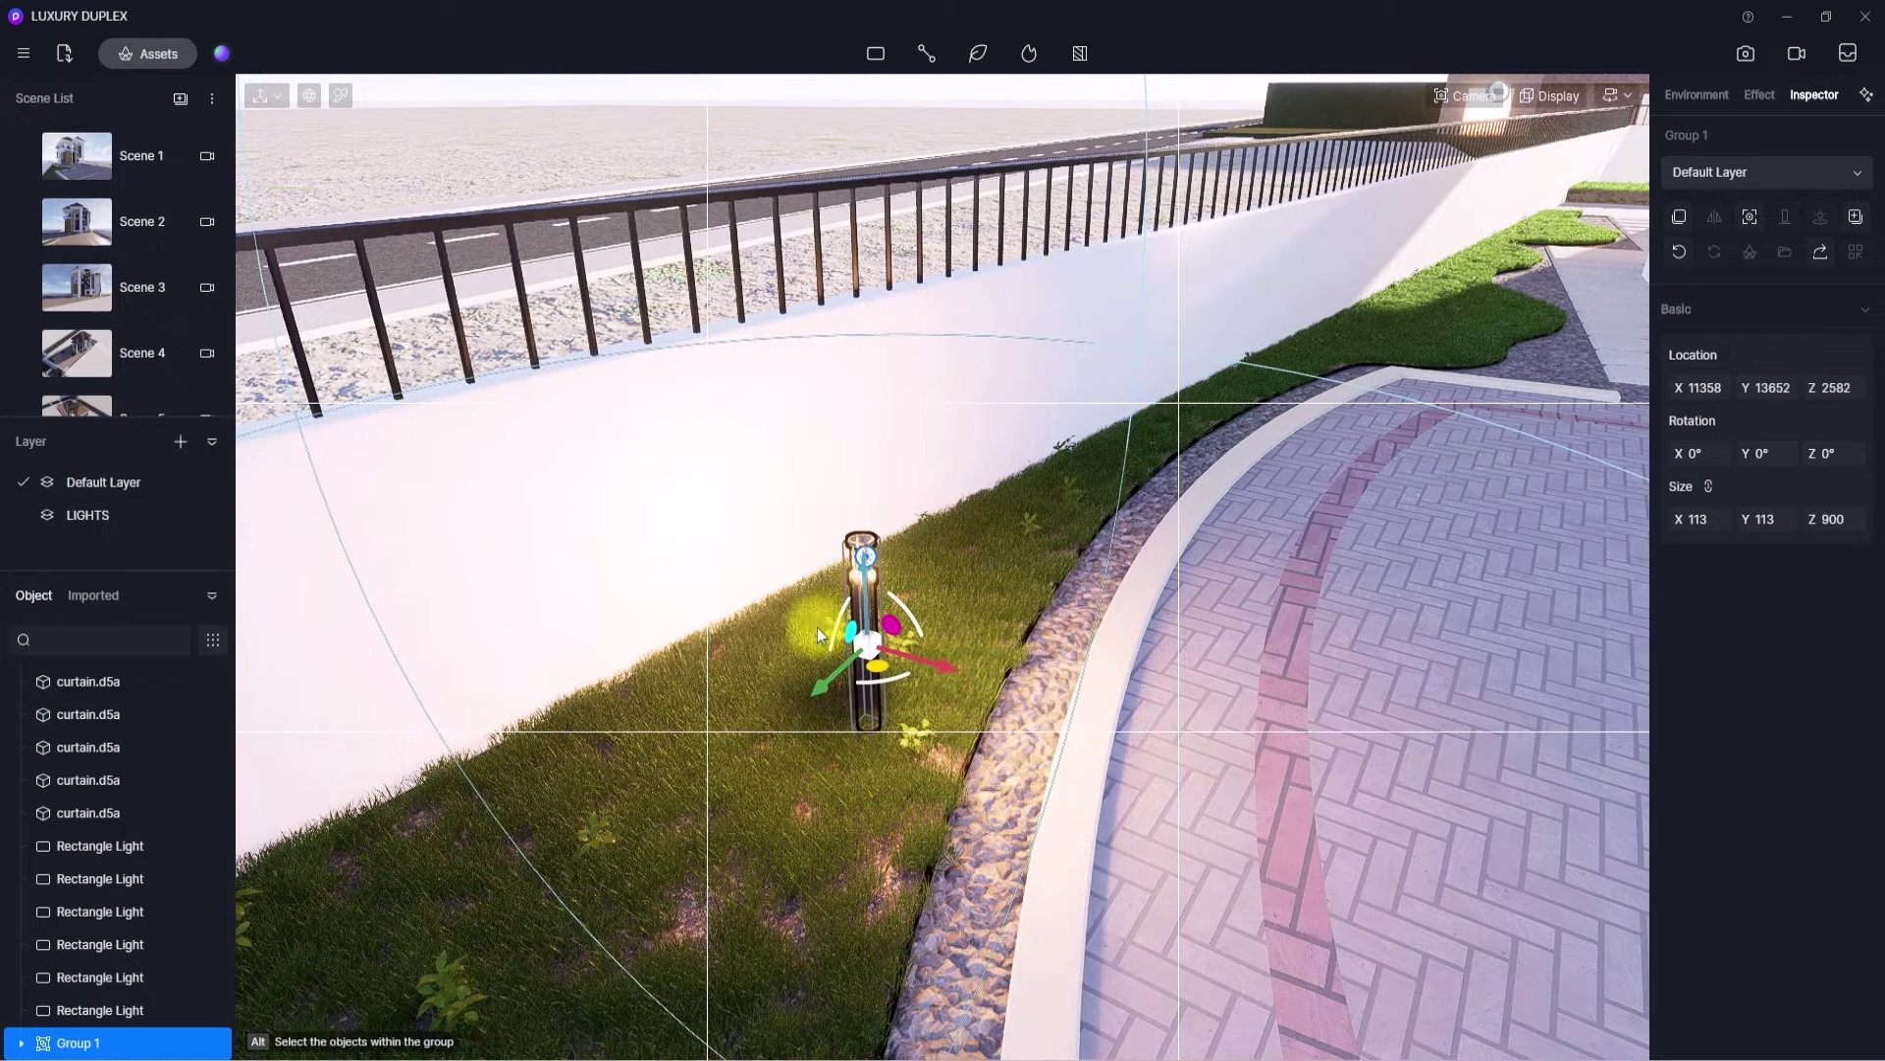
{"action": "right_click_drag", "start_coordinate": [817, 628], "coordinate": [433, 616]}
{"action": "key", "text": "w"}
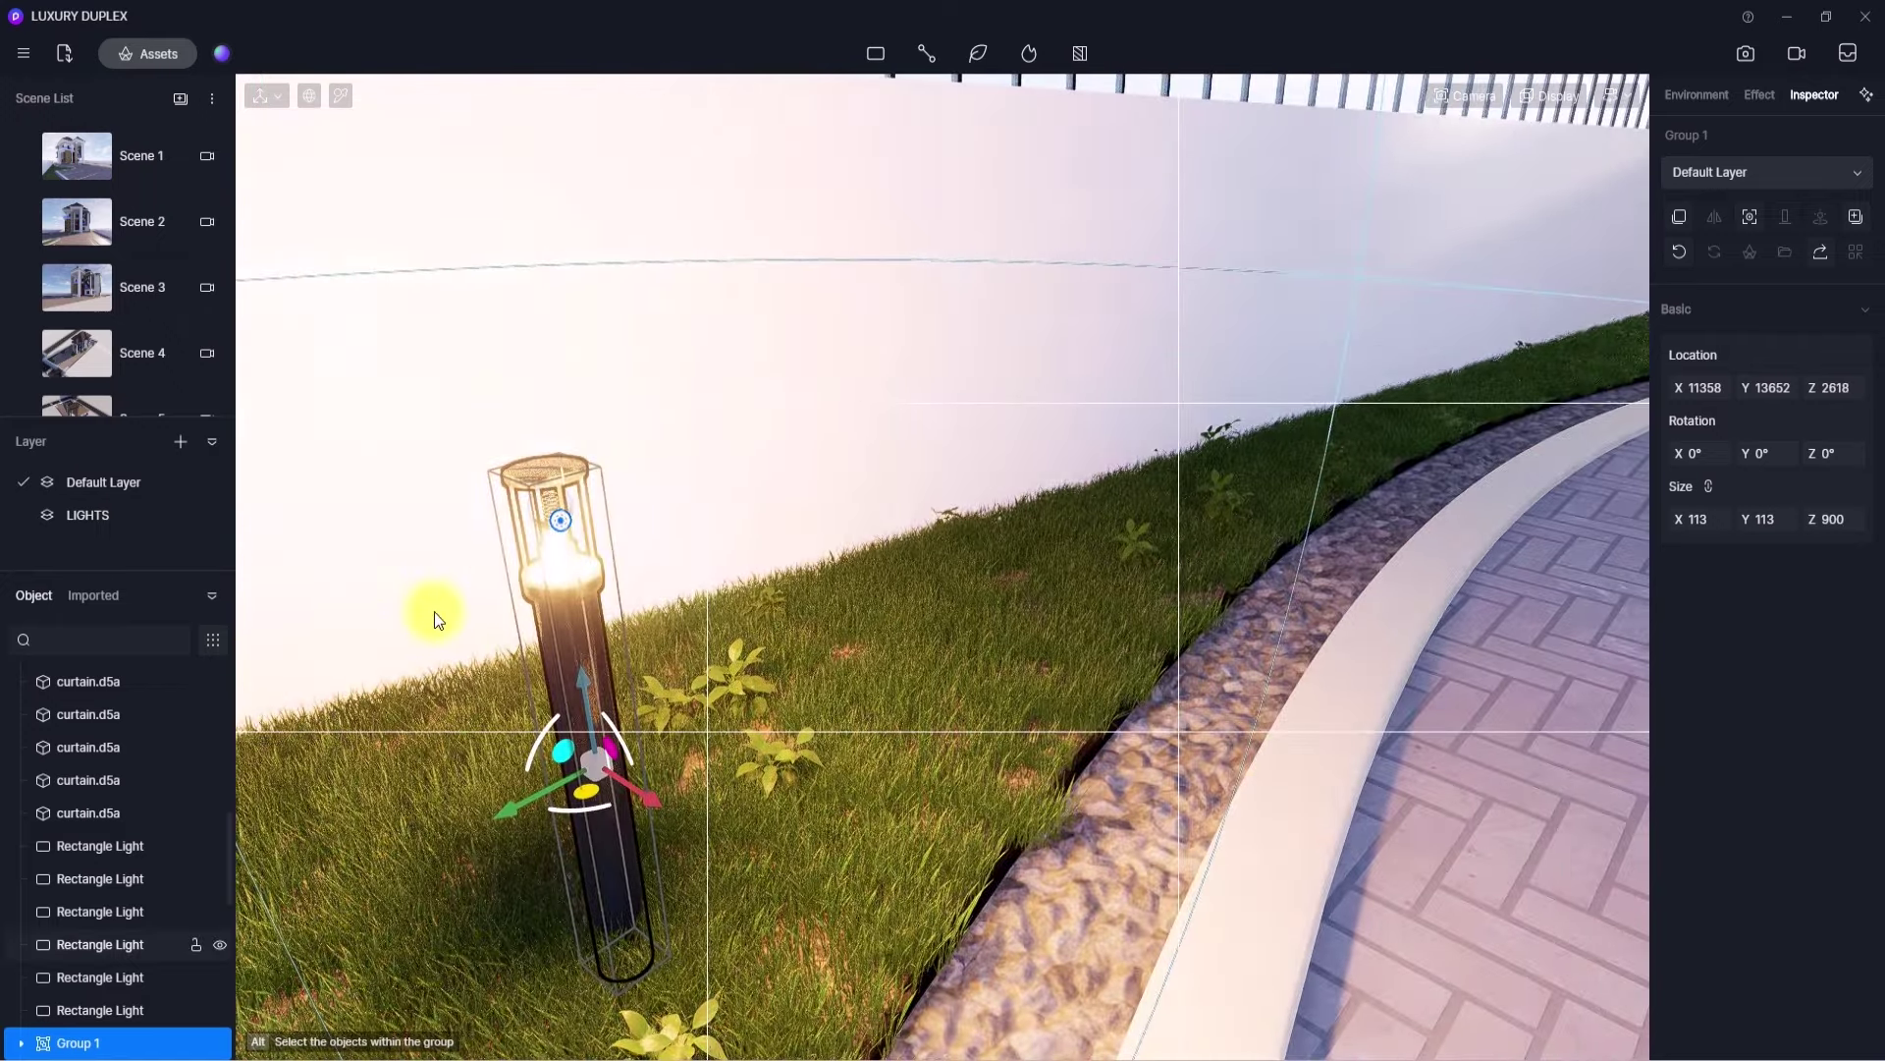
- Switch Point Light 1 inside the bollard's group to temperature colouring at 2850
{"action": "scroll", "coordinate": [118, 949], "scroll_direction": "down", "scroll_amount": 1}
{"action": "left_click", "coordinate": [22, 919]}
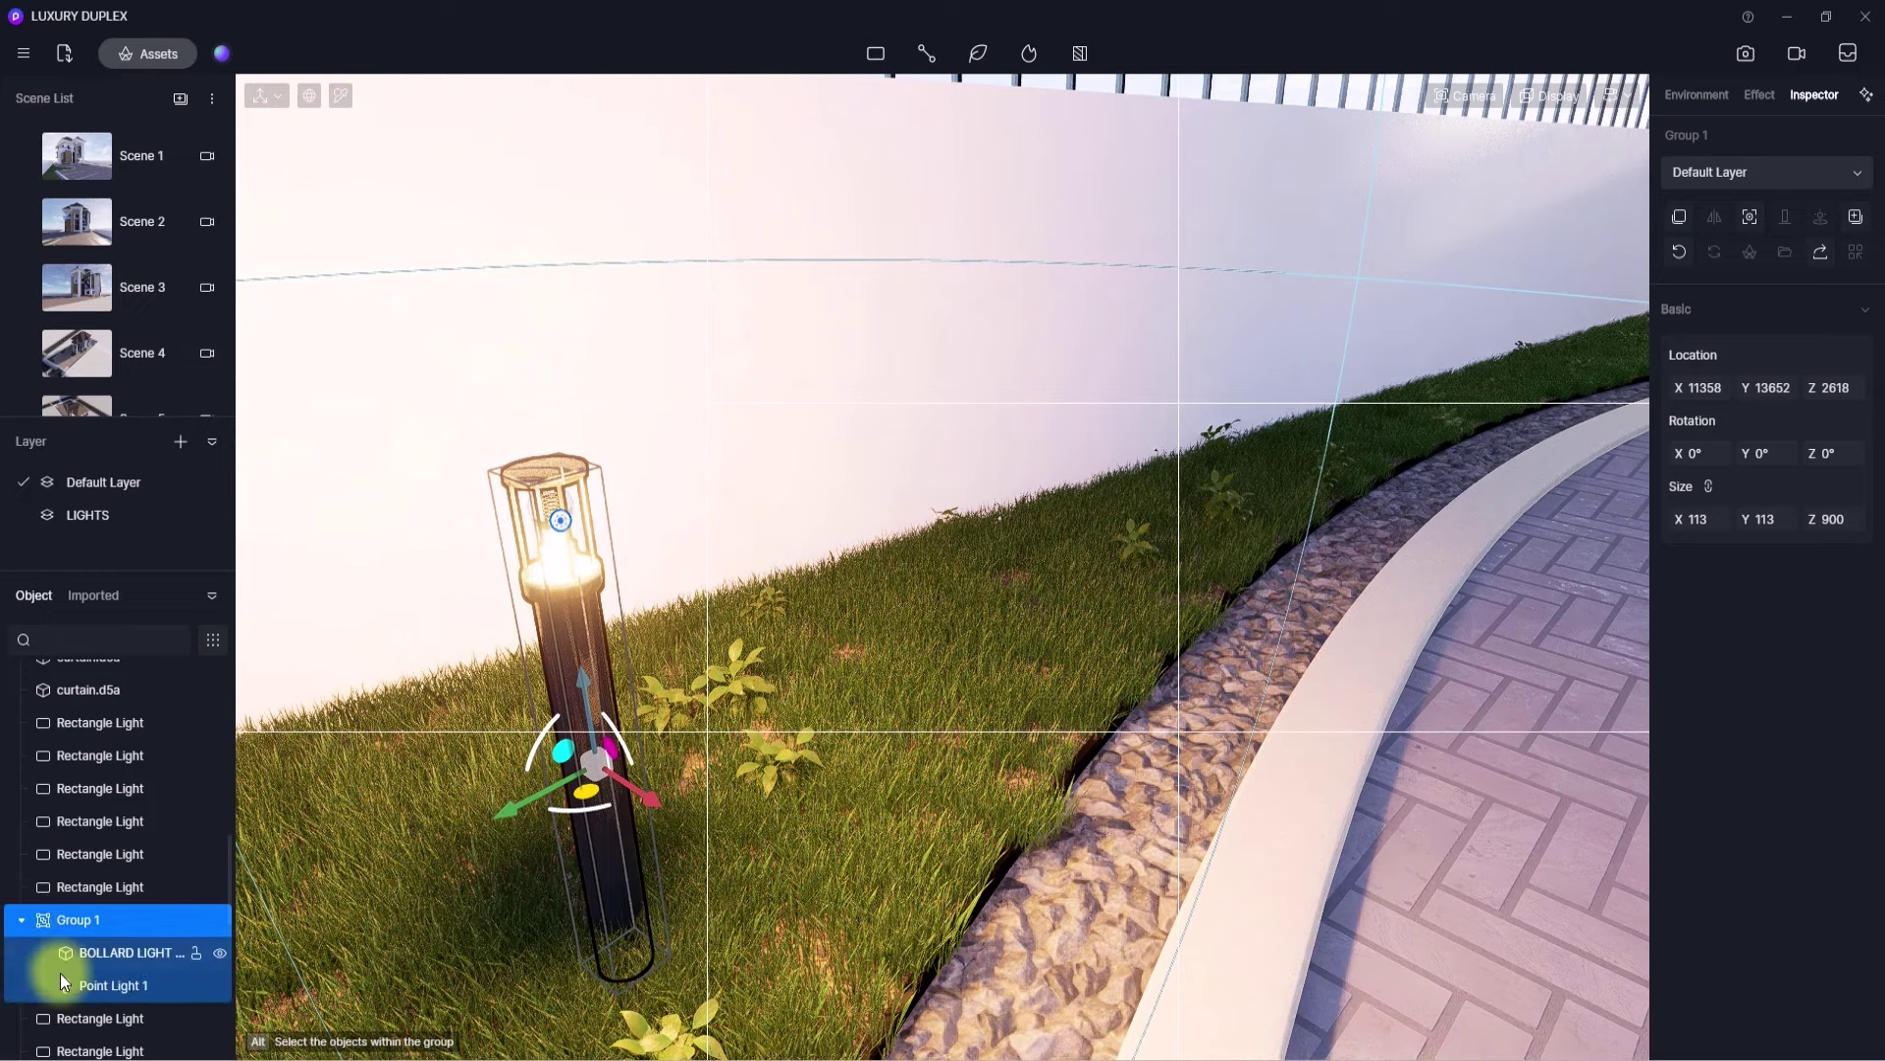
{"action": "left_click", "coordinate": [106, 985]}
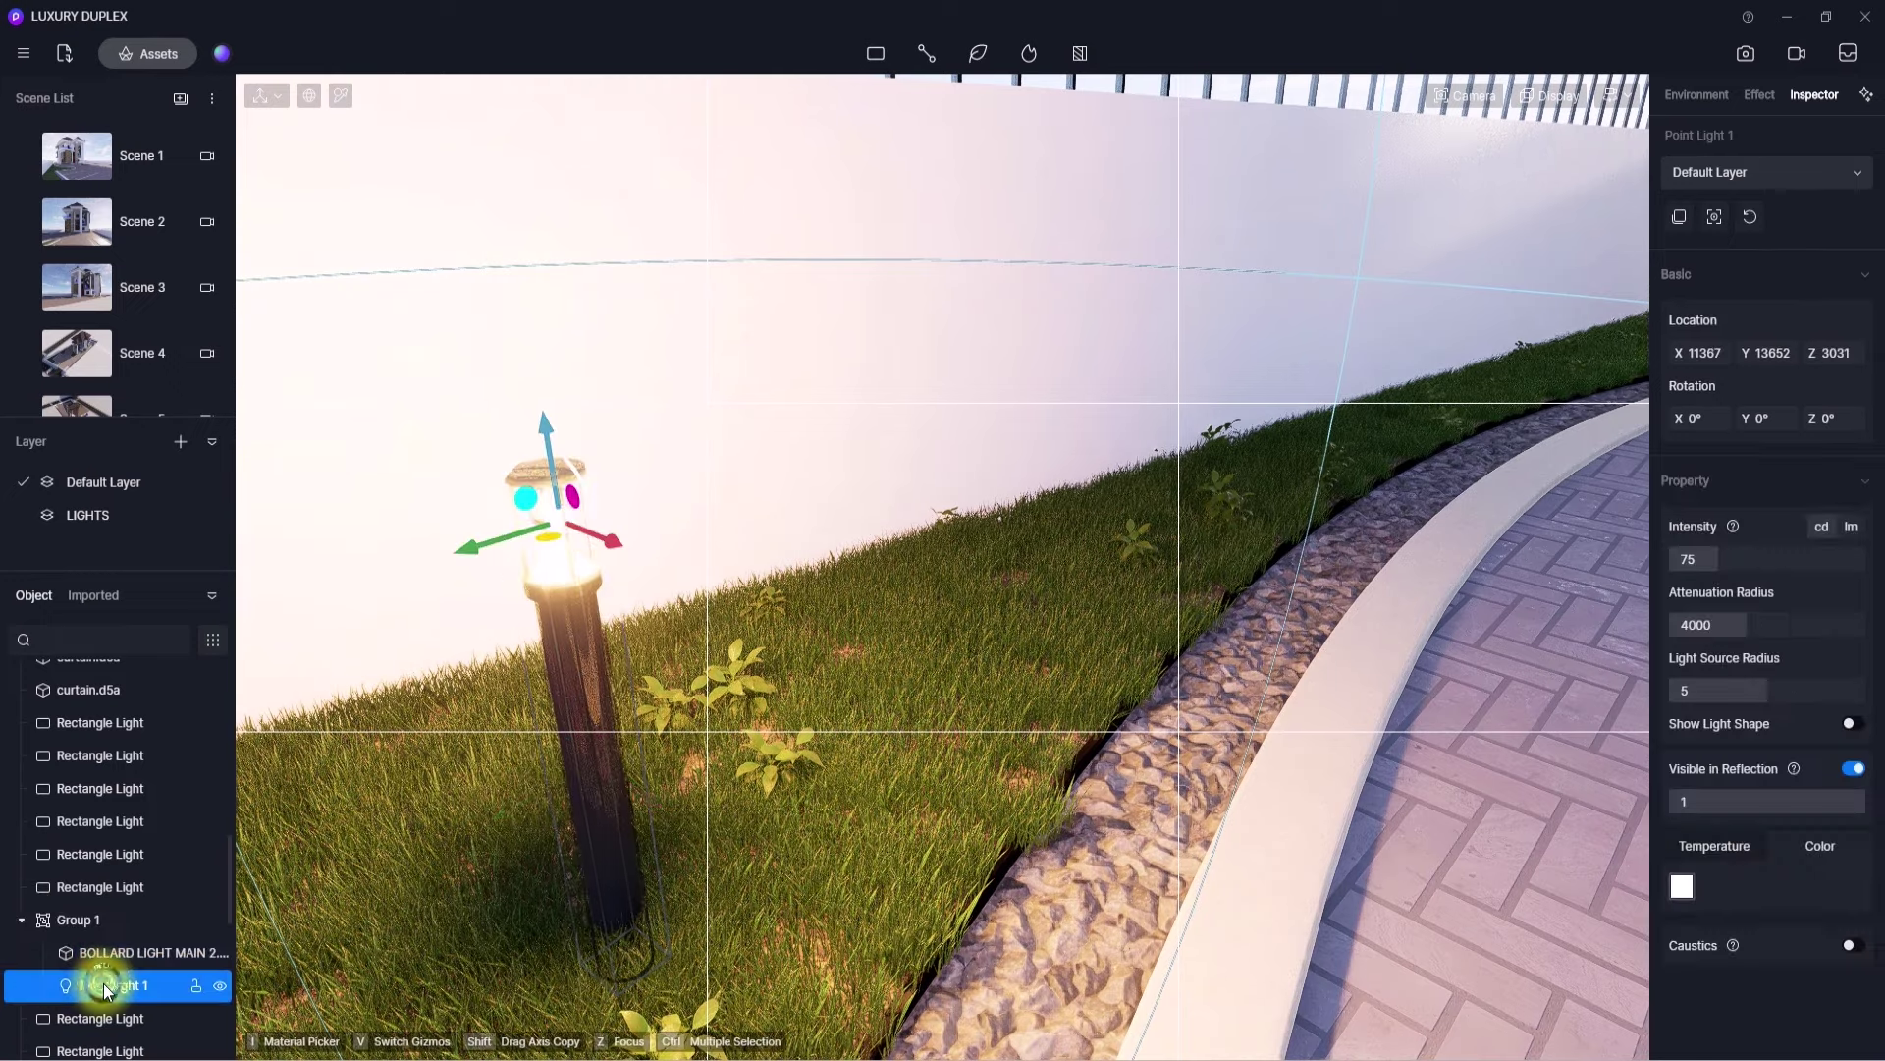
{"action": "left_click", "coordinate": [1709, 854]}
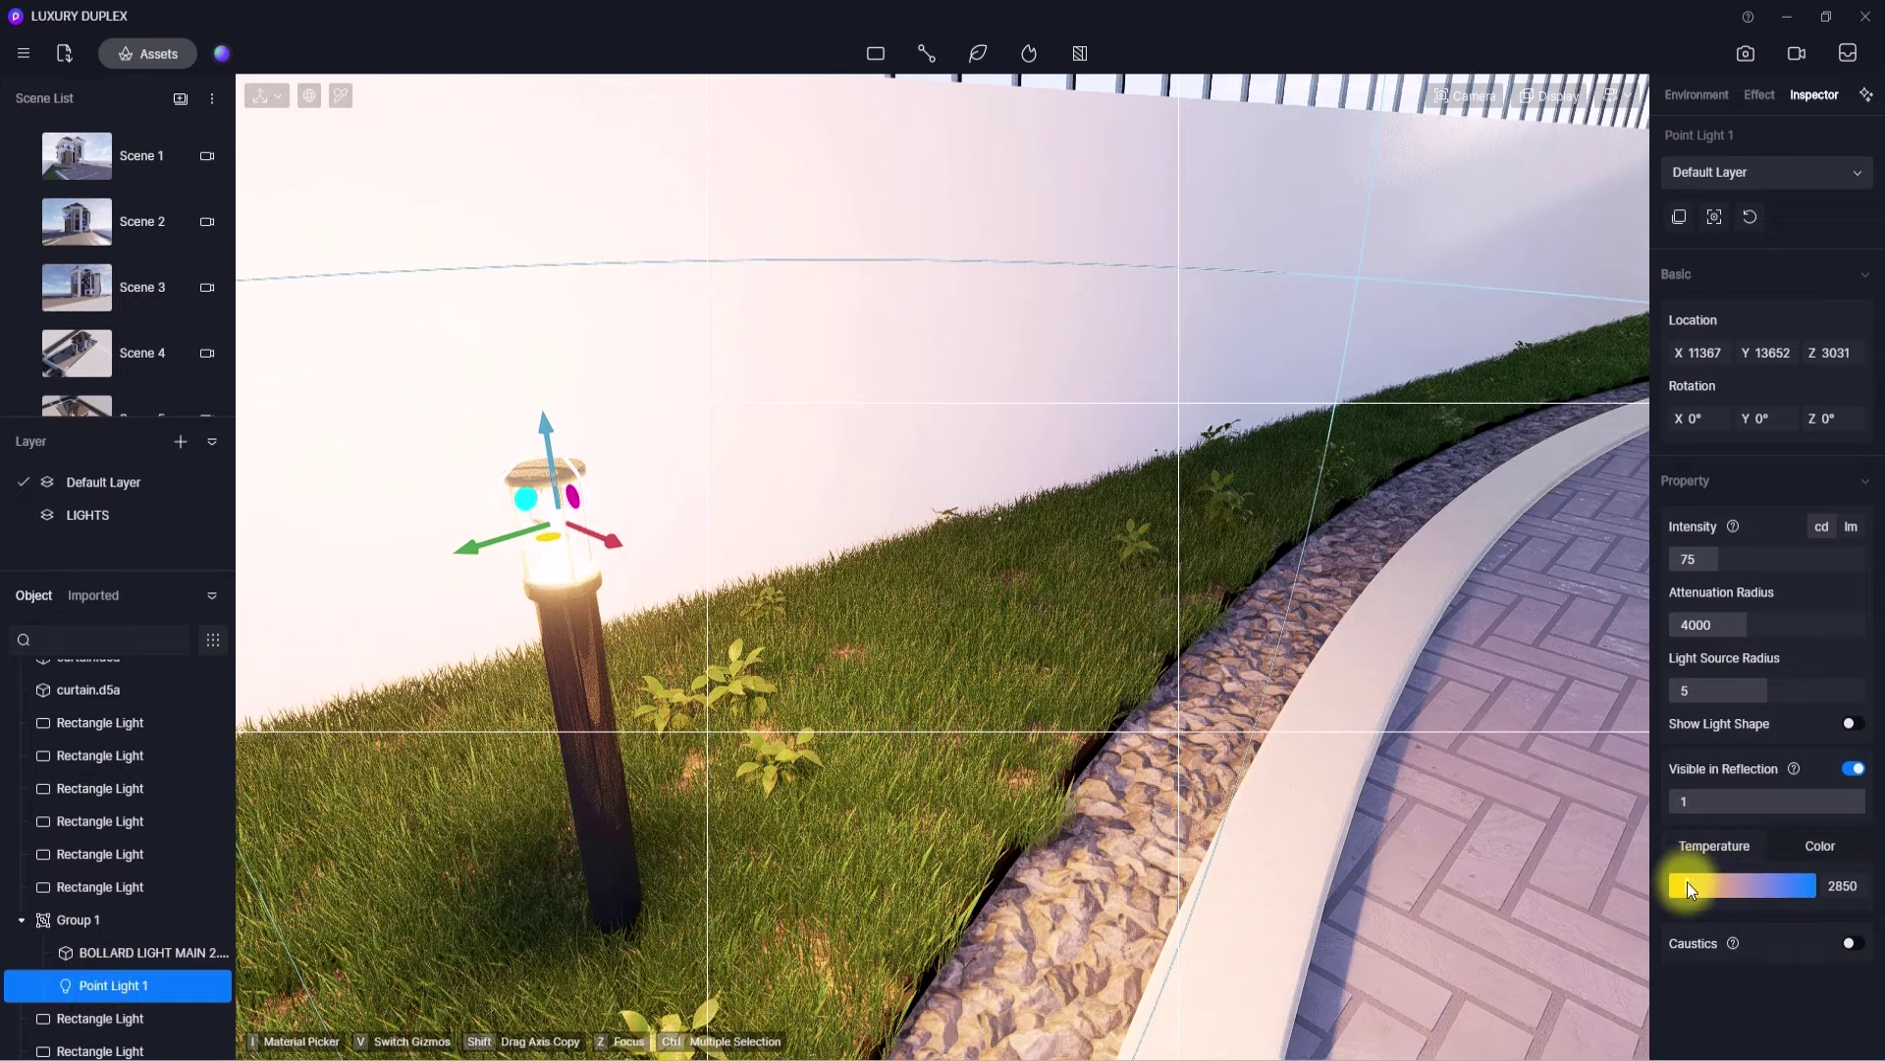
- Set Point Light 1's intensity to 35 and attenuation radius to 6627, and assign it to the LIGHTS layer
{"action": "left_click", "coordinate": [1690, 560]}
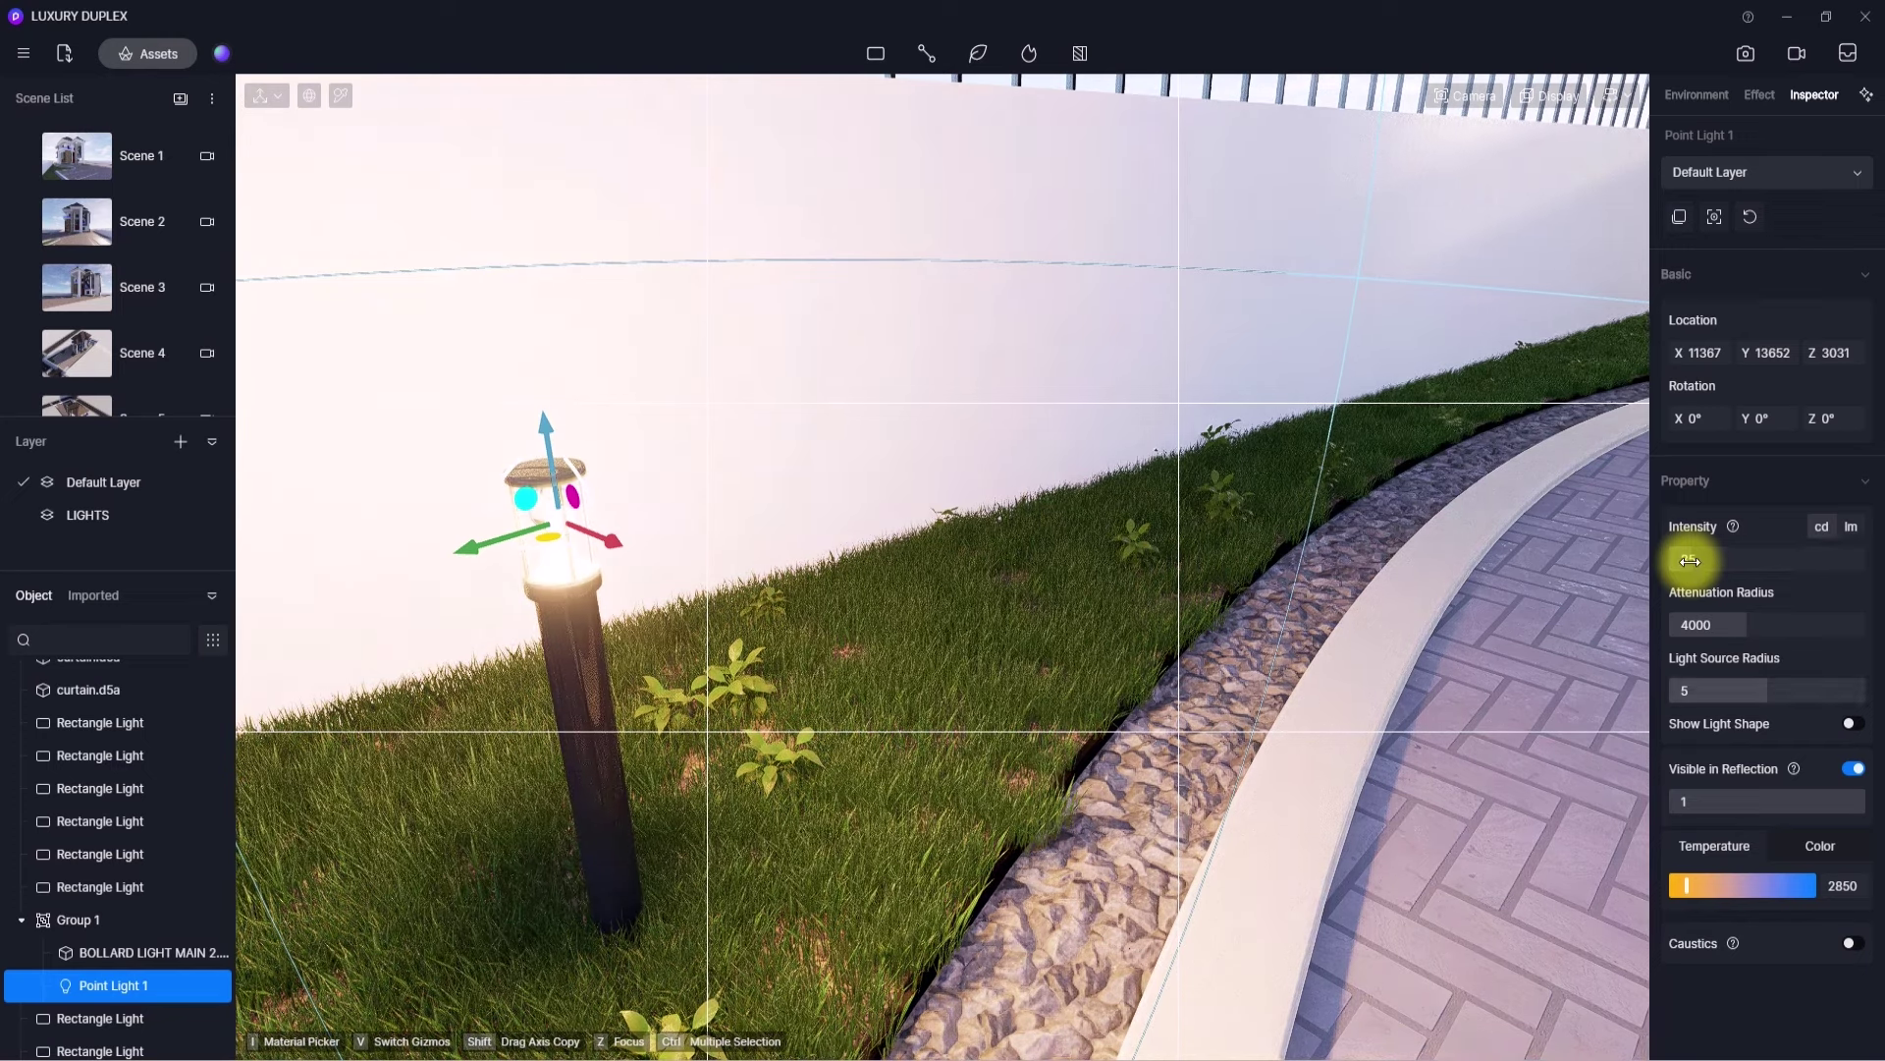
{"action": "left_click_drag", "start_coordinate": [1729, 625], "coordinate": [1799, 633]}
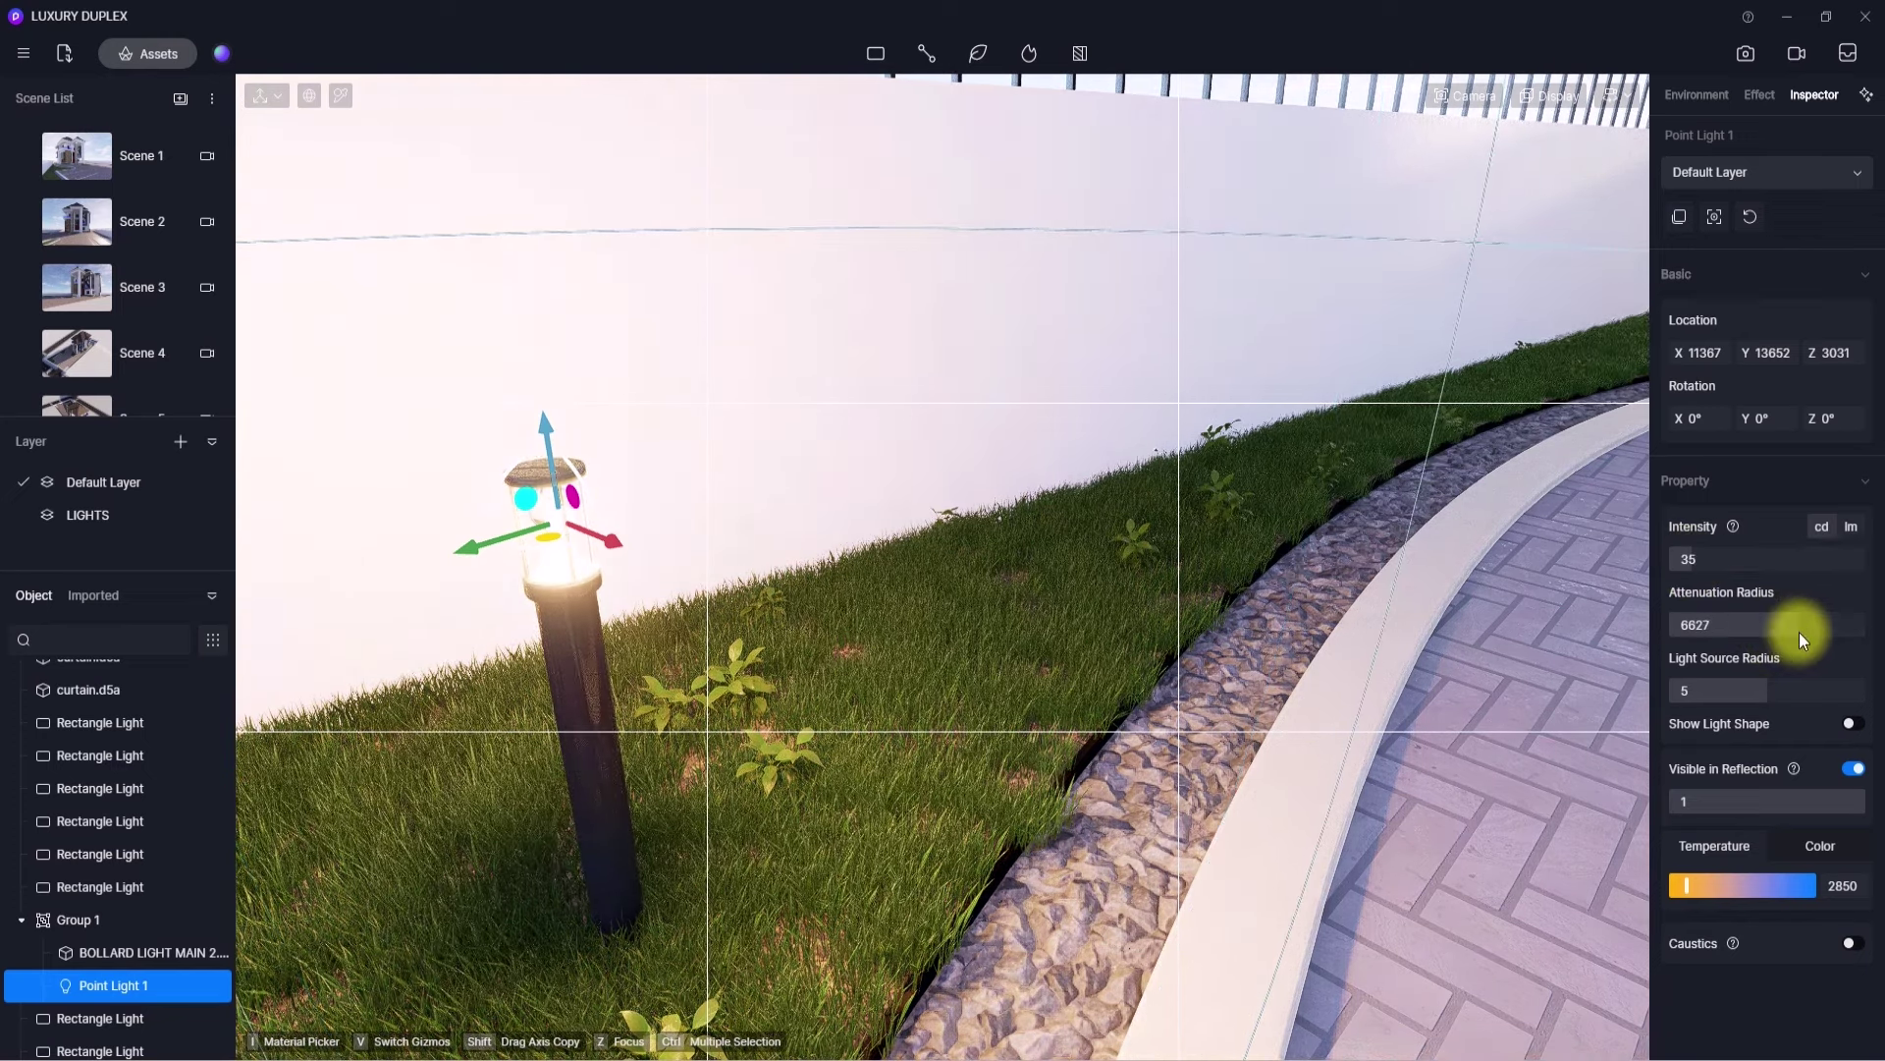
{"action": "left_click", "coordinate": [1714, 186]}
{"action": "left_click", "coordinate": [1716, 238]}
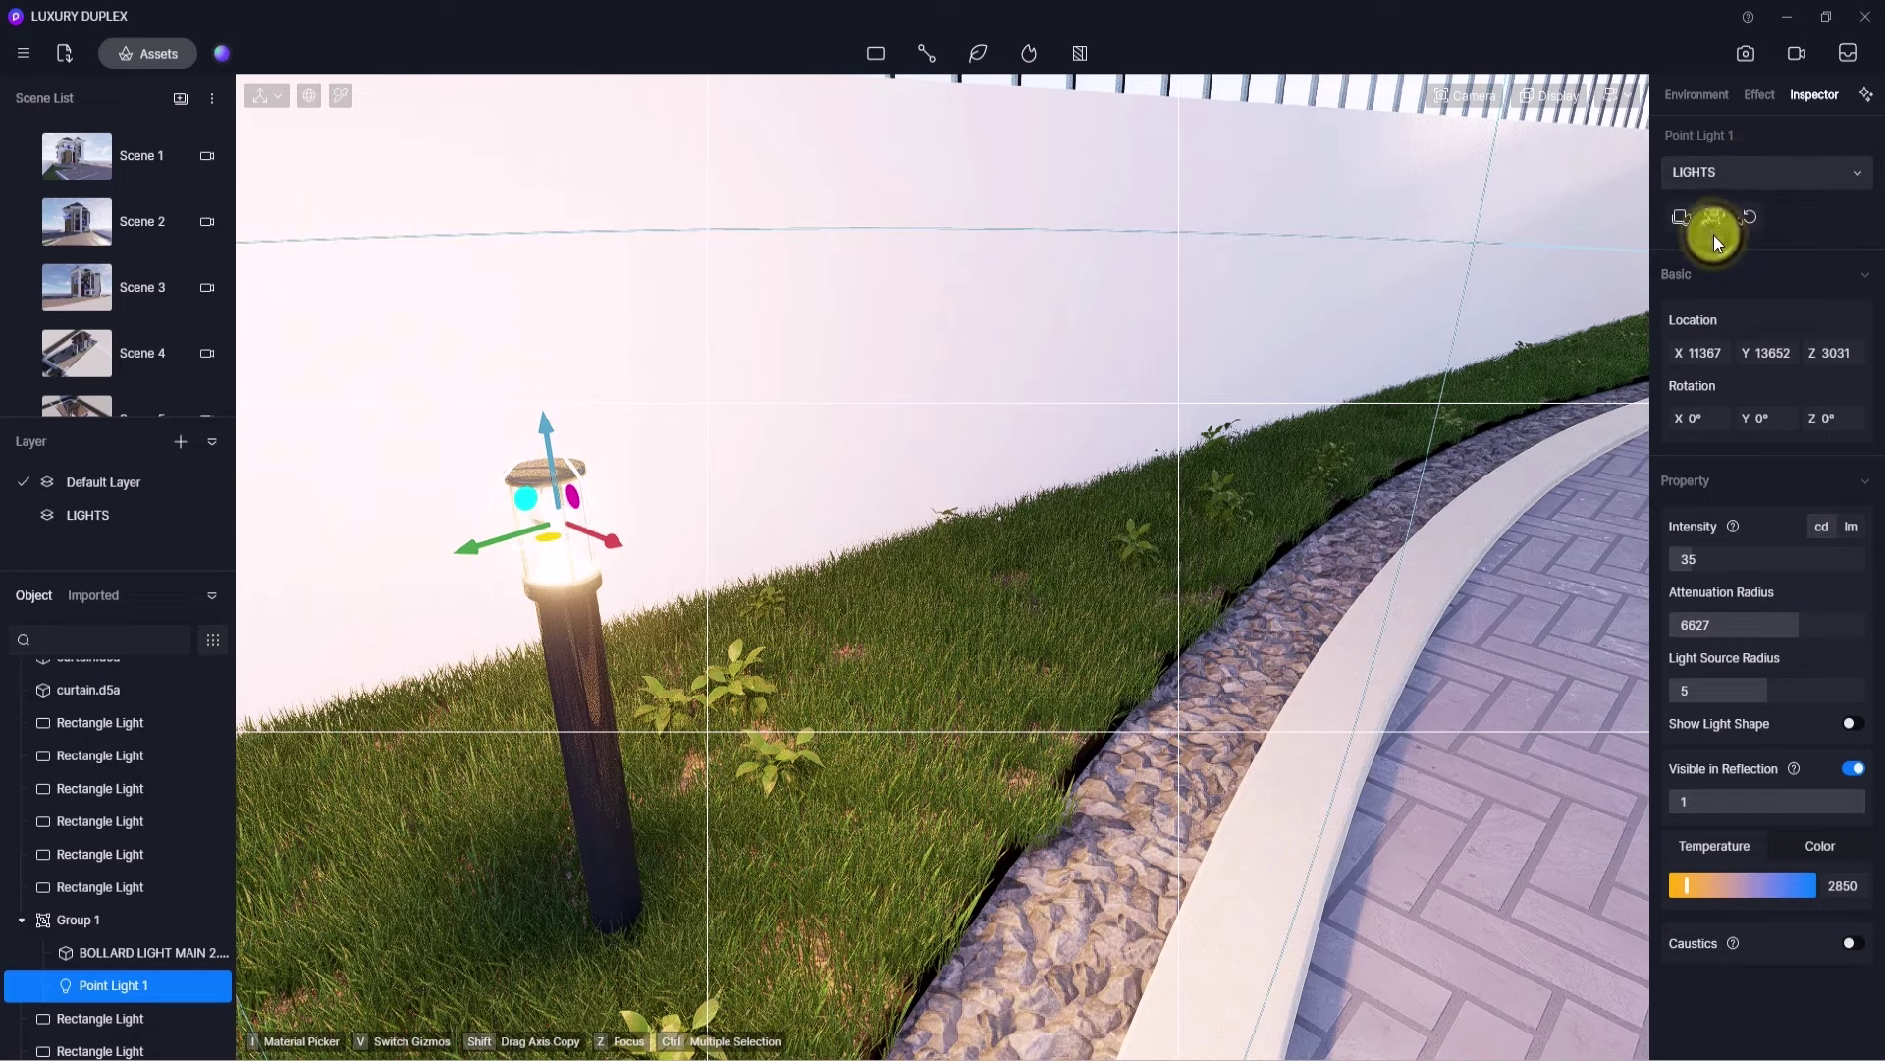
- Select the whole bollard group and toggle the LIGHTS layer off and on to compare its glow
{"action": "left_click", "coordinate": [682, 665]}
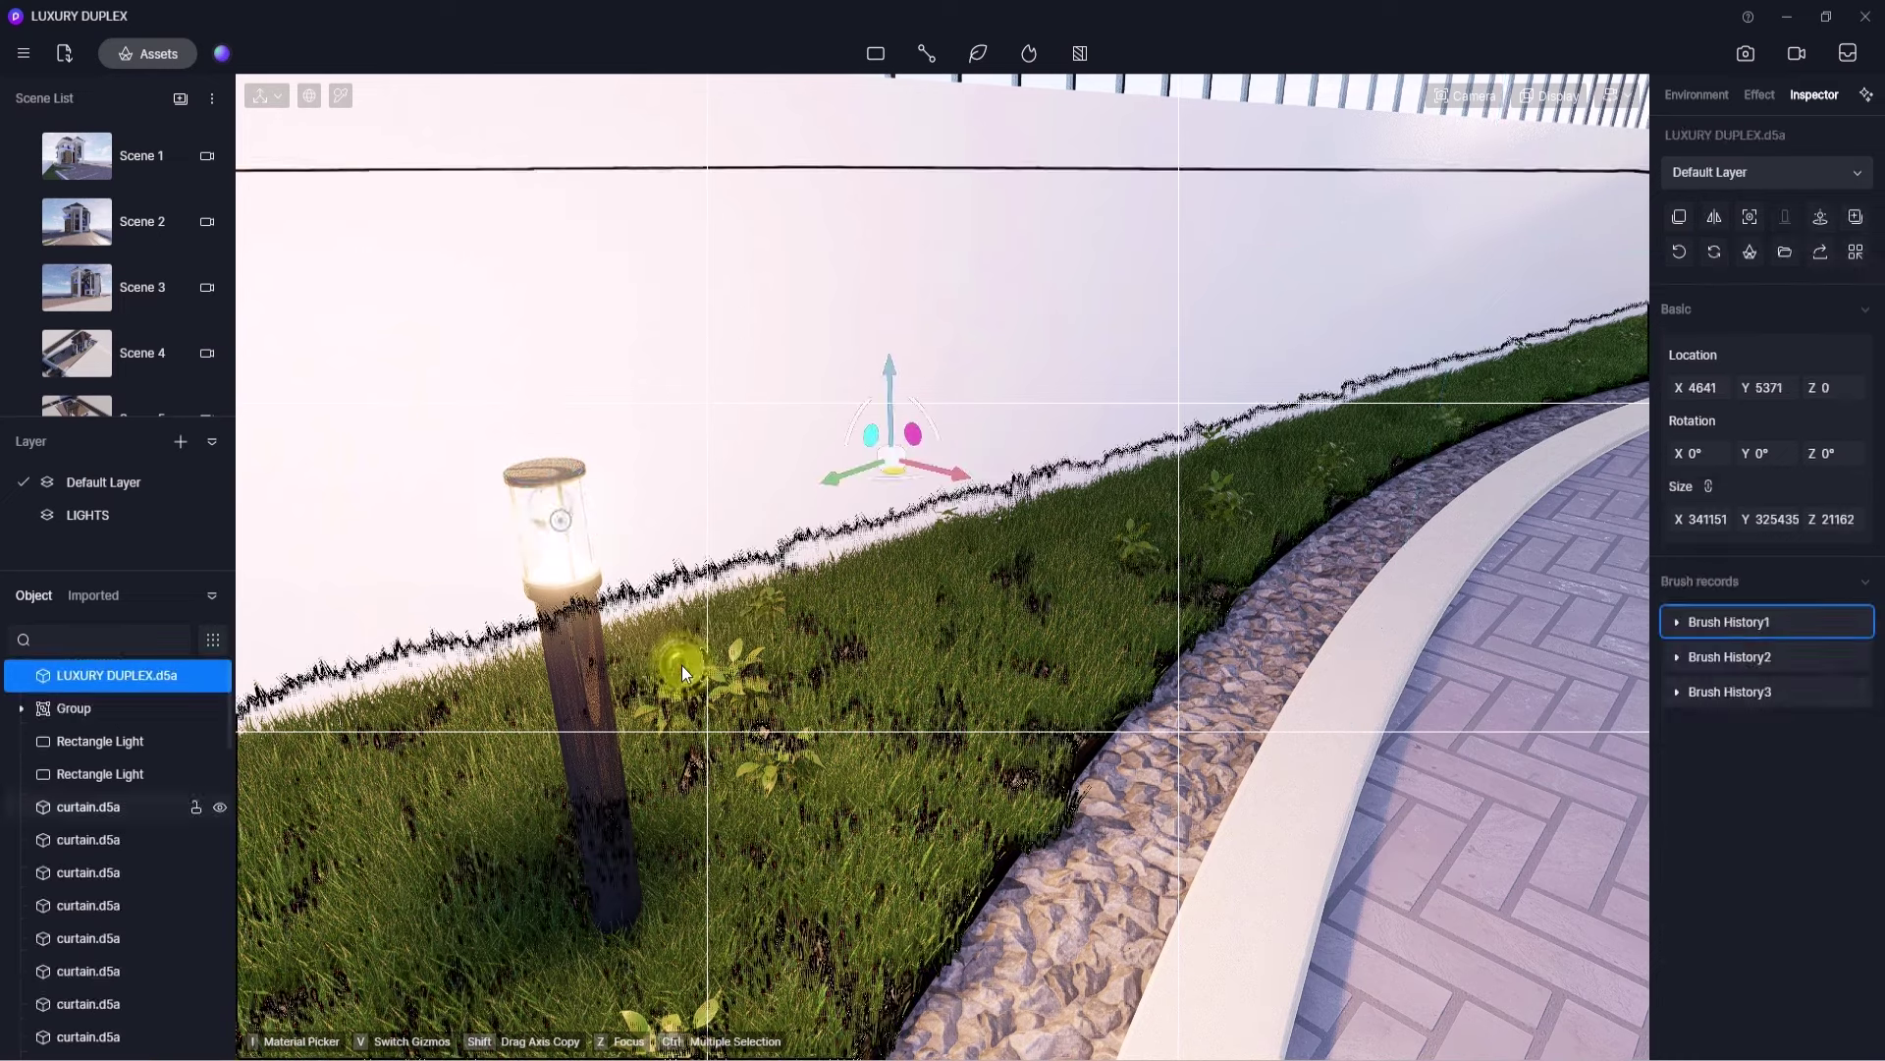
{"action": "left_click", "coordinate": [556, 567]}
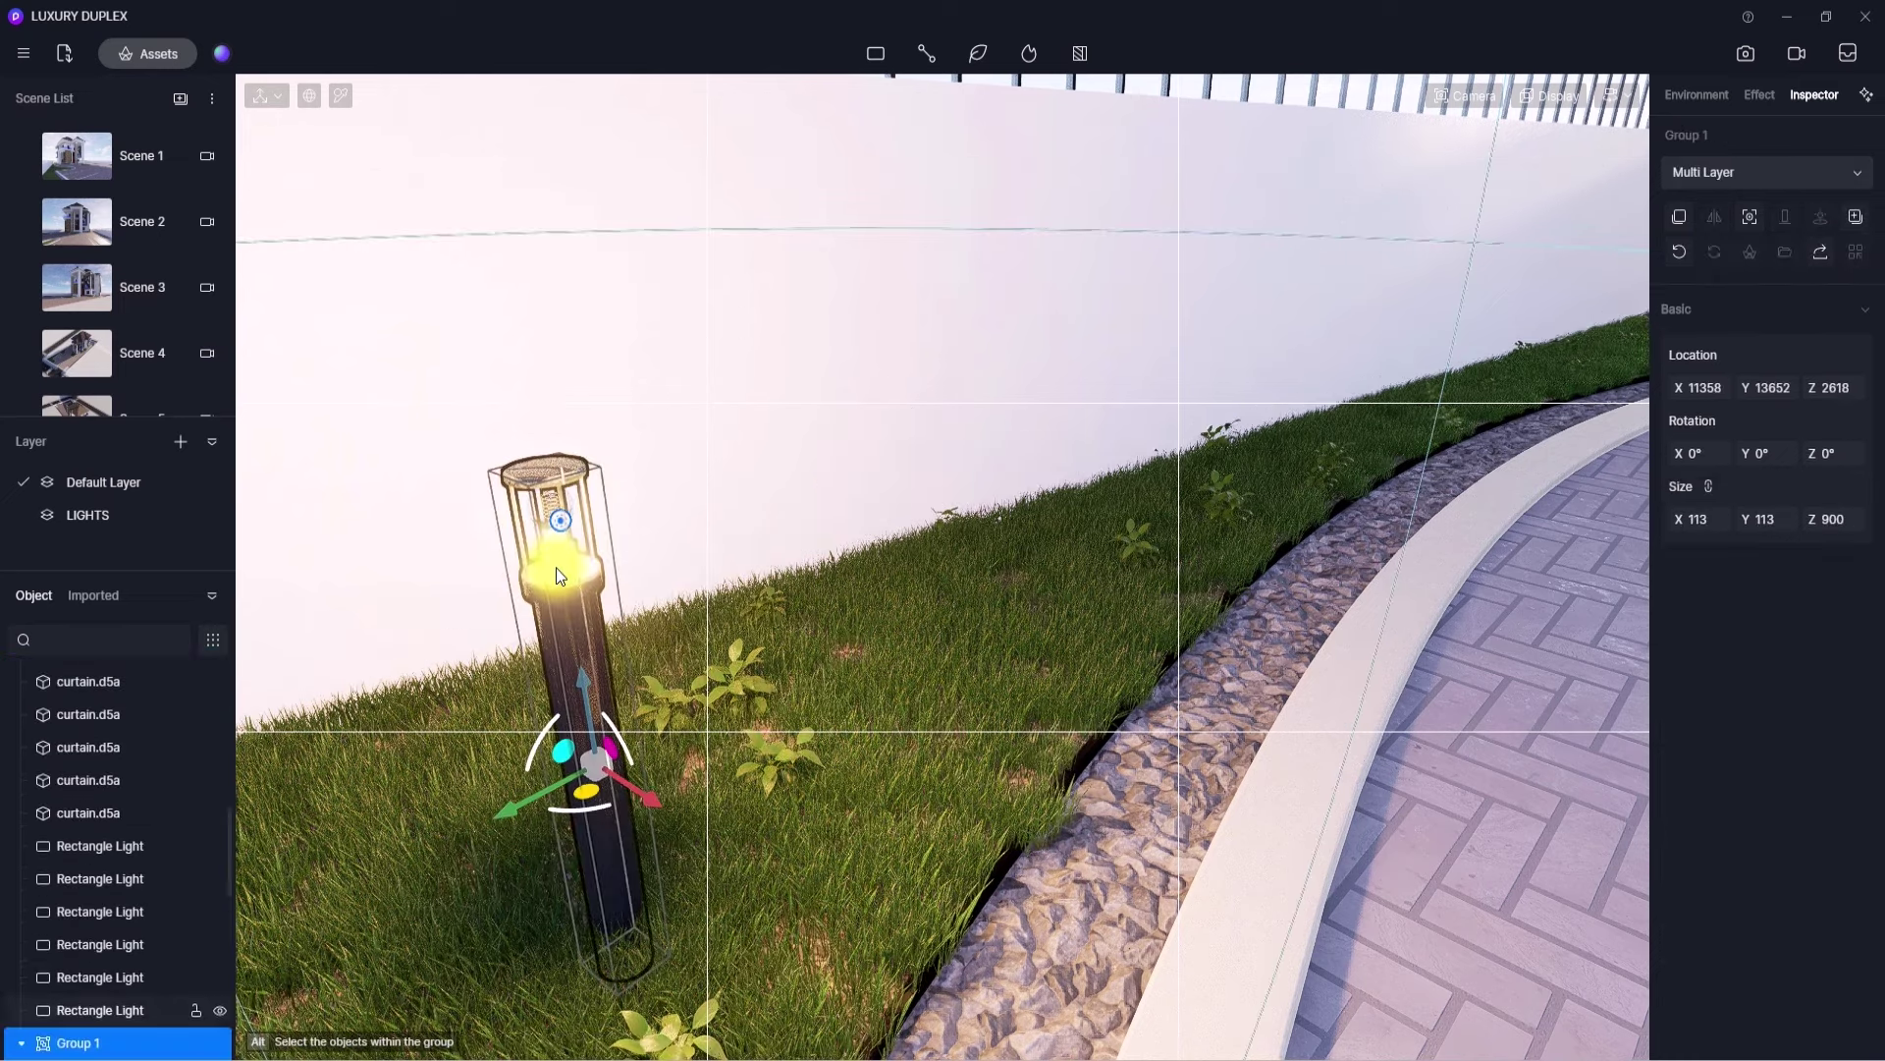
{"action": "left_click", "coordinate": [20, 800]}
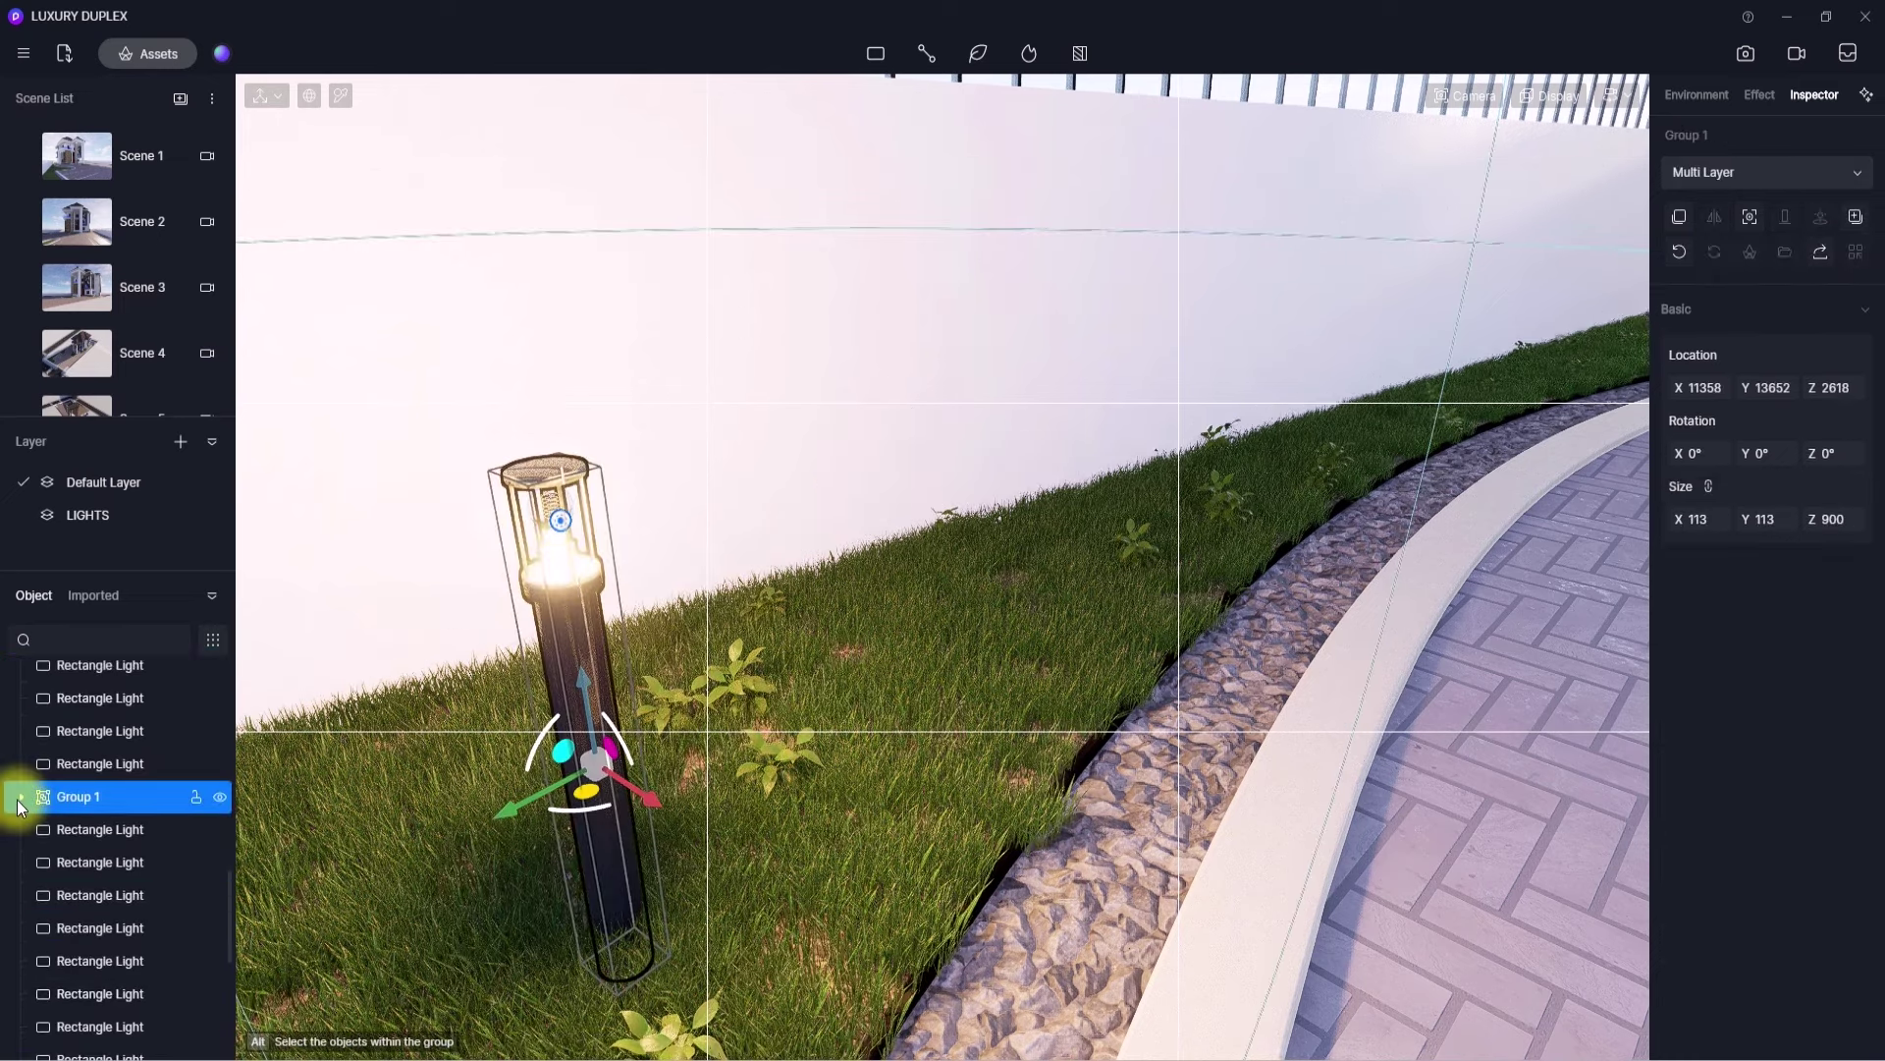
{"action": "left_click", "coordinate": [212, 515]}
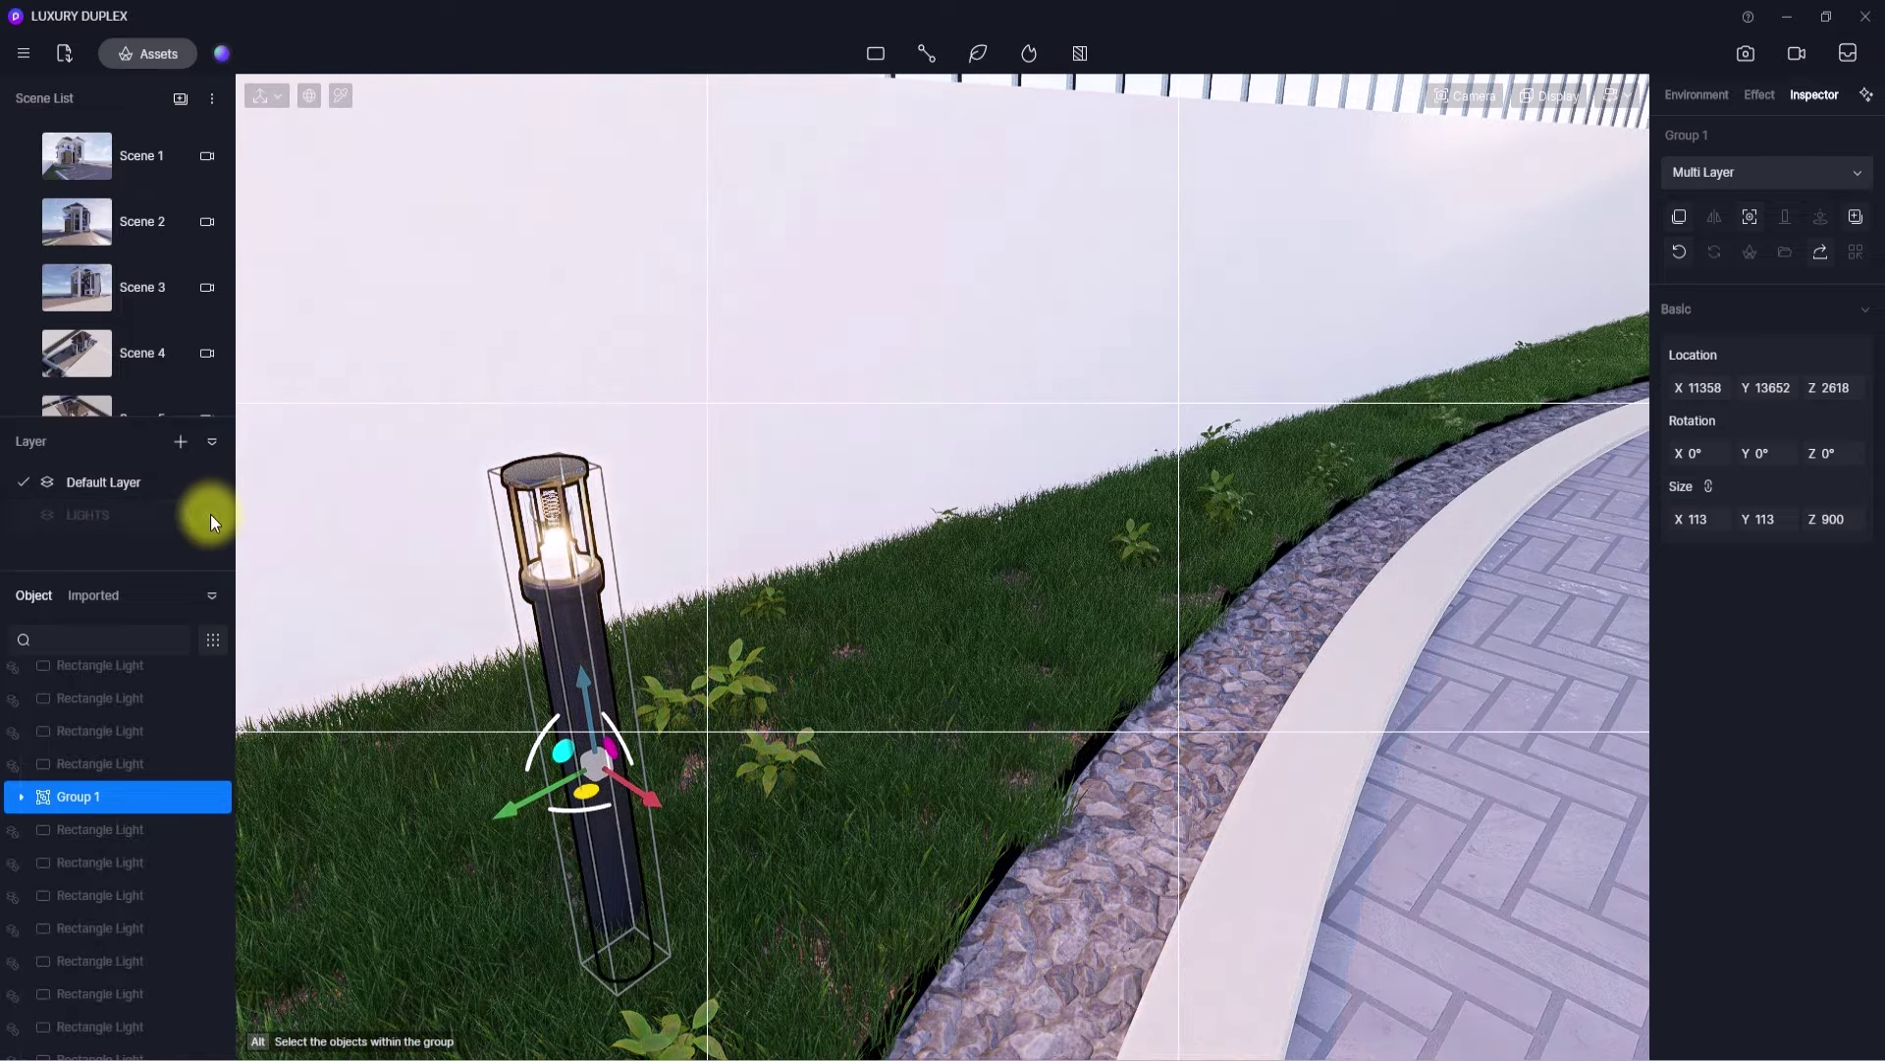
{"action": "left_click", "coordinate": [210, 515]}
- Move the bollard group on the grass strip to X 11119, Y 13555
{"action": "scroll", "coordinate": [1084, 852], "scroll_direction": "down", "scroll_amount": 8}
{"action": "right_click_drag", "start_coordinate": [1084, 853], "coordinate": [1085, 852]}
{"action": "scroll", "coordinate": [1084, 852], "scroll_direction": "up", "scroll_amount": 6}
{"action": "scroll", "coordinate": [1084, 852], "scroll_direction": "down", "scroll_amount": 3}
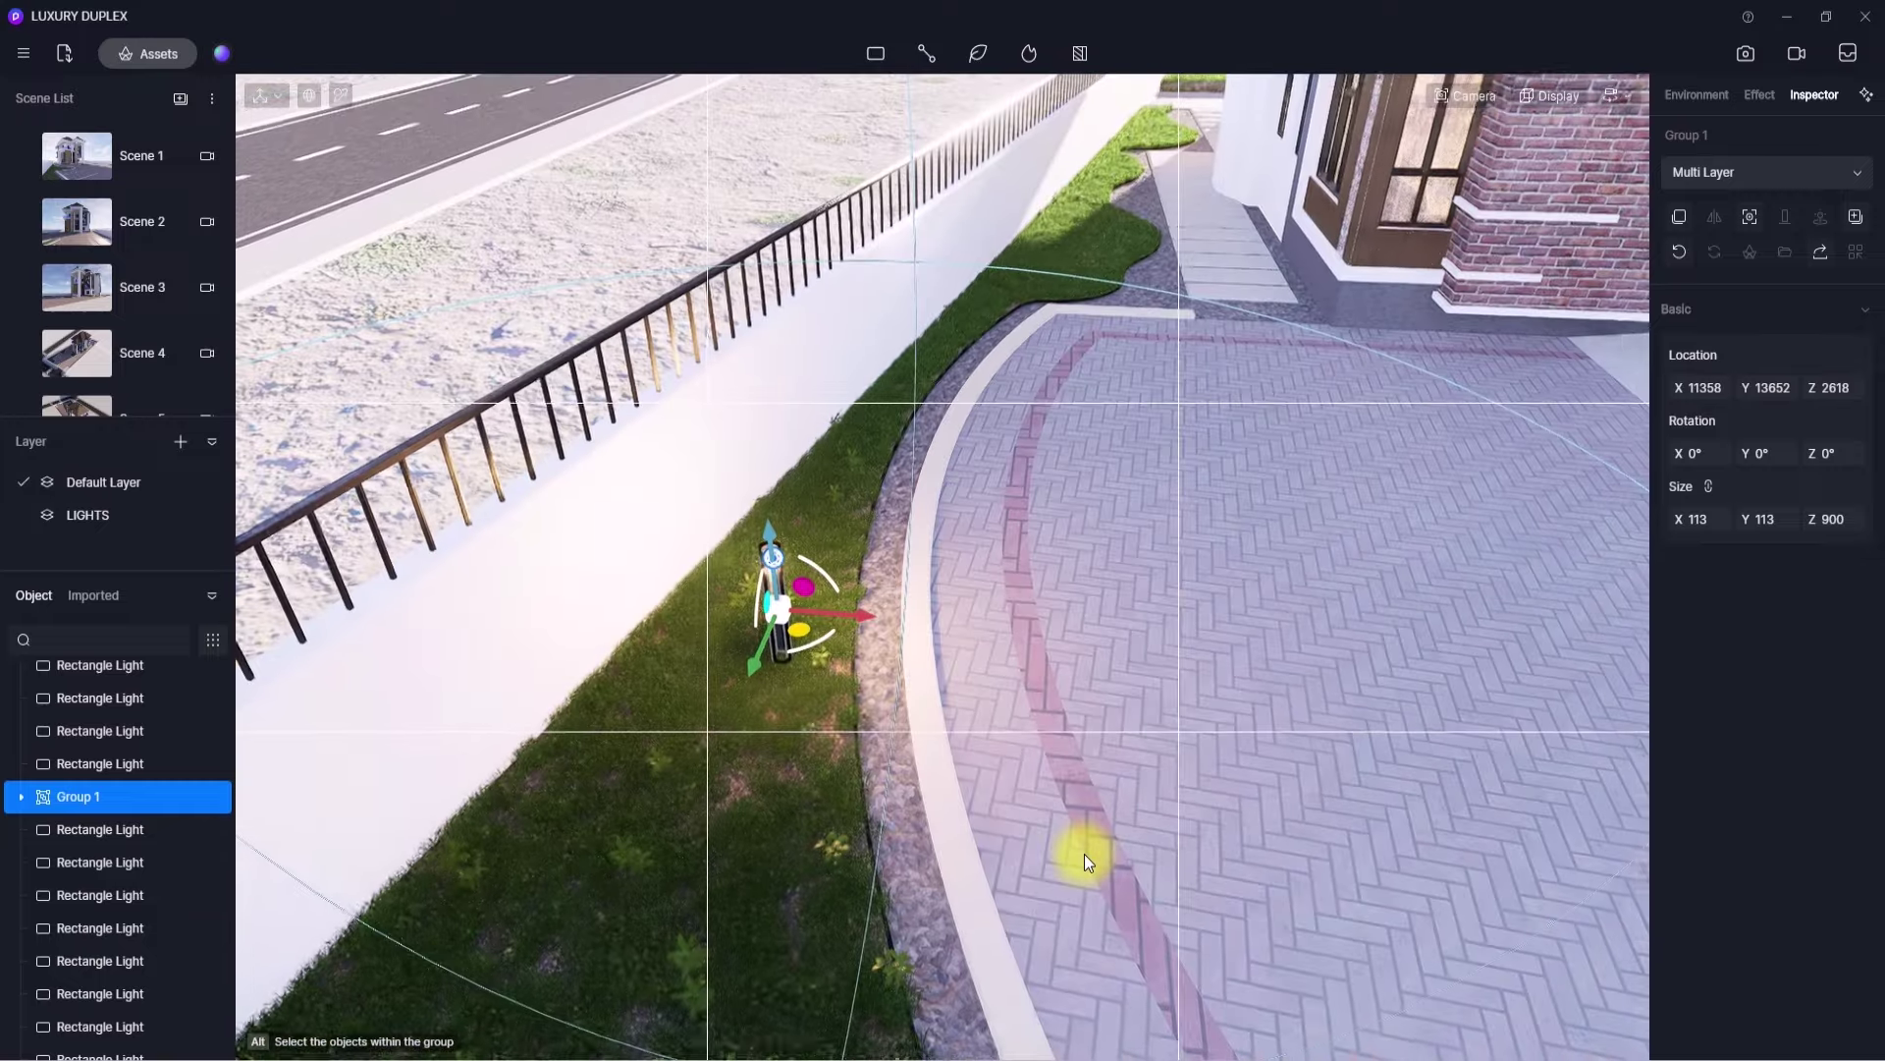
{"action": "scroll", "coordinate": [1084, 853], "scroll_direction": "up", "scroll_amount": 2}
{"action": "left_click_drag", "start_coordinate": [603, 683], "coordinate": [550, 657]}
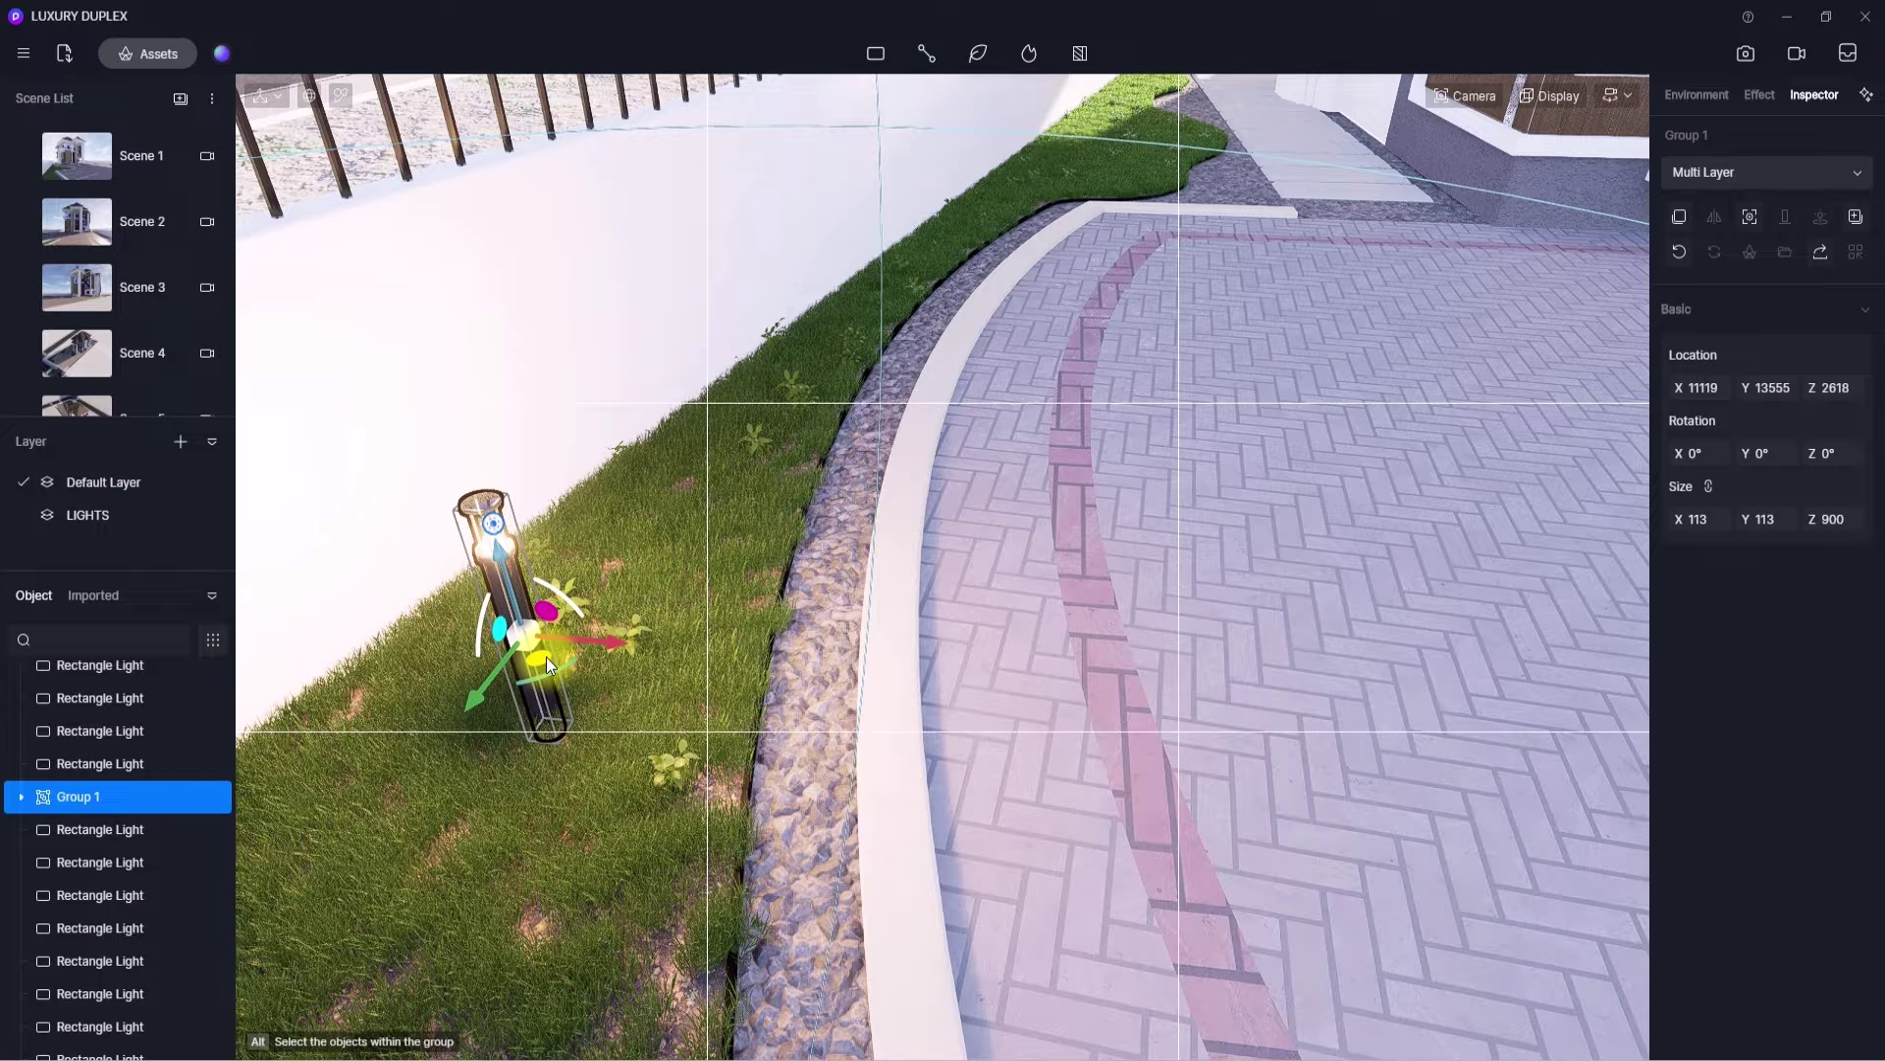
- In top view, copy the bollard along the grass around the parking bays, placing the last copy at X 13730, Y 36331
{"action": "key", "text": "t"}
{"action": "scroll", "coordinate": [546, 657], "scroll_direction": "up", "scroll_amount": 4}
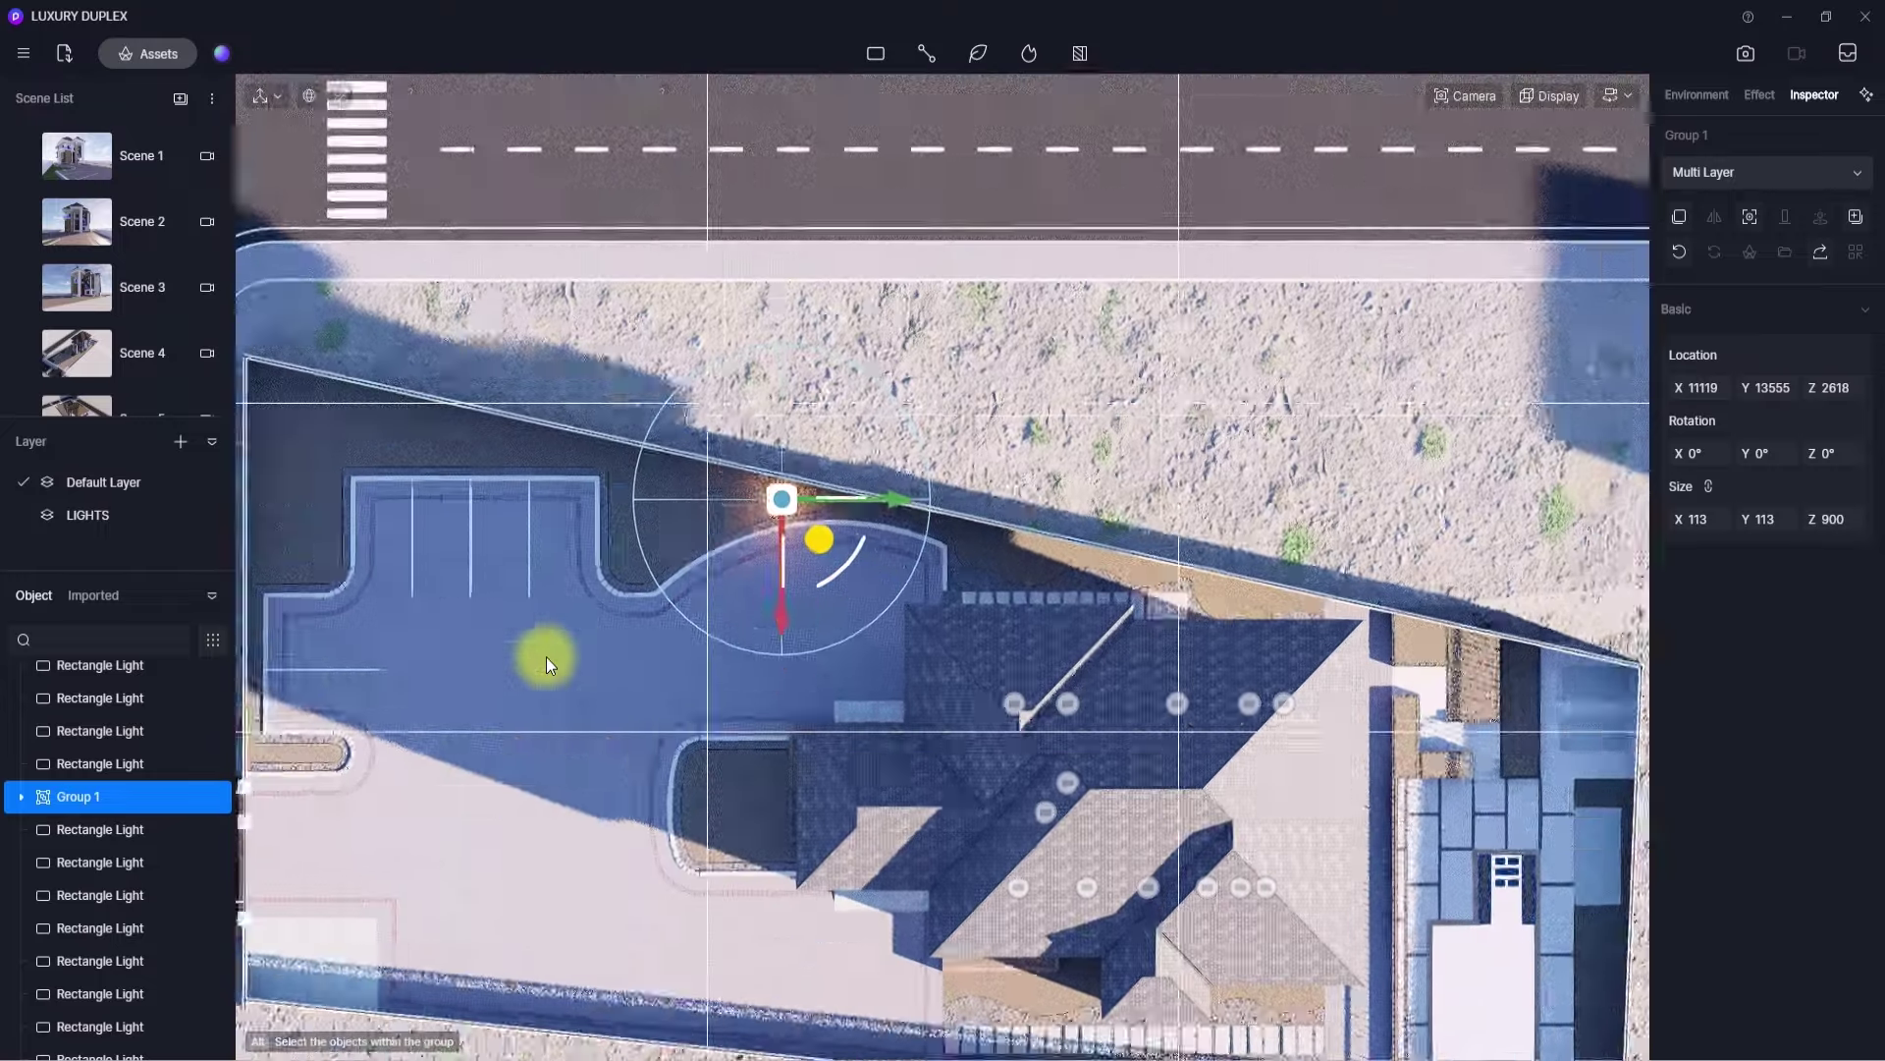
{"action": "scroll", "coordinate": [546, 657], "scroll_direction": "up", "scroll_amount": 4}
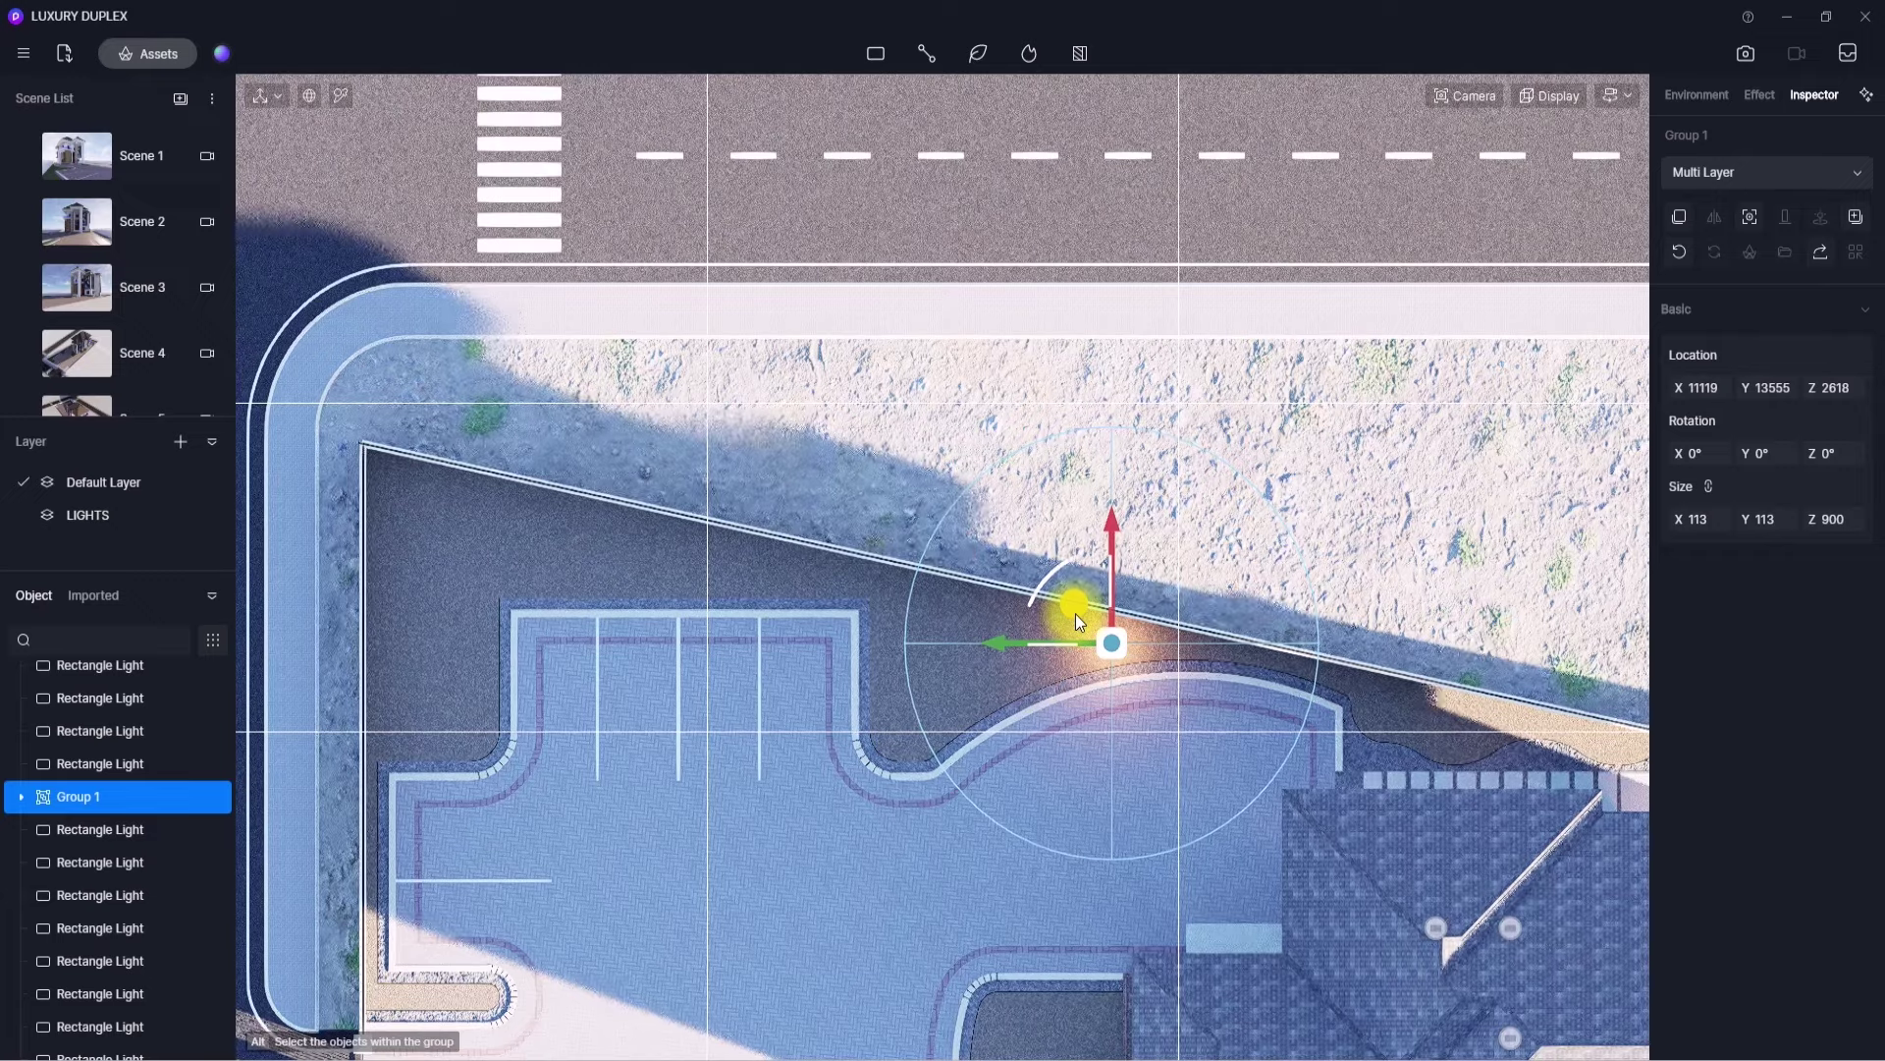
{"action": "left_click_drag", "start_coordinate": [1078, 621], "coordinate": [429, 693]}
{"action": "scroll", "coordinate": [429, 692], "scroll_direction": "down", "scroll_amount": 1}
{"action": "middle_click_drag", "start_coordinate": [429, 693], "coordinate": [383, 296]}
{"action": "left_click_drag", "start_coordinate": [398, 371], "coordinate": [424, 621], "text": "shift"}
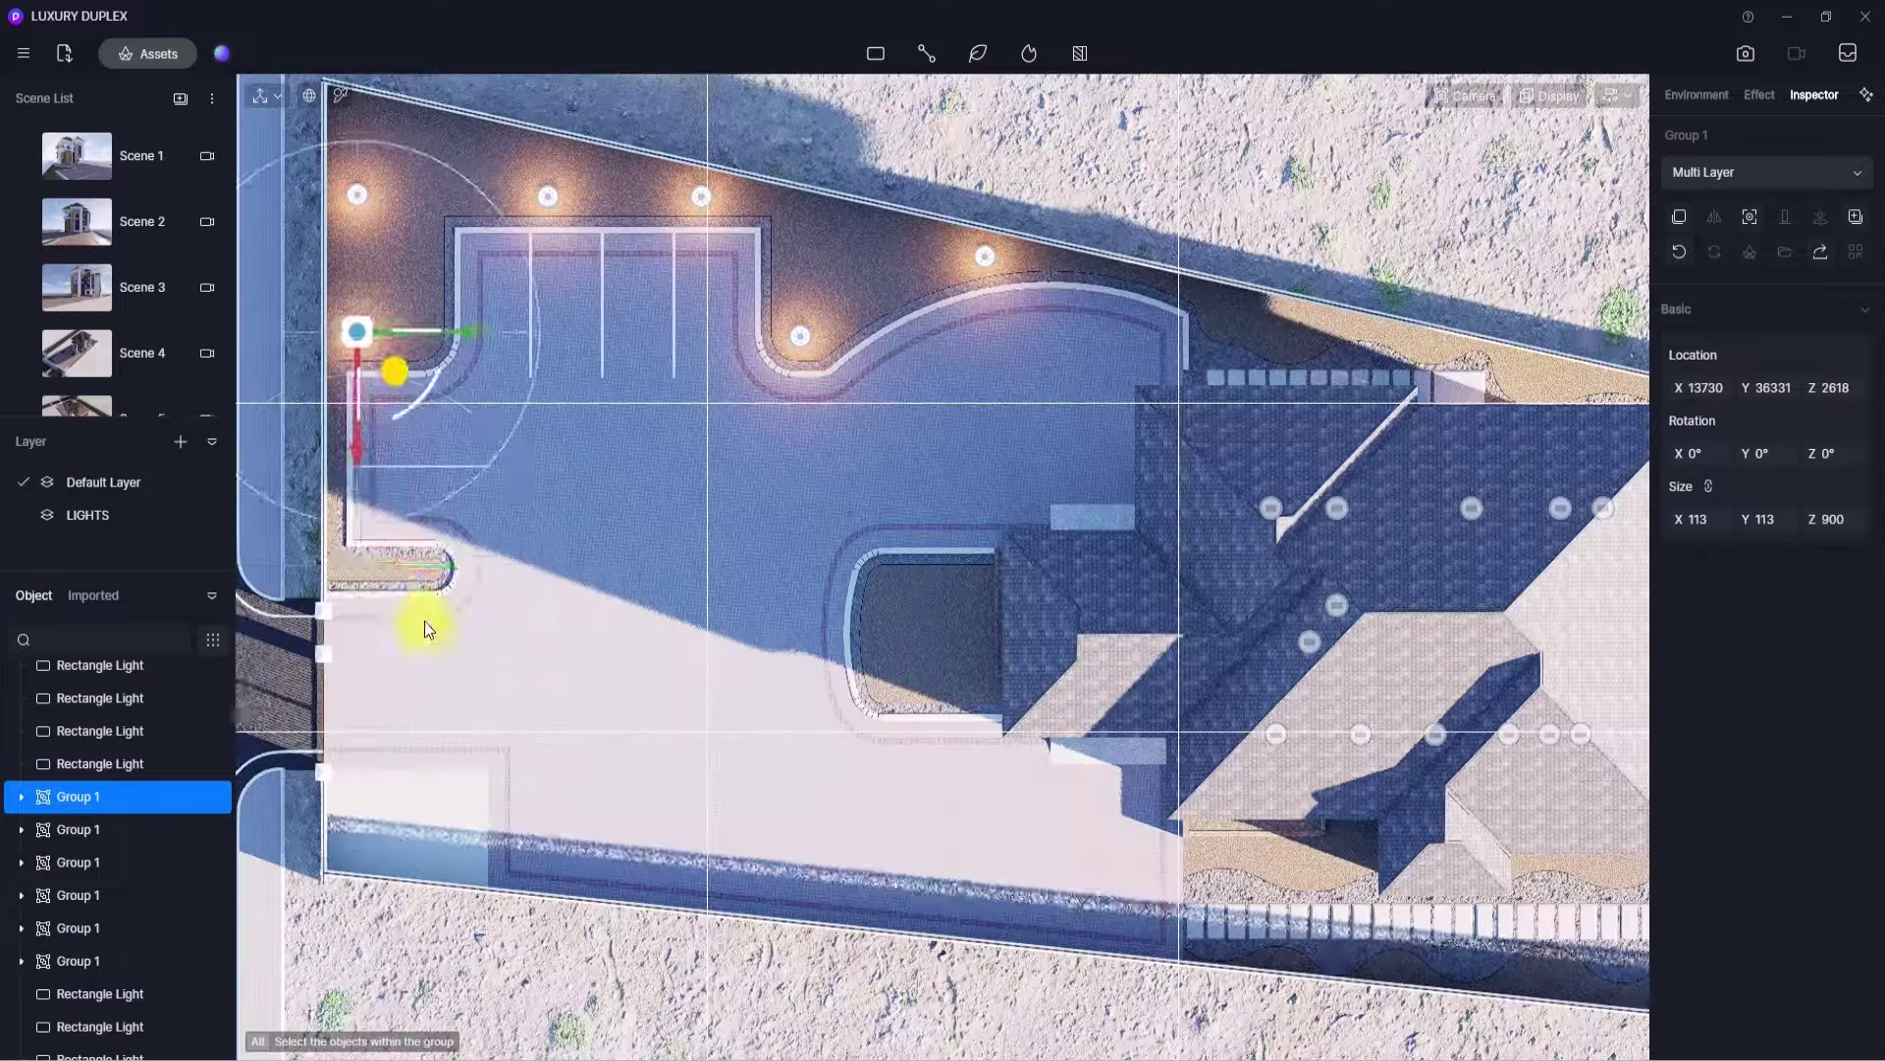
- Copy the bollard onto the planted island in front of the house and into the garden bed on the house's opposite side
{"action": "middle_click_drag", "start_coordinate": [407, 611], "coordinate": [285, 552]}
{"action": "left_click_drag", "start_coordinate": [285, 552], "coordinate": [864, 552], "text": "shift"}
{"action": "middle_click_drag", "start_coordinate": [833, 399], "coordinate": [517, 282]}
{"action": "left_click_drag", "start_coordinate": [545, 432], "coordinate": [842, 736], "text": "shift"}
- Continue copying the bollard at intervals along the garden beds beside the stepping-stone path on that side of the house
{"action": "scroll", "coordinate": [815, 731], "scroll_direction": "up", "scroll_amount": 3}
{"action": "middle_click_drag", "start_coordinate": [800, 728], "coordinate": [579, 648]}
{"action": "left_click_drag", "start_coordinate": [545, 579], "coordinate": [864, 584], "text": "shift"}
{"action": "left_click_drag", "start_coordinate": [865, 585], "coordinate": [700, 802], "text": "shift"}
{"action": "left_click_drag", "start_coordinate": [704, 716], "coordinate": [1269, 745], "text": "shift"}
{"action": "middle_click_drag", "start_coordinate": [1269, 744], "coordinate": [876, 792]}
{"action": "left_click_drag", "start_coordinate": [876, 793], "coordinate": [1018, 622], "text": "shift"}
- Copy the bollard across to the beds between the house and the first fence wall, placing the last one at X 14010, Y 2298
{"action": "scroll", "coordinate": [1019, 622], "scroll_direction": "down", "scroll_amount": 3}
{"action": "middle_click_drag", "start_coordinate": [1018, 622], "coordinate": [779, 867]}
{"action": "left_click_drag", "start_coordinate": [779, 867], "coordinate": [657, 181], "text": "shift"}
{"action": "middle_click_drag", "start_coordinate": [657, 180], "coordinate": [835, 461]}
{"action": "left_click_drag", "start_coordinate": [833, 495], "coordinate": [602, 404], "text": "shift"}
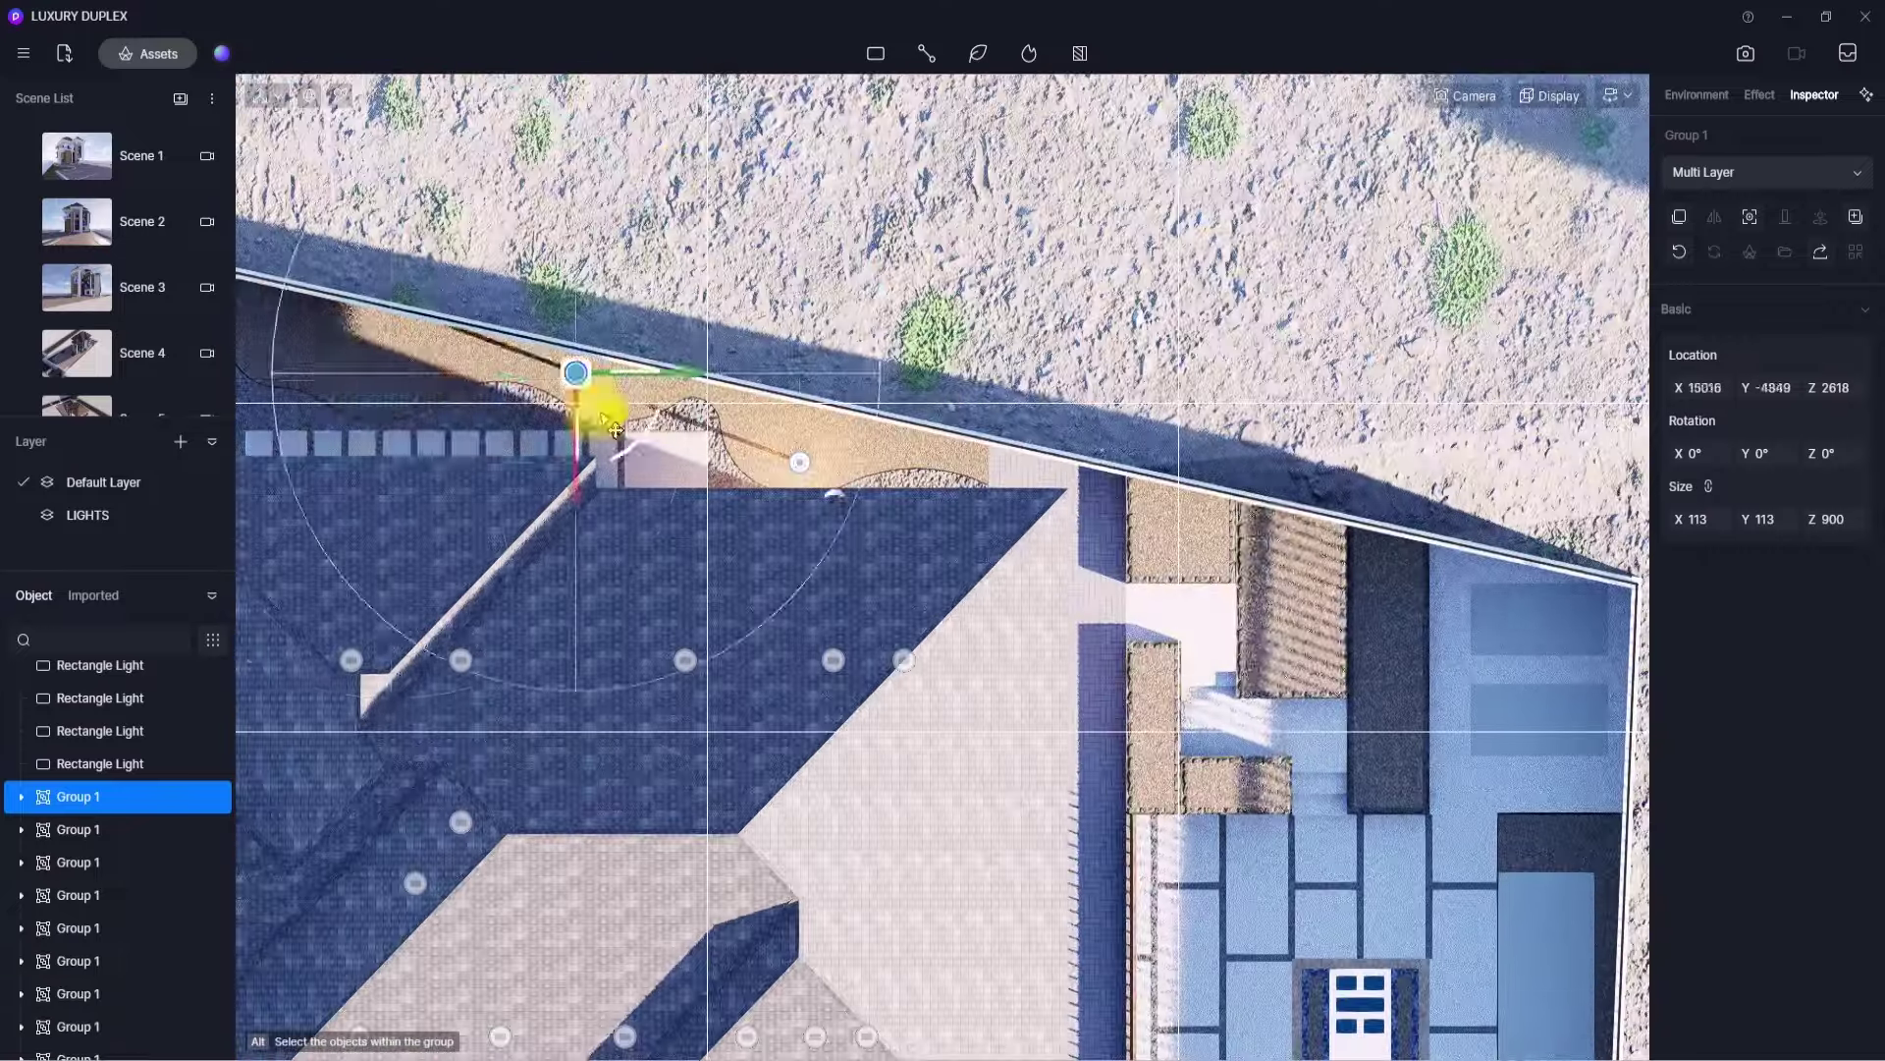
- In perspective view, copy the side-path bollard onto the upper raised planter by the rear steps, at X 17257, Y -15394, Z 2900
{"action": "middle_click_drag", "start_coordinate": [426, 422], "coordinate": [256, 369]}
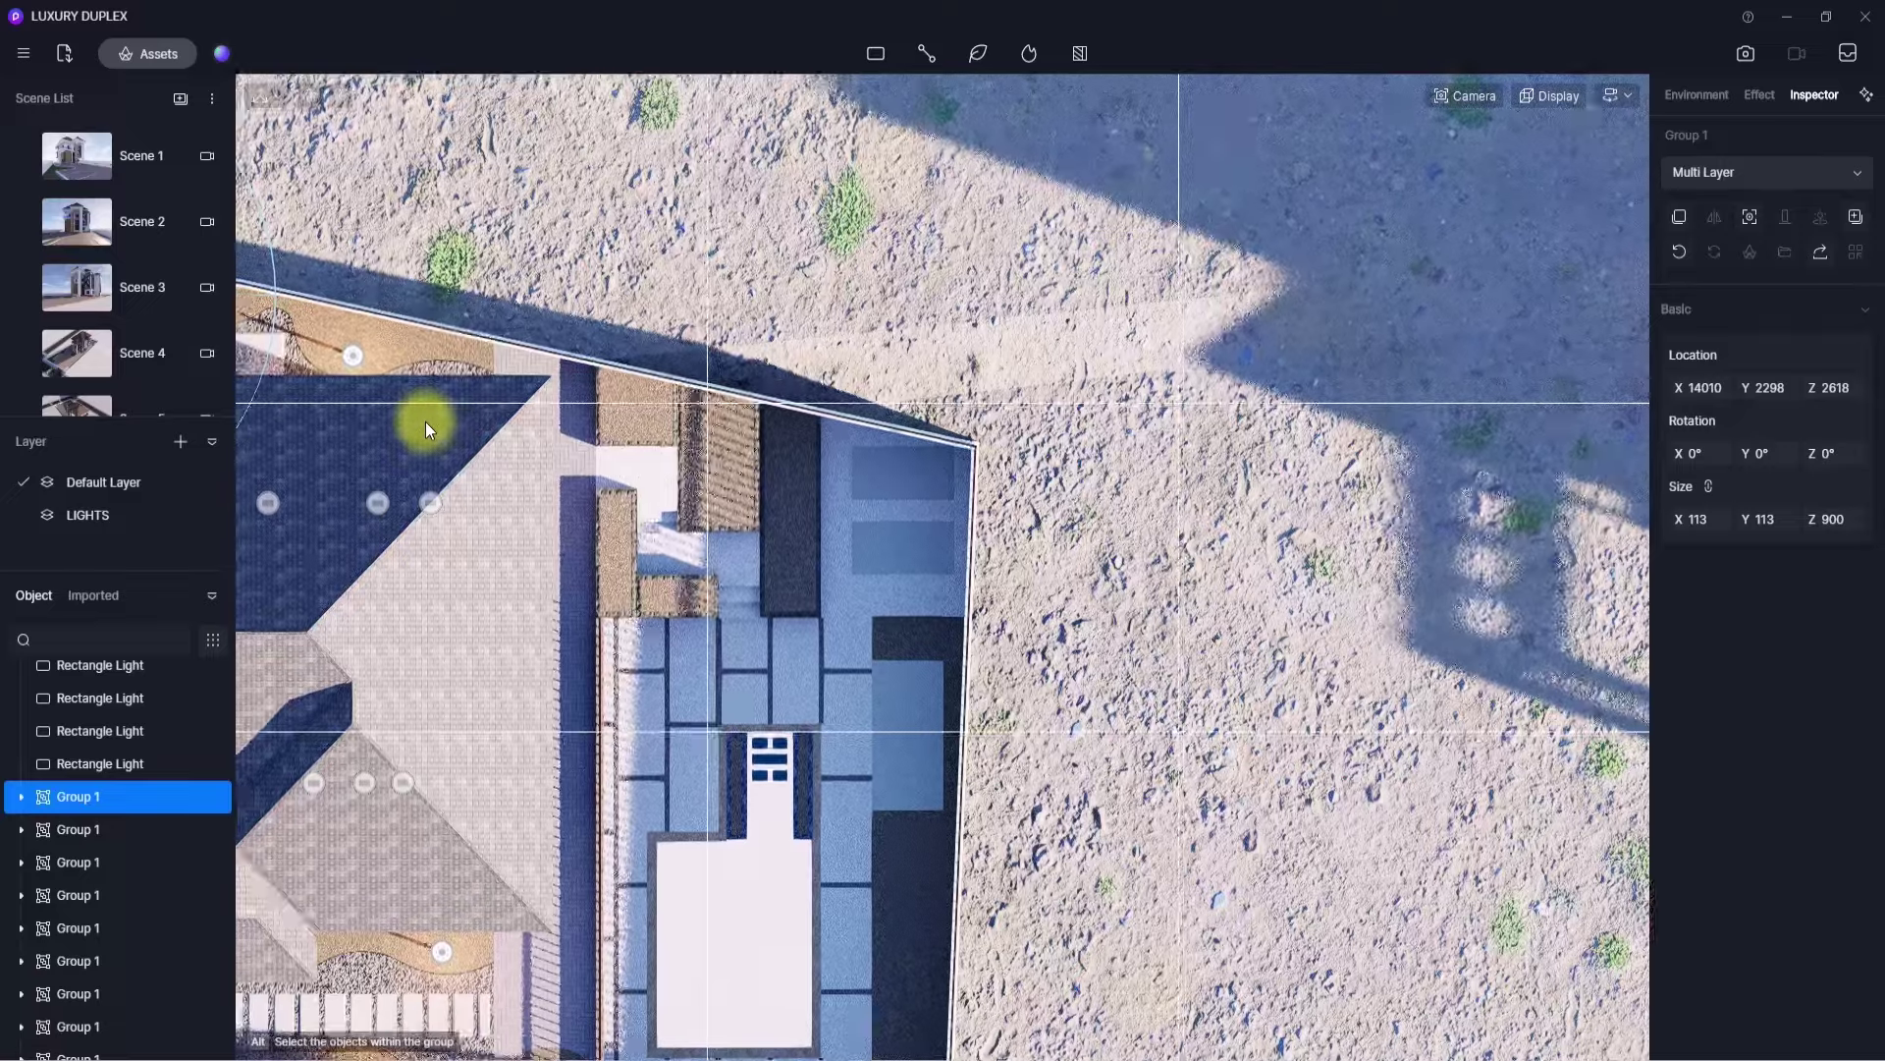
{"action": "scroll", "coordinate": [426, 421], "scroll_direction": "up", "scroll_amount": 2}
{"action": "scroll", "coordinate": [426, 422], "scroll_direction": "up", "scroll_amount": 1}
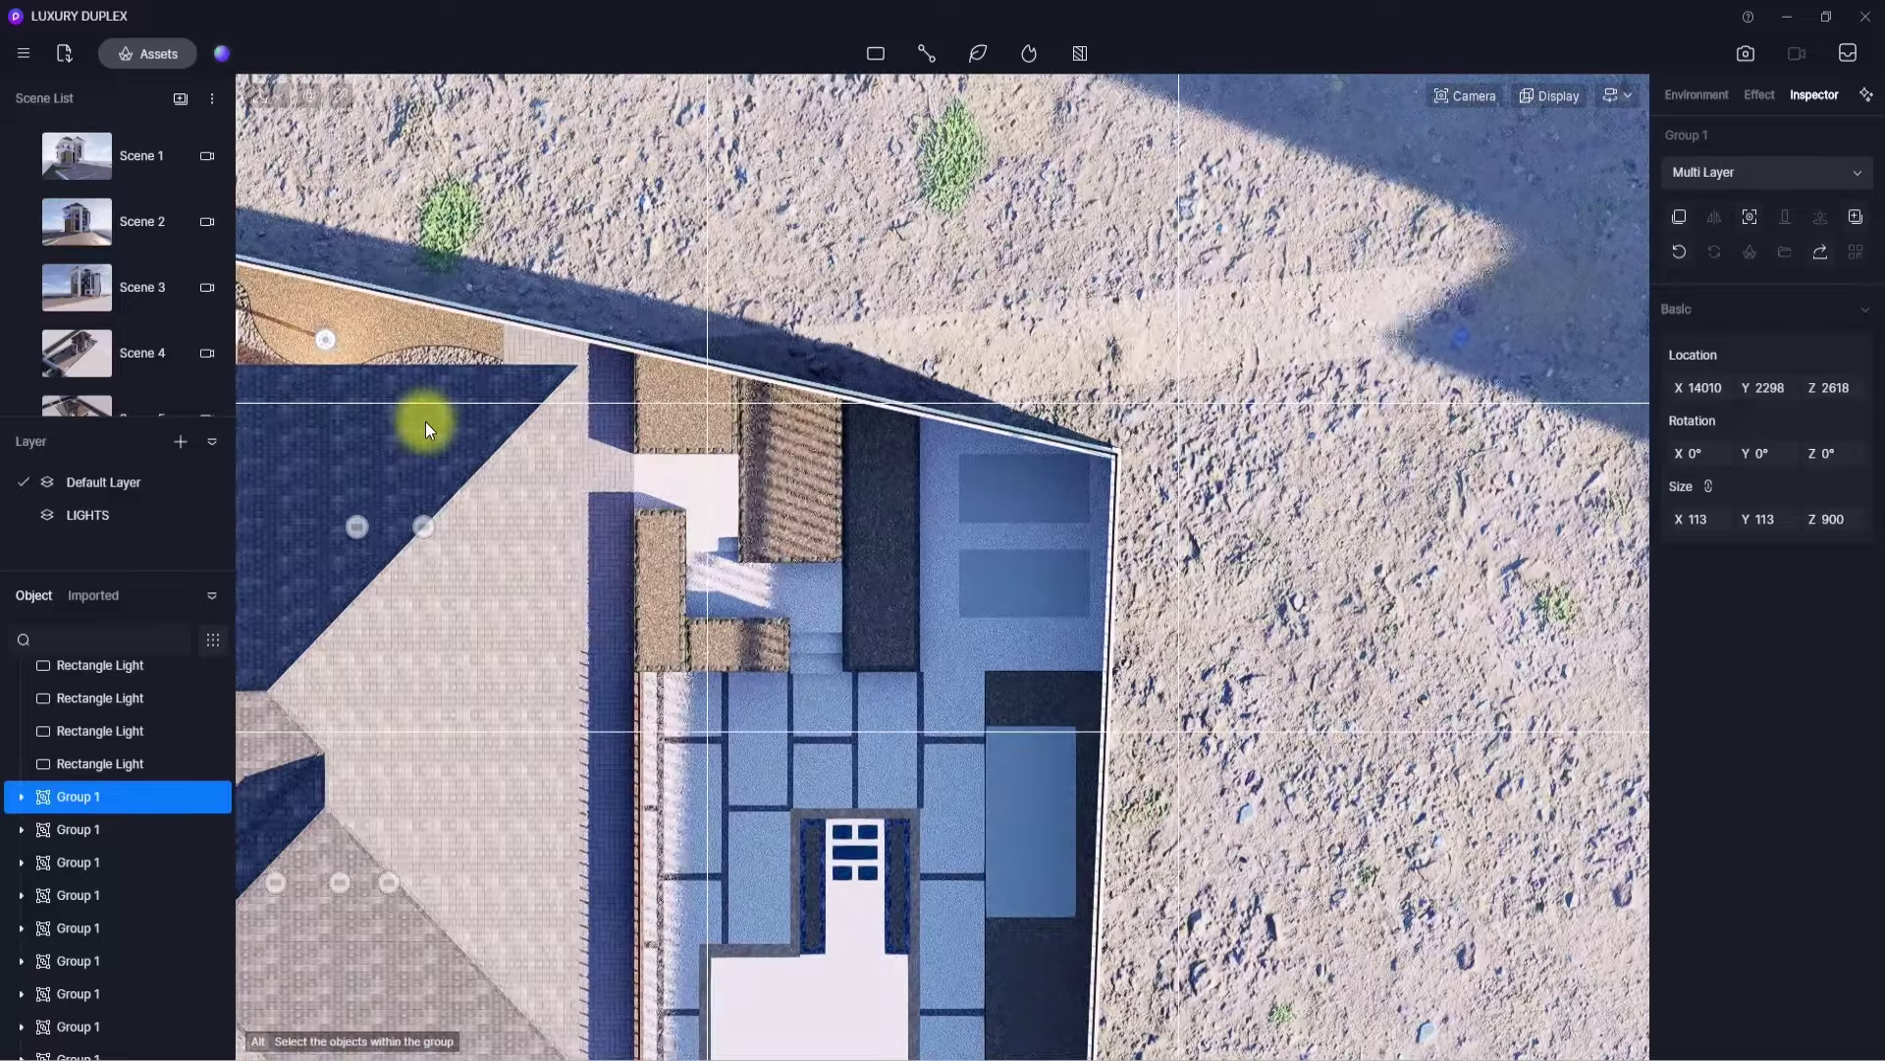
{"action": "middle_click_drag", "start_coordinate": [776, 528], "coordinate": [569, 509]}
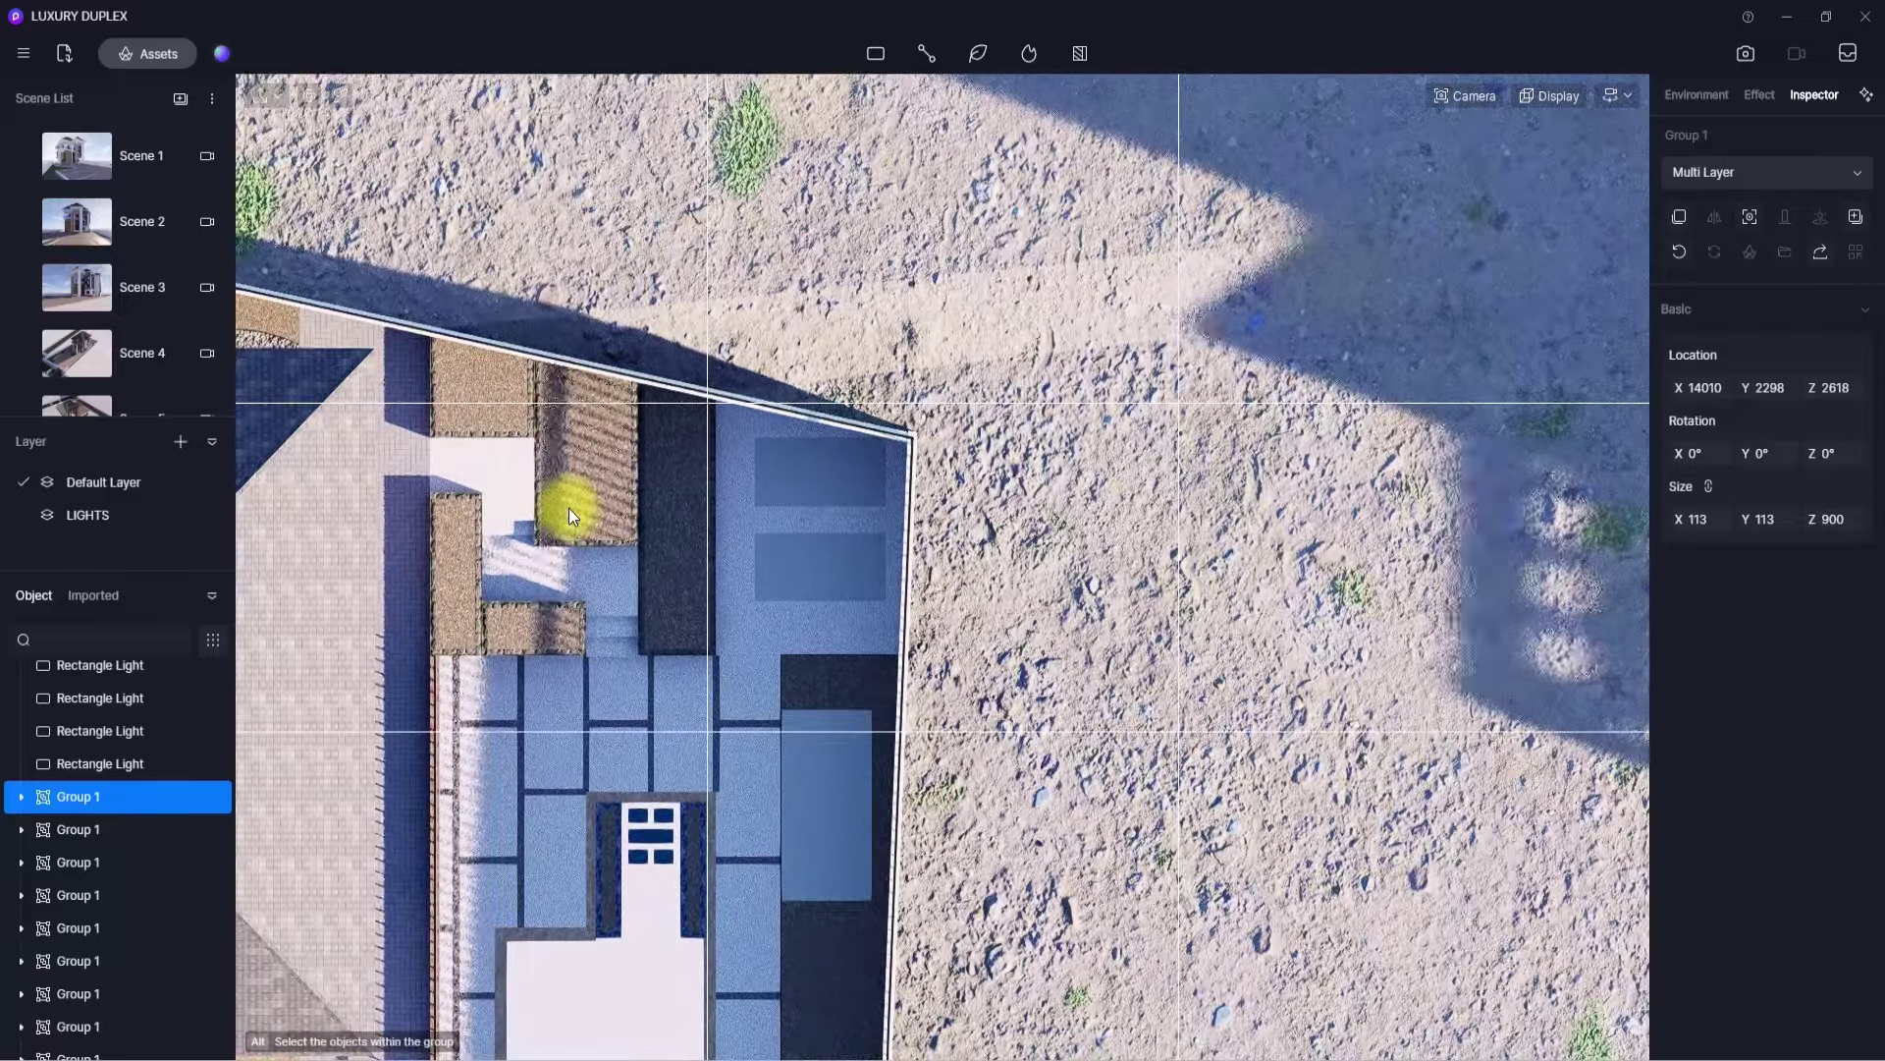
{"action": "key", "text": "t"}
{"action": "scroll", "coordinate": [919, 322], "scroll_direction": "down", "scroll_amount": 1}
{"action": "right_click_drag", "start_coordinate": [919, 322], "coordinate": [1057, 238]}
{"action": "scroll", "coordinate": [982, 444], "scroll_direction": "up", "scroll_amount": 3}
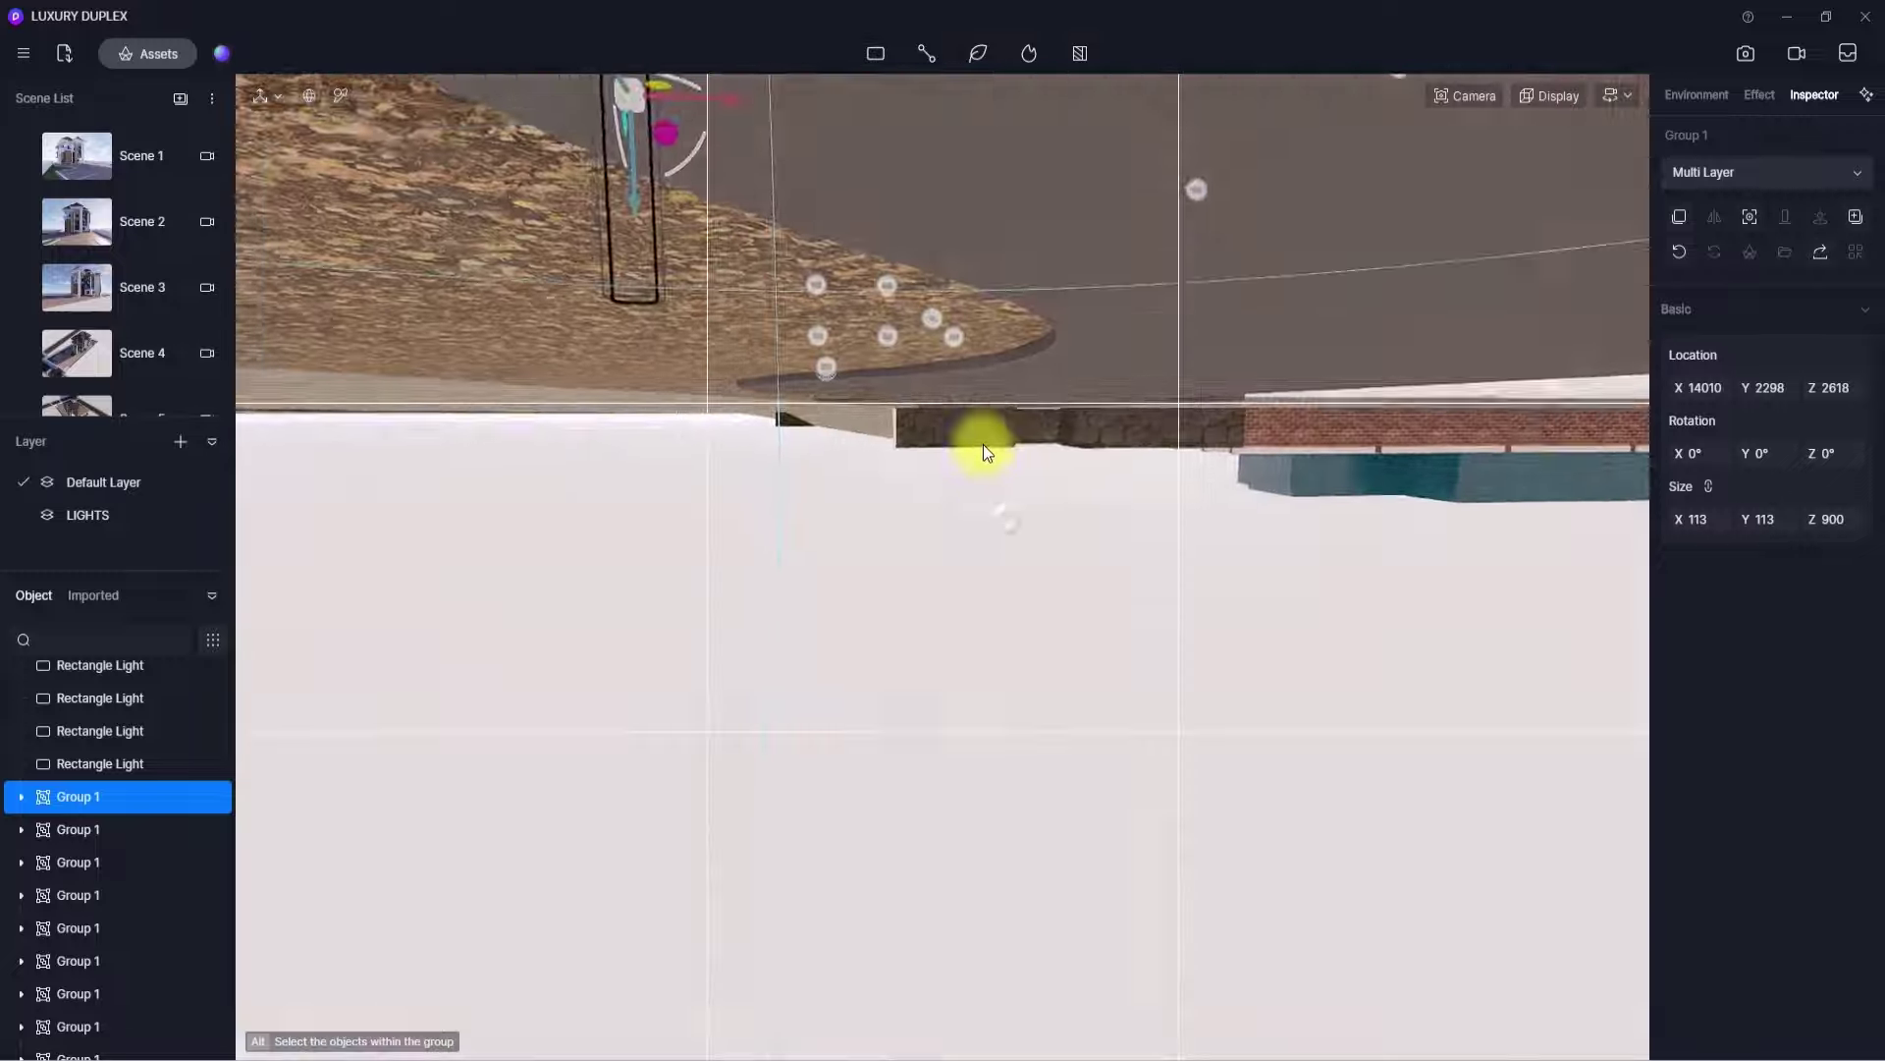
{"action": "scroll", "coordinate": [1041, 546], "scroll_direction": "down", "scroll_amount": 4}
{"action": "right_click_drag", "start_coordinate": [1042, 547], "coordinate": [1069, 350]}
{"action": "scroll", "coordinate": [1069, 351], "scroll_direction": "up", "scroll_amount": 8}
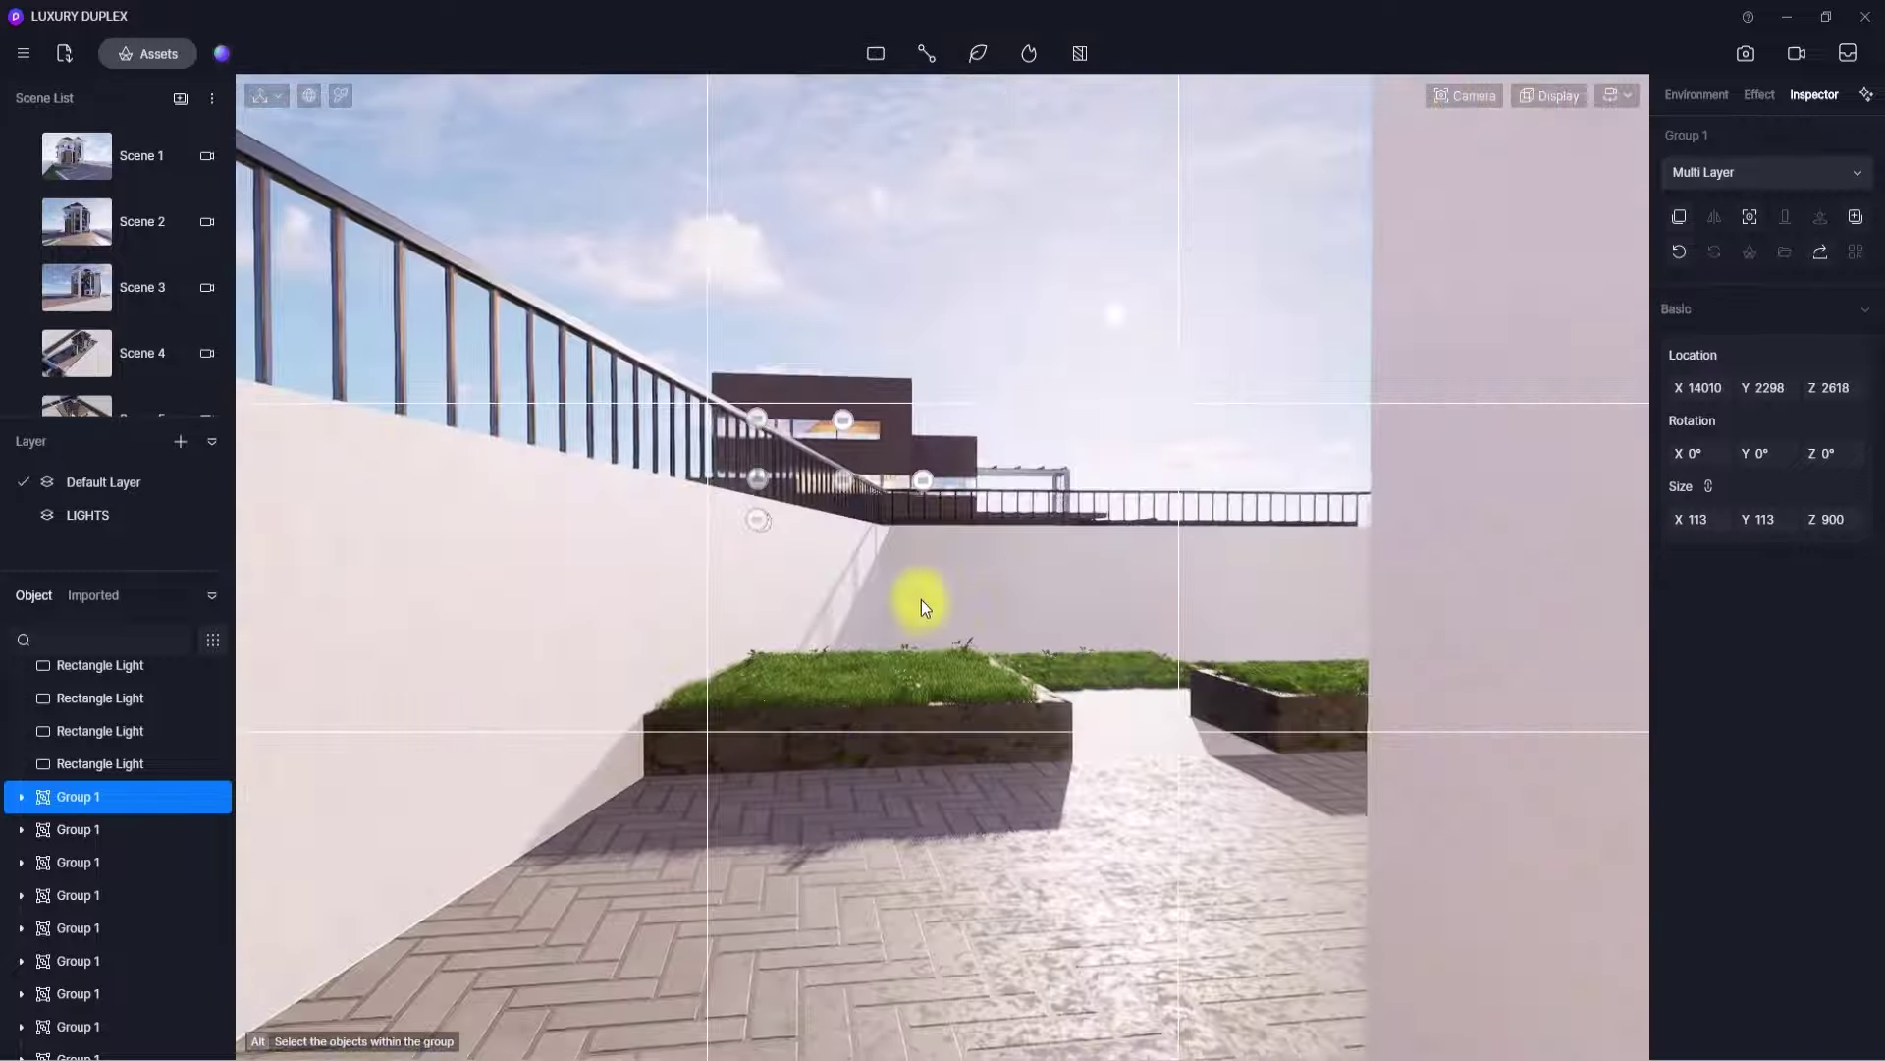
{"action": "right_click_drag", "start_coordinate": [921, 599], "coordinate": [1315, 570]}
{"action": "scroll", "coordinate": [1316, 569], "scroll_direction": "up", "scroll_amount": 5}
{"action": "right_click_drag", "start_coordinate": [854, 635], "coordinate": [1826, 718]}
{"action": "right_click_drag", "start_coordinate": [1169, 716], "coordinate": [1334, 684]}
{"action": "scroll", "coordinate": [1331, 685], "scroll_direction": "up", "scroll_amount": 8}
{"action": "scroll", "coordinate": [1333, 683], "scroll_direction": "down", "scroll_amount": 5}
{"action": "scroll", "coordinate": [1333, 683], "scroll_direction": "up", "scroll_amount": 3}
{"action": "scroll", "coordinate": [1334, 683], "scroll_direction": "down", "scroll_amount": 1}
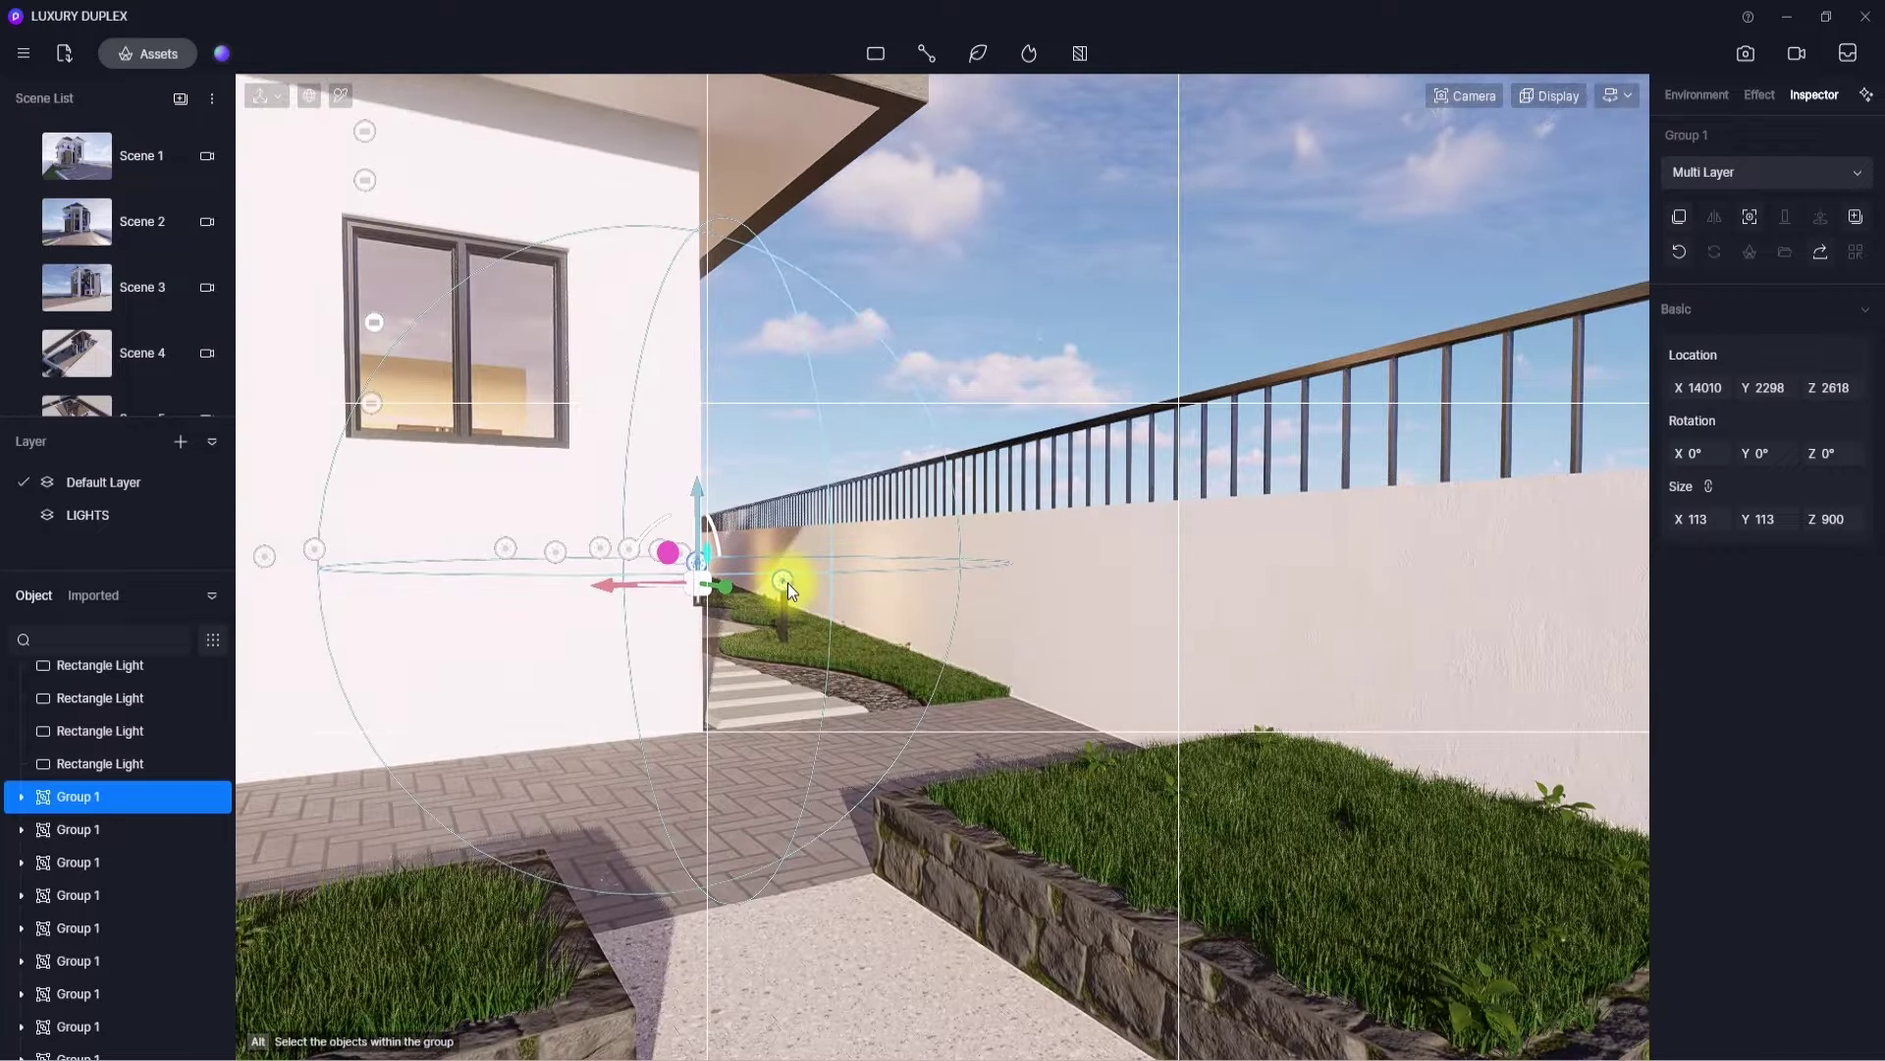
{"action": "left_click", "coordinate": [787, 581]}
{"action": "left_click_drag", "start_coordinate": [811, 621], "coordinate": [1701, 879]}
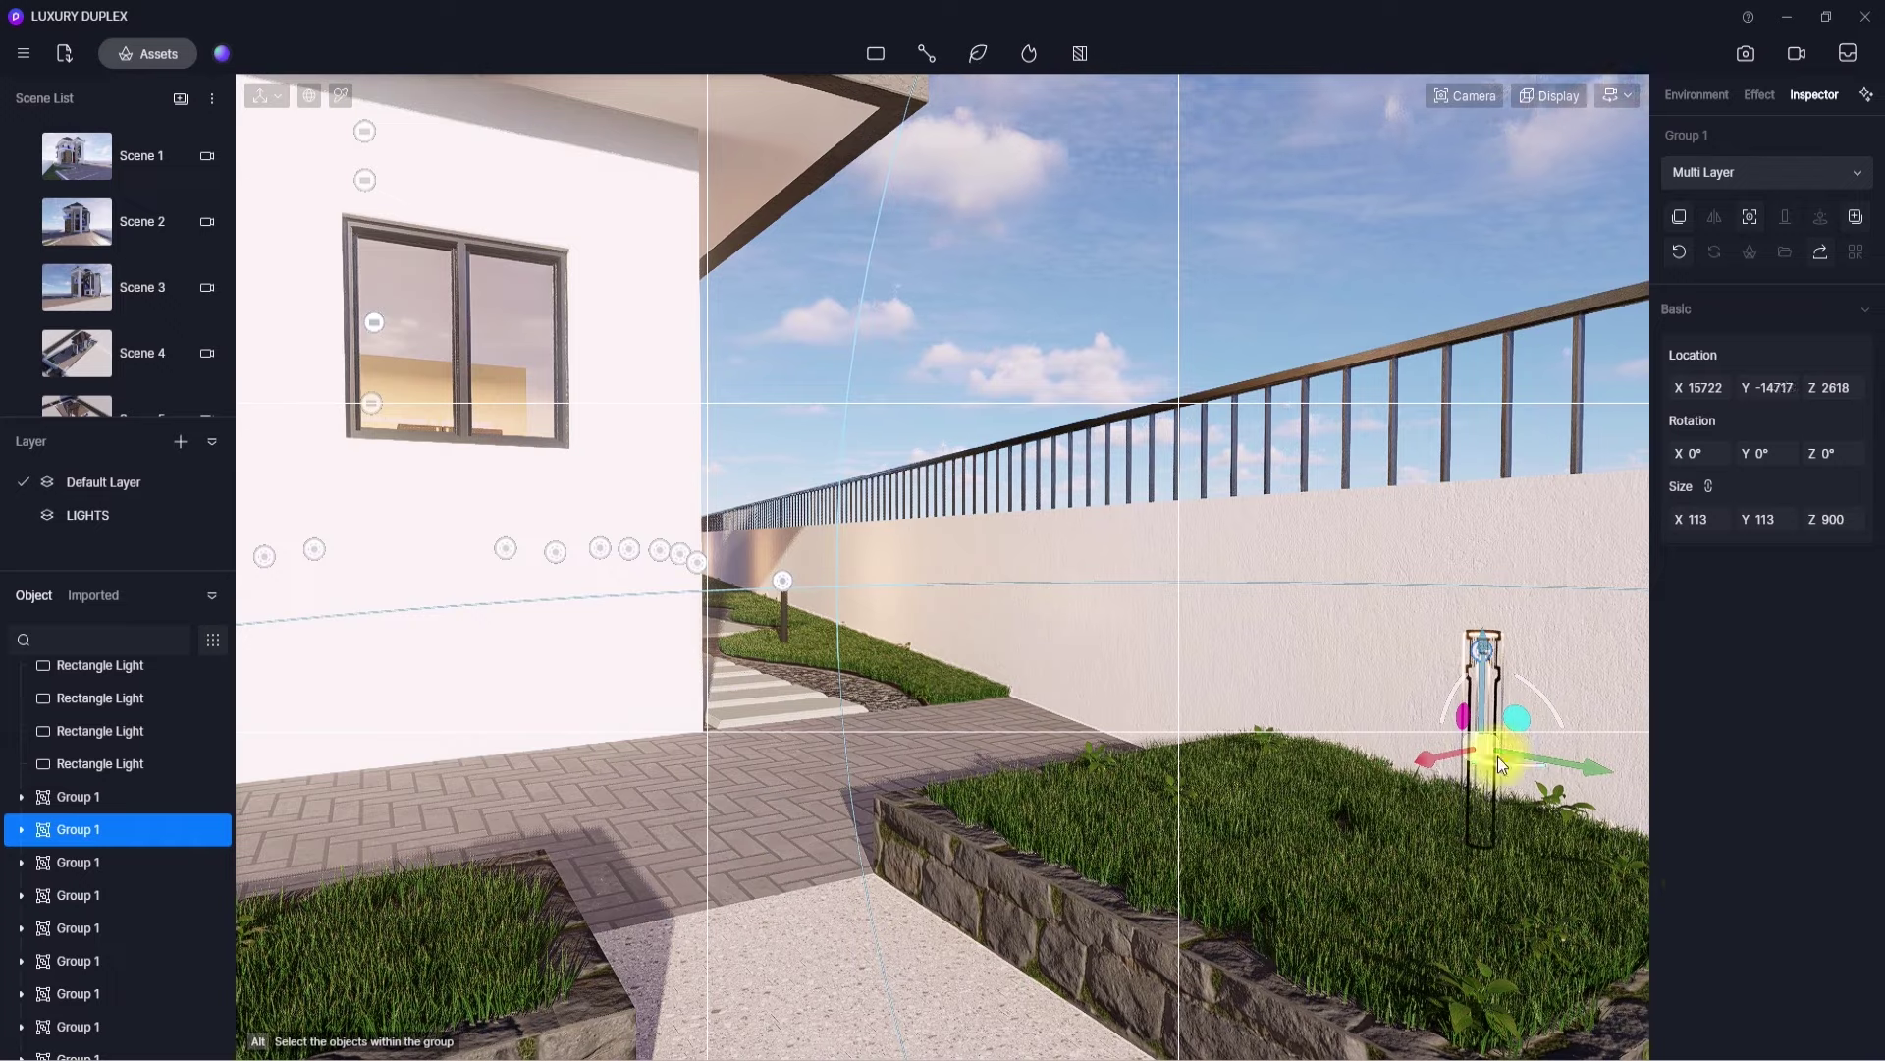
{"action": "left_click_drag", "start_coordinate": [1501, 764], "coordinate": [1323, 711]}
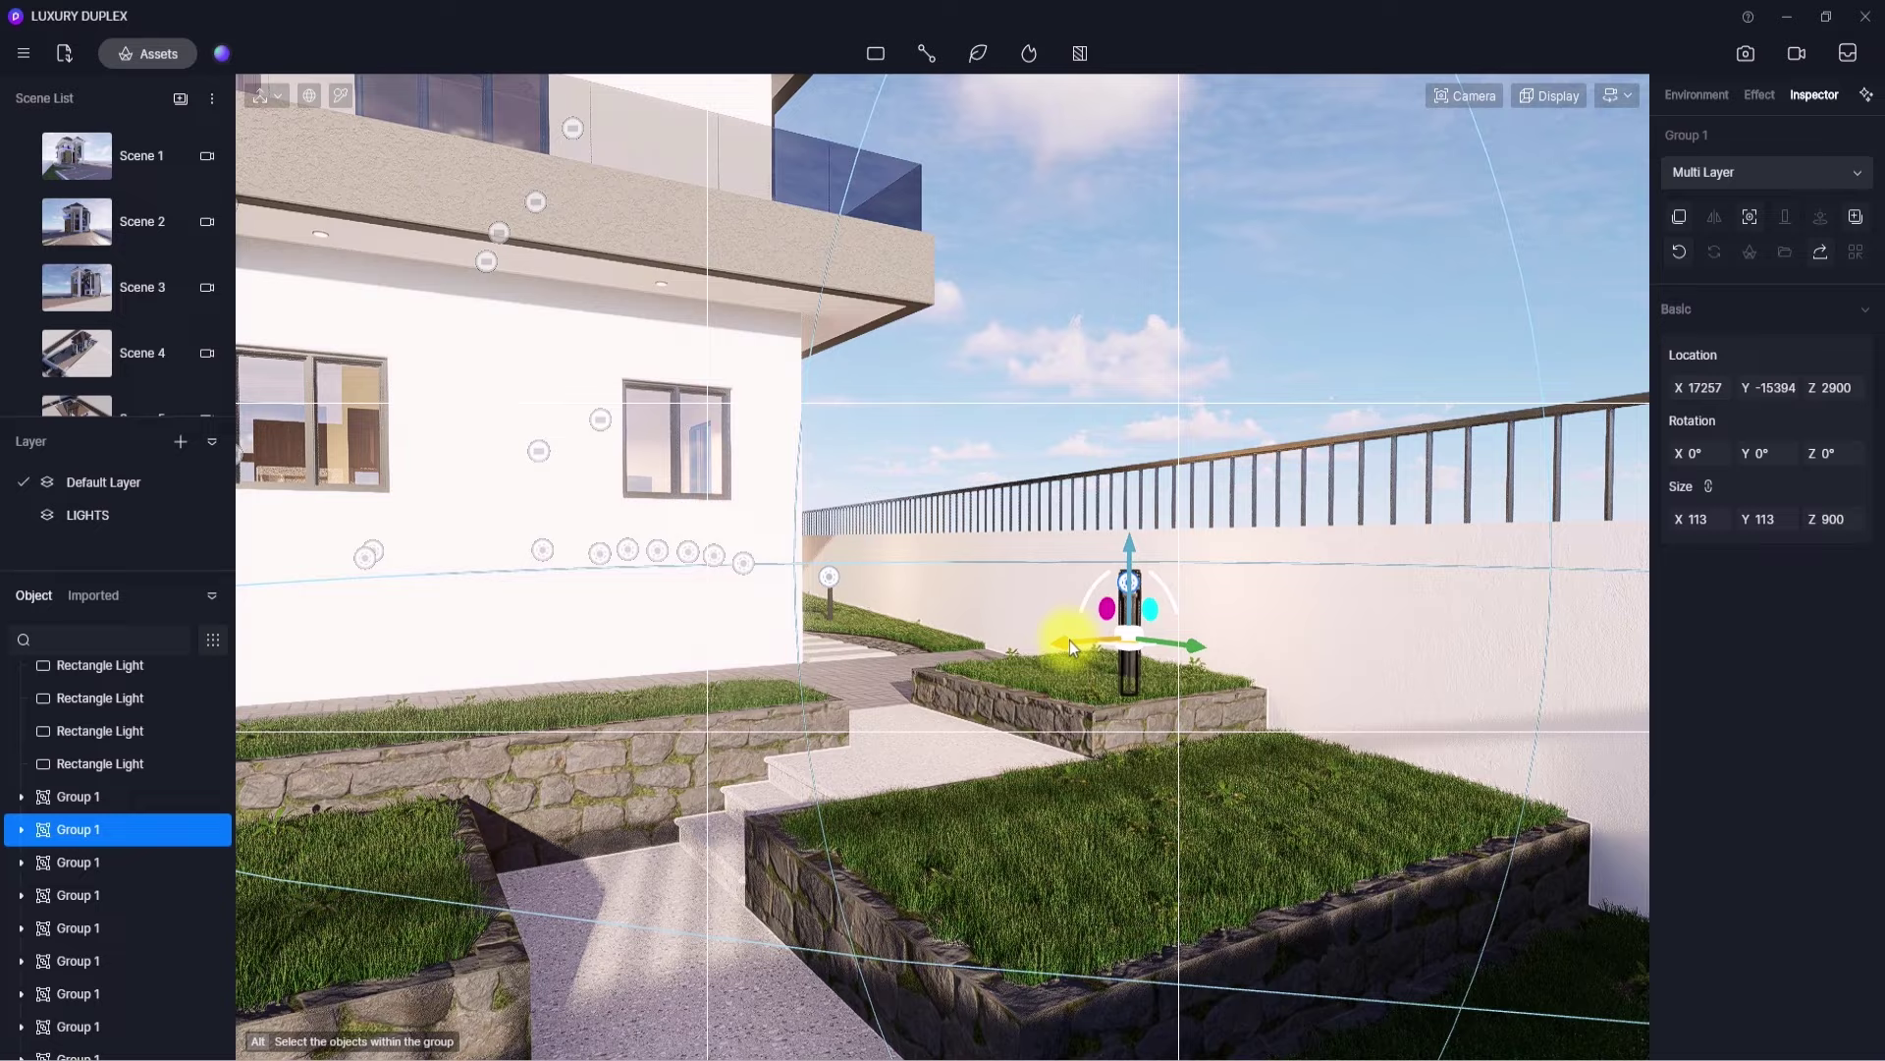
- Copy the bollard onto the planter beside the brick railing wall, at X 22803, Y -14290, Z 2900
{"action": "left_click_drag", "start_coordinate": [1070, 641], "coordinate": [497, 789]}
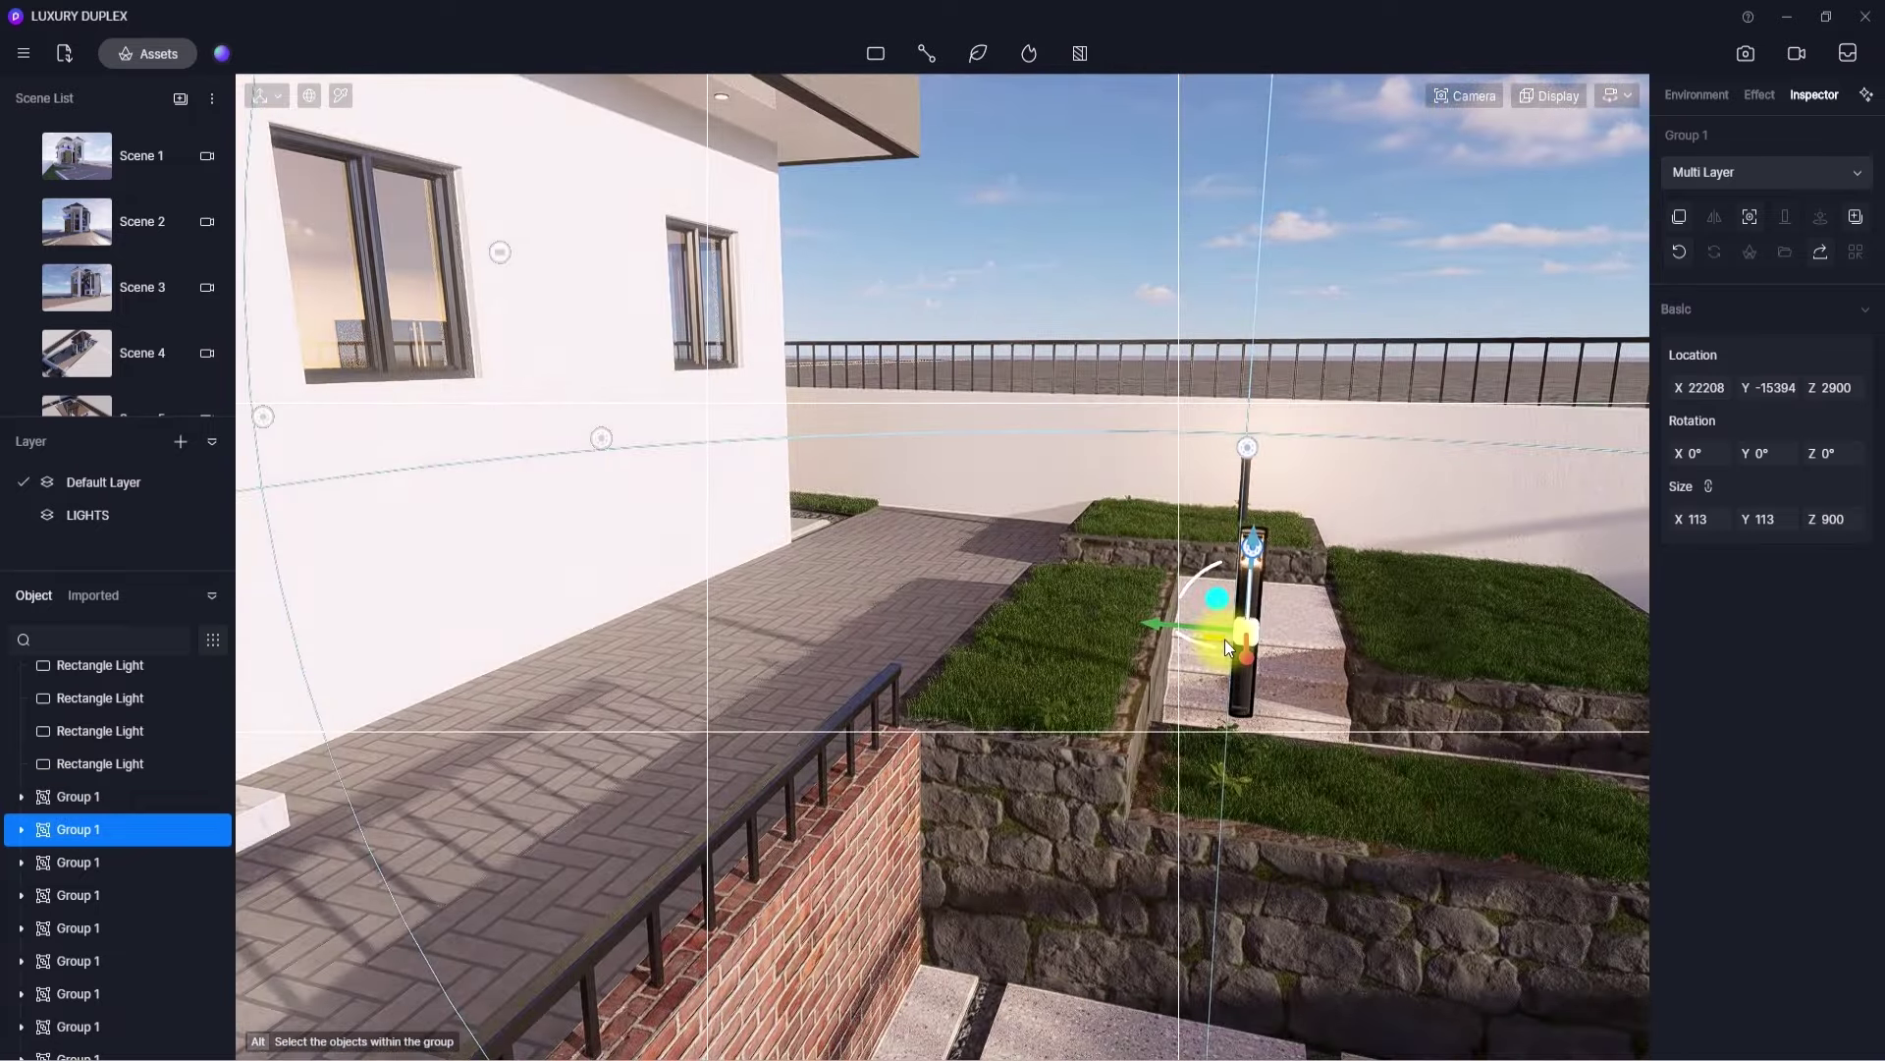
{"action": "left_click_drag", "start_coordinate": [1223, 639], "coordinate": [973, 656]}
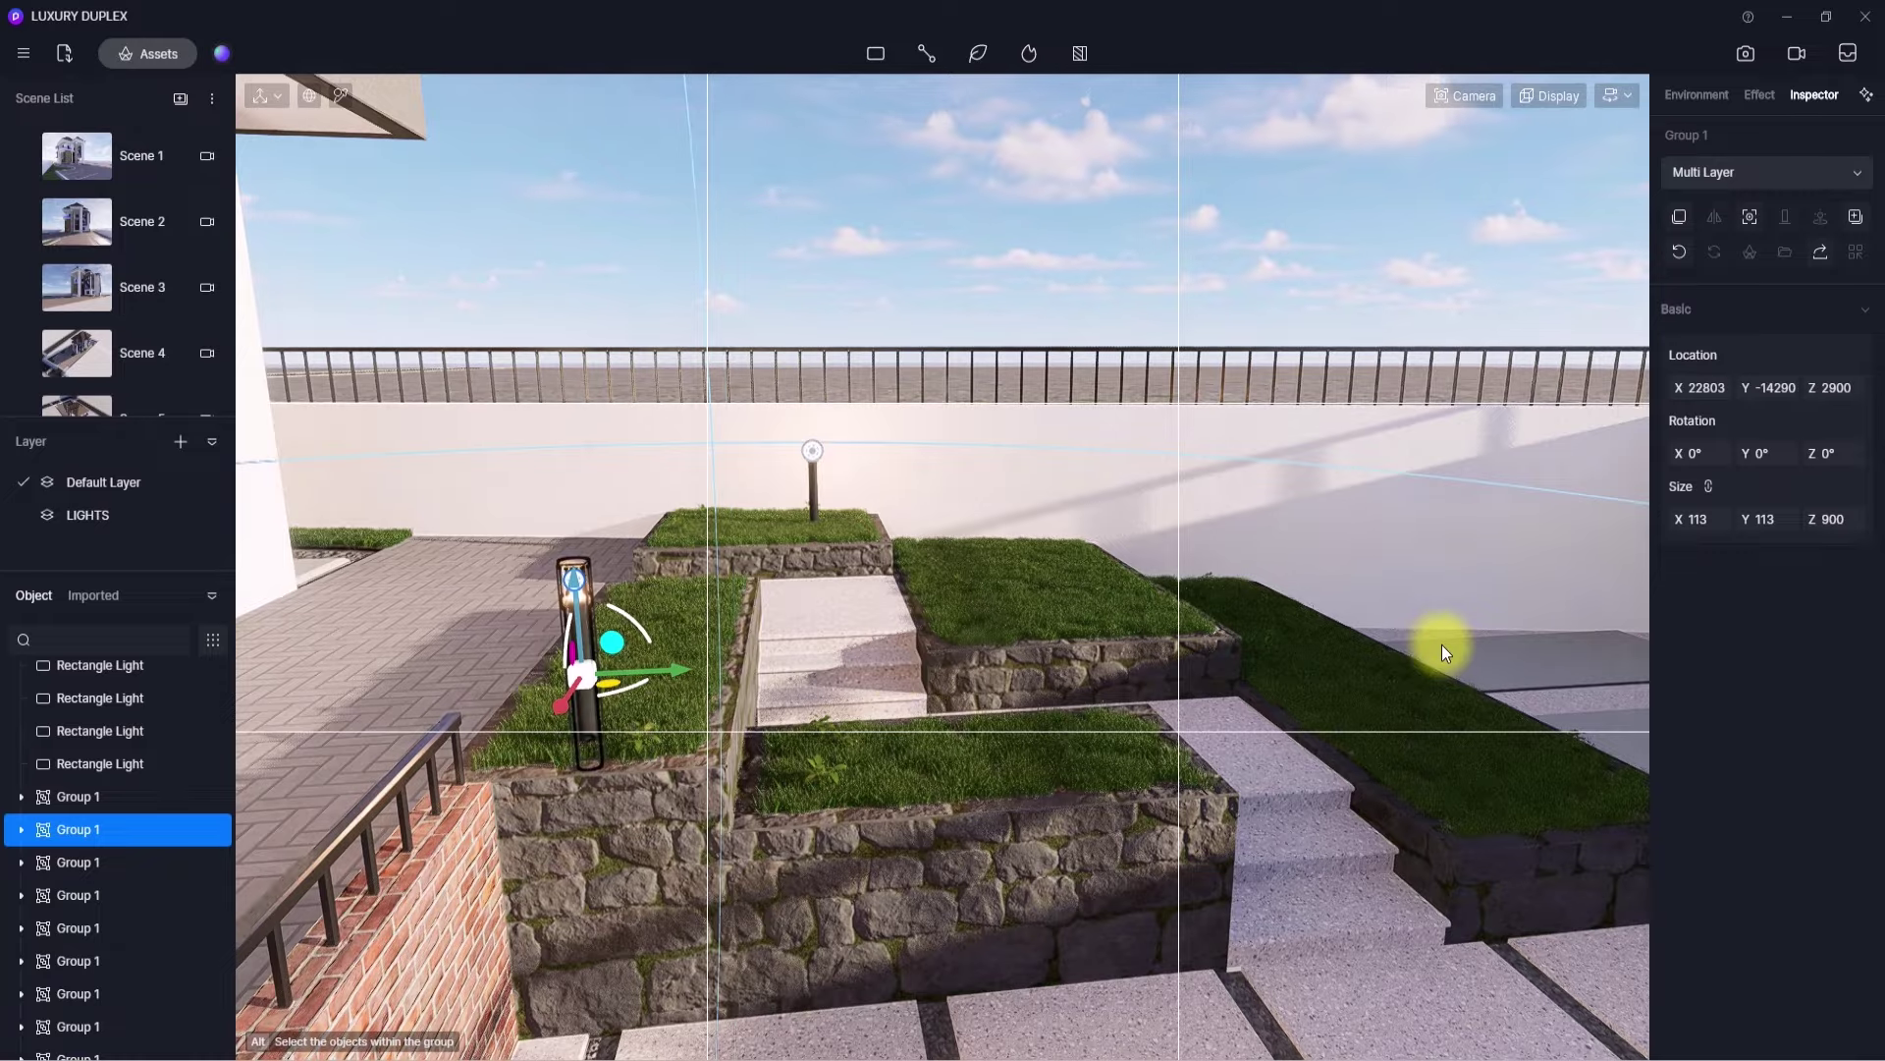
- Copy the bollard across the steps to Y -17124 and shift the copy to X 20854 on the middle planter
{"action": "left_click_drag", "start_coordinate": [675, 670], "coordinate": [1257, 645], "text": "shift"}
{"action": "scroll", "coordinate": [1257, 645], "scroll_direction": "up", "scroll_amount": 5}
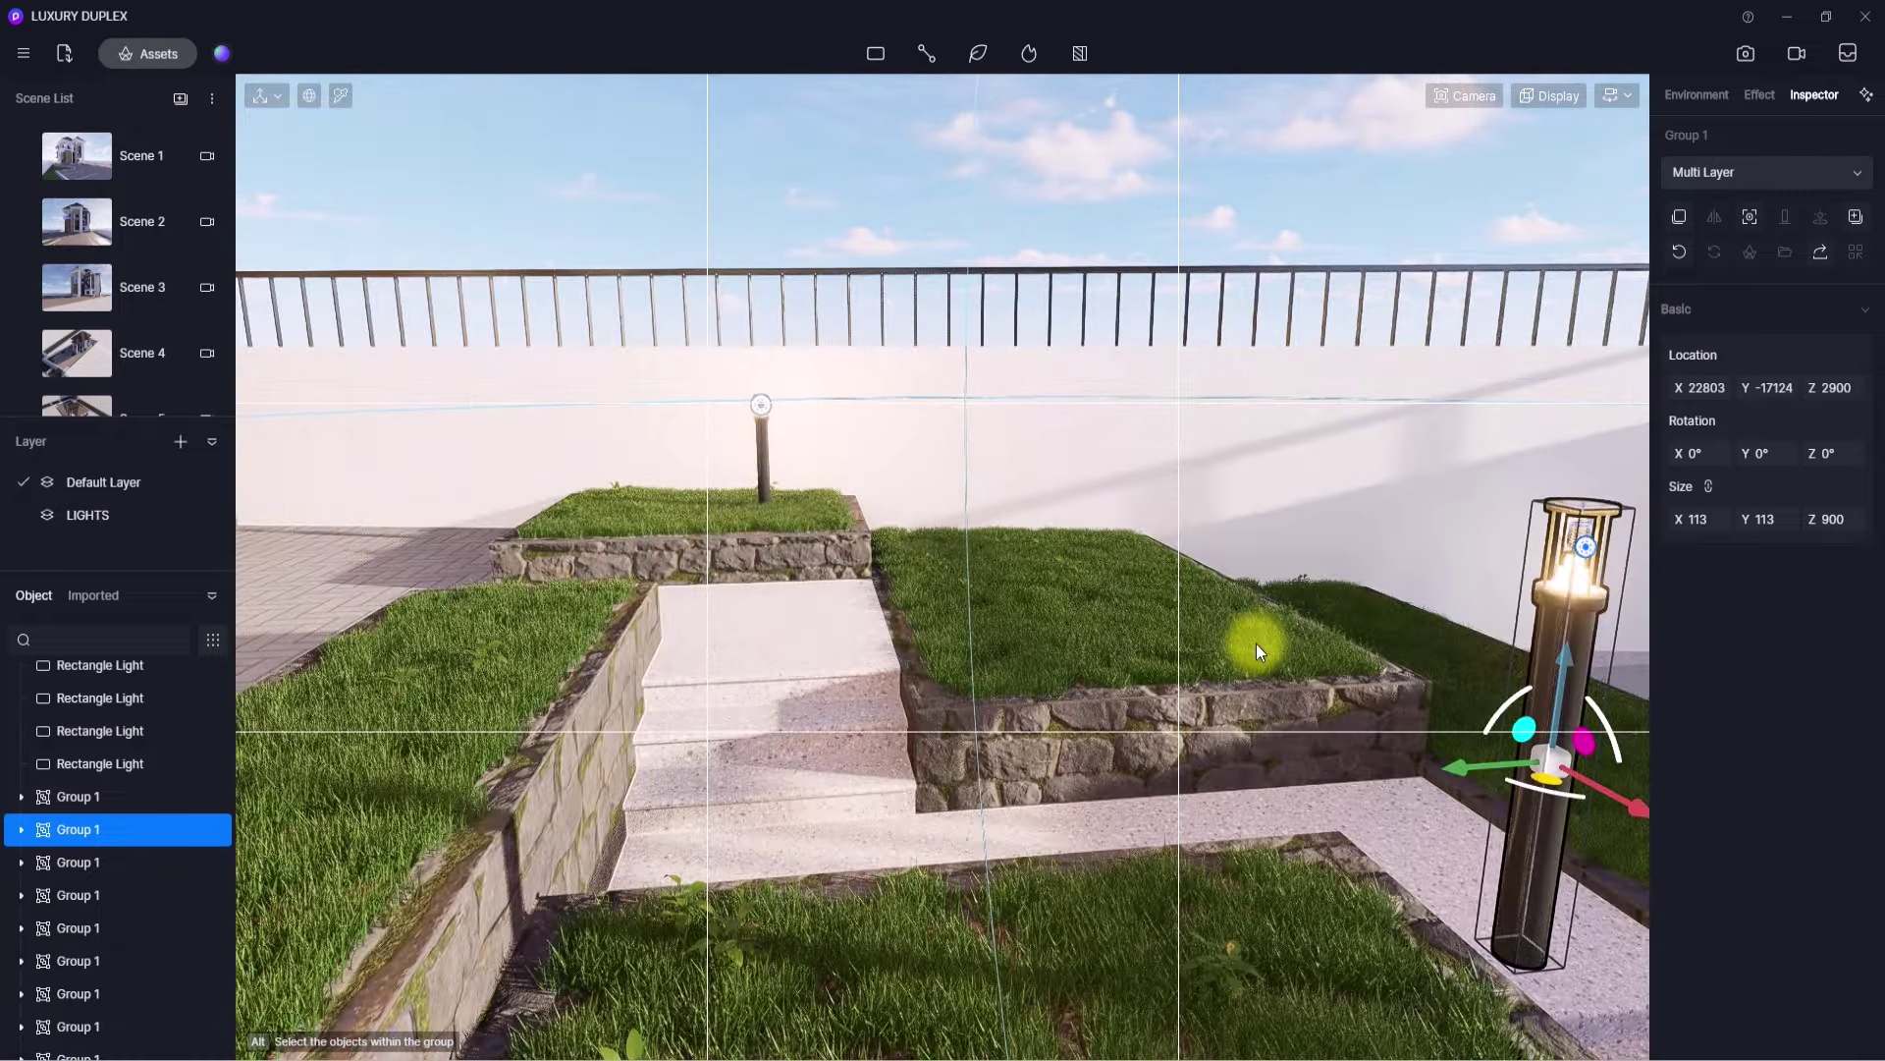
{"action": "left_click_drag", "start_coordinate": [1616, 796], "coordinate": [1445, 712]}
{"action": "right_click_drag", "start_coordinate": [1269, 575], "coordinate": [348, 786]}
{"action": "scroll", "coordinate": [301, 797], "scroll_direction": "down", "scroll_amount": 8}
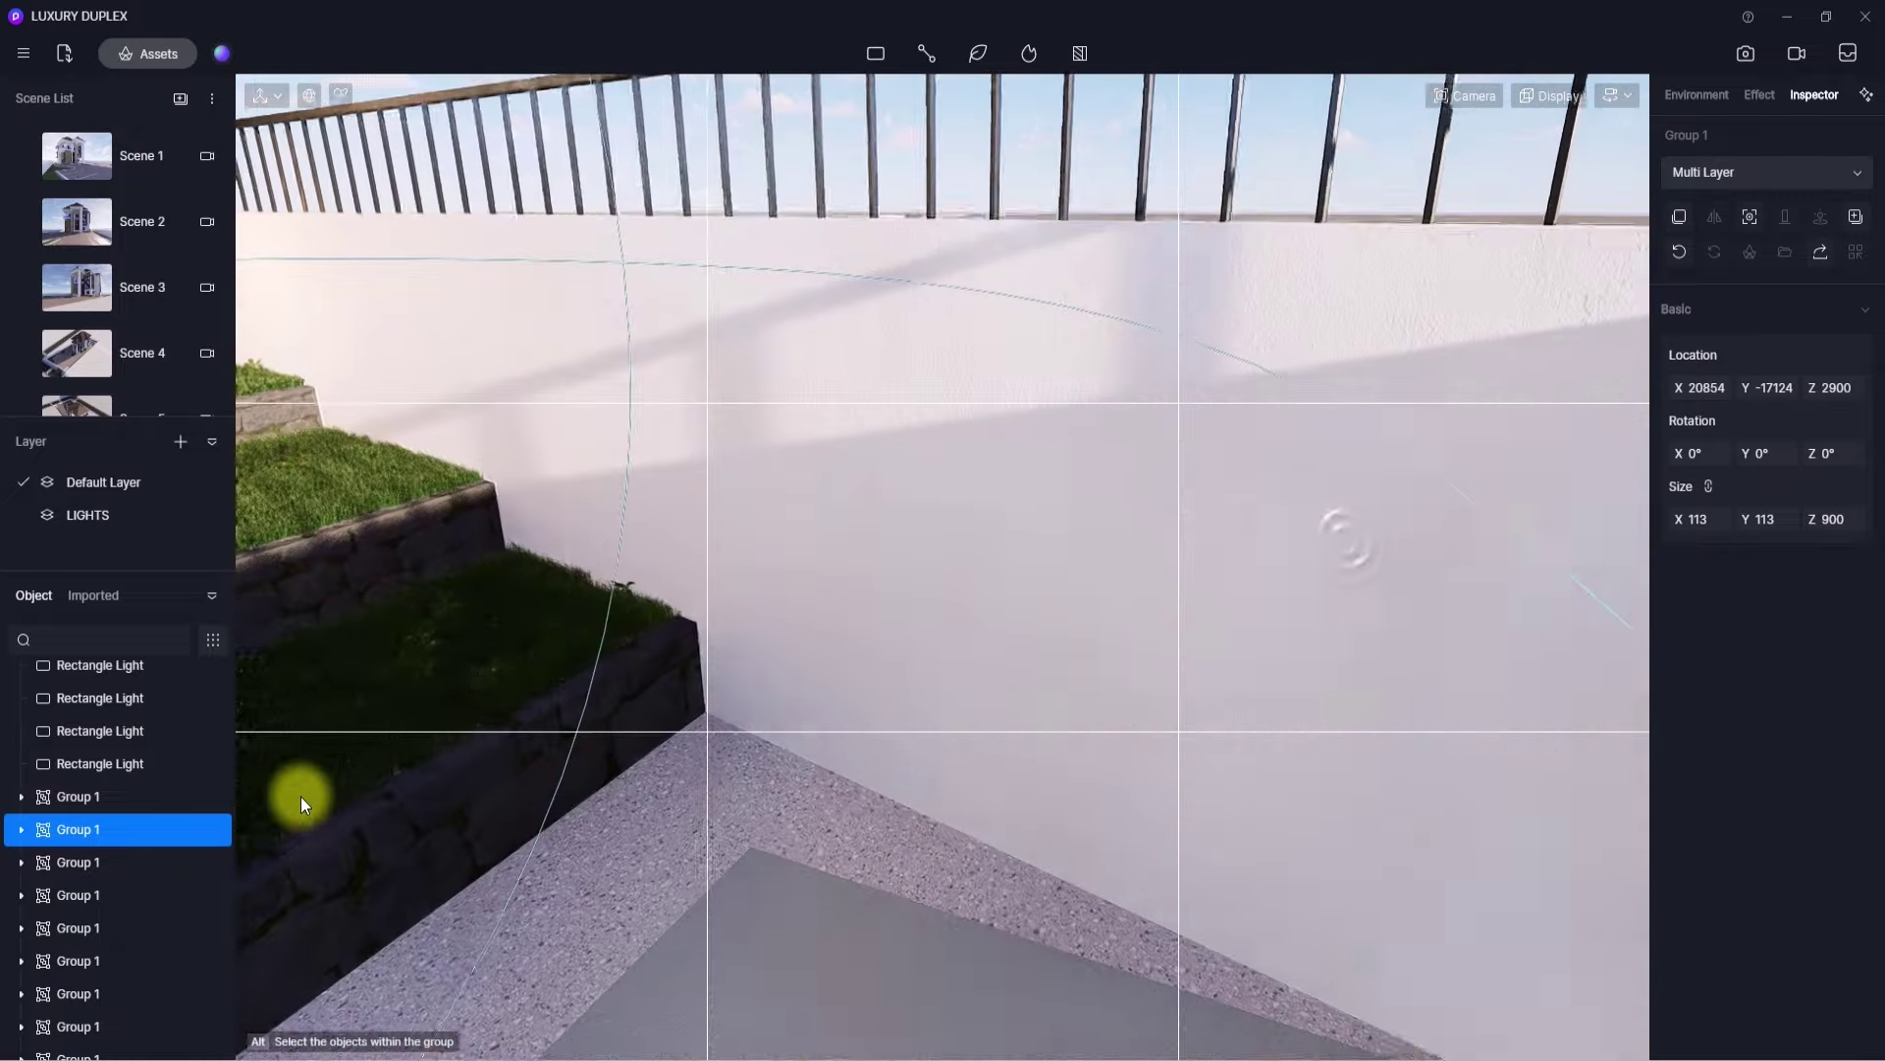
{"action": "right_click_drag", "start_coordinate": [922, 719], "coordinate": [852, 674]}
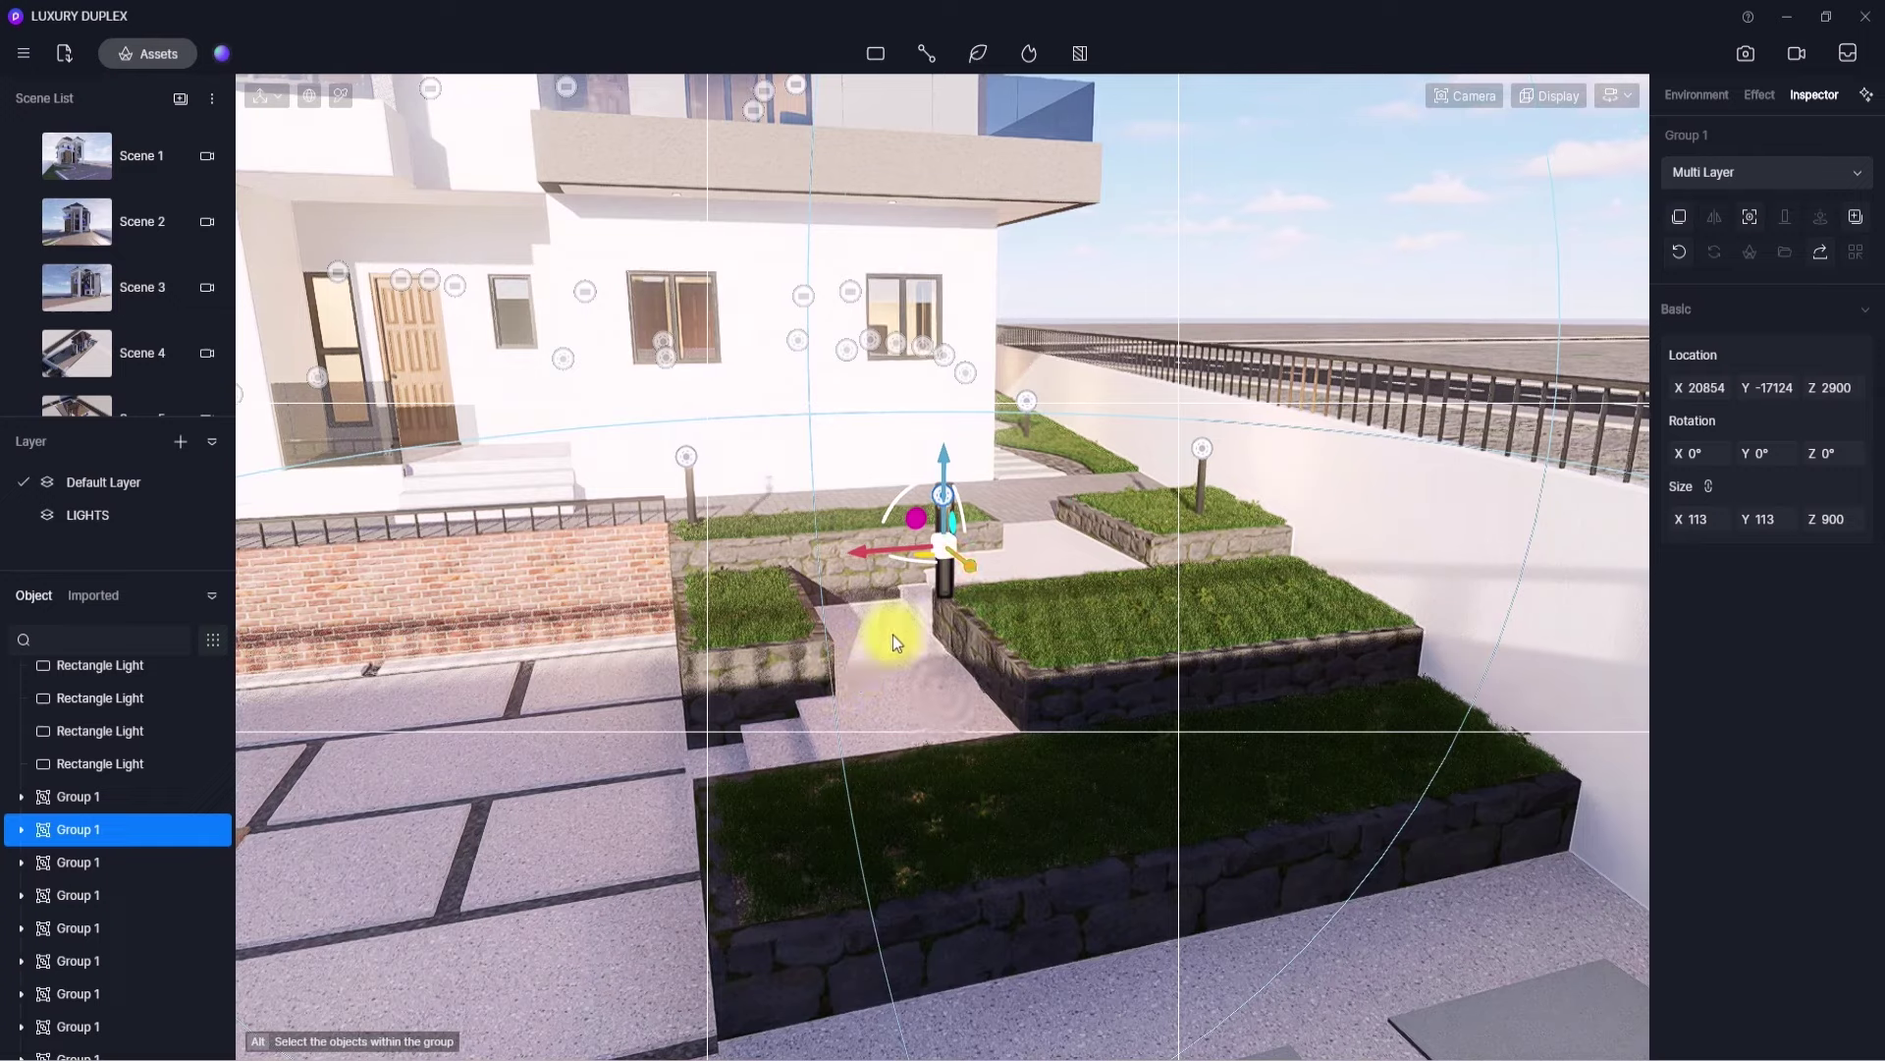
- Lower the bollard onto the lowest stone planter at Y -19763, Z 2177, and position it at the planter's terrace end, X 22735
{"action": "left_click_drag", "start_coordinate": [971, 566], "coordinate": [1234, 722]}
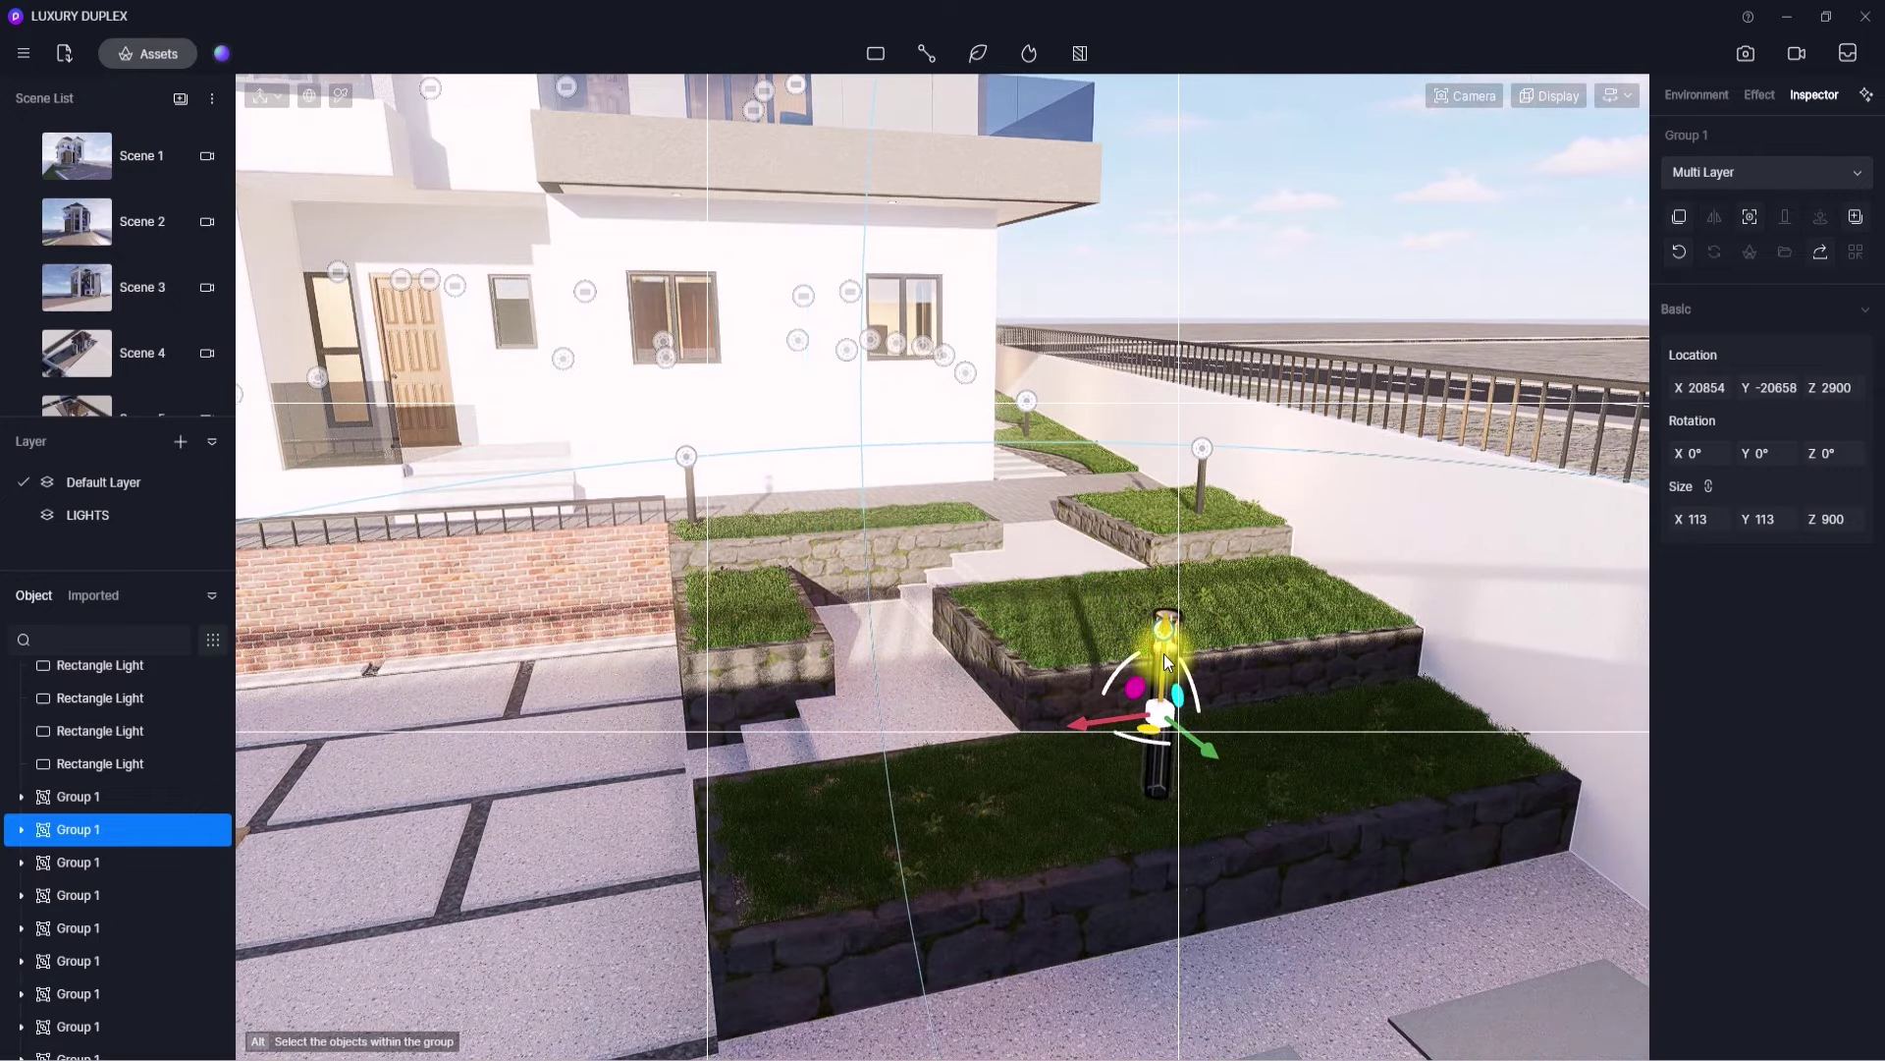
{"action": "left_click_drag", "start_coordinate": [1164, 652], "coordinate": [1166, 753]}
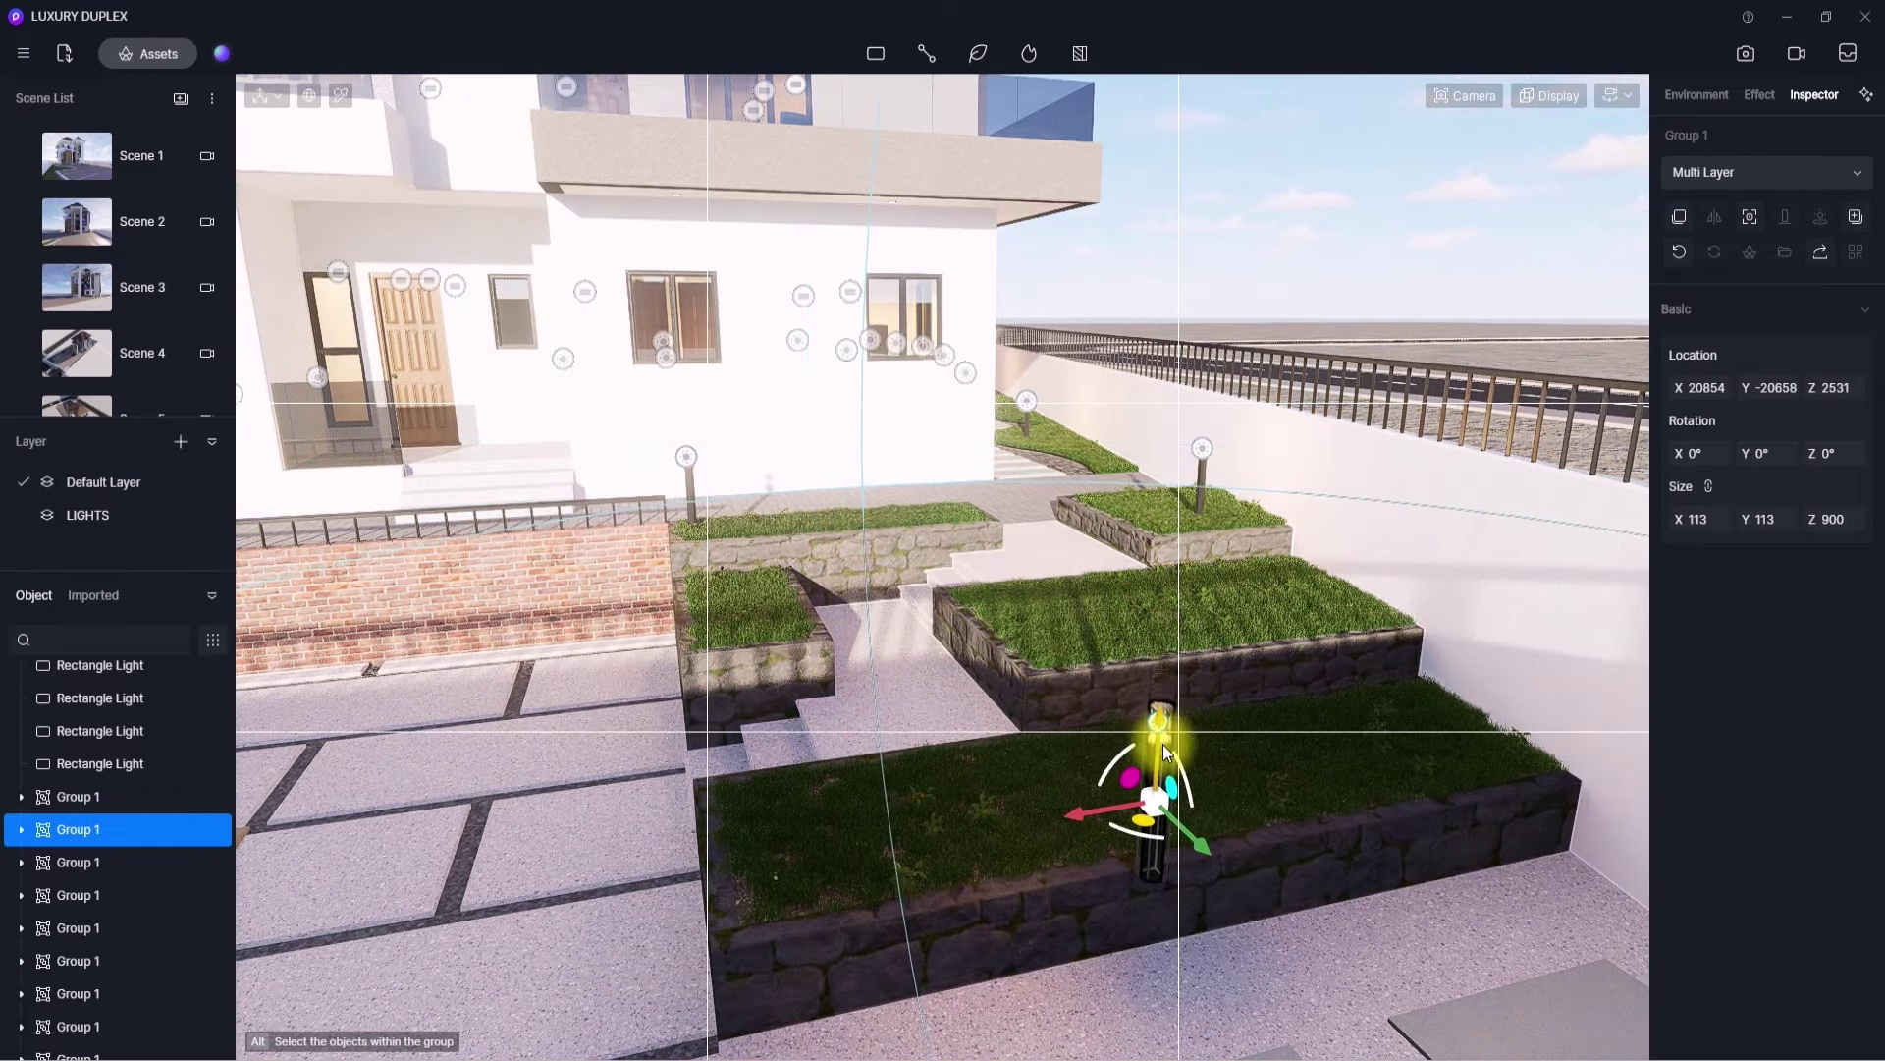
{"action": "left_click_drag", "start_coordinate": [1203, 854], "coordinate": [1141, 807]}
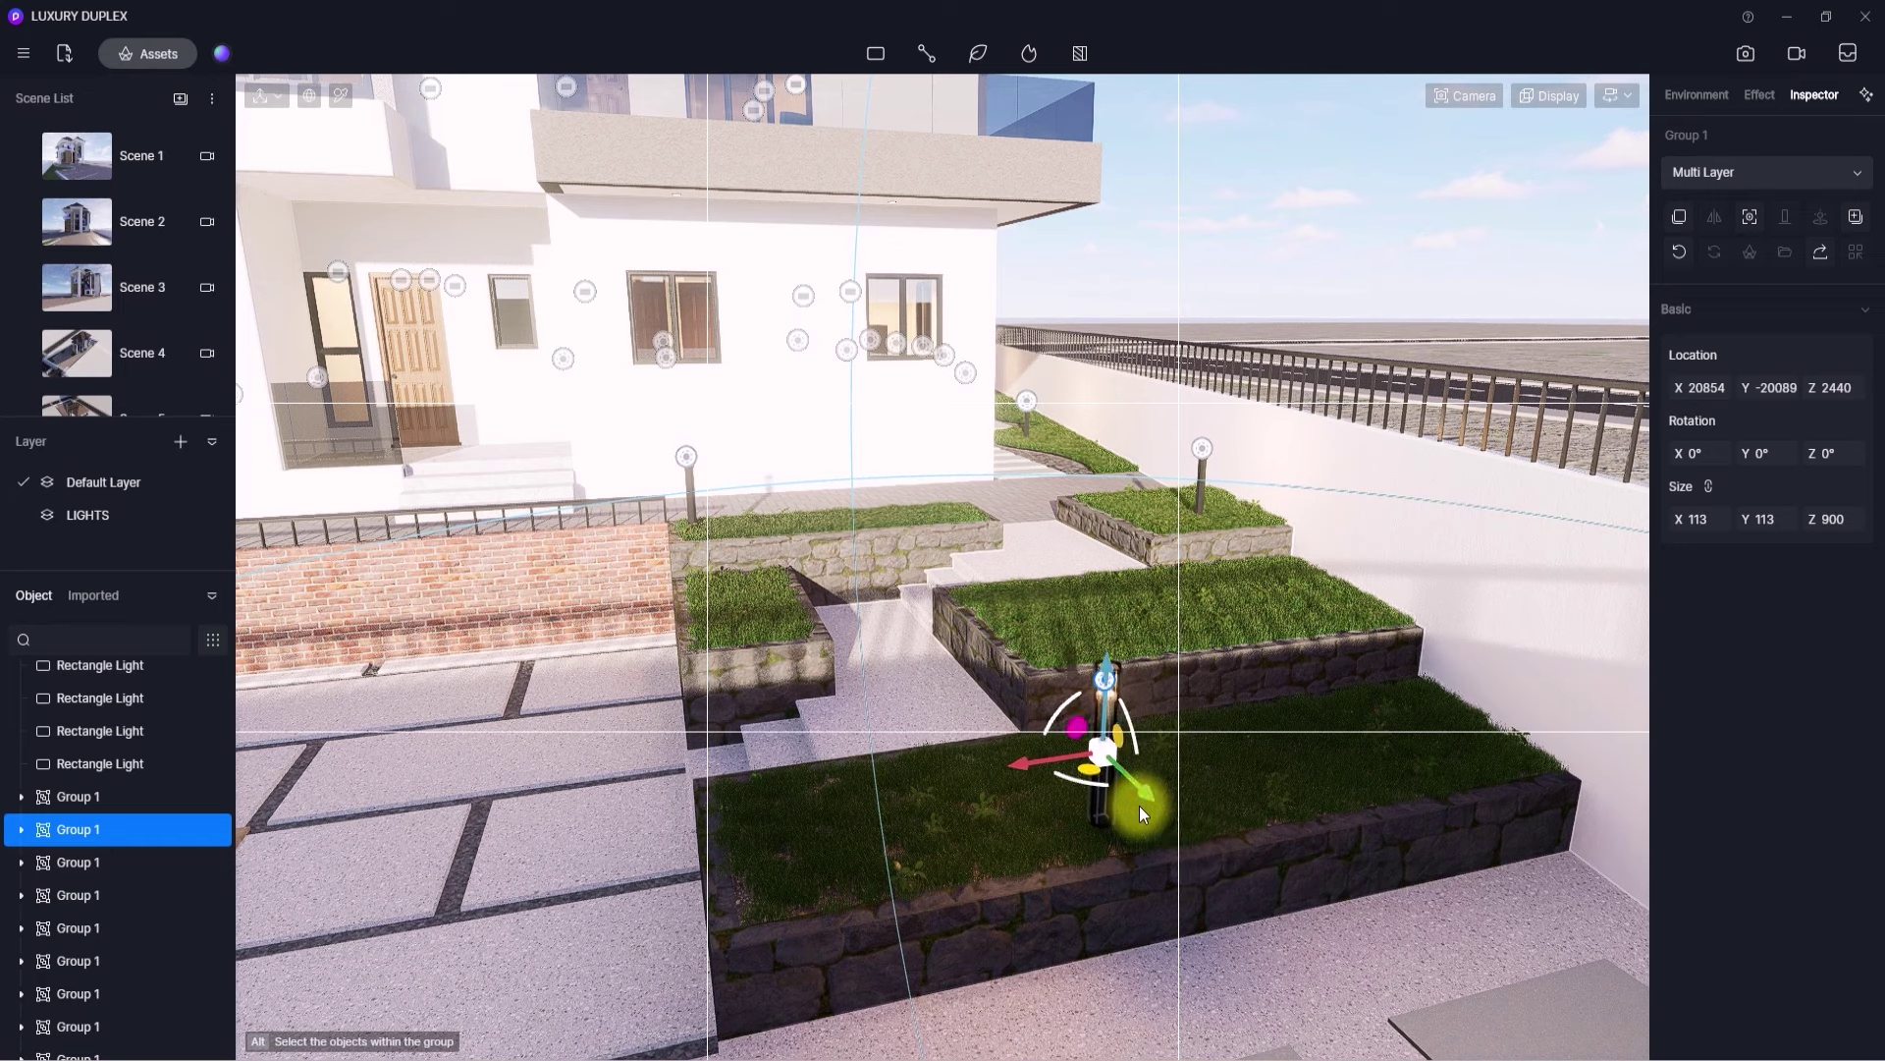
{"action": "left_click_drag", "start_coordinate": [1104, 714], "coordinate": [1350, 779]}
{"action": "right_click_drag", "start_coordinate": [1350, 786], "coordinate": [1355, 936]}
{"action": "right_click_drag", "start_coordinate": [1088, 845], "coordinate": [1261, 835]}
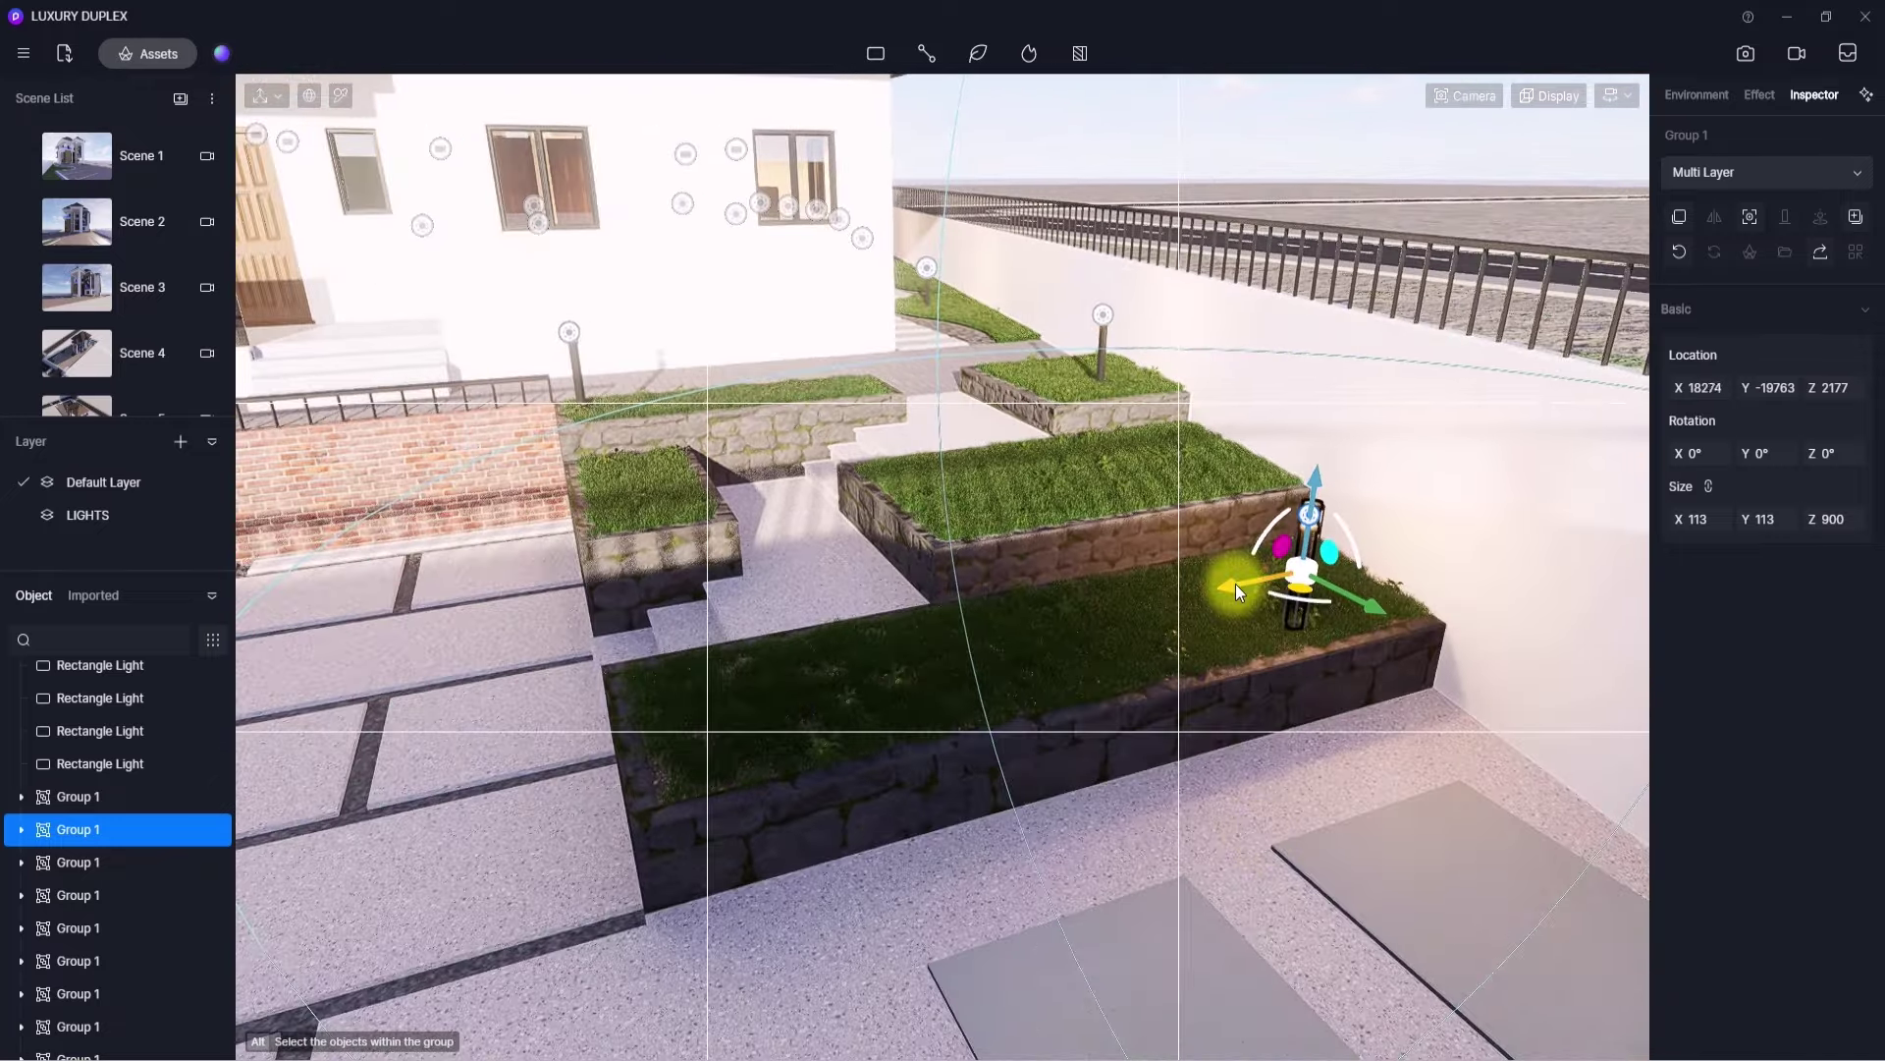
{"action": "left_click_drag", "start_coordinate": [1236, 584], "coordinate": [574, 761]}
- Copy the bollard onto the grass patch beside the grey slab and settle it at X 23605, Y -22232, Z 1655
{"action": "right_click_drag", "start_coordinate": [567, 755], "coordinate": [192, 735]}
{"action": "right_click_drag", "start_coordinate": [960, 676], "coordinate": [295, 699]}
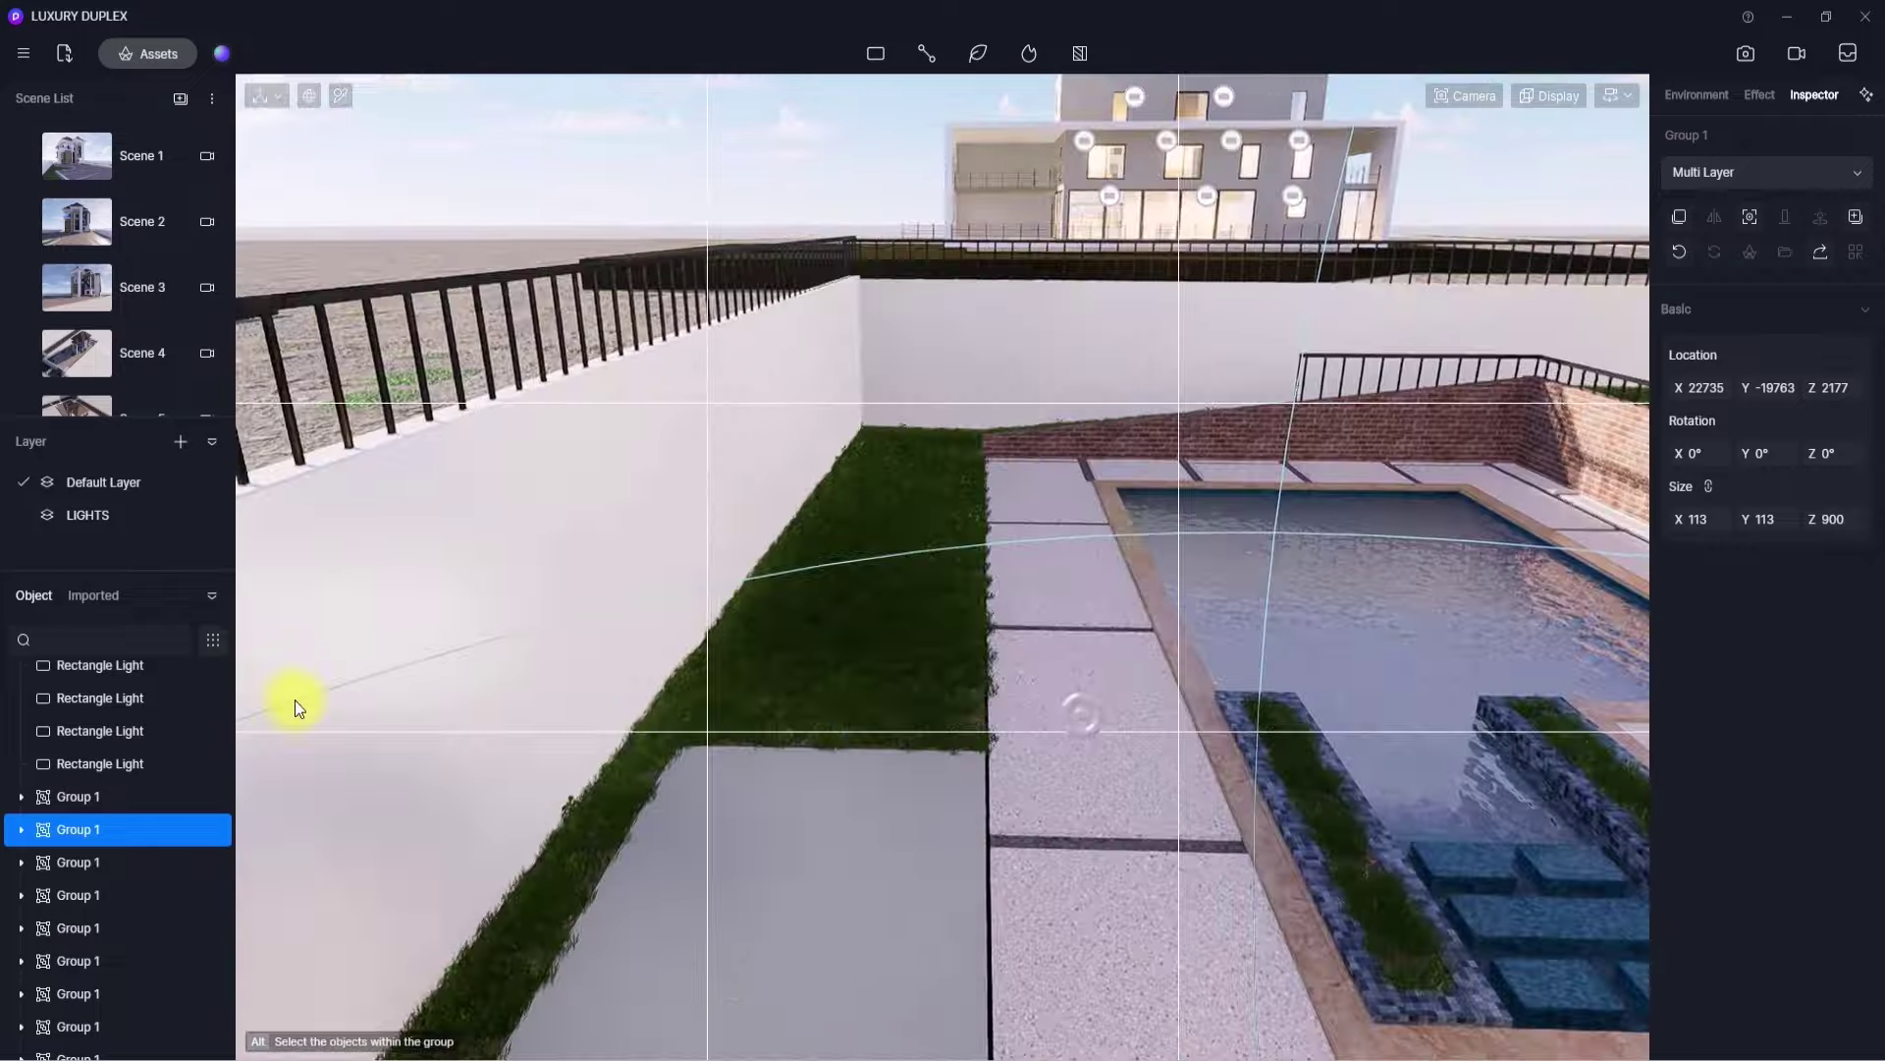
{"action": "scroll", "coordinate": [605, 656], "scroll_direction": "up", "scroll_amount": 3}
{"action": "scroll", "coordinate": [605, 656], "scroll_direction": "down", "scroll_amount": 3}
{"action": "right_click_drag", "start_coordinate": [605, 656], "coordinate": [1135, 809]}
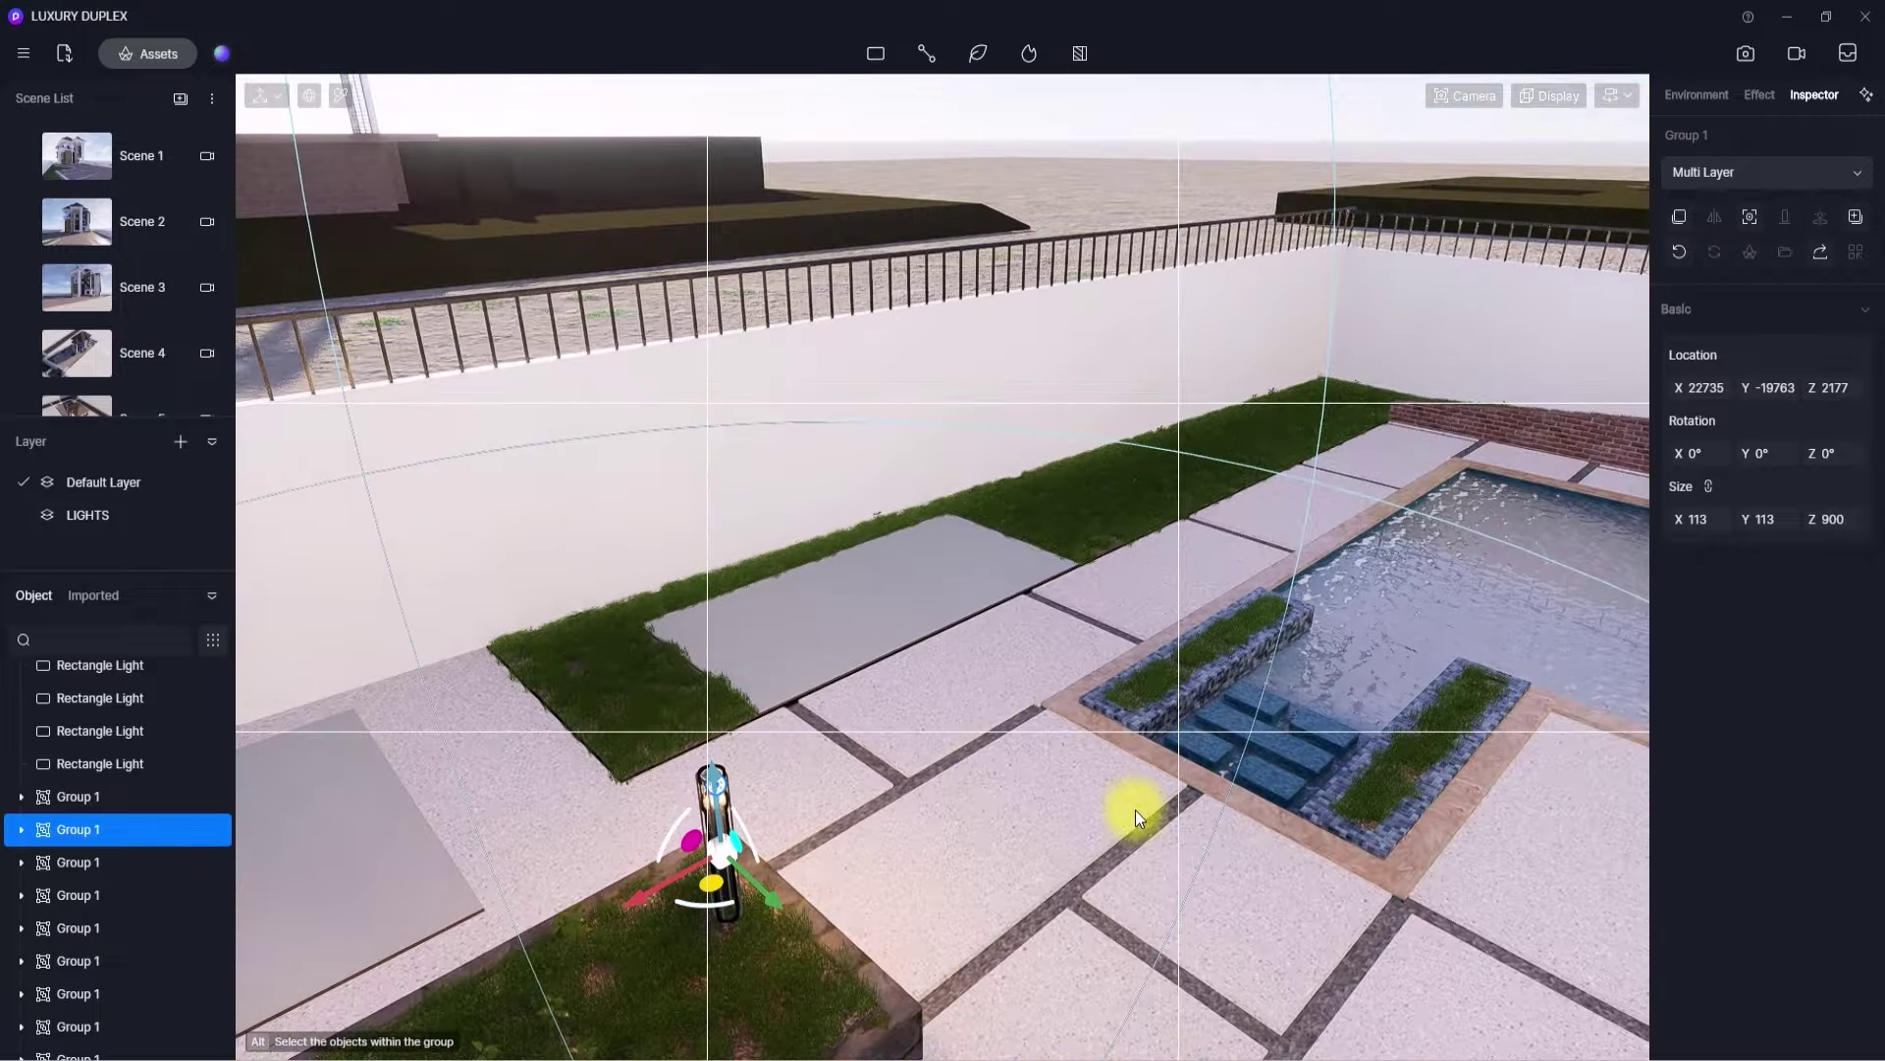
{"action": "left_click_drag", "start_coordinate": [709, 886], "coordinate": [630, 694], "text": "shift"}
{"action": "scroll", "coordinate": [630, 694], "scroll_direction": "up", "scroll_amount": 5}
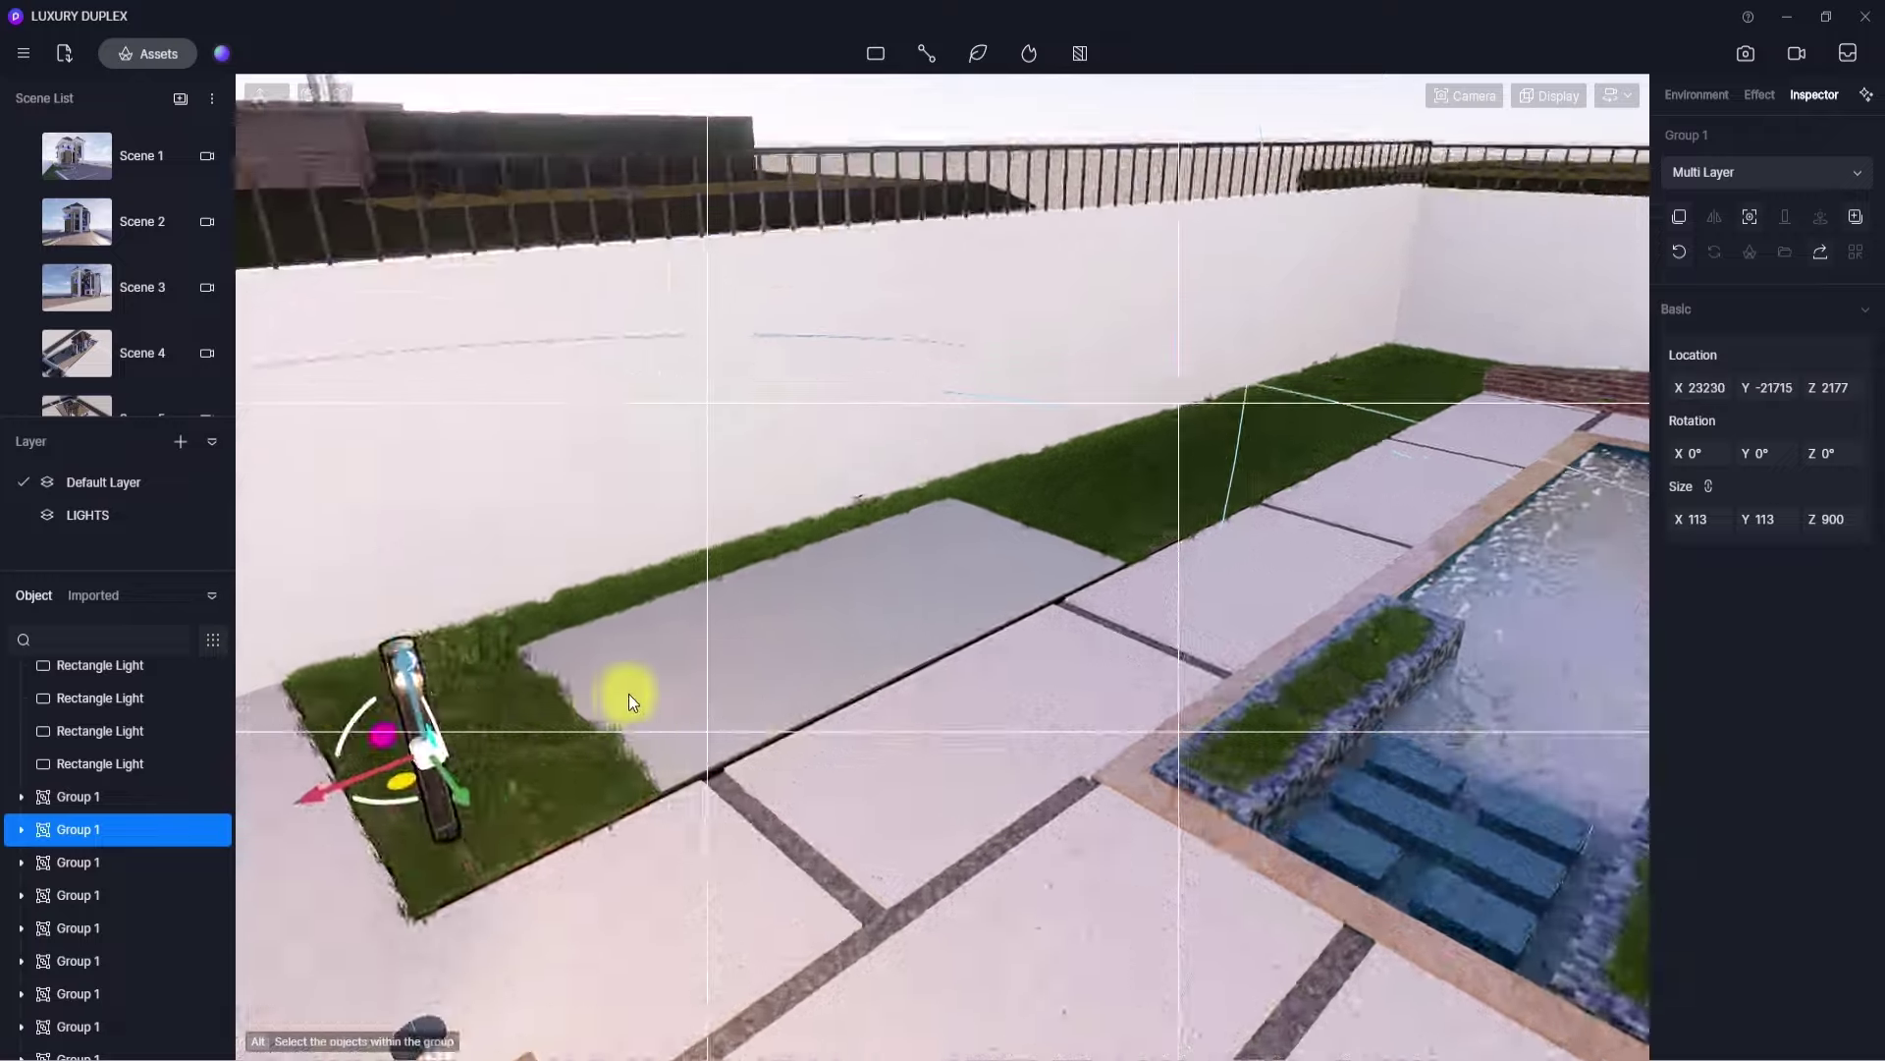
{"action": "scroll", "coordinate": [630, 694], "scroll_direction": "down", "scroll_amount": 4}
{"action": "right_click_drag", "start_coordinate": [568, 764], "coordinate": [424, 758]}
{"action": "scroll", "coordinate": [424, 758], "scroll_direction": "up", "scroll_amount": 3}
{"action": "scroll", "coordinate": [423, 756], "scroll_direction": "down", "scroll_amount": 5}
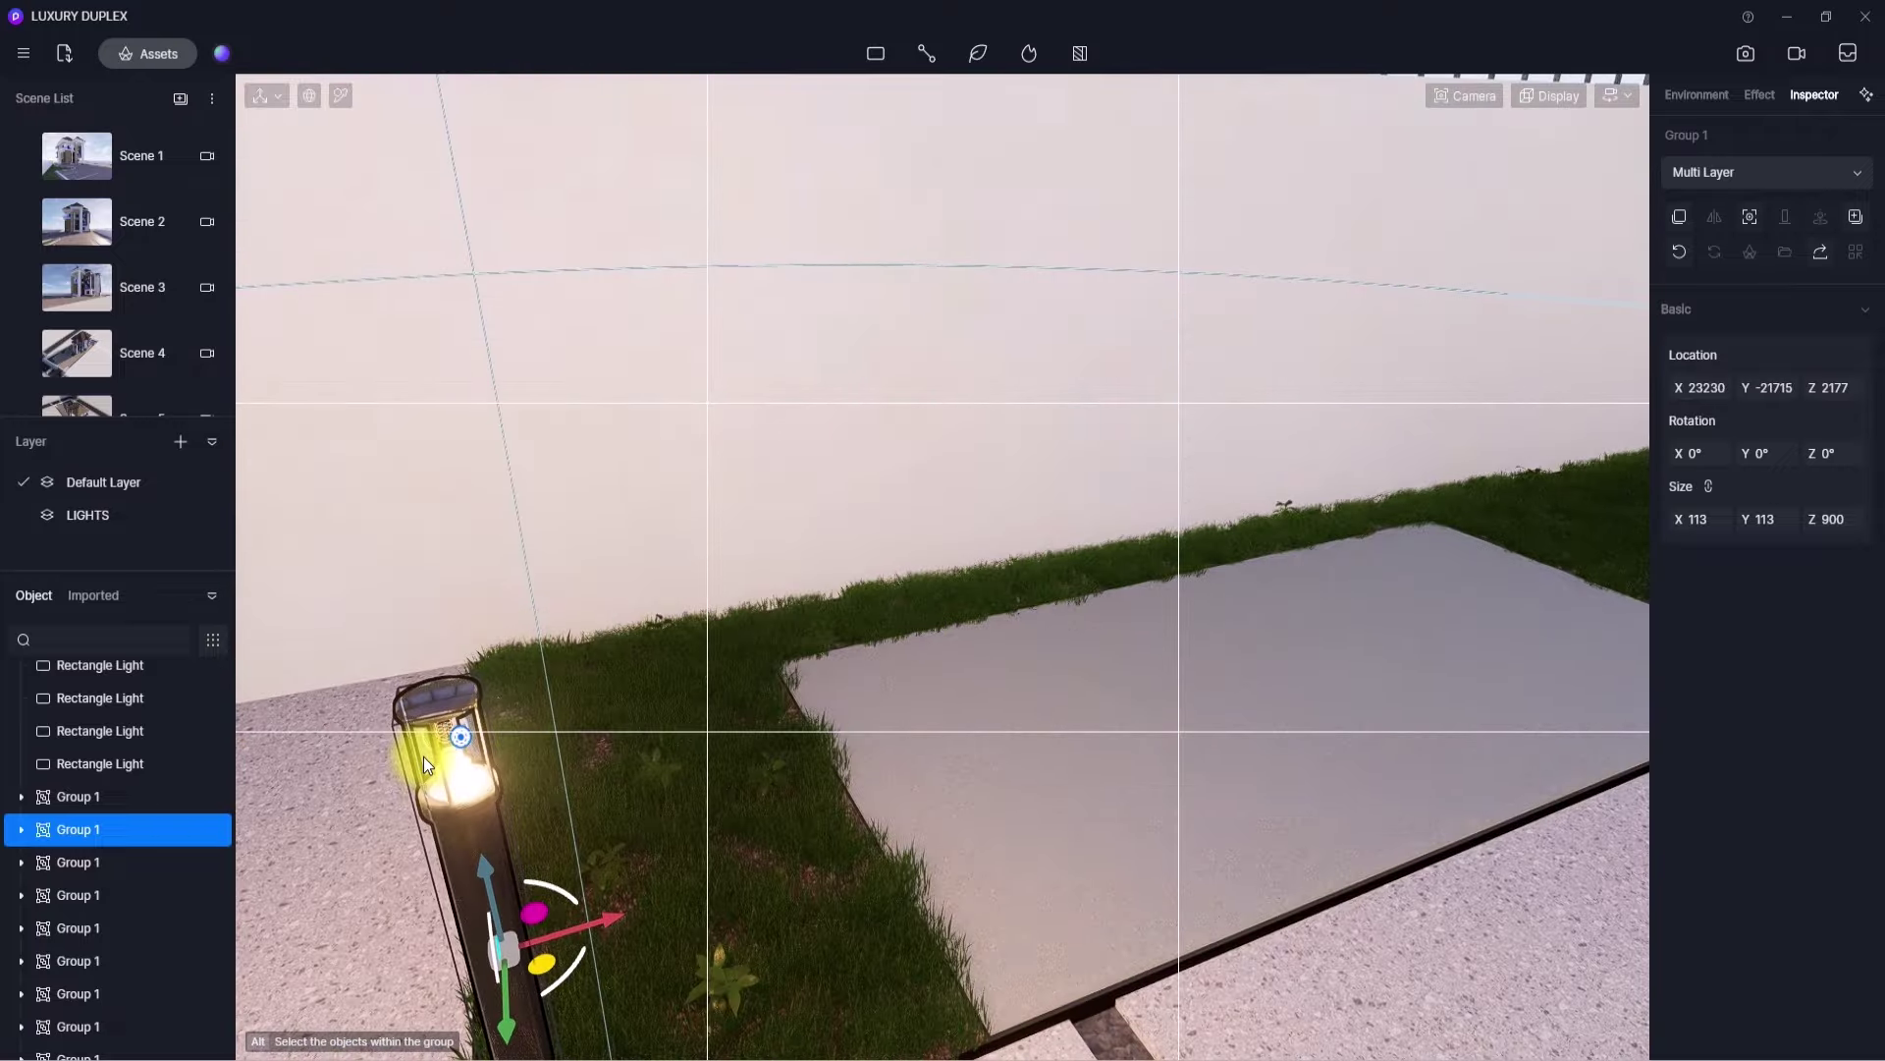
{"action": "left_click_drag", "start_coordinate": [737, 676], "coordinate": [748, 803]}
{"action": "left_click_drag", "start_coordinate": [749, 867], "coordinate": [741, 701]}
- Copy the bollard past the grey slab onto the poolside grass, at X 24412, Y -23002
{"action": "right_click_drag", "start_coordinate": [751, 699], "coordinate": [949, 662]}
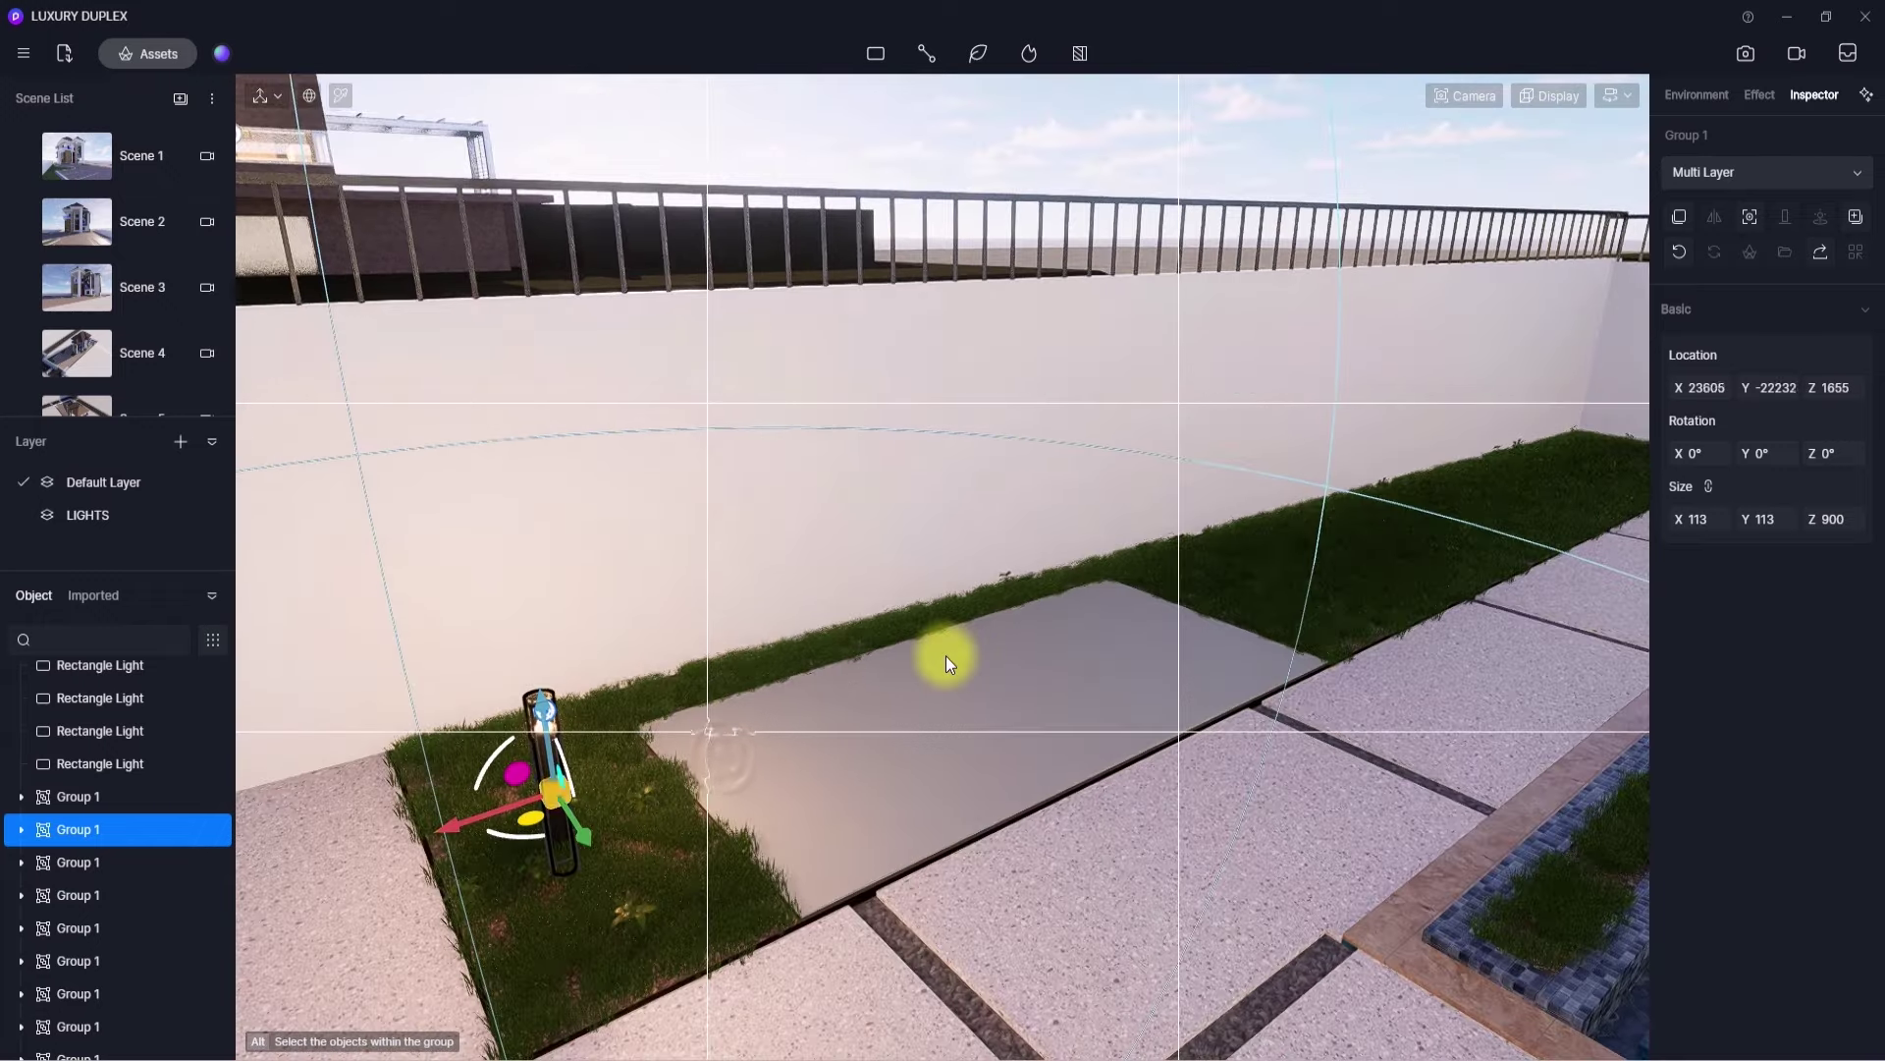
{"action": "left_click_drag", "start_coordinate": [568, 787], "coordinate": [1249, 677]}
{"action": "right_click_drag", "start_coordinate": [1250, 678], "coordinate": [1673, 546]}
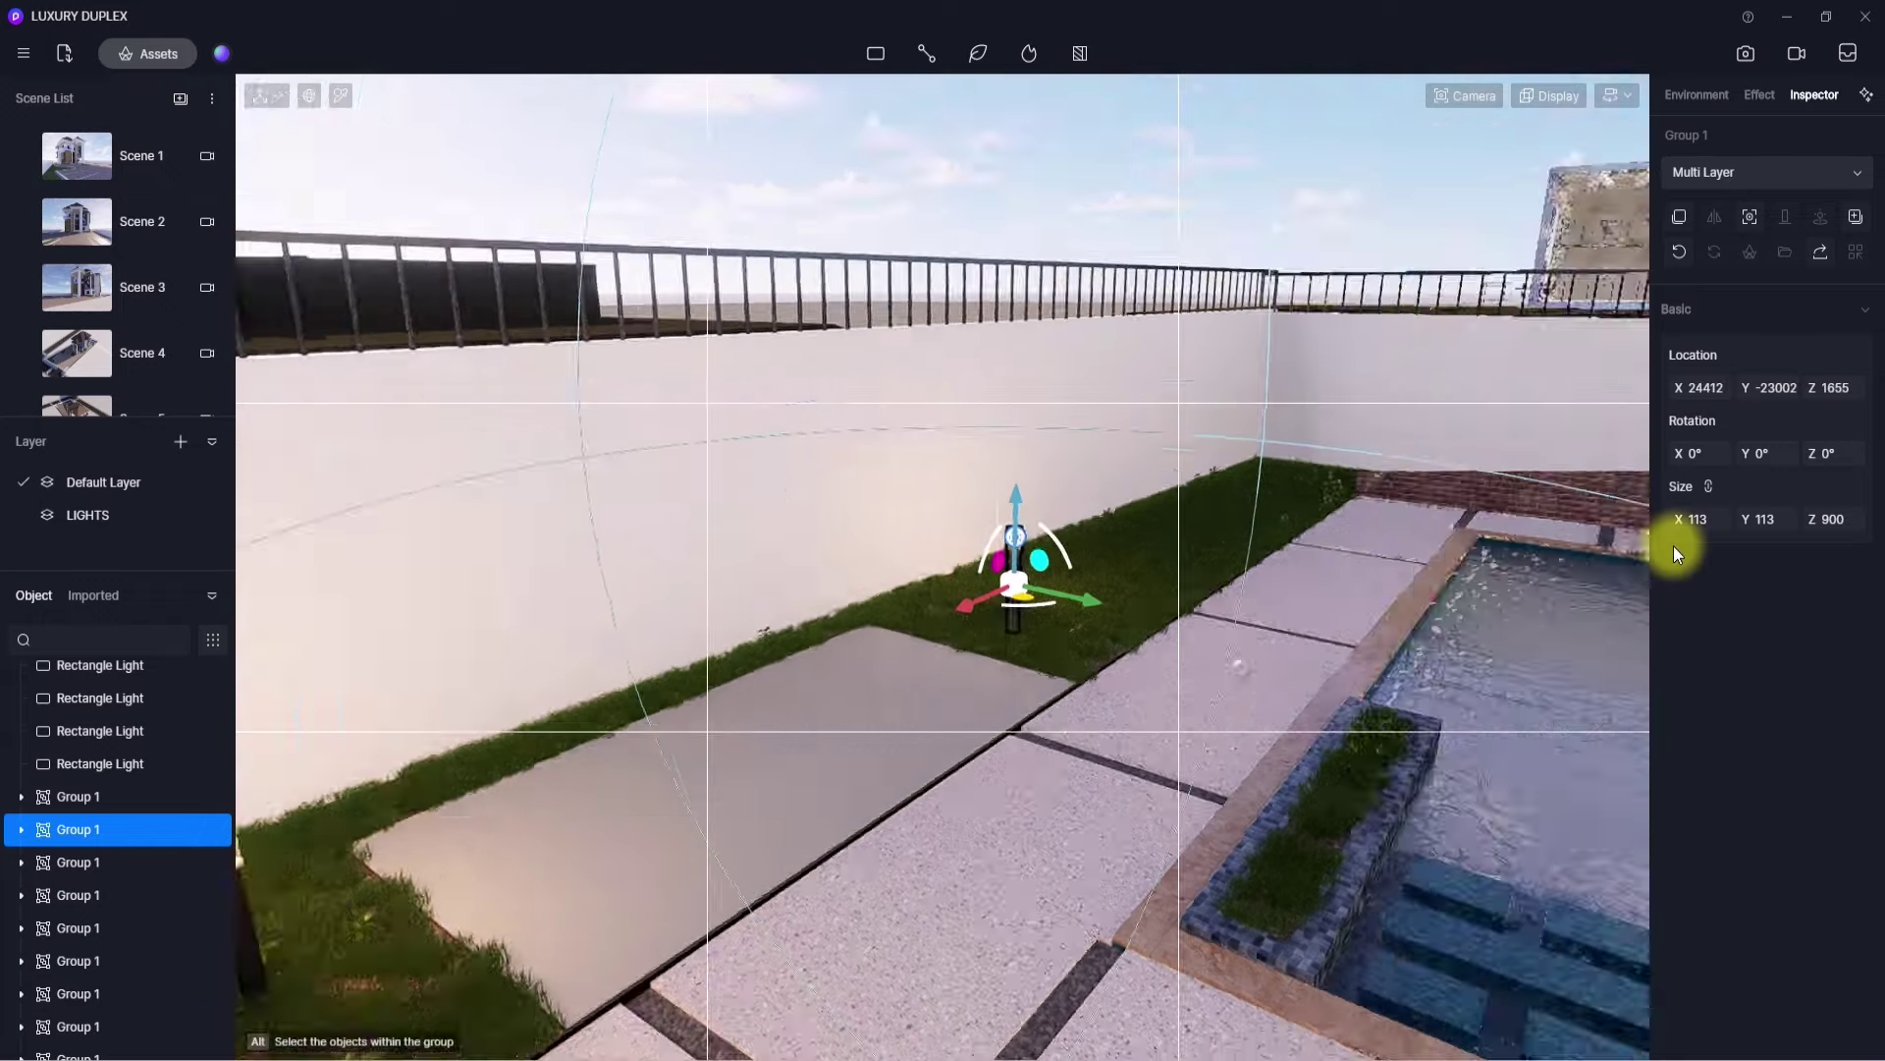
- Copy the bollard farther along the poolside grass strip to X 36282, Y -23002
{"action": "key", "text": "w"}
{"action": "key", "text": "d"}
{"action": "left_click_drag", "start_coordinate": [880, 666], "coordinate": [1165, 562], "text": "shift"}
{"action": "right_click_drag", "start_coordinate": [1165, 562], "coordinate": [1880, 660]}
{"action": "key", "text": "s"}
{"action": "left_click_drag", "start_coordinate": [630, 491], "coordinate": [617, 528]}
- Inspect the placed bollard lights along the side garden and around the driveway in front of the duplex
{"action": "key", "text": "s"}
{"action": "right_click_drag", "start_coordinate": [1164, 590], "coordinate": [1104, 734]}
{"action": "key", "text": "w"}
{"action": "scroll", "coordinate": [1103, 733], "scroll_direction": "up", "scroll_amount": 4}
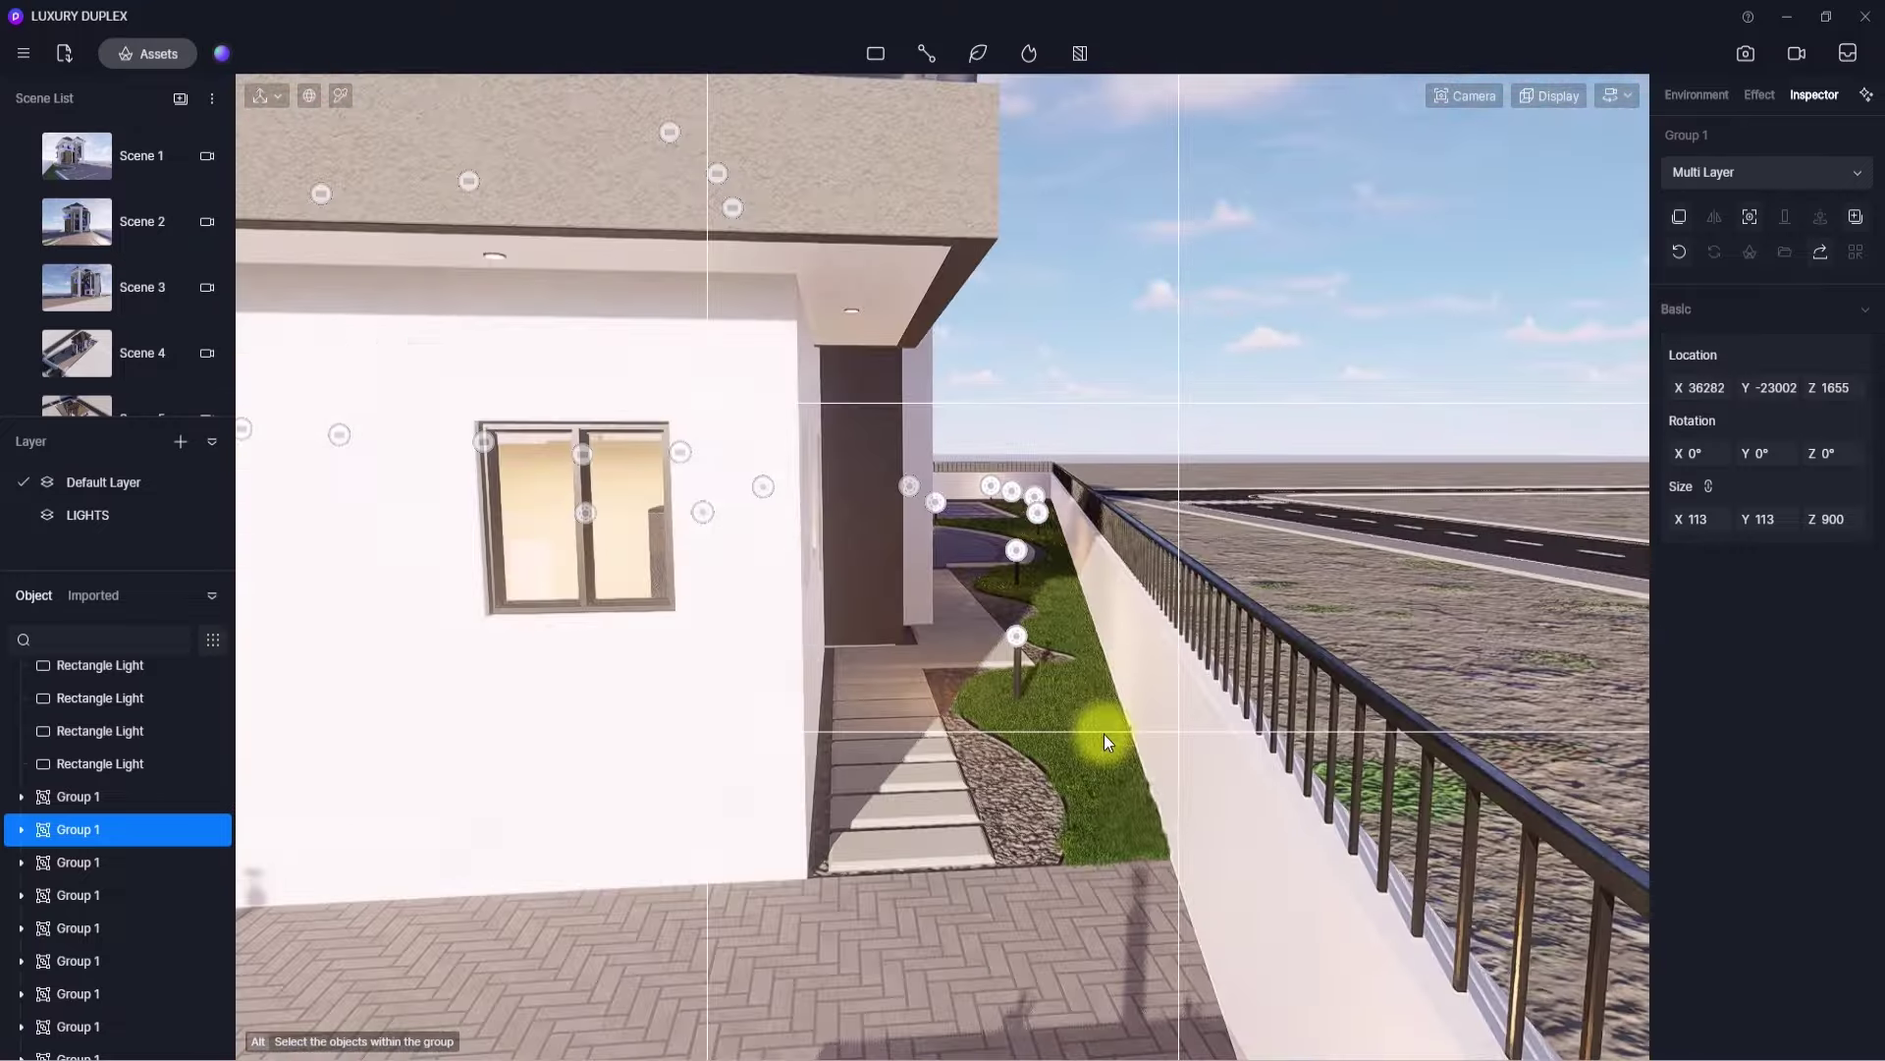
{"action": "scroll", "coordinate": [1104, 733], "scroll_direction": "up", "scroll_amount": 8}
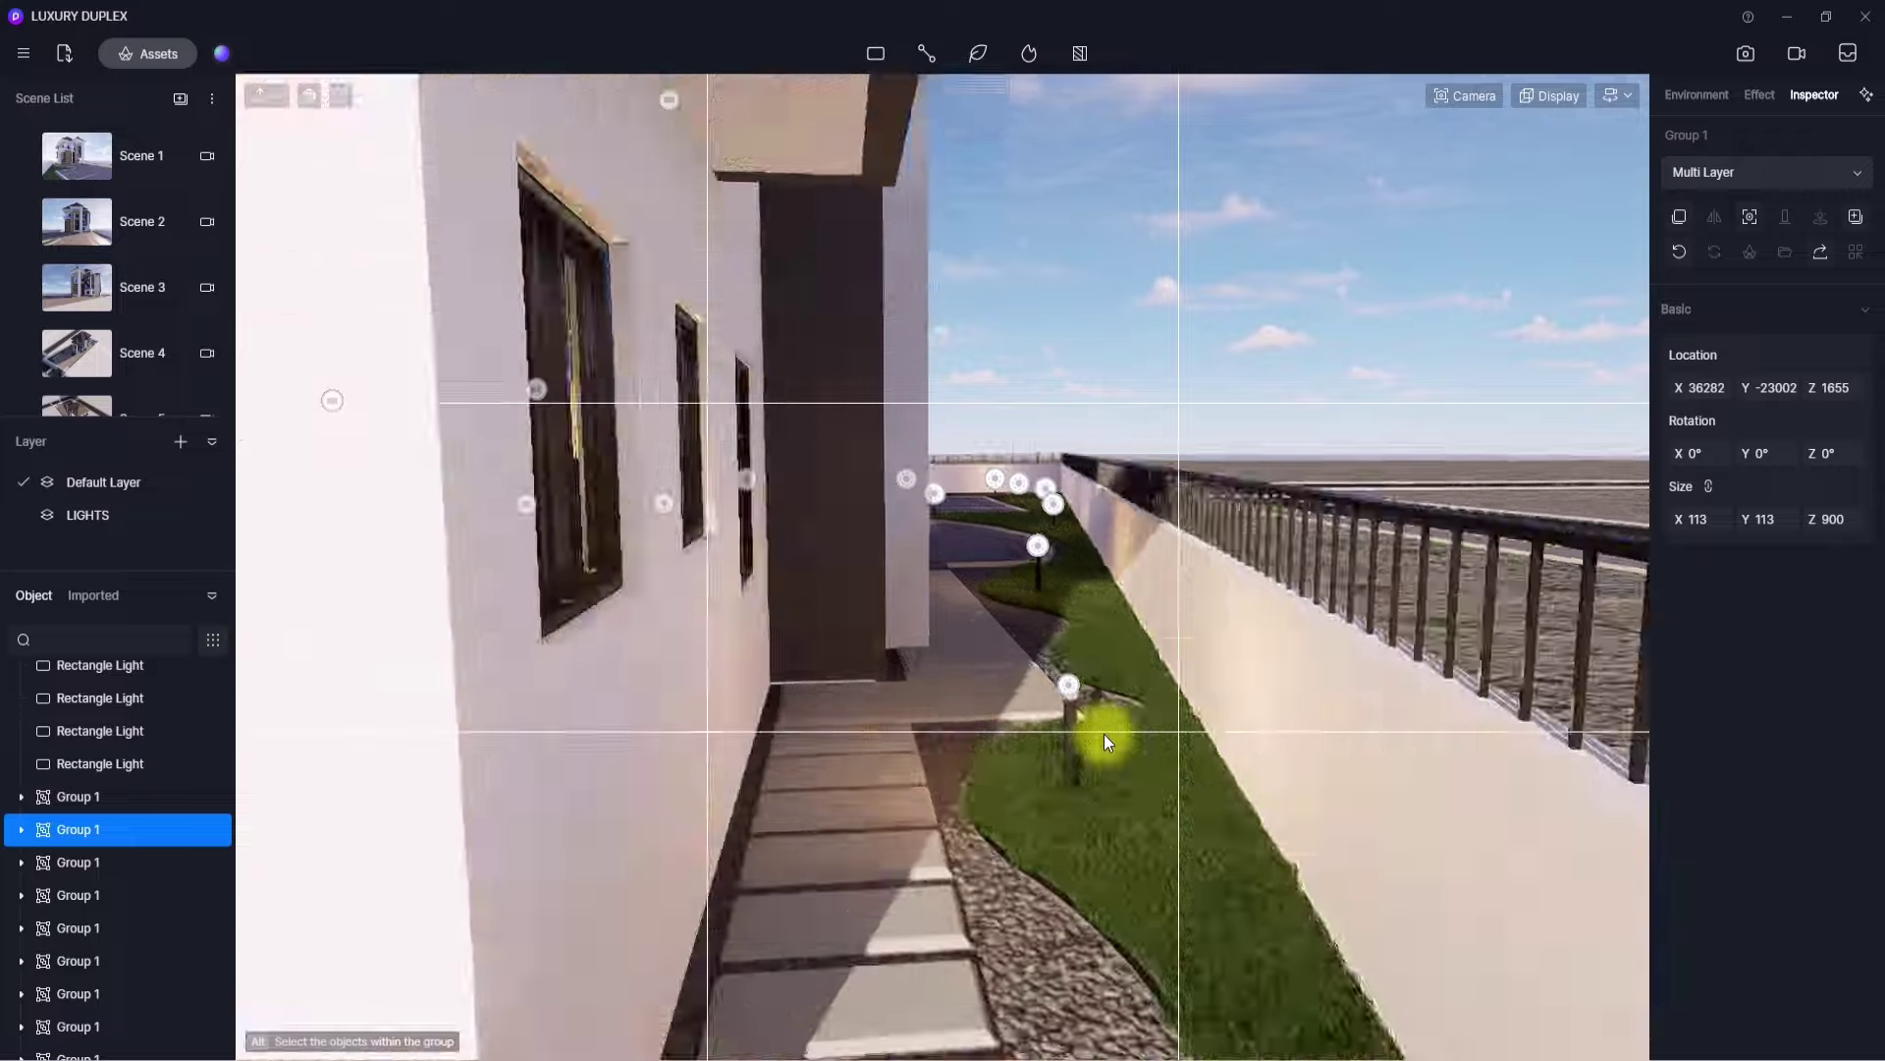
{"action": "right_click_drag", "start_coordinate": [1104, 734], "coordinate": [275, 799]}
{"action": "scroll", "coordinate": [1100, 361], "scroll_direction": "up", "scroll_amount": 5}
{"action": "scroll", "coordinate": [275, 799], "scroll_direction": "up", "scroll_amount": 3}
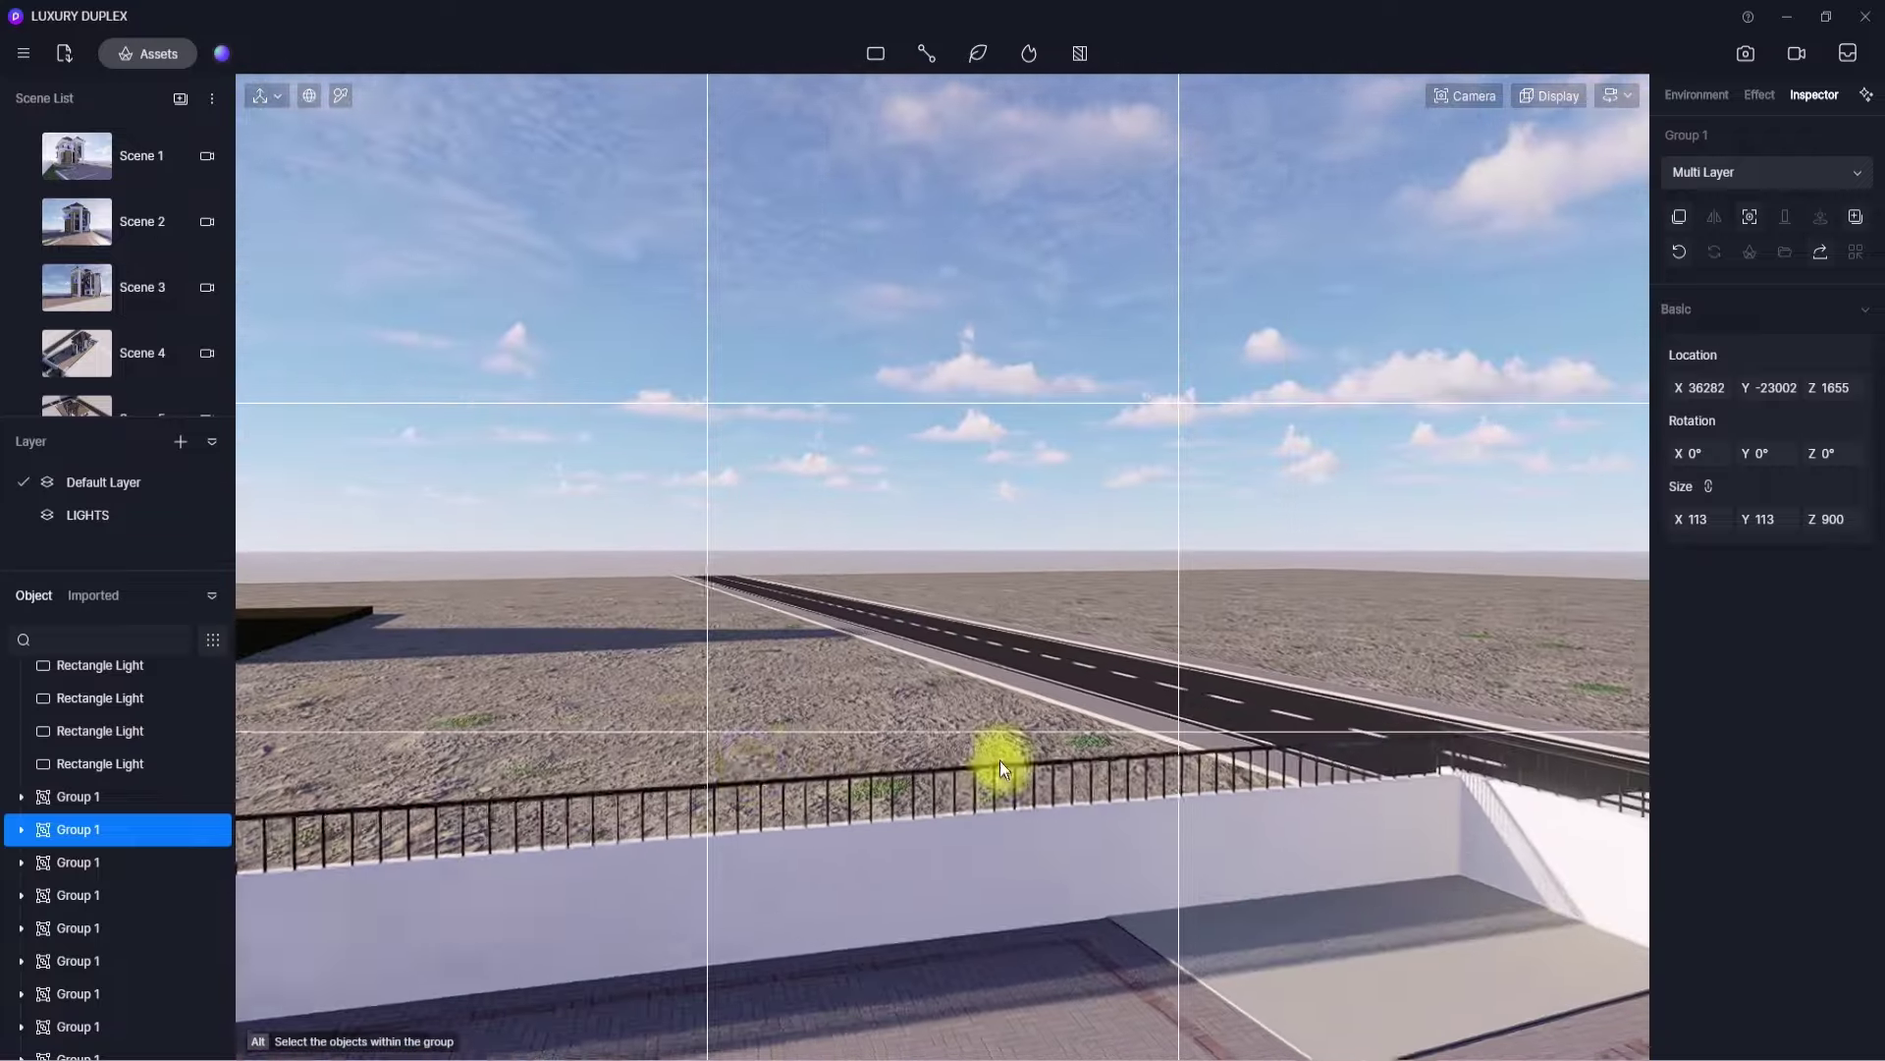
{"action": "mouse_move", "coordinate": [1000, 760]}
{"action": "right_mouse_down"}
{"action": "mouse_move", "coordinate": [324, 766]}
{"action": "mouse_move", "coordinate": [391, 473]}
{"action": "right_mouse_up"}
{"action": "scroll", "coordinate": [390, 474], "scroll_direction": "down", "scroll_amount": 4}
{"action": "right_click_drag", "start_coordinate": [982, 587], "coordinate": [772, 697]}
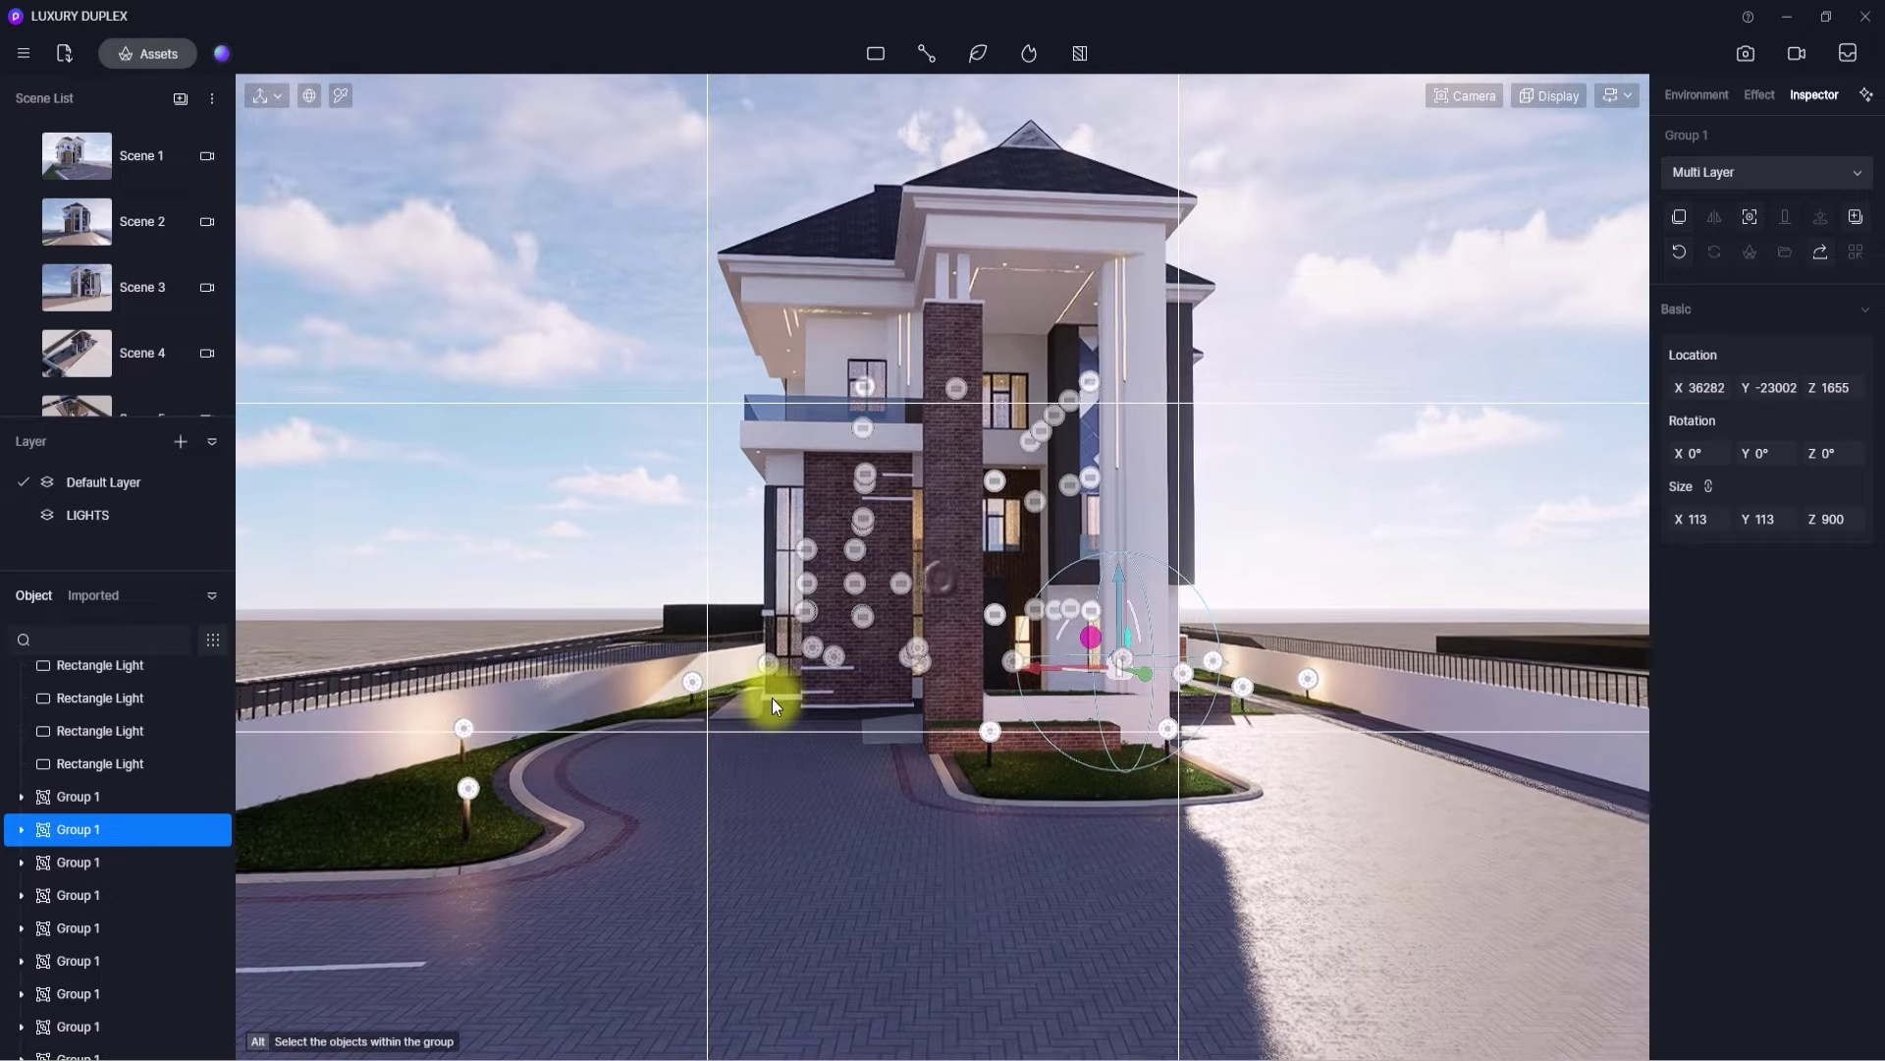
- Save the project and show the whole plot and surrounding roads in top view
{"action": "key", "text": "ctrl+s"}
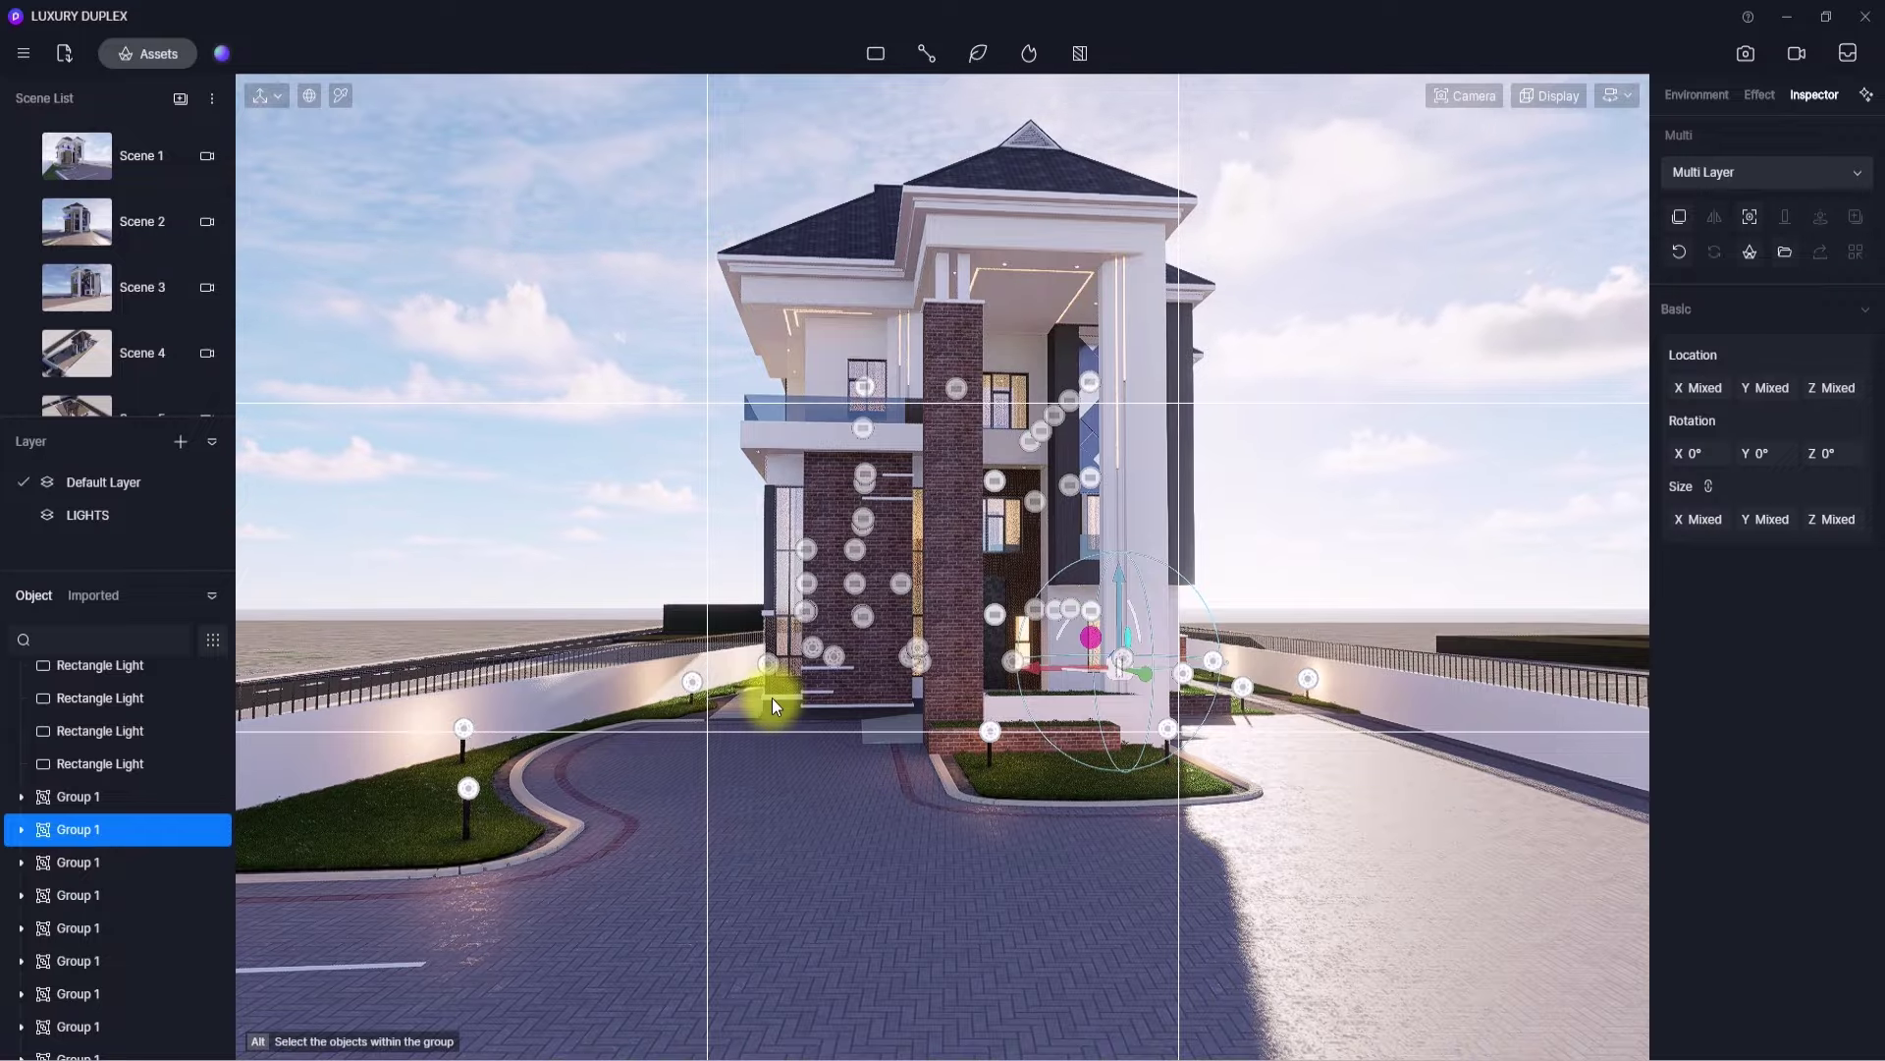
{"action": "key", "text": "t"}
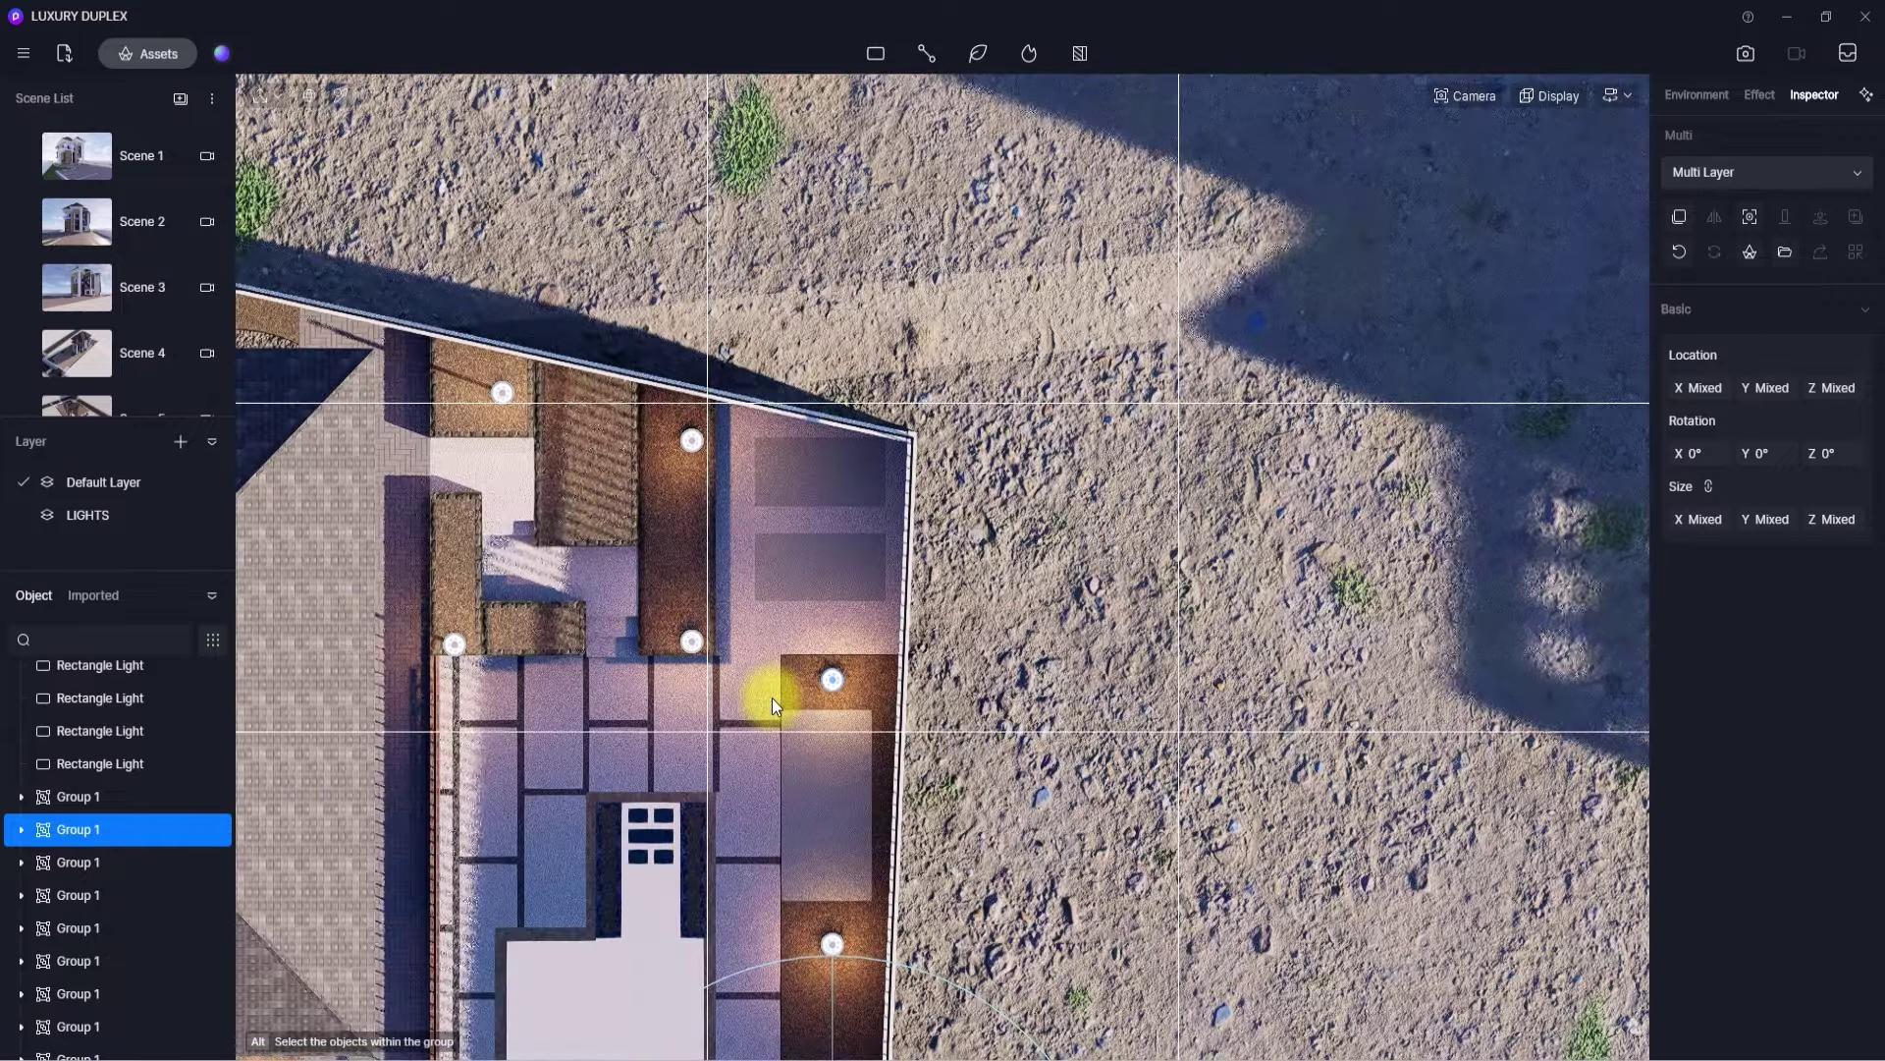
{"action": "scroll", "coordinate": [772, 697], "scroll_direction": "down", "scroll_amount": 6}
{"action": "key", "text": "a"}
{"action": "scroll", "coordinate": [772, 698], "scroll_direction": "down", "scroll_amount": 3}
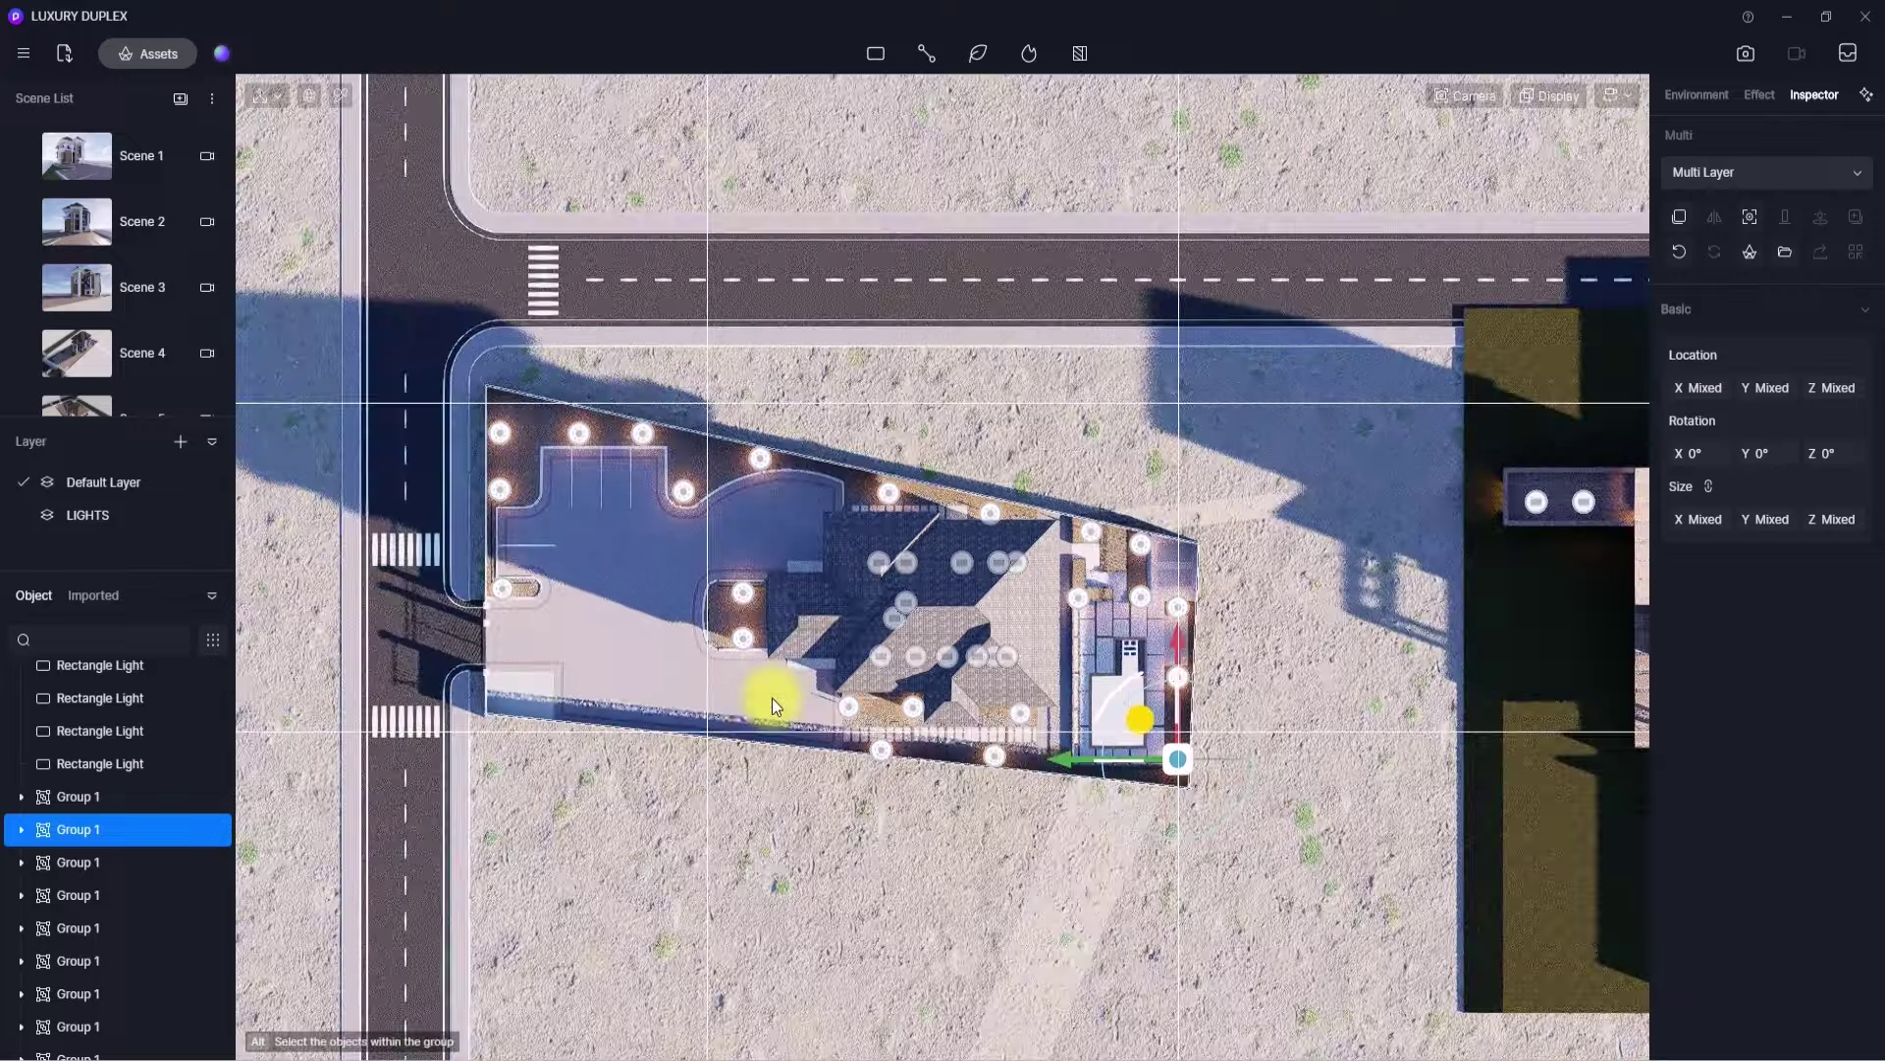
{"action": "middle_click_drag", "start_coordinate": [771, 697], "coordinate": [819, 783]}
{"action": "scroll", "coordinate": [772, 697], "scroll_direction": "down", "scroll_amount": 2}
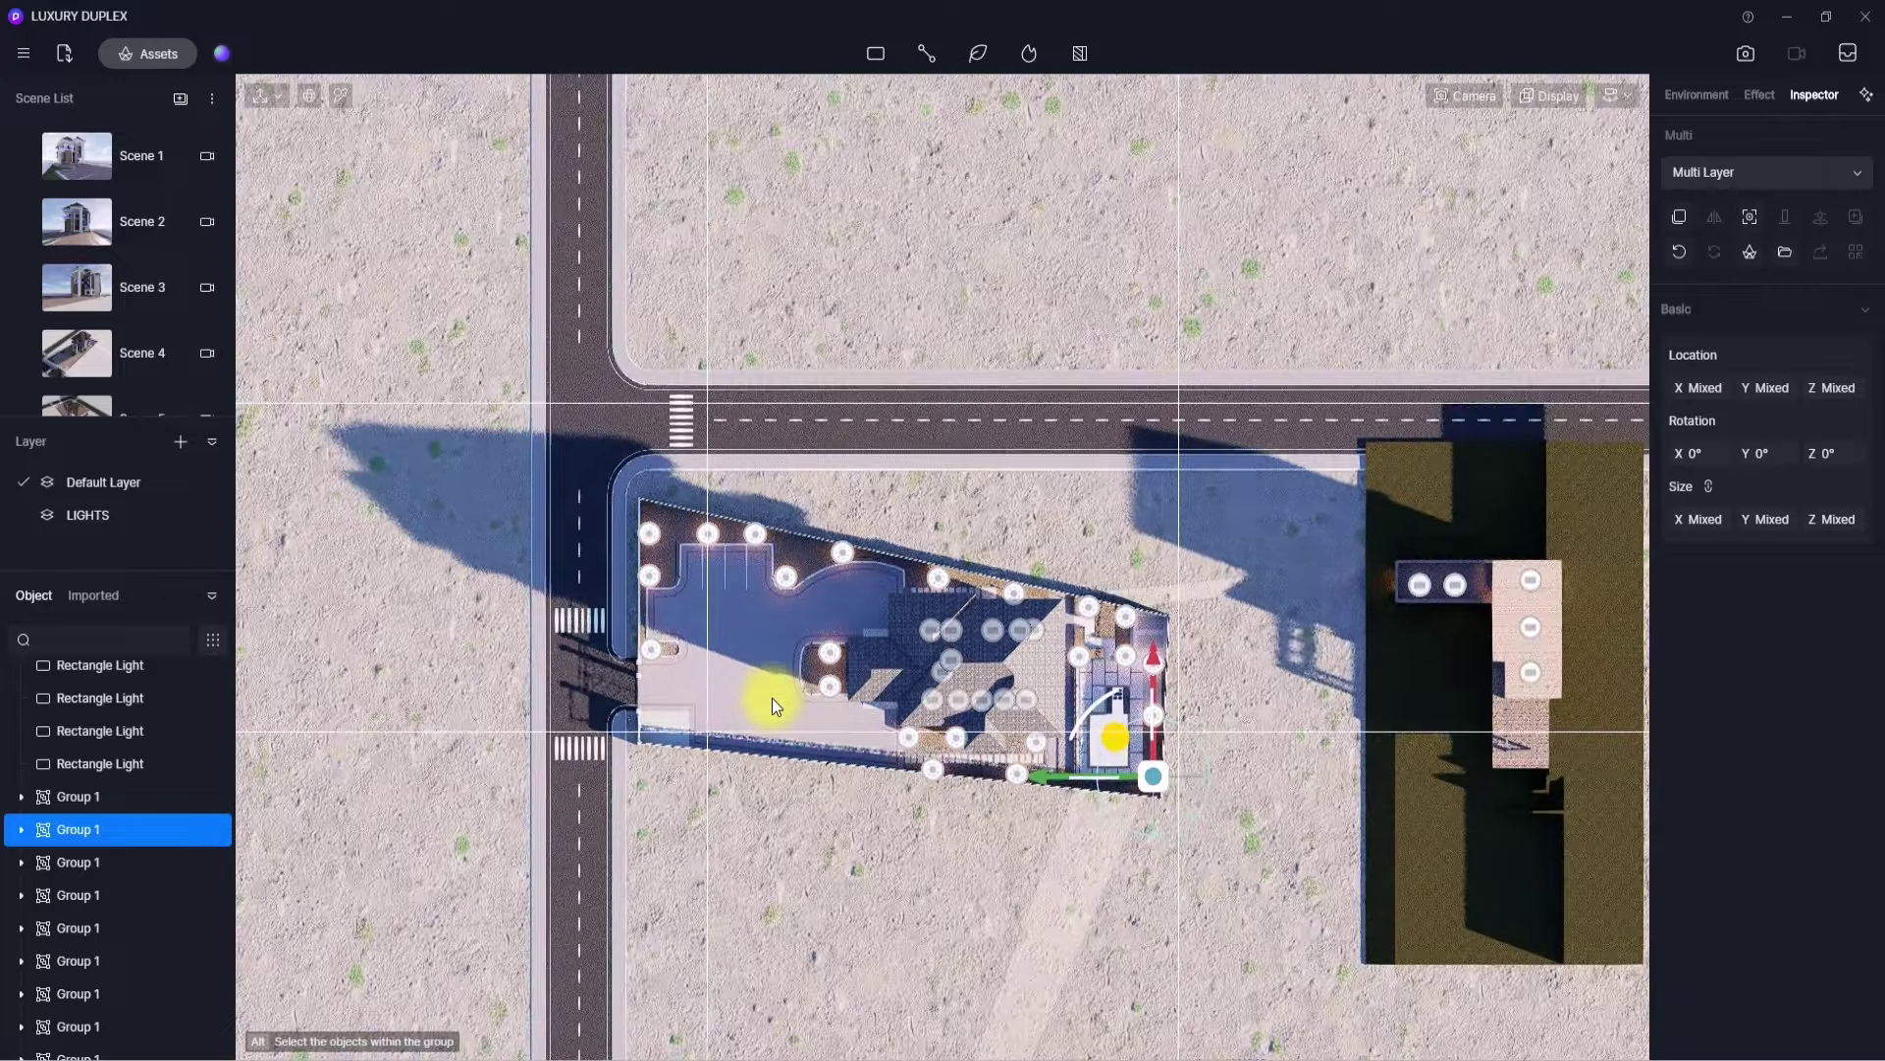
- Find the Conifer models among the online Nature assets and choose the Metasequoia glyptostroboides 09 tree
{"action": "left_click", "coordinate": [157, 55]}
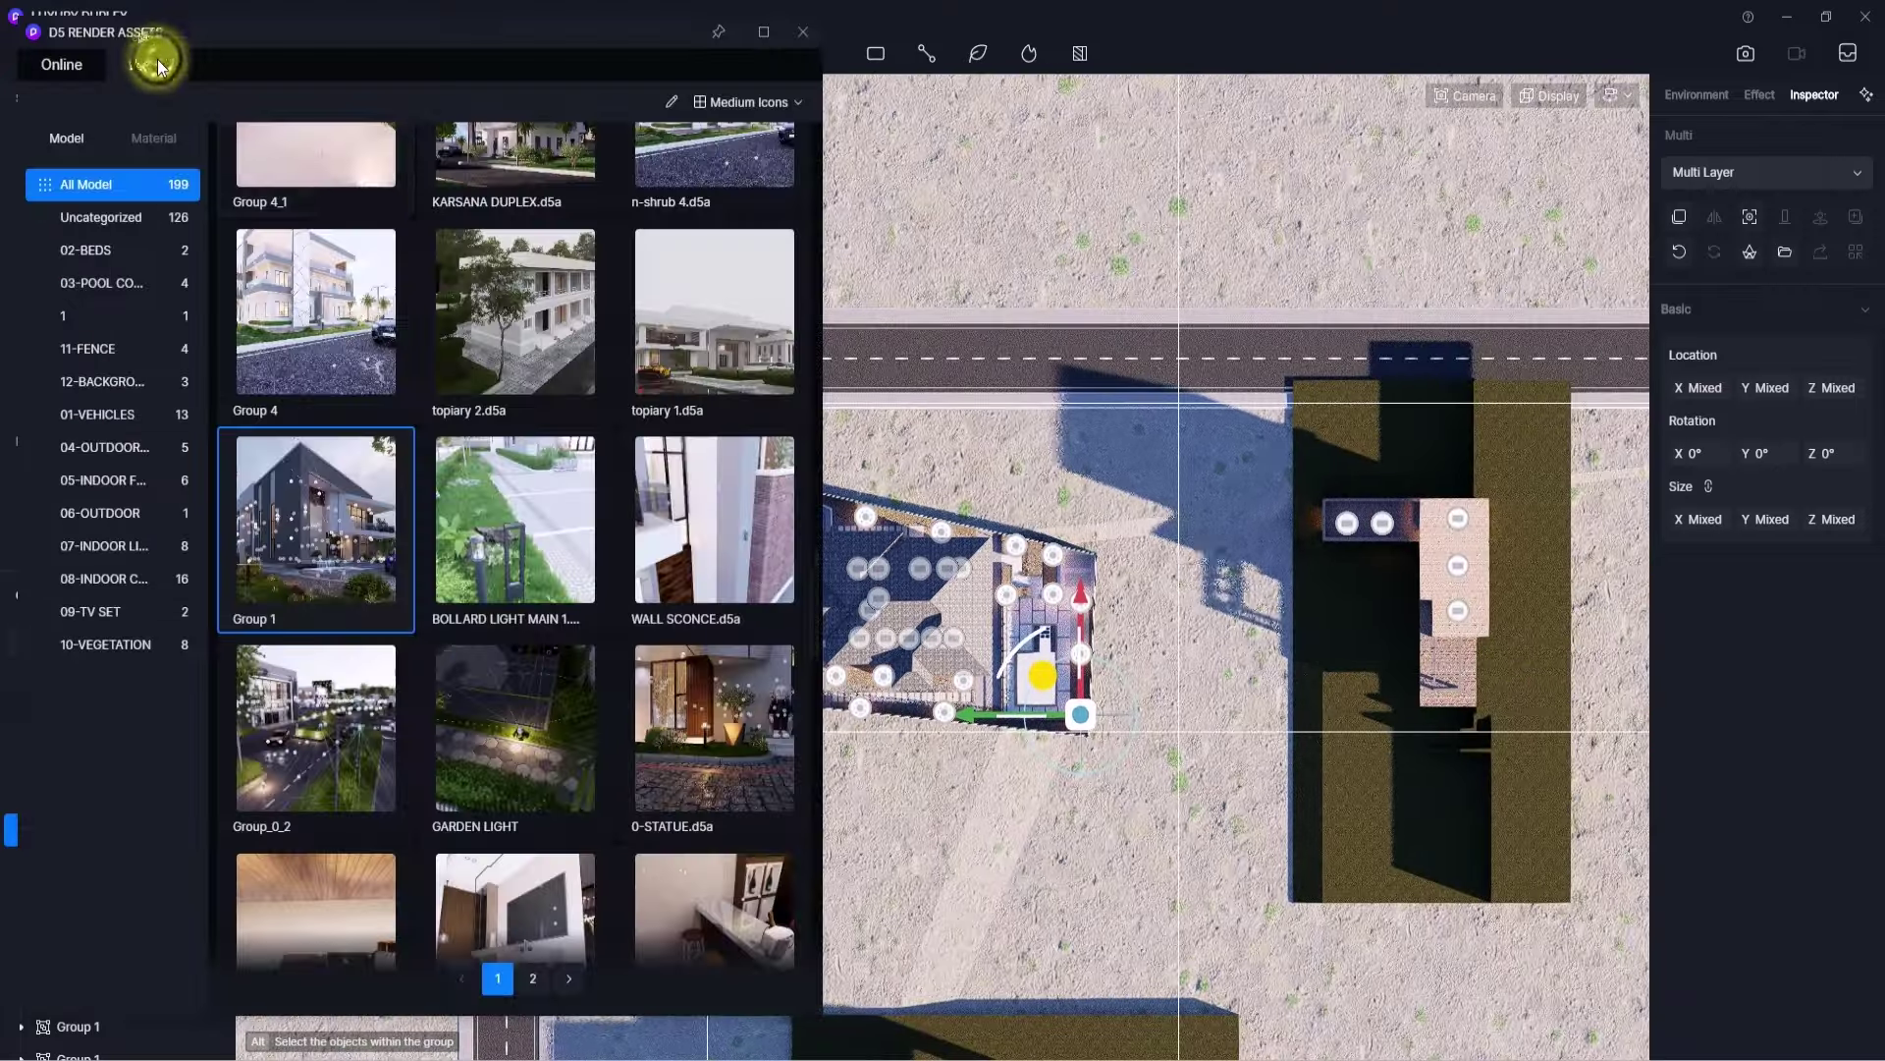
{"action": "left_click", "coordinate": [59, 67]}
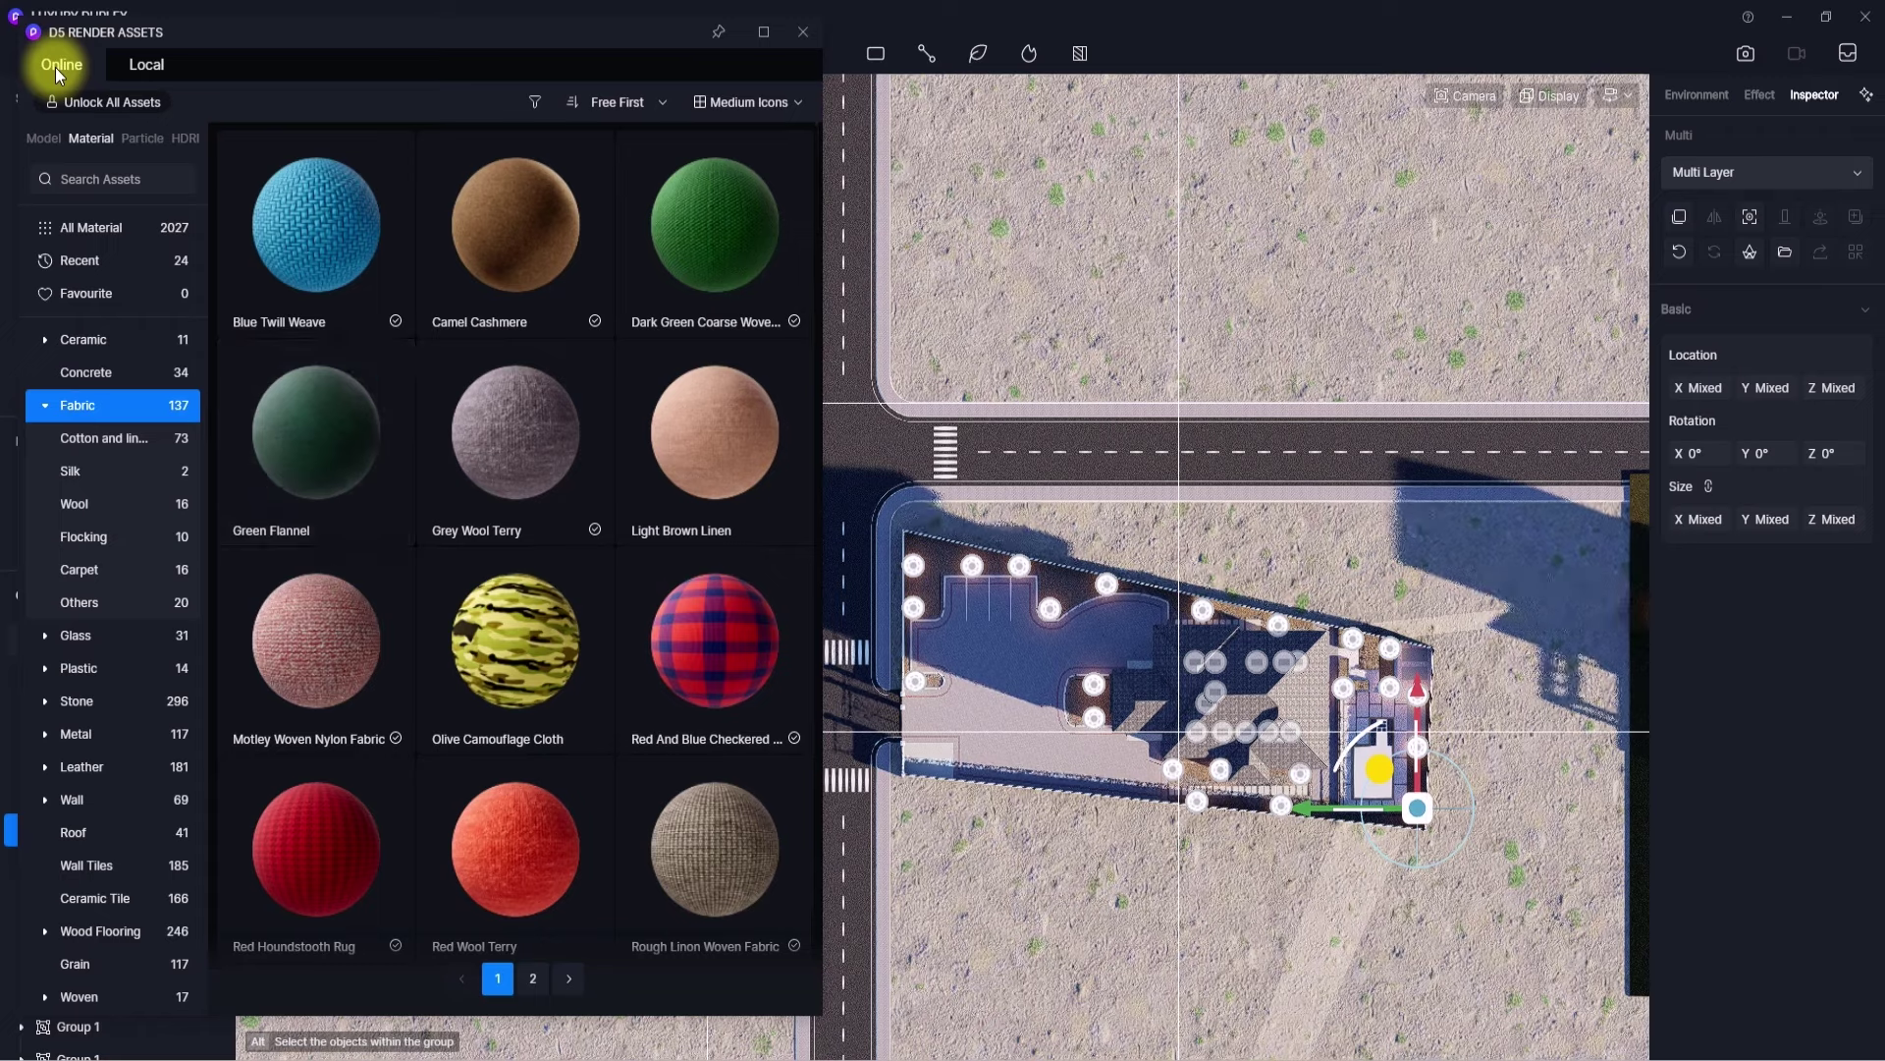
{"action": "left_click", "coordinate": [43, 137]}
{"action": "left_click", "coordinate": [70, 345]}
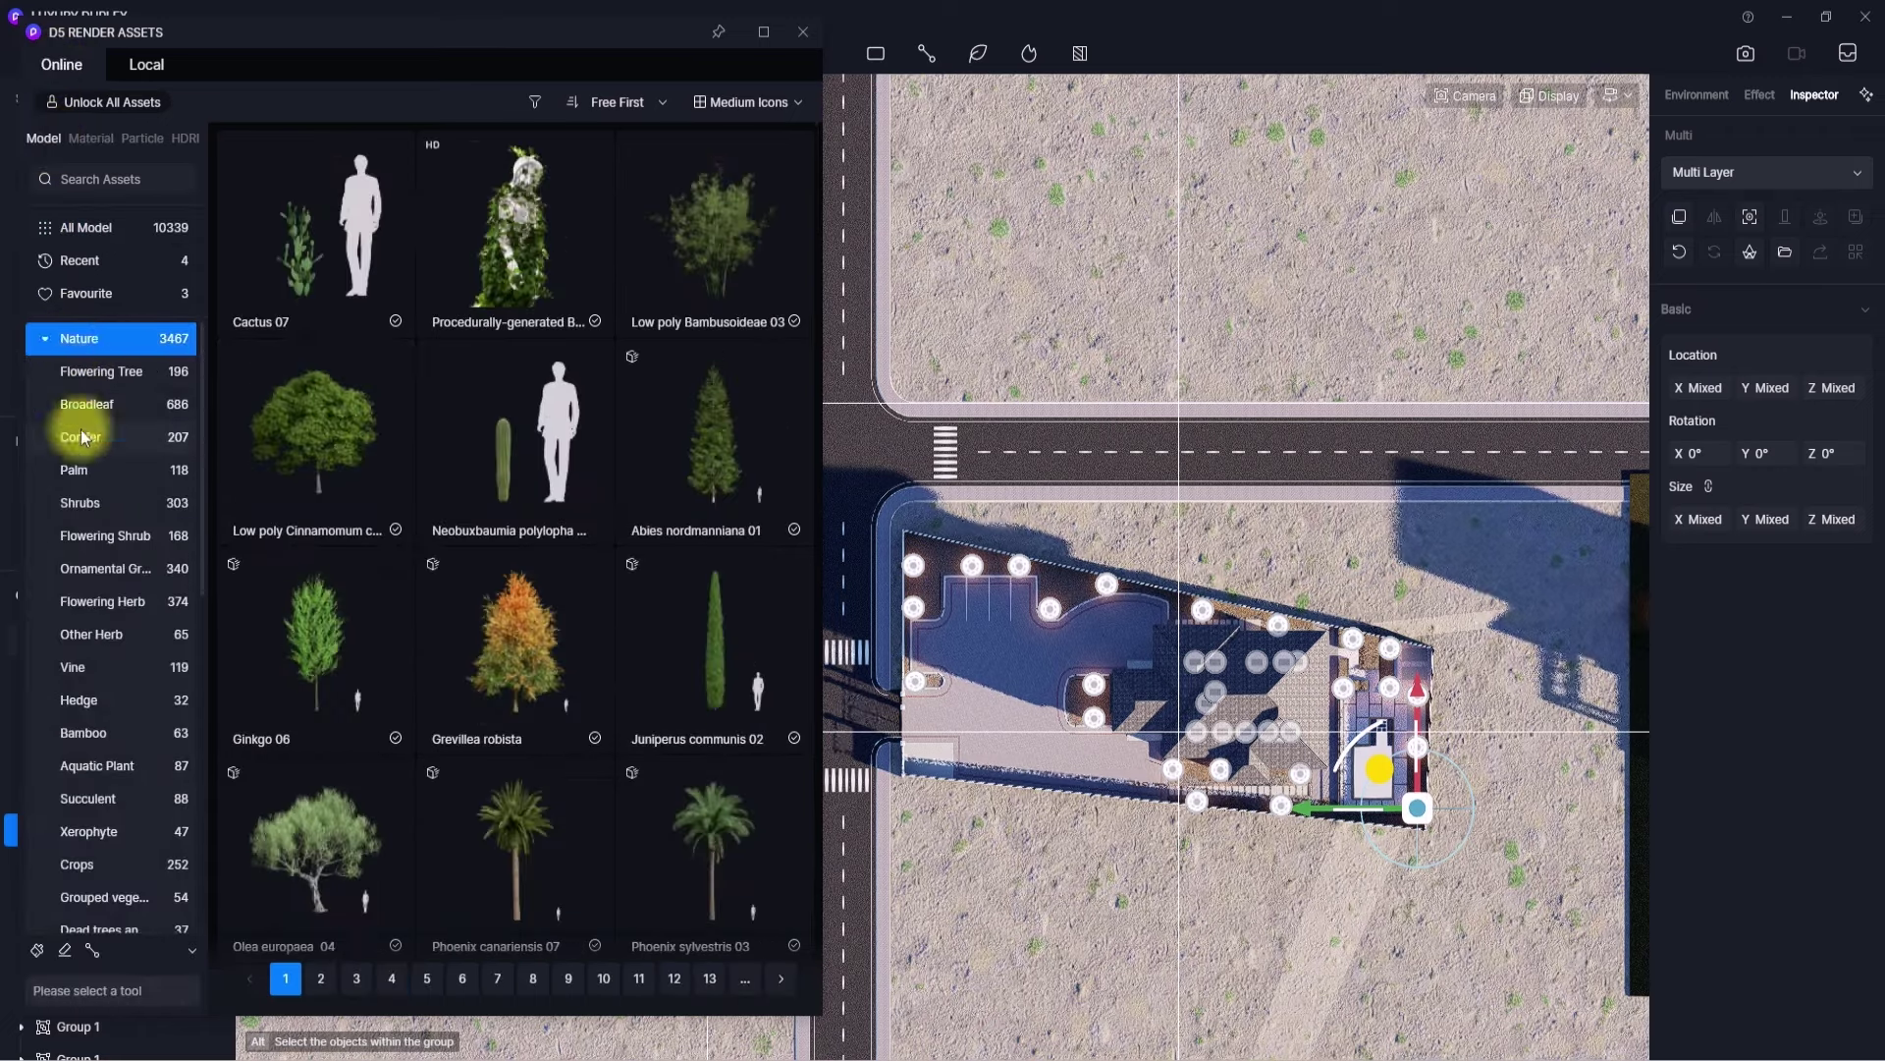
{"action": "left_click", "coordinate": [80, 440]}
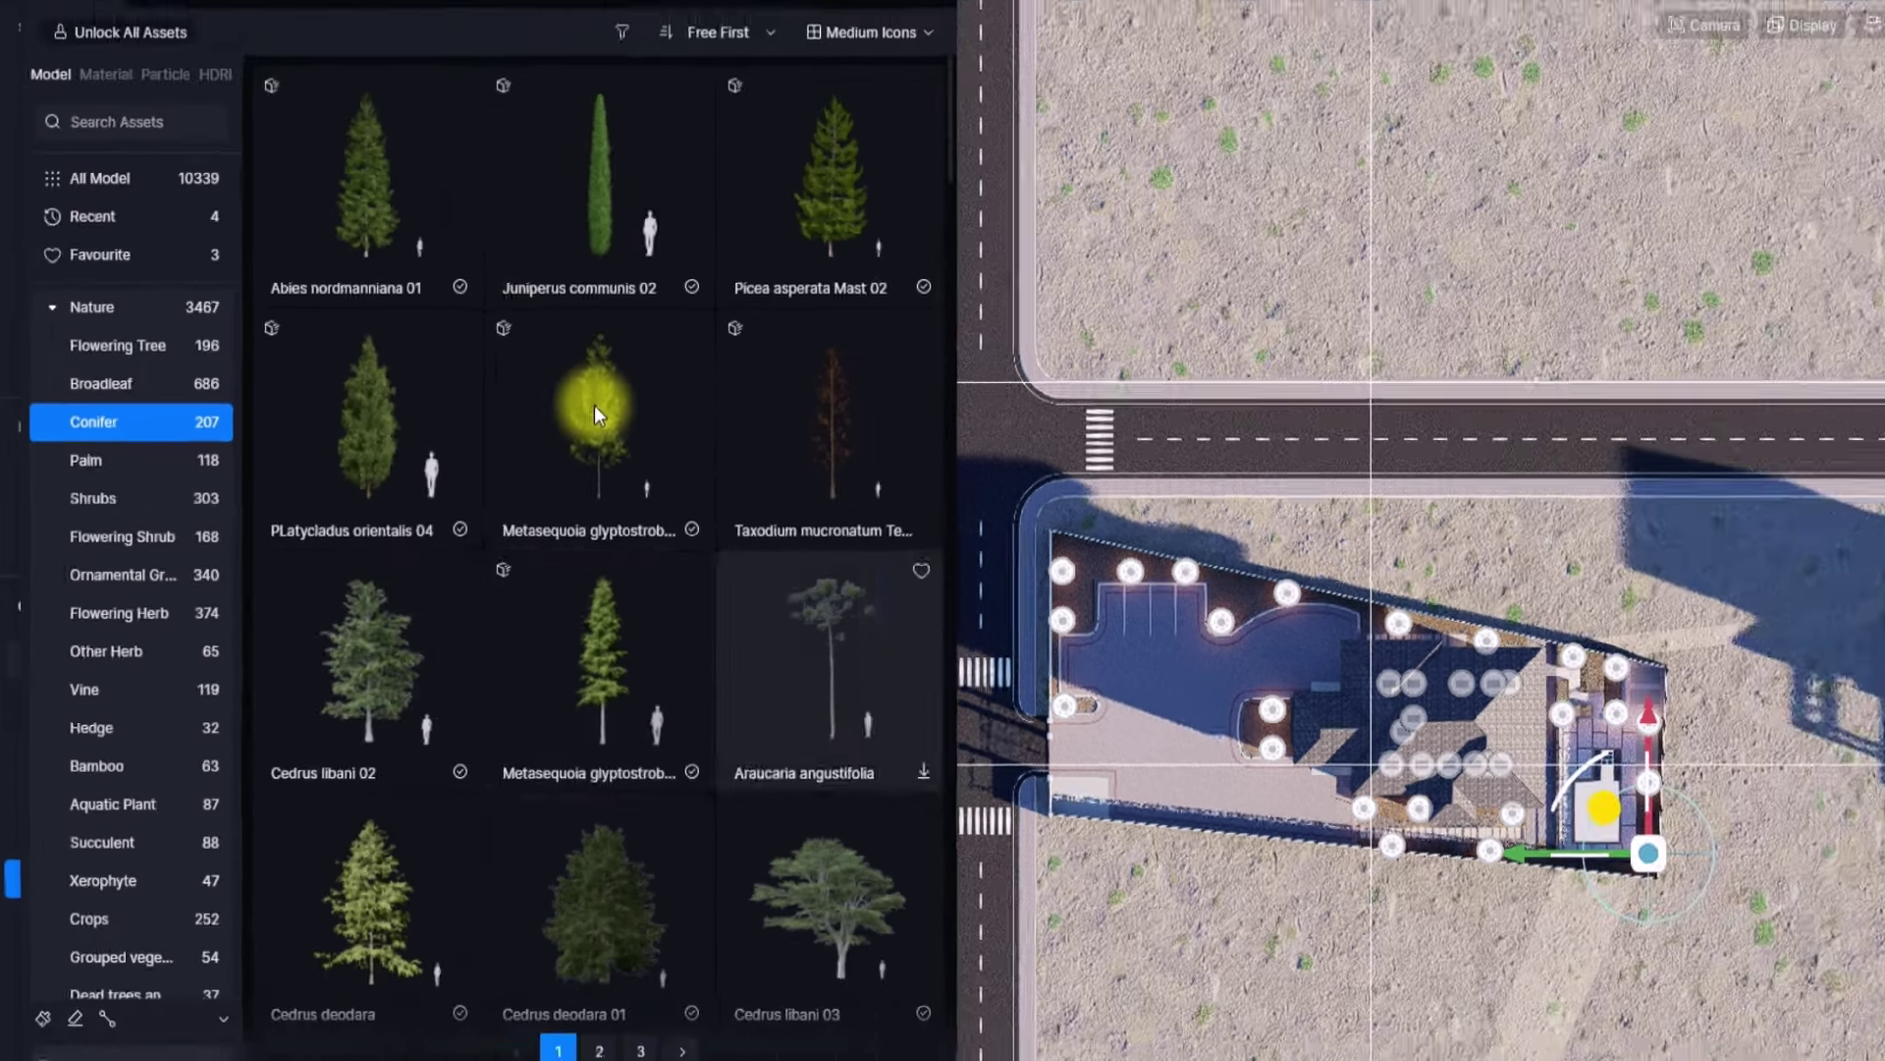
{"action": "left_click", "coordinate": [642, 439]}
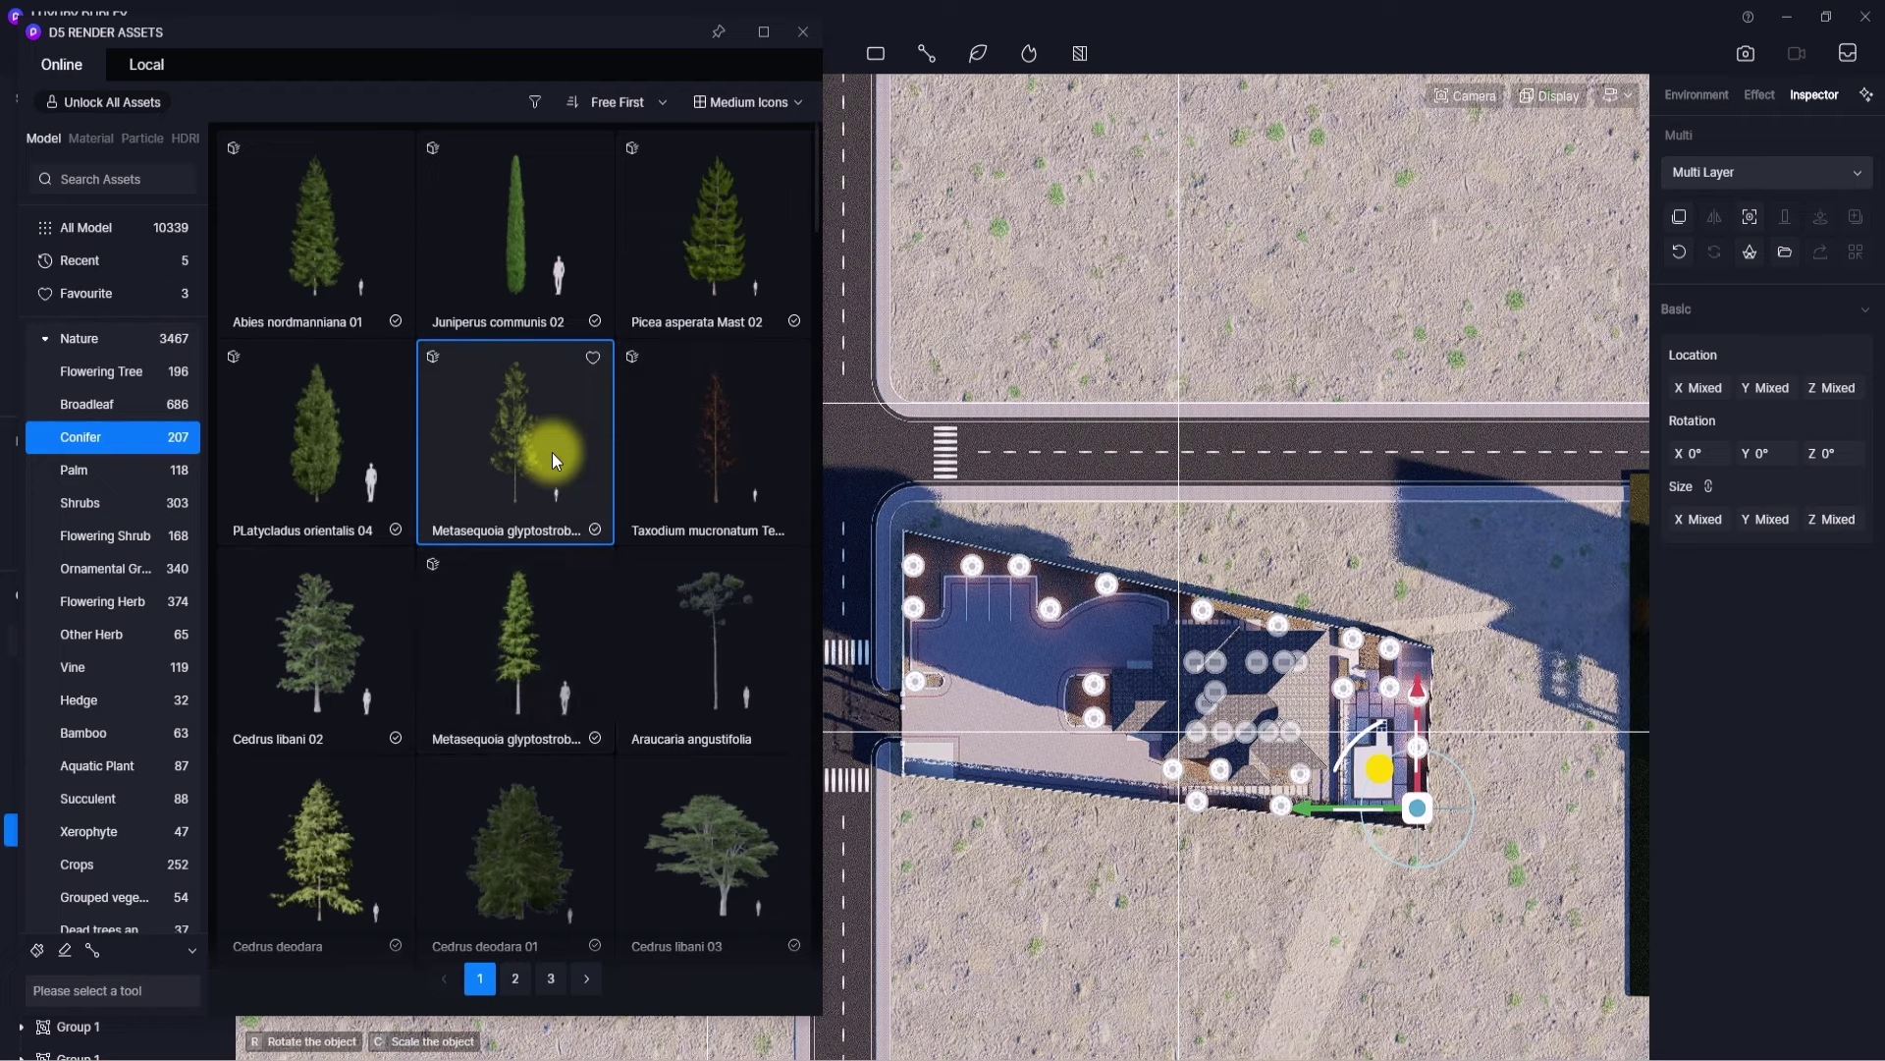
{"action": "left_click", "coordinate": [37, 951]}
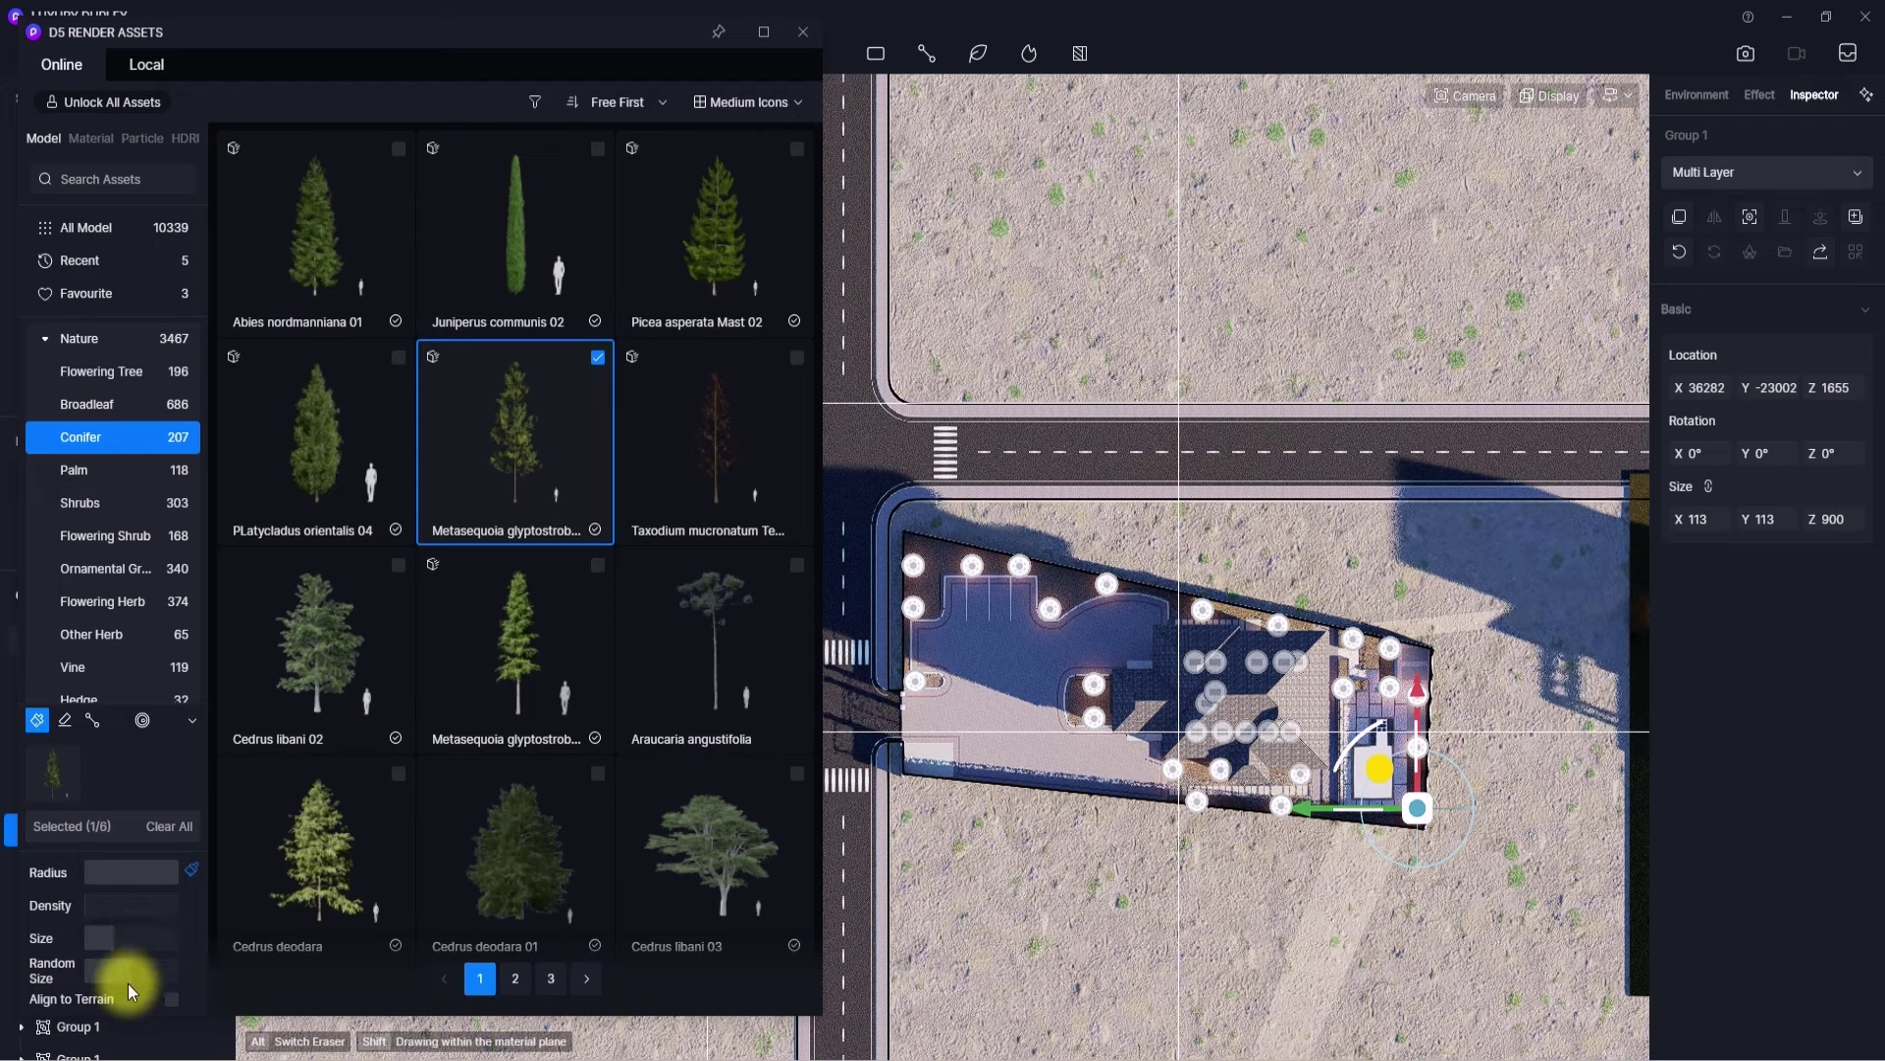
{"action": "left_click", "coordinate": [37, 719]}
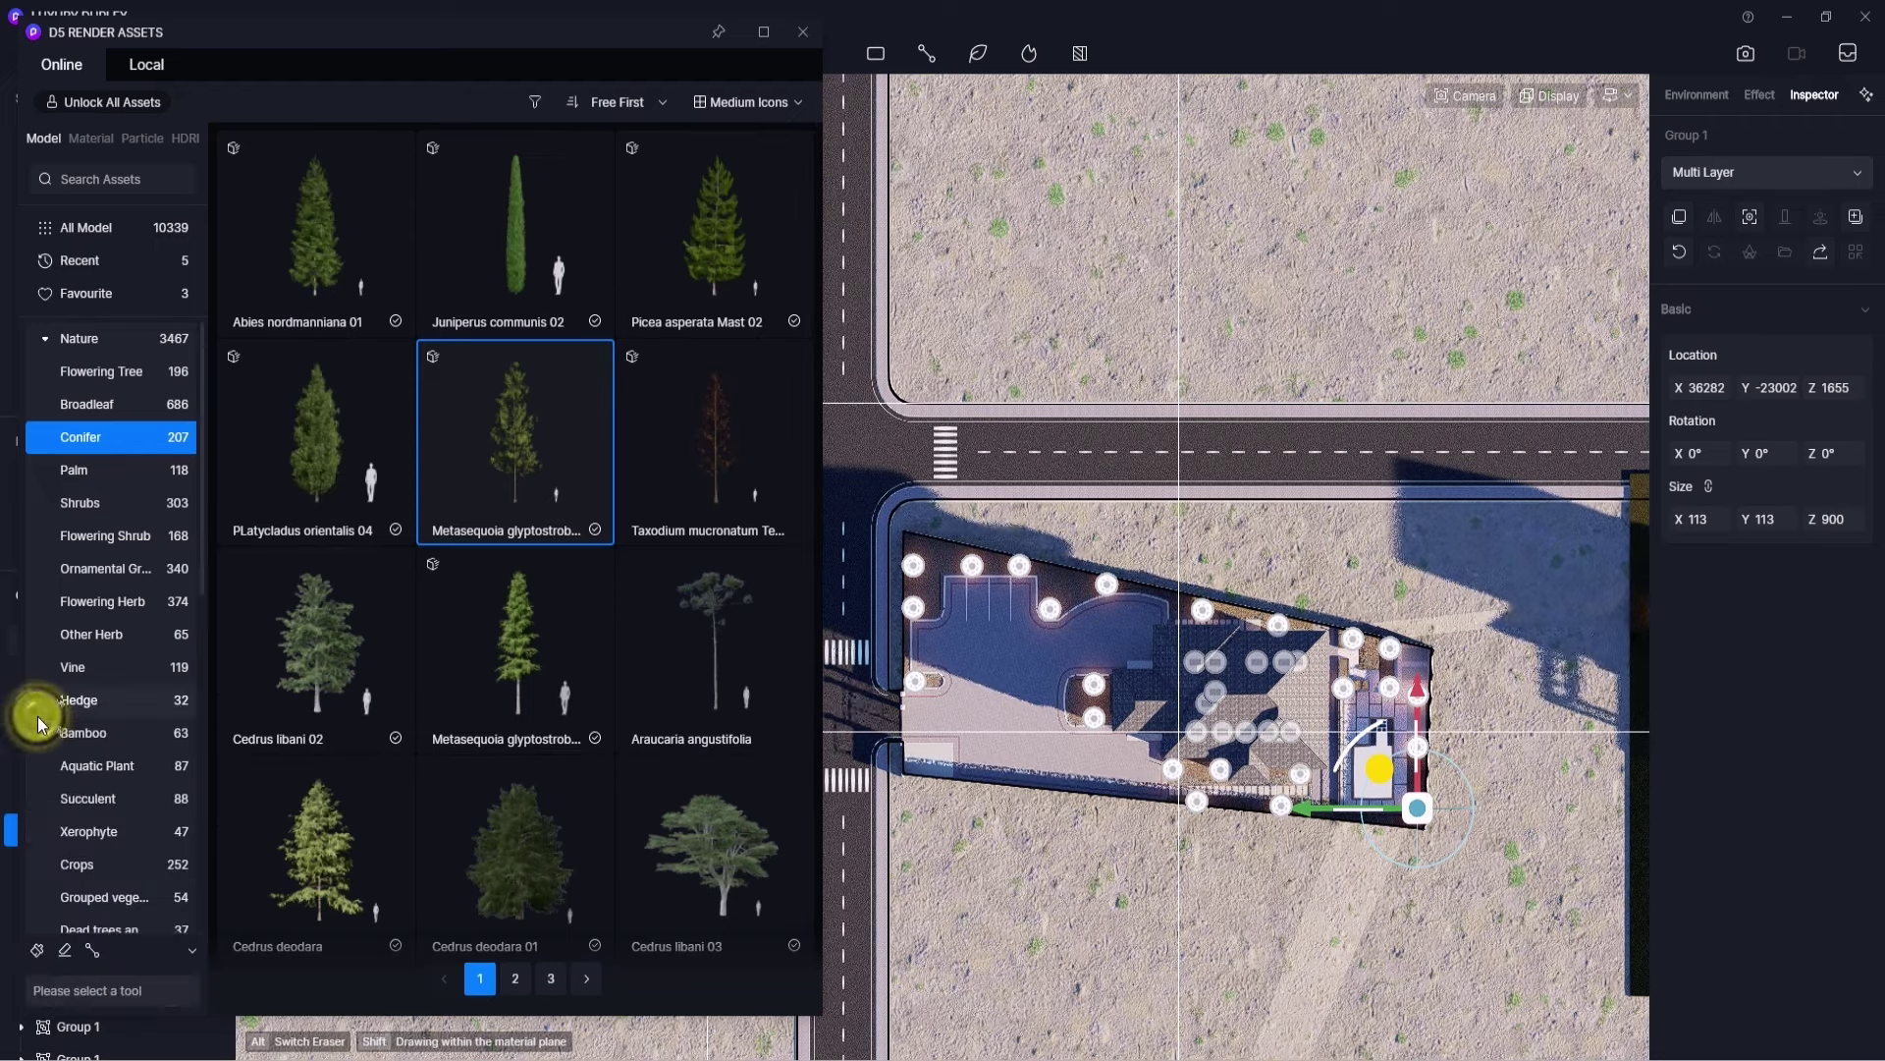
{"action": "left_click", "coordinate": [498, 472]}
{"action": "middle_click_drag", "start_coordinate": [994, 608], "coordinate": [922, 611]}
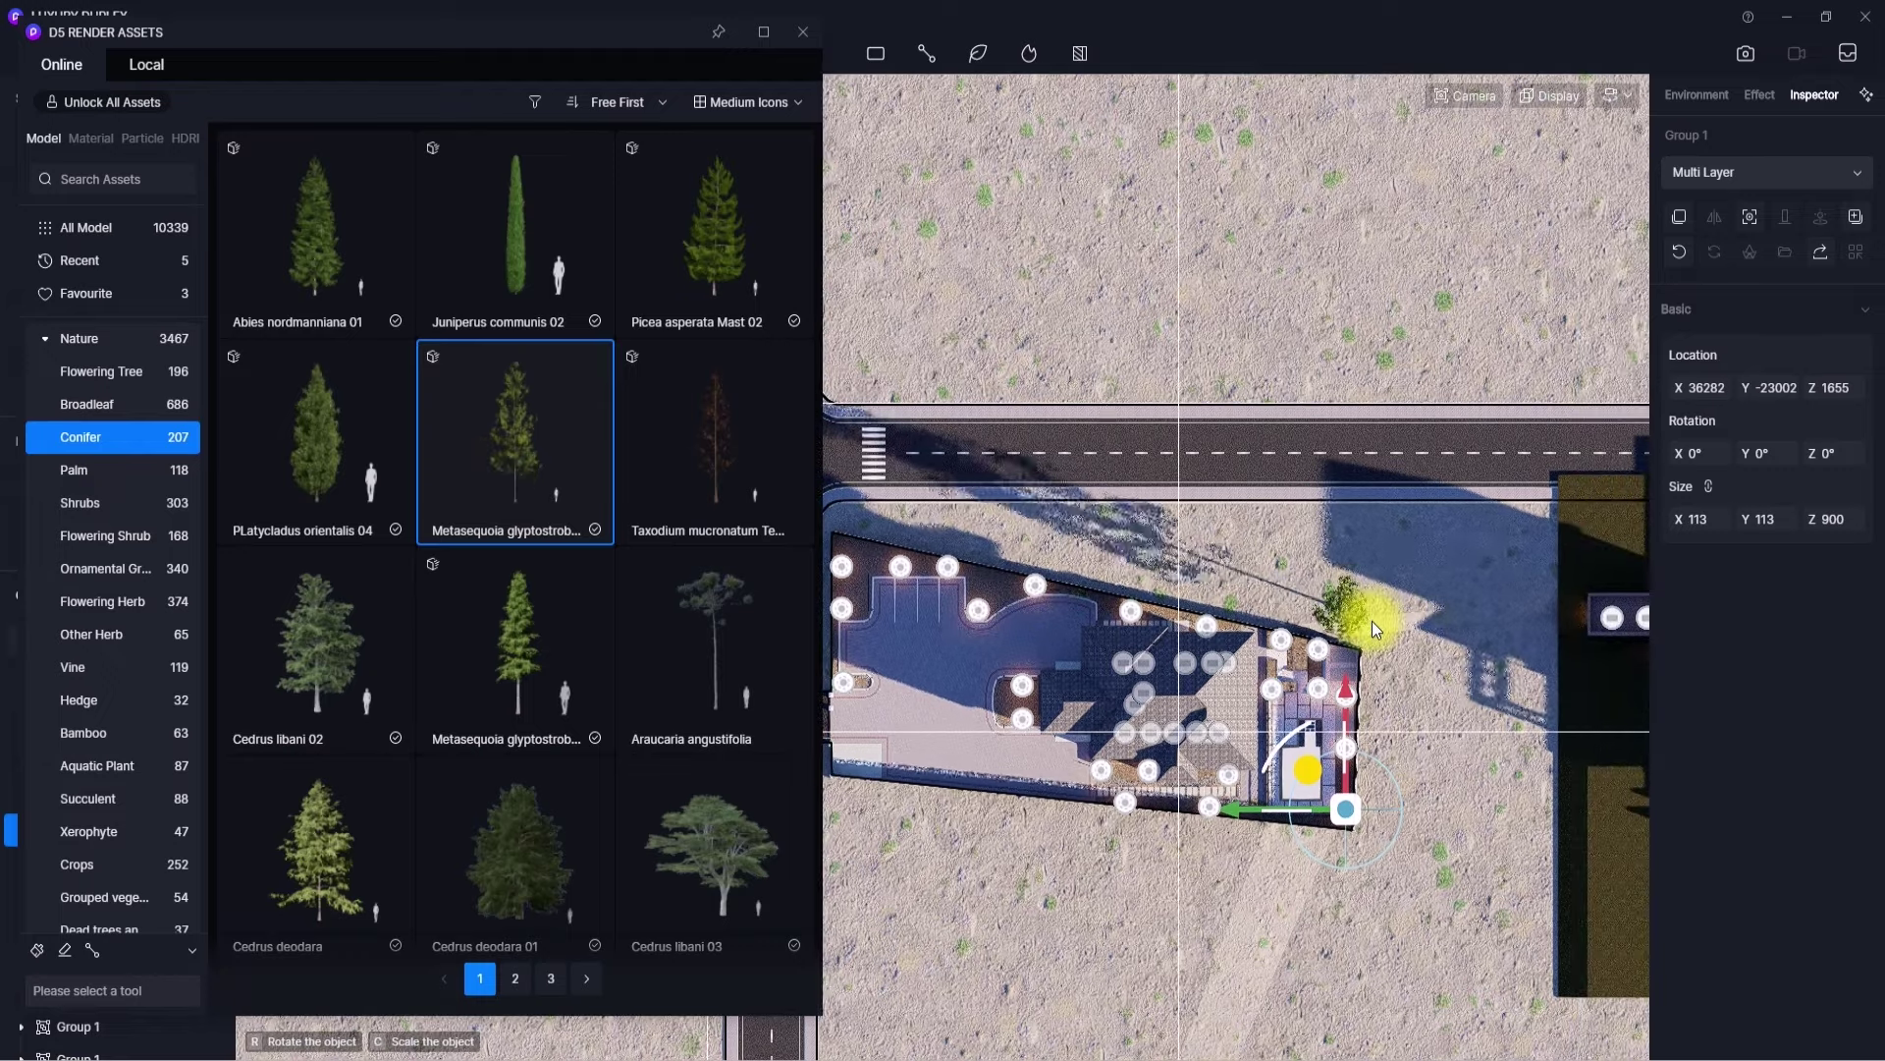
{"action": "left_click", "coordinate": [36, 949]}
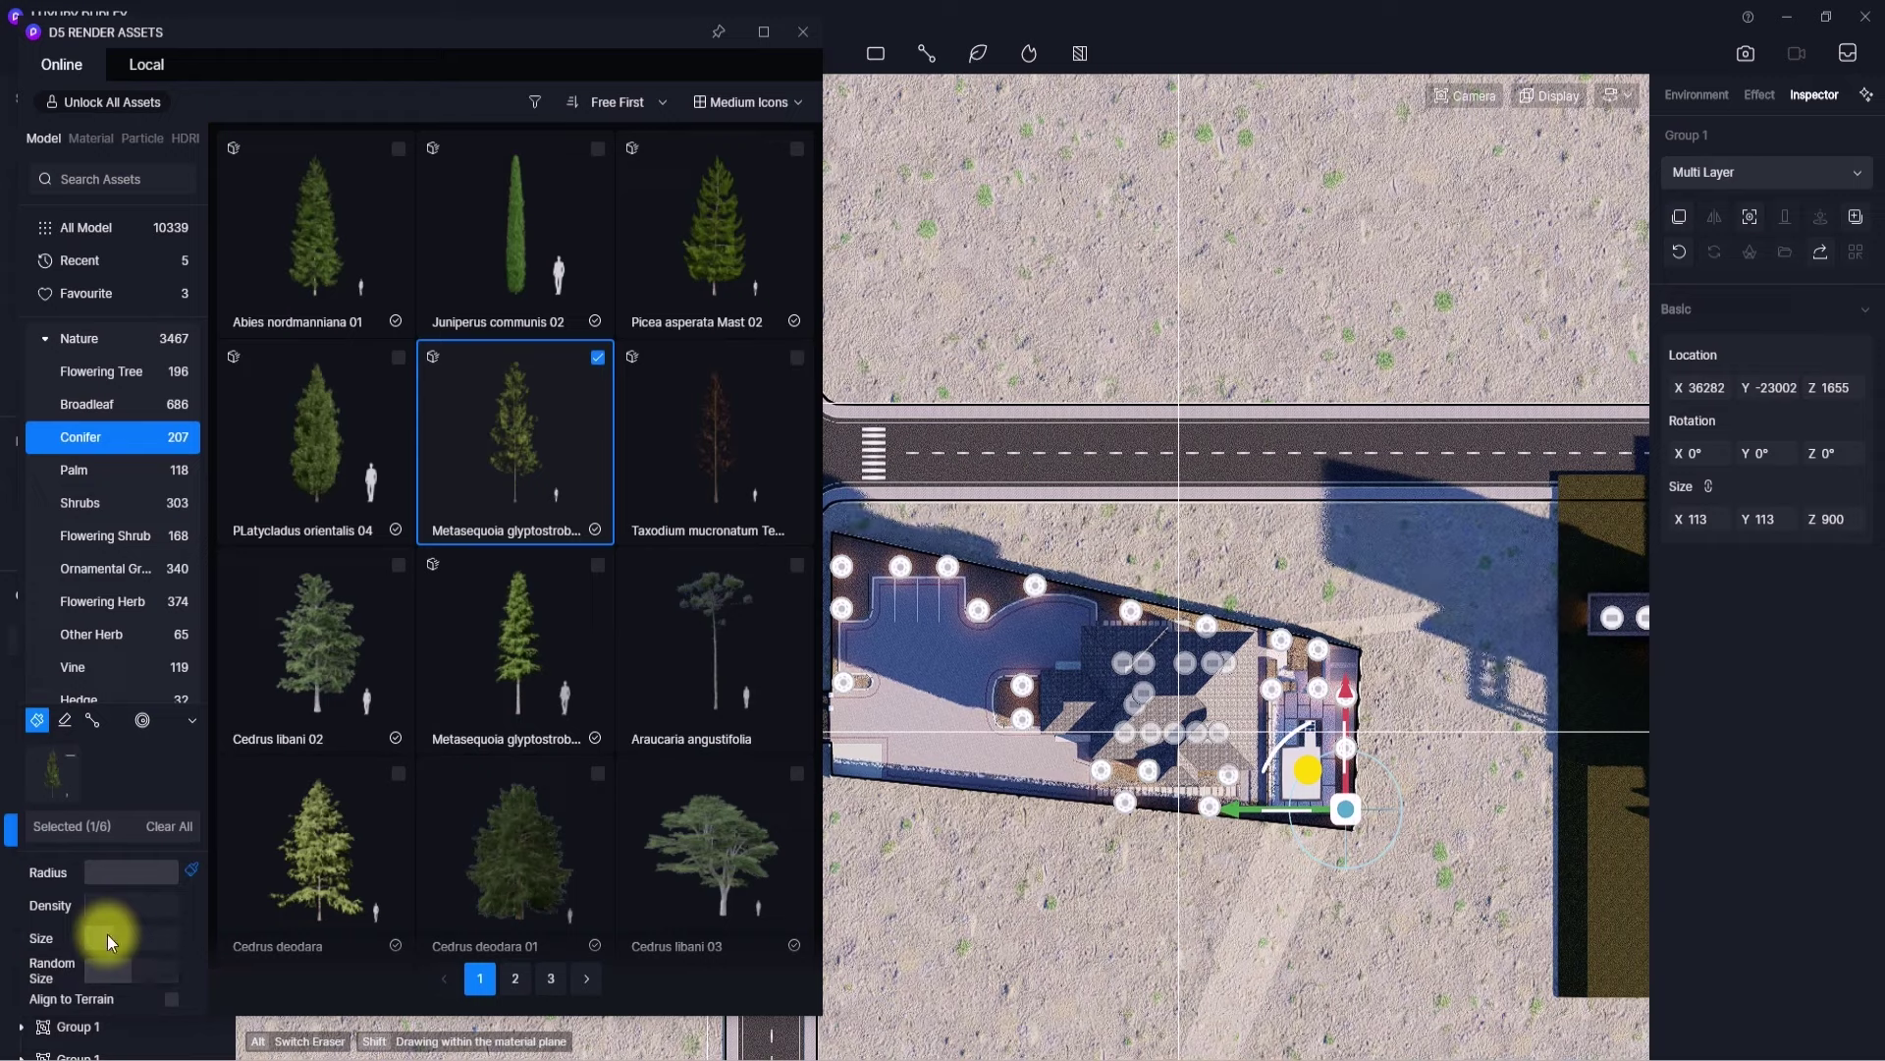
{"action": "left_click", "coordinate": [37, 720]}
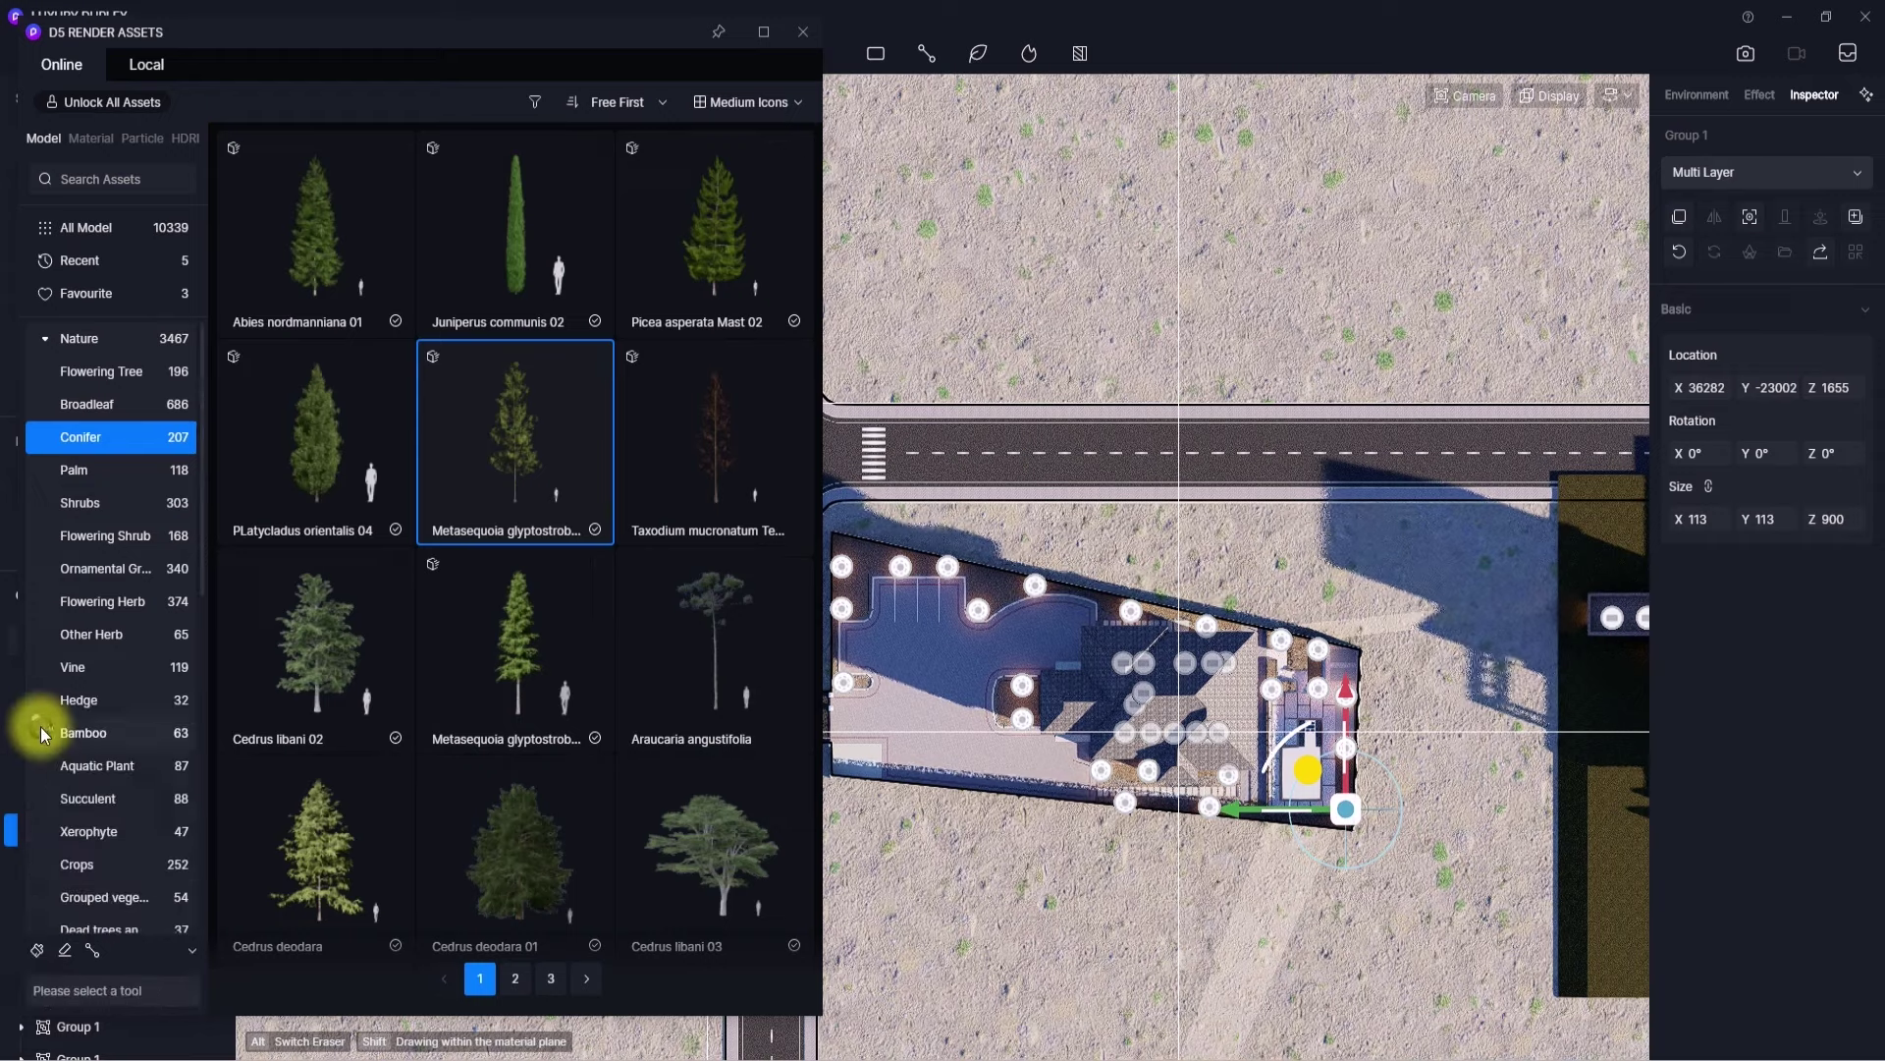
- Place five Metasequoia glyptostroboides 09 trees in a row outside the boundary wall facing the side road
{"action": "left_click", "coordinate": [520, 463]}
{"action": "left_click", "coordinate": [1422, 580]}
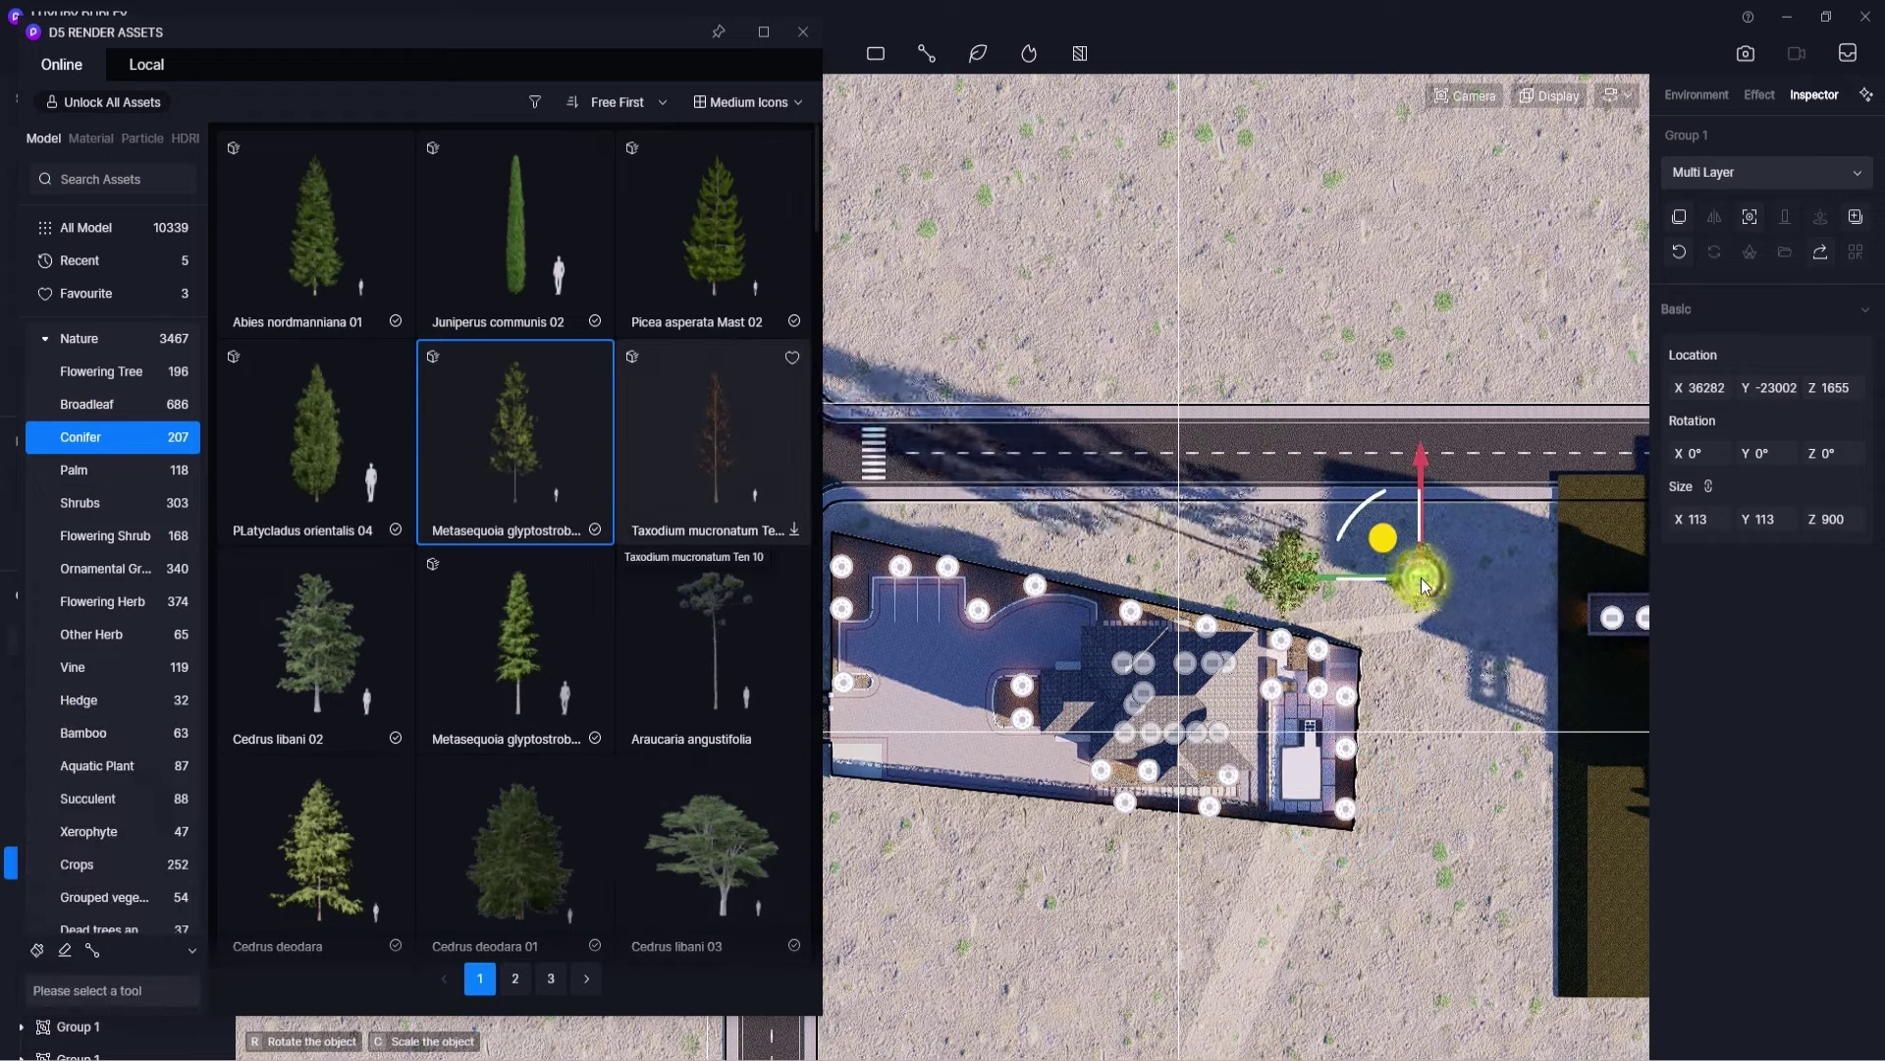
{"action": "left_click", "coordinate": [1293, 589]}
{"action": "left_click", "coordinate": [1153, 568]}
{"action": "left_click", "coordinate": [1051, 546]}
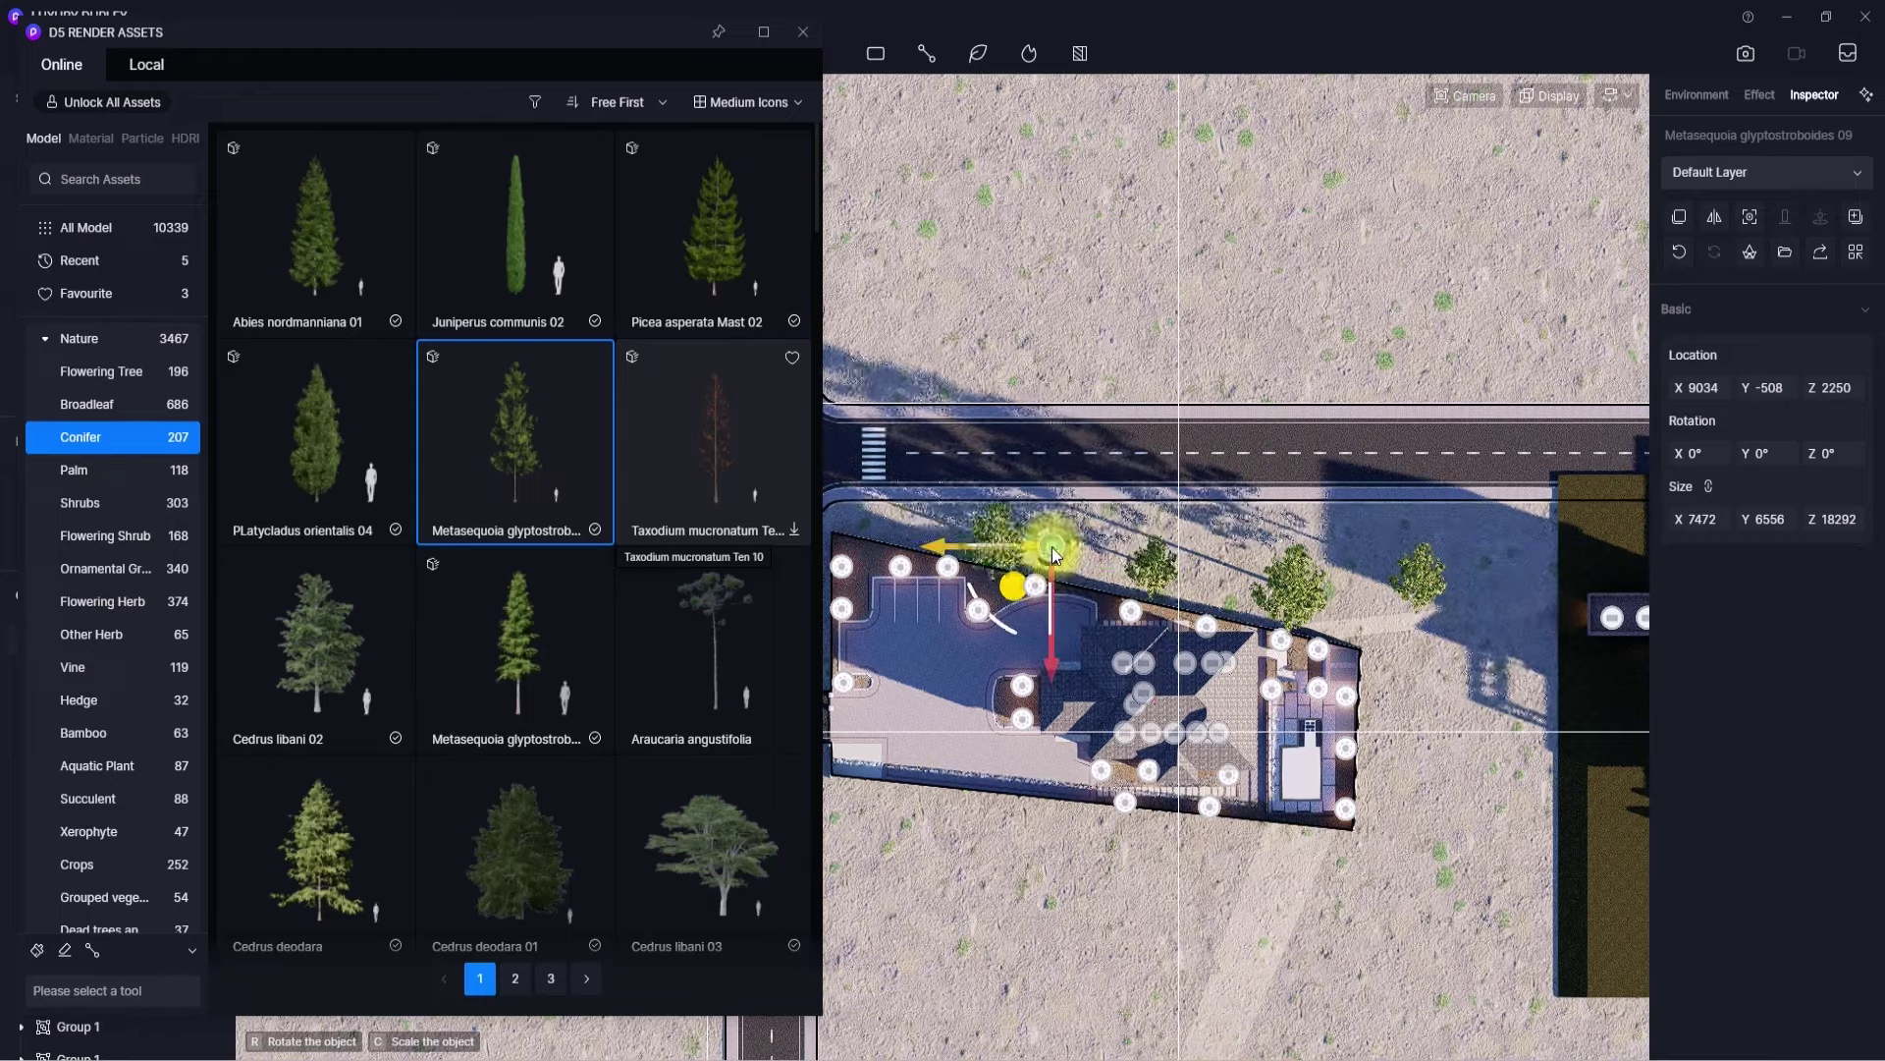
{"action": "left_click", "coordinate": [949, 522]}
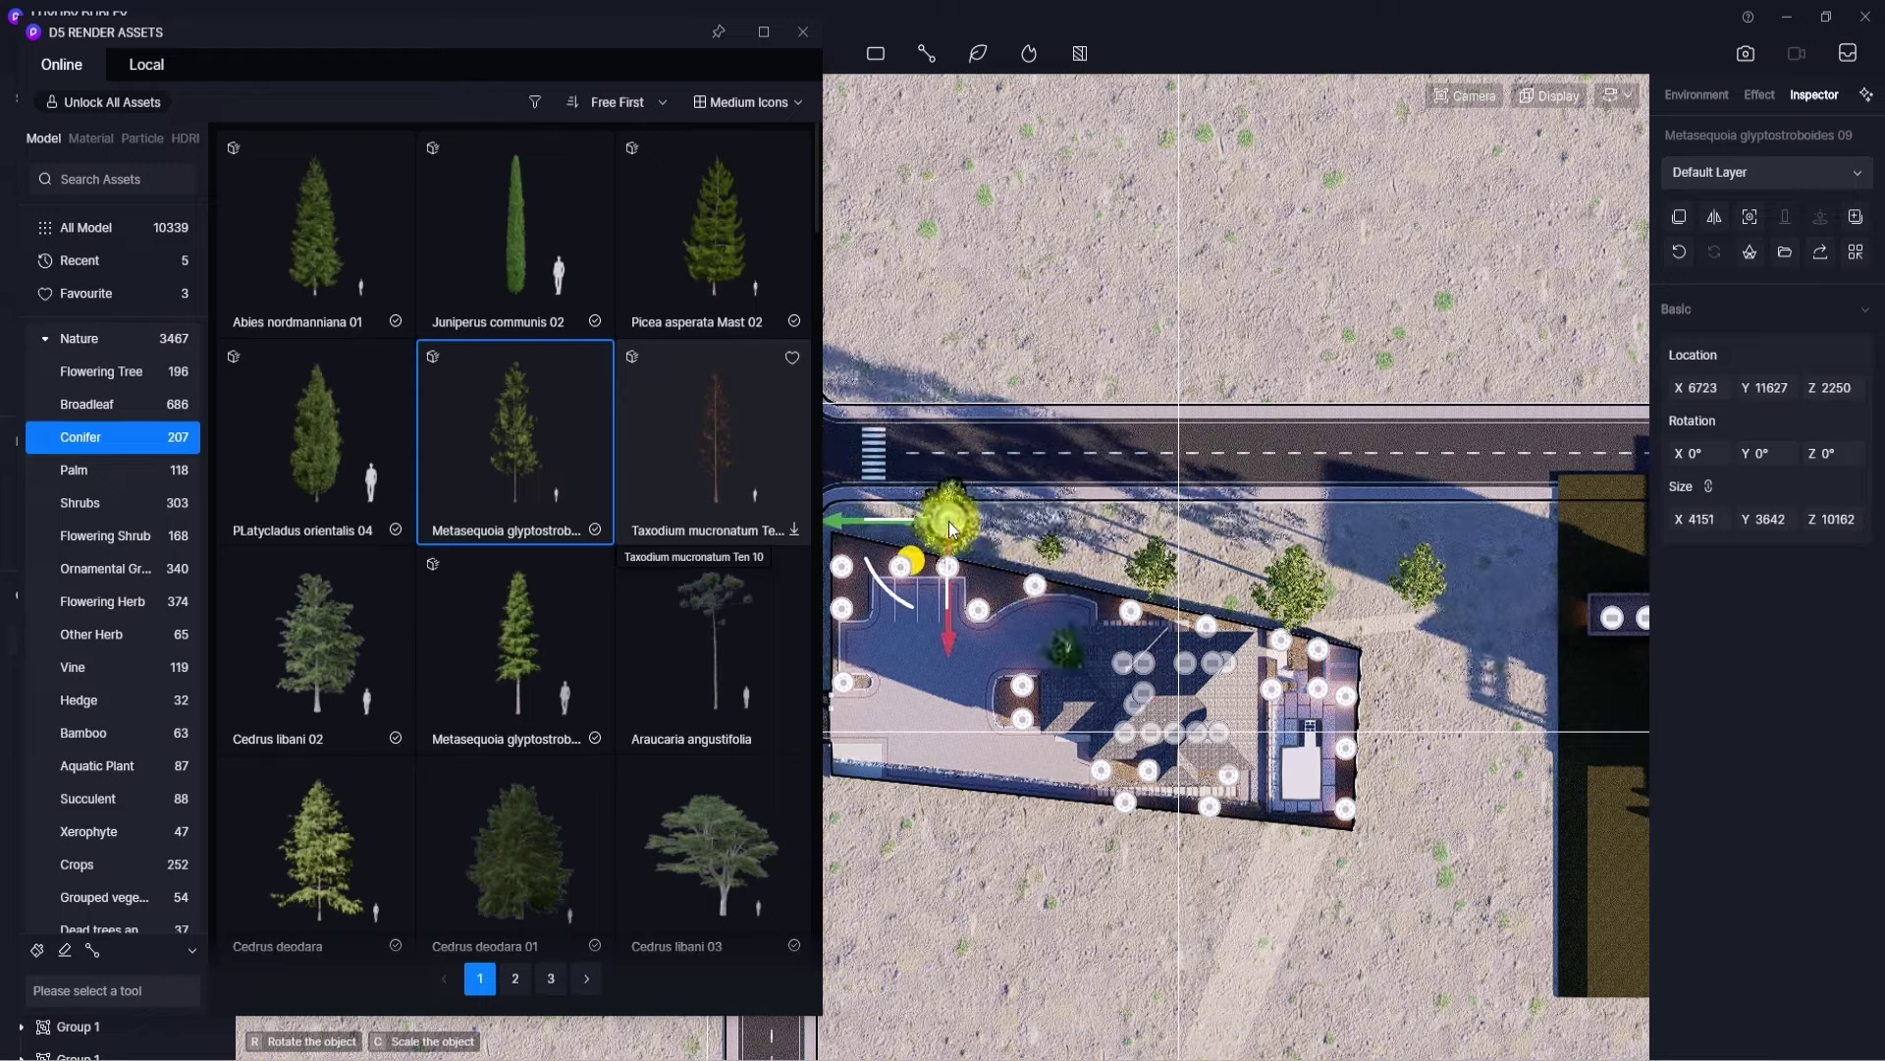
- Place six more Metasequoia trees in a row outside the opposite boundary wall, ending past the rear corner
{"action": "left_click", "coordinate": [874, 849]}
{"action": "left_click", "coordinate": [991, 835]}
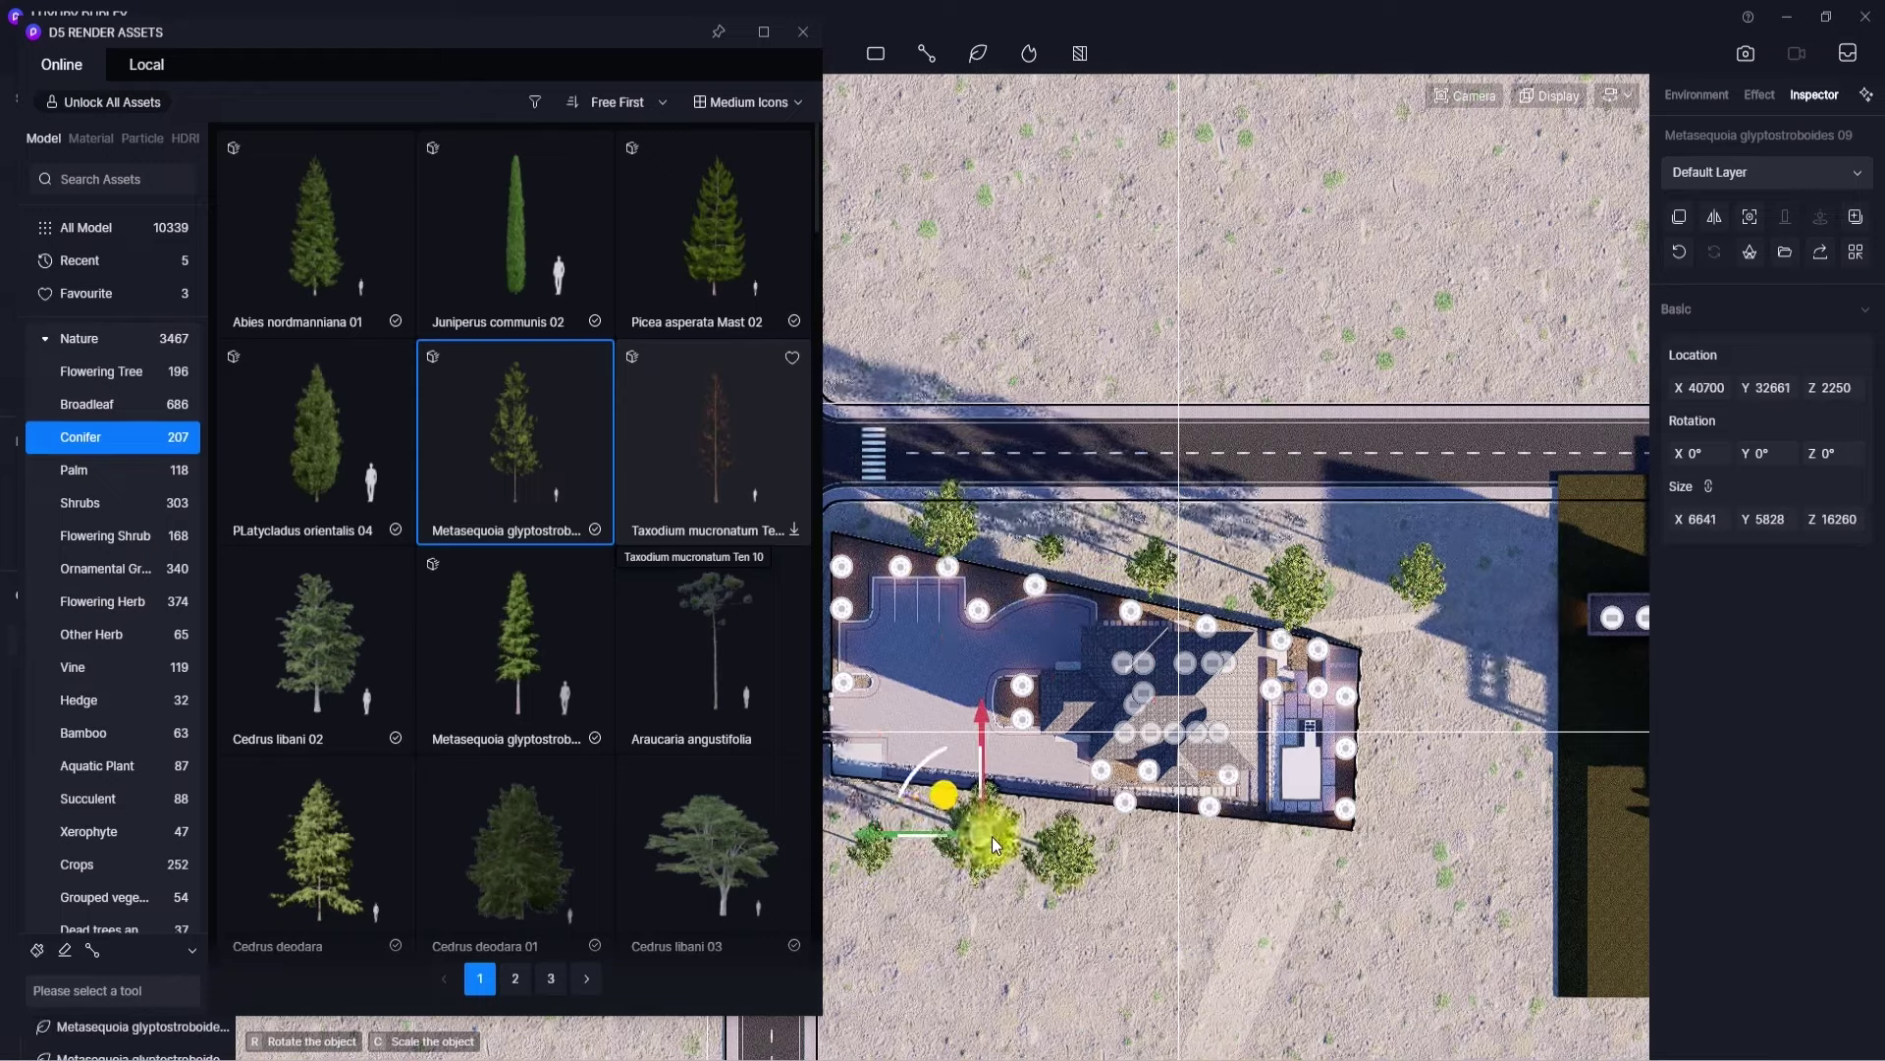
{"action": "left_click", "coordinate": [1109, 858]}
{"action": "left_click", "coordinate": [1208, 852]}
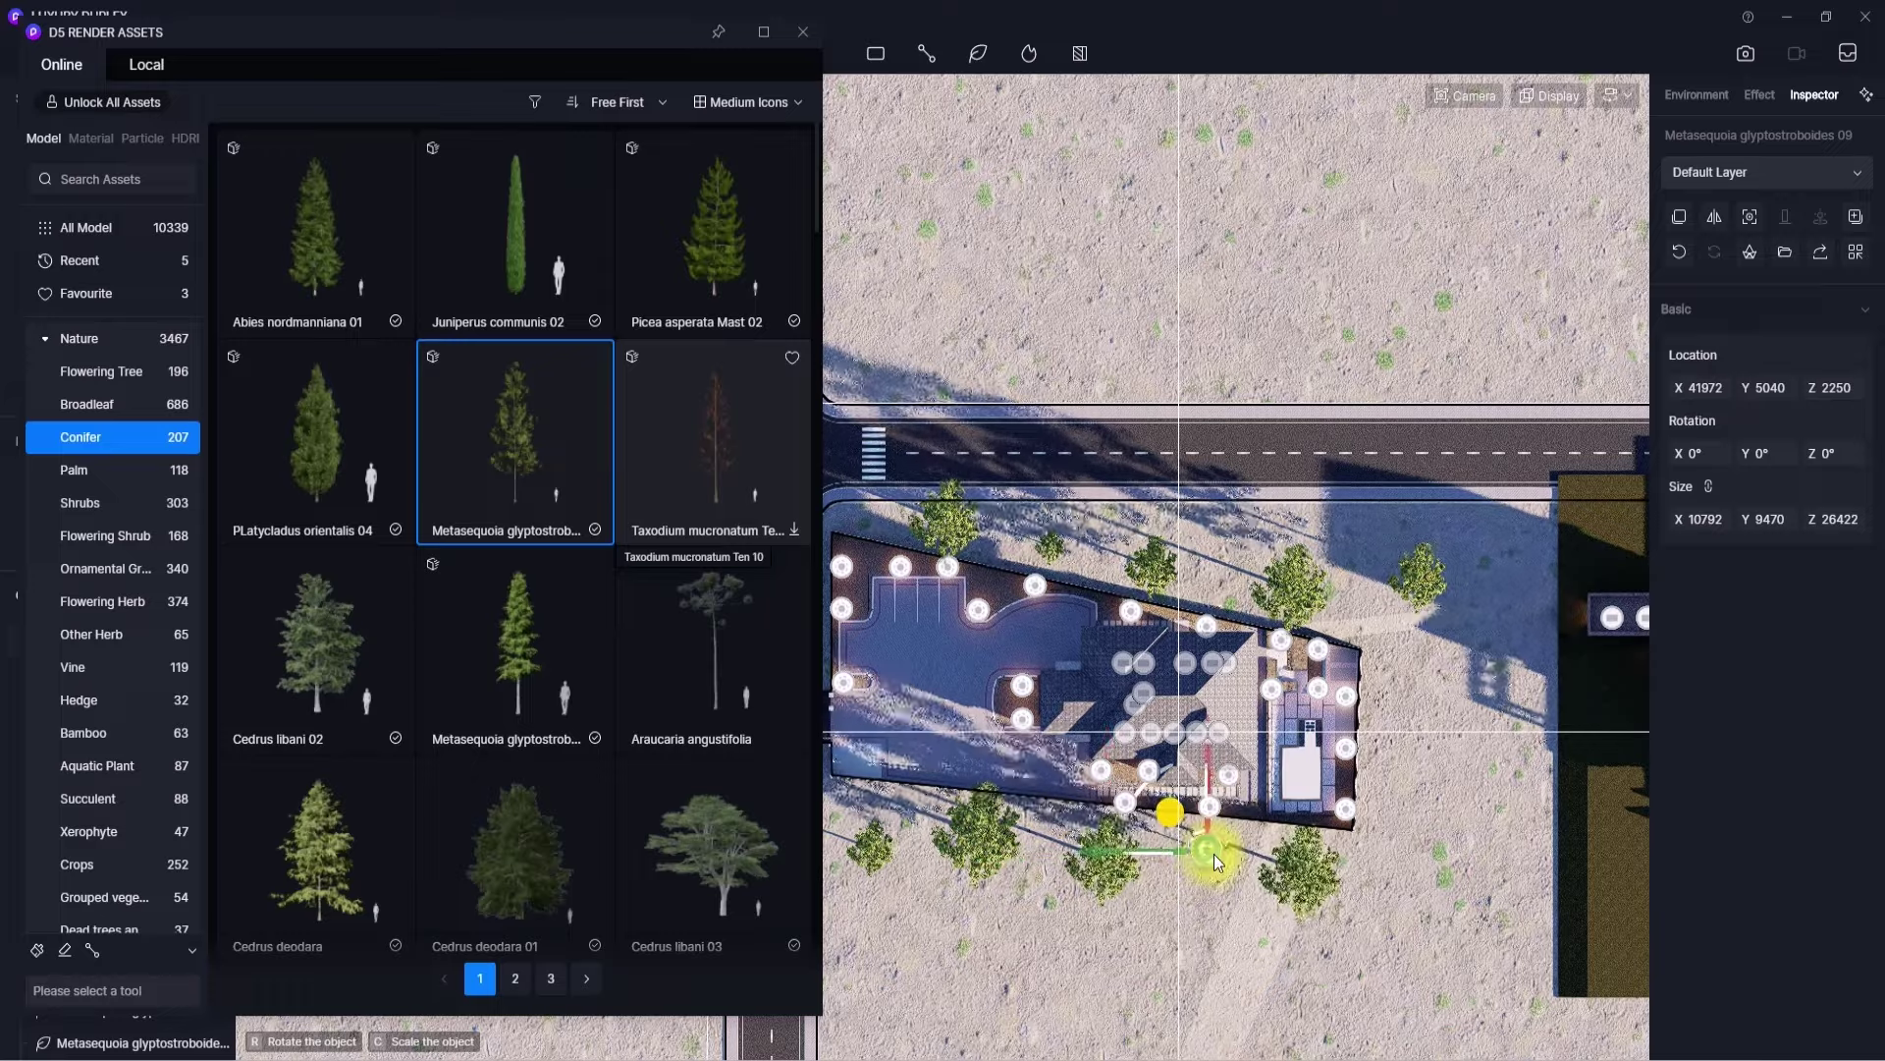
{"action": "left_click", "coordinate": [1312, 873]}
{"action": "left_click", "coordinate": [1400, 838]}
- Place three Metasequoia trees near the neighbouring buildings, one by the white-roofed house and two beside the long dark plot
{"action": "middle_click_drag", "start_coordinate": [1401, 838], "coordinate": [1517, 702]}
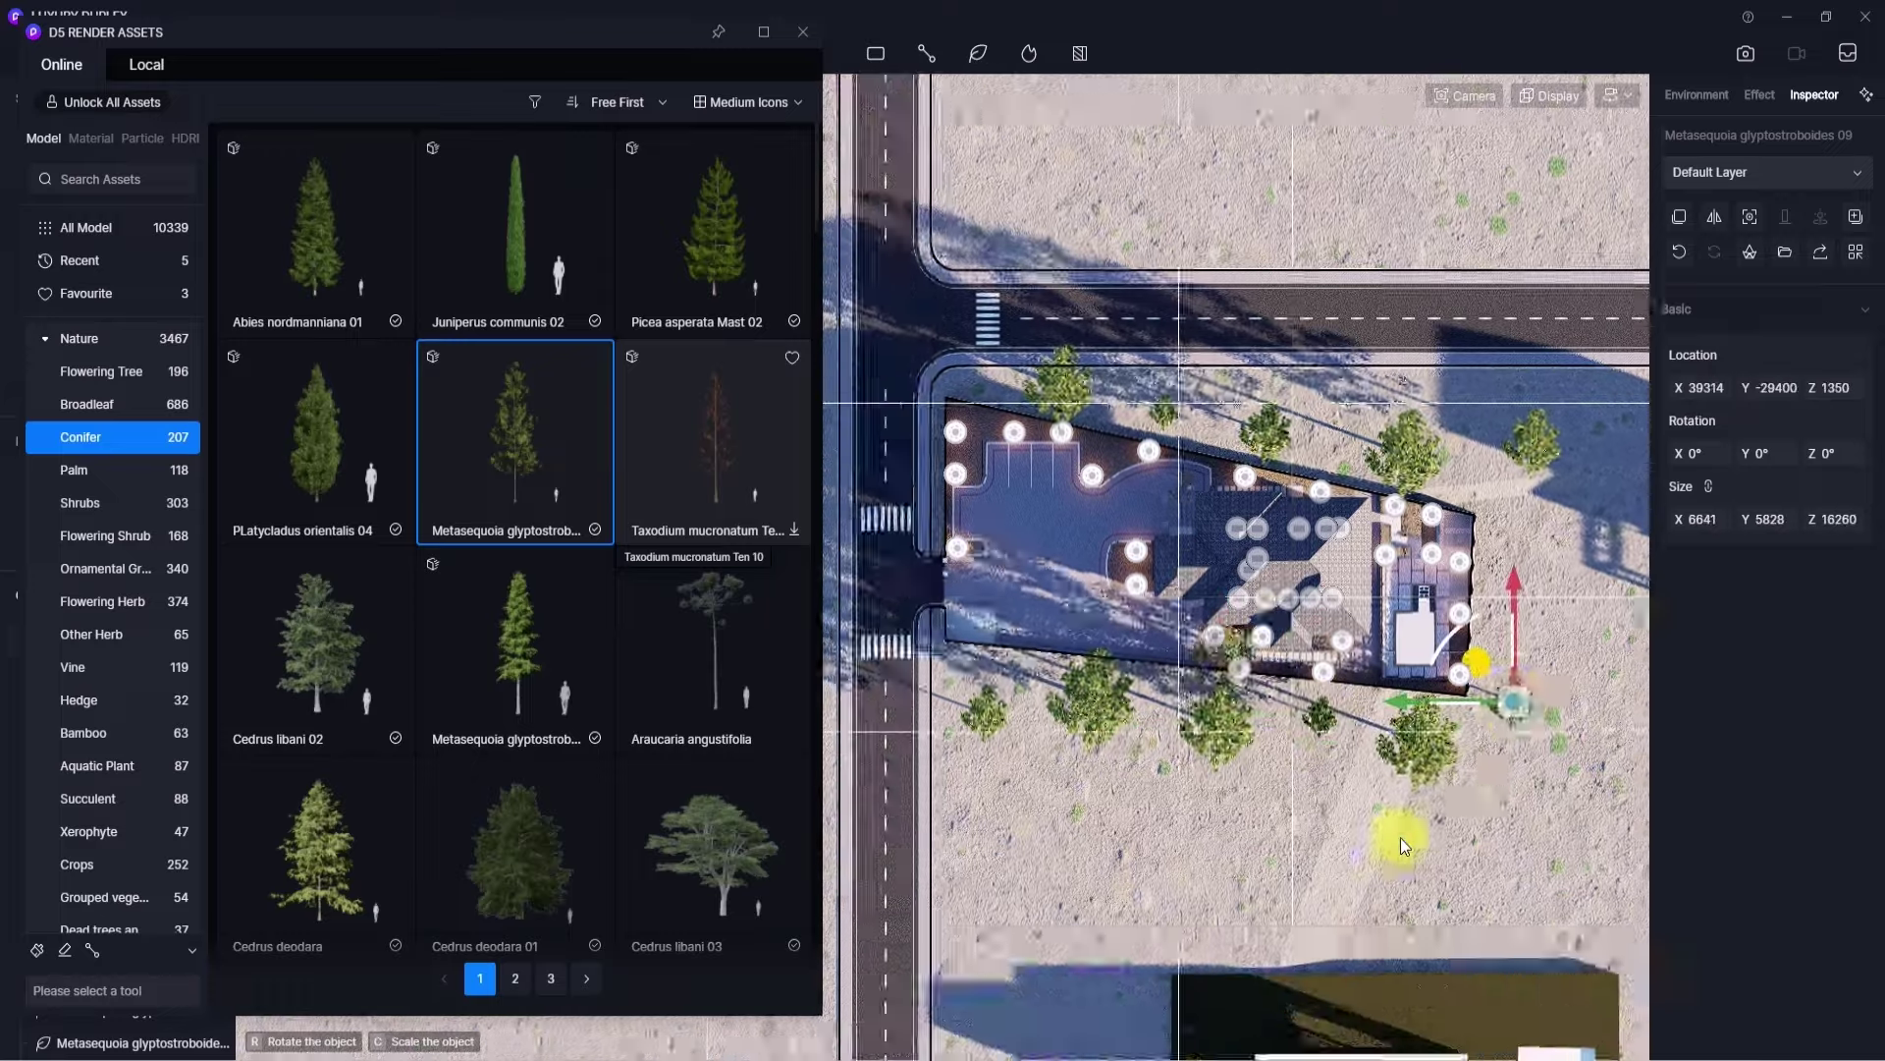
{"action": "scroll", "coordinate": [1400, 838], "scroll_direction": "down", "scroll_amount": 3}
{"action": "left_click", "coordinate": [1086, 922]}
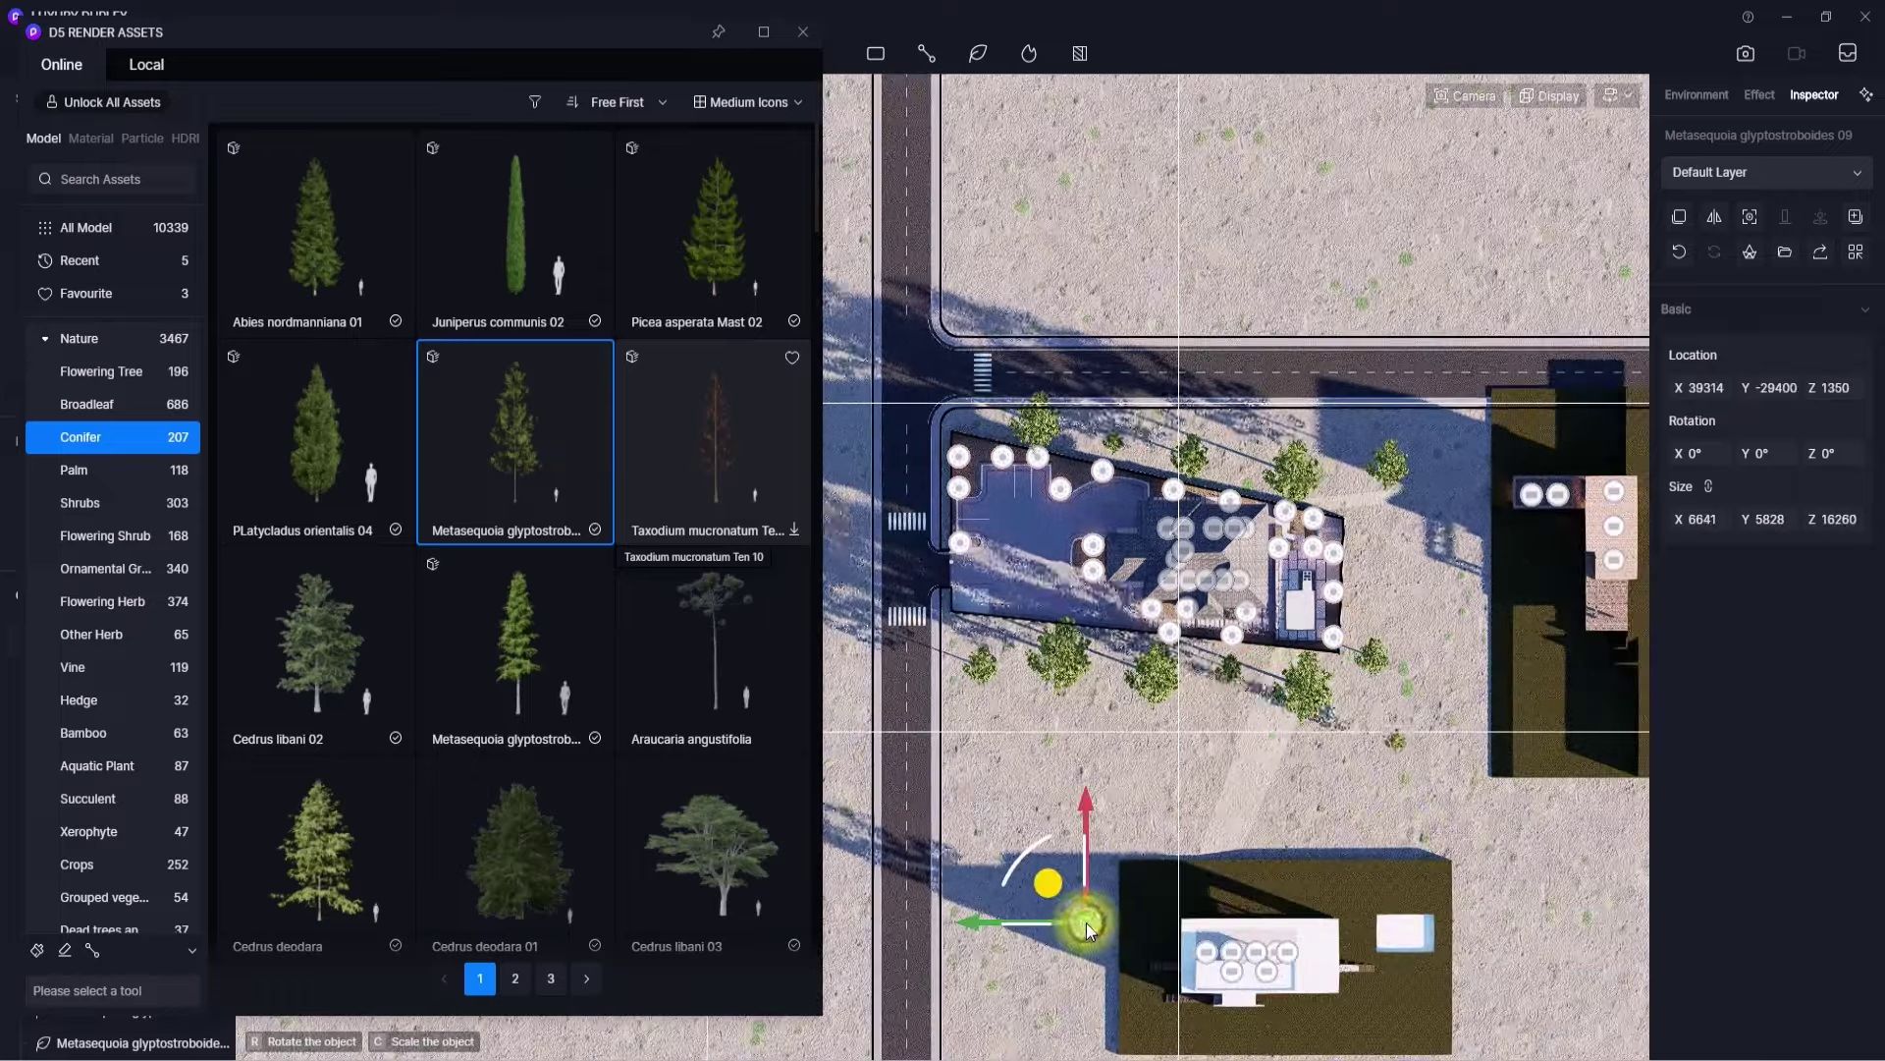
{"action": "left_click", "coordinate": [1519, 793]}
{"action": "left_click", "coordinate": [1475, 438]}
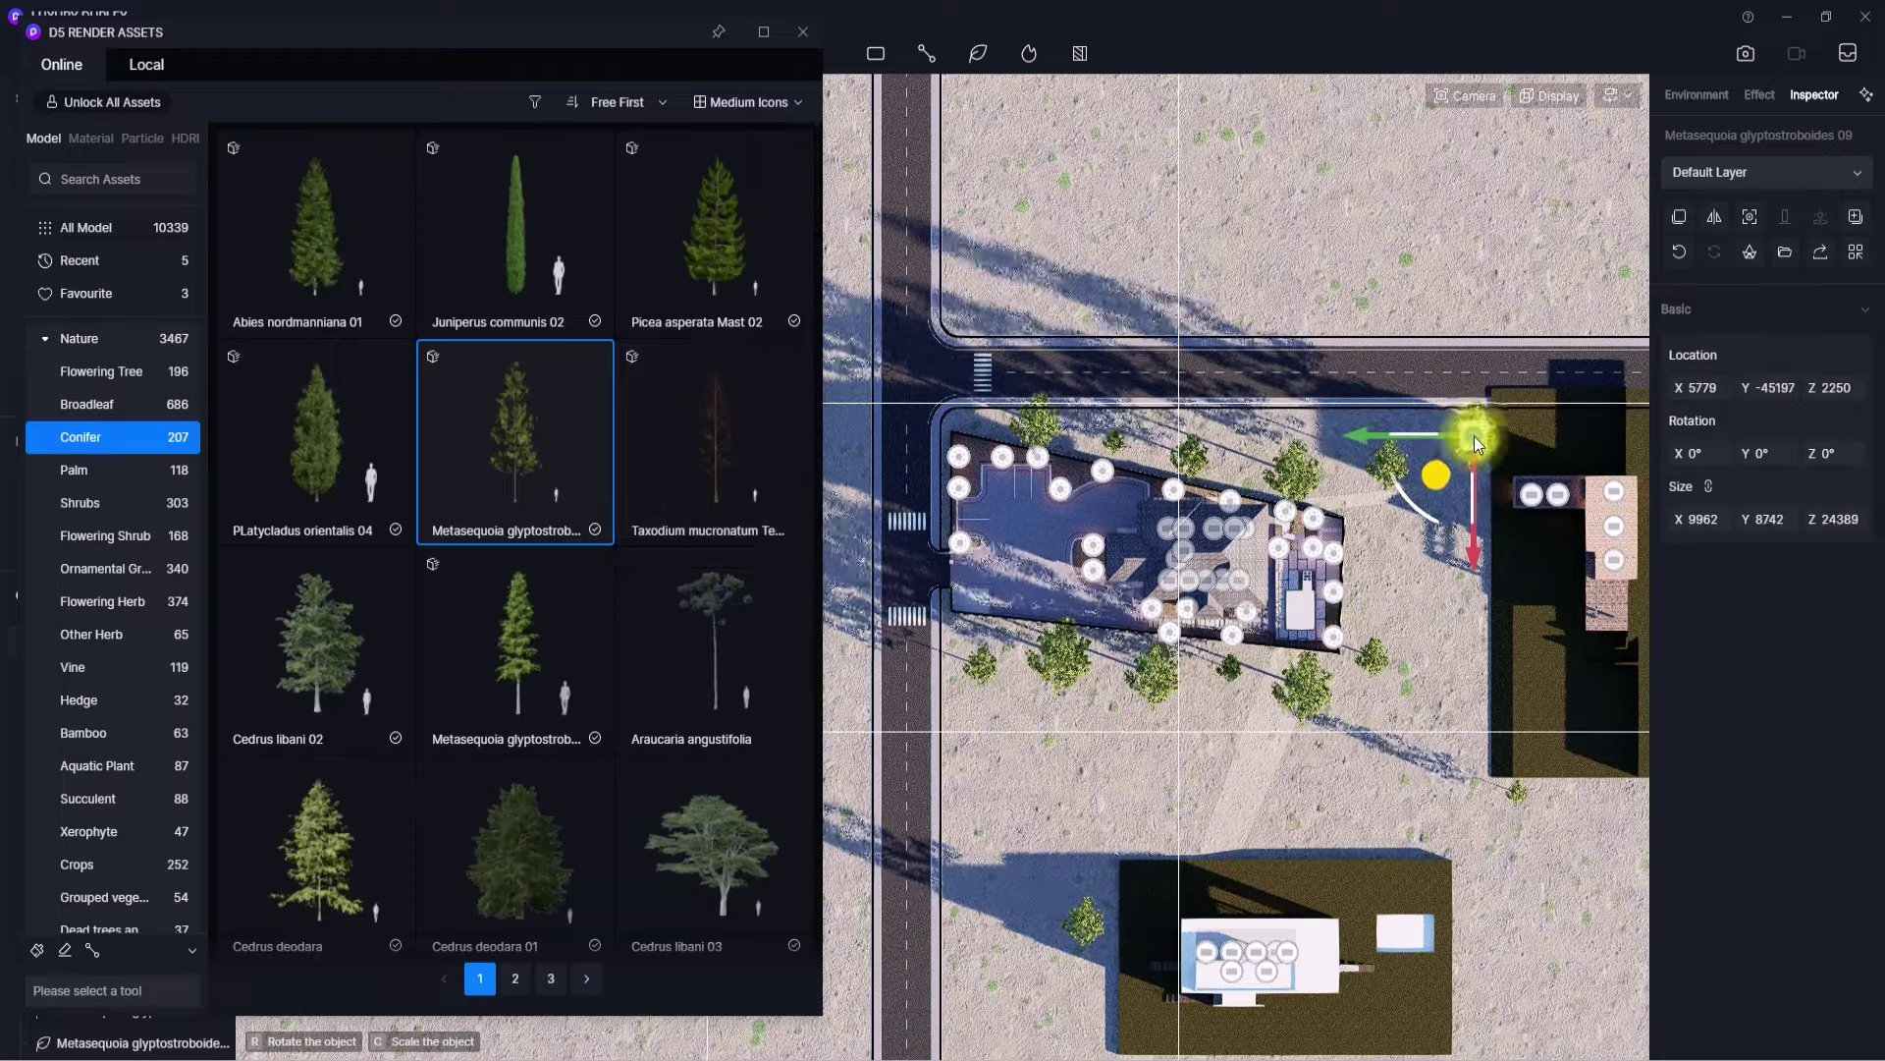
- Scale the tree outside the front corner of the side-road wall proportionally to an X size of 4600
{"action": "left_click", "coordinate": [1029, 422]}
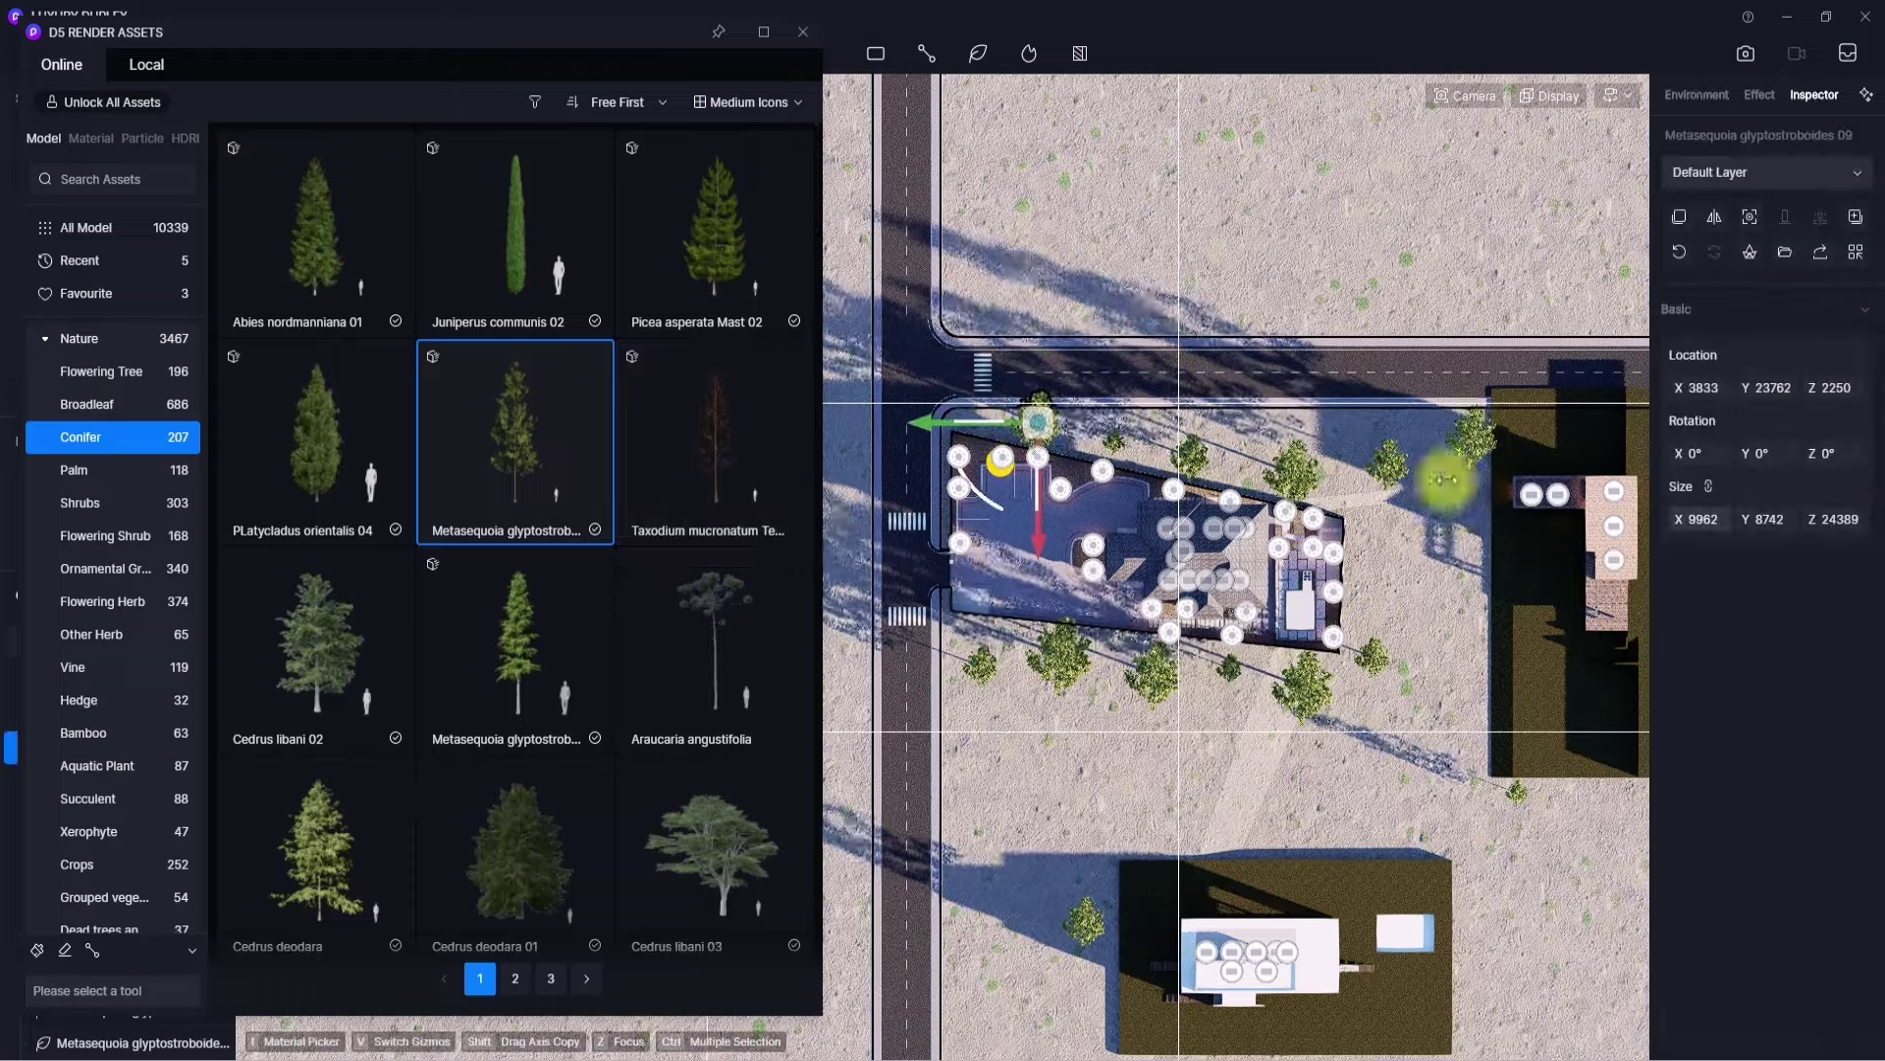
{"action": "left_click_drag", "start_coordinate": [1681, 520], "coordinate": [2, 914]}
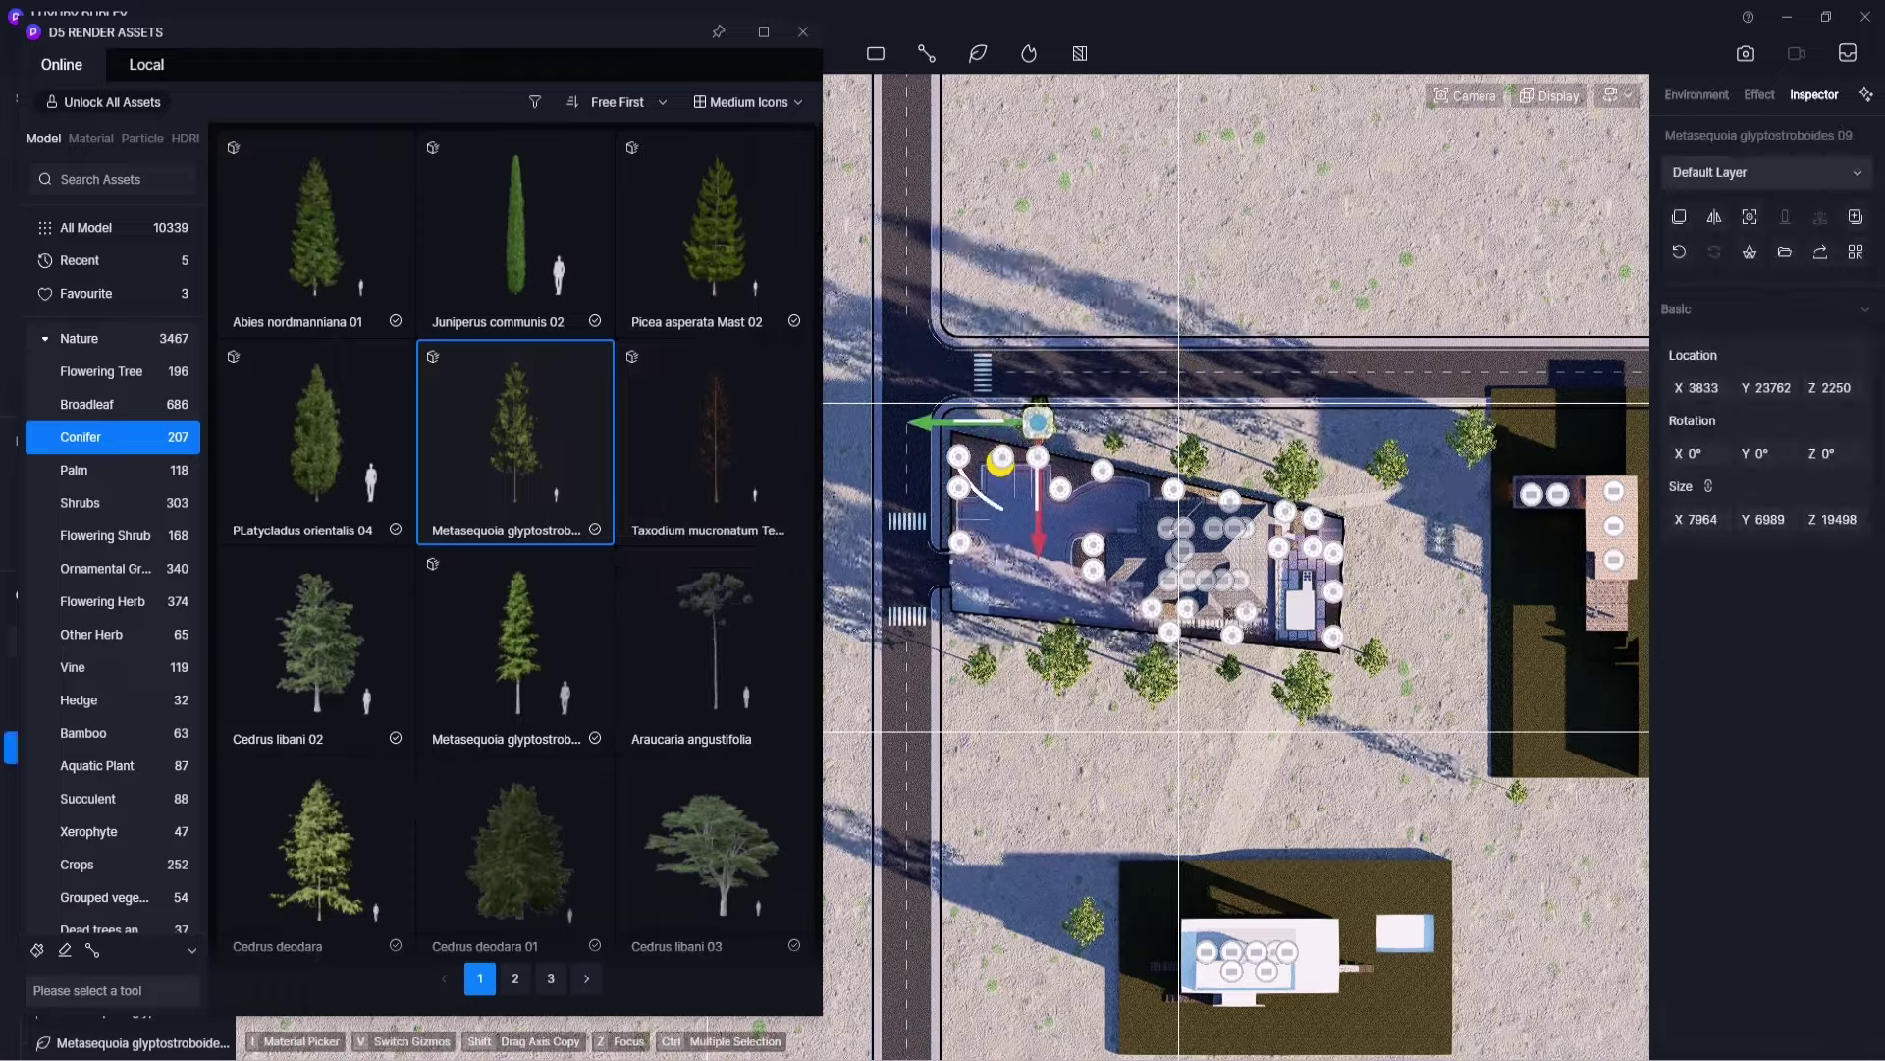
{"action": "left_click", "coordinate": [1722, 515]}
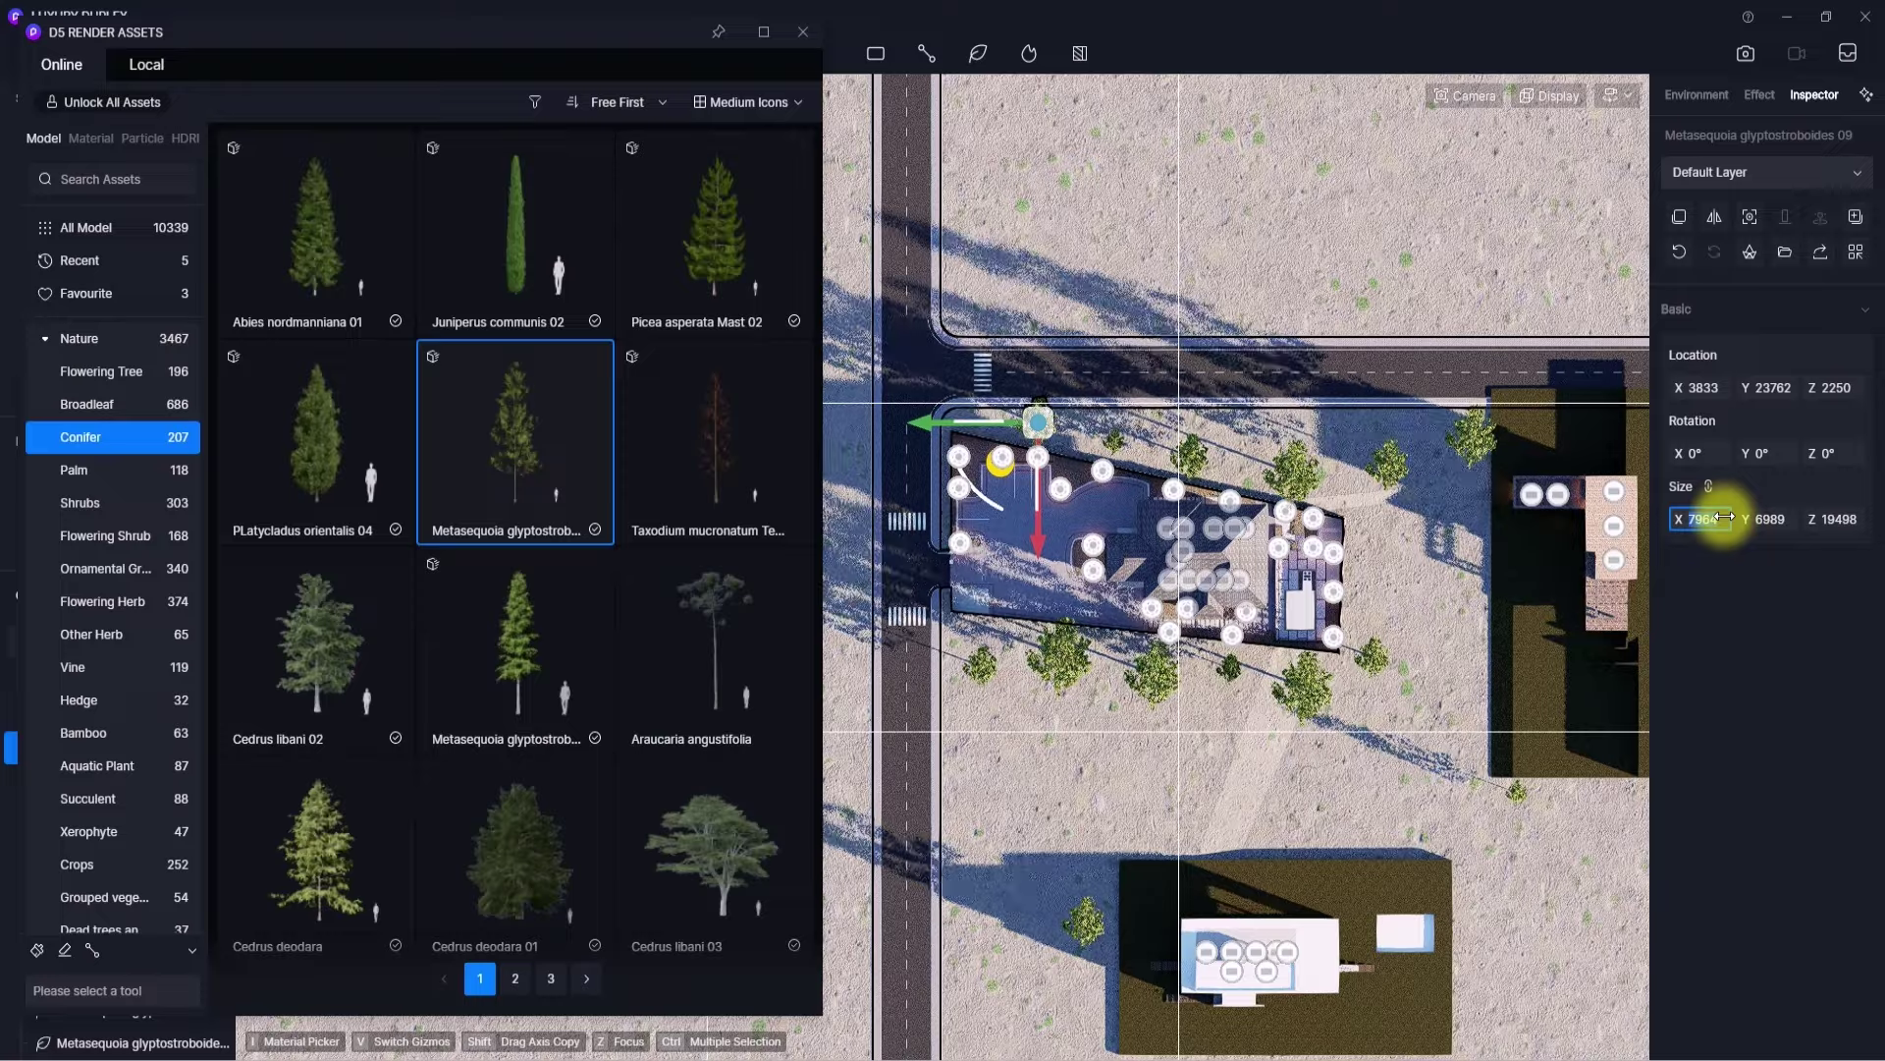
{"action": "type", "text": "4600"}
{"action": "key", "text": "Return"}
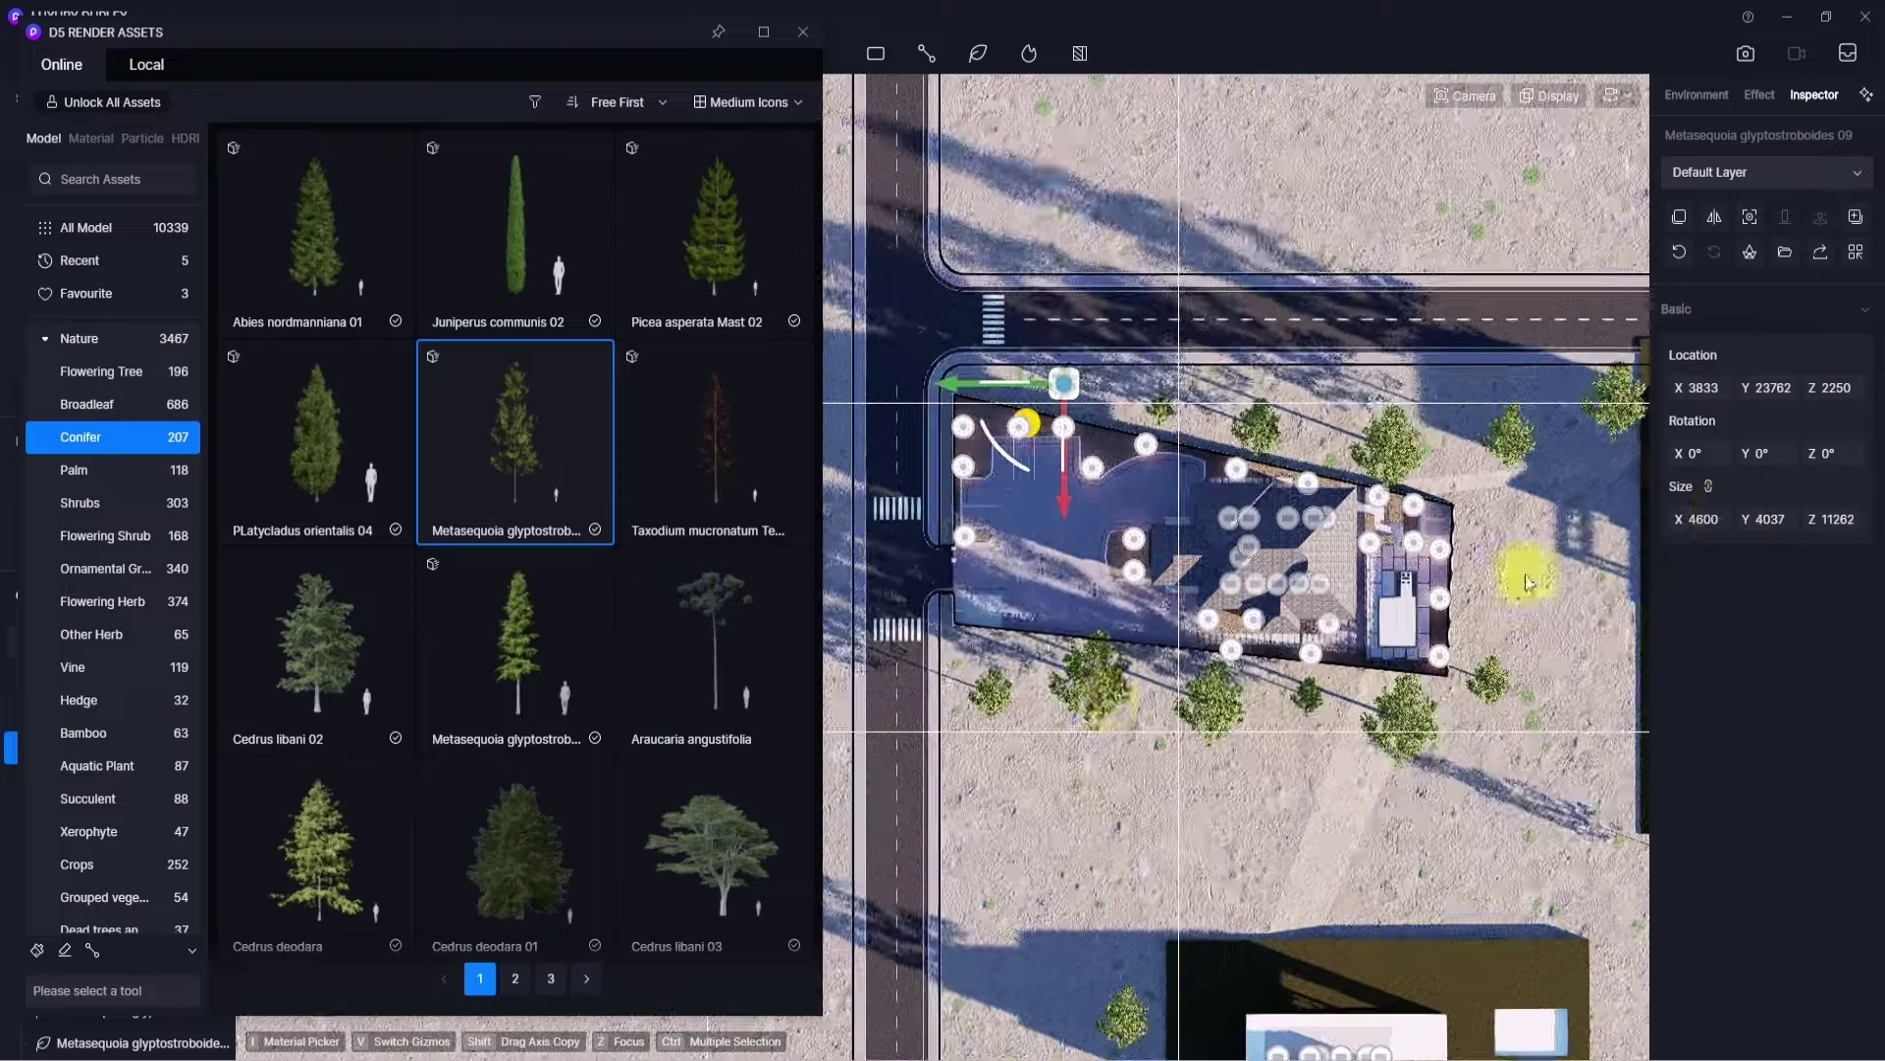
- Scale the second tree from the street in the opposite row proportionally to an X size of 8000
{"action": "double_click", "coordinate": [1694, 517]}
{"action": "type", "text": "8000"}
{"action": "left_click", "coordinate": [1711, 627]}
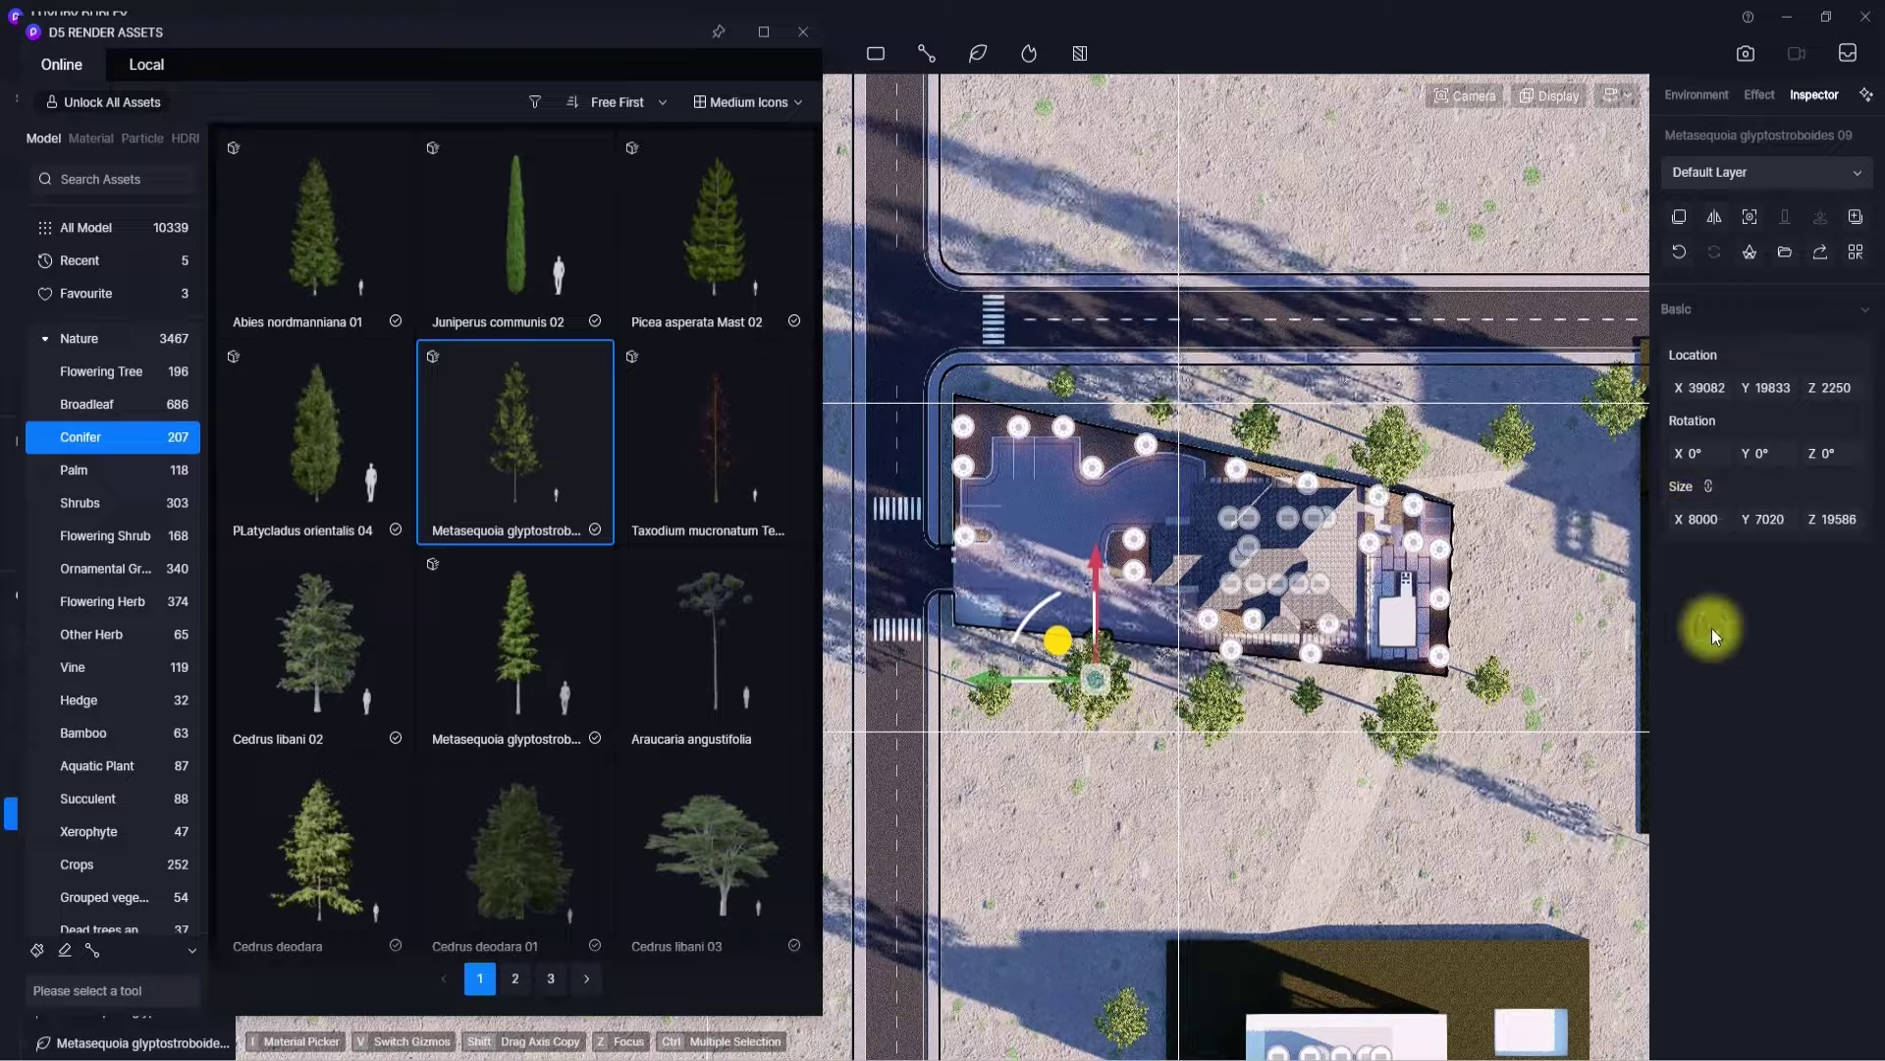
- Scale the third tree from the street in the same row proportionally to an X size of 6000
{"action": "left_click", "coordinate": [1228, 704]}
{"action": "left_click", "coordinate": [1708, 519]}
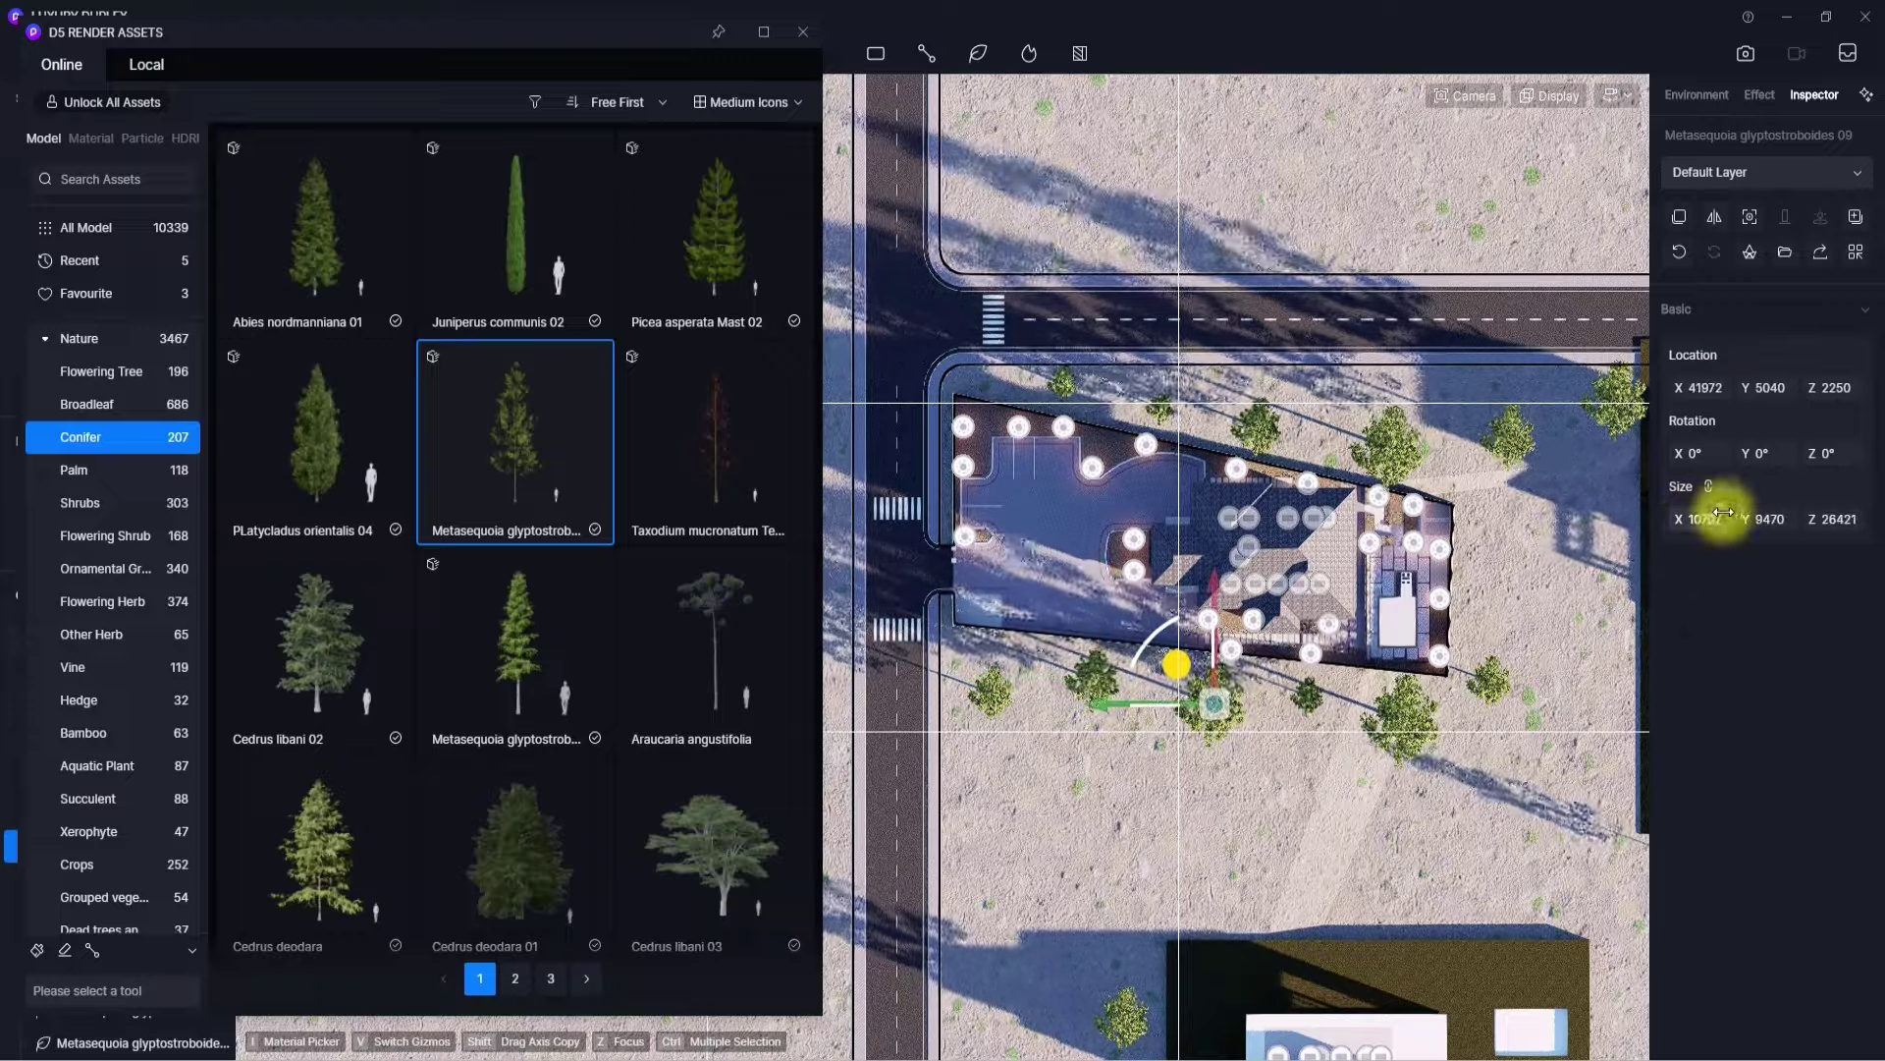
{"action": "type", "text": "6000"}
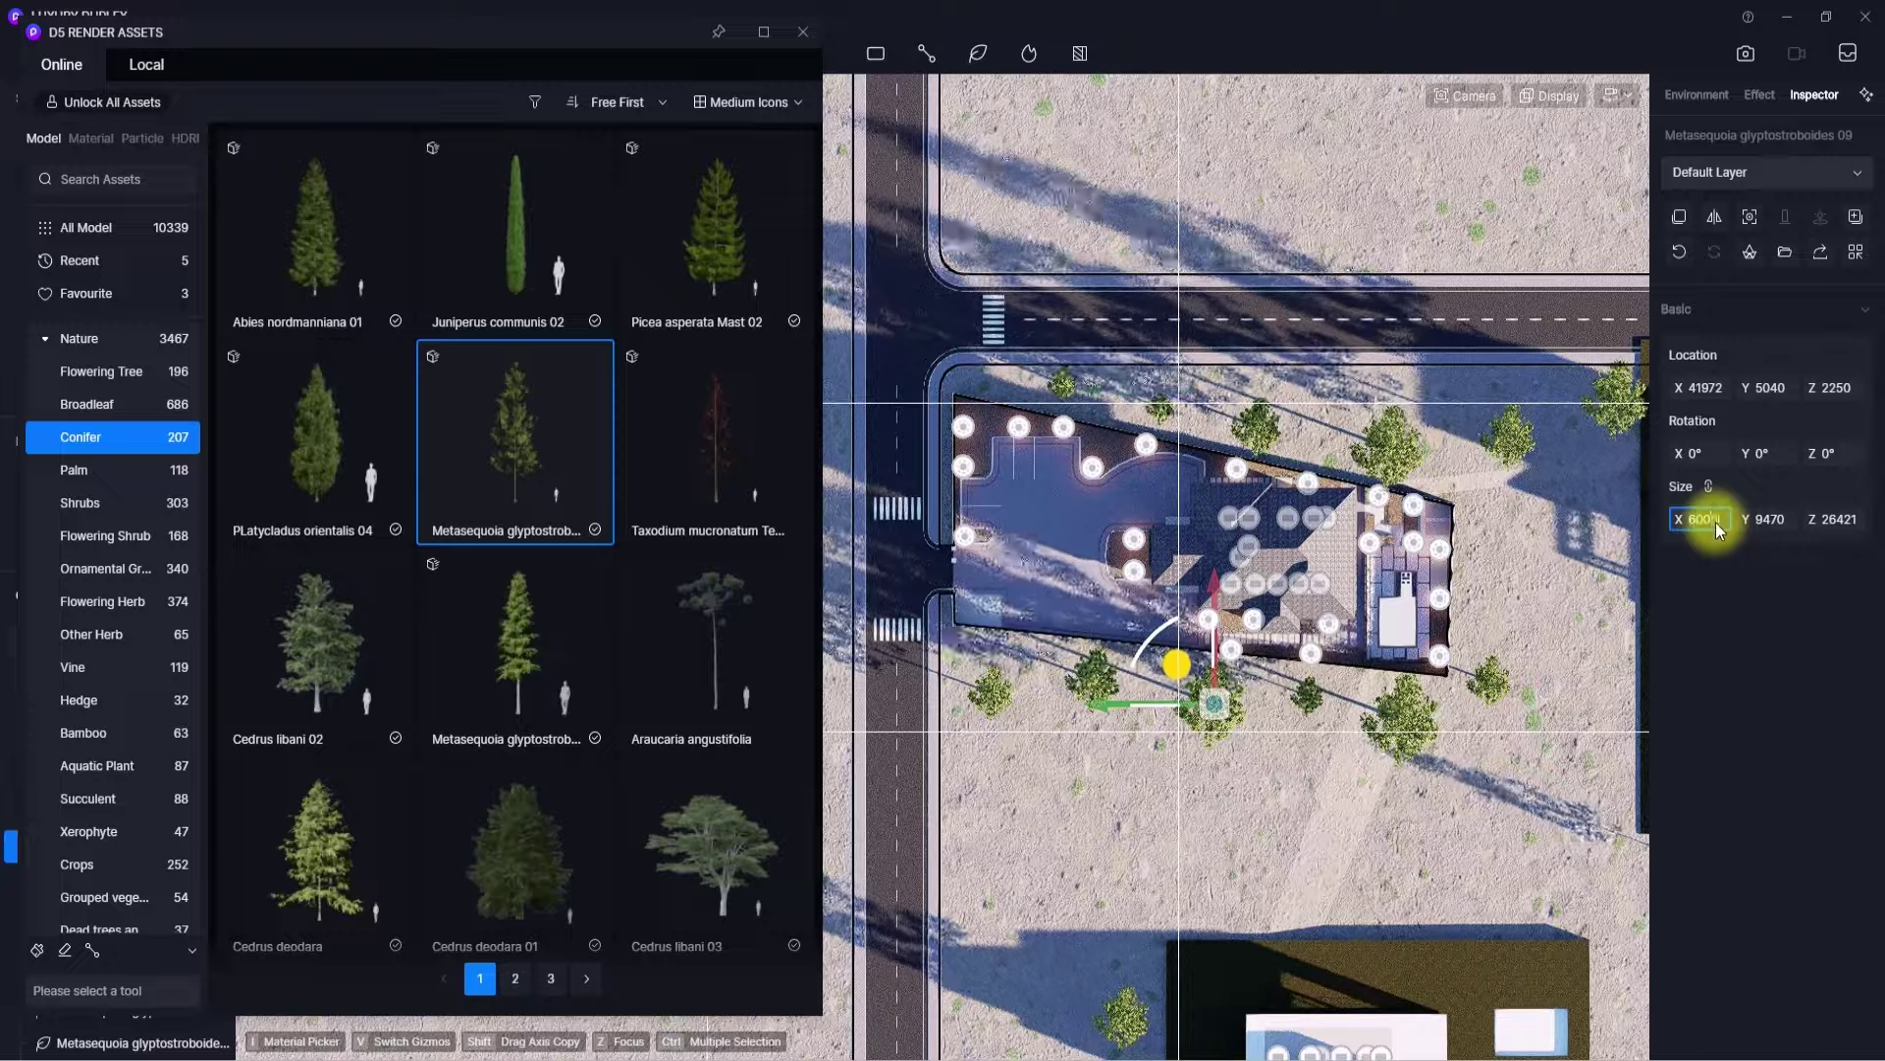
{"action": "left_click", "coordinate": [1517, 679]}
{"action": "middle_click_drag", "start_coordinate": [1516, 679], "coordinate": [1446, 764]}
{"action": "scroll", "coordinate": [1516, 680], "scroll_direction": "up", "scroll_amount": 8}
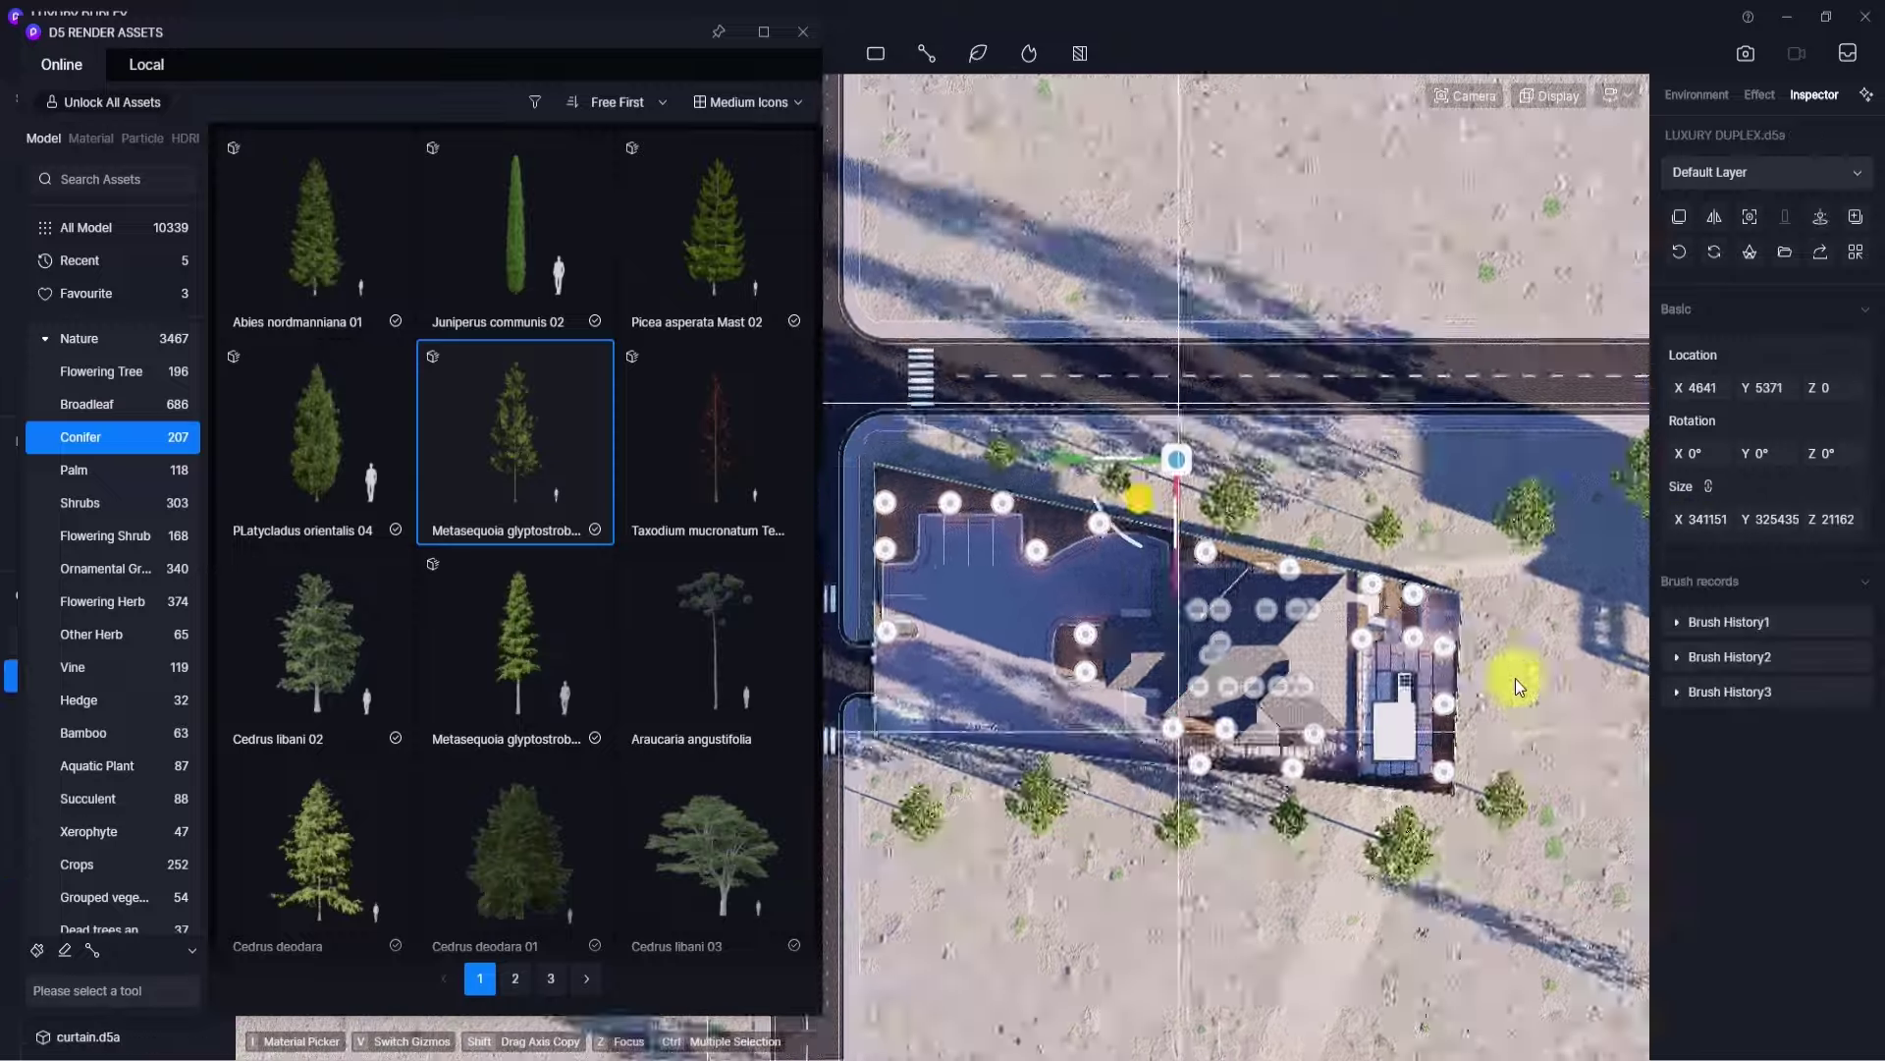
{"action": "middle_click_drag", "start_coordinate": [1516, 680], "coordinate": [1473, 745]}
{"action": "scroll", "coordinate": [1516, 679], "scroll_direction": "down", "scroll_amount": 3}
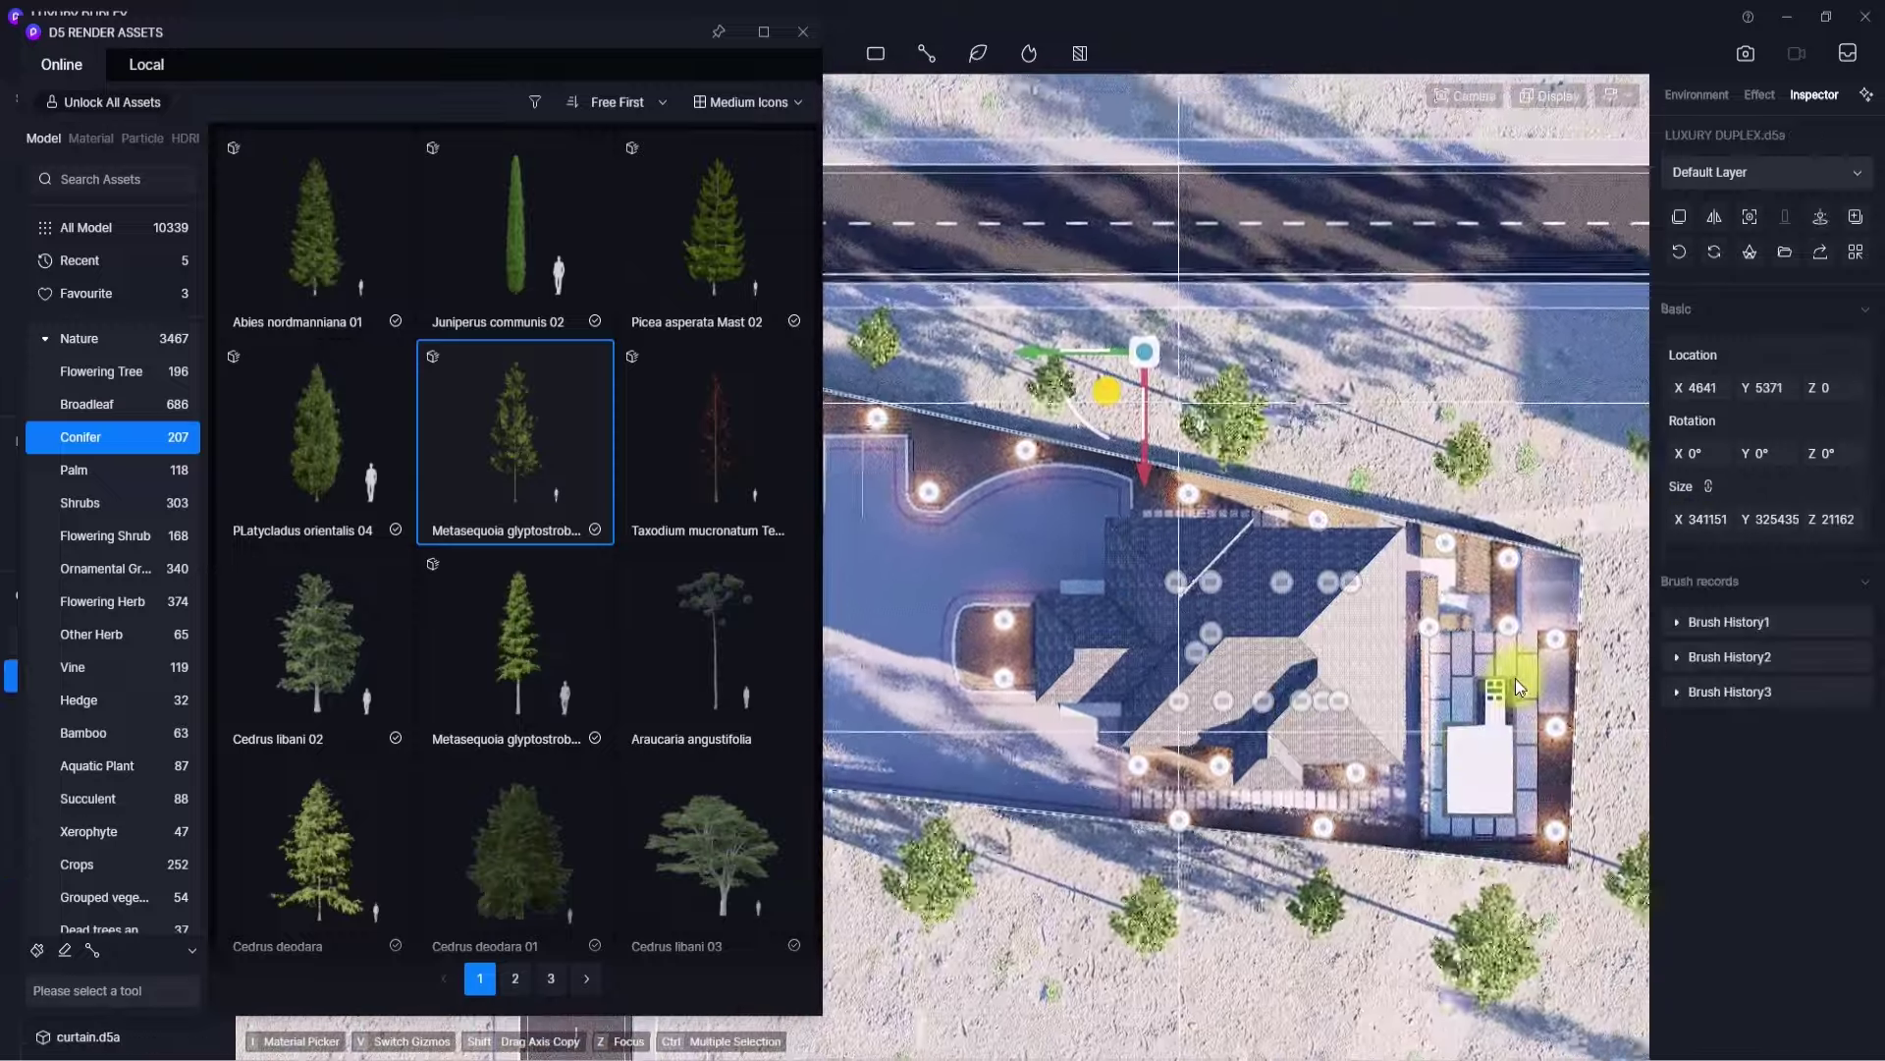
- Choose the Phoenix sylvestris 03 palm and place one in the small planter beside the driveway entrance
{"action": "scroll", "coordinate": [1516, 680], "scroll_direction": "down", "scroll_amount": 4}
{"action": "middle_click_drag", "start_coordinate": [1516, 680], "coordinate": [1596, 711]}
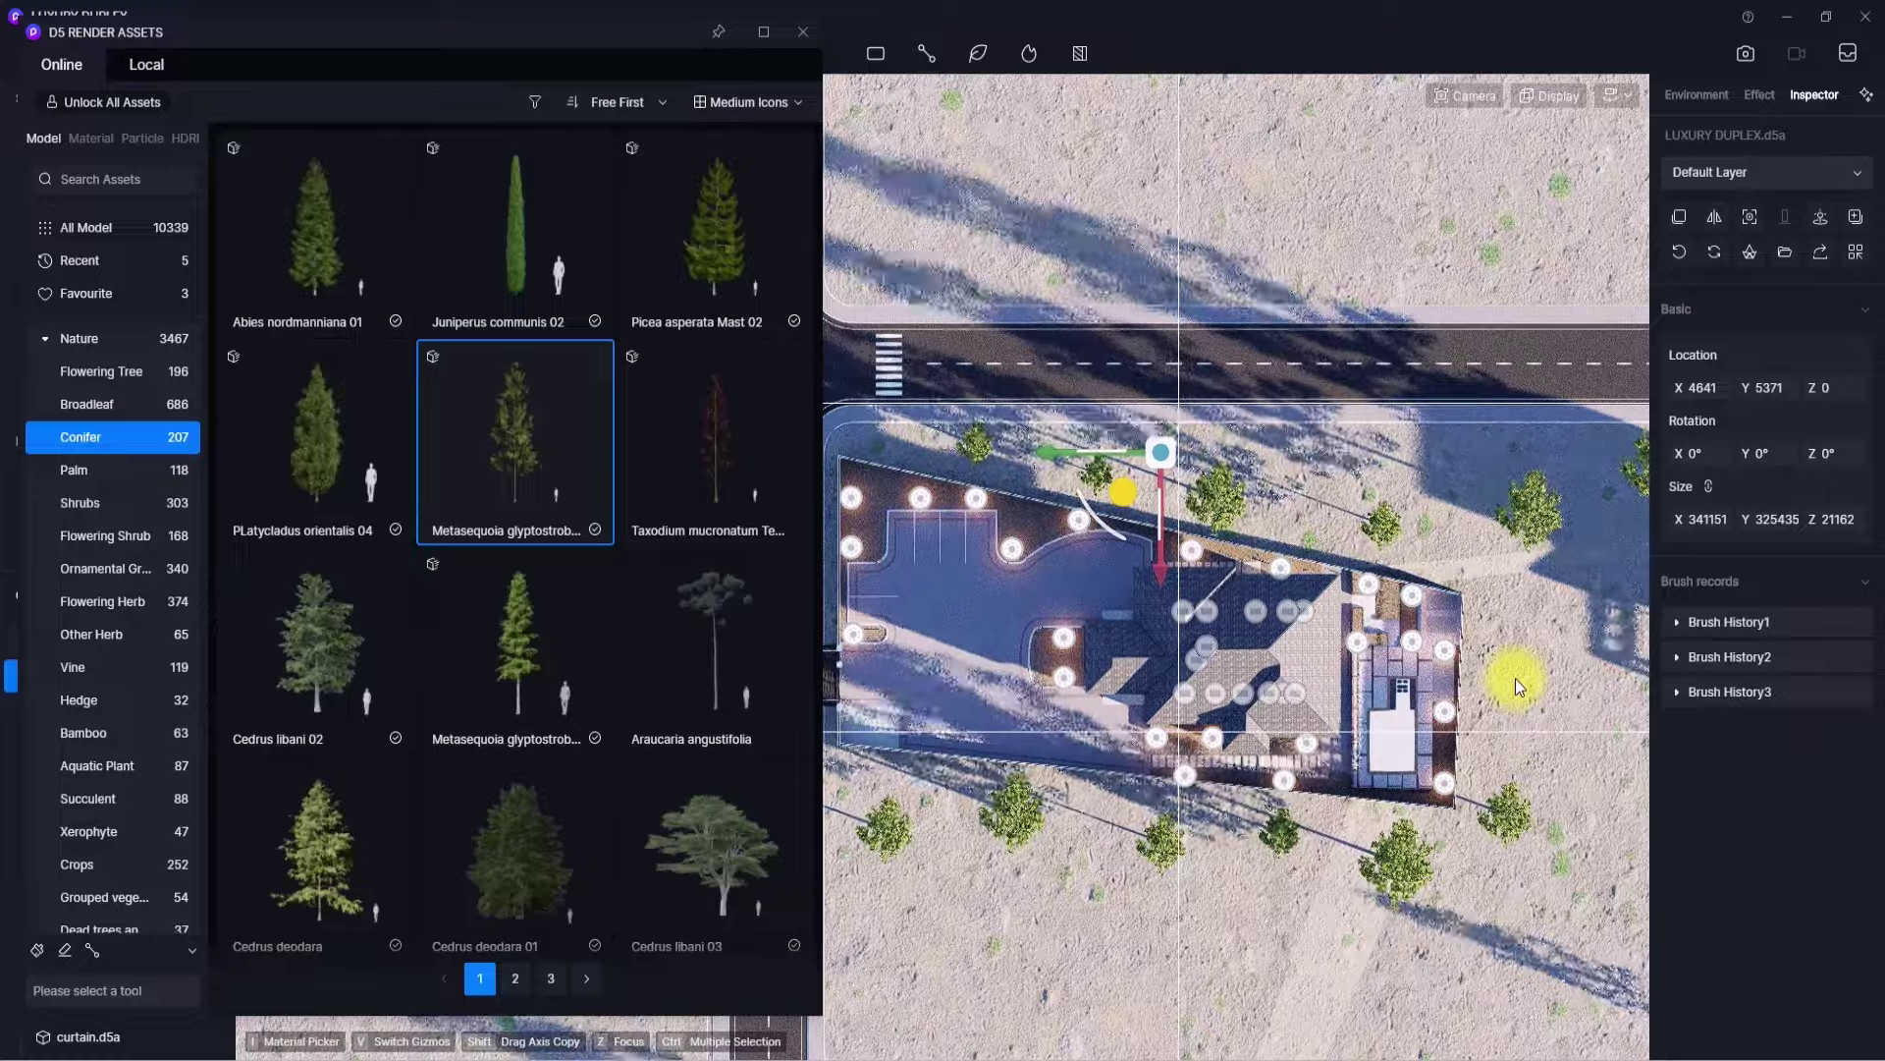
{"action": "scroll", "coordinate": [1516, 680], "scroll_direction": "down", "scroll_amount": 3}
{"action": "scroll", "coordinate": [1516, 680], "scroll_direction": "up", "scroll_amount": 5}
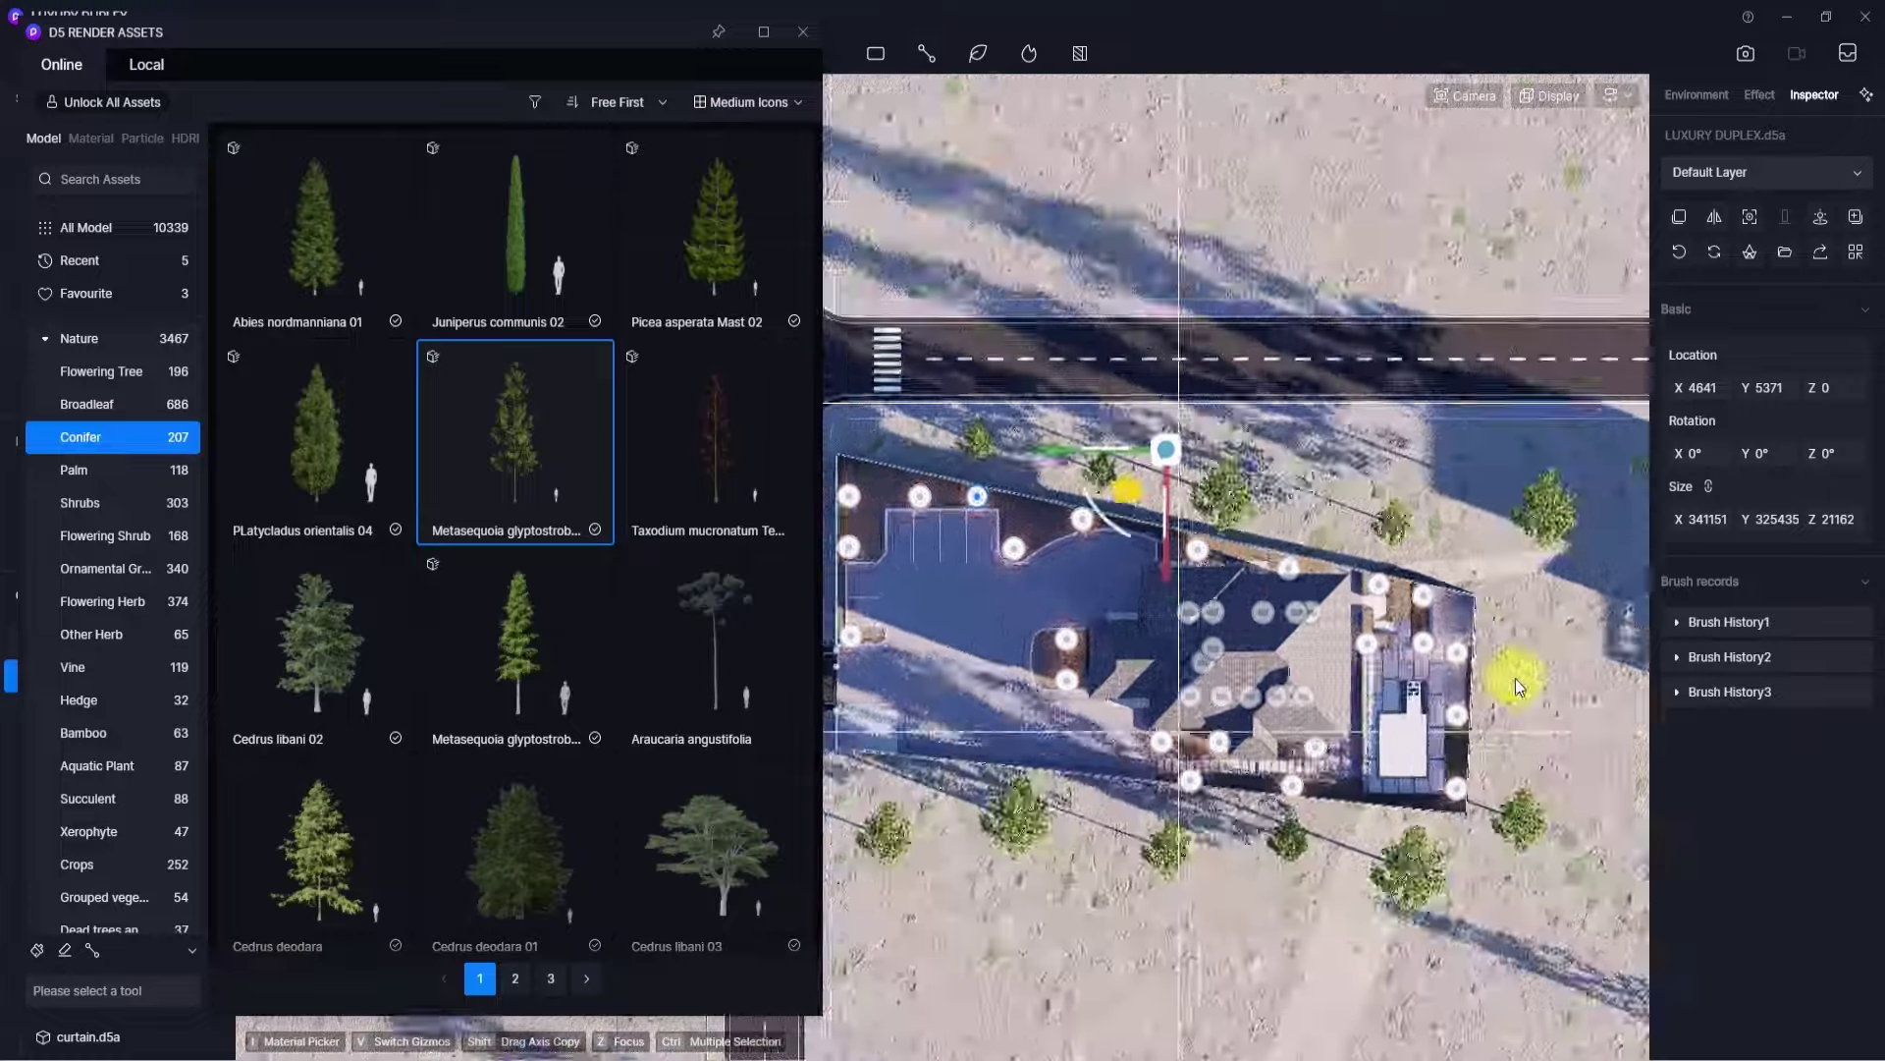
{"action": "middle_click_drag", "start_coordinate": [1517, 679], "coordinate": [1650, 721]}
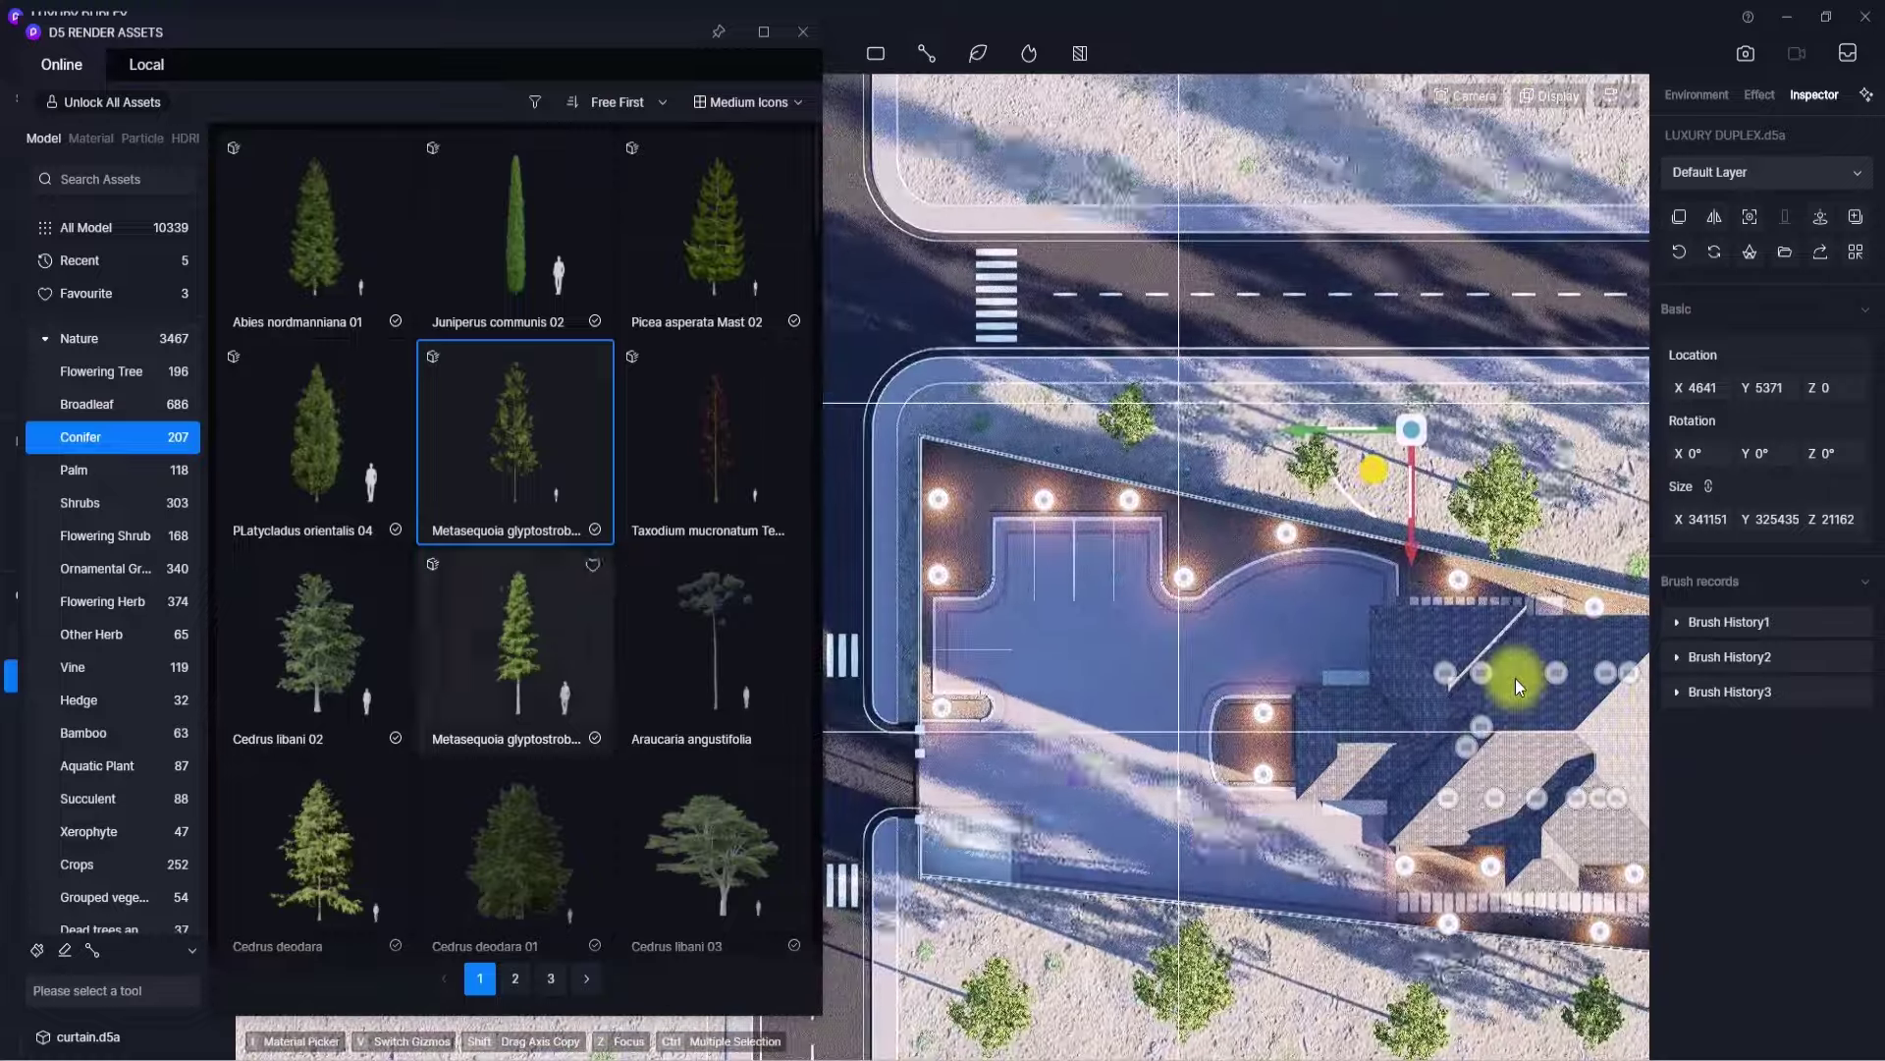
{"action": "left_click", "coordinate": [114, 469]}
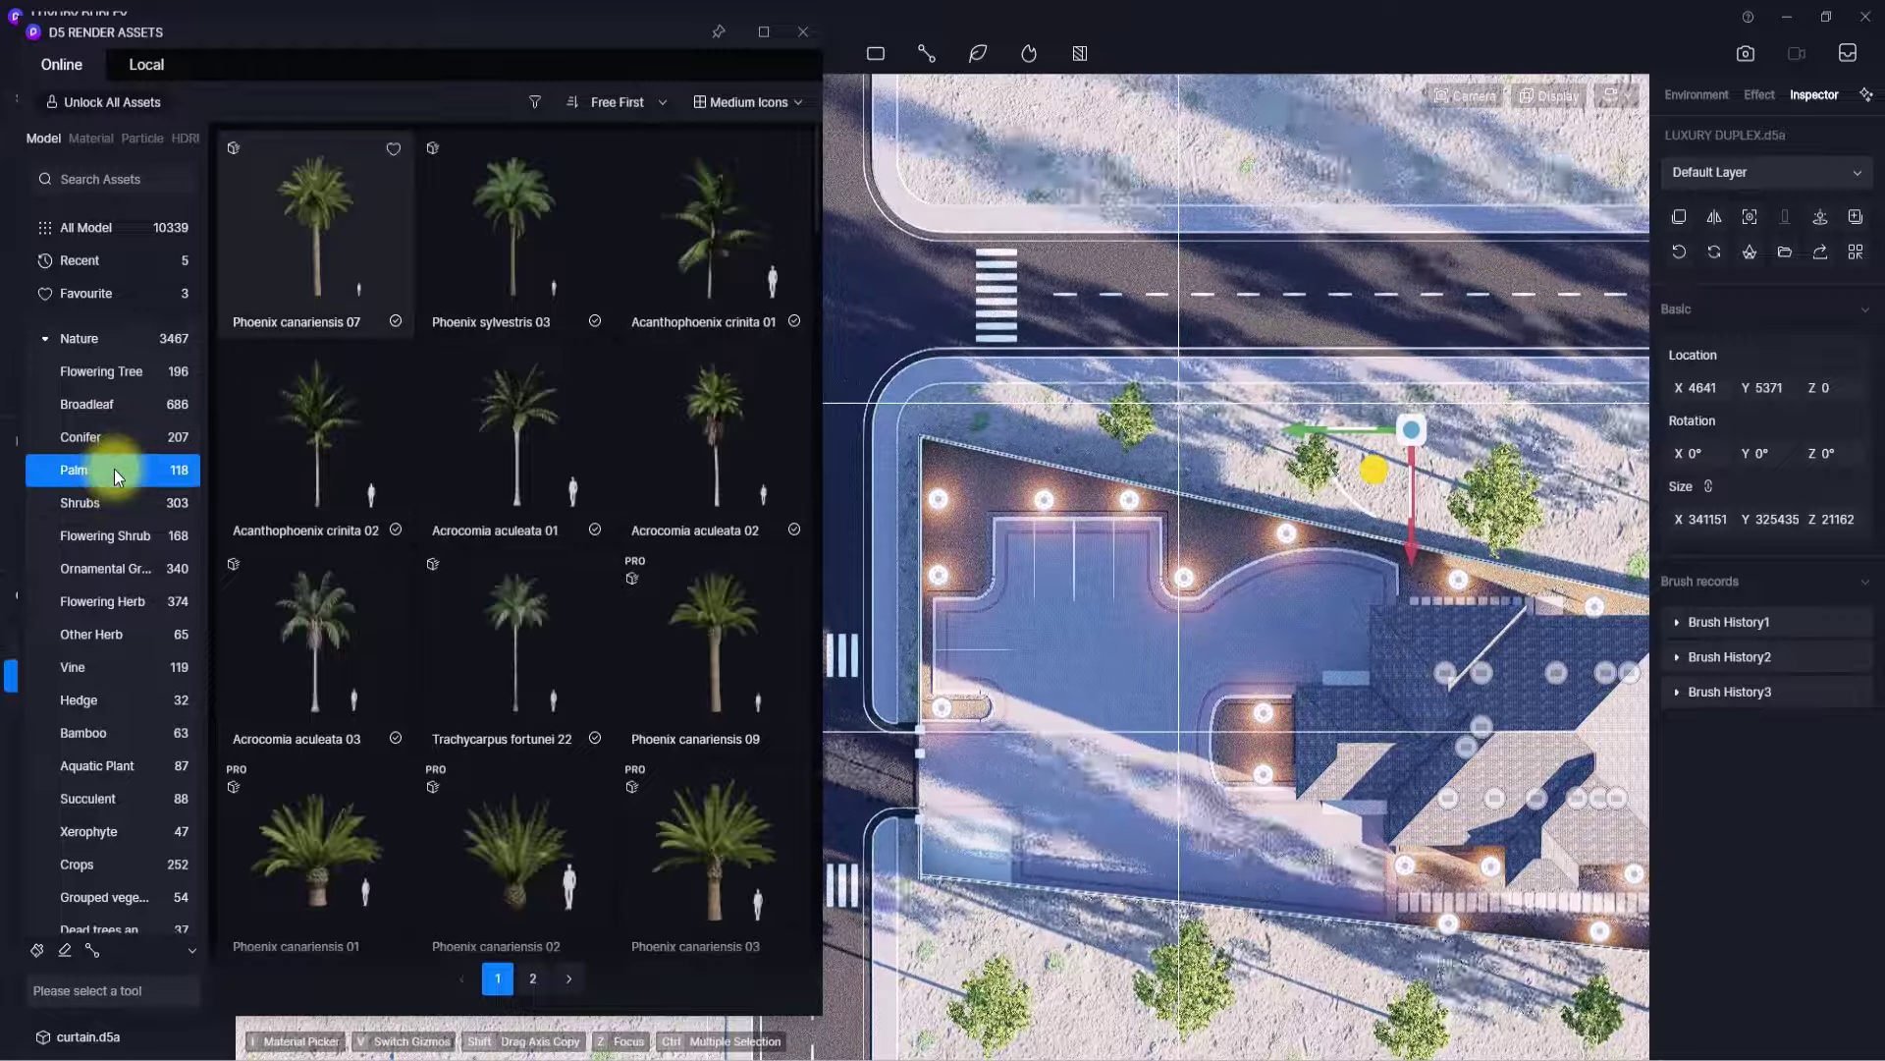
{"action": "left_click", "coordinate": [502, 262]}
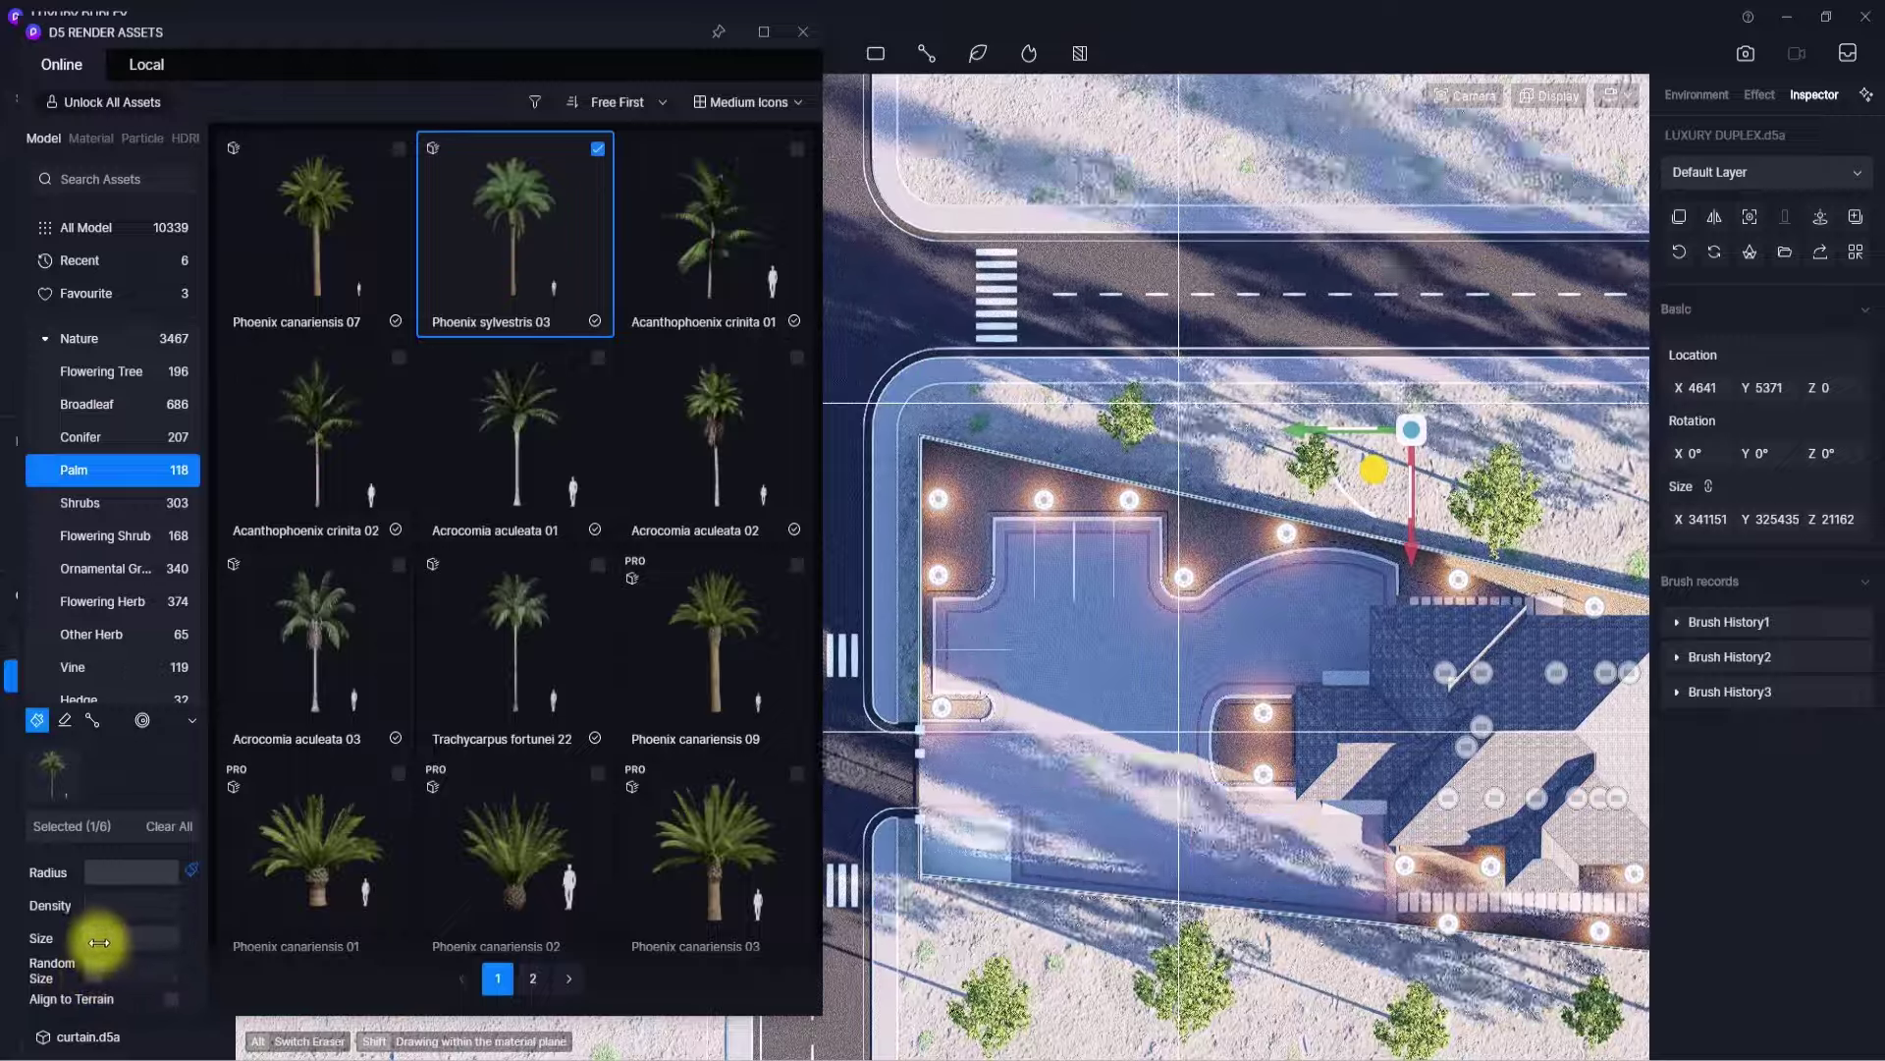
{"action": "left_click", "coordinate": [38, 720]}
{"action": "left_click", "coordinate": [709, 233]}
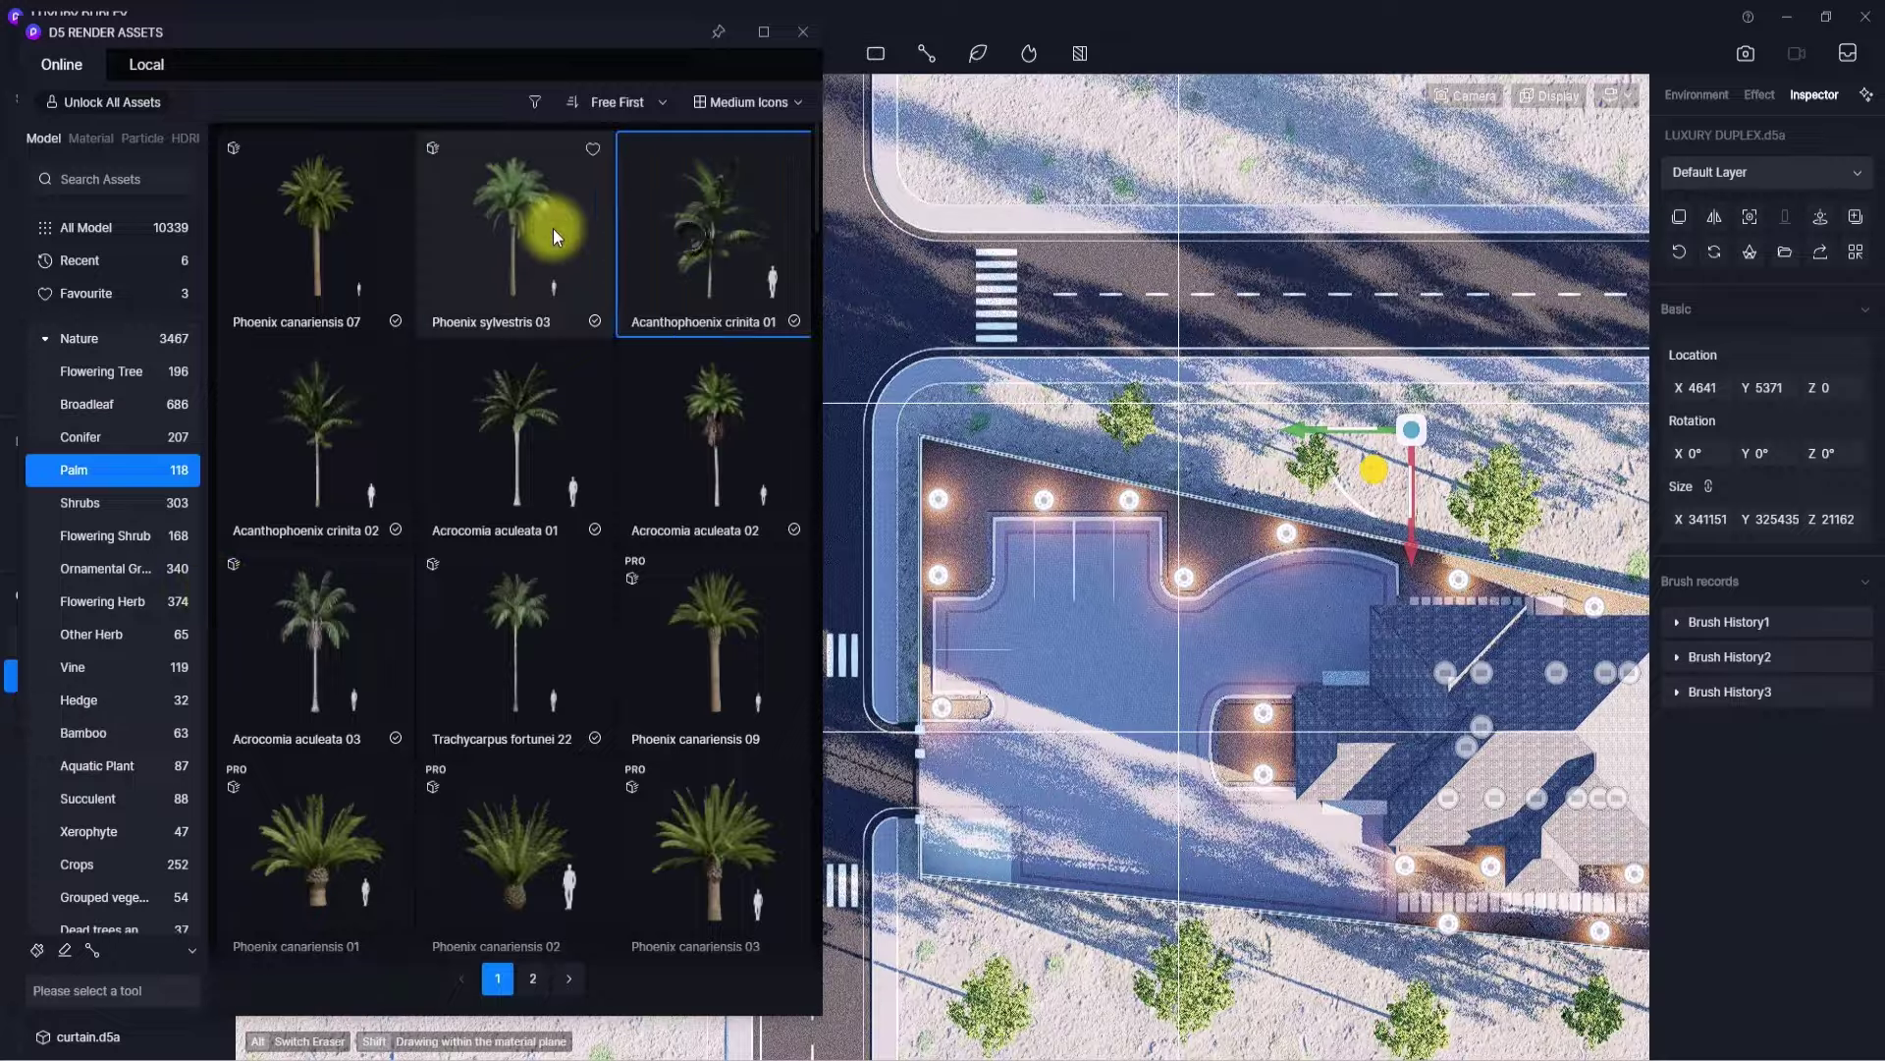
{"action": "left_click", "coordinate": [553, 229]}
{"action": "scroll", "coordinate": [997, 741], "scroll_direction": "up", "scroll_amount": 4}
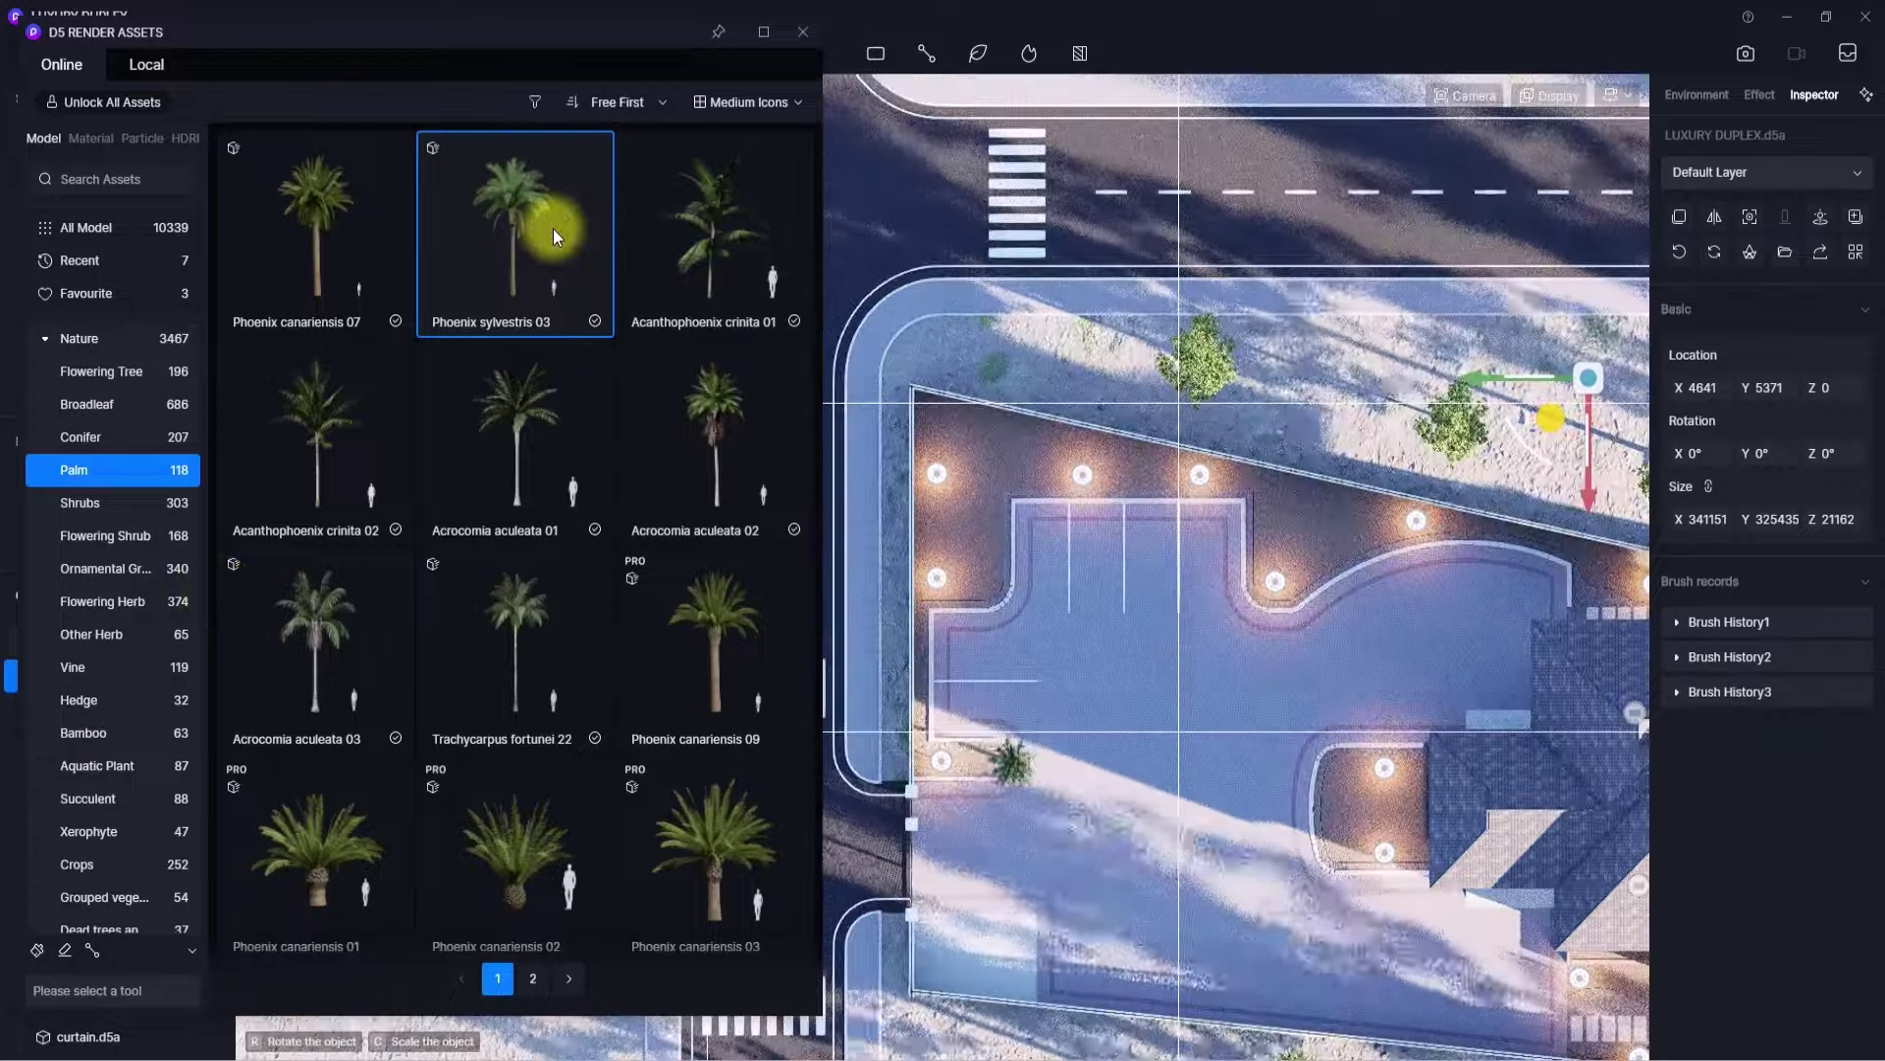
{"action": "left_click", "coordinate": [984, 762]}
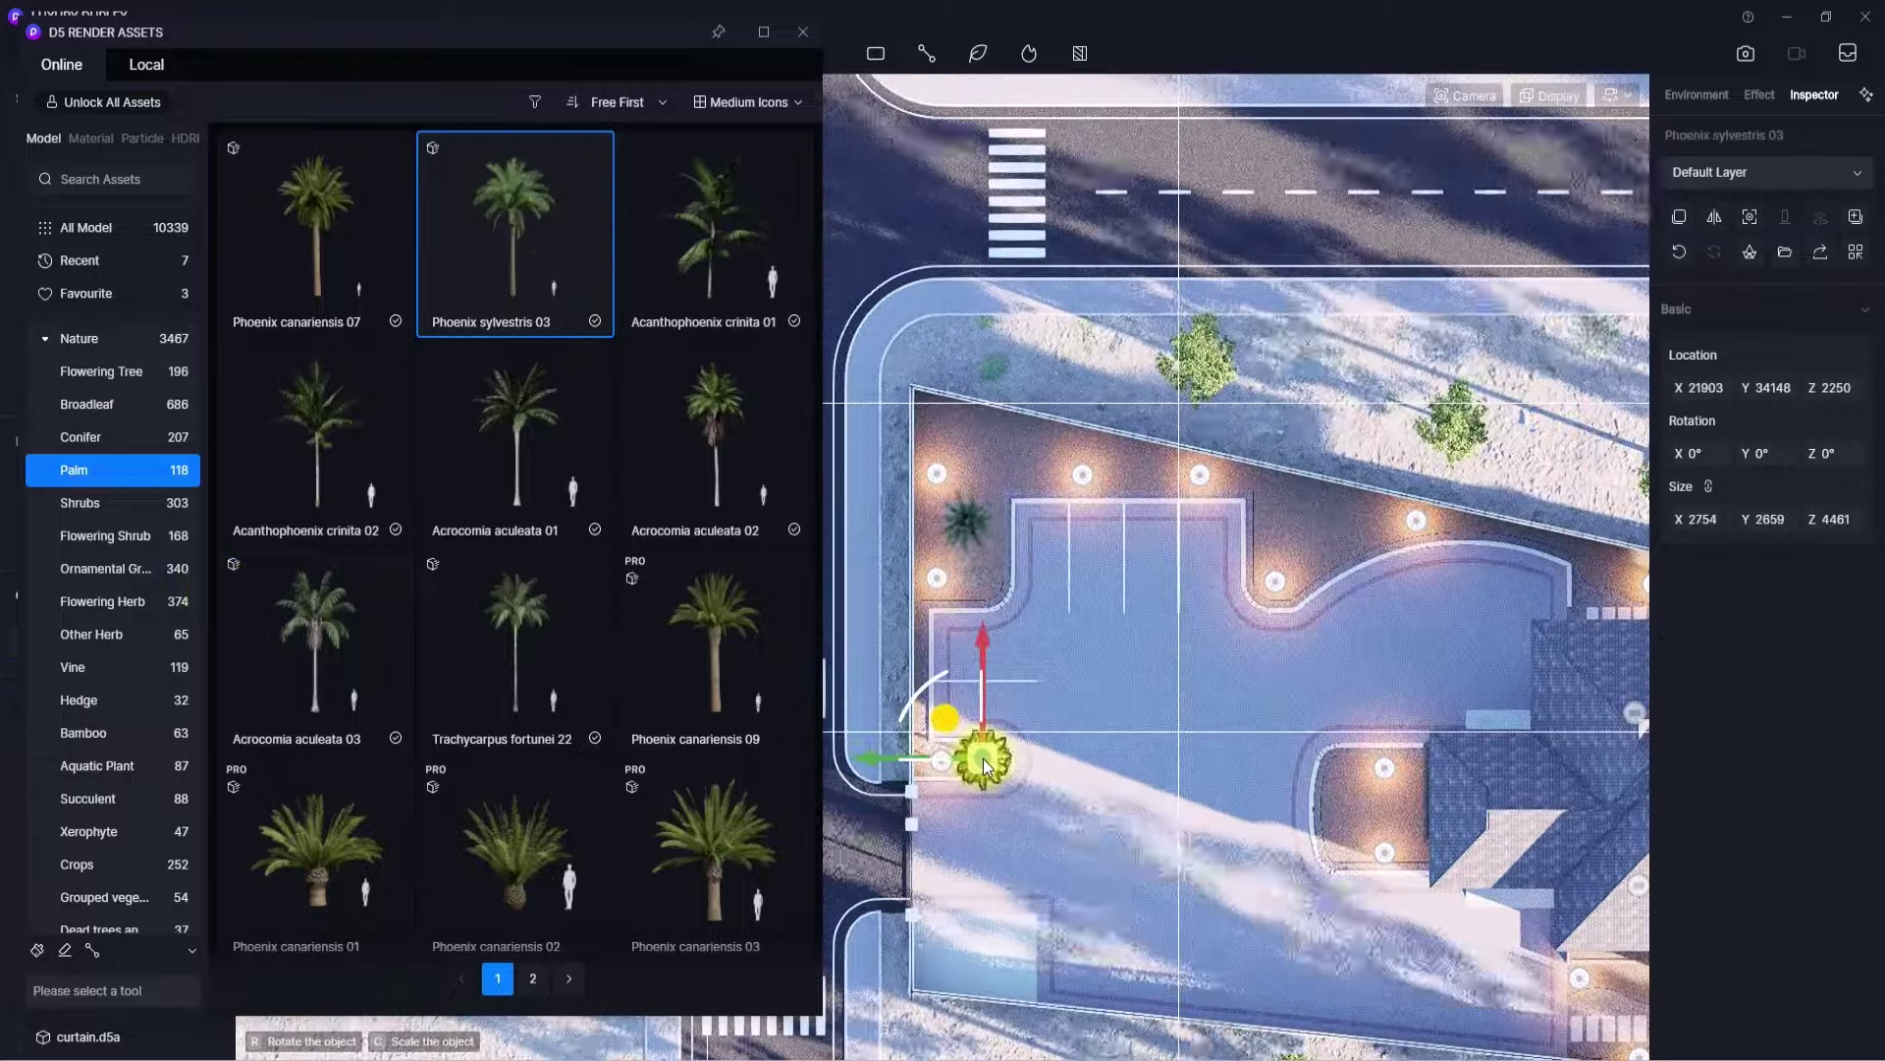
- Place four Phoenix sylvestris 03 palms along the main-road boundary bed, from the curved parking edge to the far end of the house
{"action": "left_click", "coordinate": [1359, 520]}
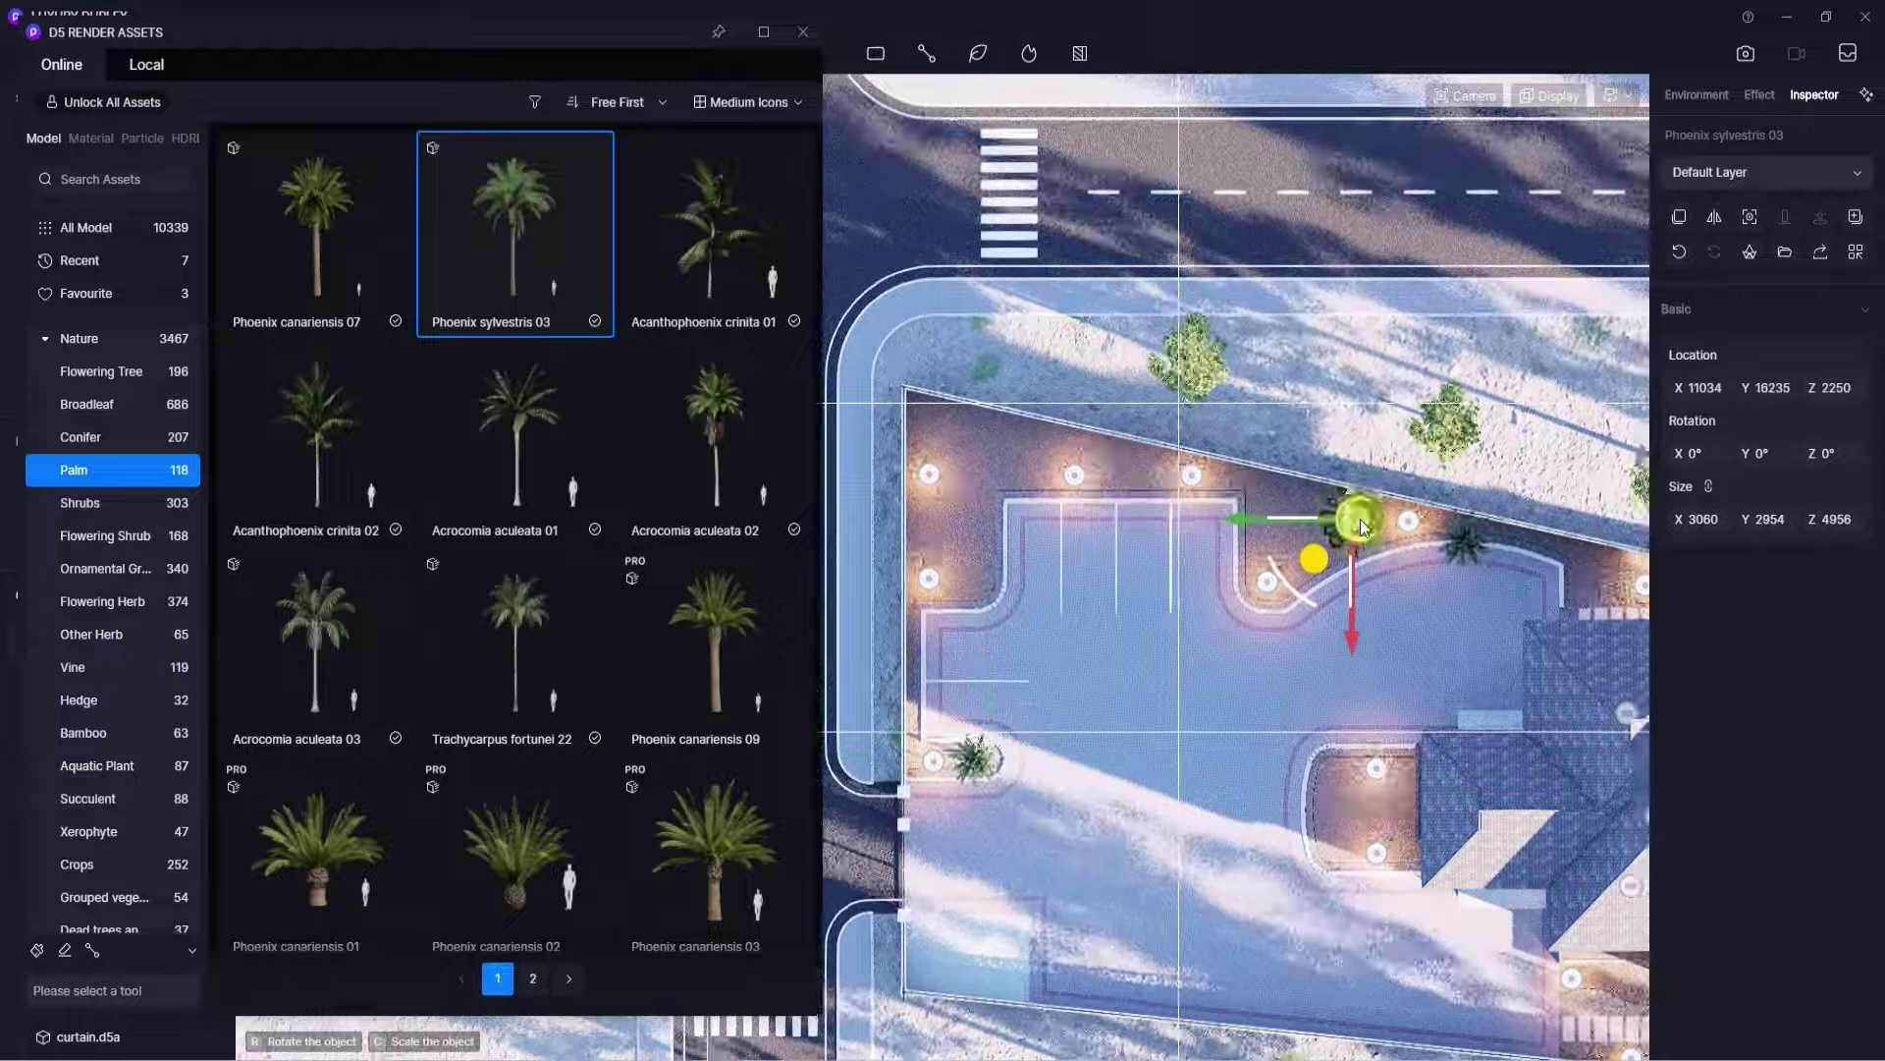
{"action": "middle_click_drag", "start_coordinate": [1360, 520], "coordinate": [1240, 507]}
{"action": "left_click", "coordinate": [1242, 506]}
{"action": "middle_click_drag", "start_coordinate": [1436, 549], "coordinate": [1110, 526]}
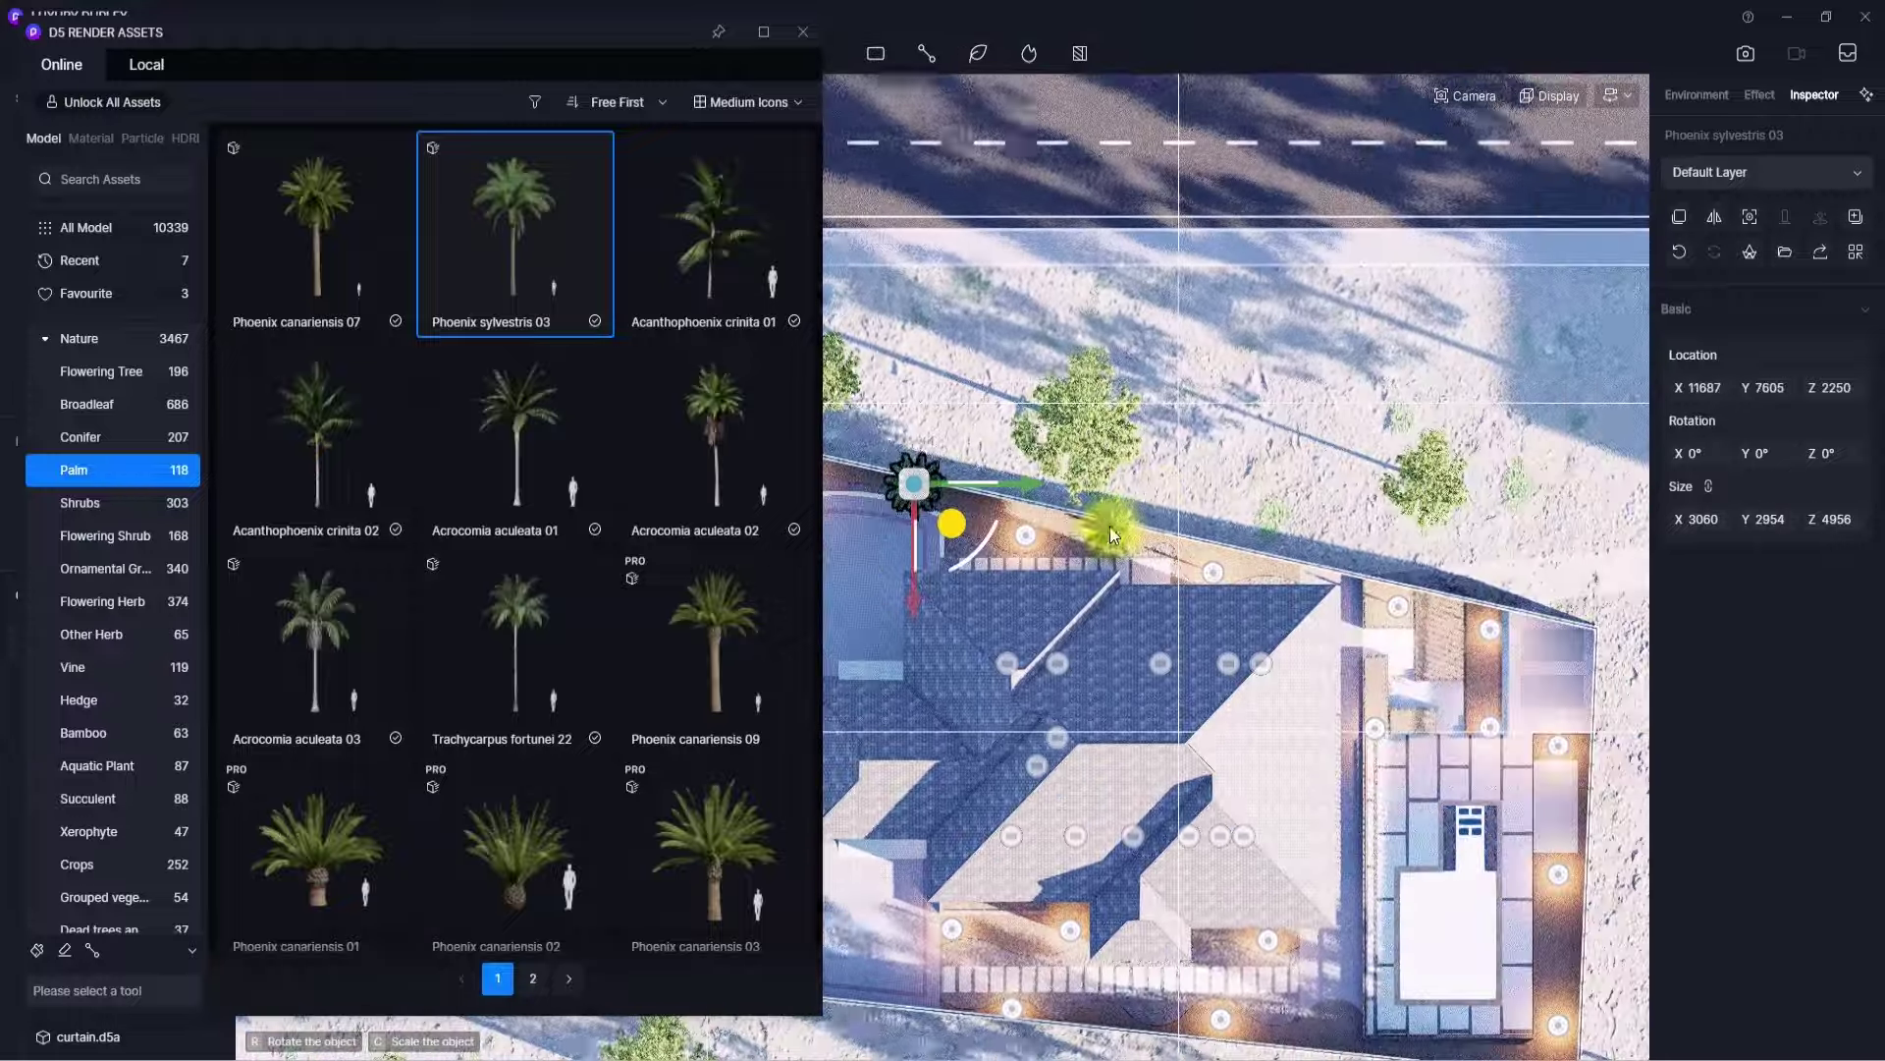
{"action": "left_click", "coordinate": [1111, 527]}
{"action": "left_click", "coordinate": [1261, 562]}
- Place two Phoenix sylvestris 03 palms in the narrow bed between the house and the boundary wall opposite the main road
{"action": "middle_click_drag", "start_coordinate": [1261, 563], "coordinate": [1327, 258]}
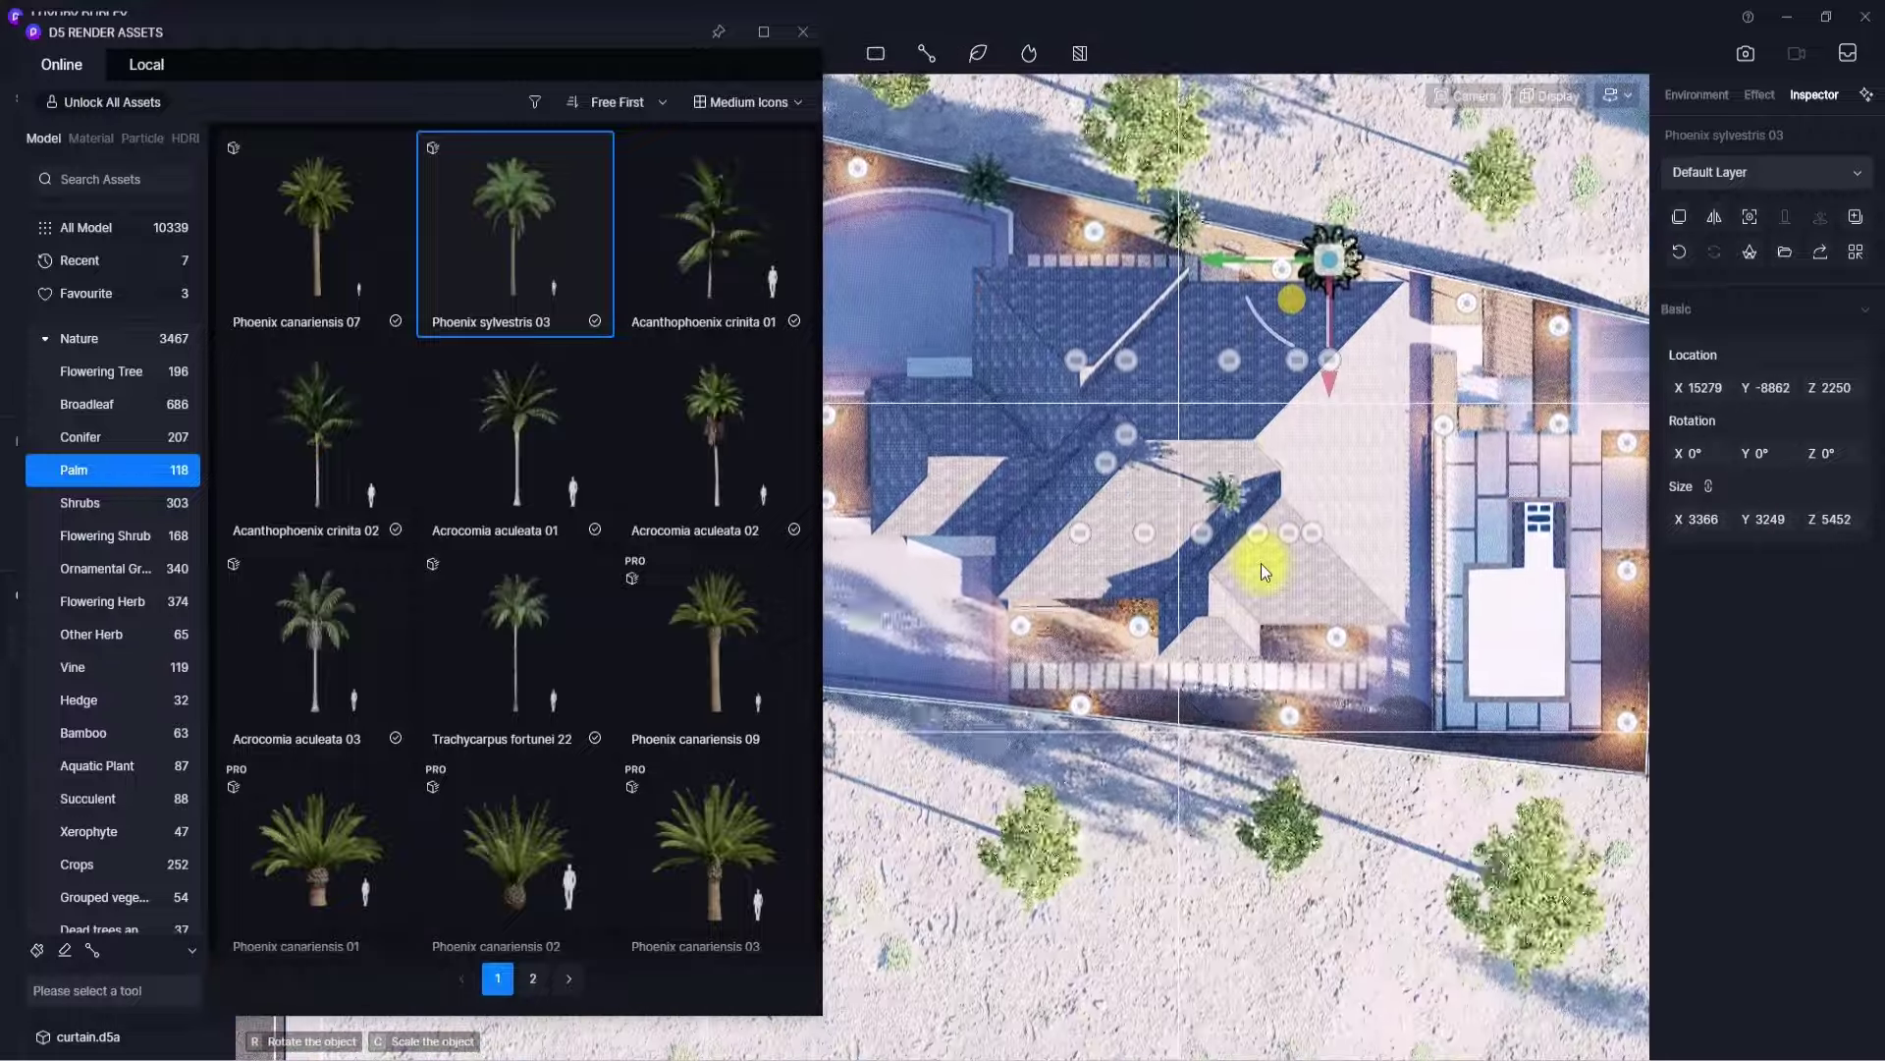
{"action": "left_click", "coordinate": [1401, 723]}
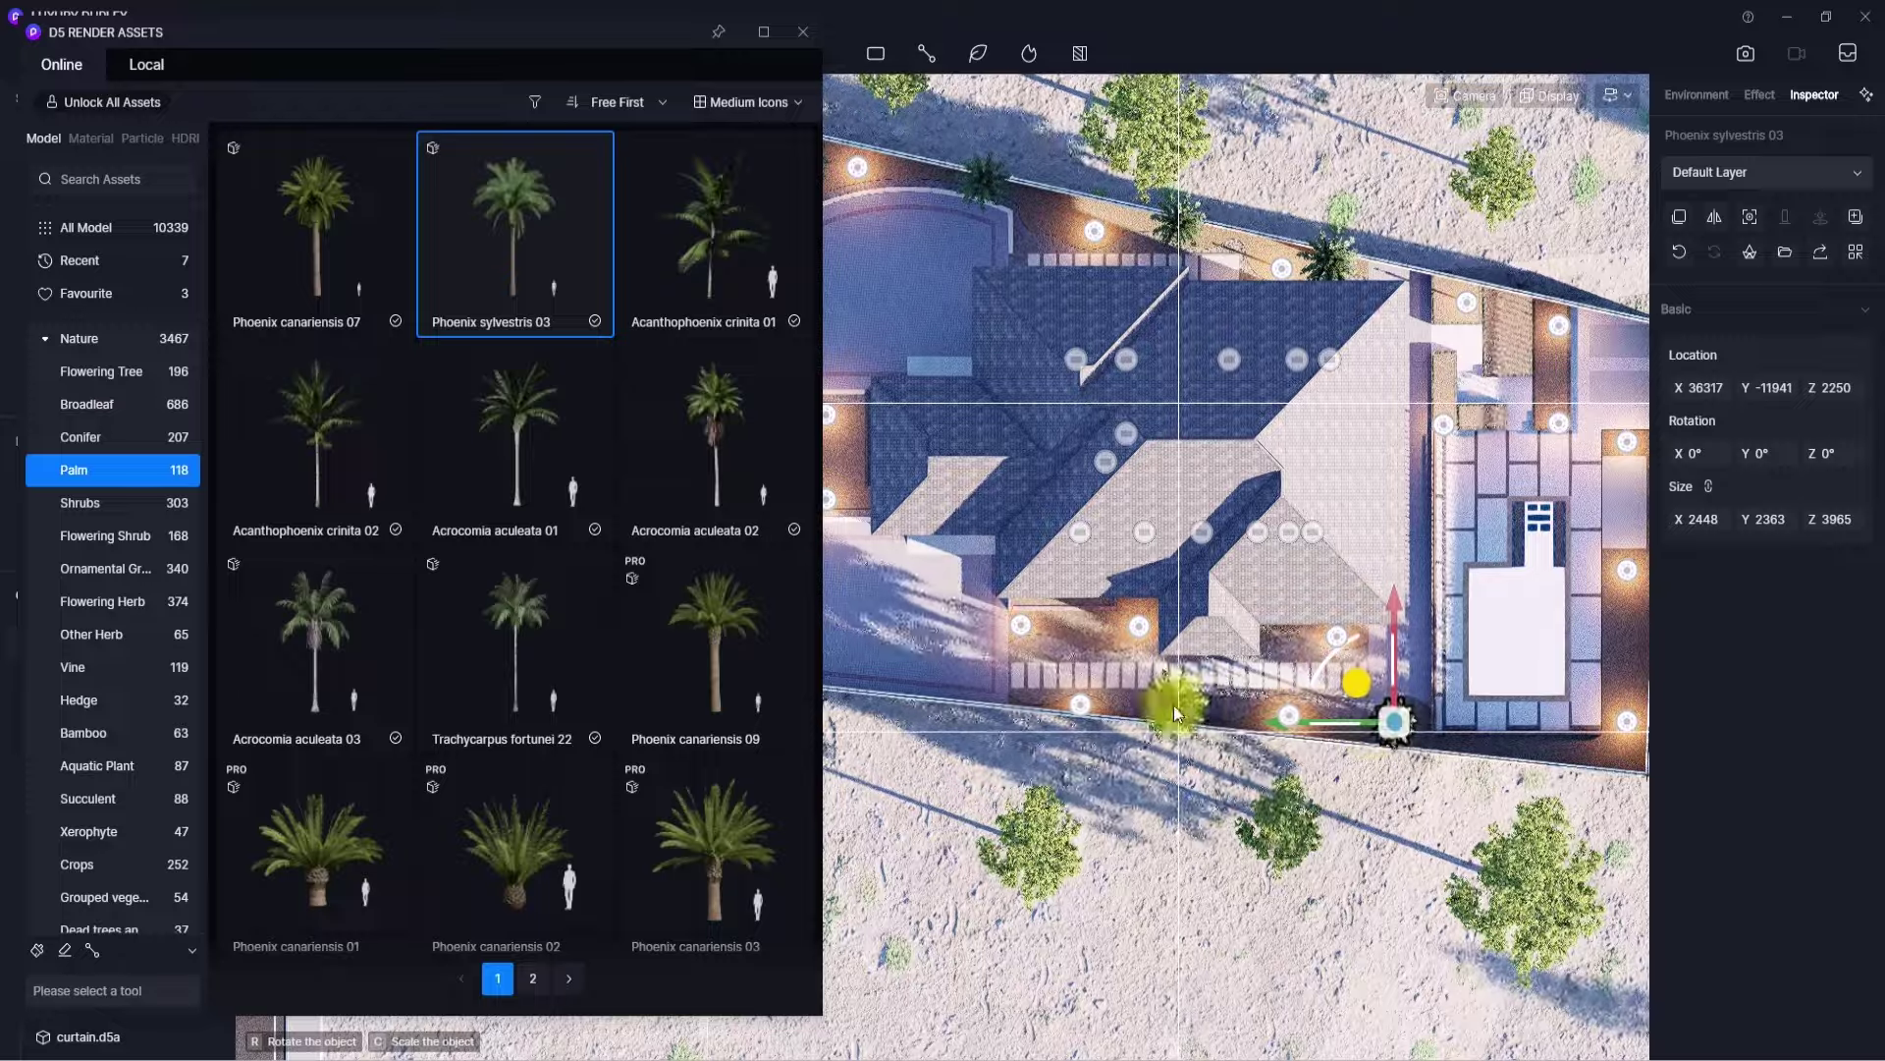
{"action": "left_click", "coordinate": [1174, 704]}
{"action": "mouse_move", "coordinate": [996, 677]}
{"action": "middle_mouse_down"}
{"action": "mouse_move", "coordinate": [1325, 719]}
{"action": "mouse_move", "coordinate": [1494, 787]}
{"action": "mouse_move", "coordinate": [1668, 819]}
{"action": "middle_mouse_up"}
{"action": "middle_click_drag", "start_coordinate": [1332, 711], "coordinate": [1087, 705]}
{"action": "scroll", "coordinate": [1333, 711], "scroll_direction": "down", "scroll_amount": 3}
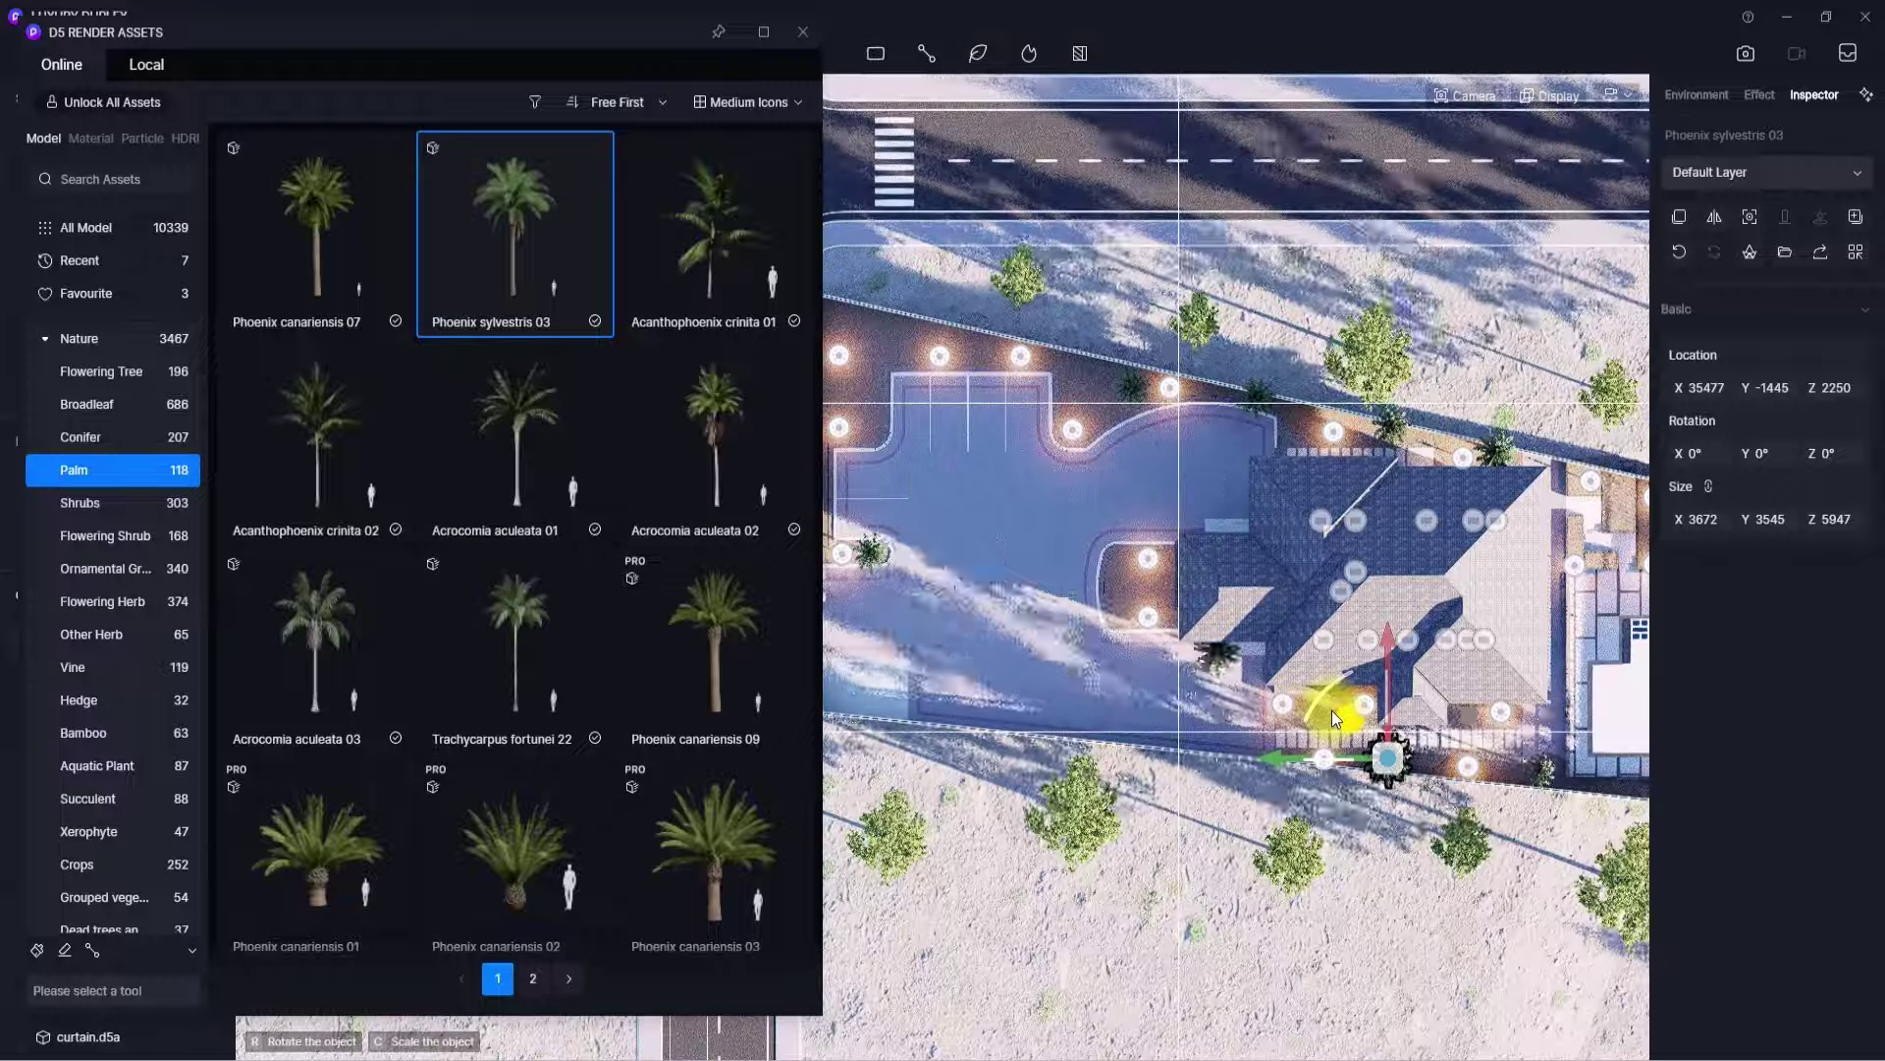
{"action": "middle_click_drag", "start_coordinate": [1333, 711], "coordinate": [1089, 648]}
{"action": "scroll", "coordinate": [1333, 711], "scroll_direction": "down", "scroll_amount": 3}
{"action": "scroll", "coordinate": [1332, 710], "scroll_direction": "down", "scroll_amount": 4}
{"action": "middle_click_drag", "start_coordinate": [1333, 710], "coordinate": [1473, 643]}
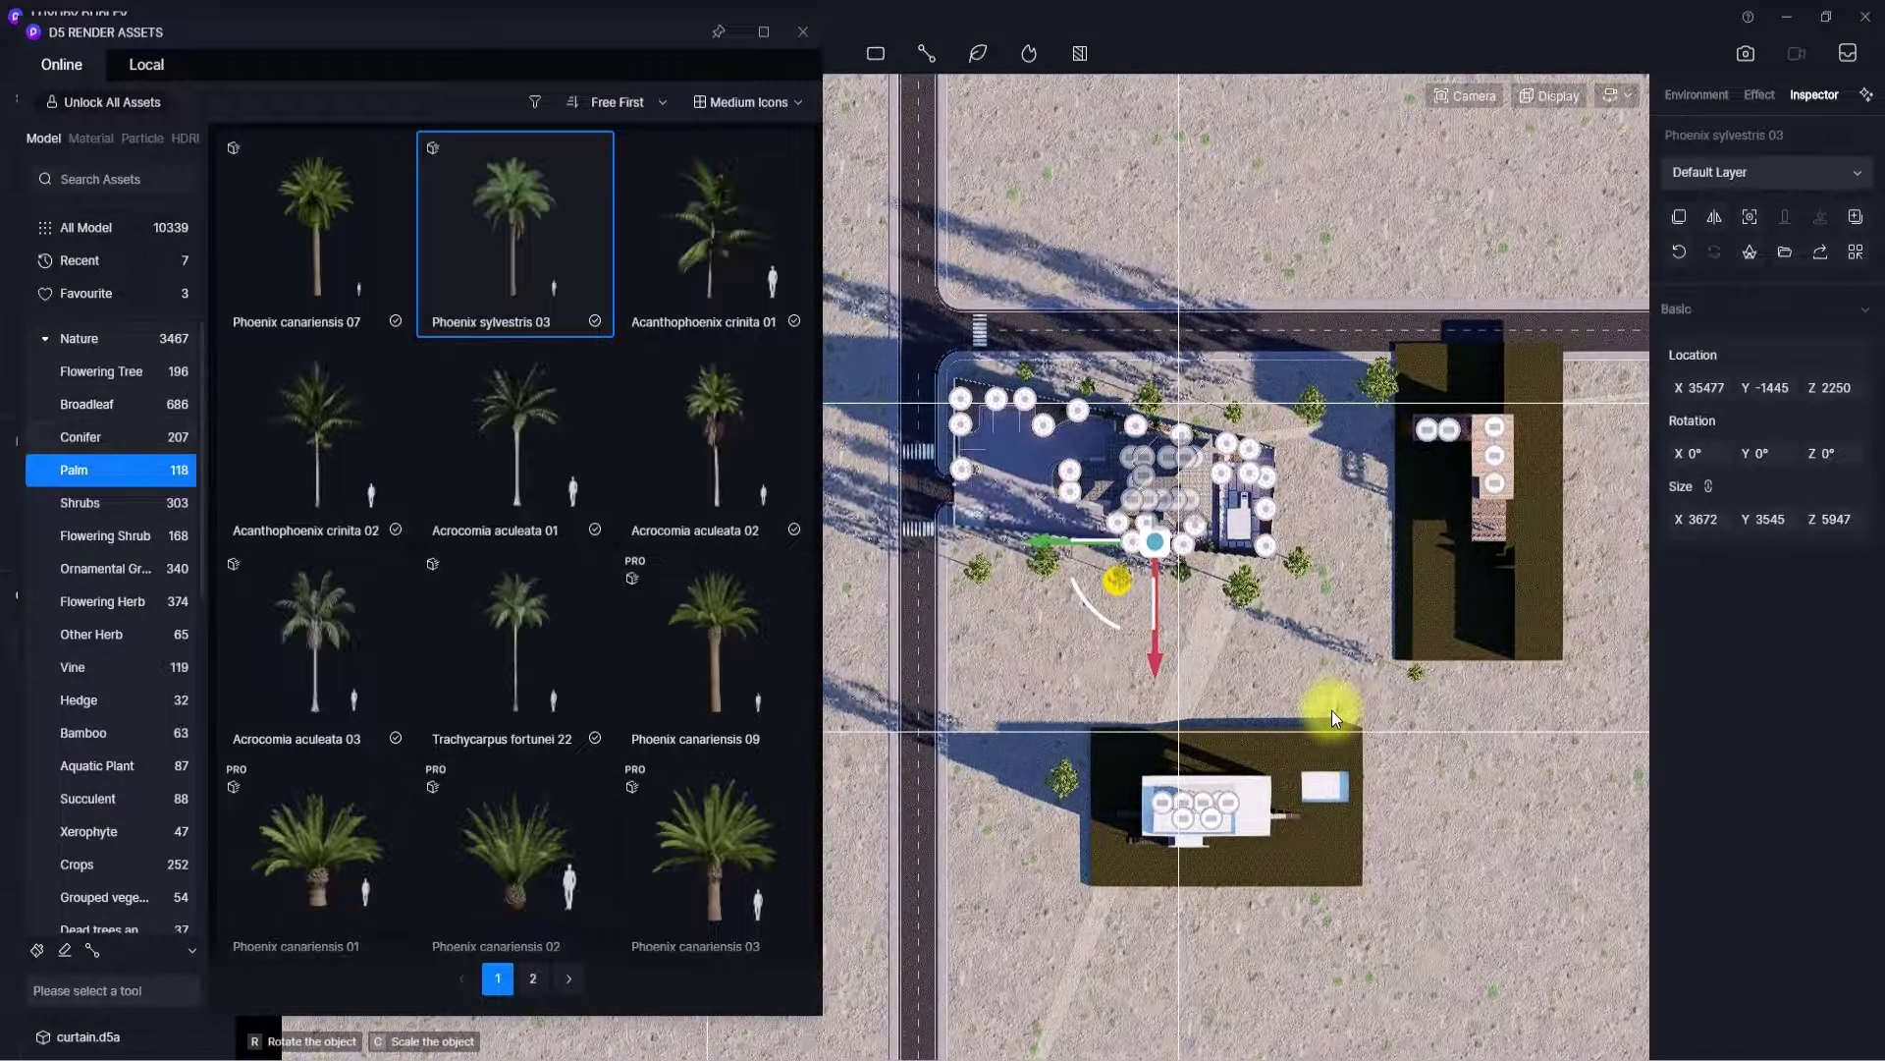
- Choose the broadleaf tree Zelkova serrata 10 and place one in the front corner bed beside the parking bays
{"action": "left_click", "coordinate": [114, 419]}
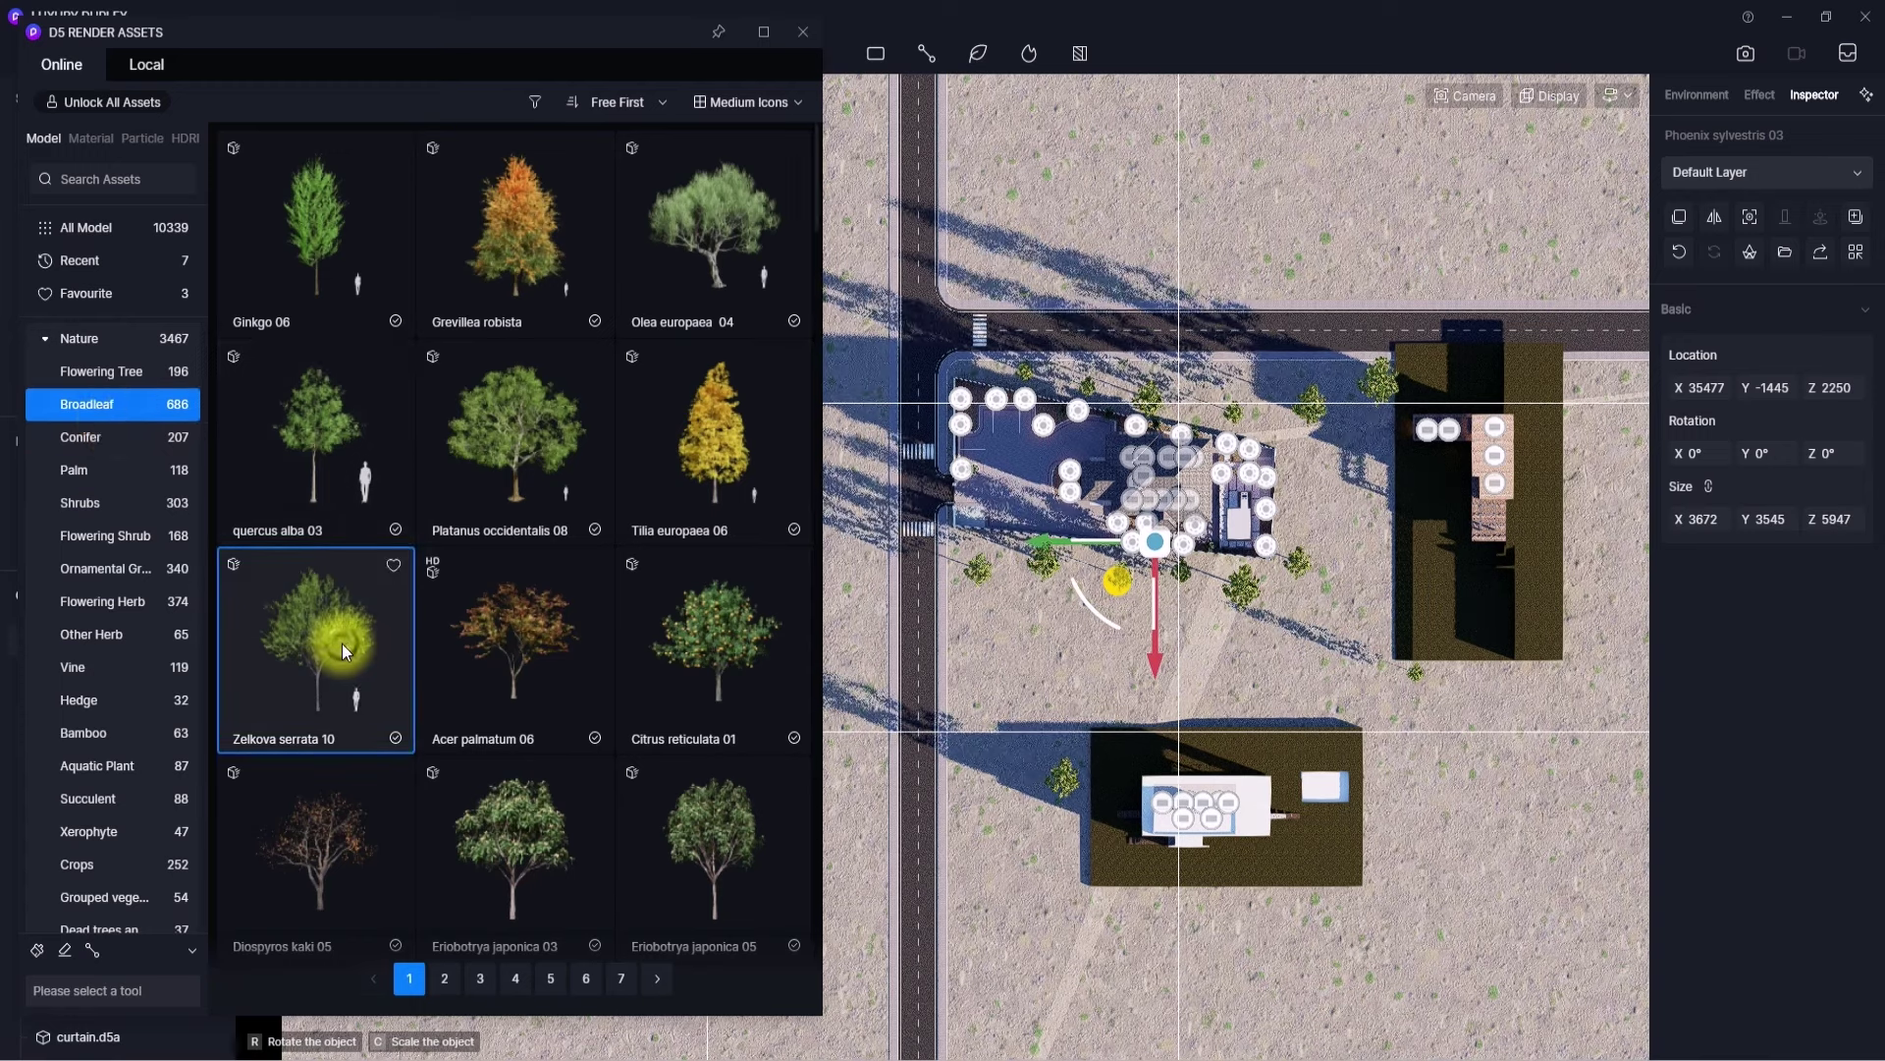
{"action": "left_click", "coordinate": [306, 631]}
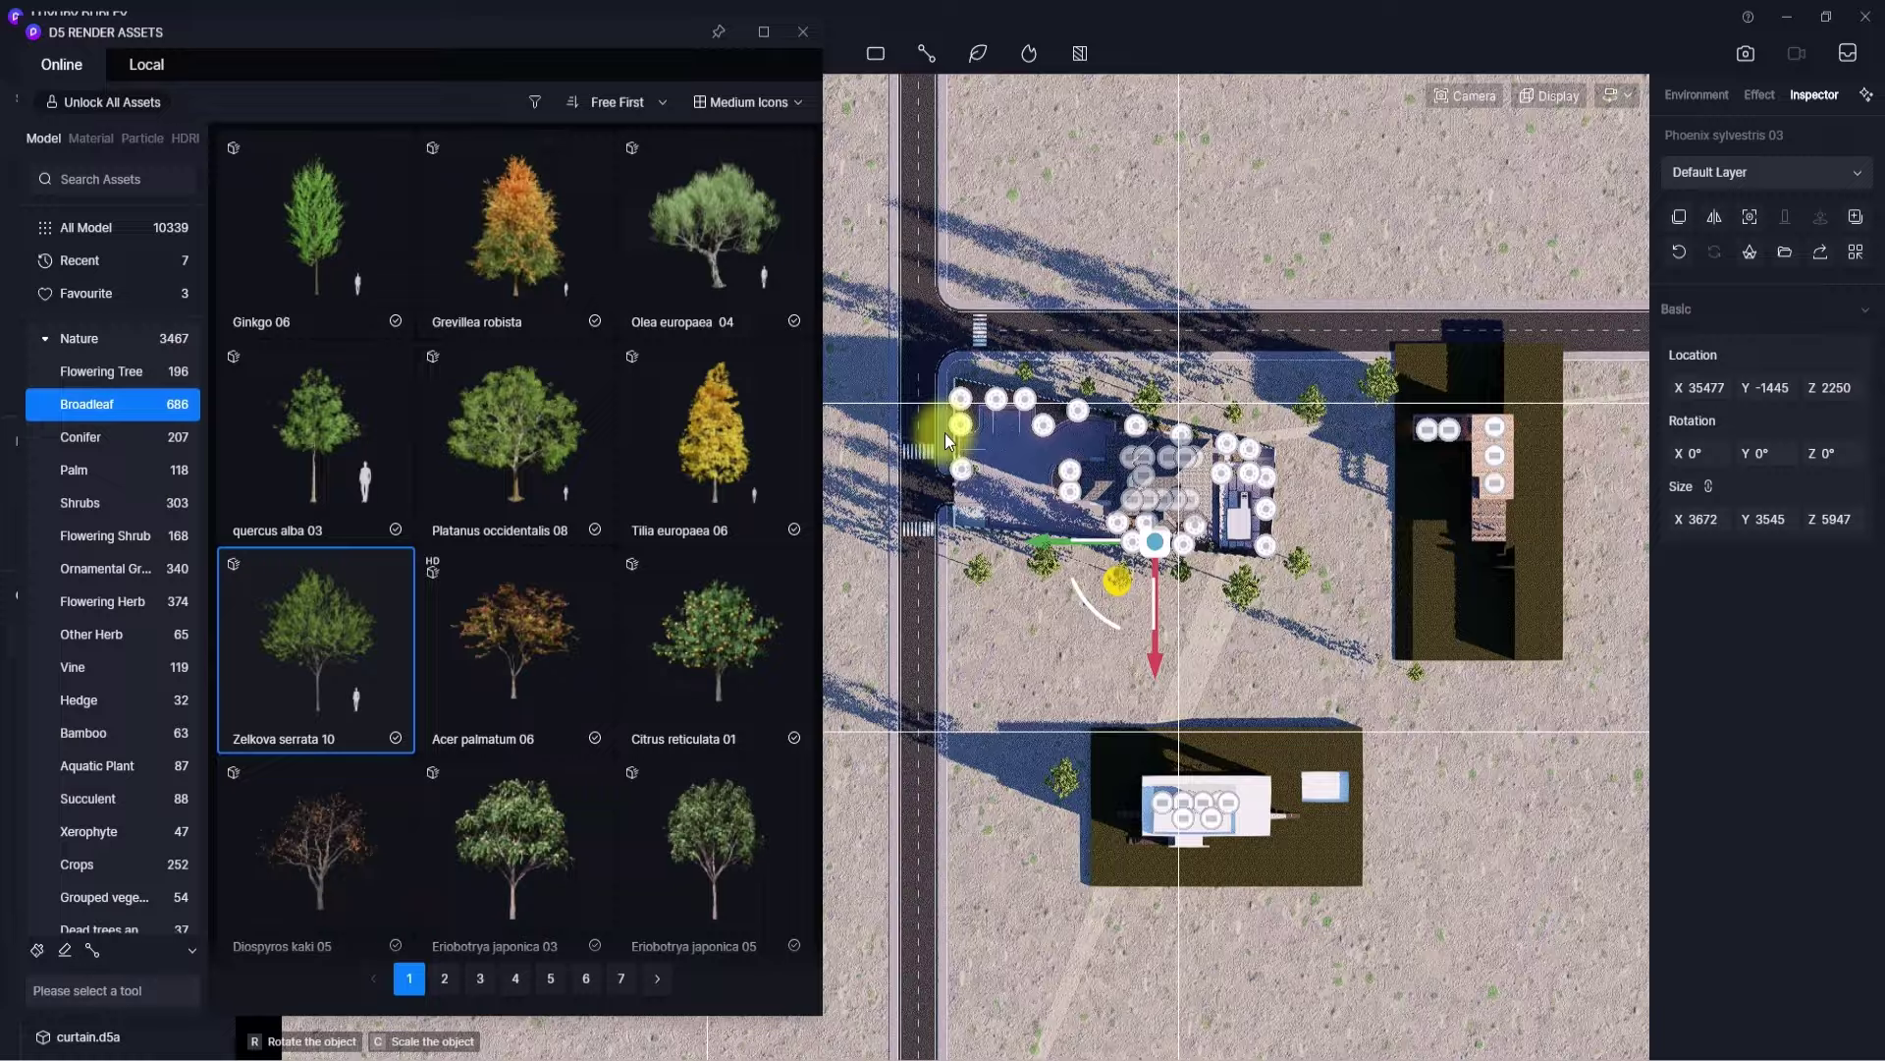
{"action": "scroll", "coordinate": [1002, 446], "scroll_direction": "up", "scroll_amount": 6}
{"action": "middle_click_drag", "start_coordinate": [1002, 446], "coordinate": [923, 776]}
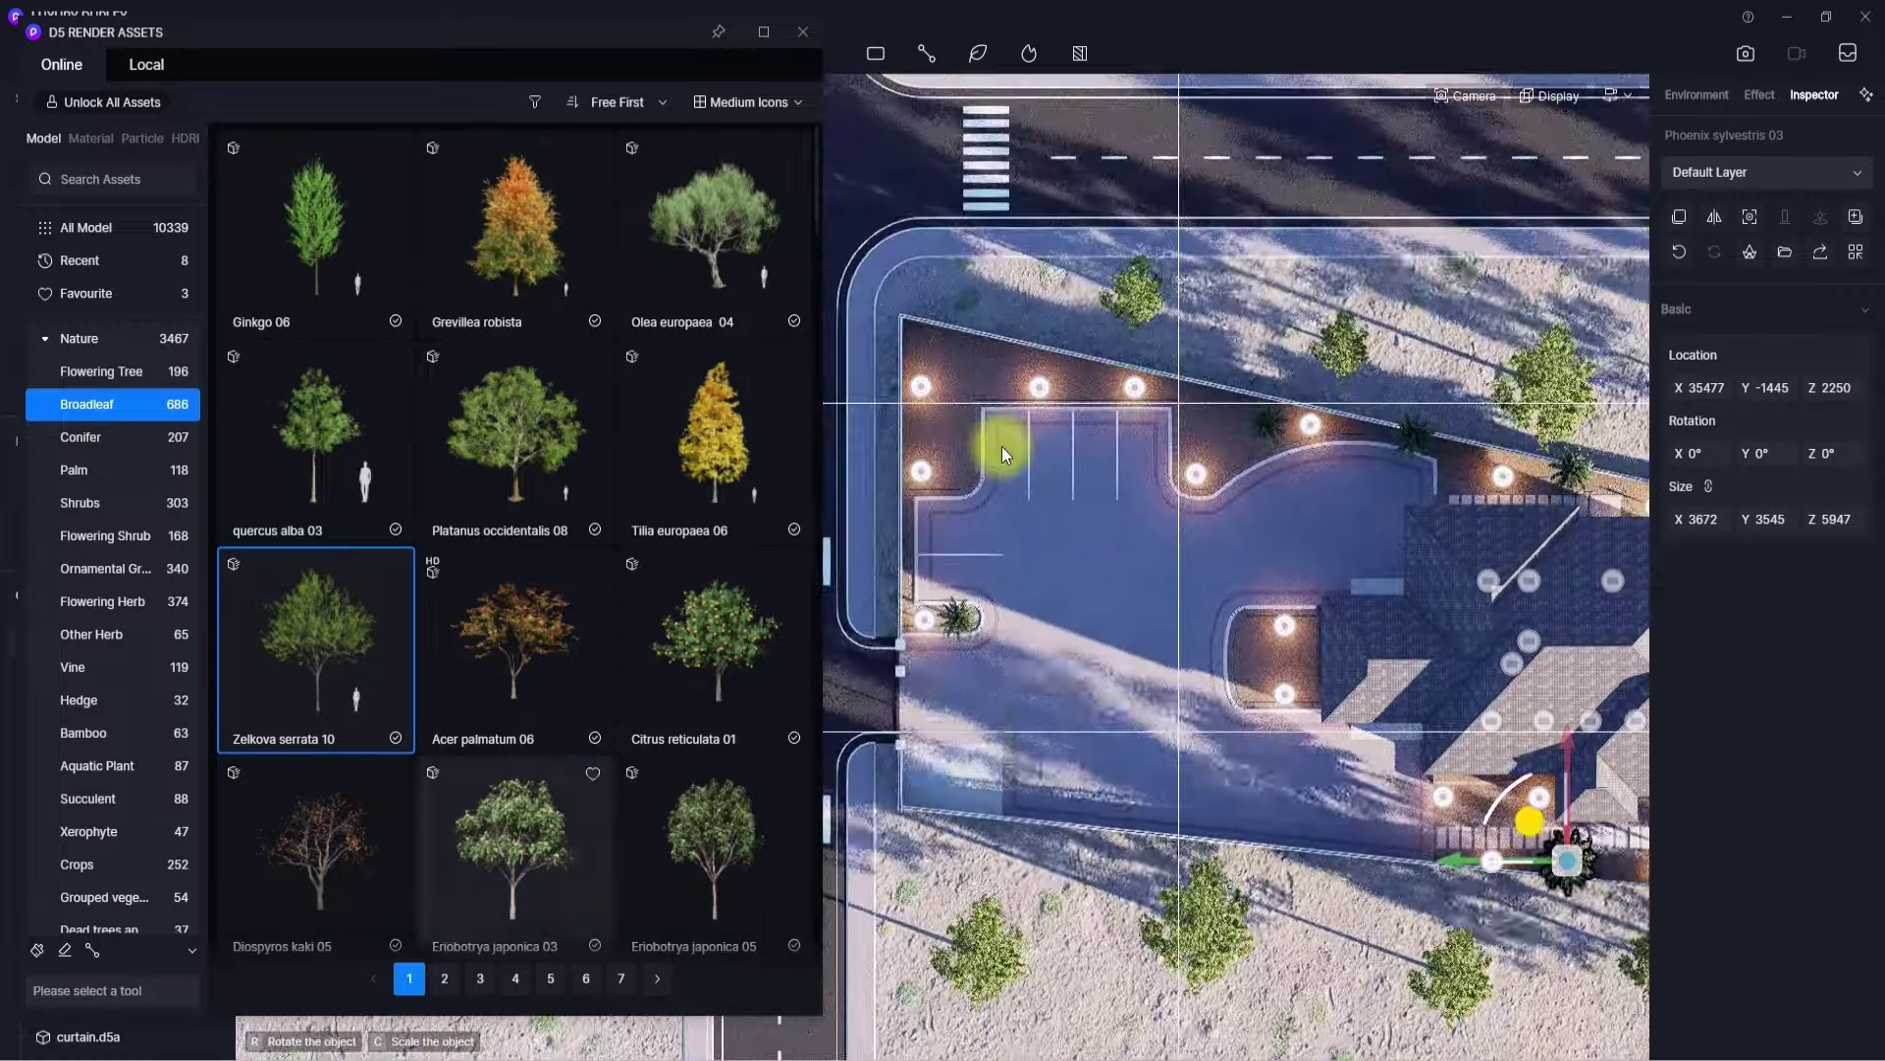
{"action": "left_click", "coordinate": [37, 949]}
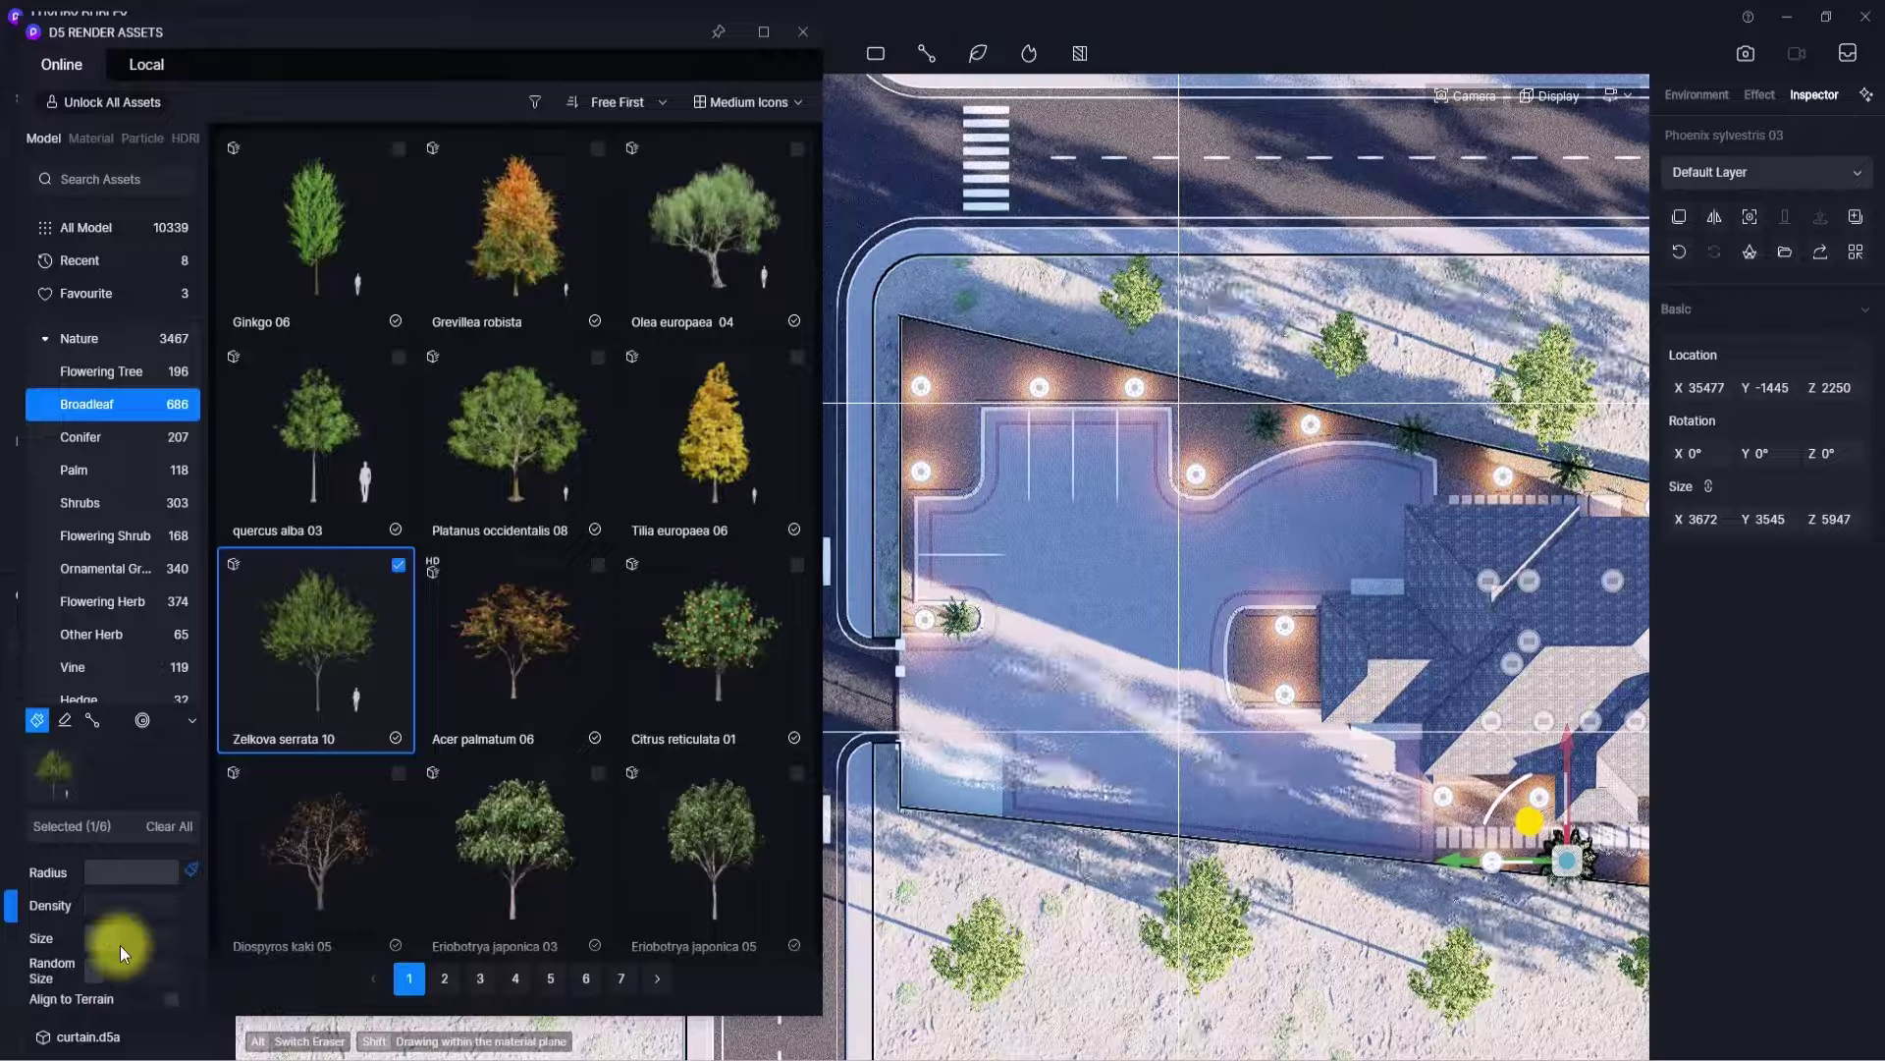
{"action": "left_click", "coordinate": [34, 723]}
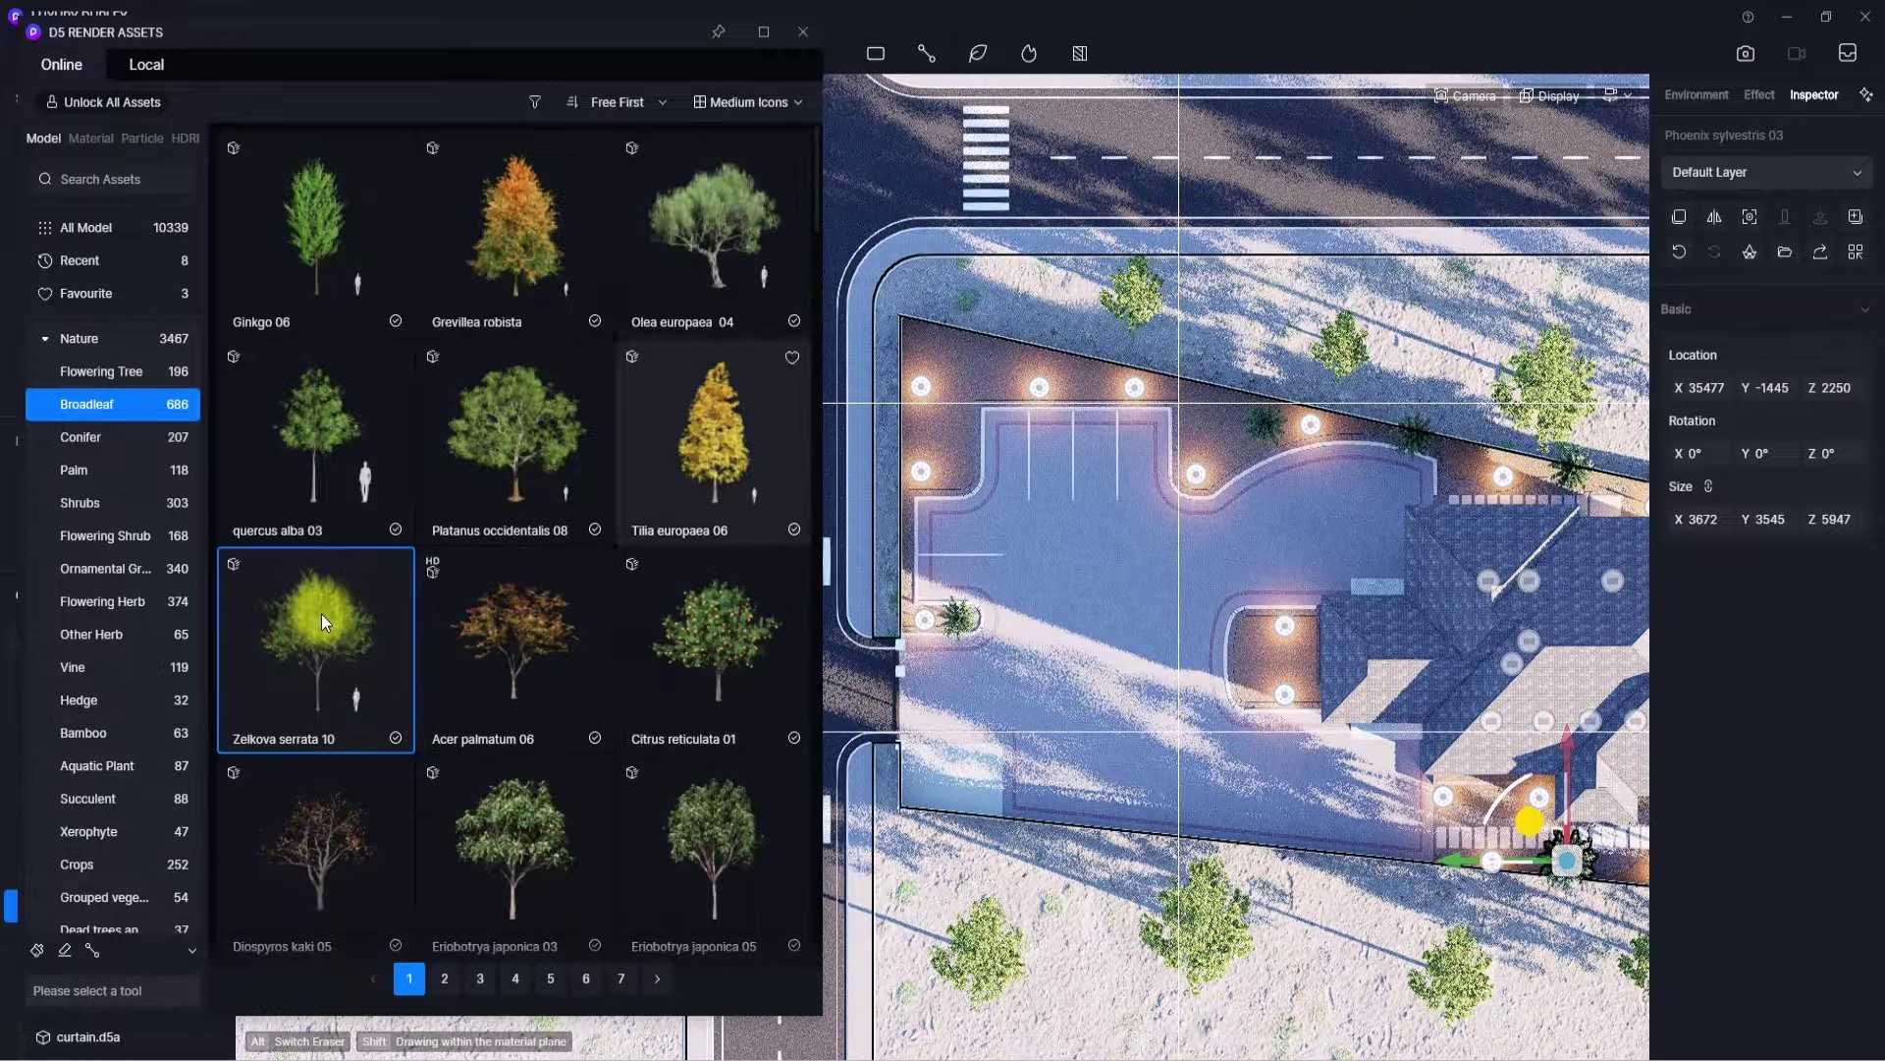
{"action": "left_click", "coordinate": [344, 640]}
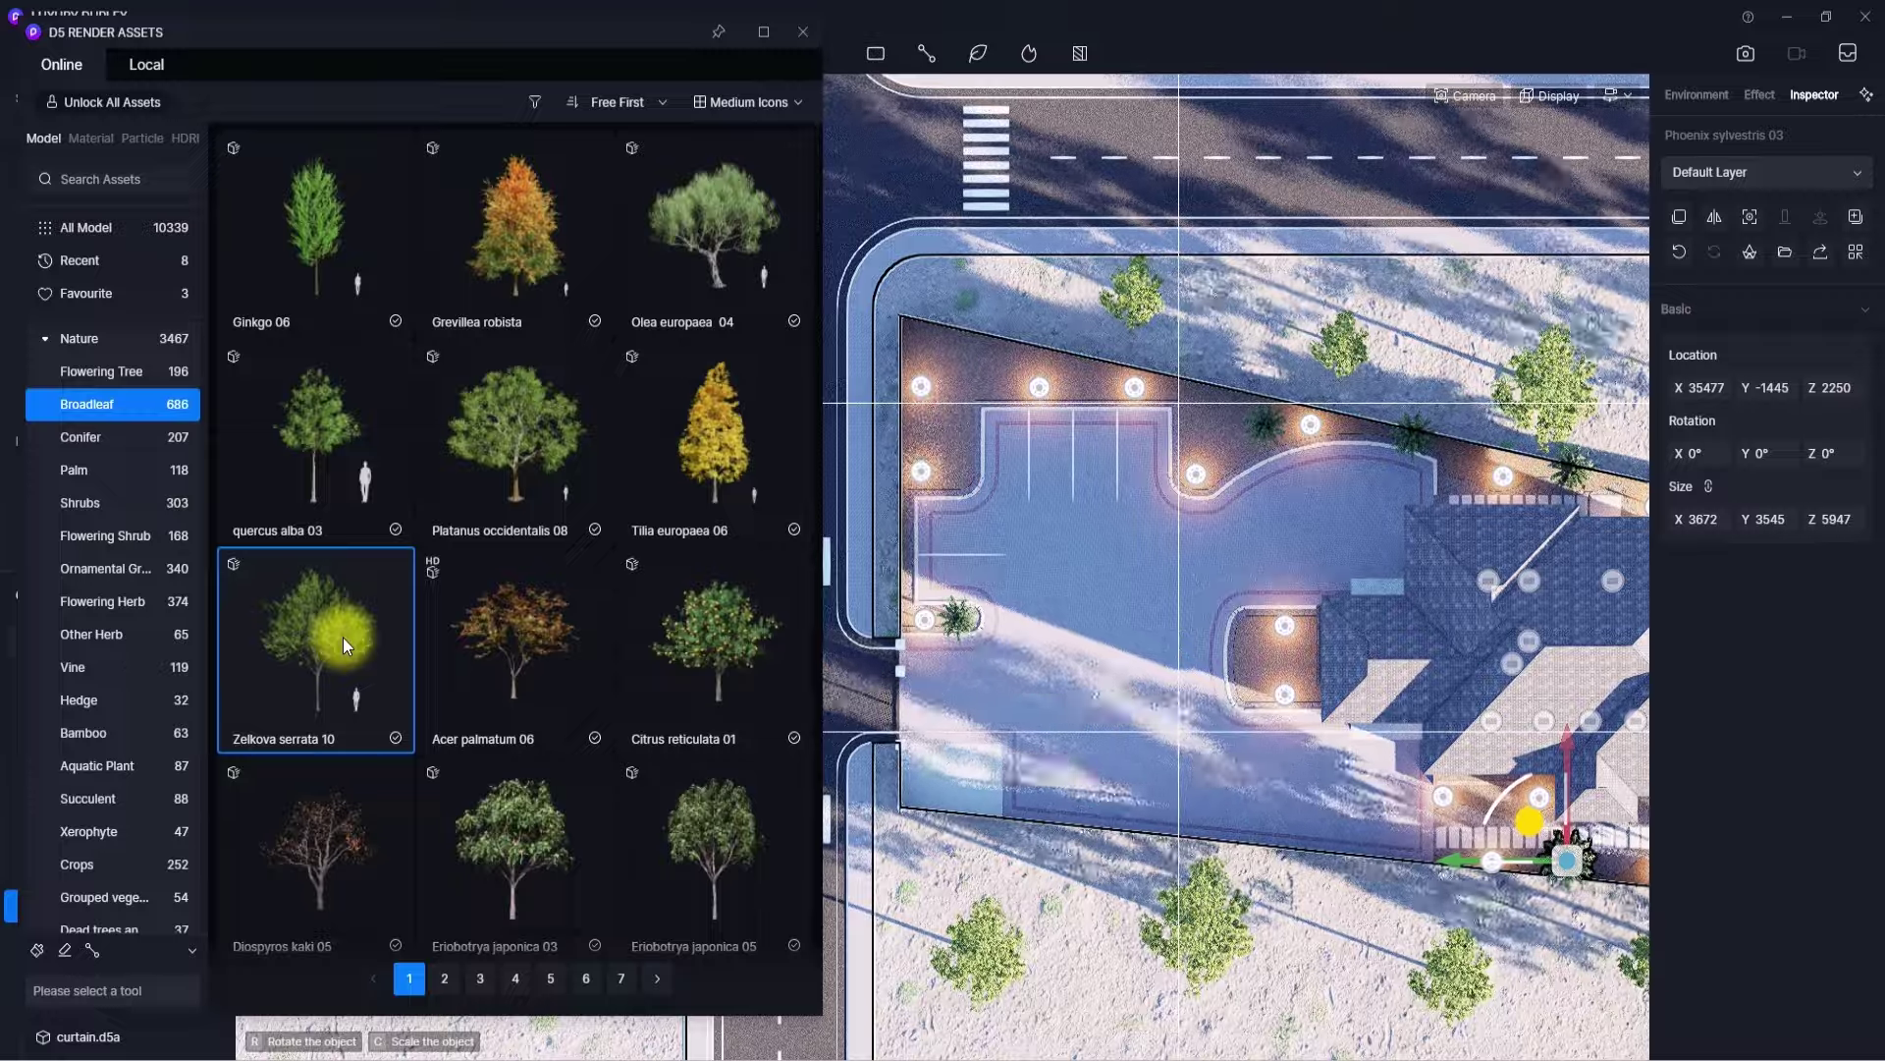
{"action": "left_click", "coordinate": [939, 444]}
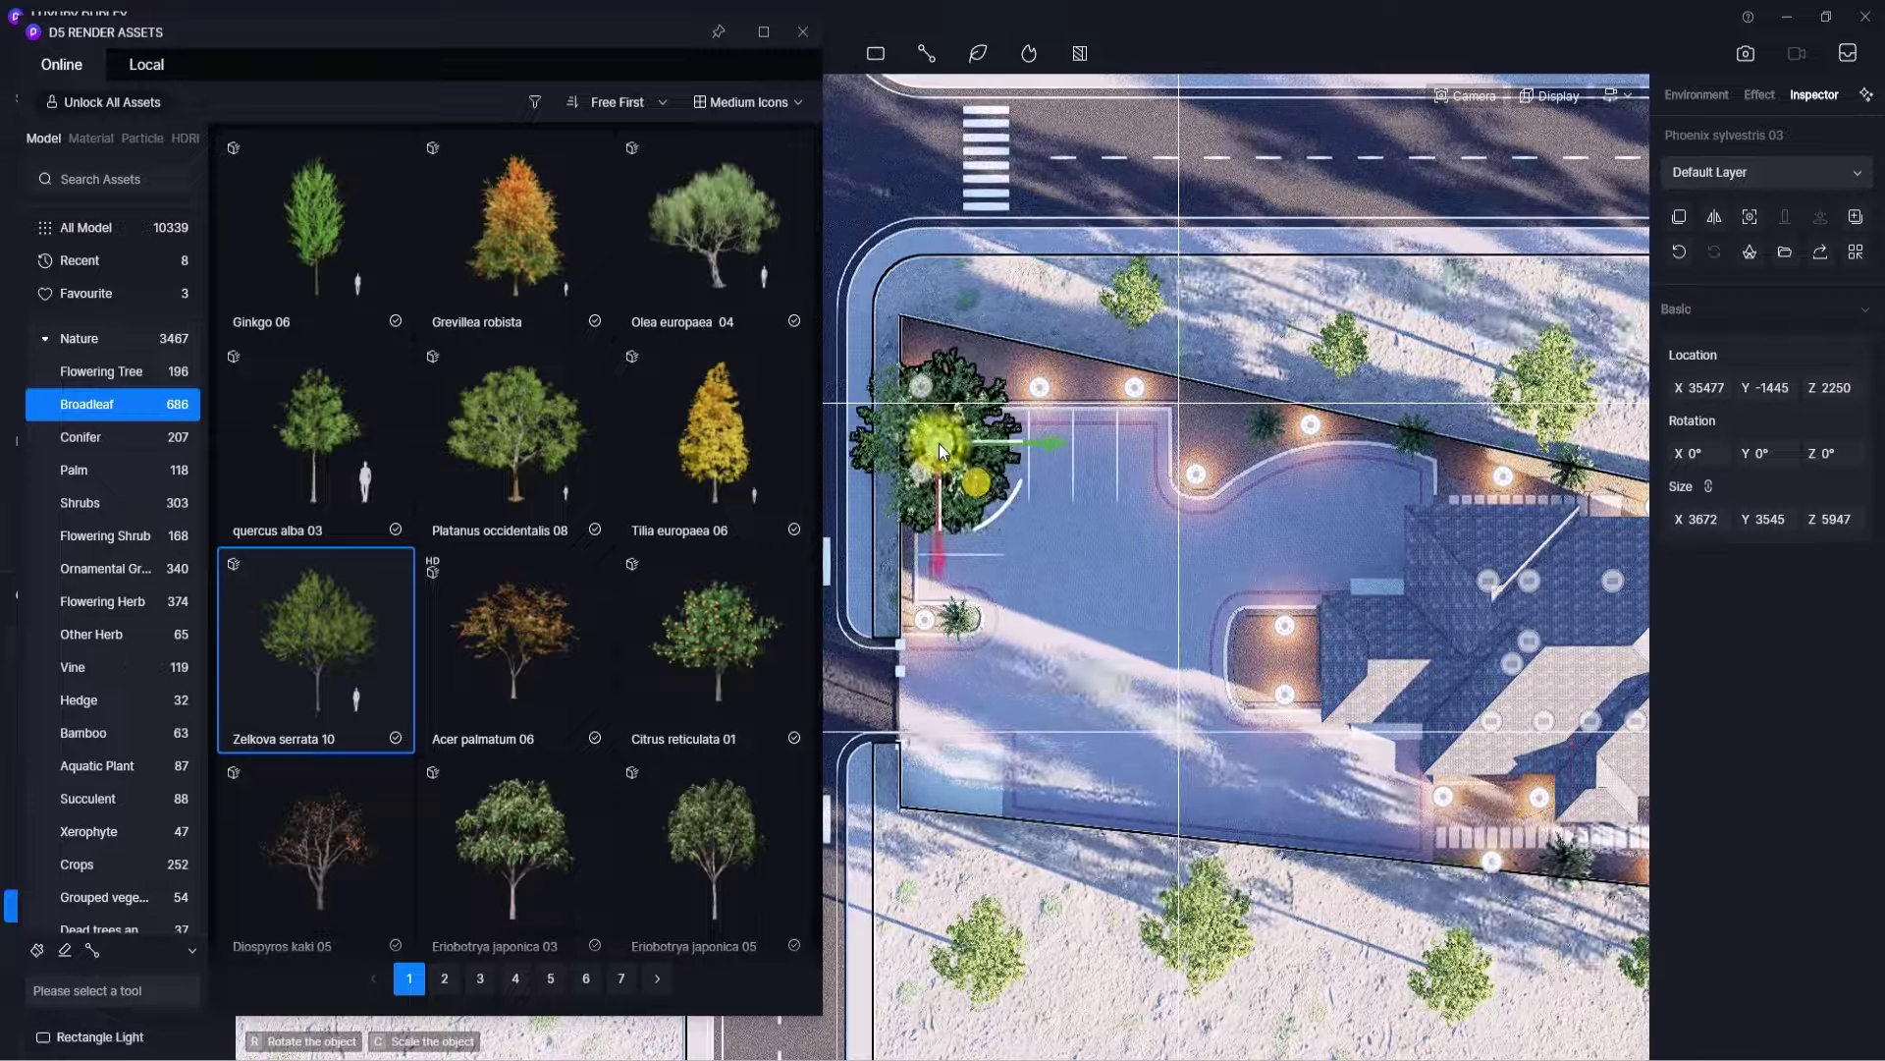
- Choose the broadleaf tree Ligustrum lucidum Ait 01 and place the first one on the open ground between the plot and the white-roofed house
{"action": "scroll", "coordinate": [939, 444], "scroll_direction": "down", "scroll_amount": 3}
{"action": "scroll", "coordinate": [938, 443], "scroll_direction": "down", "scroll_amount": 3}
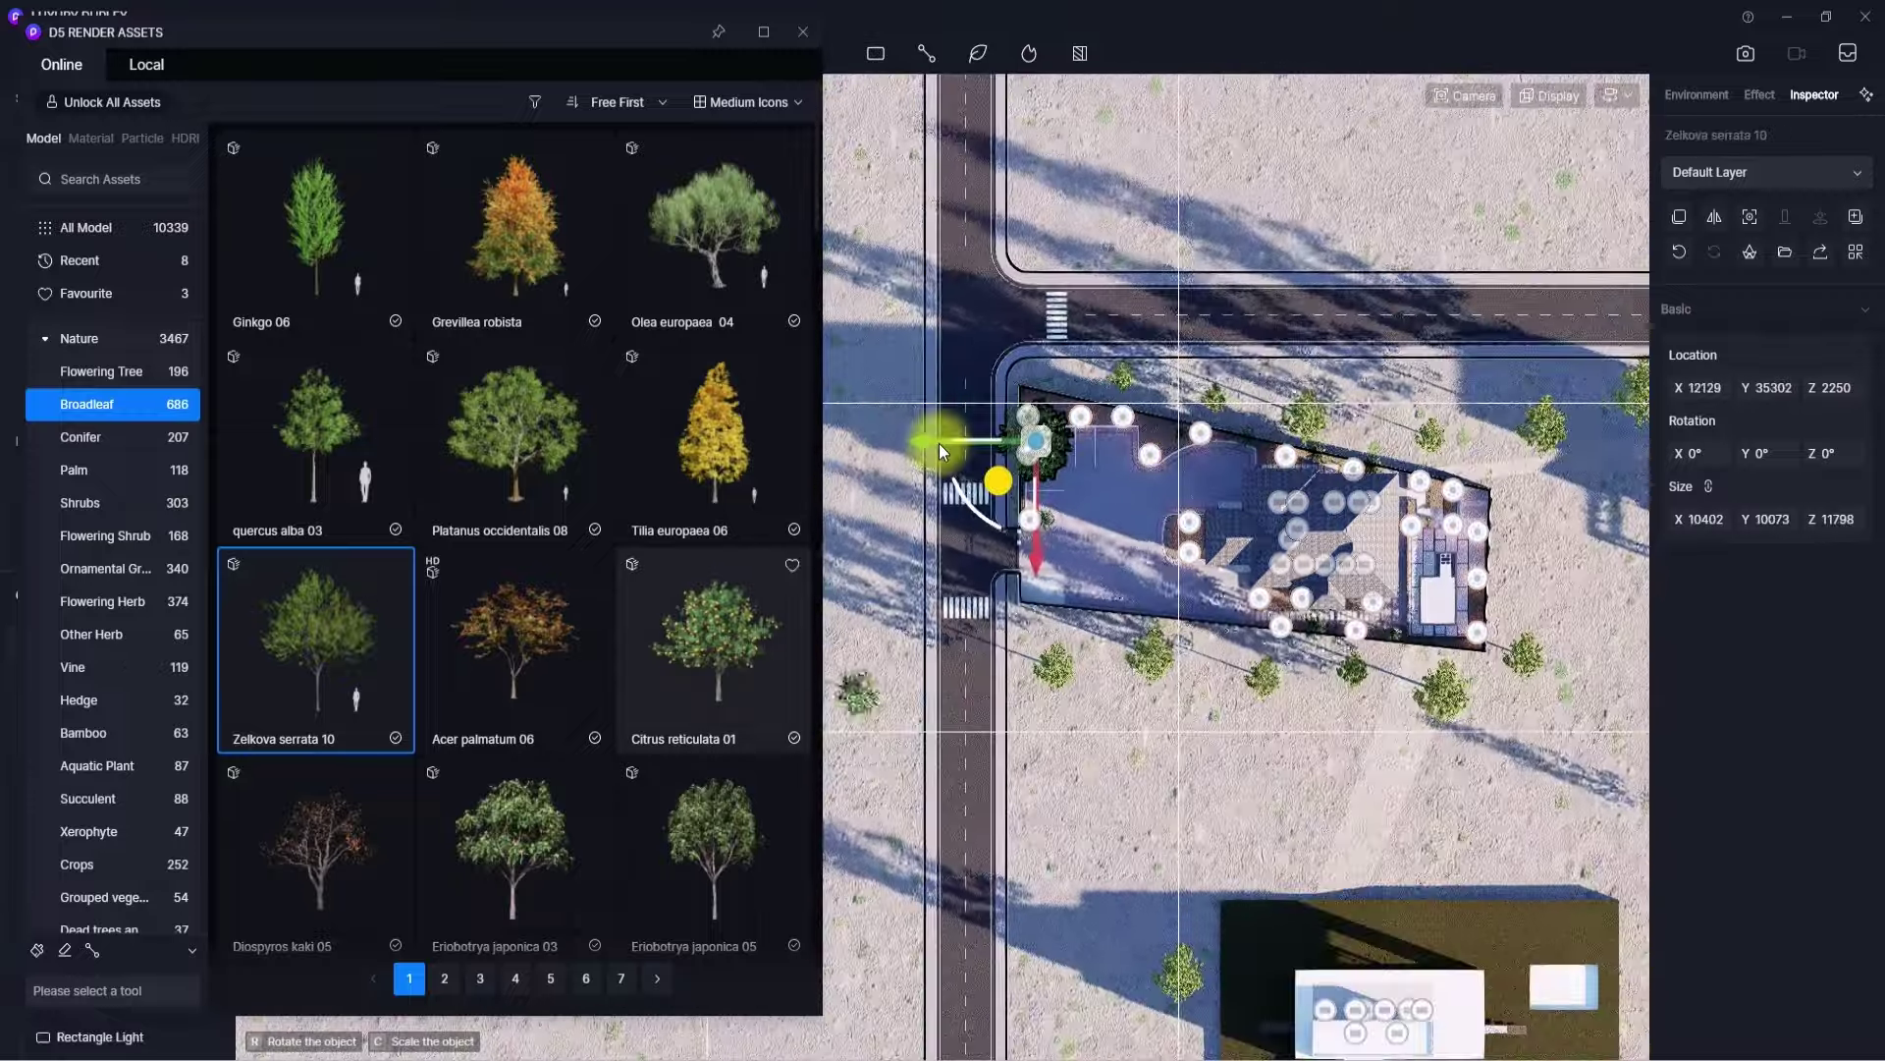
{"action": "scroll", "coordinate": [509, 768], "scroll_direction": "down", "scroll_amount": 1}
{"action": "scroll", "coordinate": [510, 768], "scroll_direction": "down", "scroll_amount": 5}
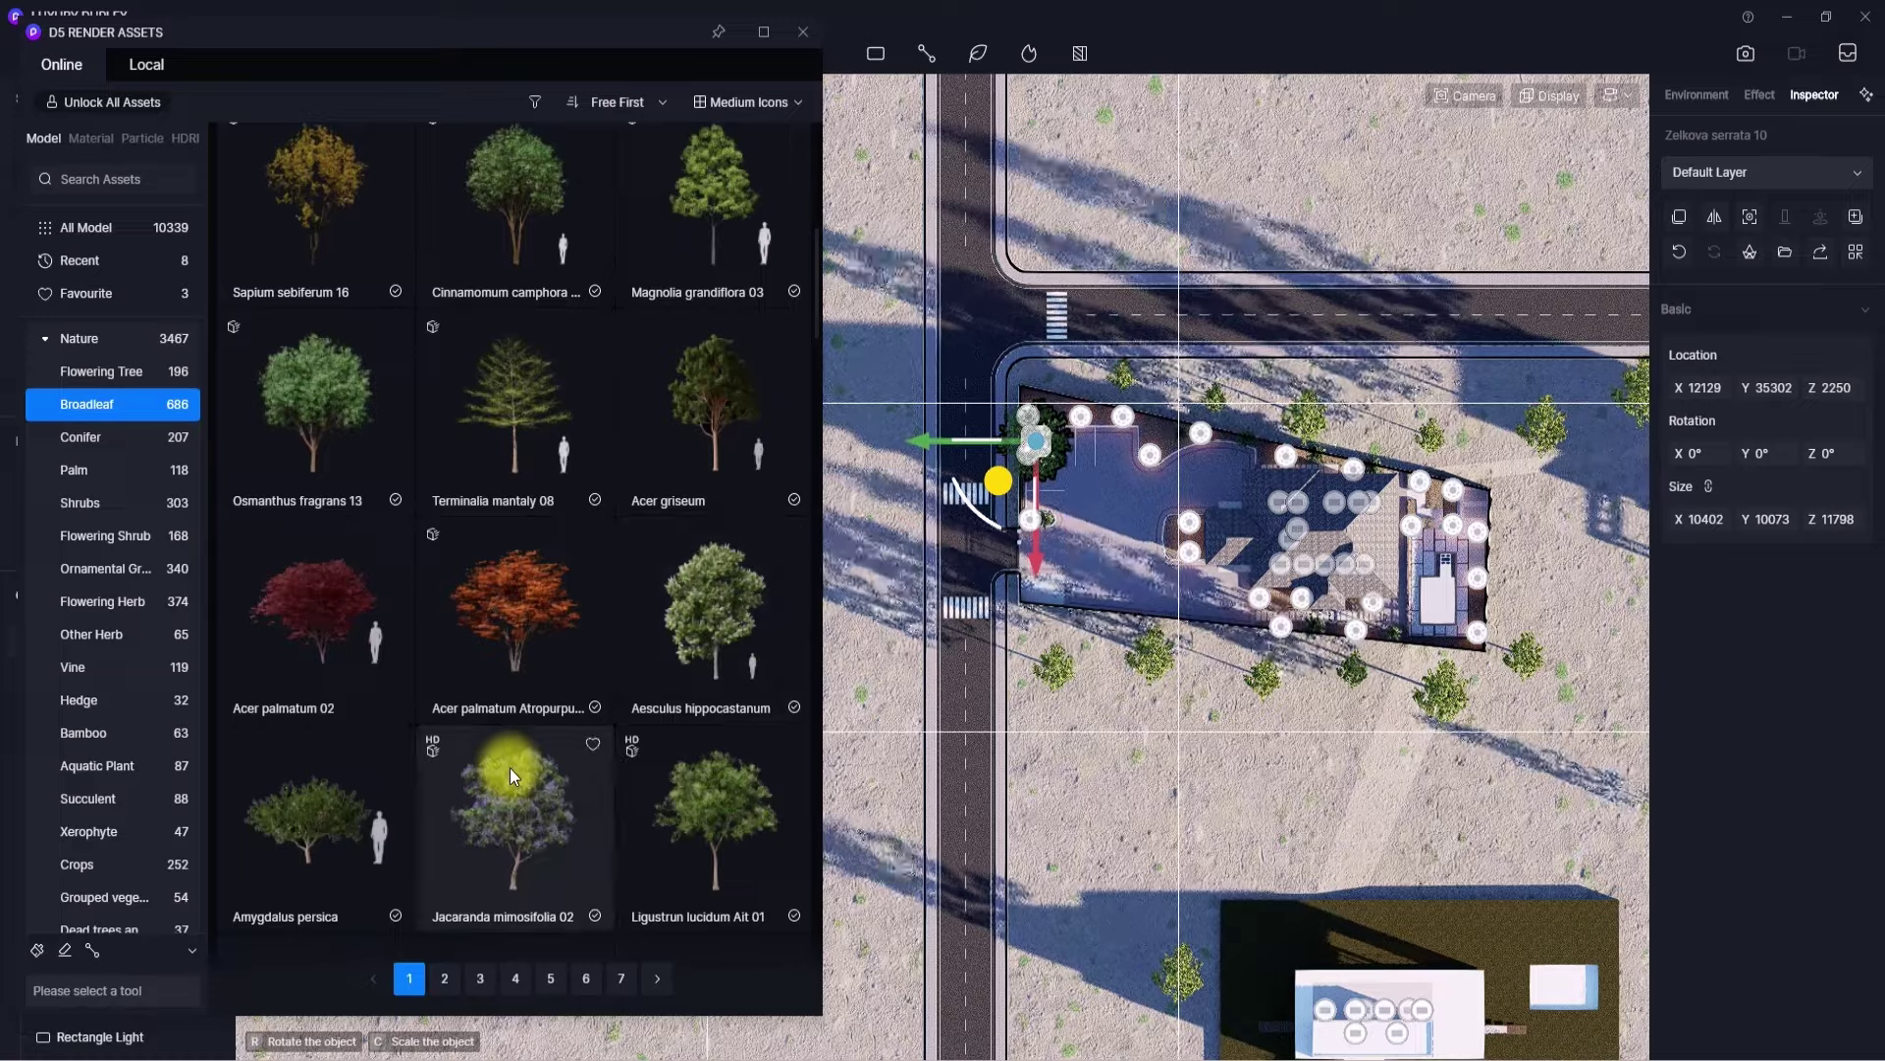
{"action": "left_click", "coordinate": [703, 852]}
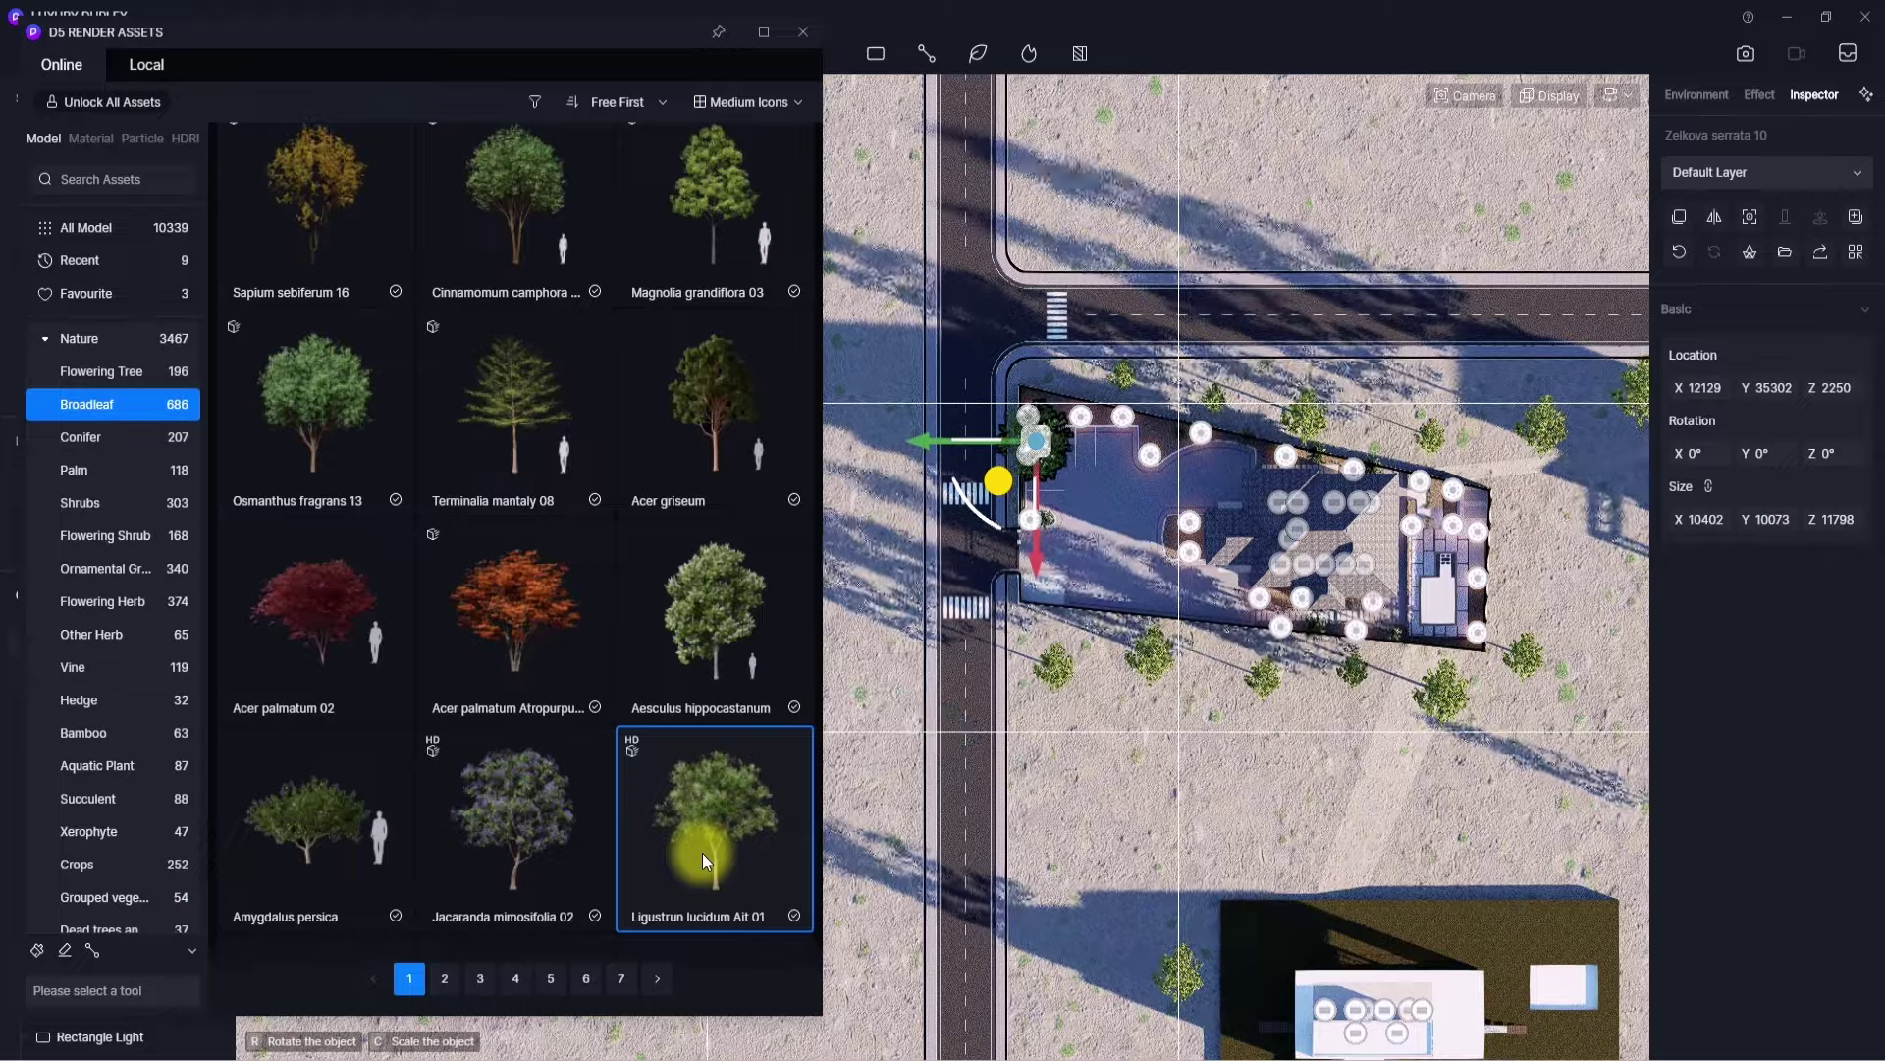
{"action": "left_click", "coordinate": [37, 949]}
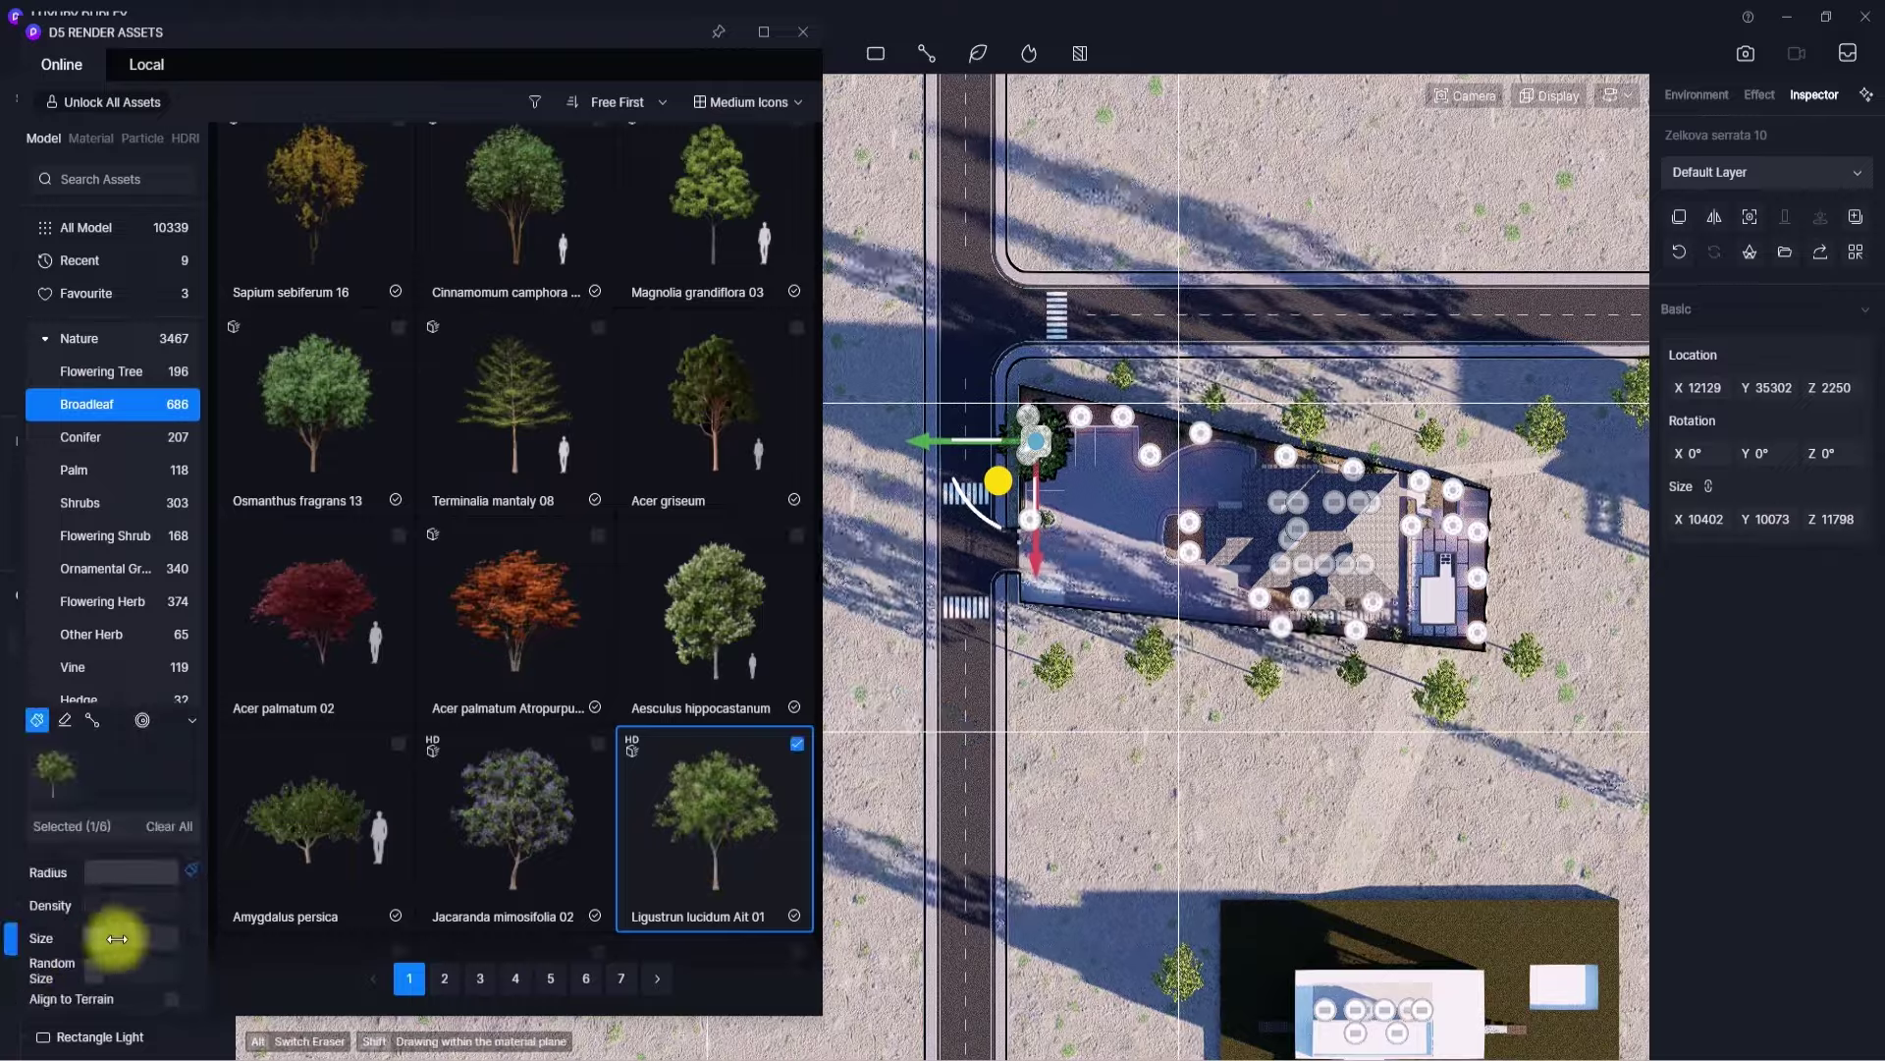
{"action": "left_click", "coordinate": [35, 720]}
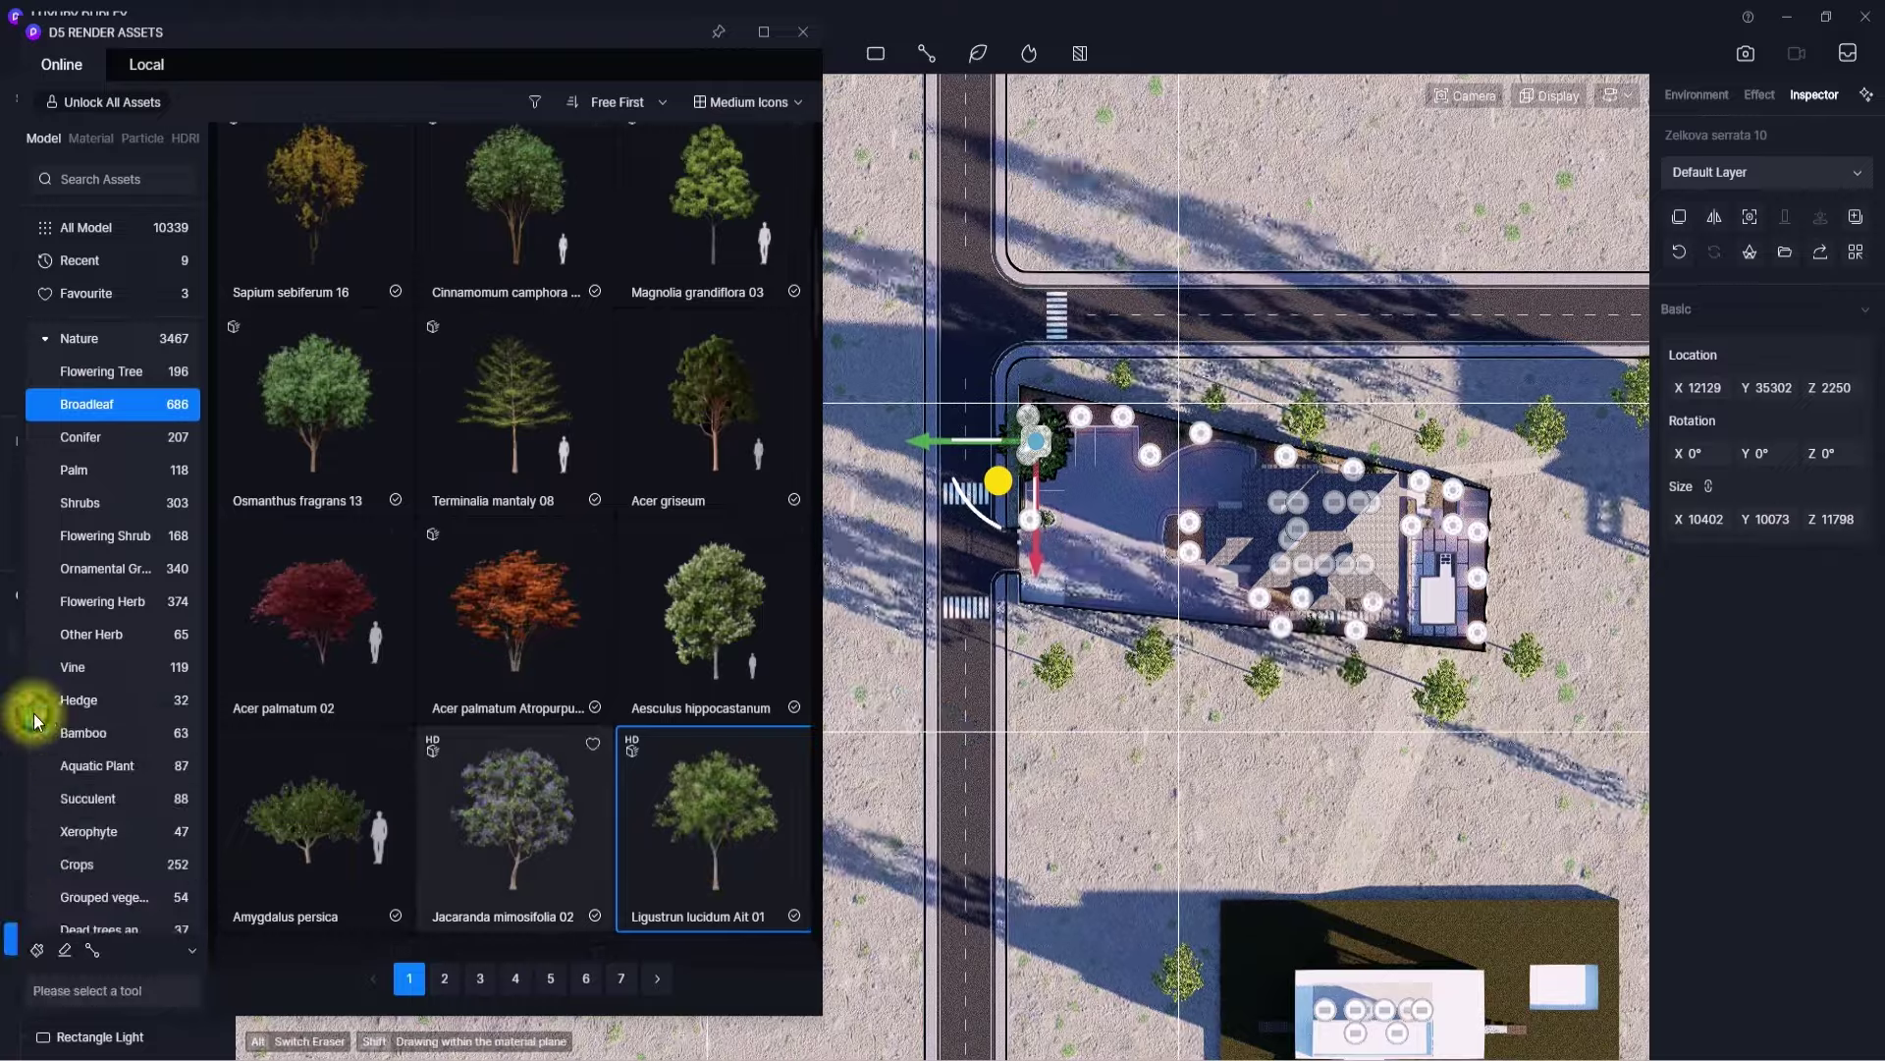
{"action": "left_click", "coordinate": [646, 799]}
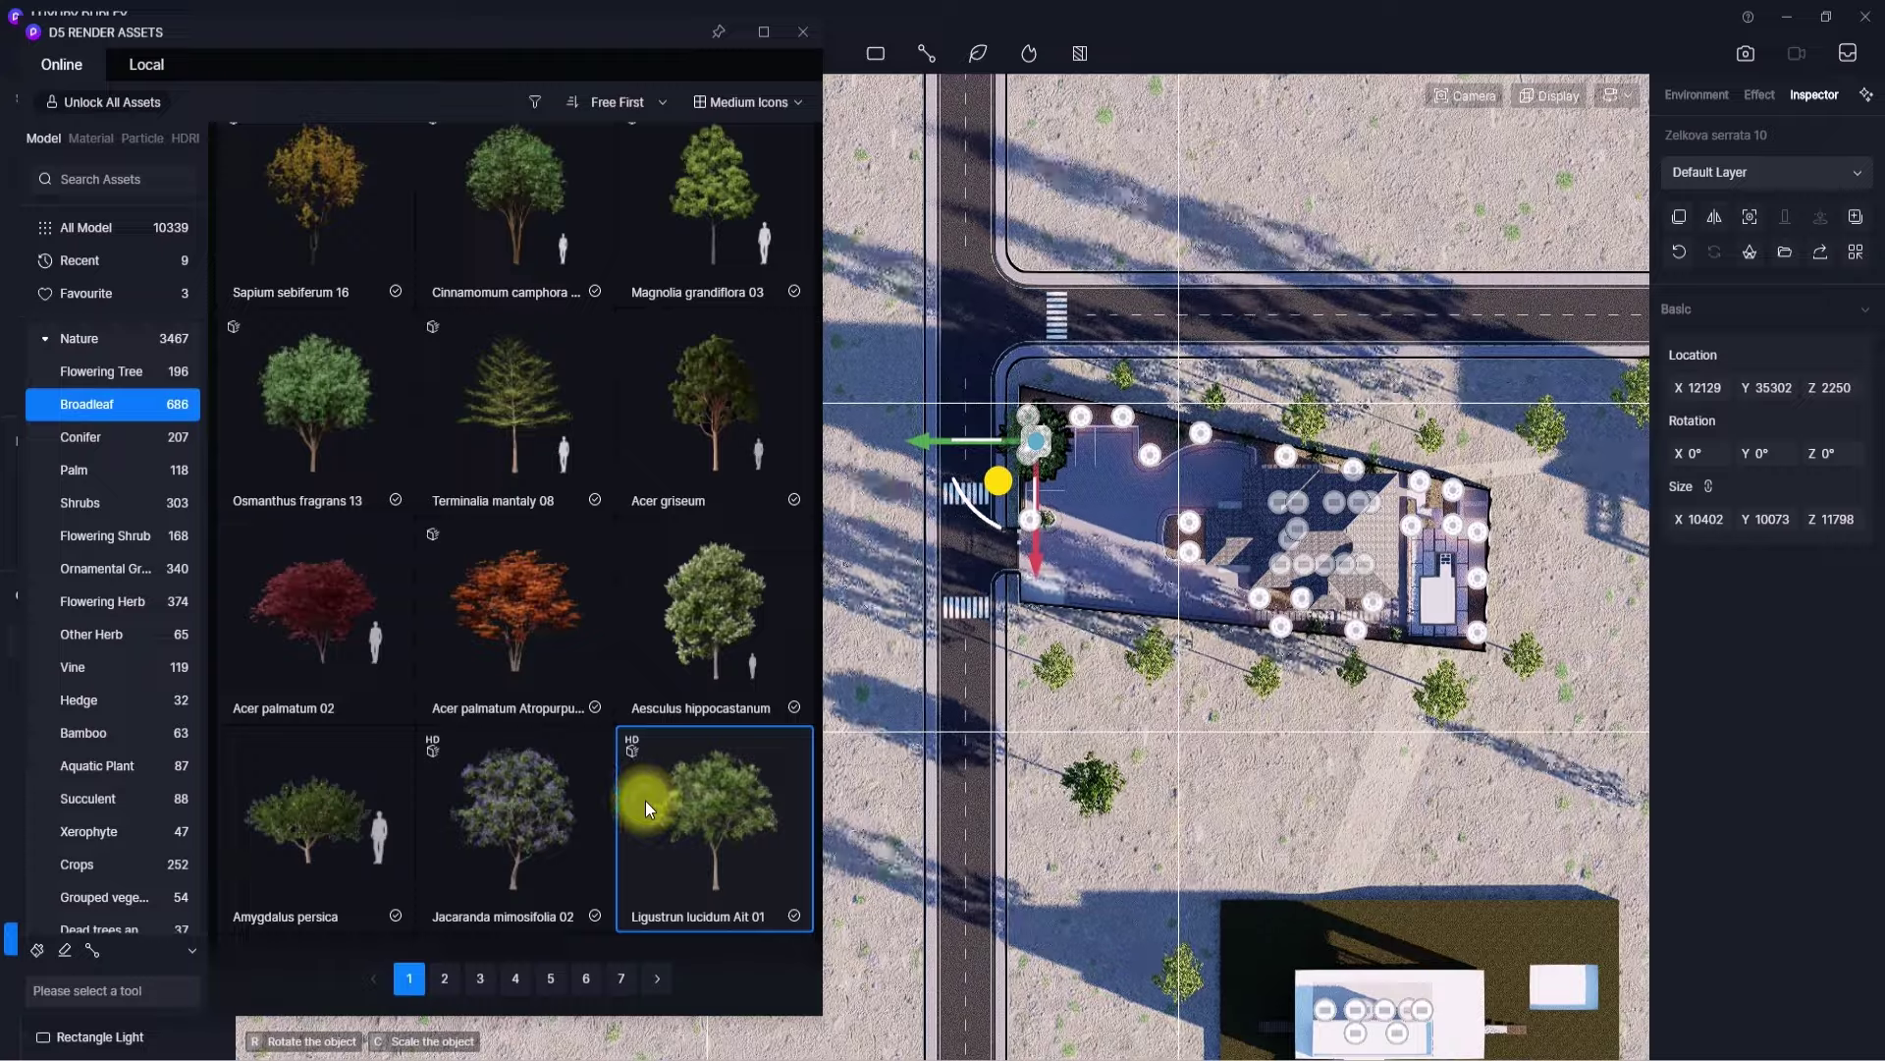
{"action": "left_click", "coordinate": [1117, 763]}
- Place three more Ligustrum lucidum trees, spread over the open ground between the plot and the white-roofed house
{"action": "middle_click_drag", "start_coordinate": [1117, 763], "coordinate": [939, 818]}
{"action": "scroll", "coordinate": [1117, 763], "scroll_direction": "down", "scroll_amount": 2}
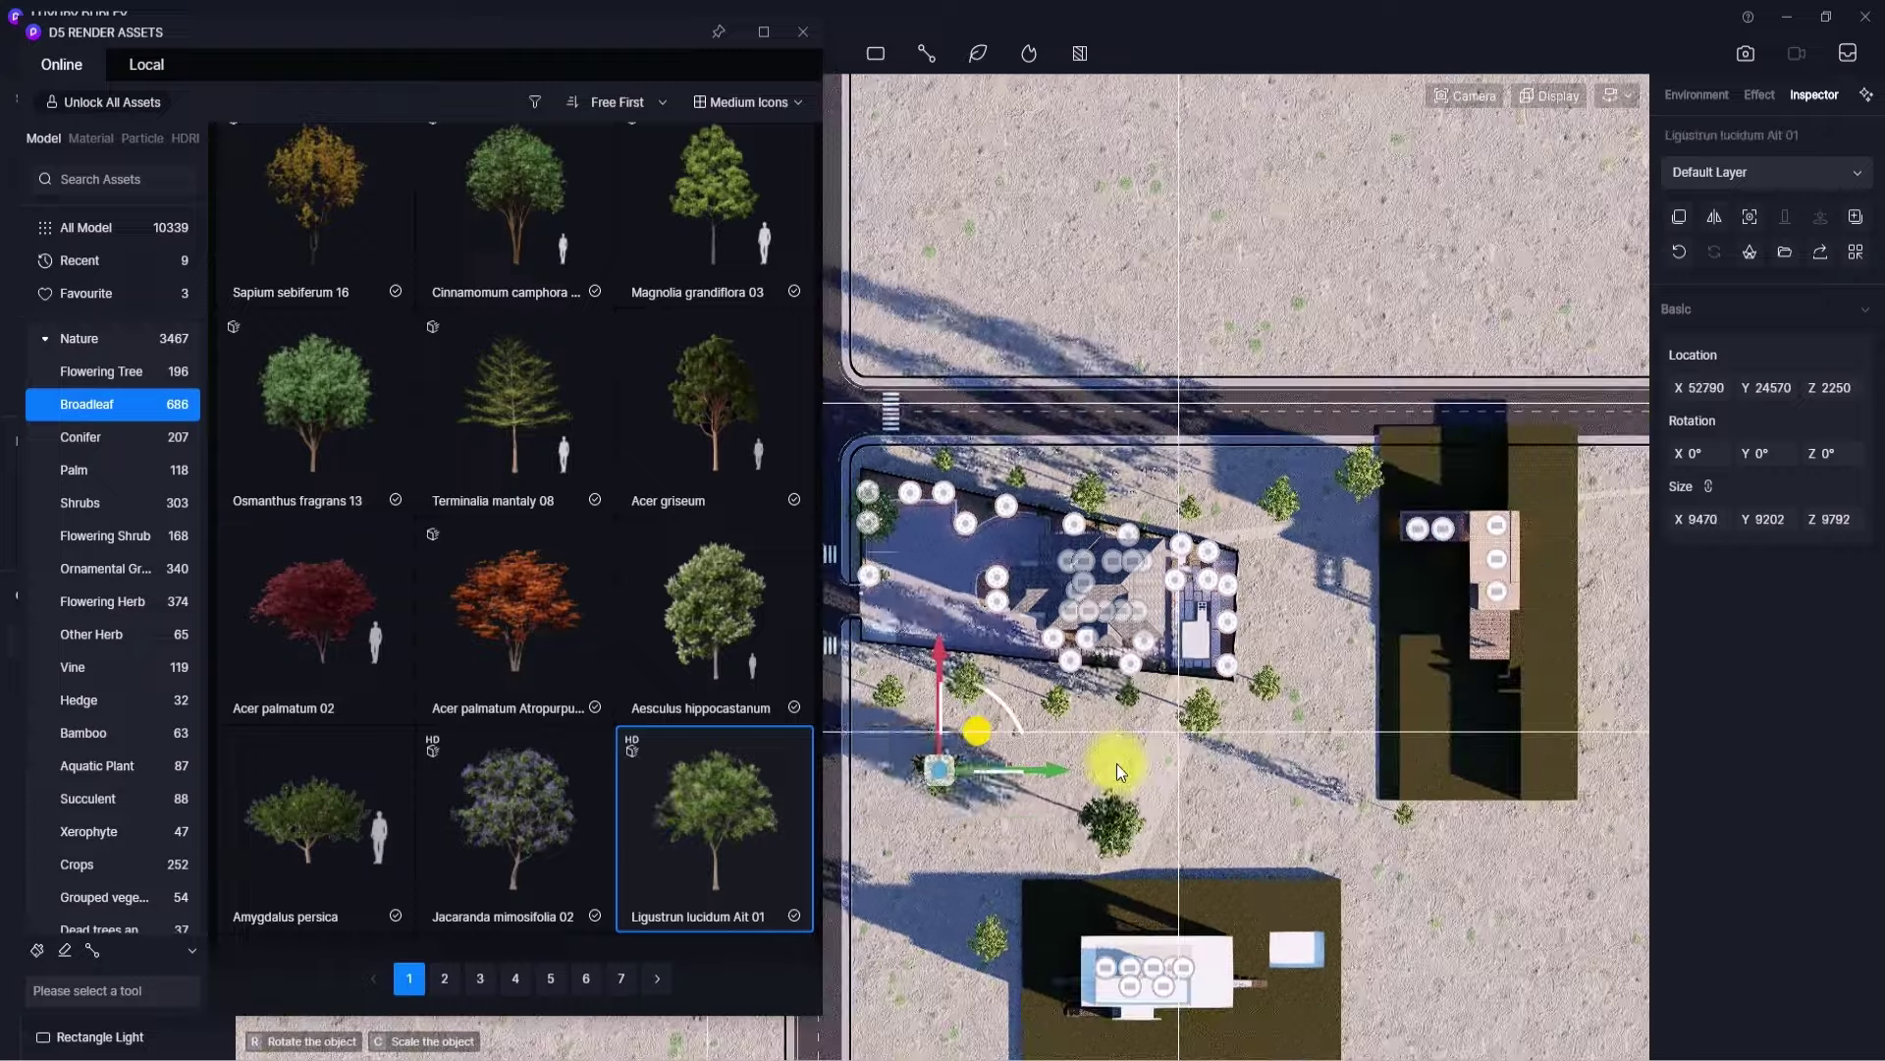
{"action": "left_click", "coordinate": [1090, 737]}
{"action": "left_click", "coordinate": [1209, 835]}
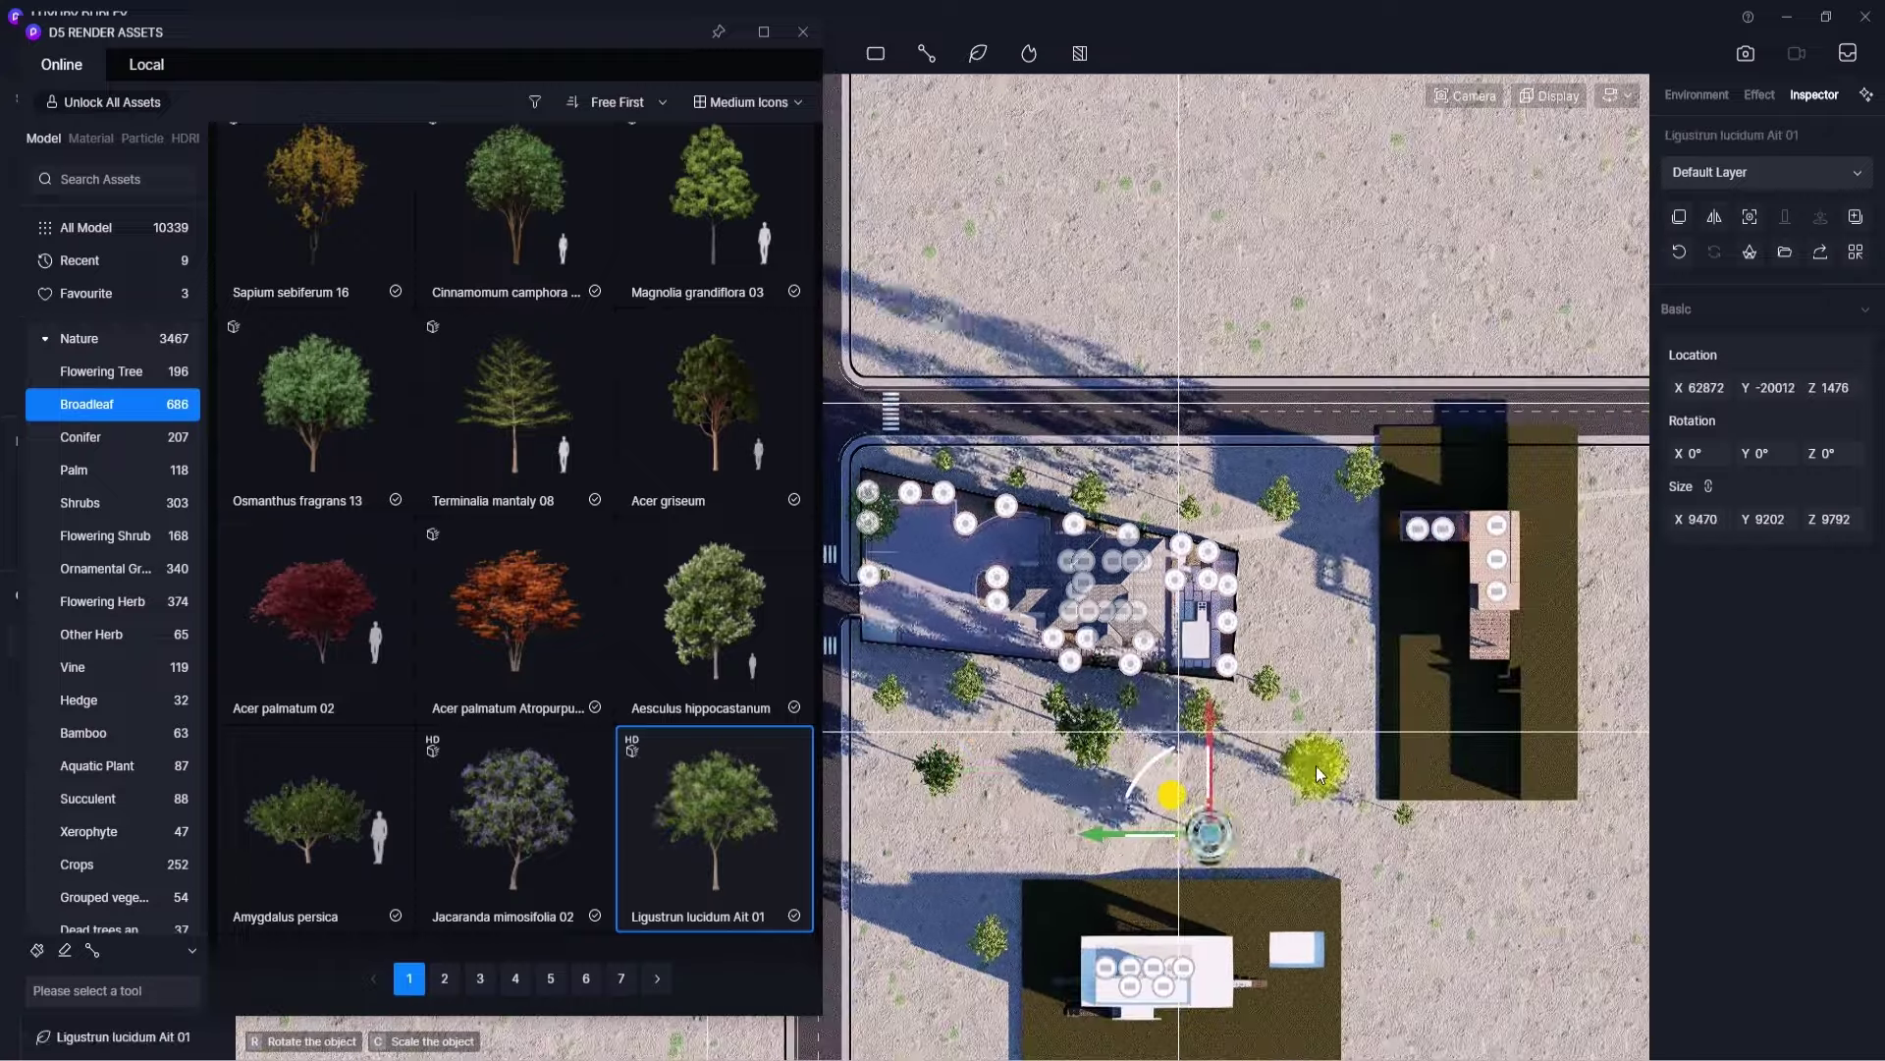
{"action": "left_click", "coordinate": [1317, 766]}
- Place four Ligustrum lucidum trees across the main road and one between the two neighbouring dark plots
{"action": "left_click", "coordinate": [1316, 764]}
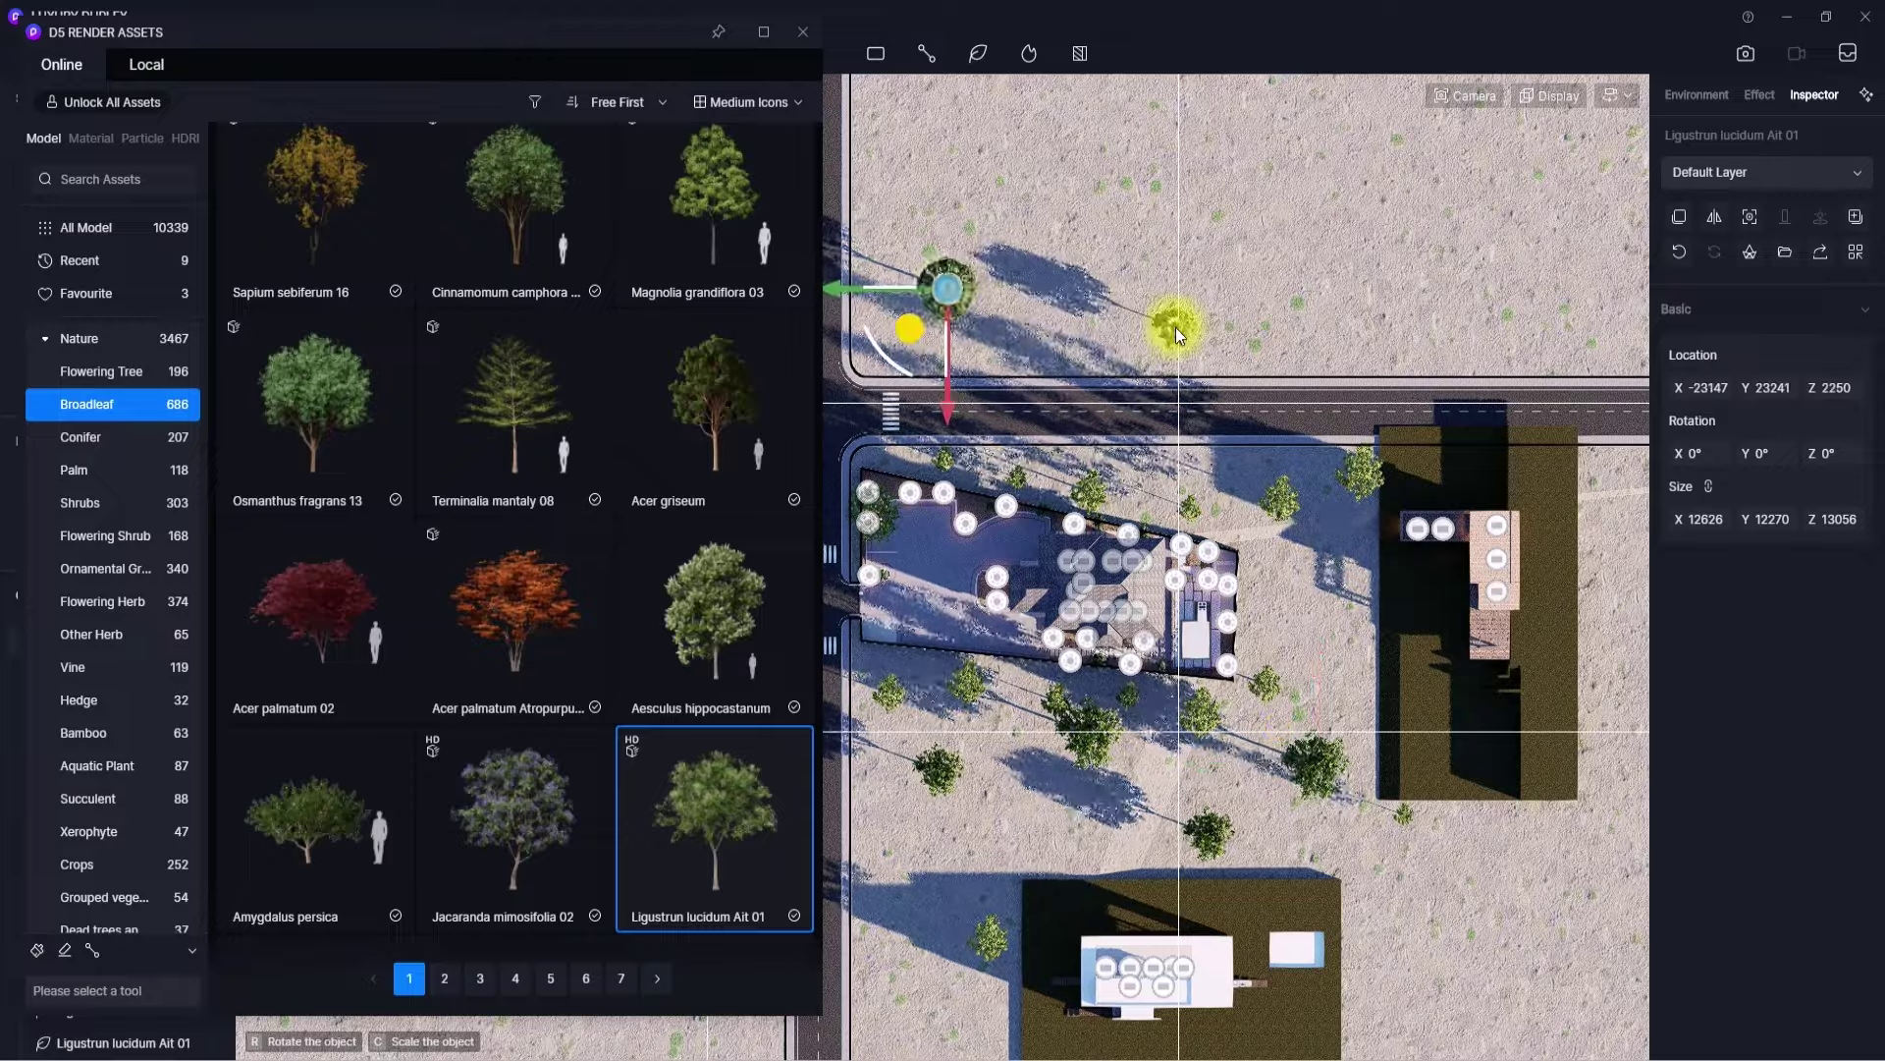
{"action": "left_click", "coordinate": [1106, 233]}
{"action": "left_click", "coordinate": [1353, 298]}
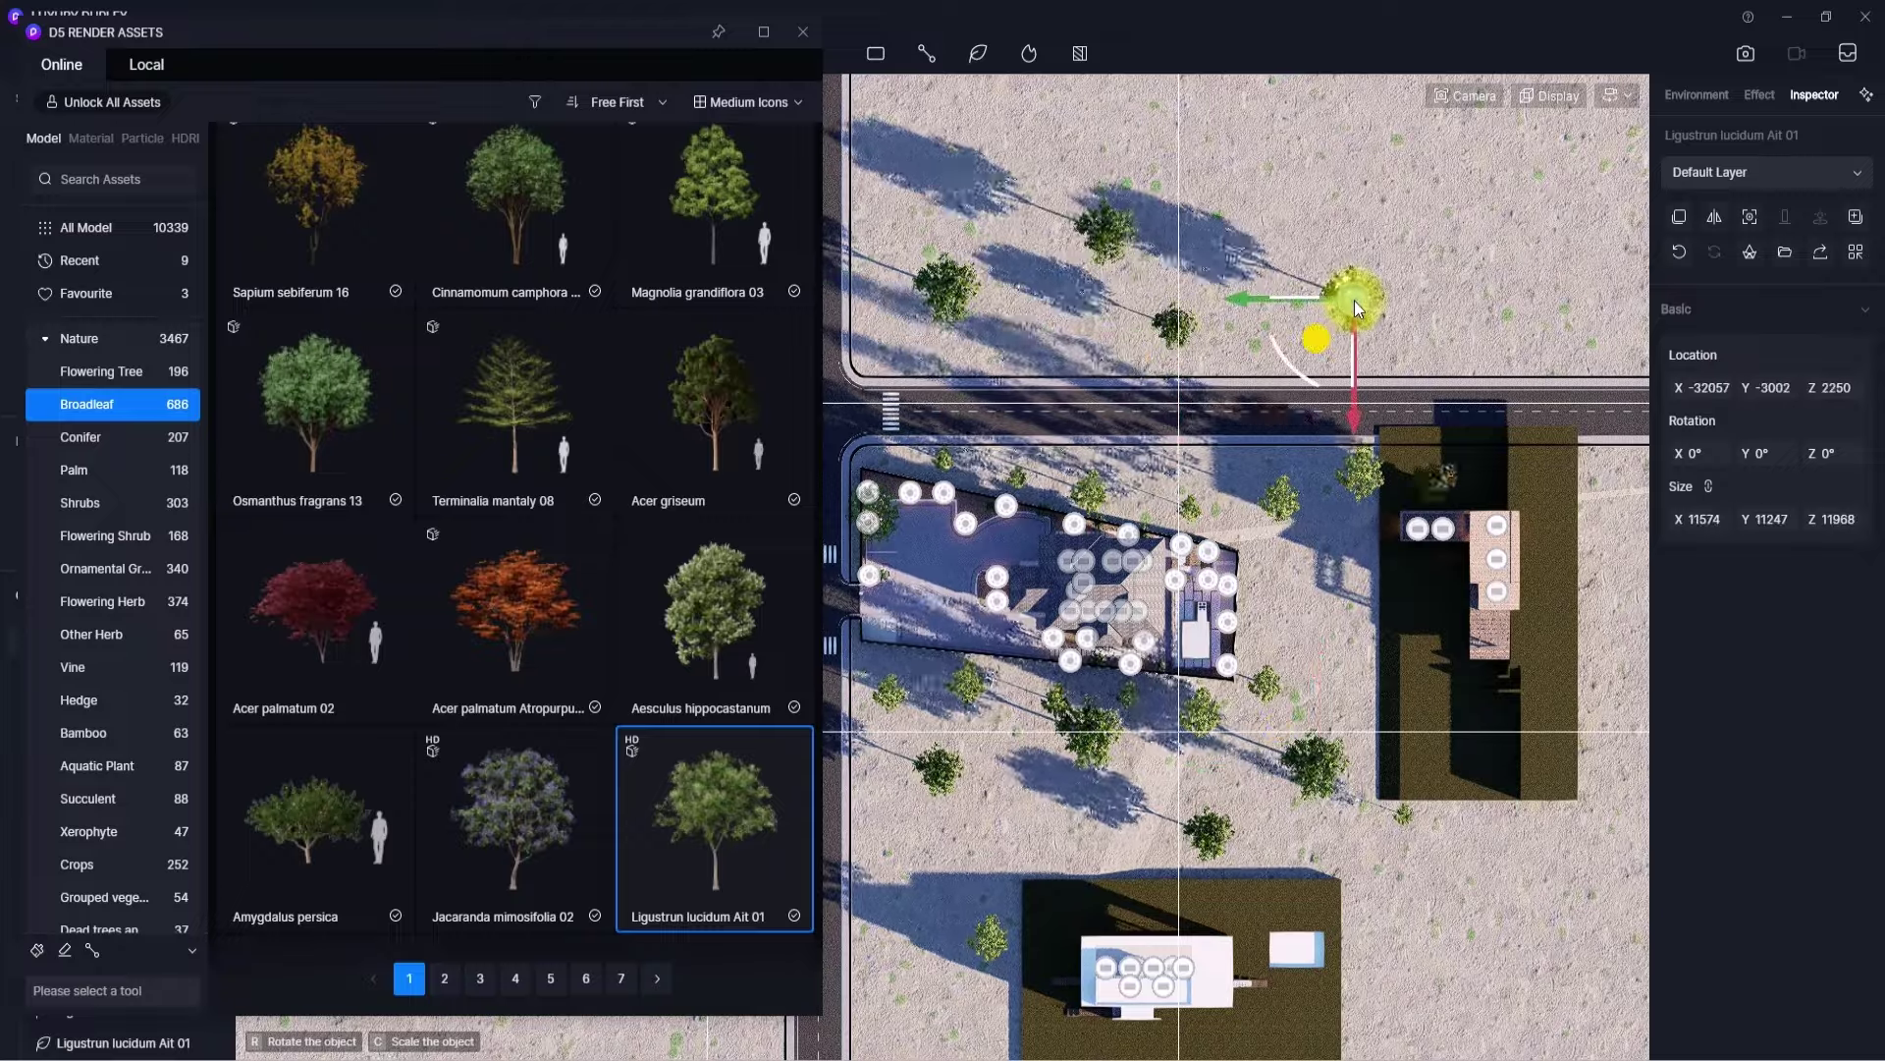
{"action": "left_click", "coordinate": [1457, 870]}
- Place six Ligustrum lucidum trees in a loose row on the open ground across the side road
{"action": "middle_click_drag", "start_coordinate": [1457, 871], "coordinate": [1723, 806]}
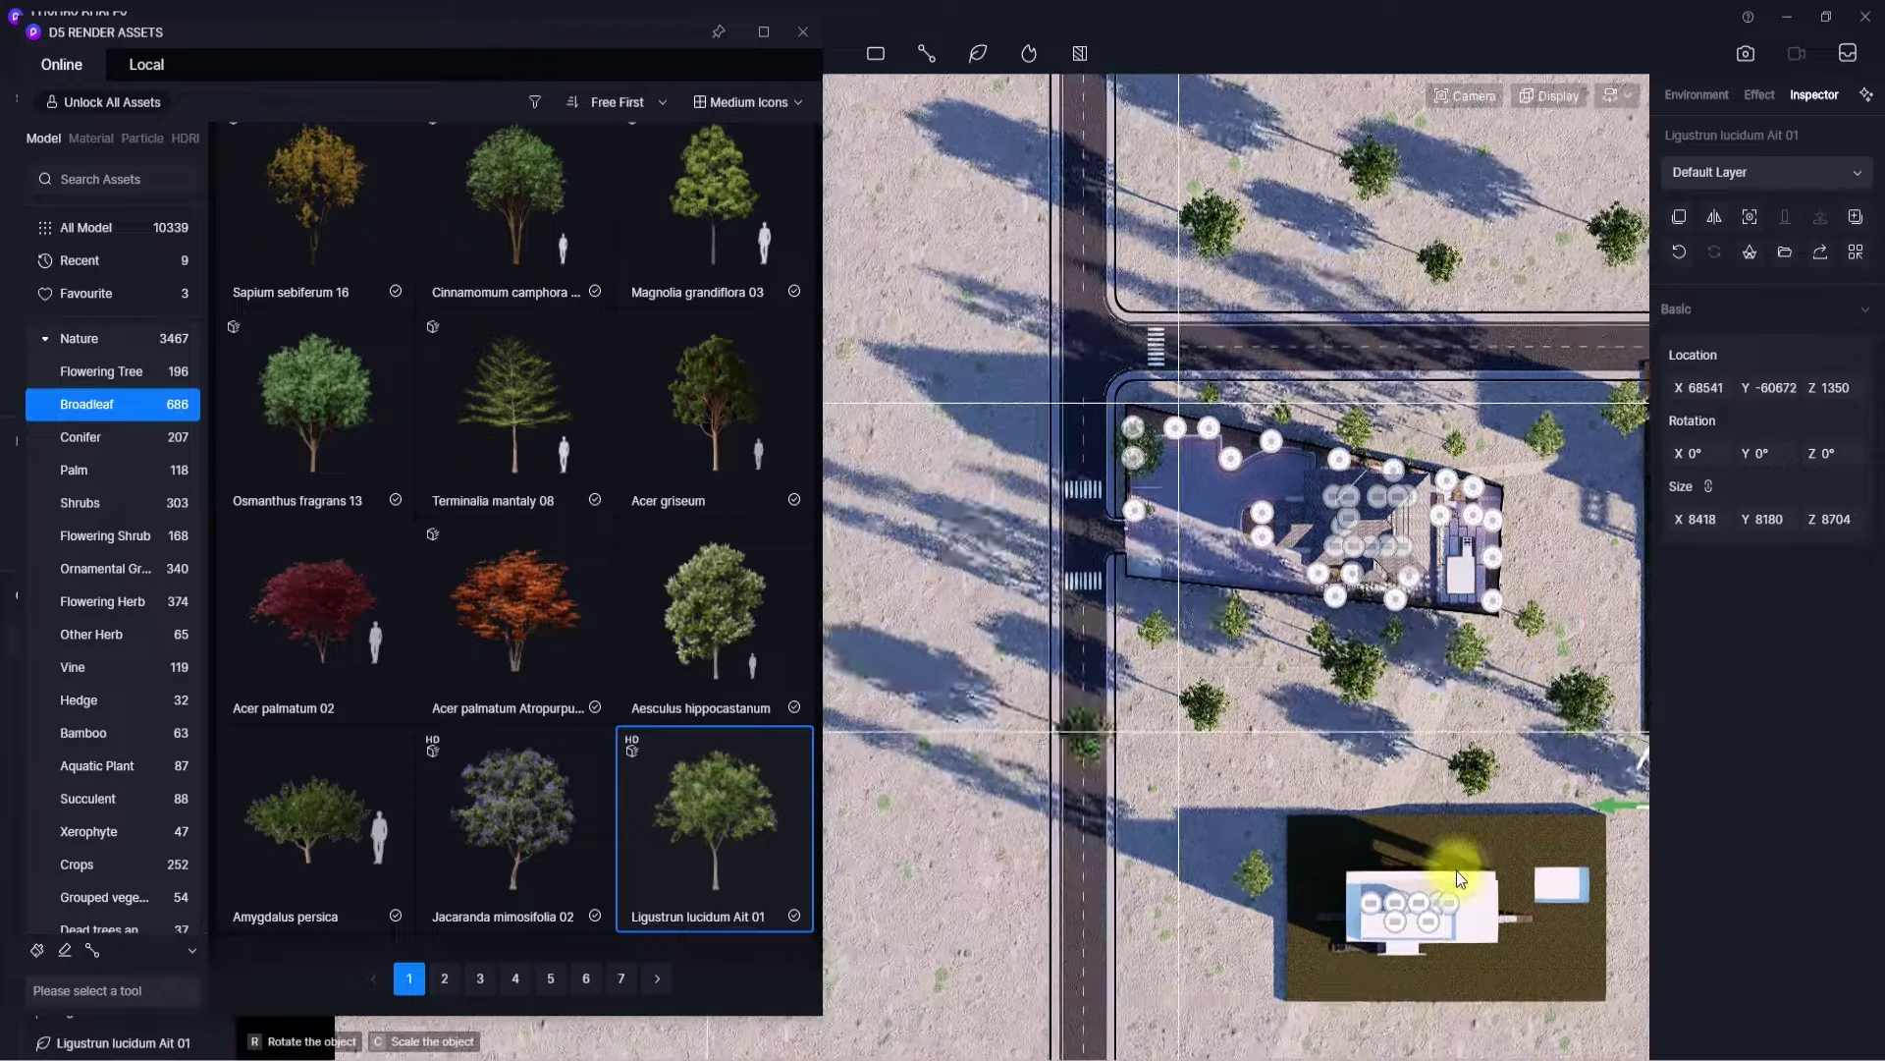
{"action": "left_click", "coordinate": [945, 750]}
{"action": "left_click", "coordinate": [967, 643]}
{"action": "left_click", "coordinate": [956, 522]}
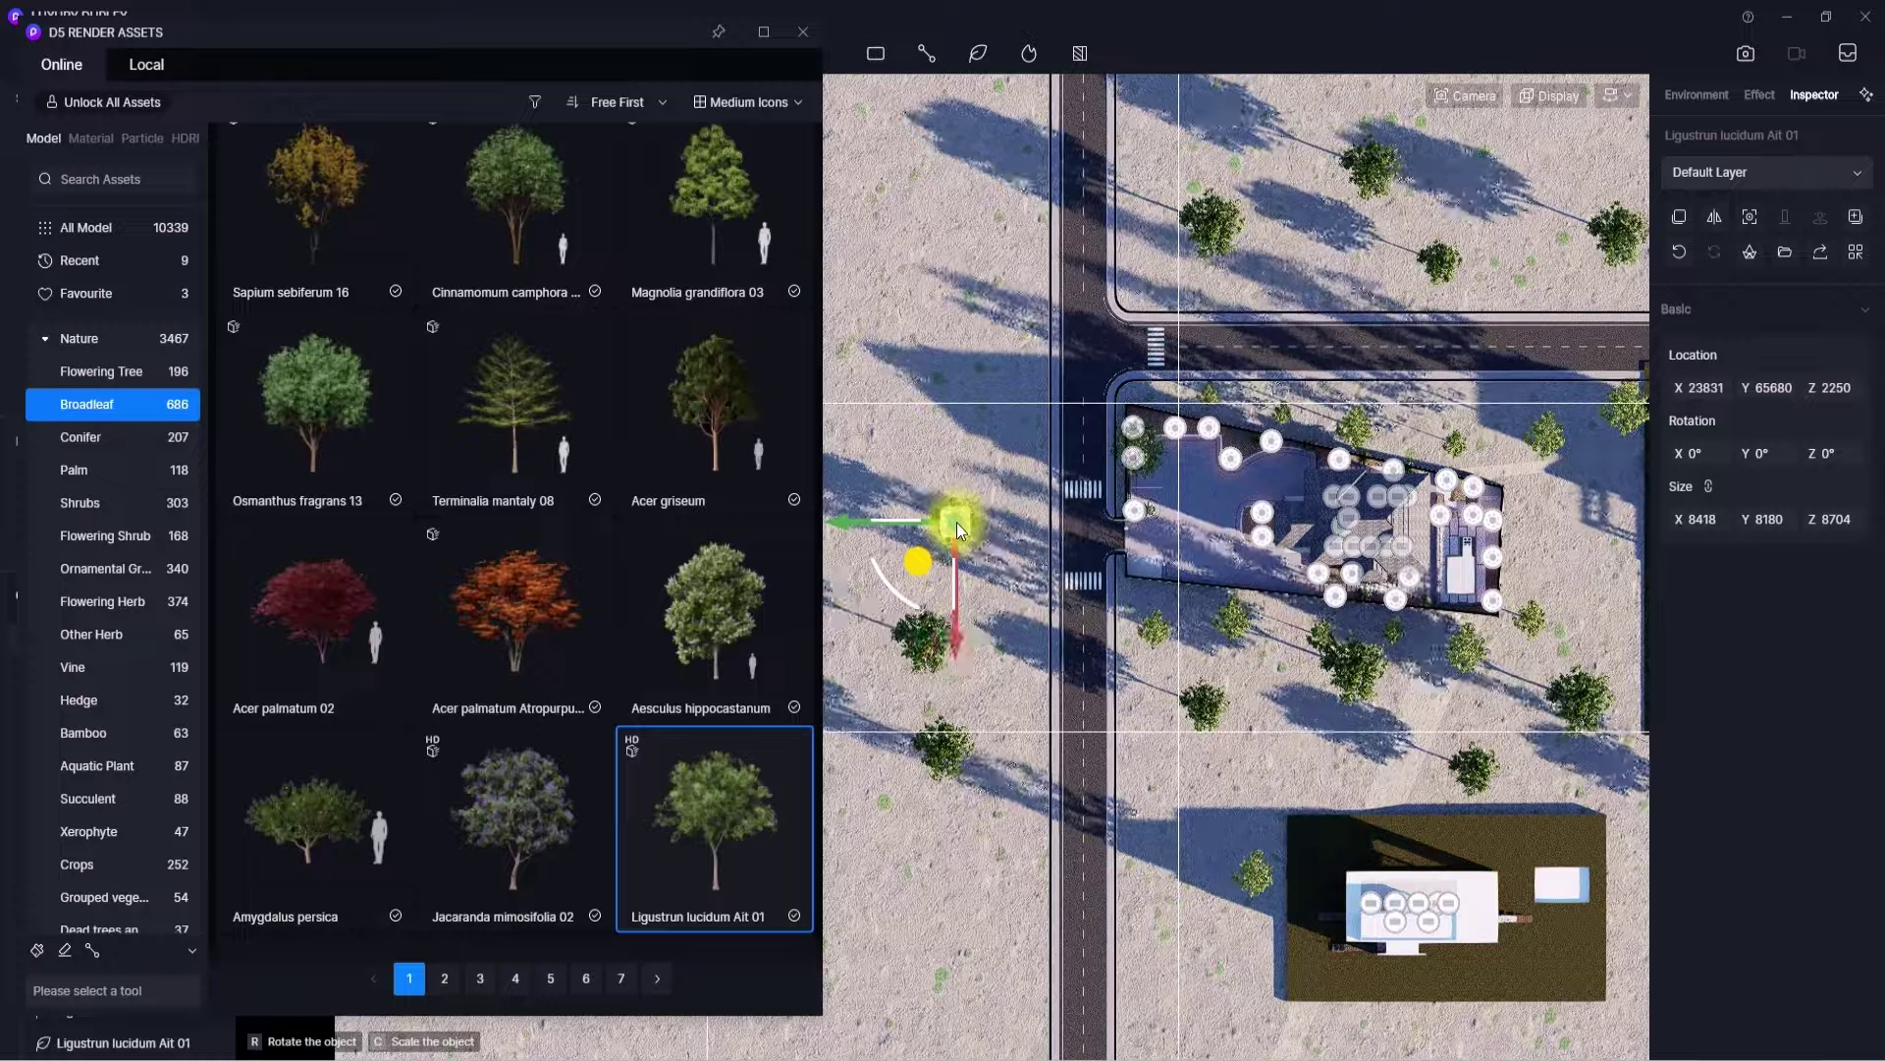
{"action": "left_click", "coordinate": [992, 659]}
{"action": "left_click", "coordinate": [893, 393]}
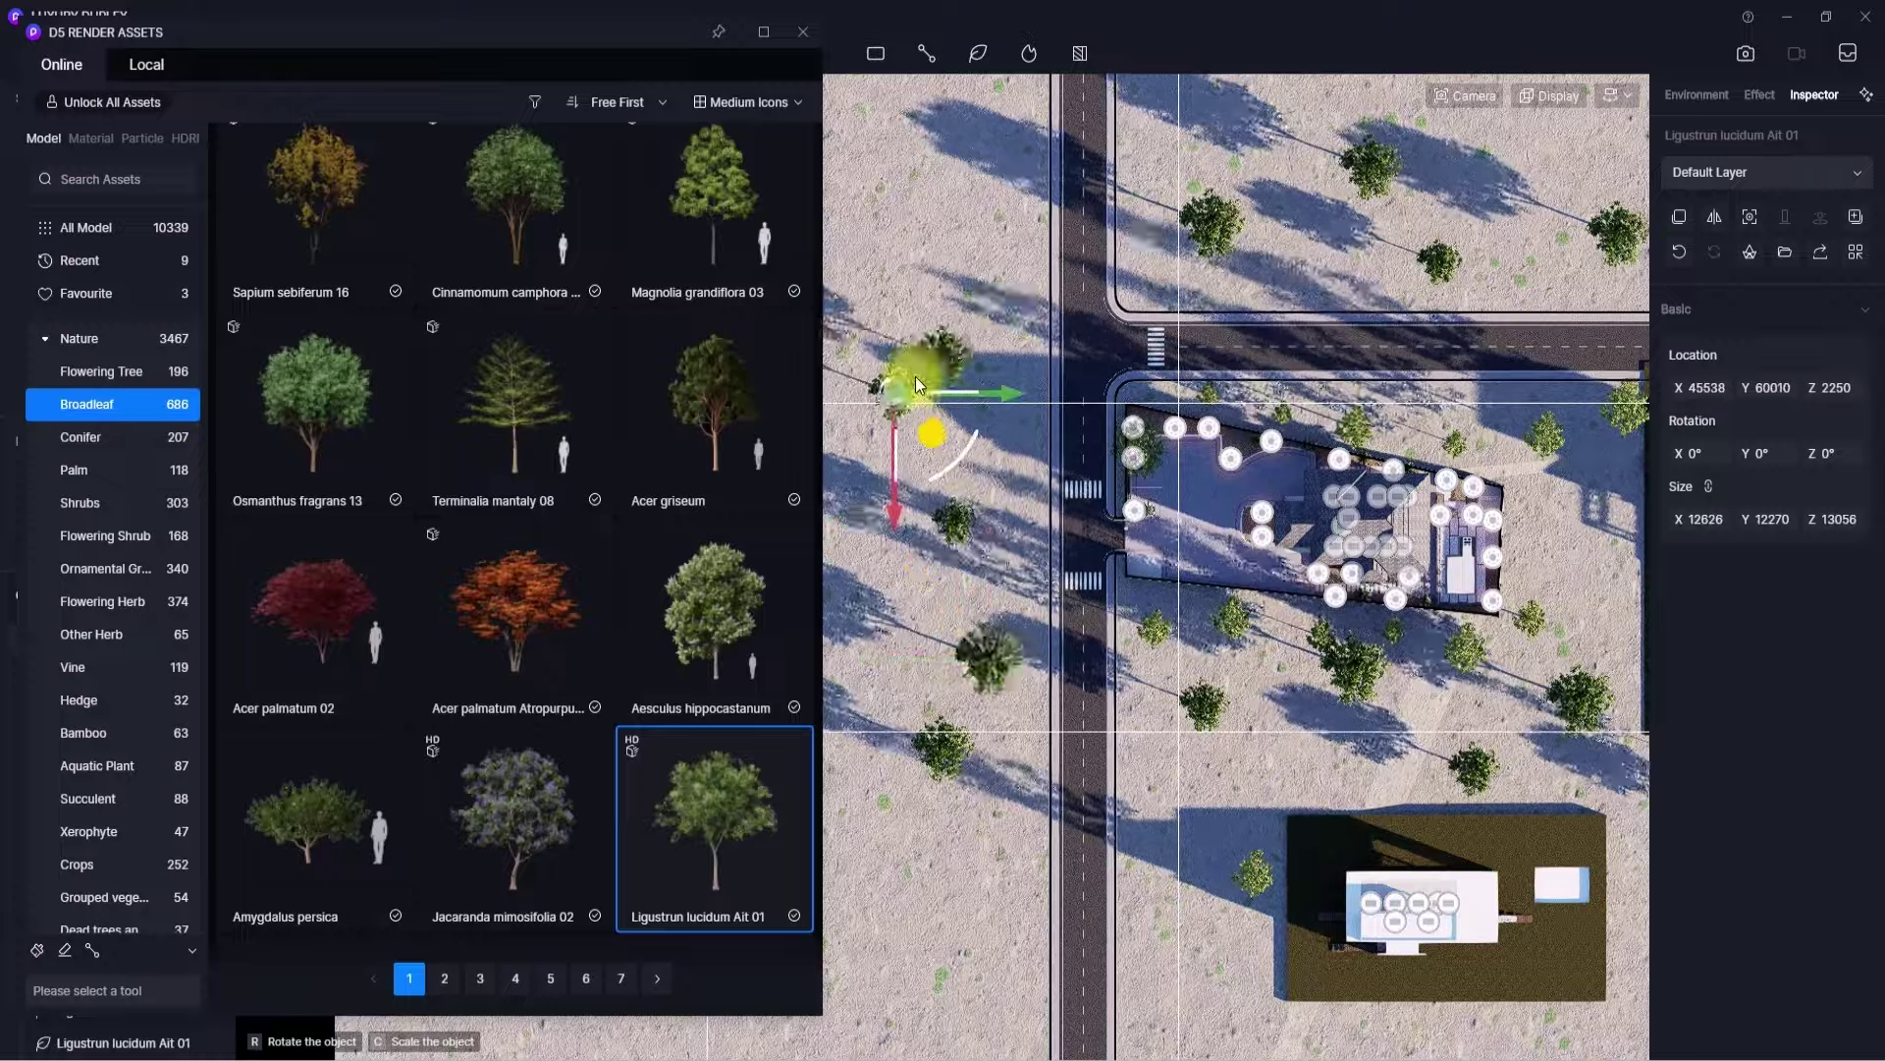
{"action": "left_click", "coordinate": [1006, 293]}
{"action": "left_click", "coordinate": [990, 190]}
{"action": "scroll", "coordinate": [990, 190], "scroll_direction": "down", "scroll_amount": 1}
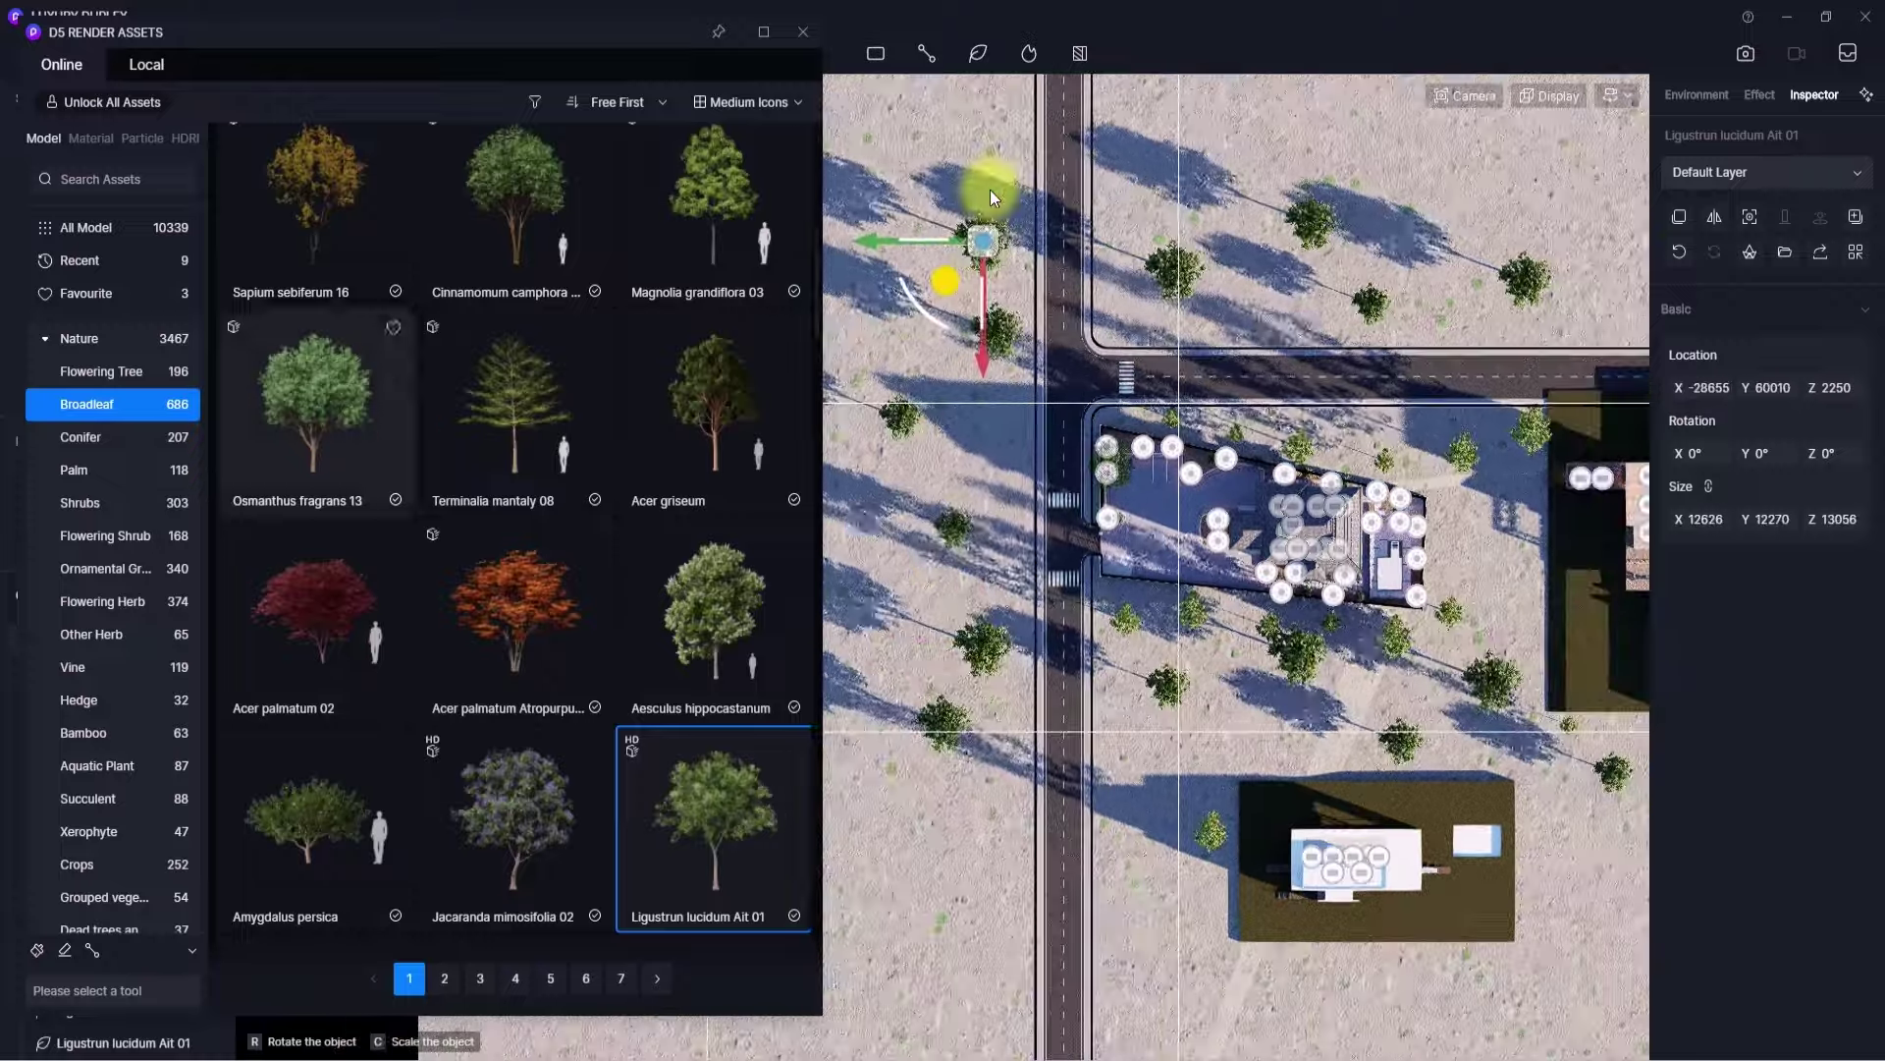
- Choose the palm Phoenix canariensis 07 for single placement
{"action": "left_click", "coordinate": [75, 475]}
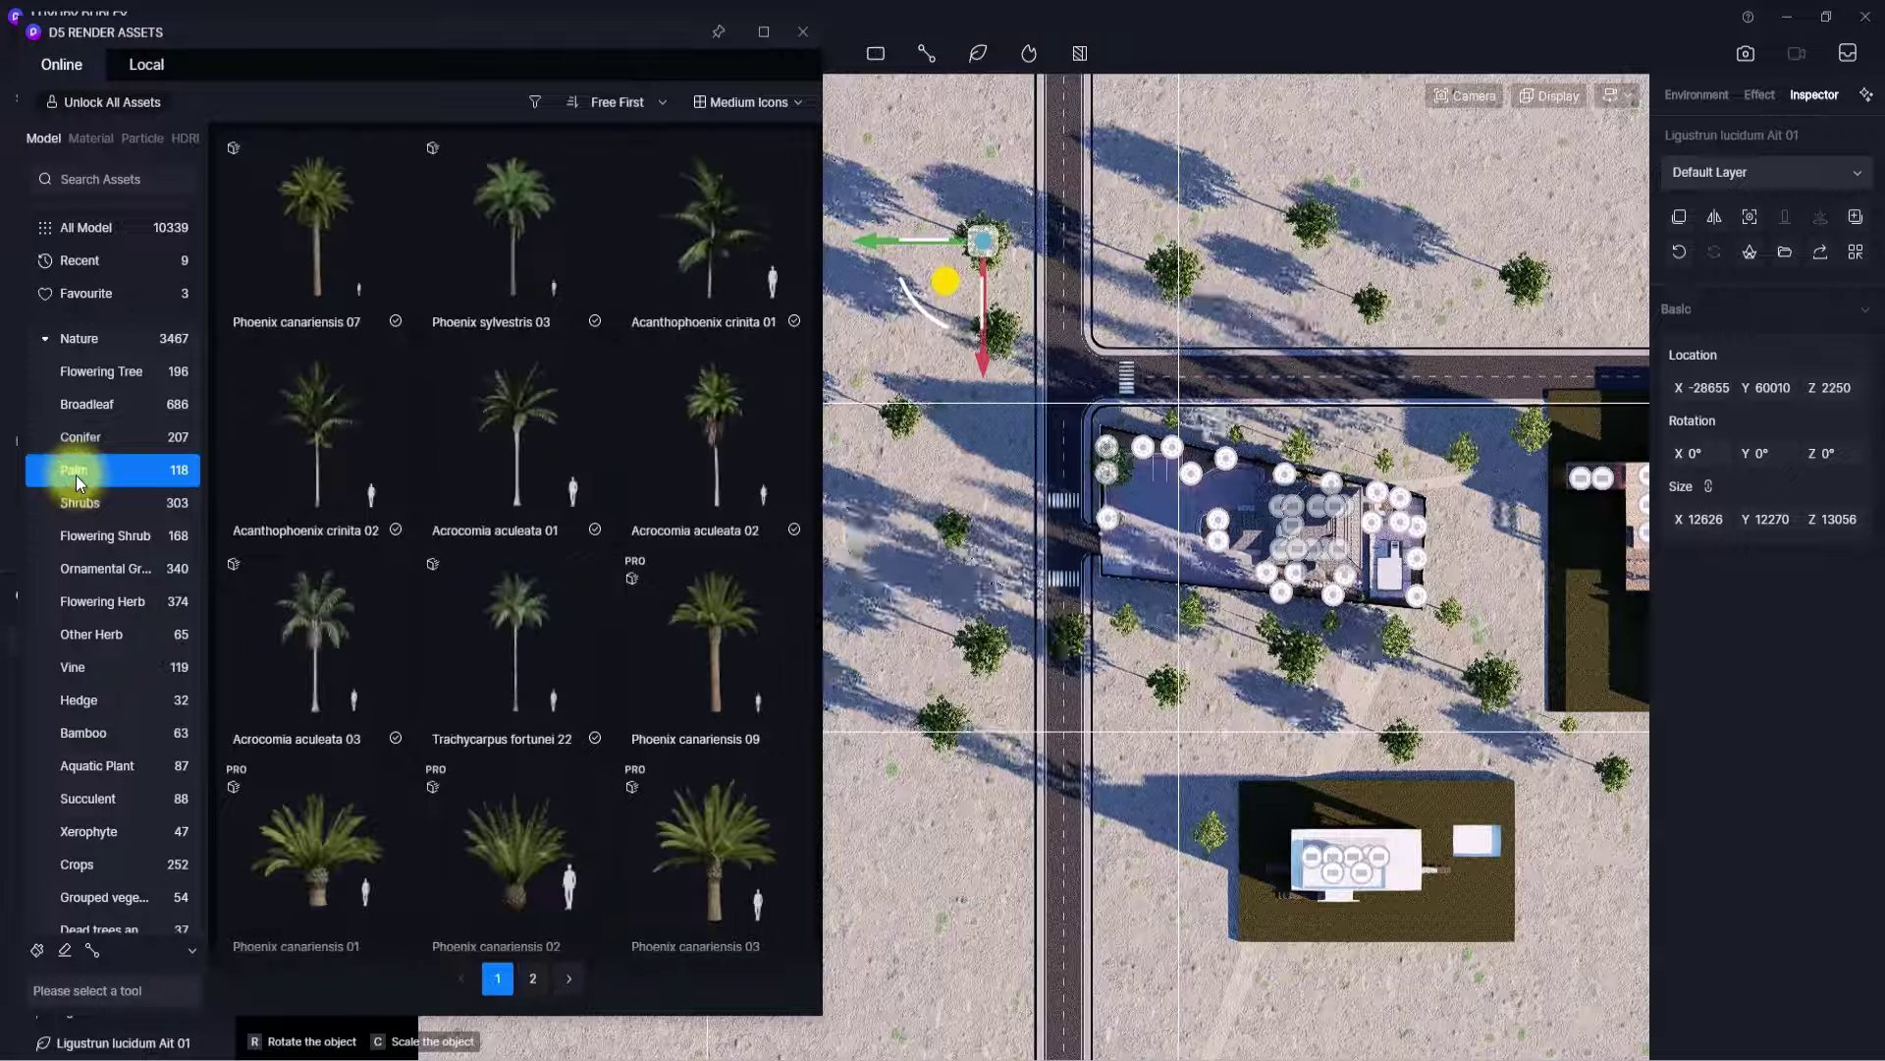
{"action": "key", "text": "w"}
{"action": "key", "text": "a"}
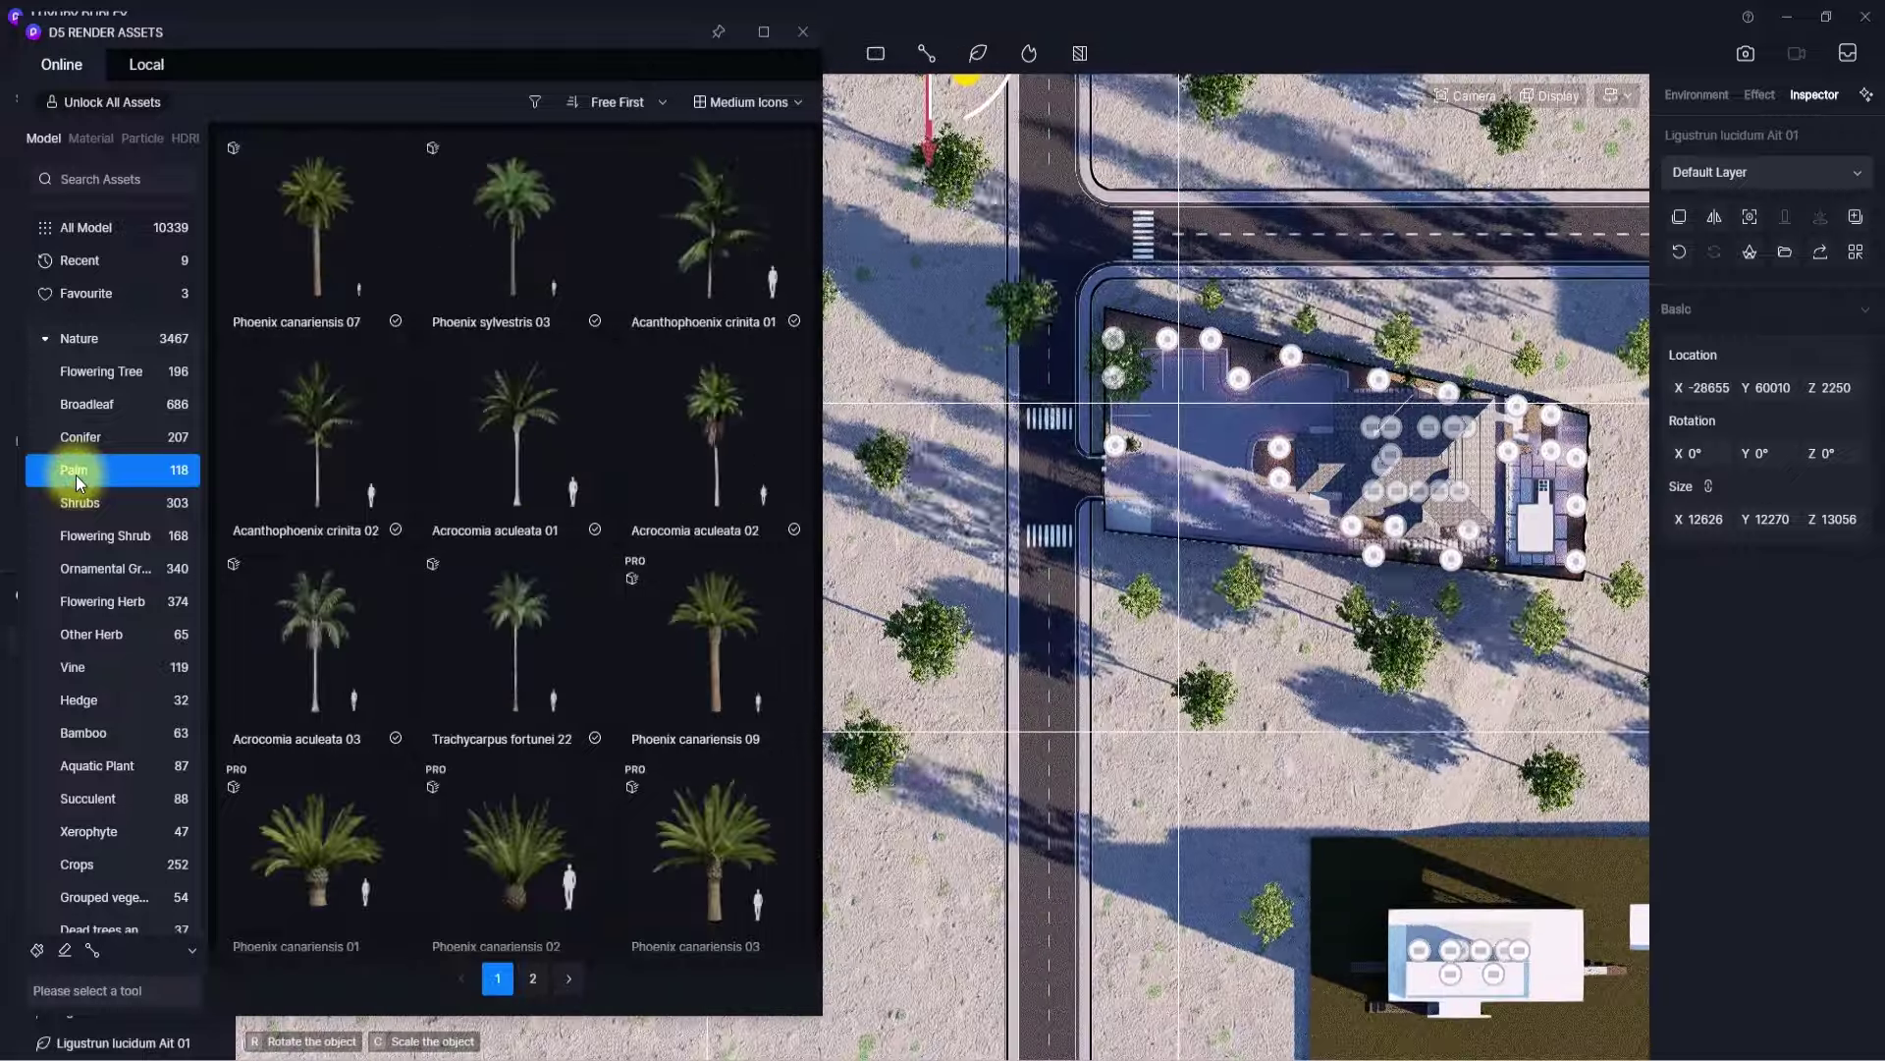
{"action": "key", "text": "s"}
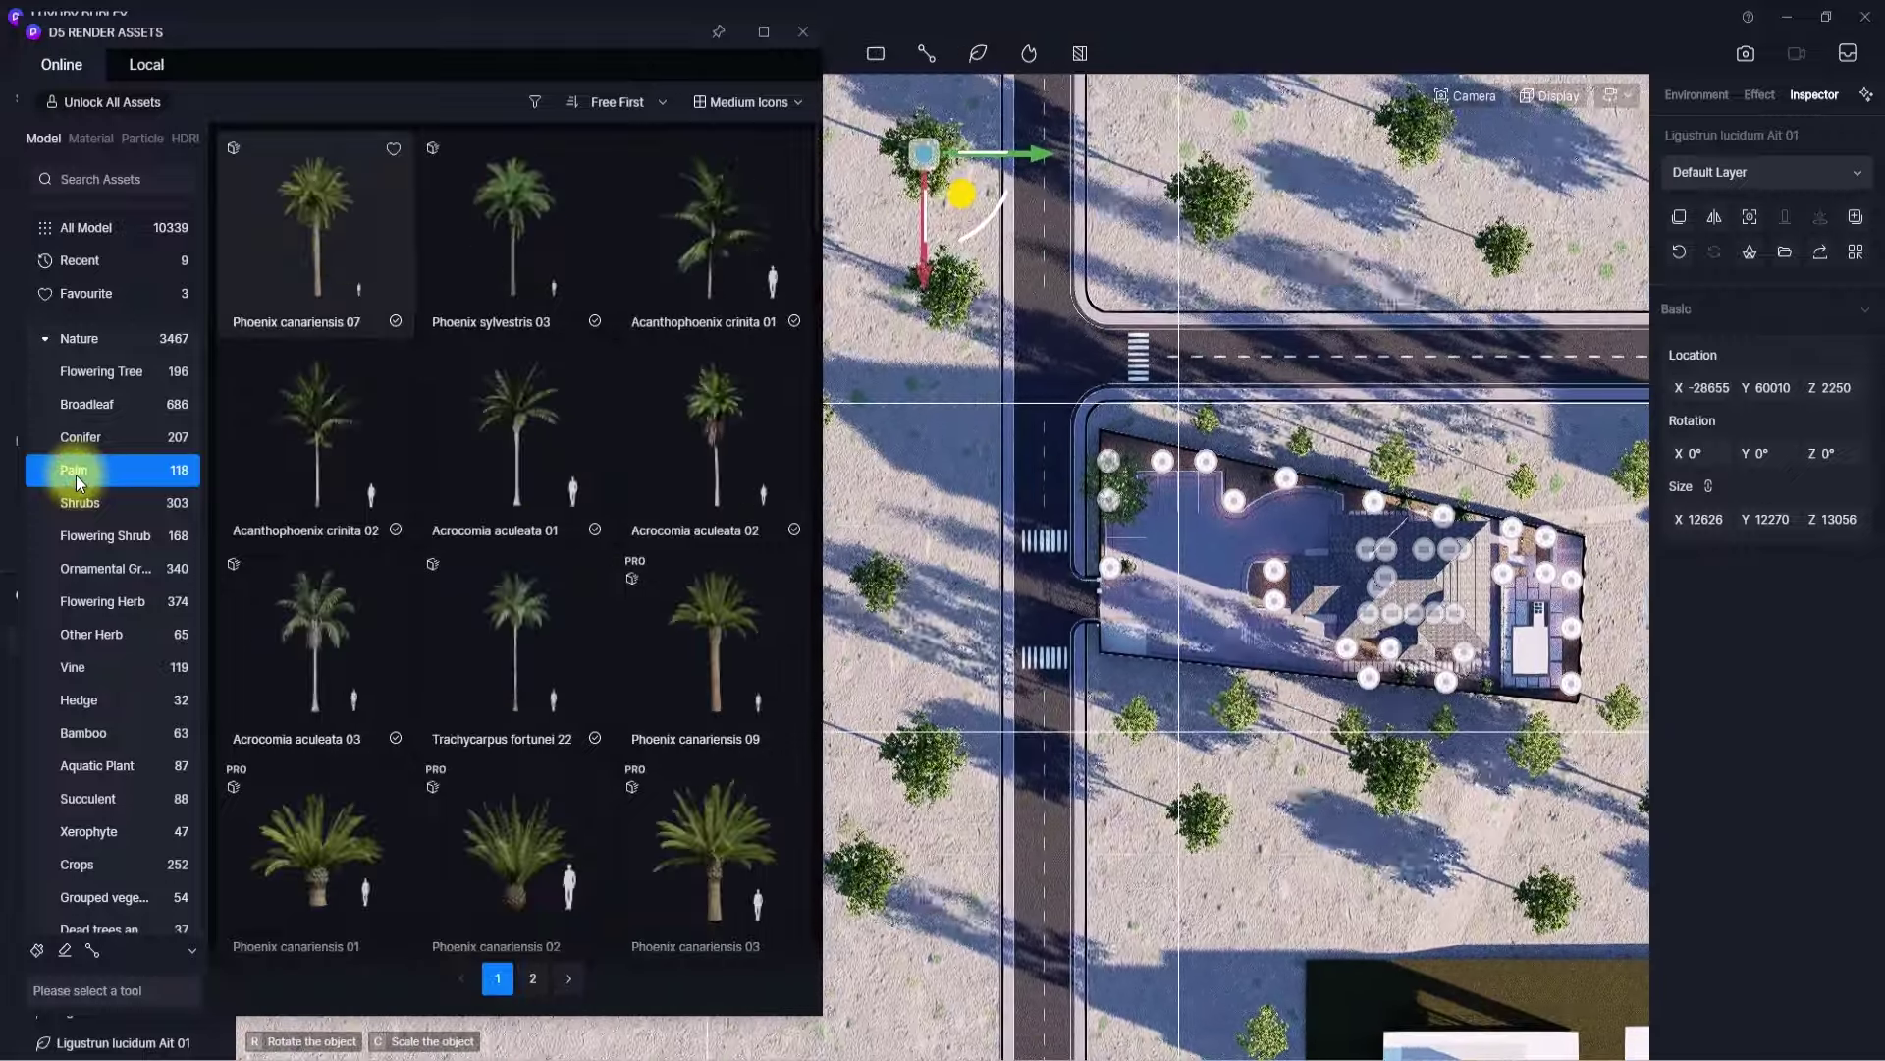
{"action": "left_click", "coordinate": [338, 286]}
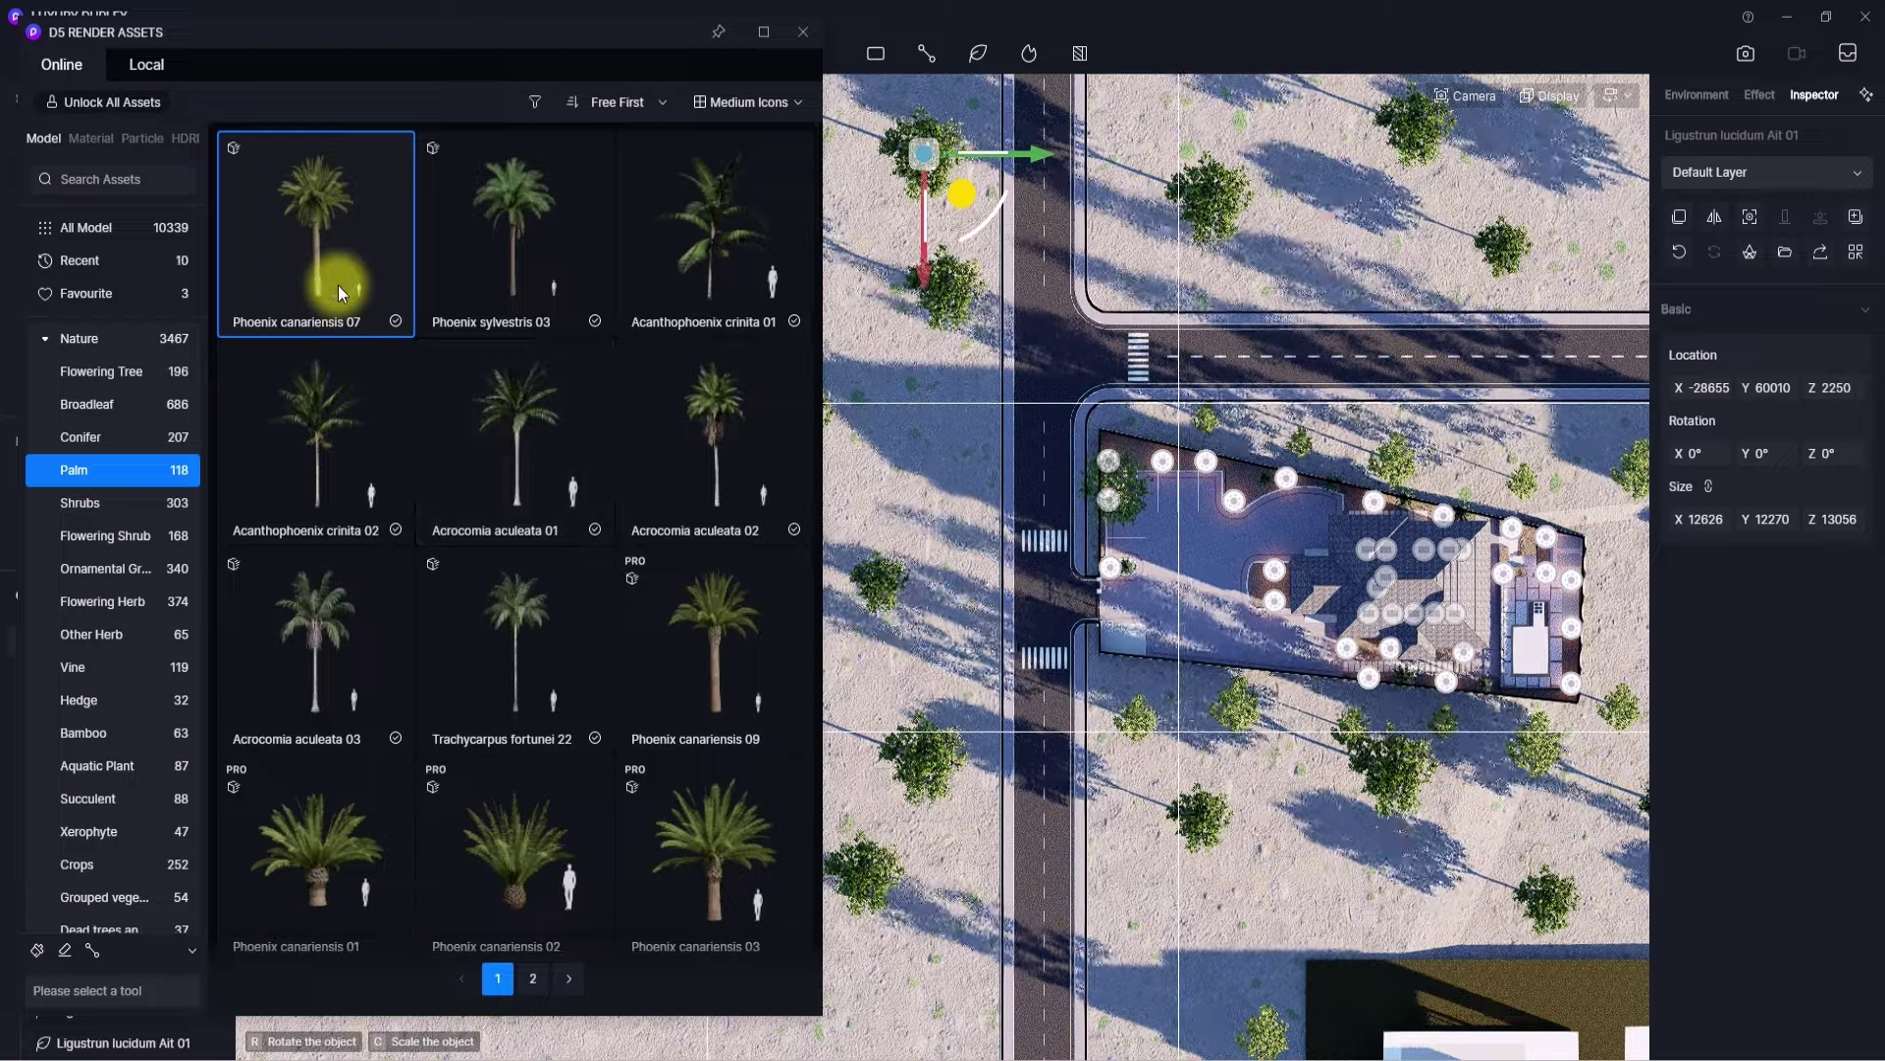
{"action": "left_click", "coordinate": [43, 948]}
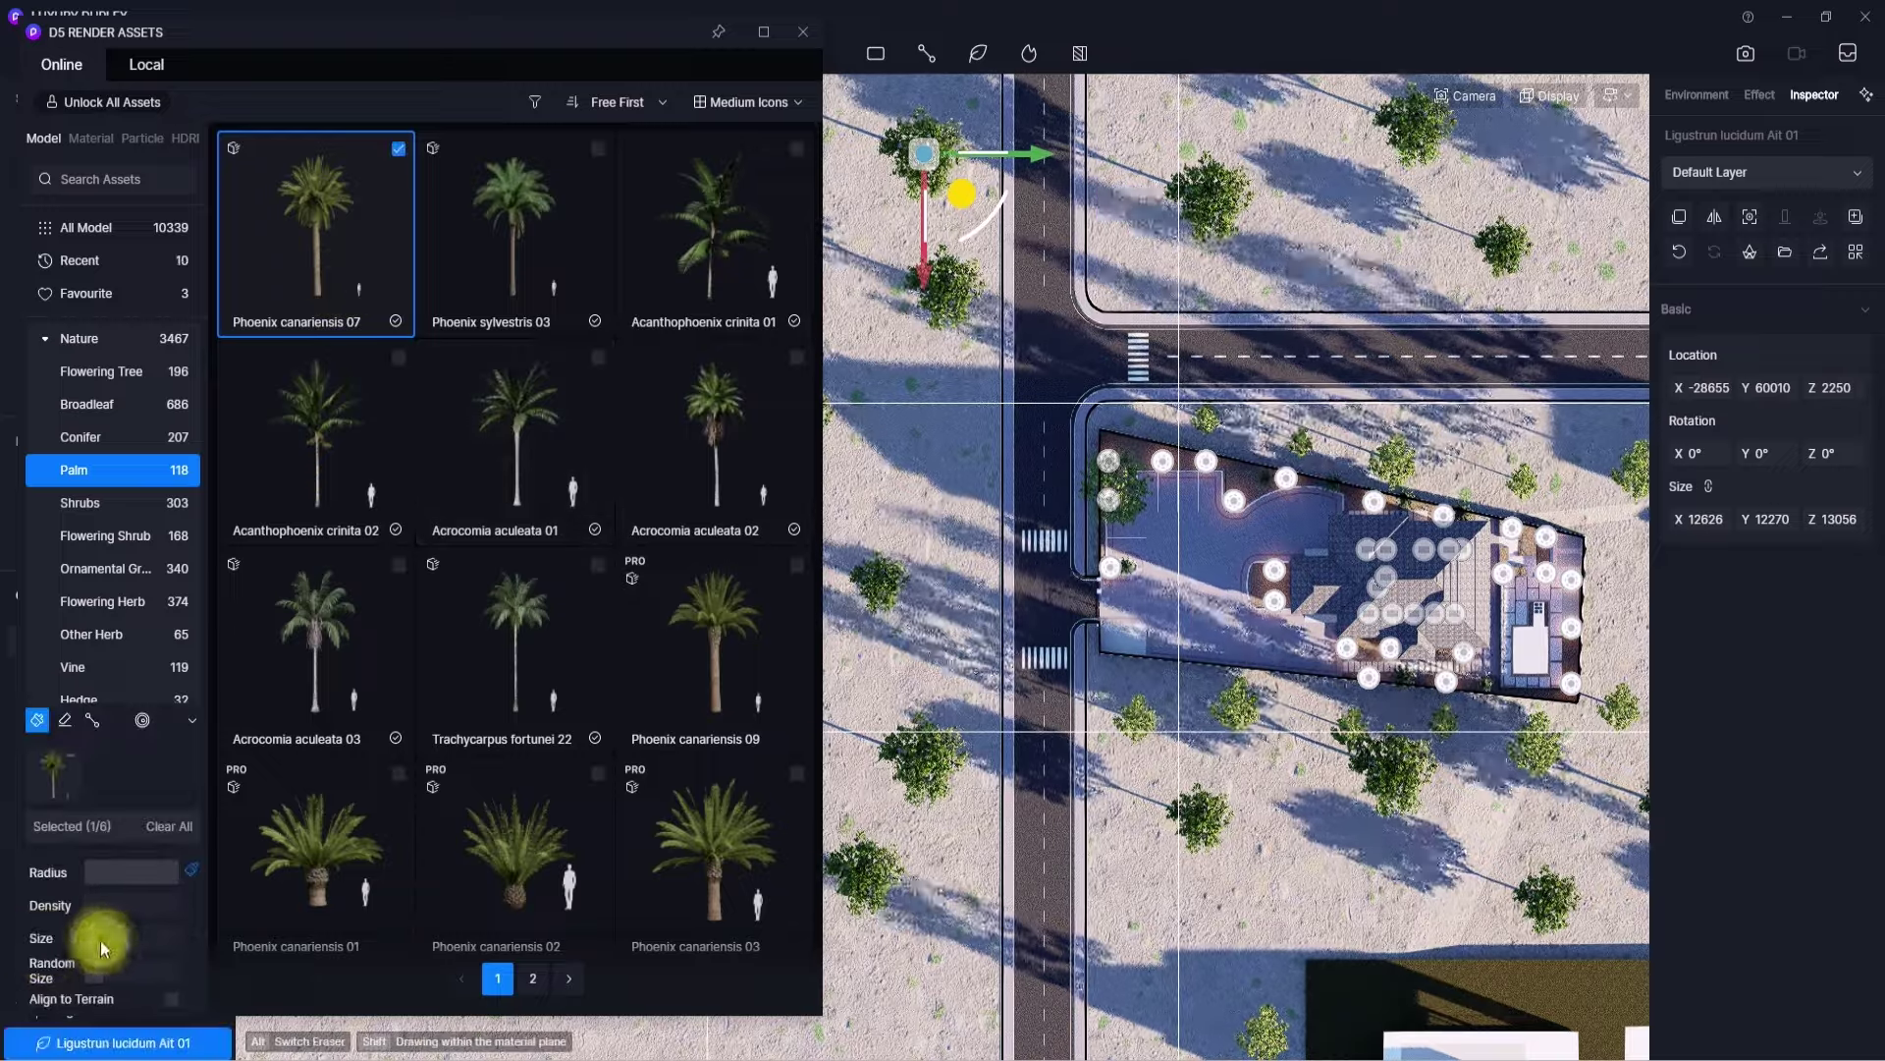
{"action": "left_click", "coordinate": [44, 717]}
{"action": "left_click", "coordinate": [346, 226]}
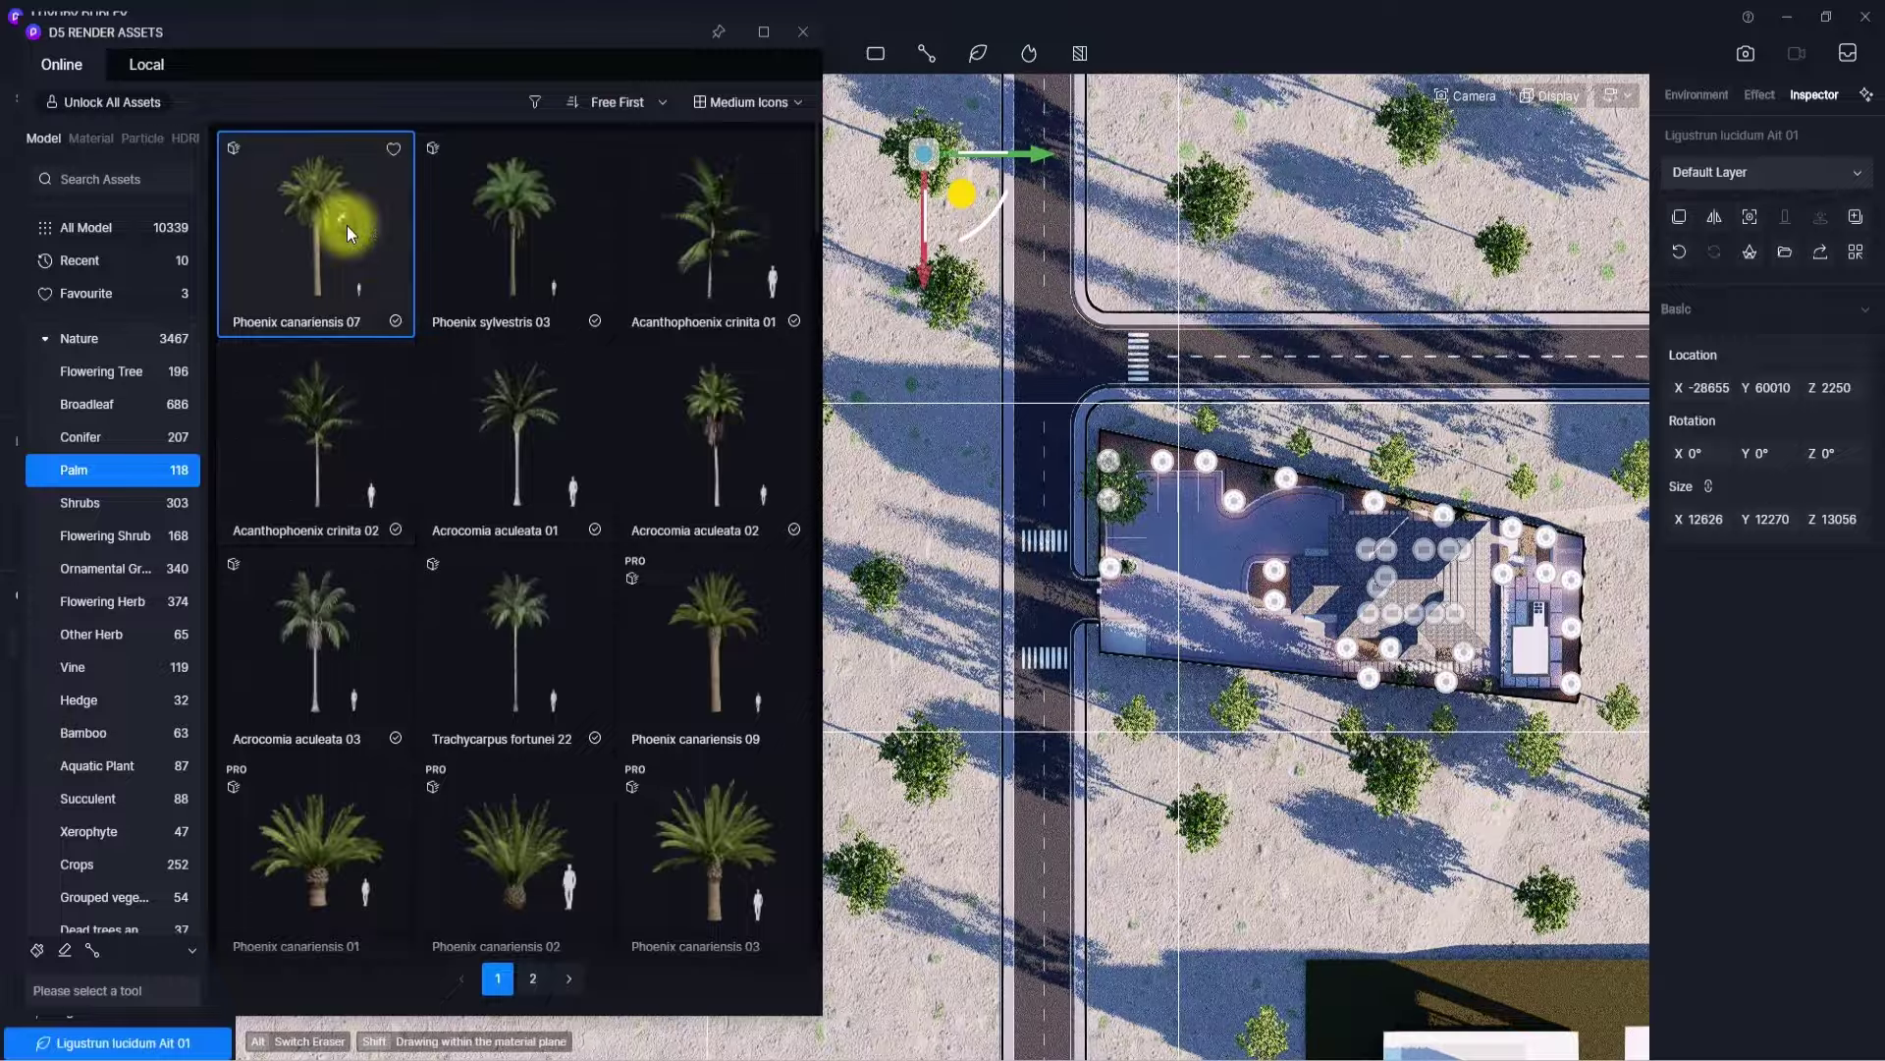
- Place Phoenix canariensis 07 palms in spaced rows along both verges of the main road beside the duplex plot
{"action": "key", "text": "w"}
{"action": "key", "text": "d"}
{"action": "key", "text": "q"}
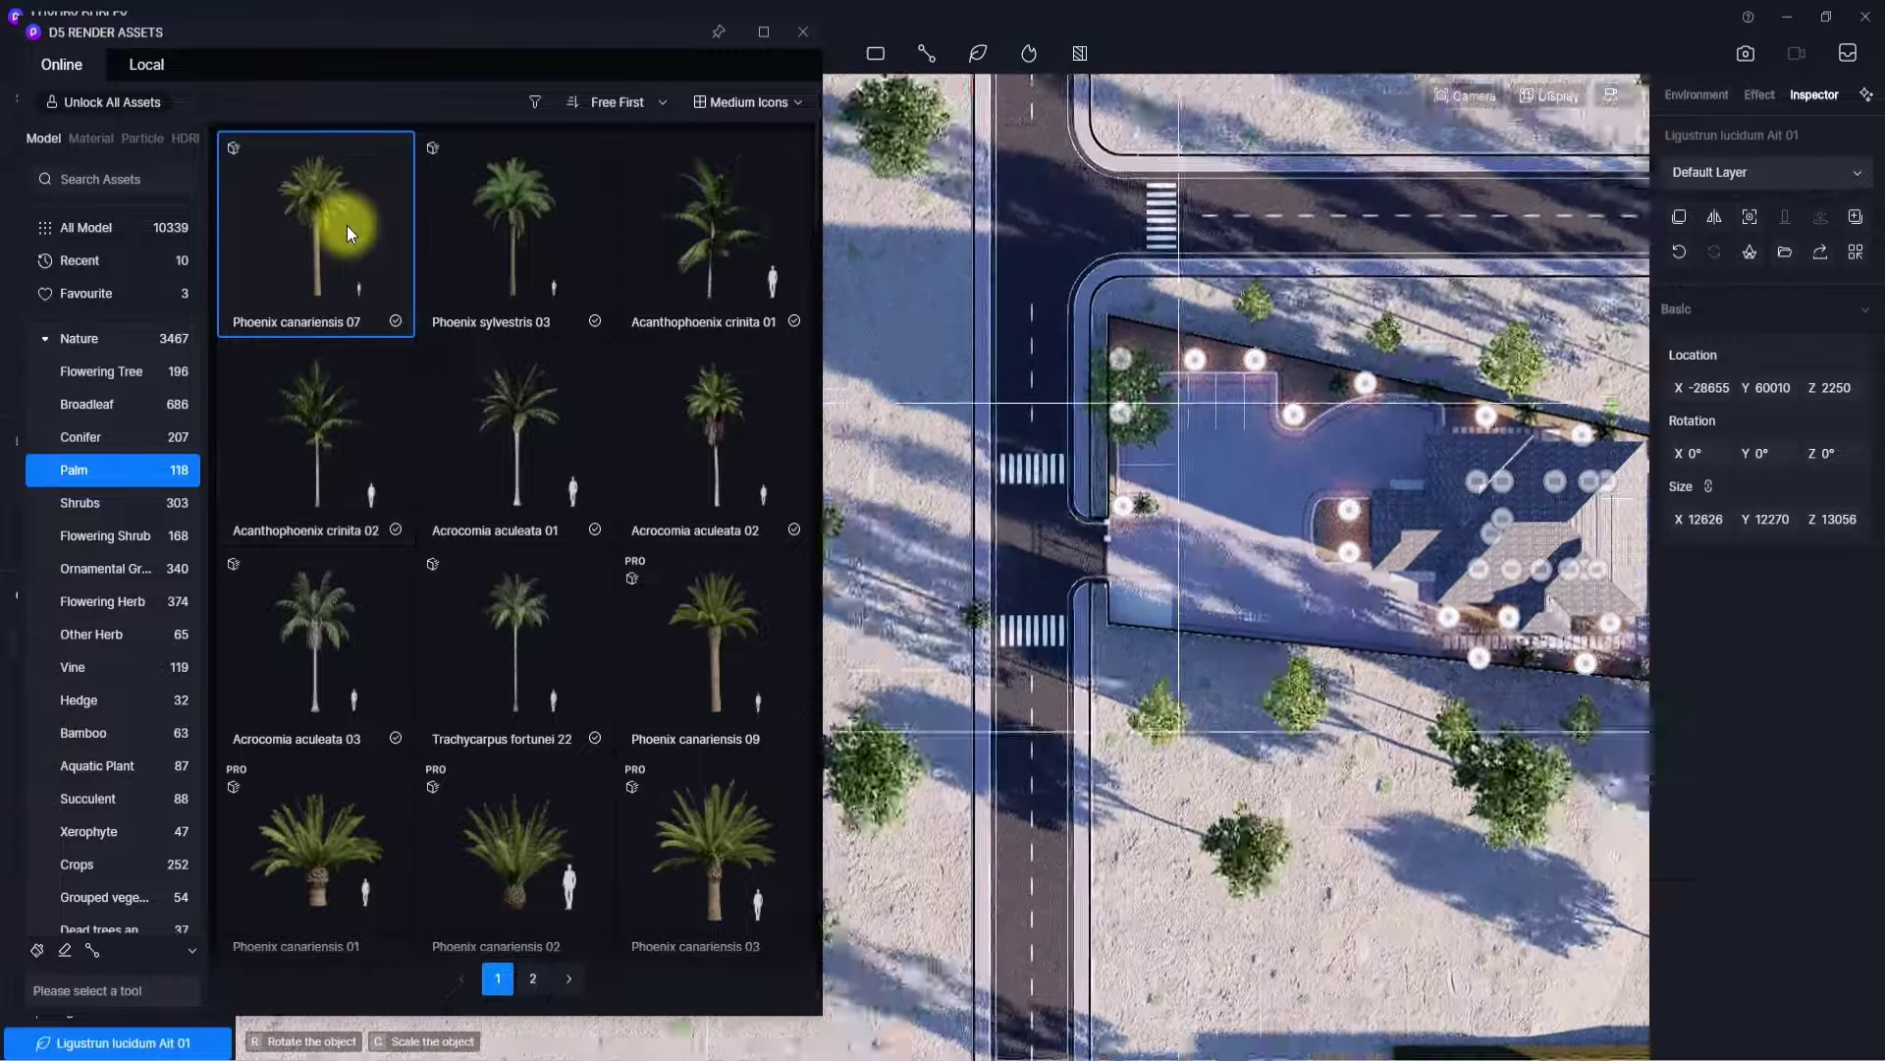
{"action": "left_click", "coordinate": [882, 530]}
{"action": "key", "text": "w"}
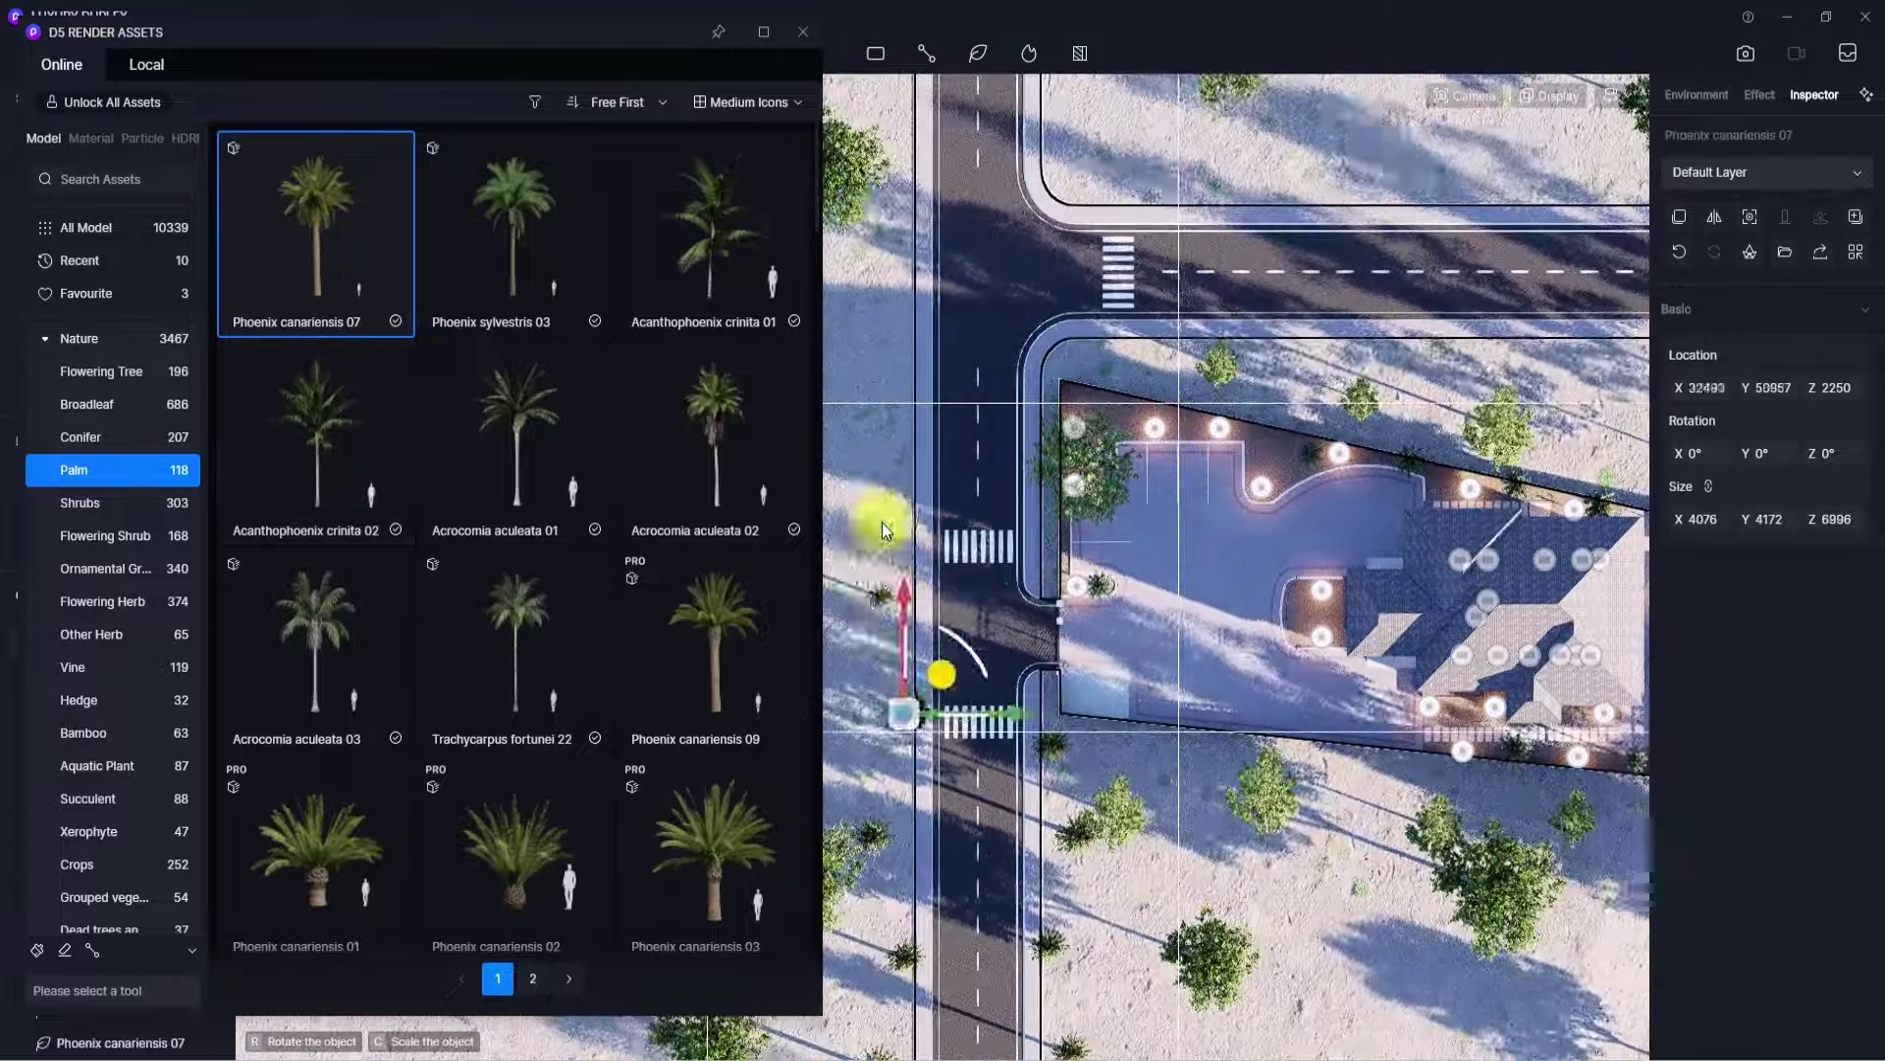
{"action": "left_click", "coordinate": [892, 193]}
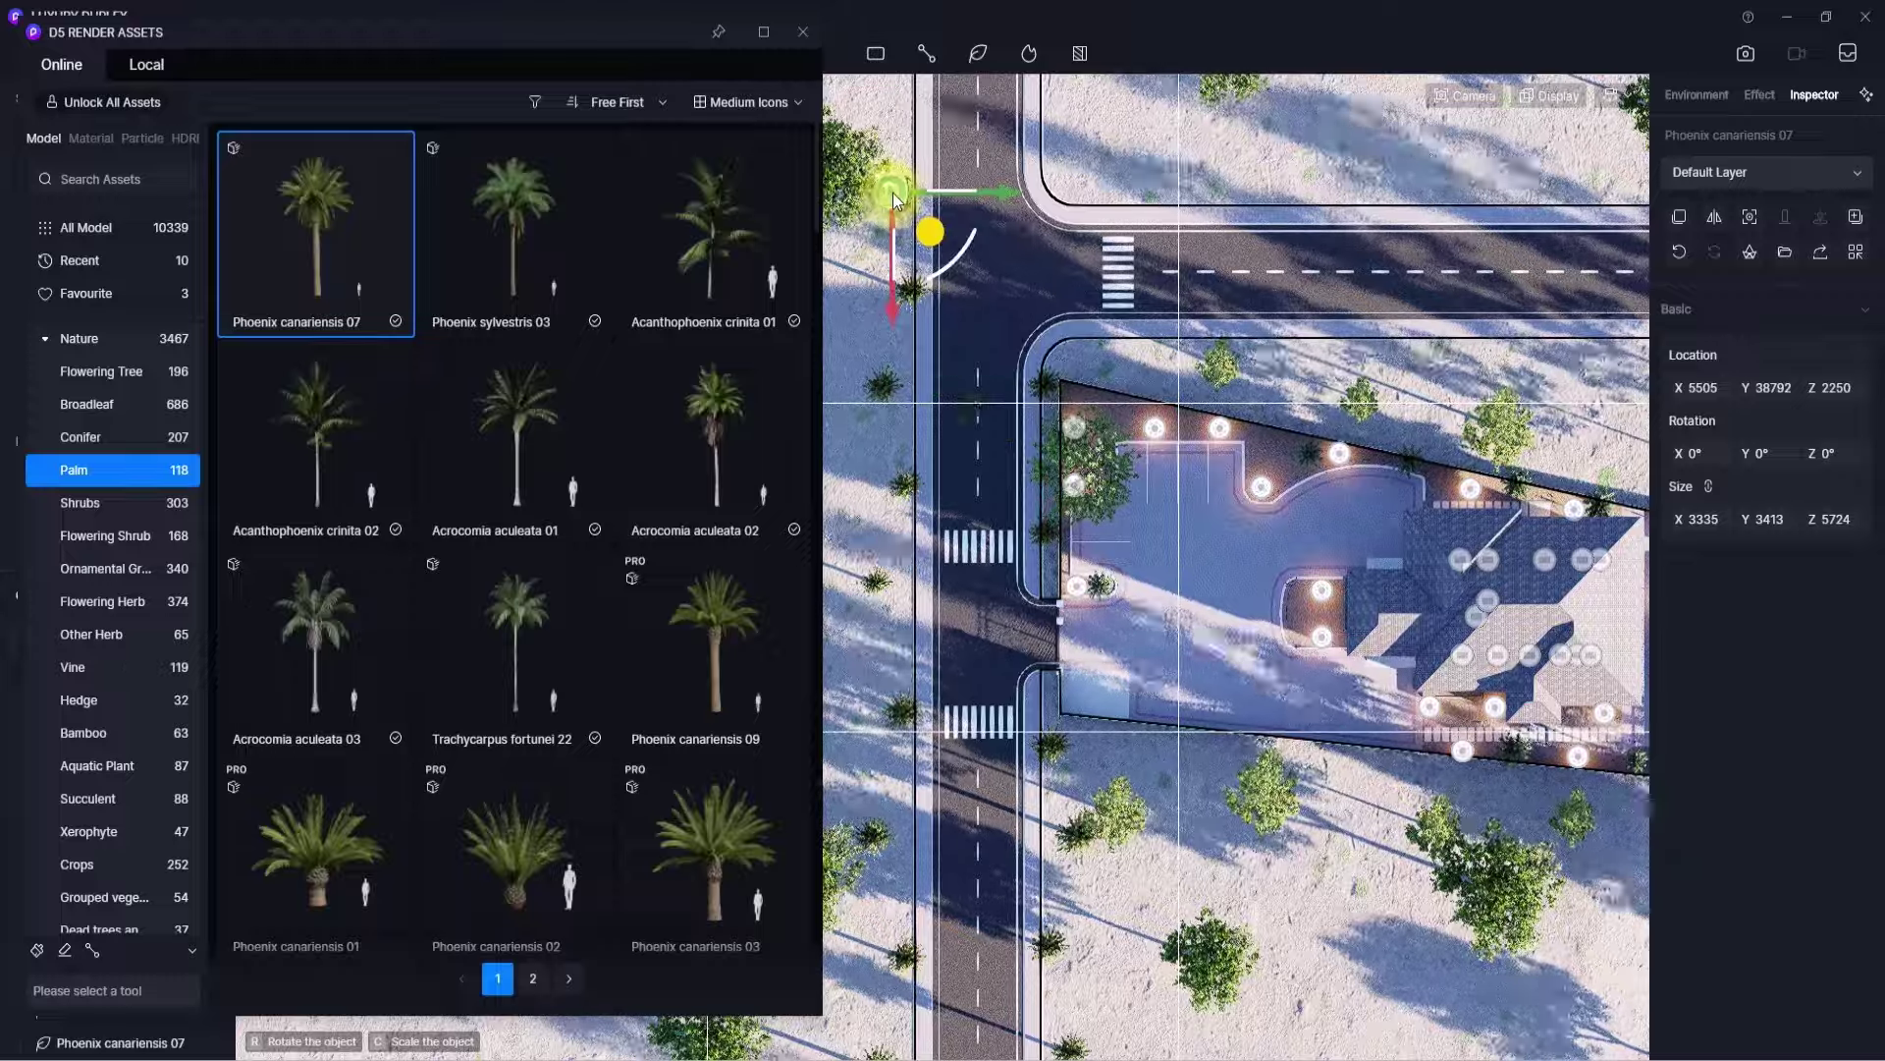
- Choose the conifer Metasequoia glyptostroboides 09 and place six between the palms on both verges of the main road
{"action": "left_click", "coordinate": [92, 428]}
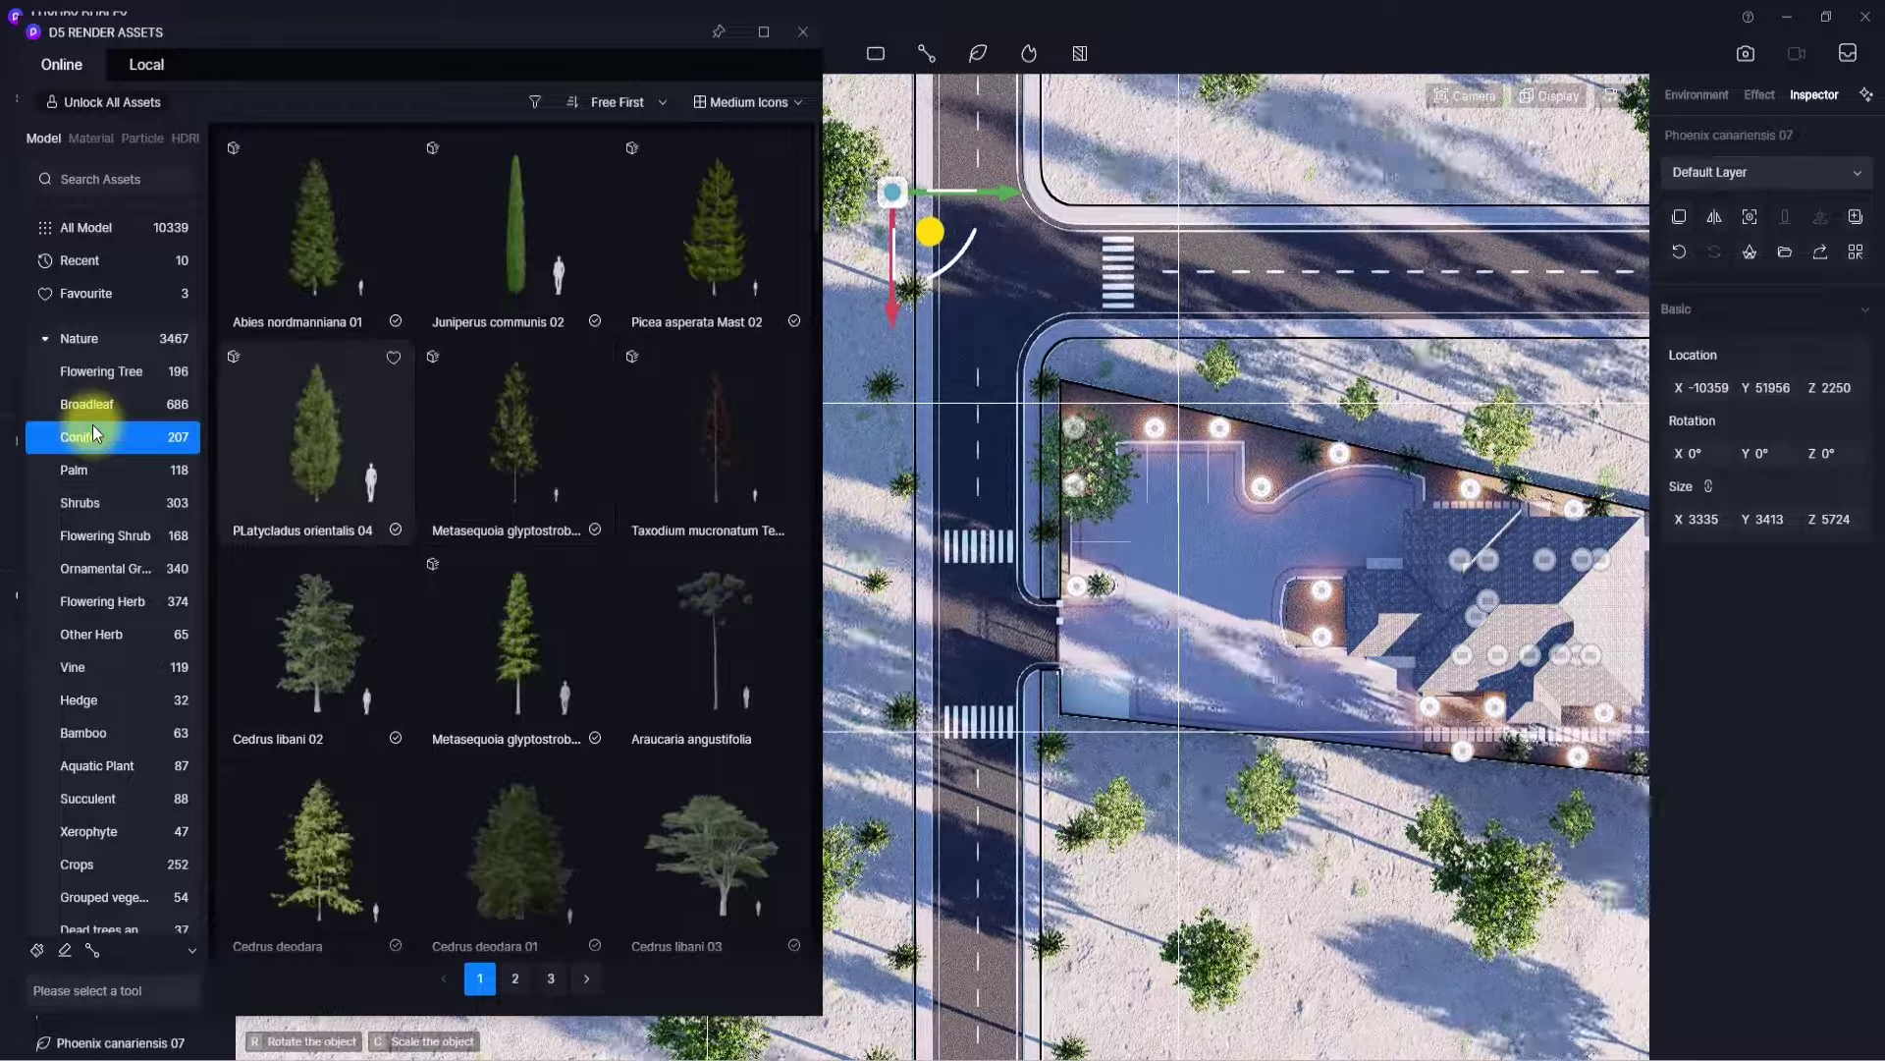
{"action": "left_click", "coordinate": [296, 267]}
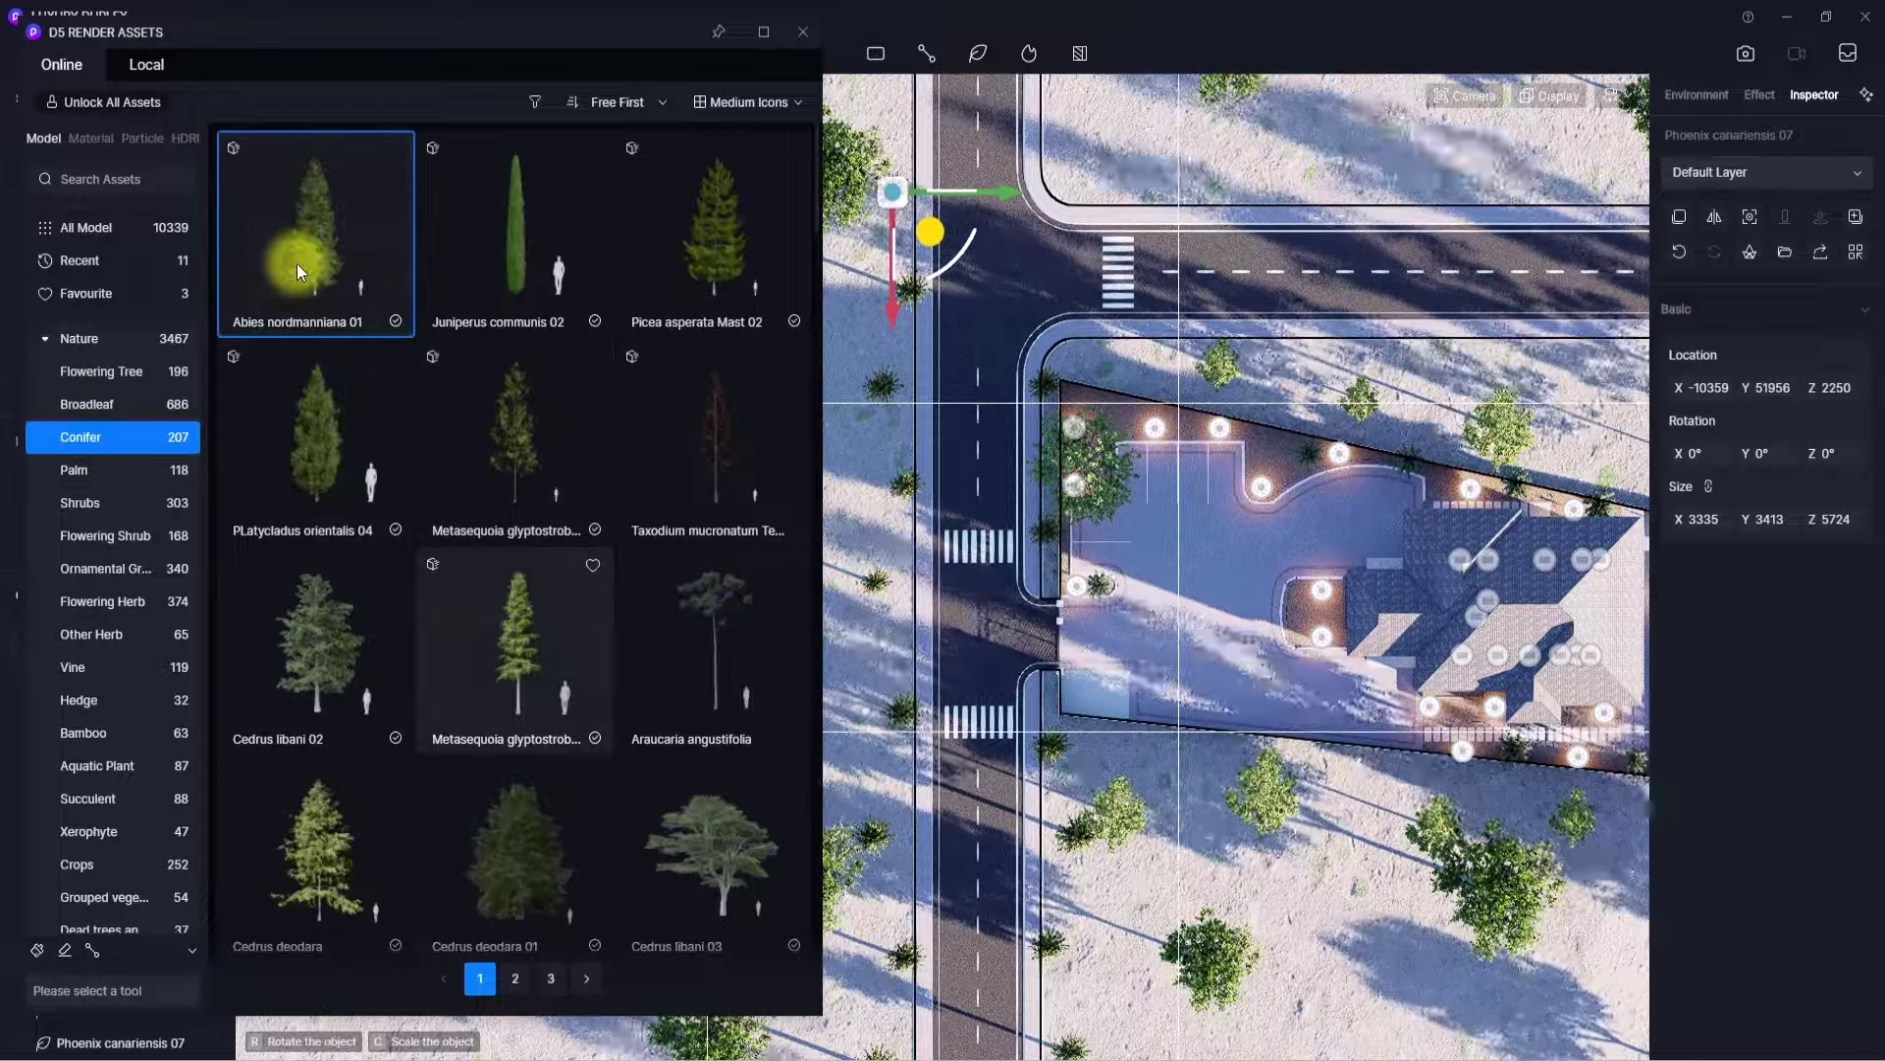
{"action": "left_click", "coordinate": [510, 516]}
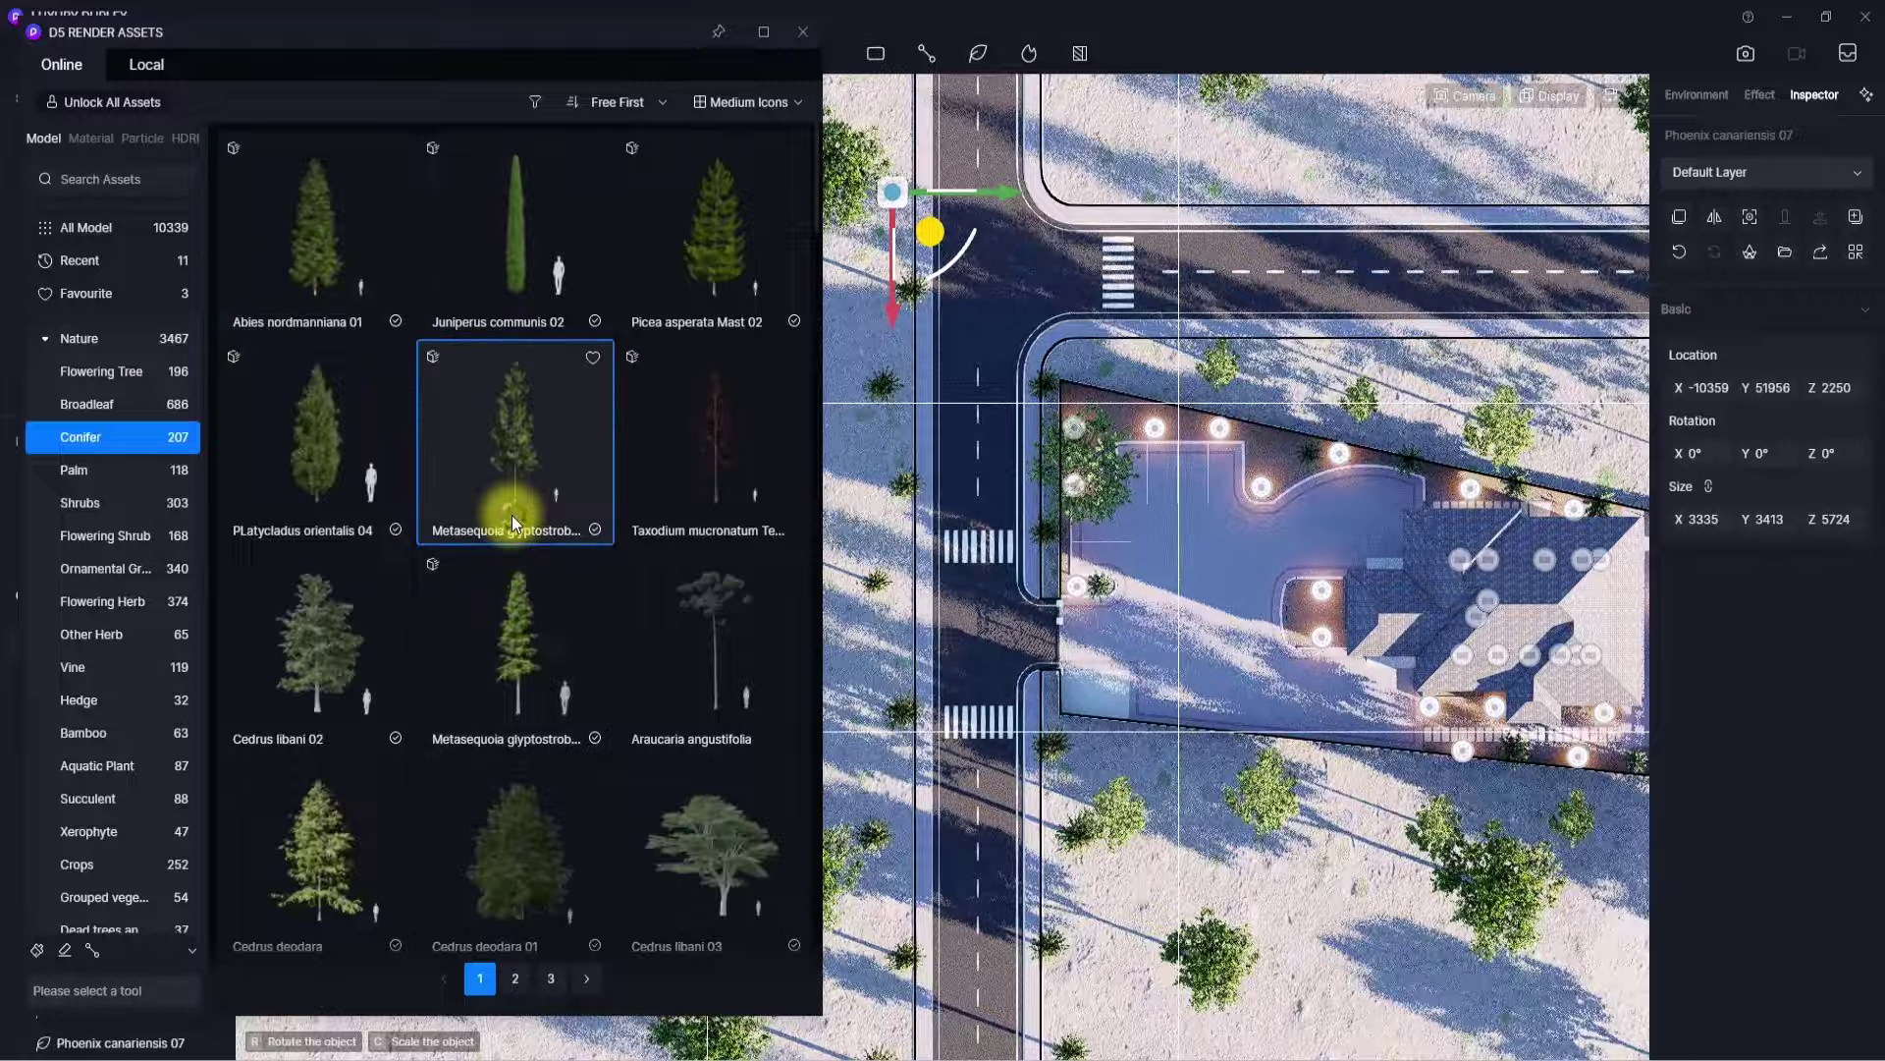
{"action": "middle_click_drag", "start_coordinate": [890, 1006], "coordinate": [886, 850]}
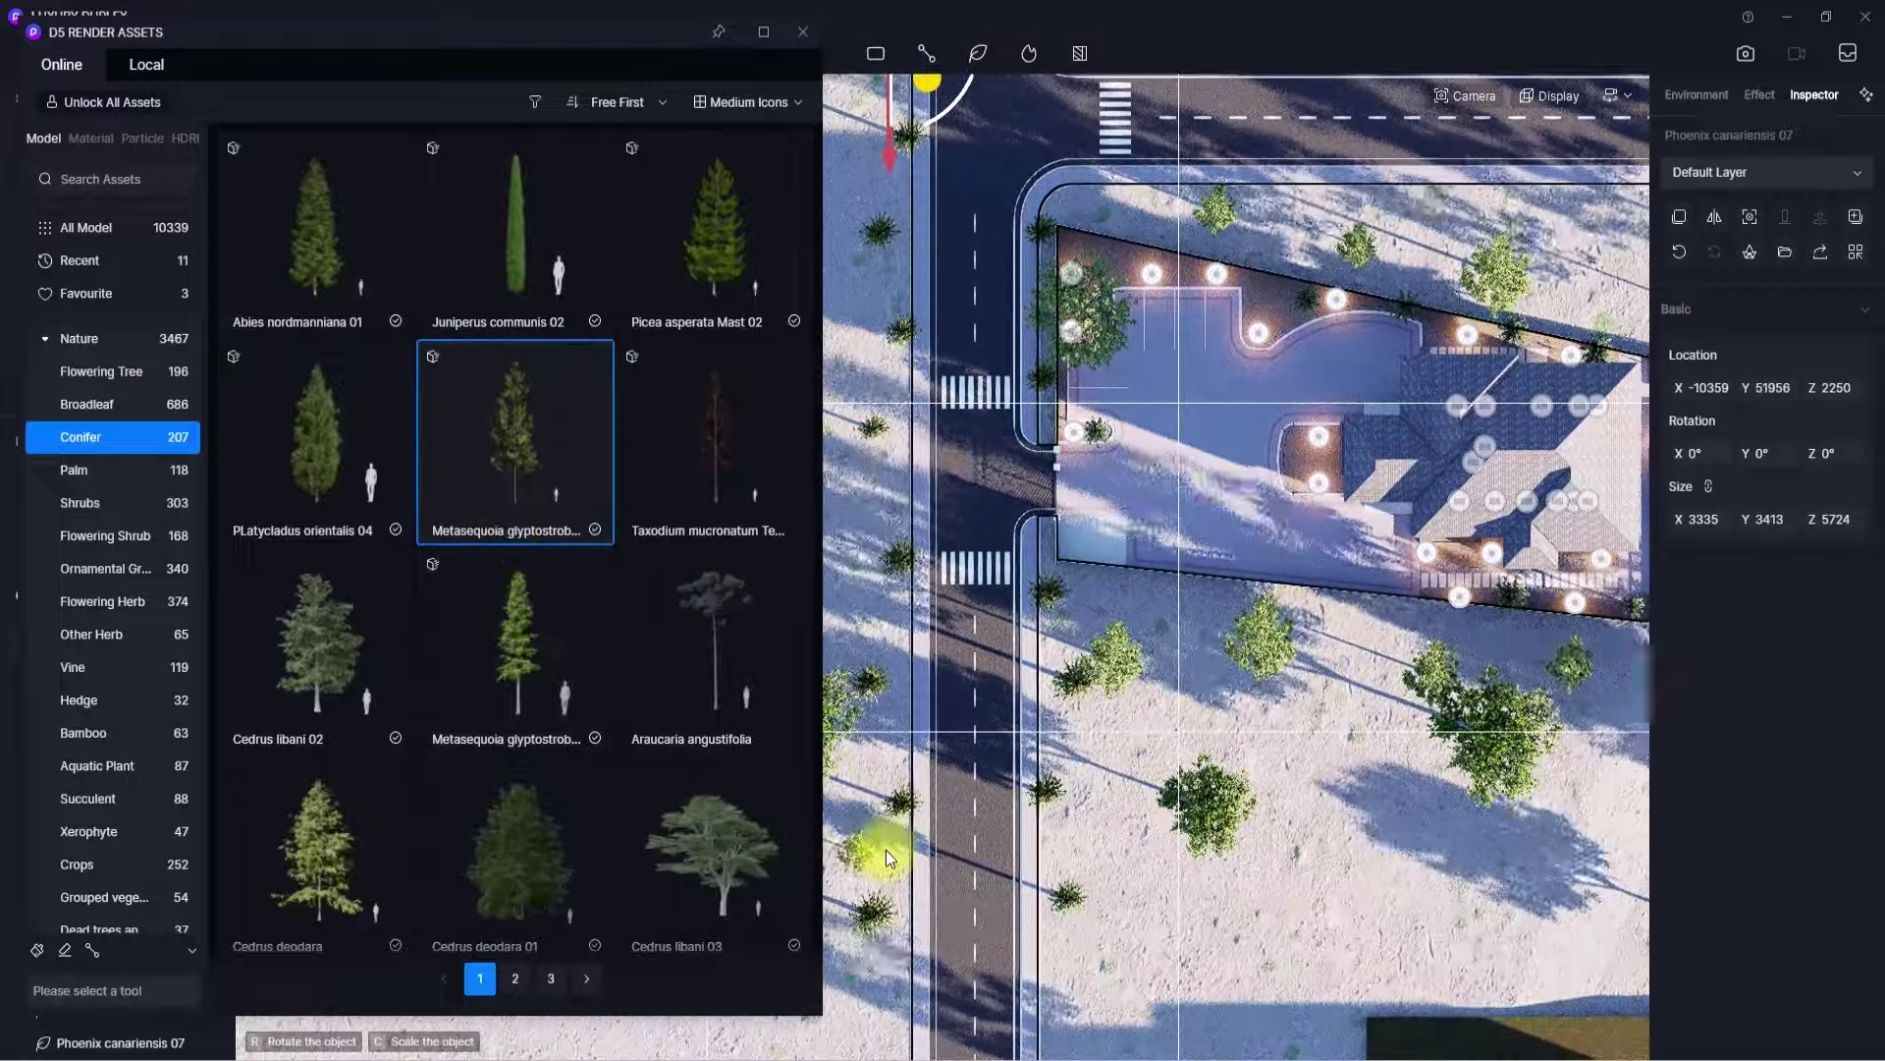
{"action": "left_click", "coordinate": [857, 851]}
{"action": "left_click", "coordinate": [882, 735]}
{"action": "left_click", "coordinate": [1063, 844]}
{"action": "left_click", "coordinate": [1078, 741]}
{"action": "left_click", "coordinate": [891, 626]}
{"action": "left_click", "coordinate": [870, 492]}
- Place three more Metasequoia glyptostroboides 09 conifers on the main road's far verge, continuing up past the junction
{"action": "middle_click_drag", "start_coordinate": [896, 385], "coordinate": [921, 498]}
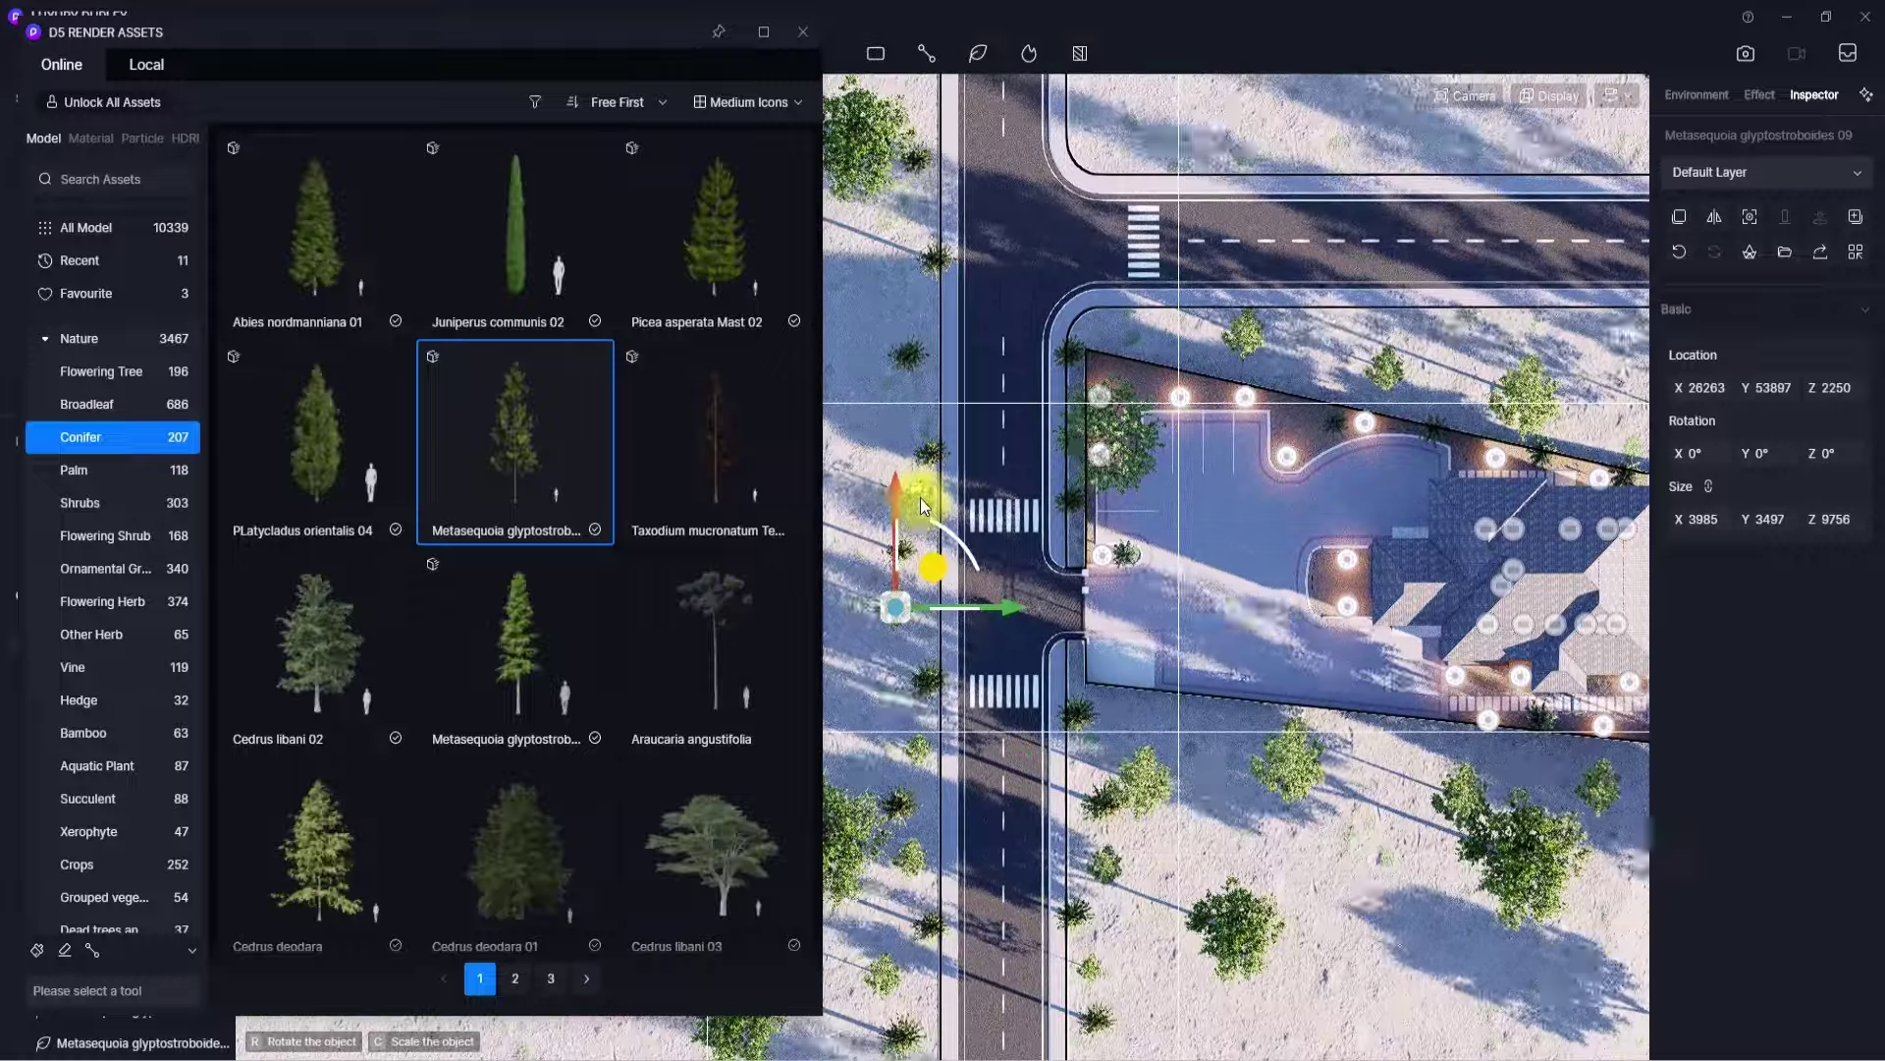
{"action": "left_click", "coordinate": [896, 400]}
{"action": "left_click", "coordinate": [906, 213]}
{"action": "left_click", "coordinate": [896, 130]}
{"action": "middle_click_drag", "start_coordinate": [964, 186], "coordinate": [834, 184]}
- Choose the tall tree Broadleaf 53 from the broadleaf models for single placement
{"action": "scroll", "coordinate": [909, 210], "scroll_direction": "down", "scroll_amount": 4}
{"action": "scroll", "coordinate": [910, 210], "scroll_direction": "down", "scroll_amount": 3}
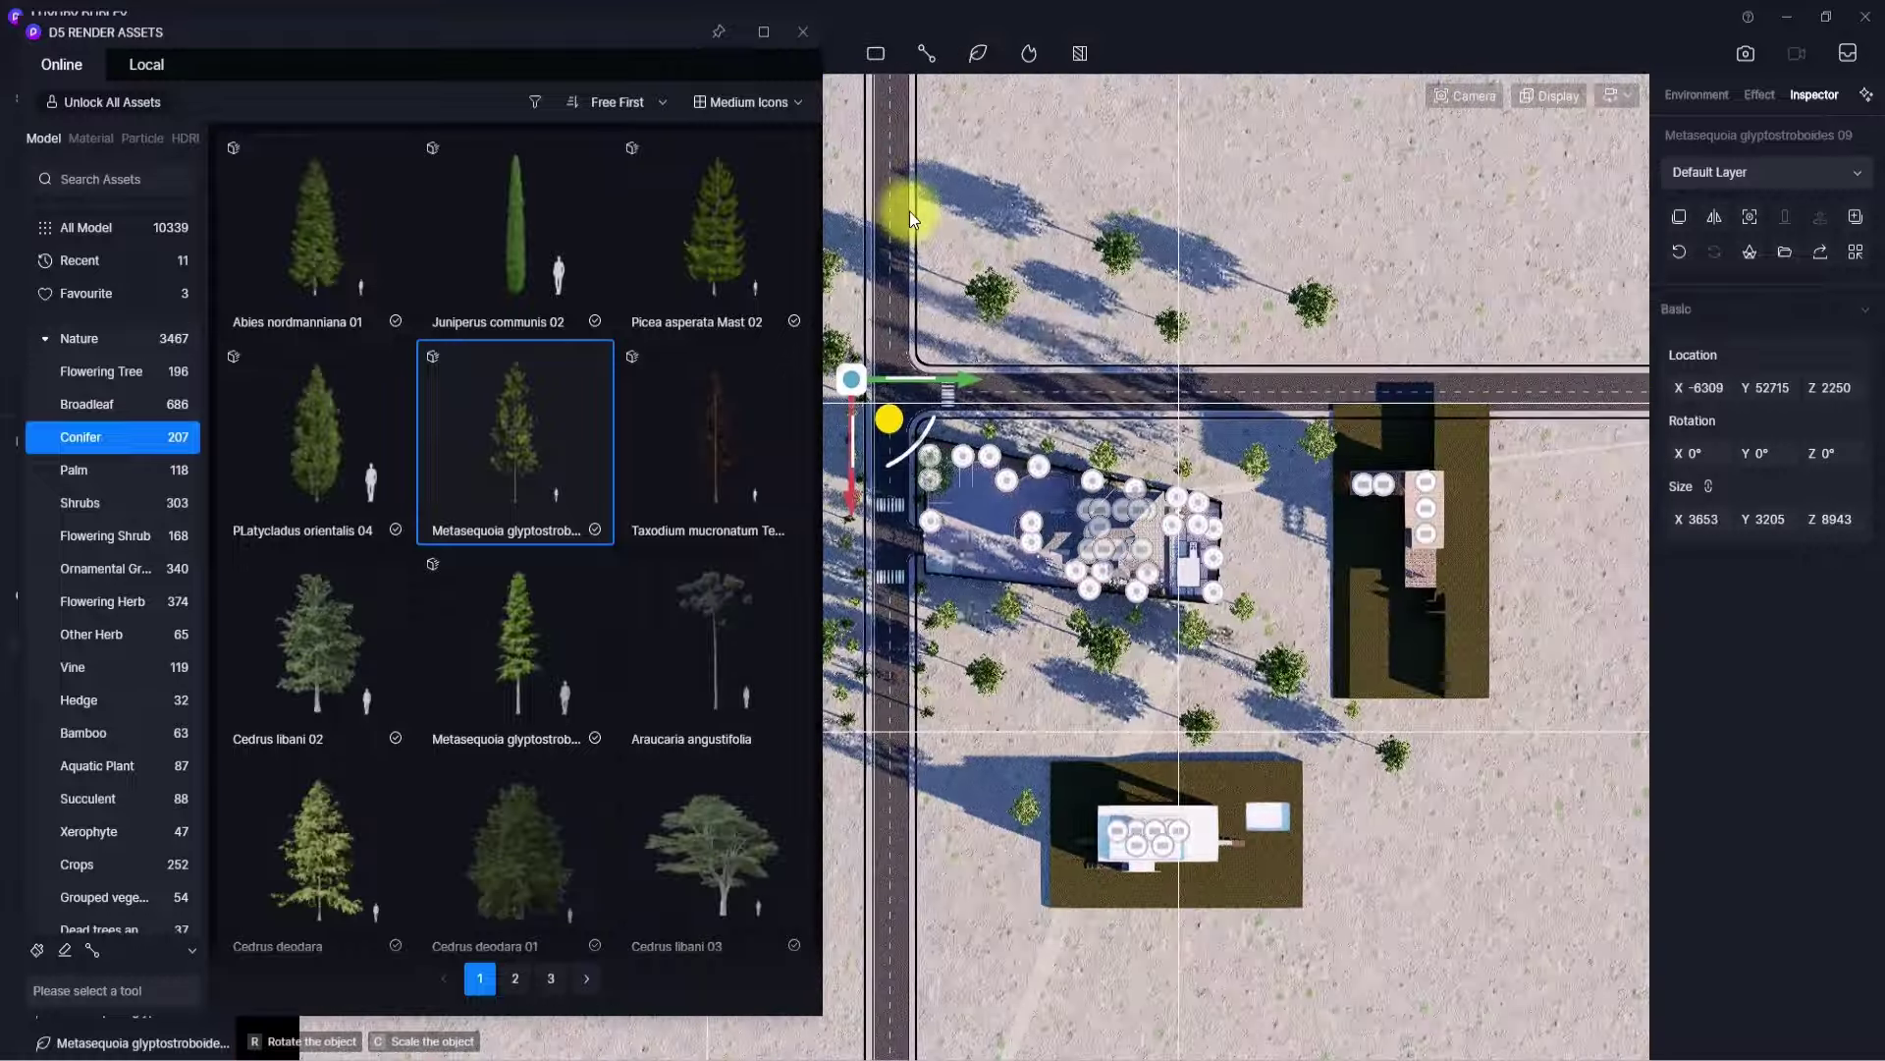
{"action": "left_click", "coordinate": [128, 403]}
{"action": "scroll", "coordinate": [591, 695], "scroll_direction": "down", "scroll_amount": 15}
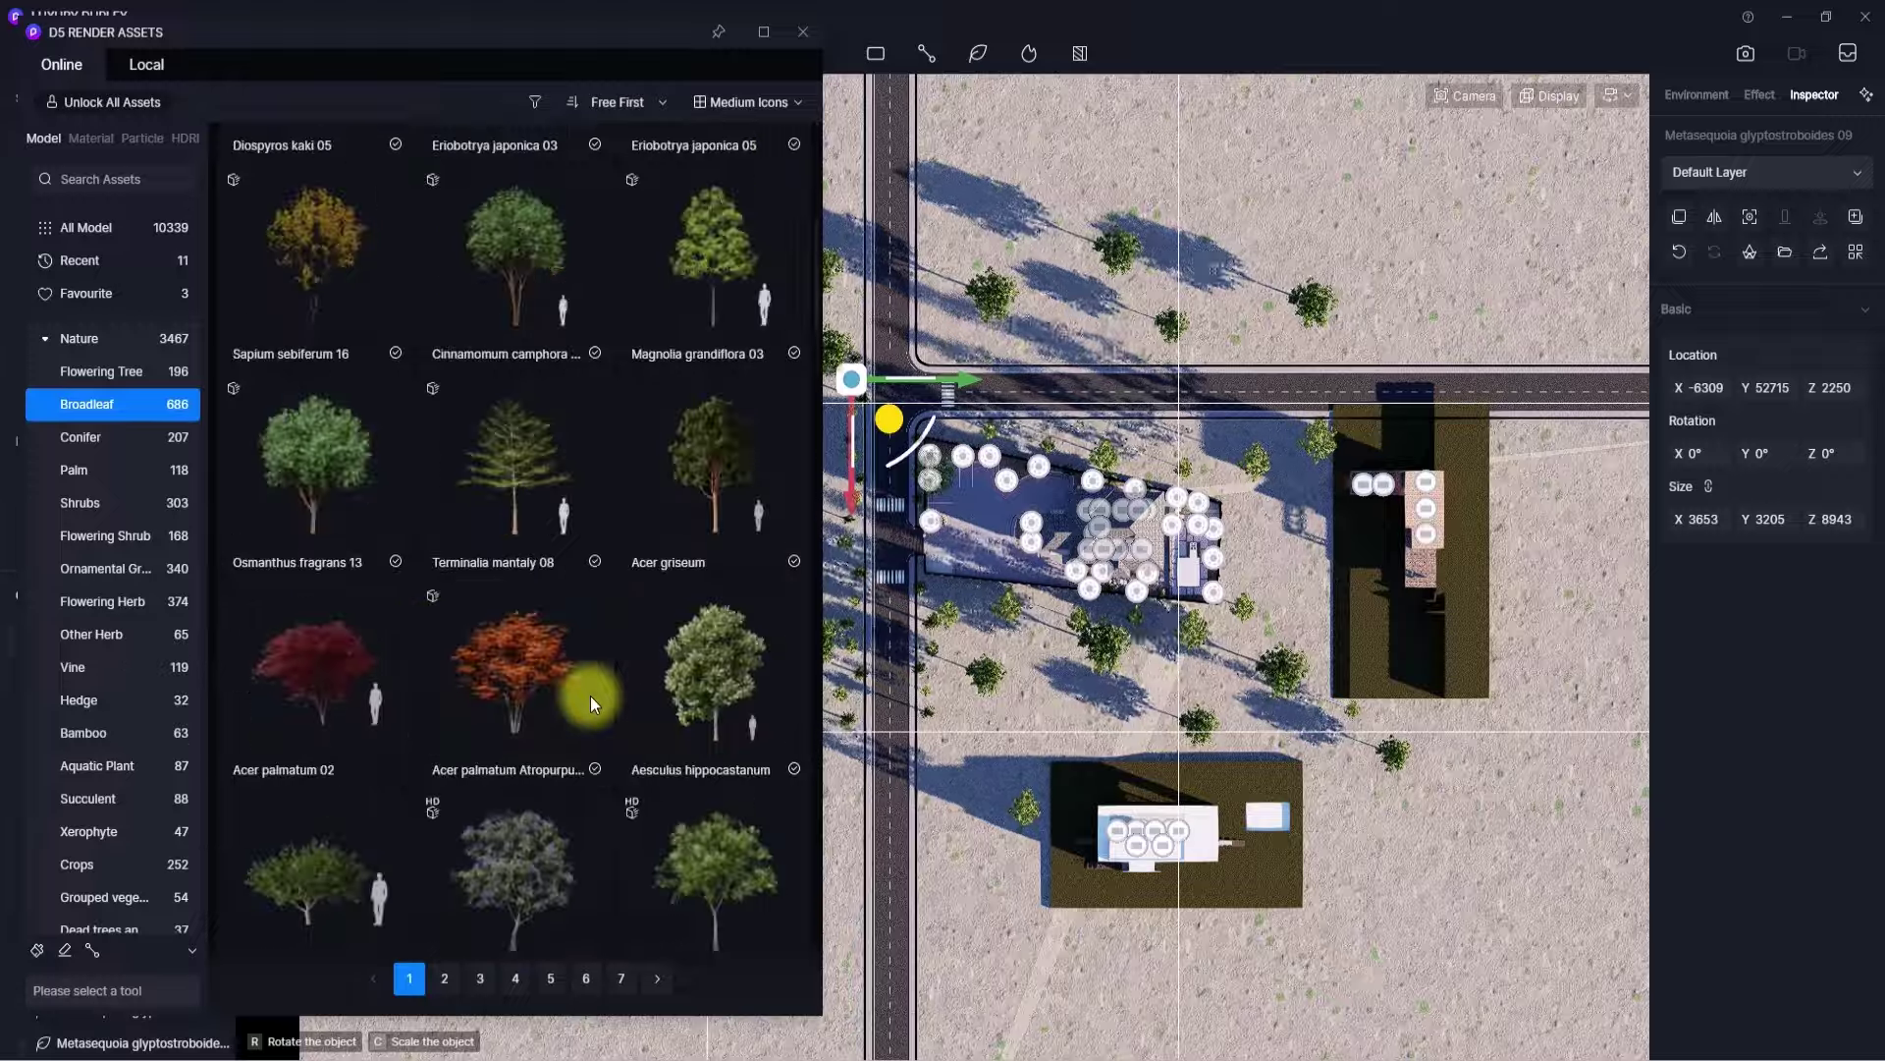
{"action": "scroll", "coordinate": [503, 771], "scroll_direction": "down", "scroll_amount": 15}
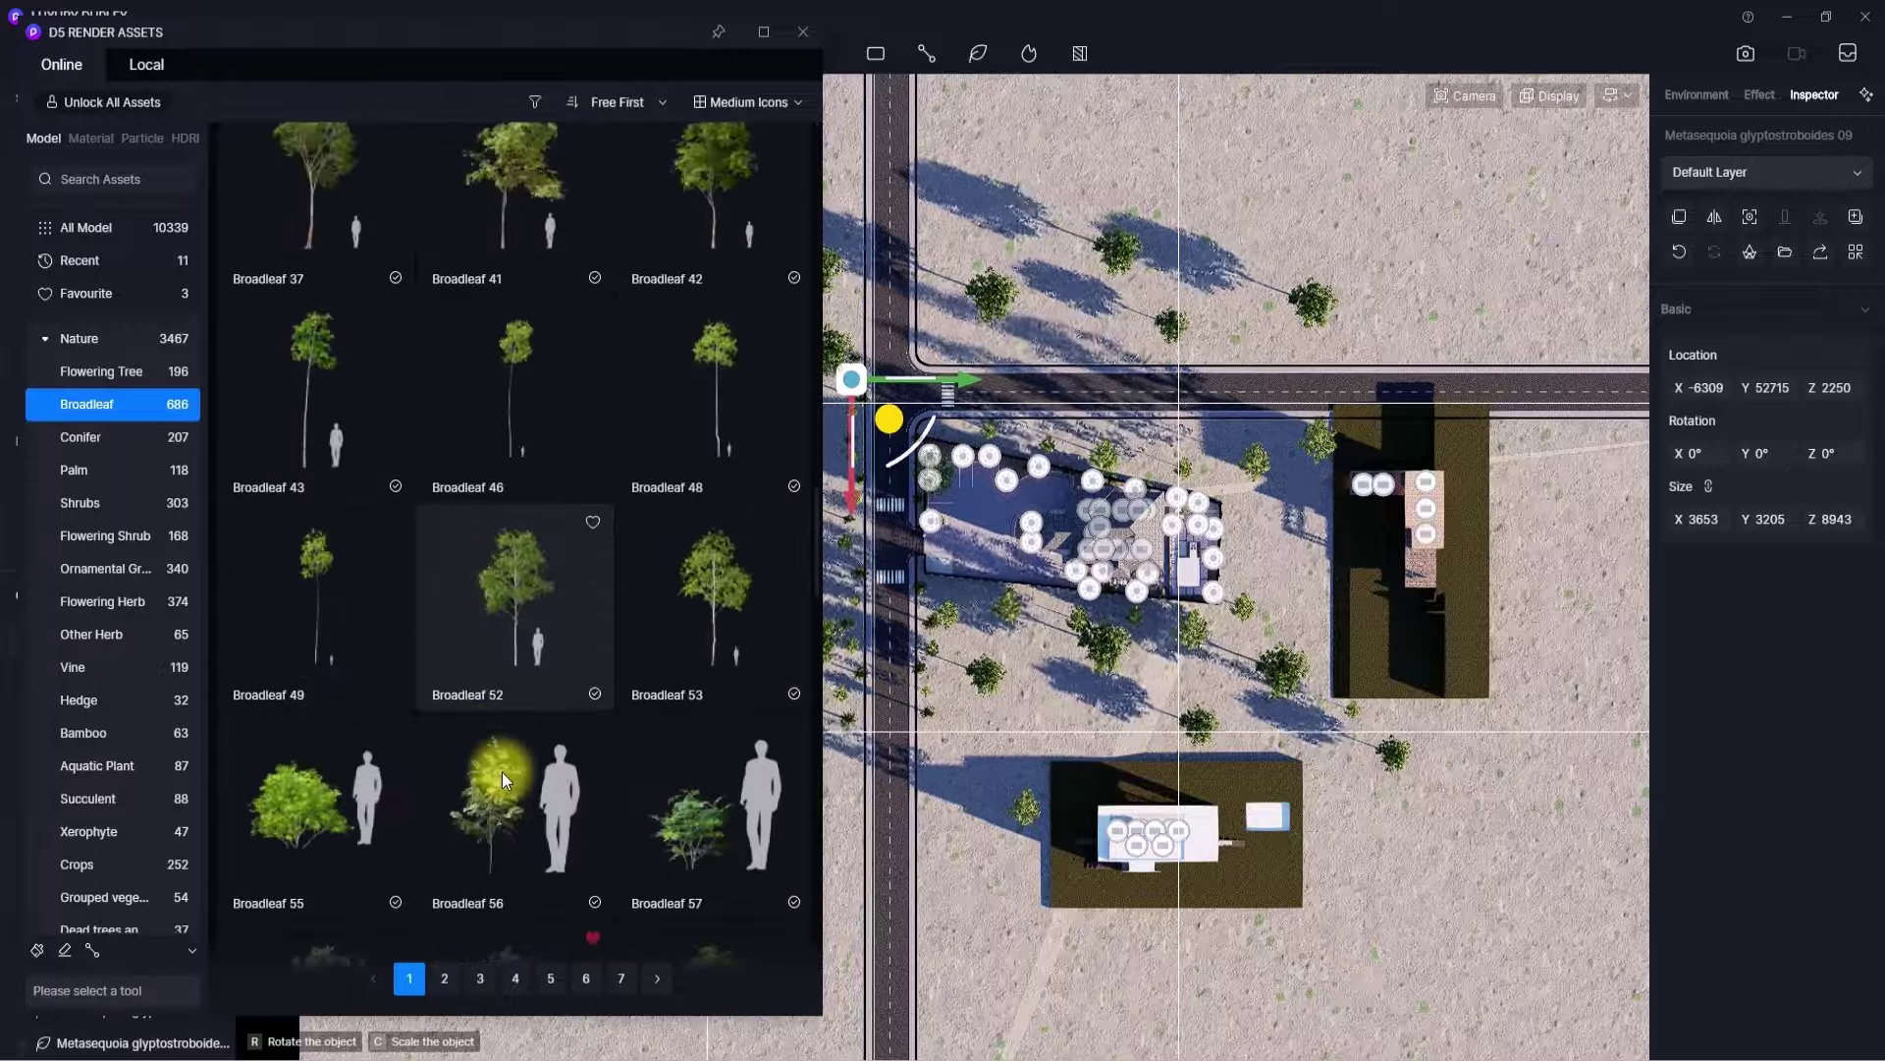
{"action": "scroll", "coordinate": [502, 772], "scroll_direction": "up", "scroll_amount": 3}
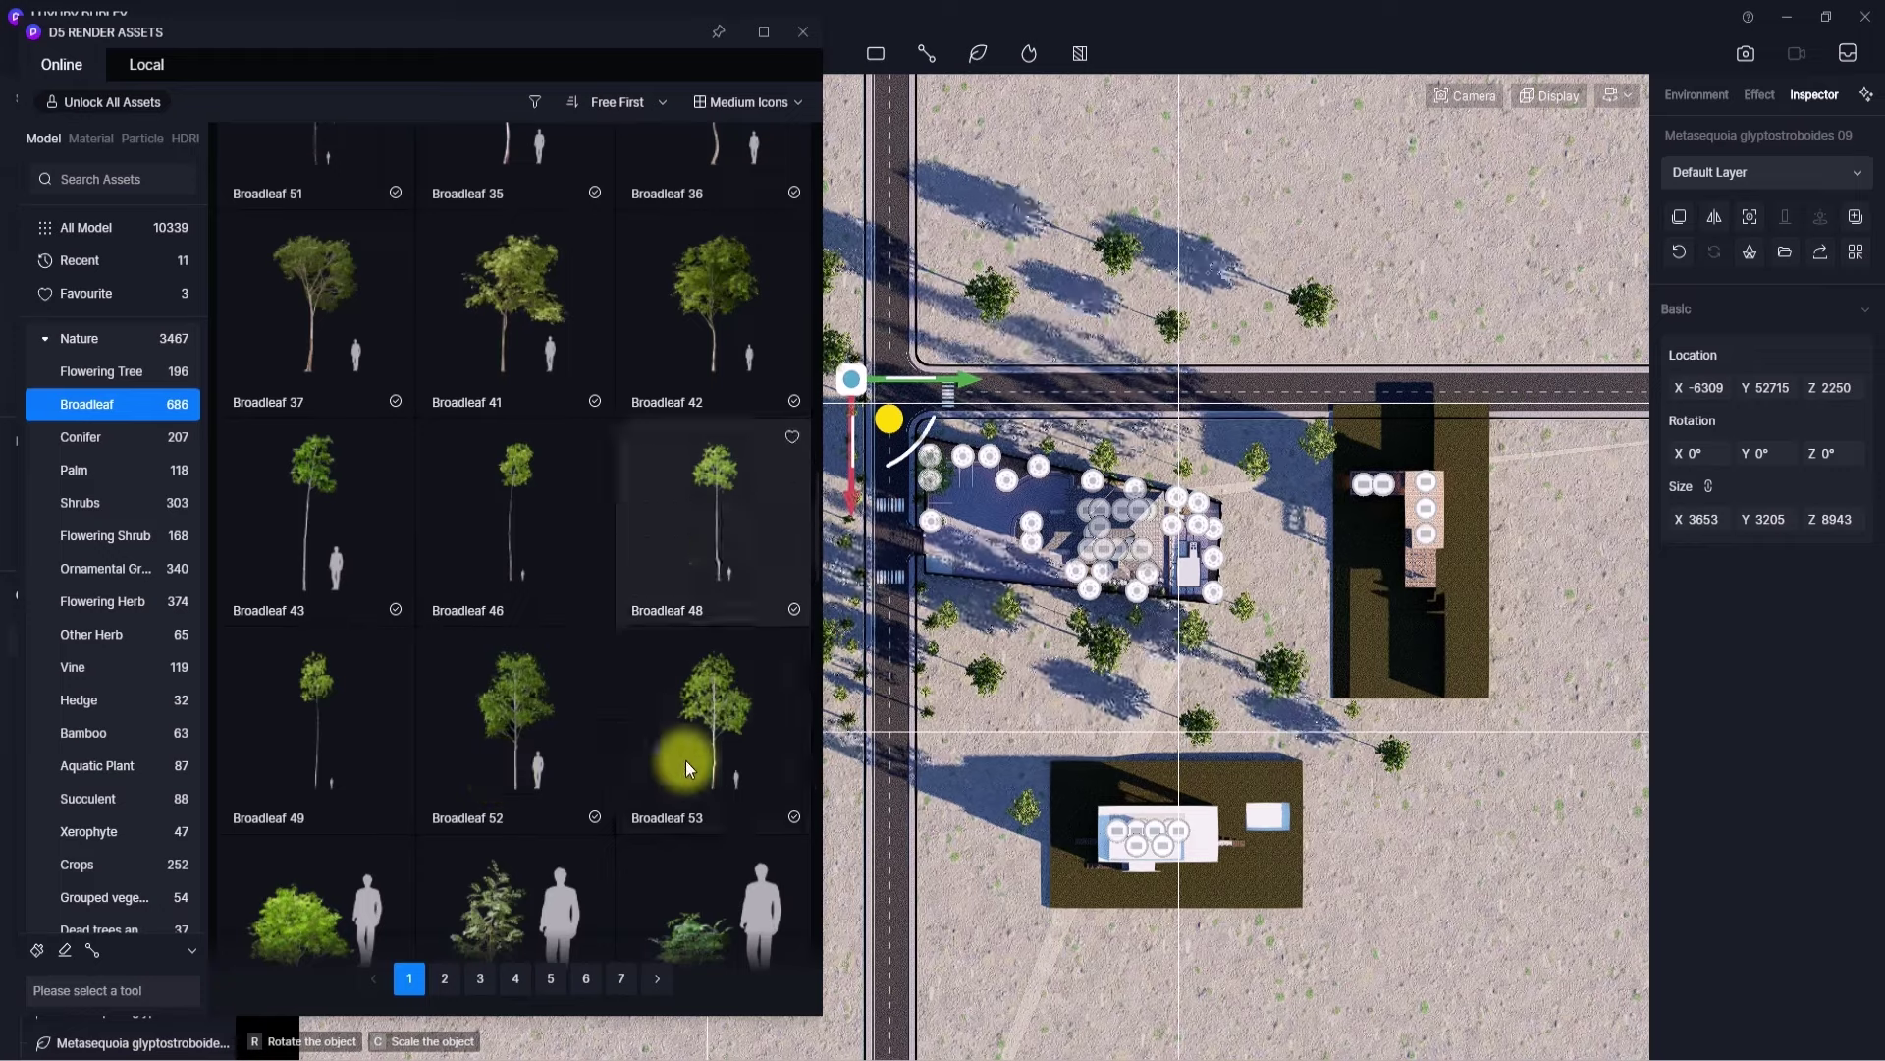
{"action": "left_click", "coordinate": [715, 752]}
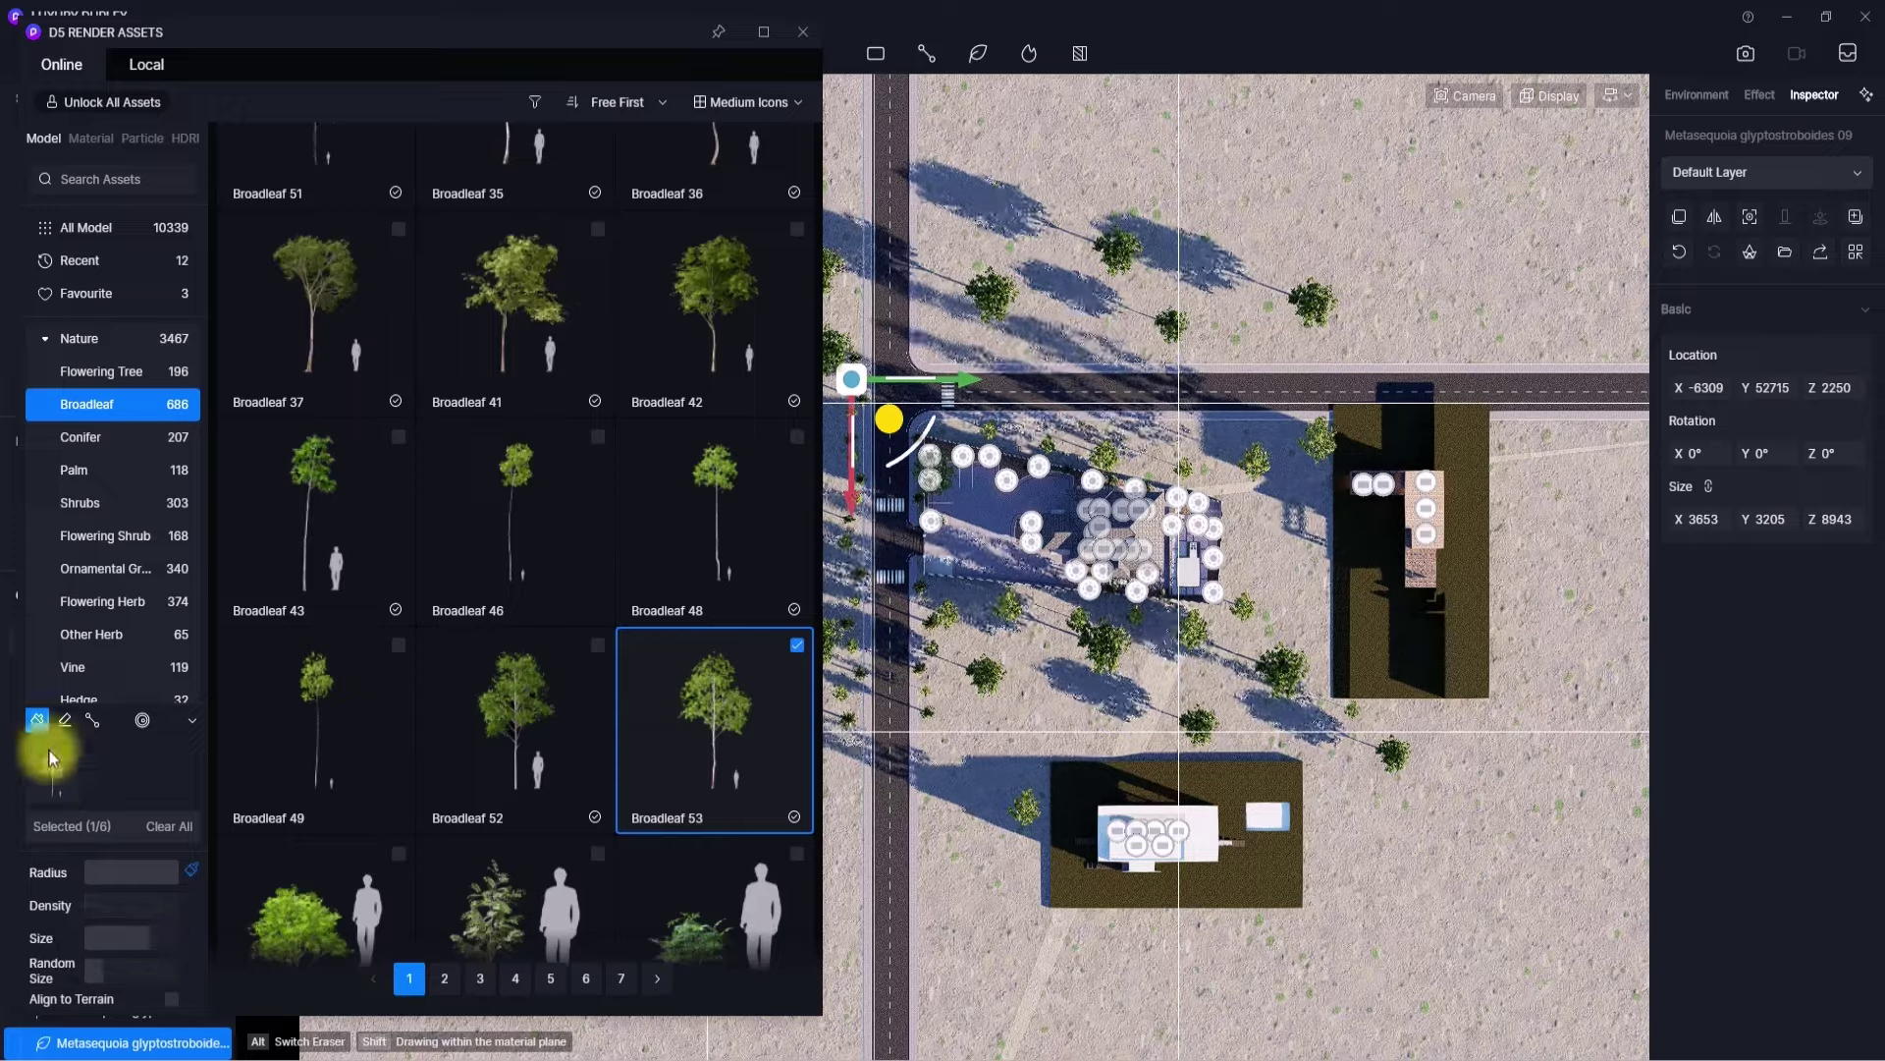
{"action": "left_click", "coordinate": [35, 718]}
{"action": "scroll", "coordinate": [658, 740], "scroll_direction": "down", "scroll_amount": 3}
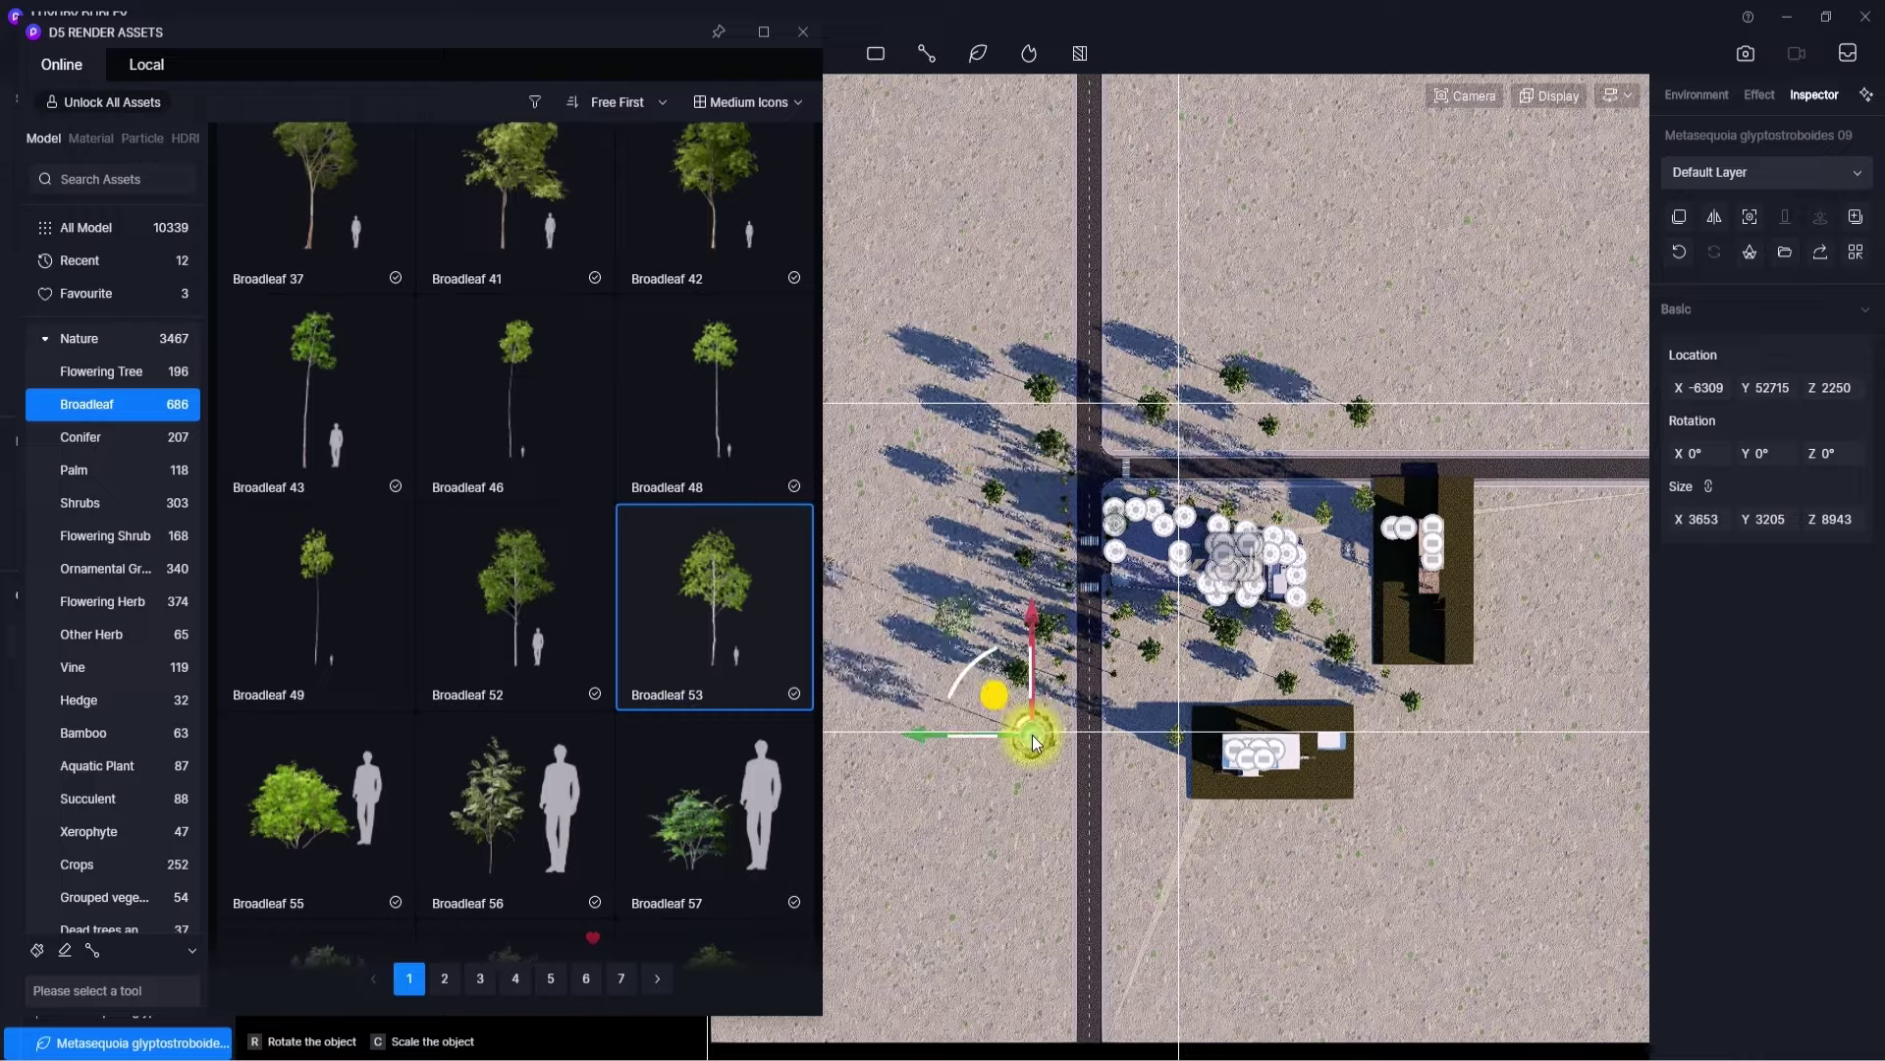
- Place eight Broadleaf 53 trees in a wide ring across both roads and around the two neighbouring dark plots
{"action": "left_click", "coordinate": [1033, 735]}
{"action": "left_click", "coordinate": [963, 628]}
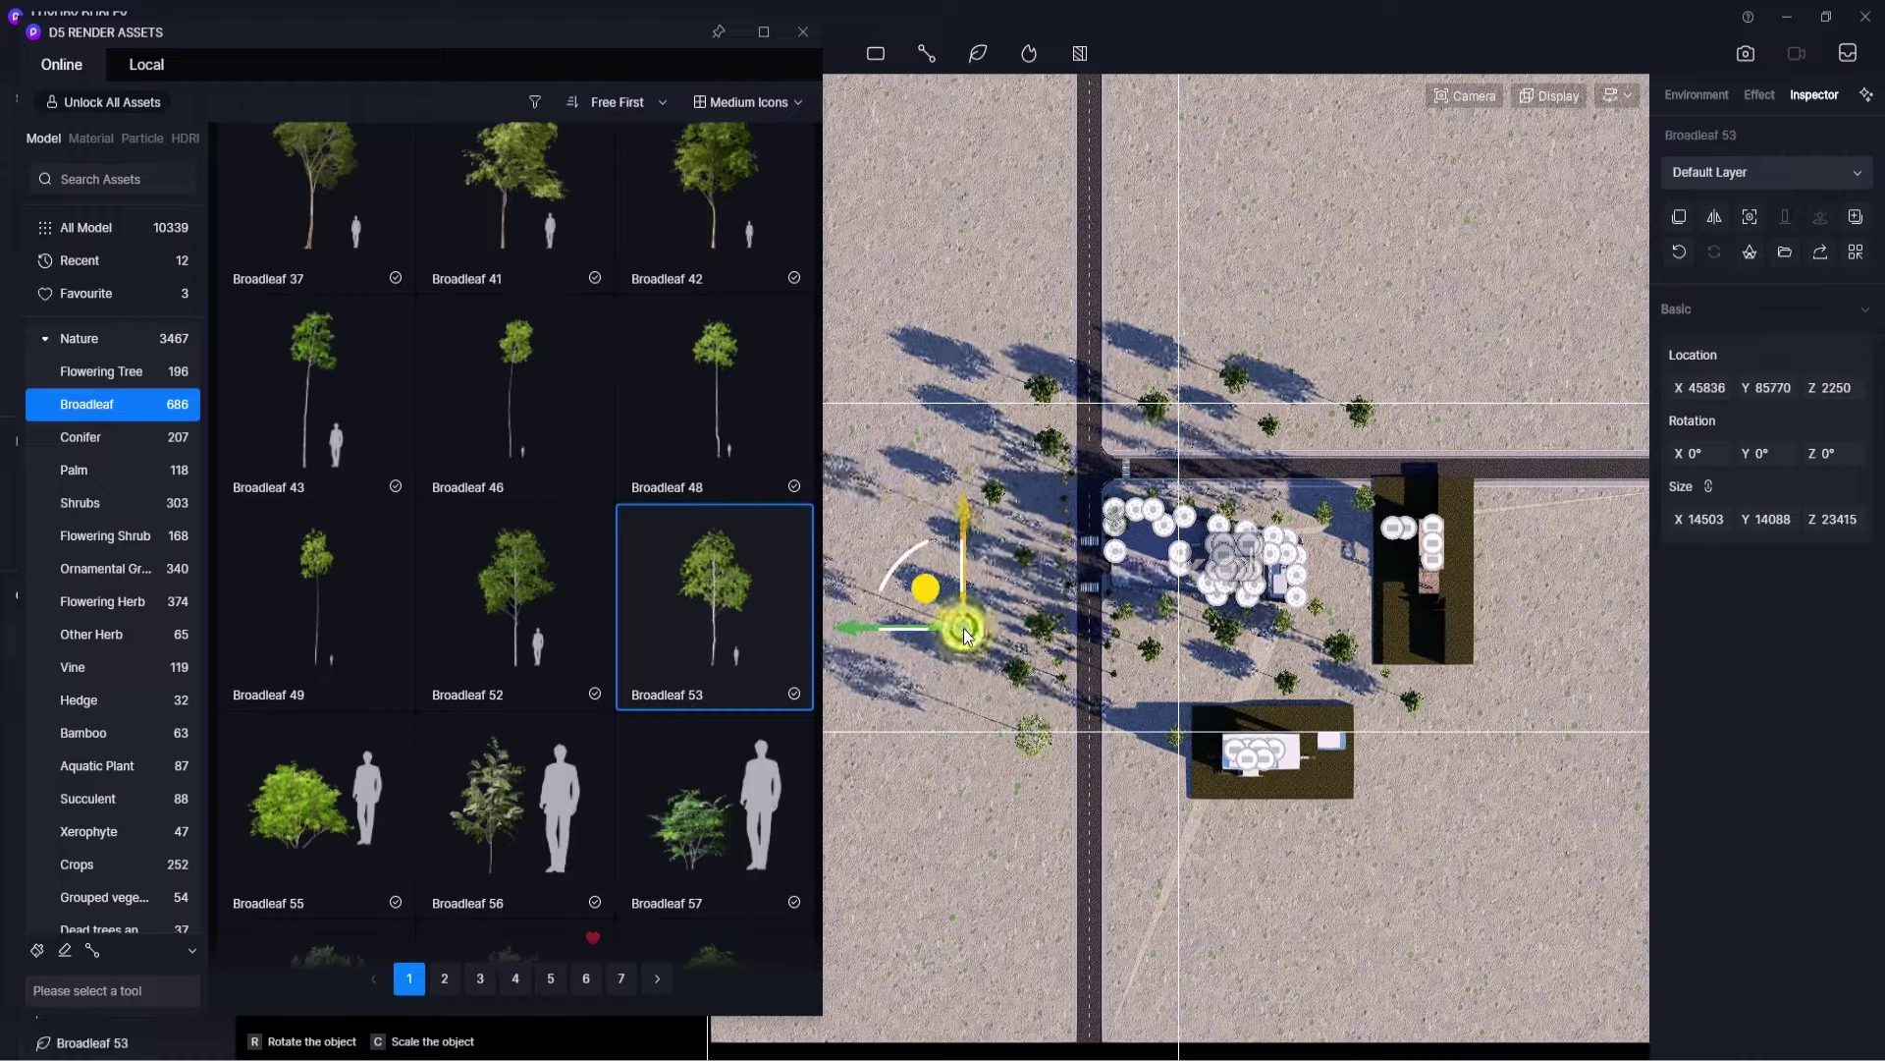
{"action": "left_click", "coordinate": [926, 504]}
{"action": "left_click", "coordinate": [1293, 324]}
{"action": "left_click", "coordinate": [1510, 560]}
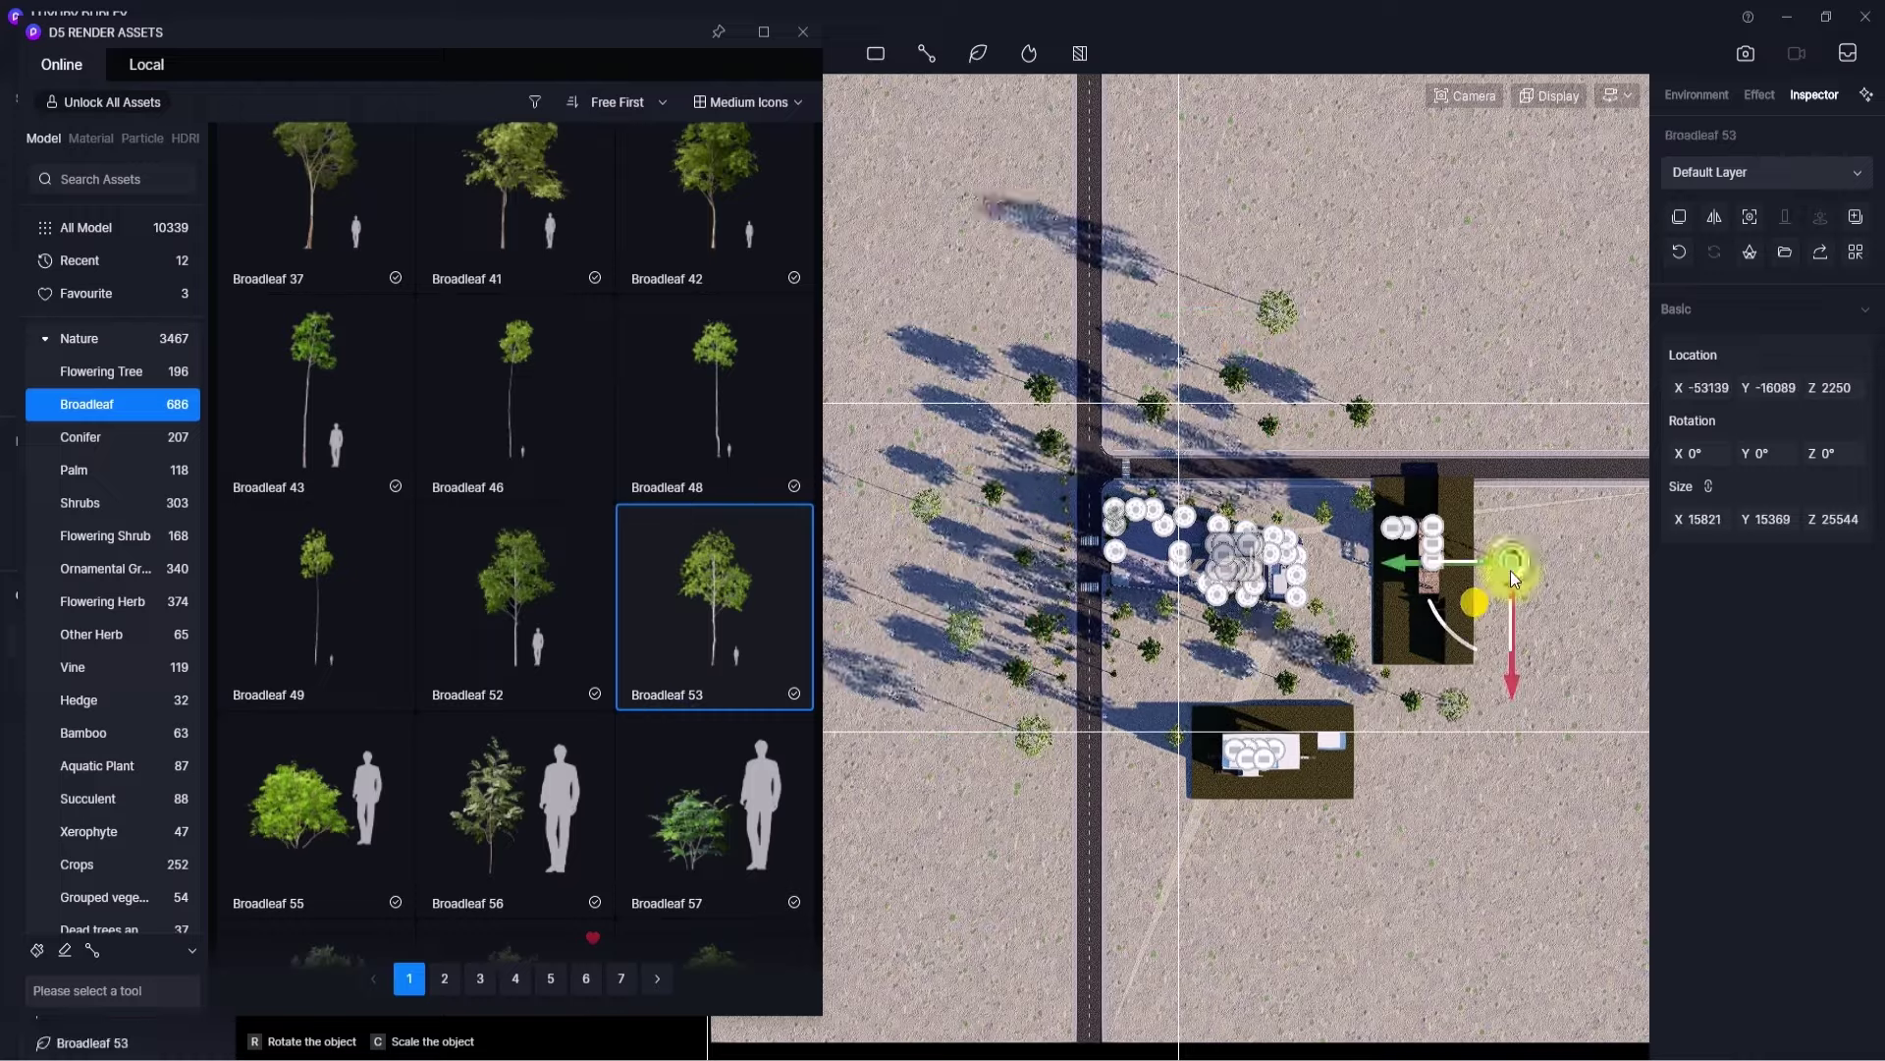
{"action": "left_click", "coordinate": [1380, 801]}
{"action": "left_click", "coordinate": [1188, 819]}
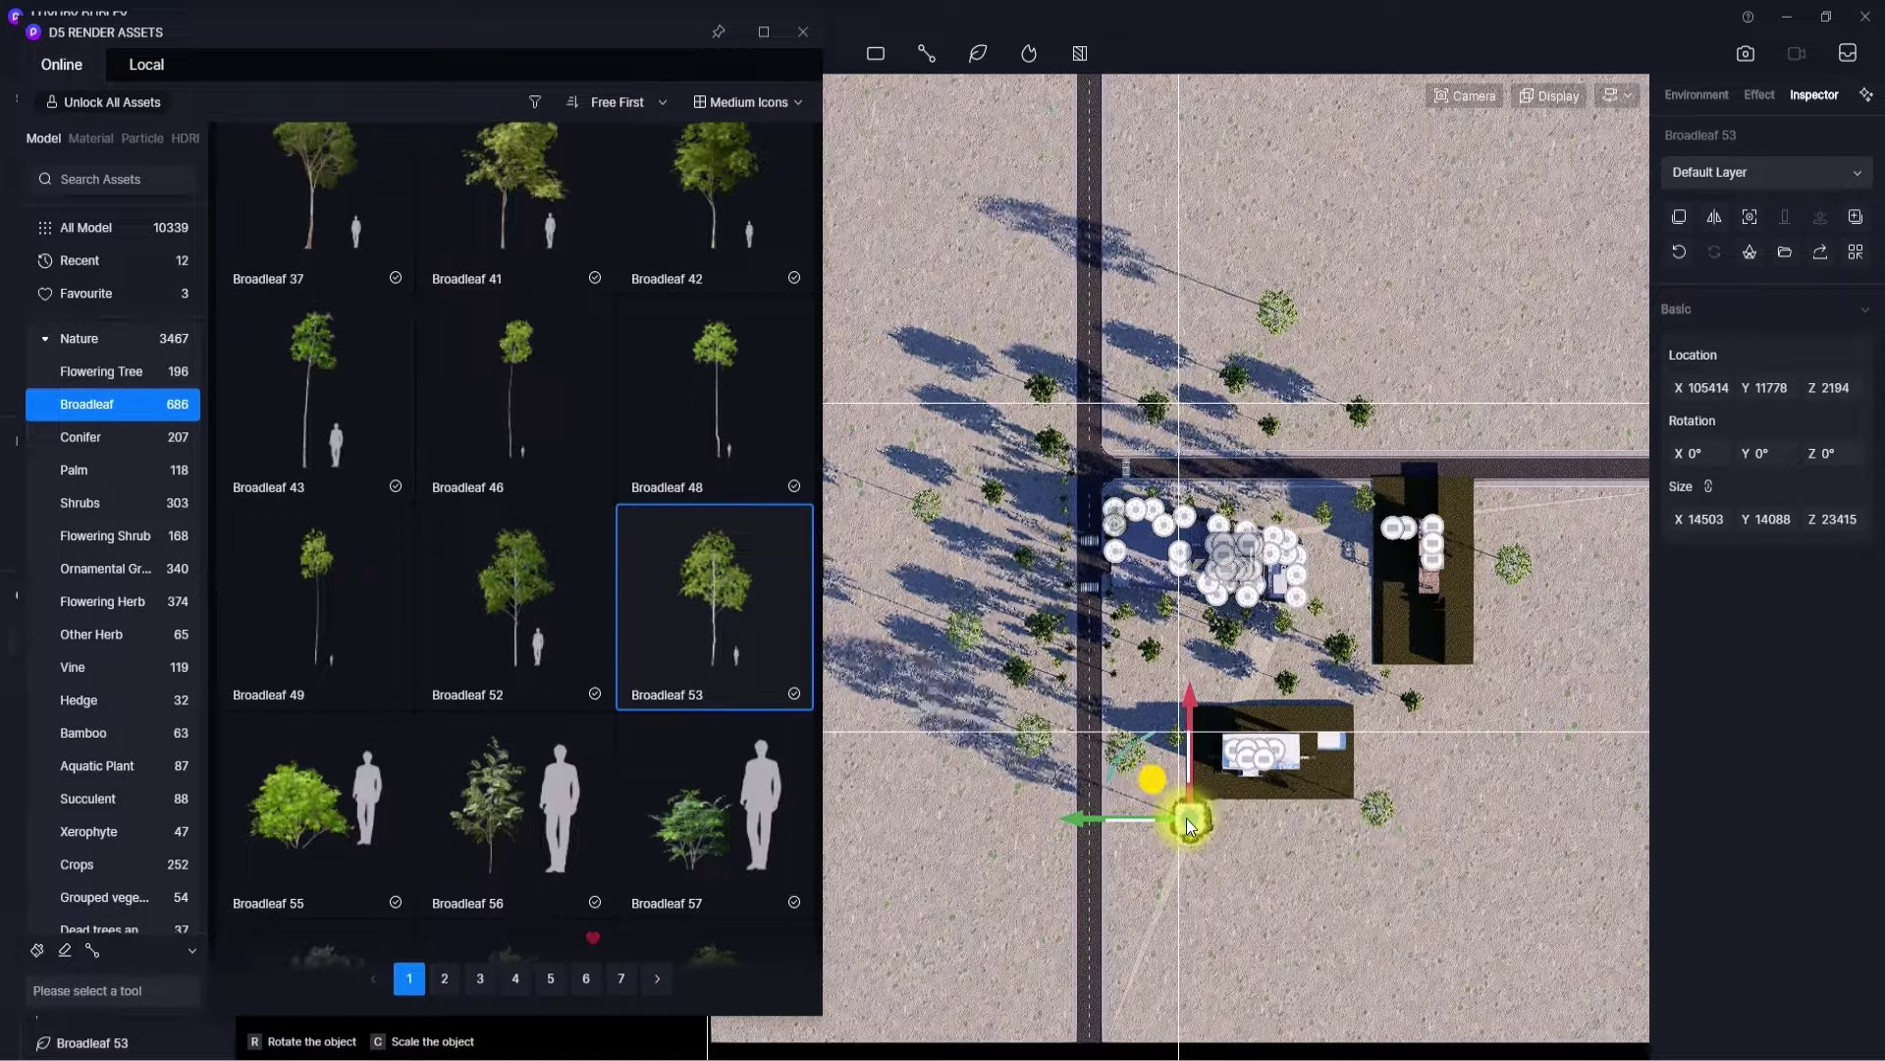
{"action": "left_click", "coordinate": [1122, 729]}
- Place two more Broadleaf 53 trees among the existing trees on the open ground across the side road
{"action": "middle_click_drag", "start_coordinate": [1122, 728], "coordinate": [1298, 737]}
{"action": "scroll", "coordinate": [1122, 729], "scroll_direction": "up", "scroll_amount": 4}
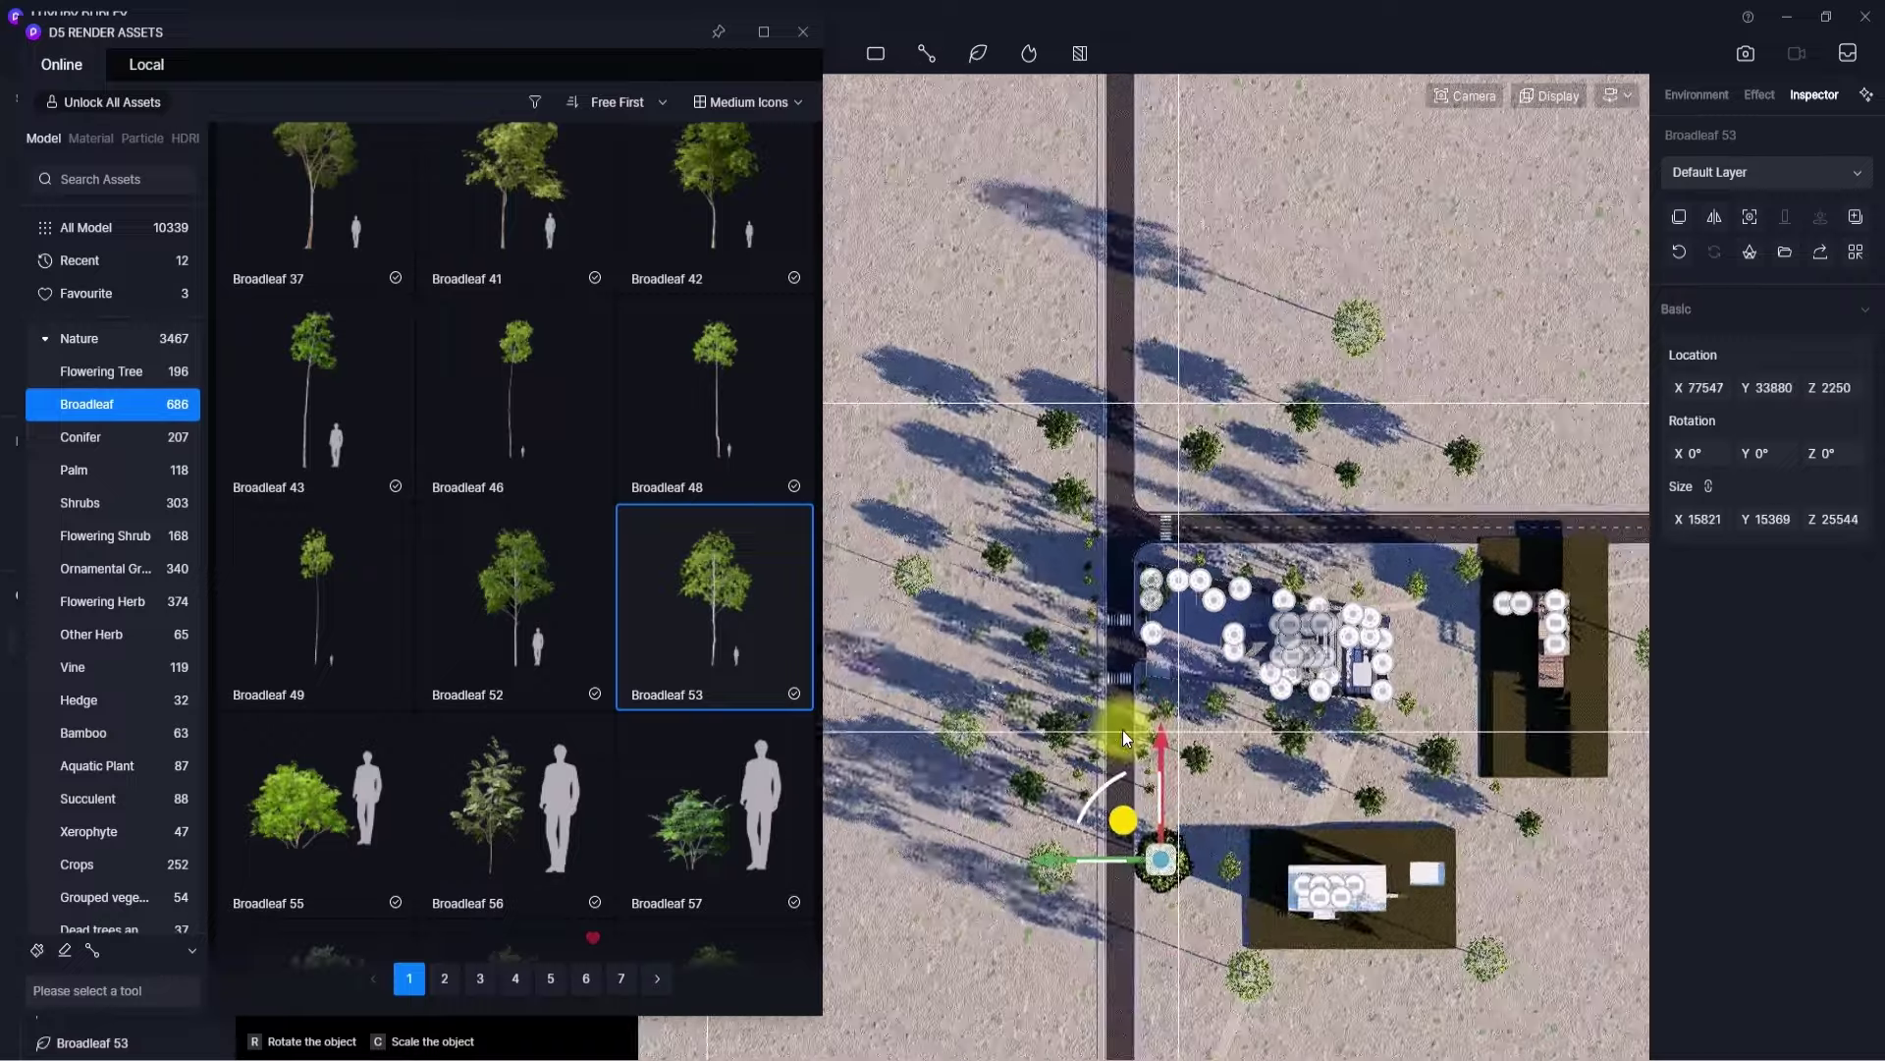
{"action": "scroll", "coordinate": [1122, 729], "scroll_direction": "up", "scroll_amount": 2}
{"action": "middle_click_drag", "start_coordinate": [1122, 728], "coordinate": [954, 664]}
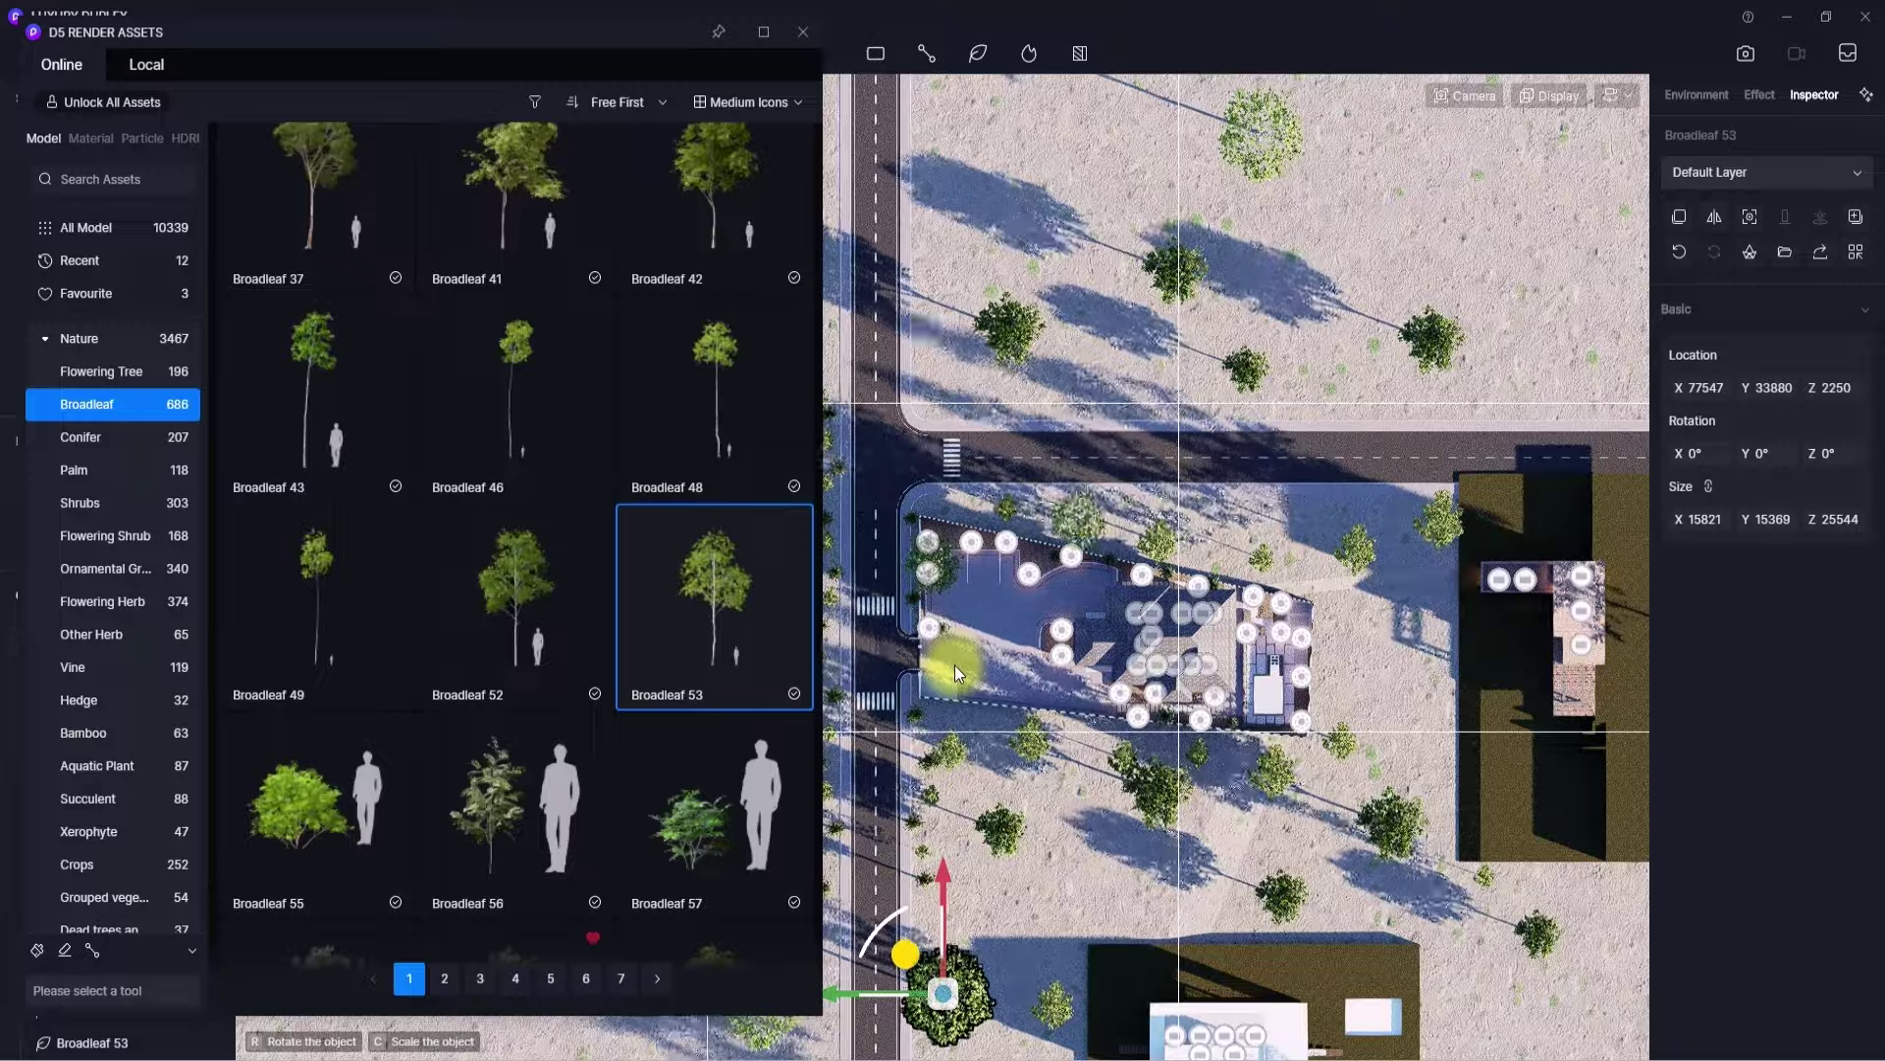
{"action": "left_click", "coordinate": [1346, 356]}
{"action": "key", "text": "c"}
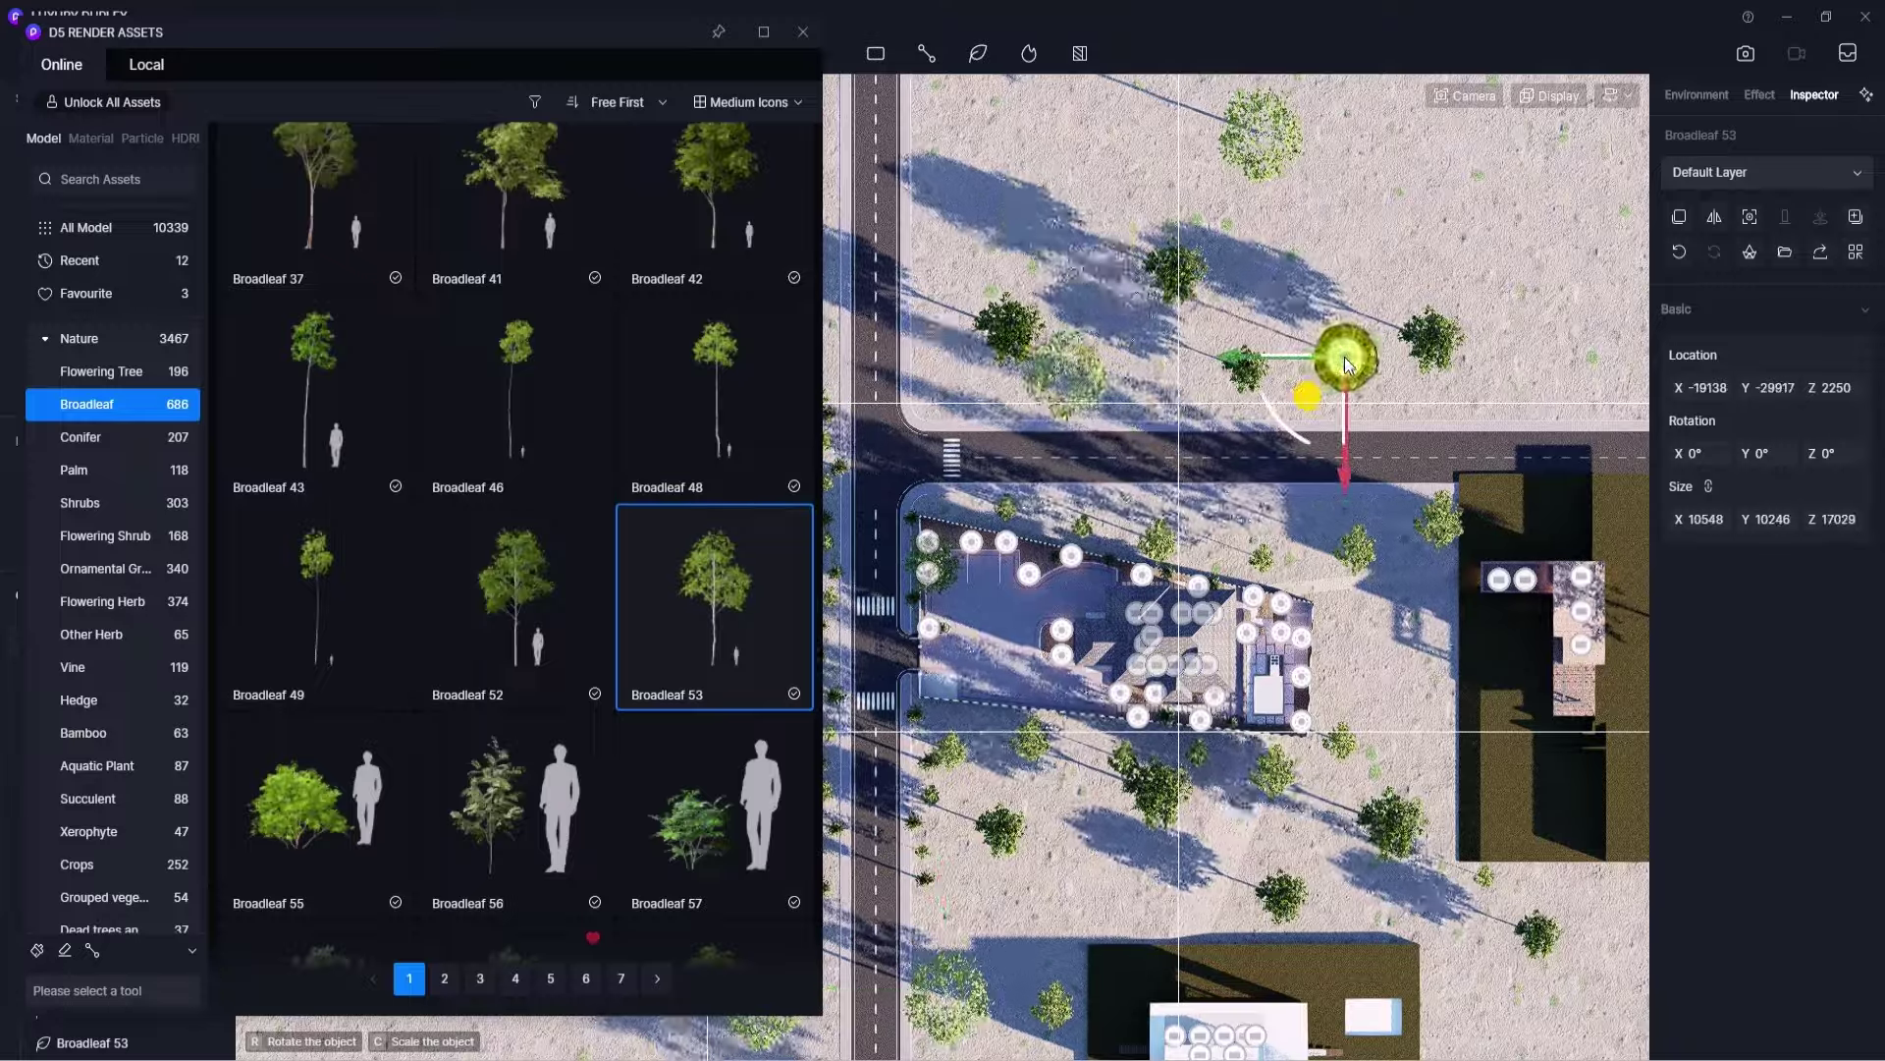
{"action": "left_click", "coordinate": [1032, 203]}
- Choose the tree Broadleaf 60 and place two among the trees across the side road
{"action": "scroll", "coordinate": [550, 589], "scroll_direction": "down", "scroll_amount": 7}
{"action": "left_click", "coordinate": [550, 325]}
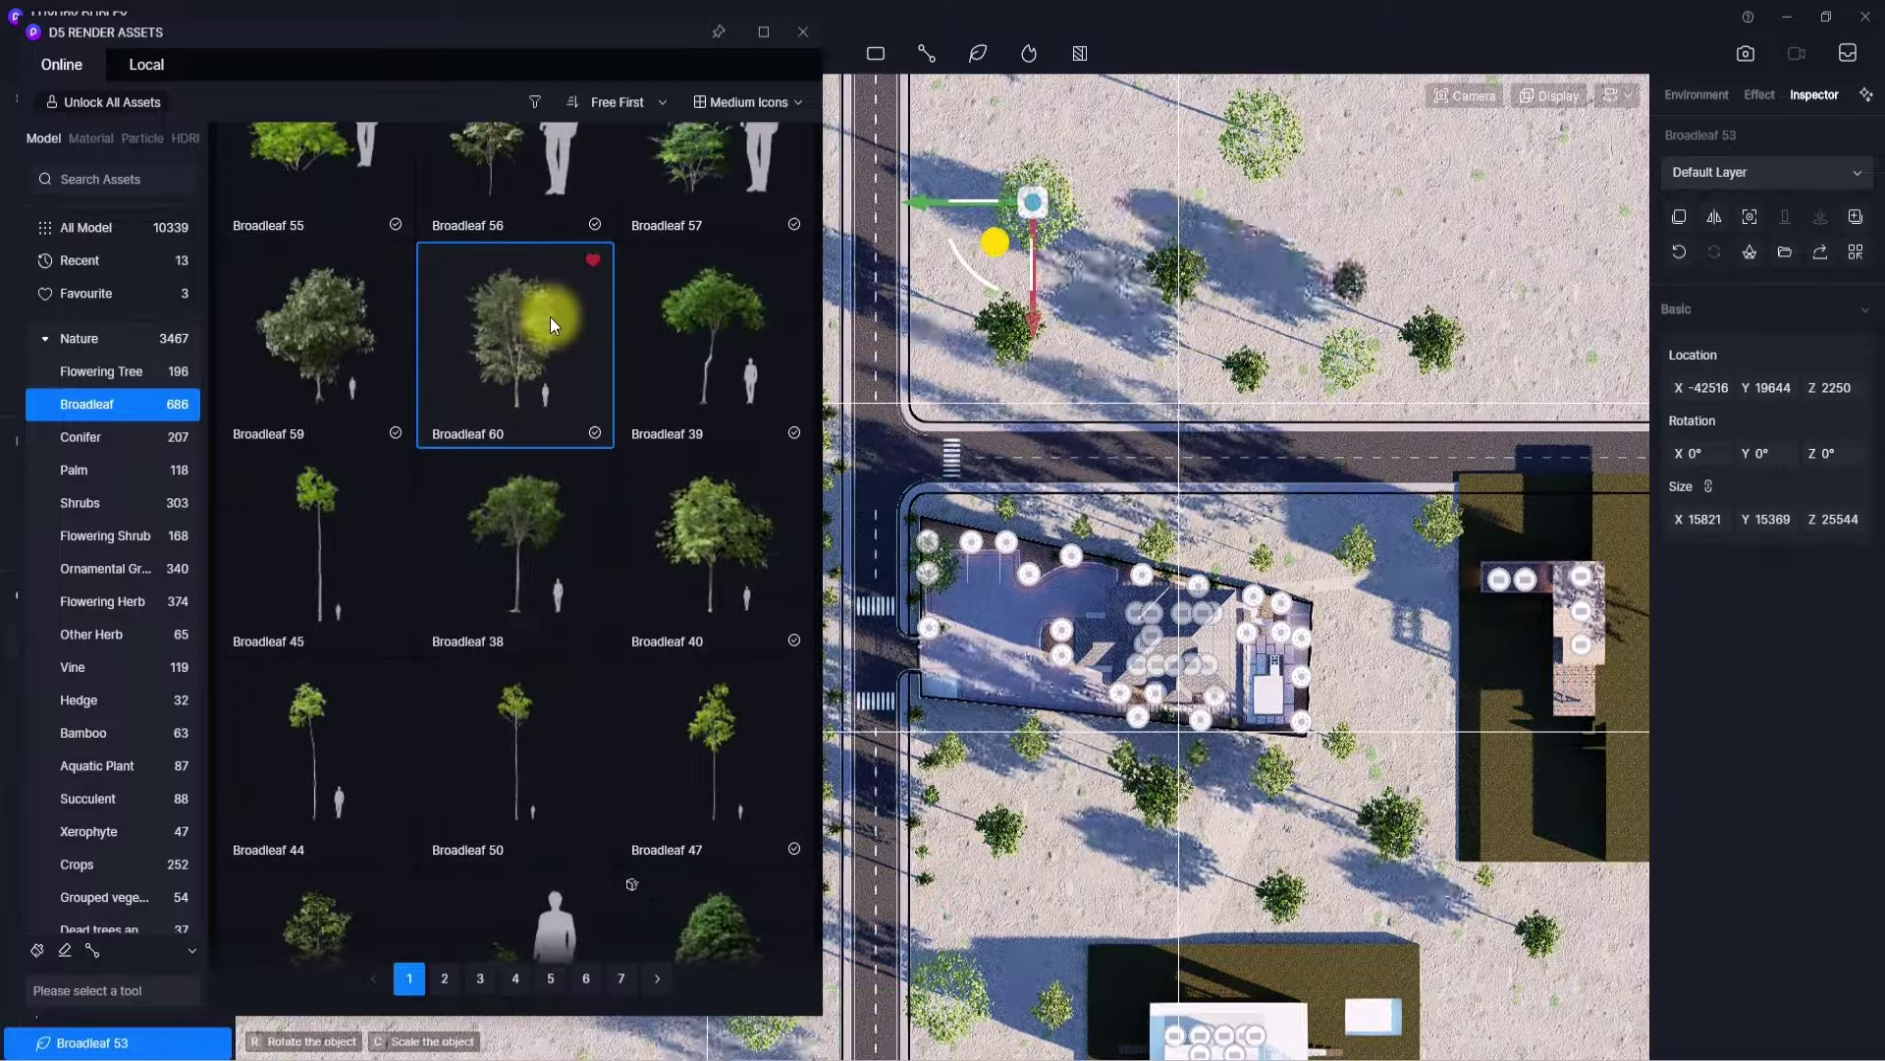
{"action": "left_click", "coordinate": [1255, 314]}
{"action": "left_click", "coordinate": [1105, 355]}
- Place three Broadleaf 60 trees around the edges of the two neighbouring dark plots
{"action": "scroll", "coordinate": [1300, 710], "scroll_direction": "down", "scroll_amount": 3}
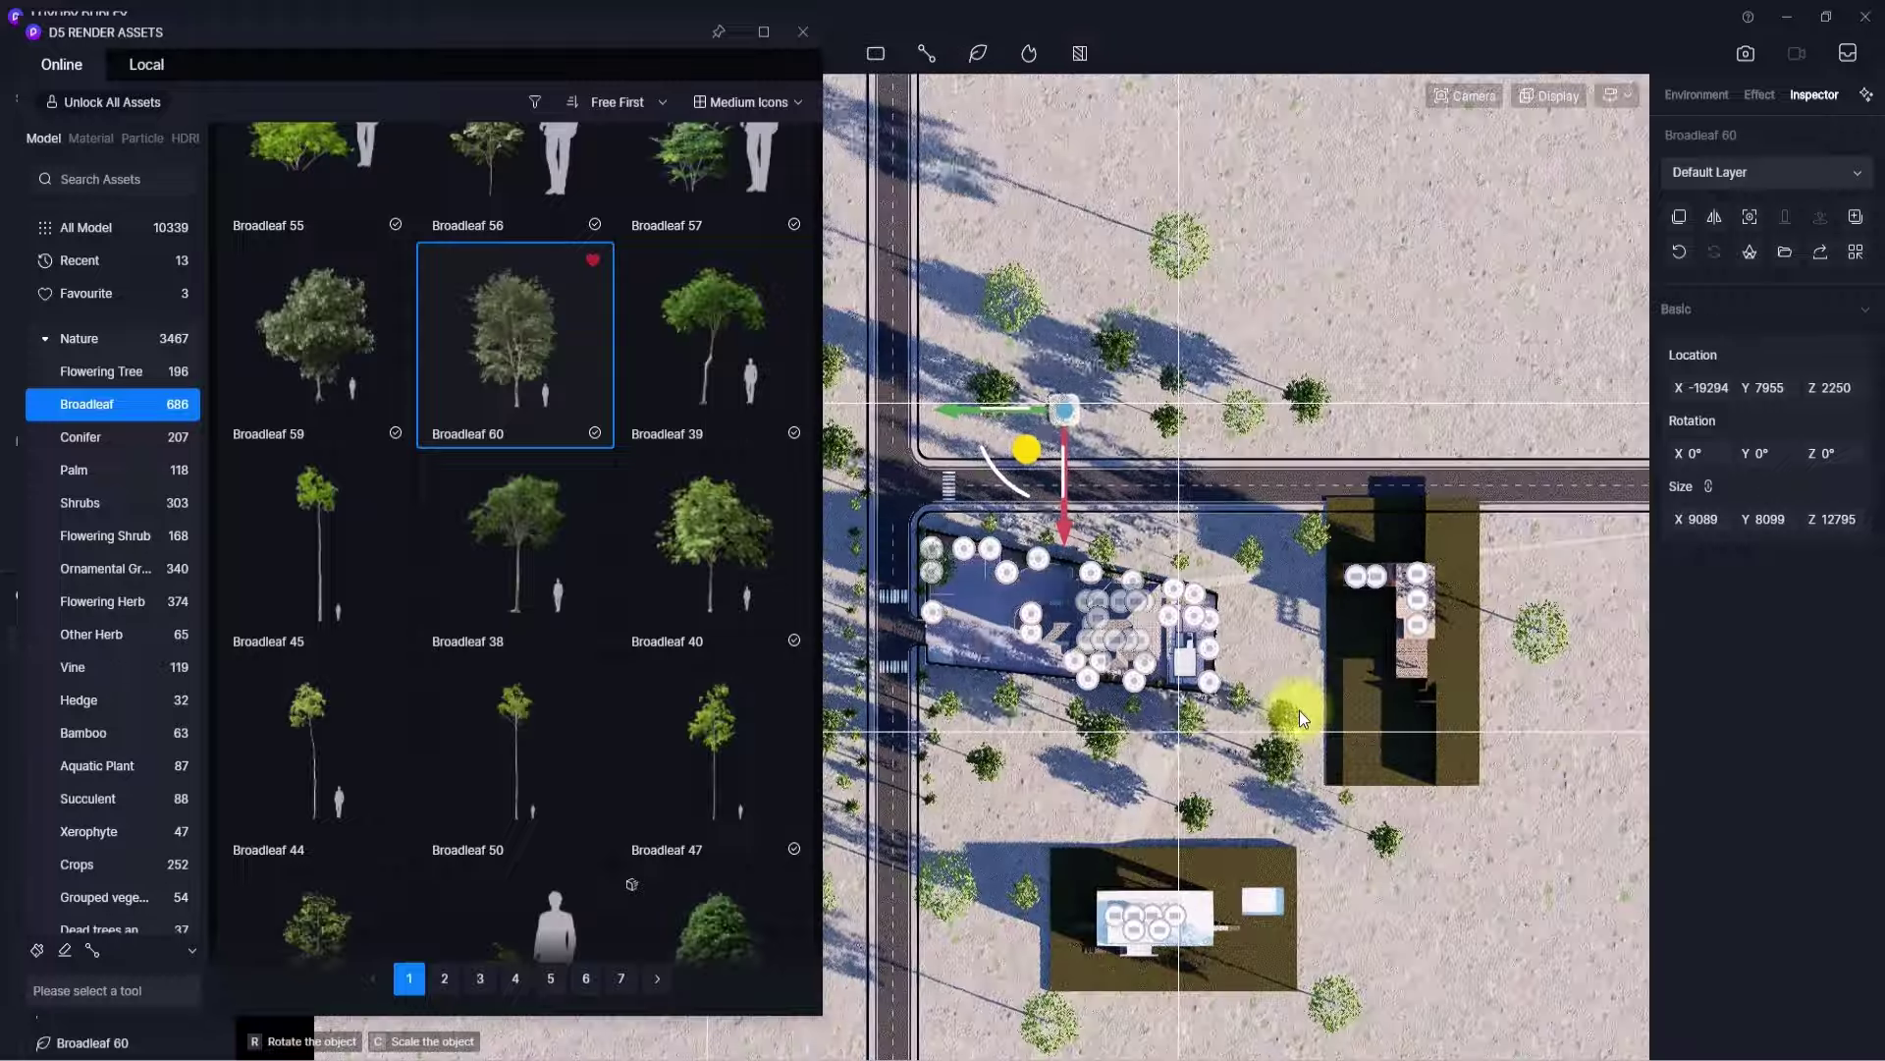
{"action": "left_click", "coordinate": [1300, 710]}
{"action": "left_click", "coordinate": [1325, 850]}
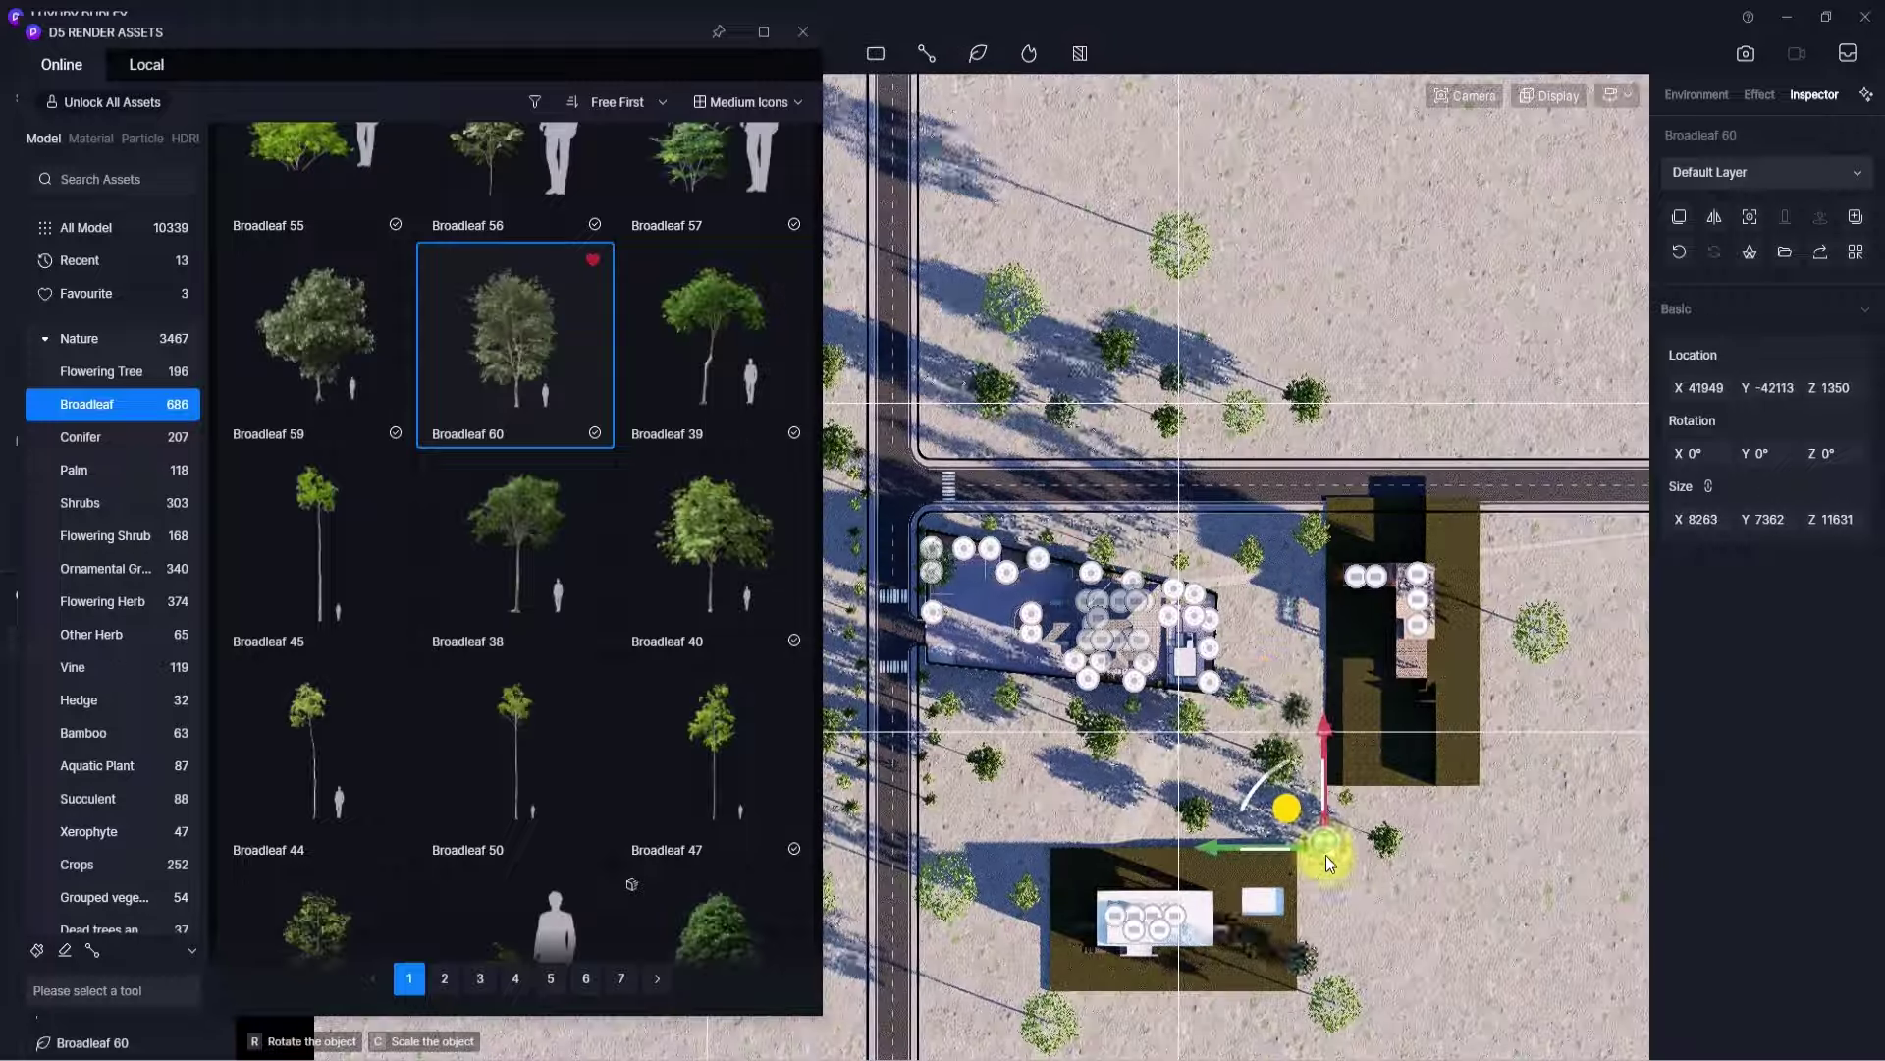
{"action": "left_click", "coordinate": [1231, 1015]}
- Place four Broadleaf 60 trees across the main road and one beside the white-roofed house's plot
{"action": "middle_click_drag", "start_coordinate": [1230, 1015], "coordinate": [1386, 910]}
{"action": "left_click", "coordinate": [893, 610]}
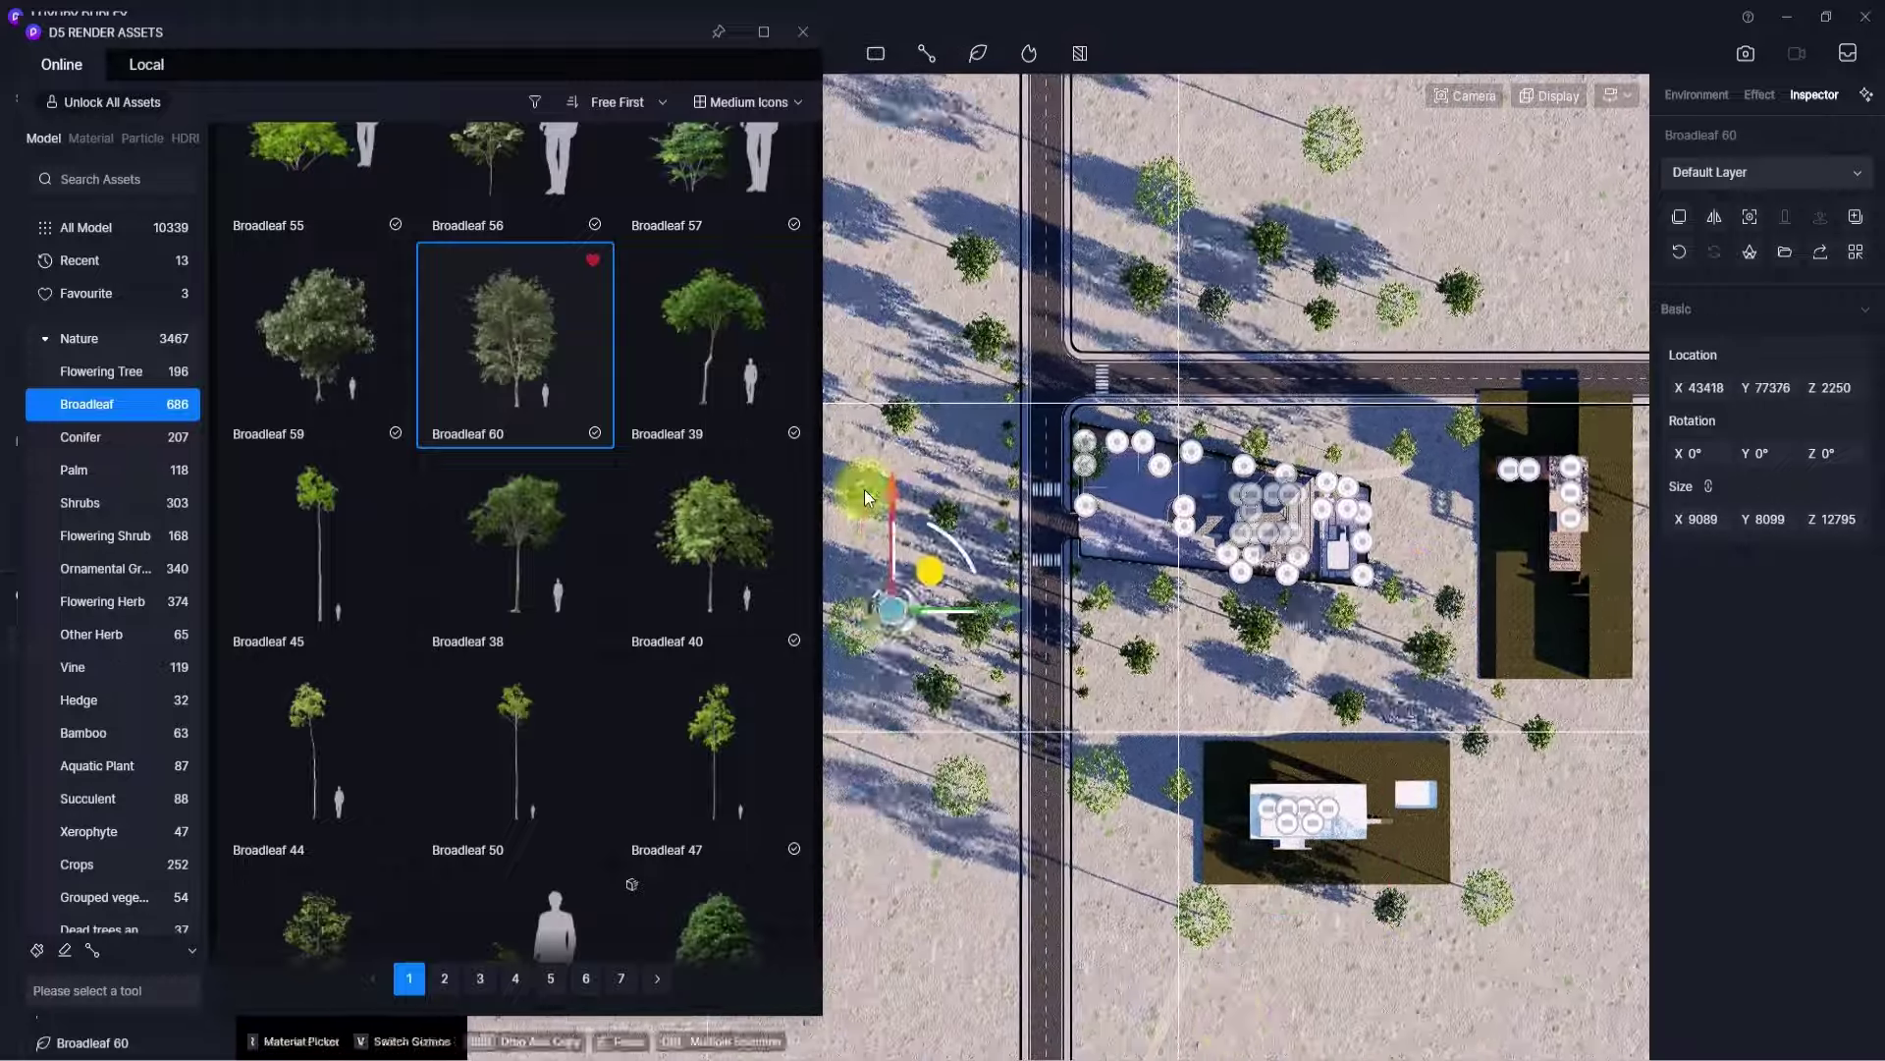
{"action": "left_click", "coordinate": [864, 489]}
{"action": "left_click", "coordinate": [907, 434]}
{"action": "left_click", "coordinate": [980, 874]}
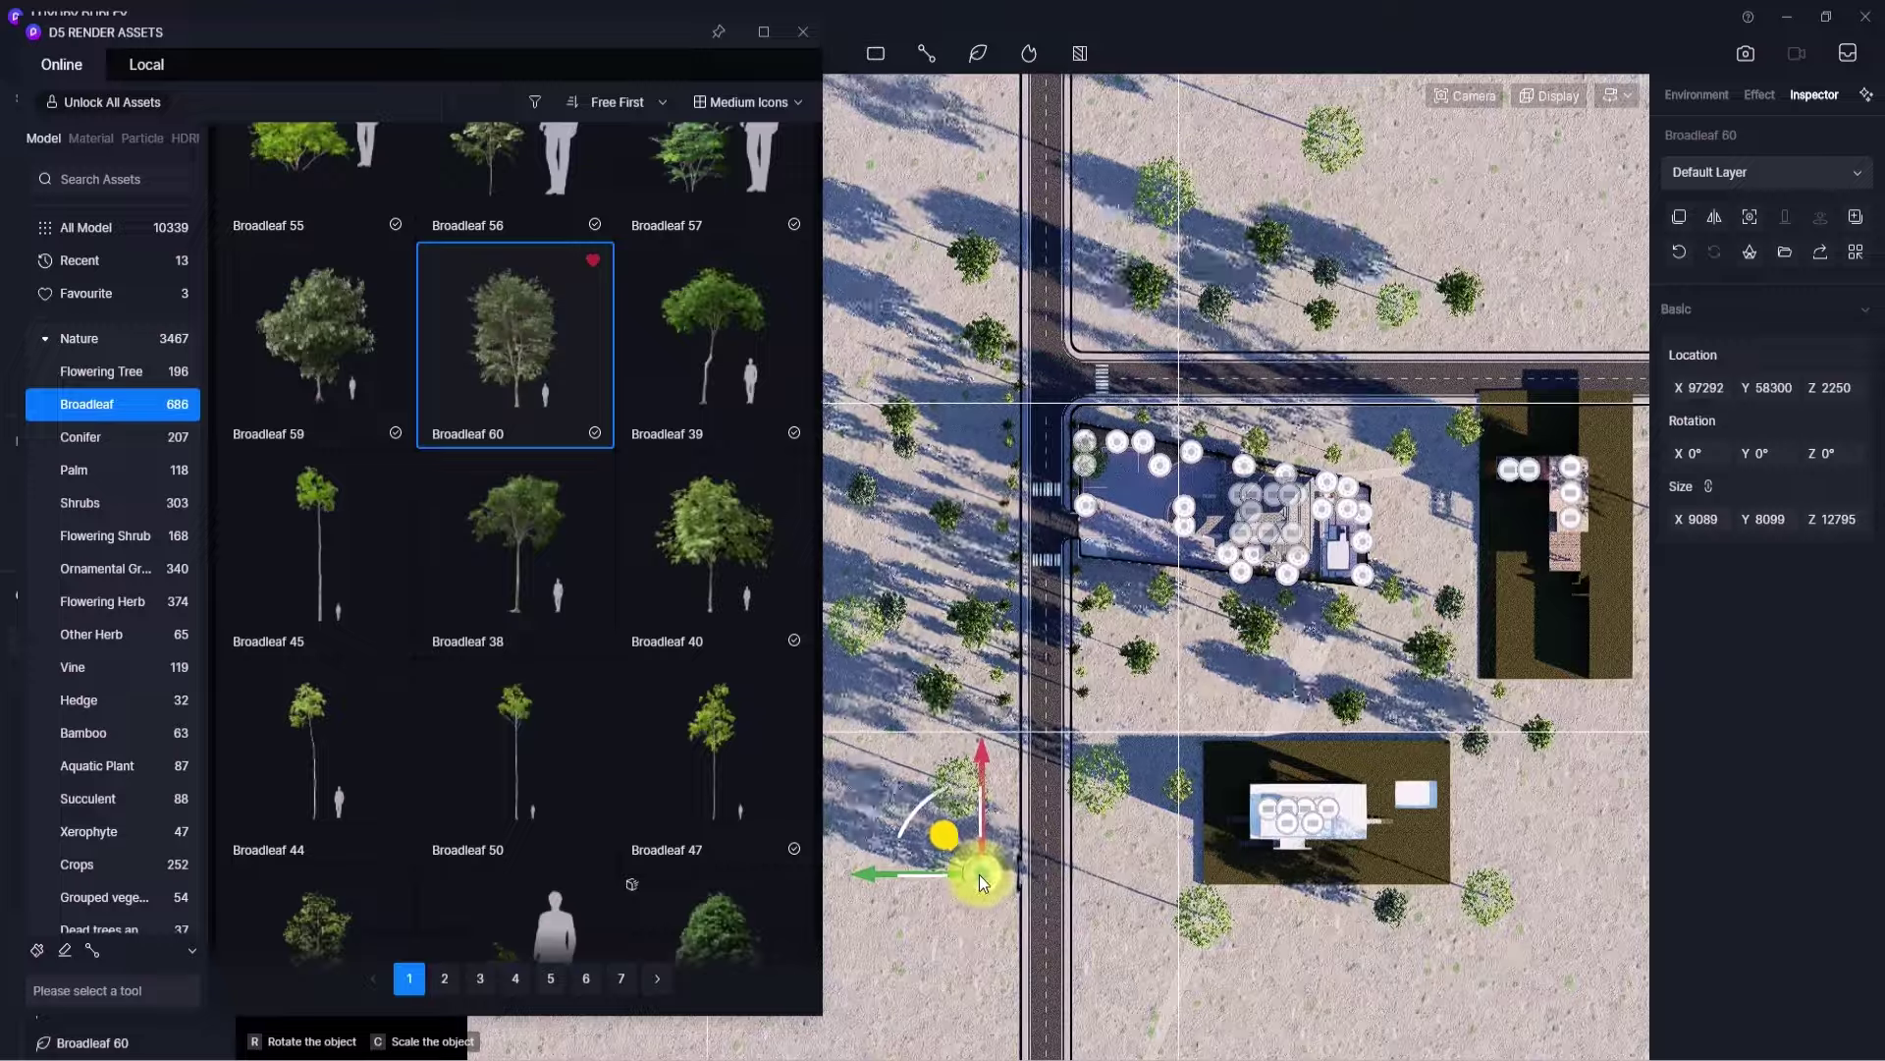
{"action": "left_click", "coordinate": [1208, 715]}
- End the Broadleaf 60 placement and switch to the saved eye-level view of the duplex's entrance front
{"action": "scroll", "coordinate": [1208, 715], "scroll_direction": "up", "scroll_amount": 5}
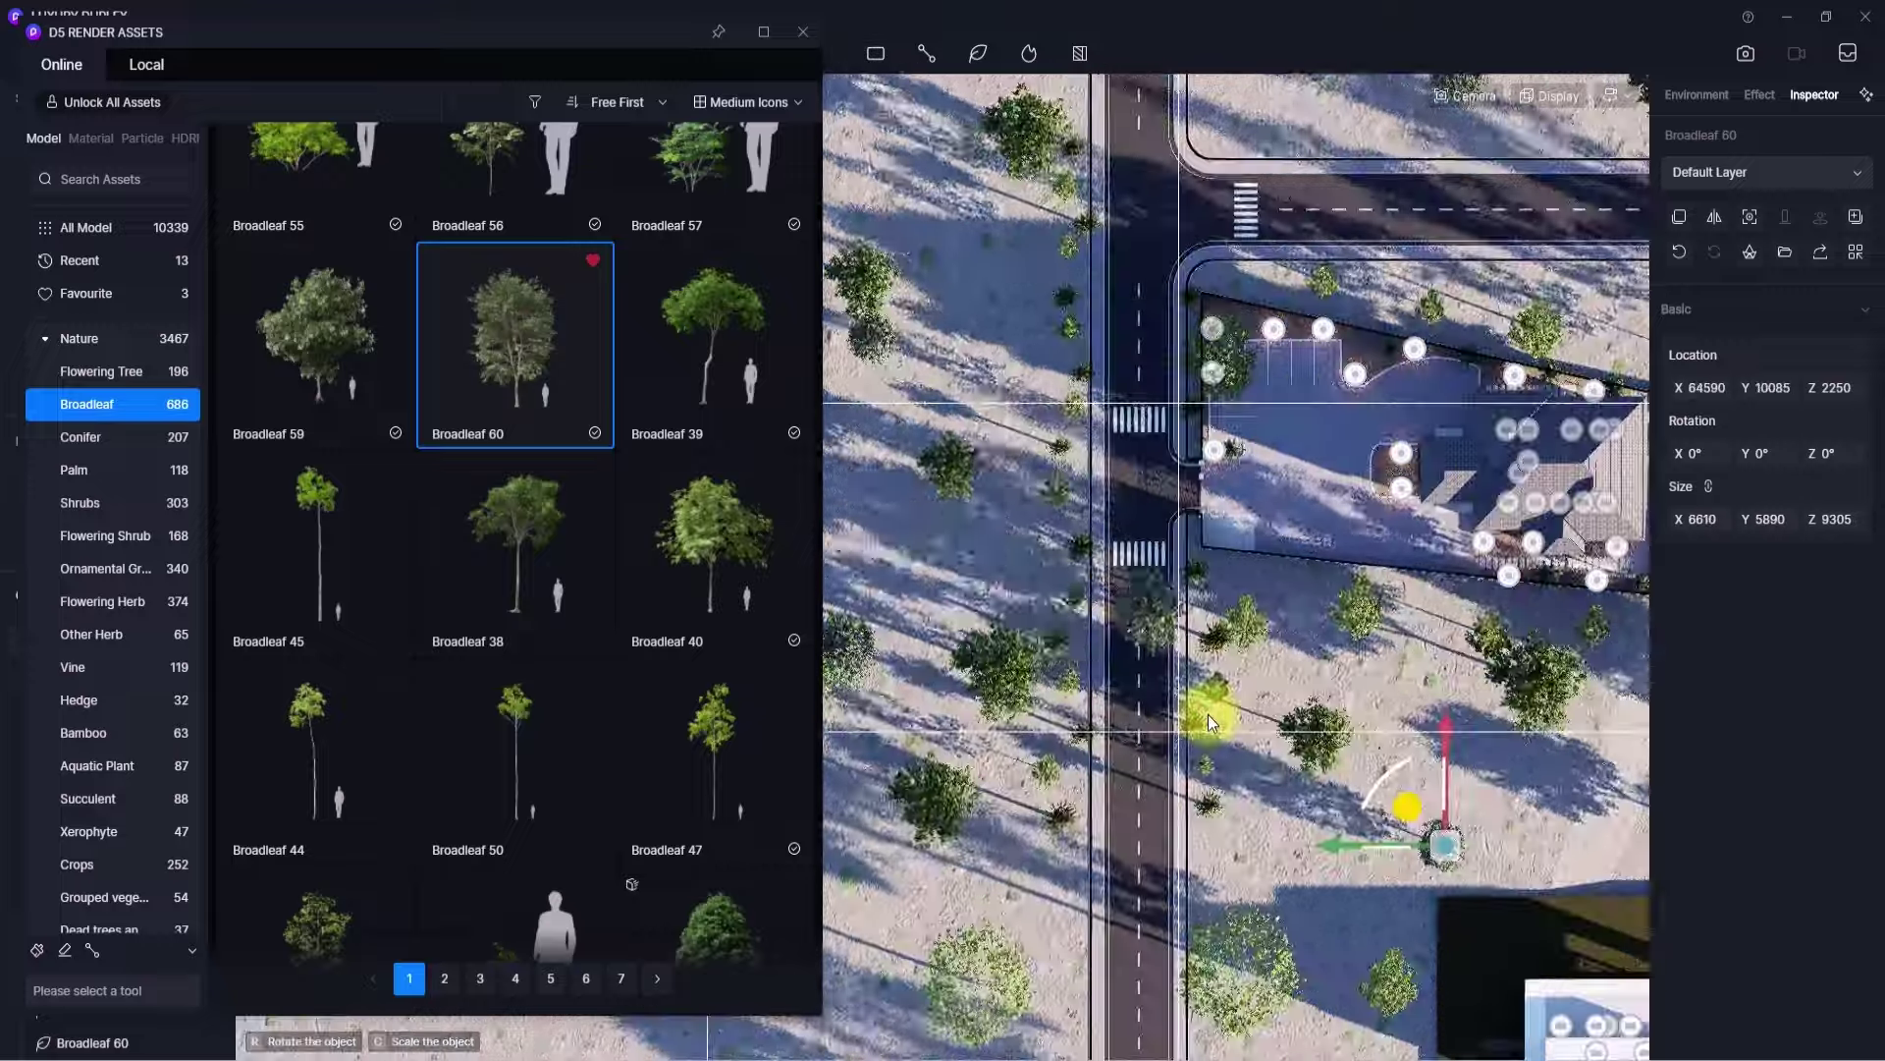
{"action": "middle_click_drag", "start_coordinate": [1208, 715], "coordinate": [1029, 720]}
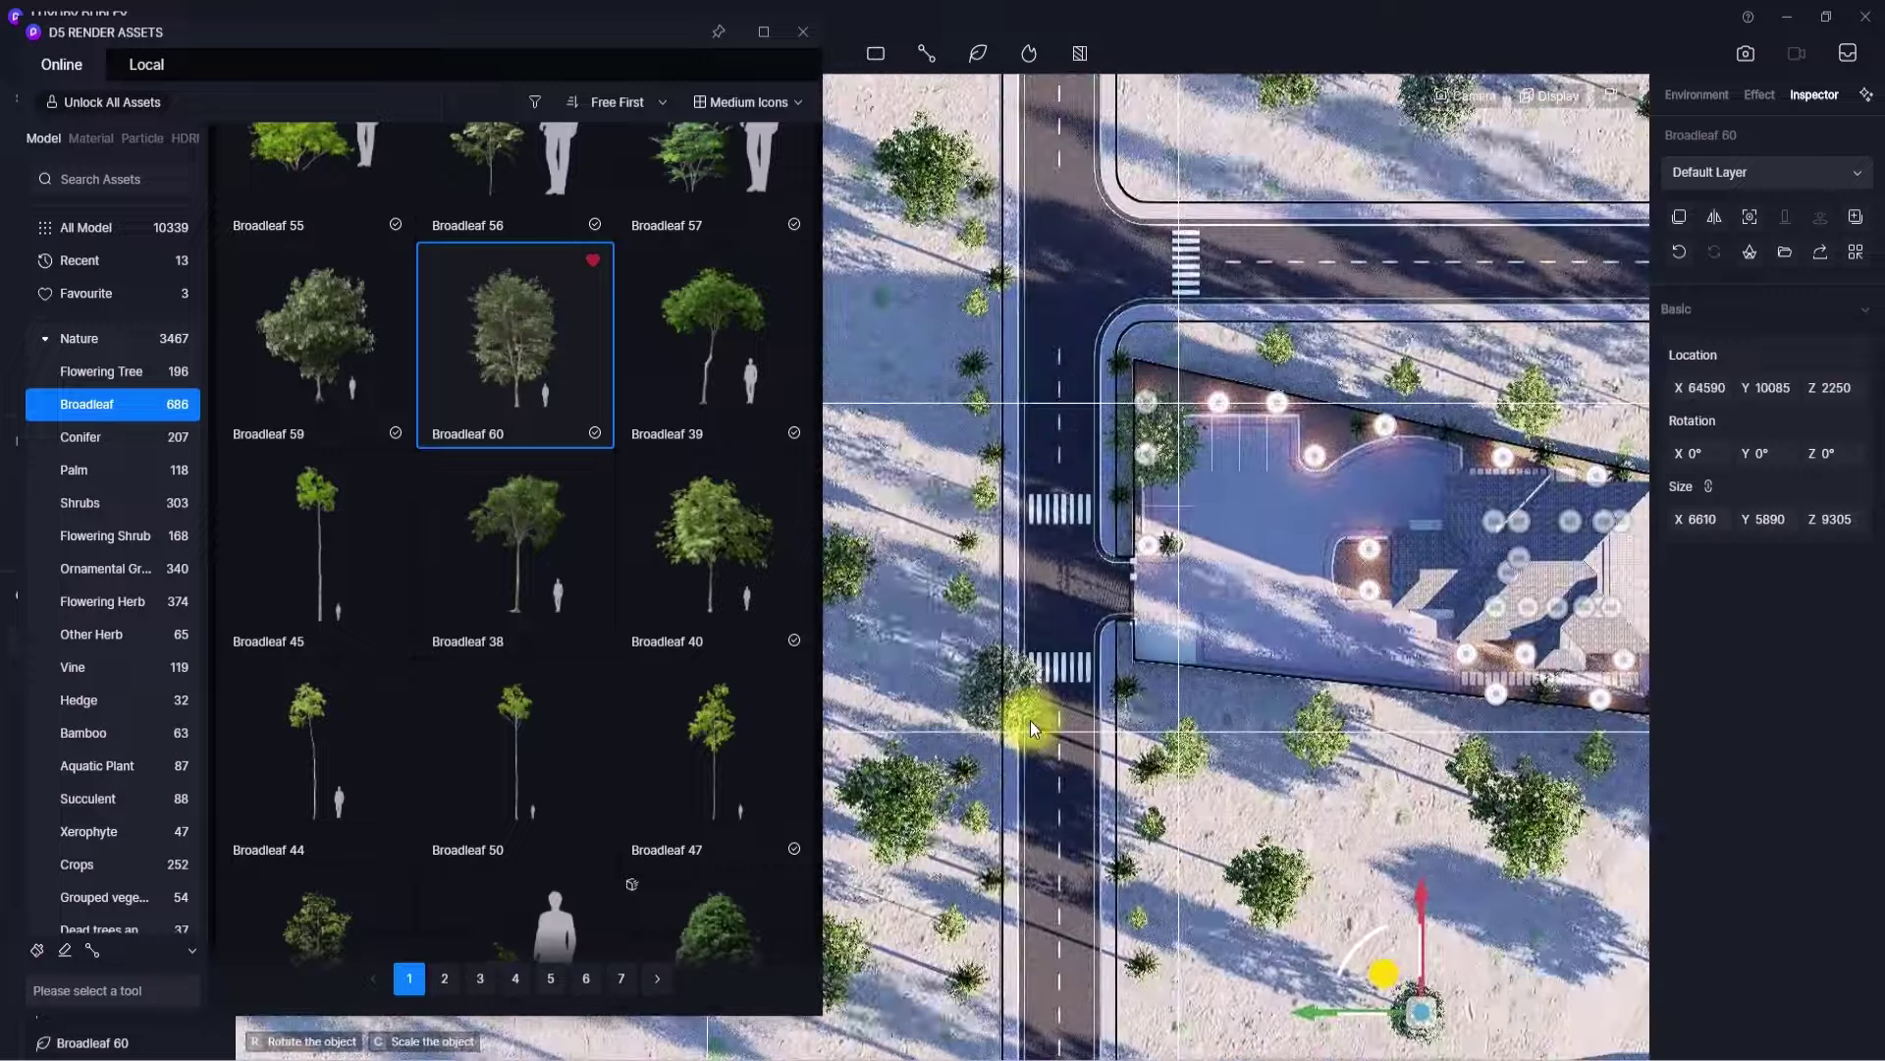
{"action": "middle_click_drag", "start_coordinate": [1214, 513], "coordinate": [1057, 558]}
{"action": "scroll", "coordinate": [1057, 558], "scroll_direction": "up", "scroll_amount": 2}
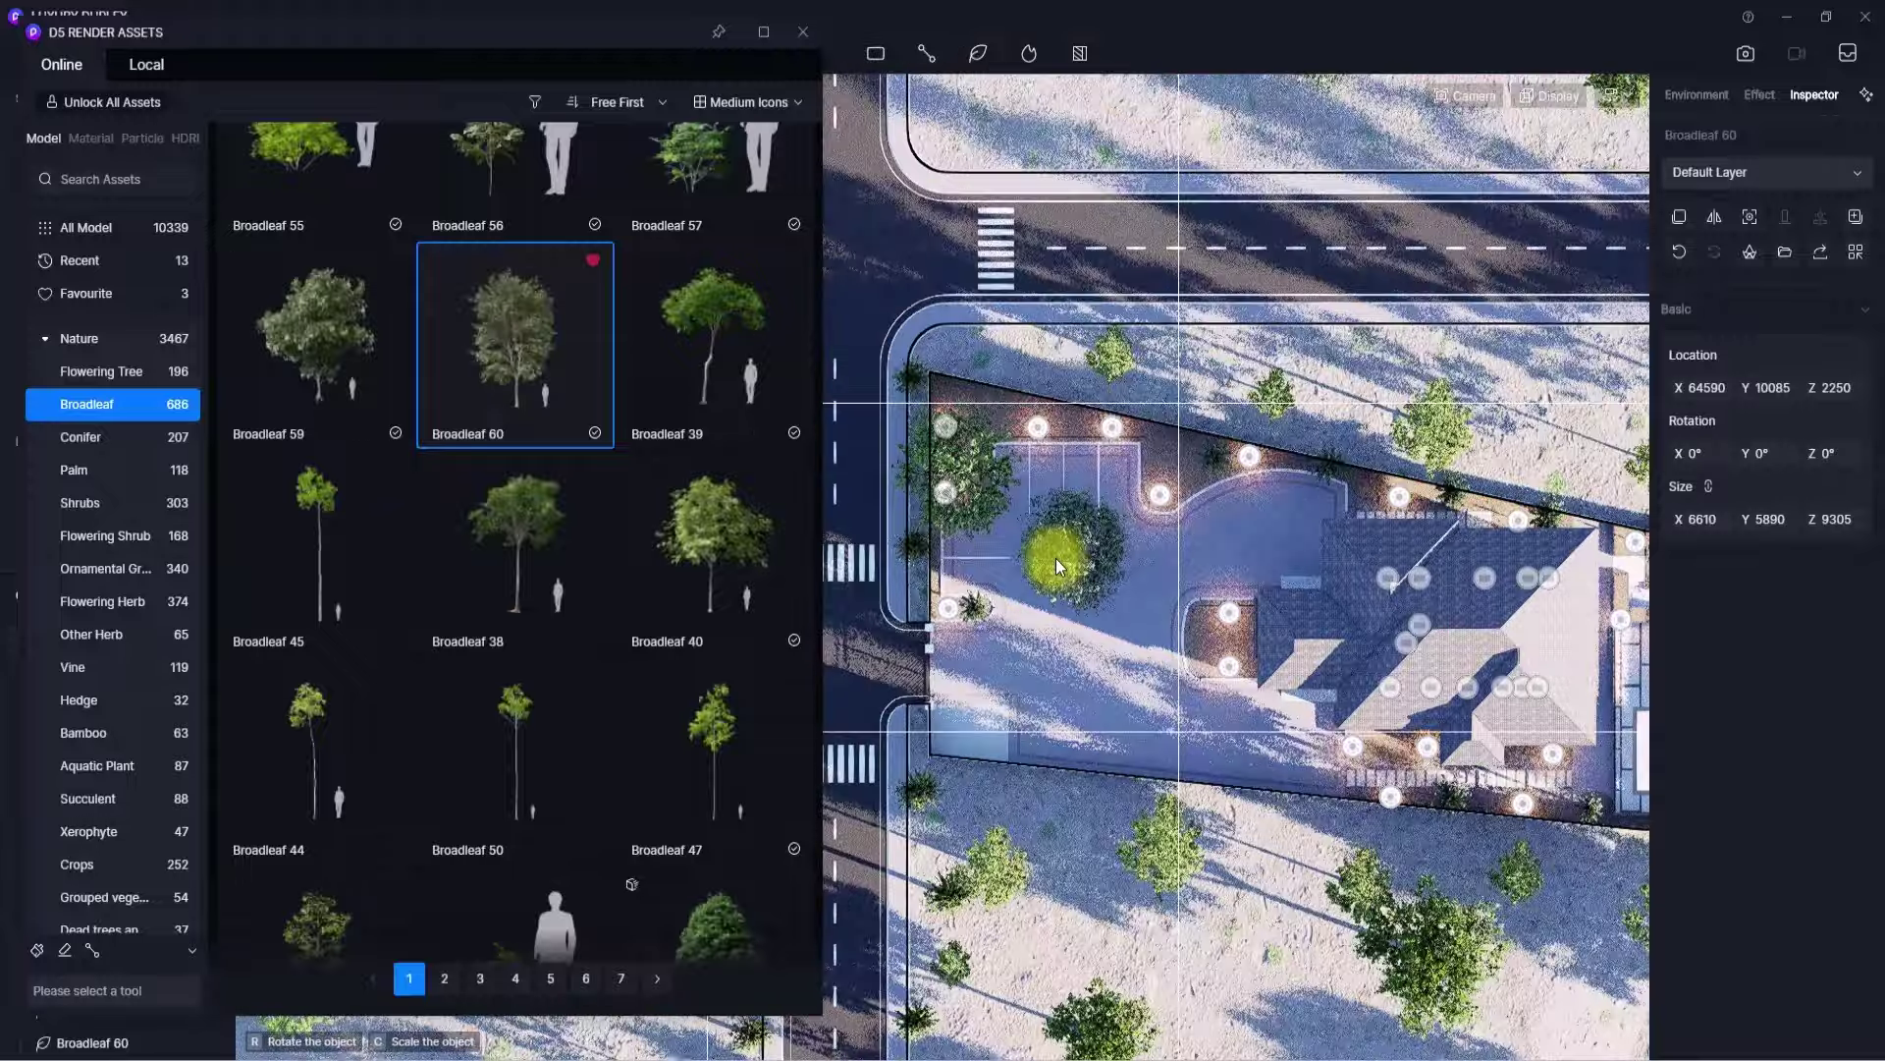
{"action": "key", "text": "1"}
{"action": "key", "text": "Escape"}
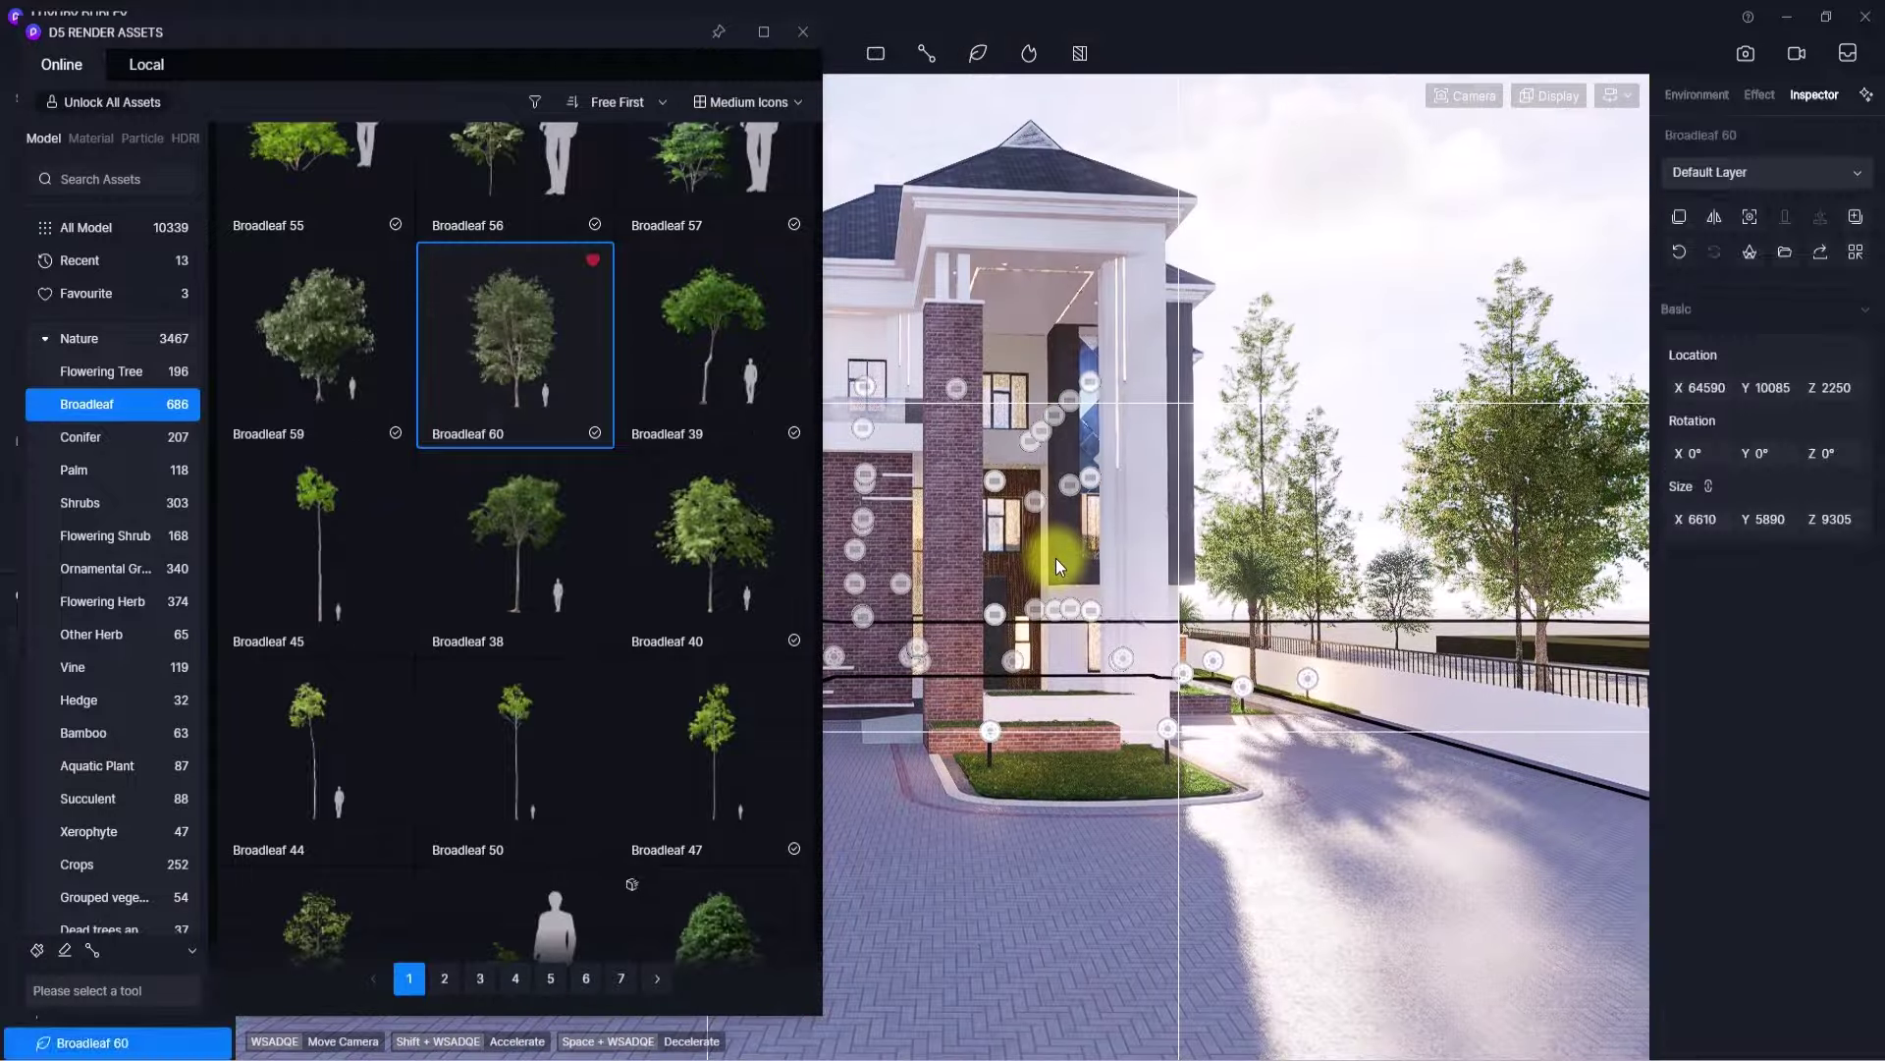
- Close the asset library, inspect the trees around the duplex from the courtyard, and return to the Scene 1 view
{"action": "key", "text": "Escape"}
{"action": "left_click", "coordinate": [803, 32]}
{"action": "scroll", "coordinate": [887, 527], "scroll_direction": "down", "scroll_amount": 3}
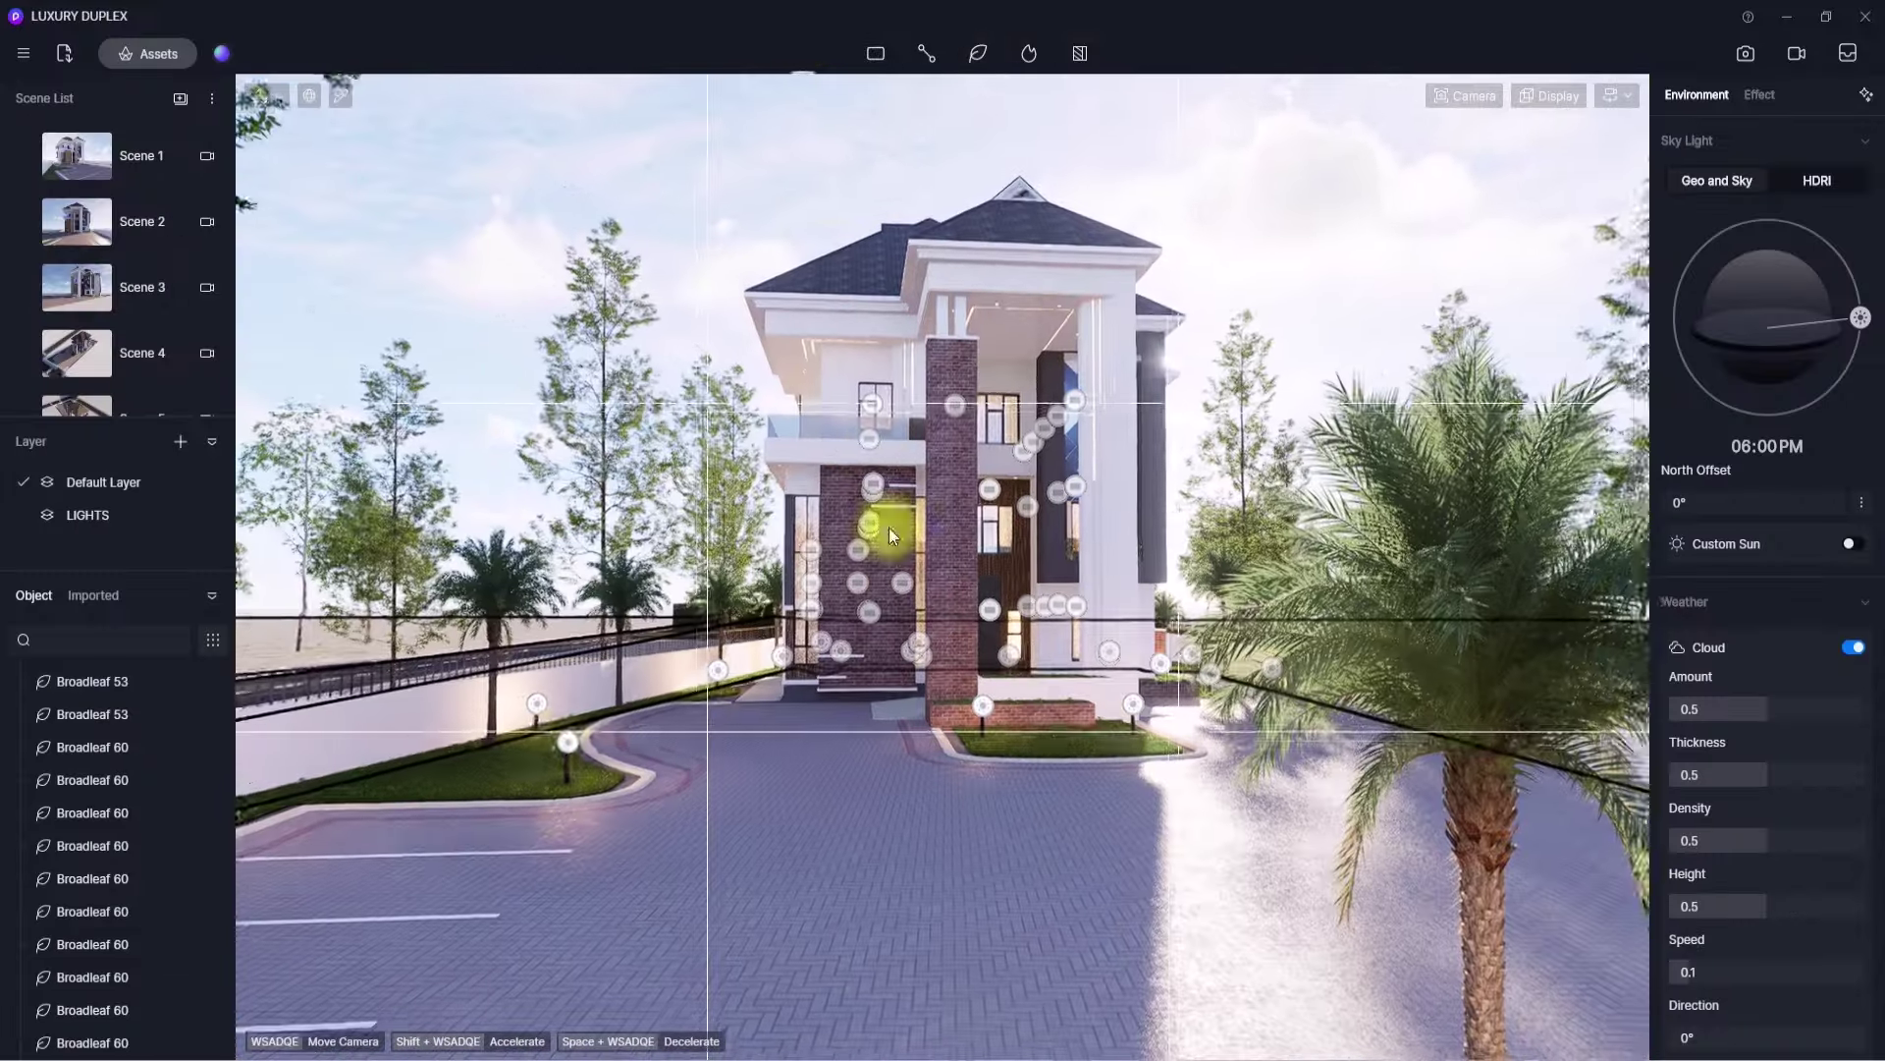
{"action": "right_click_drag", "start_coordinate": [887, 527], "coordinate": [568, 733]}
{"action": "scroll", "coordinate": [569, 732], "scroll_direction": "up", "scroll_amount": 5}
{"action": "right_click_drag", "start_coordinate": [705, 670], "coordinate": [1249, 444]}
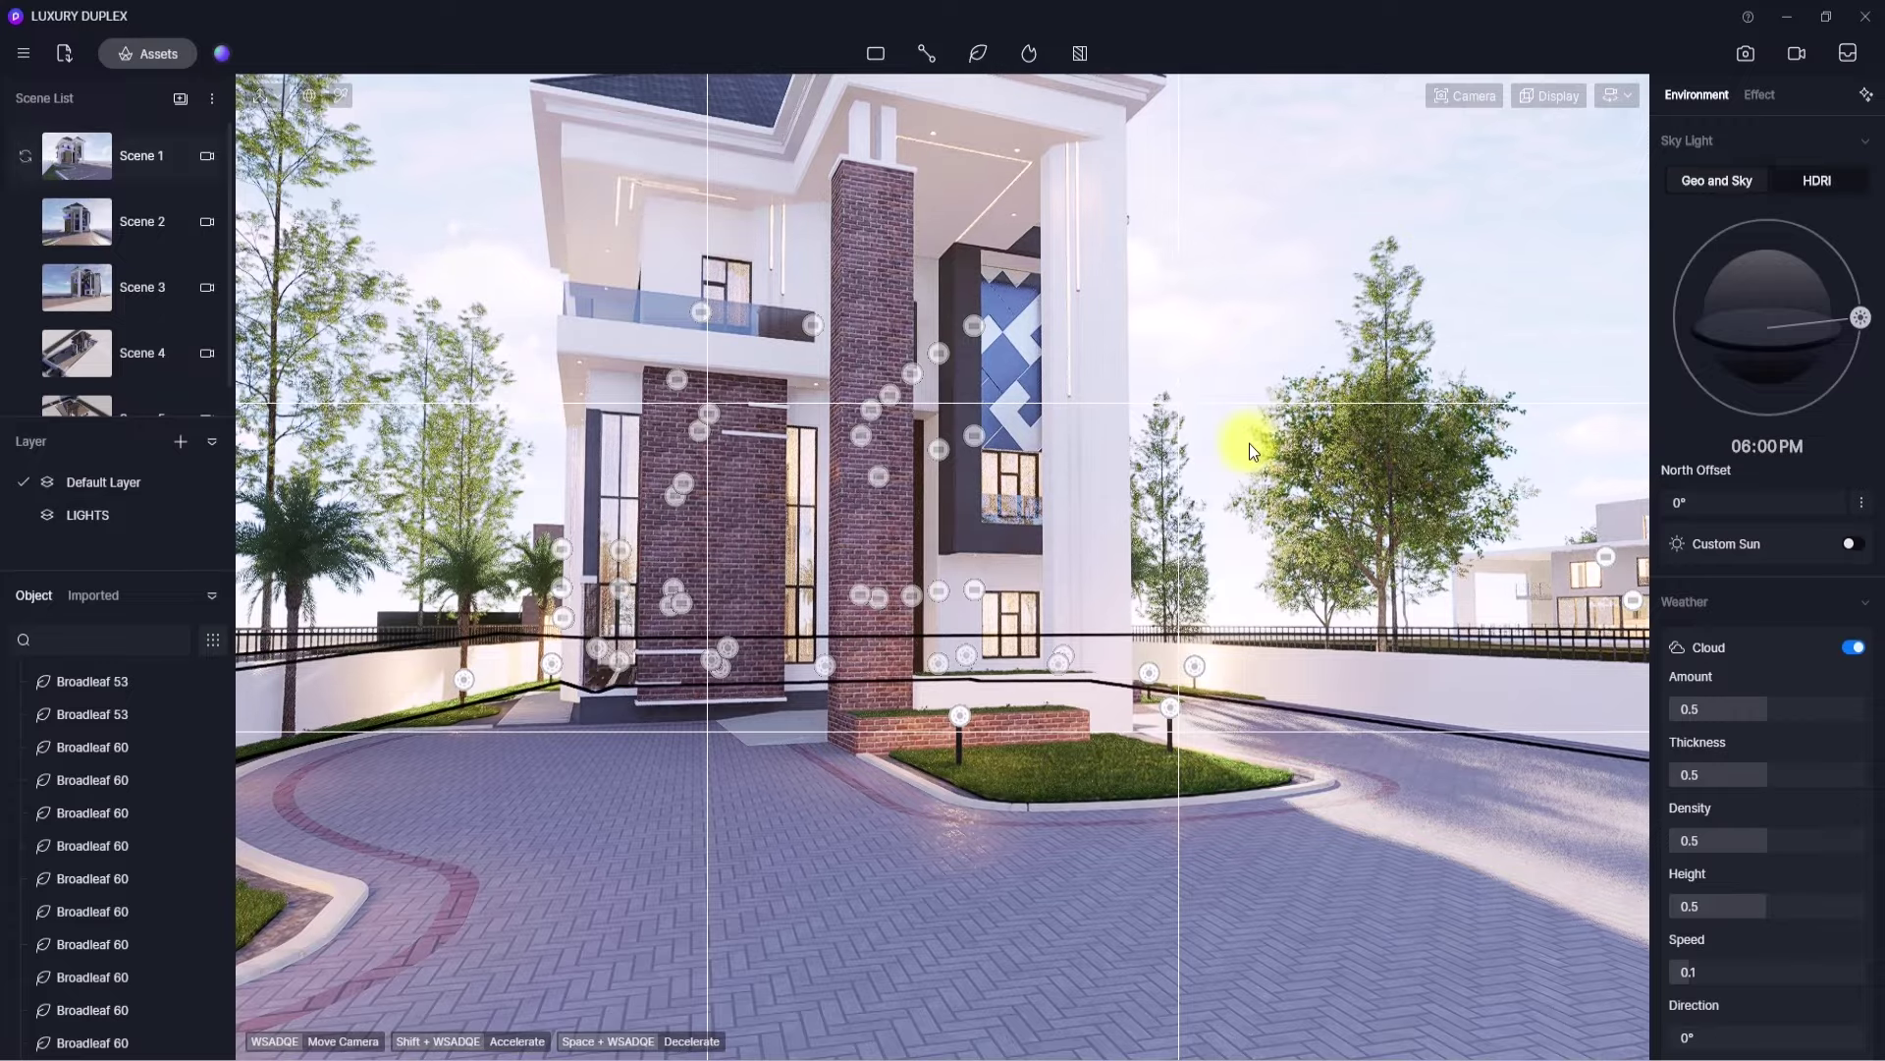
{"action": "left_click", "coordinate": [92, 155]}
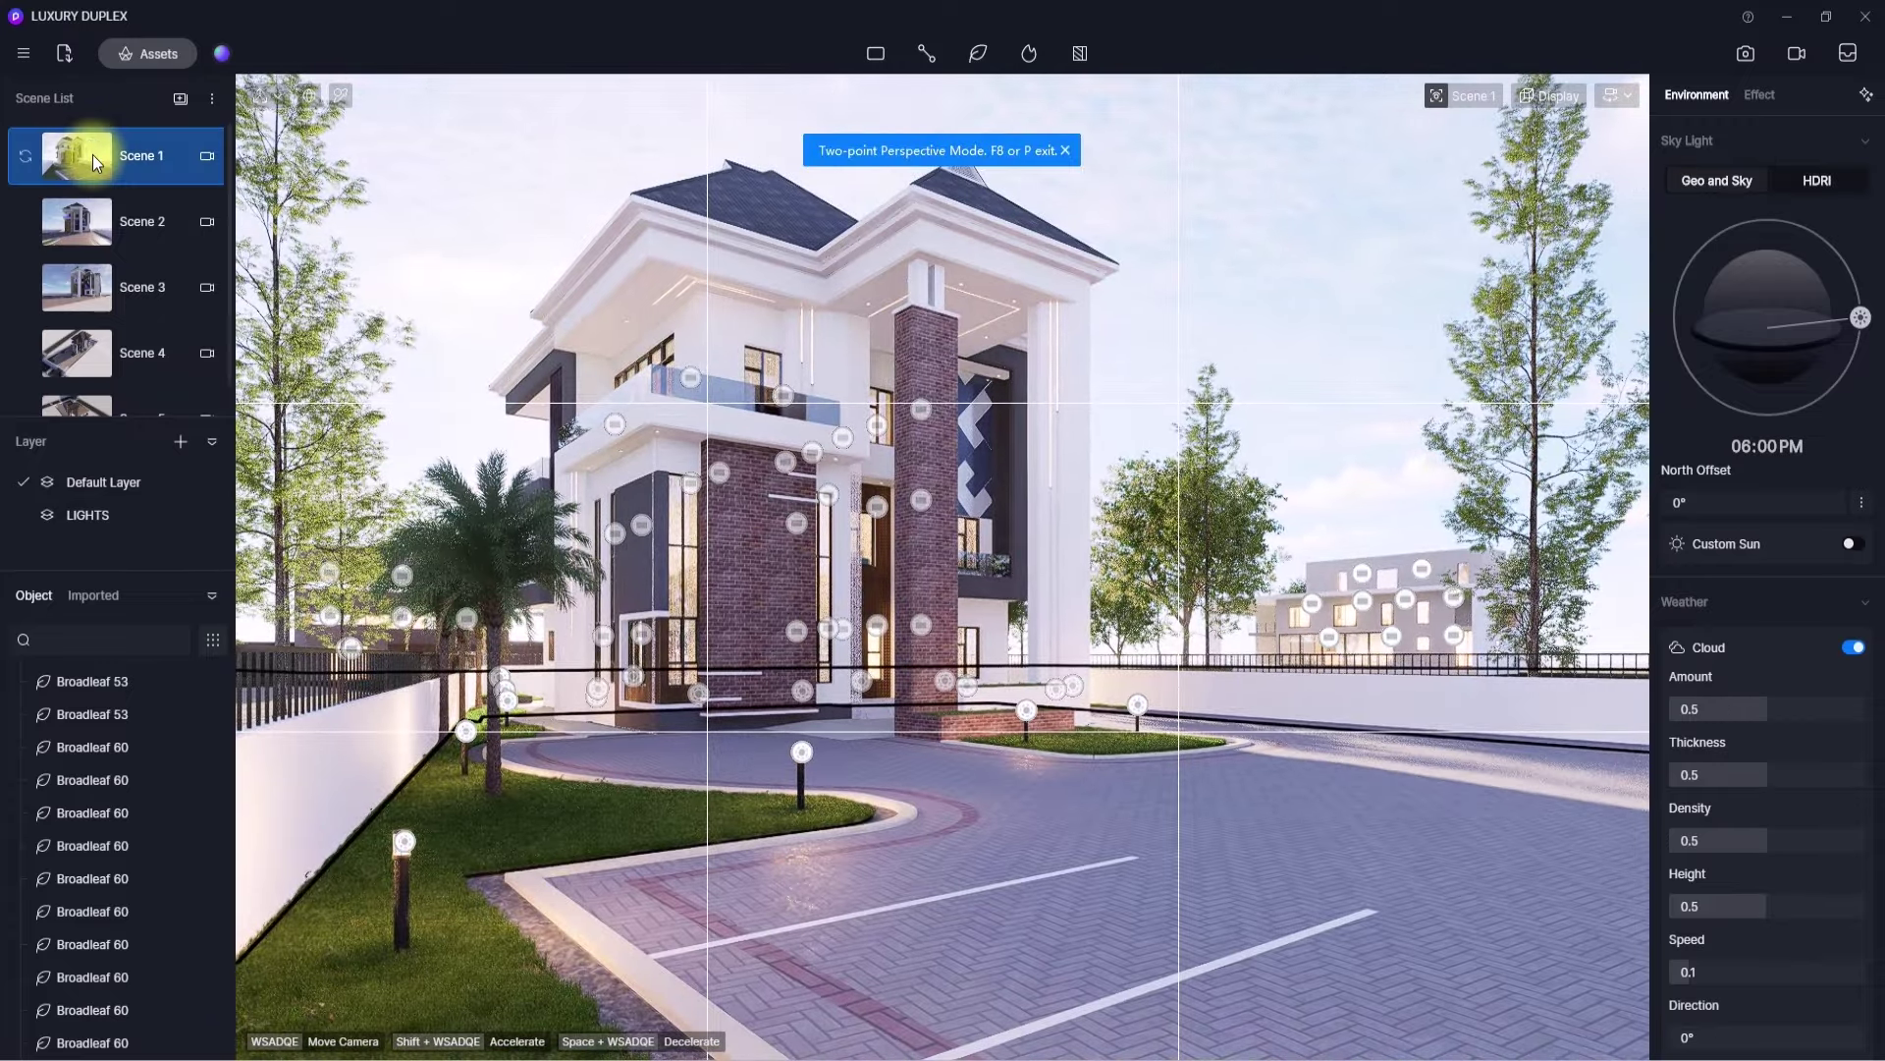
- Set the X size of the tall Metasequoia tree beyond the far boundary wall to 4000
{"action": "left_click", "coordinate": [1529, 413]}
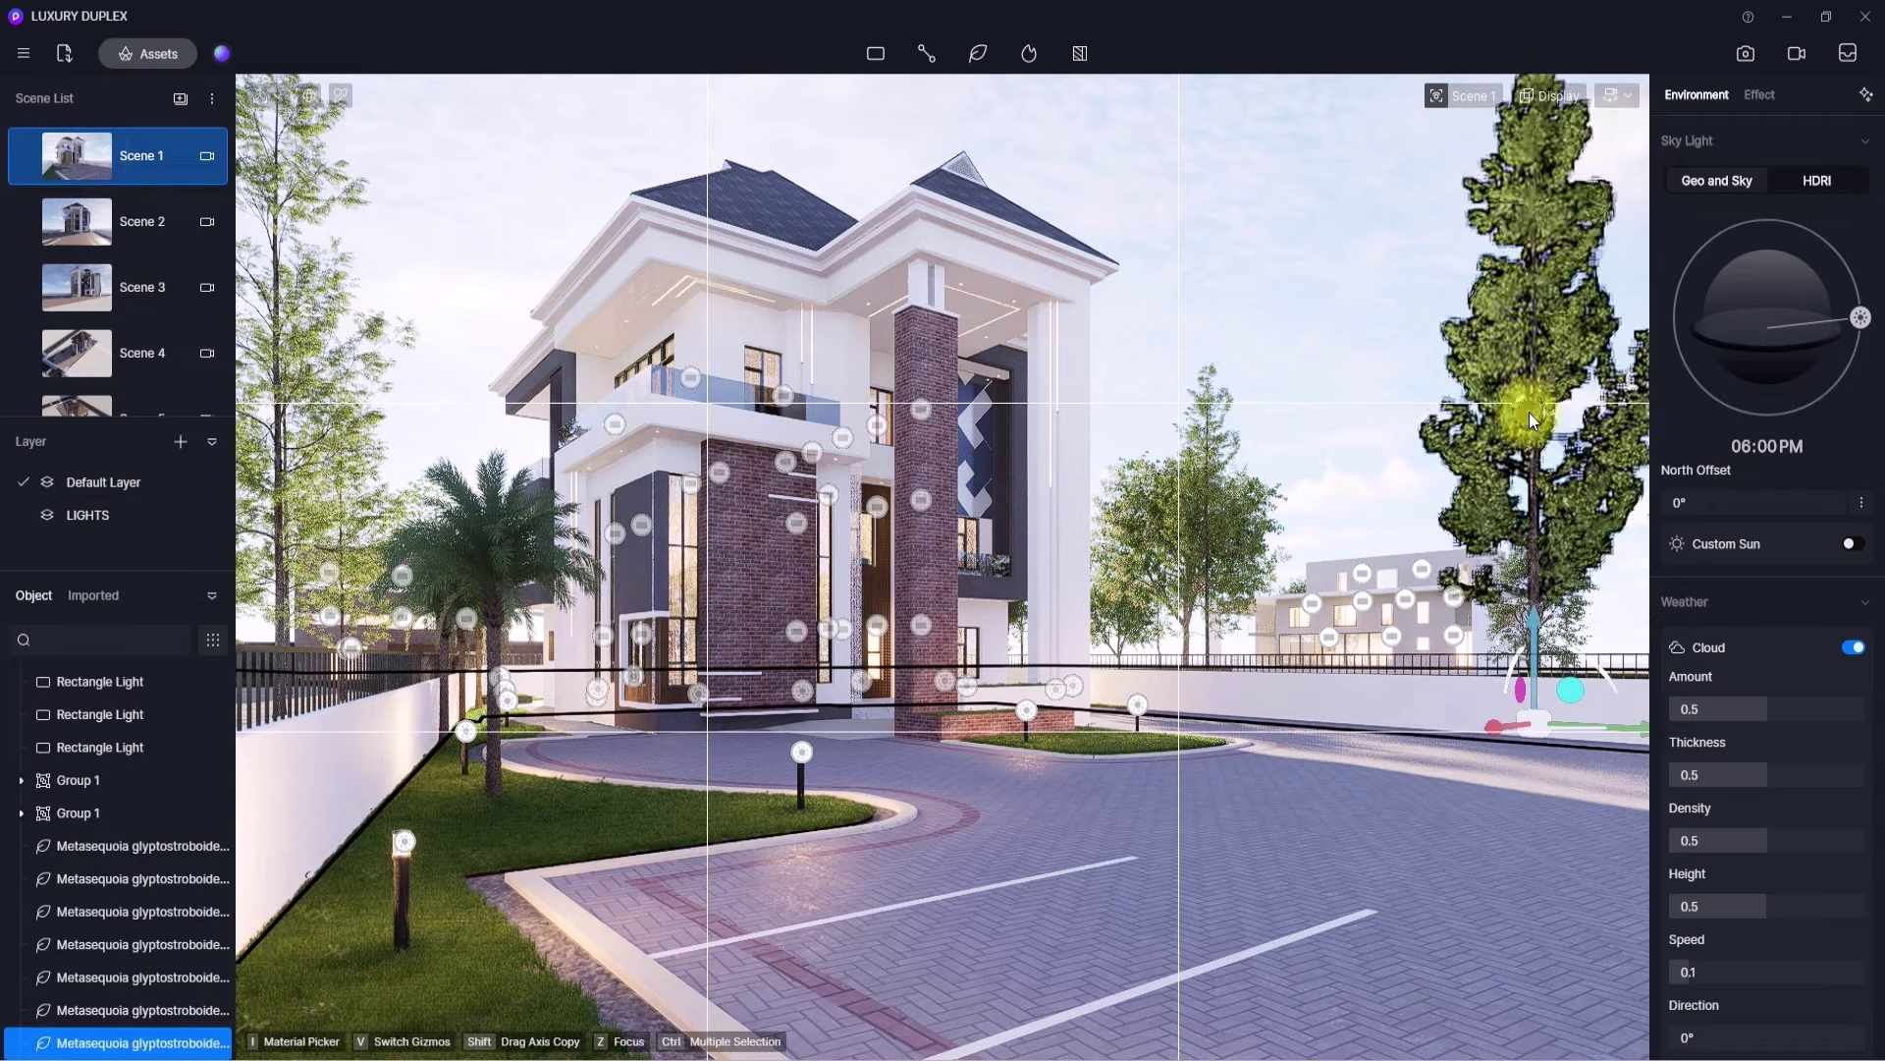
{"action": "left_click", "coordinate": [1710, 518]}
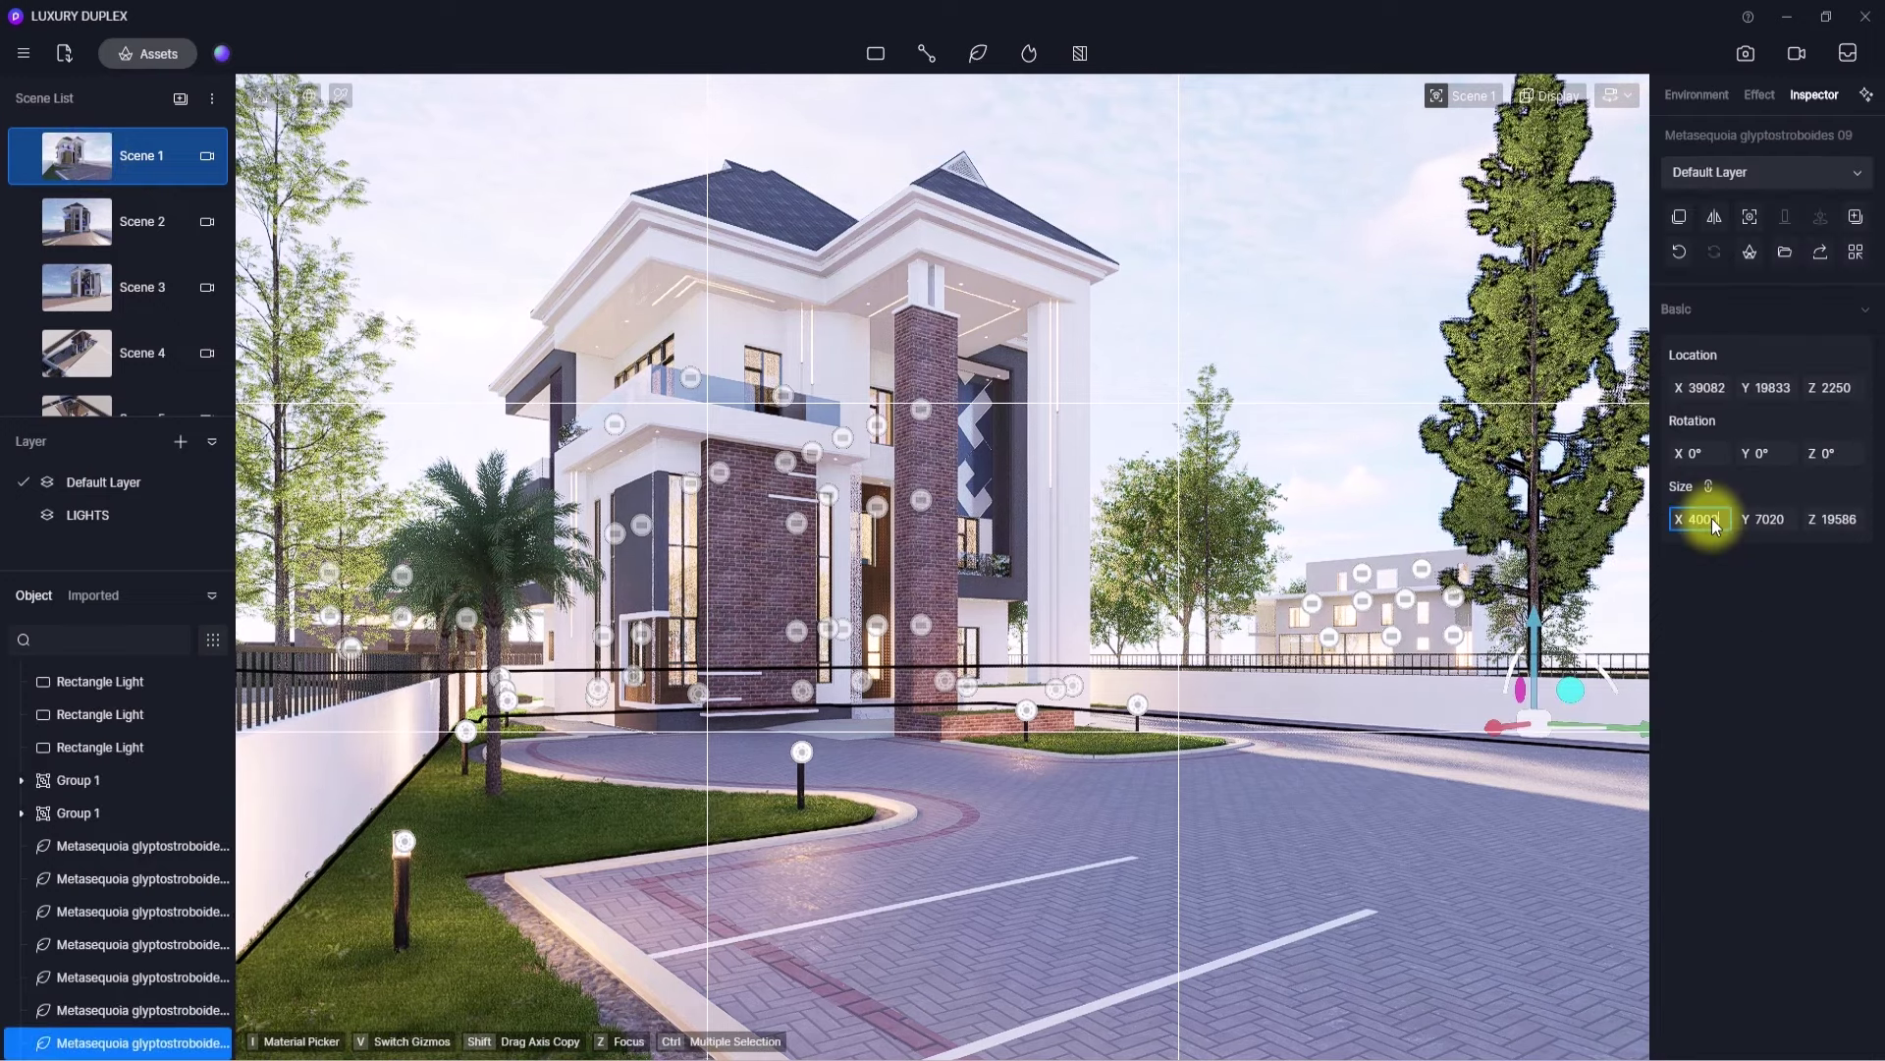
- Move the neighbouring Metasequoia to about X 41972, Y 11016 and the Ligustrun lucidum tree back to about X 73330, Y -14232
{"action": "left_click", "coordinate": [1234, 516]}
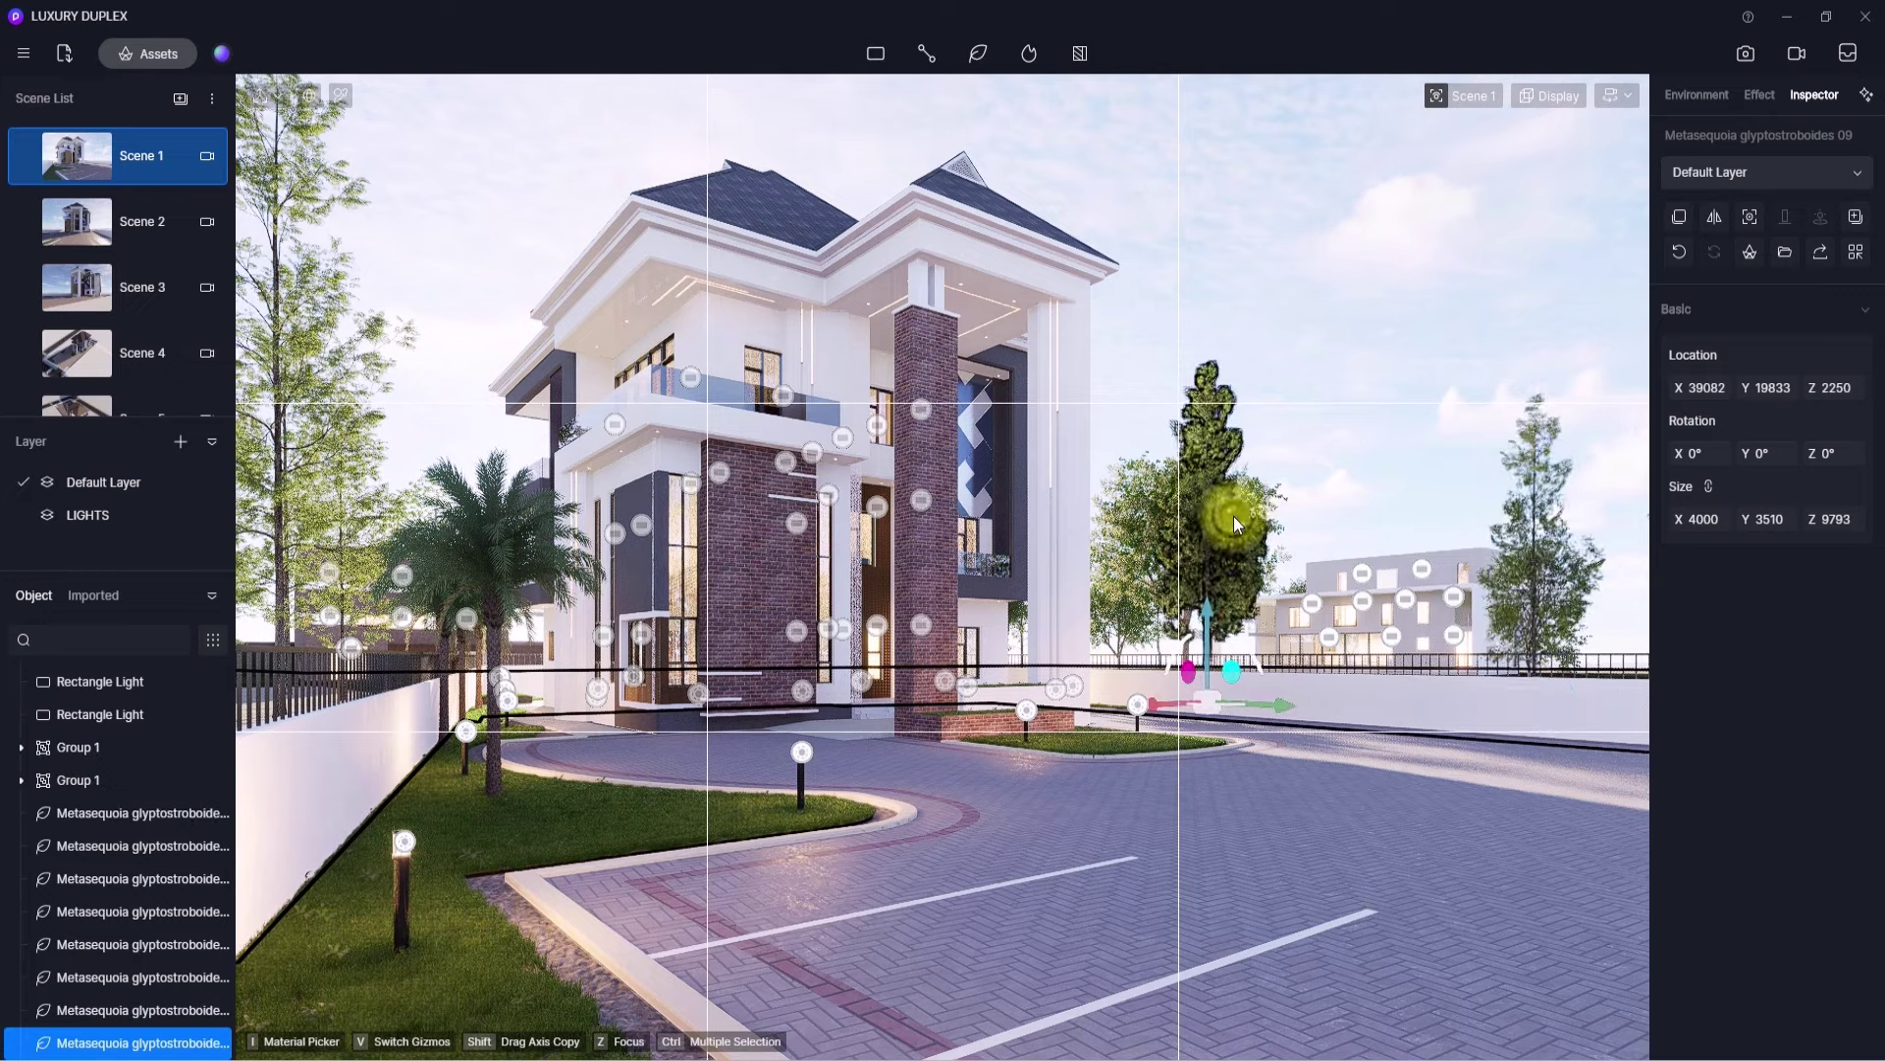
{"action": "left_click_drag", "start_coordinate": [1269, 705], "coordinate": [1383, 729]}
{"action": "left_click", "coordinate": [1187, 554]}
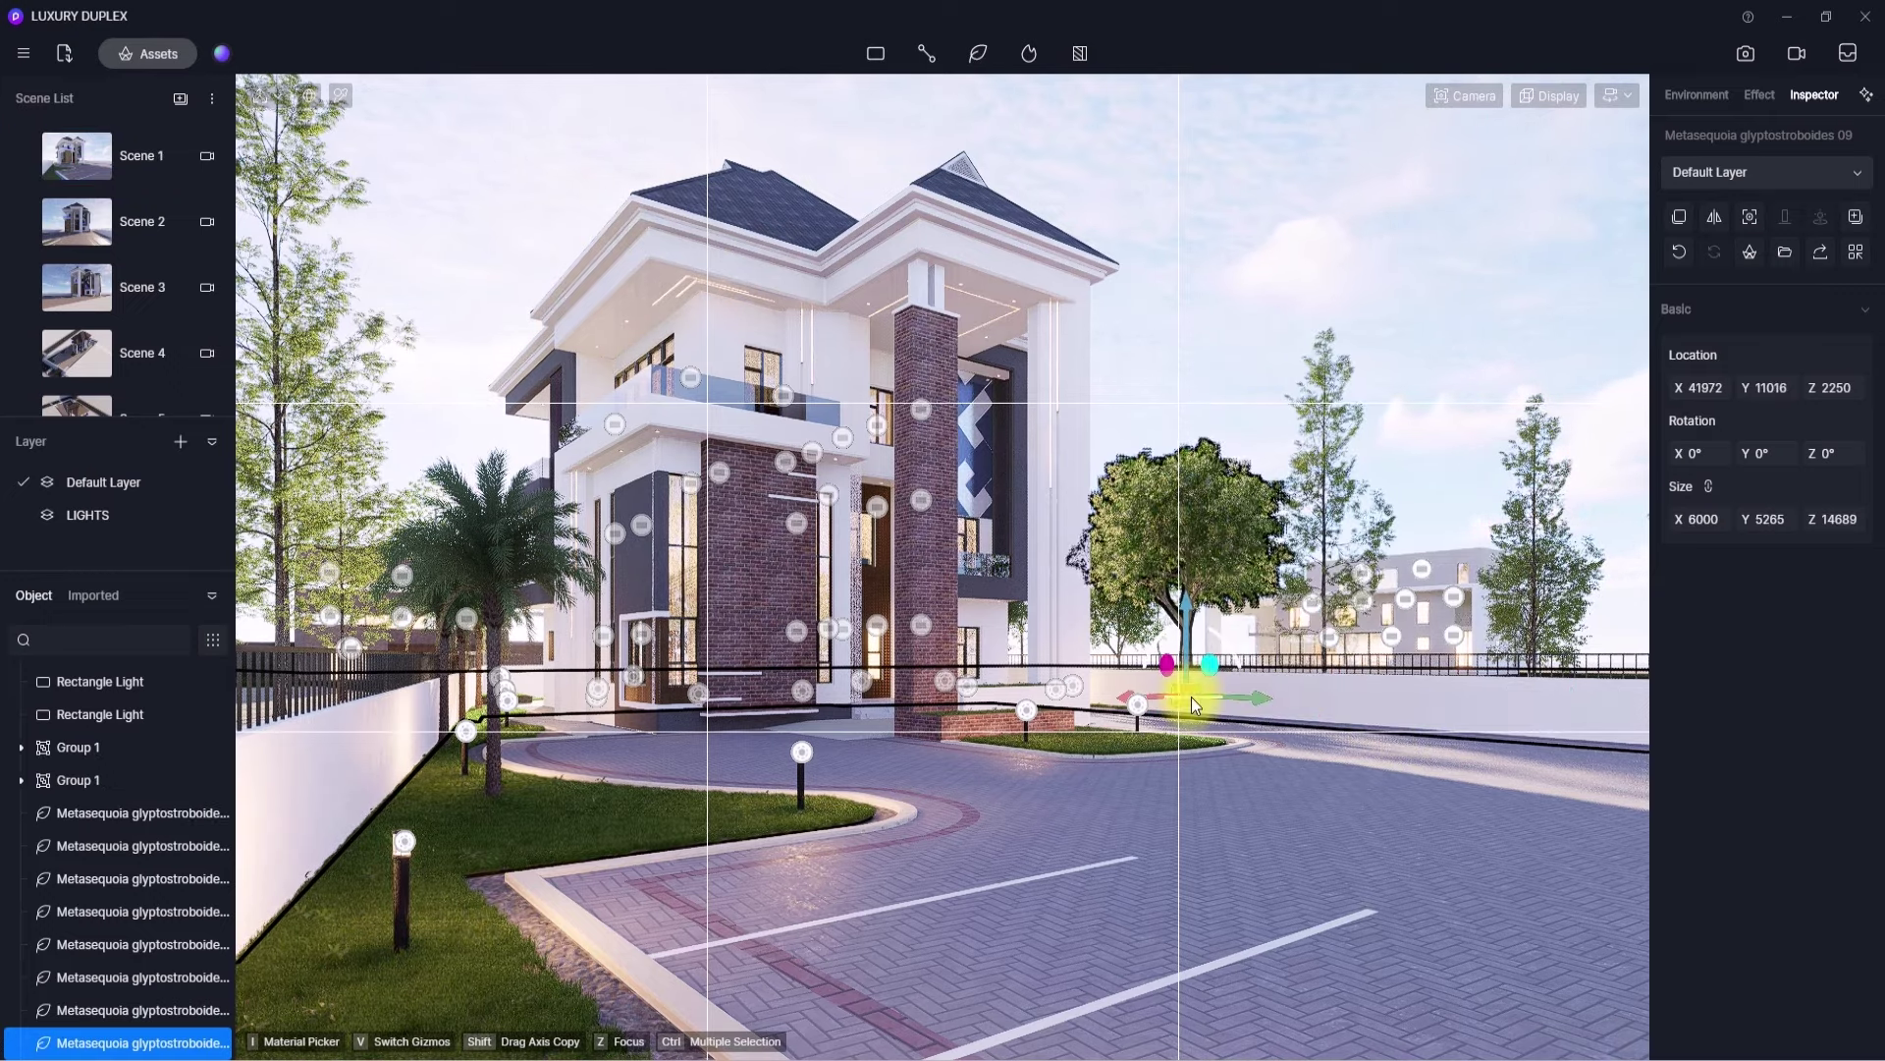
{"action": "mouse_move", "coordinate": [1194, 703]}
{"action": "left_mouse_down"}
{"action": "mouse_move", "coordinate": [1398, 700]}
{"action": "mouse_move", "coordinate": [1093, 690]}
{"action": "mouse_move", "coordinate": [1196, 685]}
{"action": "left_mouse_up"}
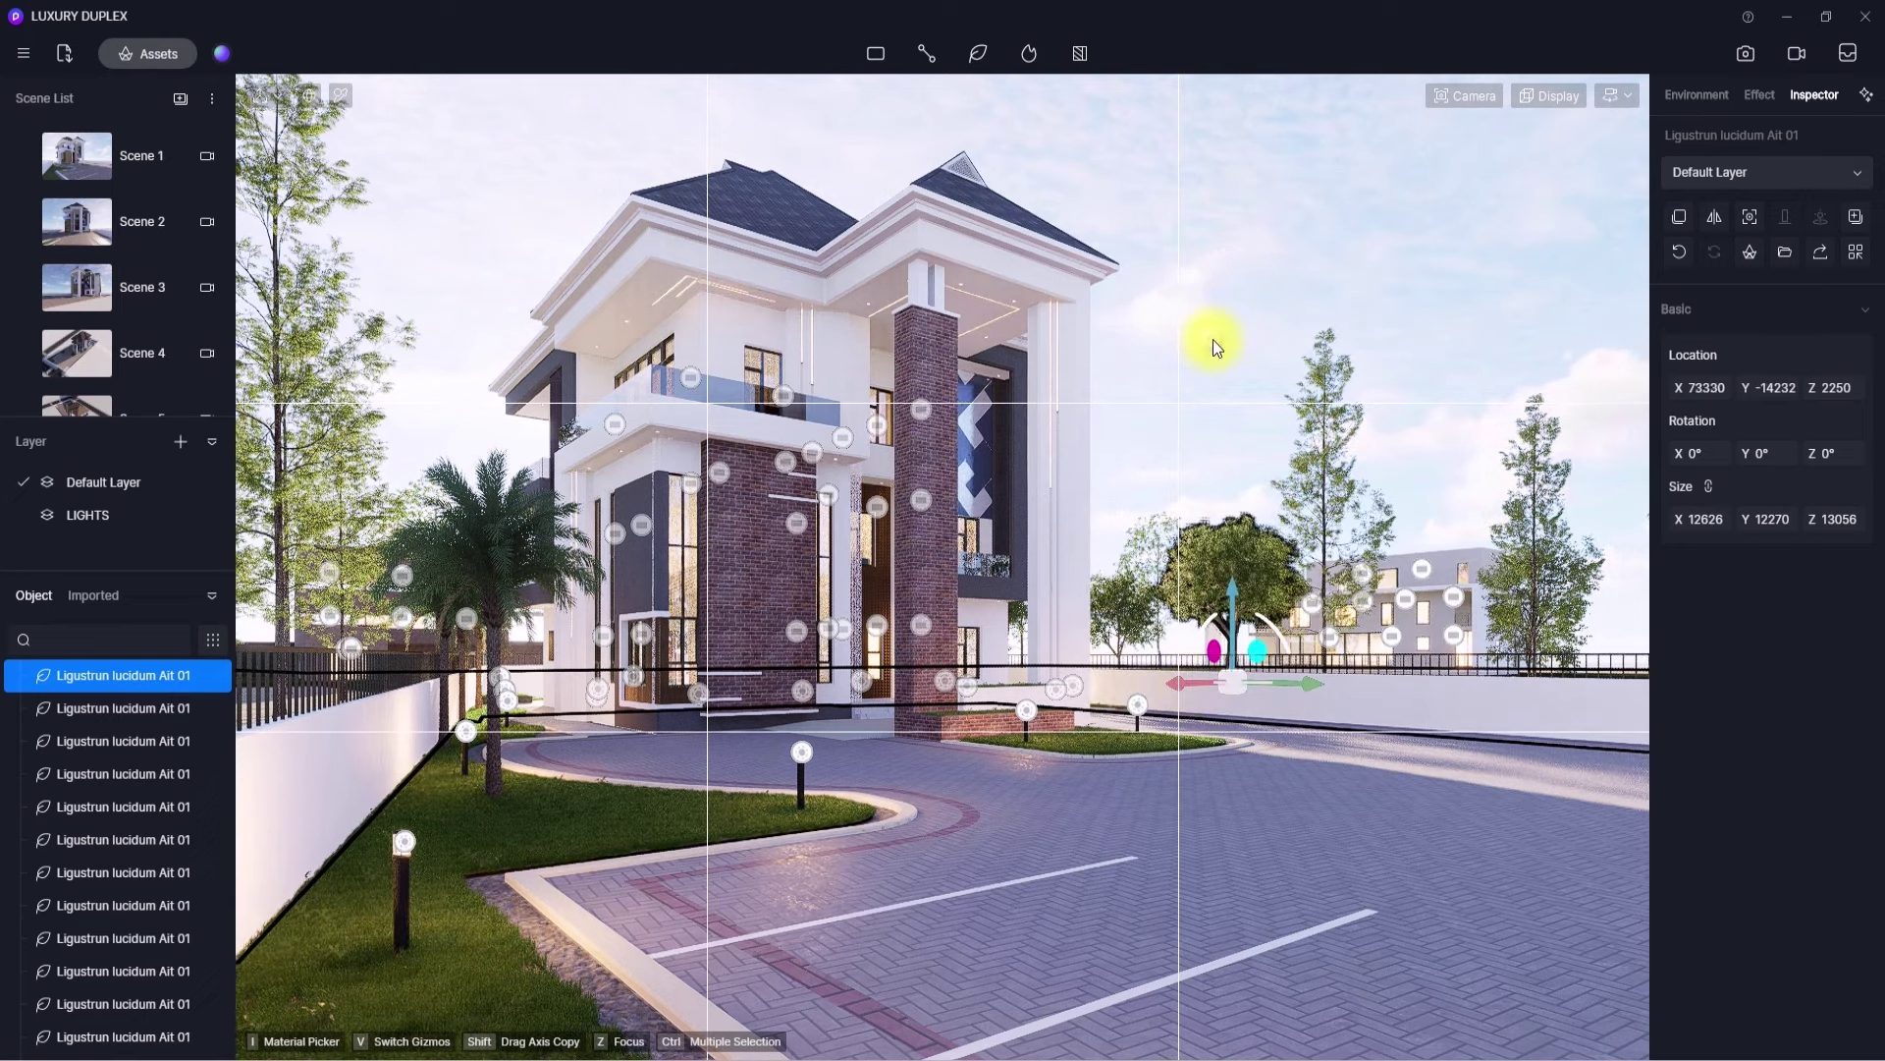
- Hide the front lawn's Phoenix sylvestris 03 palm and shift the palm and the background building group behind it
{"action": "left_click", "coordinate": [483, 557]}
{"action": "left_click", "coordinate": [218, 675]}
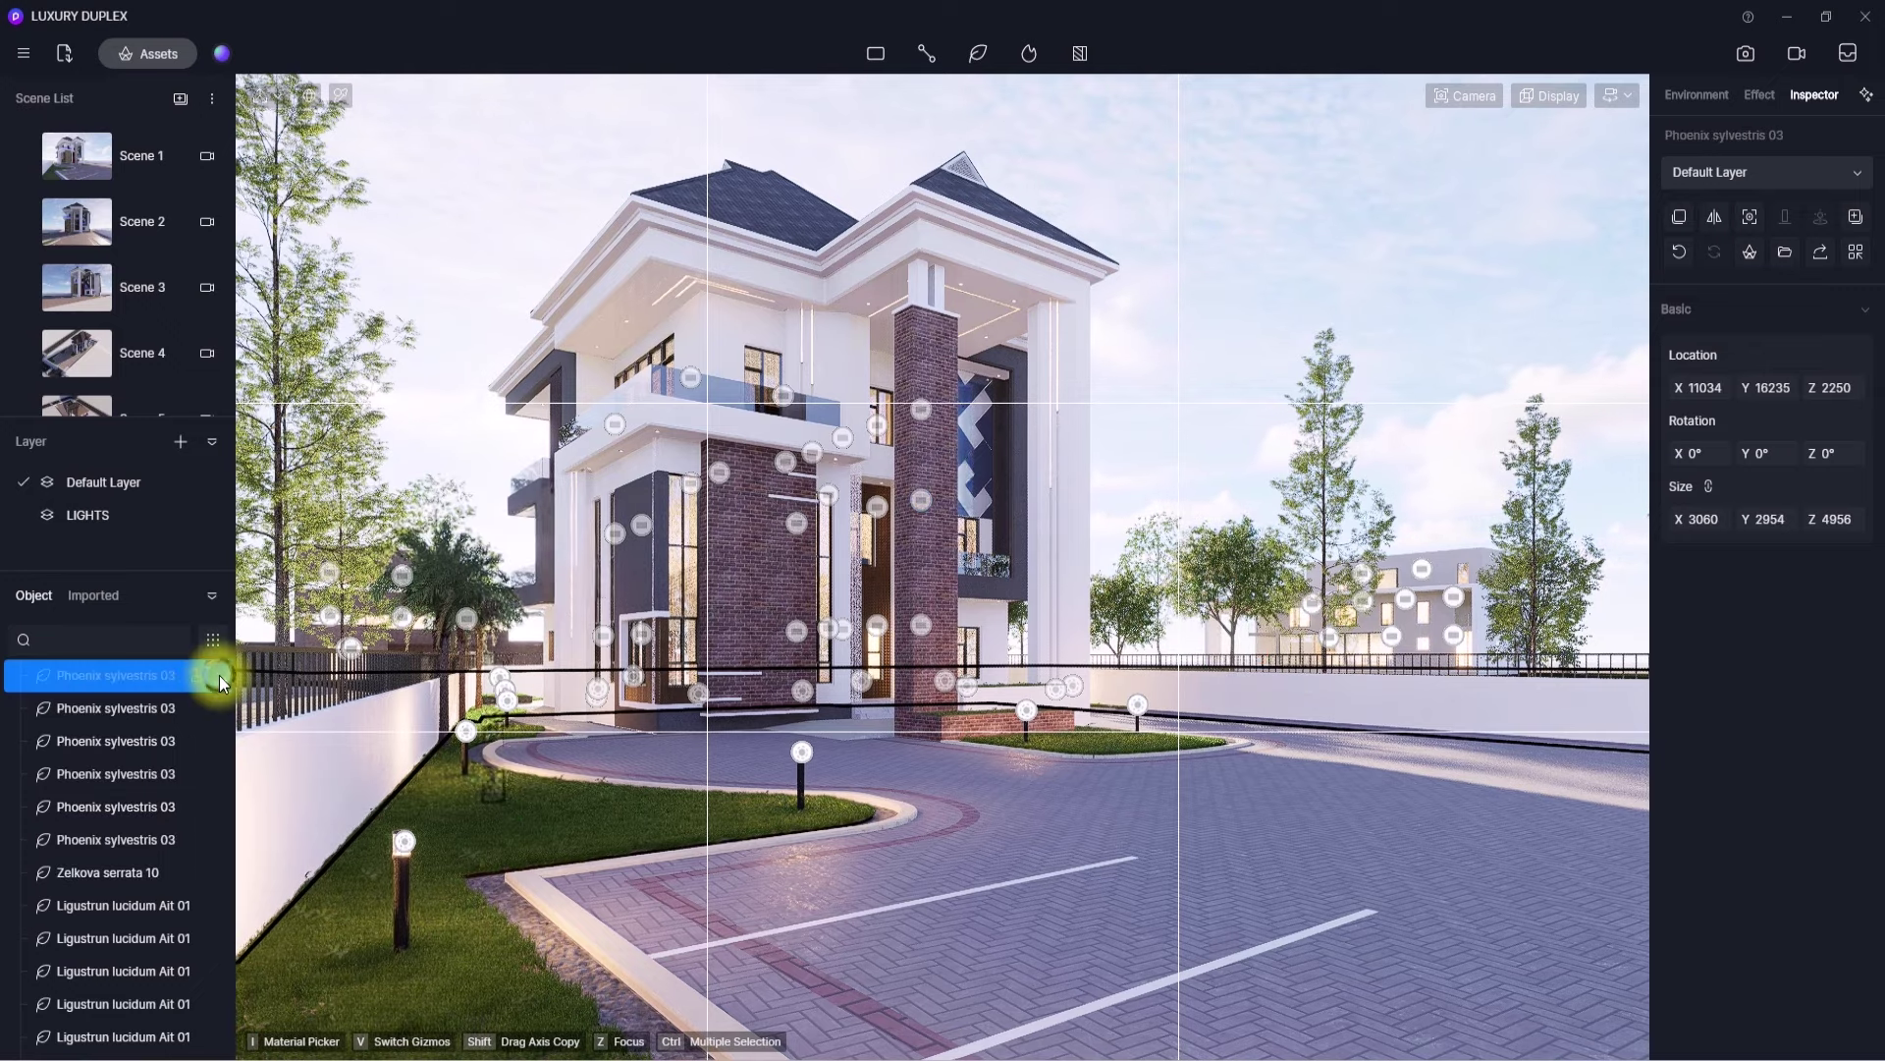
{"action": "left_click", "coordinate": [443, 573]}
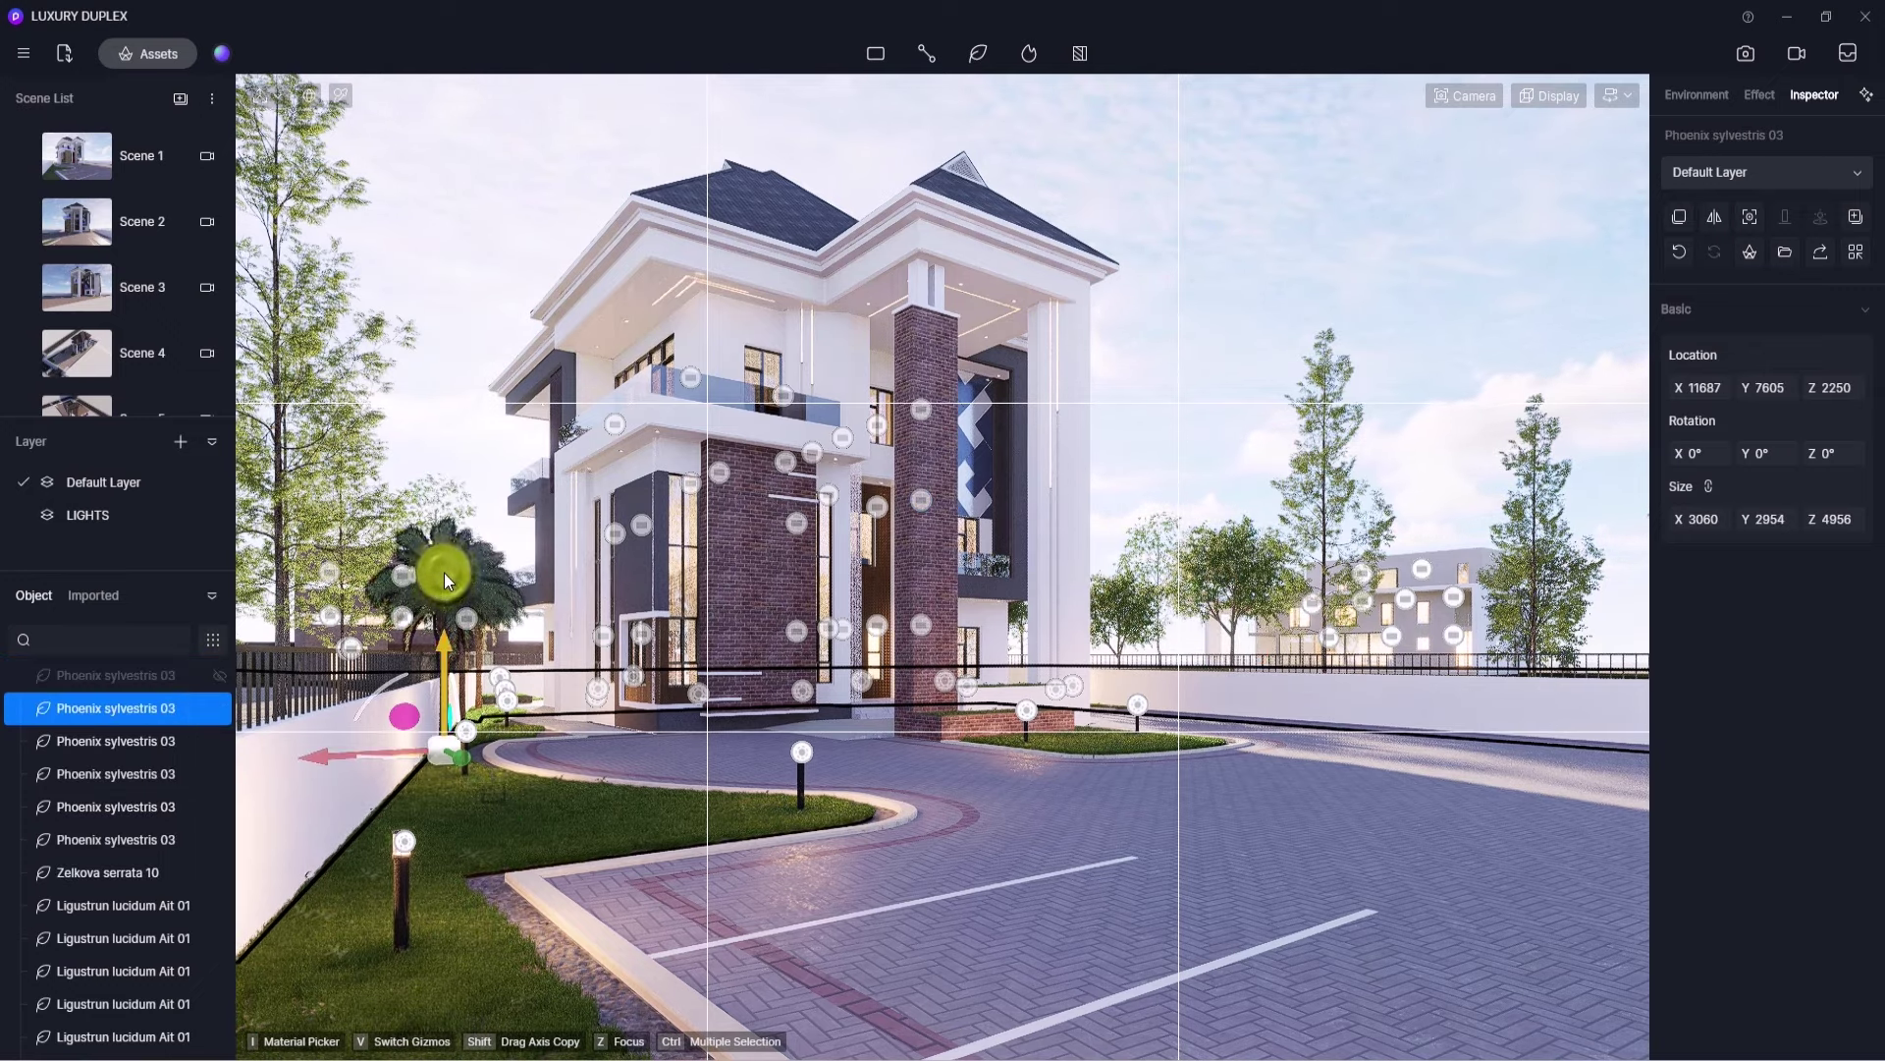
{"action": "left_click_drag", "start_coordinate": [447, 752], "coordinate": [310, 628]}
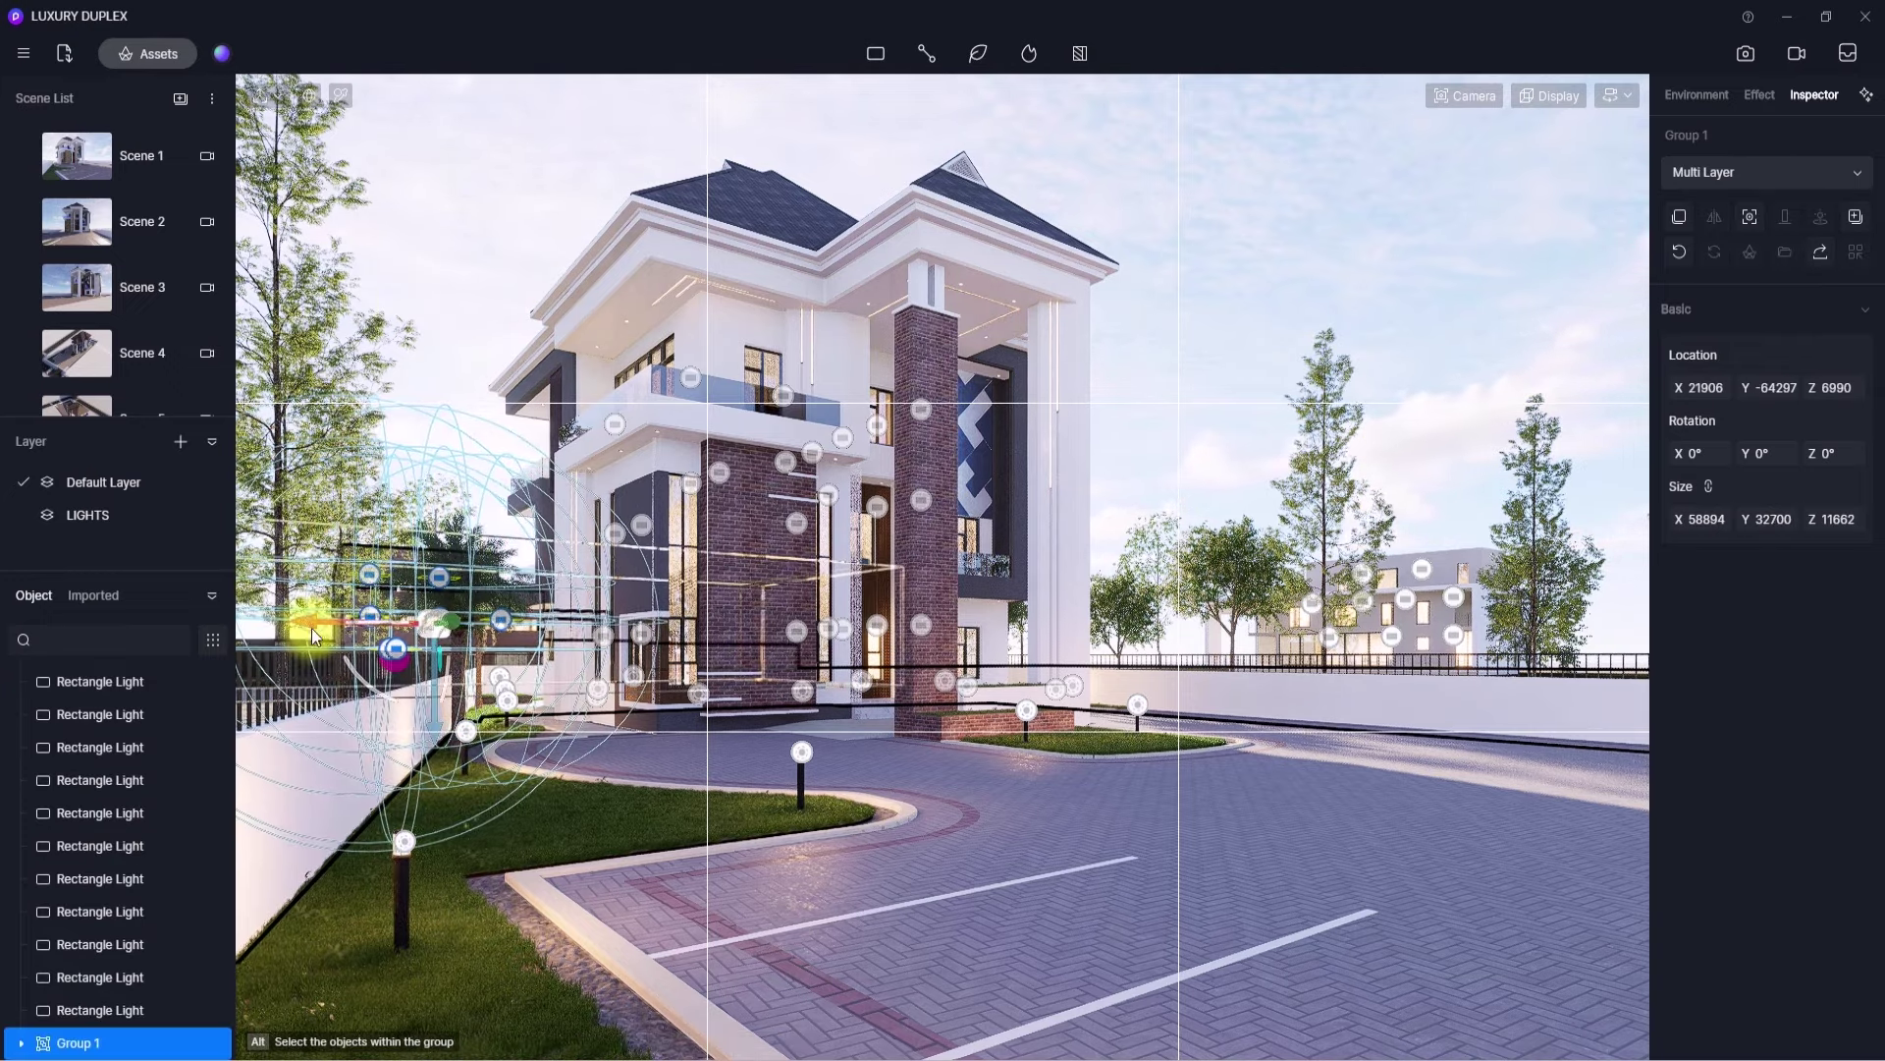
{"action": "left_click", "coordinate": [404, 308]}
{"action": "left_click", "coordinate": [306, 351]}
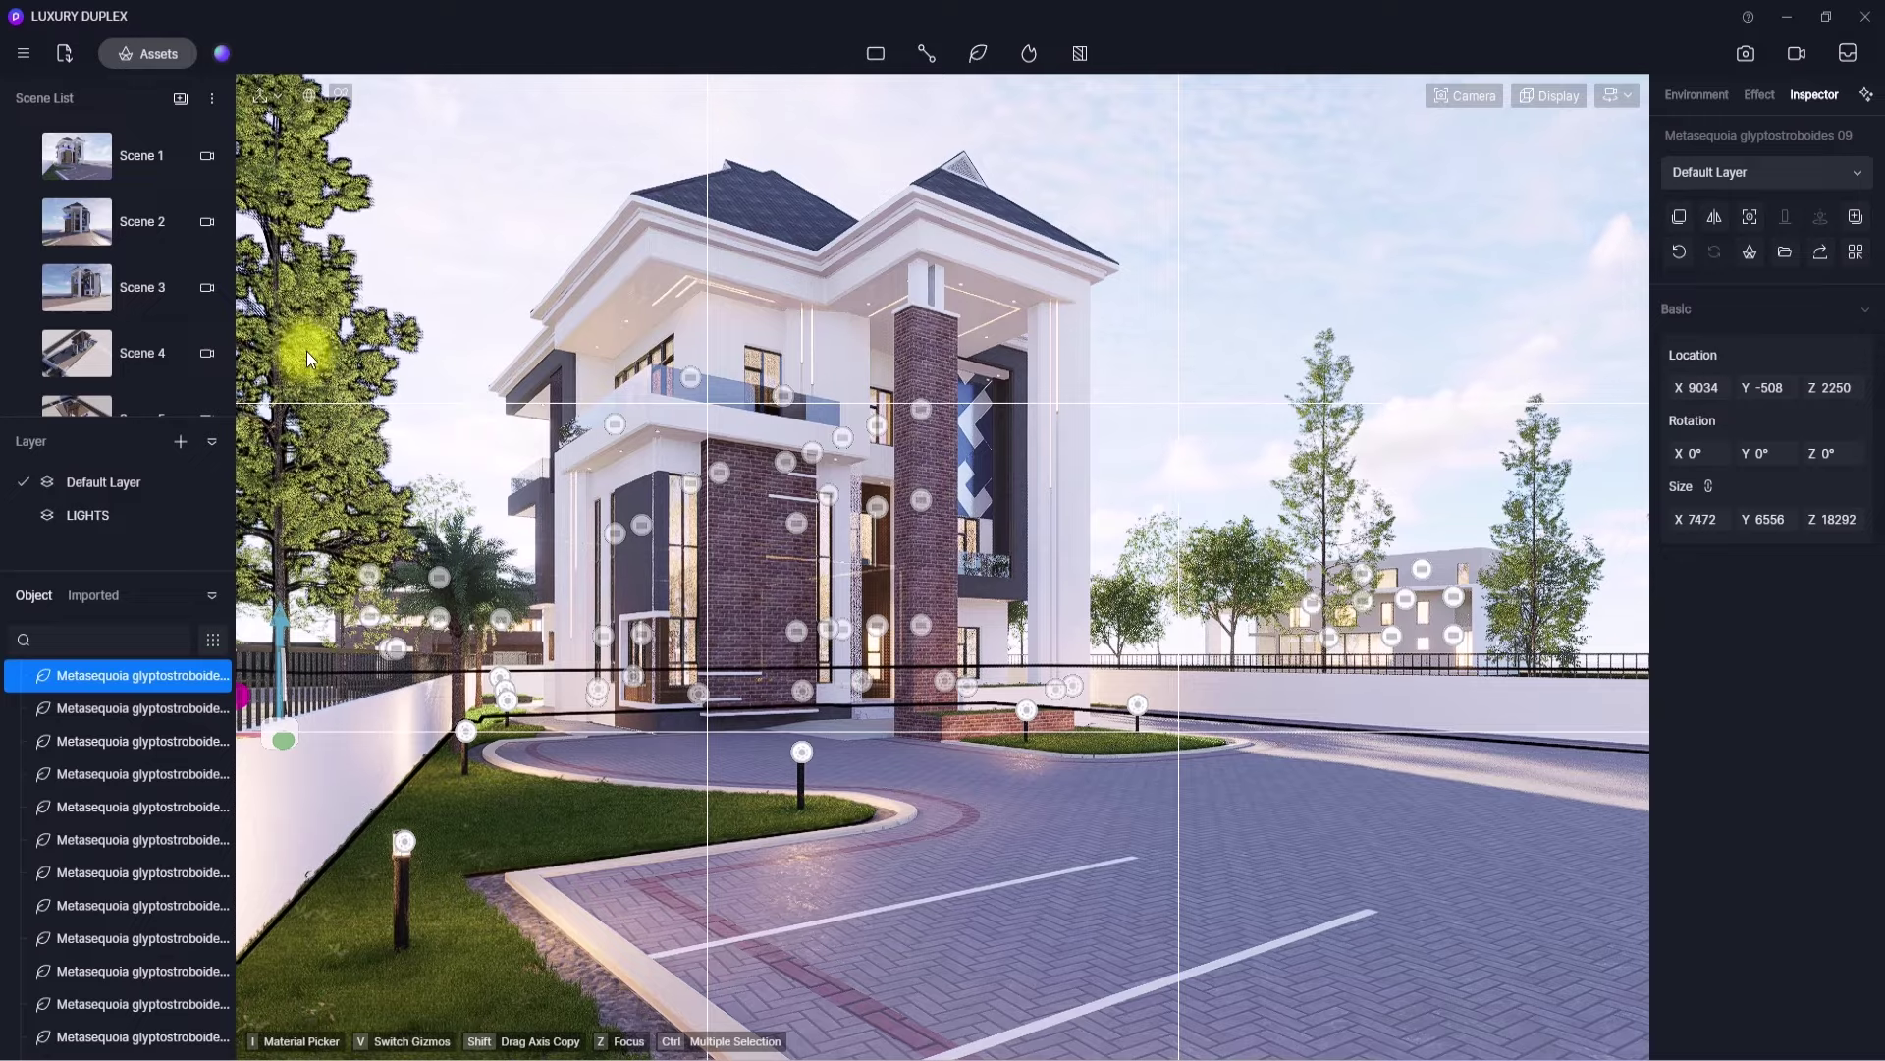
- Move the Zelkova serrata 10 tree in the lawn corner to about X 9025, Y 33100 and check it from Scene 1
{"action": "right_click_drag", "start_coordinate": [731, 437], "coordinate": [829, 951]}
{"action": "scroll", "coordinate": [778, 627], "scroll_direction": "up", "scroll_amount": 3}
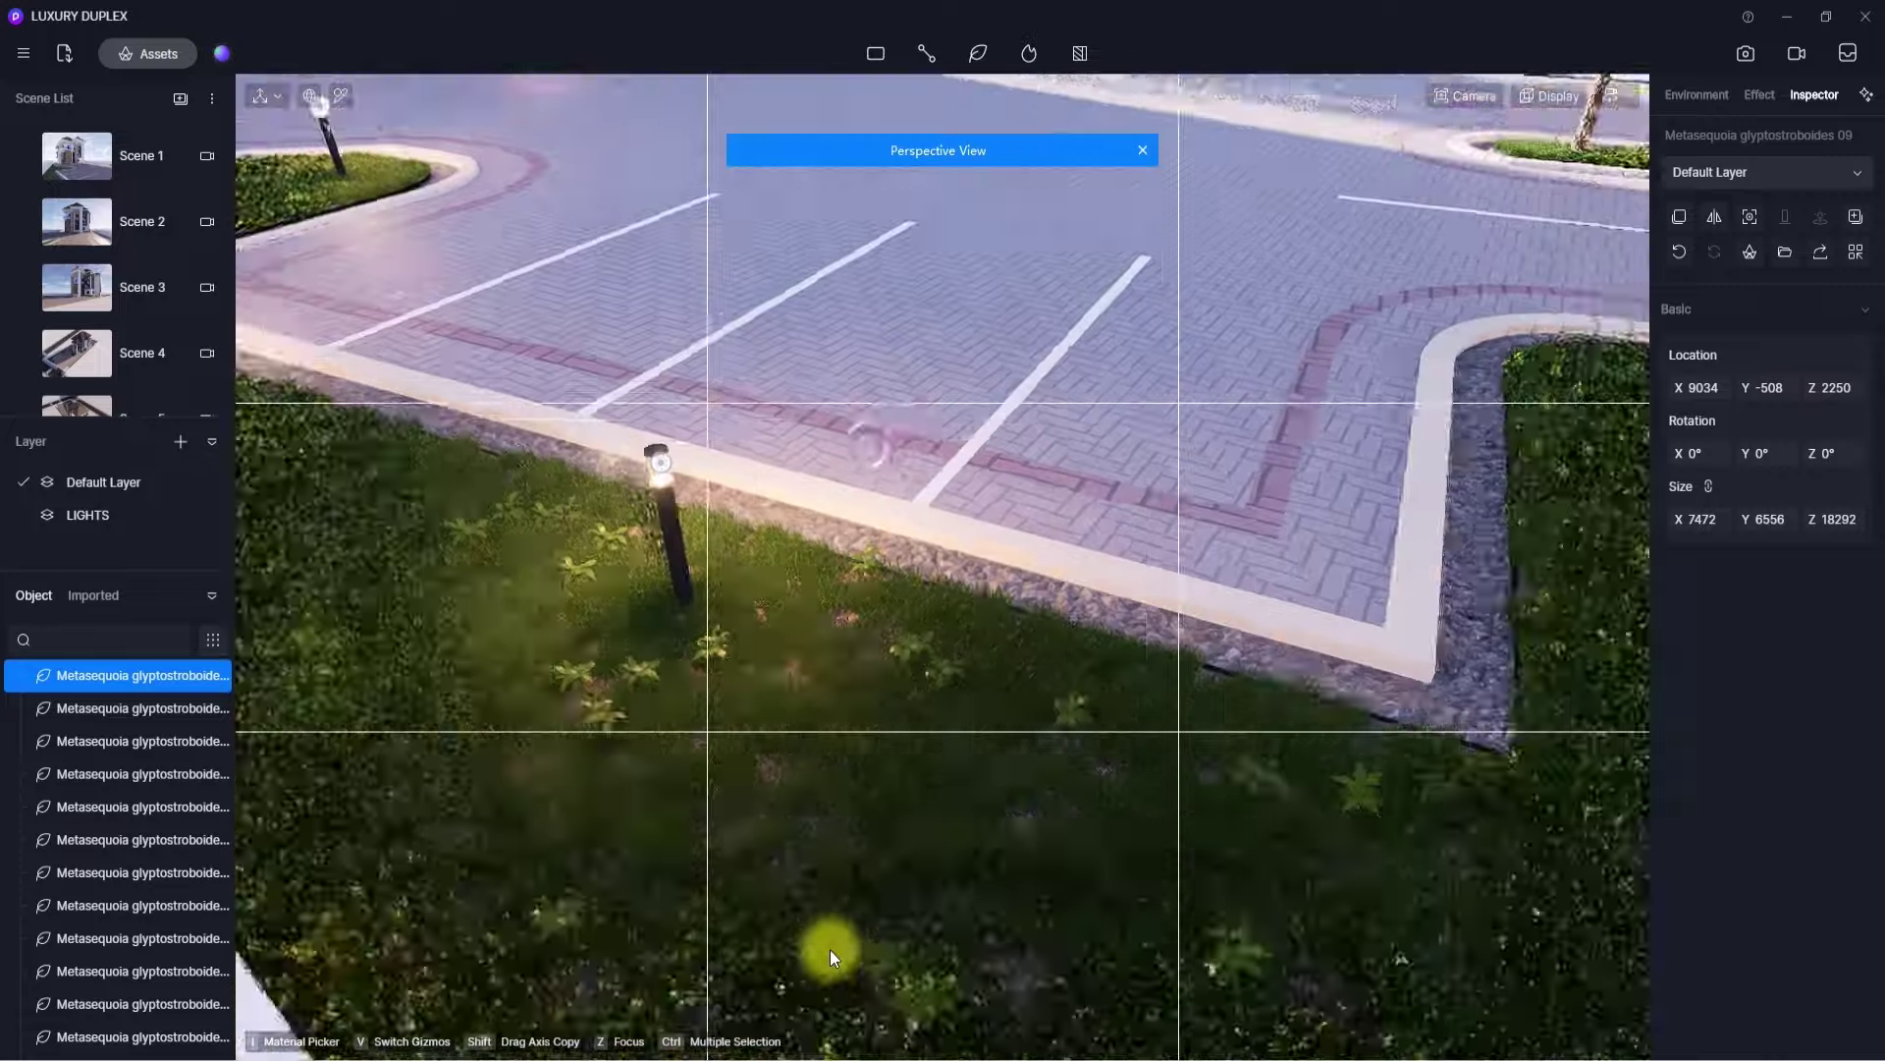
{"action": "scroll", "coordinate": [829, 951], "scroll_direction": "down", "scroll_amount": 4}
{"action": "left_click", "coordinate": [1277, 399]}
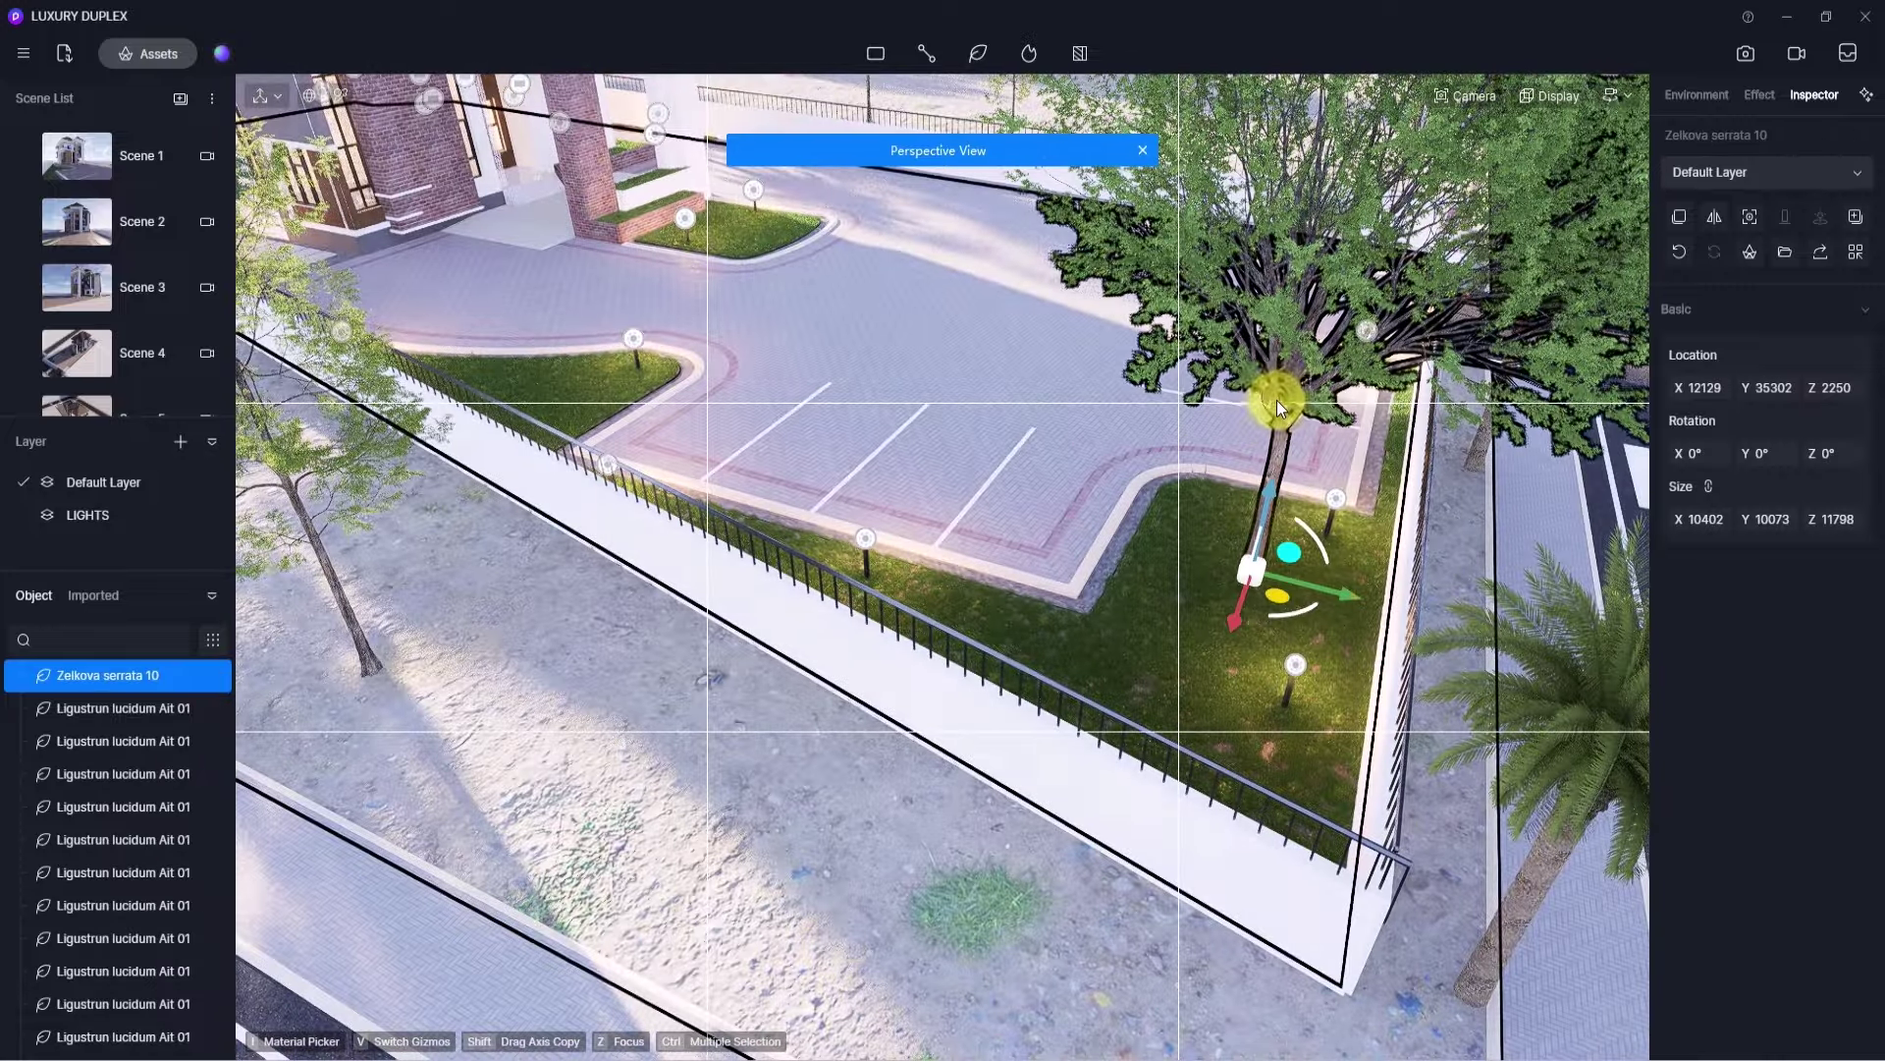
{"action": "left_click_drag", "start_coordinate": [1266, 598], "coordinate": [1088, 658]}
{"action": "left_click", "coordinate": [80, 147]}
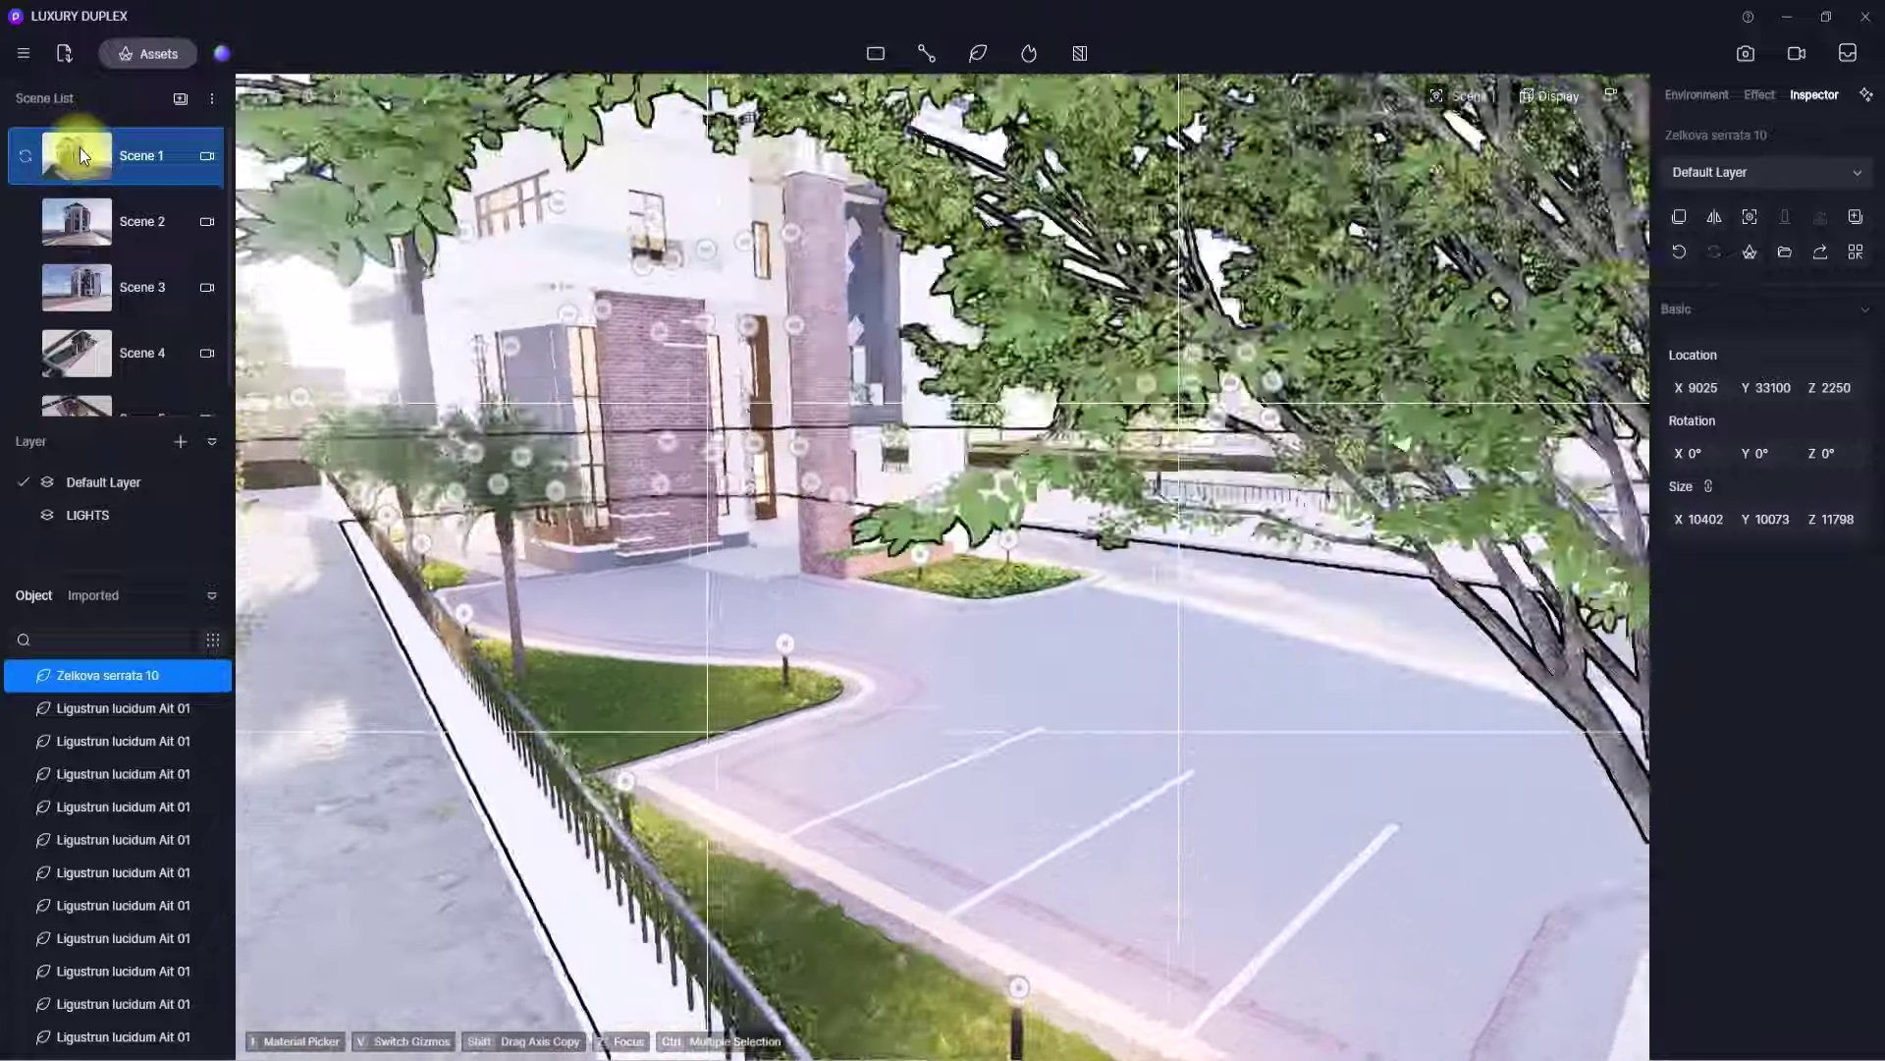
- Set the Zelkova serrata 10 tree's X size to 7000 with proportional scaling and return to the Scene 1 view
{"action": "right_click_drag", "start_coordinate": [883, 442], "coordinate": [1469, 743]}
{"action": "scroll", "coordinate": [1469, 743], "scroll_direction": "down", "scroll_amount": 5}
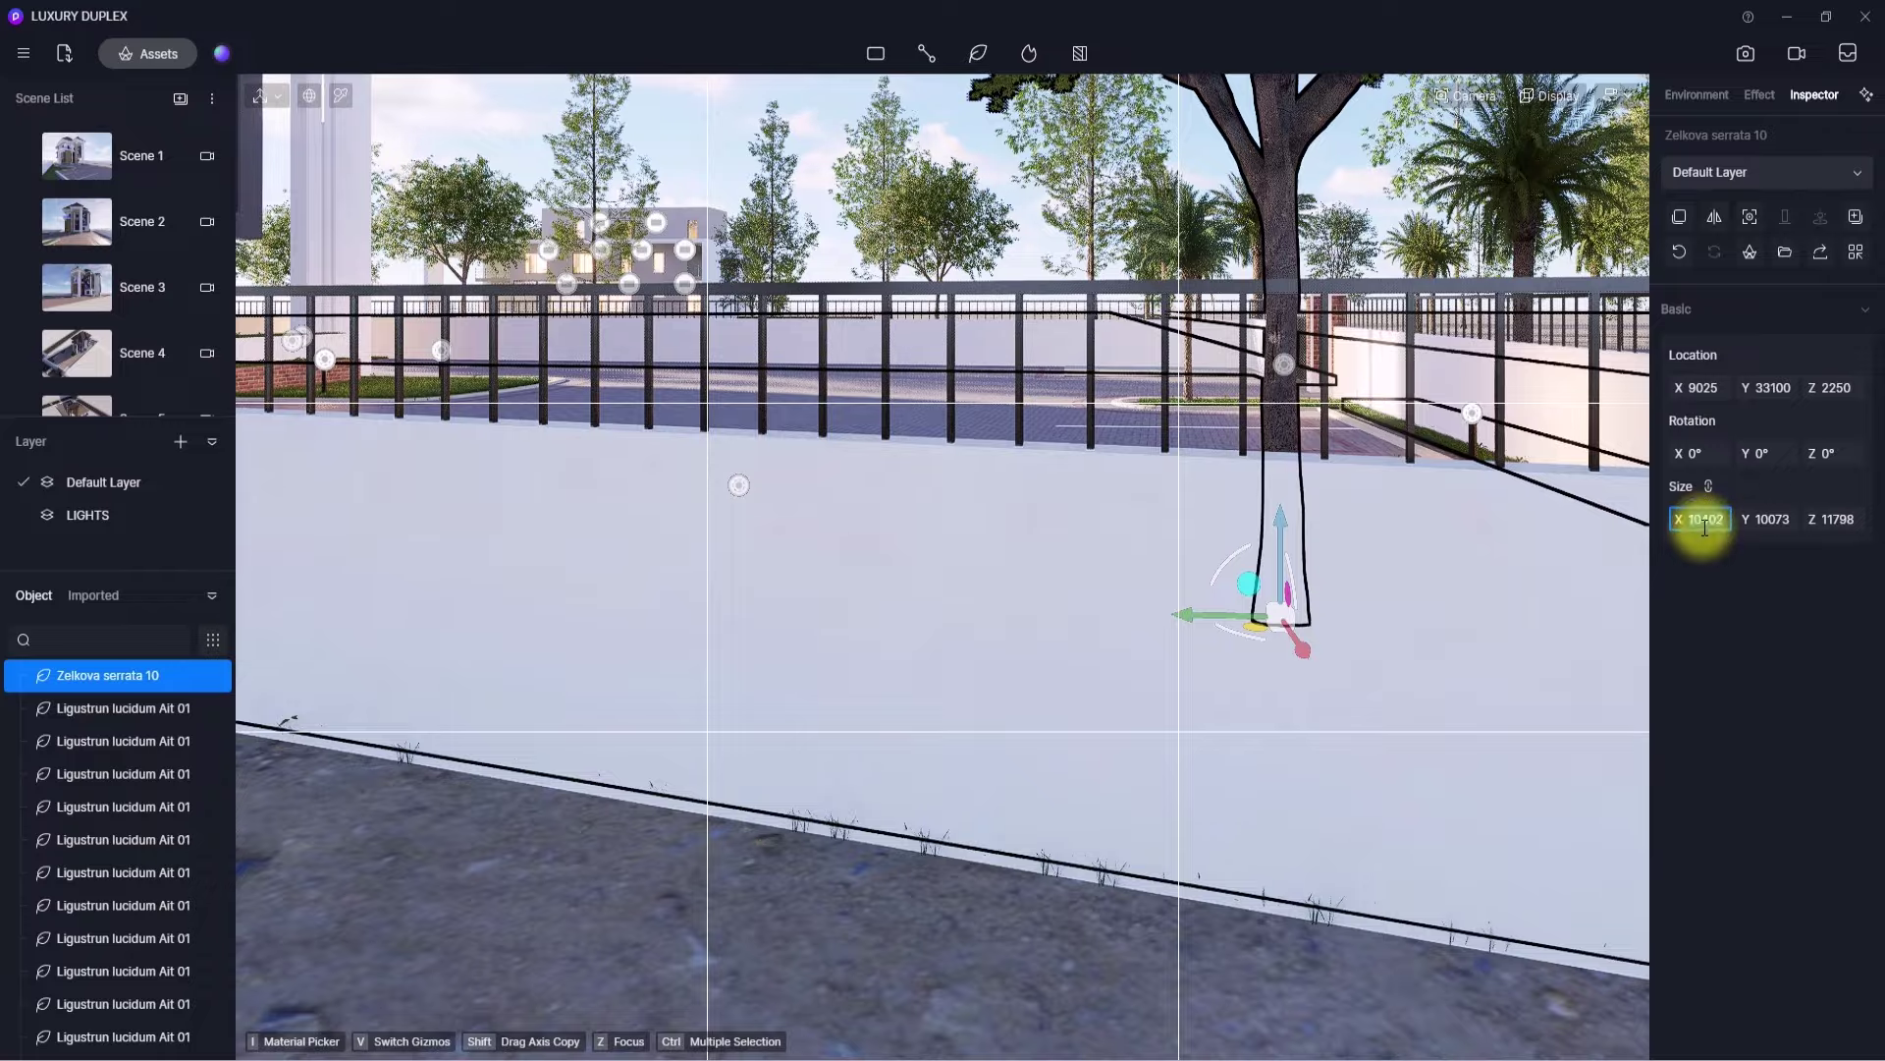
{"action": "key", "text": "Return"}
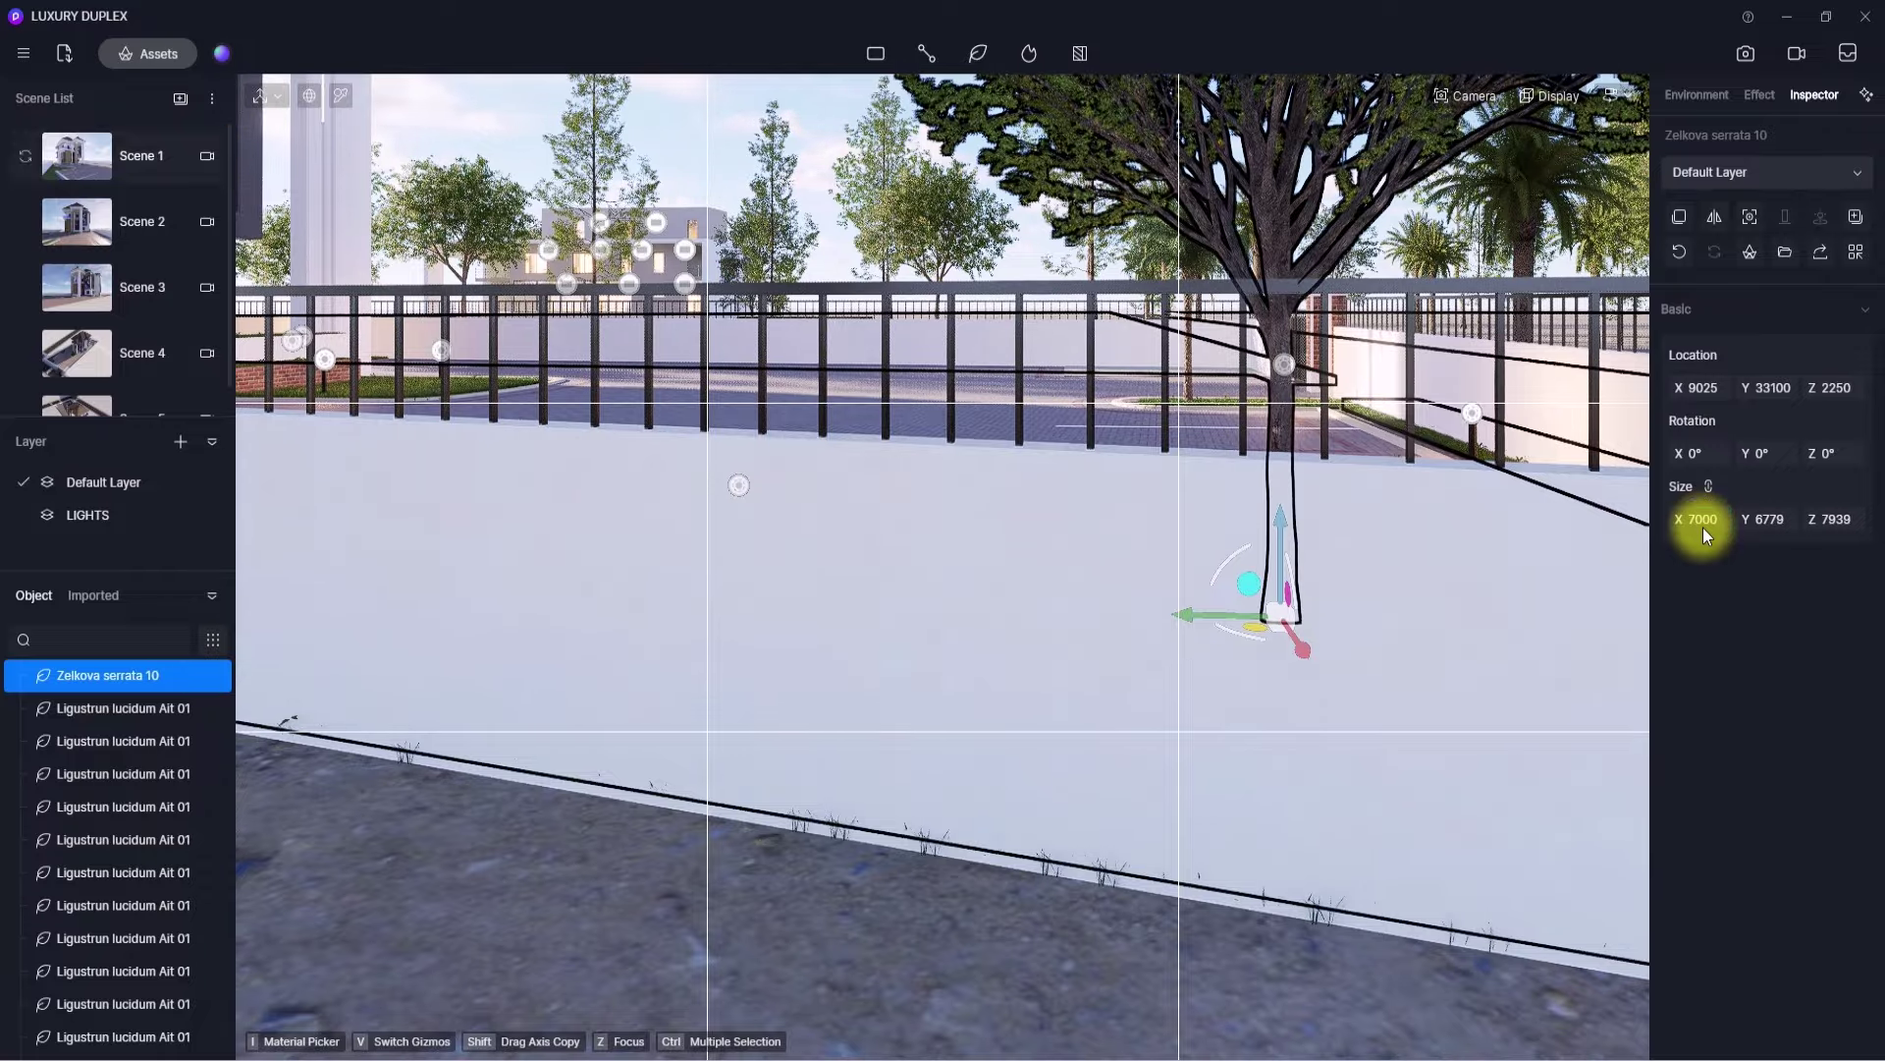
{"action": "left_click", "coordinate": [88, 163]}
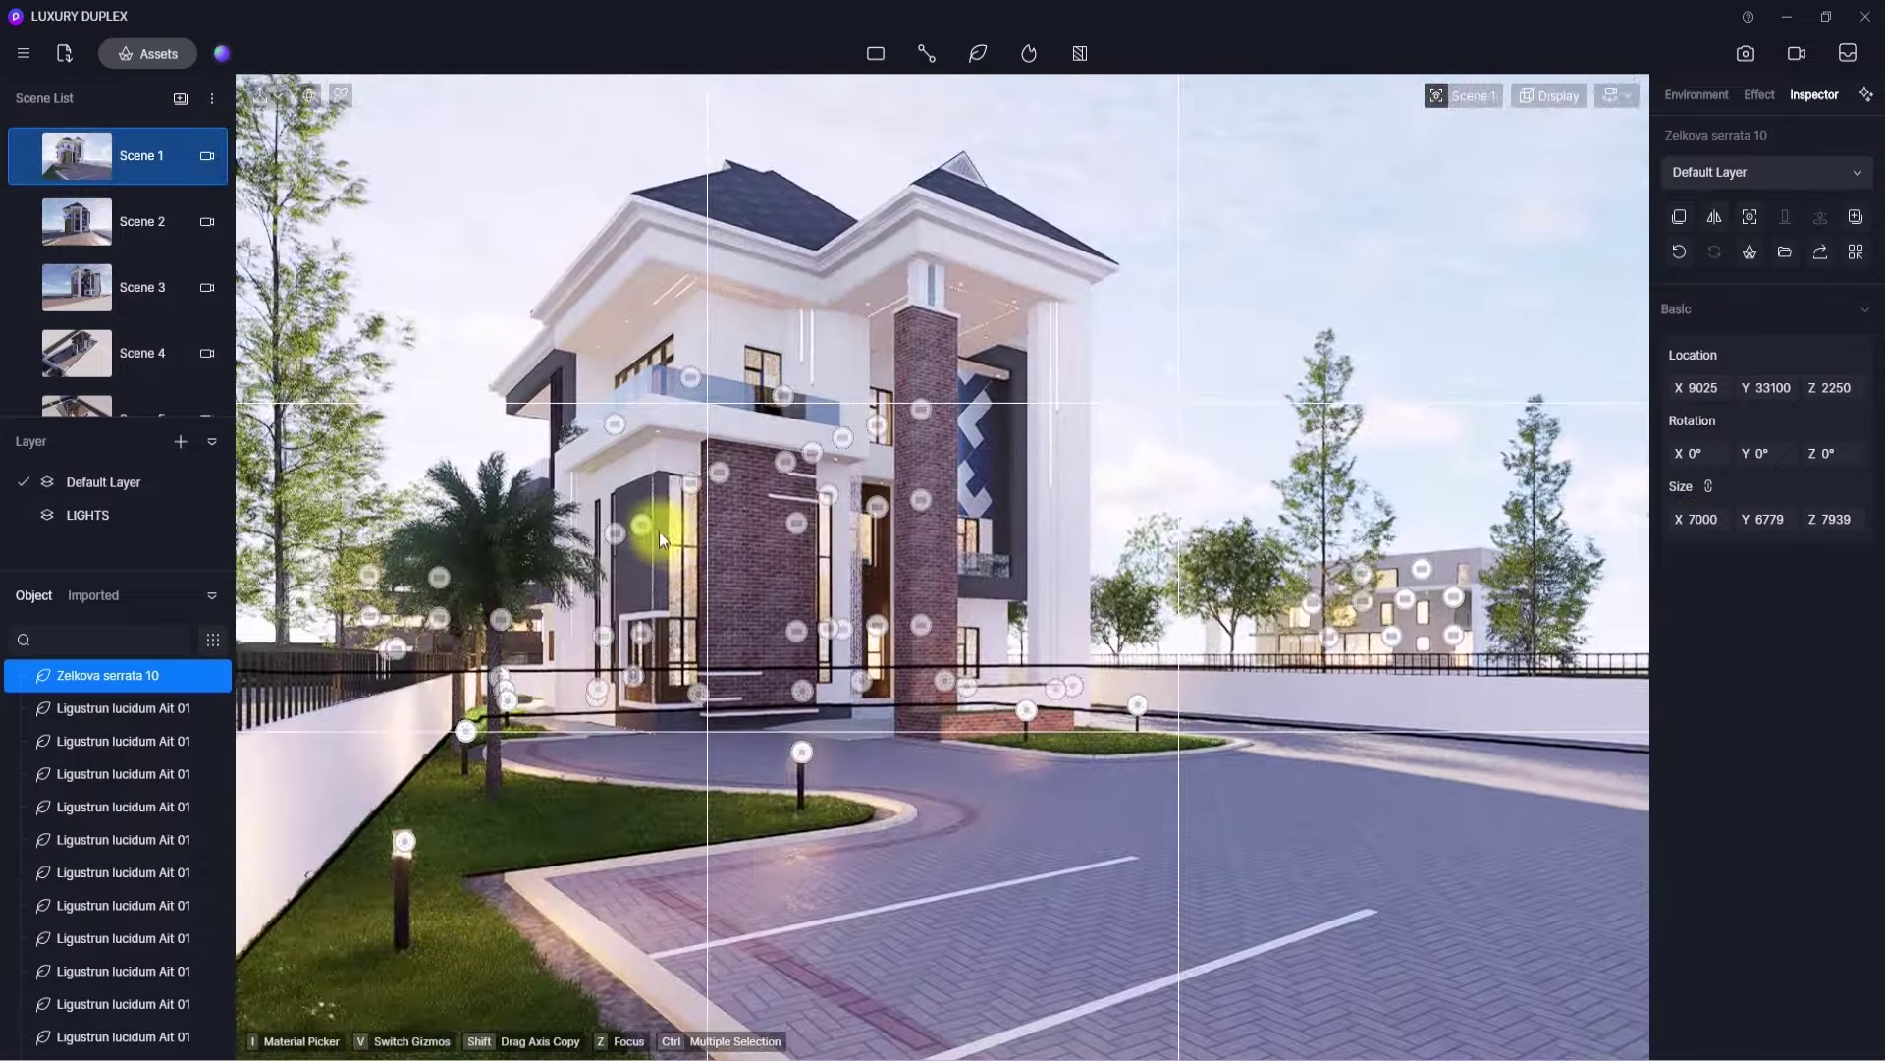
- Move the Zelkova serrata 10 tree to about Y 32155, check it from Scene 1, and save the project
{"action": "right_click_drag", "start_coordinate": [657, 532], "coordinate": [1718, 906]}
{"action": "scroll", "coordinate": [1305, 834], "scroll_direction": "down", "scroll_amount": 5}
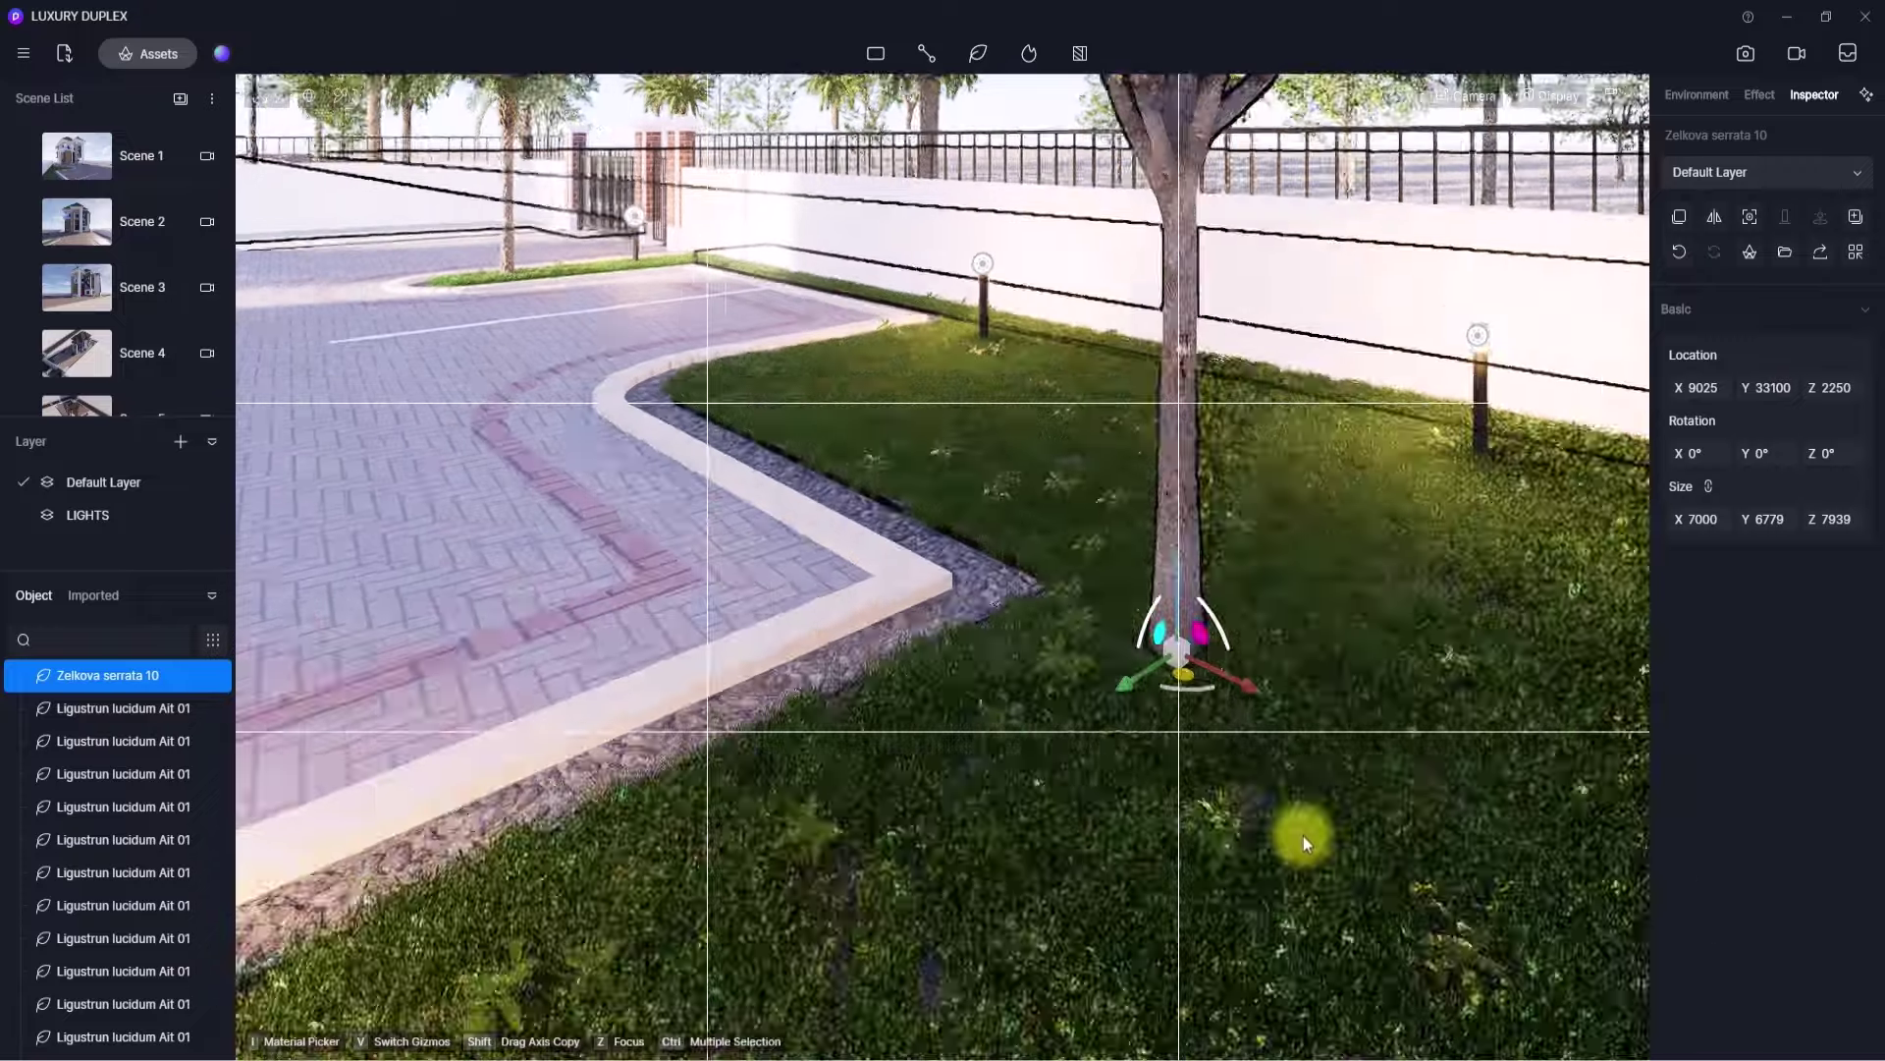
{"action": "key", "text": "p"}
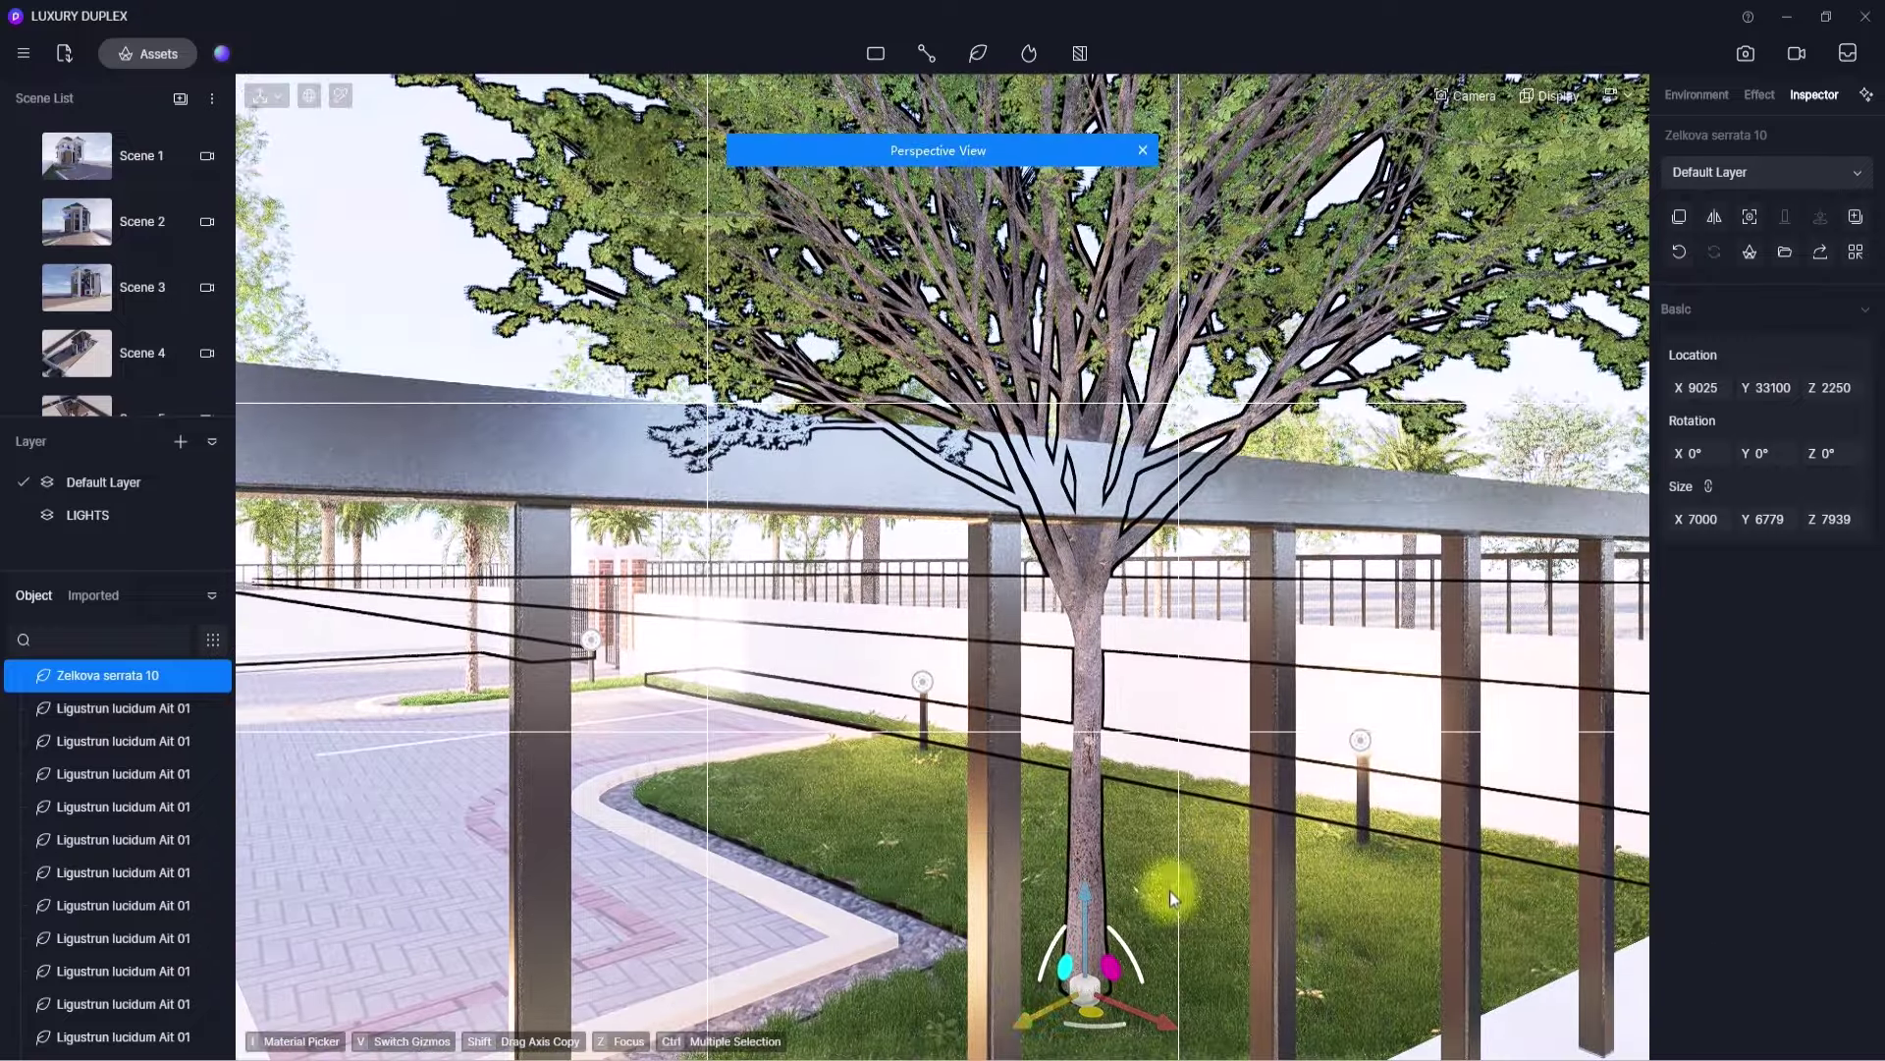
{"action": "left_click_drag", "start_coordinate": [1026, 1018], "coordinate": [886, 1056]}
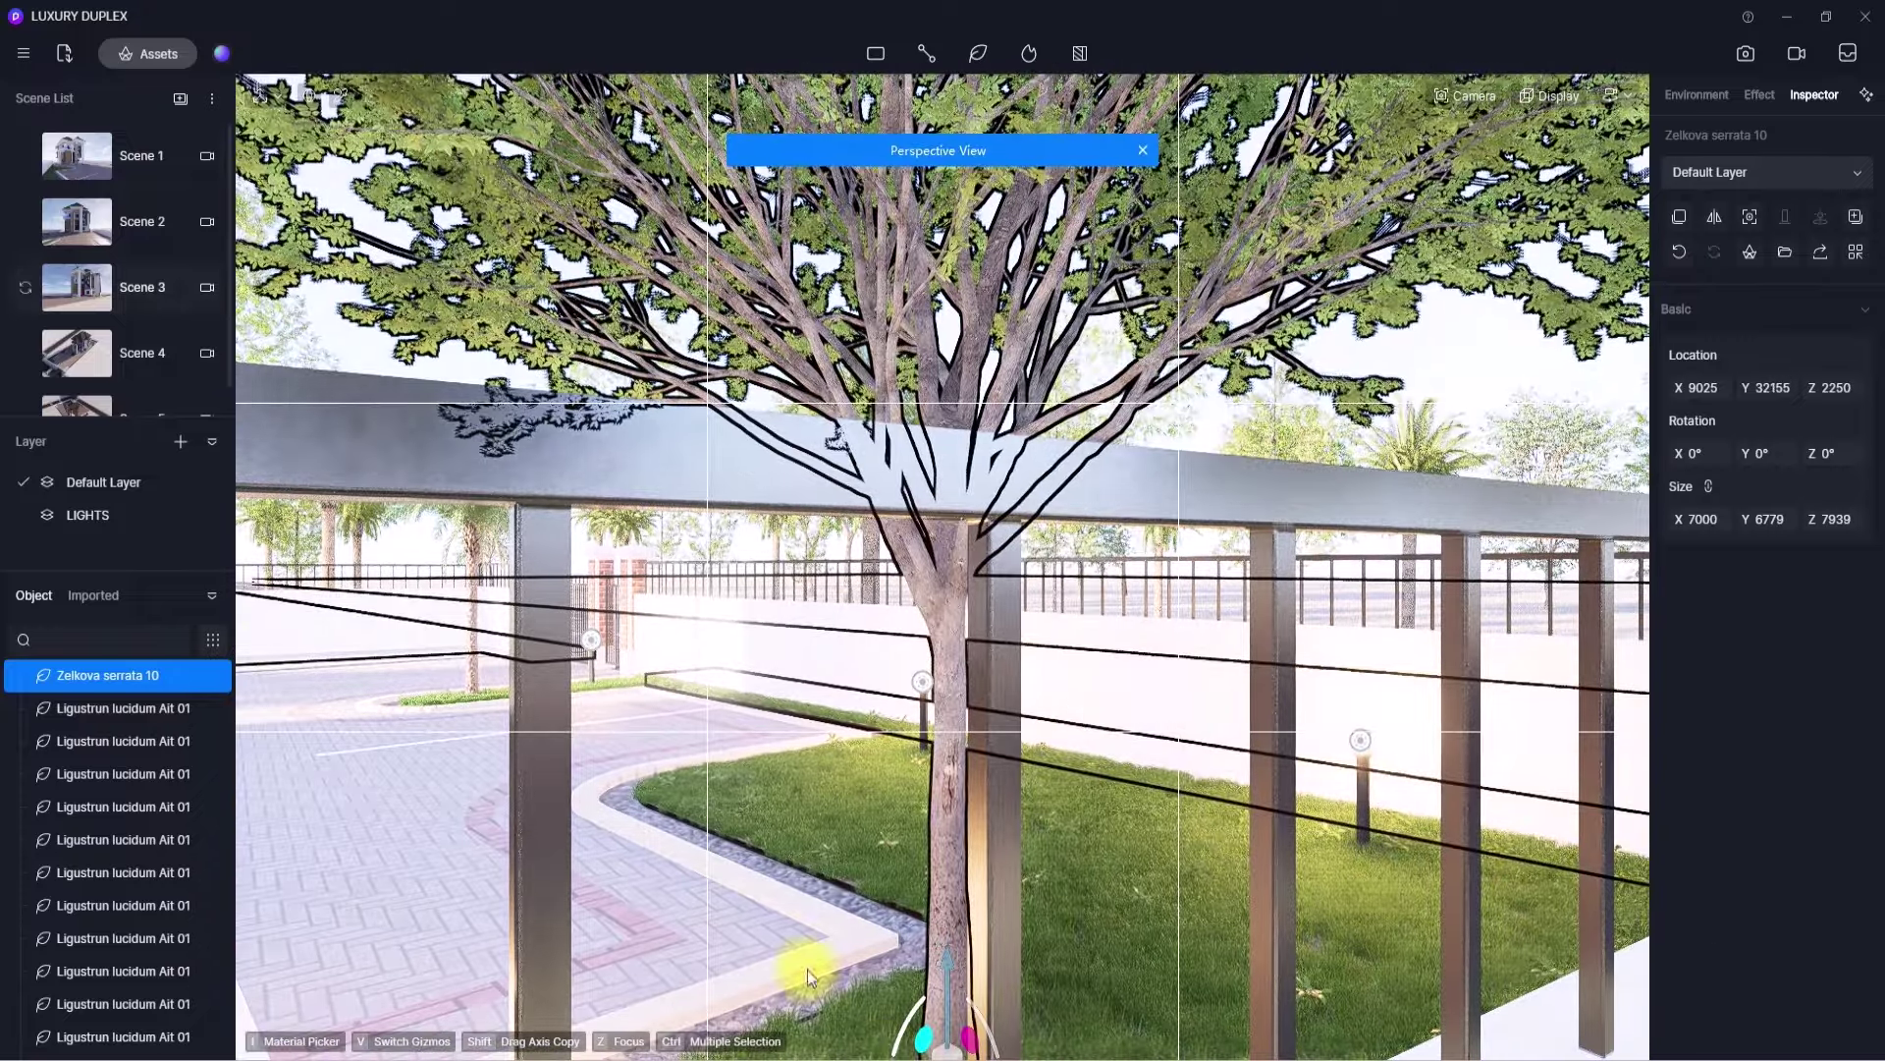
{"action": "left_click", "coordinate": [67, 152]}
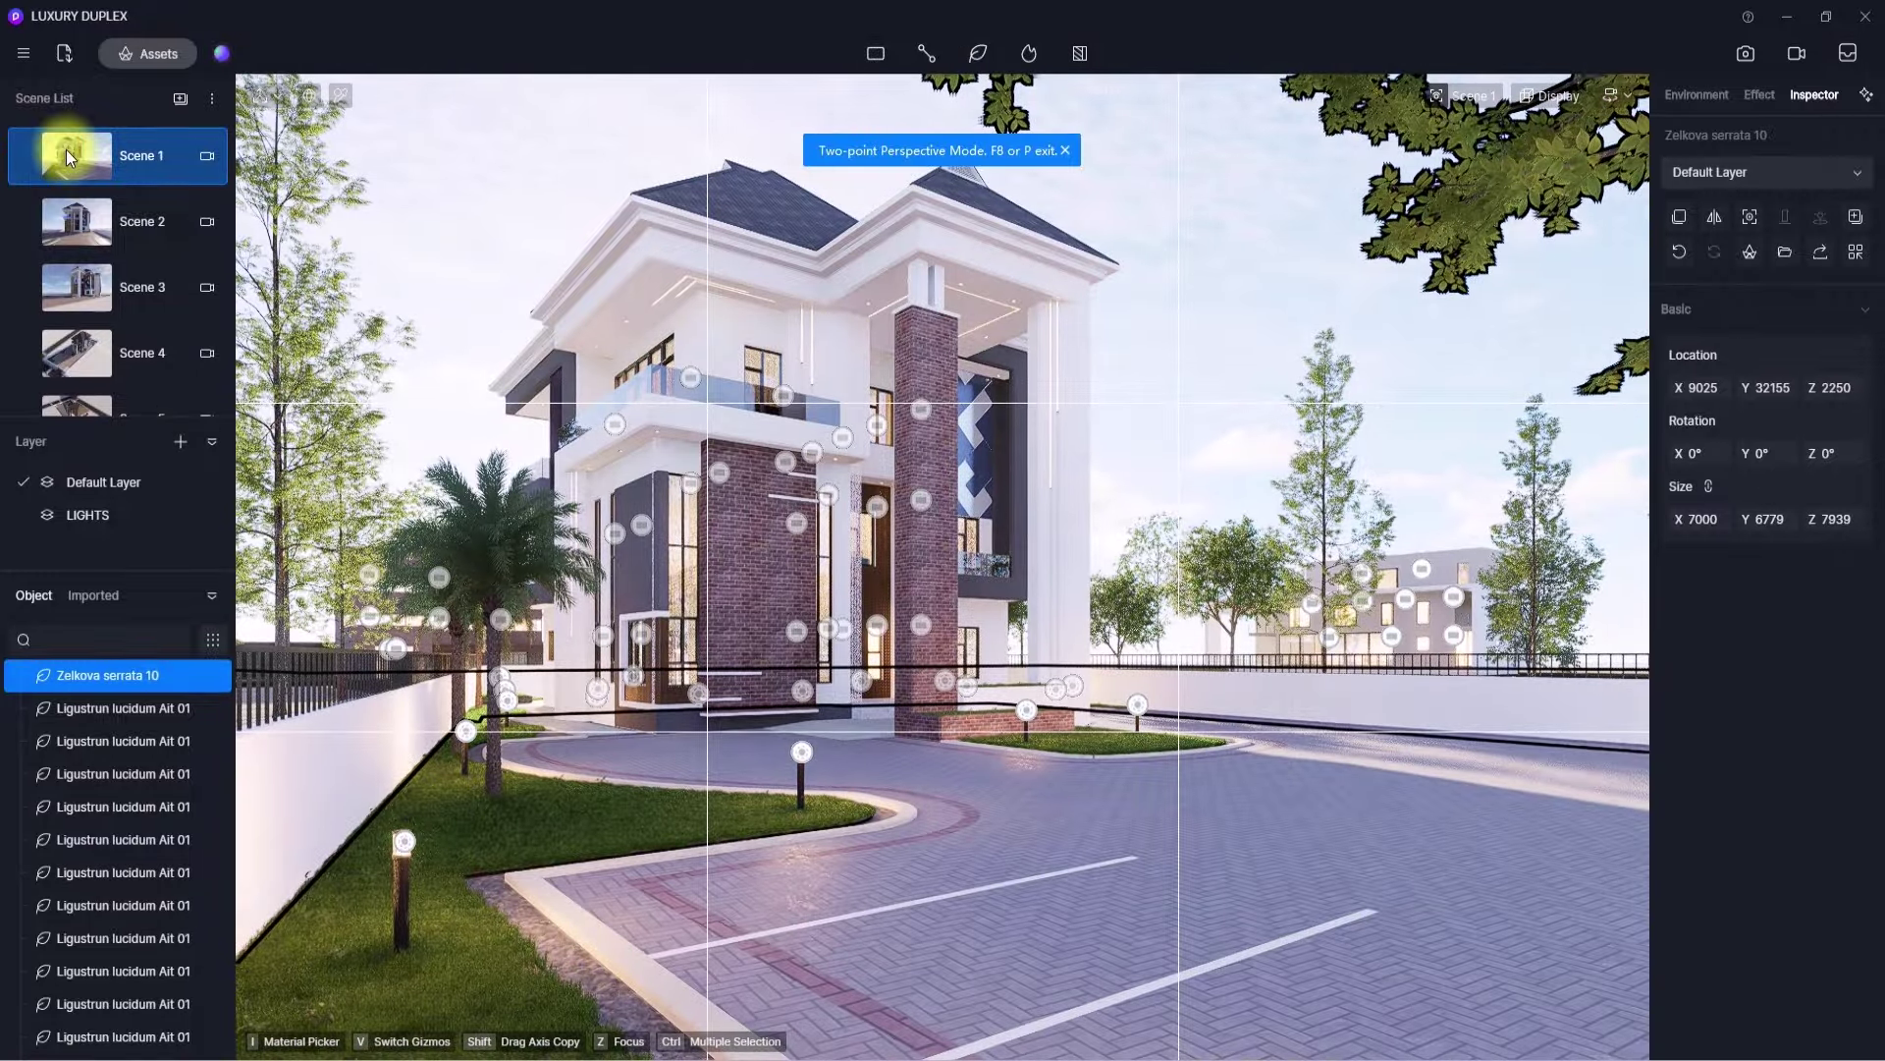
{"action": "key", "text": "ctrl+s"}
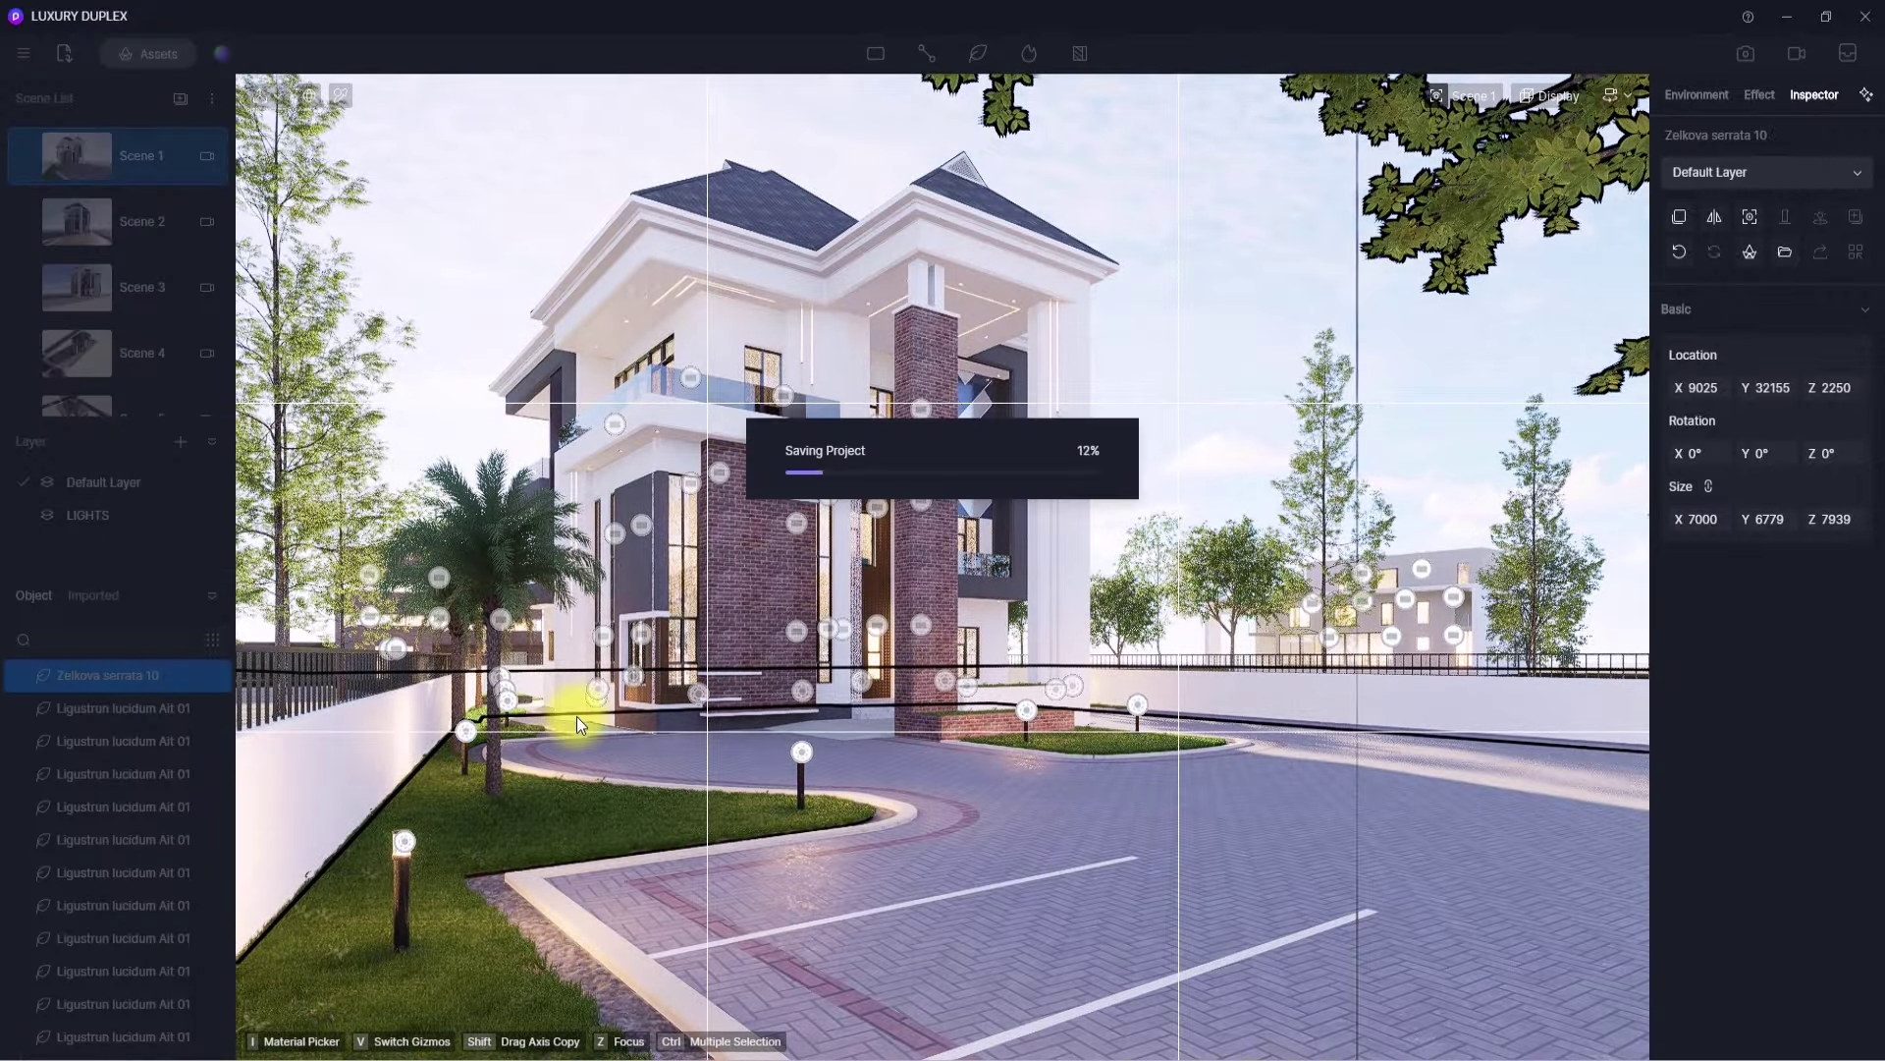
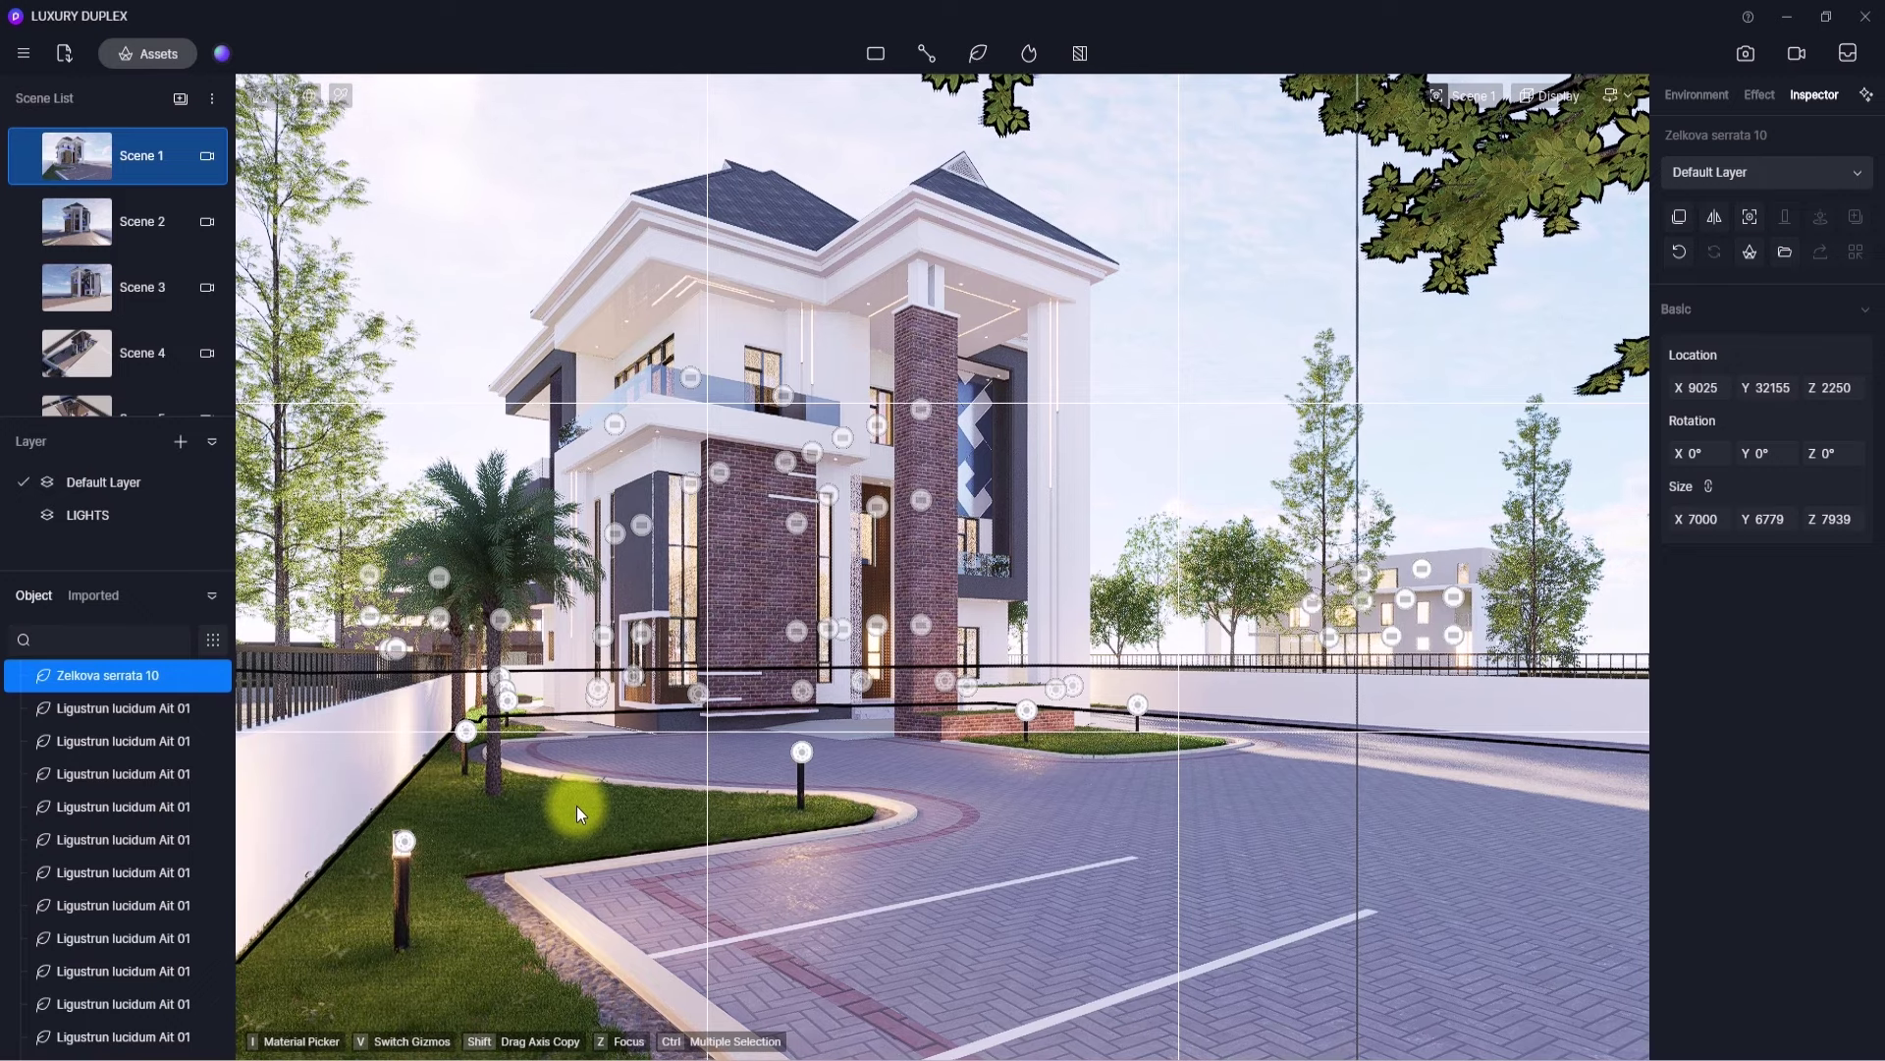
- Move the curtain behind the tall window beside the brick wall to about X 20878 and switch to the top view
{"action": "left_click", "coordinate": [860, 587]}
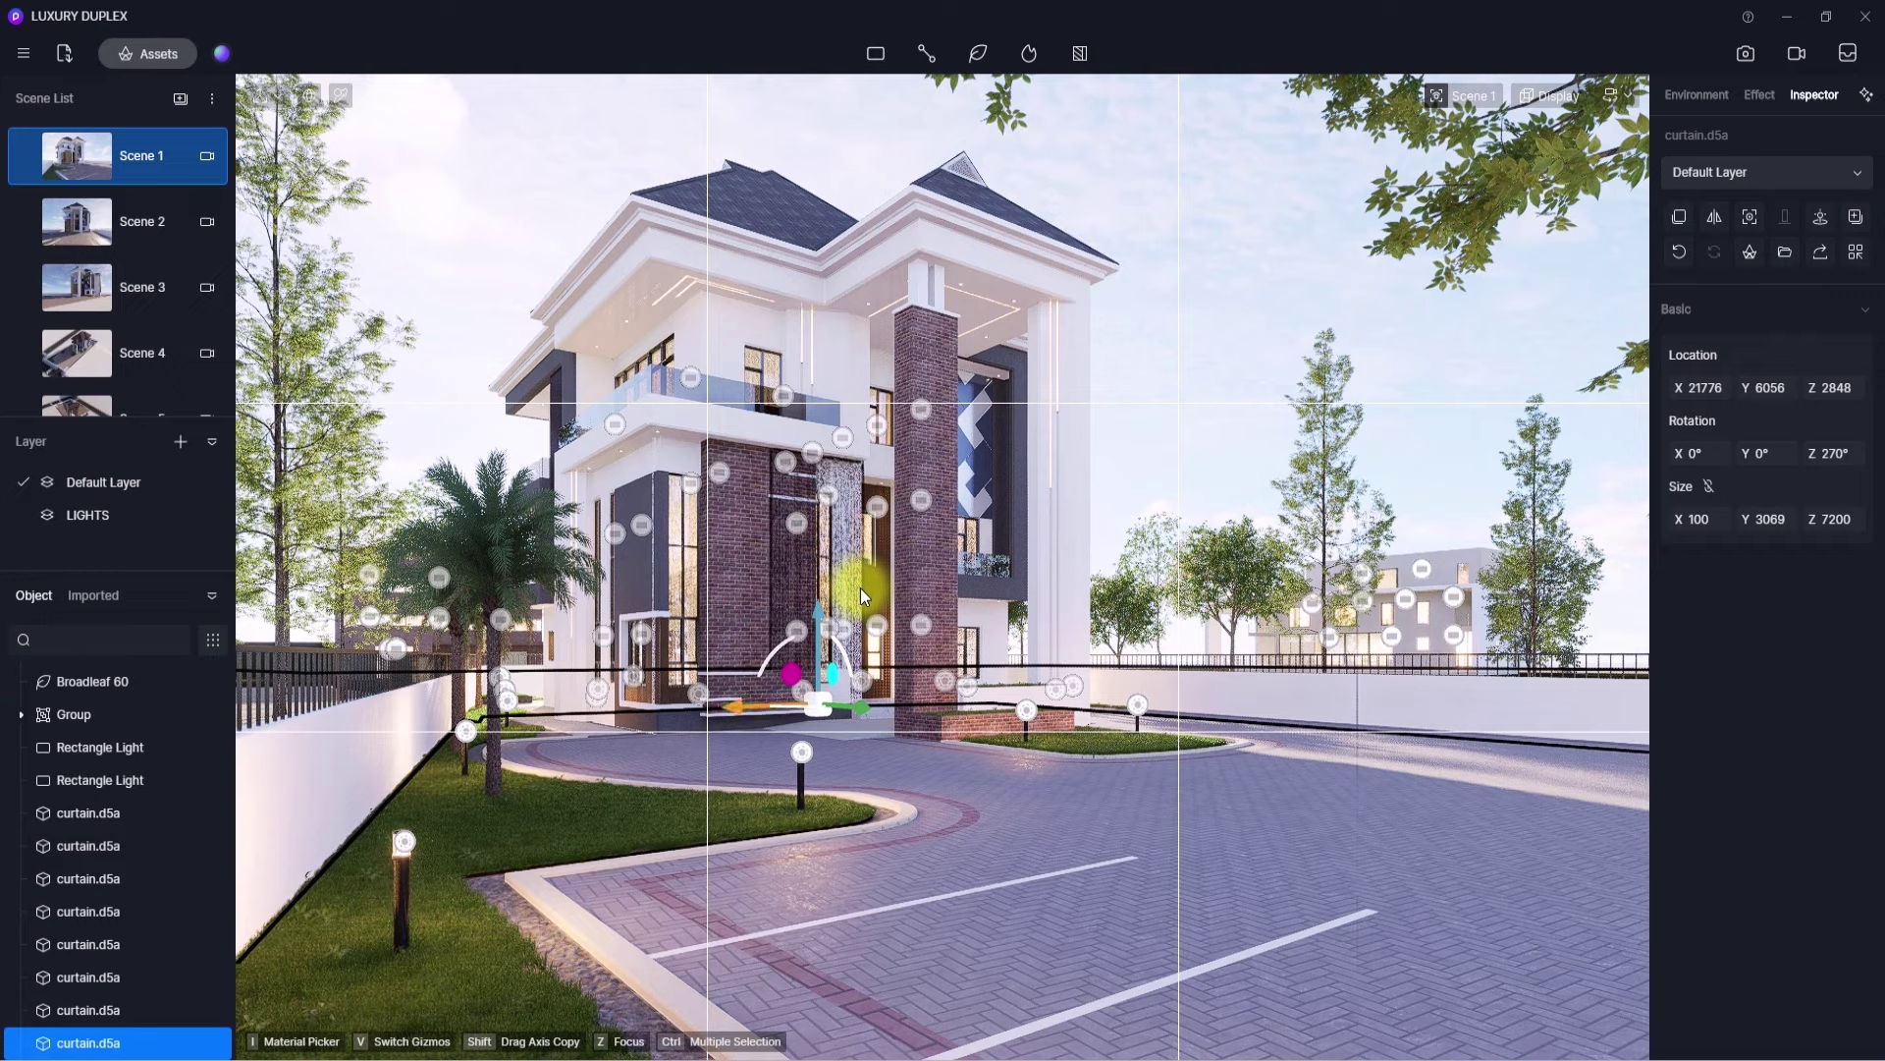
{"action": "left_click_drag", "start_coordinate": [737, 705], "coordinate": [706, 702]}
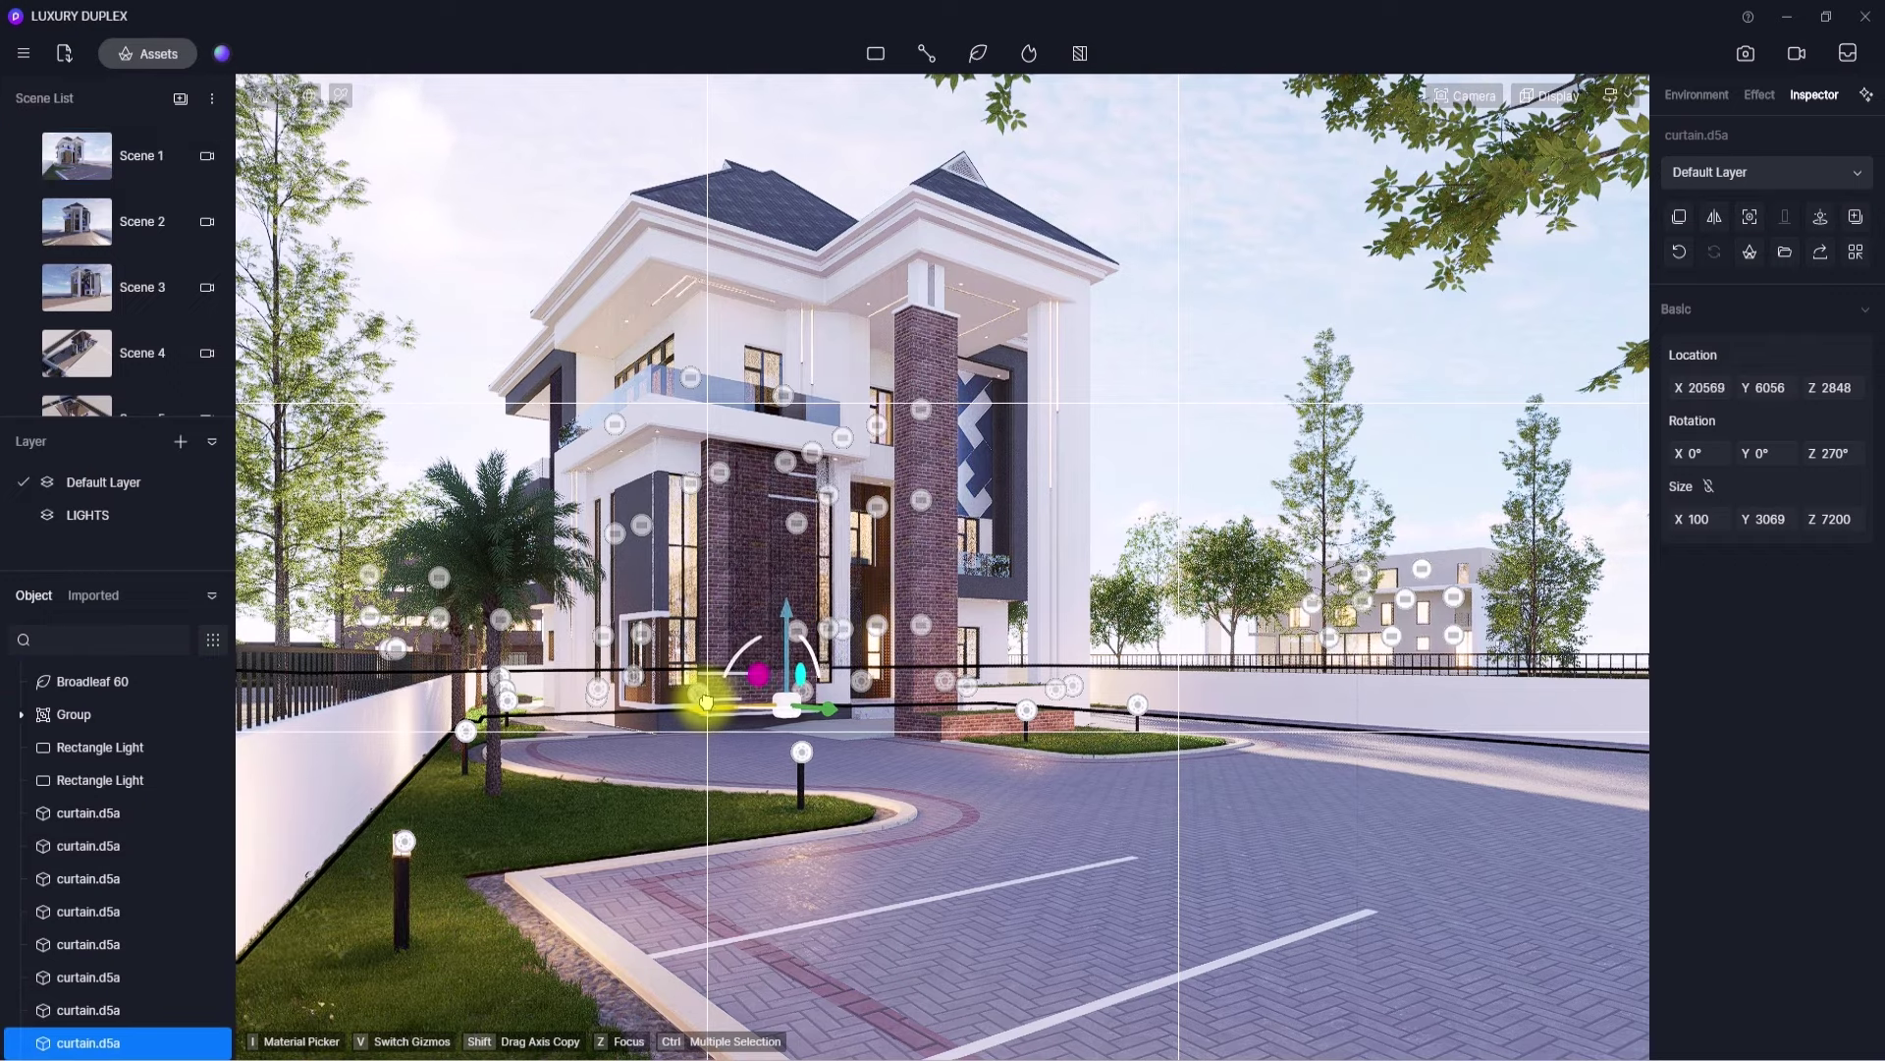
{"action": "key", "text": "ctrl+y"}
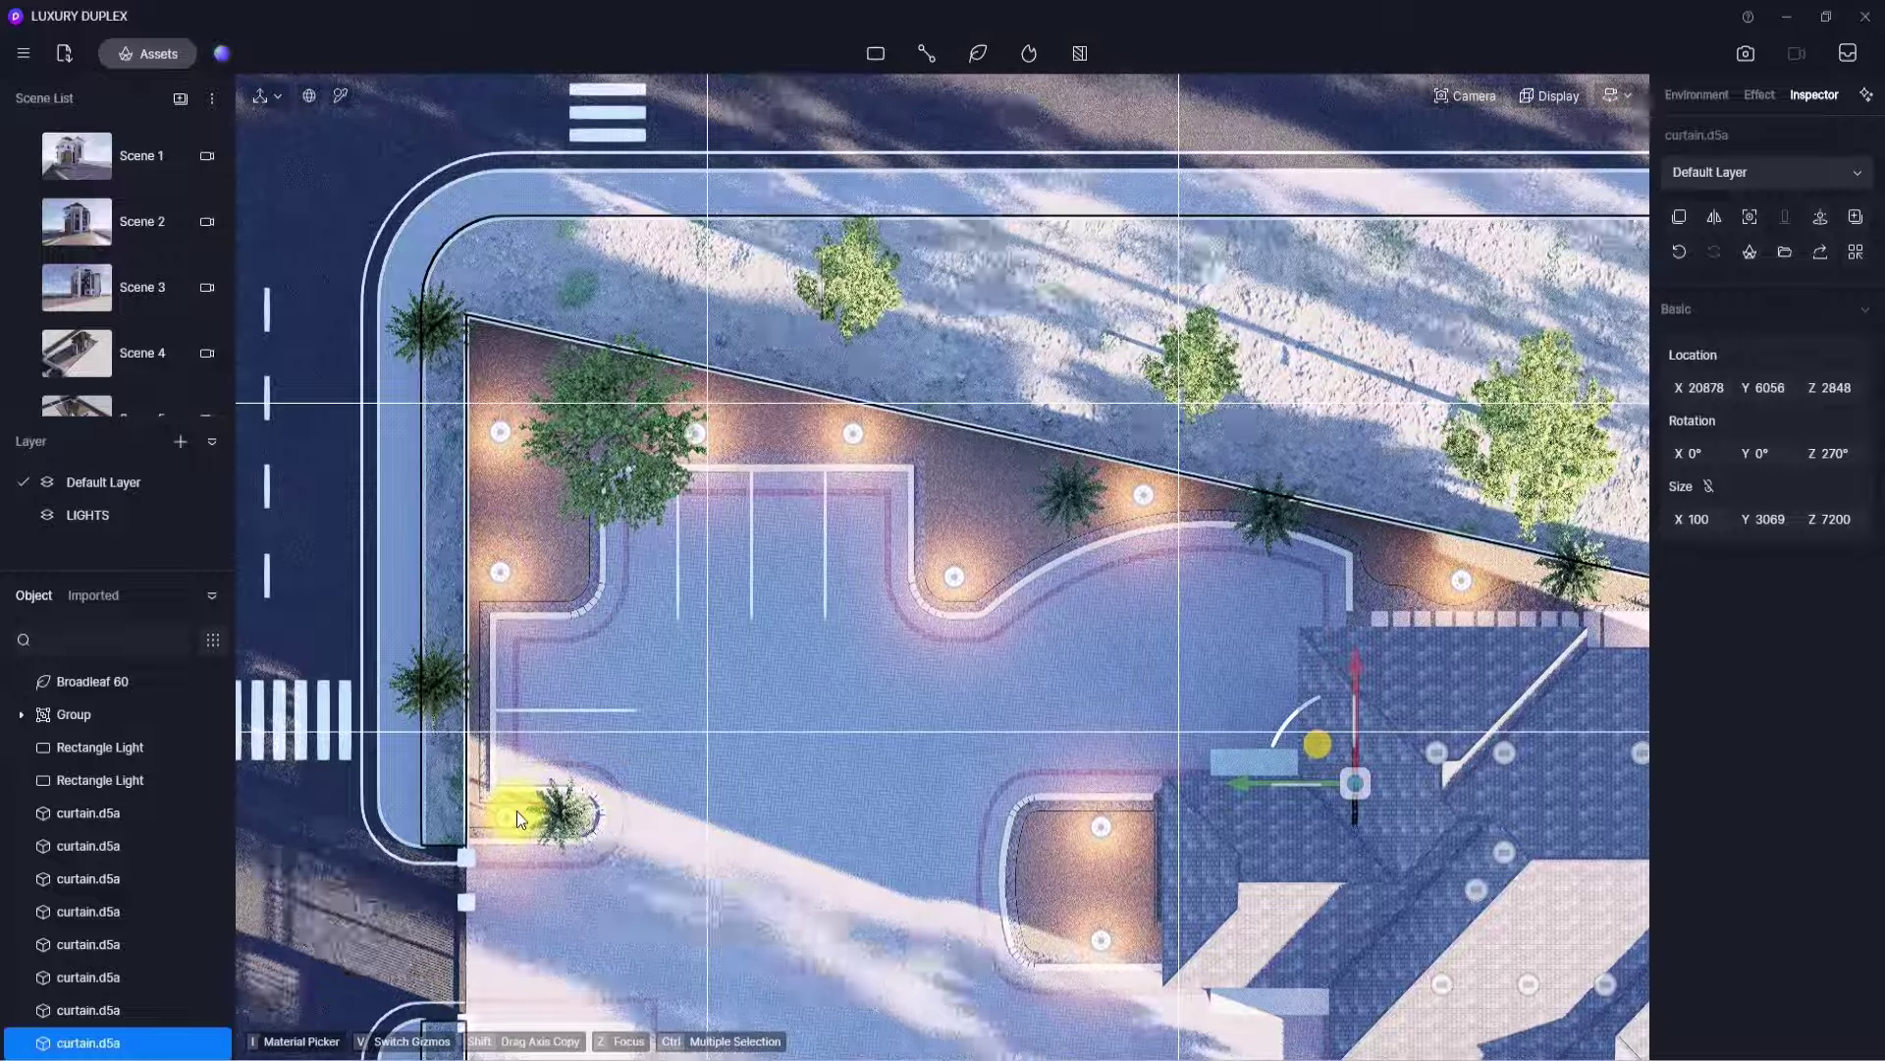
- Choose the flowering herb Ruellia brittoniana Leonard 01 from the asset library and try the brush tool for it
{"action": "left_click", "coordinate": [160, 55]}
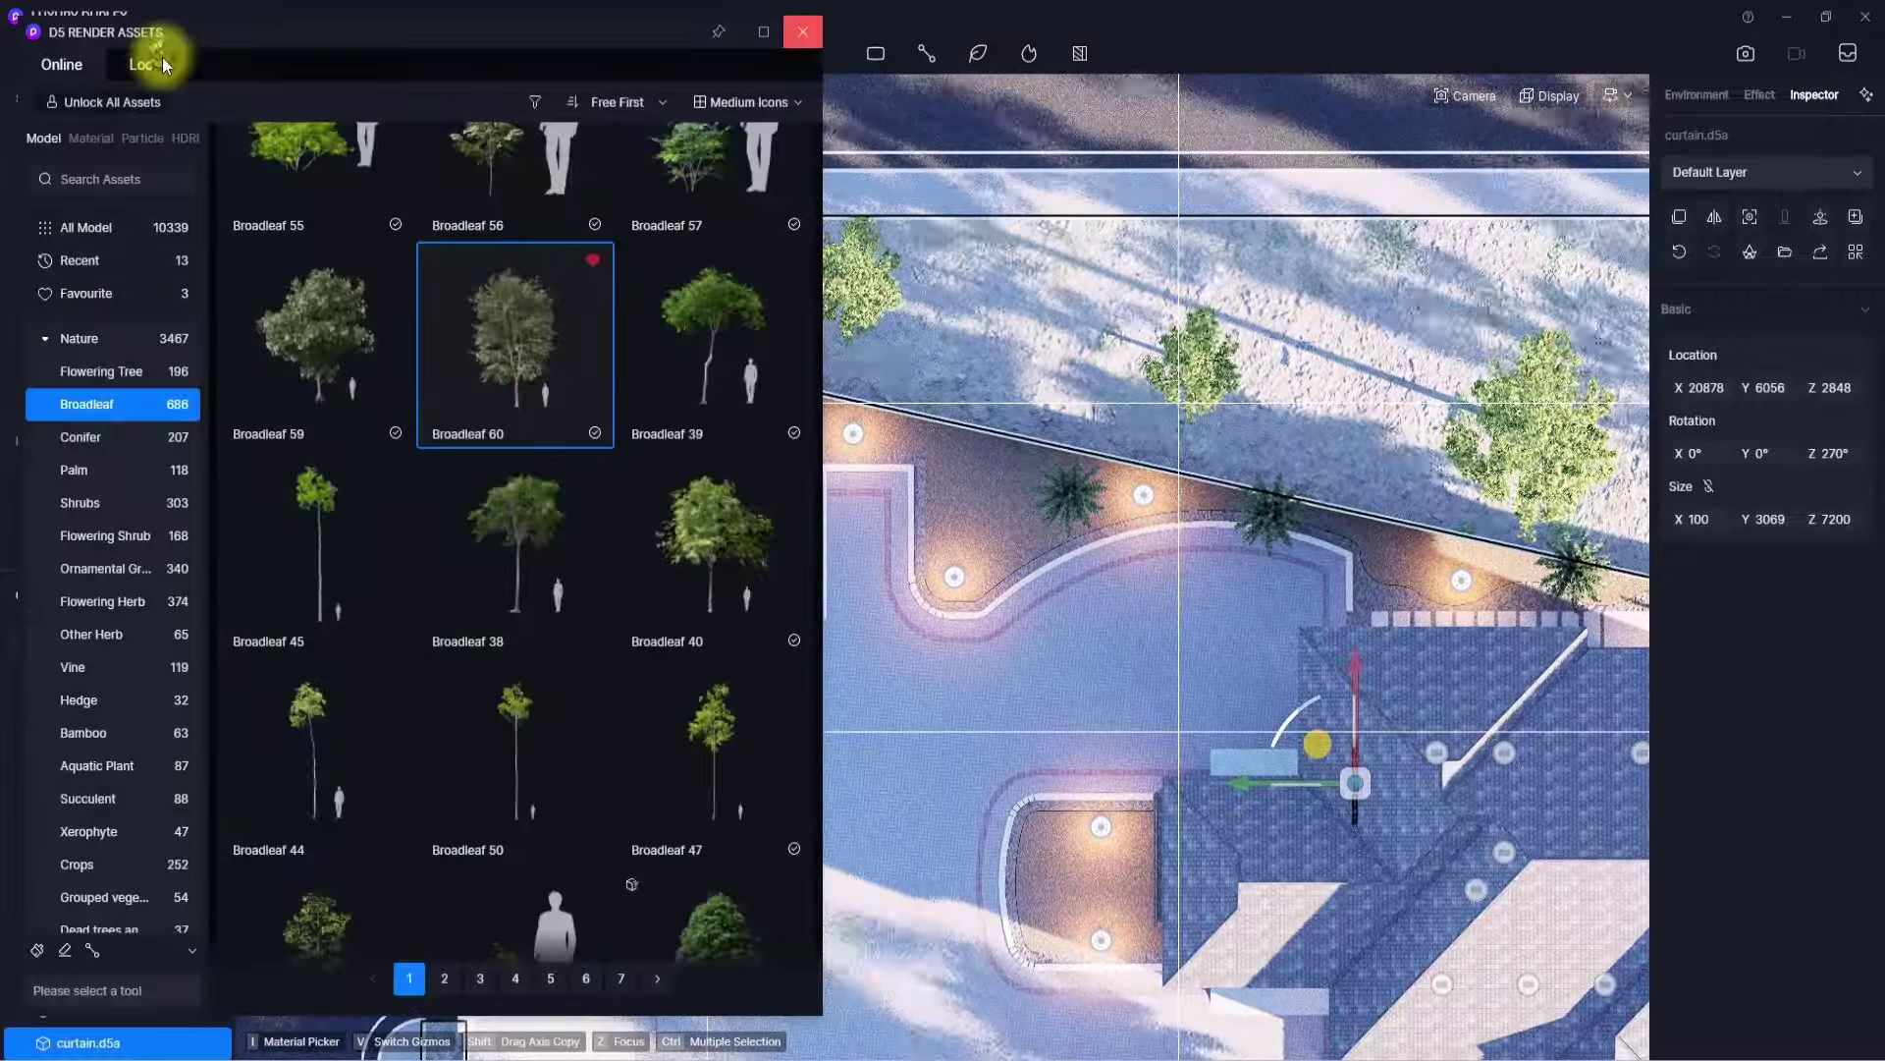
{"action": "left_click", "coordinate": [114, 601]}
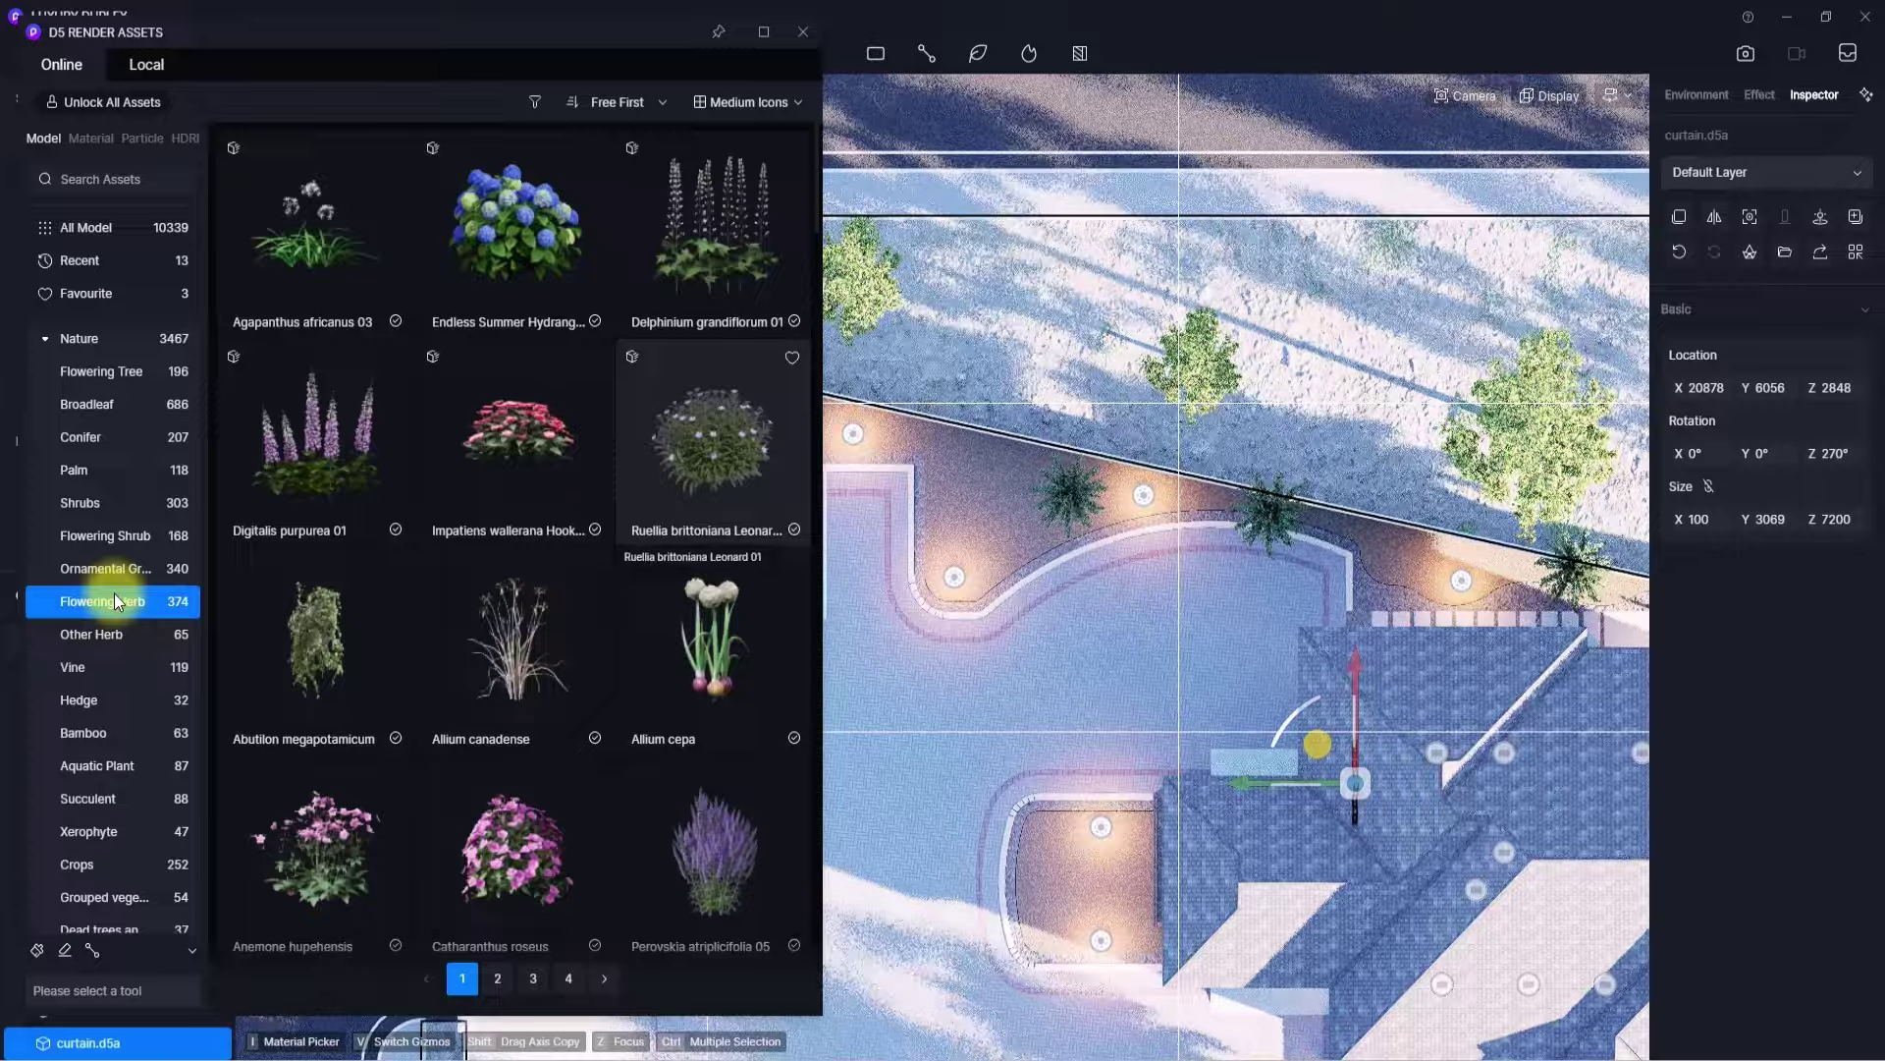
{"action": "left_click", "coordinate": [723, 451]}
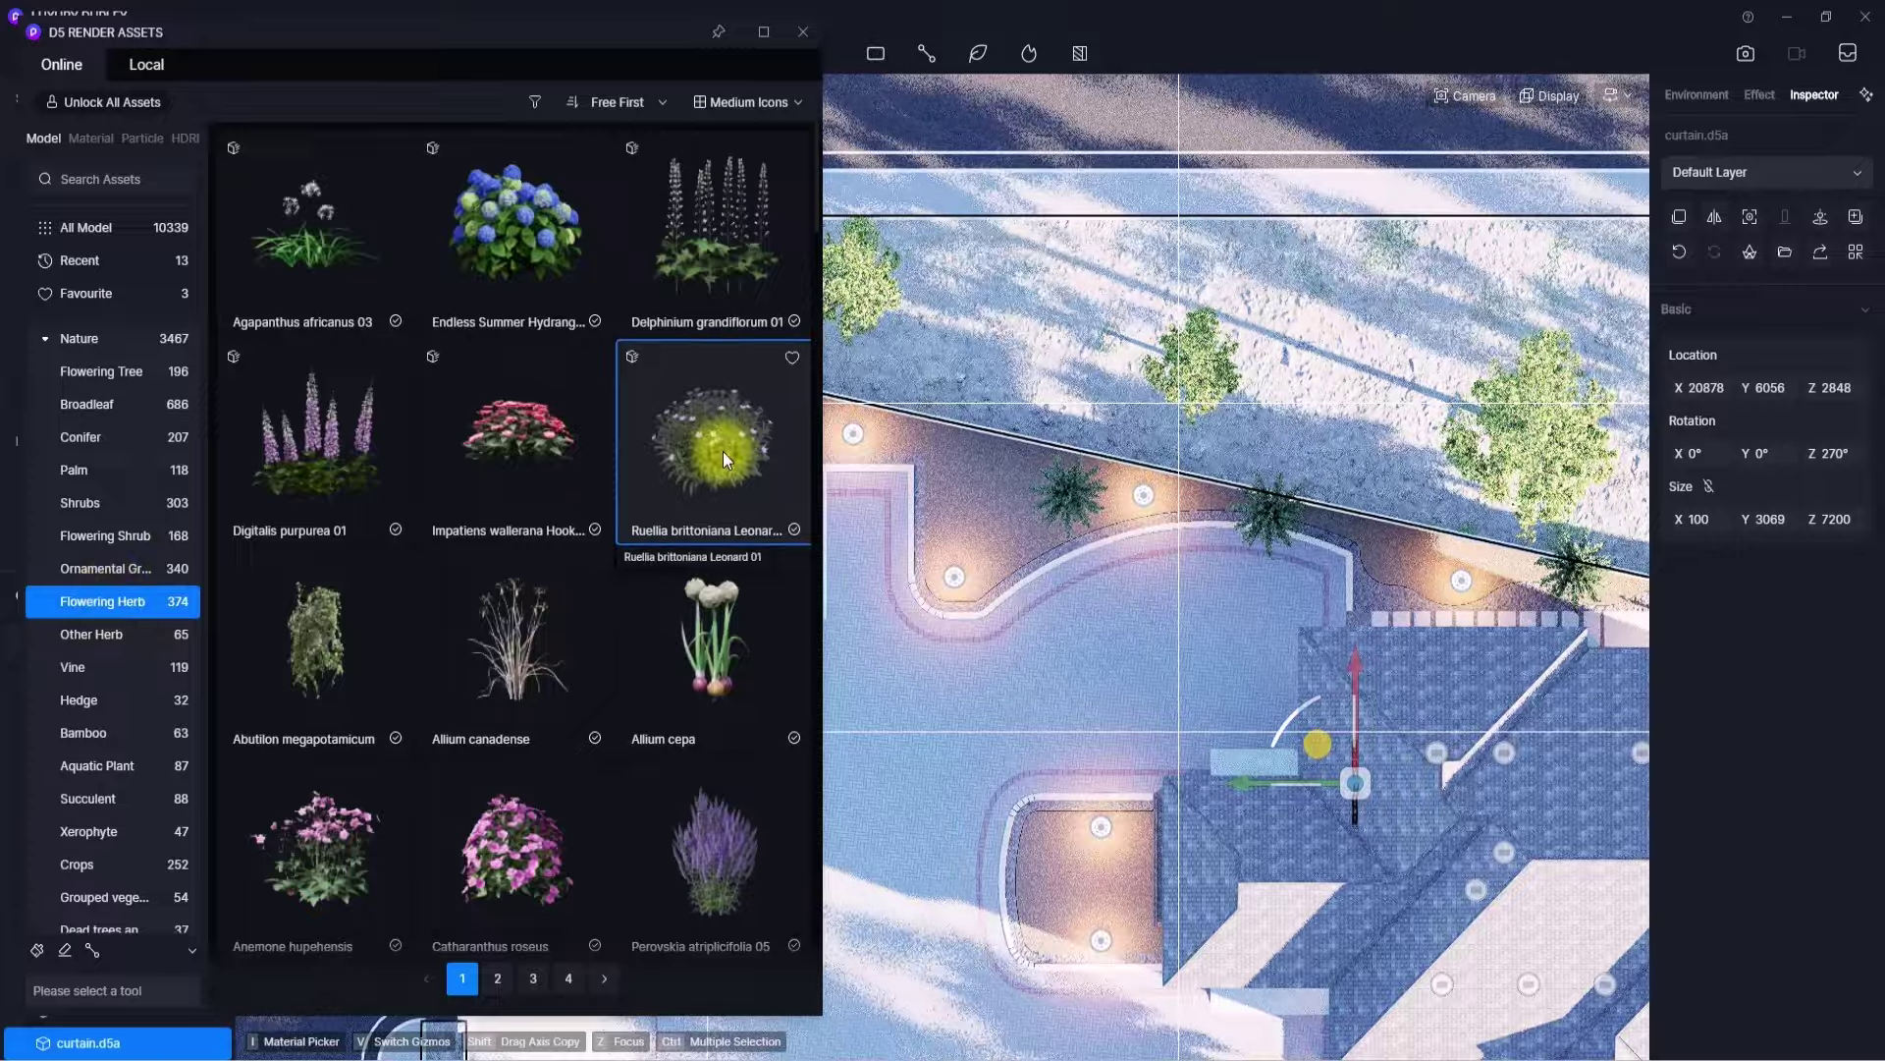
{"action": "left_click", "coordinate": [39, 950]}
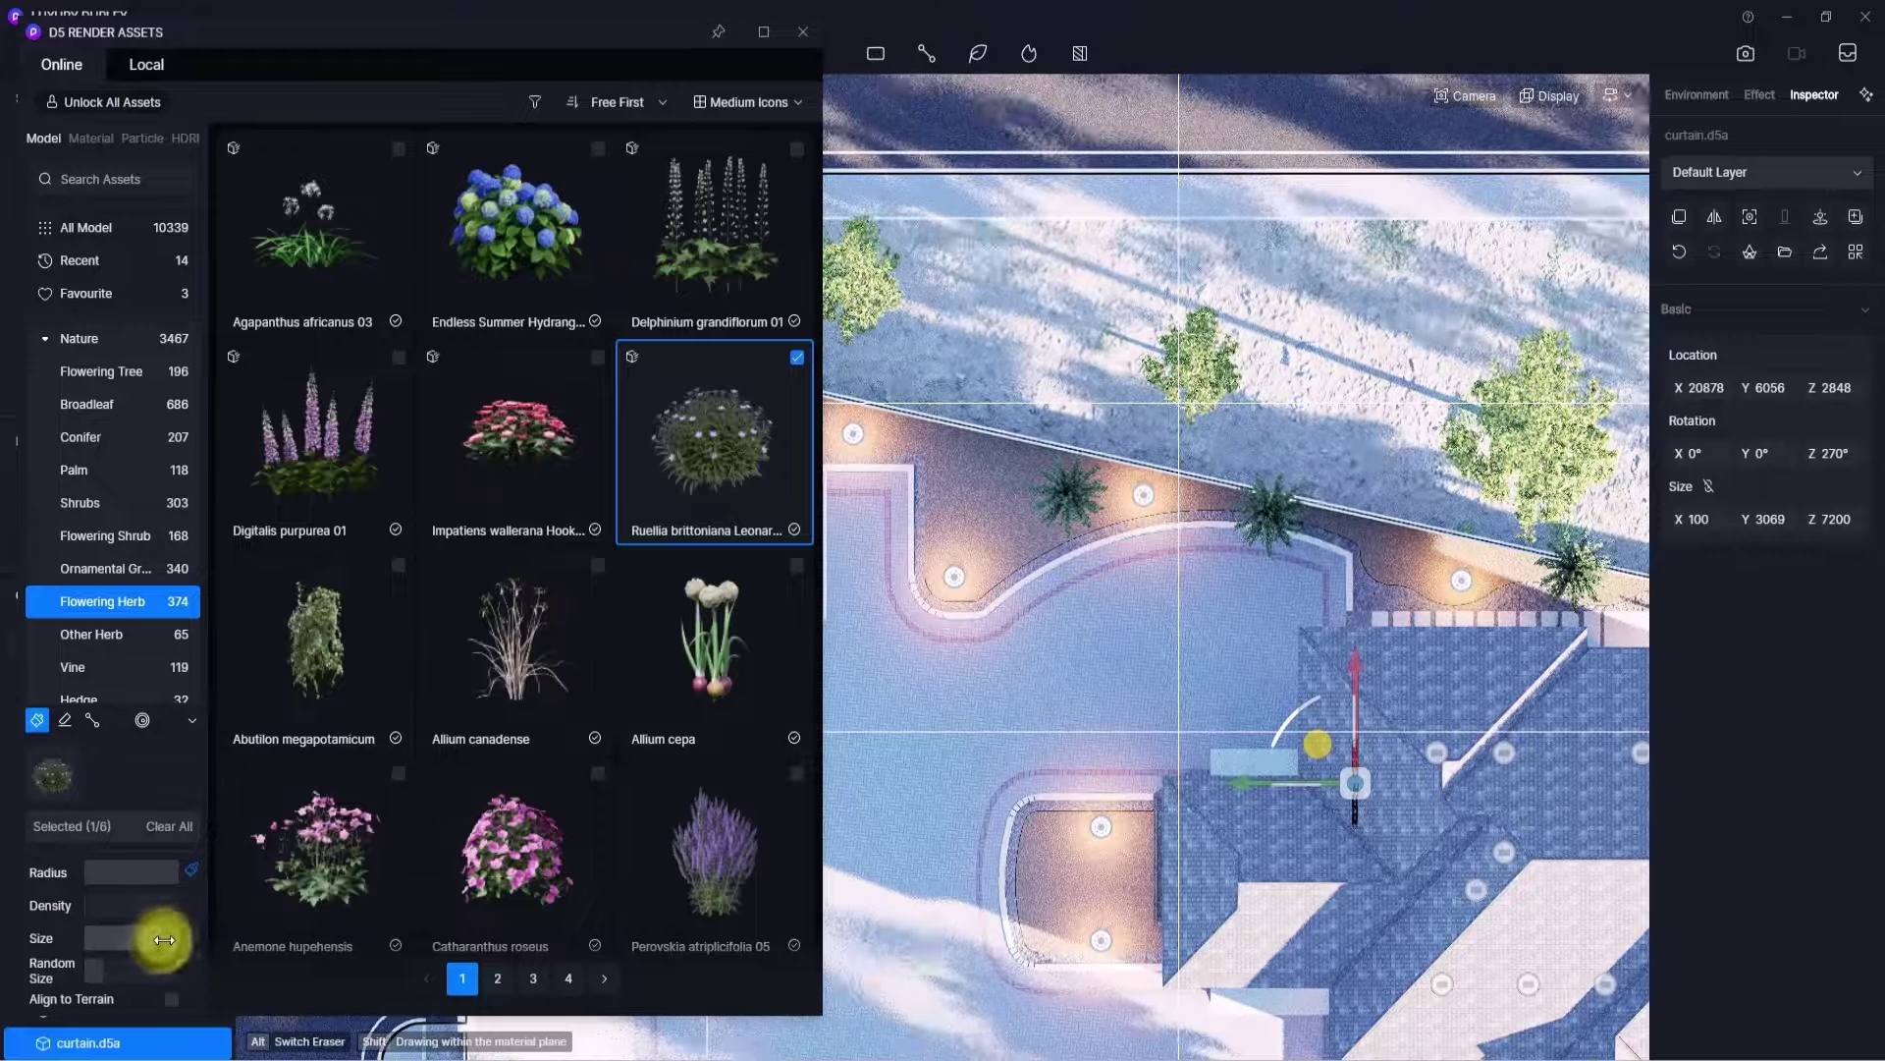
{"action": "left_click", "coordinate": [37, 722]}
- Place Ruellia brittoniana Leonard 01 plants at the rounded outer corners of the planting bed in front of the entrance
{"action": "left_click", "coordinate": [680, 438]}
{"action": "middle_click_drag", "start_coordinate": [1049, 824], "coordinate": [917, 688]}
{"action": "scroll", "coordinate": [943, 756], "scroll_direction": "up", "scroll_amount": 2}
{"action": "left_click", "coordinate": [847, 730]}
{"action": "left_click", "coordinate": [916, 834]}
{"action": "middle_click_drag", "start_coordinate": [916, 834], "coordinate": [1043, 956]}
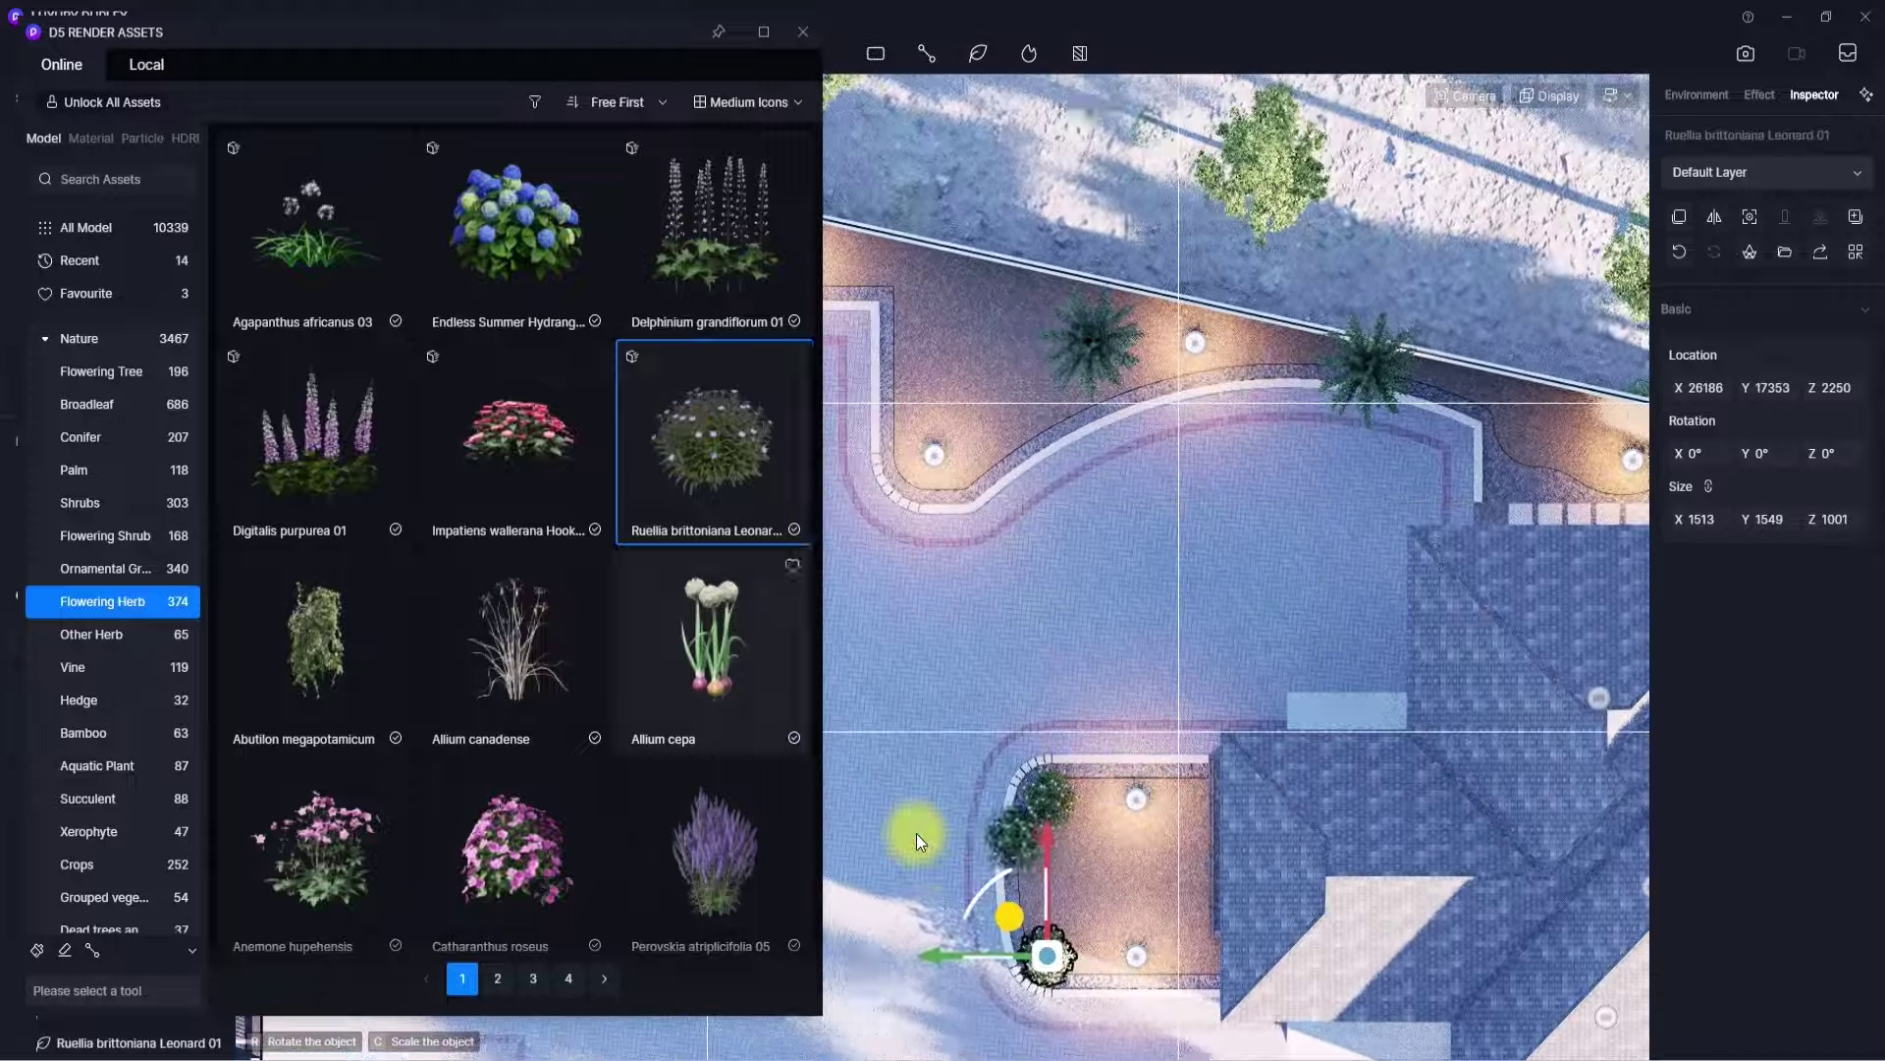
{"action": "scroll", "coordinate": [916, 833], "scroll_direction": "down", "scroll_amount": 2}
{"action": "middle_click_drag", "start_coordinate": [917, 833], "coordinate": [961, 922]}
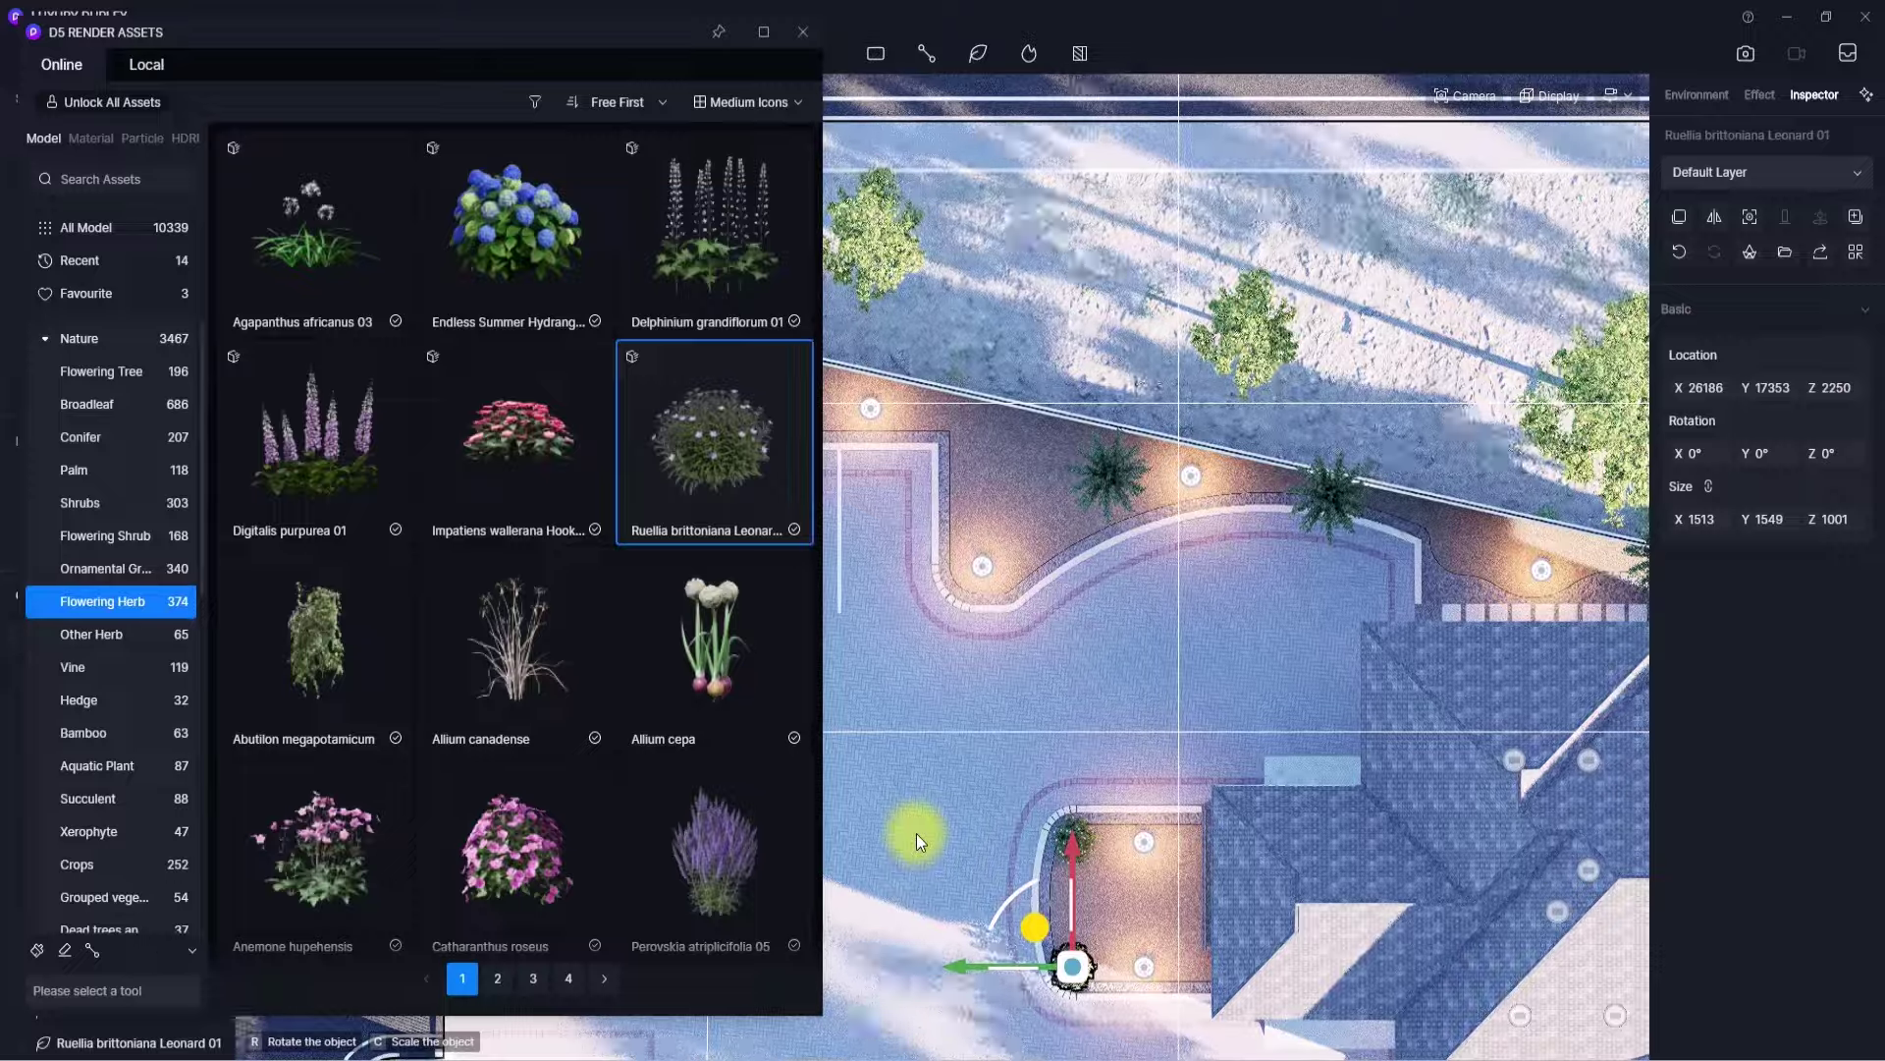
- Place an Ophiopogon bodinieri 12 from the other herbs in the bed behind the parking bays, at about X 7587, Y 27493
{"action": "left_click", "coordinate": [109, 634]}
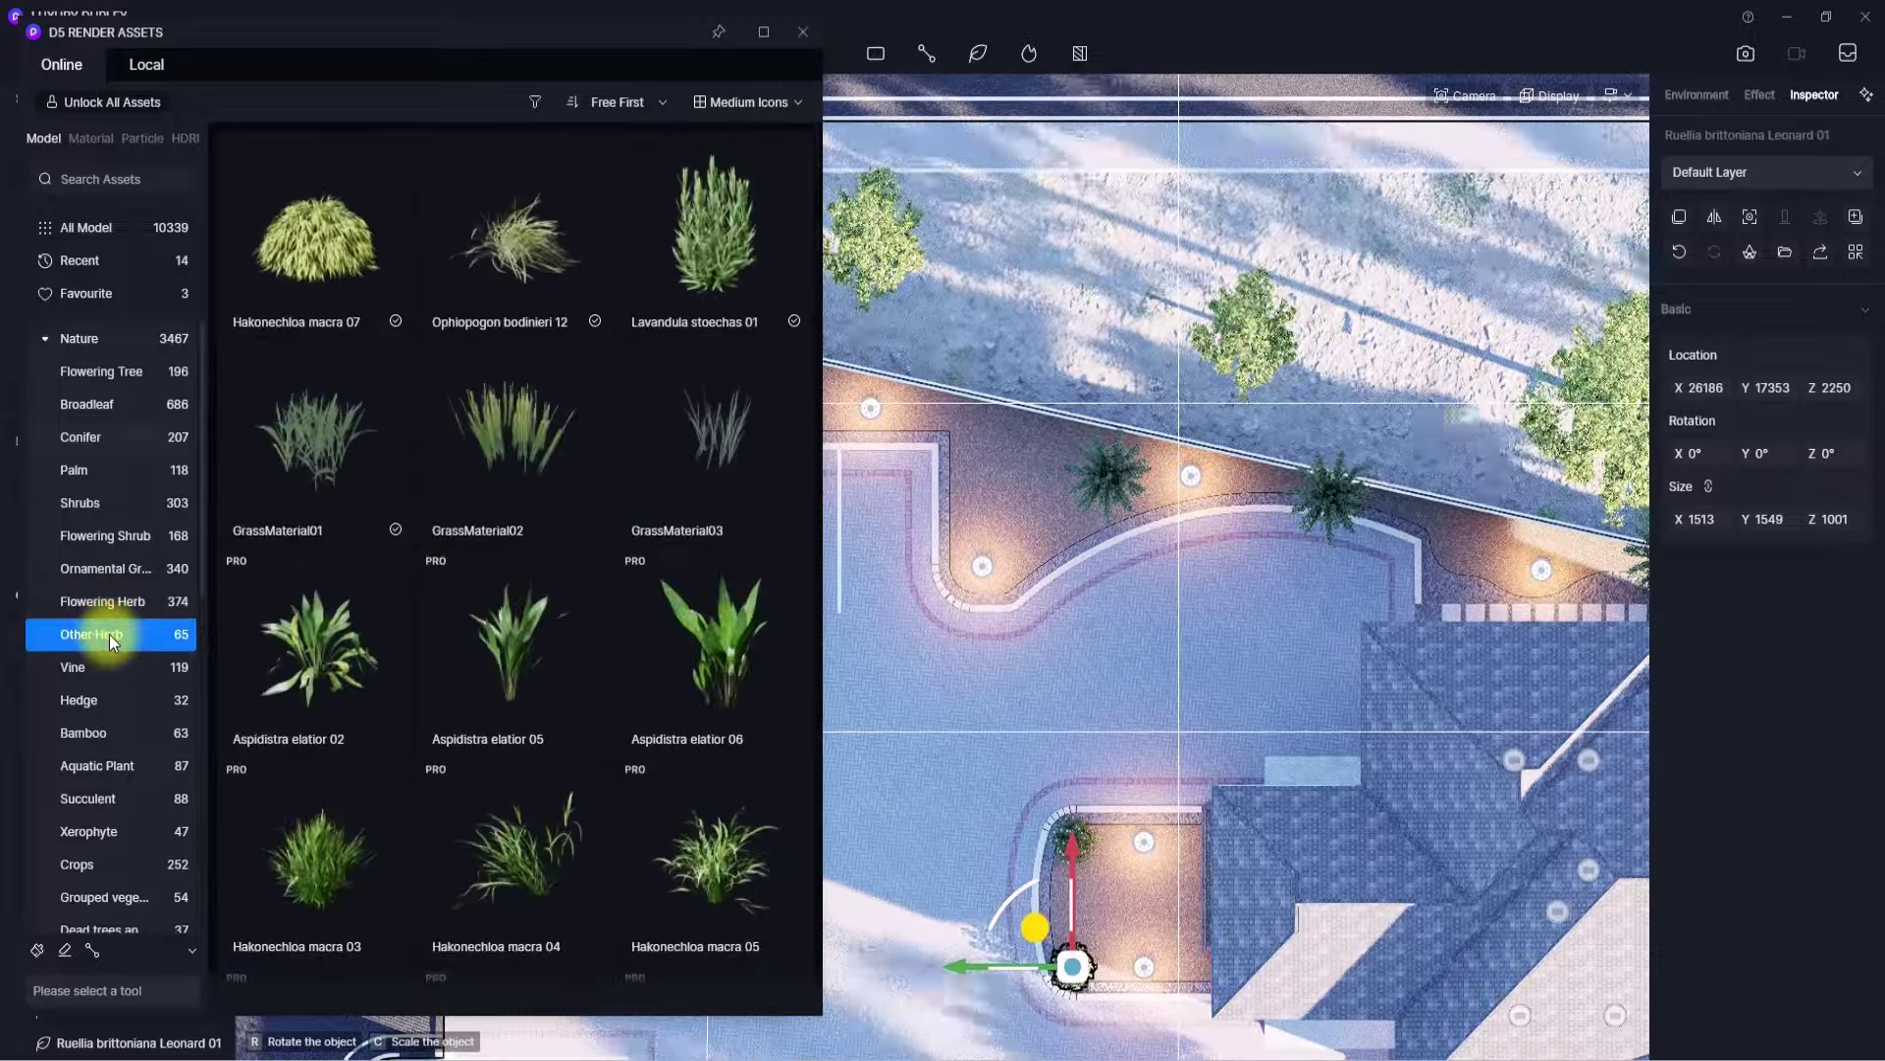
{"action": "left_click", "coordinate": [532, 275]}
{"action": "key", "text": "a"}
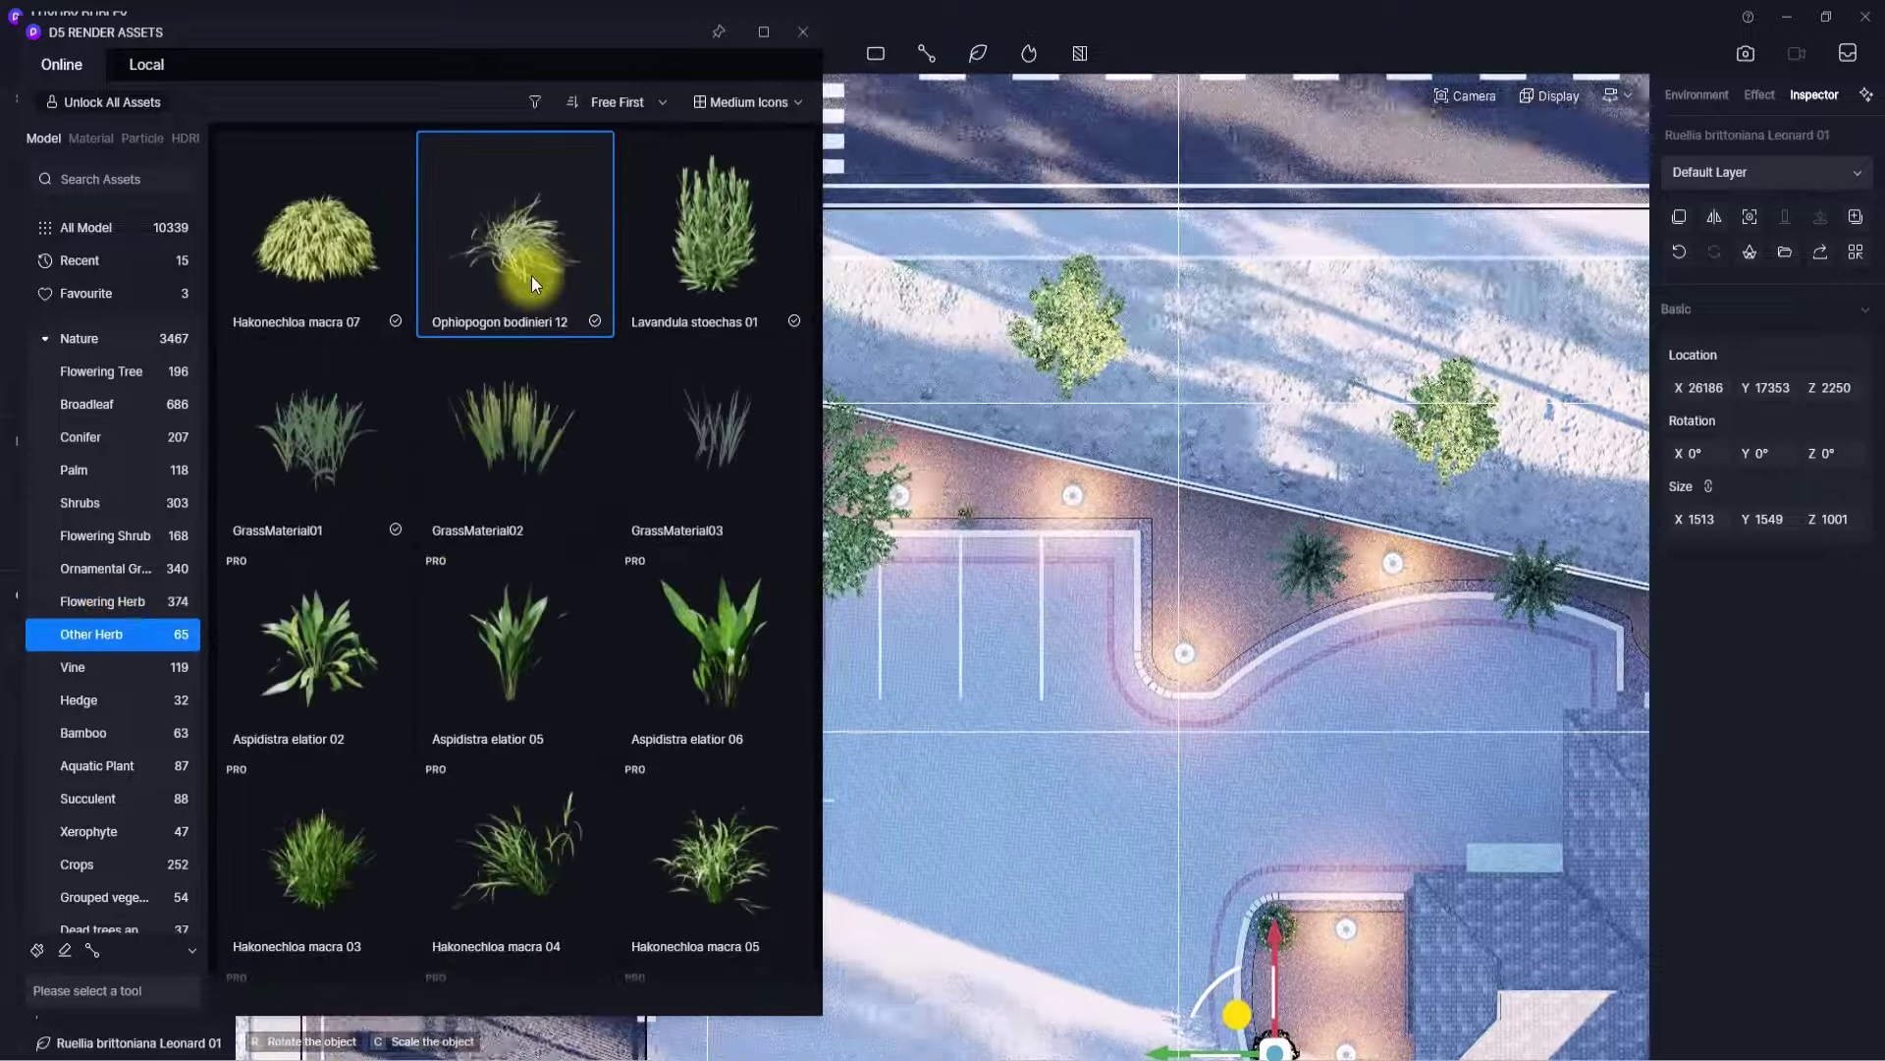
{"action": "key", "text": "w"}
{"action": "key", "text": "w"}
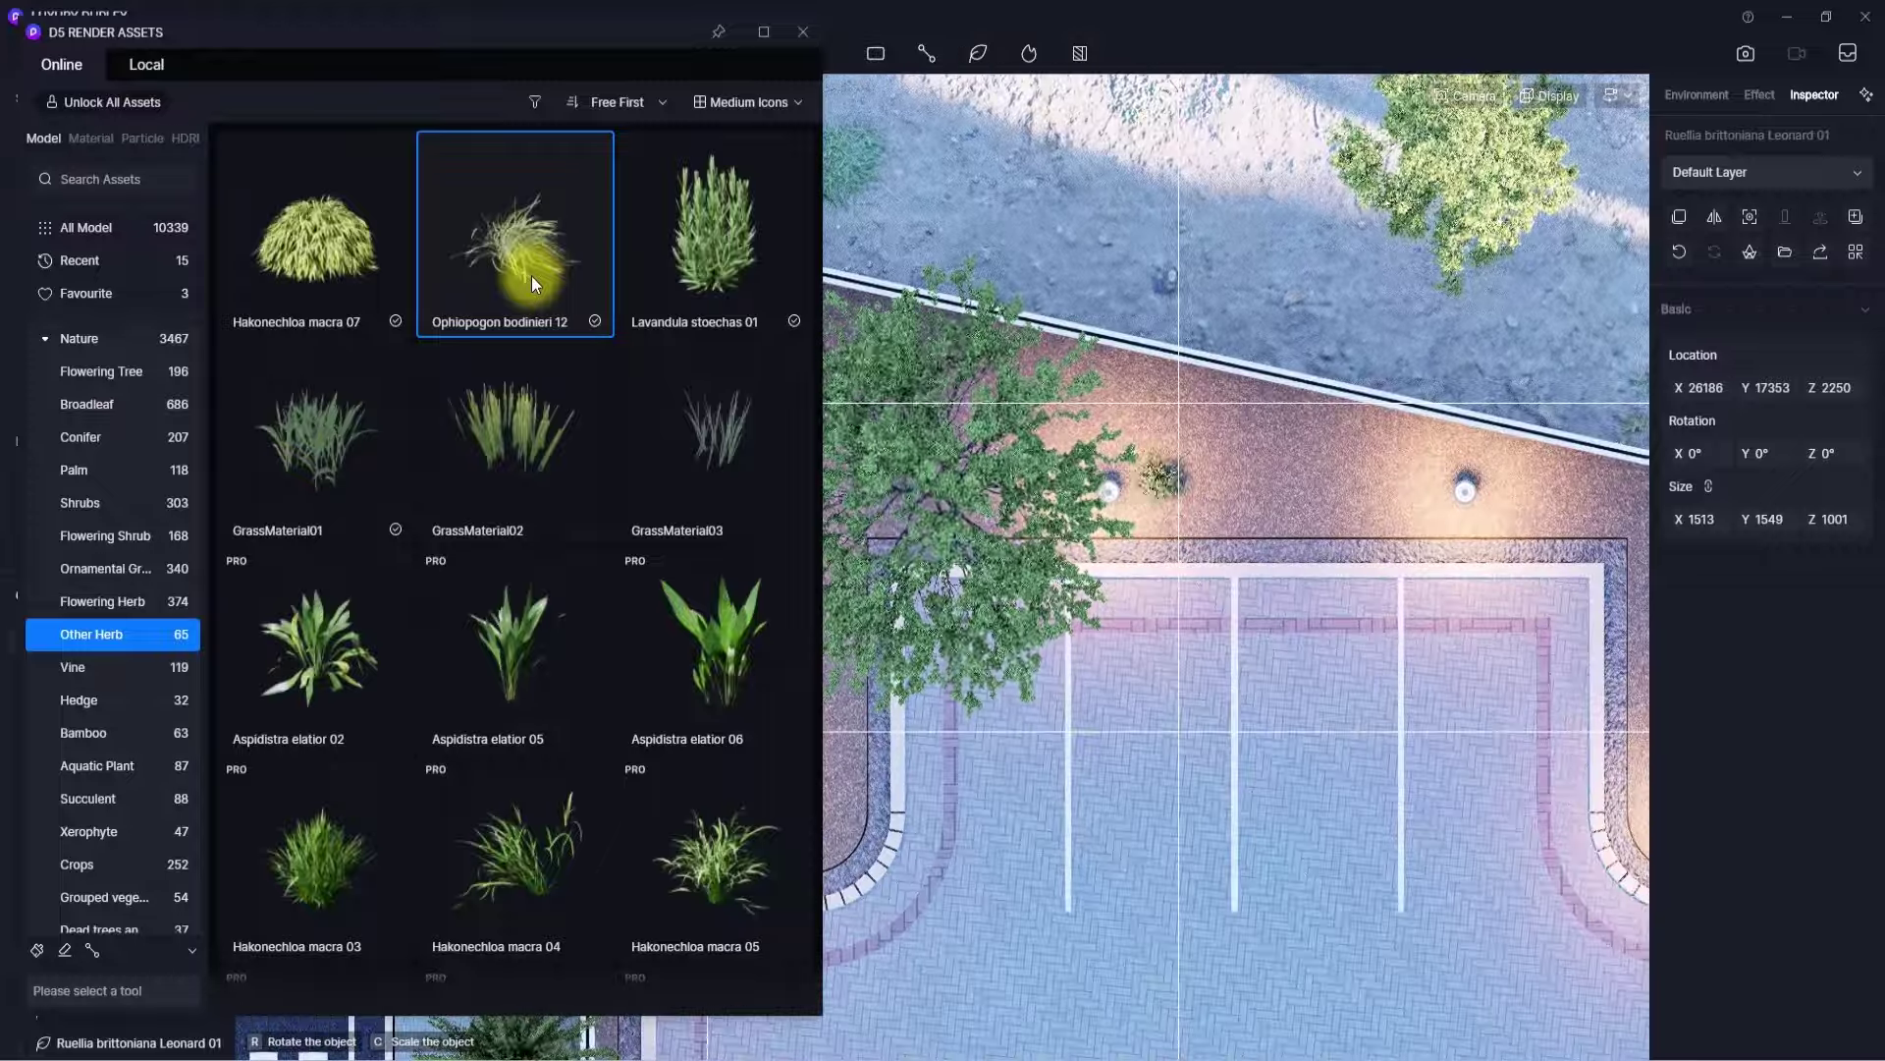
{"action": "left_click", "coordinate": [1232, 395]}
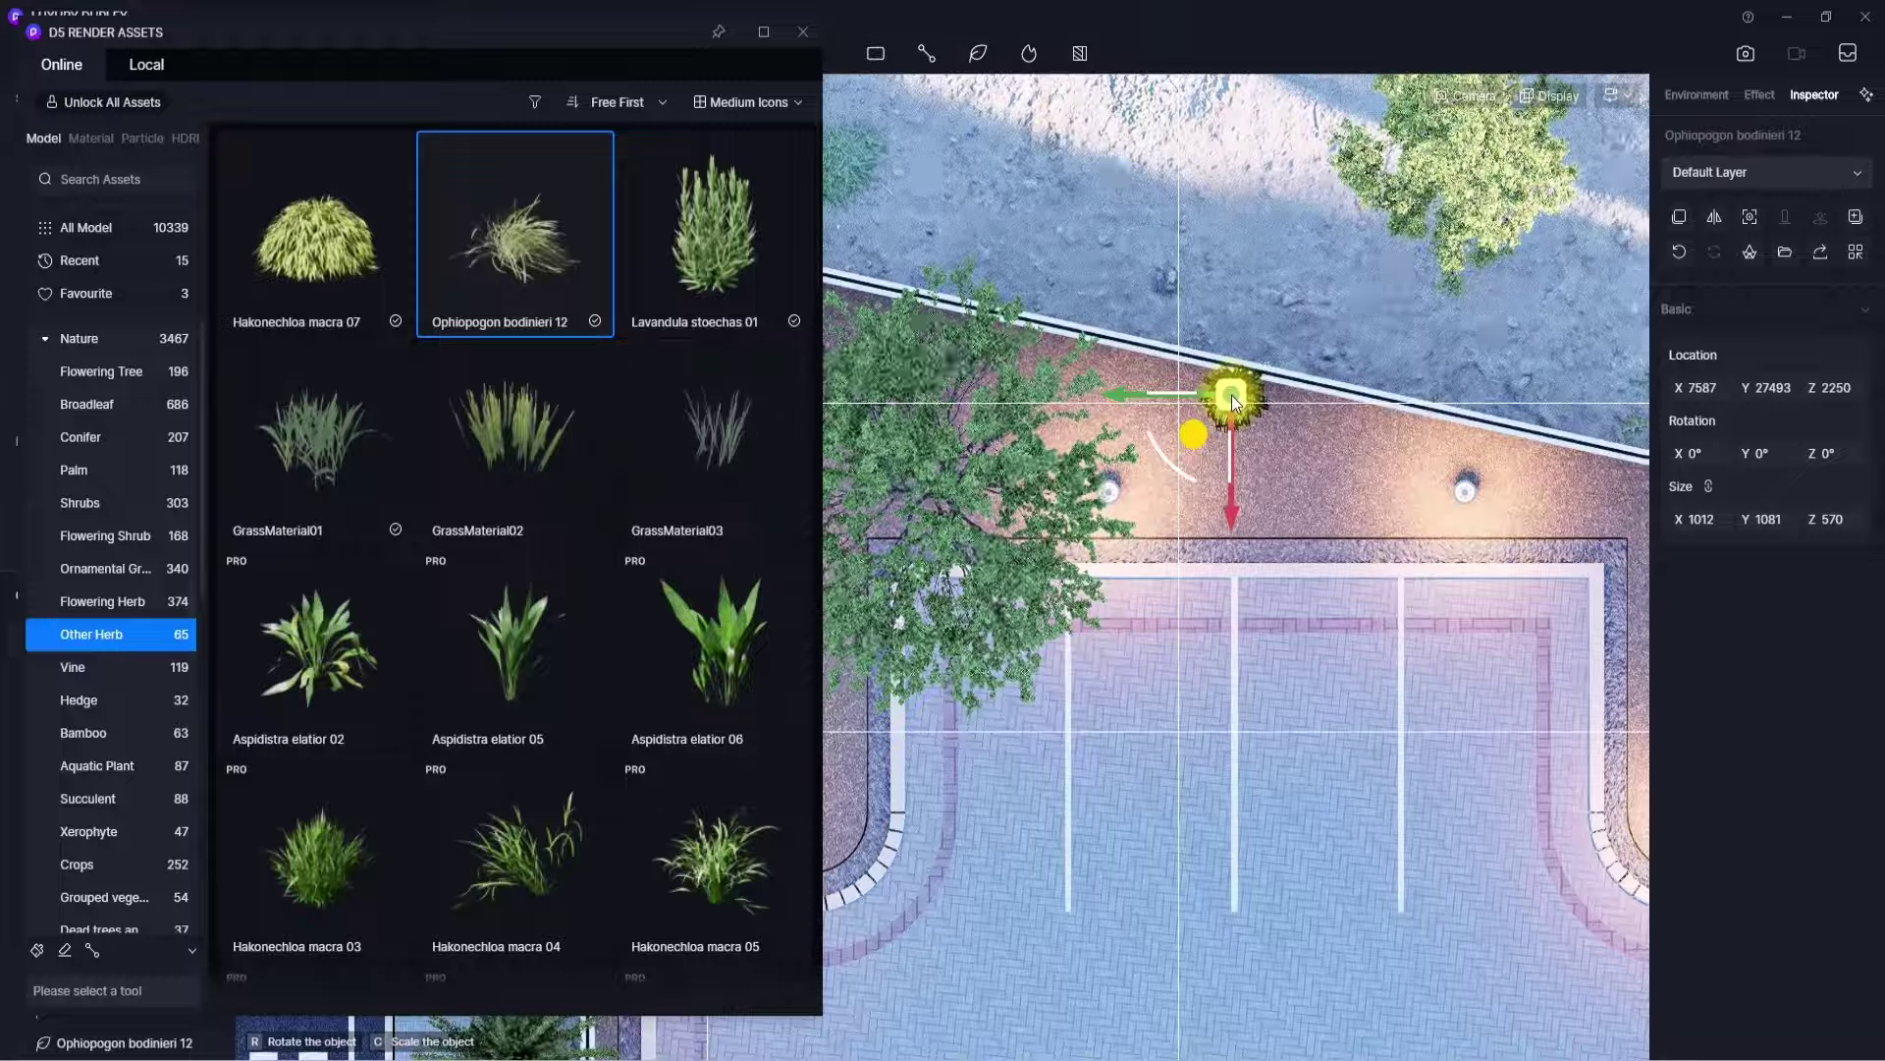
- Choose the flowering shrub Rhododendron simsii 02 and place one individually in the bed behind the parking bays, at about X 9075, Y 27417
{"action": "left_click", "coordinate": [113, 538]}
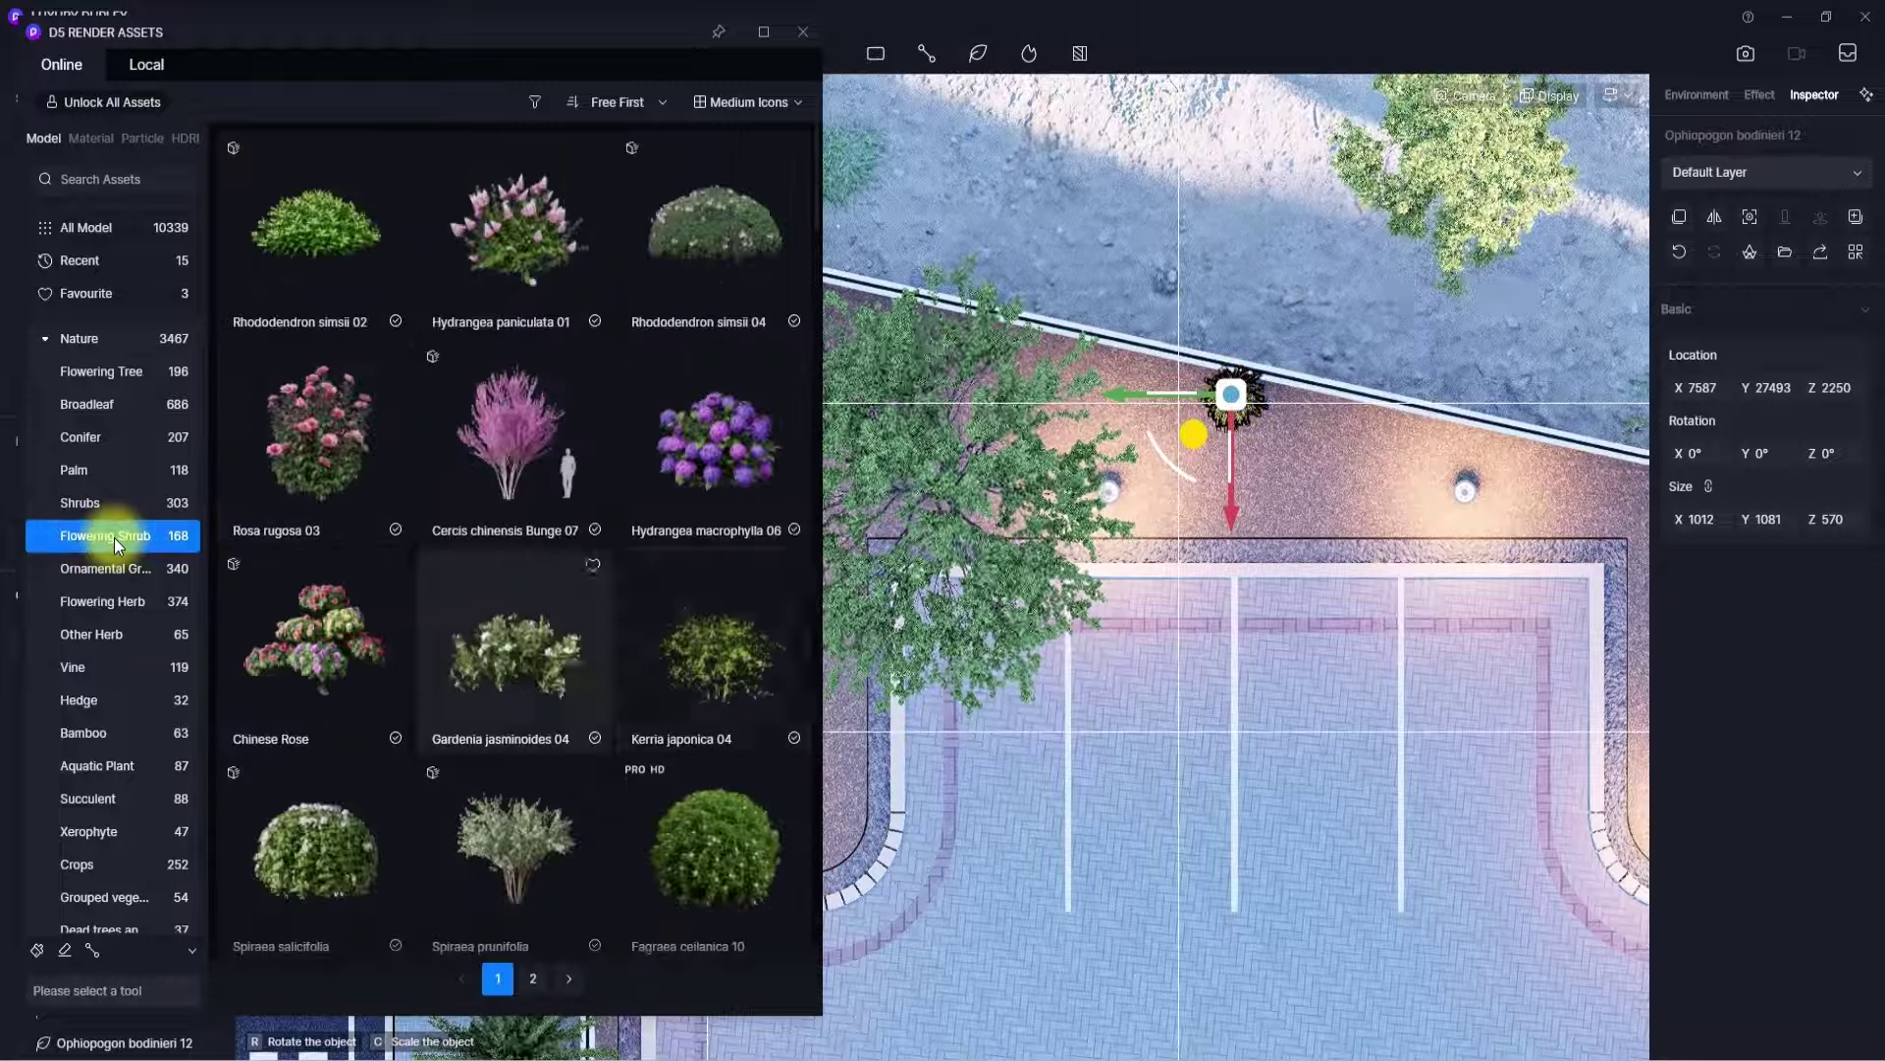
{"action": "middle_click_drag", "start_coordinate": [1232, 491], "coordinate": [1010, 630]}
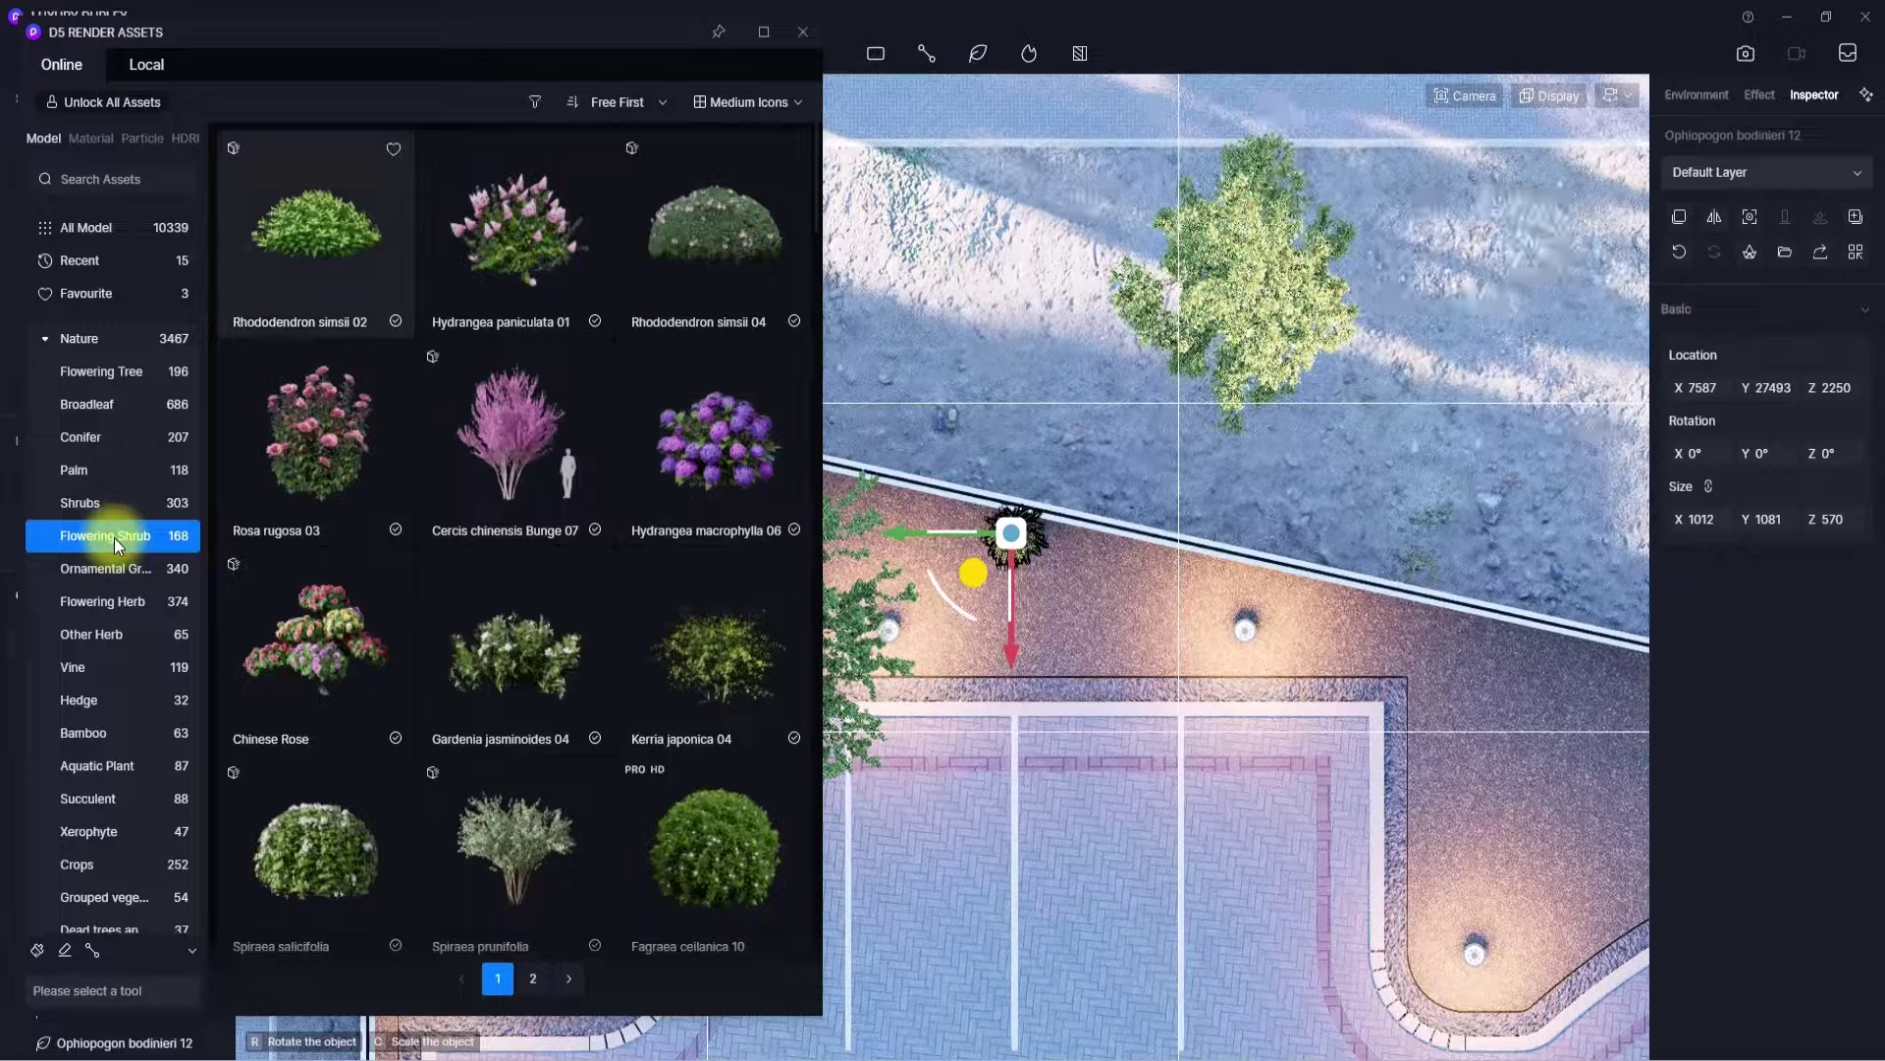
{"action": "left_click", "coordinate": [290, 246]}
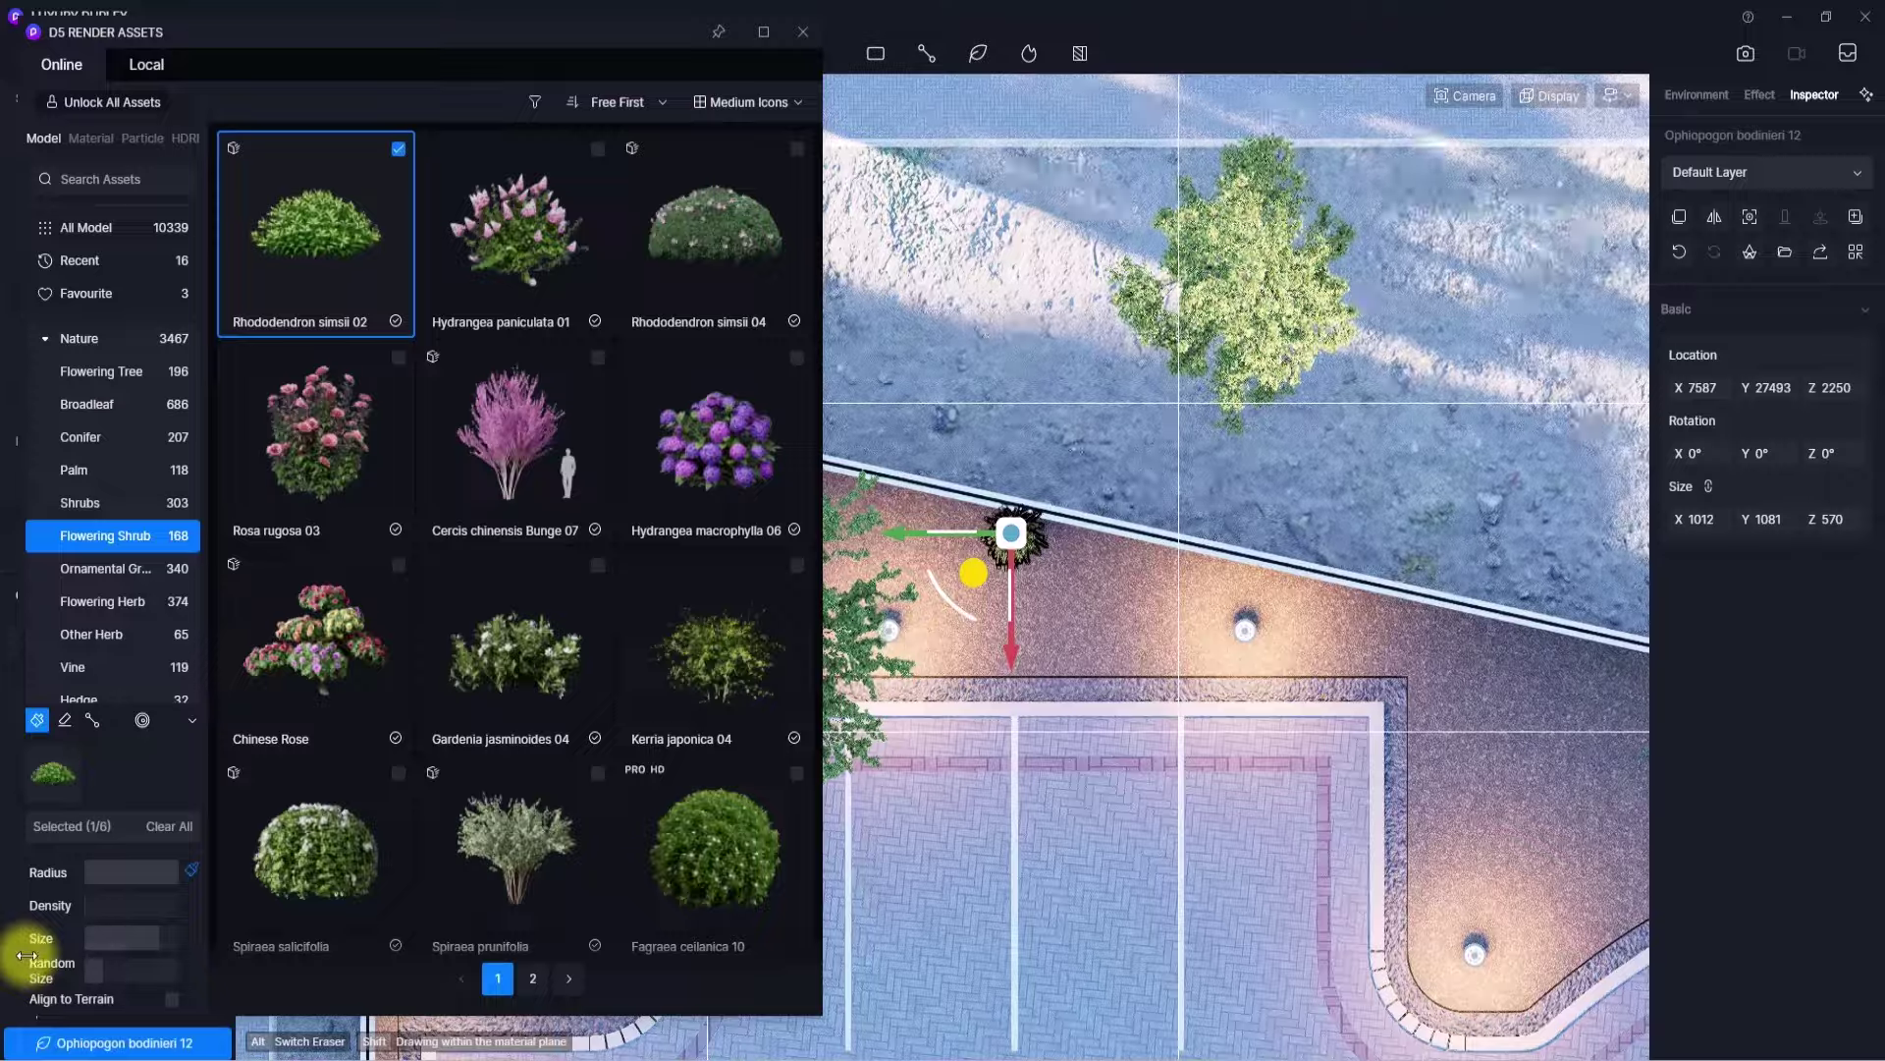
{"action": "left_click", "coordinate": [37, 720]}
{"action": "left_click", "coordinate": [326, 273]}
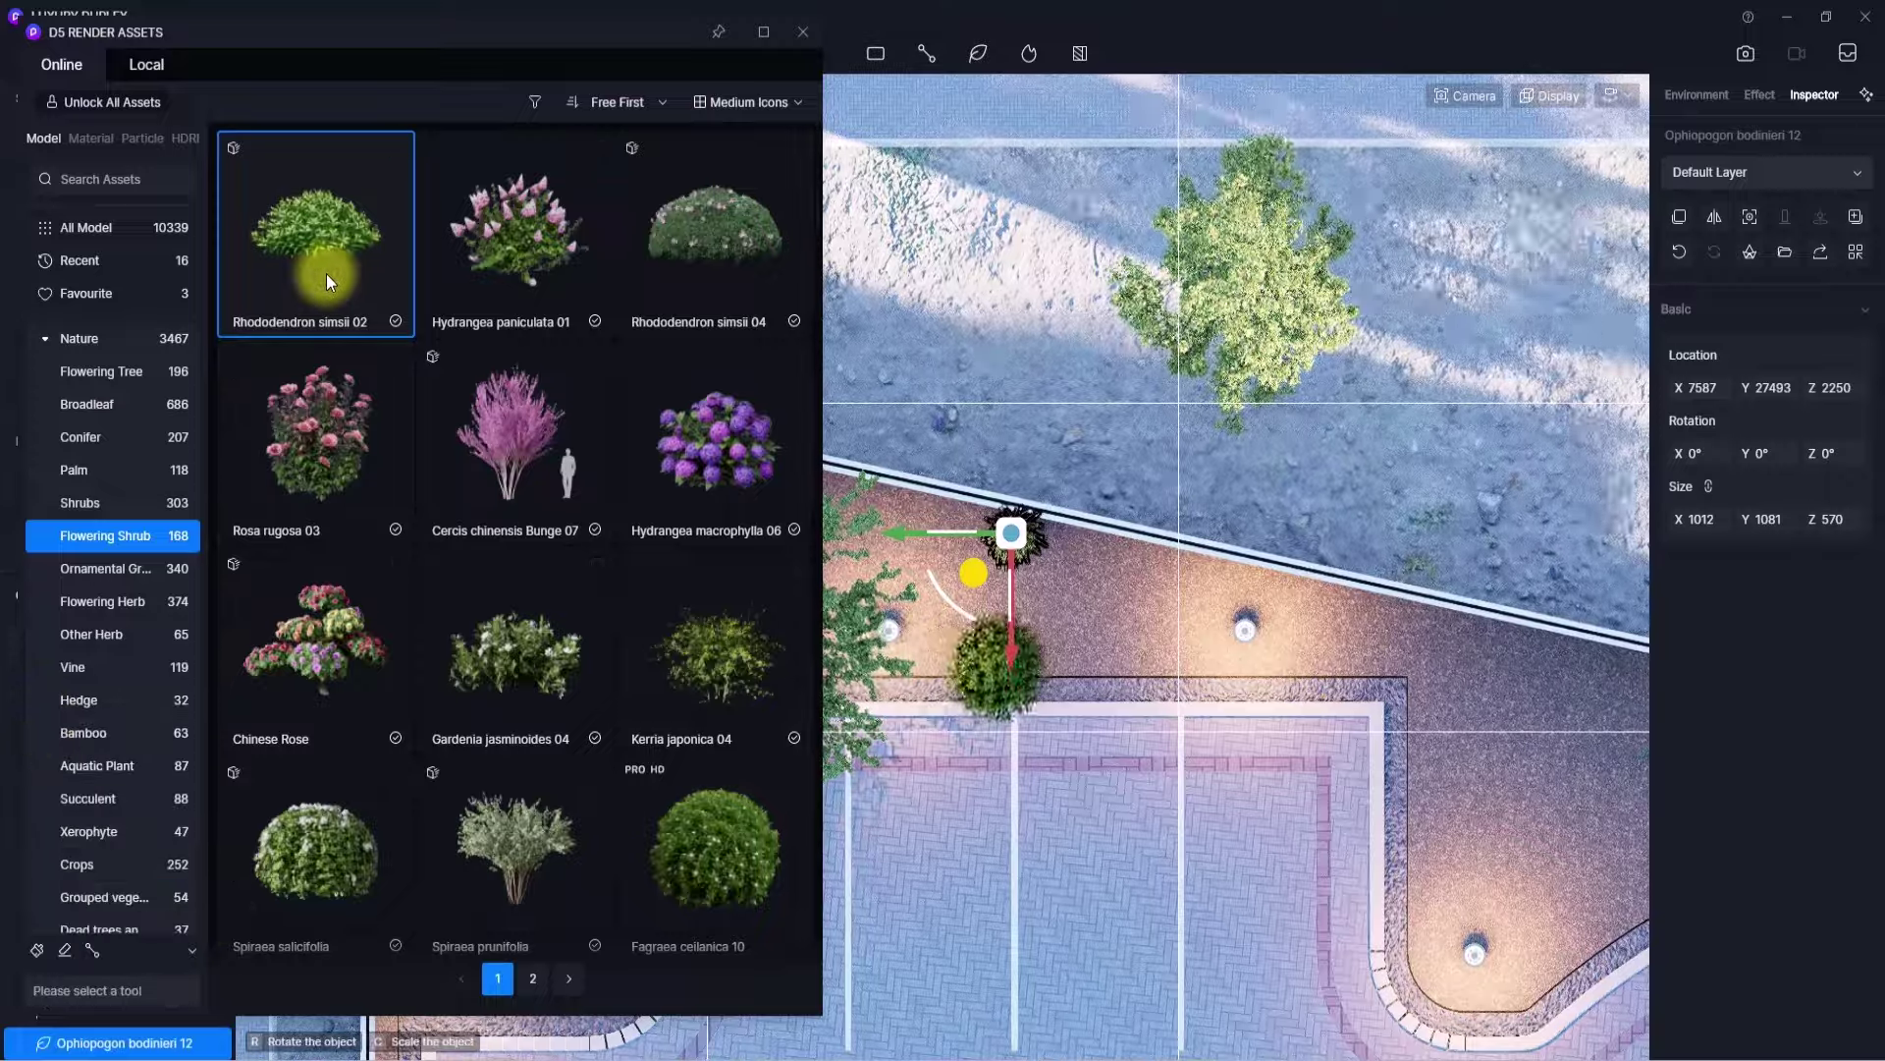
{"action": "left_click", "coordinate": [1019, 633]}
- Place Rhododendron simsii 02 shrubs at the parking bed's corner, near the lamp in its rounded bulge, and below the adjacent palm
{"action": "middle_click_drag", "start_coordinate": [1019, 632], "coordinate": [729, 616]}
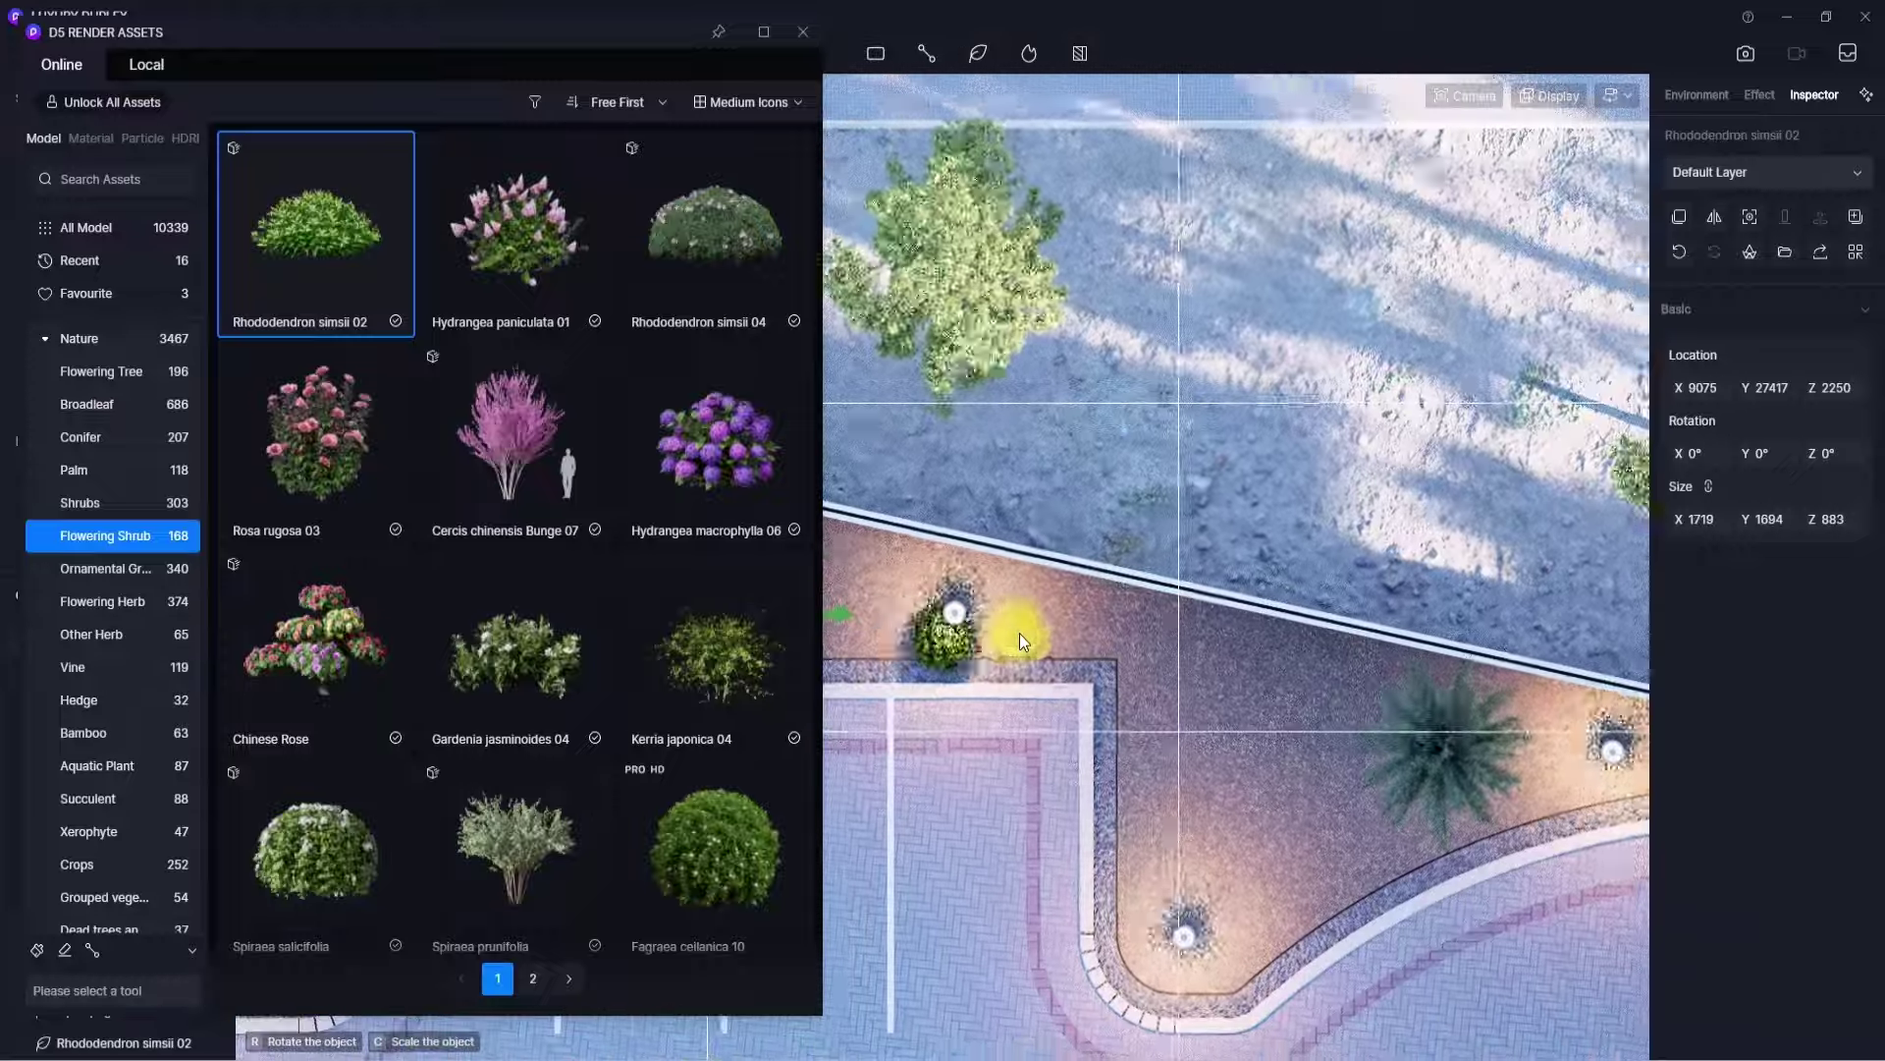
{"action": "scroll", "coordinate": [1019, 633], "scroll_direction": "down", "scroll_amount": 2}
{"action": "left_click", "coordinate": [1039, 621]}
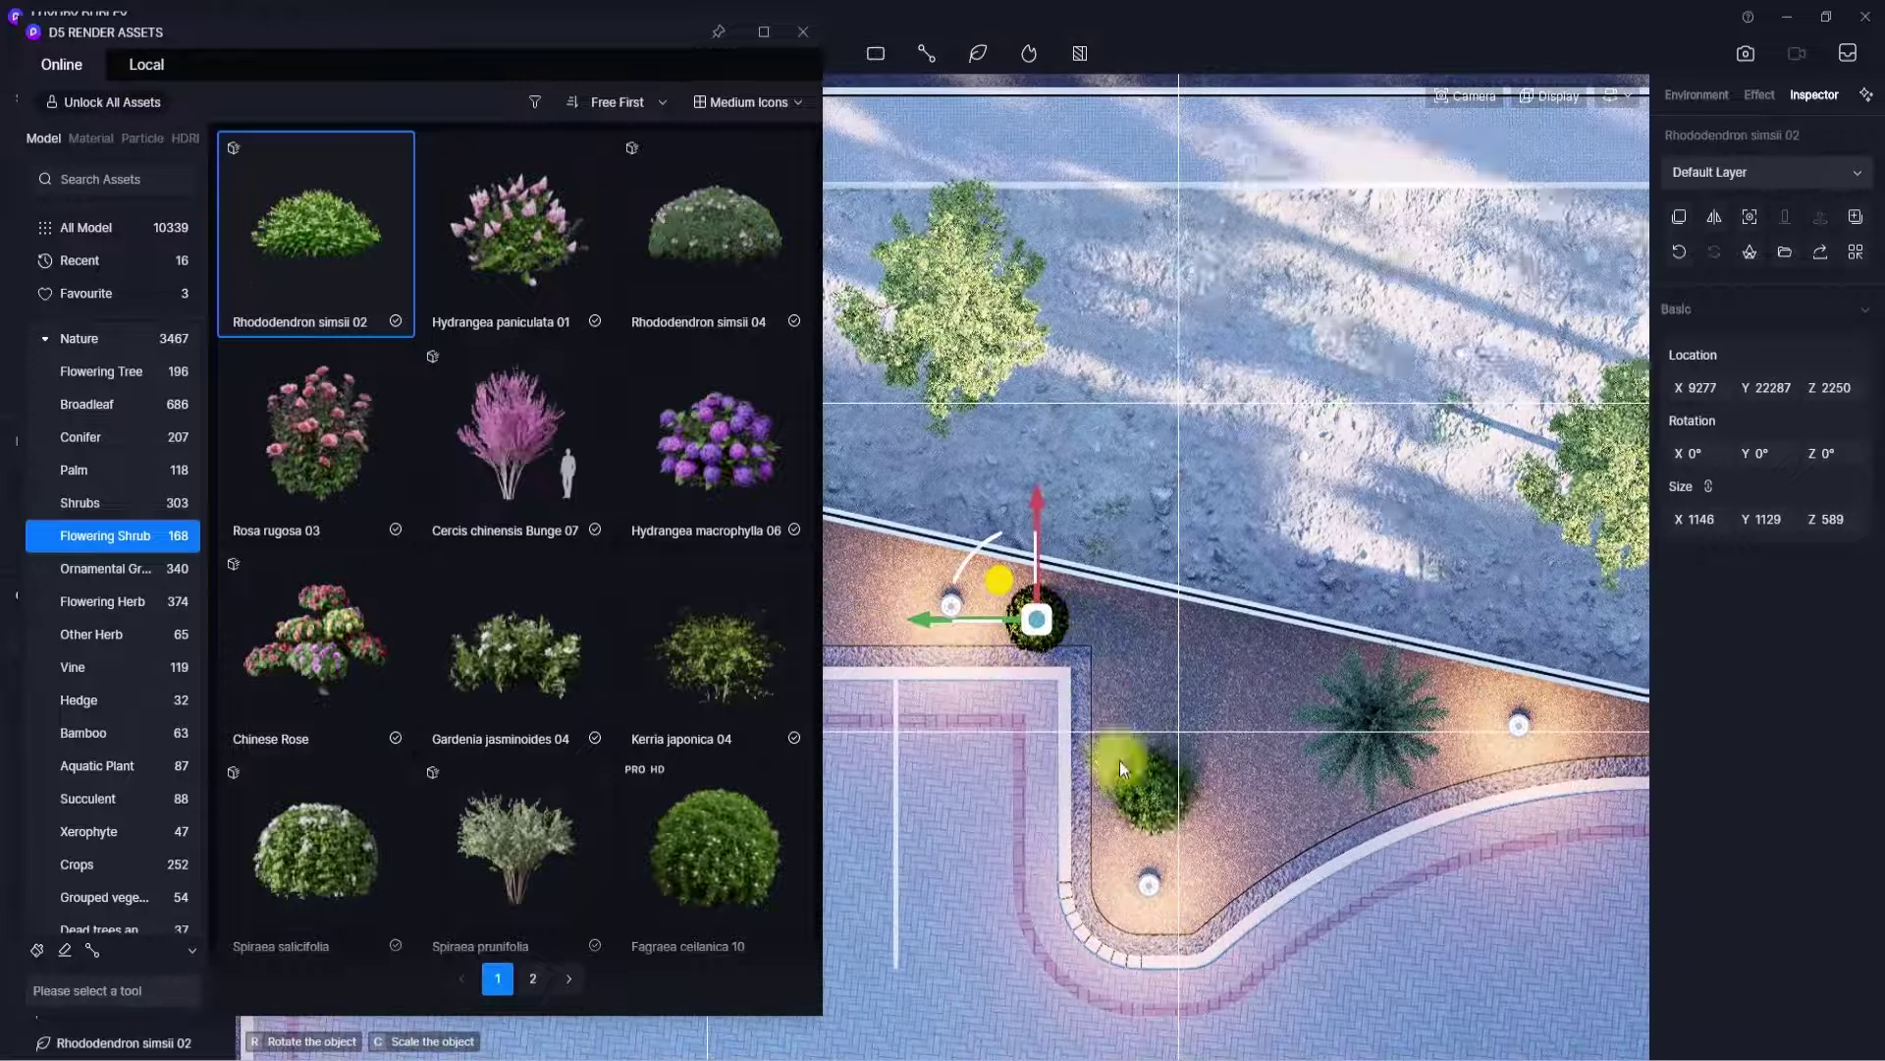
{"action": "left_click", "coordinate": [1147, 805]}
{"action": "left_click", "coordinate": [1330, 808]}
- Continue placing Rhododendron simsii 02 shrubs between the palms and lamps along the curved boundary bed and the bed beside the house
{"action": "middle_click_drag", "start_coordinate": [1330, 807], "coordinate": [935, 823]}
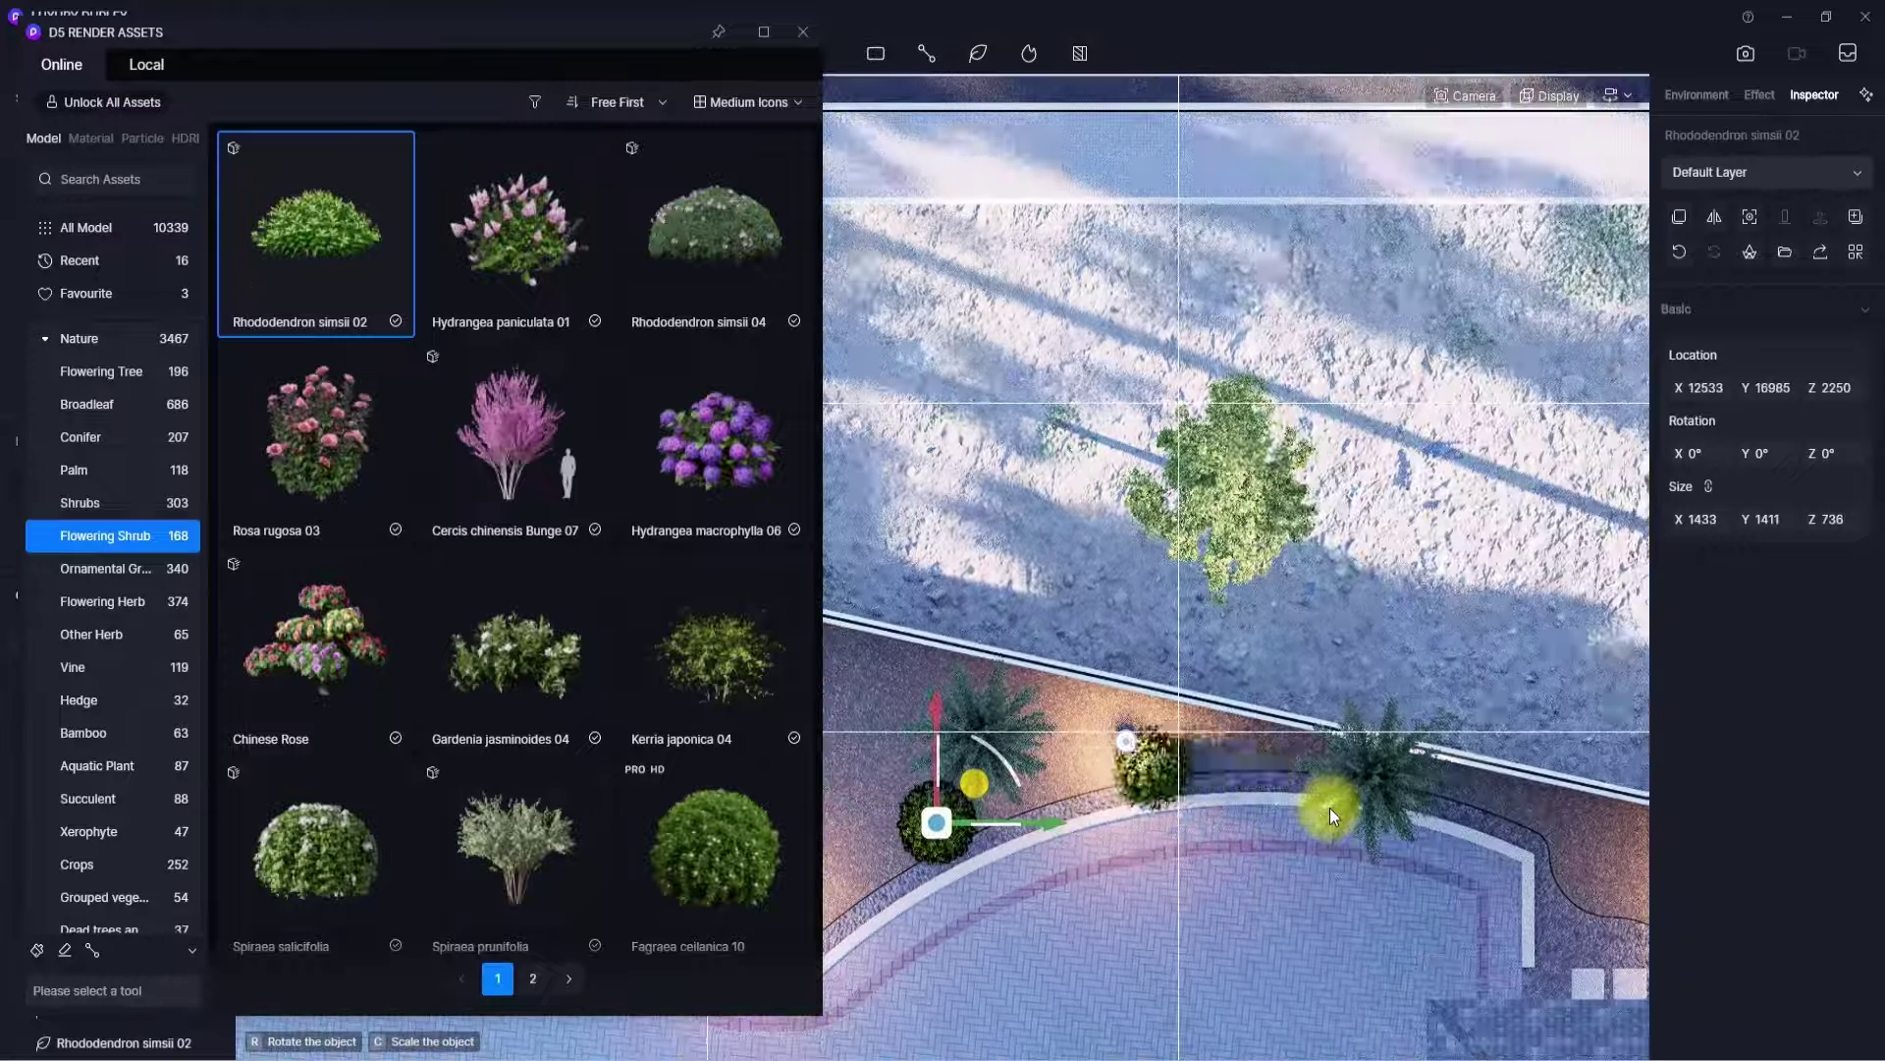
{"action": "left_click", "coordinate": [1224, 758]}
{"action": "middle_click_drag", "start_coordinate": [1224, 758], "coordinate": [781, 648]}
{"action": "left_click", "coordinate": [1175, 757]}
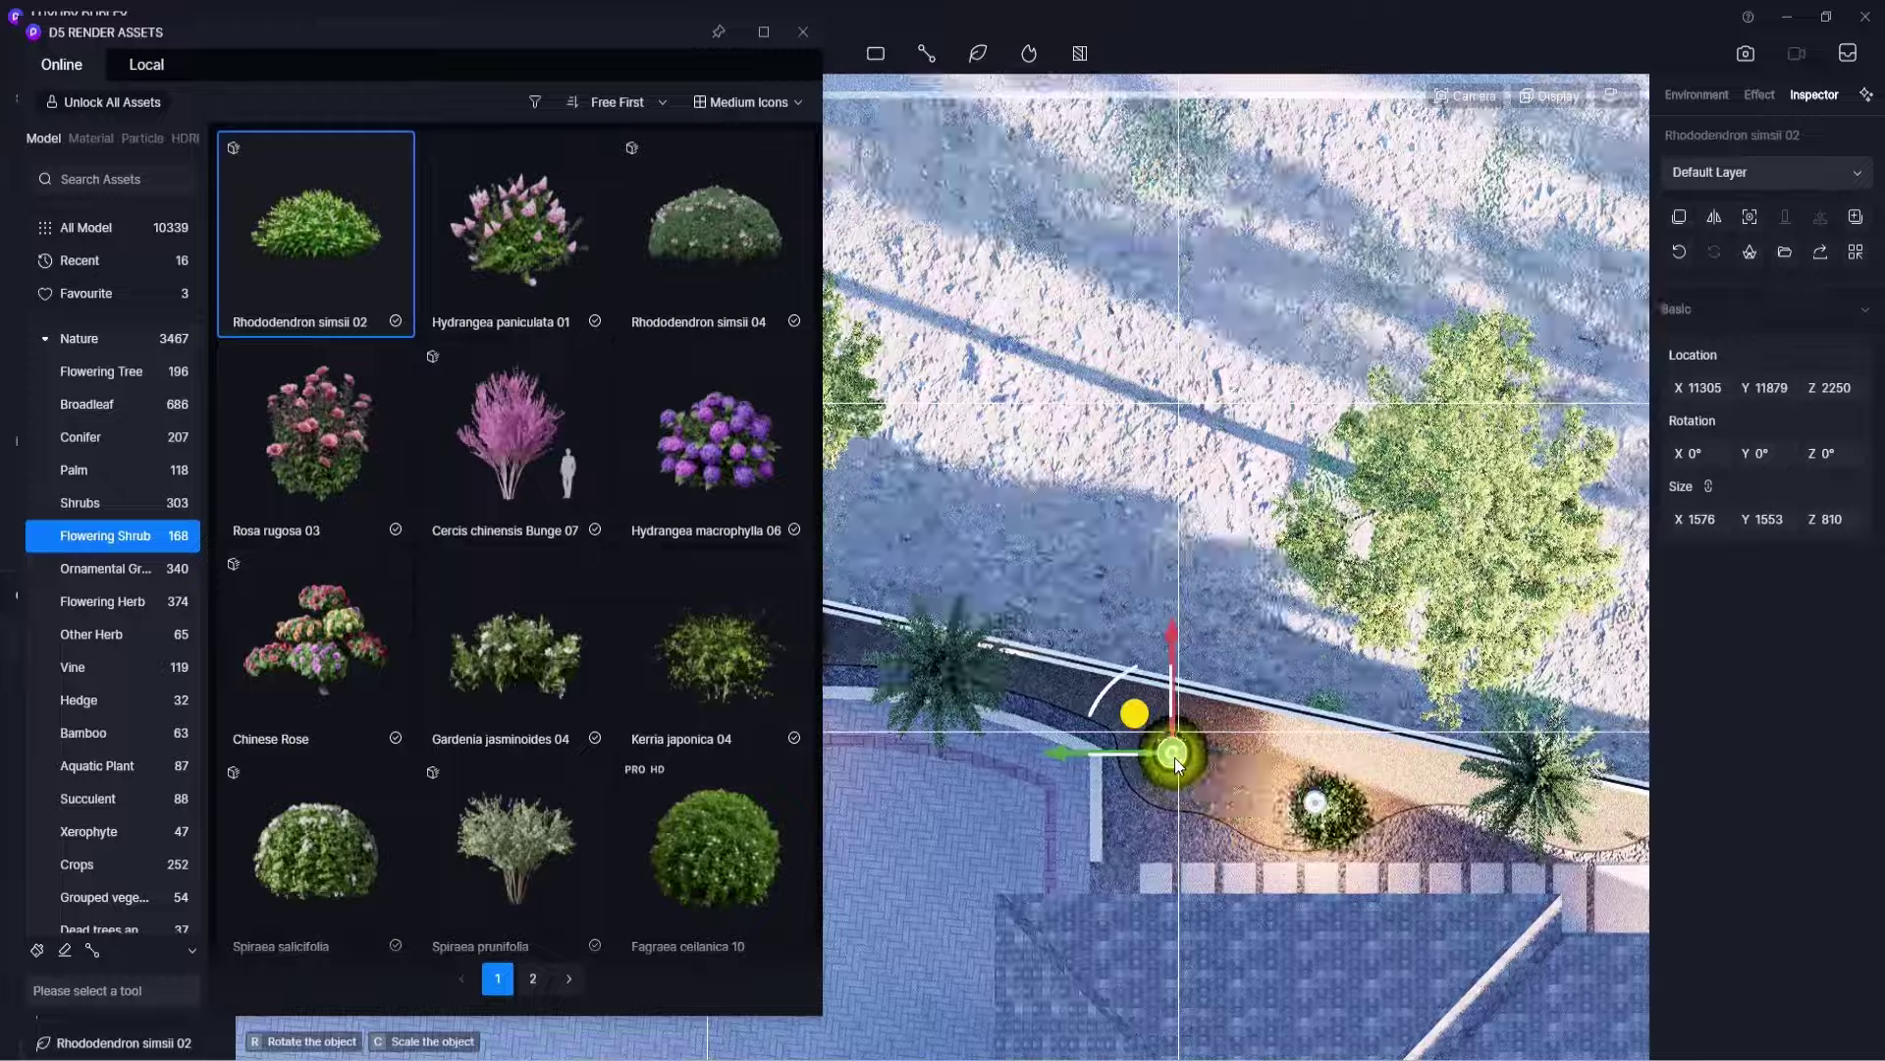
{"action": "middle_click_drag", "start_coordinate": [1174, 757], "coordinate": [672, 638]}
{"action": "left_click", "coordinate": [872, 671]}
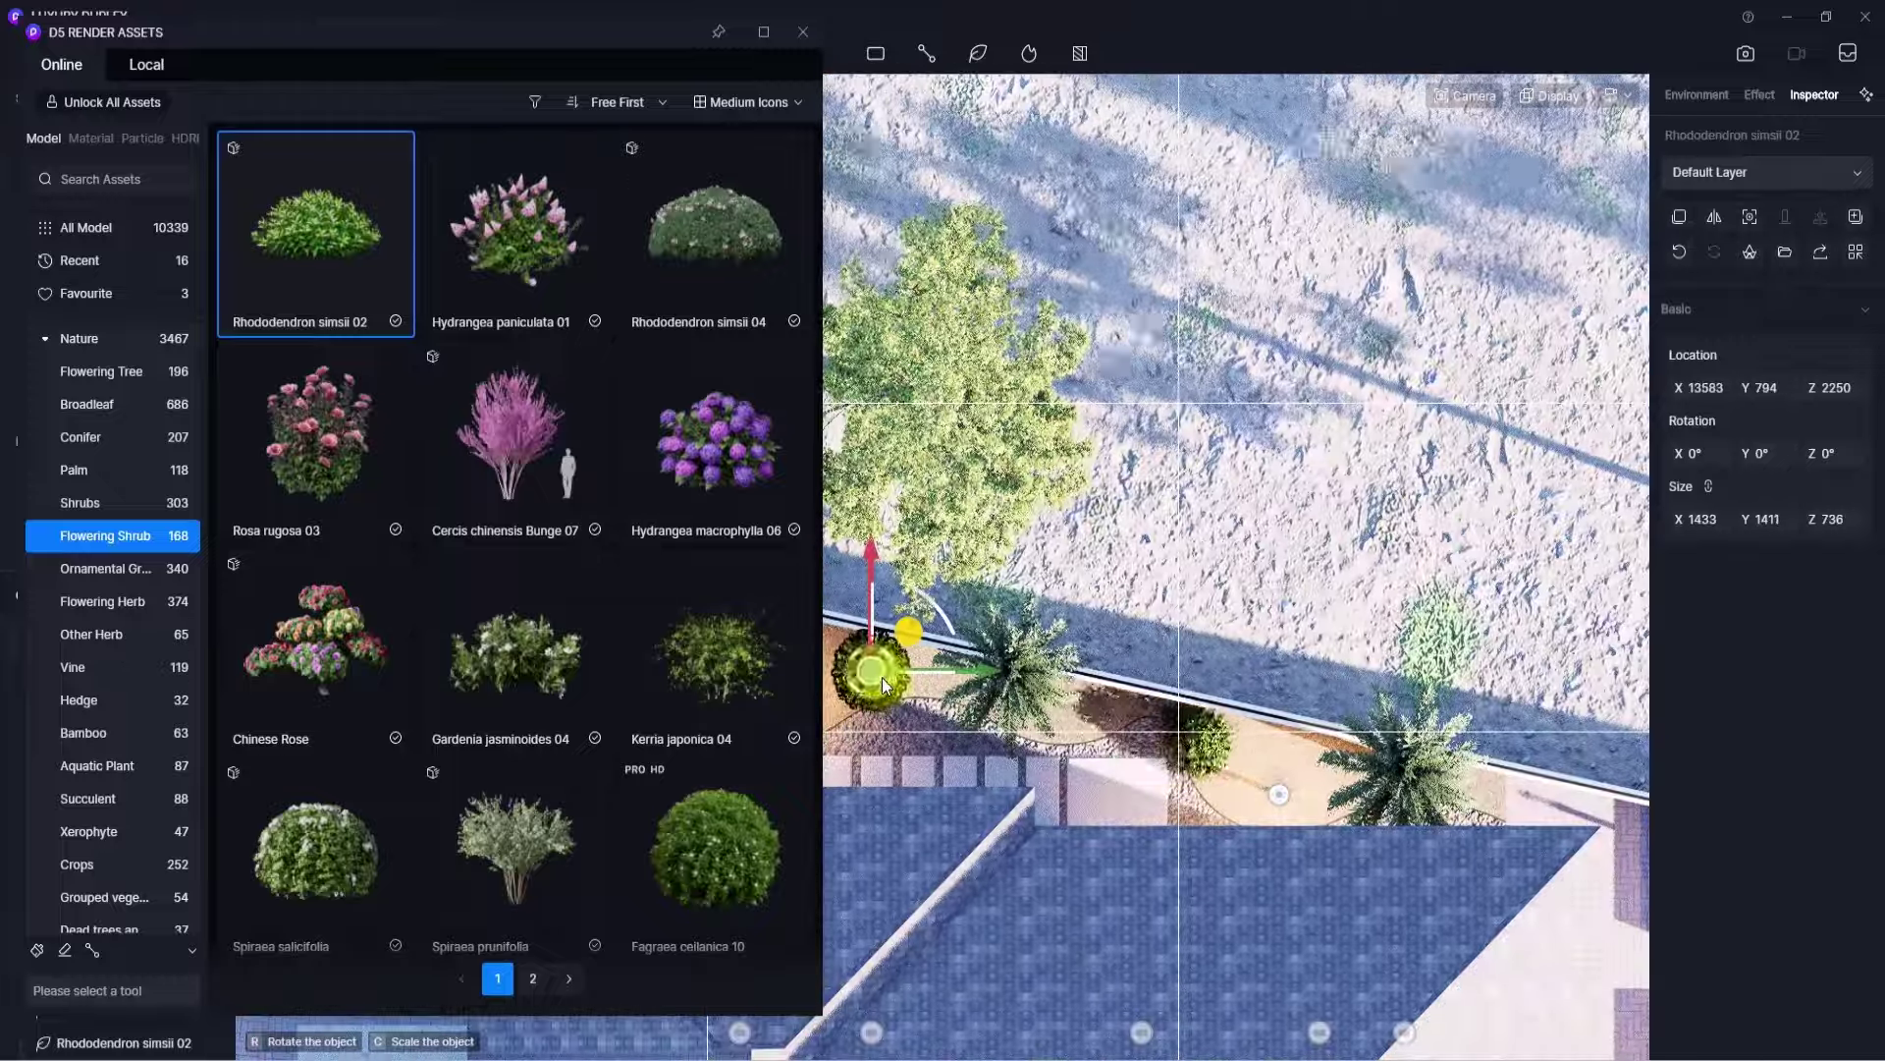
{"action": "left_click", "coordinate": [1223, 756]}
- Place Rhododendron simsii 02 shrubs at the end of the boundary bed beside the palm and in three planters of the rear garden
{"action": "middle_click_drag", "start_coordinate": [1223, 756], "coordinate": [892, 623]}
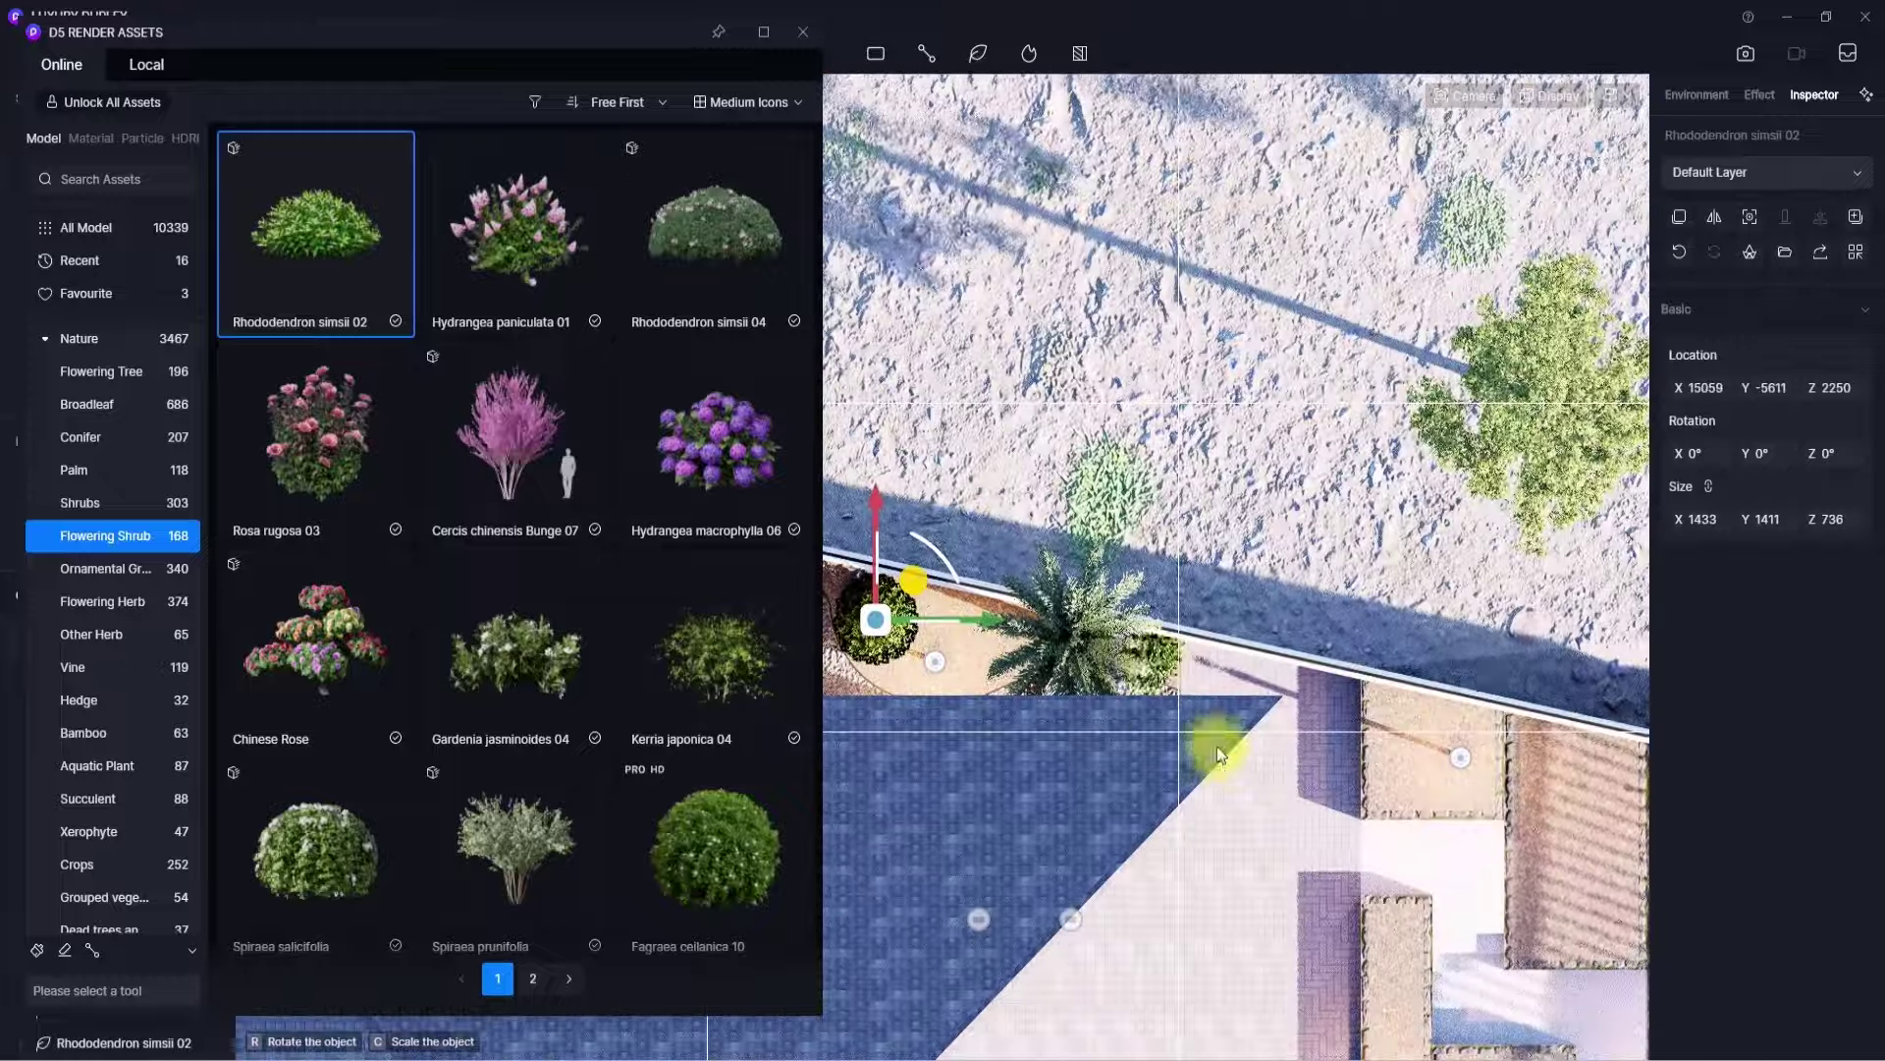
{"action": "left_click", "coordinate": [1152, 662]}
{"action": "left_click", "coordinate": [1408, 763]}
{"action": "middle_click_drag", "start_coordinate": [1410, 772], "coordinate": [1192, 556]}
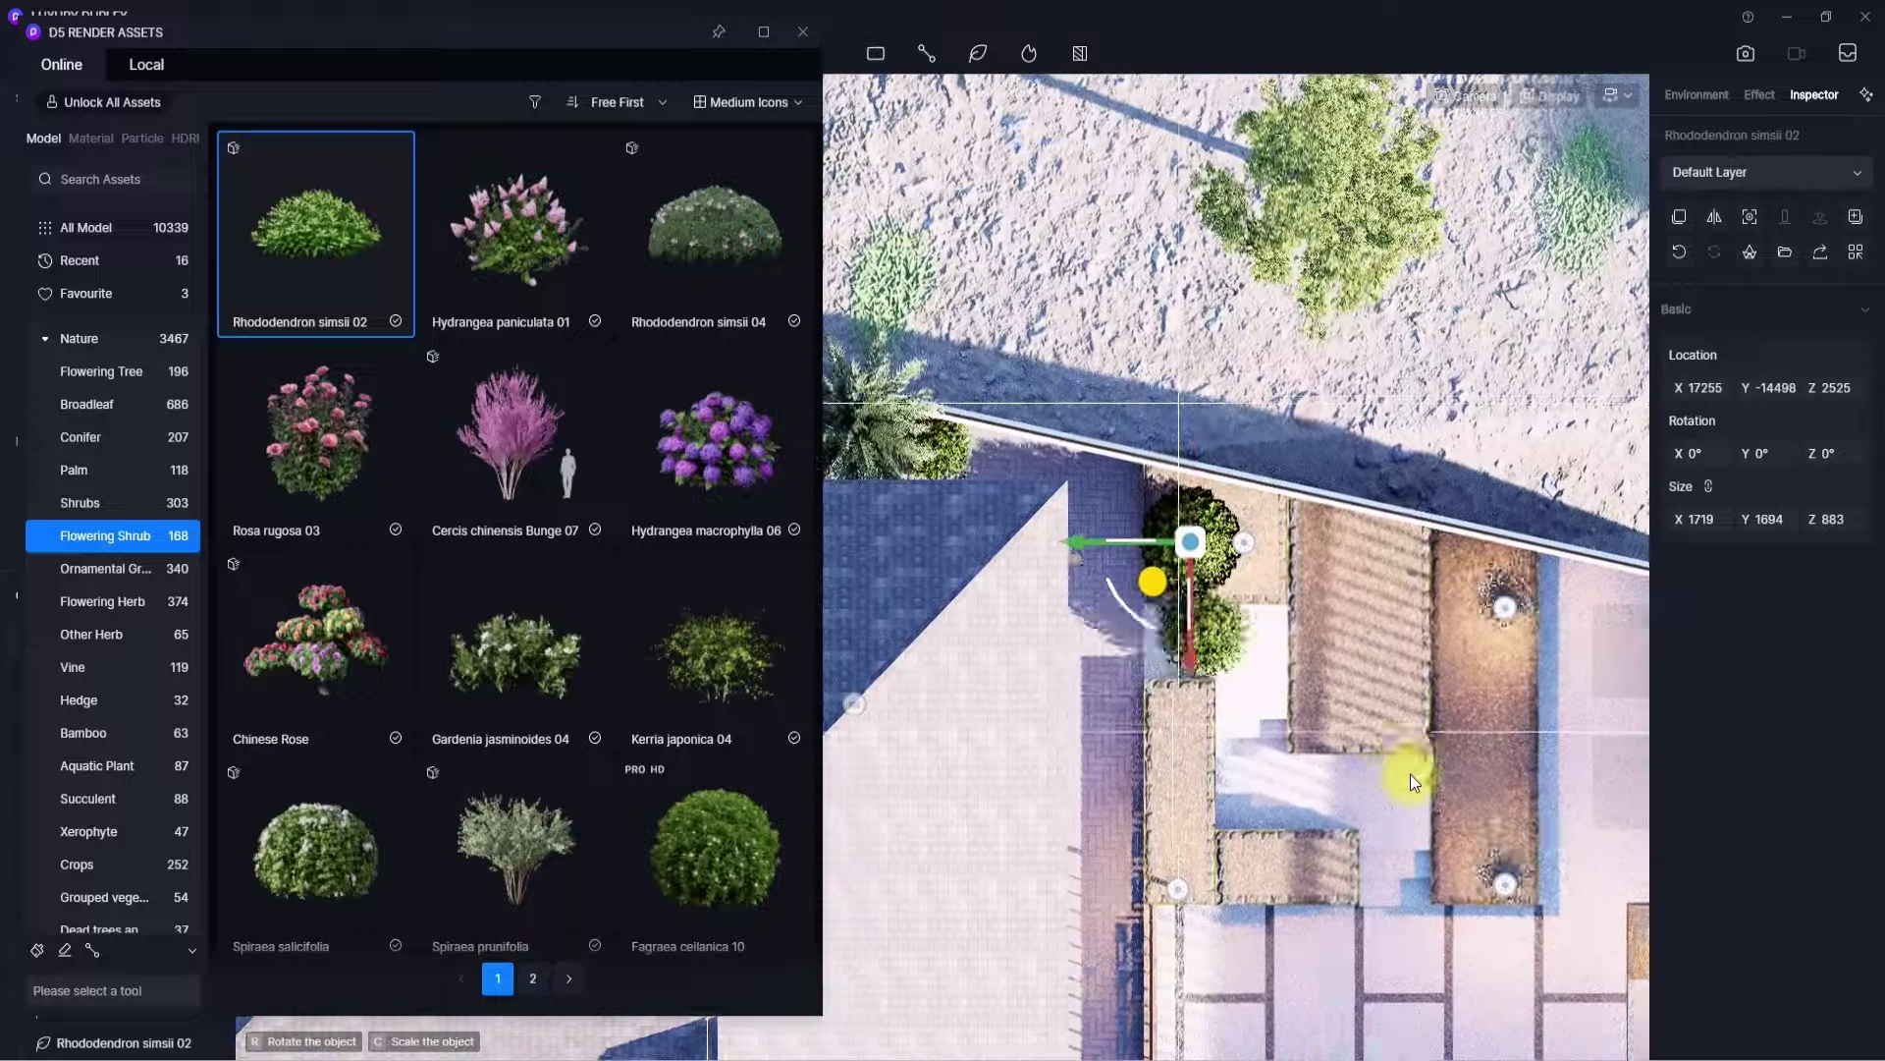
{"action": "middle_click_drag", "start_coordinate": [1410, 774], "coordinate": [1188, 549]}
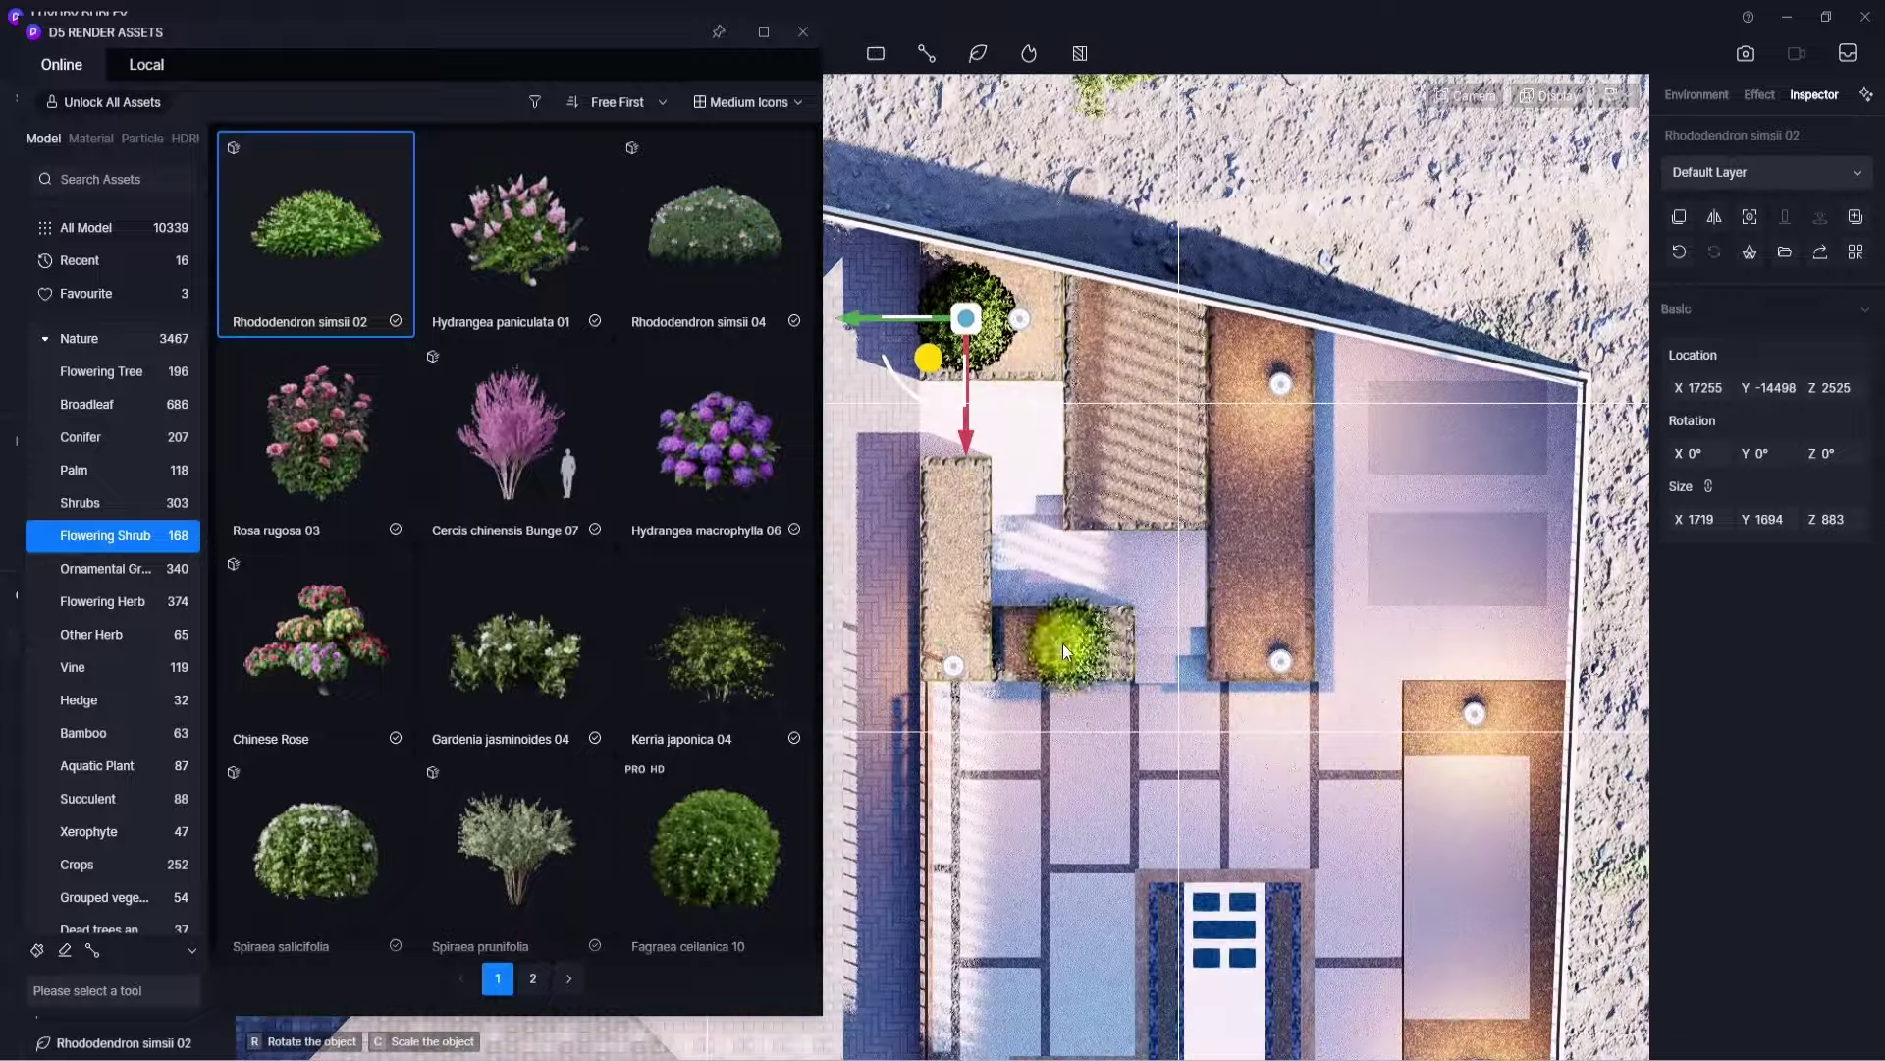
{"action": "left_click", "coordinate": [1065, 644]}
{"action": "left_click", "coordinate": [1064, 644]}
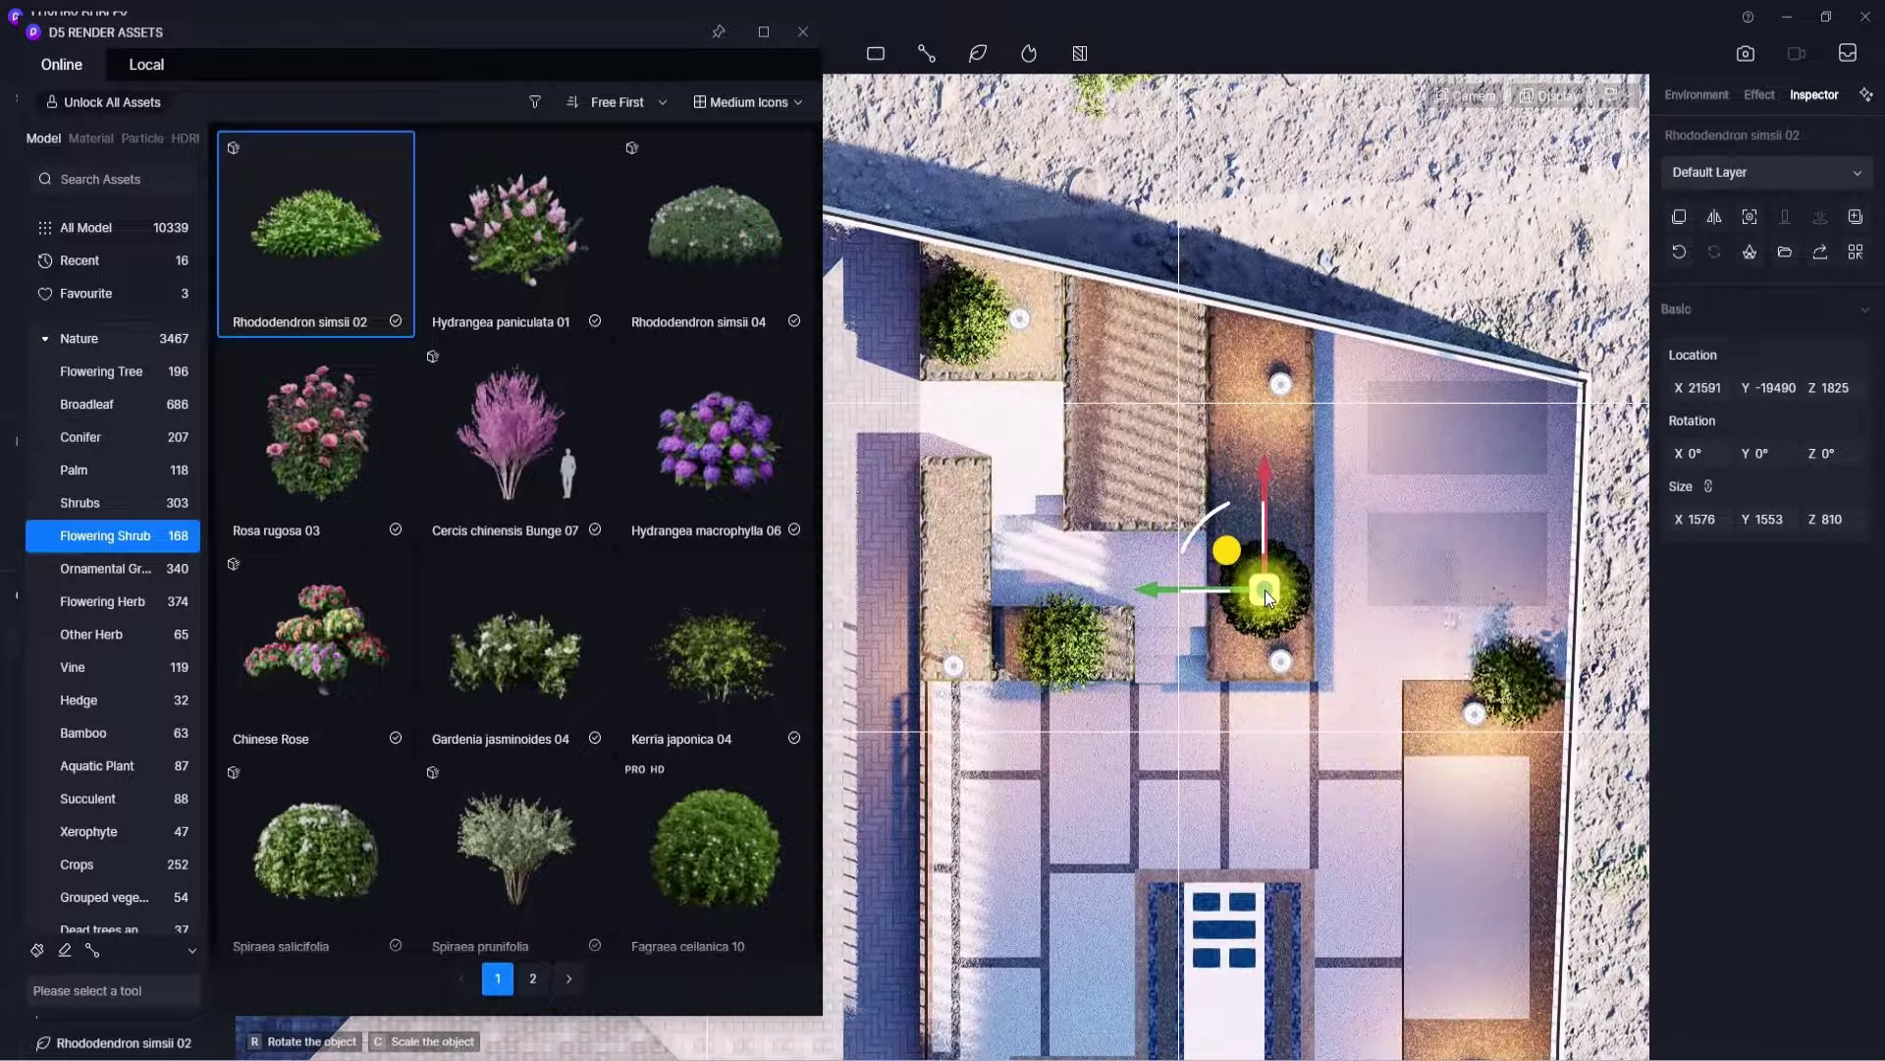
- Place Rhododendron simsii 02 shrubs in the rounded bed corner beside the driveway parking and in the small lit island near the gate
{"action": "middle_click_drag", "start_coordinate": [1265, 592], "coordinate": [1640, 609]}
{"action": "scroll", "coordinate": [1265, 591], "scroll_direction": "down", "scroll_amount": 5}
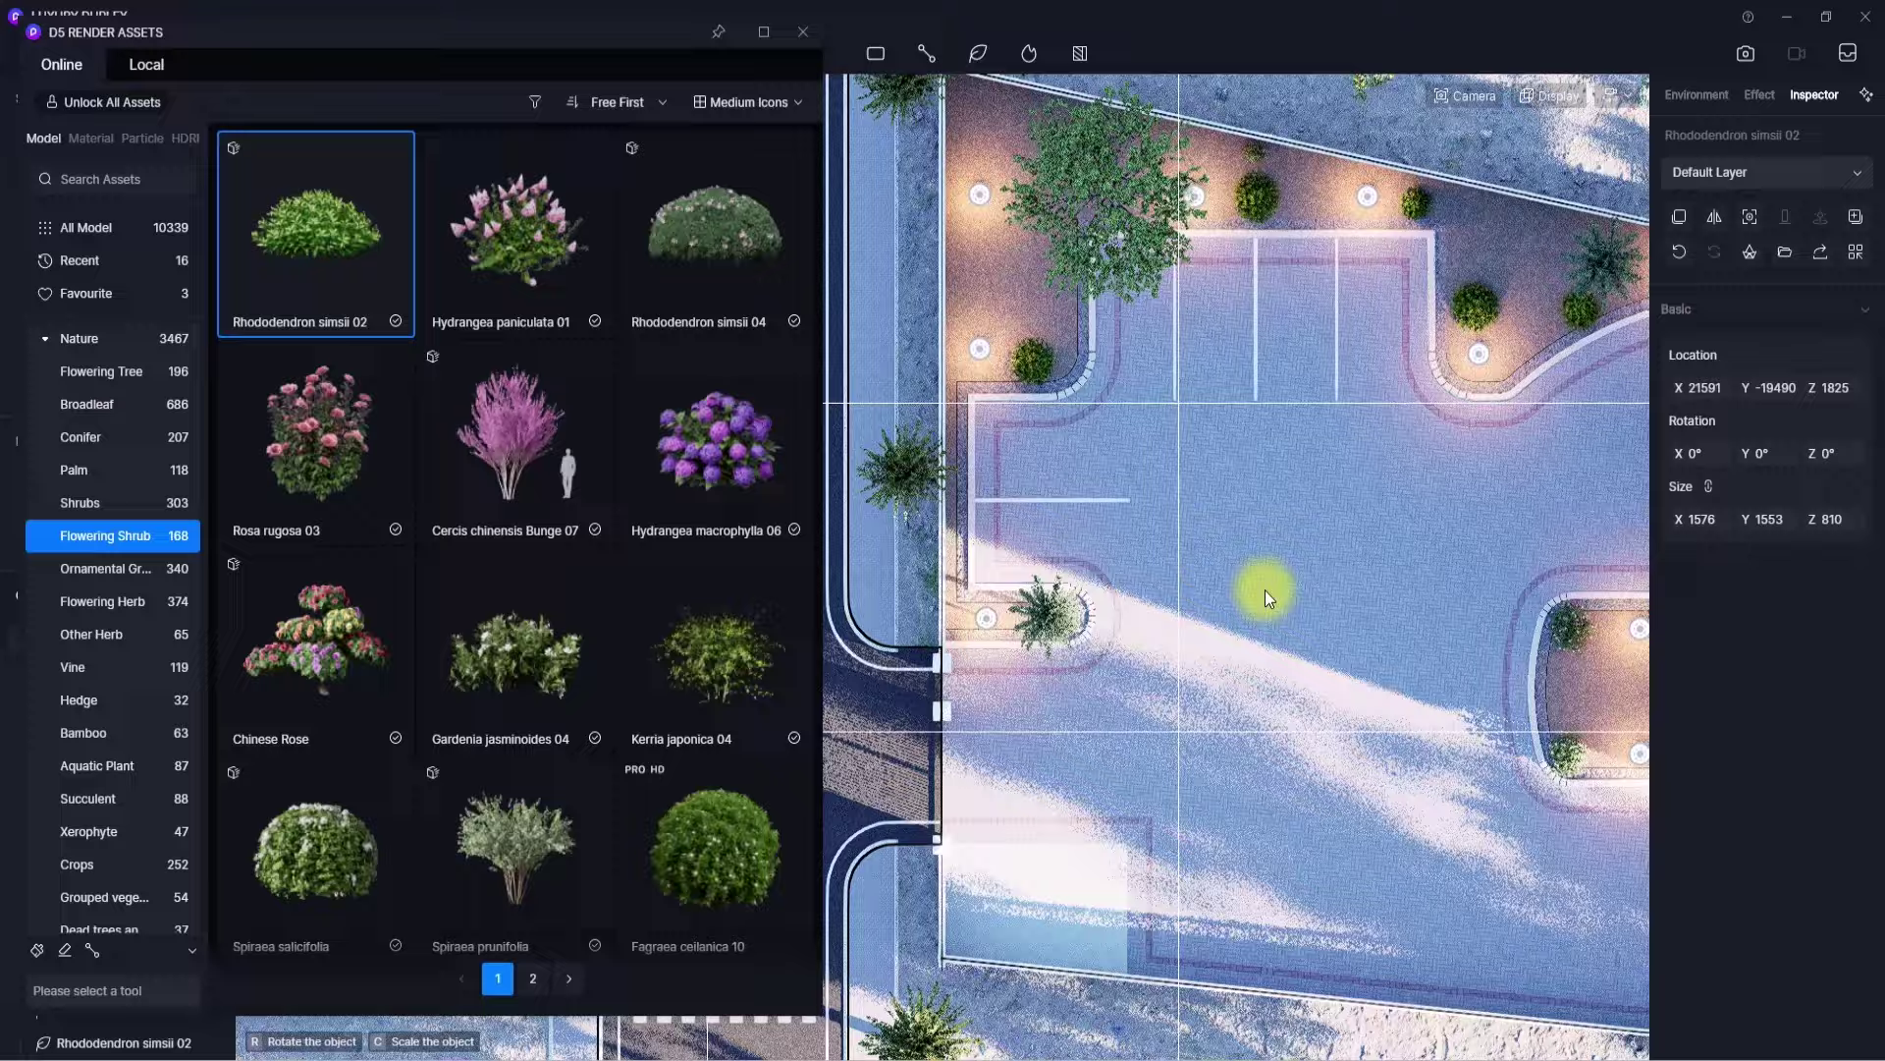
{"action": "left_click", "coordinate": [1057, 355]}
{"action": "left_click", "coordinate": [1014, 617]}
- Place two Rhododendron simsii 02 shrubs in the house-side bed along the stepping-stone path and one beside the palm across the path
{"action": "middle_click_drag", "start_coordinate": [1014, 616], "coordinate": [275, 349]}
{"action": "scroll", "coordinate": [1013, 617], "scroll_direction": "up", "scroll_amount": 5}
{"action": "left_click", "coordinate": [977, 760]}
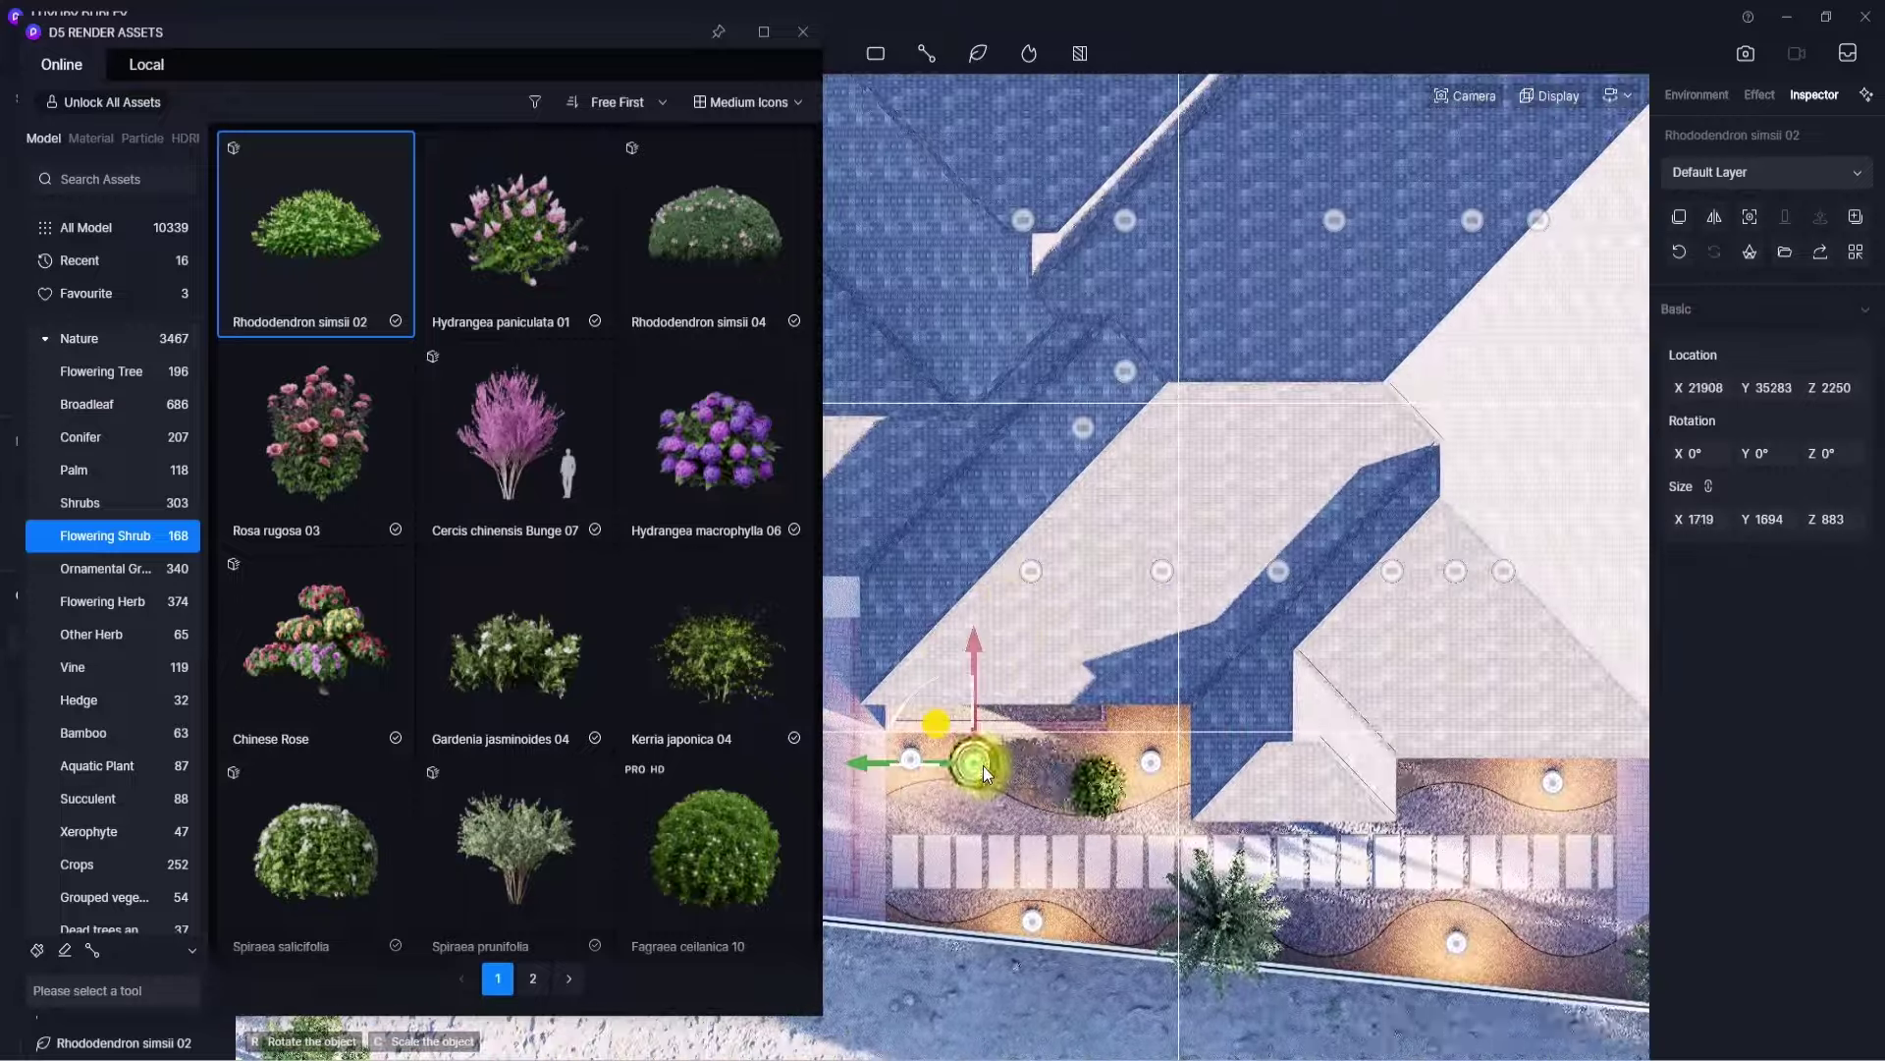
{"action": "left_click", "coordinate": [1093, 772]}
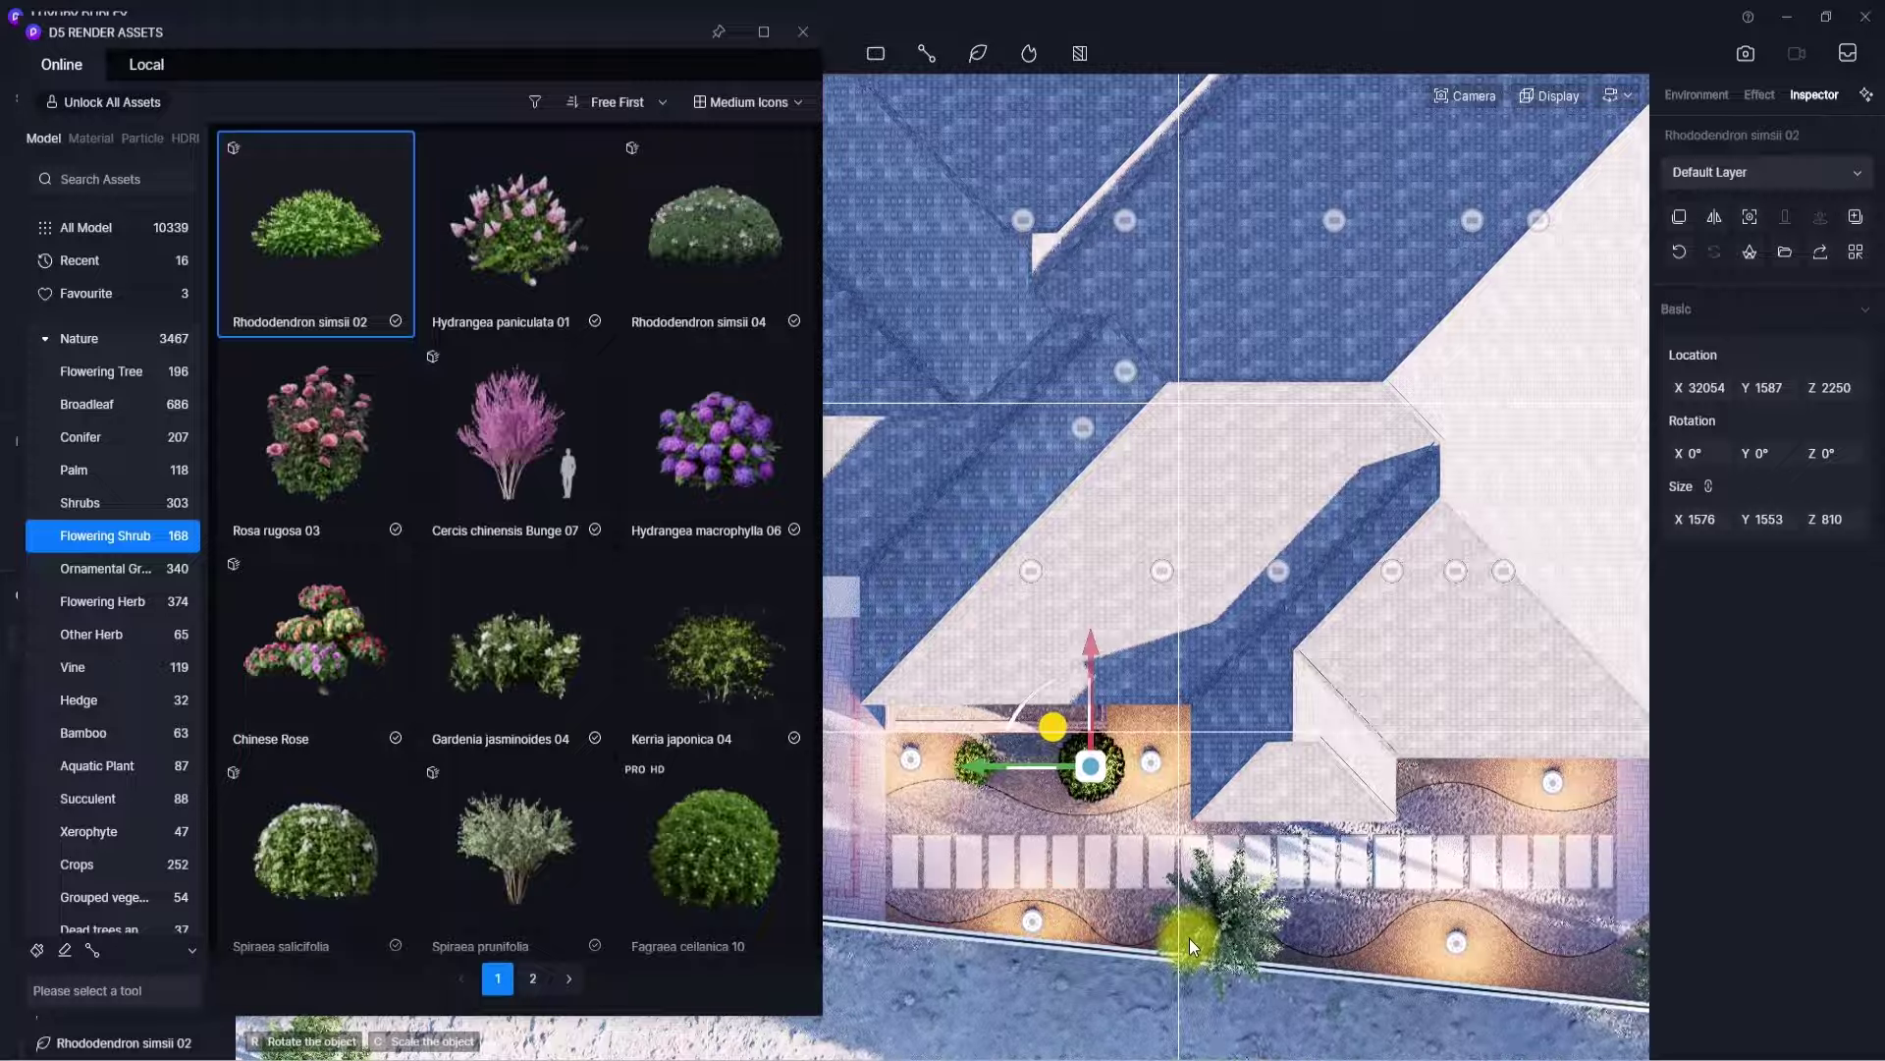
{"action": "left_click", "coordinate": [1188, 938]}
- Place Rhododendron simsii 02 shrubs on both sides of the path's far end, beside the boundary lamp, near the palm, and against the house
{"action": "middle_click_drag", "start_coordinate": [1420, 943], "coordinate": [1025, 870]}
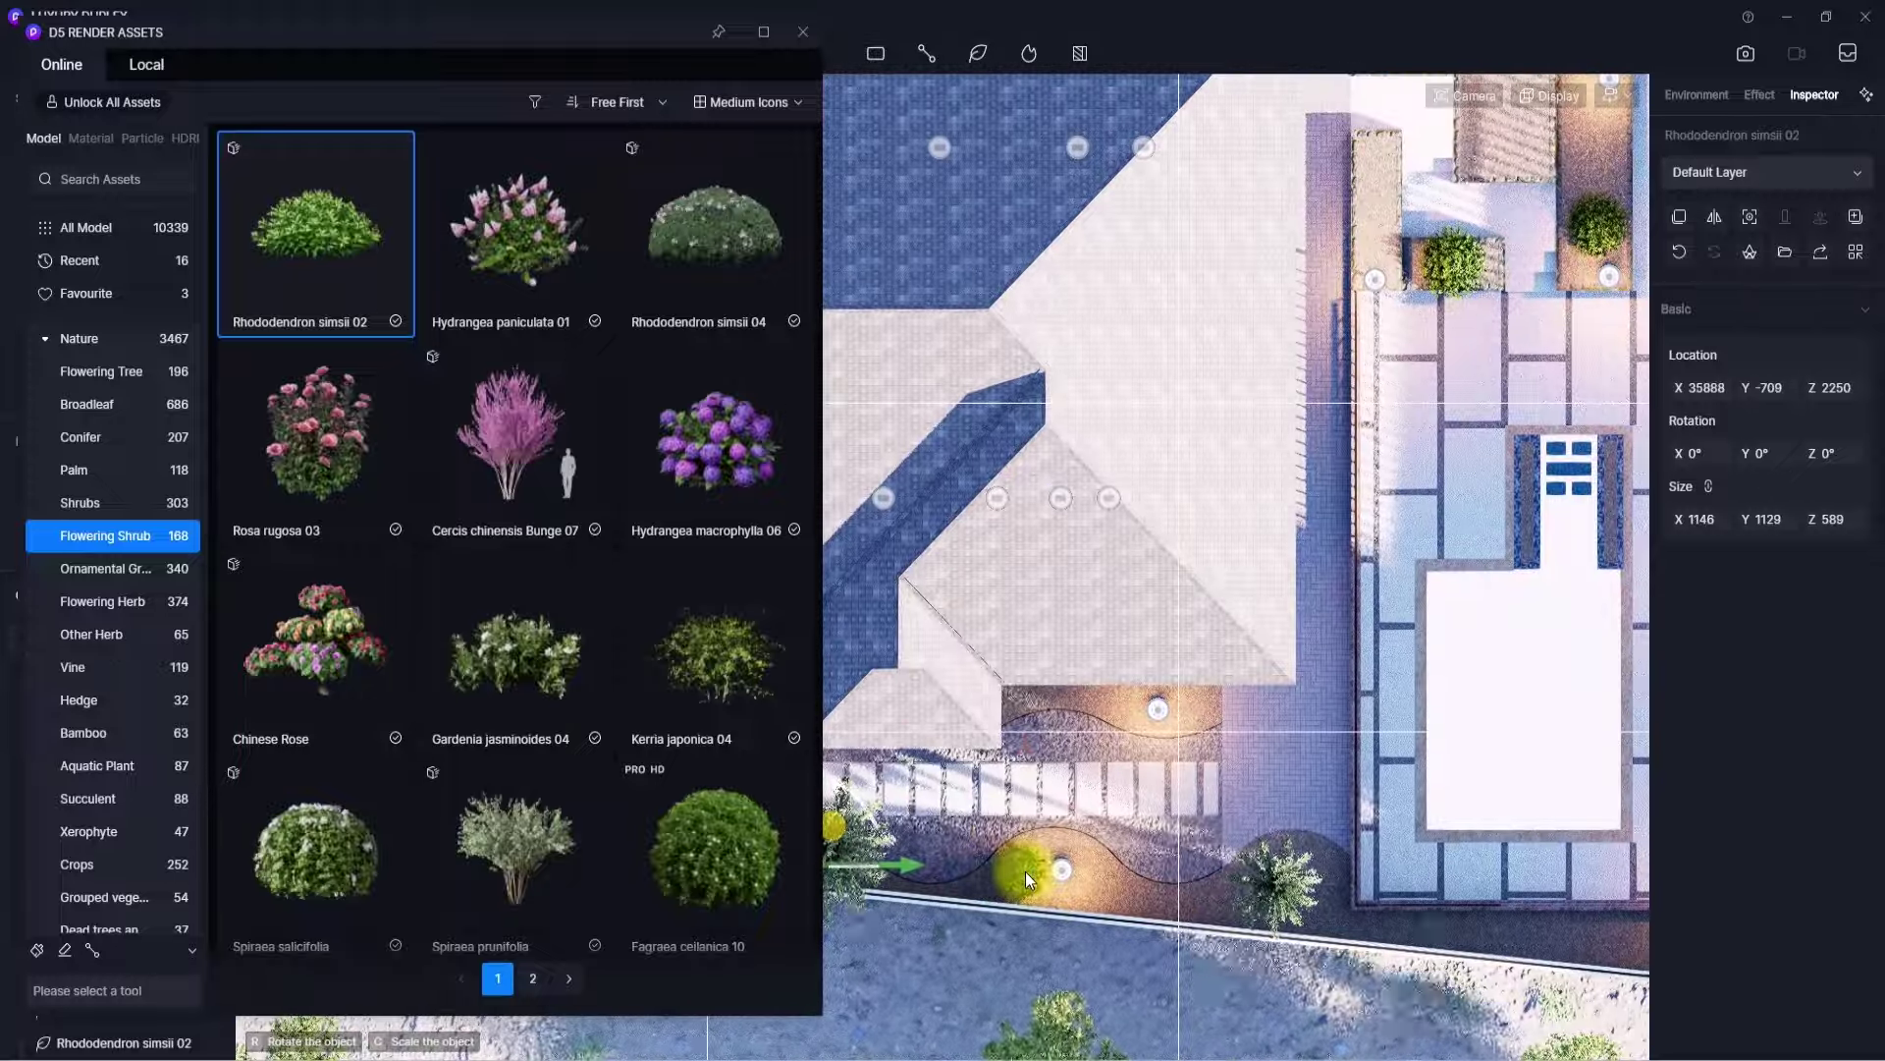
{"action": "left_click", "coordinate": [1025, 870]}
{"action": "left_click", "coordinate": [1202, 907]}
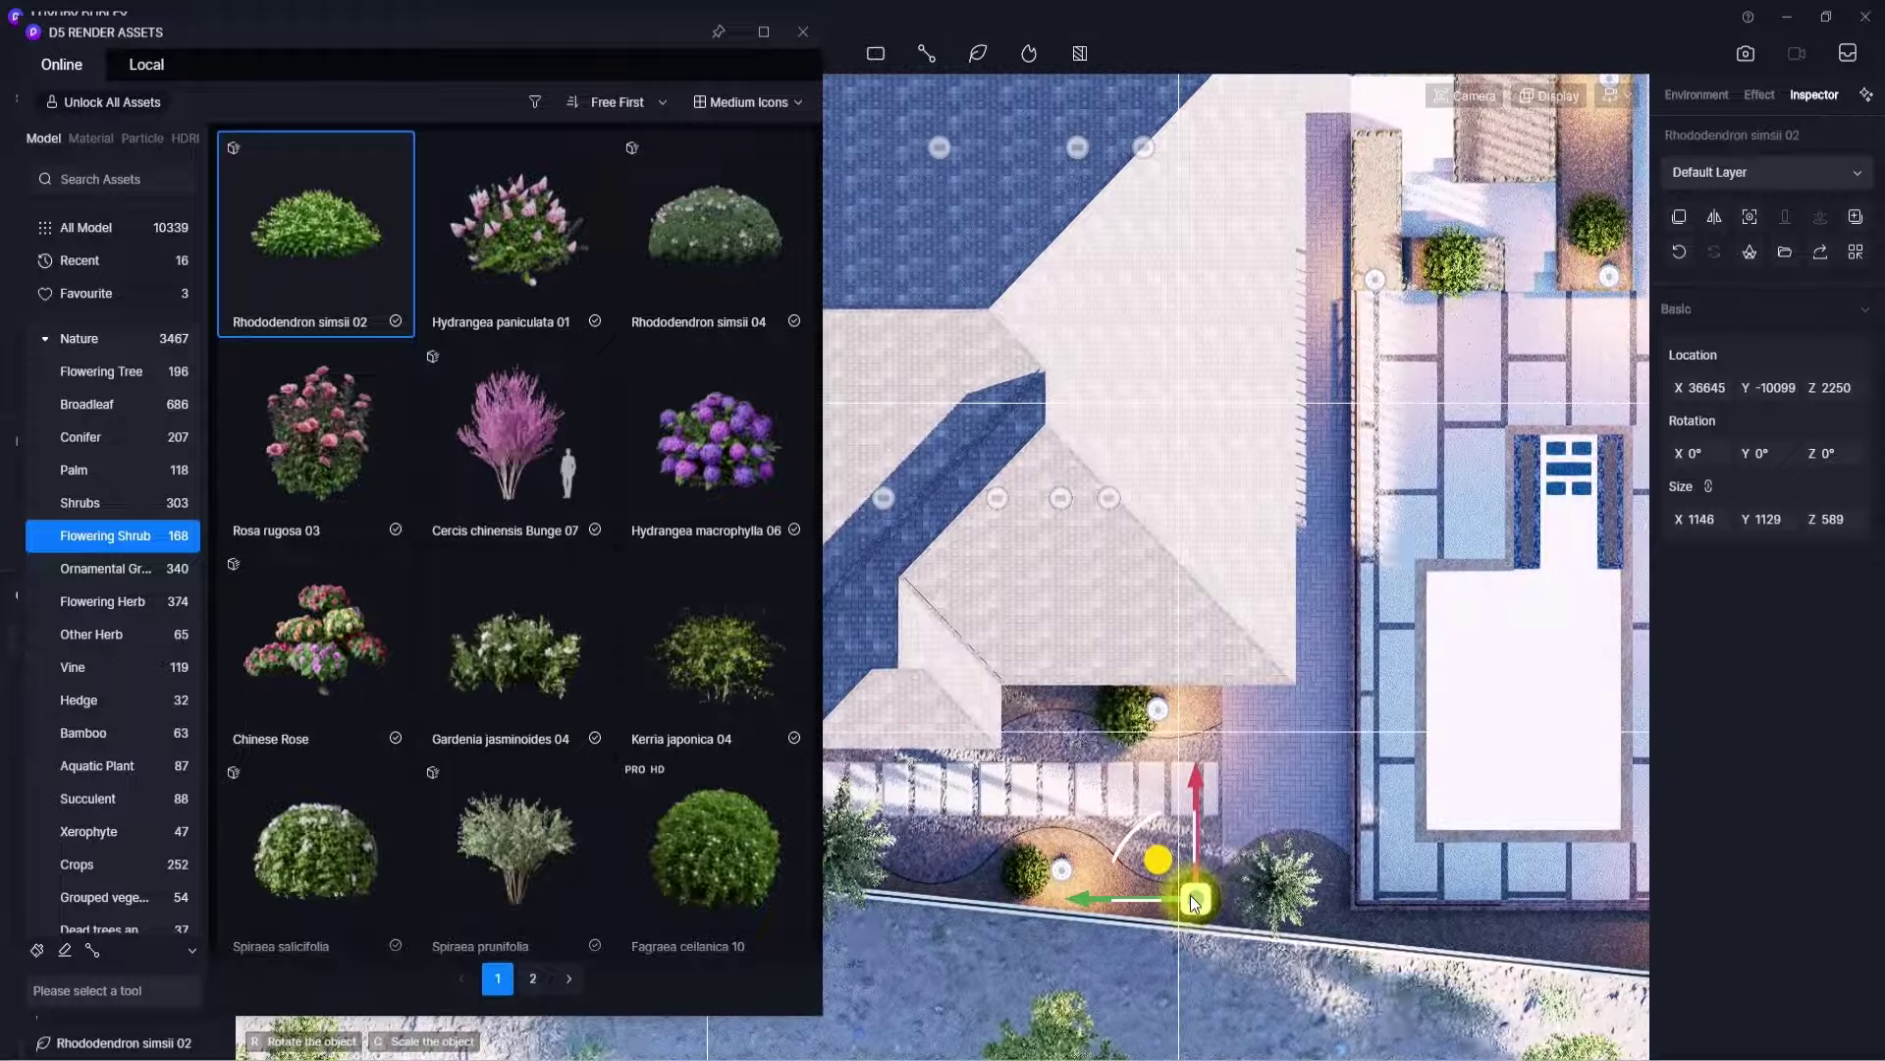
{"action": "left_click", "coordinate": [1182, 698]}
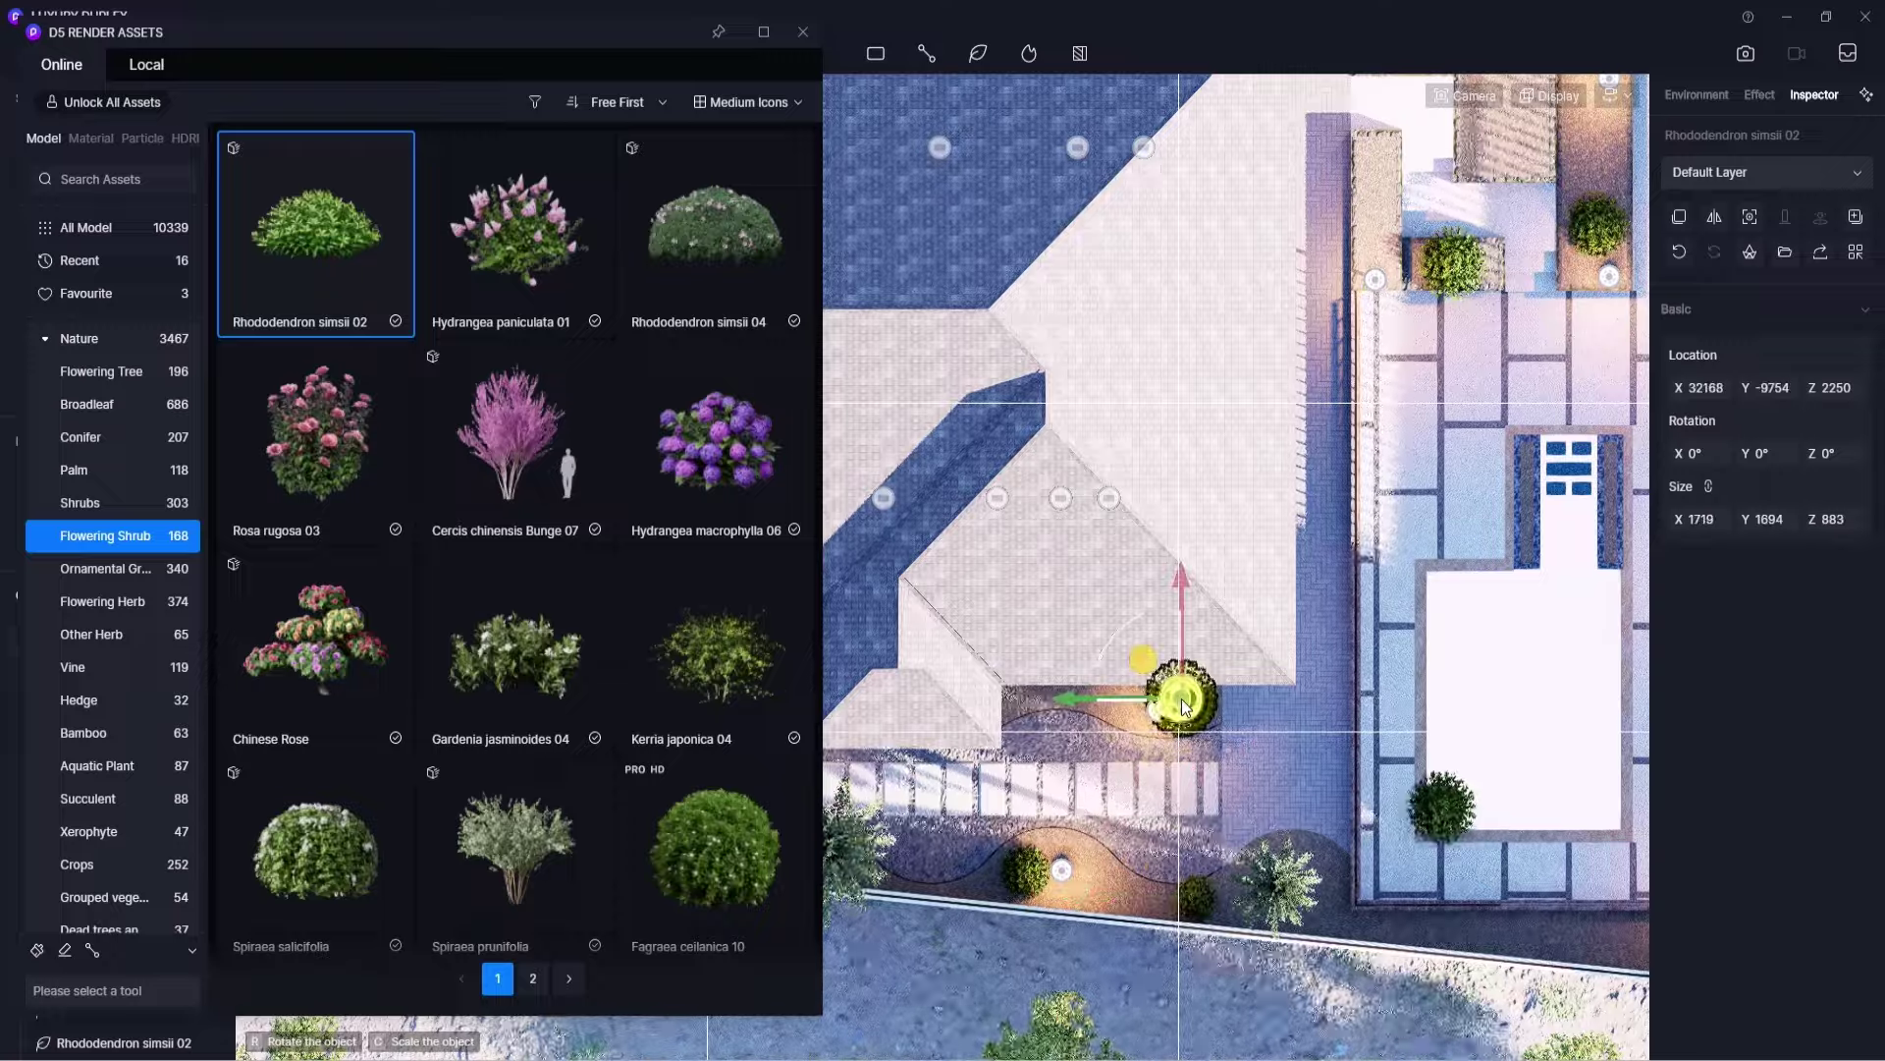
- Place Rhododendron simsii 02 shrubs along the boundary bed behind the paved terrace, in its outer corner, and in the adjoining side bed
{"action": "middle_click_drag", "start_coordinate": [1182, 698], "coordinate": [907, 691]}
{"action": "left_click", "coordinate": [1198, 923]}
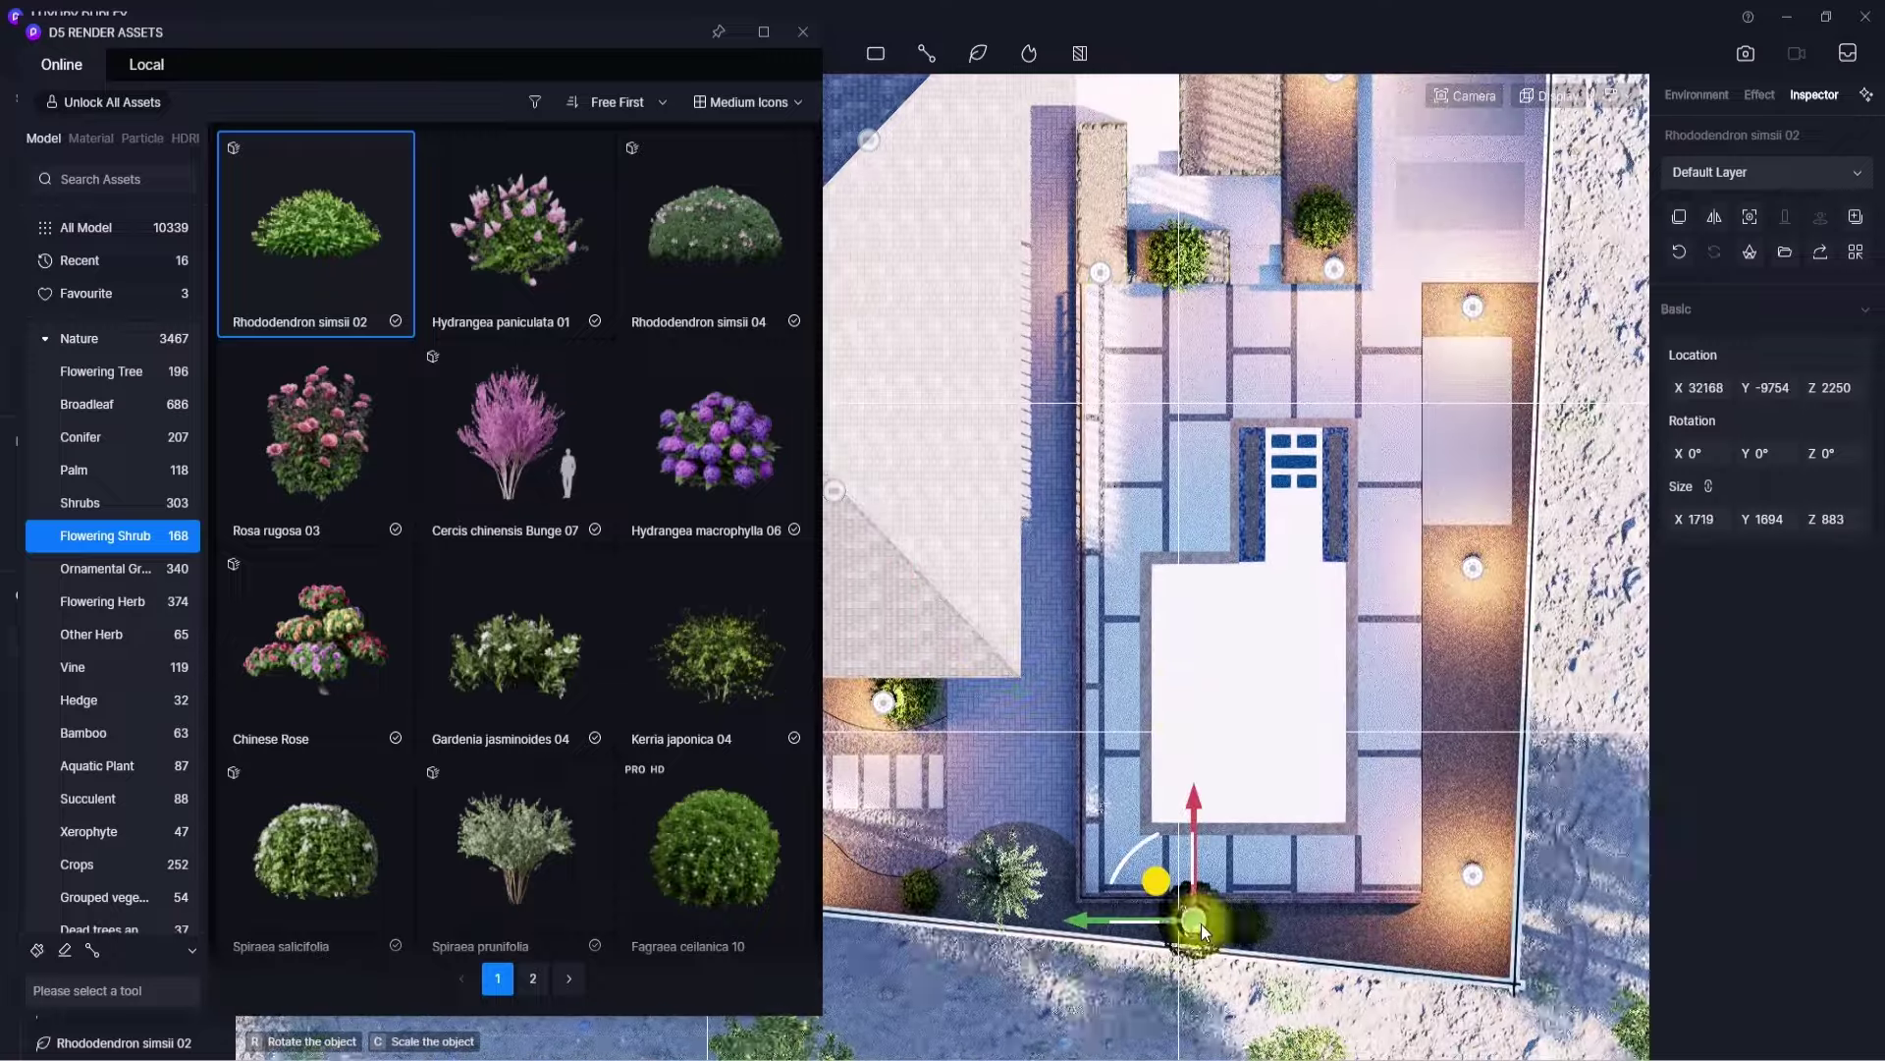
{"action": "left_click", "coordinate": [1347, 932]}
{"action": "left_click", "coordinate": [1477, 922]}
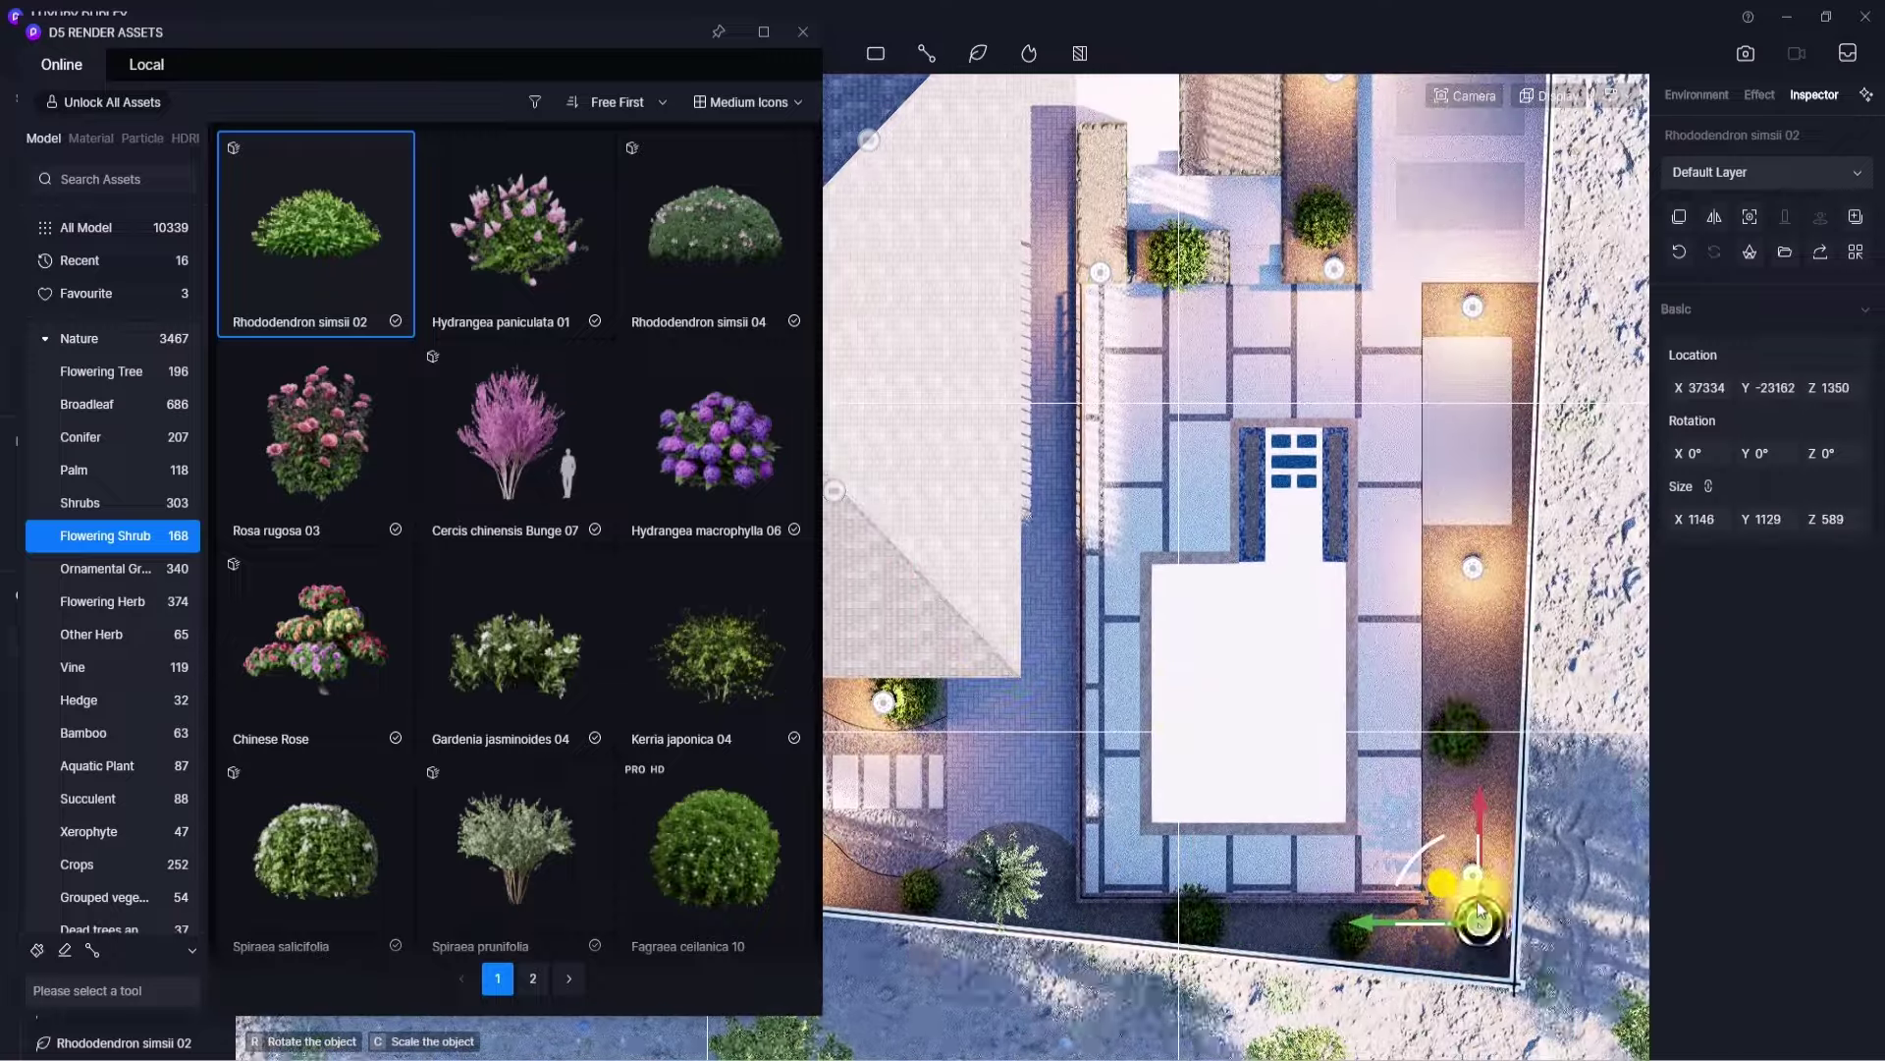
{"action": "left_click", "coordinate": [1465, 703]}
- Place a Kerria japonica 04 shrub in the wide central planter of the rear garden, at about X 19547, Y -17176
{"action": "middle_click_drag", "start_coordinate": [1465, 703], "coordinate": [1355, 992]}
{"action": "scroll", "coordinate": [1465, 703], "scroll_direction": "up", "scroll_amount": 5}
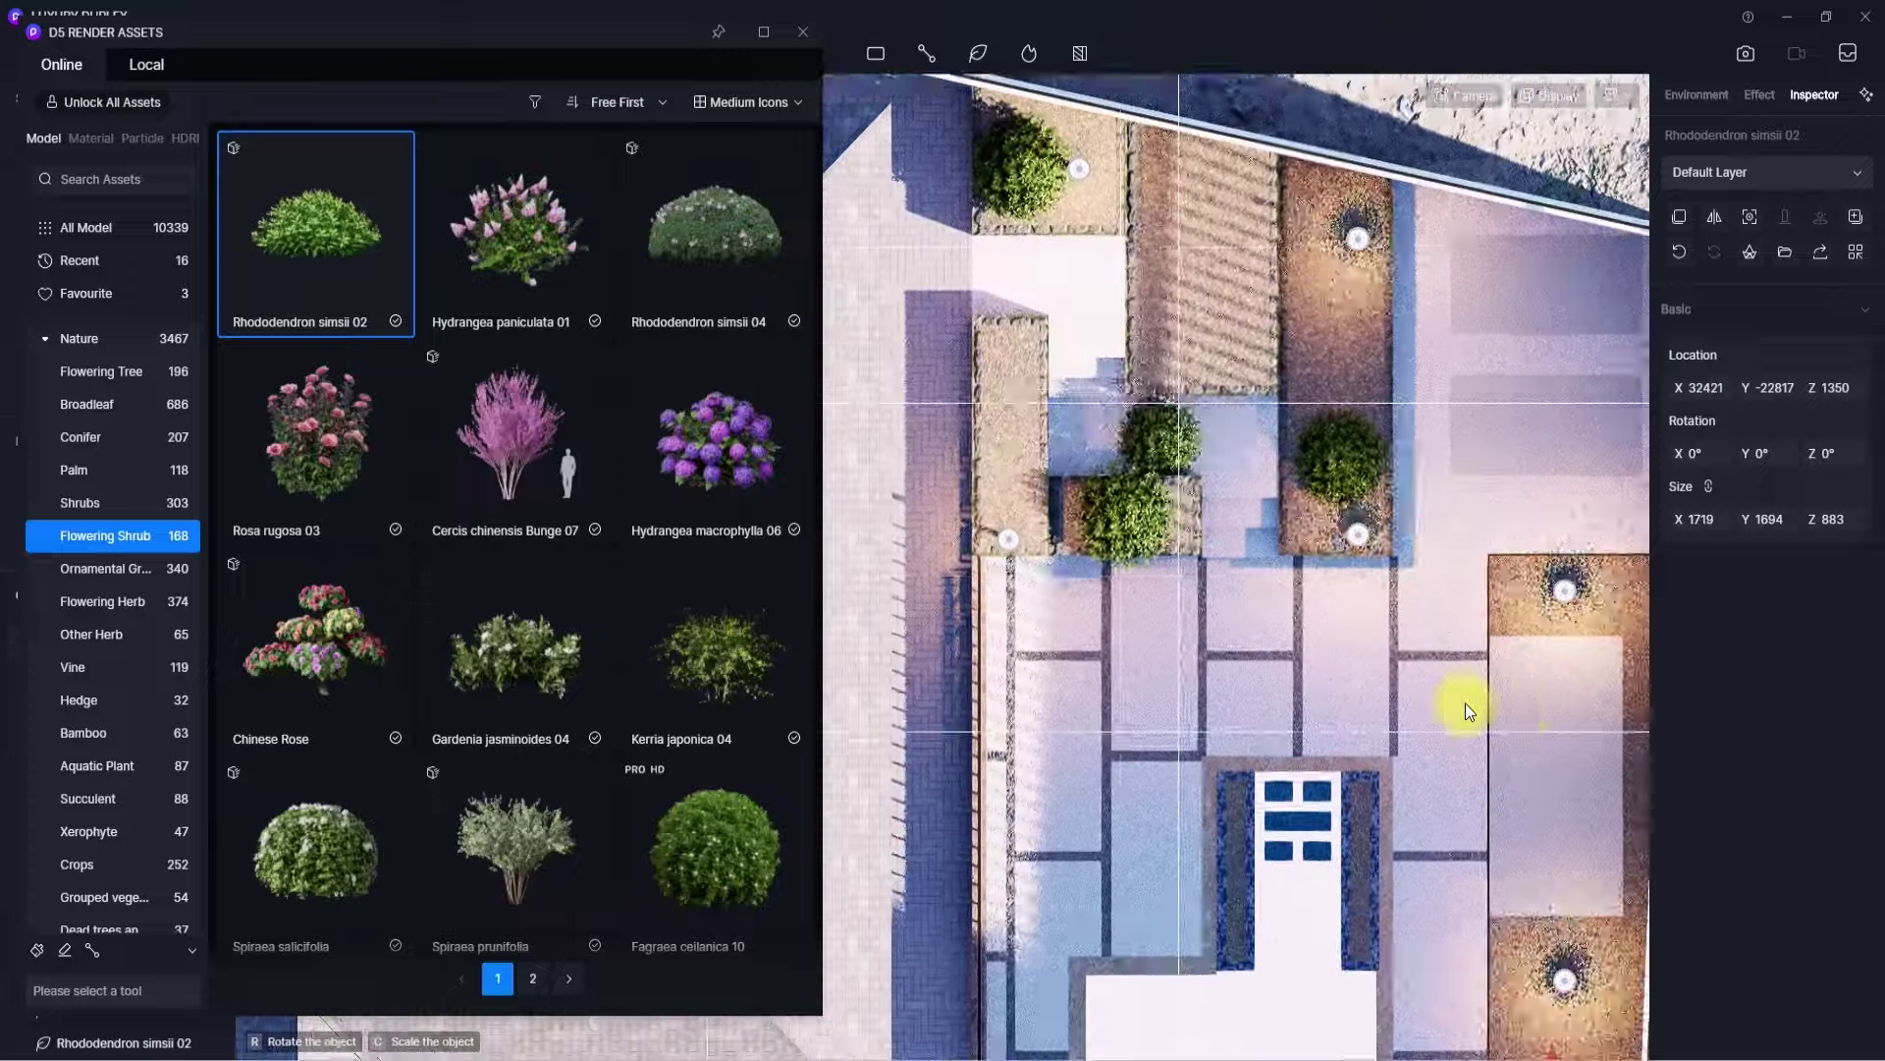
{"action": "middle_click_drag", "start_coordinate": [1465, 703], "coordinate": [1520, 855]}
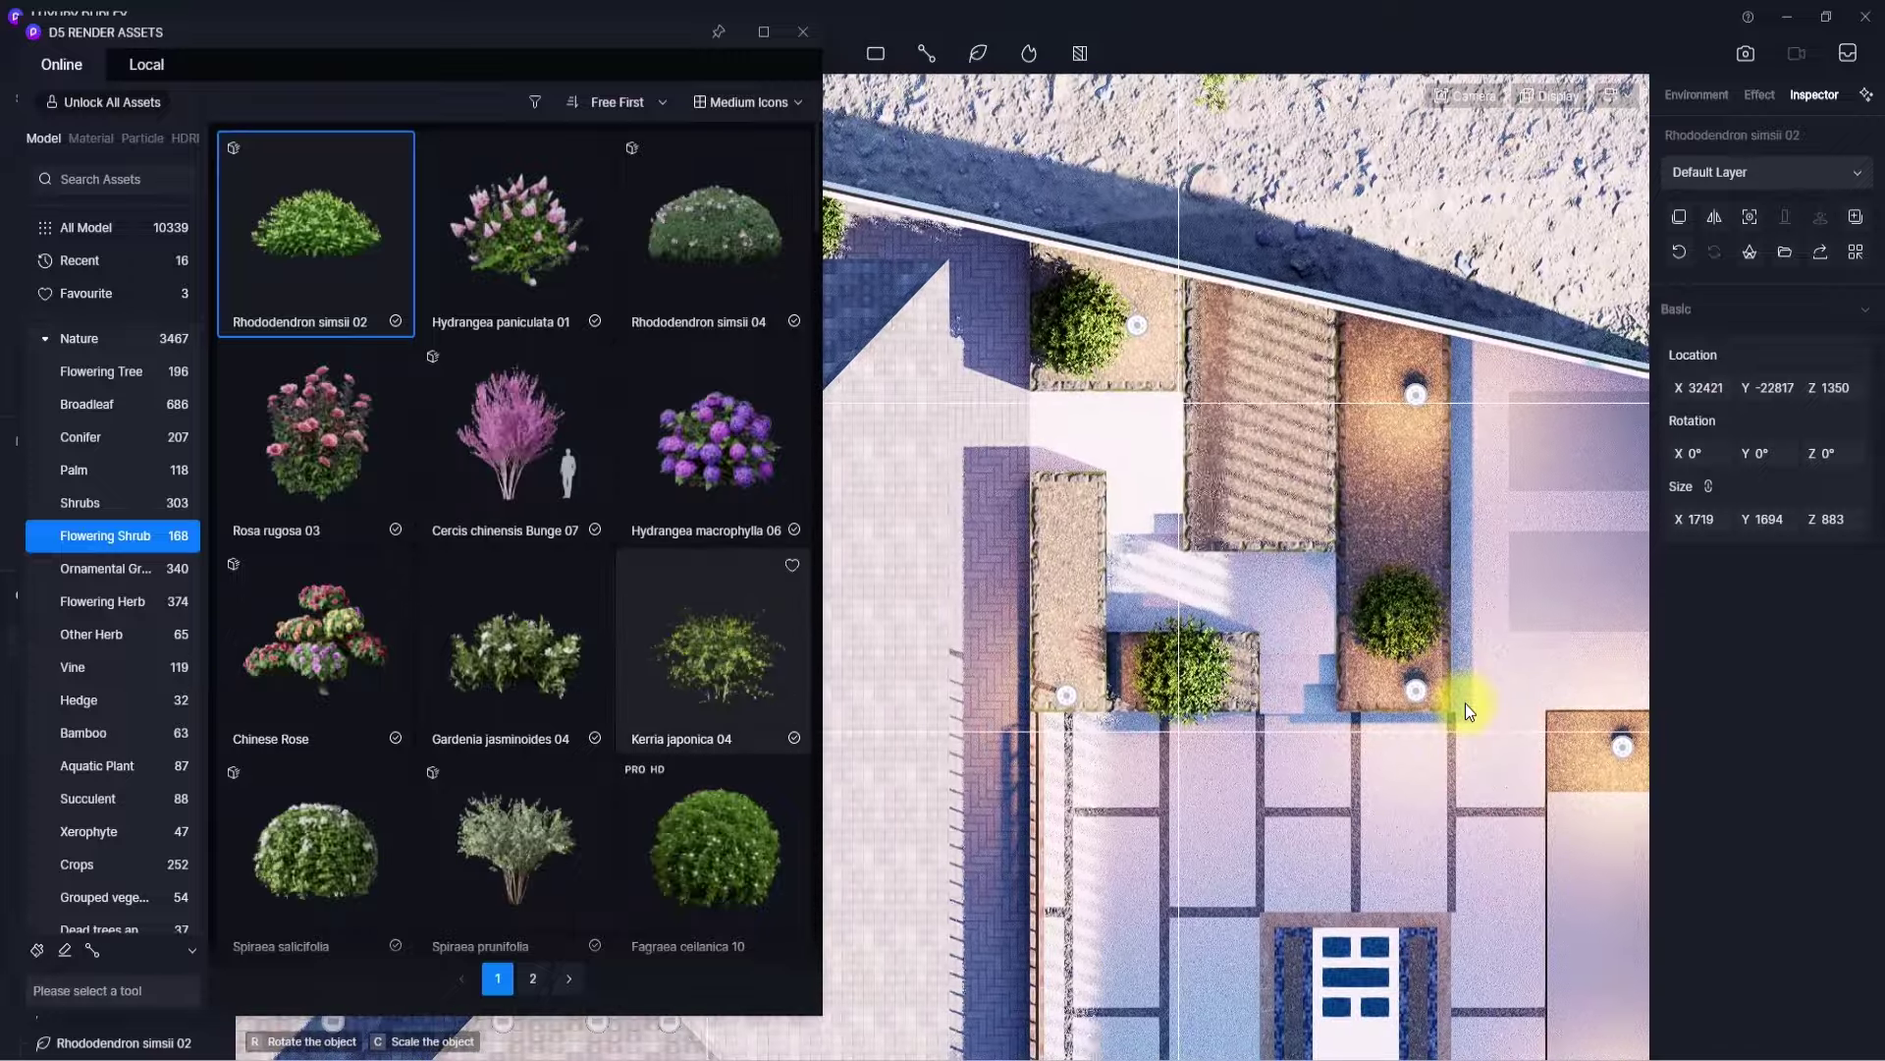
{"action": "left_click", "coordinate": [740, 681]}
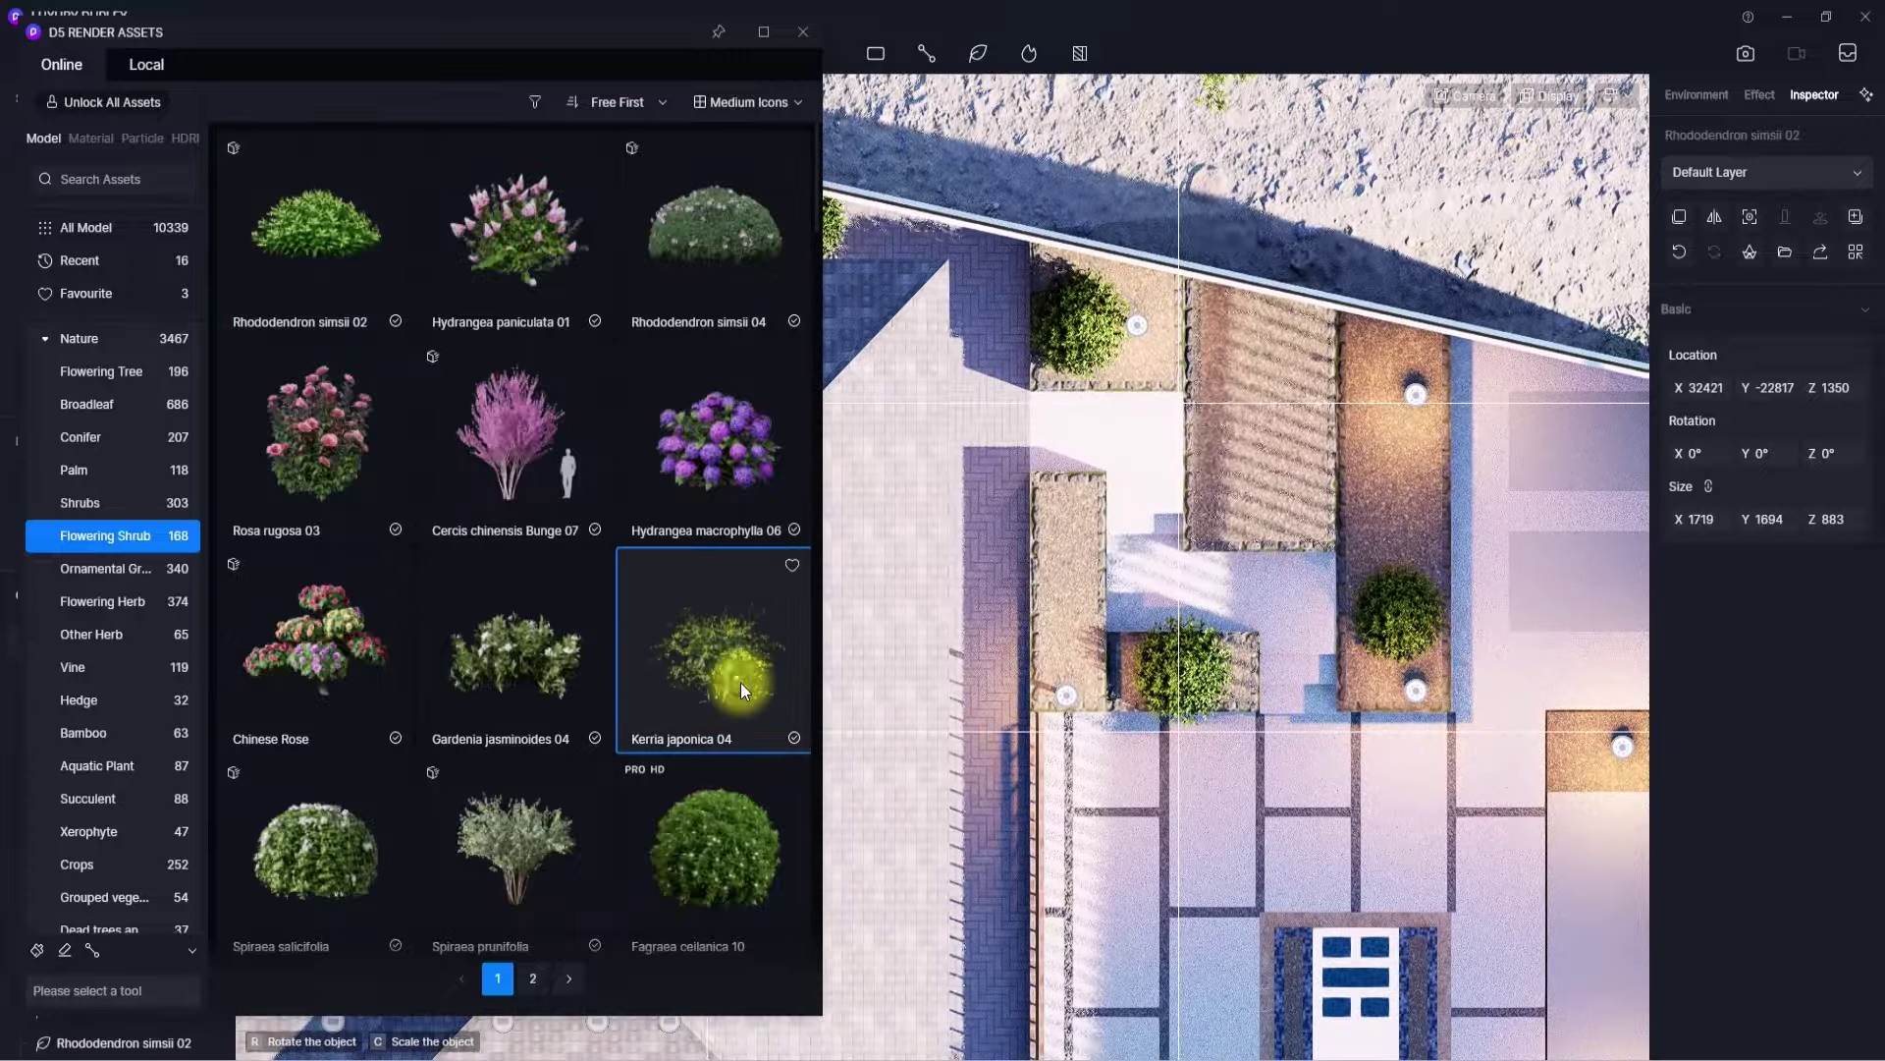
{"action": "left_click", "coordinate": [1250, 478]}
- Place Hydrangea paniculata 01 shrubs individually in the narrow planter beside the house and the long lit planter of the rear garden
{"action": "left_click", "coordinate": [516, 236]}
{"action": "left_click", "coordinate": [36, 950]}
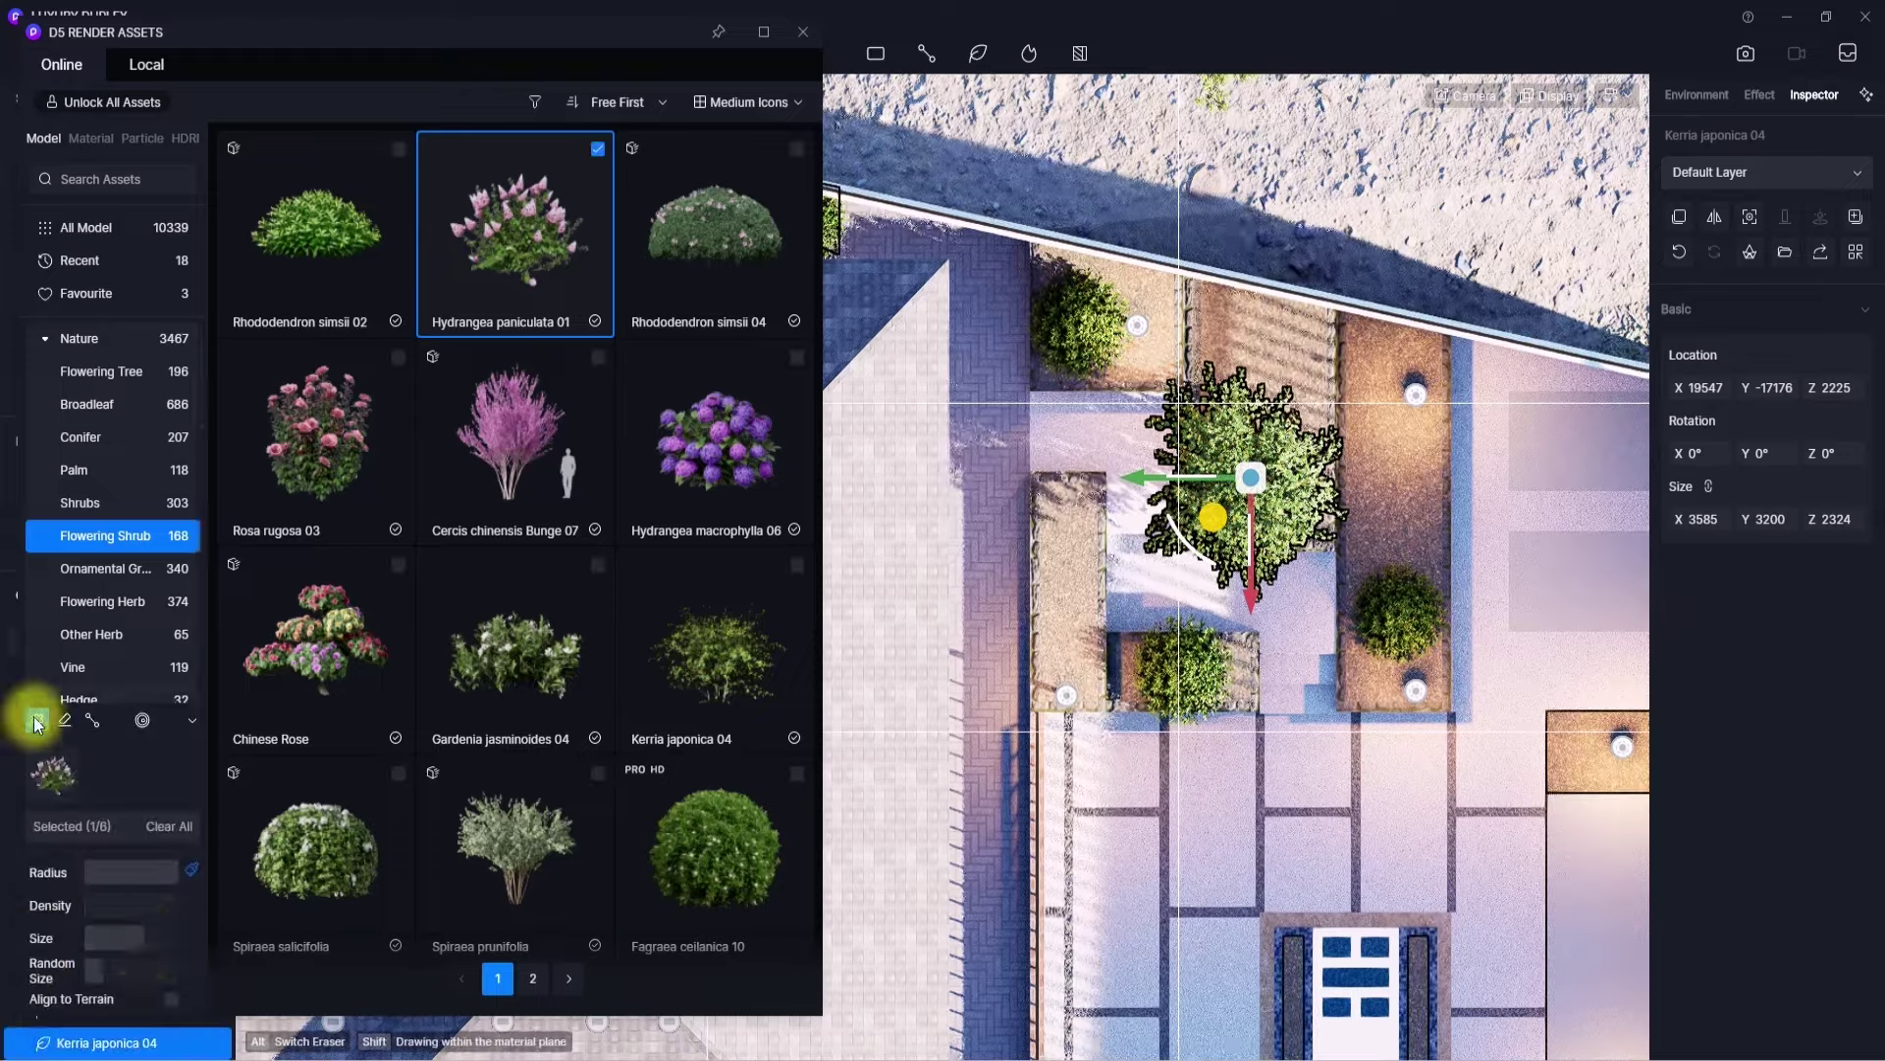
{"action": "left_click", "coordinate": [36, 720]}
{"action": "left_click", "coordinate": [496, 258]}
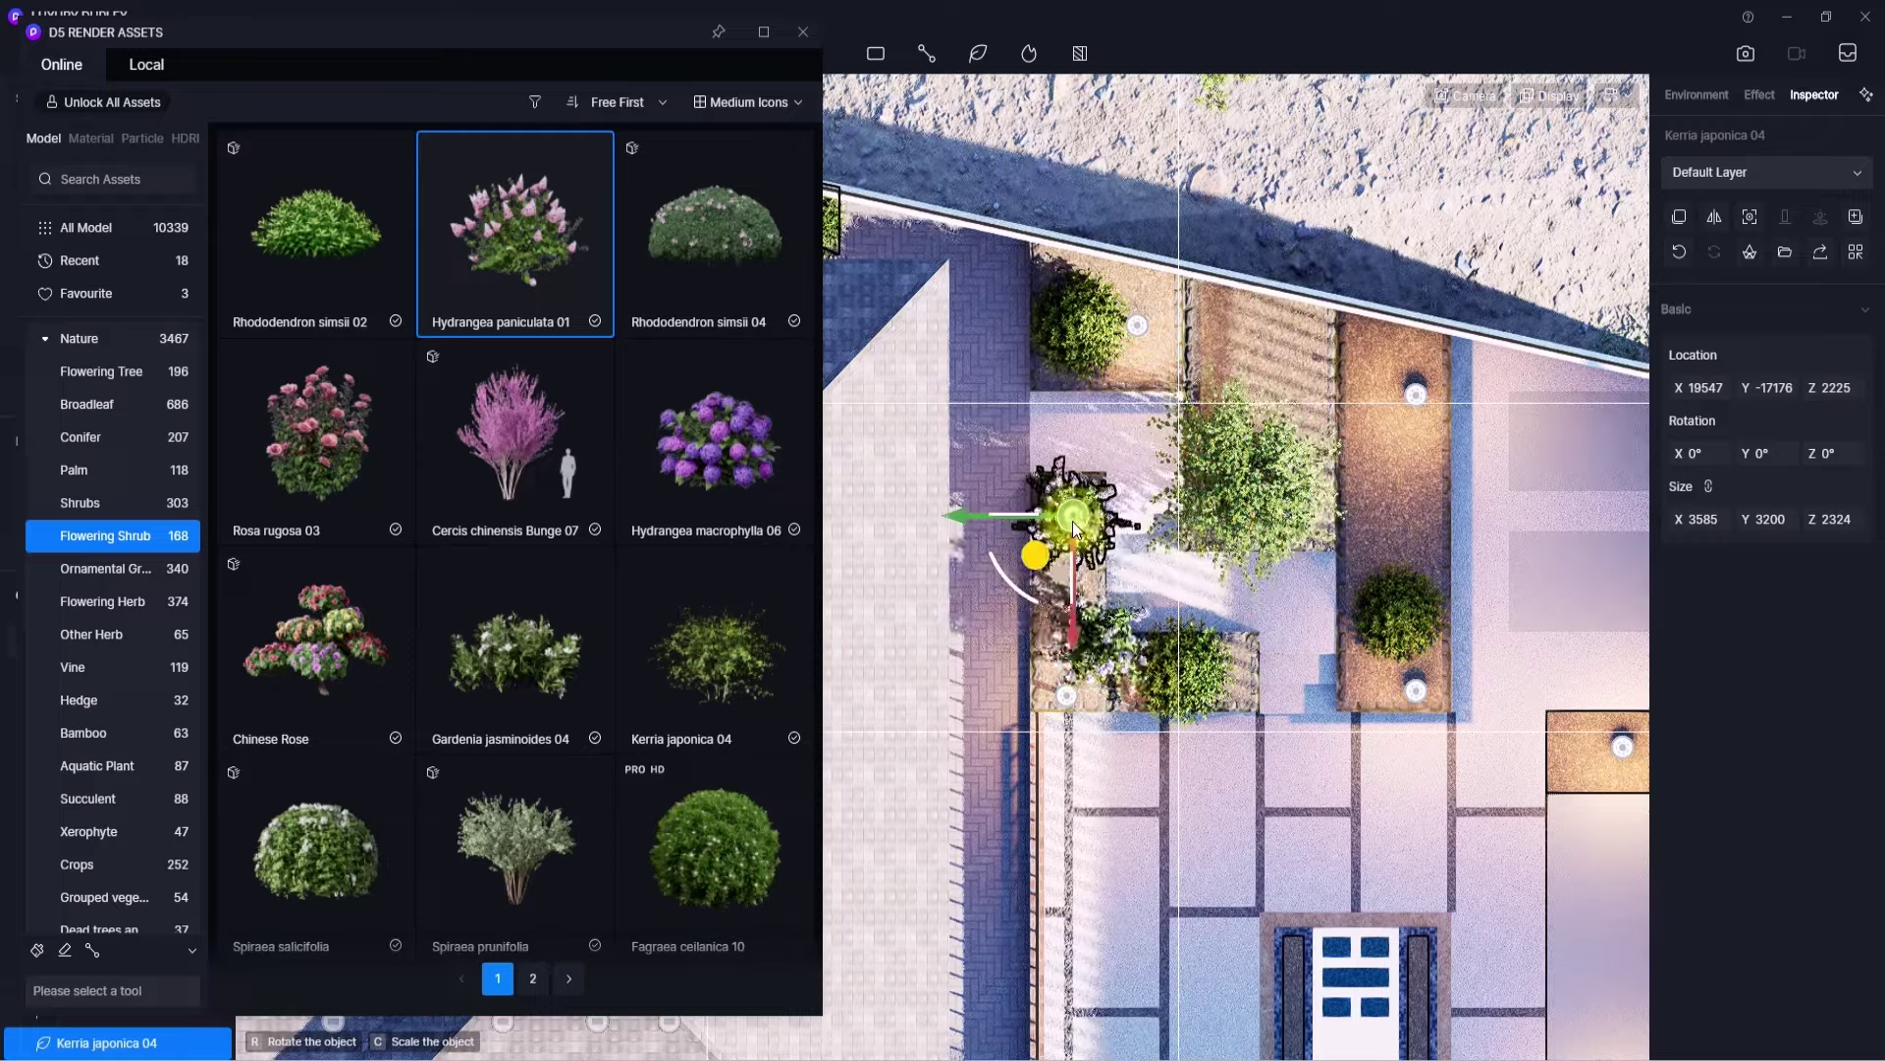
{"action": "left_click", "coordinate": [1073, 521]}
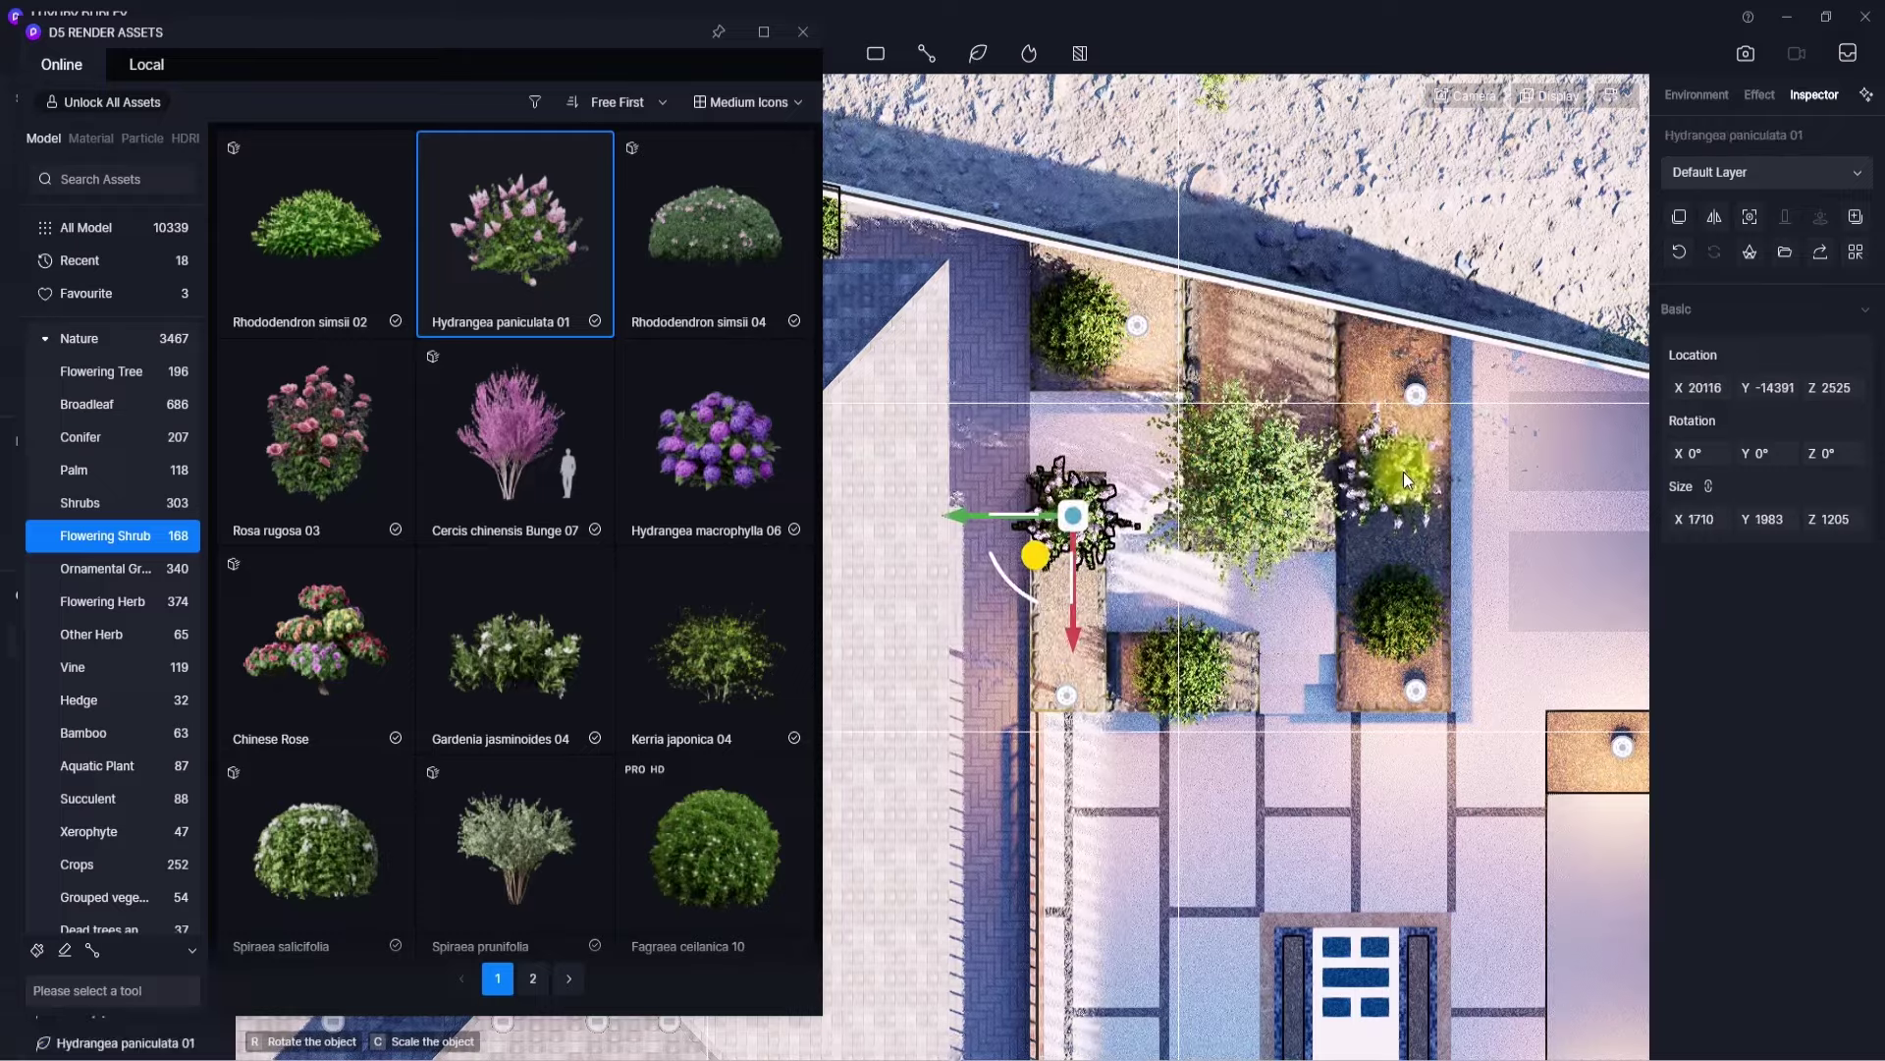
{"action": "left_click", "coordinate": [1402, 466]}
{"action": "left_click", "coordinate": [1394, 450]}
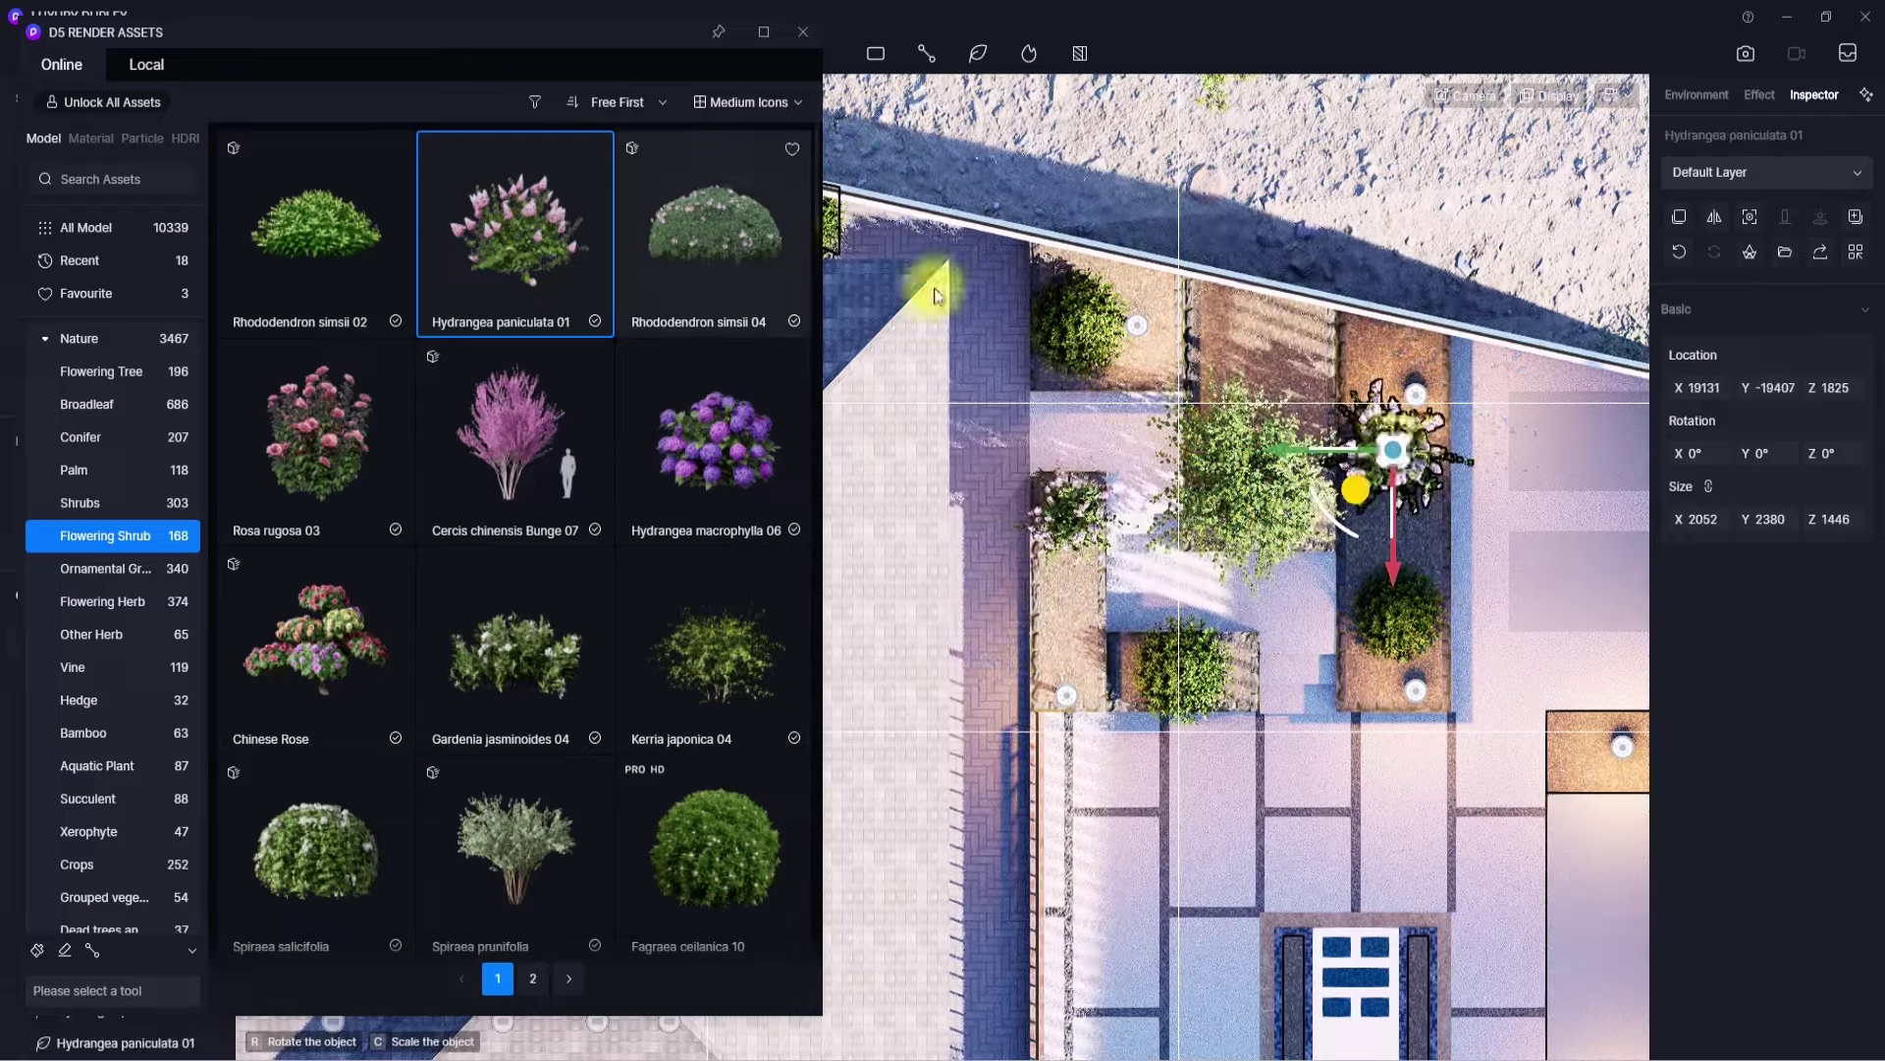
{"action": "left_click", "coordinate": [788, 235]}
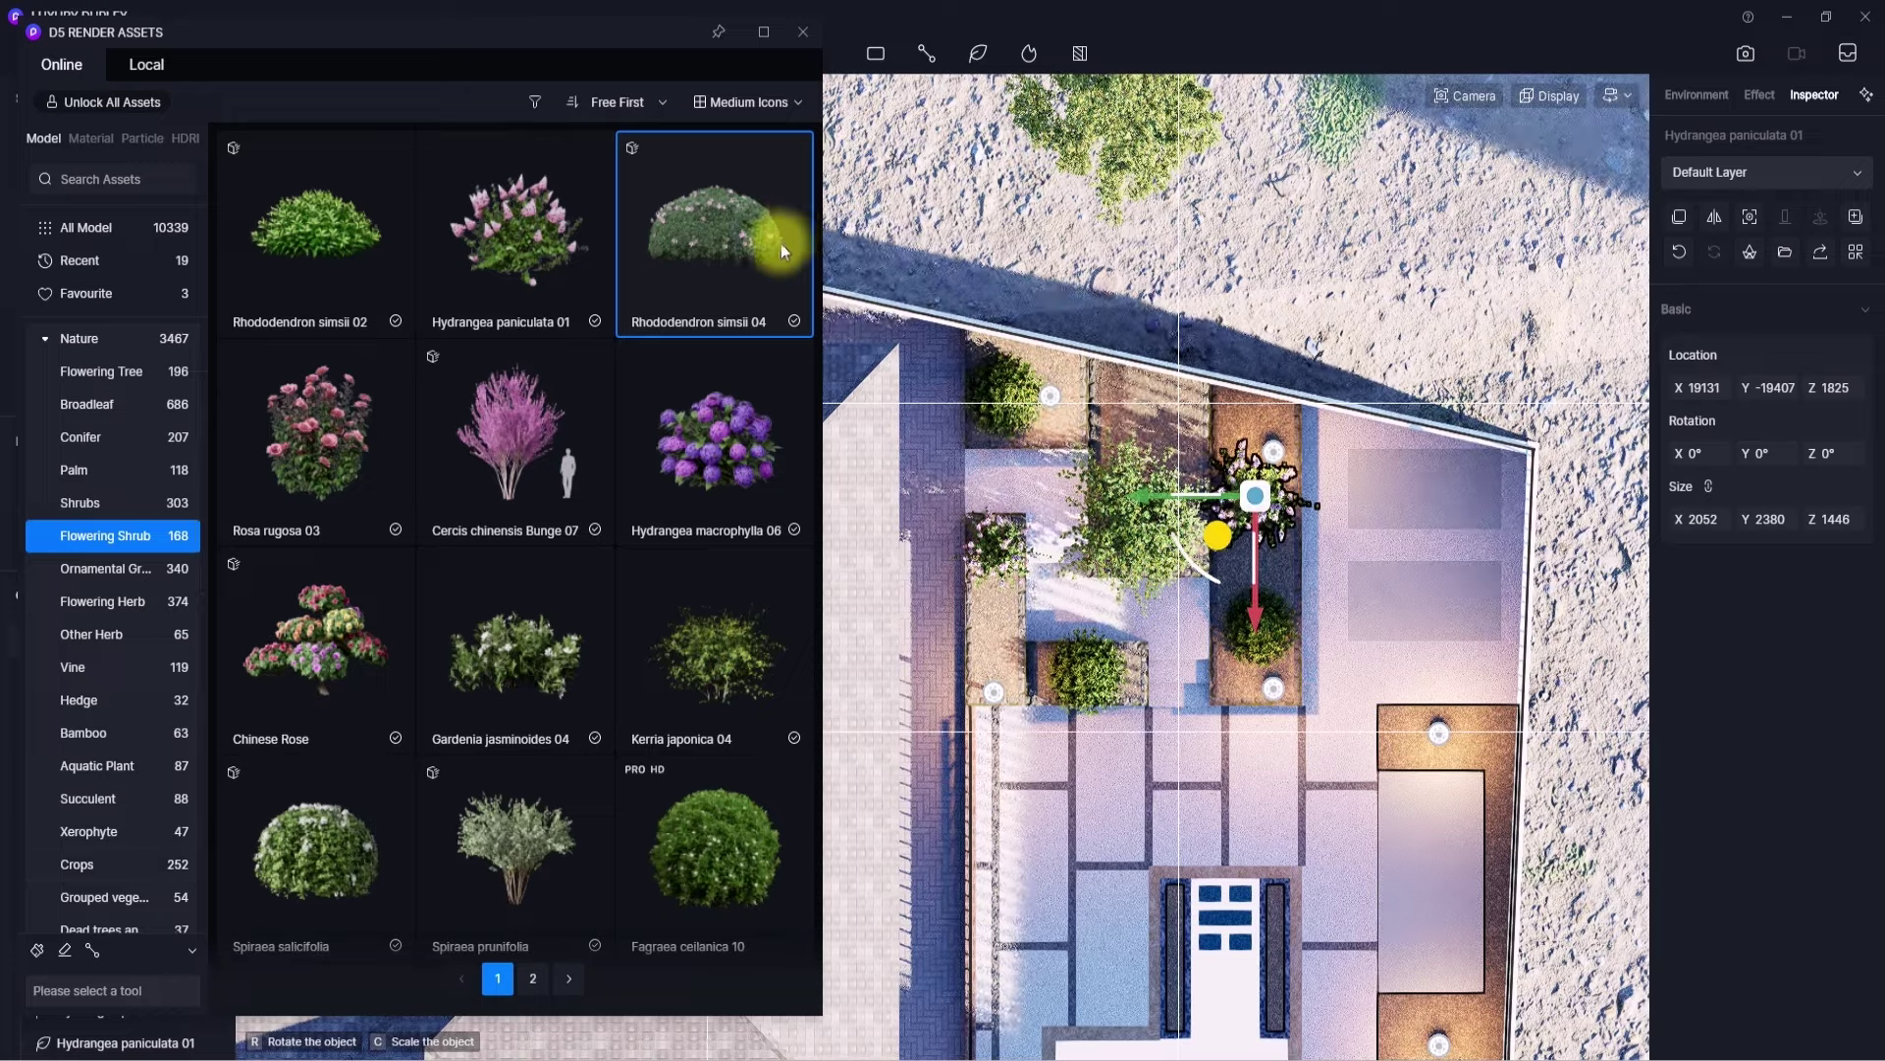
{"action": "left_click", "coordinate": [36, 950]}
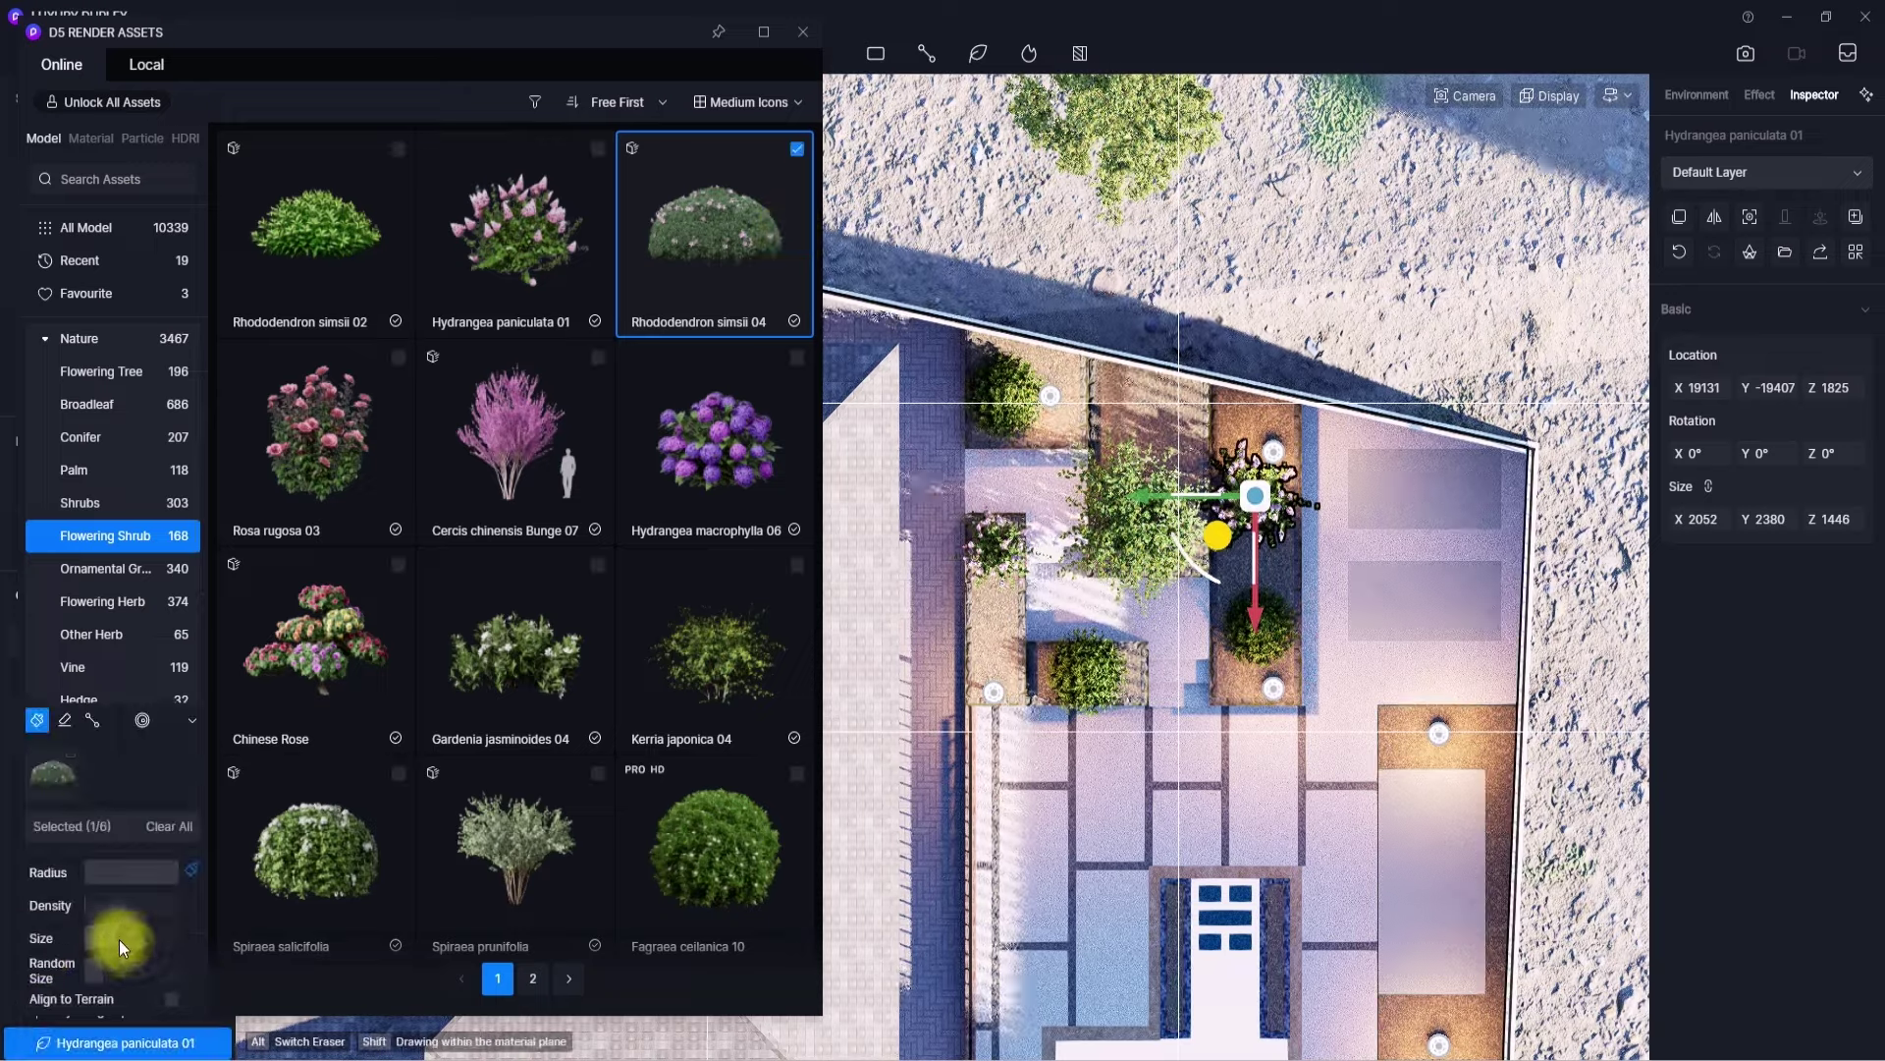
{"action": "left_click", "coordinate": [37, 720]}
{"action": "left_click", "coordinate": [668, 263]}
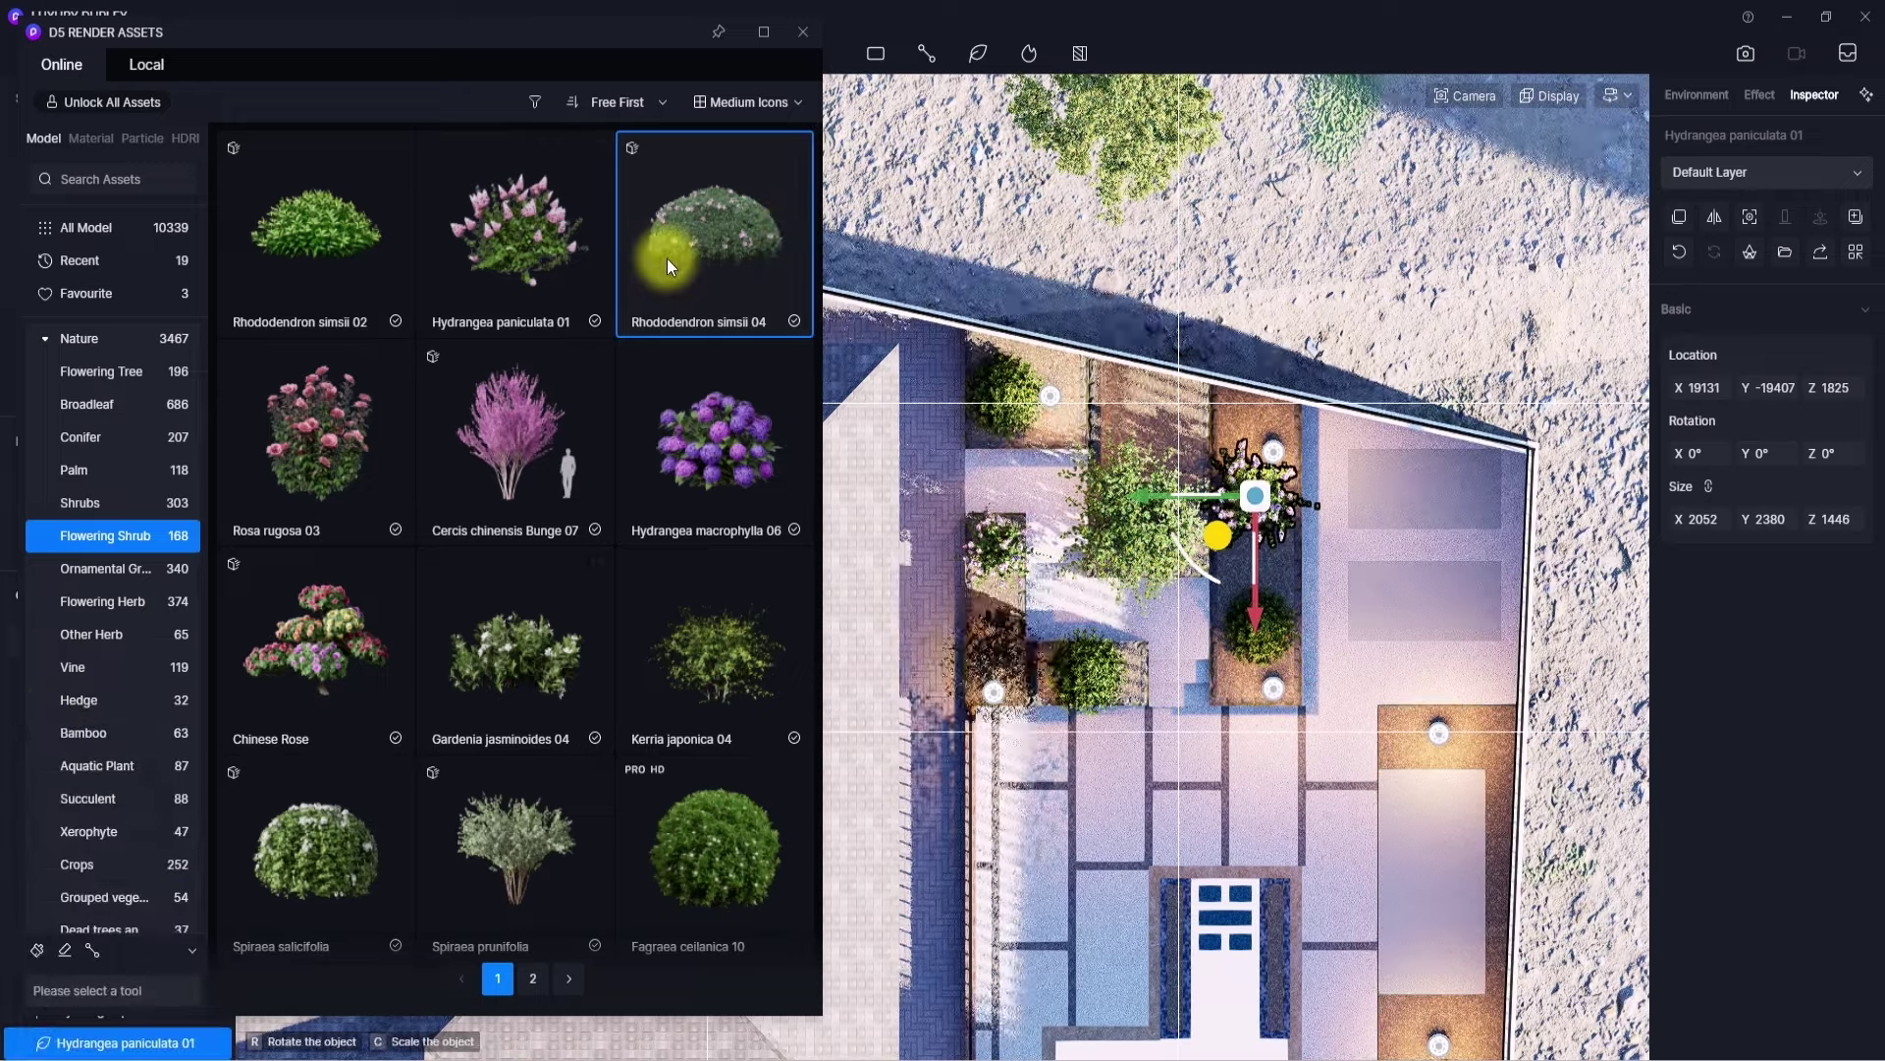
{"action": "left_click", "coordinate": [38, 949]}
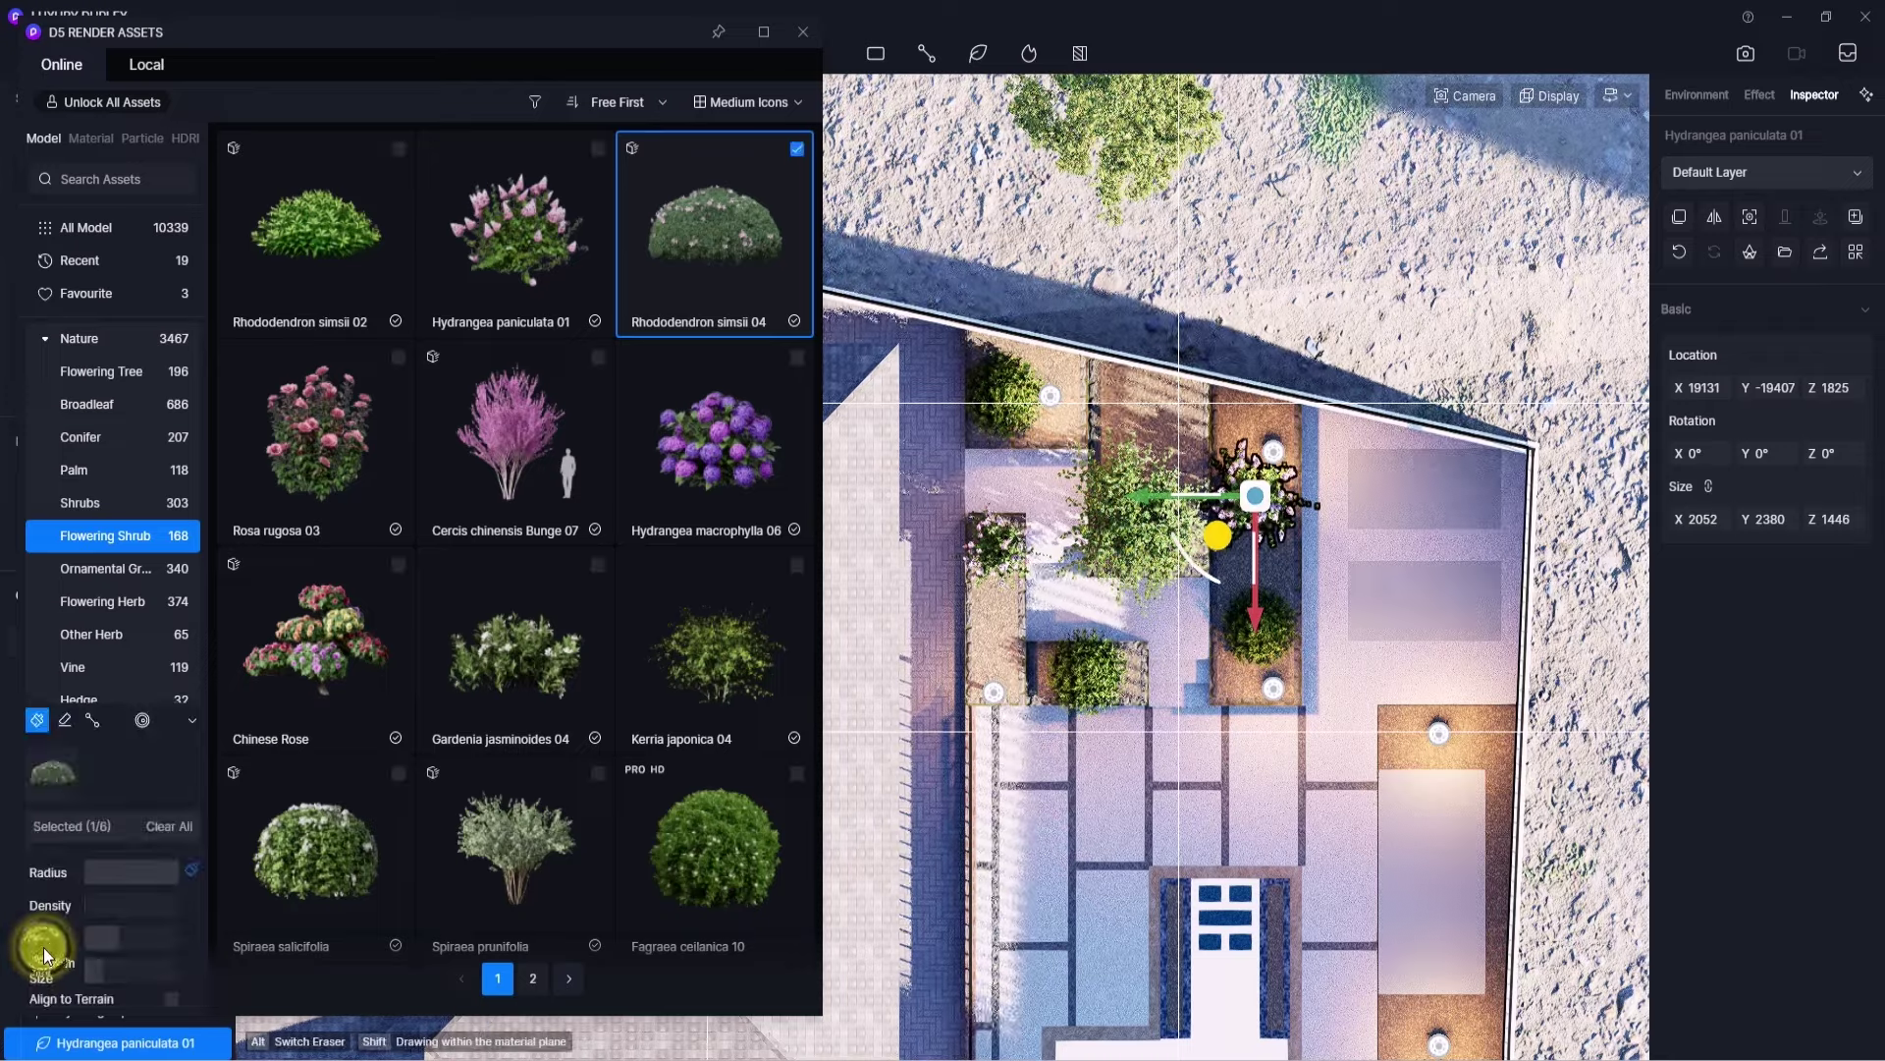
{"action": "left_click", "coordinate": [38, 722]}
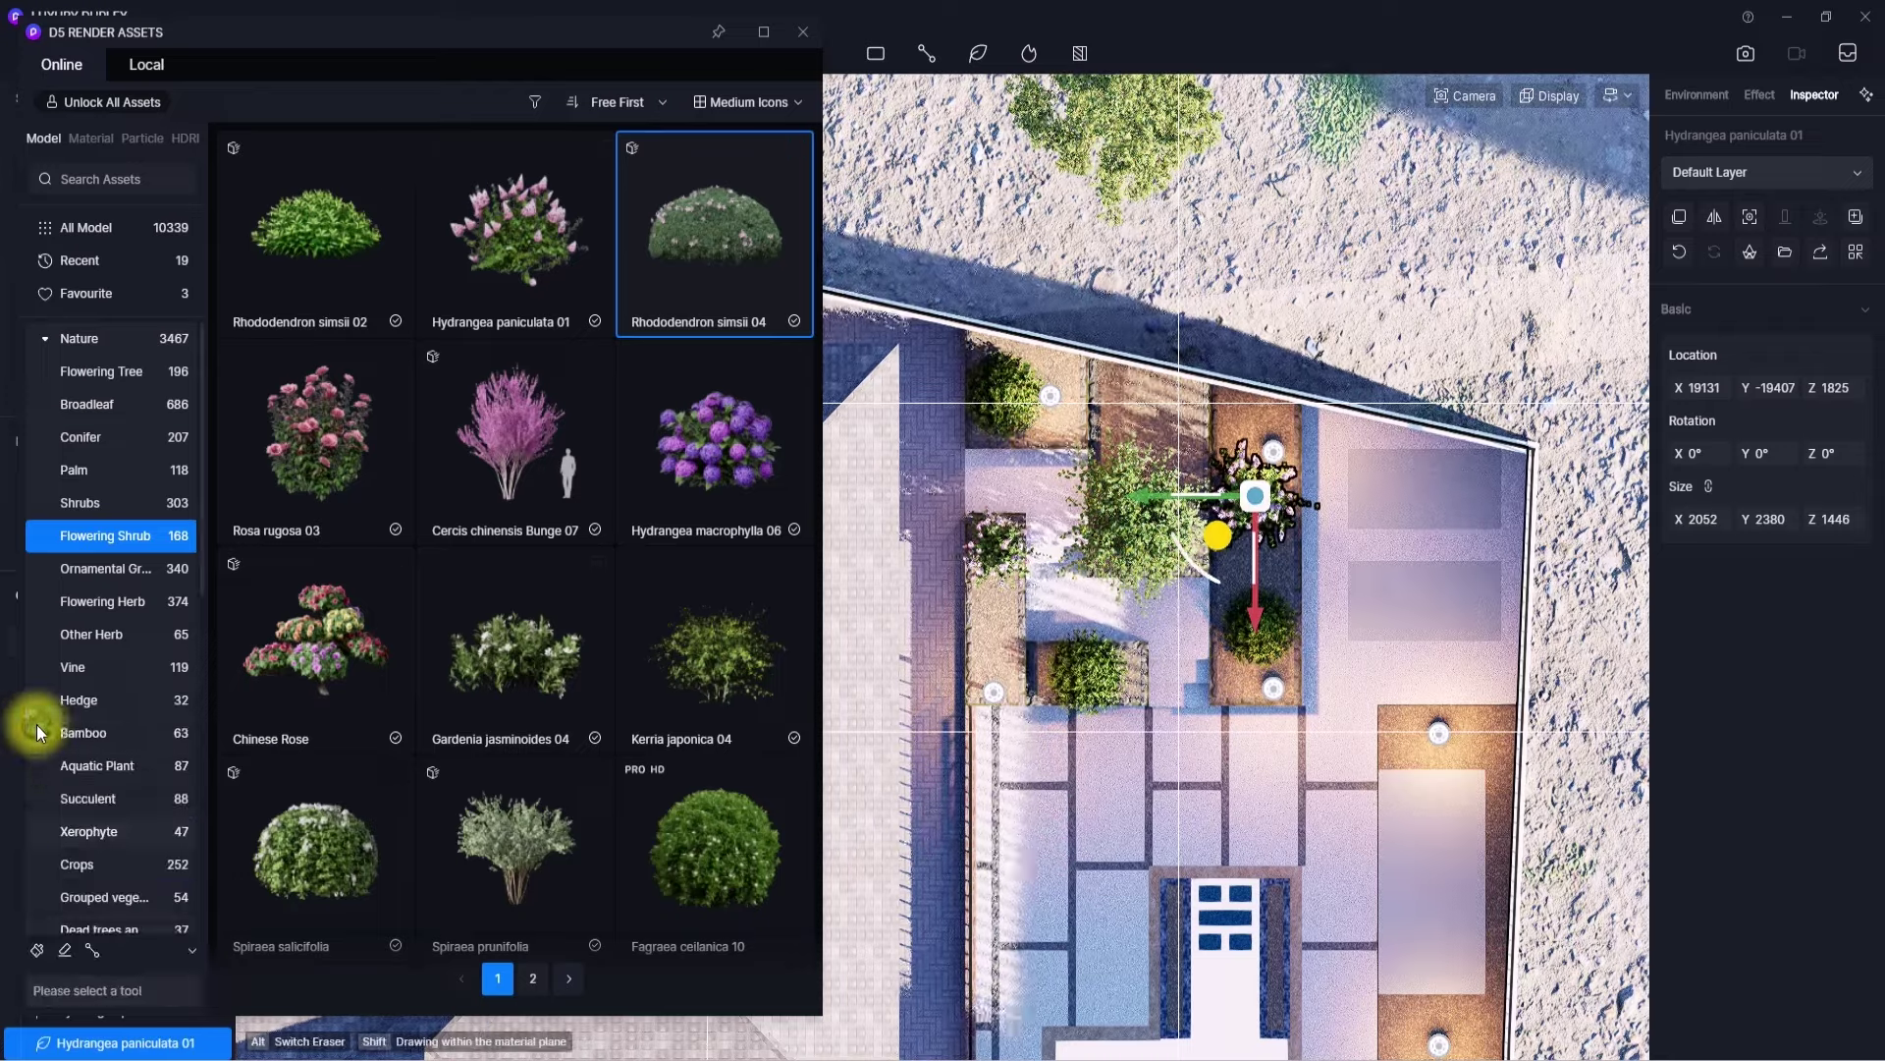
{"action": "left_click", "coordinate": [36, 949]}
{"action": "left_click", "coordinate": [36, 720]}
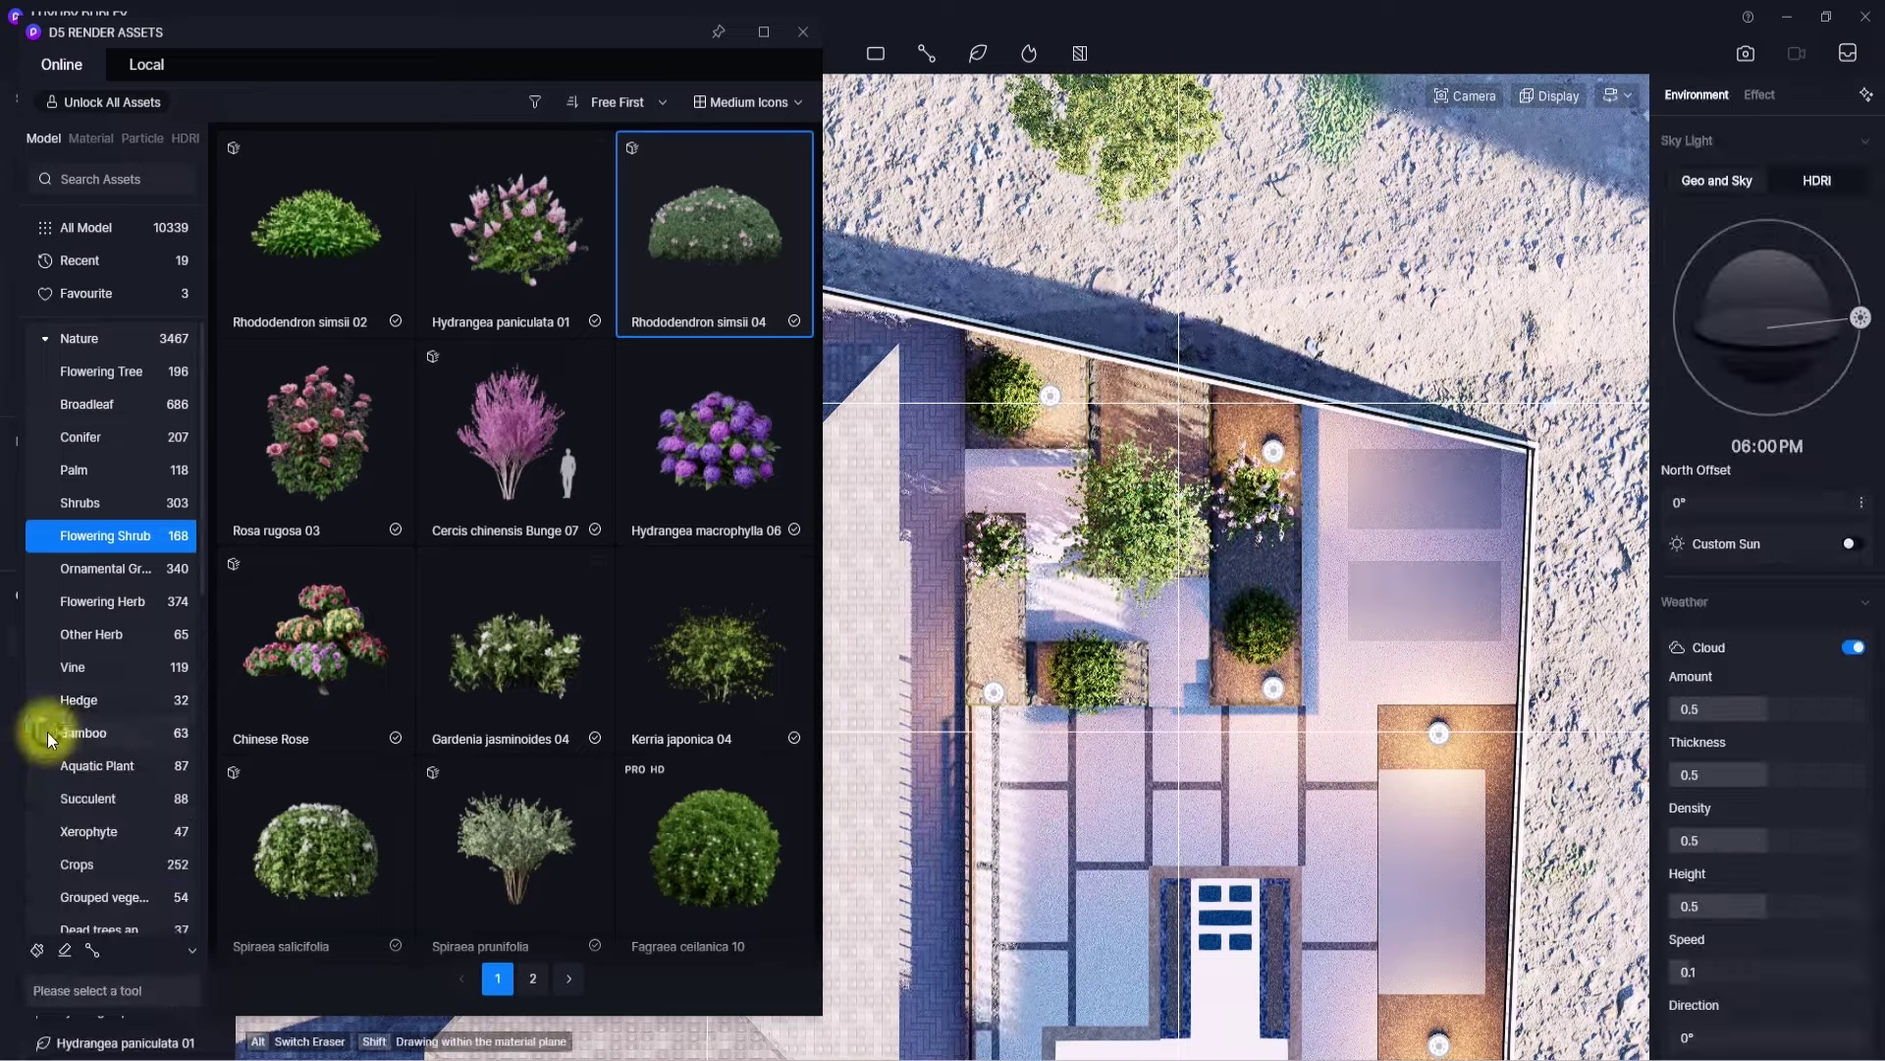
- Place Rhododendron simsii 04 shrubs in the rear garden's narrow planter, central planter and long lit planter, and beside the lamp in the outer bed
{"action": "left_click", "coordinate": [756, 209]}
{"action": "scroll", "coordinate": [1003, 627], "scroll_direction": "up", "scroll_amount": 1}
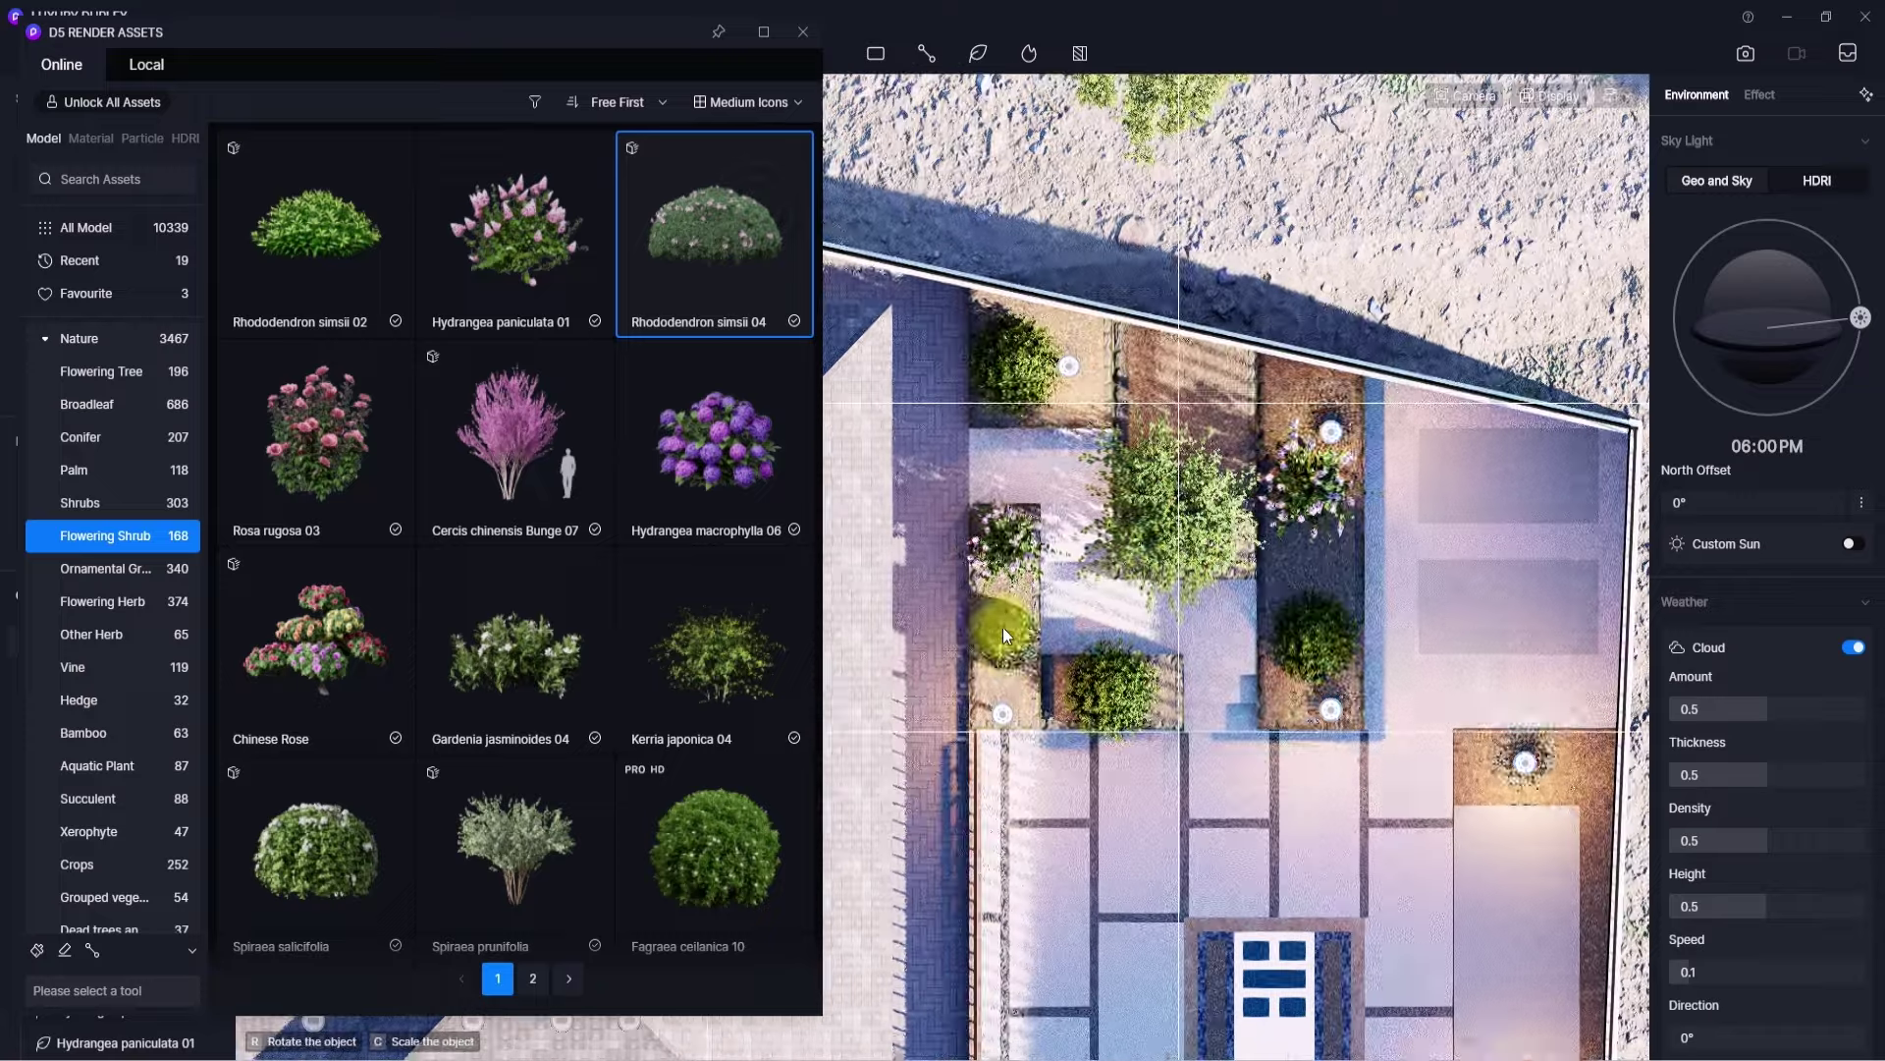
{"action": "left_click", "coordinate": [1002, 670]}
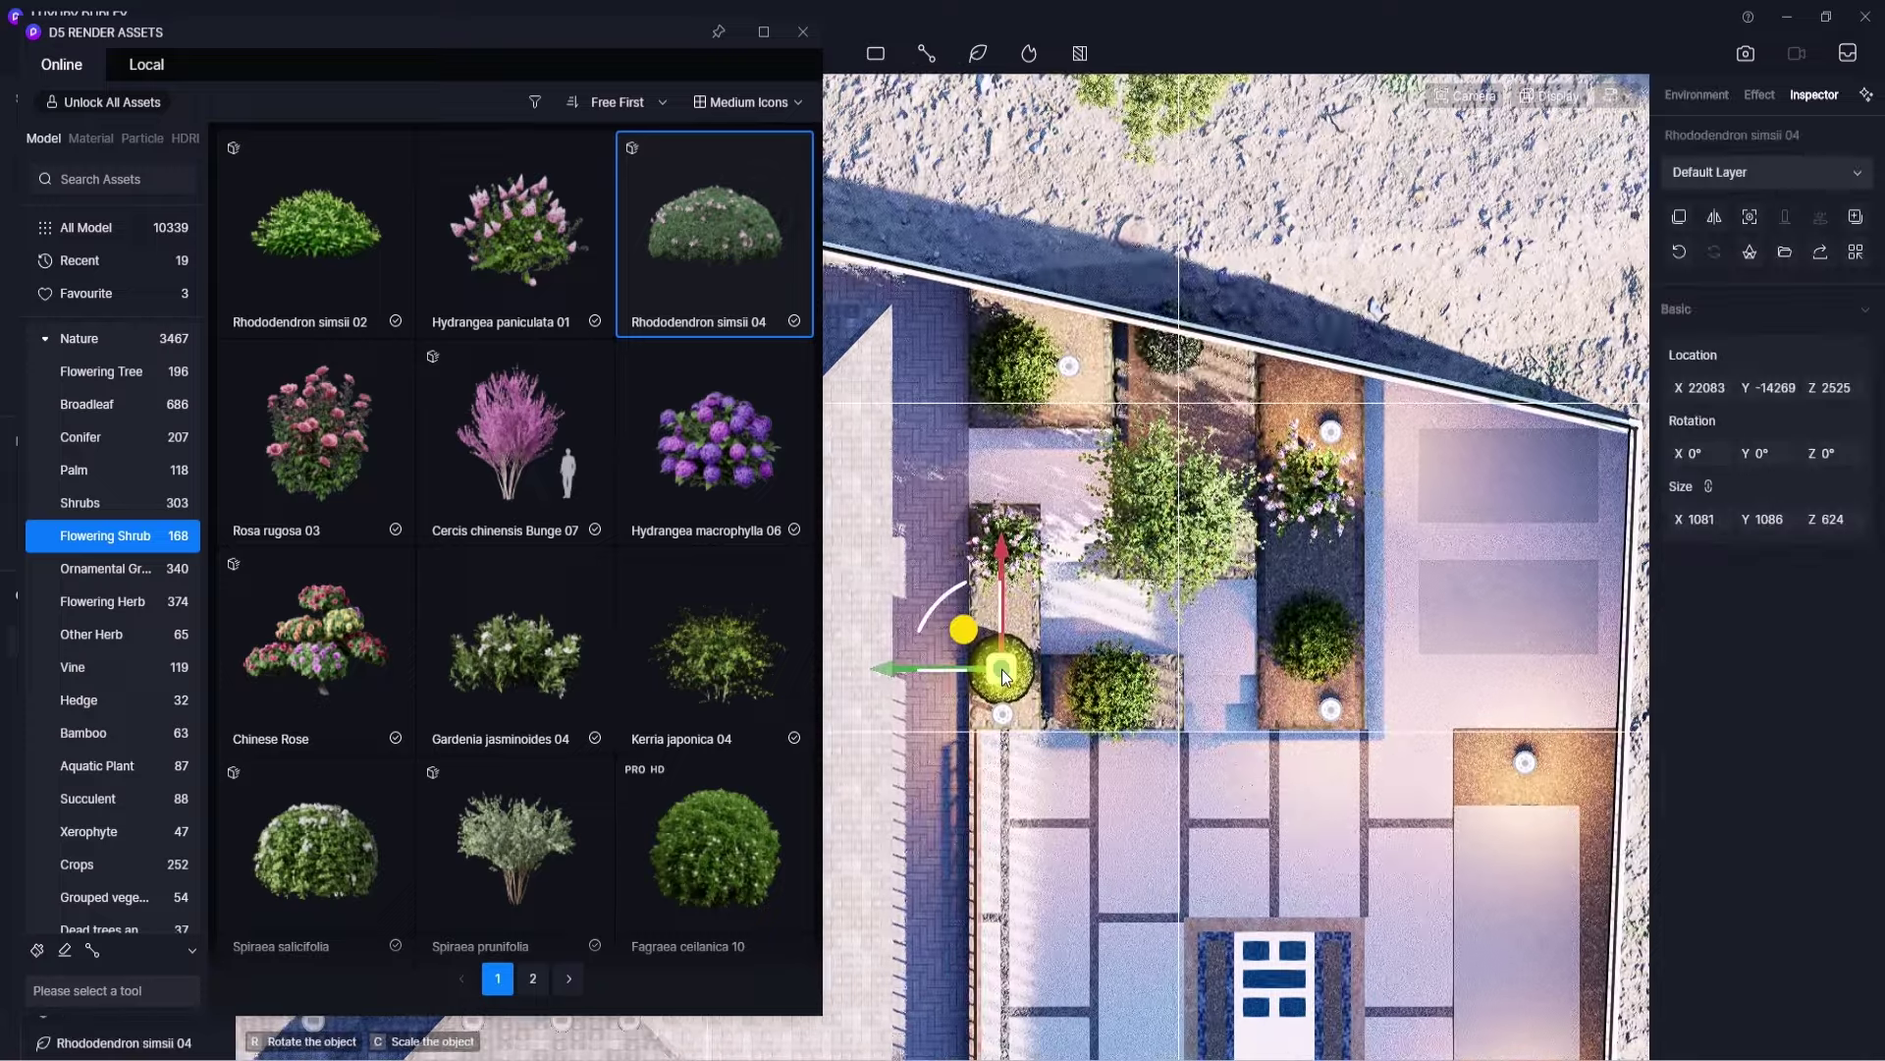
{"action": "left_click", "coordinate": [1188, 408]}
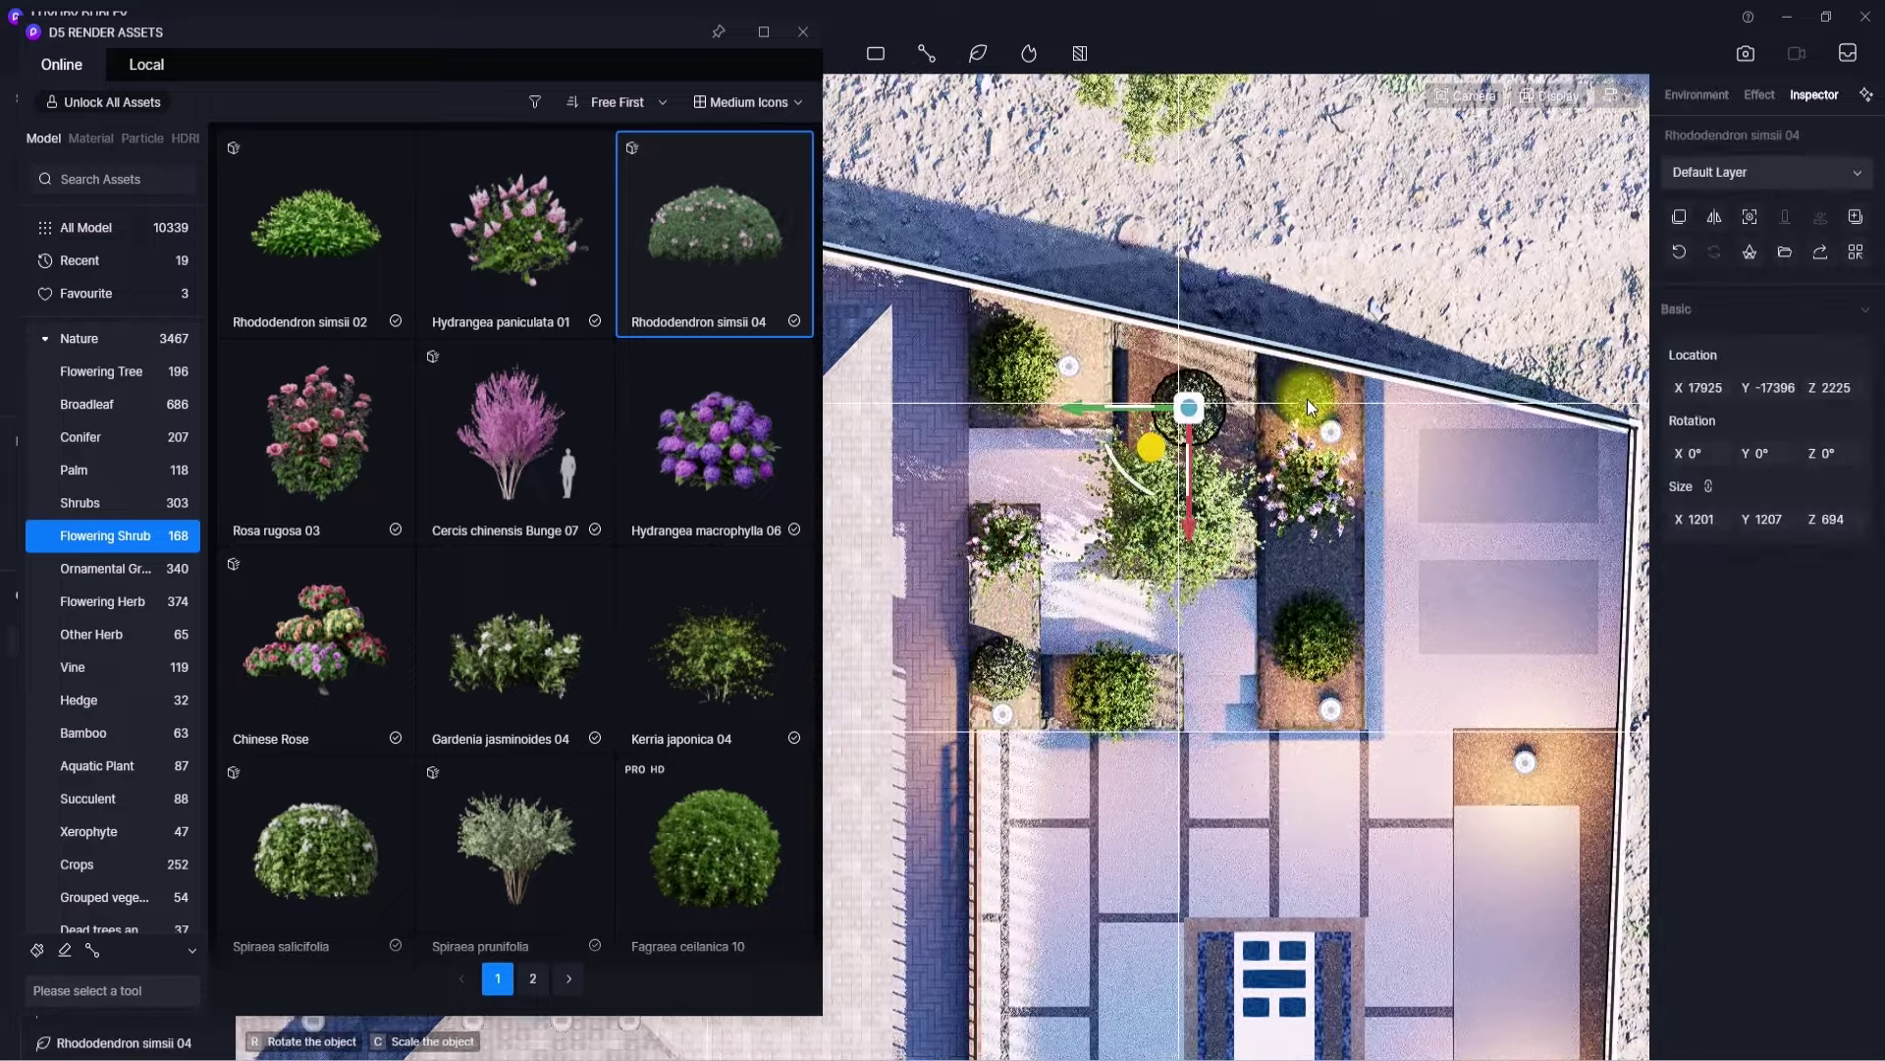
{"action": "left_click", "coordinate": [1307, 399]}
{"action": "left_click", "coordinate": [1489, 765]}
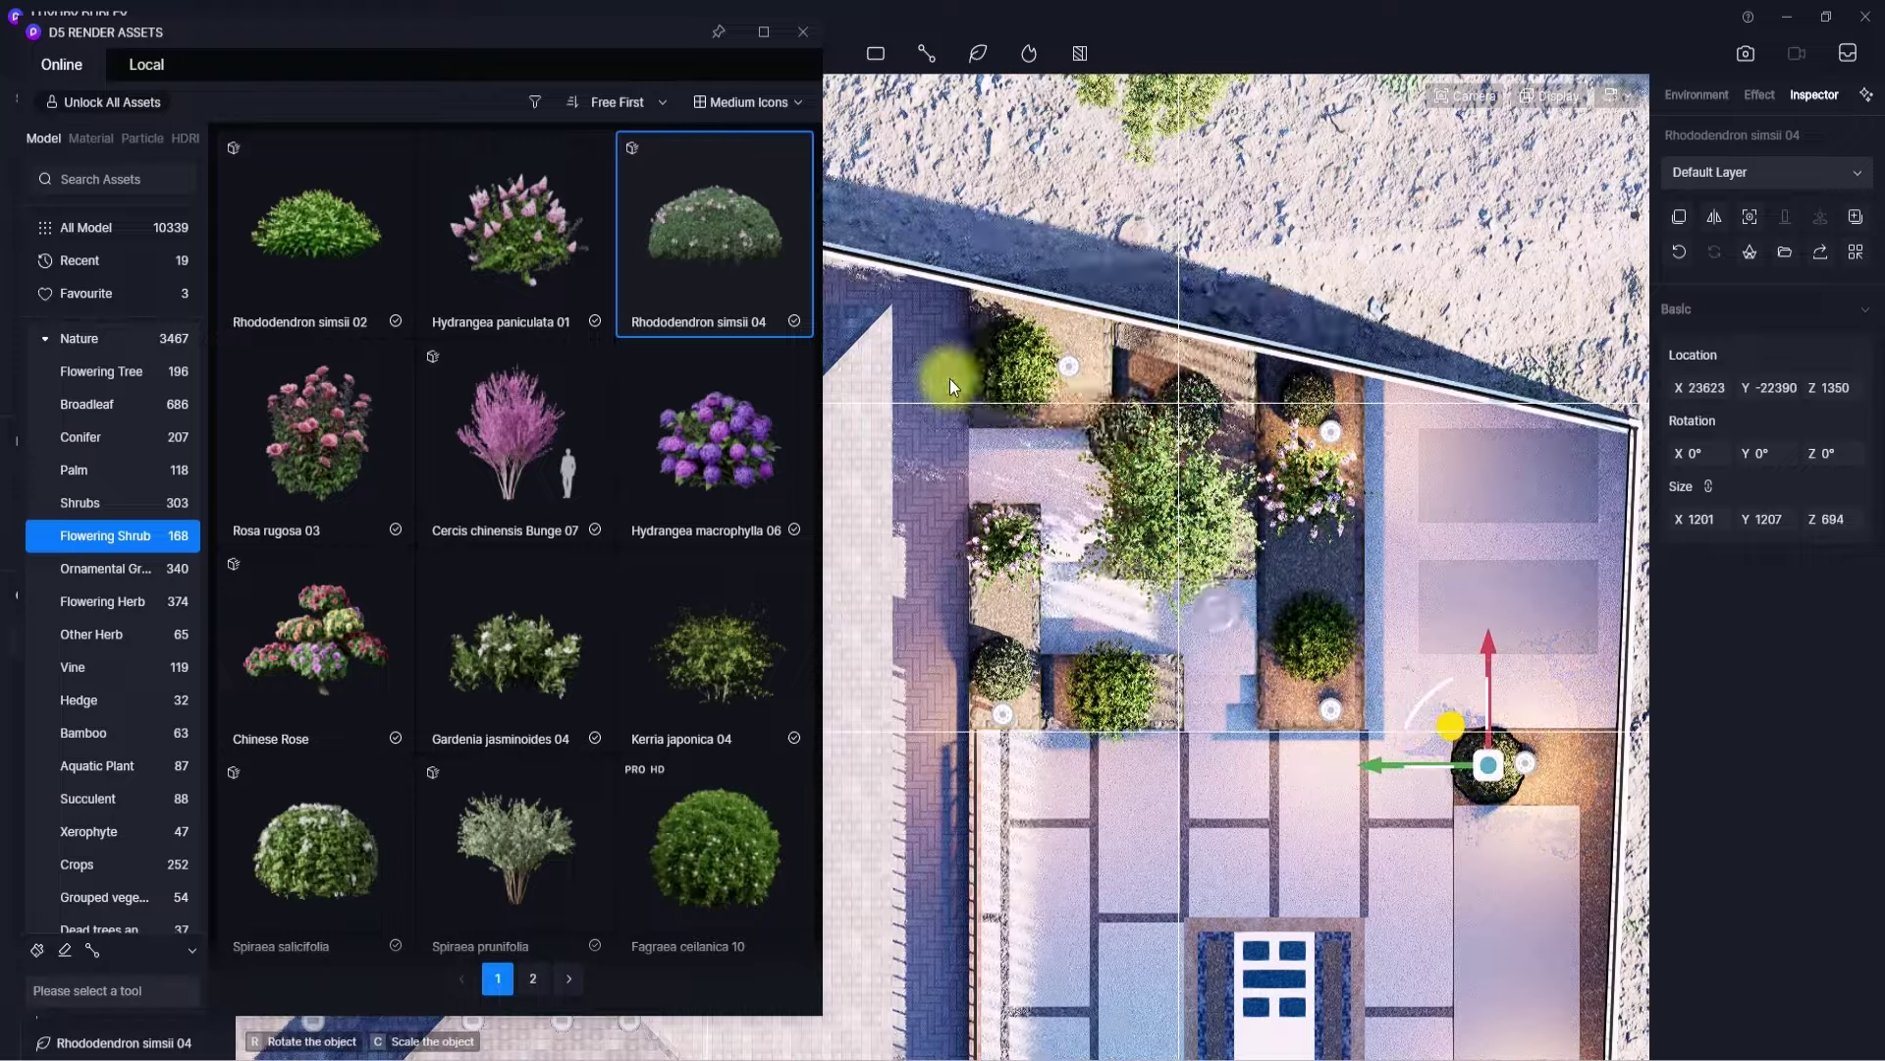
- Delete the plant at the curved edge of the rounded front planter, between its two corner shrubs
{"action": "scroll", "coordinate": [950, 379], "scroll_direction": "down", "scroll_amount": 4}
{"action": "middle_click_drag", "start_coordinate": [951, 379], "coordinate": [1217, 236]}
{"action": "scroll", "coordinate": [950, 379], "scroll_direction": "up", "scroll_amount": 4}
{"action": "left_click", "coordinate": [1058, 761]}
{"action": "key", "text": "Delete"}
- Place the grouped vegetation model Flower Bed Combo 12 in the rounded front planter at about X 23815, Y 14932, rotated 223° about Z
{"action": "scroll", "coordinate": [63, 609], "scroll_direction": "down", "scroll_amount": 3}
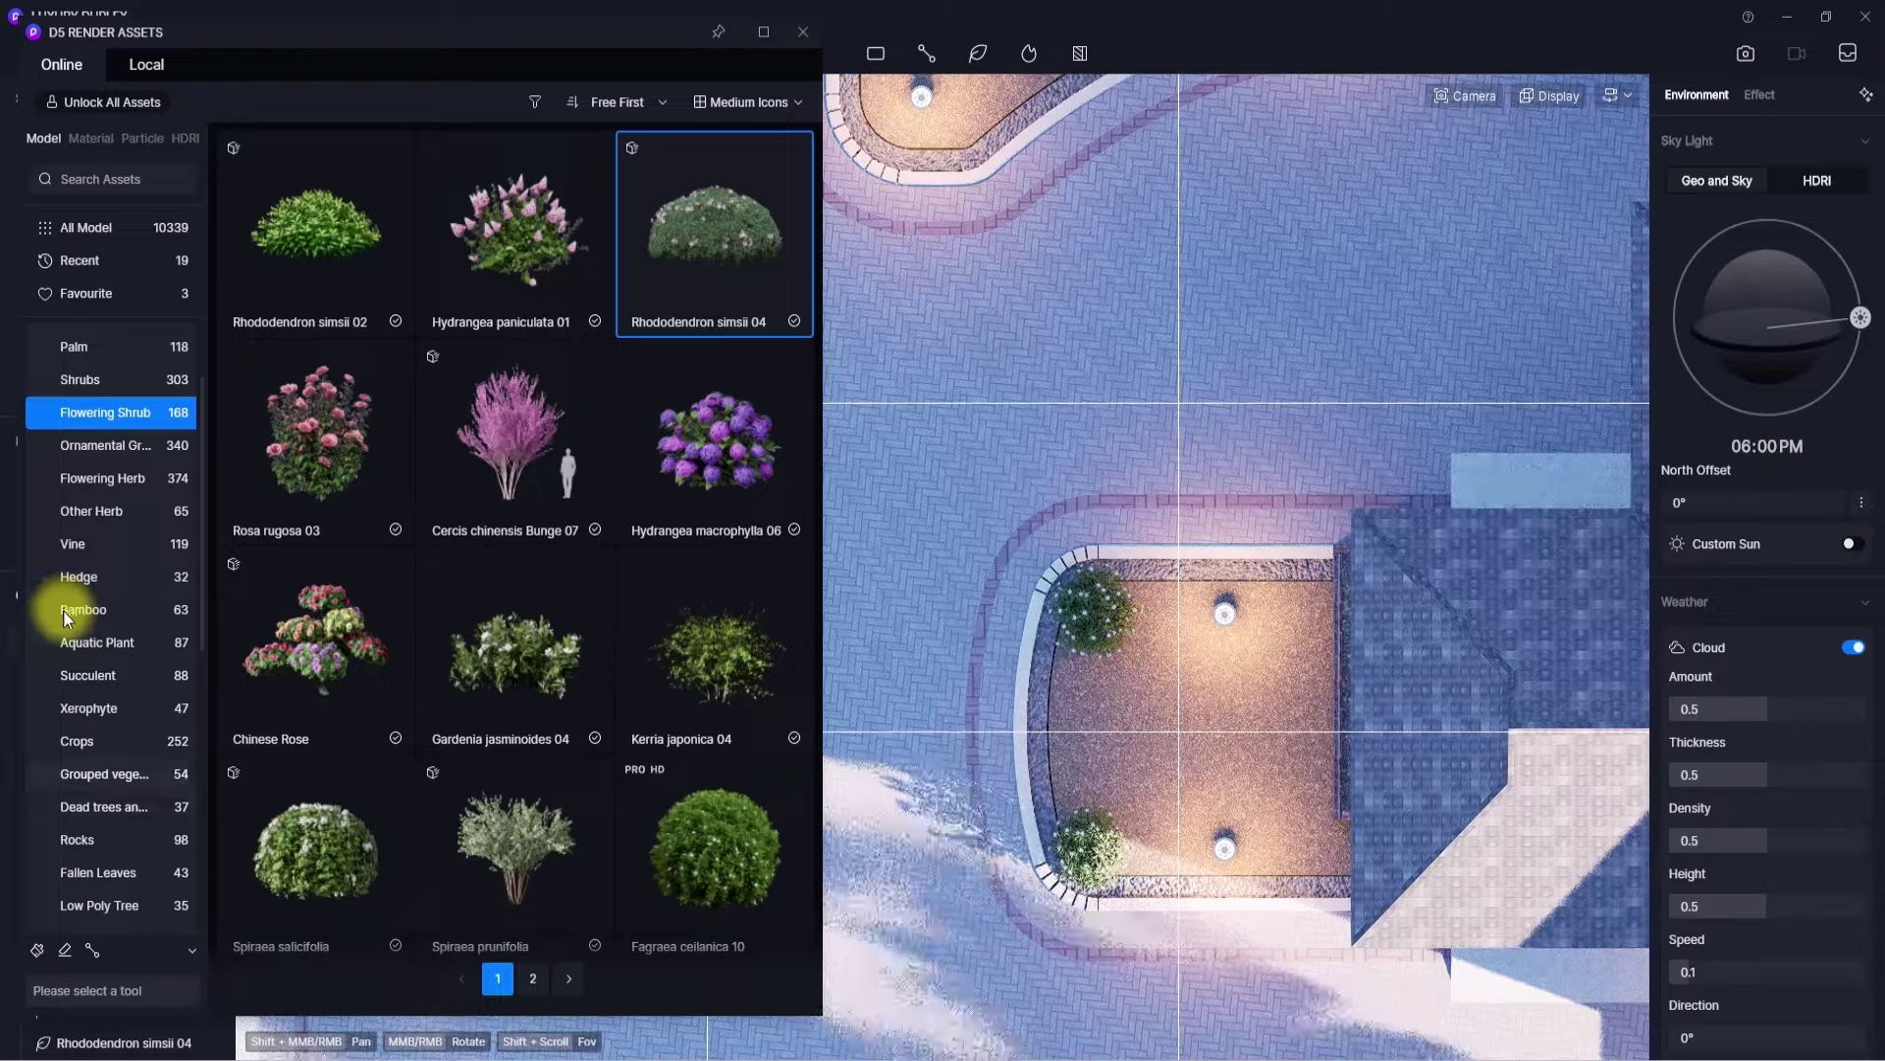
{"action": "left_click", "coordinate": [94, 772]}
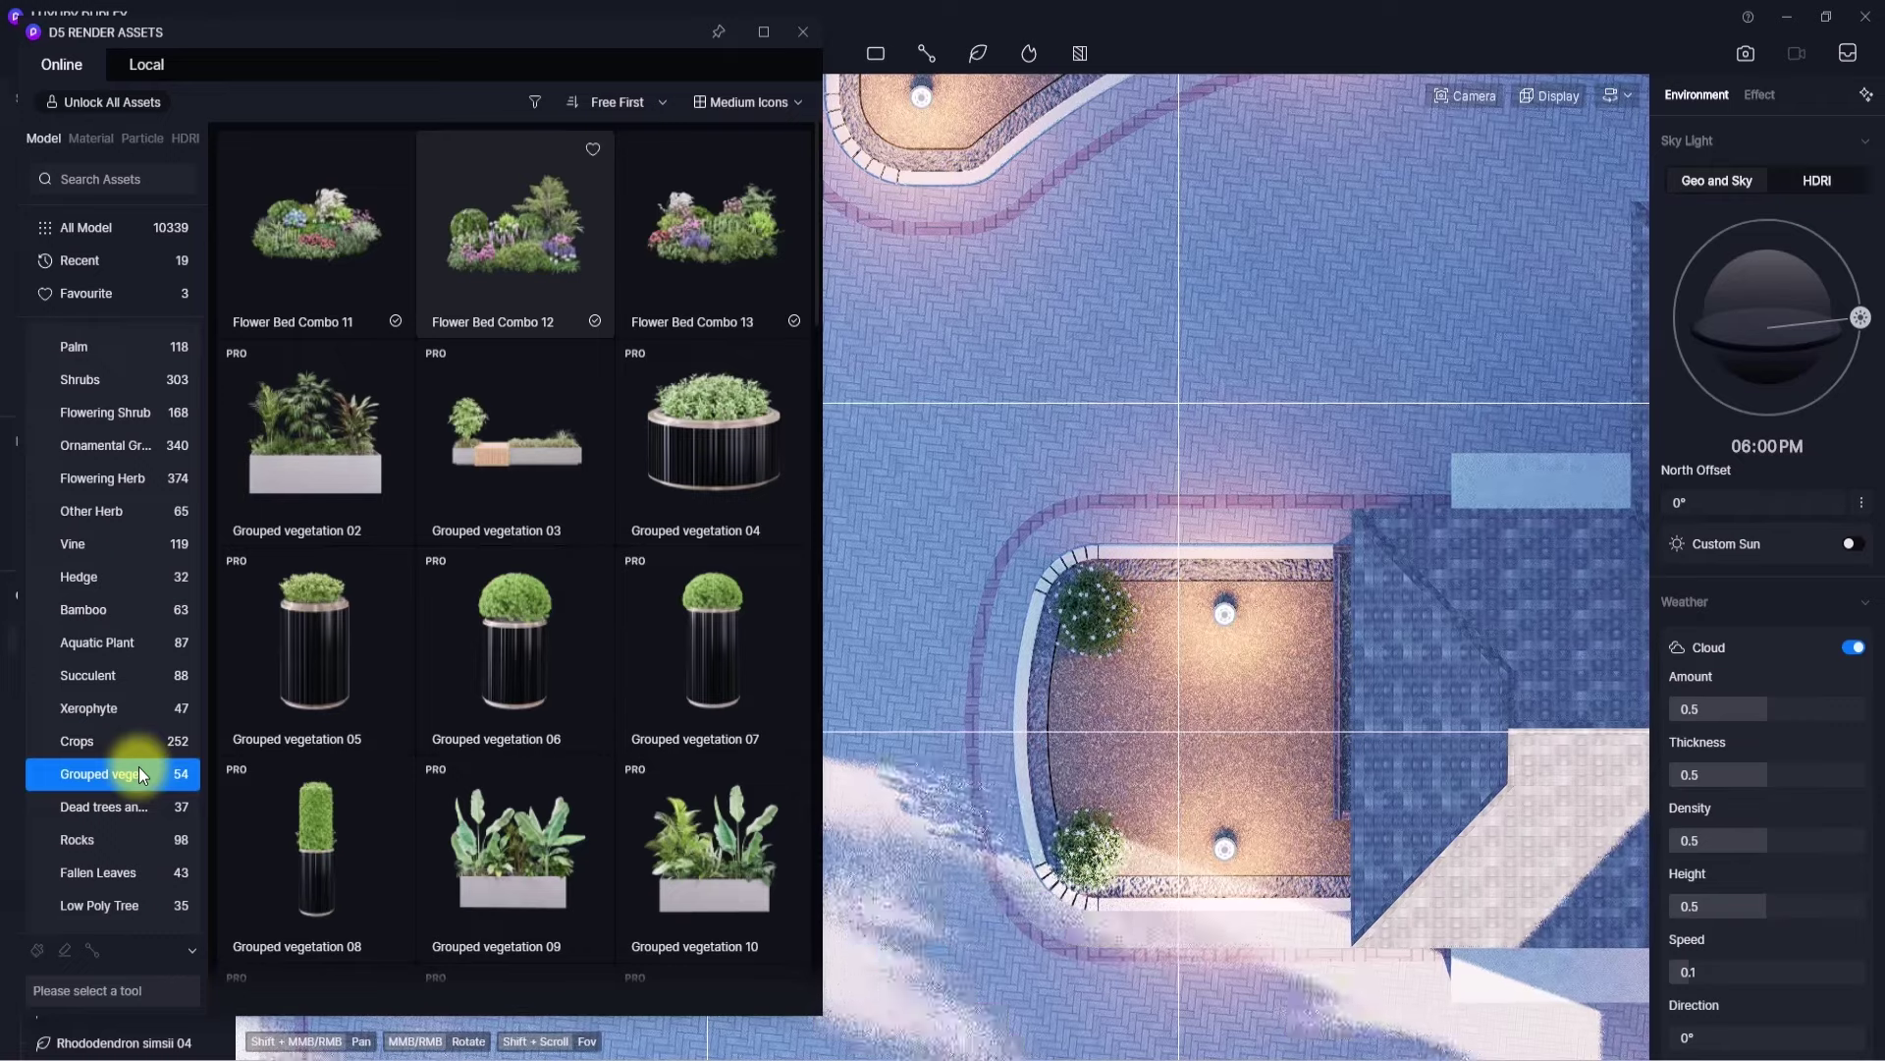
{"action": "left_click", "coordinate": [514, 248]}
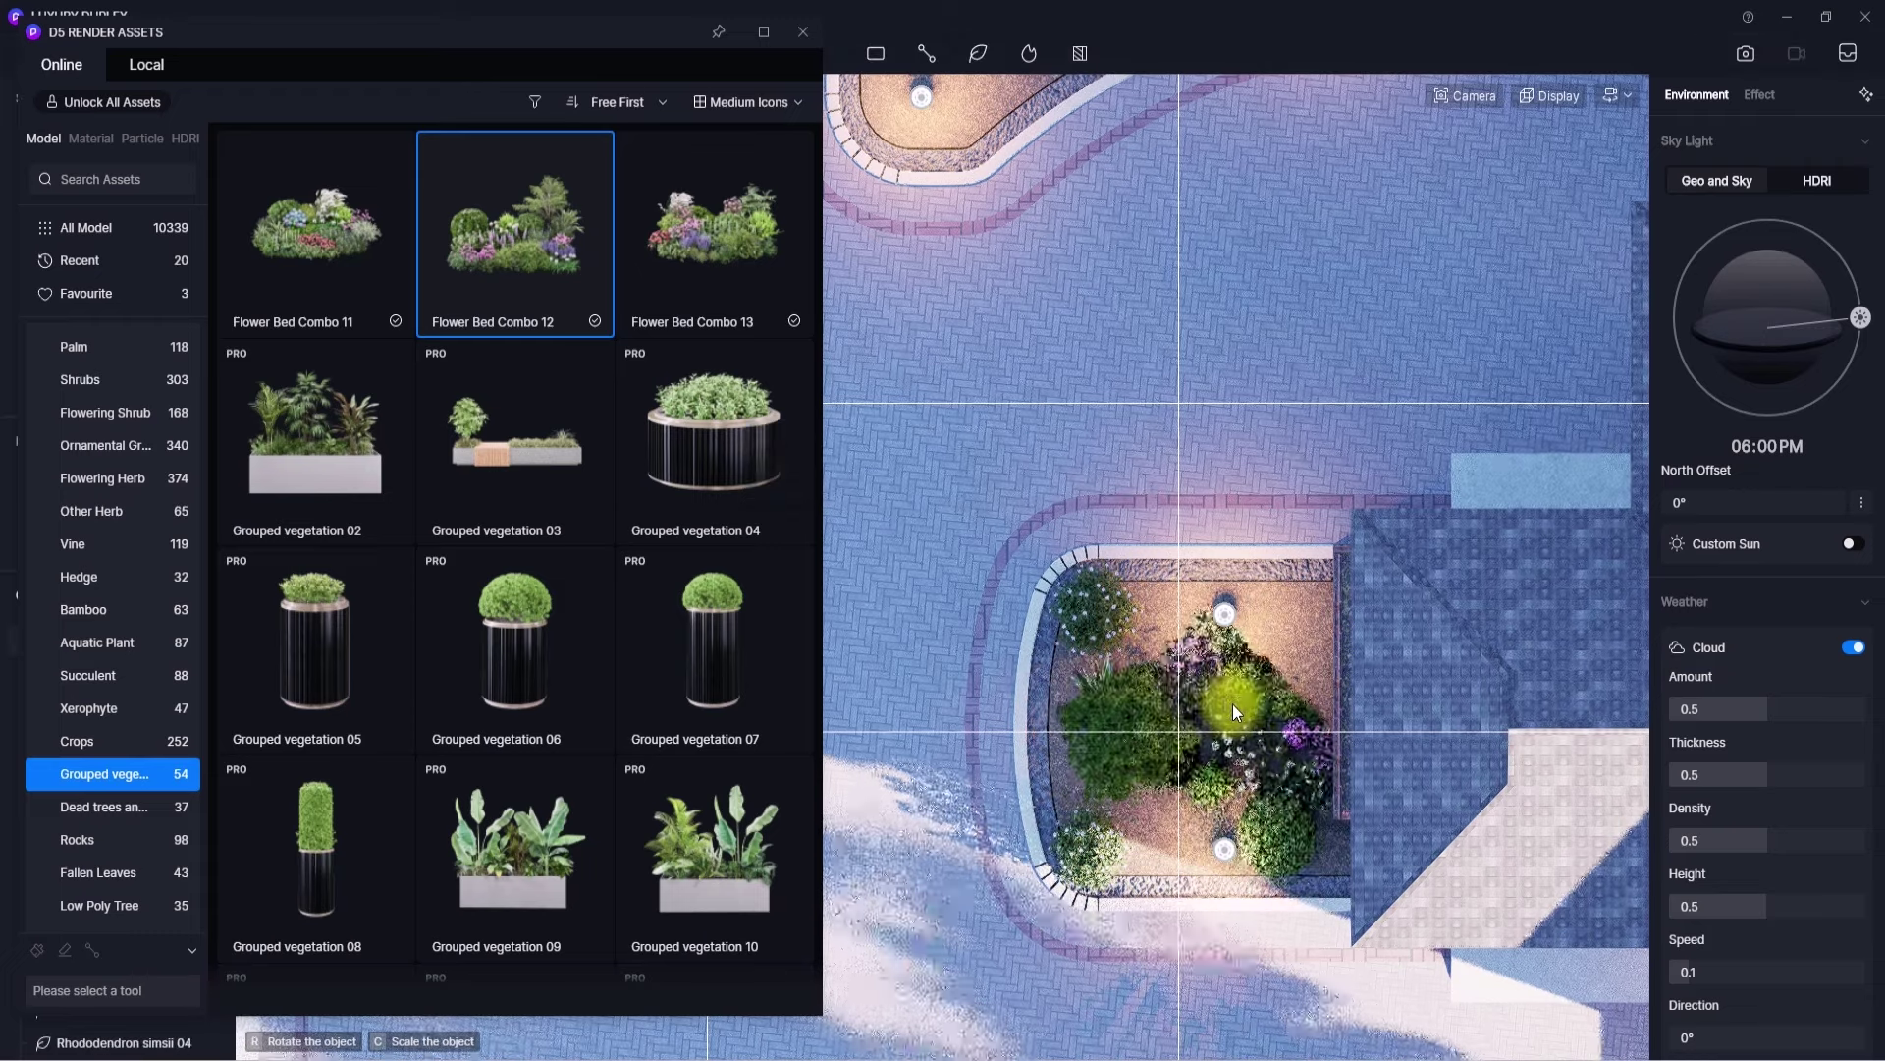
{"action": "left_click", "coordinate": [1233, 704]}
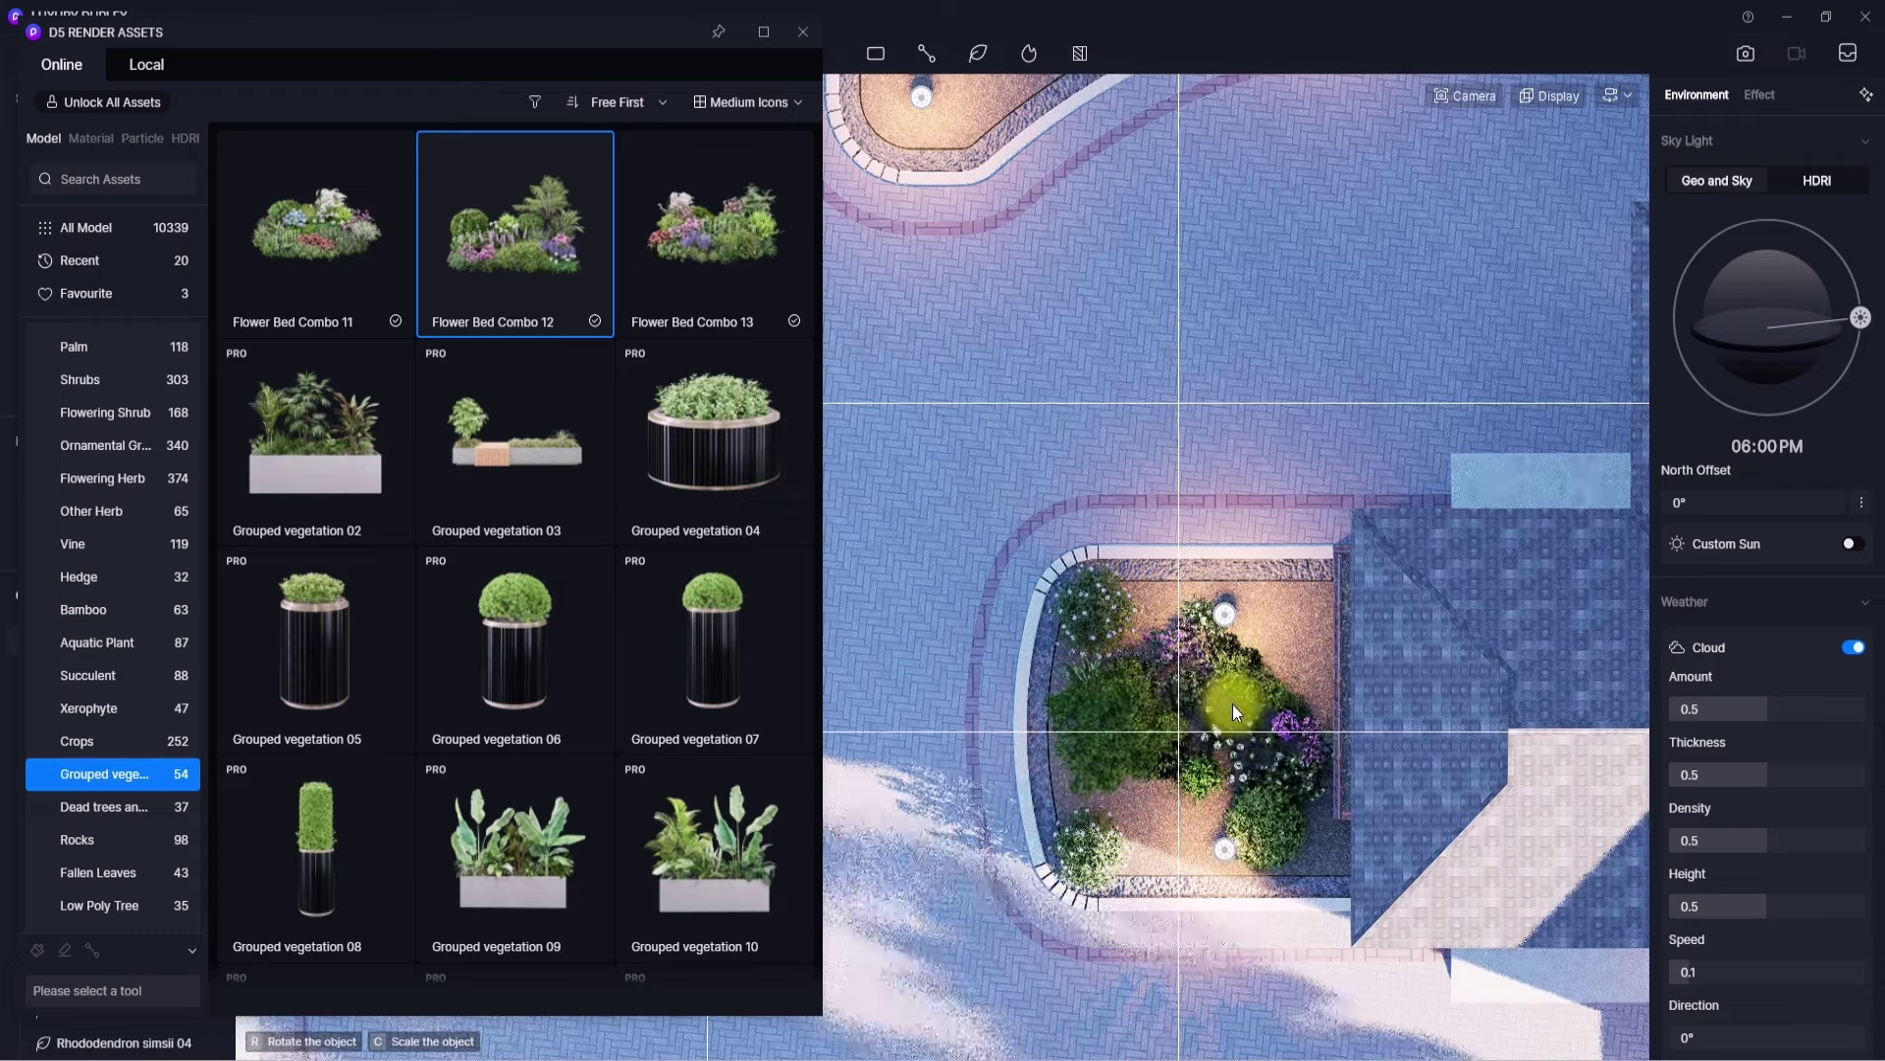
{"action": "left_click", "coordinate": [802, 33]}
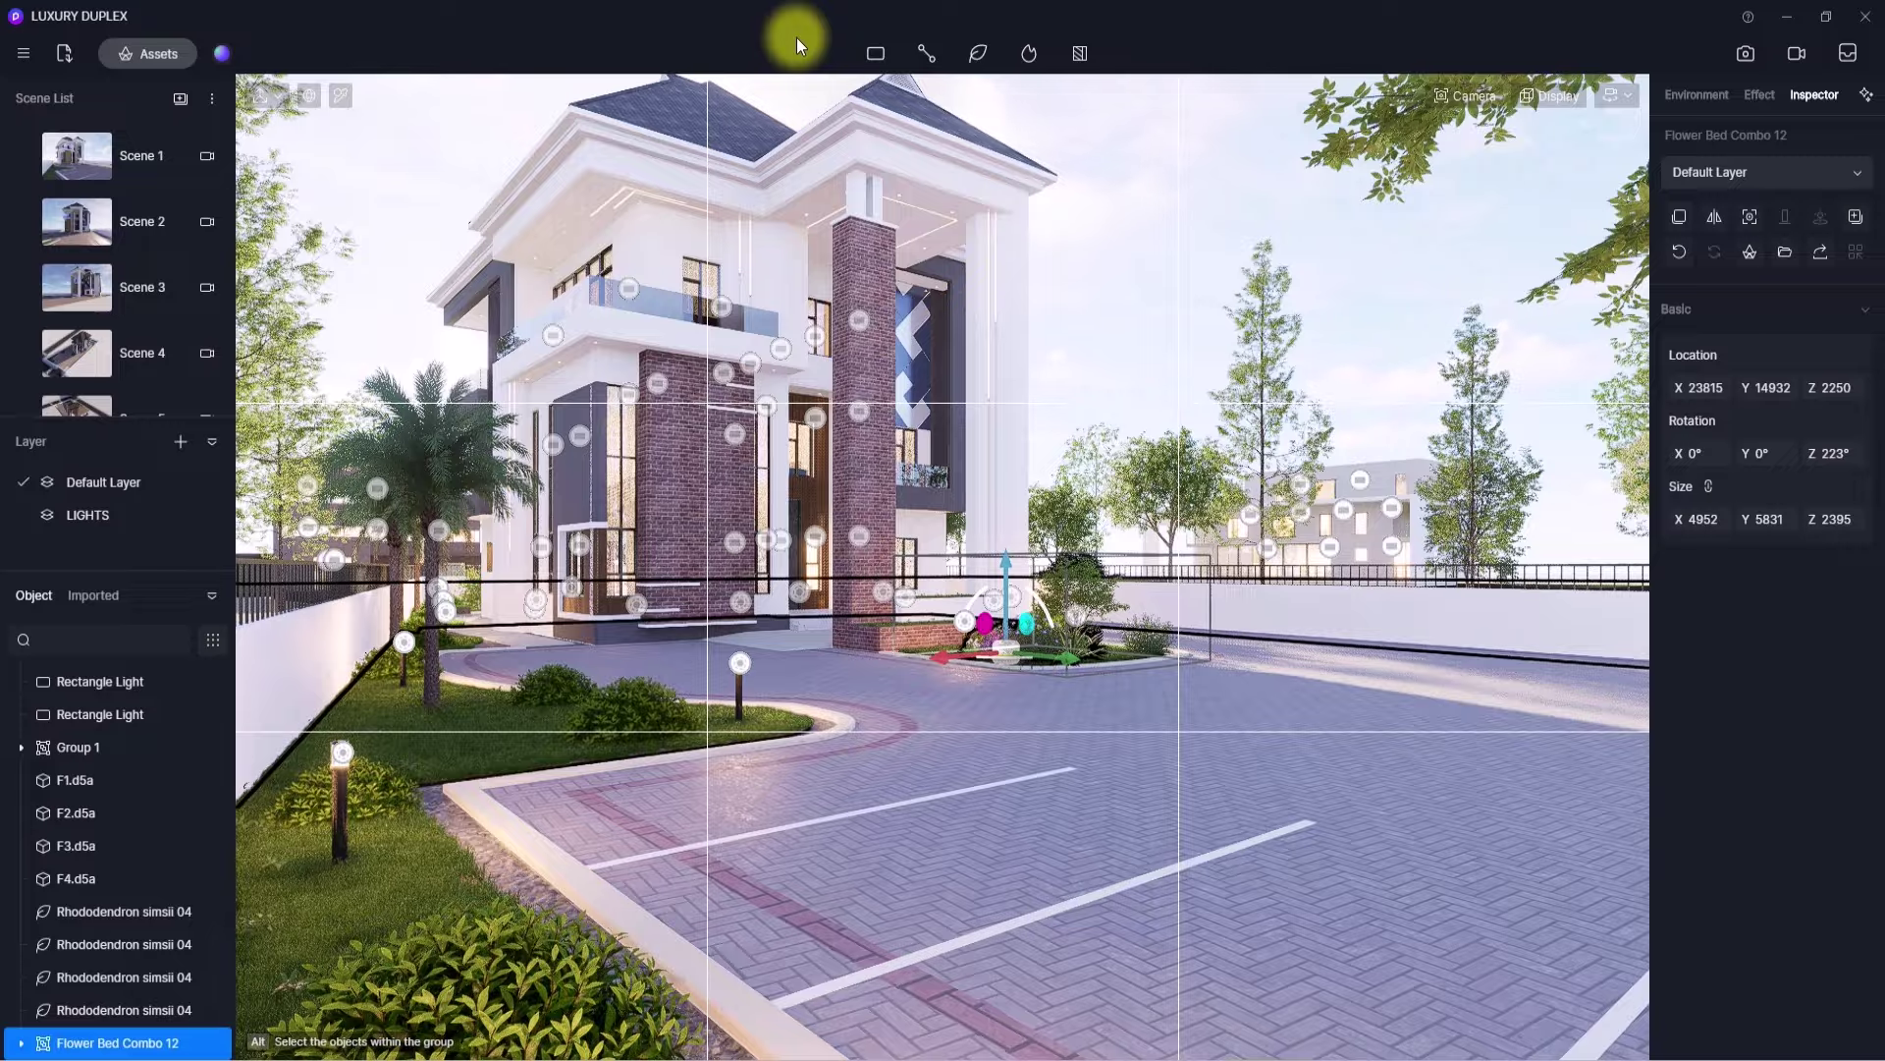
- Examine the flower bed combo in the rounded front planter from close up in the perspective view
{"action": "key", "text": "s"}
{"action": "key", "text": "w"}
{"action": "right_click_drag", "start_coordinate": [552, 505], "coordinate": [696, 872]}
{"action": "key", "text": "w"}
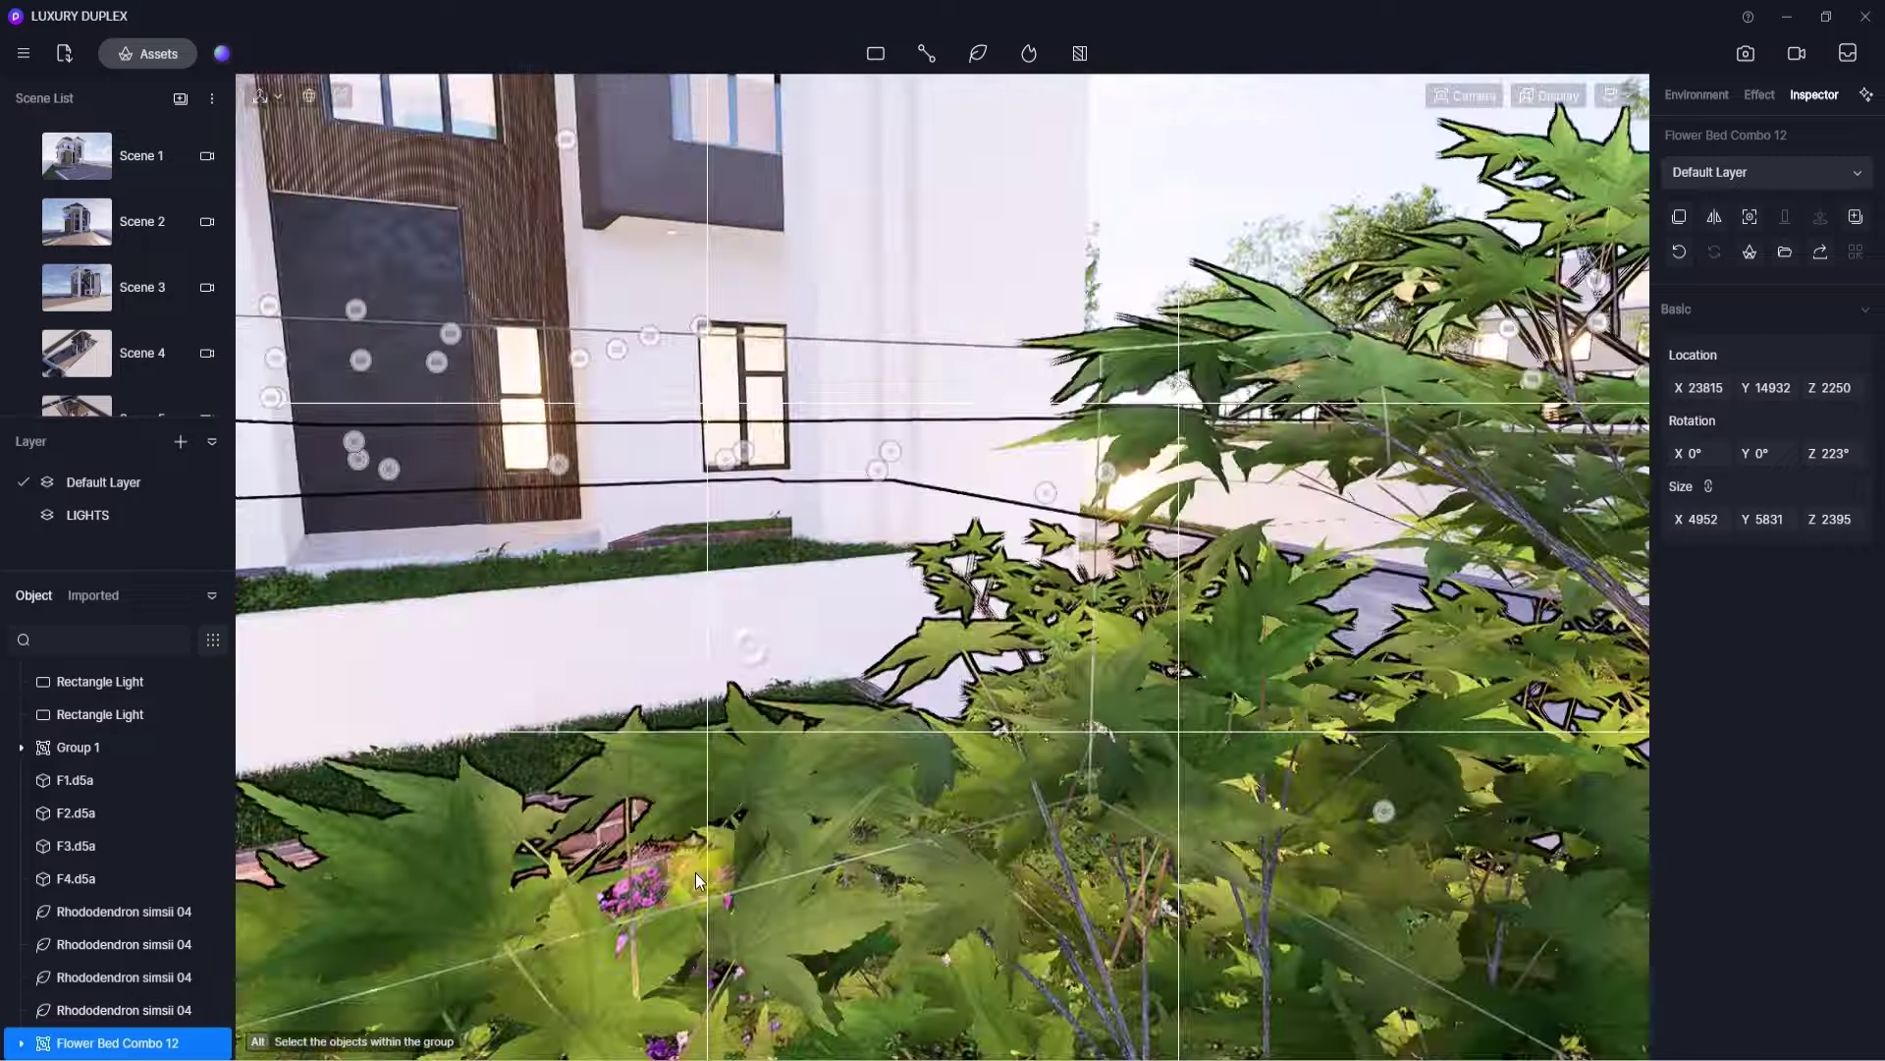
{"action": "key", "text": "s"}
{"action": "left_click", "coordinate": [994, 870]}
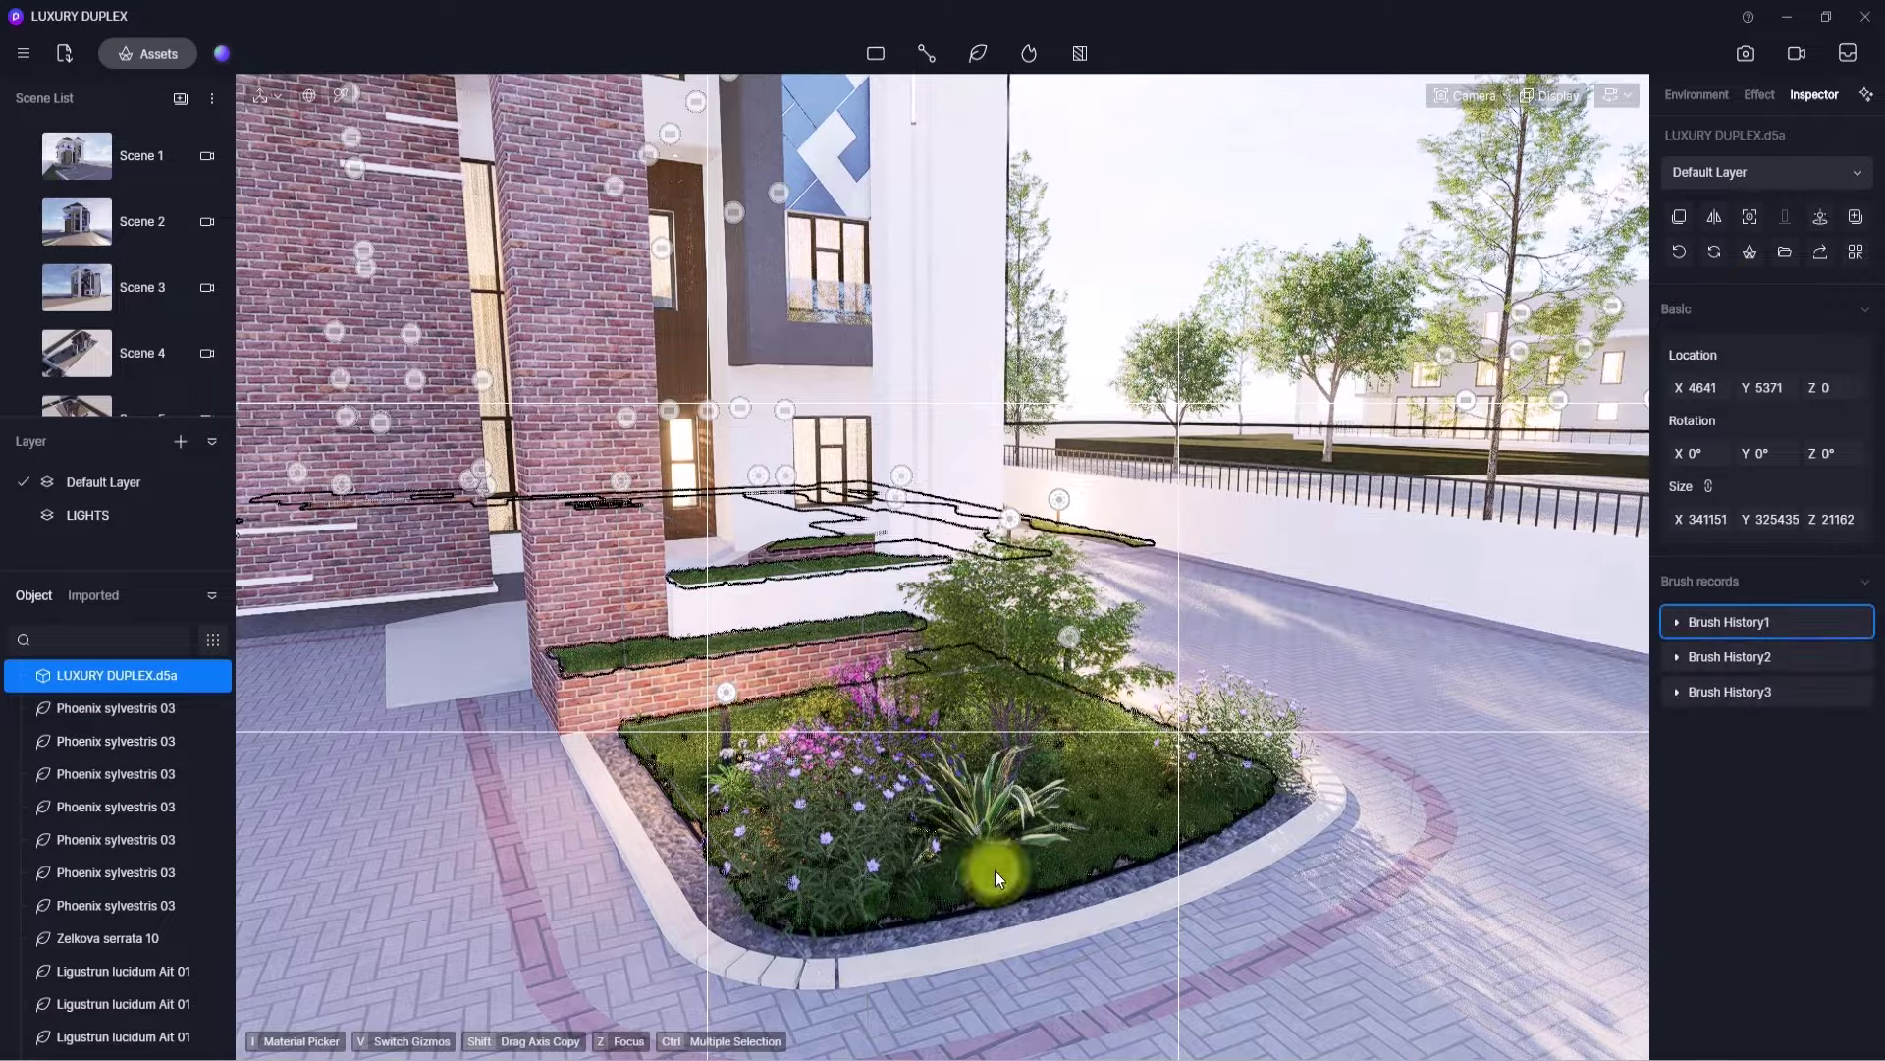
{"action": "left_click", "coordinate": [903, 711]}
{"action": "key", "text": "z"}
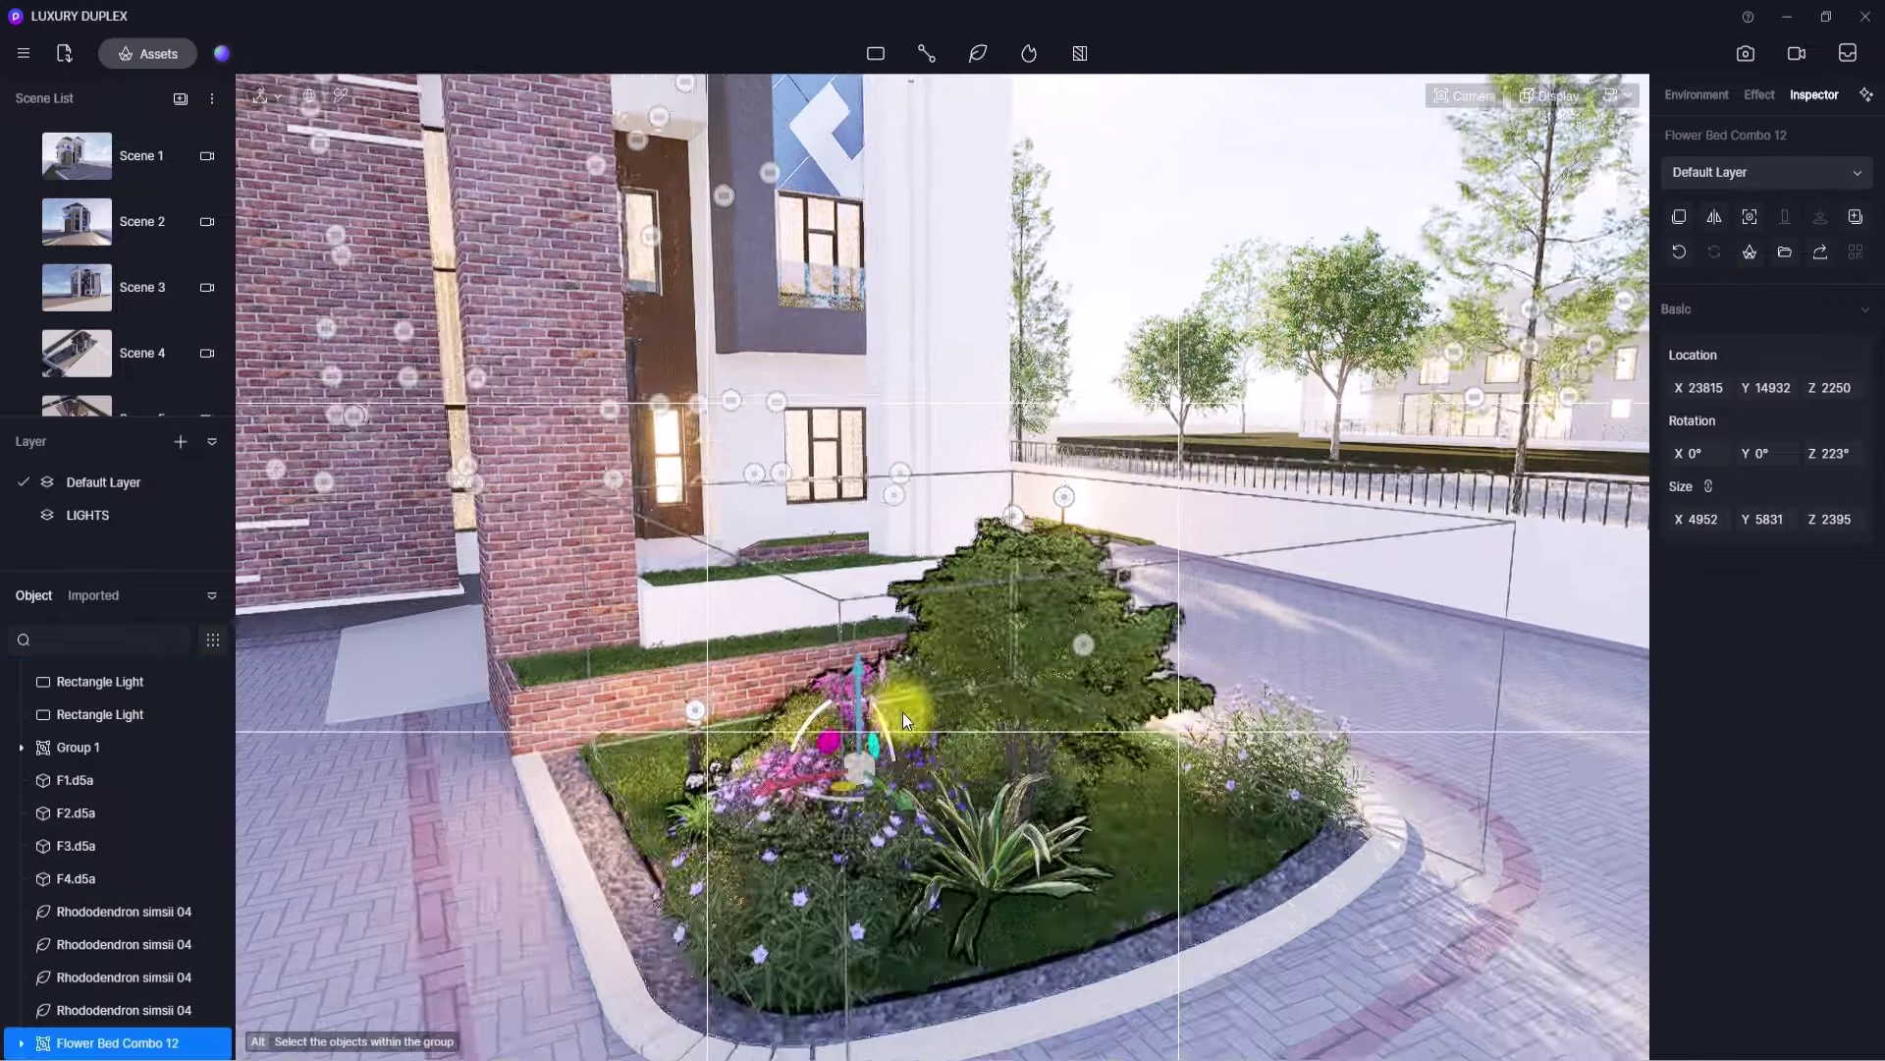
- Examine the stepped white and brick planters between the brick column and the flower bed
{"action": "key", "text": "w"}
{"action": "right_click_drag", "start_coordinate": [903, 711], "coordinate": [923, 803]}
{"action": "key", "text": "s"}
{"action": "key", "text": "w"}
{"action": "key", "text": "s"}
{"action": "key", "text": "w"}
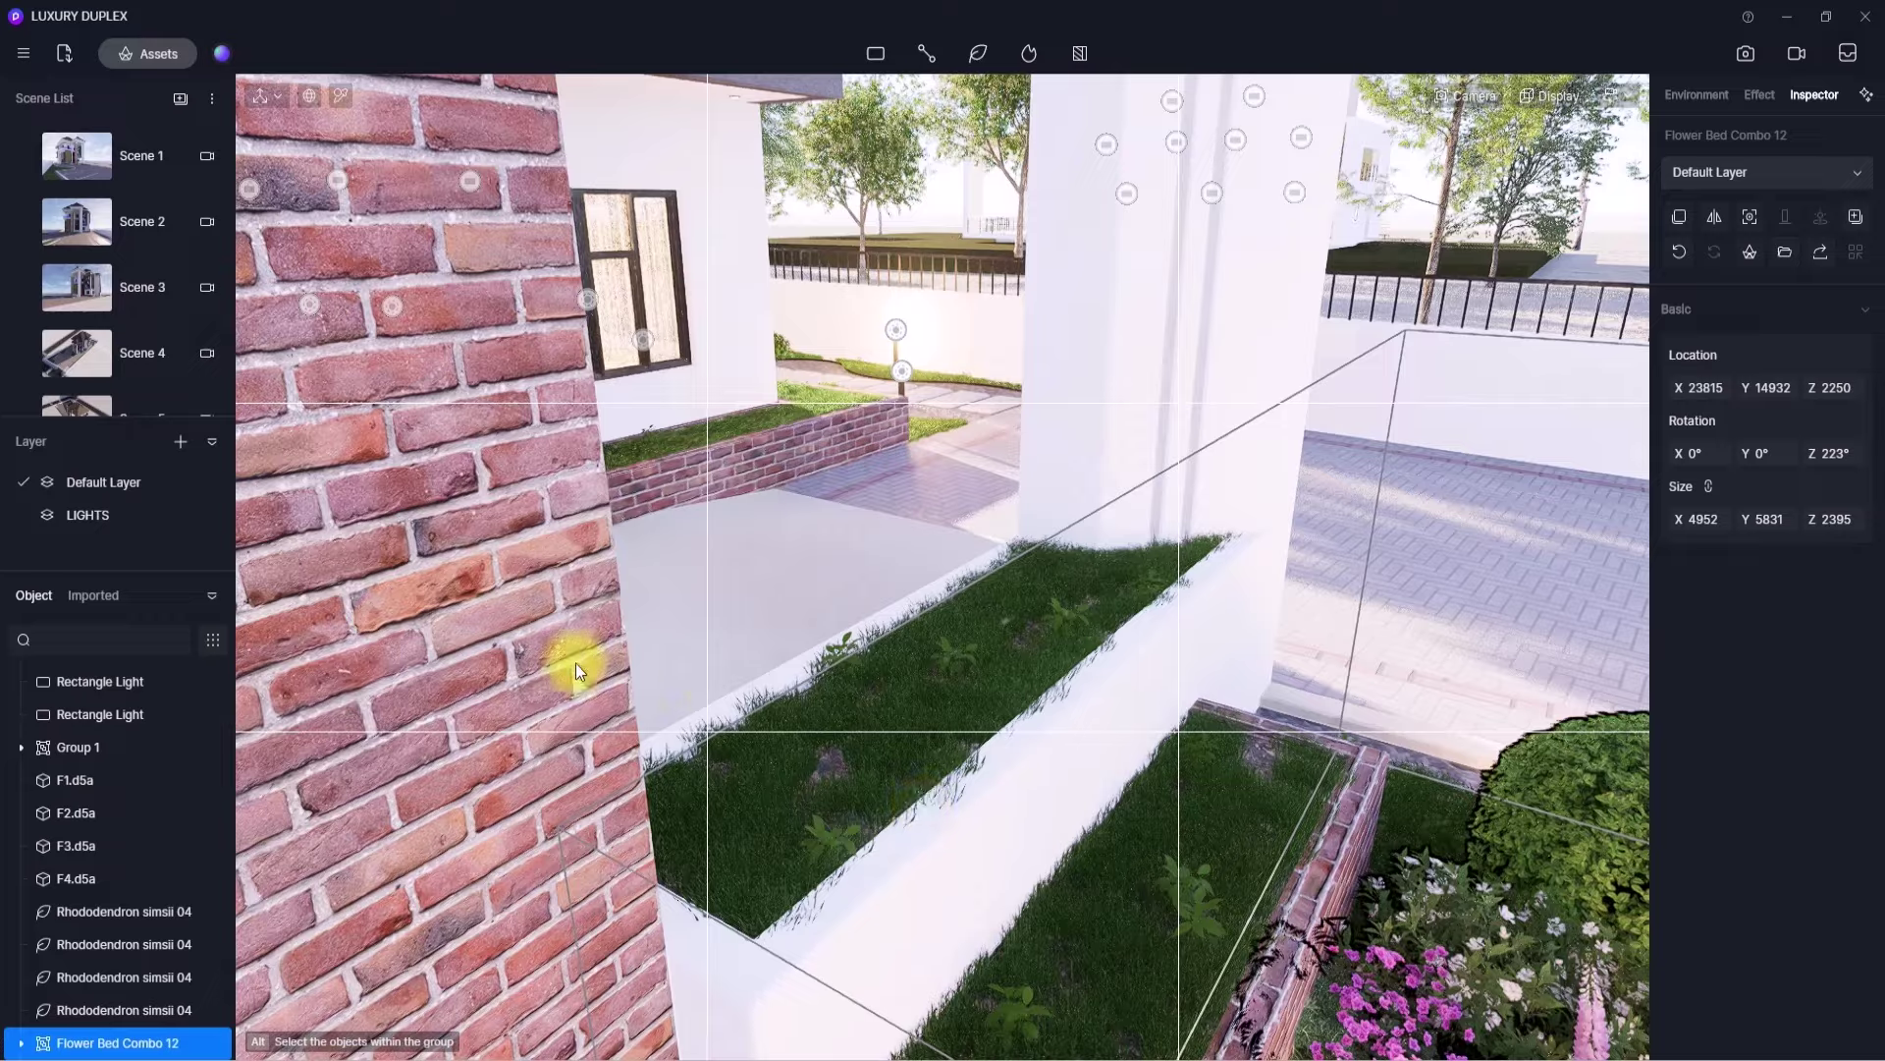
{"action": "key", "text": "s"}
{"action": "right_click_drag", "start_coordinate": [575, 663], "coordinate": [652, 747]}
{"action": "key", "text": "w"}
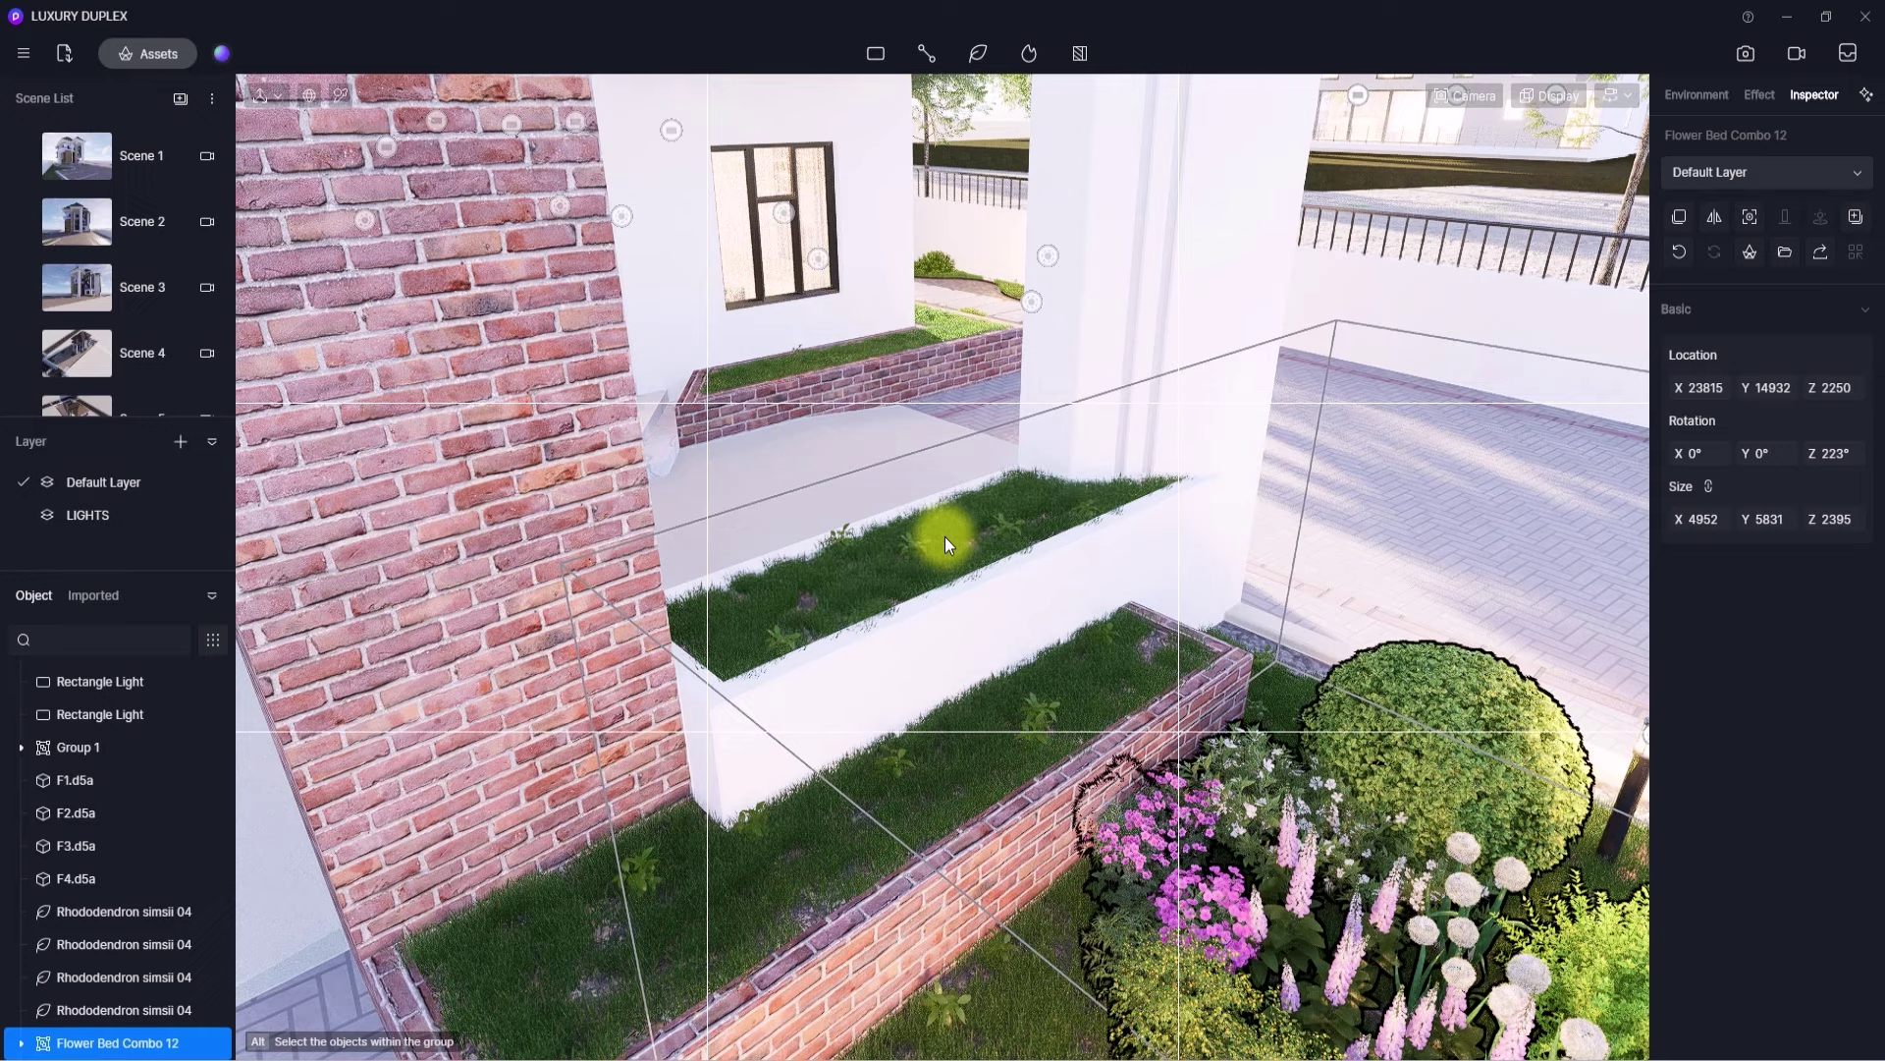
{"action": "left_click", "coordinate": [161, 52]}
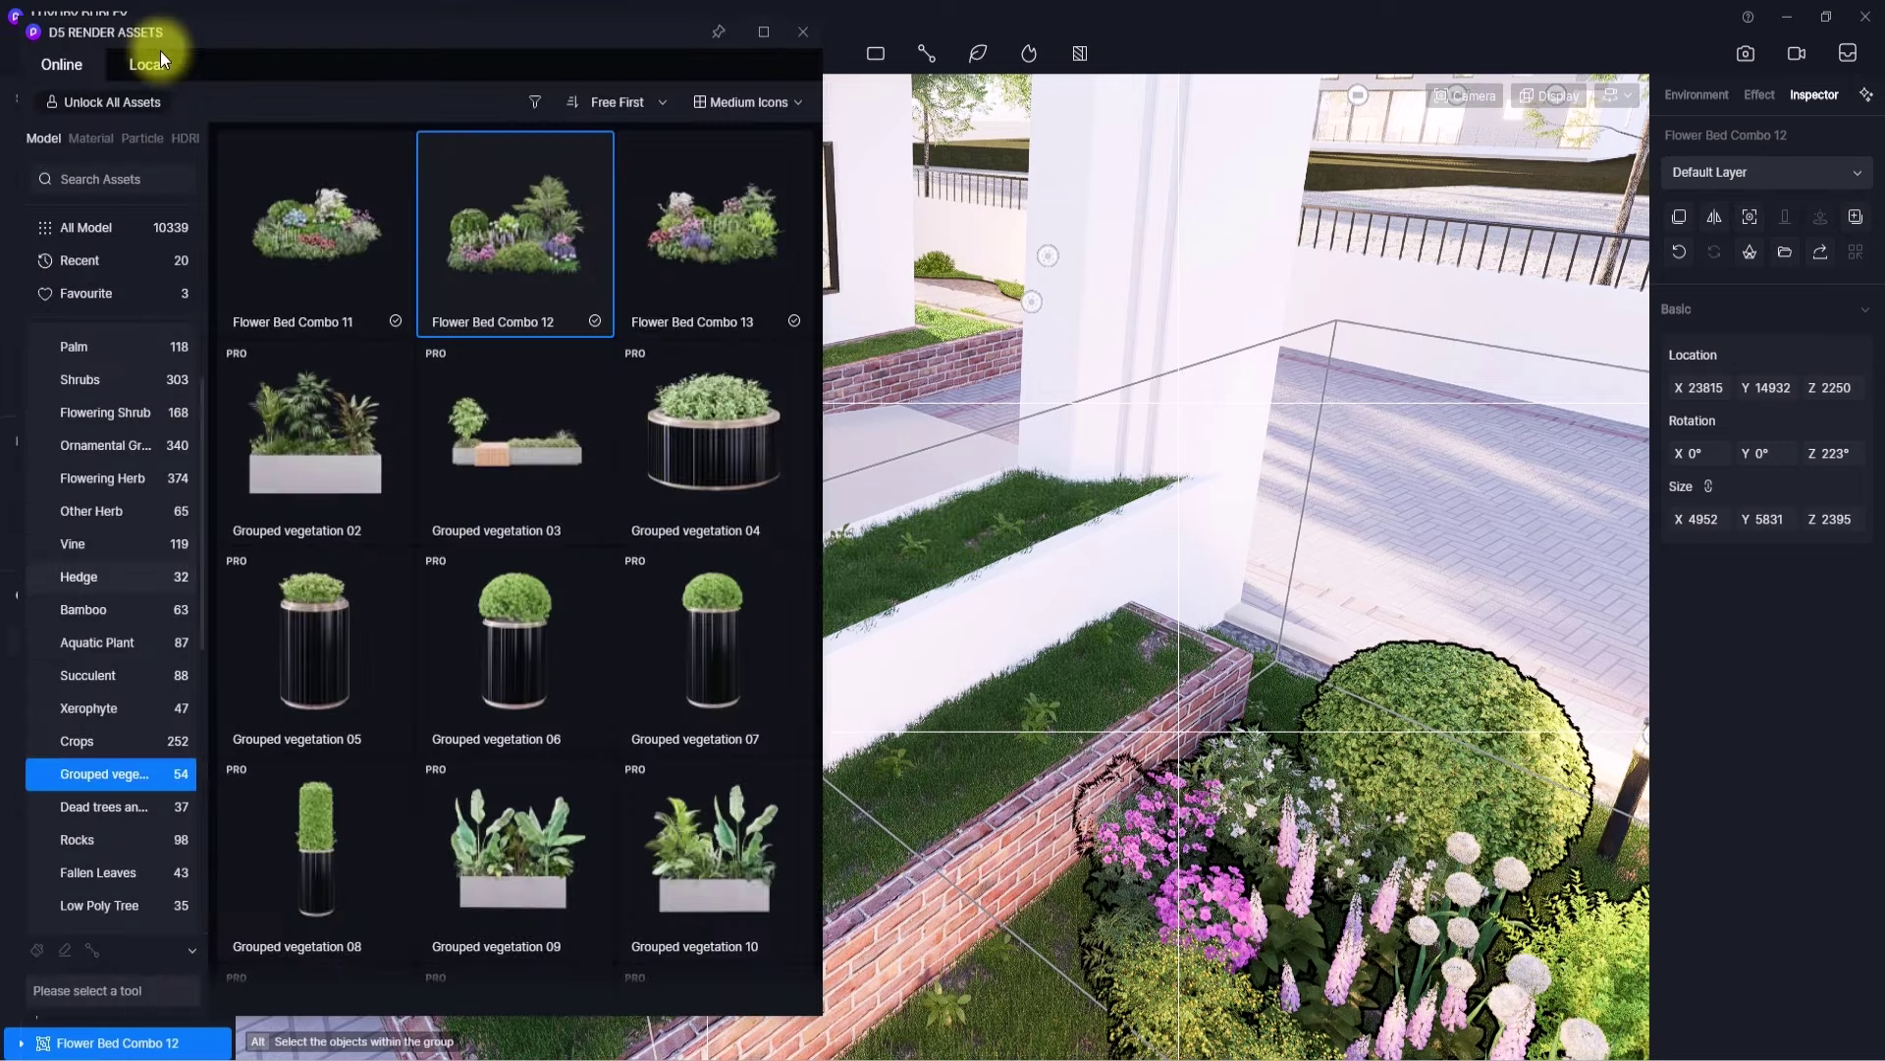
{"action": "left_click", "coordinate": [126, 579]}
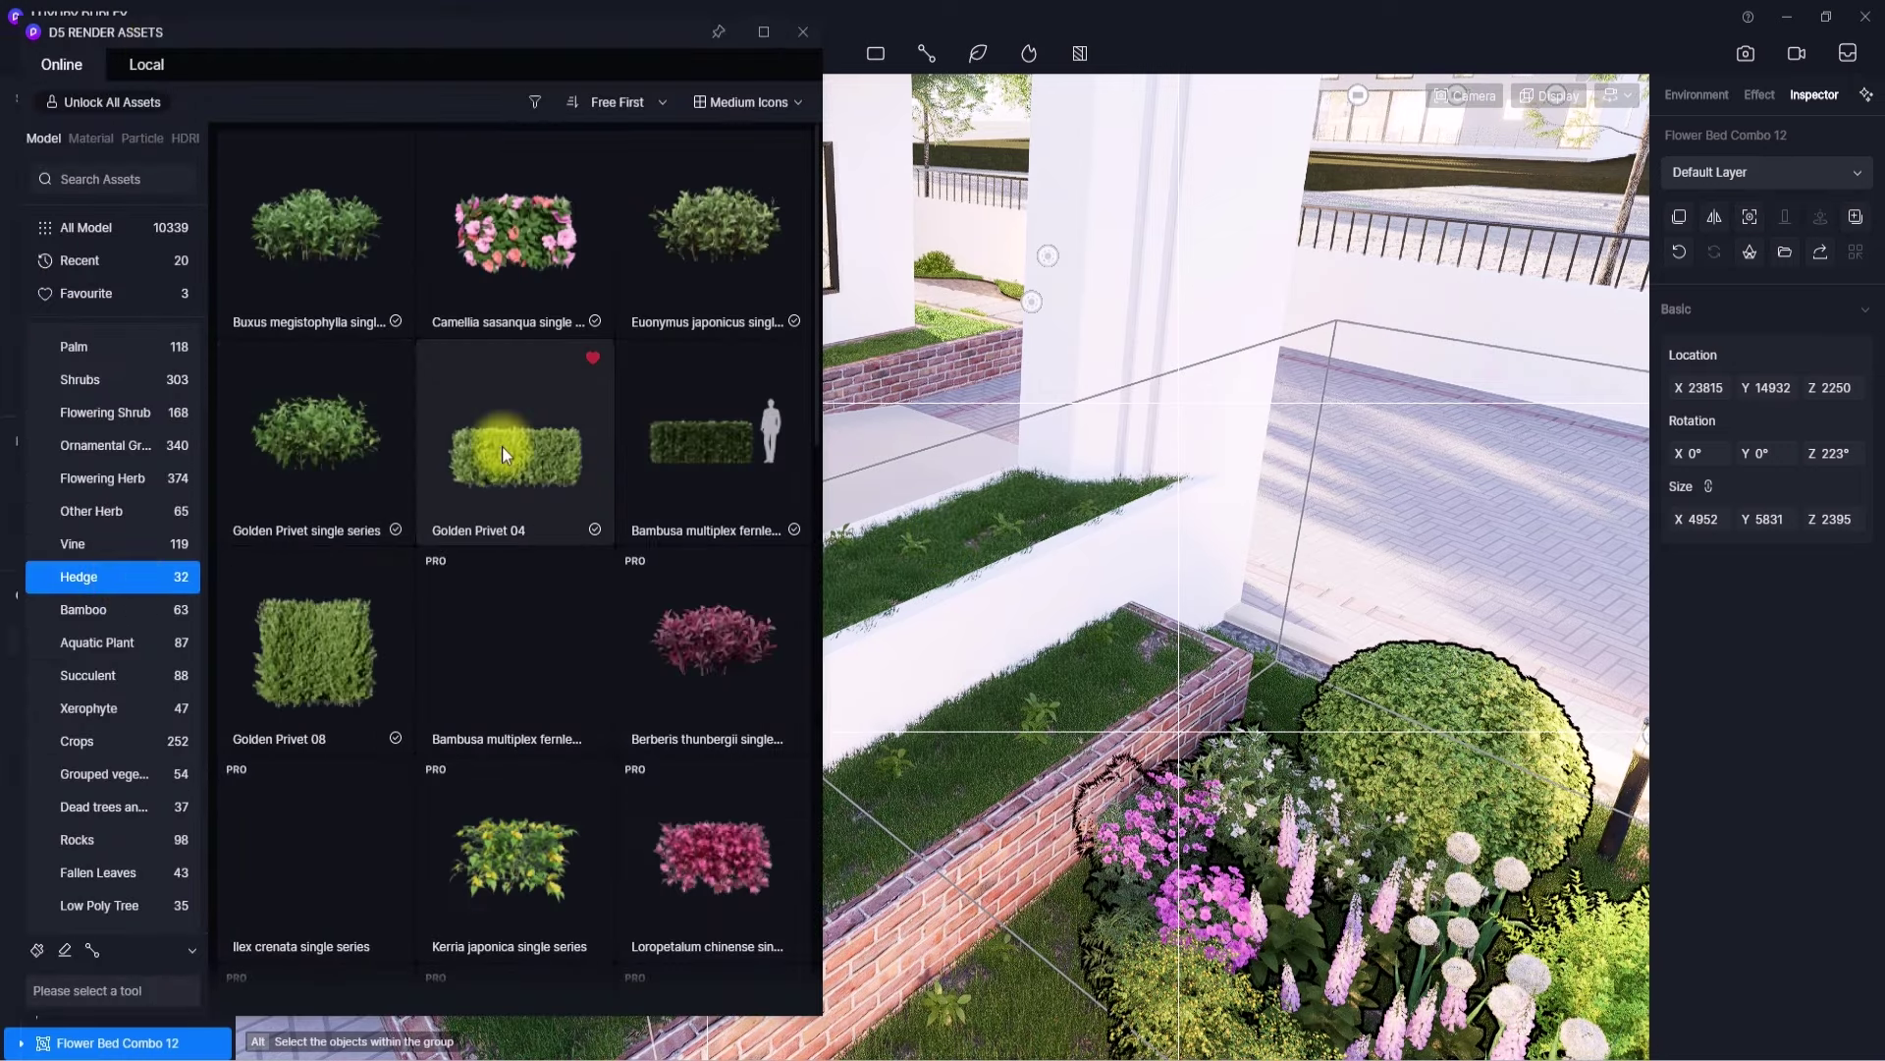
{"action": "left_click", "coordinate": [510, 444]}
{"action": "scroll", "coordinate": [1021, 590], "scroll_direction": "up", "scroll_amount": 5}
{"action": "middle_click_drag", "start_coordinate": [942, 629], "coordinate": [1335, 628]}
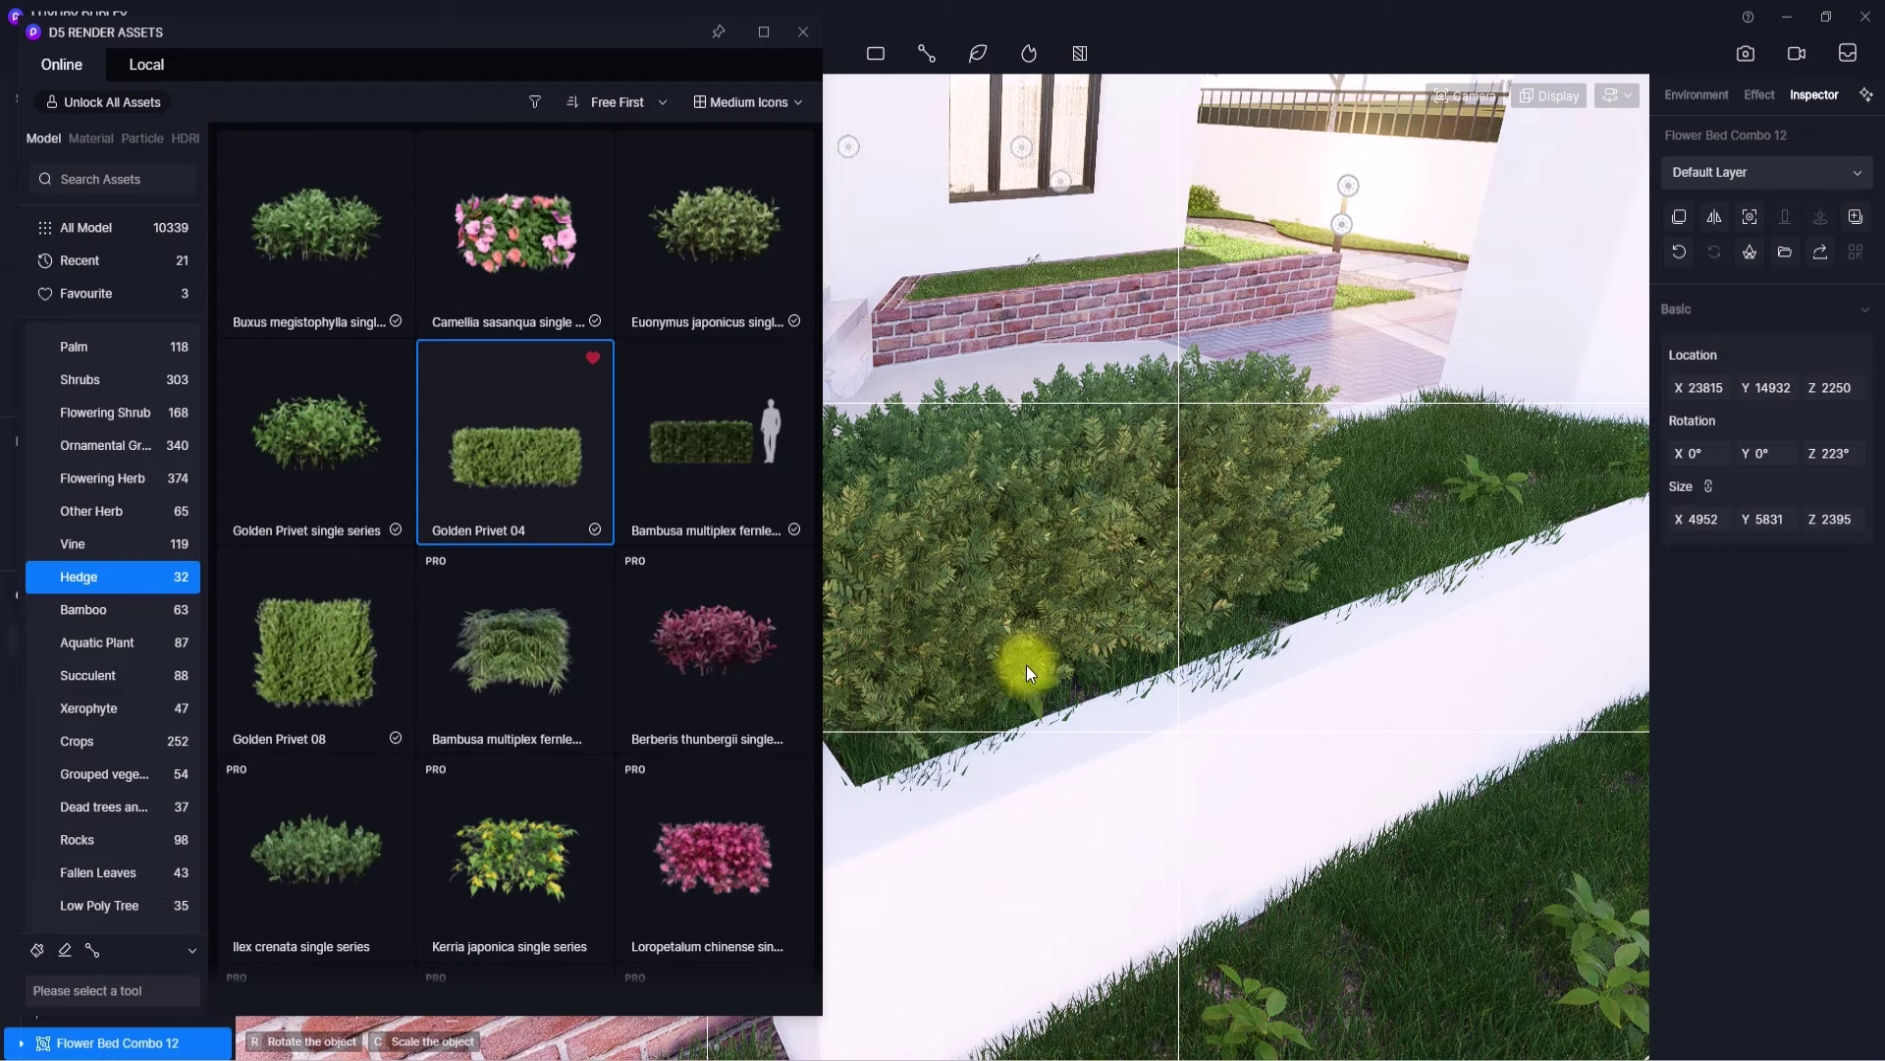
{"action": "left_click", "coordinate": [1027, 665]}
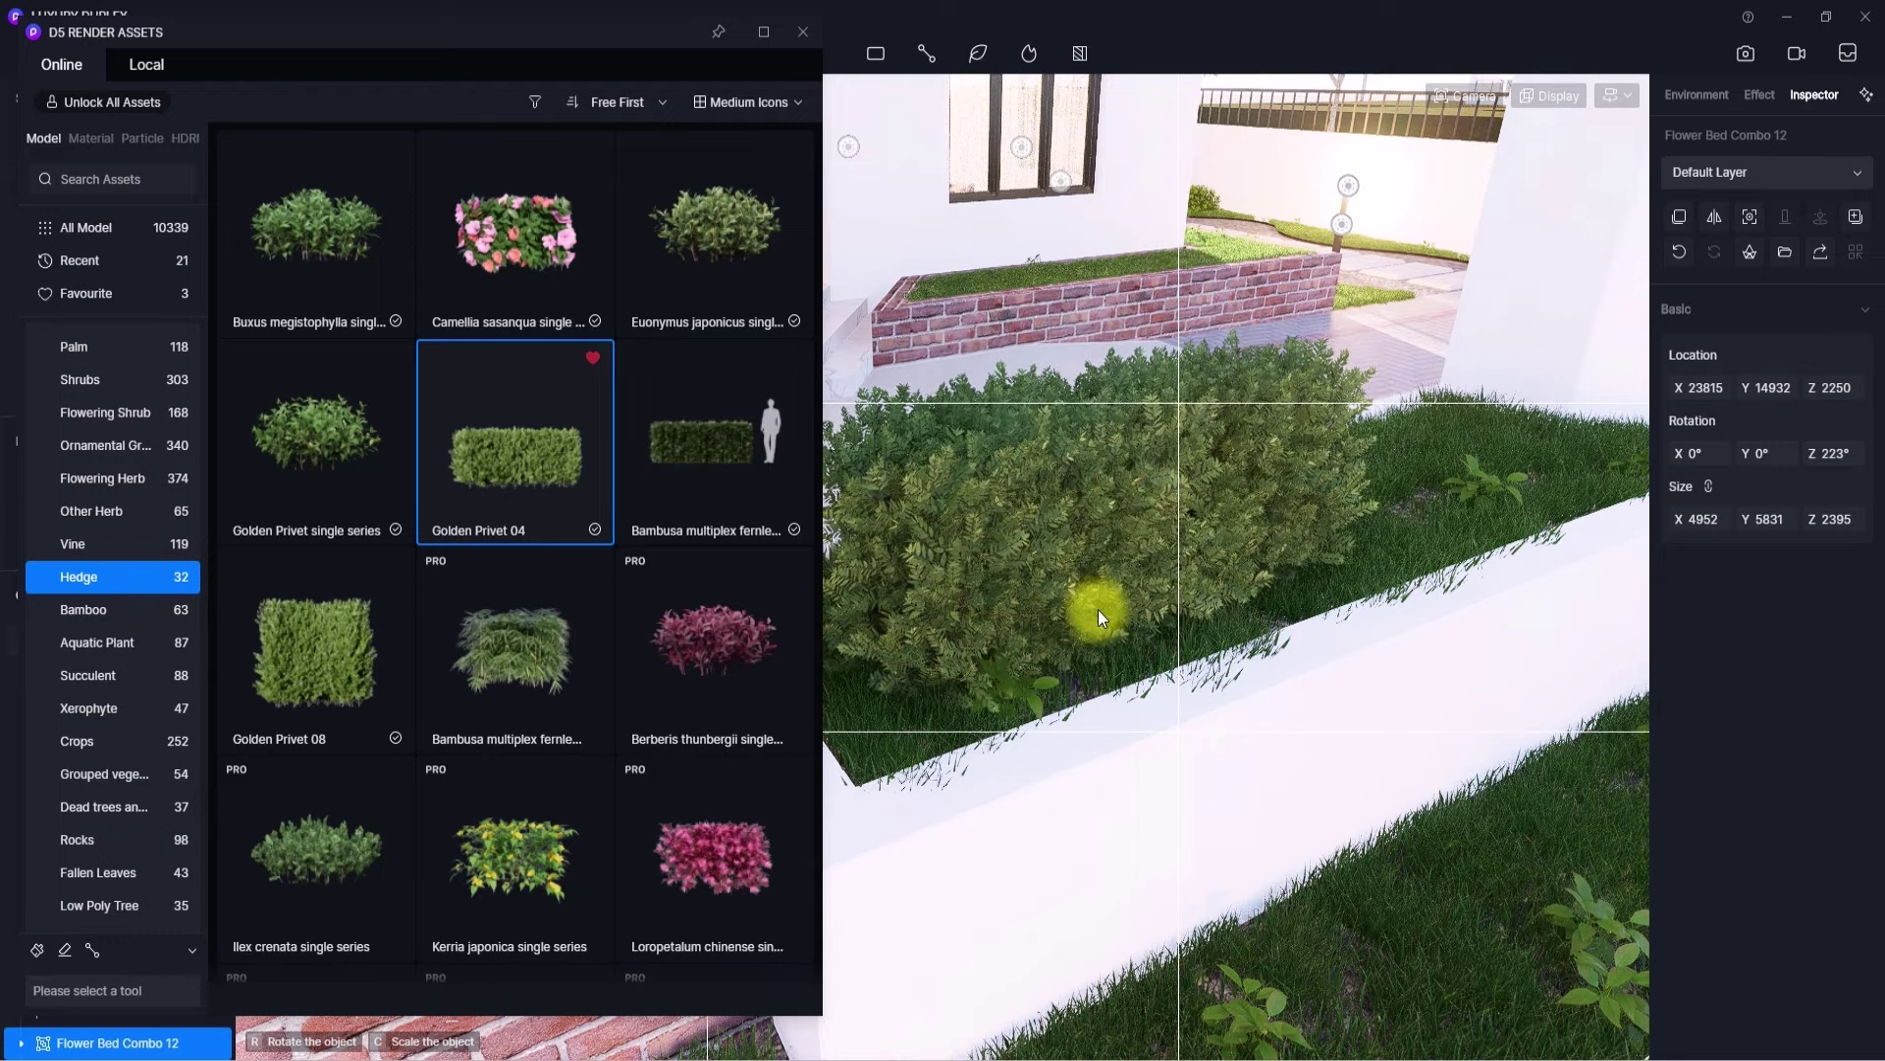
- Place the local vegetation model hedge main.d5a in the white planter beside the brick column
{"action": "left_click", "coordinate": [146, 64]}
{"action": "left_click", "coordinate": [105, 644]}
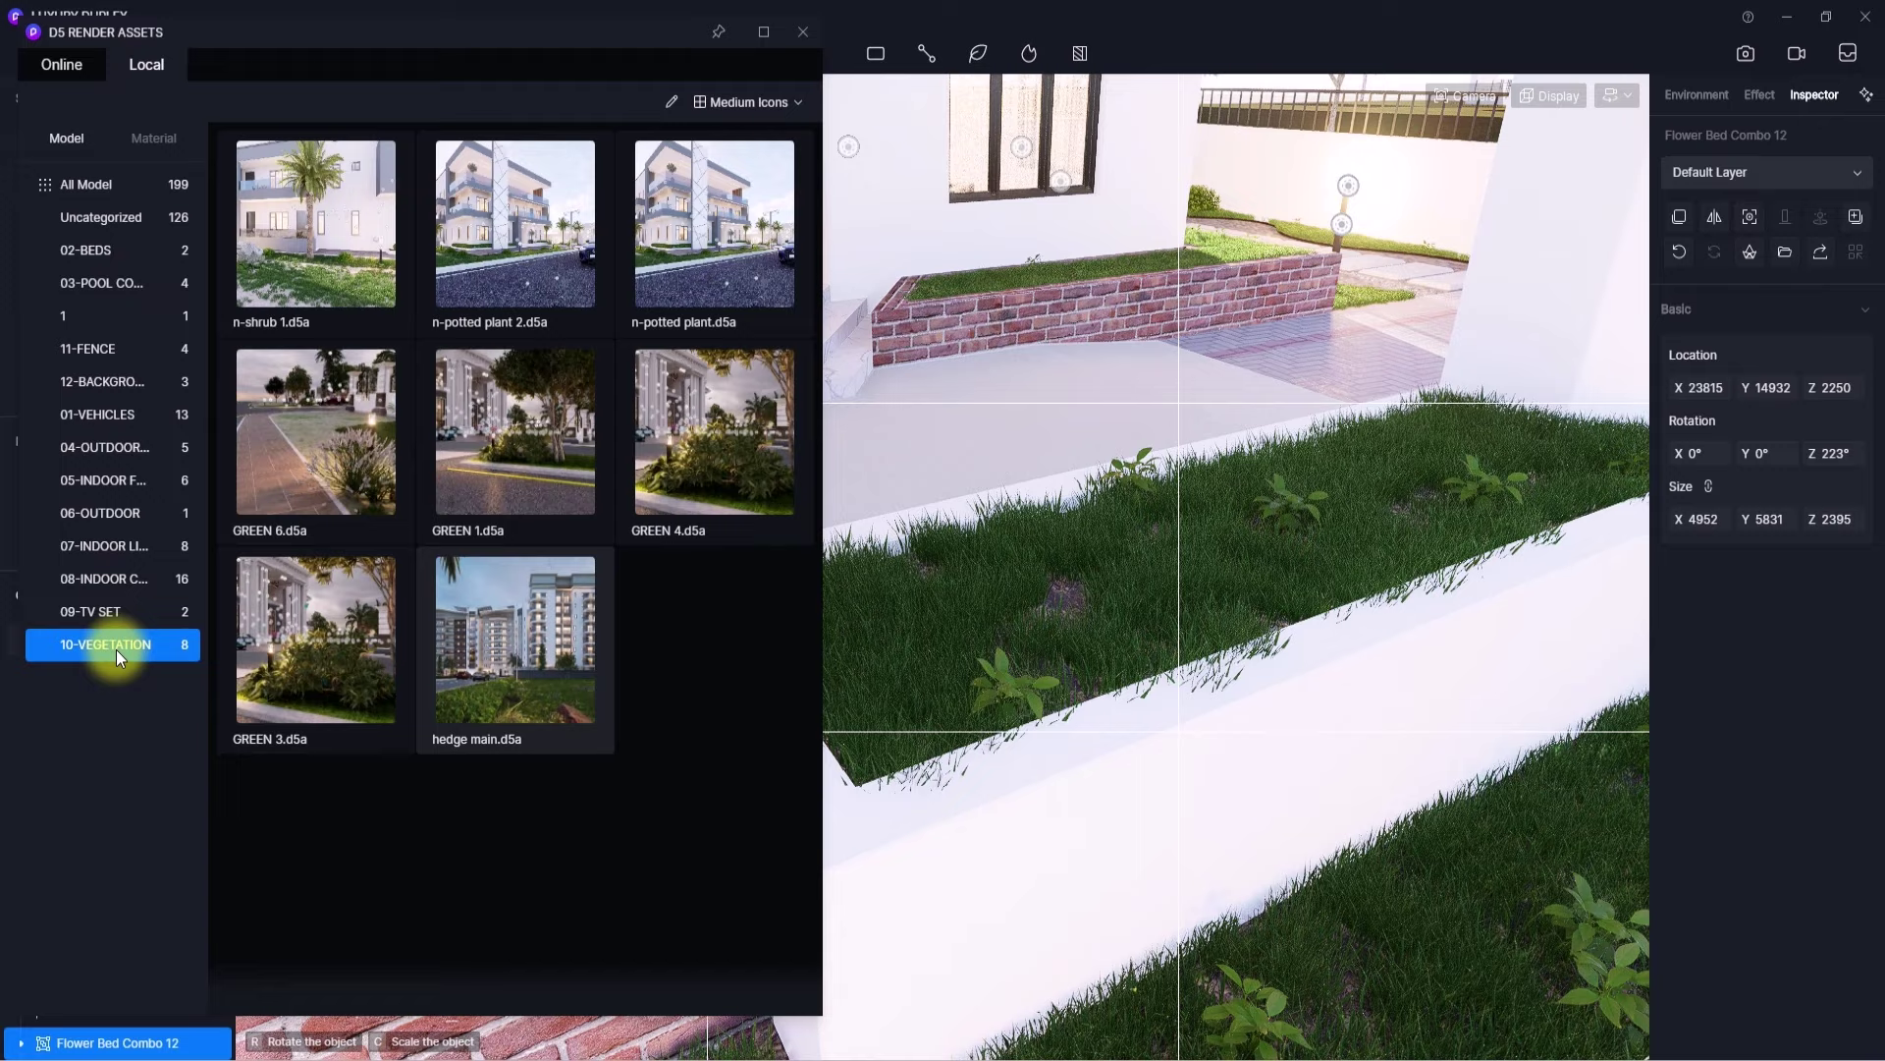
{"action": "left_click", "coordinate": [544, 686]}
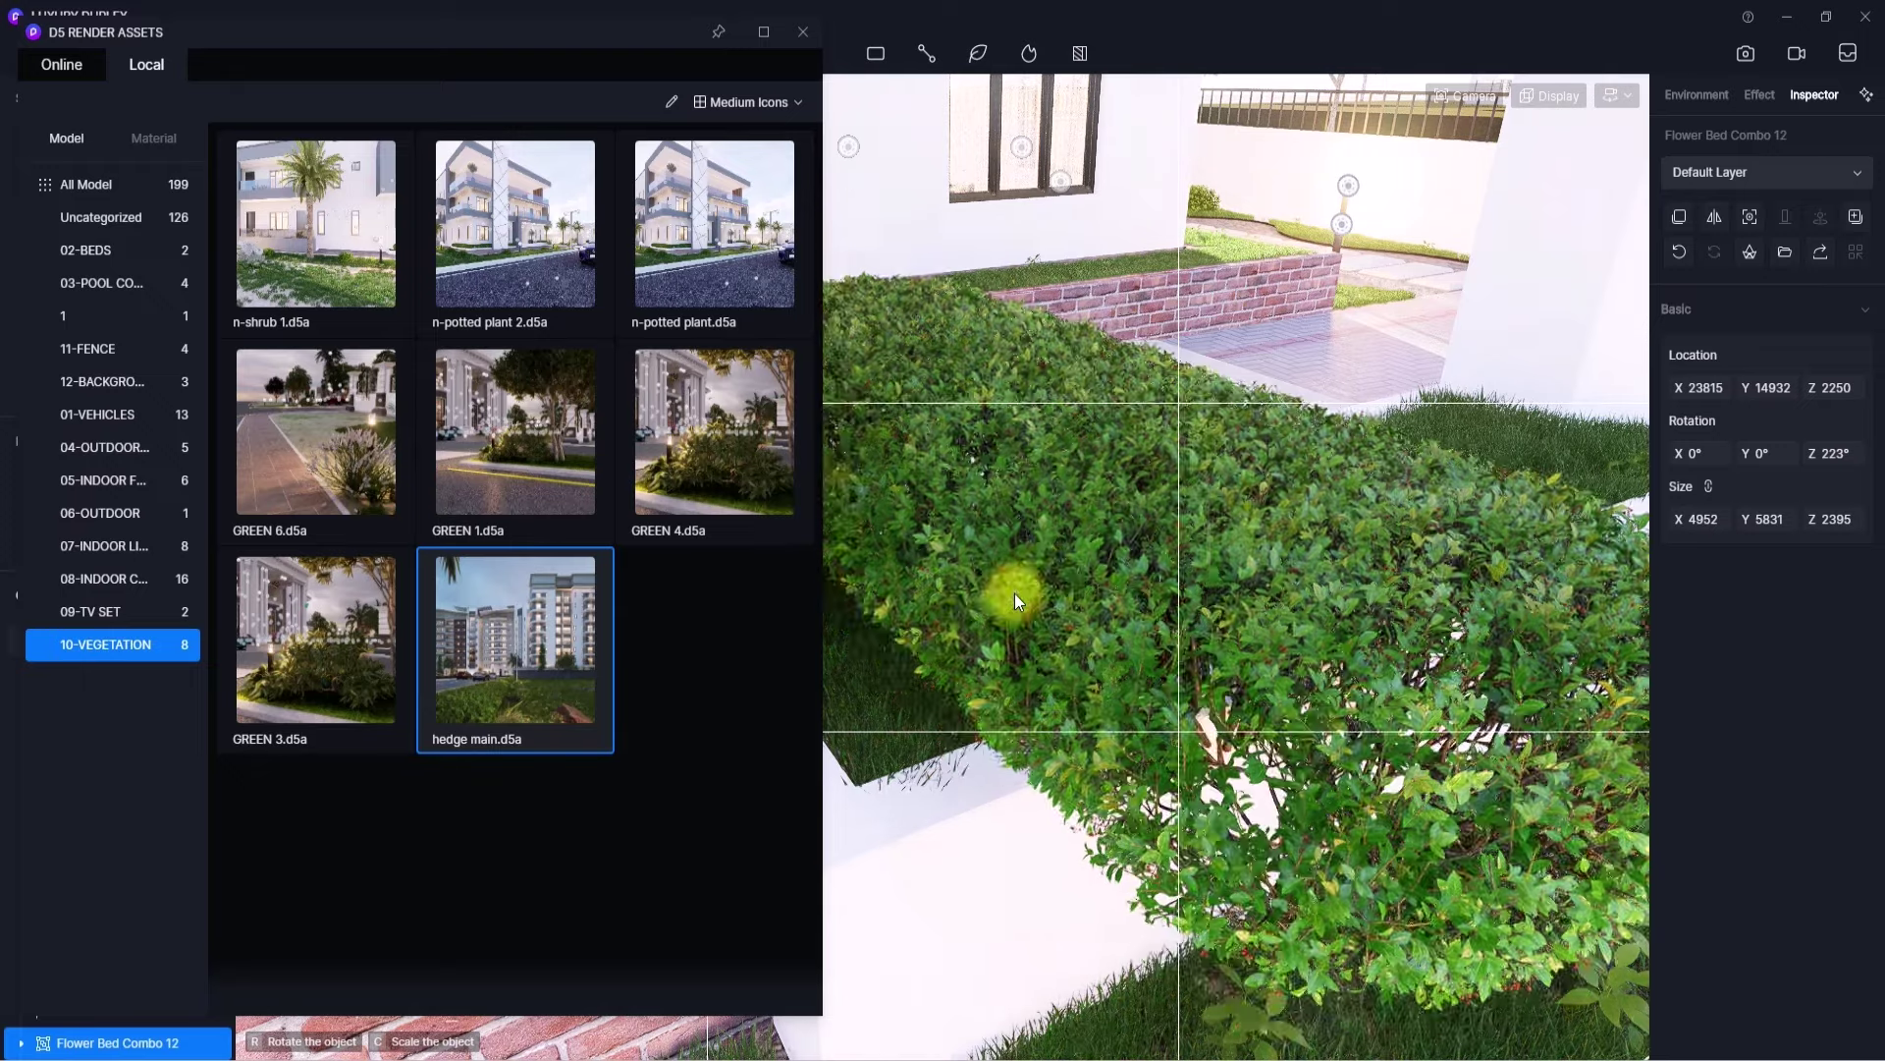
{"action": "left_click", "coordinate": [1016, 594]}
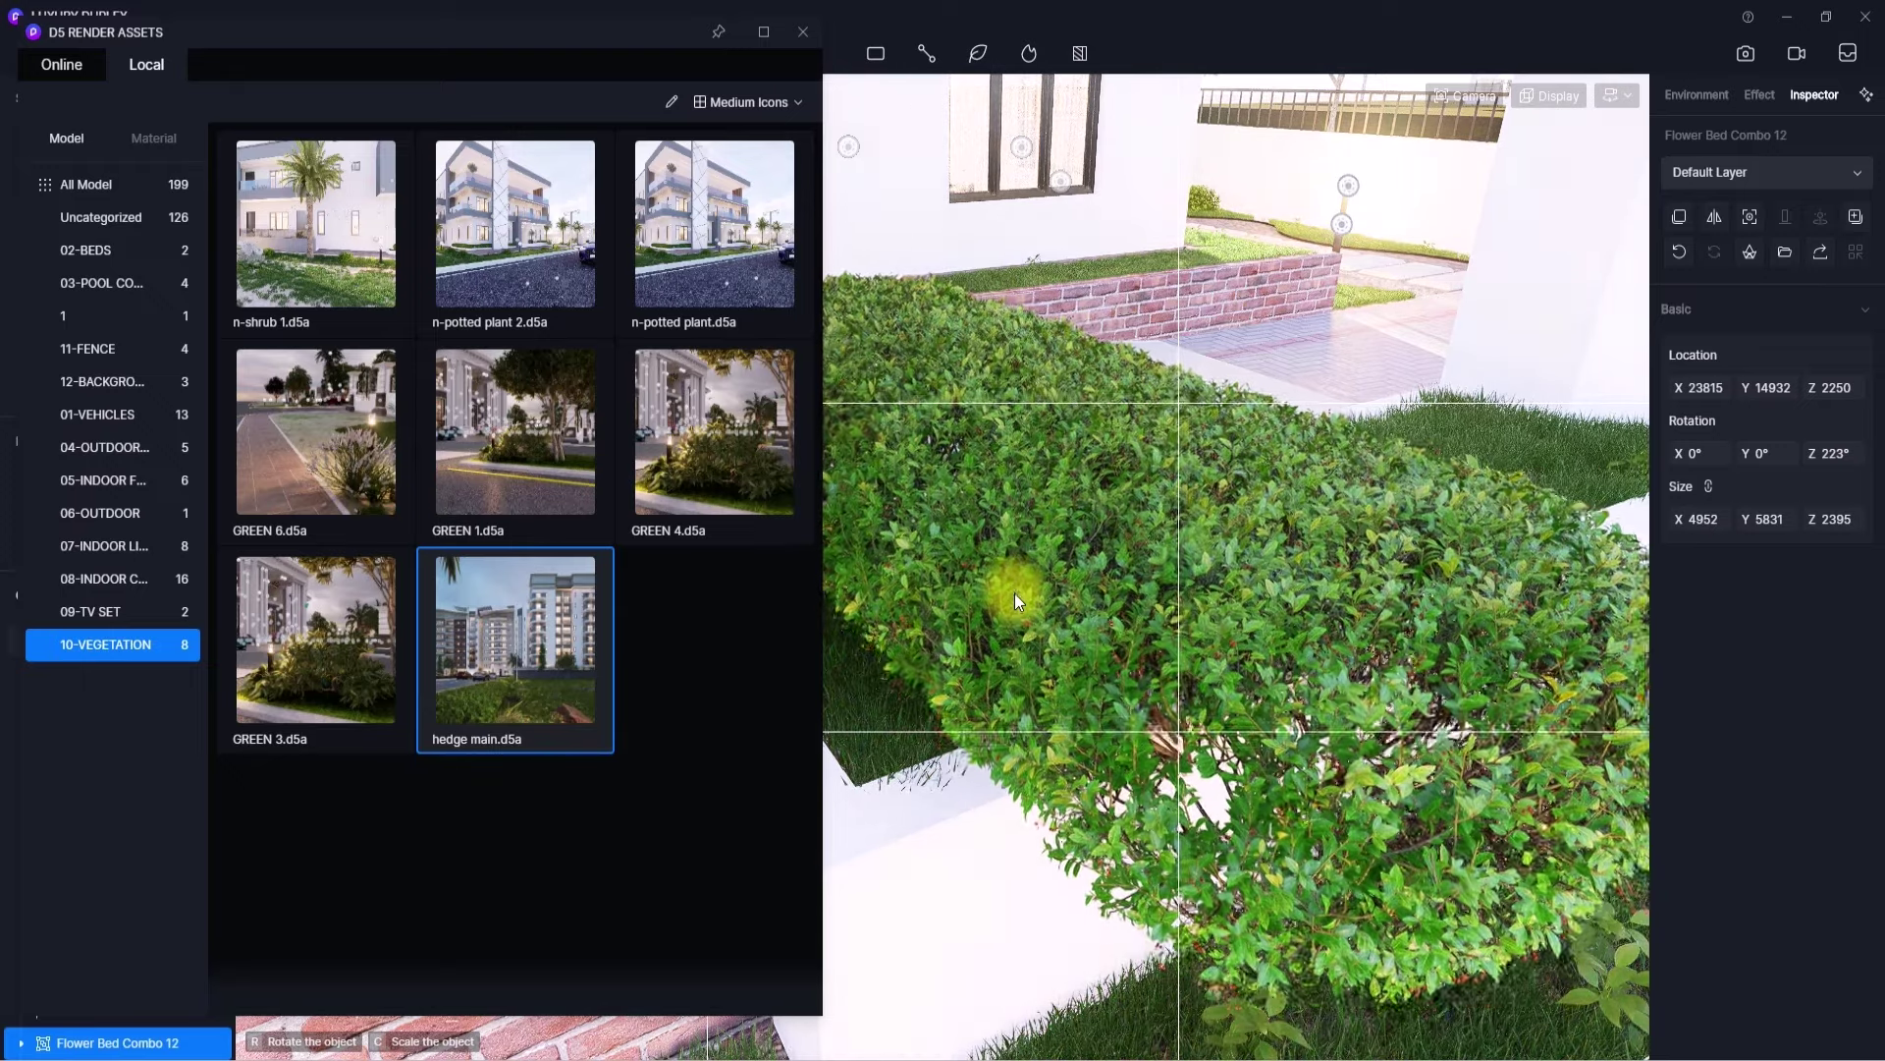
{"action": "left_click", "coordinate": [1015, 593]}
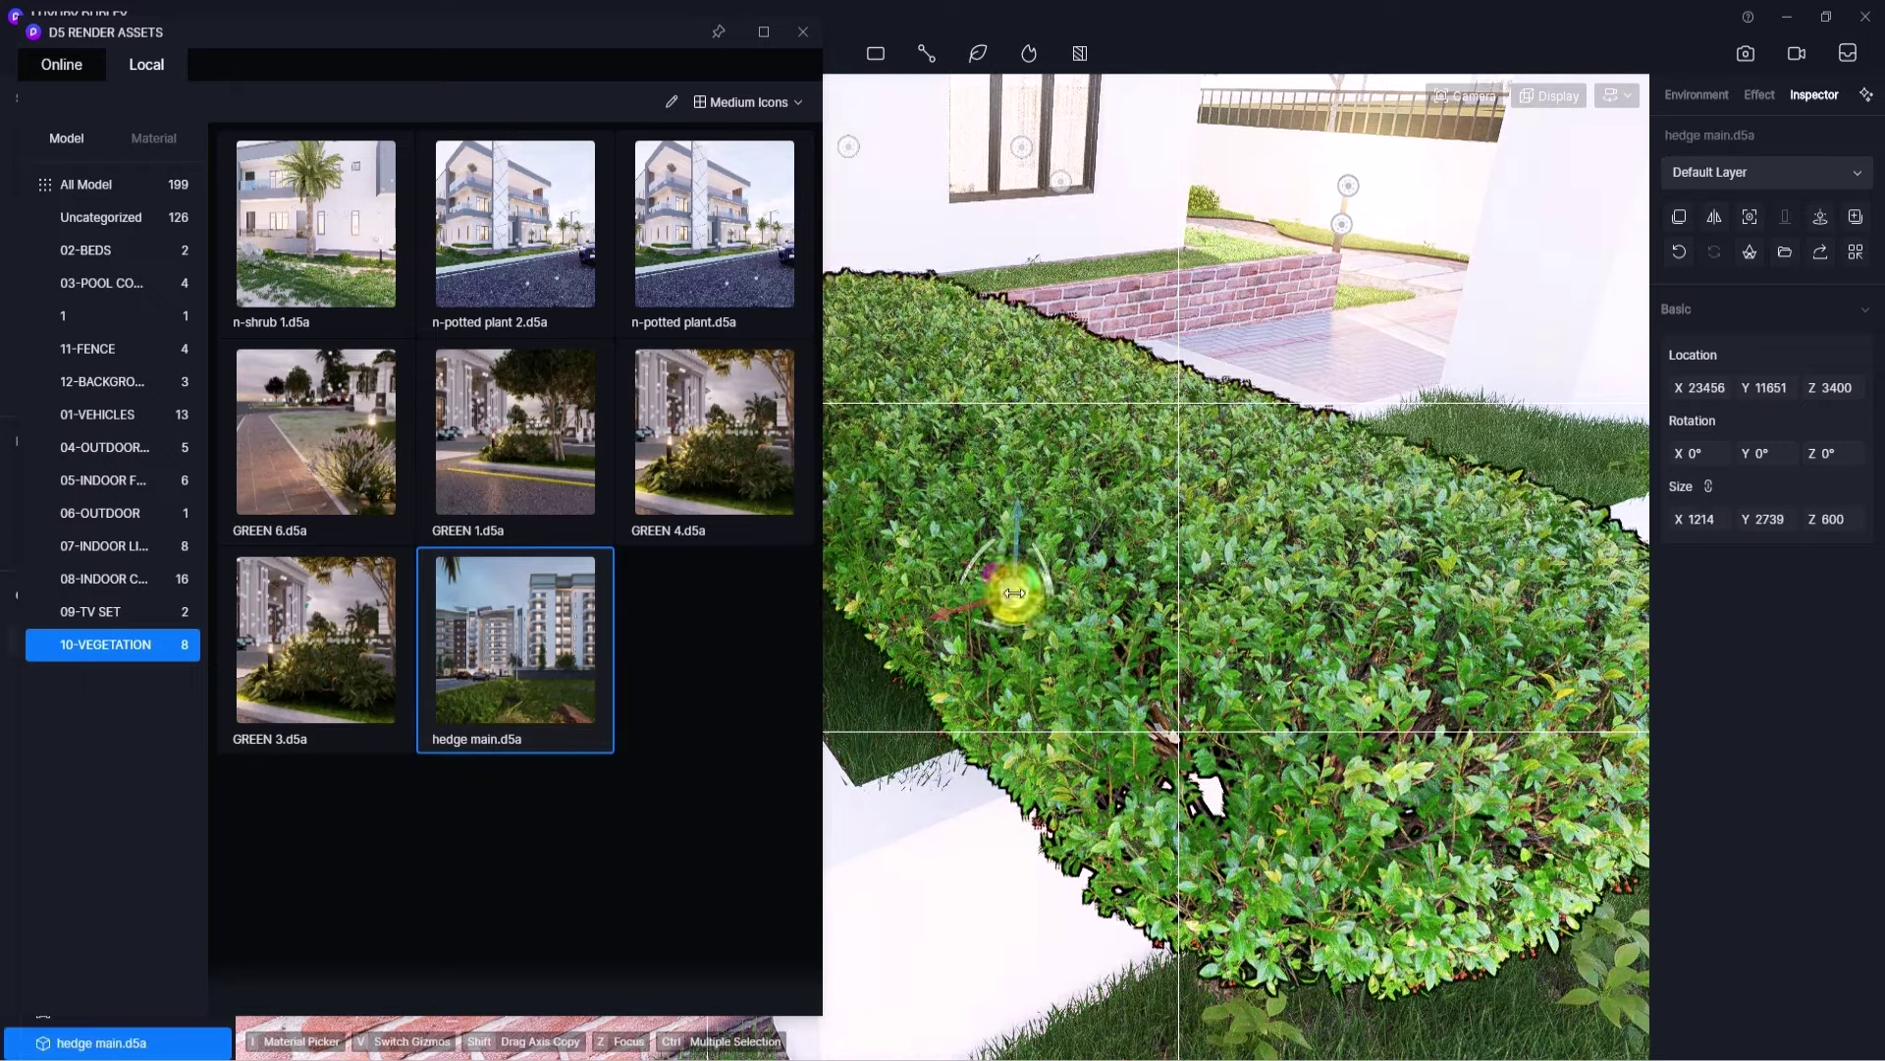
- Rotate the hedge to 270° about Z and align it along the white planter at about X 24044, Y 11829
{"action": "left_click", "coordinate": [809, 35]}
{"action": "left_click_drag", "start_coordinate": [1001, 626], "coordinate": [1168, 535]}
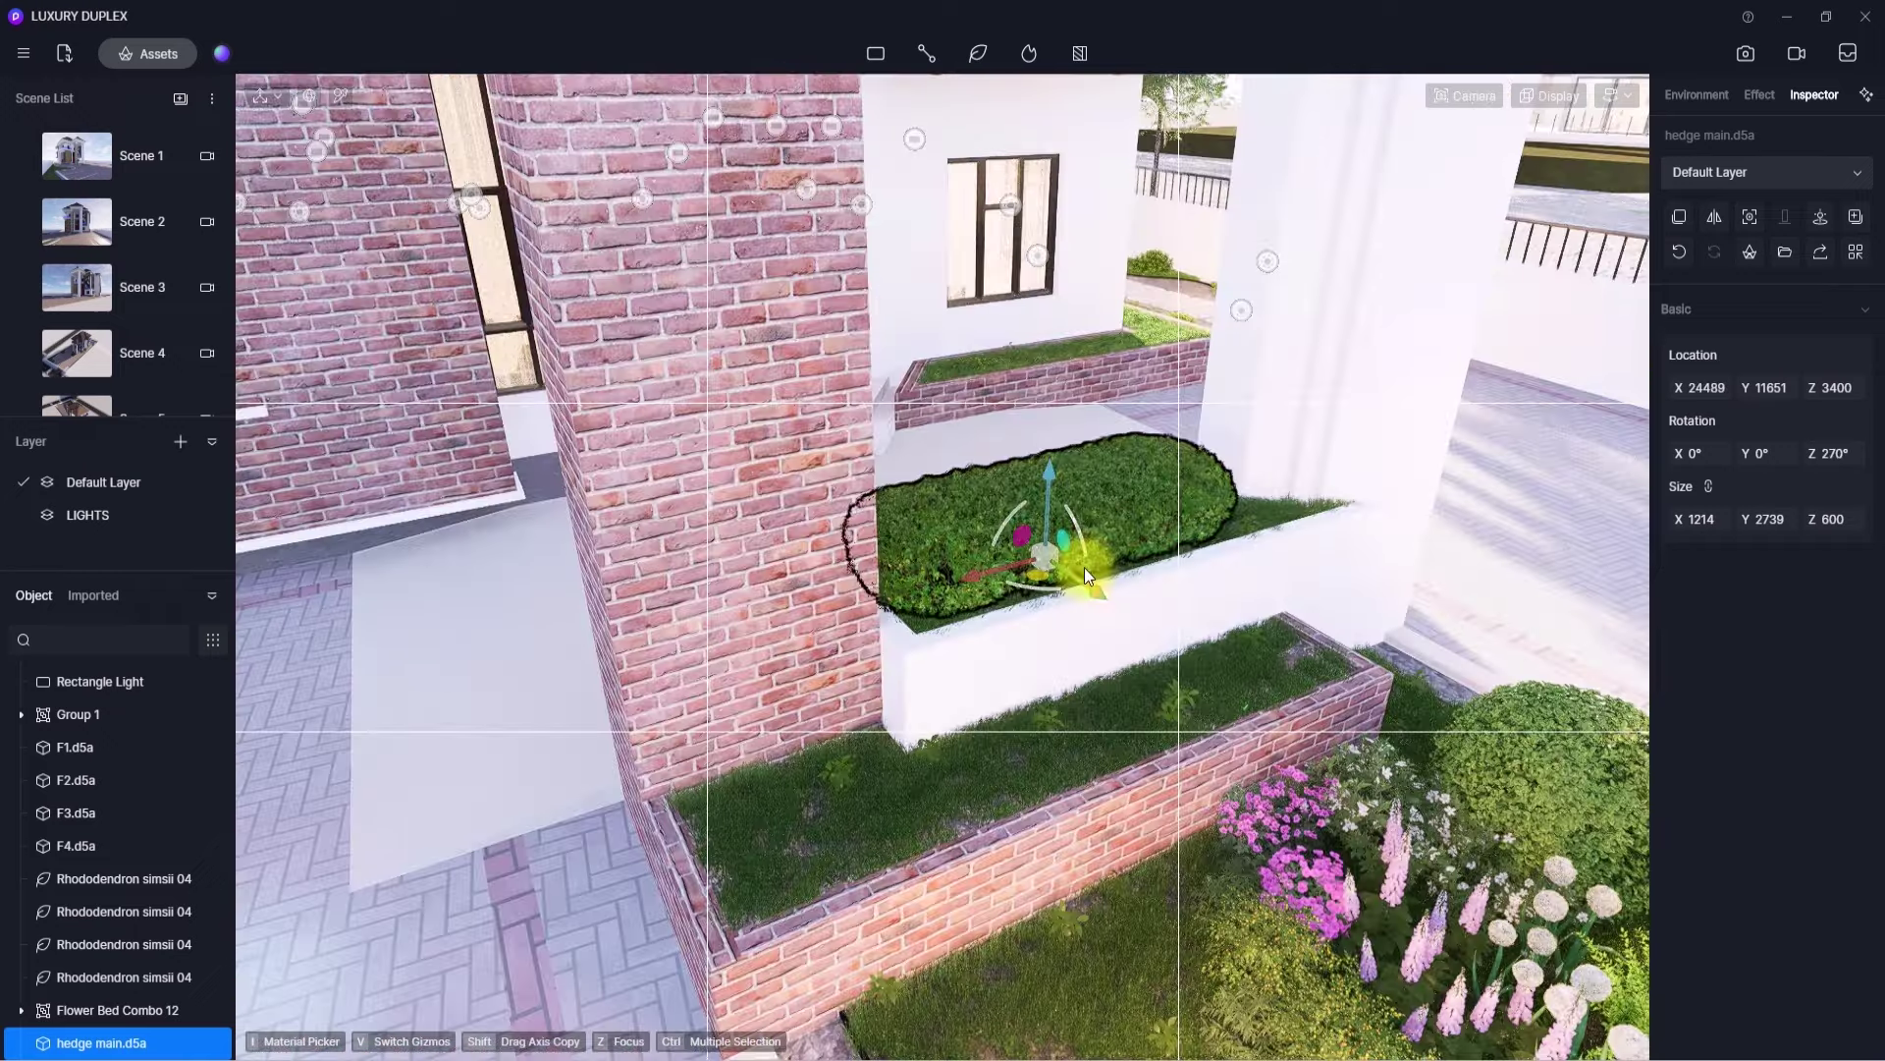
{"action": "left_click_drag", "start_coordinate": [1098, 587], "coordinate": [1108, 605]}
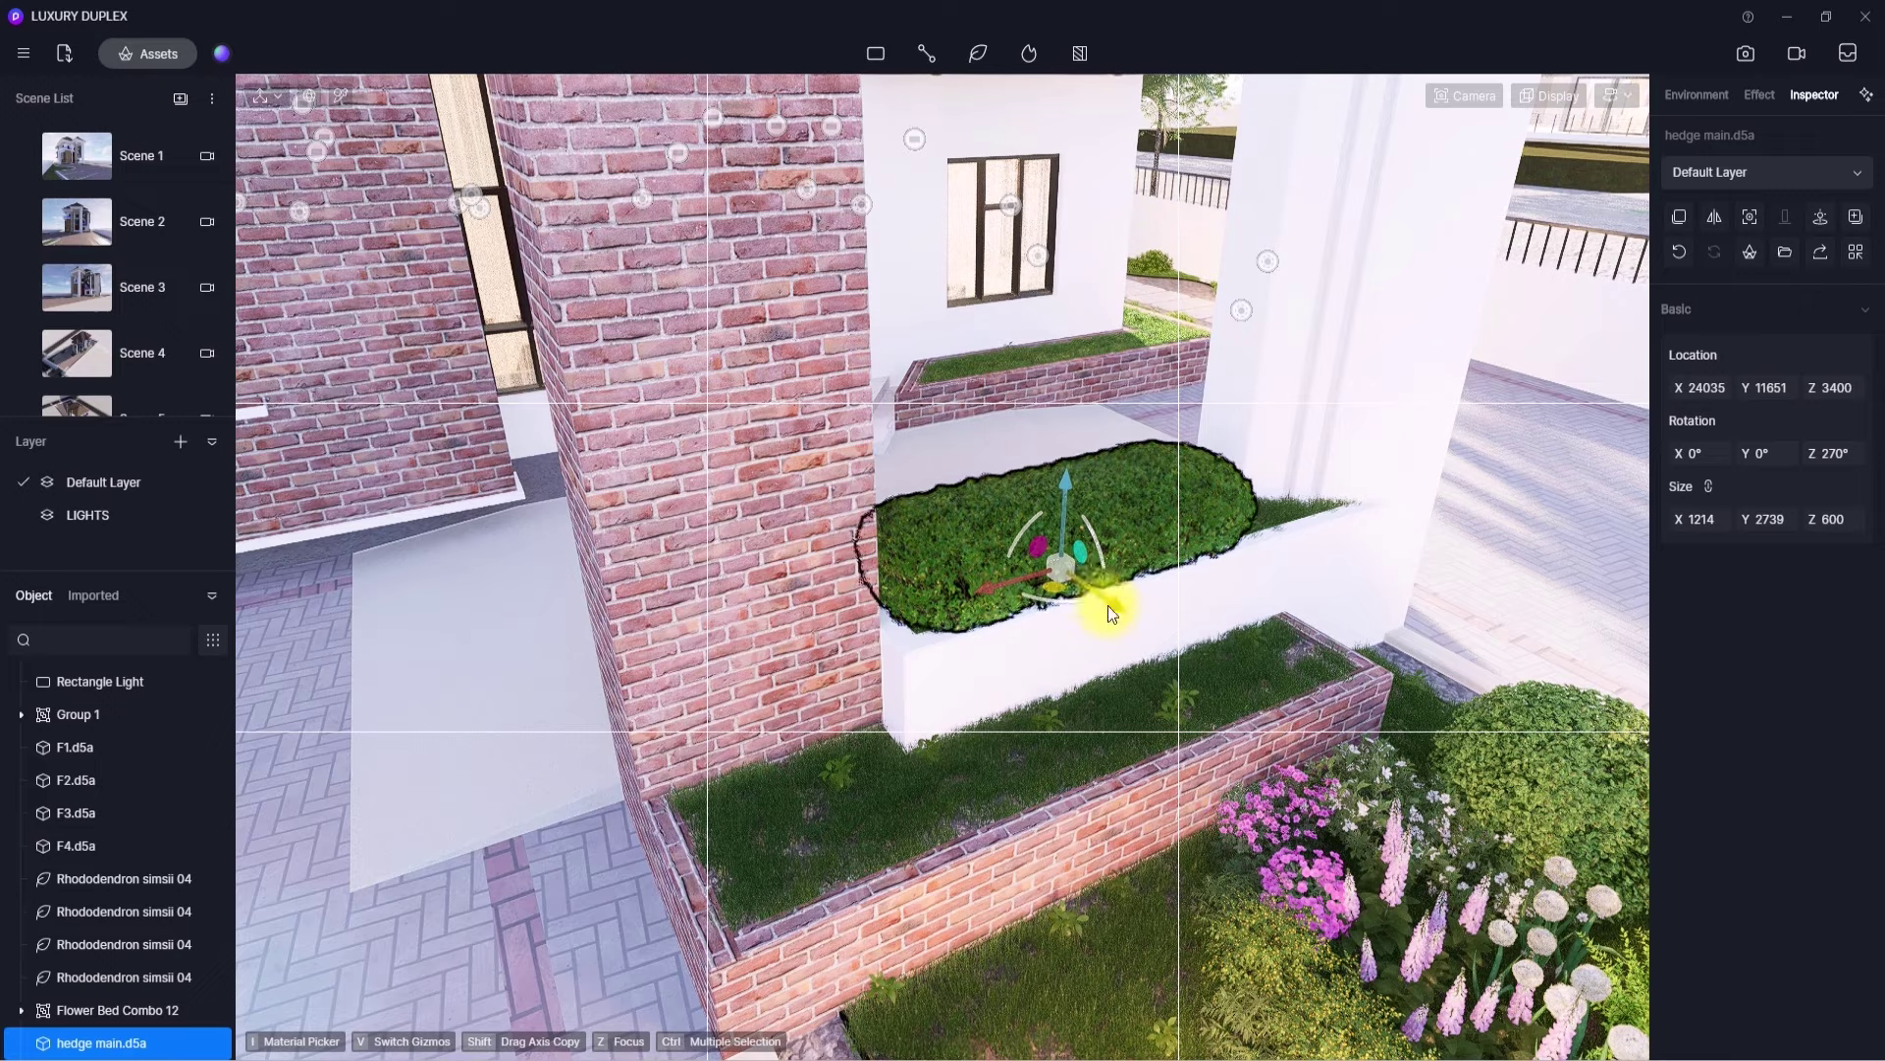
{"action": "left_click_drag", "start_coordinate": [985, 592], "coordinate": [988, 595]}
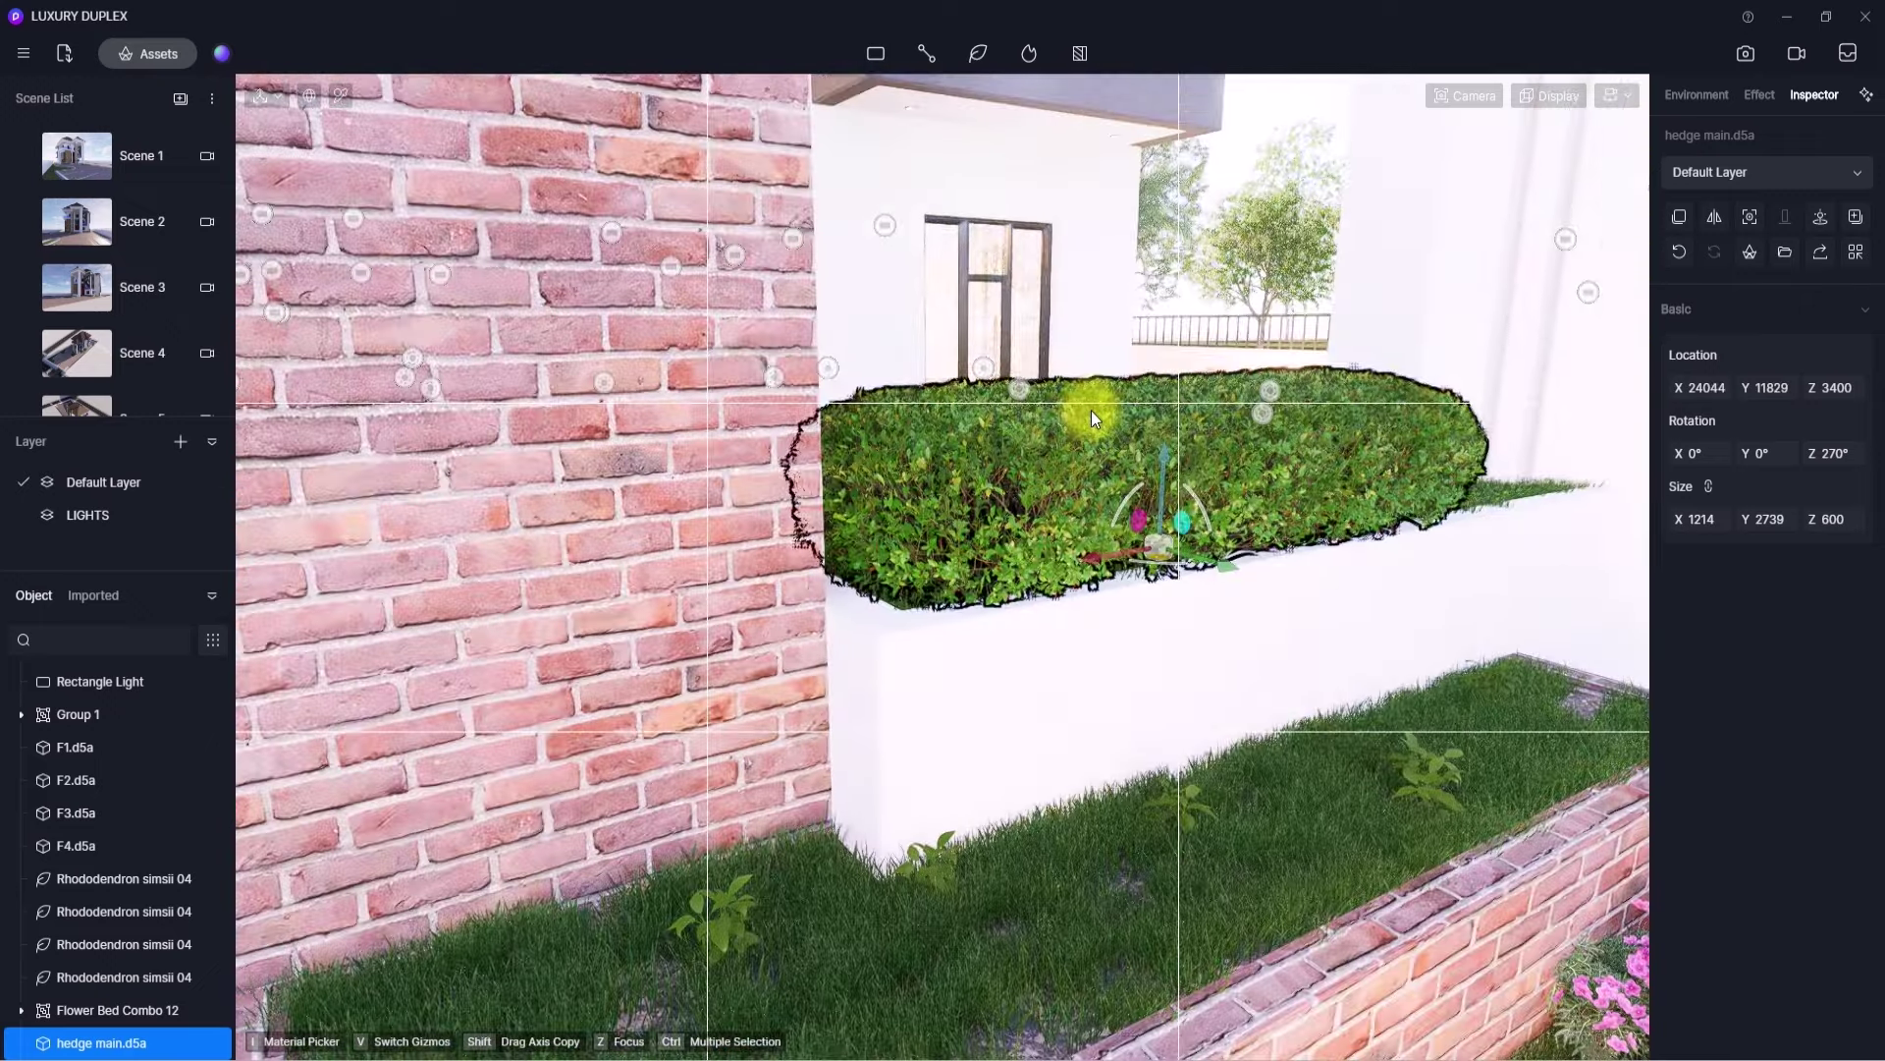
{"action": "scroll", "coordinate": [1092, 411], "scroll_direction": "down", "scroll_amount": 2}
{"action": "scroll", "coordinate": [1092, 411], "scroll_direction": "up", "scroll_amount": 4}
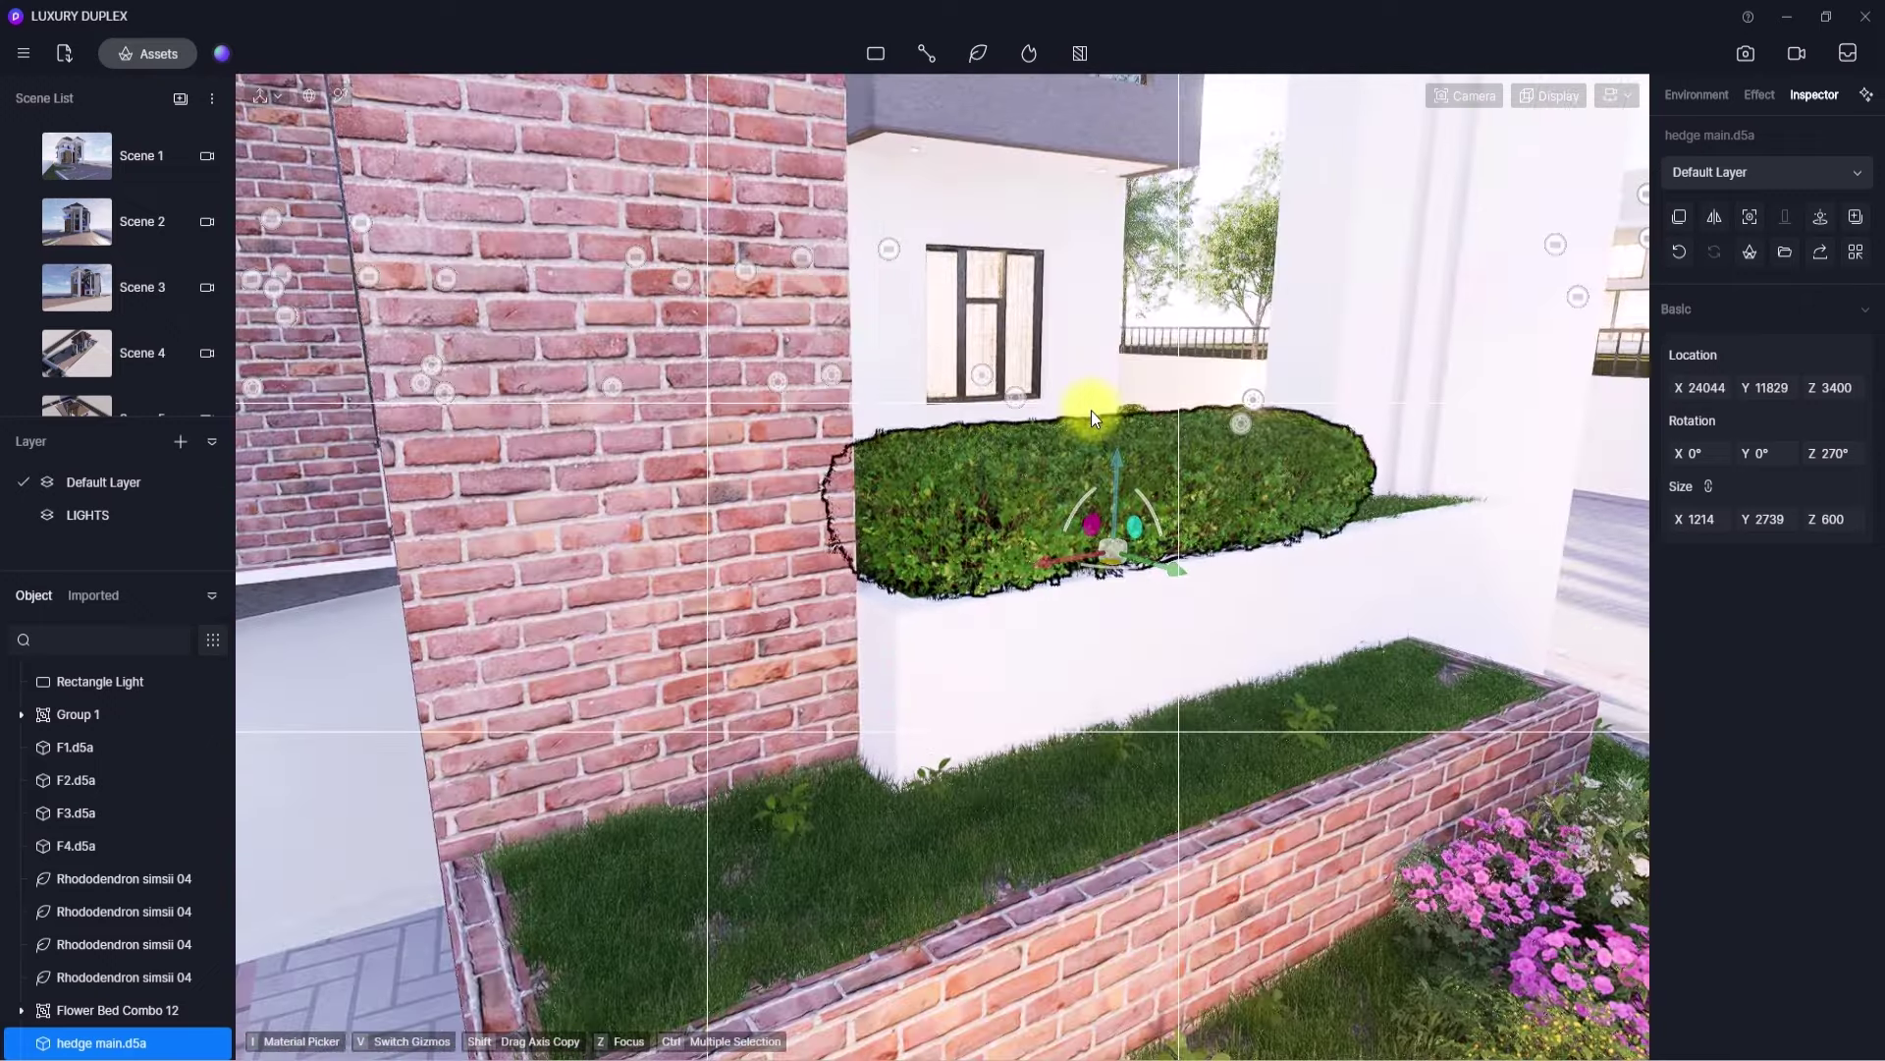
- Place an Endless Summer Hydrangea flowering herb in the brick planter, at the end beside the brick column
{"action": "left_click", "coordinate": [162, 55]}
{"action": "left_click", "coordinate": [61, 64]}
{"action": "left_click", "coordinate": [112, 601]}
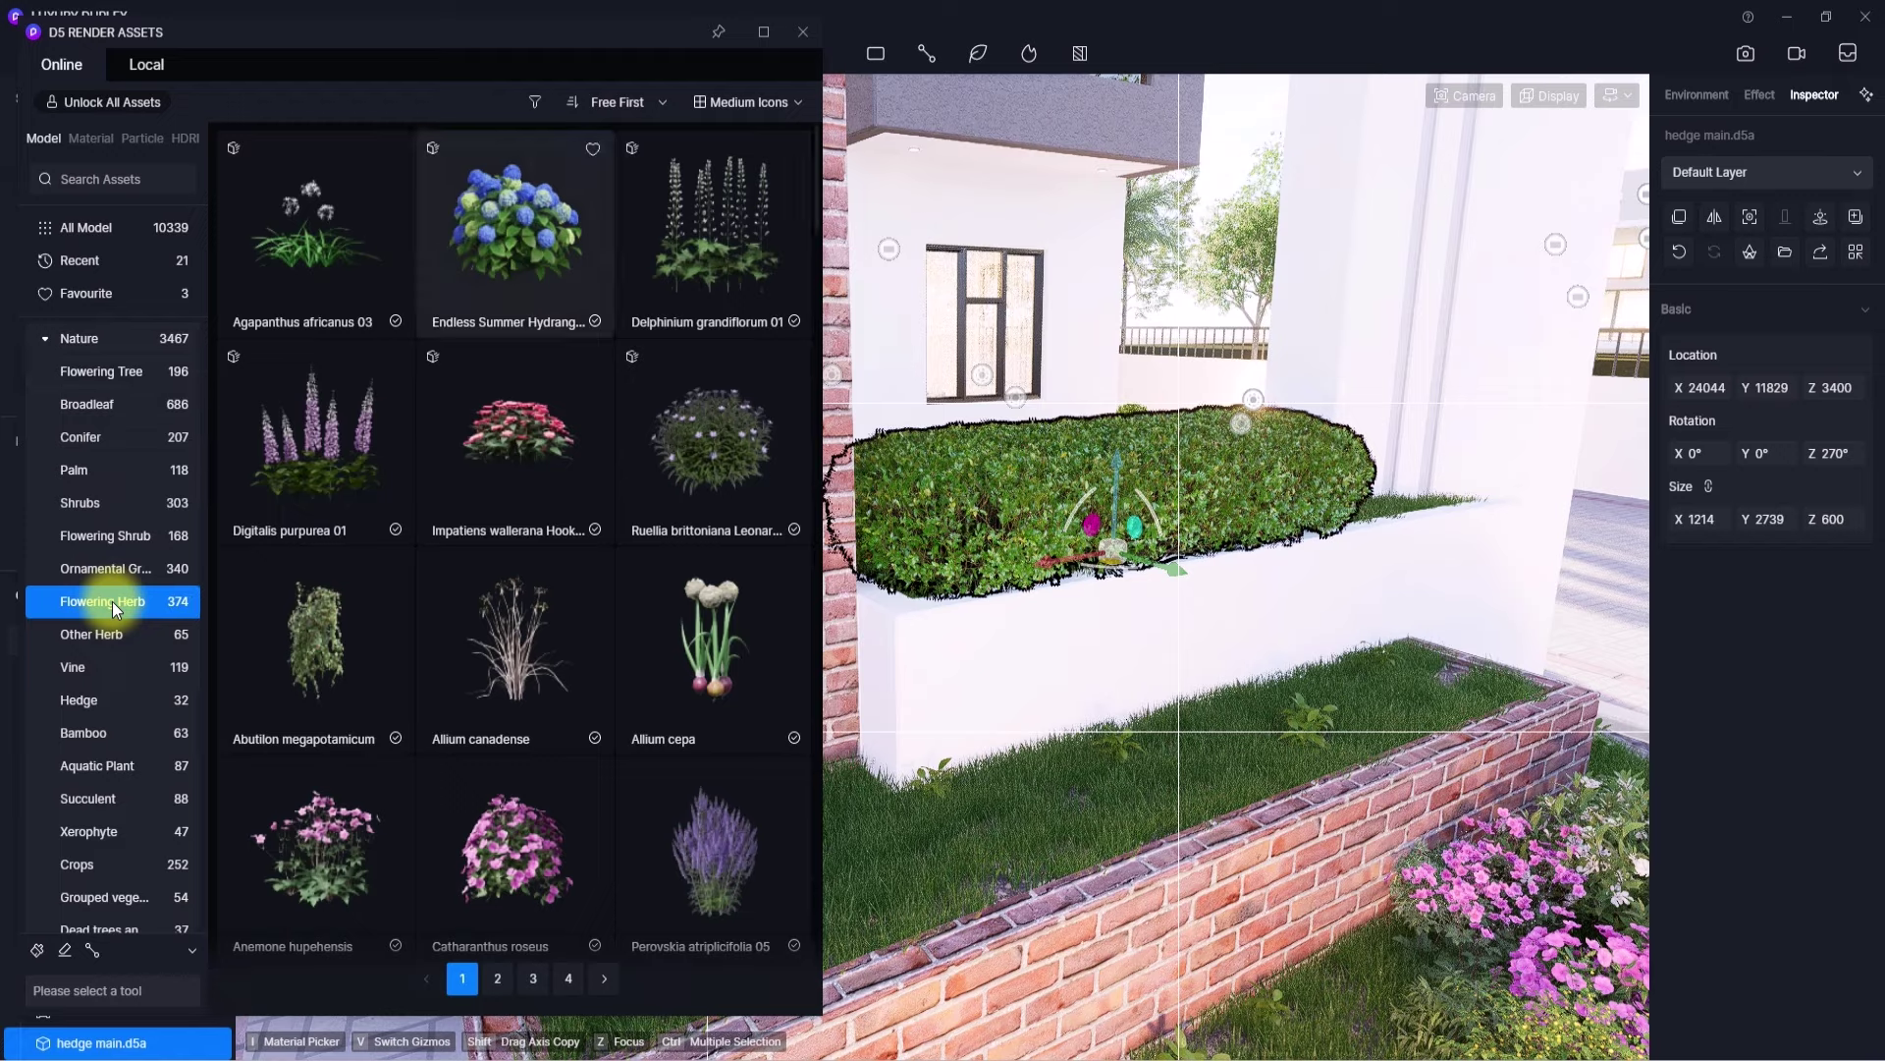
{"action": "left_click", "coordinate": [509, 279]}
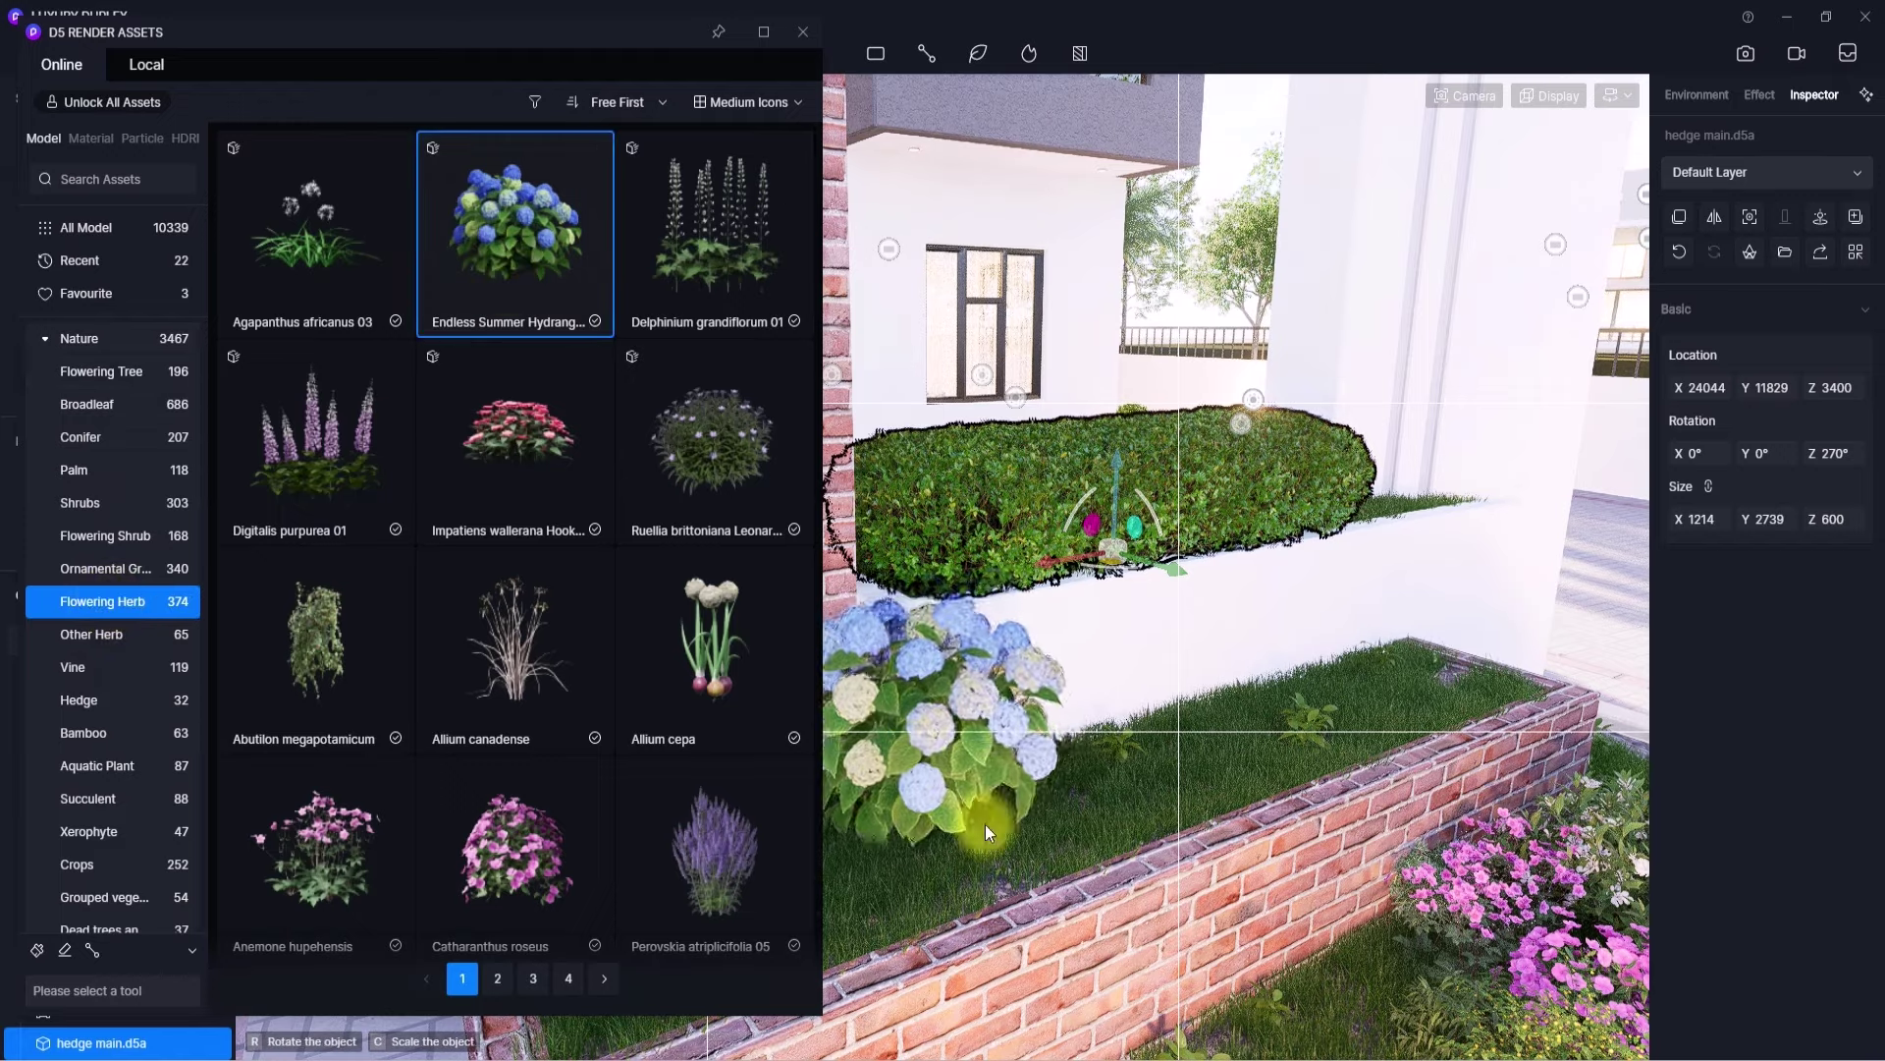
{"action": "right_click_drag", "start_coordinate": [986, 823], "coordinate": [780, 889]}
{"action": "left_click", "coordinate": [931, 898]}
- Place a Ruellia brittoniana Leonard 01 in the brick planter's far end, at about X 25133, Y 12734
{"action": "right_click_drag", "start_coordinate": [1070, 812], "coordinate": [1294, 777]}
{"action": "left_click", "coordinate": [752, 487]}
{"action": "left_click", "coordinate": [1434, 652]}
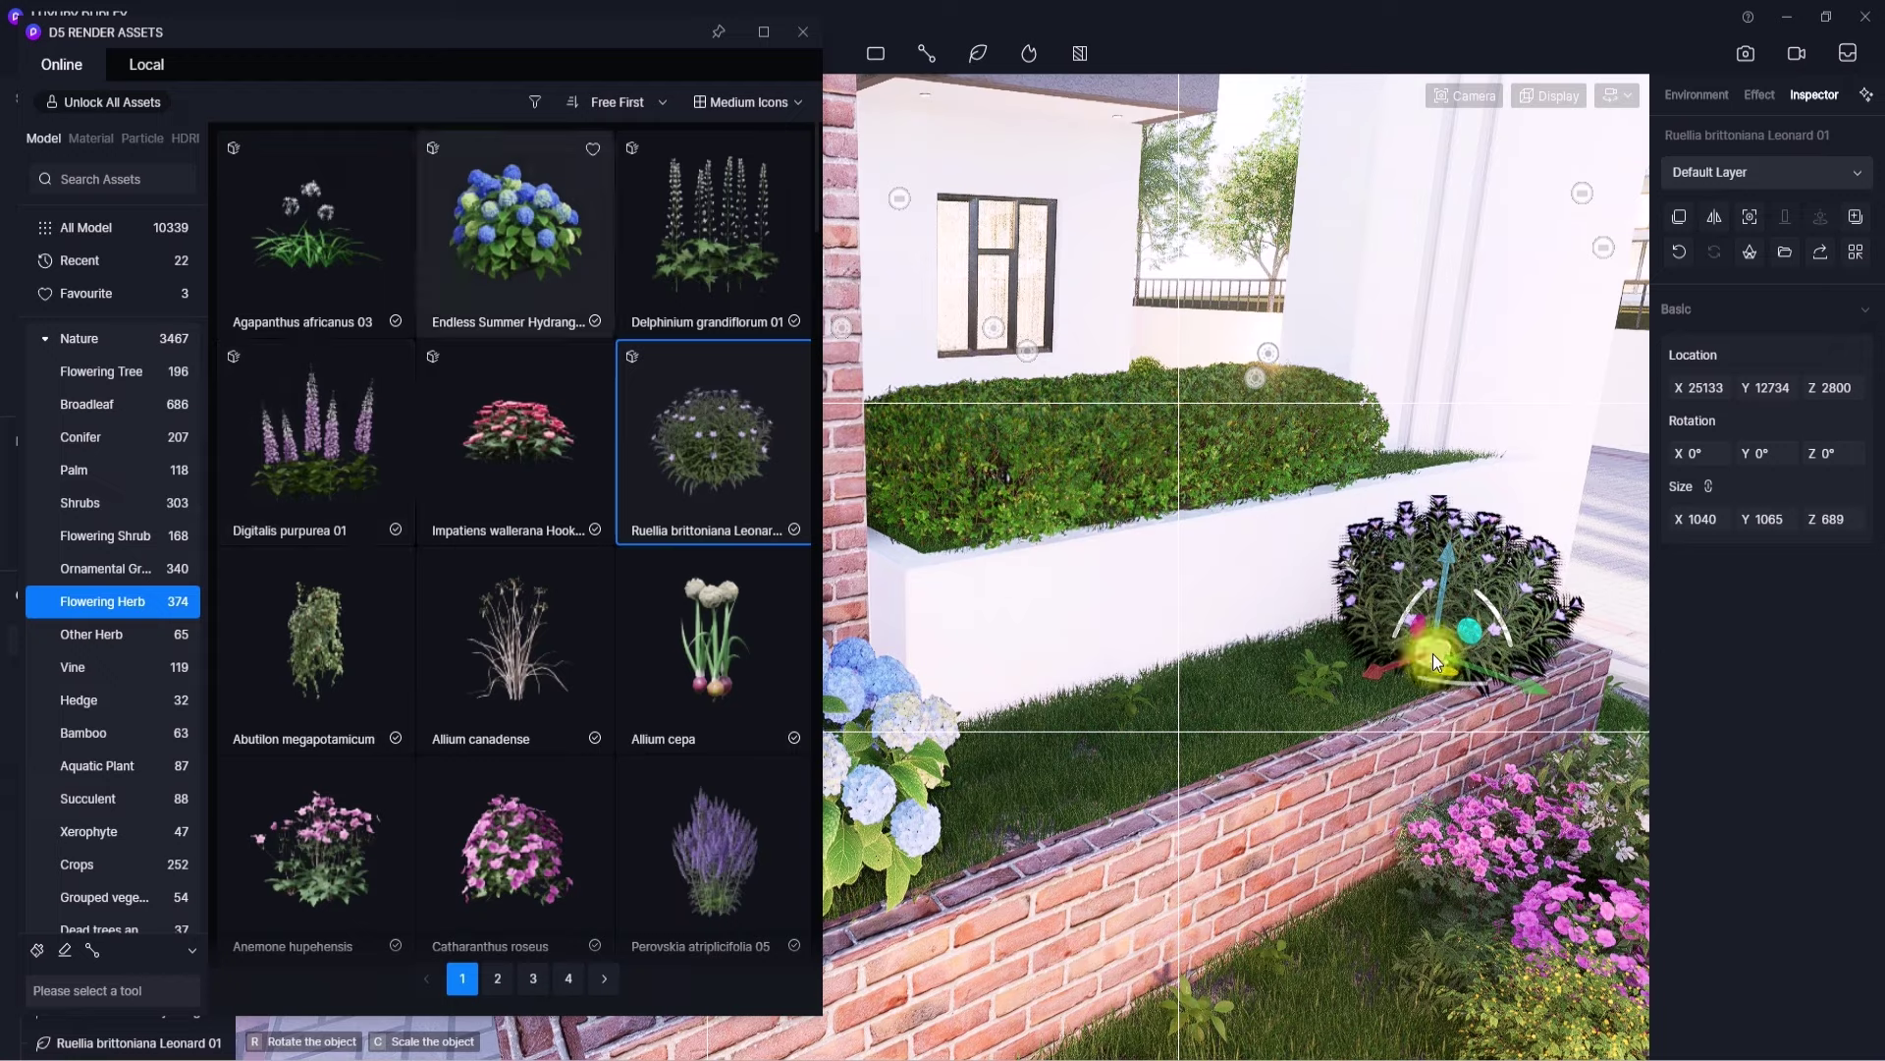
- Place two Anemone hupehensis plants in the brick planter and one at the far end of the white planter's hedge
{"action": "left_click", "coordinate": [367, 847]}
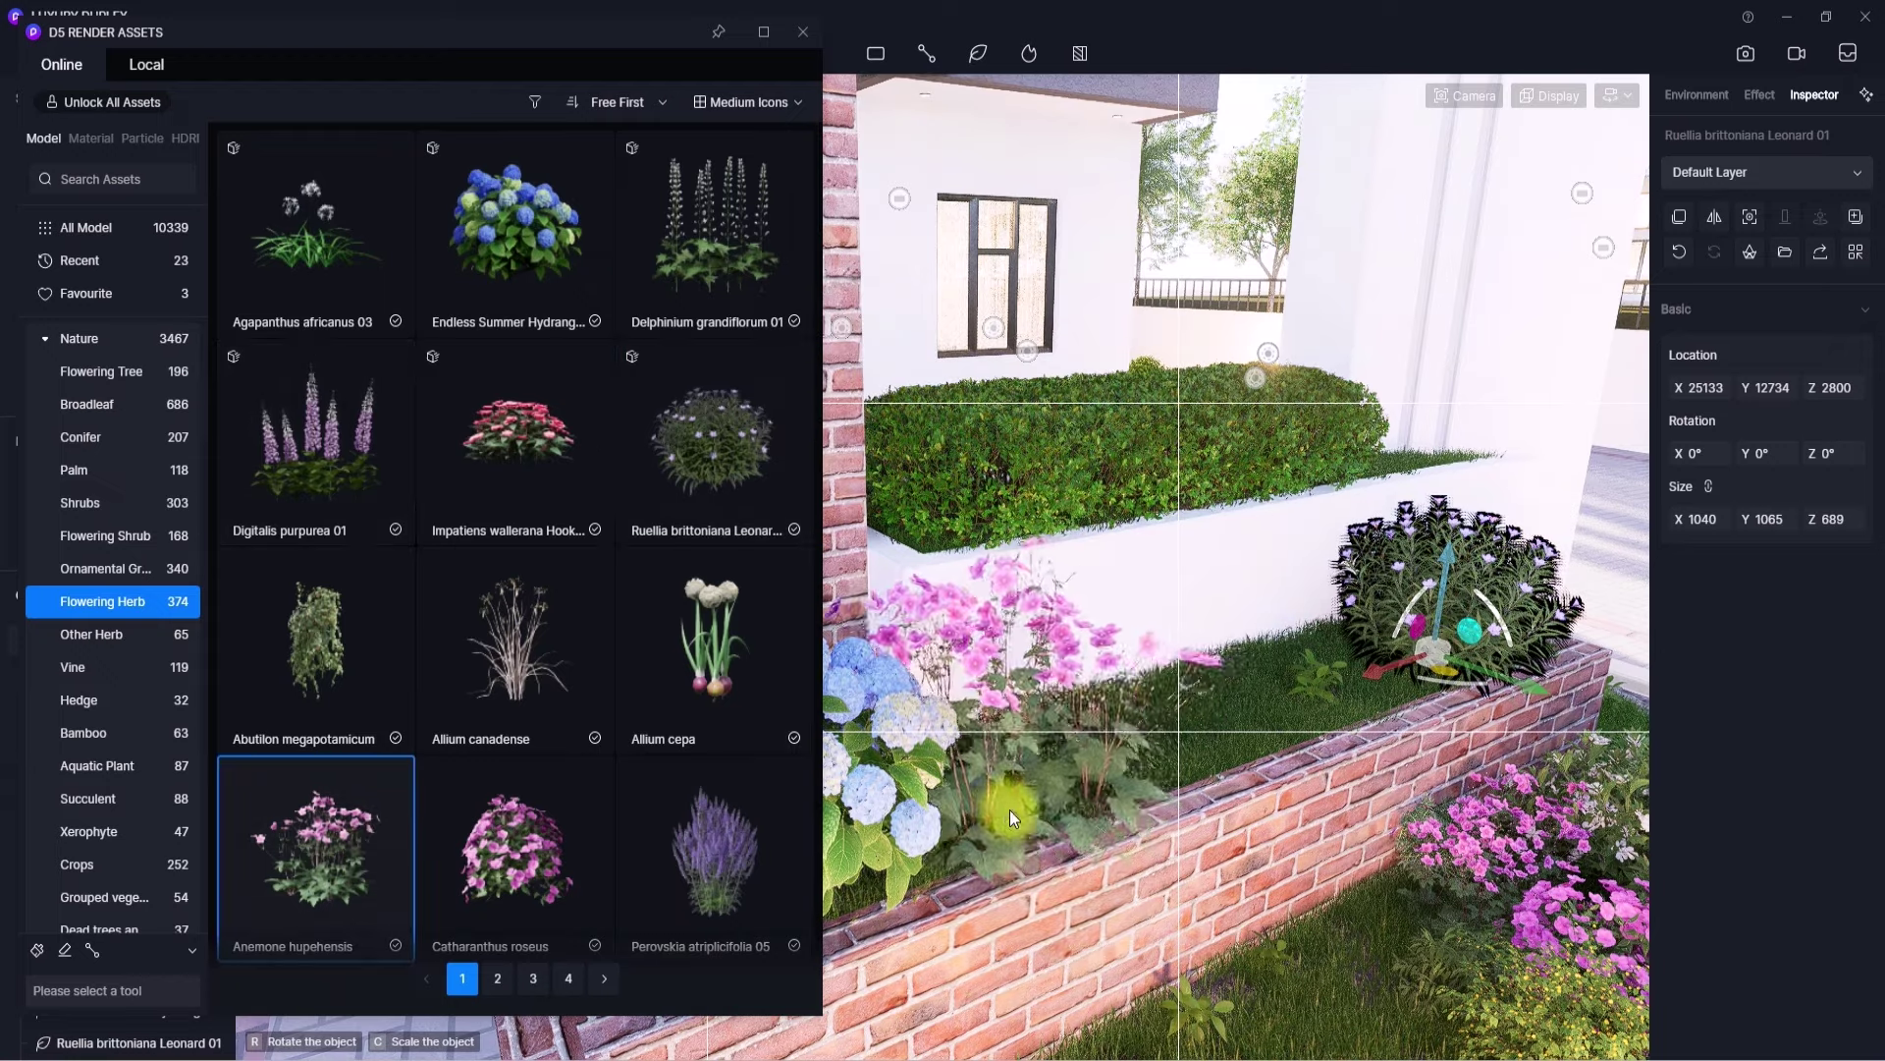
{"action": "left_click", "coordinate": [1037, 811]}
{"action": "left_click", "coordinate": [1342, 703]}
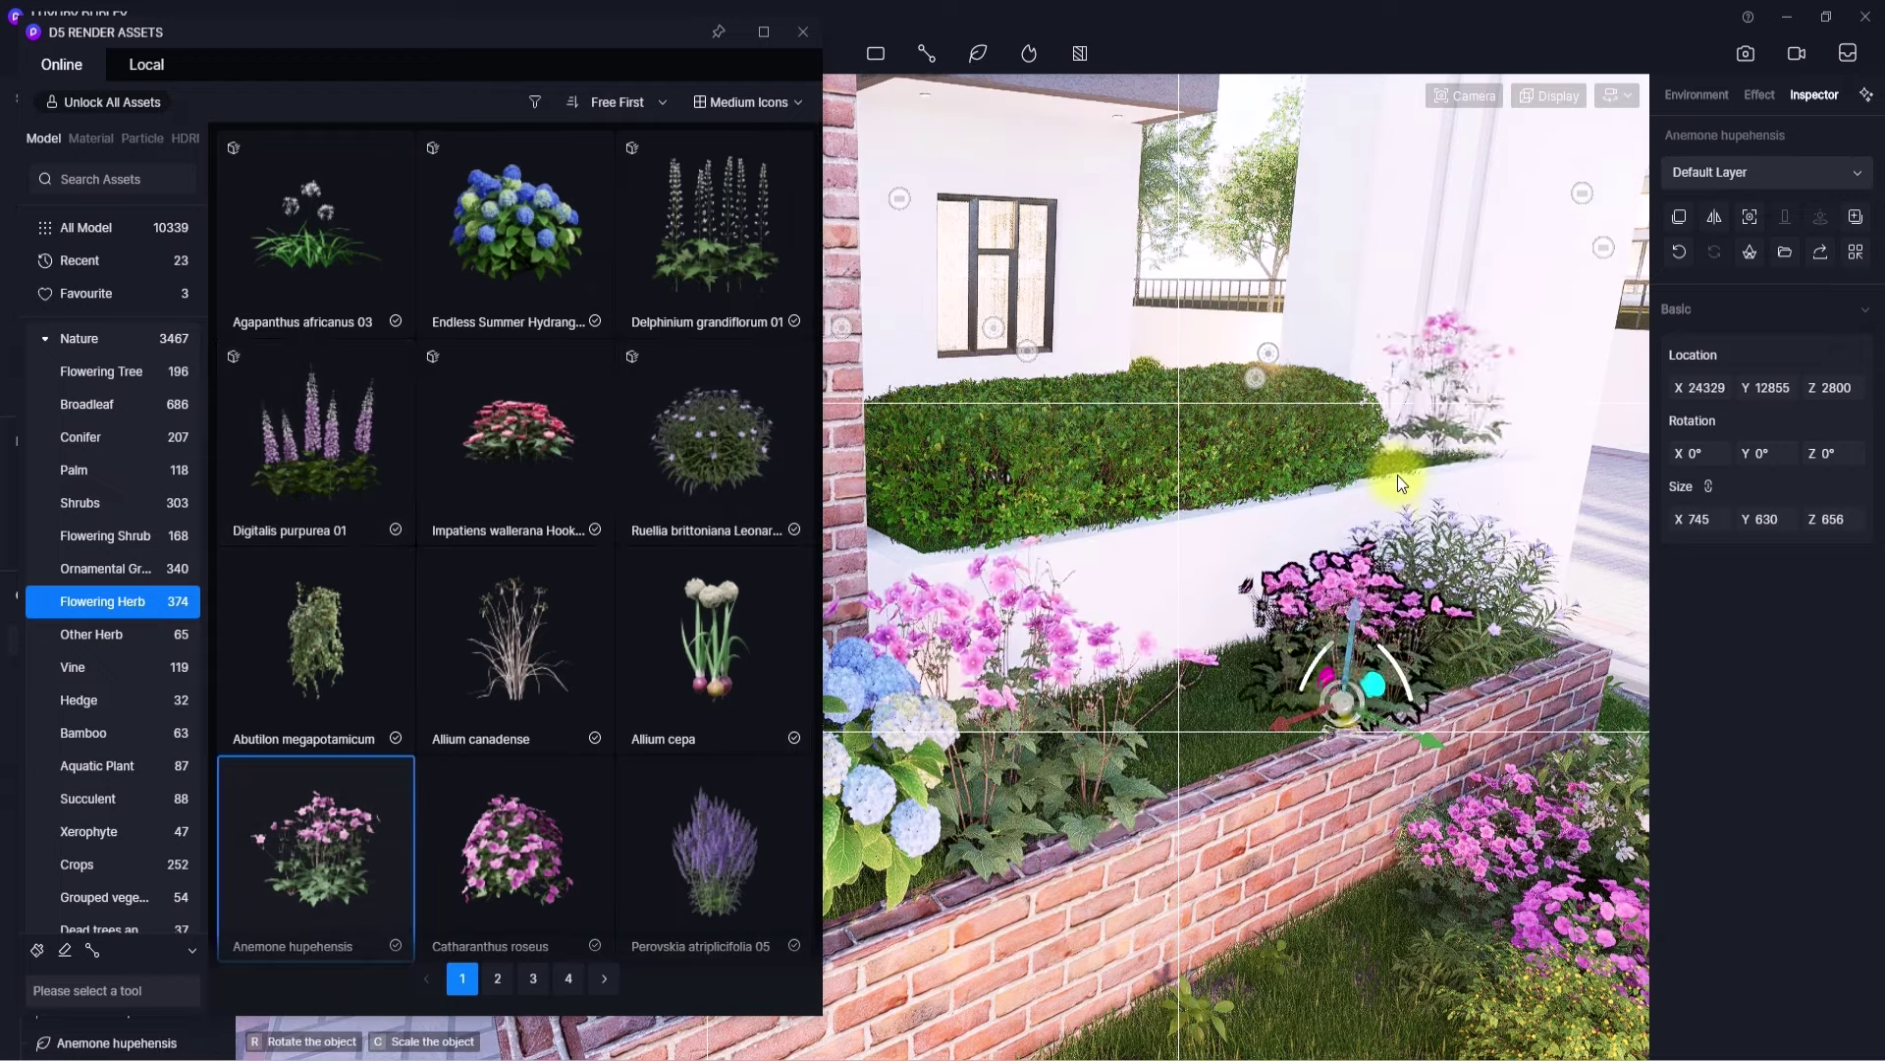
{"action": "left_click", "coordinate": [1398, 475]}
- Place a Perovskia atriplicifolia 05 at the far end of the brick planter, beside the Ruellia
{"action": "scroll", "coordinate": [740, 592], "scroll_direction": "down", "scroll_amount": 3}
{"action": "left_click", "coordinate": [740, 592]}
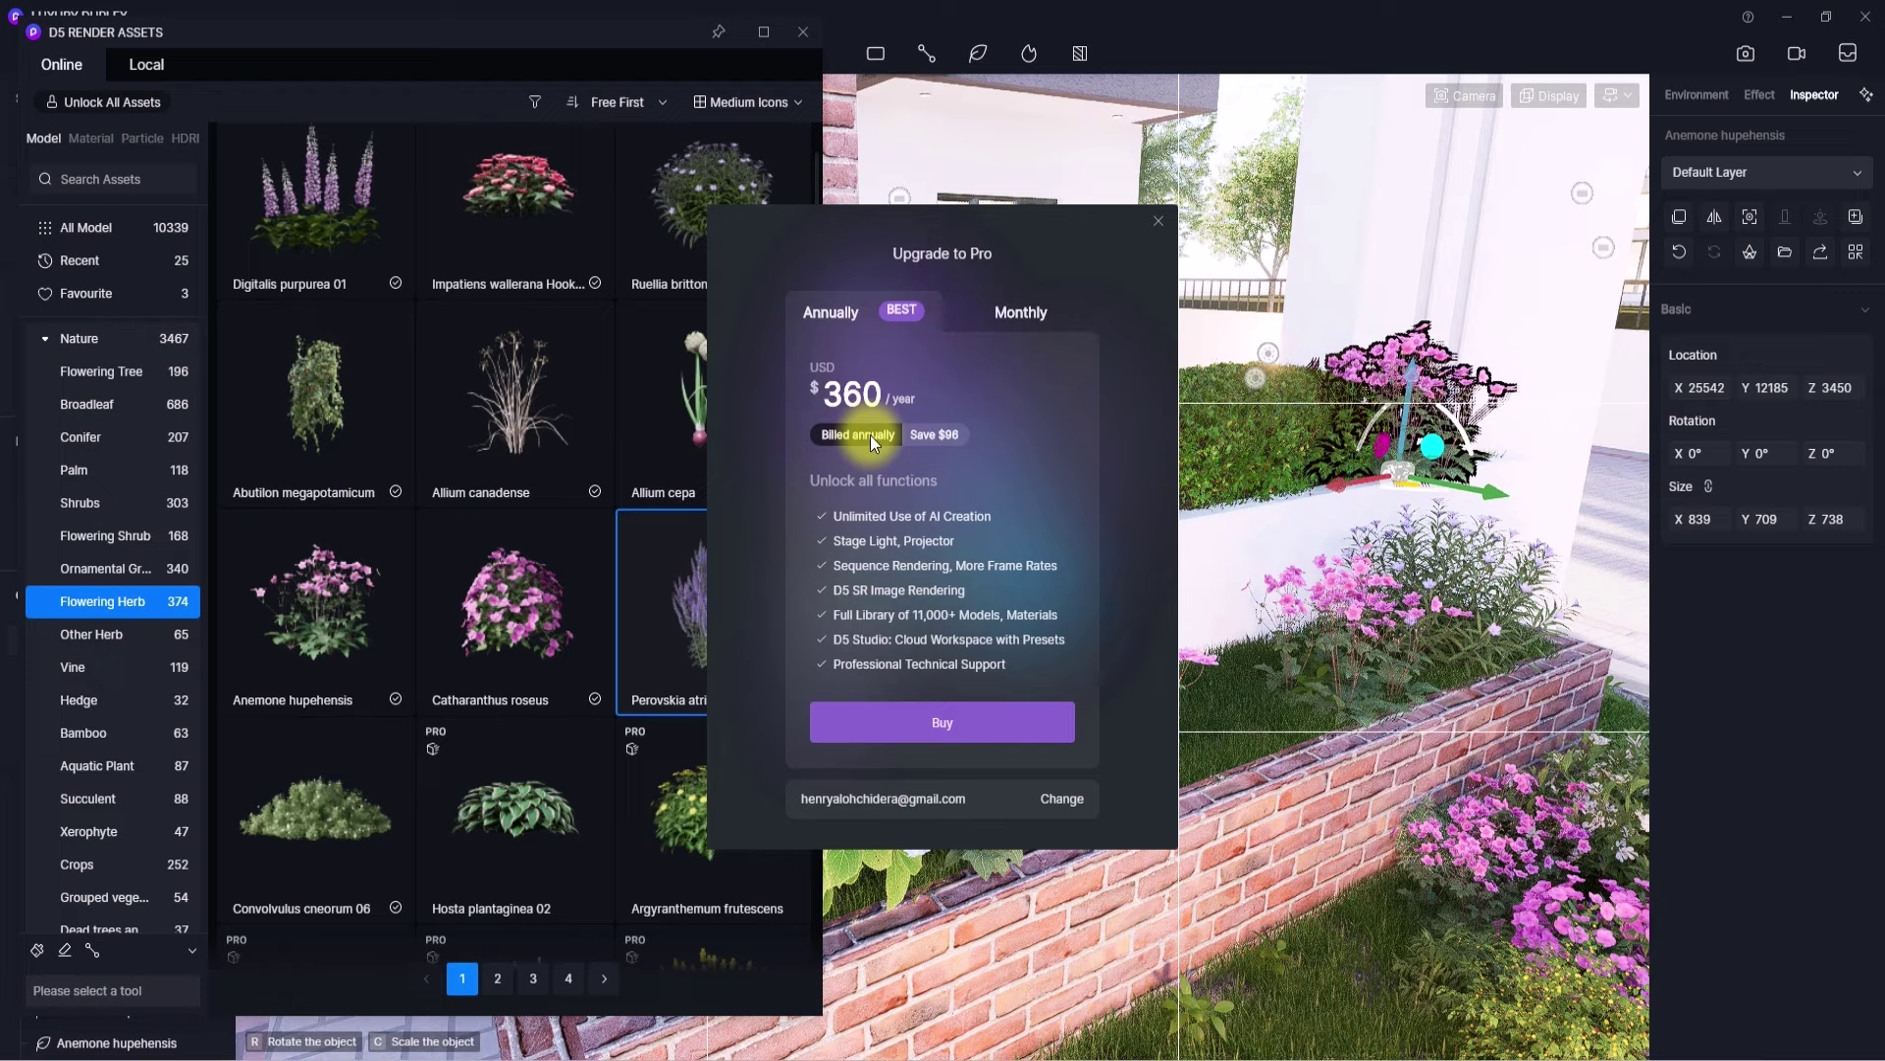
{"action": "left_click", "coordinate": [1164, 216]}
{"action": "left_click", "coordinate": [1535, 649]}
- Add a Ruellia brittoniana Leonard 01 at about X 23286, Y 12806 and a Digitalis purpurea 01 at about X 24048, Y 12686 in the brick planter
{"action": "left_click", "coordinate": [713, 207]}
{"action": "left_click", "coordinate": [1139, 764]}
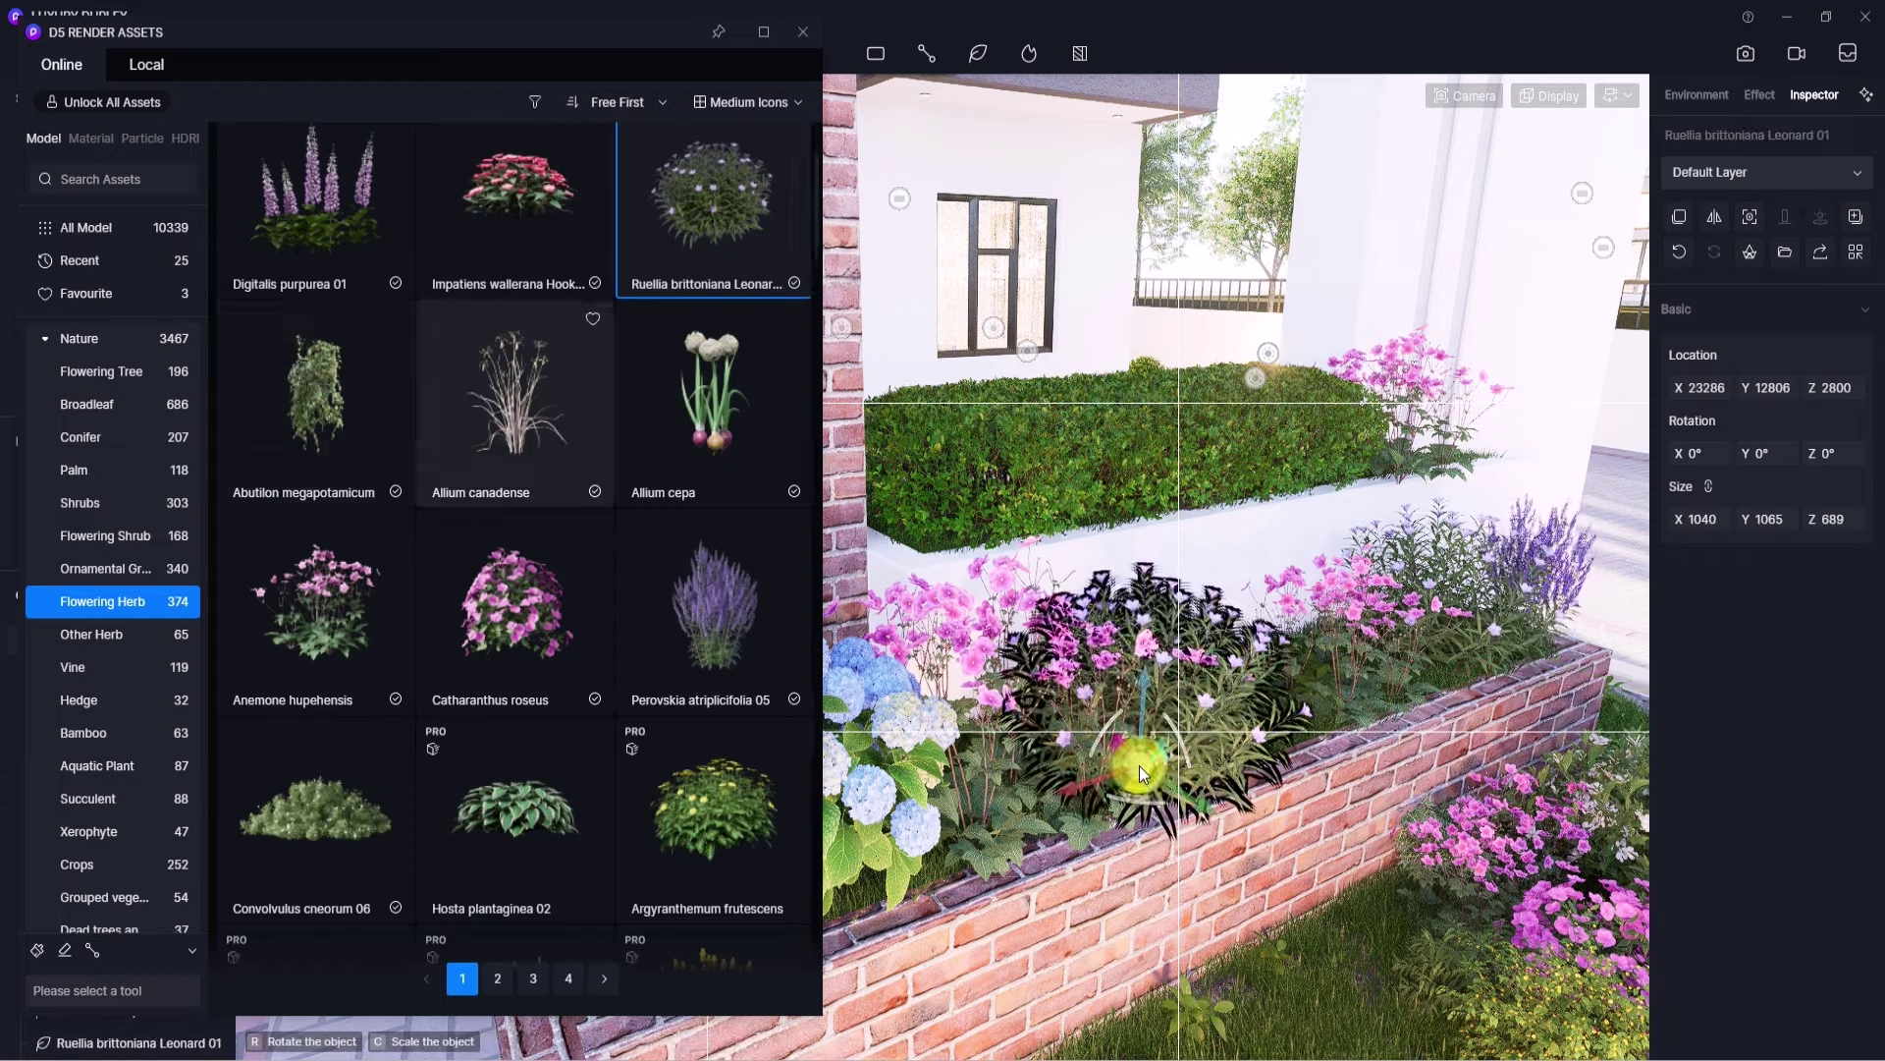
{"action": "scroll", "coordinate": [308, 473], "scroll_direction": "up", "scroll_amount": 2}
{"action": "left_click", "coordinate": [309, 473]}
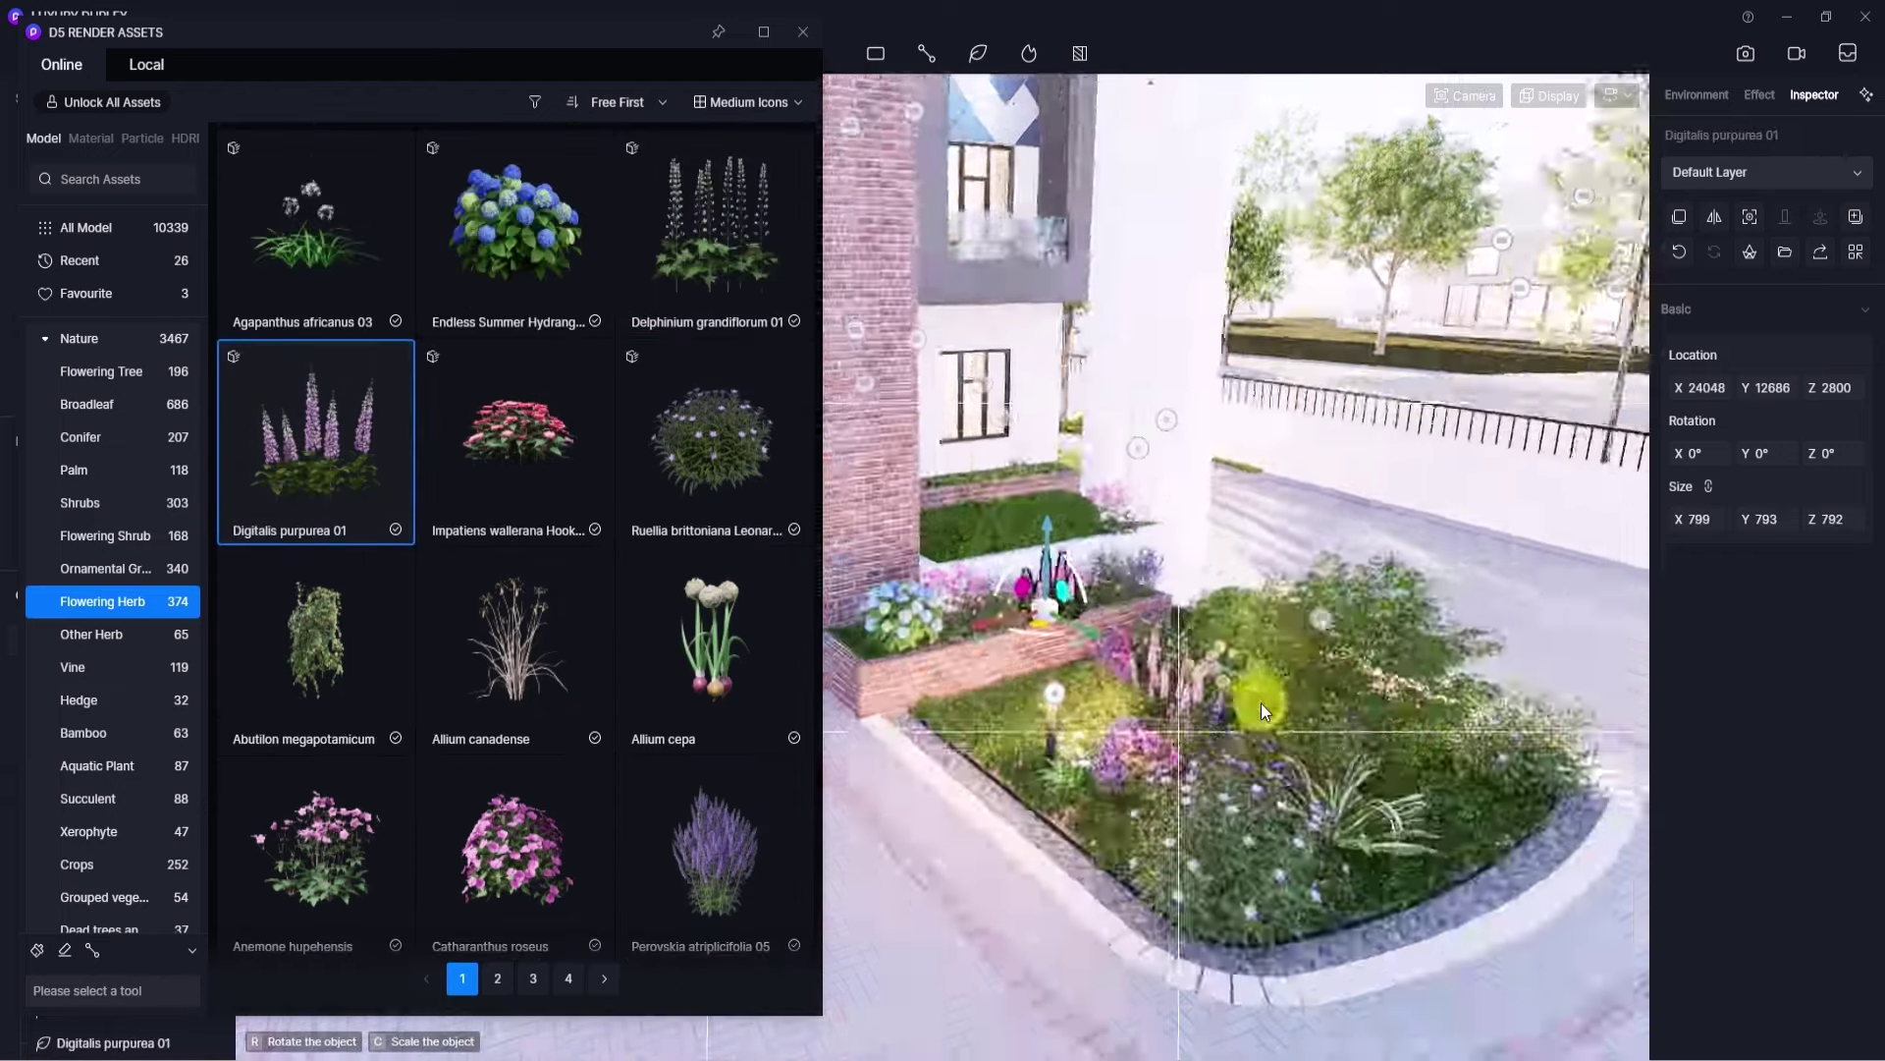
{"action": "left_click", "coordinate": [1261, 703]}
{"action": "scroll", "coordinate": [1261, 703], "scroll_direction": "up", "scroll_amount": 3}
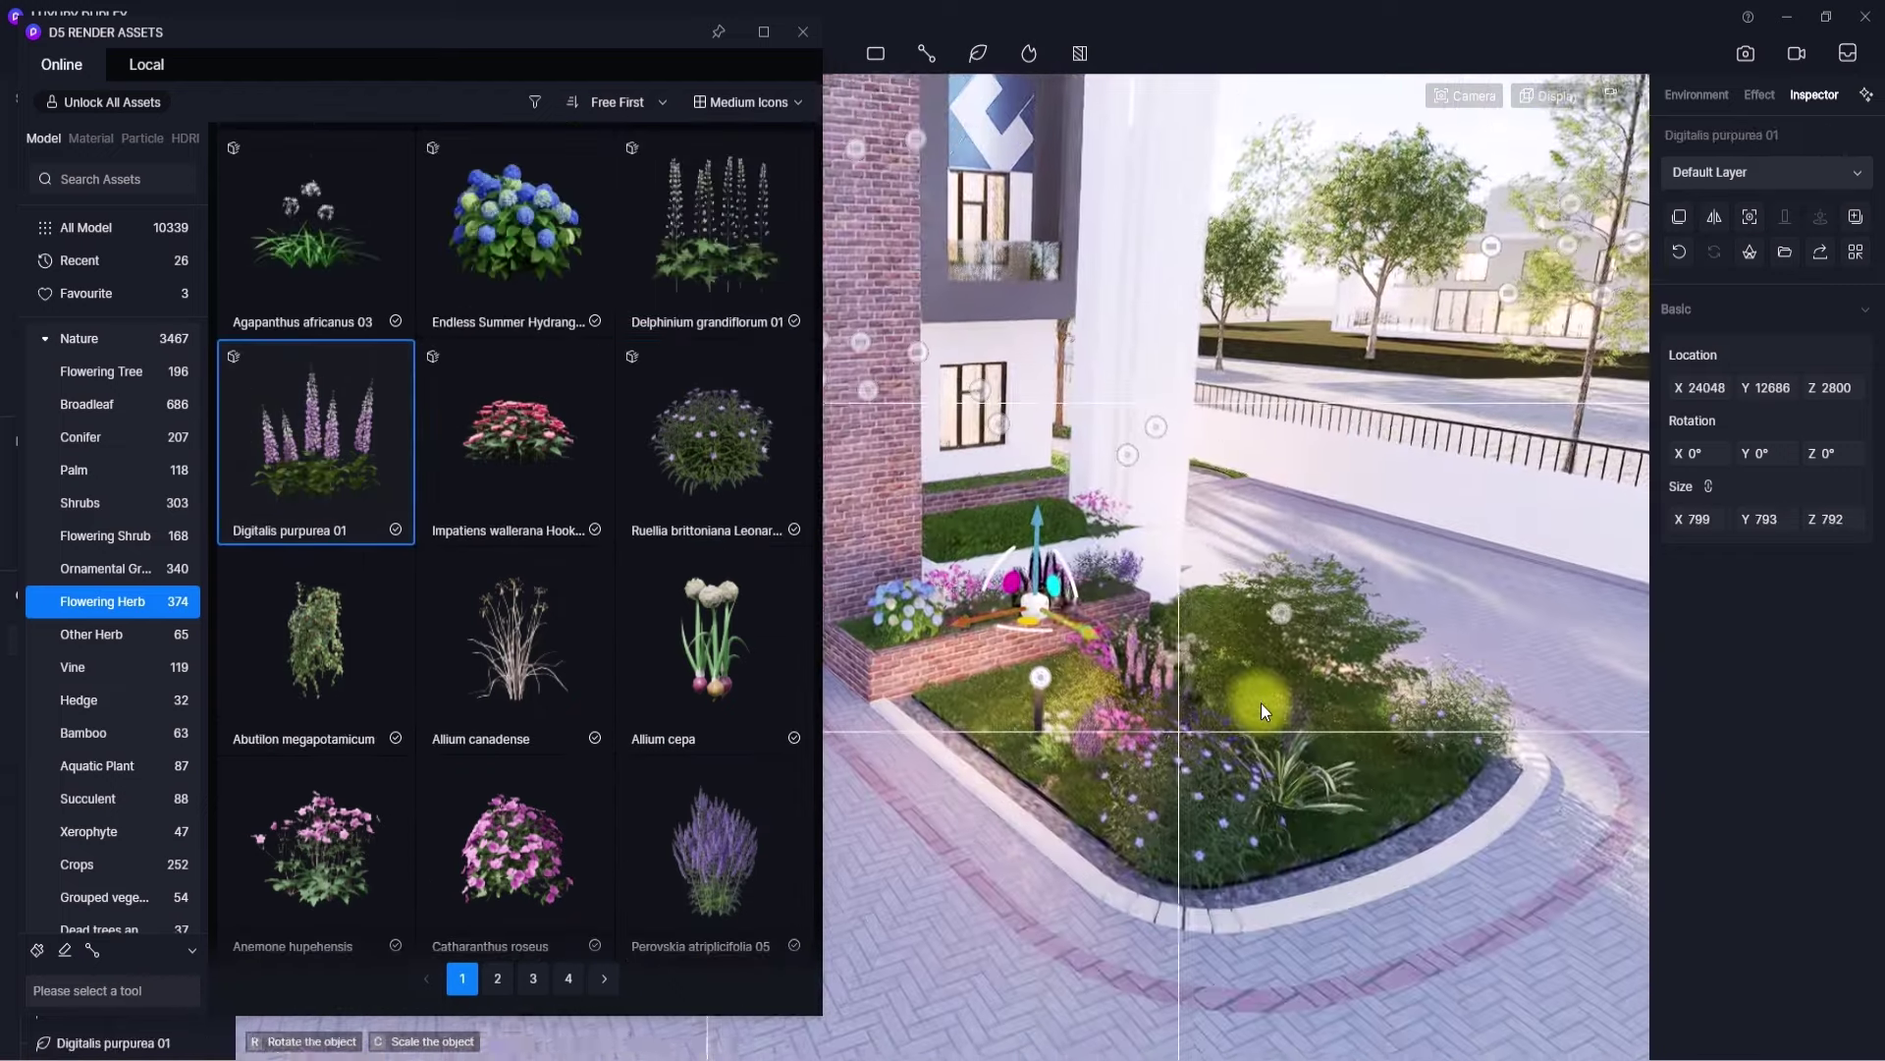
{"action": "key", "text": "Escape"}
- Return to Scene 1 and set the X size of the Phoenix sylvestris 03 palm near the boundary wall to 2100
{"action": "right_click_drag", "start_coordinate": [1261, 703], "coordinate": [957, 261]}
{"action": "left_click", "coordinate": [803, 32]}
{"action": "left_click", "coordinate": [66, 163]}
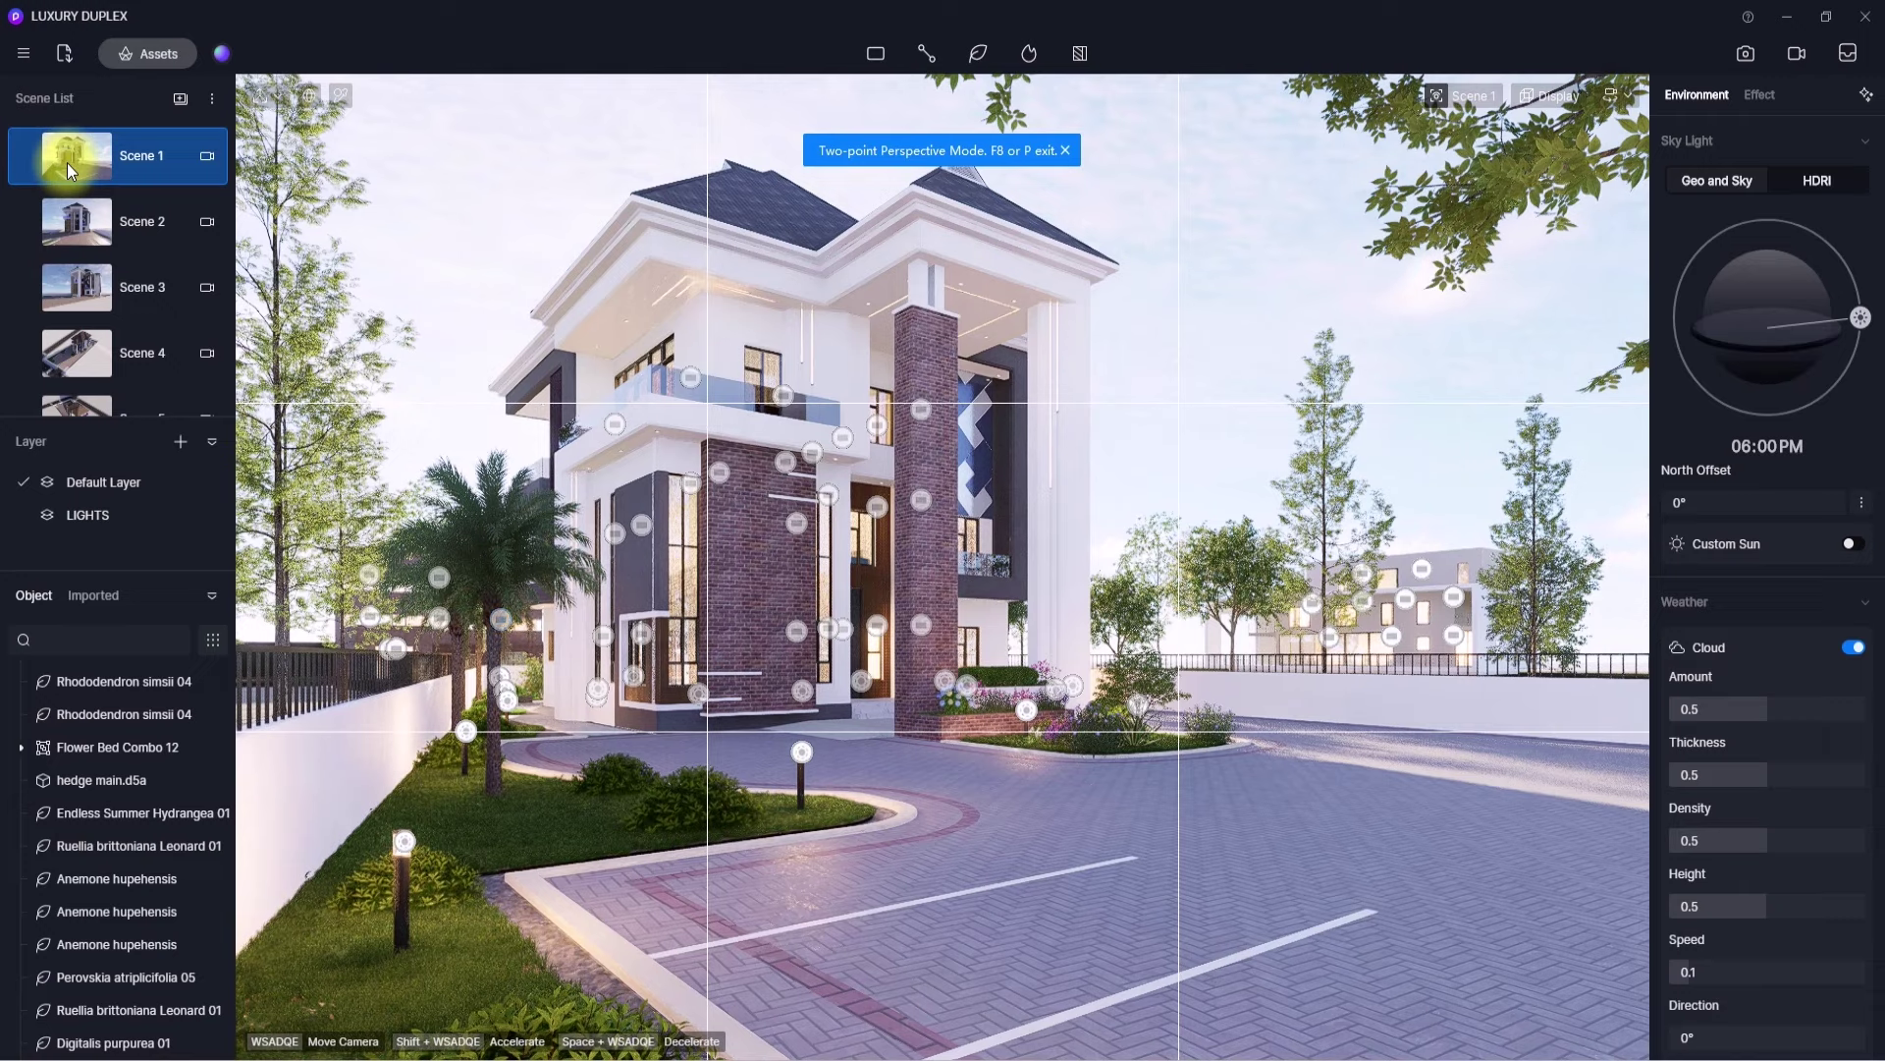
{"action": "left_click", "coordinate": [493, 573]}
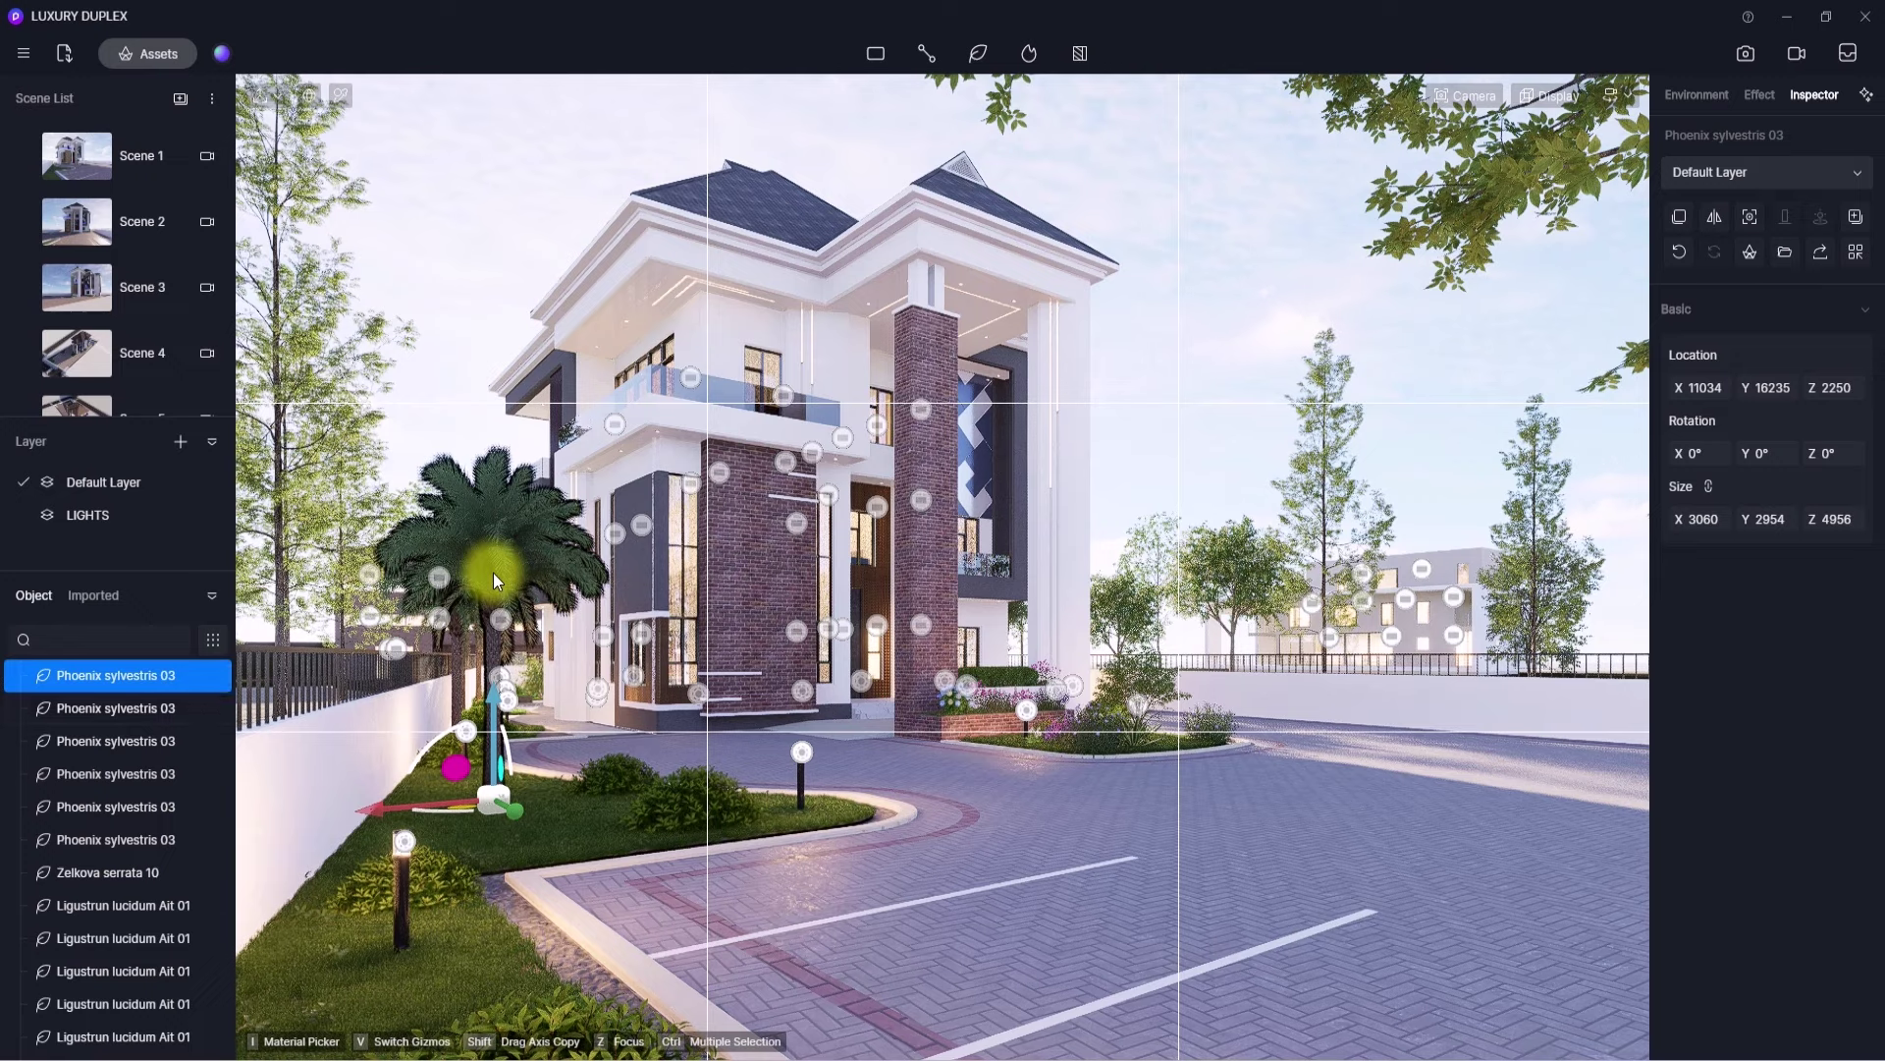
{"action": "left_click", "coordinate": [1710, 519]}
{"action": "left_click", "coordinate": [1711, 520]}
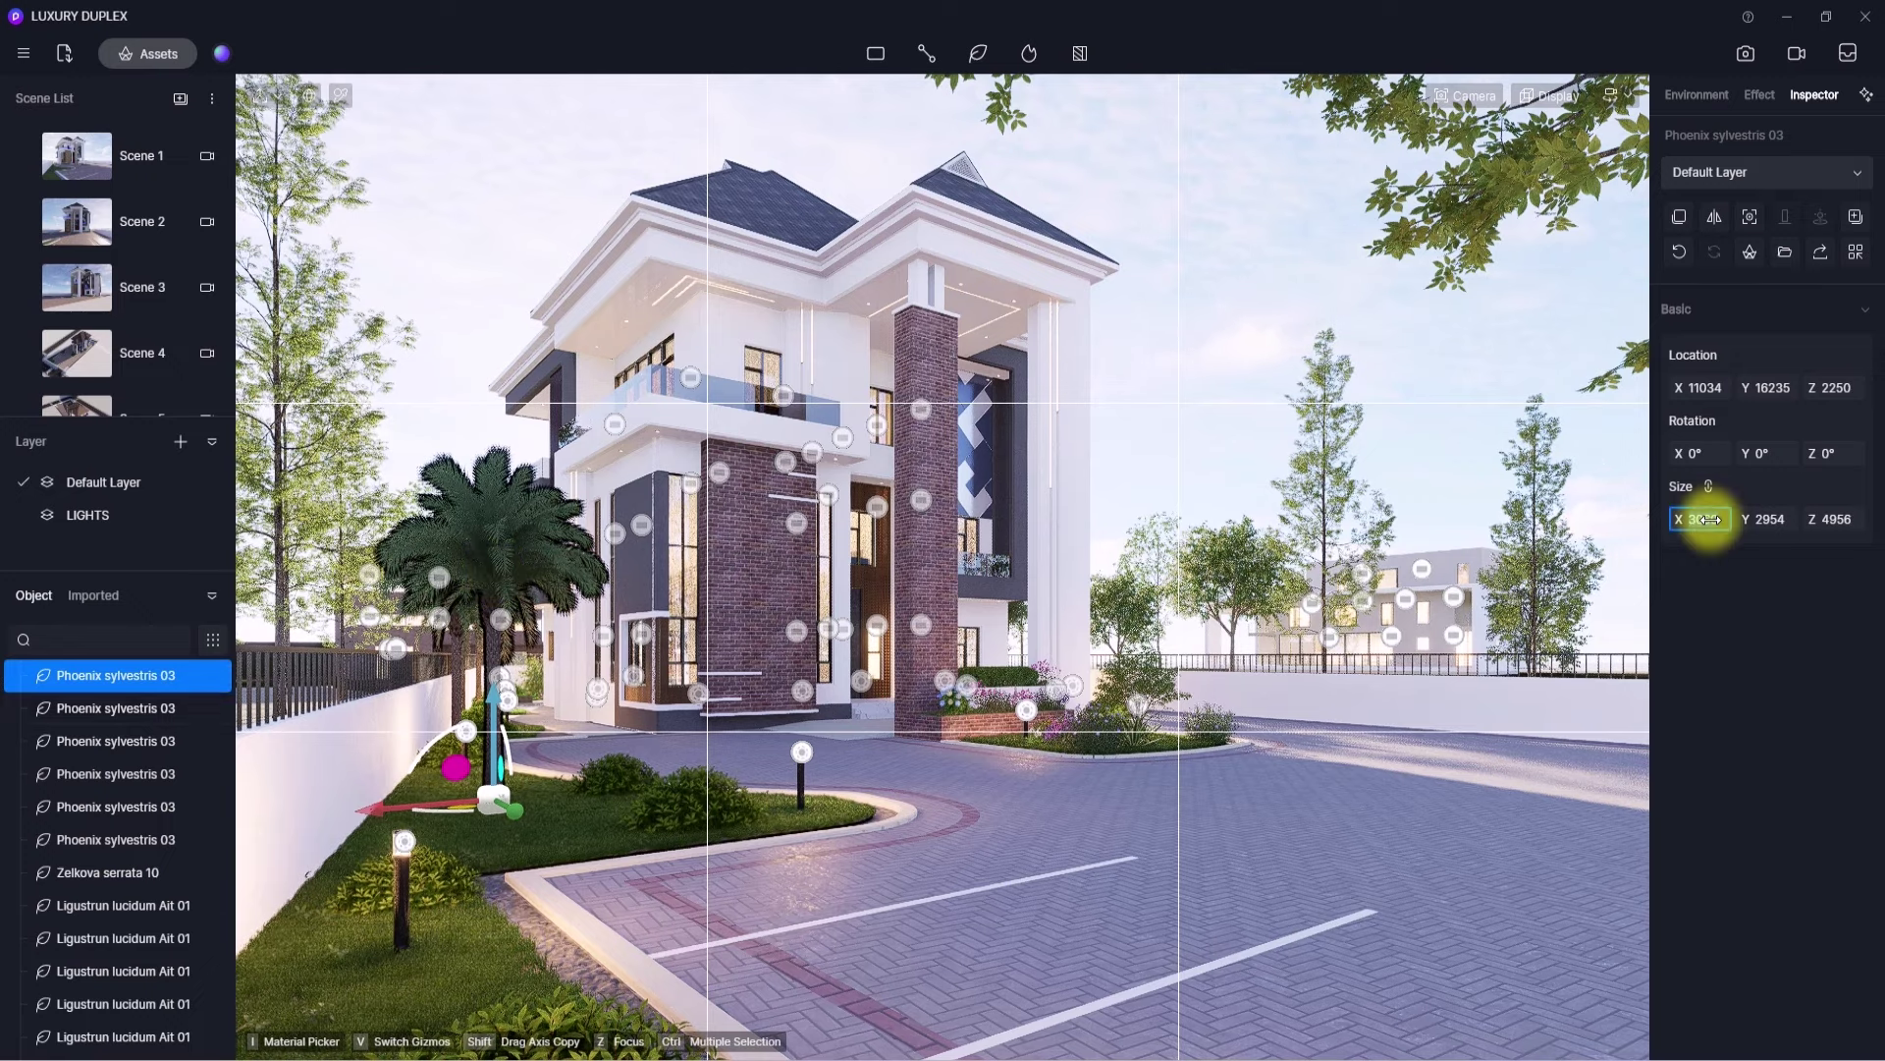
{"action": "type", "text": "2100"}
{"action": "key", "text": "Return"}
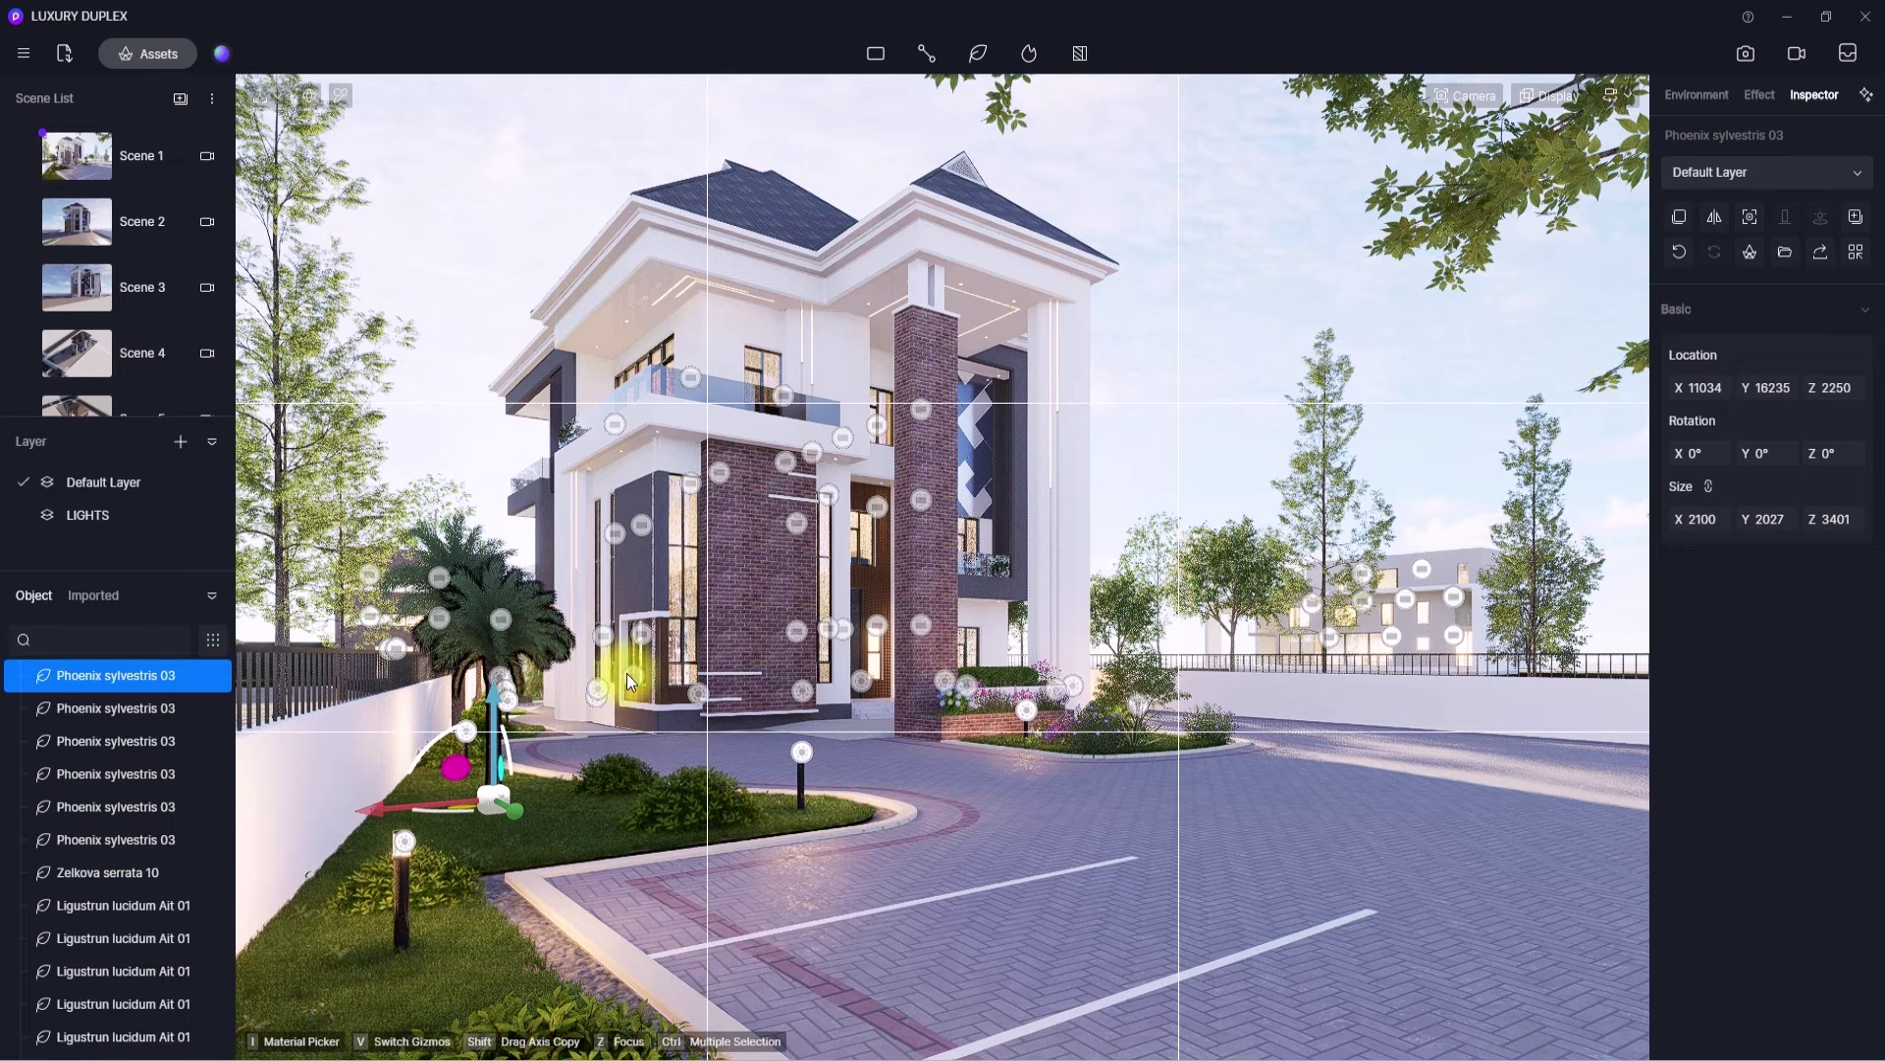
- Set the navigation speed to 1, lower the camera slightly and update Scene 1 with the new view
{"action": "left_click", "coordinate": [1623, 98]}
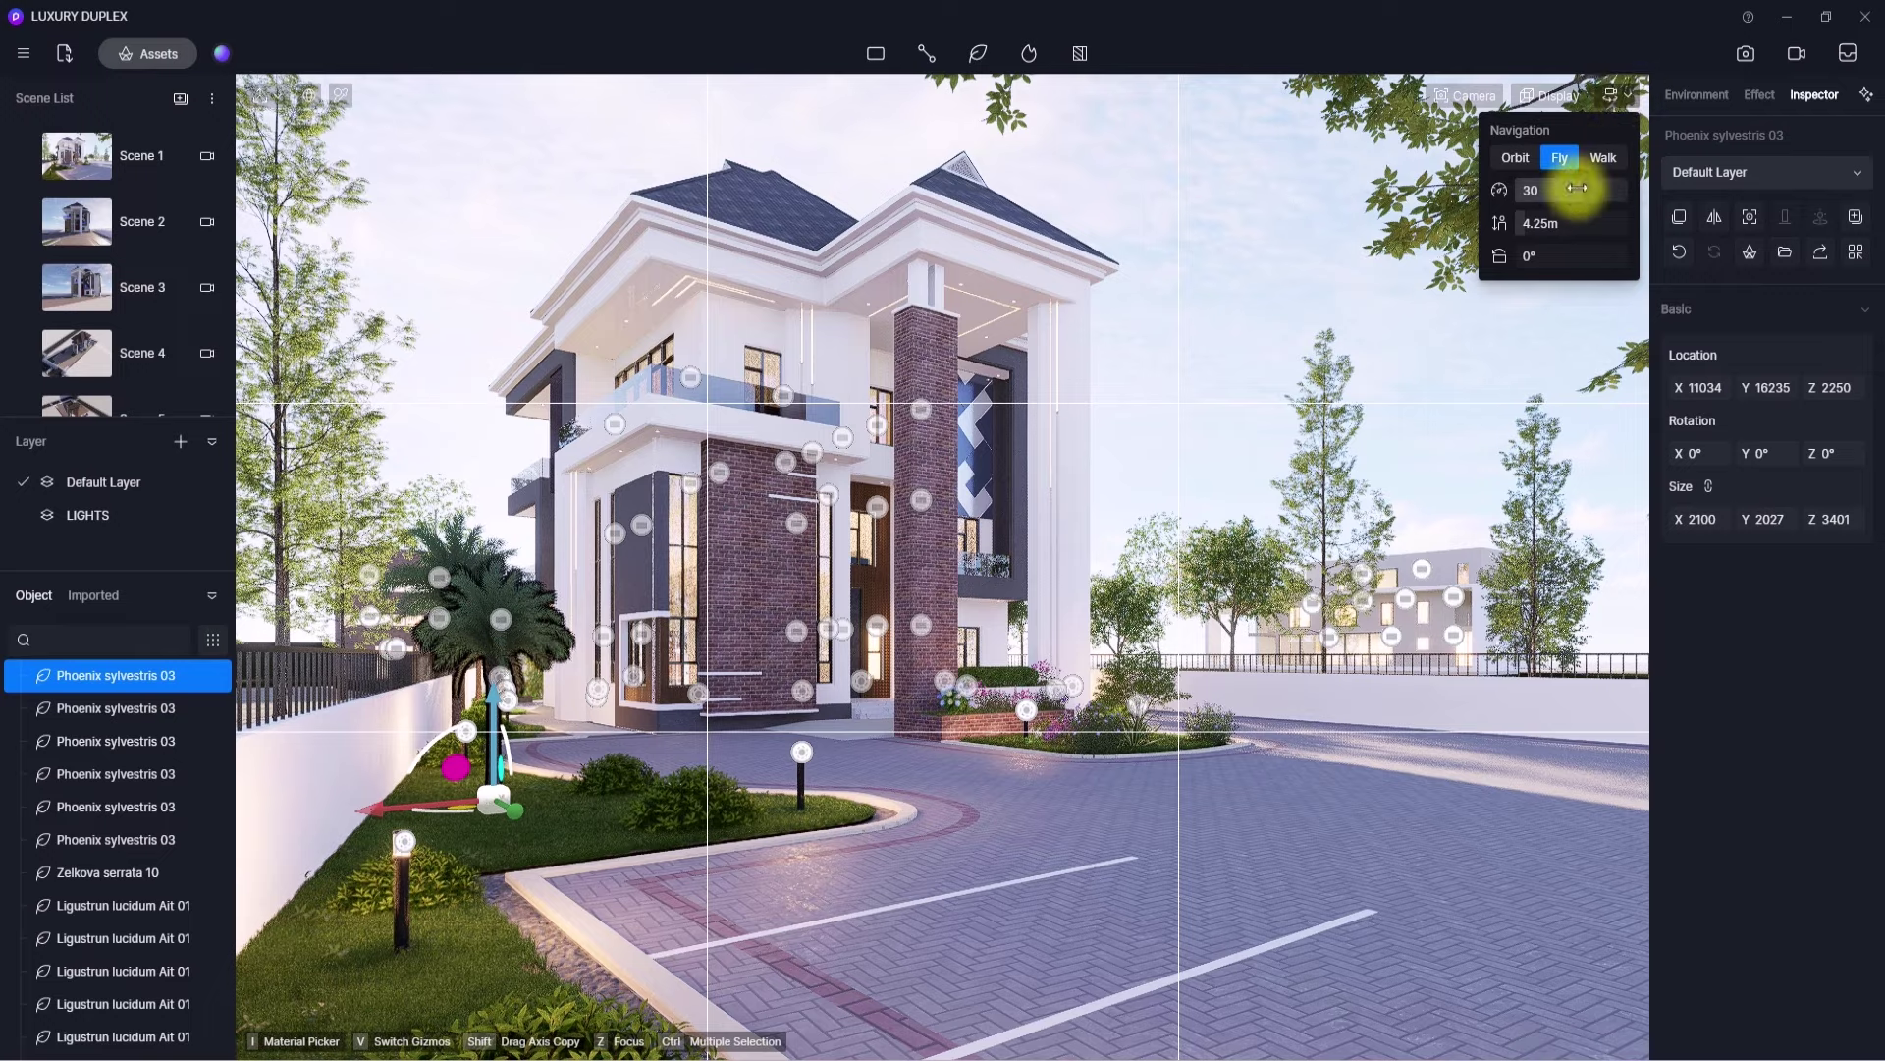
{"action": "left_click_drag", "start_coordinate": [1577, 188], "coordinate": [1478, 196]}
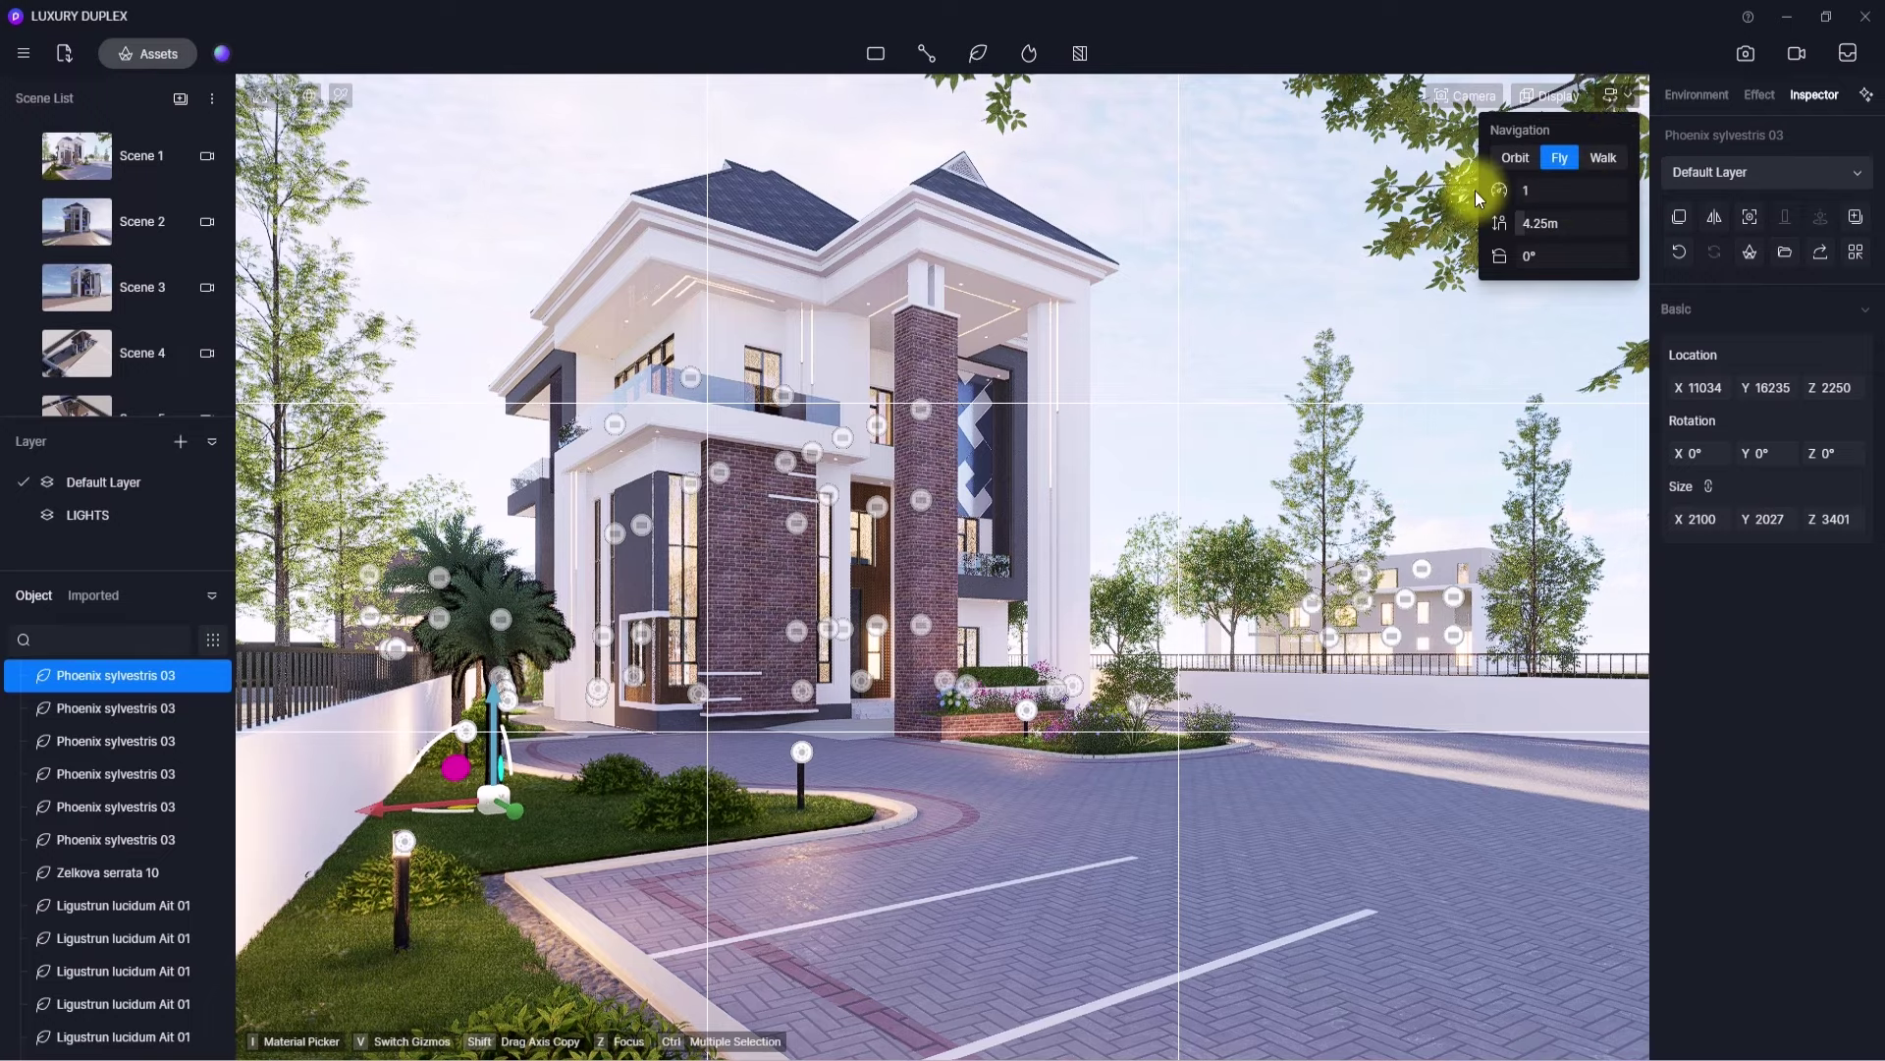
{"action": "key", "text": "q"}
{"action": "key", "text": "q"}
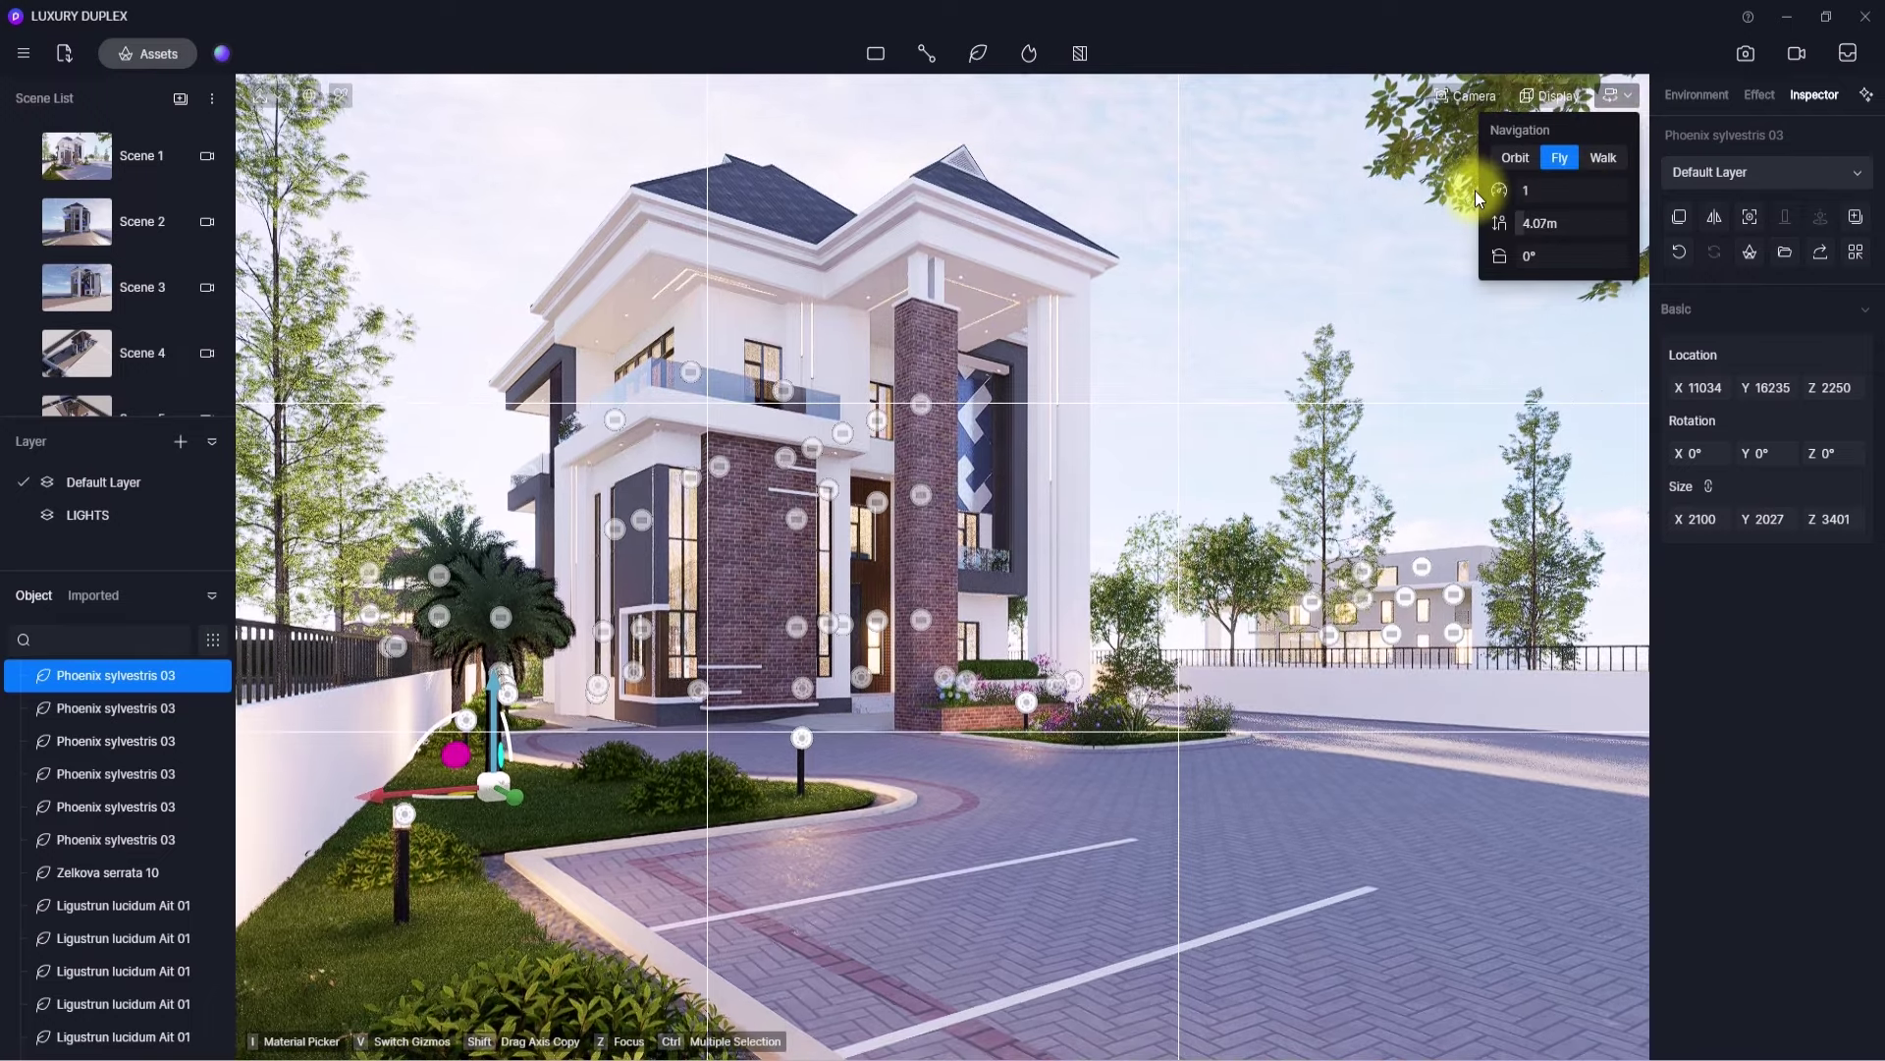
{"action": "key", "text": "q"}
{"action": "left_click", "coordinate": [23, 157]}
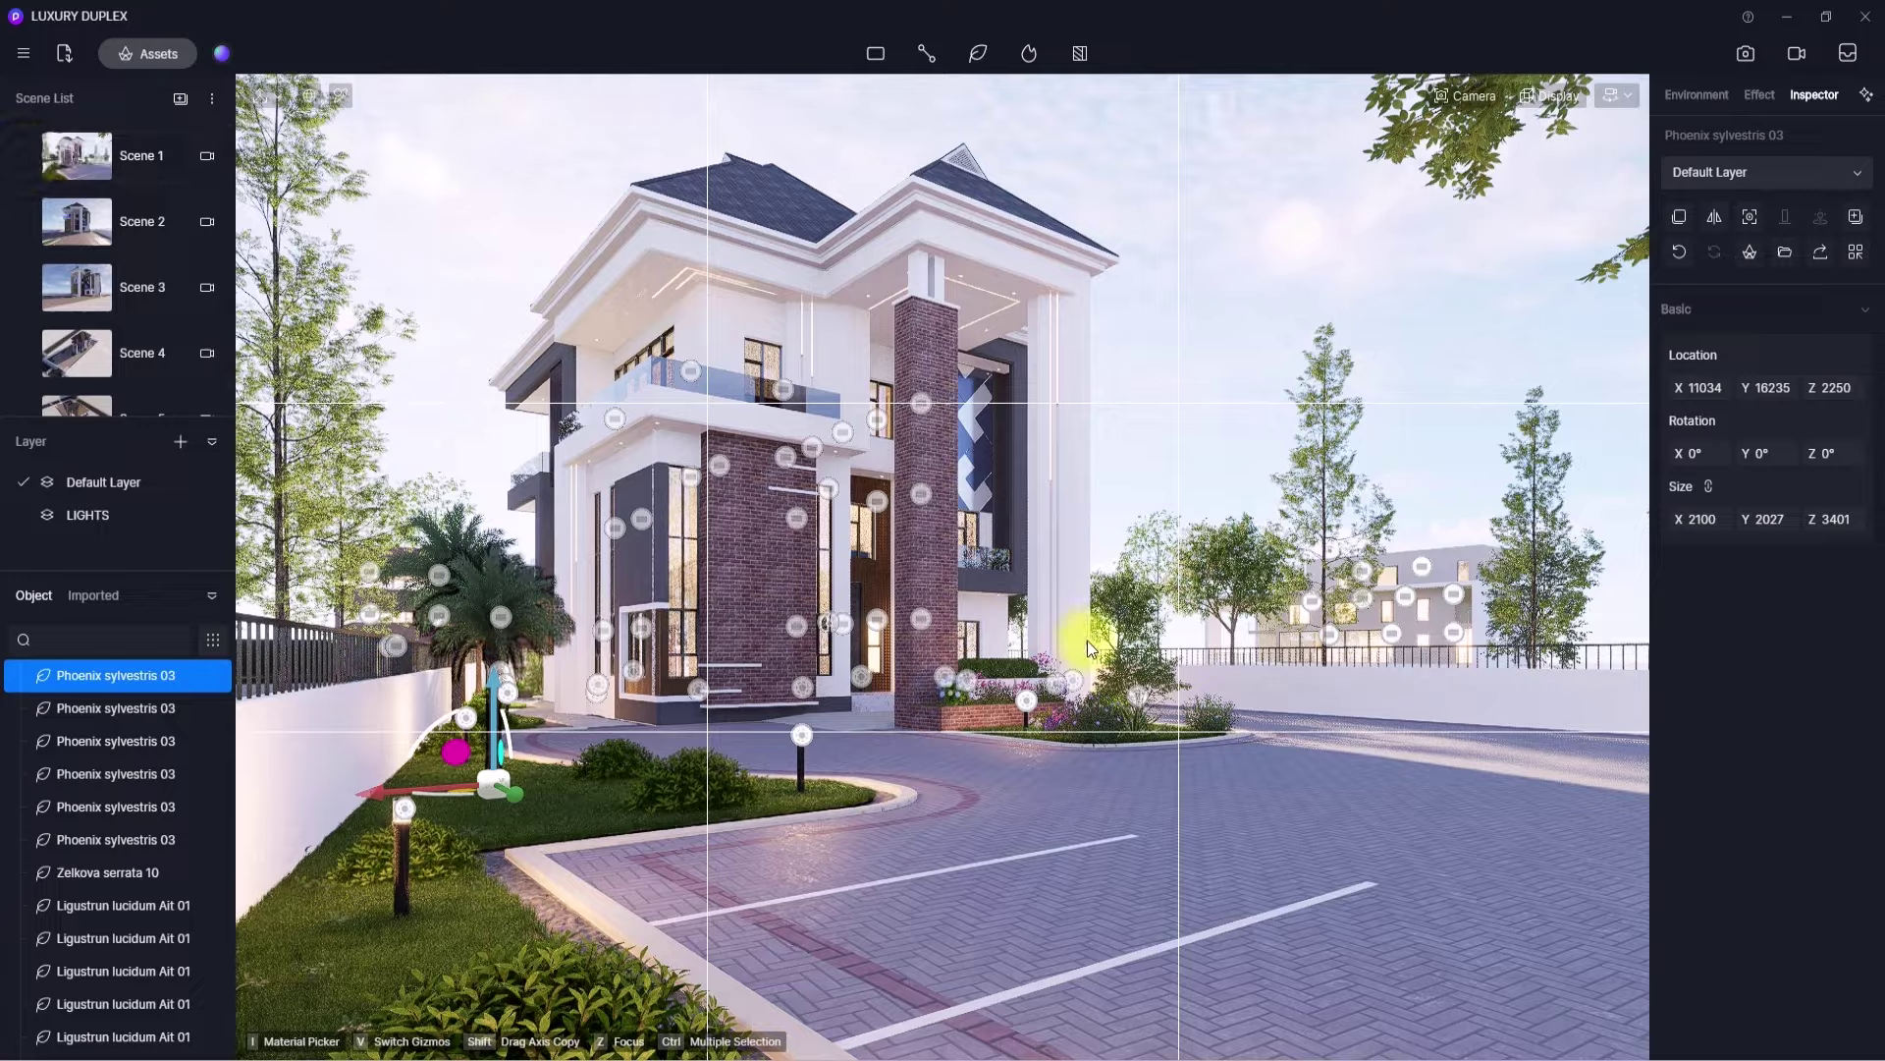
- Reposition the Zelkova serrata 10 tree at about X 9025, Y 32155 so its branches frame Scene 1, and save the project
{"action": "right_click_drag", "start_coordinate": [1087, 640], "coordinate": [1503, 962]}
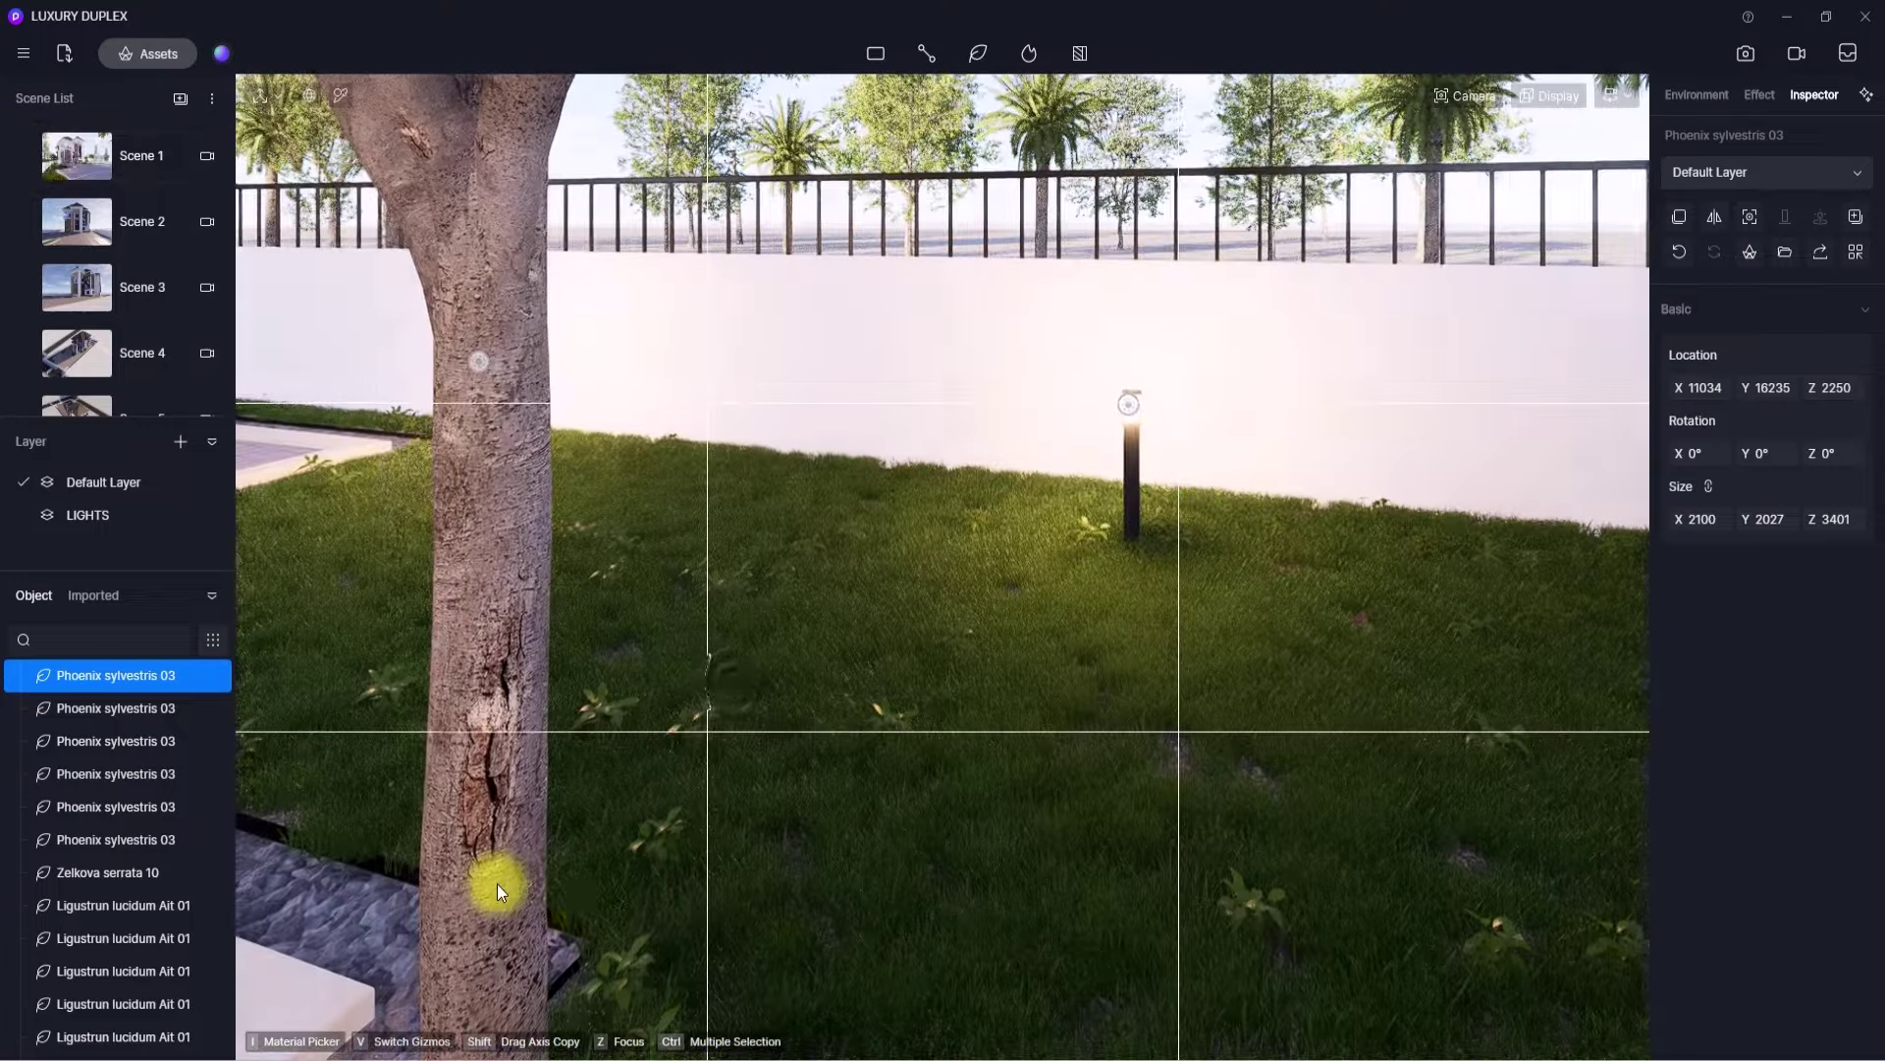
{"action": "right_click_drag", "start_coordinate": [497, 884], "coordinate": [449, 1017]}
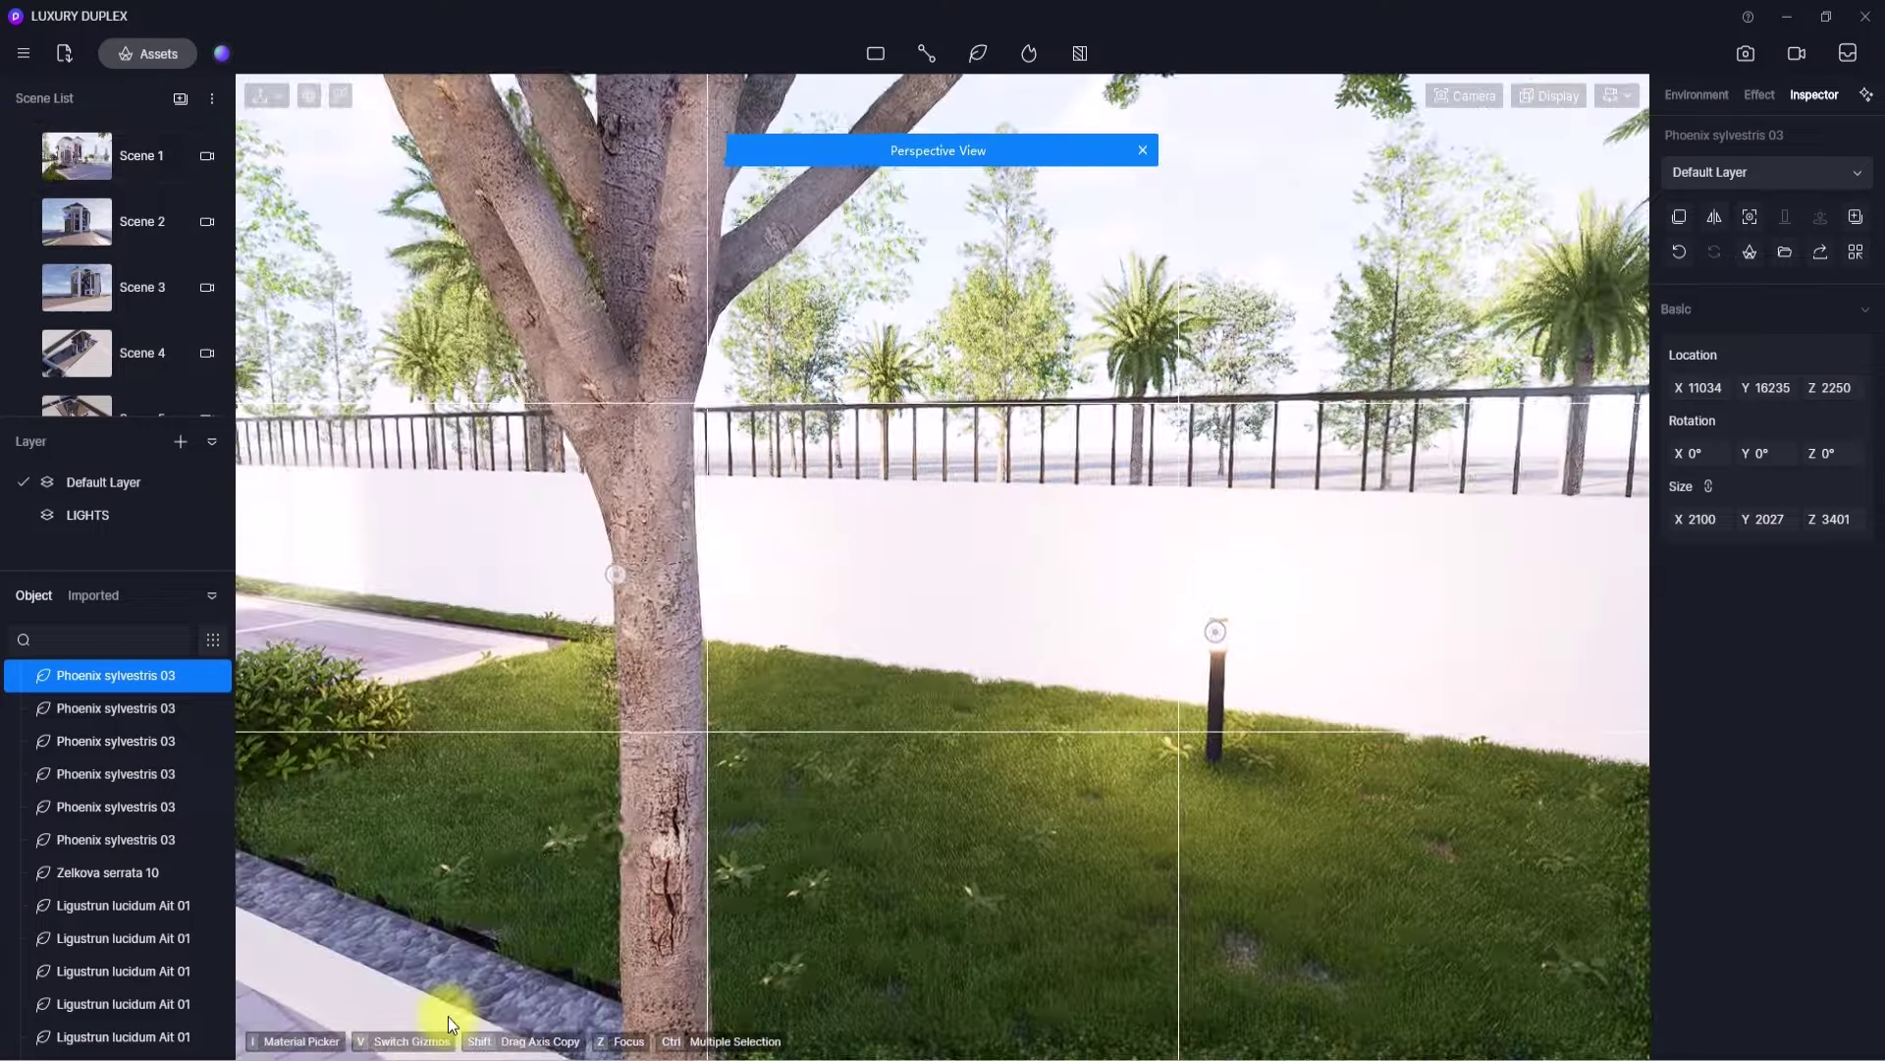
{"action": "right_click_drag", "start_coordinate": [825, 732], "coordinate": [698, 1059]}
{"action": "left_click", "coordinate": [88, 156]}
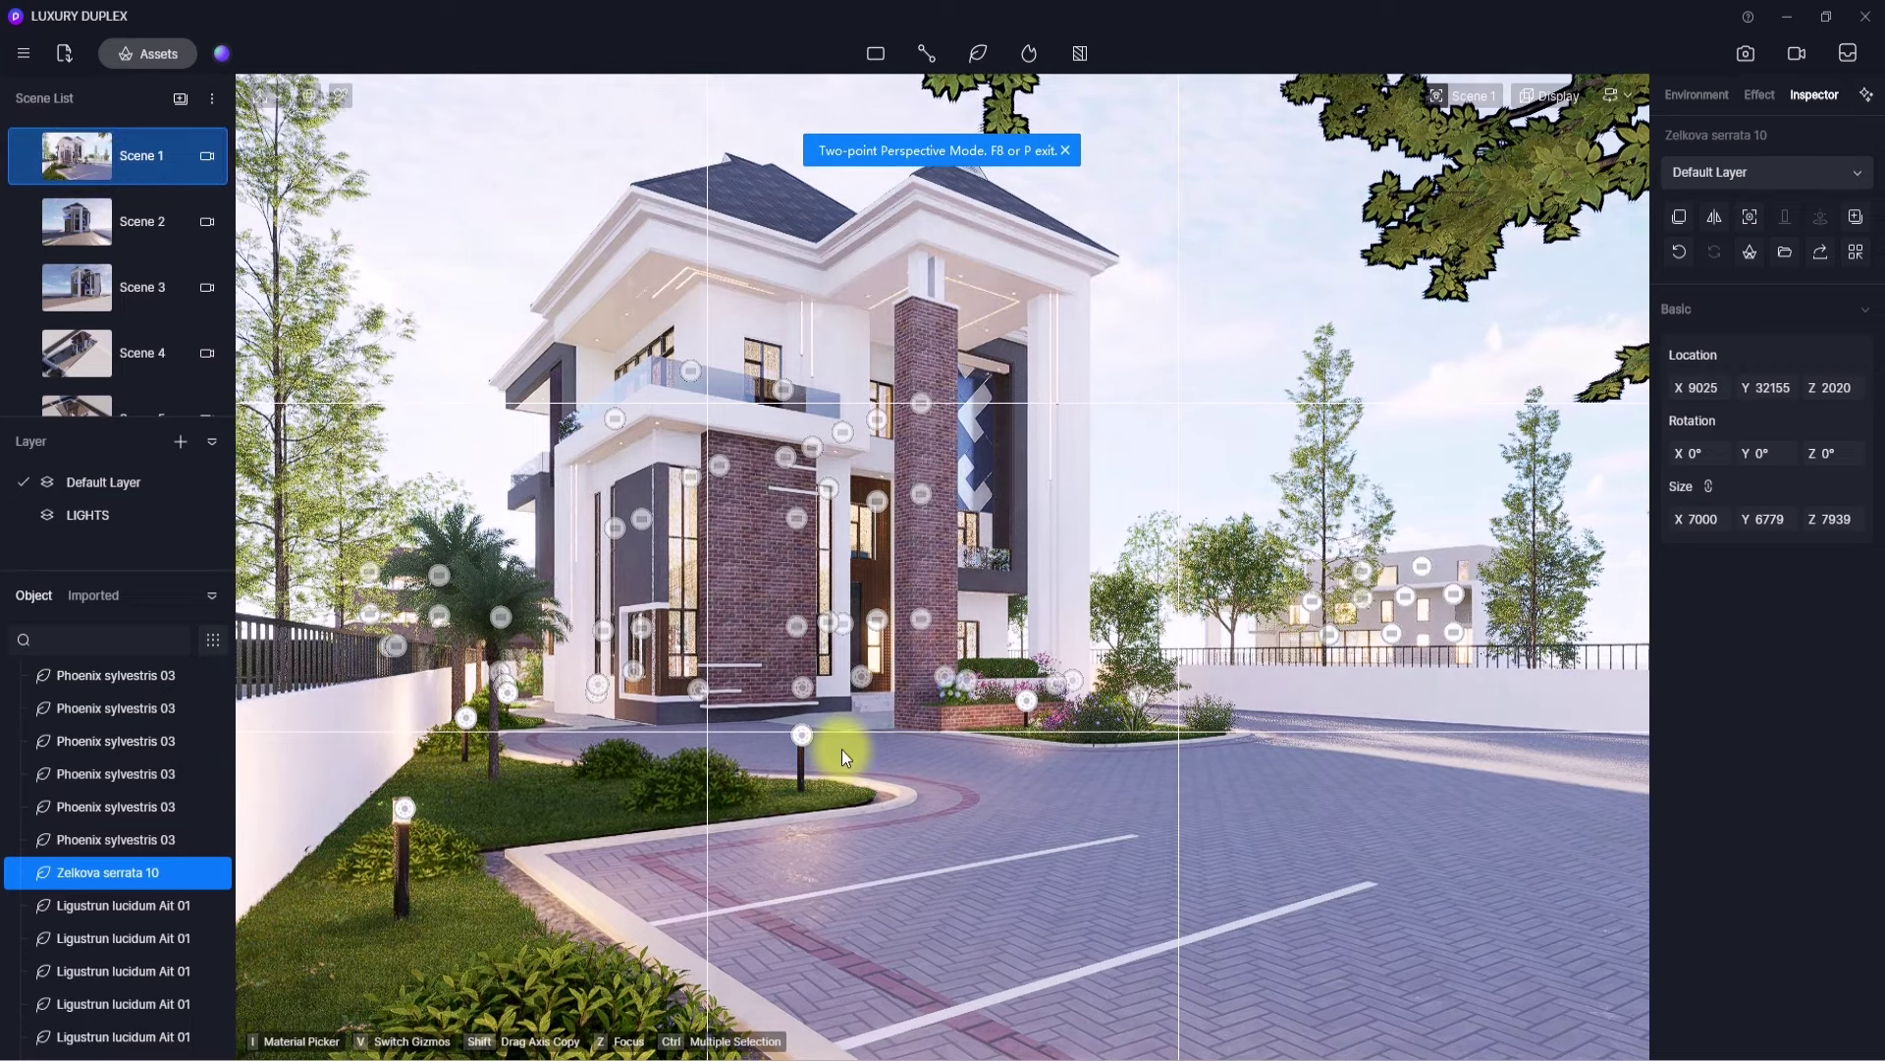
{"action": "key", "text": "ctrl+s"}
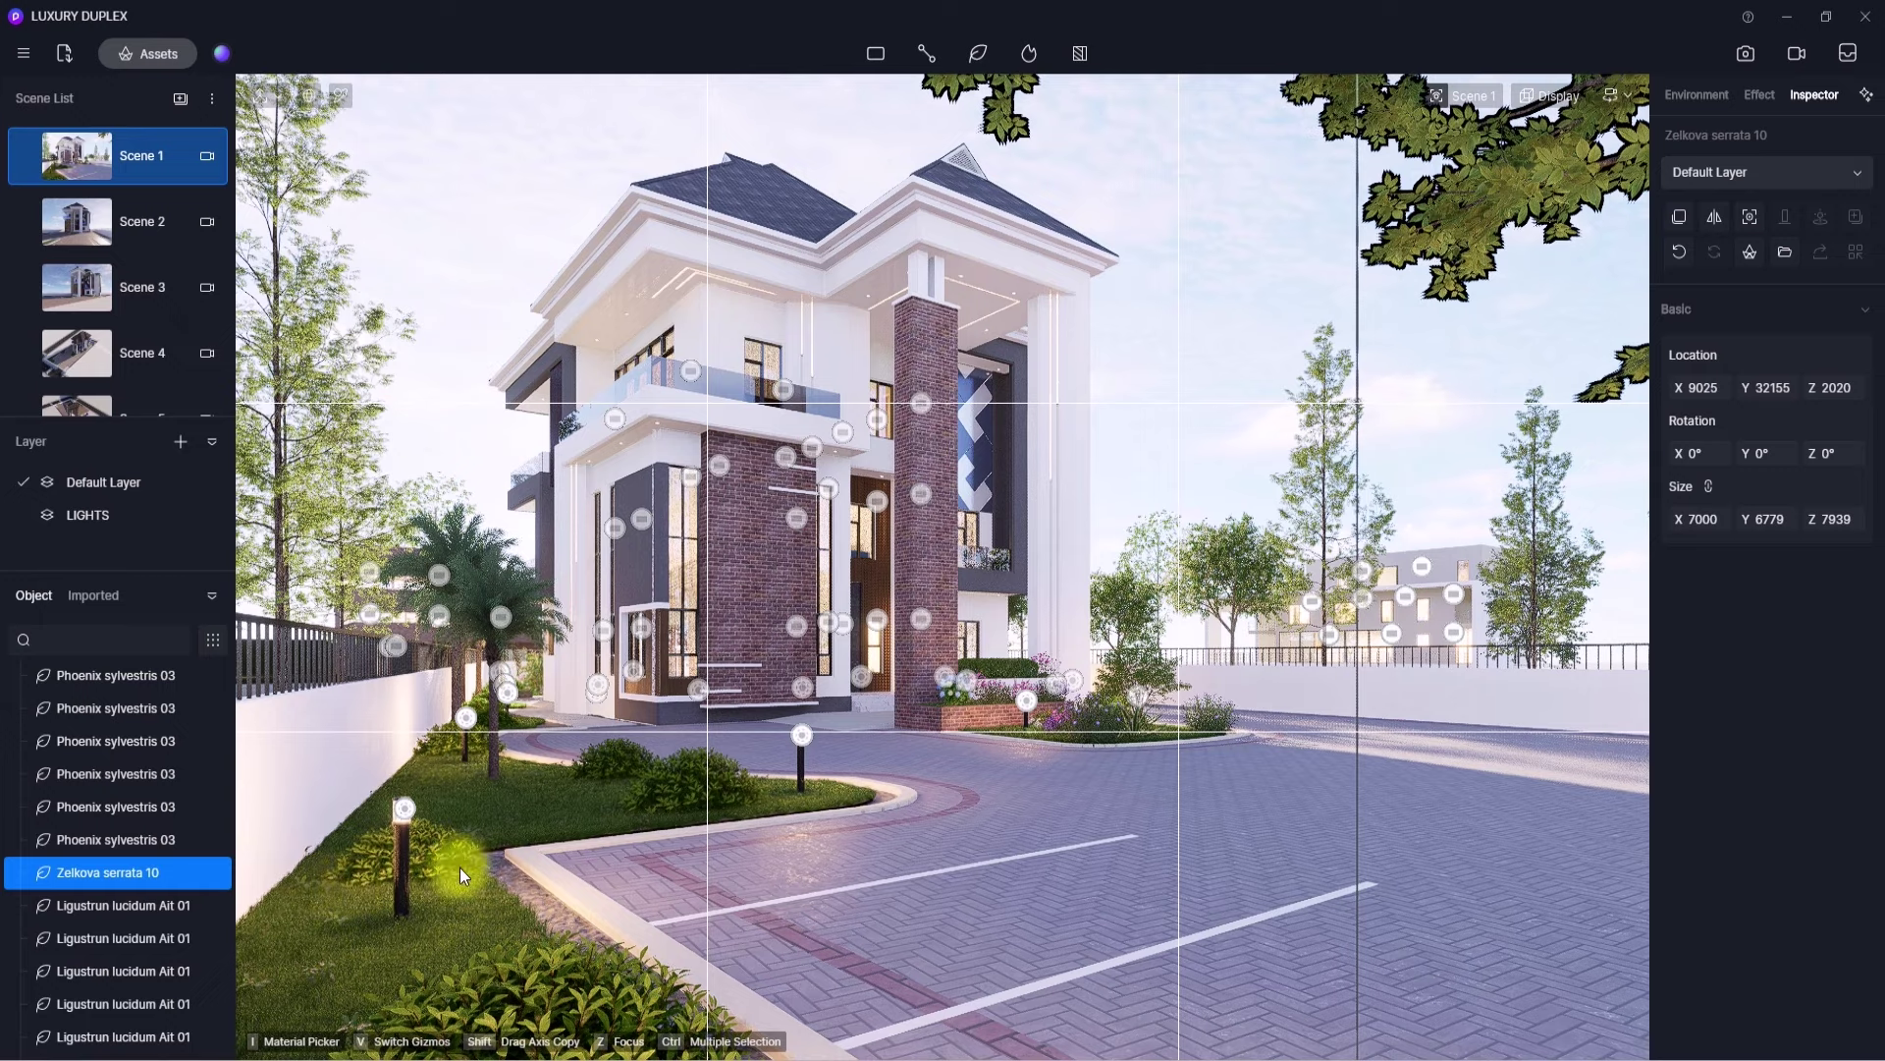
- Place Rock 18 from the Rocks models on the front lawn near the bollard light, at about X 9425, Y 24106
{"action": "left_click", "coordinate": [157, 52]}
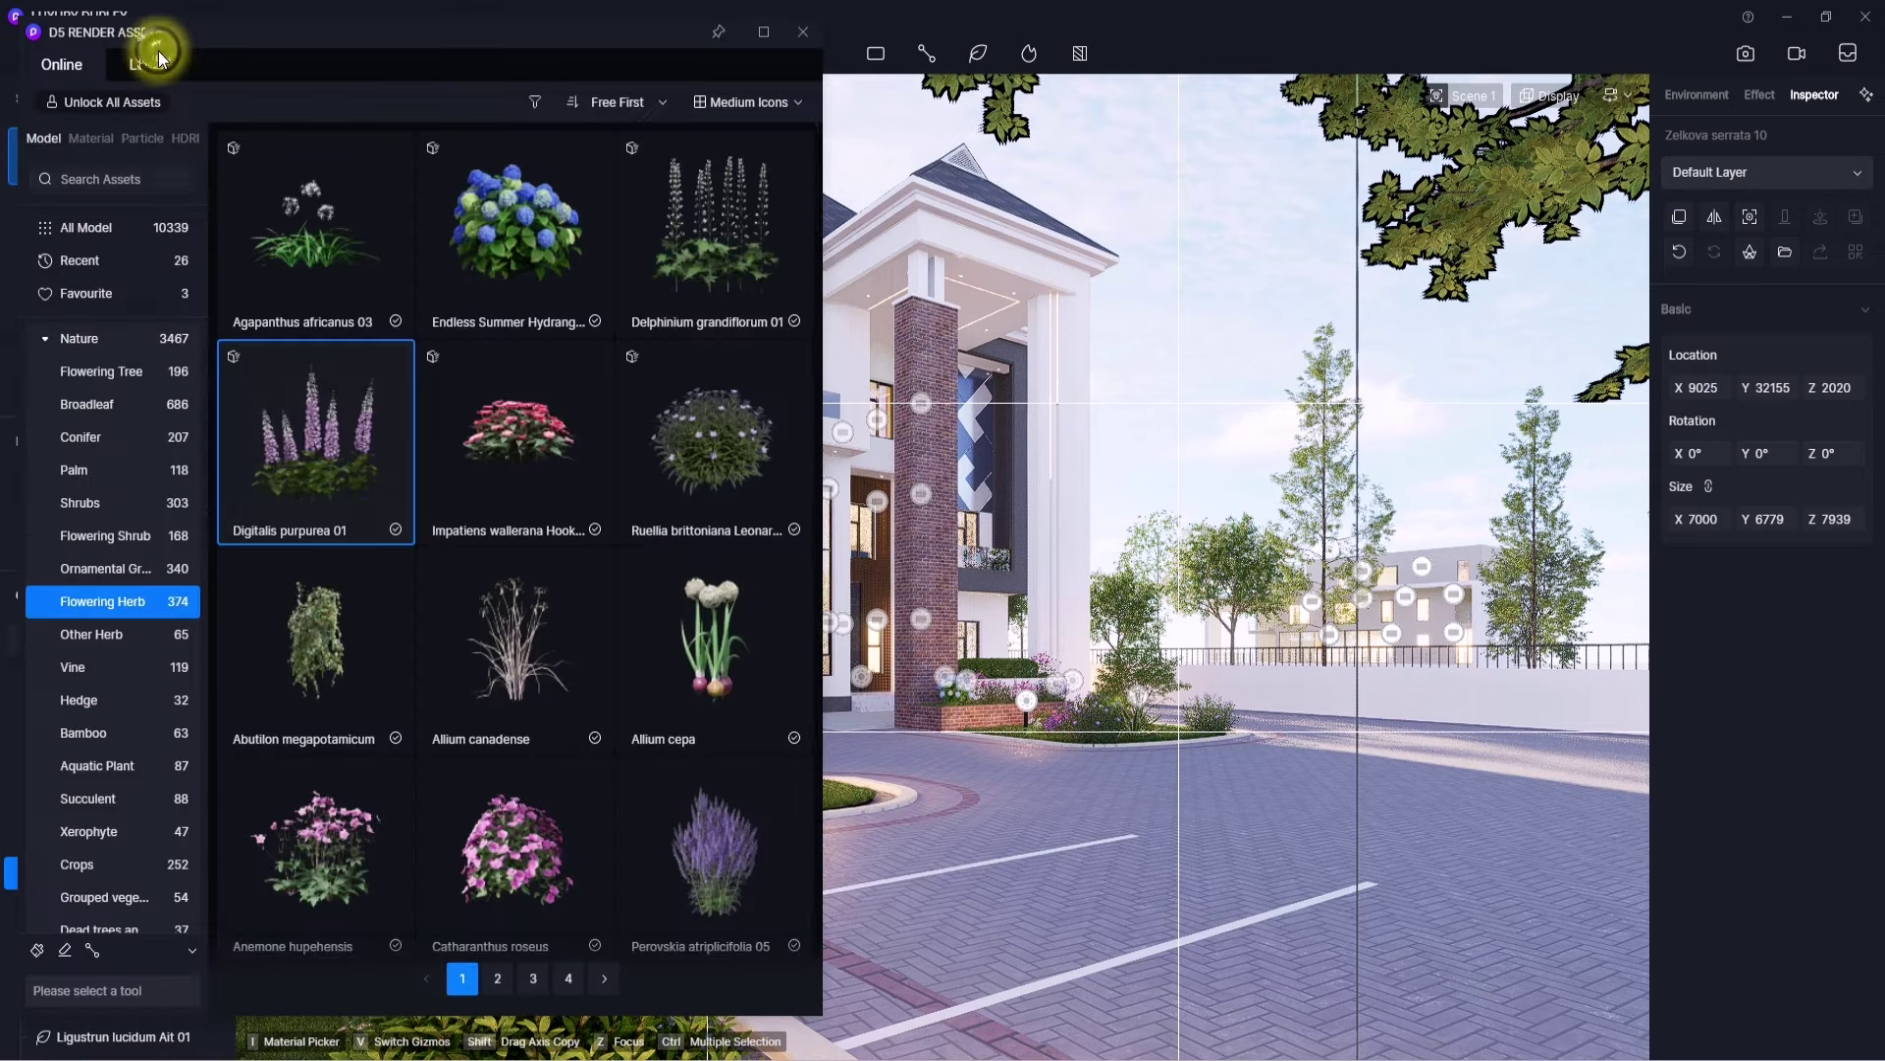
{"action": "scroll", "coordinate": [72, 719], "scroll_direction": "down", "scroll_amount": 3}
{"action": "left_click", "coordinate": [72, 718]}
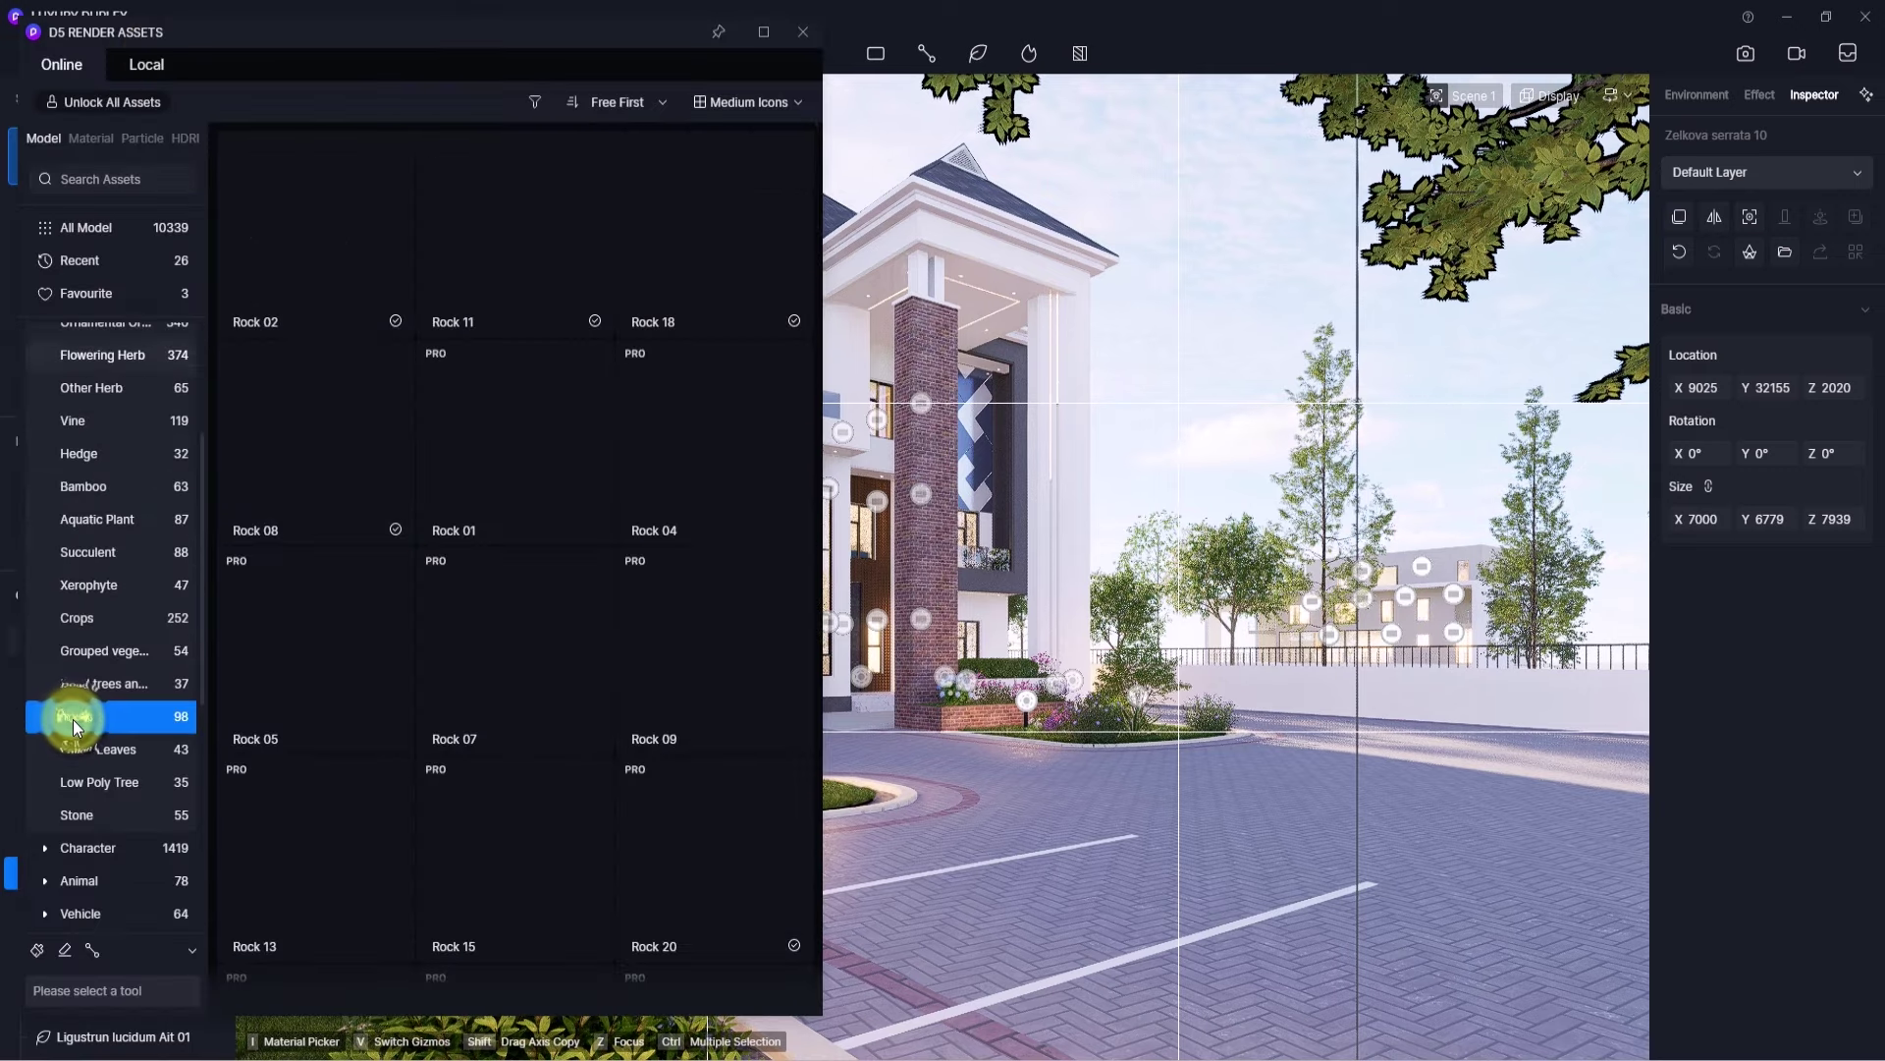
{"action": "left_click_drag", "start_coordinate": [383, 32], "coordinate": [1202, 94]}
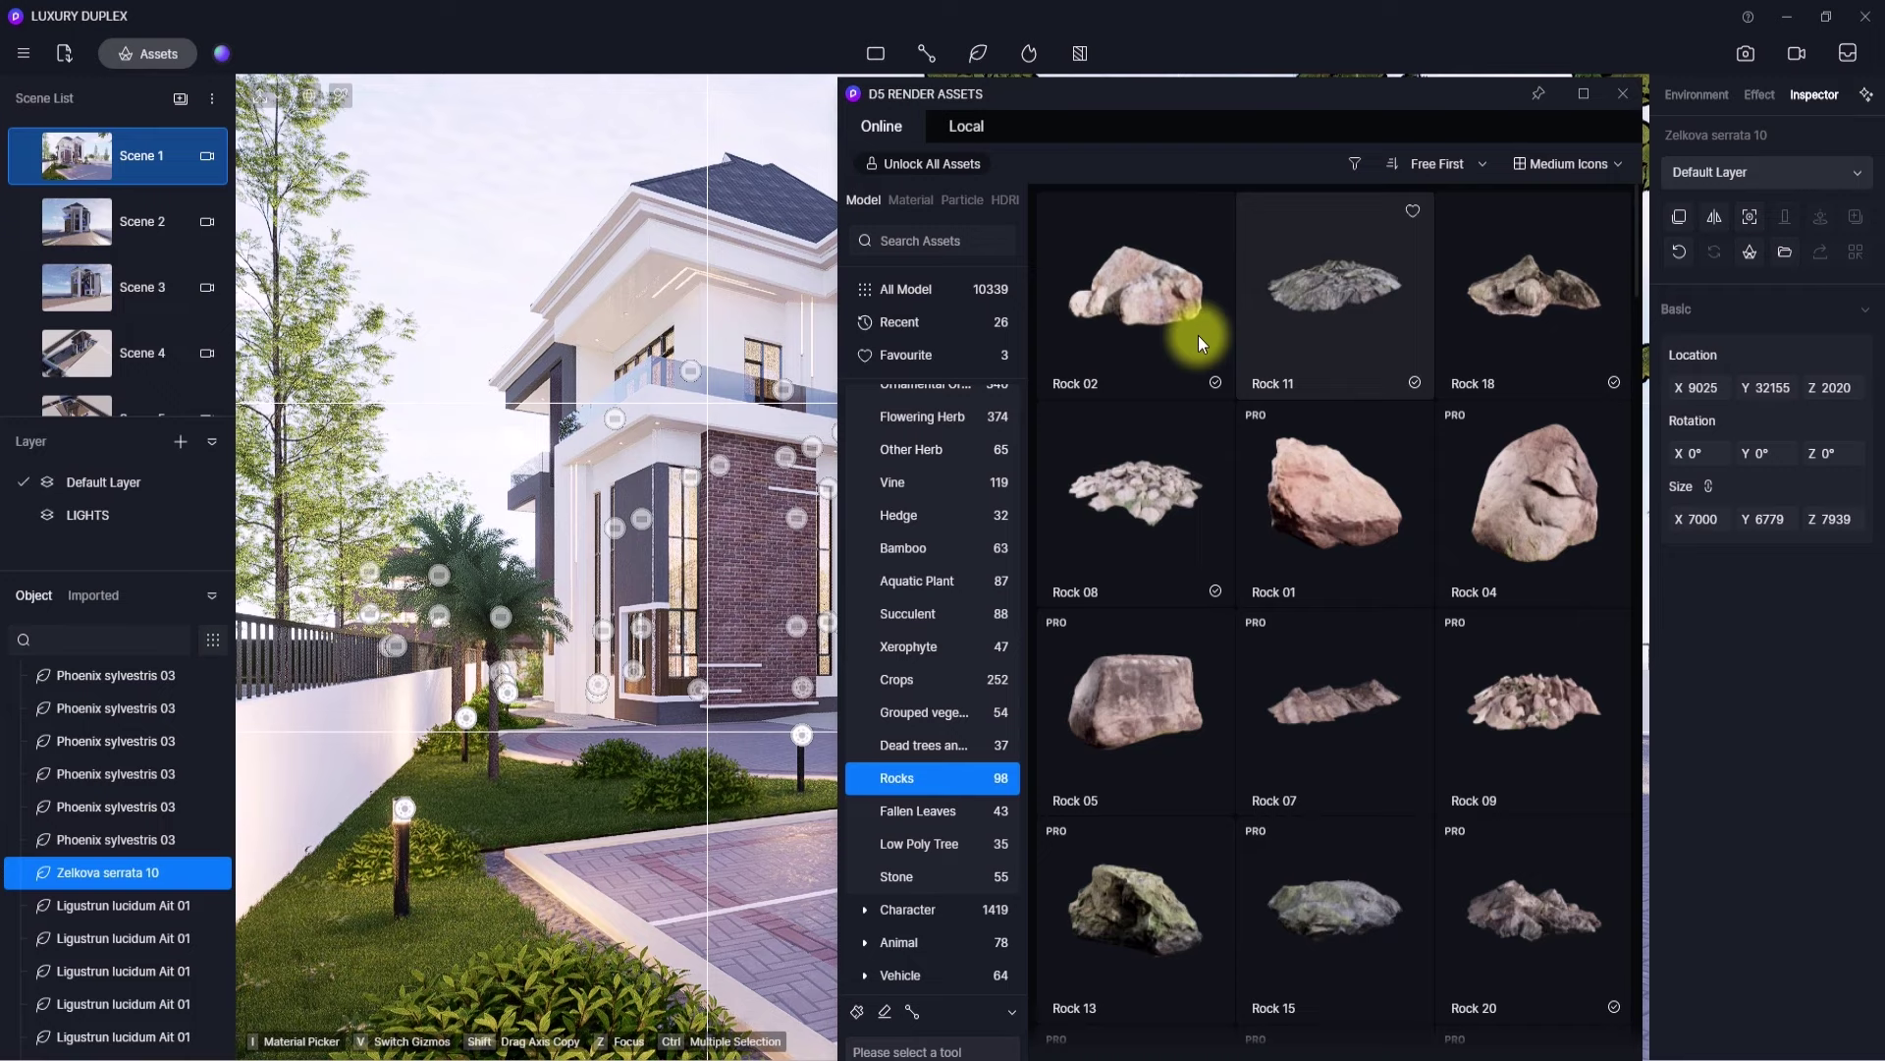
{"action": "left_click", "coordinate": [1558, 312]}
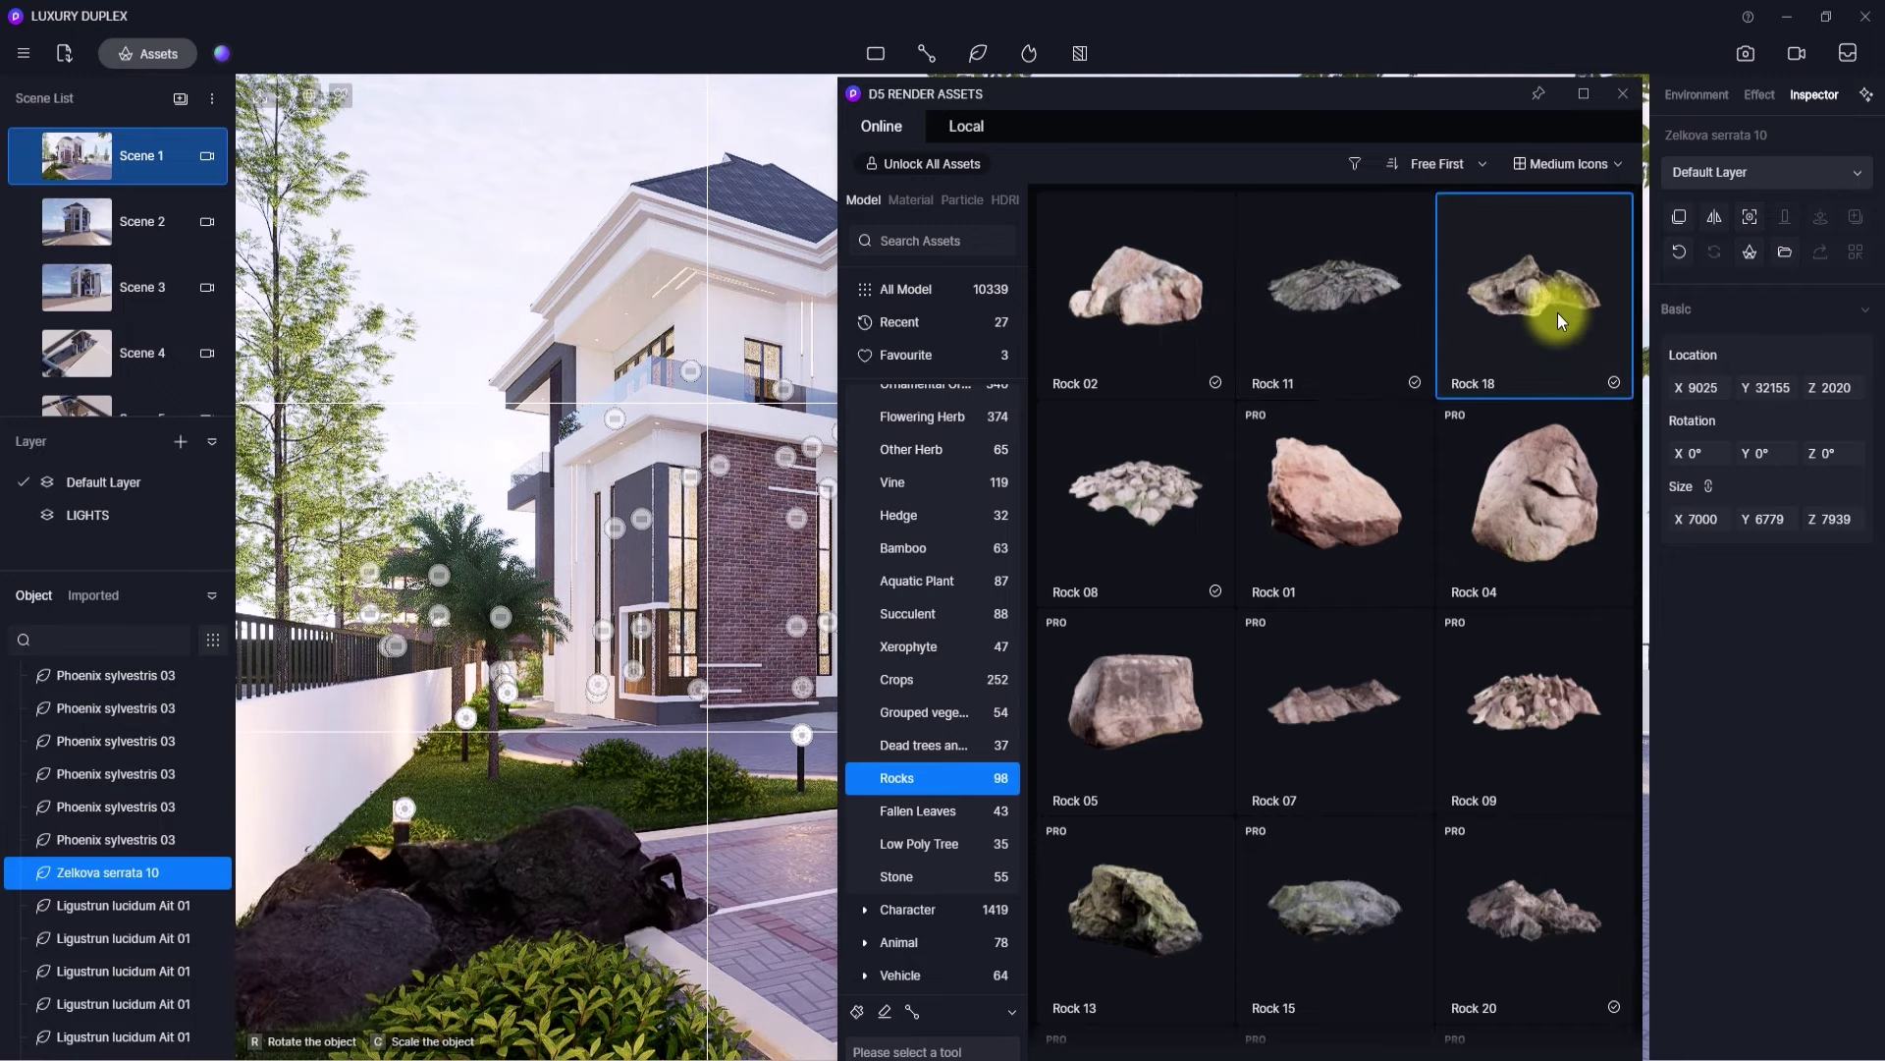
{"action": "left_click", "coordinate": [474, 927]}
{"action": "key", "text": "Escape"}
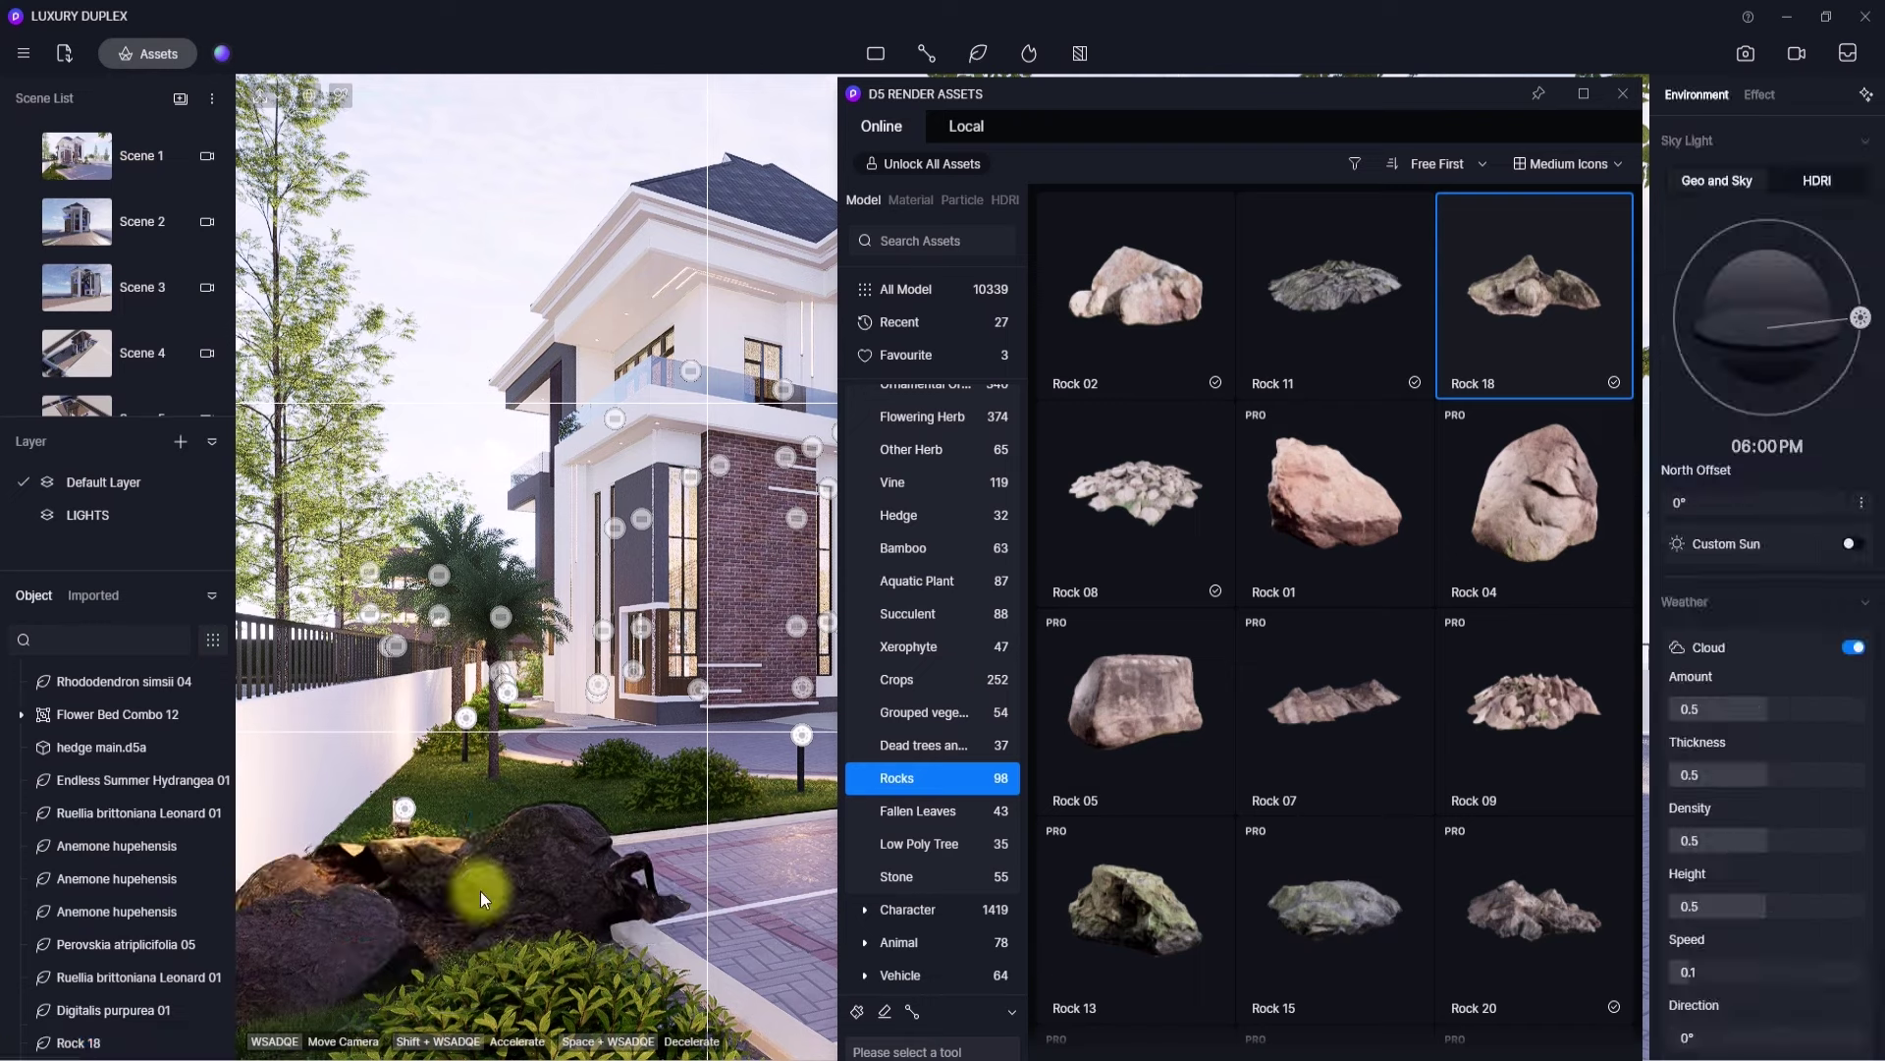
- Scale Rock 18 down proportionally to an X size of 1200
{"action": "left_click", "coordinate": [480, 892]}
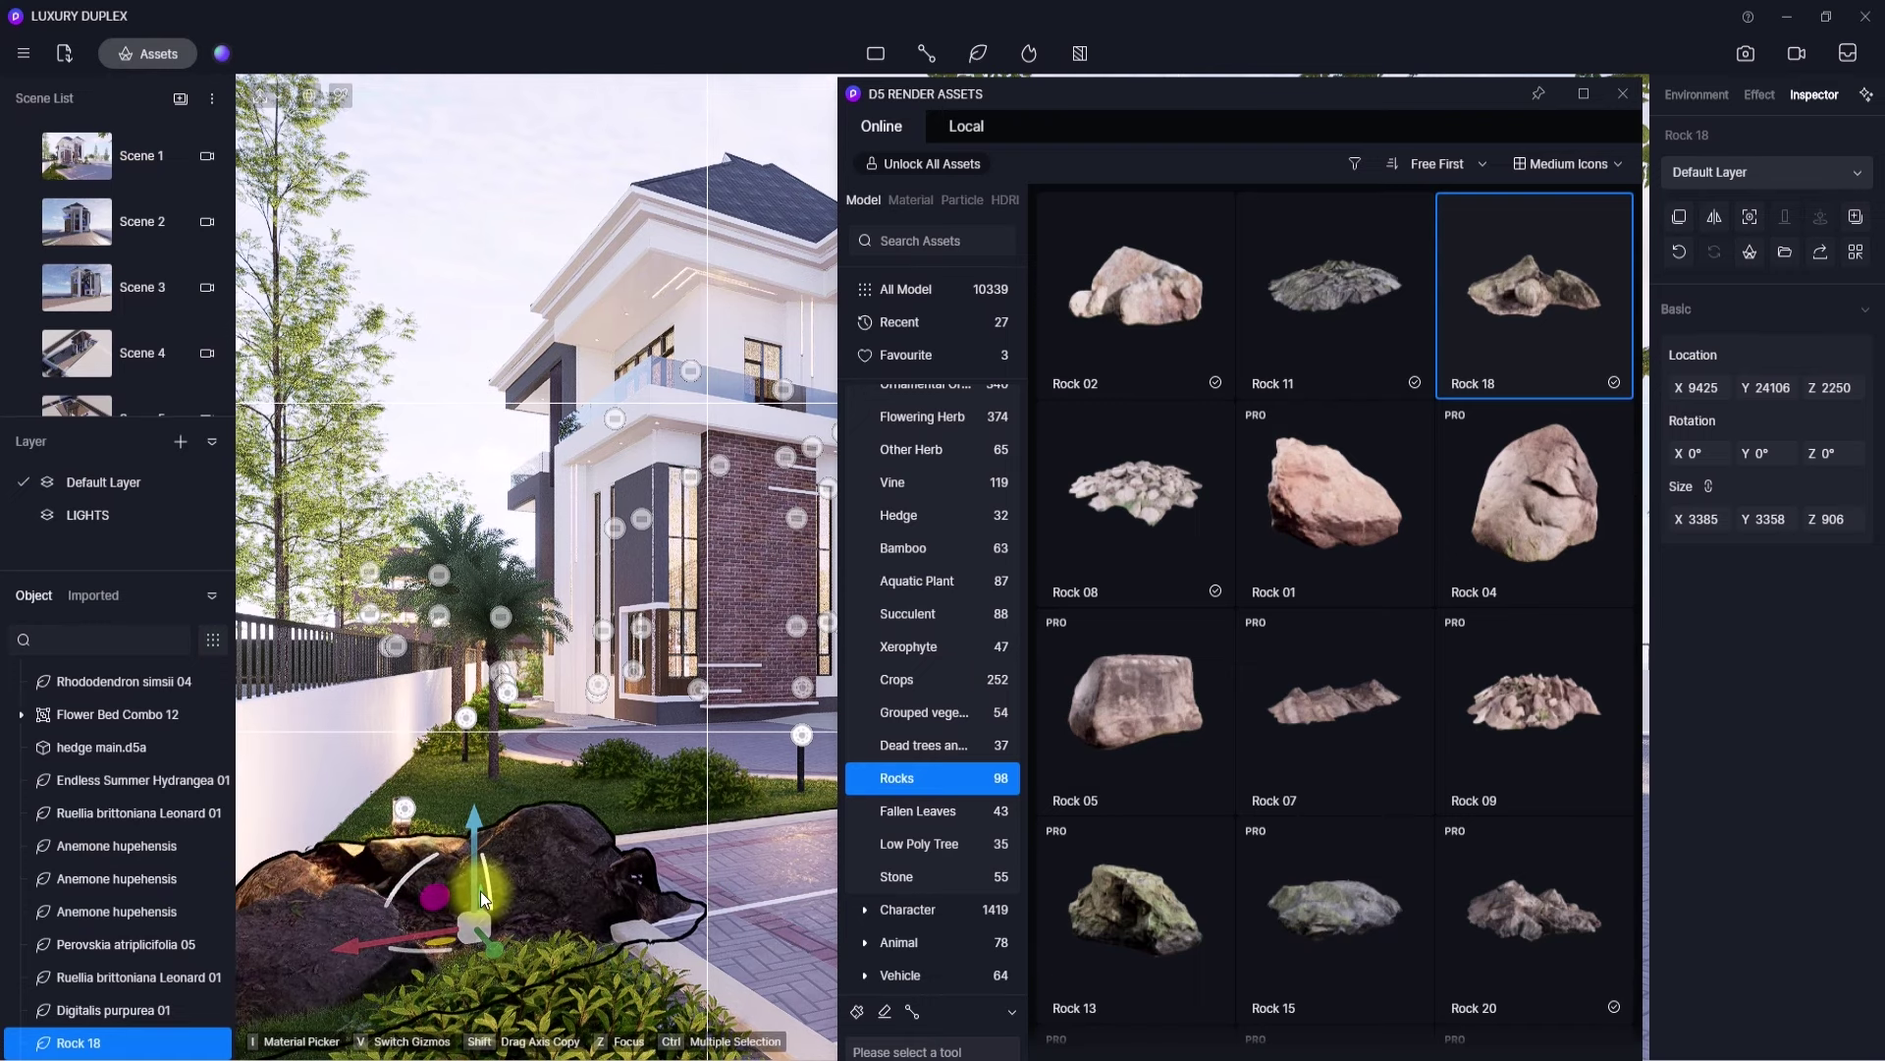
{"action": "left_click", "coordinate": [1707, 520]}
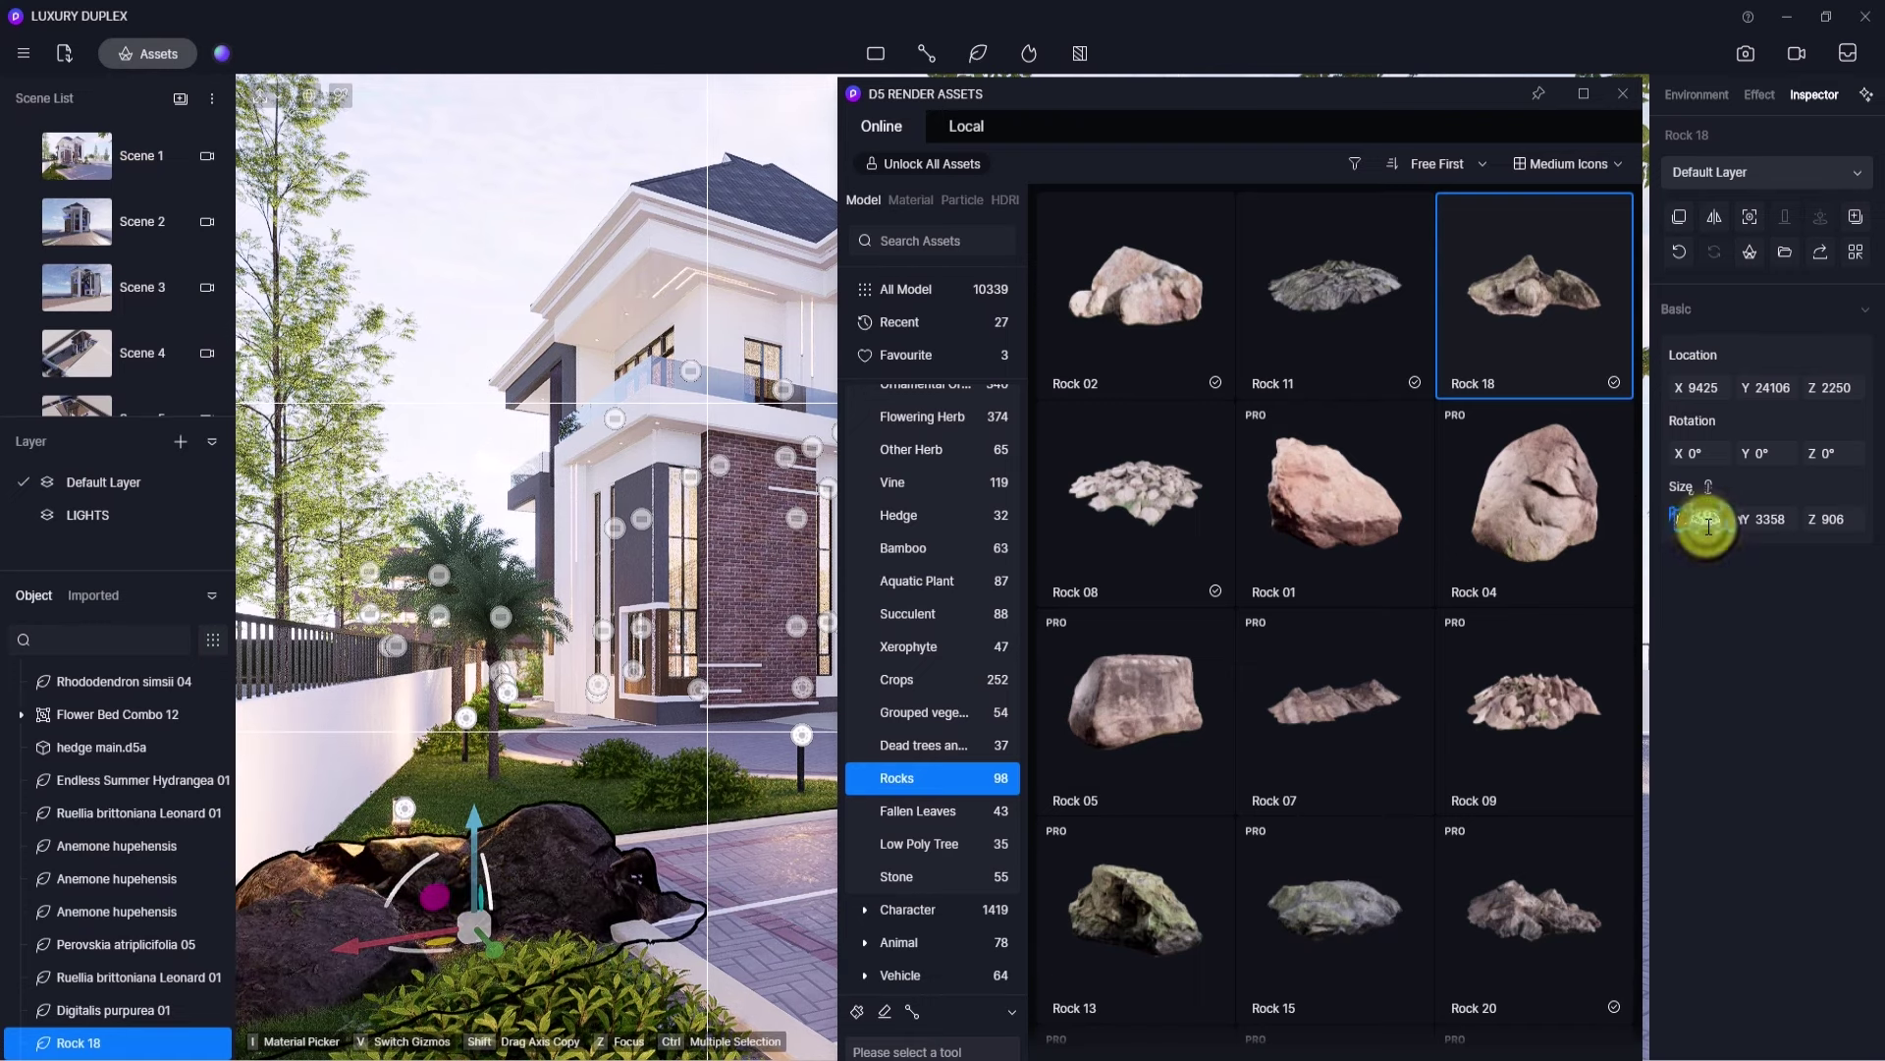
{"action": "type", "text": "6"}
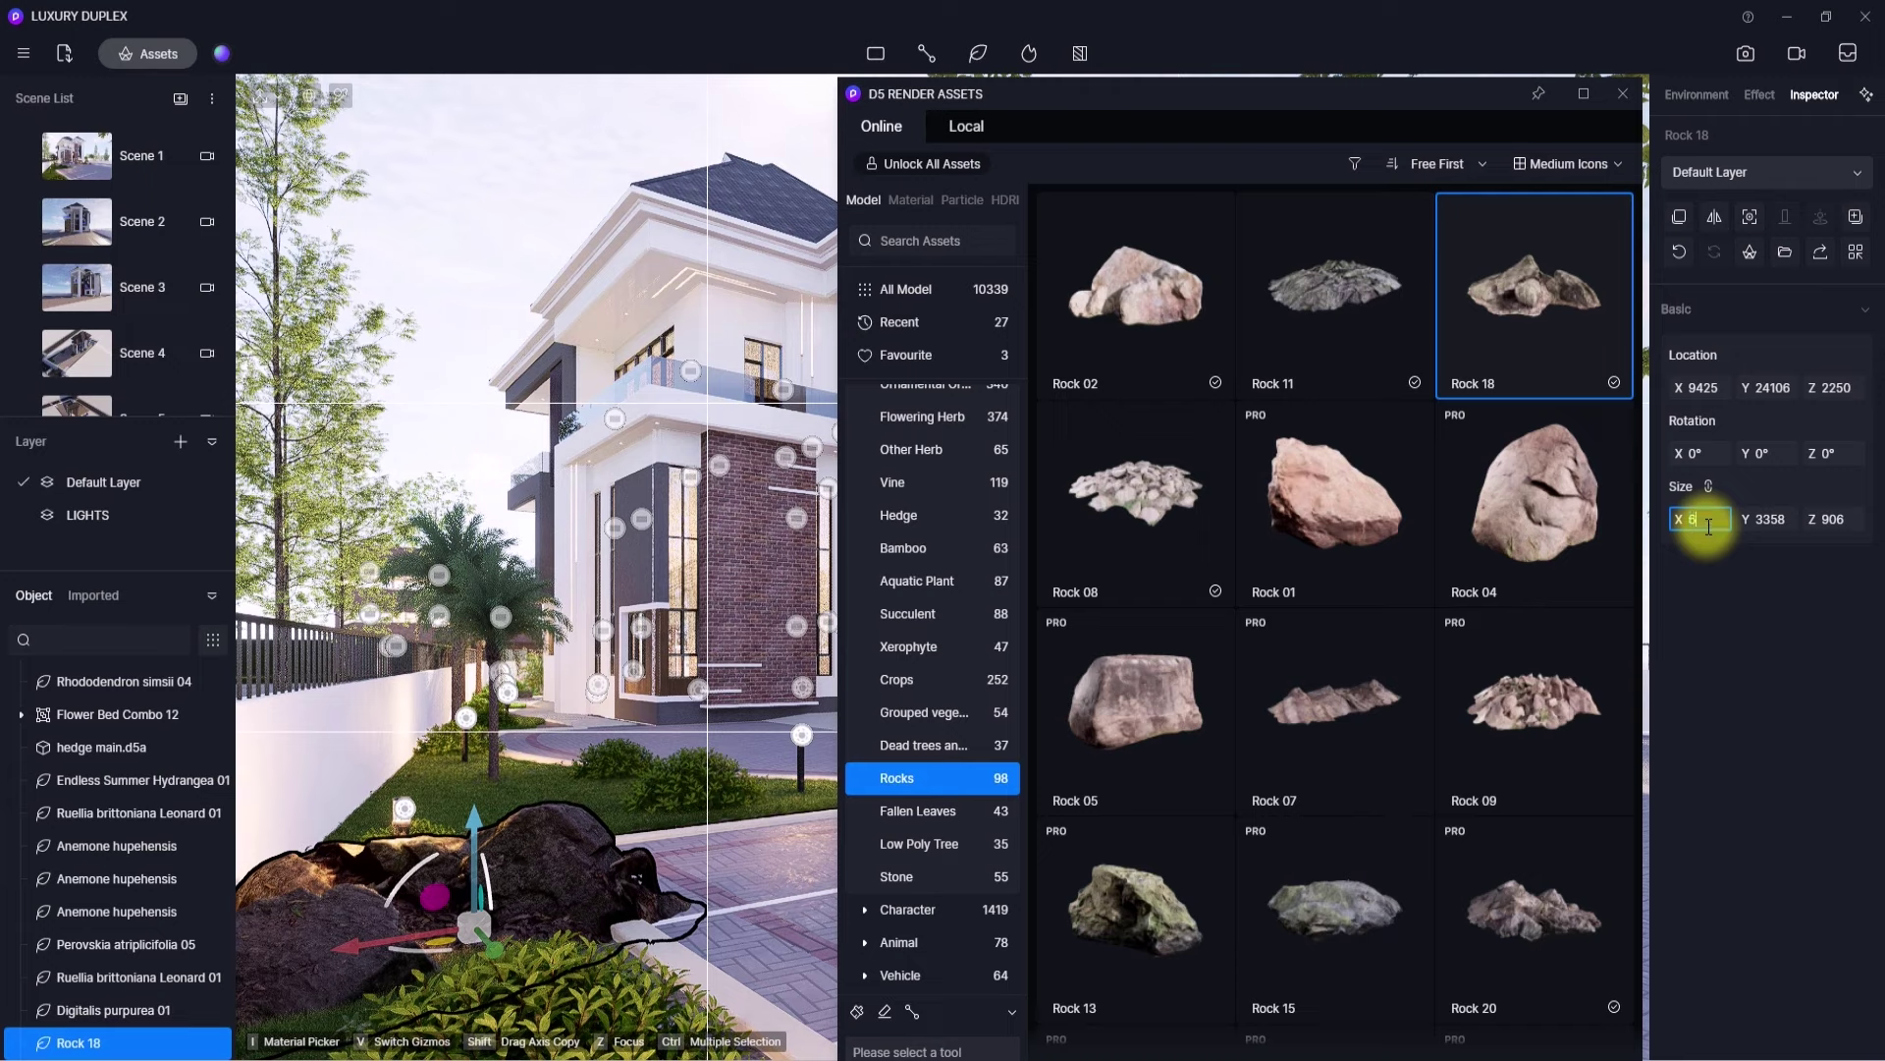
{"action": "type", "text": "00"}
{"action": "key", "text": "Return"}
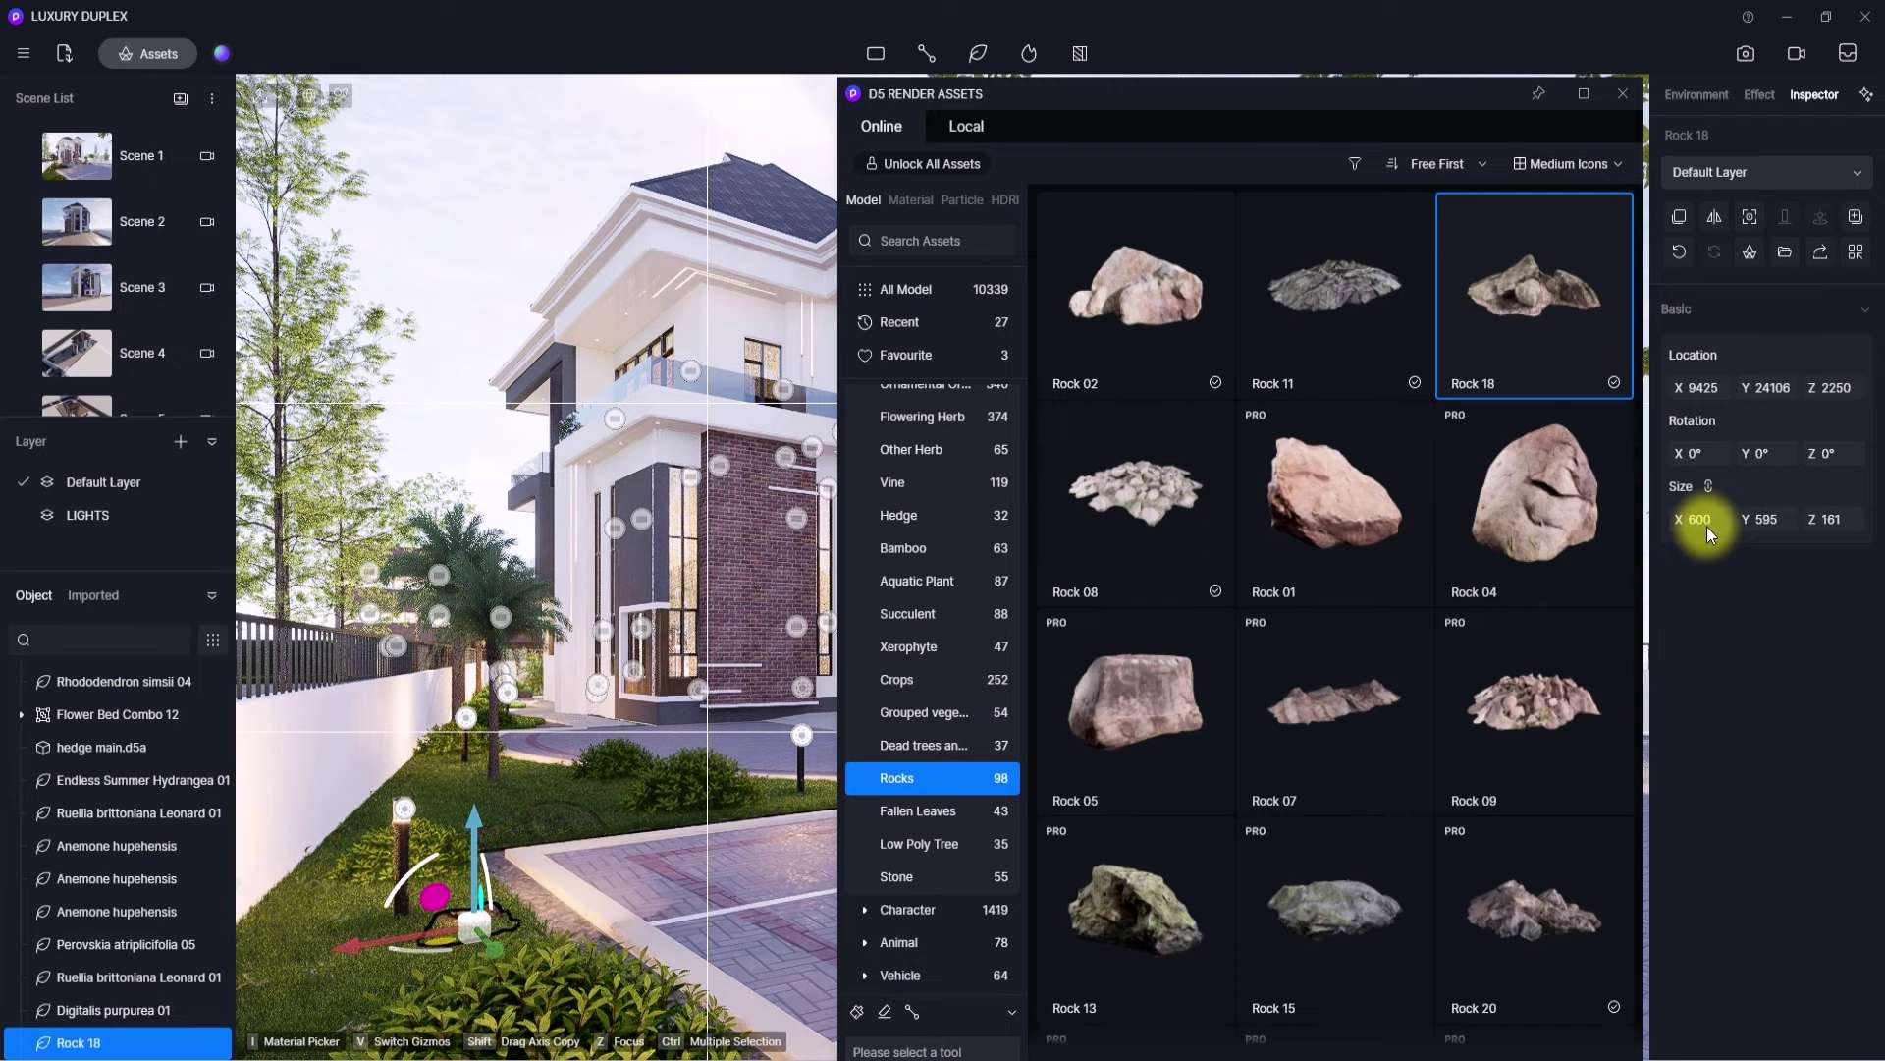
{"action": "left_click", "coordinate": [1712, 517]}
{"action": "type", "text": "12"}
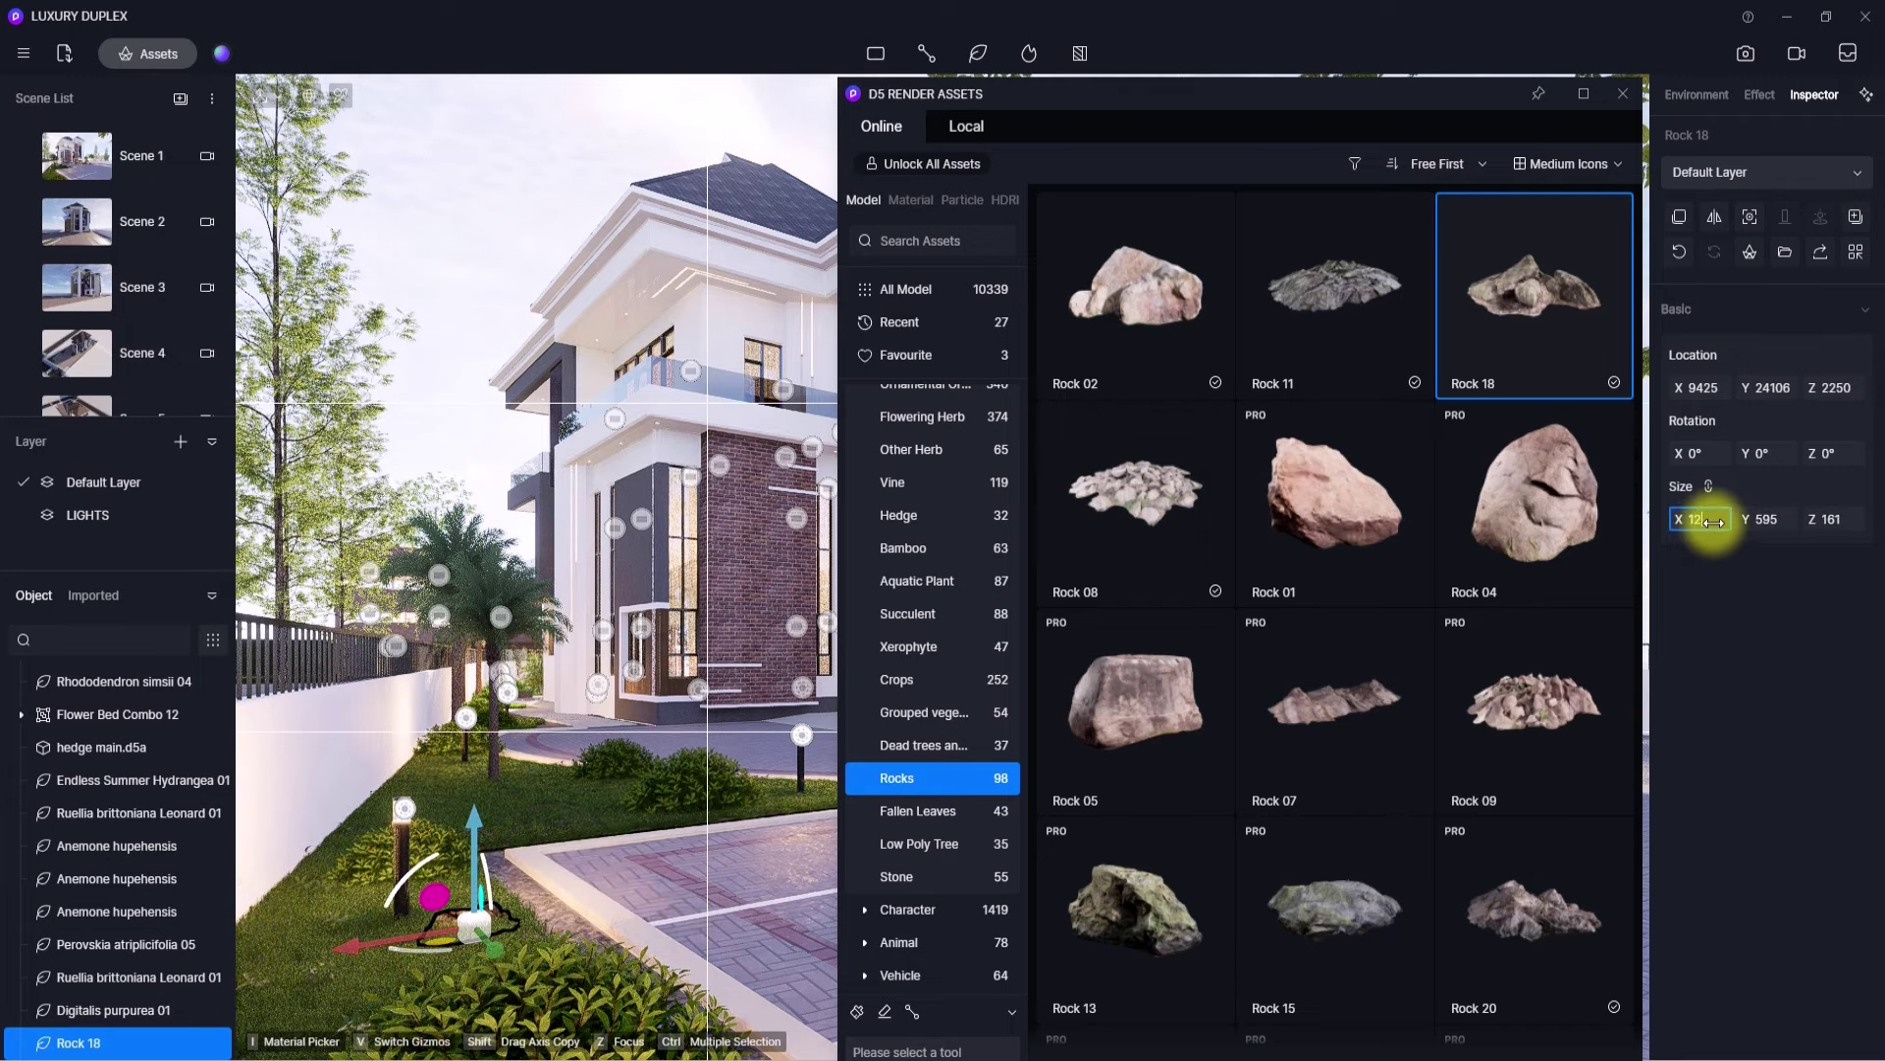
{"action": "key", "text": "Return"}
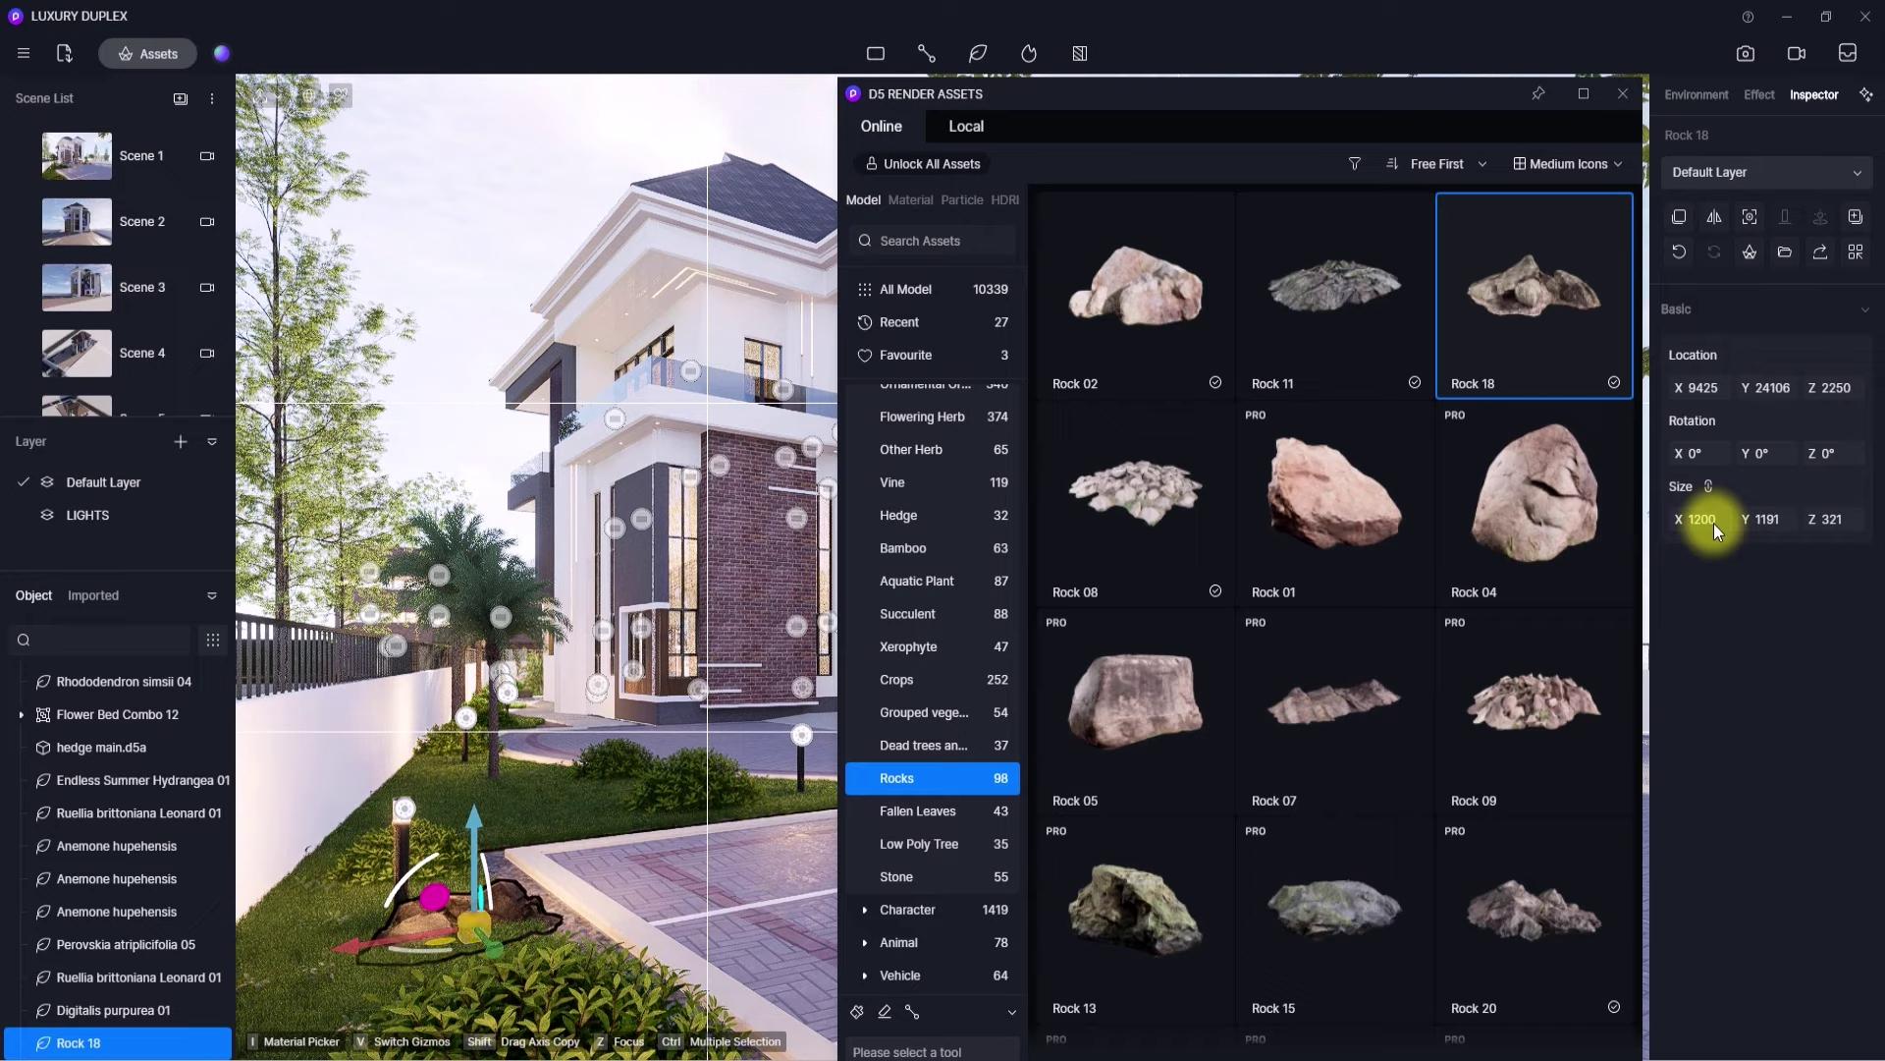
- Rotate Rock 18 to 312° about Z and move it to about X 9187, Y 24313 beside the bollard light
{"action": "left_click_drag", "start_coordinate": [411, 957], "coordinate": [511, 976]}
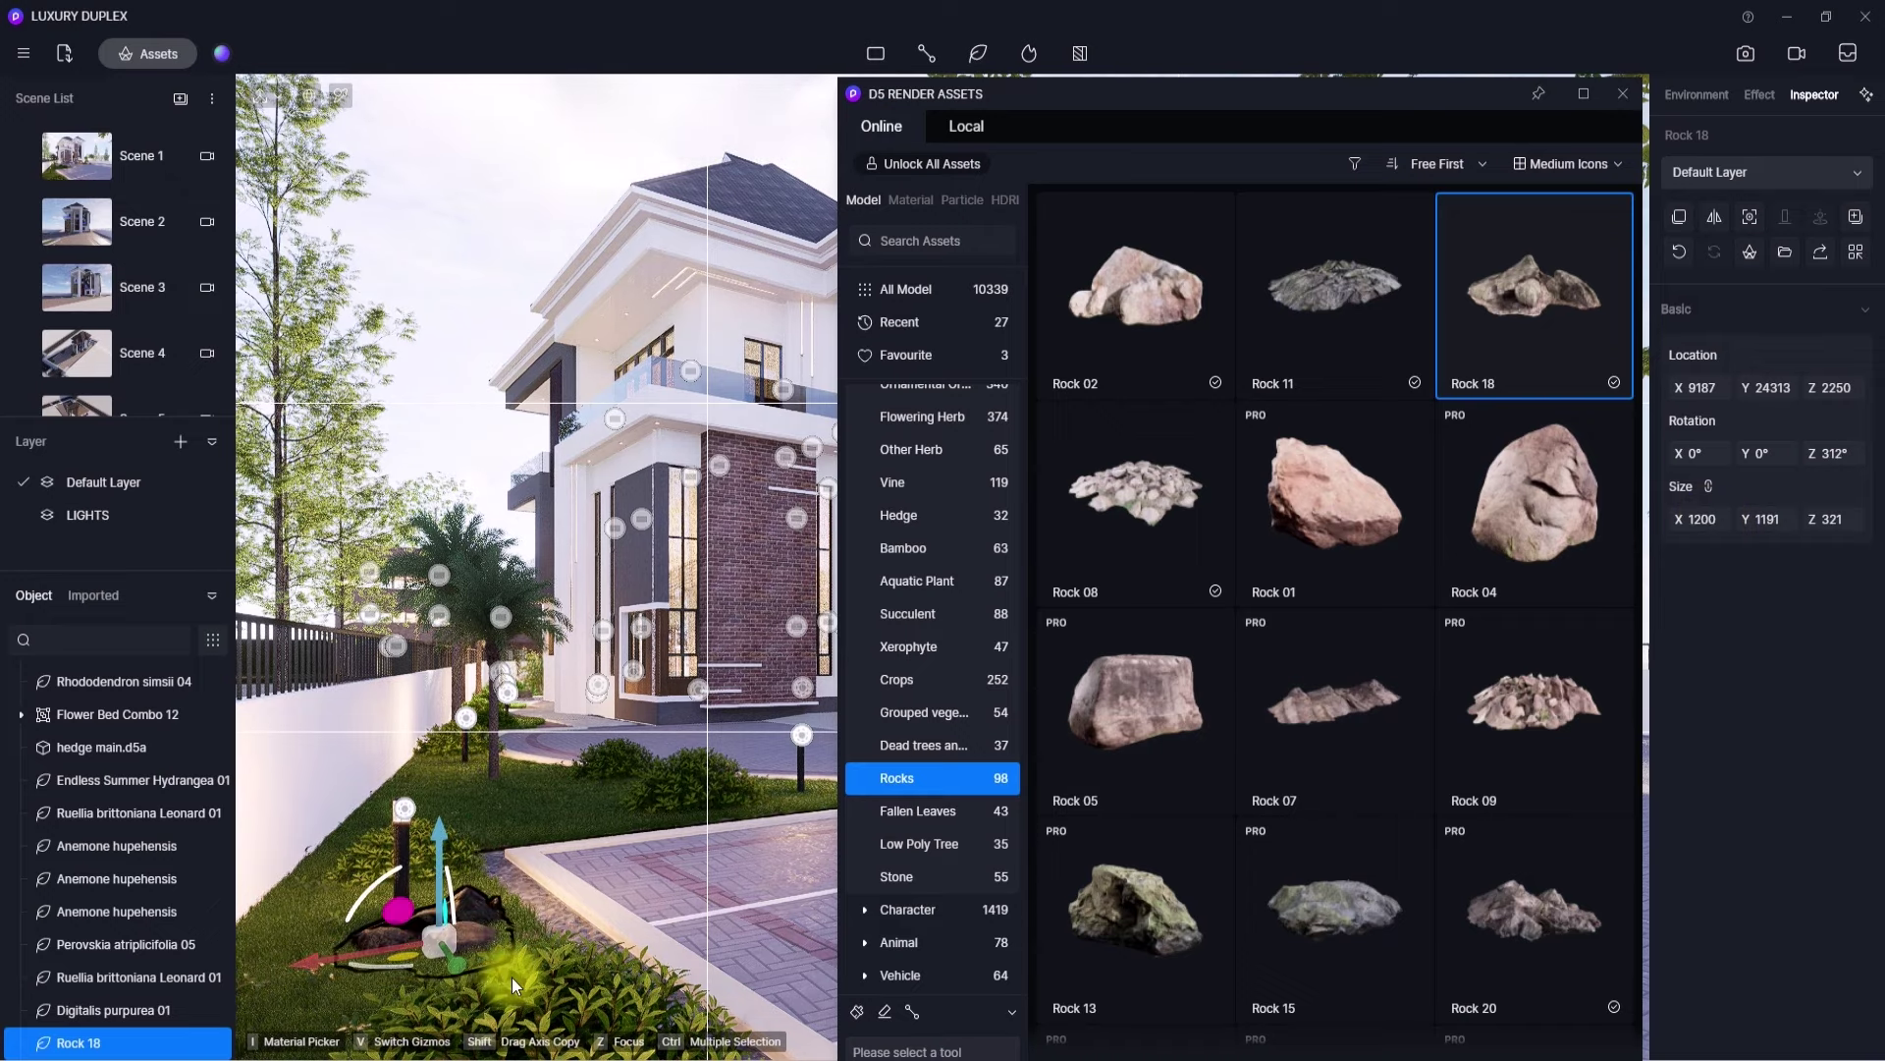
{"action": "left_click", "coordinate": [605, 872]}
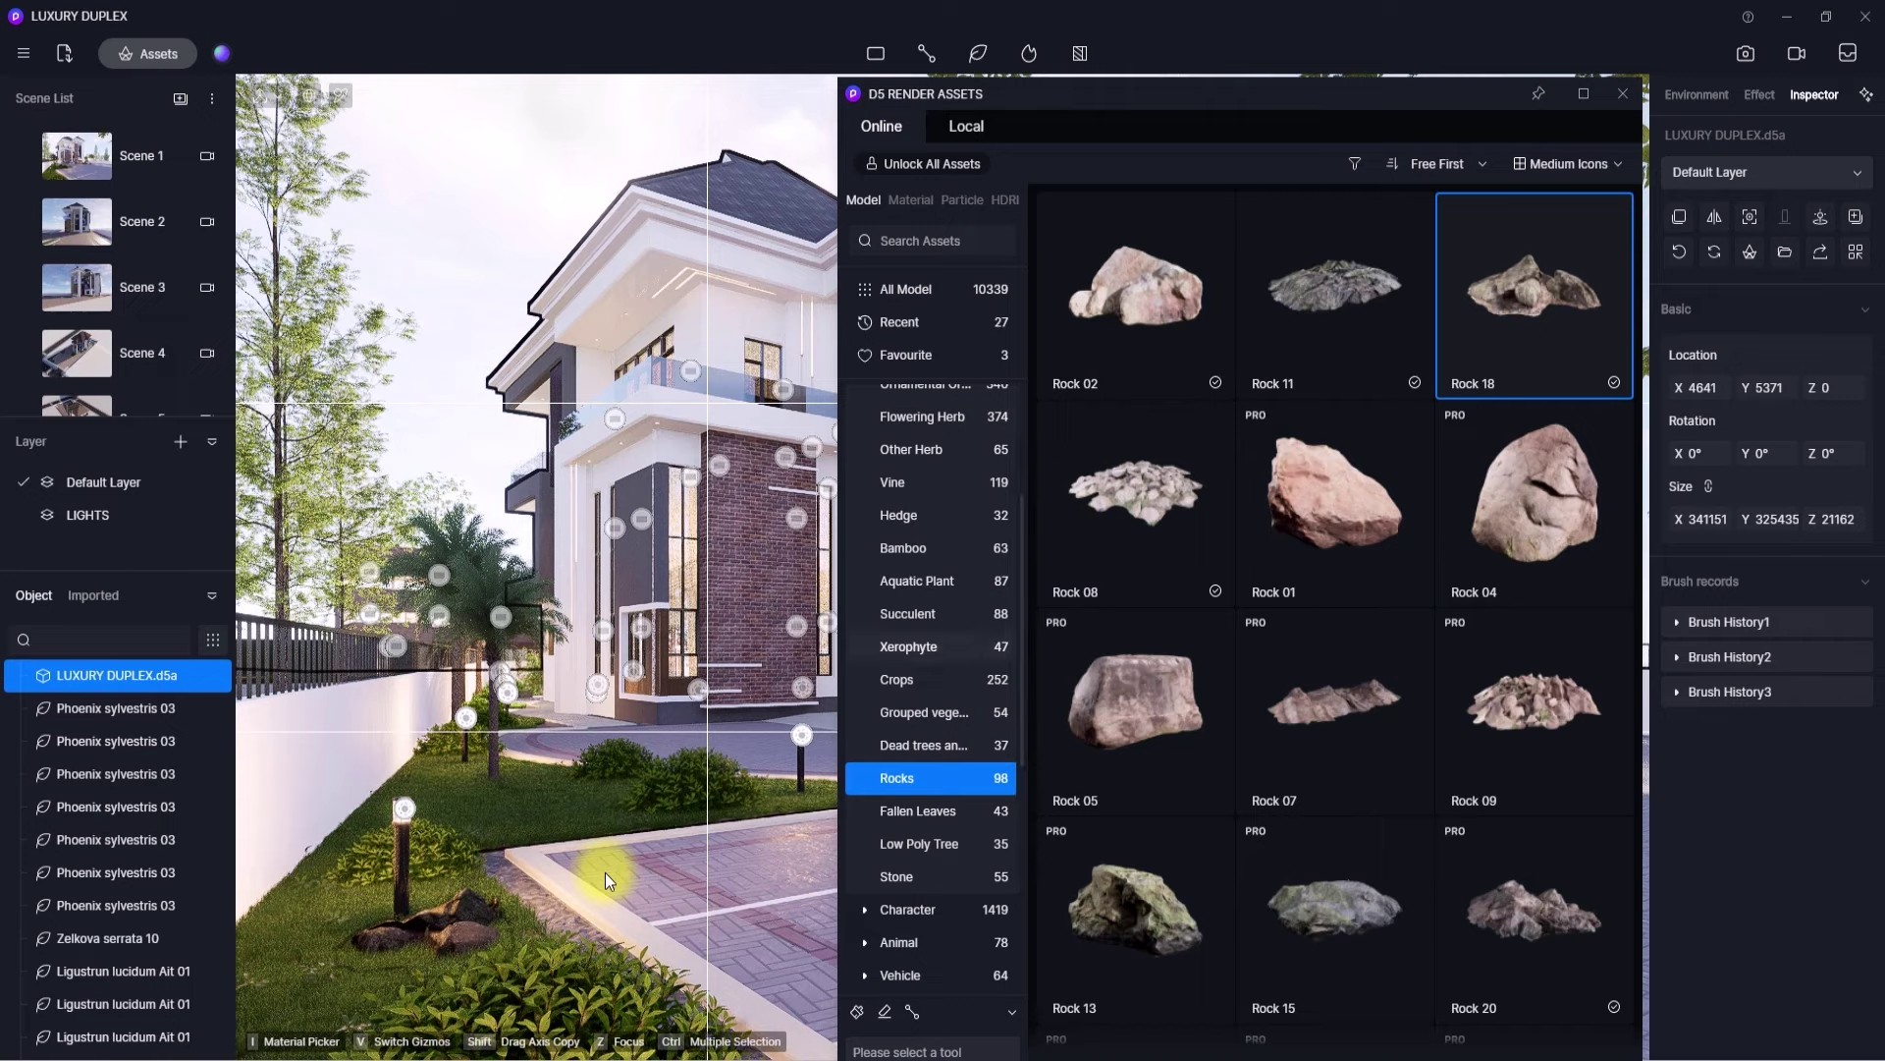
- Pick Ophiopogon bodinieri 12 from the Other Herb models for placement on the front lawn
{"action": "scroll", "coordinate": [933, 643], "scroll_direction": "up", "scroll_amount": 1}
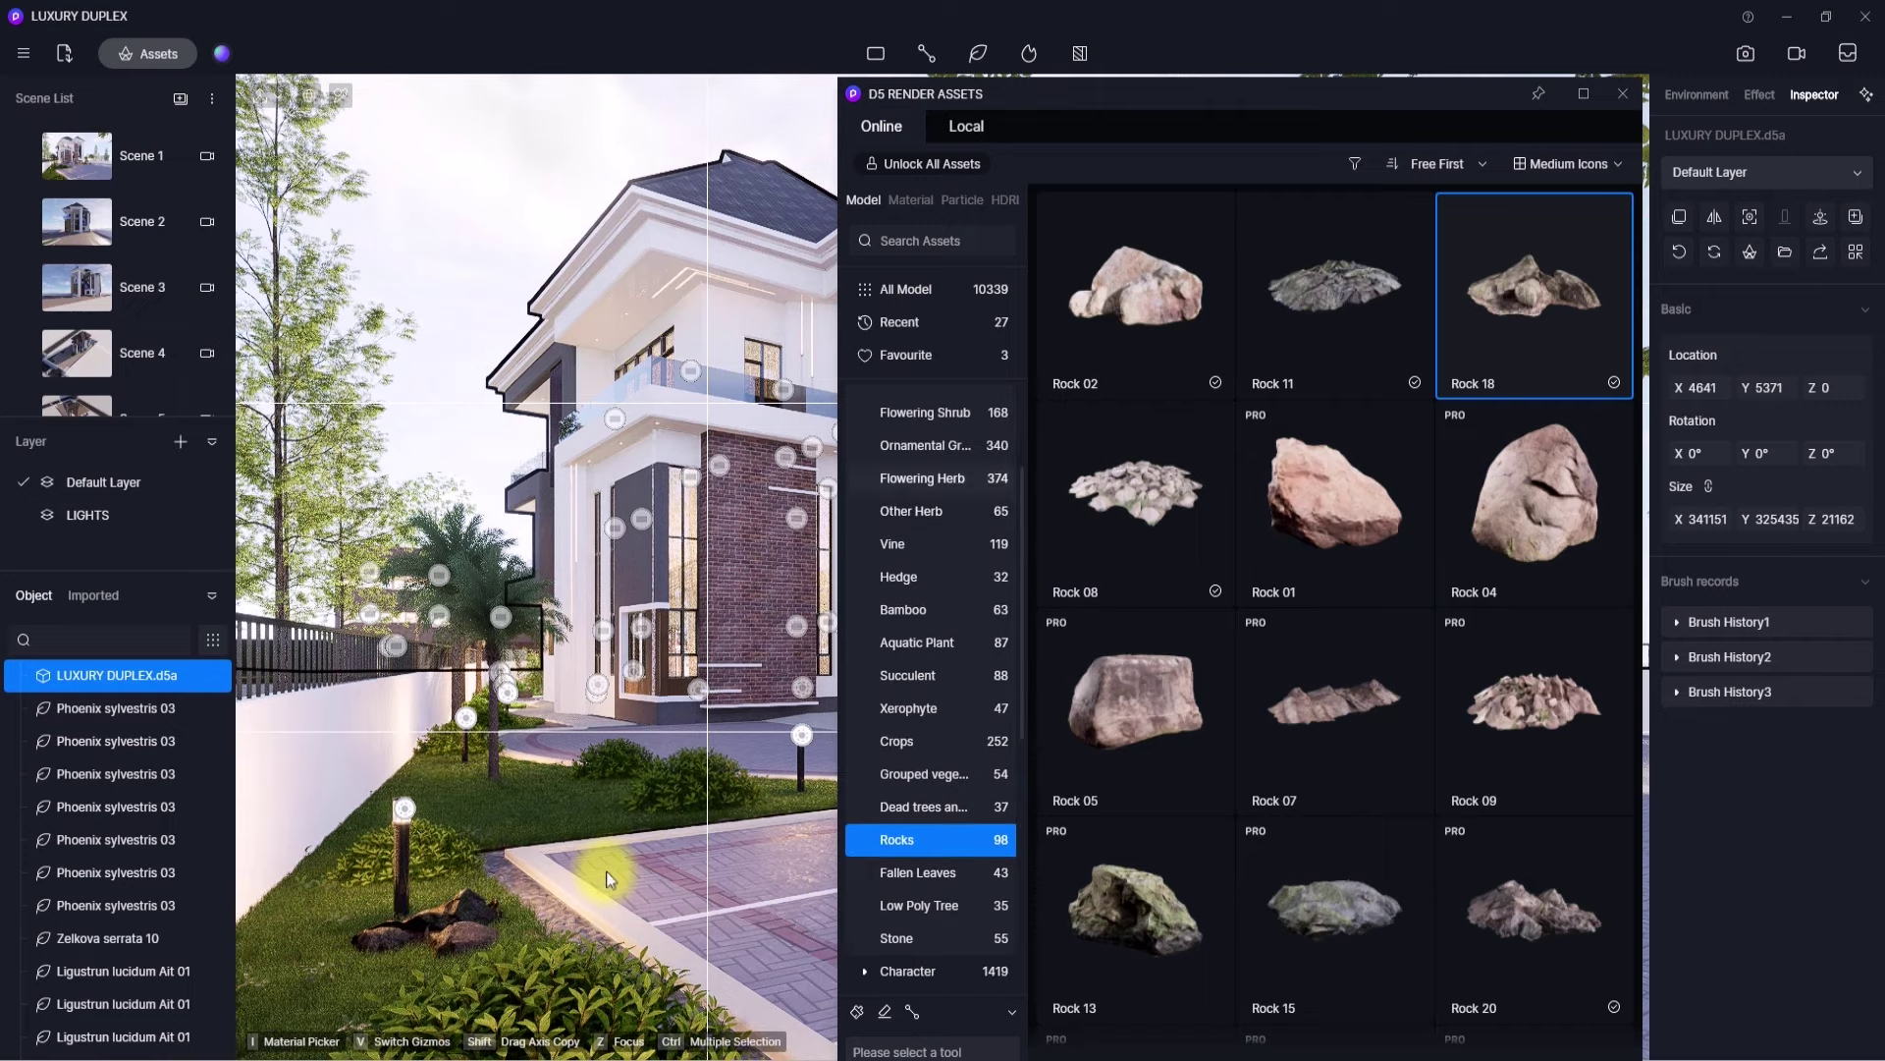
{"action": "left_click", "coordinate": [937, 482]}
{"action": "left_click", "coordinate": [929, 506]}
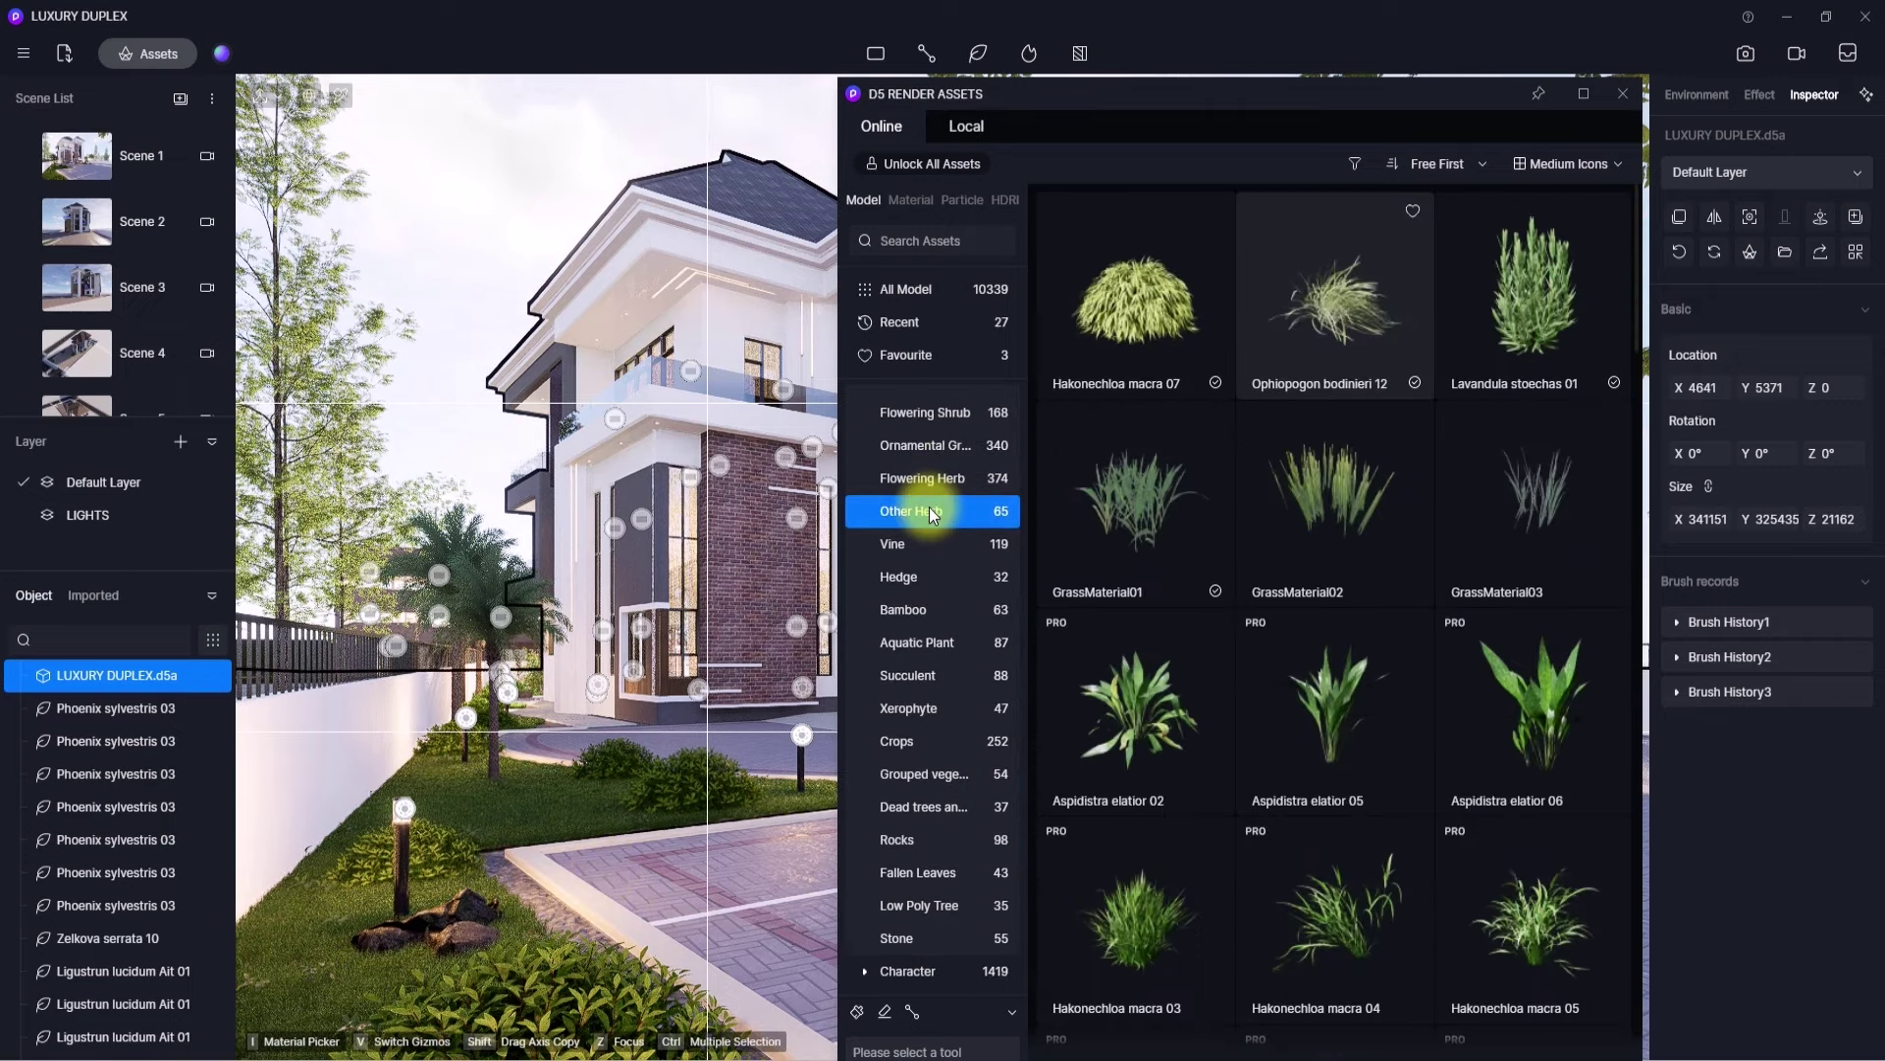
{"action": "left_click", "coordinate": [1305, 292]}
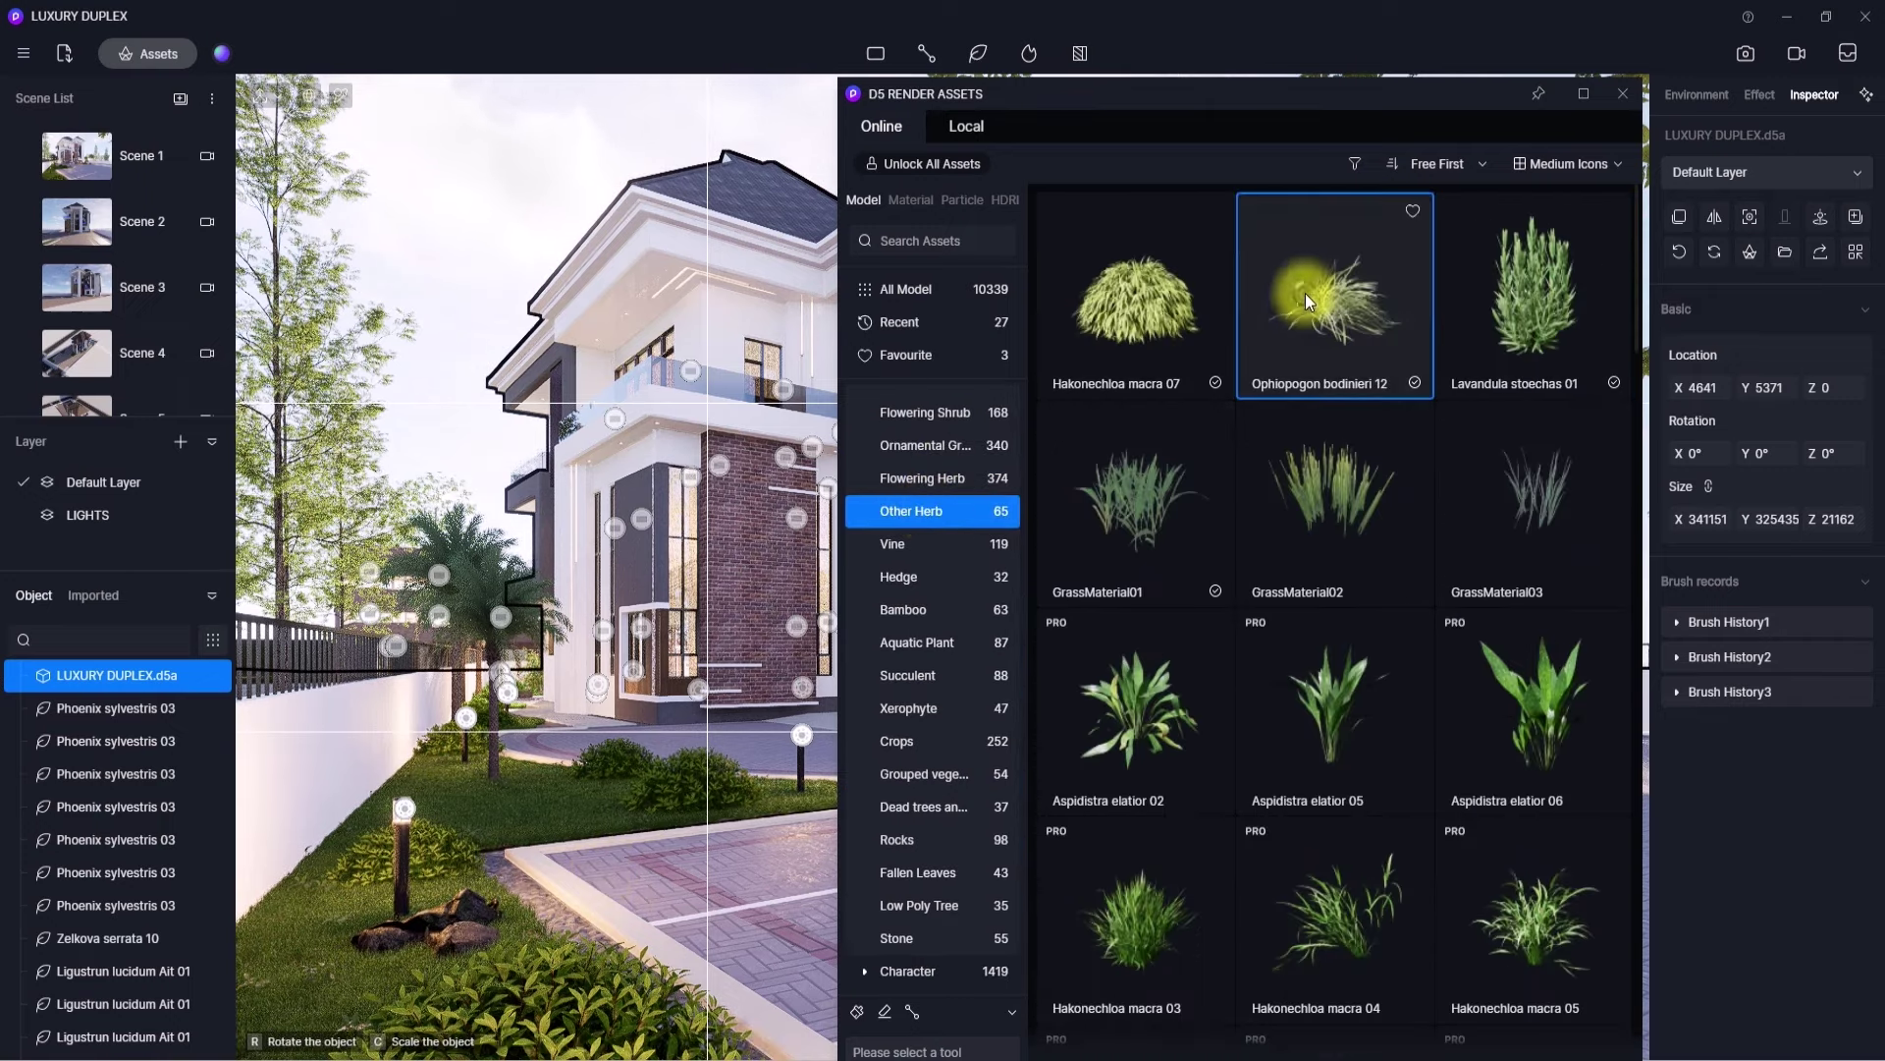
- Place an Ophiopogon bodinieri 12 by the rocks at the front lamp and two Allium canadense plants on the lawn behind it
{"action": "left_click", "coordinate": [421, 963]}
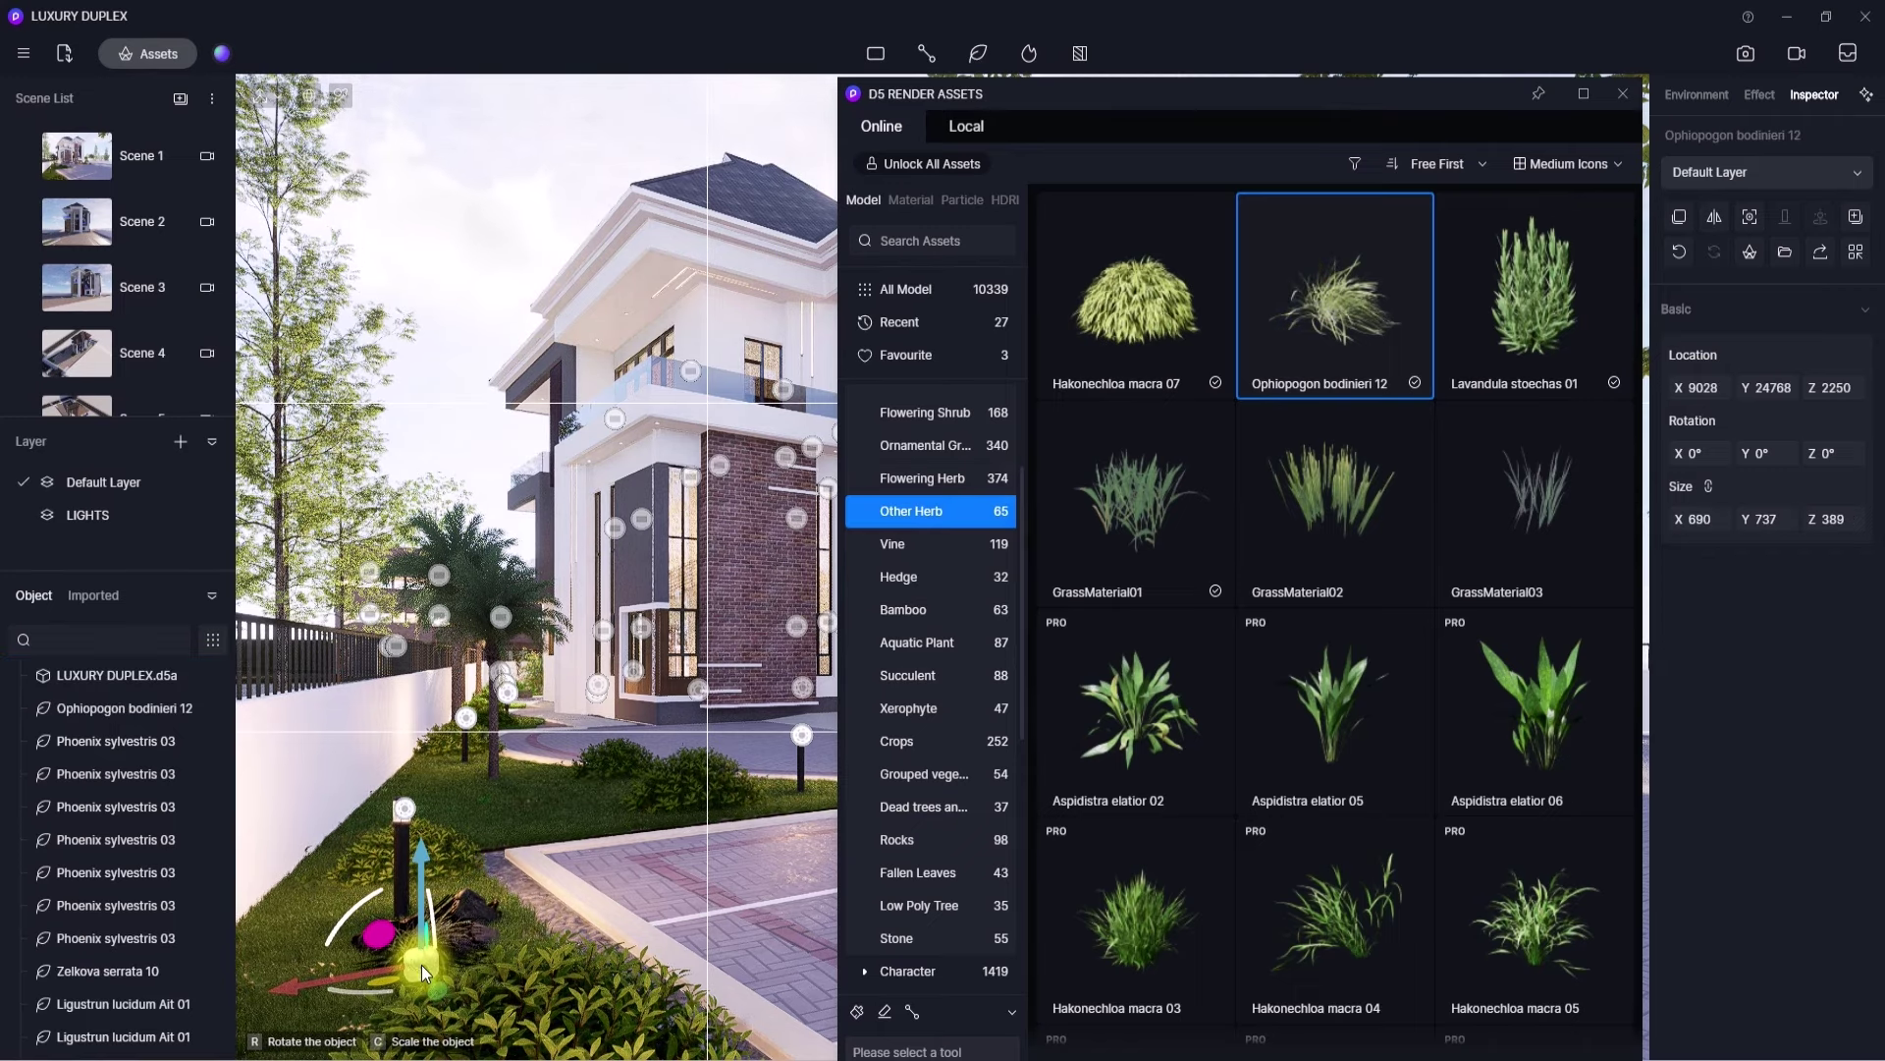
{"action": "left_click", "coordinate": [963, 483]}
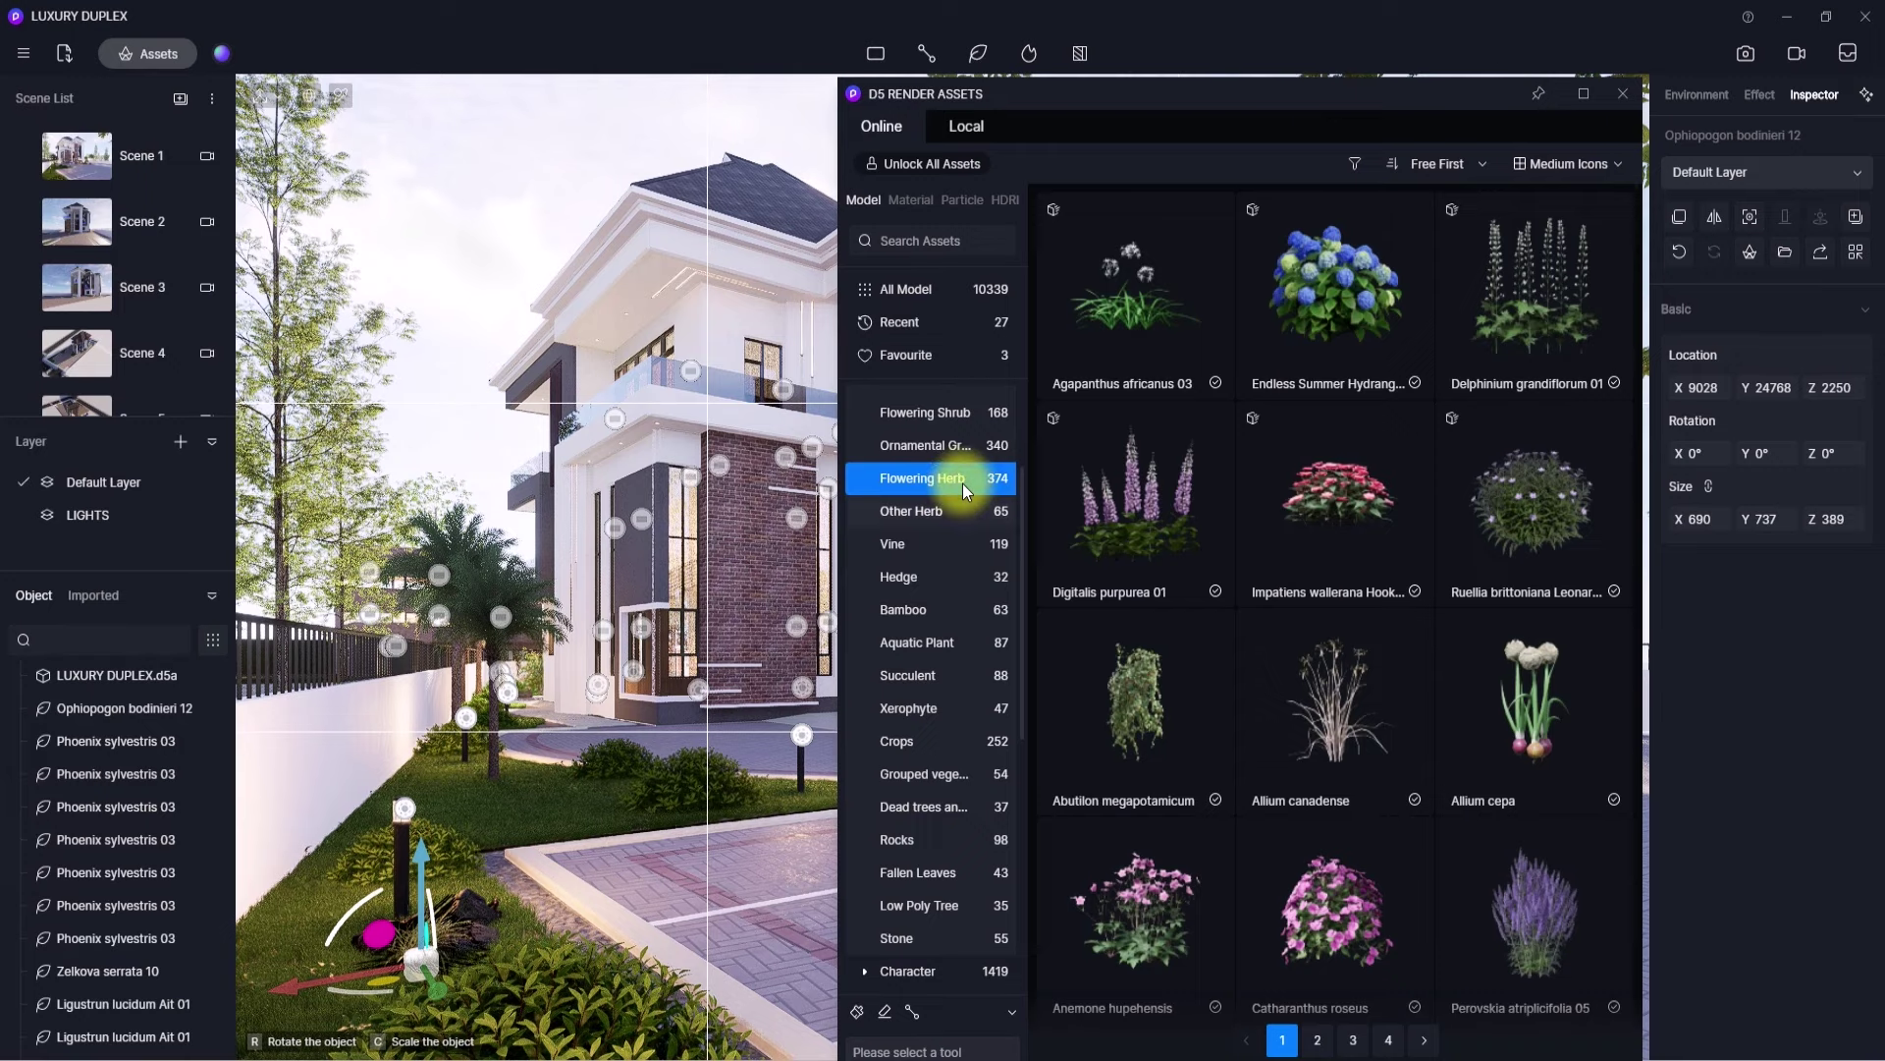
{"action": "left_click", "coordinate": [1352, 750]}
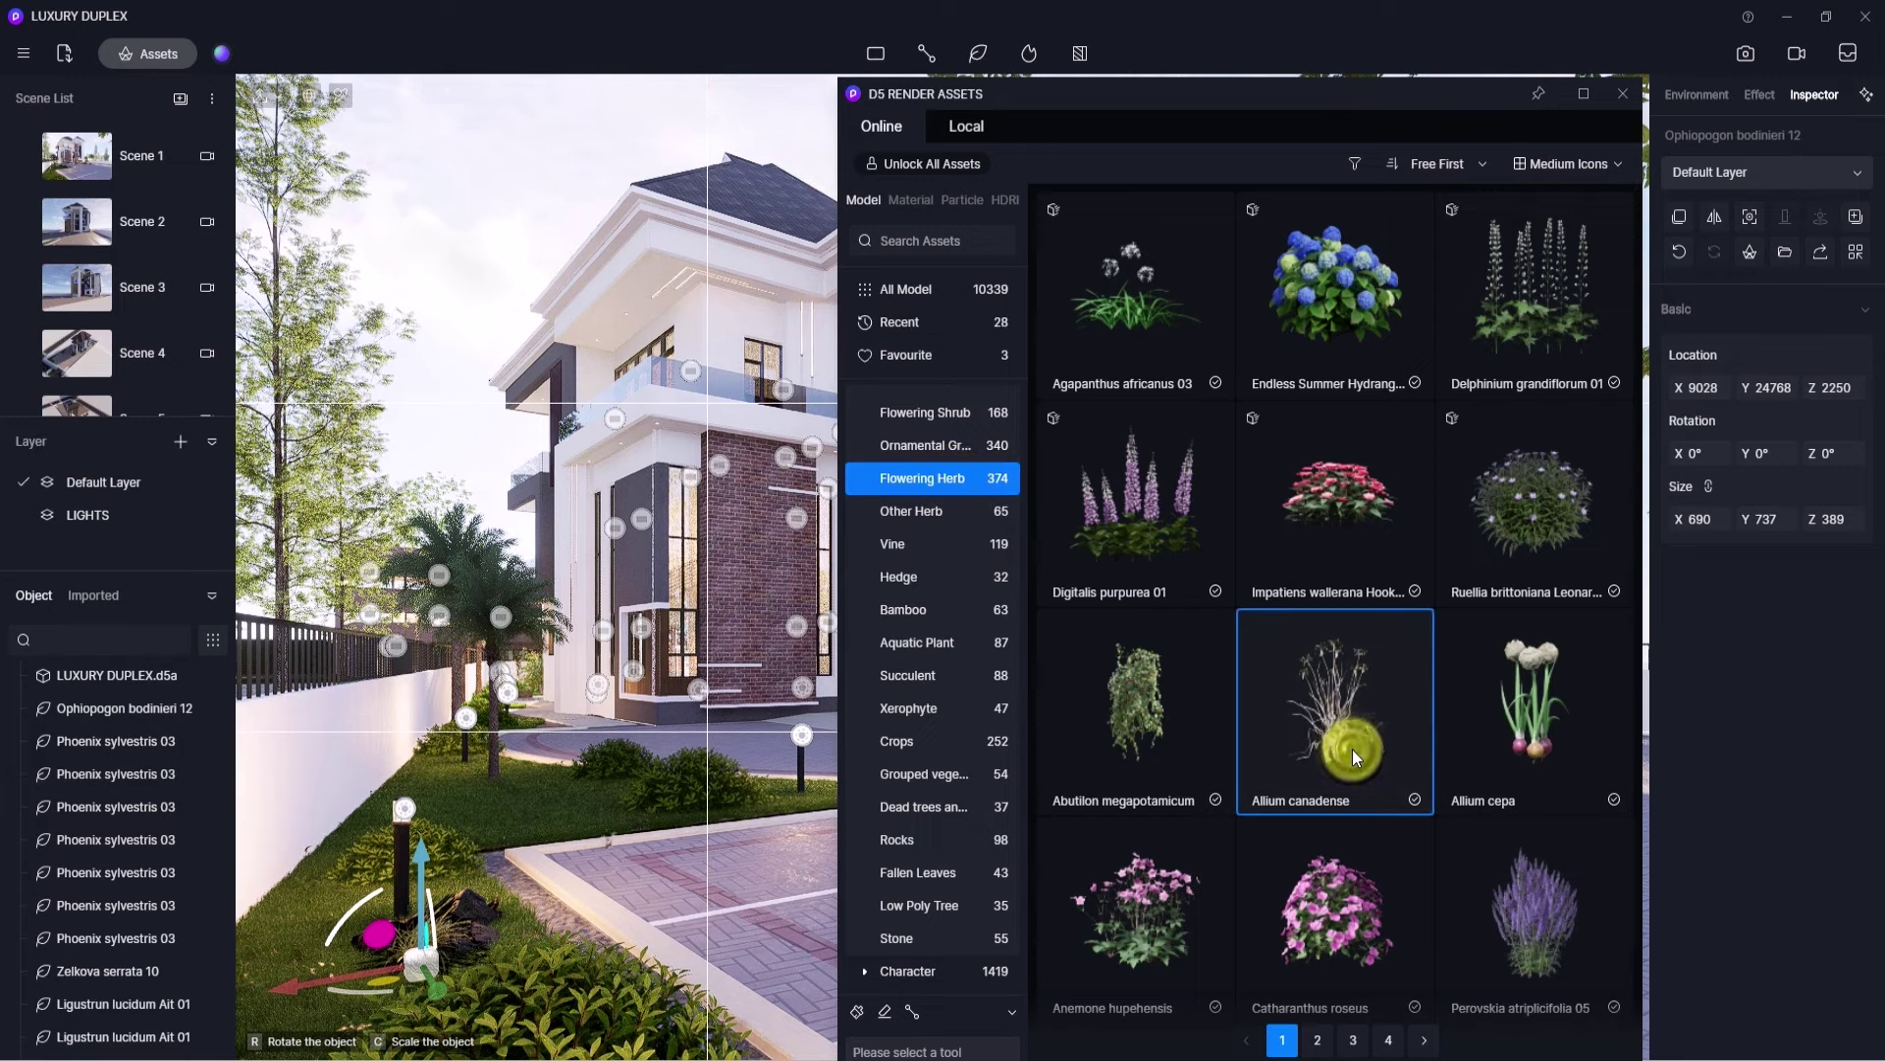
{"action": "left_click", "coordinate": [568, 816]}
{"action": "left_click", "coordinate": [432, 785]}
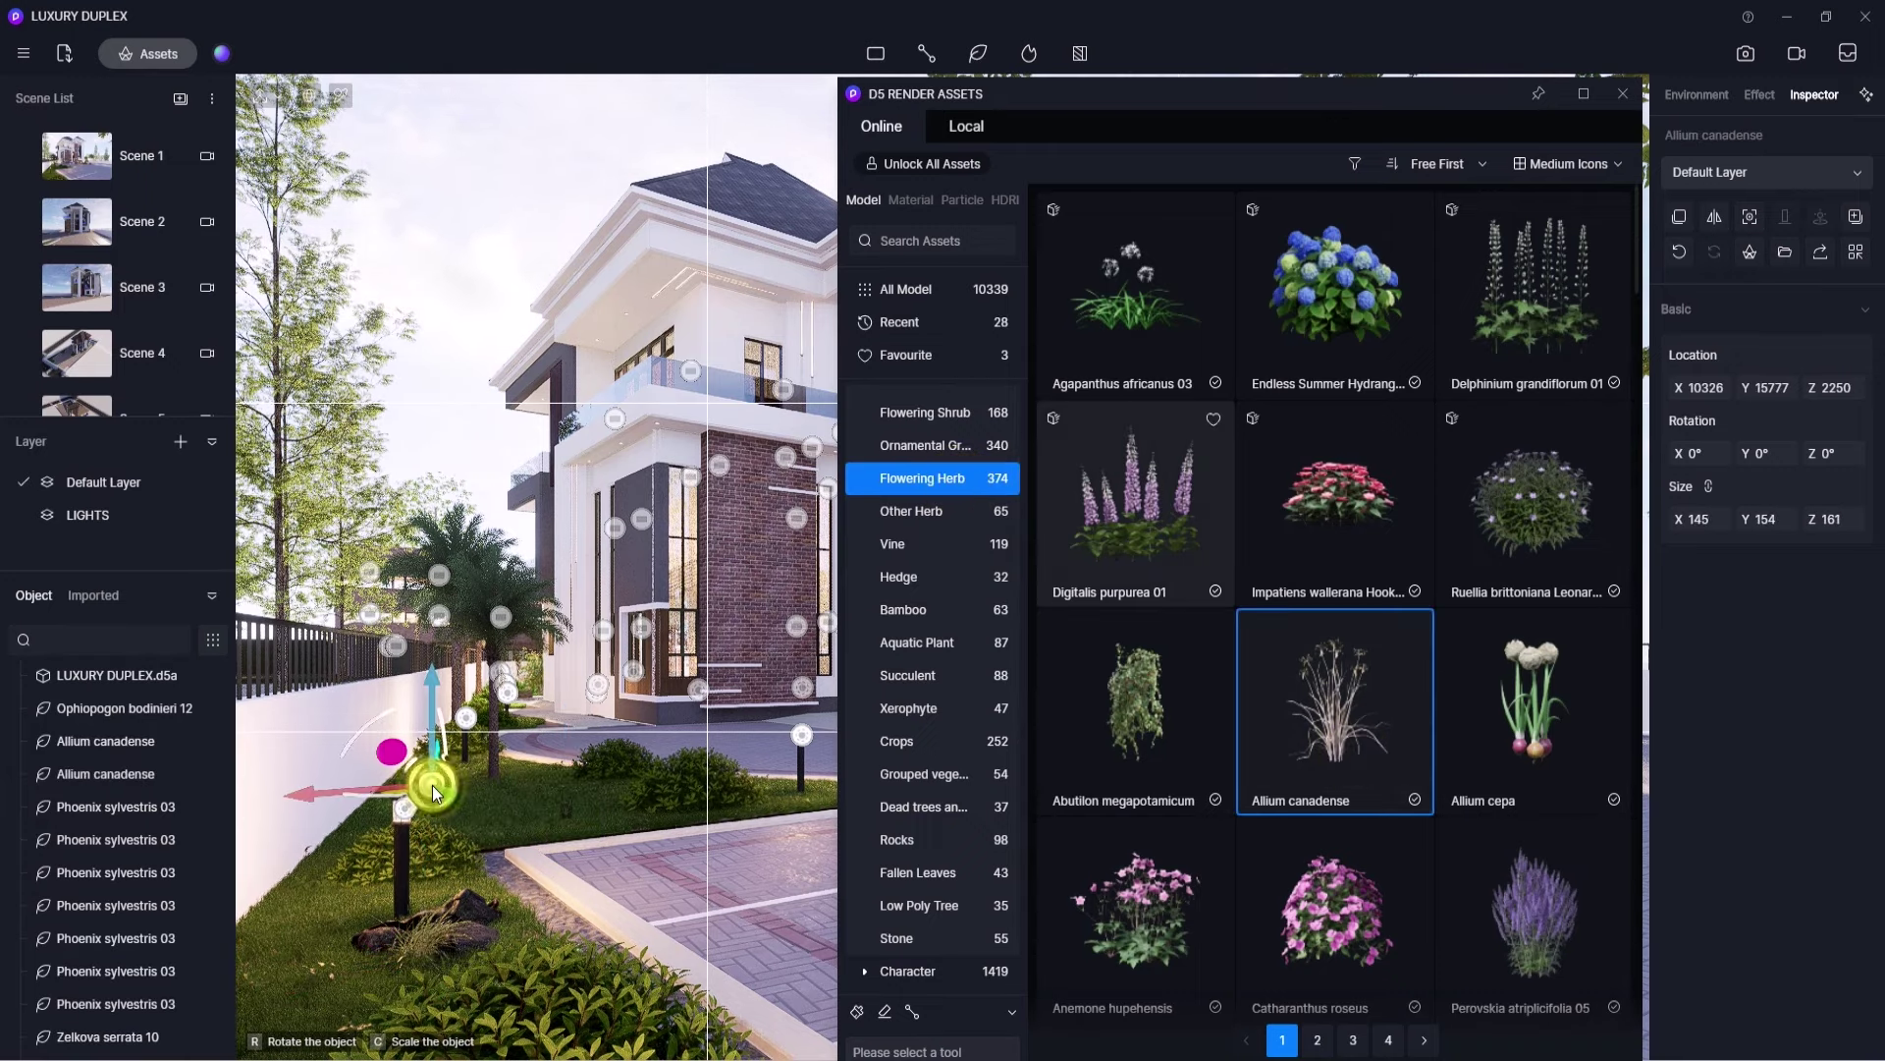
- Place two Delphinium grandiflorum 01 plants on the lawn between the white wall and the palm, and end placement
{"action": "left_click", "coordinate": [1532, 294]}
{"action": "left_click", "coordinate": [483, 768]}
{"action": "left_click", "coordinate": [442, 757]}
{"action": "key", "text": "Escape"}
{"action": "key", "text": "Escape"}
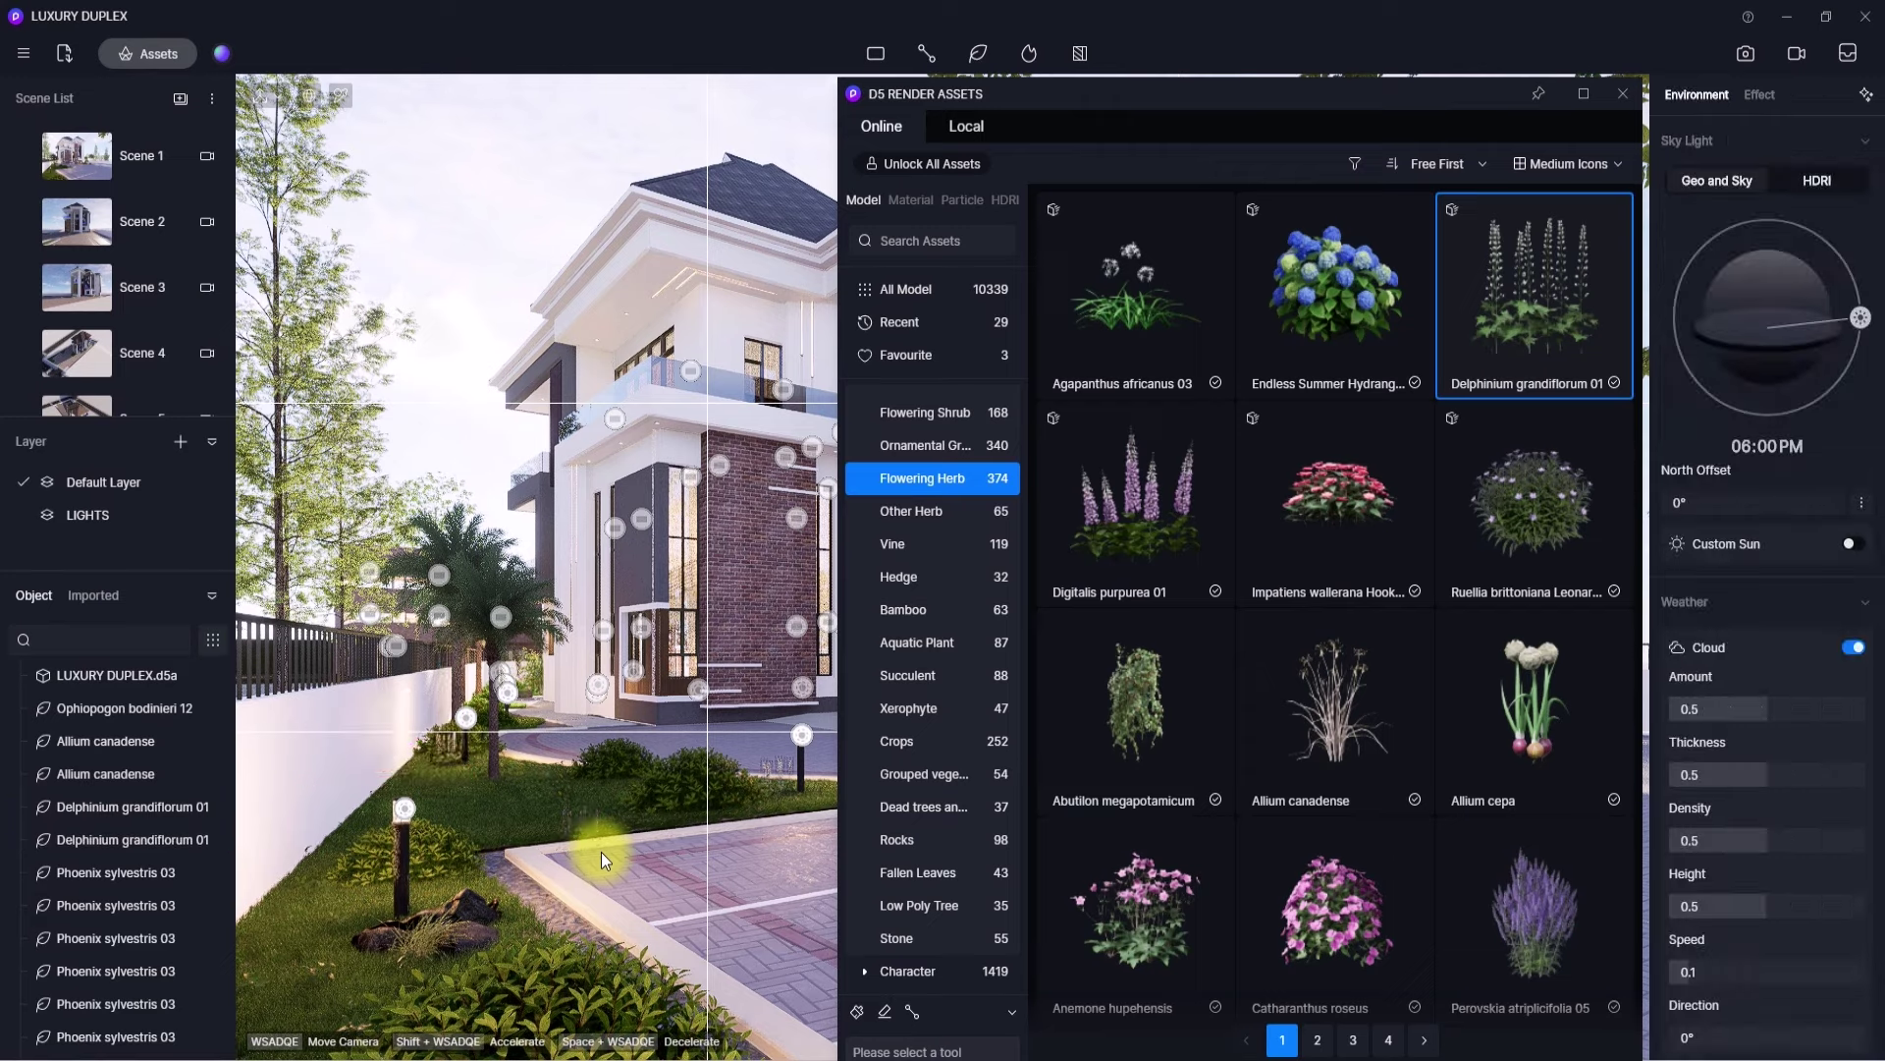
- Find the Leaves 07 decal among the decal models and place it on the driveway paving
{"action": "scroll", "coordinate": [917, 781], "scroll_direction": "down", "scroll_amount": 8}
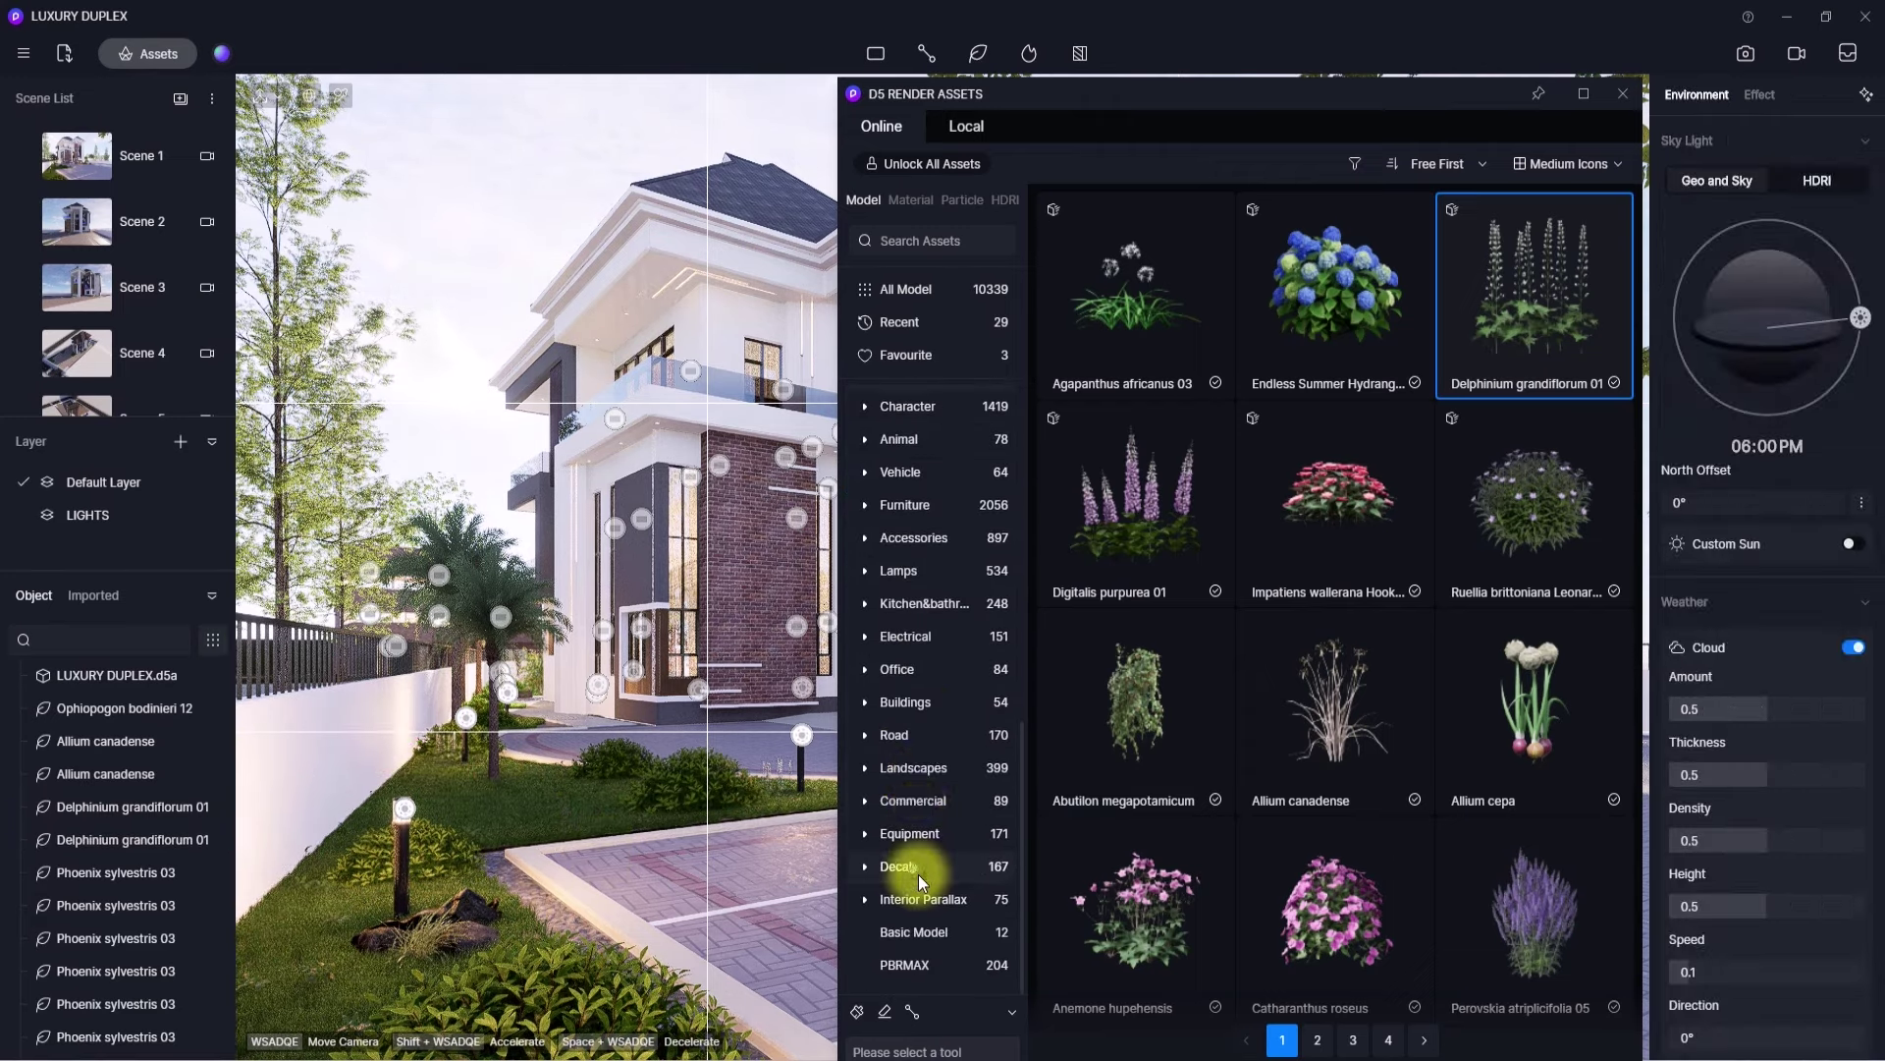
{"action": "left_click", "coordinate": [917, 874]}
{"action": "scroll", "coordinate": [1235, 691], "scroll_direction": "down", "scroll_amount": 5}
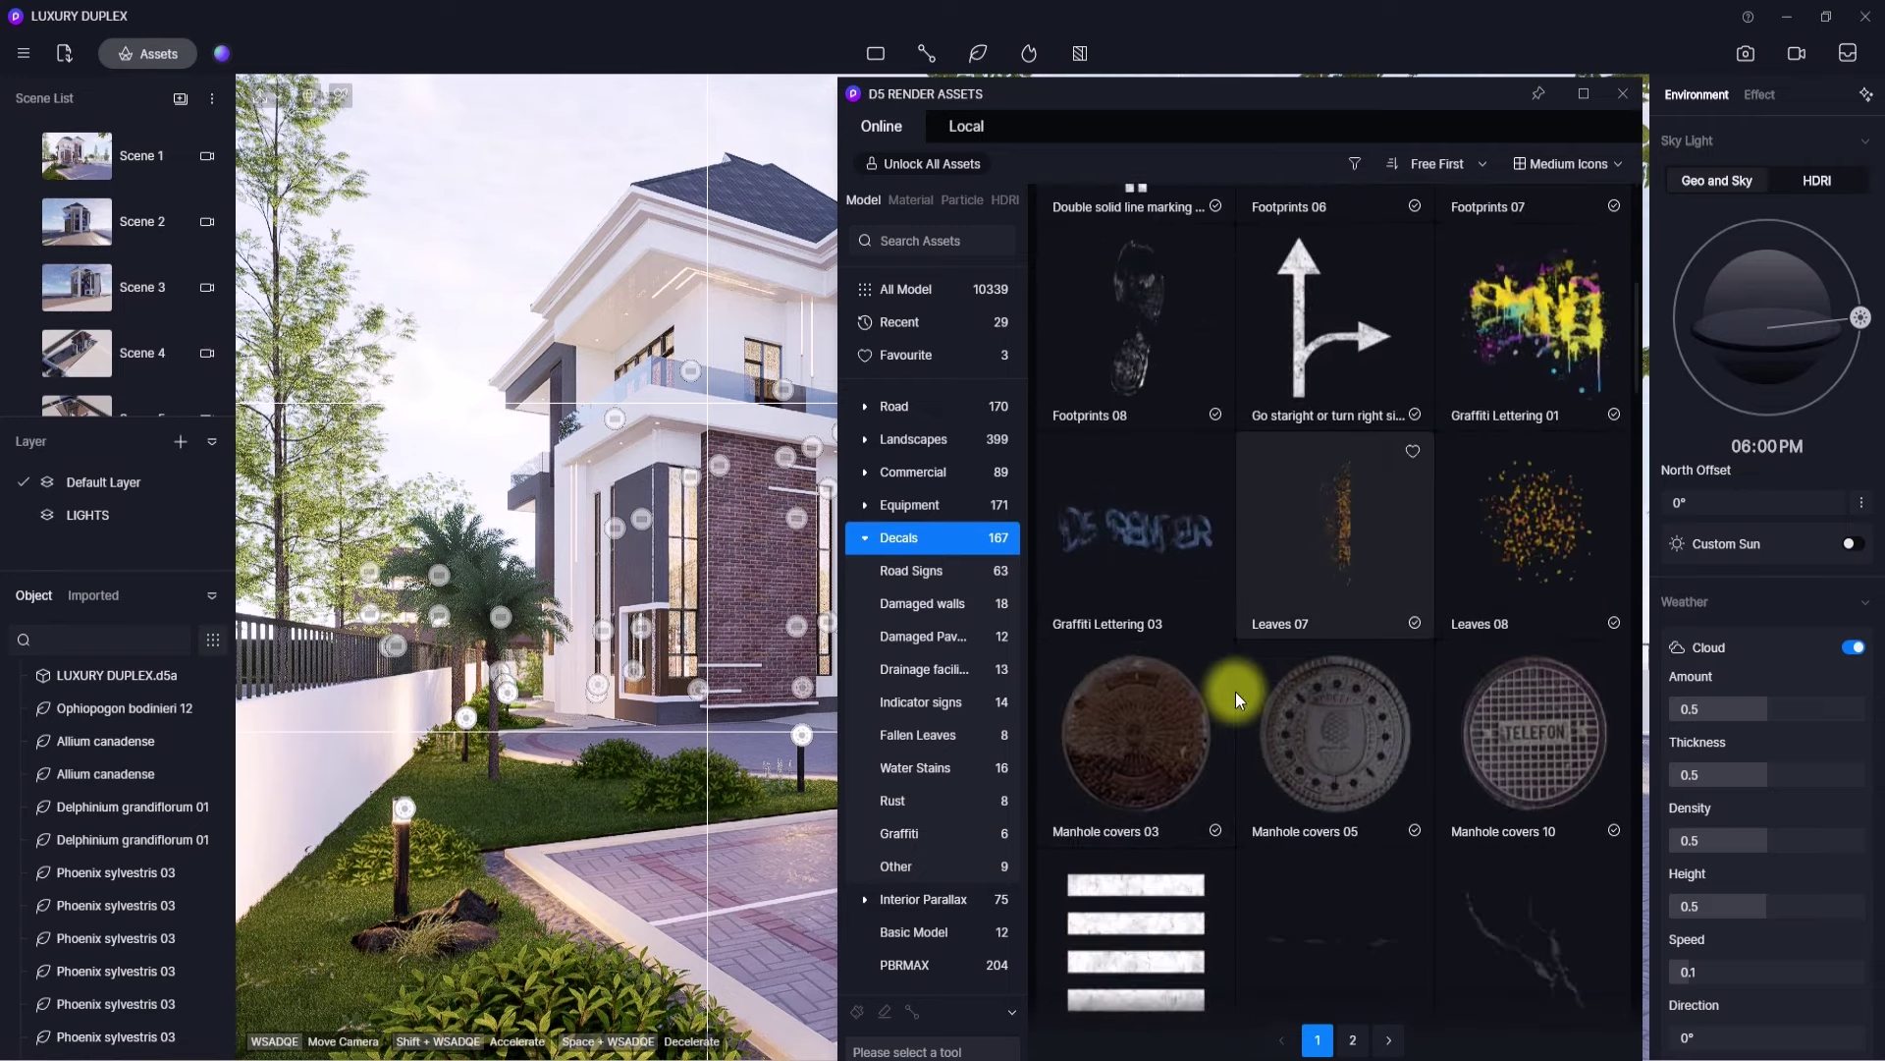
{"action": "scroll", "coordinate": [1235, 691], "scroll_direction": "down", "scroll_amount": 1}
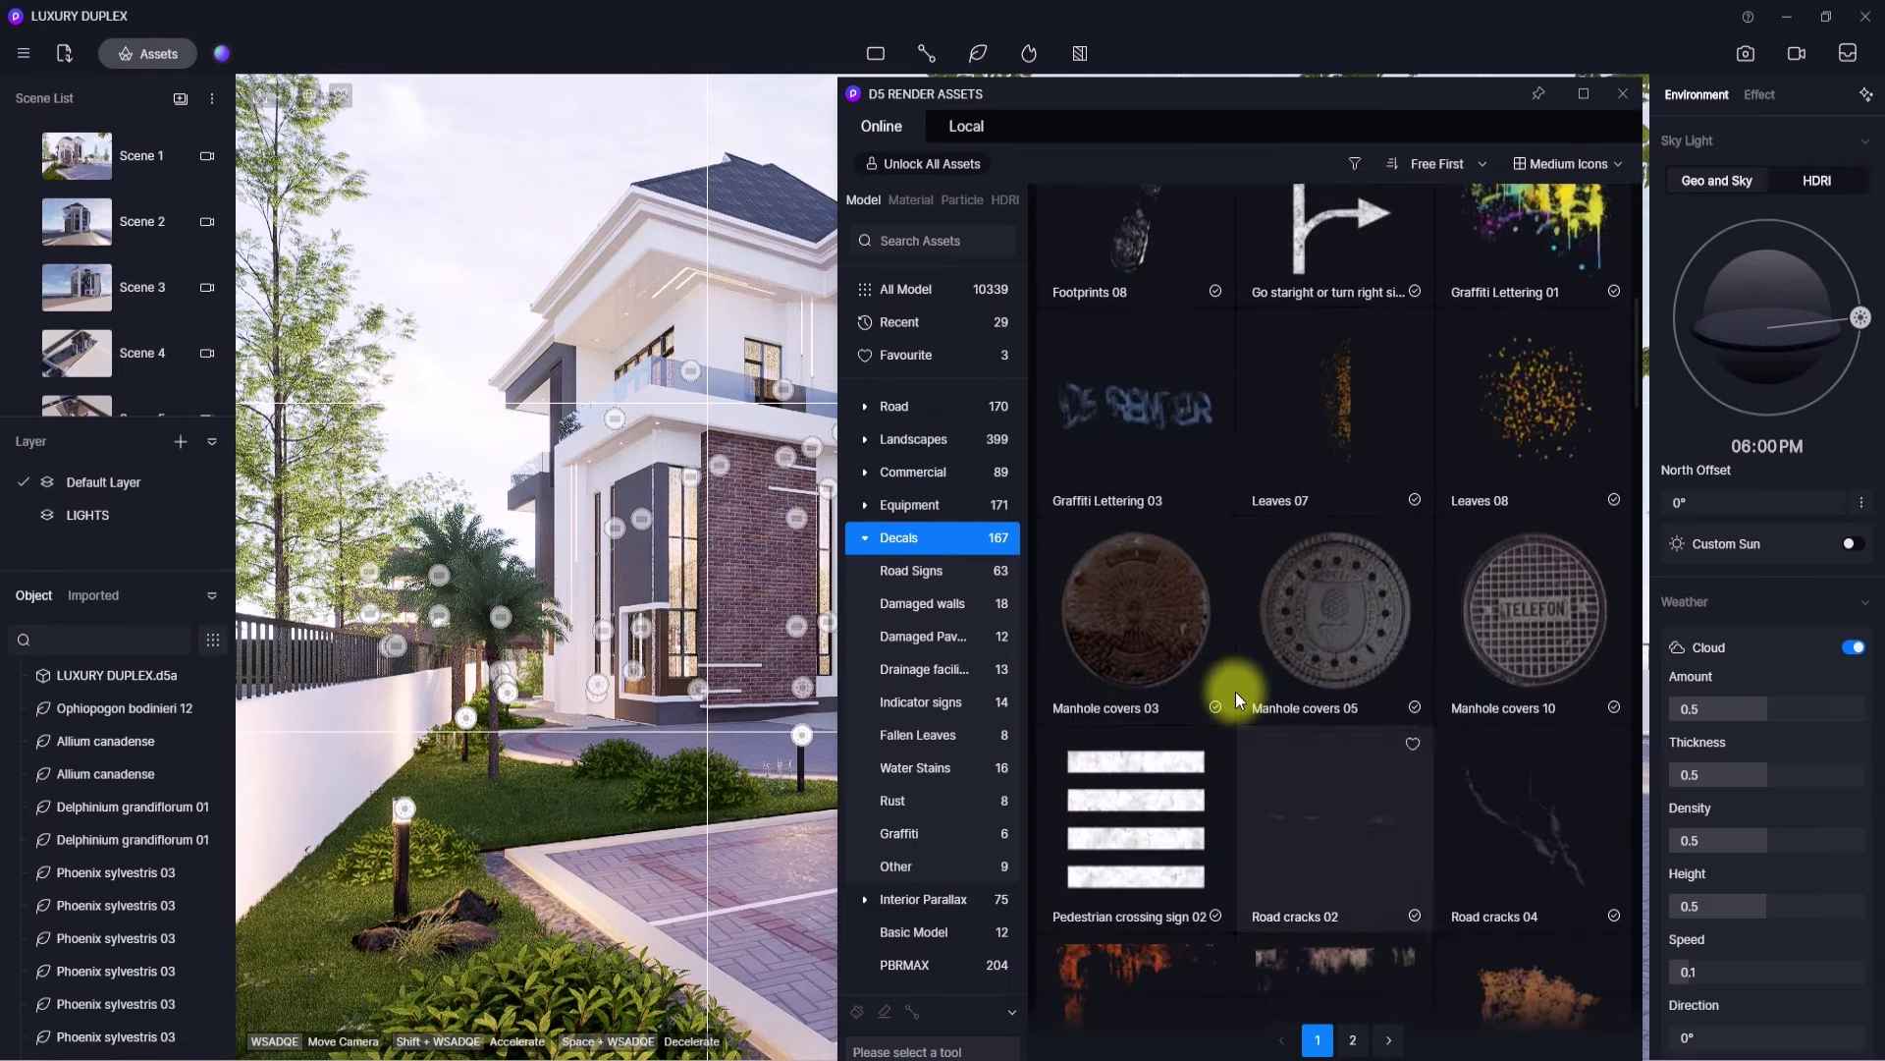
{"action": "scroll", "coordinate": [1235, 691], "scroll_direction": "up", "scroll_amount": 1}
{"action": "scroll", "coordinate": [1236, 692], "scroll_direction": "up", "scroll_amount": 3}
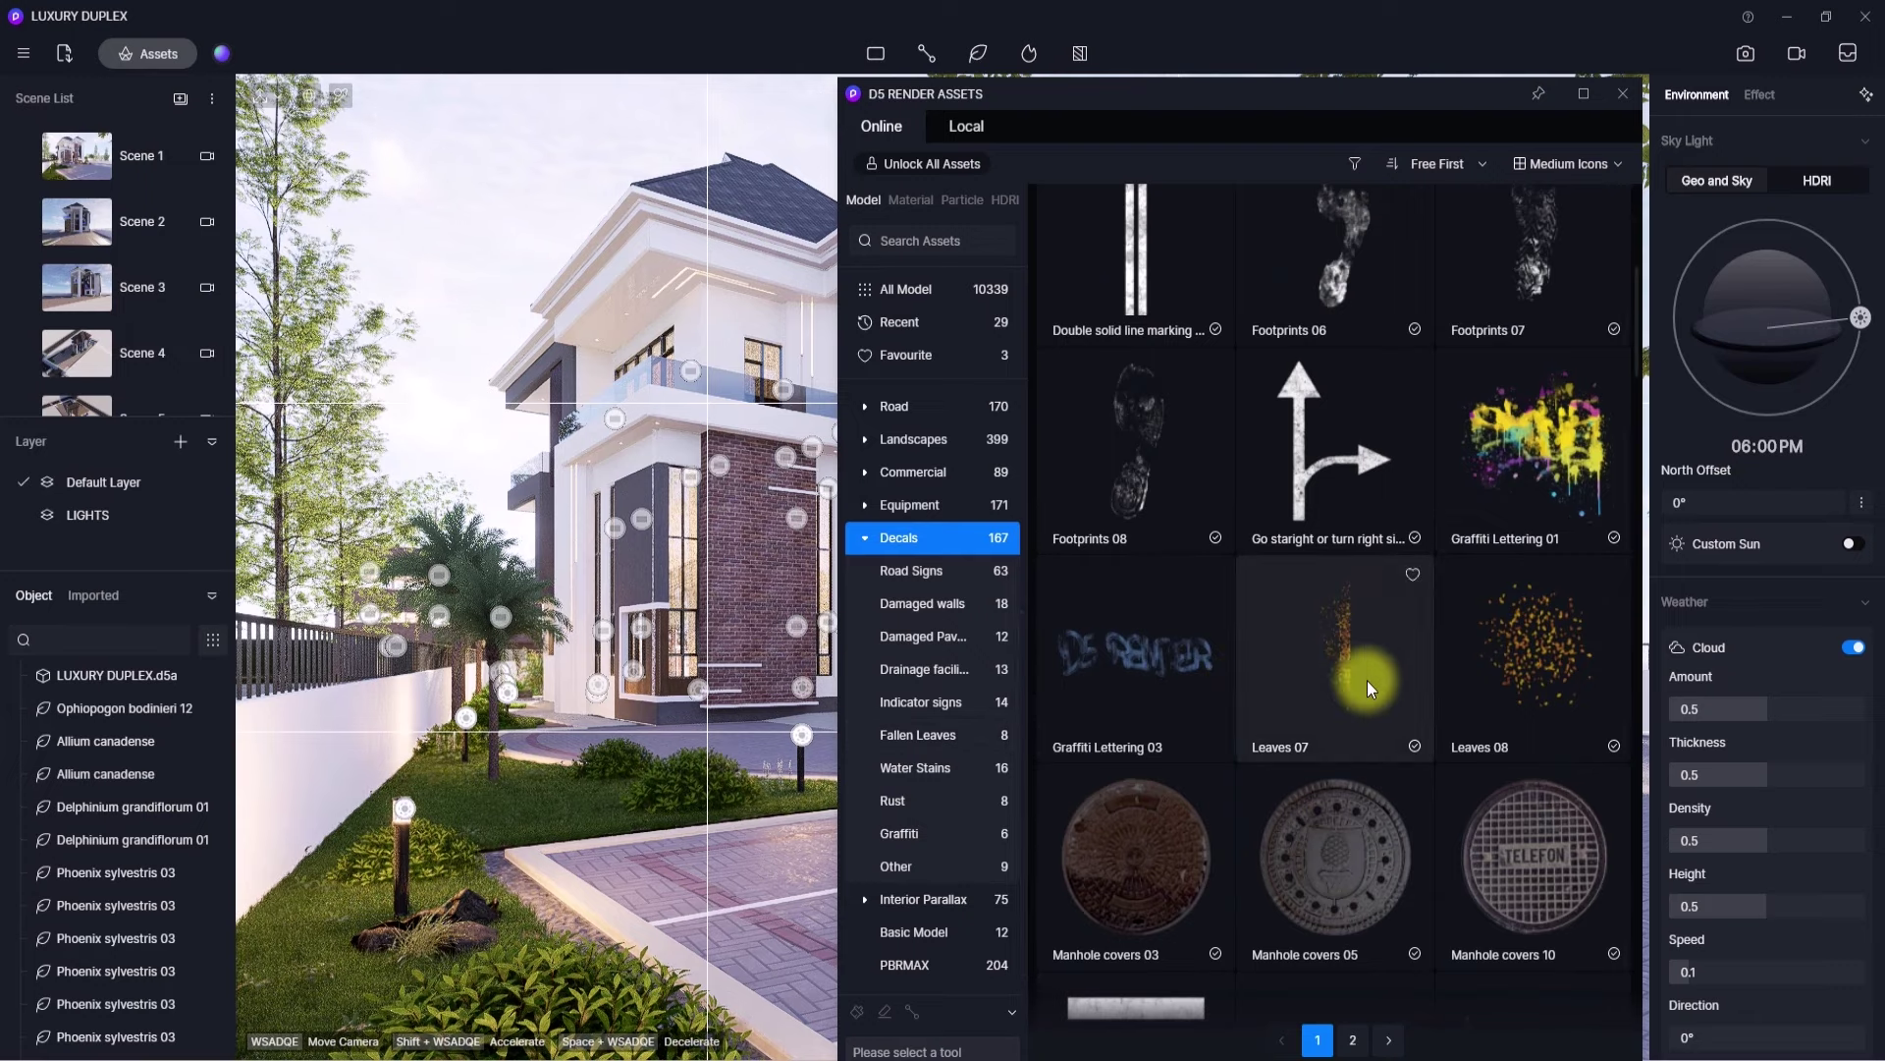
{"action": "left_click", "coordinate": [1345, 664]}
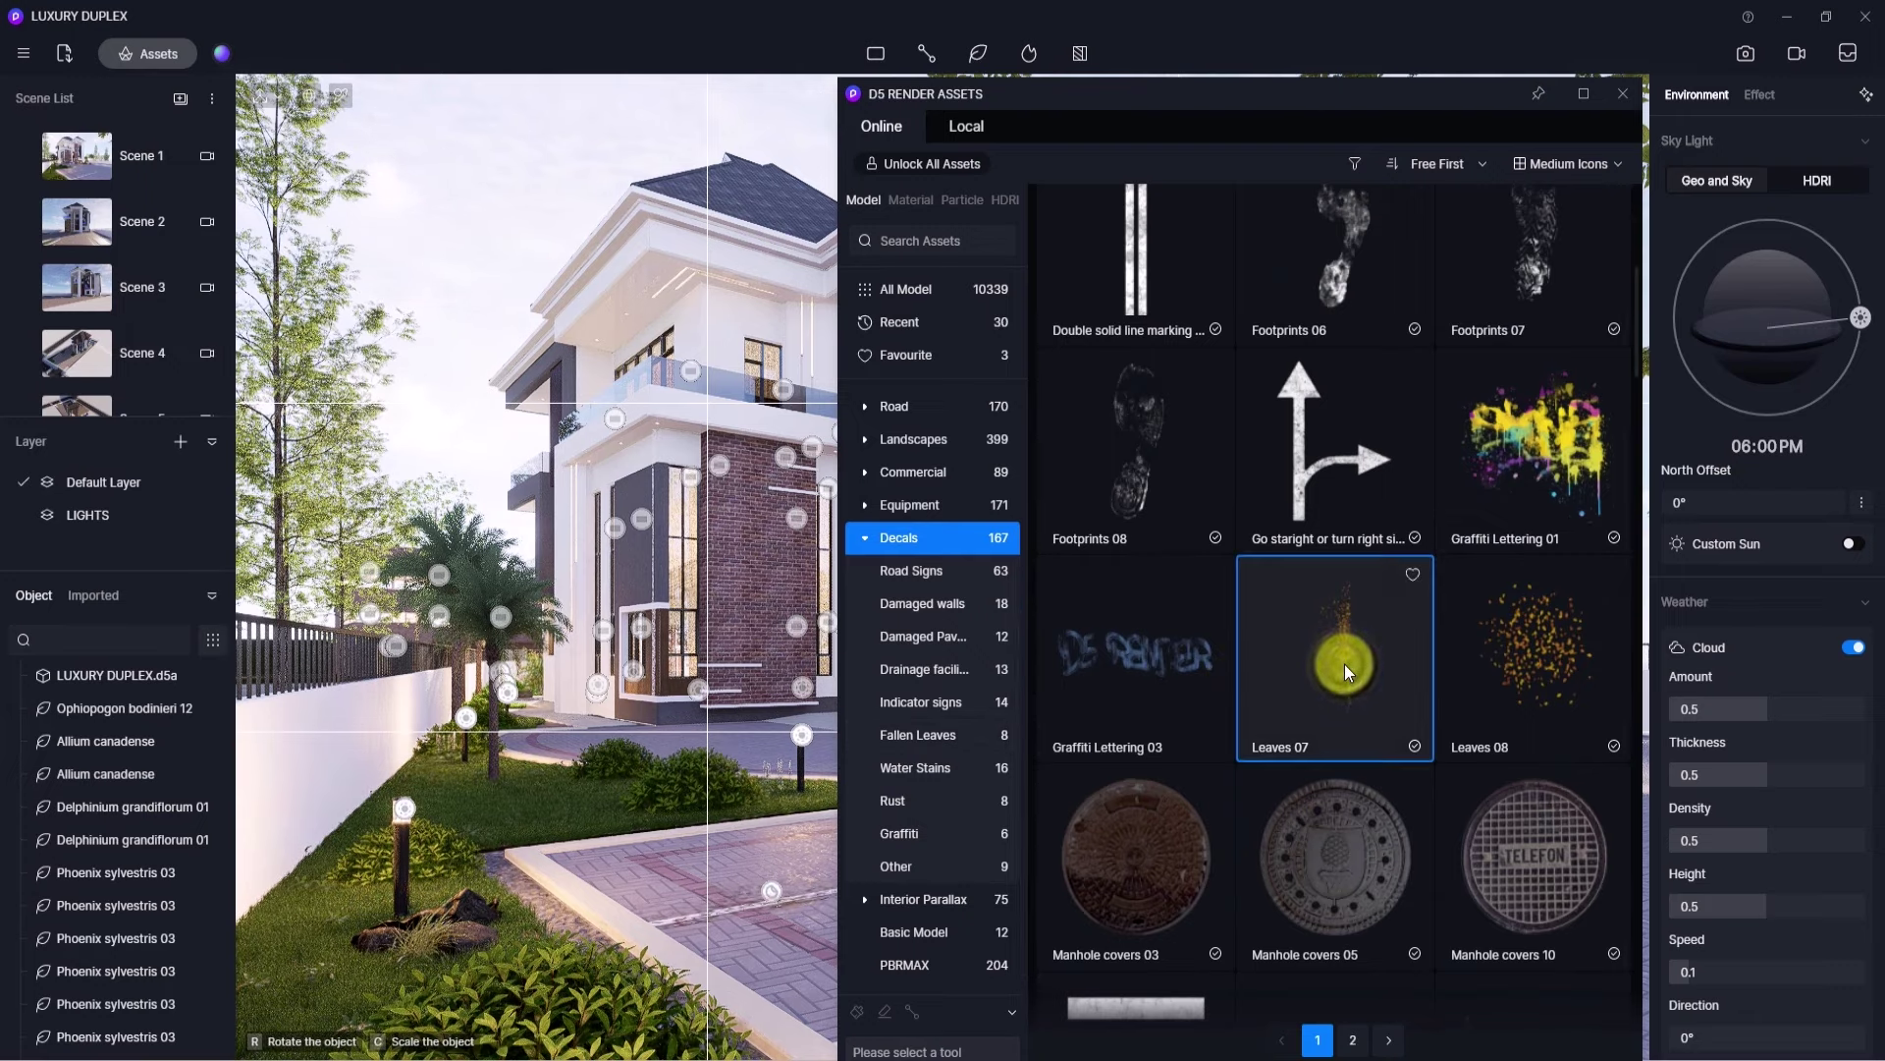
{"action": "left_click", "coordinate": [772, 923]}
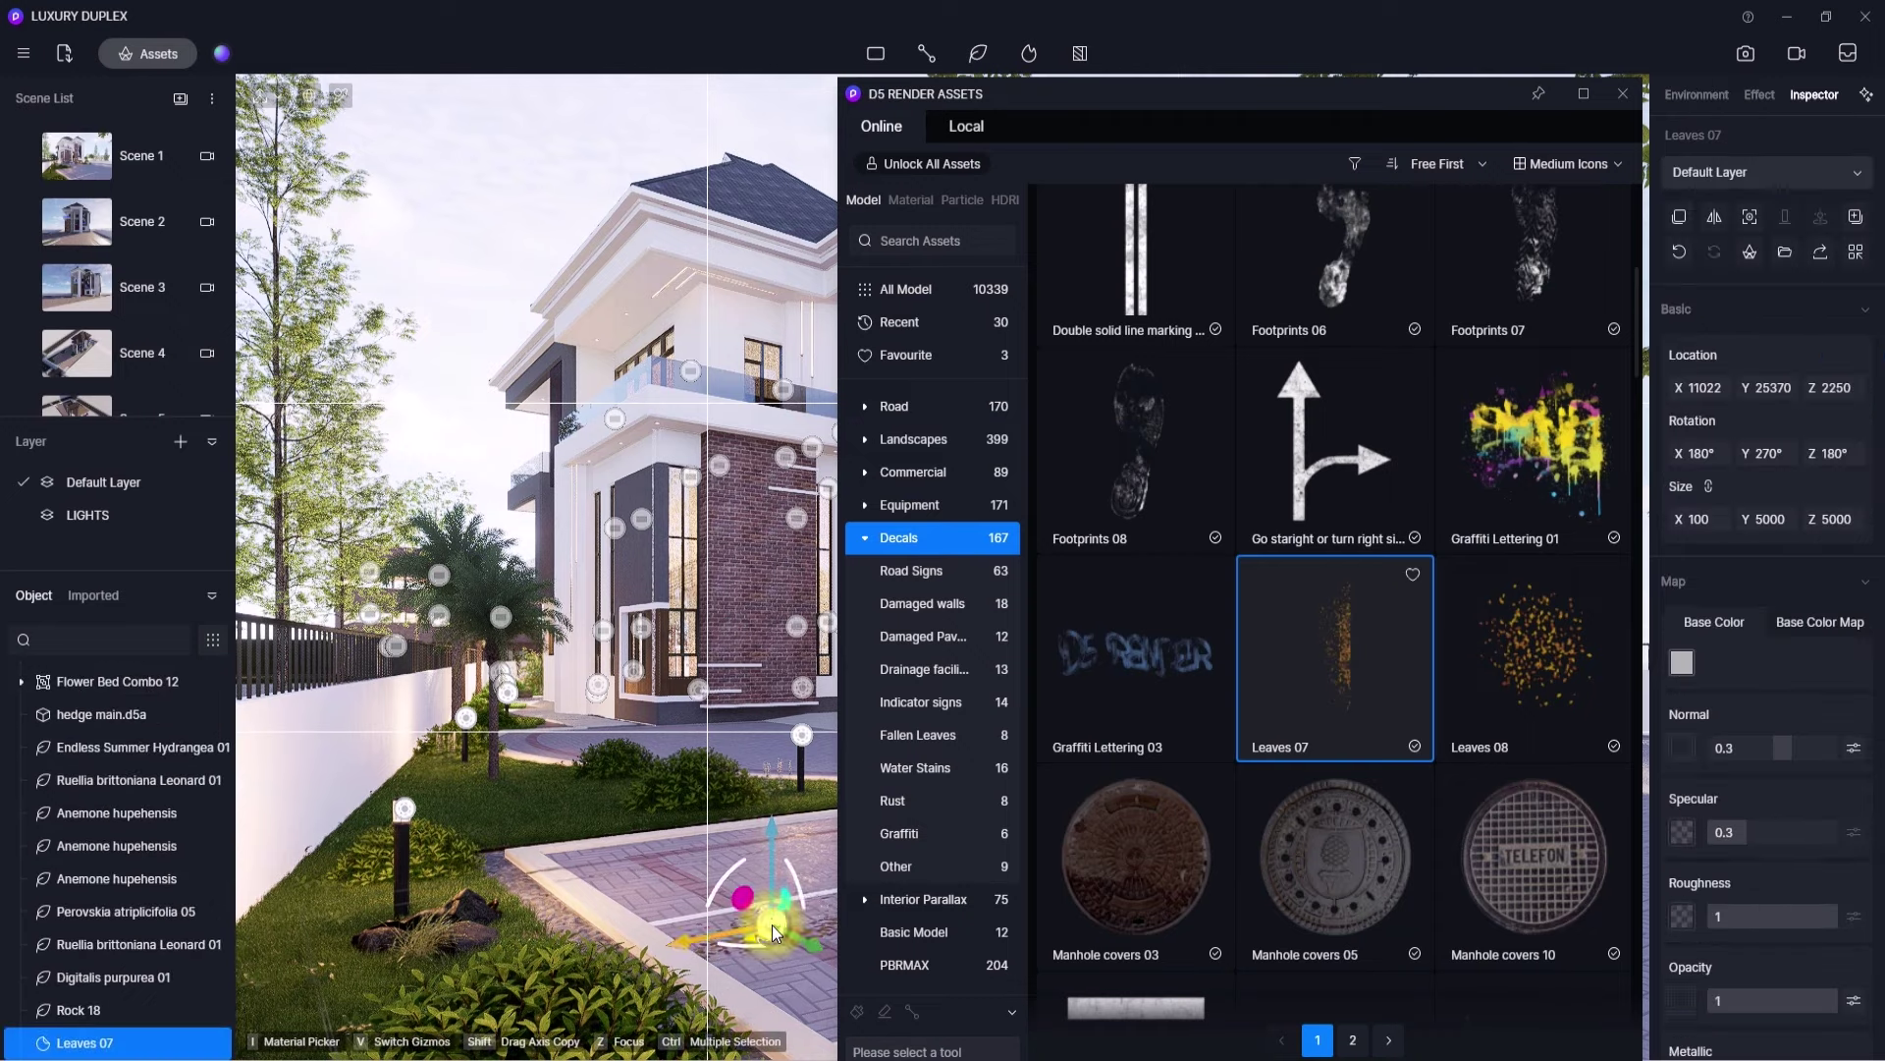
- Position a Leaves 07 decal at X 10796, Y 27248 near the planting bed and rotate it to X 284°, Y 270°, Z 166°
{"action": "left_click_drag", "start_coordinate": [754, 944], "coordinate": [928, 1059]}
{"action": "right_click_drag", "start_coordinate": [412, 717], "coordinate": [556, 722]}
{"action": "scroll", "coordinate": [556, 723], "scroll_direction": "up", "scroll_amount": 1}
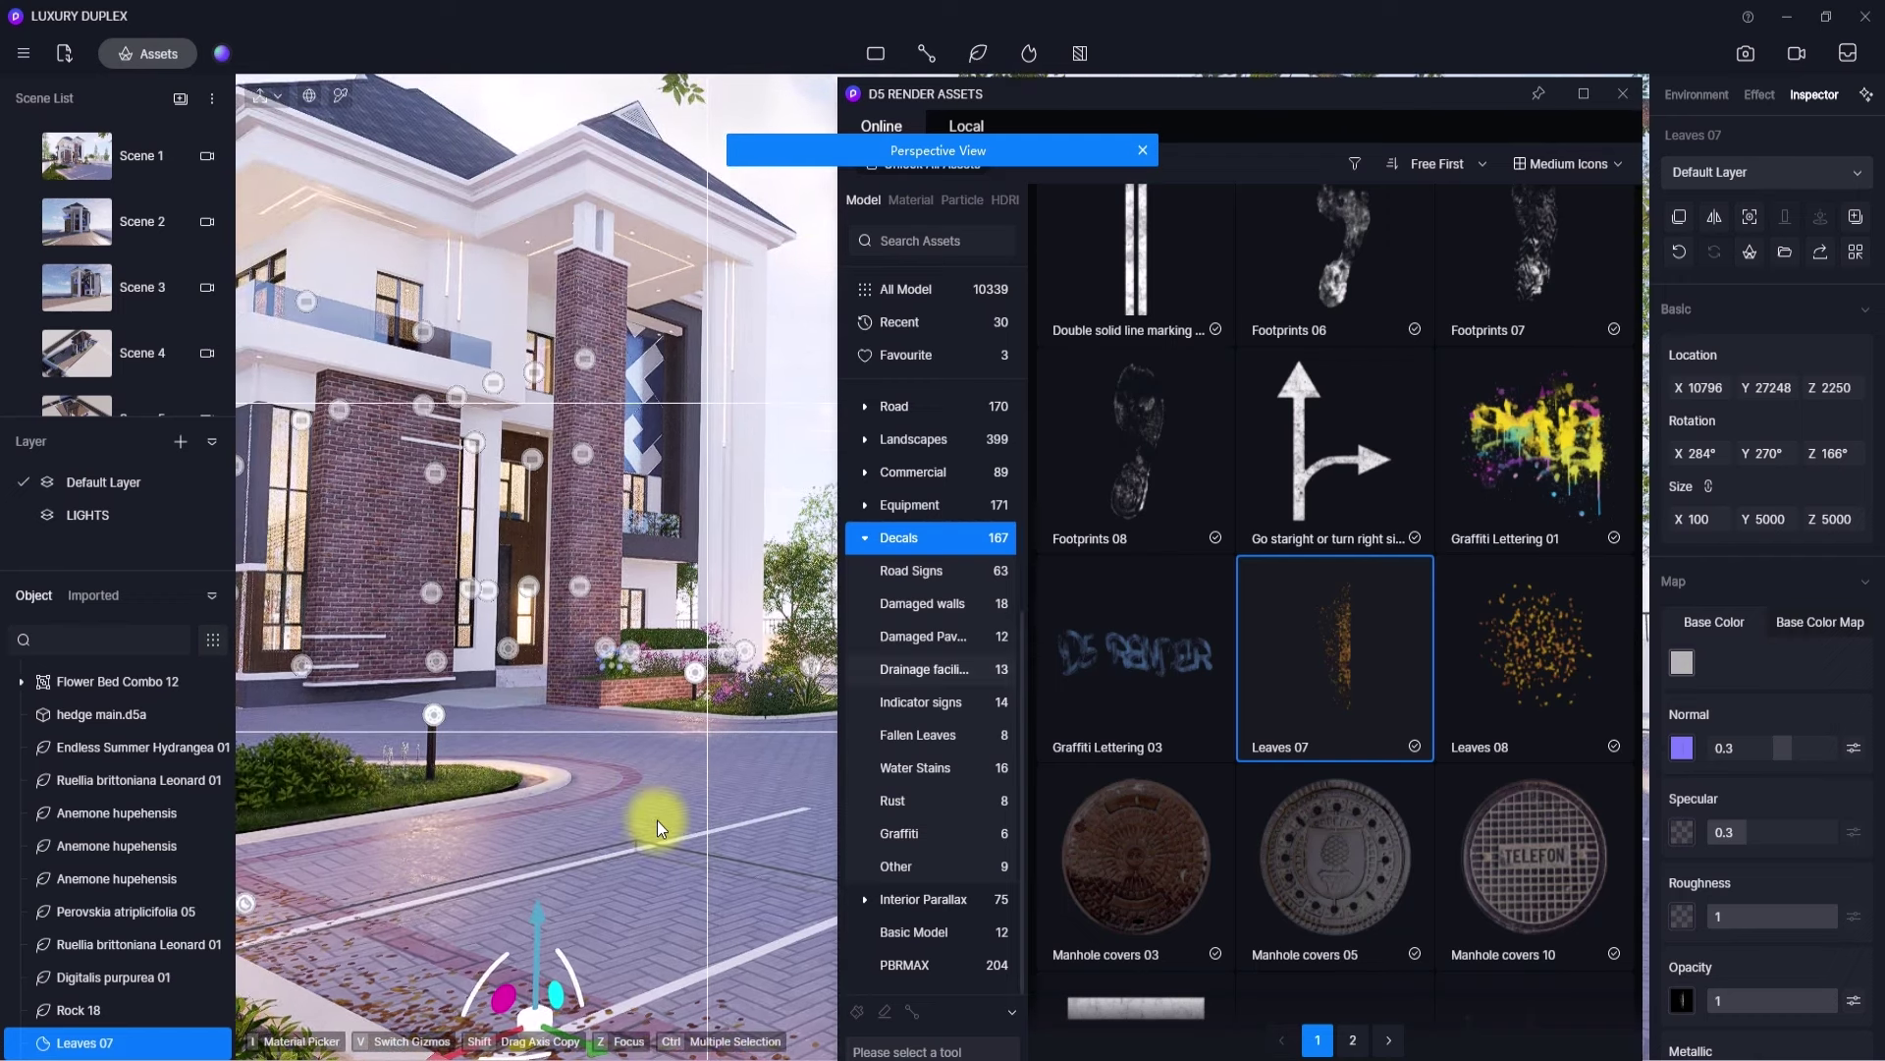
- Place a Footprints 08 decal on the paving beside the scattered leaves, close the asset library and keep the decal selected
{"action": "left_click", "coordinate": [1146, 448]}
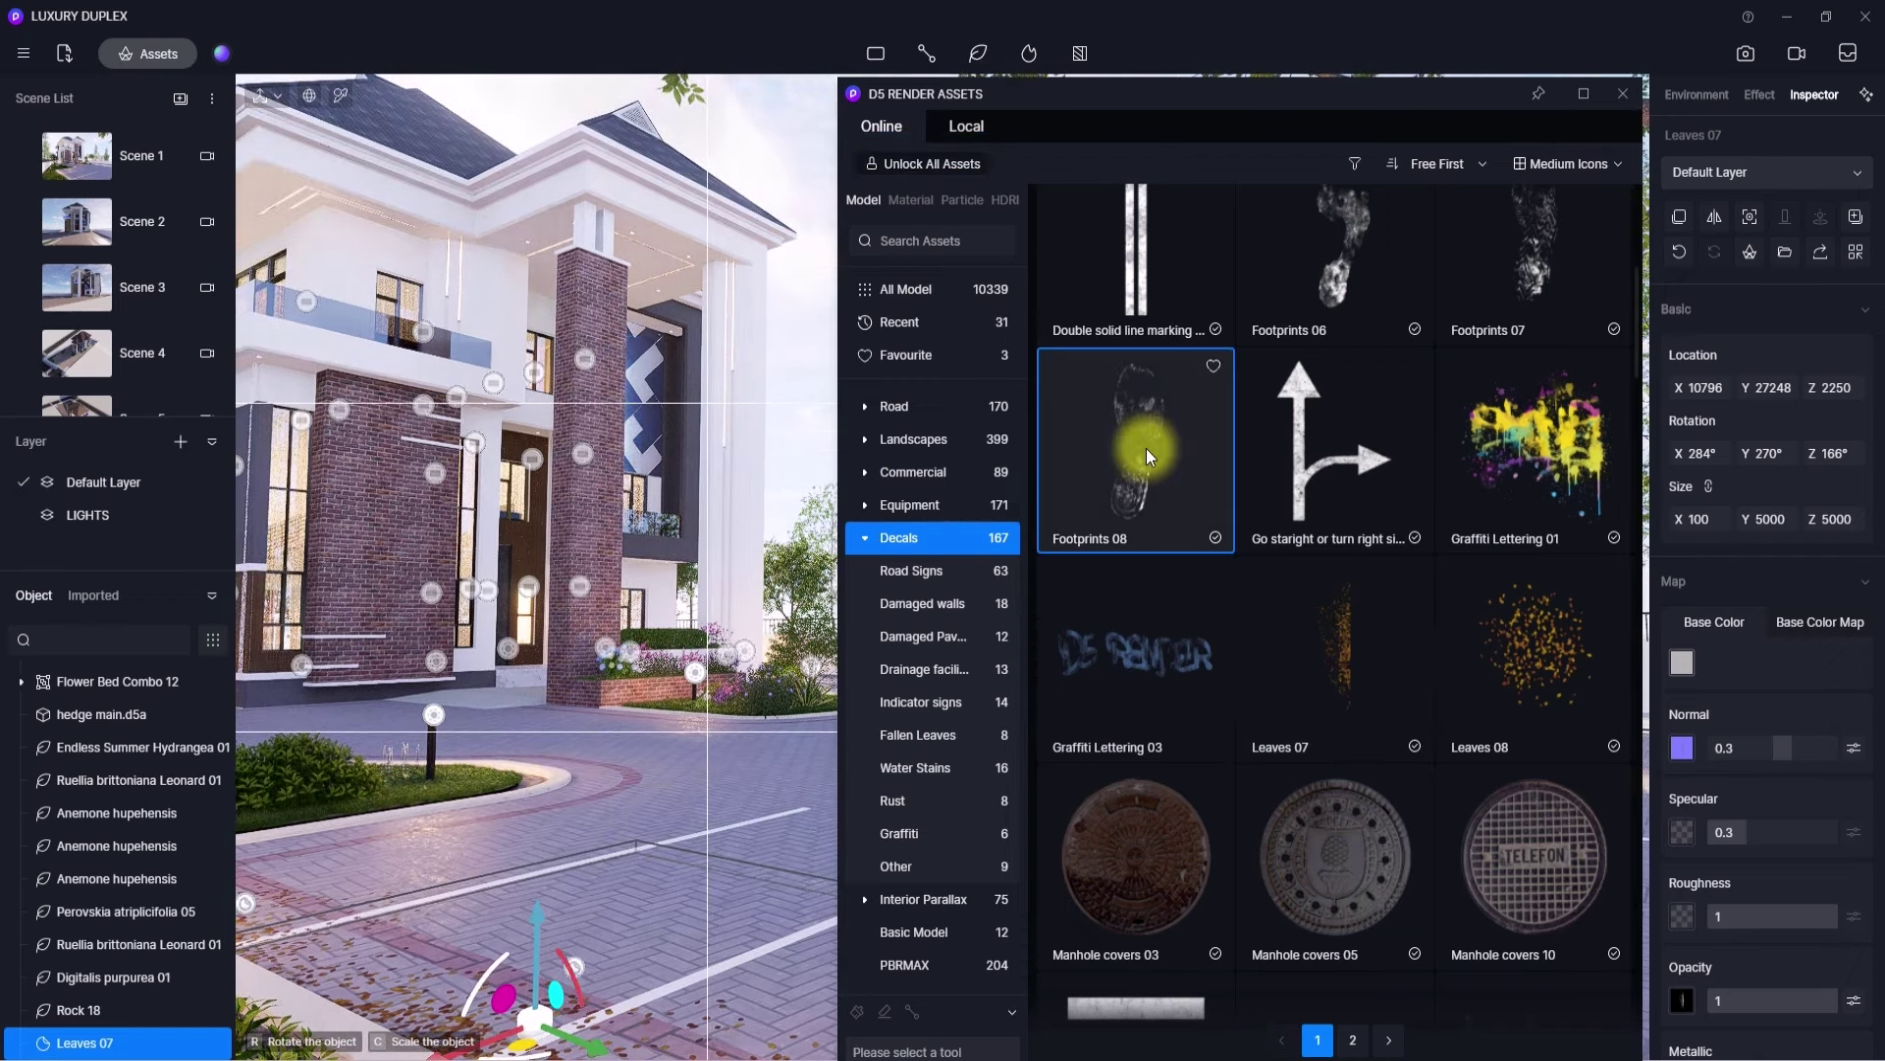
{"action": "left_click", "coordinate": [601, 968]}
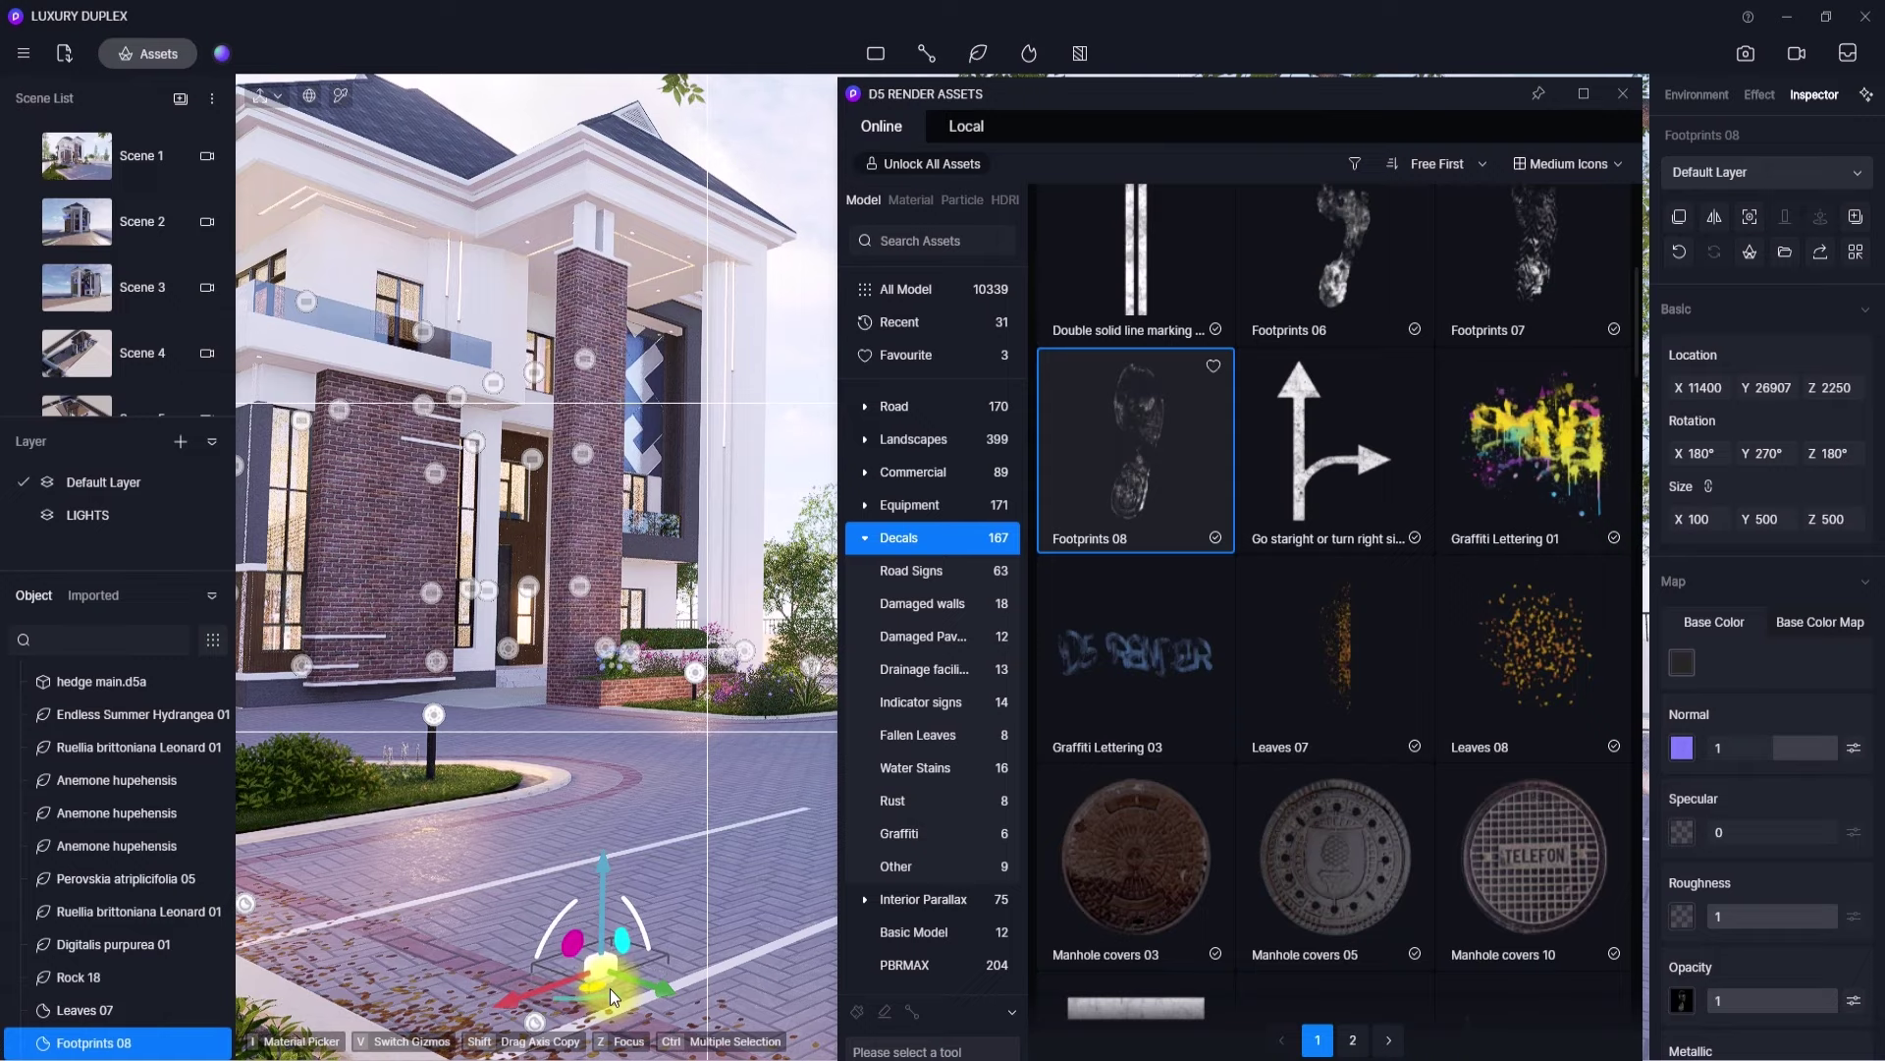
{"action": "left_click", "coordinate": [1622, 93]}
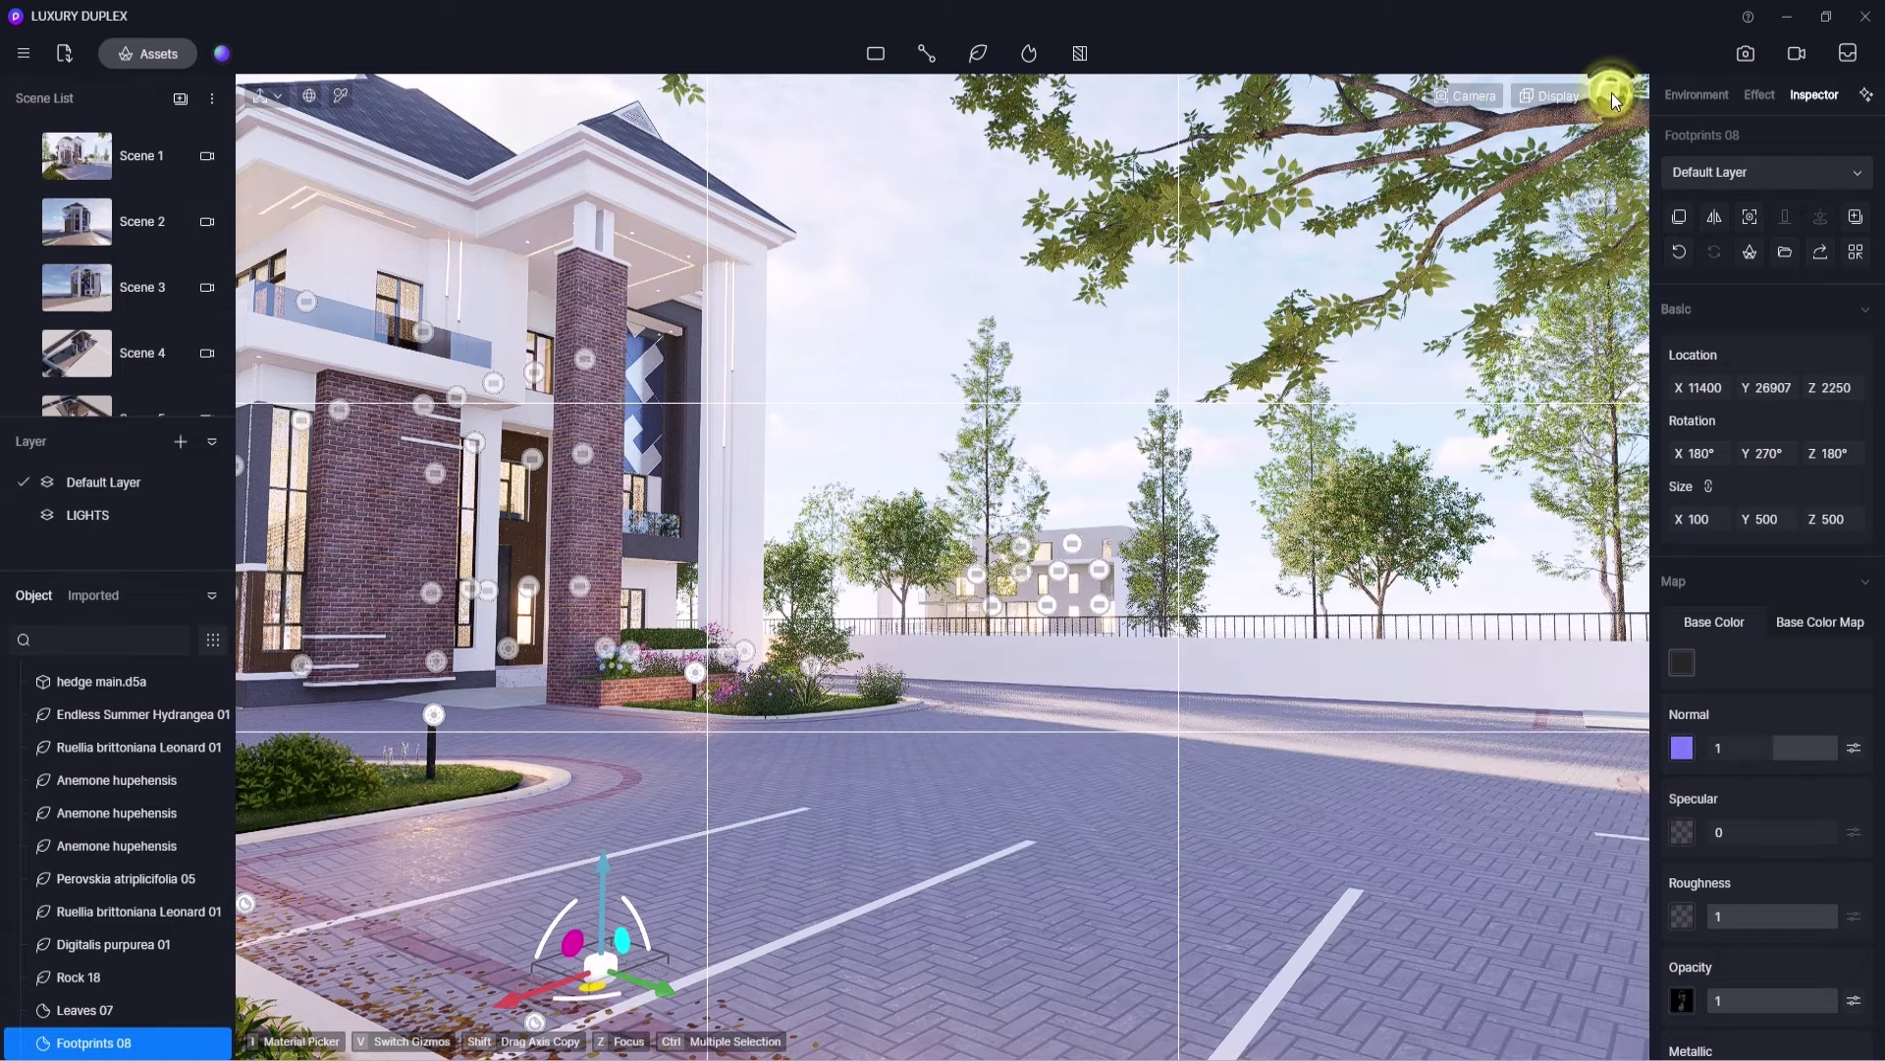
{"action": "left_click", "coordinate": [603, 972]}
{"action": "left_click", "coordinate": [603, 972]}
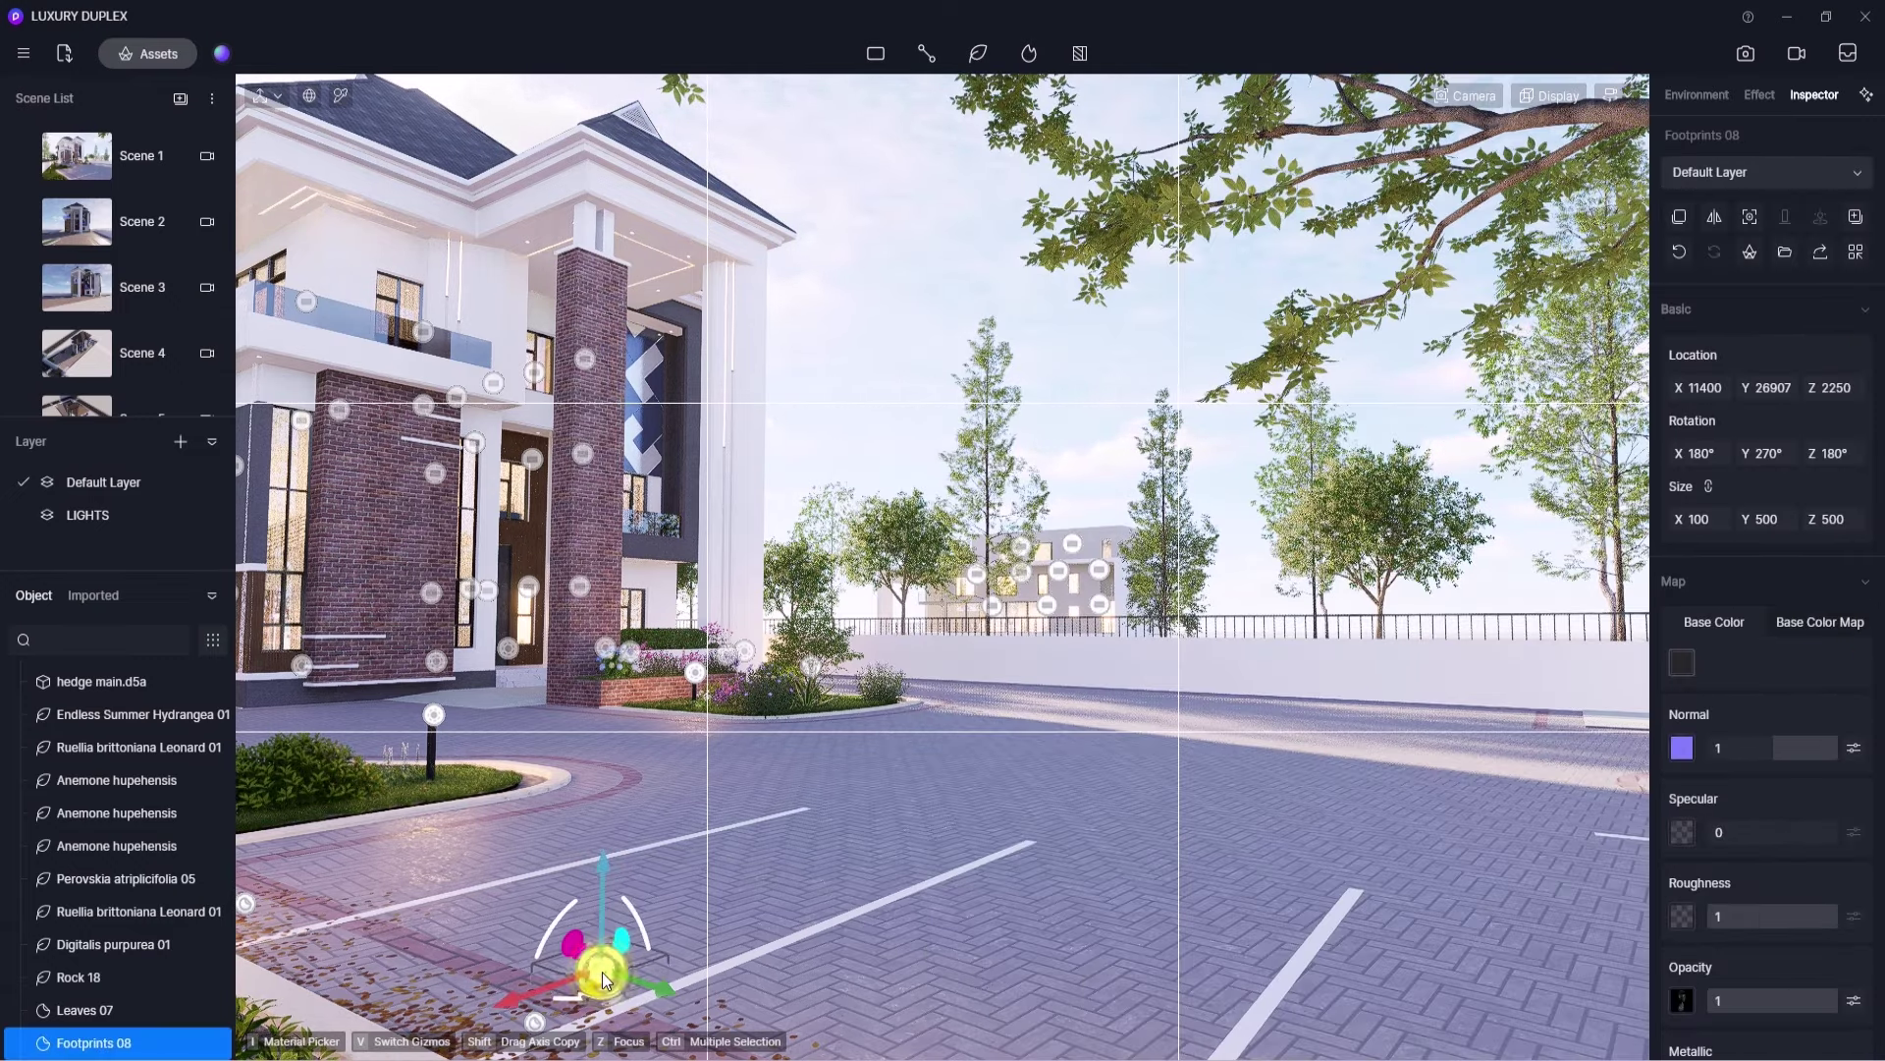
- Change the Footprints 08 decal's base color to pure white with a V value of 100
{"action": "left_click", "coordinate": [1682, 662]}
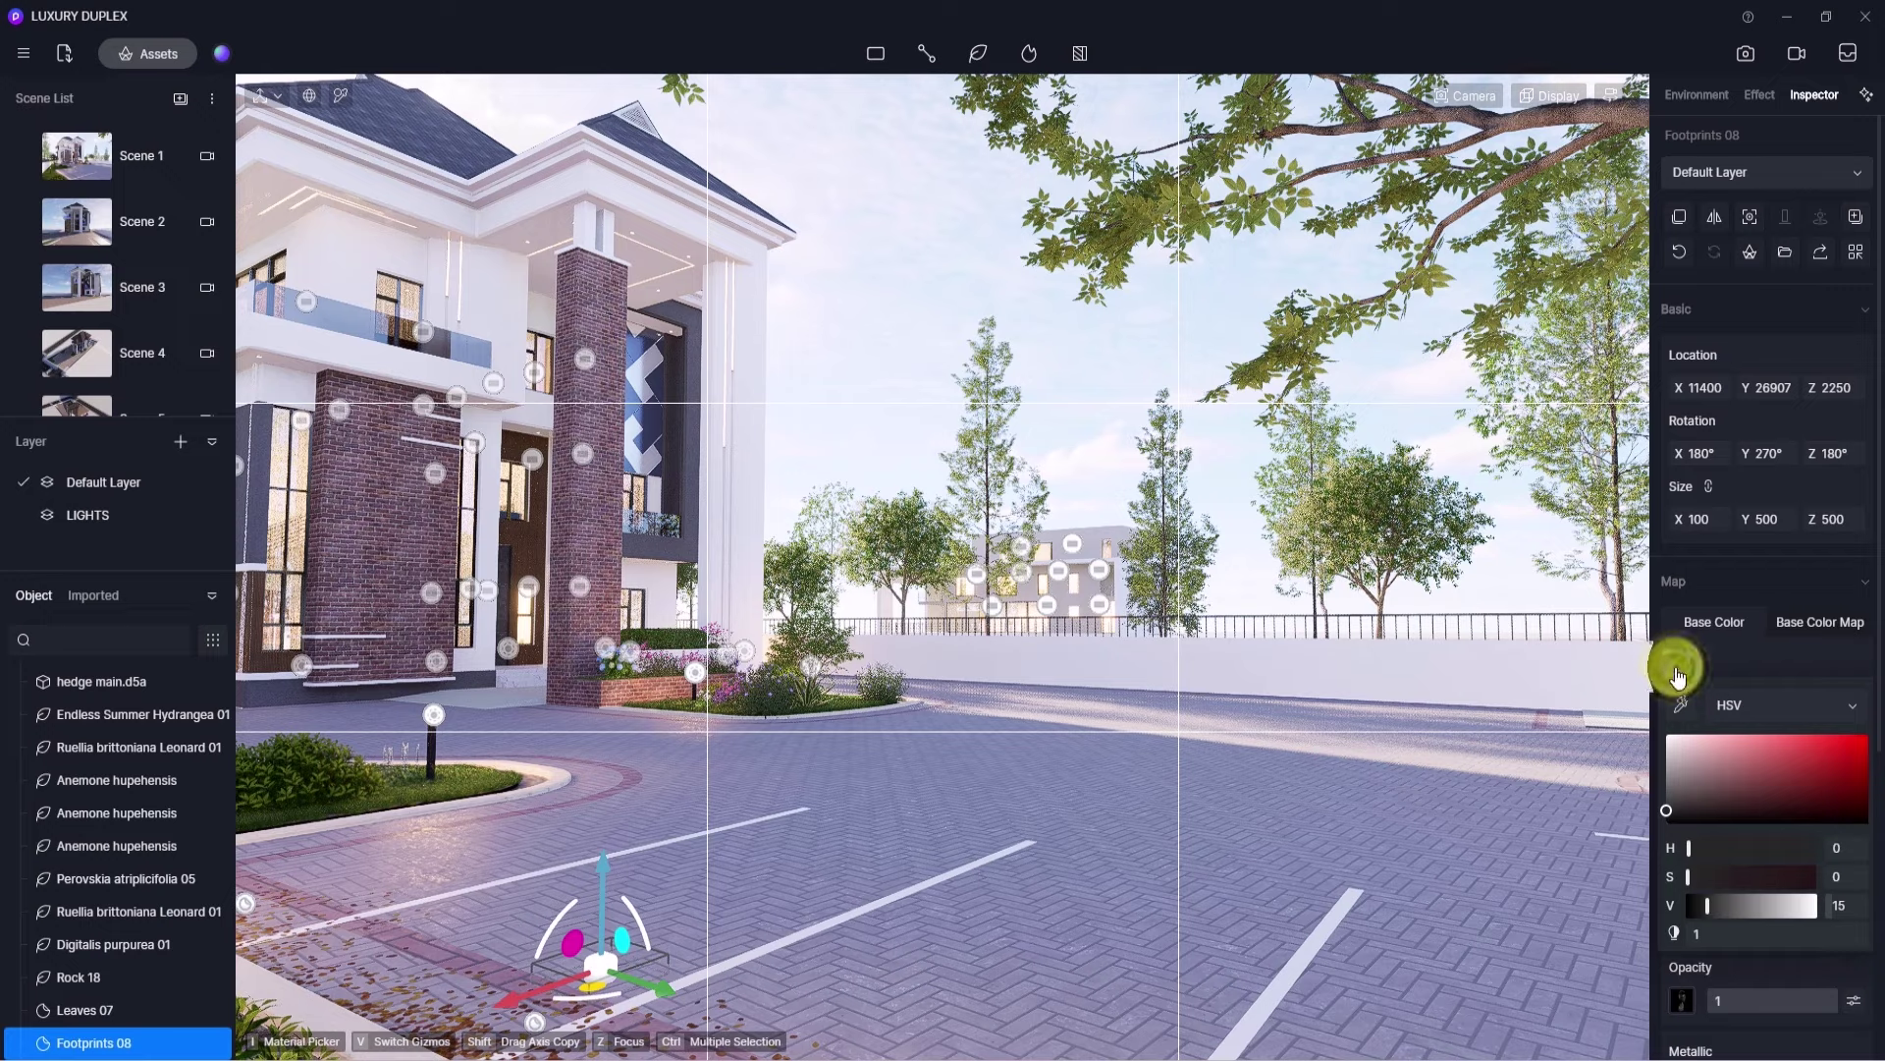
{"action": "left_click", "coordinate": [1659, 756]}
{"action": "left_click_drag", "start_coordinate": [1656, 749], "coordinate": [1591, 704]}
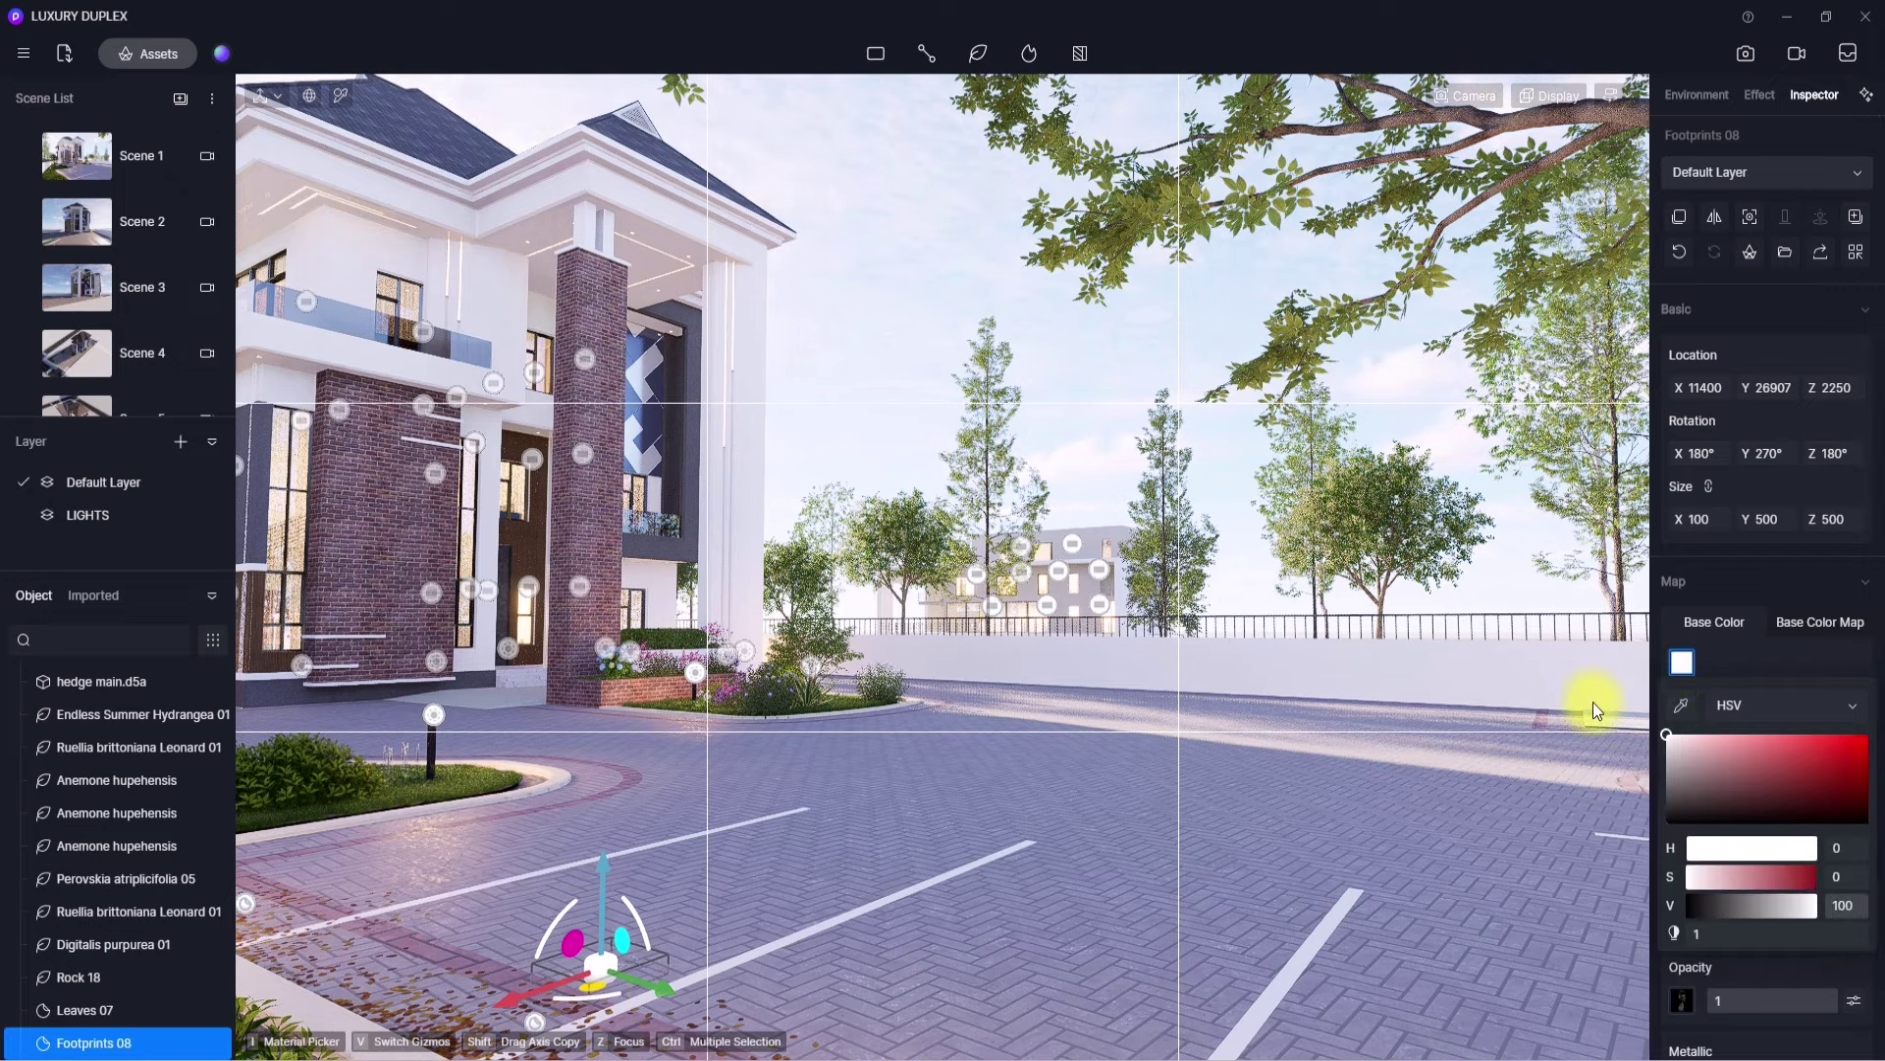
- Copy the Footprints 08 decal twice across the parking bay to form a short trail
{"action": "left_click_drag", "start_coordinate": [589, 998], "coordinate": [652, 887]}
{"action": "left_click", "coordinate": [512, 779]}
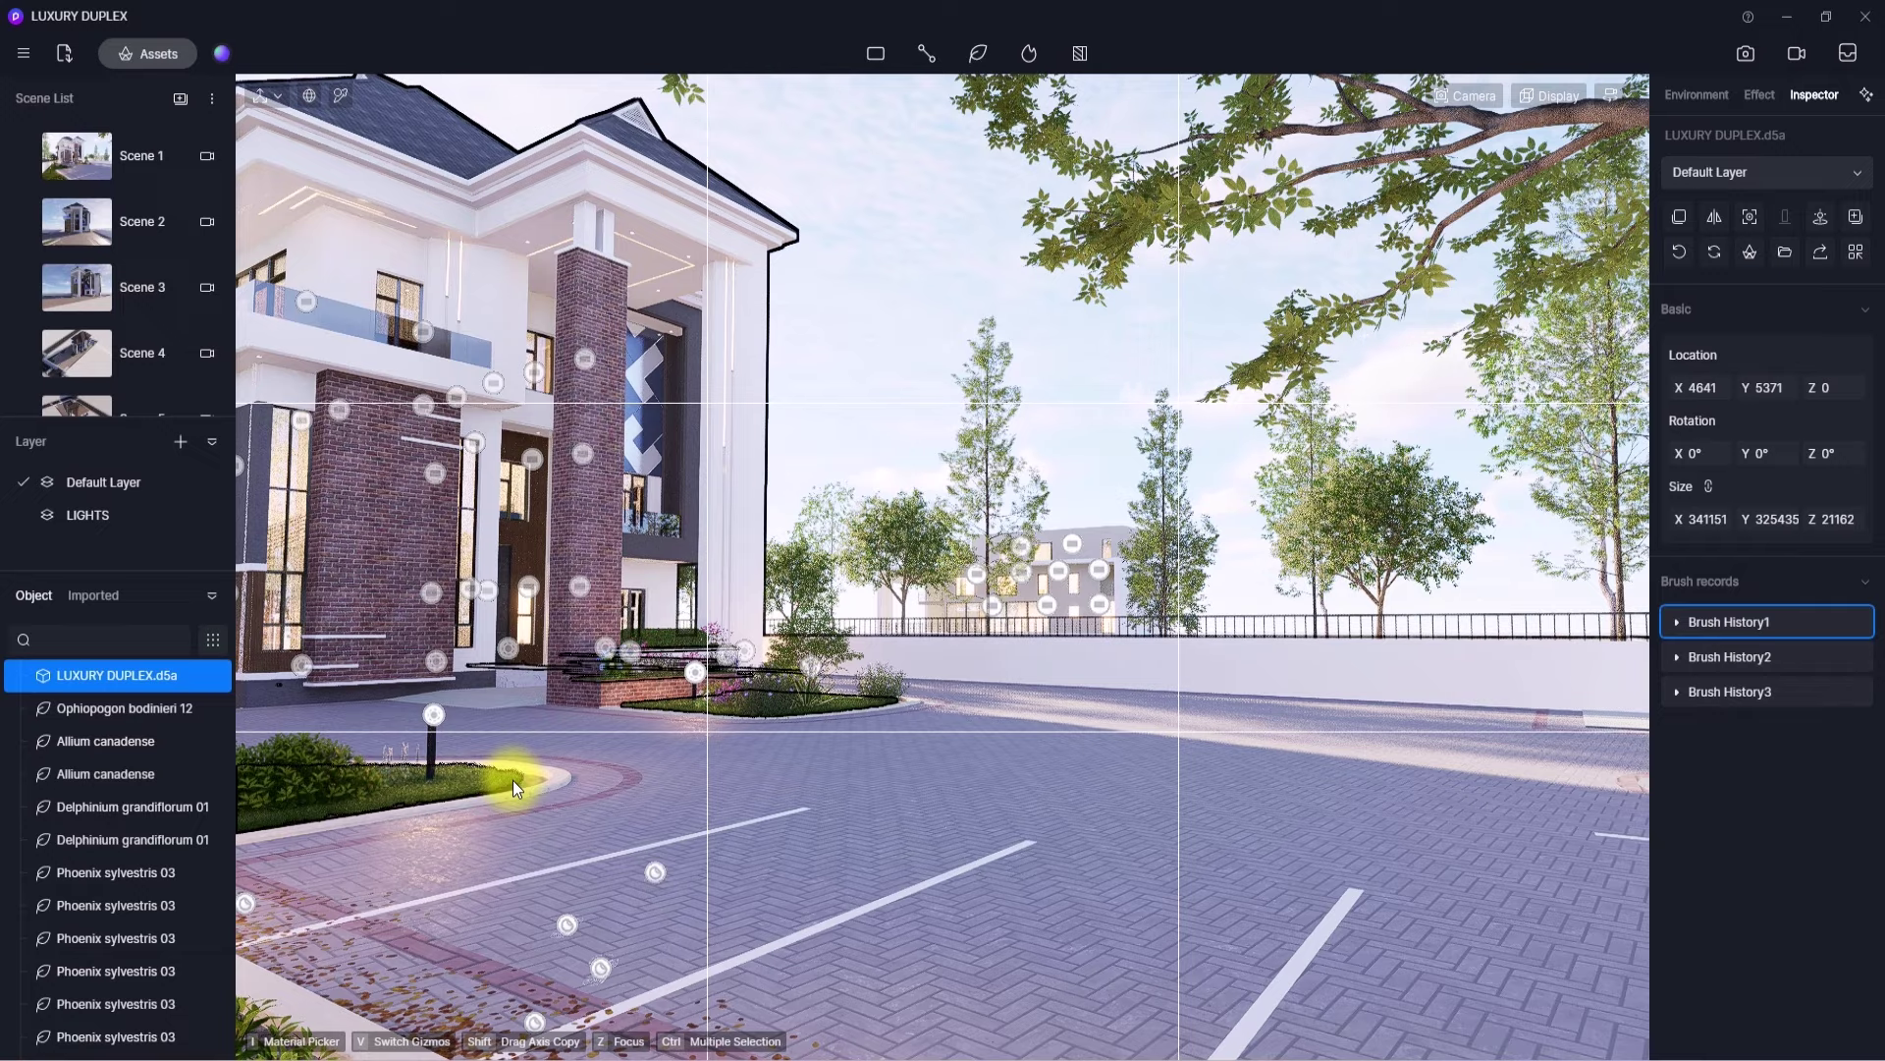
{"action": "right_click_drag", "start_coordinate": [823, 740], "coordinate": [669, 698]}
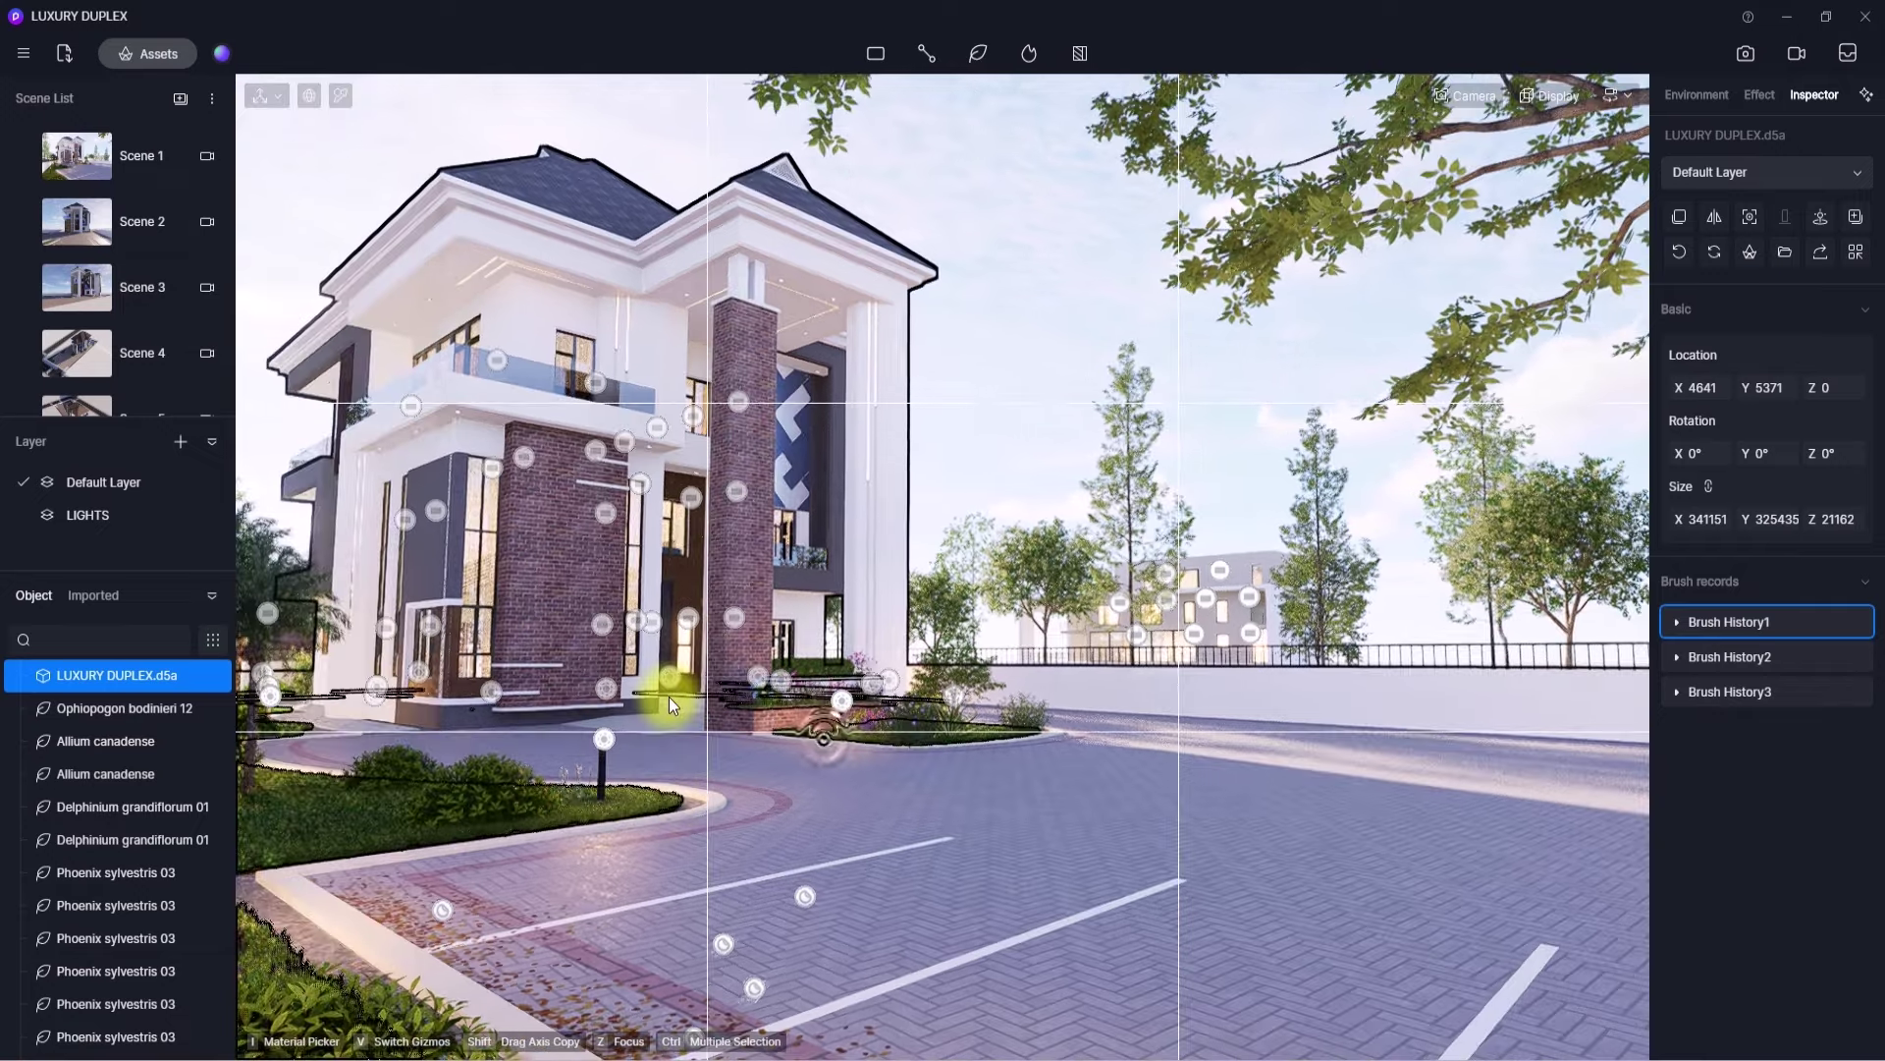
- Return to the Scene 1 view and delete the shrubs behind the front garden lamp and the bush nearest the palm on the lawn
{"action": "left_click", "coordinate": [98, 162]}
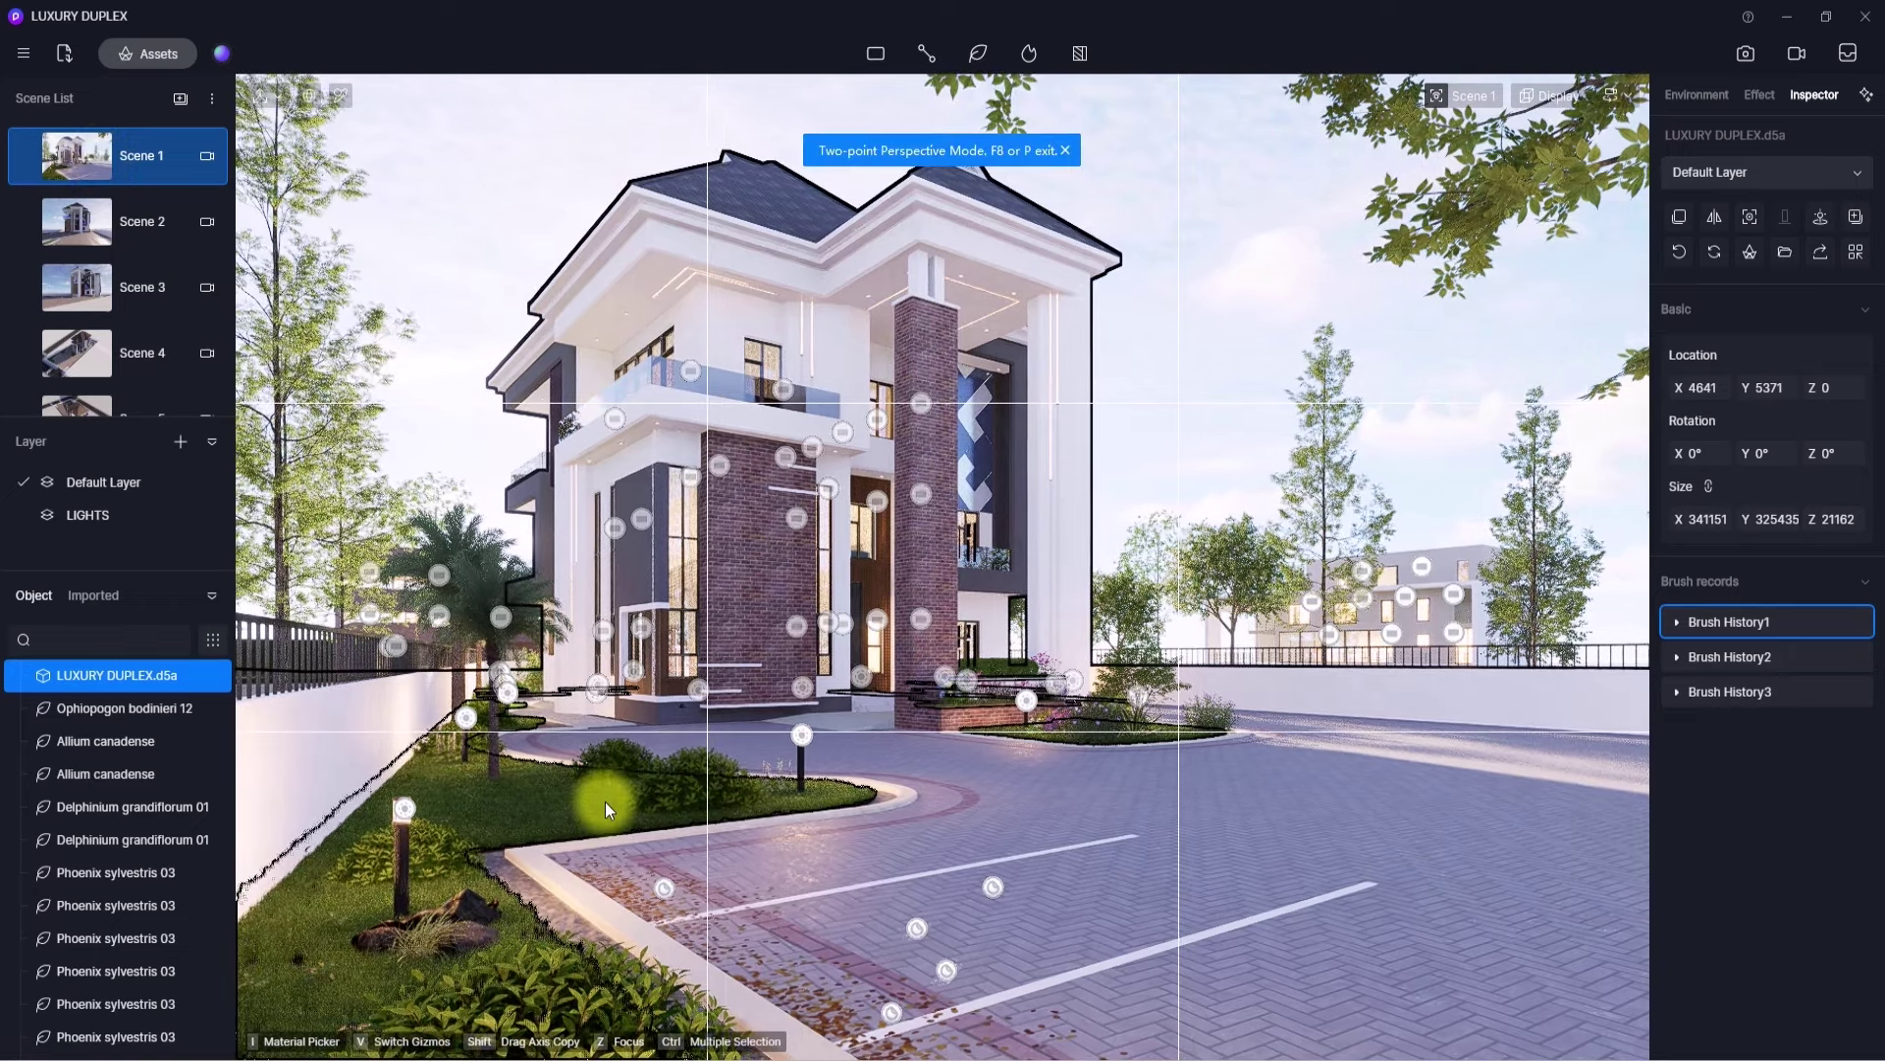
{"action": "left_click", "coordinate": [433, 842]}
{"action": "key", "text": "Delete"}
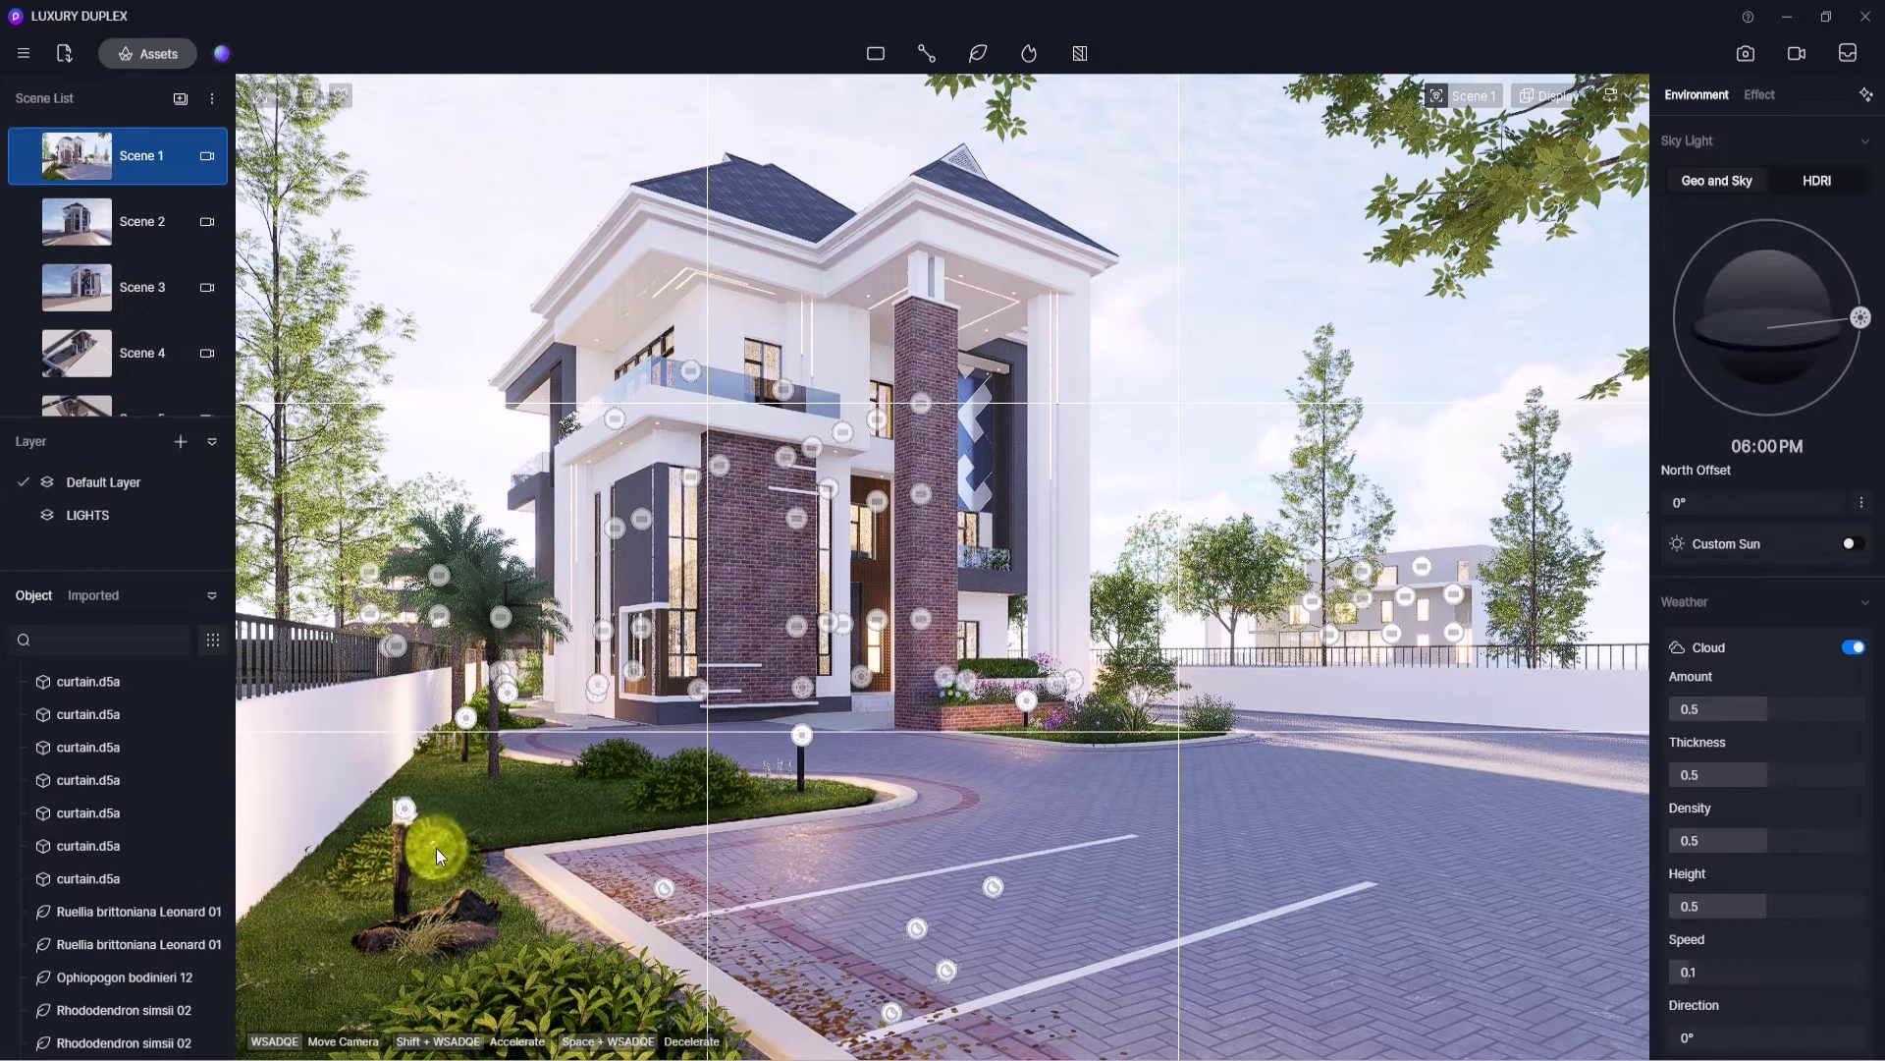
{"action": "left_click", "coordinate": [436, 847]}
{"action": "key", "text": "Delete"}
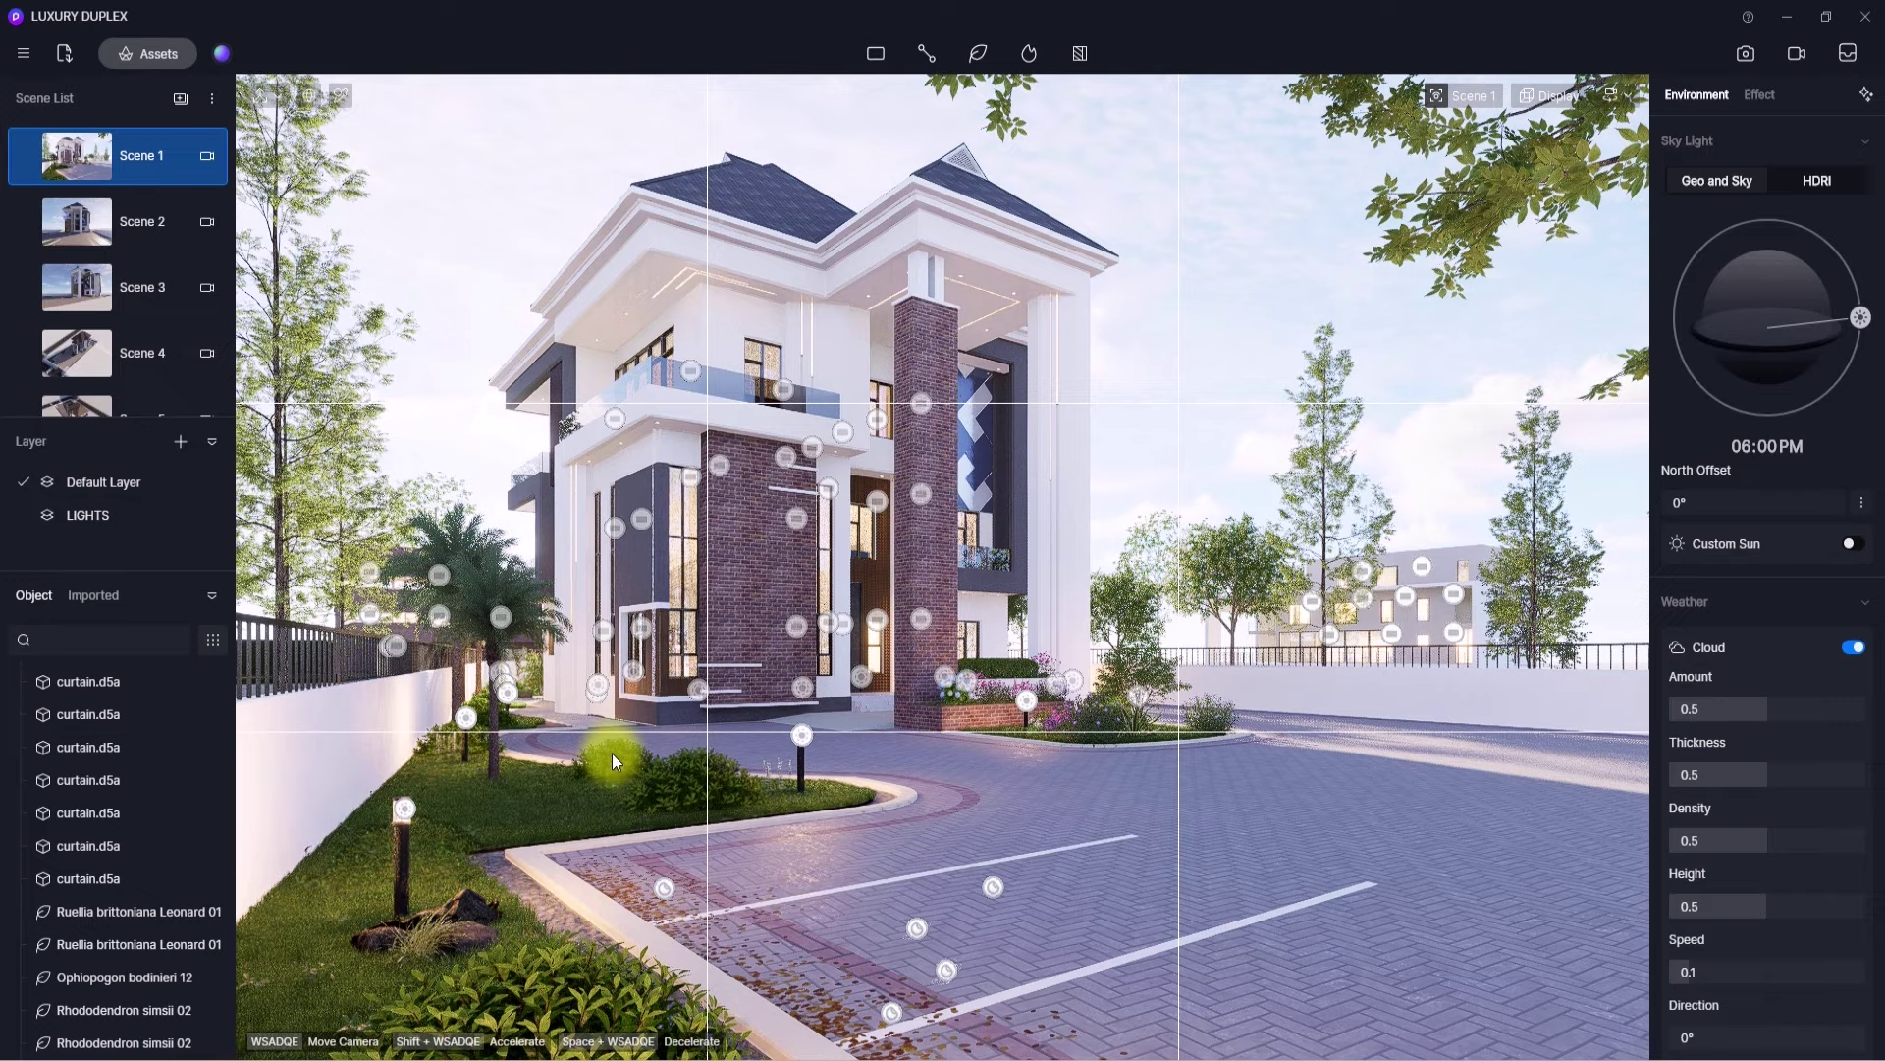
{"action": "left_click", "coordinate": [610, 753]}
{"action": "key", "text": "Delete"}
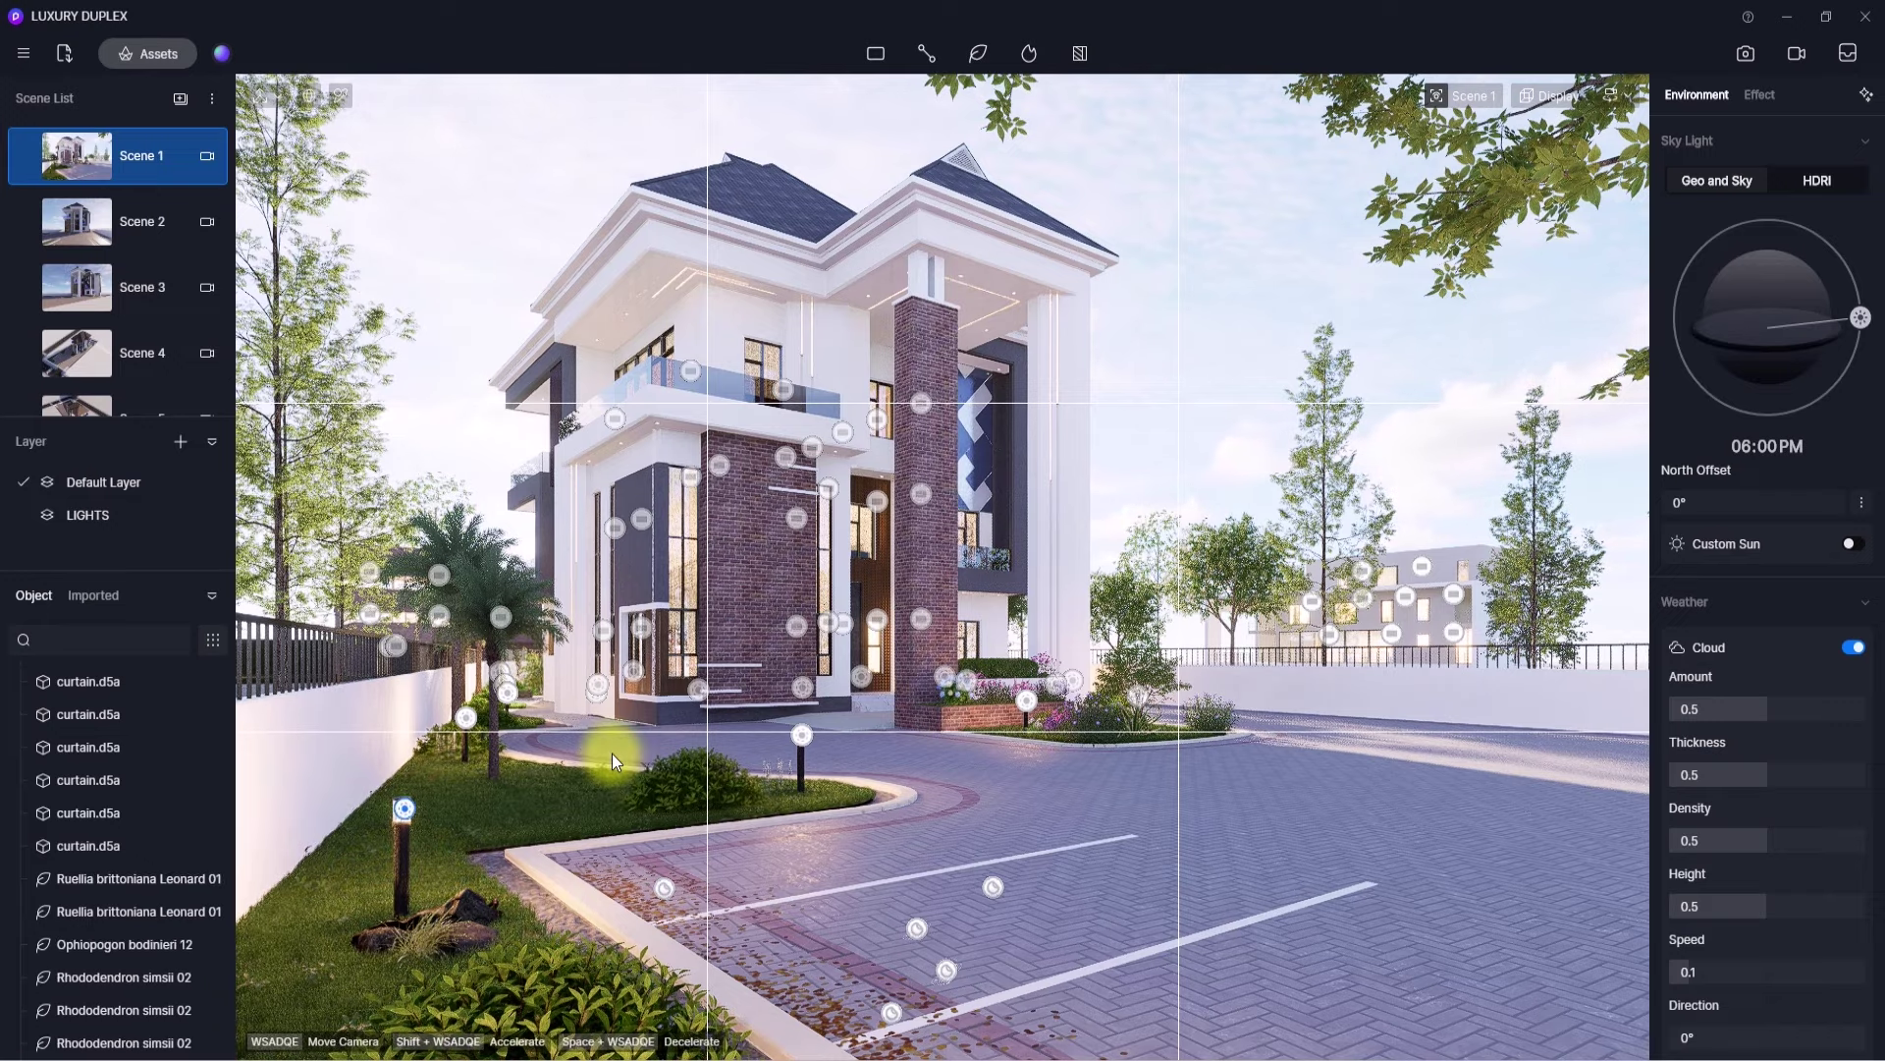
- Reopen the asset library and browse the nature models to the Flowering Shrub category
{"action": "left_click", "coordinate": [132, 51]}
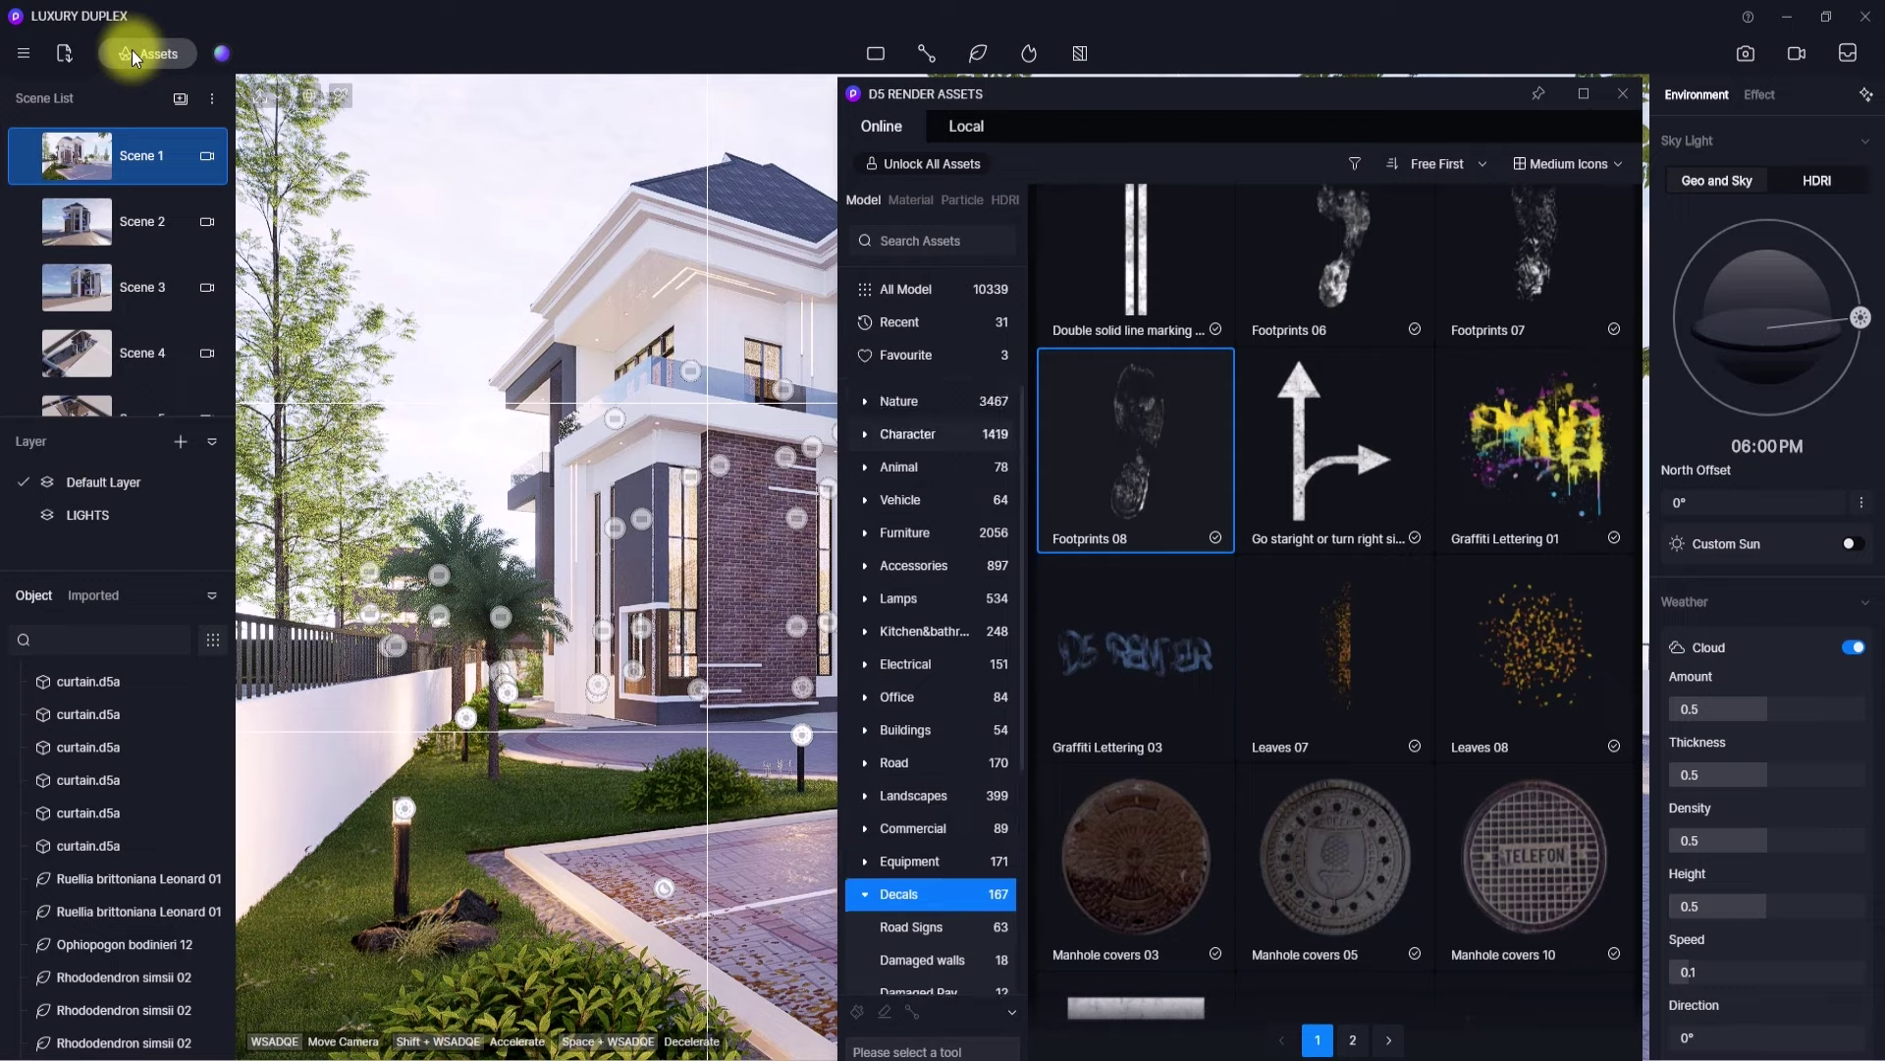
{"action": "left_click", "coordinate": [912, 402]}
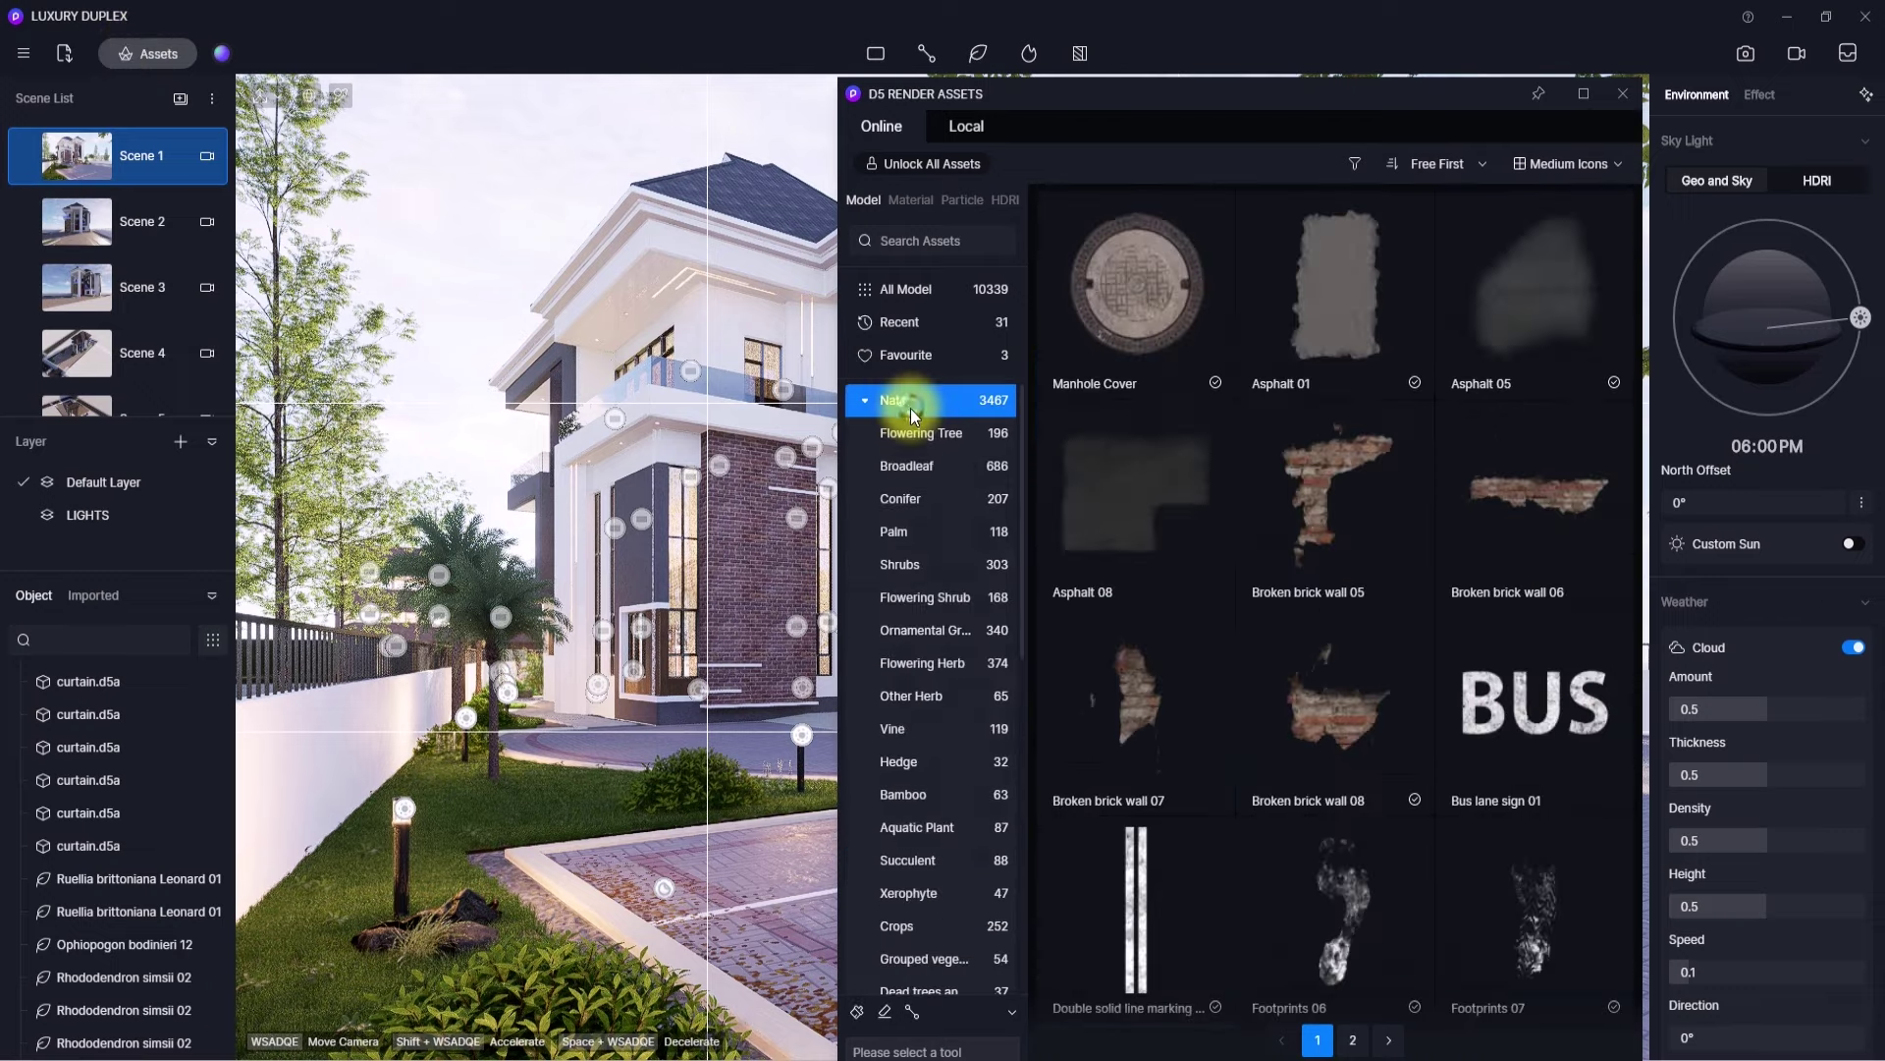
{"action": "left_click", "coordinate": [958, 631]}
{"action": "left_click", "coordinate": [941, 663]}
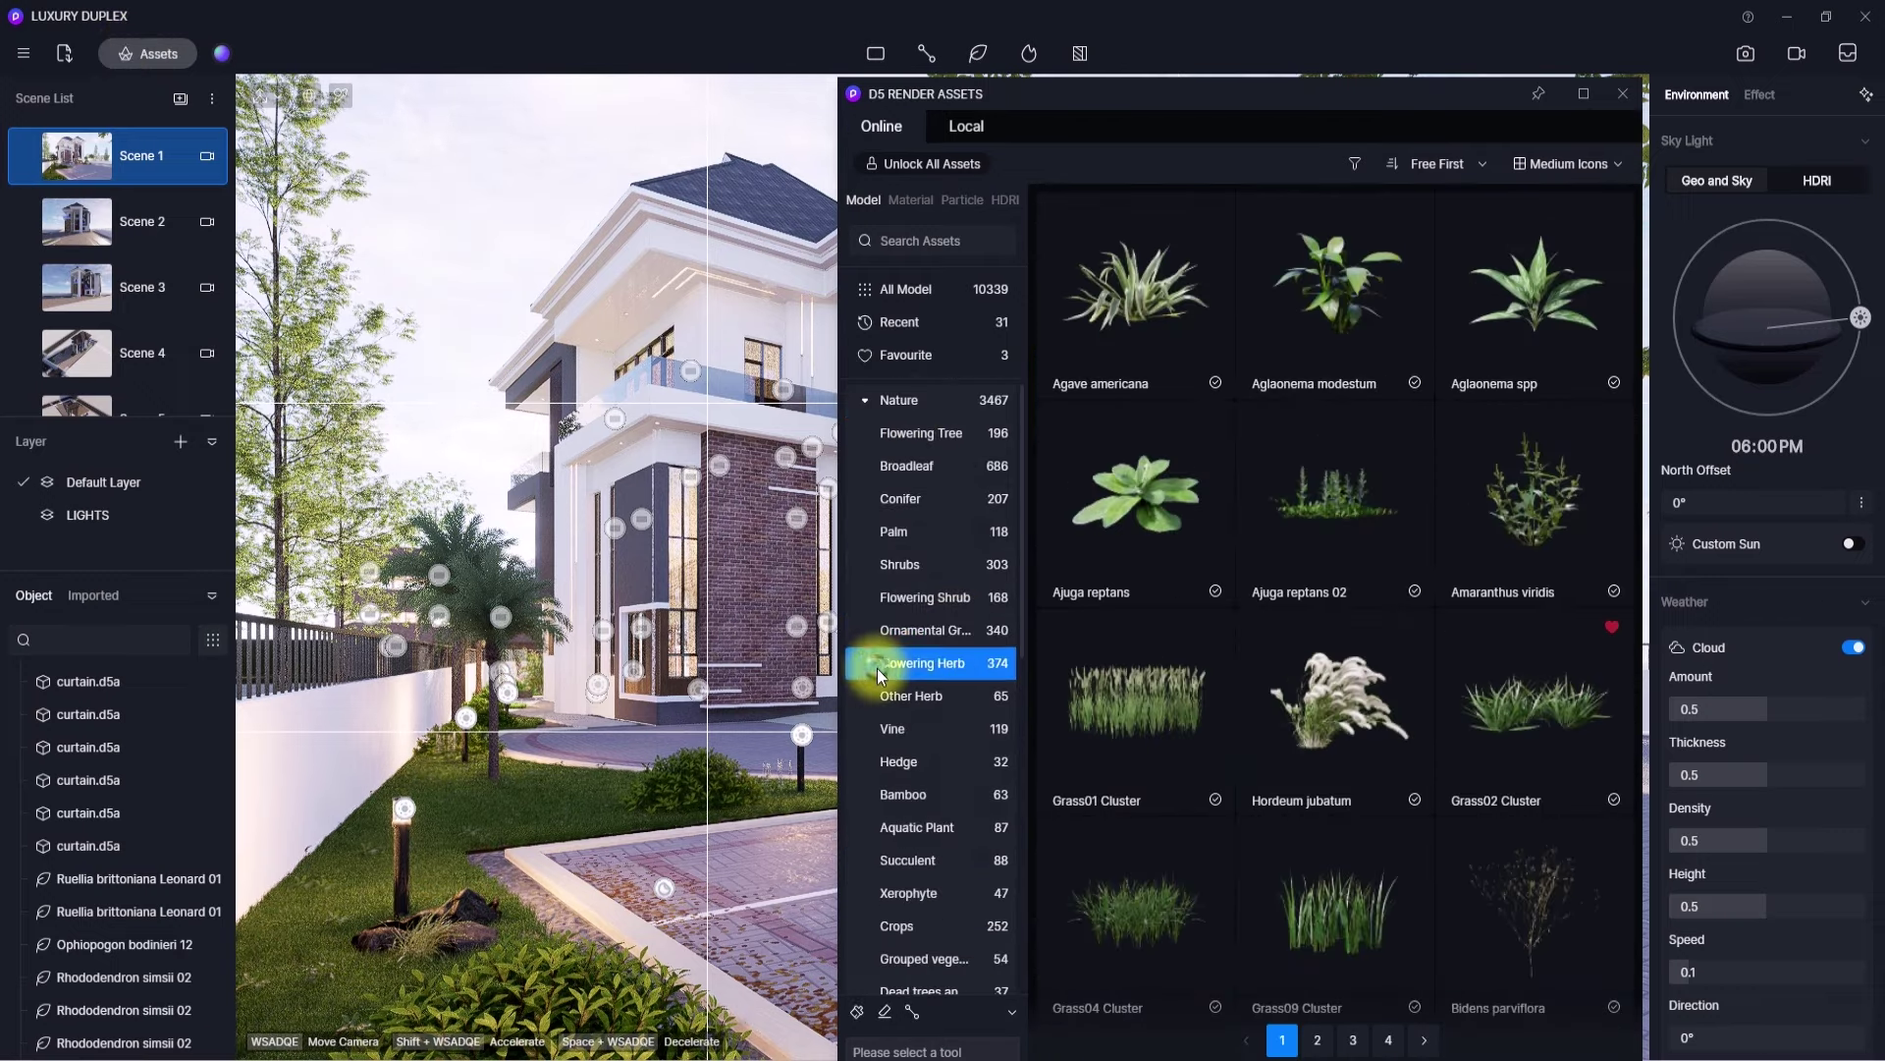
{"action": "left_click", "coordinate": [940, 597]}
- Plant Hydrangea paniculata 01 shrubs on the lawn along the white wall, behind the front lamp and beside the palm
{"action": "left_click", "coordinate": [1530, 715]}
{"action": "left_click", "coordinate": [1532, 304]}
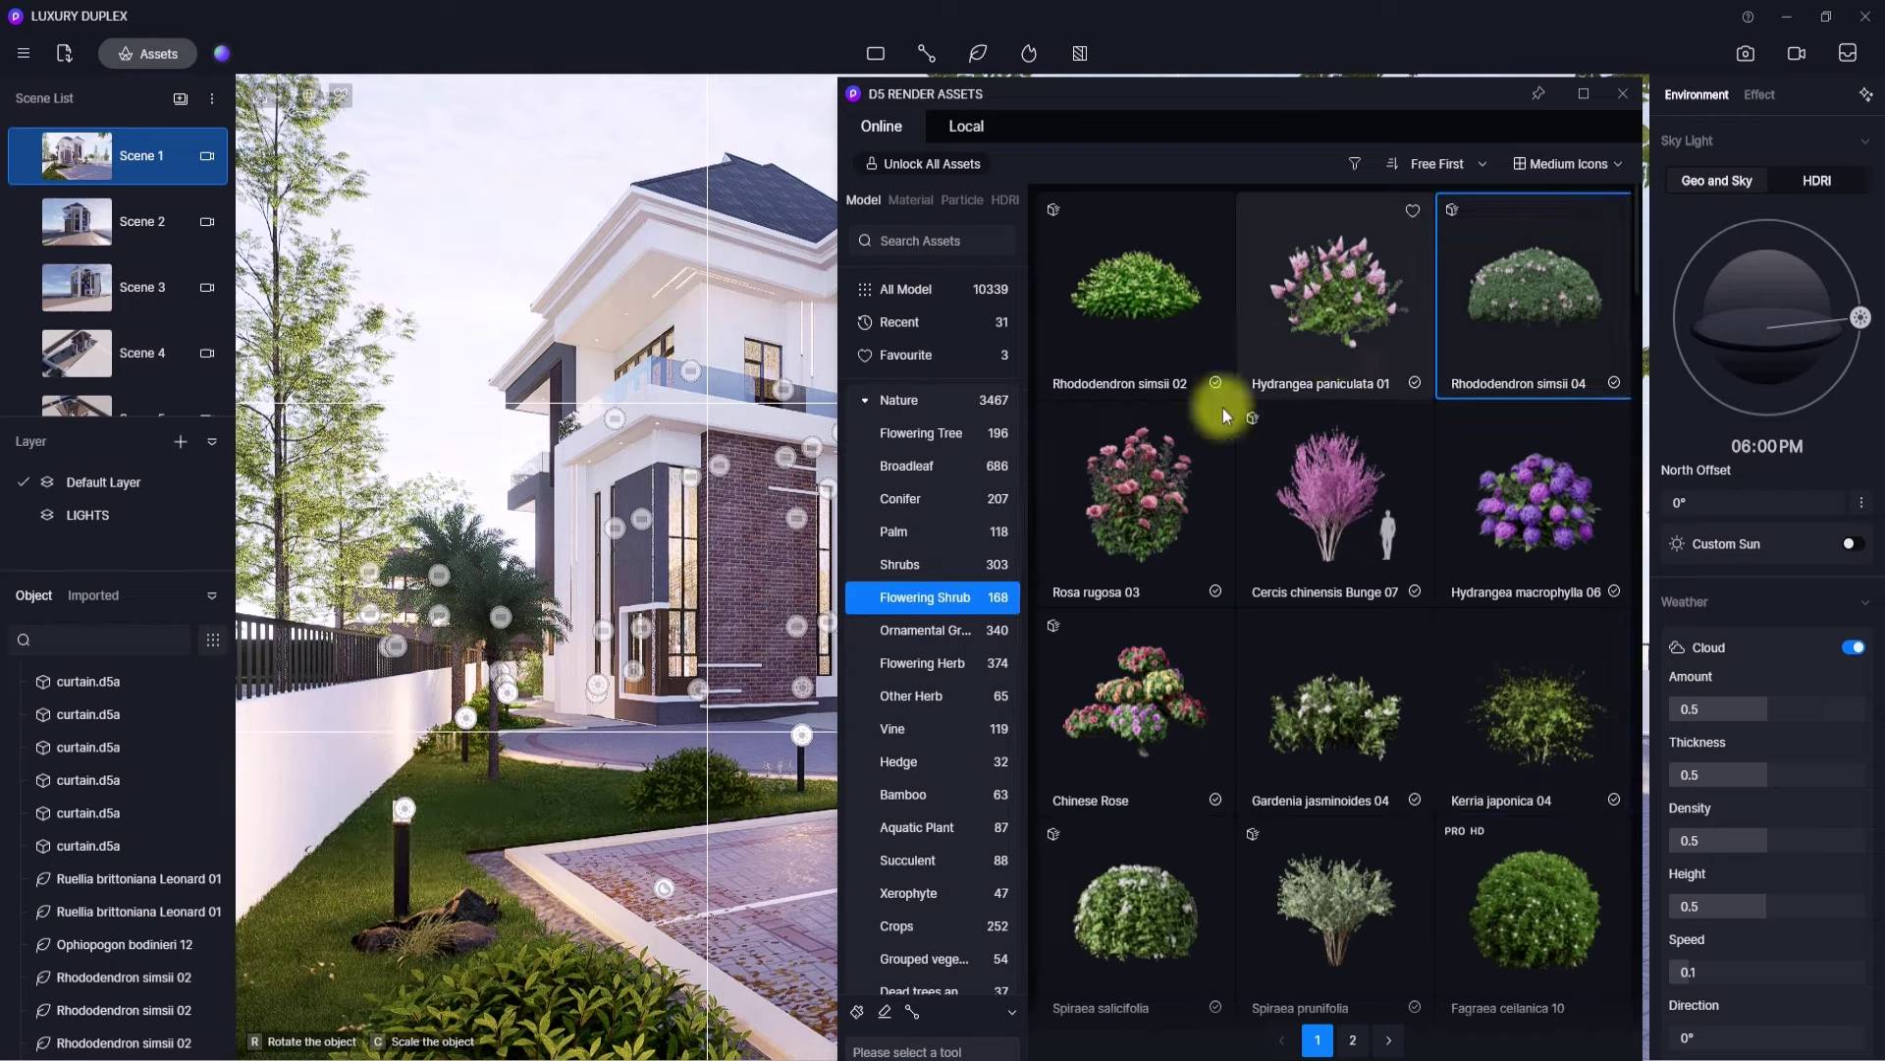
{"action": "left_click", "coordinate": [1323, 350]}
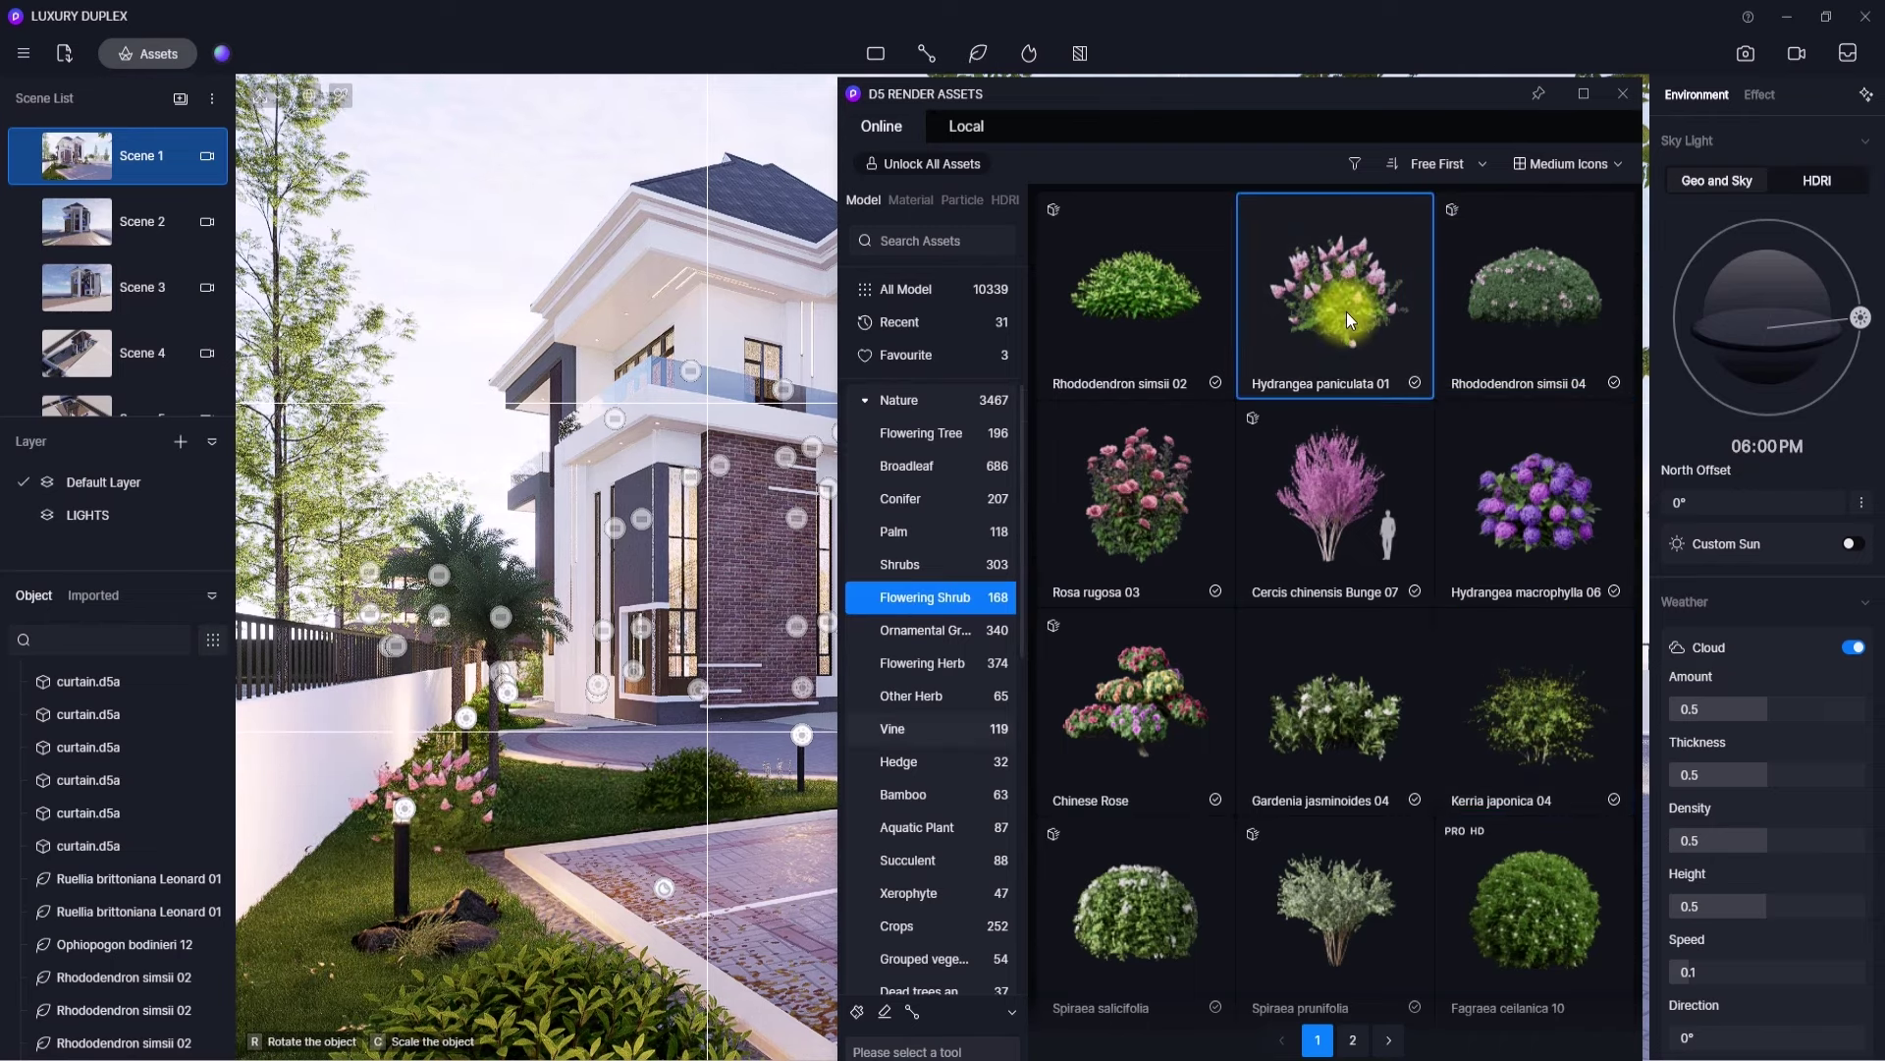
{"action": "left_click", "coordinate": [415, 856]}
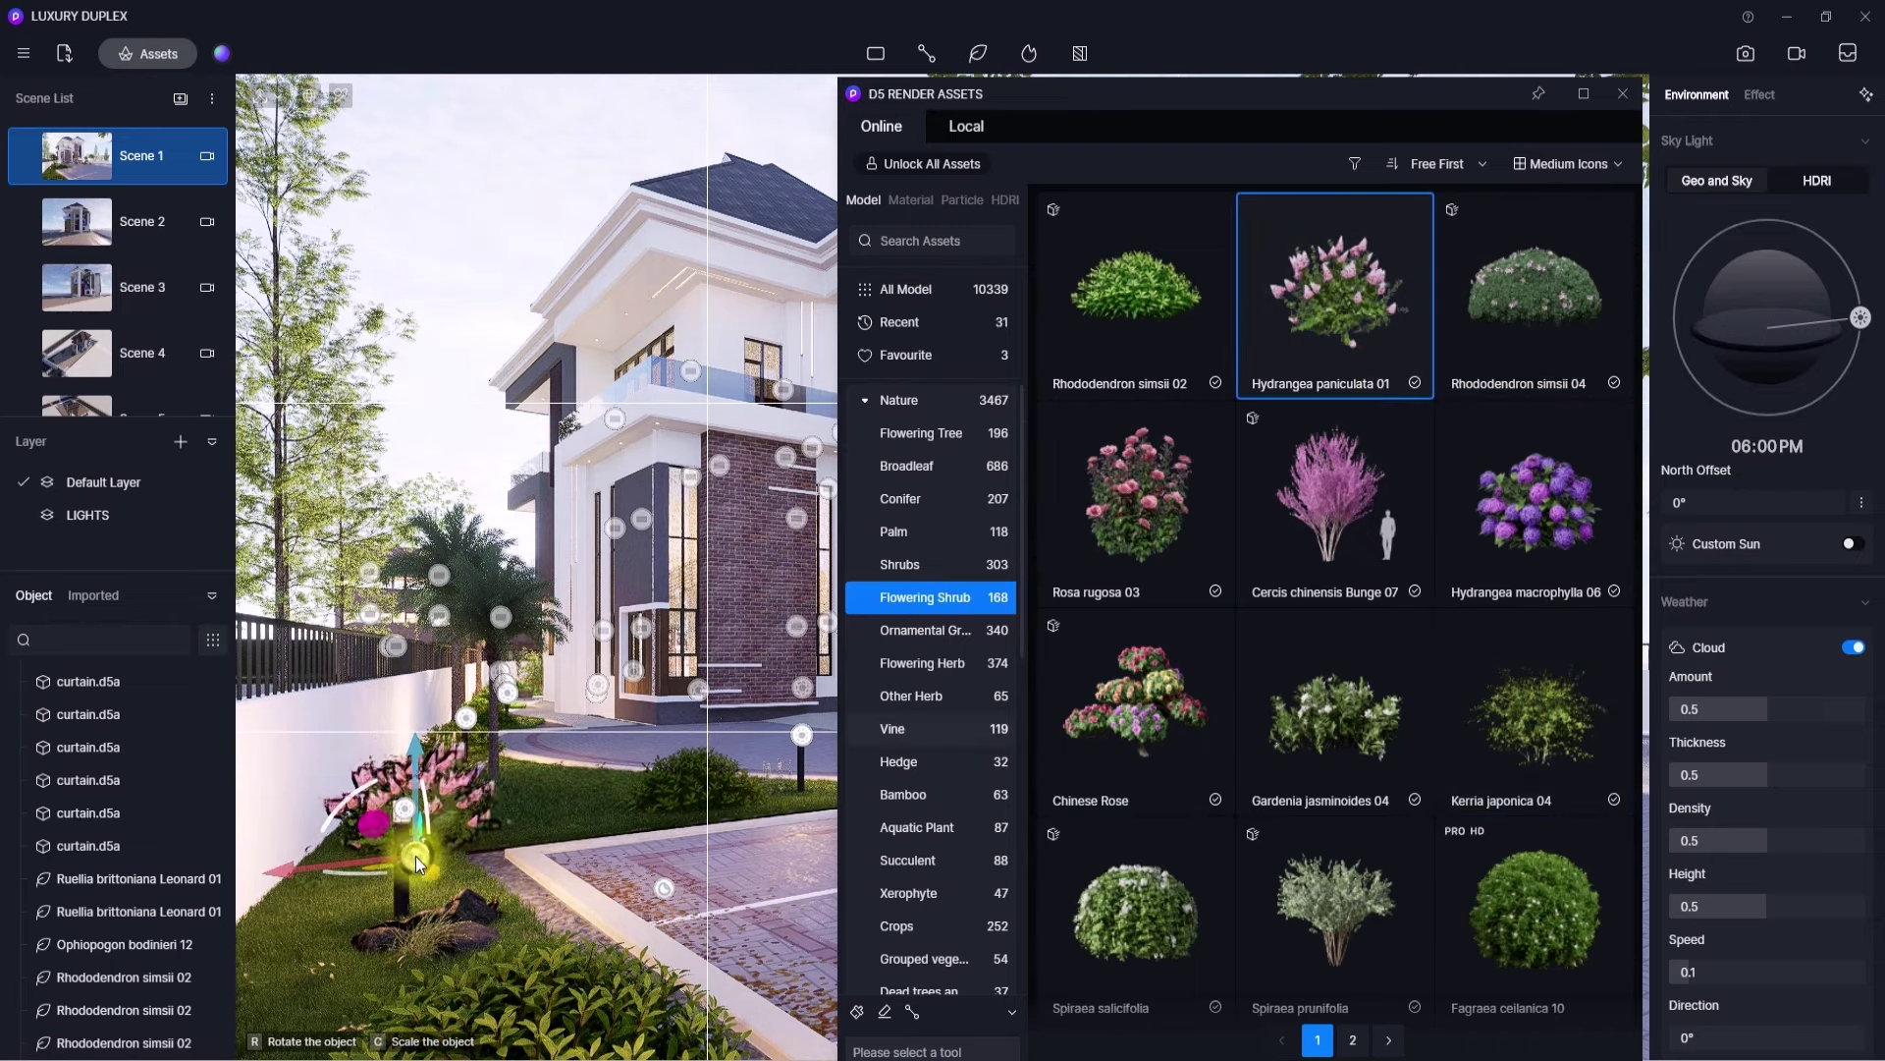
{"action": "left_click", "coordinate": [516, 777]}
{"action": "key", "text": "Escape"}
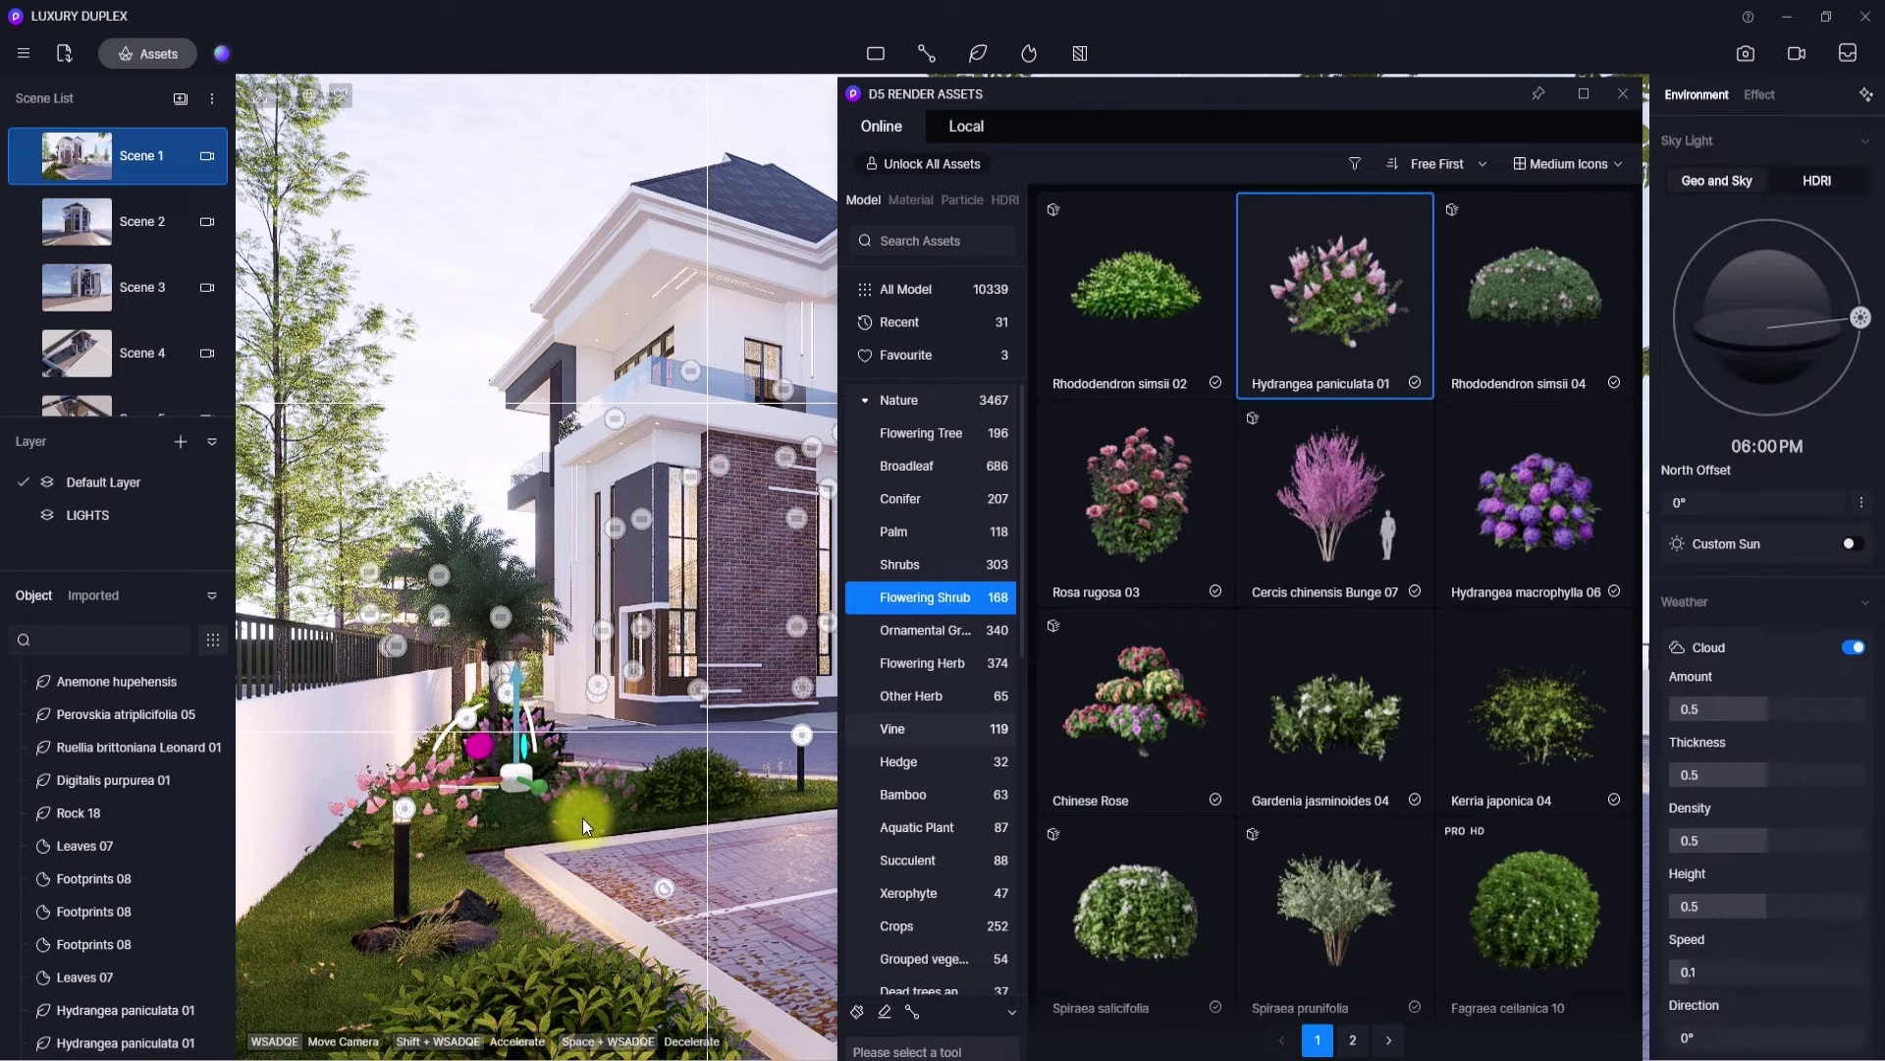
- Close the asset library and examine the new planting and the house front from the driveway
{"action": "right_click_drag", "start_coordinate": [581, 817], "coordinate": [686, 782]}
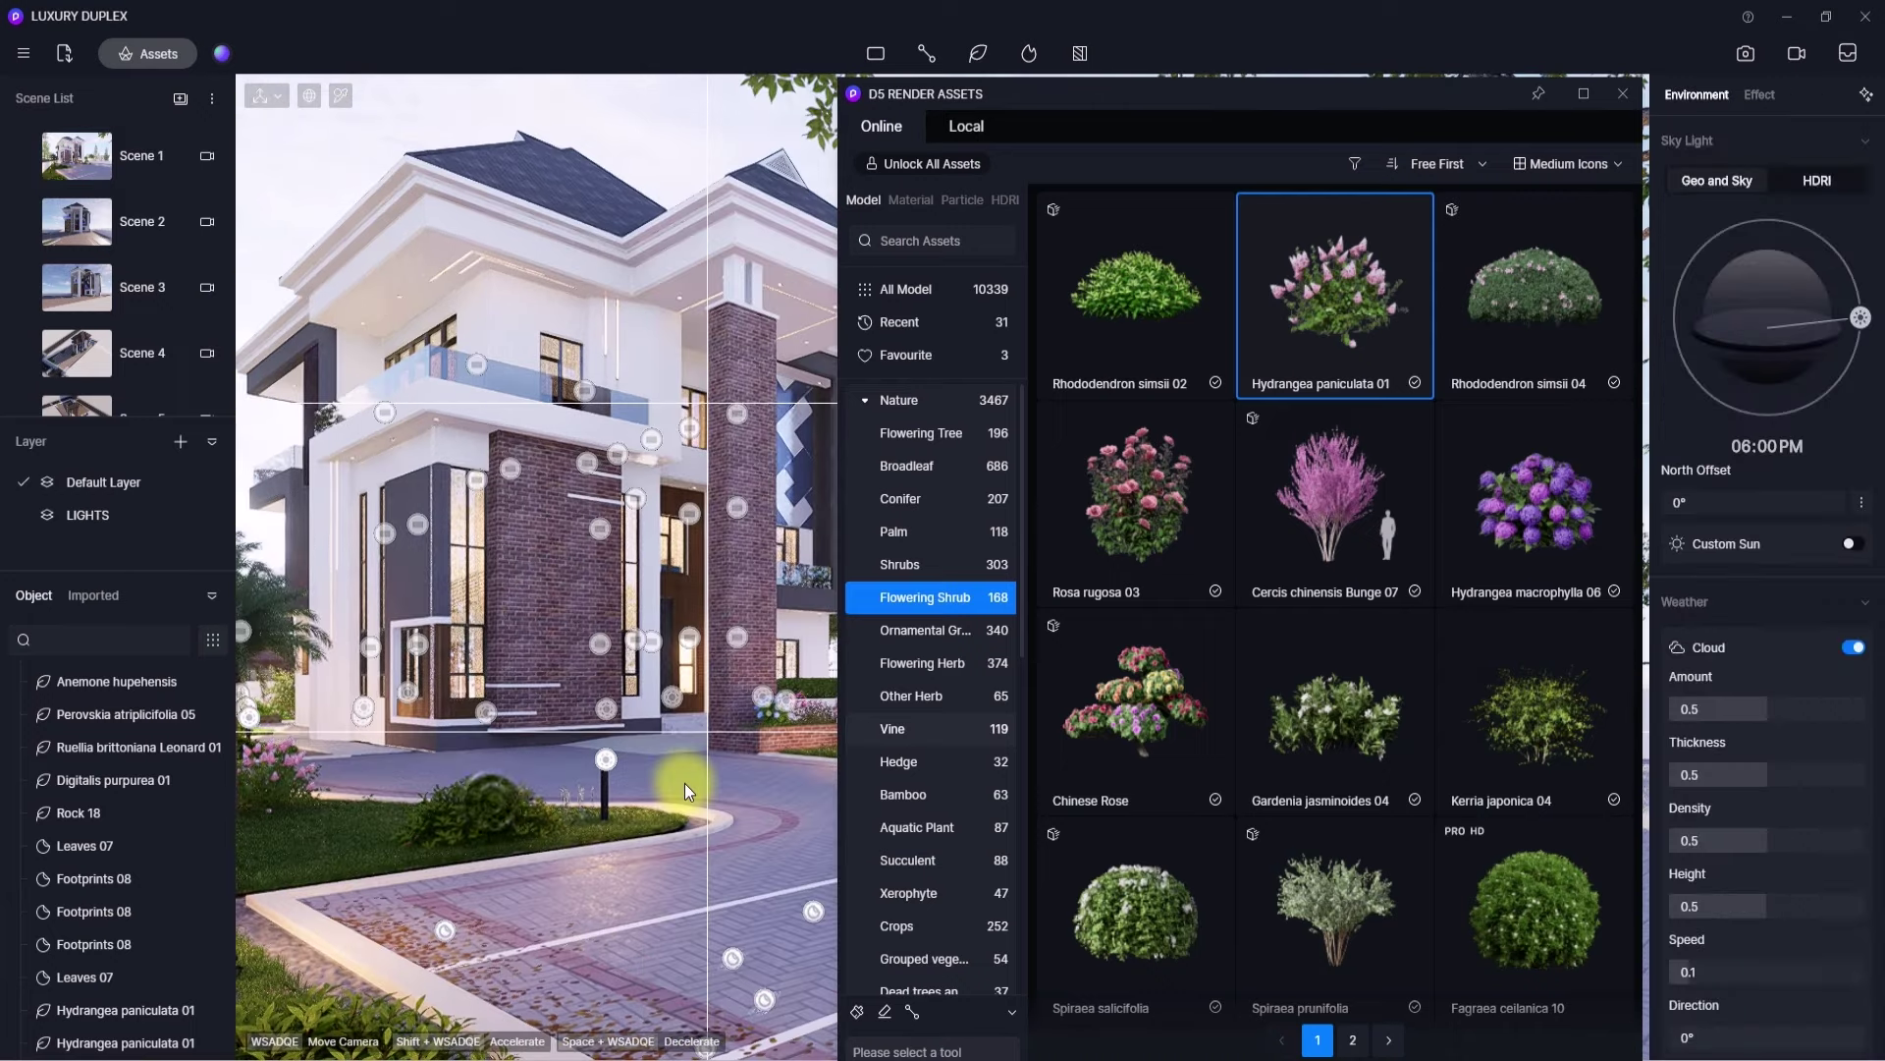
{"action": "scroll", "coordinate": [585, 821], "scroll_direction": "up", "scroll_amount": 1}
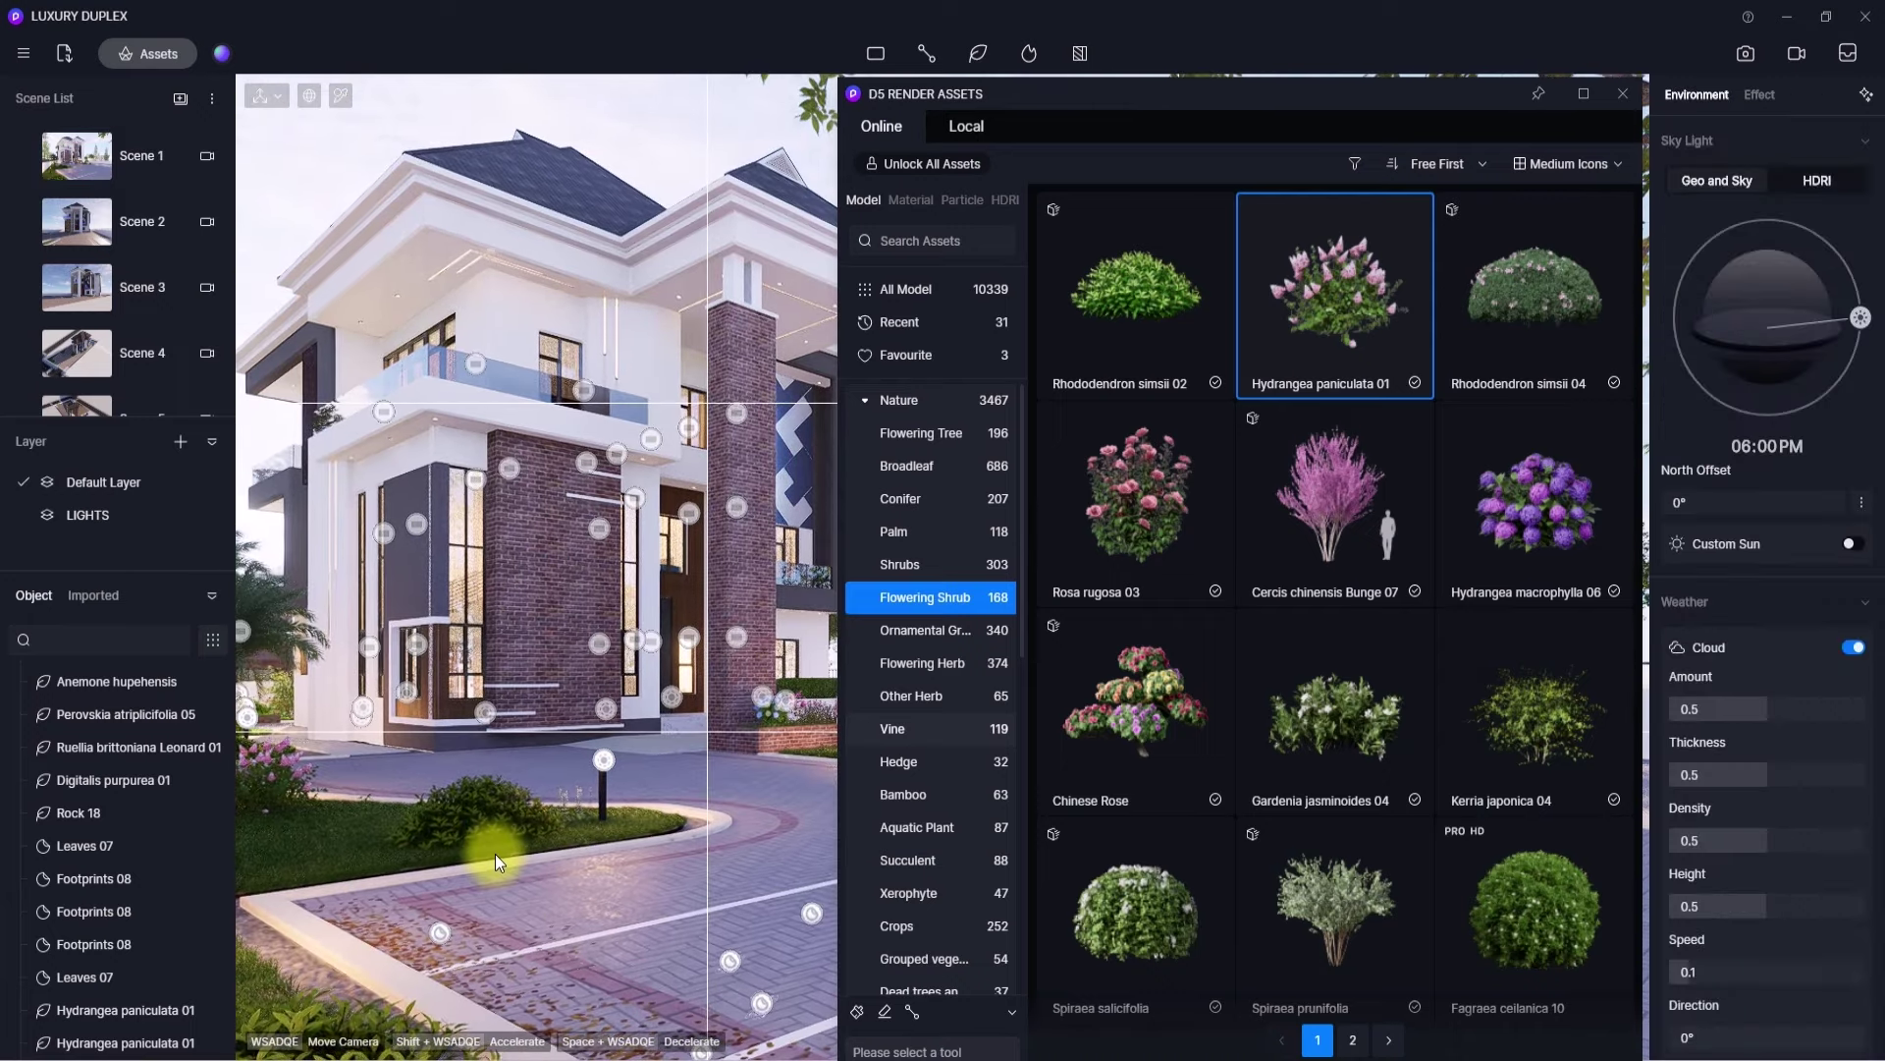
{"action": "scroll", "coordinate": [495, 854], "scroll_direction": "down", "scroll_amount": 1}
{"action": "right_click_drag", "start_coordinate": [495, 853], "coordinate": [495, 839]}
{"action": "left_click", "coordinate": [1622, 95]}
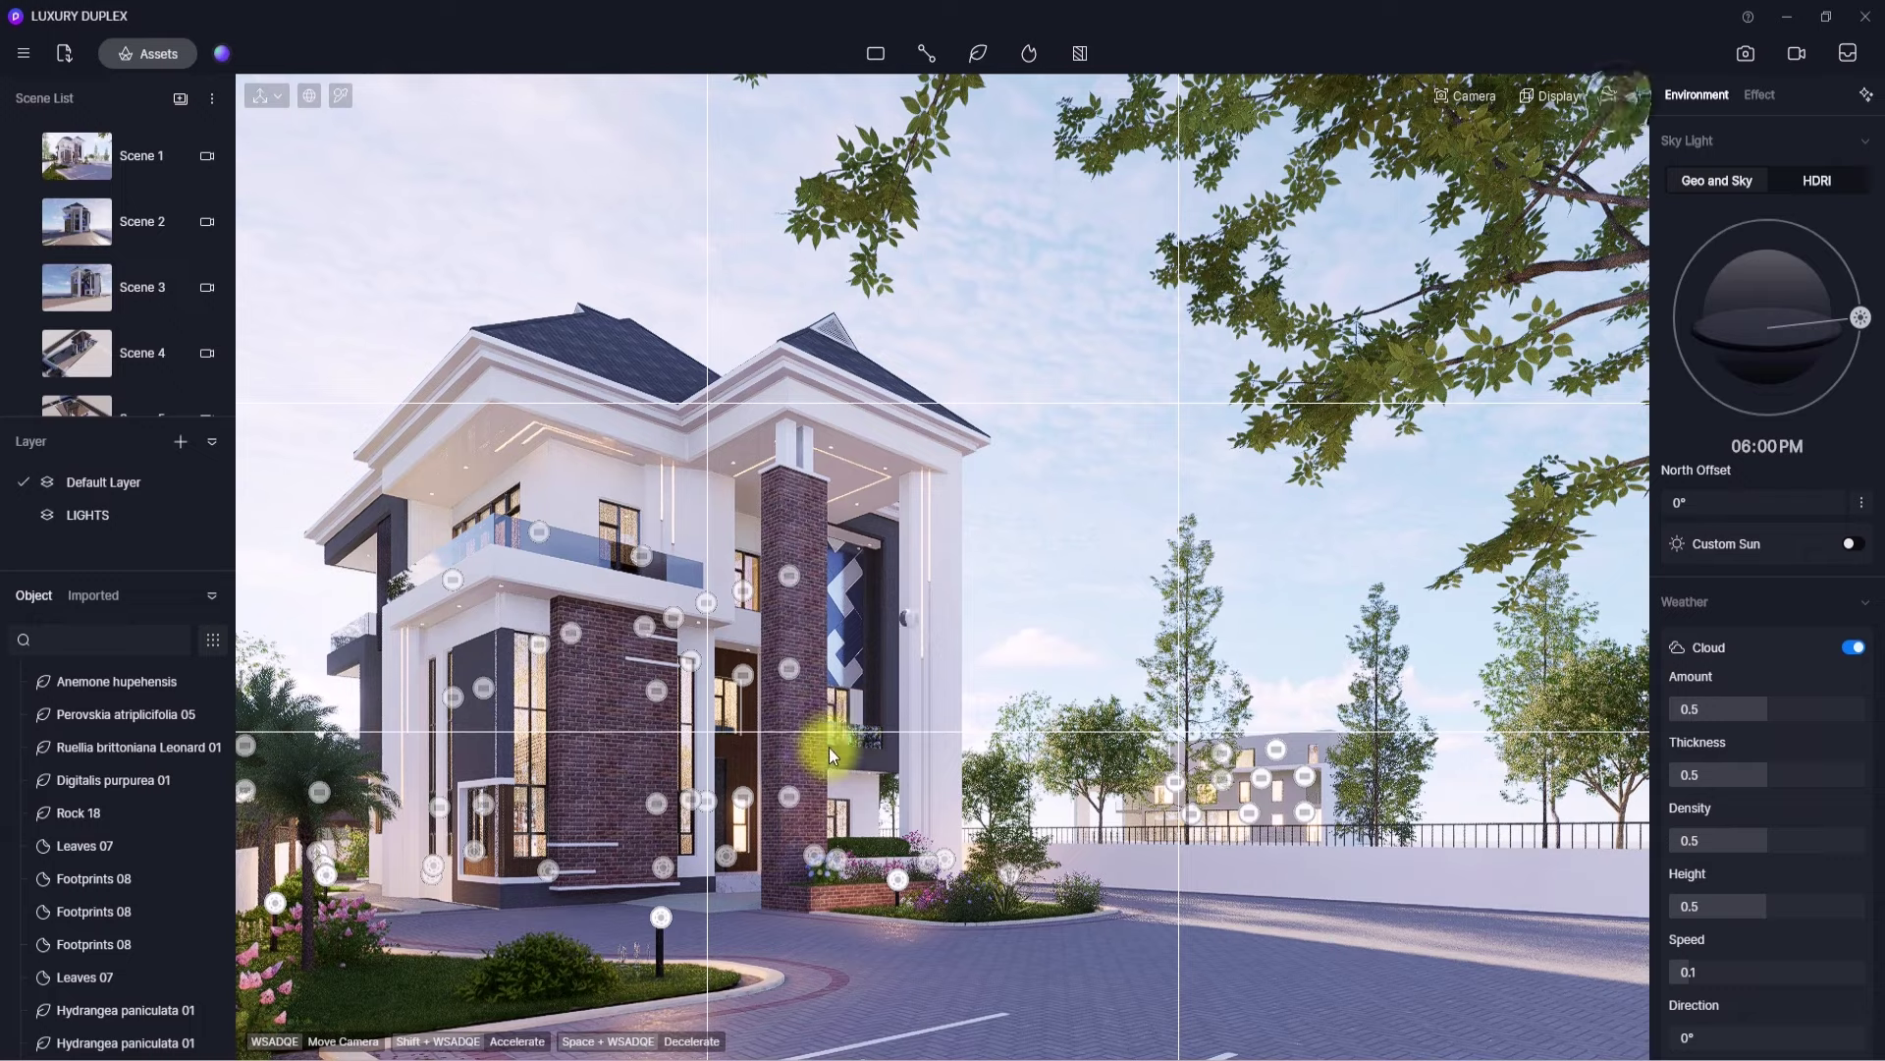
{"action": "right_click_drag", "start_coordinate": [828, 746], "coordinate": [821, 758]}
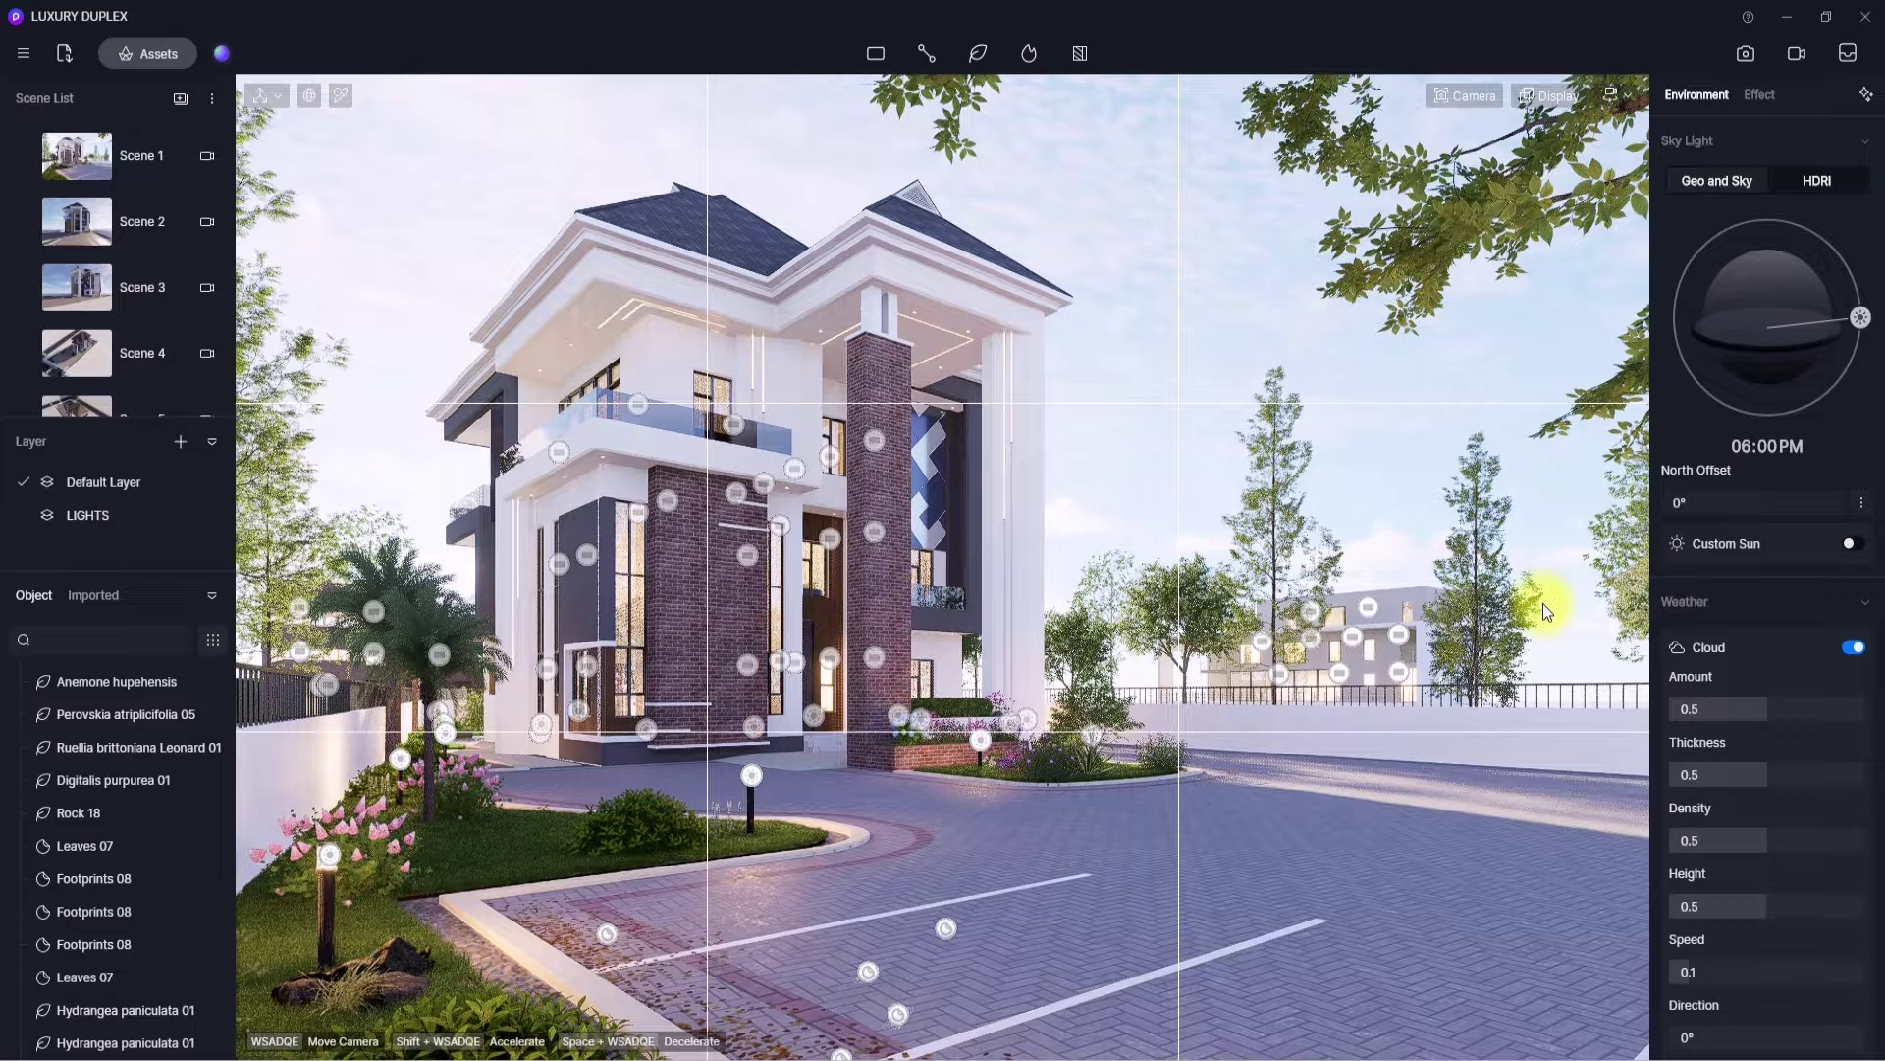
- Switch to a top view of the whole site and choose the Aesculus hippocastanum tree from the Broadleaf nature models
{"action": "key", "text": "t"}
{"action": "scroll", "coordinate": [1542, 603], "scroll_direction": "down", "scroll_amount": 2}
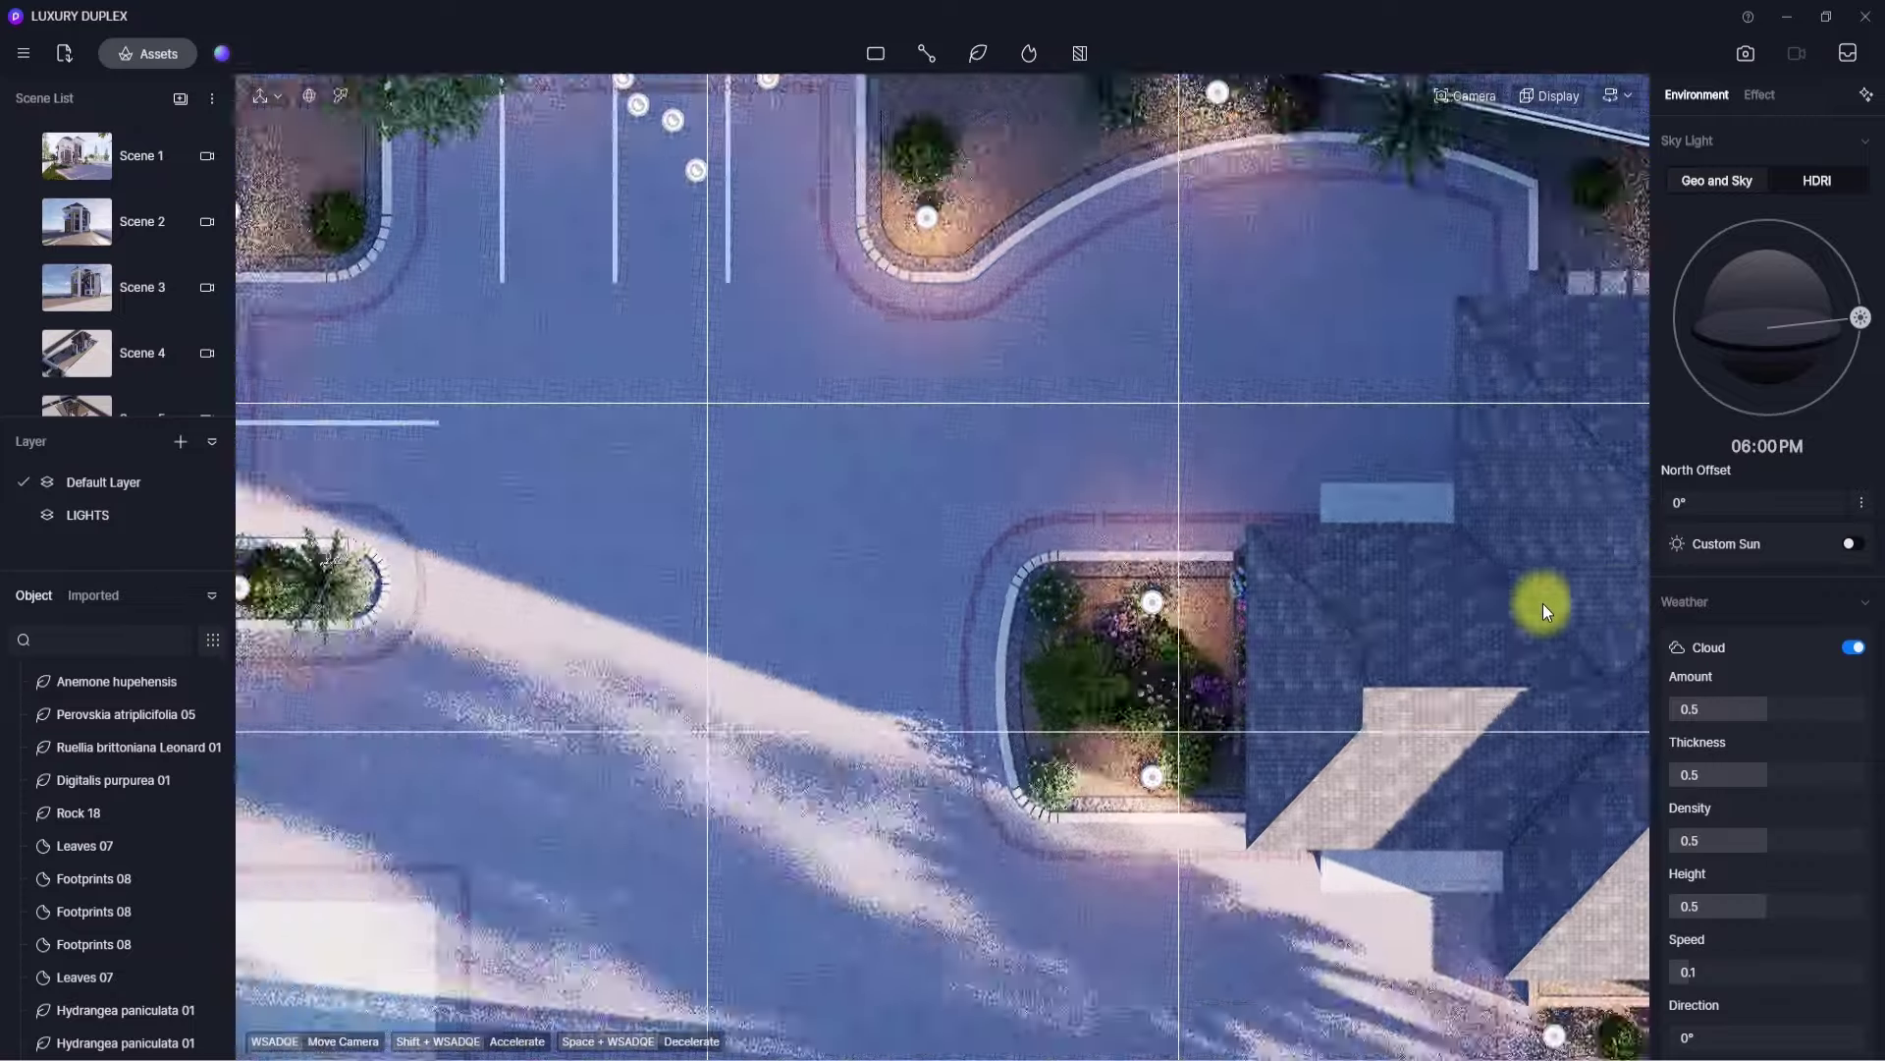
{"action": "scroll", "coordinate": [1542, 603], "scroll_direction": "down", "scroll_amount": 6}
{"action": "middle_click_drag", "start_coordinate": [1542, 603], "coordinate": [1287, 455]}
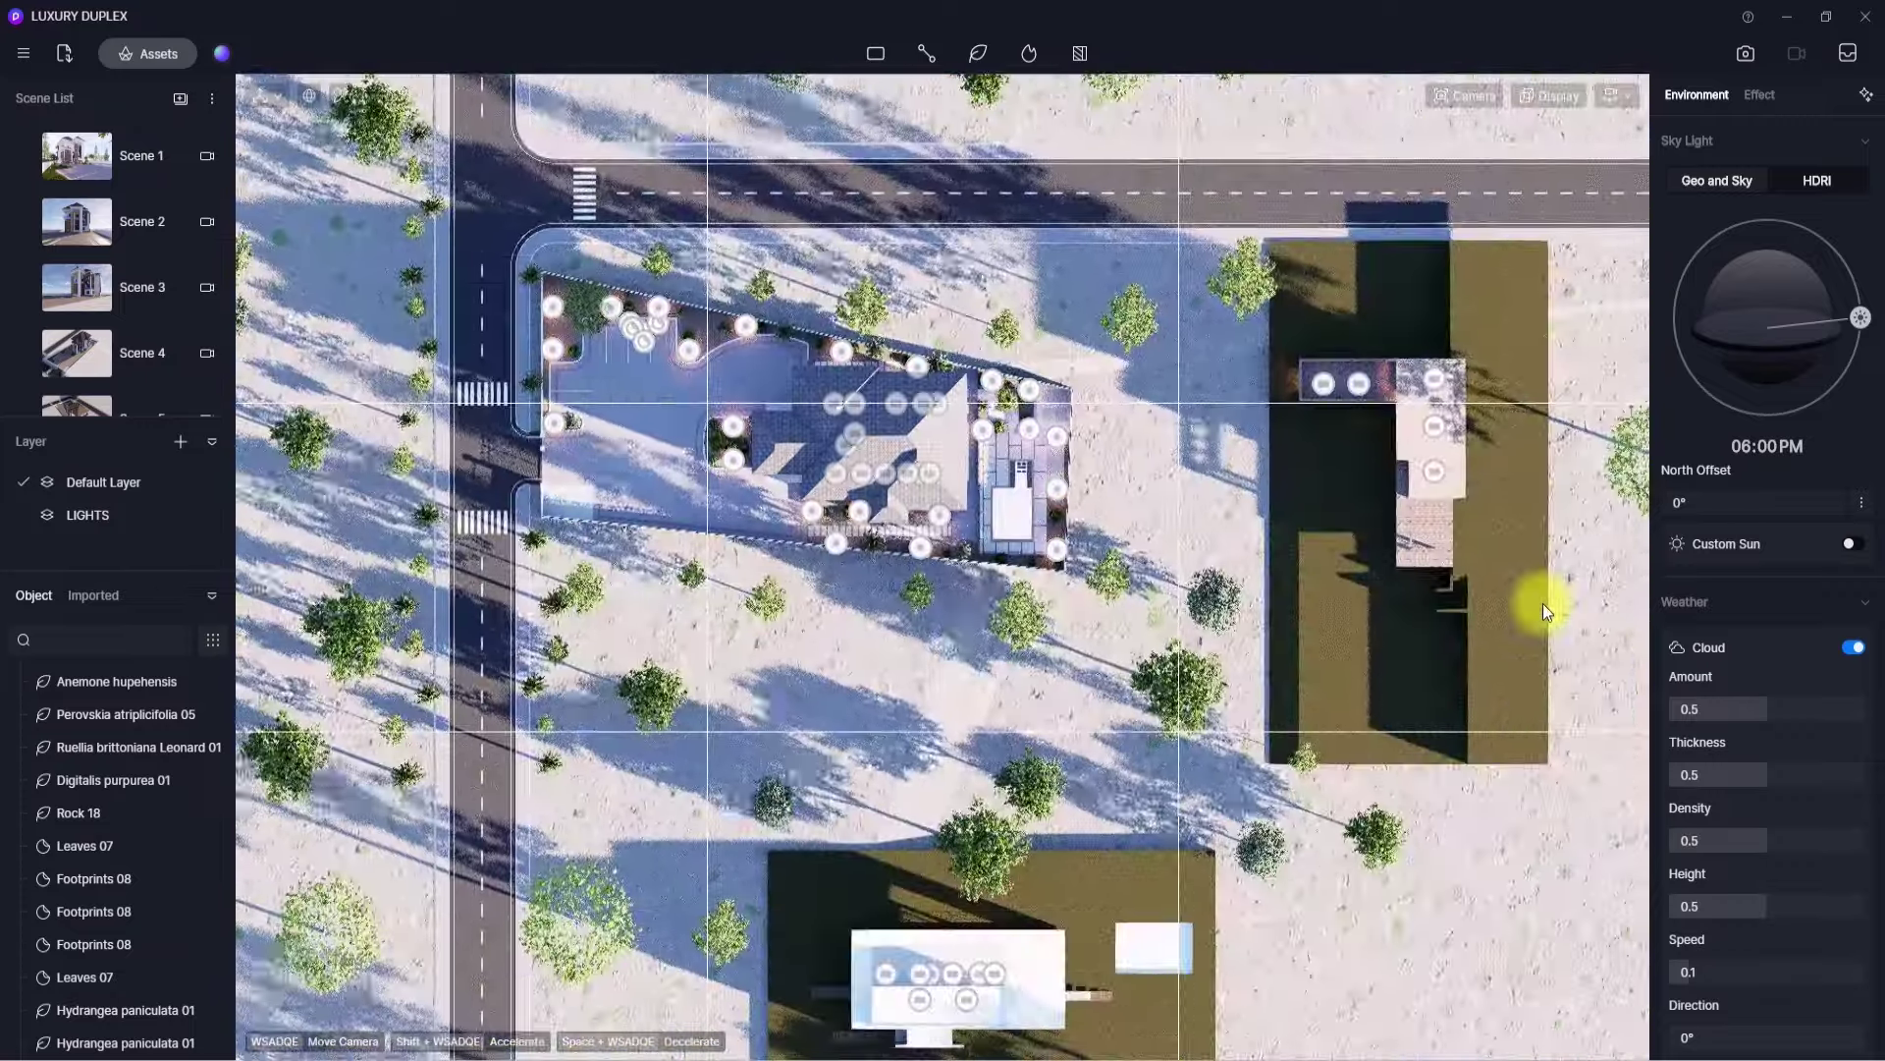
{"action": "scroll", "coordinate": [1542, 603], "scroll_direction": "up", "scroll_amount": 1}
{"action": "scroll", "coordinate": [1542, 603], "scroll_direction": "up", "scroll_amount": 1}
{"action": "scroll", "coordinate": [1542, 603], "scroll_direction": "down", "scroll_amount": 2}
{"action": "middle_click_drag", "start_coordinate": [1542, 603], "coordinate": [1519, 752]}
{"action": "left_click", "coordinate": [147, 54]}
{"action": "left_click", "coordinate": [891, 463]}
{"action": "scroll", "coordinate": [1346, 717], "scroll_direction": "down", "scroll_amount": 6}
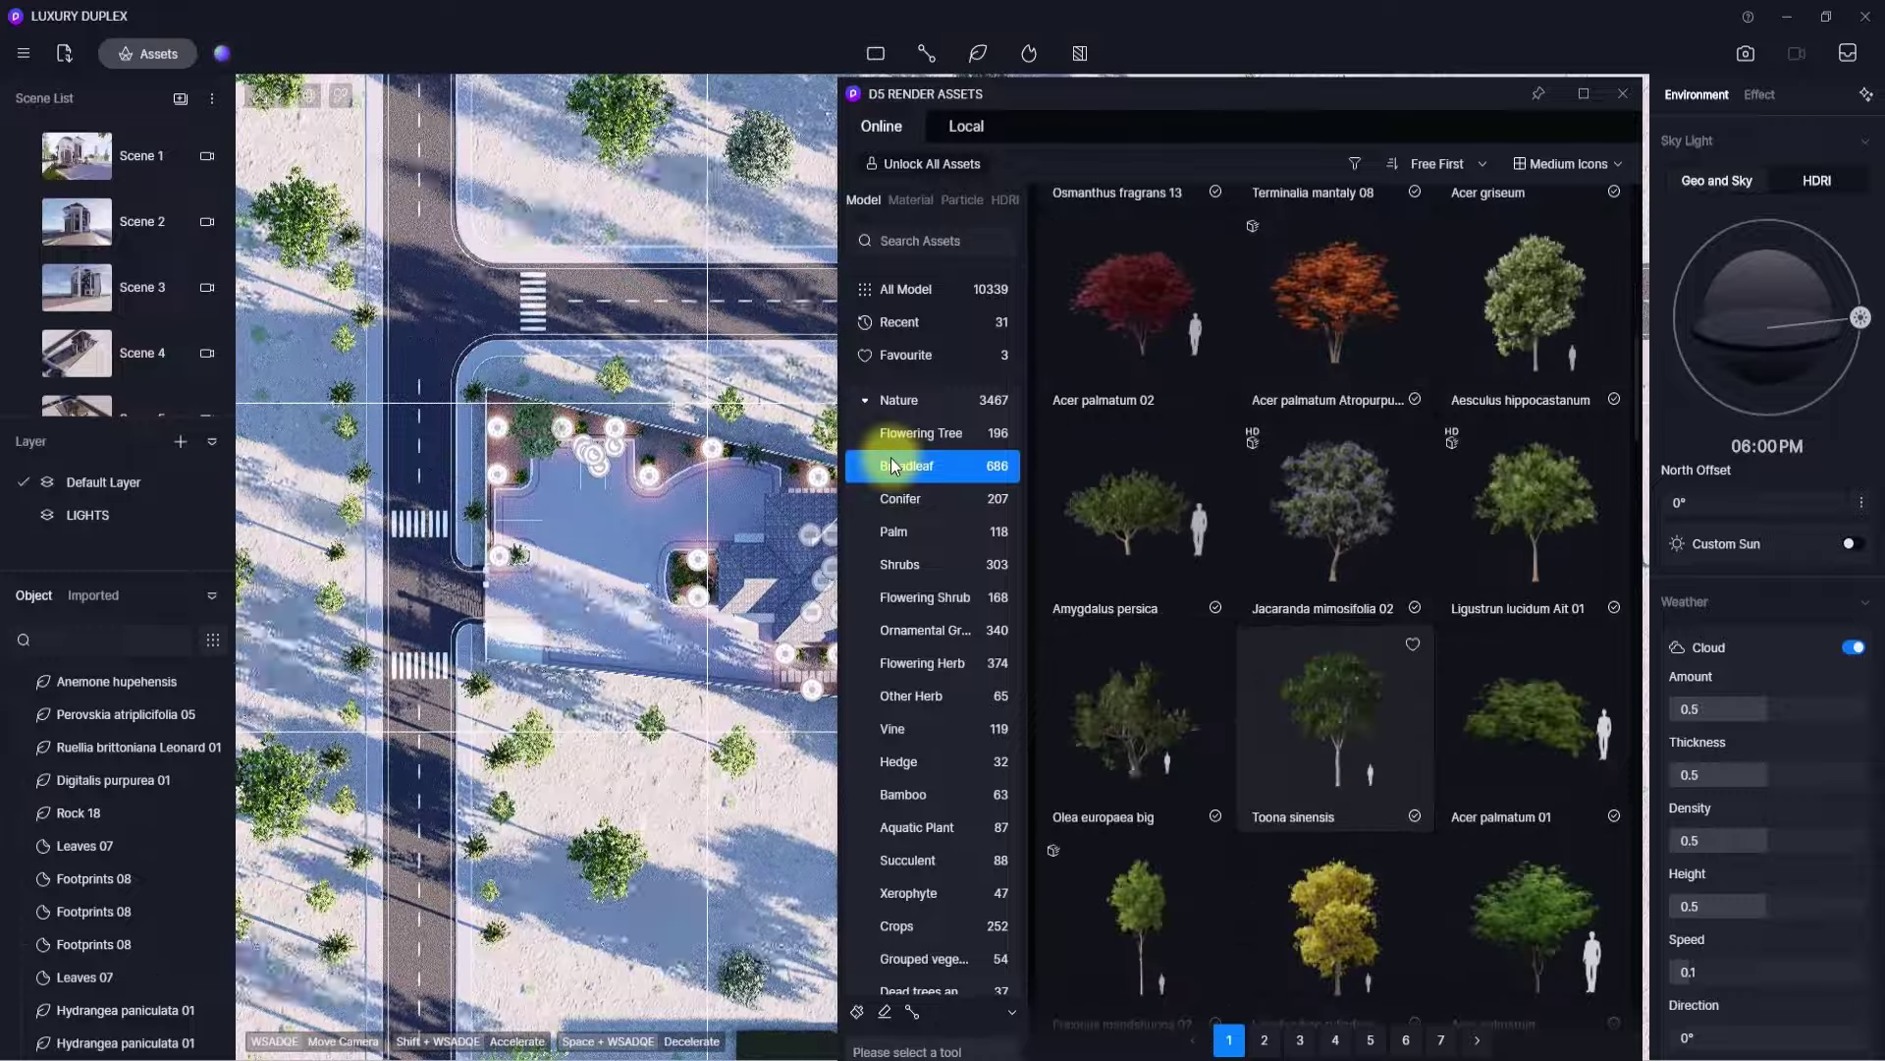
{"action": "left_click", "coordinate": [1530, 309]}
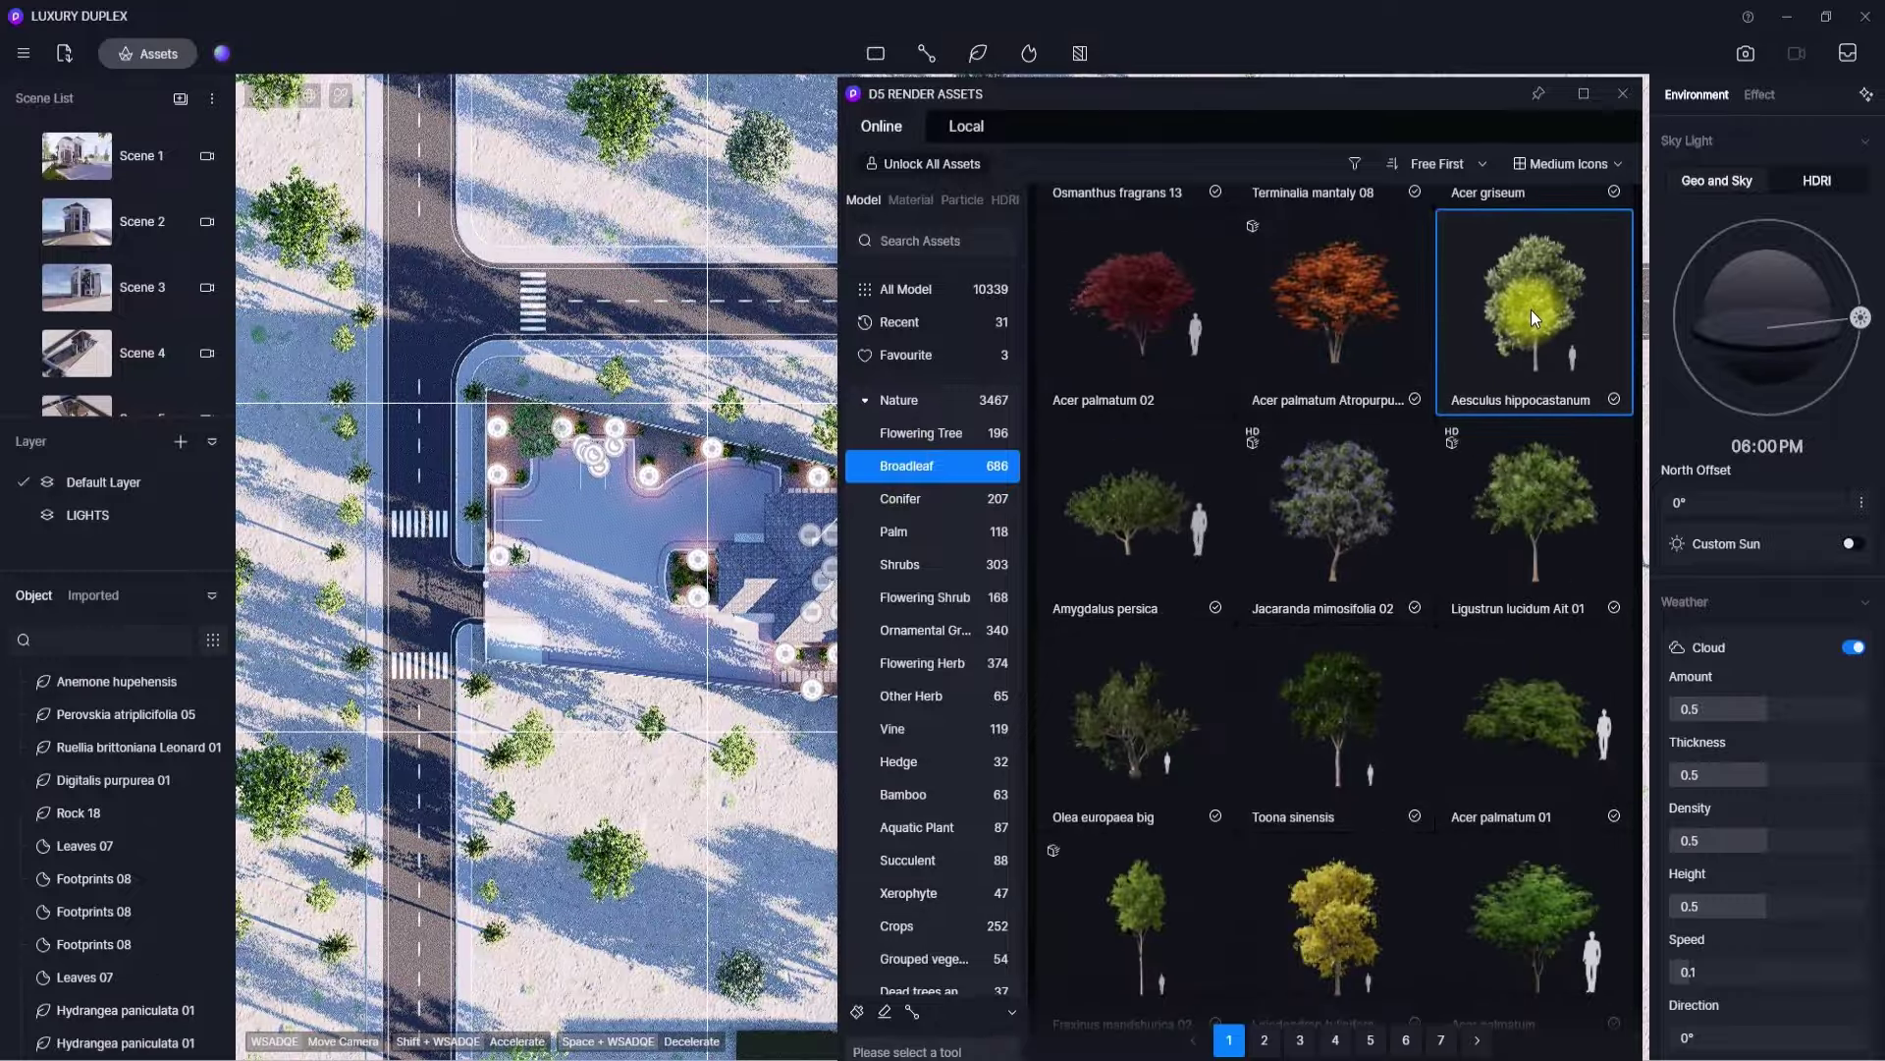
- Plant Aesculus hippocastanum trees on the open ground outside the compound, near the road and around the neighbouring building
{"action": "left_click", "coordinate": [856, 1012]}
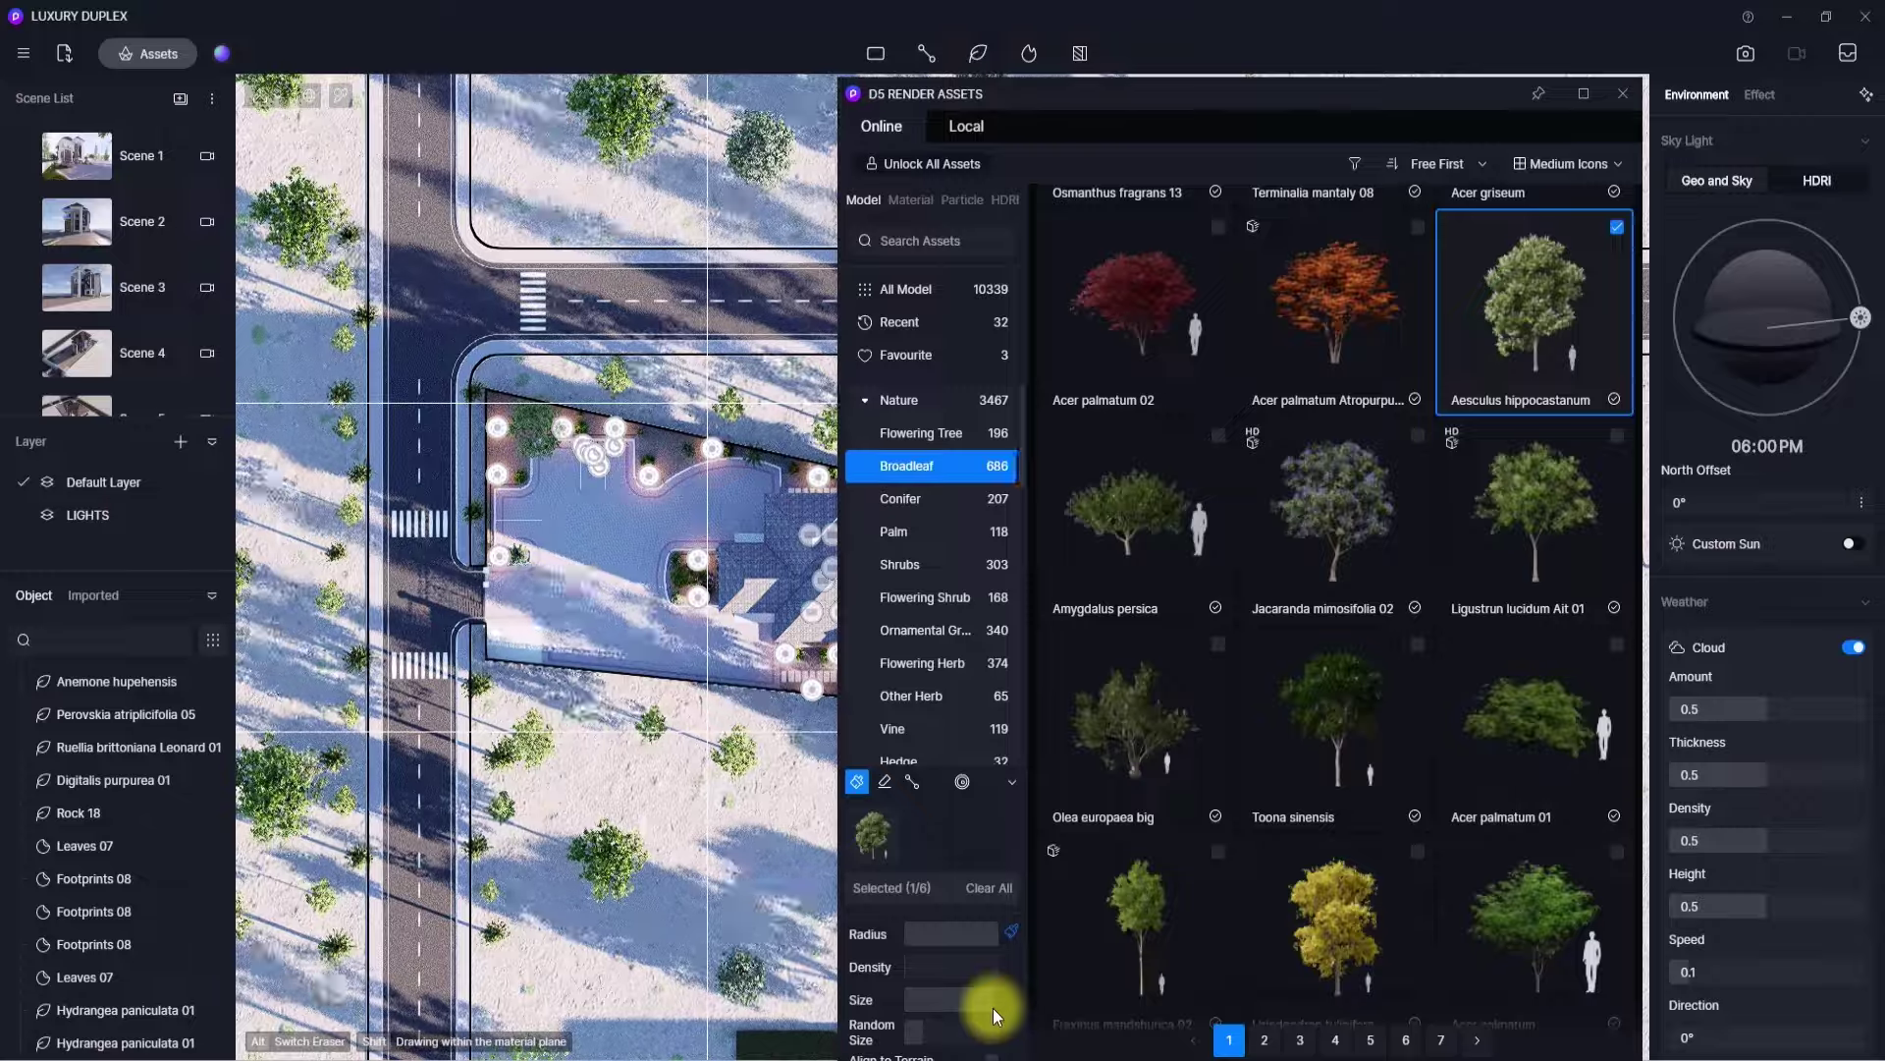
{"action": "left_click", "coordinate": [854, 786]}
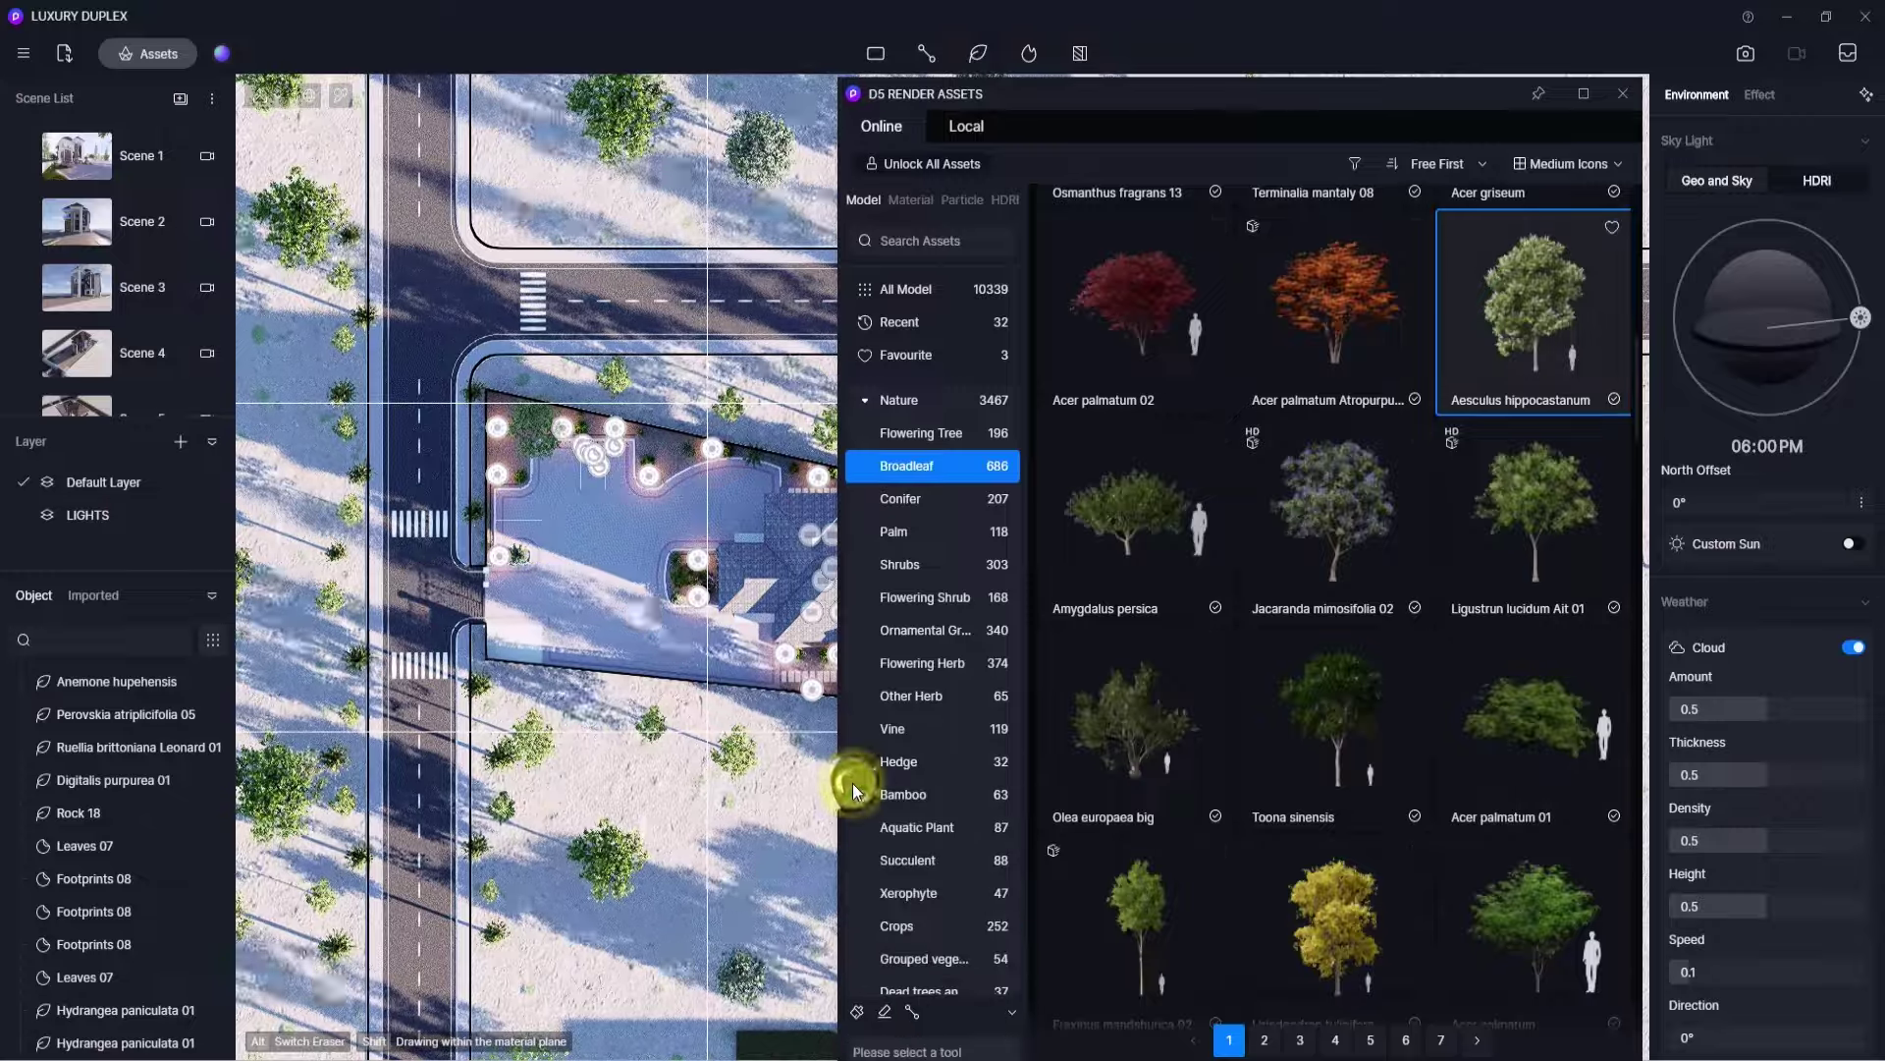
{"action": "left_click", "coordinate": [1540, 341]}
{"action": "scroll", "coordinate": [1540, 342], "scroll_direction": "down", "scroll_amount": 2}
{"action": "key", "text": "d"}
{"action": "key", "text": "s"}
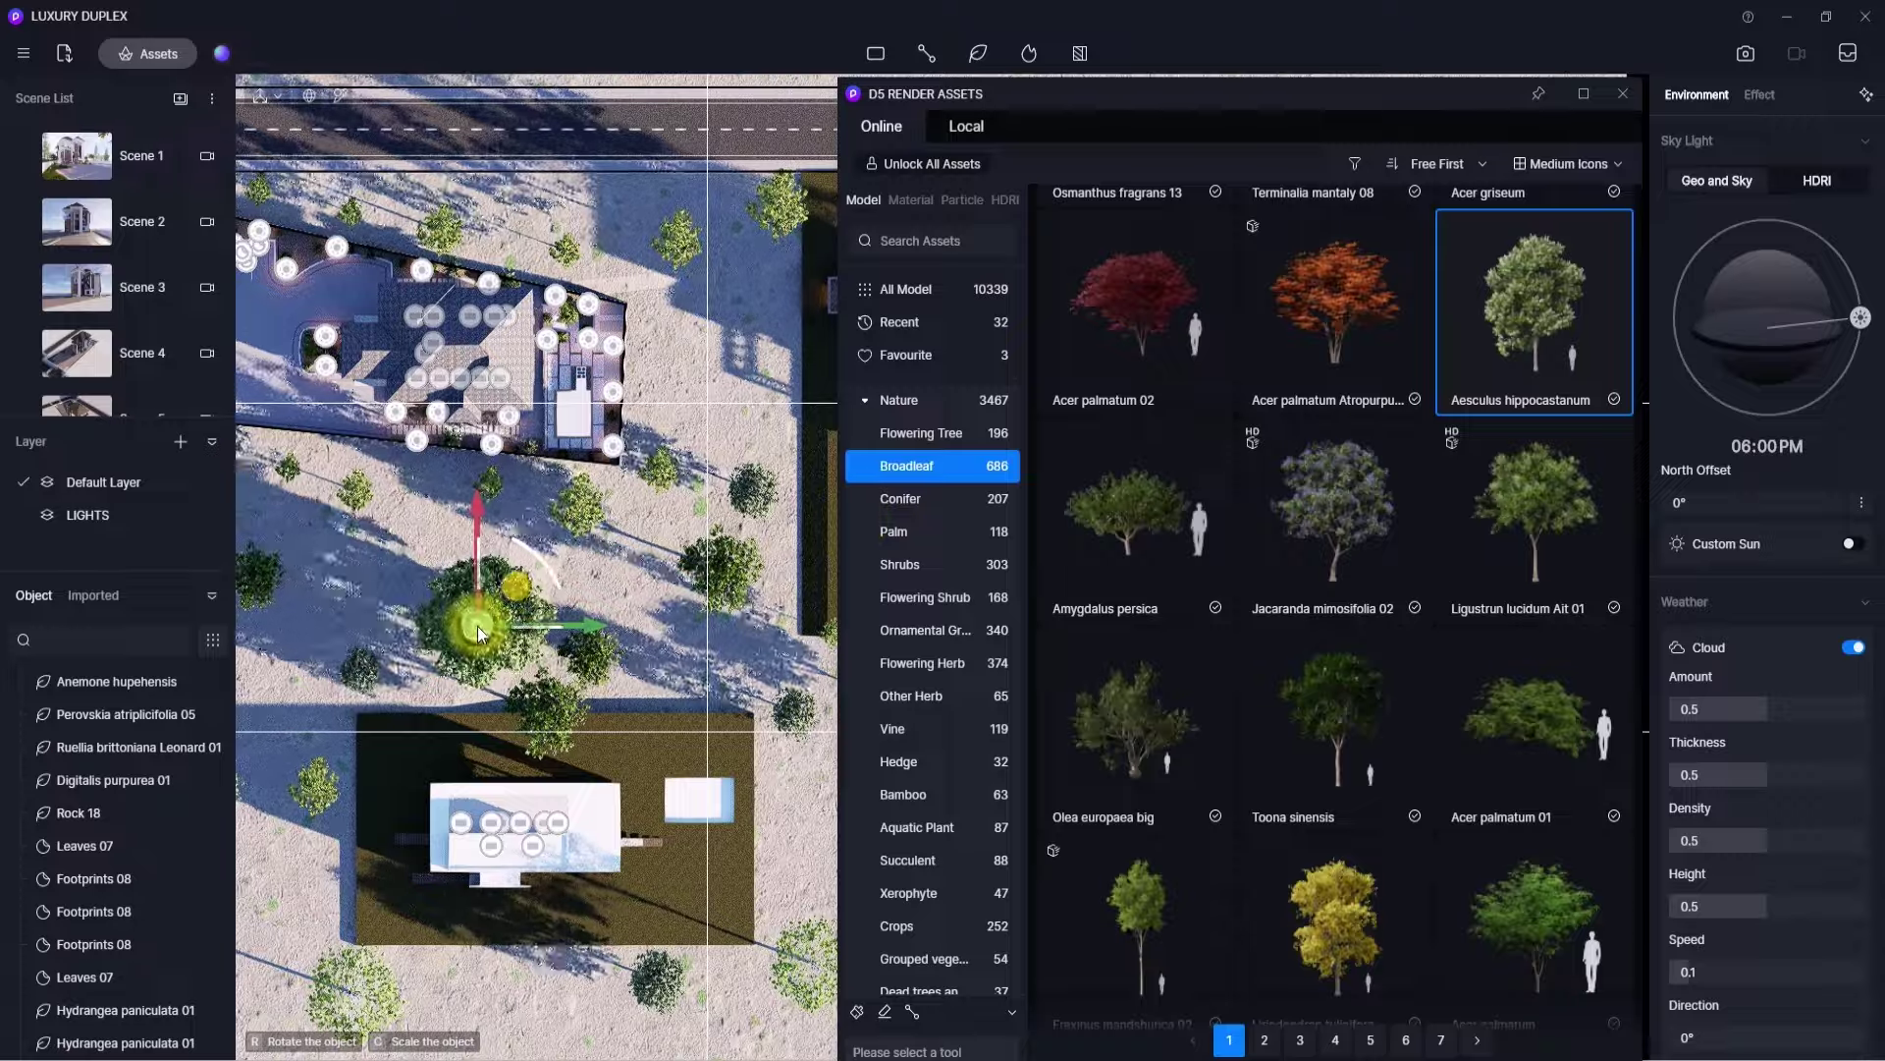
{"action": "left_click", "coordinate": [477, 627]}
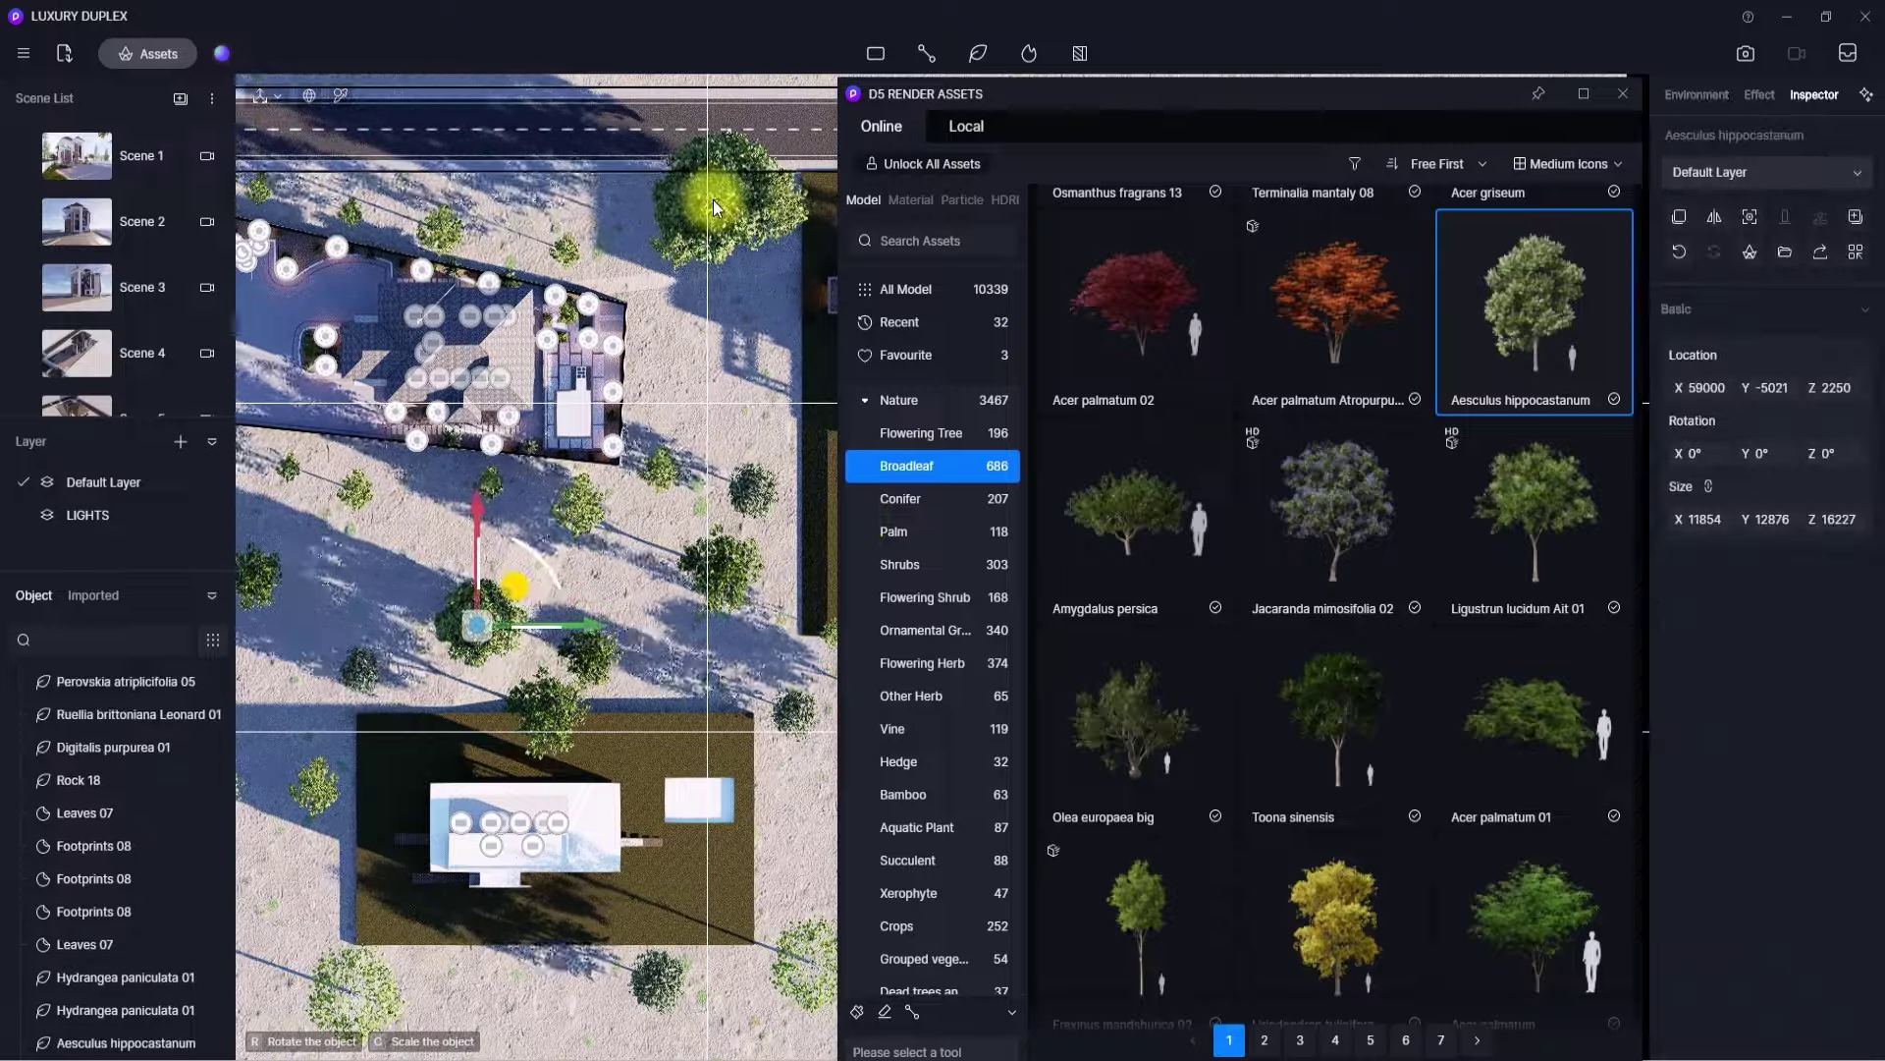
{"action": "left_click", "coordinate": [713, 199]}
{"action": "left_click", "coordinate": [686, 691]}
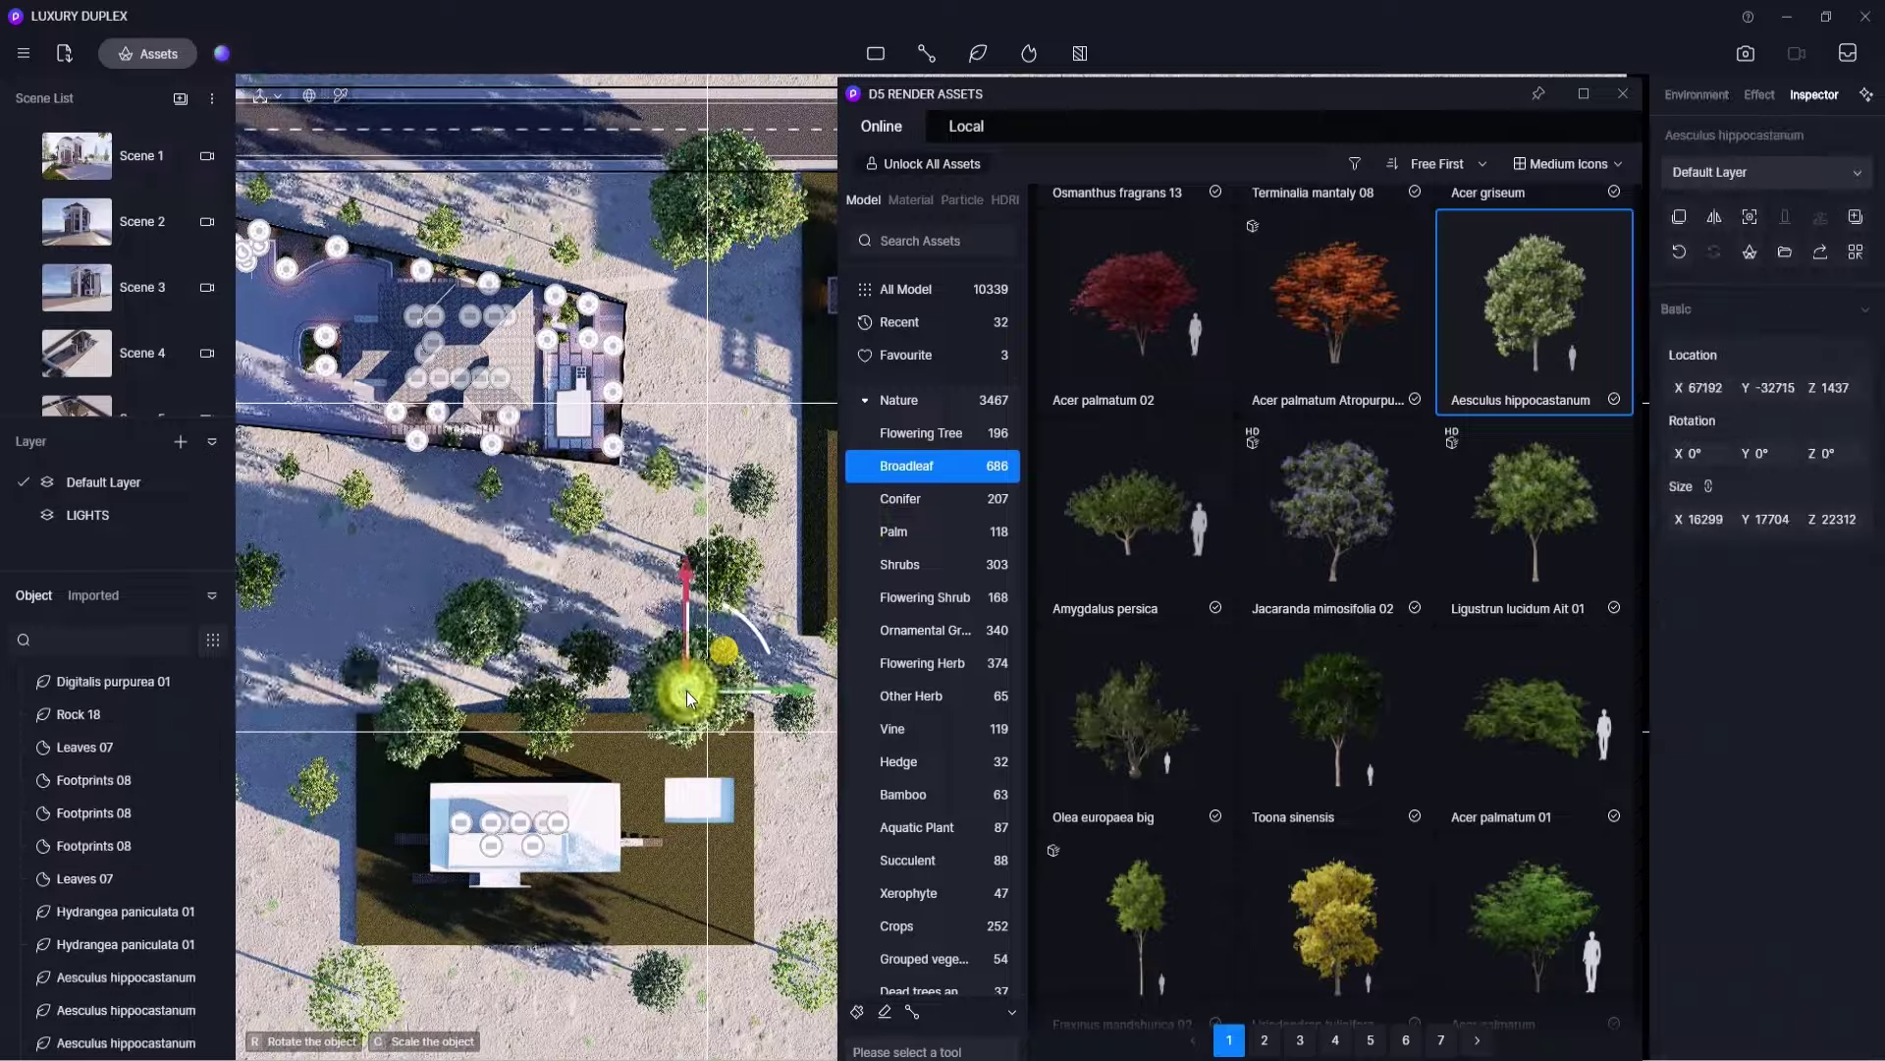
{"action": "key", "text": "Escape"}
- Return to the Scene 1 view and reposition the Aesculus hippocastanum trees behind the fence beside the palm and beyond the far boundary wall
{"action": "left_click", "coordinate": [86, 161]}
{"action": "left_click", "coordinate": [1623, 94]}
{"action": "left_click", "coordinate": [1245, 540]}
{"action": "left_click_drag", "start_coordinate": [1444, 716], "coordinate": [1233, 659]}
{"action": "left_click", "coordinate": [1171, 306]}
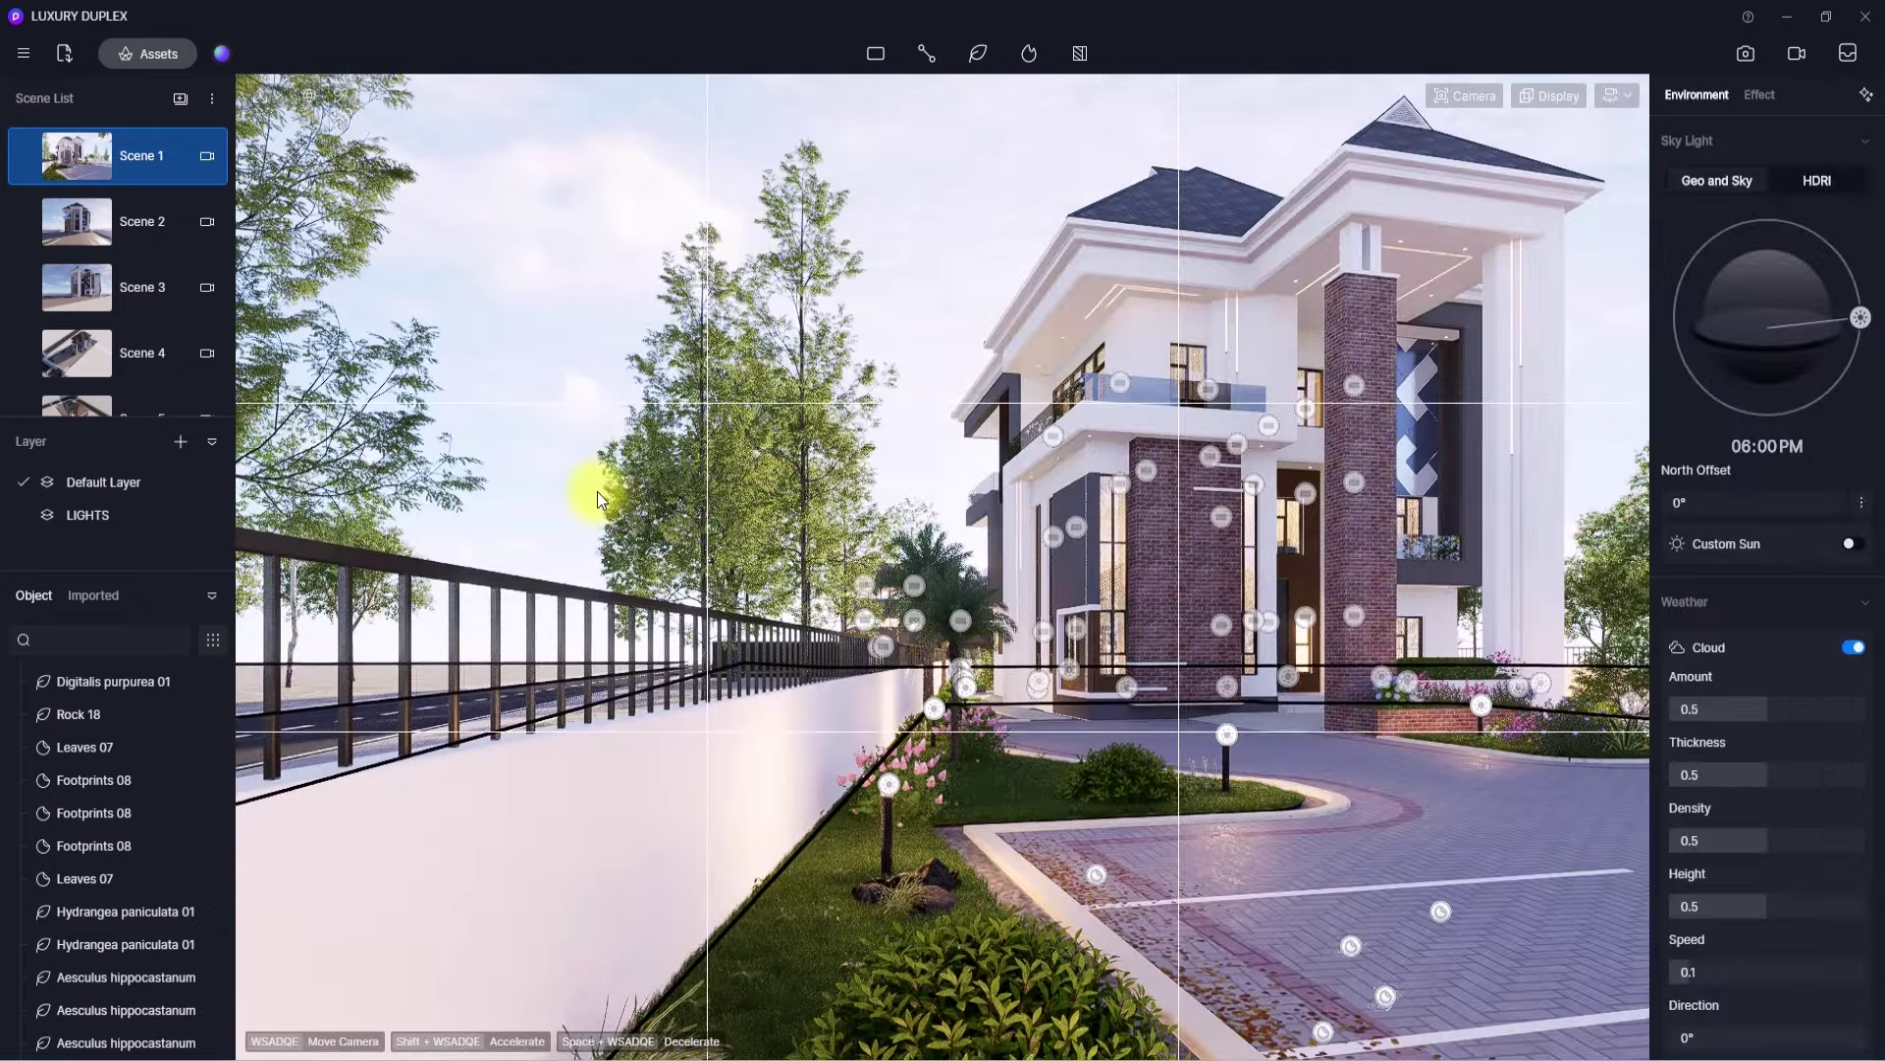
{"action": "left_click", "coordinate": [614, 497]}
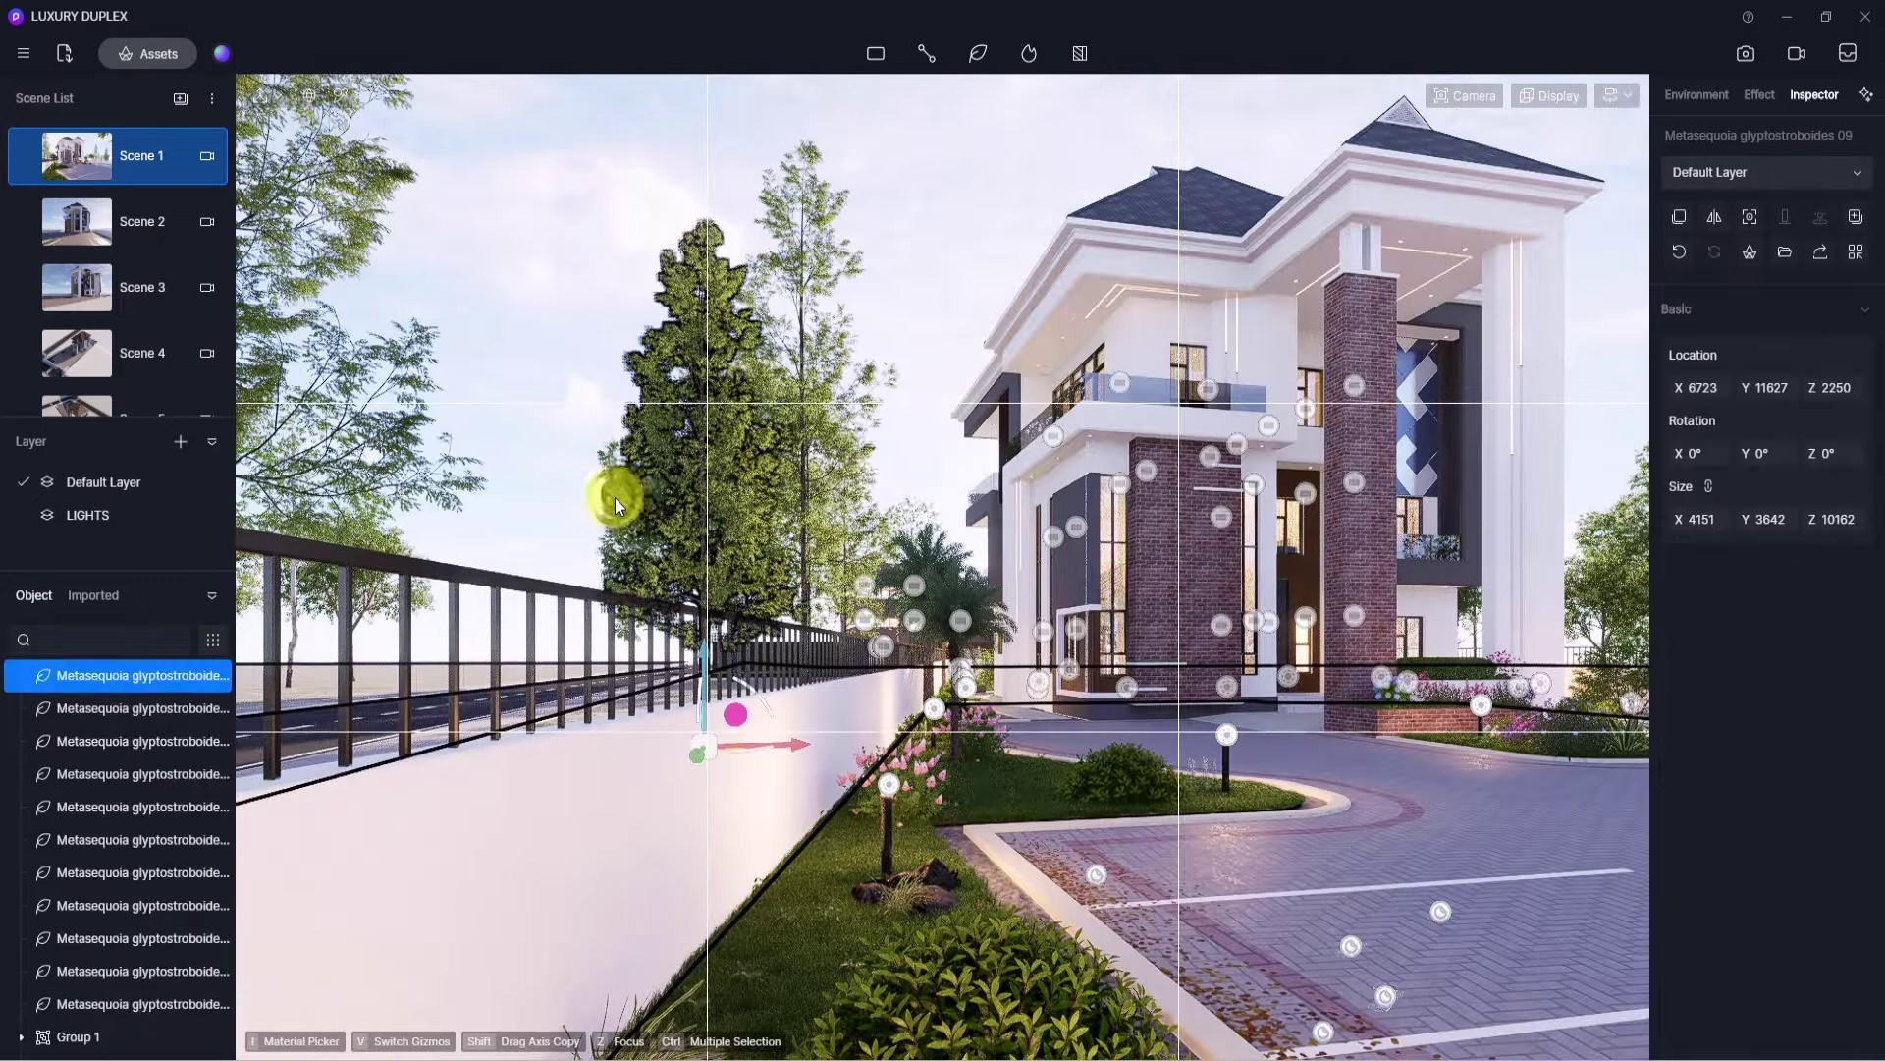
{"action": "left_click", "coordinate": [611, 558]}
{"action": "left_click", "coordinate": [63, 167]}
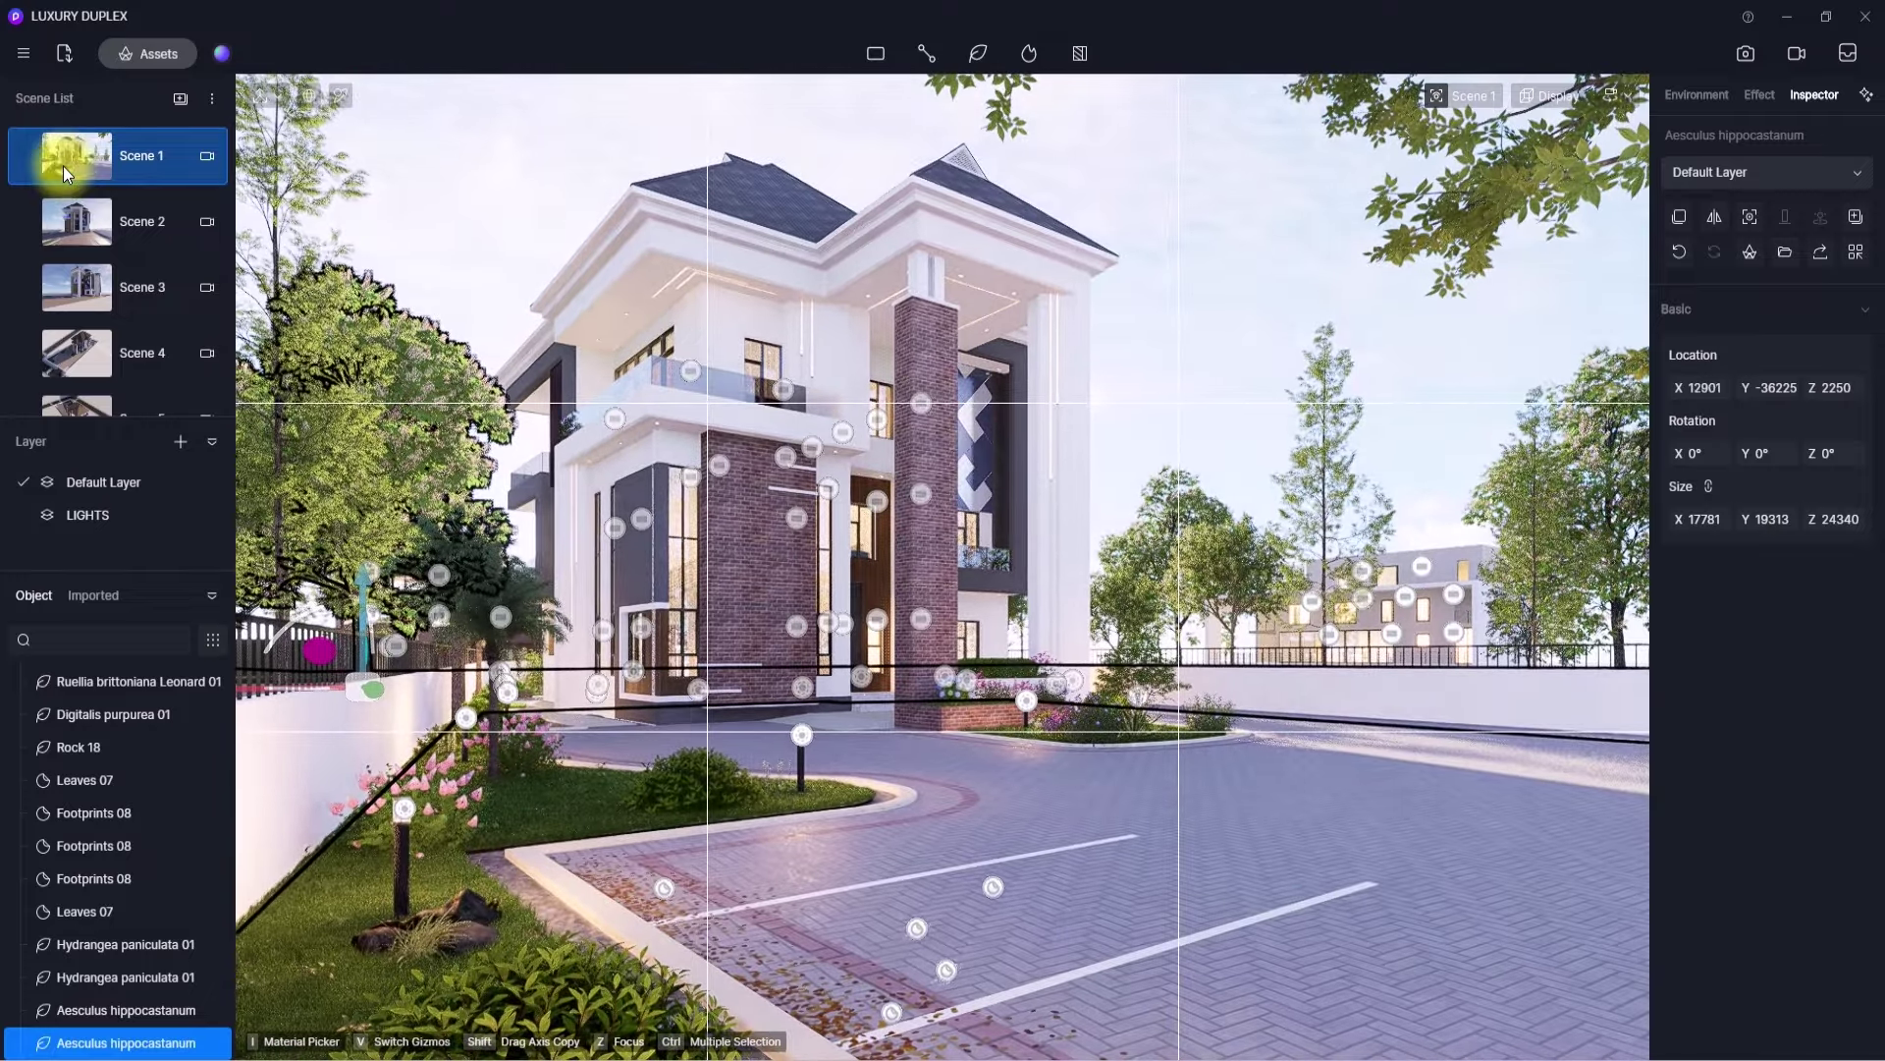
{"action": "left_click_drag", "start_coordinate": [364, 593], "coordinate": [191, 740]}
{"action": "left_click", "coordinate": [73, 151]}
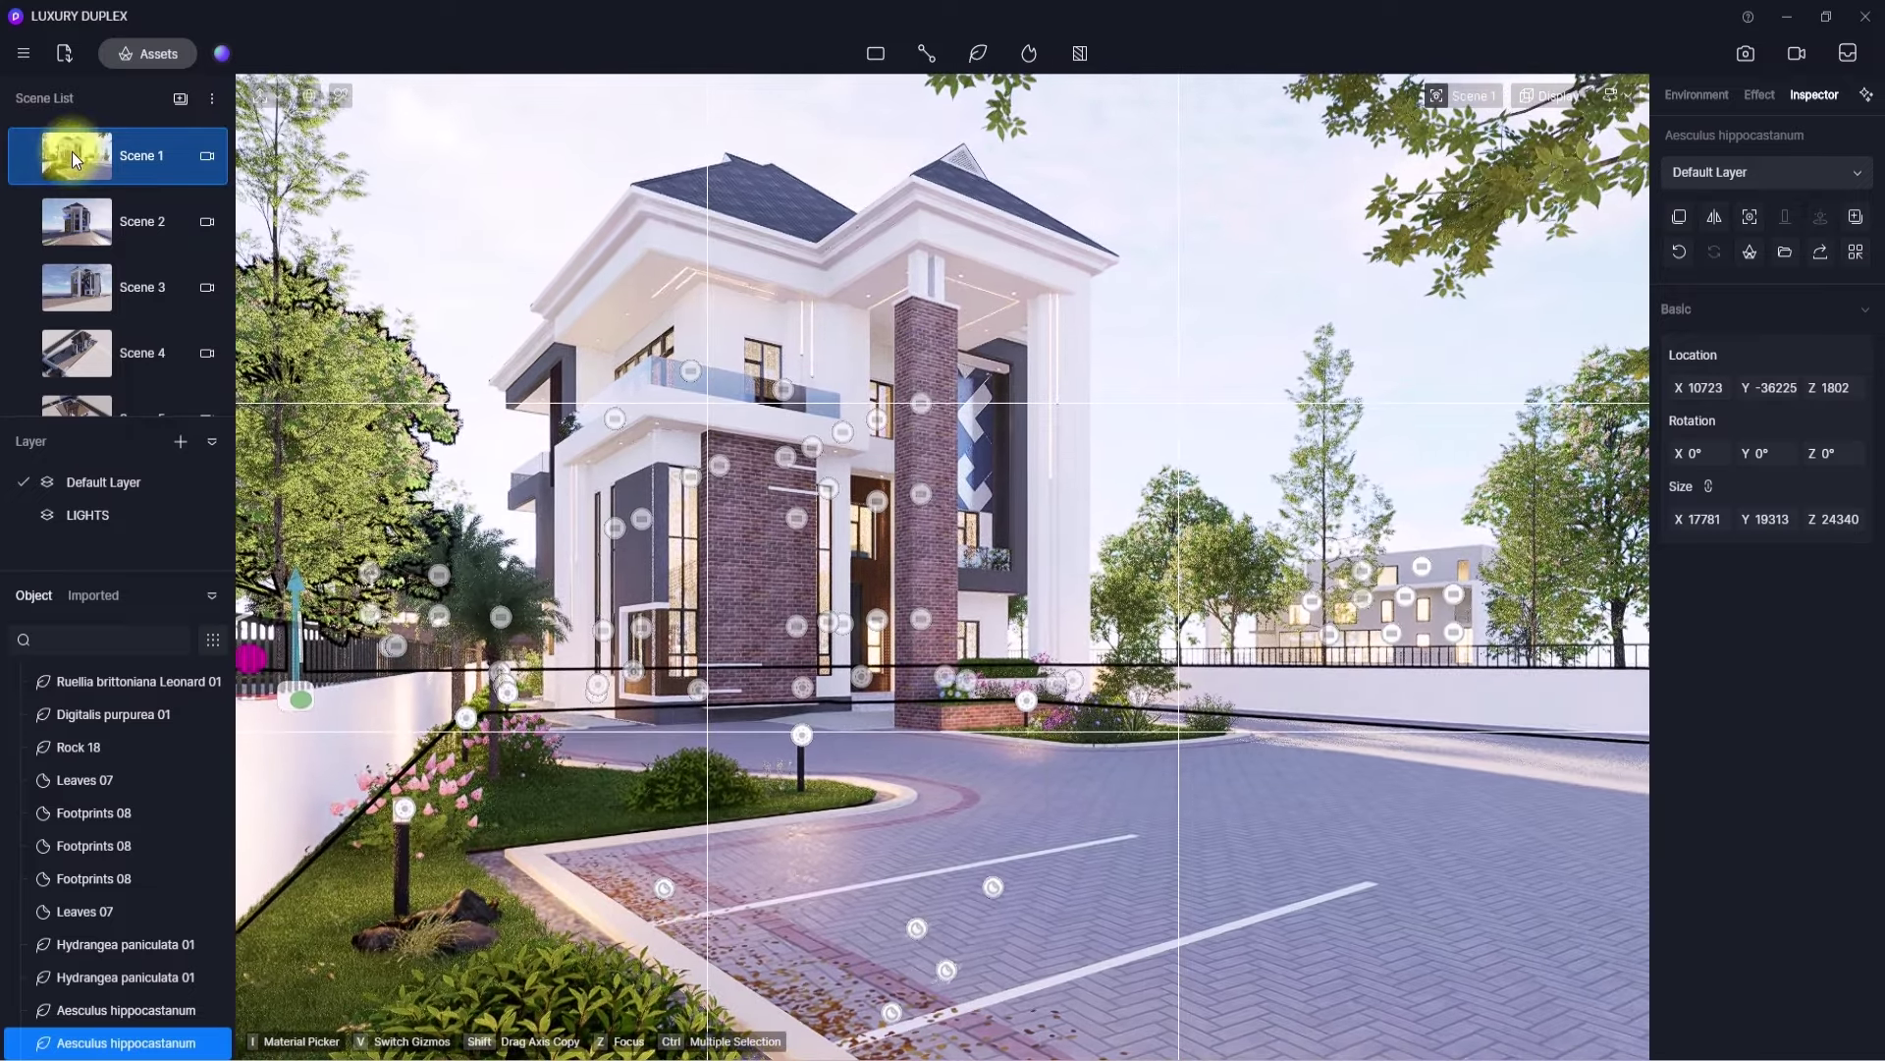
{"action": "left_click", "coordinate": [1173, 509]}
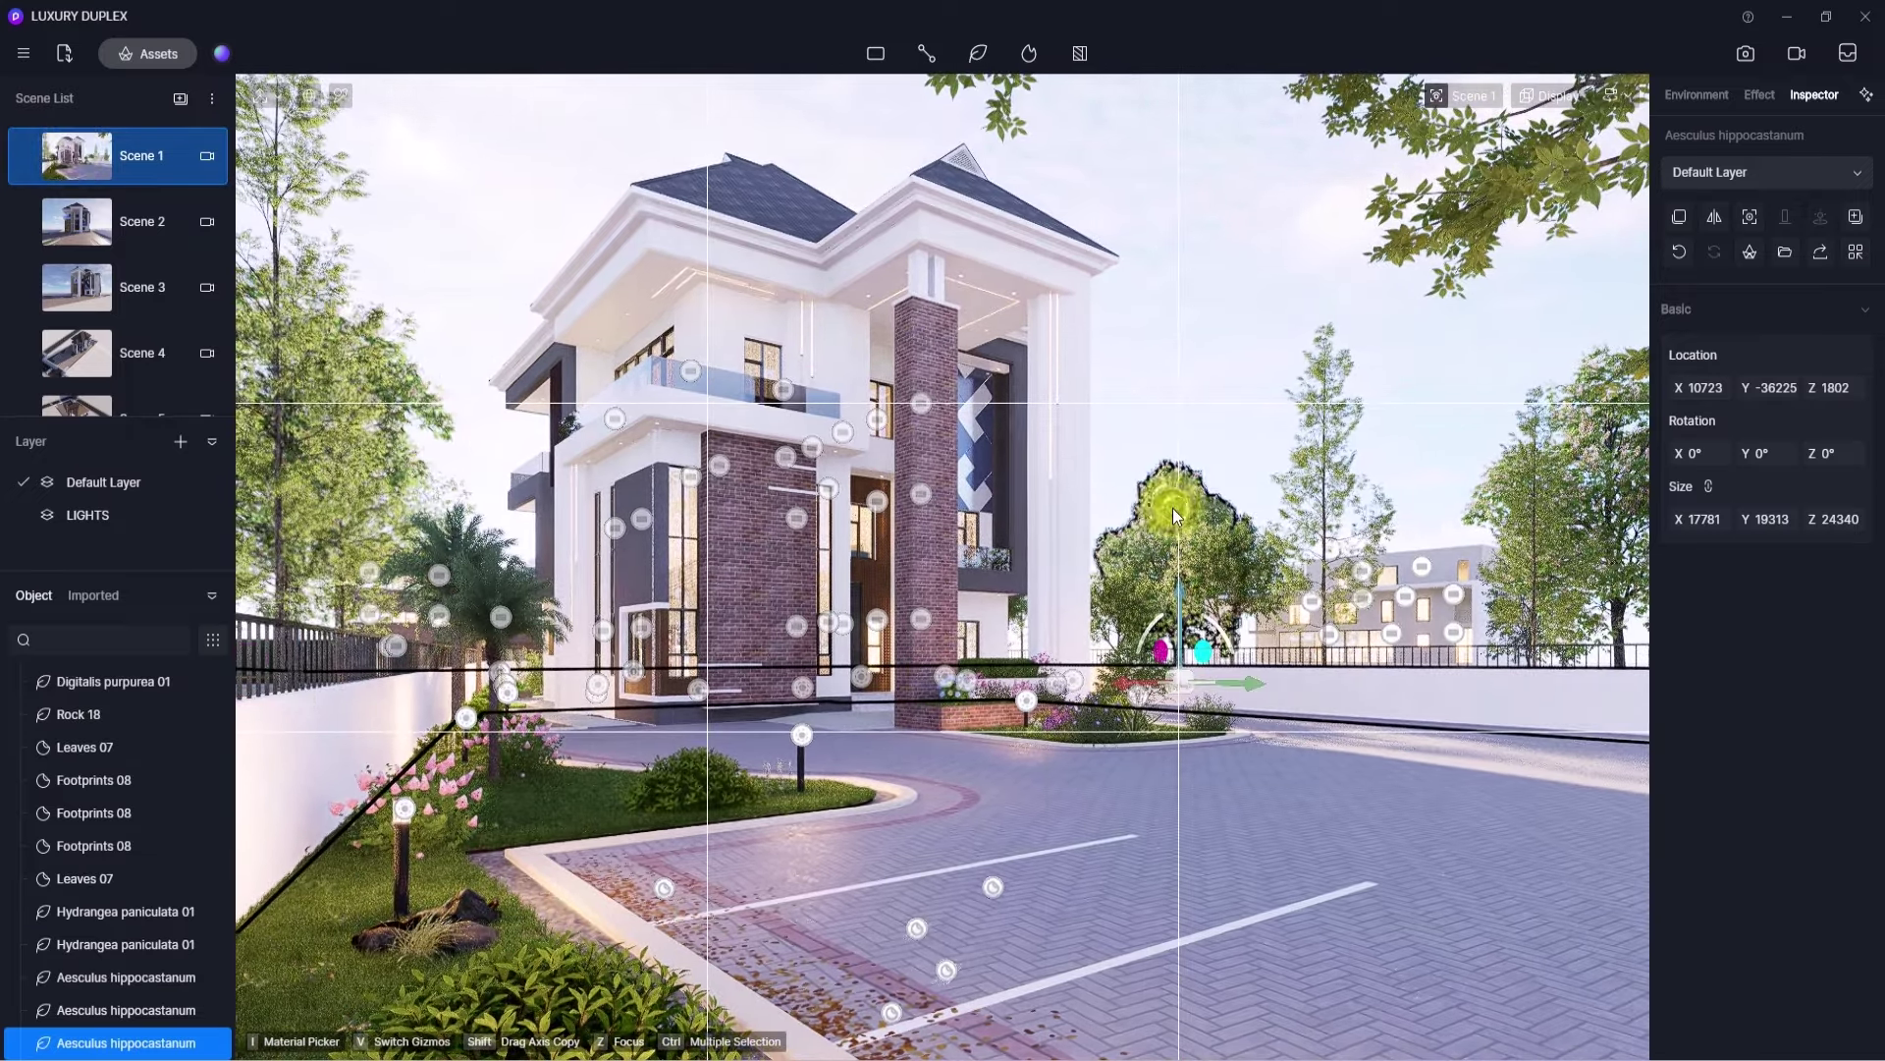
{"action": "left_click_drag", "start_coordinate": [1131, 678], "coordinate": [1293, 677]}
- From the top view, copy the Zelkova serrata 10 tree to the open ground behind the compound and set its X size to 20000
{"action": "left_click", "coordinate": [1616, 95]}
{"action": "left_click", "coordinate": [1590, 162]}
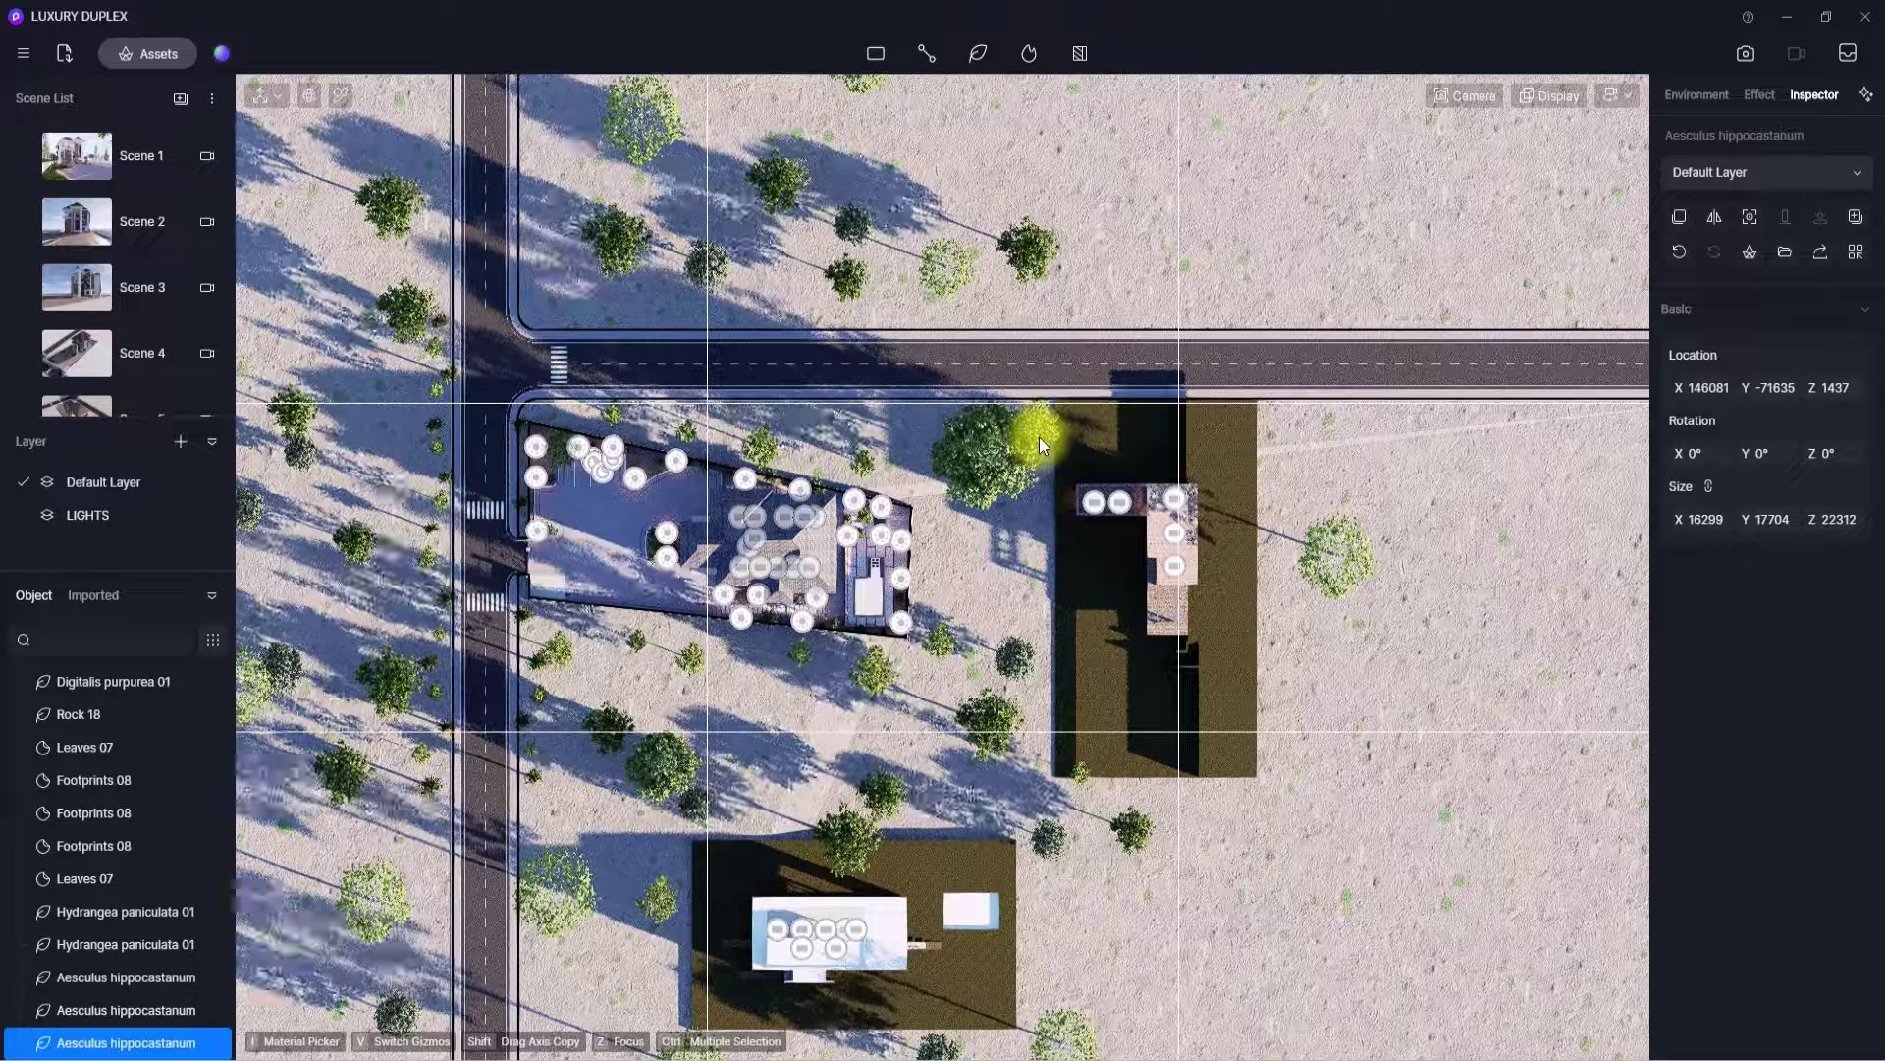
{"action": "left_click", "coordinate": [560, 445]}
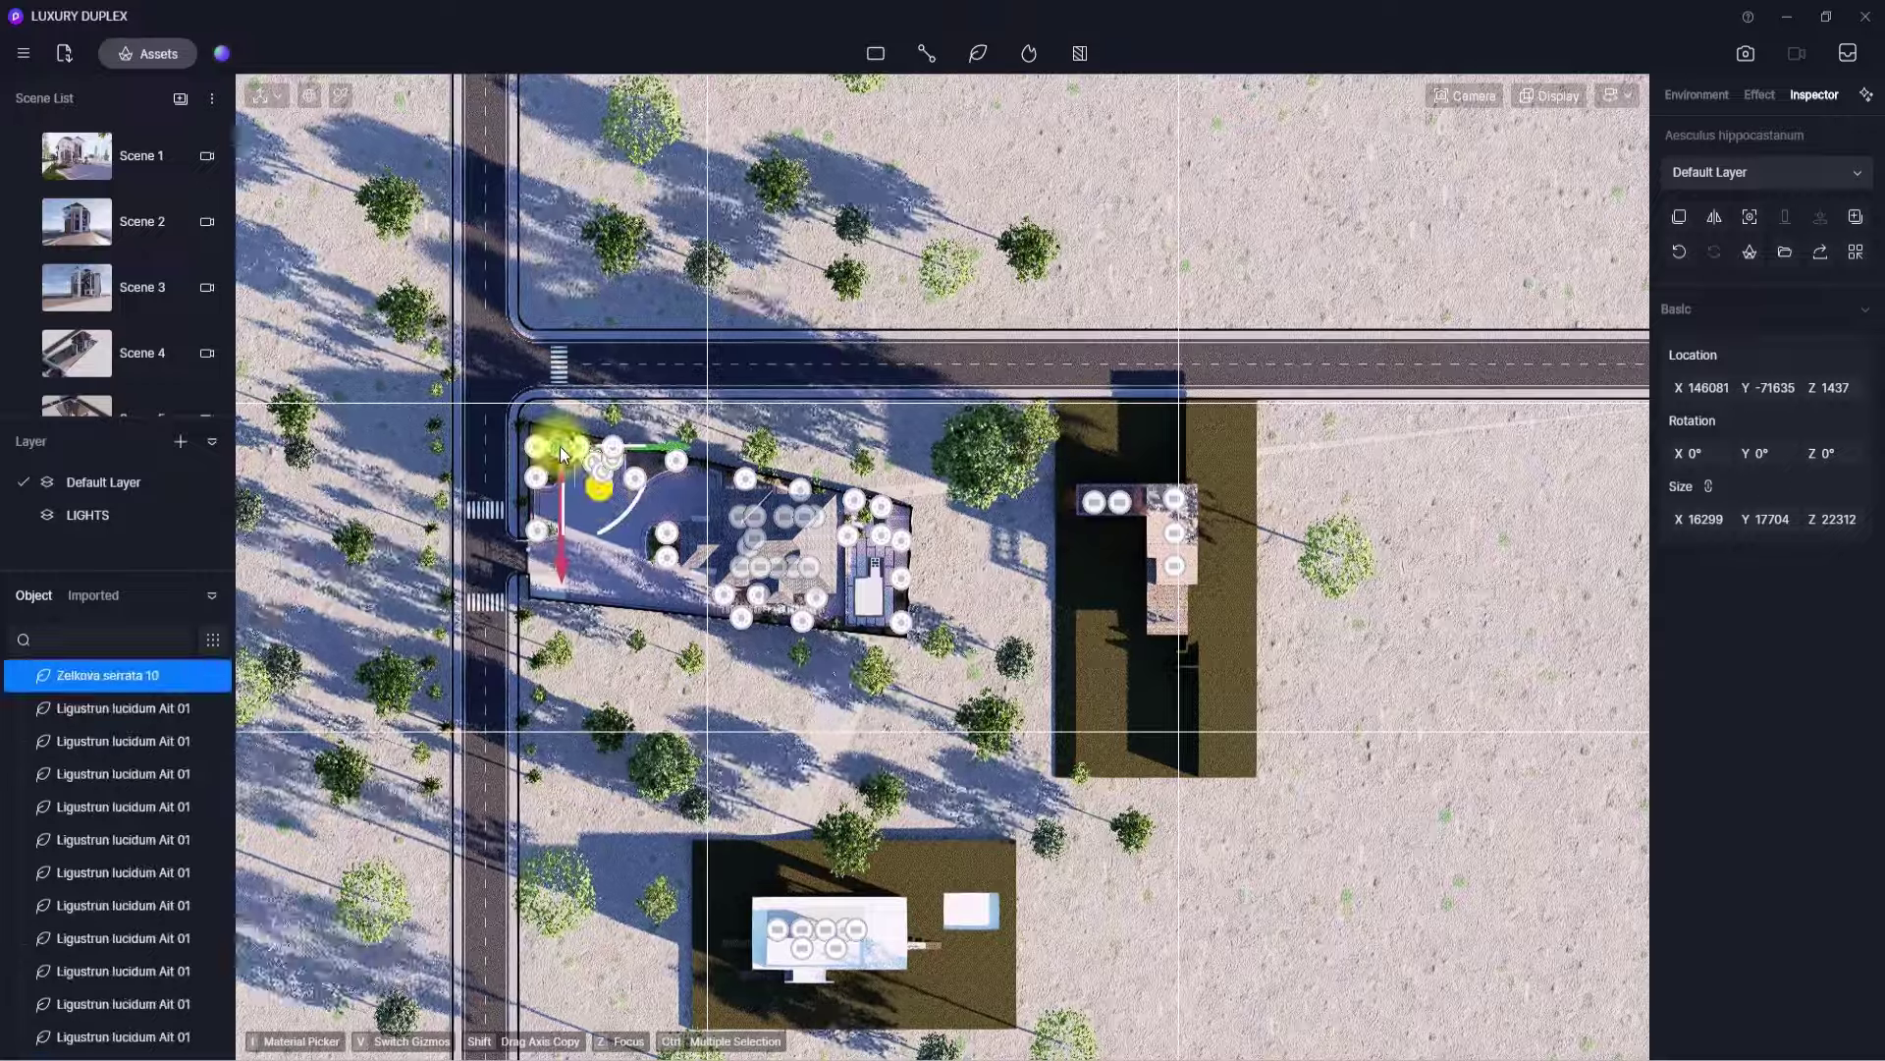
{"action": "left_click_drag", "start_coordinate": [599, 491], "coordinate": [867, 727]}
{"action": "left_click", "coordinate": [1703, 519]}
{"action": "type", "text": "20000"}
{"action": "key", "text": "Return"}
{"action": "scroll", "coordinate": [923, 746], "scroll_direction": "up", "scroll_amount": 2}
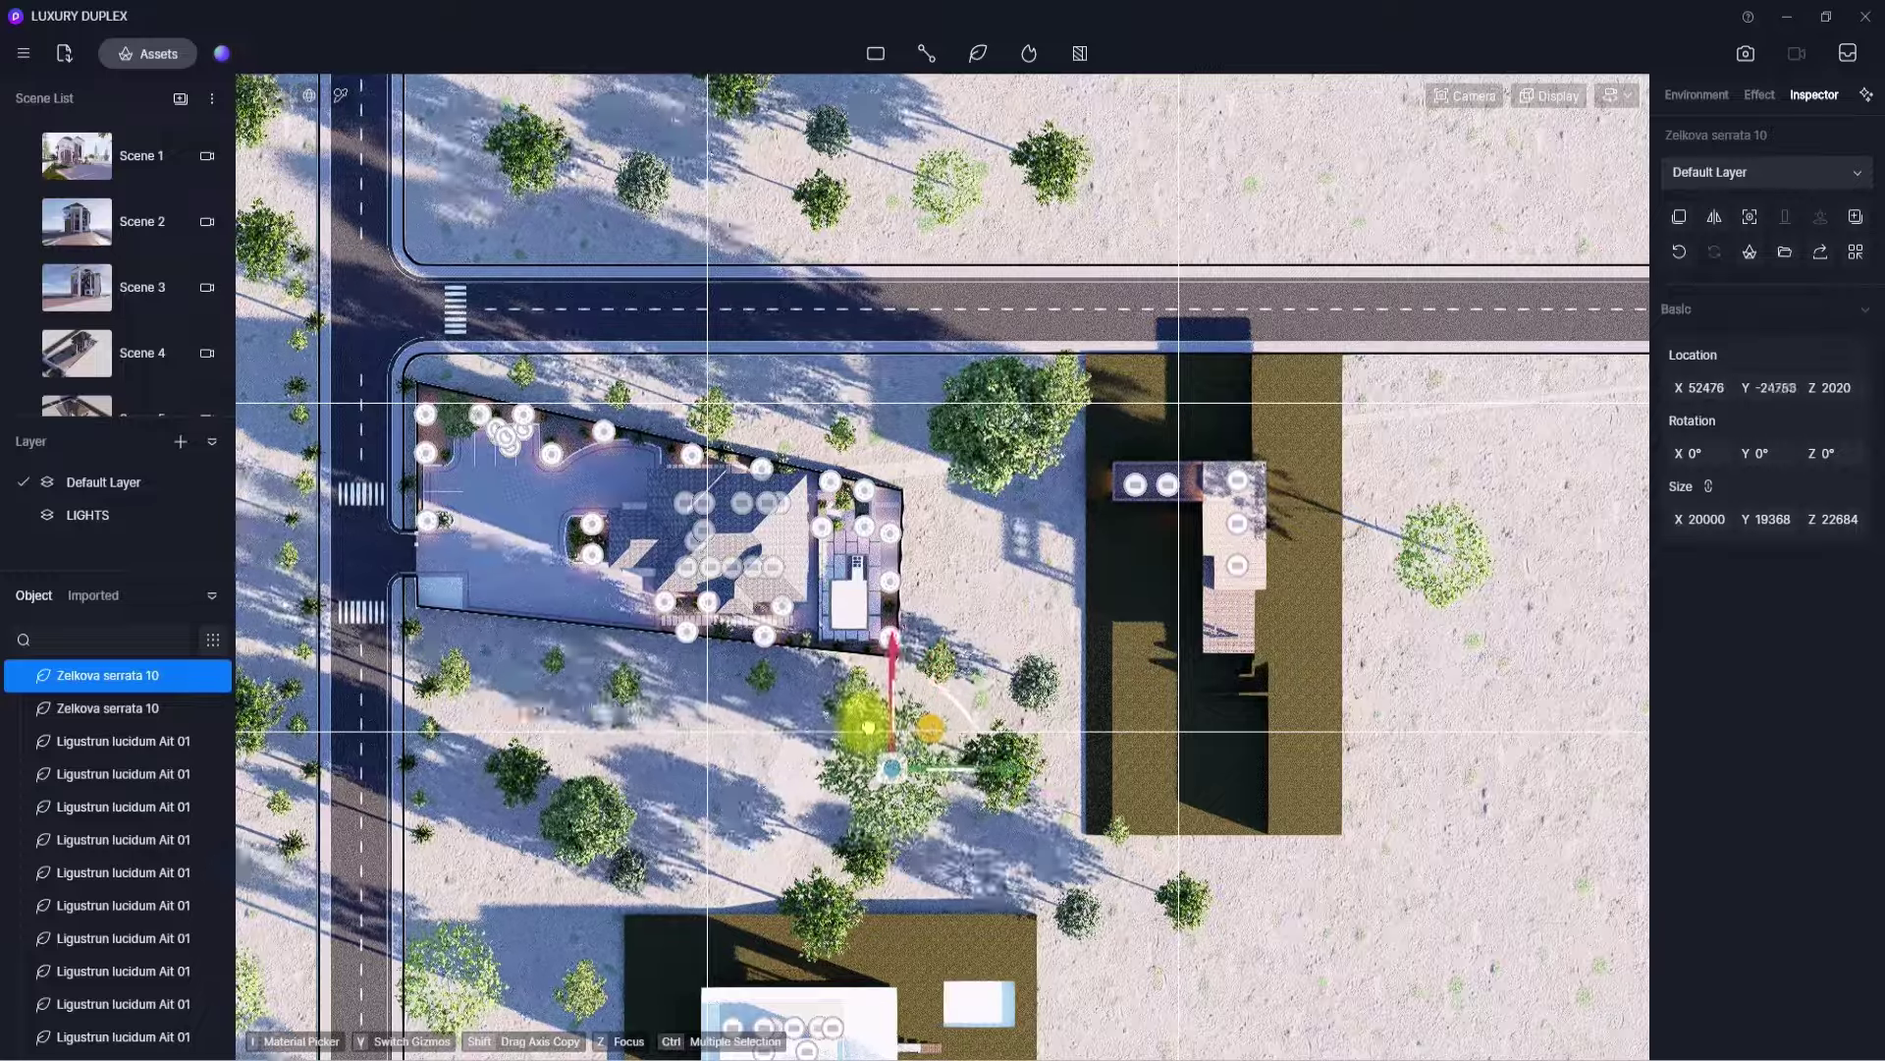
- In the Scene 1 view, reposition the copied Zelkova serrata 10 behind the house so its crown shows beside the white columns
{"action": "left_click", "coordinate": [60, 155]}
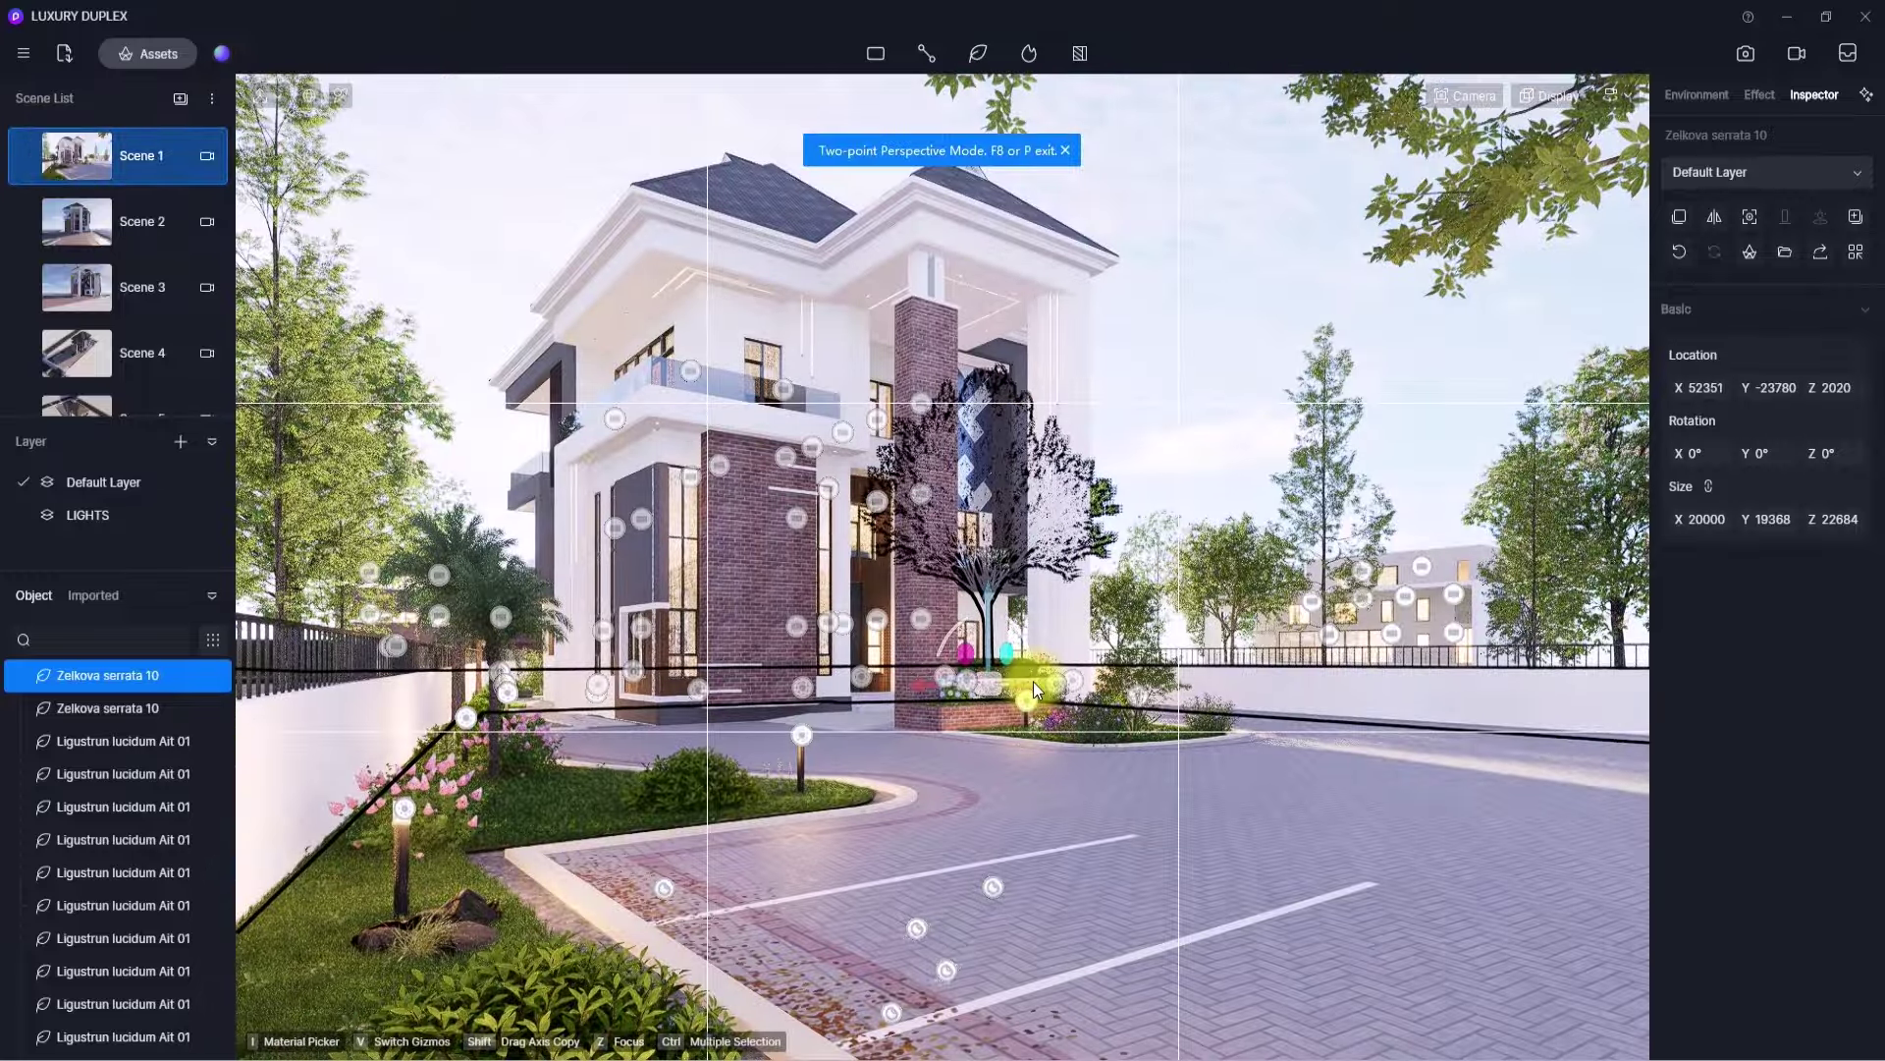
{"action": "left_click_drag", "start_coordinate": [1029, 689], "coordinate": [1217, 312]}
{"action": "left_click", "coordinate": [1230, 285]}
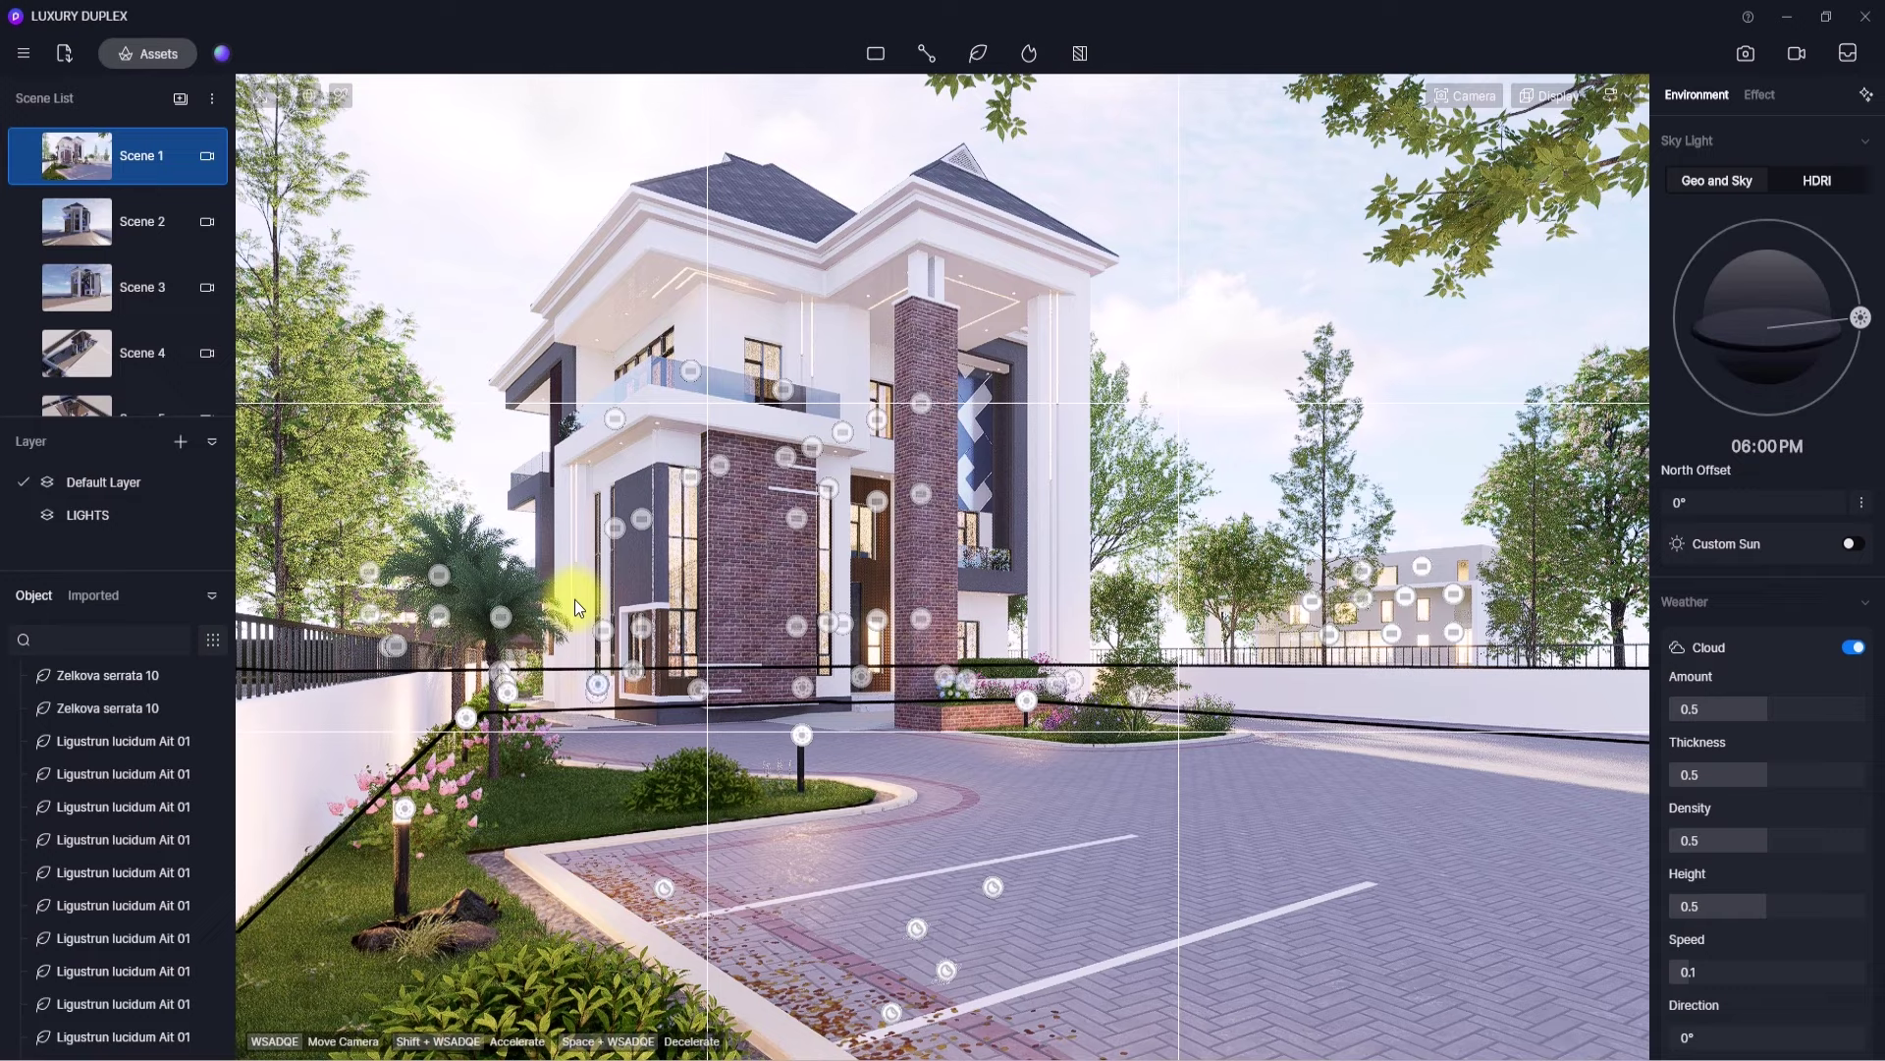
- Open the asset library and browse the online Vehicle models for a car
{"action": "left_click", "coordinate": [157, 57]}
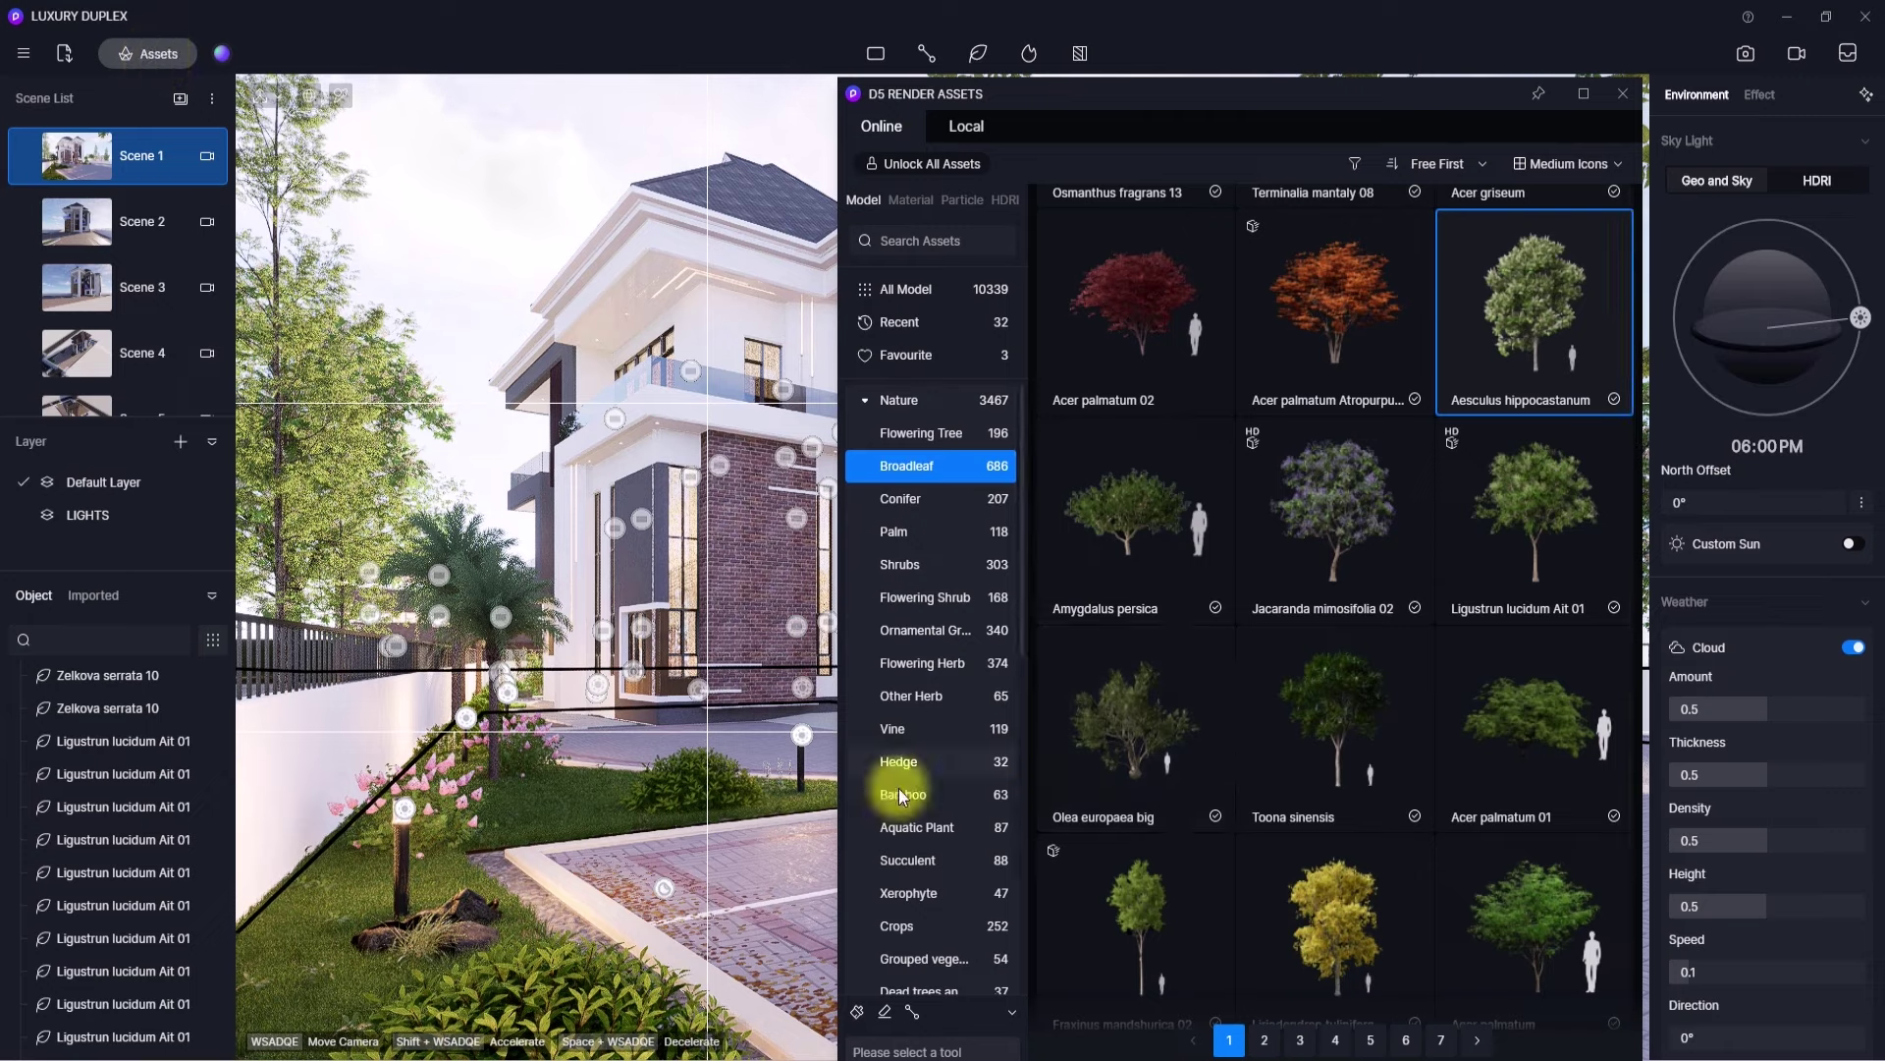
{"action": "scroll", "coordinate": [898, 787], "scroll_direction": "down", "scroll_amount": 7}
{"action": "scroll", "coordinate": [898, 788], "scroll_direction": "up", "scroll_amount": 3}
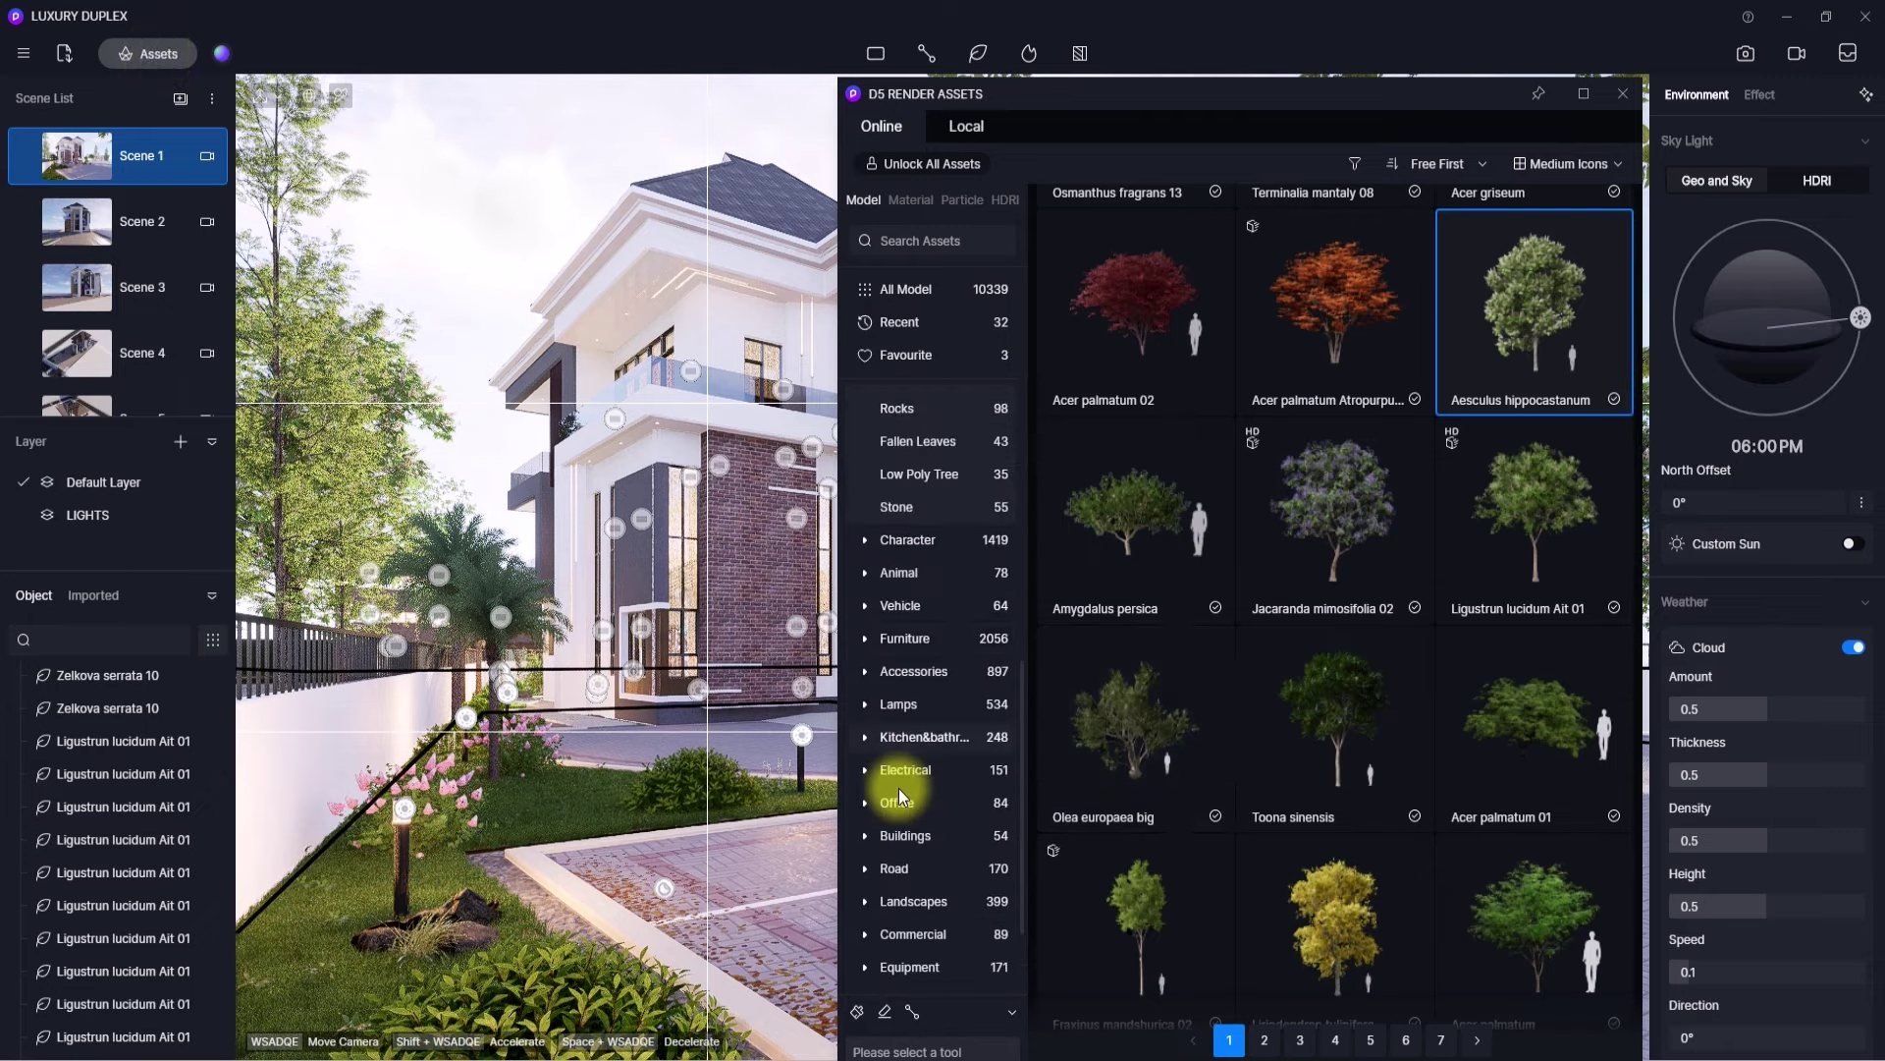
{"action": "left_click", "coordinate": [909, 604]}
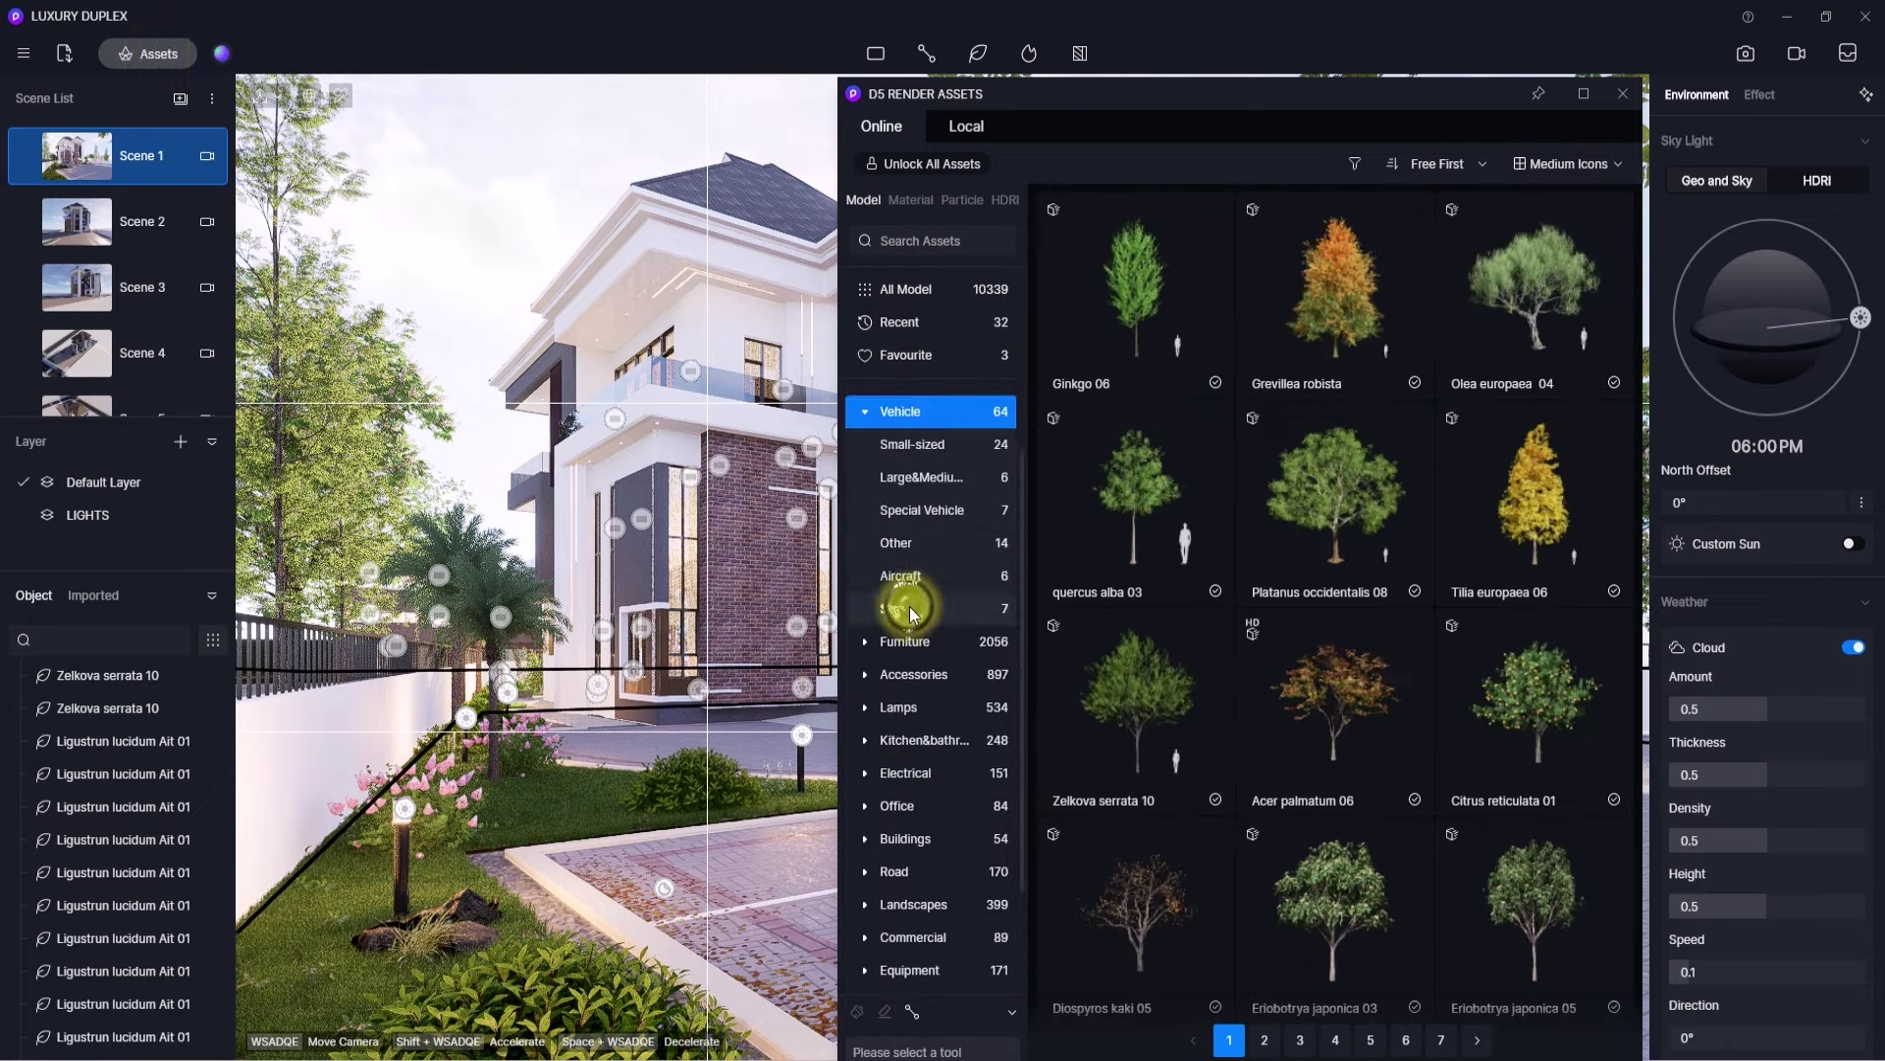
{"action": "scroll", "coordinate": [1281, 722], "scroll_direction": "down", "scroll_amount": 6}
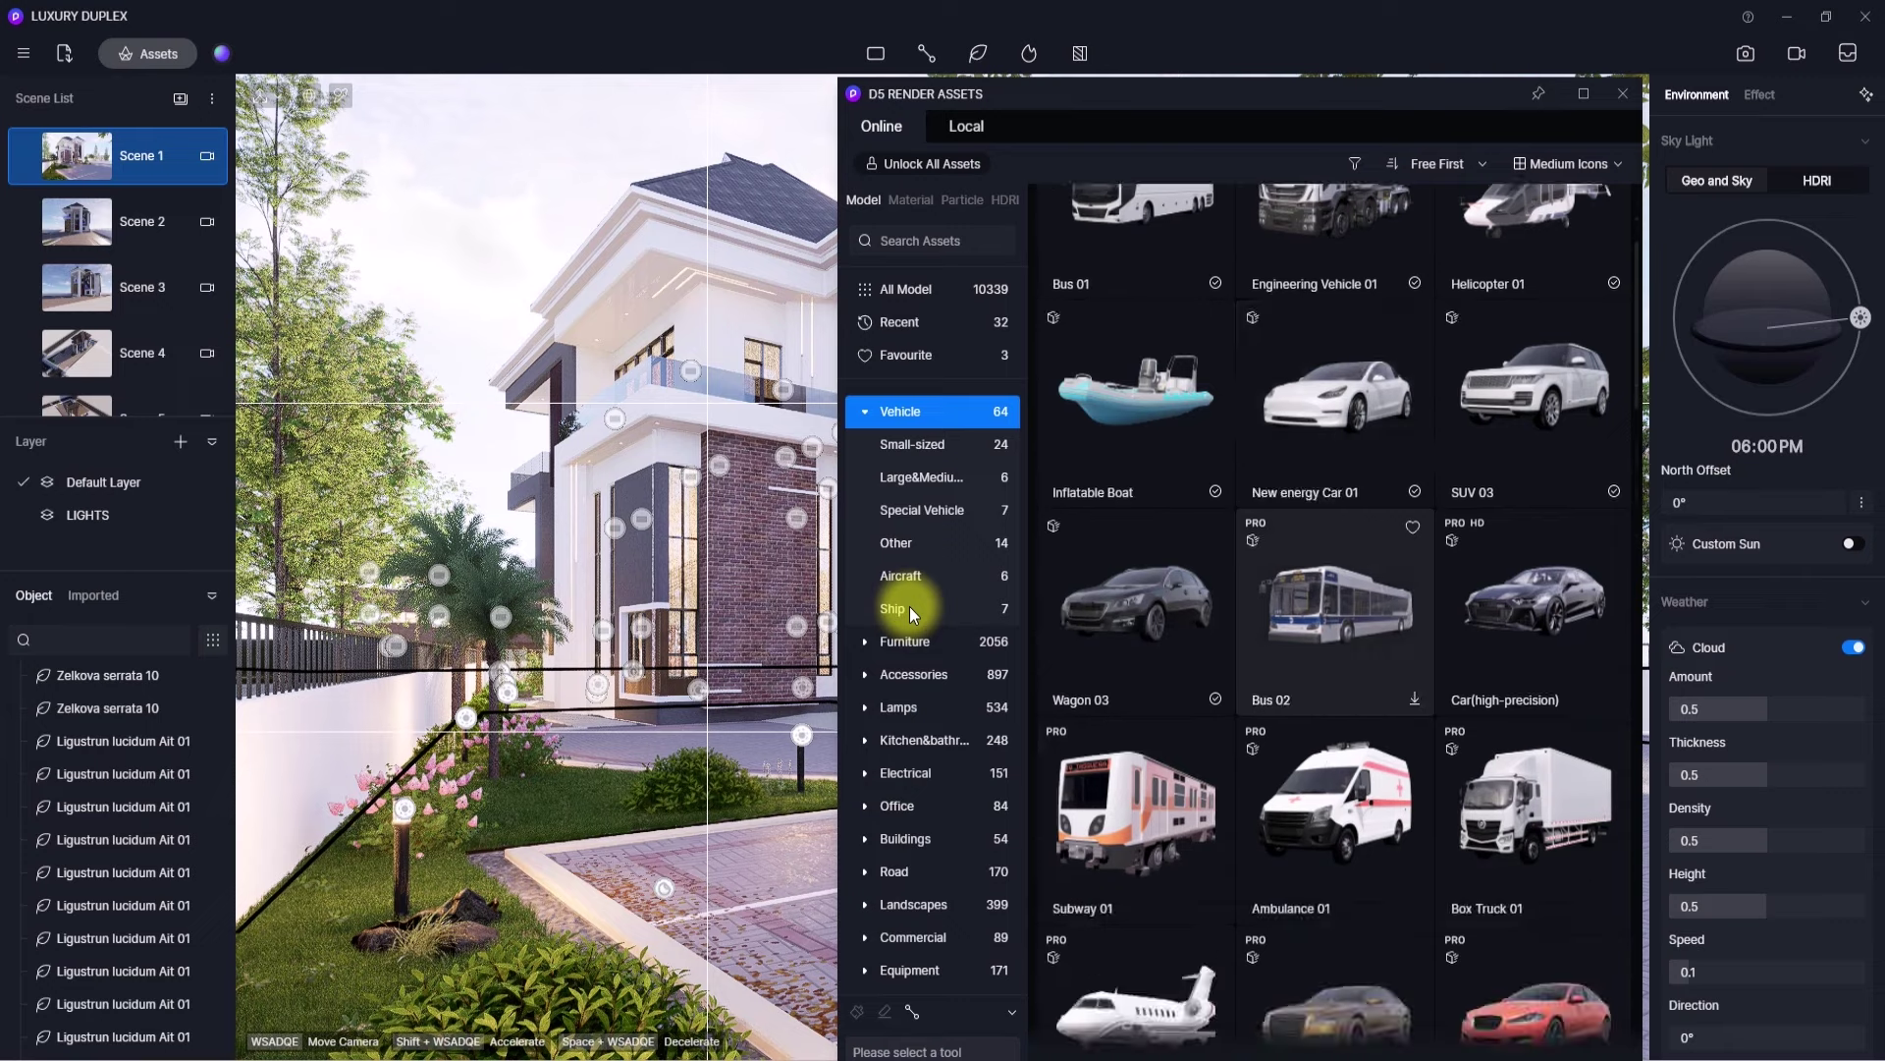
{"action": "scroll", "coordinate": [1281, 721], "scroll_direction": "up", "scroll_amount": 1}
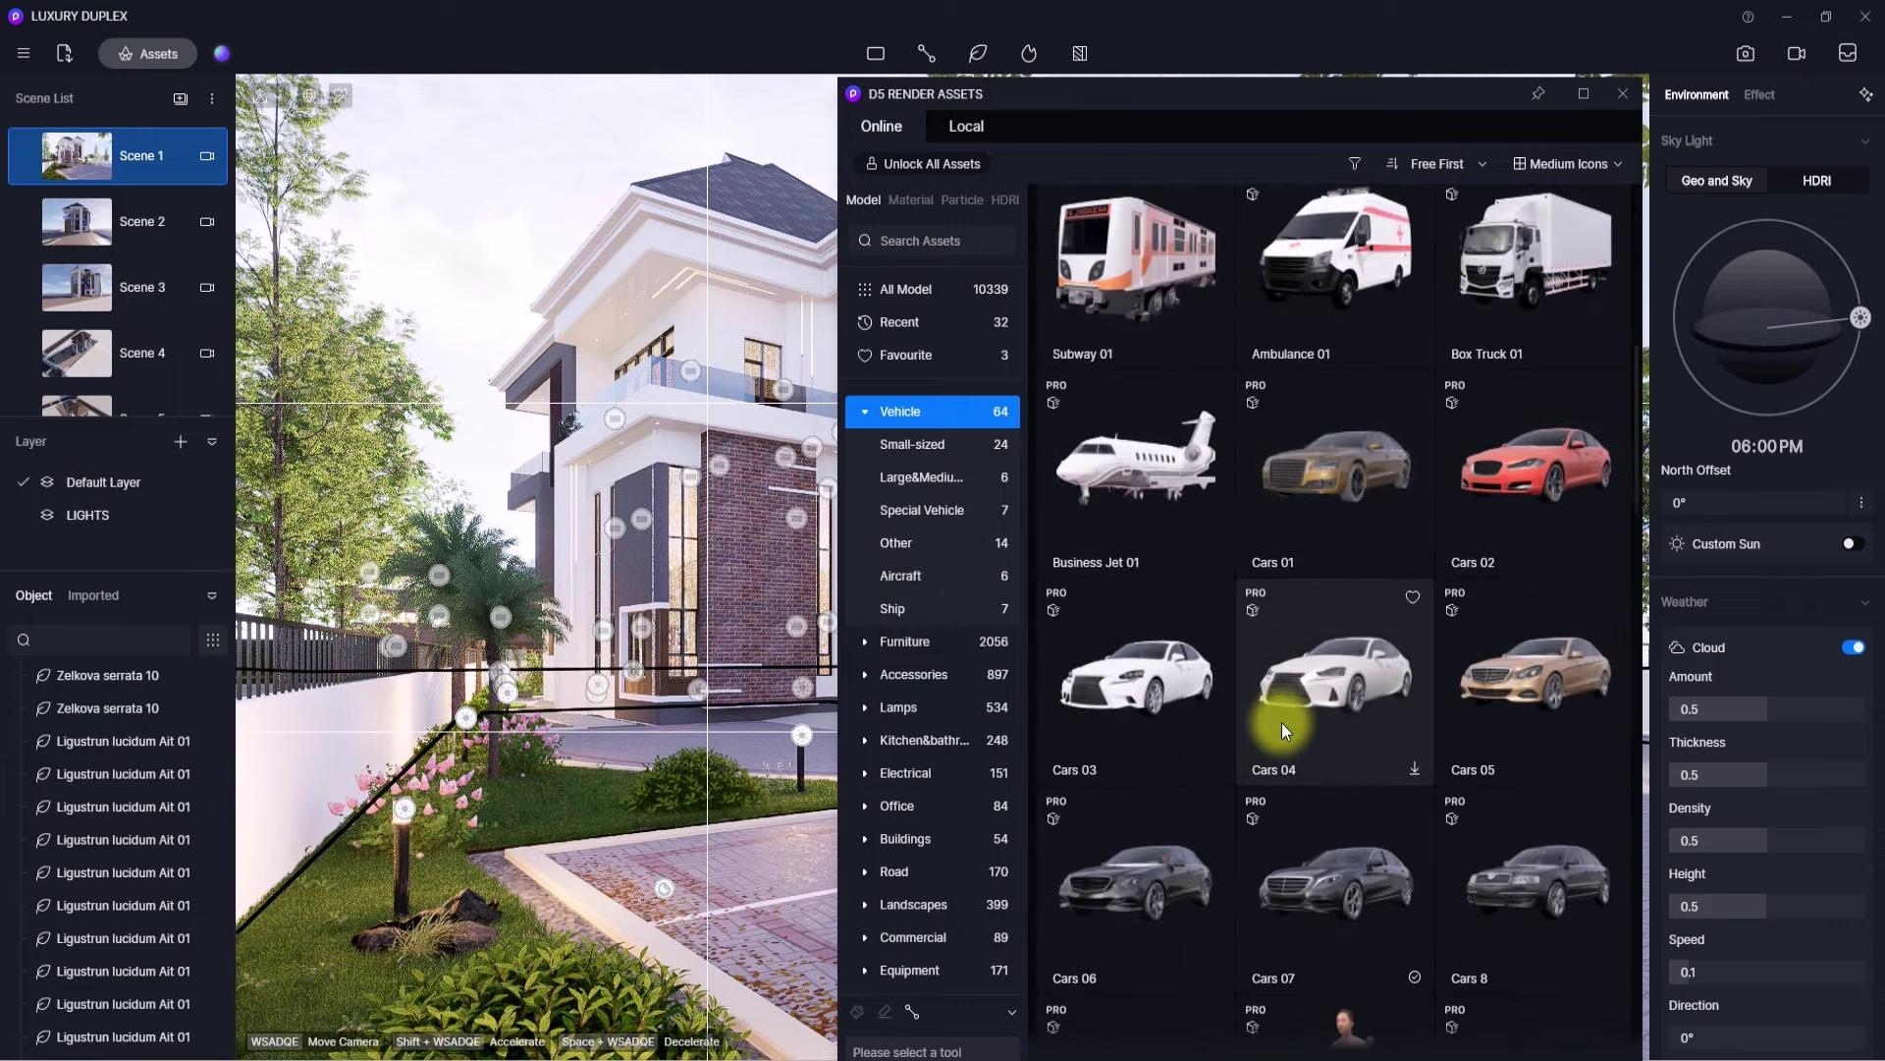
{"action": "scroll", "coordinate": [1281, 722], "scroll_direction": "up", "scroll_amount": 4}
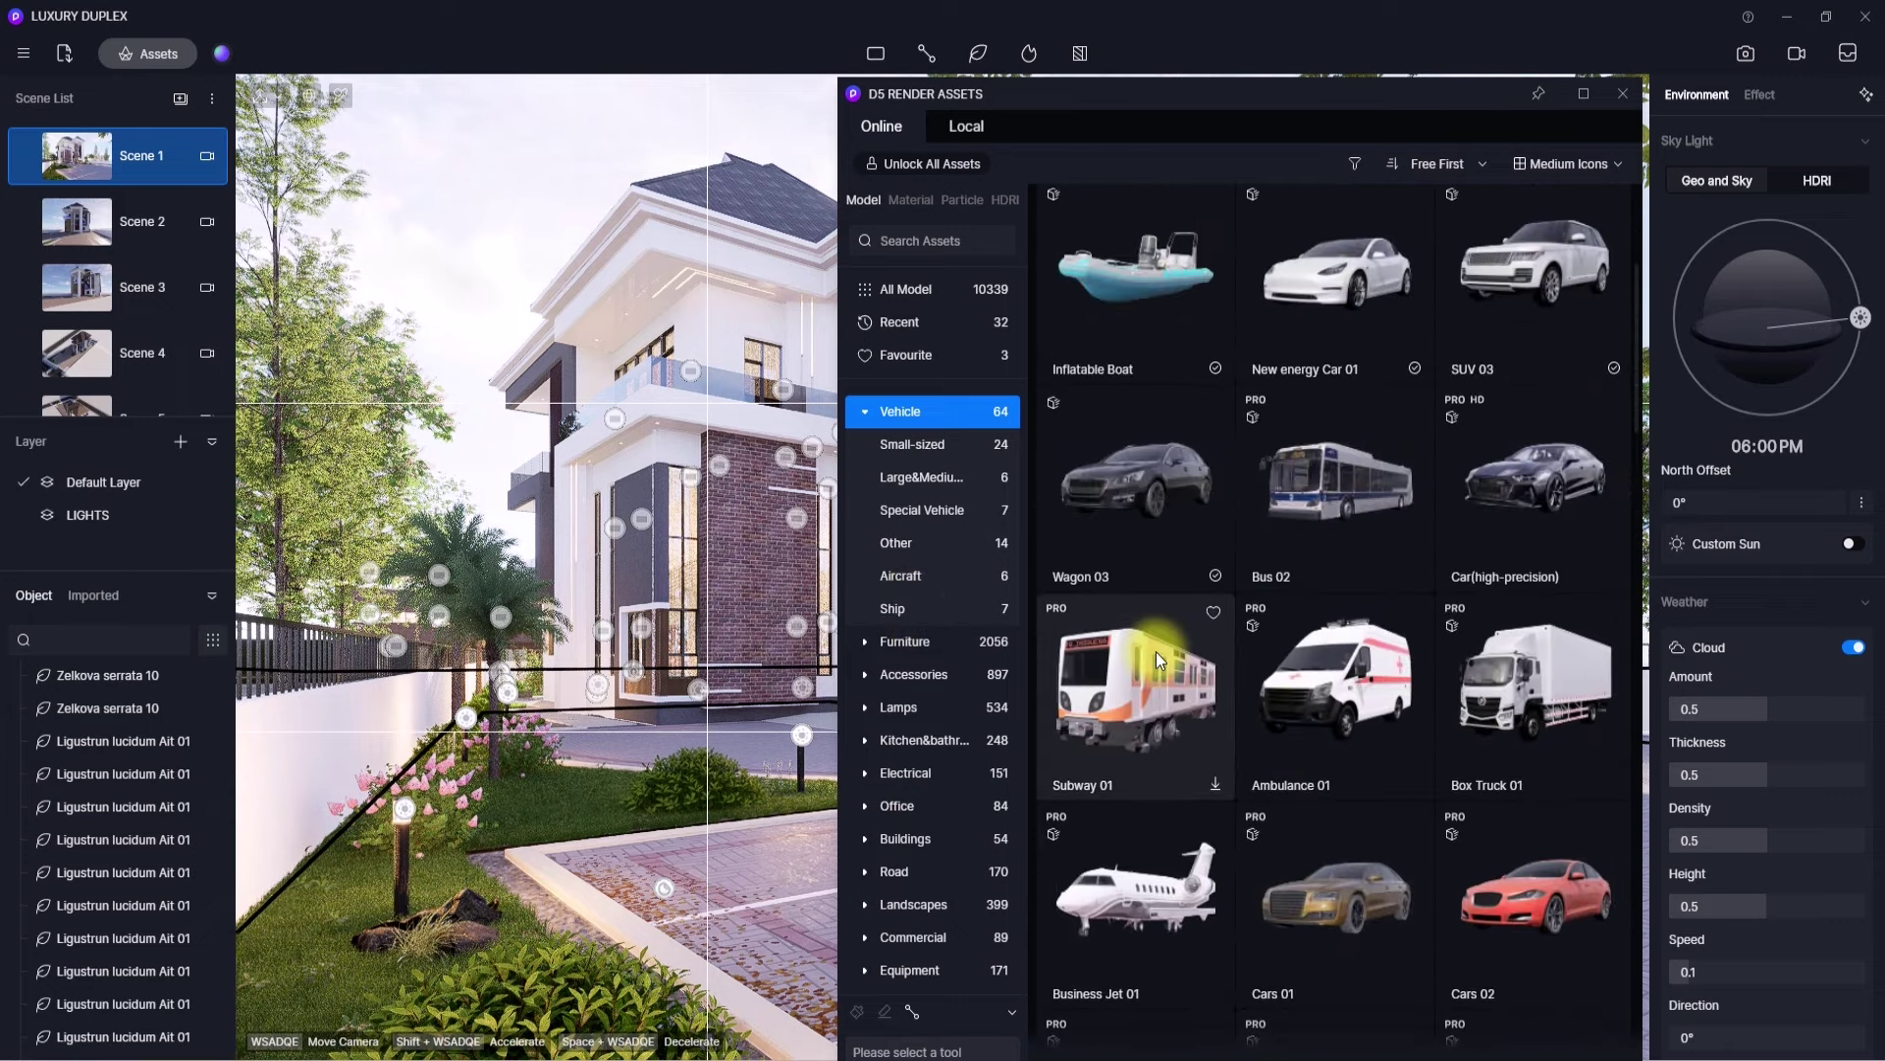
- Try a Wagon 03 car with its lights on in the front parking bay, and delete it
{"action": "left_click", "coordinate": [1114, 476]}
{"action": "left_click", "coordinate": [678, 844]}
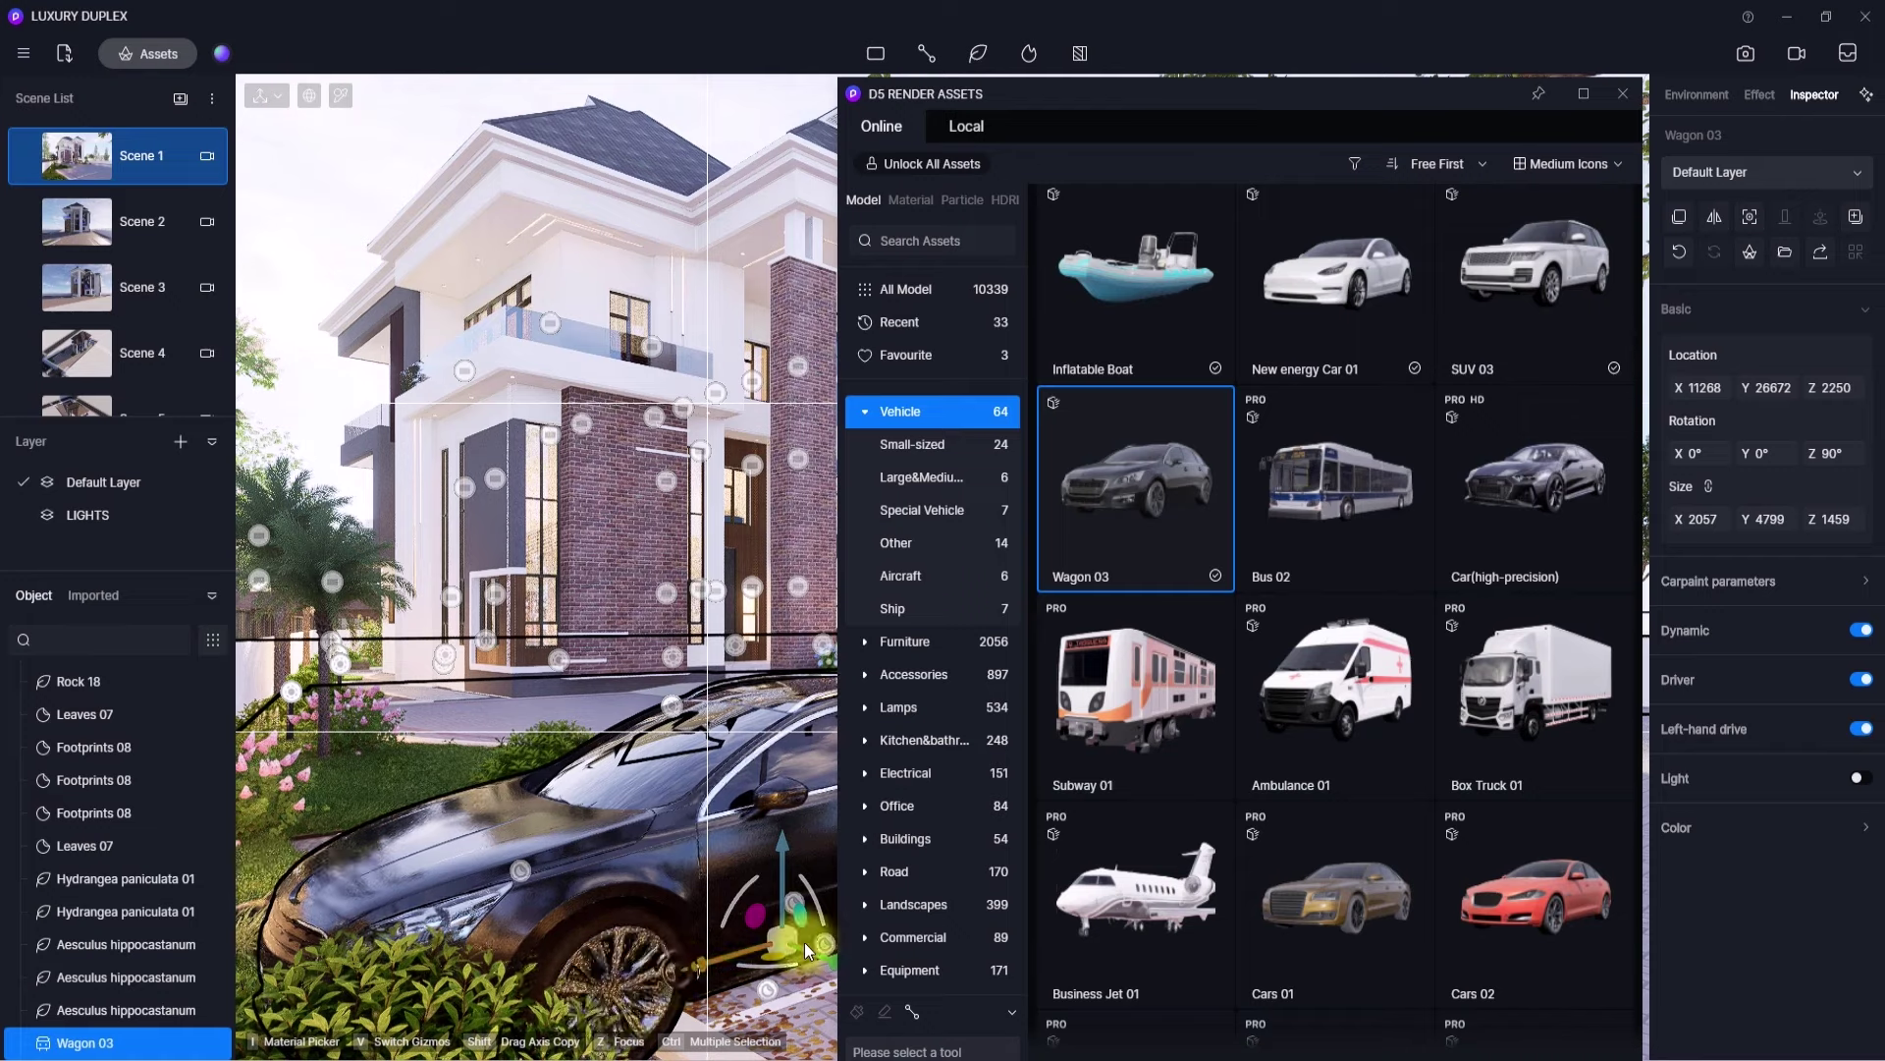
{"action": "left_click_drag", "start_coordinate": [805, 941], "coordinate": [882, 913]}
{"action": "left_click", "coordinate": [1622, 94]}
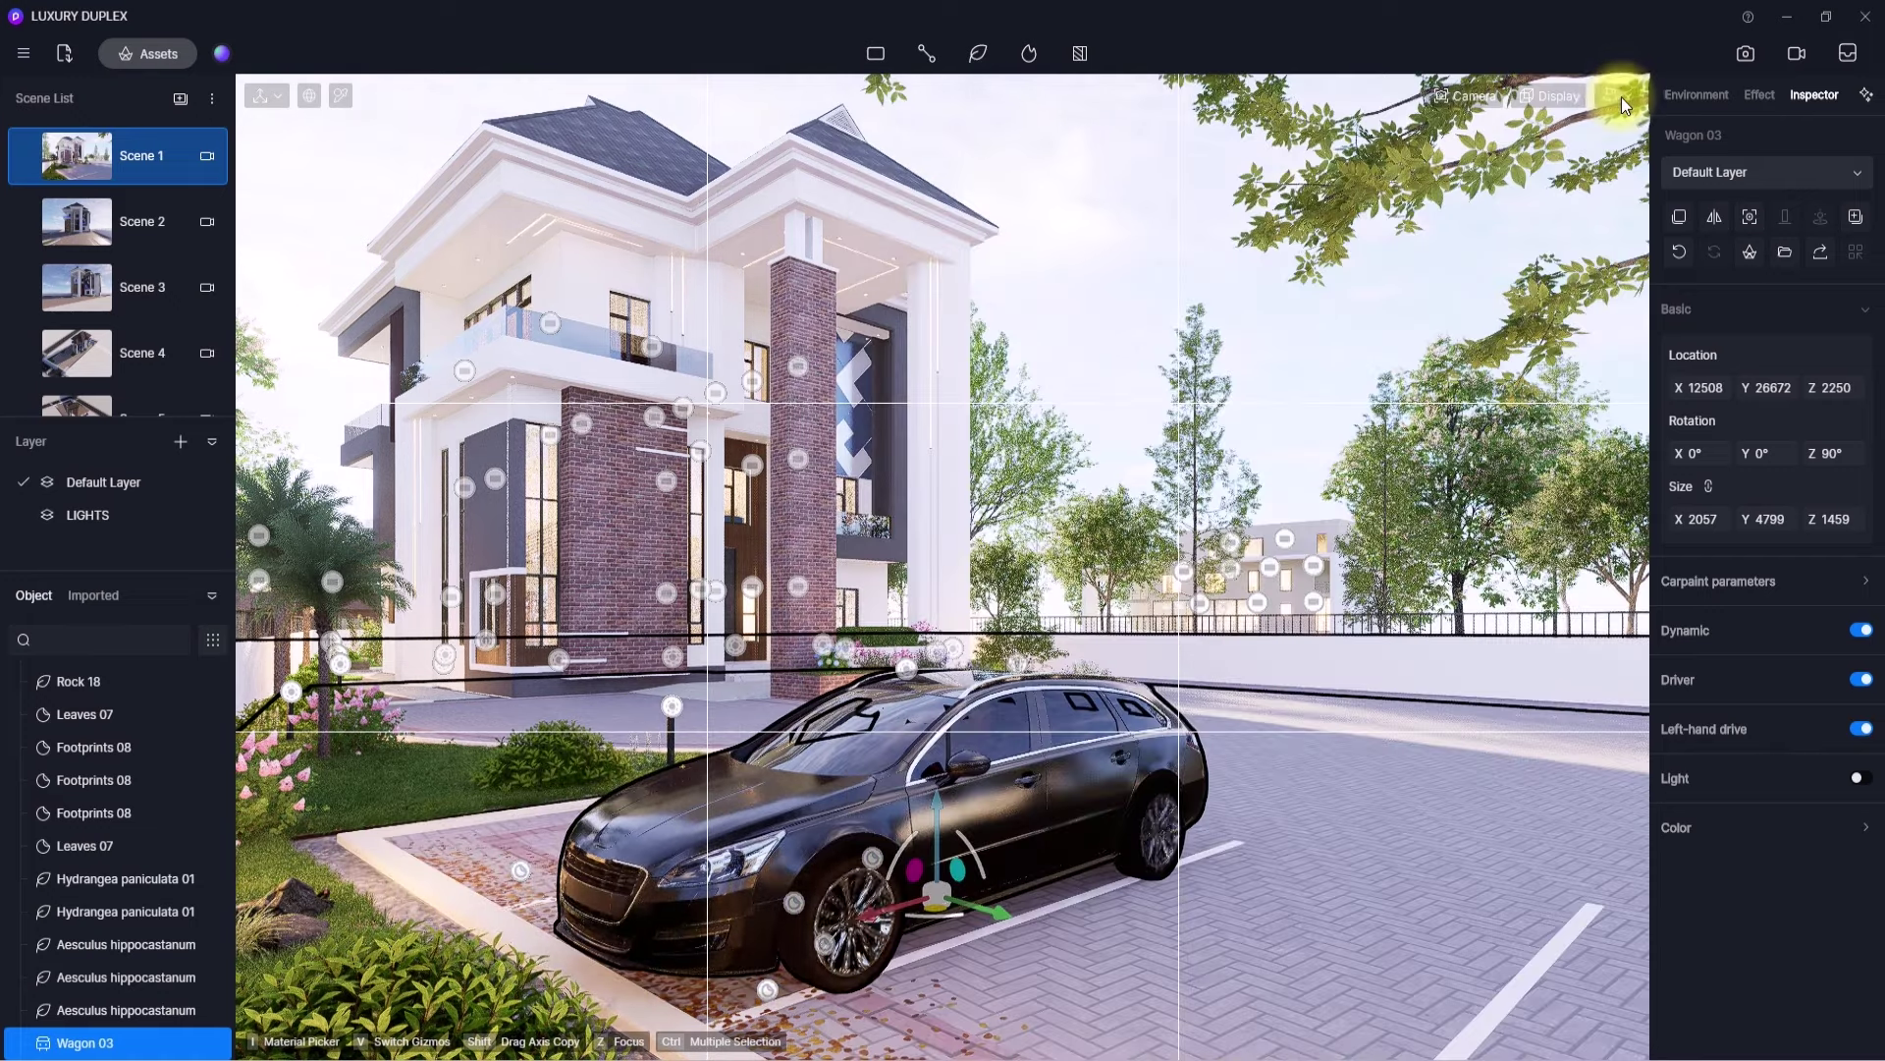
{"action": "left_click", "coordinate": [1859, 777]}
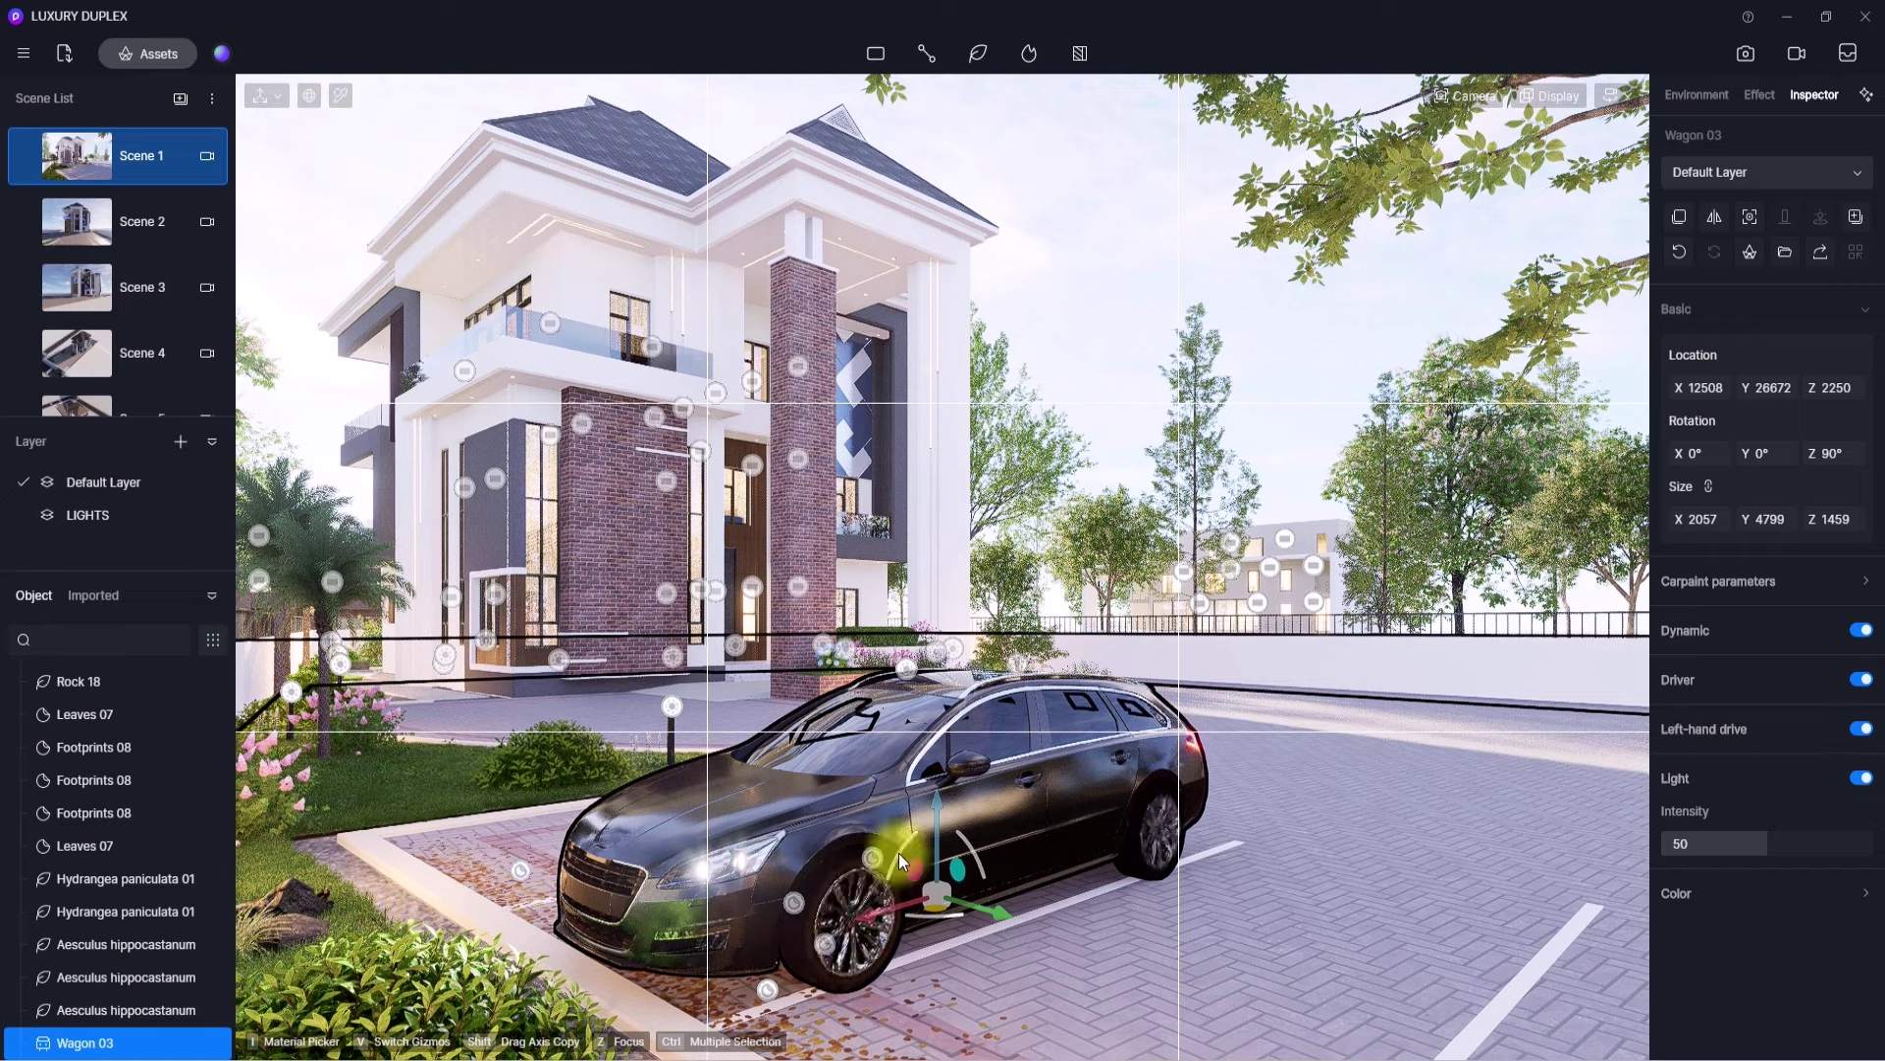
{"action": "key", "text": "Delete"}
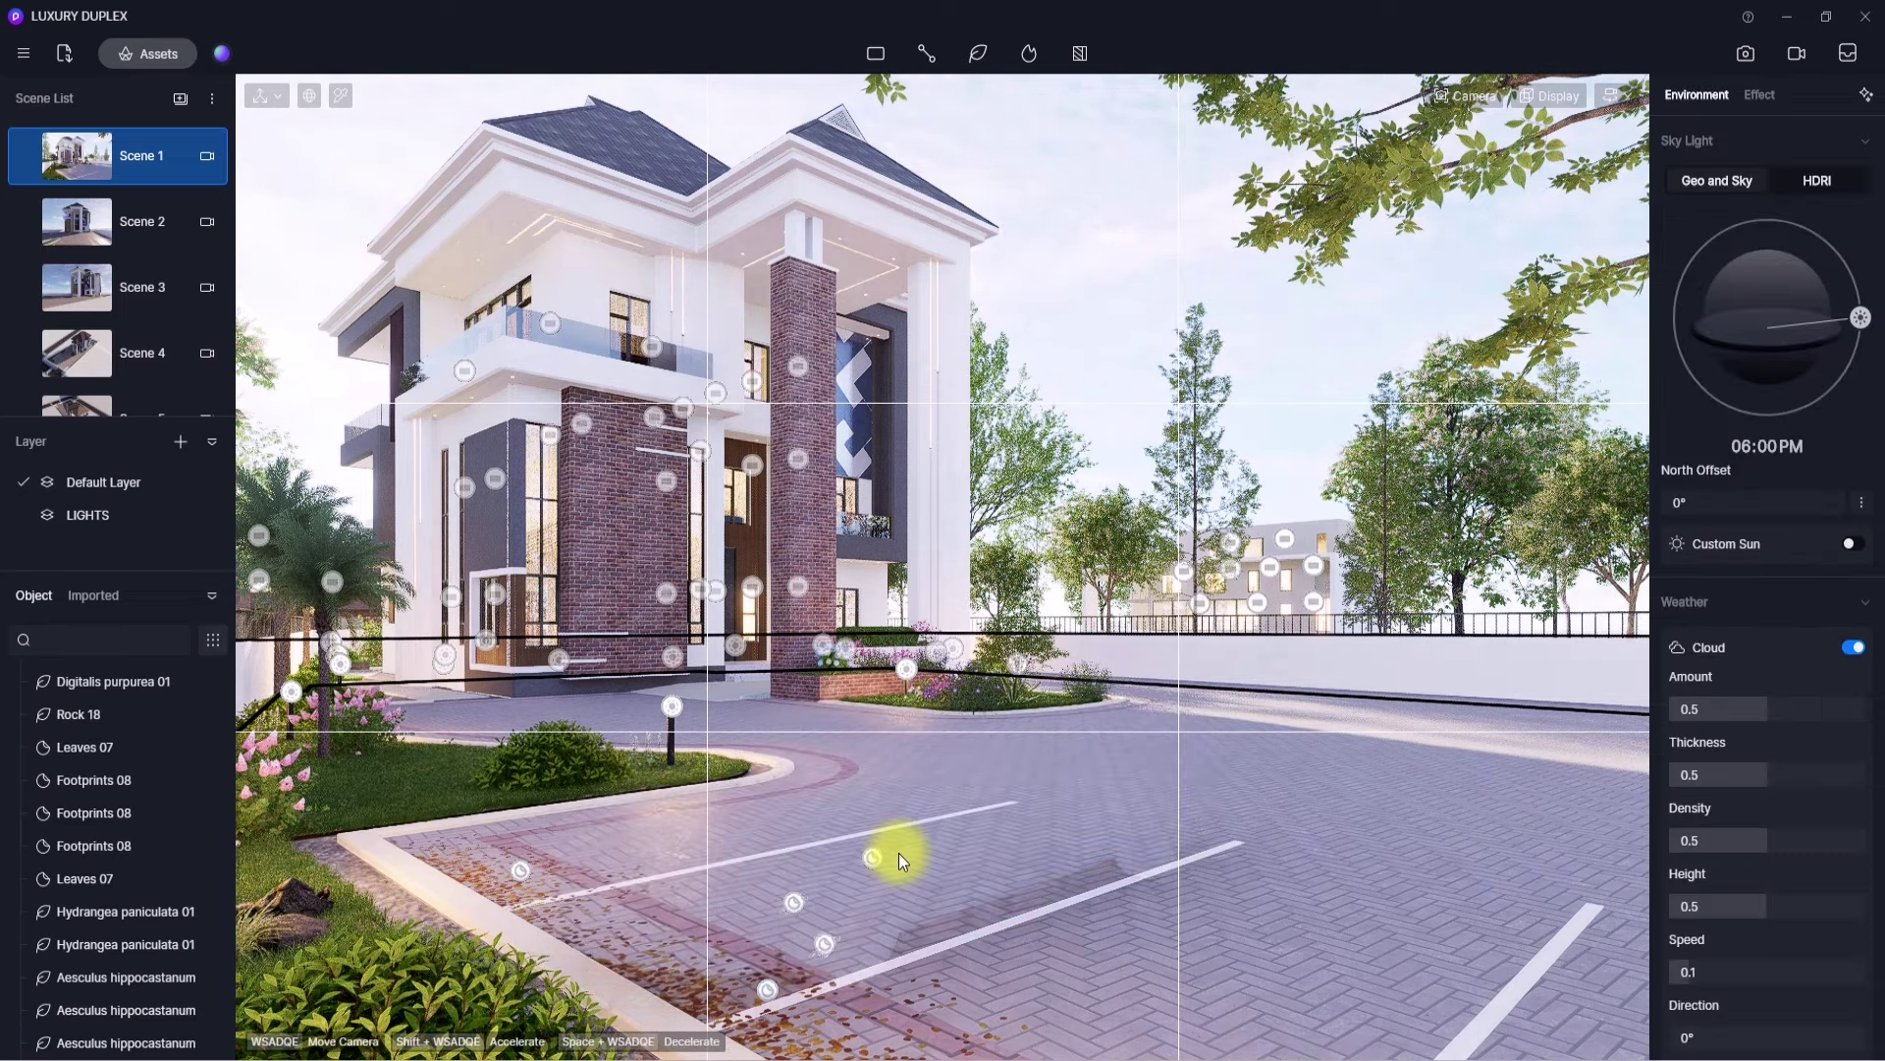
- Place the 01-benz.d5a car from the local 01-VEHICLES assets on the paving near the front parking bay
{"action": "left_click", "coordinate": [153, 53]}
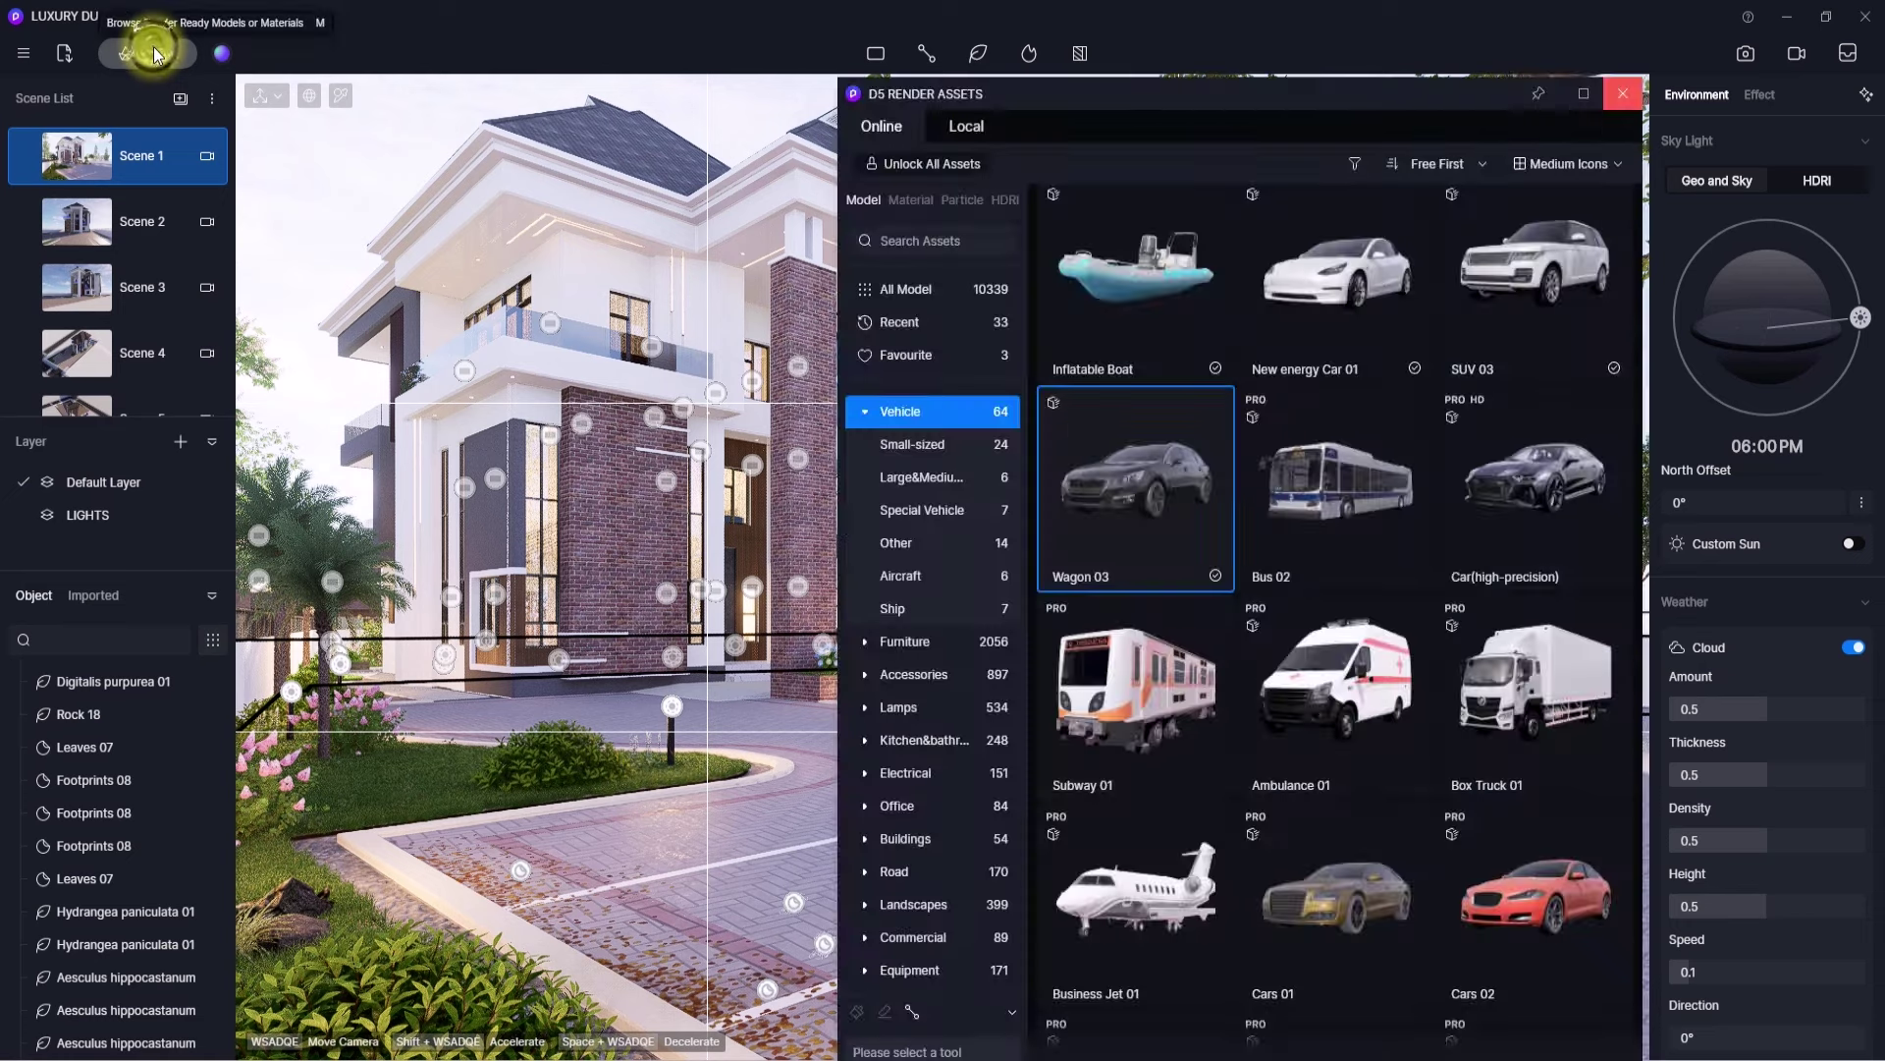
{"action": "left_click", "coordinate": [964, 125]}
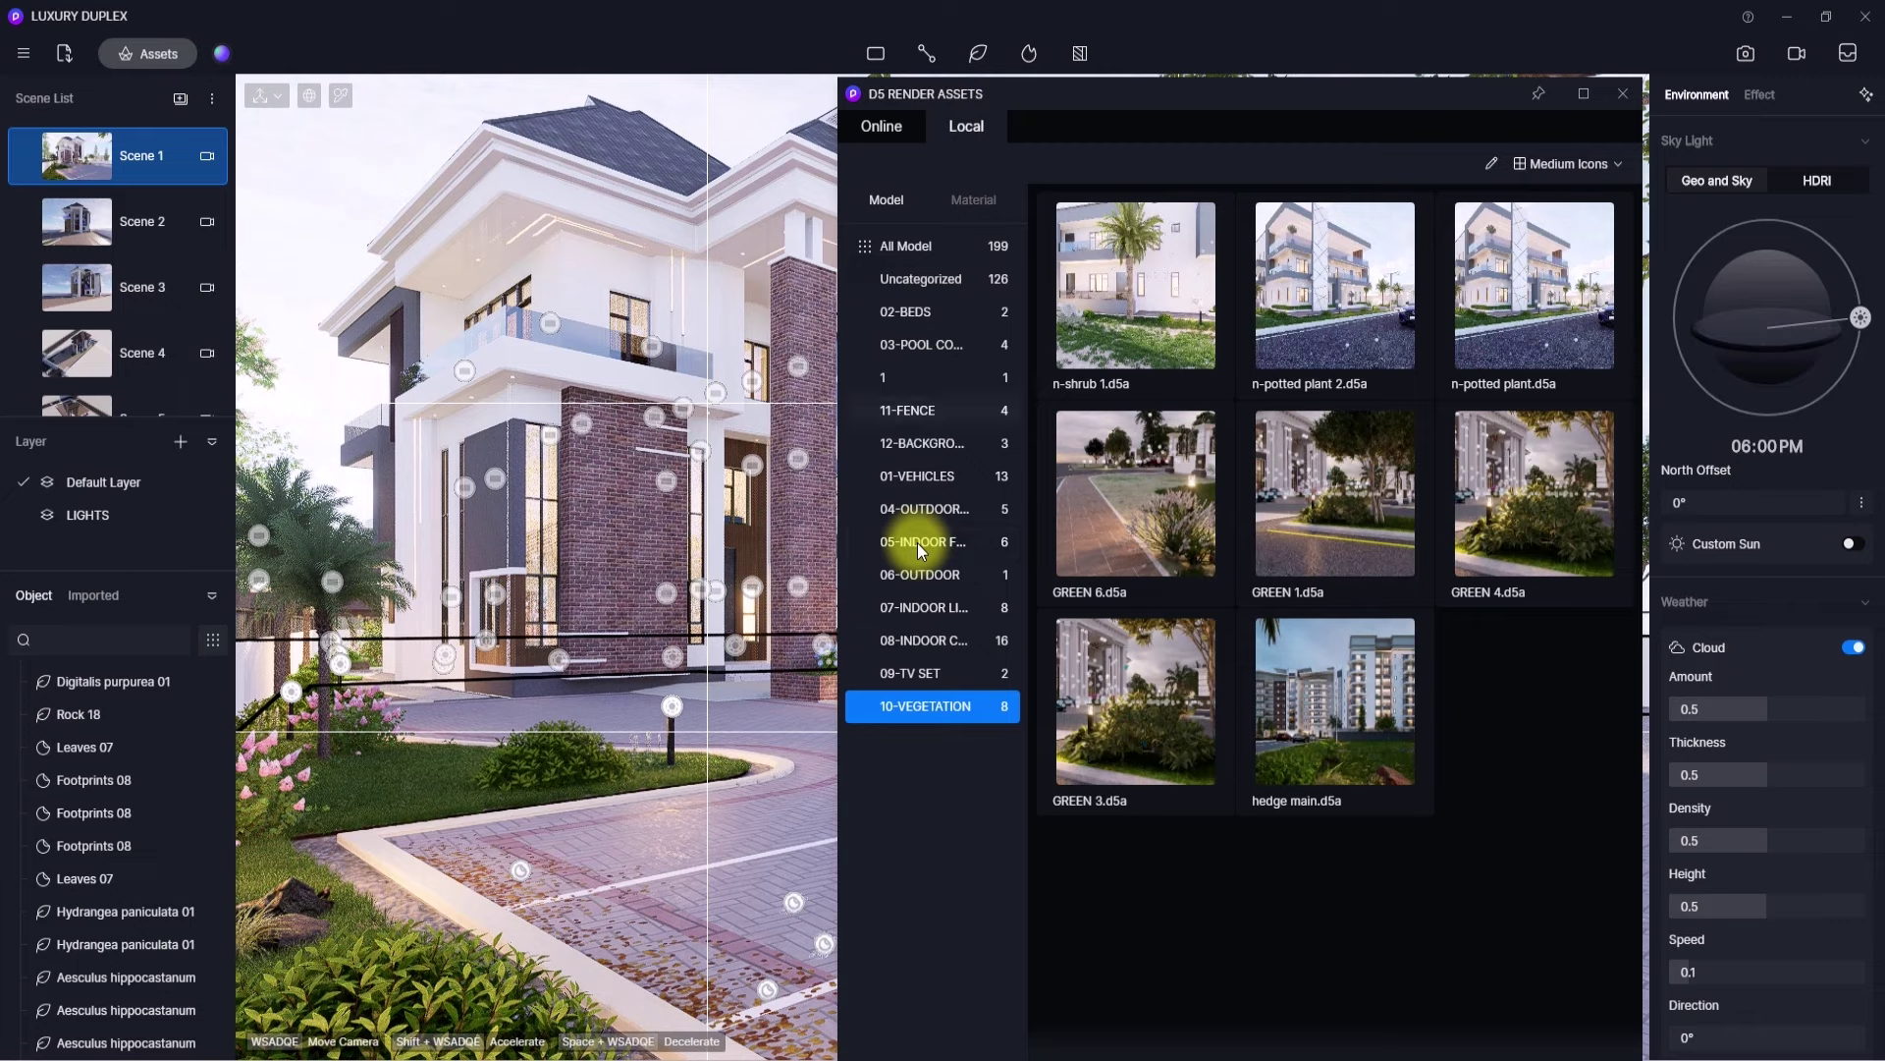
{"action": "left_click", "coordinate": [940, 478]}
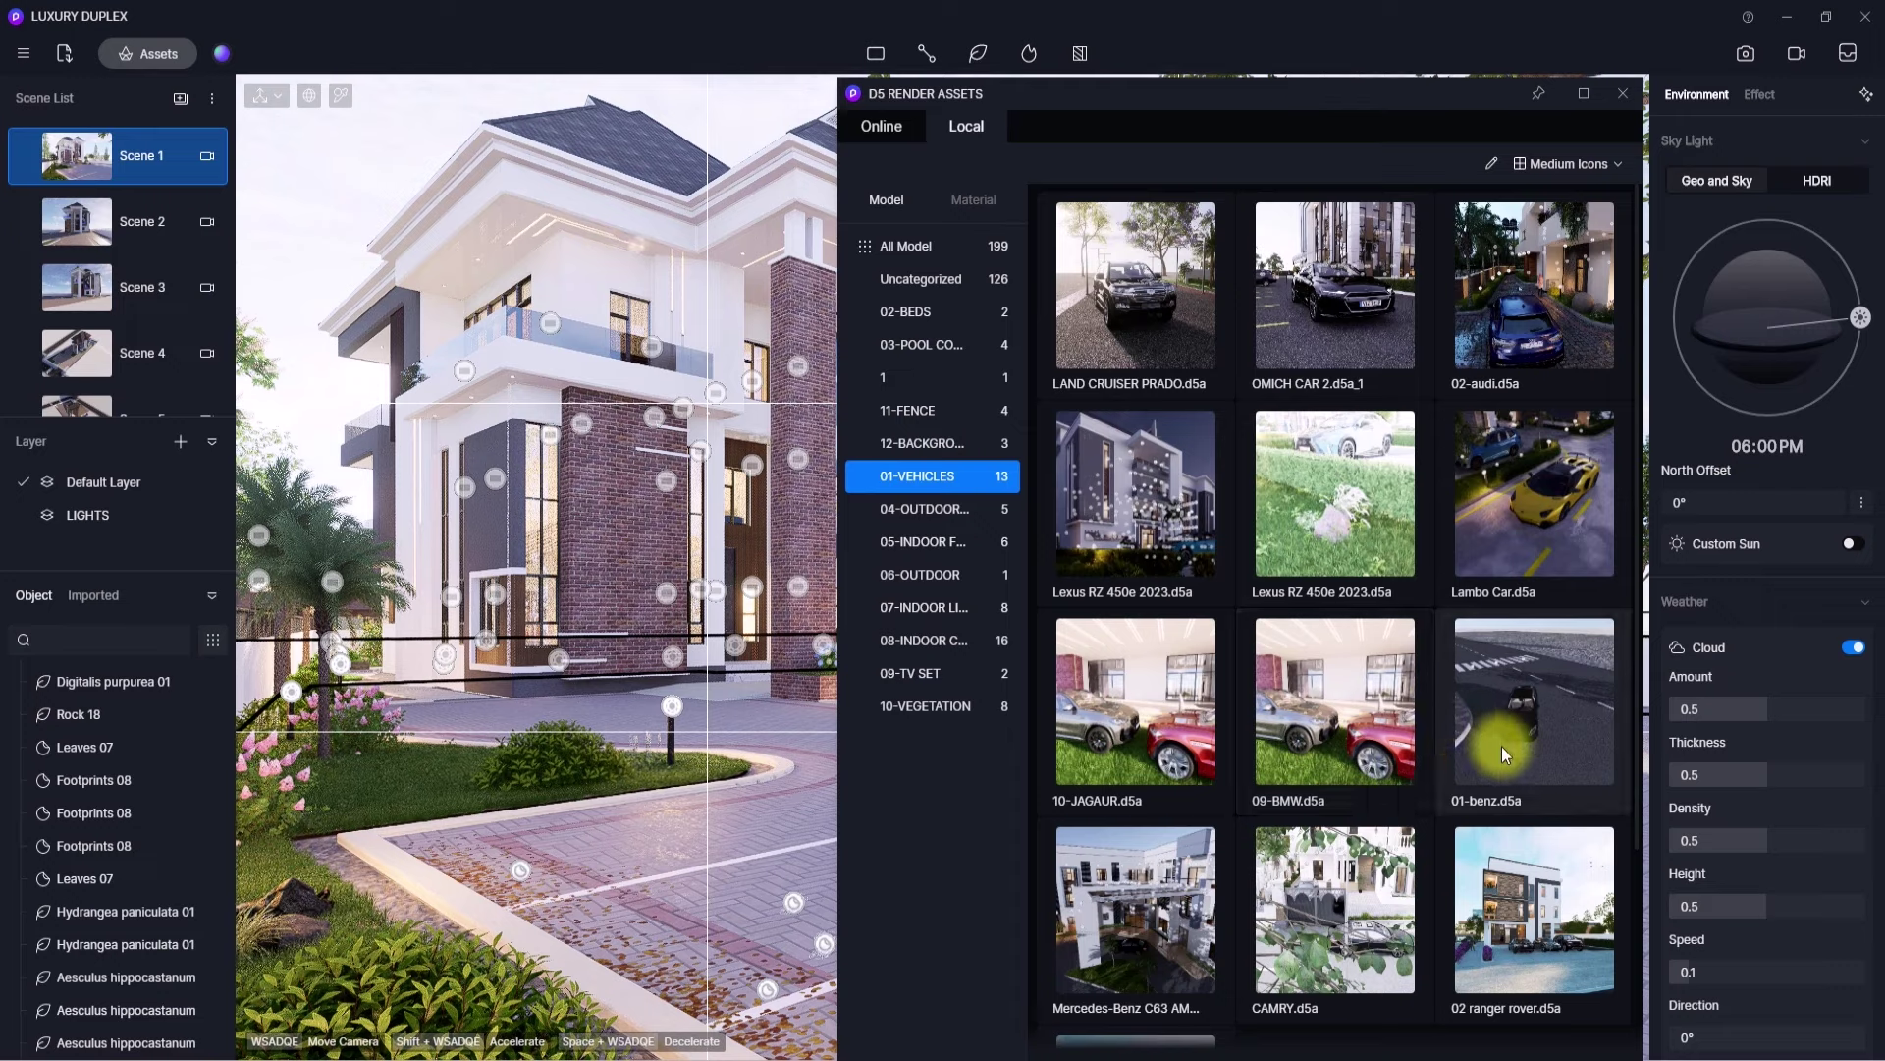
{"action": "left_click", "coordinate": [1533, 721]}
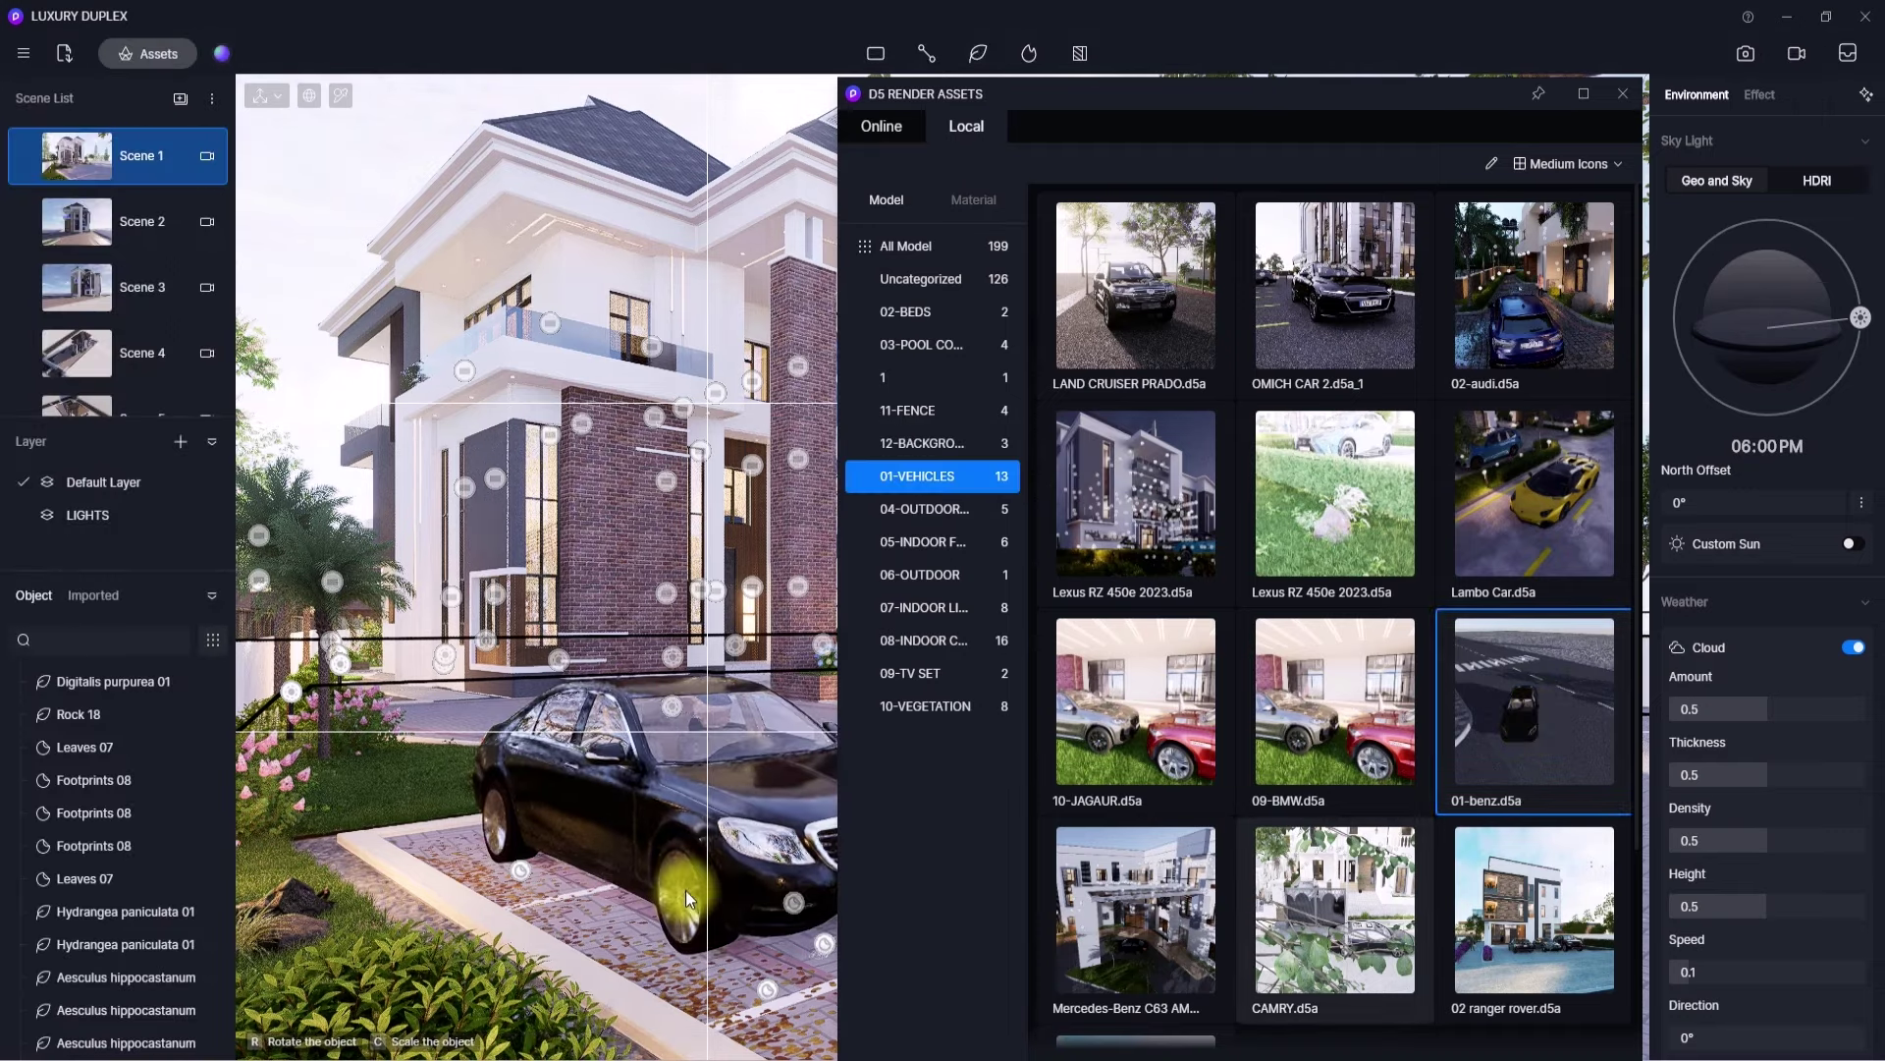
{"action": "left_click", "coordinate": [682, 876]}
- Rotate the Benz to 78° about Z and move it into the marked parking bay at about X 13234, Y 26232
{"action": "right_click_drag", "start_coordinate": [732, 909], "coordinate": [845, 934]}
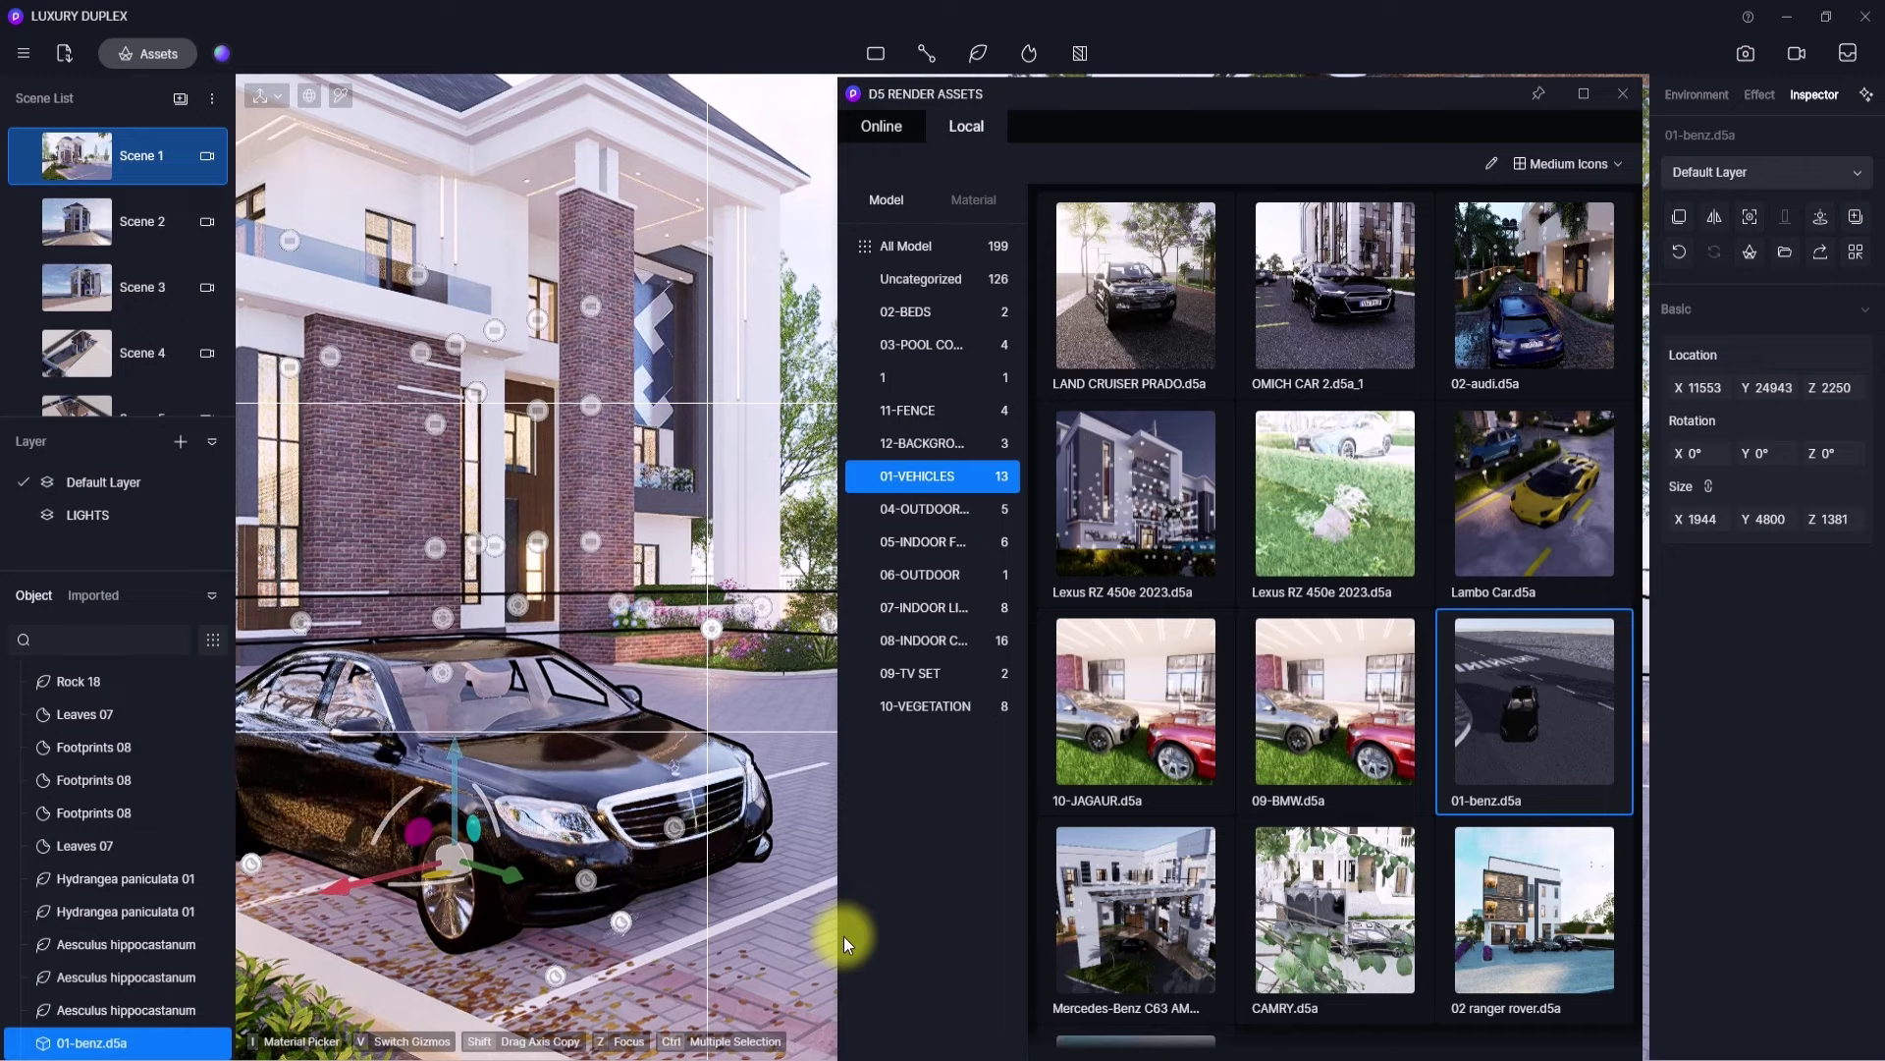
{"action": "left_click_drag", "start_coordinate": [449, 878], "coordinate": [345, 880]}
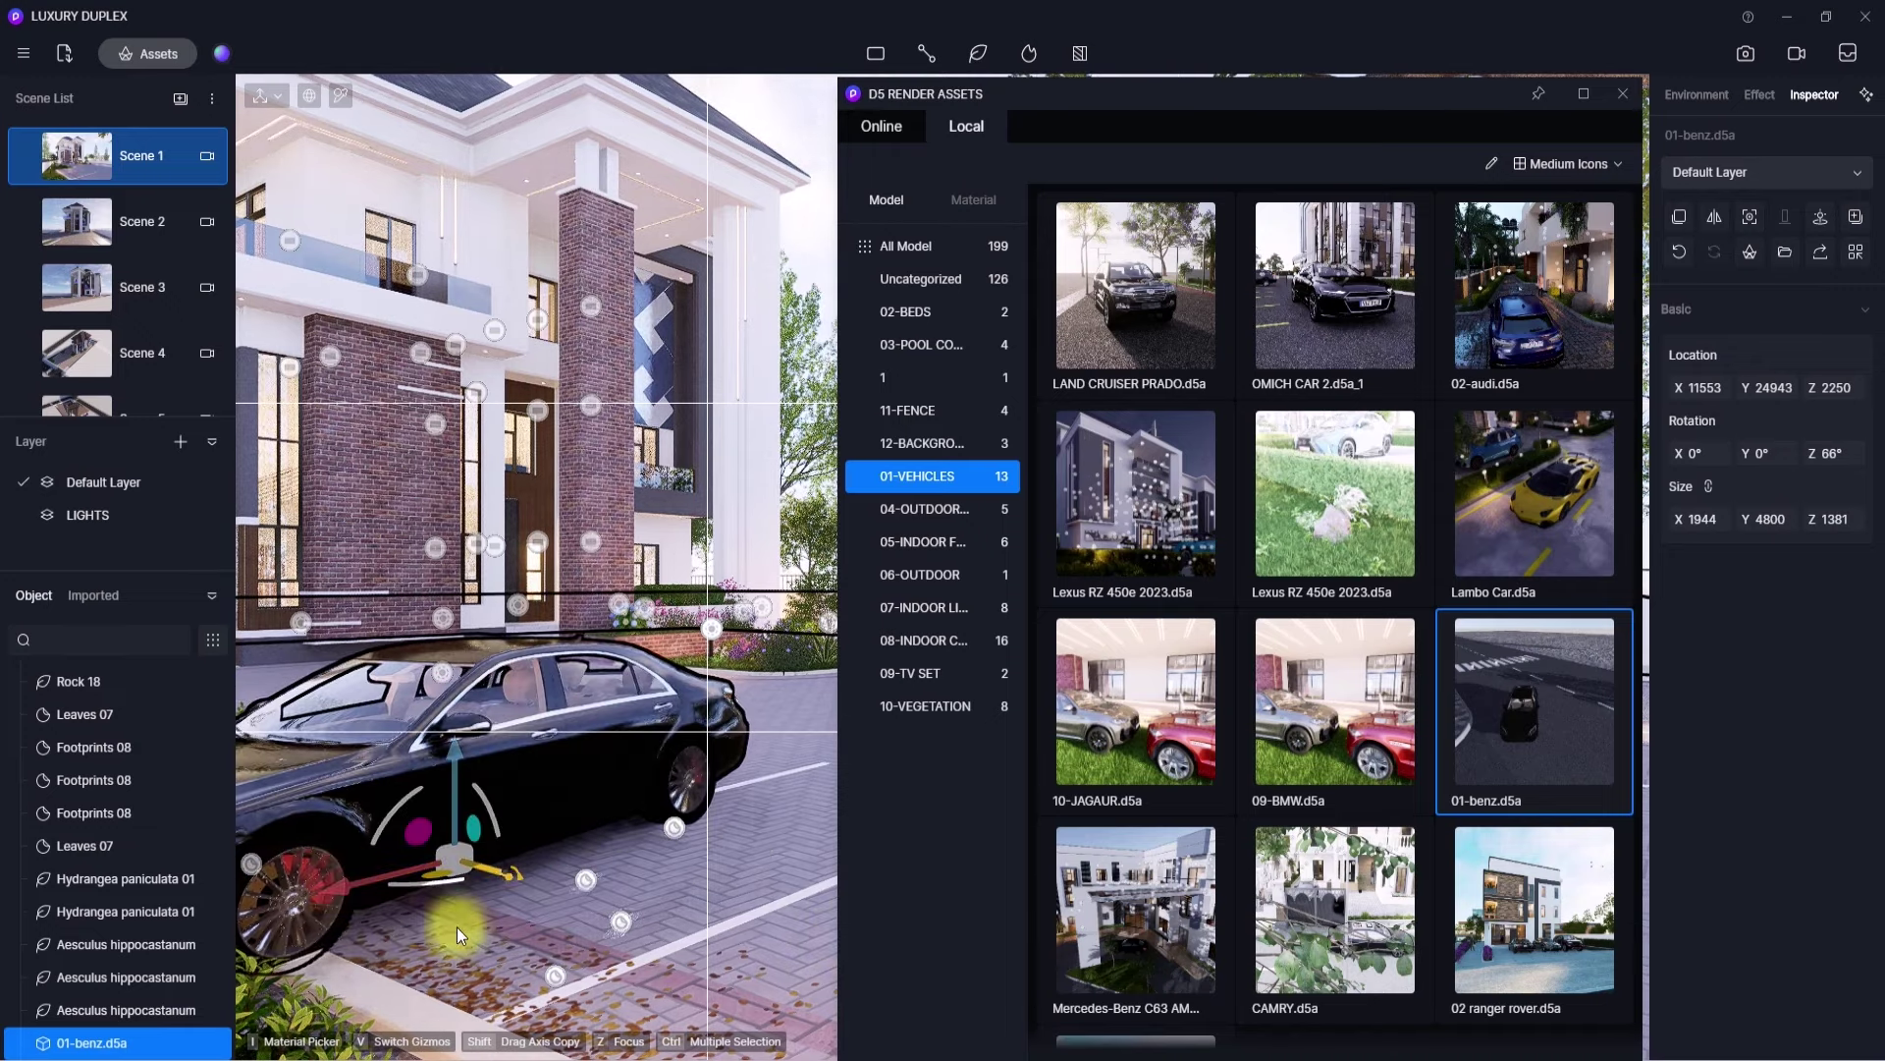
{"action": "right_click_drag", "start_coordinate": [457, 928], "coordinate": [439, 923]}
{"action": "left_click_drag", "start_coordinate": [524, 817], "coordinate": [801, 830]}
{"action": "left_click_drag", "start_coordinate": [776, 786], "coordinate": [792, 788]}
{"action": "right_click_drag", "start_coordinate": [603, 797], "coordinate": [665, 696]}
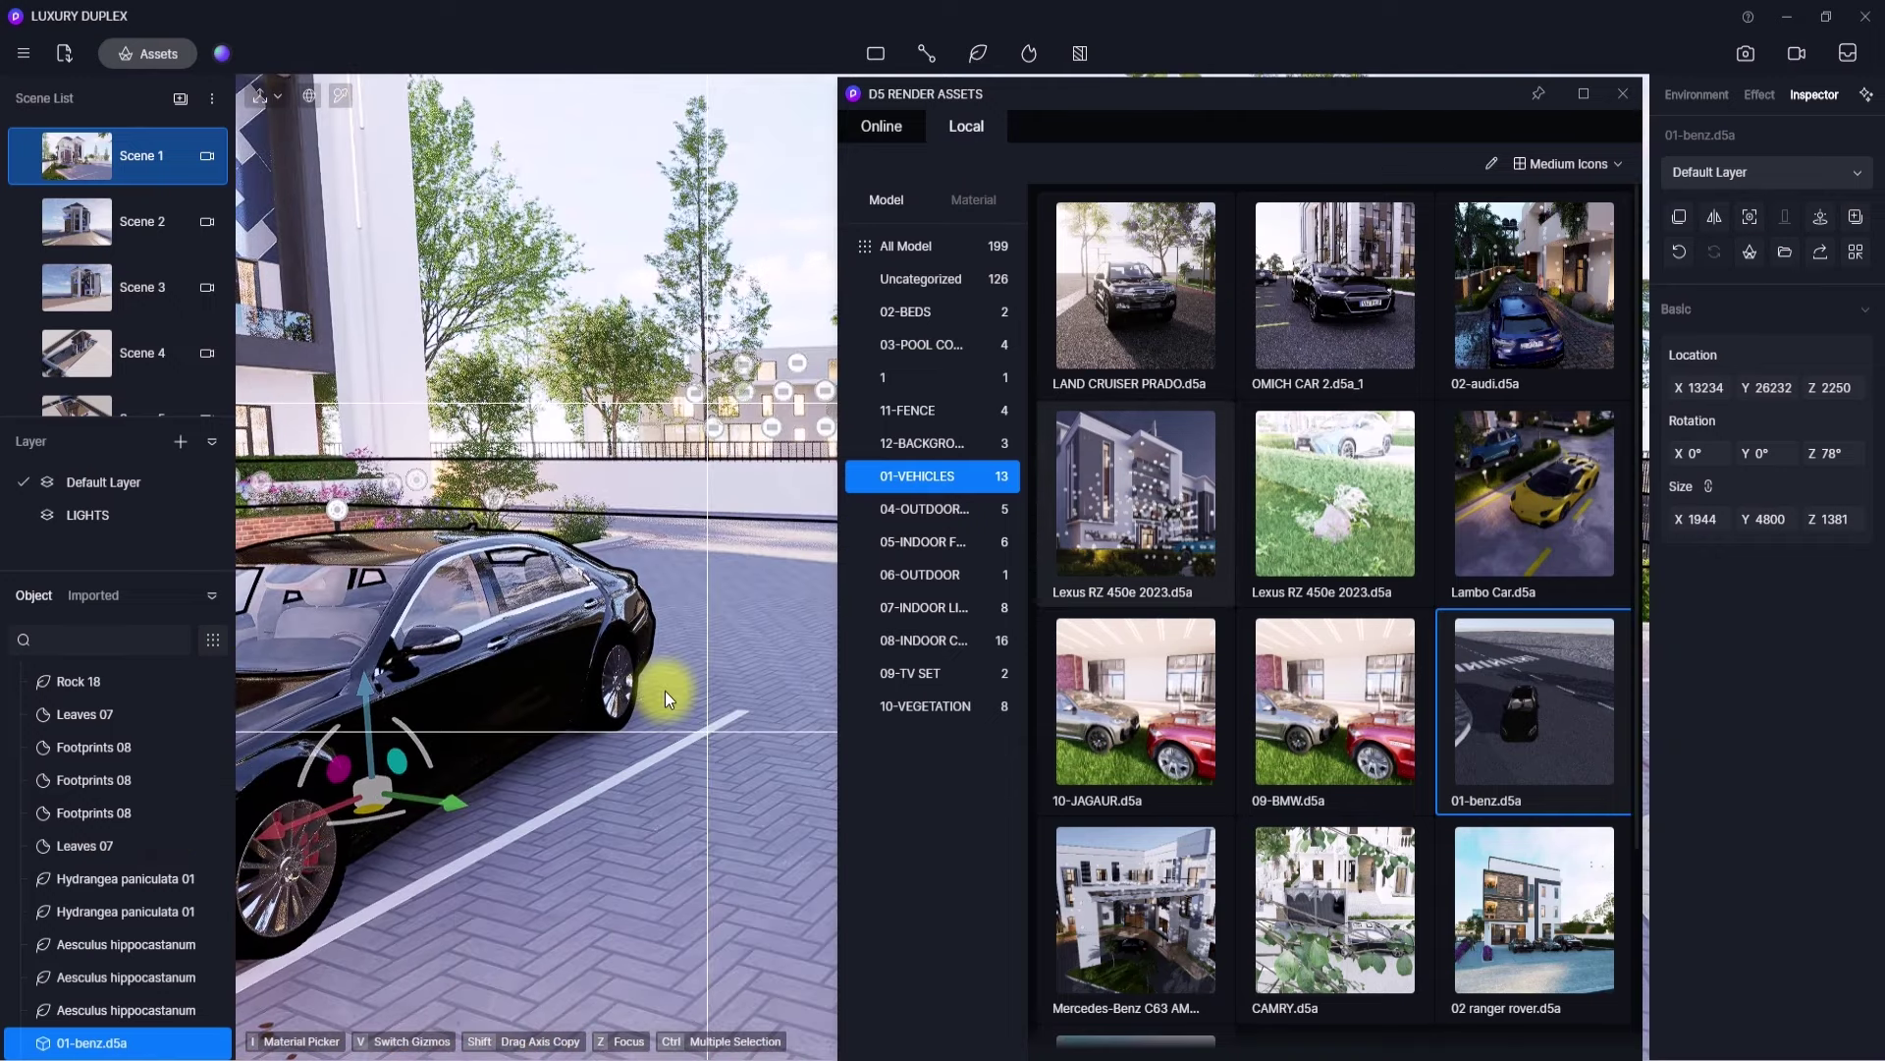
- Try a Lexus RZ 450e 2023 car beside the parked Benz, and delete it
{"action": "left_click", "coordinate": [1169, 516]}
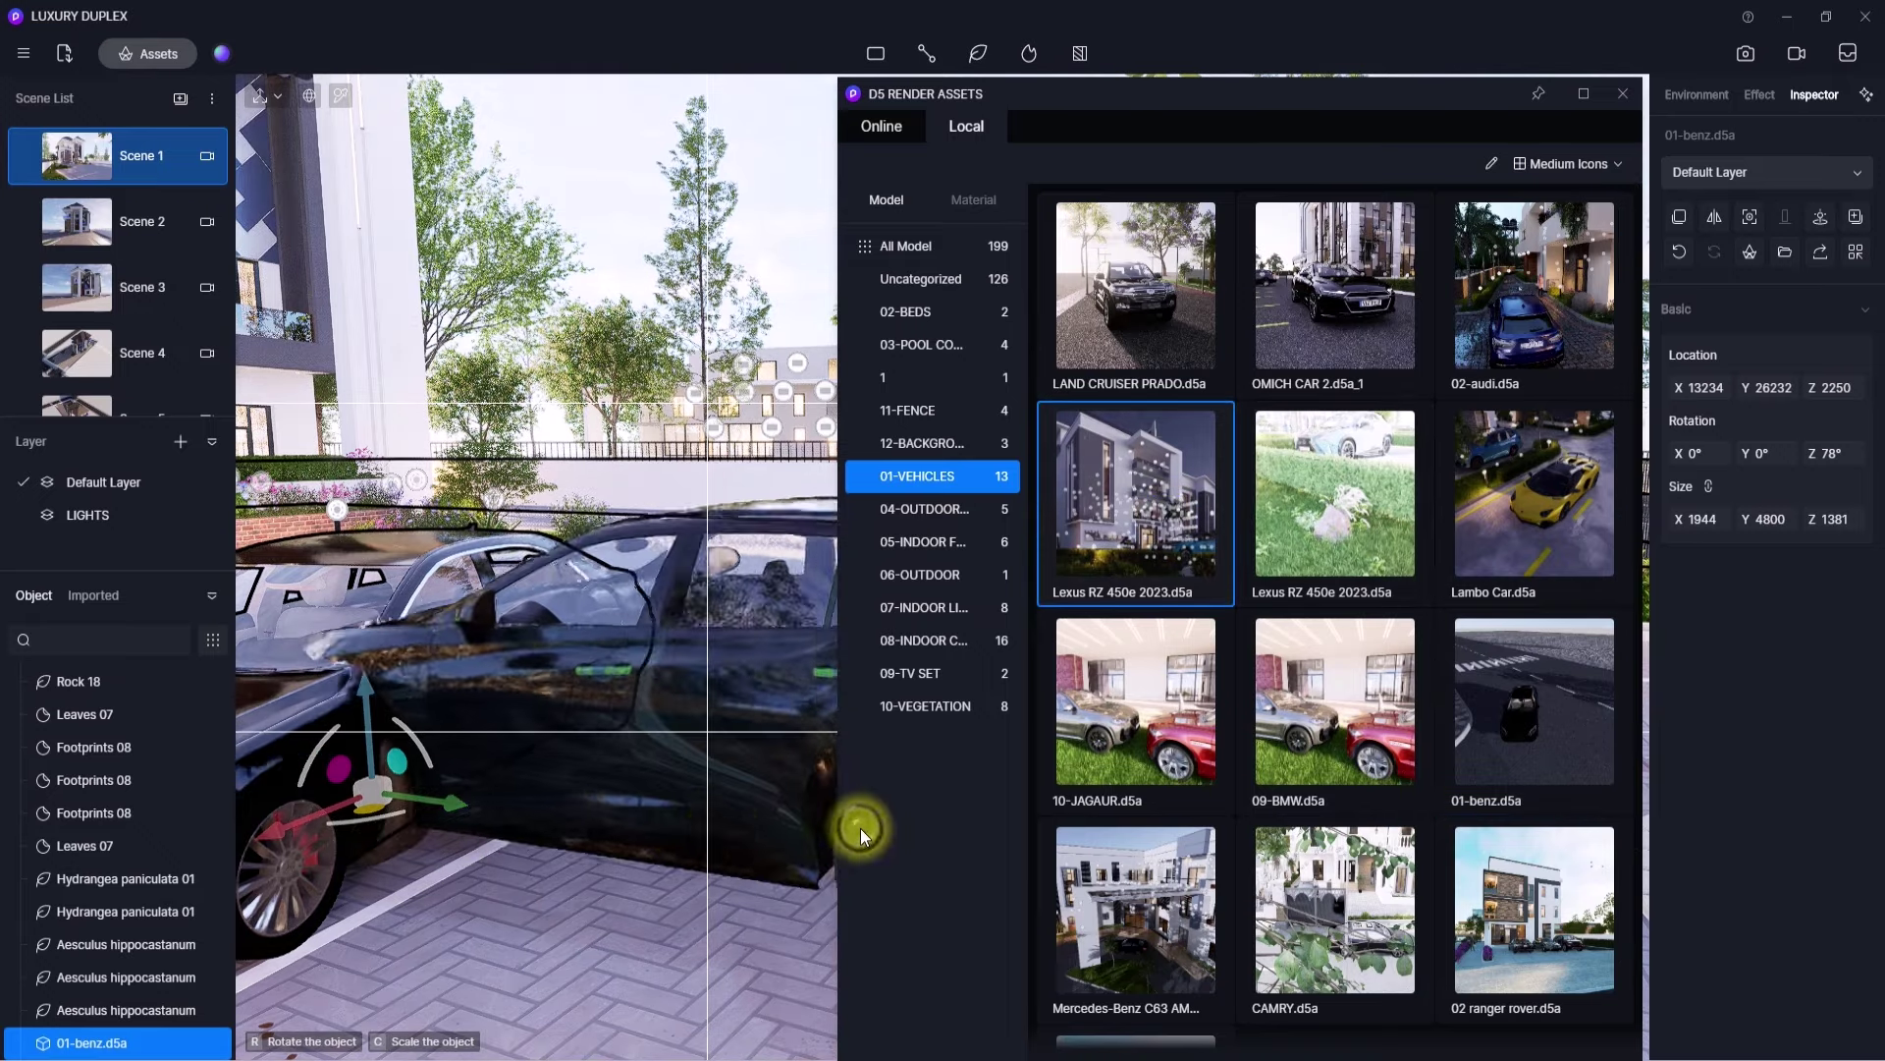
{"action": "left_click", "coordinate": [722, 827]}
{"action": "left_click_drag", "start_coordinate": [743, 853], "coordinate": [889, 796]}
{"action": "right_click_drag", "start_coordinate": [469, 852], "coordinate": [2, 926]}
{"action": "right_click_drag", "start_coordinate": [659, 806], "coordinate": [546, 786]}
{"action": "key", "text": "Escape"}
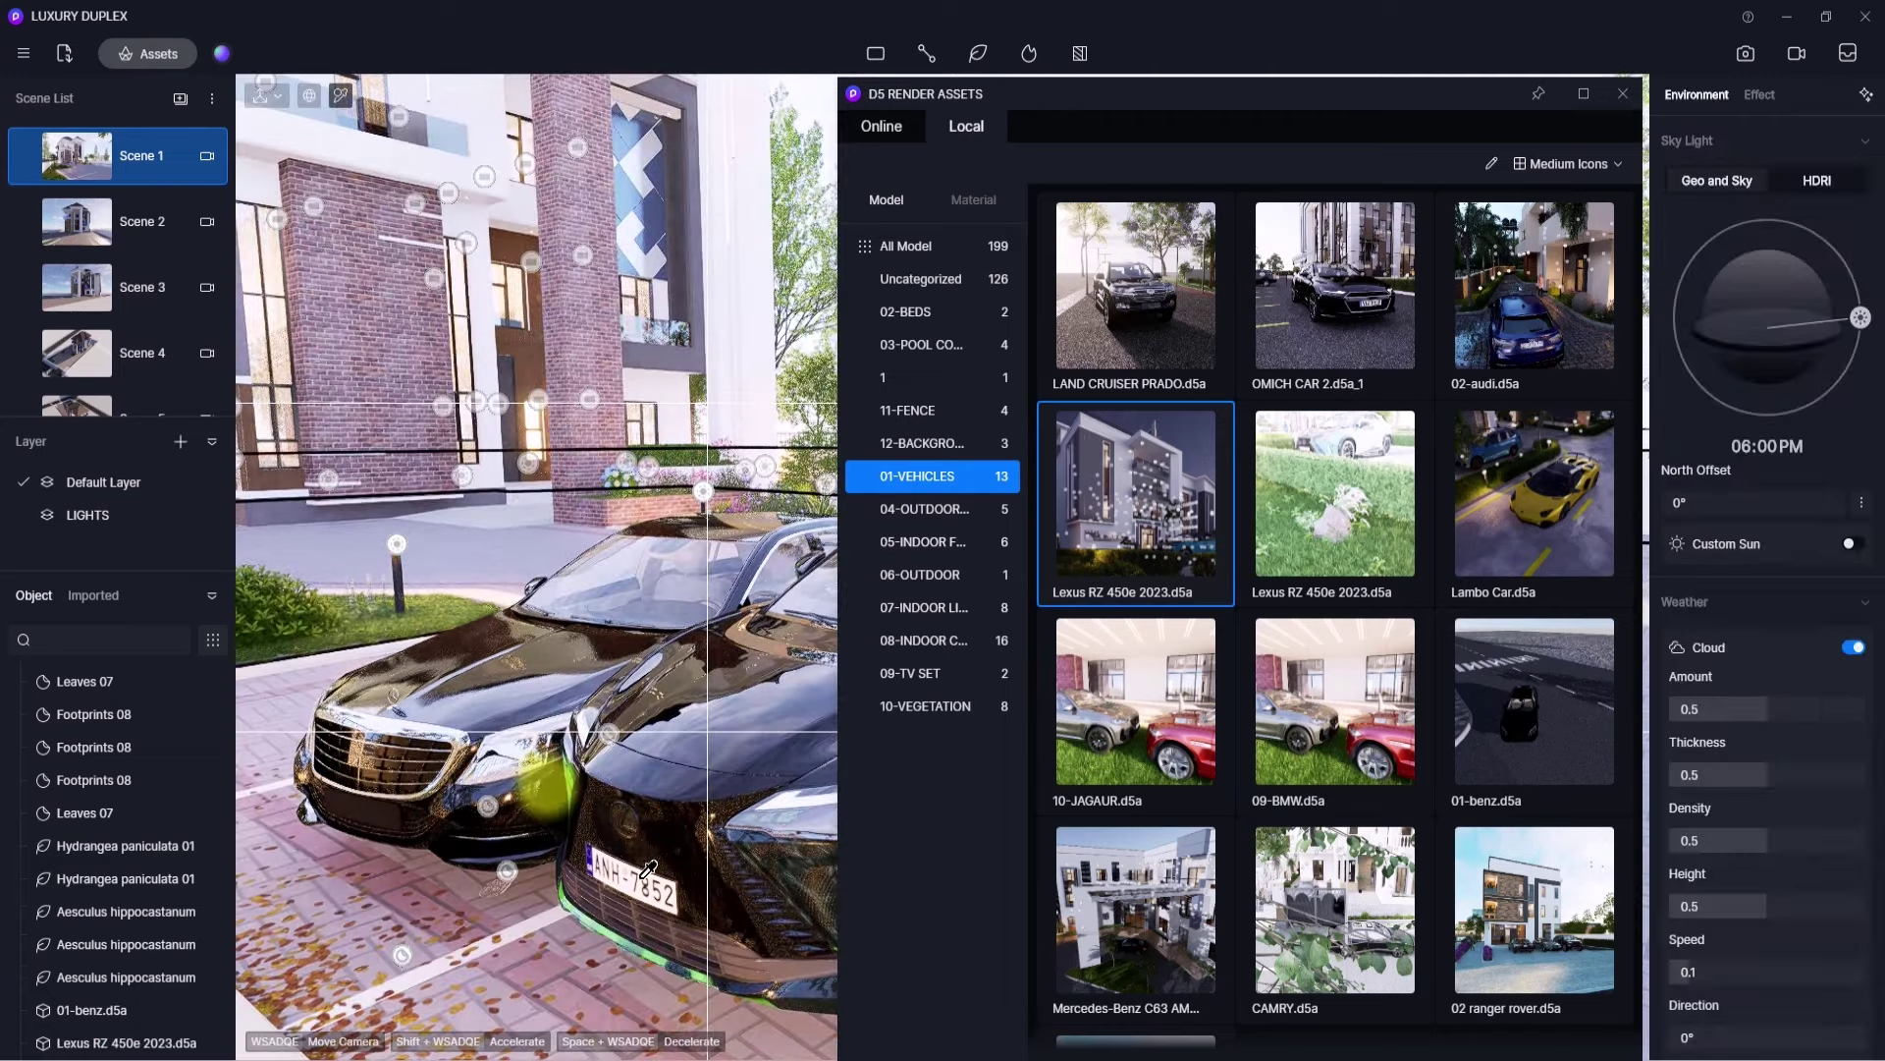
{"action": "left_click", "coordinate": [1623, 93]}
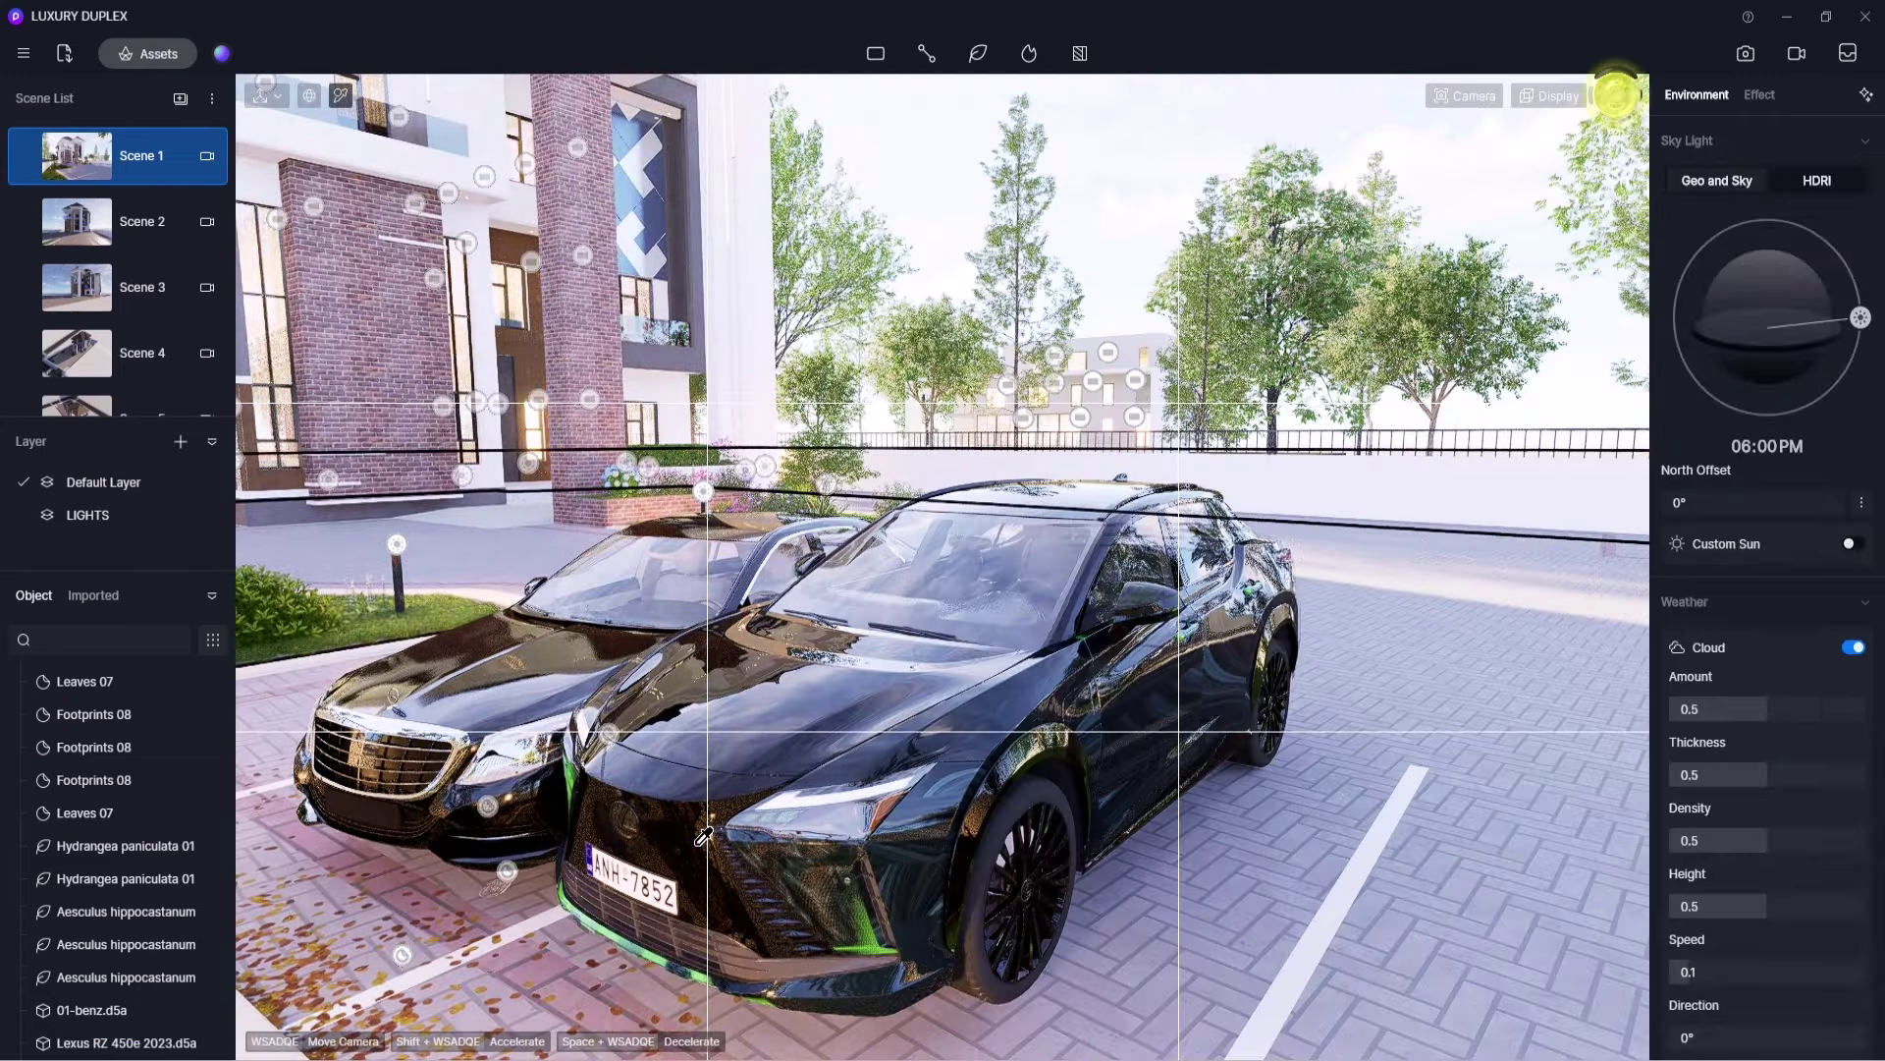
{"action": "left_click", "coordinate": [645, 869]}
{"action": "key", "text": "Delete"}
{"action": "left_click", "coordinate": [752, 768]}
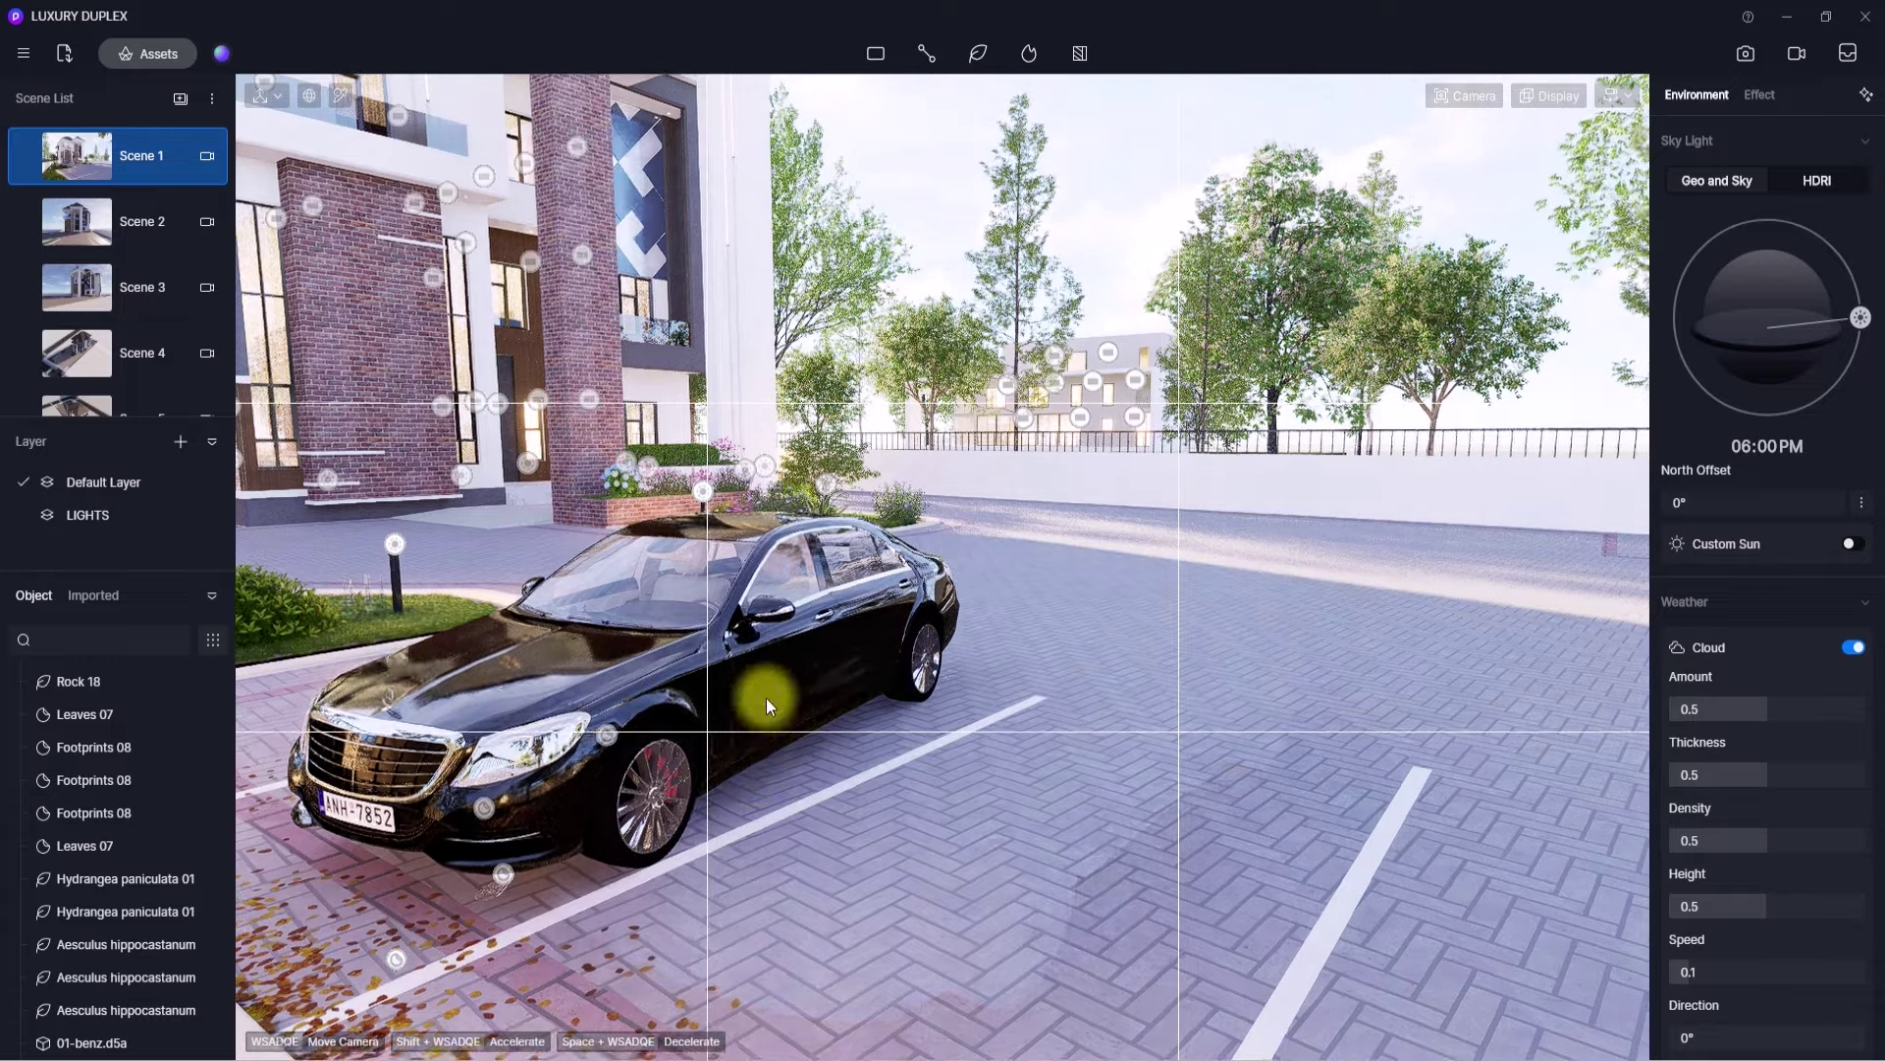
- Pick the red tail-light material of the Benz and turn on its emission with an intensity of about 43.6
{"action": "right_click_drag", "start_coordinate": [766, 697], "coordinate": [505, 876]}
{"action": "scroll", "coordinate": [505, 876], "scroll_direction": "up", "scroll_amount": 4}
{"action": "right_click_drag", "start_coordinate": [642, 759], "coordinate": [1052, 532]}
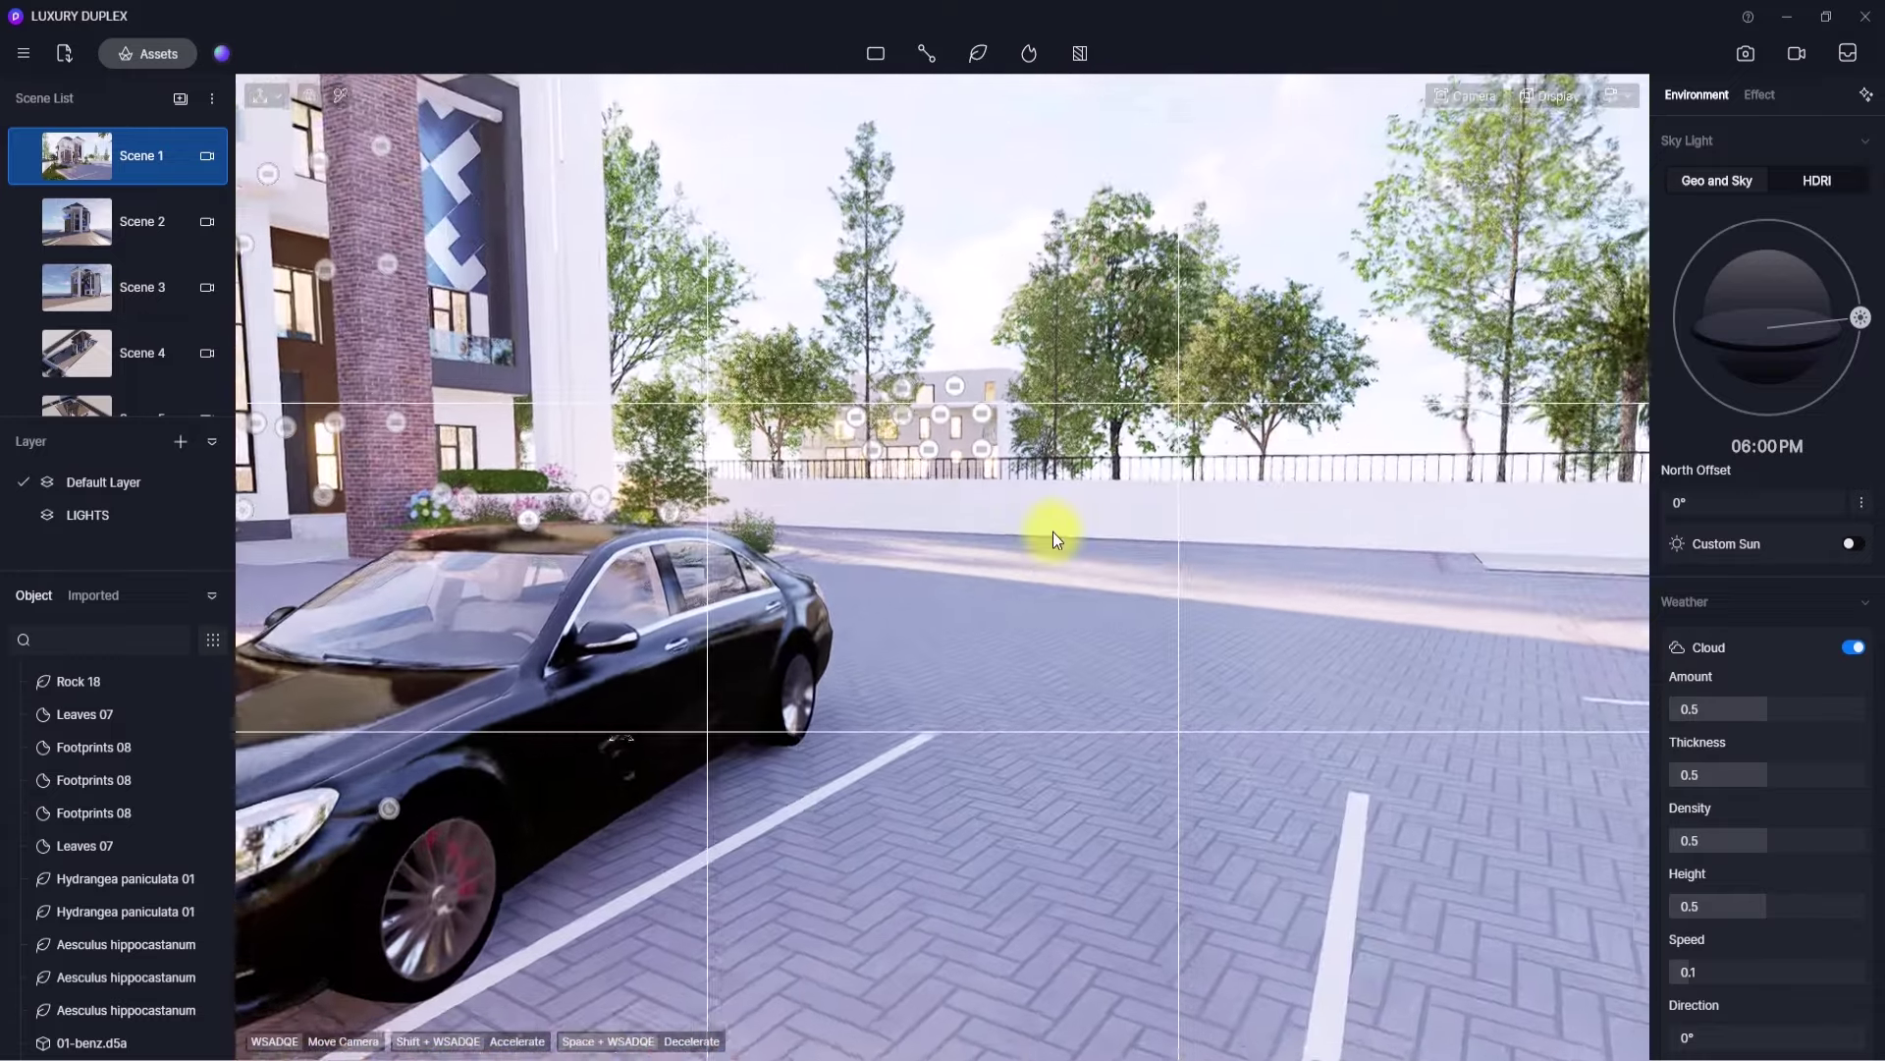
{"action": "scroll", "coordinate": [775, 692], "scroll_direction": "up", "scroll_amount": 3}
{"action": "scroll", "coordinate": [762, 694], "scroll_direction": "up", "scroll_amount": 3}
{"action": "right_click_drag", "start_coordinate": [760, 729], "coordinate": [982, 707]}
{"action": "scroll", "coordinate": [884, 589], "scroll_direction": "up", "scroll_amount": 5}
{"action": "key", "text": "i"}
{"action": "left_click", "coordinate": [884, 530]}
{"action": "scroll", "coordinate": [1767, 721], "scroll_direction": "down", "scroll_amount": 5}
{"action": "left_click", "coordinate": [1853, 656]}
{"action": "left_click_drag", "start_coordinate": [1723, 719], "coordinate": [1764, 721]}
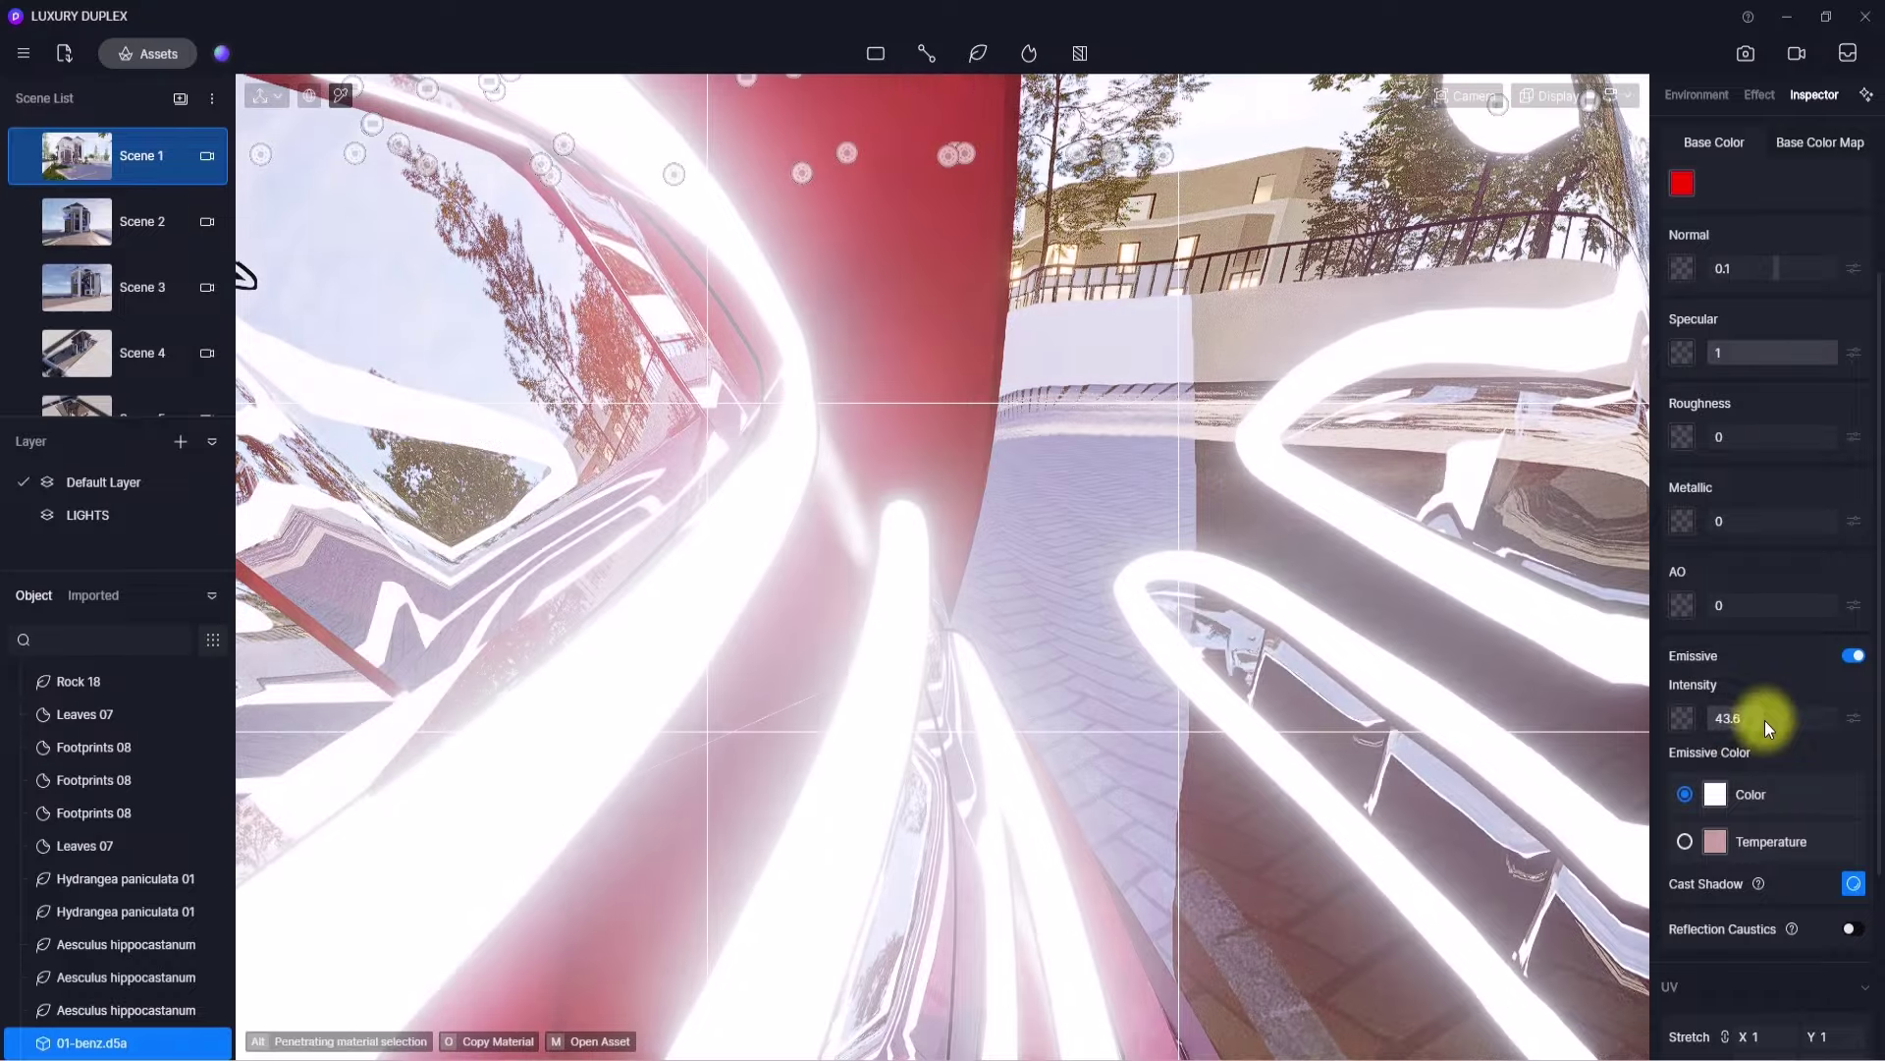
- Set the tail-light material's emissive color to pure red (H 0, S 100, V 100) and its intensity to 100
{"action": "left_click", "coordinate": [1719, 793]}
{"action": "left_click_drag", "start_coordinate": [1772, 875], "coordinate": [1871, 837]}
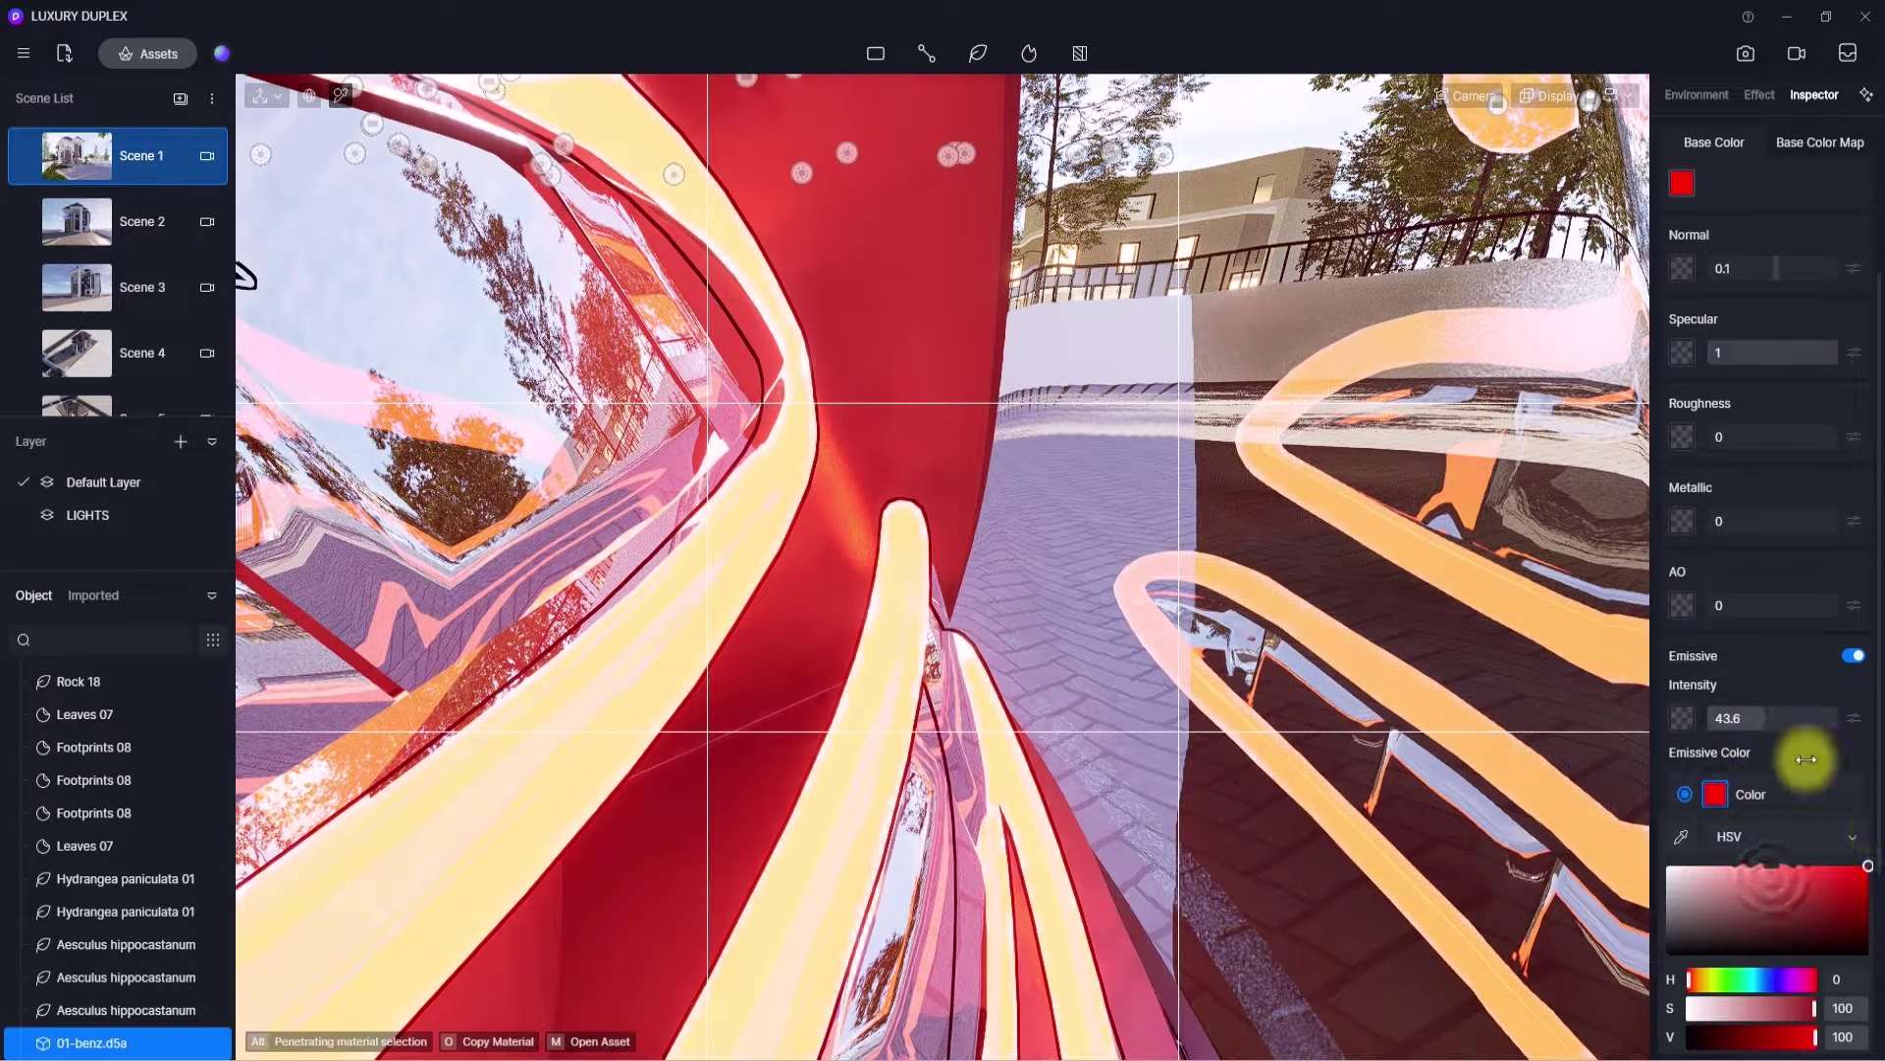
{"action": "left_click", "coordinate": [1805, 757]}
{"action": "left_click_drag", "start_coordinate": [1765, 718], "coordinate": [1870, 697]}
{"action": "scroll", "coordinate": [991, 710], "scroll_direction": "down", "scroll_amount": 5}
{"action": "scroll", "coordinate": [869, 730], "scroll_direction": "down", "scroll_amount": 10}
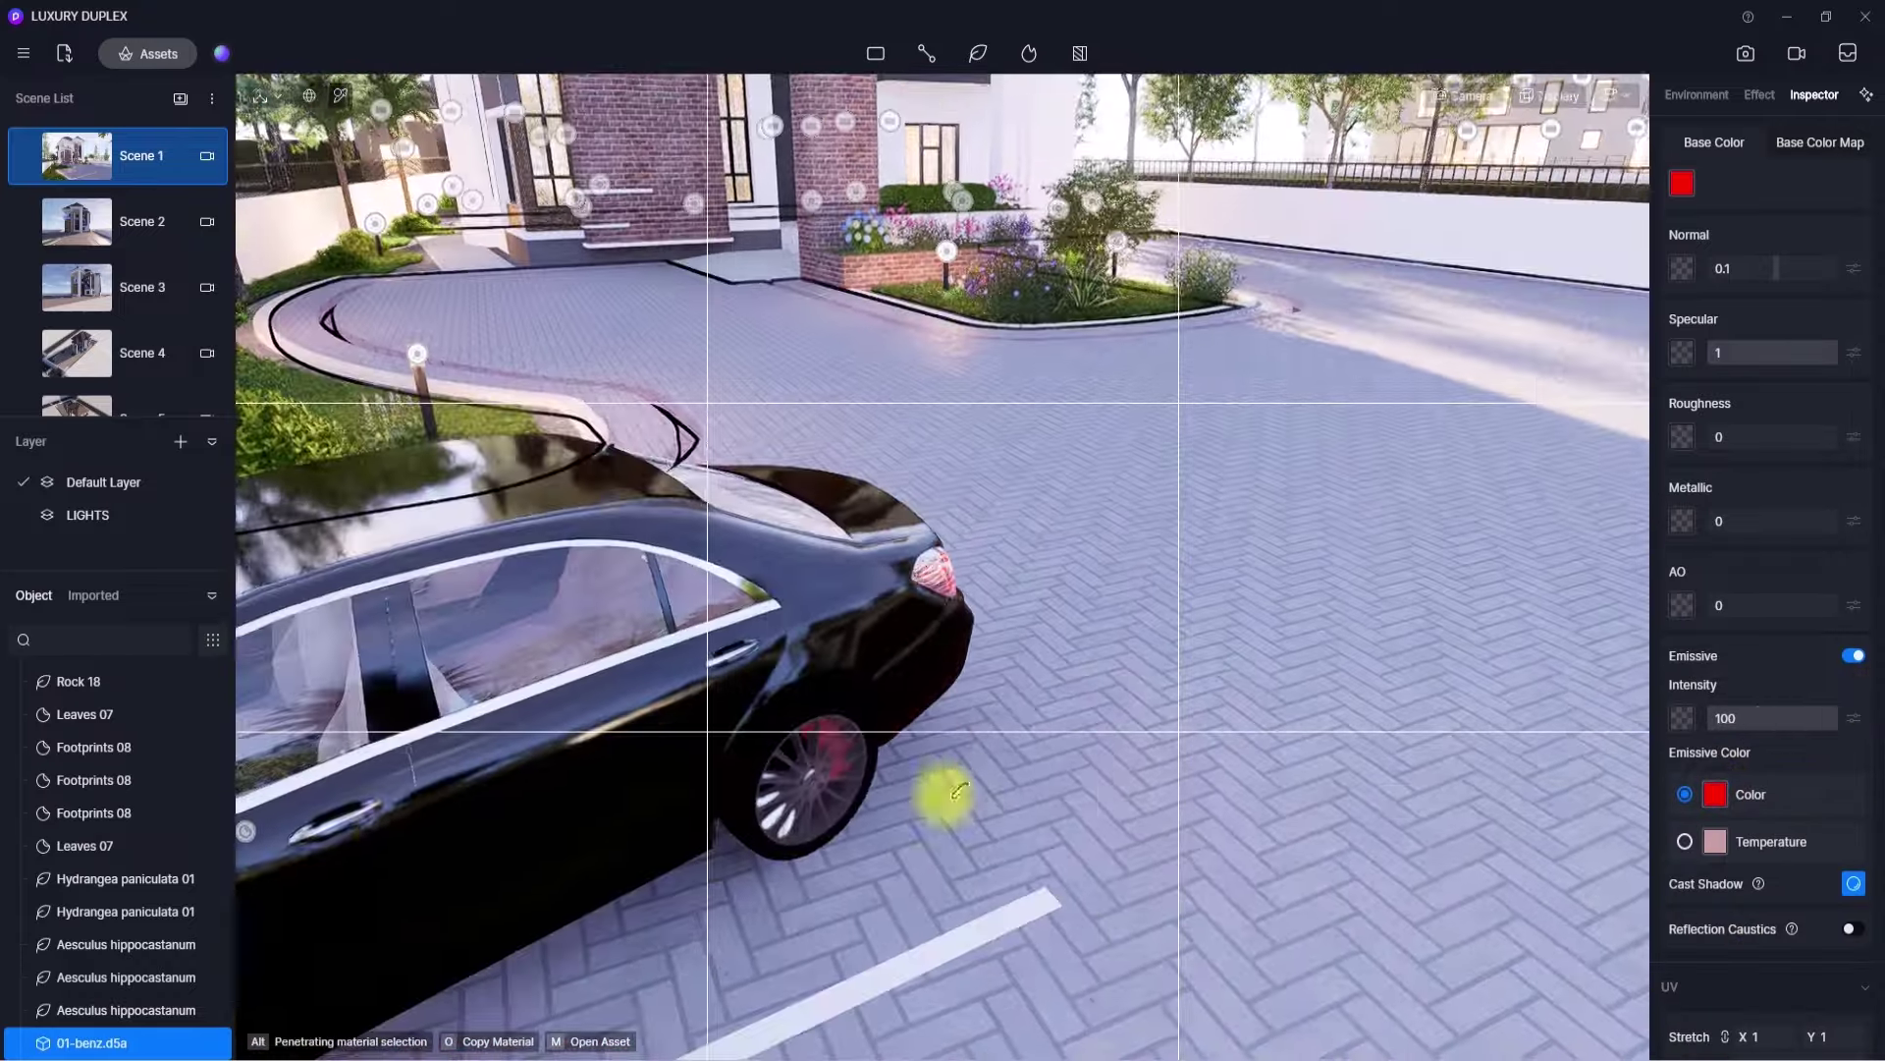
- Examine the Benz's front end and sample the clear glass material of its headlight
{"action": "right_click_drag", "start_coordinate": [951, 796], "coordinate": [854, 812]}
{"action": "scroll", "coordinate": [599, 725], "scroll_direction": "up", "scroll_amount": 10}
{"action": "scroll", "coordinate": [1221, 594], "scroll_direction": "up", "scroll_amount": 5}
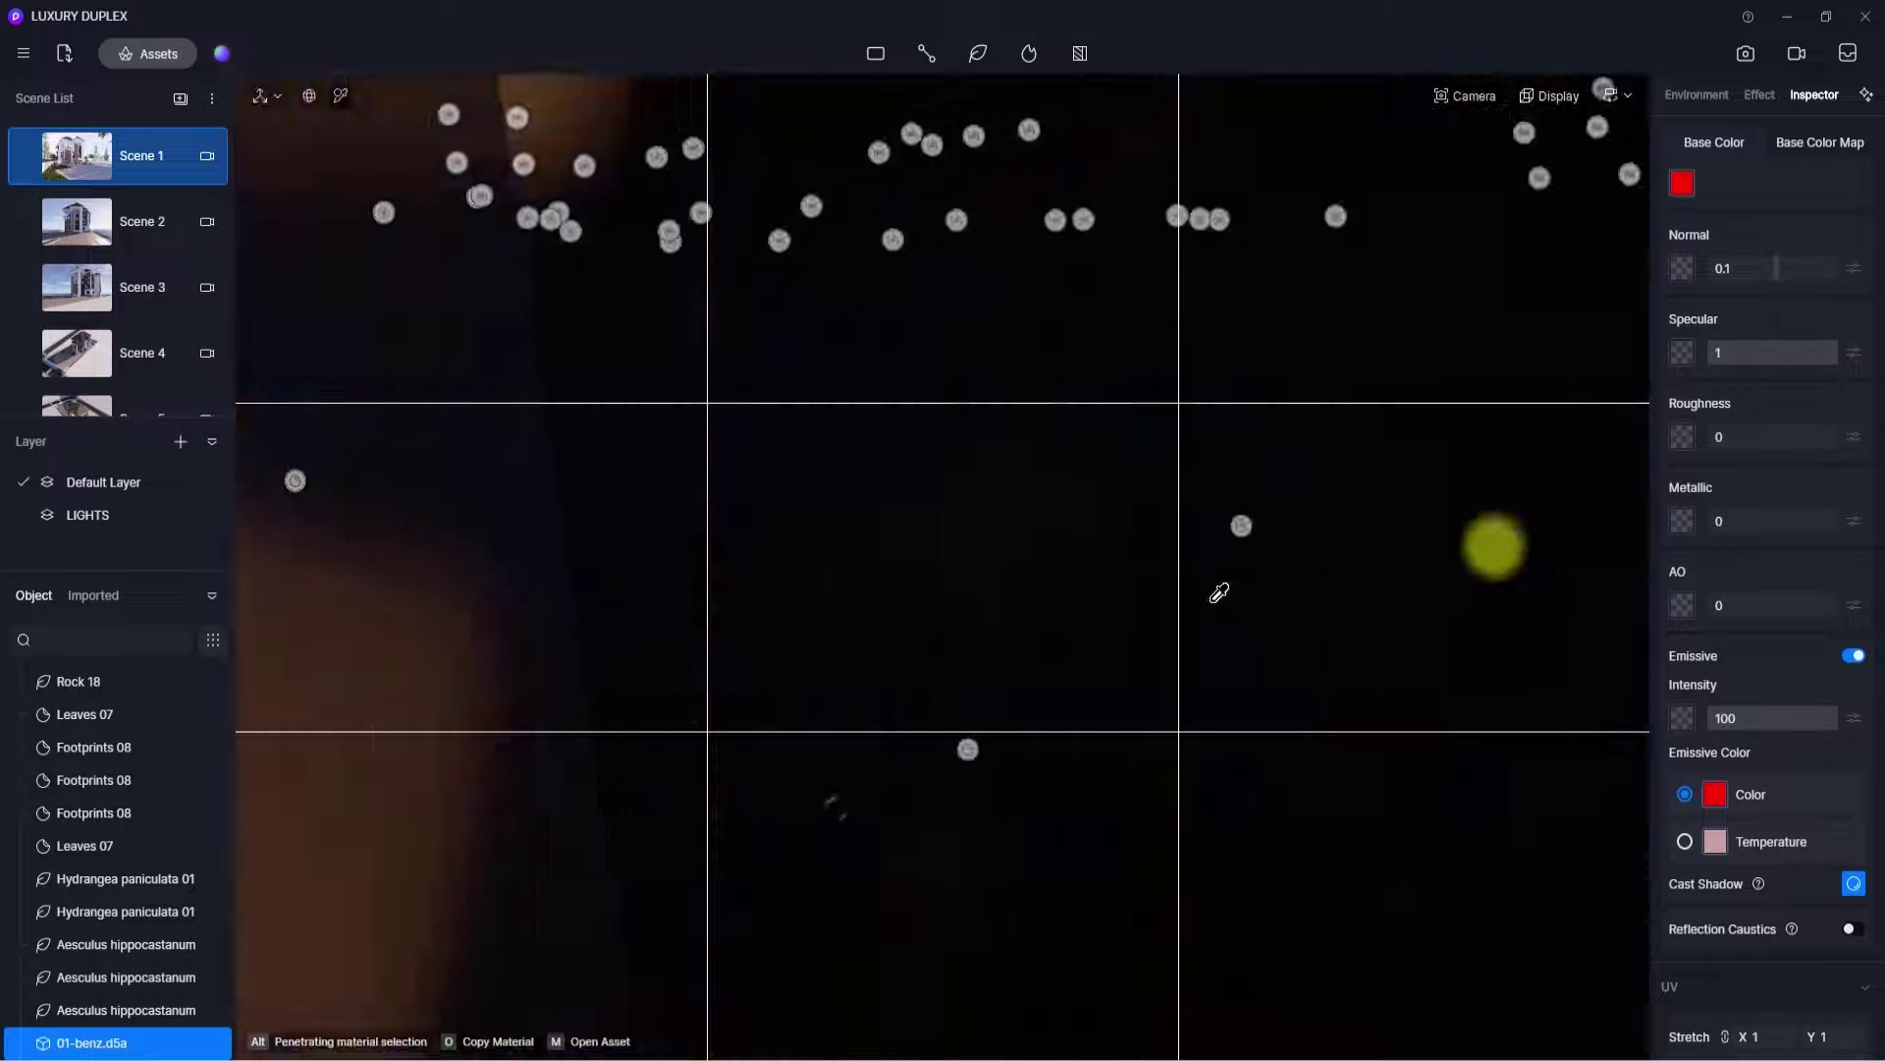
{"action": "scroll", "coordinate": [1247, 604], "scroll_direction": "down", "scroll_amount": 5}
{"action": "right_click_drag", "start_coordinate": [884, 707], "coordinate": [1058, 745]}
{"action": "scroll", "coordinate": [1178, 708], "scroll_direction": "down", "scroll_amount": 5}
{"action": "scroll", "coordinate": [1178, 707], "scroll_direction": "up", "scroll_amount": 3}
{"action": "right_click_drag", "start_coordinate": [1178, 707], "coordinate": [1254, 681]}
{"action": "scroll", "coordinate": [1144, 614], "scroll_direction": "up", "scroll_amount": 5}
{"action": "right_click_drag", "start_coordinate": [1144, 614], "coordinate": [845, 781]}
{"action": "left_click", "coordinate": [845, 492]}
- Pick the white light strip material inside the Benz's headlight and set its emissive intensity to 100
{"action": "scroll", "coordinate": [846, 492], "scroll_direction": "up", "scroll_amount": 5}
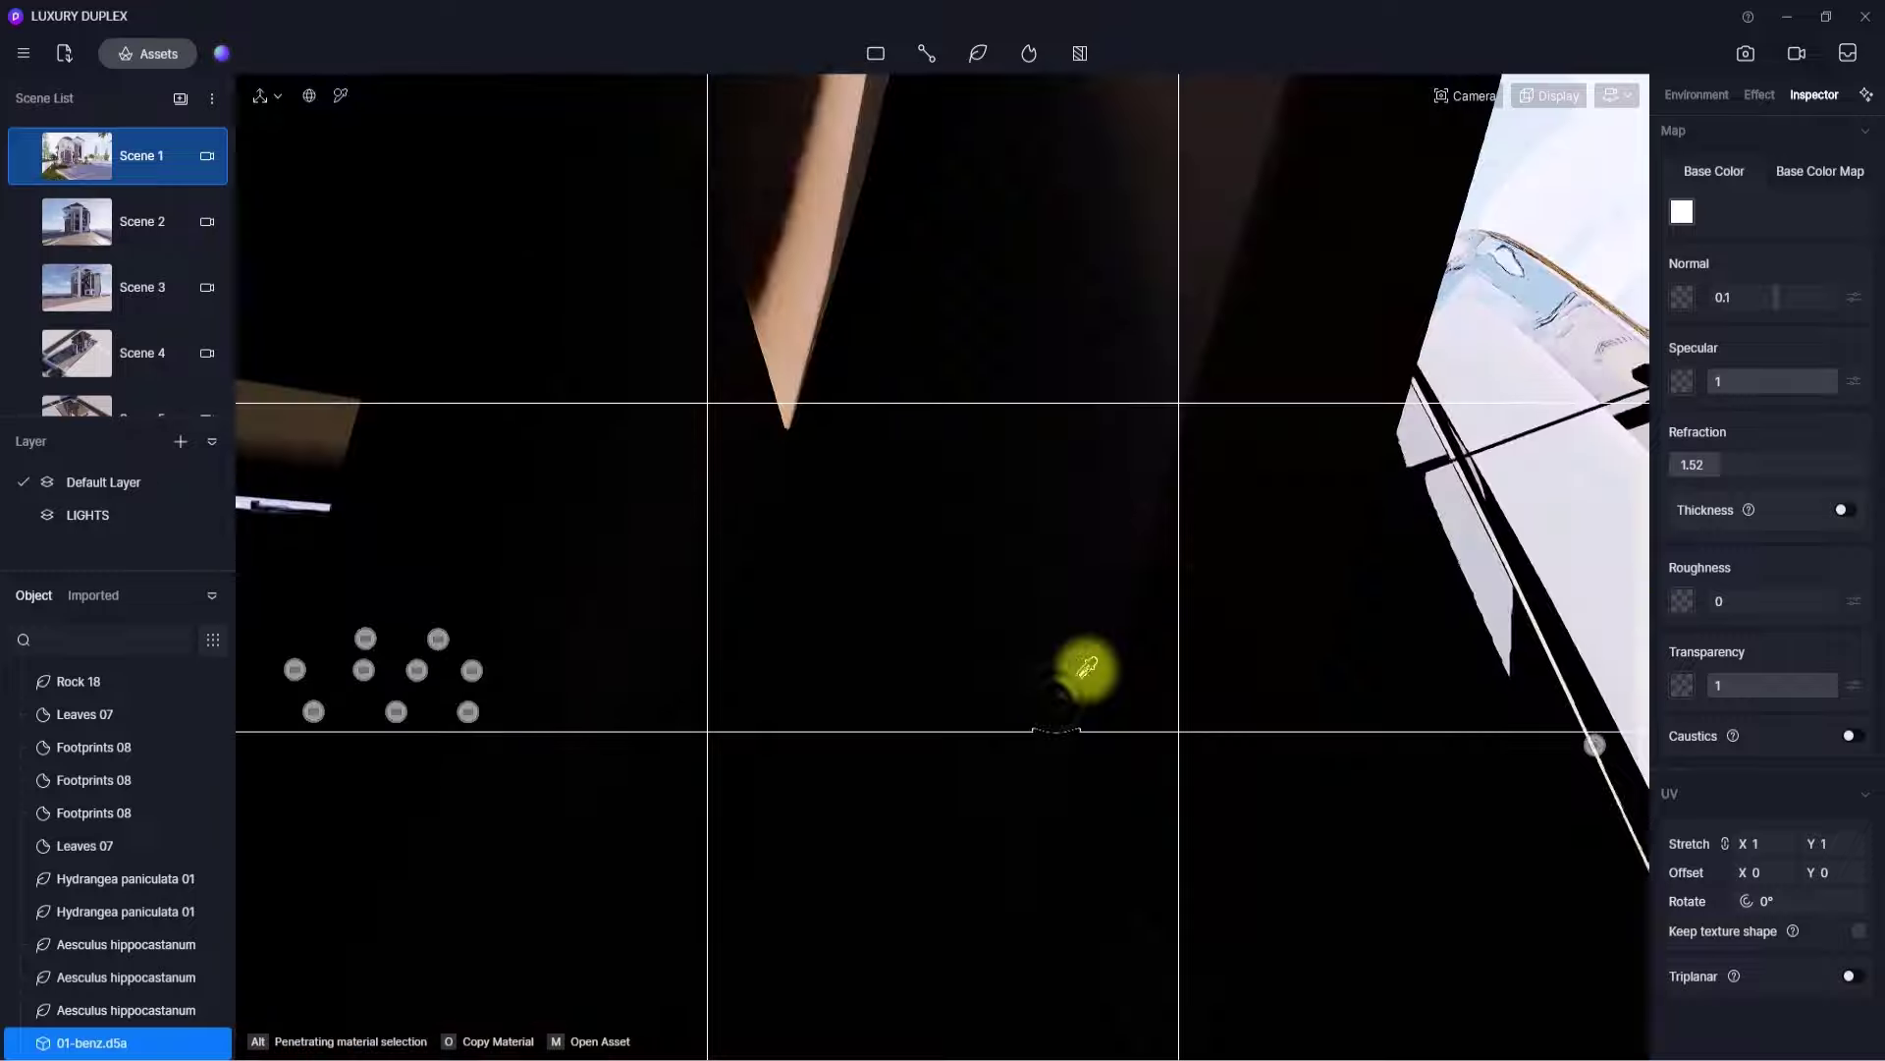
{"action": "right_click_drag", "start_coordinate": [1081, 668], "coordinate": [551, 674]}
{"action": "scroll", "coordinate": [556, 675], "scroll_direction": "down", "scroll_amount": 5}
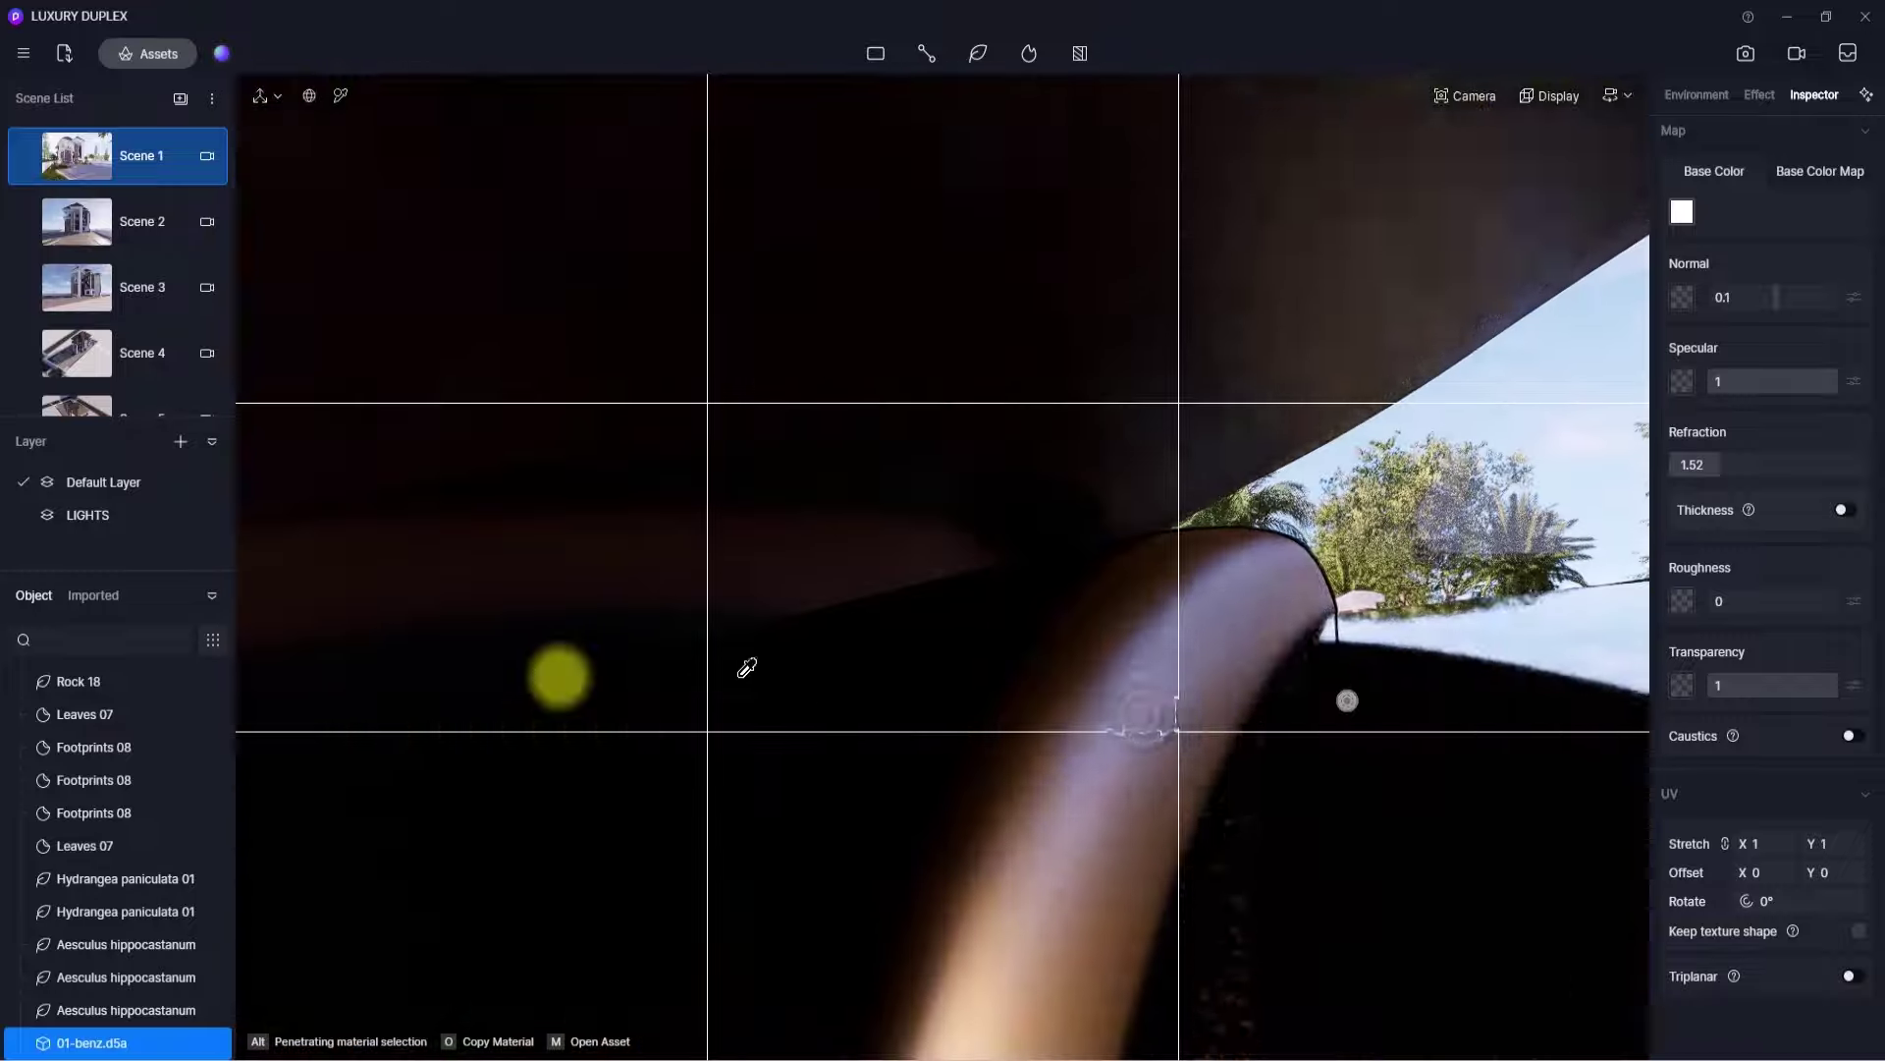
{"action": "right_click_drag", "start_coordinate": [745, 665], "coordinate": [547, 850]}
{"action": "scroll", "coordinate": [814, 609], "scroll_direction": "down", "scroll_amount": 4}
{"action": "scroll", "coordinate": [547, 851], "scroll_direction": "up", "scroll_amount": 4}
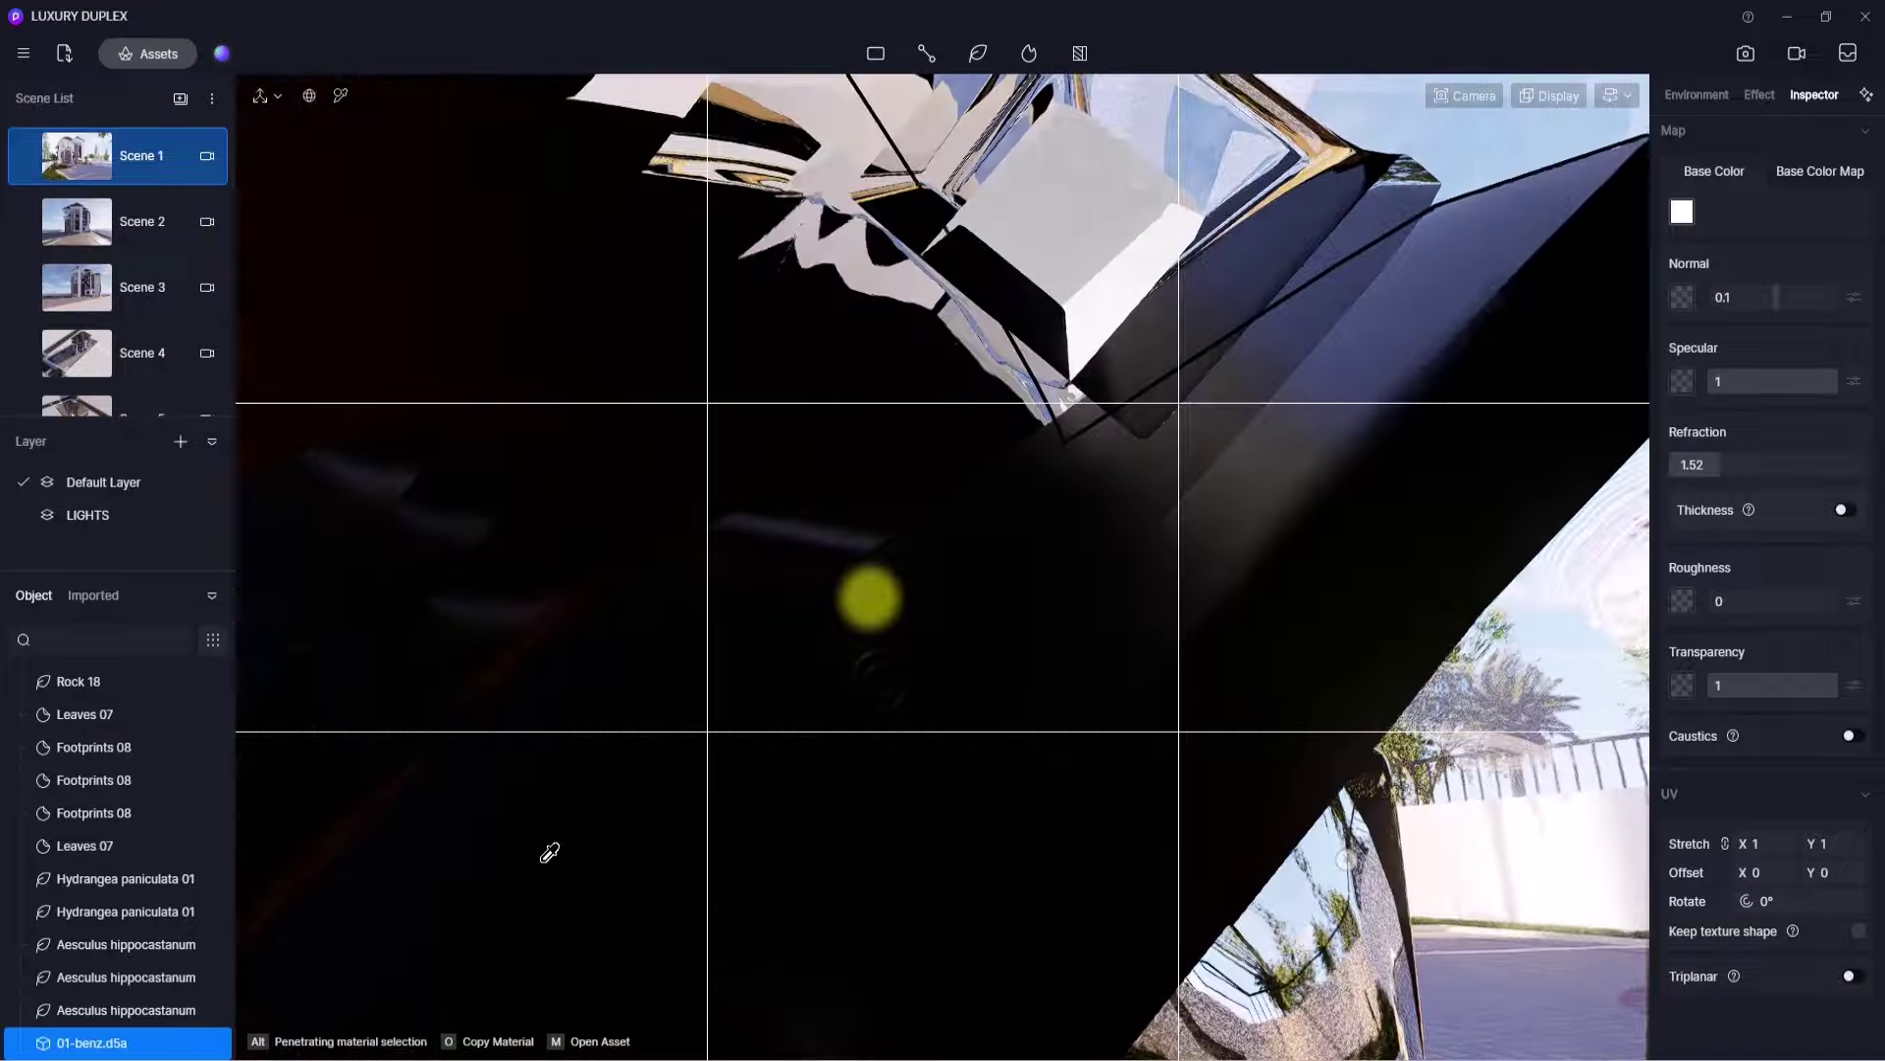
{"action": "scroll", "coordinate": [590, 757], "scroll_direction": "down", "scroll_amount": 4}
{"action": "right_click_drag", "start_coordinate": [589, 758], "coordinate": [740, 798]}
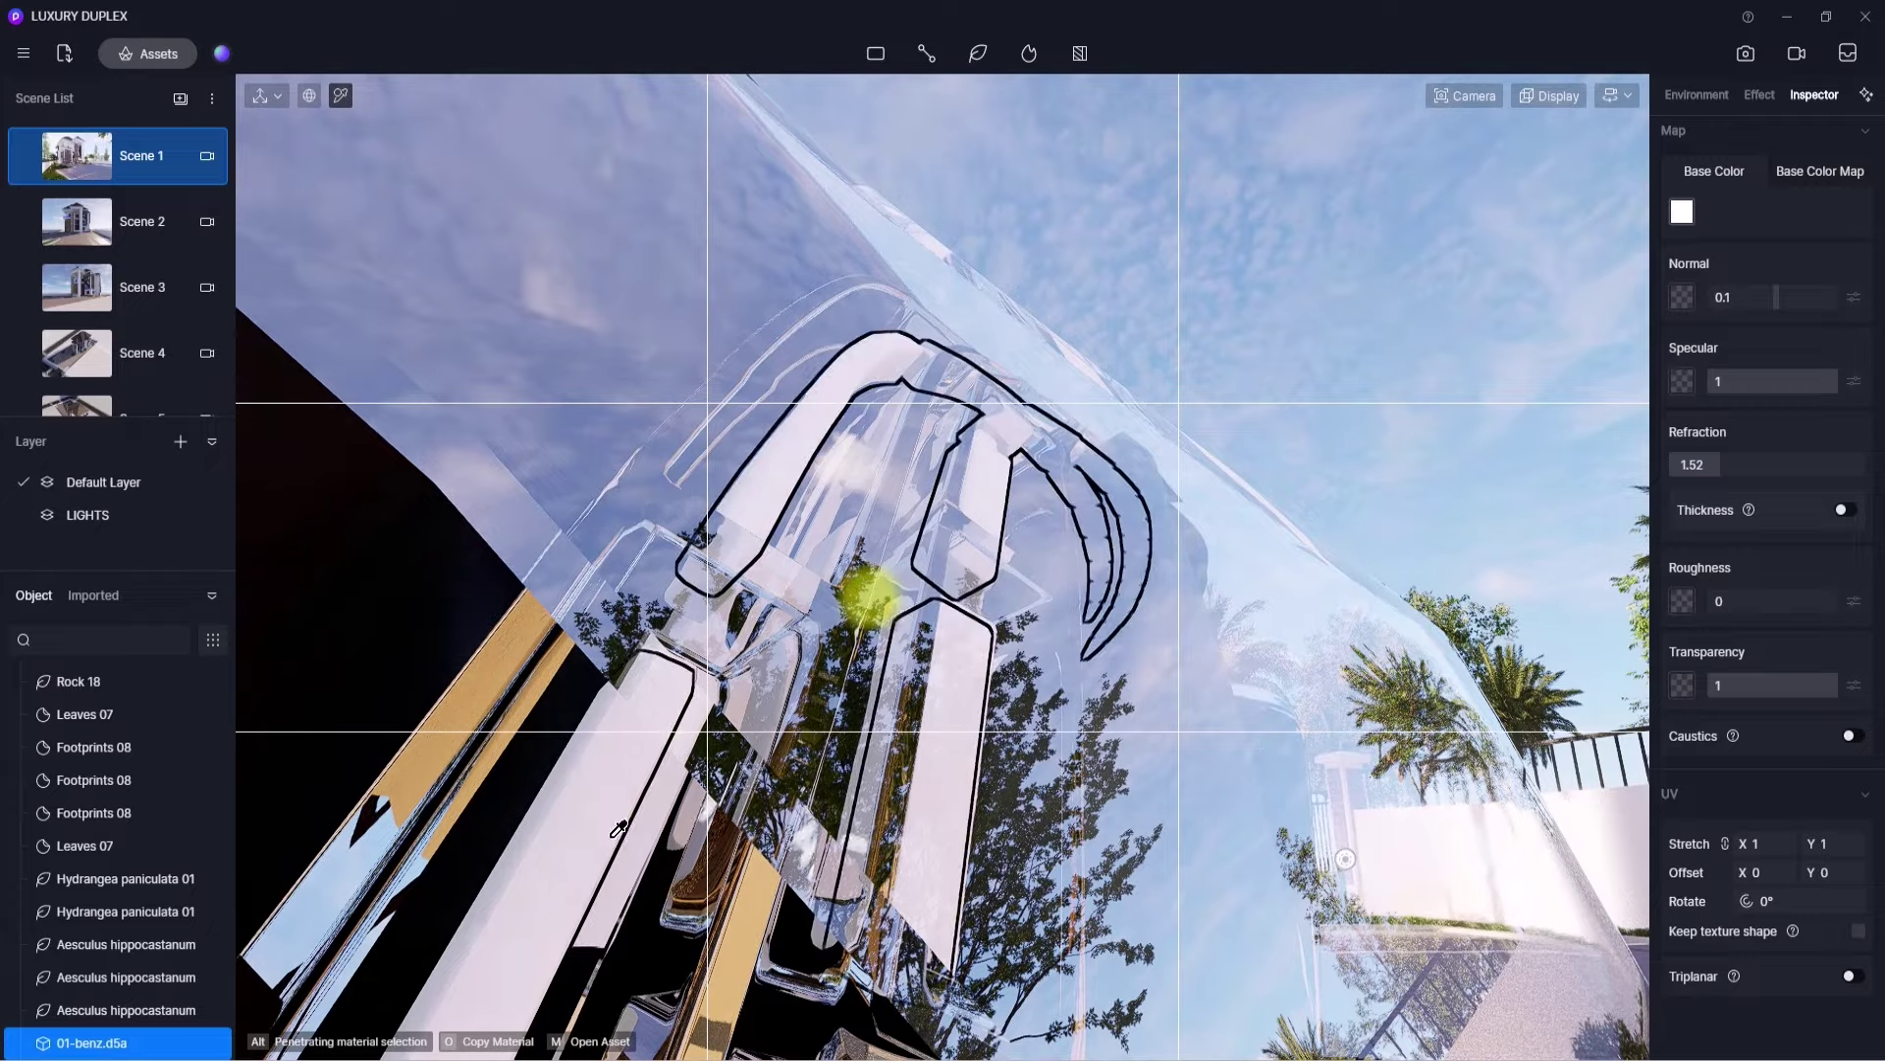
{"action": "left_click", "coordinate": [603, 828]}
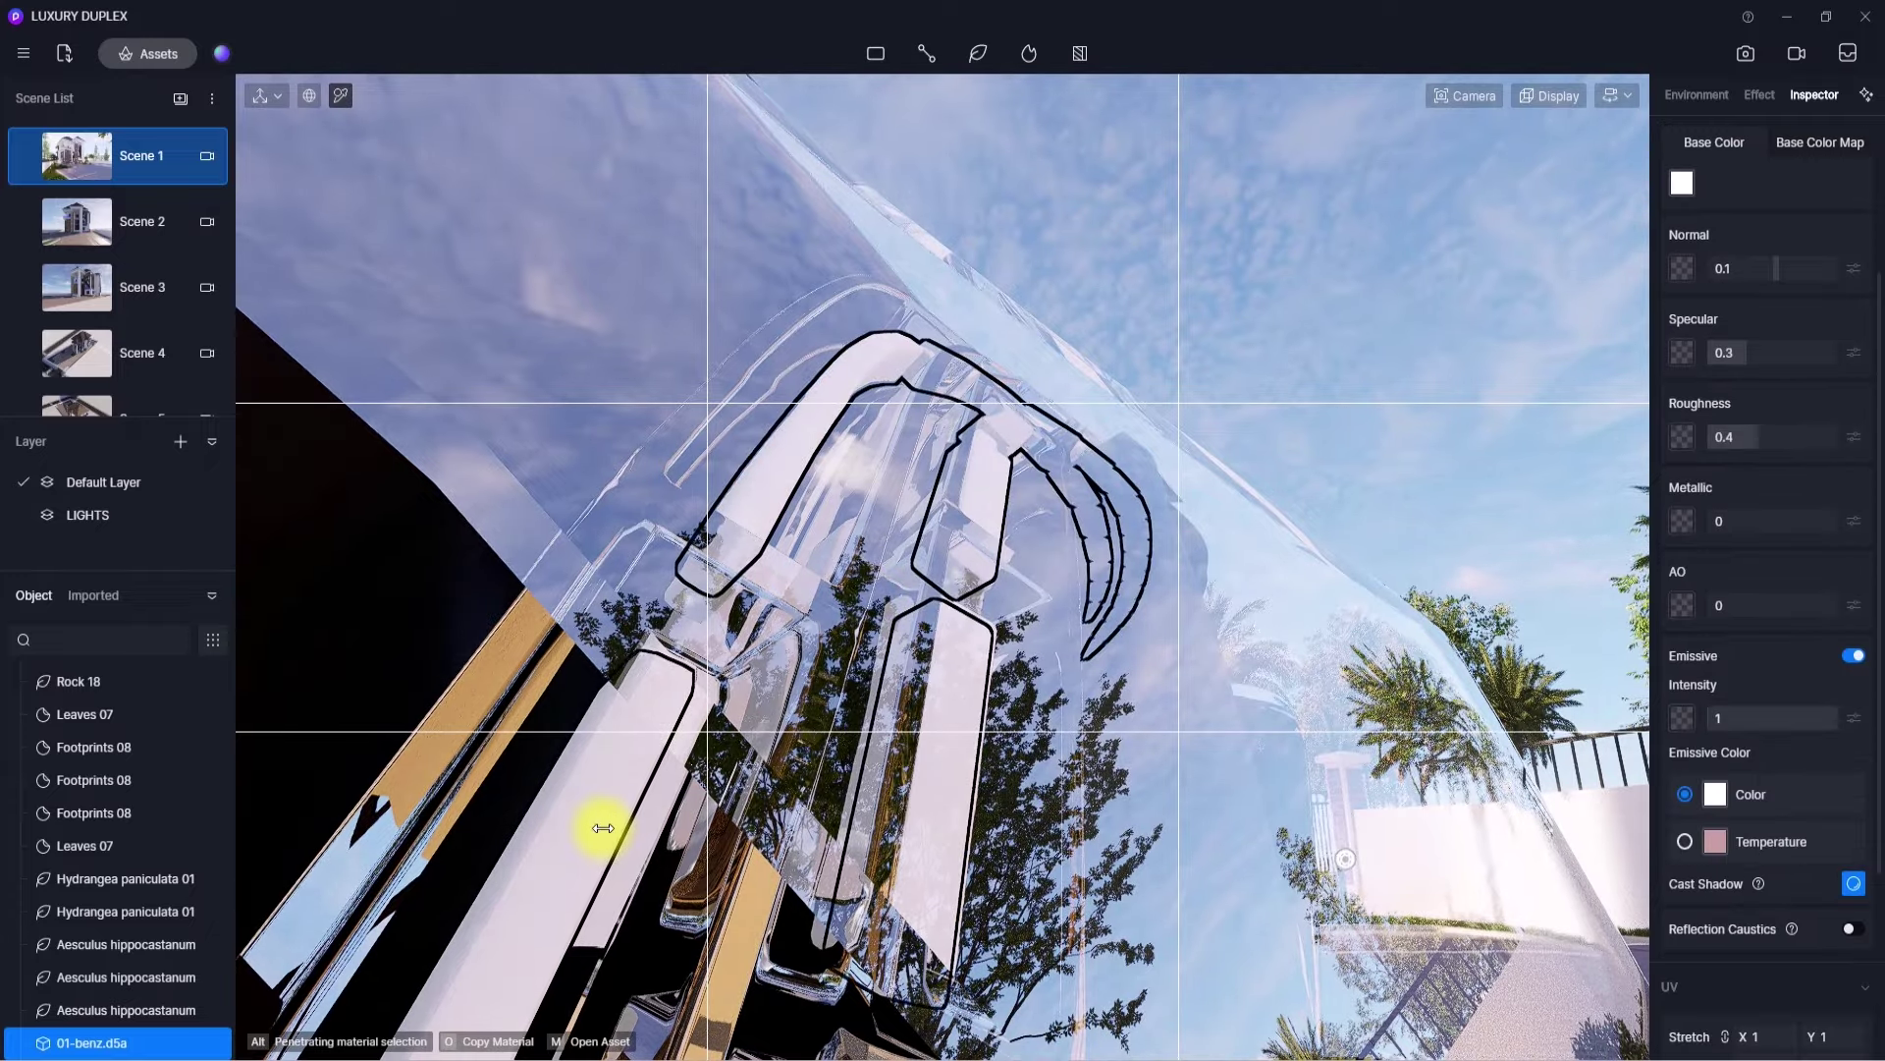
{"action": "left_click_drag", "start_coordinate": [1720, 718], "coordinate": [1783, 728]}
{"action": "scroll", "coordinate": [1018, 746], "scroll_direction": "down", "scroll_amount": 10}
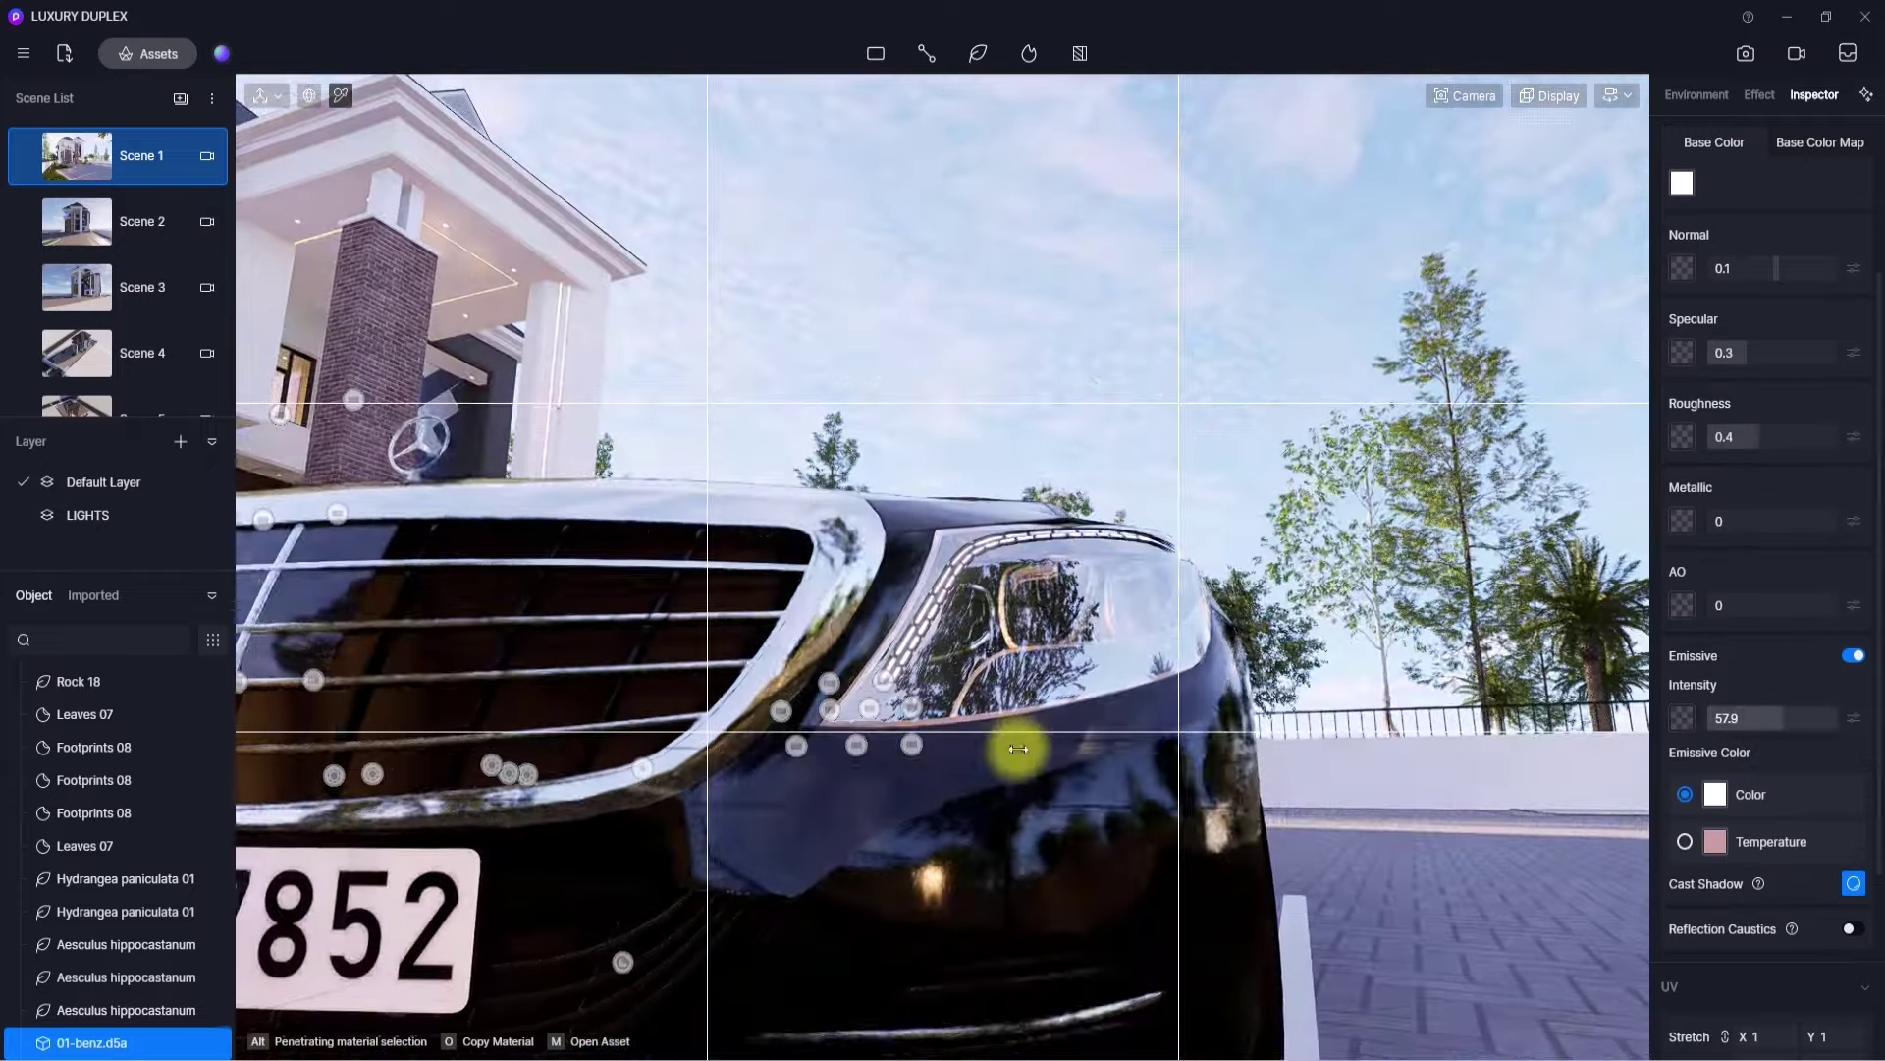
{"action": "left_click_drag", "start_coordinate": [1019, 748], "coordinate": [1877, 714]}
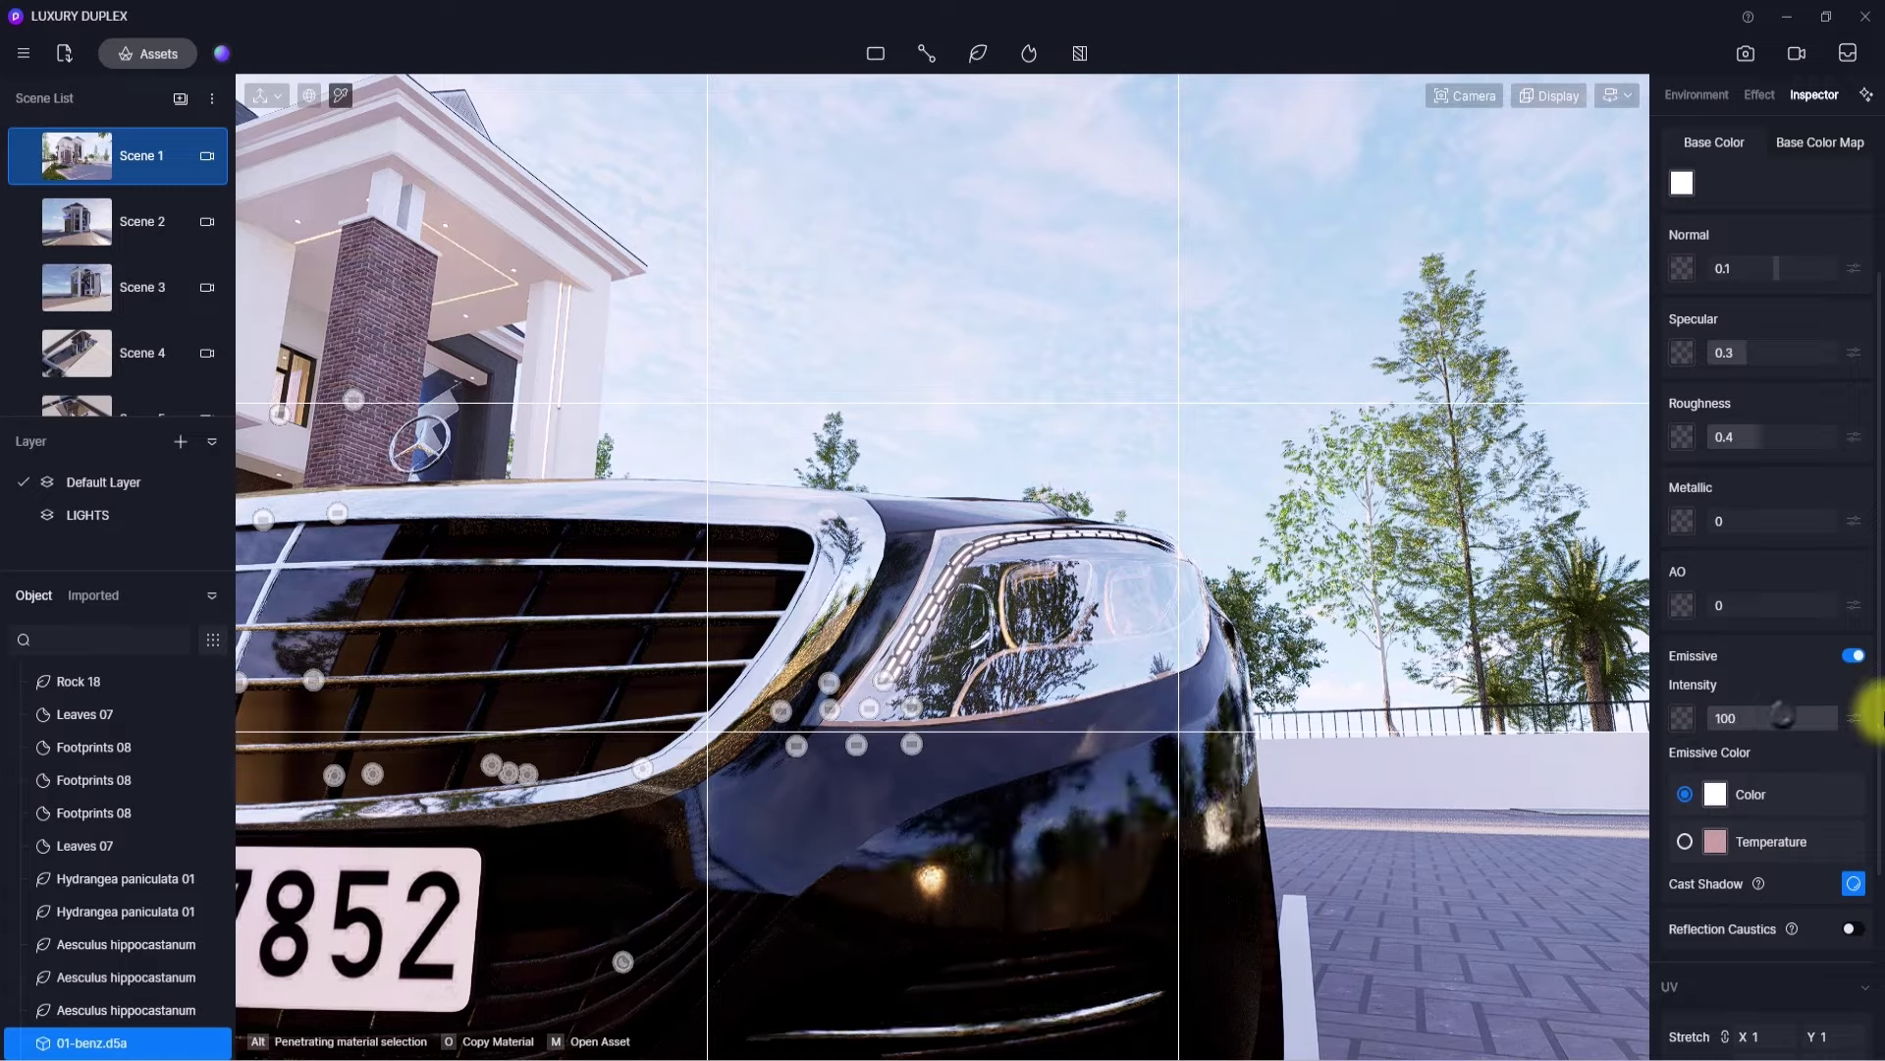
- Set the fly navigation speed to 32
{"action": "key", "text": "s"}
{"action": "right_click_drag", "start_coordinate": [1272, 776], "coordinate": [1300, 556]}
{"action": "left_click", "coordinate": [1616, 94]}
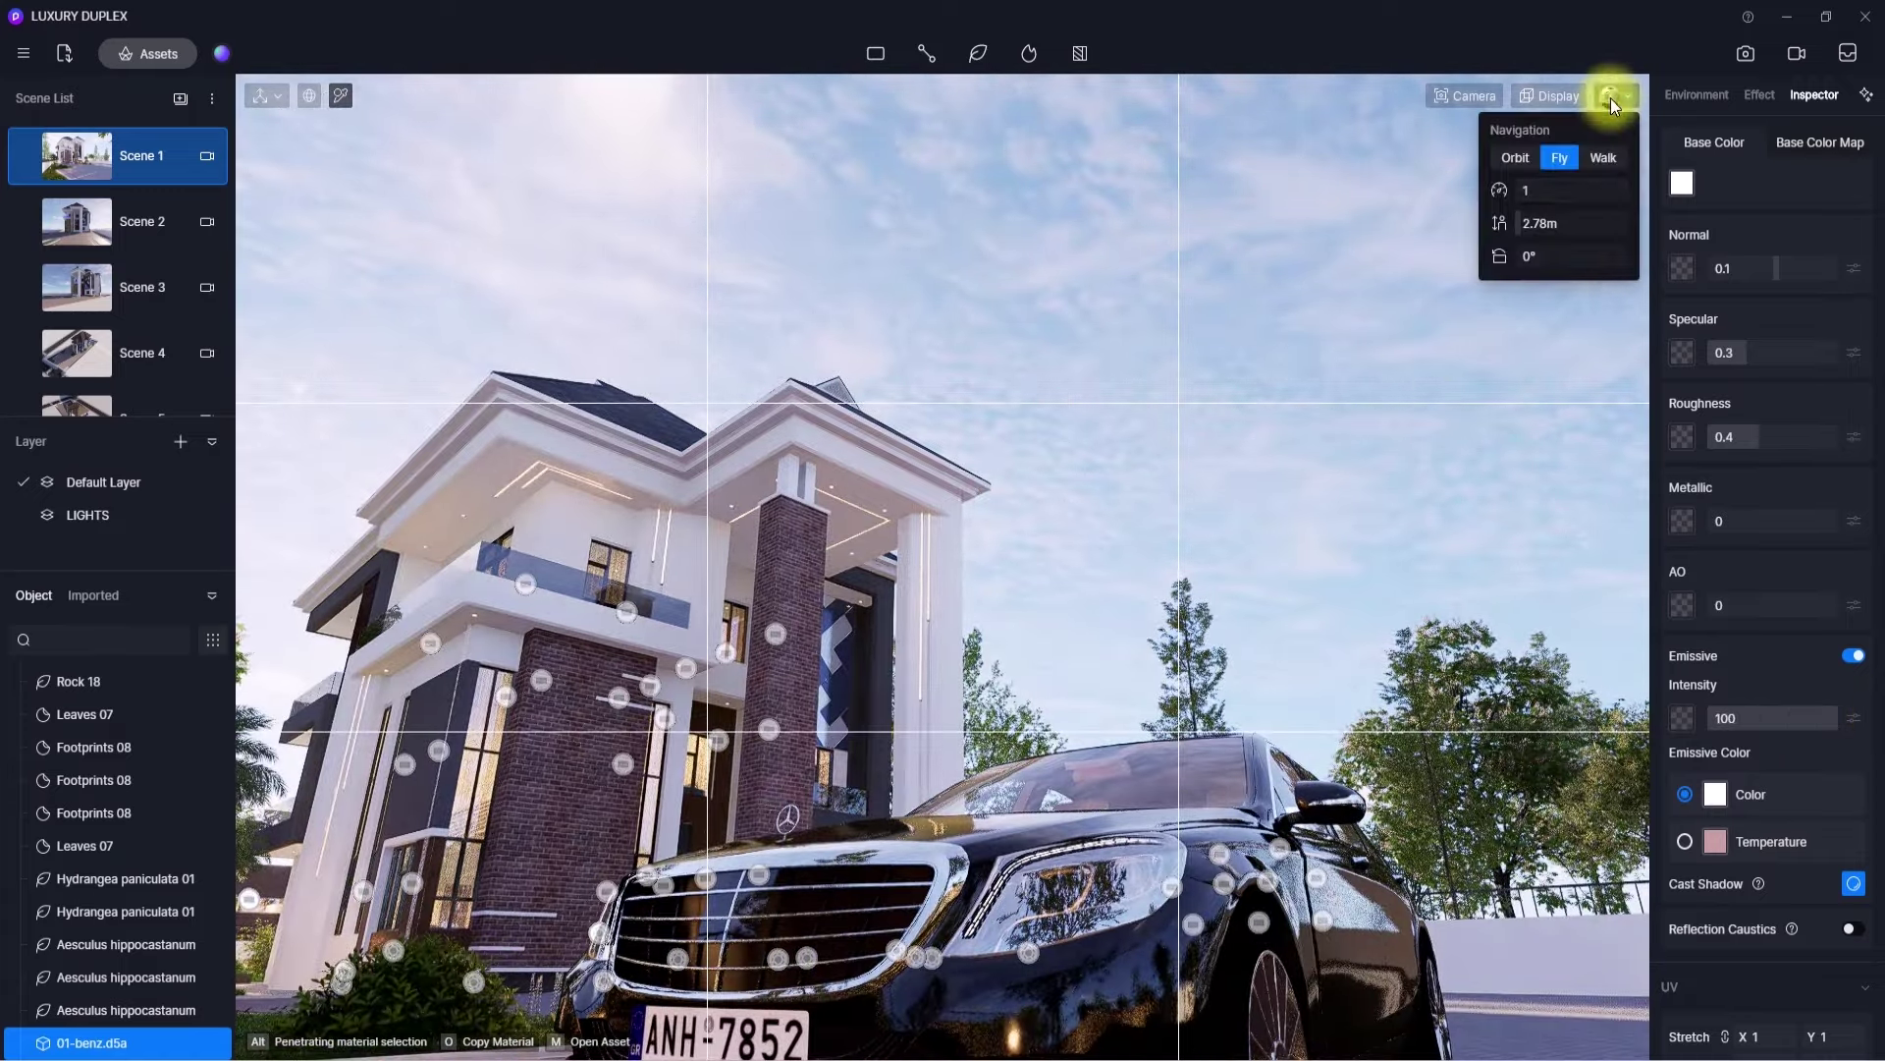
{"action": "left_click_drag", "start_coordinate": [1542, 190], "coordinate": [1584, 190]}
{"action": "key", "text": "w"}
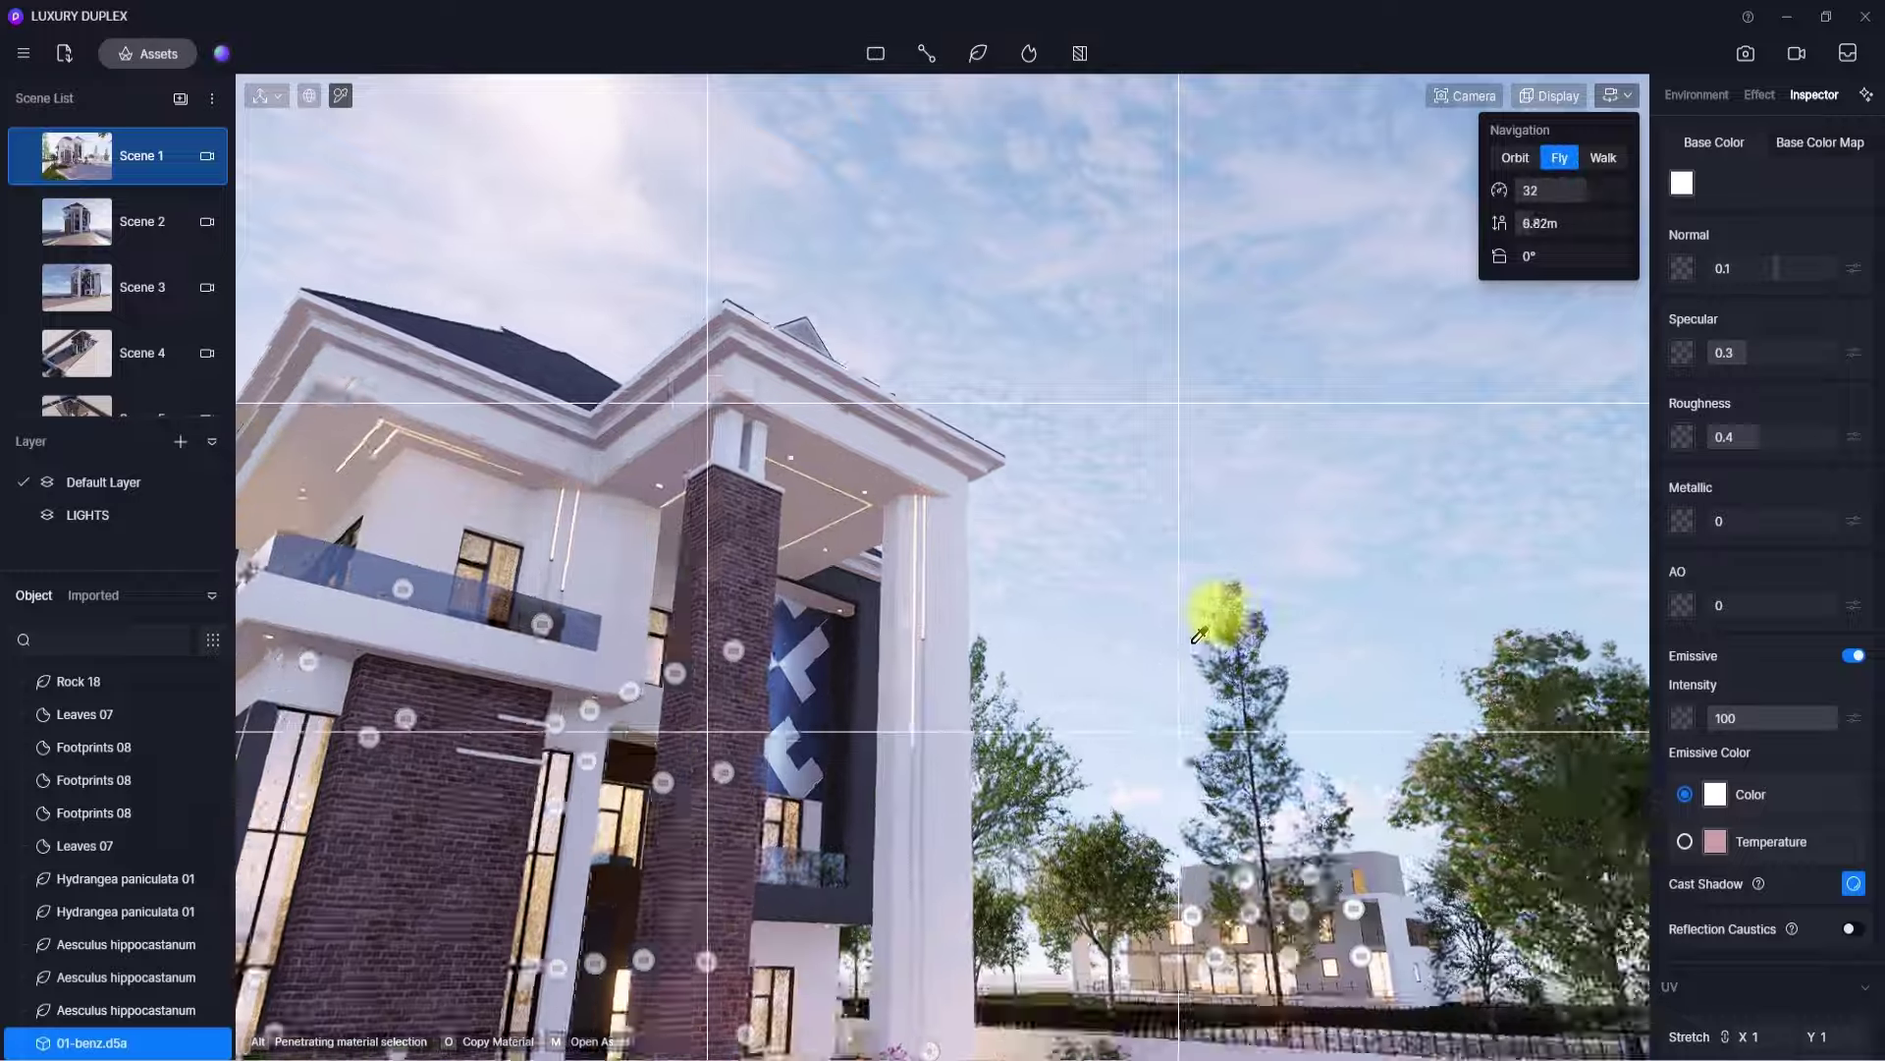
- With the entrance portico ceiling in view, list all local models in the asset library
{"action": "right_click_drag", "start_coordinate": [1211, 611], "coordinate": [804, 851]}
{"action": "key", "text": "s"}
{"action": "right_click_drag", "start_coordinate": [811, 652], "coordinate": [838, 304]}
{"action": "key", "text": "w"}
{"action": "key", "text": "w"}
{"action": "key", "text": "s"}
{"action": "right_click_drag", "start_coordinate": [921, 506], "coordinate": [854, 422]}
{"action": "key", "text": "w"}
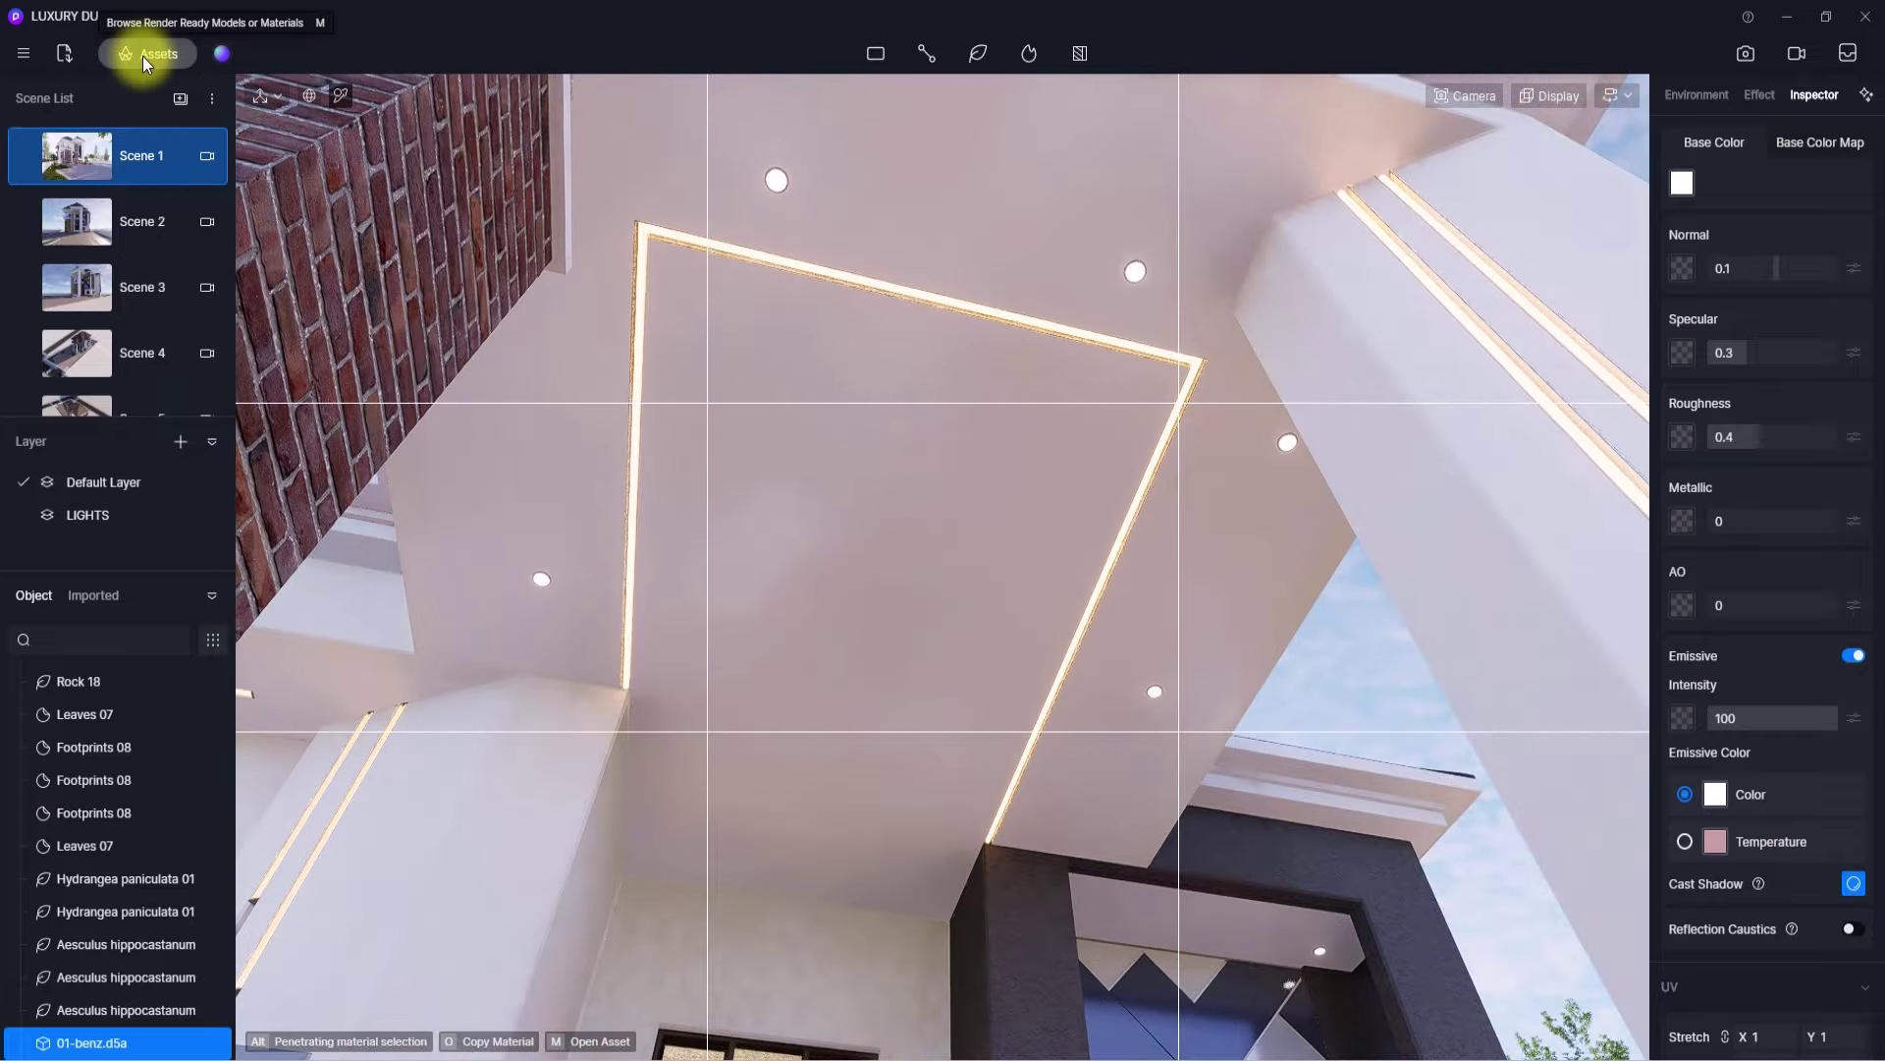
{"action": "left_click", "coordinate": [146, 55]}
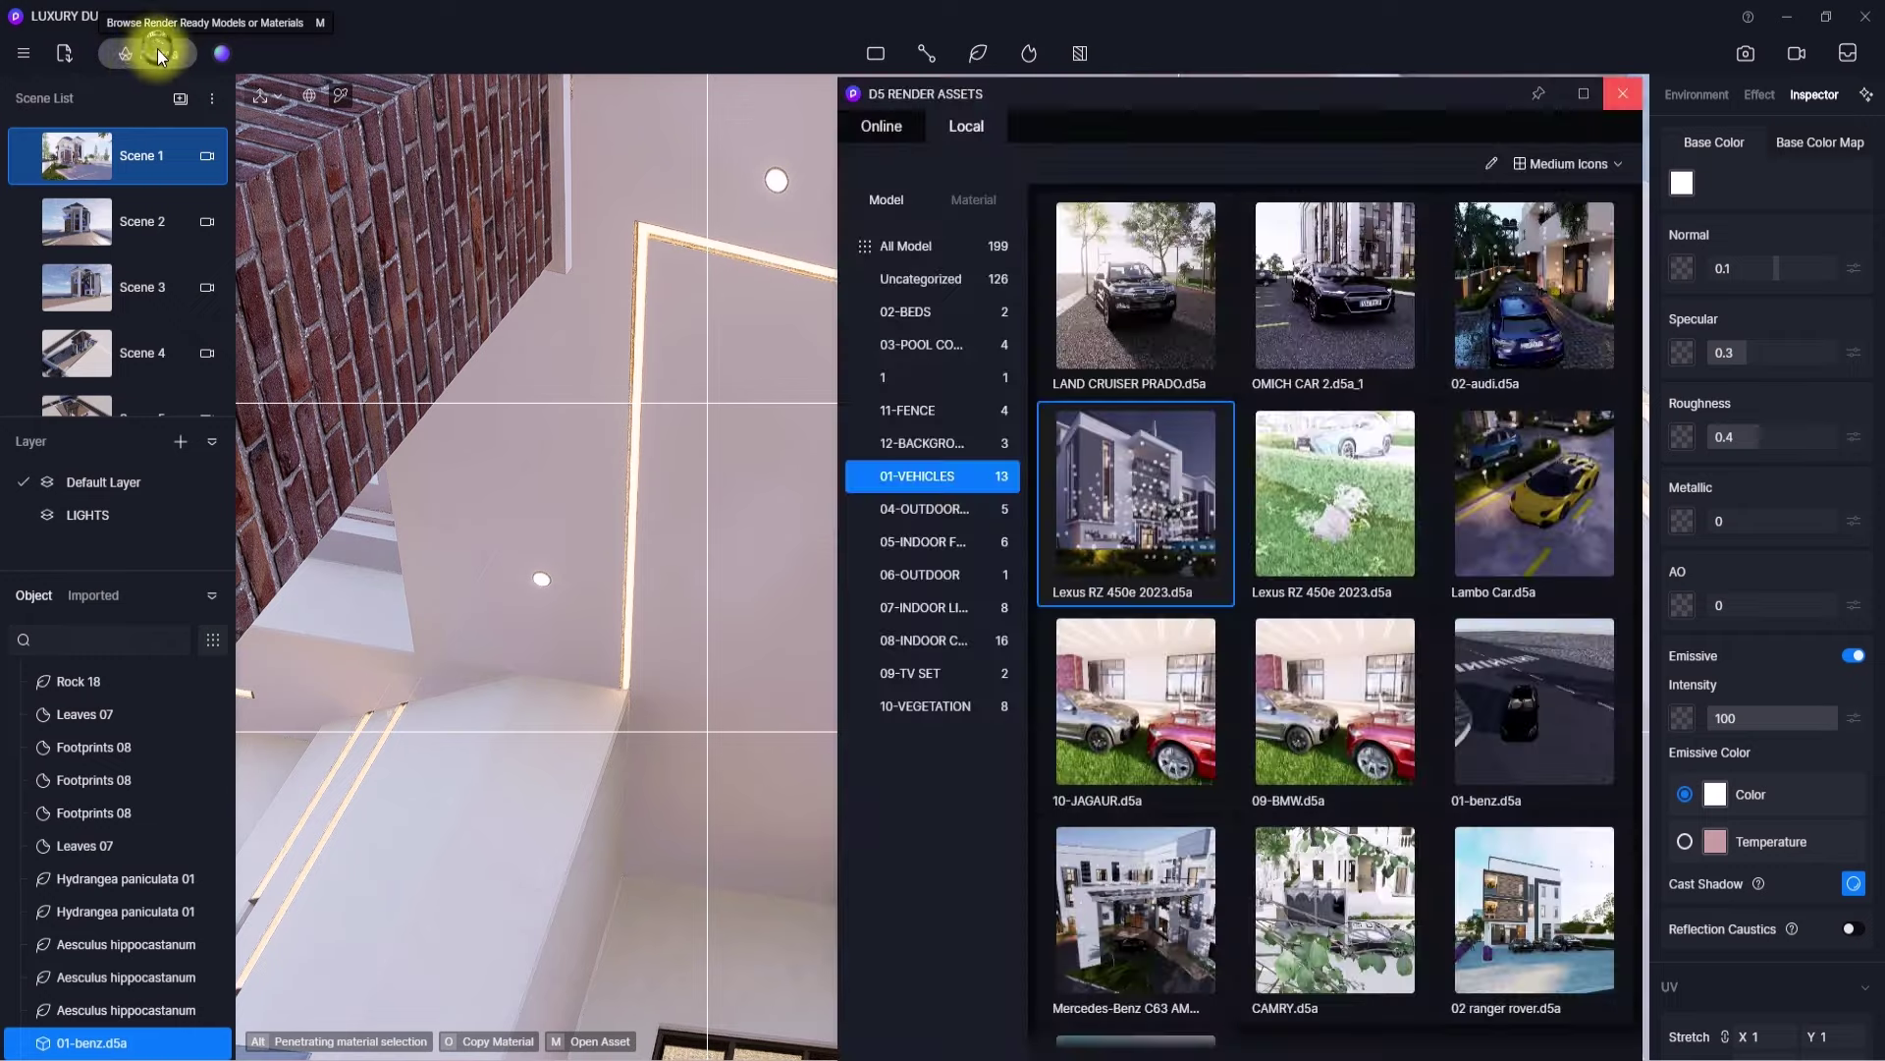
{"action": "left_click", "coordinate": [916, 249]}
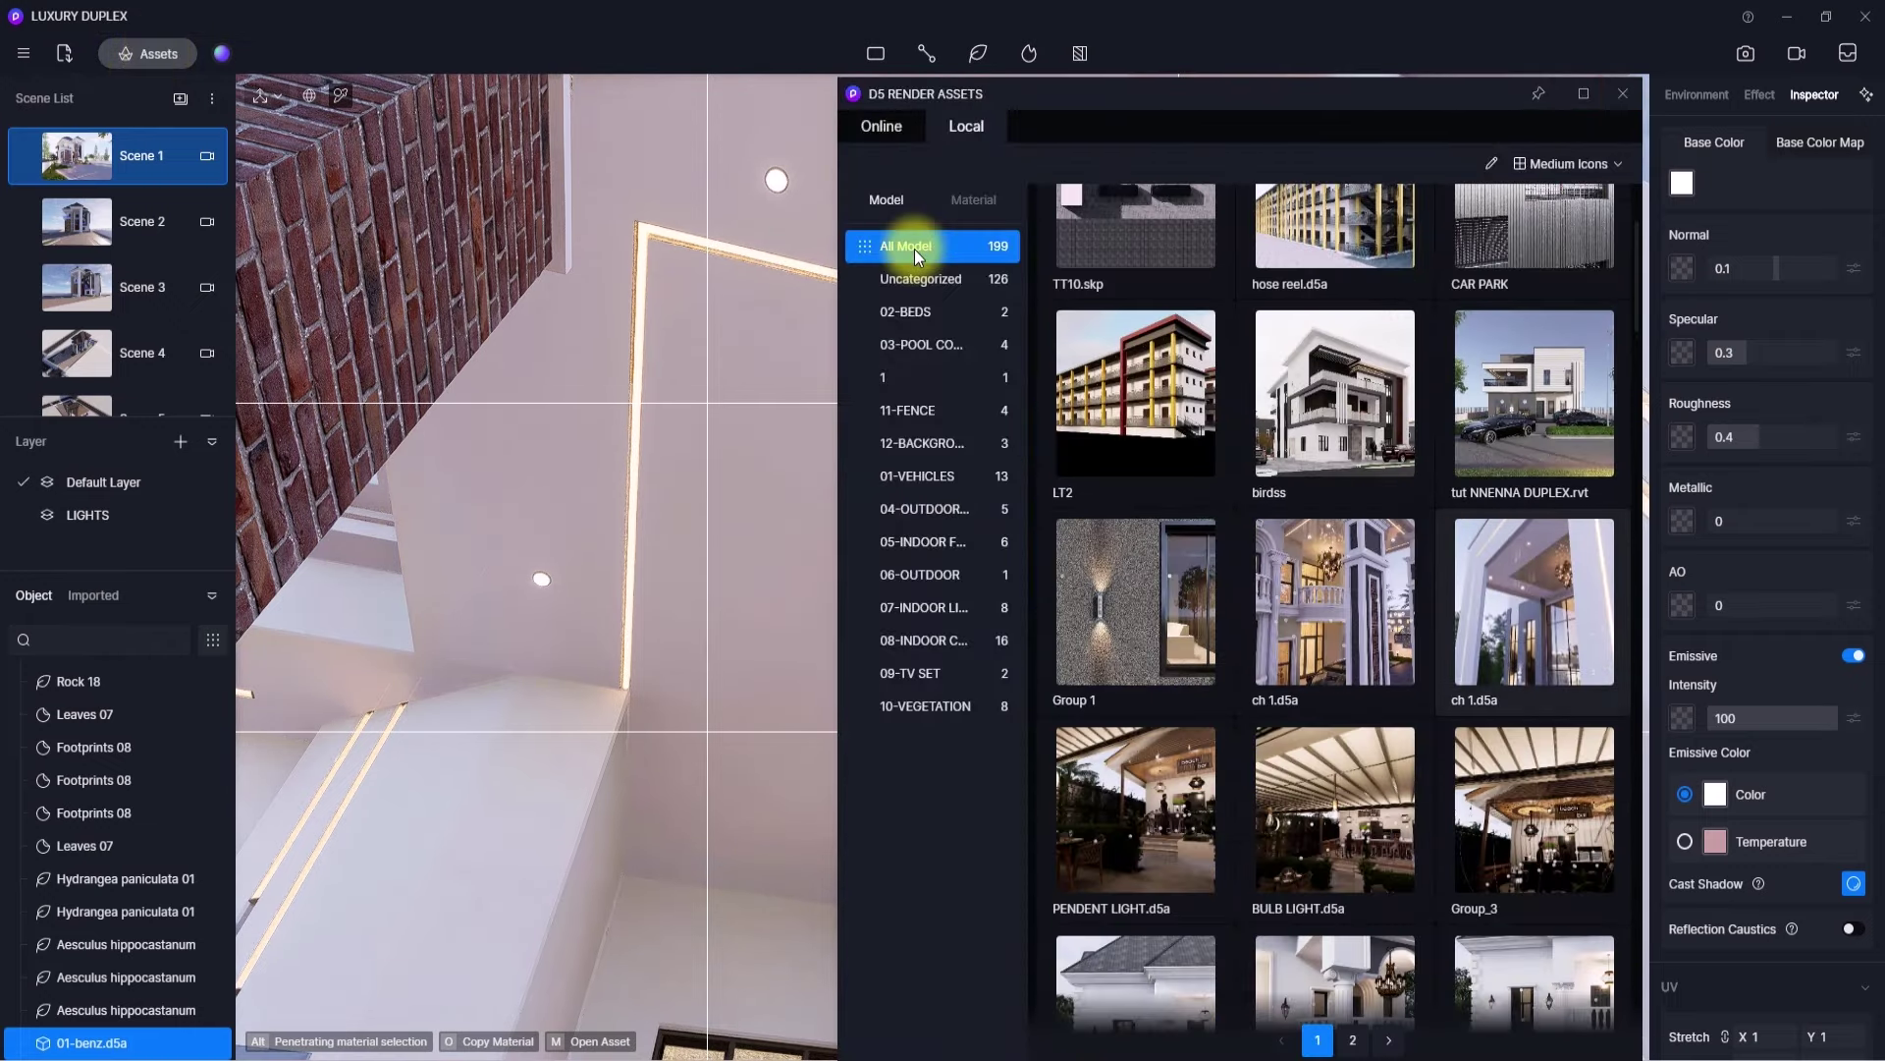
- Place the ch 1.d5a chandelier on the portico ceiling between the light strips, and close the asset library
{"action": "left_click", "coordinate": [1518, 626]}
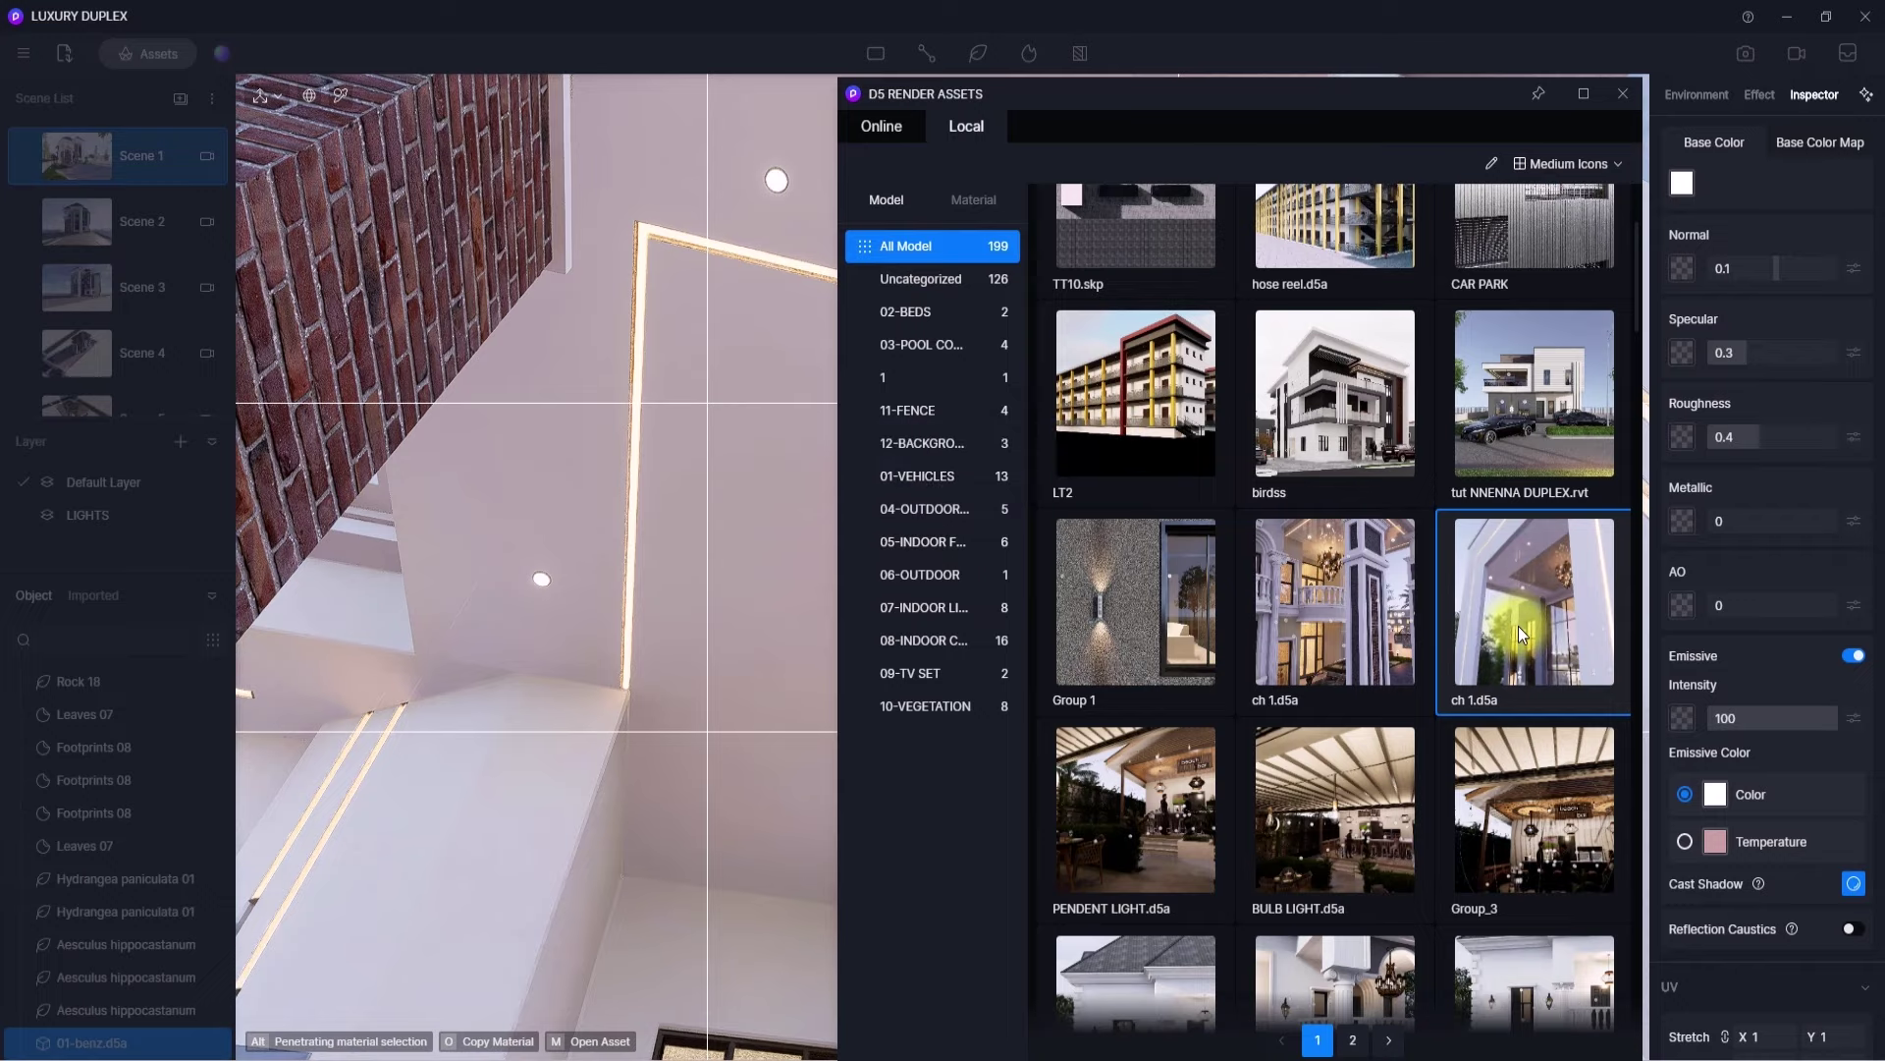
{"action": "right_click_drag", "start_coordinate": [832, 570], "coordinate": [1033, 569]}
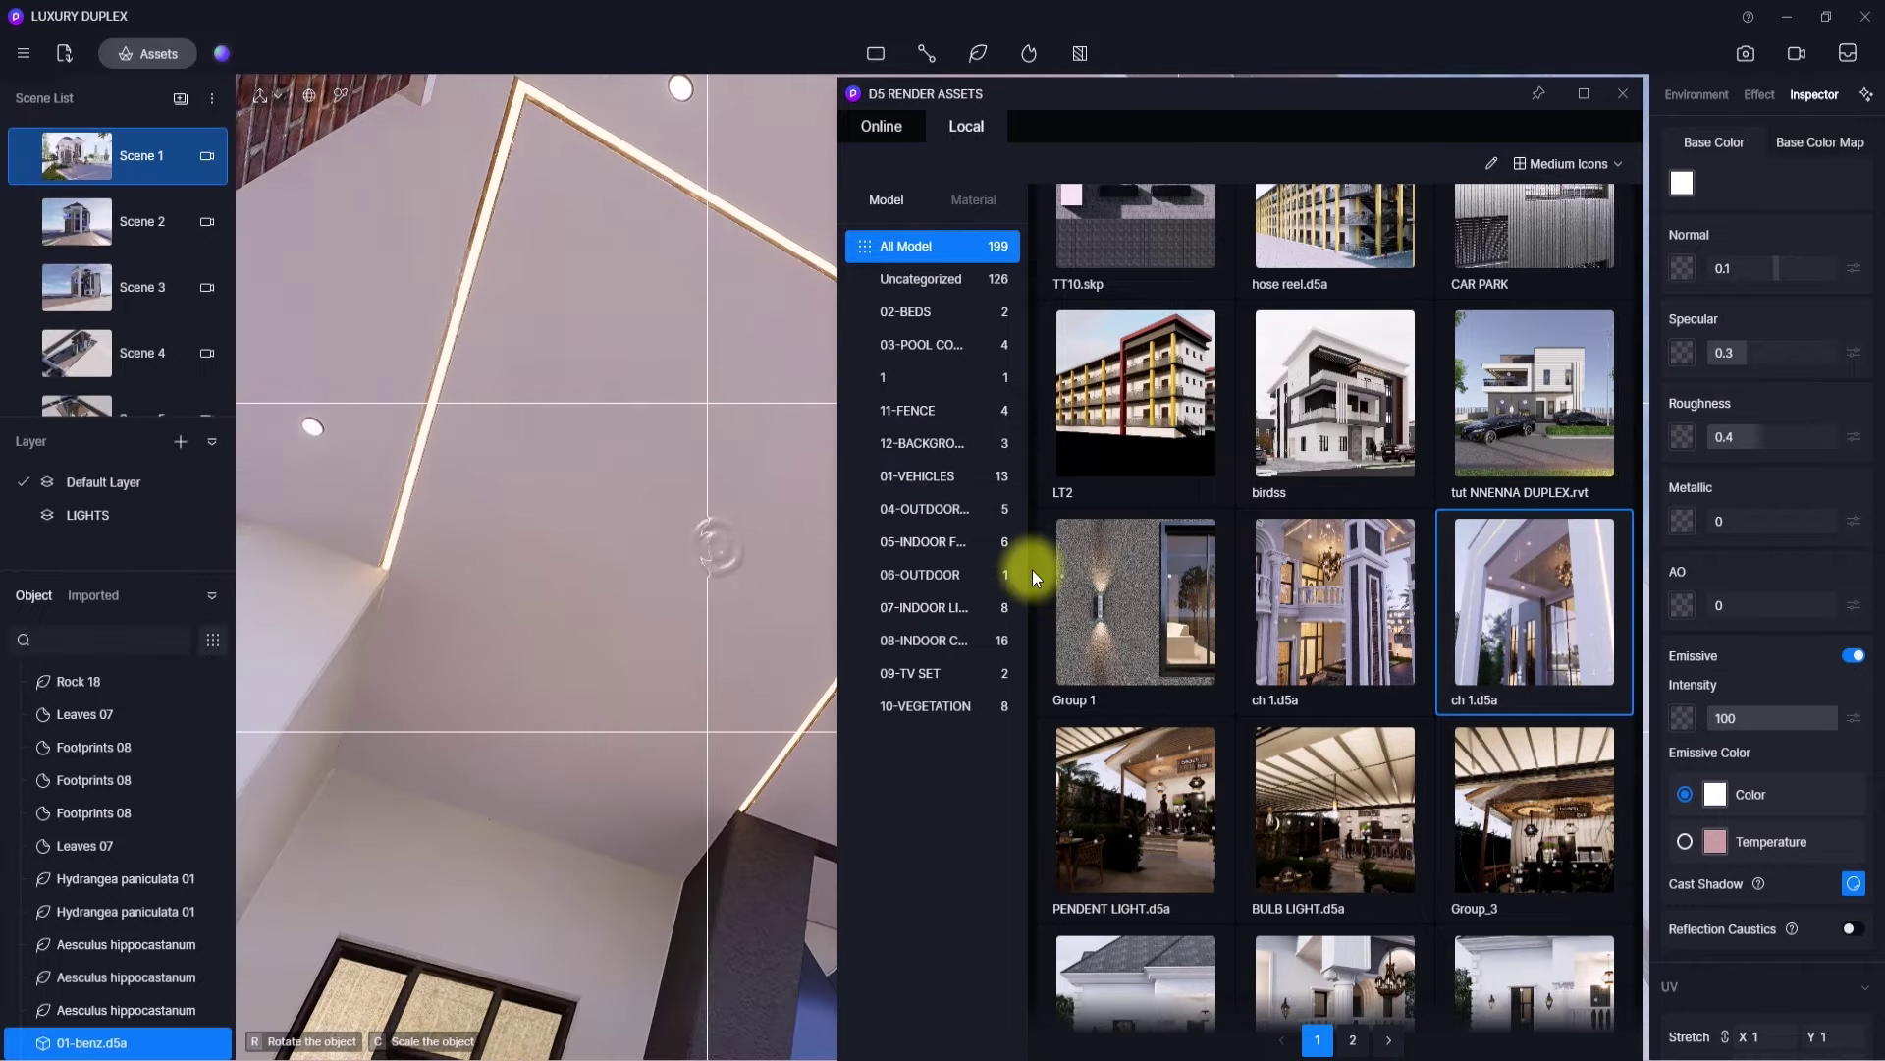
{"action": "left_click", "coordinate": [682, 564]}
{"action": "scroll", "coordinate": [682, 564], "scroll_direction": "down", "scroll_amount": 5}
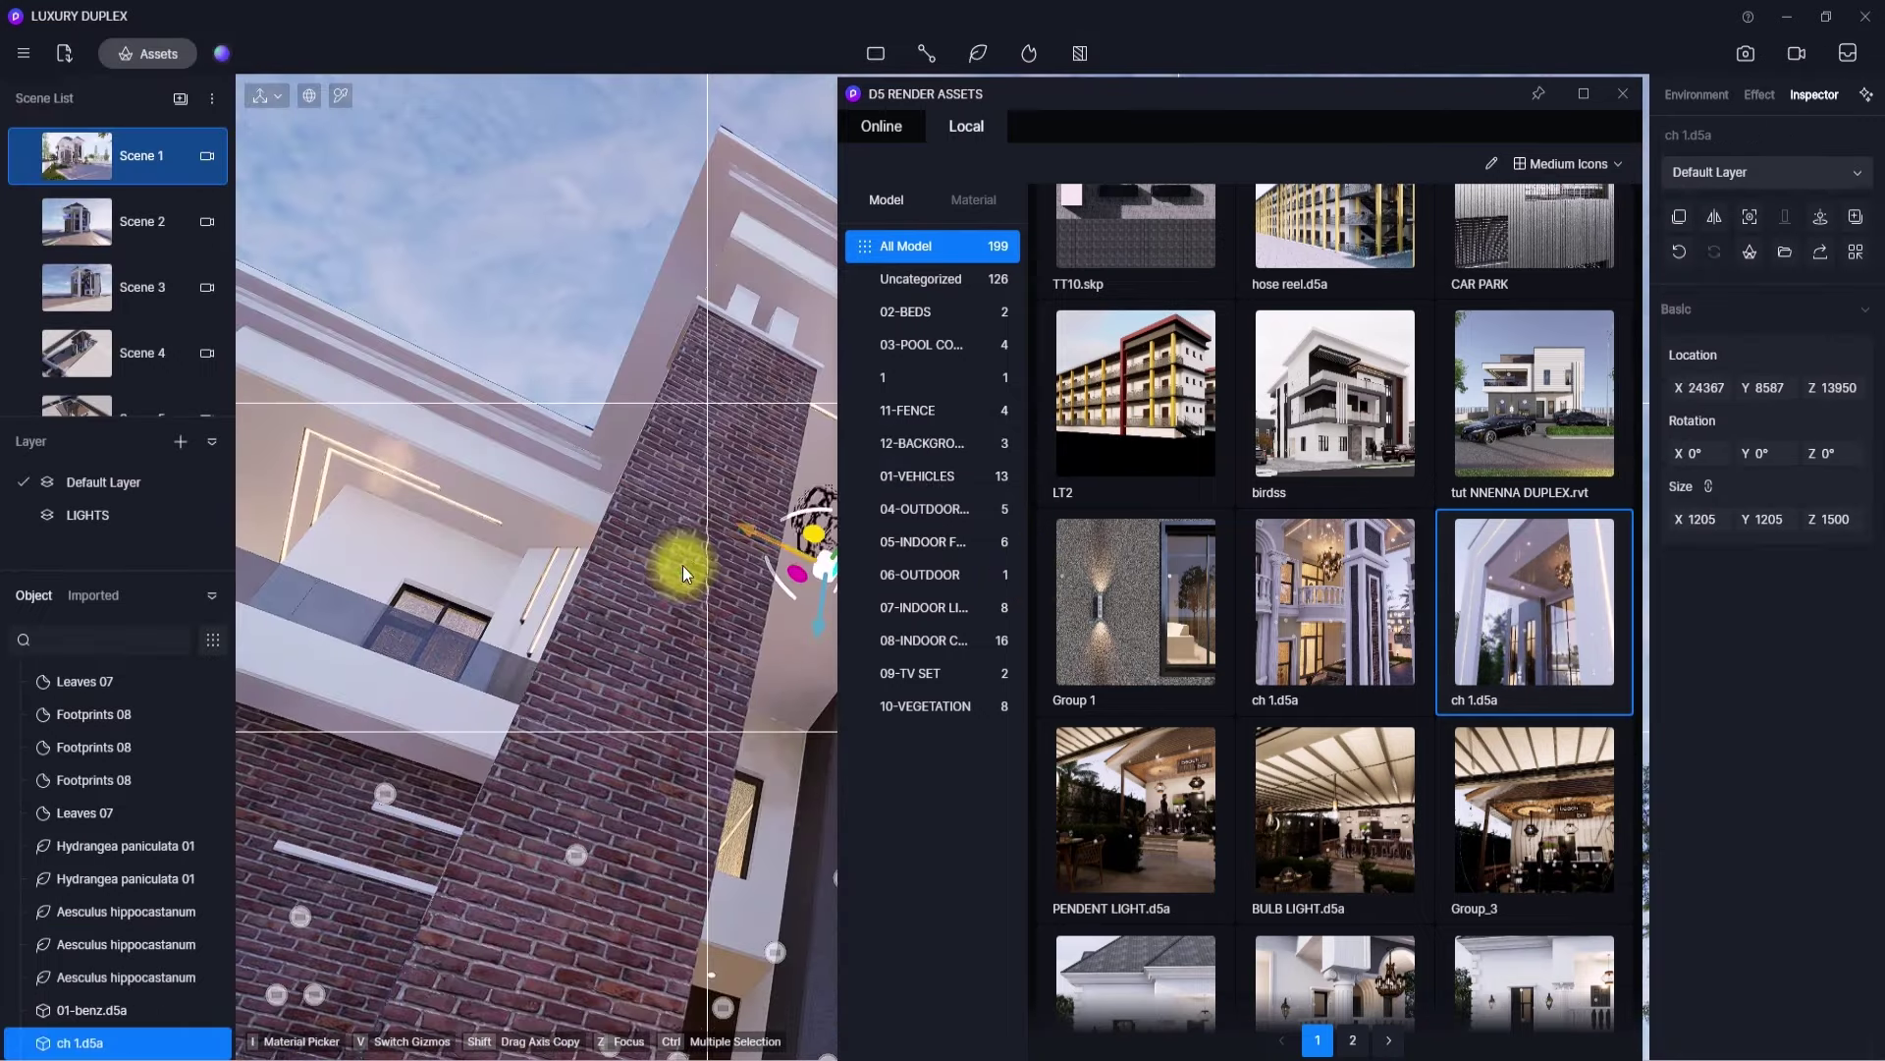
{"action": "right_click_drag", "start_coordinate": [681, 564], "coordinate": [1072, 465]}
{"action": "left_click", "coordinate": [1622, 95]}
- Lower the chandelier to about Z 12438 below the portico ceiling and shift it to about Y 8440
{"action": "scroll", "coordinate": [863, 479], "scroll_direction": "up", "scroll_amount": 4}
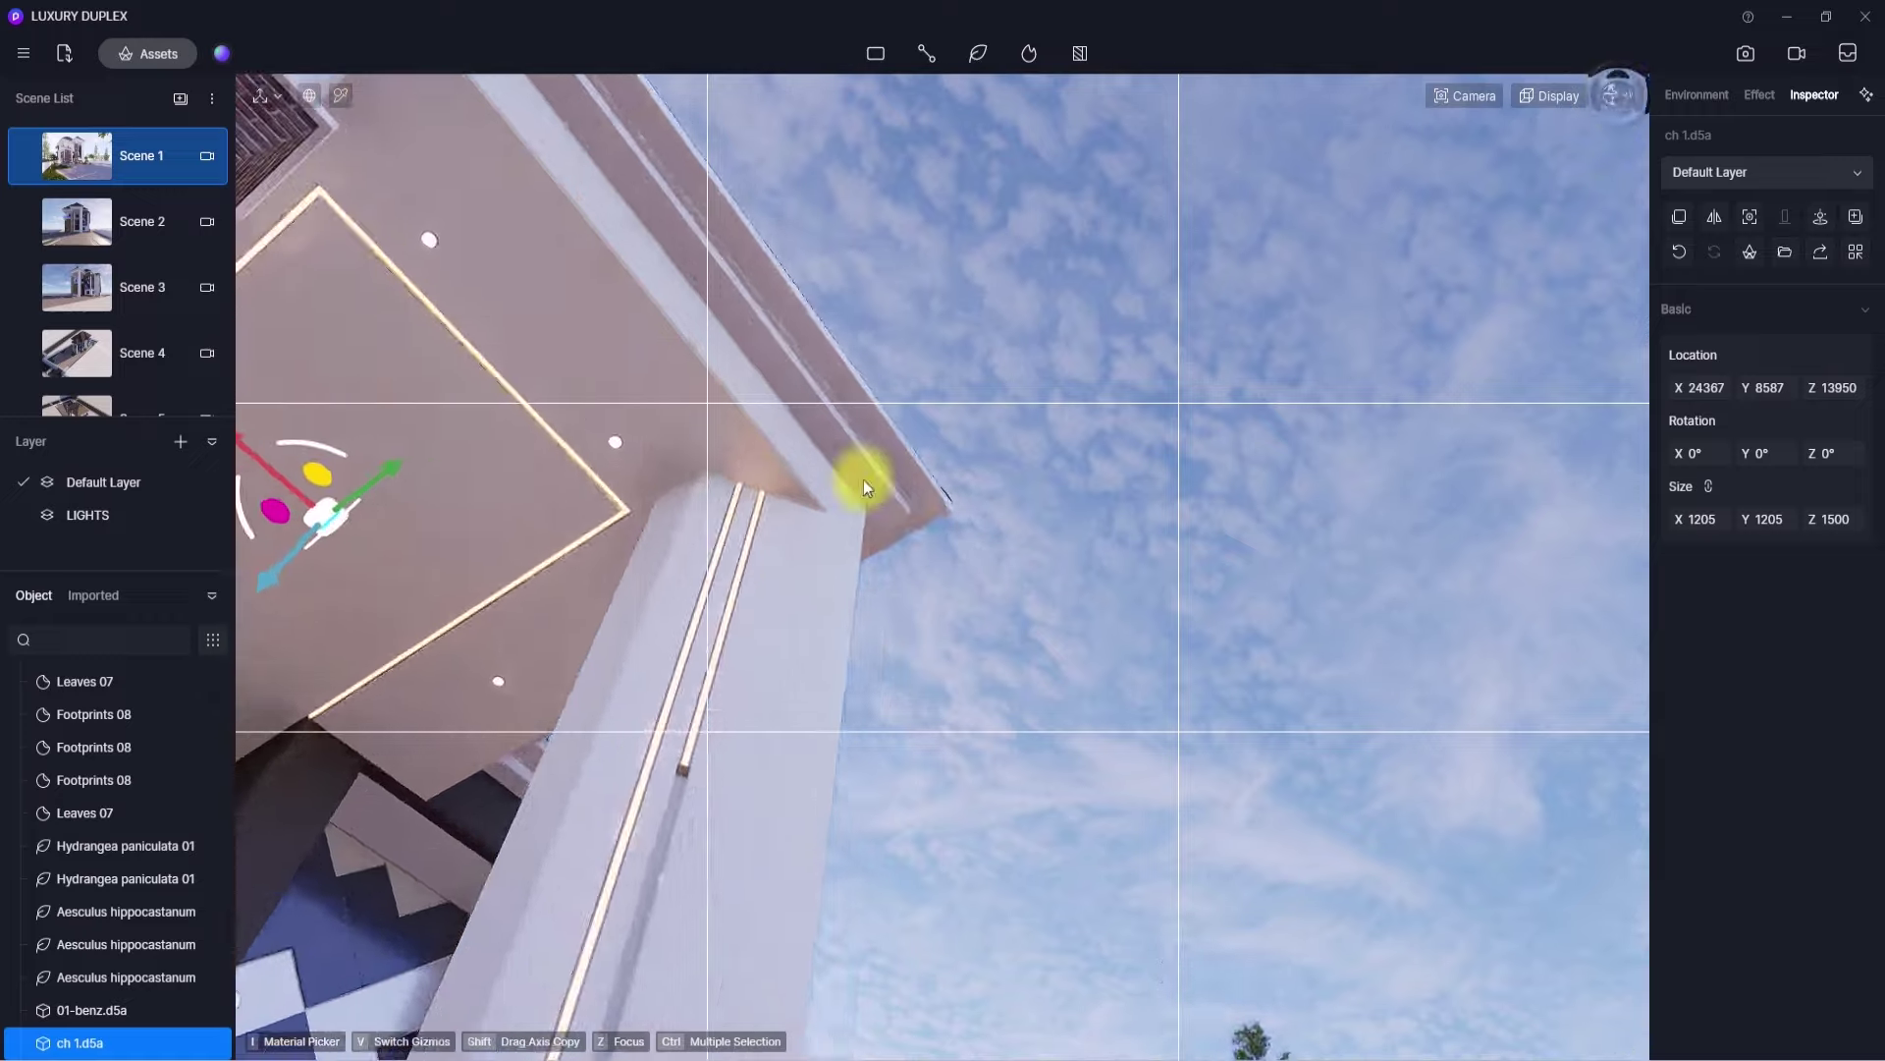
{"action": "right_click_drag", "start_coordinate": [863, 480], "coordinate": [255, 627]}
{"action": "left_click_drag", "start_coordinate": [650, 682], "coordinate": [619, 806]}
{"action": "right_click_drag", "start_coordinate": [619, 805], "coordinate": [817, 1009]}
{"action": "scroll", "coordinate": [536, 657], "scroll_direction": "up", "scroll_amount": 5}
{"action": "scroll", "coordinate": [817, 1009], "scroll_direction": "down", "scroll_amount": 5}
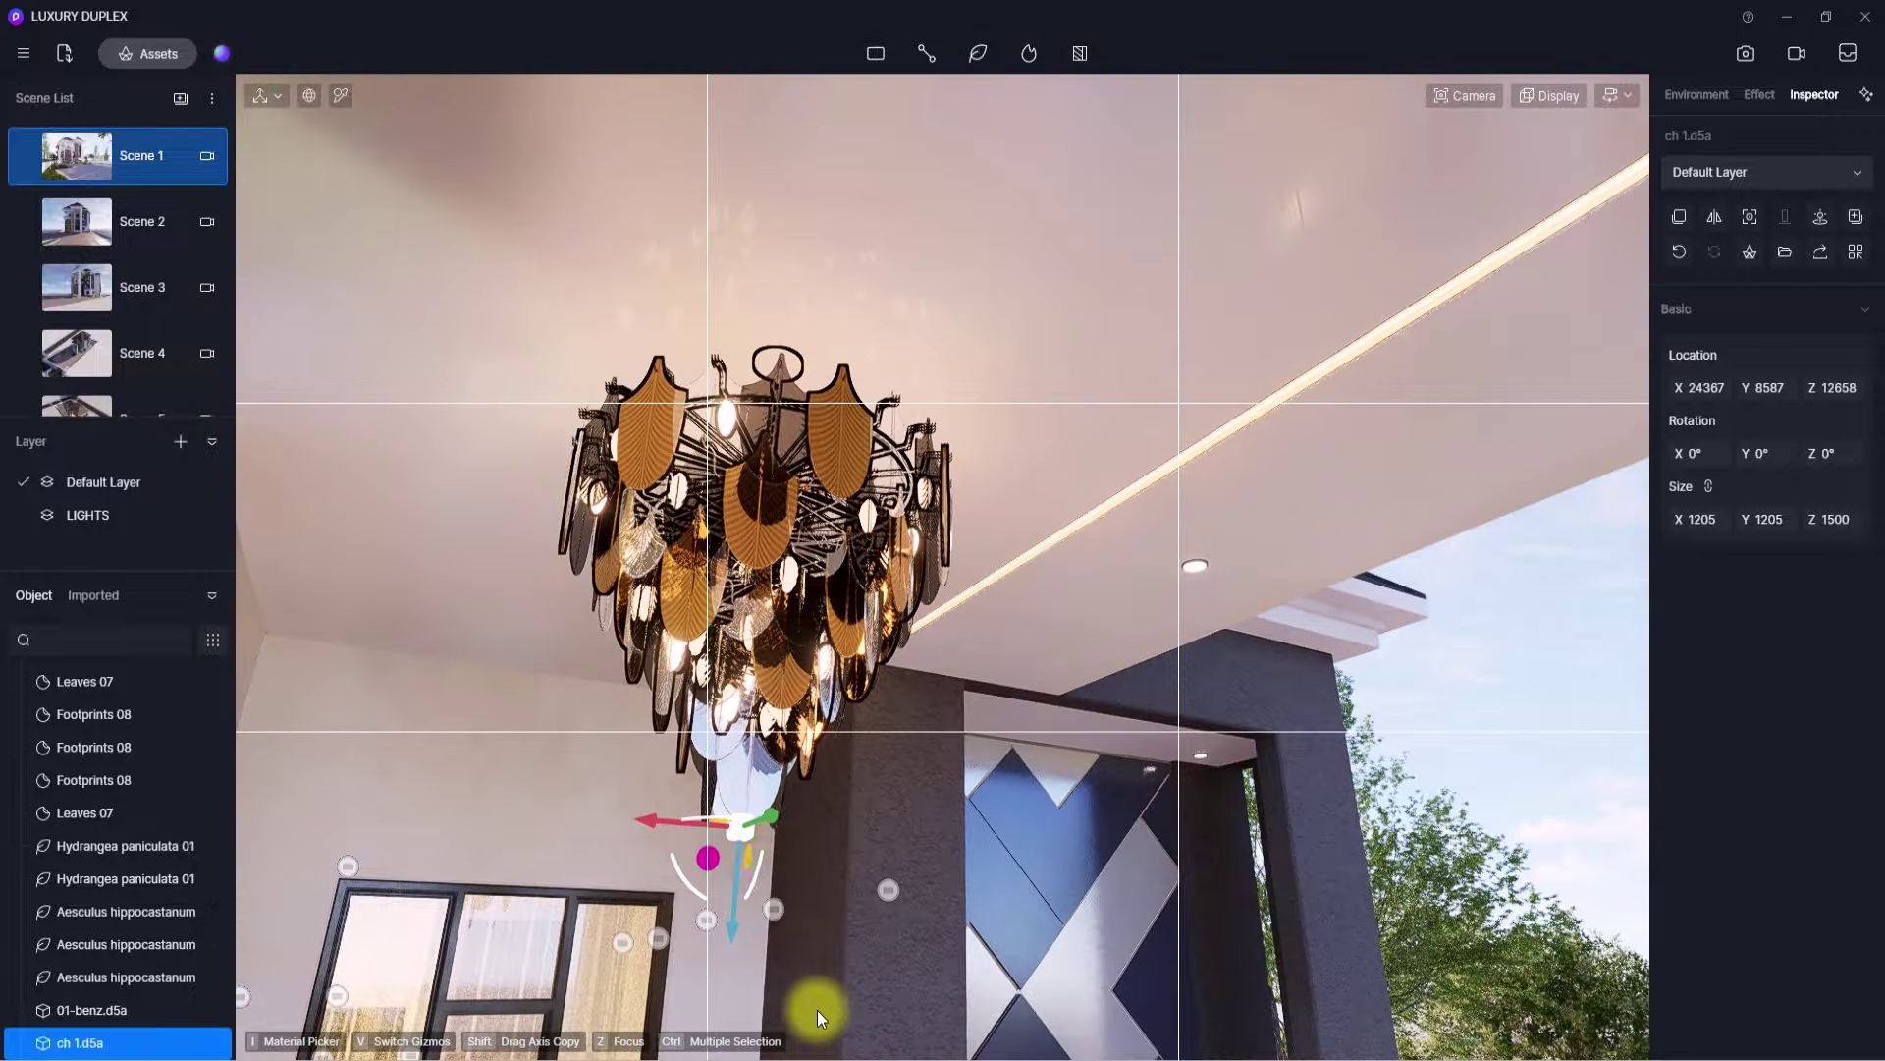
{"action": "left_click_drag", "start_coordinate": [742, 870], "coordinate": [715, 986]}
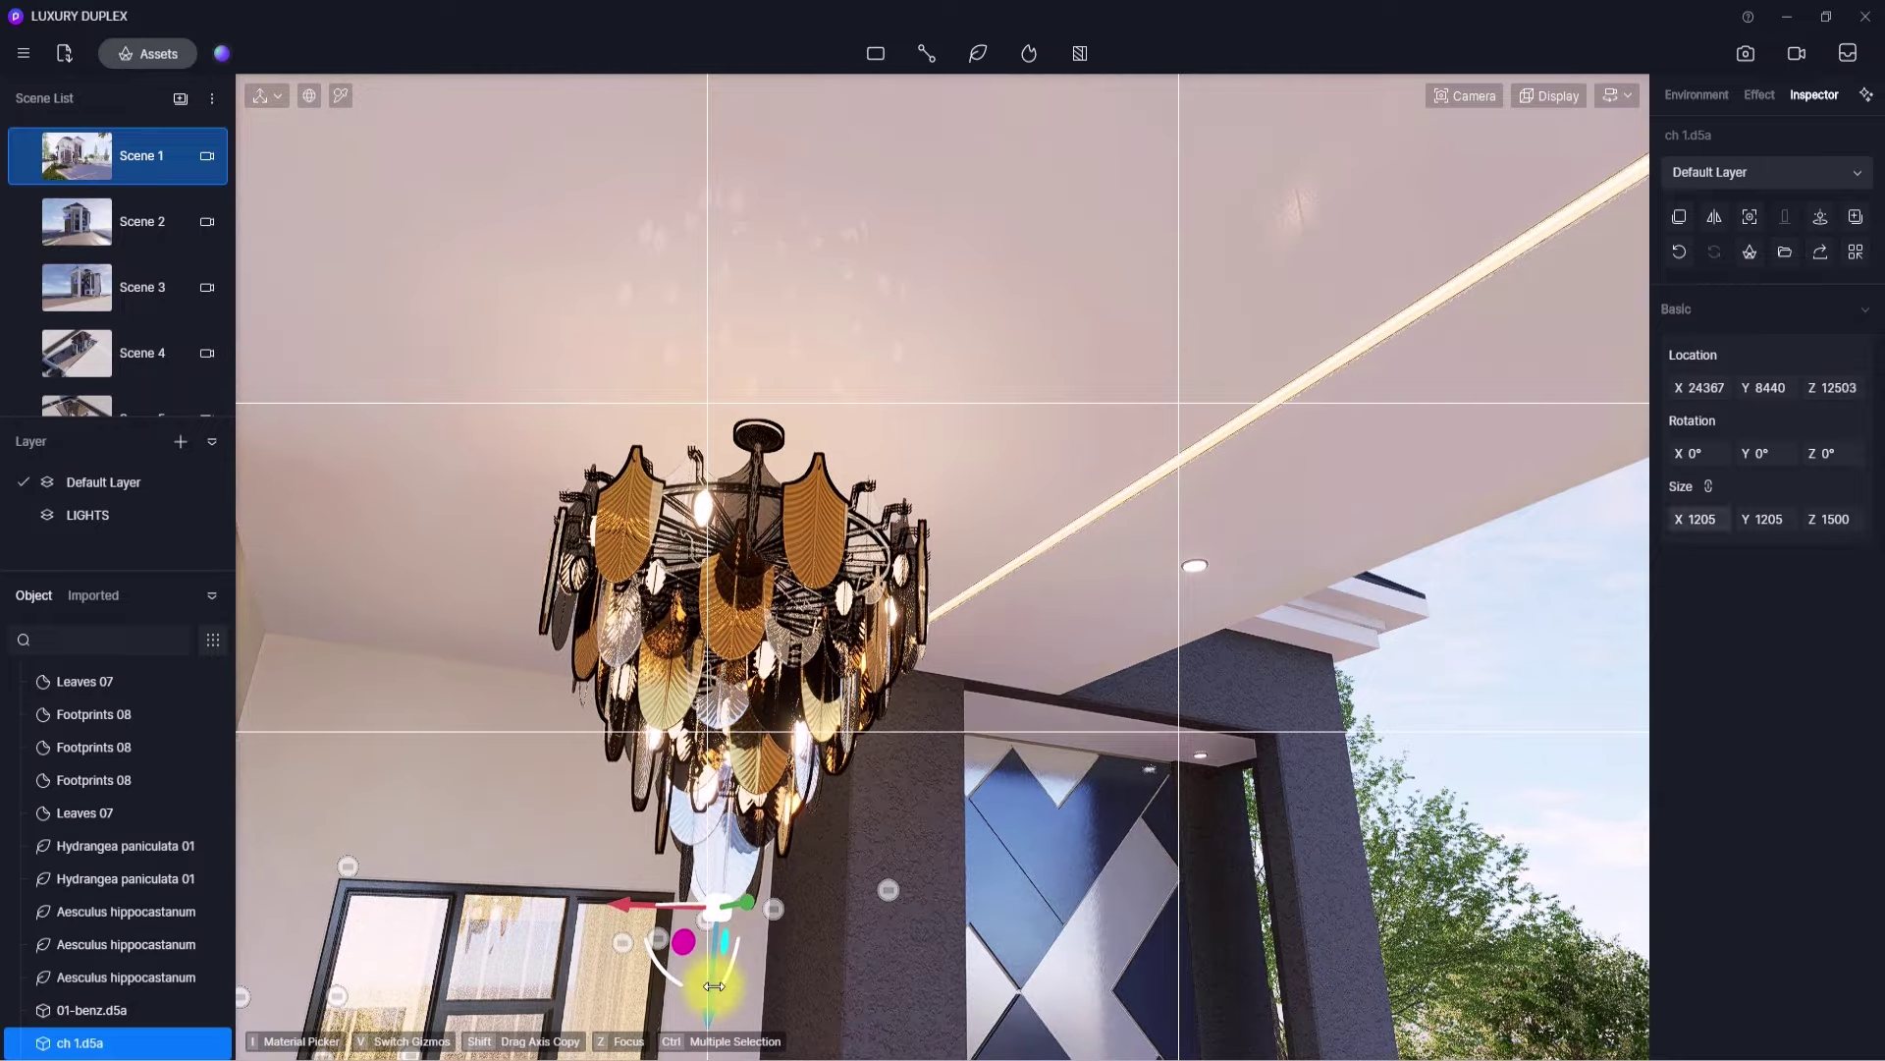
{"action": "scroll", "coordinate": [1707, 523], "scroll_direction": "down", "scroll_amount": 10}
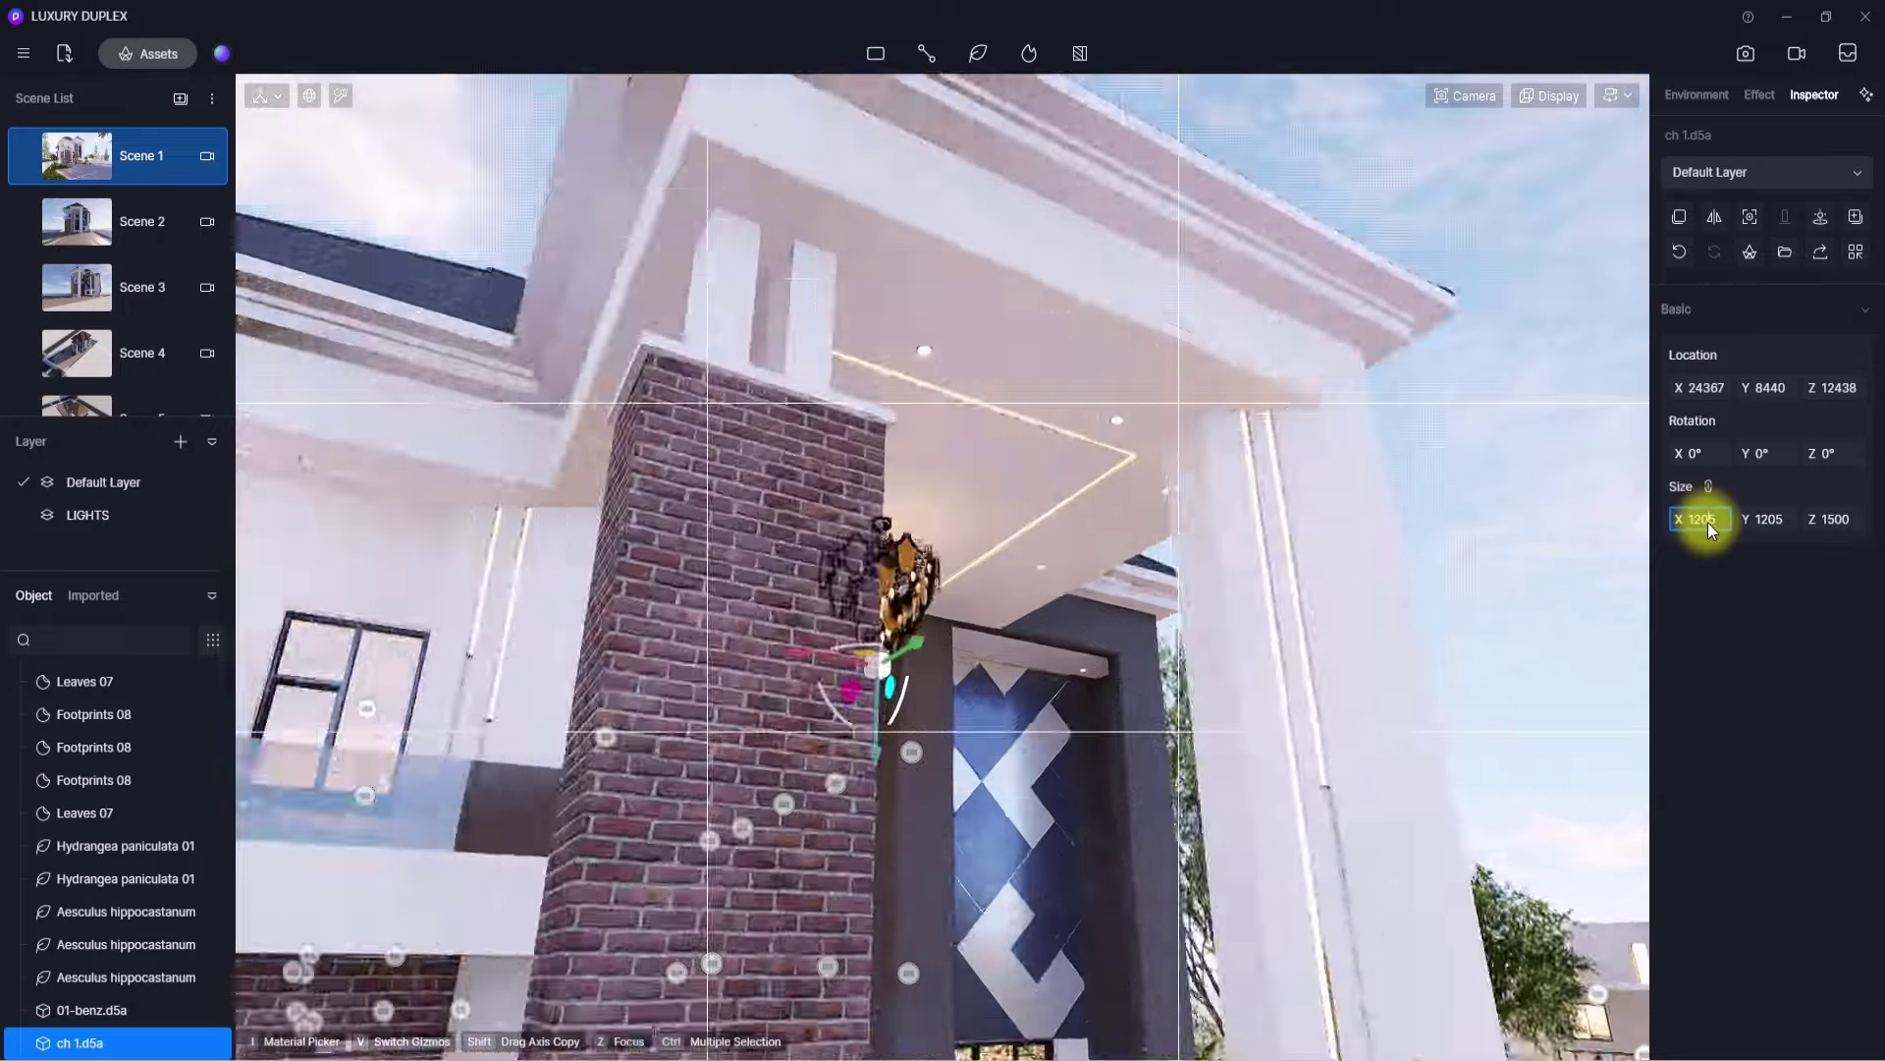
- Set the portico chandelier's X size to 1500
{"action": "scroll", "coordinate": [1707, 522], "scroll_direction": "up", "scroll_amount": 8}
{"action": "right_click_drag", "start_coordinate": [798, 695], "coordinate": [444, 628]}
{"action": "scroll", "coordinate": [445, 629], "scroll_direction": "down", "scroll_amount": 8}
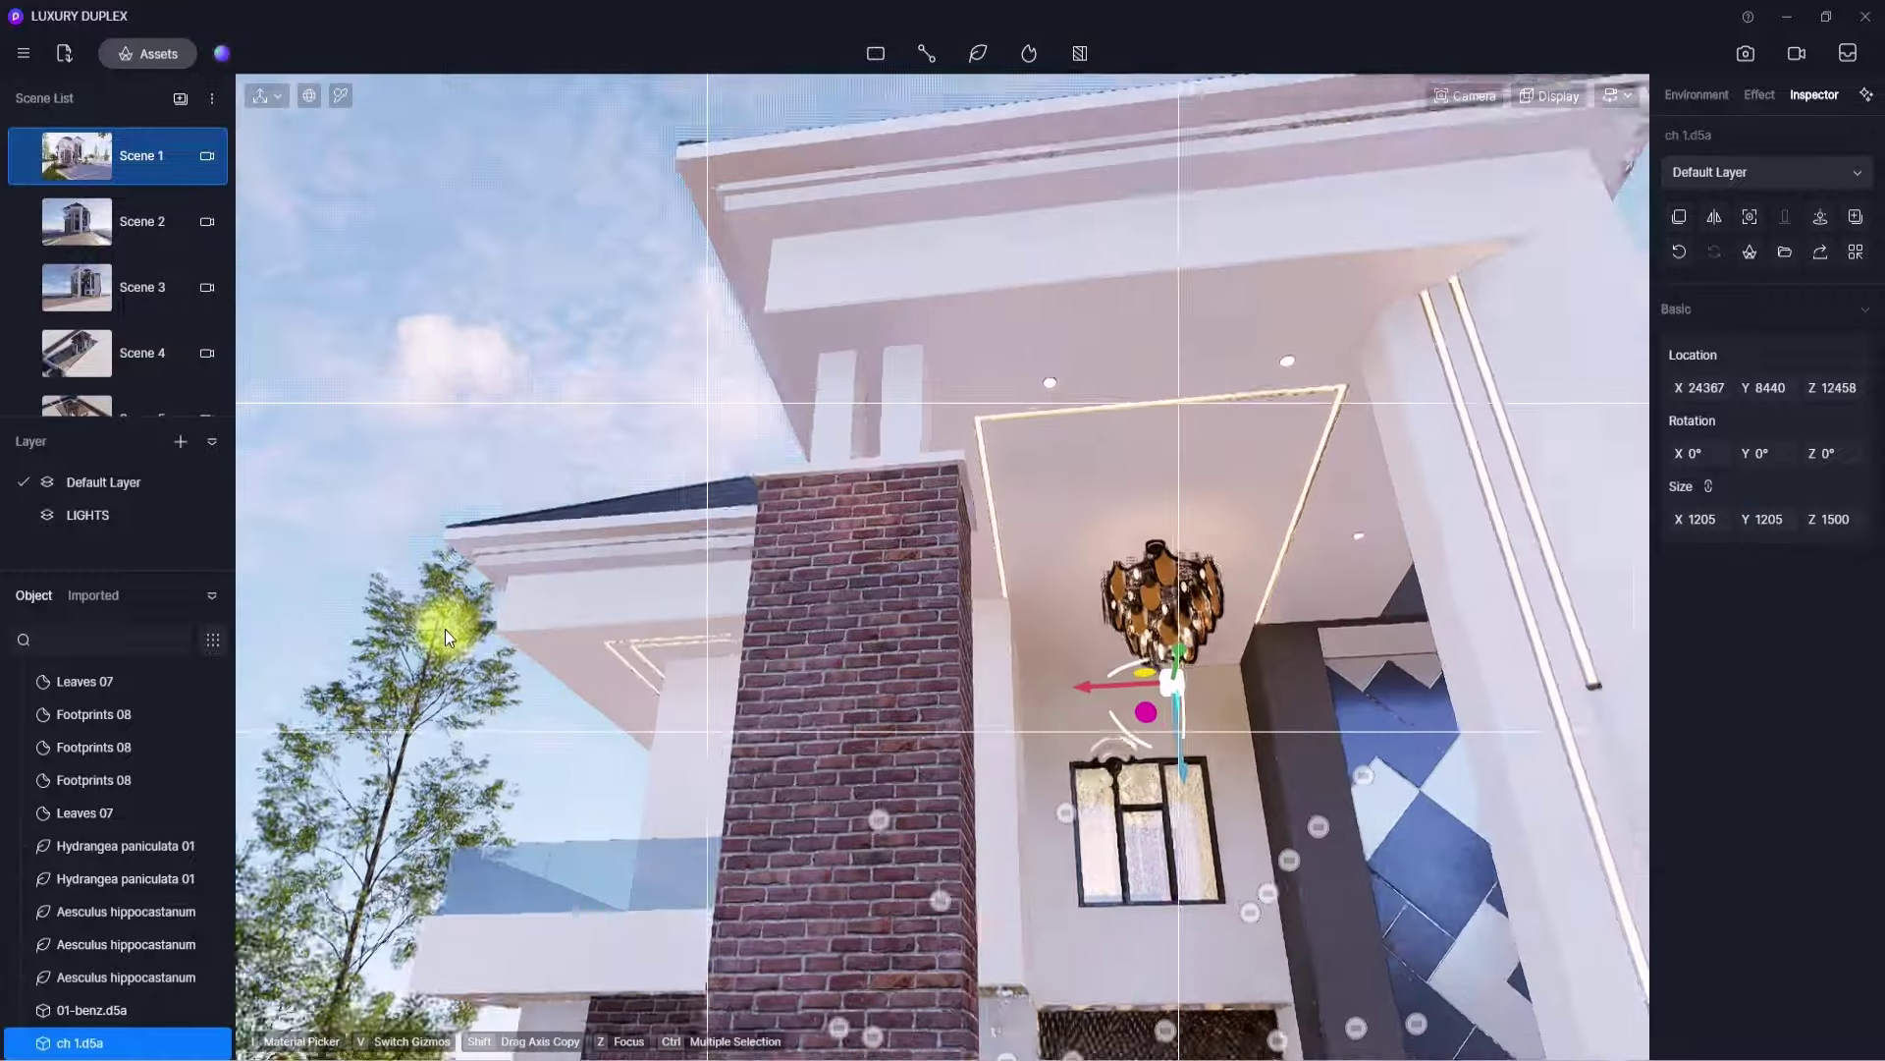
{"action": "left_click", "coordinate": [1718, 522]}
{"action": "type", "text": "1"}
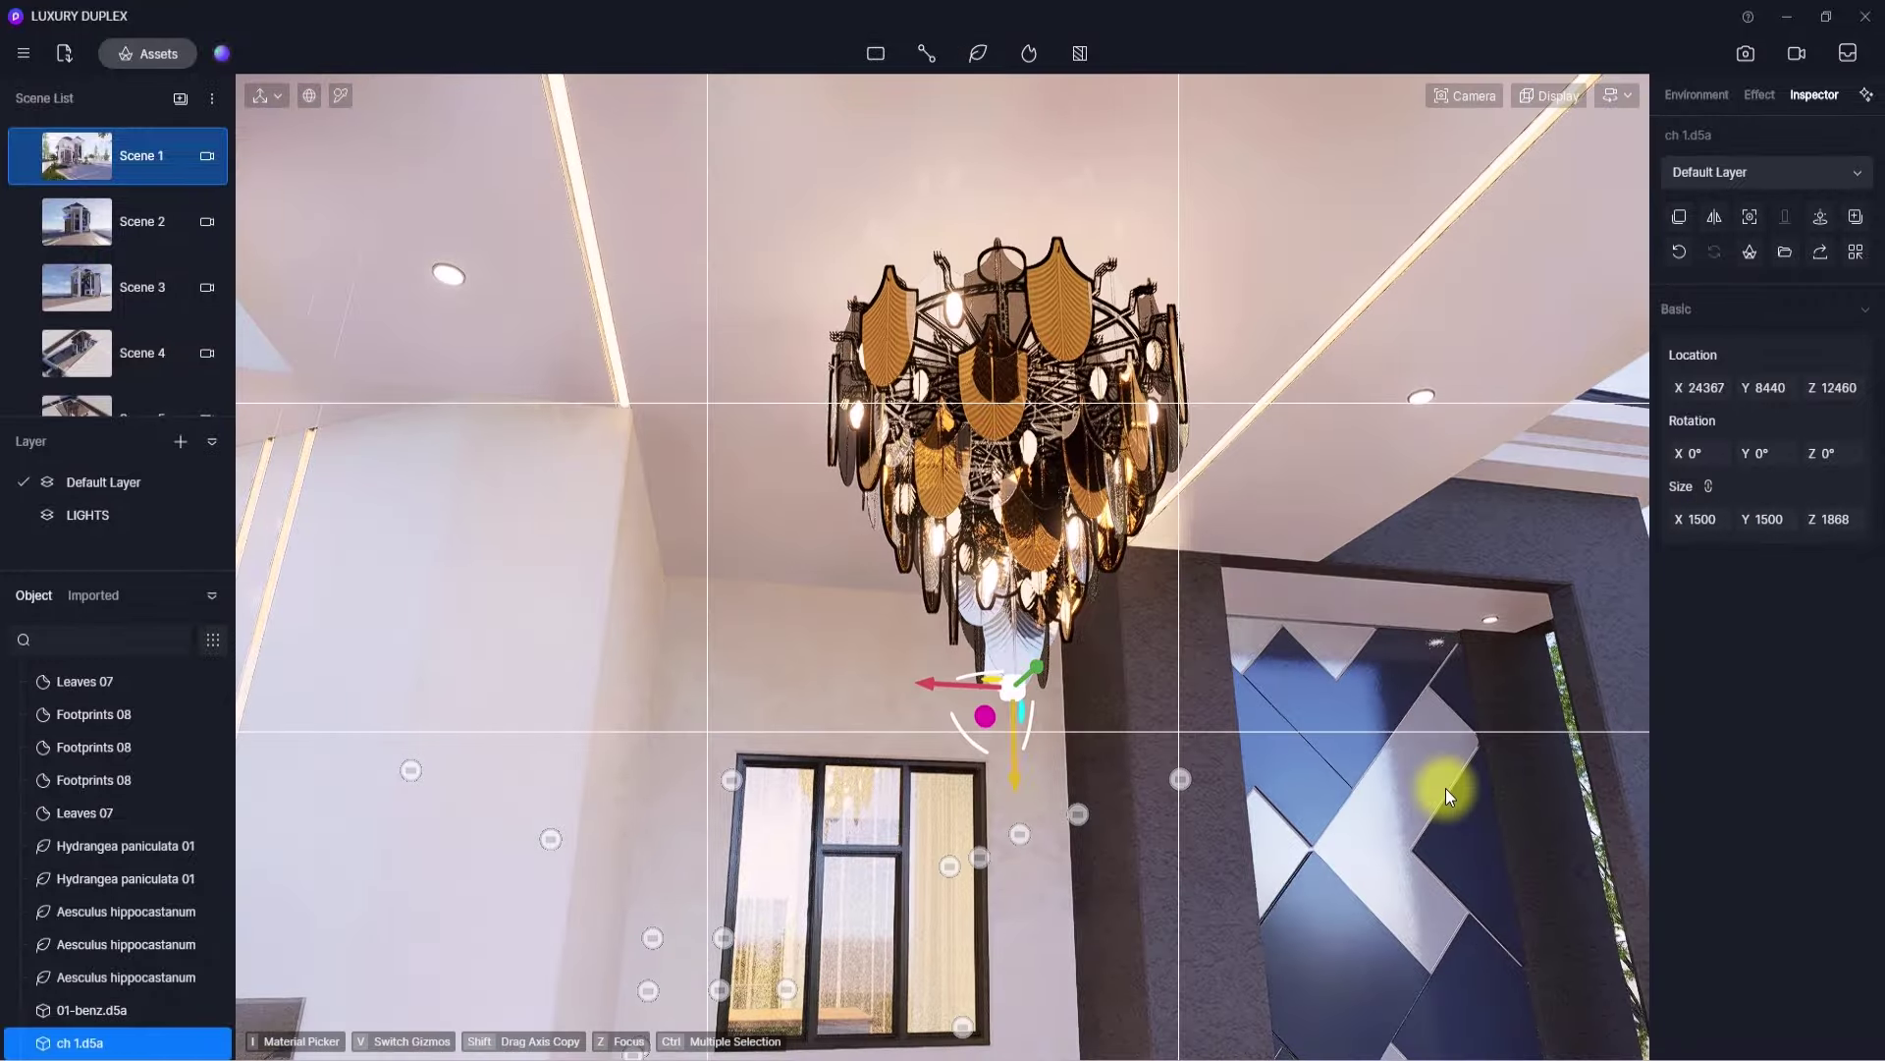
- Adjust the chandelier's height to Z 12094 and shift it to about X 24243, Y 10107, checking it from Scene 1
{"action": "left_click_drag", "start_coordinate": [1008, 764], "coordinate": [1015, 798]}
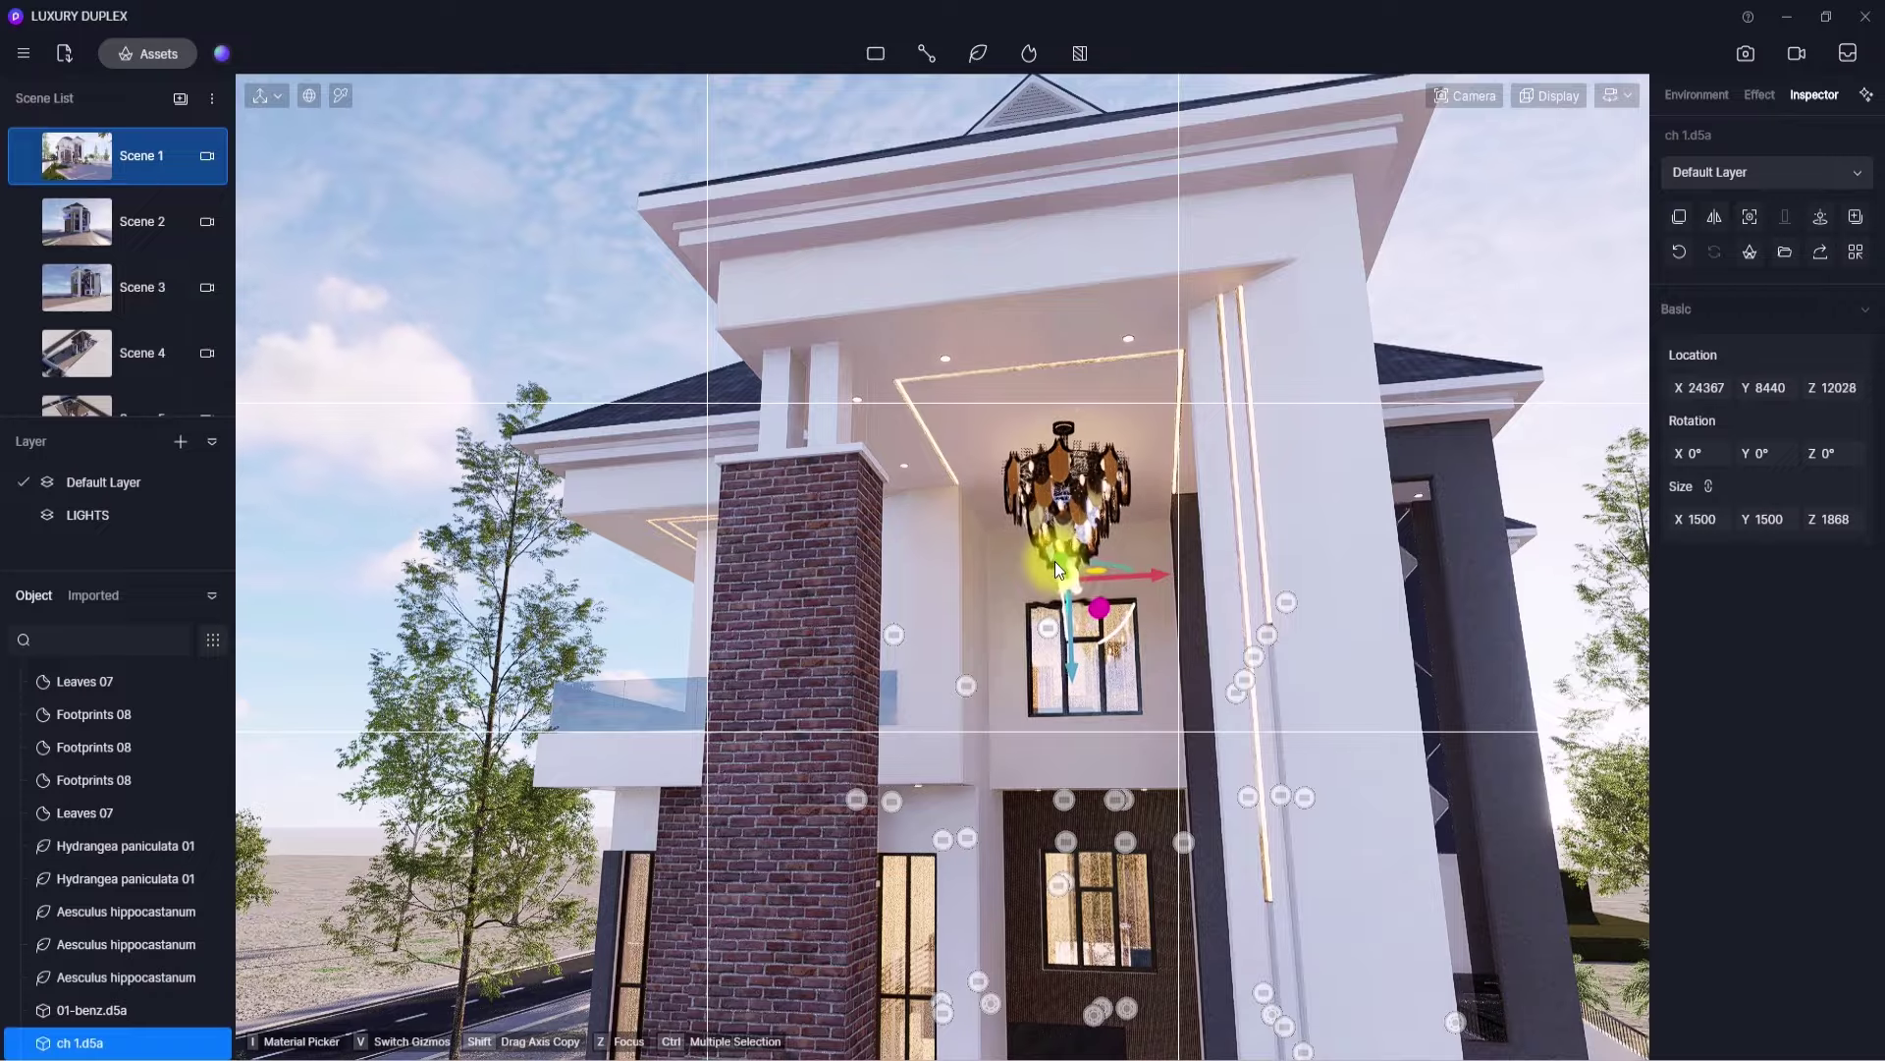
{"action": "left_click_drag", "start_coordinate": [1150, 576], "coordinate": [1142, 577]}
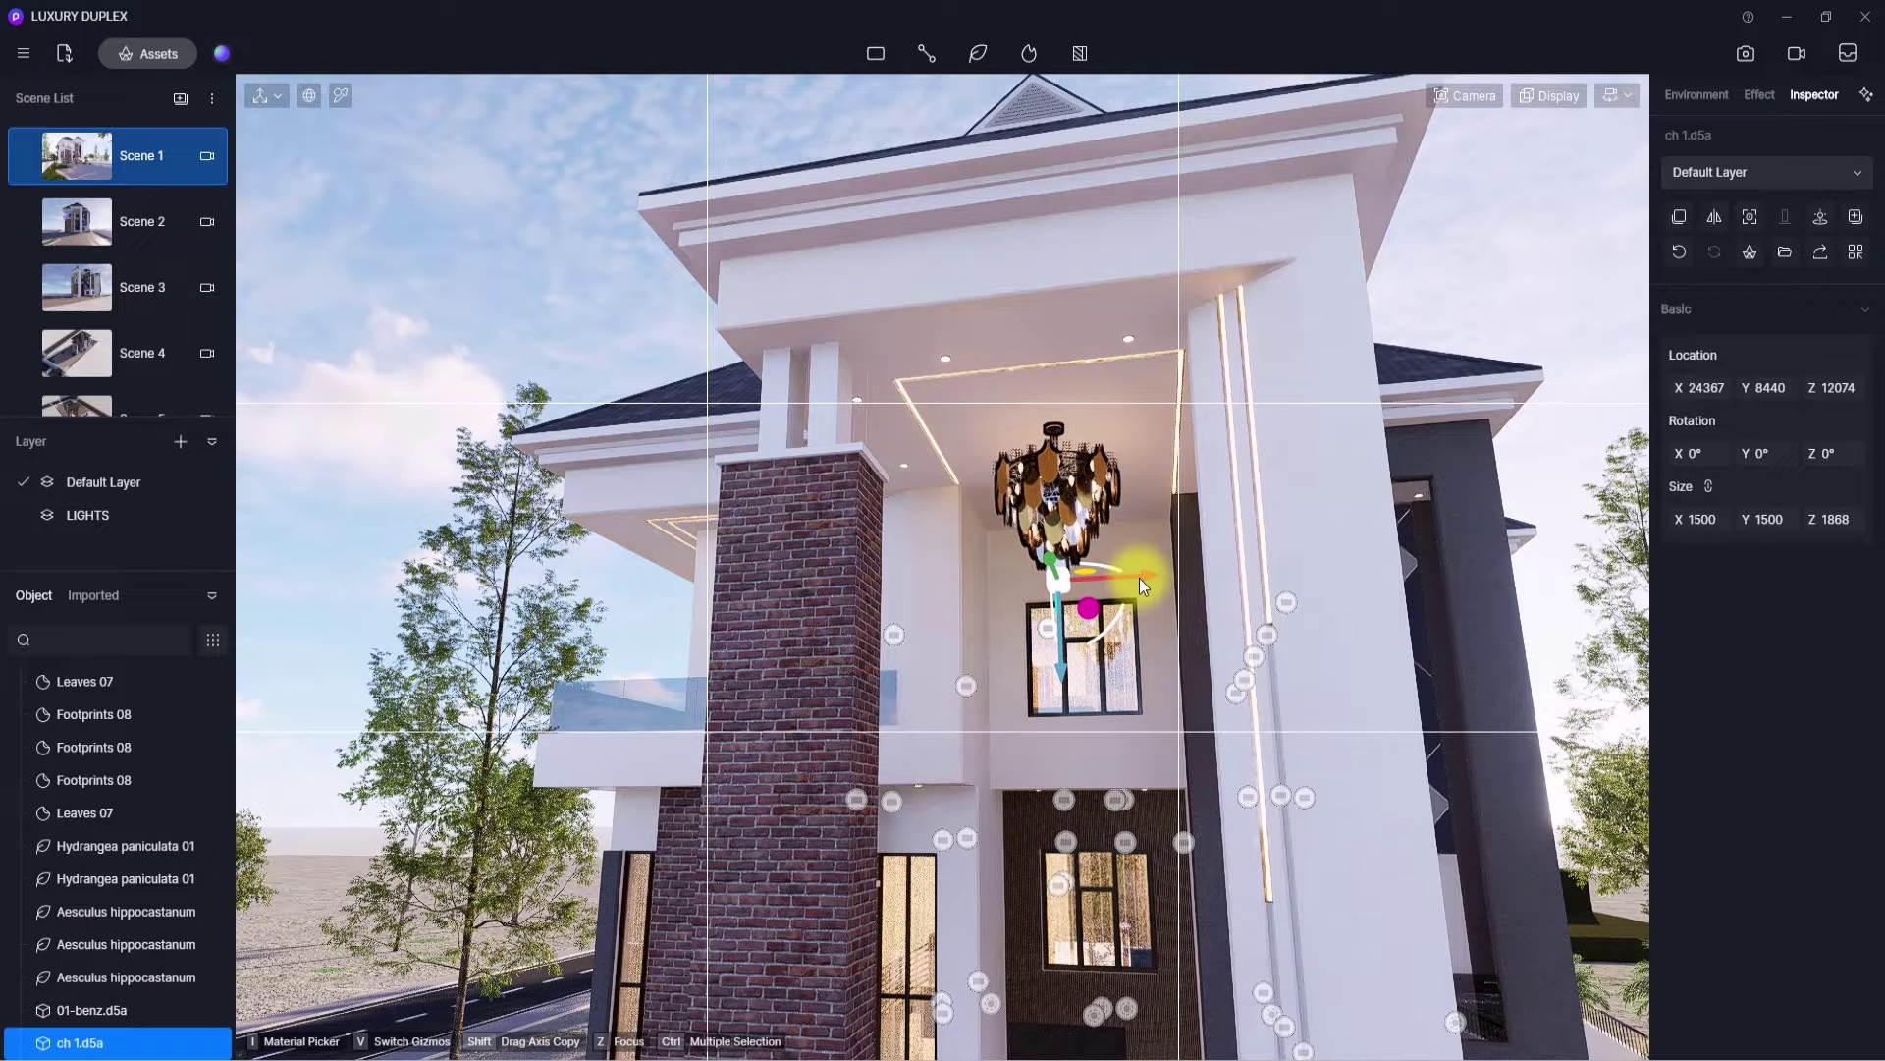
{"action": "left_click", "coordinate": [114, 155]}
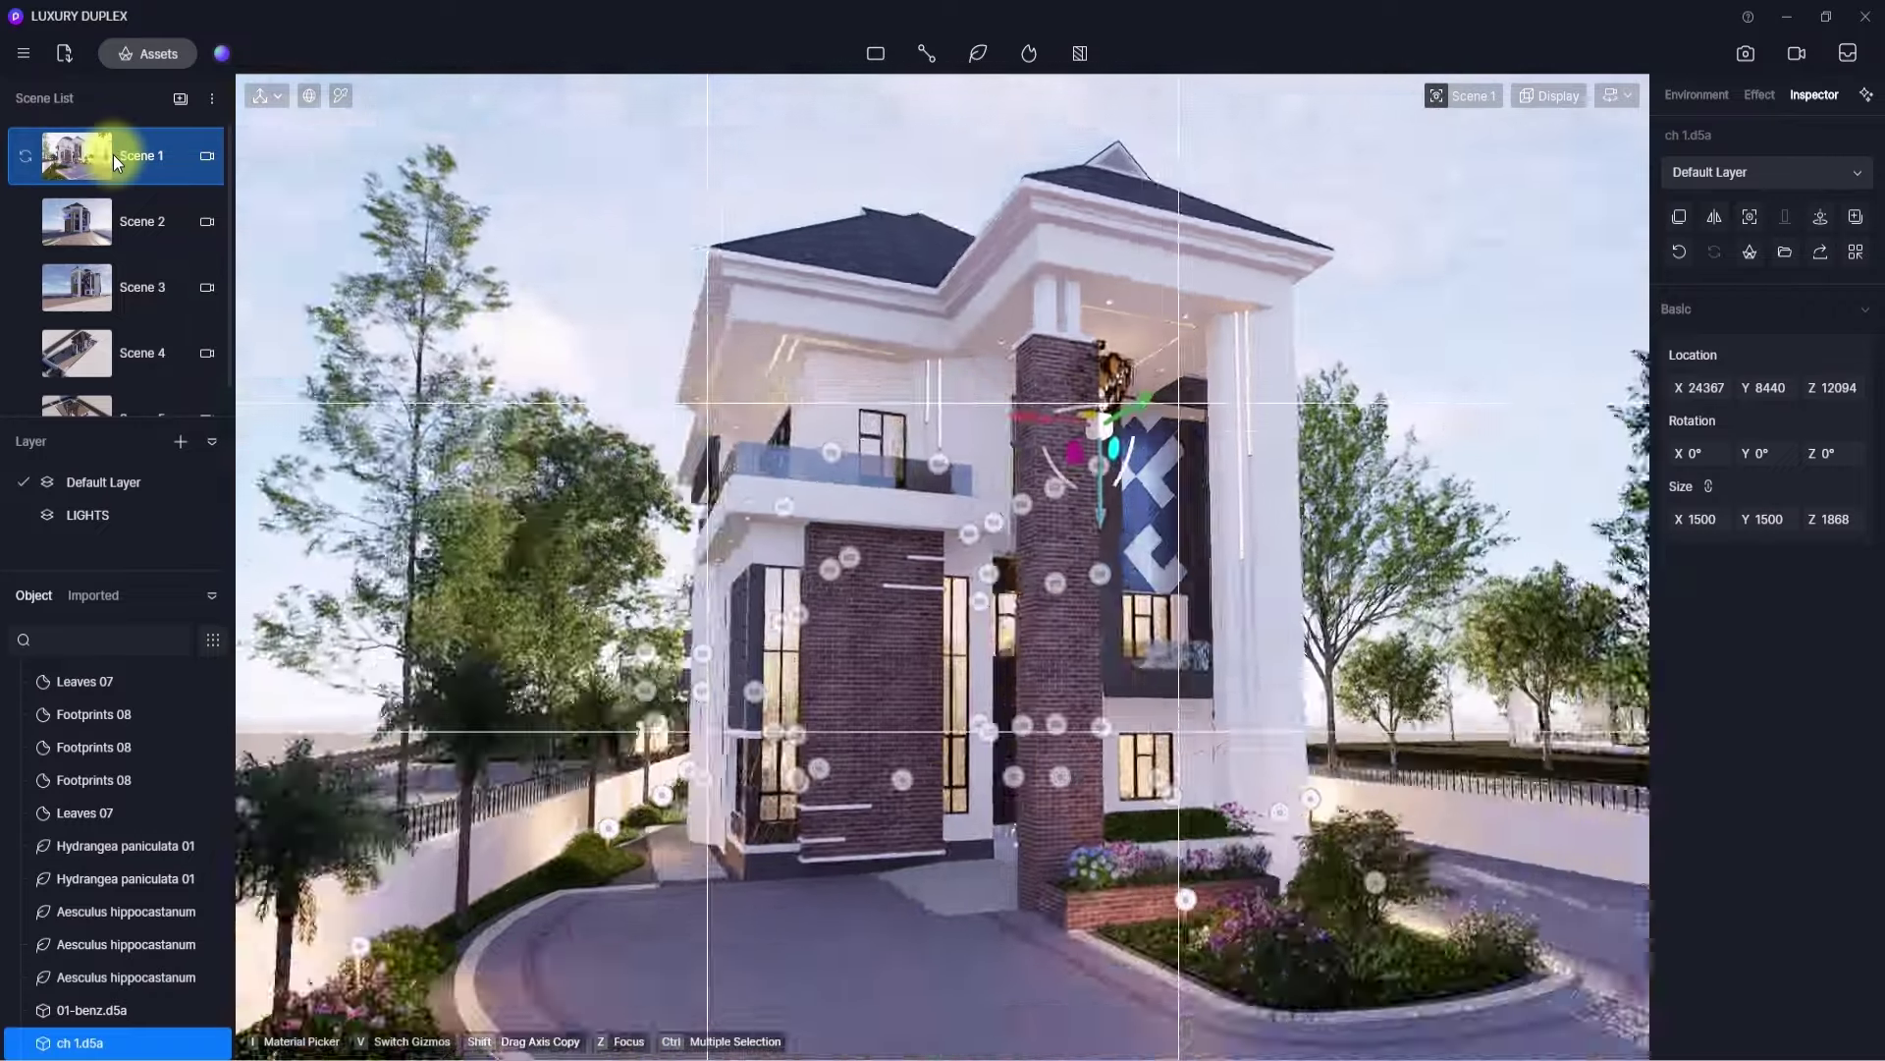
{"action": "left_click_drag", "start_coordinate": [990, 344], "coordinate": [1121, 202]}
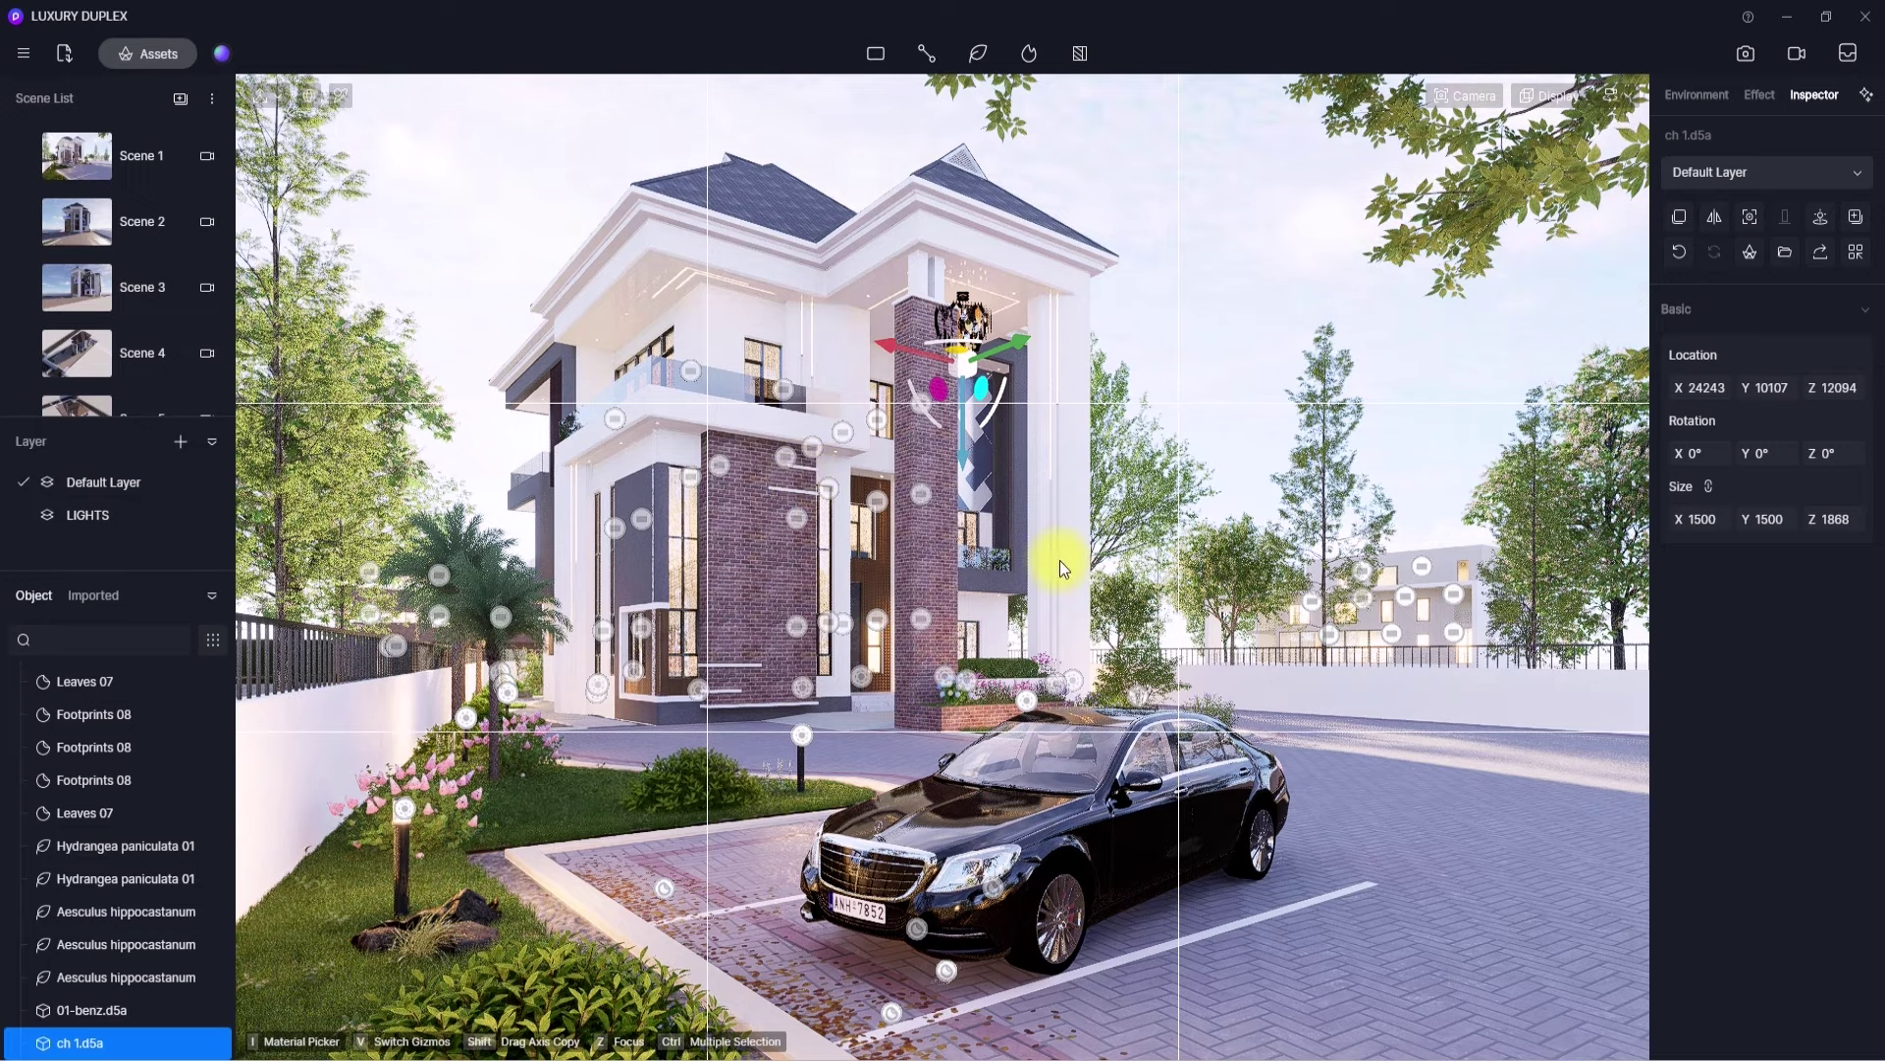
- Place LAND CRUISER PRADO.d5a from the local 01-VEHICLES category near the parked Mercedes
{"action": "left_click", "coordinate": [153, 54]}
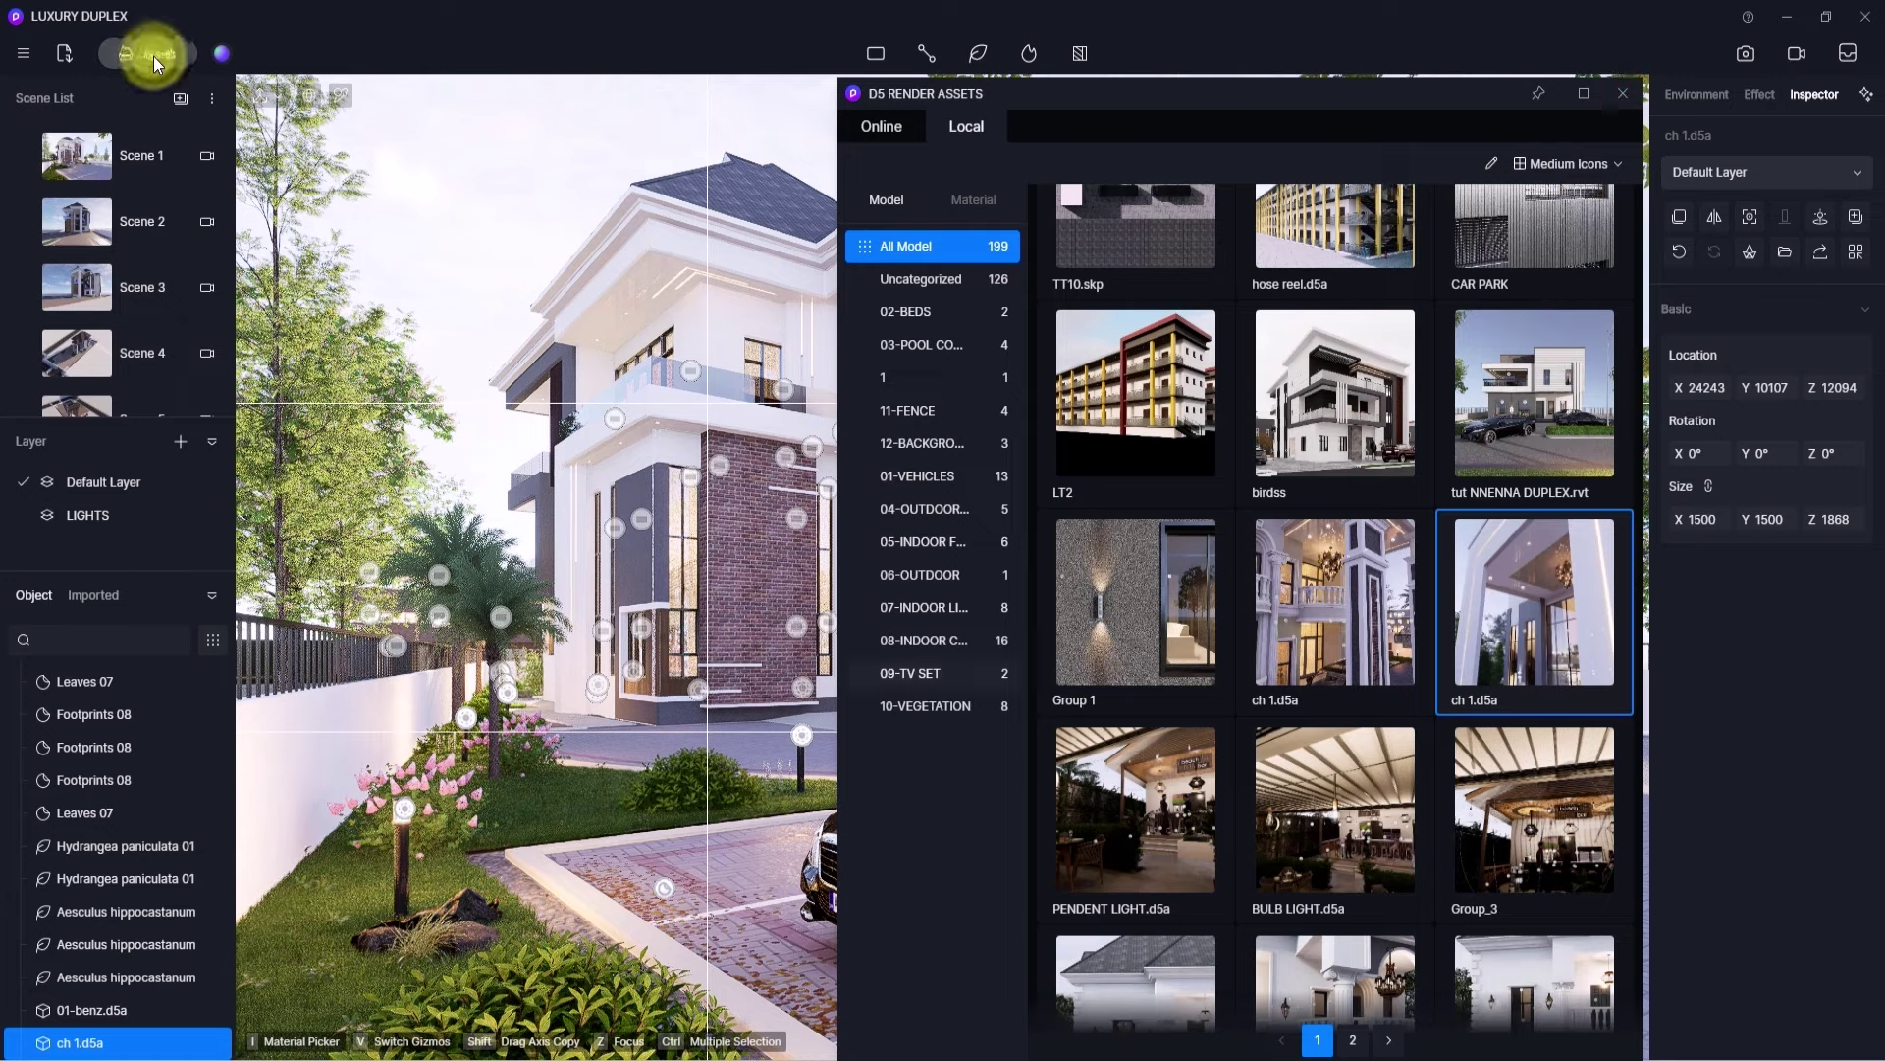
{"action": "left_click", "coordinate": [928, 477]}
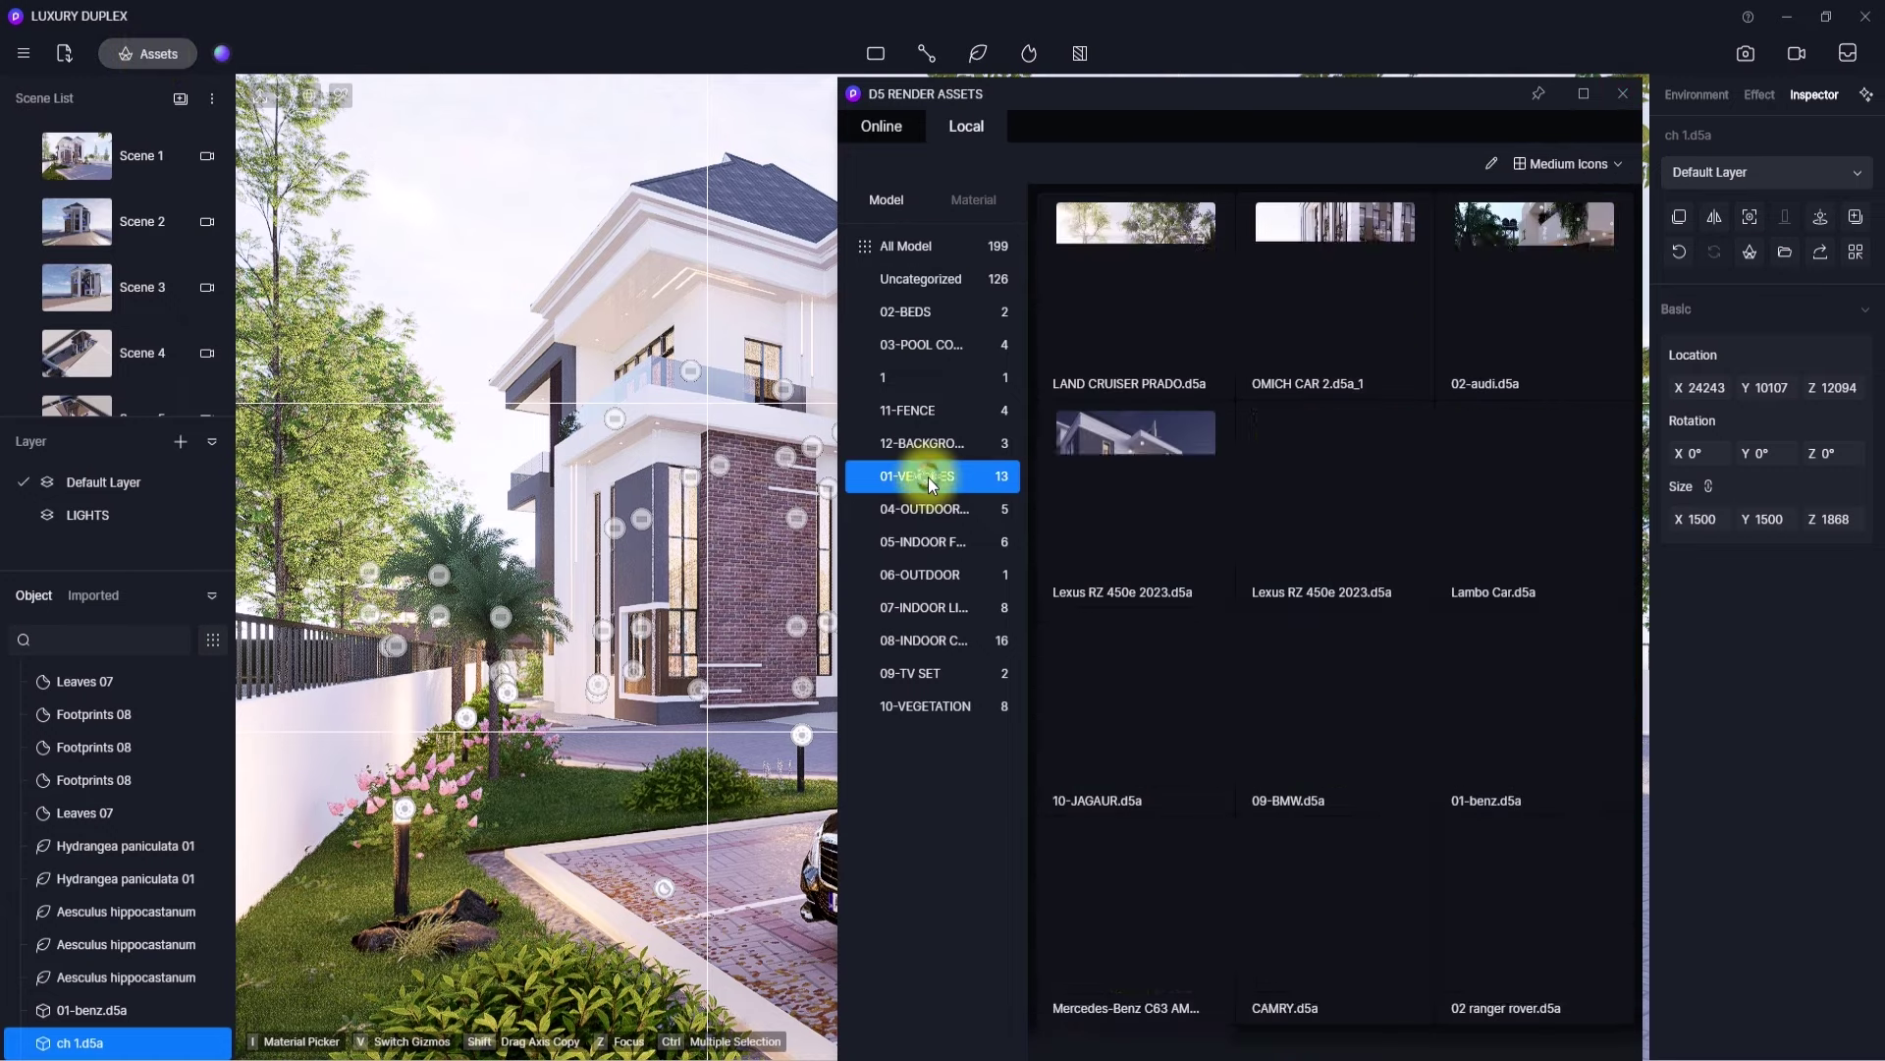
{"action": "left_click", "coordinate": [1170, 302]}
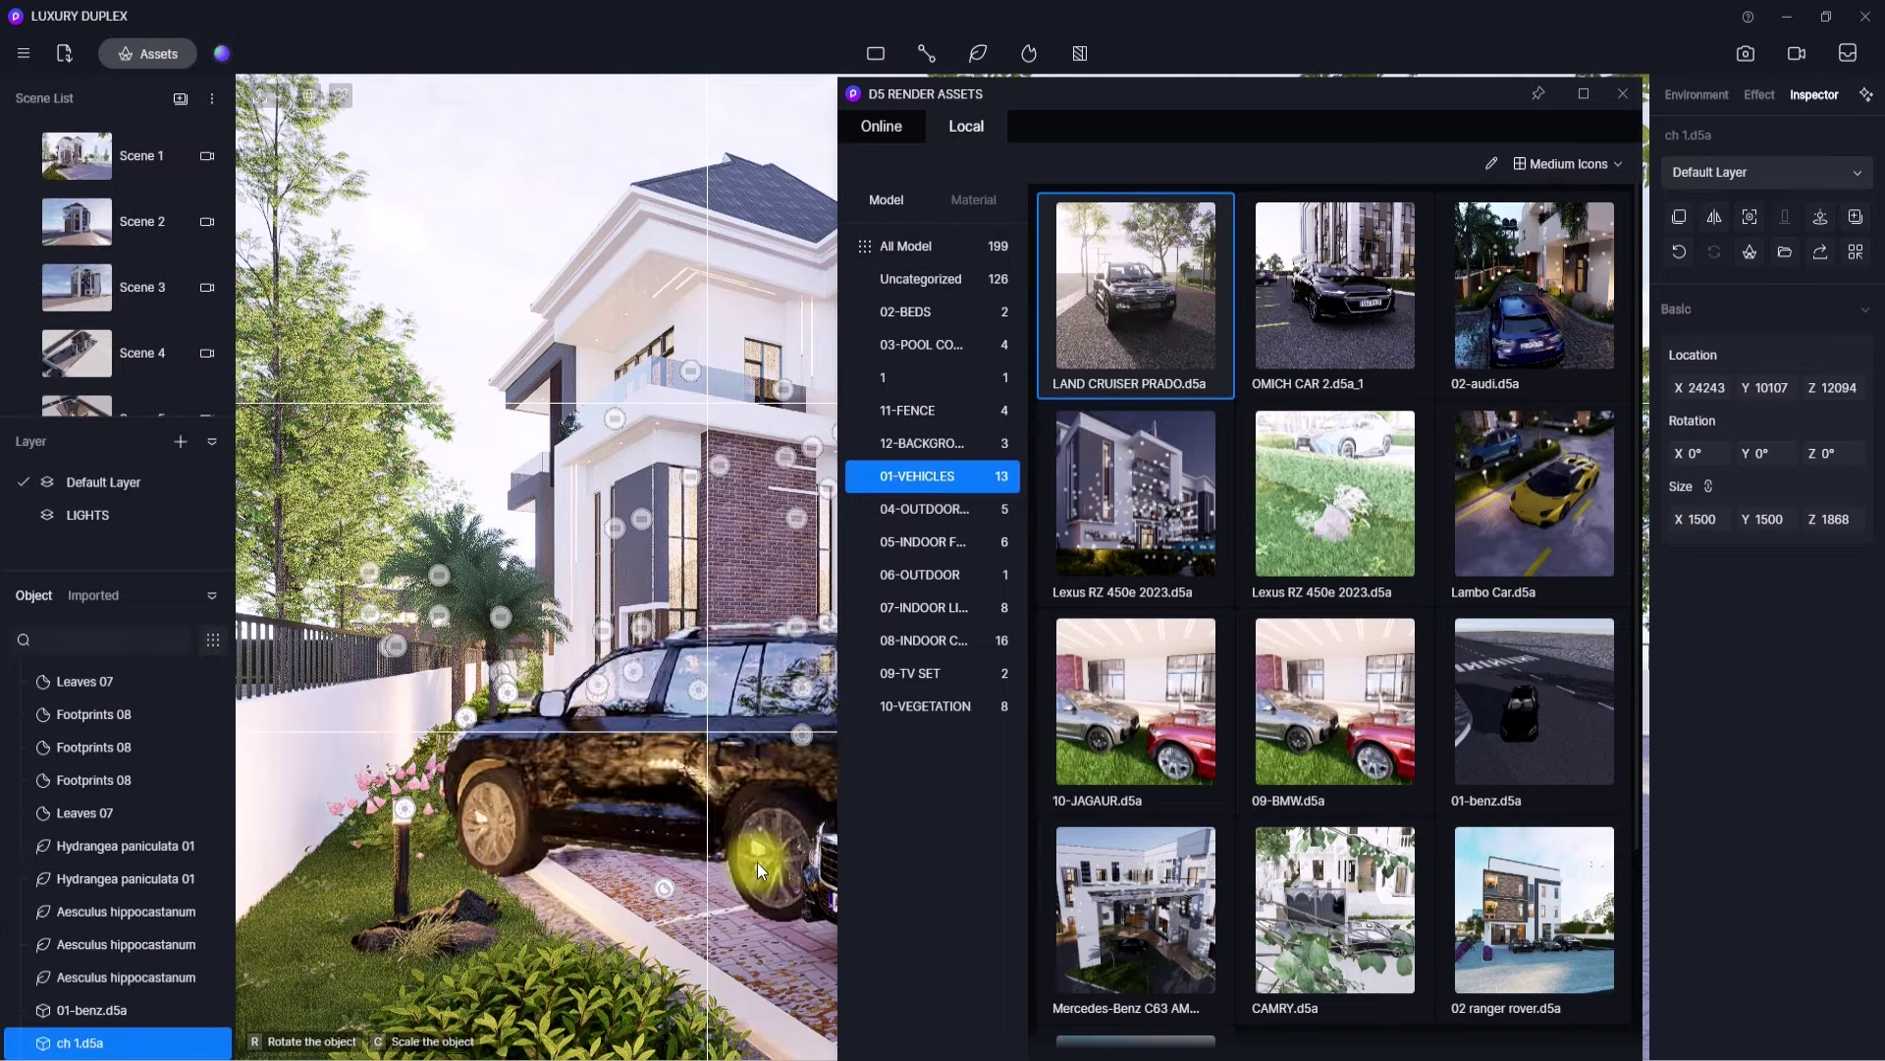
{"action": "left_click", "coordinate": [733, 870]}
- Move the Land Cruiser to the paved area near the rear perimeter wall, rotate it to about 34° around Z, and save the project
{"action": "right_click_drag", "start_coordinate": [732, 870], "coordinate": [987, 763]}
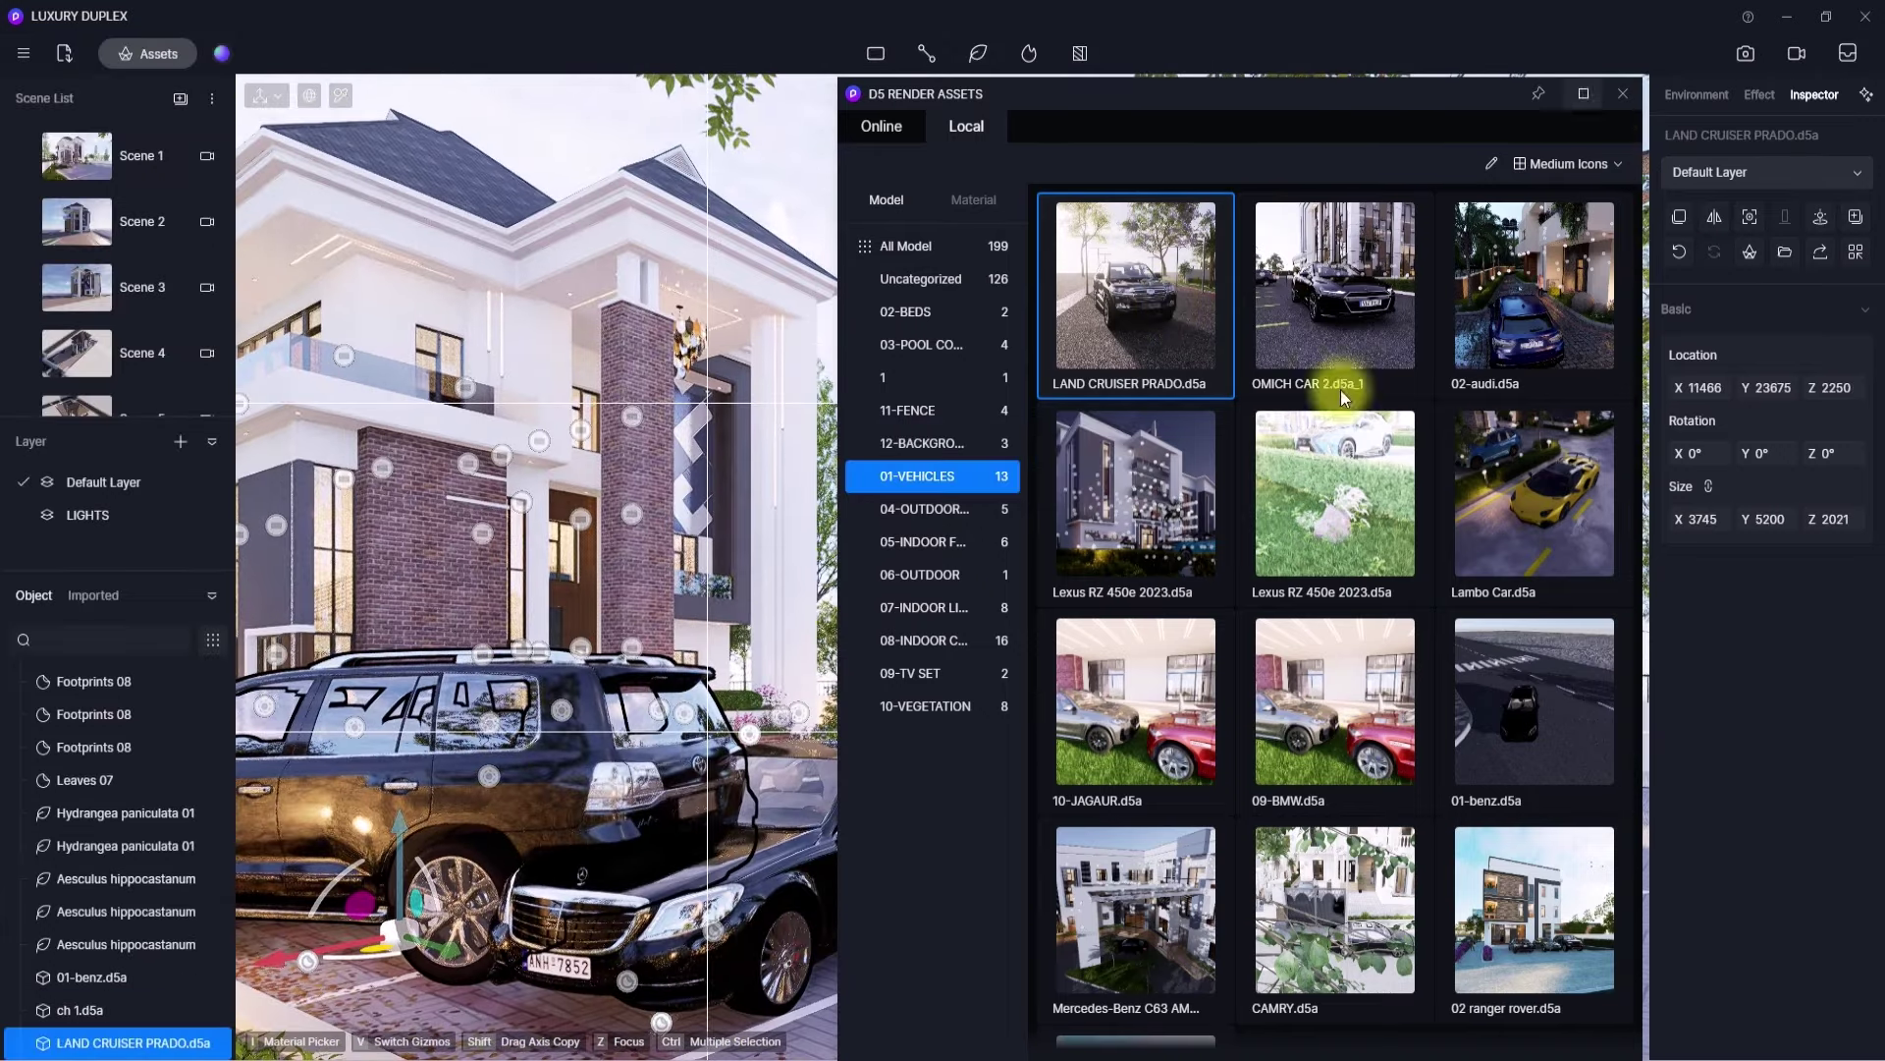
{"action": "left_click", "coordinate": [1616, 97]}
{"action": "left_click_drag", "start_coordinate": [380, 947], "coordinate": [1063, 787]}
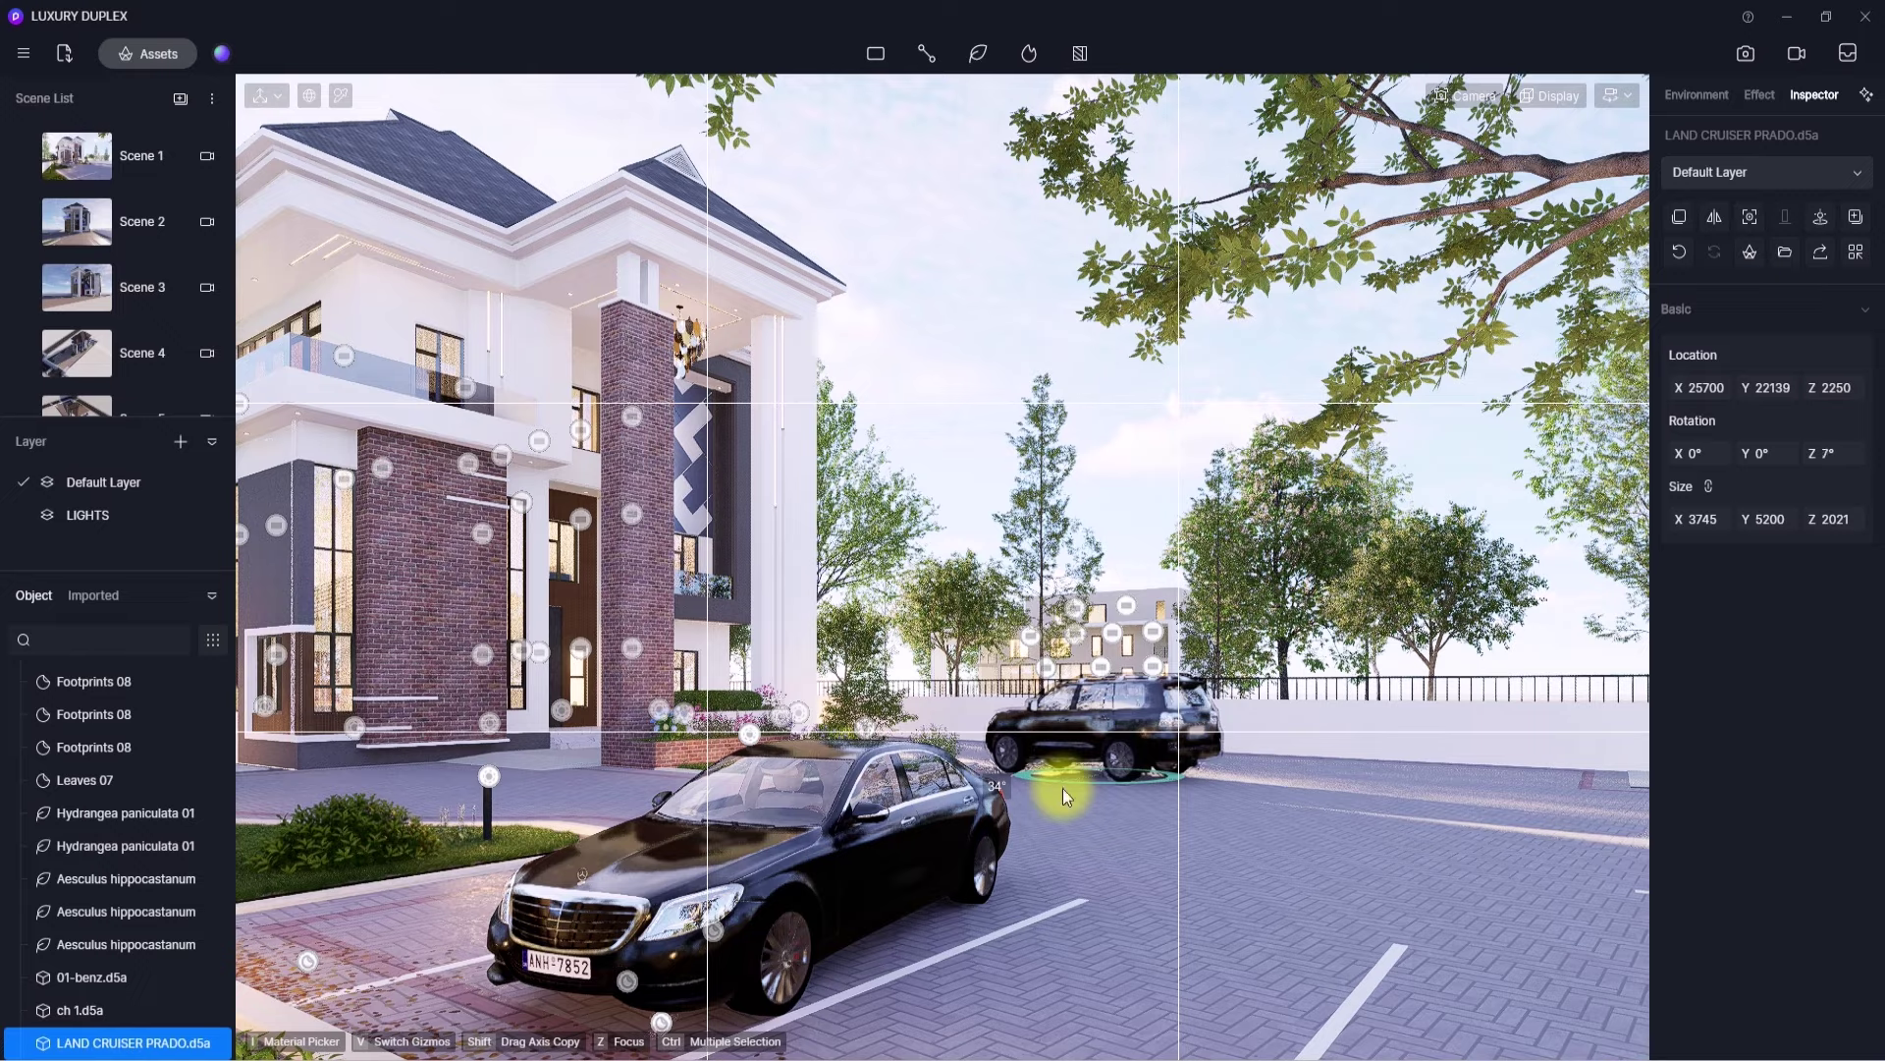
{"action": "left_click", "coordinate": [104, 163]}
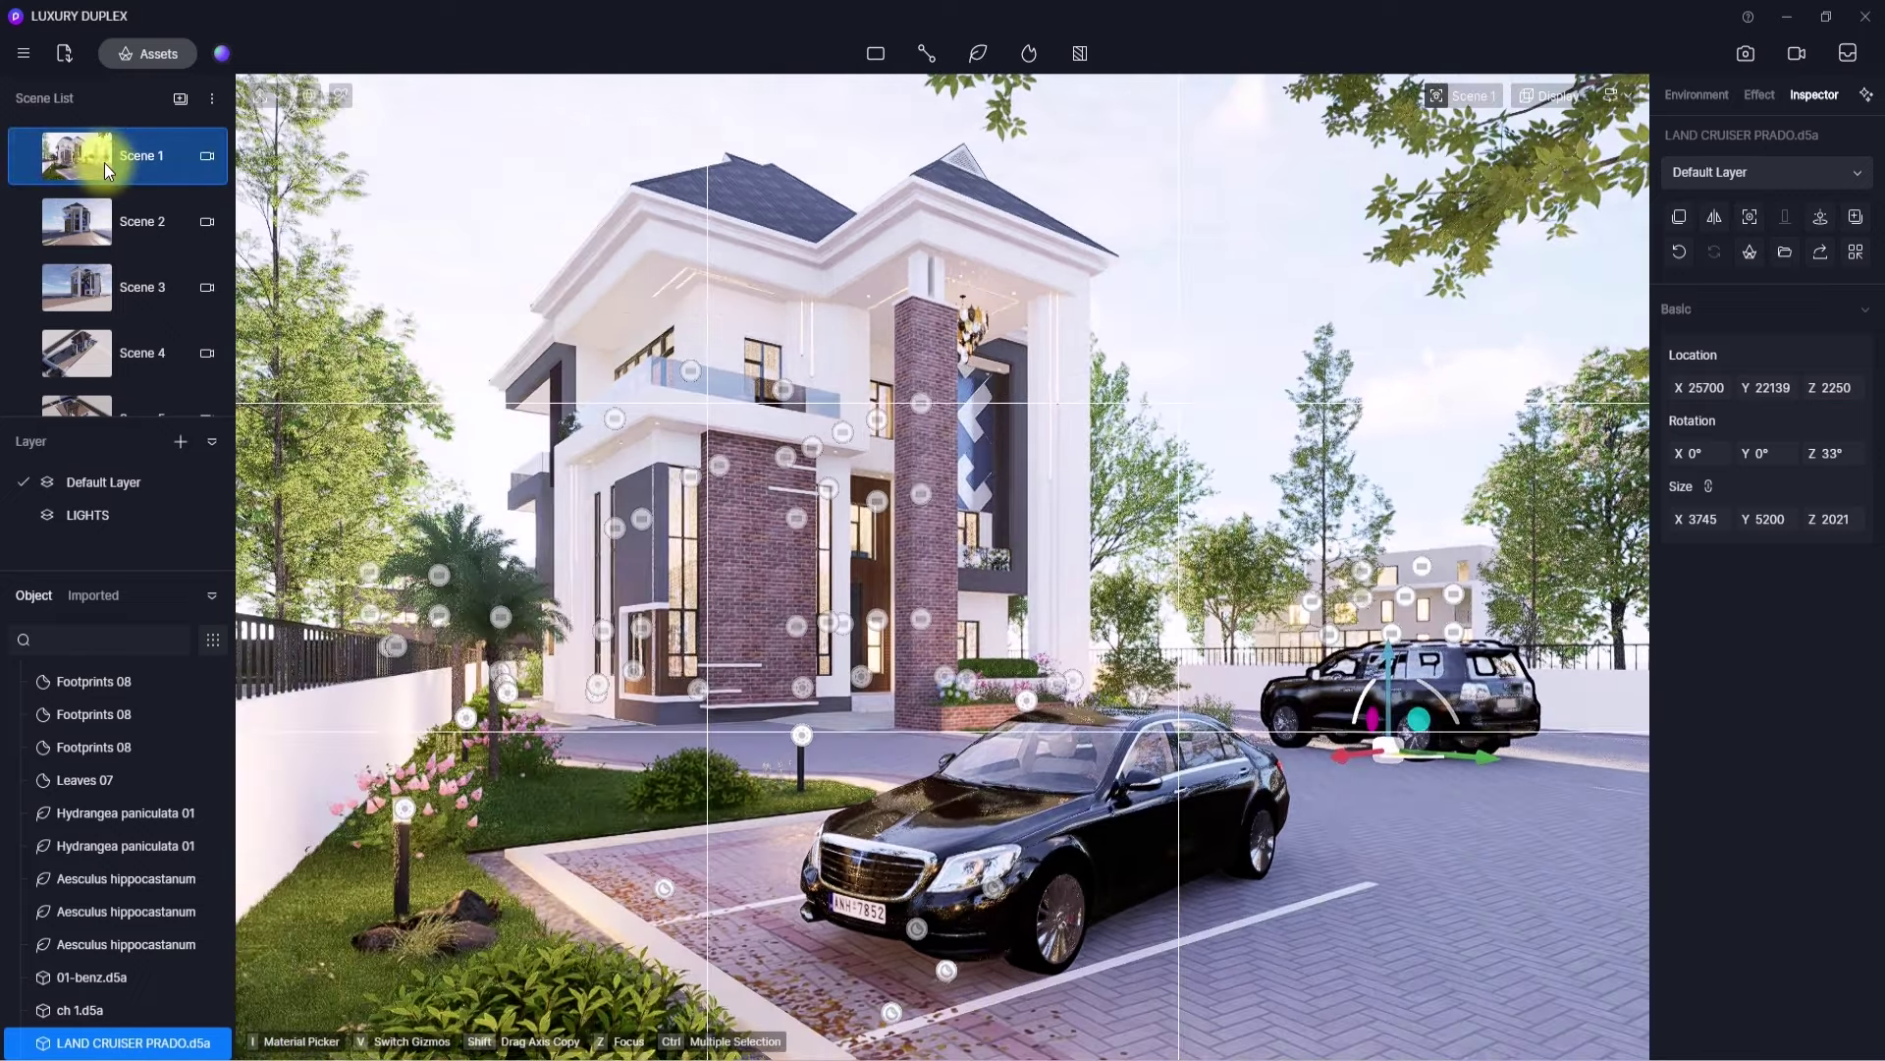
{"action": "left_click_drag", "start_coordinate": [1457, 758], "coordinate": [1448, 754]}
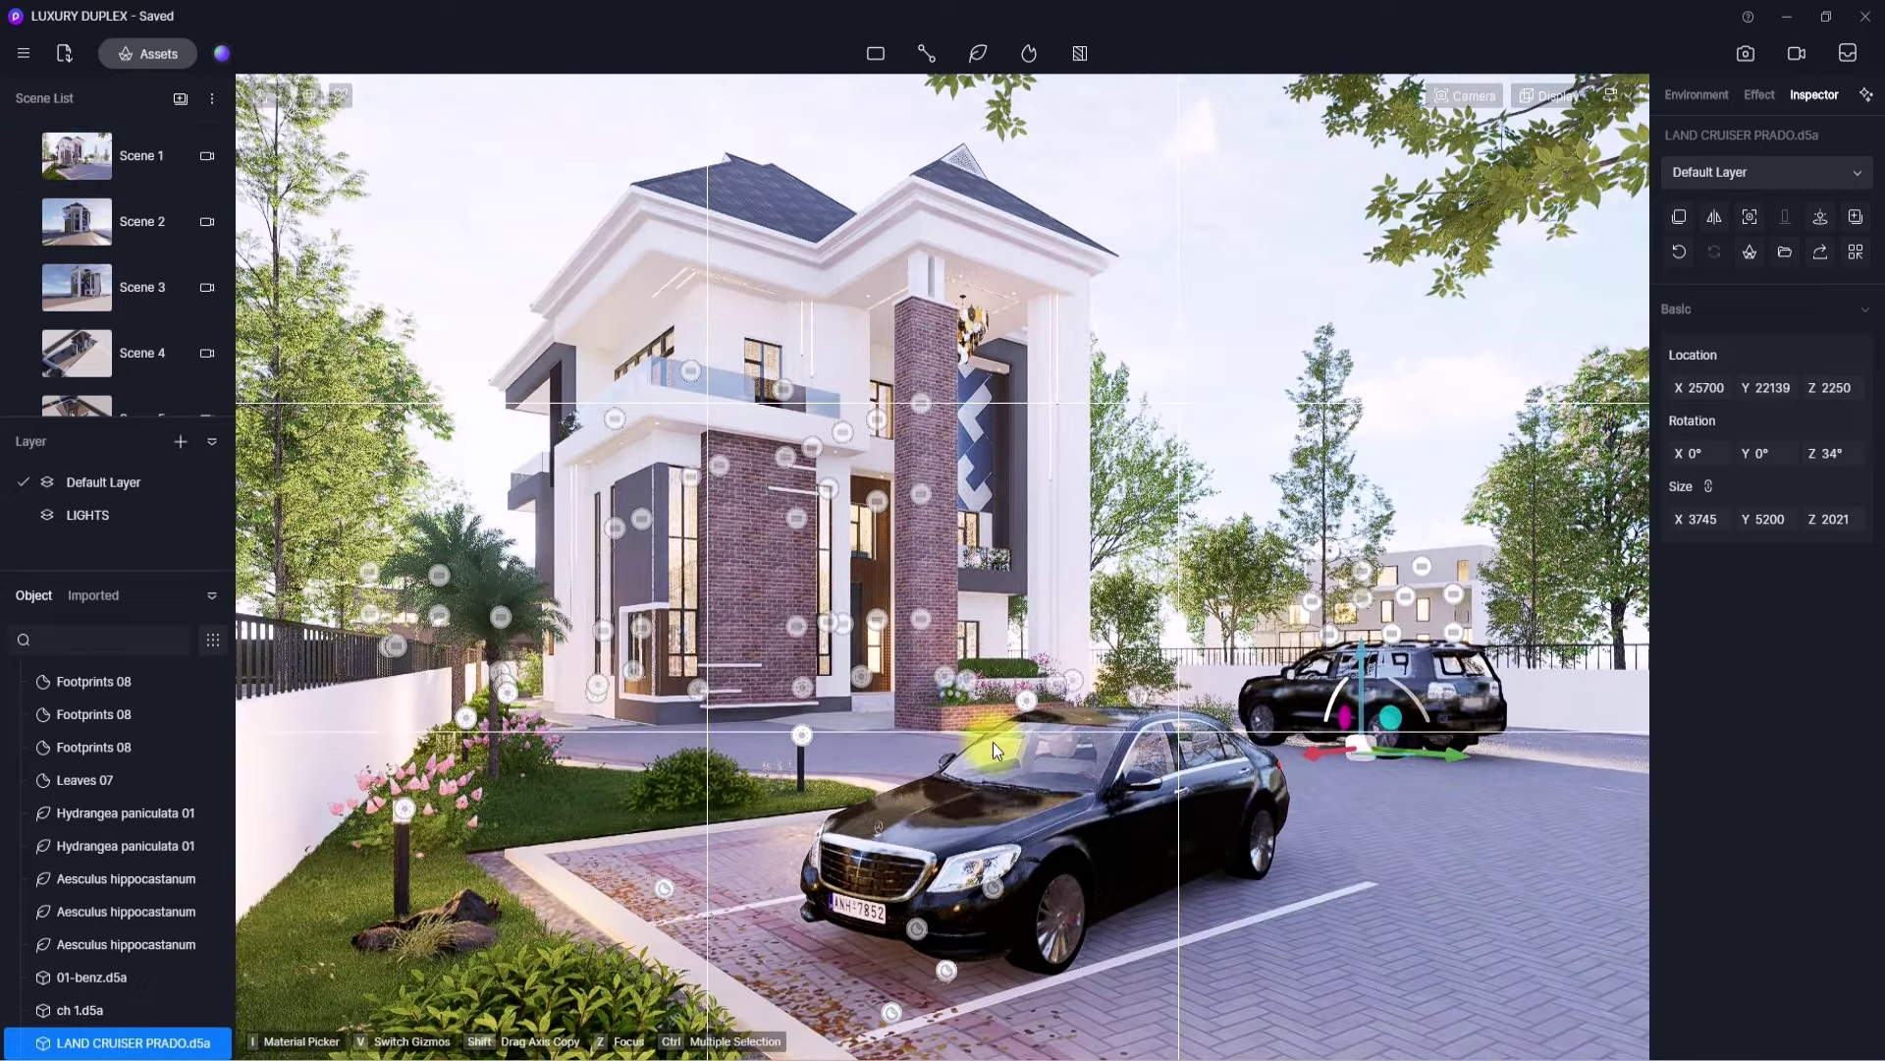
{"action": "key", "text": "ctrl+s"}
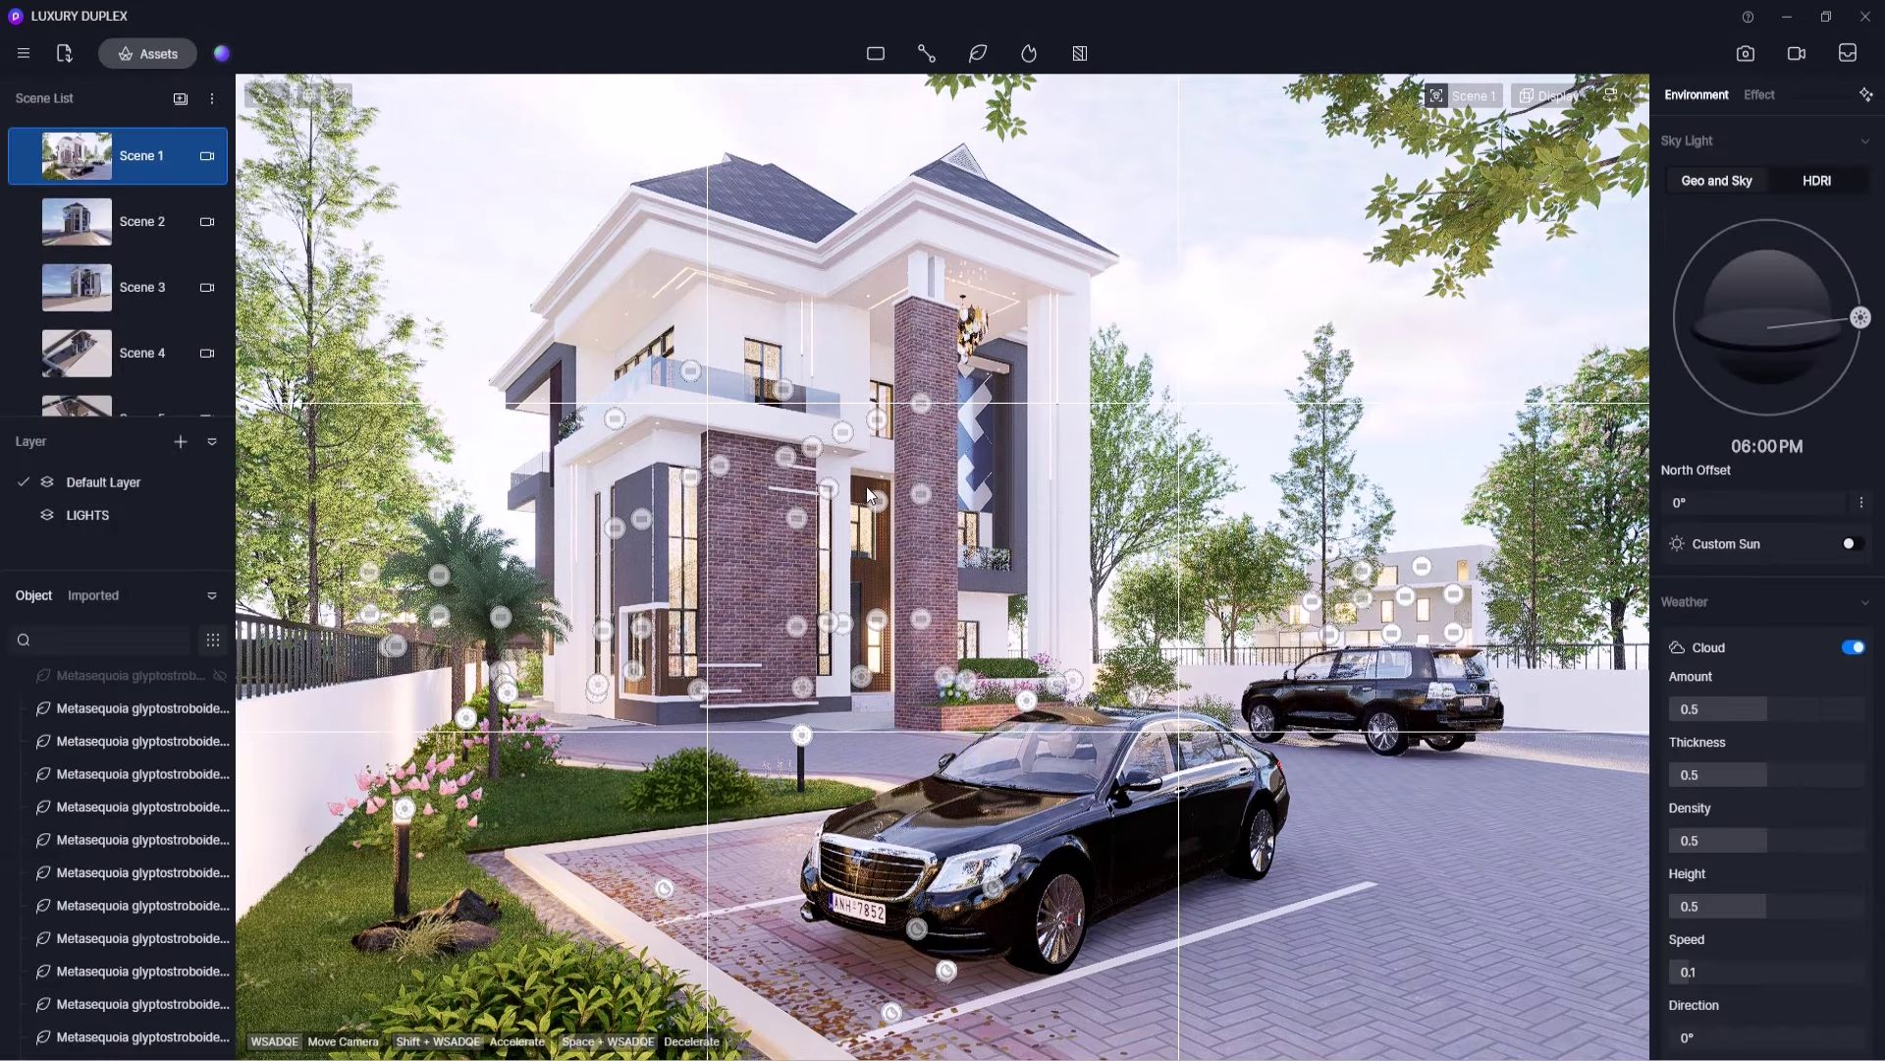
- With the front of the house in view, list the Character models in the online asset library
{"action": "scroll", "coordinate": [887, 525], "scroll_direction": "up", "scroll_amount": 5}
{"action": "right_click_drag", "start_coordinate": [887, 525], "coordinate": [685, 609]}
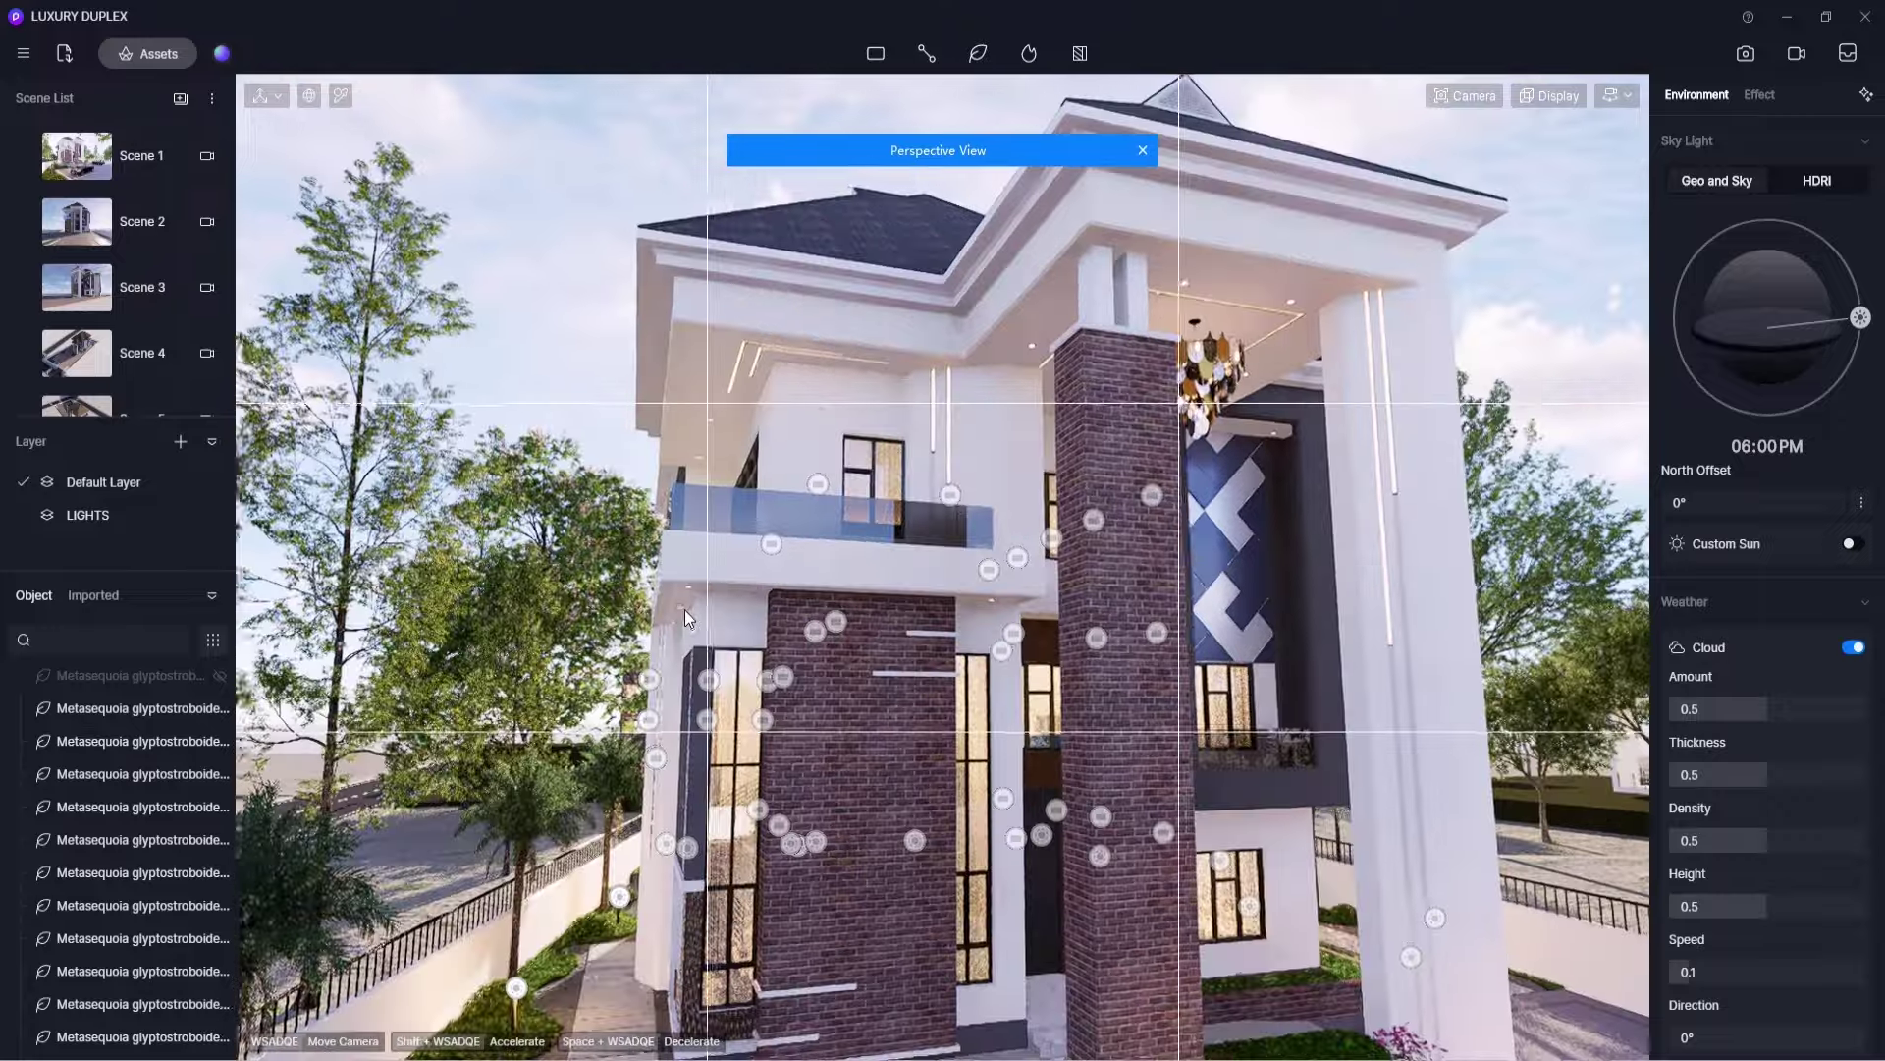
{"action": "scroll", "coordinate": [642, 504], "scroll_direction": "up", "scroll_amount": 5}
{"action": "right_click_drag", "start_coordinate": [642, 504], "coordinate": [806, 782]}
{"action": "scroll", "coordinate": [805, 782], "scroll_direction": "down", "scroll_amount": 10}
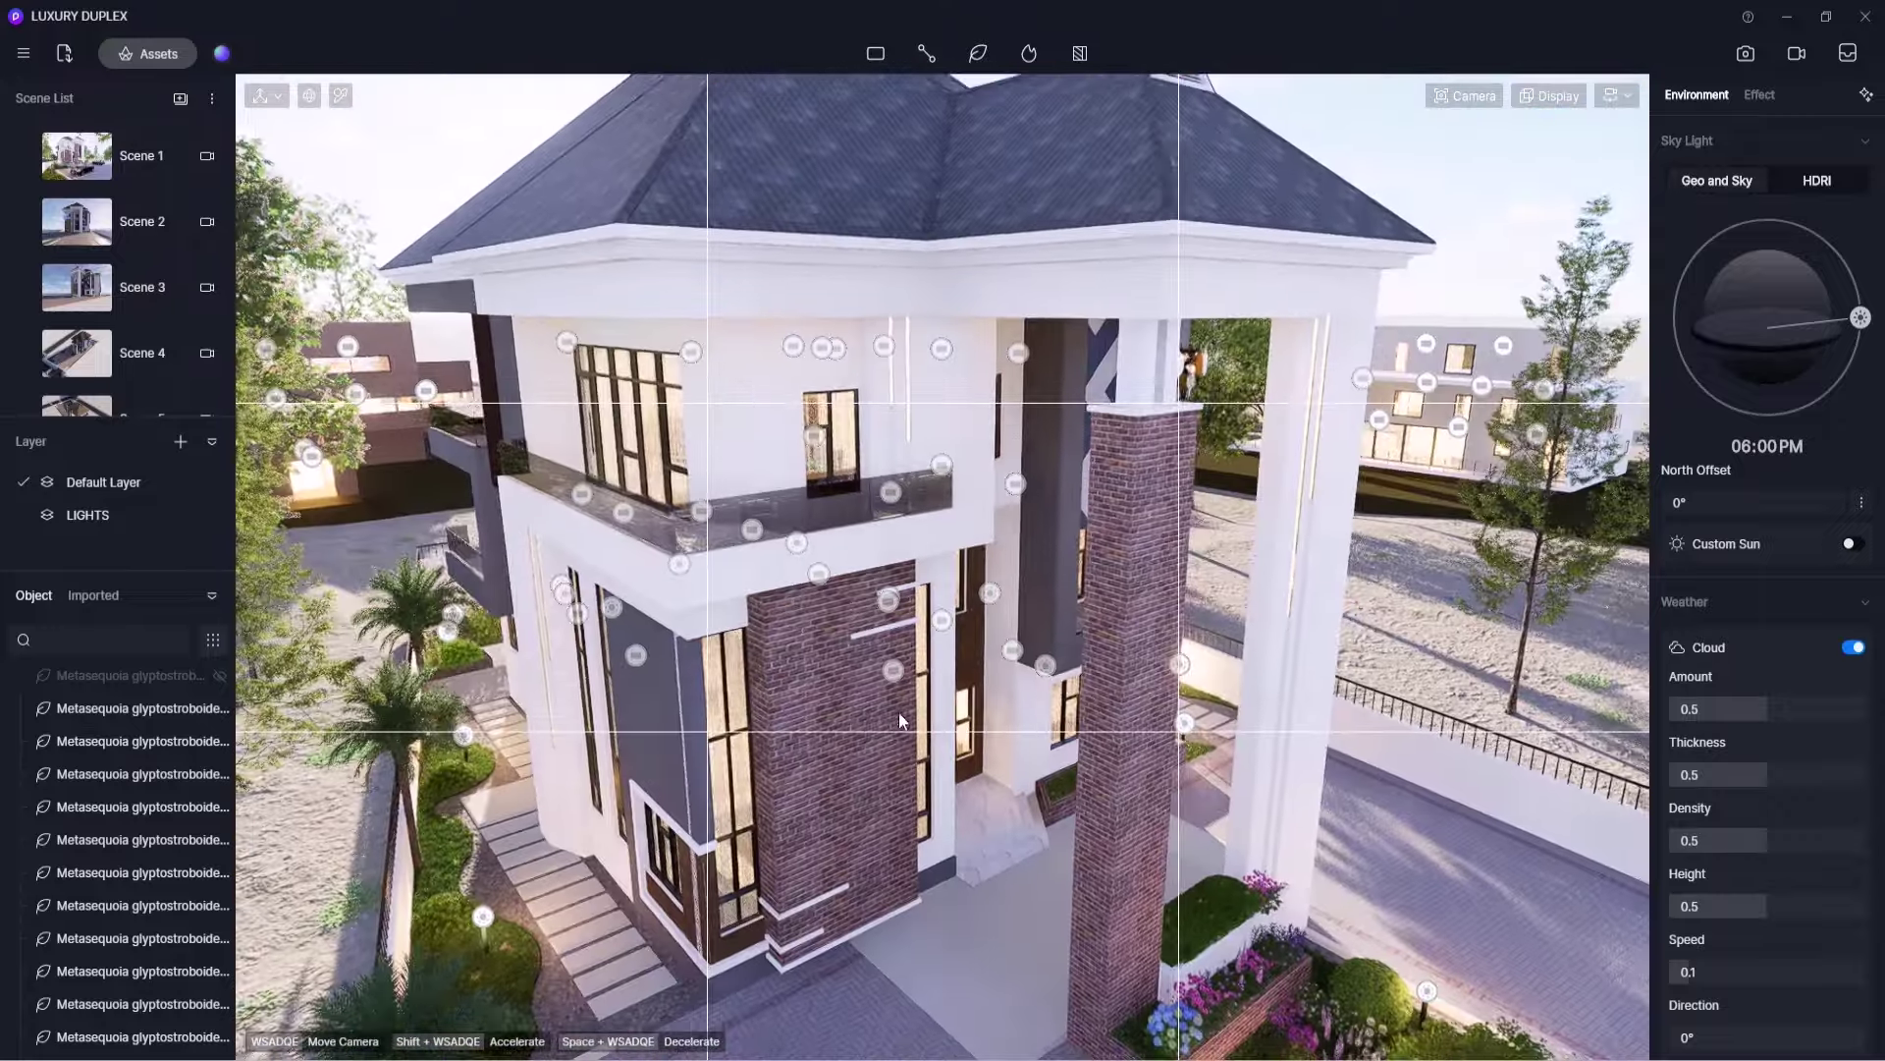
{"action": "left_click", "coordinate": [151, 54]}
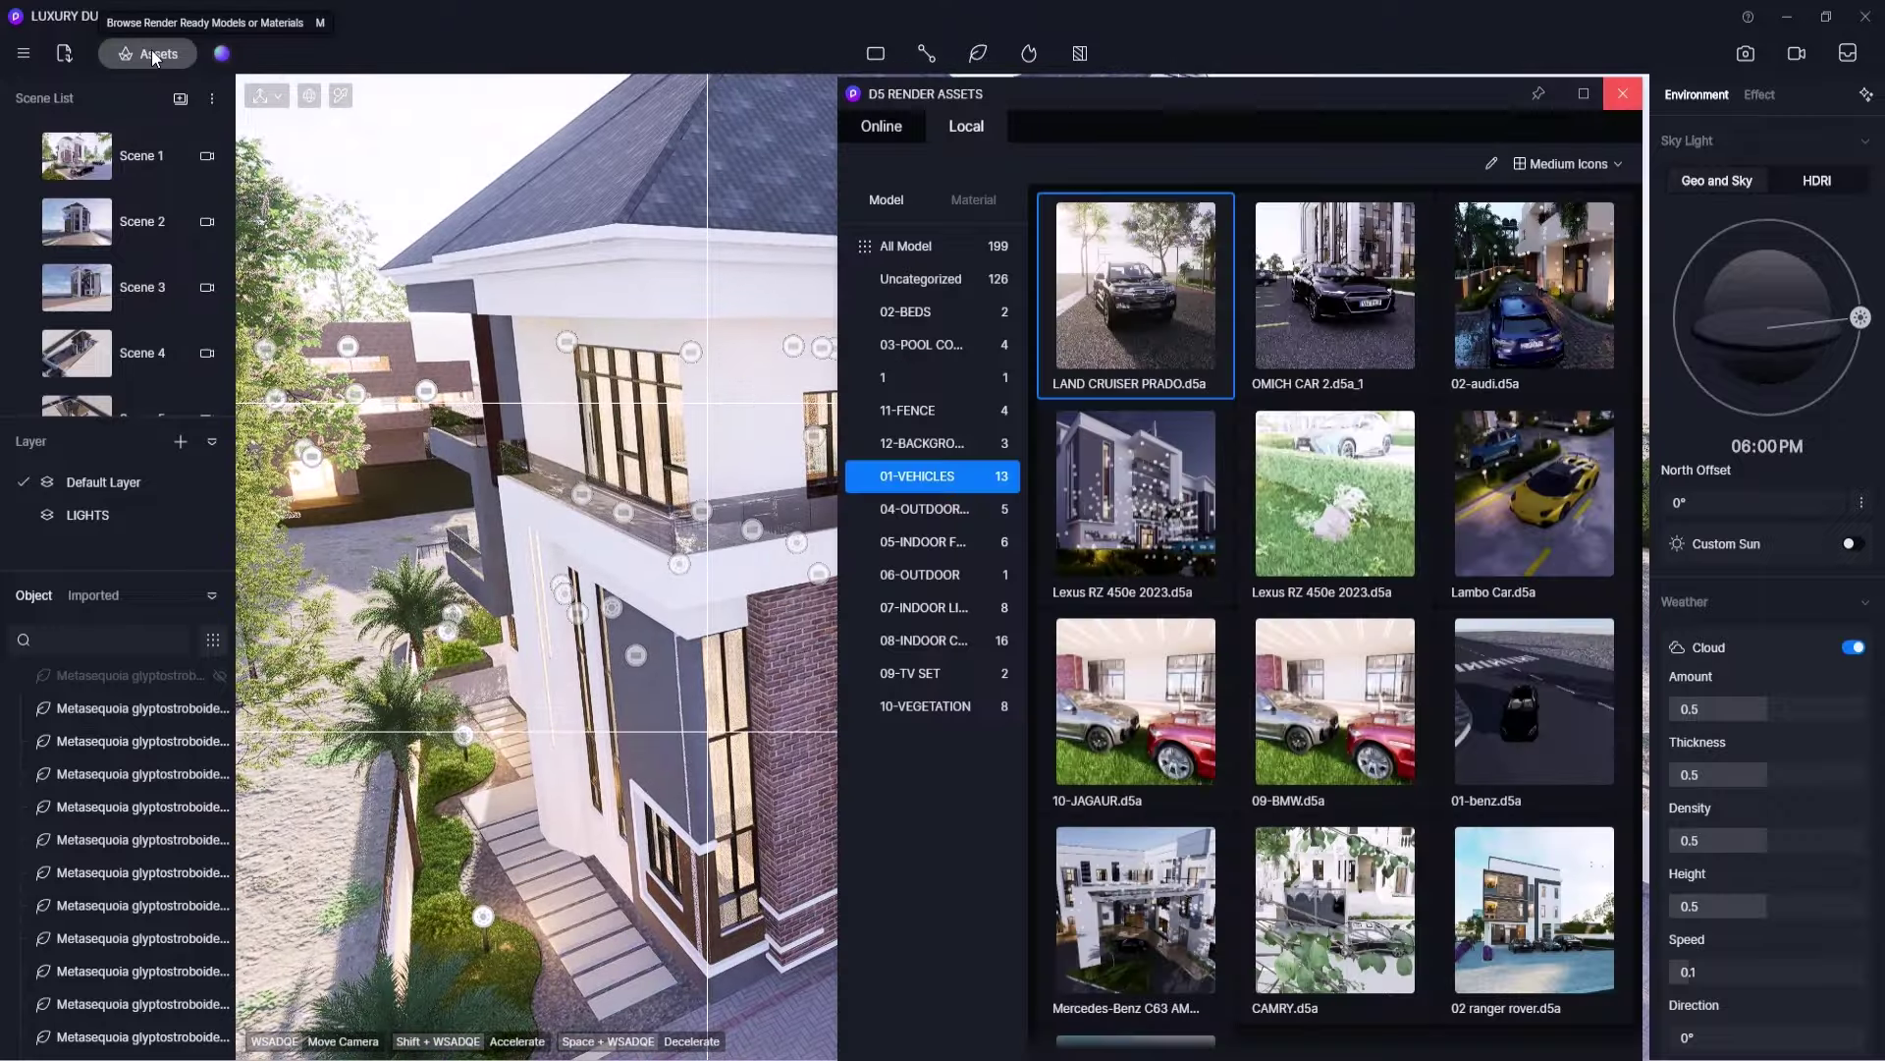
{"action": "left_click", "coordinate": [886, 127]}
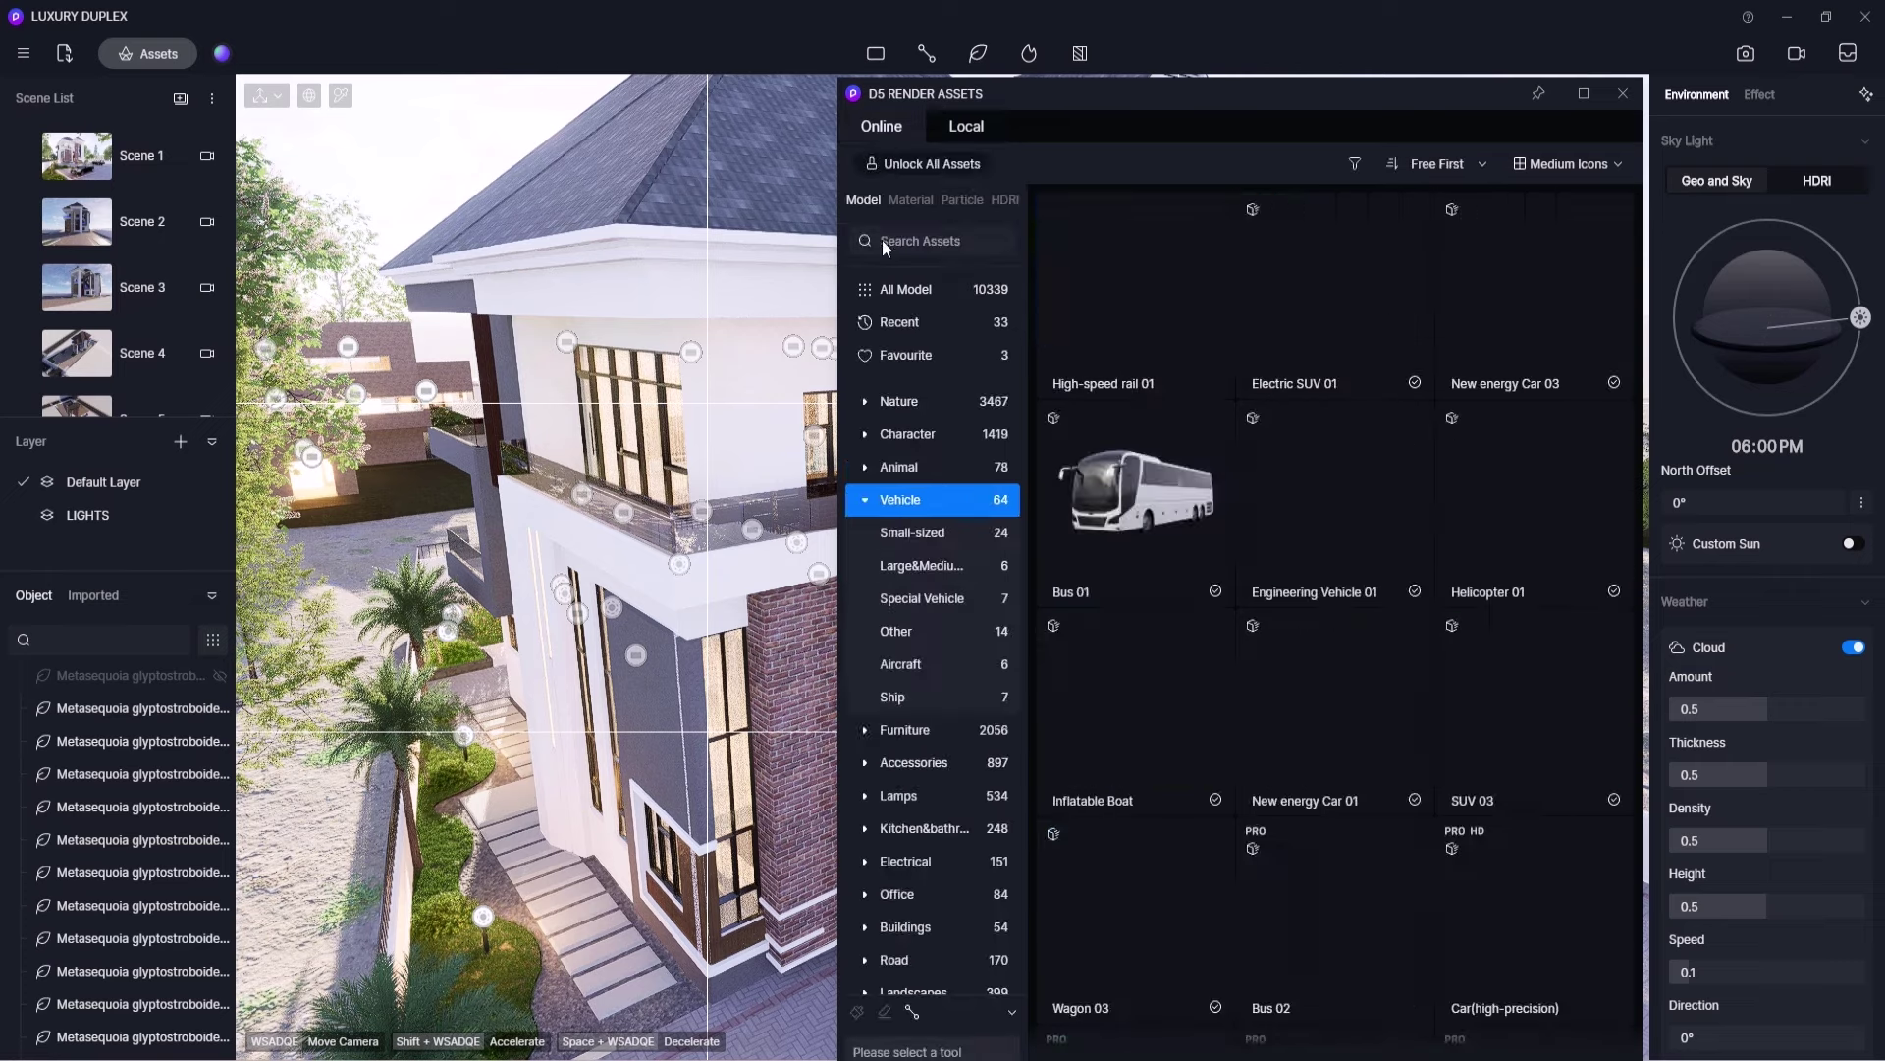
{"action": "scroll", "coordinate": [901, 562], "scroll_direction": "down", "scroll_amount": 3}
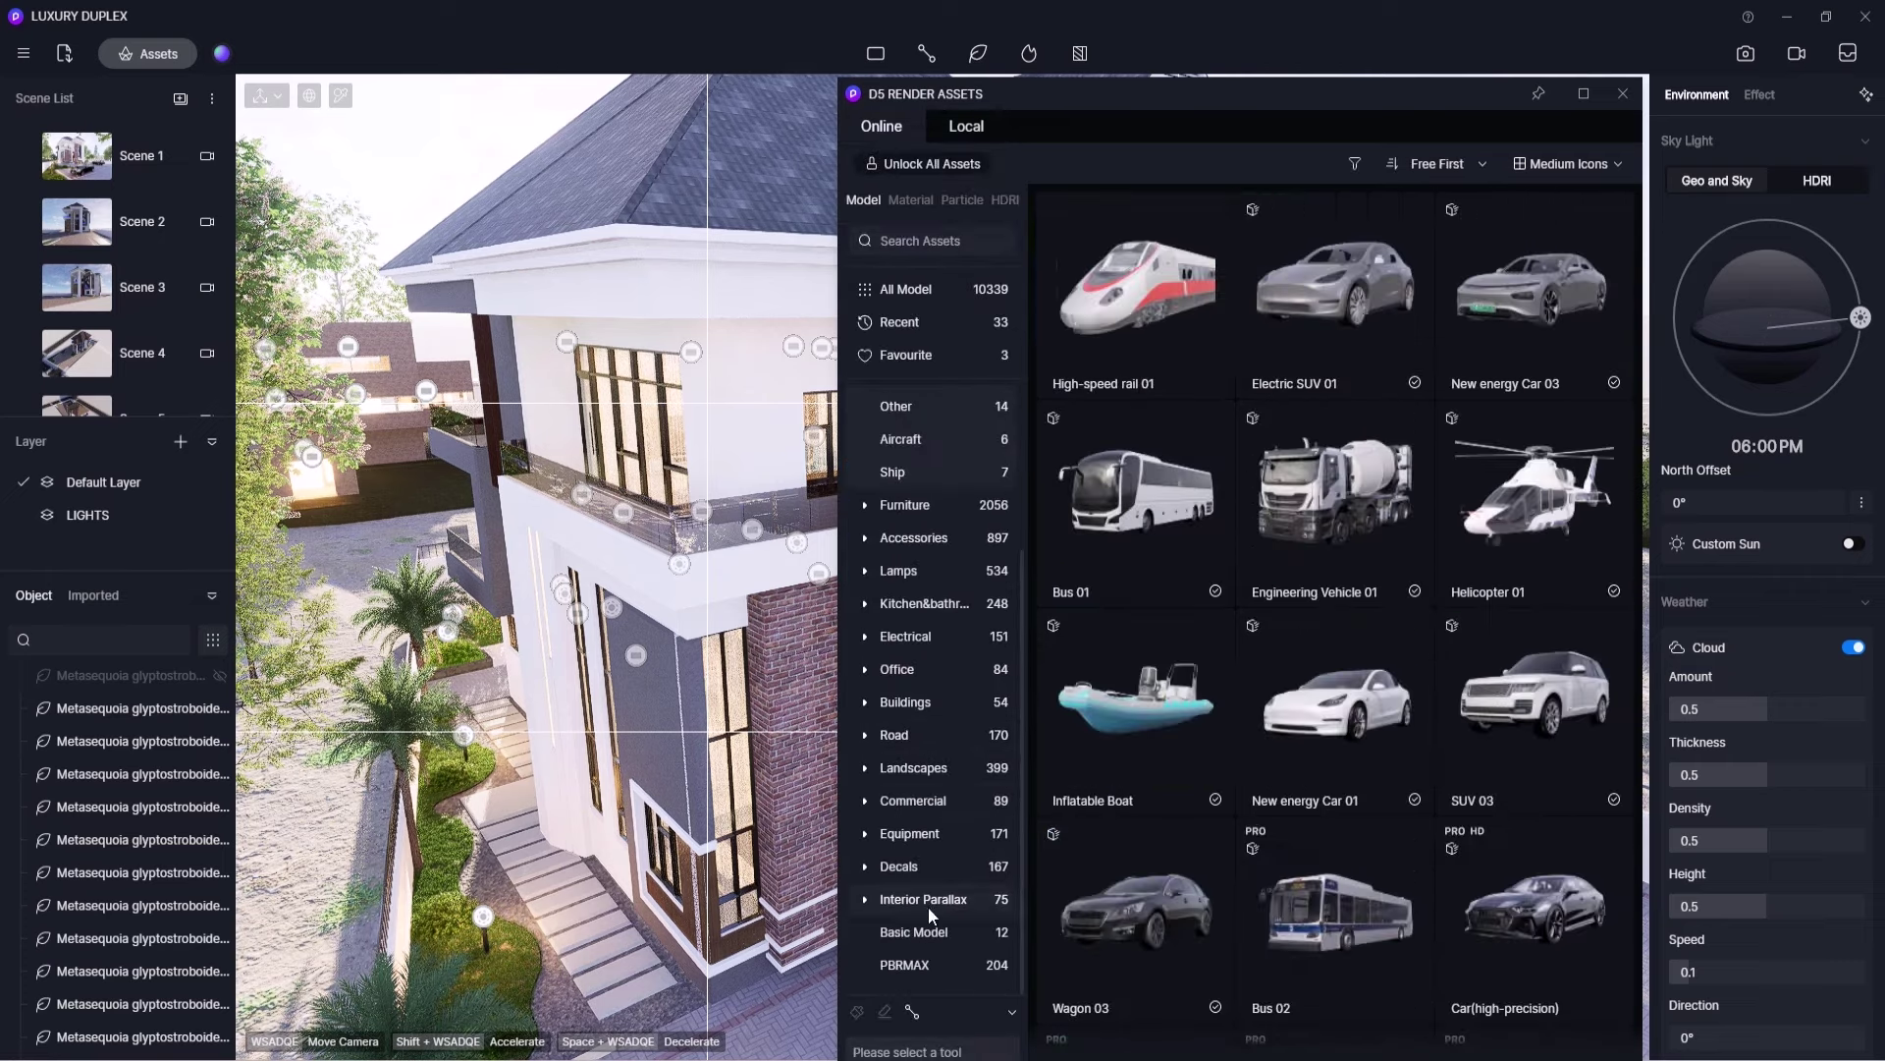
{"action": "scroll", "coordinate": [942, 712], "scroll_direction": "up", "scroll_amount": 1}
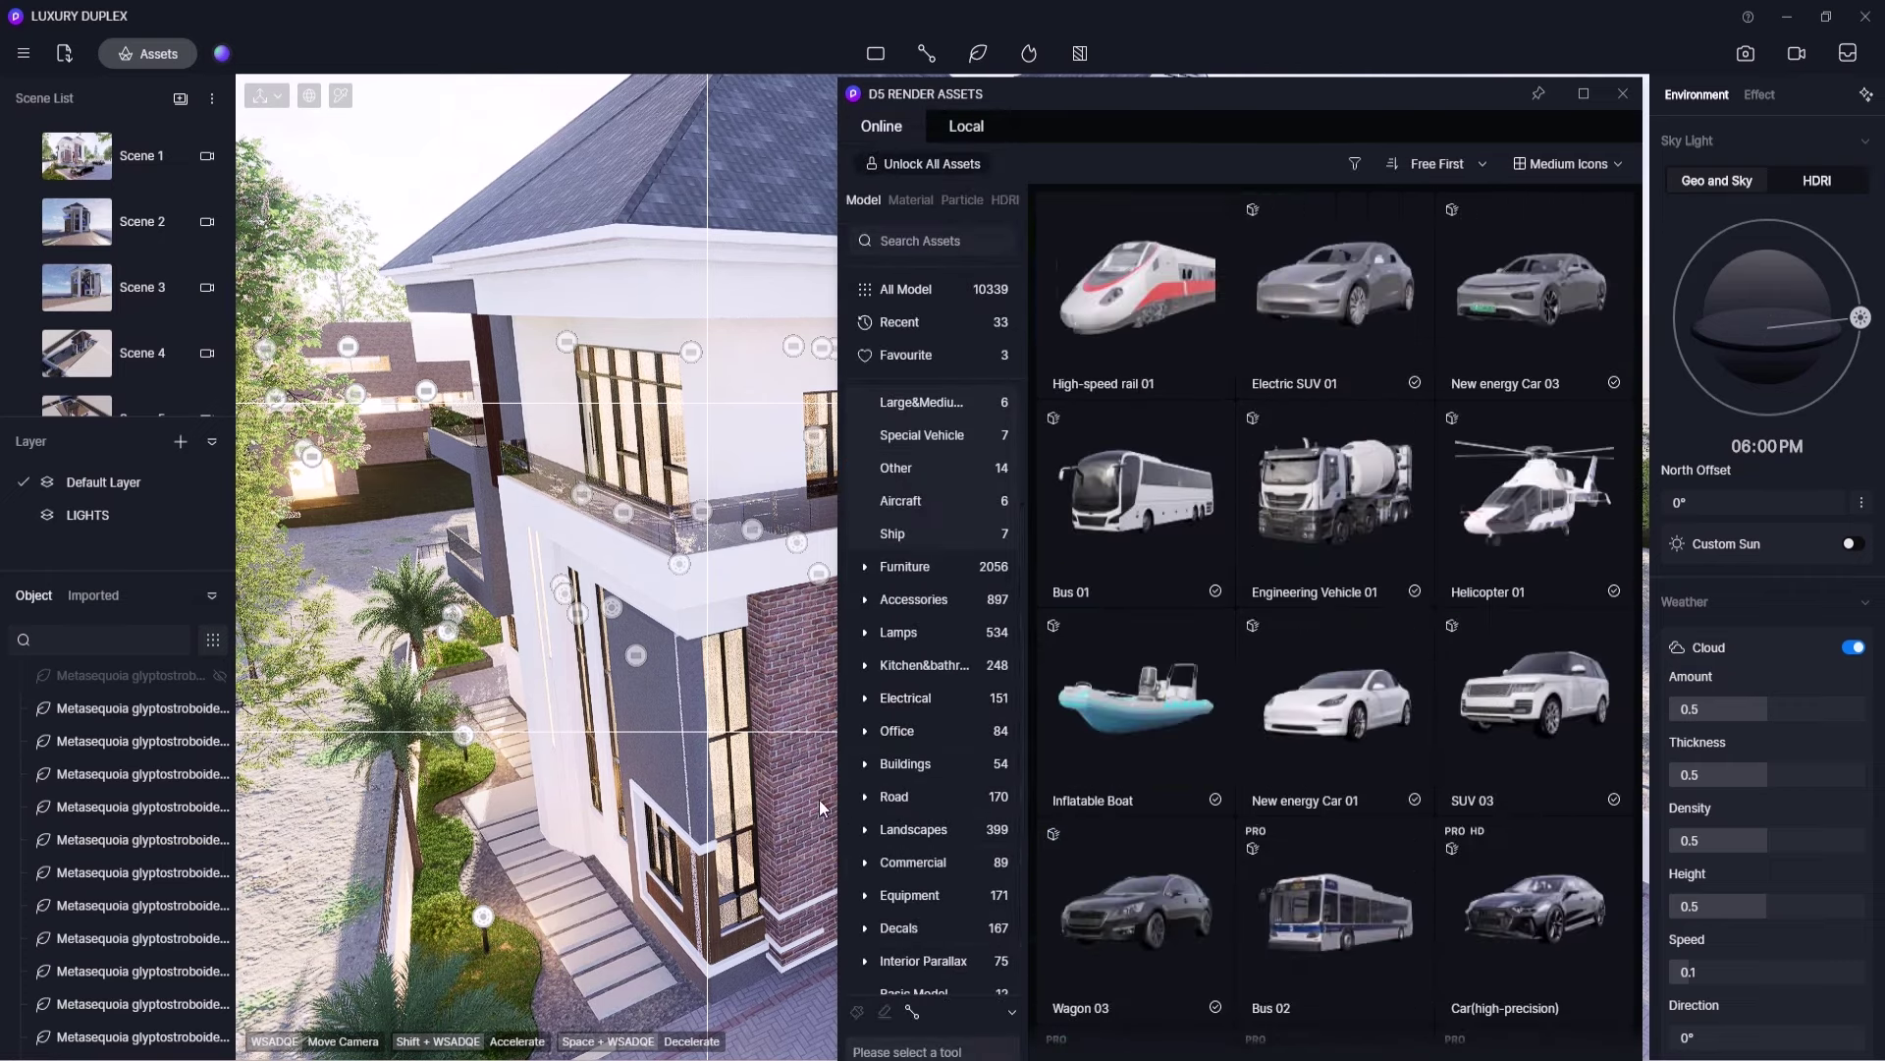
{"action": "scroll", "coordinate": [891, 643], "scroll_direction": "up", "scroll_amount": 2}
{"action": "left_click", "coordinate": [908, 434]}
{"action": "scroll", "coordinate": [1224, 762], "scroll_direction": "down", "scroll_amount": 1}
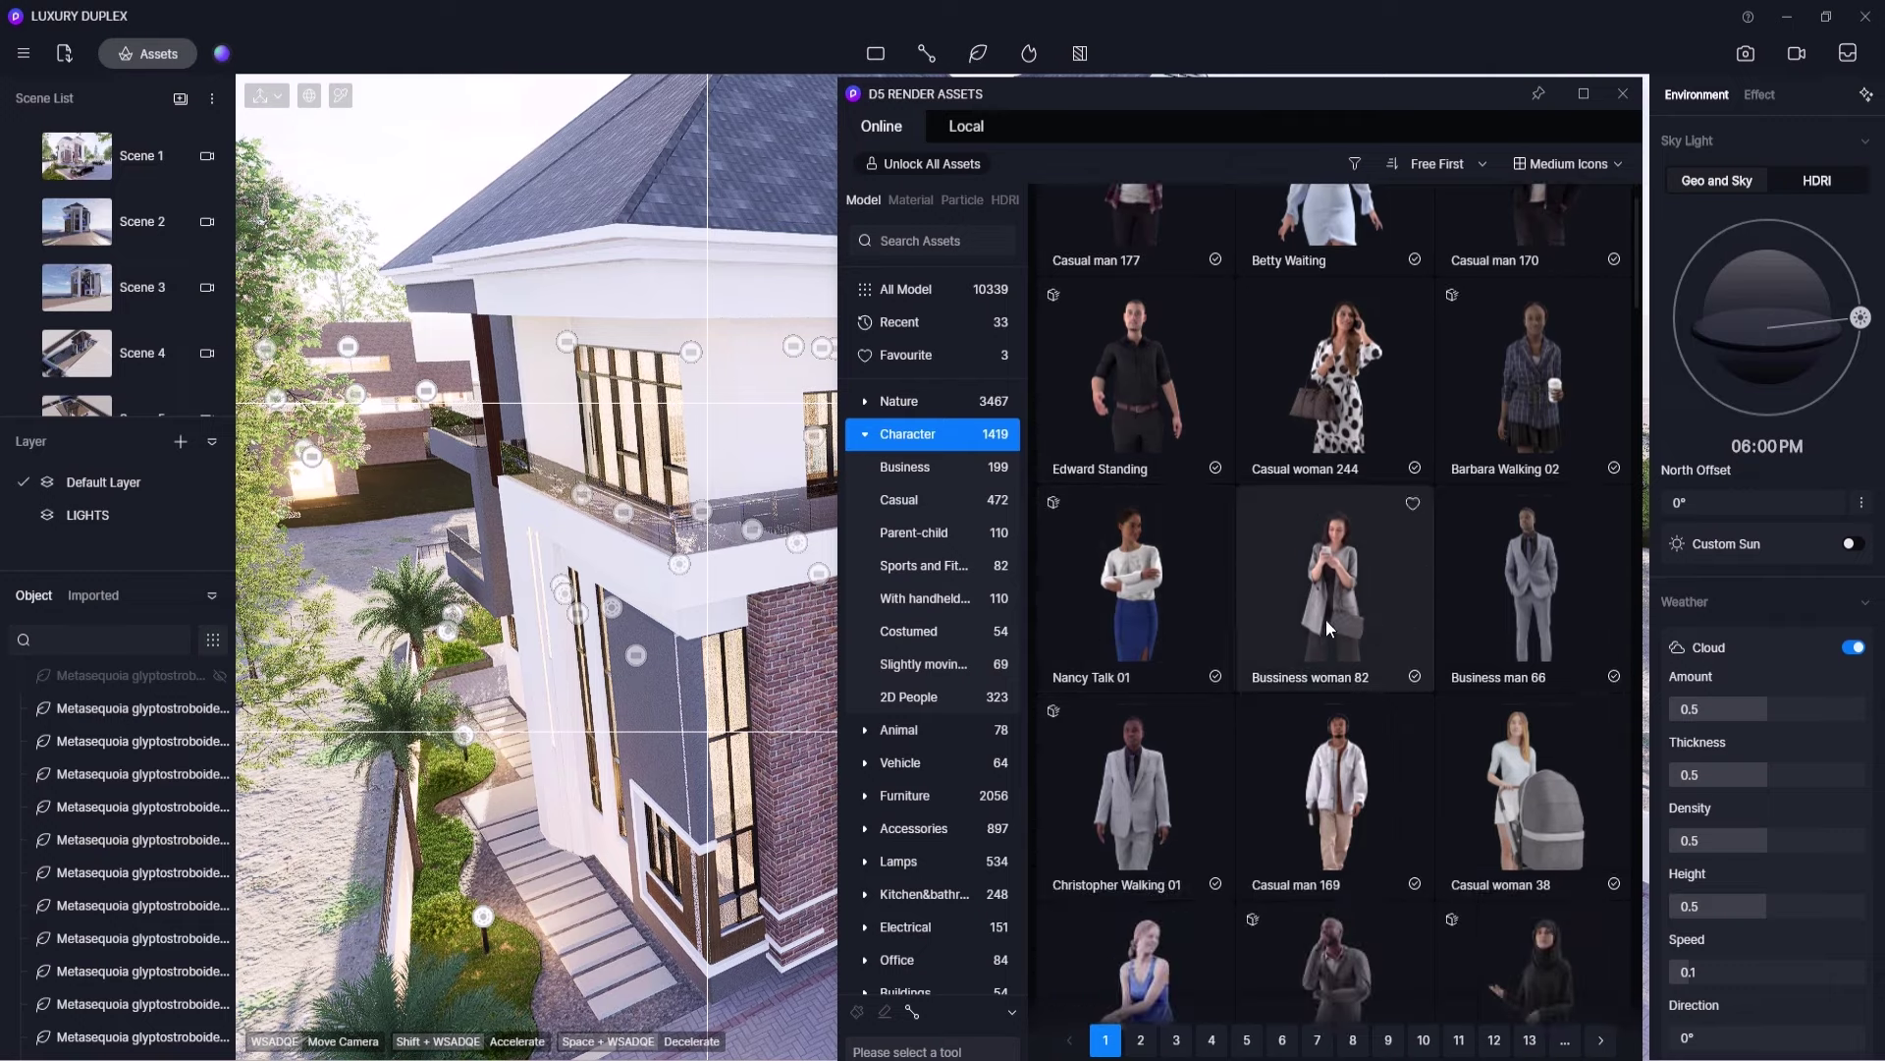
- Place Bussiness woman 82 on the driveway, Business man 66 at the entrance, and Betty Waiting on the upper floor
{"action": "left_click", "coordinate": [1368, 628]}
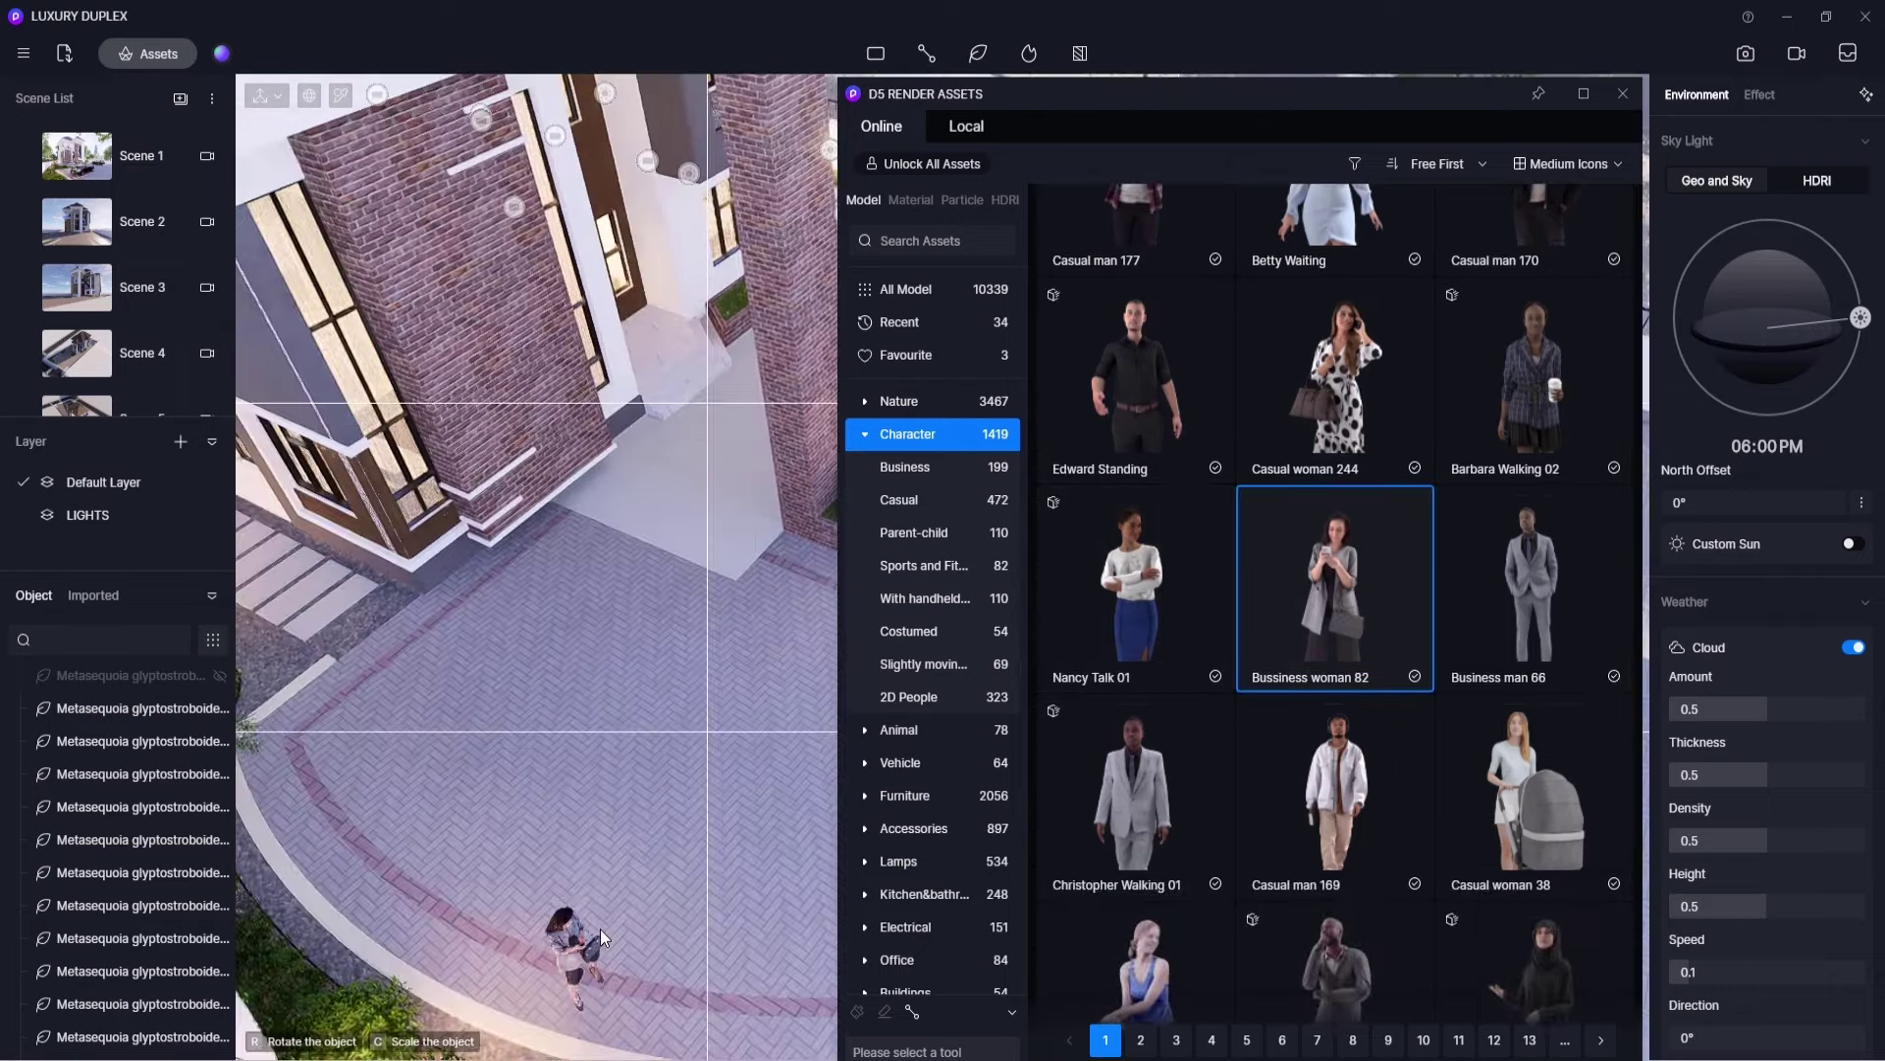
{"action": "left_click", "coordinate": [599, 929]}
{"action": "left_click", "coordinate": [1532, 589]}
{"action": "scroll", "coordinate": [1336, 549], "scroll_direction": "up", "scroll_amount": 1}
{"action": "left_click", "coordinate": [1336, 297]}
{"action": "right_click_drag", "start_coordinate": [468, 625], "coordinate": [338, 623]}
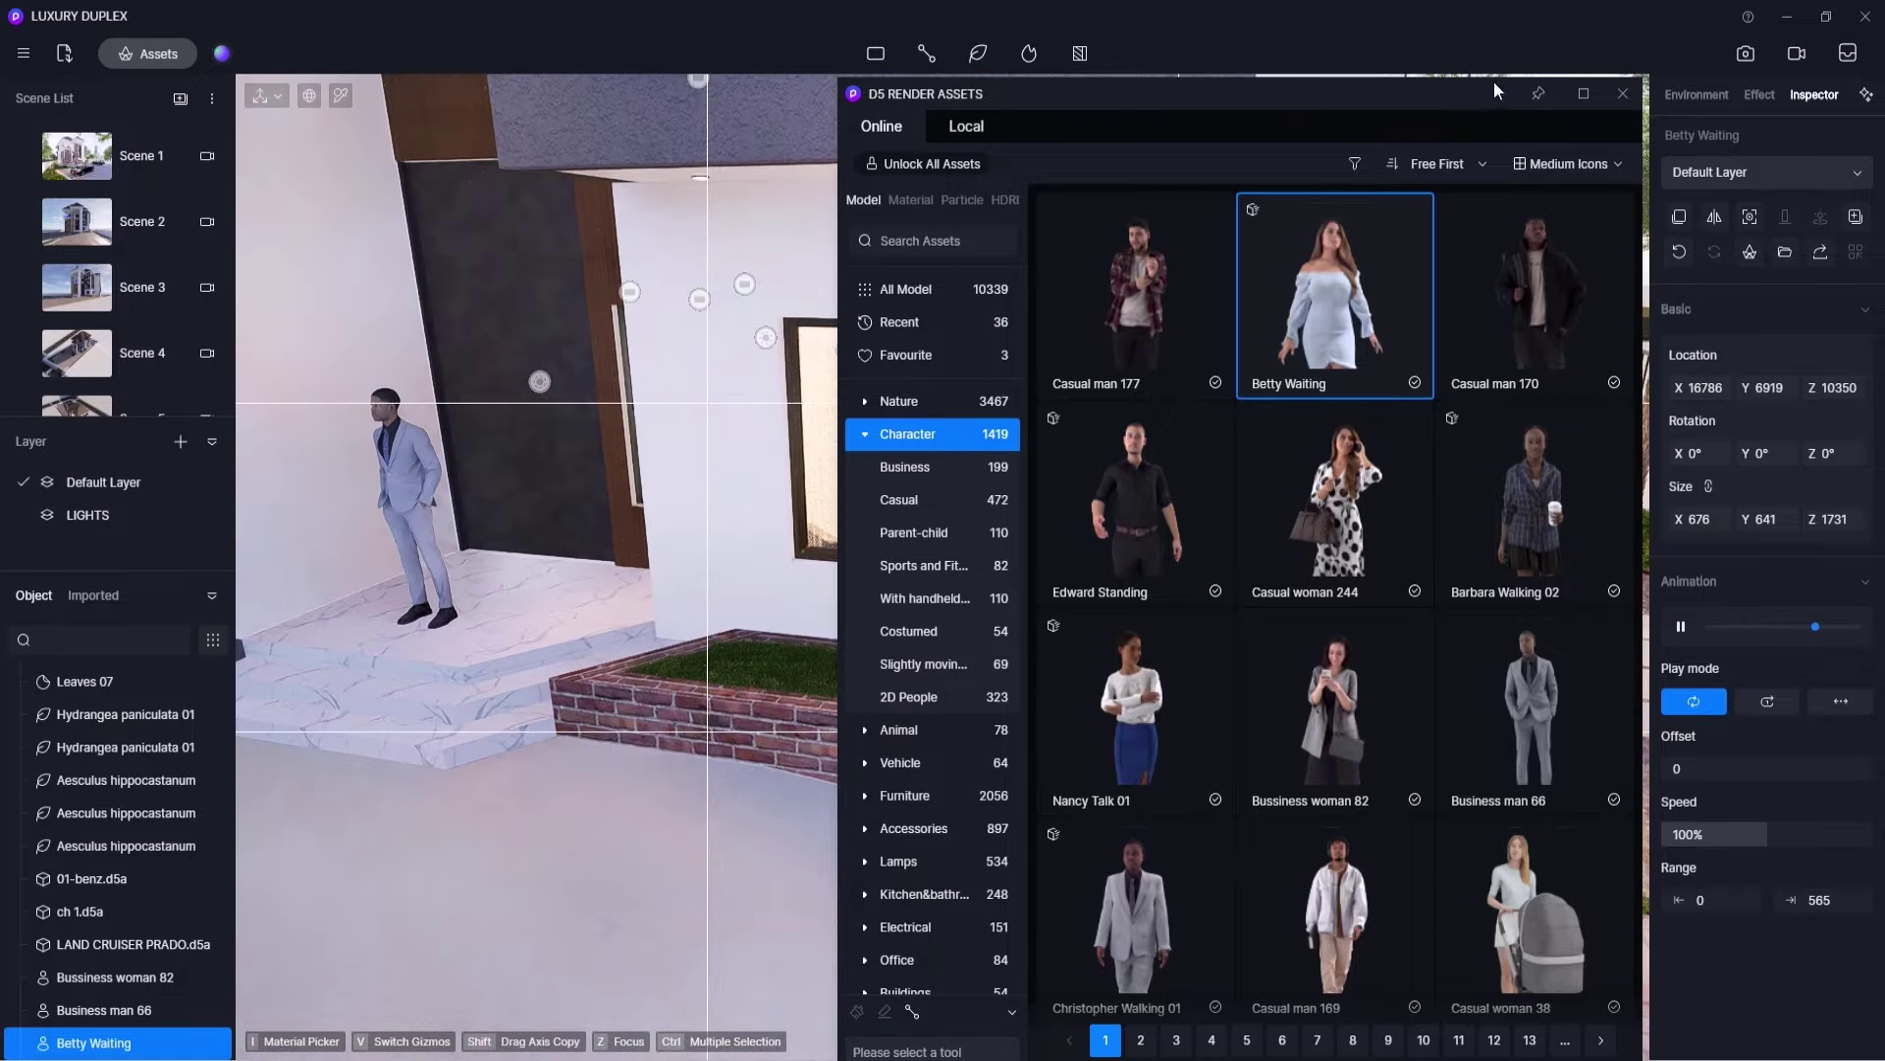
- Place the flowering tree Delonix regia 04 in the brick planter beside the entrance, and close the asset library
{"action": "left_click", "coordinate": [910, 403]}
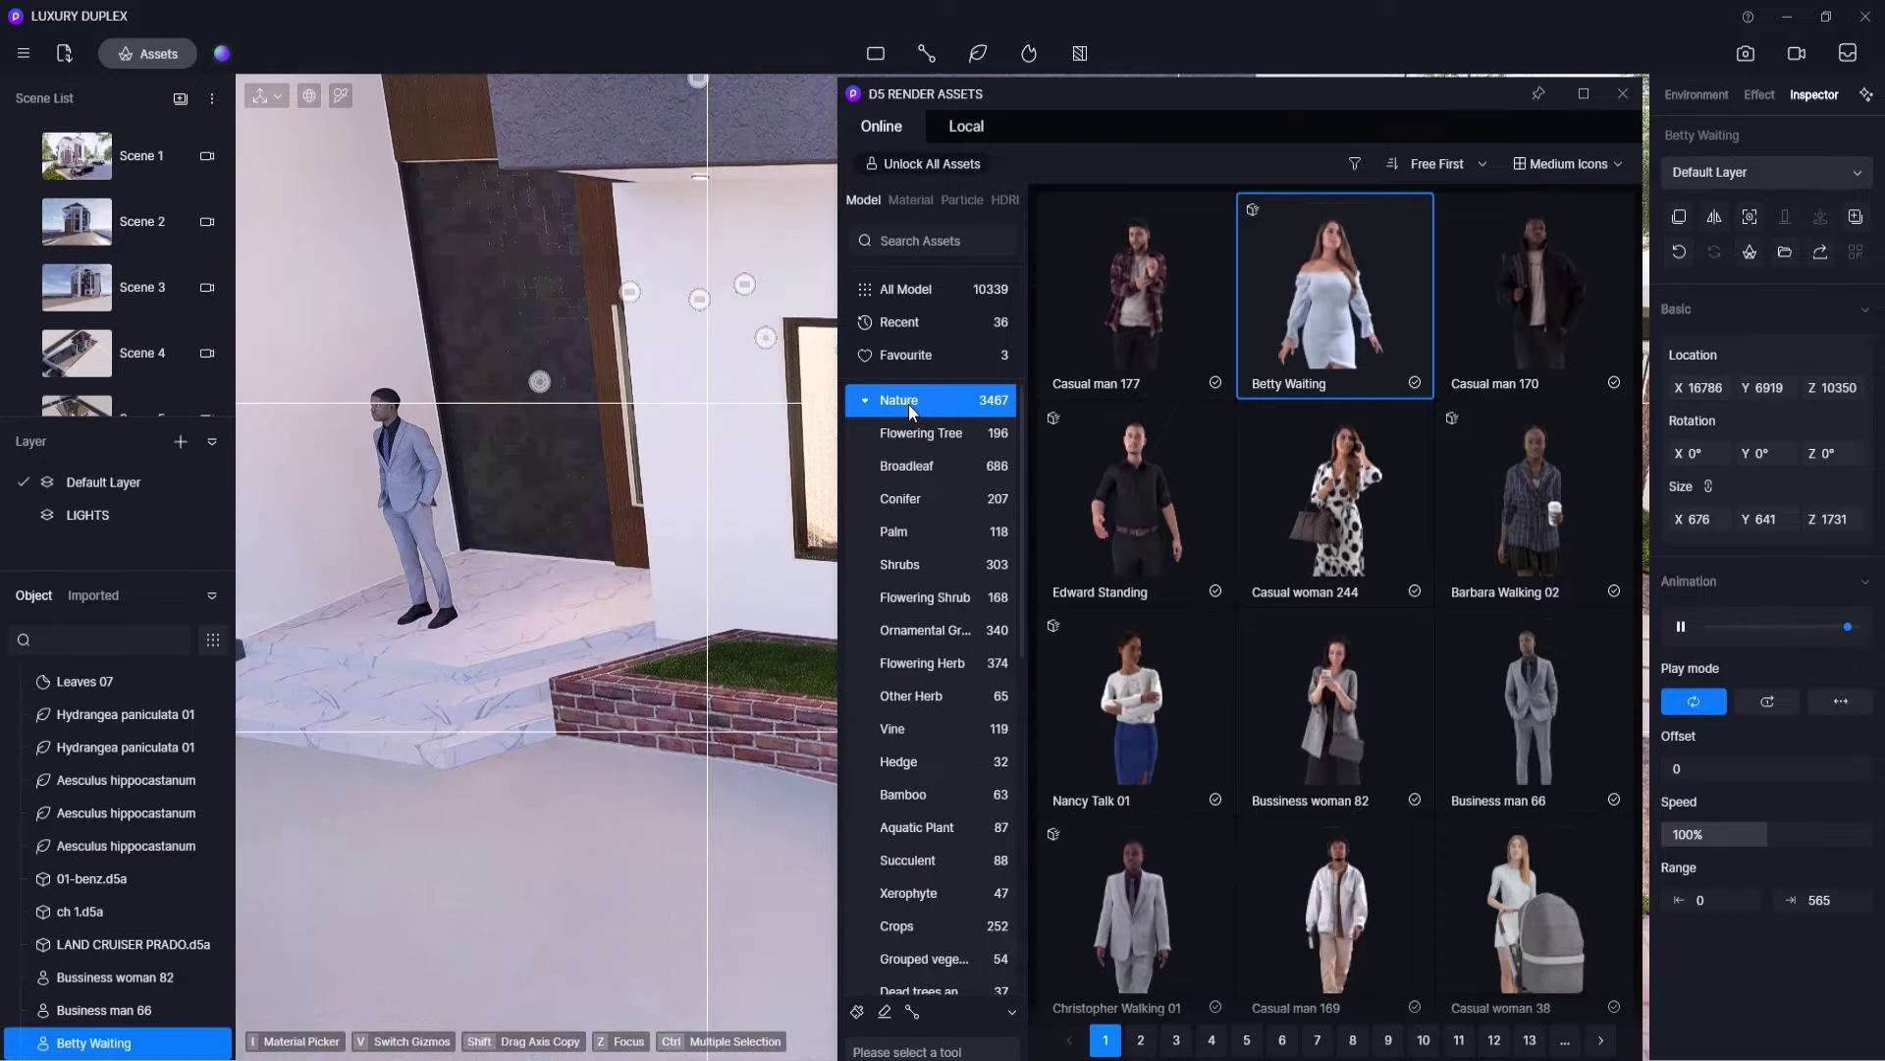
{"action": "left_click", "coordinate": [952, 444]}
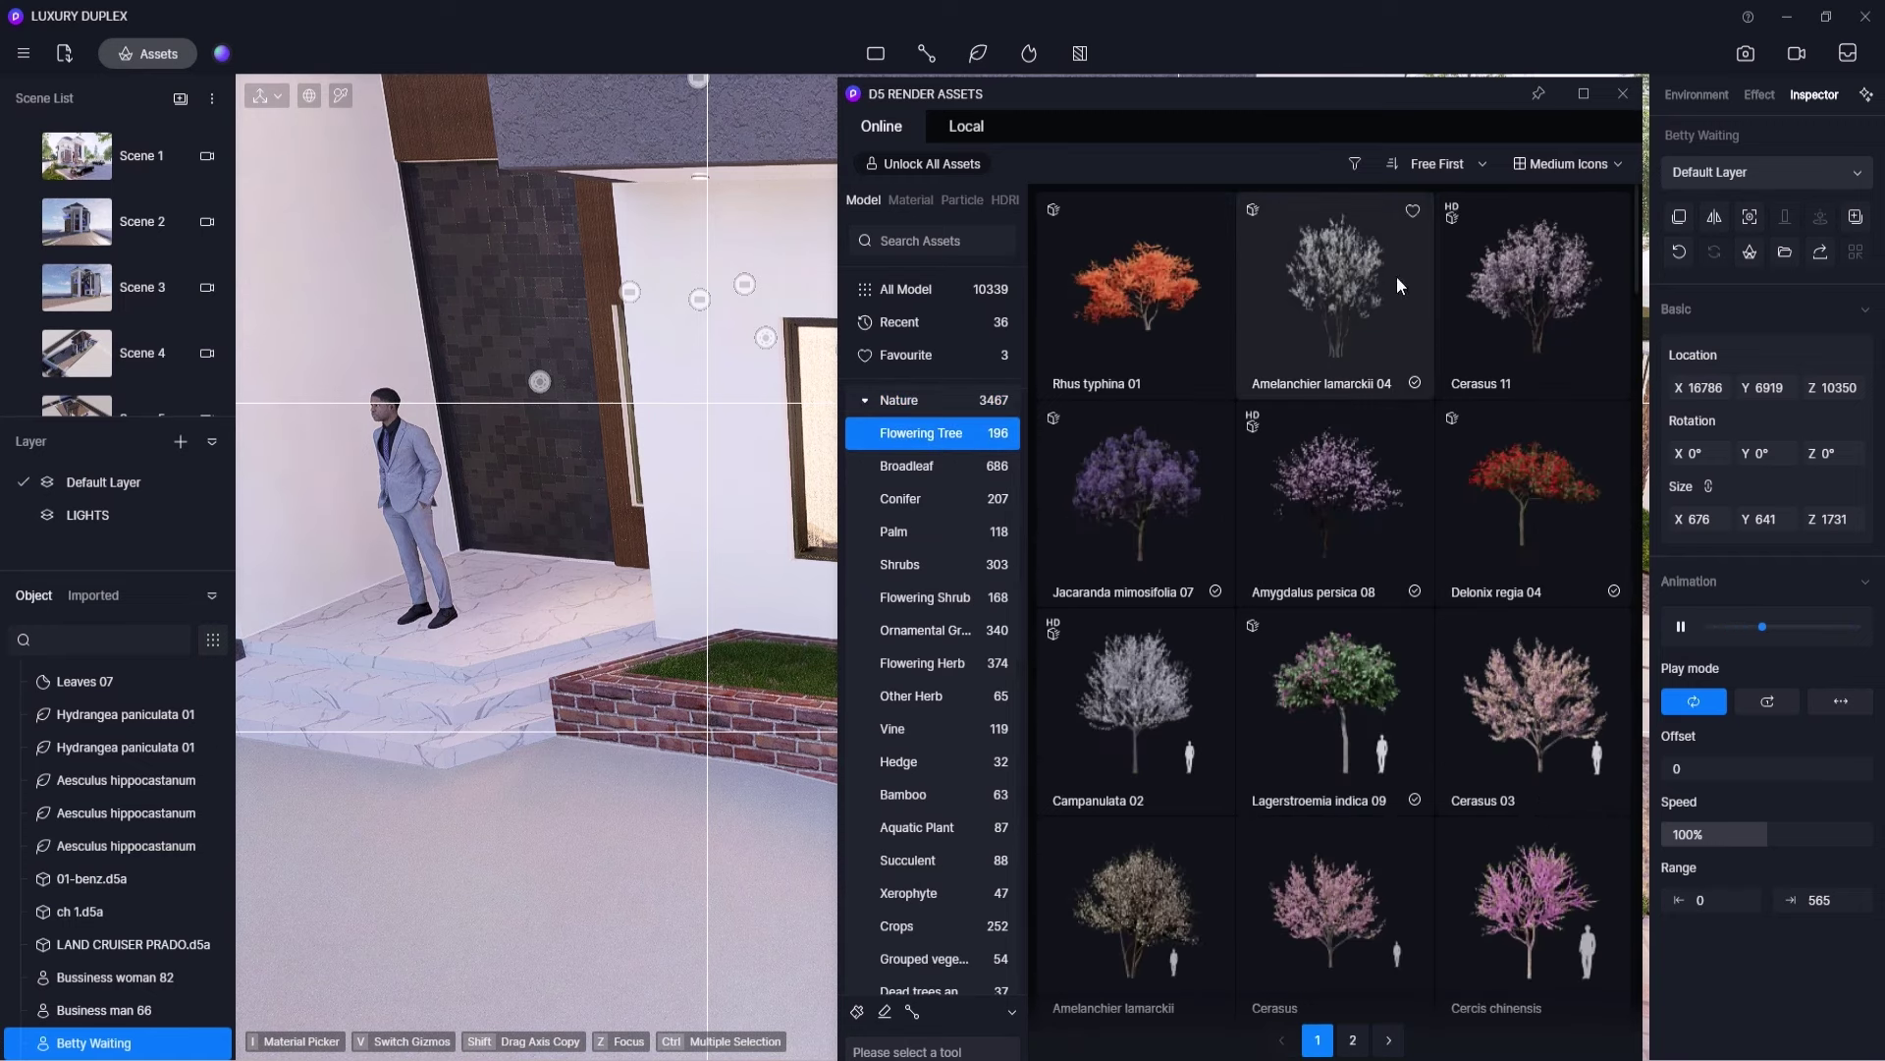
{"action": "left_click", "coordinate": [1330, 310]}
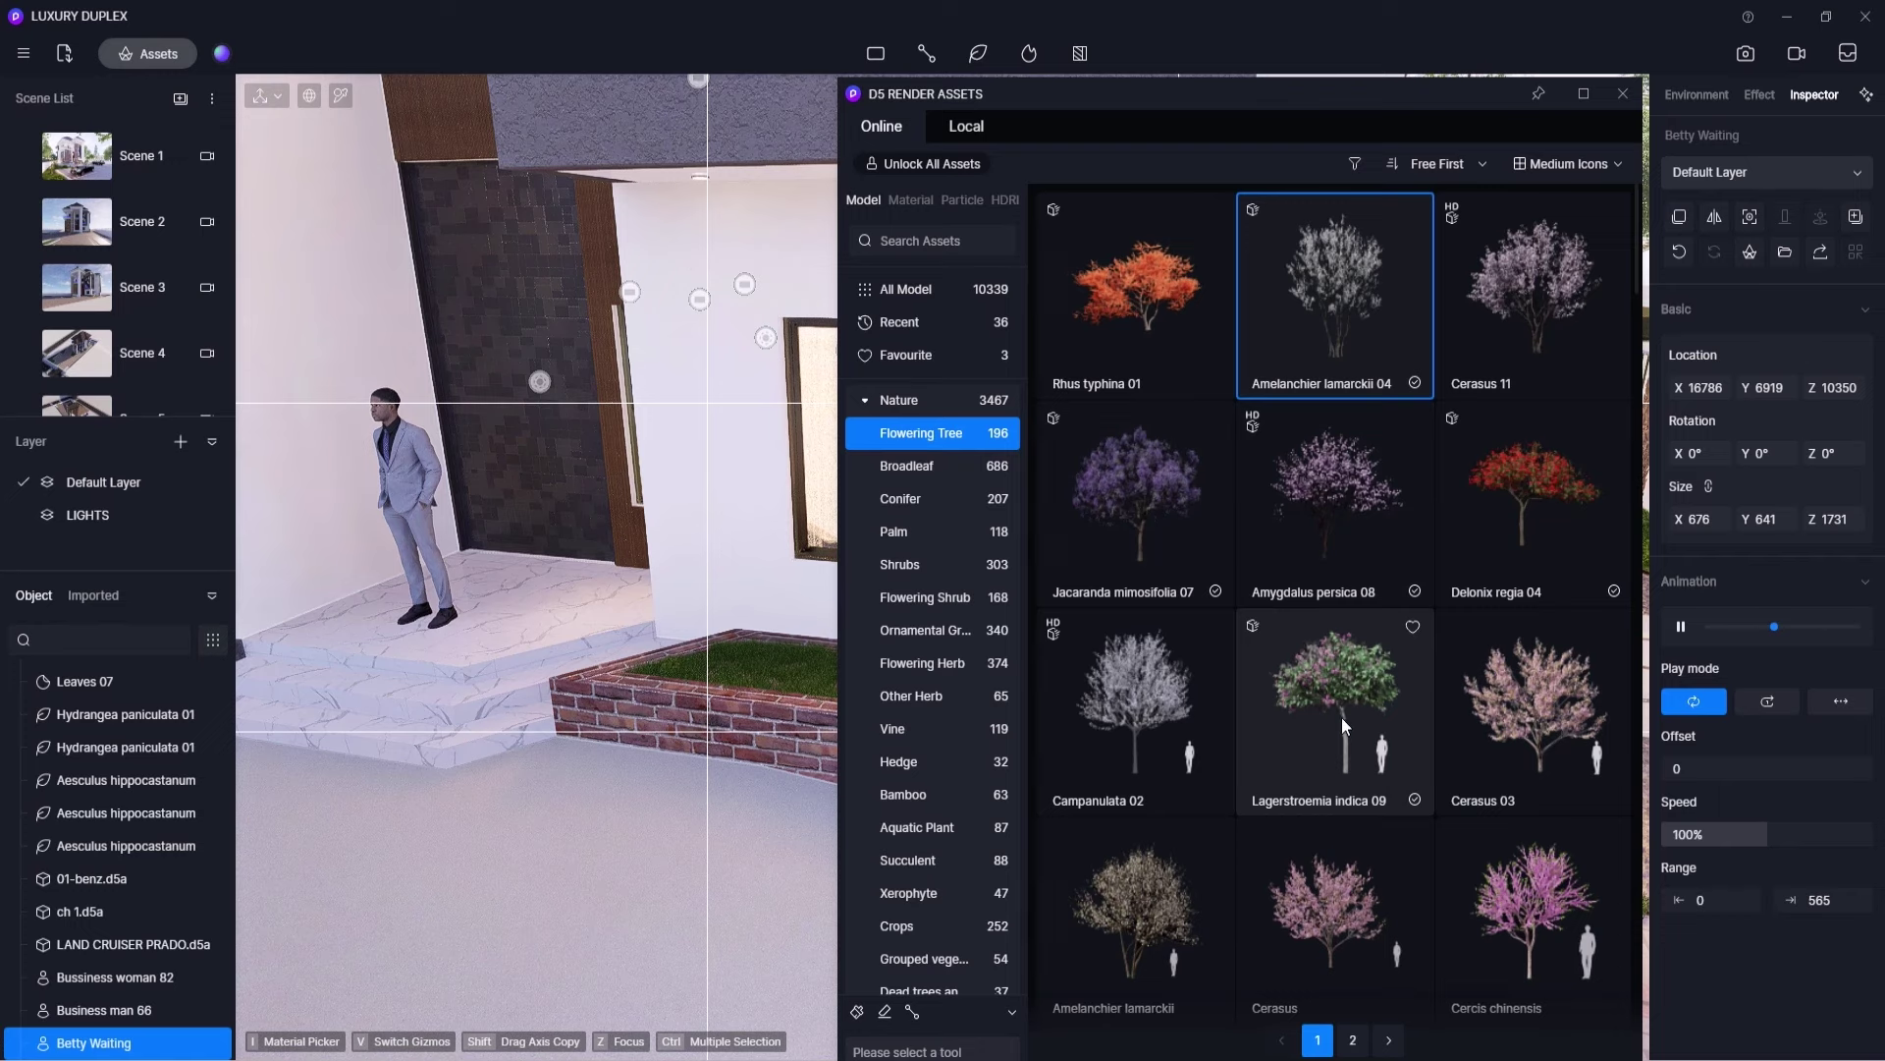
{"action": "left_click", "coordinate": [1556, 568]}
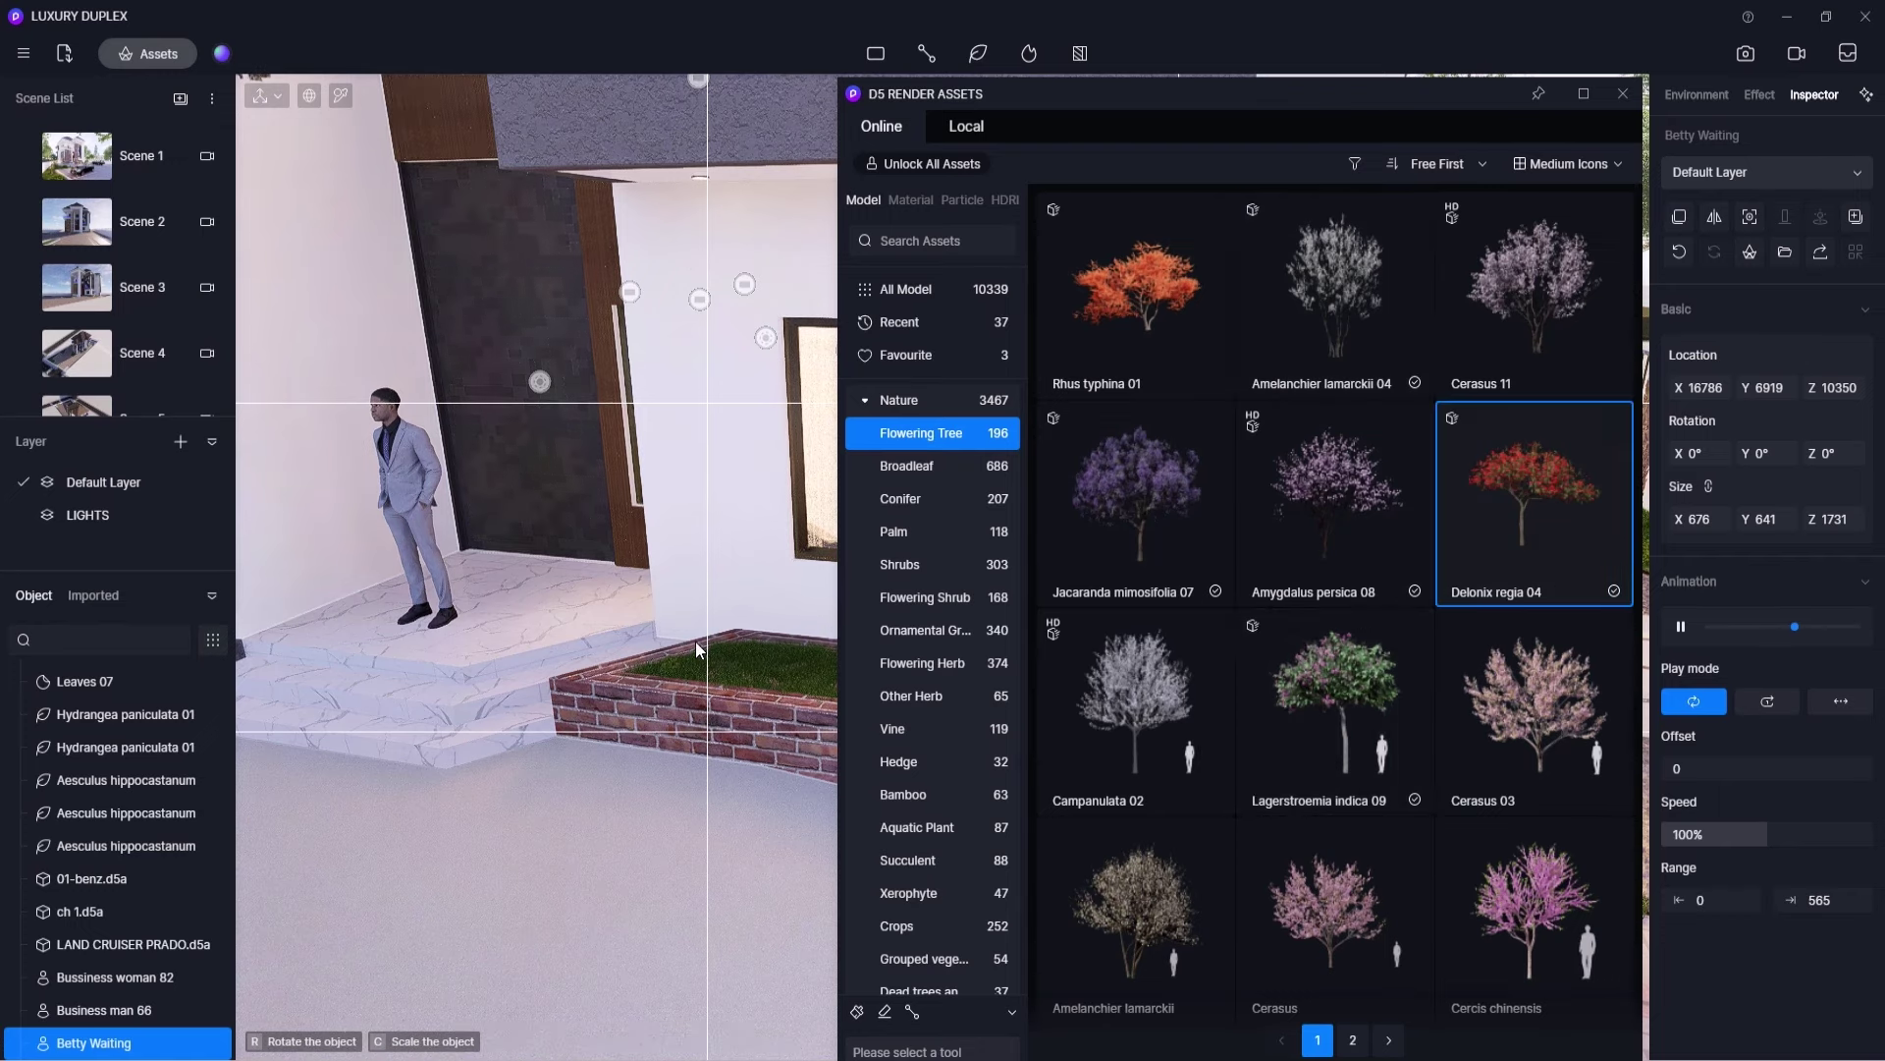
{"action": "right_click_drag", "start_coordinate": [695, 640], "coordinate": [631, 655]}
{"action": "left_click", "coordinate": [554, 658]}
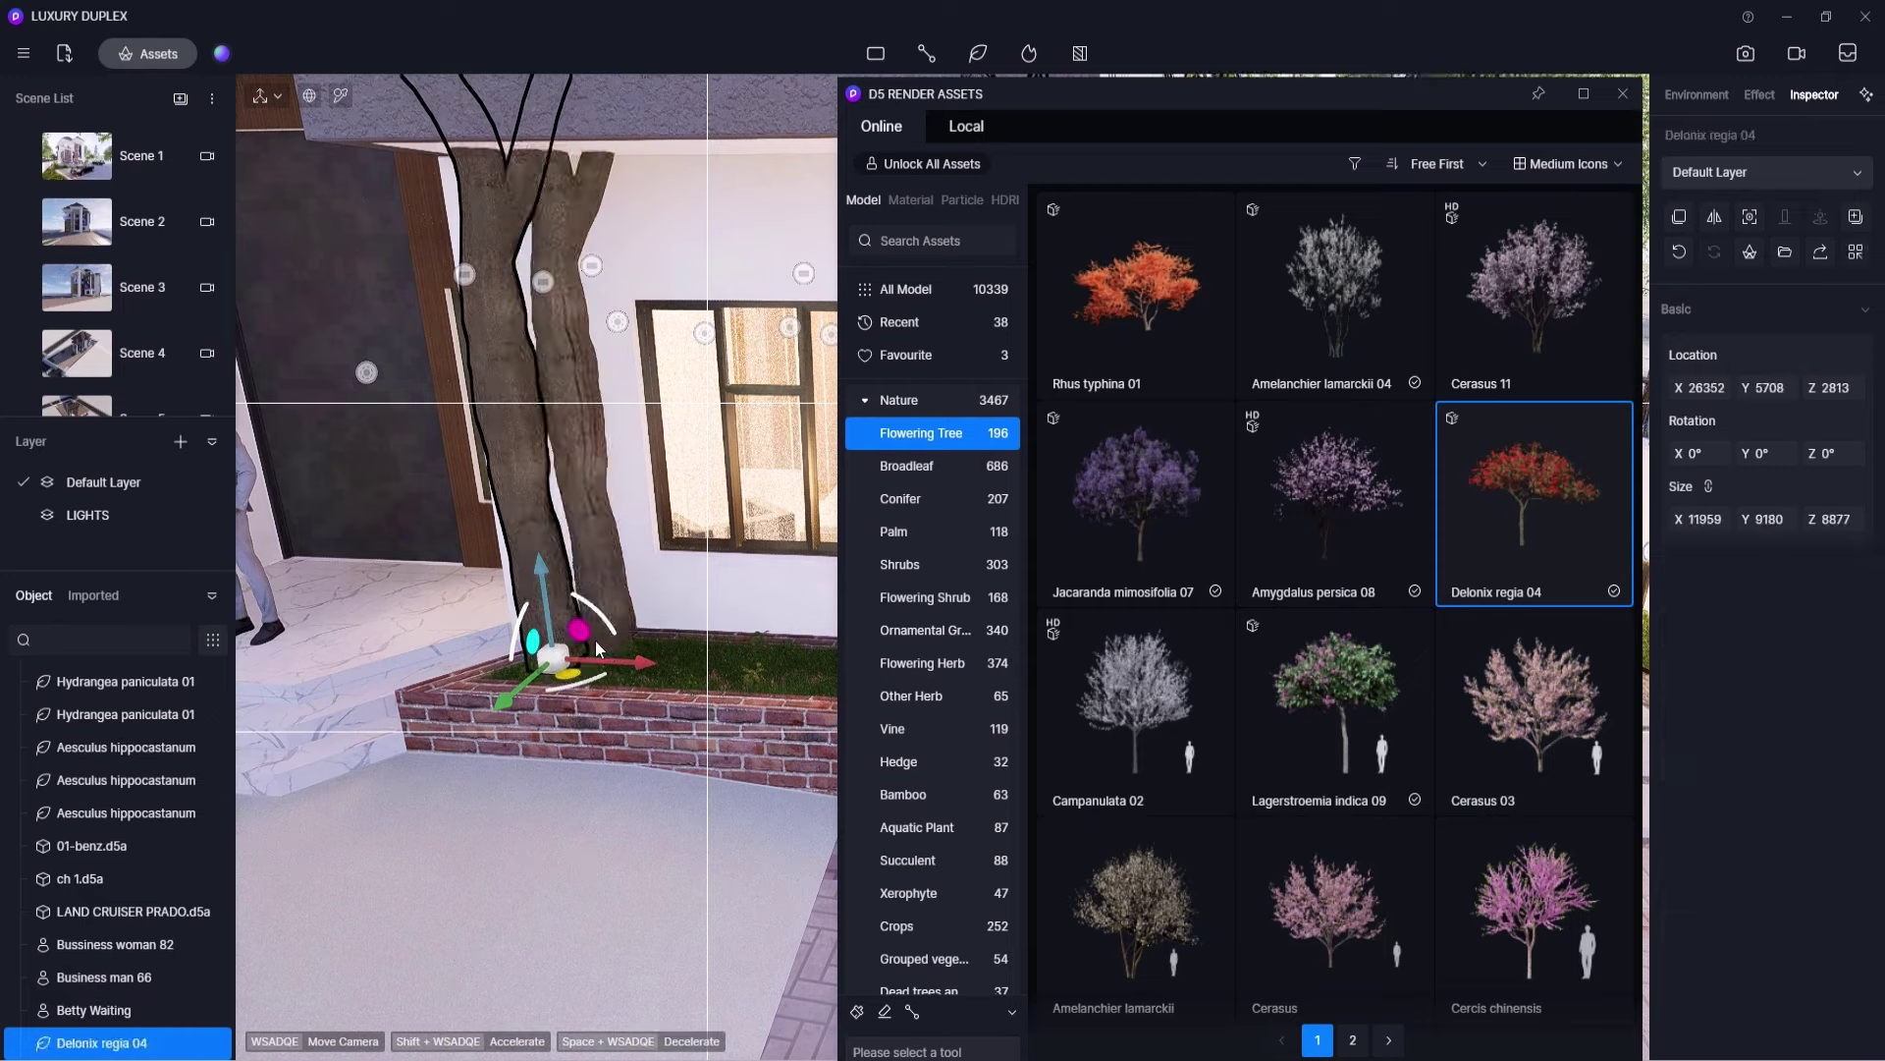
{"action": "key", "text": "Escape"}
{"action": "left_click", "coordinate": [534, 576]}
{"action": "left_click", "coordinate": [1620, 96]}
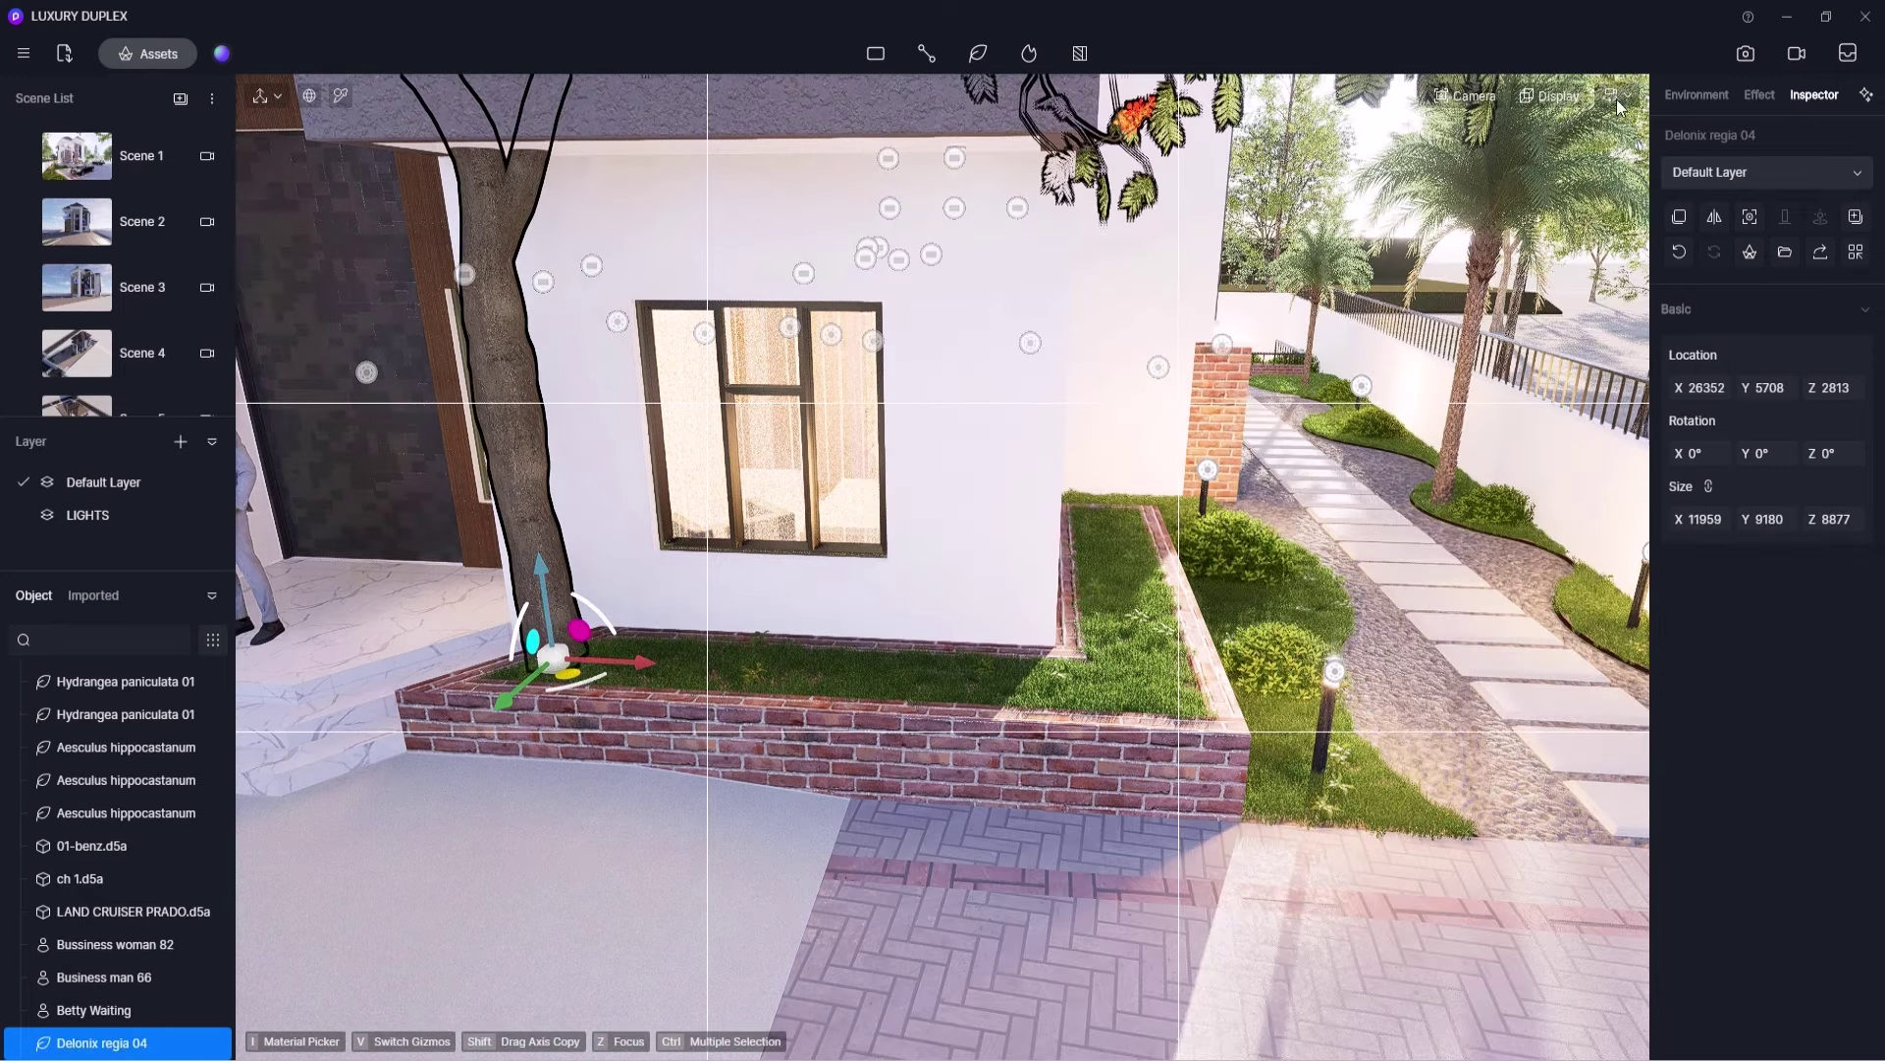
- Scale the Delonix regia 04 tree down to an X size of 2100
{"action": "left_click", "coordinate": [1712, 519]}
{"action": "type", "text": "1500"}
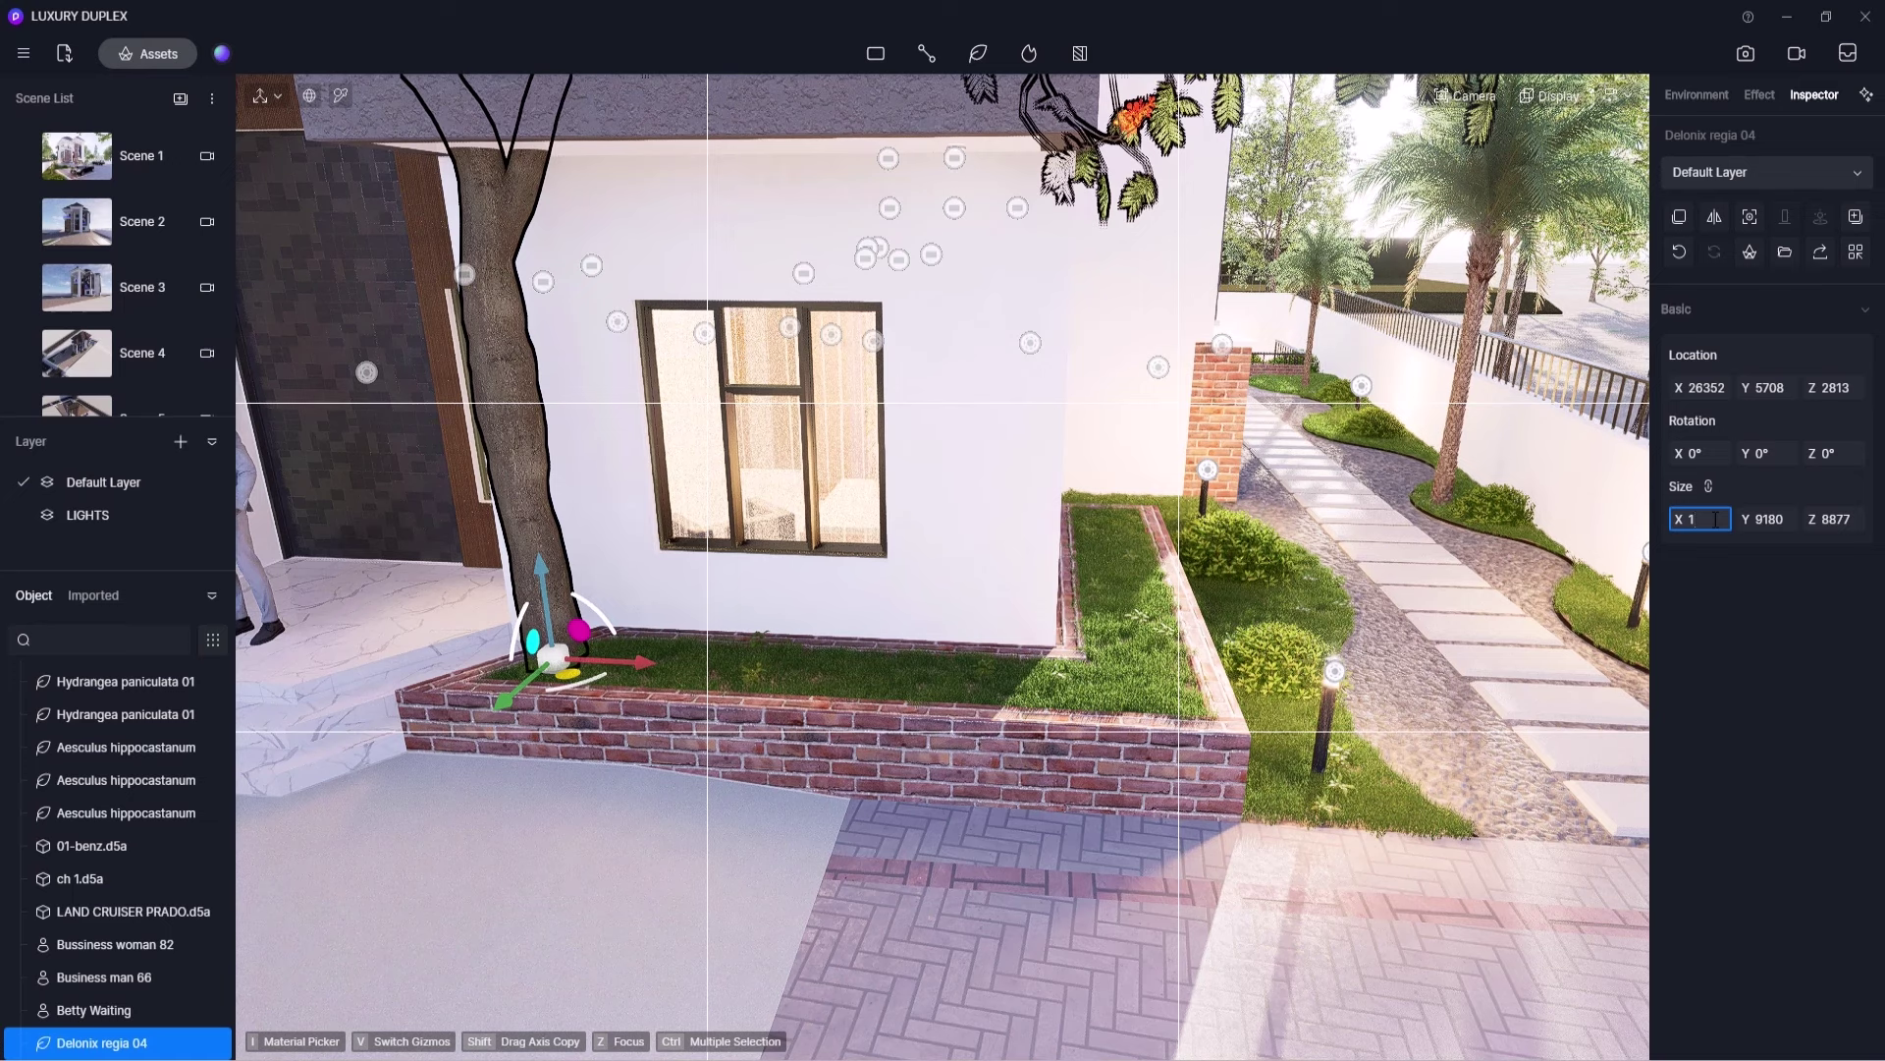
{"action": "key", "text": "Return"}
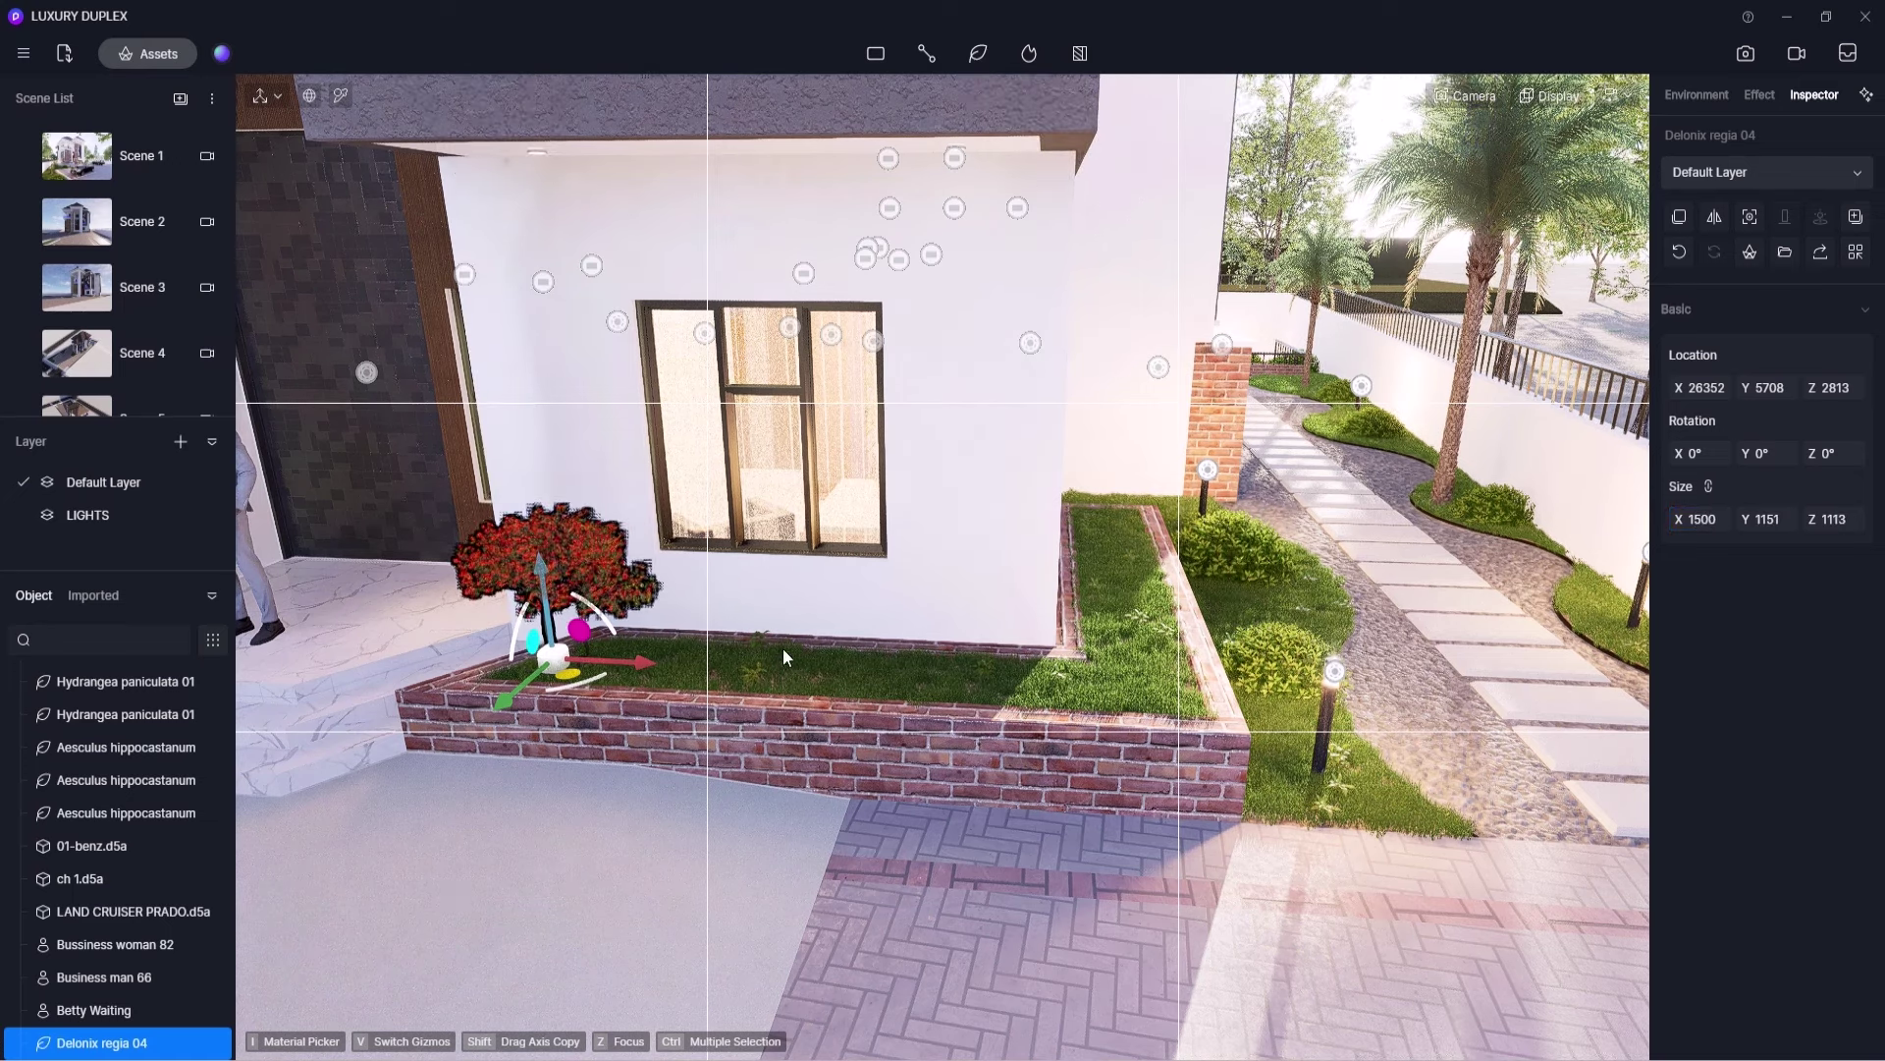
{"action": "left_click", "coordinate": [1709, 519]}
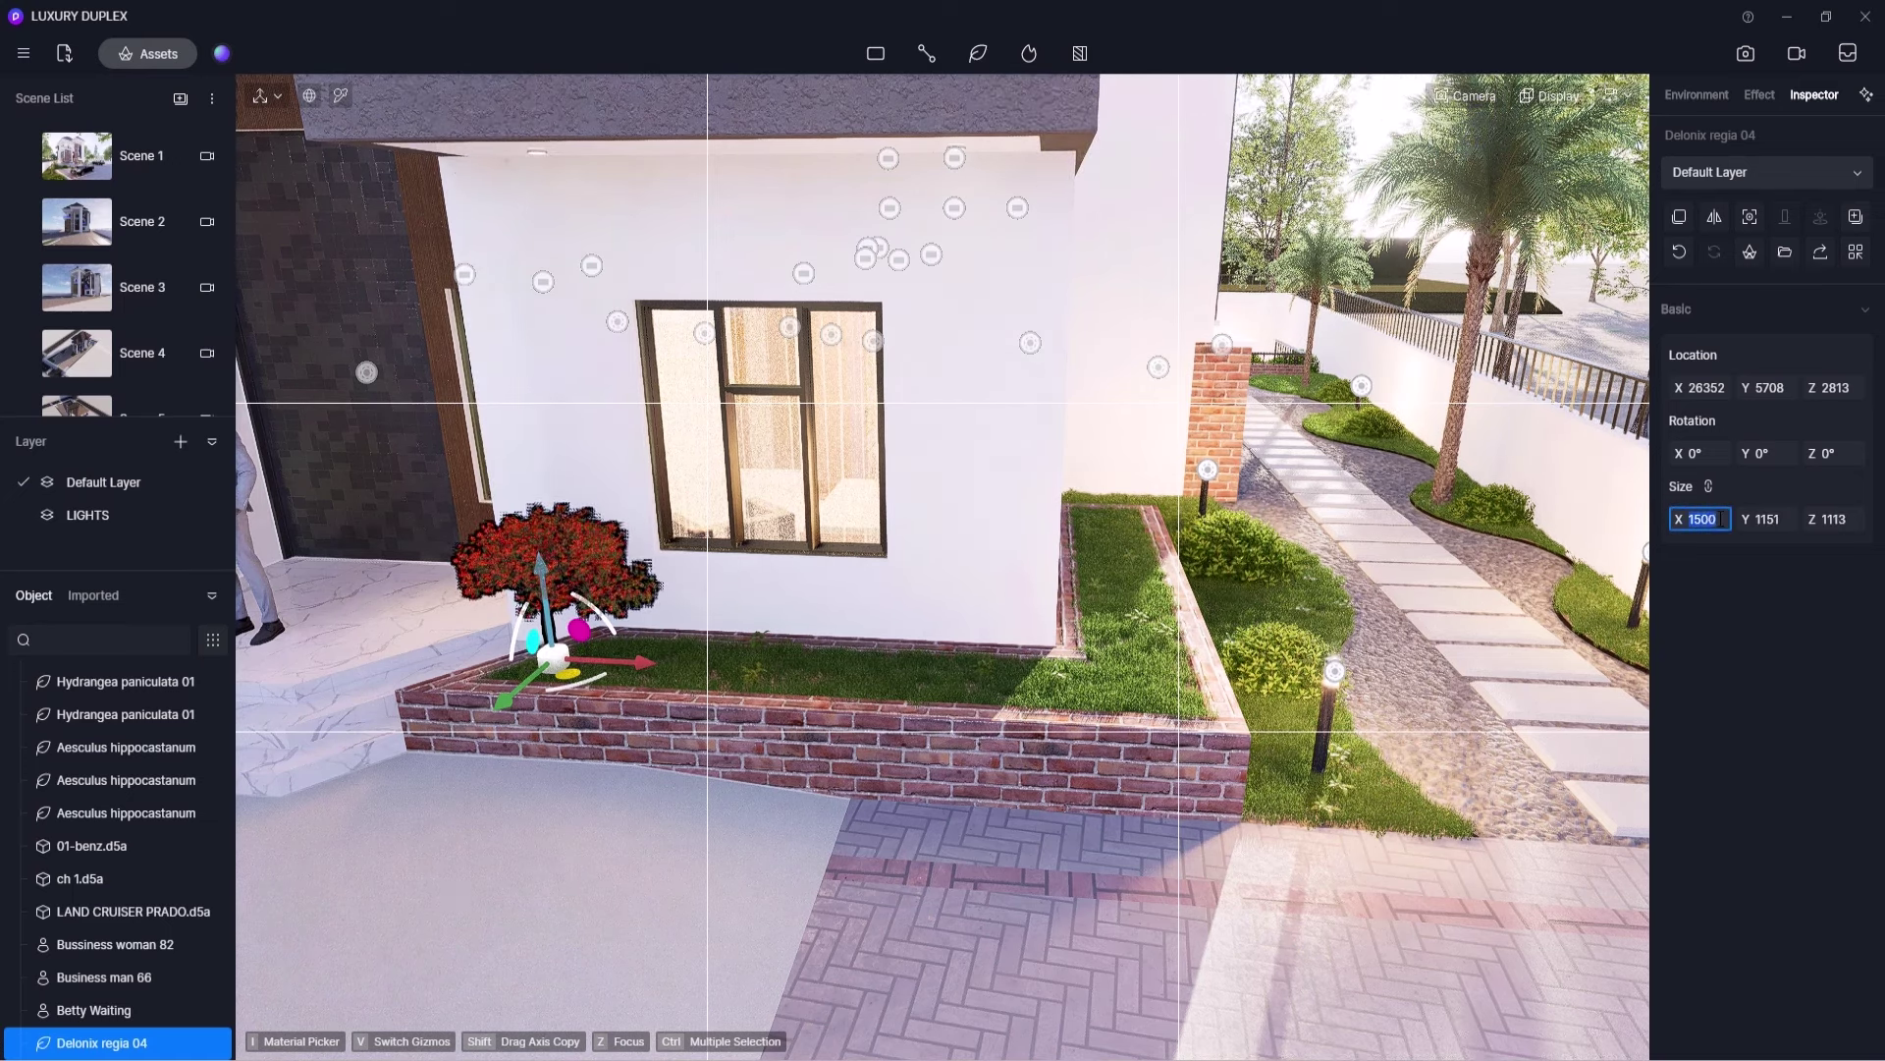
{"action": "type", "text": "2100"}
{"action": "key", "text": "Return"}
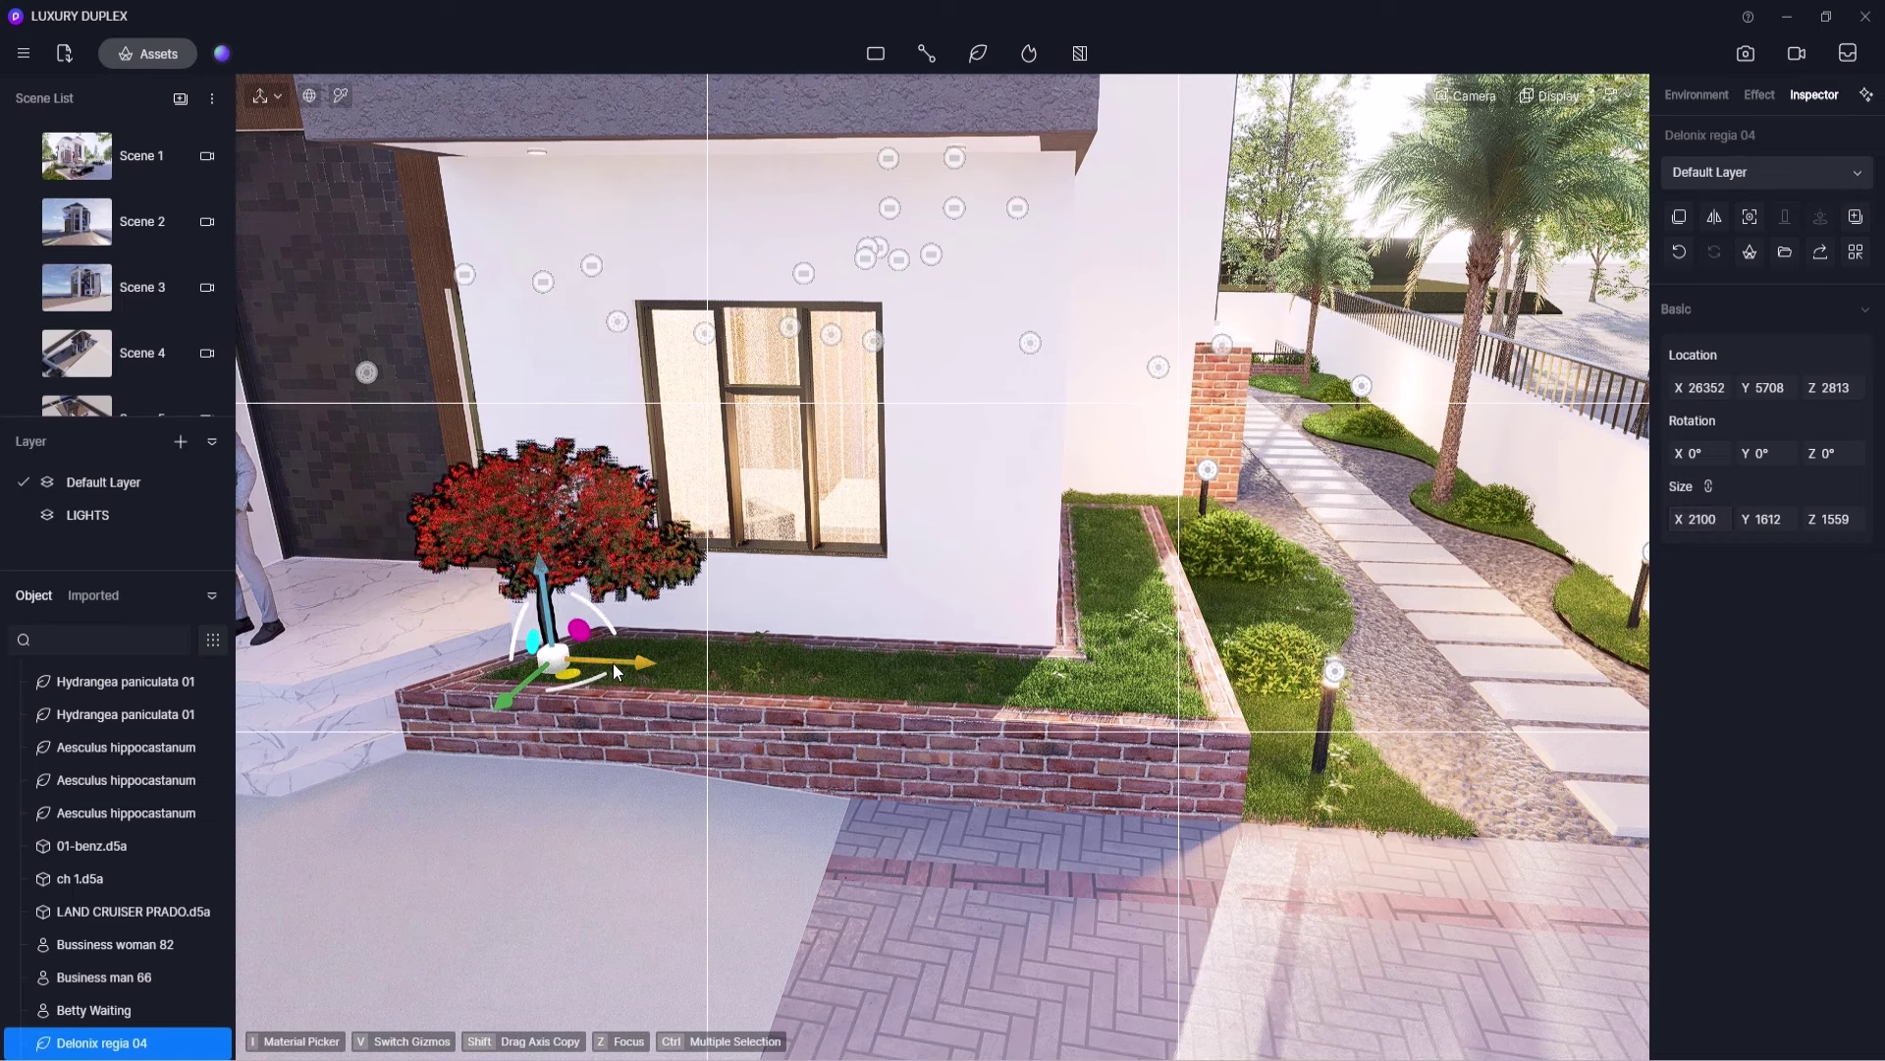
- Copy the Delonix regia 04 tree along the brick planter and place two hedge main.d5a hedges end to end inside it
{"action": "left_click_drag", "start_coordinate": [613, 663], "coordinate": [1120, 553], "text": "shift"}
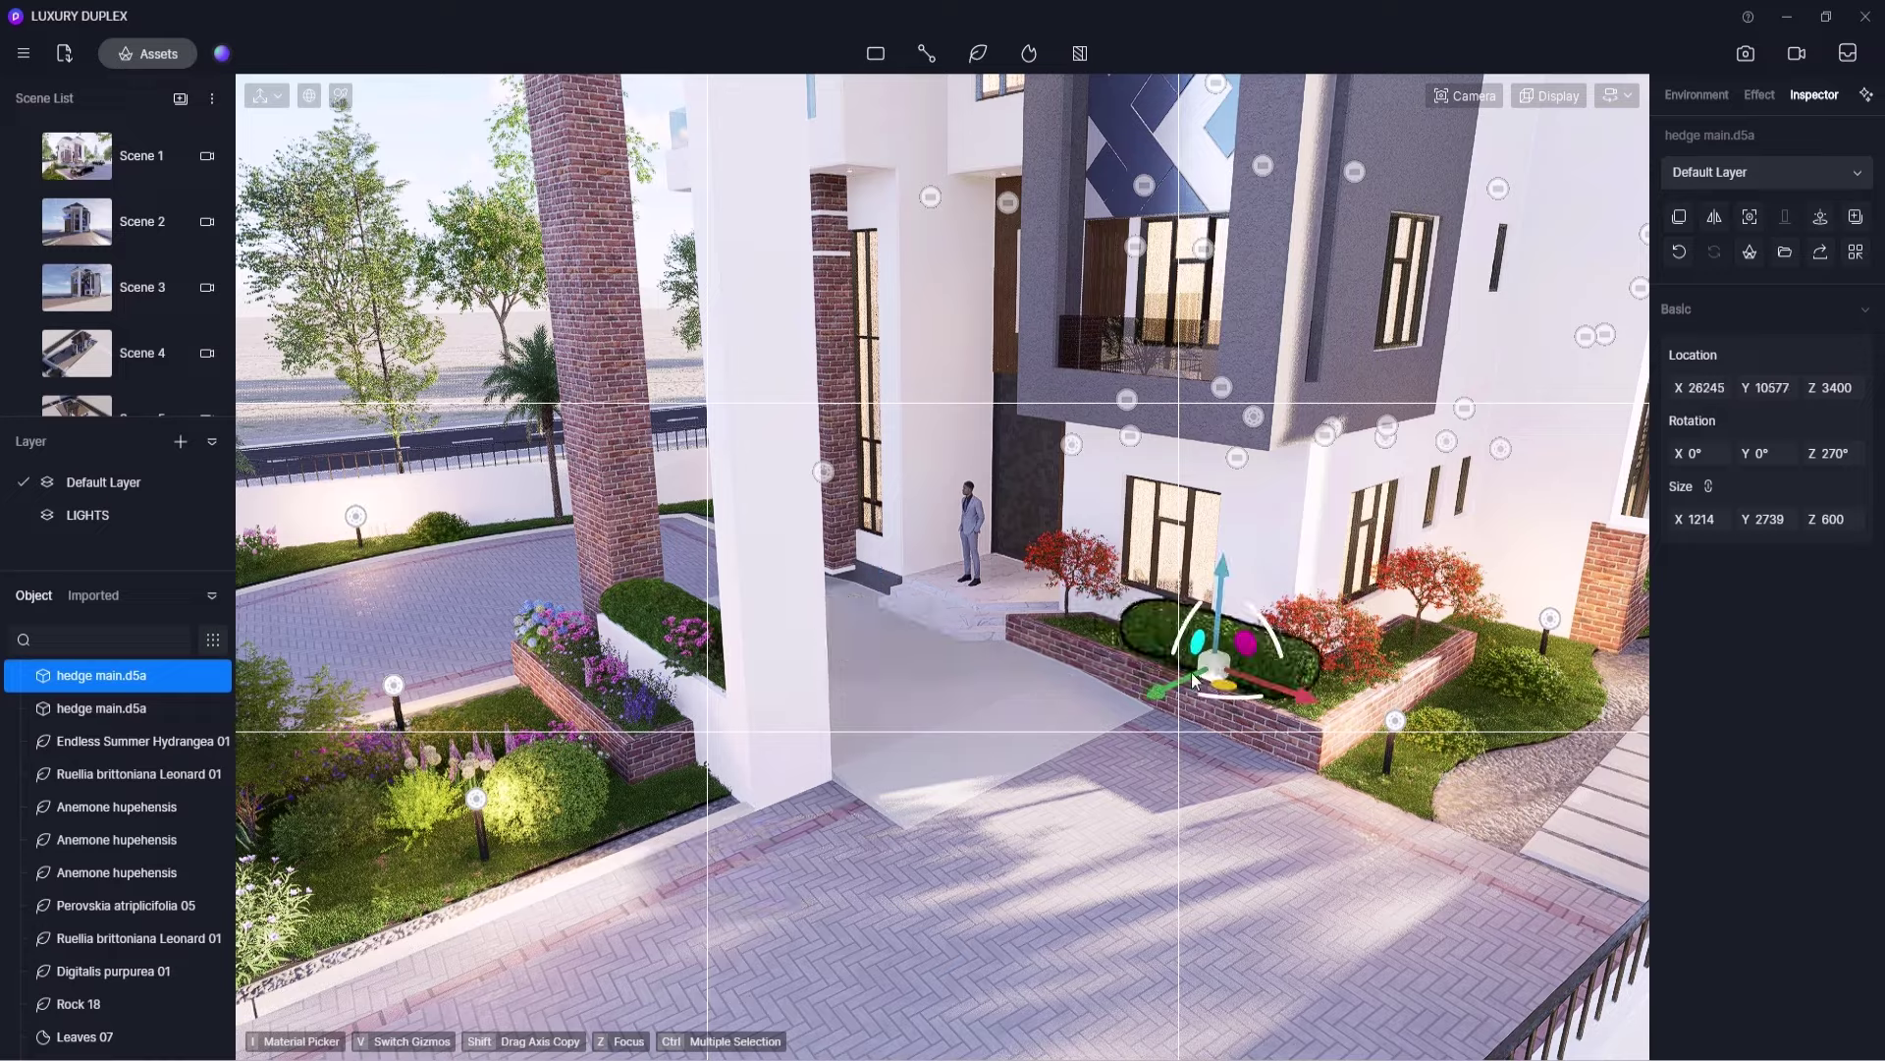
{"action": "scroll", "coordinate": [1499, 753], "scroll_direction": "up", "scroll_amount": 5}
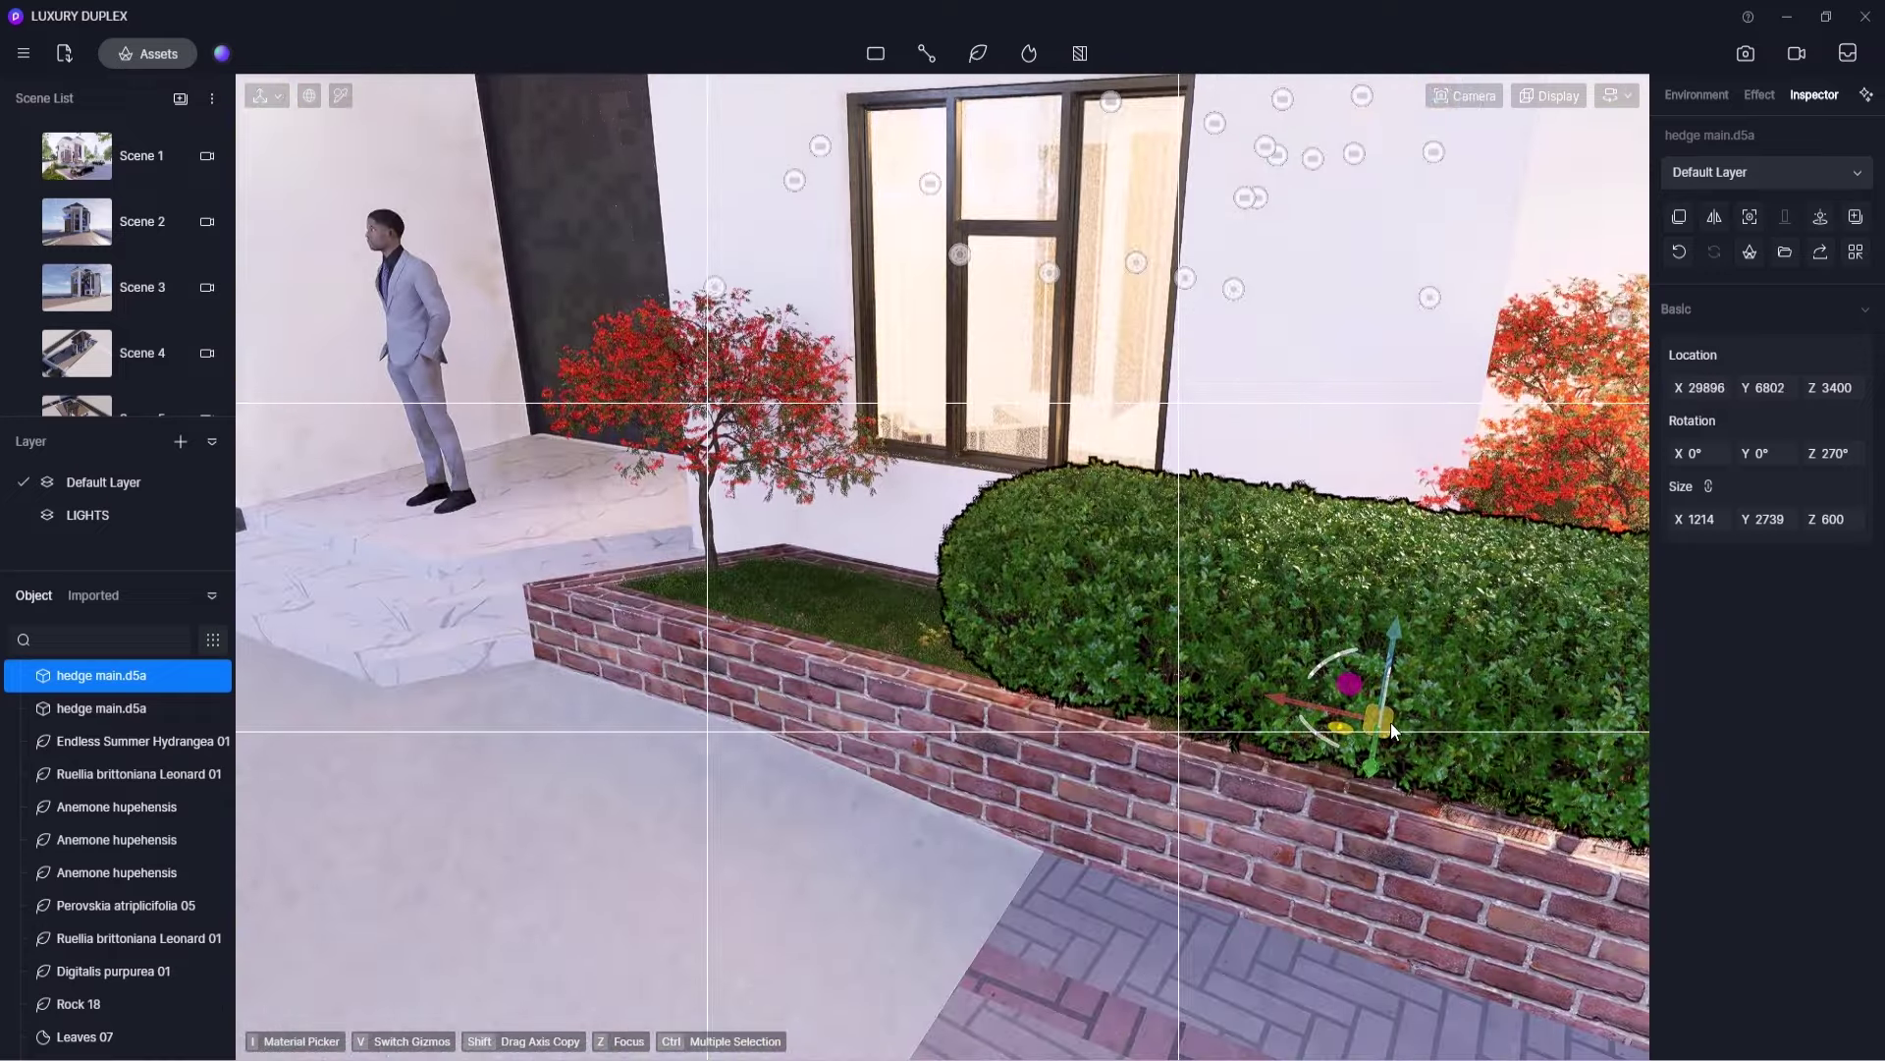
{"action": "left_click_drag", "start_coordinate": [1334, 700], "coordinate": [906, 622]}
{"action": "right_click_drag", "start_coordinate": [1022, 640], "coordinate": [1069, 648]}
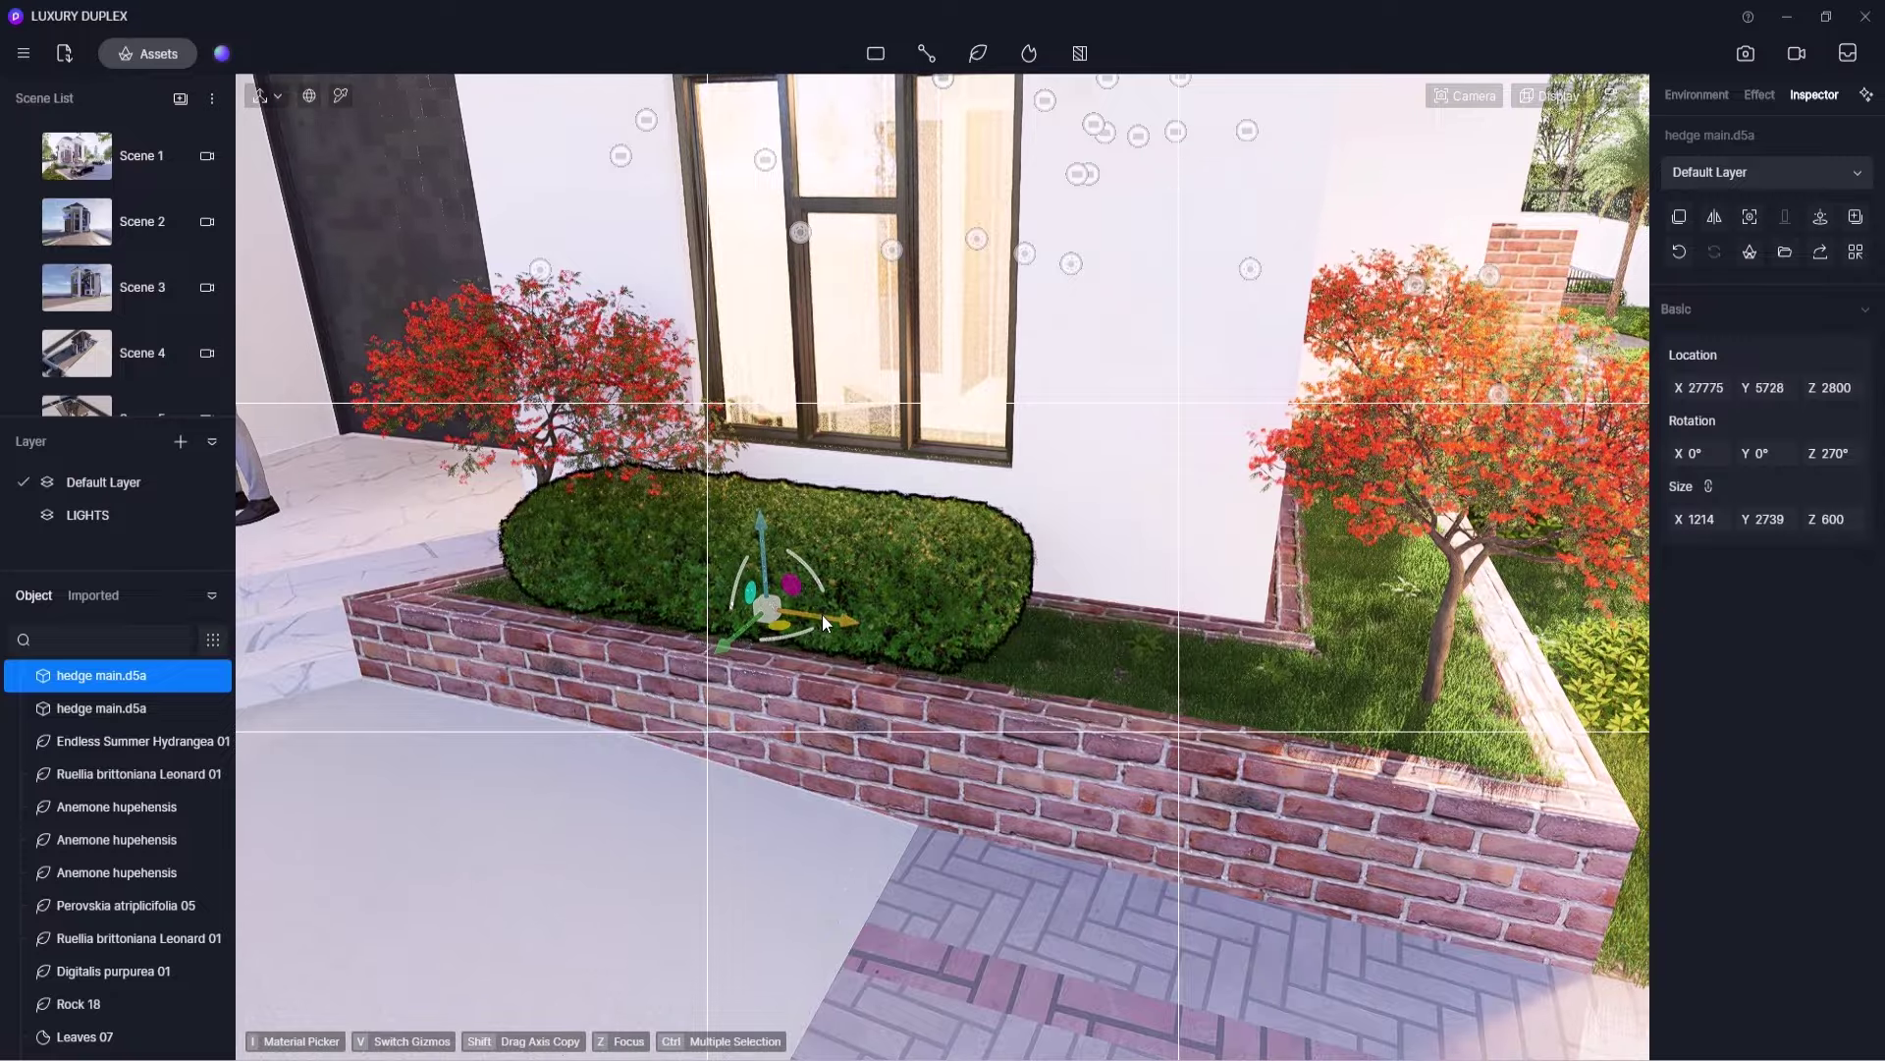
{"action": "left_click_drag", "start_coordinate": [821, 615], "coordinate": [1225, 693], "text": "shift"}
- Place the Birds 01 particle from the Animal Clusters category of the online asset library in front of the house
{"action": "scroll", "coordinate": [951, 432], "scroll_direction": "down", "scroll_amount": 8}
{"action": "scroll", "coordinate": [951, 433], "scroll_direction": "down", "scroll_amount": 10}
{"action": "right_click_drag", "start_coordinate": [898, 491], "coordinate": [843, 466]}
{"action": "scroll", "coordinate": [475, 556], "scroll_direction": "up", "scroll_amount": 10}
{"action": "scroll", "coordinate": [844, 466], "scroll_direction": "down", "scroll_amount": 5}
{"action": "left_click", "coordinate": [1029, 53]}
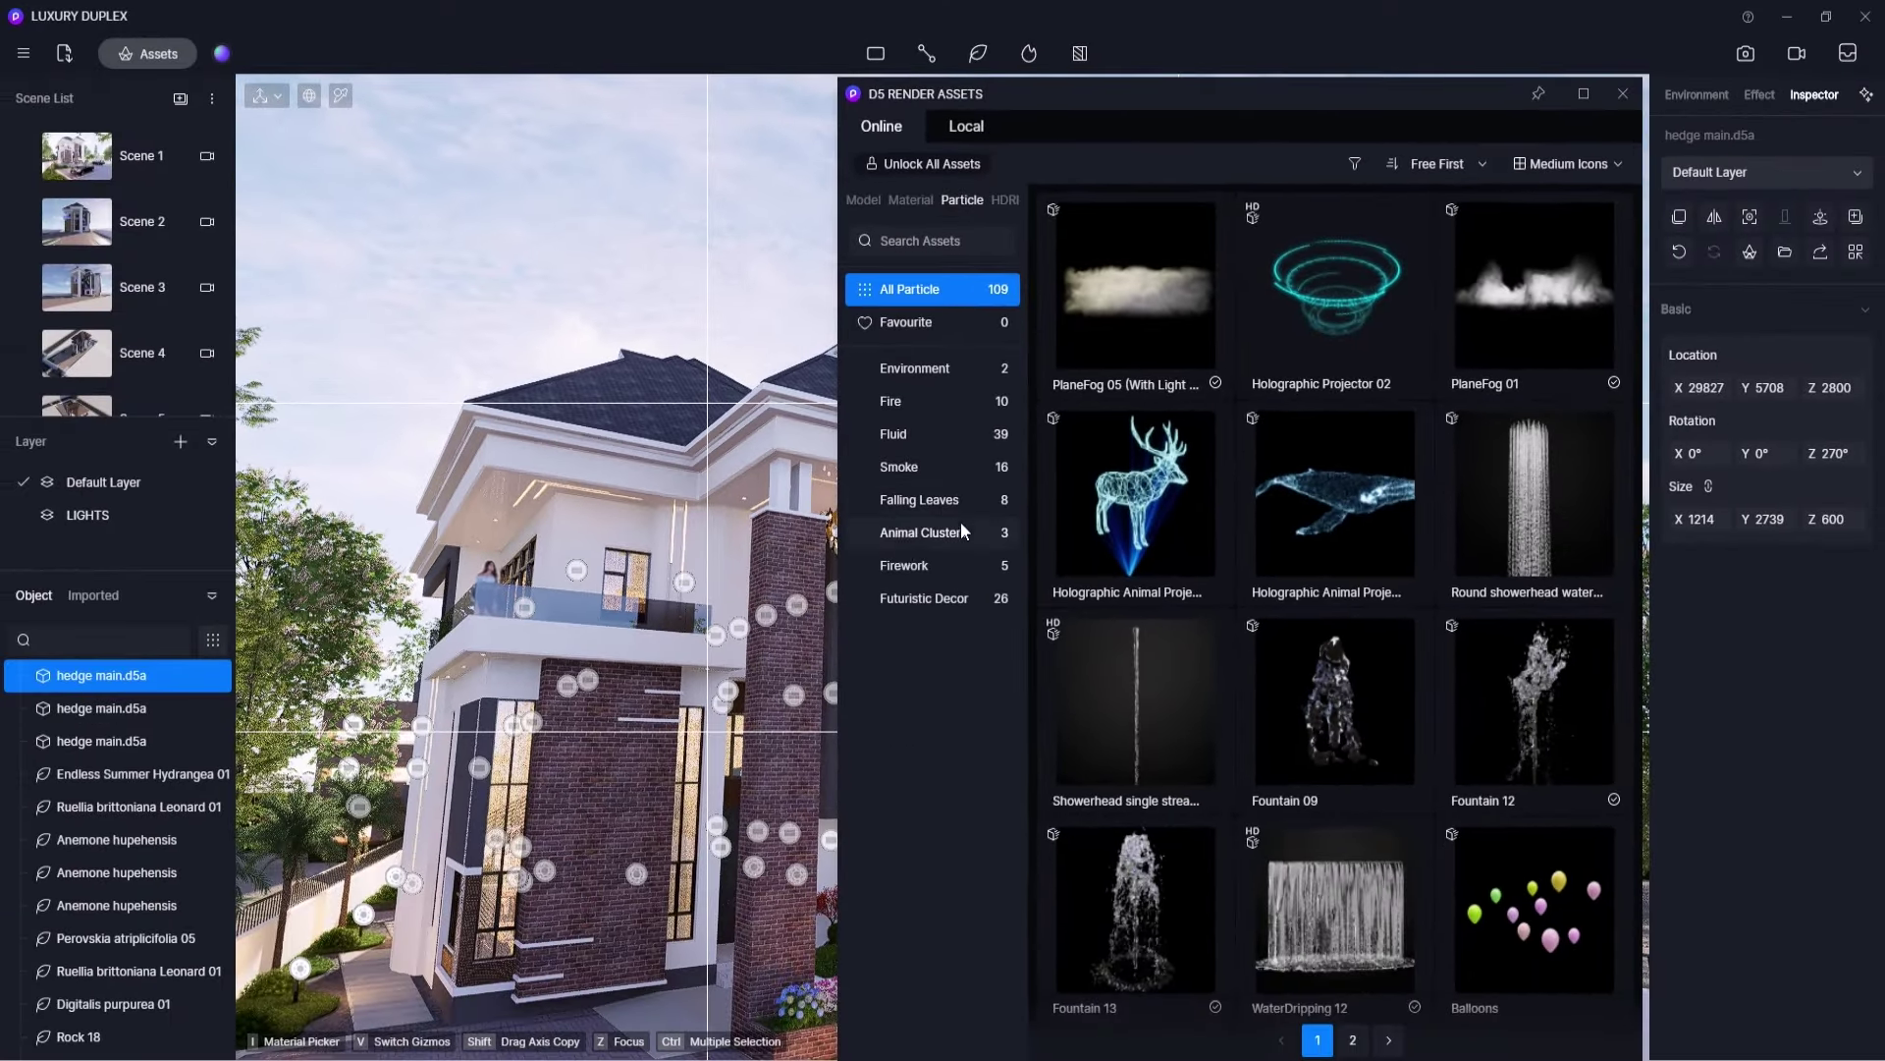
{"action": "left_click", "coordinate": [939, 532]}
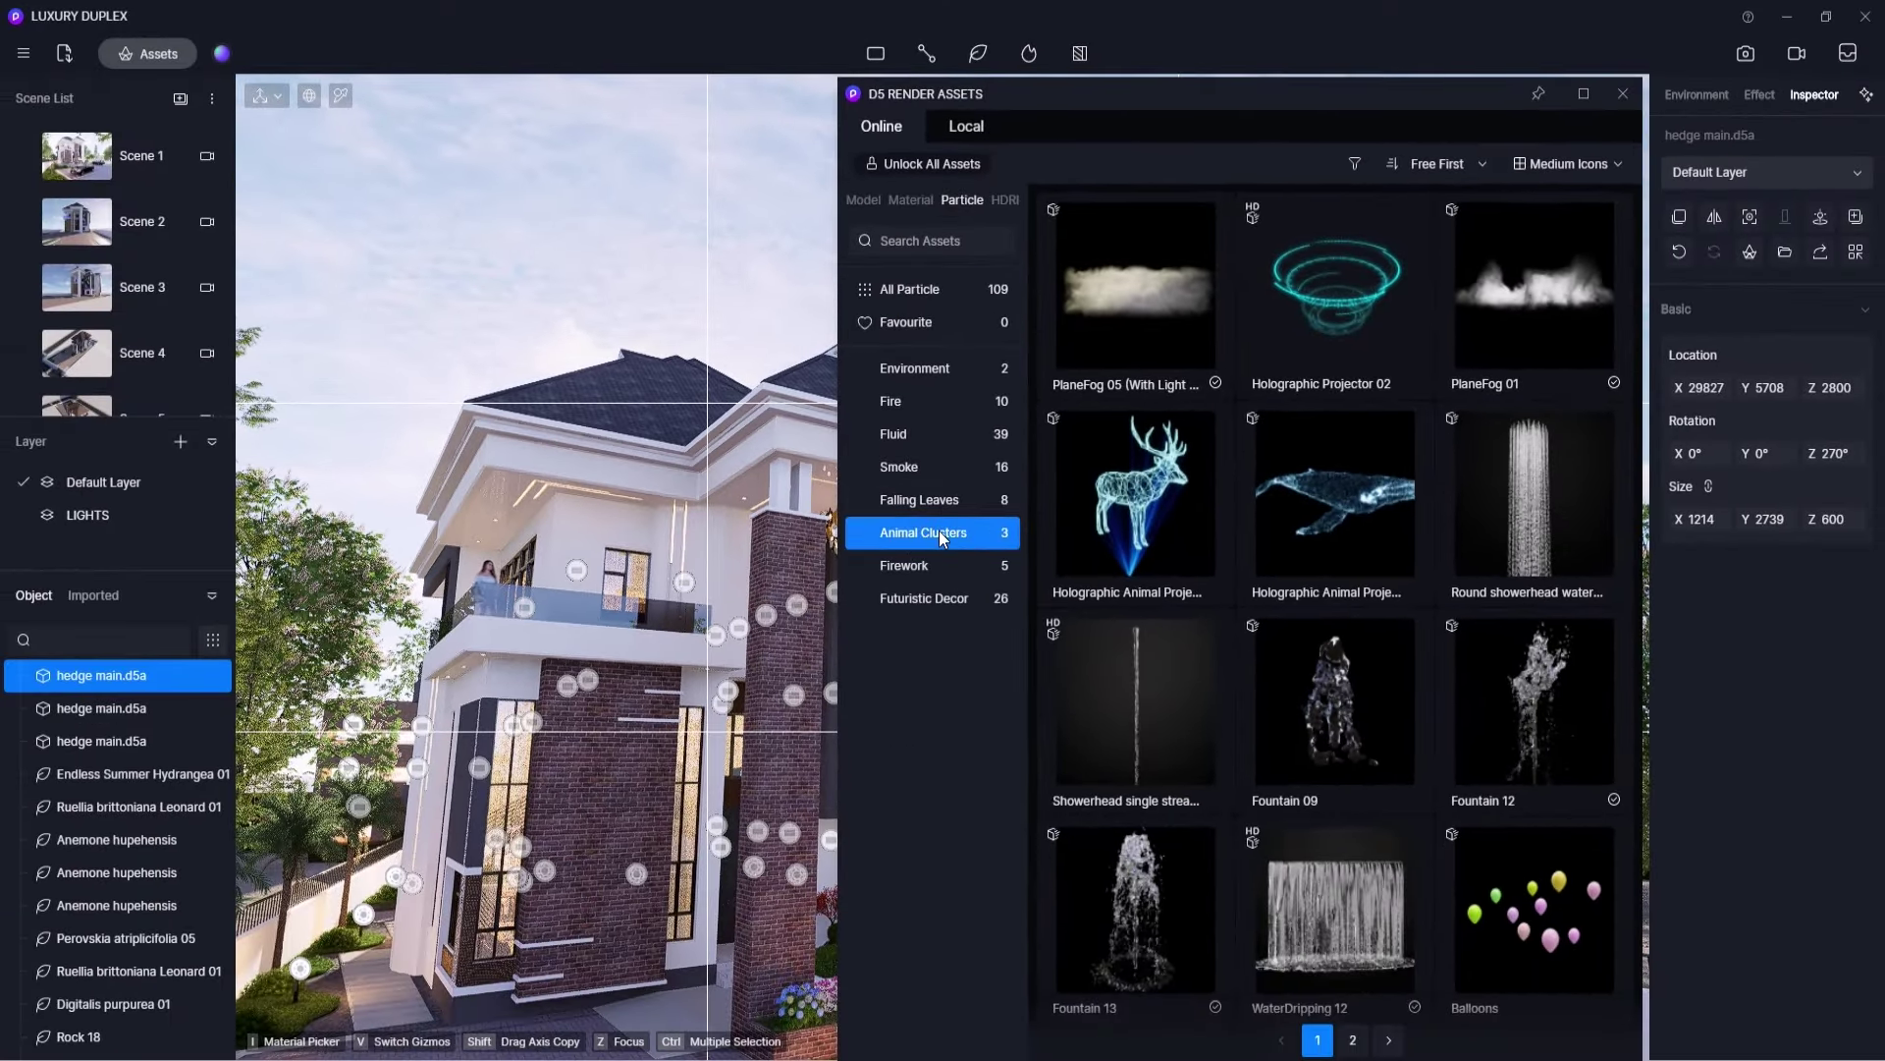
{"action": "left_click", "coordinate": [1133, 301]}
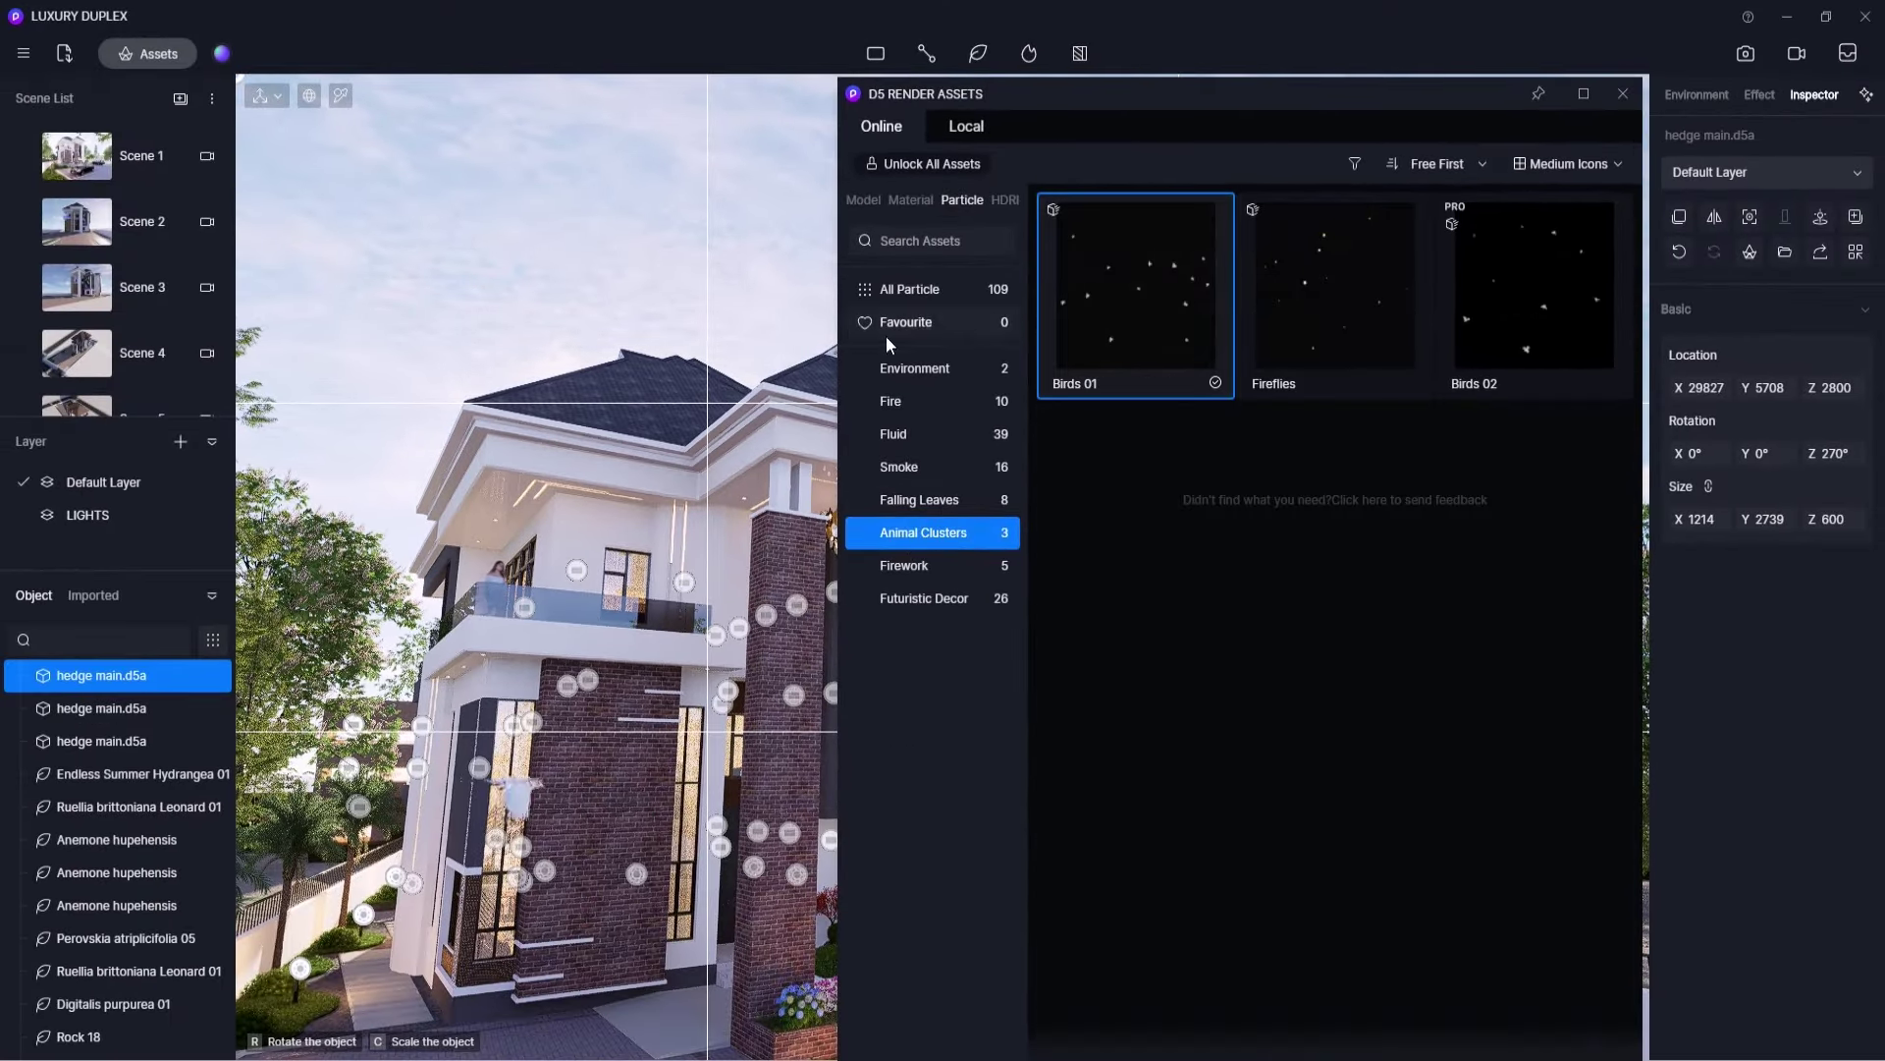
{"action": "scroll", "coordinate": [668, 359], "scroll_direction": "up", "scroll_amount": 3}
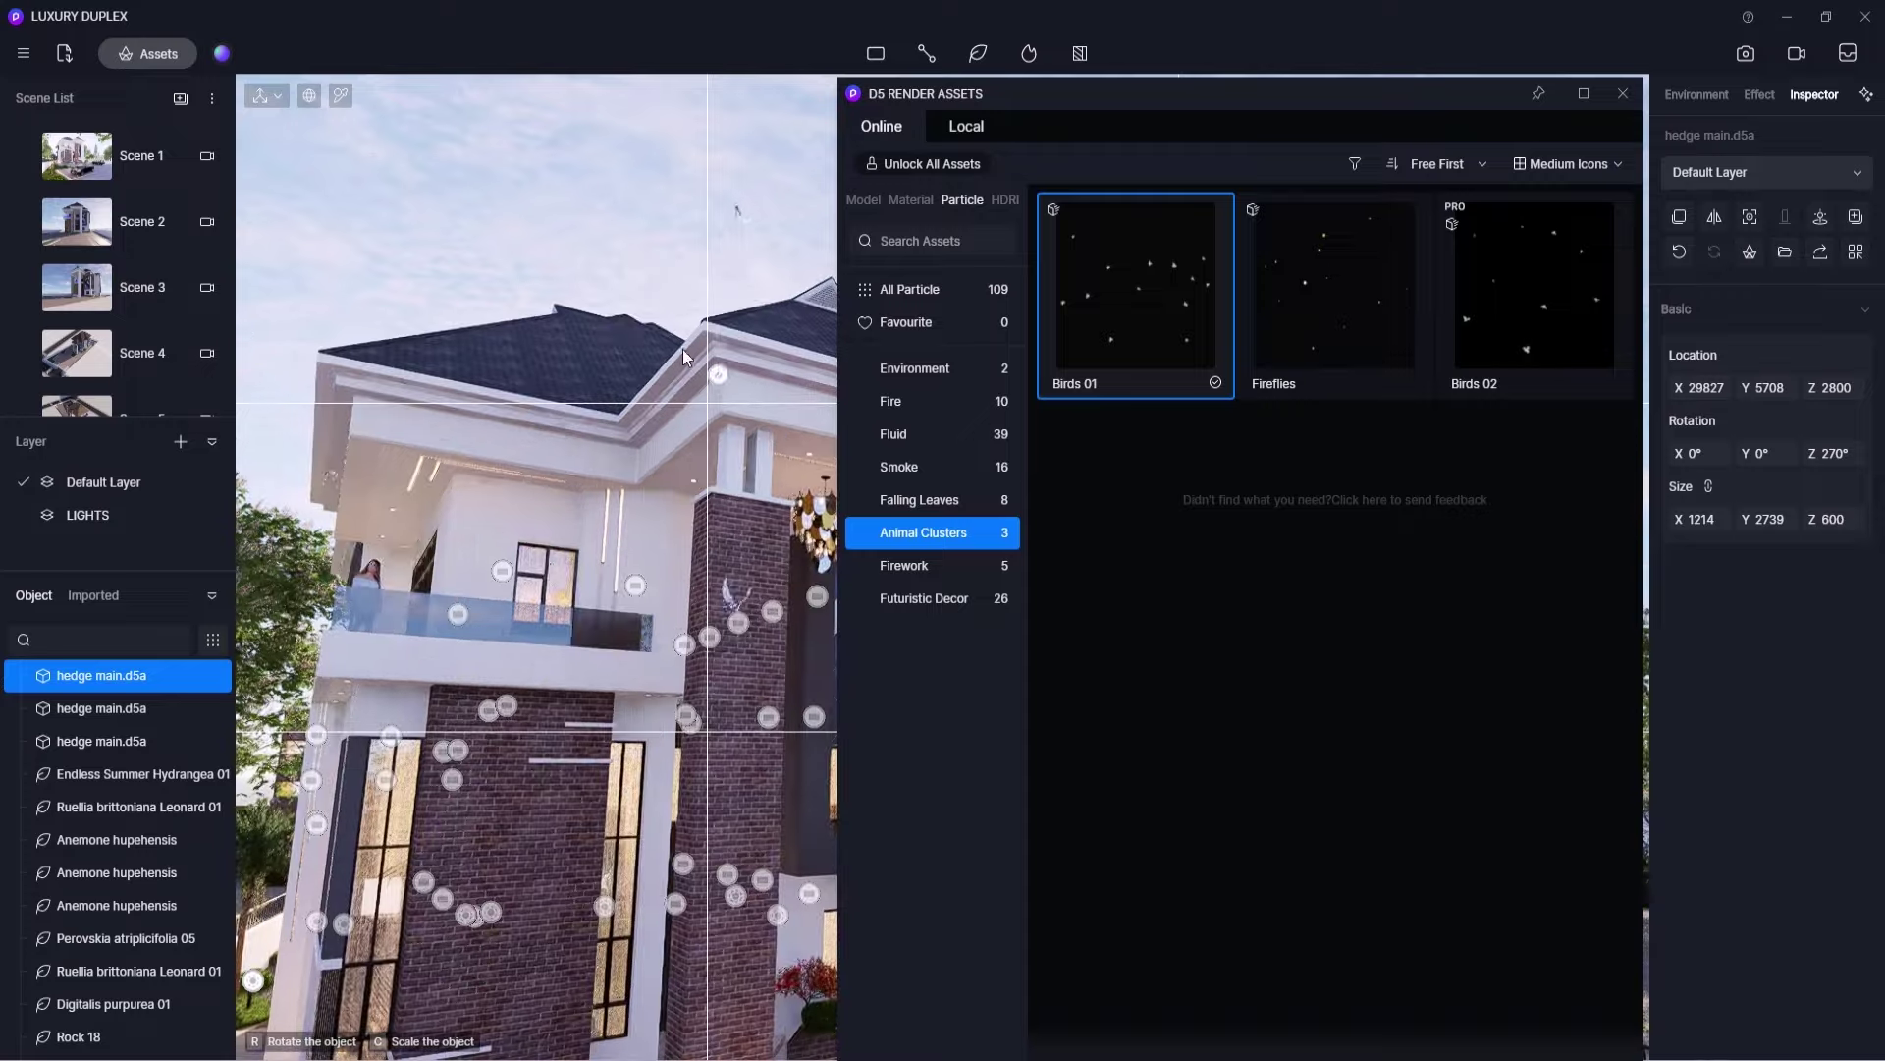
{"action": "left_click", "coordinate": [622, 310]}
- Try to raise the Birds 01 cluster into the open sky above the house
{"action": "scroll", "coordinate": [633, 432], "scroll_direction": "down", "scroll_amount": 6}
{"action": "right_click_drag", "start_coordinate": [634, 432], "coordinate": [733, 545]}
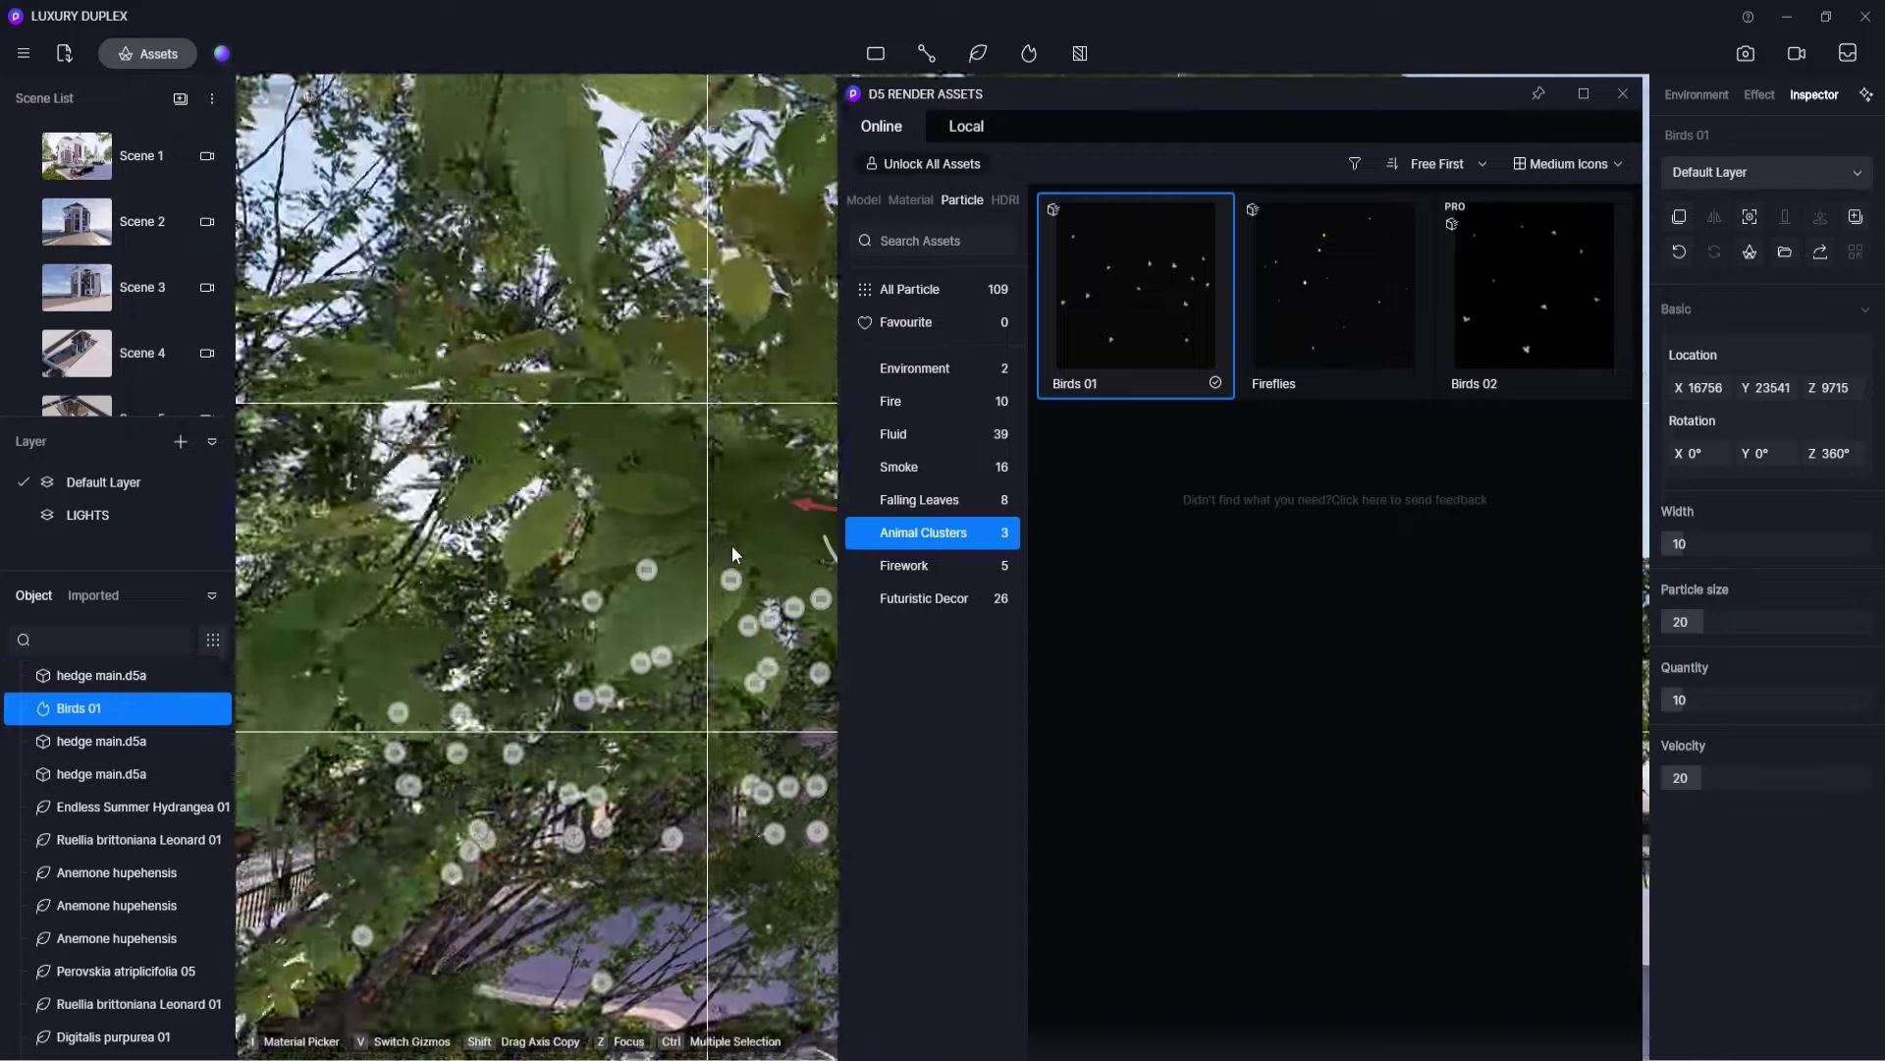
{"action": "left_click_drag", "start_coordinate": [623, 668], "coordinate": [645, 191]}
{"action": "right_click_drag", "start_coordinate": [750, 434], "coordinate": [744, 314]}
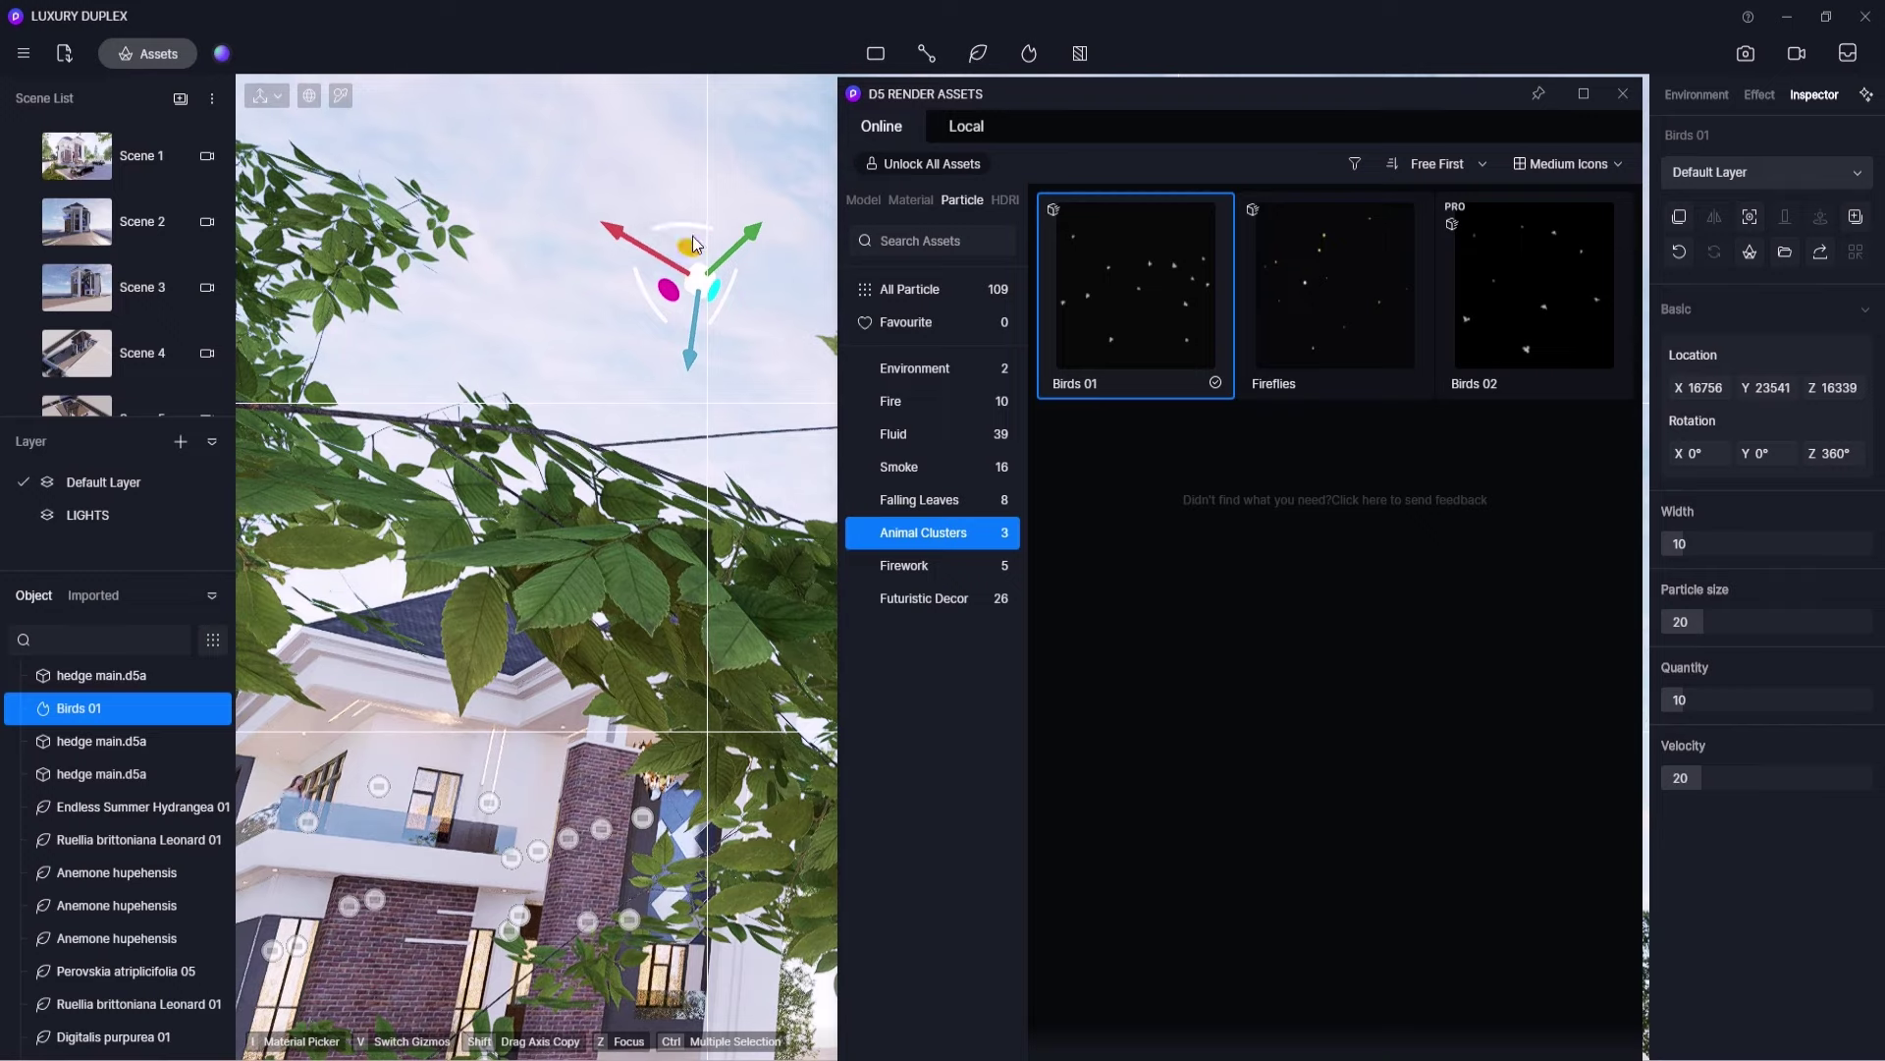
{"action": "left_click_drag", "start_coordinate": [692, 241], "coordinate": [665, 314]}
{"action": "right_click_drag", "start_coordinate": [664, 314], "coordinate": [572, 402]}
{"action": "left_click_drag", "start_coordinate": [573, 403], "coordinate": [385, 1037]}
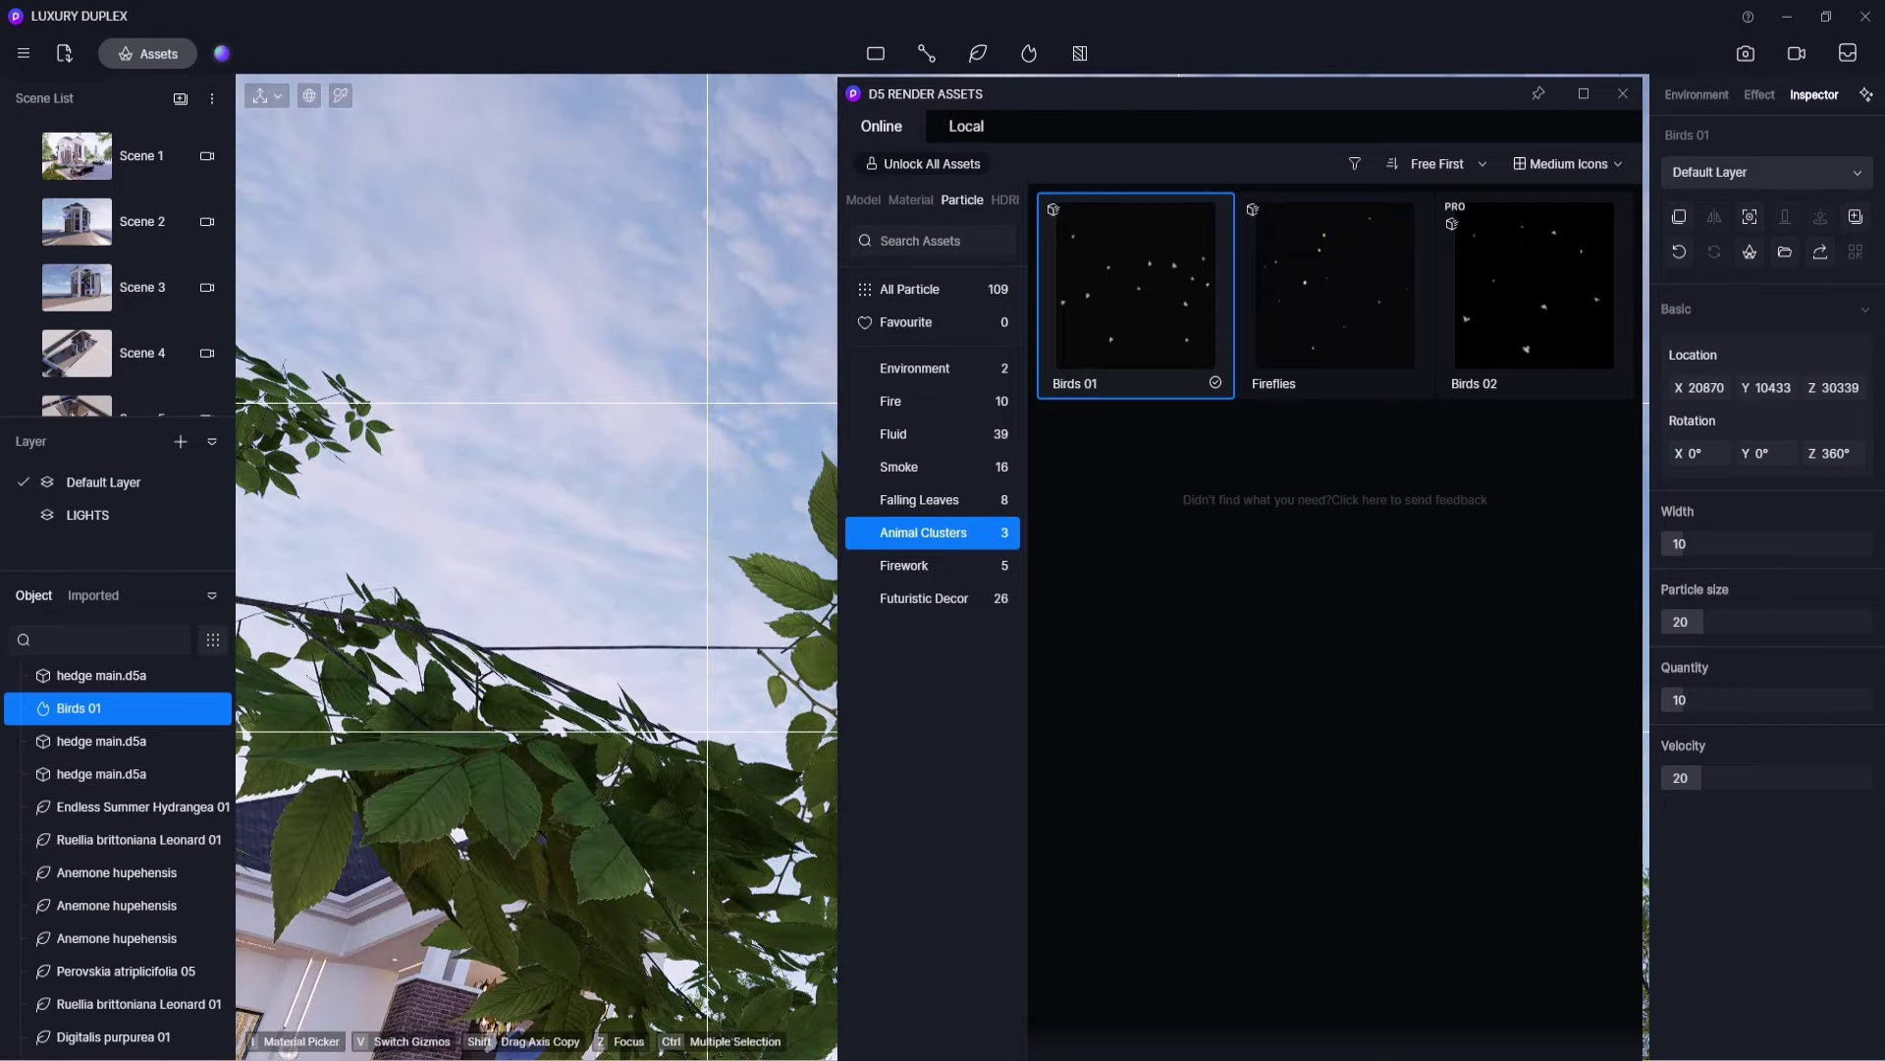
{"action": "right_click_drag", "start_coordinate": [385, 1037], "coordinate": [558, 459]}
{"action": "left_click_drag", "start_coordinate": [623, 462], "coordinate": [634, 845]}
{"action": "right_click_drag", "start_coordinate": [633, 844], "coordinate": [639, 811]}
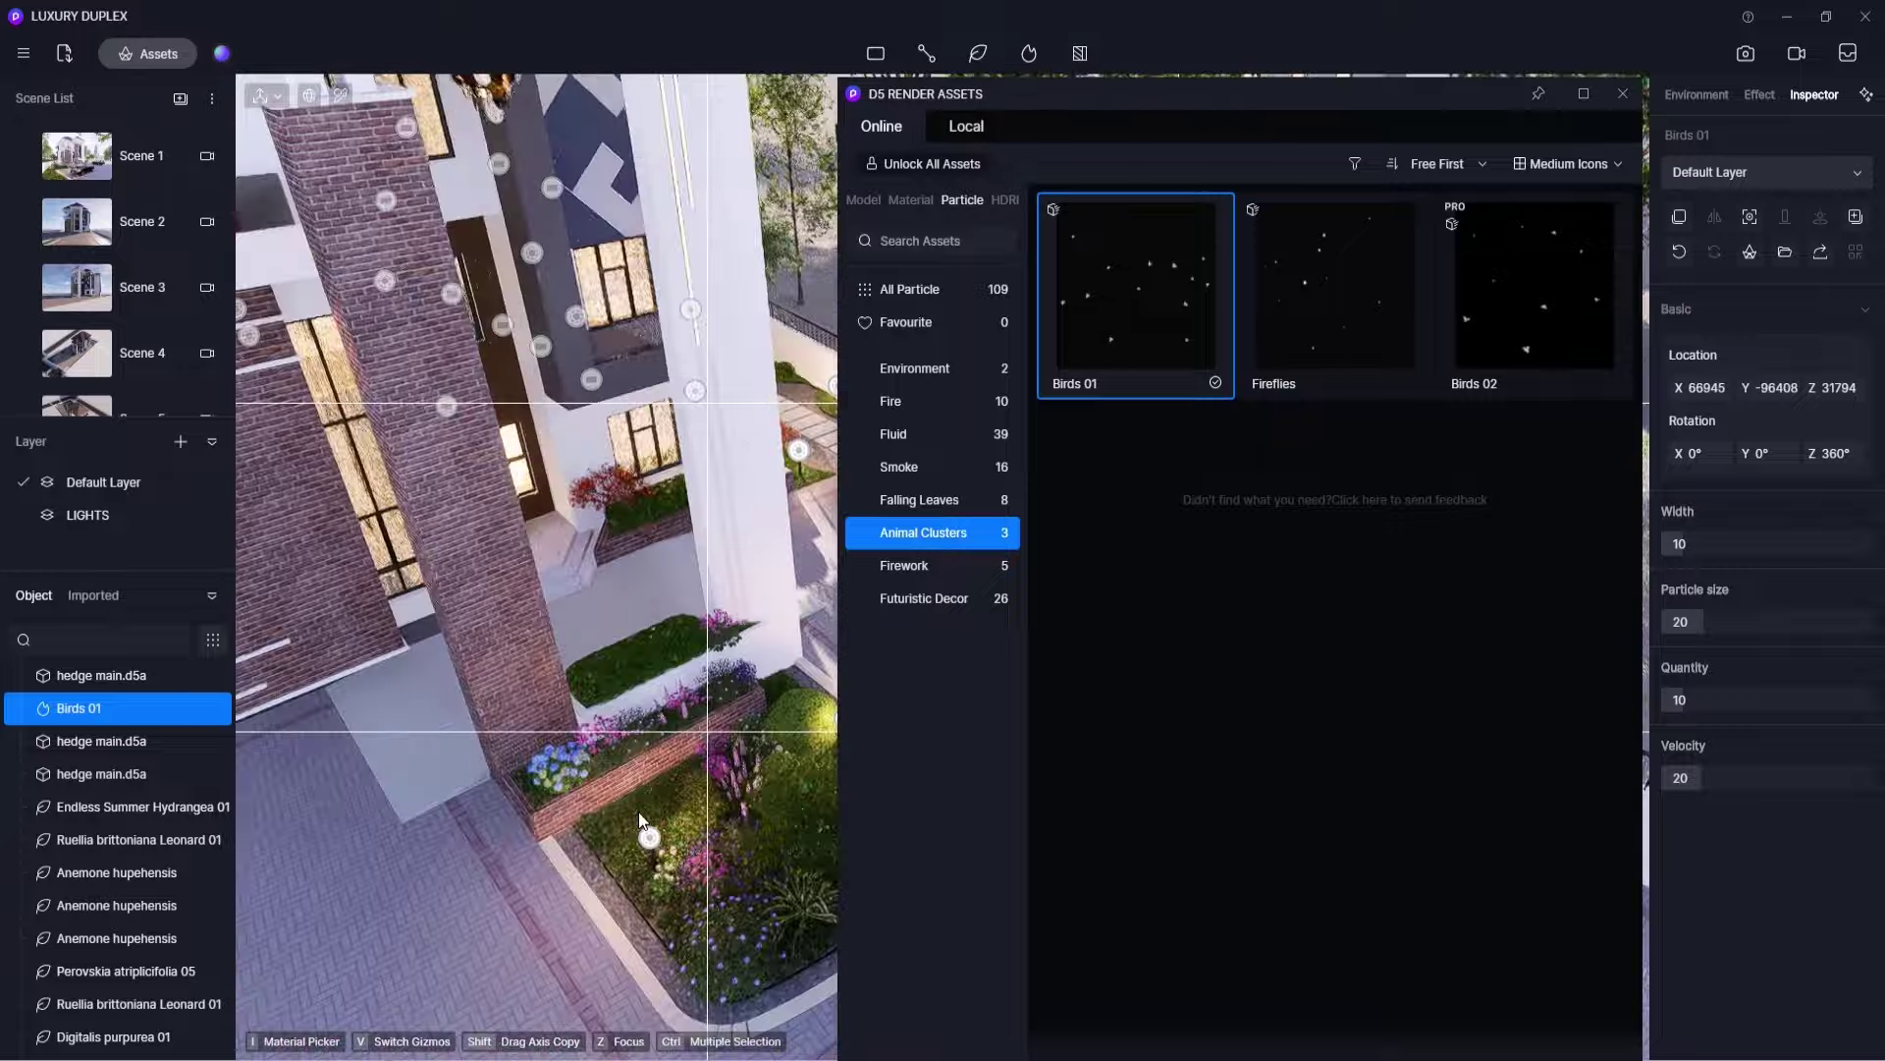
{"action": "scroll", "coordinate": [638, 785], "scroll_direction": "down", "scroll_amount": 8}
{"action": "scroll", "coordinate": [654, 667], "scroll_direction": "down", "scroll_amount": 3}
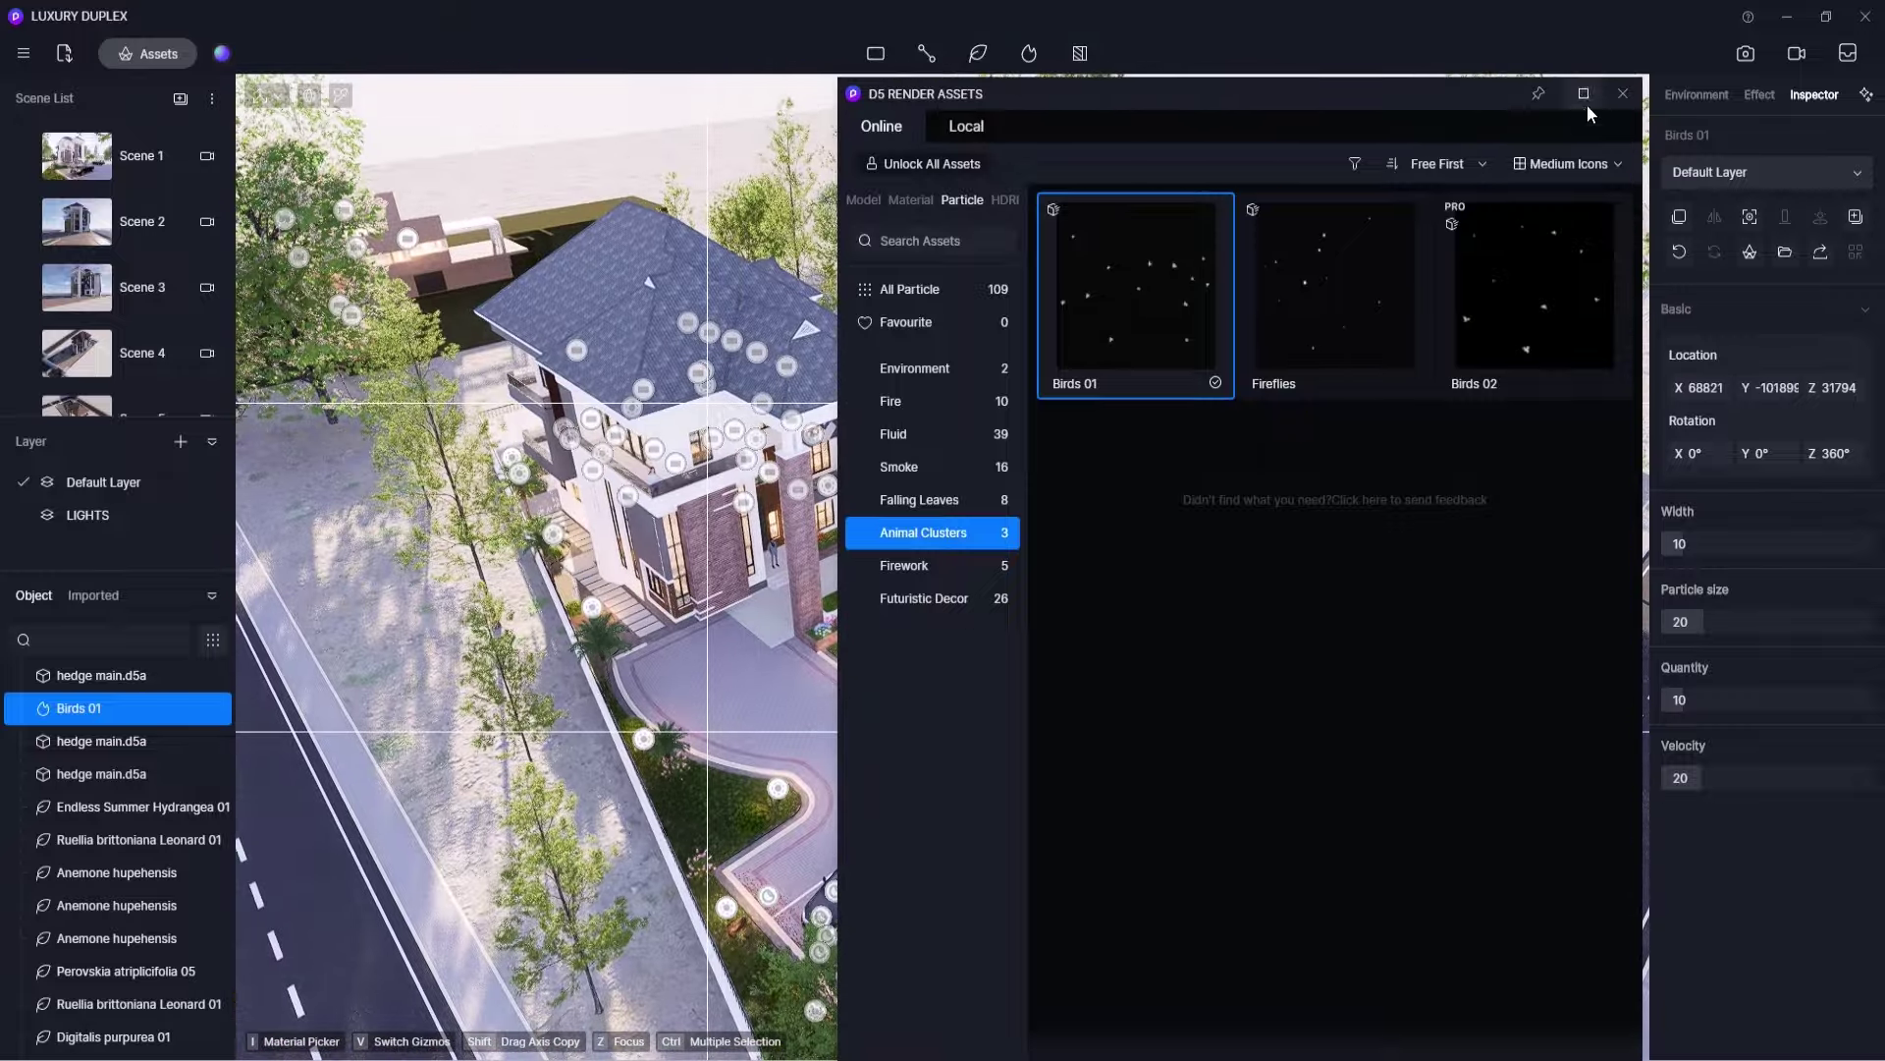
- Close the asset library and reposition the Birds 01 cluster just above the duplex roof, at about X 22127, Y 12508, Z 18303
{"action": "left_click", "coordinate": [1623, 94]}
{"action": "right_click_drag", "start_coordinate": [689, 275], "coordinate": [629, 369]}
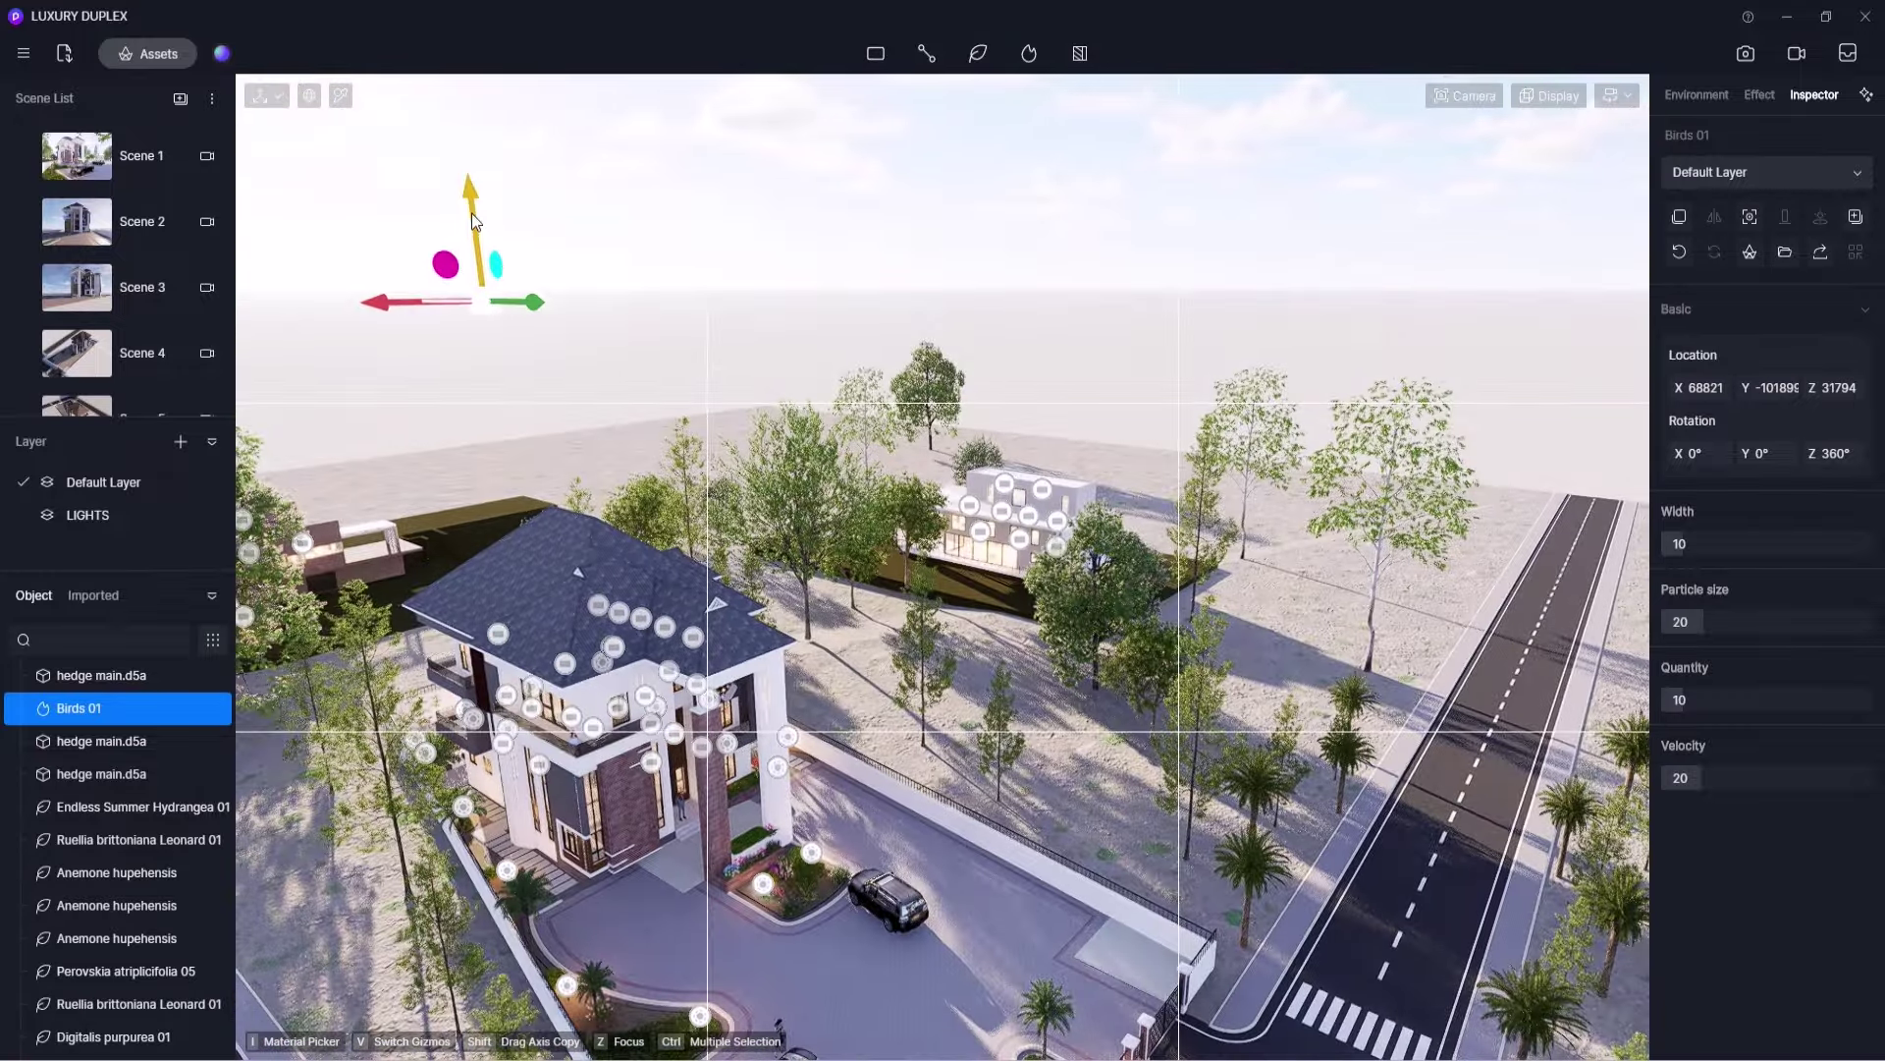
{"action": "left_click_drag", "start_coordinate": [471, 214], "coordinate": [507, 487]}
{"action": "left_click_drag", "start_coordinate": [545, 612], "coordinate": [769, 868]}
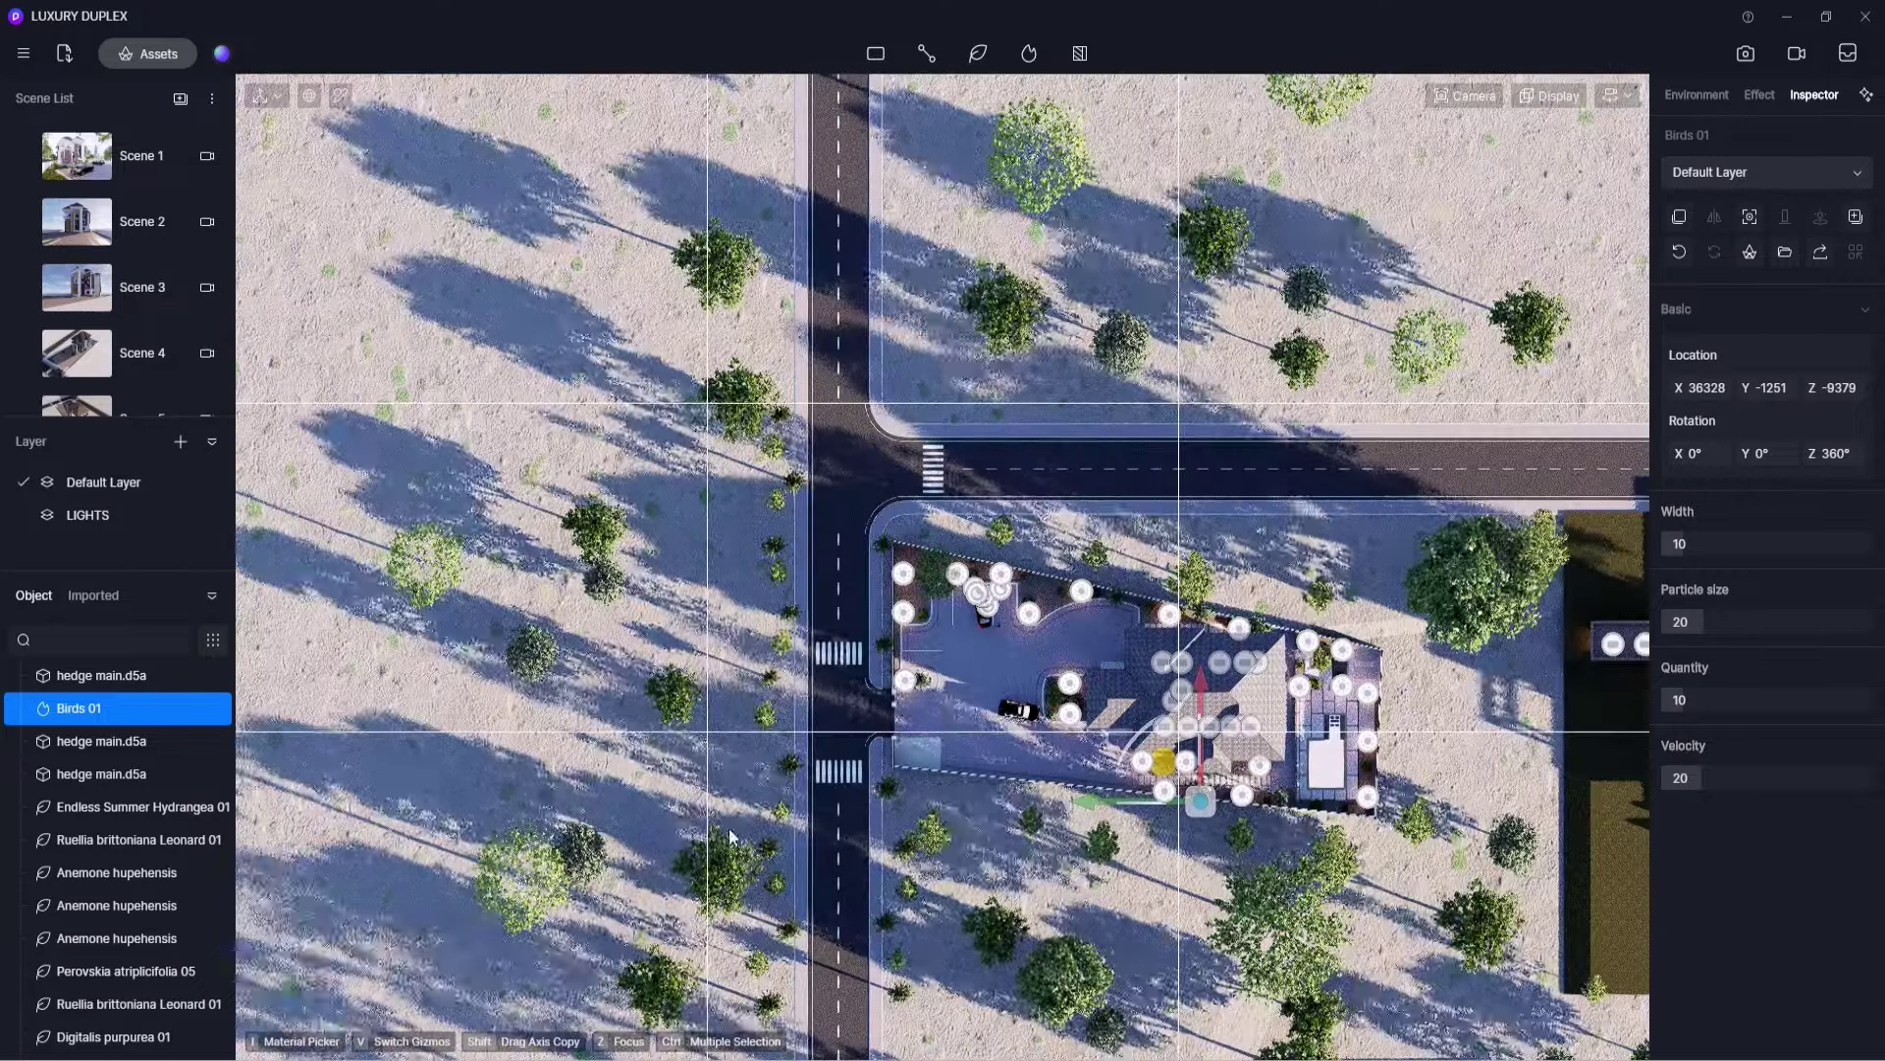
{"action": "scroll", "coordinate": [1102, 707], "scroll_direction": "down", "scroll_amount": 2}
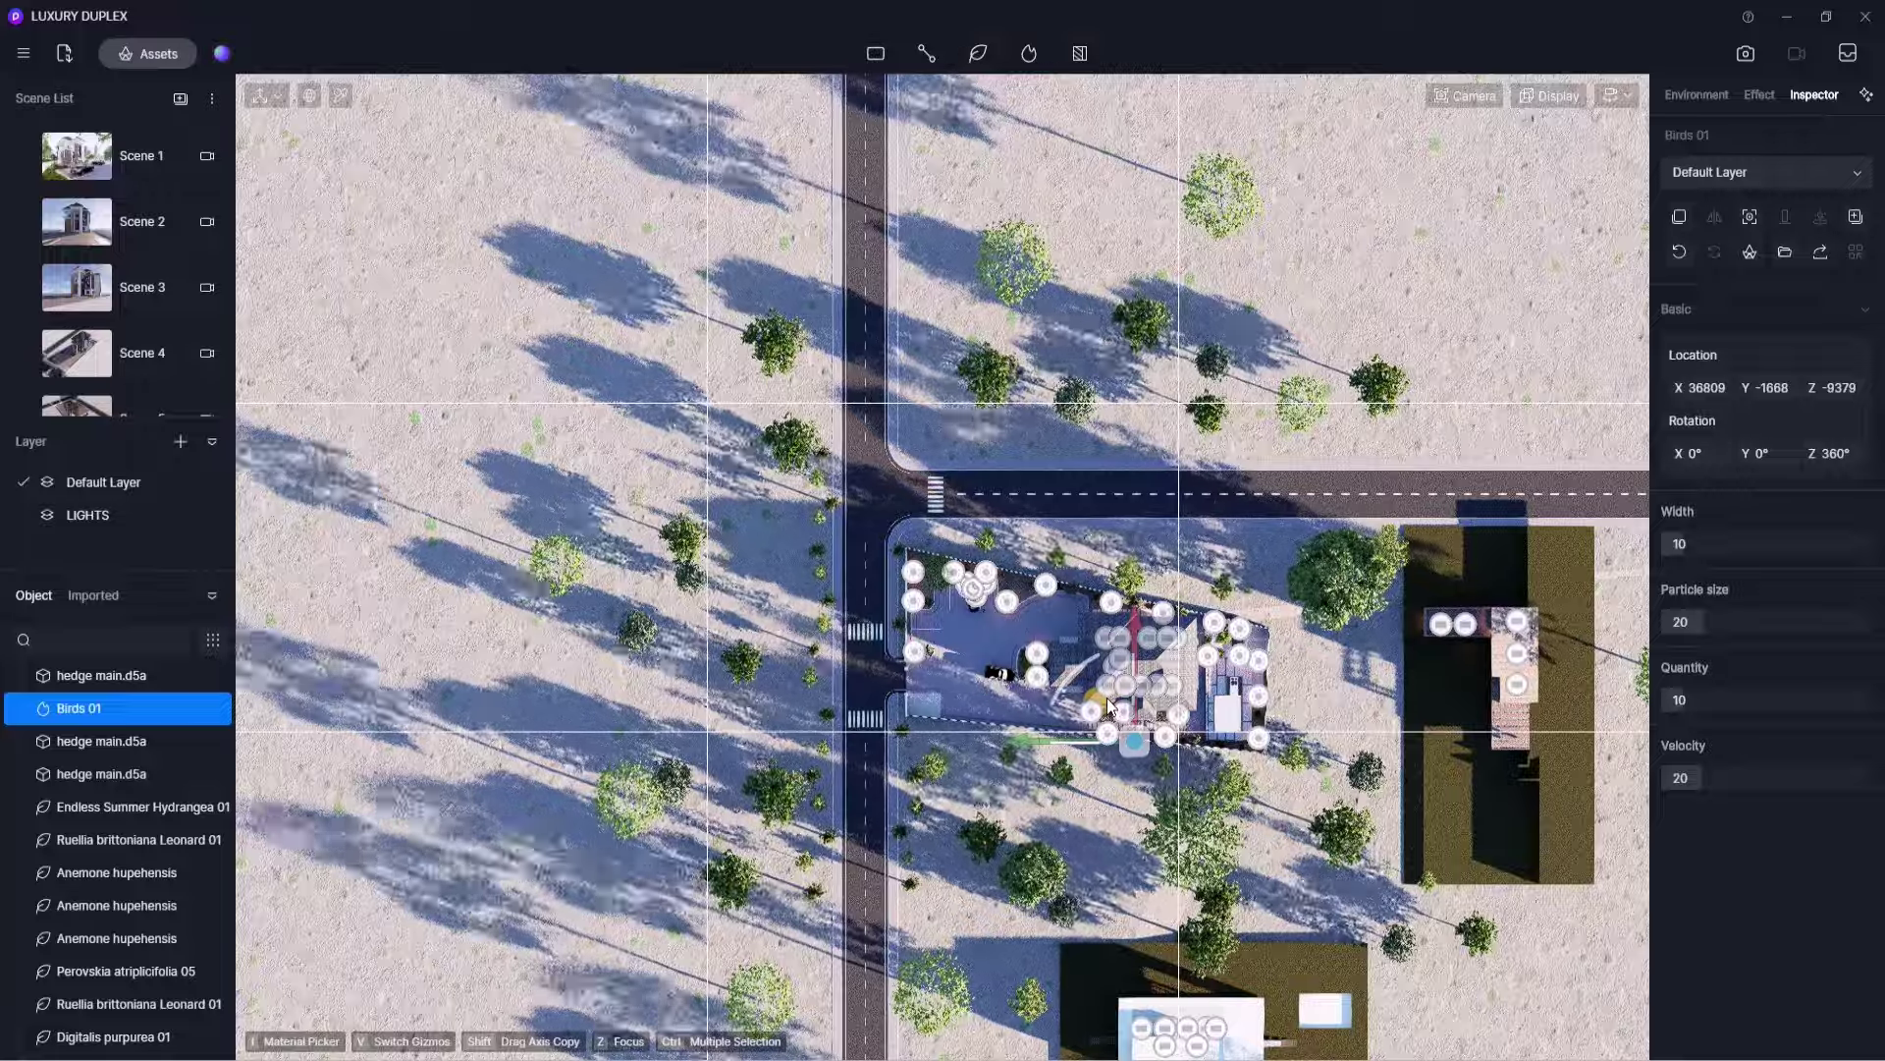
{"action": "left_click_drag", "start_coordinate": [1101, 704], "coordinate": [1019, 599]}
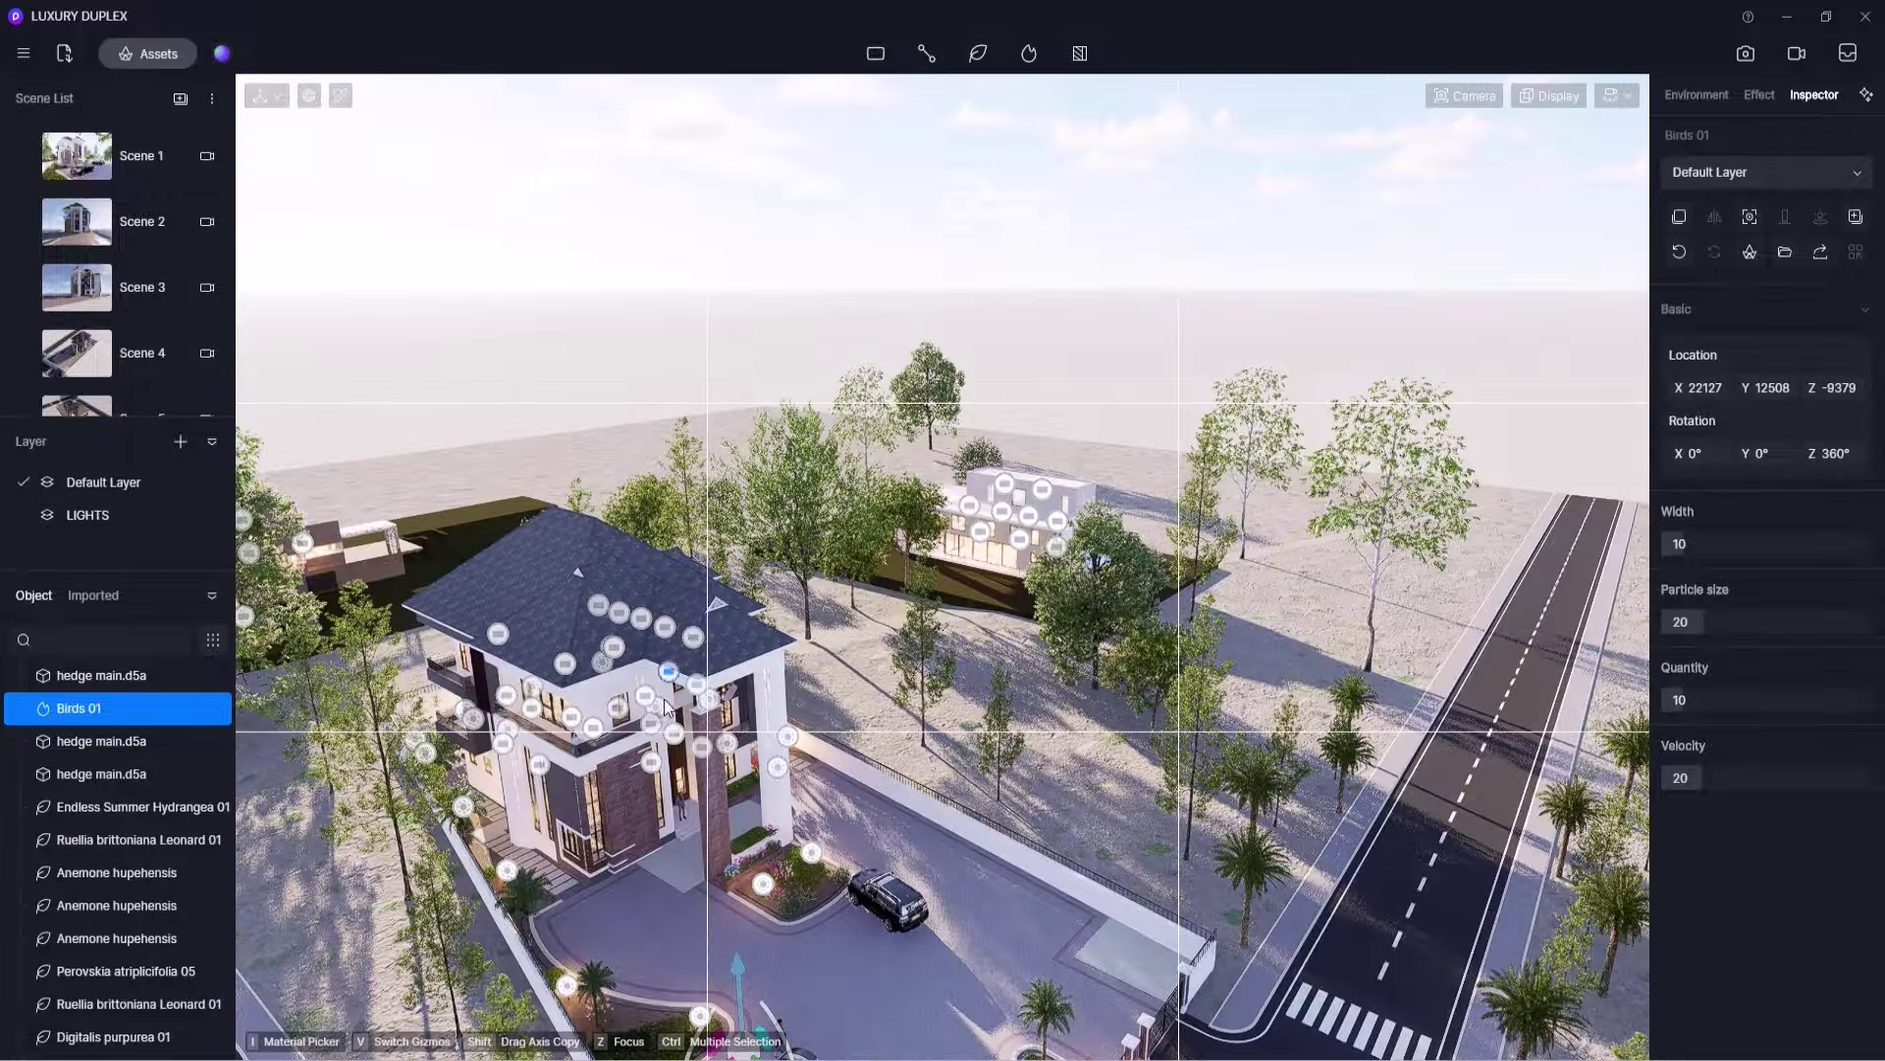
{"action": "scroll", "coordinate": [754, 870], "scroll_direction": "down", "scroll_amount": 2}
{"action": "left_click_drag", "start_coordinate": [758, 946], "coordinate": [684, 519]}
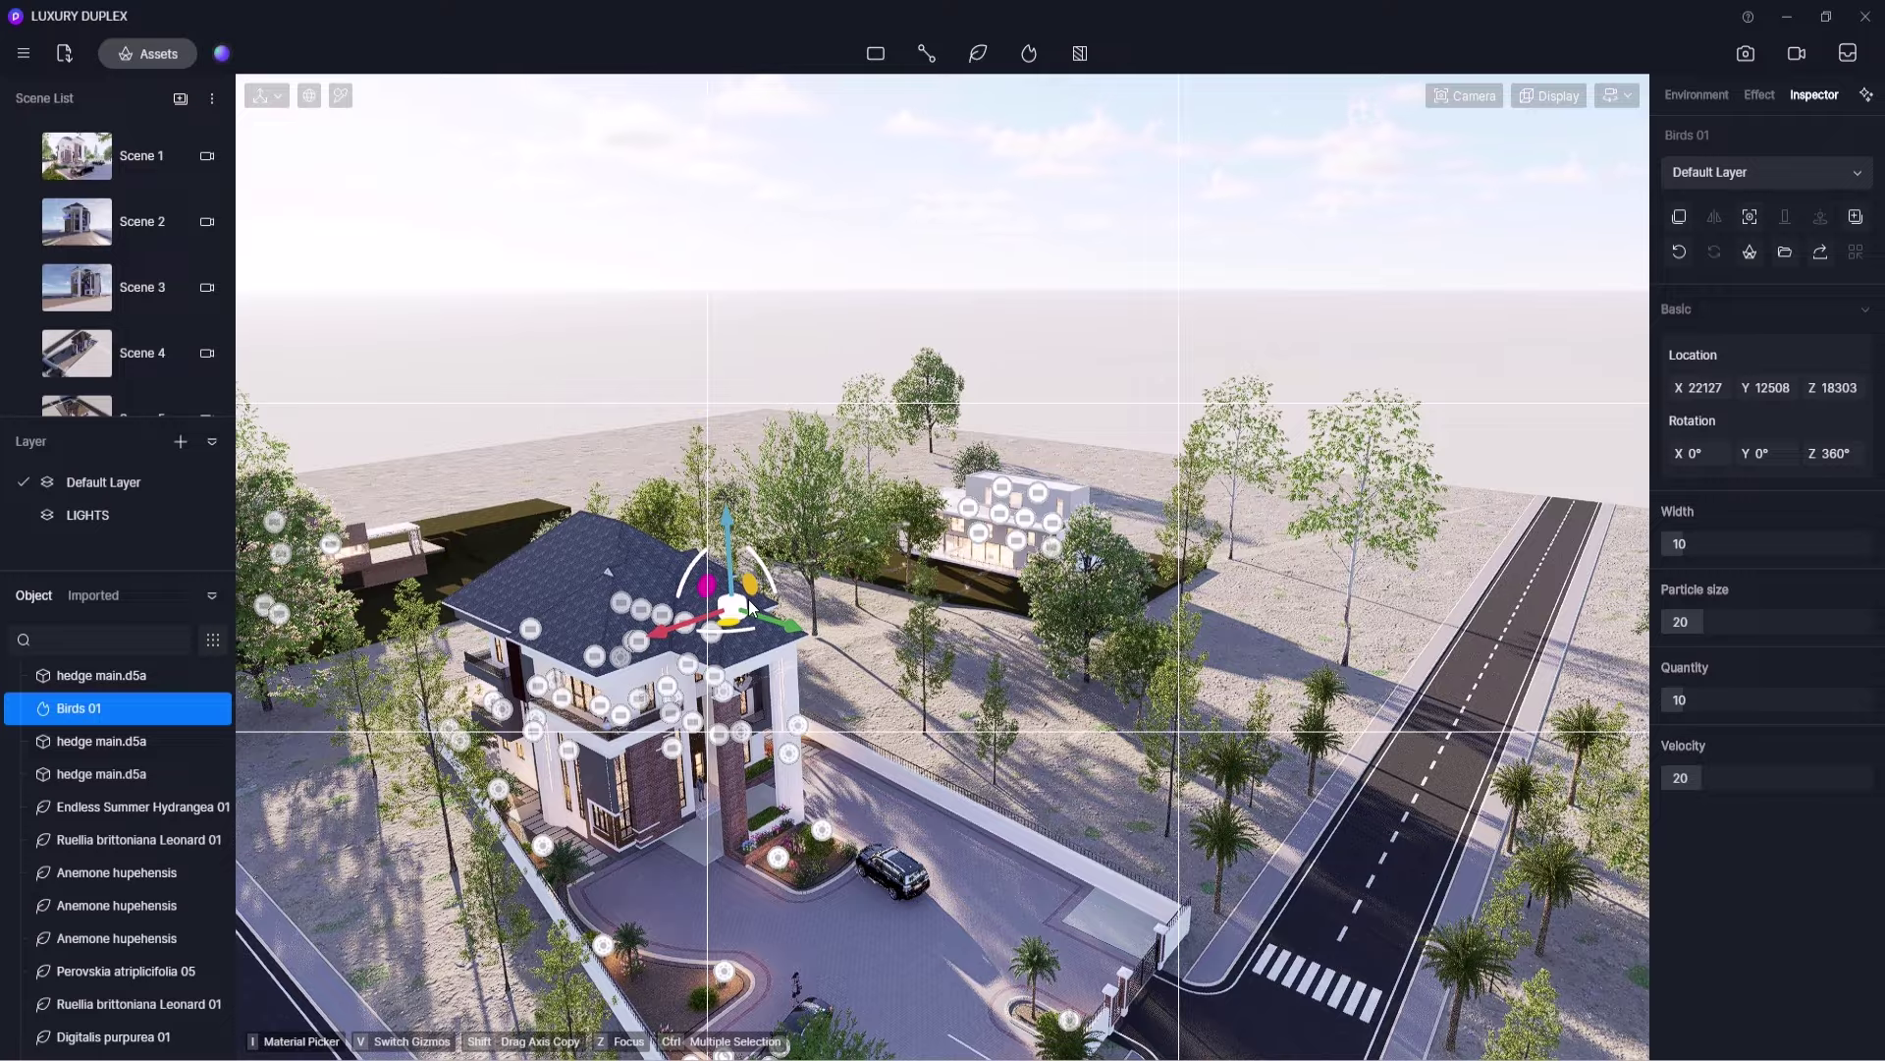
- In Scene 1, move Bussiness woman 82 from behind the black sedan to the driveway beside the lawn's edge
{"action": "left_click", "coordinate": [78, 159]}
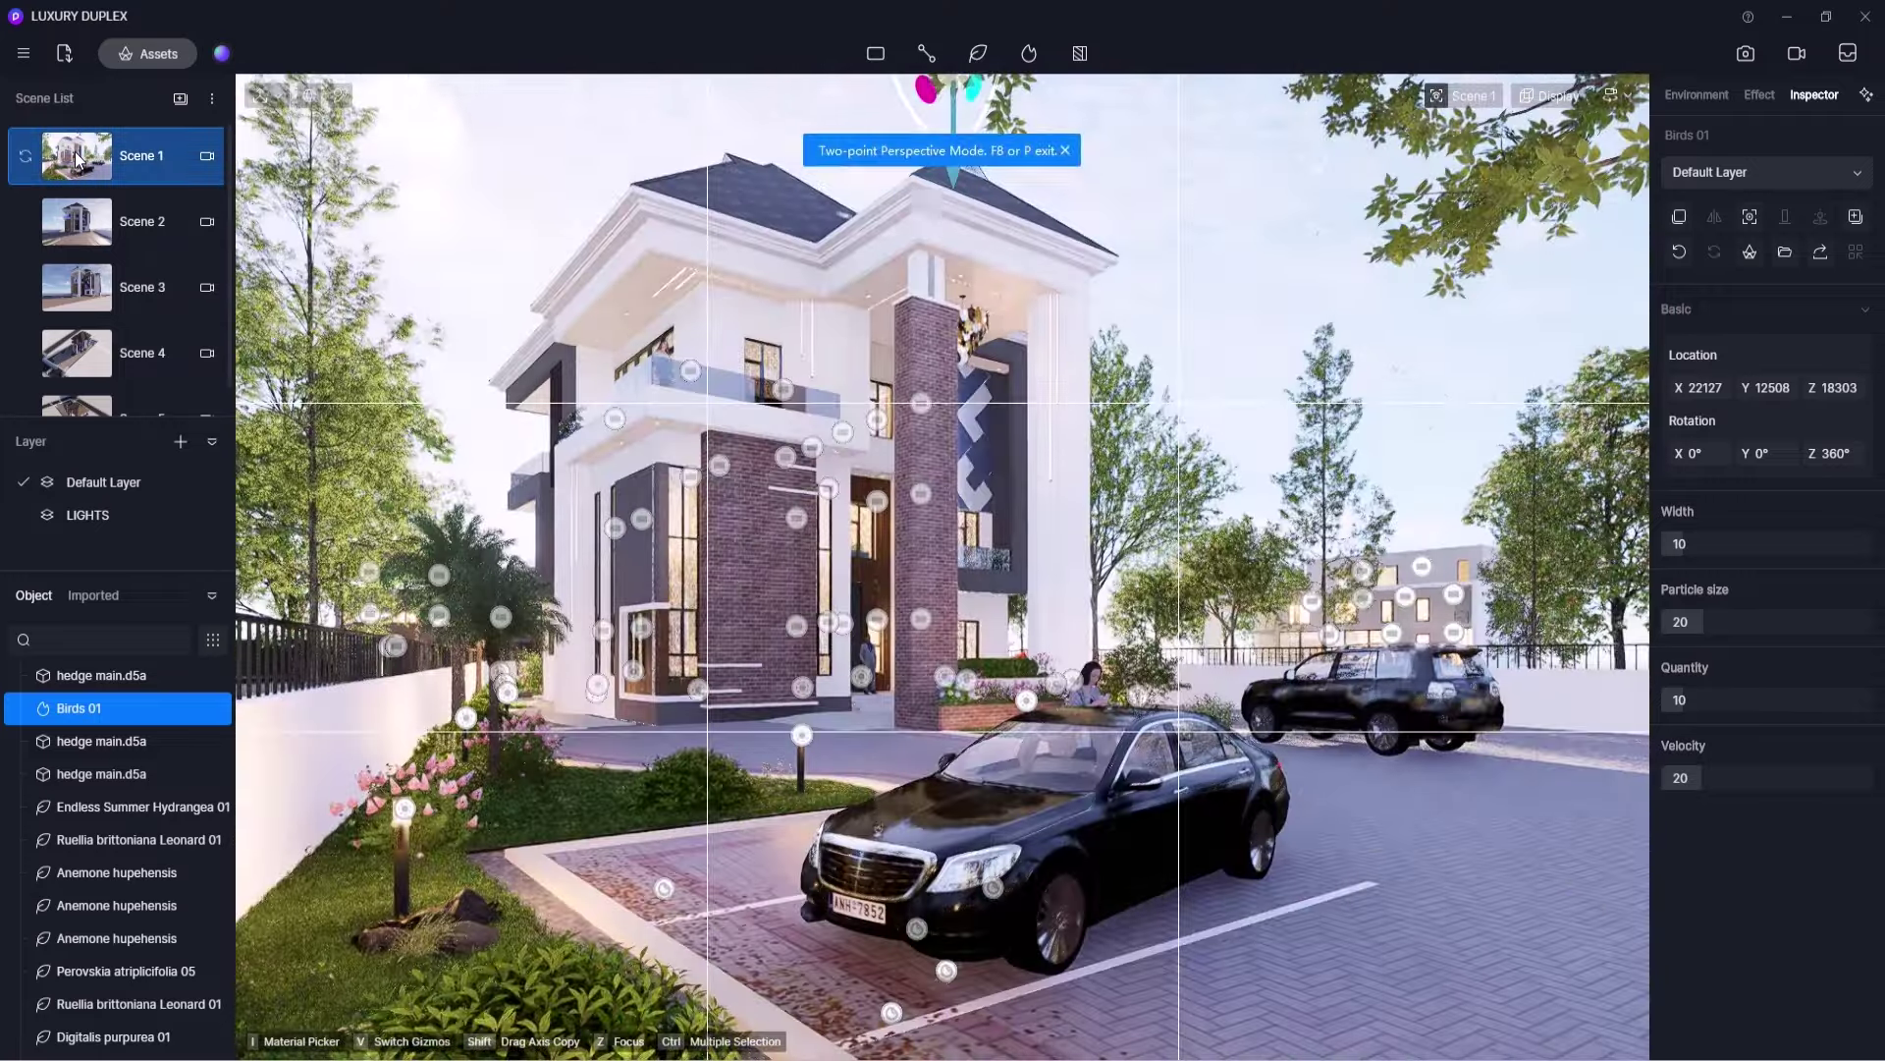
{"action": "left_click", "coordinate": [504, 243]}
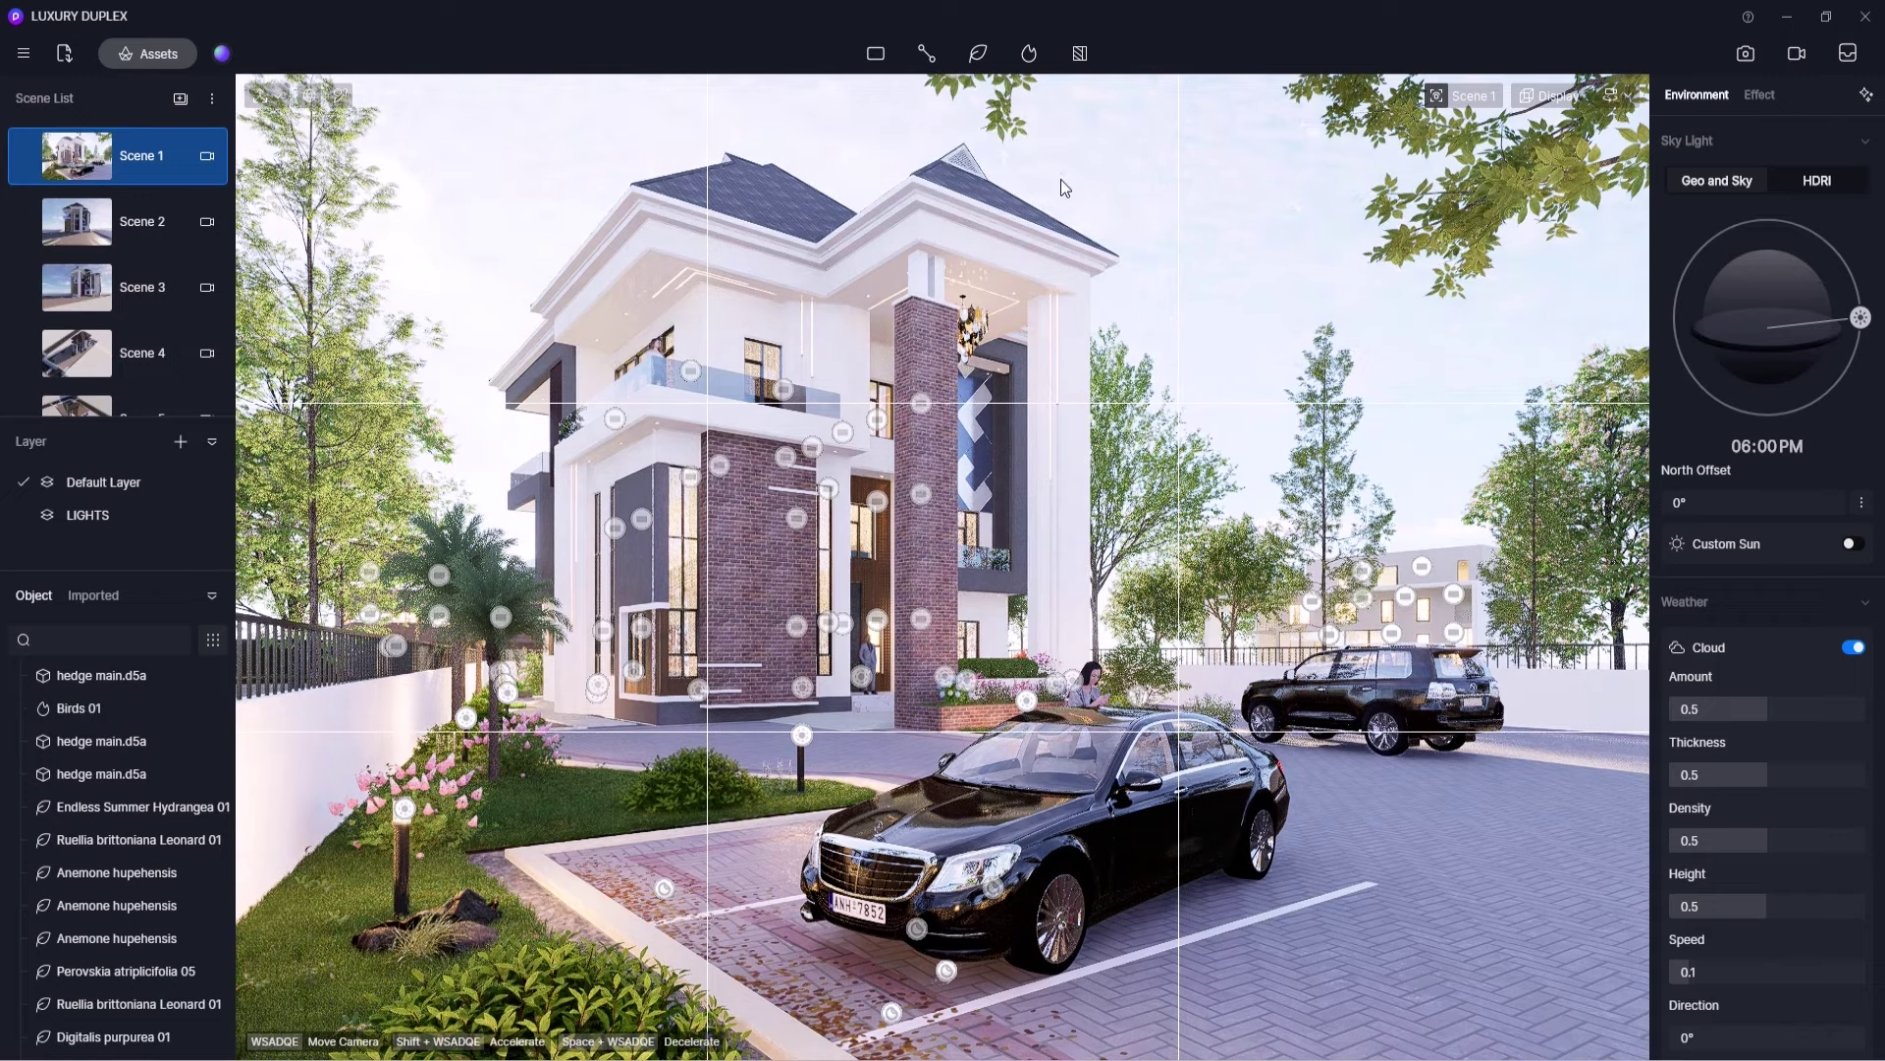
{"action": "right_click", "coordinate": [1111, 199]}
{"action": "left_click", "coordinate": [1091, 677]}
{"action": "left_click_drag", "start_coordinate": [1022, 782], "coordinate": [898, 789]}
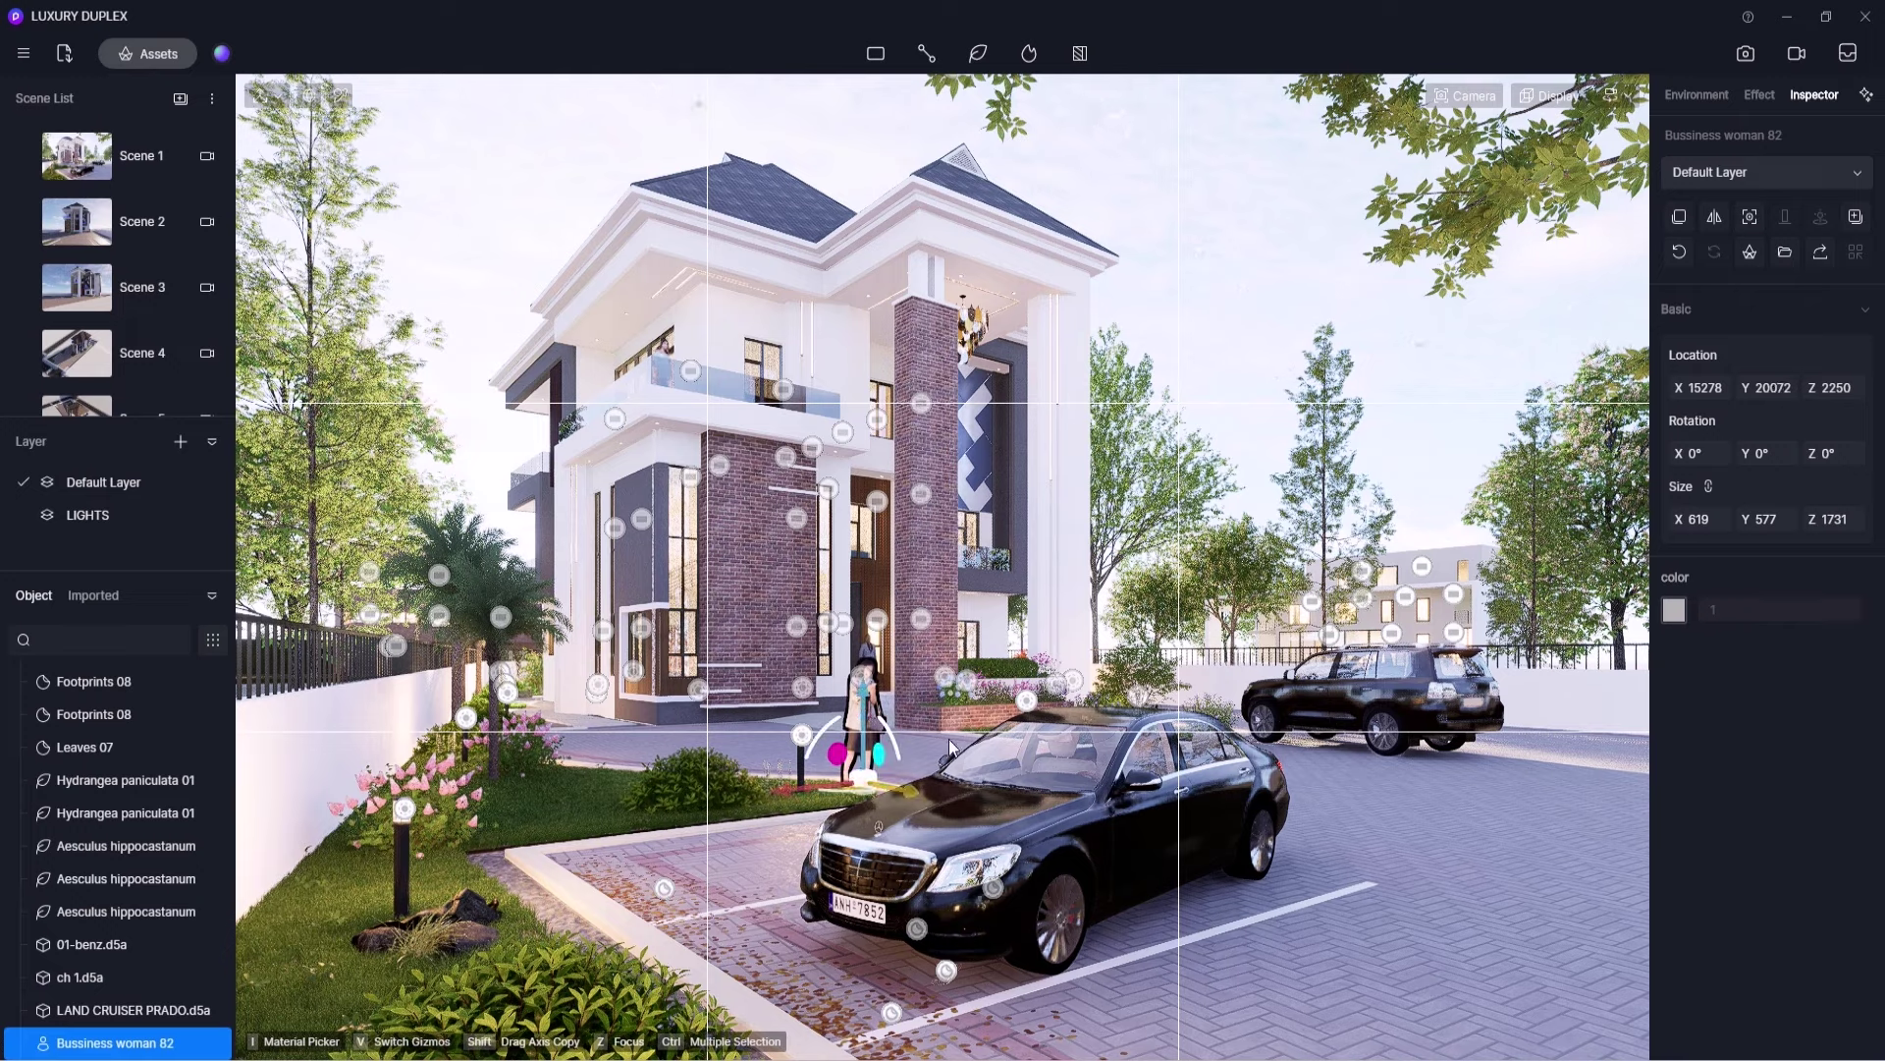
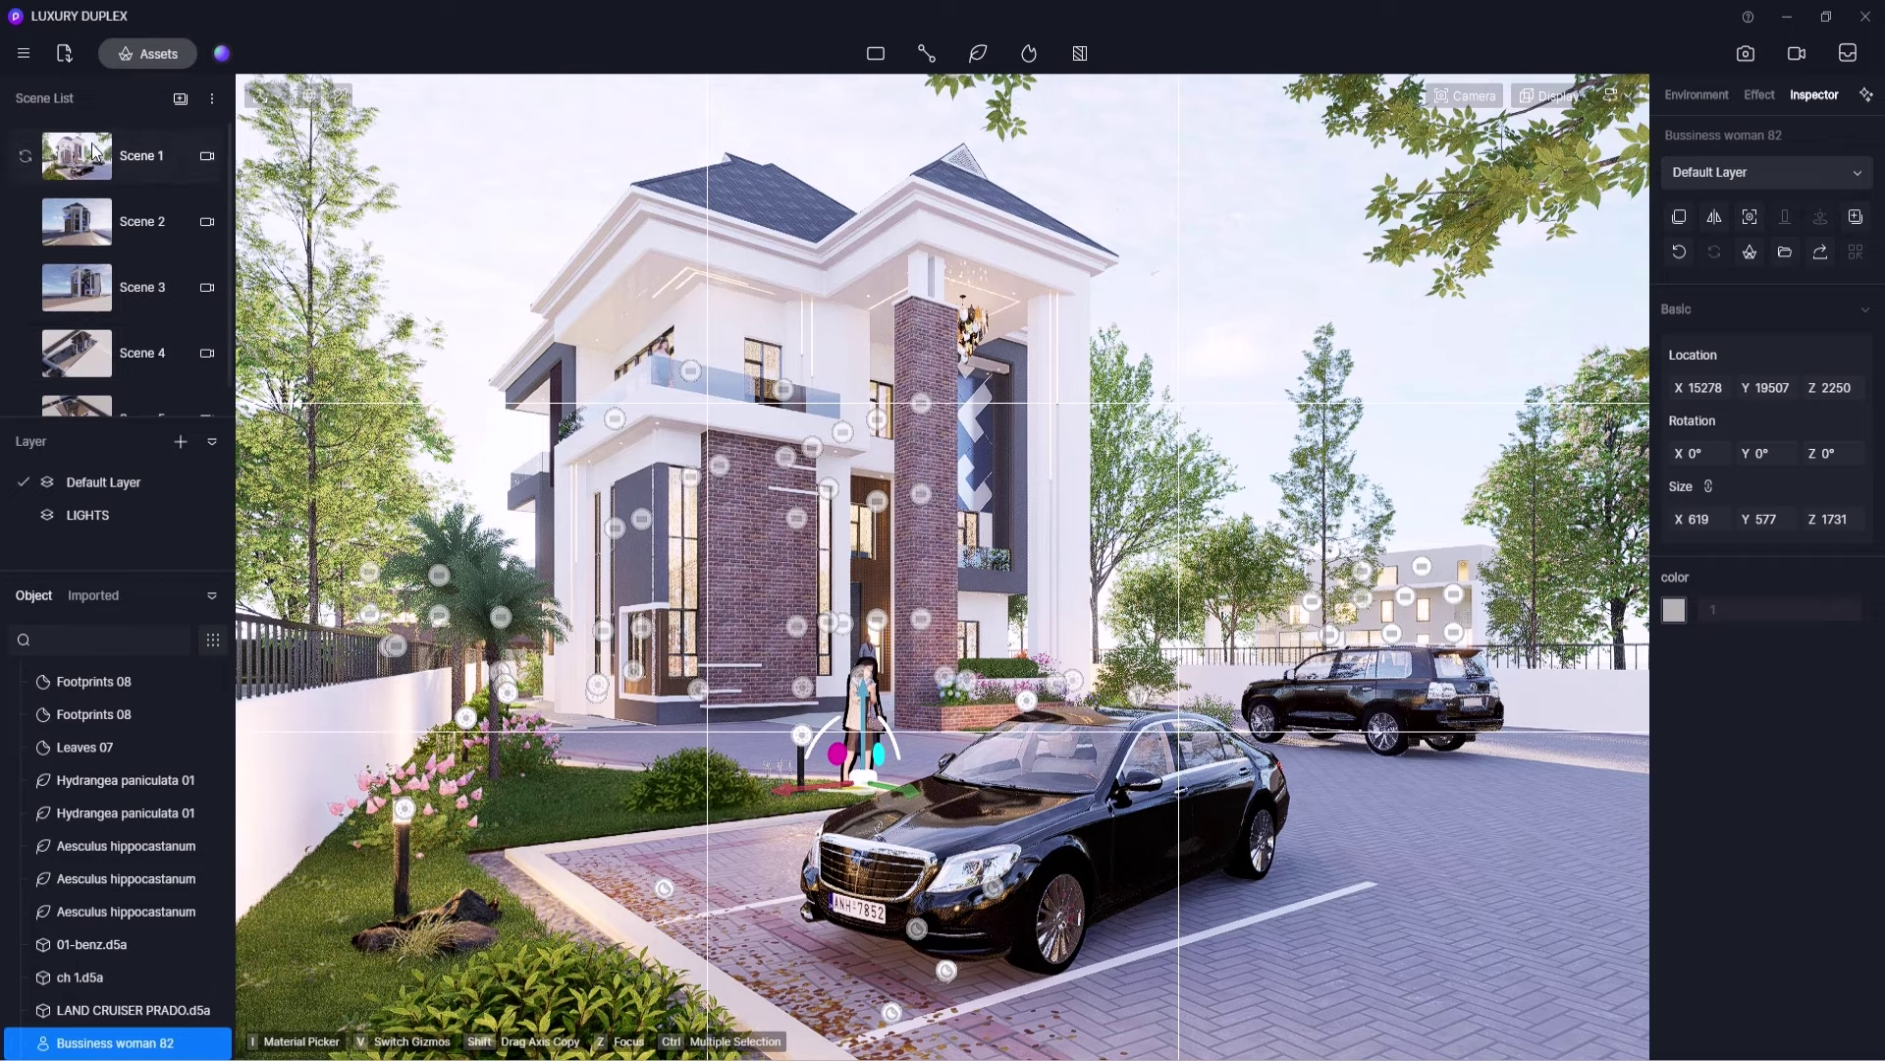
- Save the current view as a new scene and place it directly below Scene 1 in the scene order
{"action": "left_click", "coordinate": [180, 101]}
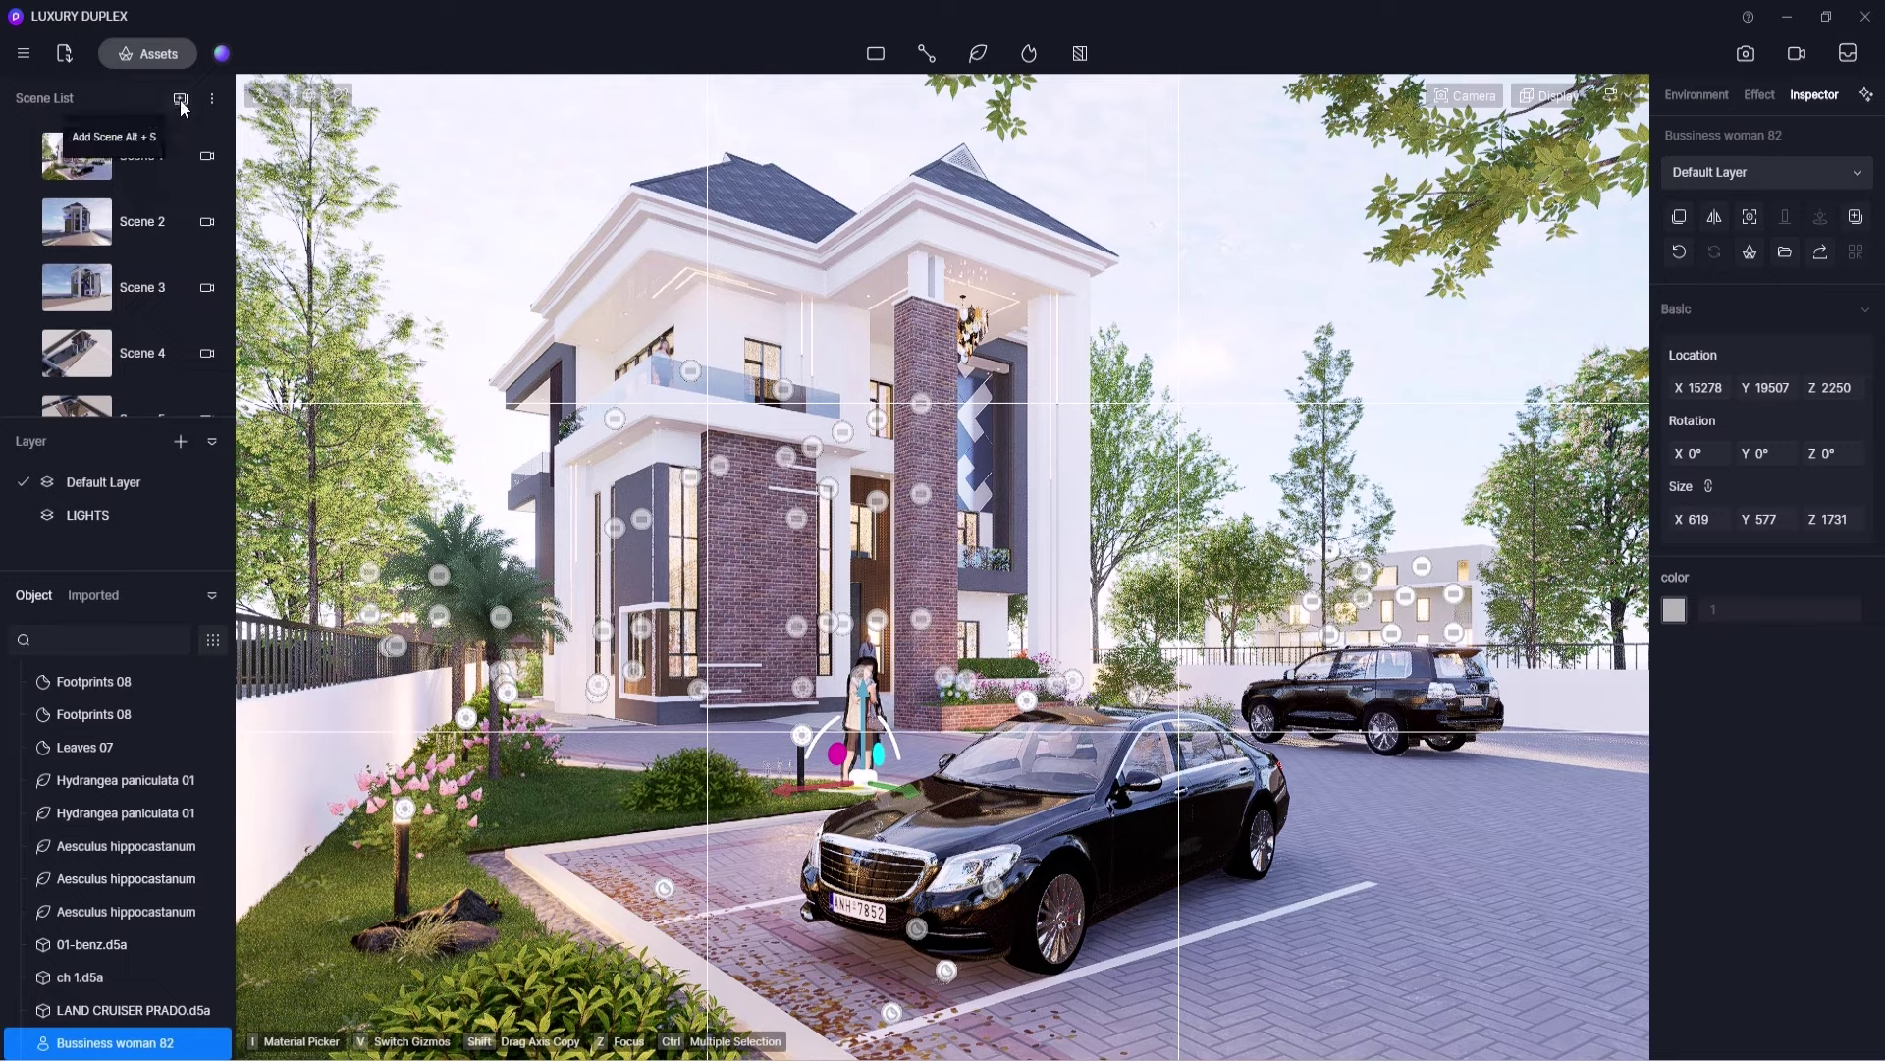
{"action": "scroll", "coordinate": [128, 283], "scroll_direction": "down", "scroll_amount": 2}
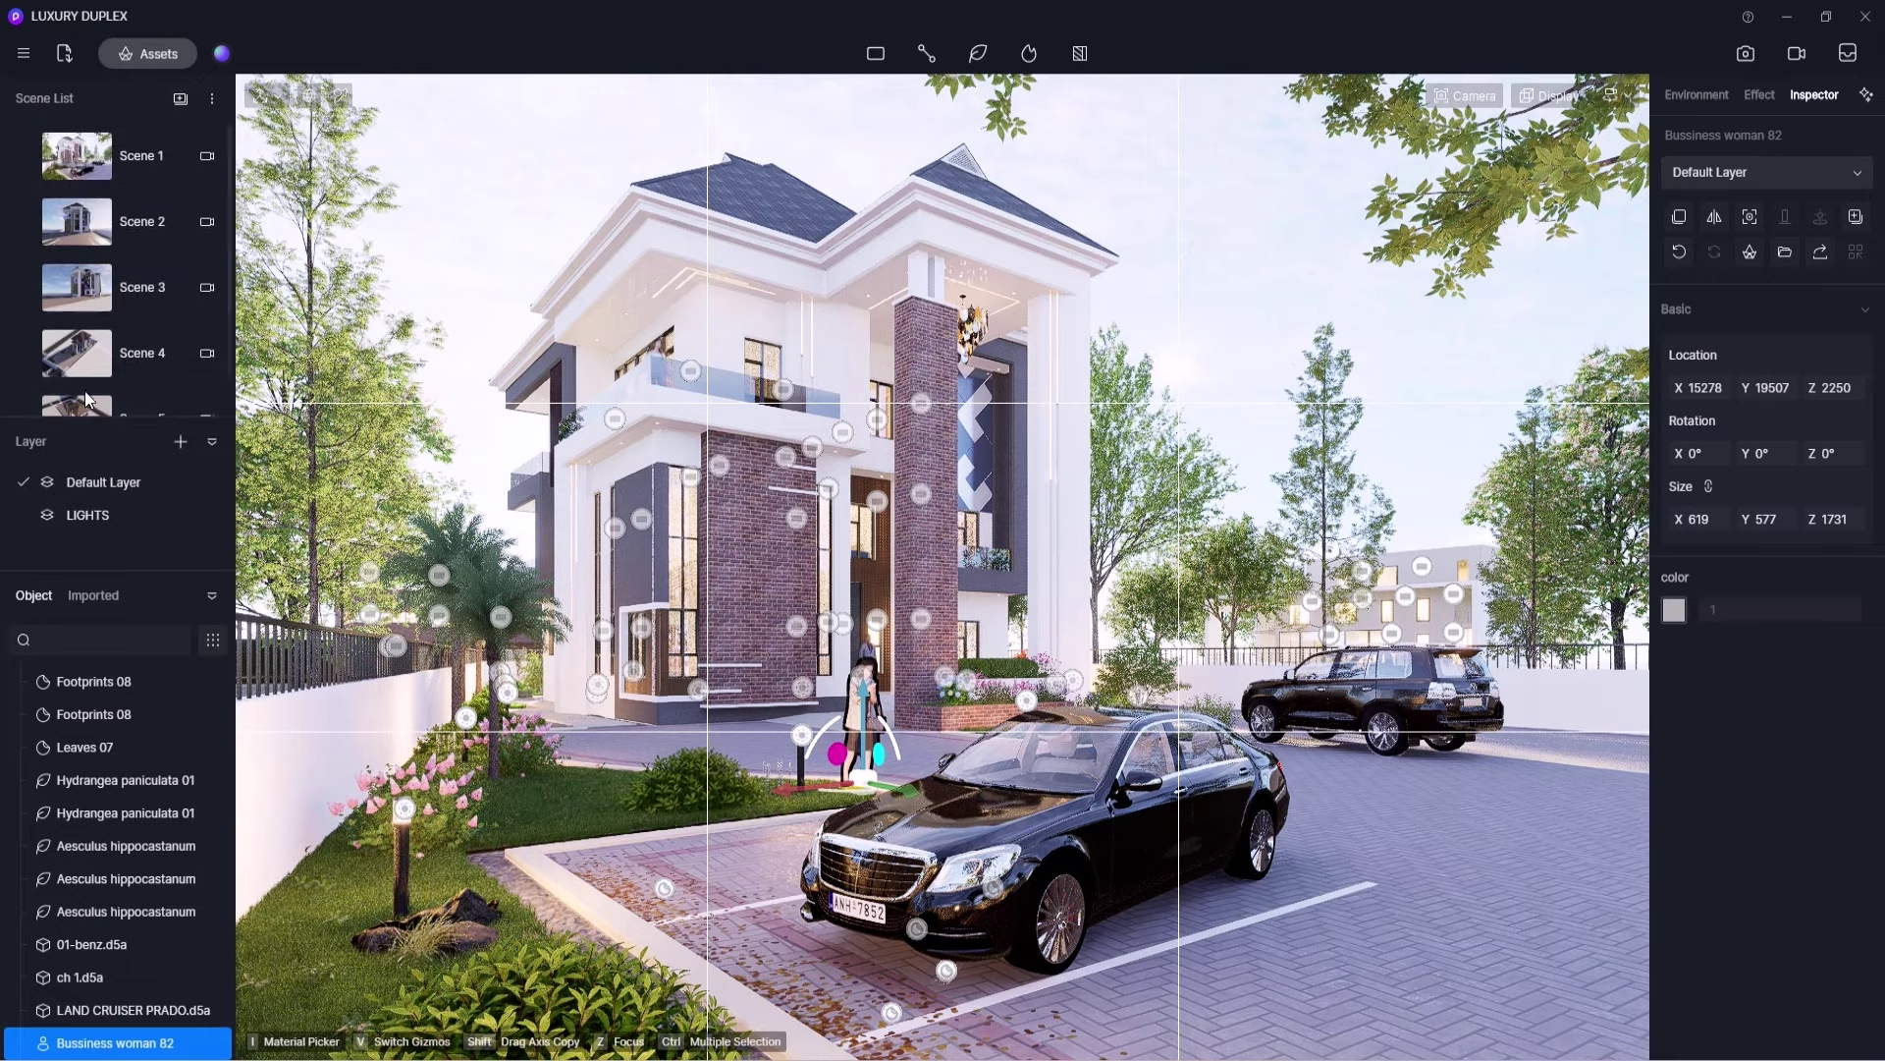
{"action": "left_click_drag", "start_coordinate": [95, 413], "coordinate": [65, 162]}
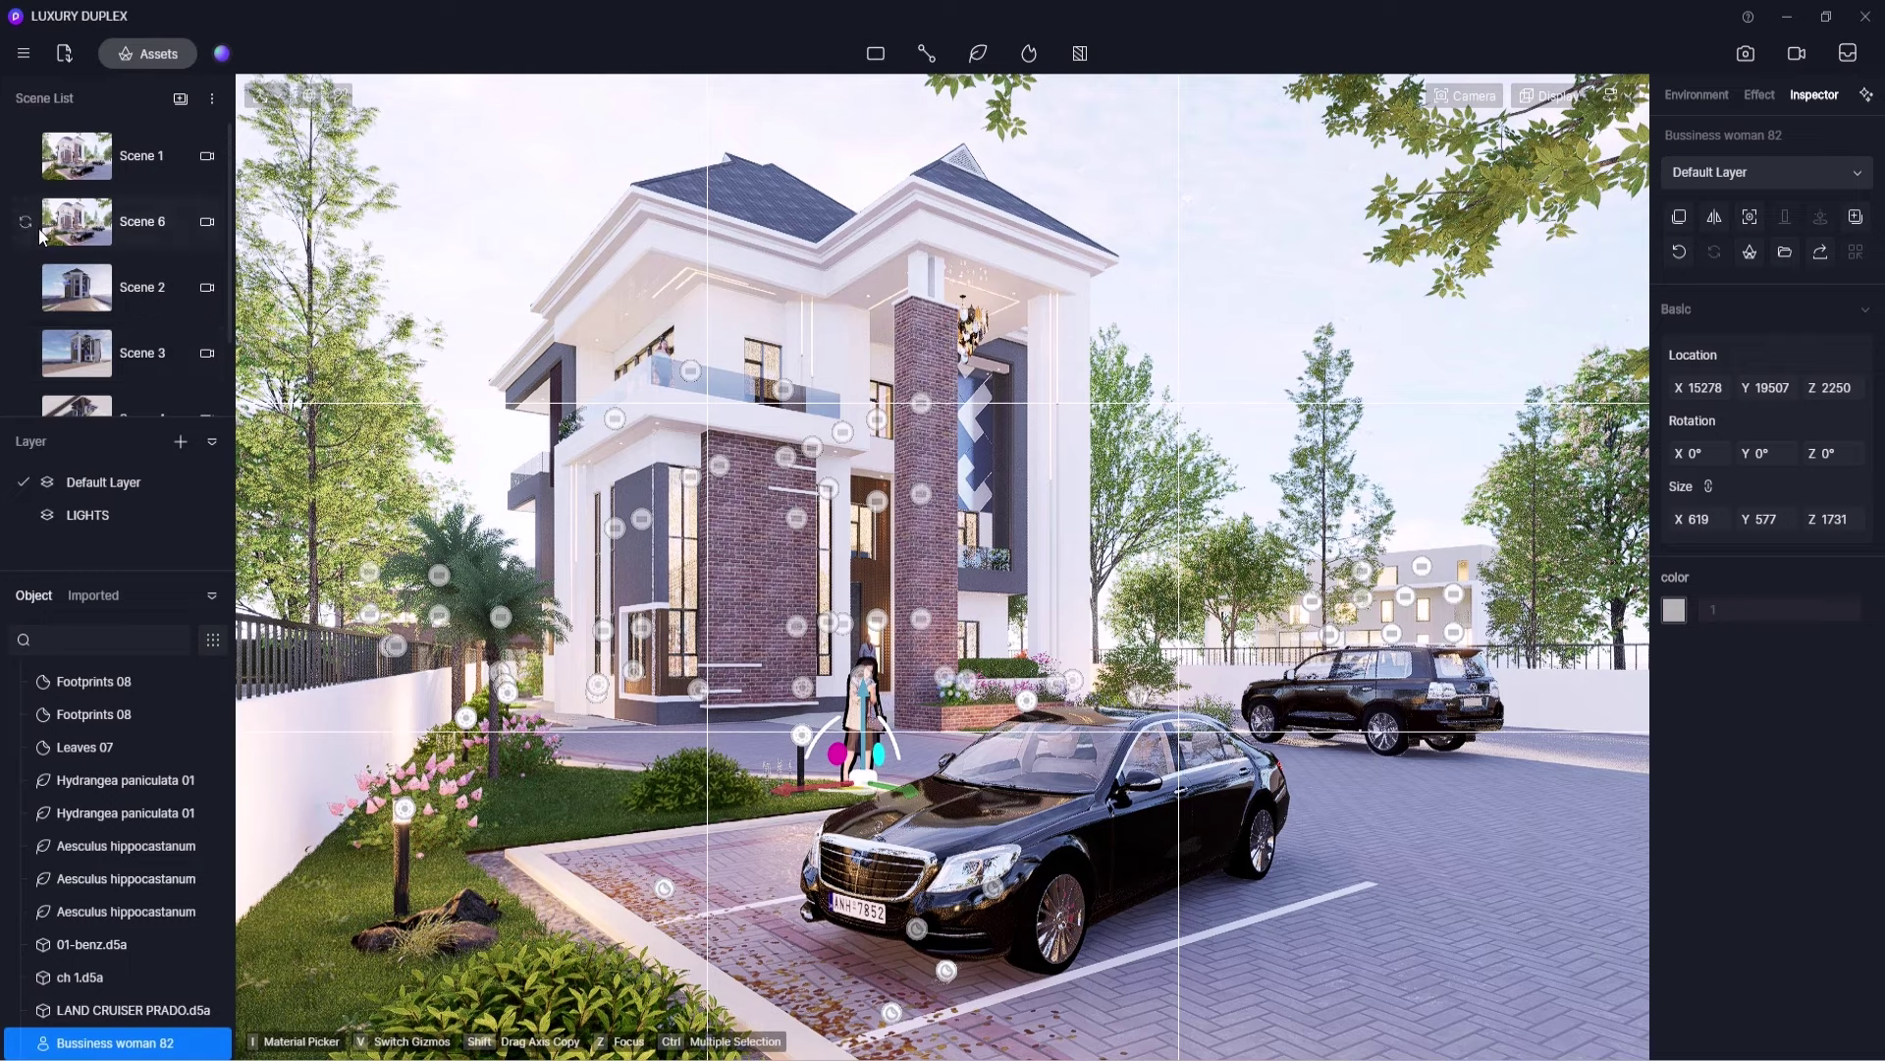
- In Scene 1, hide the LIGHTS layer and switch the sky light to the Partly Sunny HDRI, updating the scene with it
{"action": "left_click", "coordinate": [76, 159]}
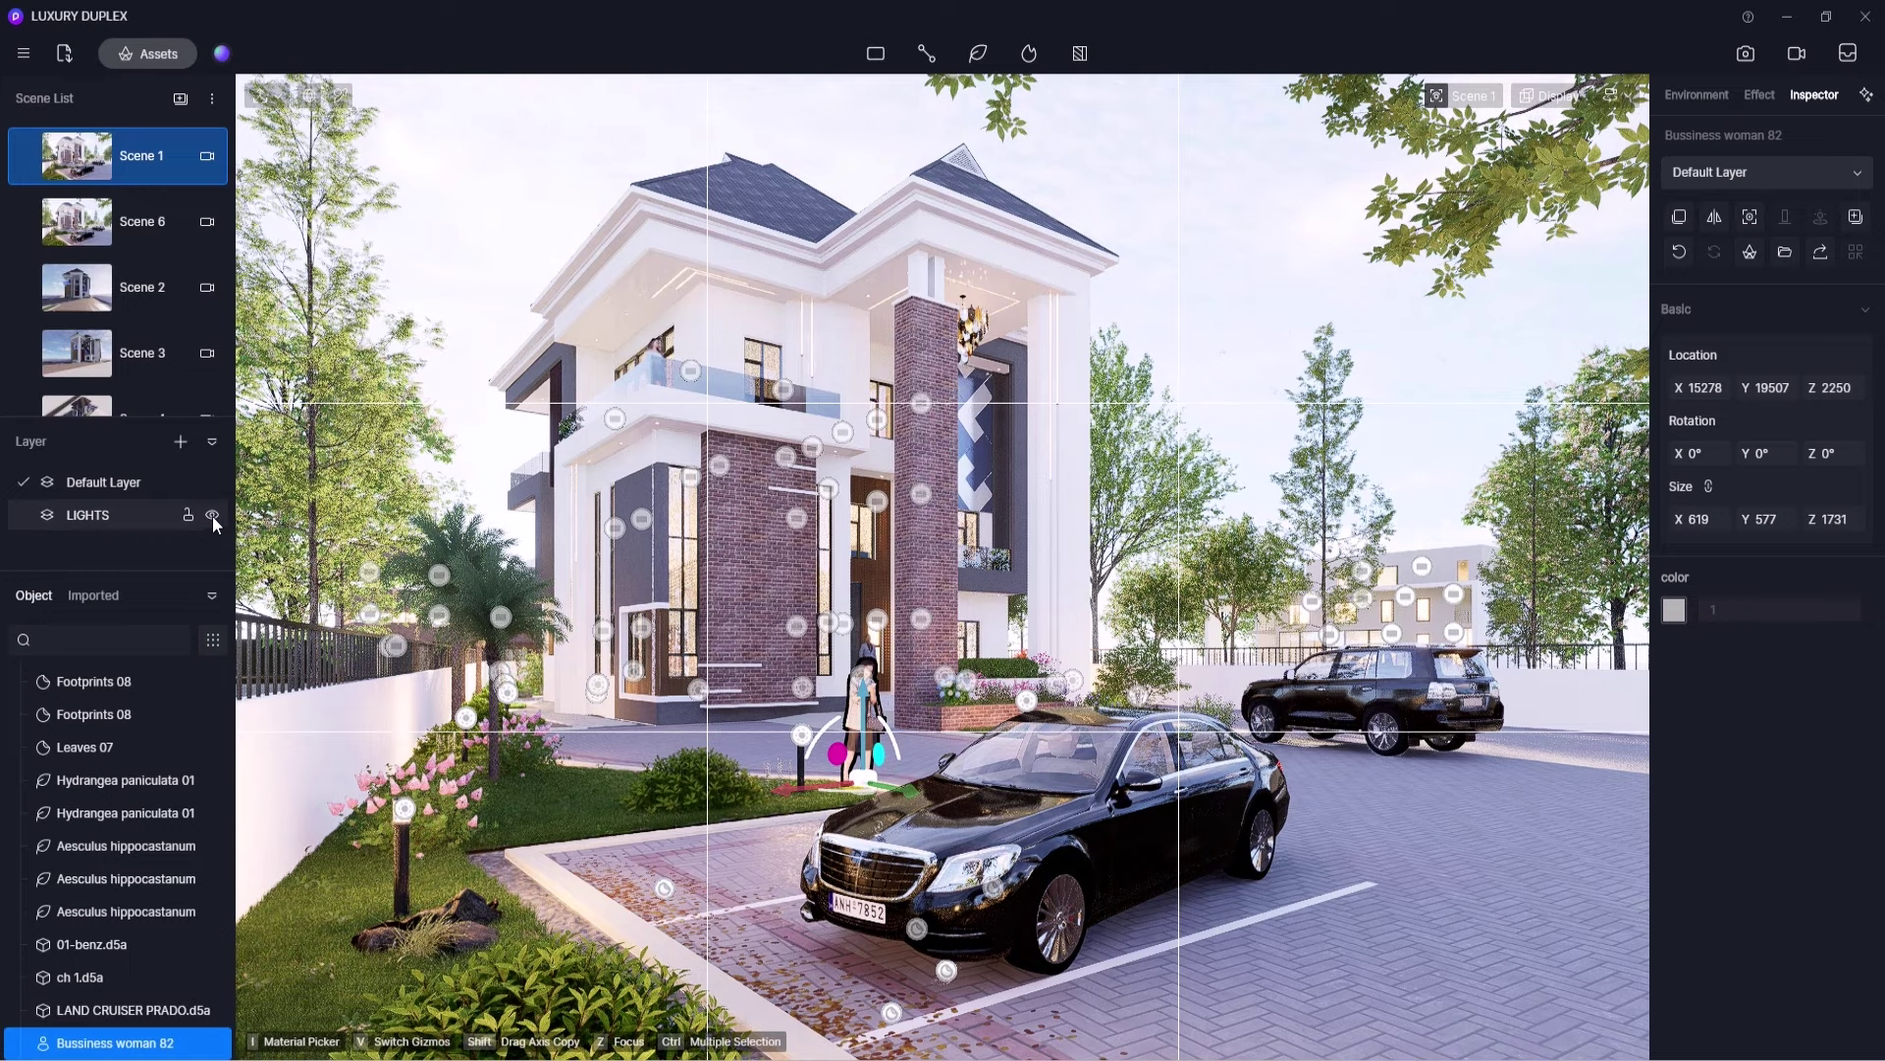
{"action": "left_click", "coordinate": [212, 514]}
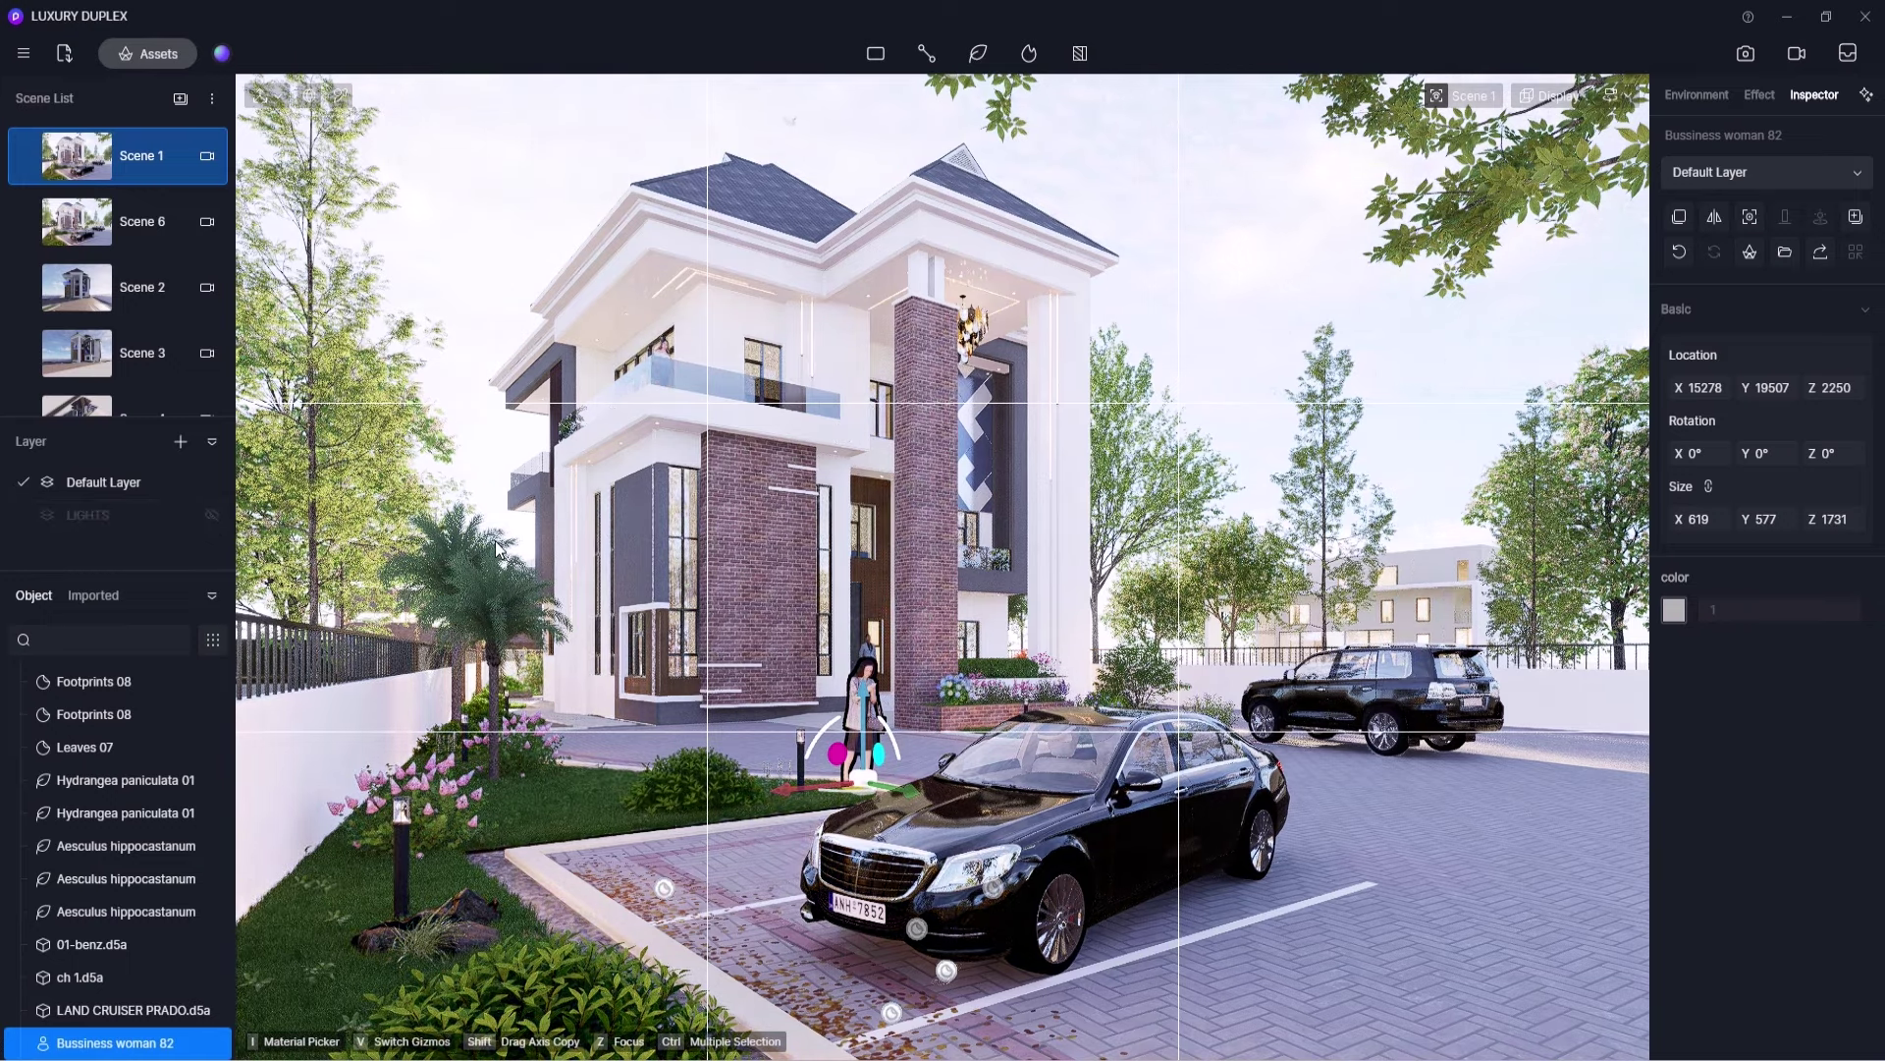
{"action": "left_click", "coordinate": [1695, 98]}
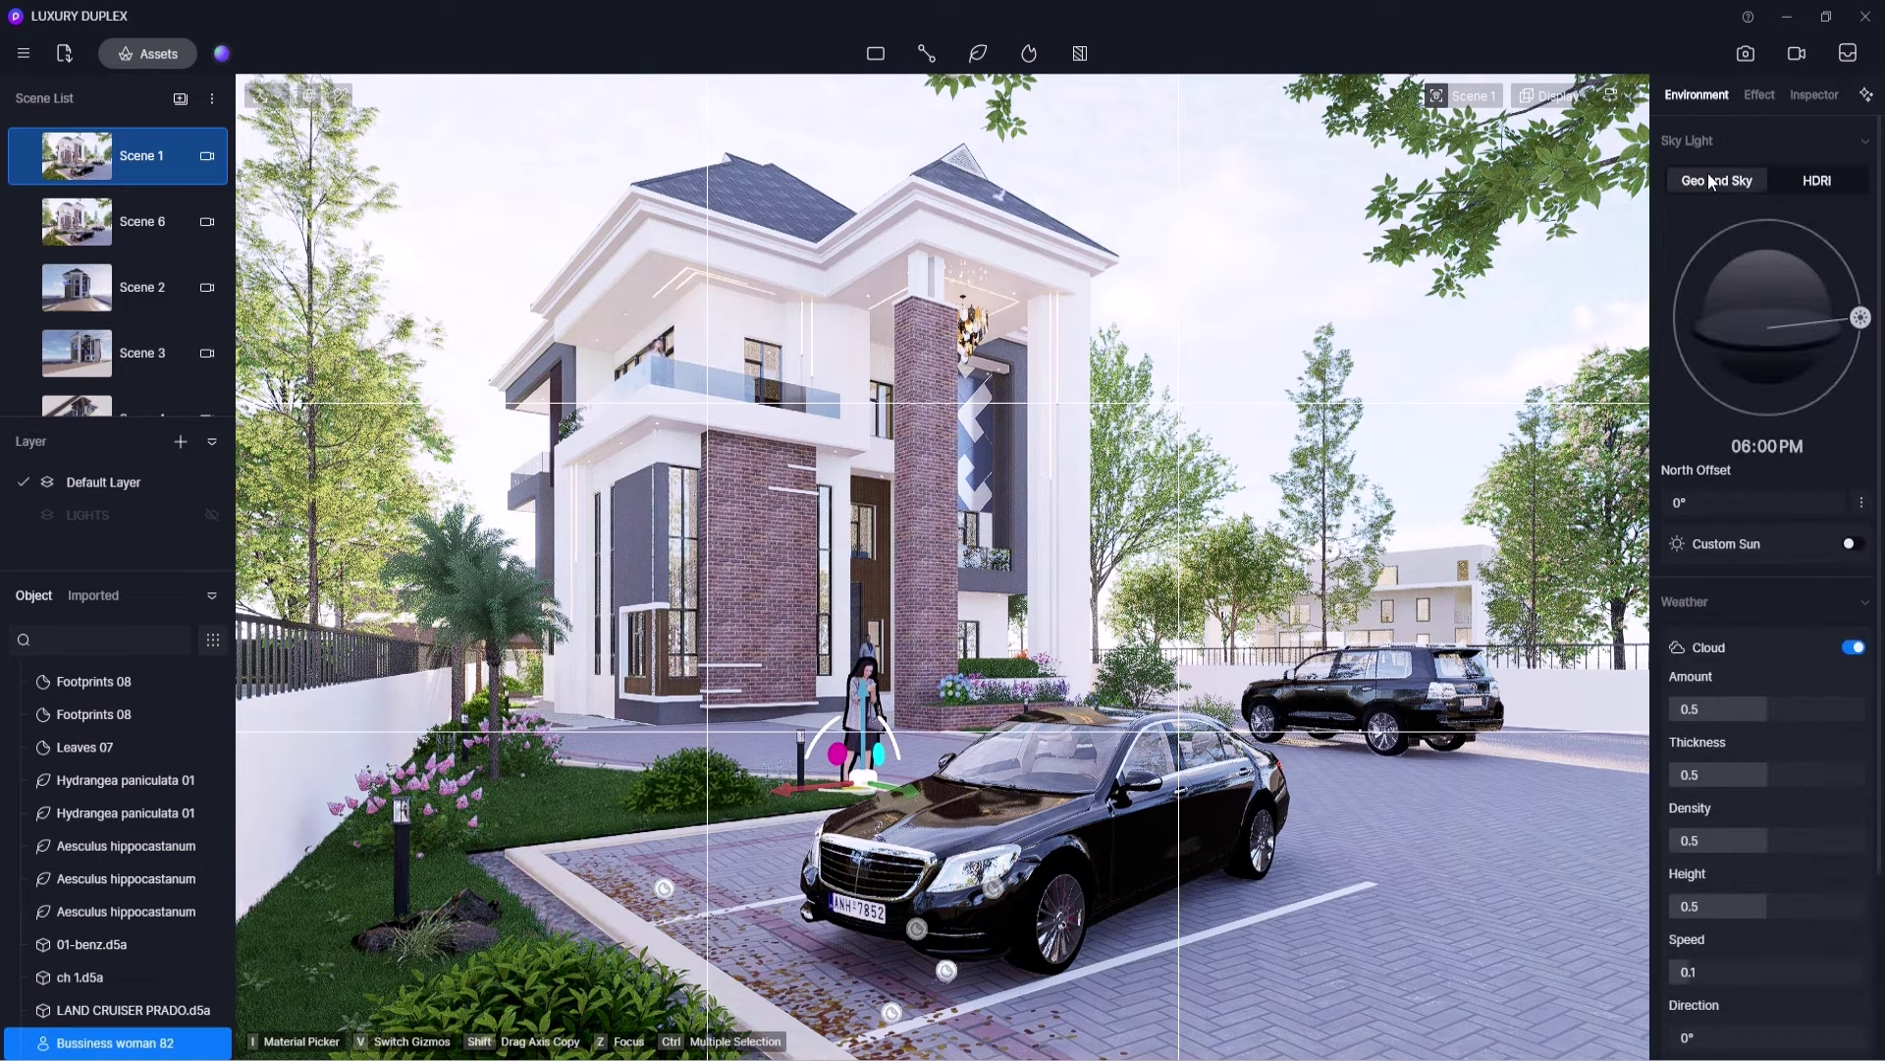
{"action": "left_click", "coordinate": [1831, 186]}
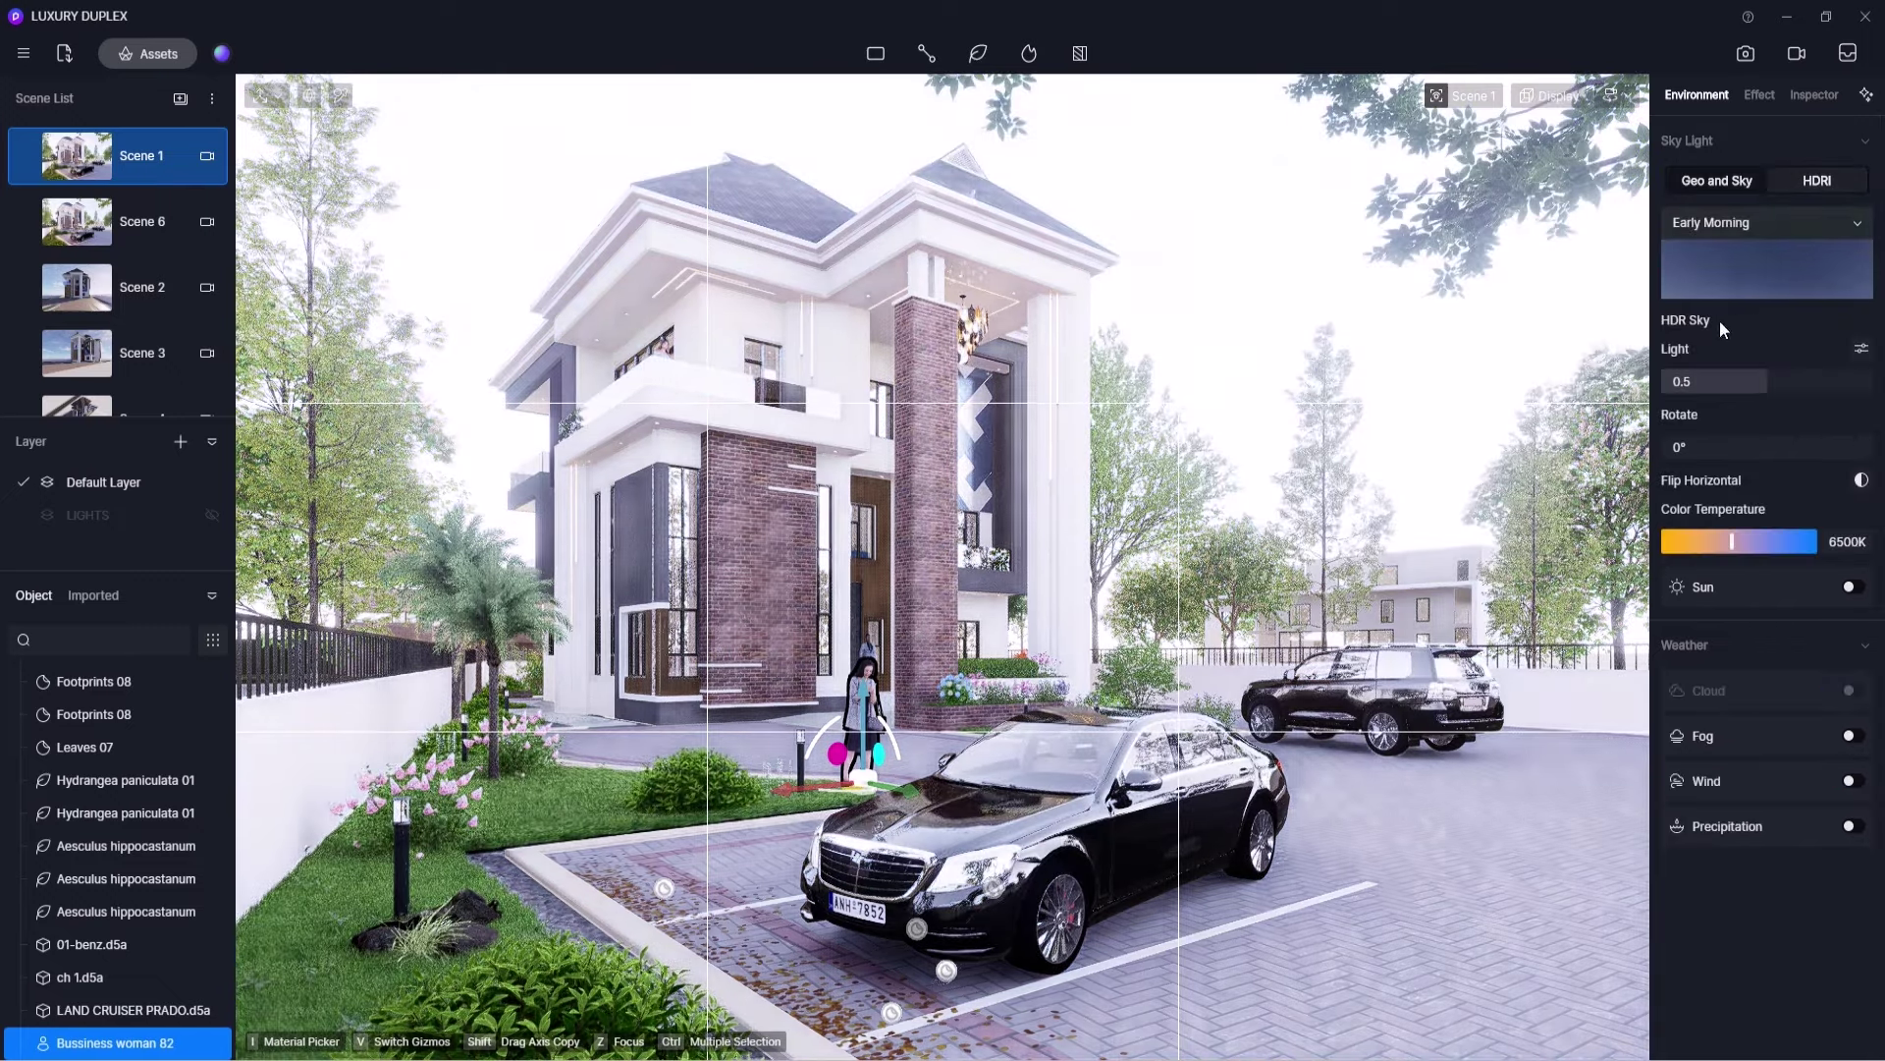
{"action": "left_click", "coordinate": [1747, 223]}
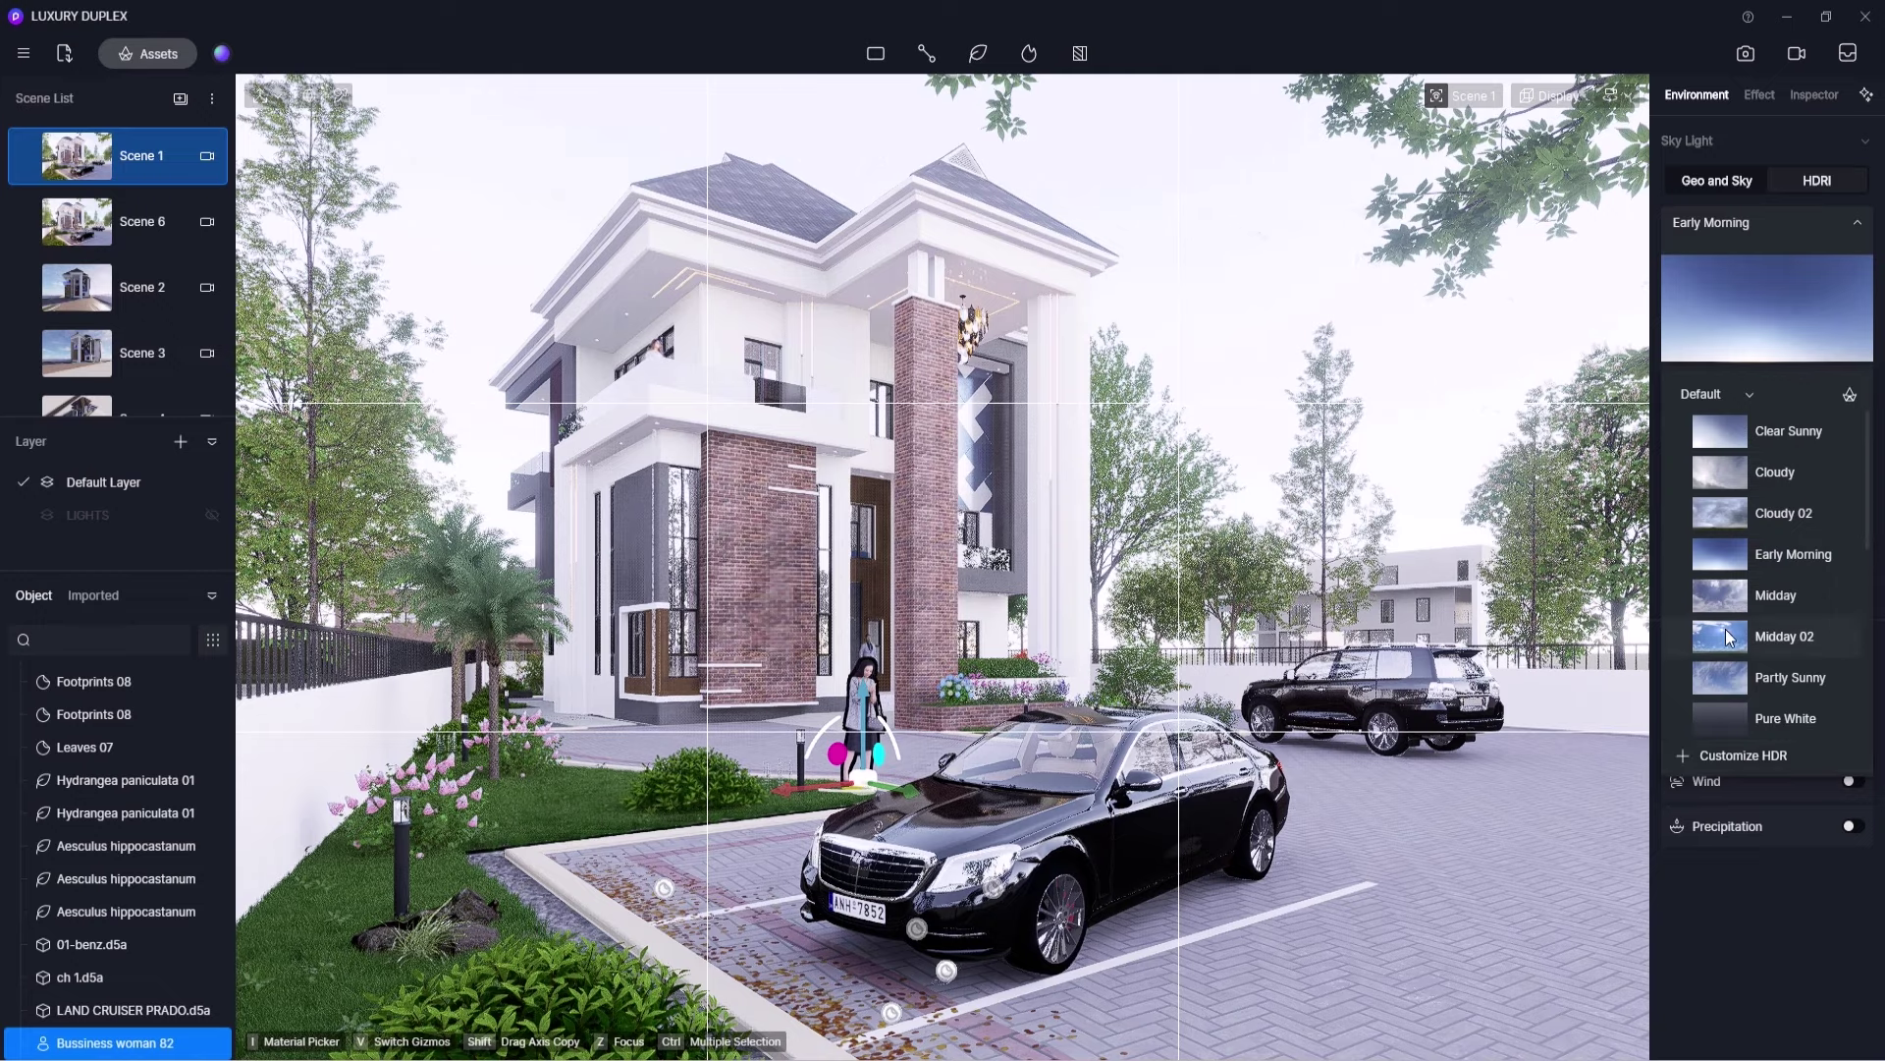
{"action": "left_click", "coordinate": [1728, 680]}
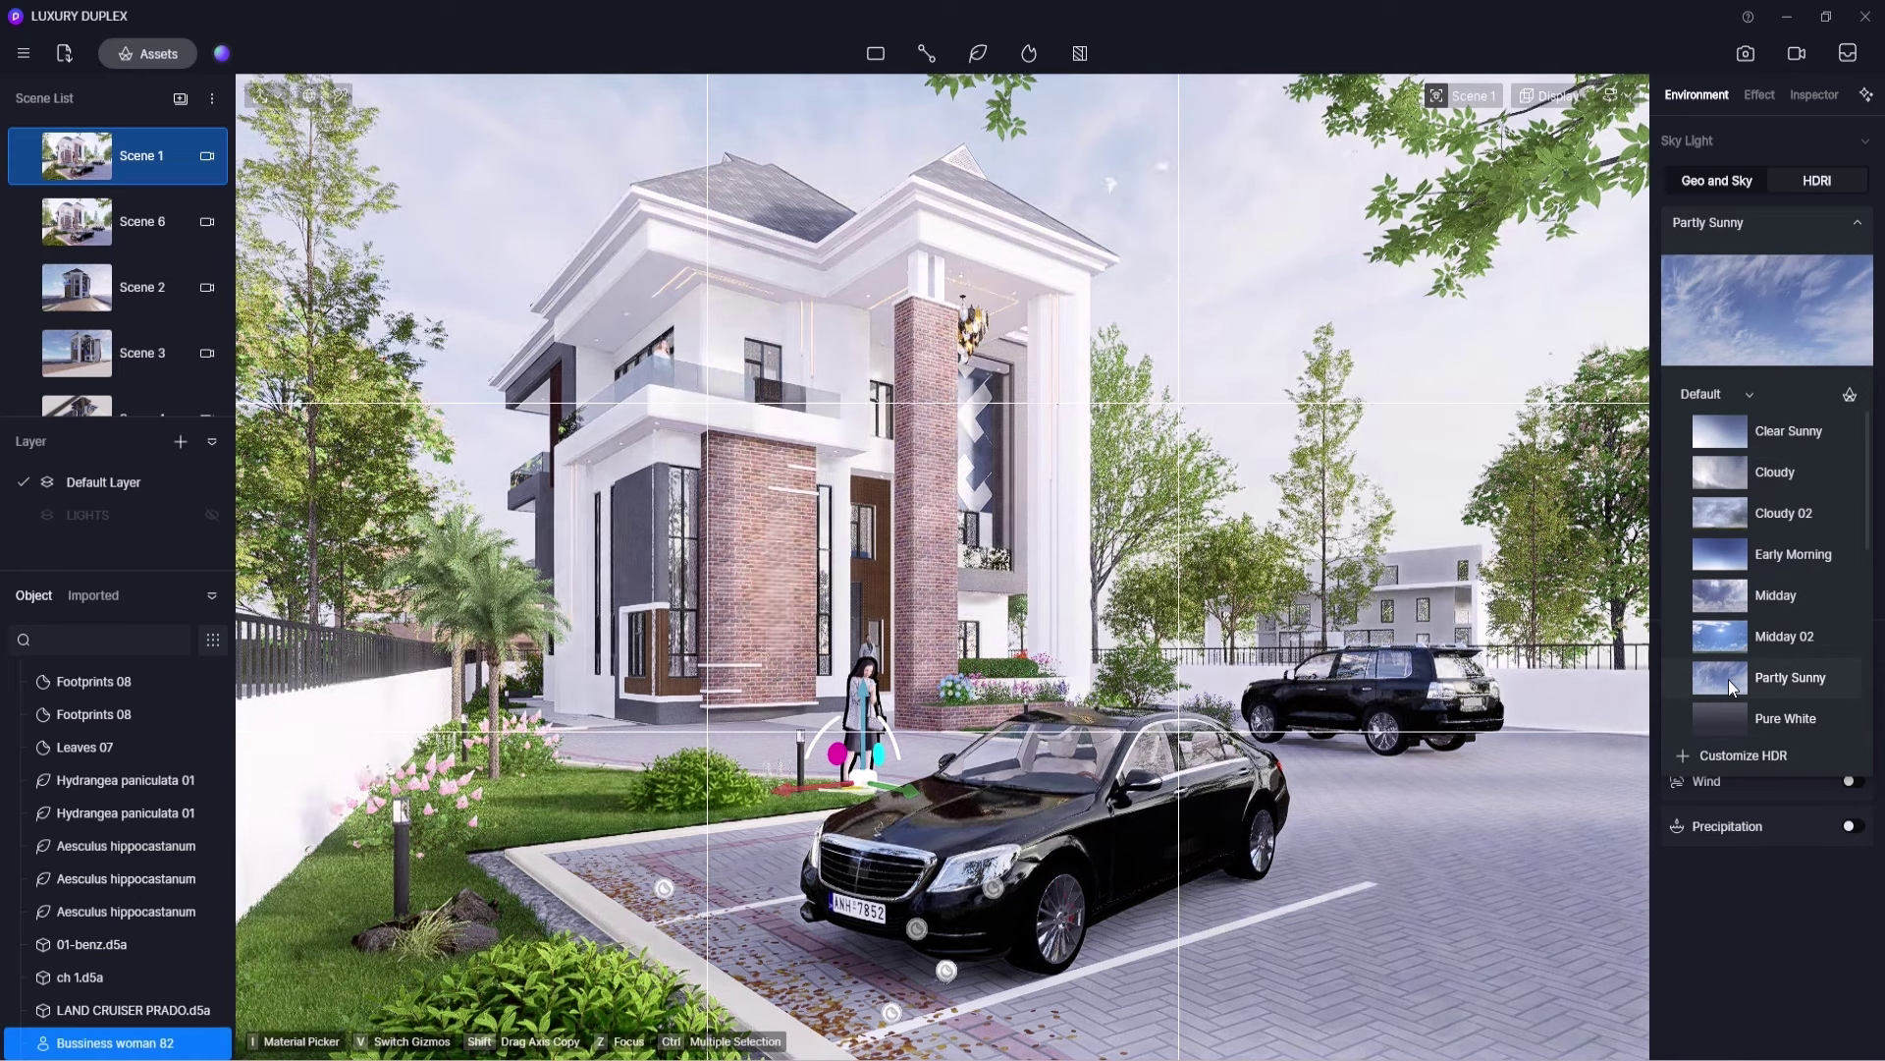
{"action": "left_click", "coordinate": [25, 157]}
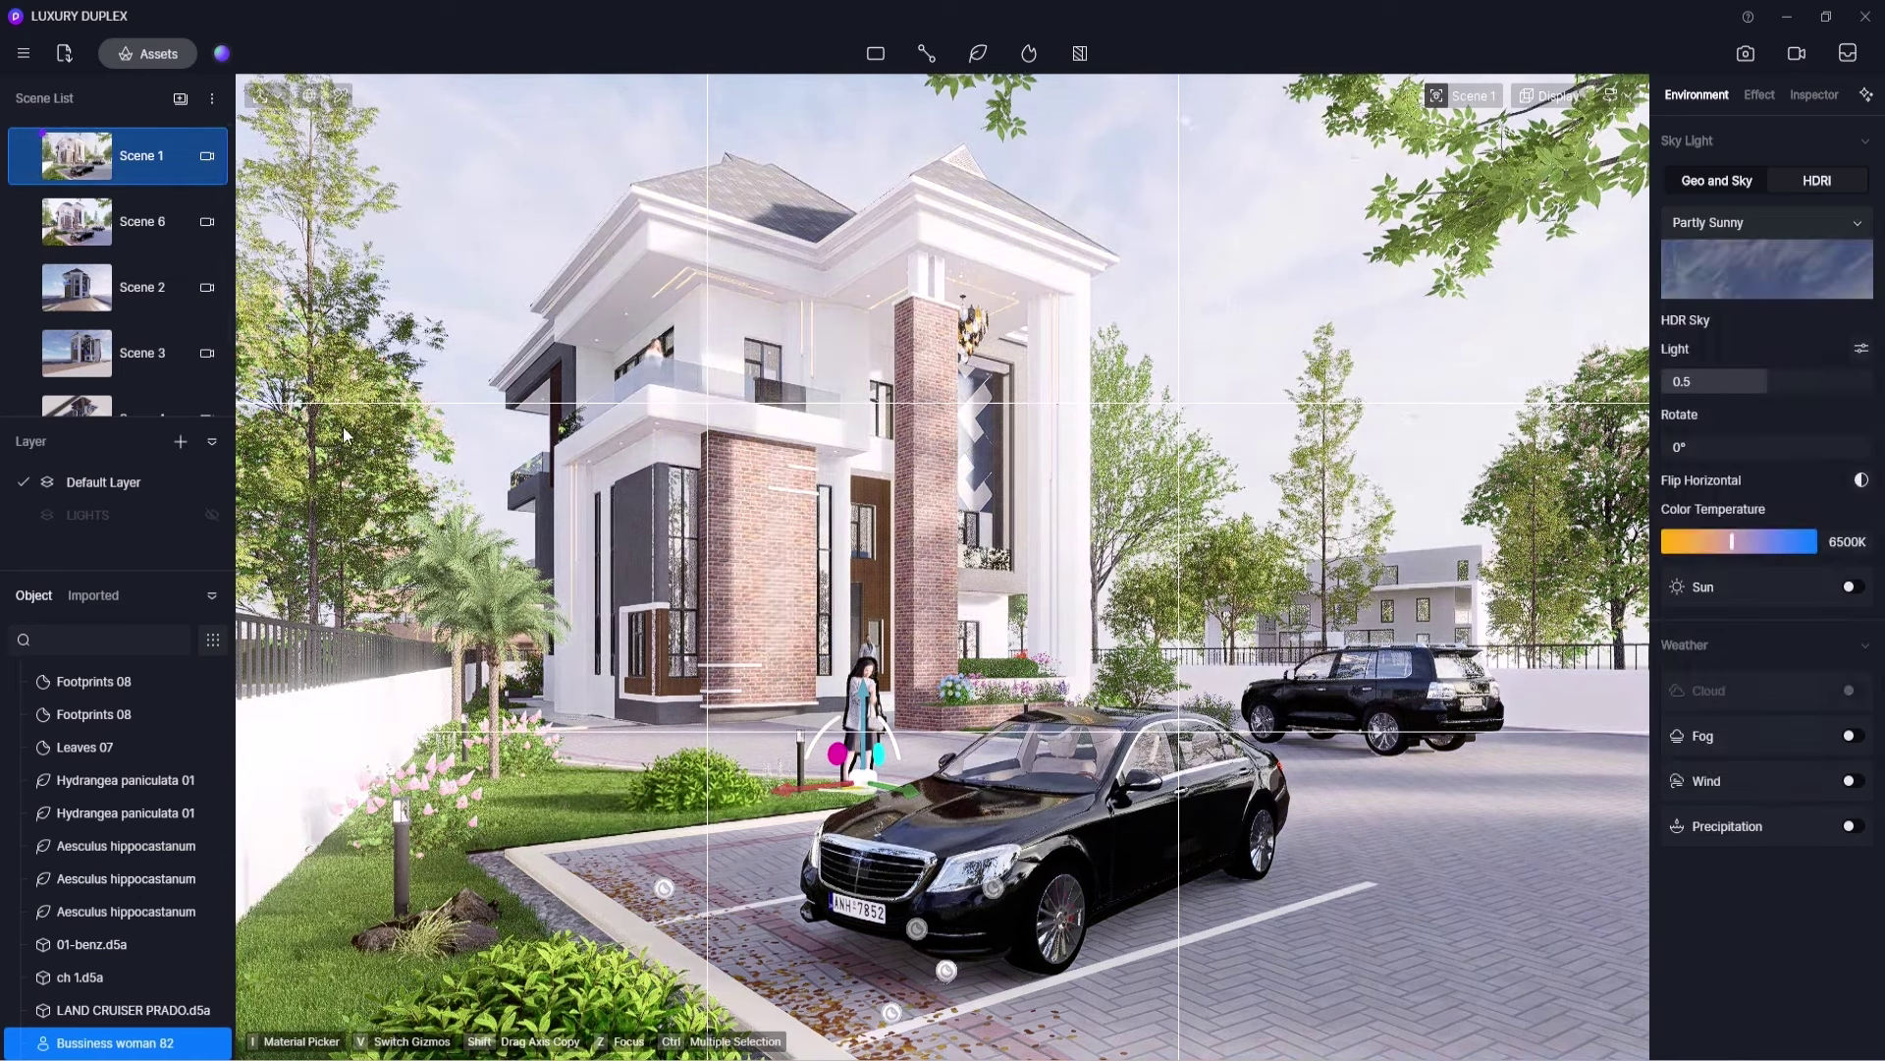
- Turn off auto exposure in Scene 1's post-processing effects and set the exposure to -0.12
{"action": "left_click", "coordinate": [697, 781]}
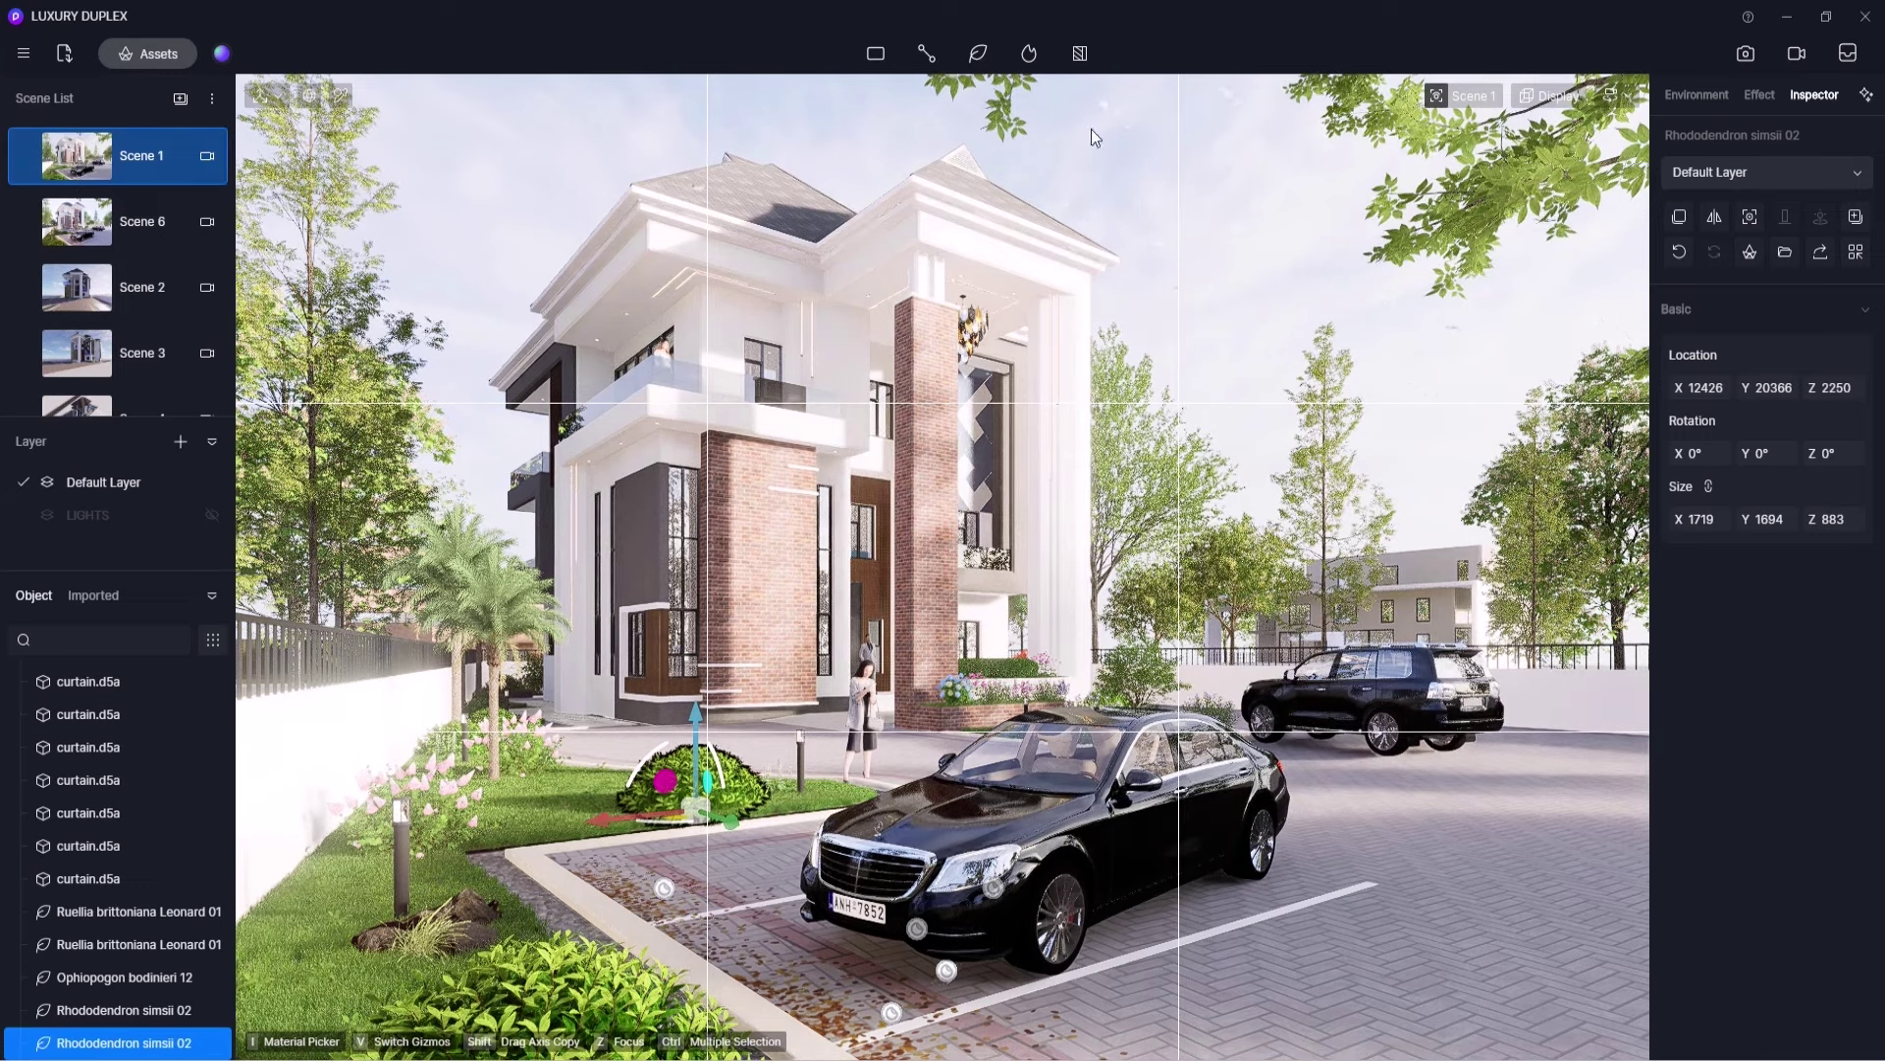
{"action": "left_click", "coordinate": [1756, 96]}
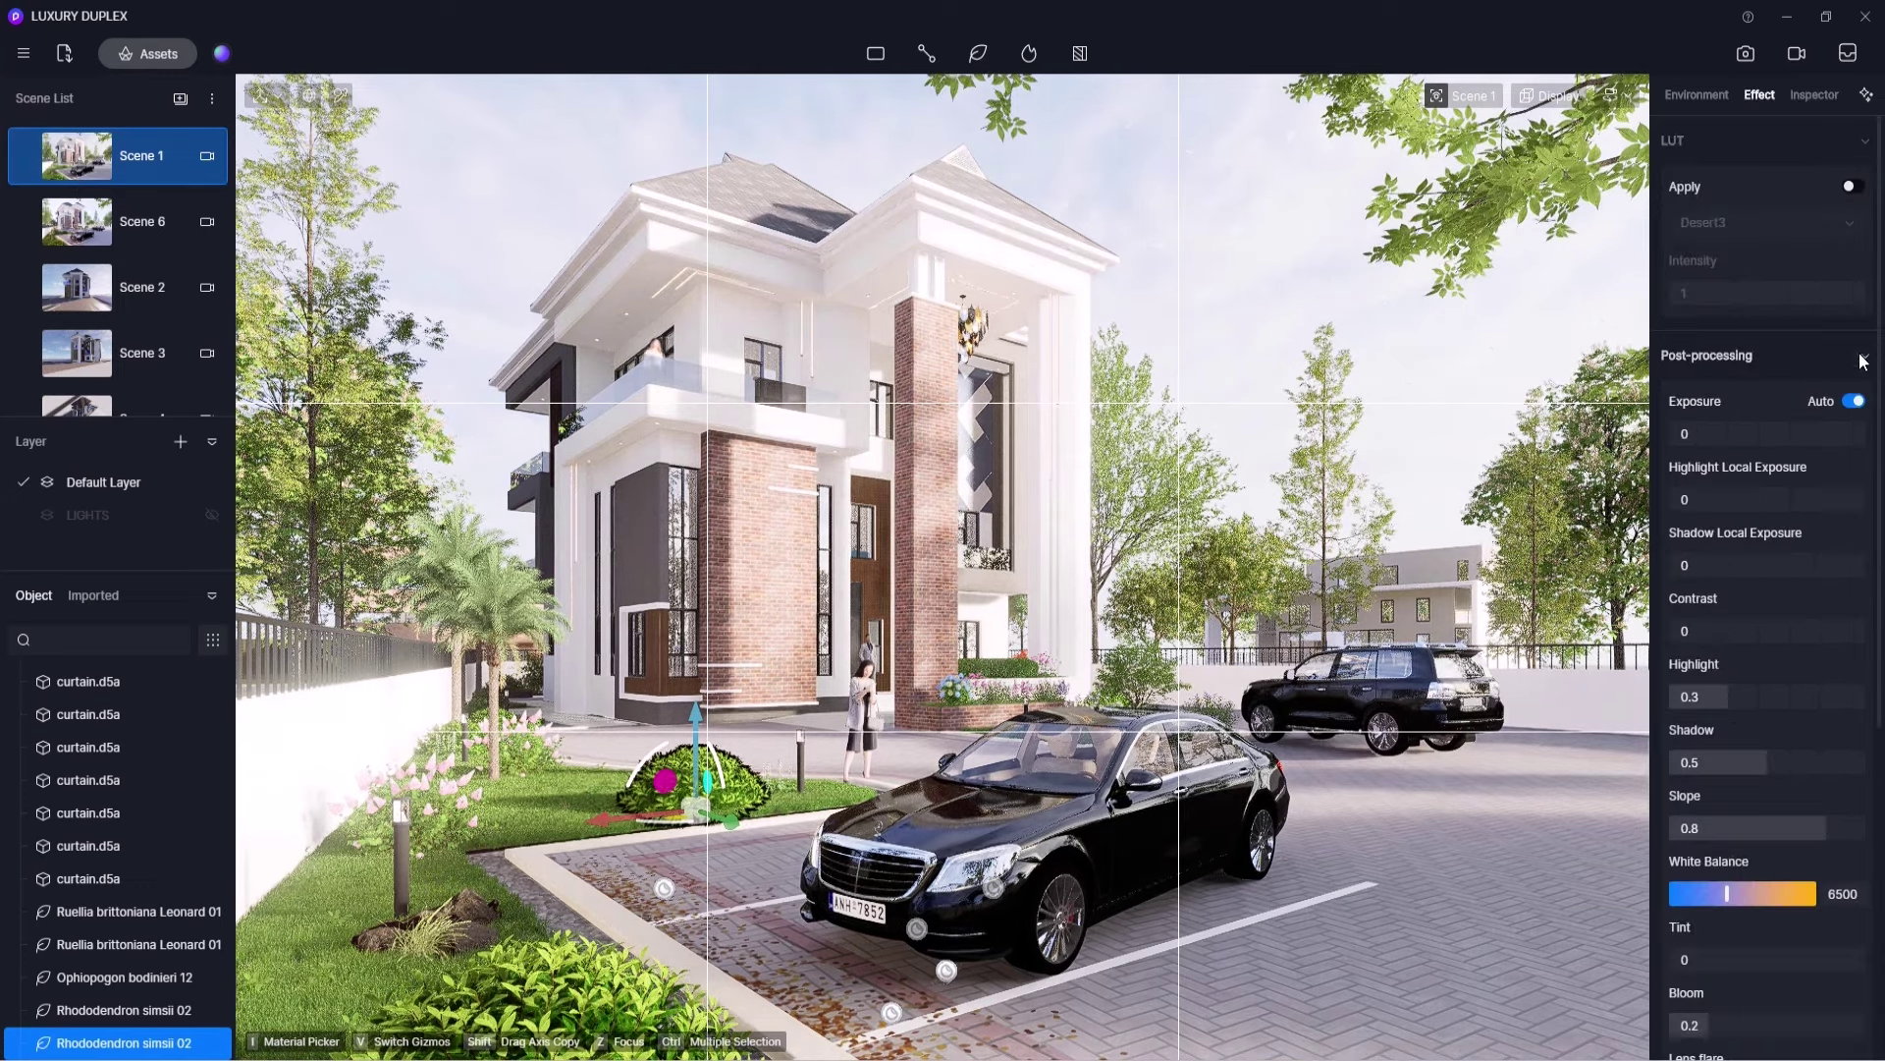
{"action": "left_click", "coordinate": [1855, 402]}
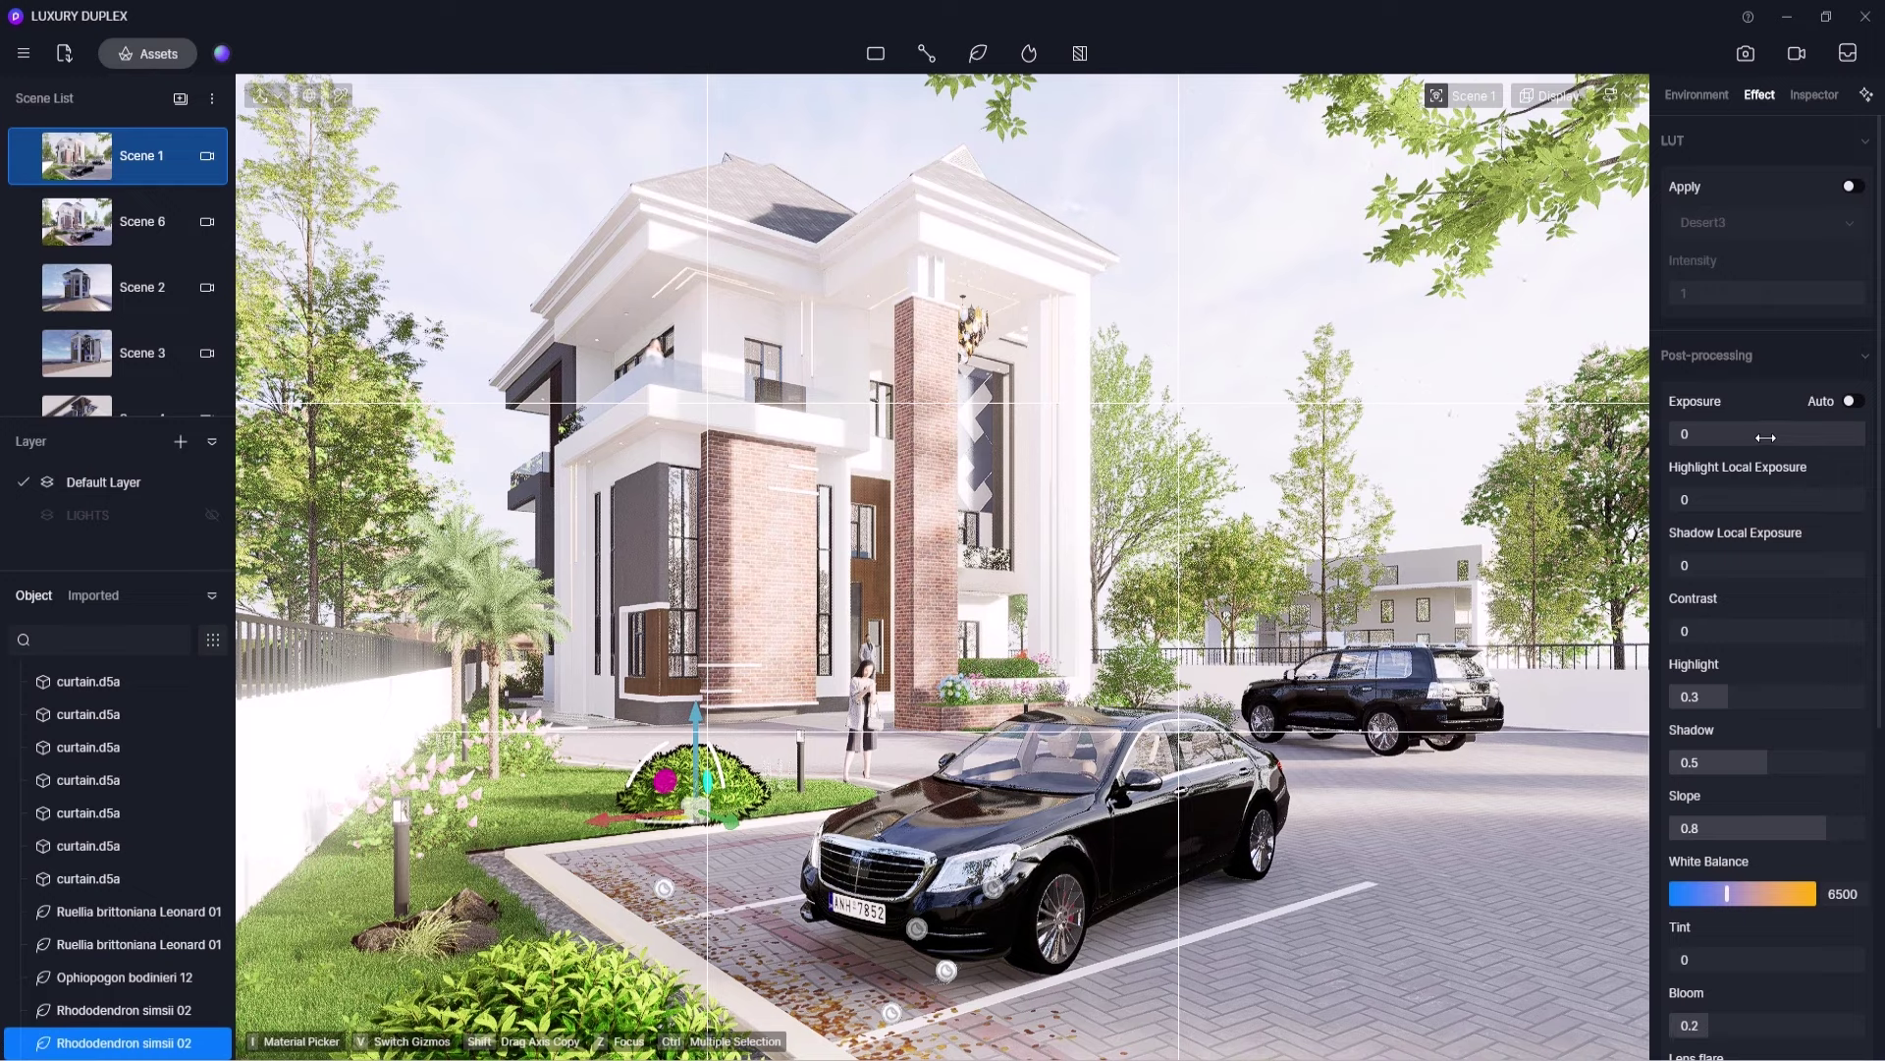
{"action": "left_click_drag", "start_coordinate": [1769, 433], "coordinate": [1757, 434]}
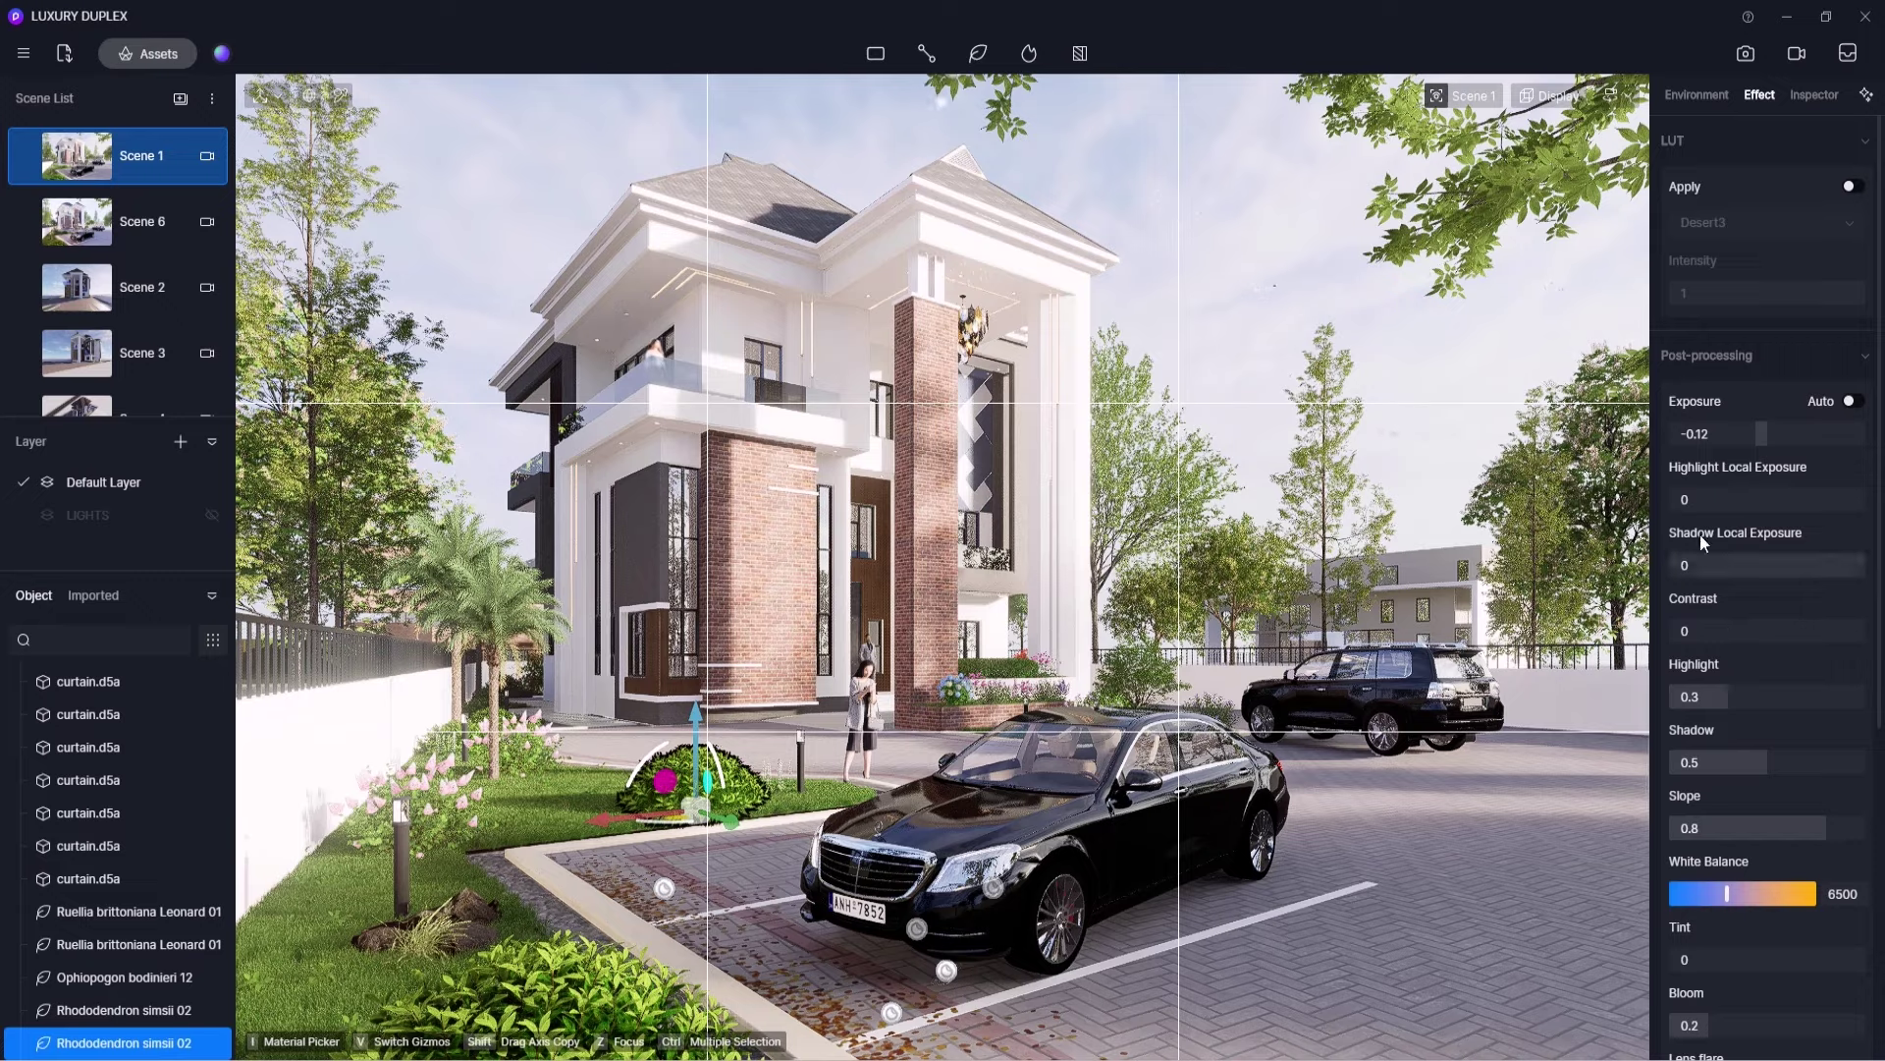
- Set Scene 1's highlight local exposure to 0.18, contrast to 0.03, highlight to 0.14, white balance to 6822 and tint to 0.07
{"action": "left_click_drag", "start_coordinate": [1678, 499], "coordinate": [1705, 503]}
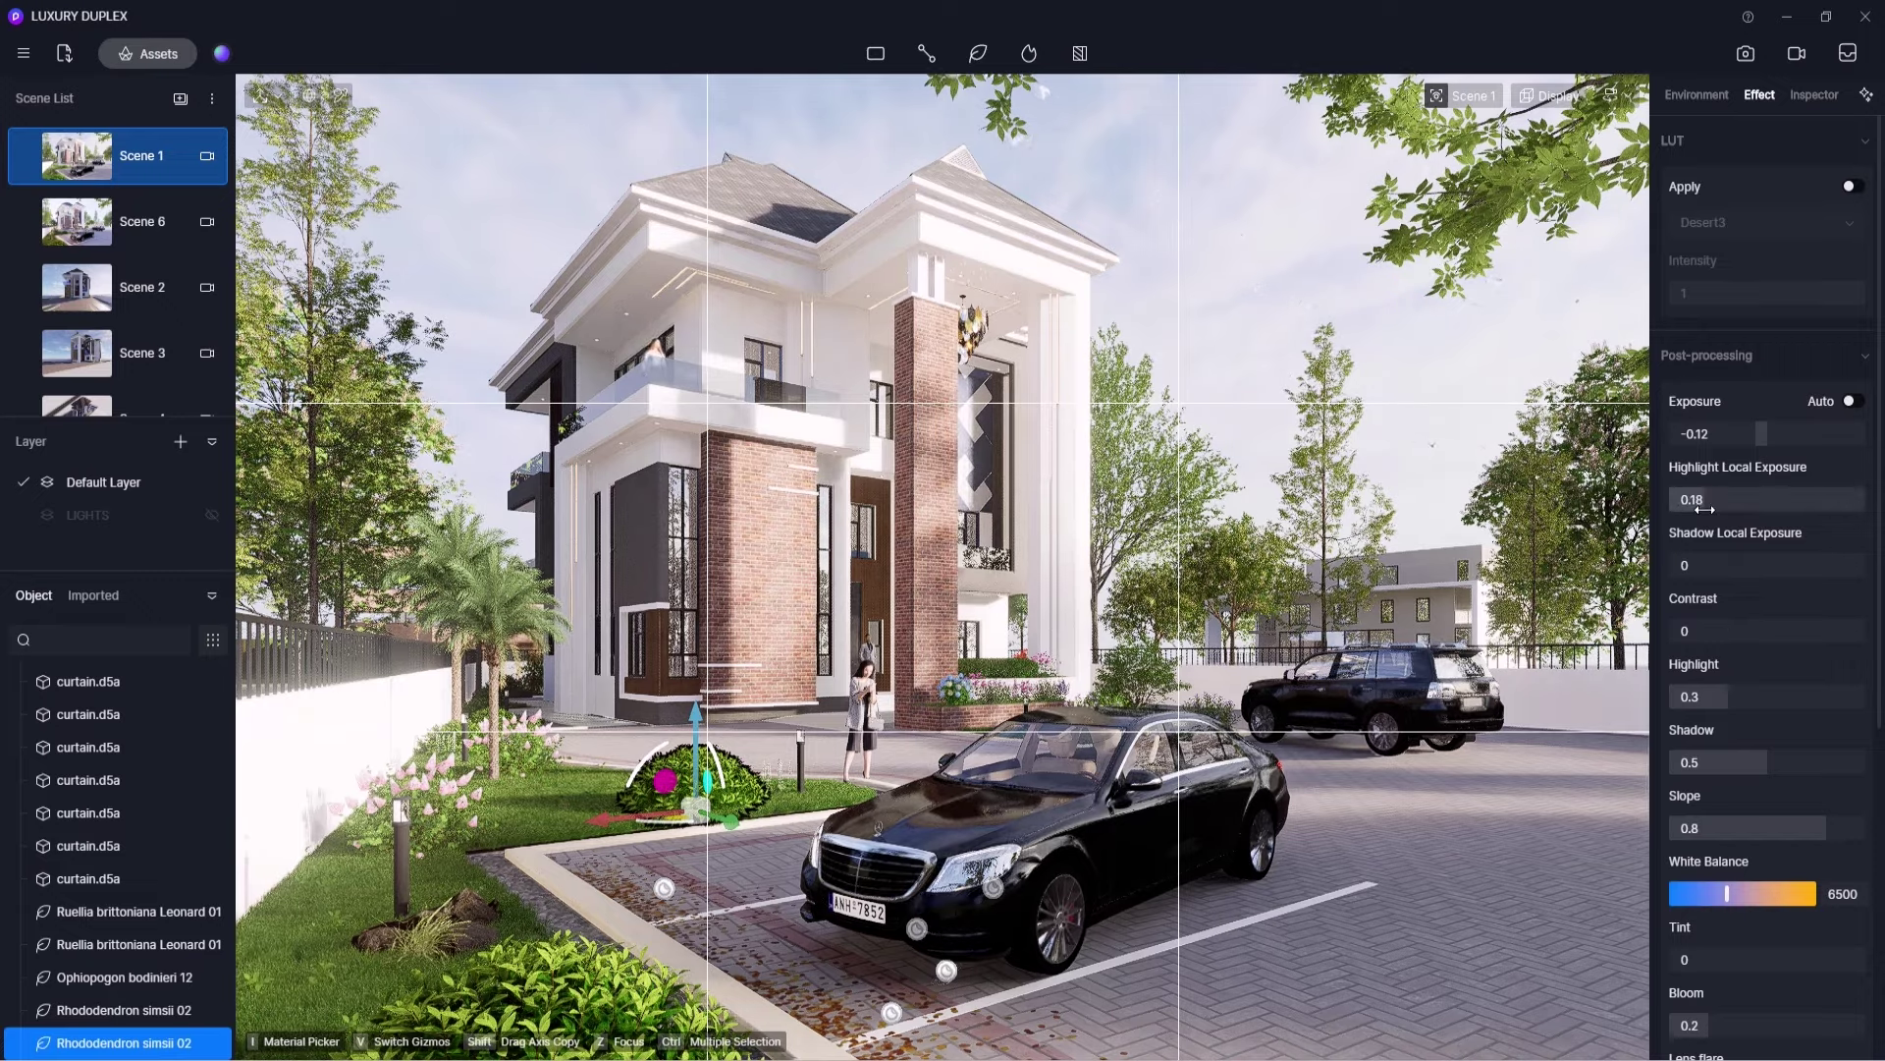
{"action": "left_click_drag", "start_coordinate": [1712, 631], "coordinate": [1700, 709]}
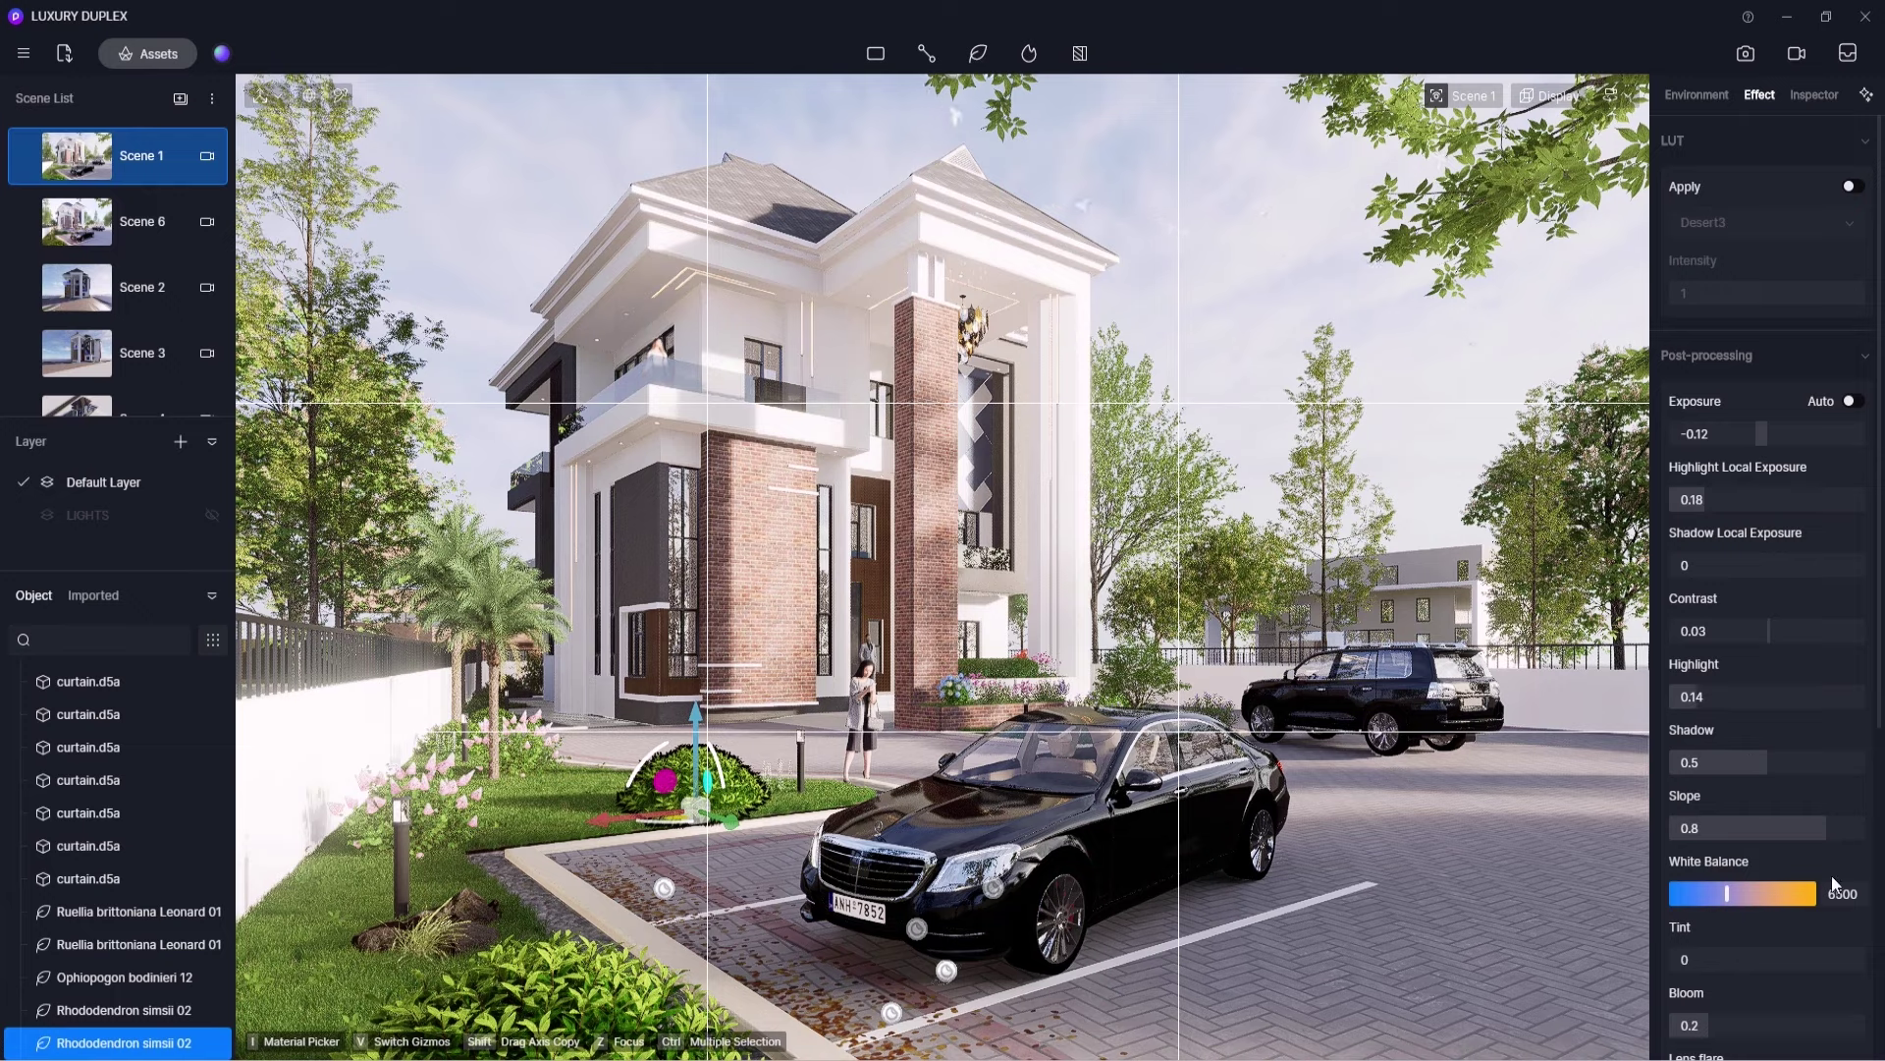
{"action": "scroll", "coordinate": [1728, 864], "scroll_direction": "down", "scroll_amount": 1}
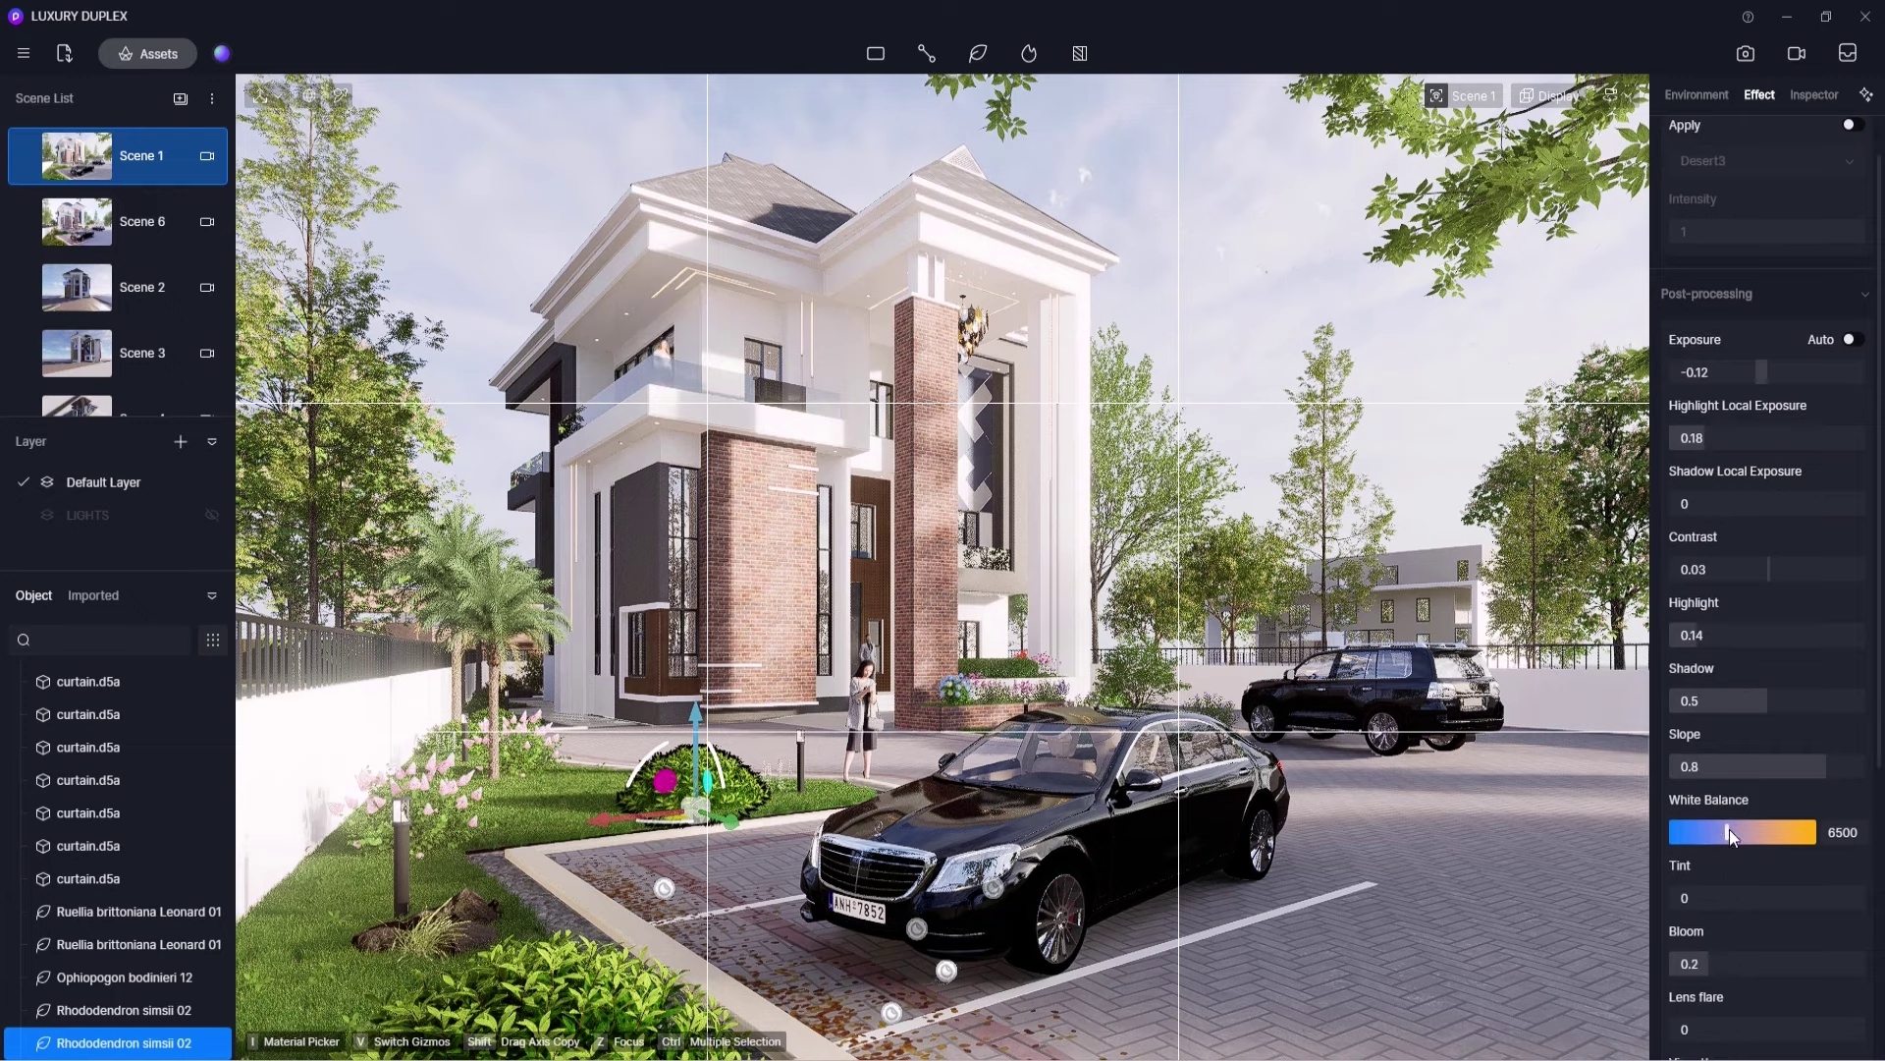
{"action": "left_click_drag", "start_coordinate": [1725, 832], "coordinate": [1729, 832]}
{"action": "scroll", "coordinate": [1735, 881], "scroll_direction": "down", "scroll_amount": 1}
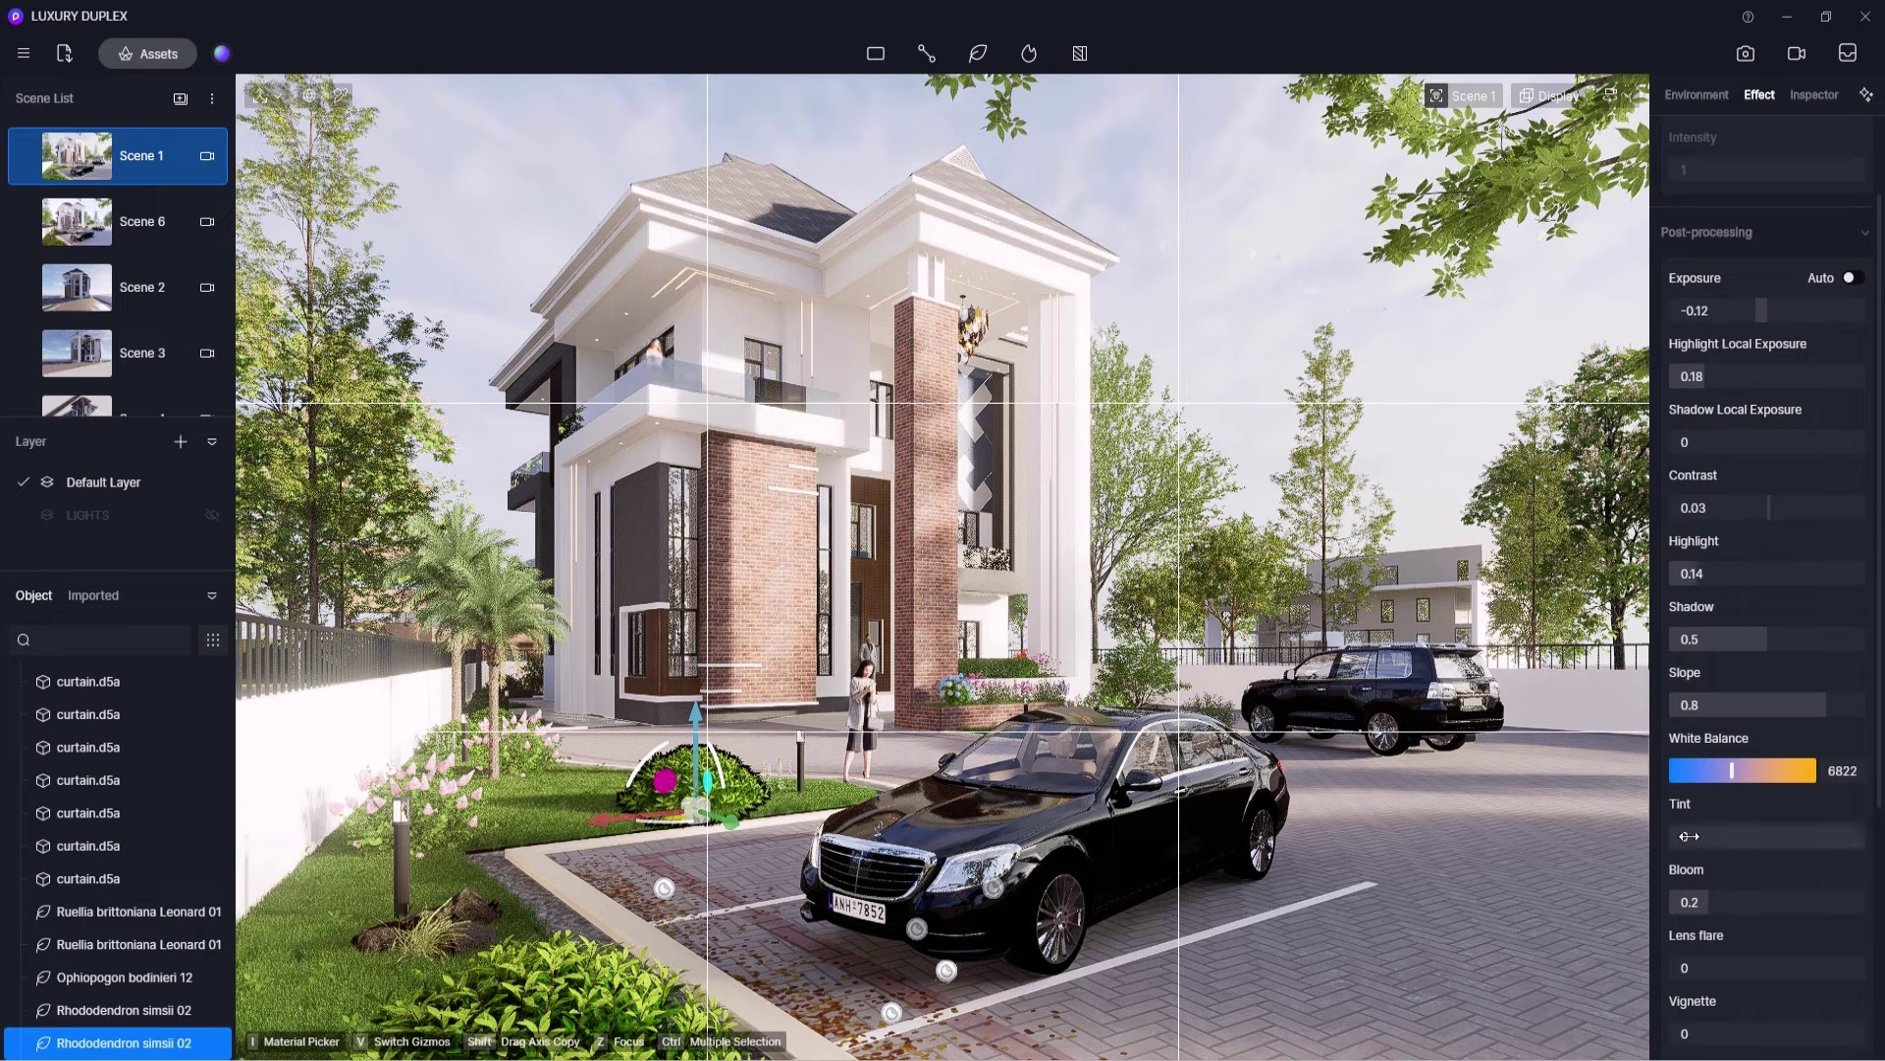
{"action": "left_click_drag", "start_coordinate": [1769, 839], "coordinate": [1774, 841]}
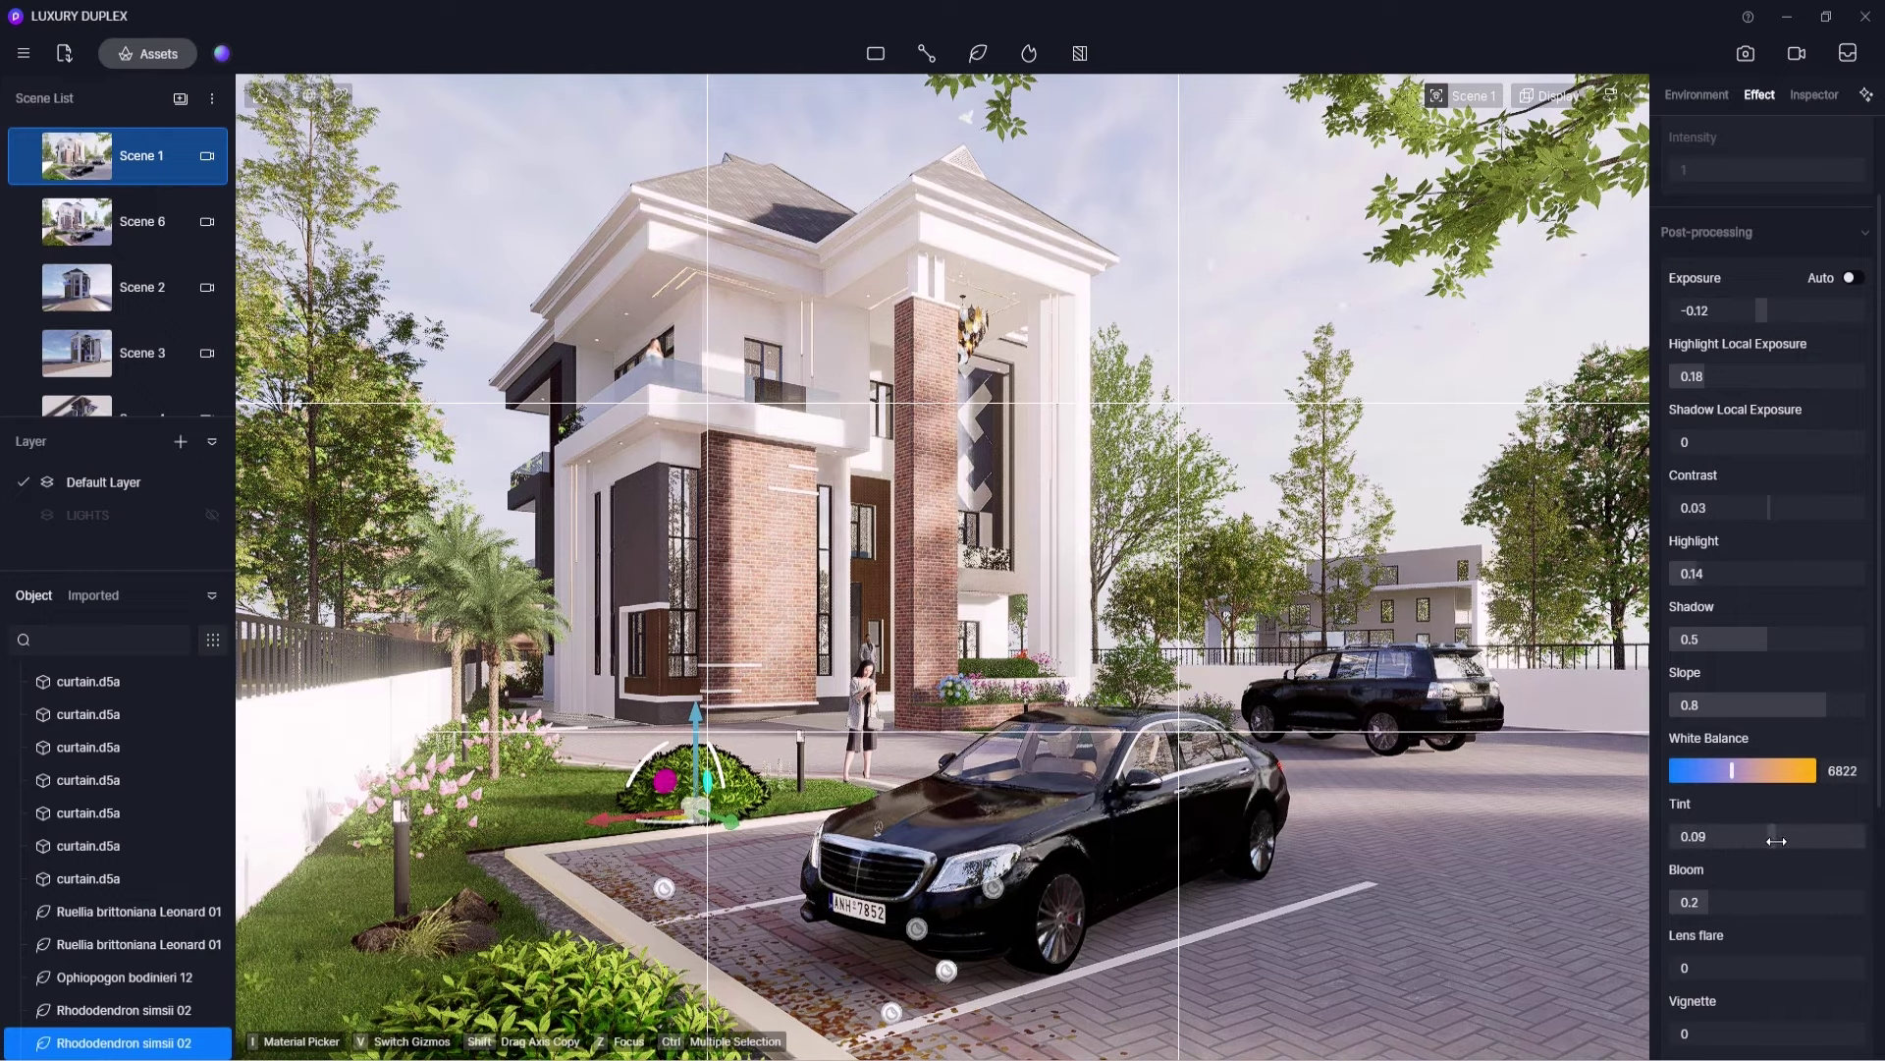
- Reduce Scene 1's bloom to 0 and set the vignette to 0.12 in post-processing
{"action": "scroll", "coordinate": [1752, 884], "scroll_direction": "down", "scroll_amount": 3}
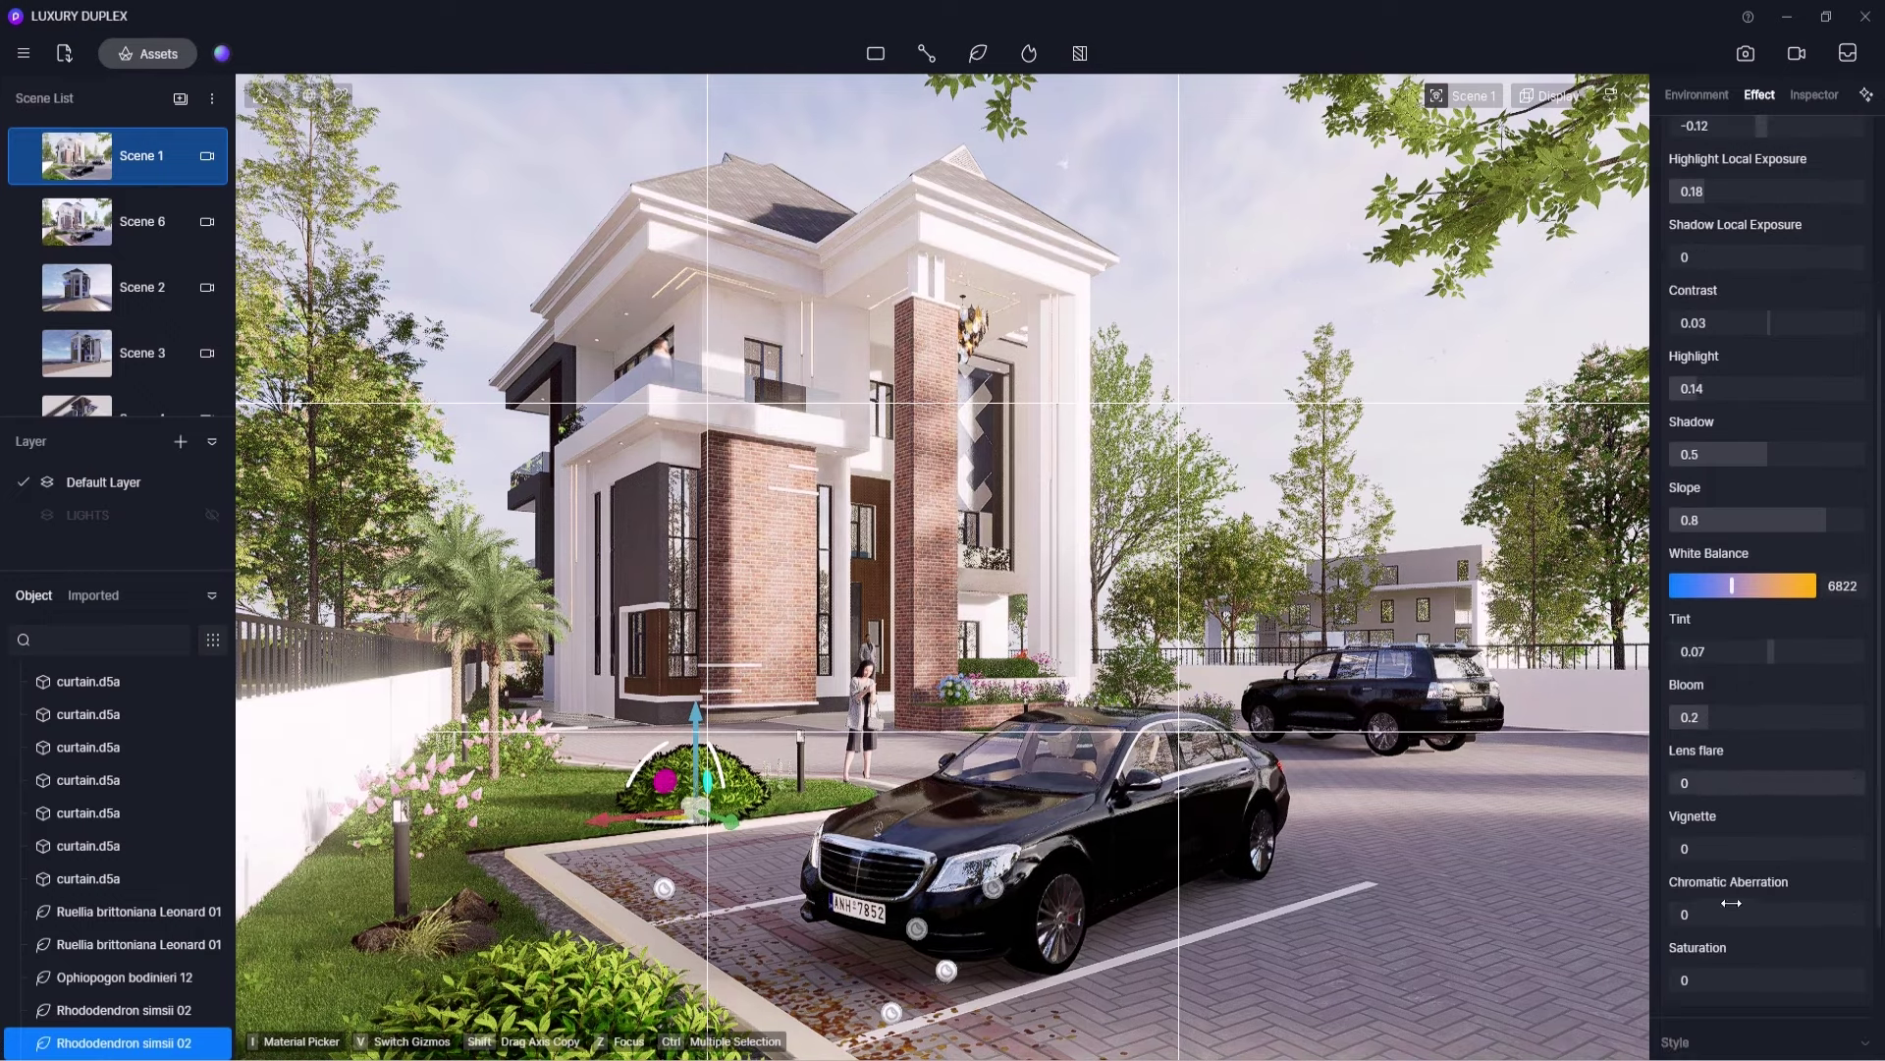
{"action": "left_click_drag", "start_coordinate": [1699, 716], "coordinate": [1665, 715]}
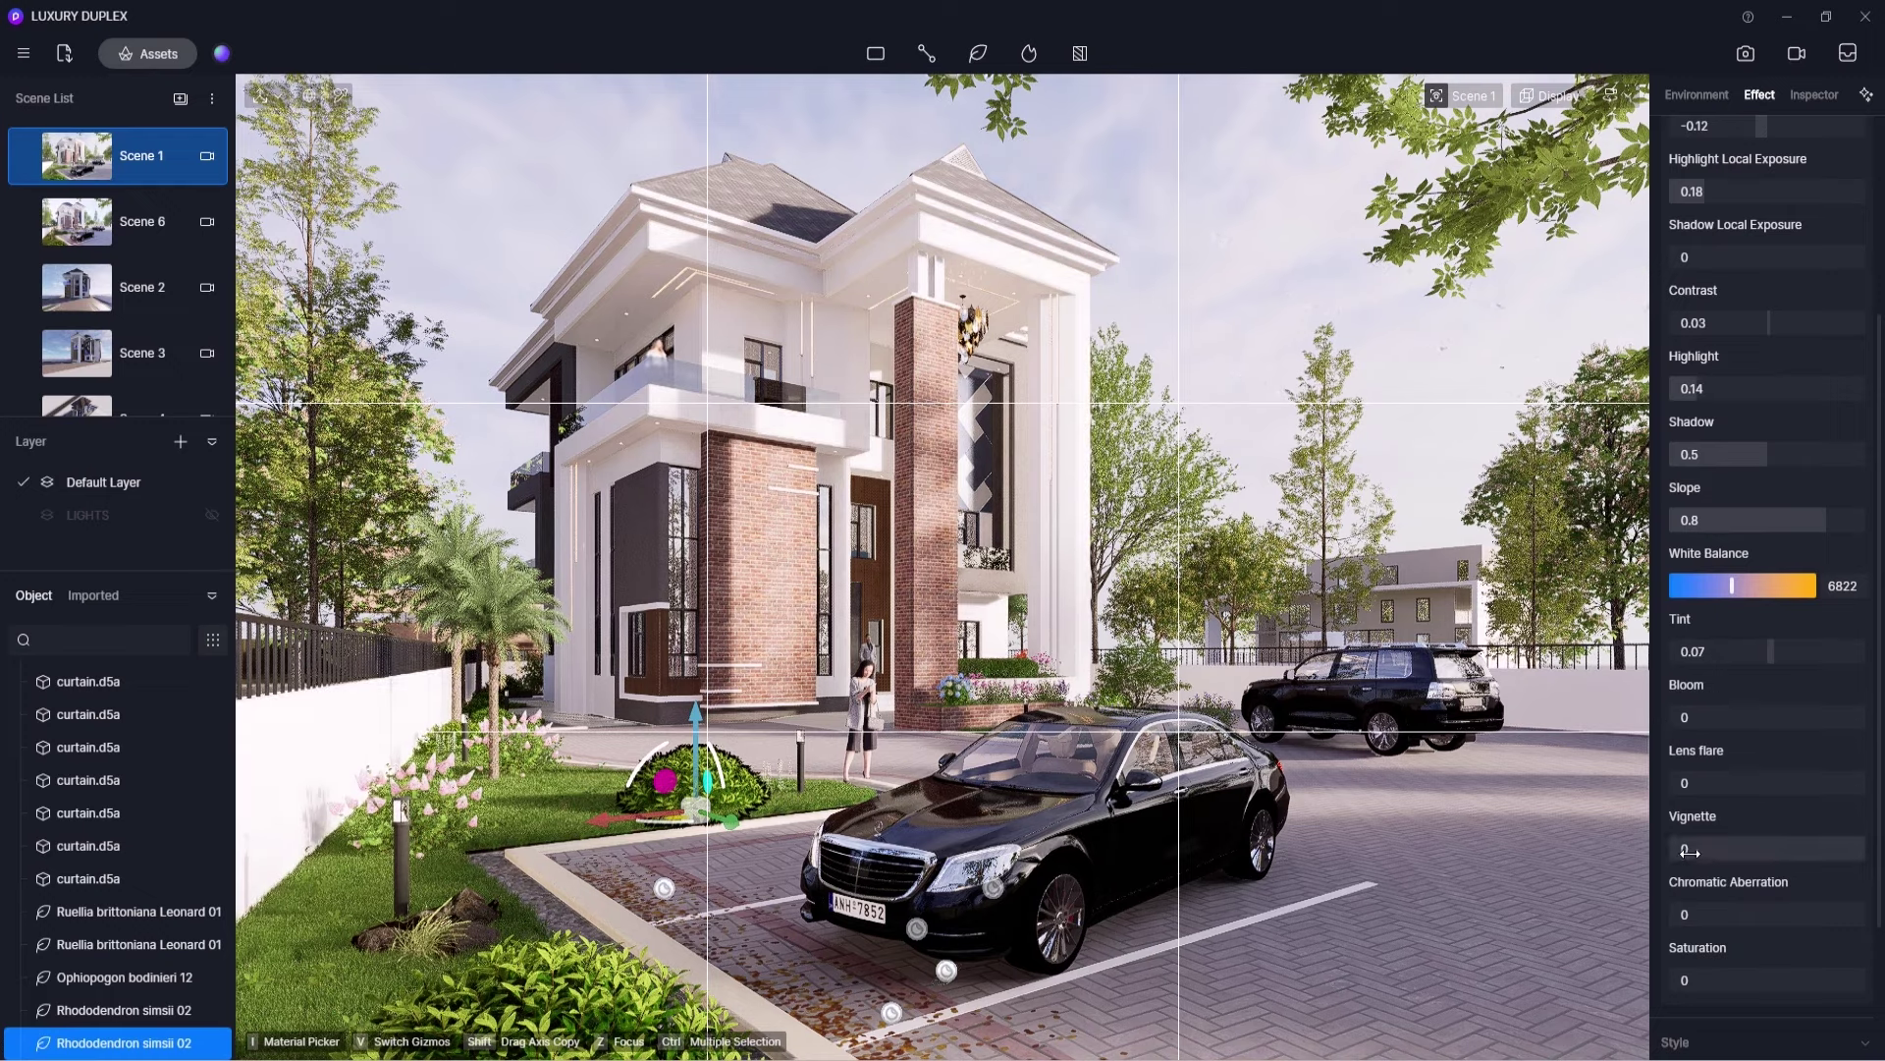
{"action": "left_click_drag", "start_coordinate": [1677, 849], "coordinate": [1694, 849]}
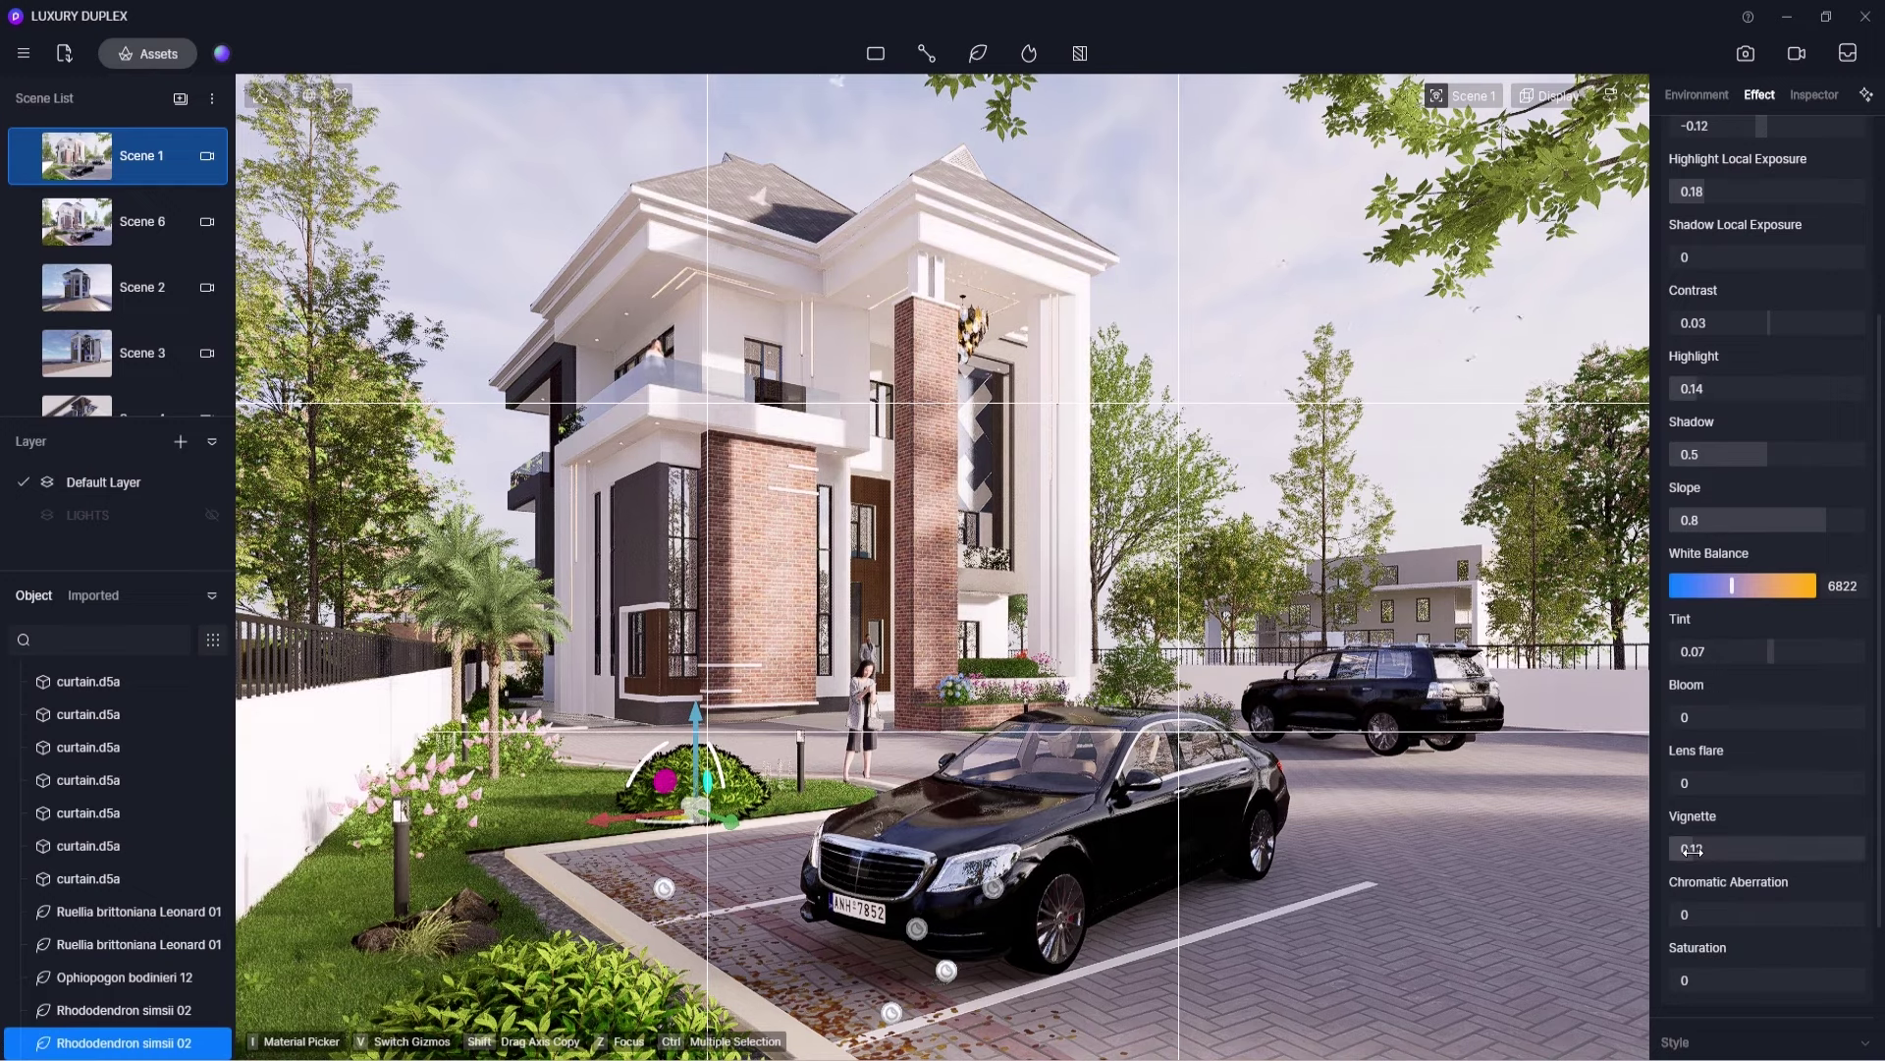
- Enable the sun for the Partly Sunny HDRI sky and set its sunlight intensity to 0.6
{"action": "left_click", "coordinate": [1706, 96]}
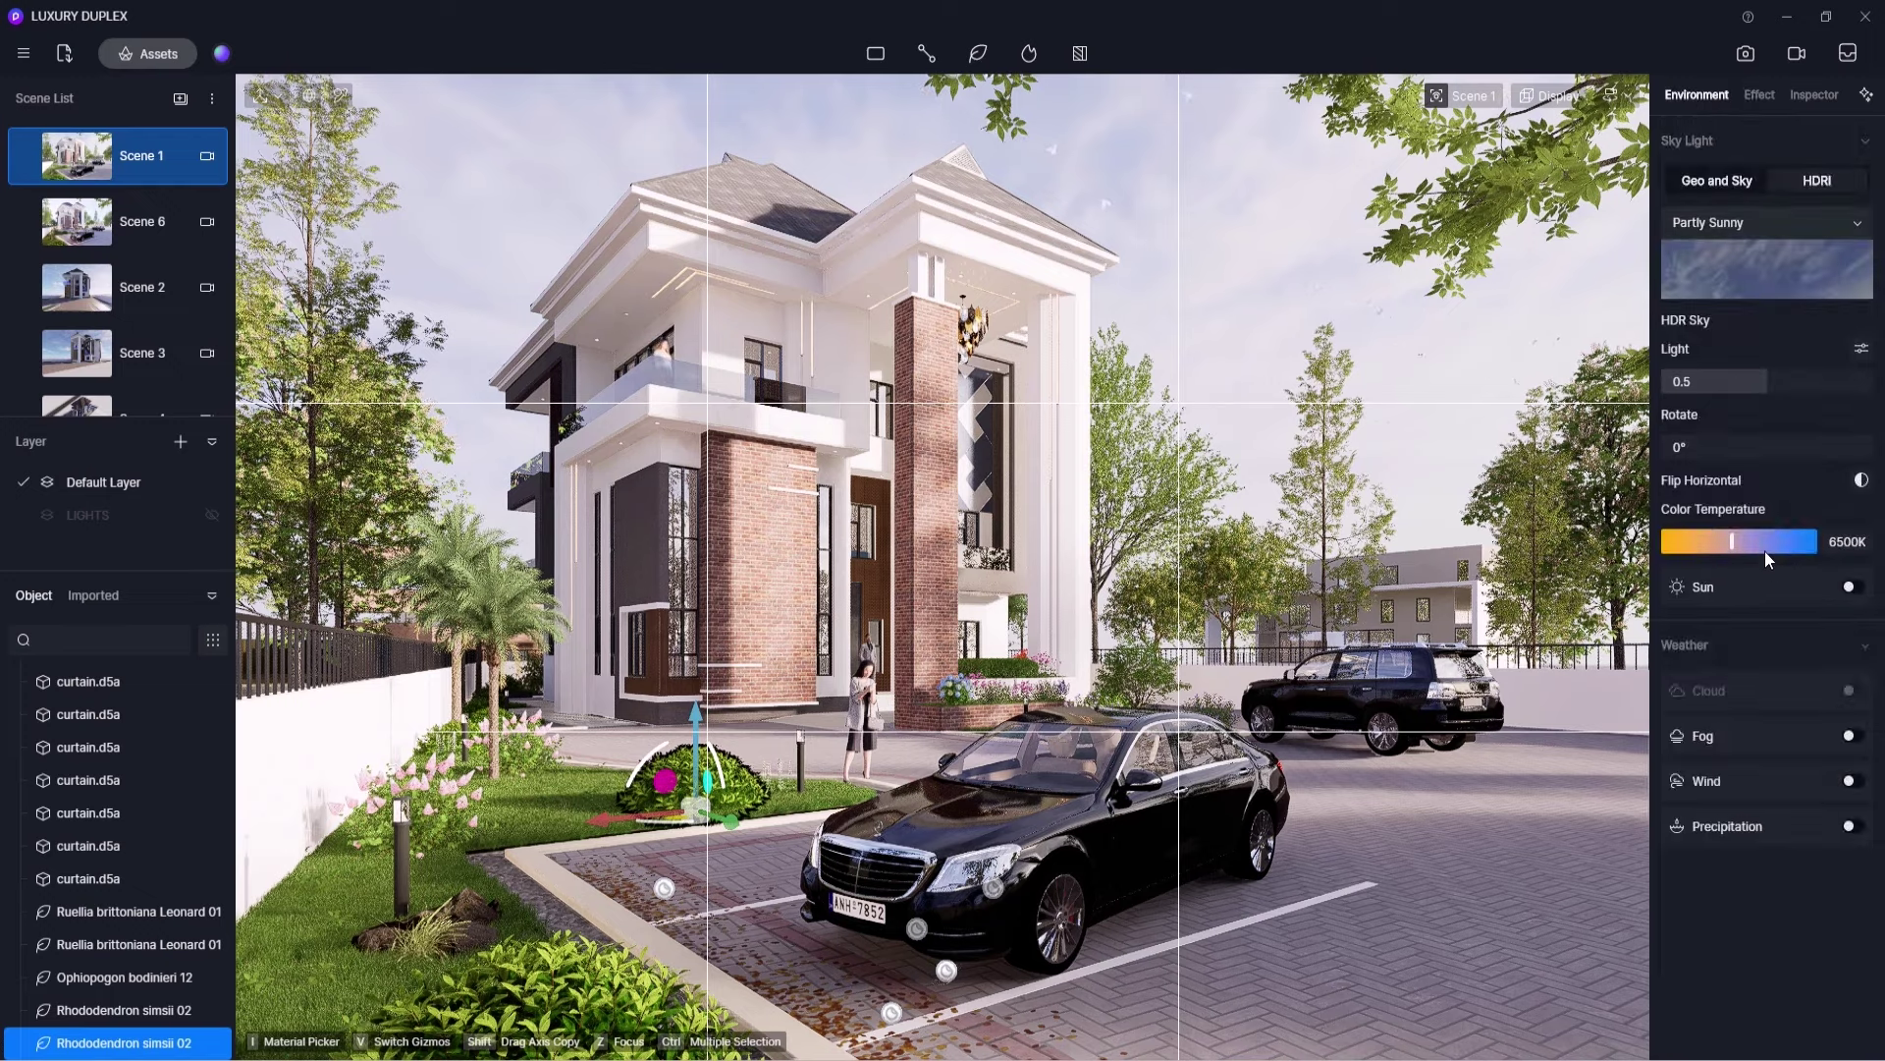
{"action": "left_click", "coordinate": [1850, 587]}
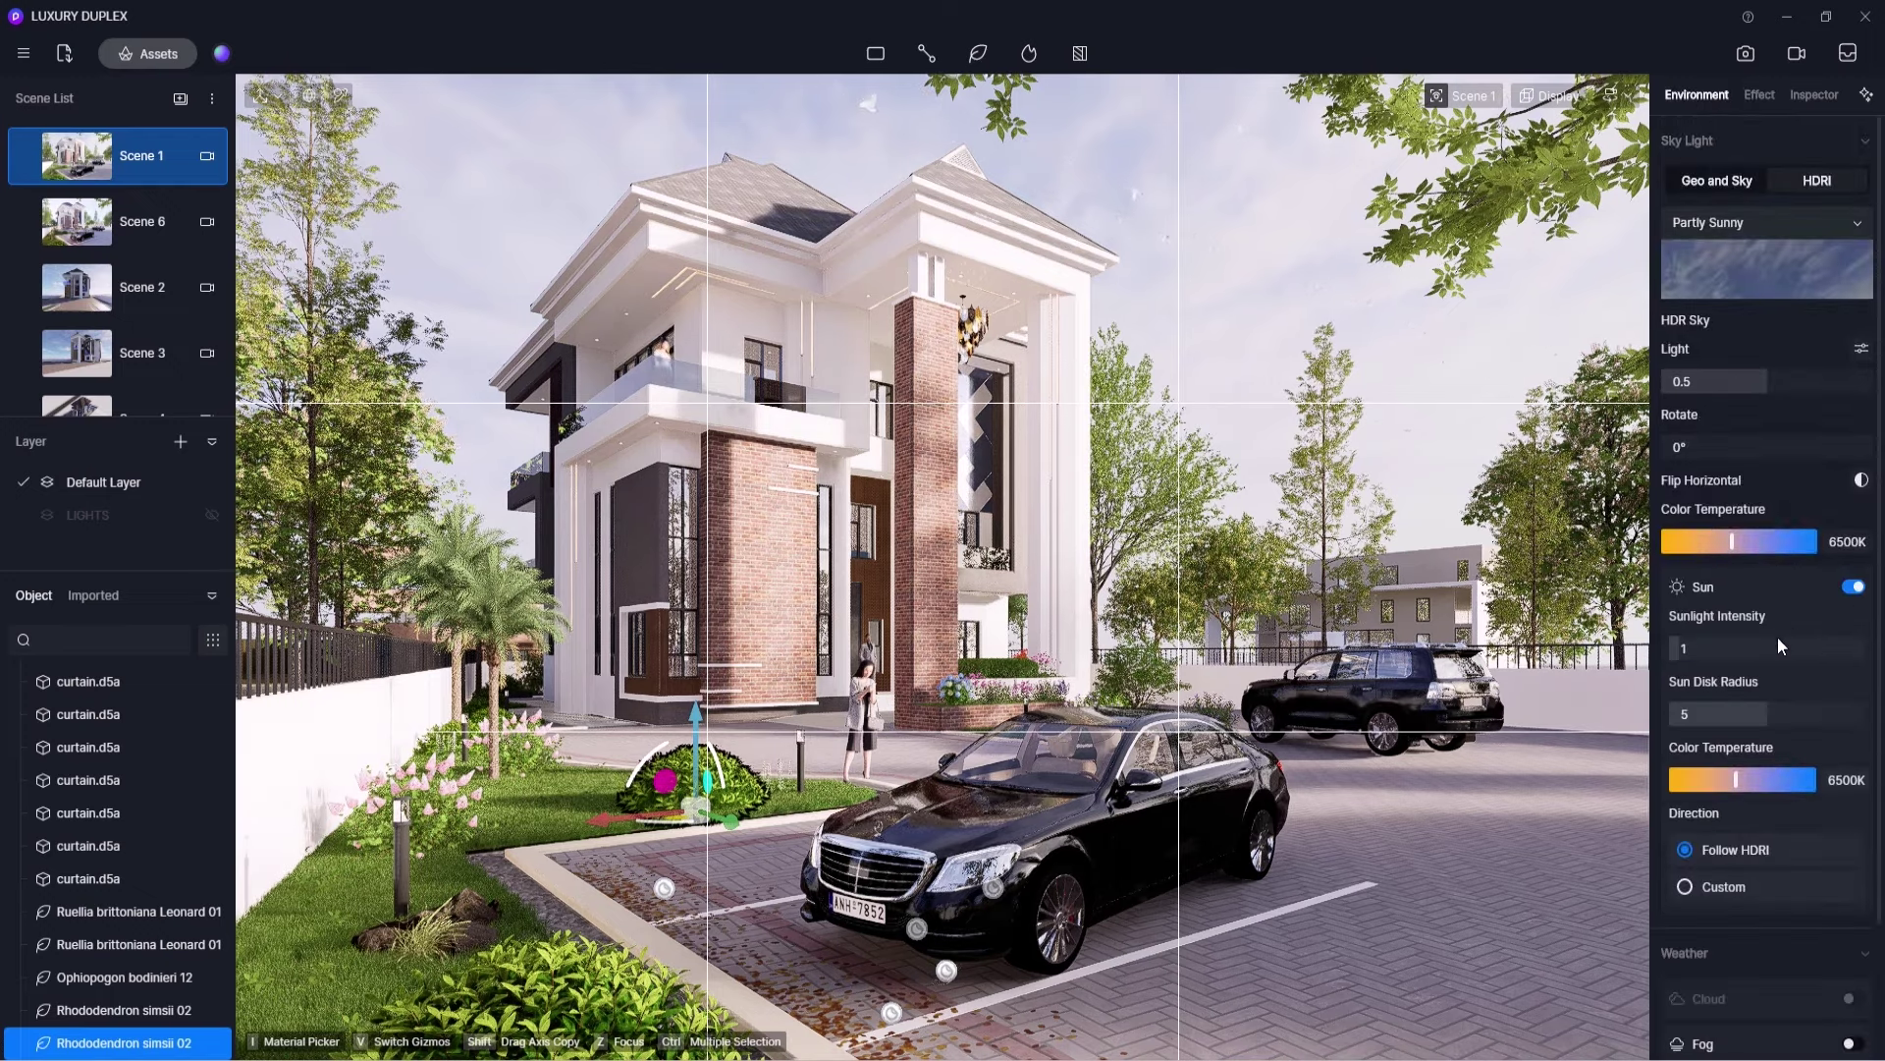
{"action": "left_click_drag", "start_coordinate": [1682, 649], "coordinate": [1675, 653]}
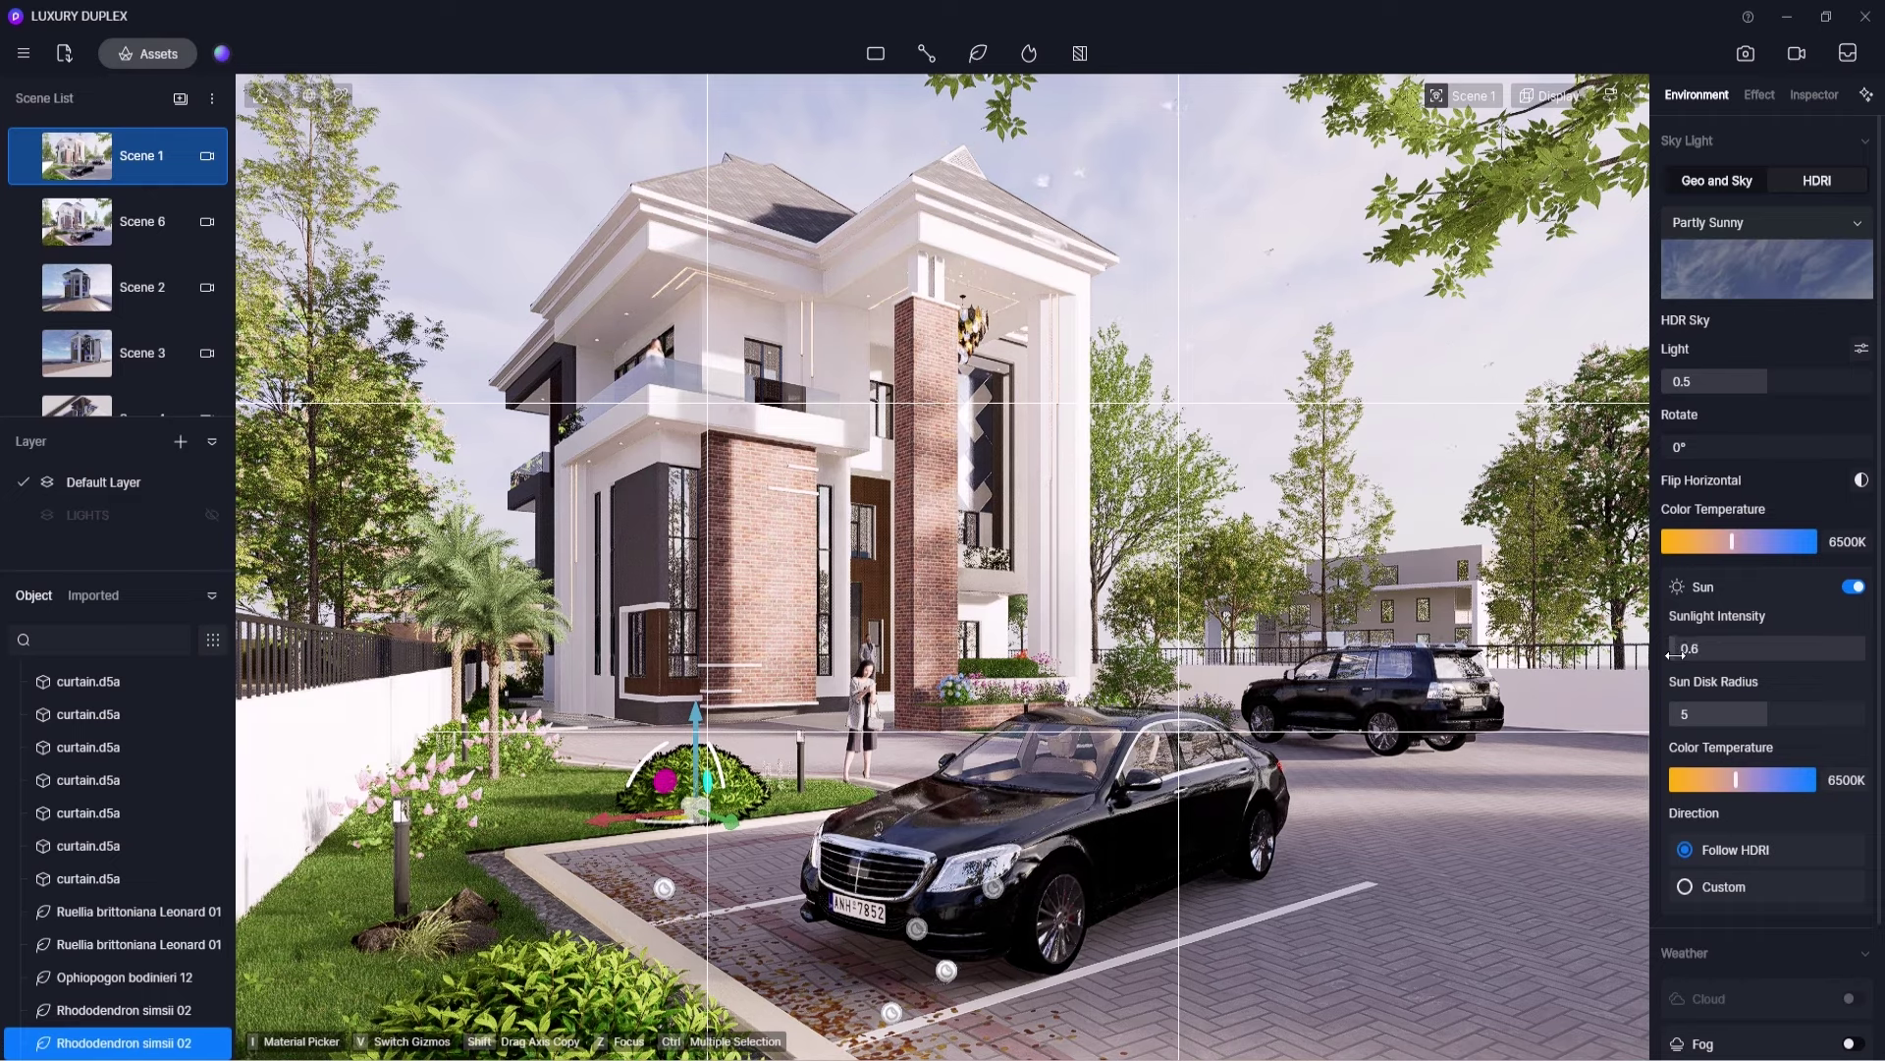
- Set the HDRI's separate skylight to 0.48 and background to 0.42, rotate the sky to 33.3°, and update Scene 1
{"action": "left_click", "coordinate": [1861, 349]}
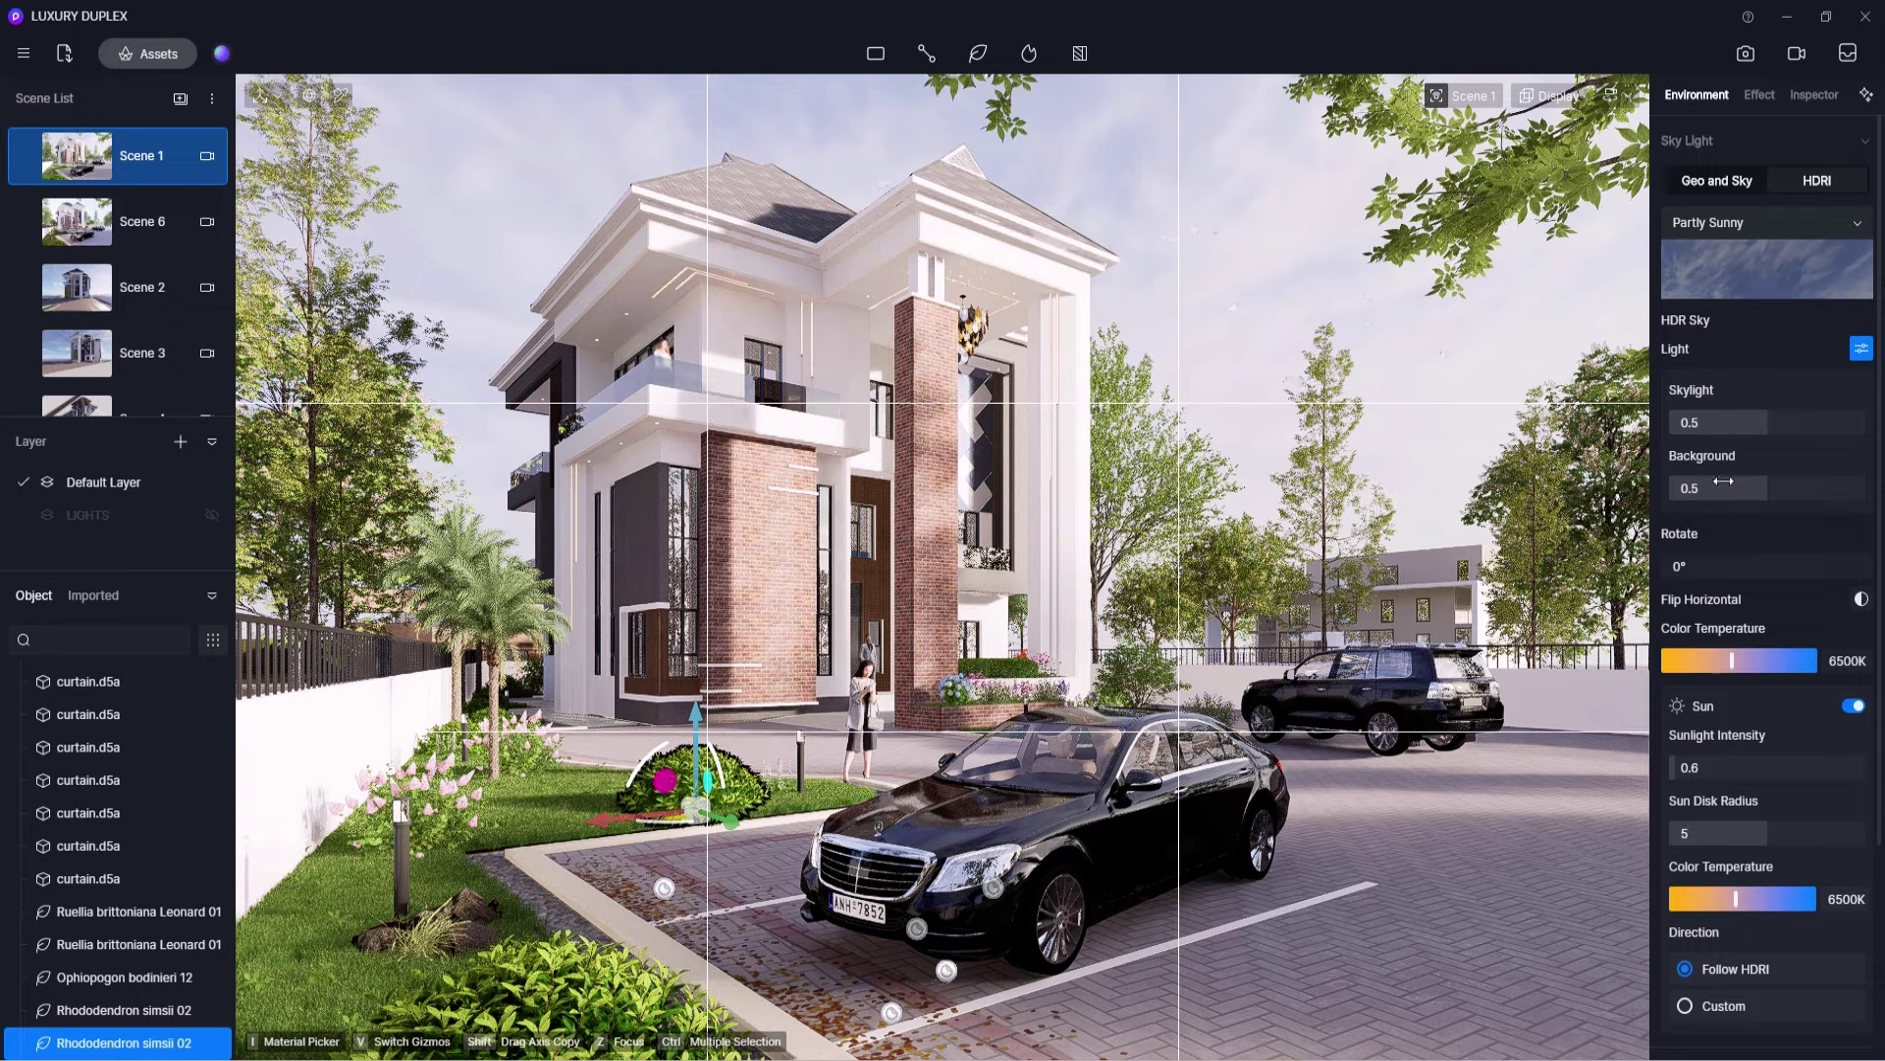
{"action": "left_click_drag", "start_coordinate": [1771, 493], "coordinate": [1739, 487]}
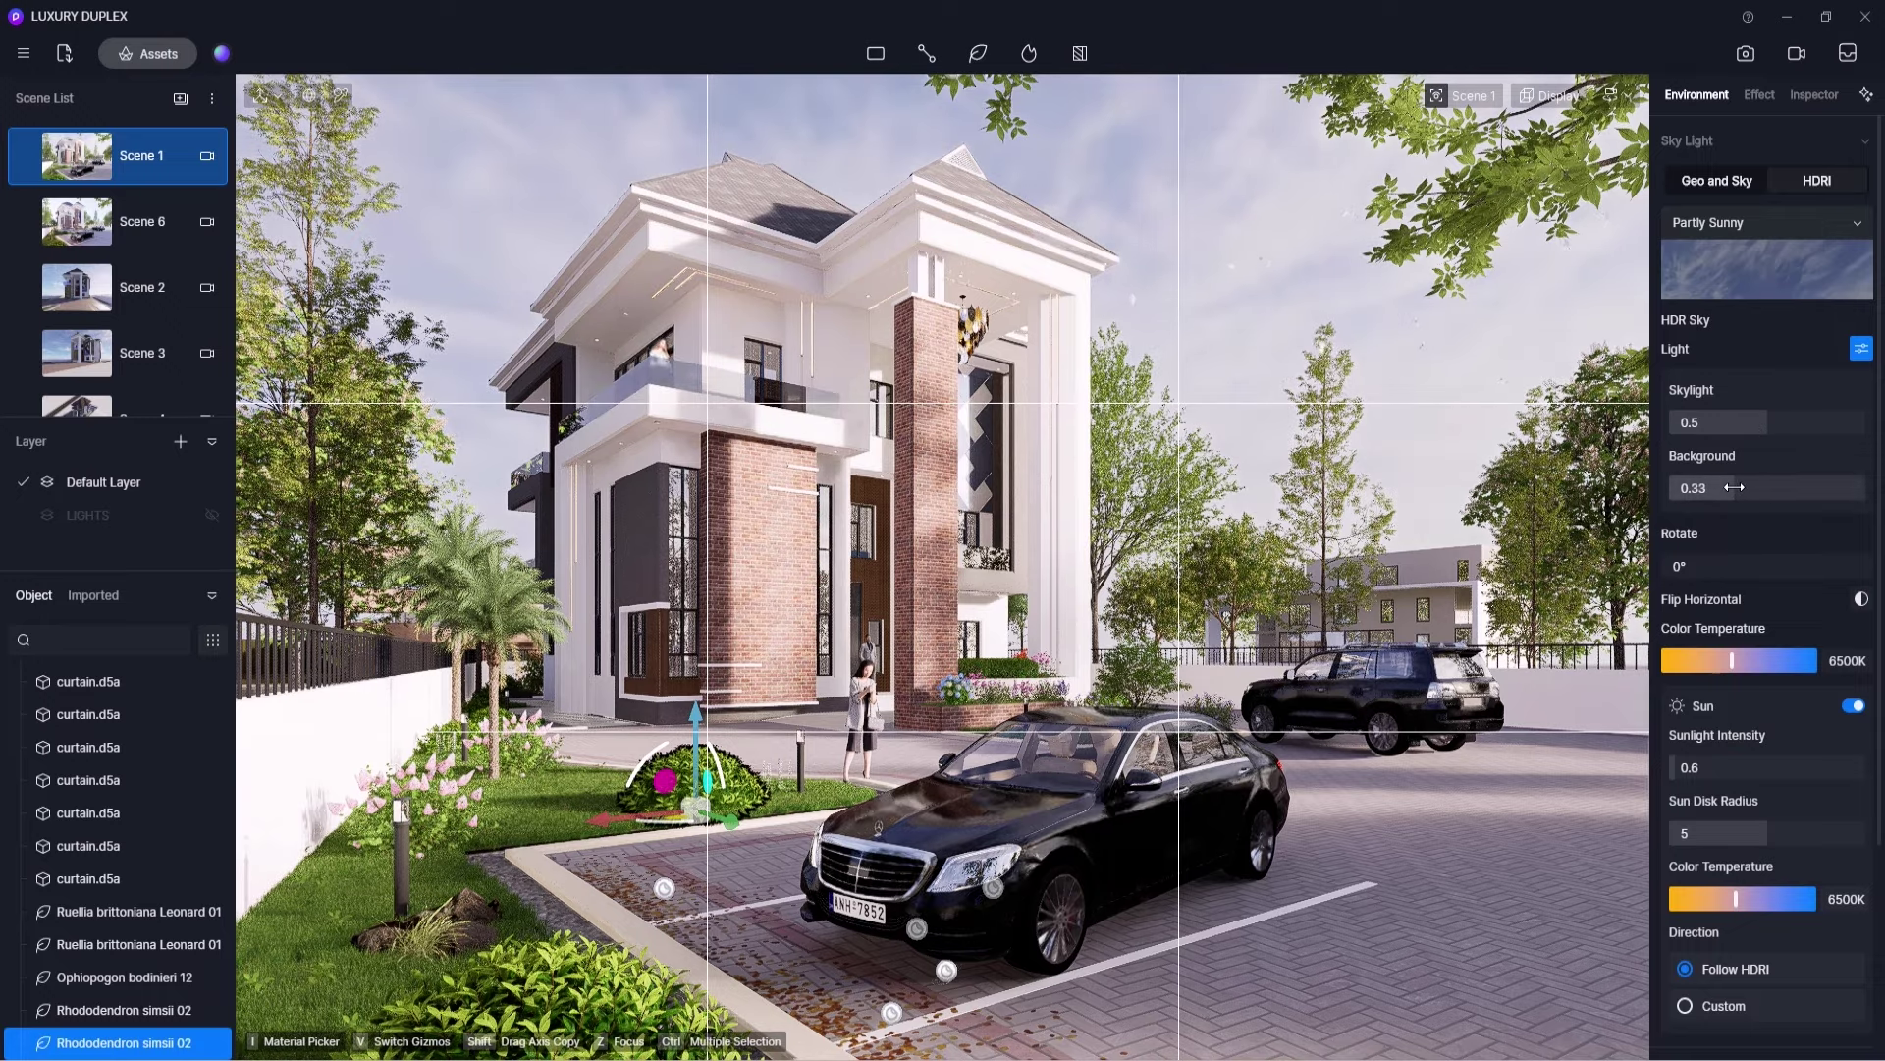
{"action": "left_click_drag", "start_coordinate": [1768, 424], "coordinate": [1736, 427]}
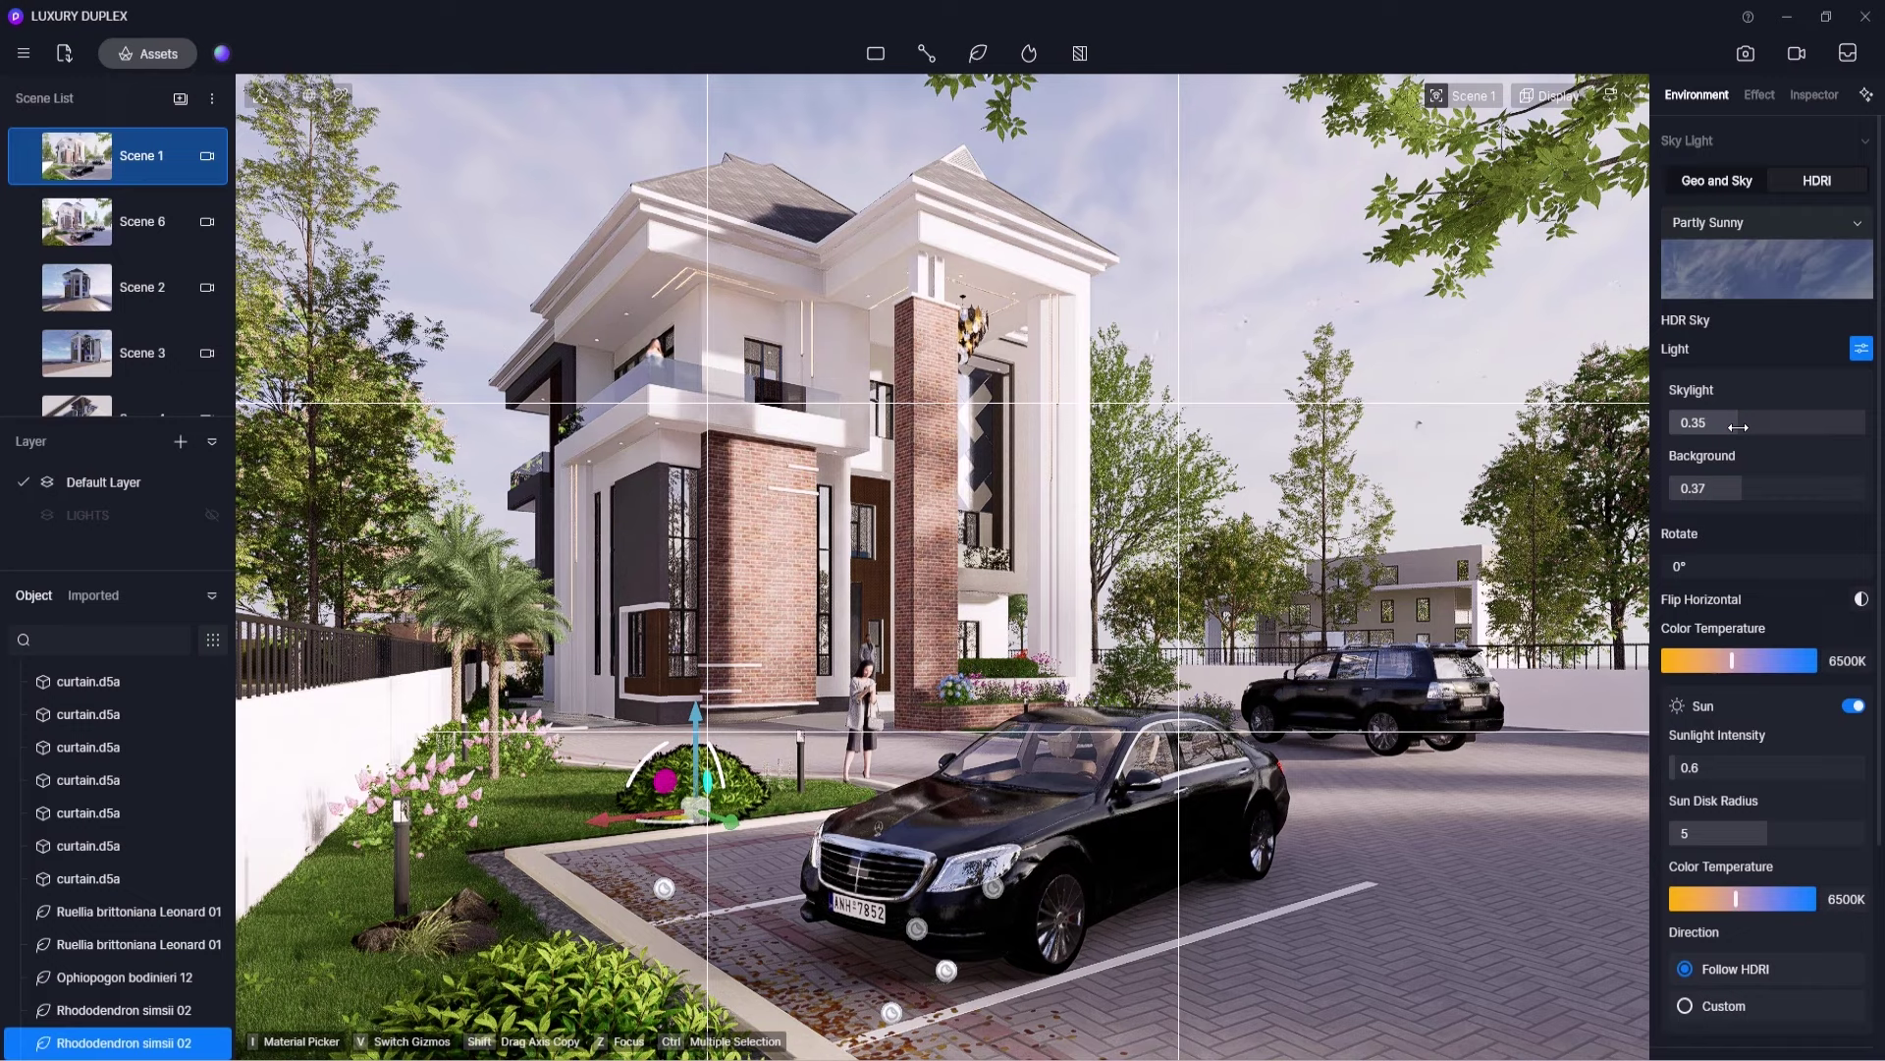
{"action": "left_click_drag", "start_coordinate": [1743, 494], "coordinate": [1752, 494]}
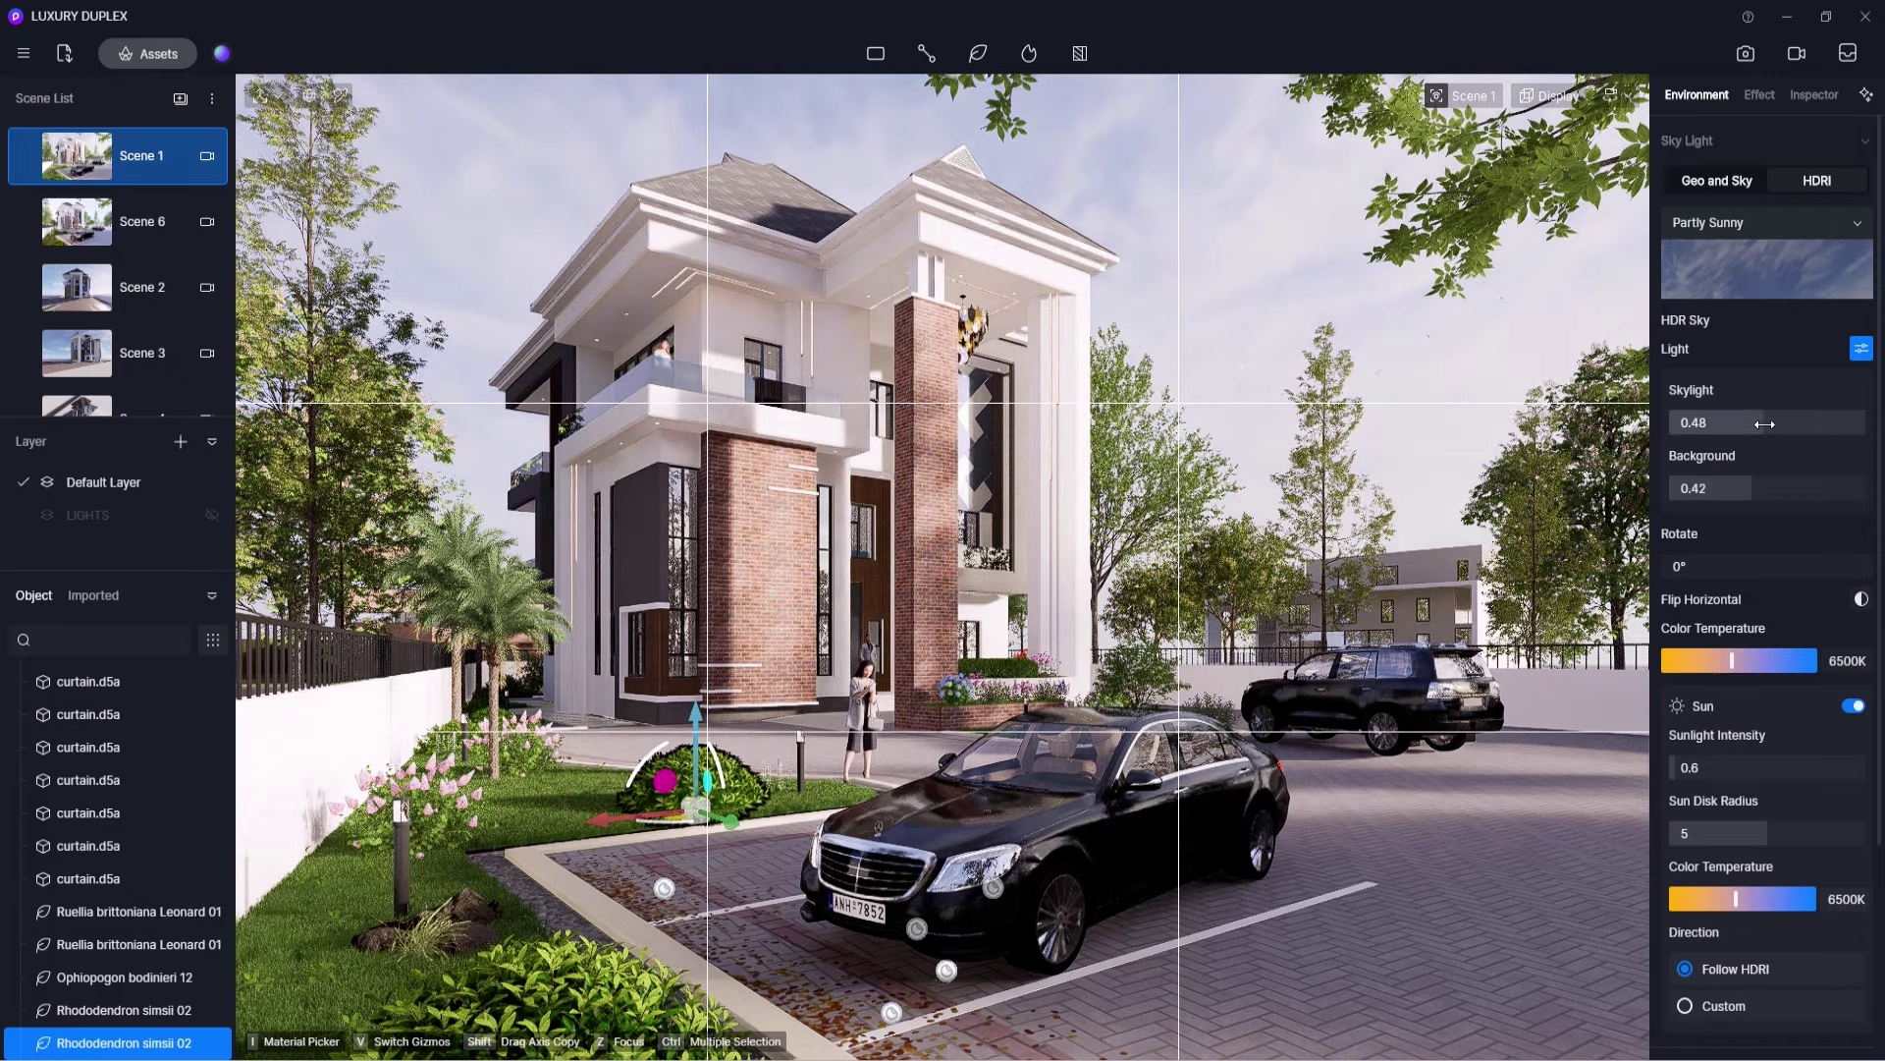
{"action": "mouse_move", "coordinate": [1673, 572]}
{"action": "left_mouse_down"}
{"action": "mouse_move", "coordinate": [1714, 573]}
{"action": "mouse_move", "coordinate": [1681, 569]}
{"action": "left_mouse_up"}
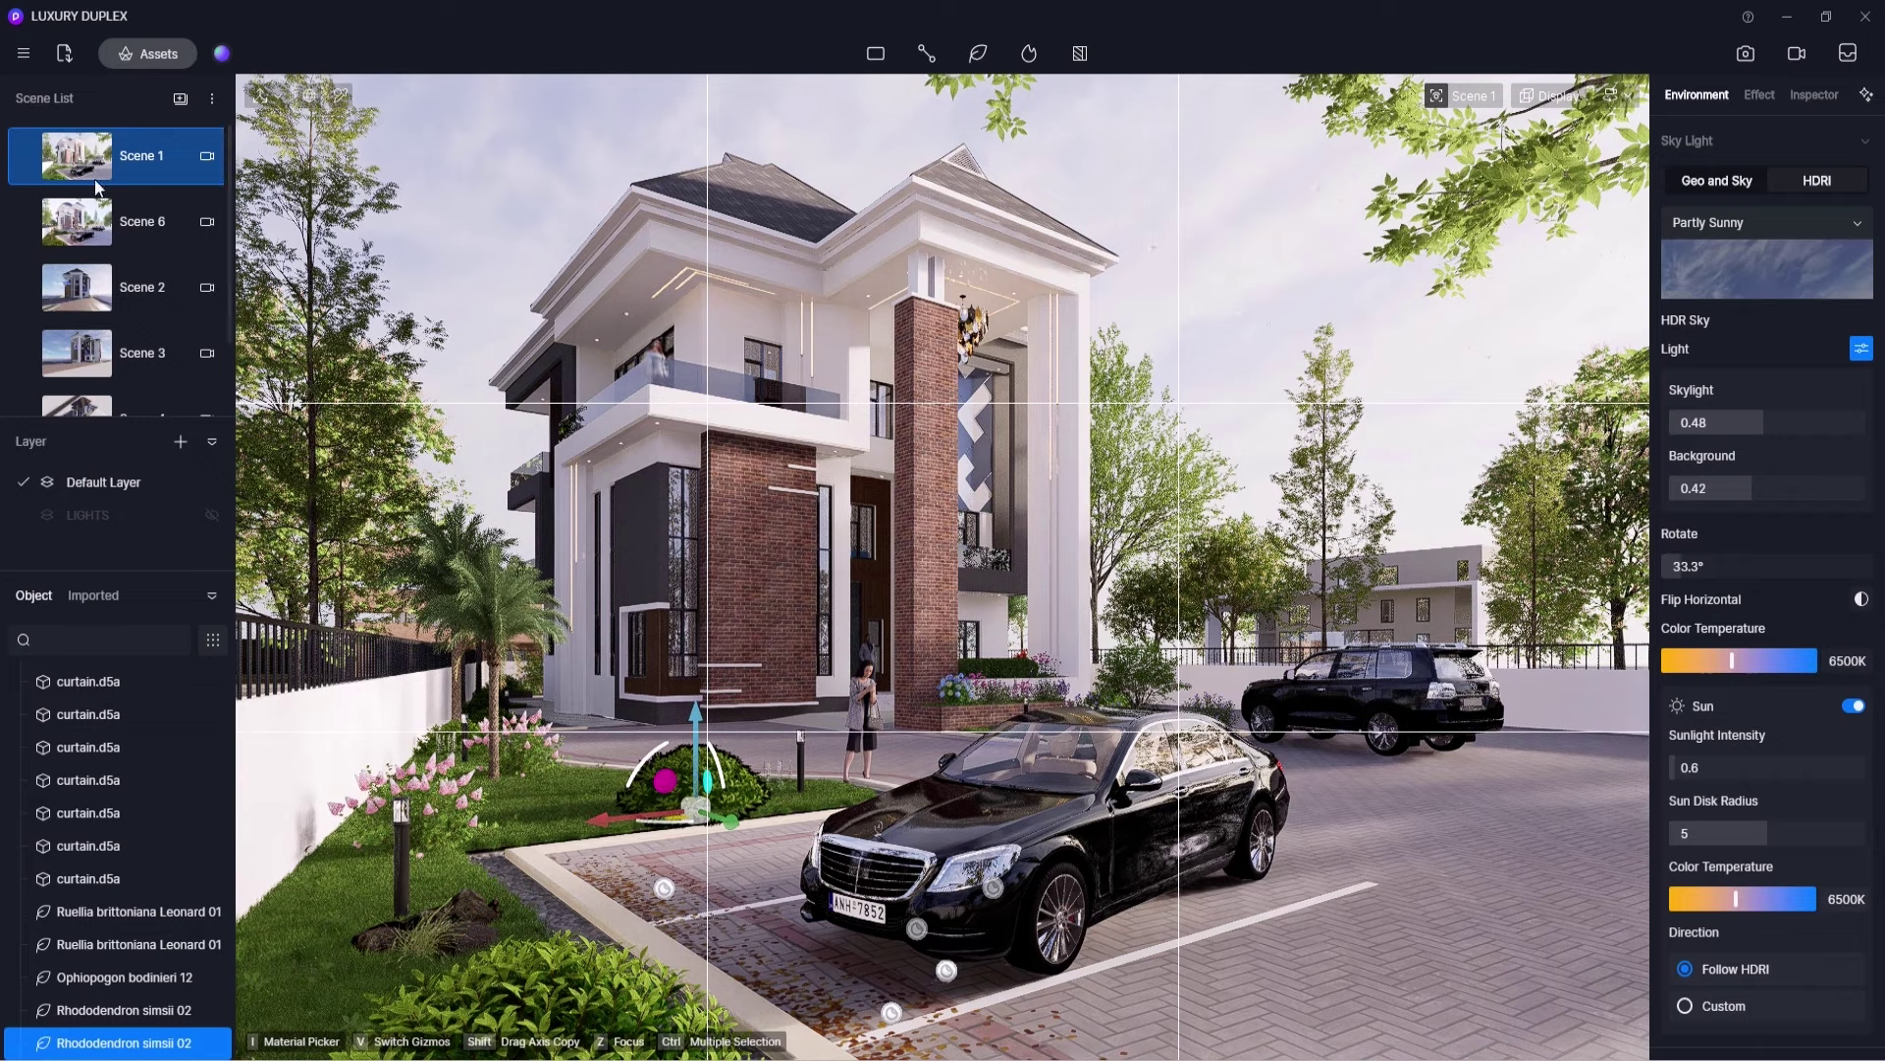
{"action": "left_click", "coordinate": [24, 159]}
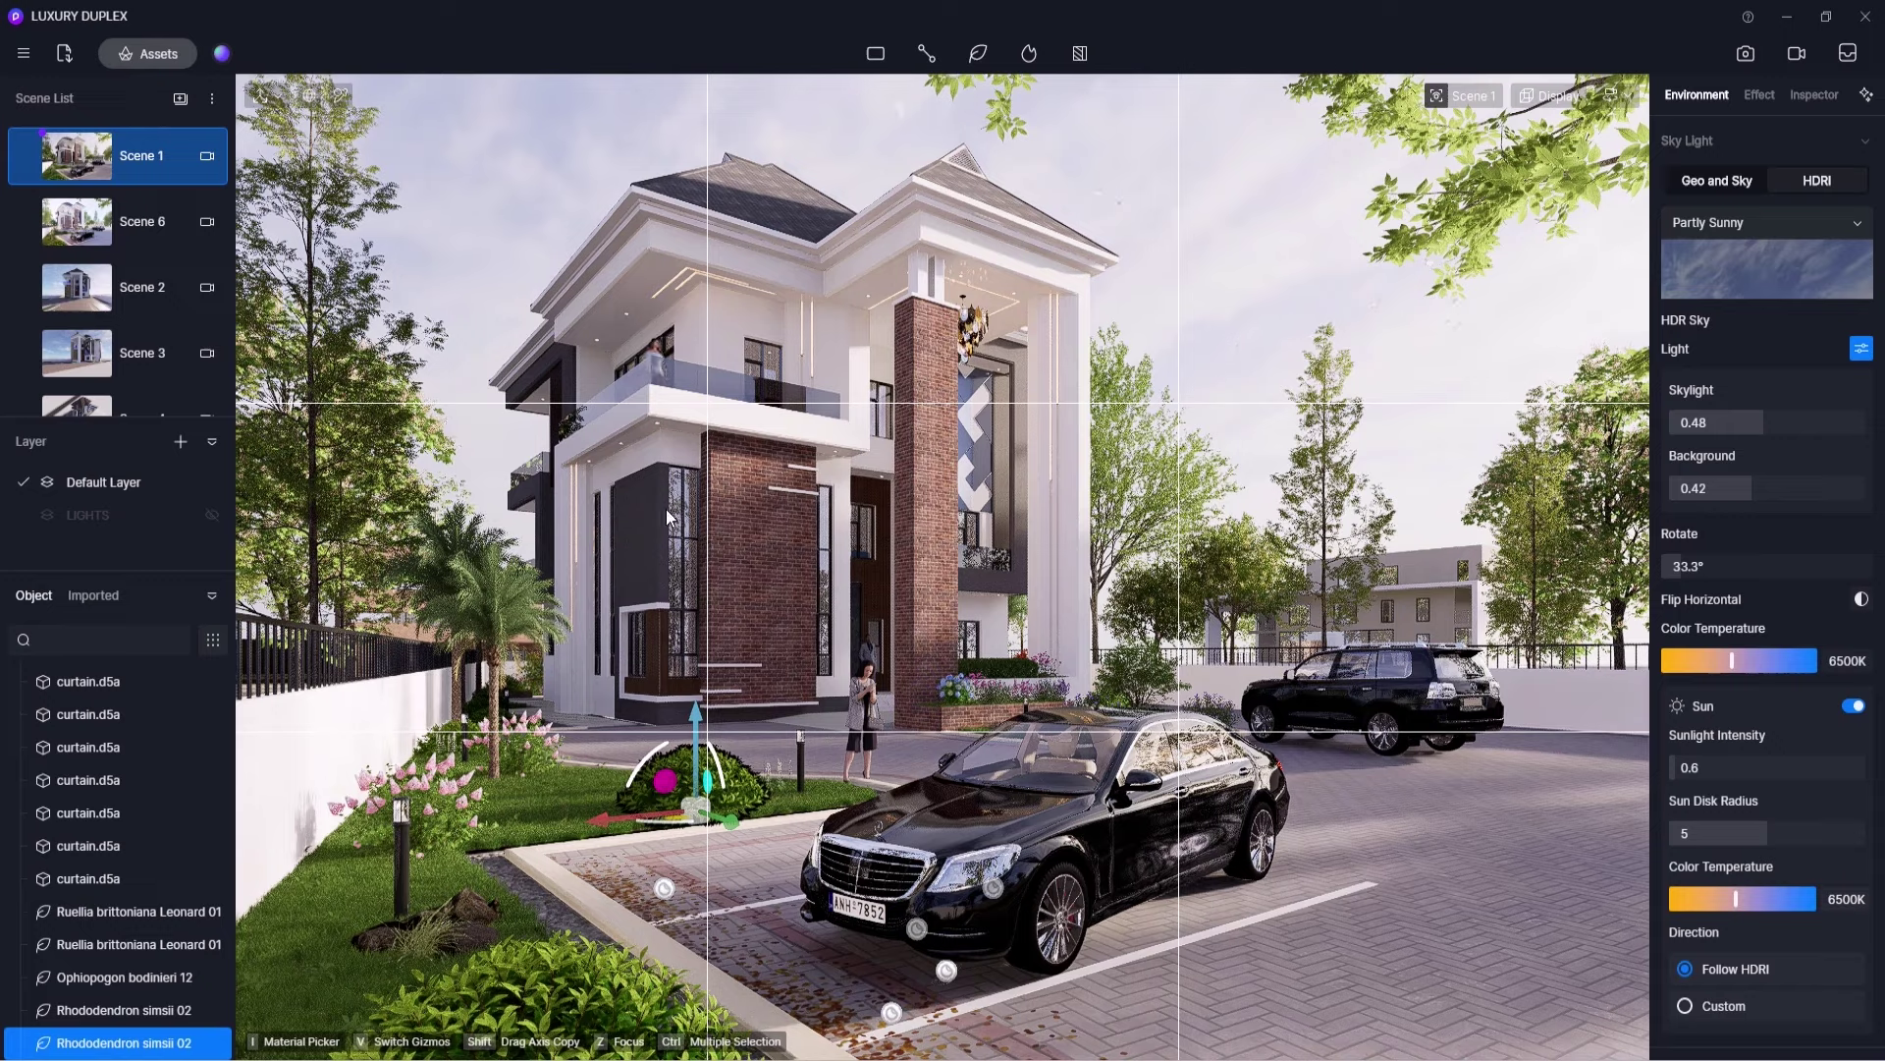
- Set the sun's color temperature to 6950K and the HDRI sky's color temperature to 7500K
{"action": "left_click", "coordinate": [1742, 898]}
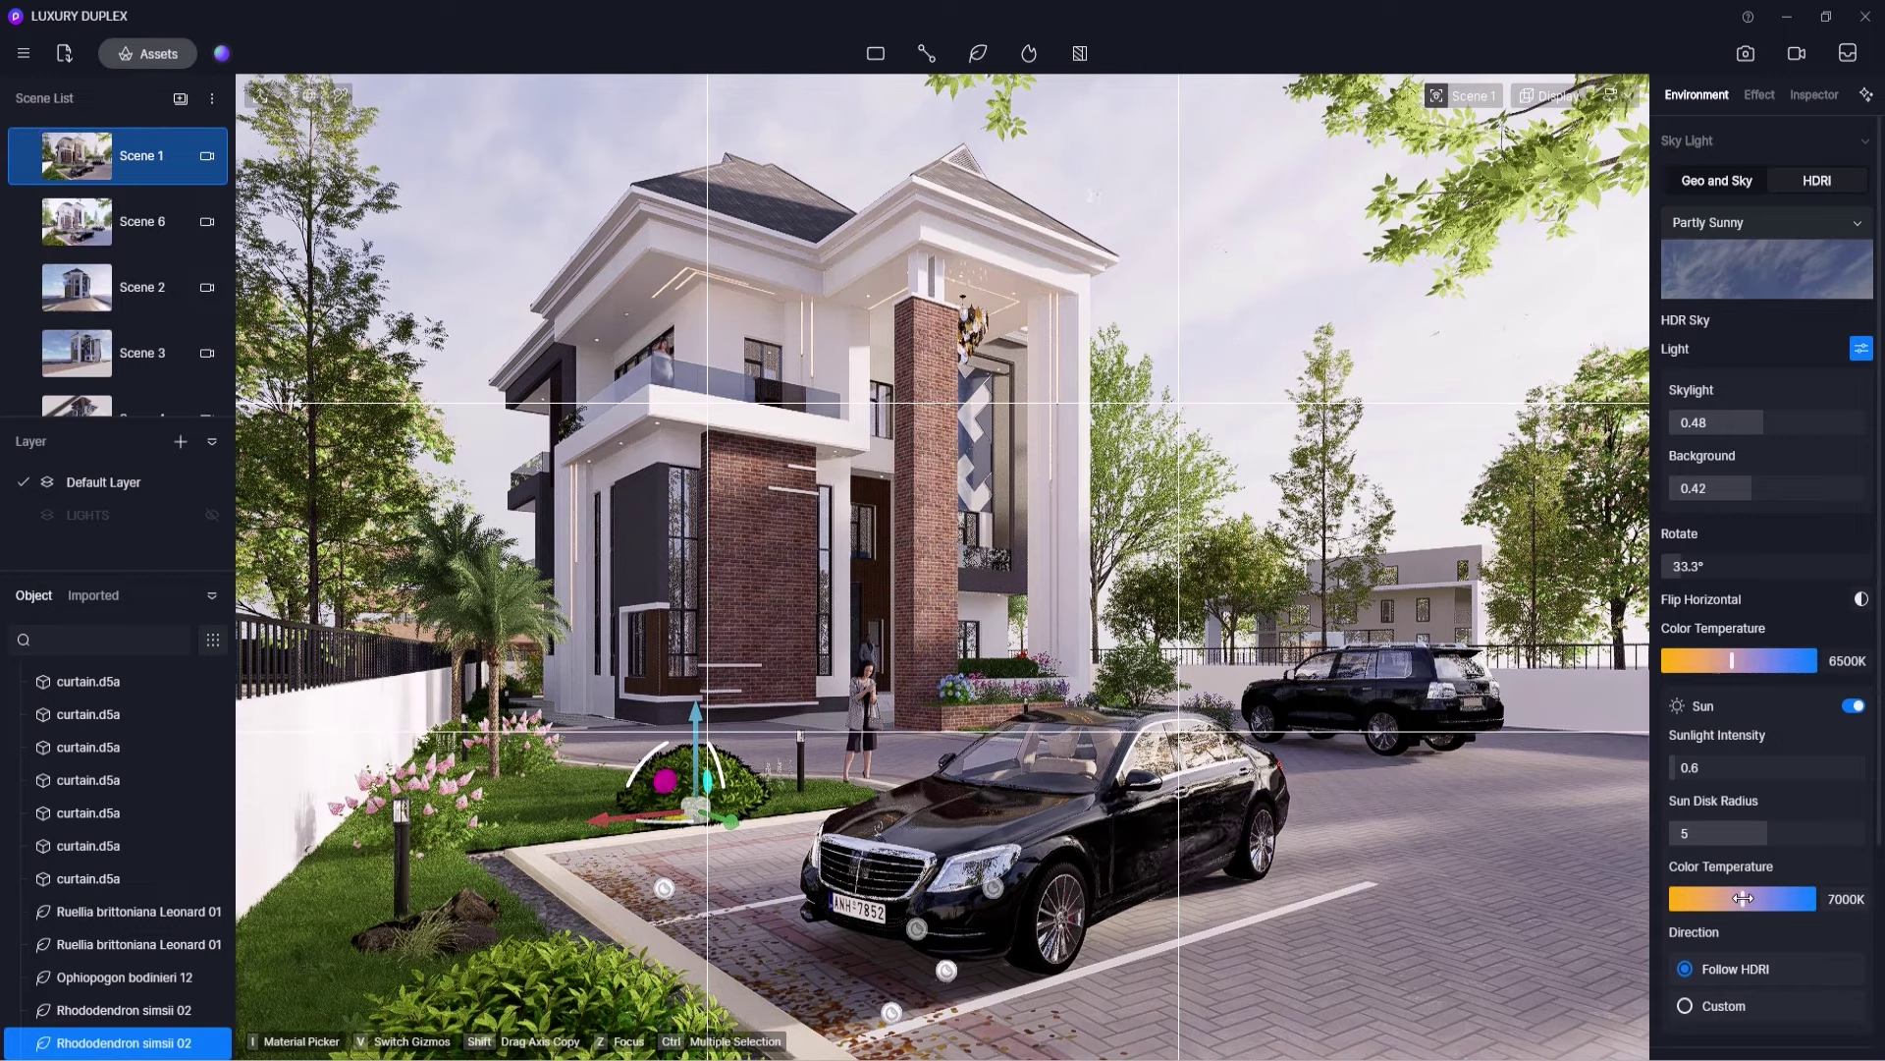
{"action": "left_click", "coordinate": [1747, 662]}
- Enable wind in the weather settings and set its strength to 0.76
{"action": "scroll", "coordinate": [1795, 839], "scroll_direction": "down", "scroll_amount": 2}
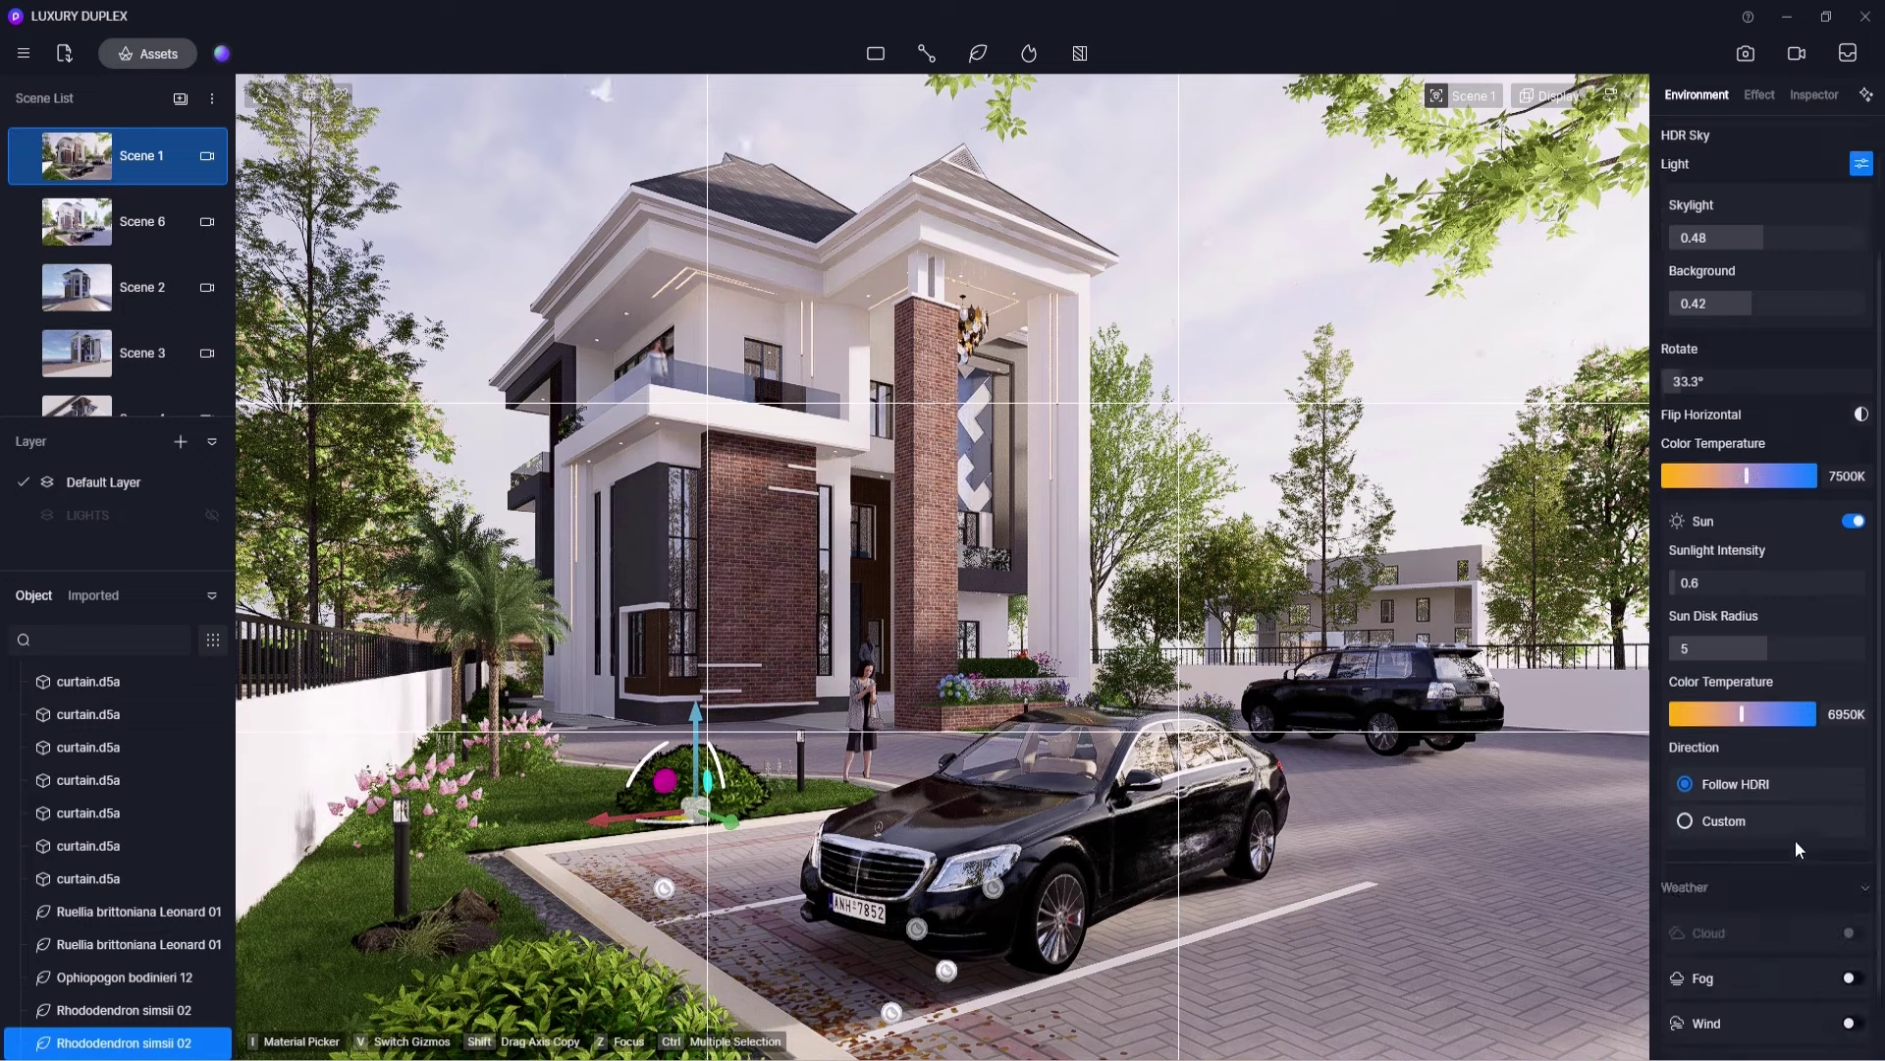
{"action": "scroll", "coordinate": [1796, 844], "scroll_direction": "down", "scroll_amount": 2}
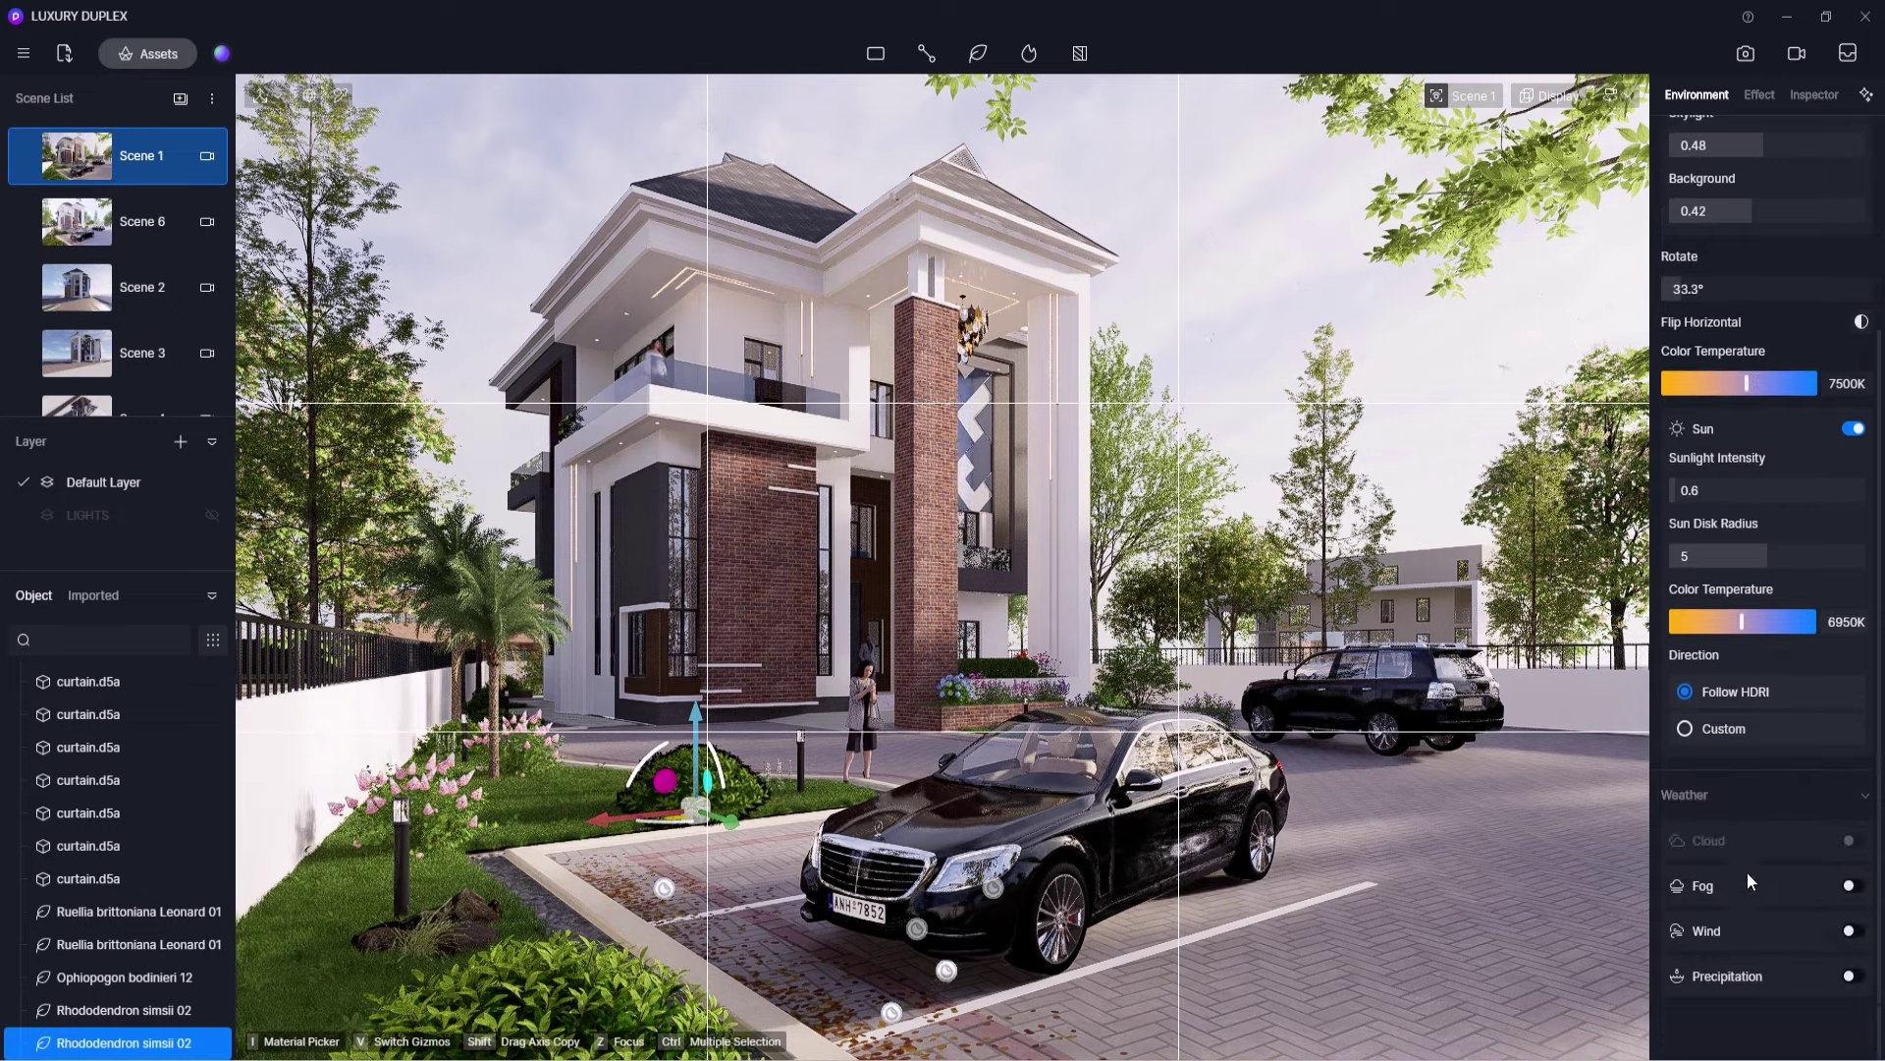
{"action": "left_click", "coordinate": [1849, 931]}
{"action": "scroll", "coordinate": [1771, 906], "scroll_direction": "down", "scroll_amount": 3}
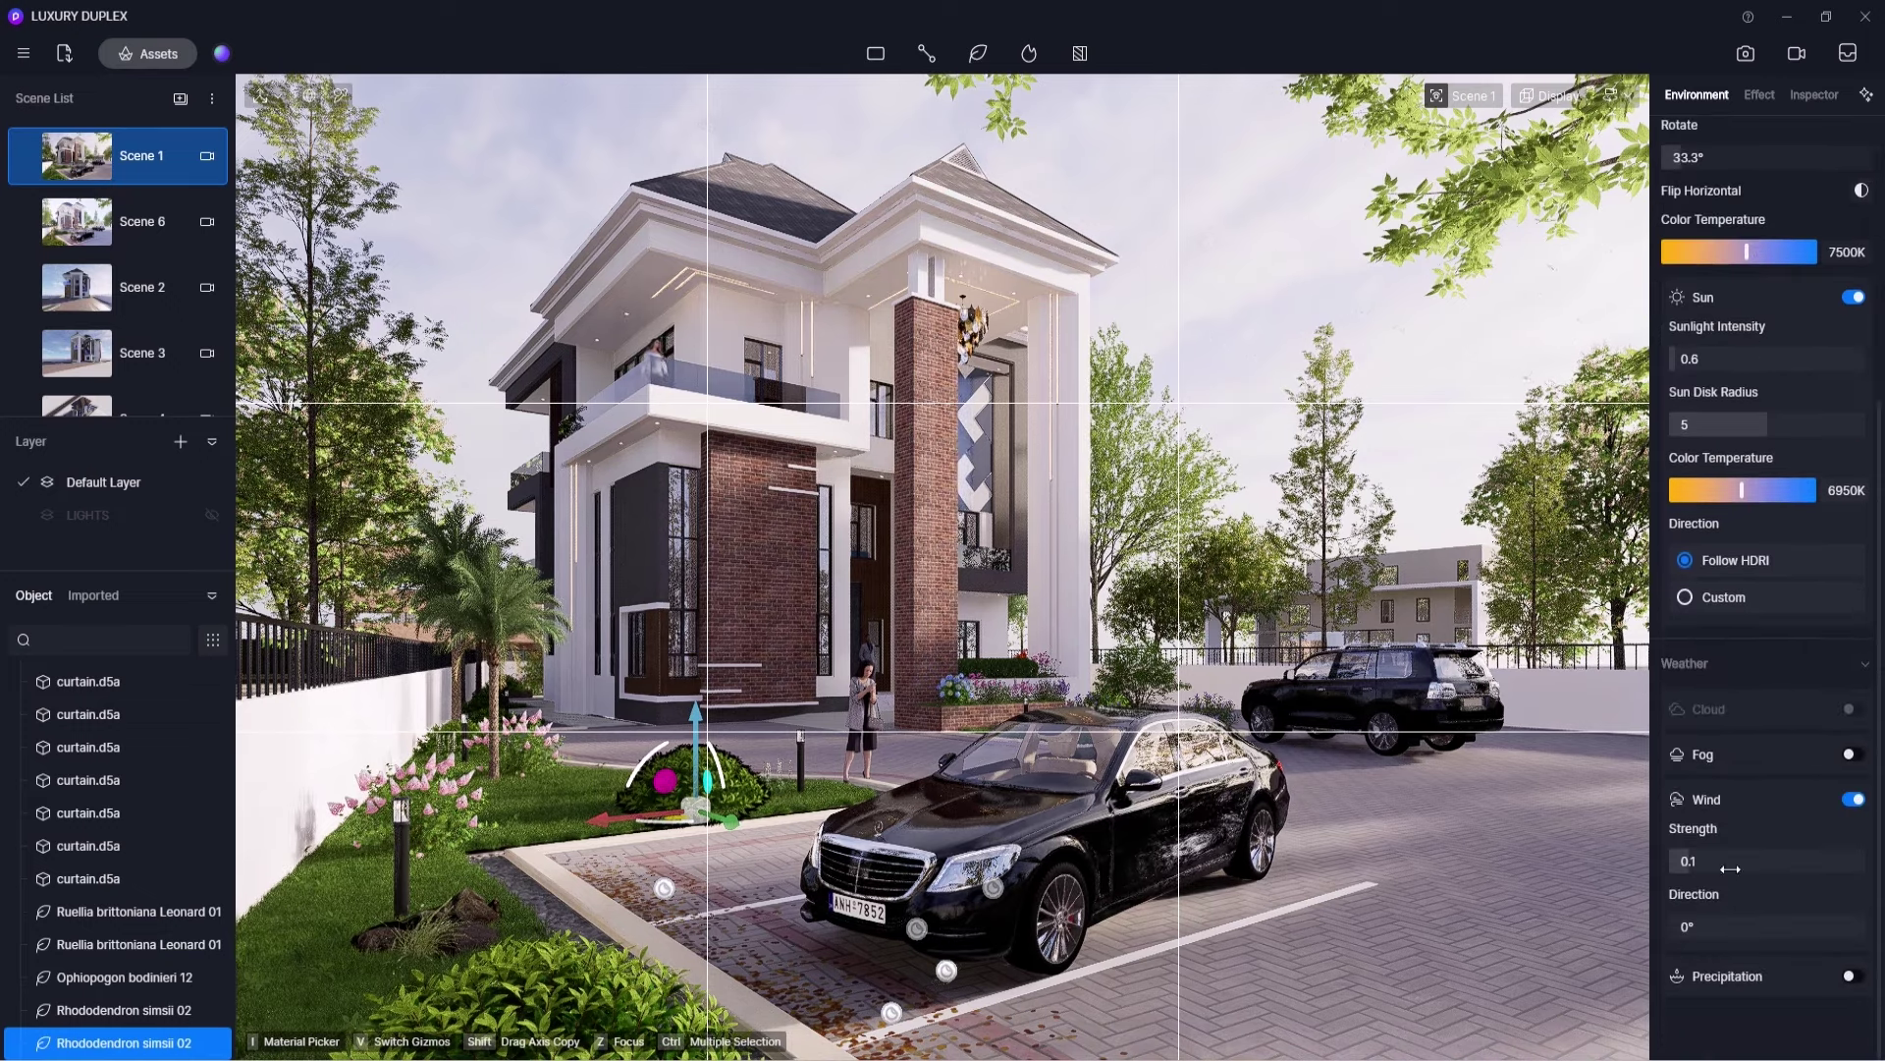
{"action": "left_click_drag", "start_coordinate": [1767, 859], "coordinate": [1818, 857]}
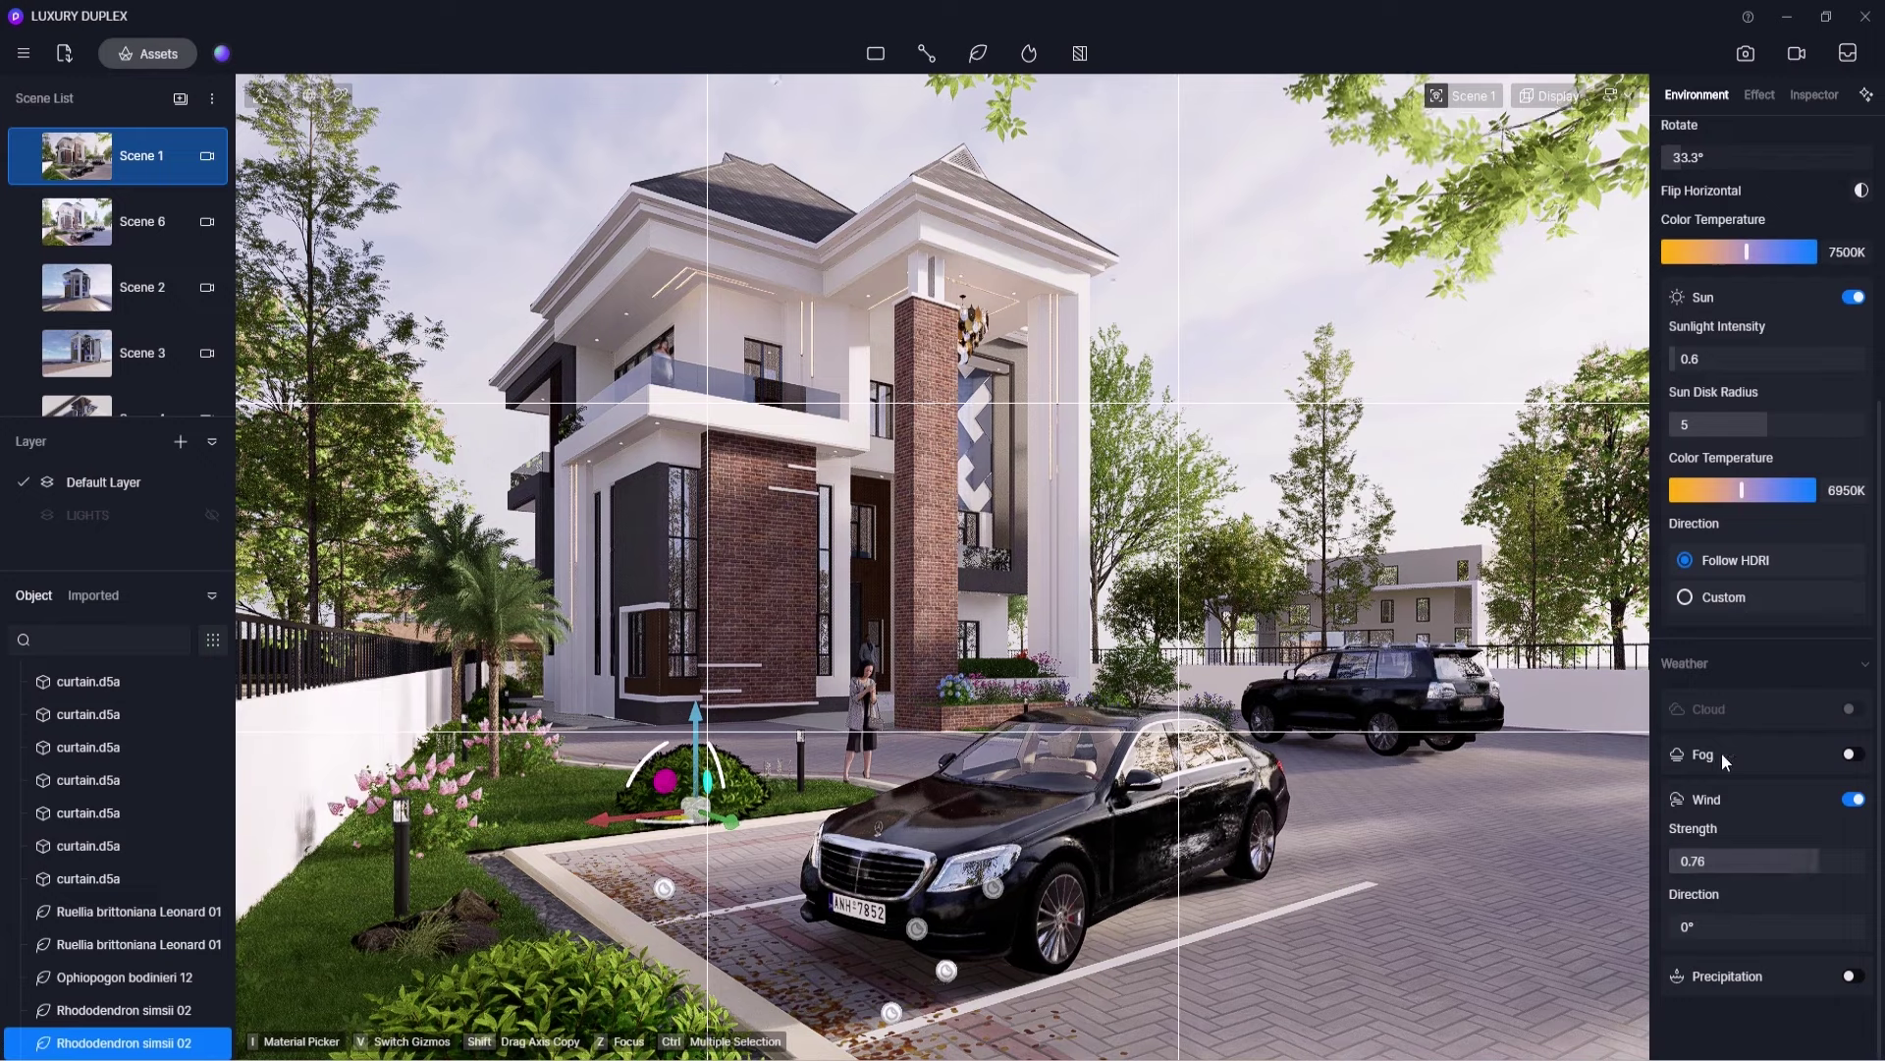
- Raise Scene 1's bloom to 0.23 in the post-processing effects
{"action": "scroll", "coordinate": [1707, 365], "scroll_direction": "up", "scroll_amount": 8}
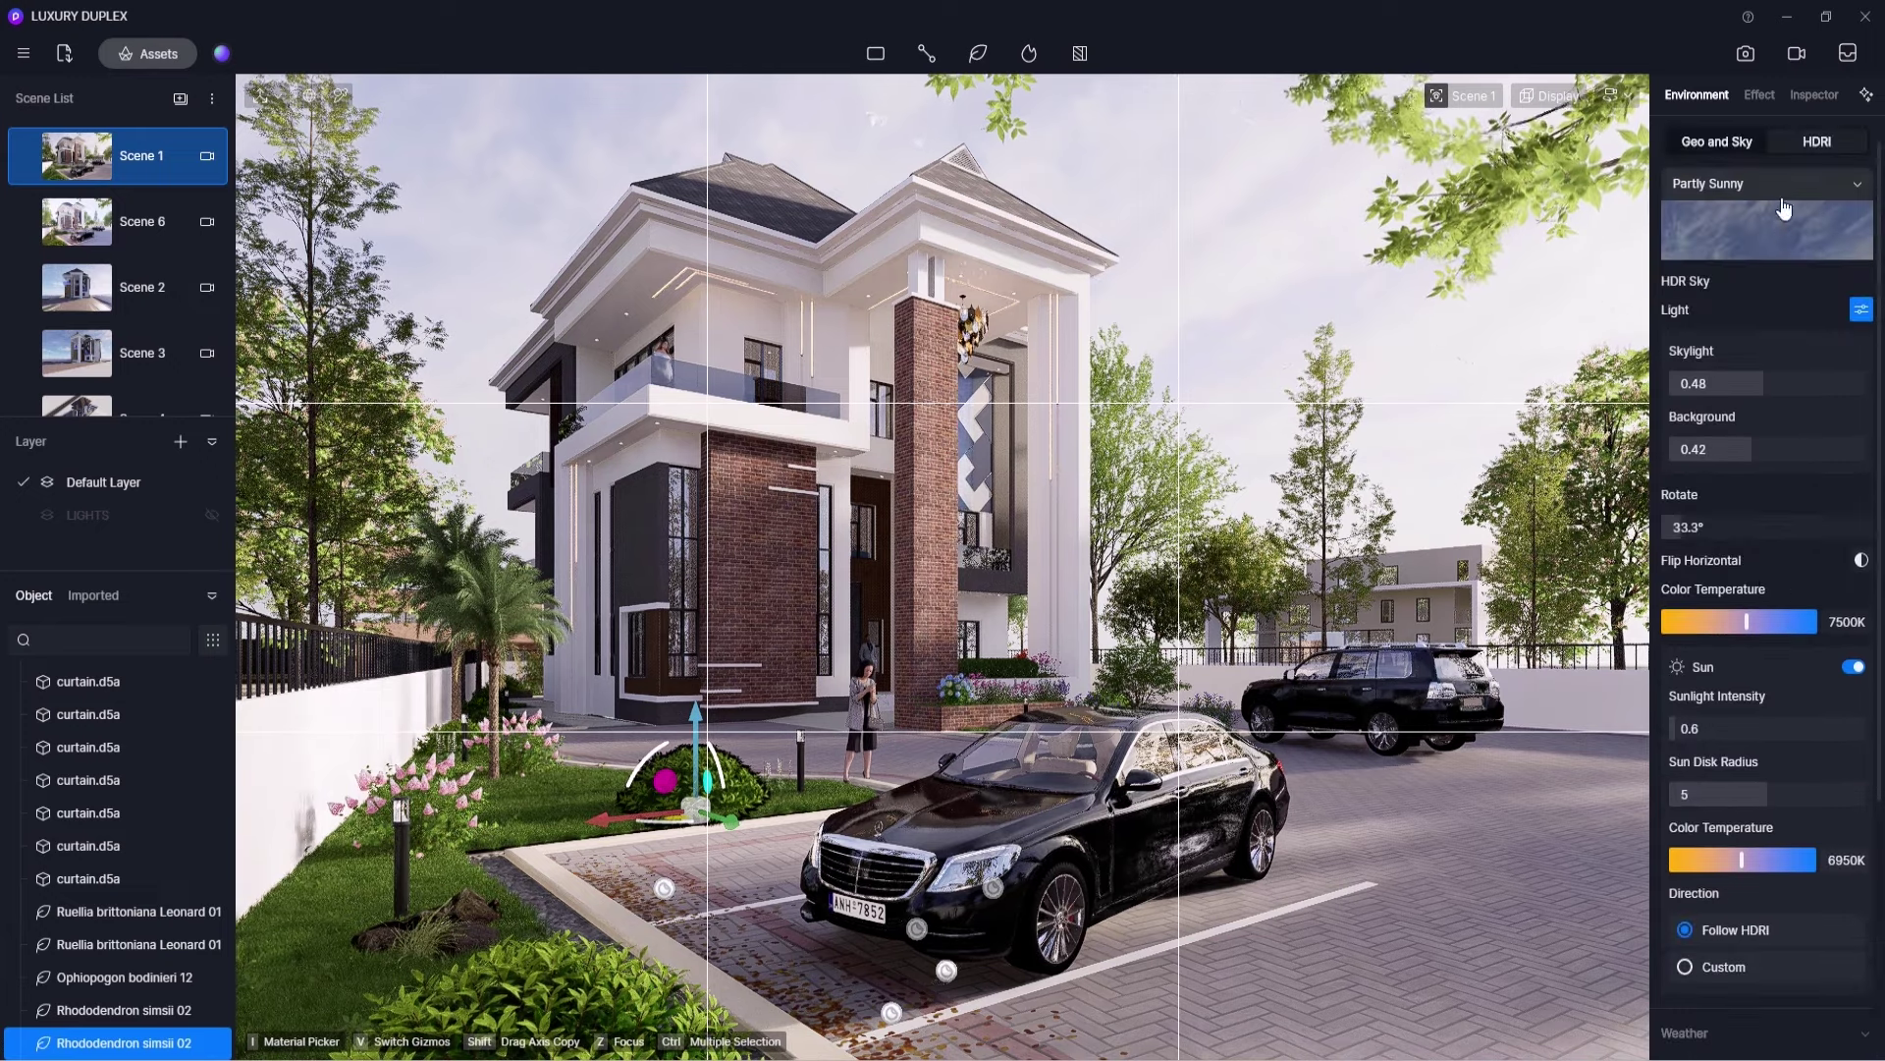
{"action": "left_click", "coordinate": [1760, 94]}
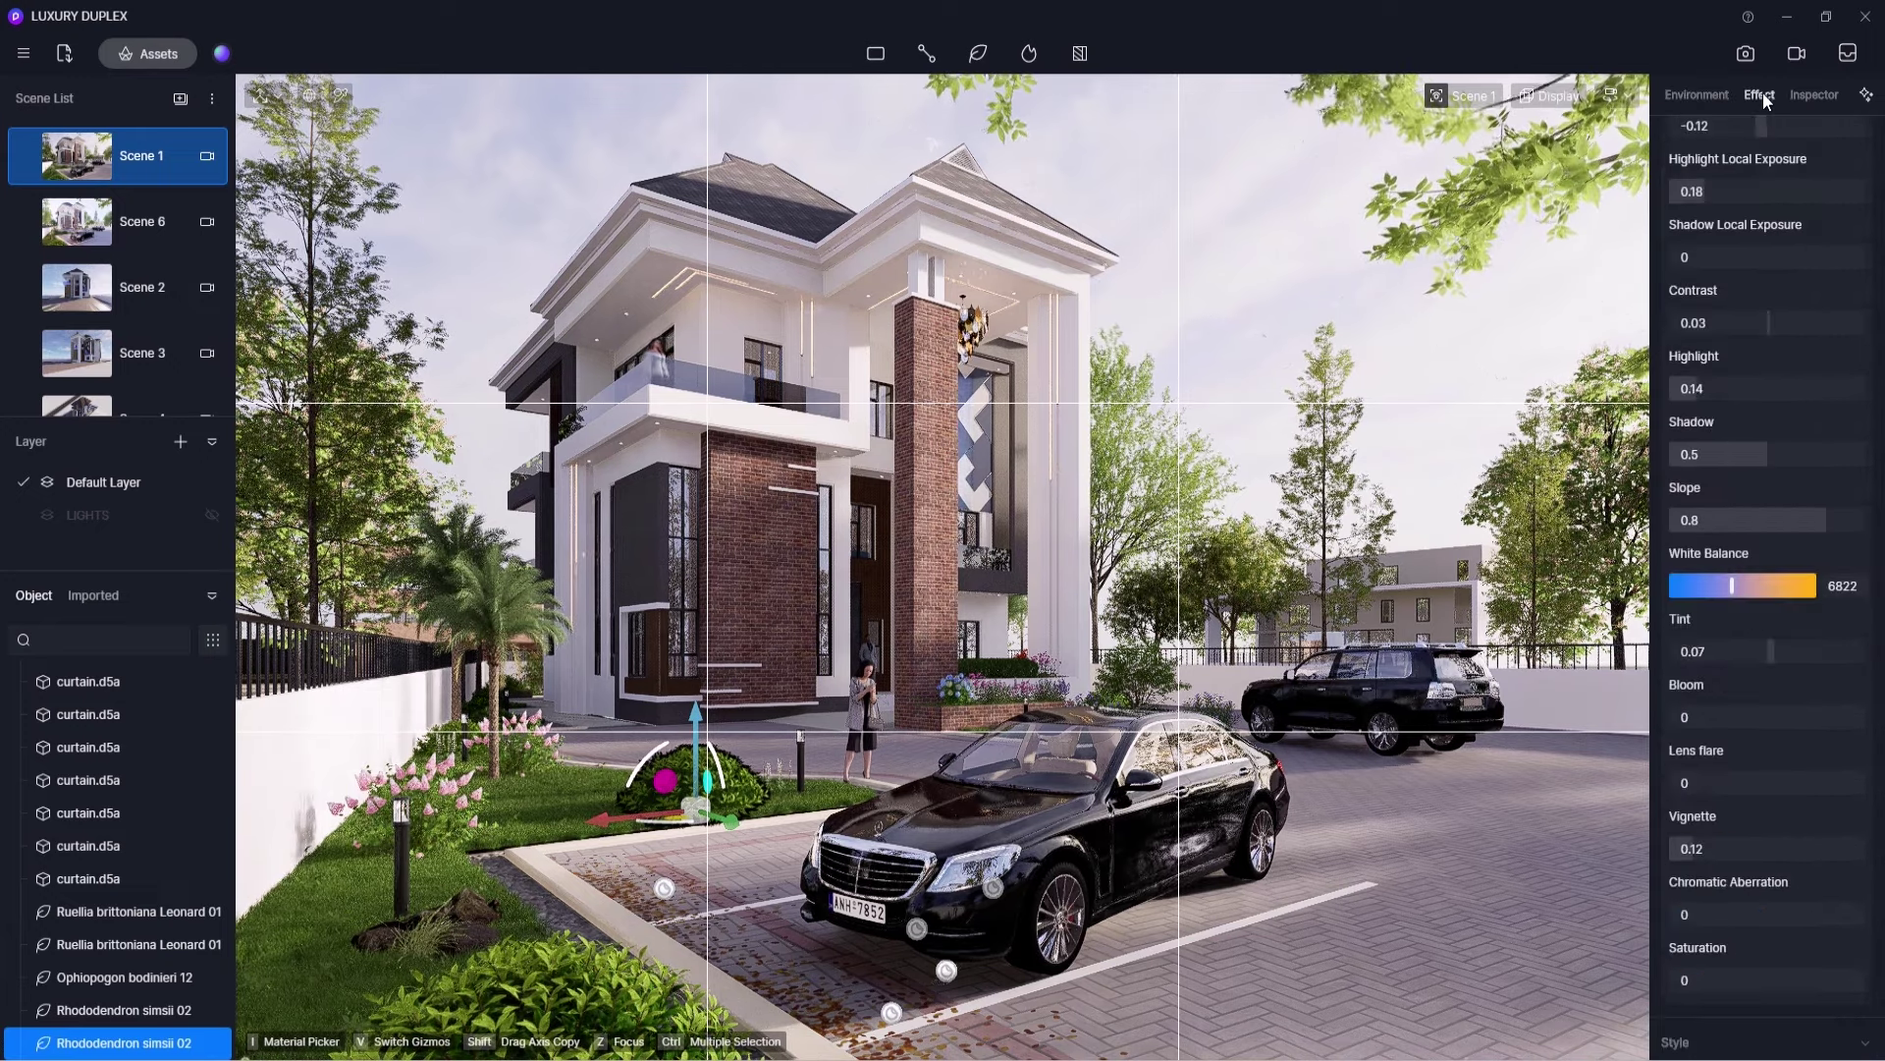
{"action": "left_click_drag", "start_coordinate": [1674, 718], "coordinate": [1714, 718]}
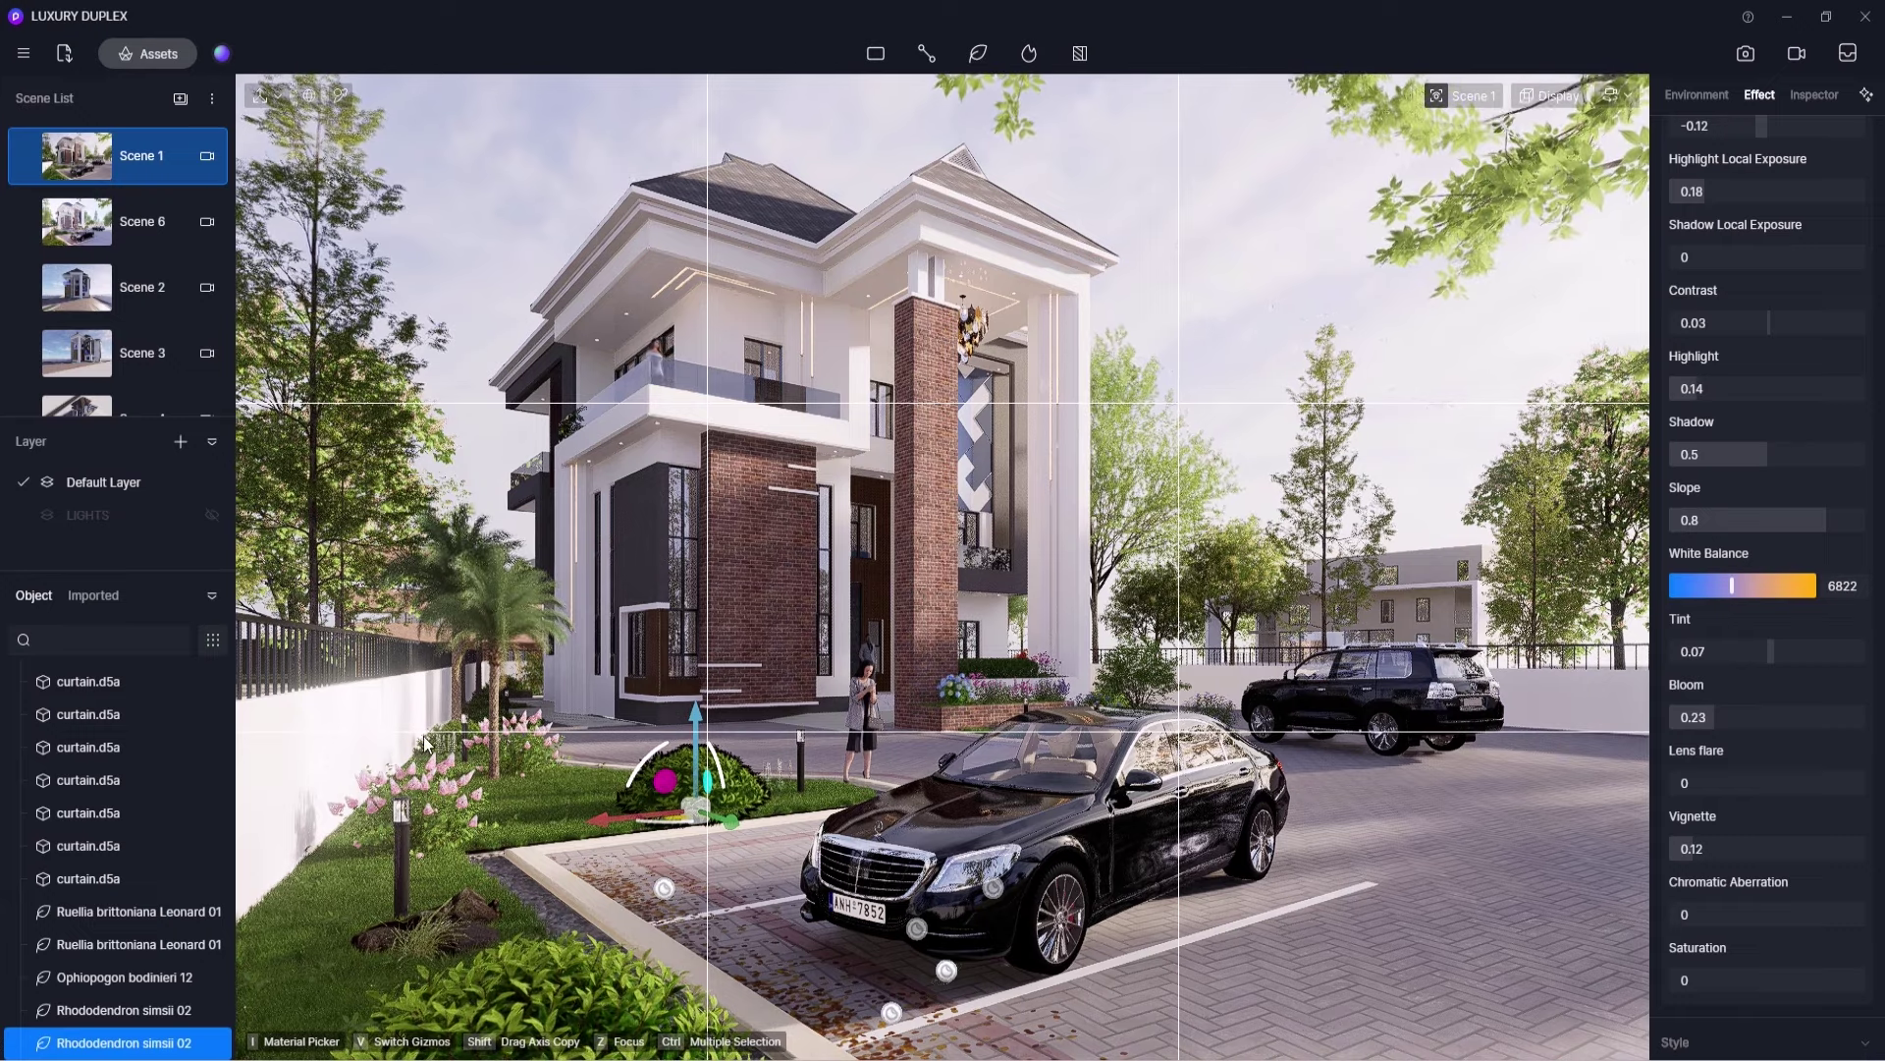
- Pick the white boundary wall's material and set its specular to 0
{"action": "key", "text": "i"}
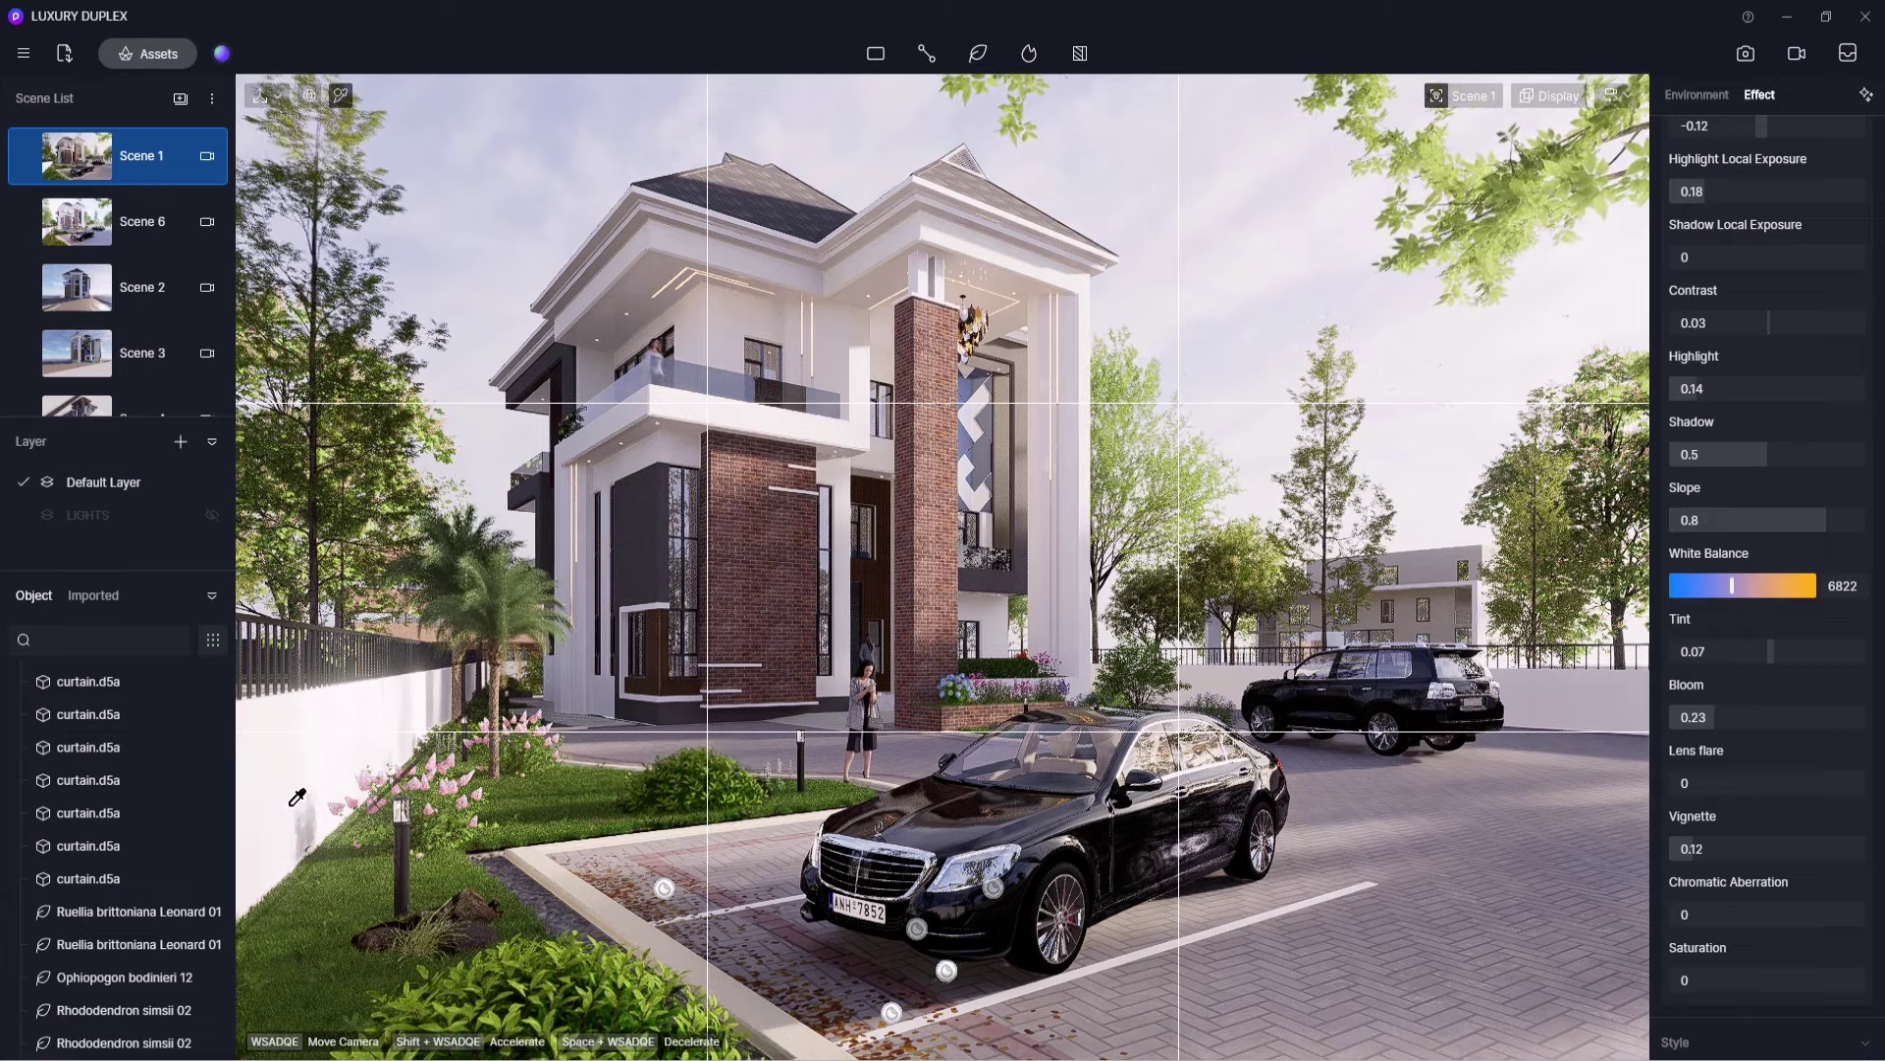
{"action": "left_click", "coordinate": [573, 698]}
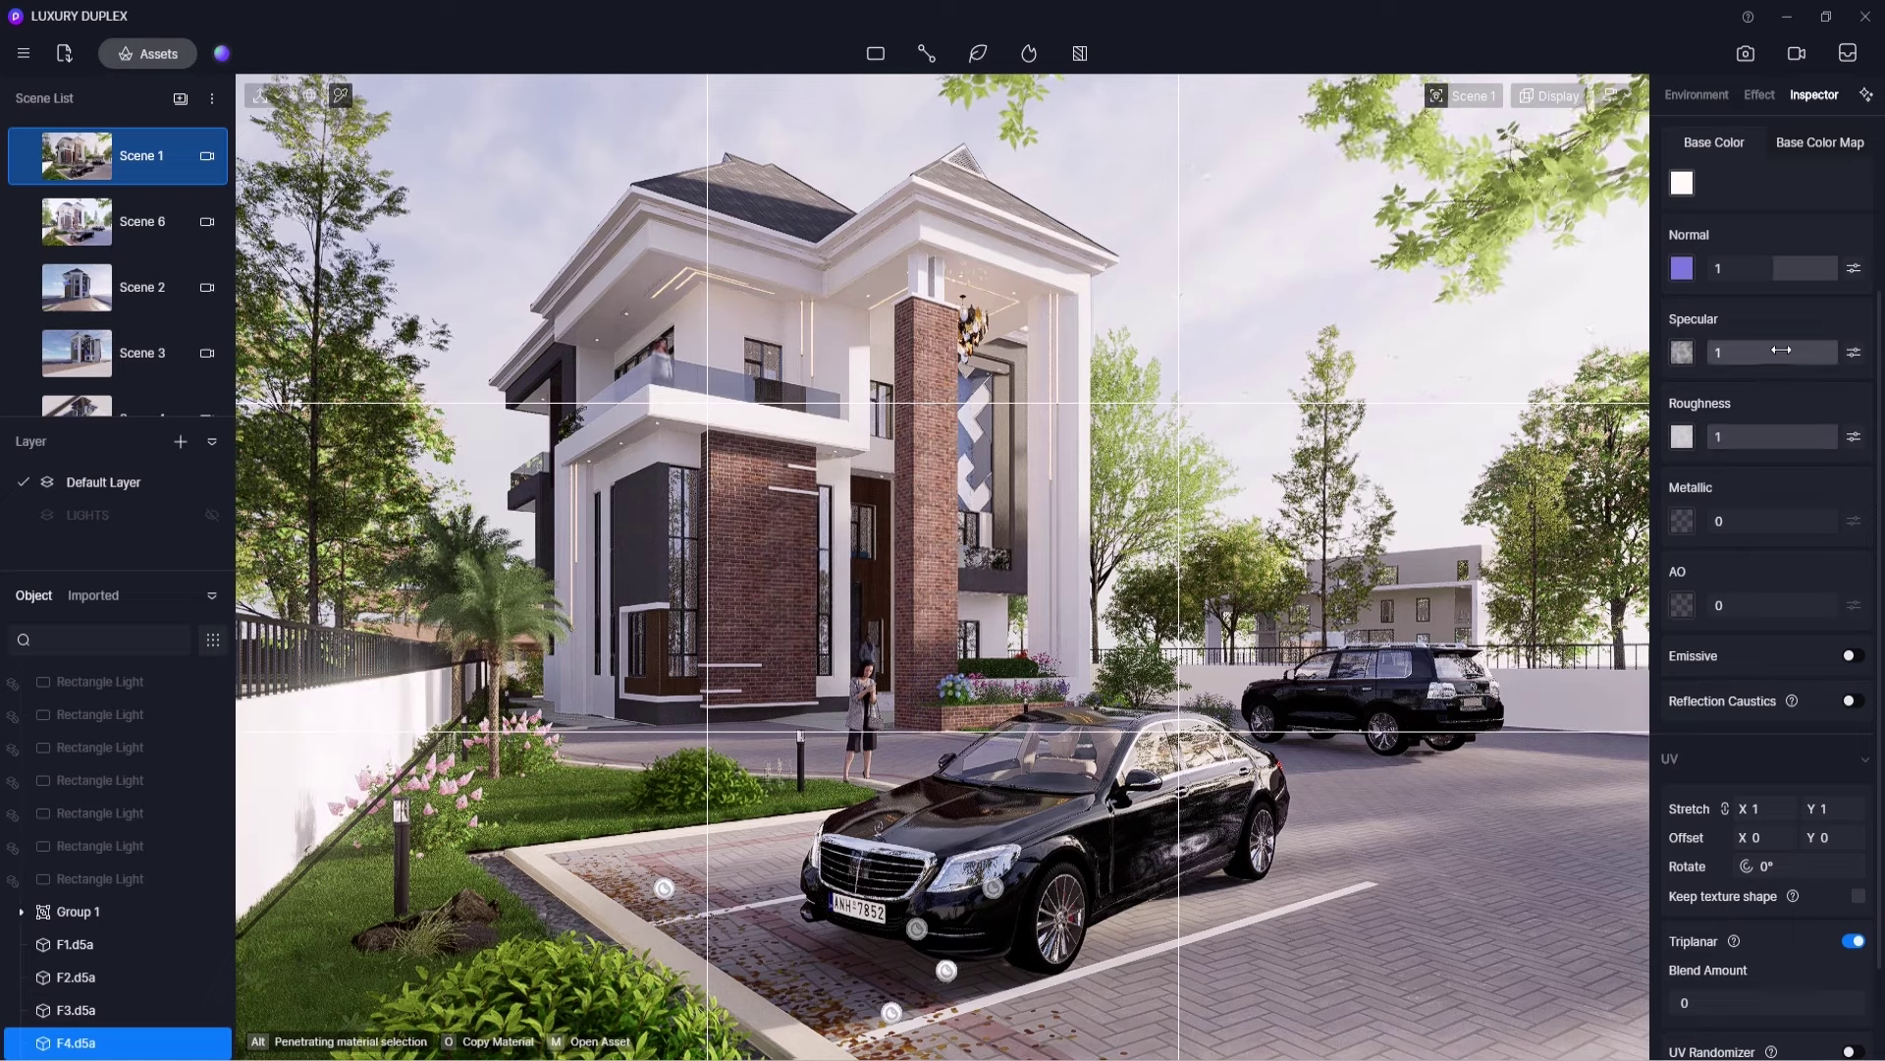
{"action": "left_click_drag", "start_coordinate": [1779, 352], "coordinate": [1700, 352]}
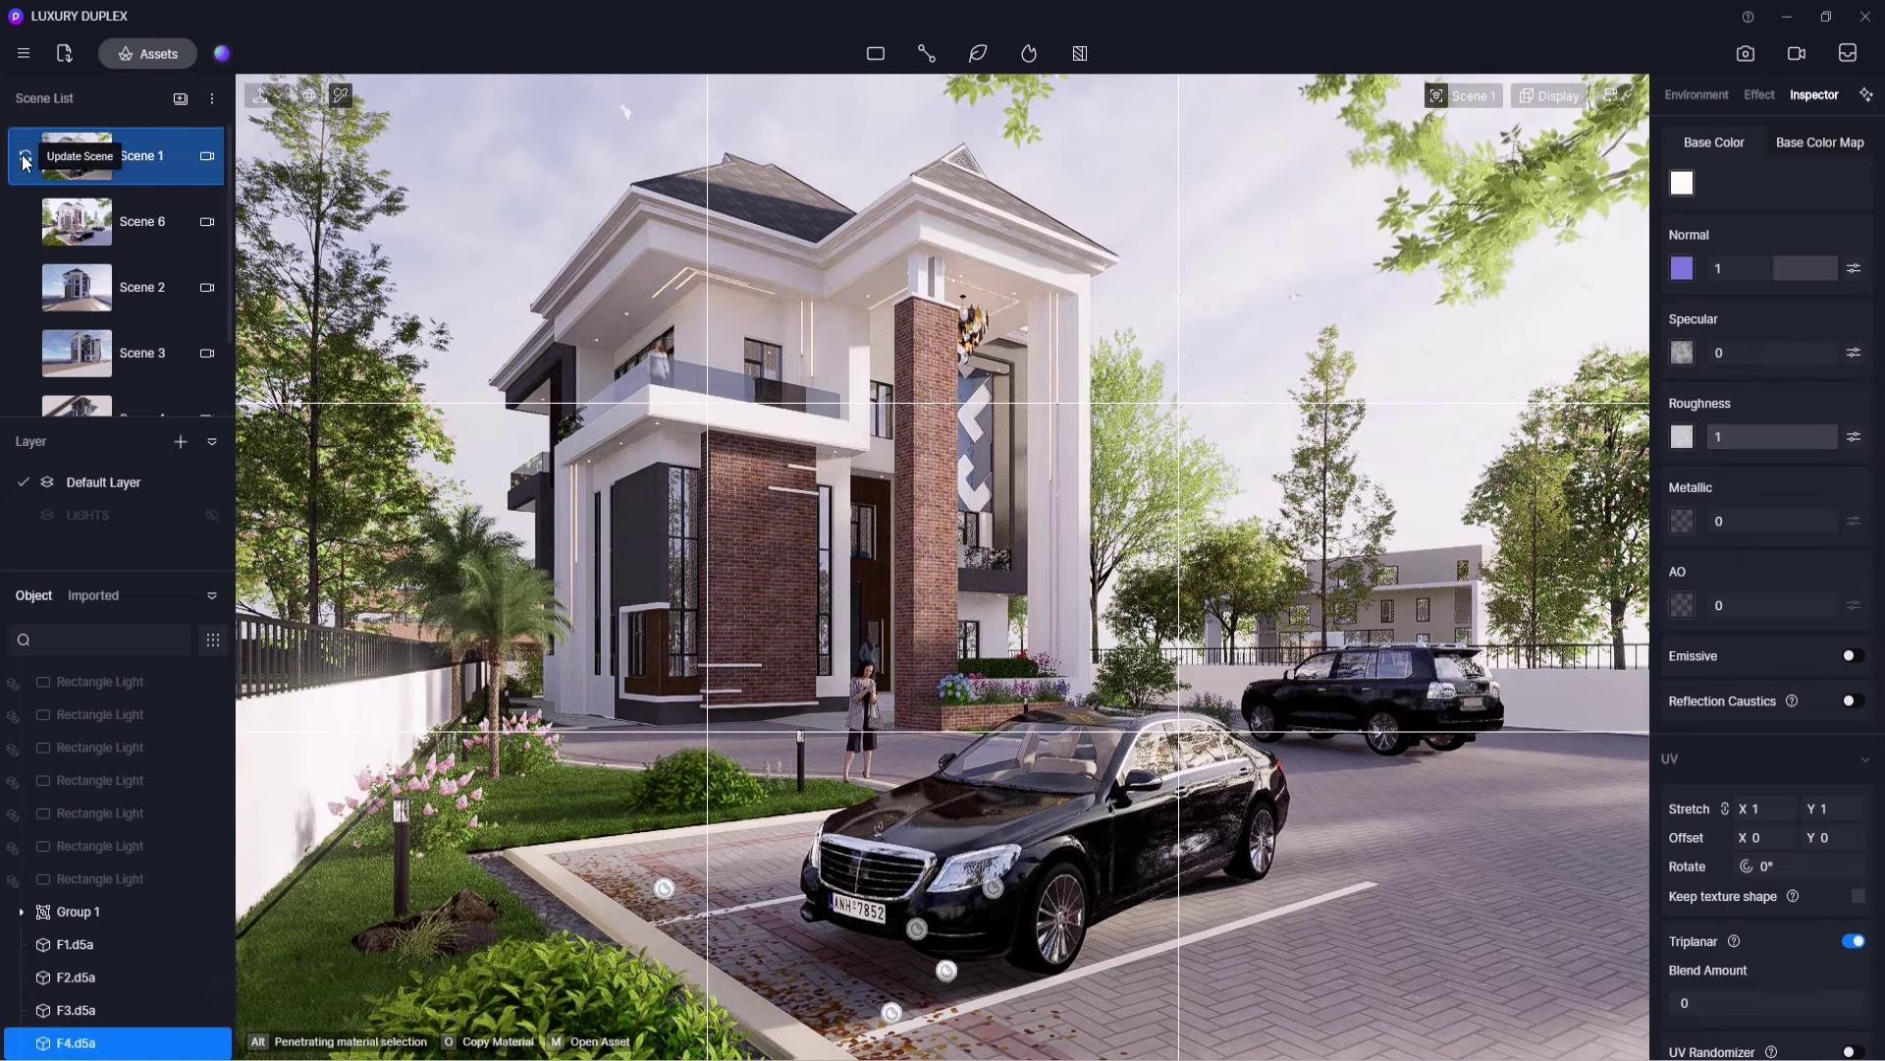
- Turn off the emissive property of the duplex's linear light-strip material, then return to the Scene 1 view
{"action": "scroll", "coordinate": [943, 531], "scroll_direction": "up", "scroll_amount": 15}
{"action": "scroll", "coordinate": [936, 532], "scroll_direction": "up", "scroll_amount": 4}
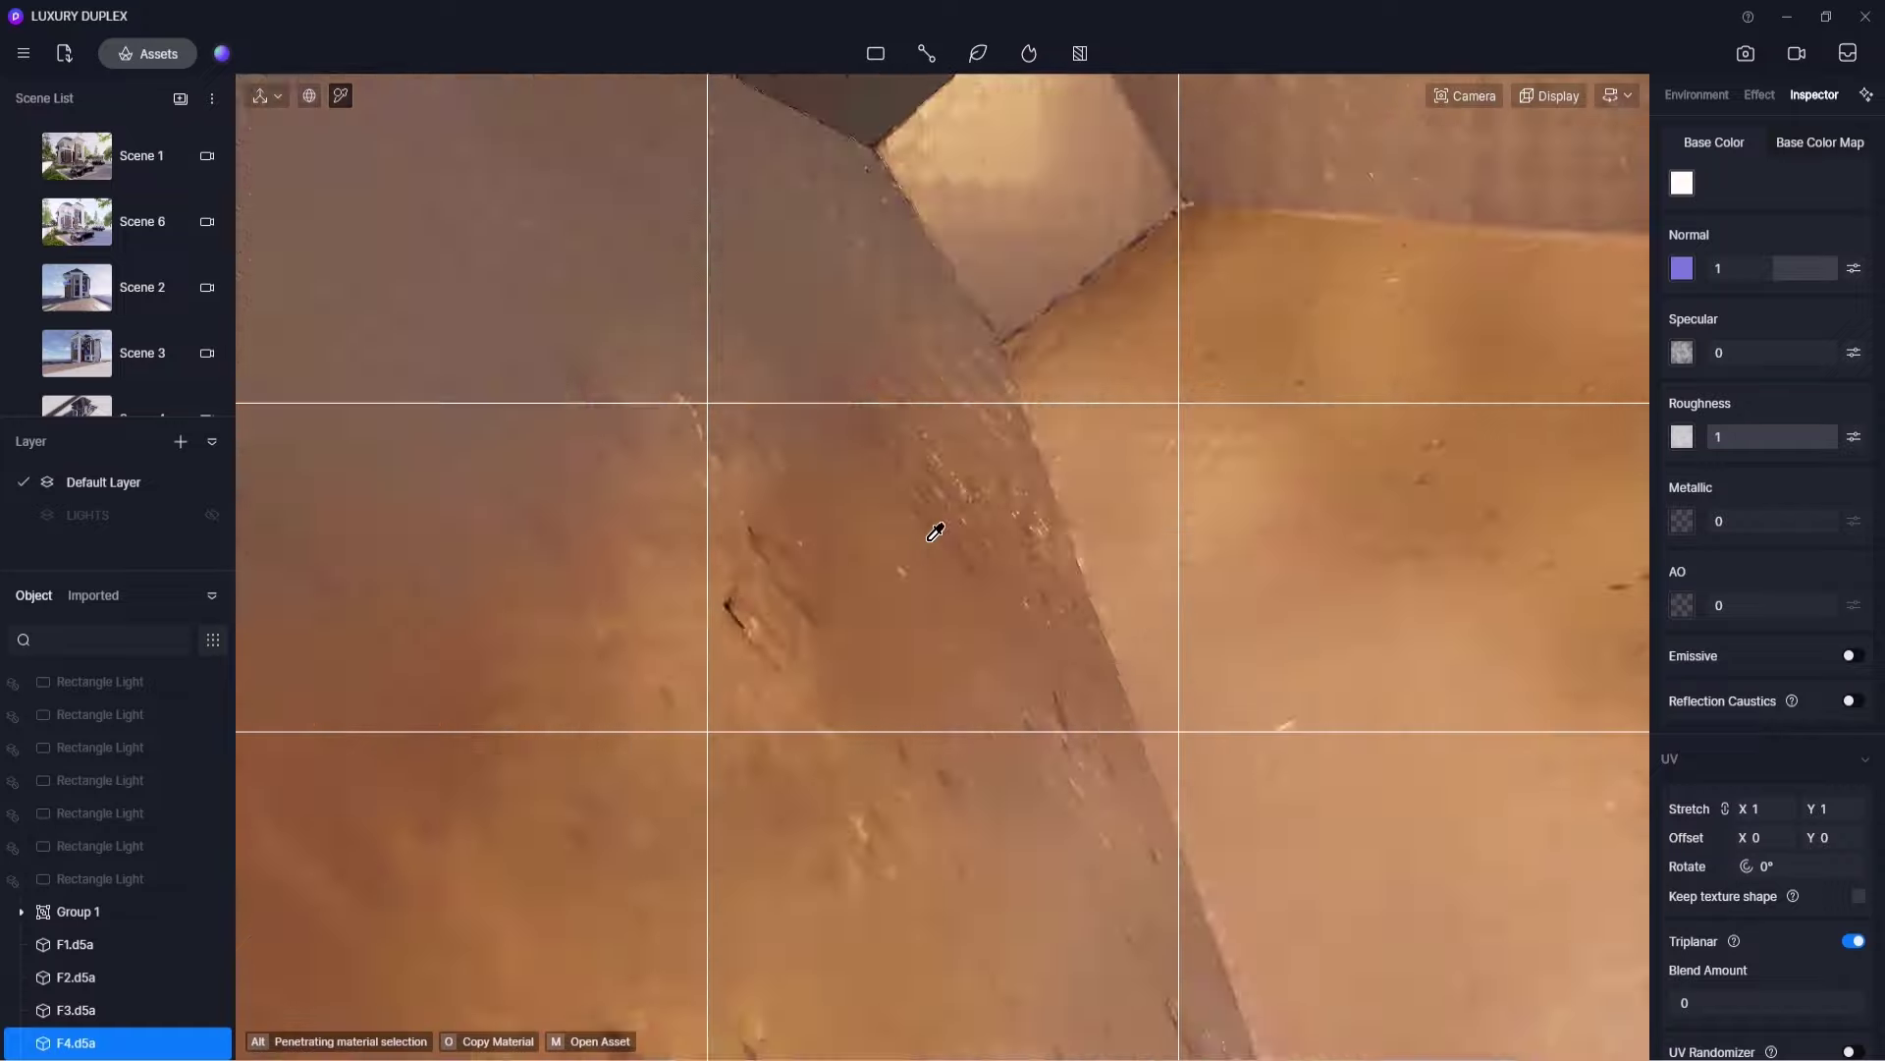
{"action": "scroll", "coordinate": [922, 540], "scroll_direction": "down", "scroll_amount": 4}
{"action": "scroll", "coordinate": [926, 543], "scroll_direction": "up", "scroll_amount": 4}
{"action": "scroll", "coordinate": [926, 545], "scroll_direction": "down", "scroll_amount": 4}
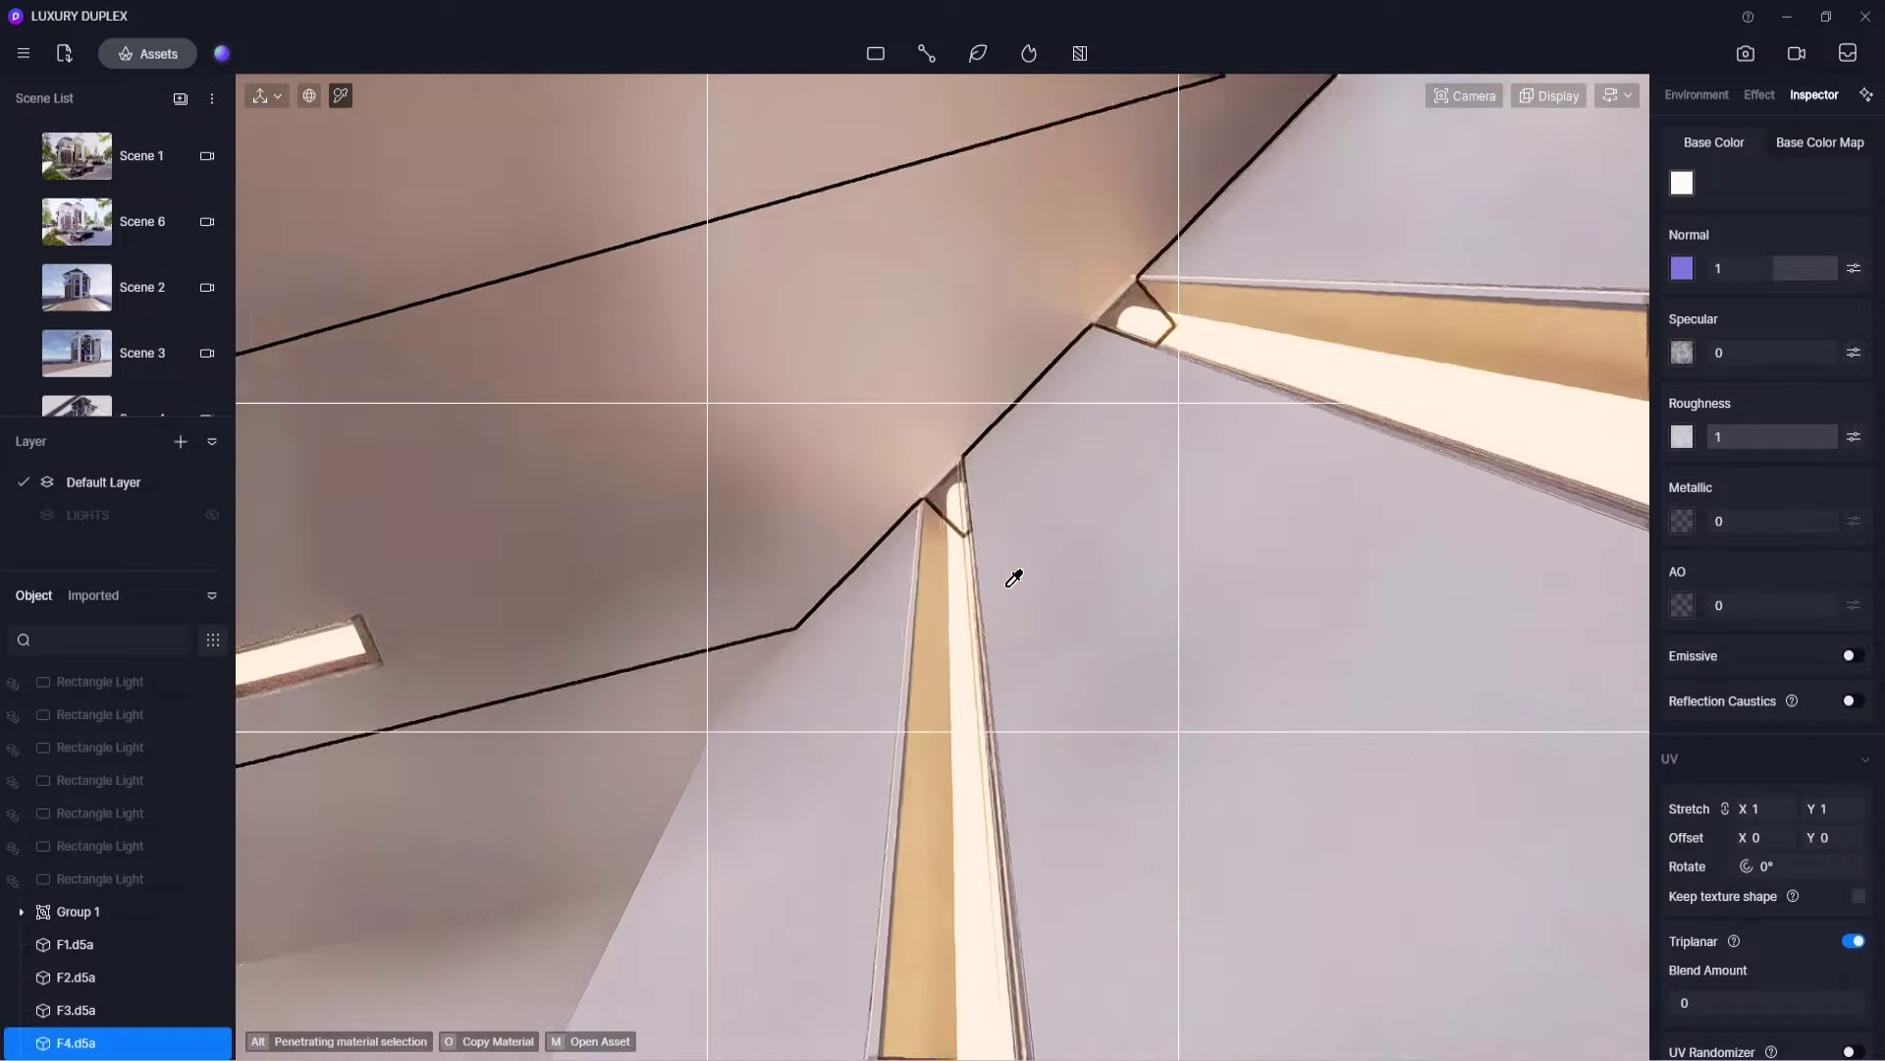
{"action": "scroll", "coordinate": [1031, 574], "scroll_direction": "up", "scroll_amount": 3}
{"action": "left_click", "coordinate": [1257, 340]}
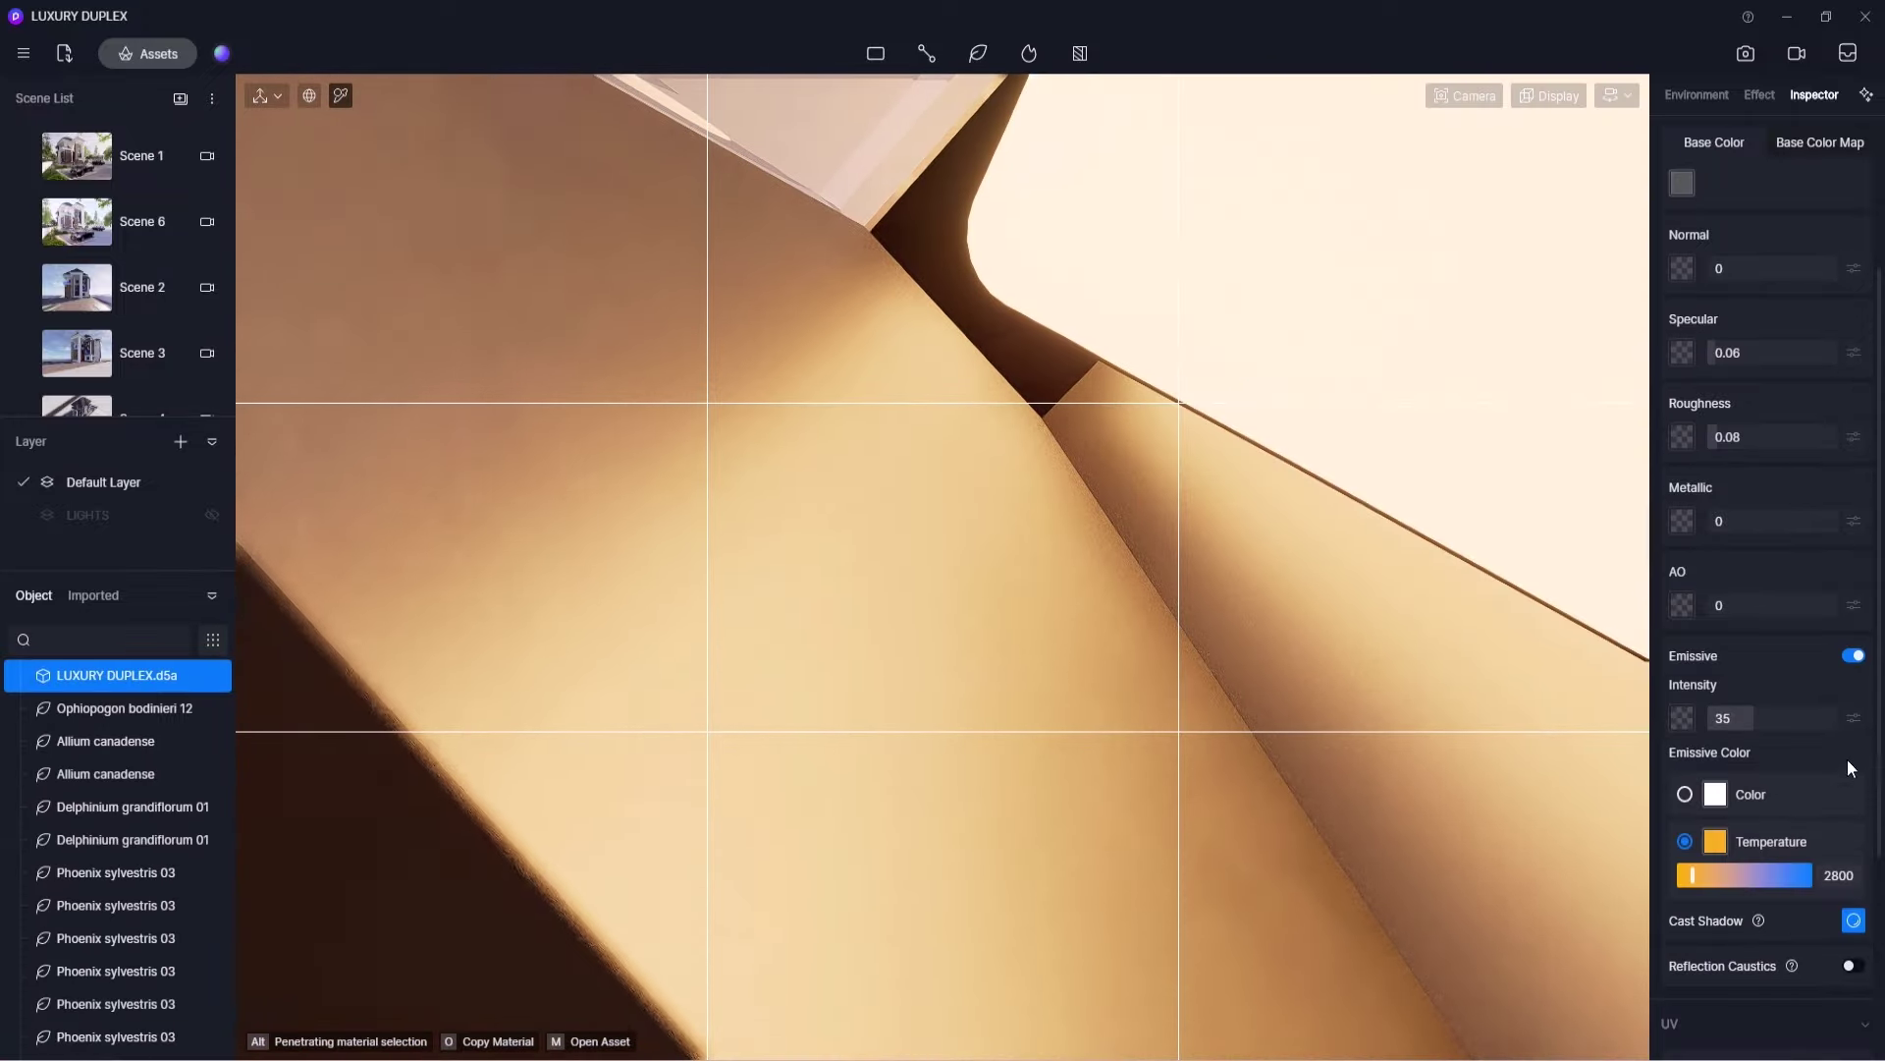
{"action": "left_click", "coordinate": [1856, 657]}
{"action": "scroll", "coordinate": [1193, 668], "scroll_direction": "down", "scroll_amount": 5}
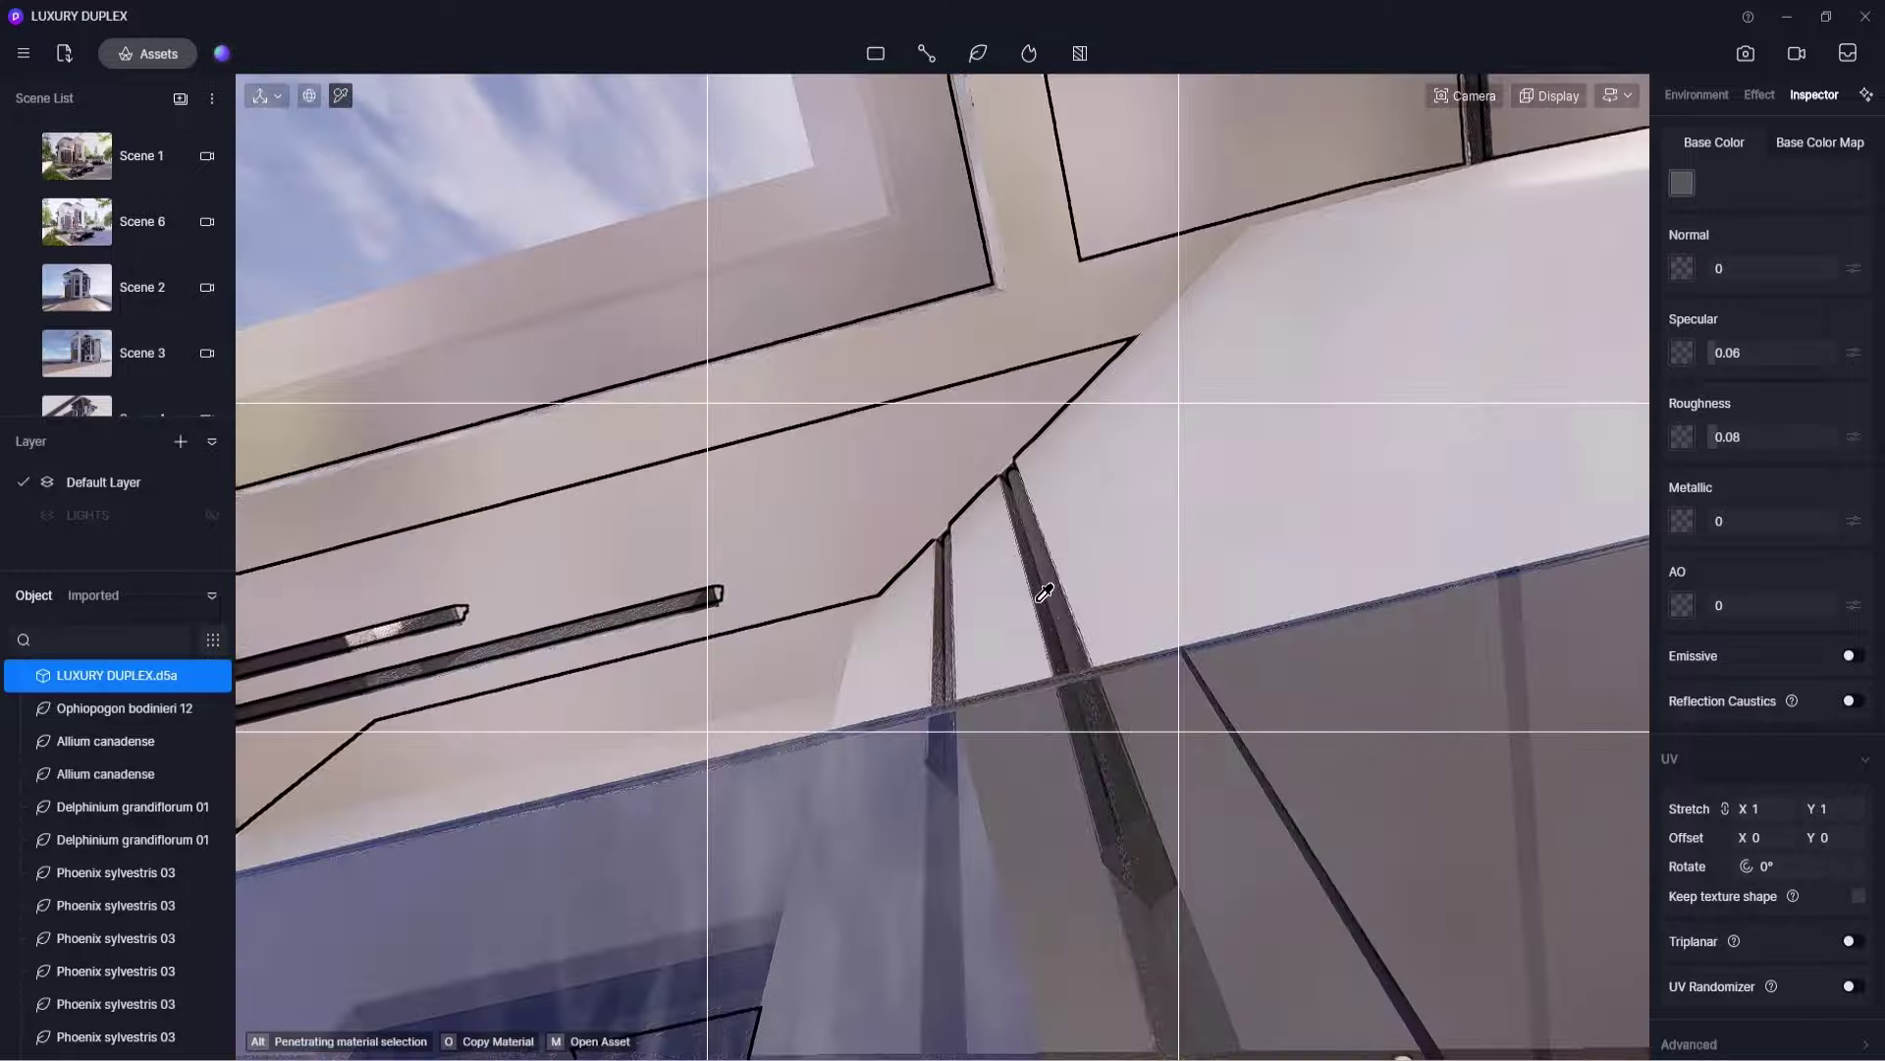
{"action": "left_click", "coordinate": [90, 165]}
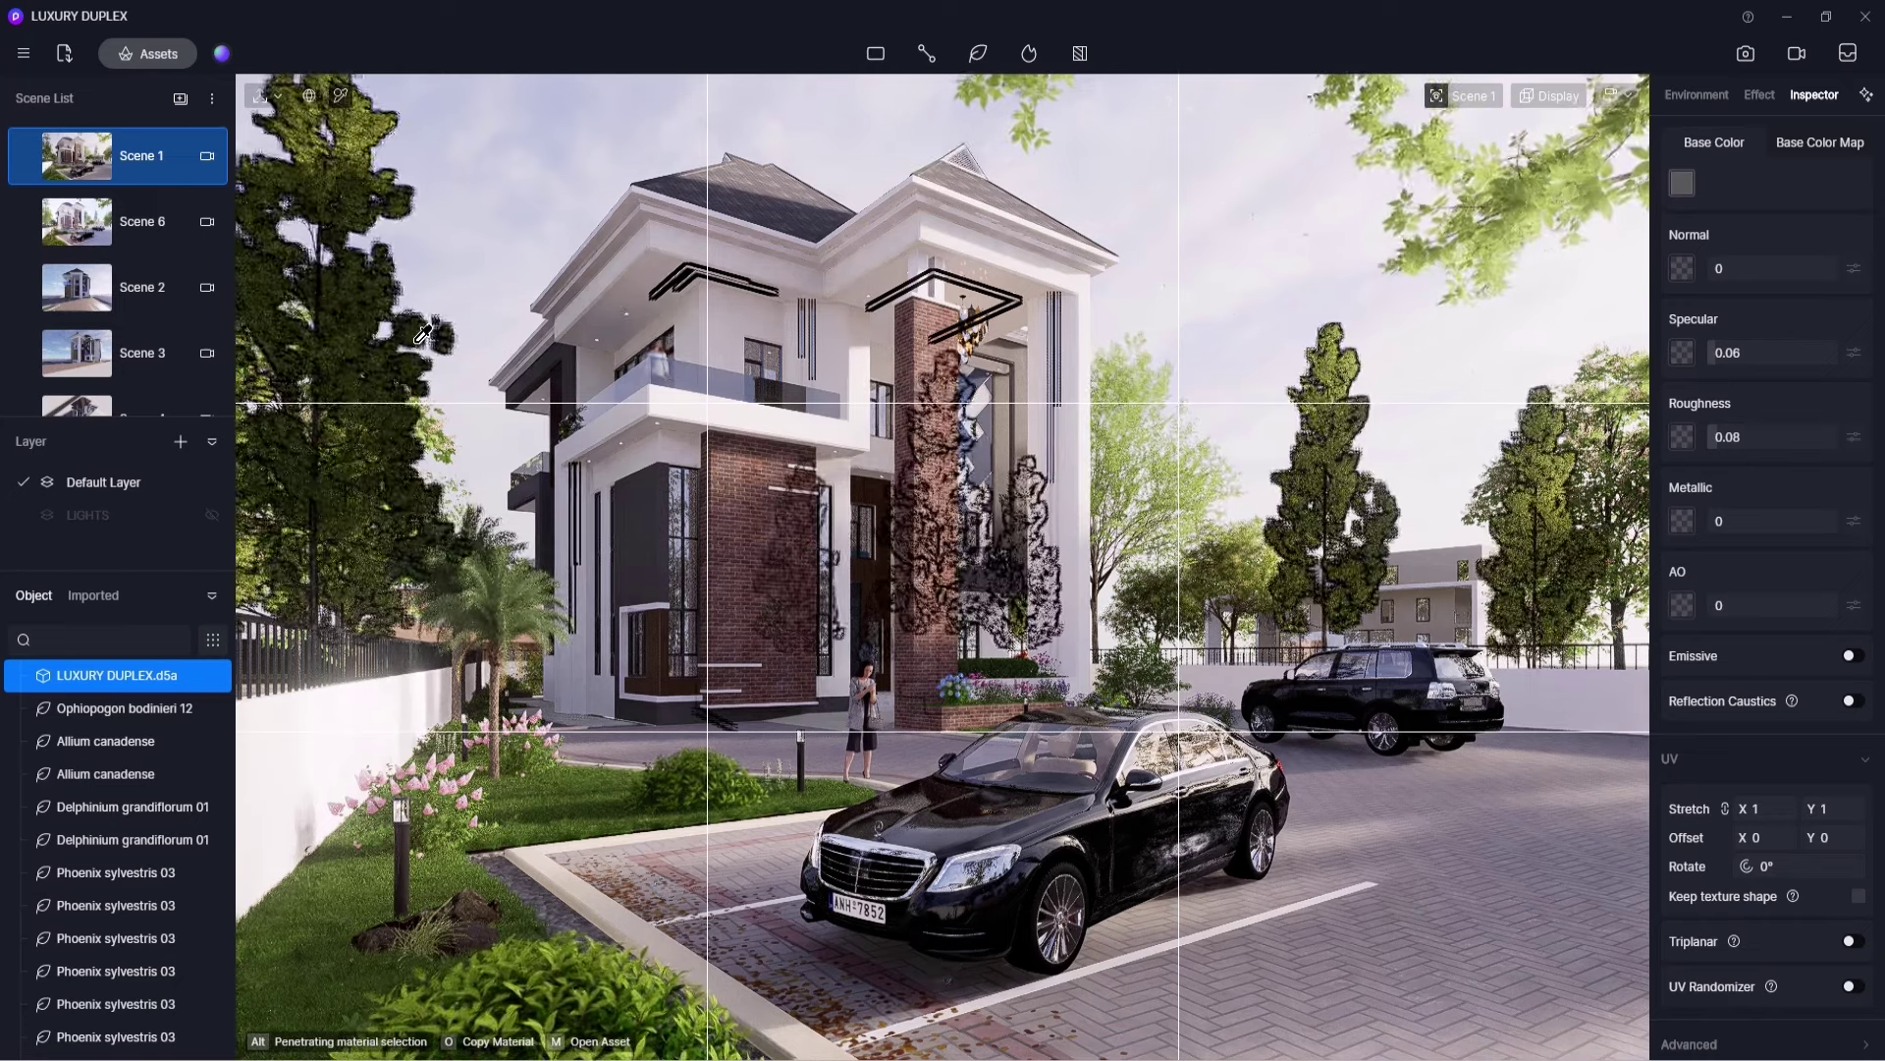
{"action": "key", "text": "Escape"}
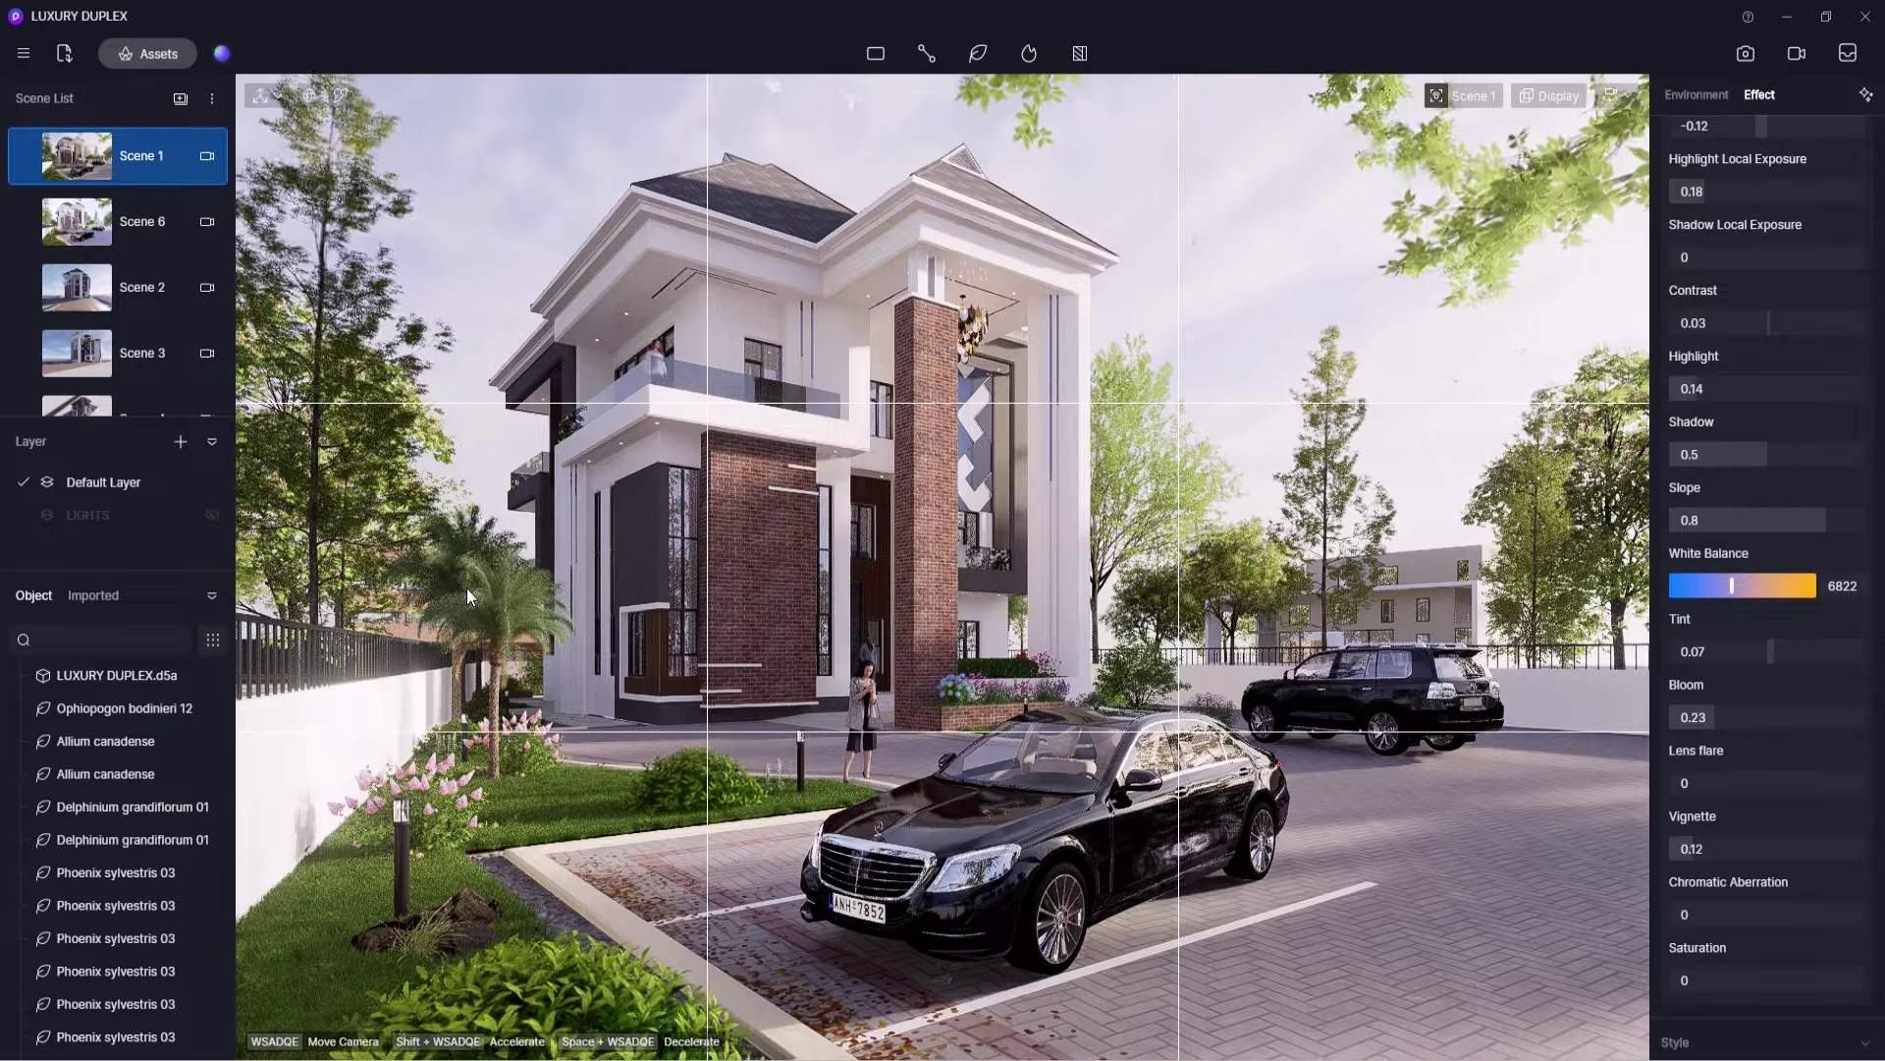
- Move the Broadleaf 53 tree across the road from the compound to X 74178, Y 26640, and return to the Scene 1 view
{"action": "right_click_drag", "start_coordinate": [849, 486], "coordinate": [1017, 656]}
{"action": "scroll", "coordinate": [818, 739], "scroll_direction": "down", "scroll_amount": 10}
{"action": "scroll", "coordinate": [769, 666], "scroll_direction": "up", "scroll_amount": 8}
{"action": "right_click_drag", "start_coordinate": [768, 666], "coordinate": [534, 916]}
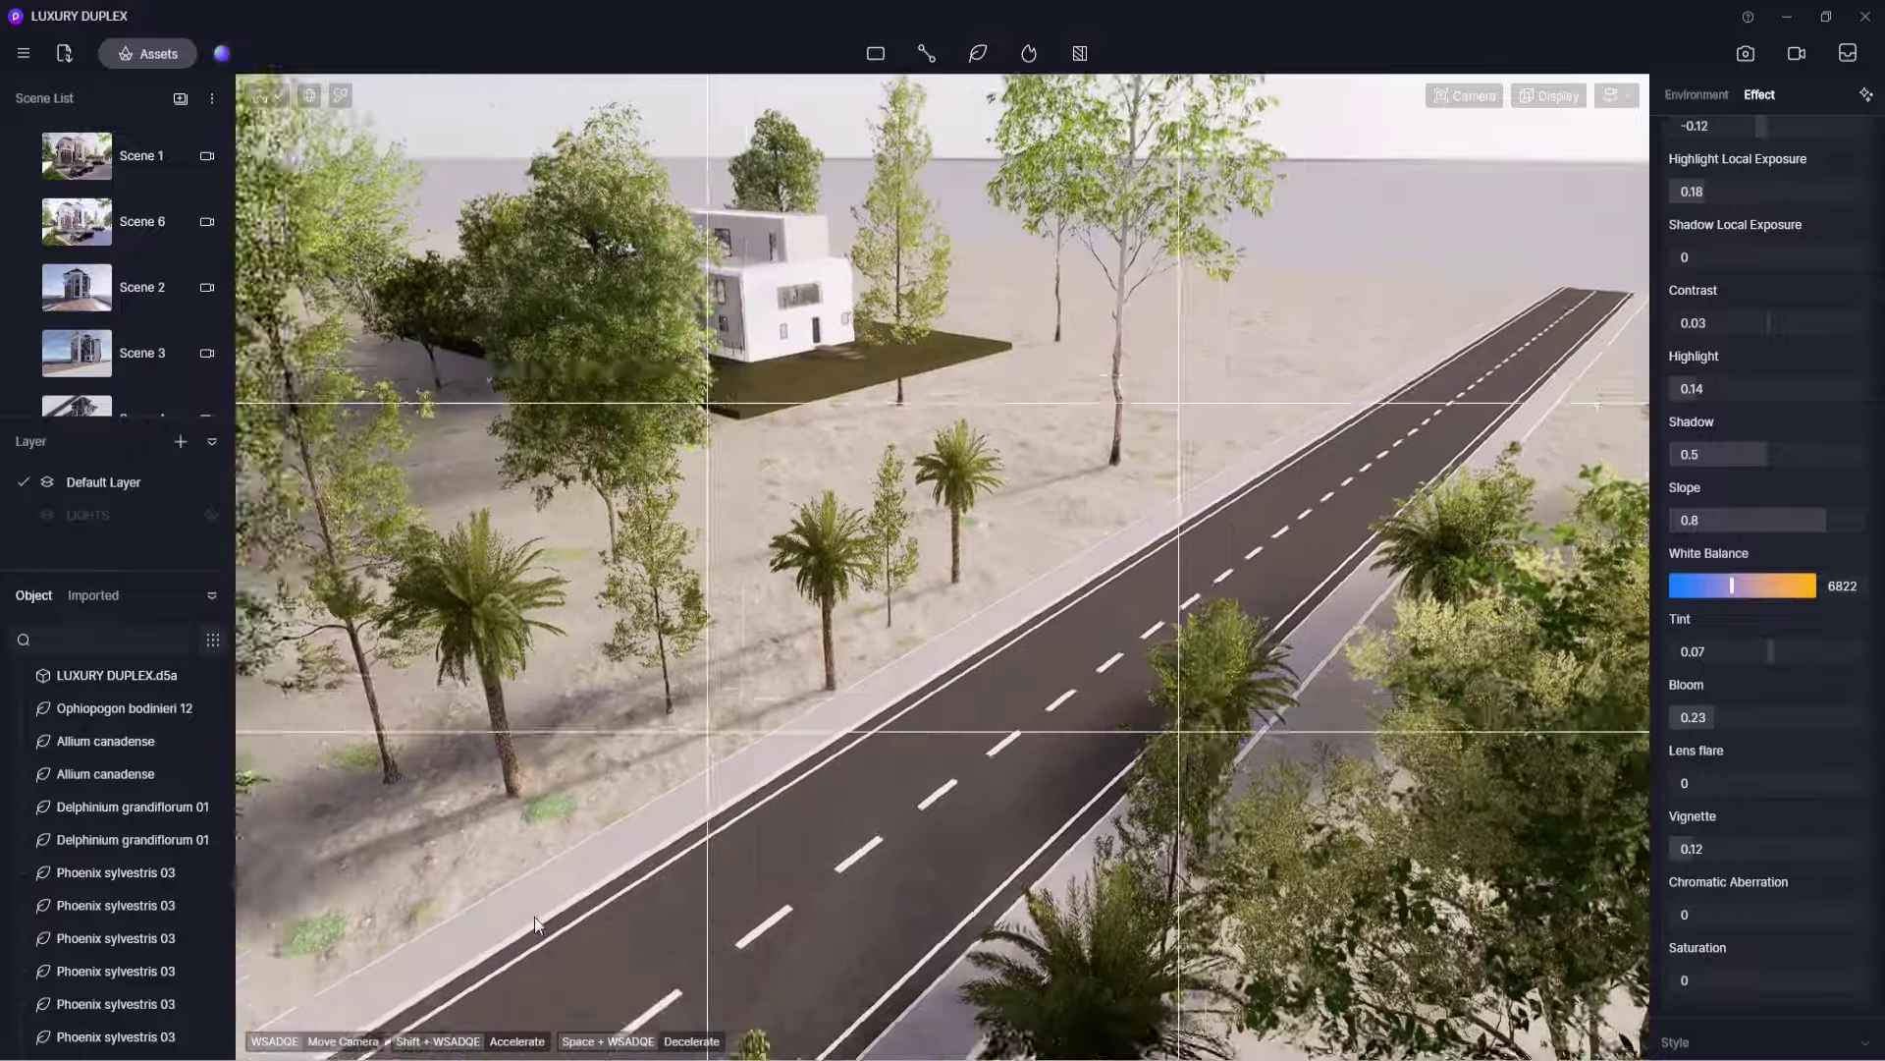
{"action": "scroll", "coordinate": [650, 805], "scroll_direction": "down", "scroll_amount": 8}
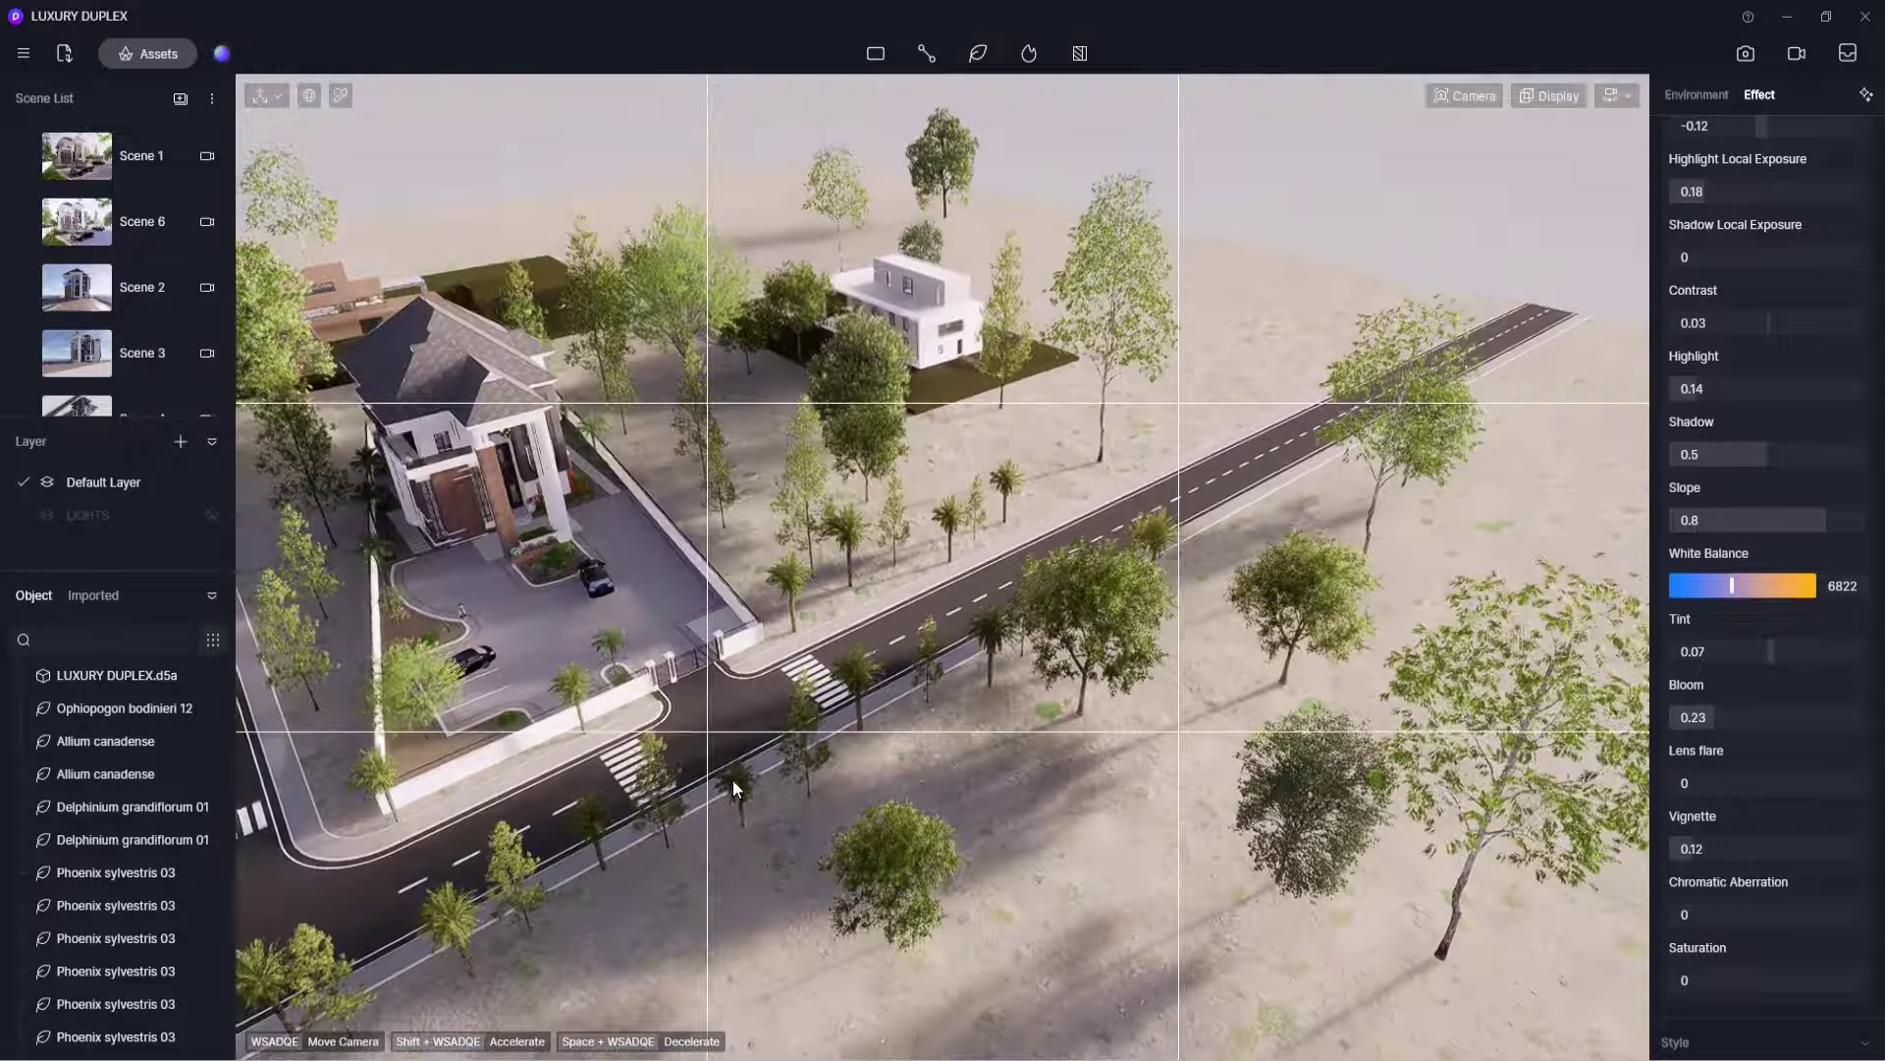
{"action": "scroll", "coordinate": [658, 761], "scroll_direction": "down", "scroll_amount": 5}
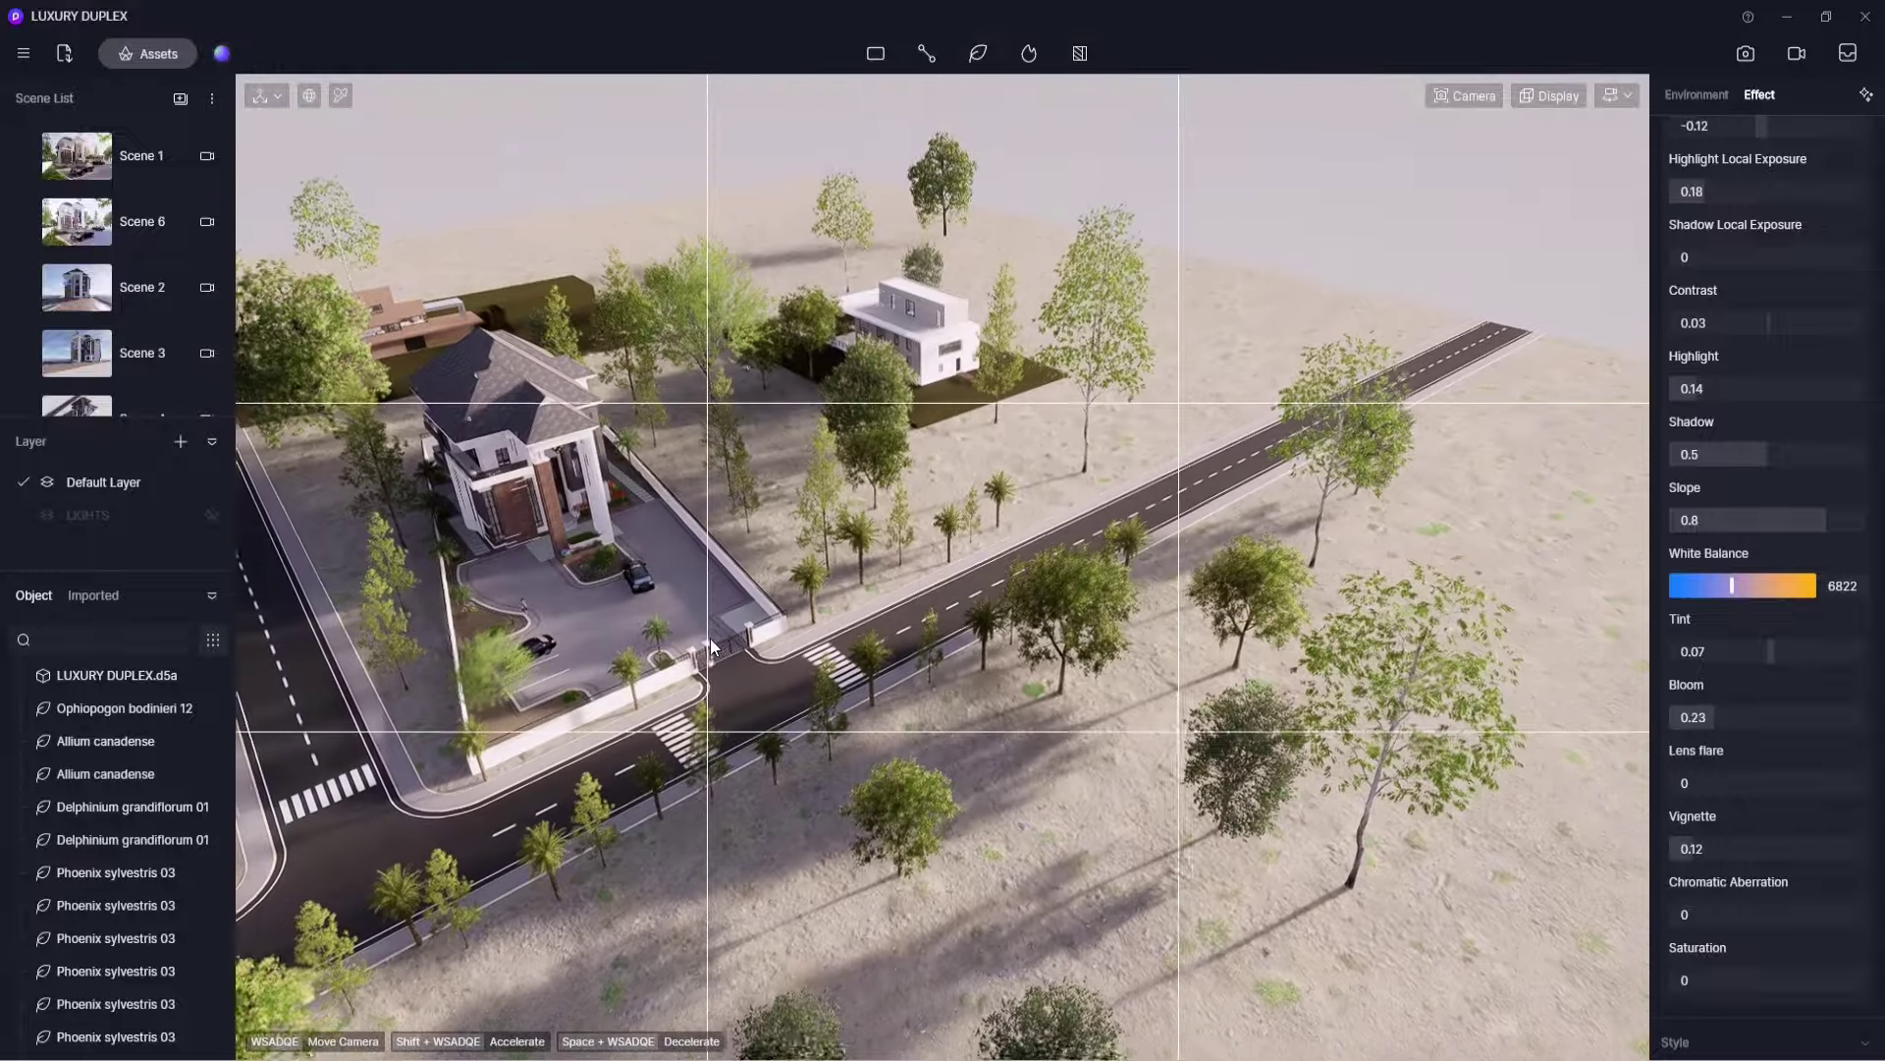
{"action": "left_click", "coordinate": [1402, 727]}
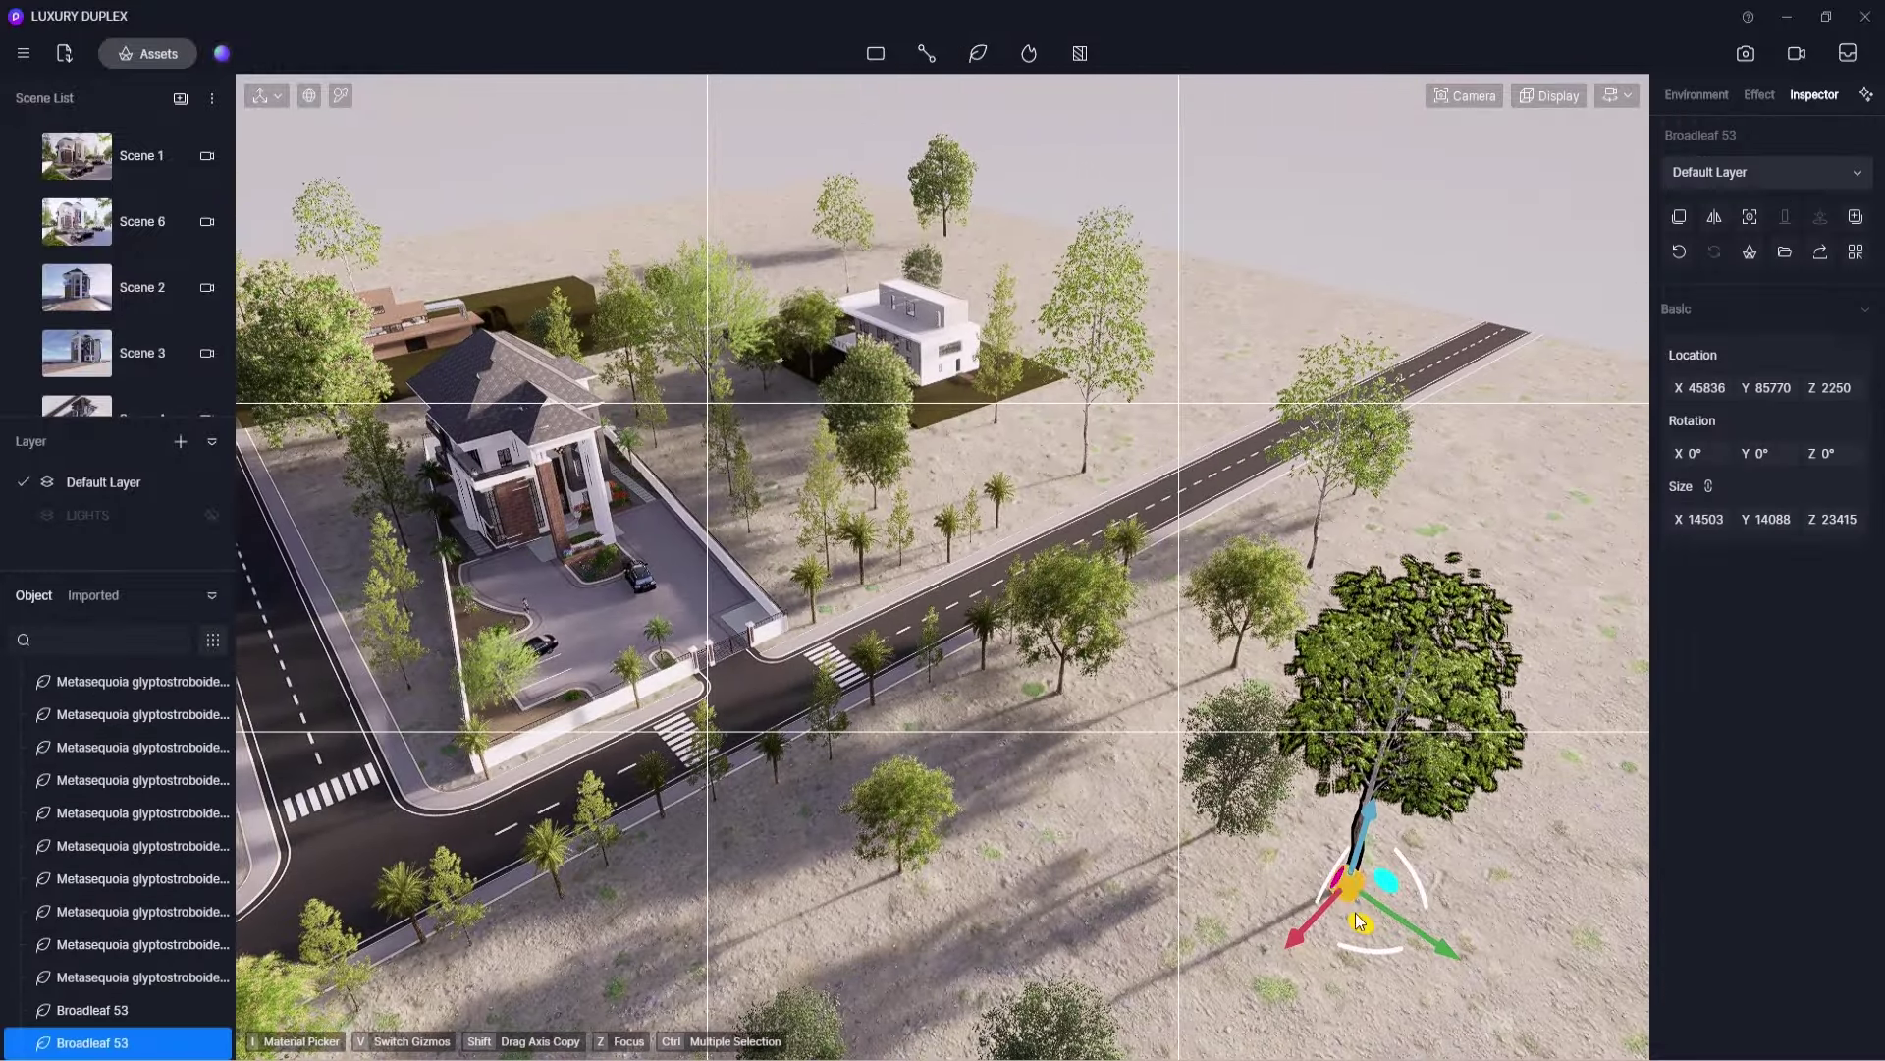
{"action": "scroll", "coordinate": [905, 715], "scroll_direction": "up", "scroll_amount": 2}
{"action": "scroll", "coordinate": [906, 715], "scroll_direction": "down", "scroll_amount": 2}
{"action": "left_click", "coordinate": [88, 168]}
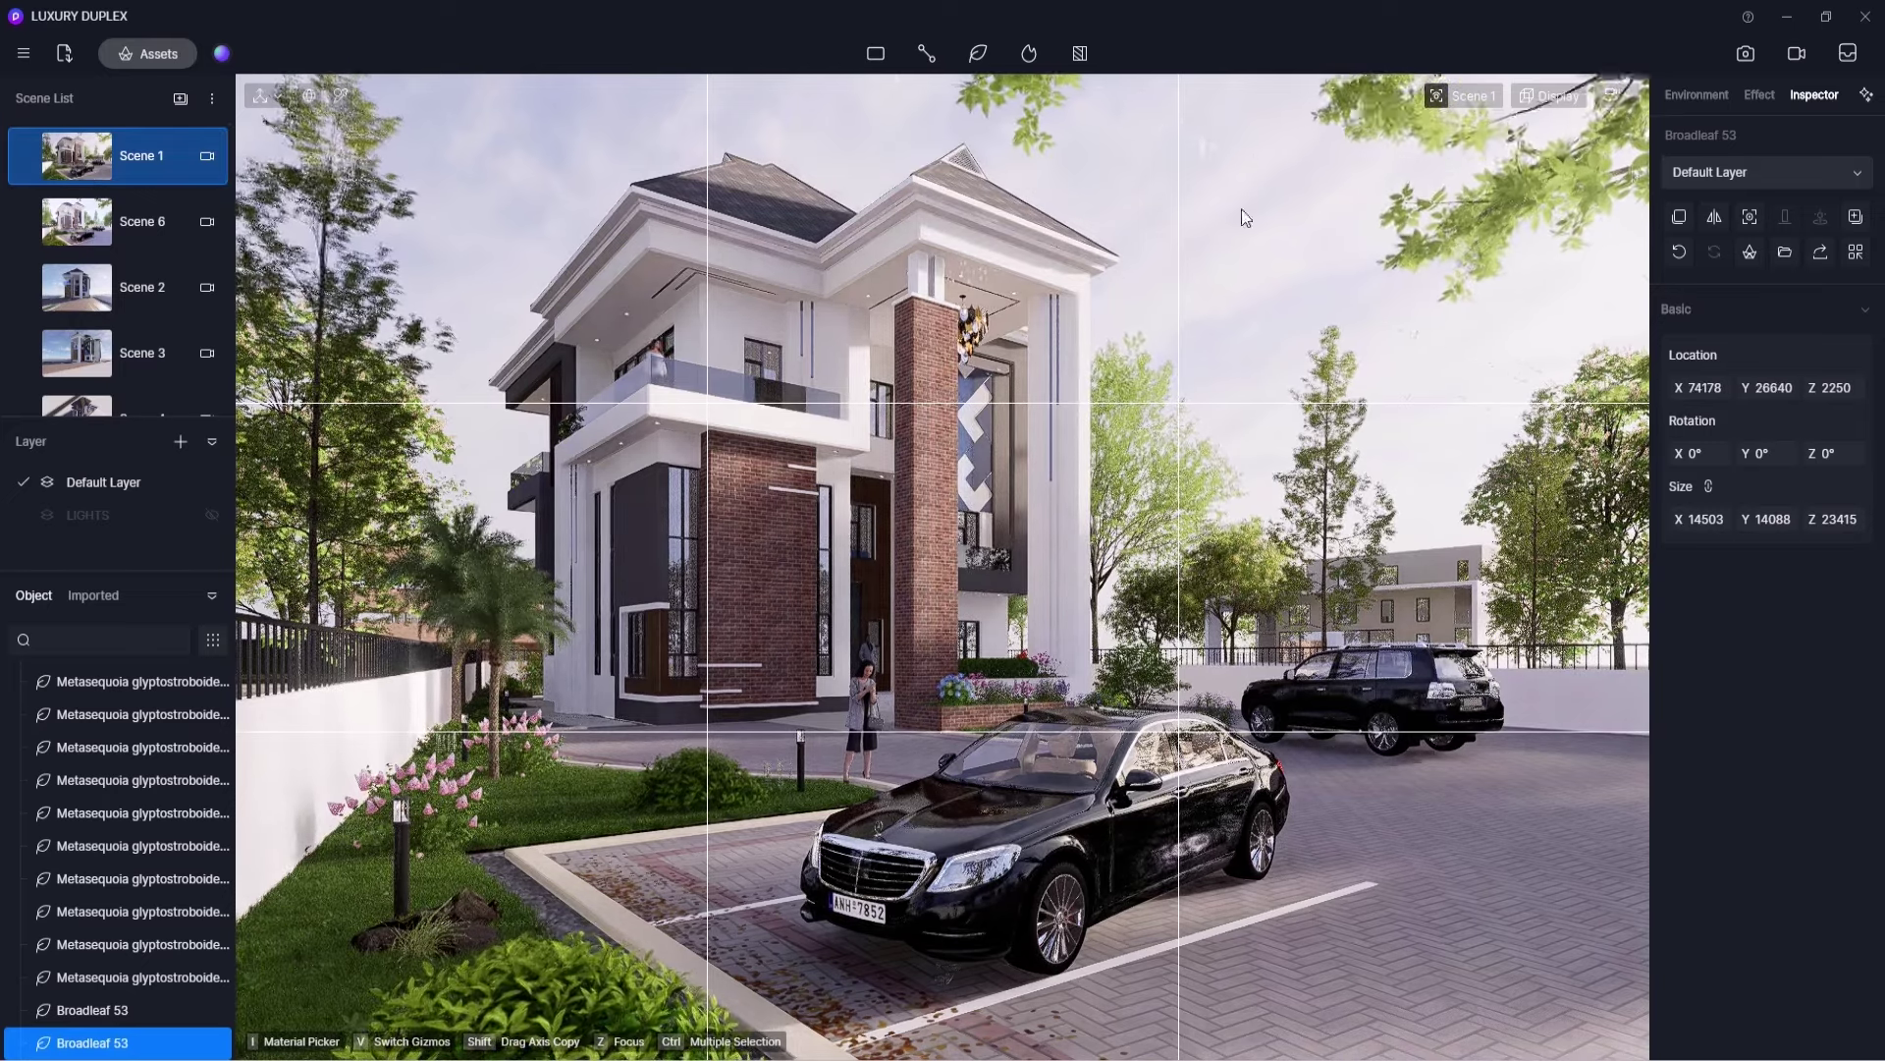
- Lower Scene 1's HDRI sky background to 0.33
{"action": "left_click", "coordinate": [1697, 96]}
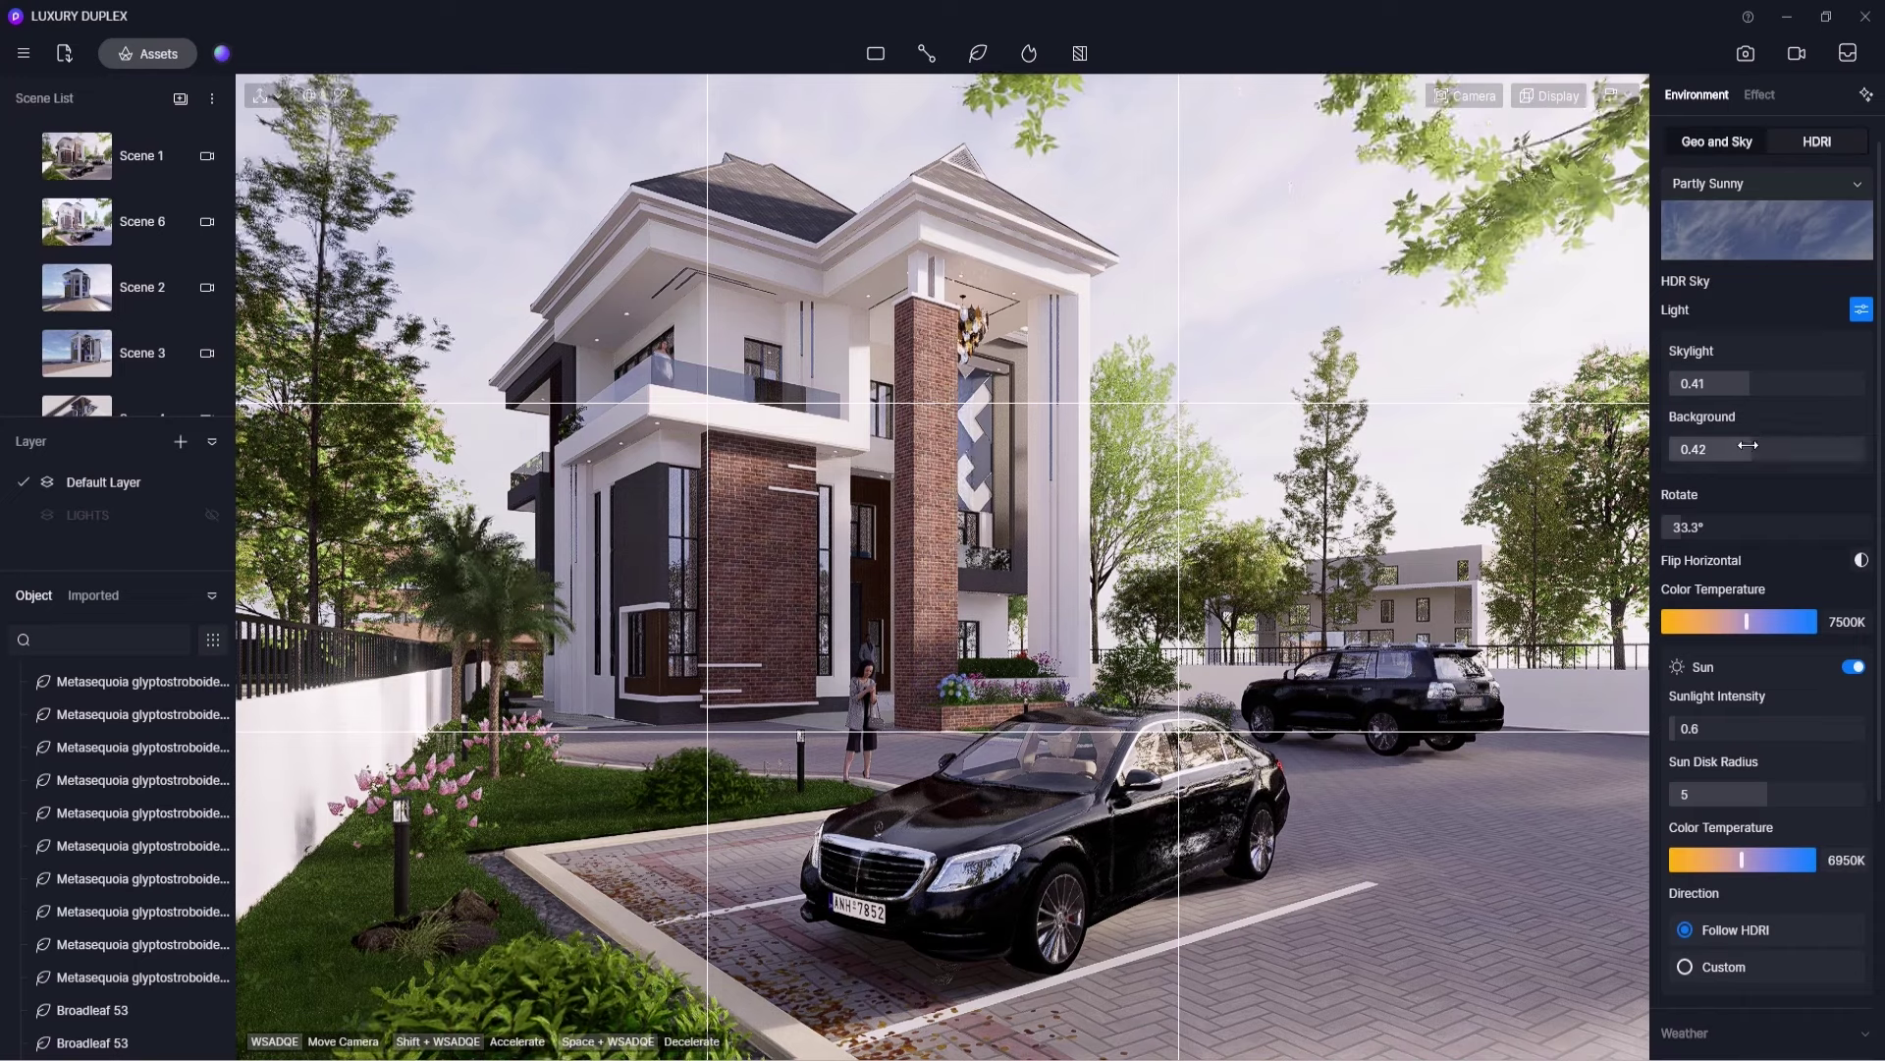
{"action": "left_click_drag", "start_coordinate": [1739, 445], "coordinate": [1735, 445]}
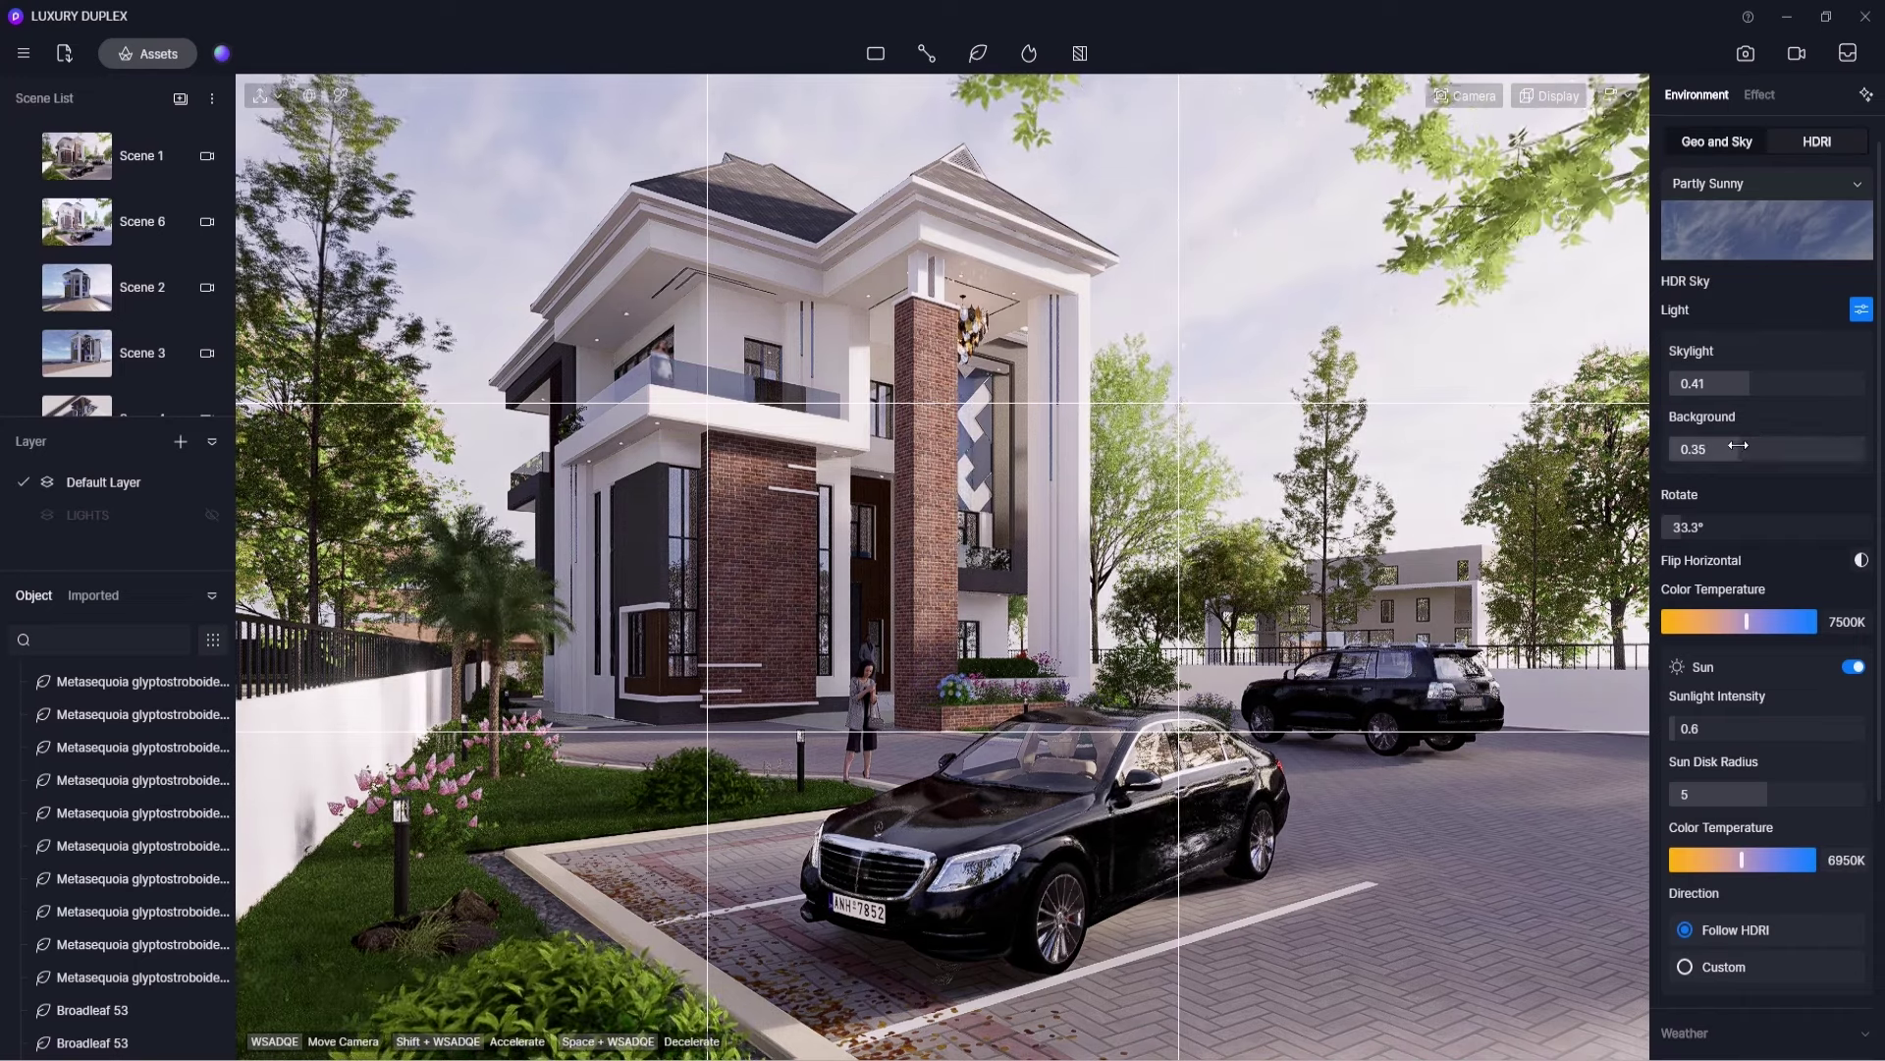
- Set the post-processing white balance to 6514 and the highlight local exposure to 0.2
{"action": "left_click", "coordinate": [1756, 96]}
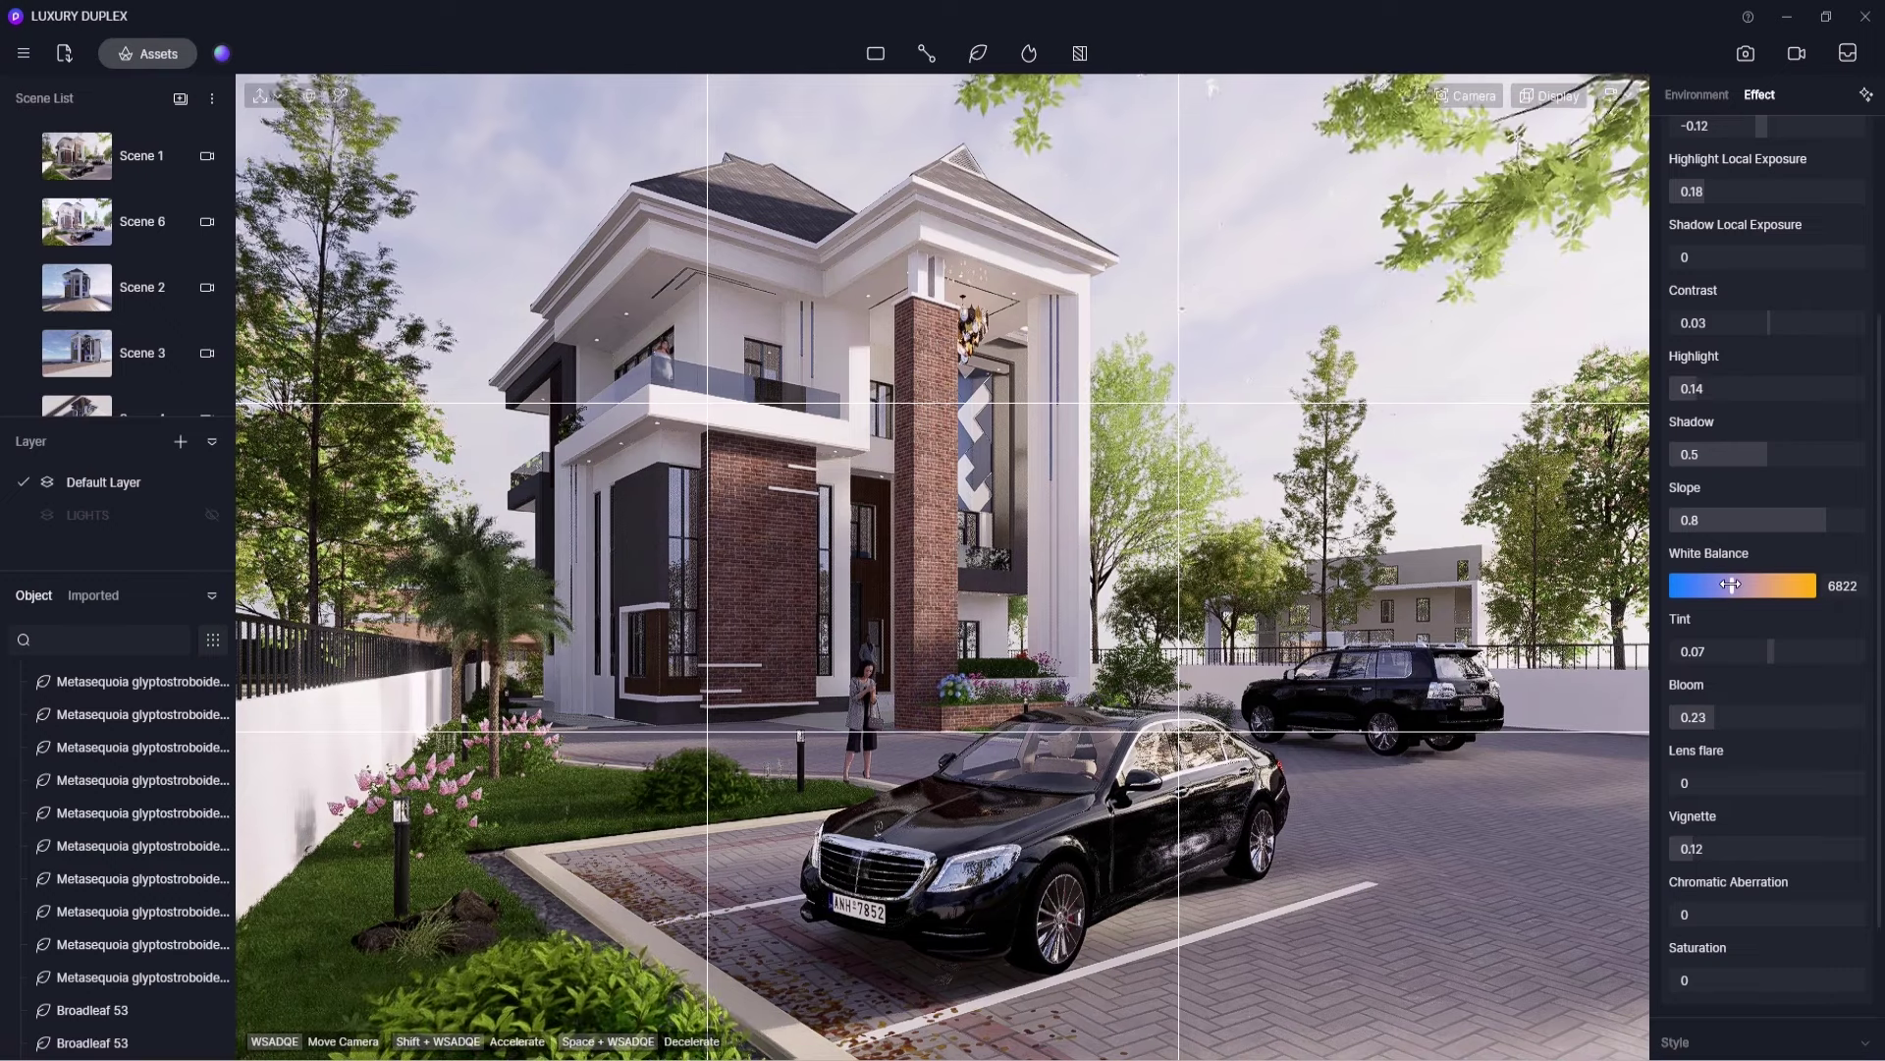
{"action": "left_click_drag", "start_coordinate": [1733, 585], "coordinate": [1728, 584]}
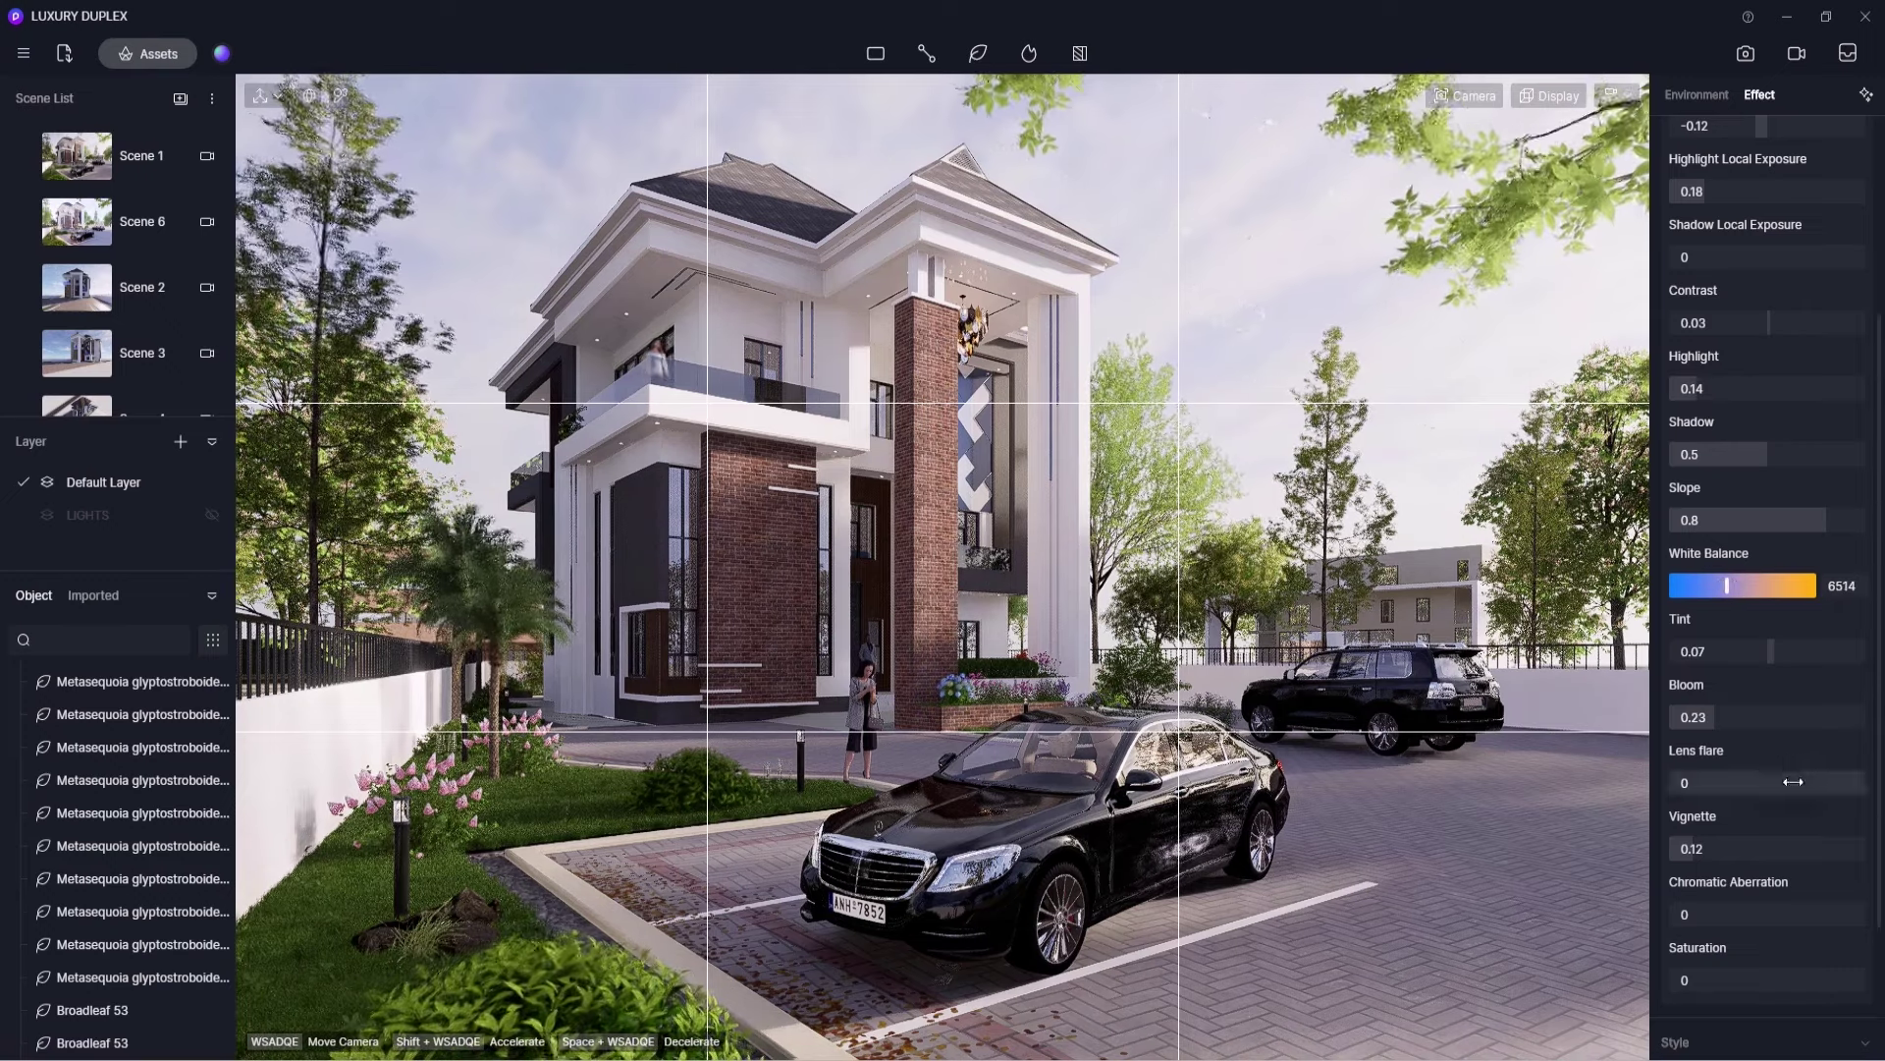
{"action": "left_click_drag", "start_coordinate": [1705, 192], "coordinate": [1708, 192]}
- Open the image render settings, enable channels output and enter a custom width of 3500
{"action": "left_click", "coordinate": [1746, 53]}
{"action": "left_click", "coordinate": [1289, 1018]}
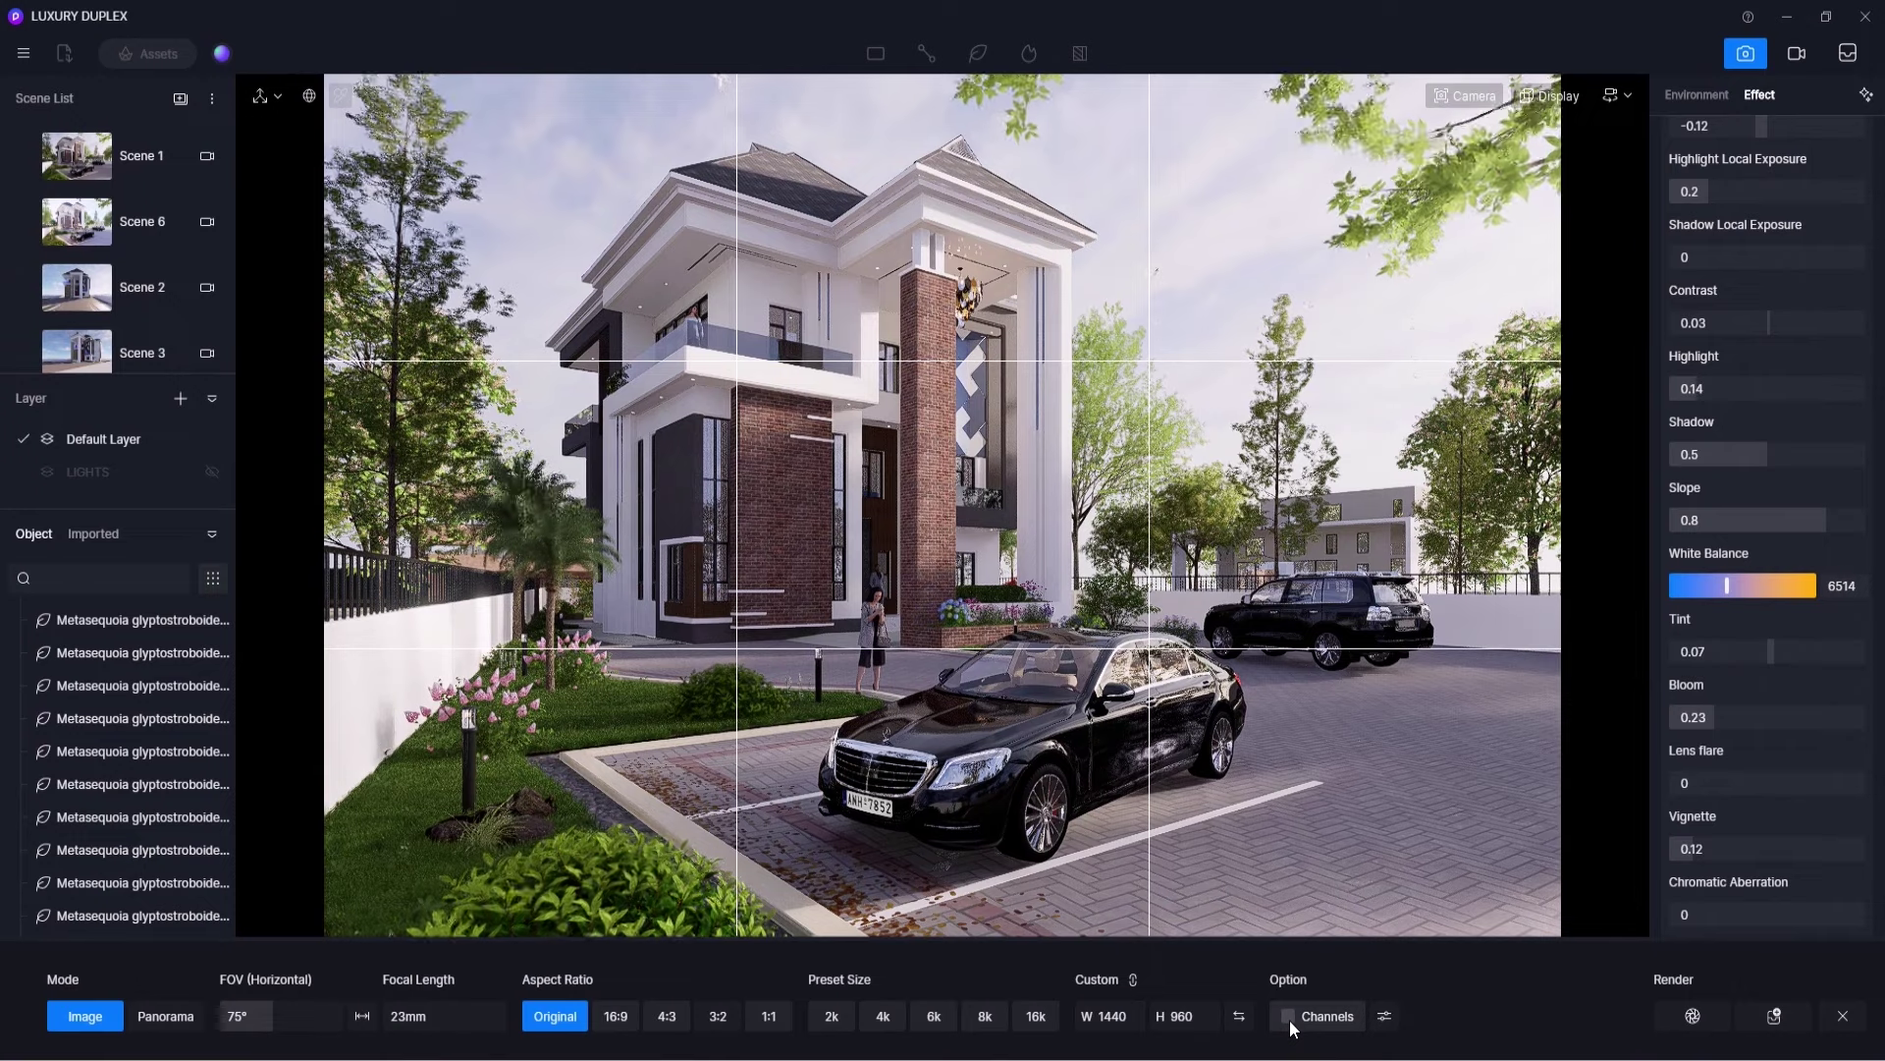
{"action": "left_click", "coordinate": [1109, 1018]}
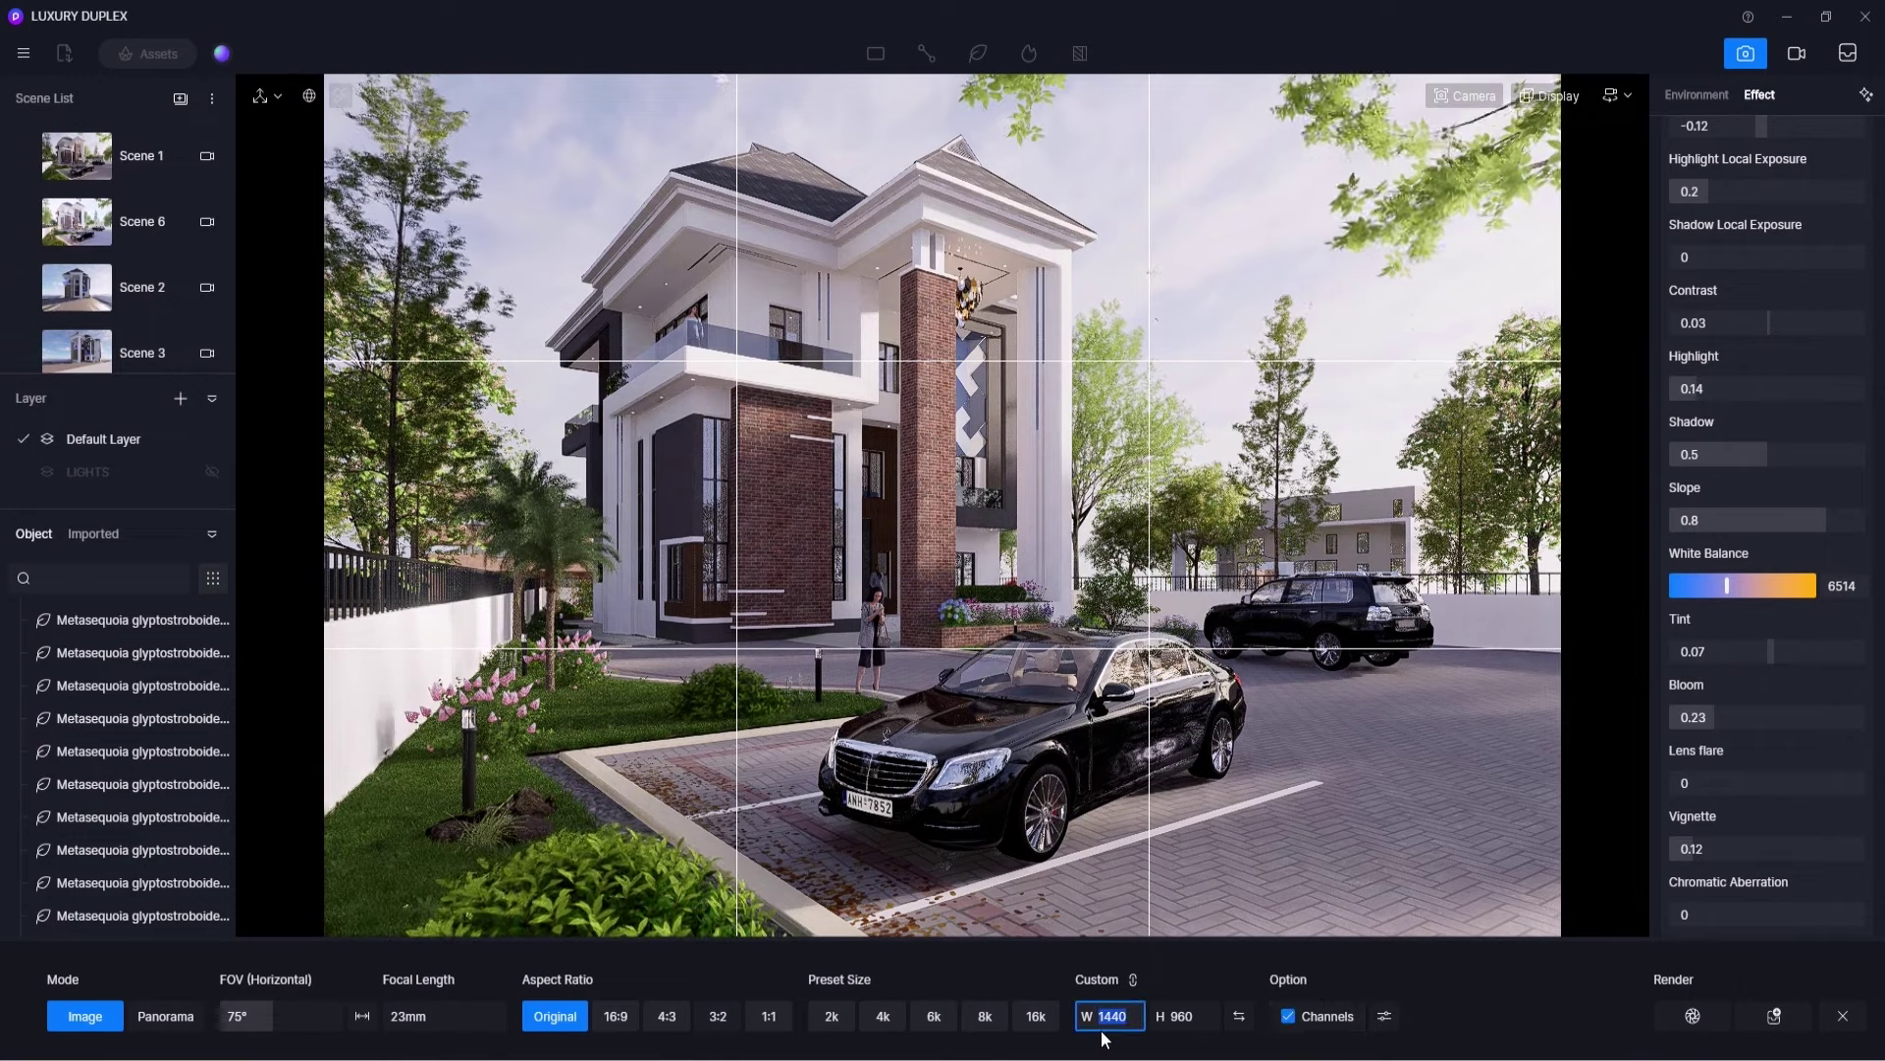
{"action": "type", "text": "3500"}
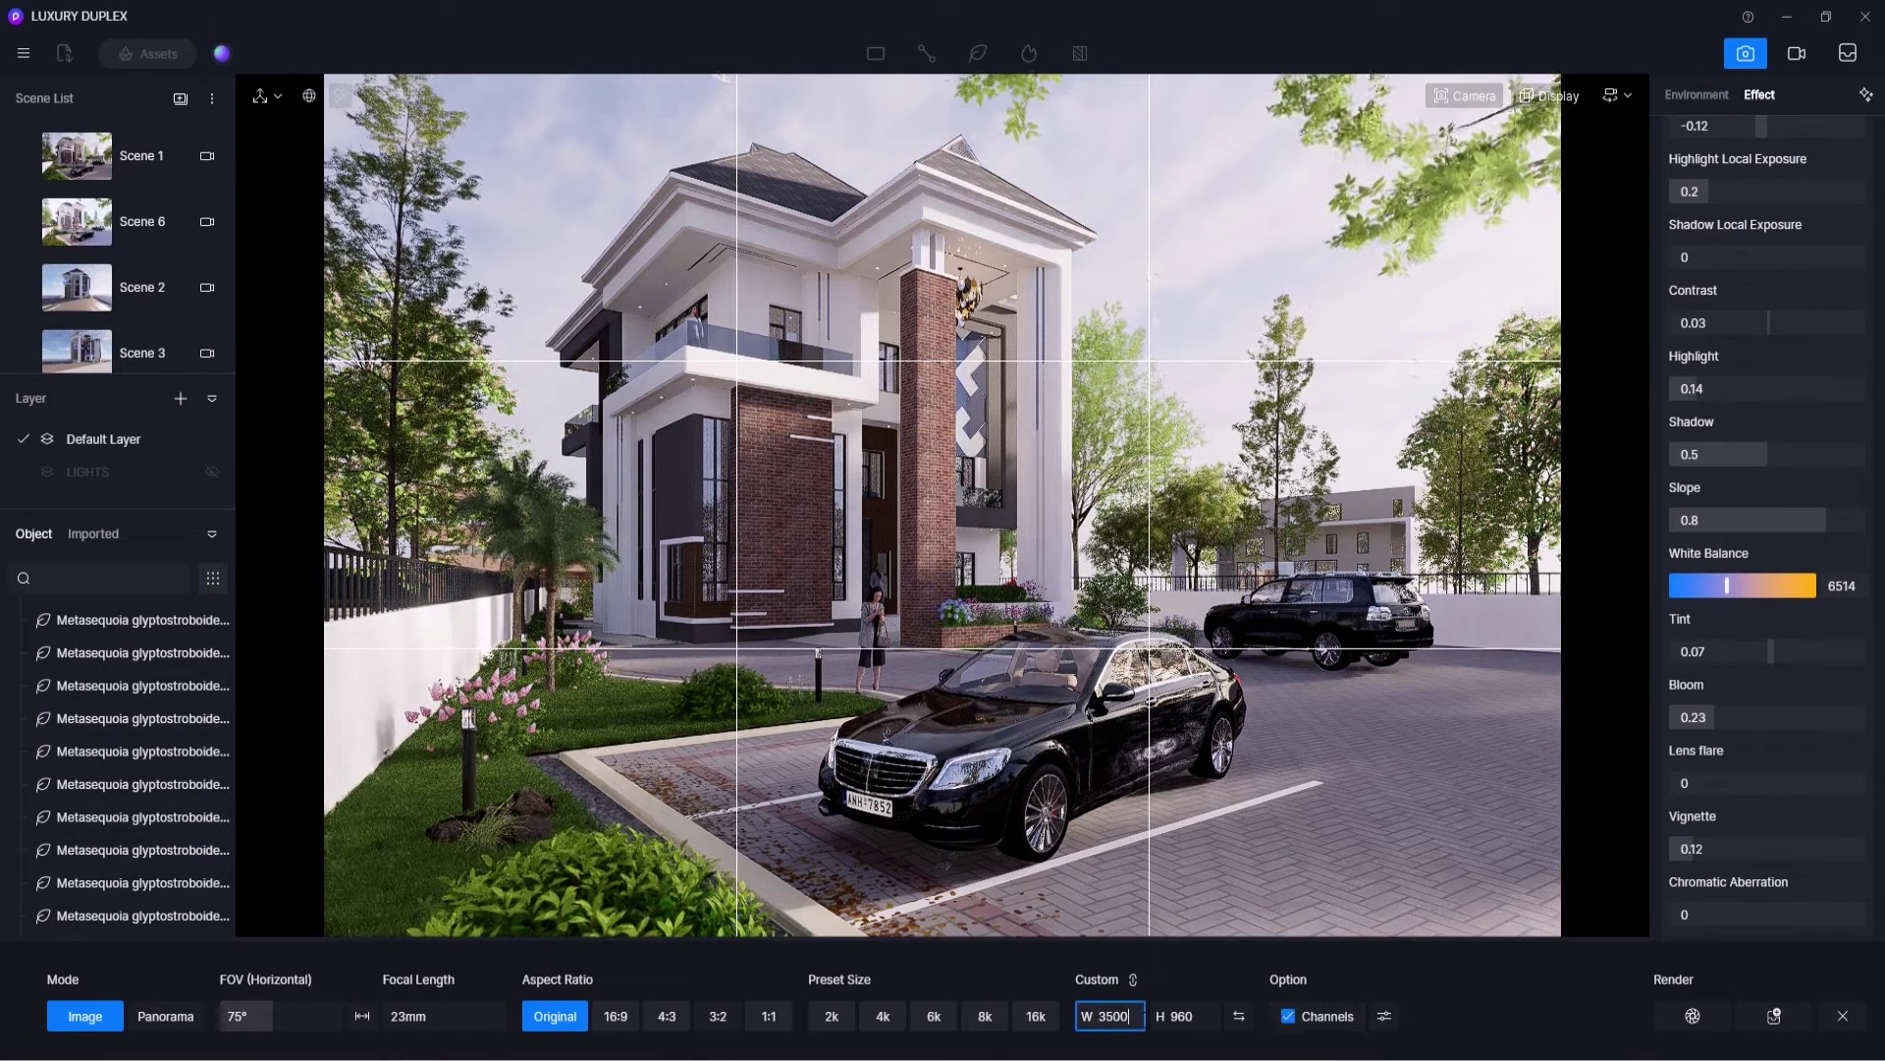
{"action": "key", "text": "Return"}
- Leave the image render settings and save the project
{"action": "left_click", "coordinate": [1843, 1017]}
{"action": "left_click", "coordinate": [1176, 621]}
{"action": "key", "text": "ctrl+s"}
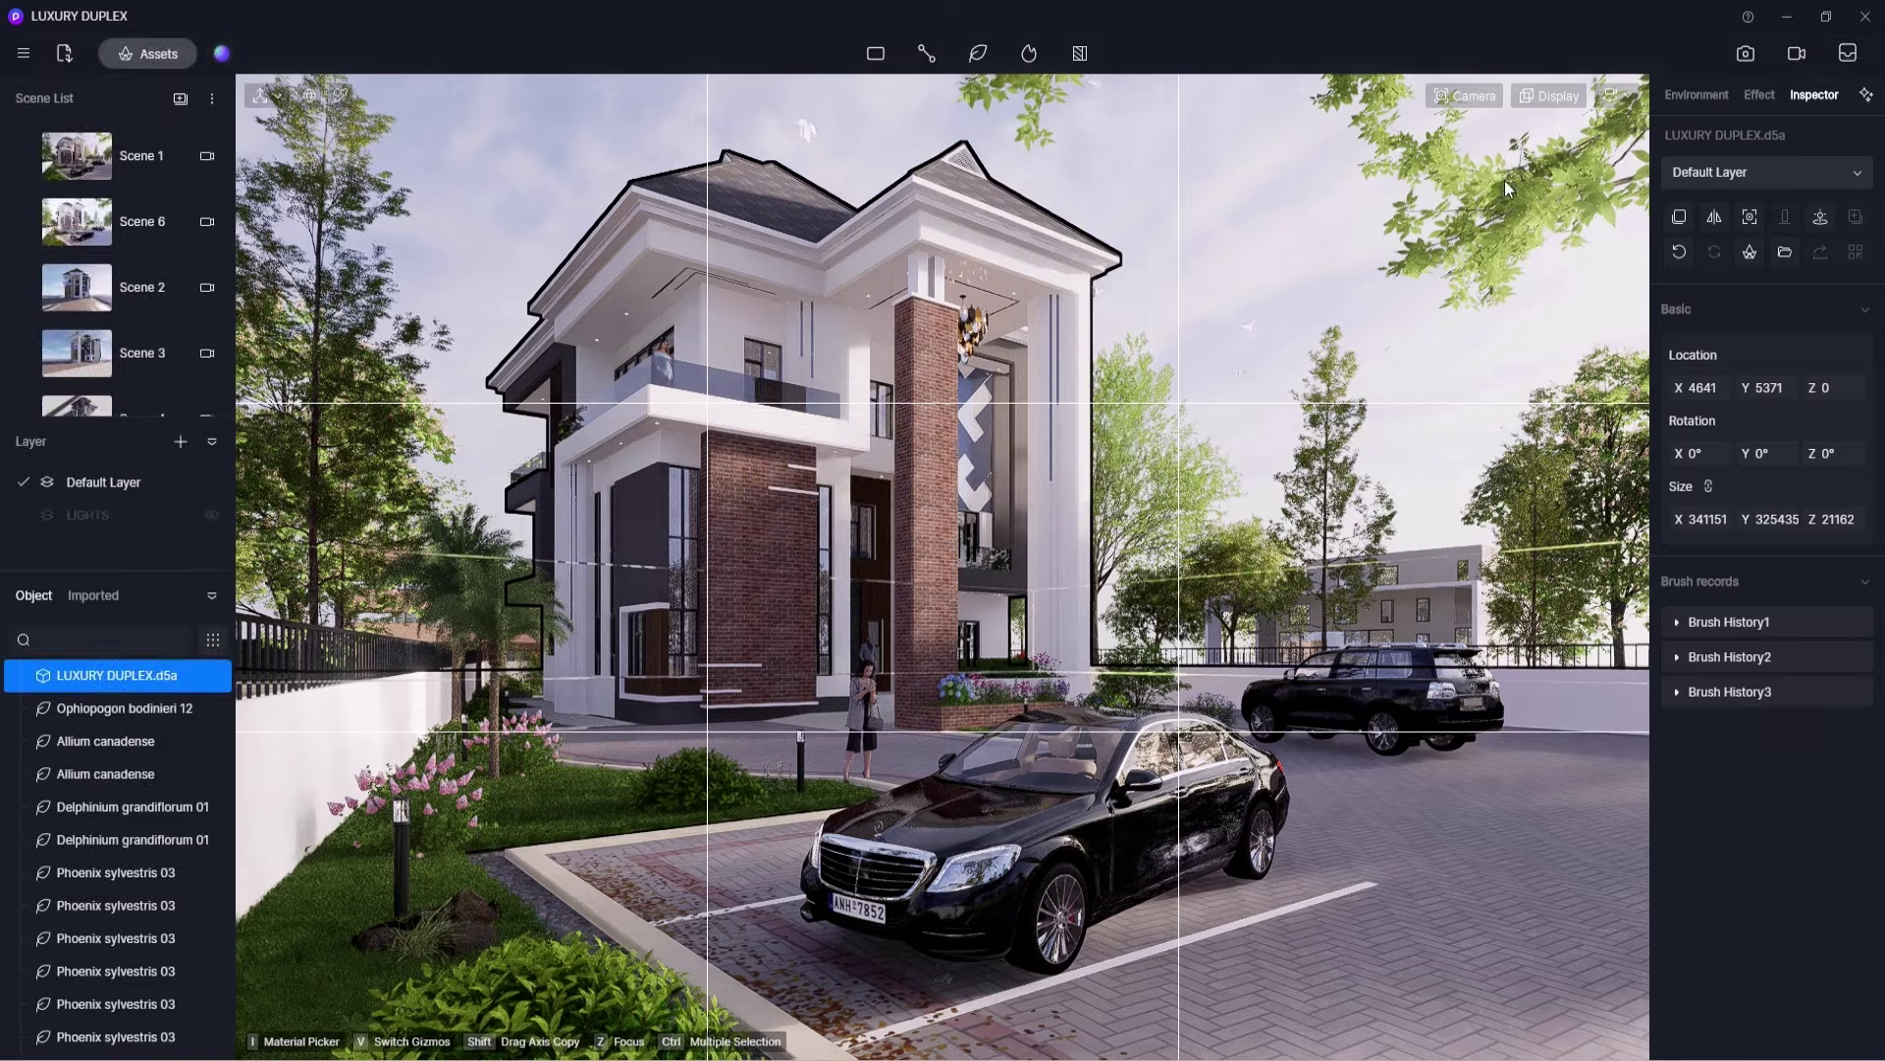
- Reopen the image render settings and set the custom output width to 3500 pixels
{"action": "left_click", "coordinate": [1738, 56]}
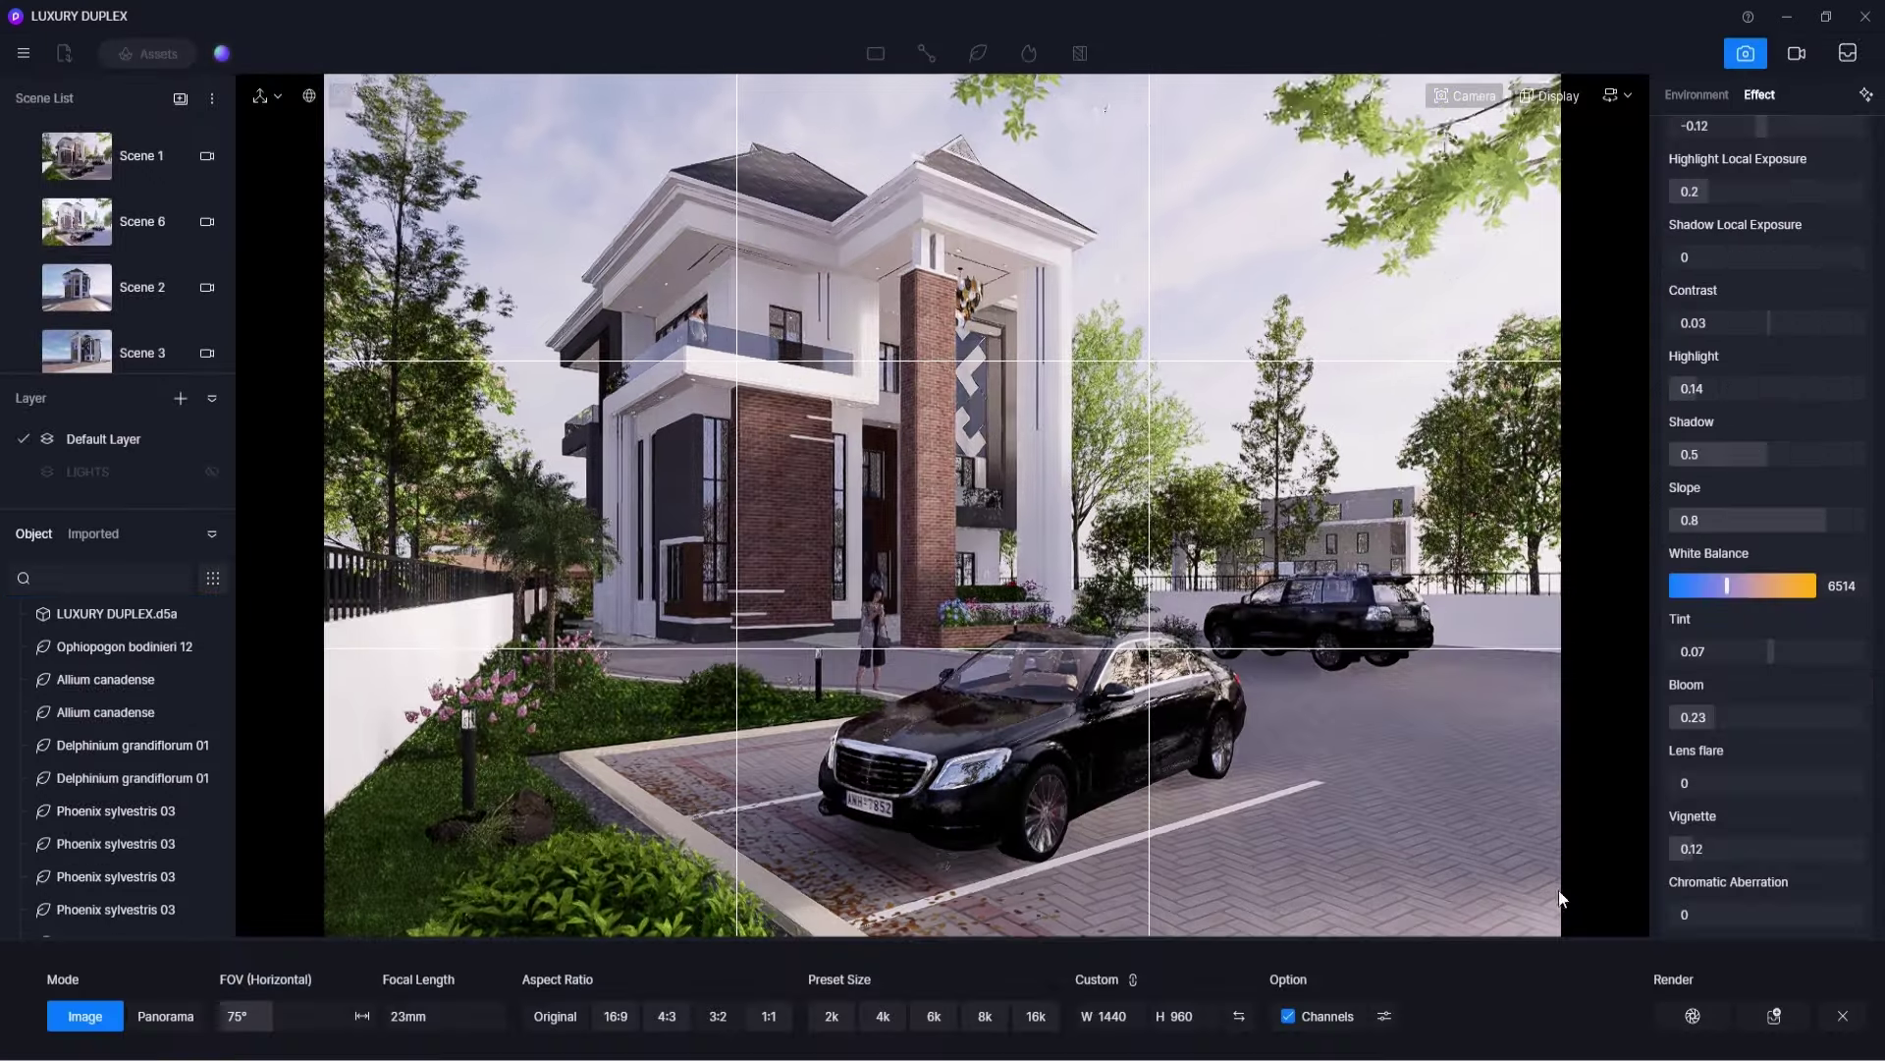
{"action": "left_click", "coordinate": [1112, 1017]}
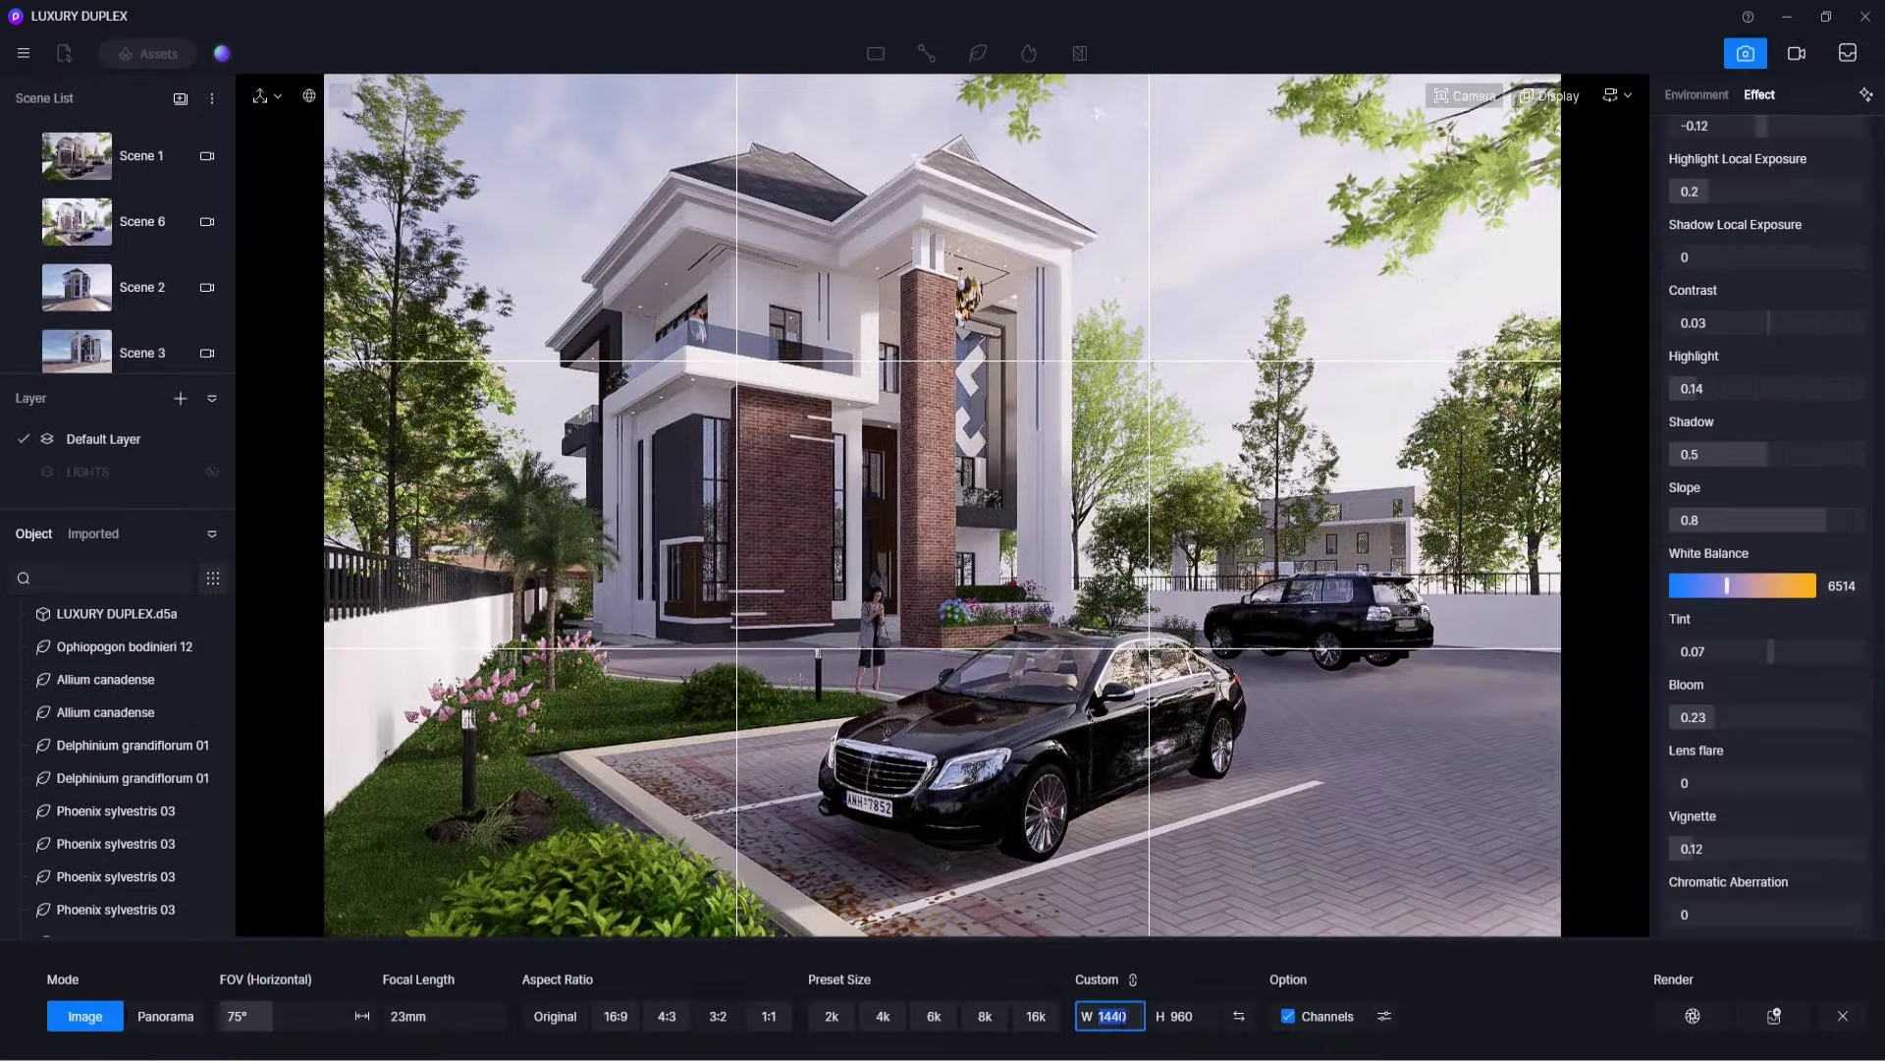
{"action": "type", "text": "3500"}
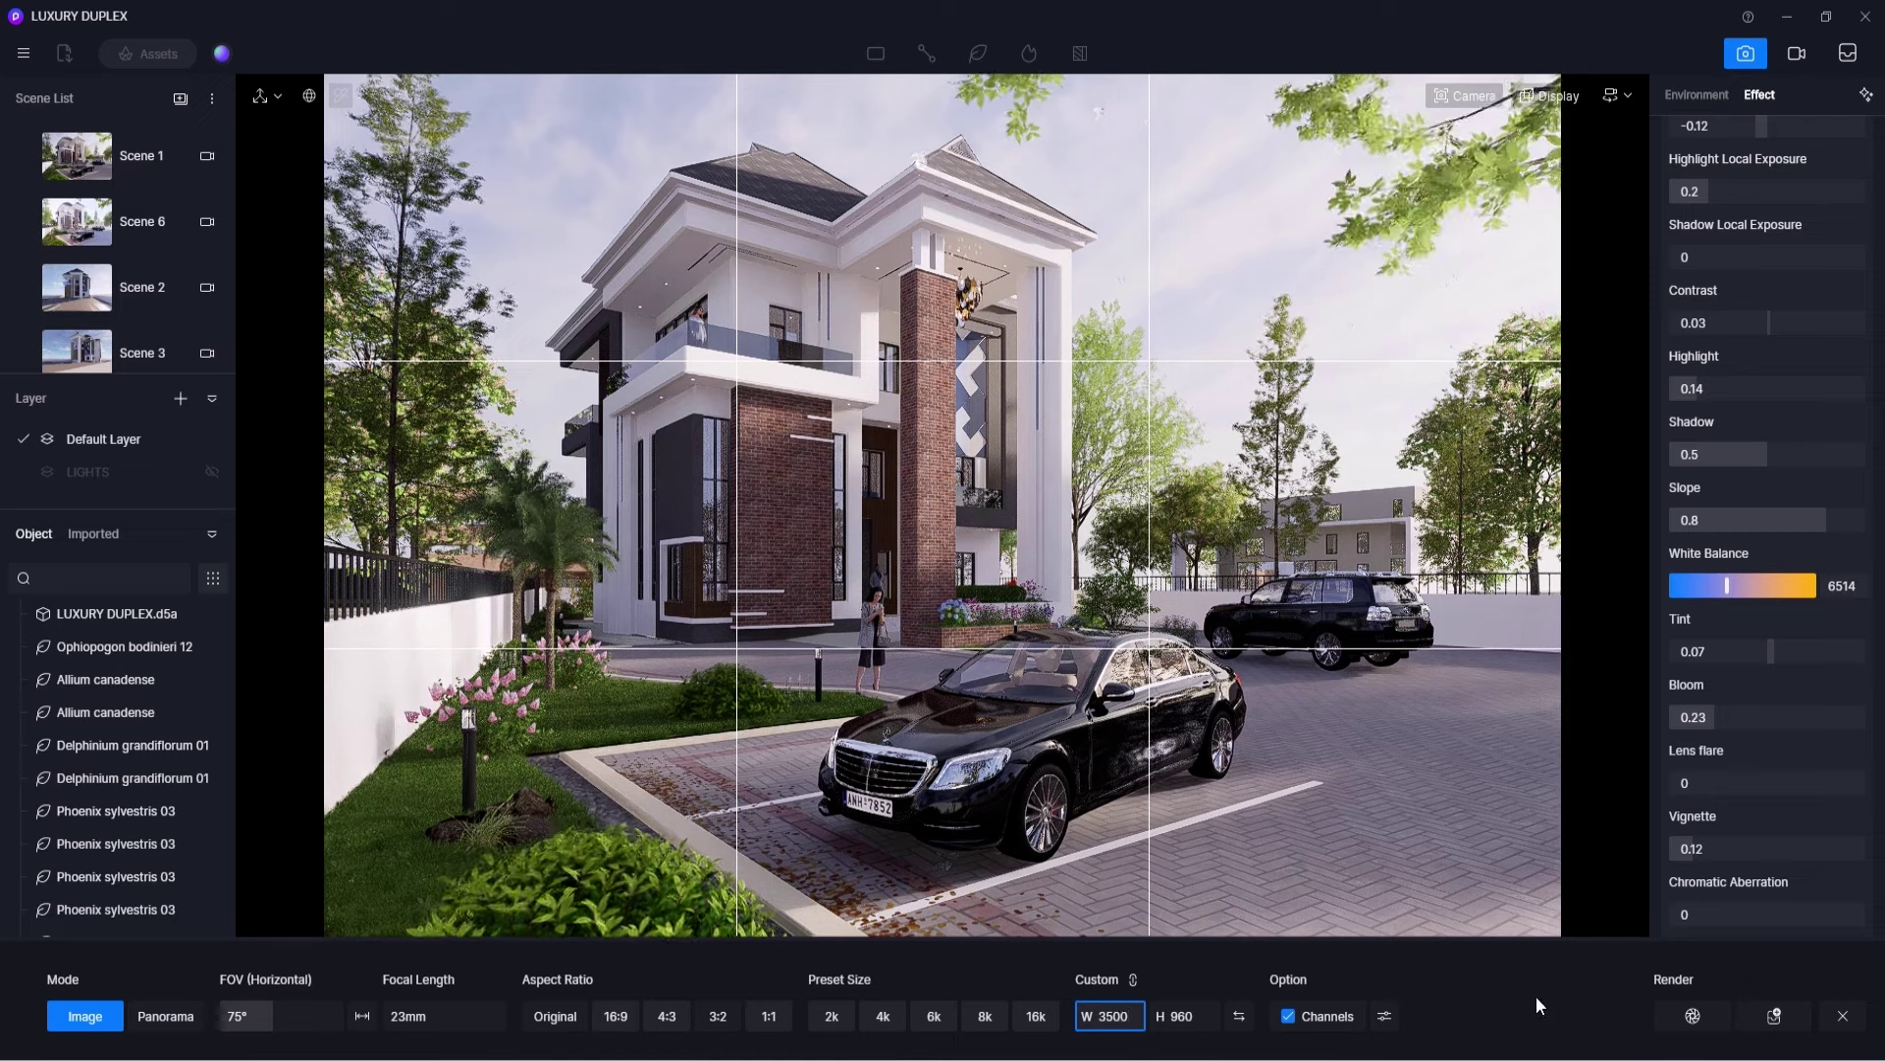
{"action": "left_click", "coordinate": [1535, 998]}
- Render the image as the PNG file "LUXURY RENDER 1" in the "36-LATEST D5 RENDER COURSE" folder
{"action": "left_click", "coordinate": [1693, 1019]}
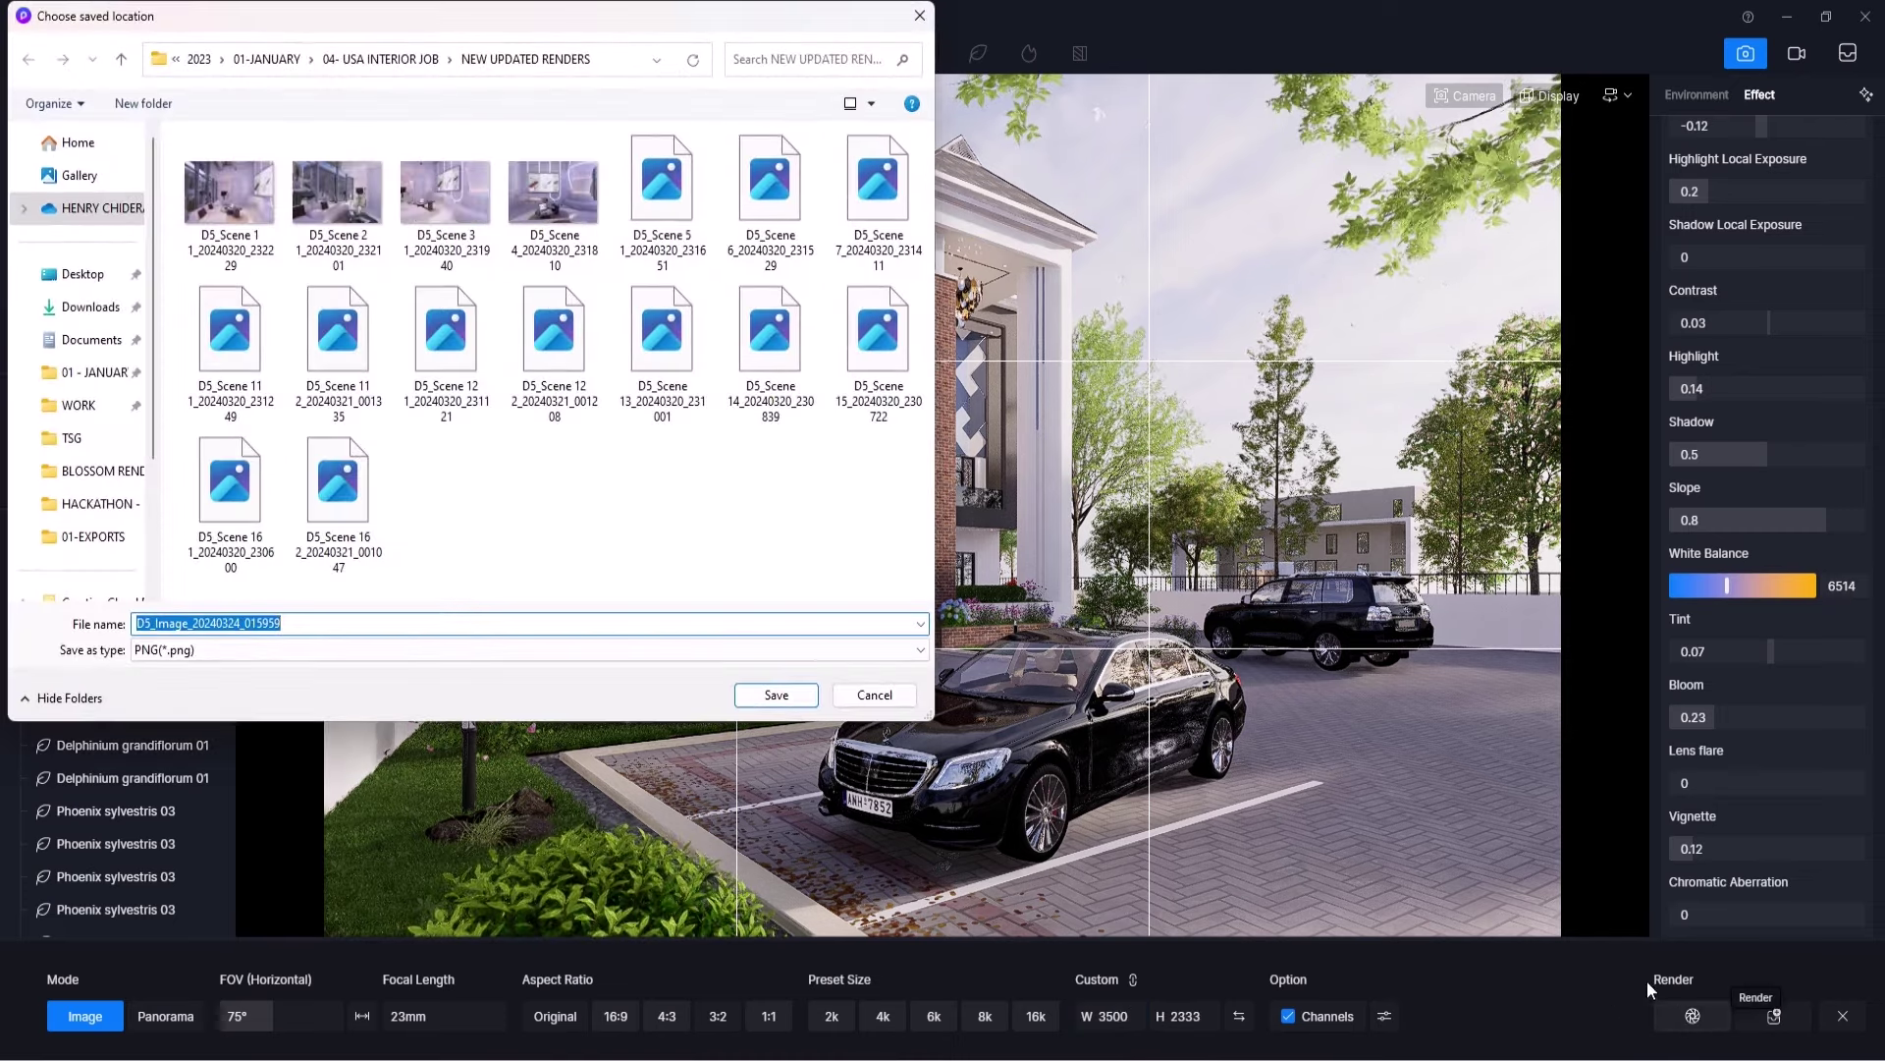
{"action": "scroll", "coordinate": [89, 373], "scroll_direction": "down", "scroll_amount": 3}
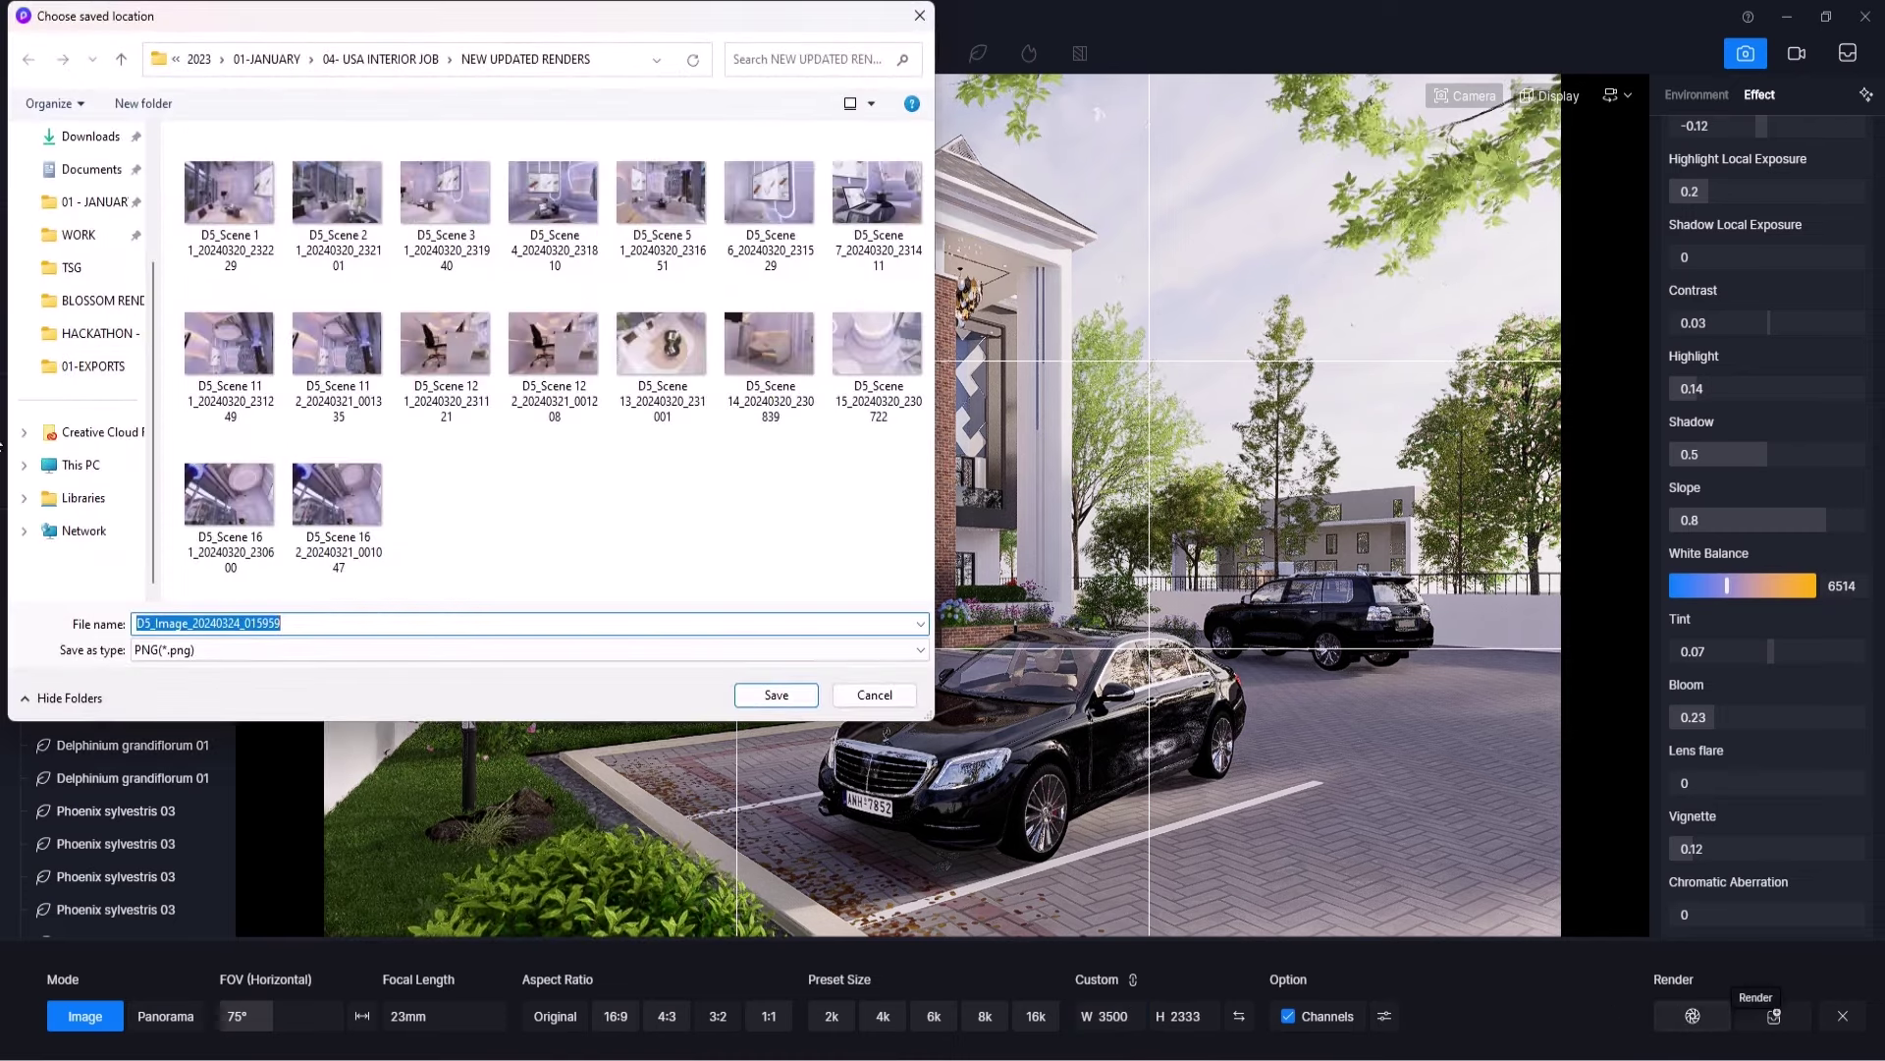
{"action": "left_click", "coordinate": [88, 471]}
{"action": "double_click", "coordinate": [550, 182]}
{"action": "double_click", "coordinate": [285, 167]}
{"action": "double_click", "coordinate": [295, 560]}
{"action": "left_click", "coordinate": [331, 624]}
{"action": "type", "text": "LUXURY RENDER 1"}
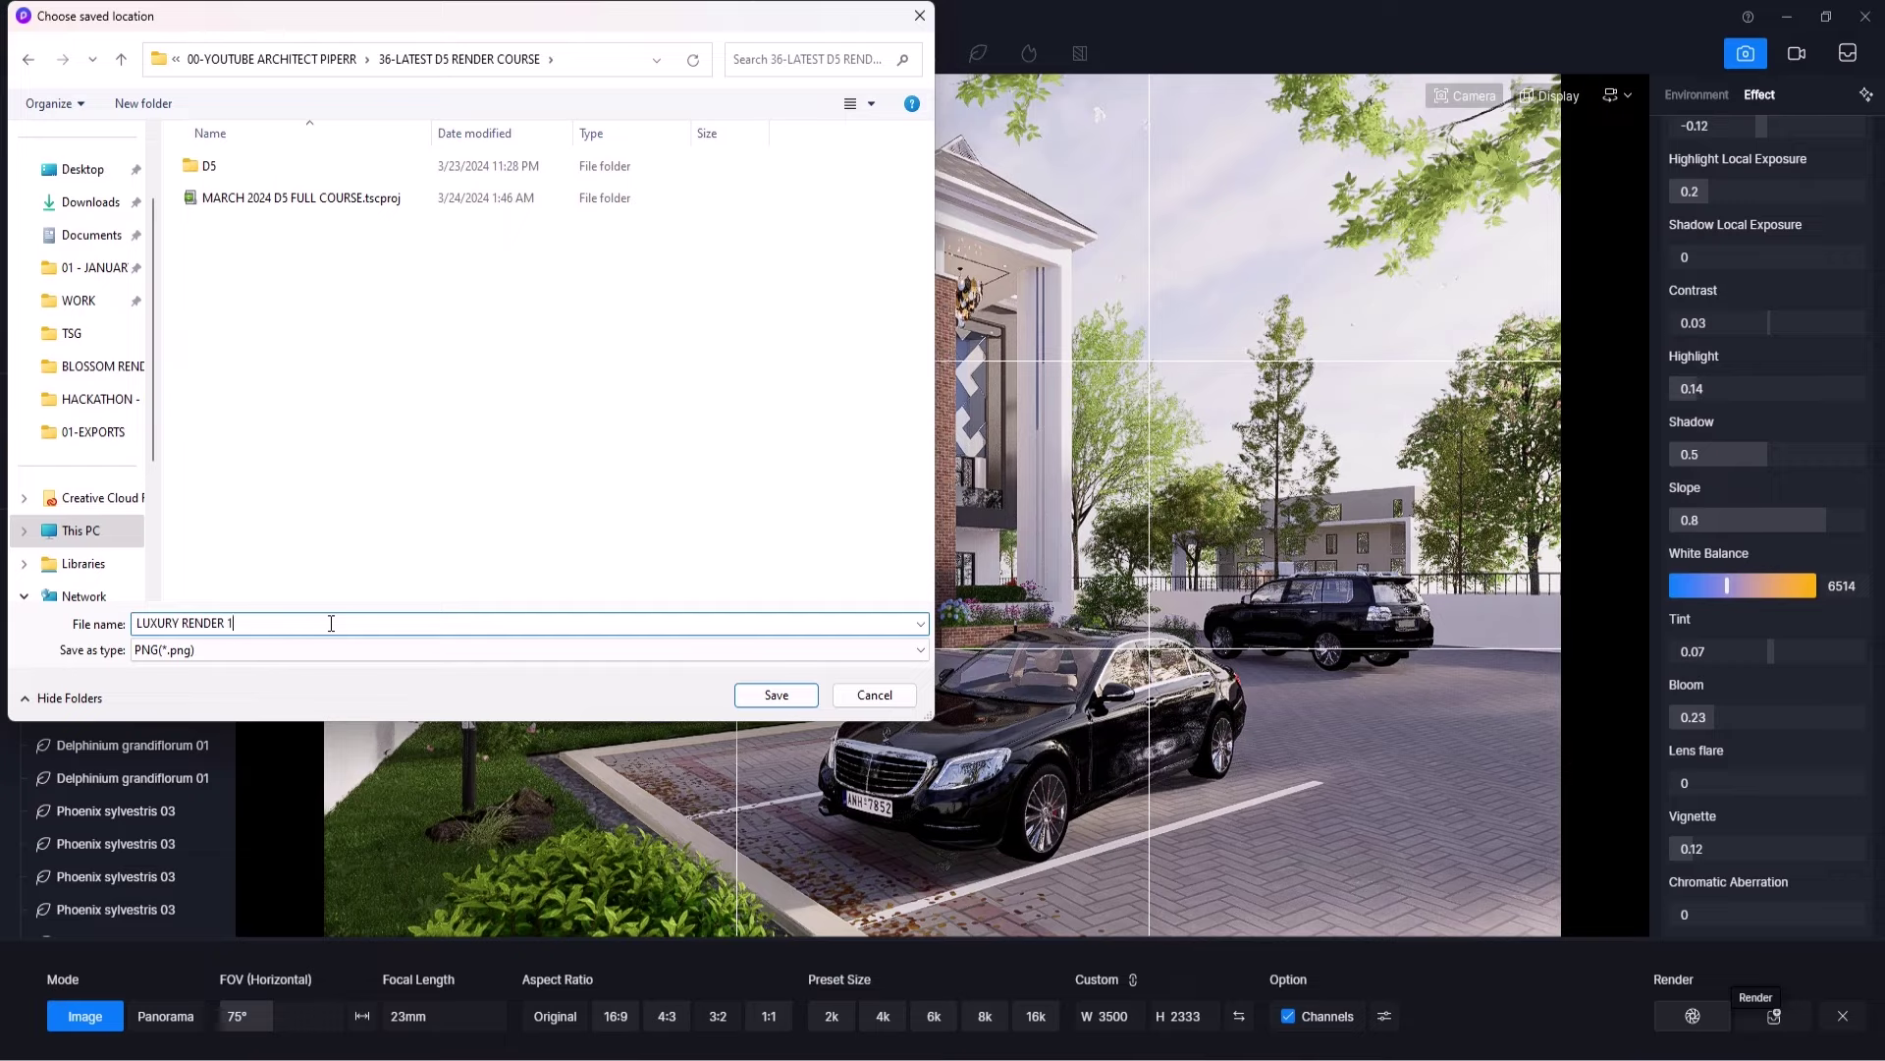
{"action": "left_click", "coordinate": [809, 703]}
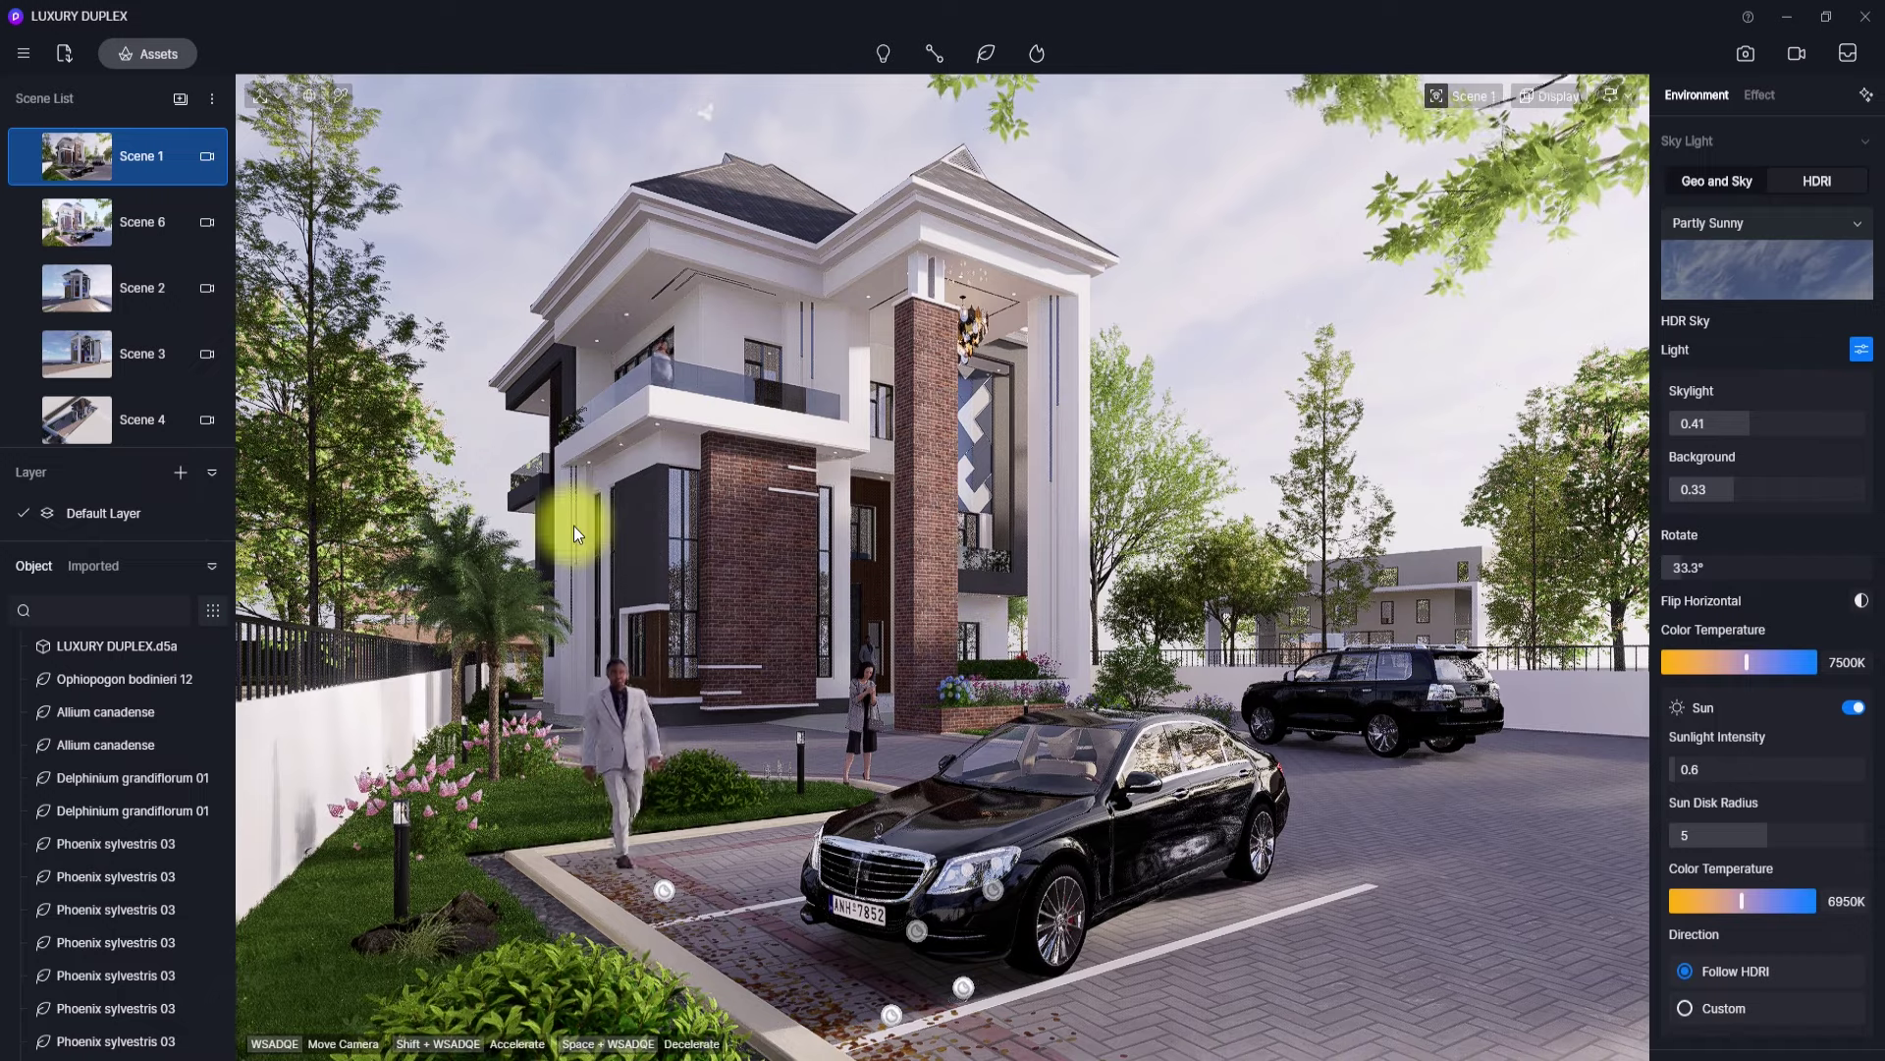
- Set the Fly navigation speed to 1 for a close-up of the recessed light strips on the balcony wall
{"action": "left_click", "coordinate": [62, 232]}
{"action": "left_click", "coordinate": [77, 157]}
{"action": "scroll", "coordinate": [860, 562], "scroll_direction": "up", "scroll_amount": 5}
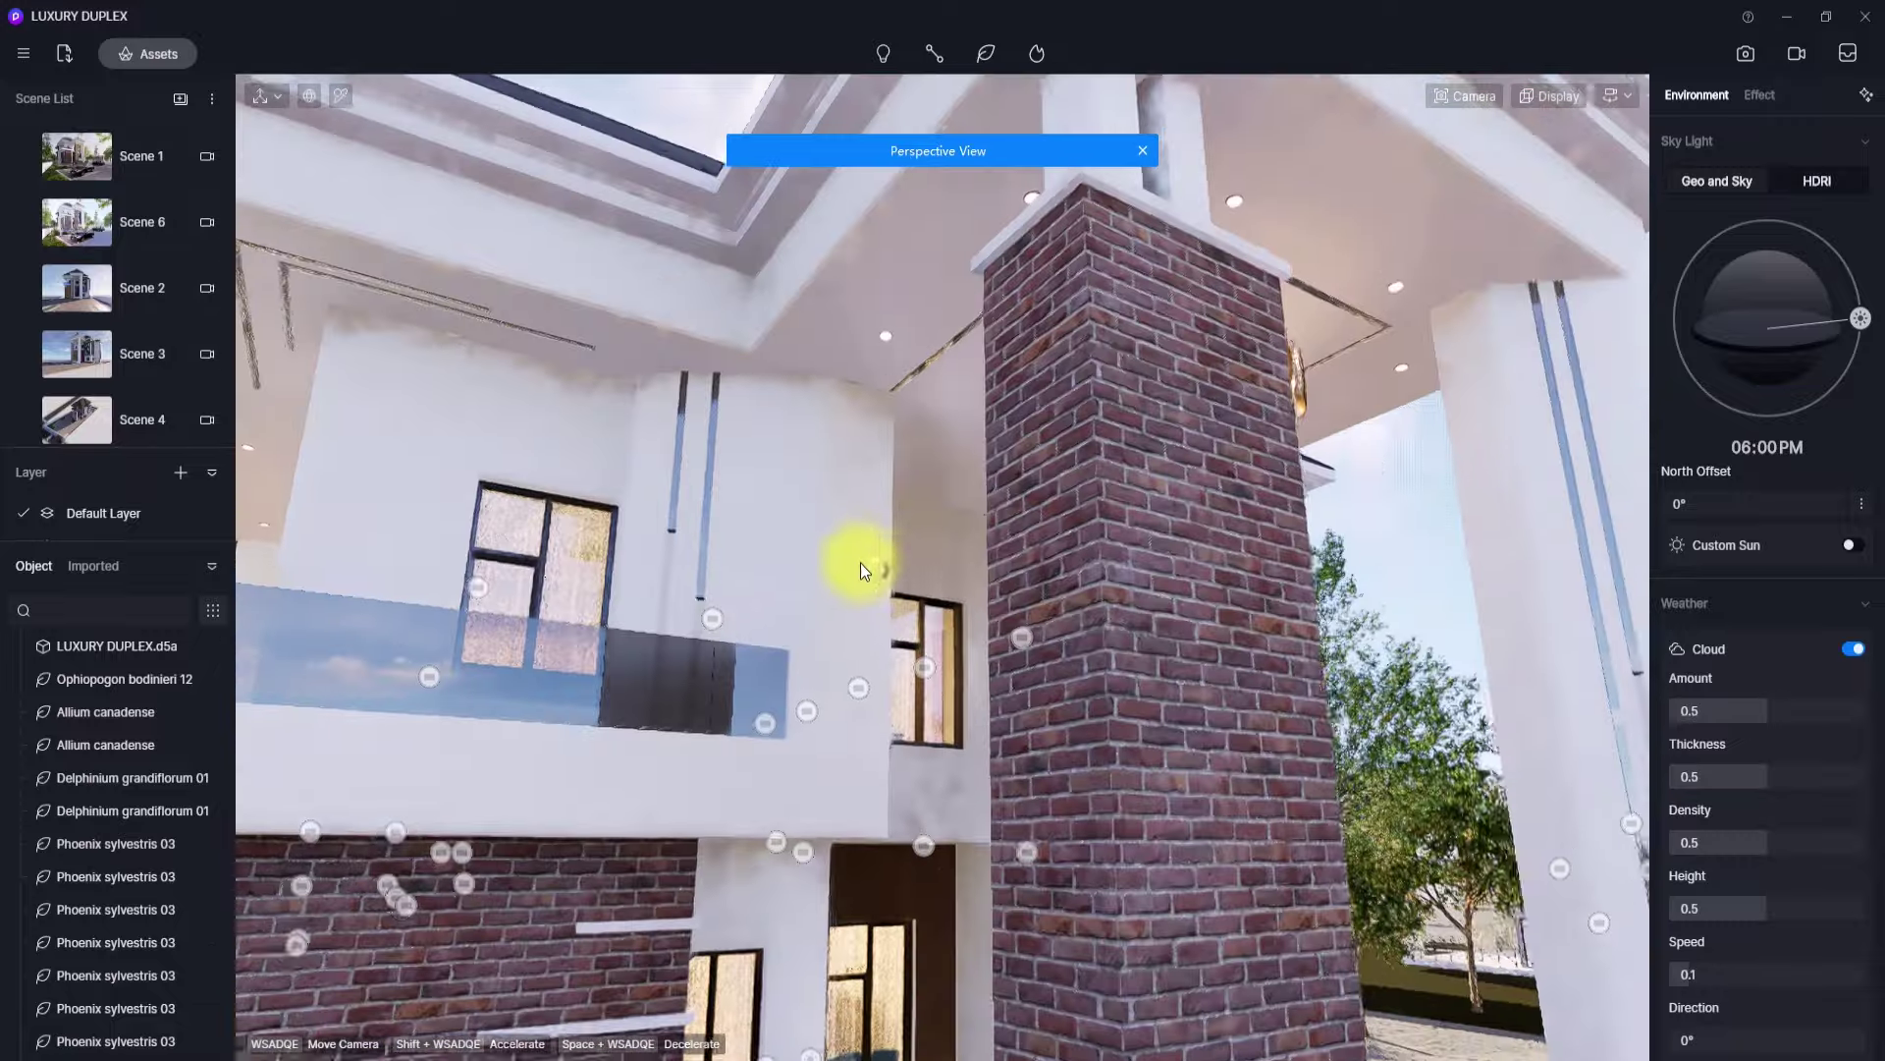
{"action": "scroll", "coordinate": [650, 438], "scroll_direction": "up", "scroll_amount": 4}
{"action": "scroll", "coordinate": [839, 521], "scroll_direction": "up", "scroll_amount": 2}
{"action": "right_click_drag", "start_coordinate": [838, 520], "coordinate": [784, 422]}
{"action": "scroll", "coordinate": [784, 422], "scroll_direction": "up", "scroll_amount": 5}
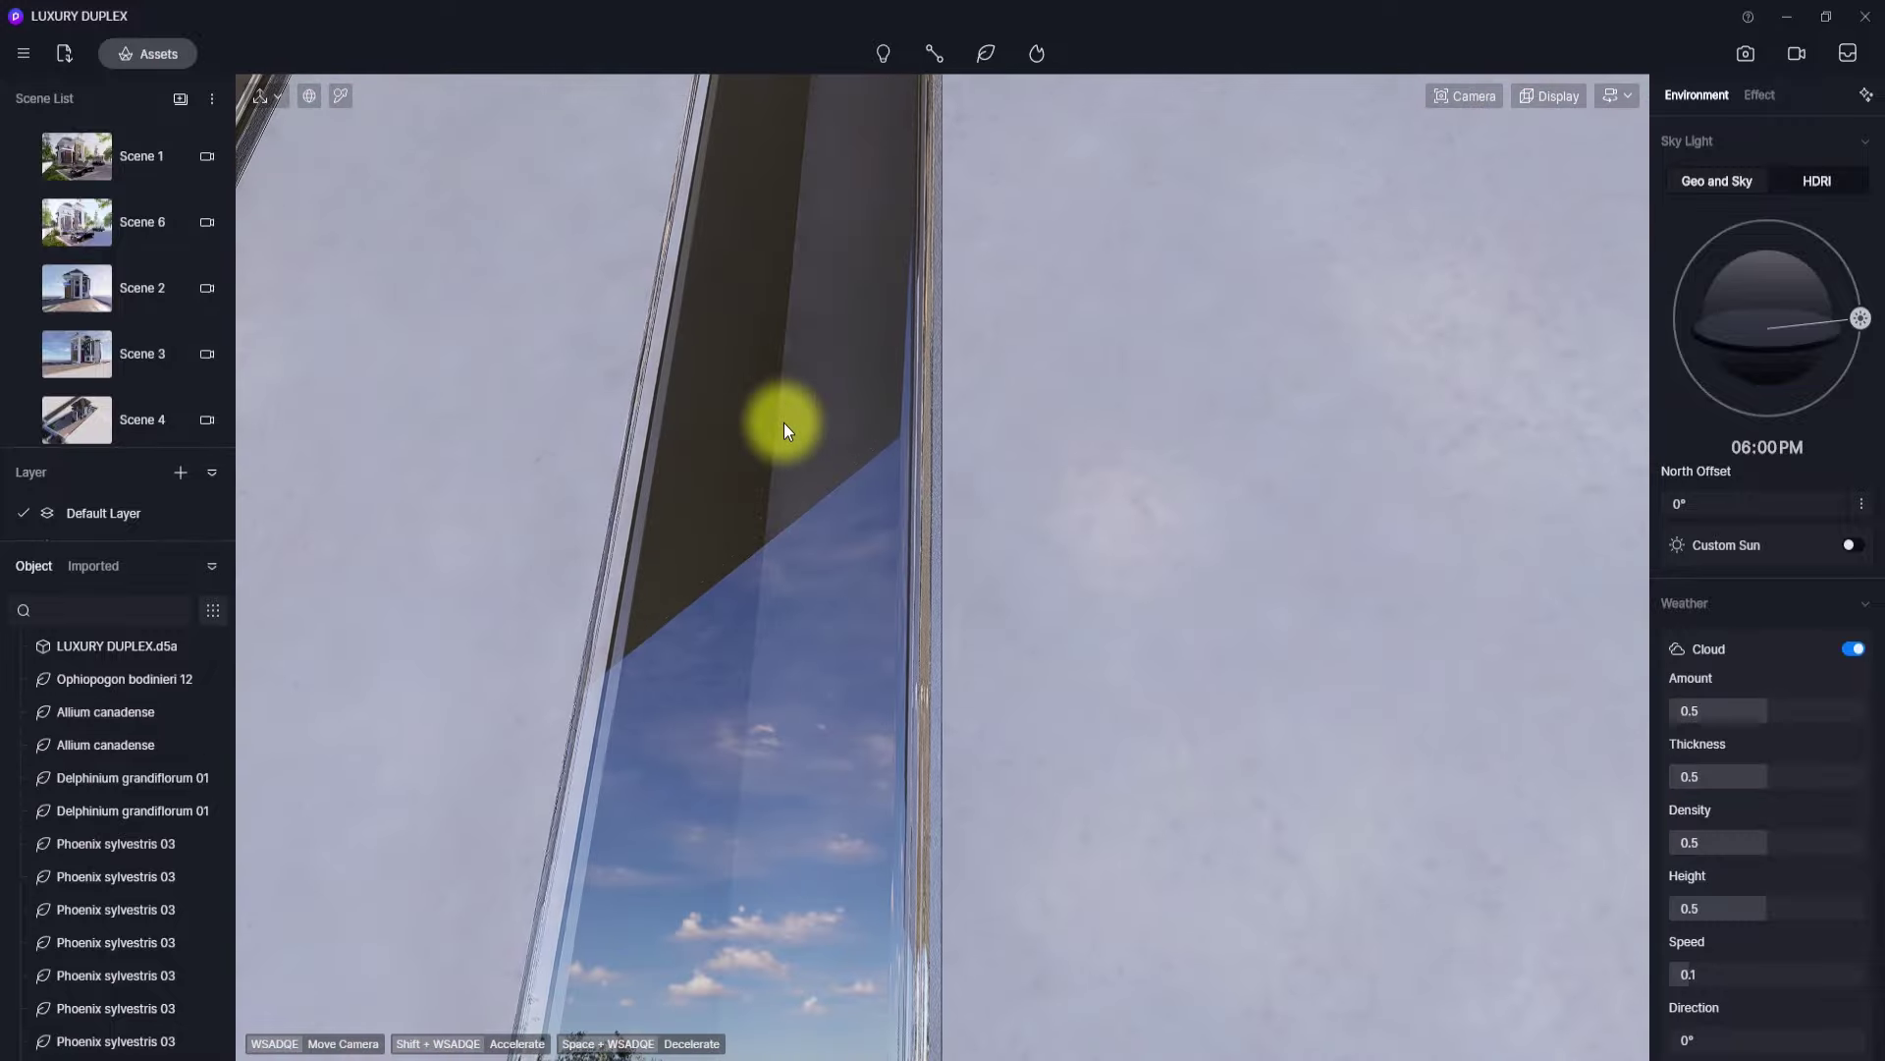
{"action": "mouse_move", "coordinate": [1611, 91]}
{"action": "left_click_drag", "start_coordinate": [1583, 190], "coordinate": [1246, 198]}
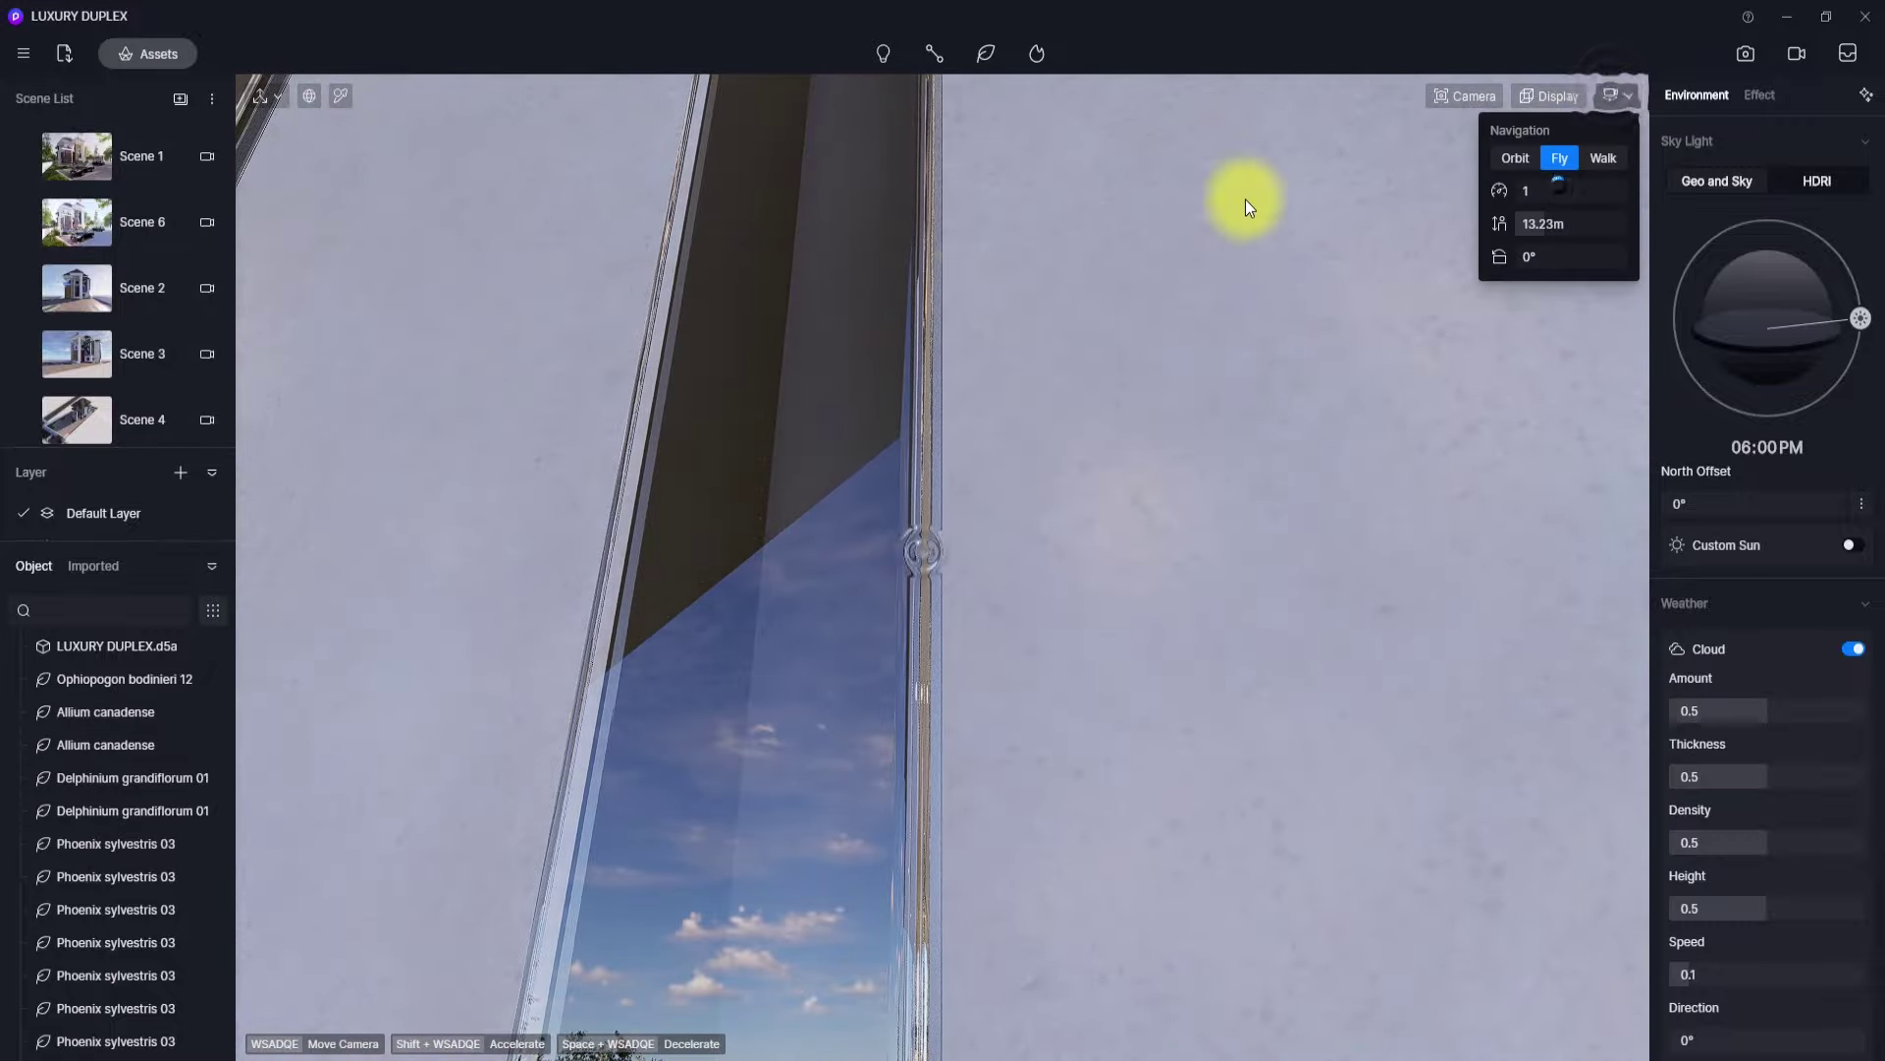
- Pick the material of the linear light tube in the wall recess and turn on its emissive property
{"action": "right_click_drag", "start_coordinate": [674, 374], "coordinate": [984, 433]}
{"action": "scroll", "coordinate": [984, 433], "scroll_direction": "up", "scroll_amount": 2}
{"action": "right_click_drag", "start_coordinate": [983, 433], "coordinate": [668, 519]}
{"action": "key", "text": "i"}
{"action": "left_click", "coordinate": [668, 518]}
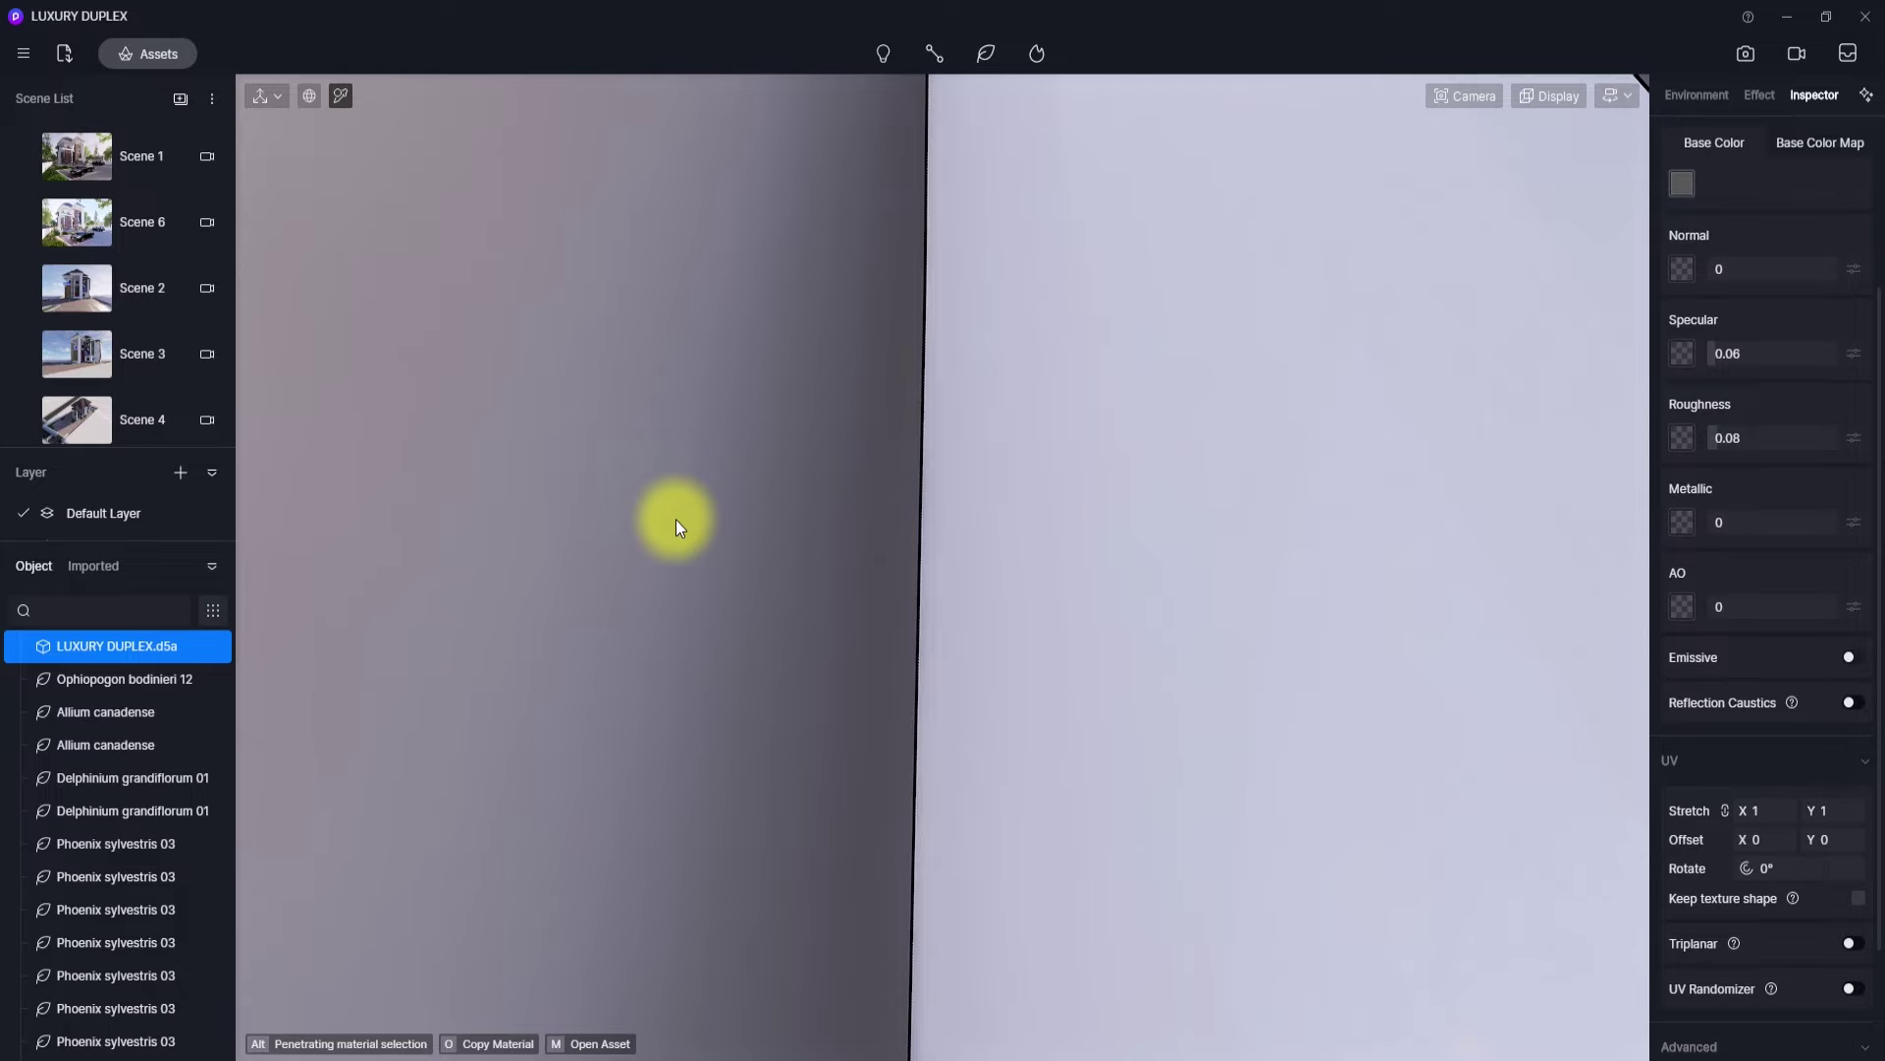
{"action": "left_click", "coordinate": [1851, 657]}
{"action": "scroll", "coordinate": [955, 595], "scroll_direction": "down", "scroll_amount": 8}
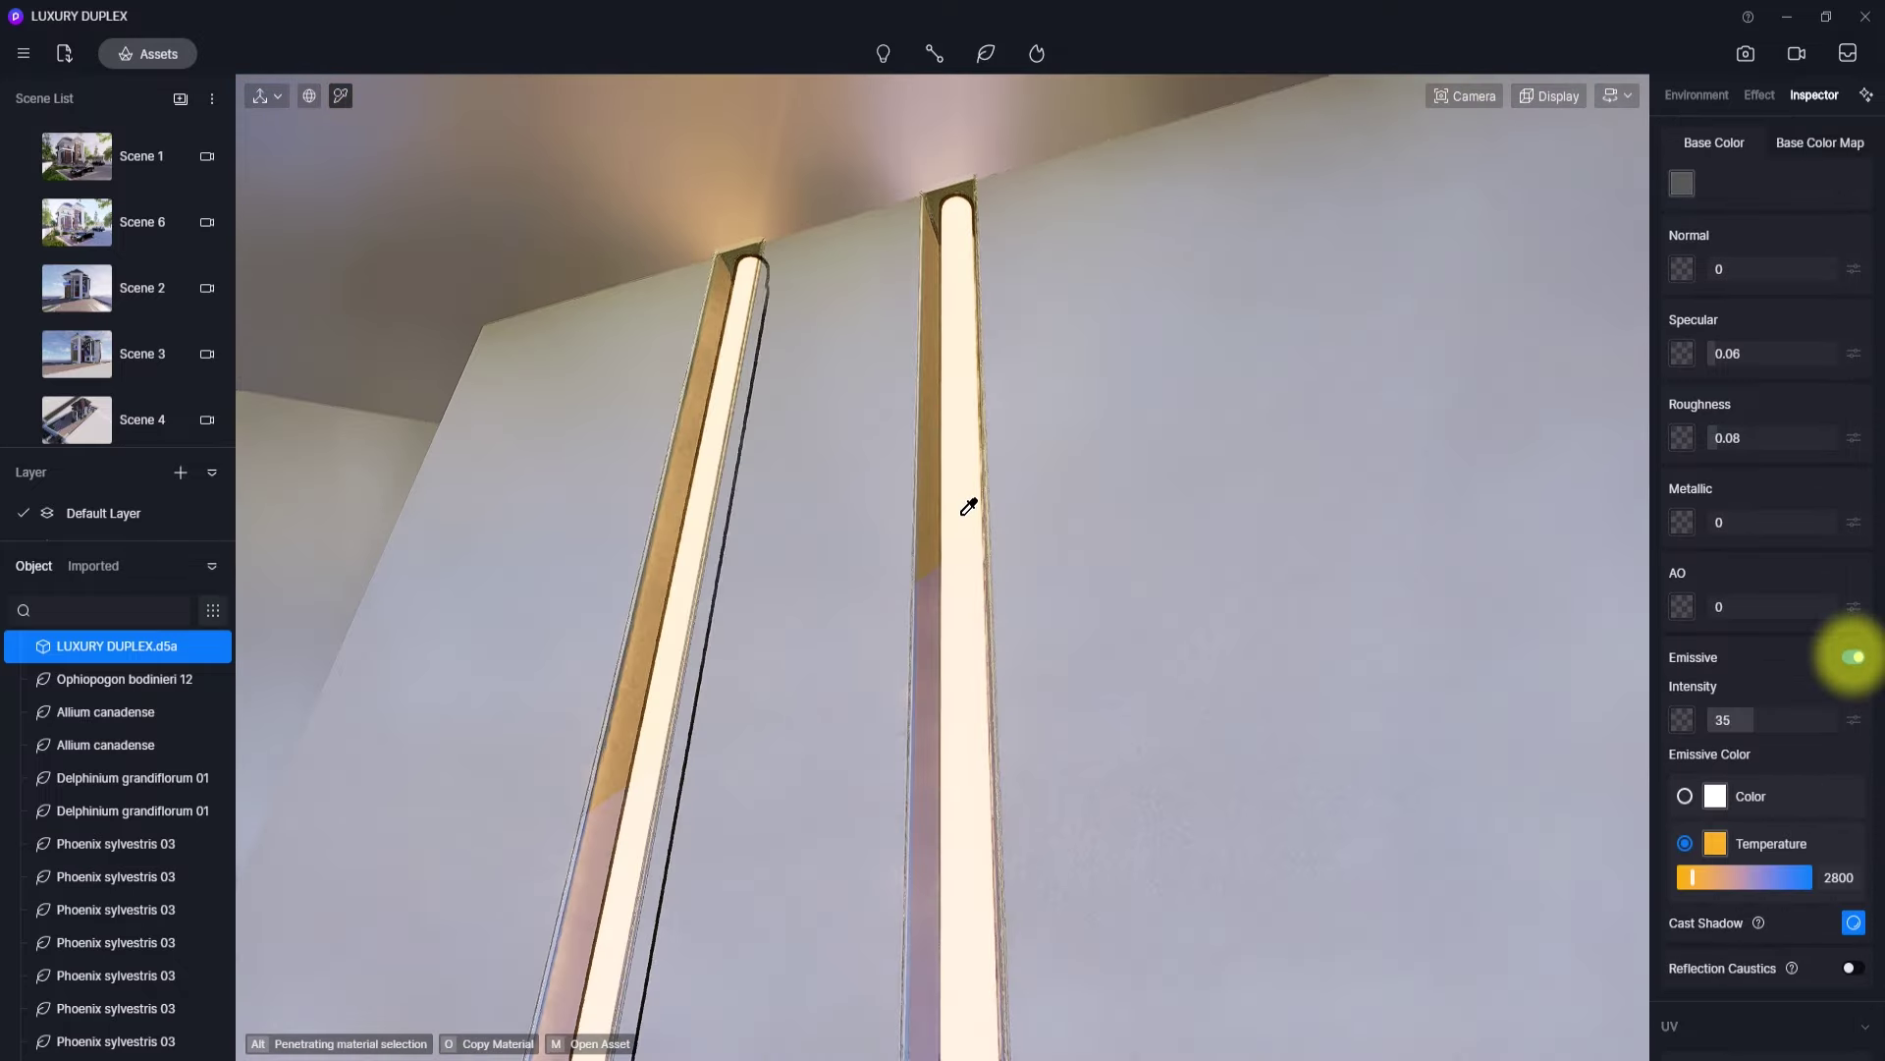
- Pick the glass cover material over the light tube and set refraction to 1, transparency to 1 and specular to 0
{"action": "left_click", "coordinate": [959, 499]}
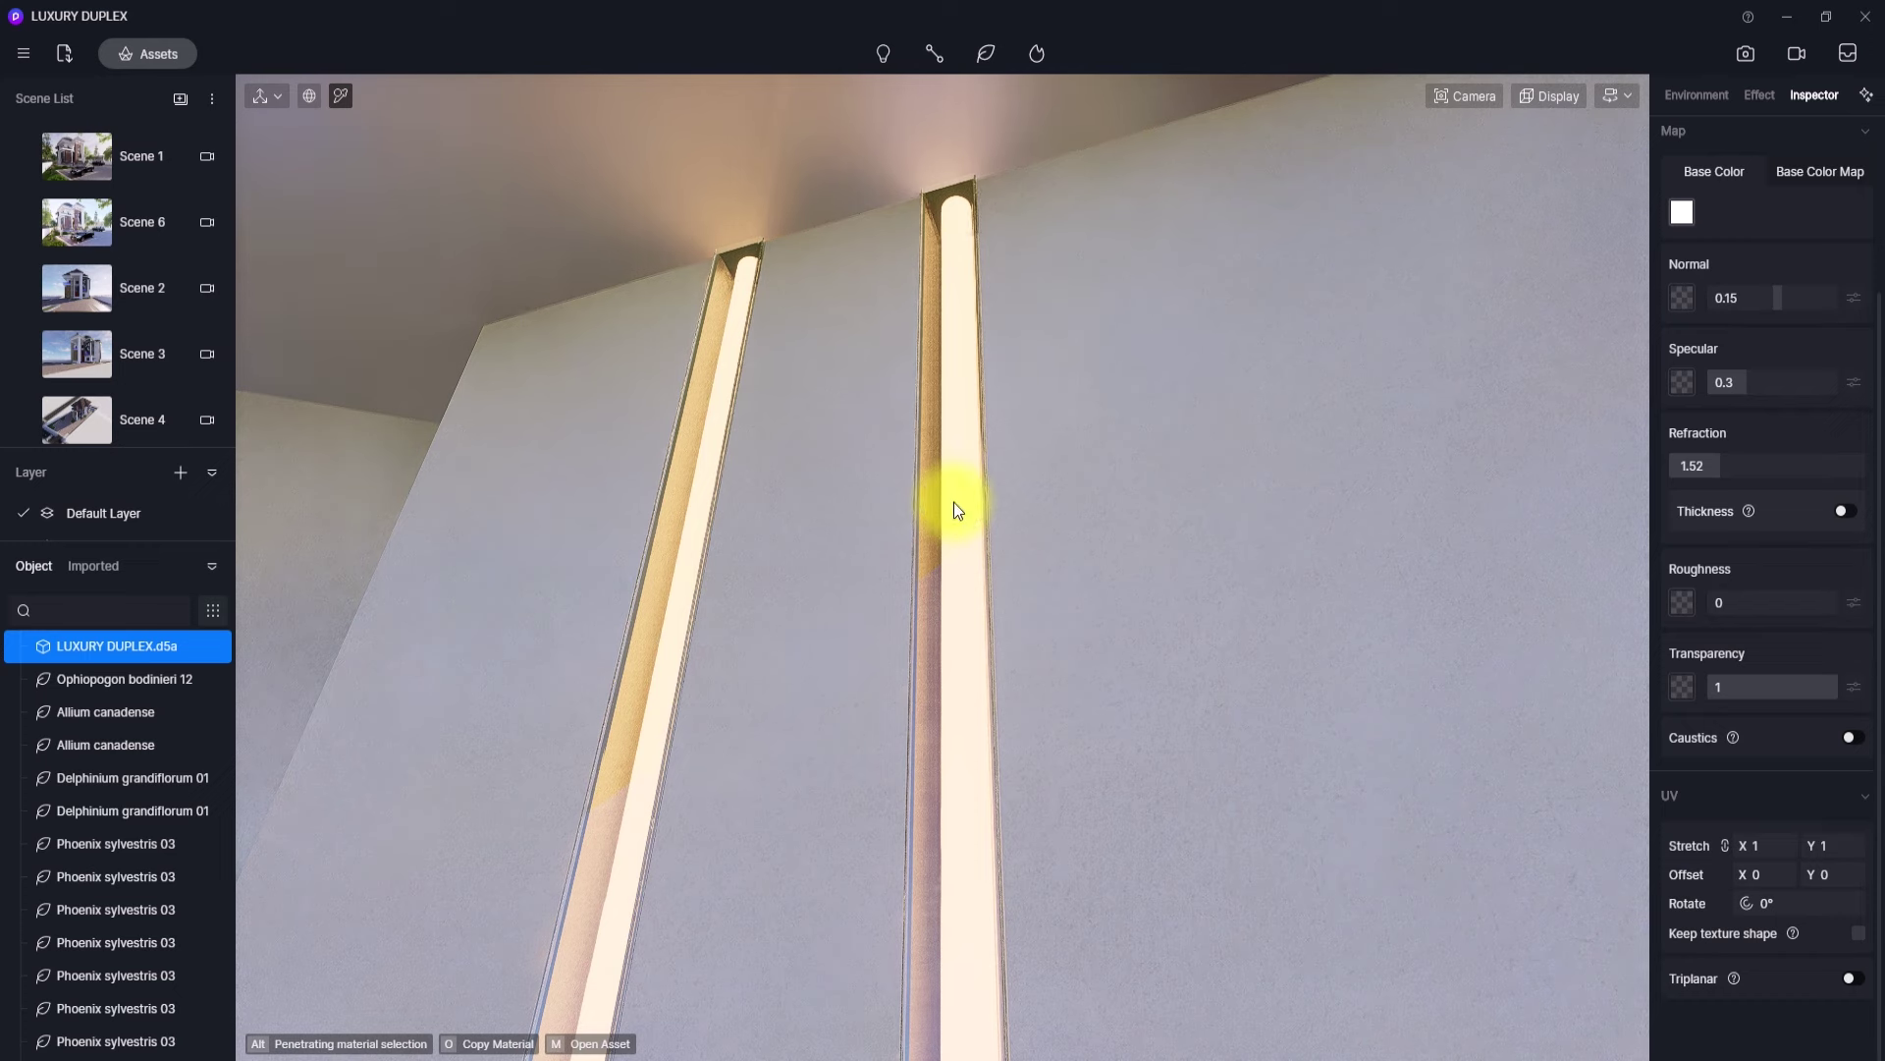
{"action": "left_click_drag", "start_coordinate": [1723, 468], "coordinate": [1624, 469]}
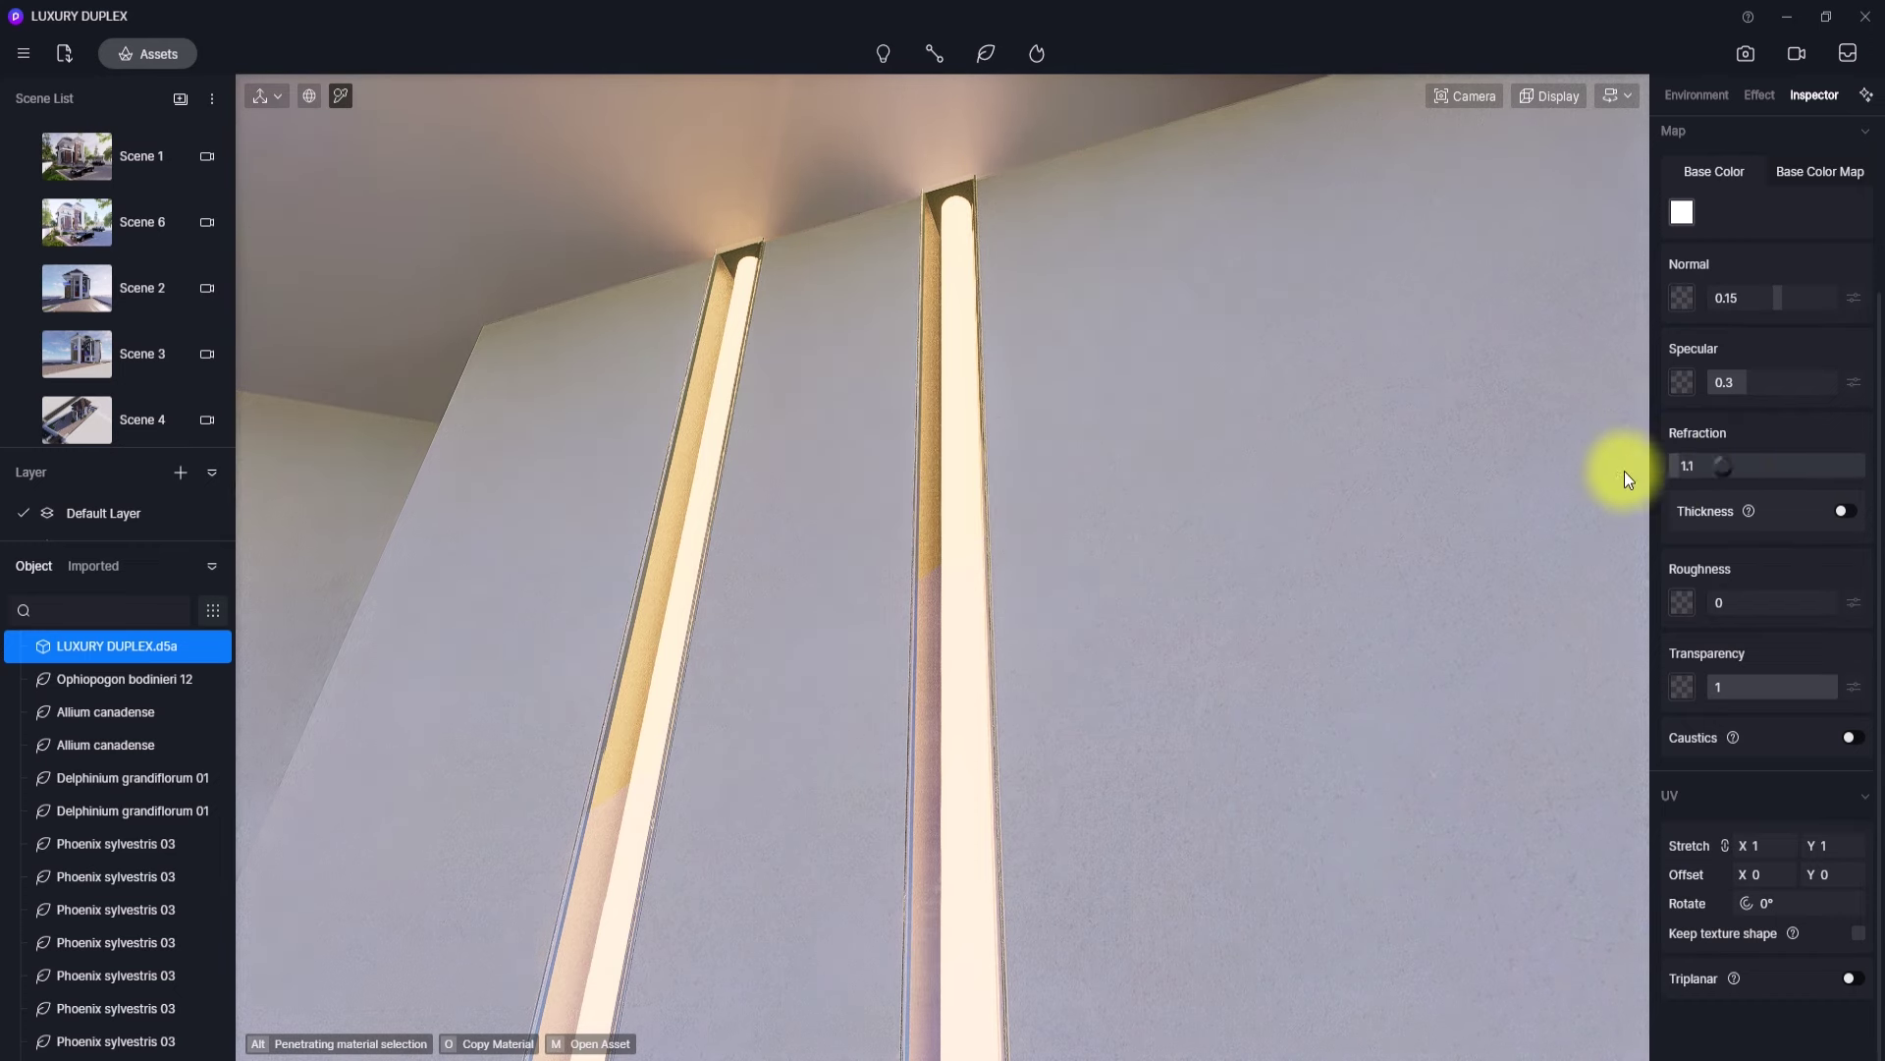
{"action": "left_click_drag", "start_coordinate": [1833, 687], "coordinate": [1882, 687]}
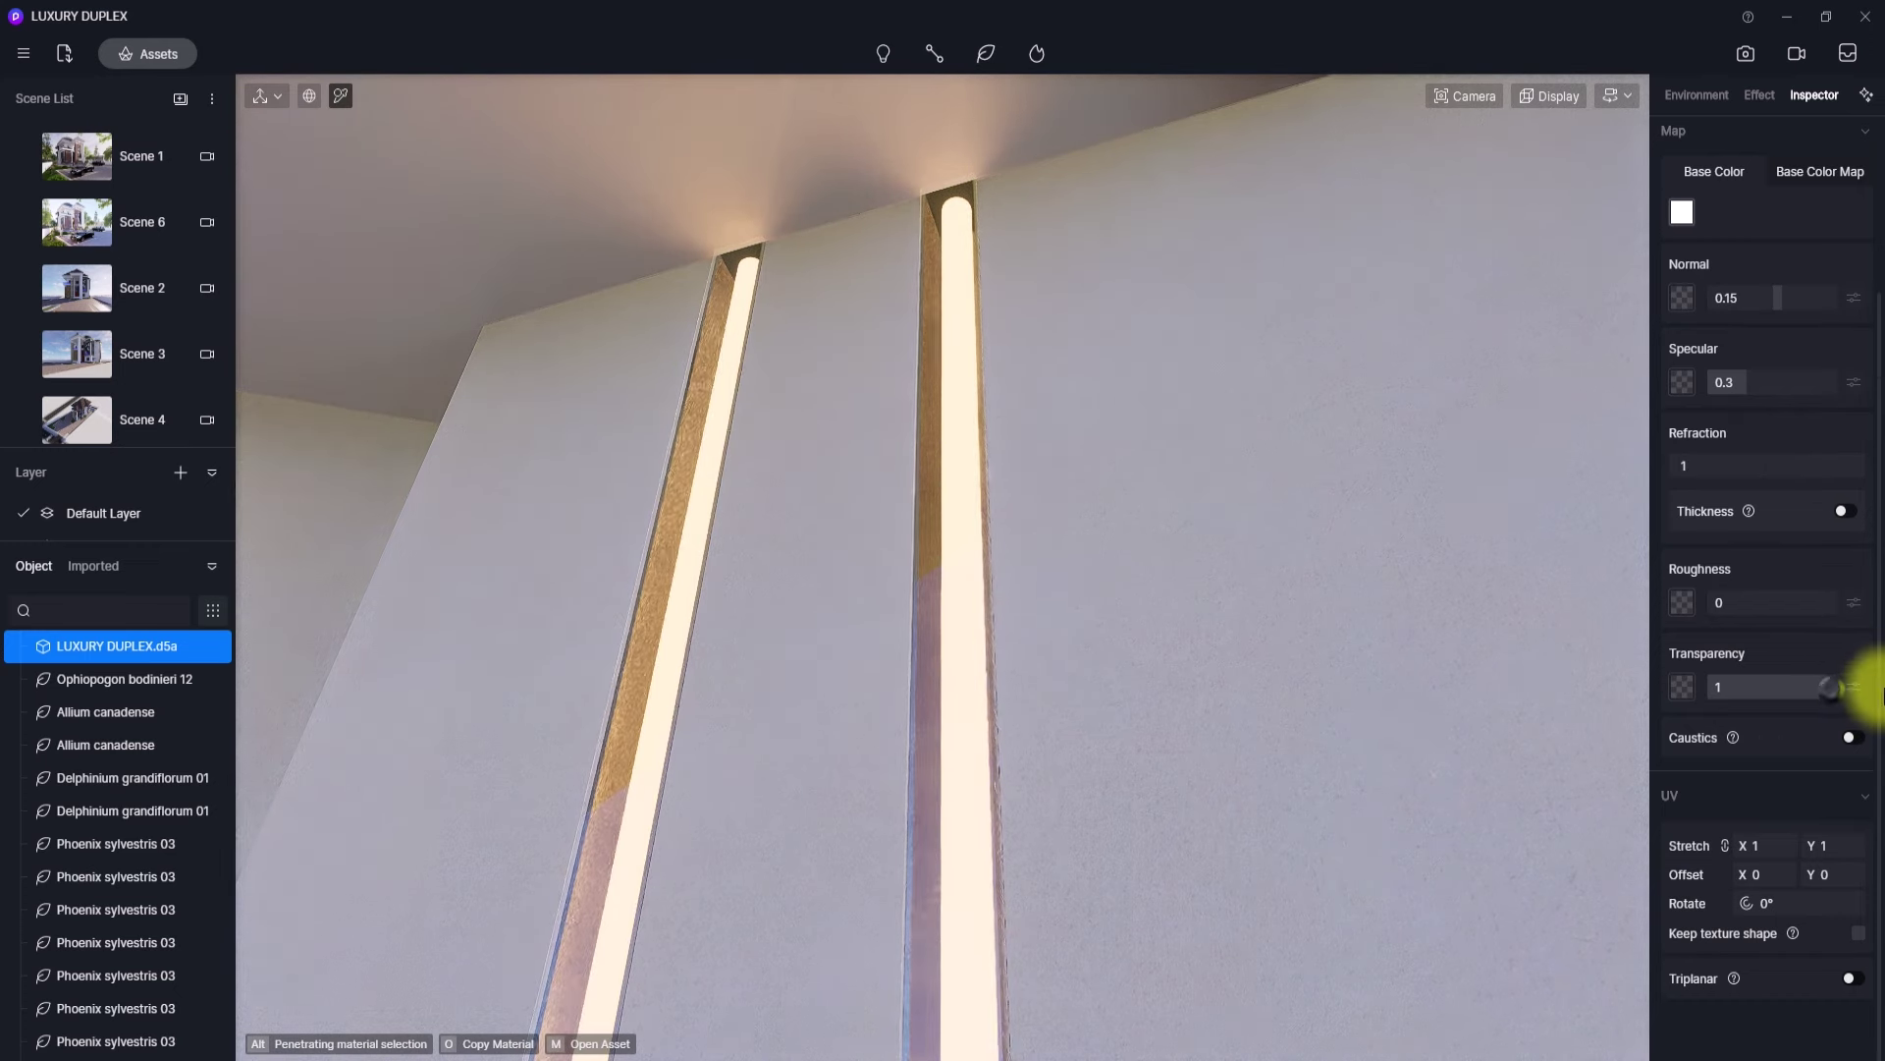
{"action": "left_click_drag", "start_coordinate": [1742, 382], "coordinate": [1624, 379]}
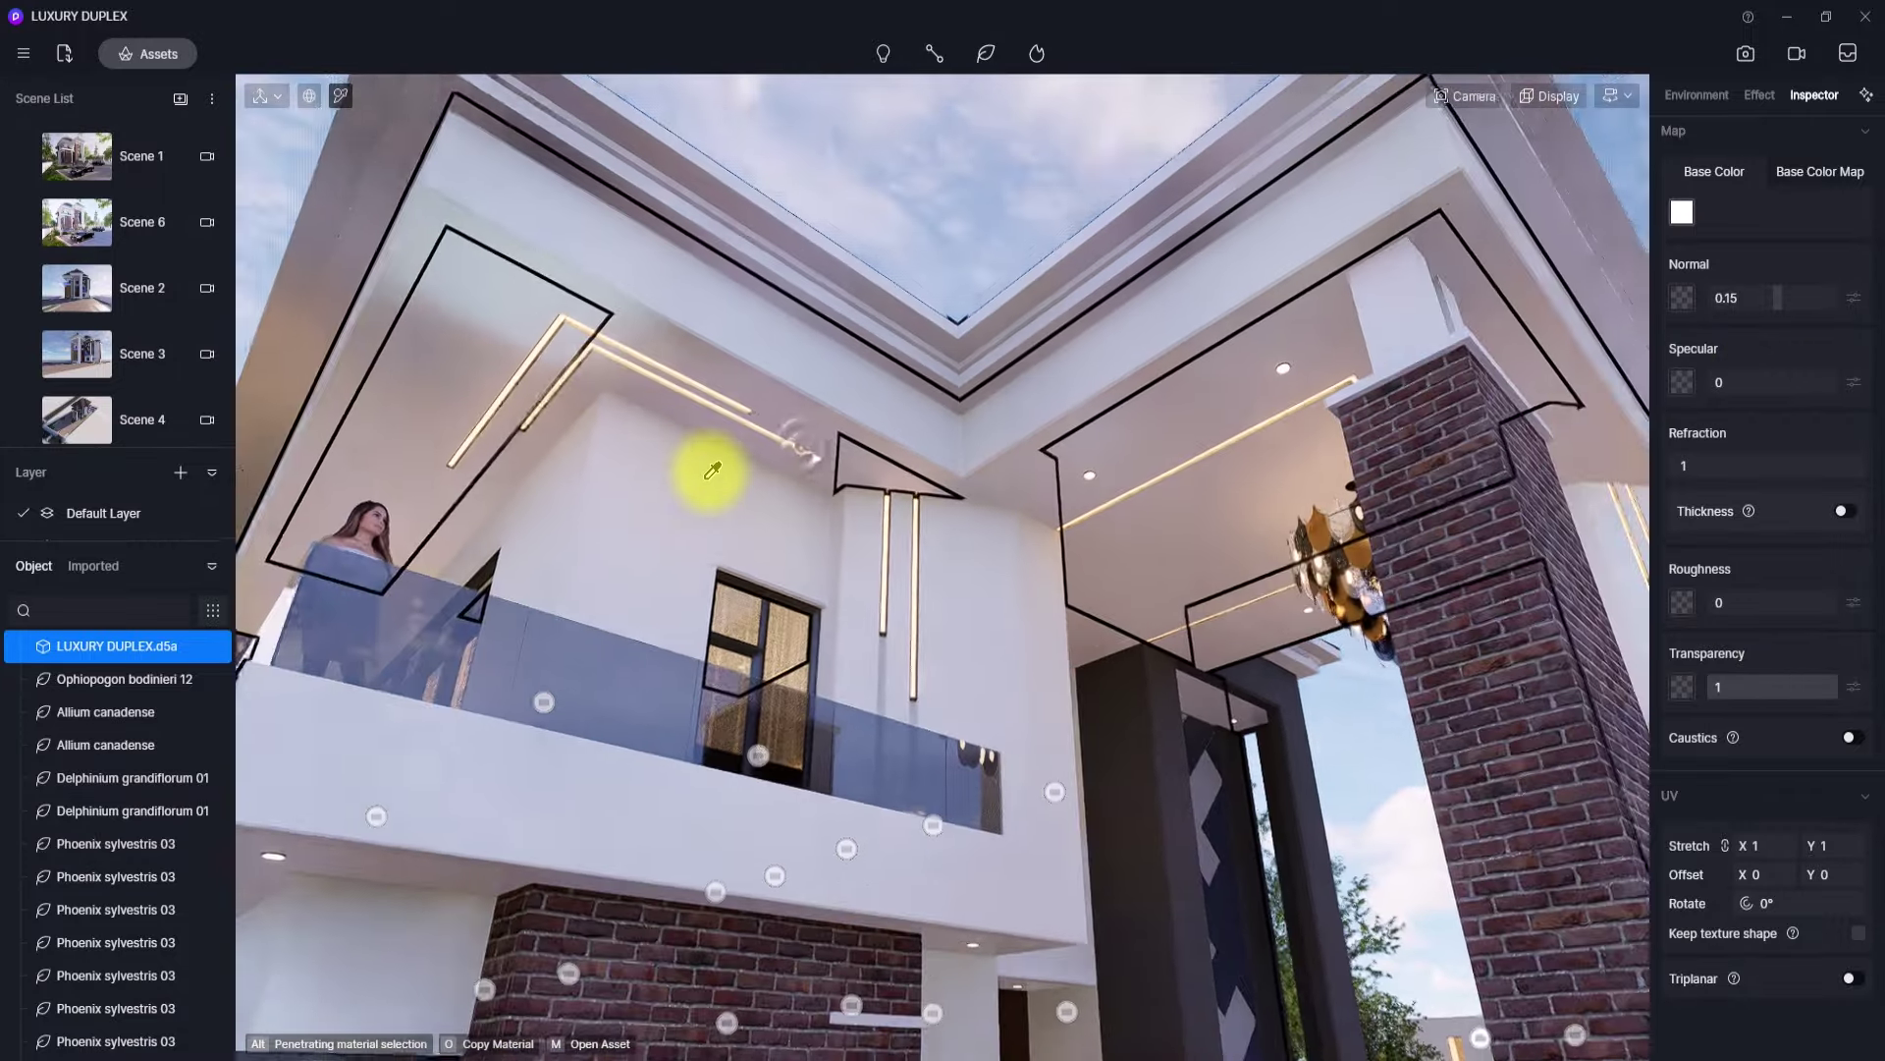
- Lower the Fly navigation speed for a close-up of the front of the parked black sedan
{"action": "scroll", "coordinate": [712, 471], "scroll_direction": "down", "scroll_amount": 3}
{"action": "right_click_drag", "start_coordinate": [871, 514], "coordinate": [280, 457]}
{"action": "scroll", "coordinate": [762, 749], "scroll_direction": "up", "scroll_amount": 8}
{"action": "left_click", "coordinate": [1613, 95]}
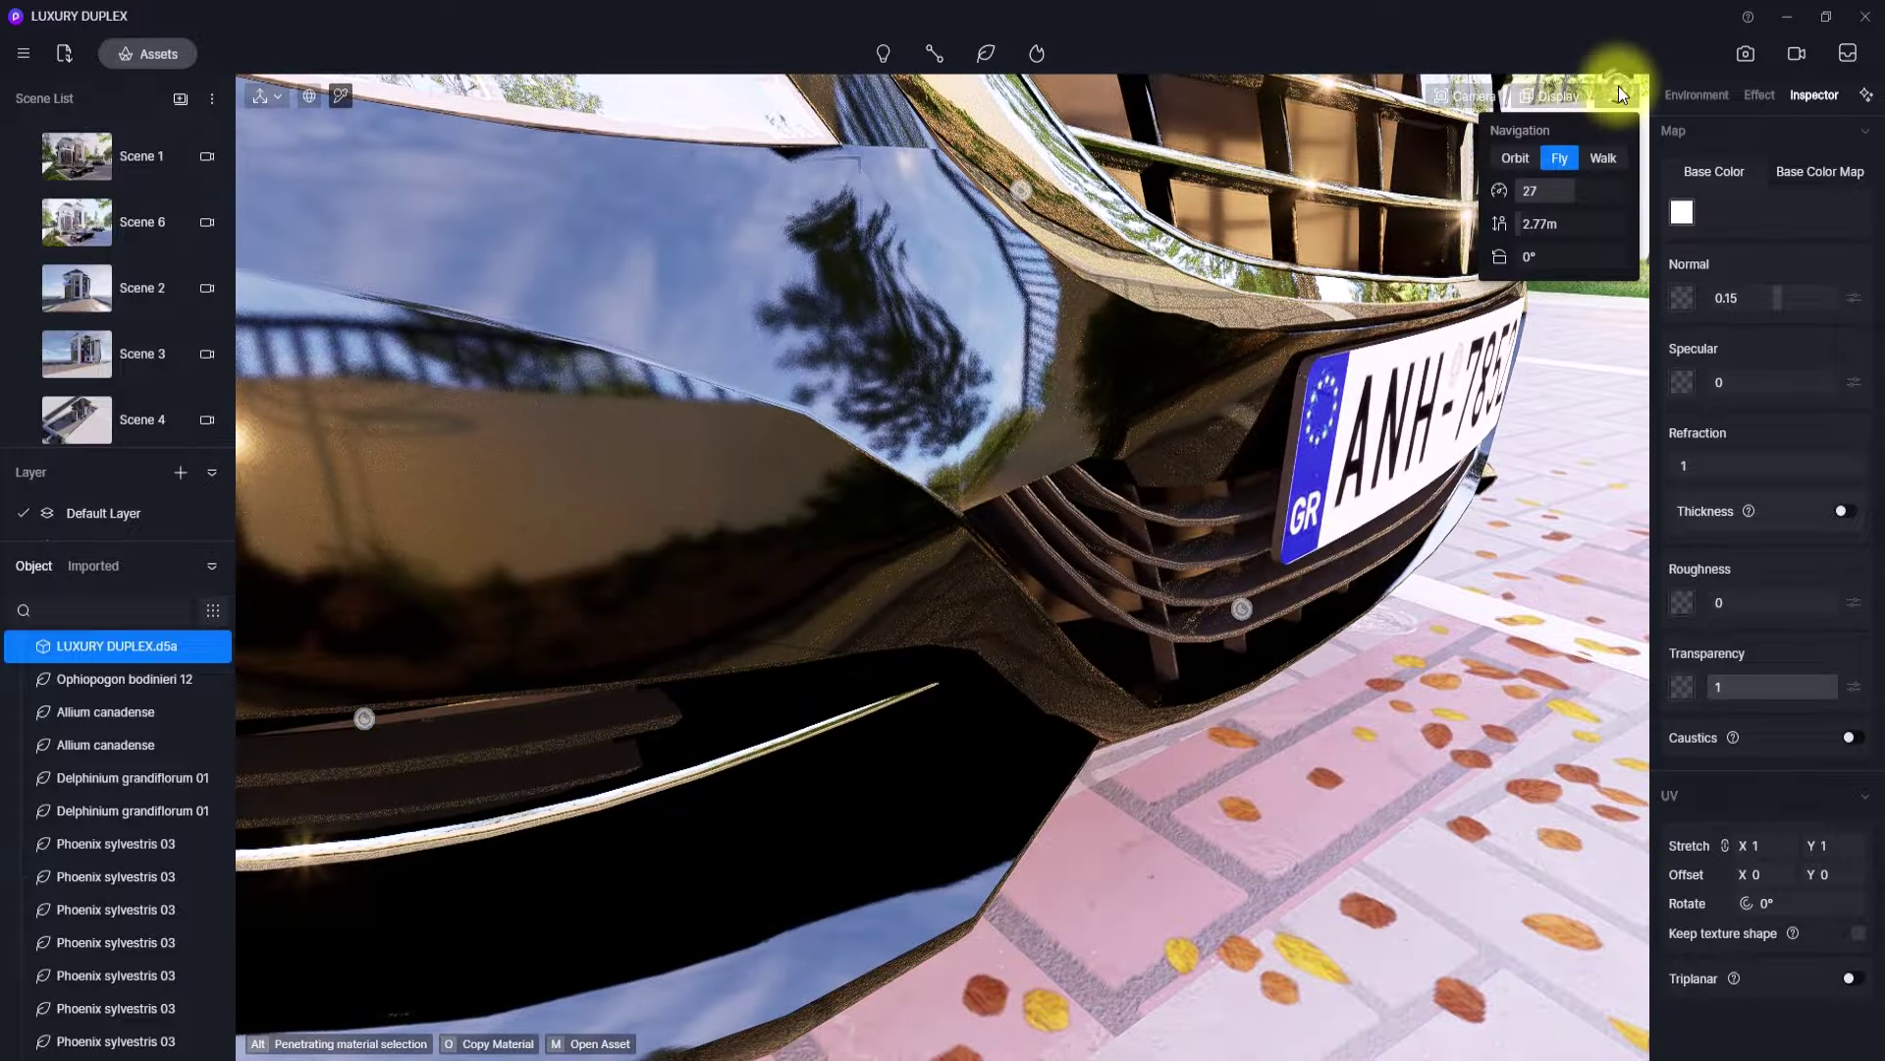
{"action": "left_click_drag", "start_coordinate": [1564, 190], "coordinate": [1223, 229]}
- Pick the black sedan's headlight material, turn on its emissive property and set the intensity to 50
{"action": "right_click_drag", "start_coordinate": [850, 543], "coordinate": [986, 590]}
{"action": "scroll", "coordinate": [970, 584], "scroll_direction": "up", "scroll_amount": 2}
{"action": "left_click", "coordinate": [970, 583]}
{"action": "left_click", "coordinate": [1853, 657]}
{"action": "left_click", "coordinate": [1731, 721]}
{"action": "type", "text": "50"}
{"action": "key", "text": "Return"}
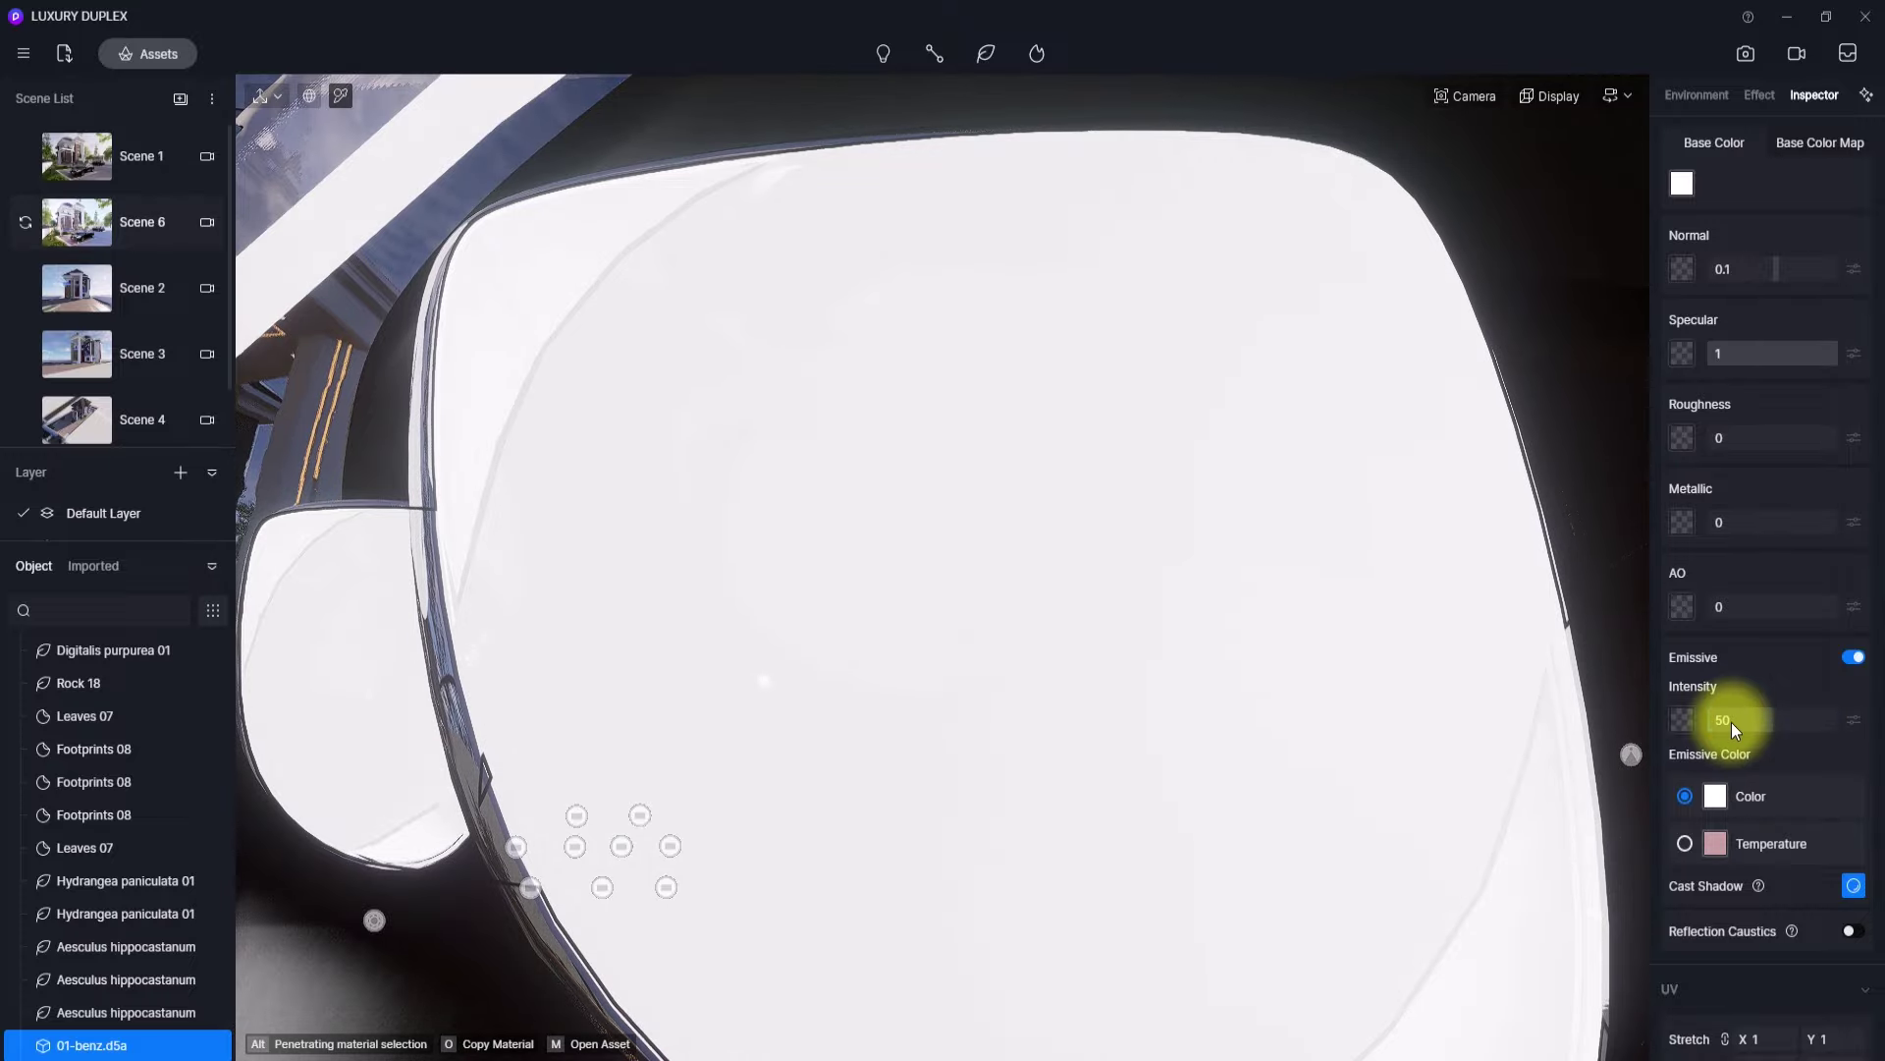
- Return to the Scene 6 view and turn off automatic exposure in its post-processing effects
{"action": "left_click", "coordinate": [43, 214]}
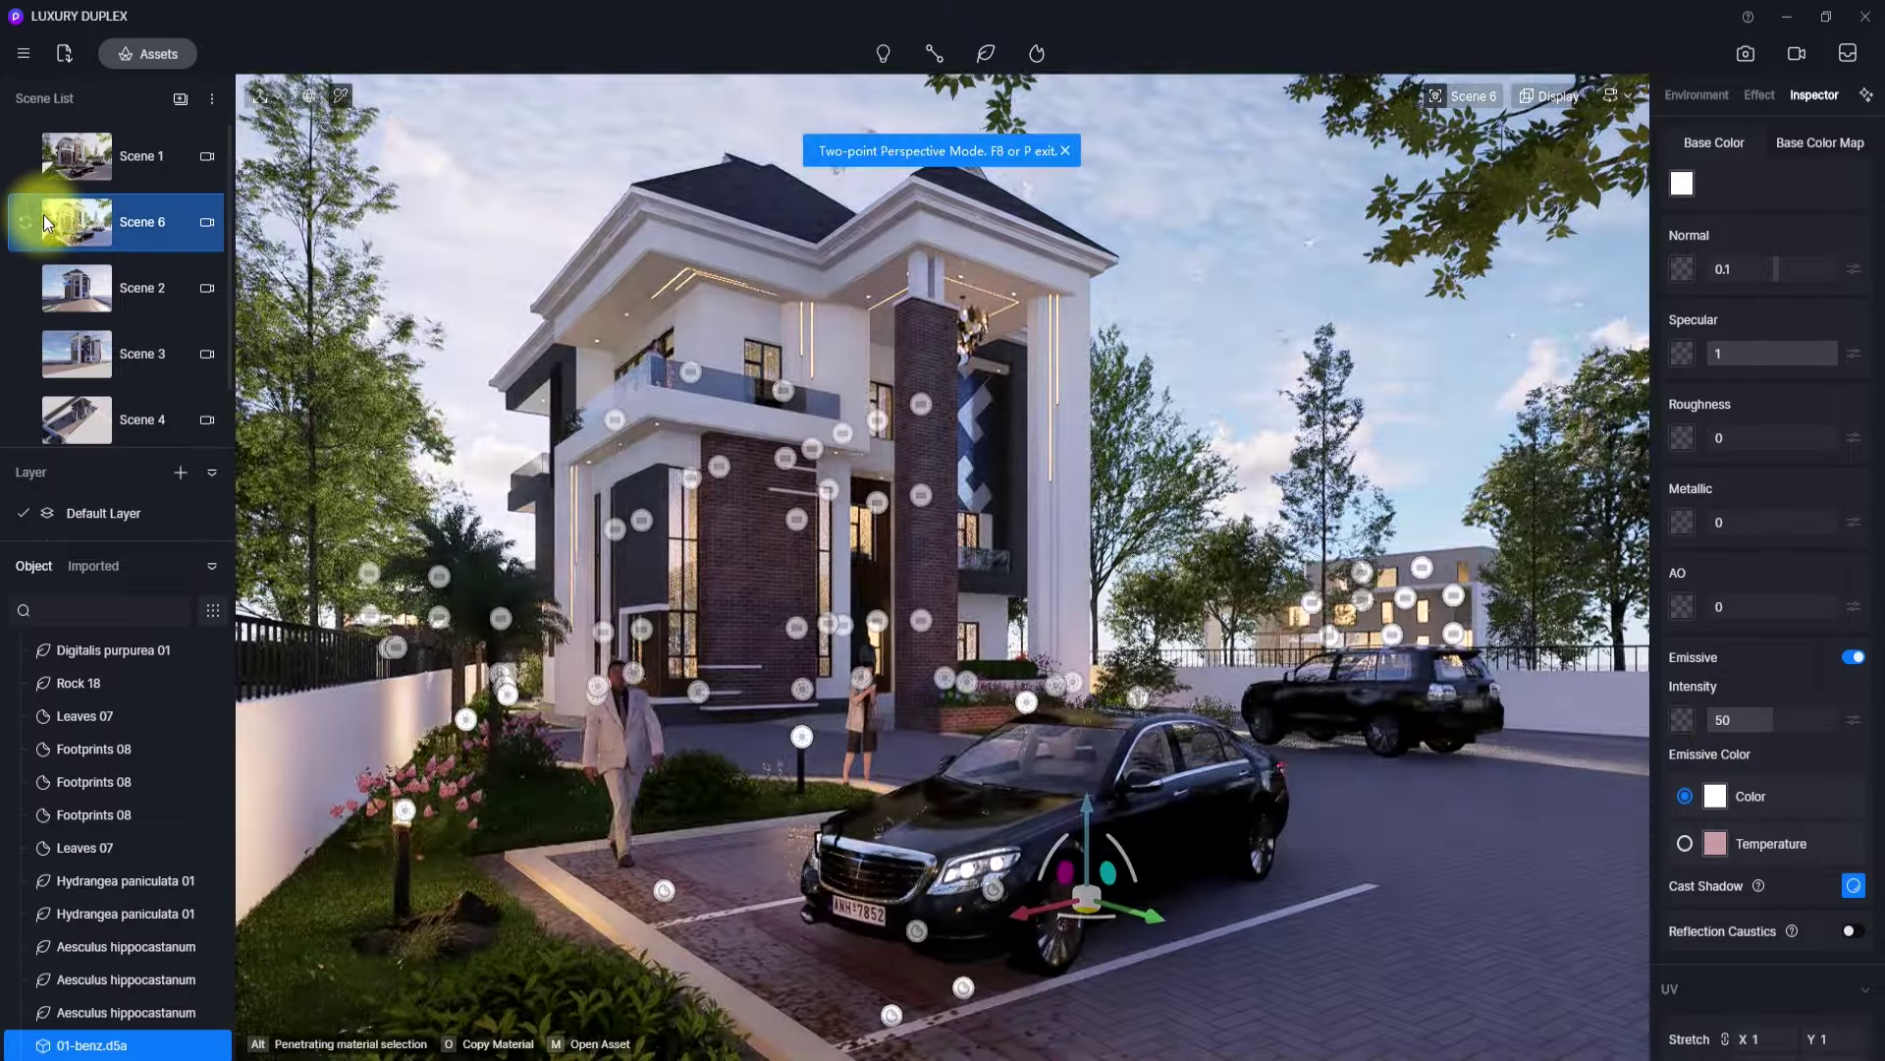
{"action": "left_click", "coordinate": [1759, 94]}
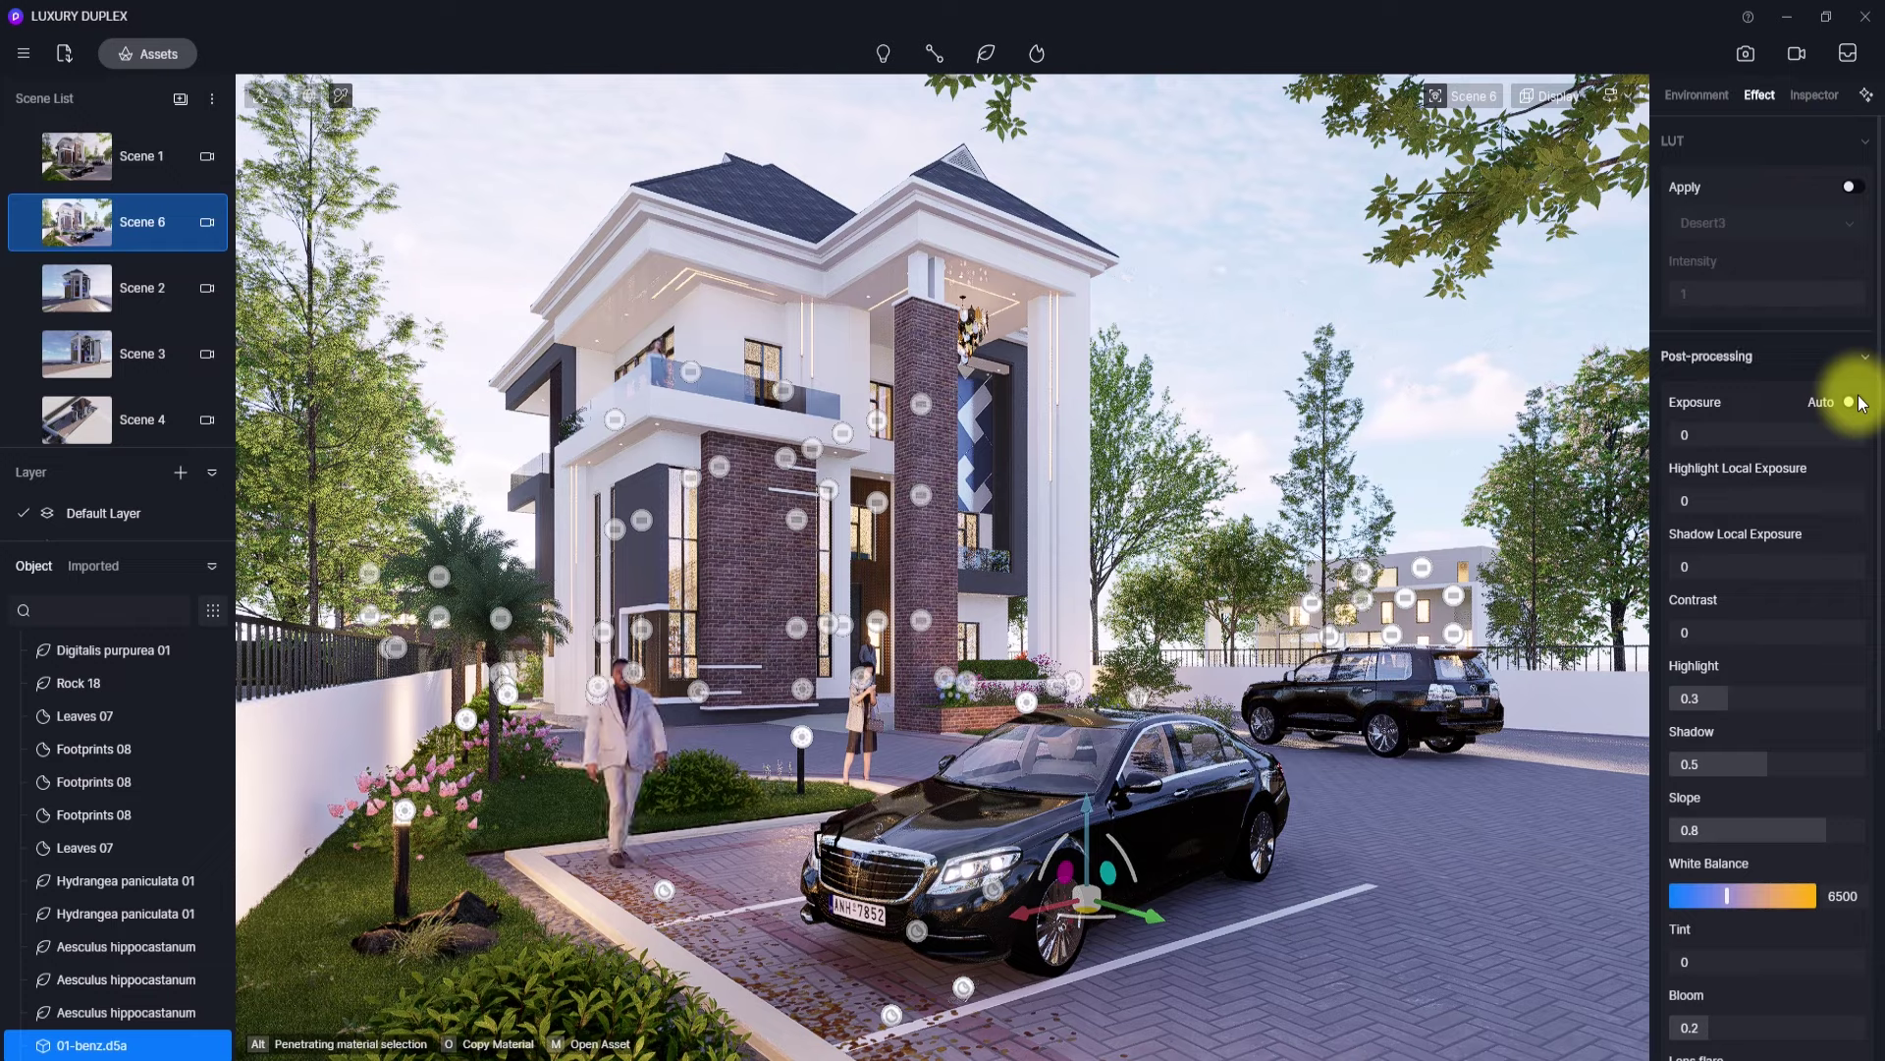
- Switch Scene 6's sky light from Geo and Sky to HDRI
{"action": "left_click", "coordinate": [1696, 98]}
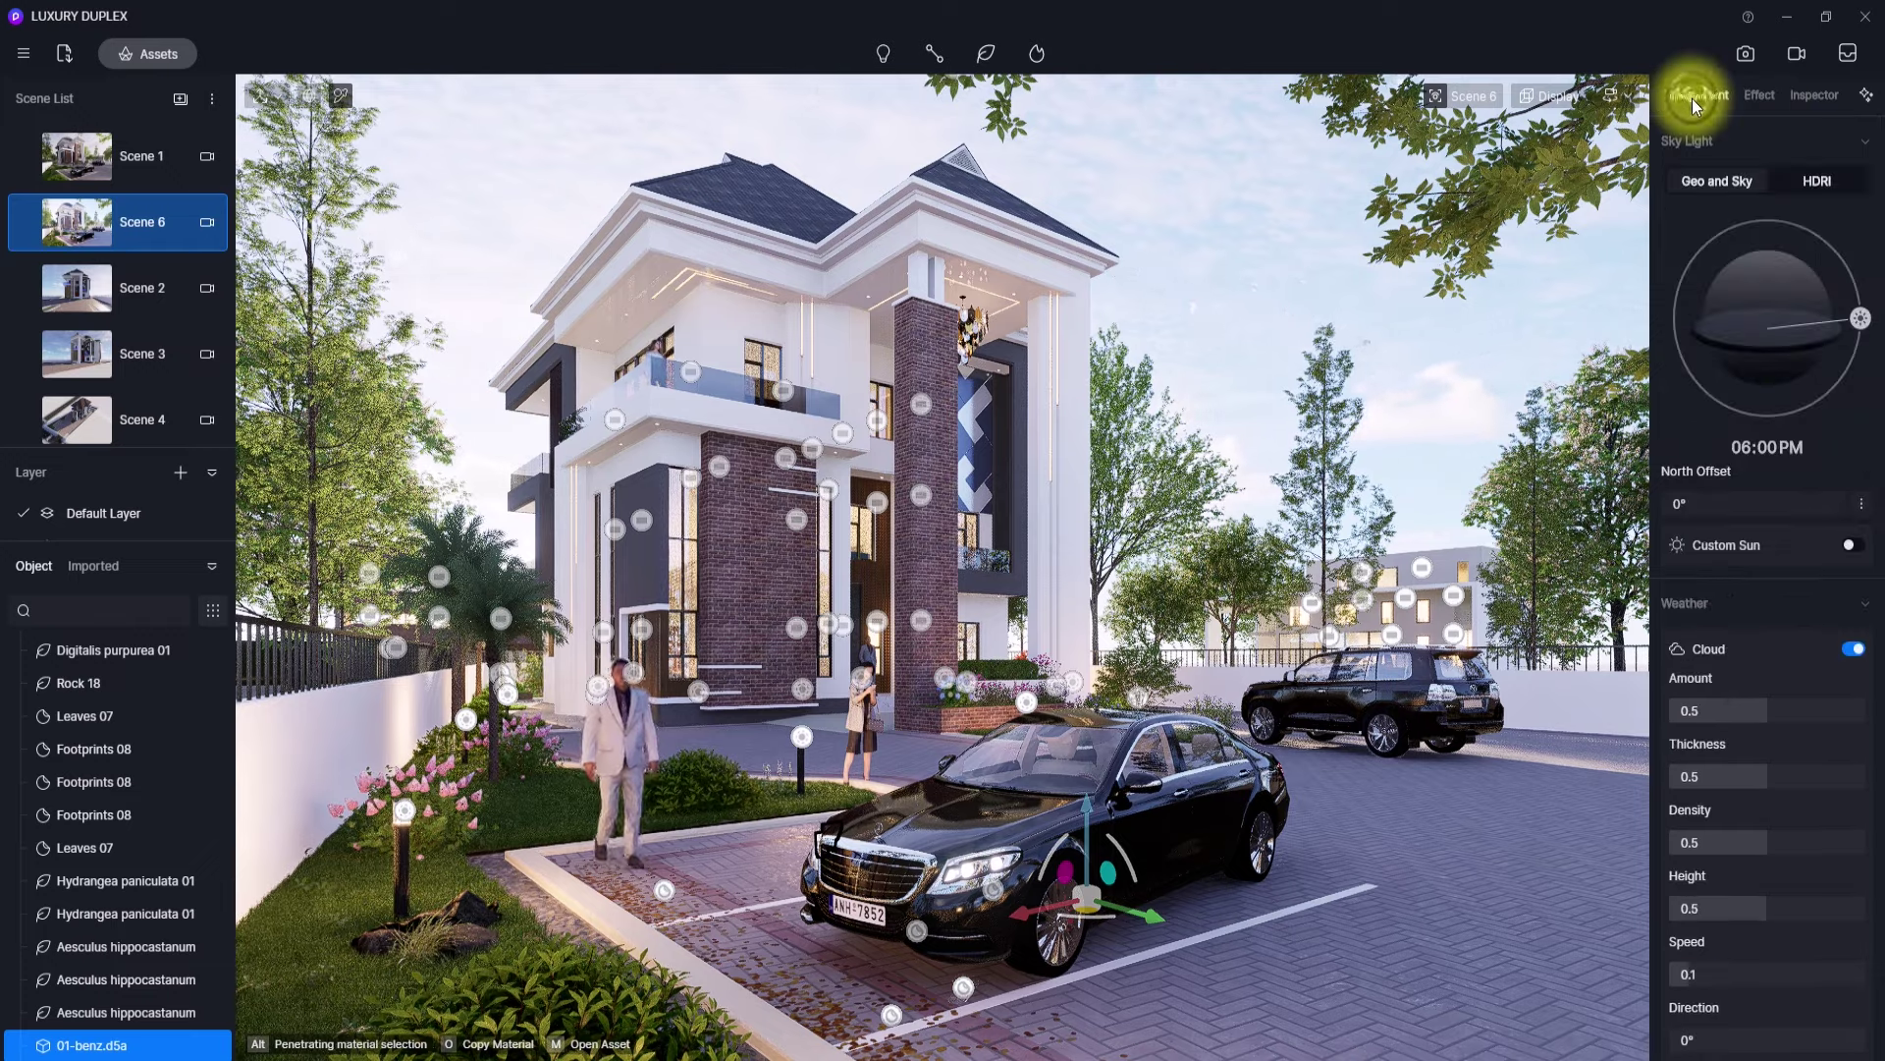
{"action": "left_click", "coordinate": [1815, 183]}
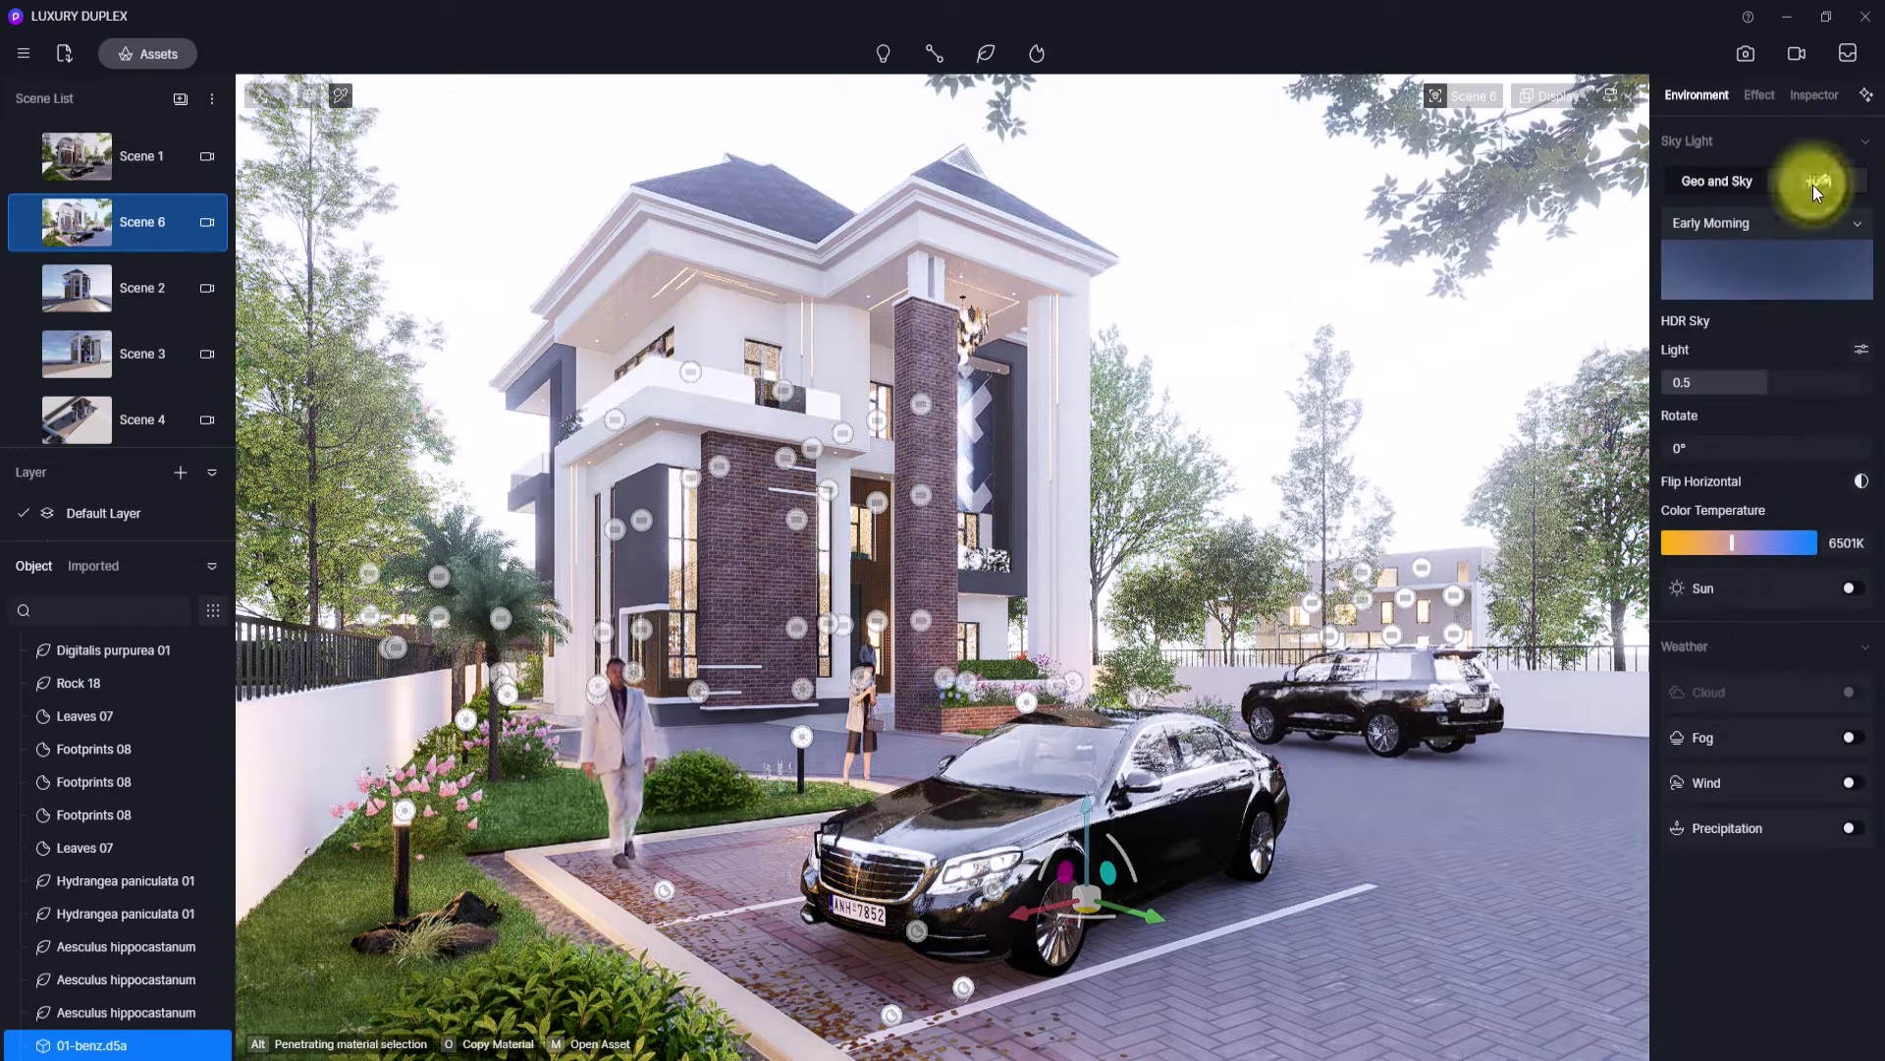
- Try the Sunset 02 HDRI sky preset for Scene 6 and switch back to Early Morning
{"action": "left_click", "coordinate": [1768, 223]}
{"action": "scroll", "coordinate": [1707, 551], "scroll_direction": "down", "scroll_amount": 3}
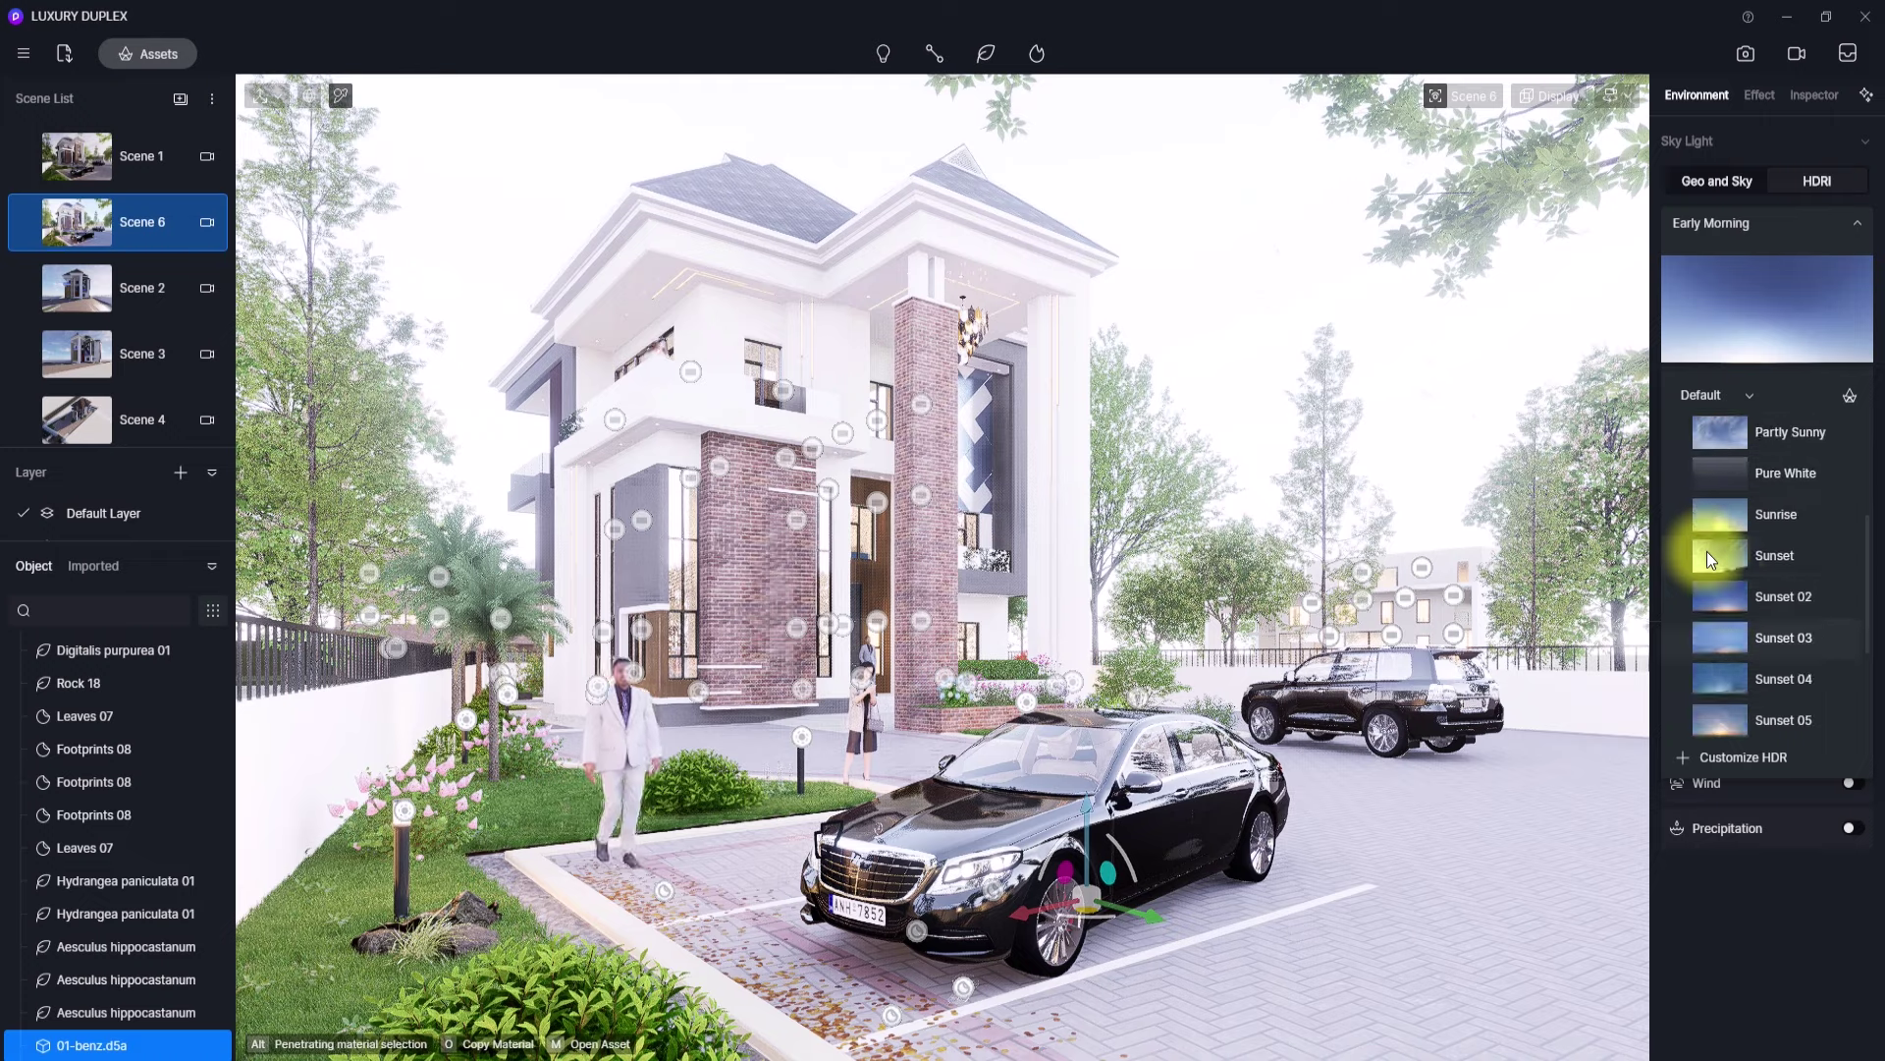
{"action": "left_click", "coordinate": [1730, 596]}
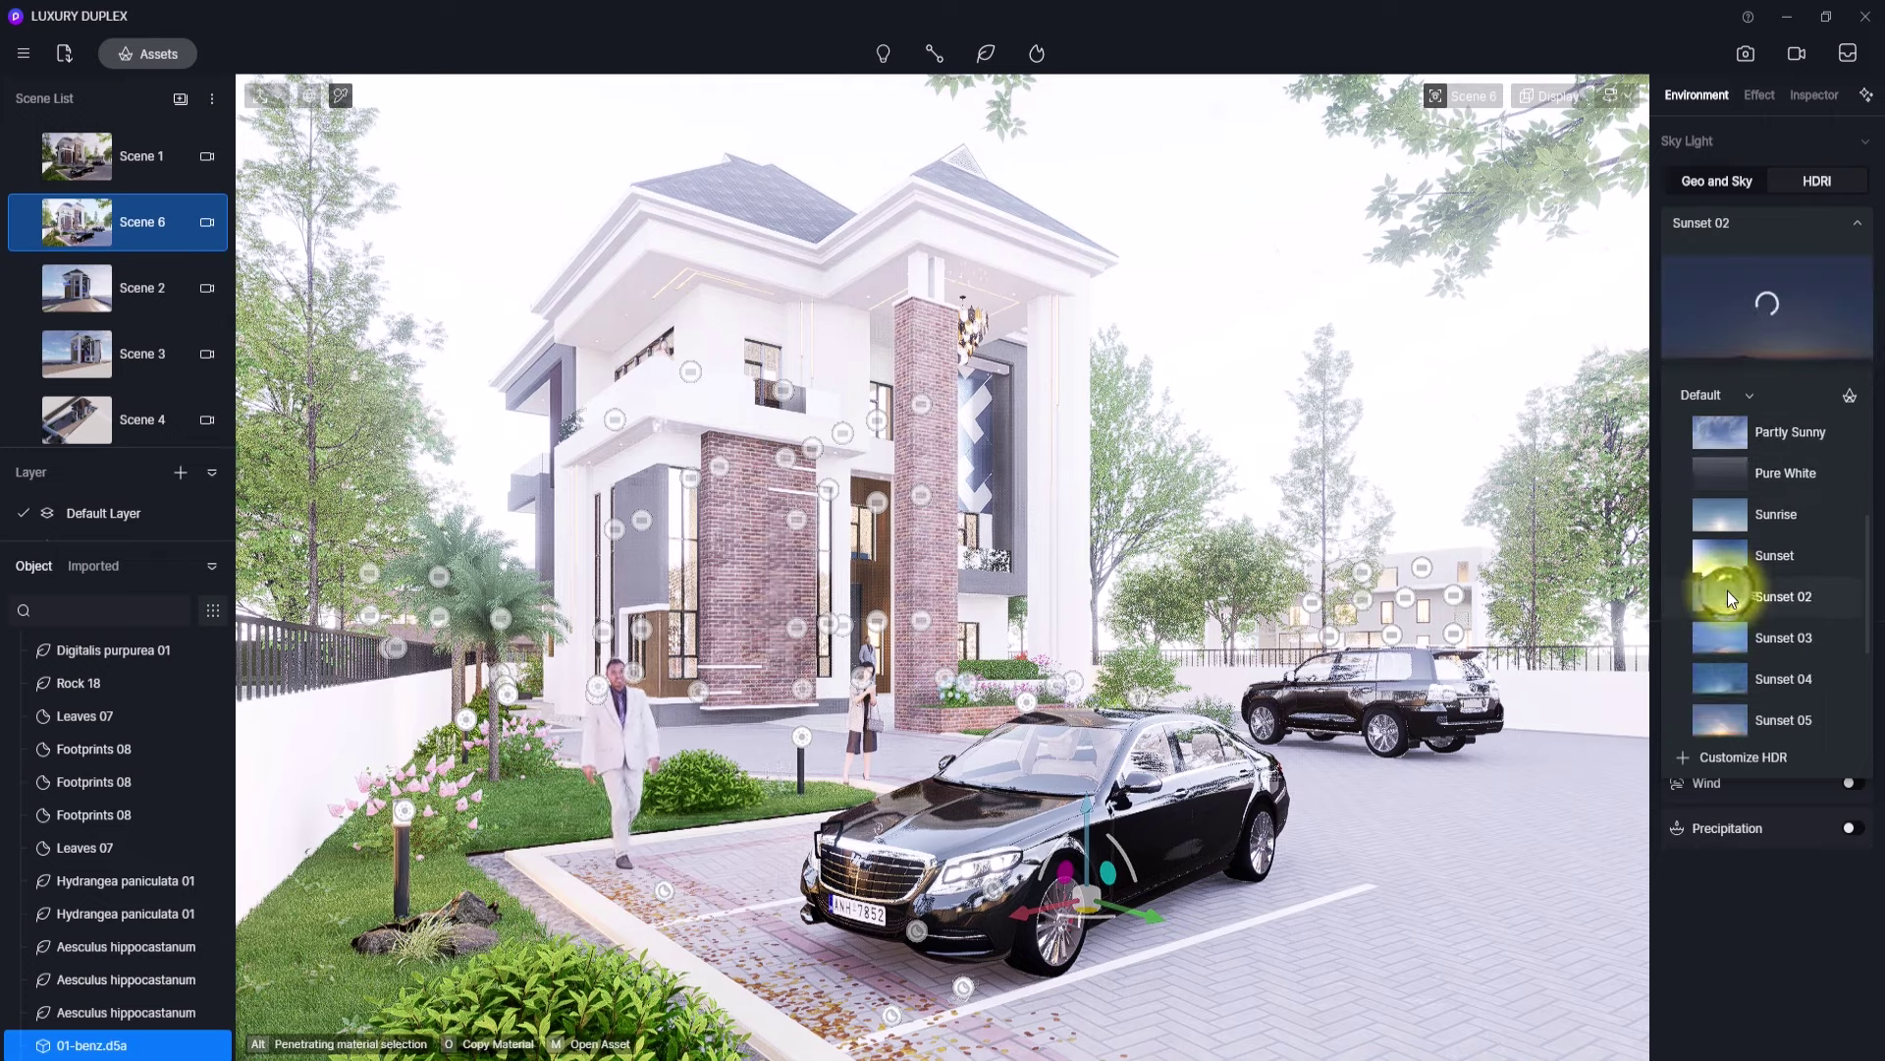
{"action": "scroll", "coordinate": [1688, 585], "scroll_direction": "up", "scroll_amount": 5}
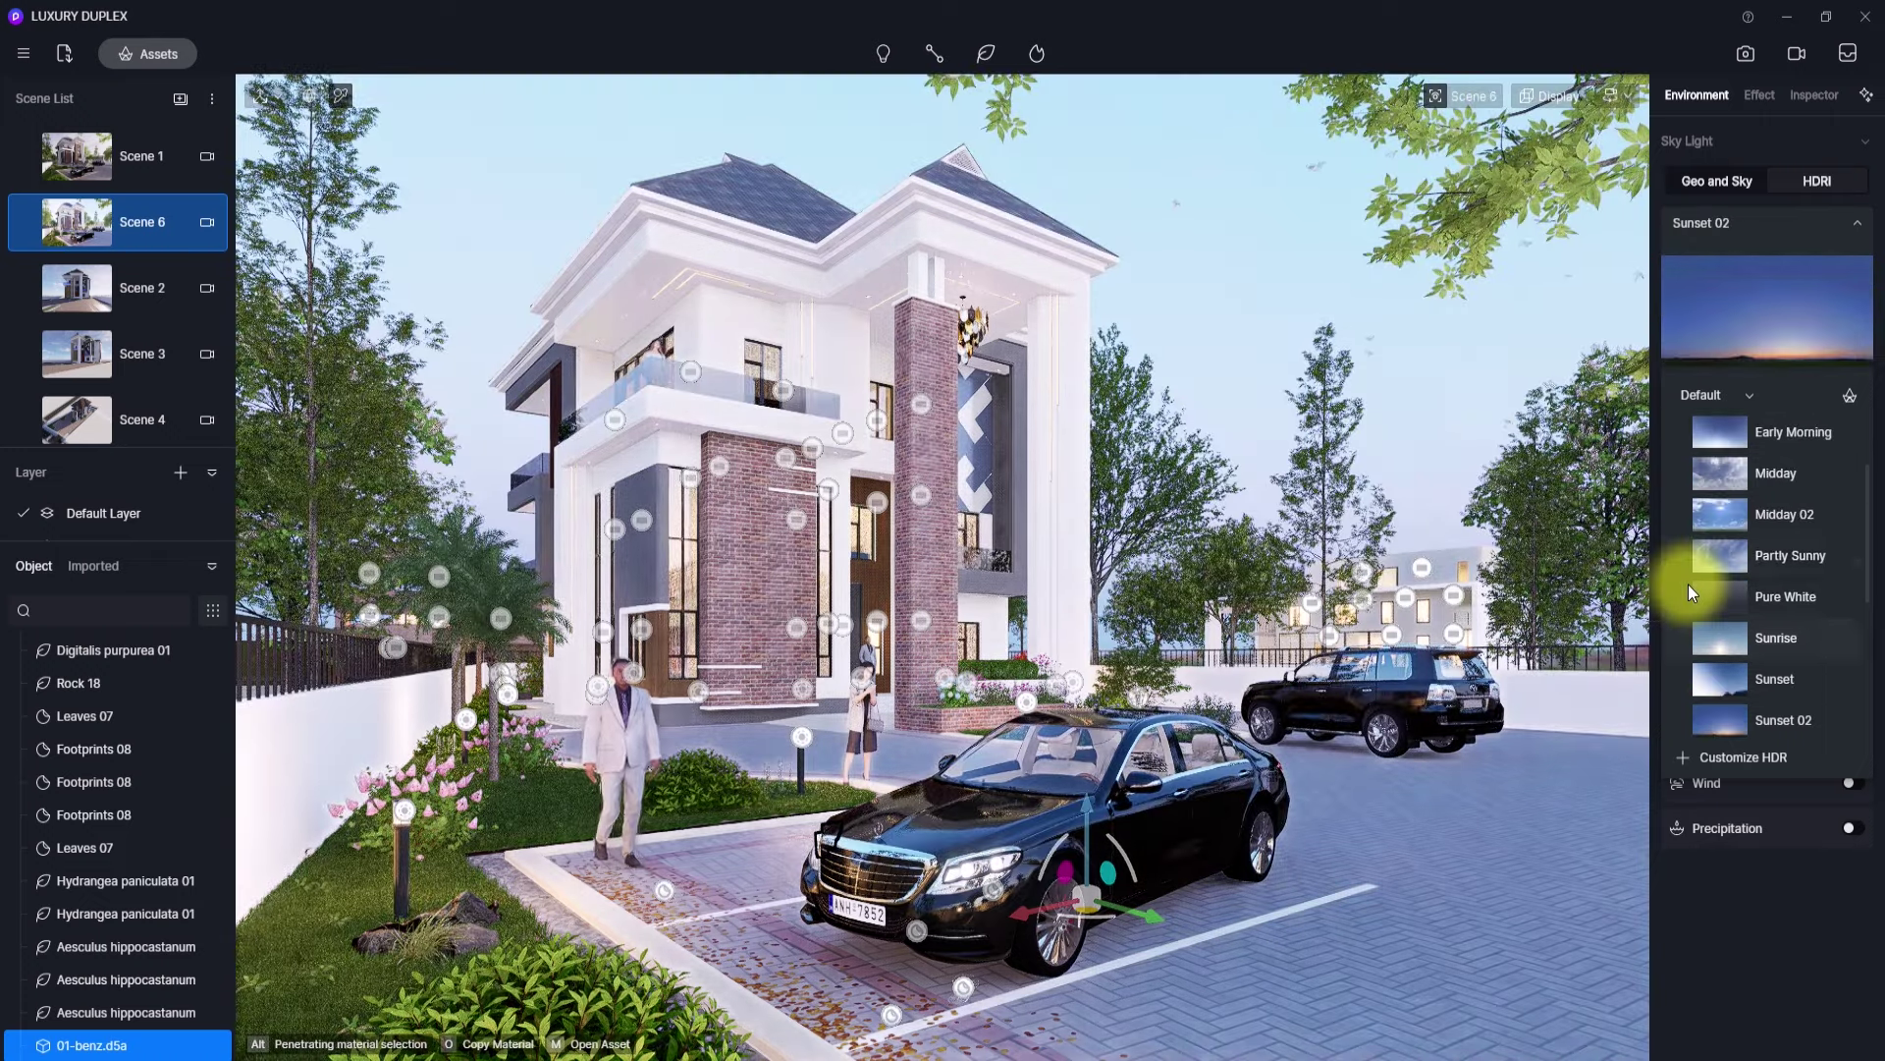
{"action": "left_click", "coordinate": [1730, 556]}
{"action": "left_click", "coordinate": [1857, 223]}
- Separate the HDRI light settings, setting skylight to 0.33, background to 0.12 and sky color temperature to 7400K
{"action": "left_click", "coordinate": [1862, 350]}
{"action": "left_click_drag", "start_coordinate": [1772, 425], "coordinate": [1733, 425]}
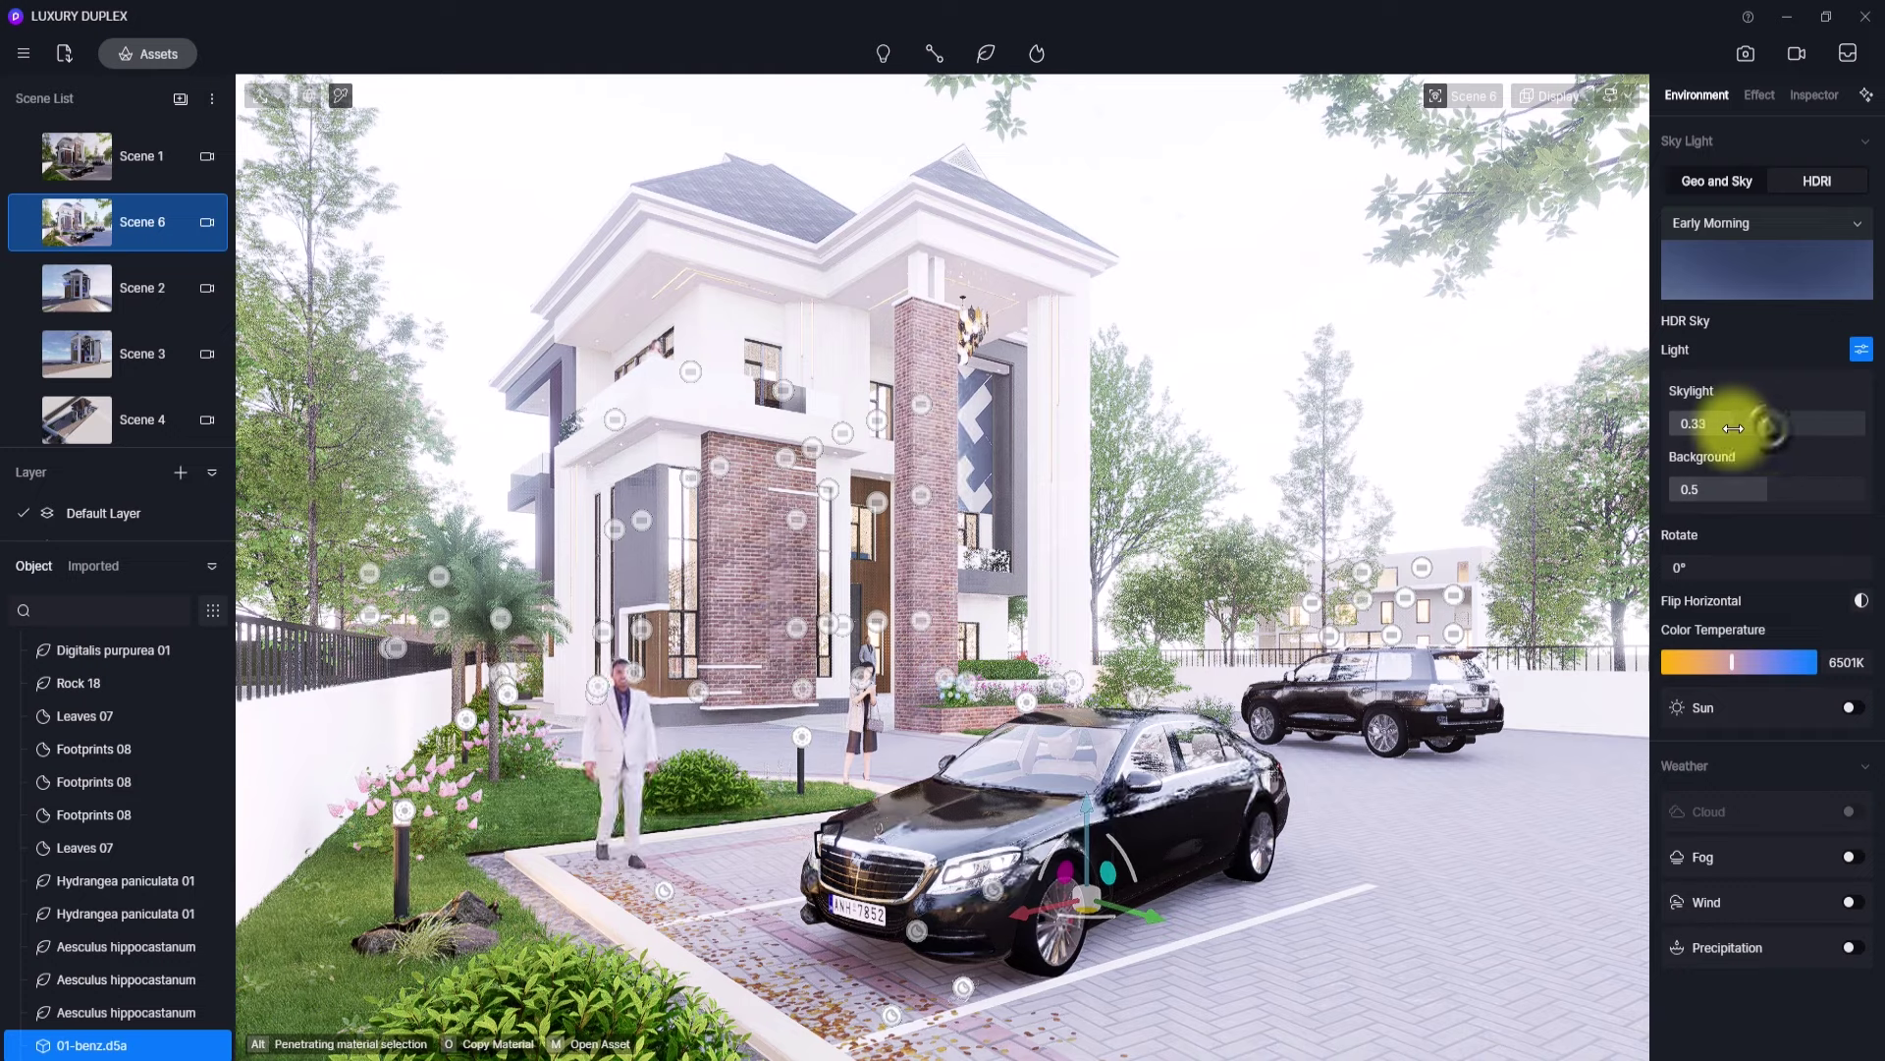
{"action": "left_click_drag", "start_coordinate": [1761, 488], "coordinate": [1687, 504]}
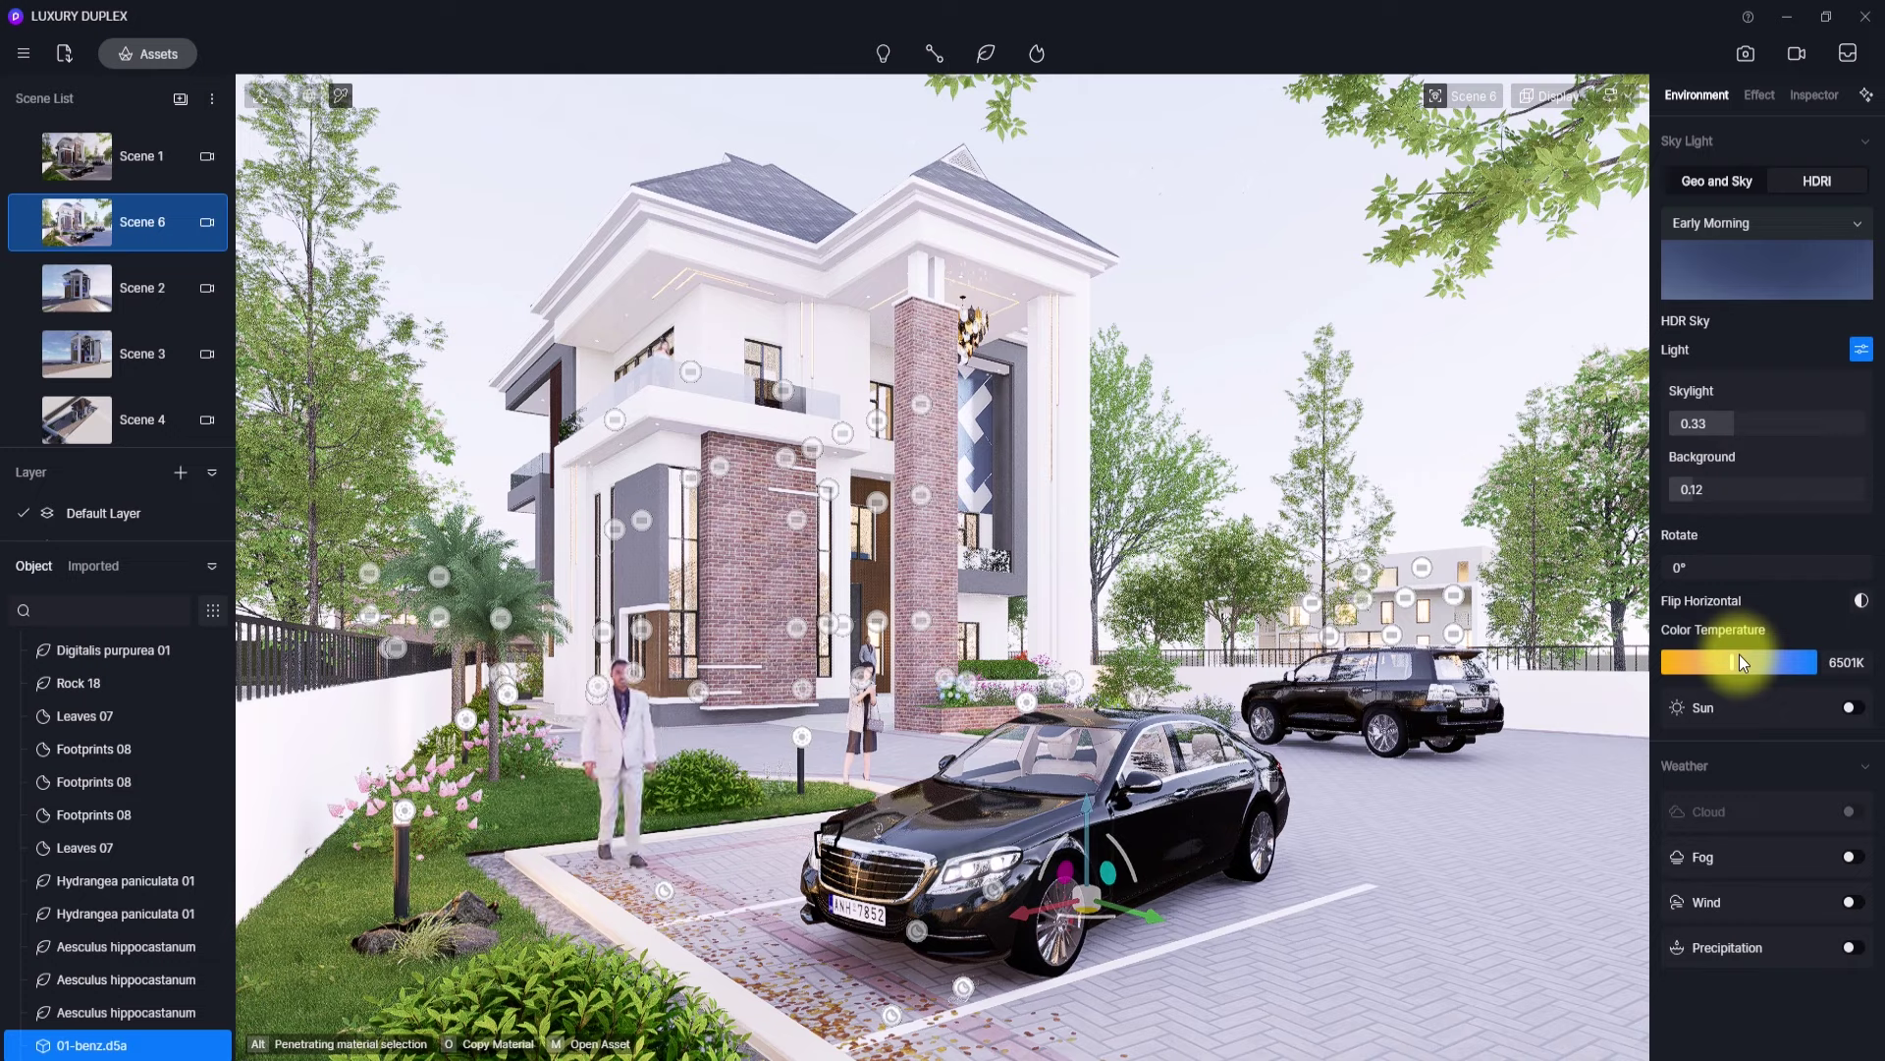
{"action": "left_click_drag", "start_coordinate": [1740, 656], "coordinate": [1746, 655]}
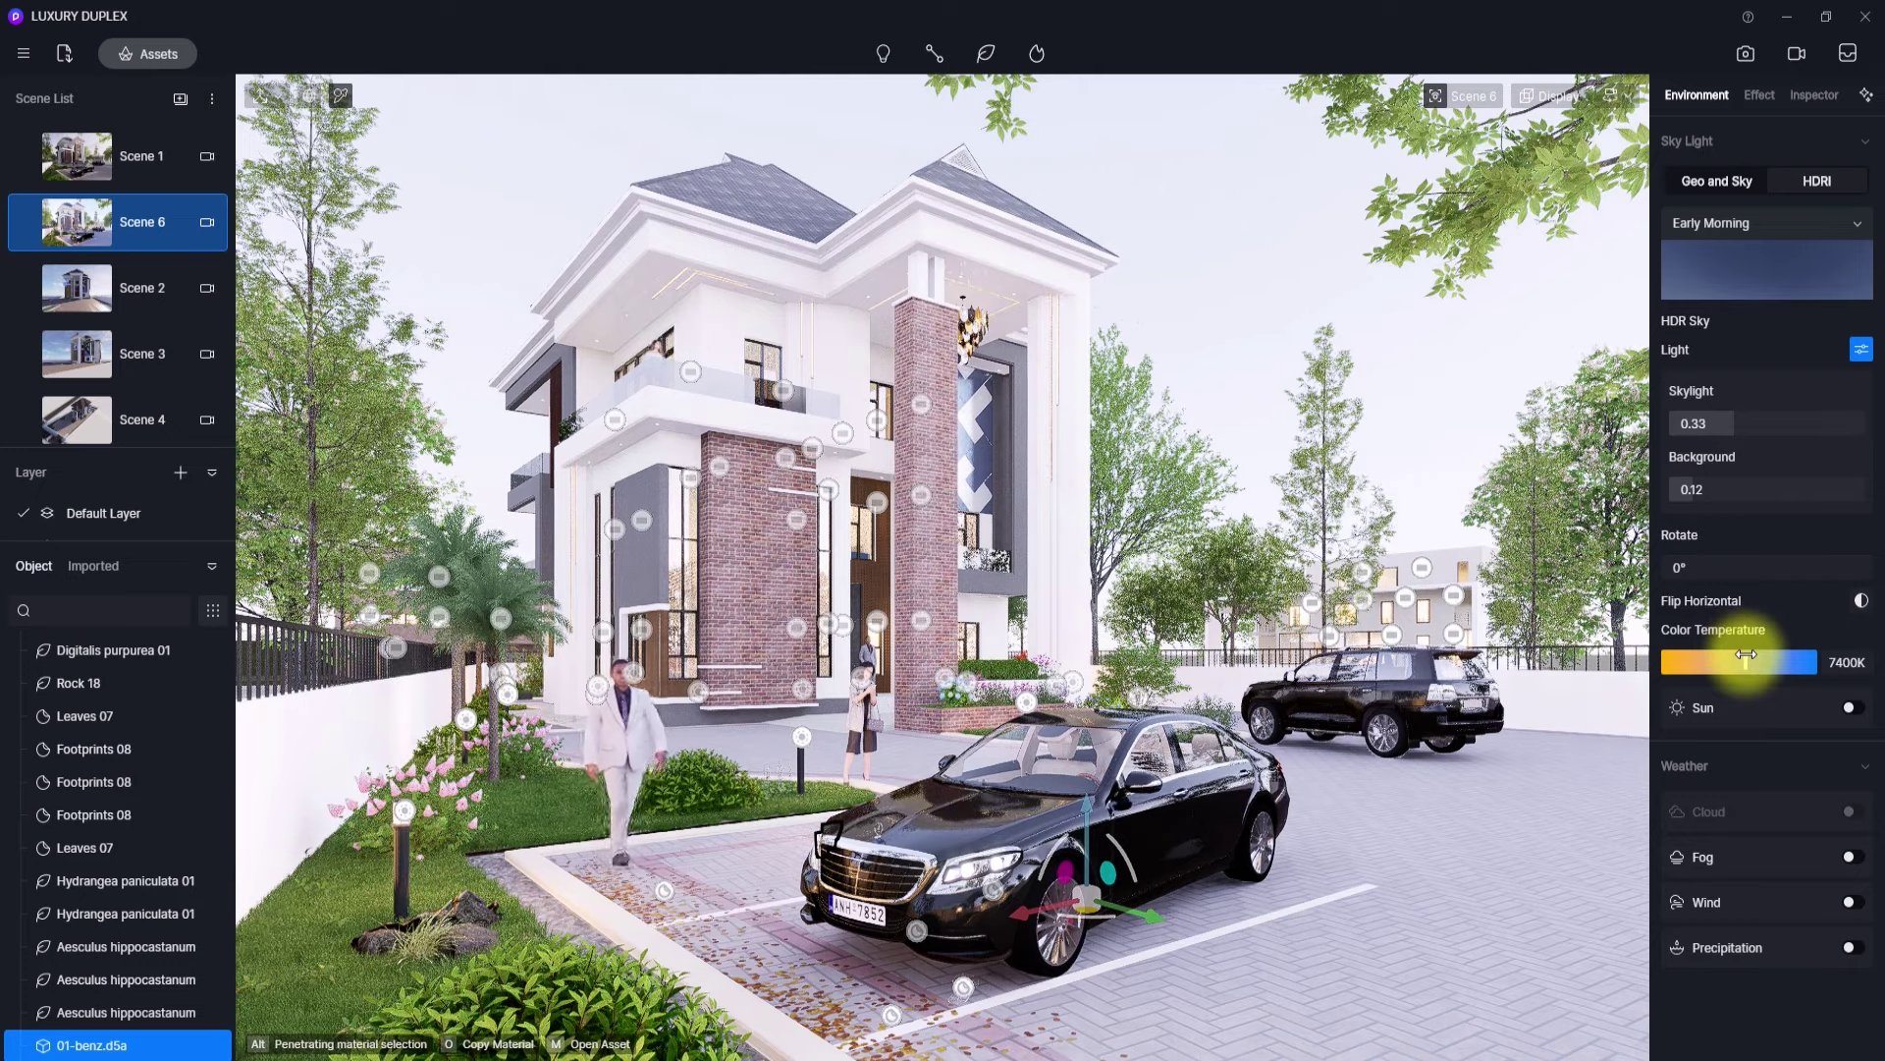
- Set the post-processing exposure to -0.23, highlight local exposure to 0.17, contrast to 0.06 and highlight to 0.27
{"action": "left_click", "coordinate": [1759, 94]}
{"action": "left_click_drag", "start_coordinate": [1768, 435], "coordinate": [1746, 436]}
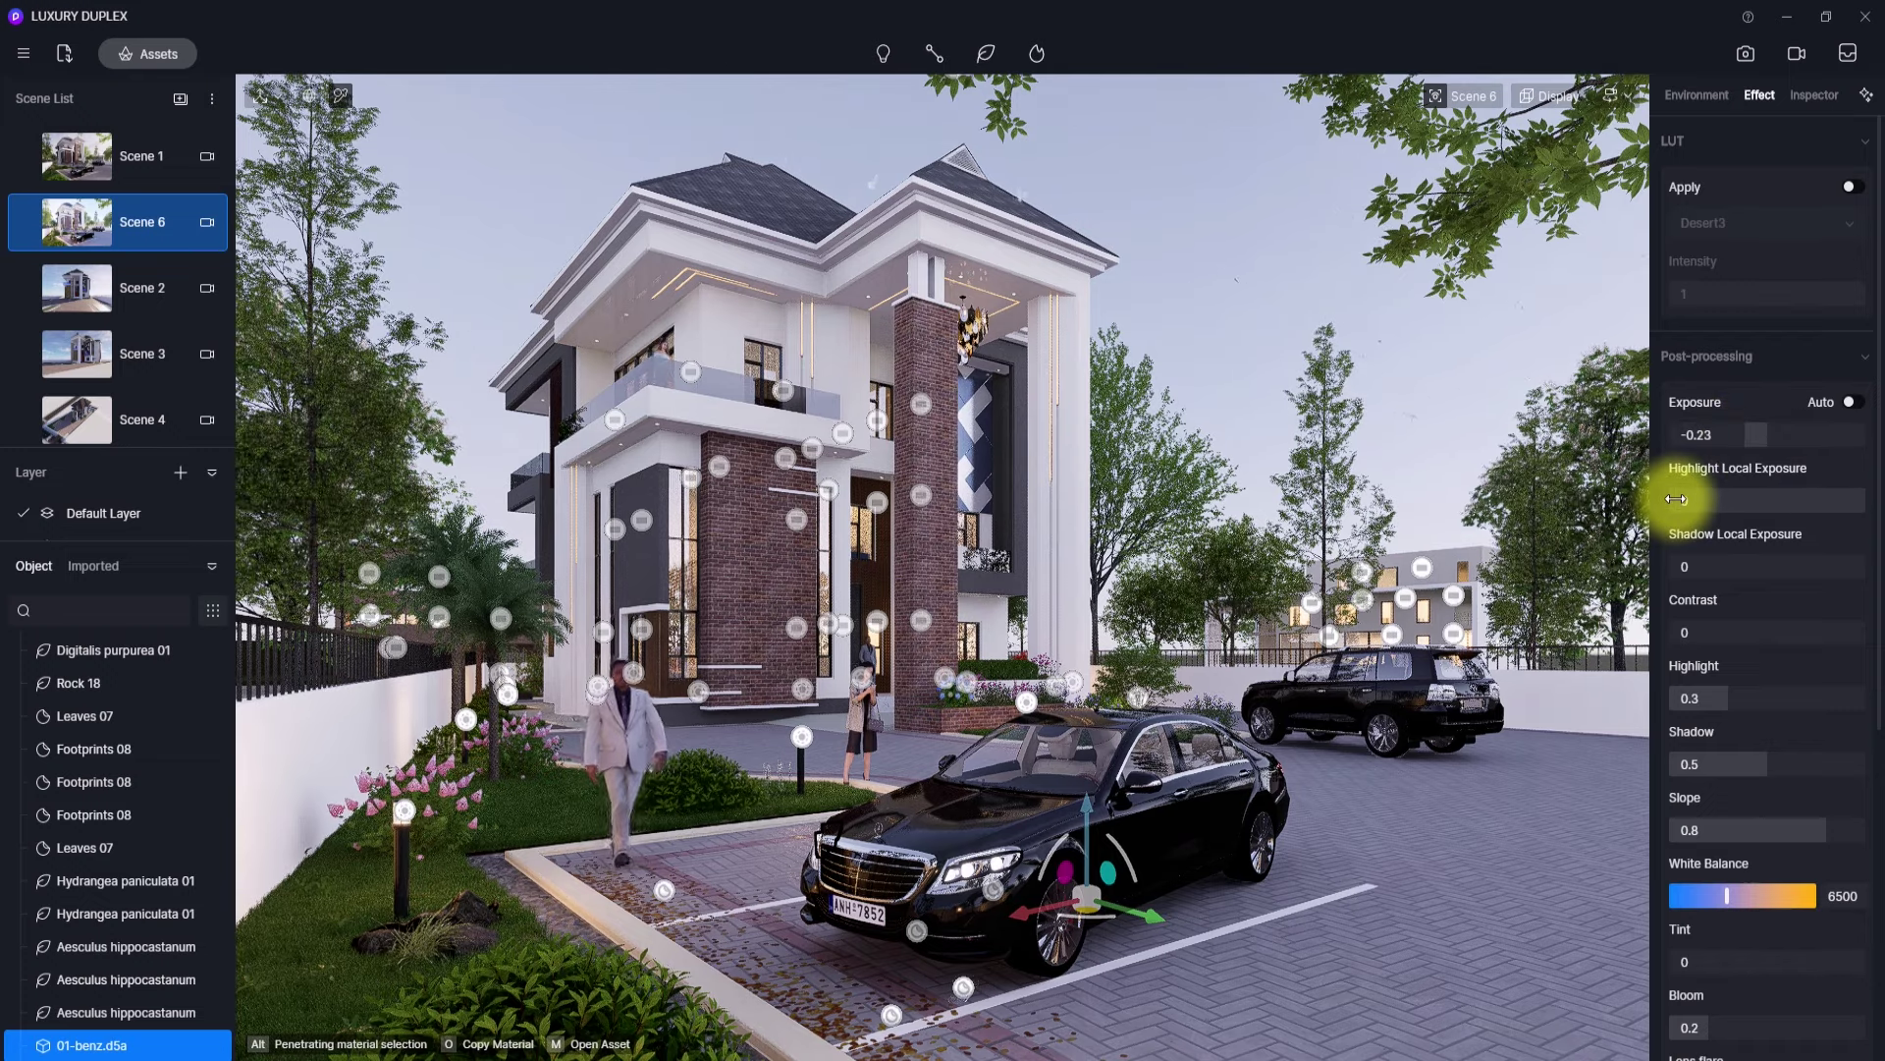
{"action": "left_click_drag", "start_coordinate": [1691, 501], "coordinate": [1702, 502]}
{"action": "left_click_drag", "start_coordinate": [1767, 634], "coordinate": [1773, 633]}
{"action": "left_click_drag", "start_coordinate": [1728, 700], "coordinate": [1723, 702]}
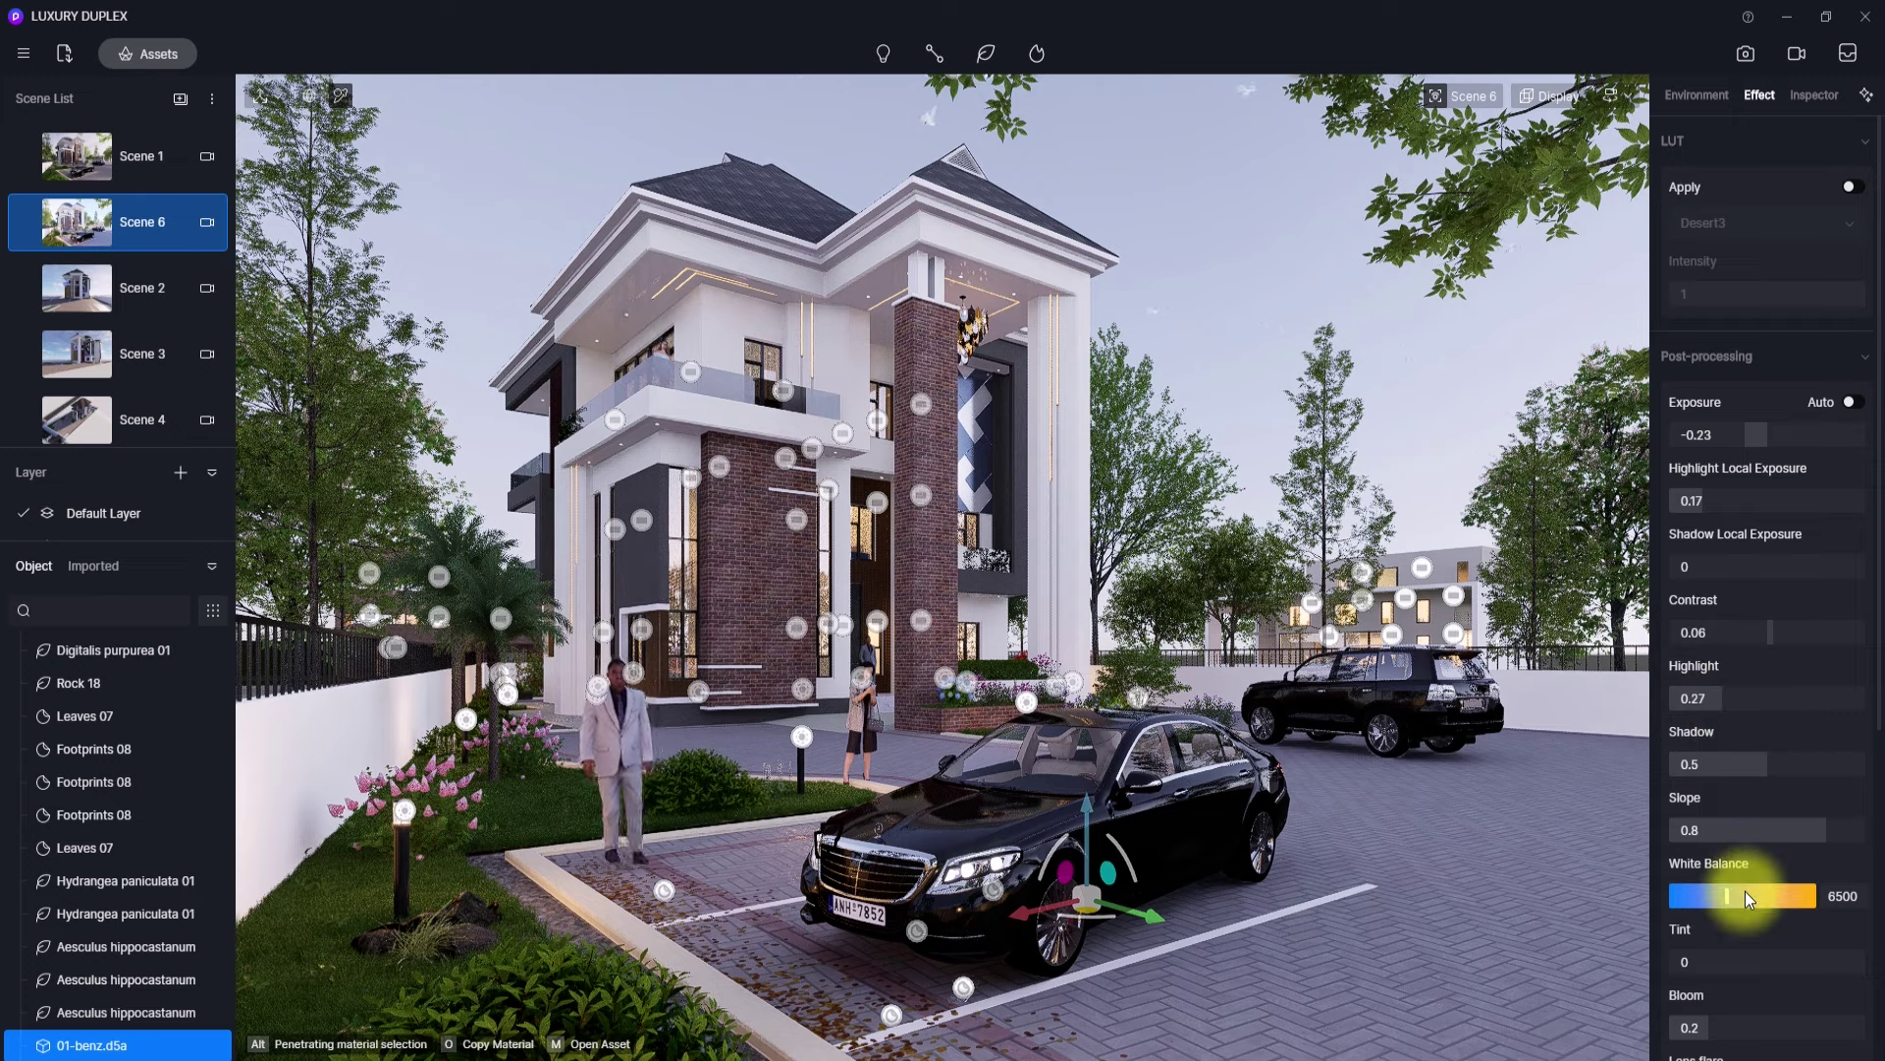
- Set the post-processing white balance to 6575, tint to 0.07 and bloom to 0.39
{"action": "scroll", "coordinate": [1746, 891], "scroll_direction": "down", "scroll_amount": 1}
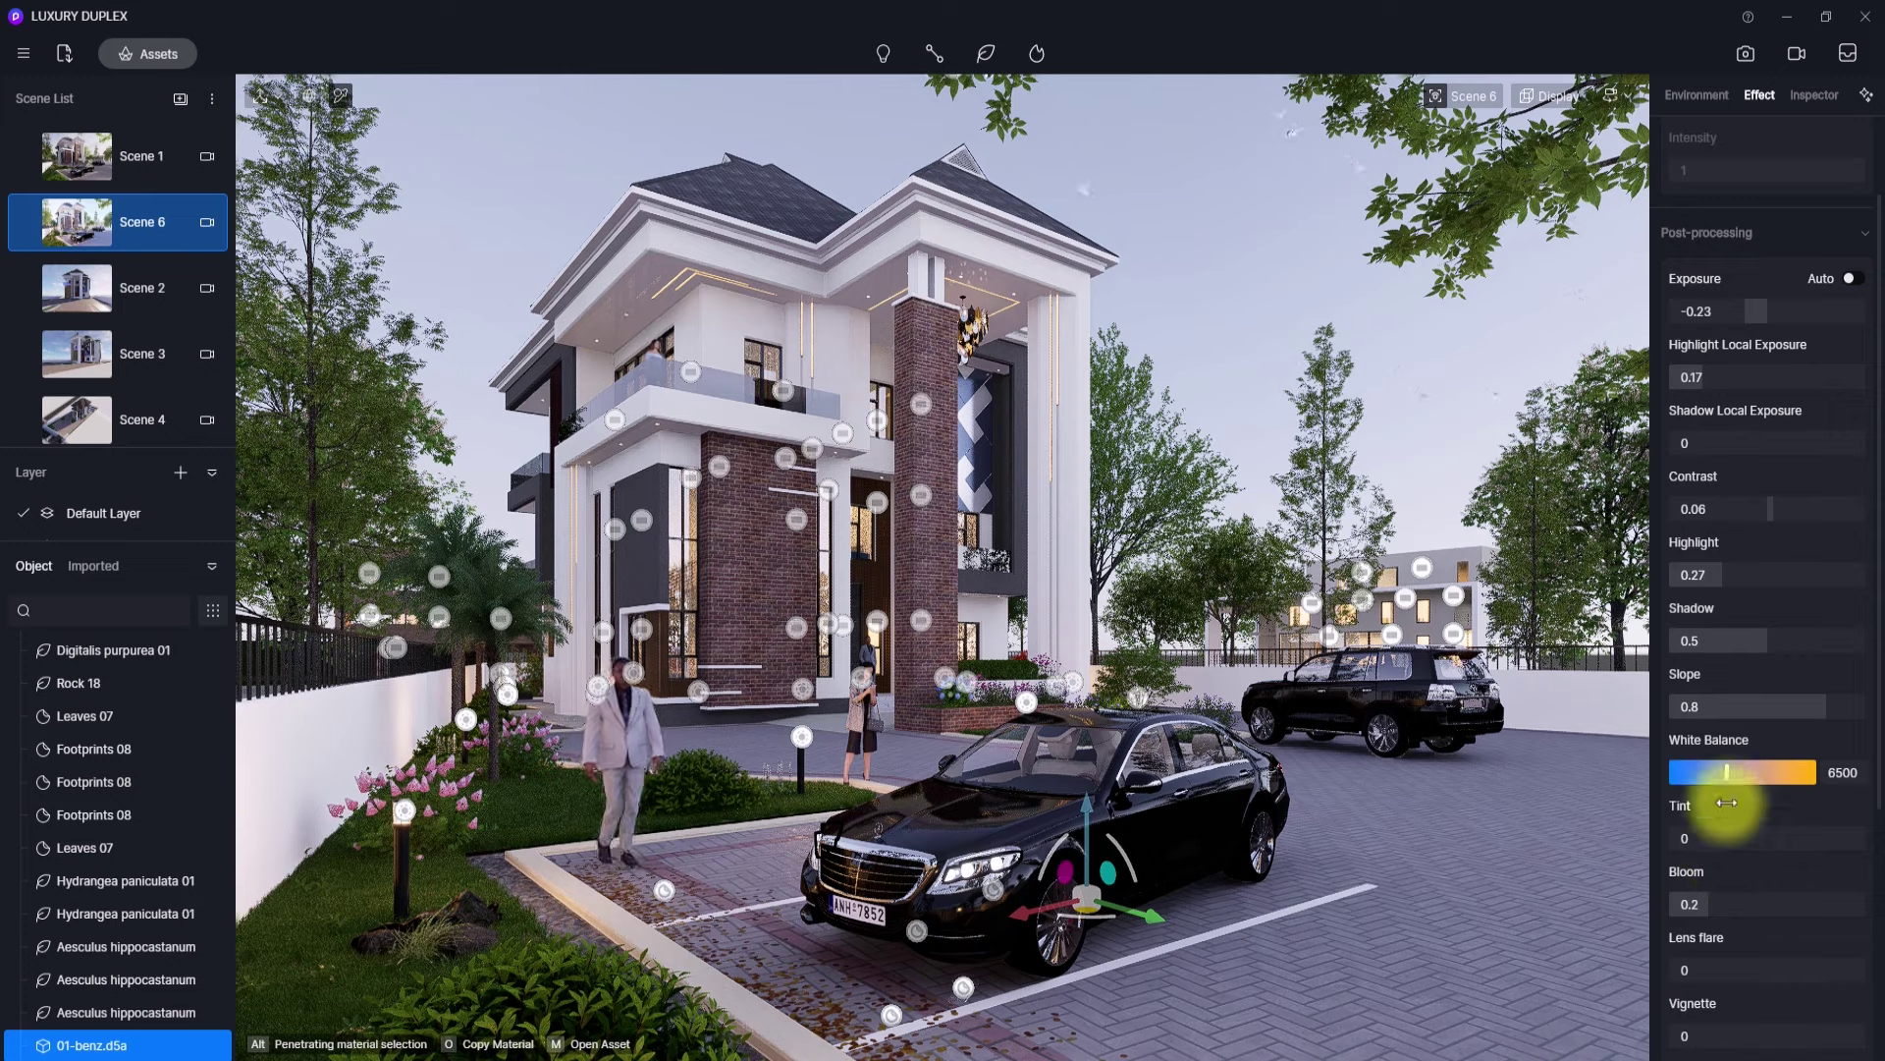
{"action": "left_click_drag", "start_coordinate": [1726, 768], "coordinate": [1732, 768]}
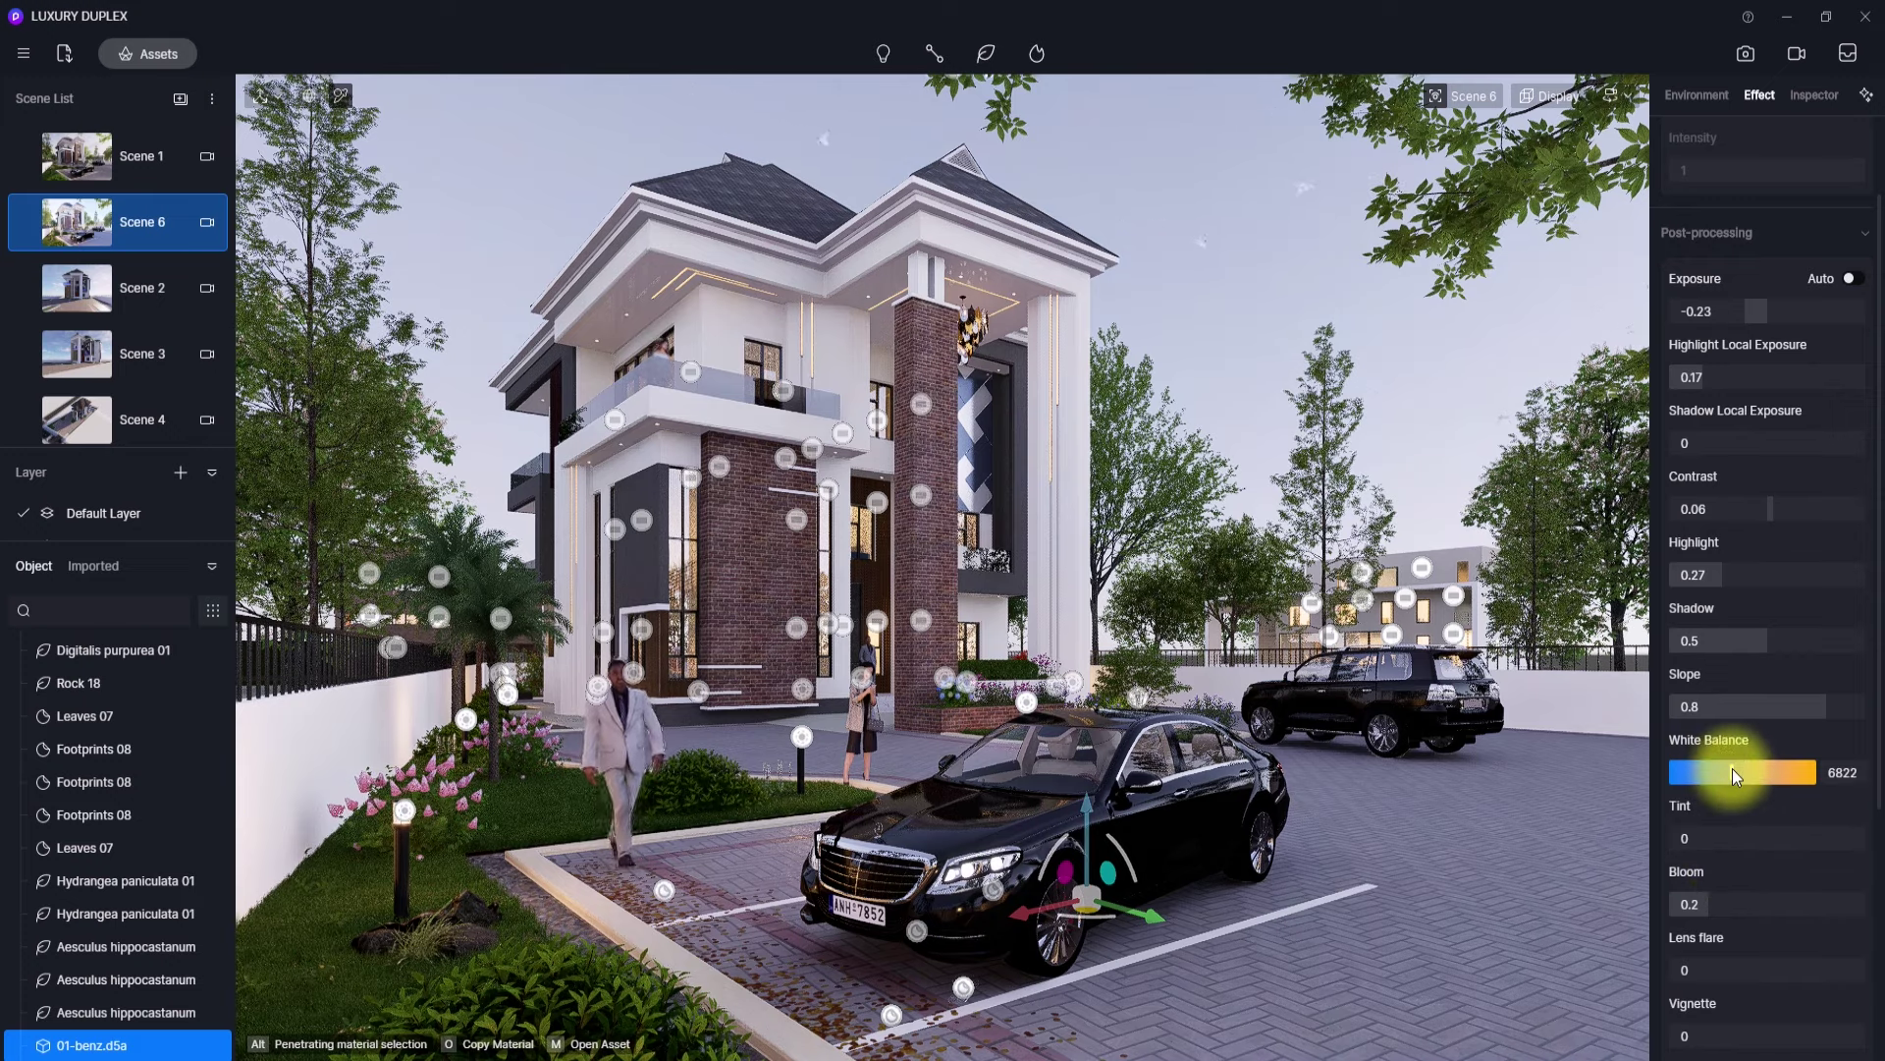
{"action": "left_click_drag", "start_coordinate": [1733, 774], "coordinate": [1728, 774]}
{"action": "left_click_drag", "start_coordinate": [1768, 838], "coordinate": [1775, 838]}
{"action": "left_click_drag", "start_coordinate": [1708, 901], "coordinate": [1746, 901]}
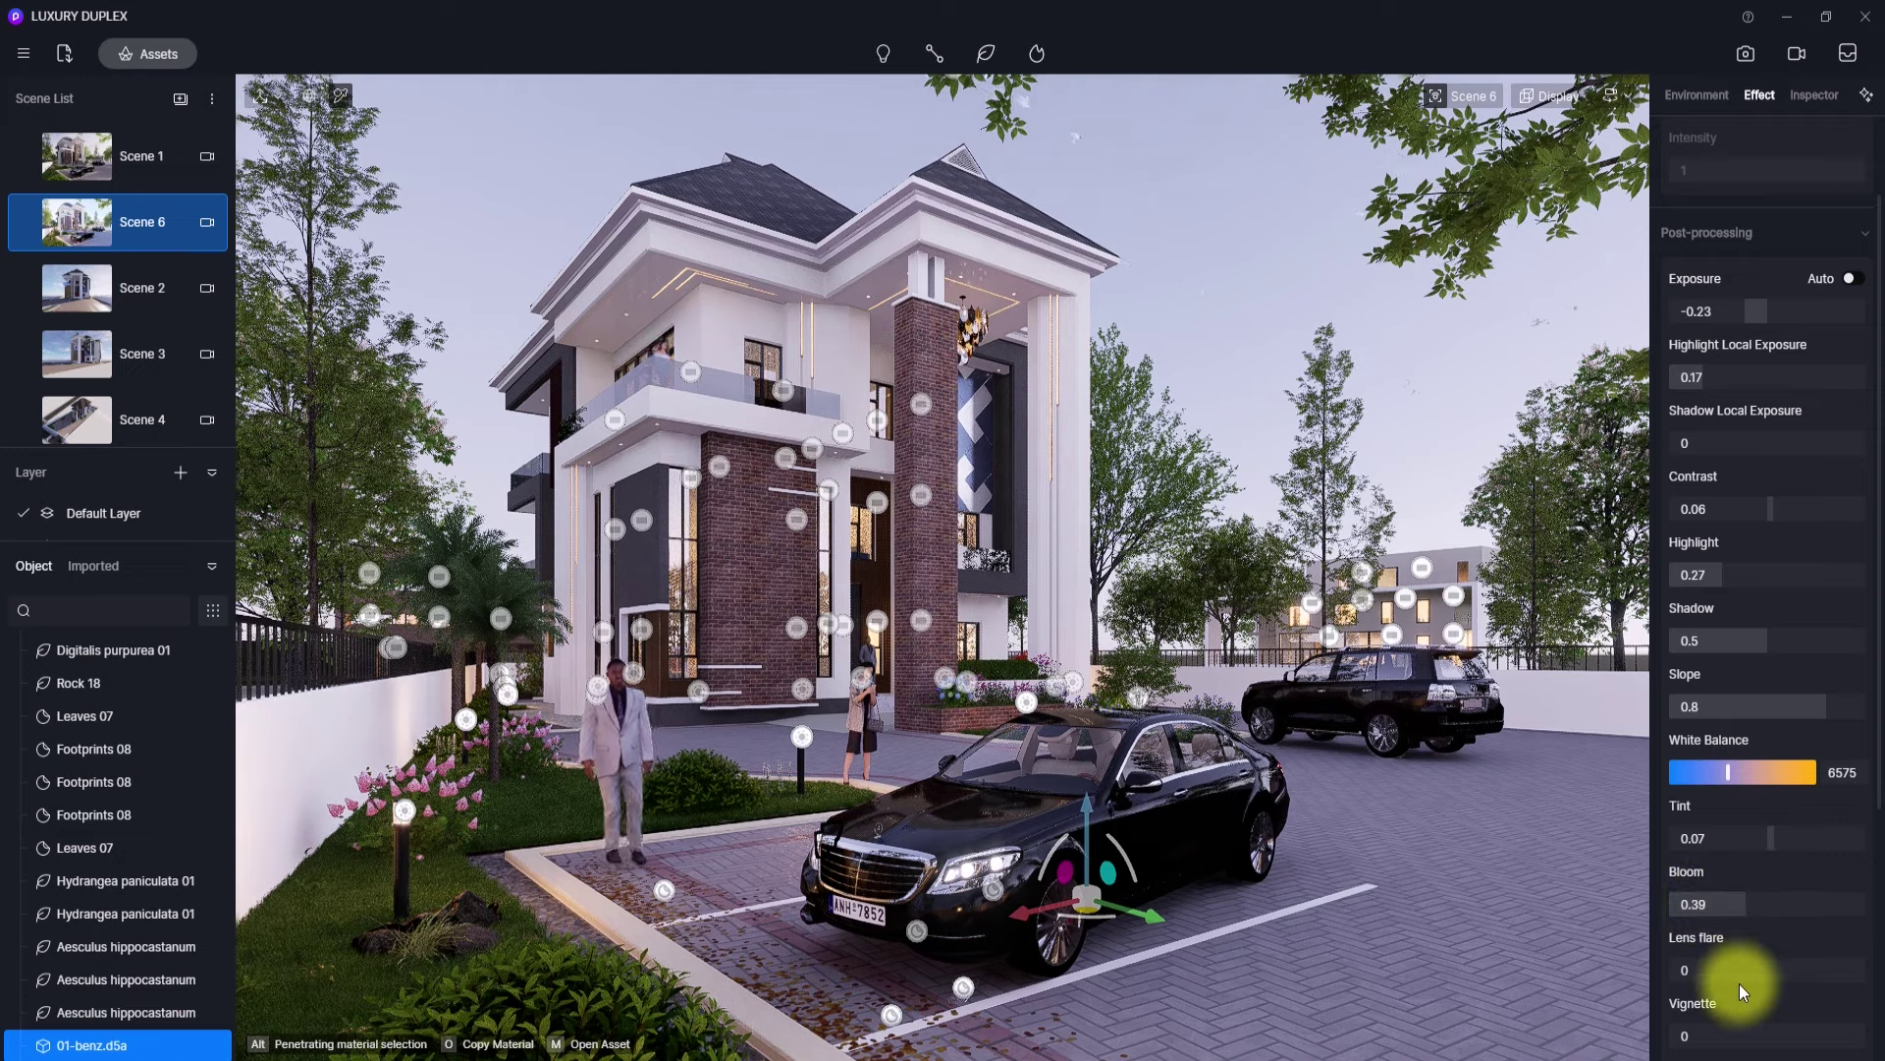
- Set the post-processing vignette to 0.14 and saturation to 0.05
{"action": "scroll", "coordinate": [1739, 982], "scroll_direction": "down", "scroll_amount": 2}
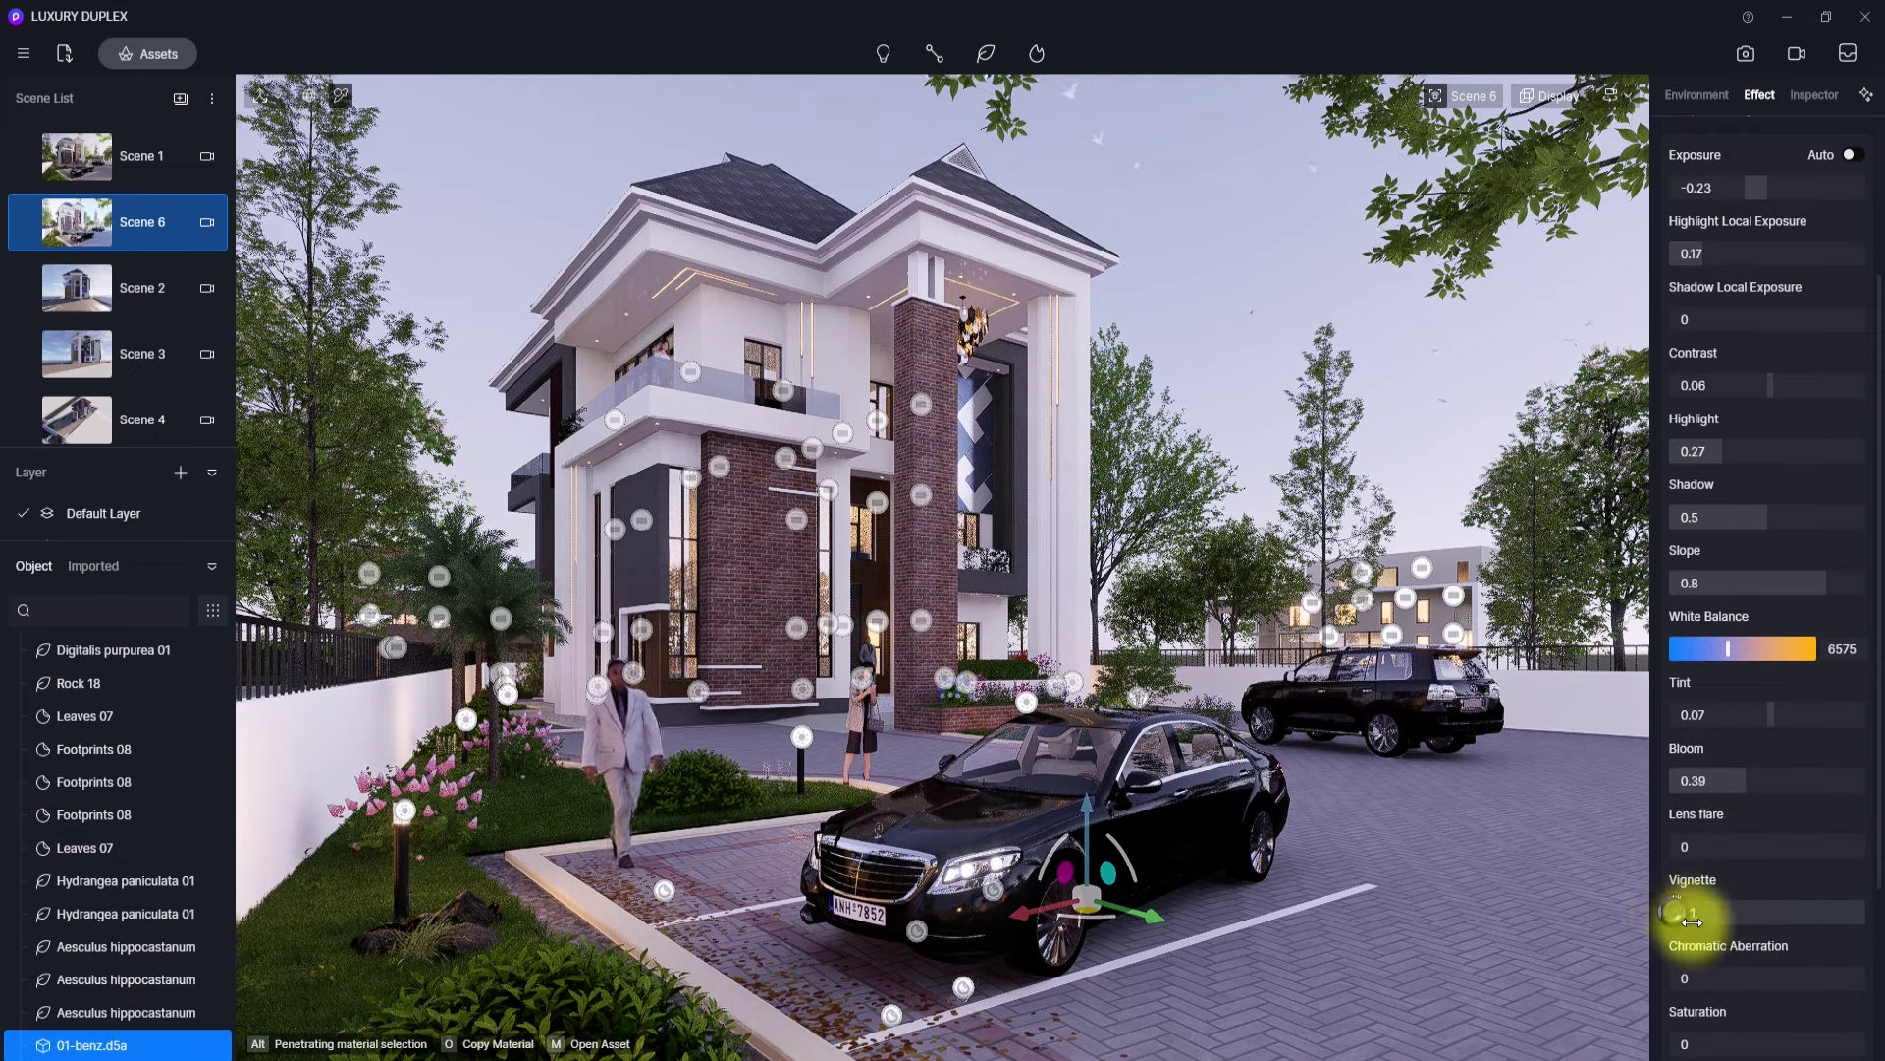
{"action": "left_click_drag", "start_coordinate": [1681, 918], "coordinate": [1697, 924]}
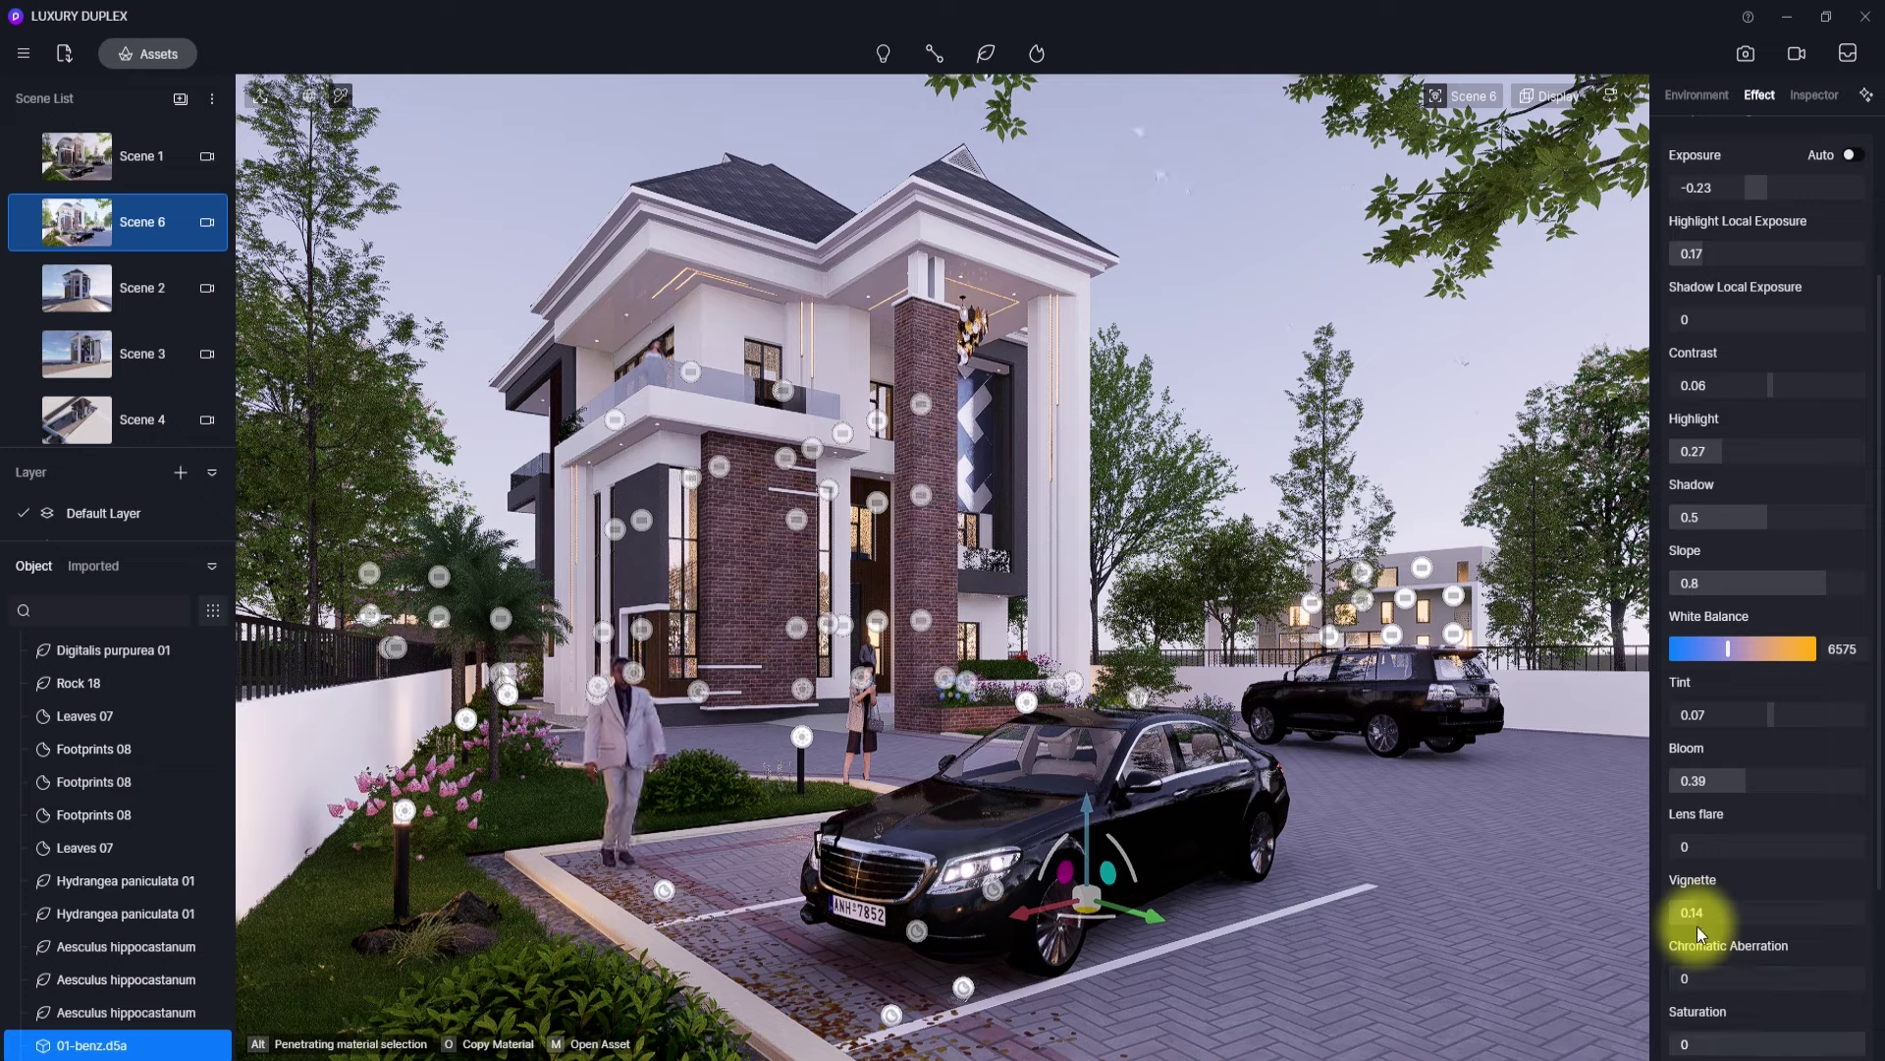
{"action": "left_click_drag", "start_coordinate": [1765, 1037], "coordinate": [1772, 1038]}
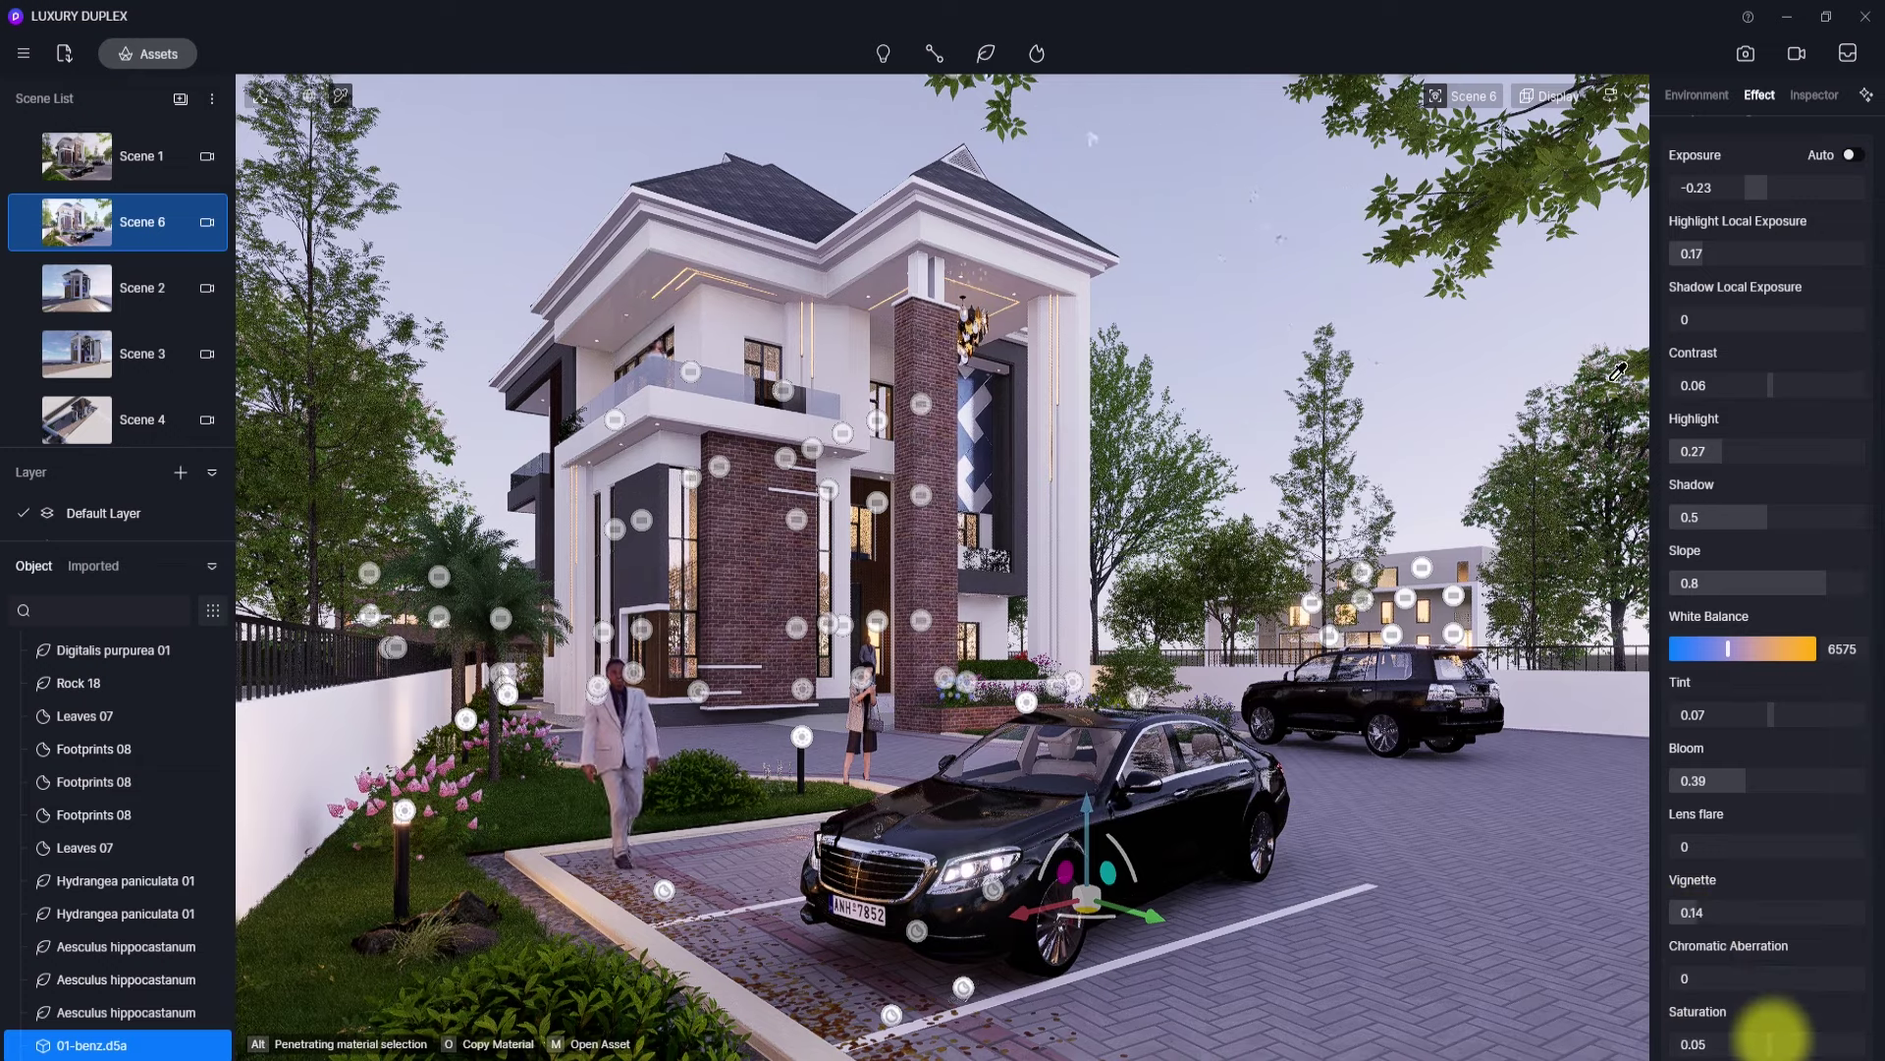
- Rotate the Early Morning HDRI sky to 30°
{"action": "left_click", "coordinate": [1704, 95]}
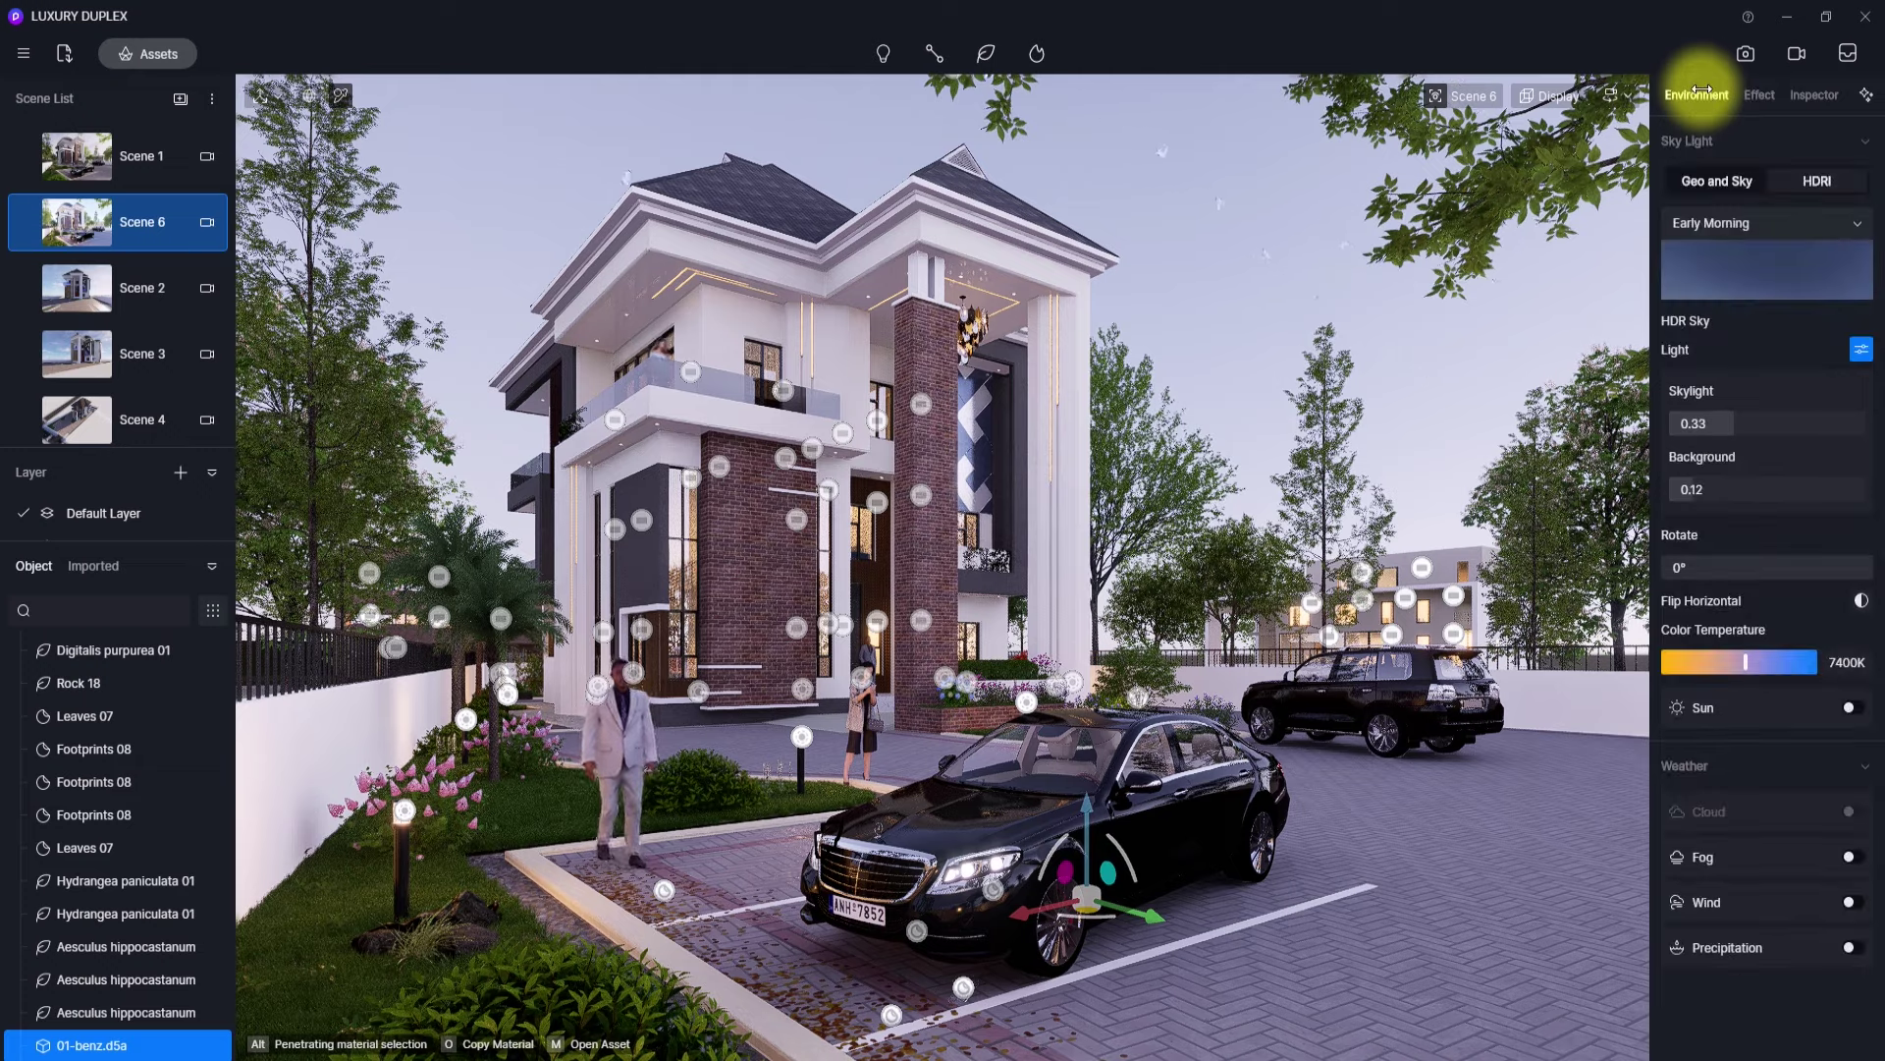
{"action": "left_click_drag", "start_coordinate": [1677, 570], "coordinate": [1737, 569]}
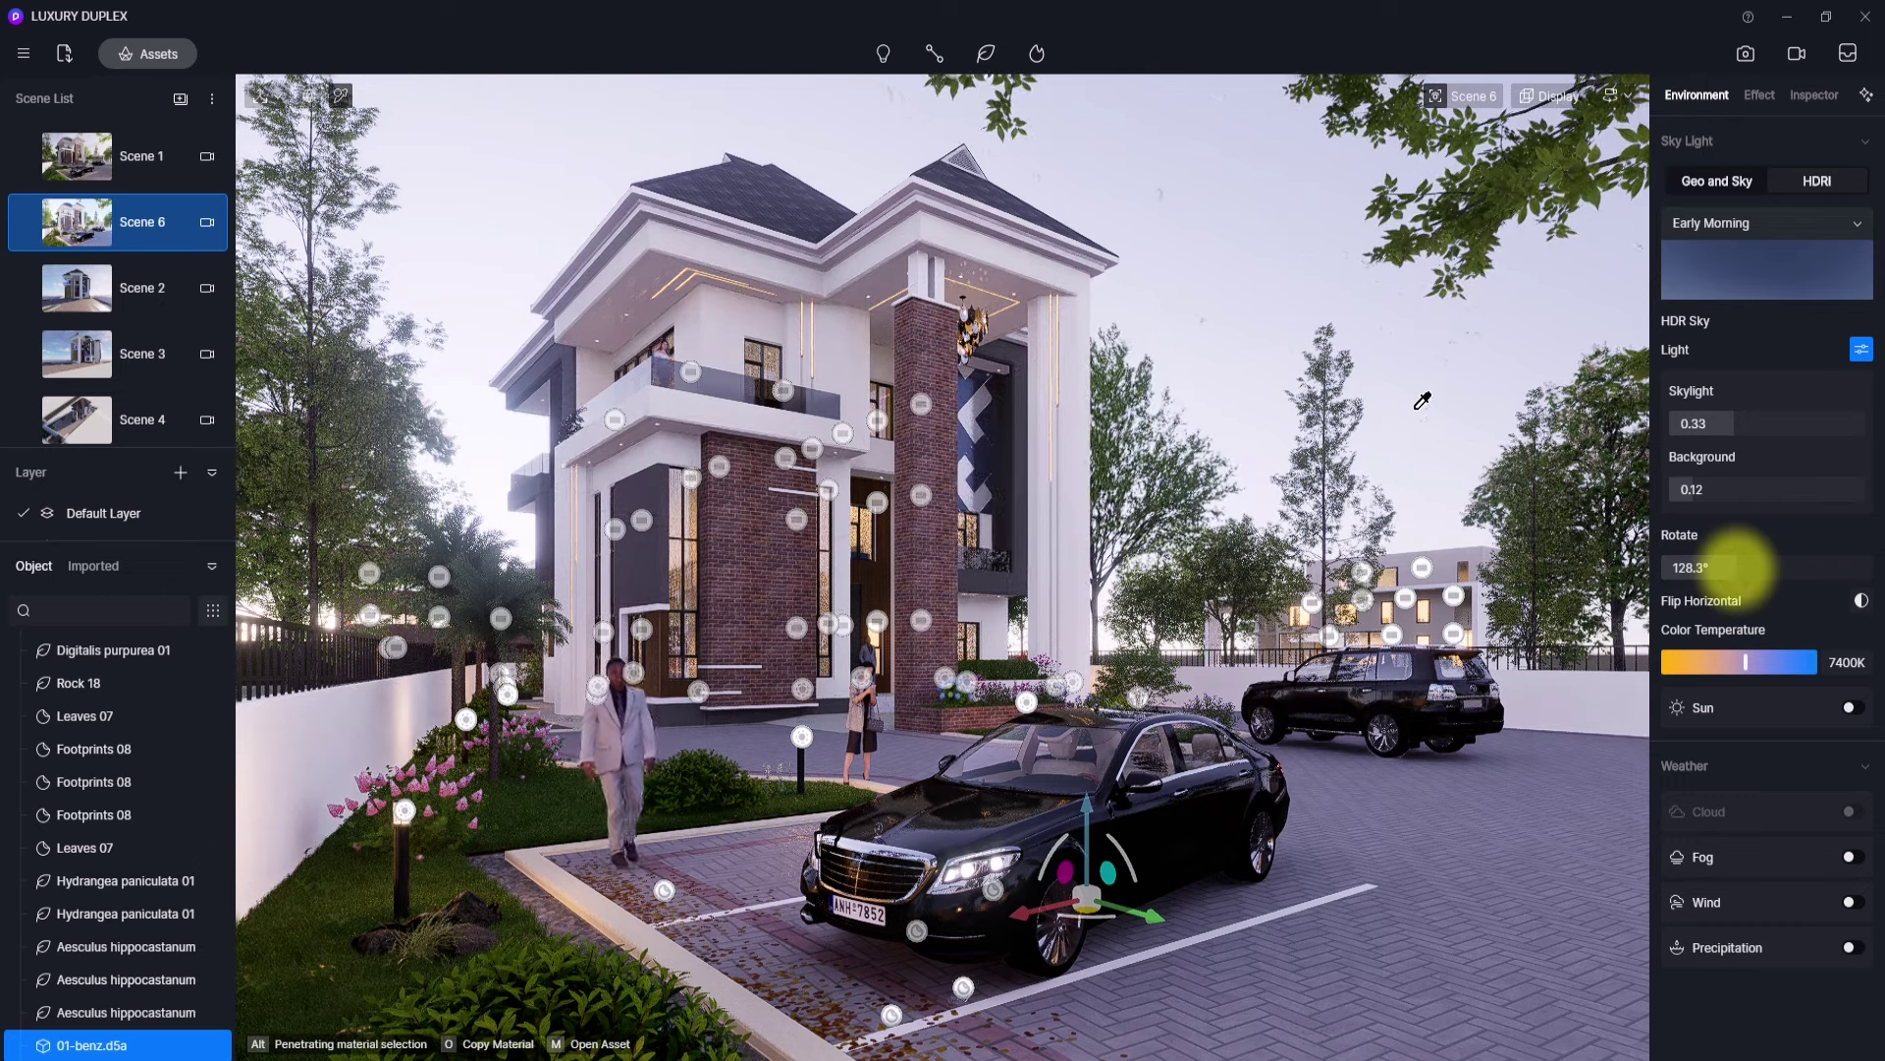
{"action": "left_click_drag", "start_coordinate": [1742, 573], "coordinate": [1681, 567]}
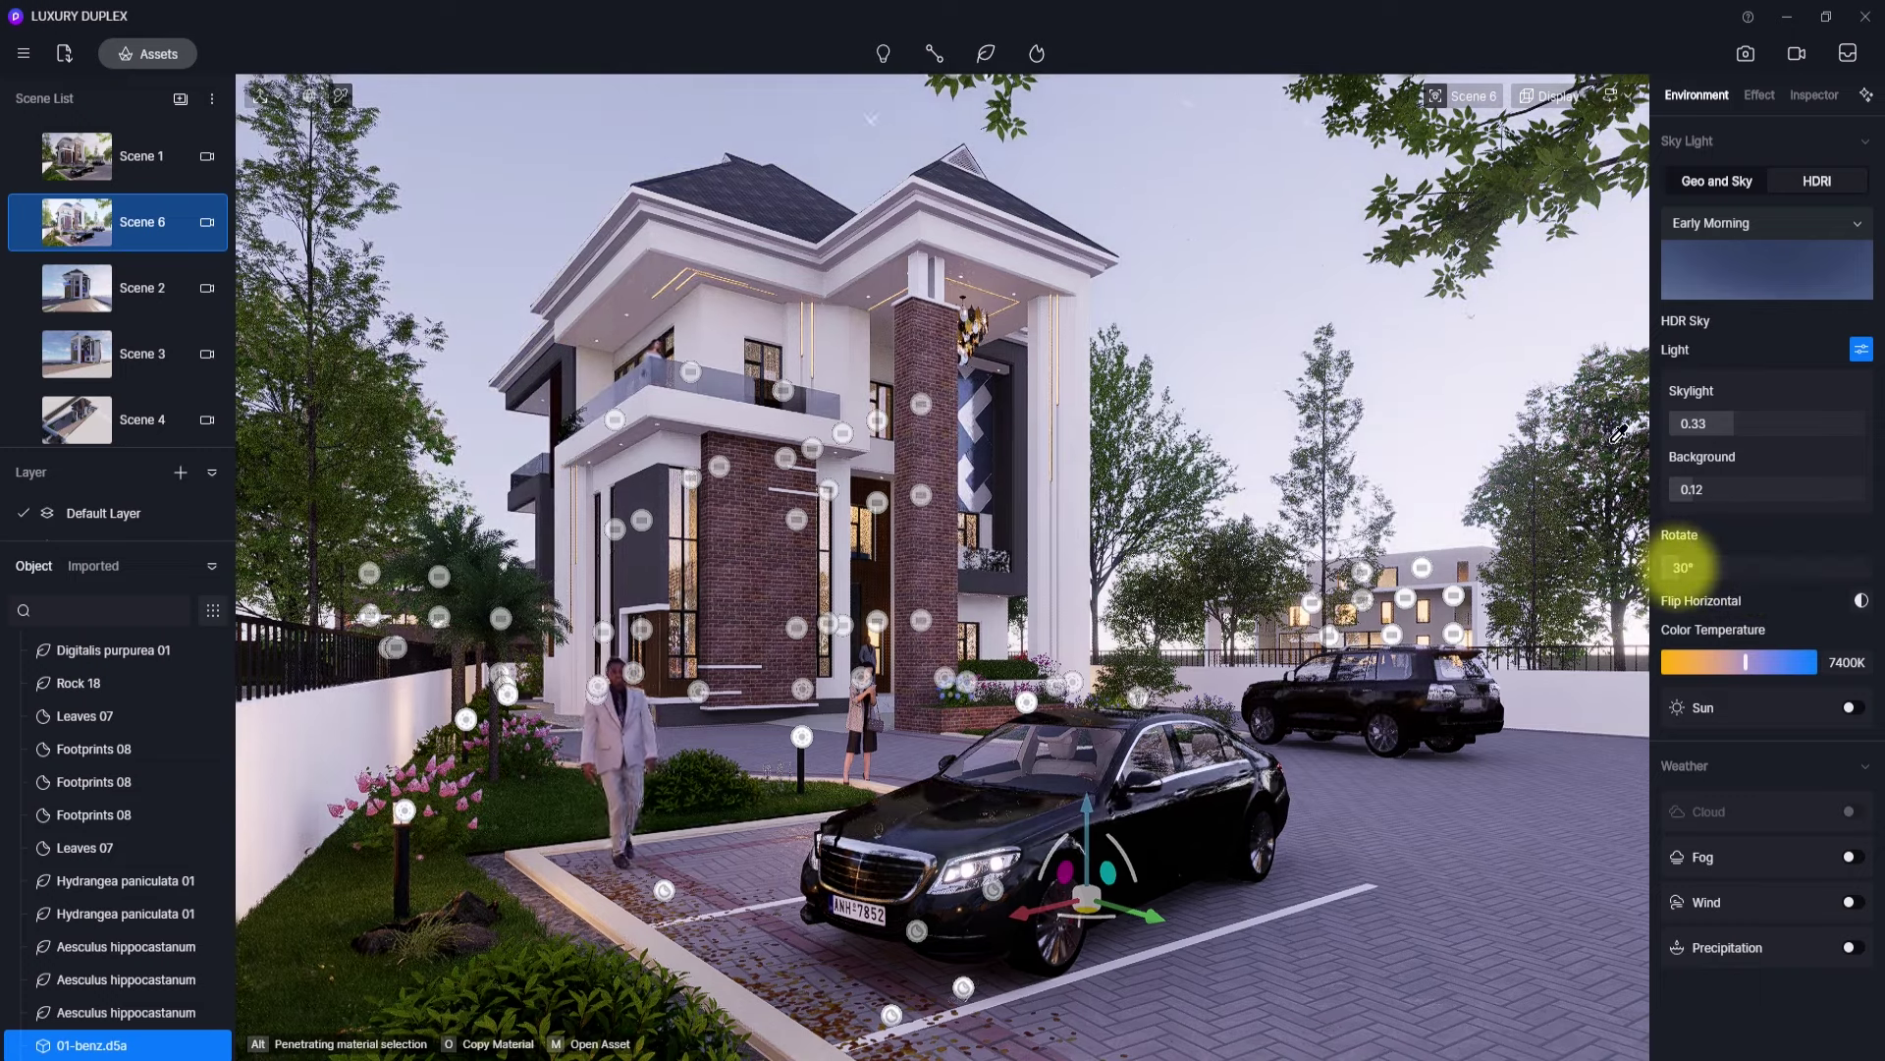
- Adjust the camera angle slightly on the house and update Scene 6 with the current view and settings
{"action": "right_click_drag", "start_coordinate": [889, 417], "coordinate": [890, 385]}
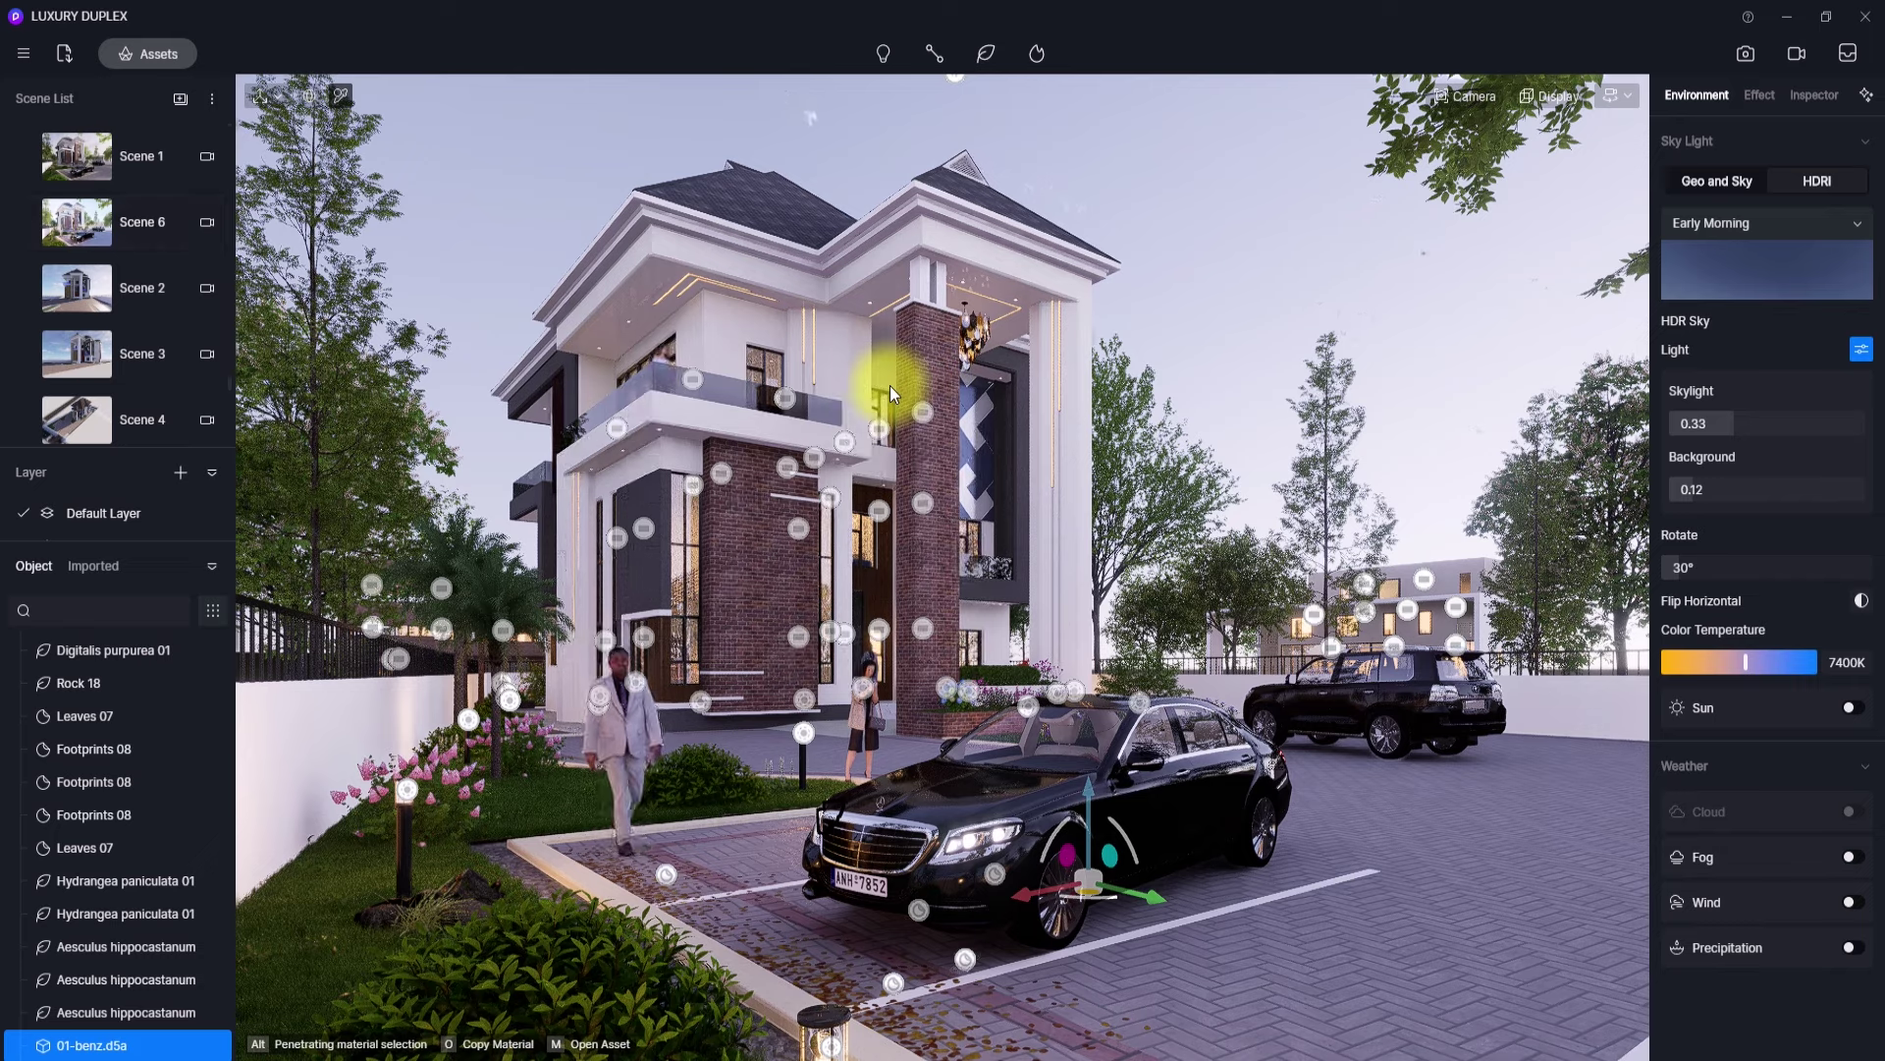
{"action": "left_click", "coordinate": [24, 225]}
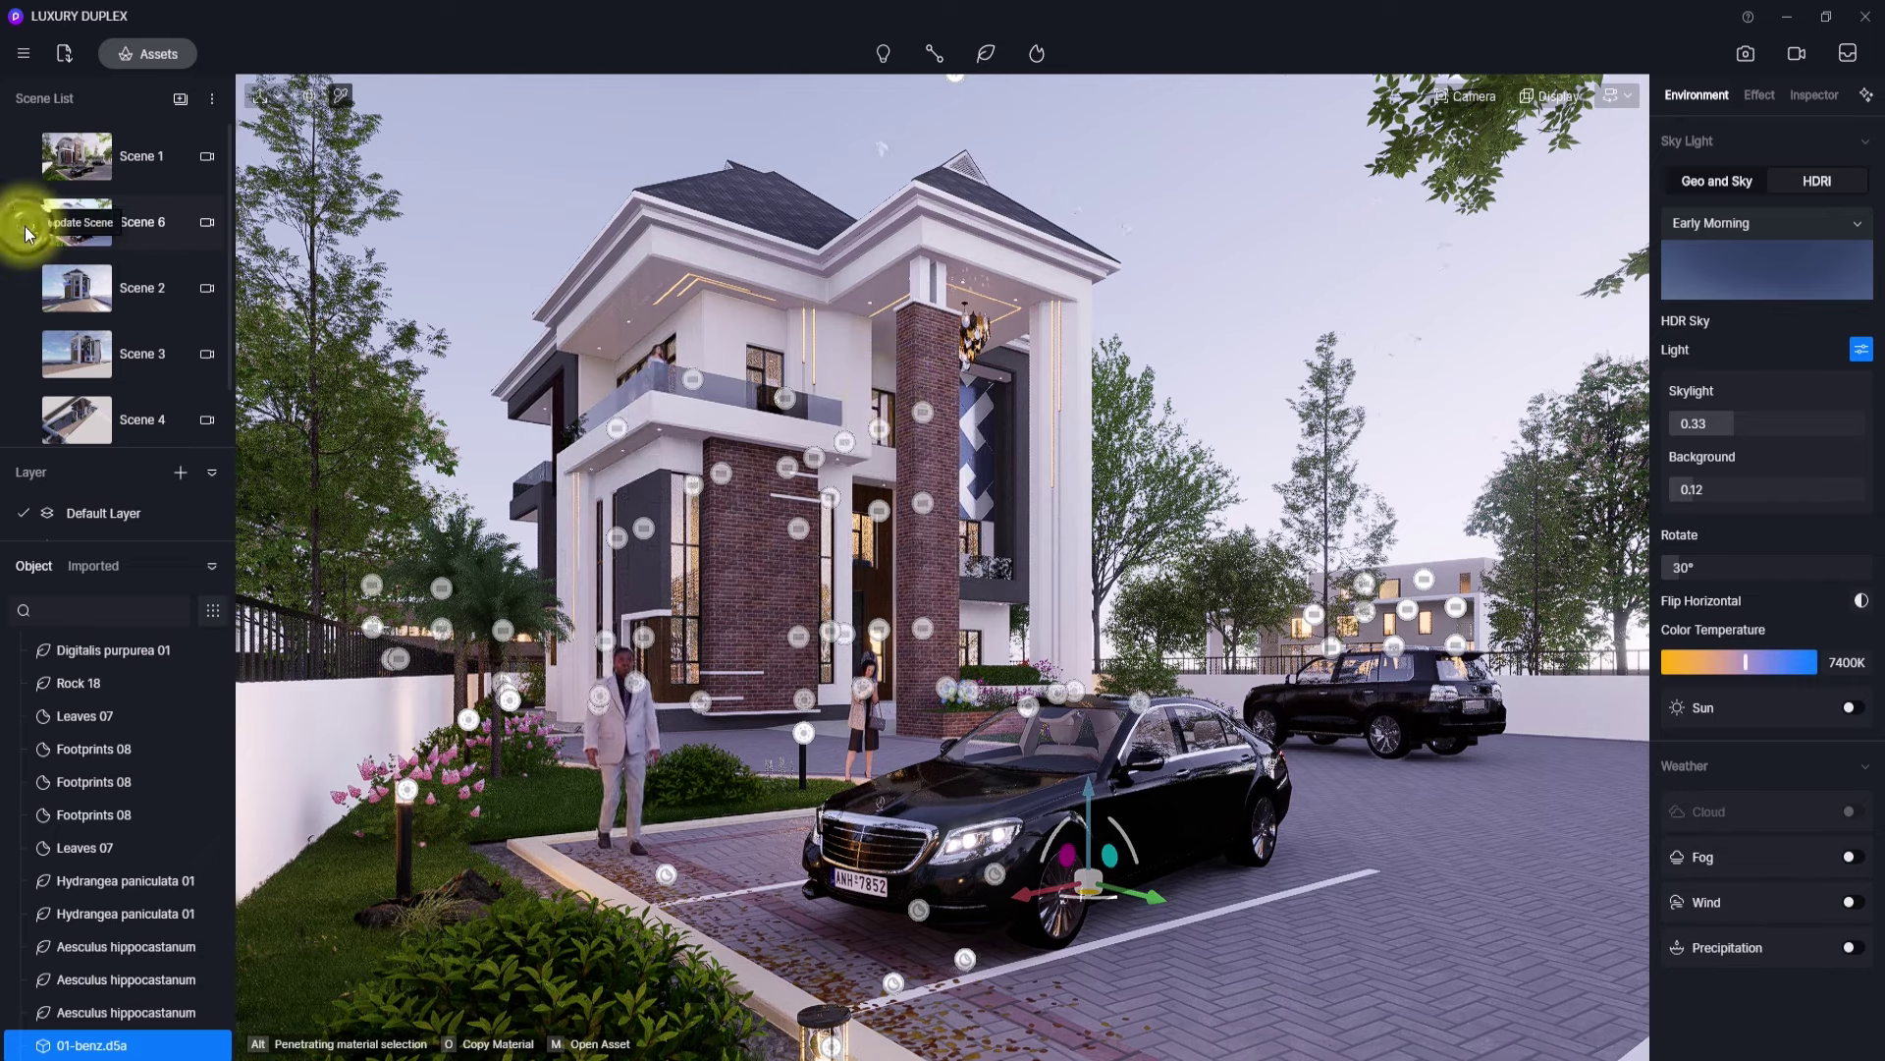
{"action": "left_click", "coordinate": [27, 231]}
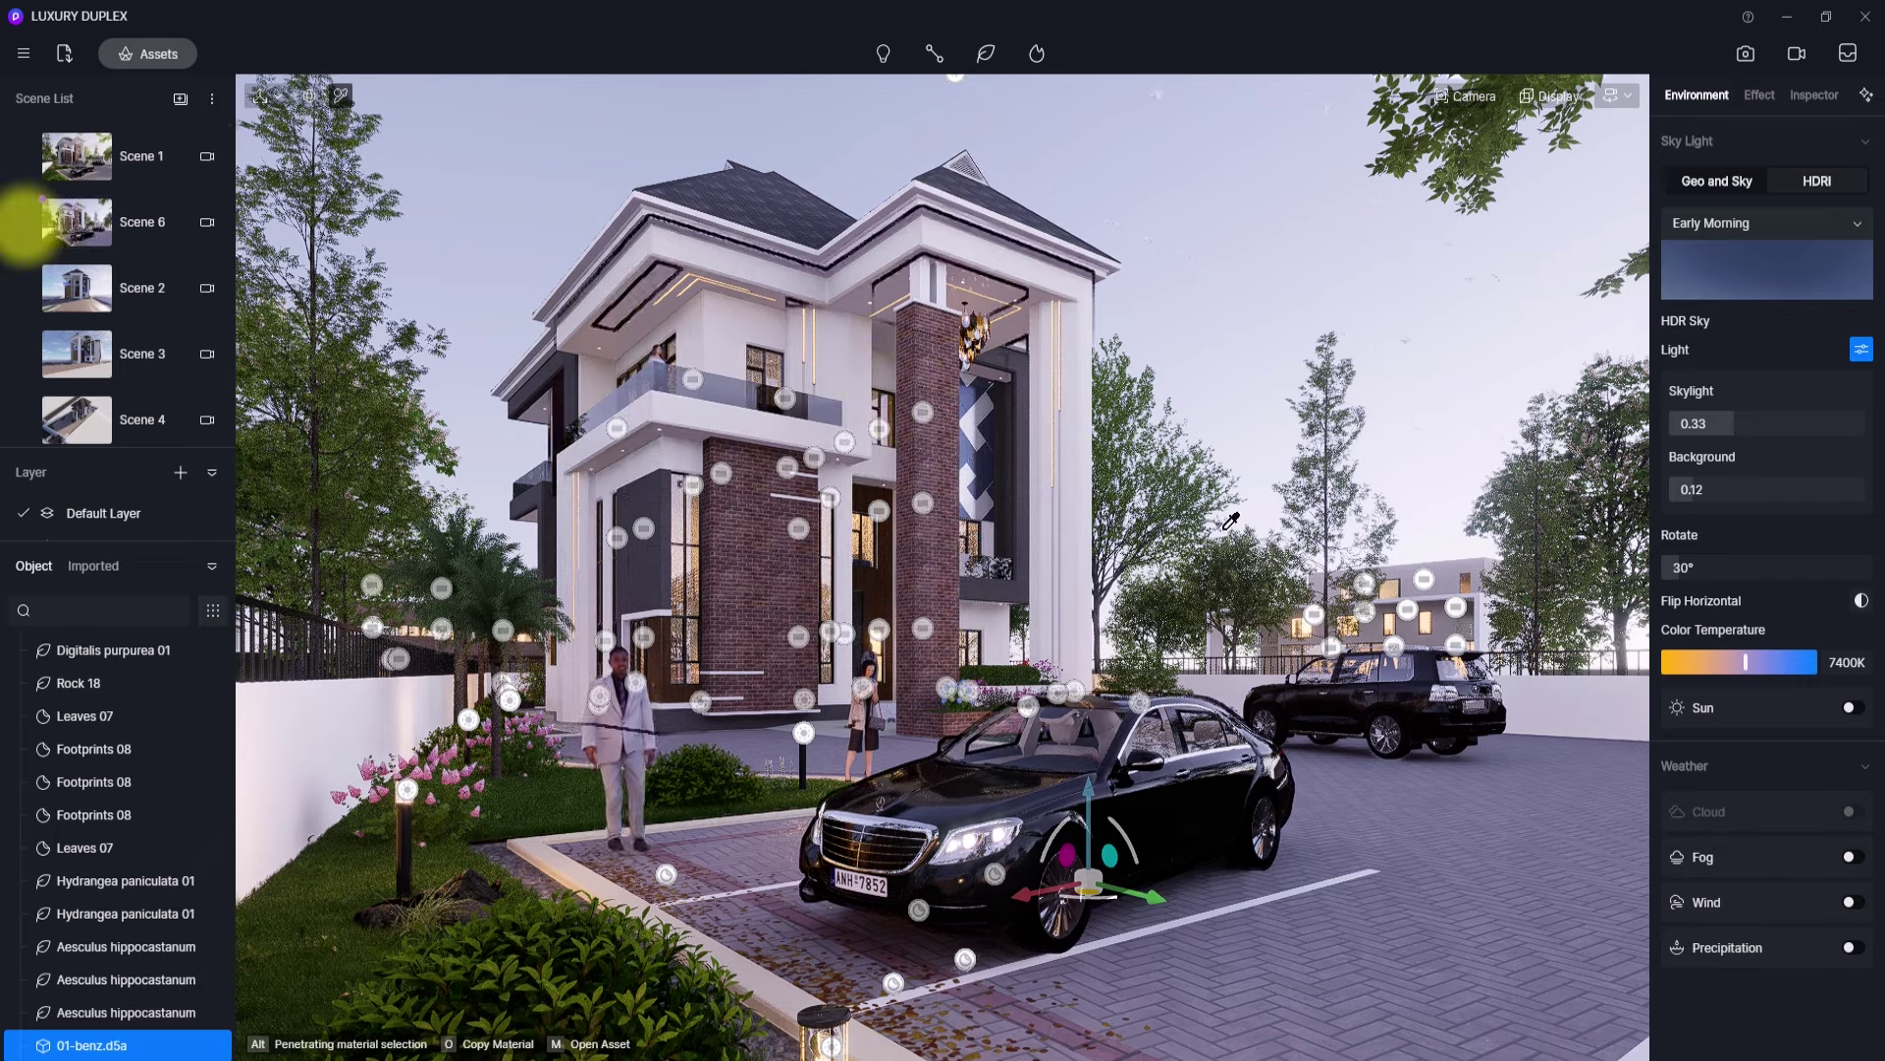
- Lower the light group at the distant background building to Z 7456 and deselect it
{"action": "left_click", "coordinate": [1429, 615]}
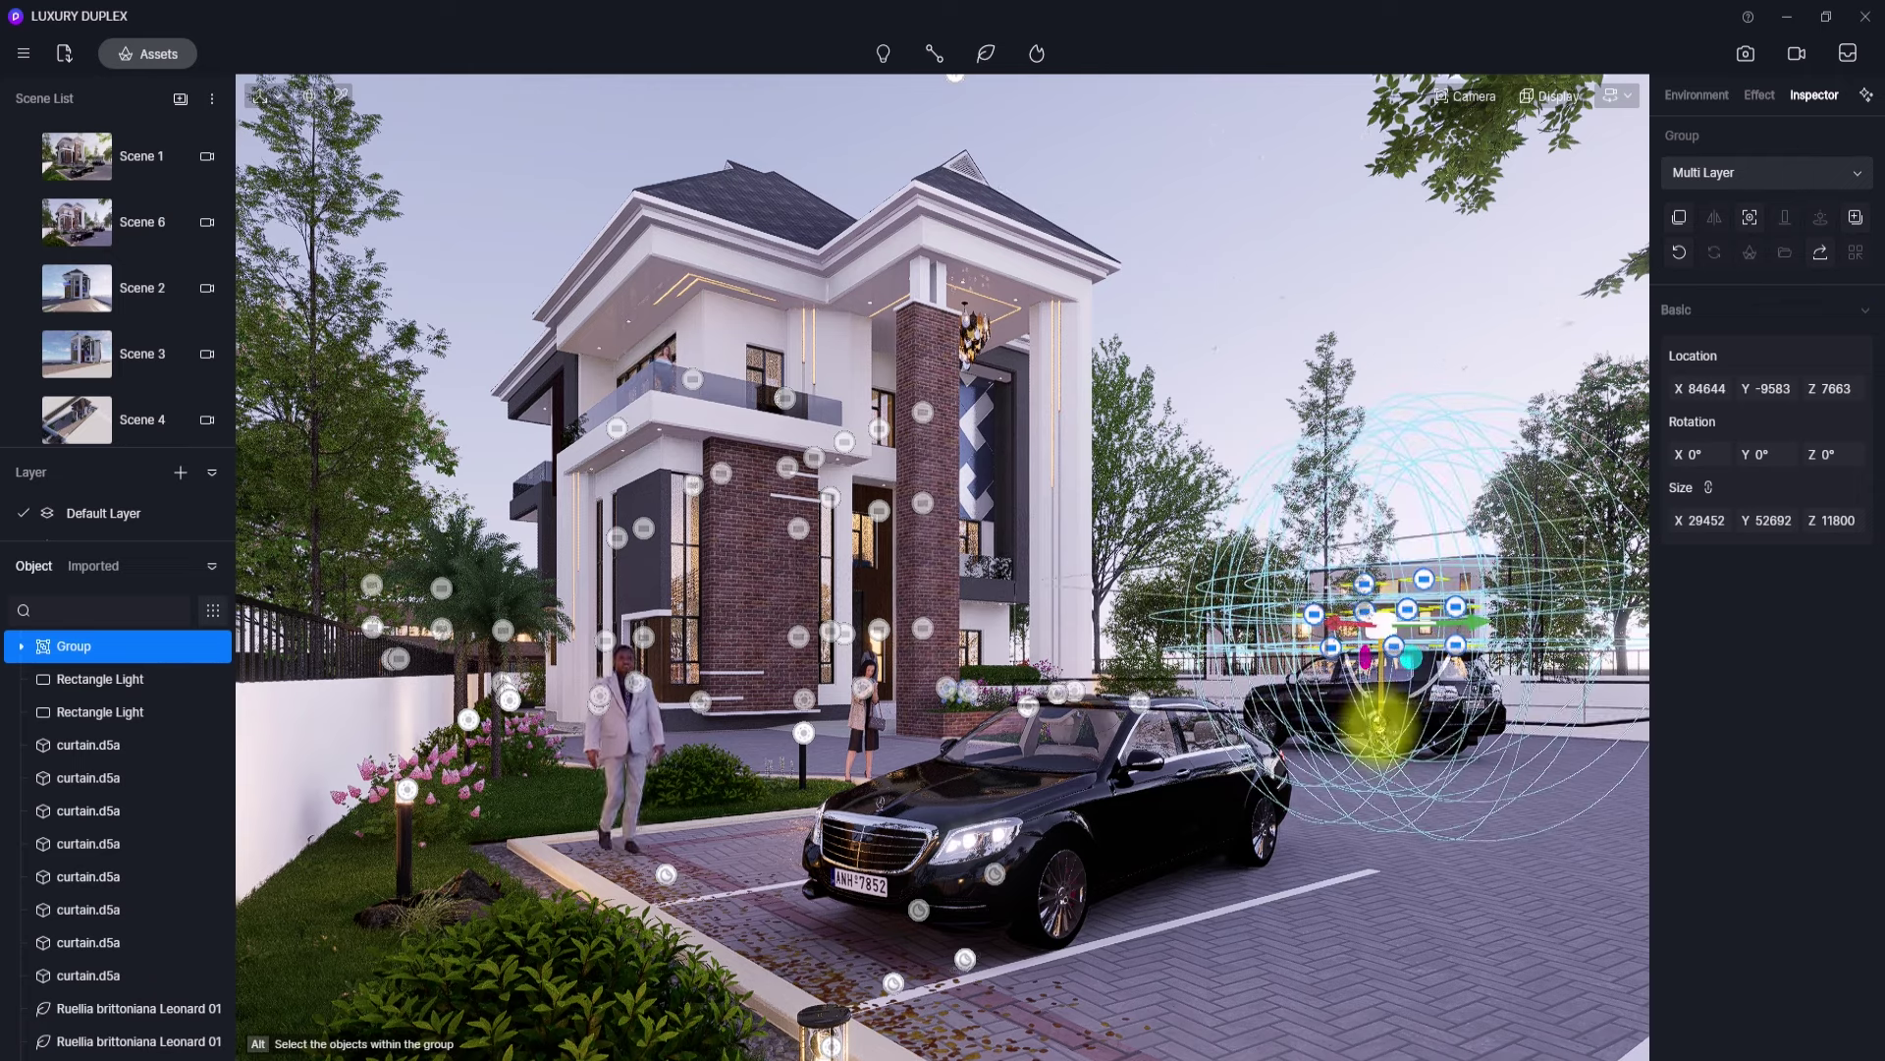
{"action": "left_click_drag", "start_coordinate": [1383, 724], "coordinate": [1385, 728]}
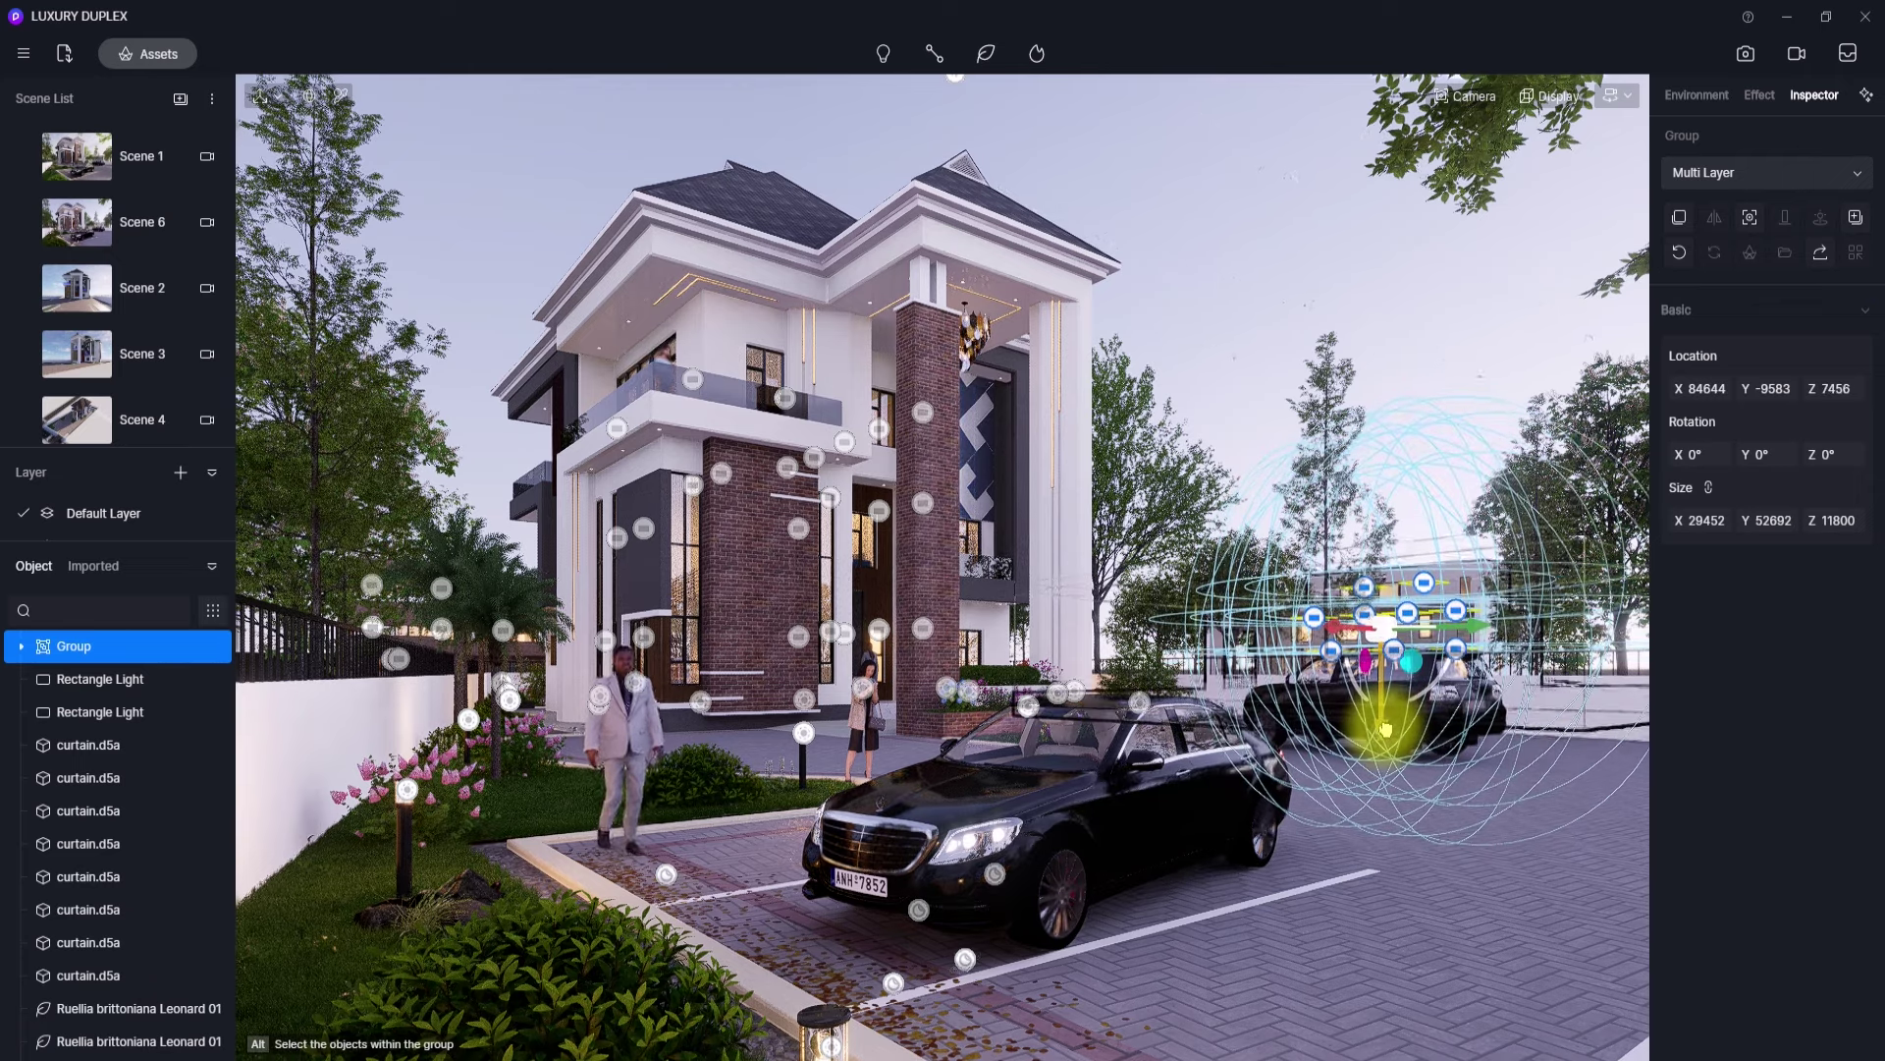
{"action": "left_click", "coordinate": [1291, 352]}
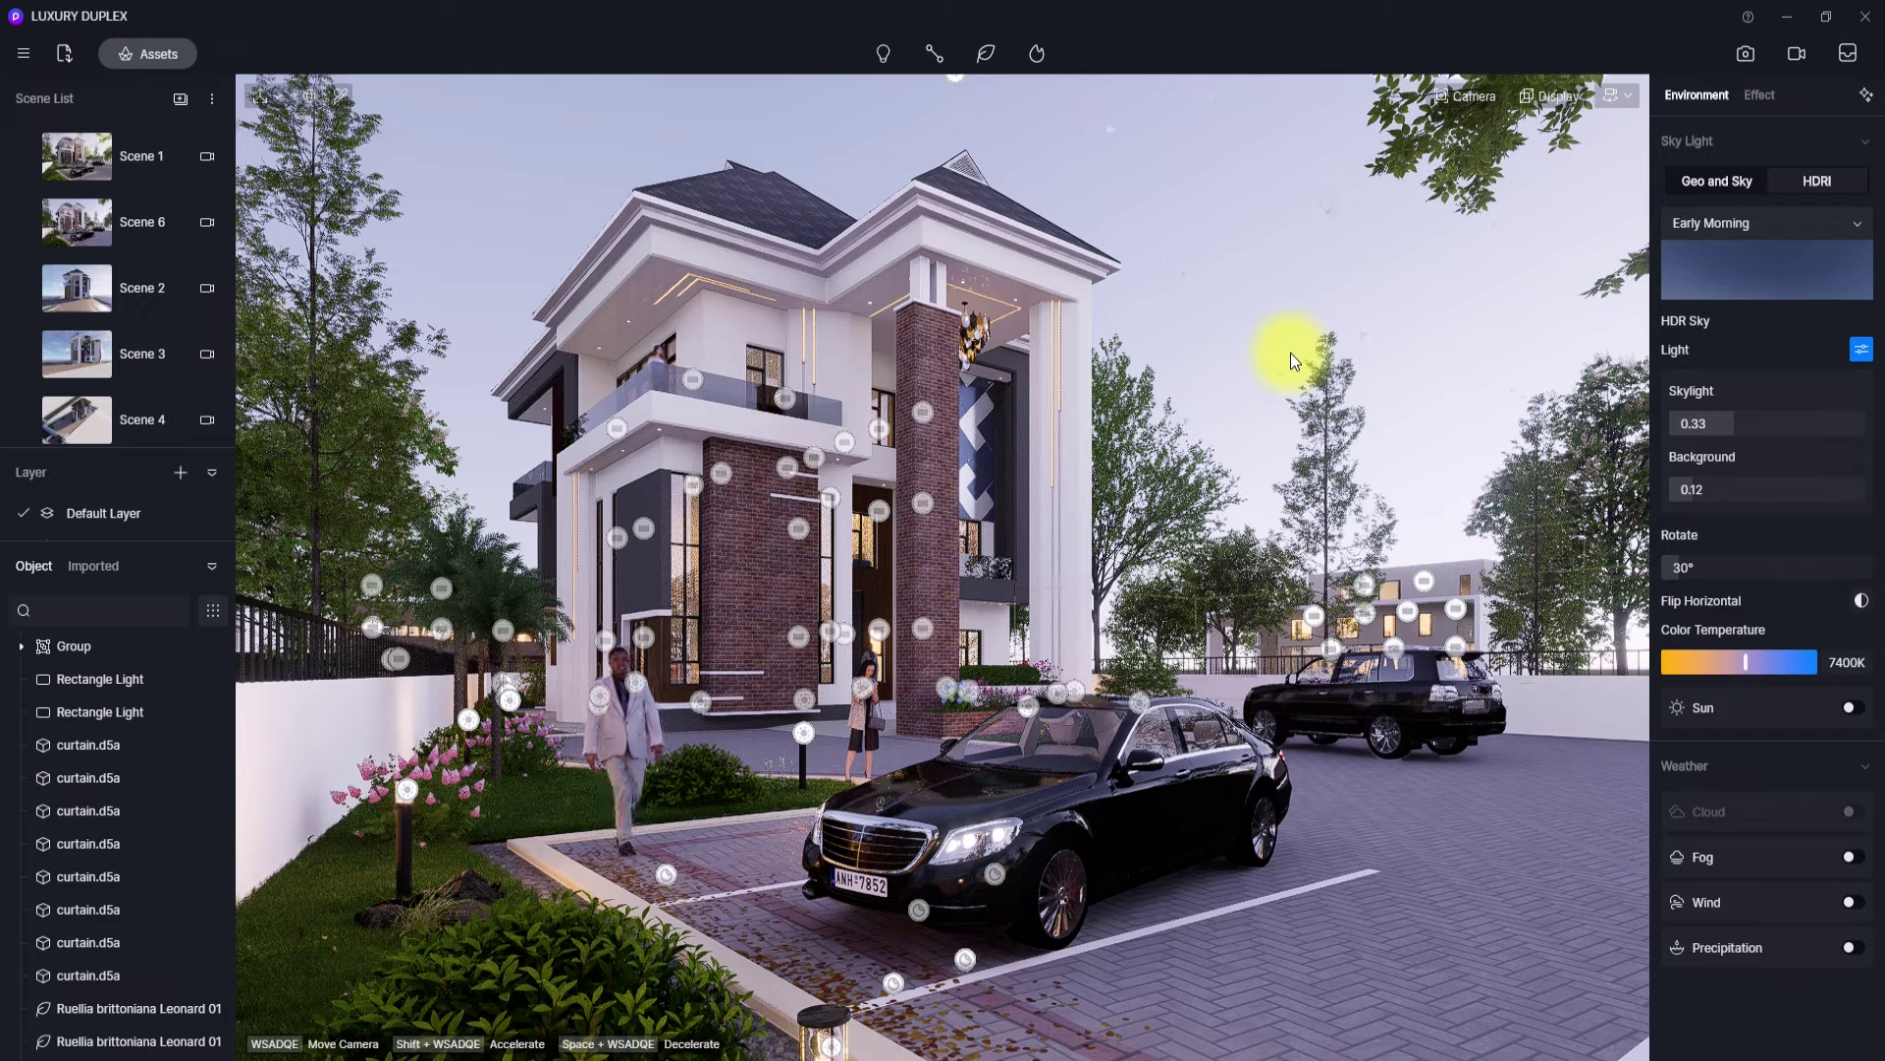
- Set up an image render with a custom size of 3500 × 2333
{"action": "left_click", "coordinate": [1746, 54]}
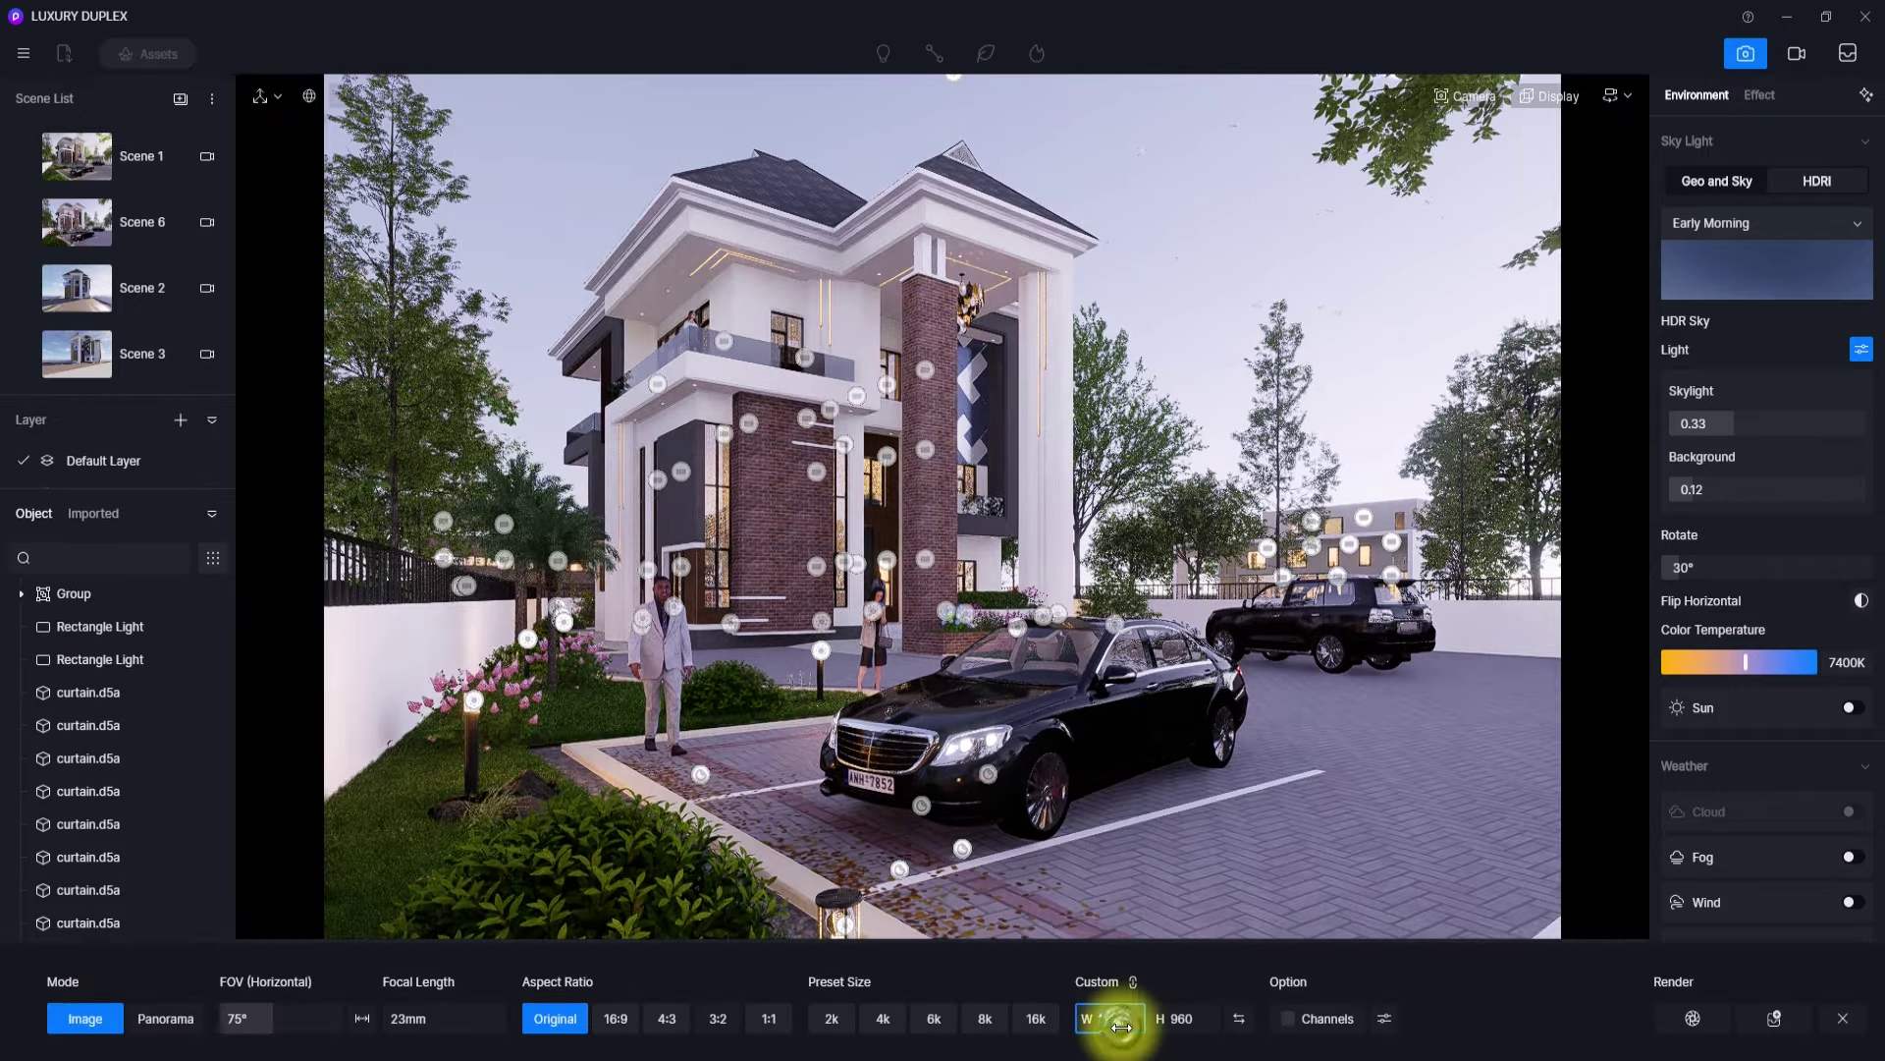
{"action": "left_click", "coordinate": [1115, 1021]}
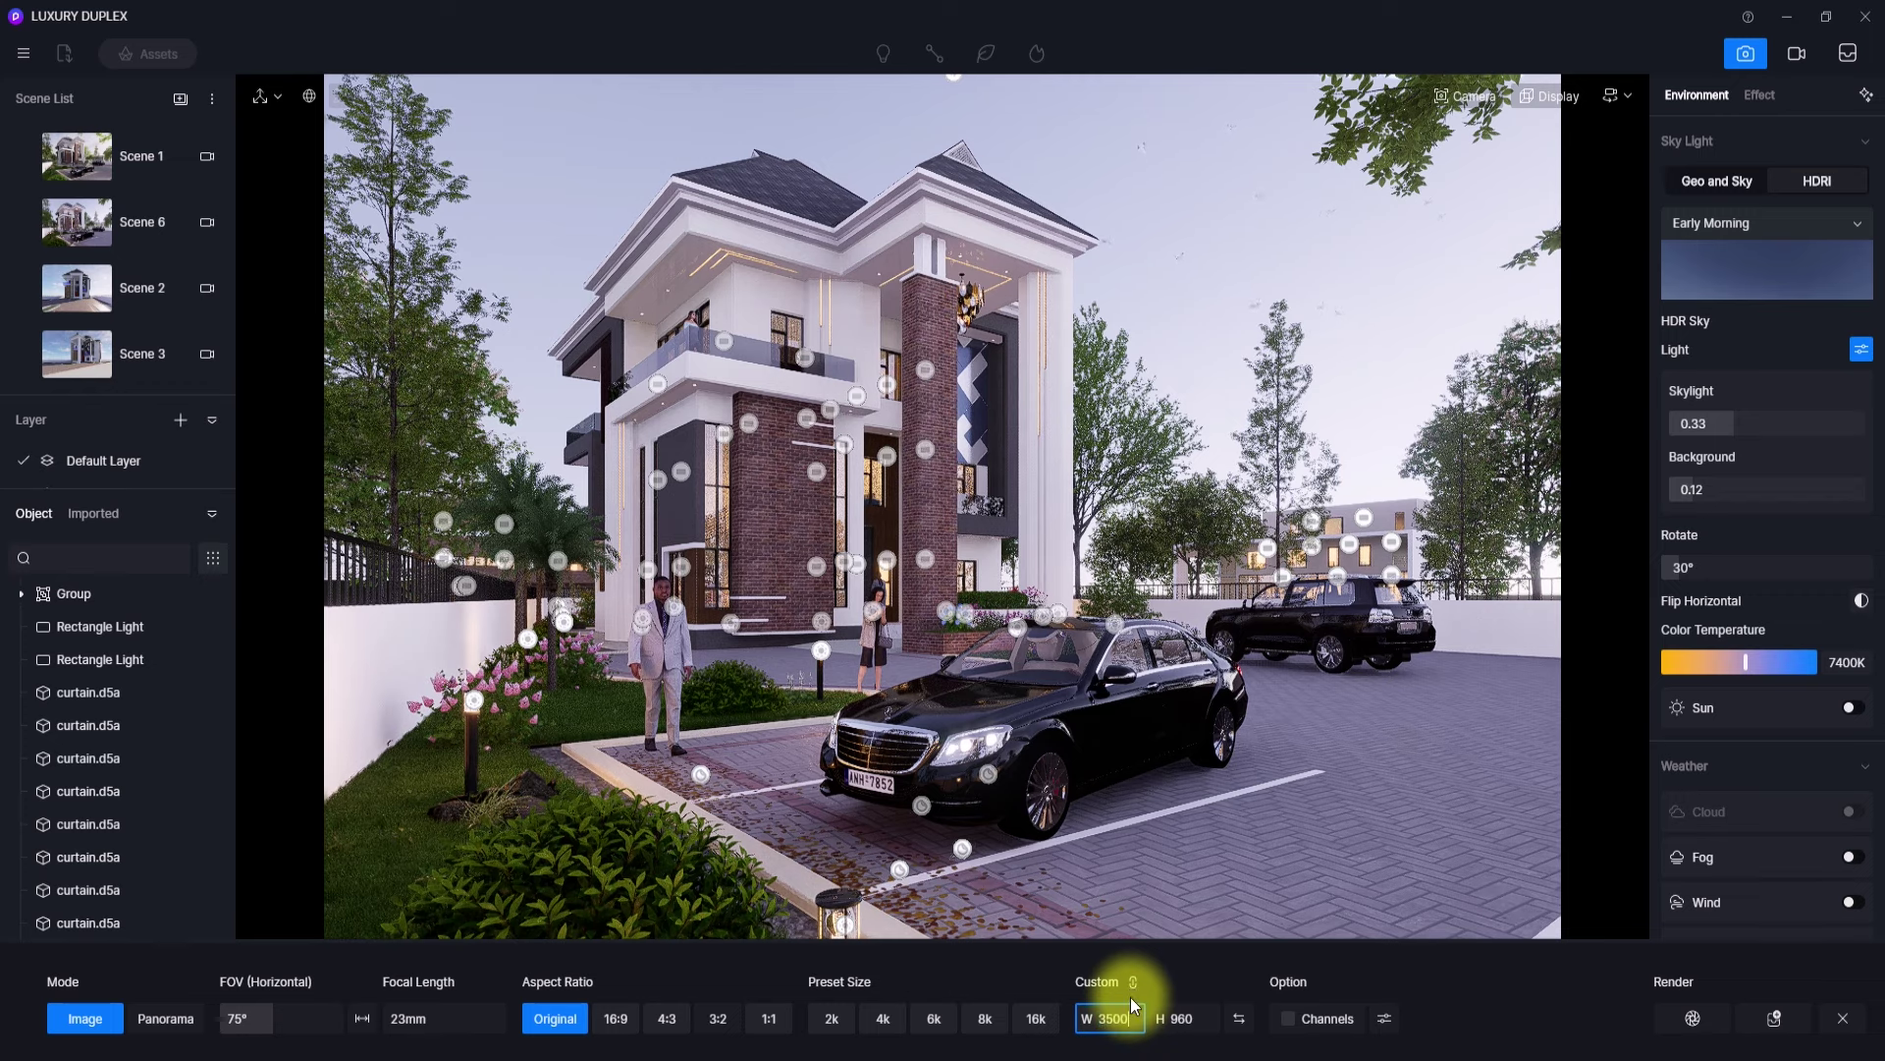
{"action": "left_click", "coordinate": [1420, 992]}
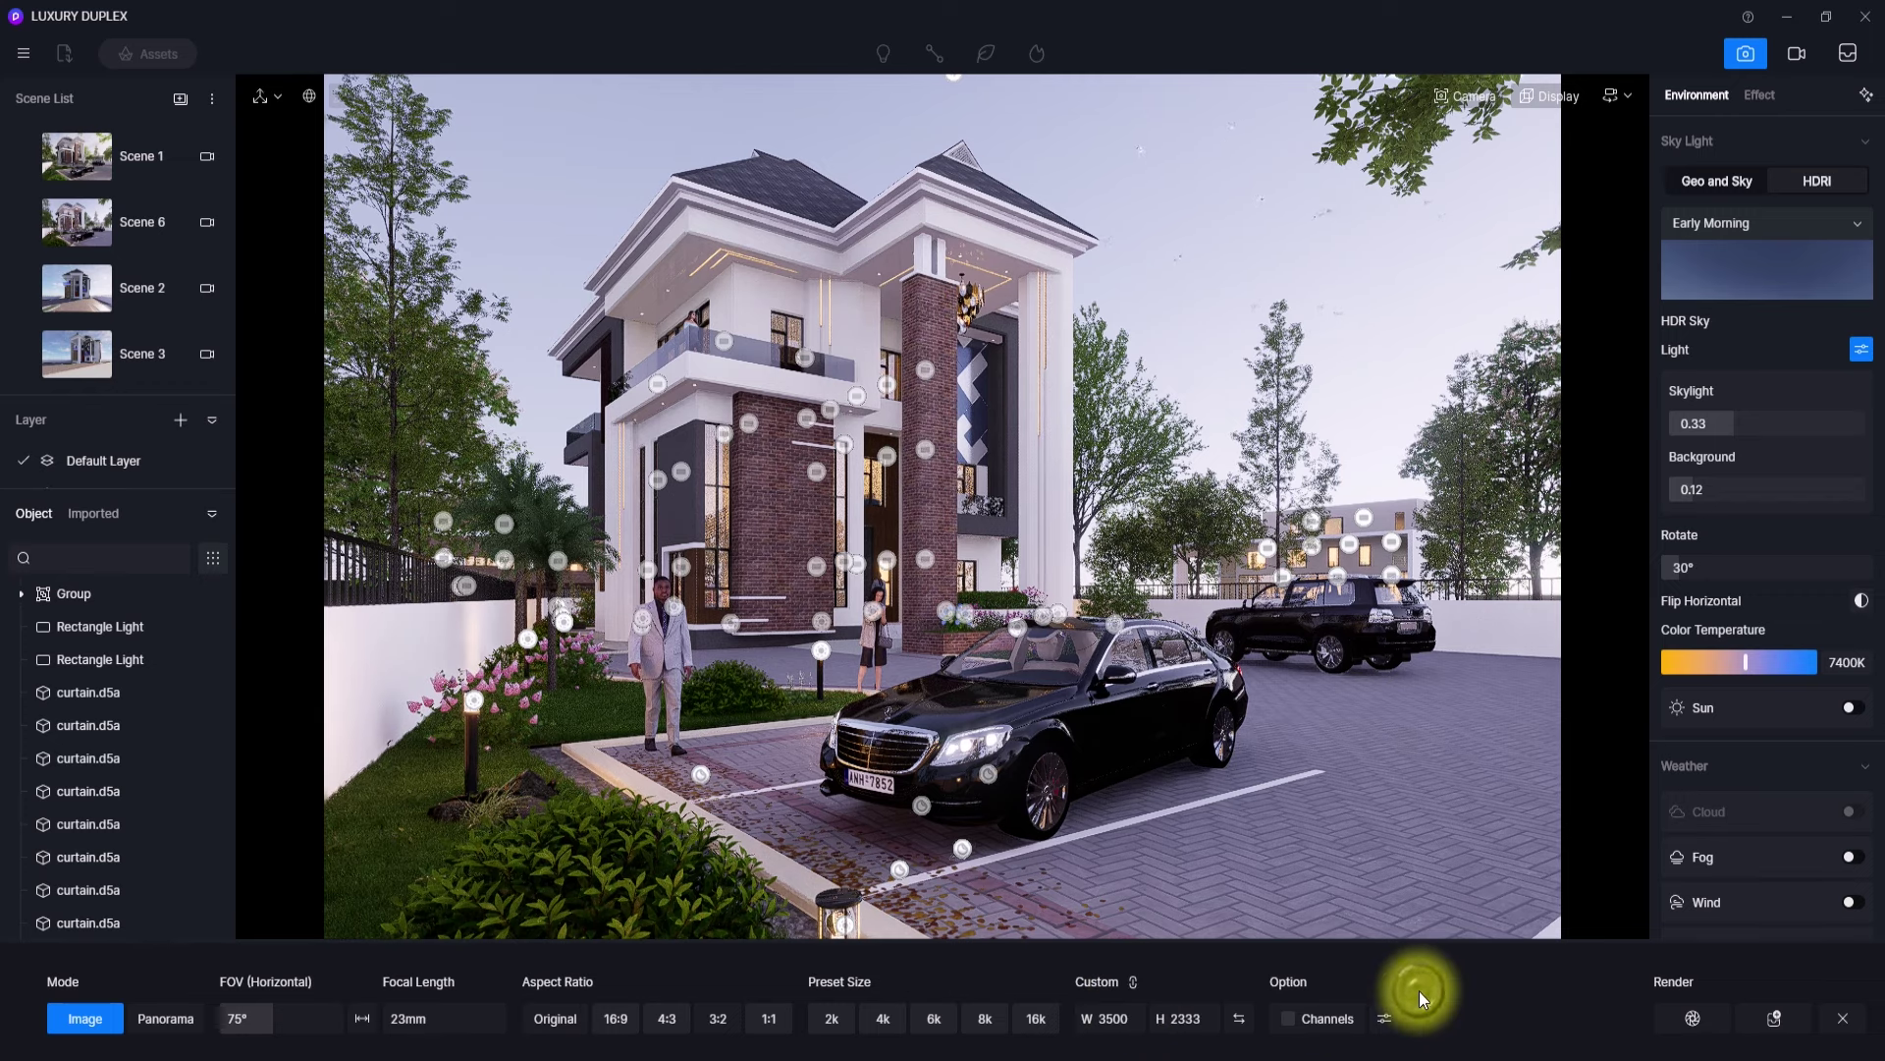
- Render the evening view as a PNG named LUXURY RENDER 1c in the 36-LATEST D5 RENDER COURSE folder
{"action": "left_click", "coordinate": [1691, 1021]}
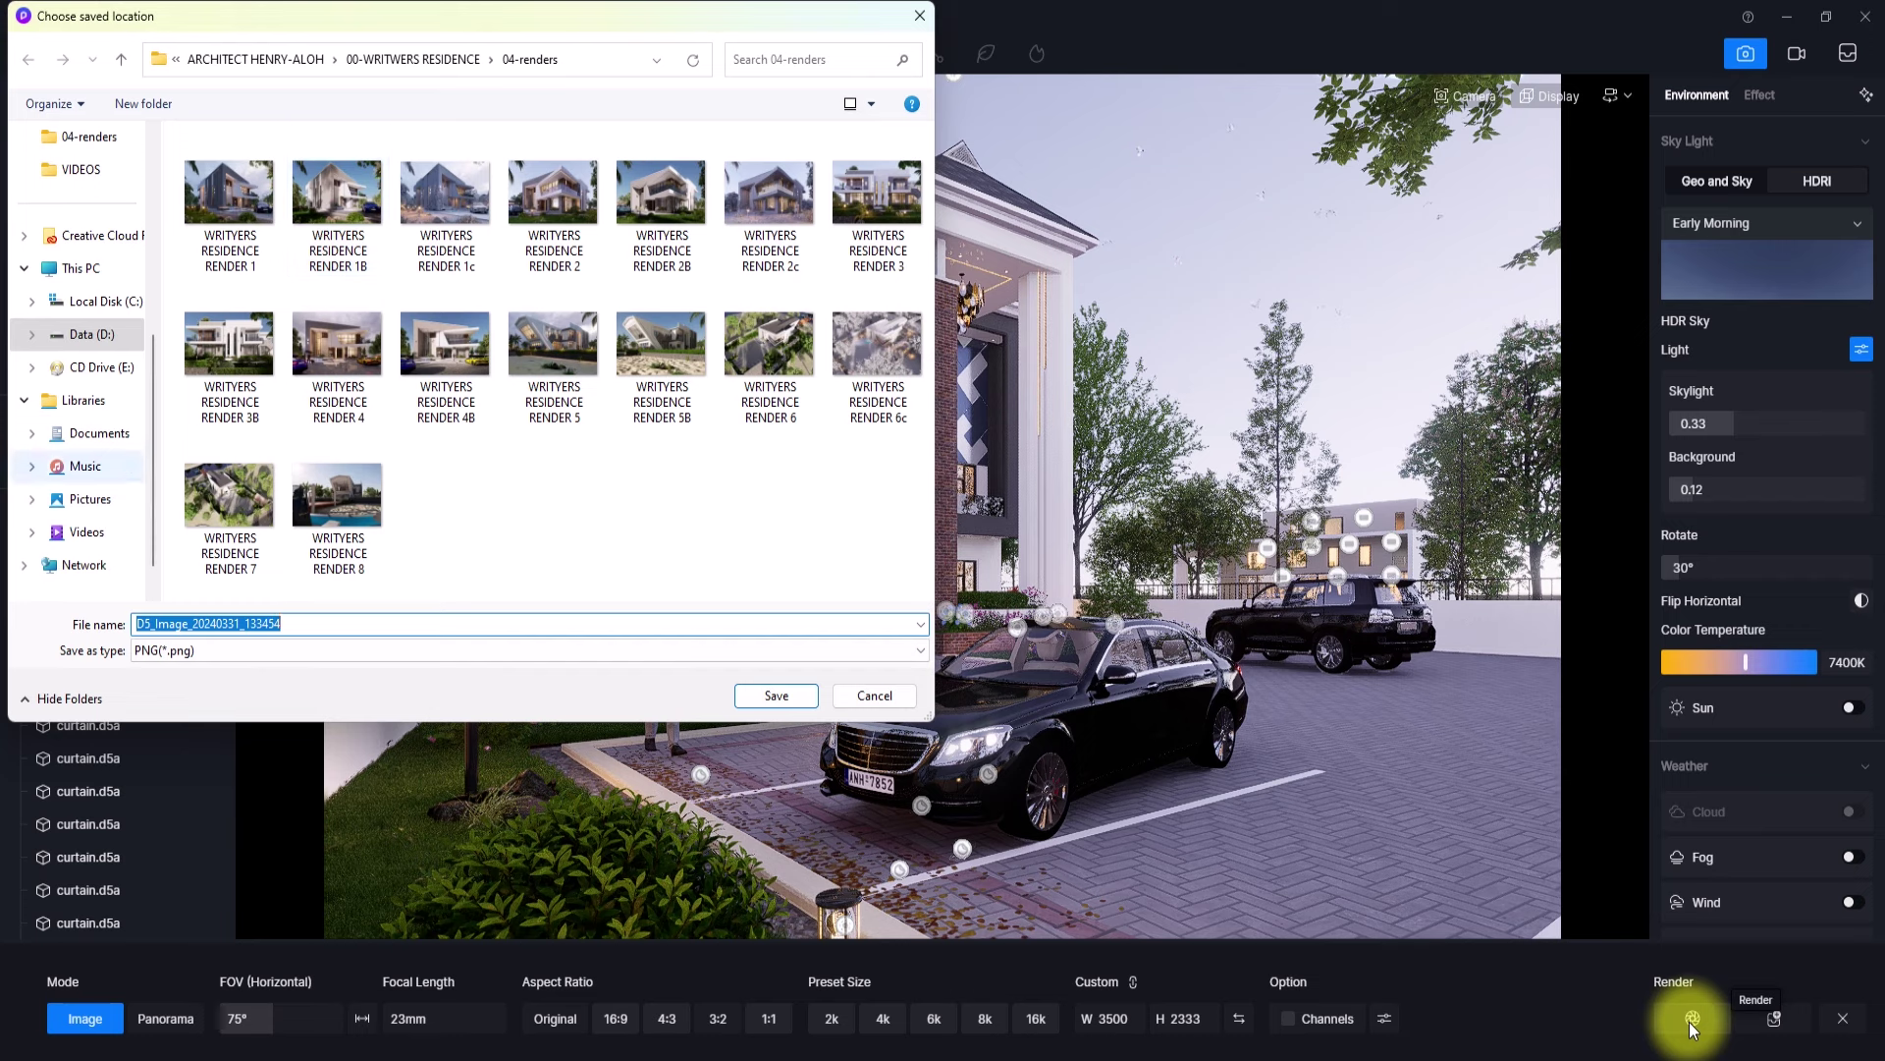
{"action": "left_click", "coordinate": [74, 264]}
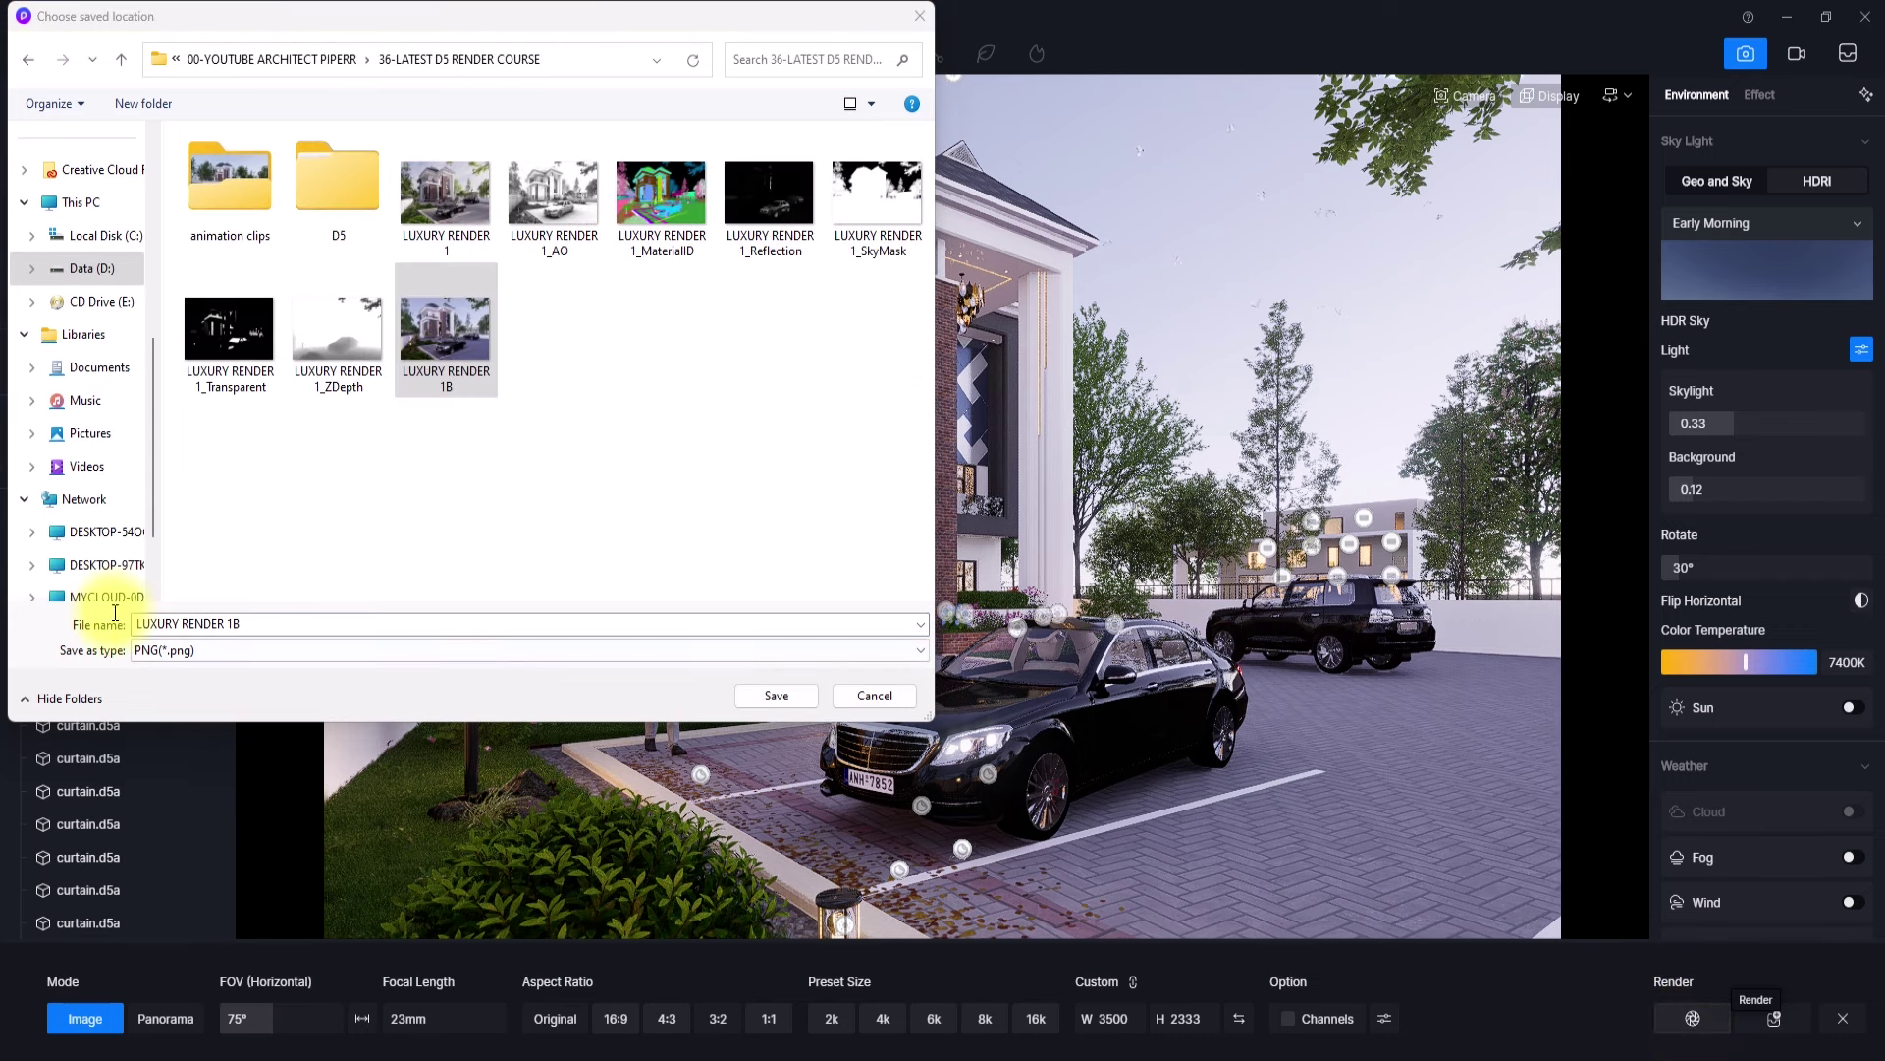
{"action": "left_click", "coordinate": [245, 623]}
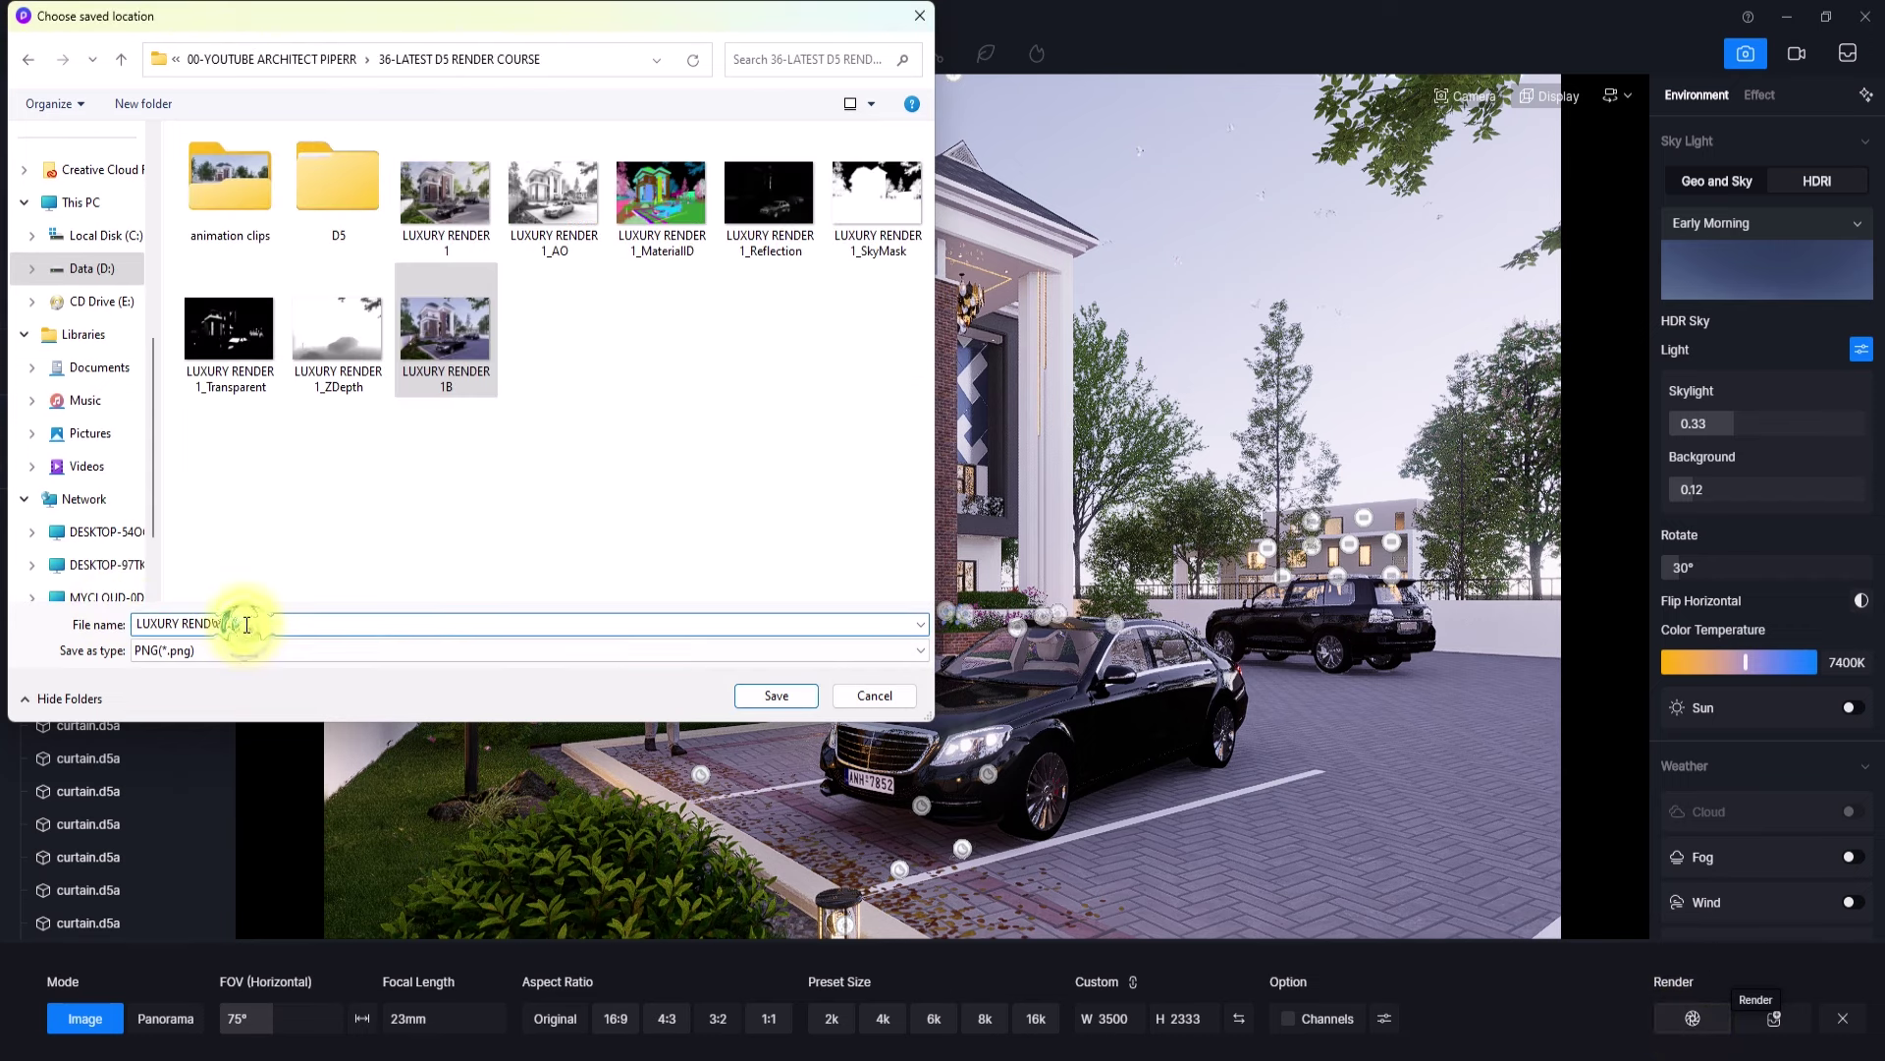
{"action": "key", "text": "BackSpace"}
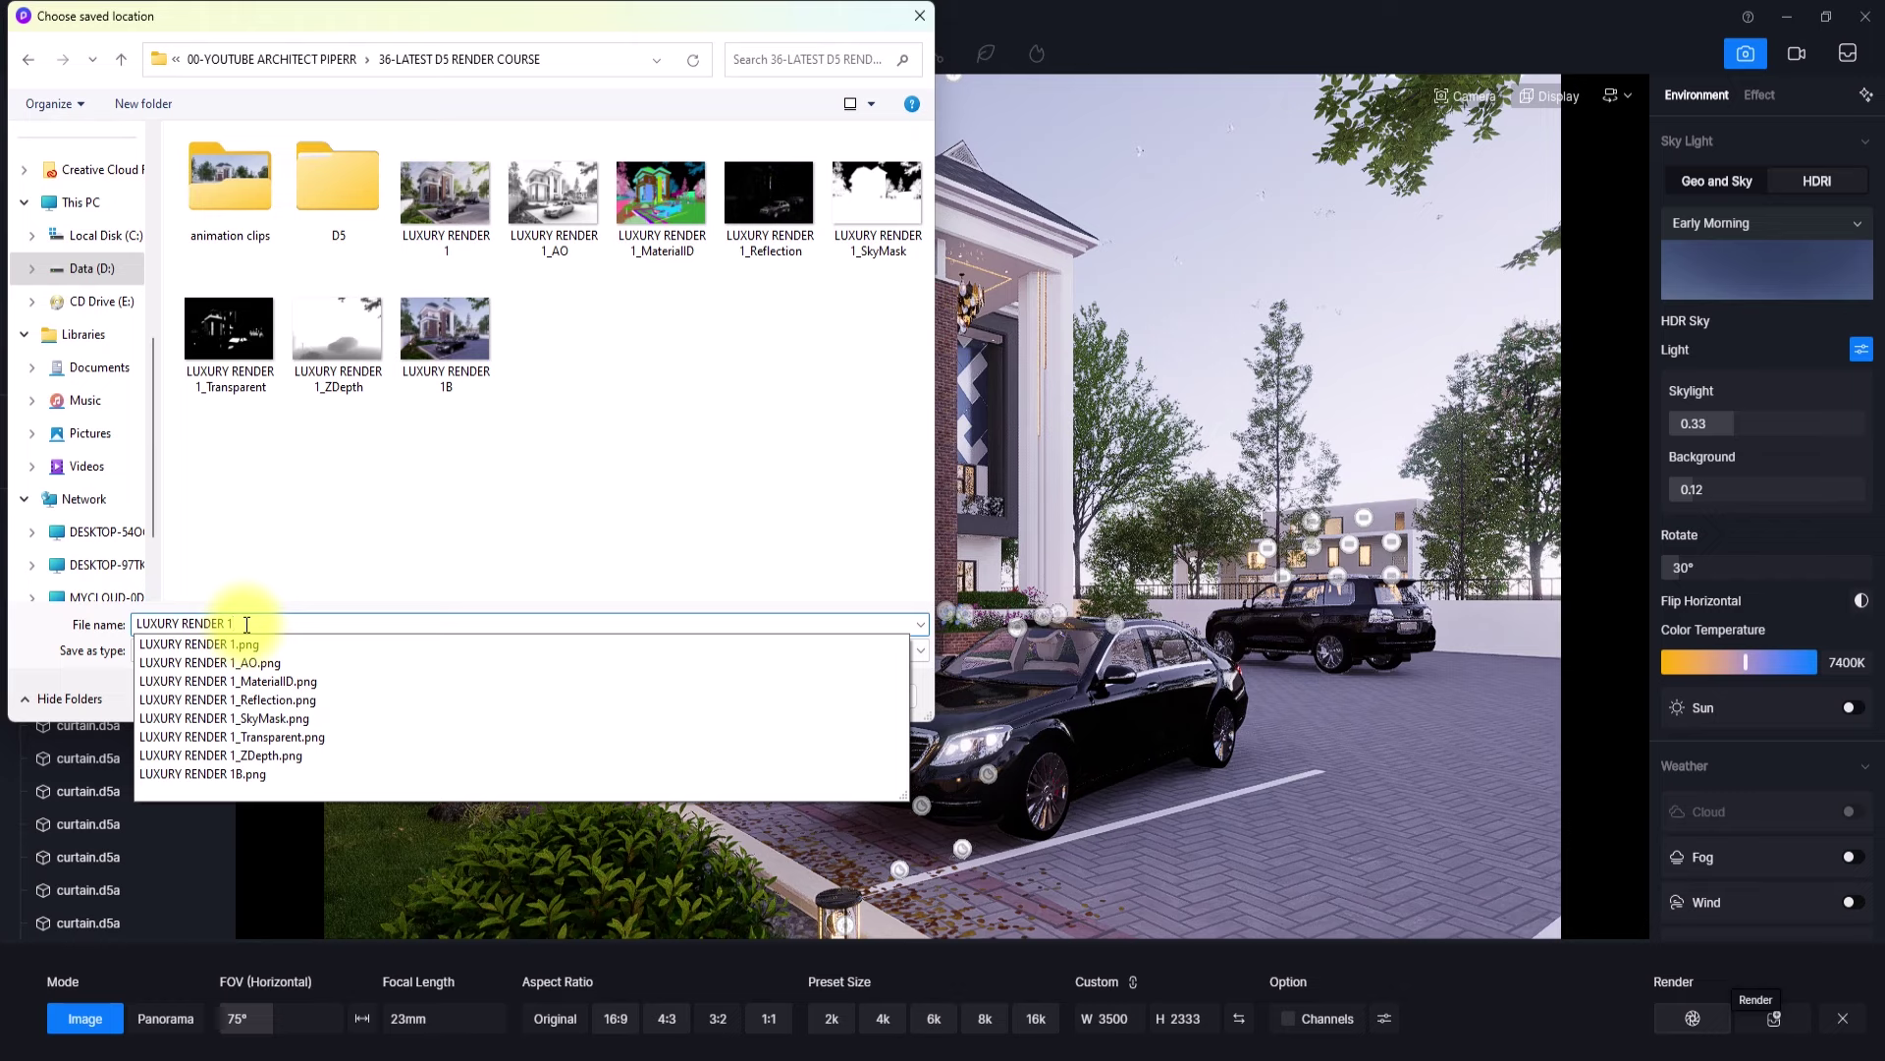
{"action": "type", "text": "c"}
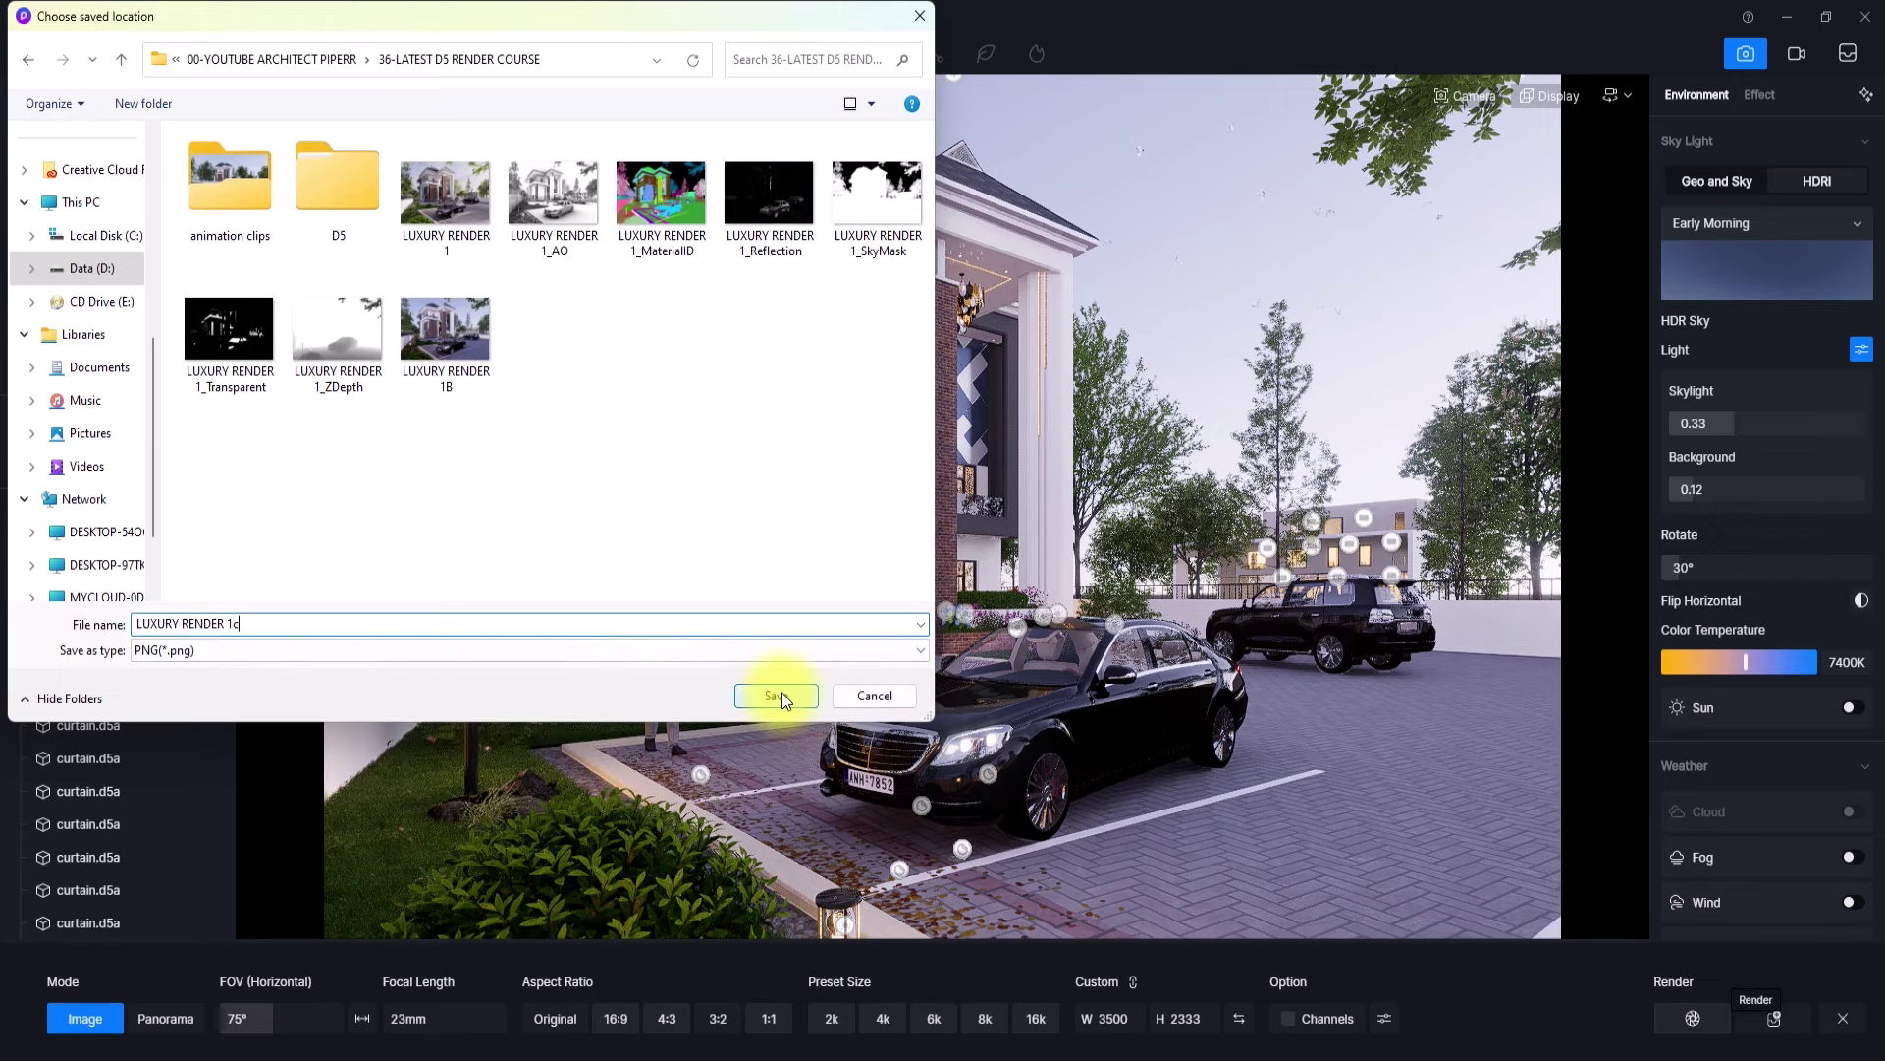
{"action": "left_click", "coordinate": [776, 695]}
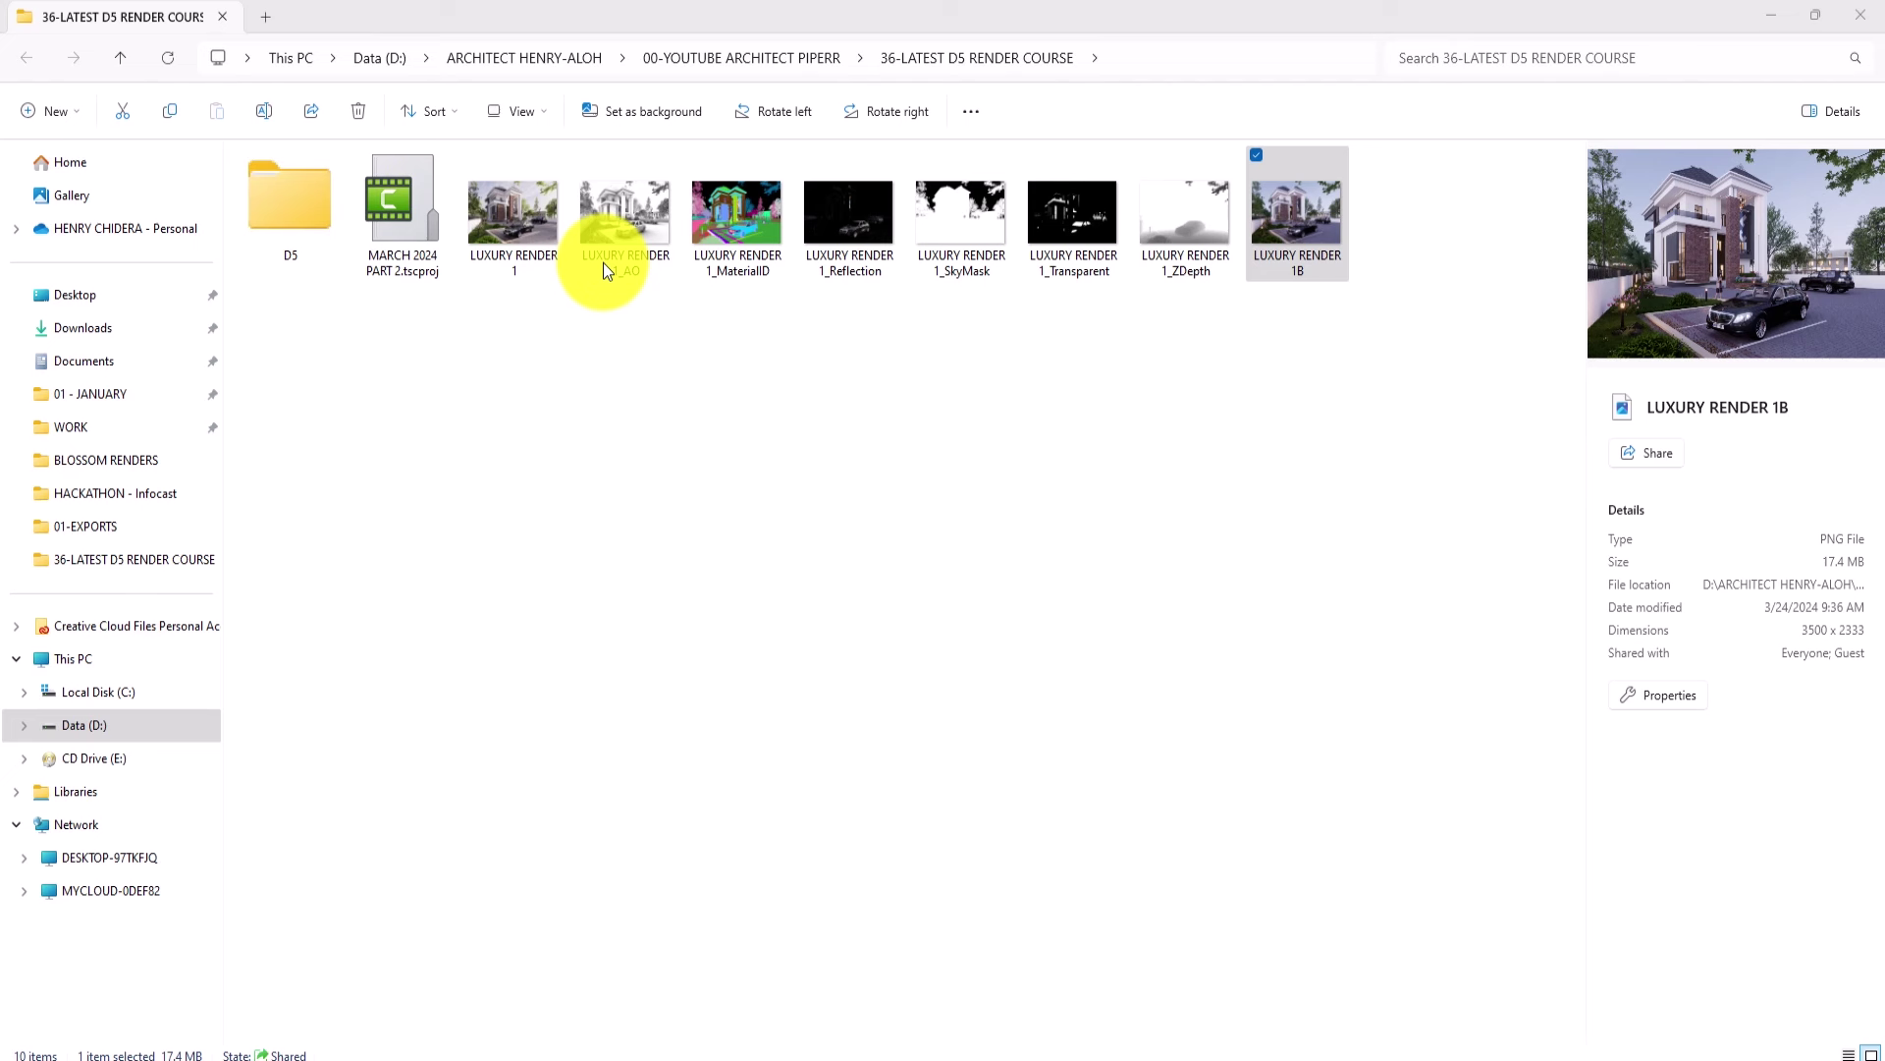
- Launch Photoshop and switch back to the 36-LATEST D5 RENDER COURSE folder in File Explorer
{"action": "left_click", "coordinate": [578, 1060]}
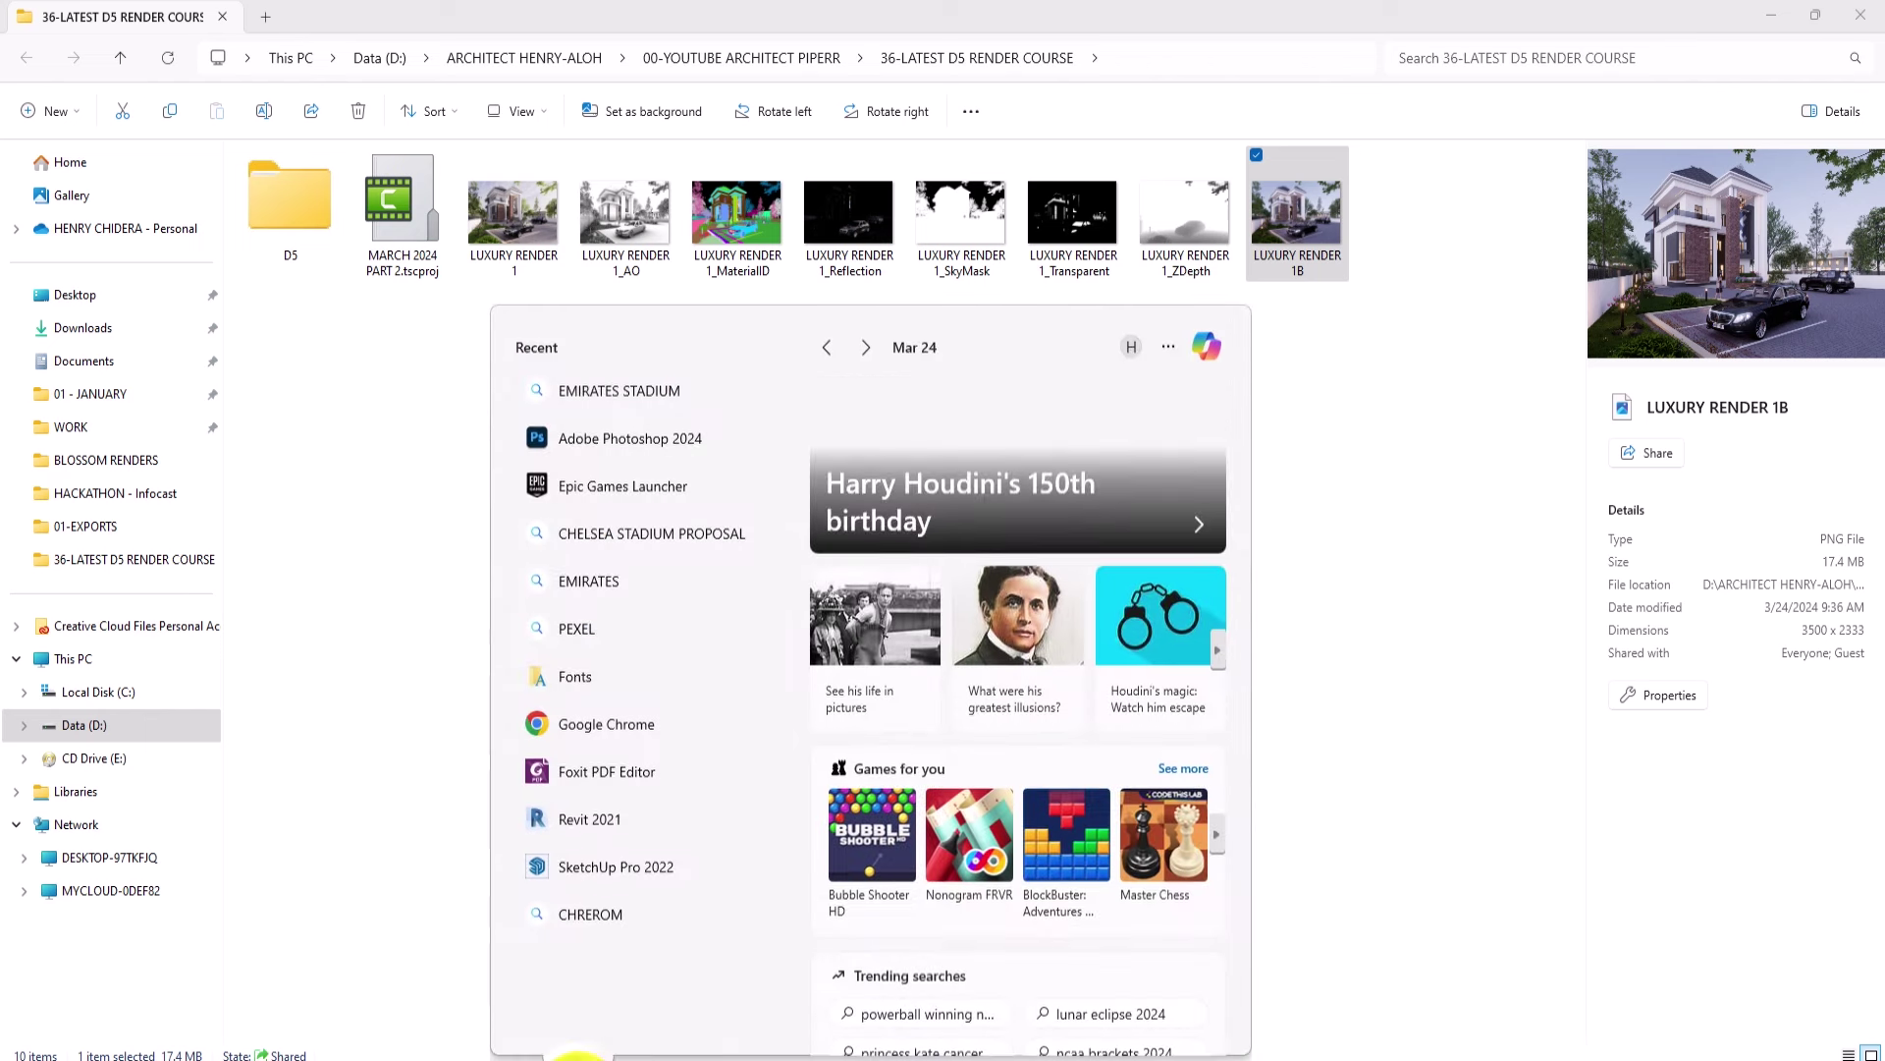
{"action": "type", "text": "PHO"}
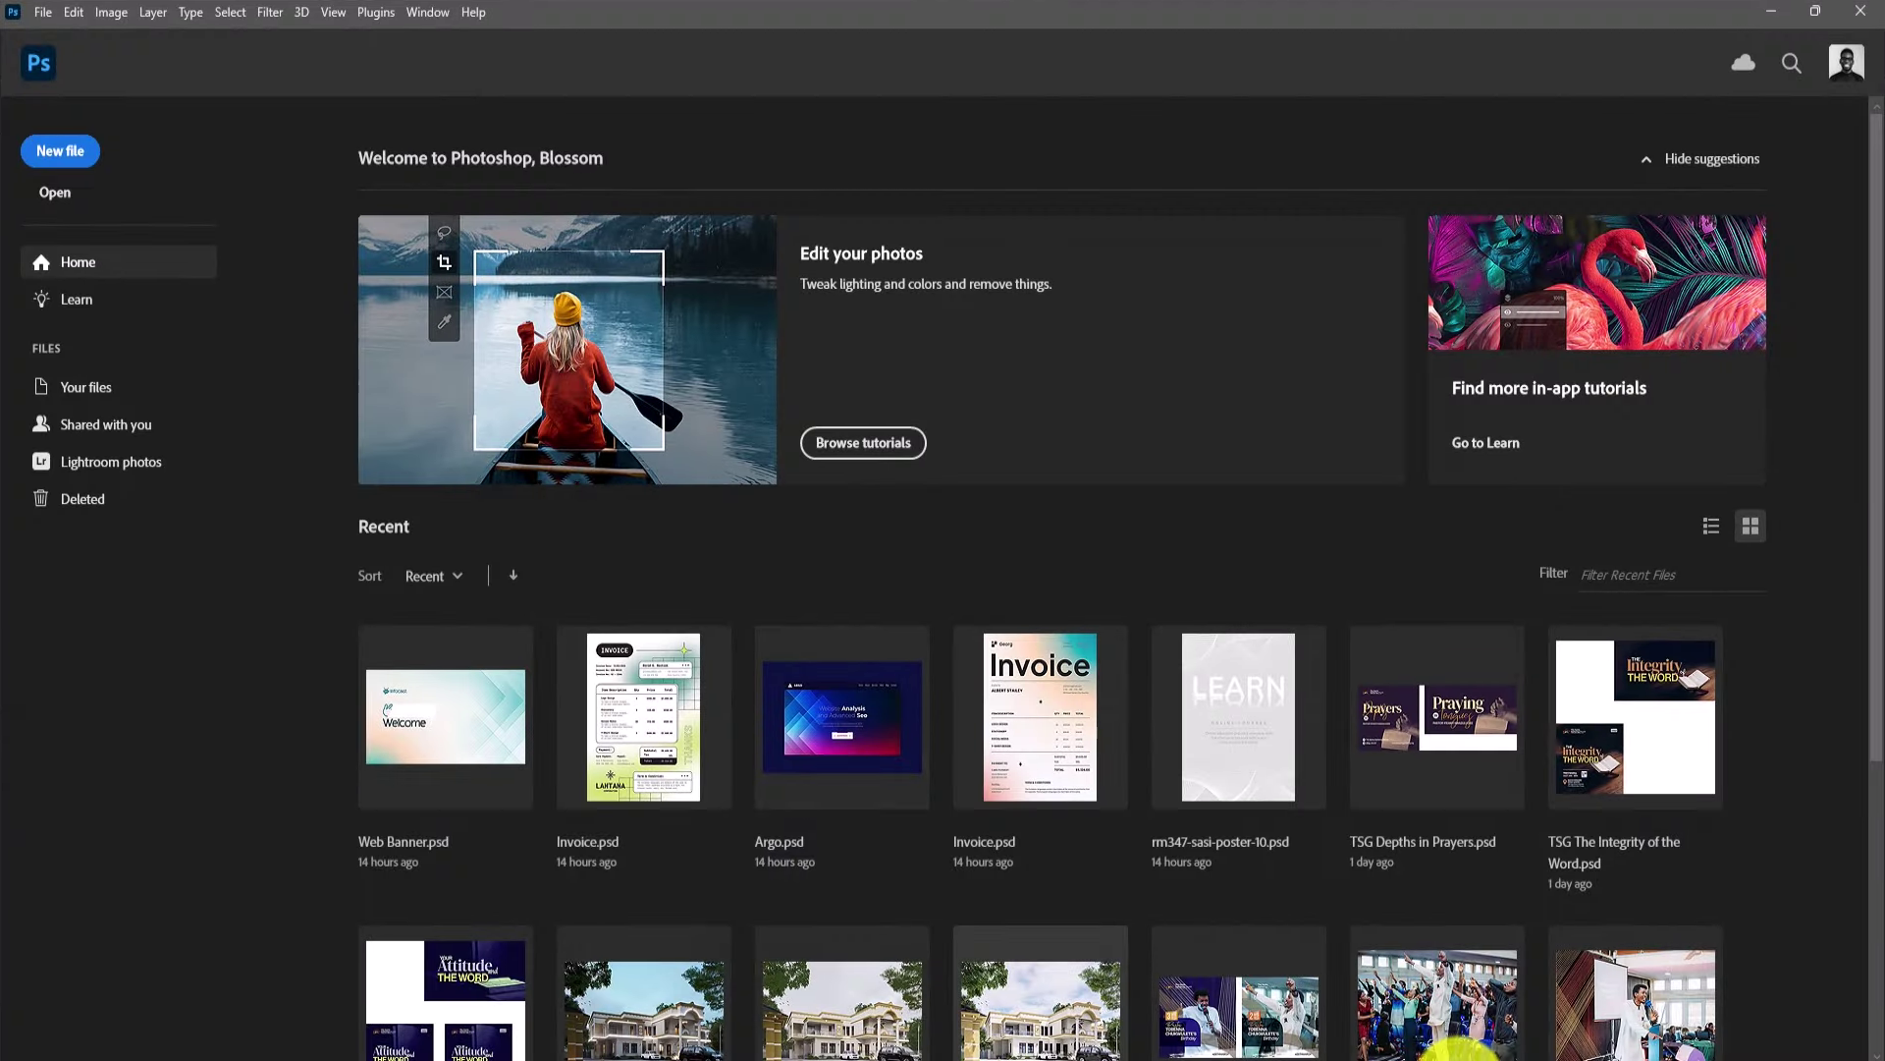
{"action": "left_click", "coordinate": [756, 1060]}
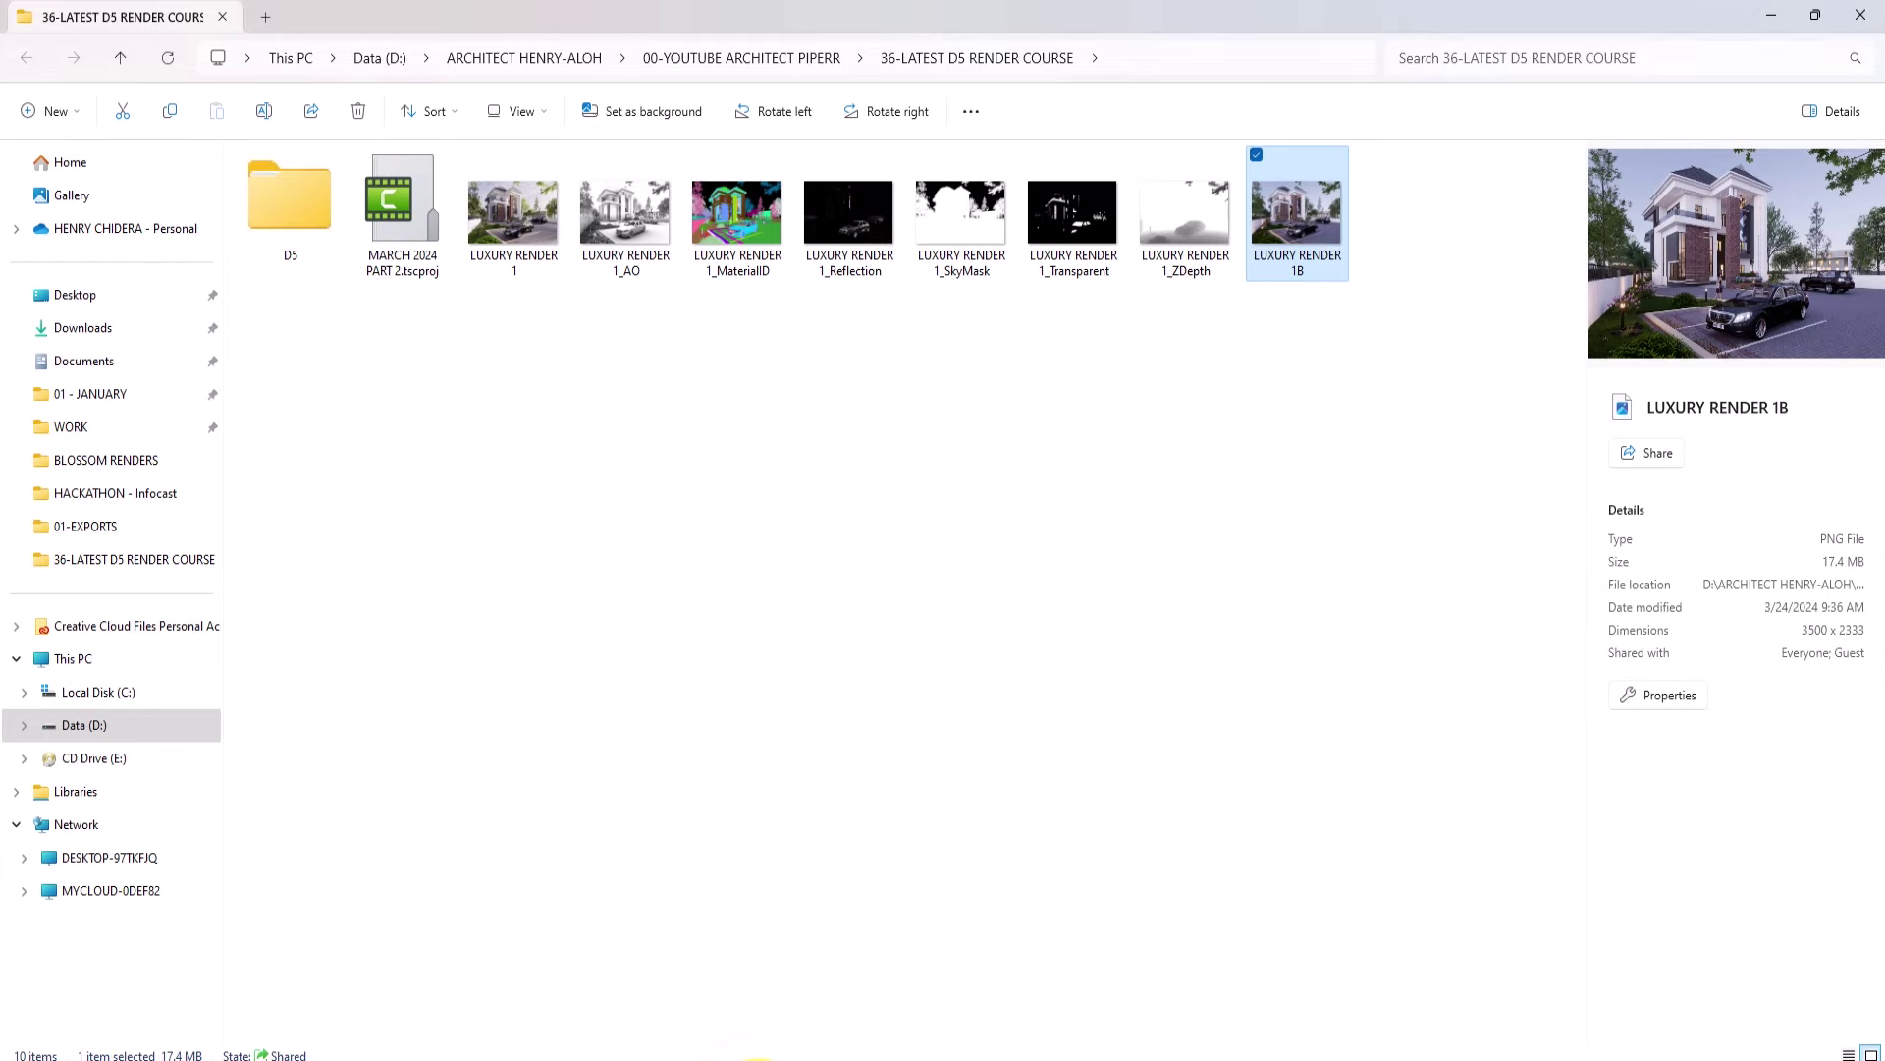
- Open LUXURY RENDER 1 in Photoshop from the render course folder and start the Camera Raw Filter on it
{"action": "left_click", "coordinate": [1815, 15]}
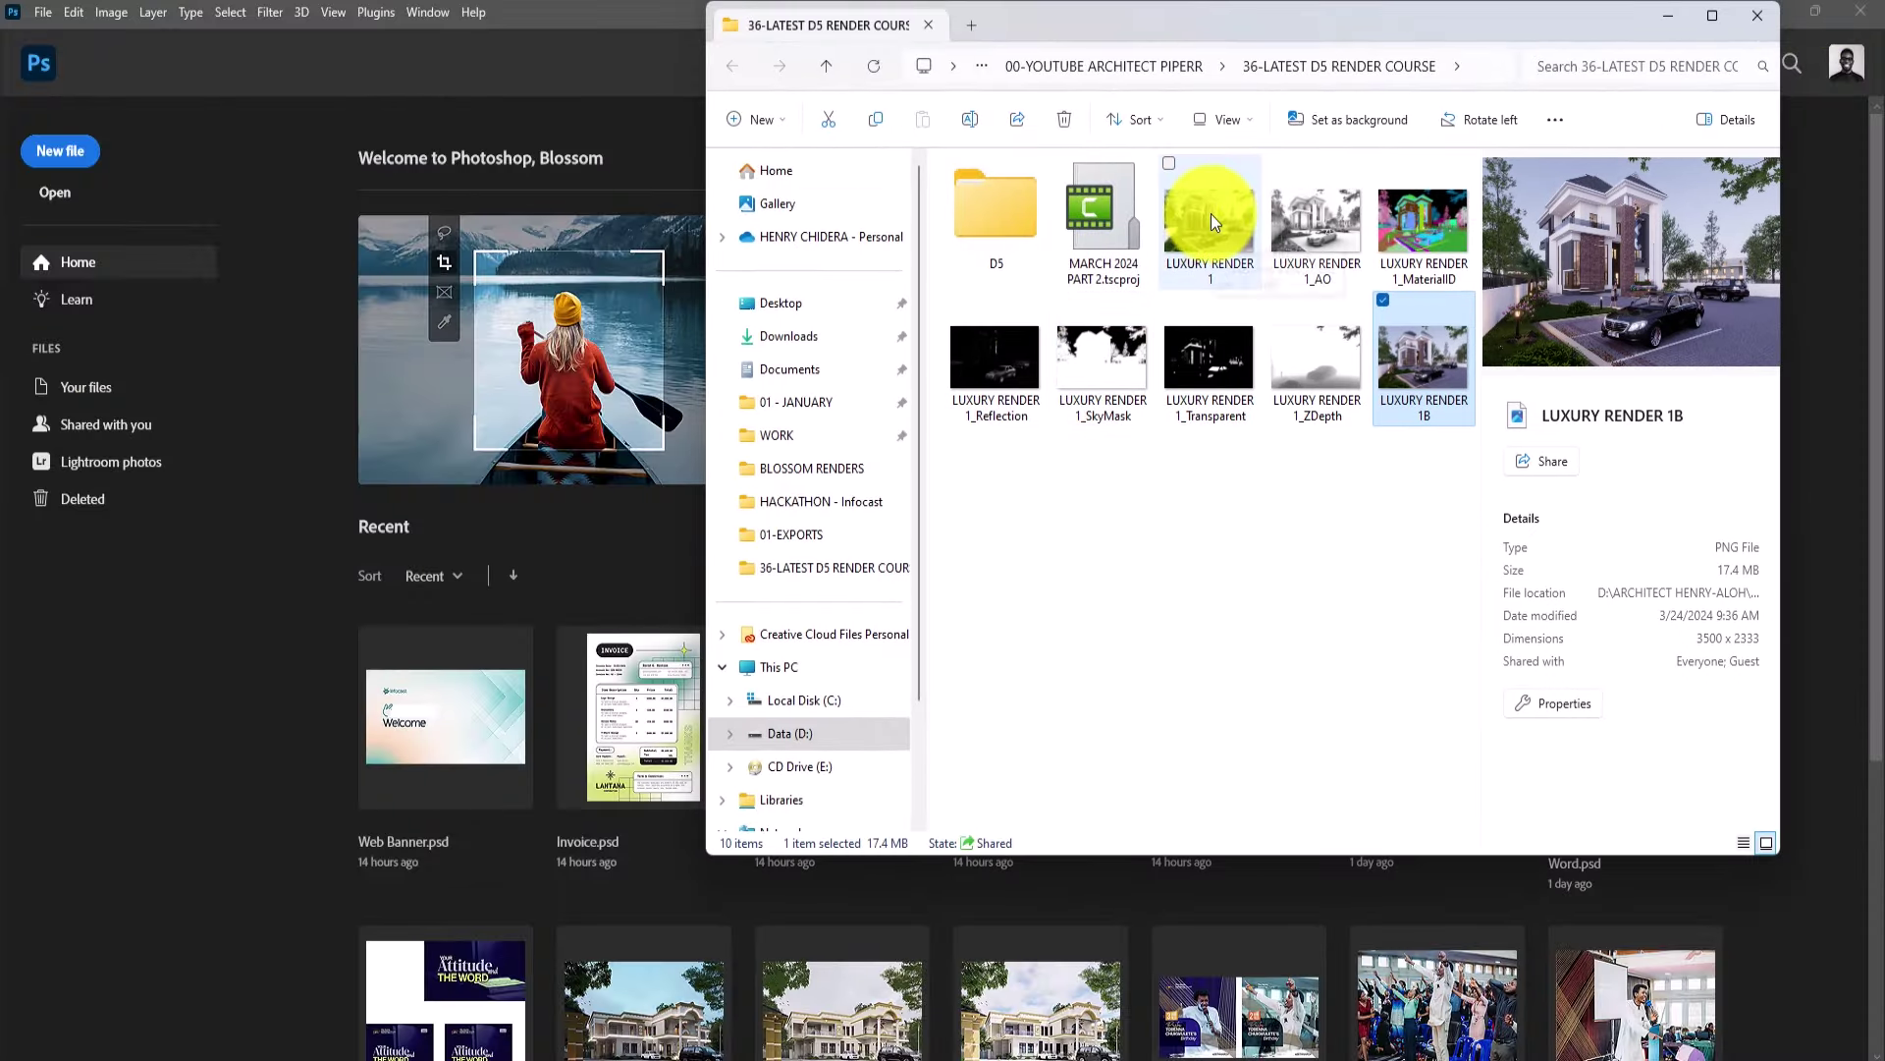
{"action": "left_click_drag", "start_coordinate": [1210, 214], "coordinate": [444, 615]}
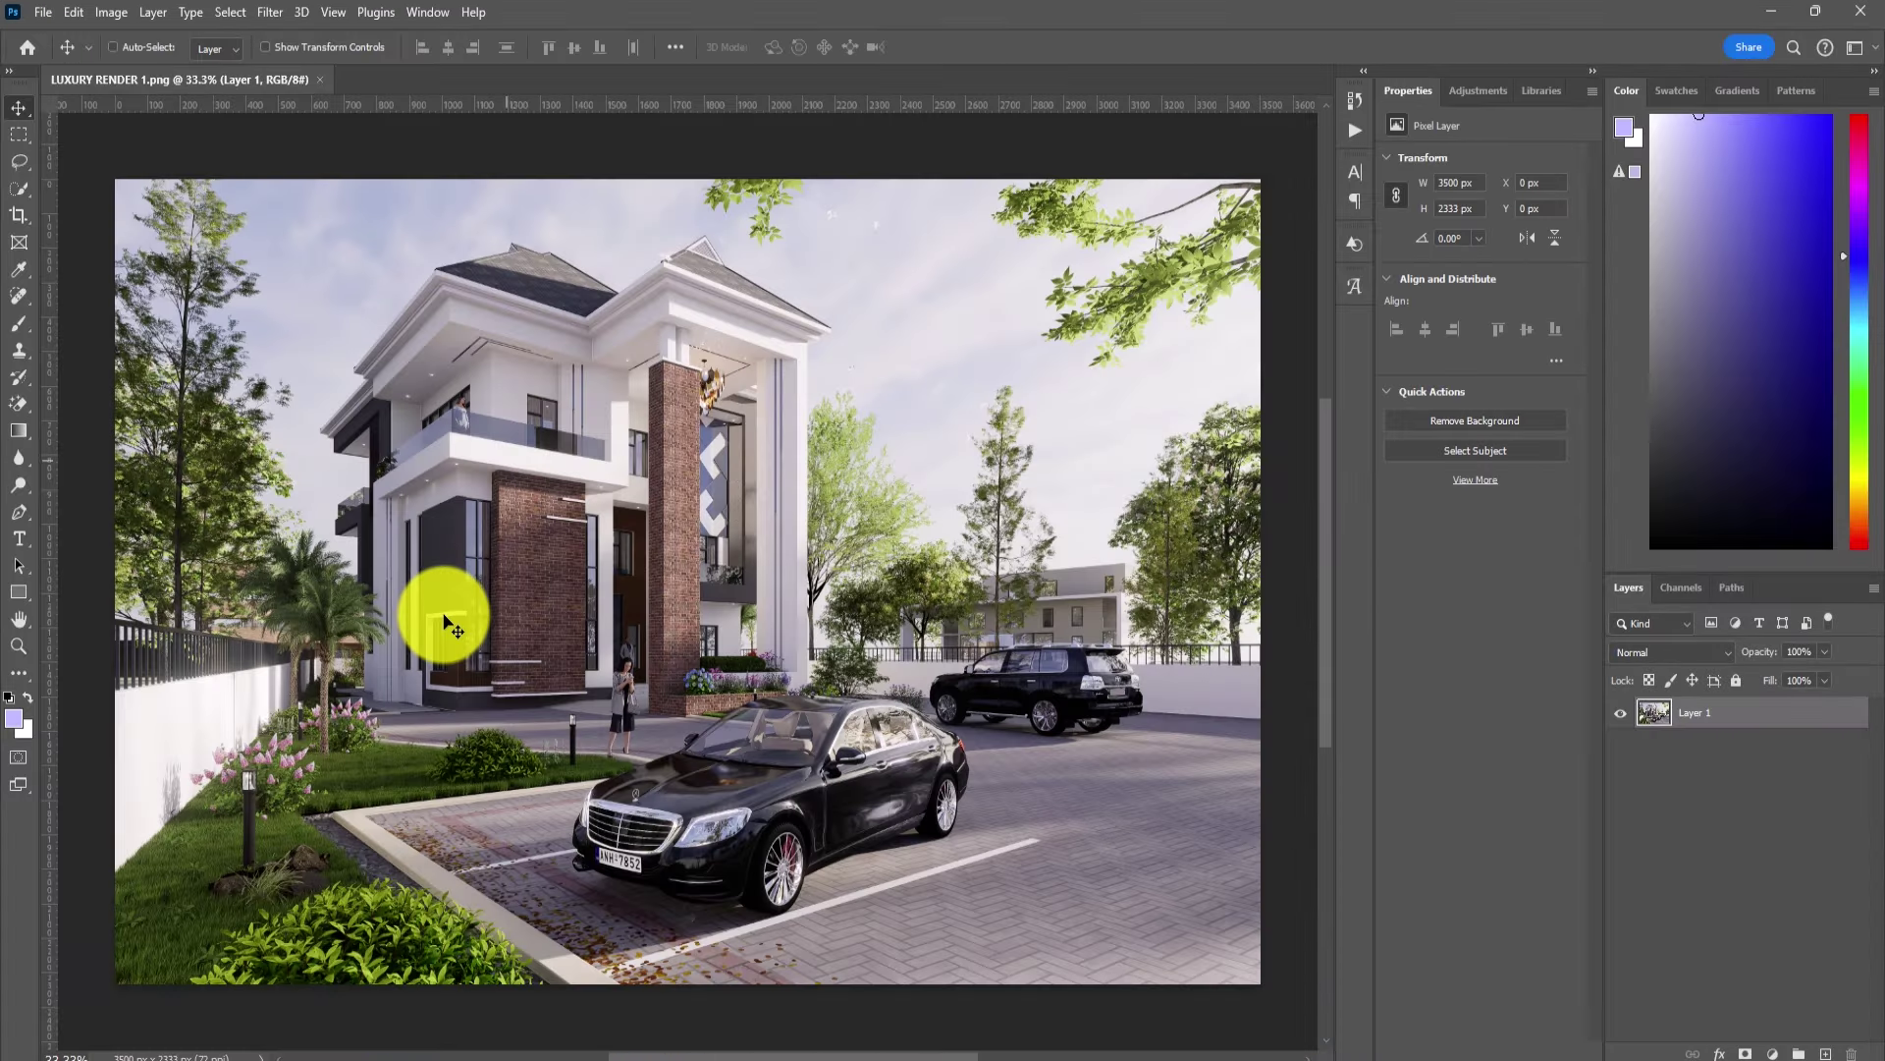
{"action": "left_click", "coordinate": [270, 11]}
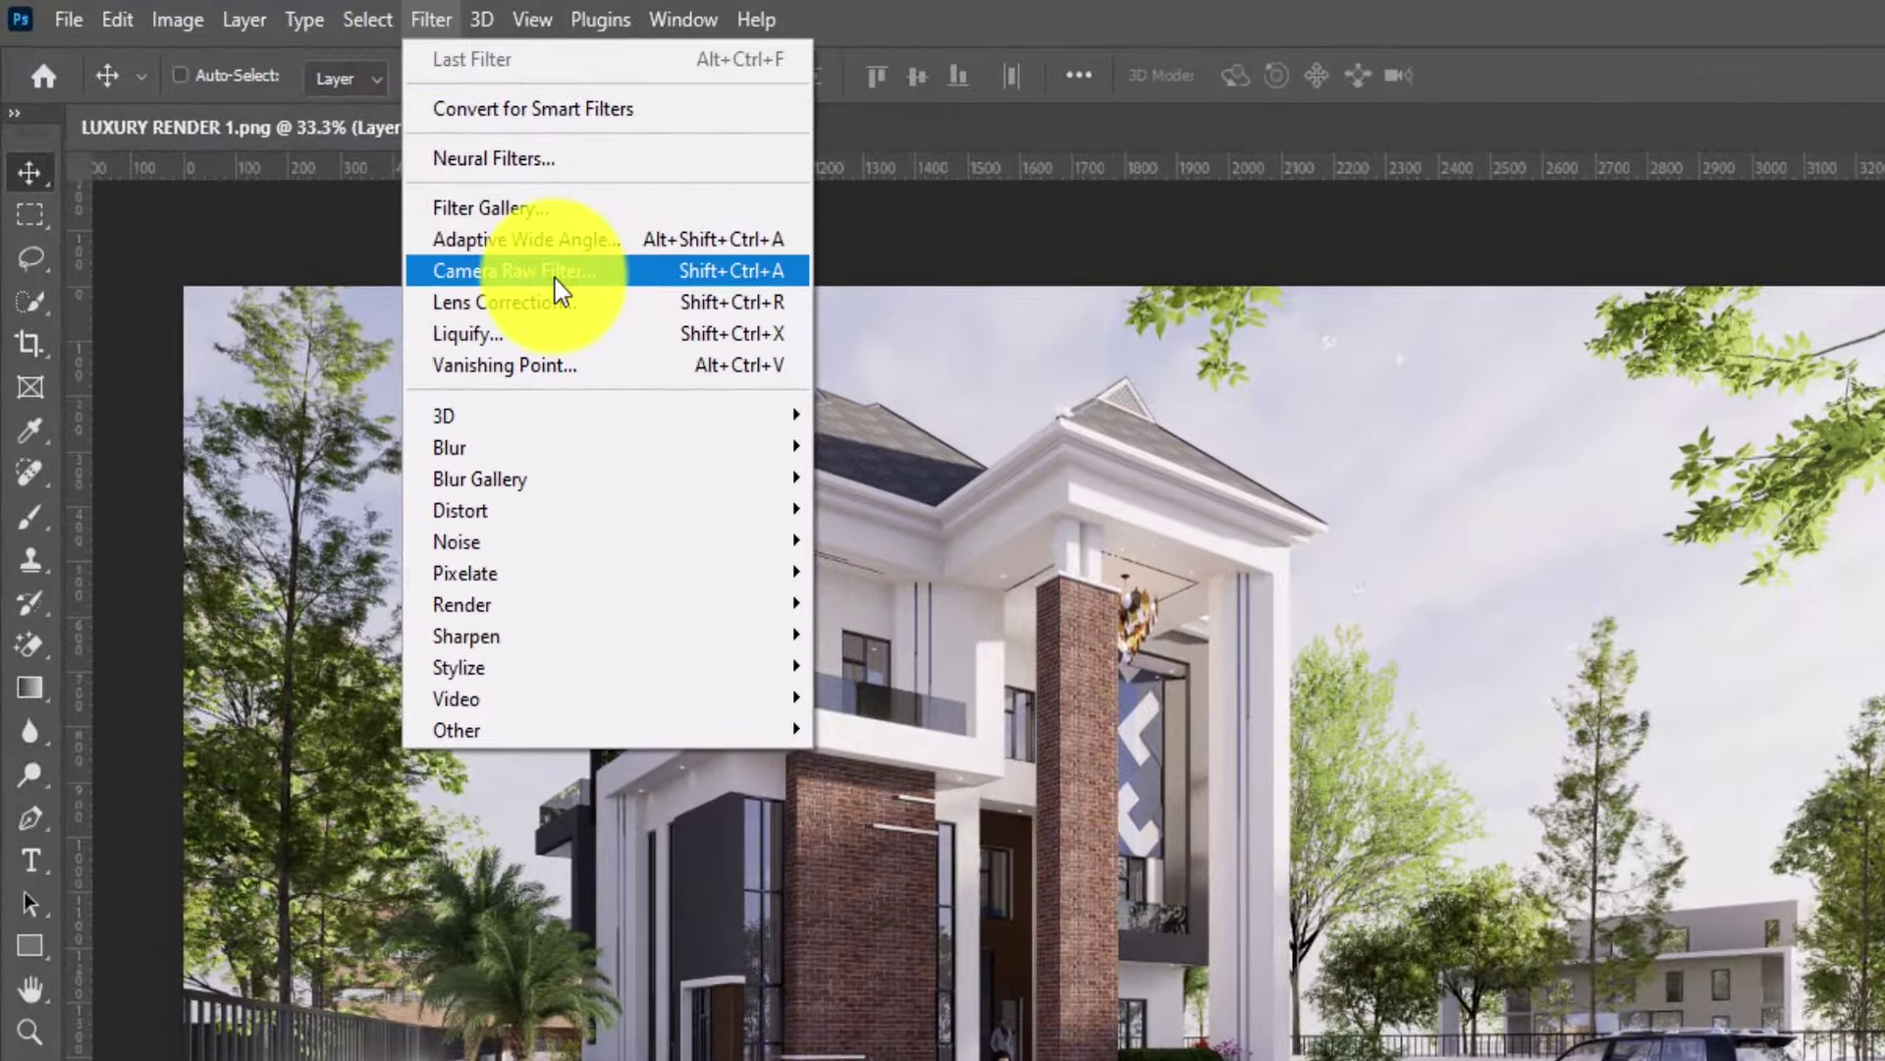
{"action": "left_click", "coordinate": [556, 279]}
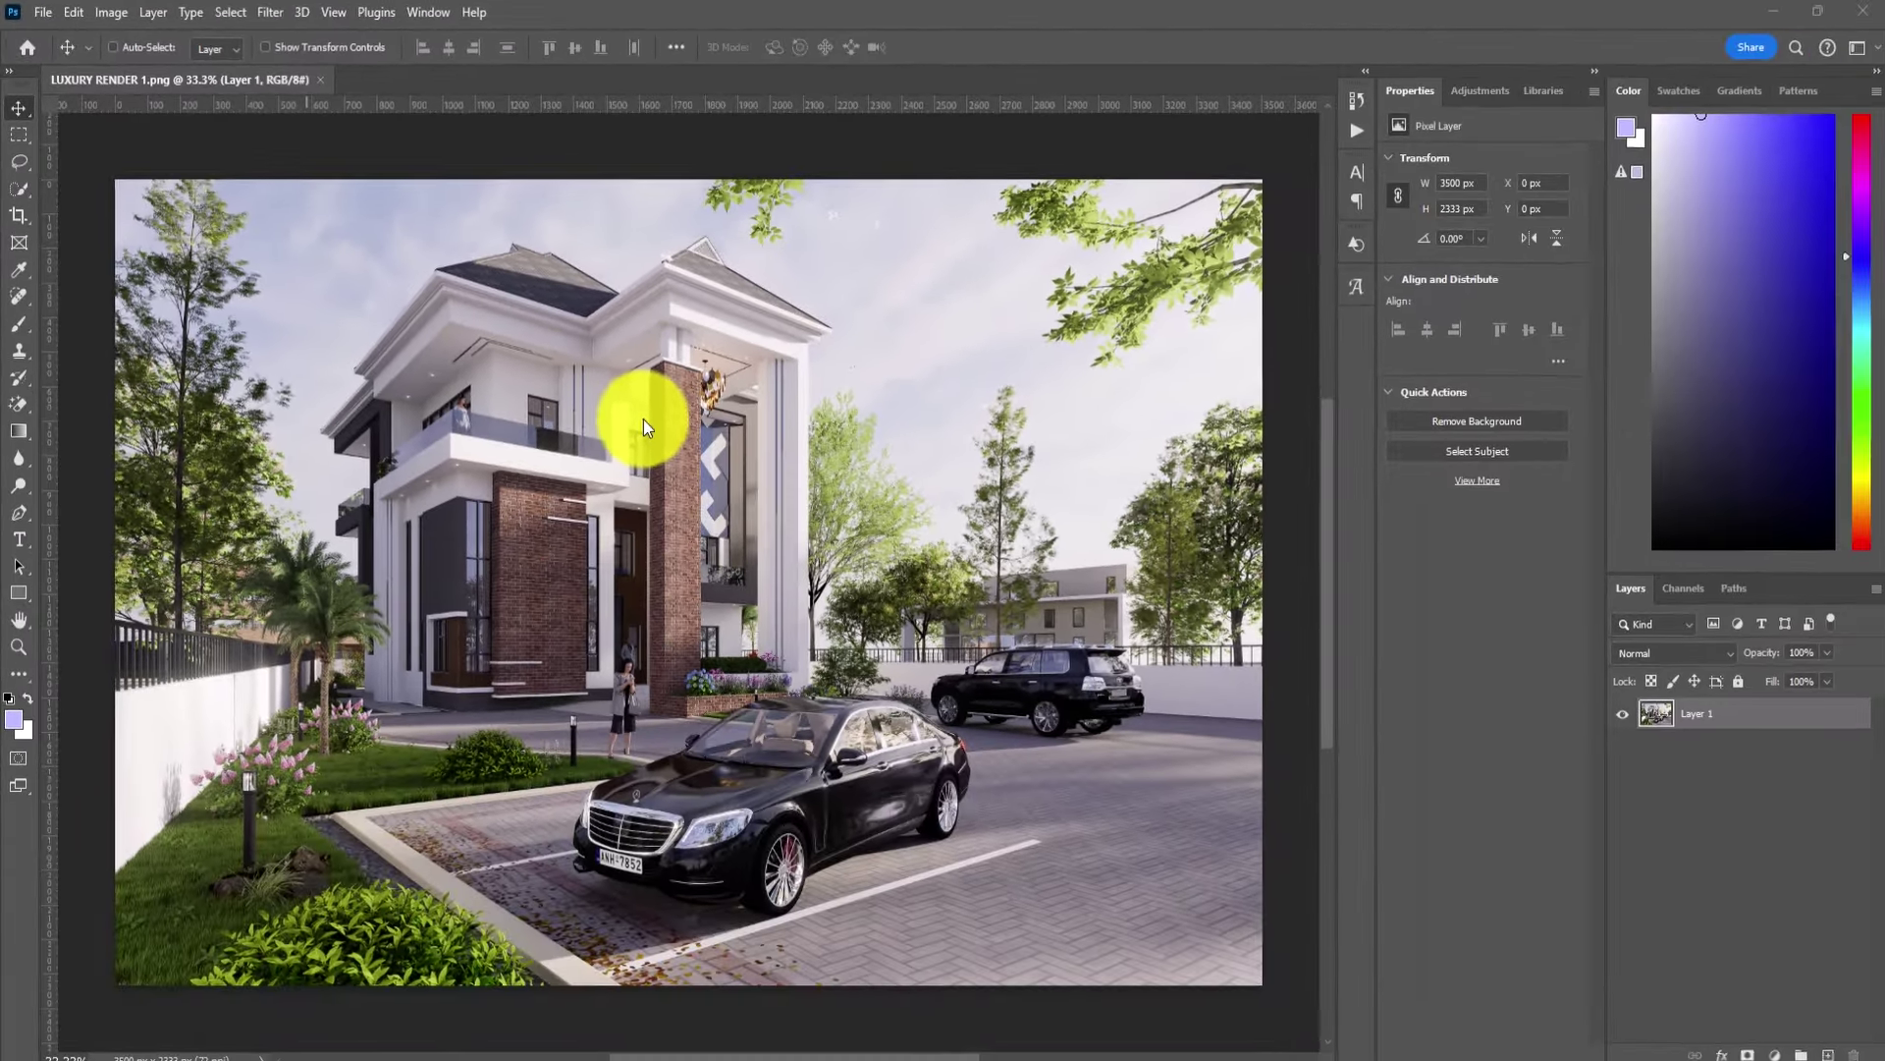
{"action": "left_click_drag", "start_coordinate": [197, 27], "coordinate": [1334, 44]}
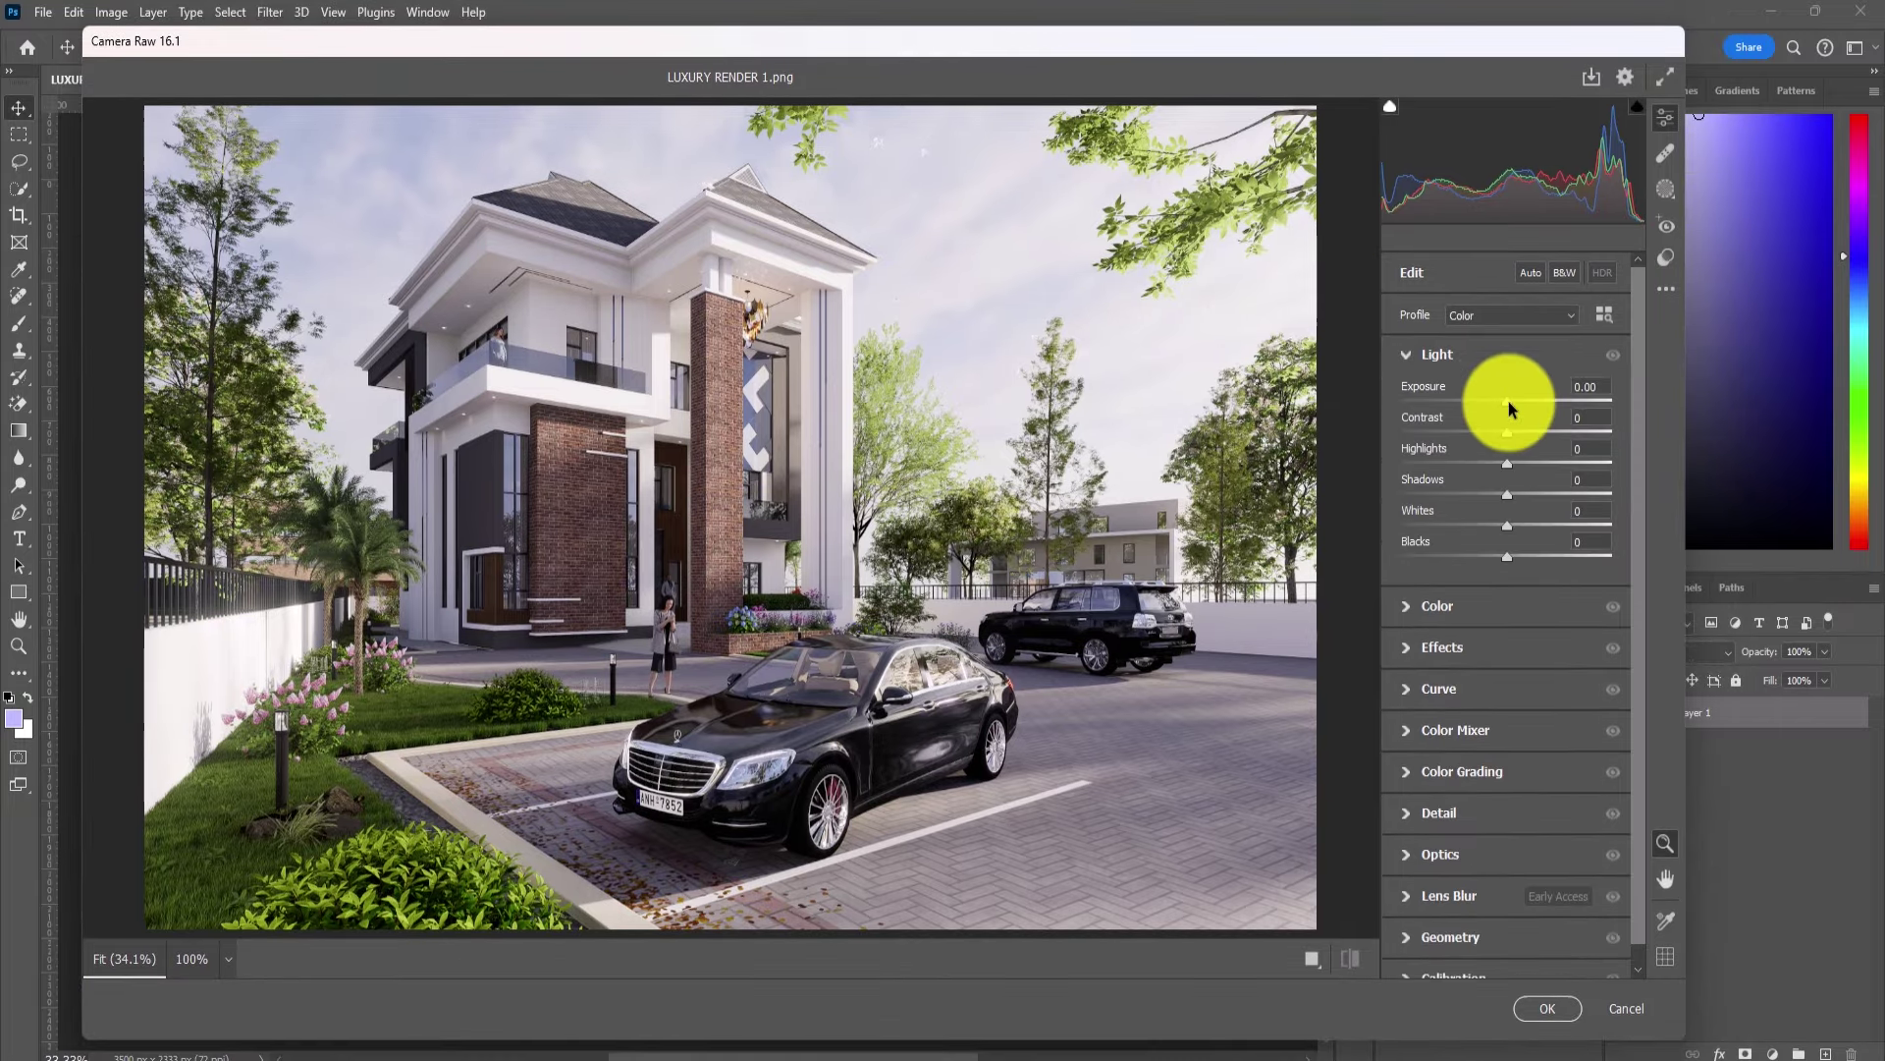
- Set the render's Exposure to -0.15, Highlights to -7 and Blacks to -3 in Camera Raw
{"action": "left_click_drag", "start_coordinate": [1510, 403], "coordinate": [1502, 398]}
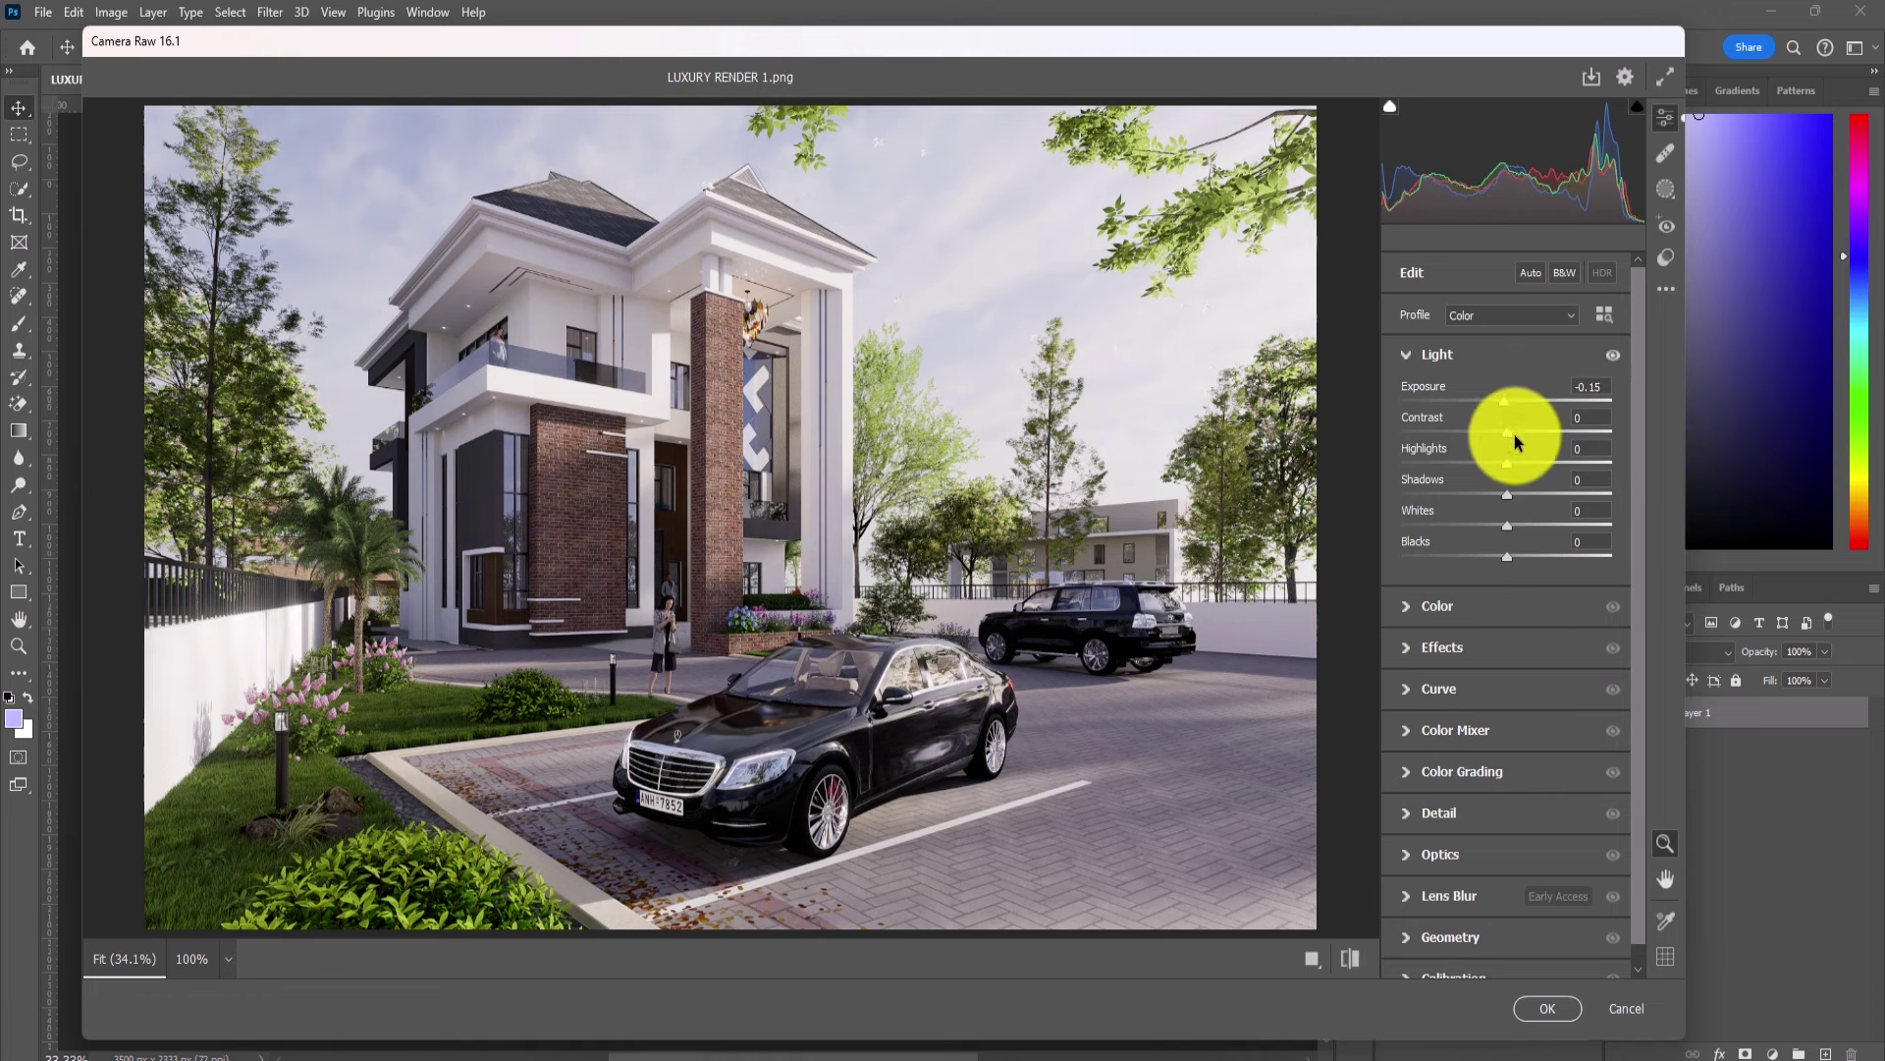
{"action": "left_click_drag", "start_coordinate": [1510, 466], "coordinate": [1507, 467]}
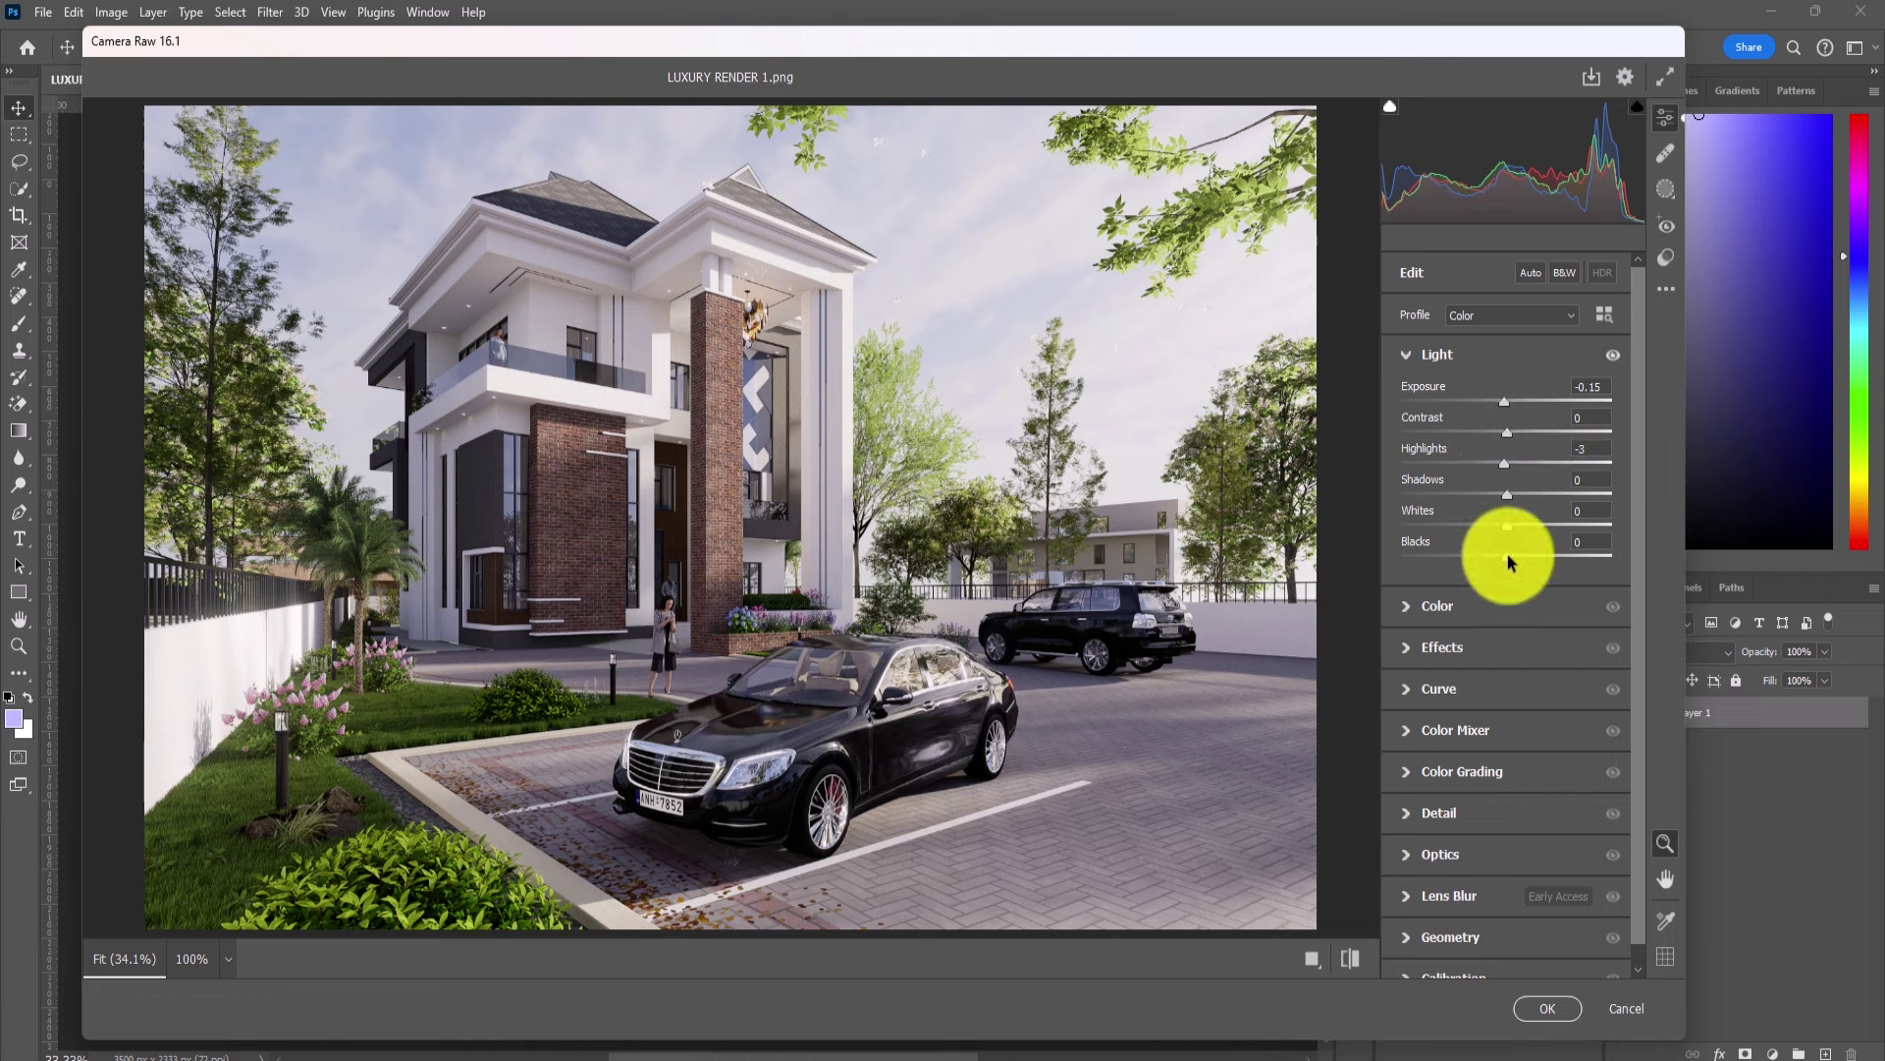
{"action": "left_click_drag", "start_coordinate": [1509, 555], "coordinate": [1505, 556]}
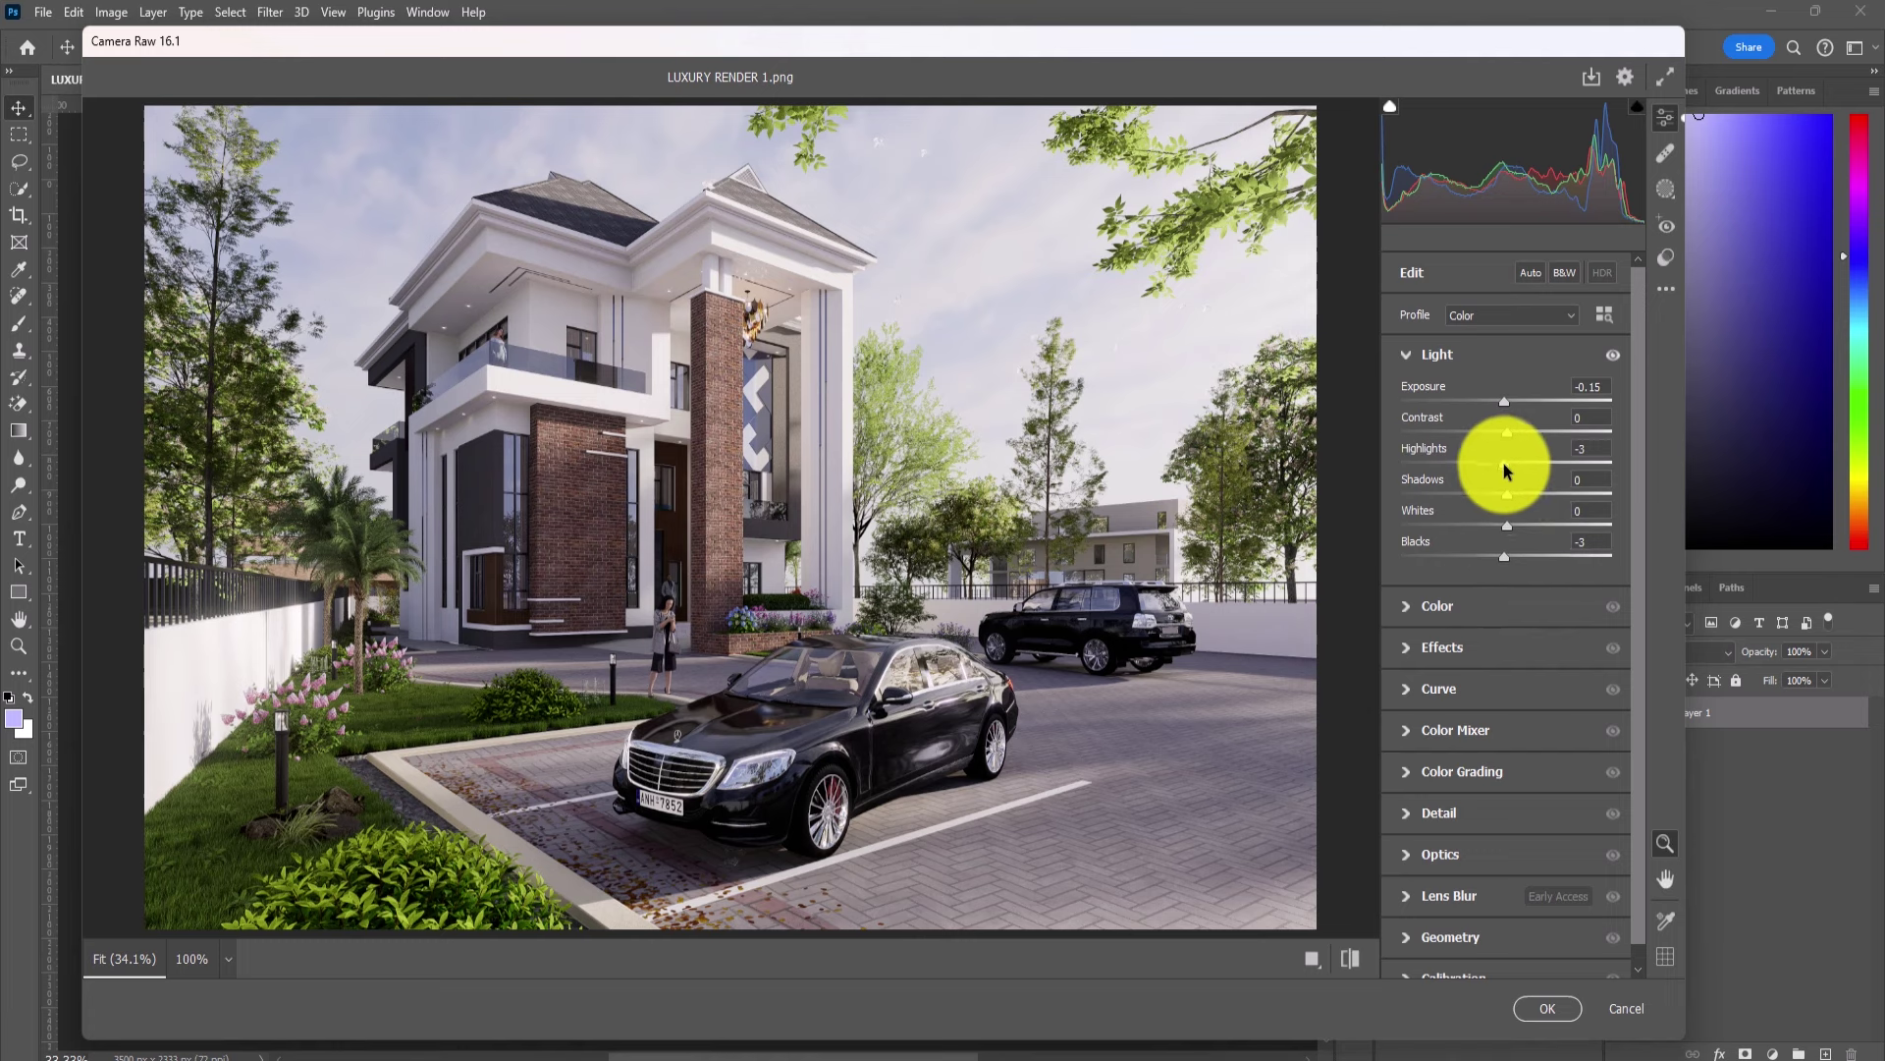
{"action": "left_click_drag", "start_coordinate": [1504, 463], "coordinate": [1499, 463]}
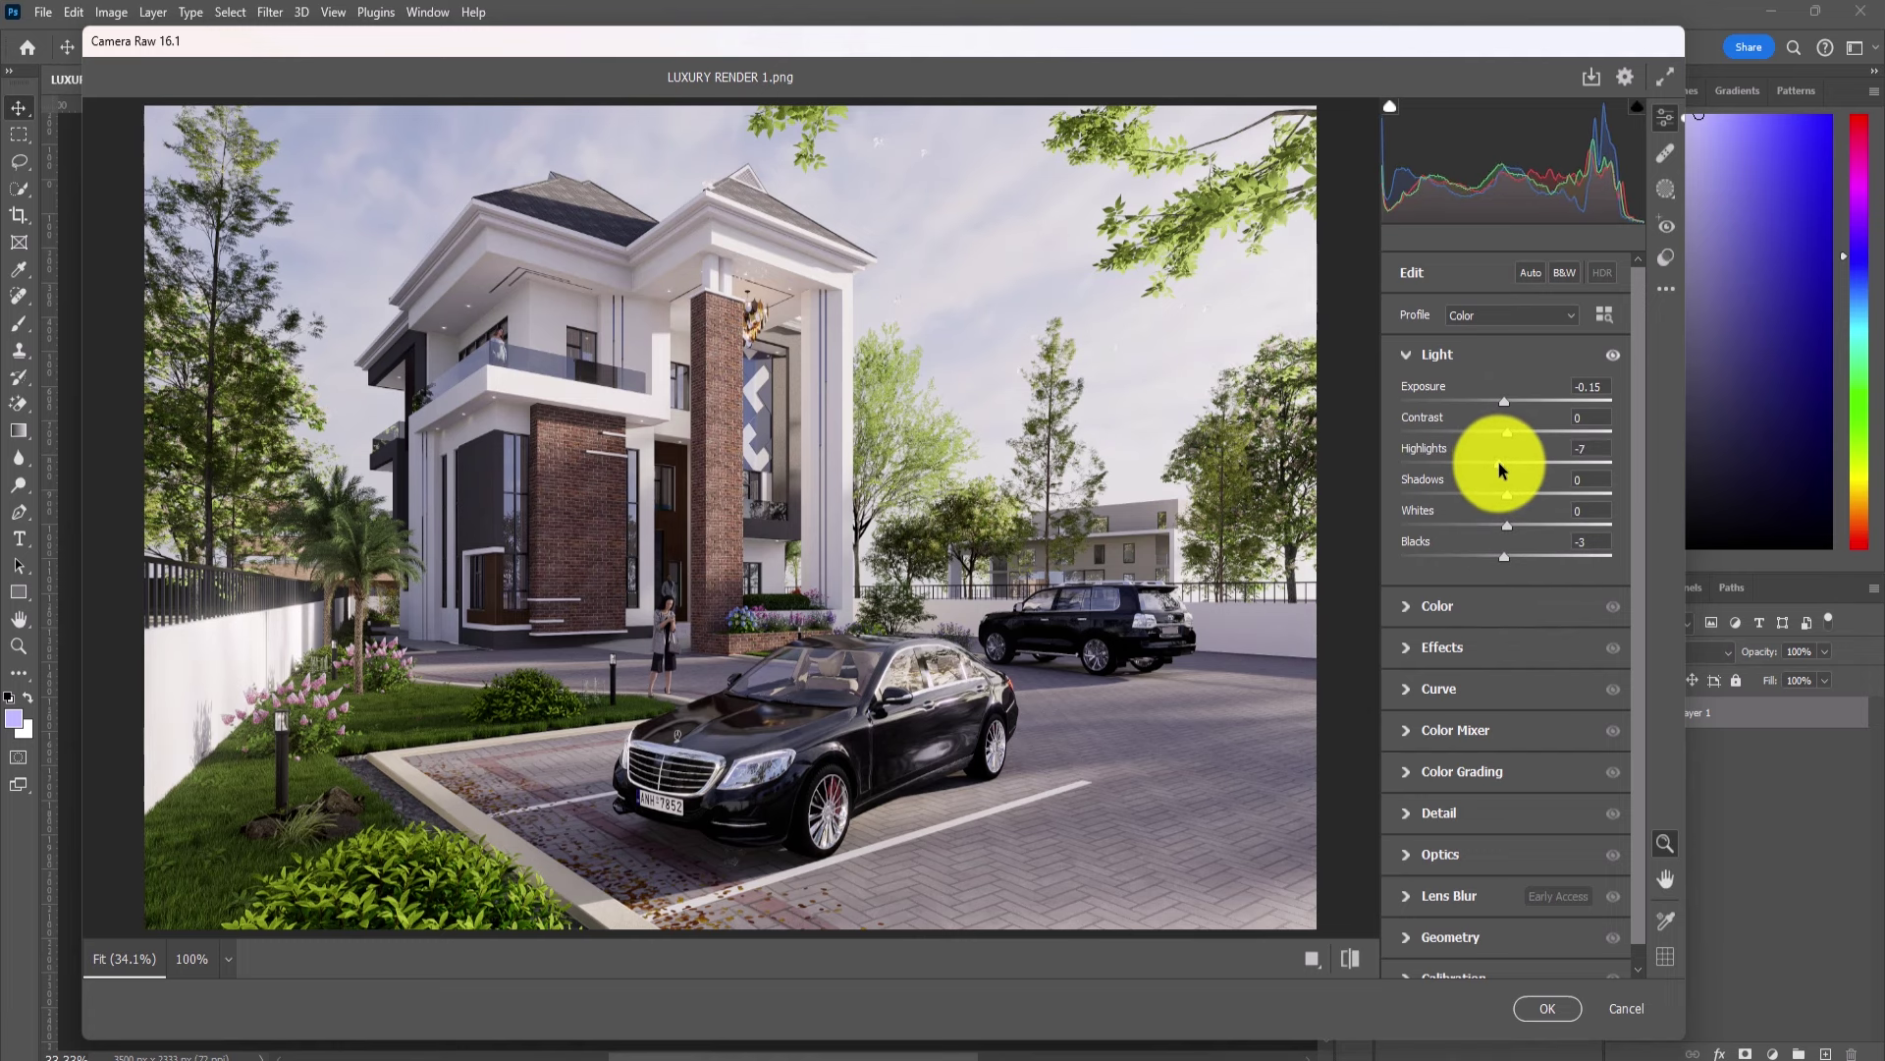
- Cool the render's colour slightly with Temperature -2 and Tint +3
{"action": "left_click", "coordinate": [1406, 607]}
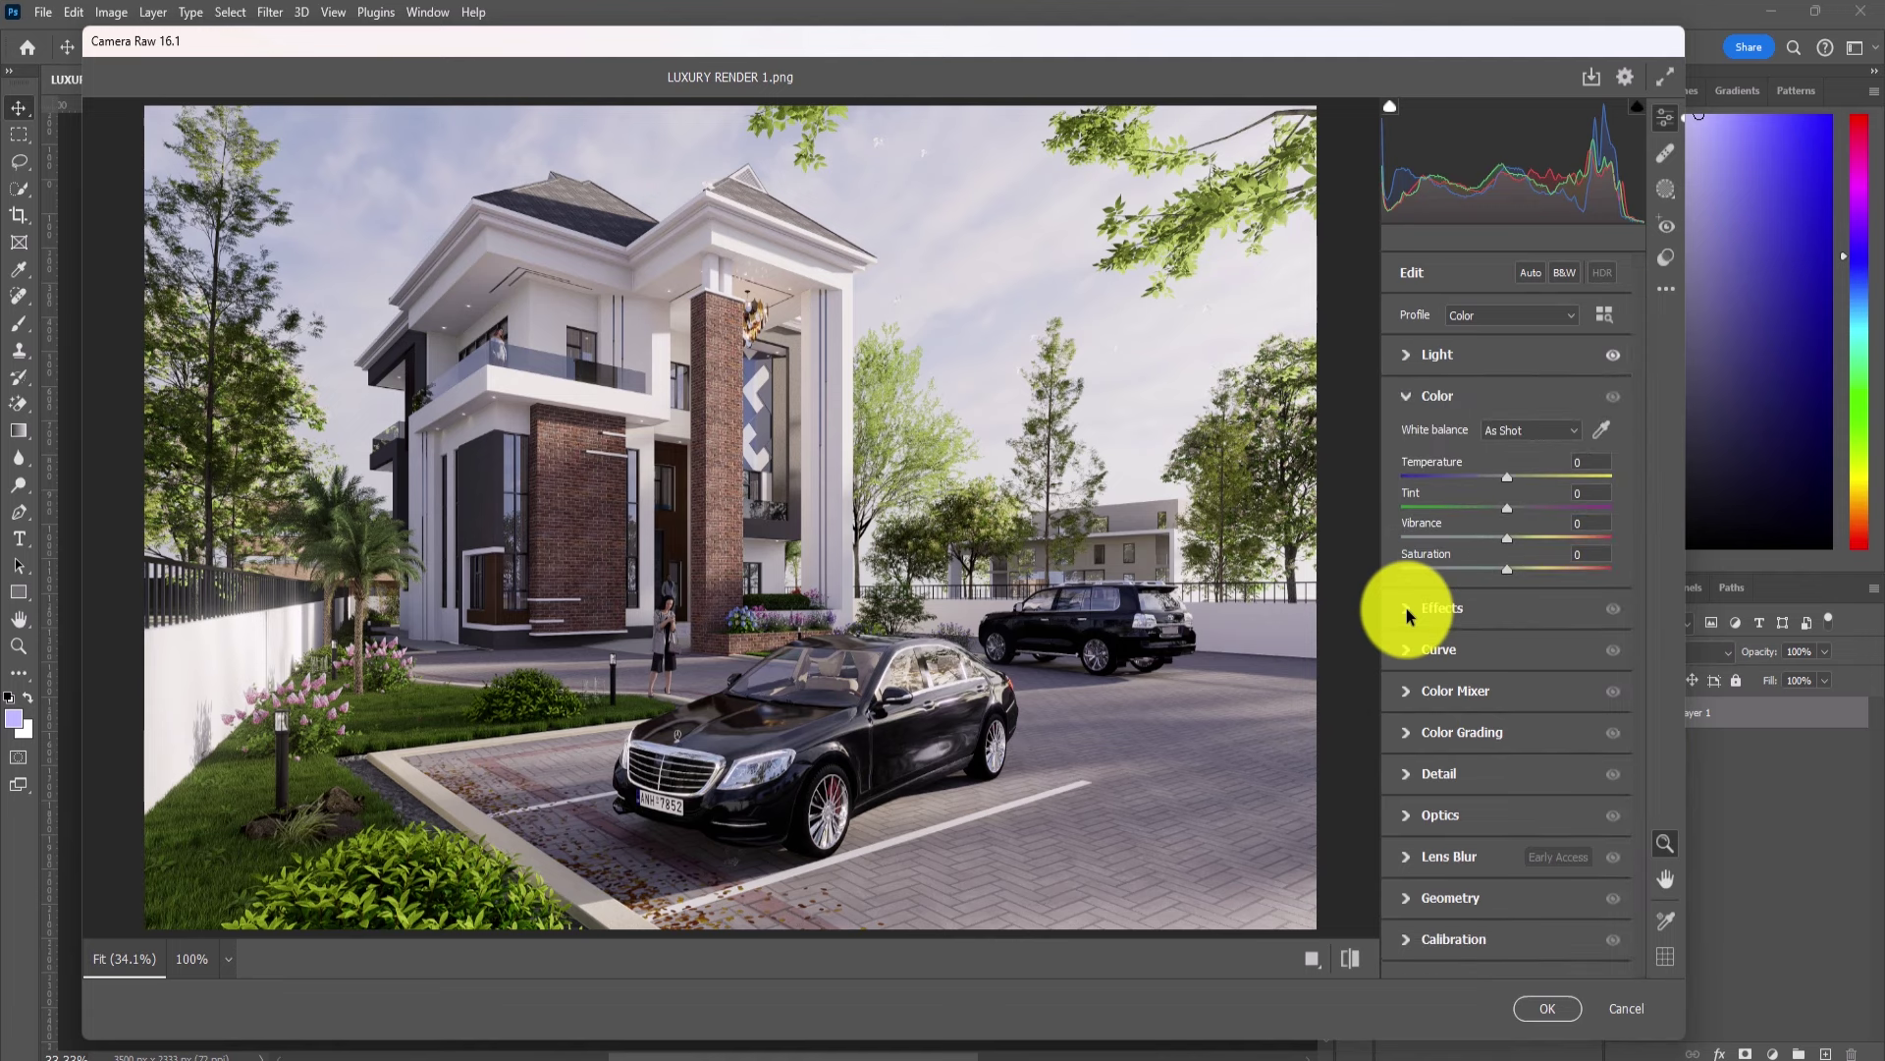
{"action": "left_click_drag", "start_coordinate": [1505, 479], "coordinate": [1502, 478]}
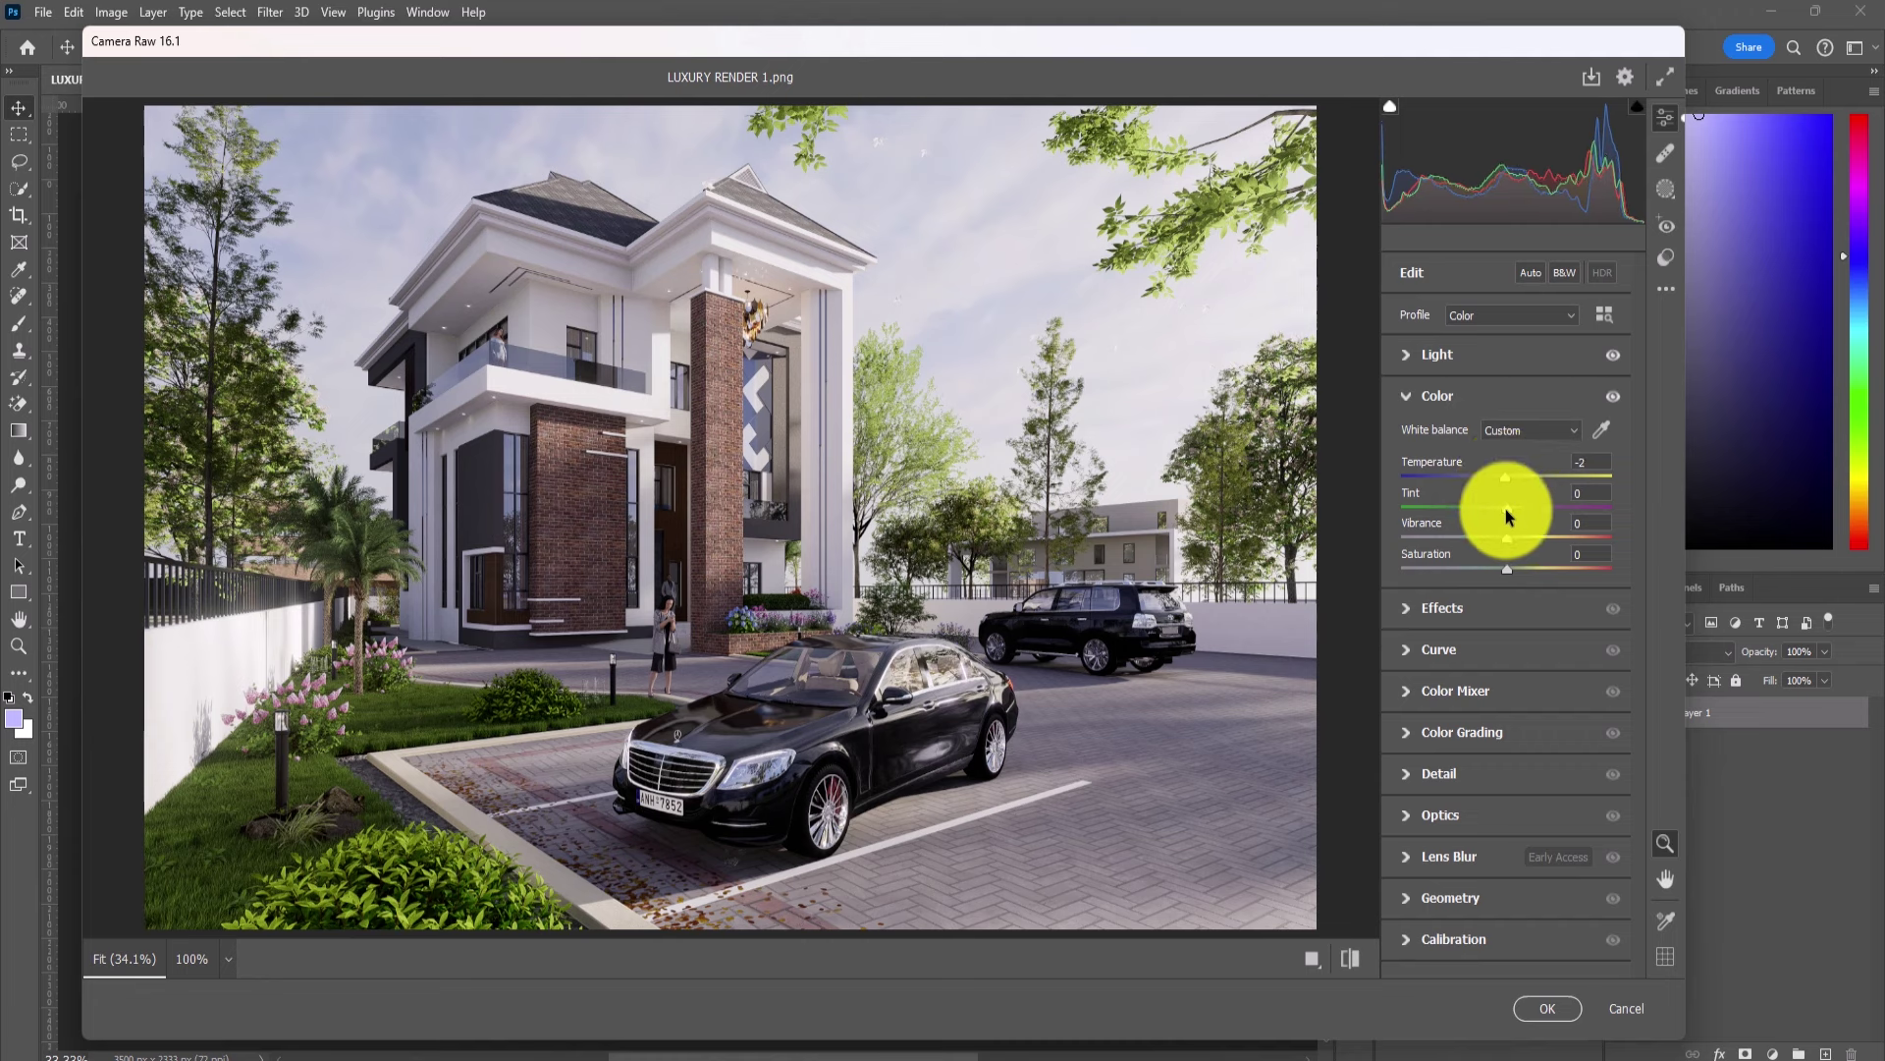
{"action": "left_click_drag", "start_coordinate": [1505, 509], "coordinate": [1508, 509]}
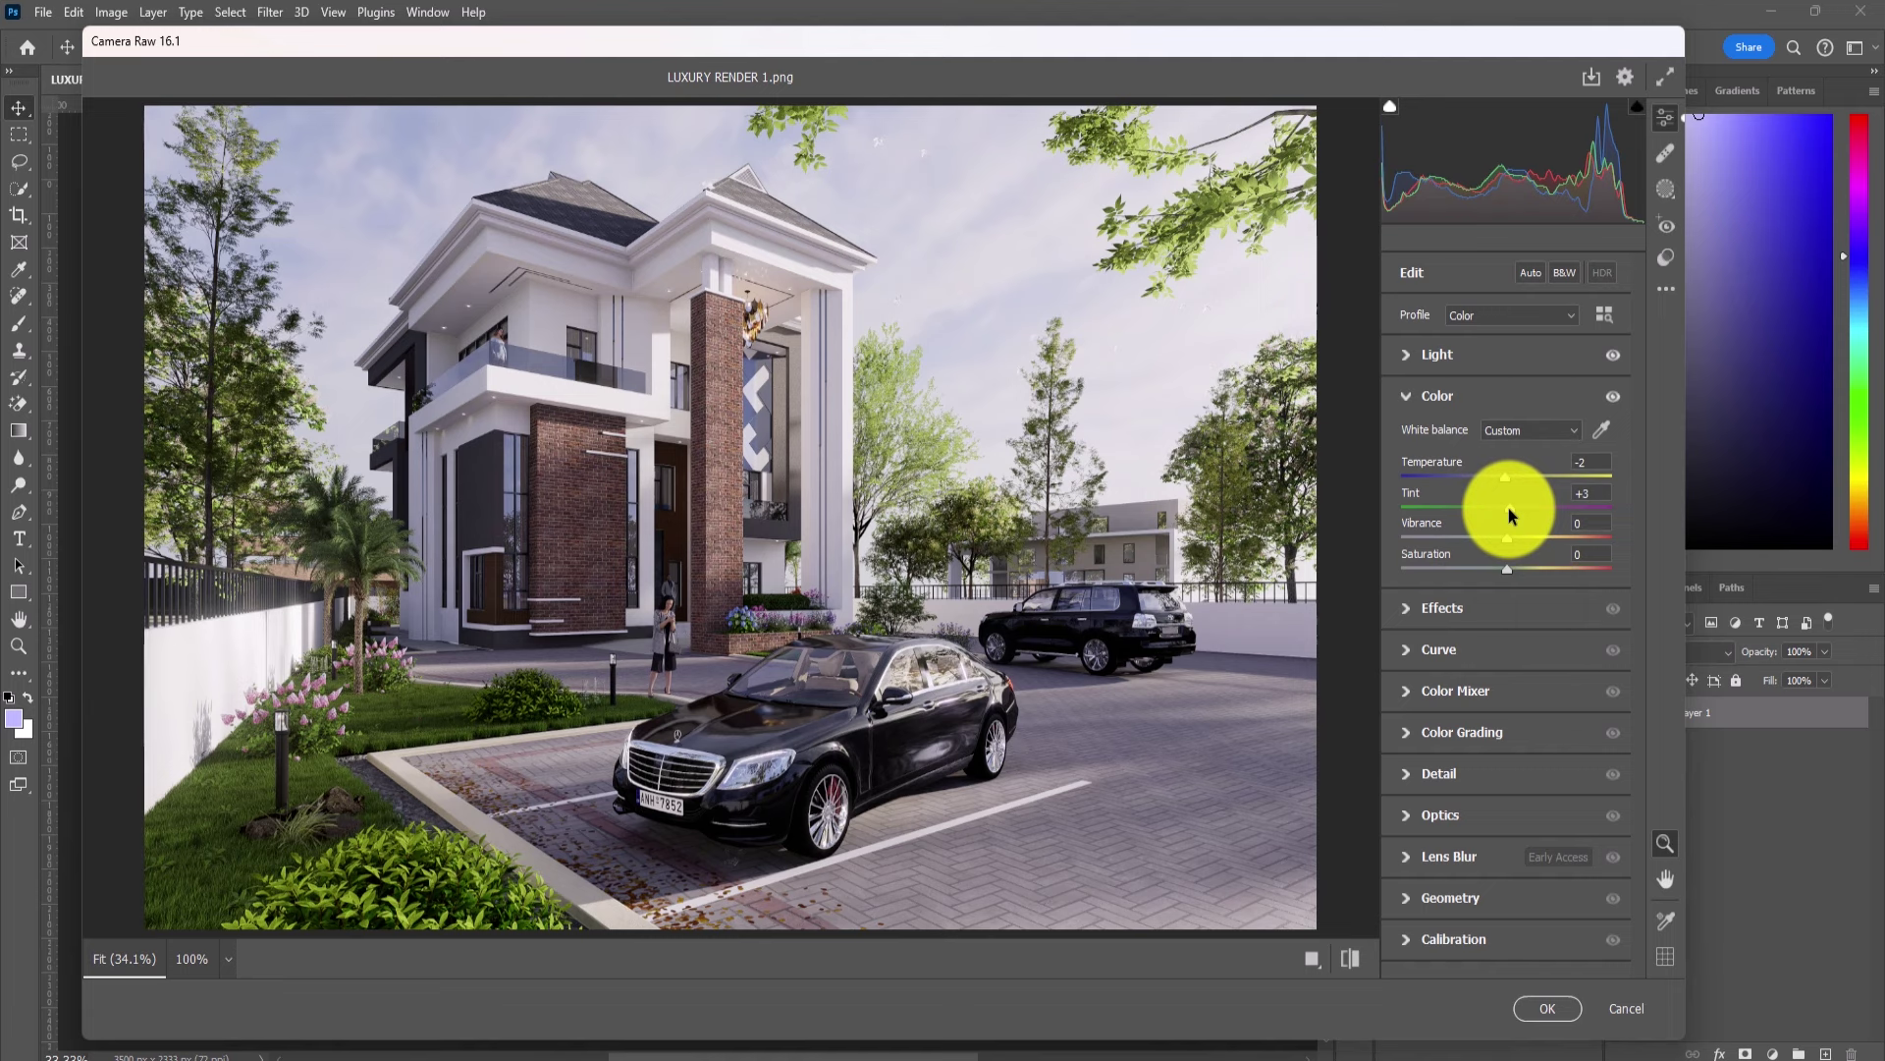
- Crisp up the render with Texture +19, Clarity +9, Vignette +3, Sharpening 46 and Noise Reduction 5
{"action": "left_click", "coordinate": [1402, 611]}
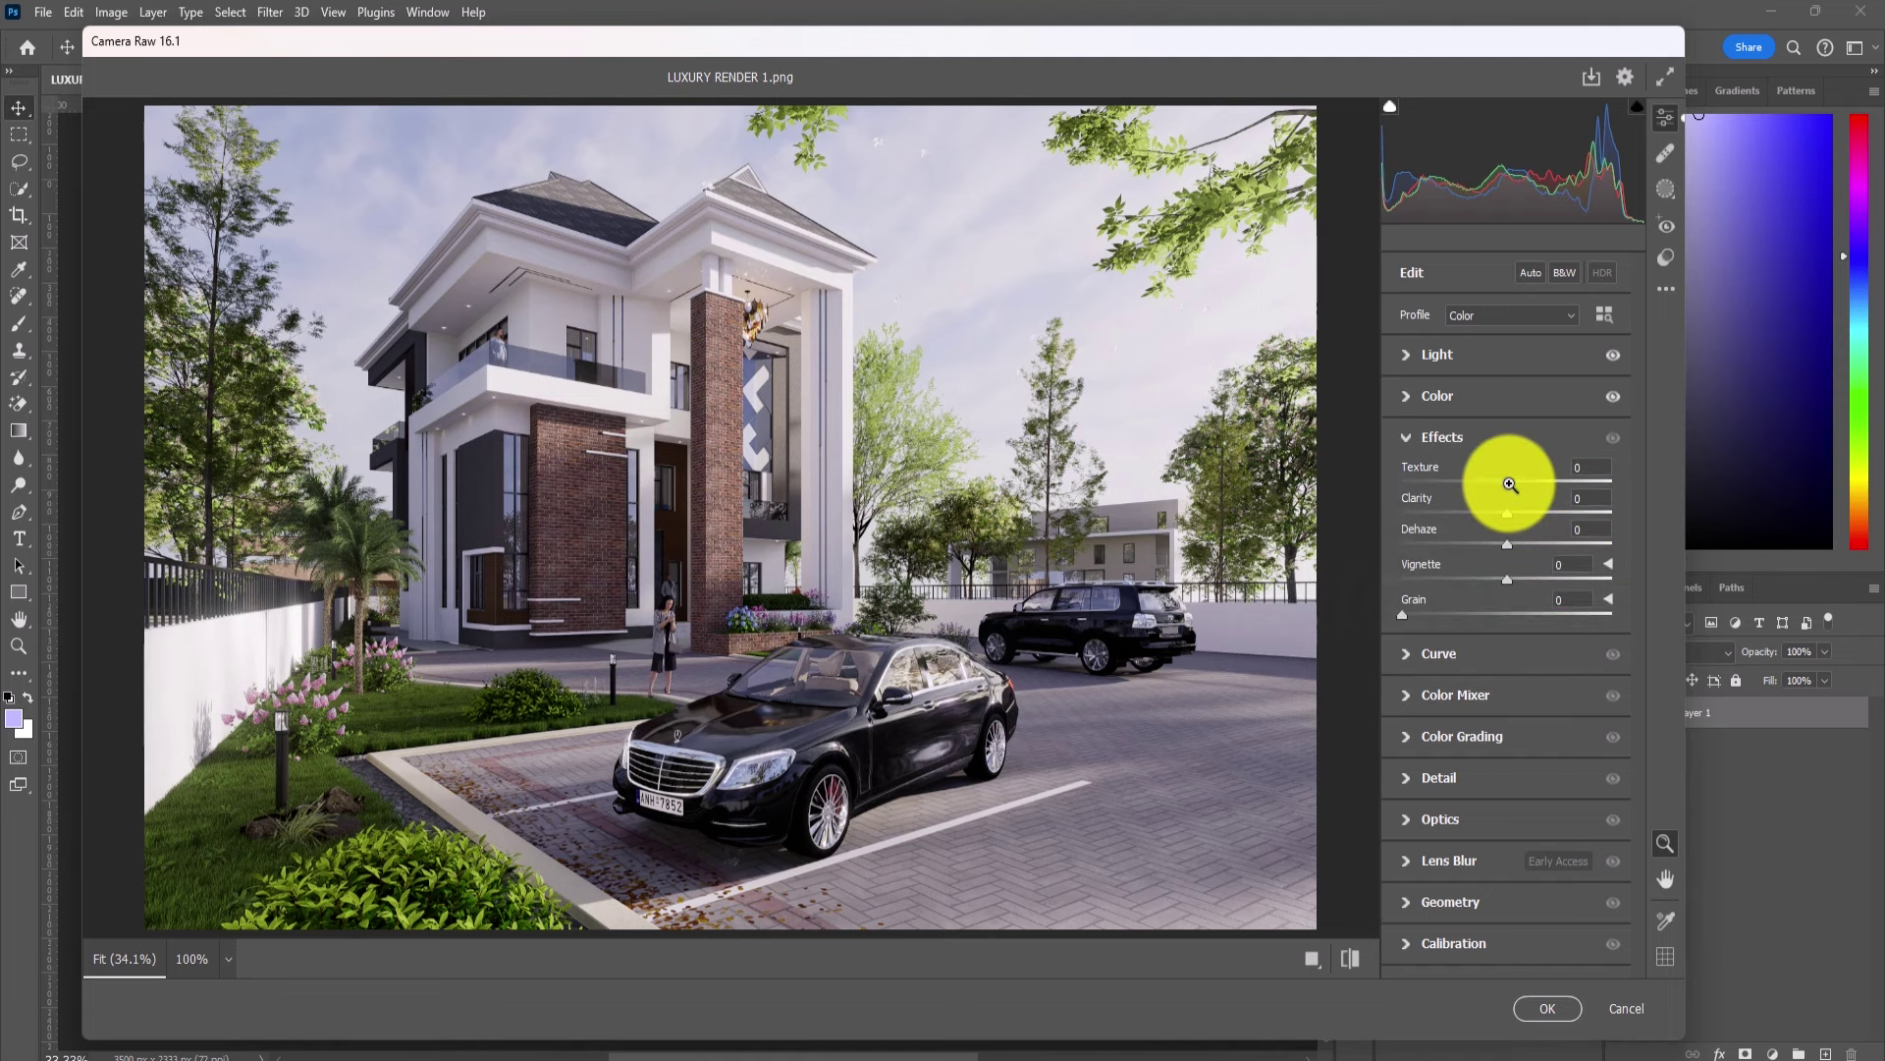
{"action": "mouse_move", "coordinate": [1509, 486]}
{"action": "left_mouse_down"}
{"action": "mouse_move", "coordinate": [1528, 484]}
{"action": "mouse_move", "coordinate": [1518, 510]}
{"action": "left_mouse_up"}
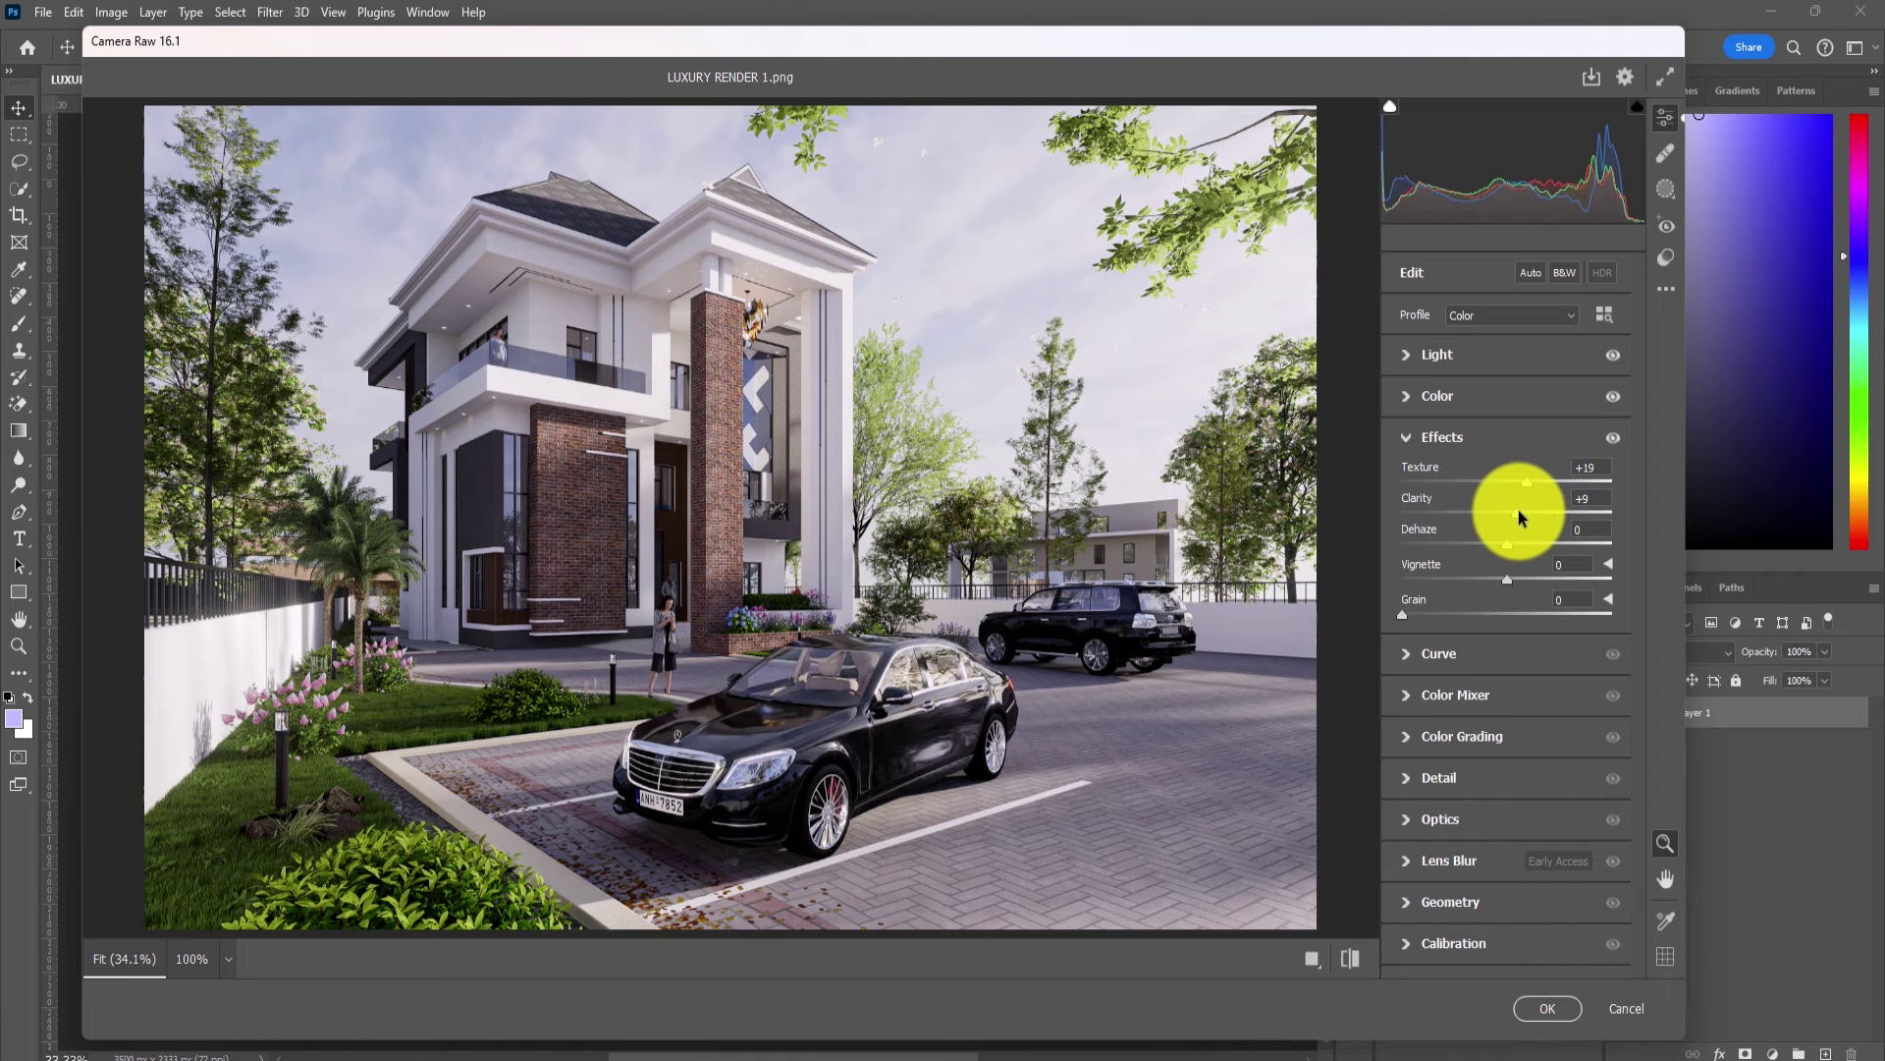
{"action": "left_click_drag", "start_coordinate": [1506, 581], "coordinate": [1511, 586]}
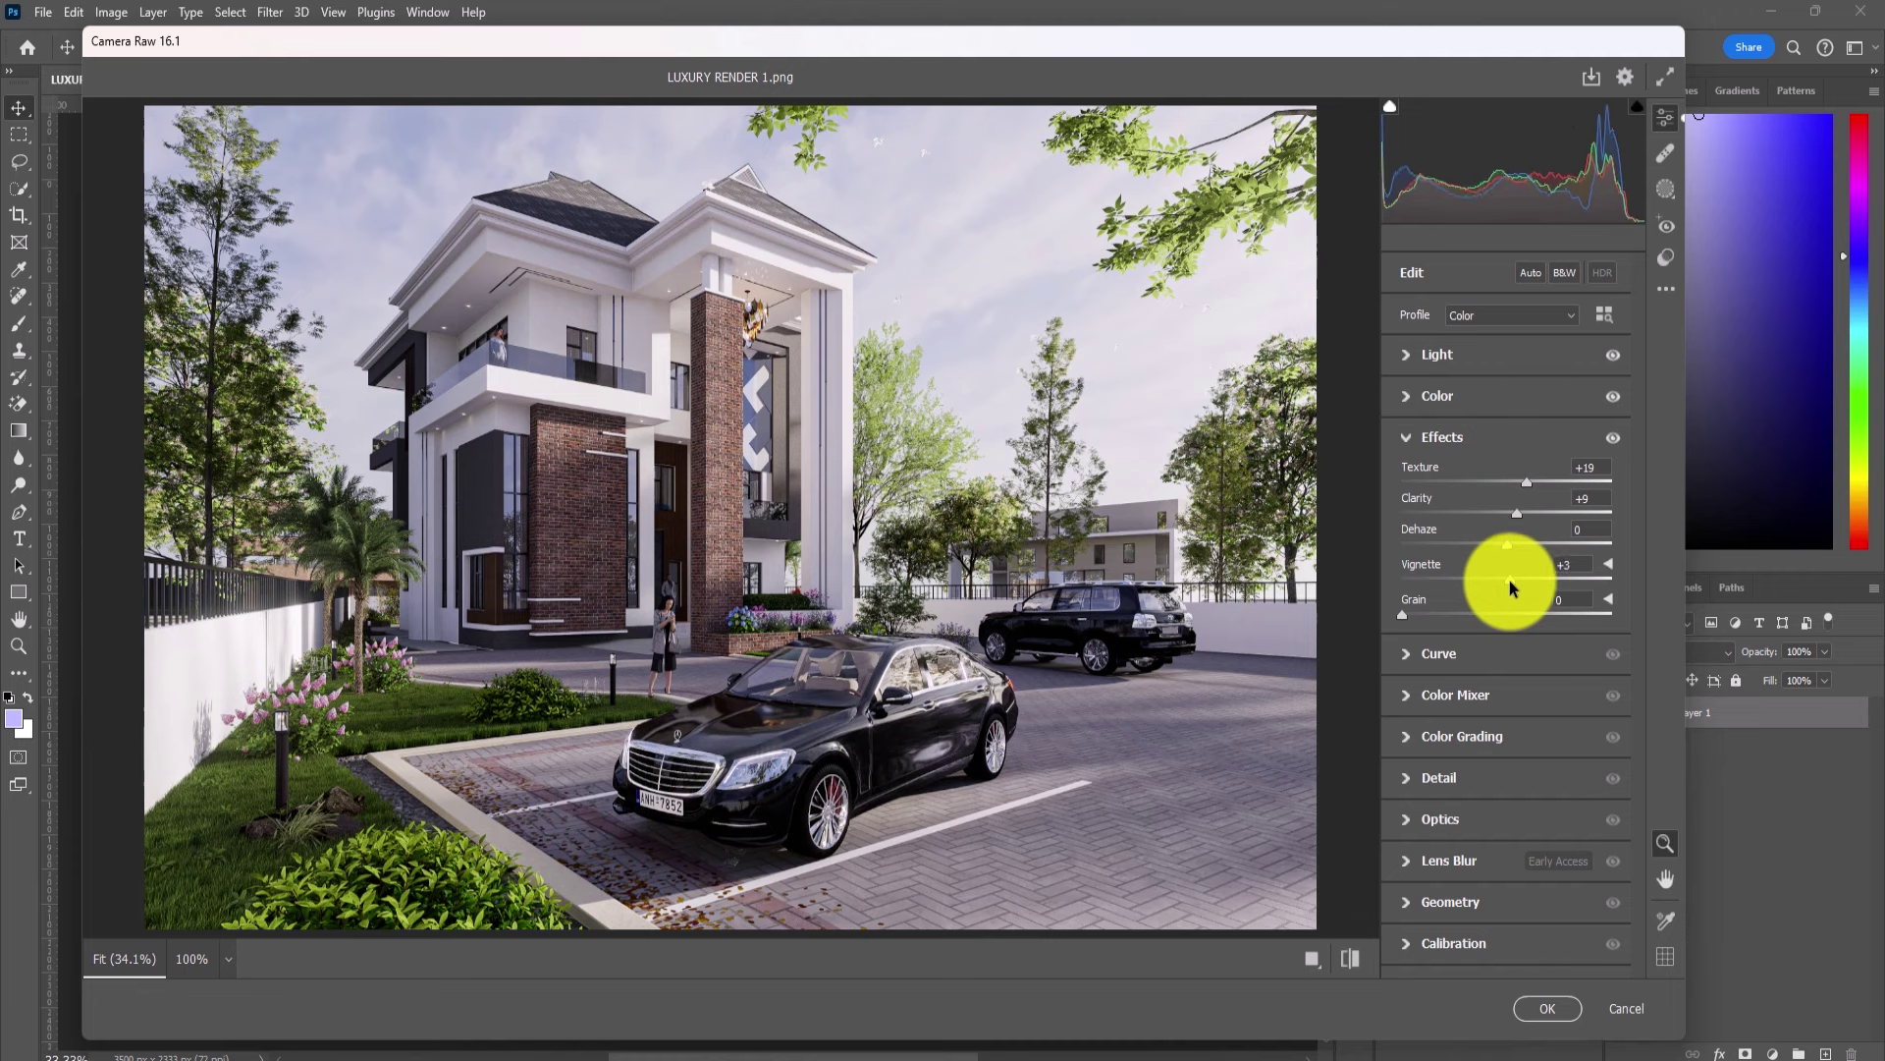
{"action": "left_click", "coordinate": [1434, 773]}
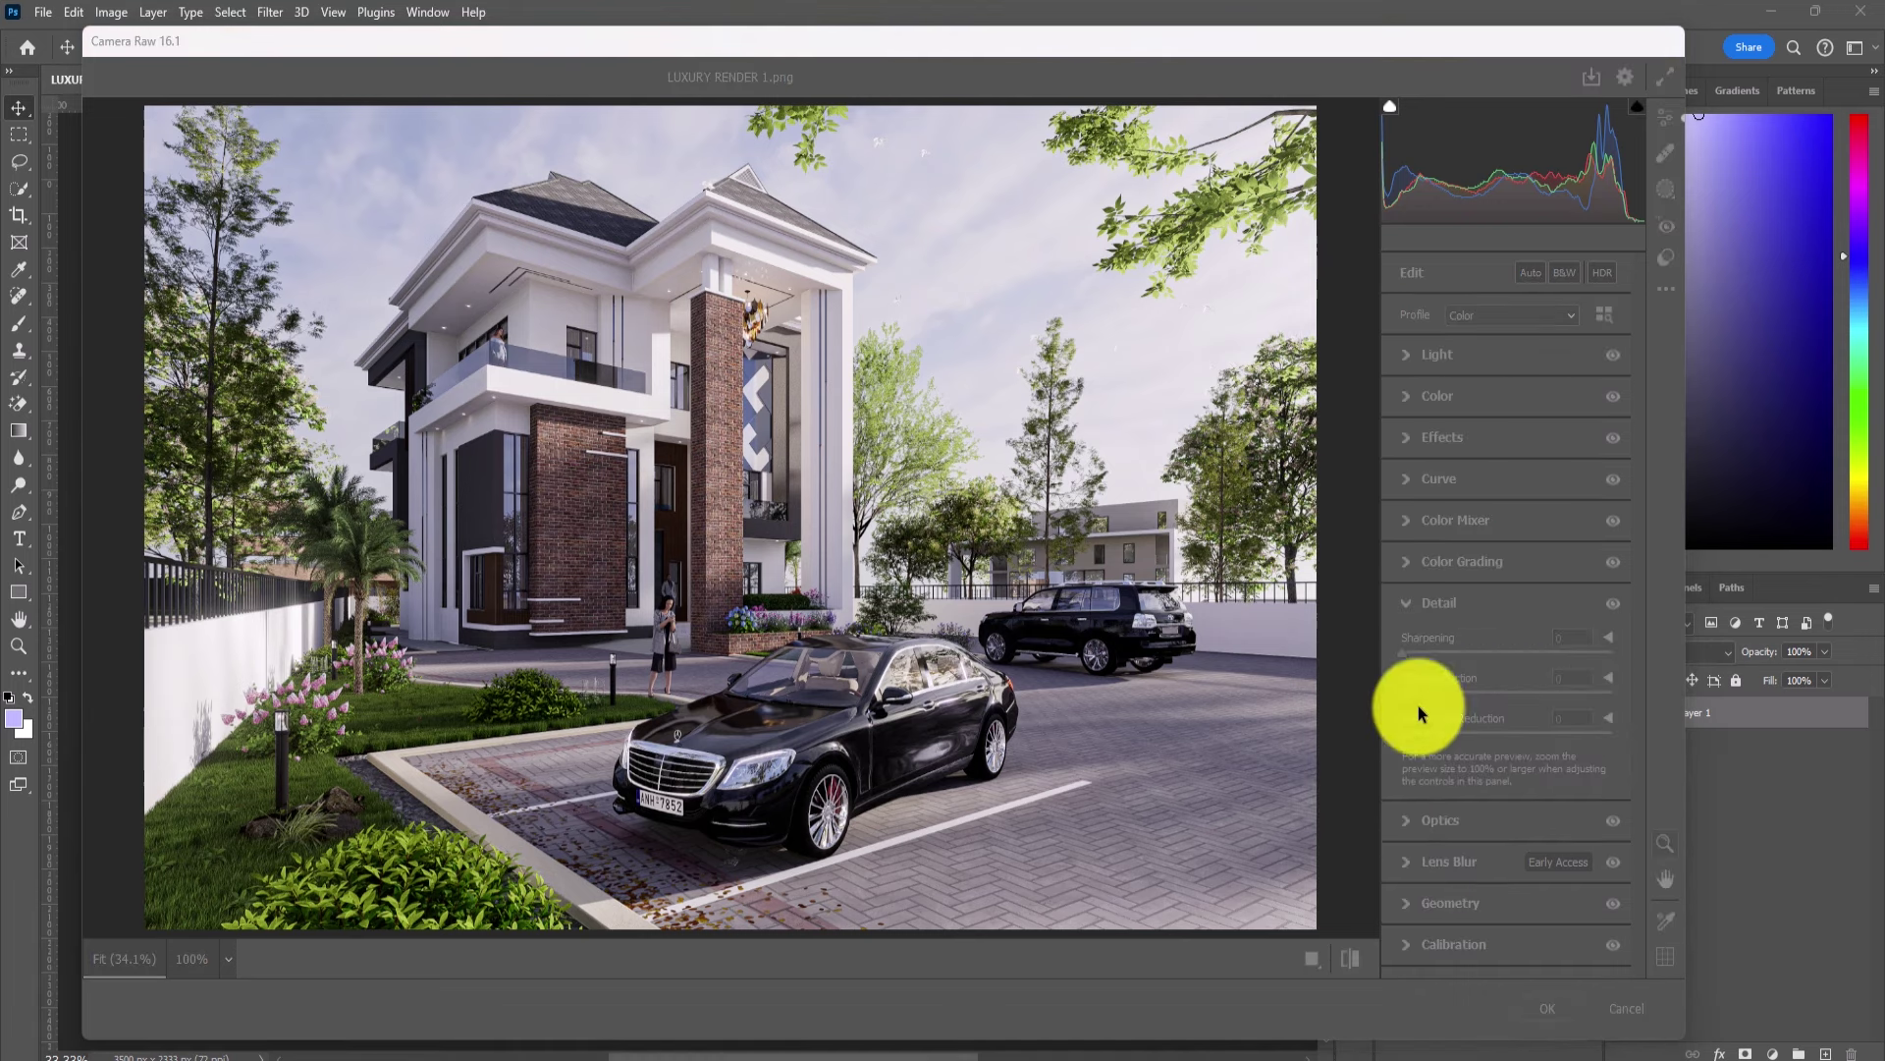
{"action": "left_click_drag", "start_coordinate": [1429, 653], "coordinate": [1417, 697]}
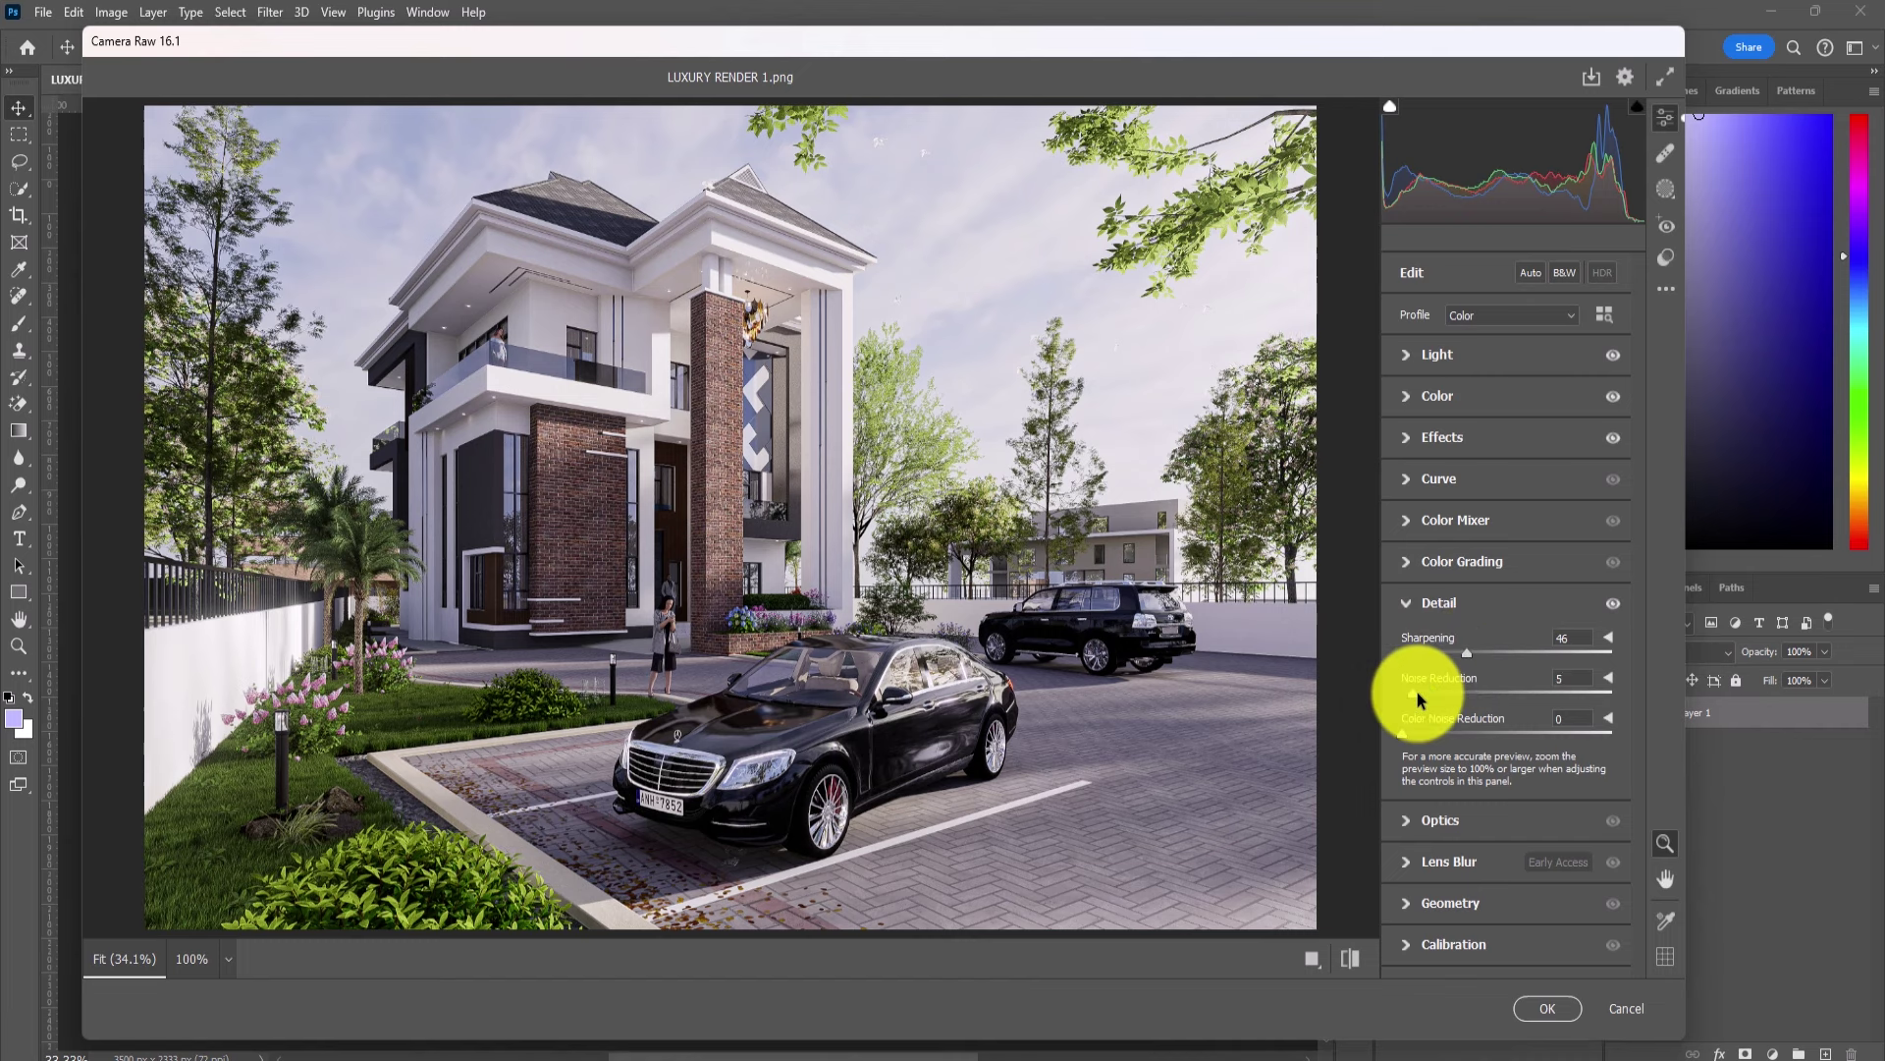
- Compare the render with the default and the current settings, and apply the Camera Raw adjustments
{"action": "left_click", "coordinate": [1351, 961]}
{"action": "left_click", "coordinate": [1351, 961]}
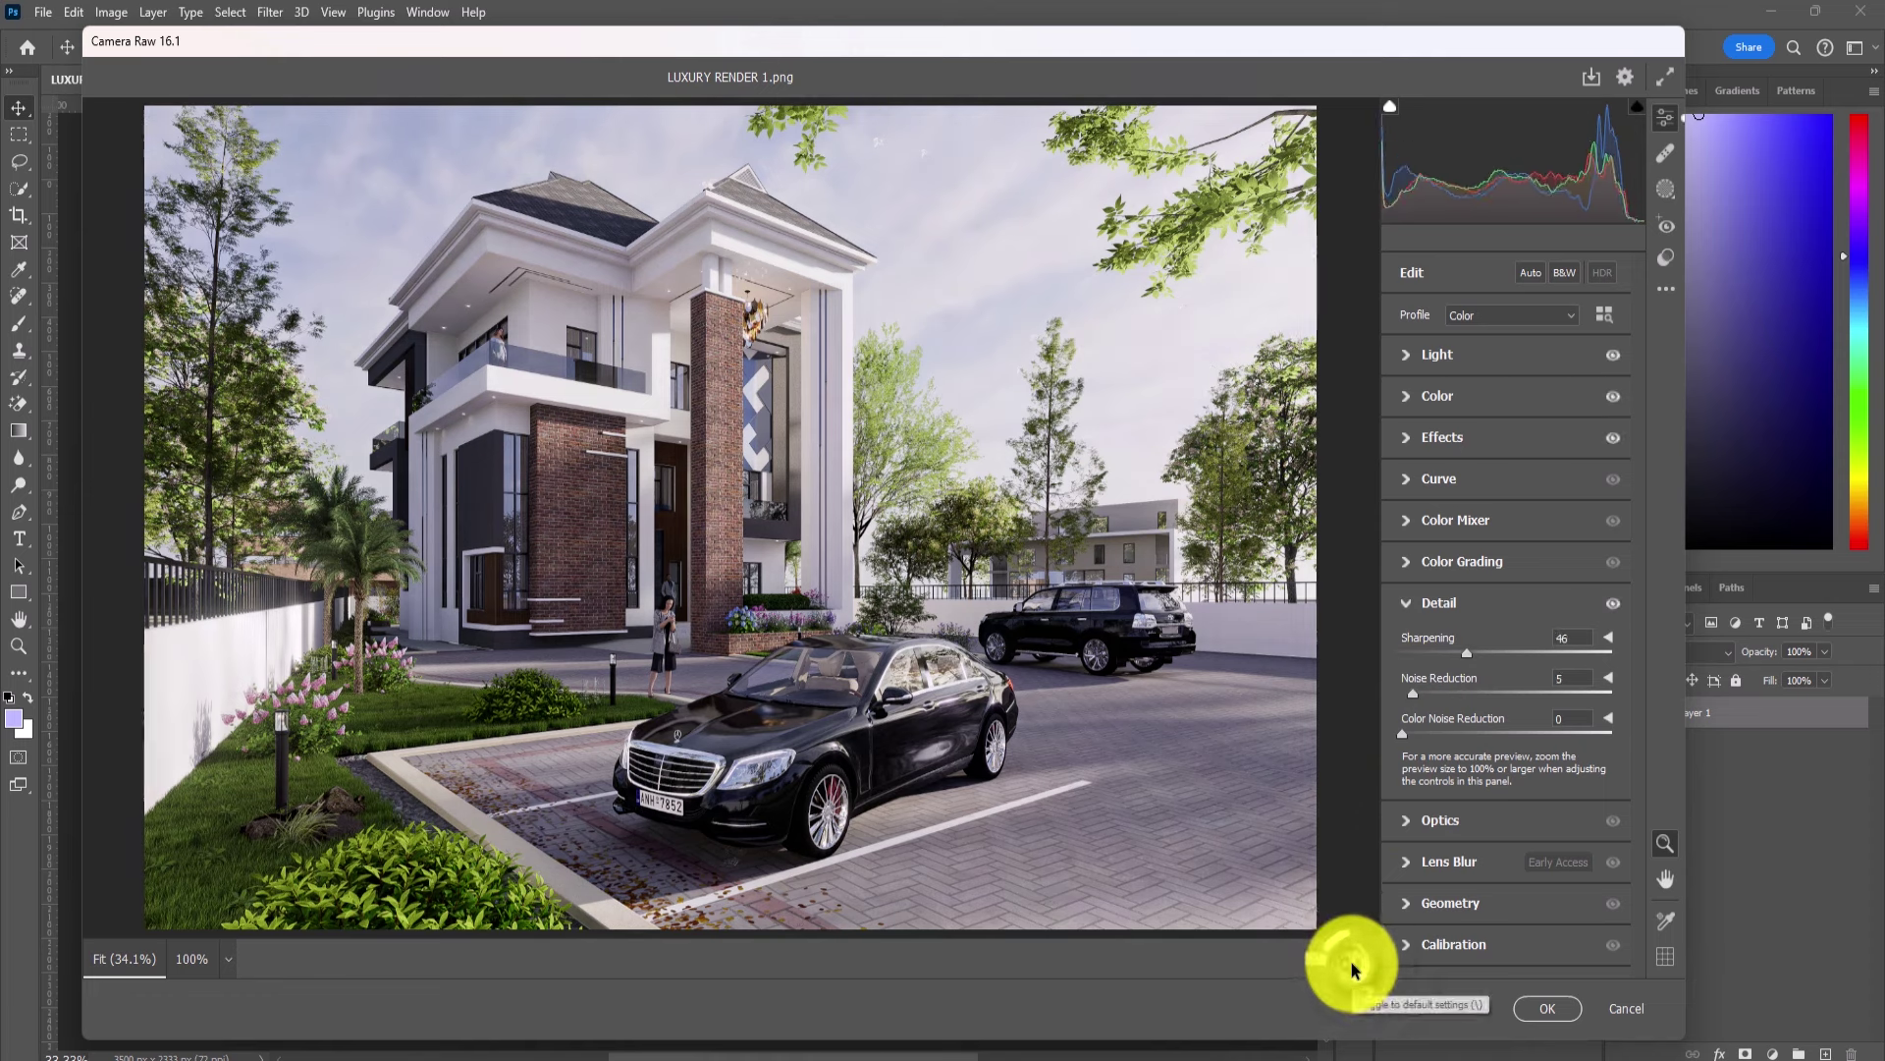
{"action": "left_click", "coordinate": [1351, 961]}
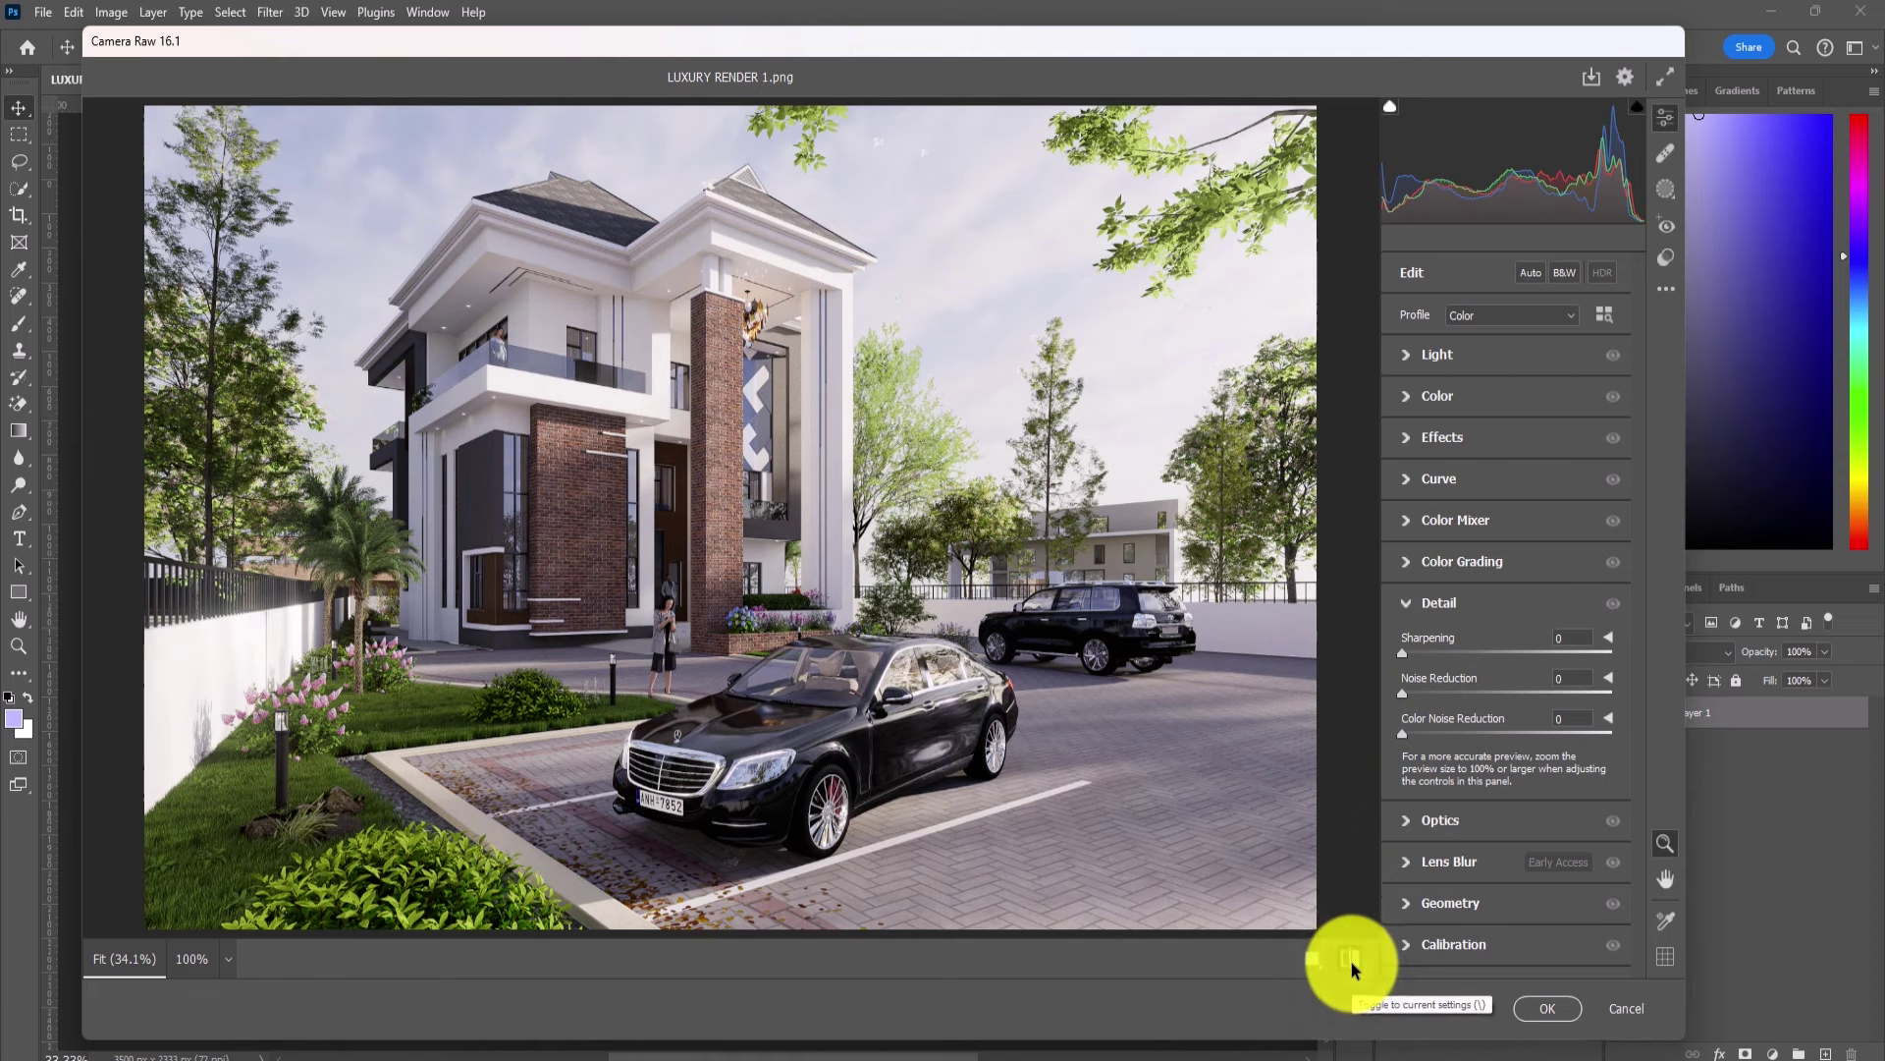
{"action": "left_click", "coordinate": [1350, 960]}
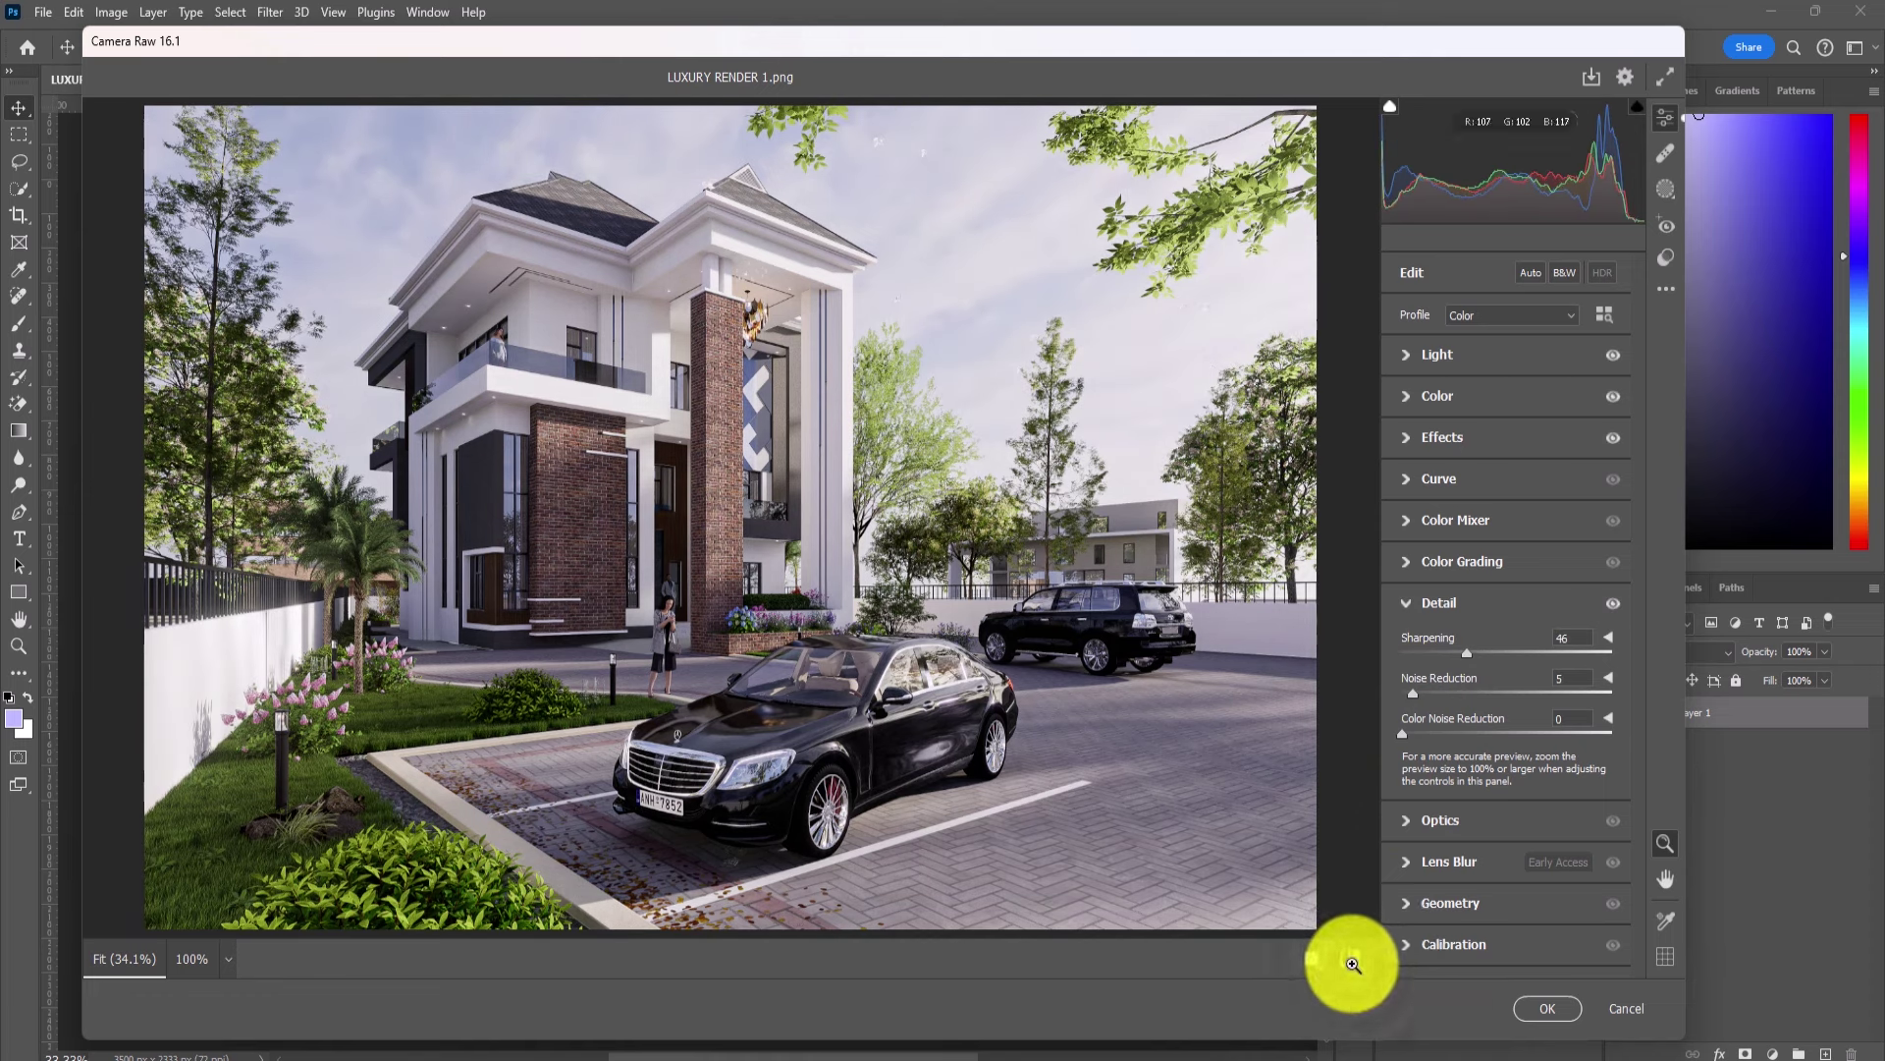
{"action": "left_click", "coordinate": [1544, 1004]}
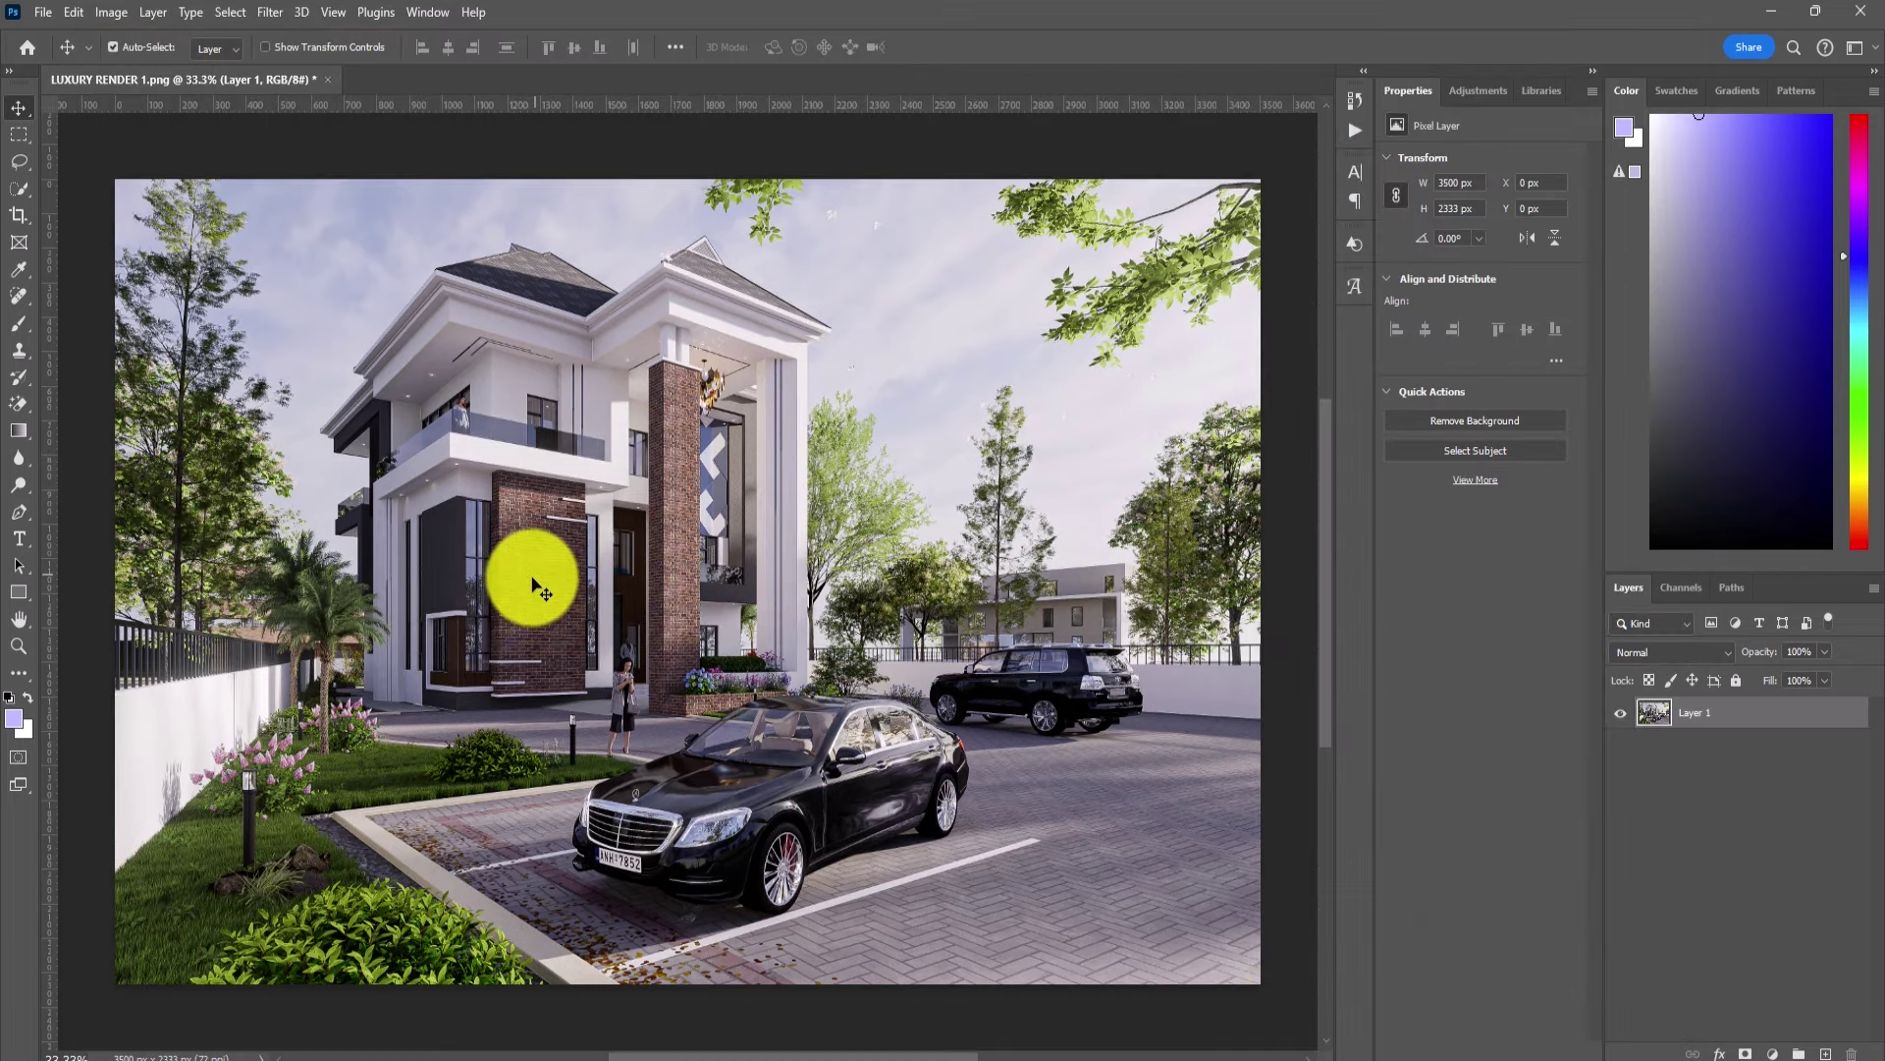
- Save the retouched LUXURY RENDER 1.png and close the image viewer and the File Explorer window to return to D5 Render
{"action": "key", "text": "ctrl+s"}
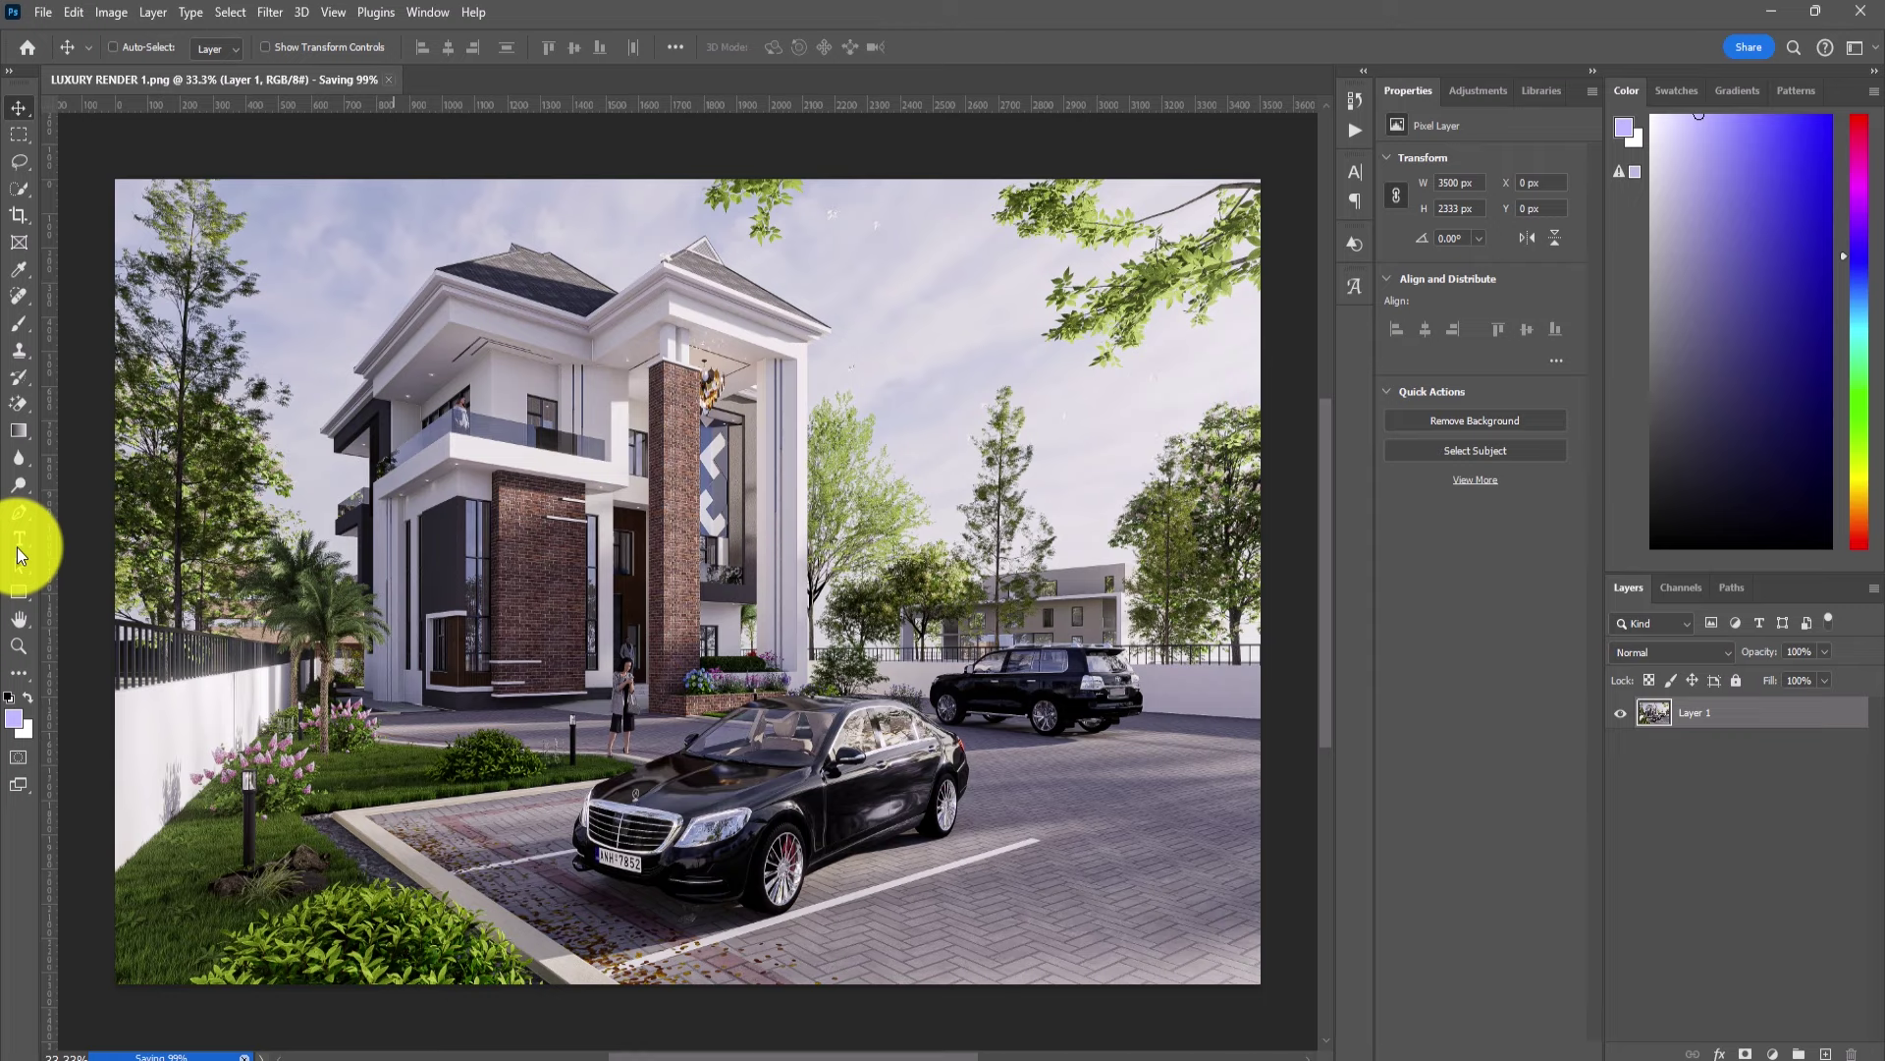
{"action": "key", "text": "alt+Tab"}
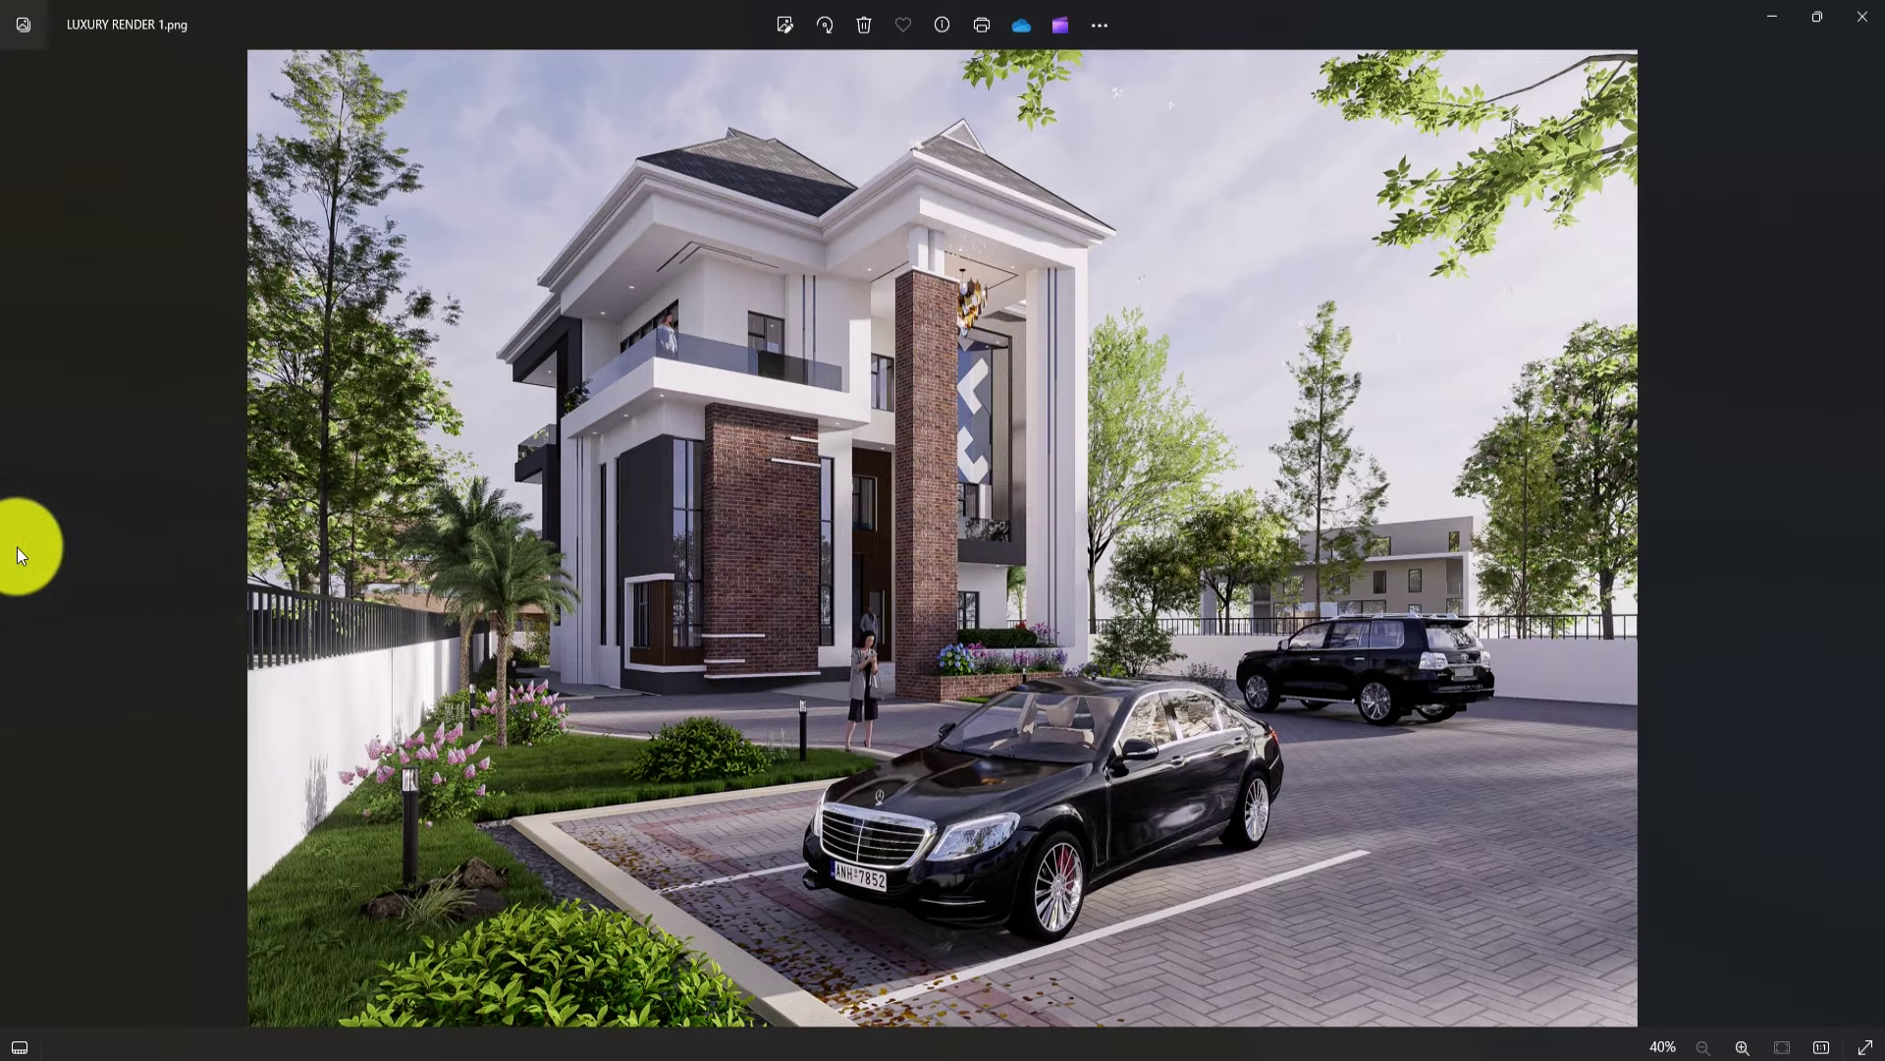
{"action": "left_click", "coordinate": [1861, 16]}
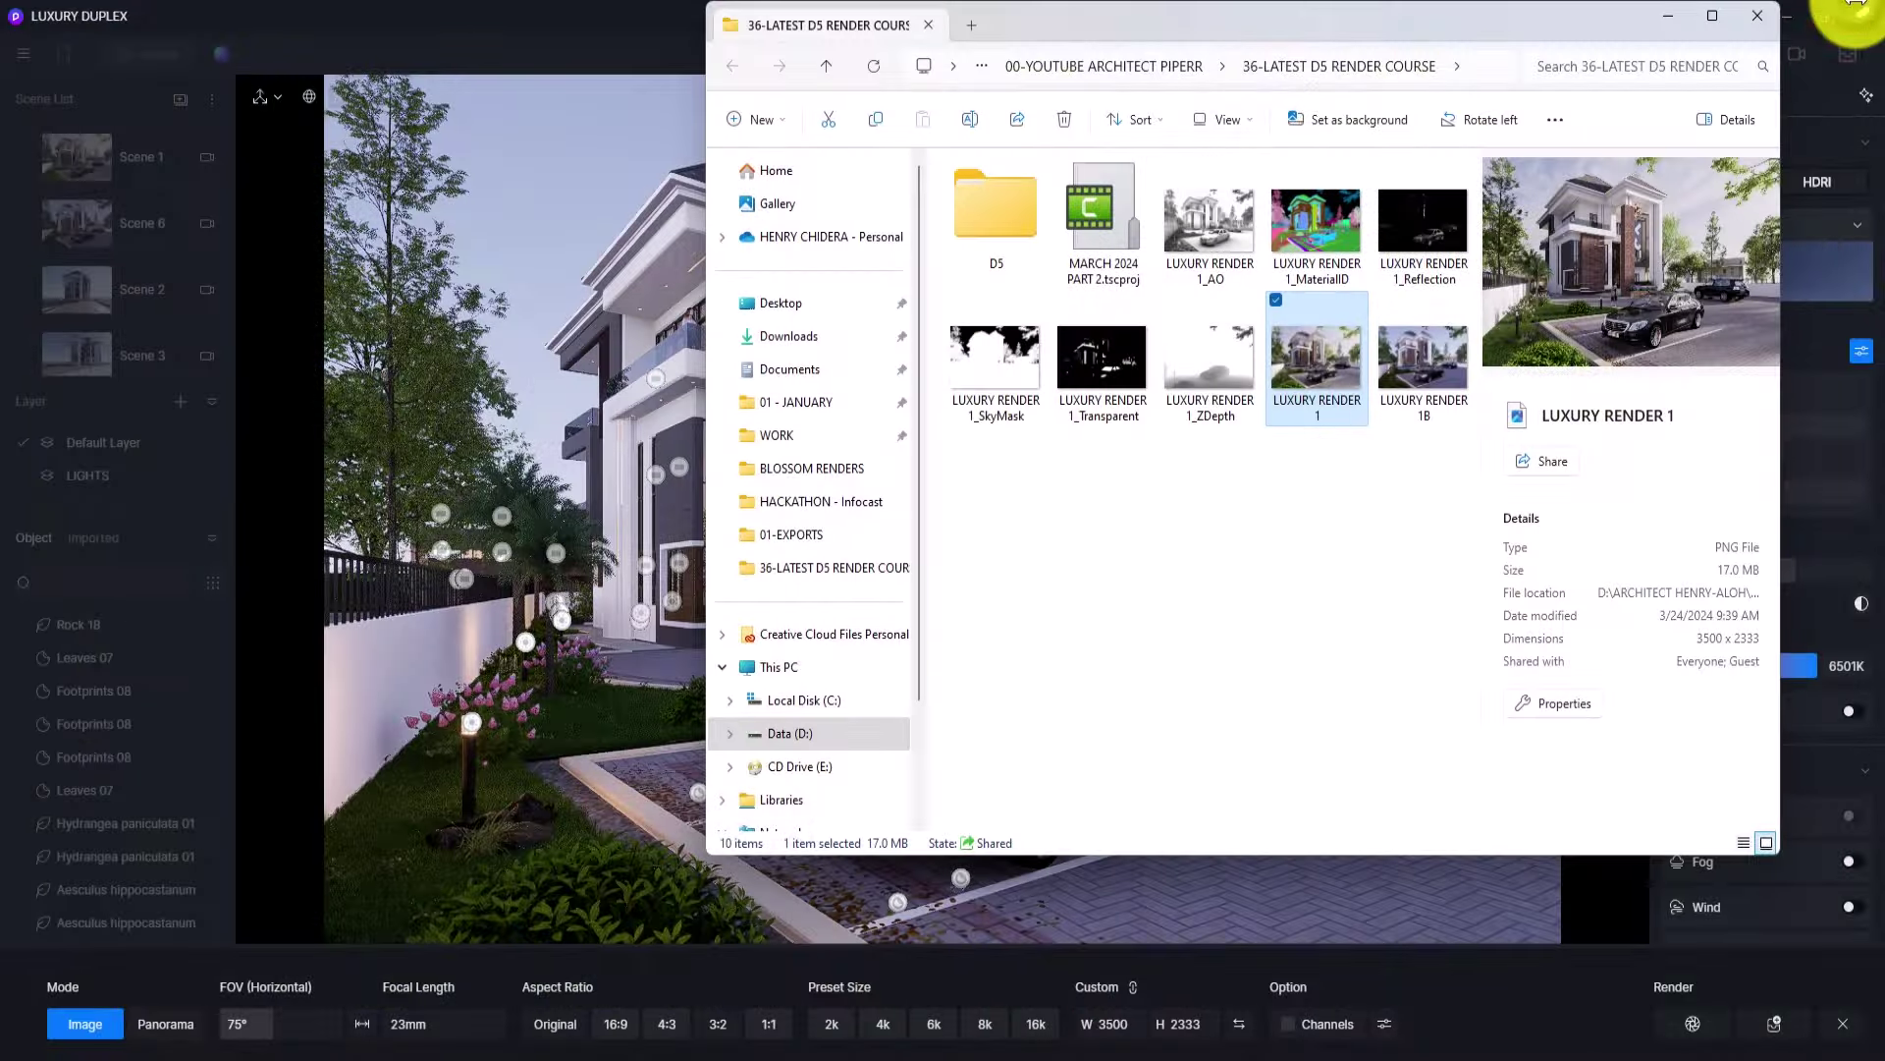
{"action": "left_click", "coordinate": [1758, 21]}
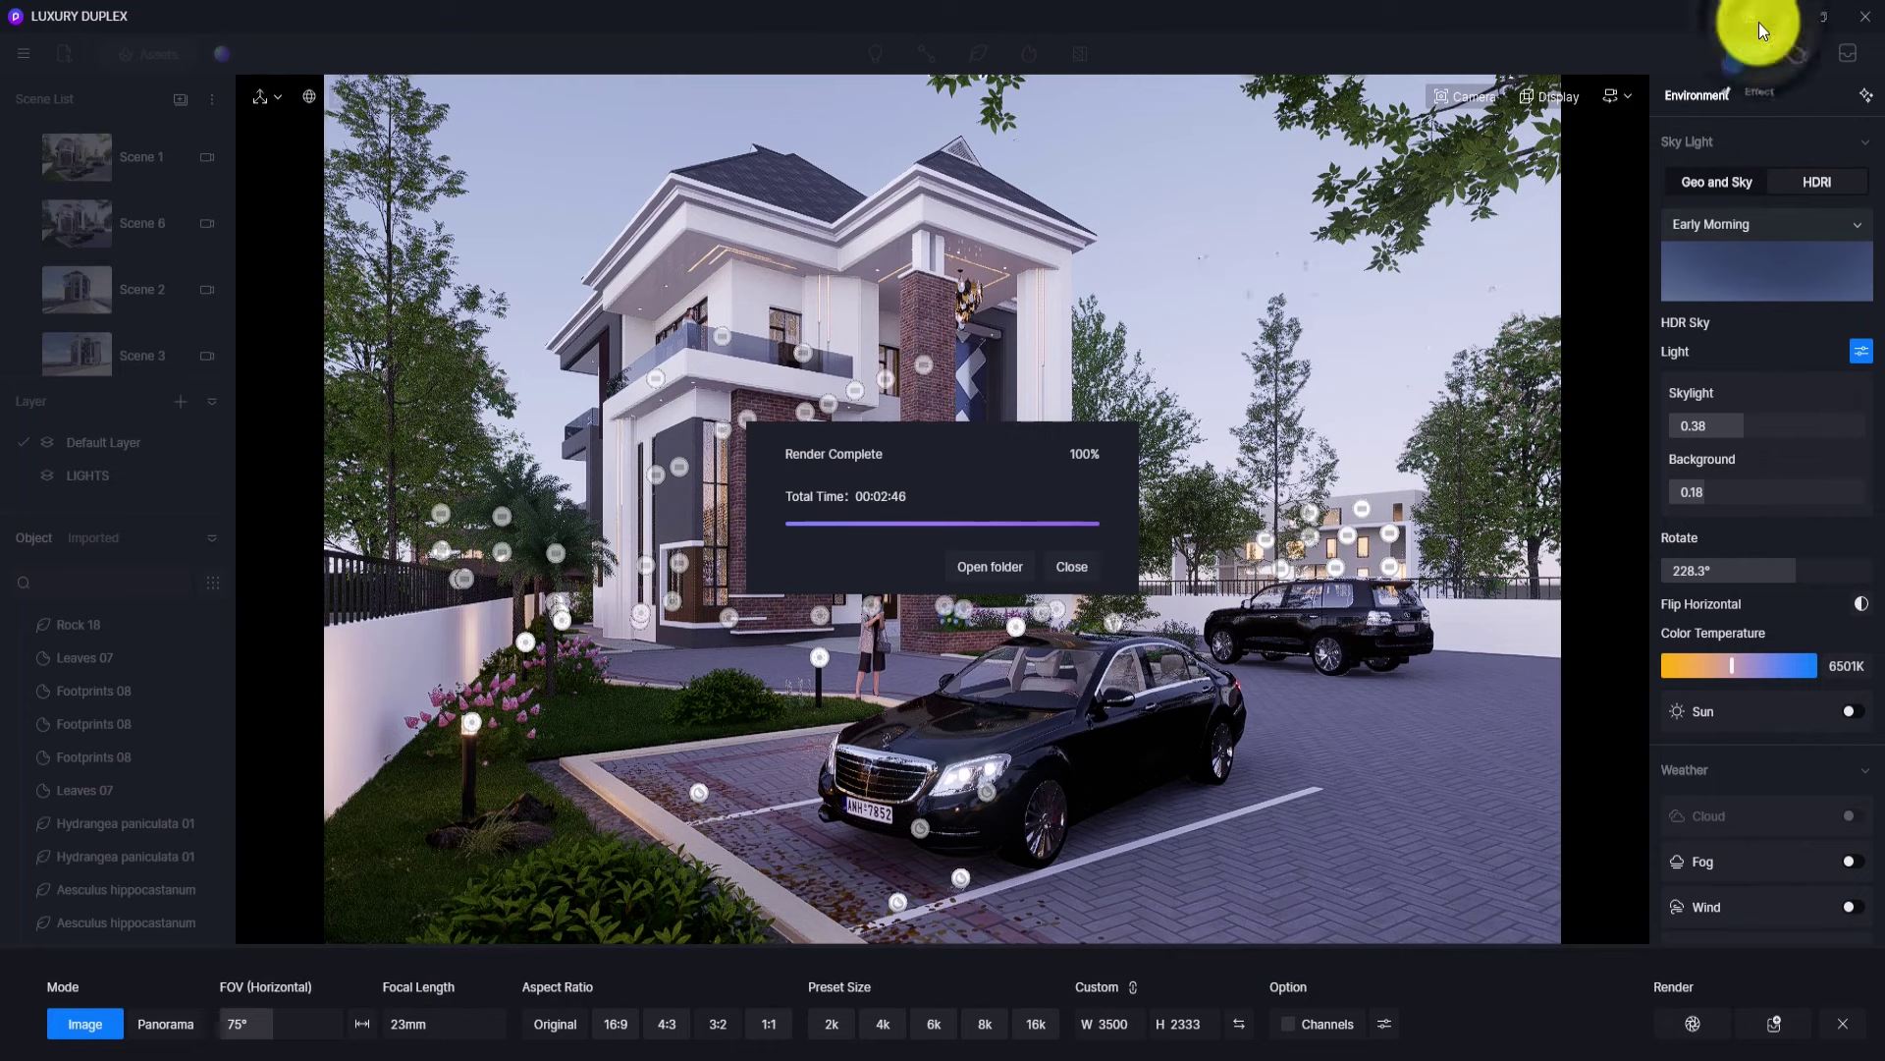
- Dismiss the completed render, enter video mode and fly the camera at a higher speed to a street view facing the fence
{"action": "left_click", "coordinate": [1076, 568]}
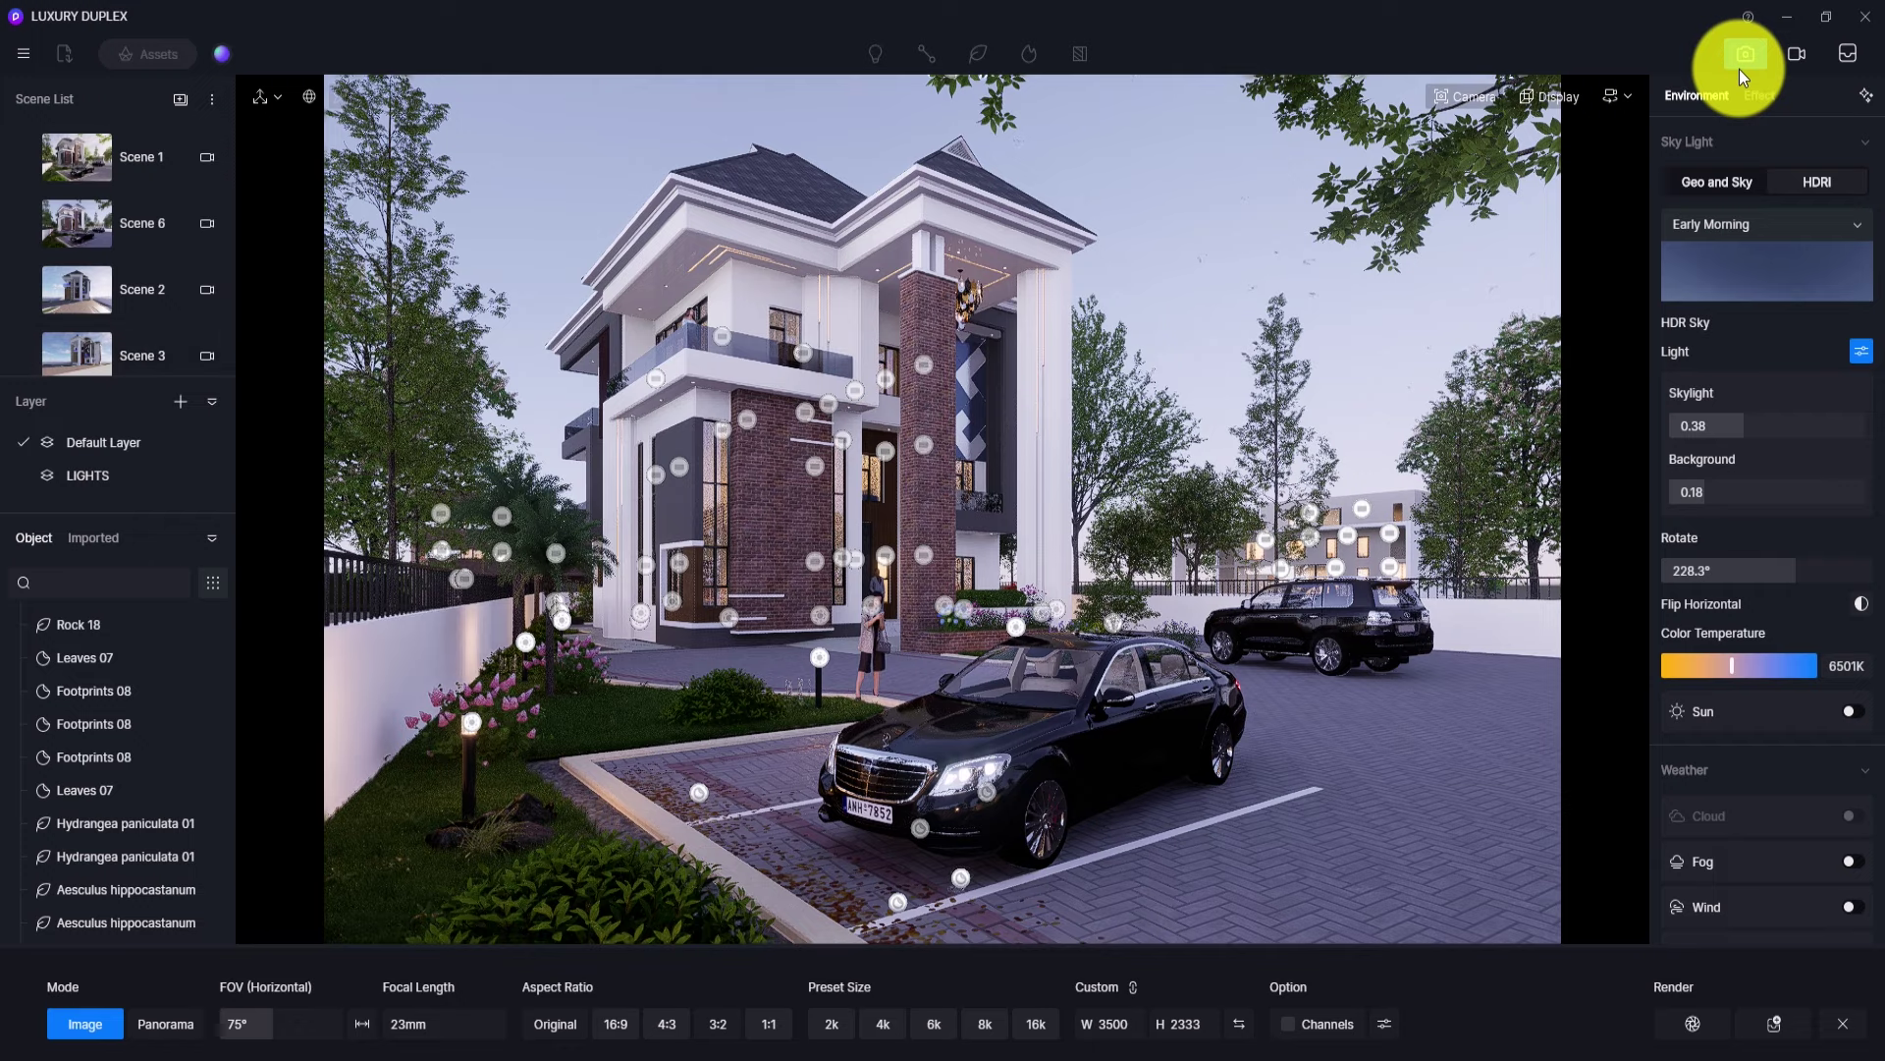
{"action": "left_click", "coordinate": [1797, 55]}
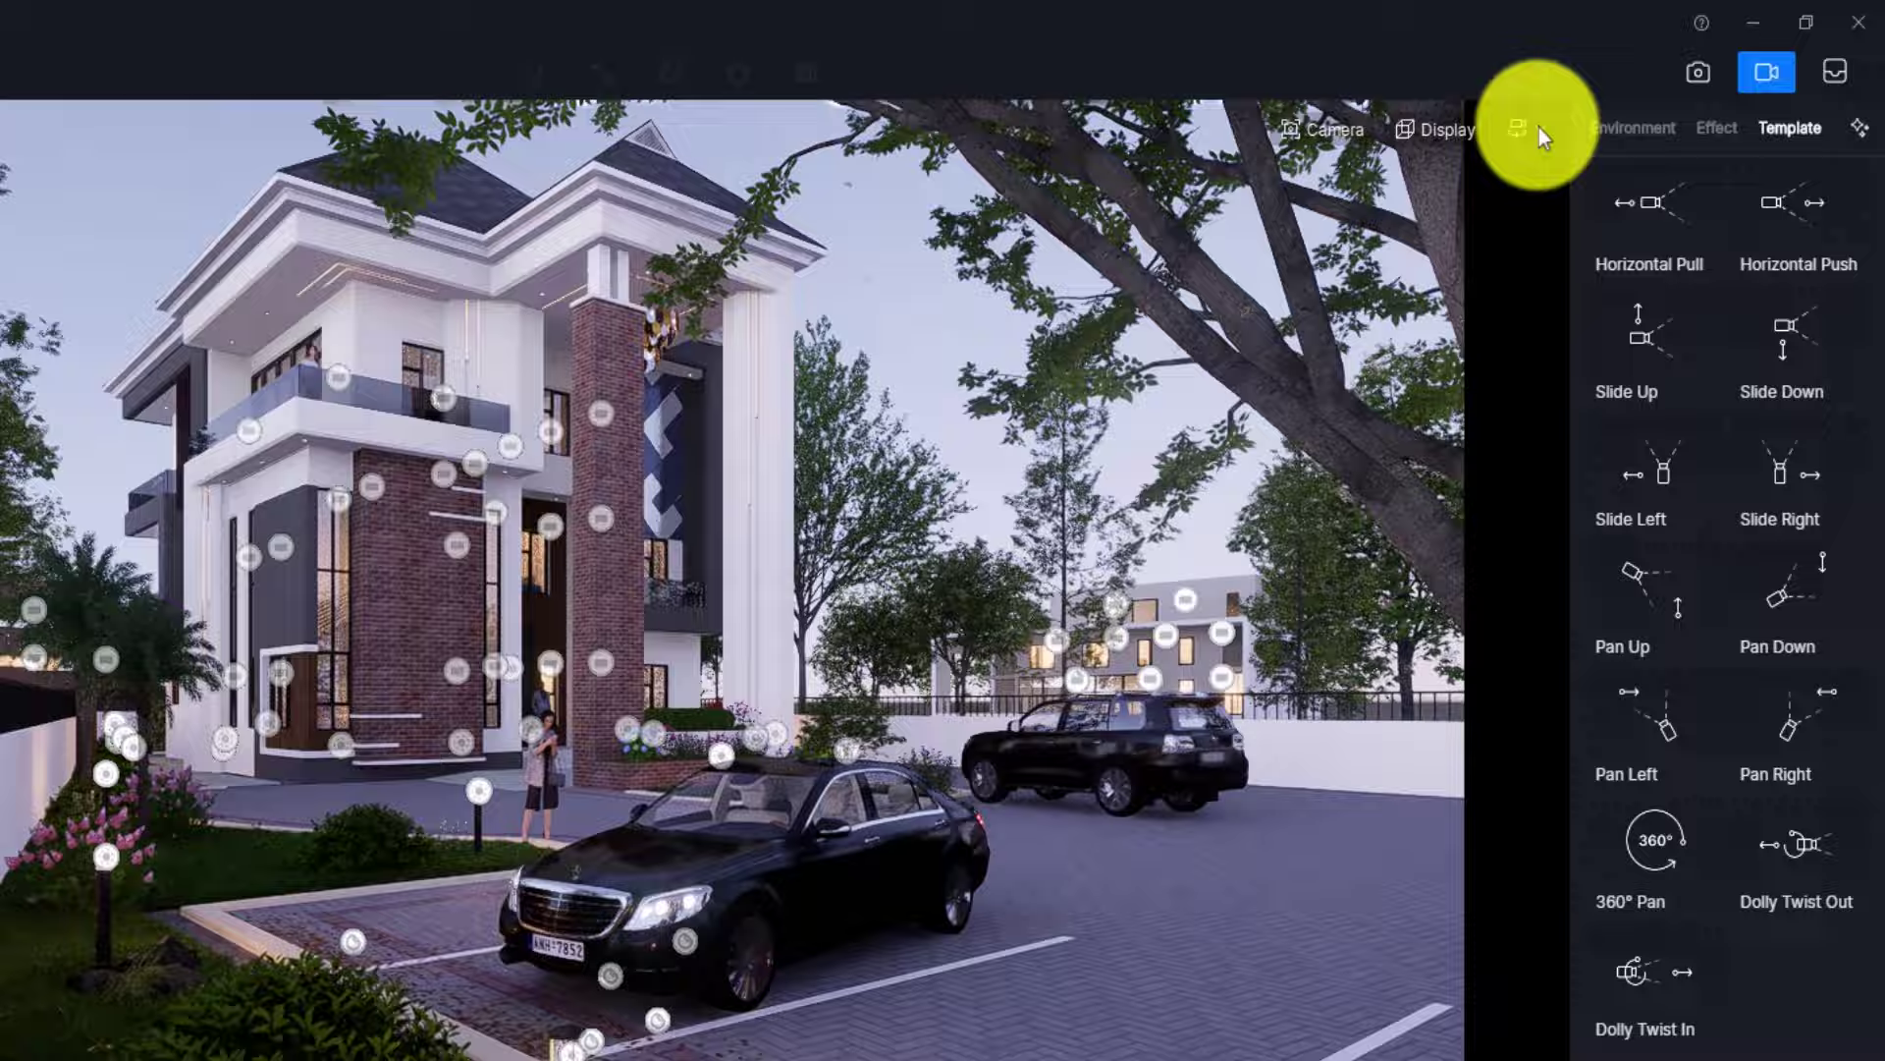
{"action": "left_click", "coordinate": [1539, 129]}
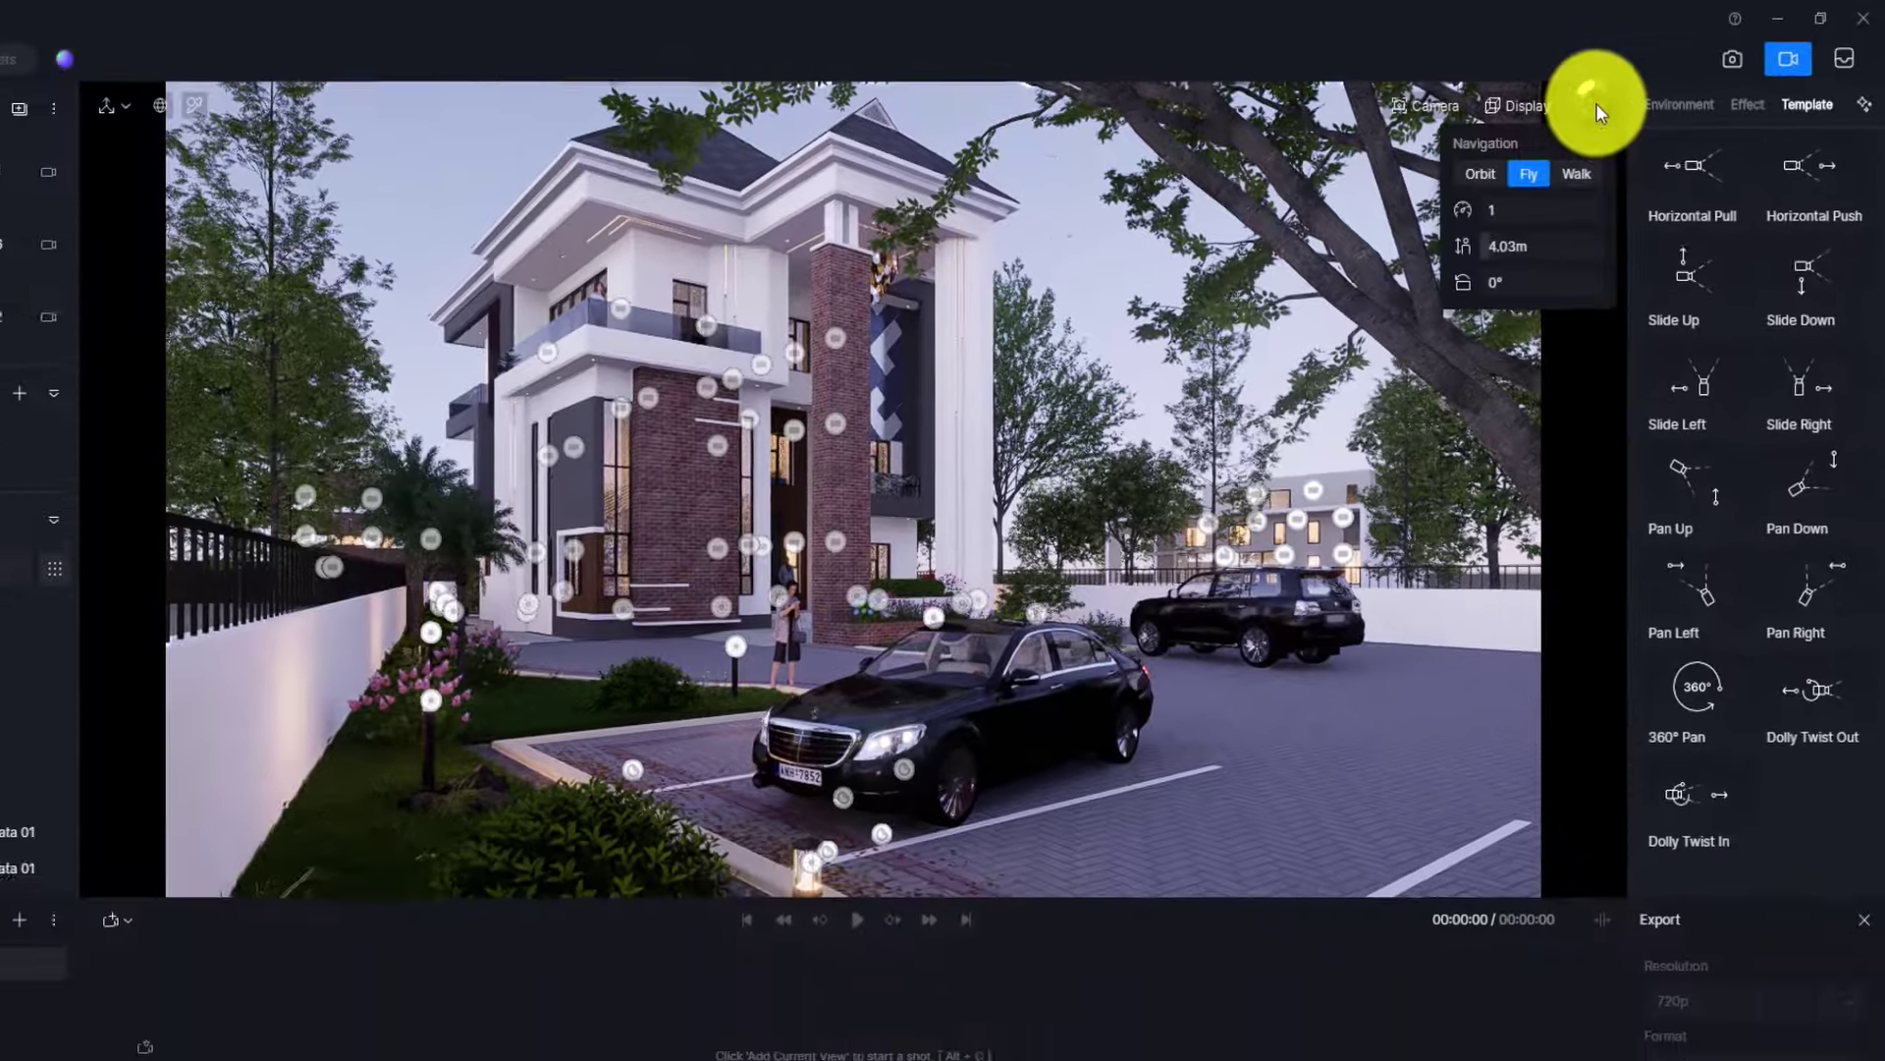
{"action": "key", "text": "s"}
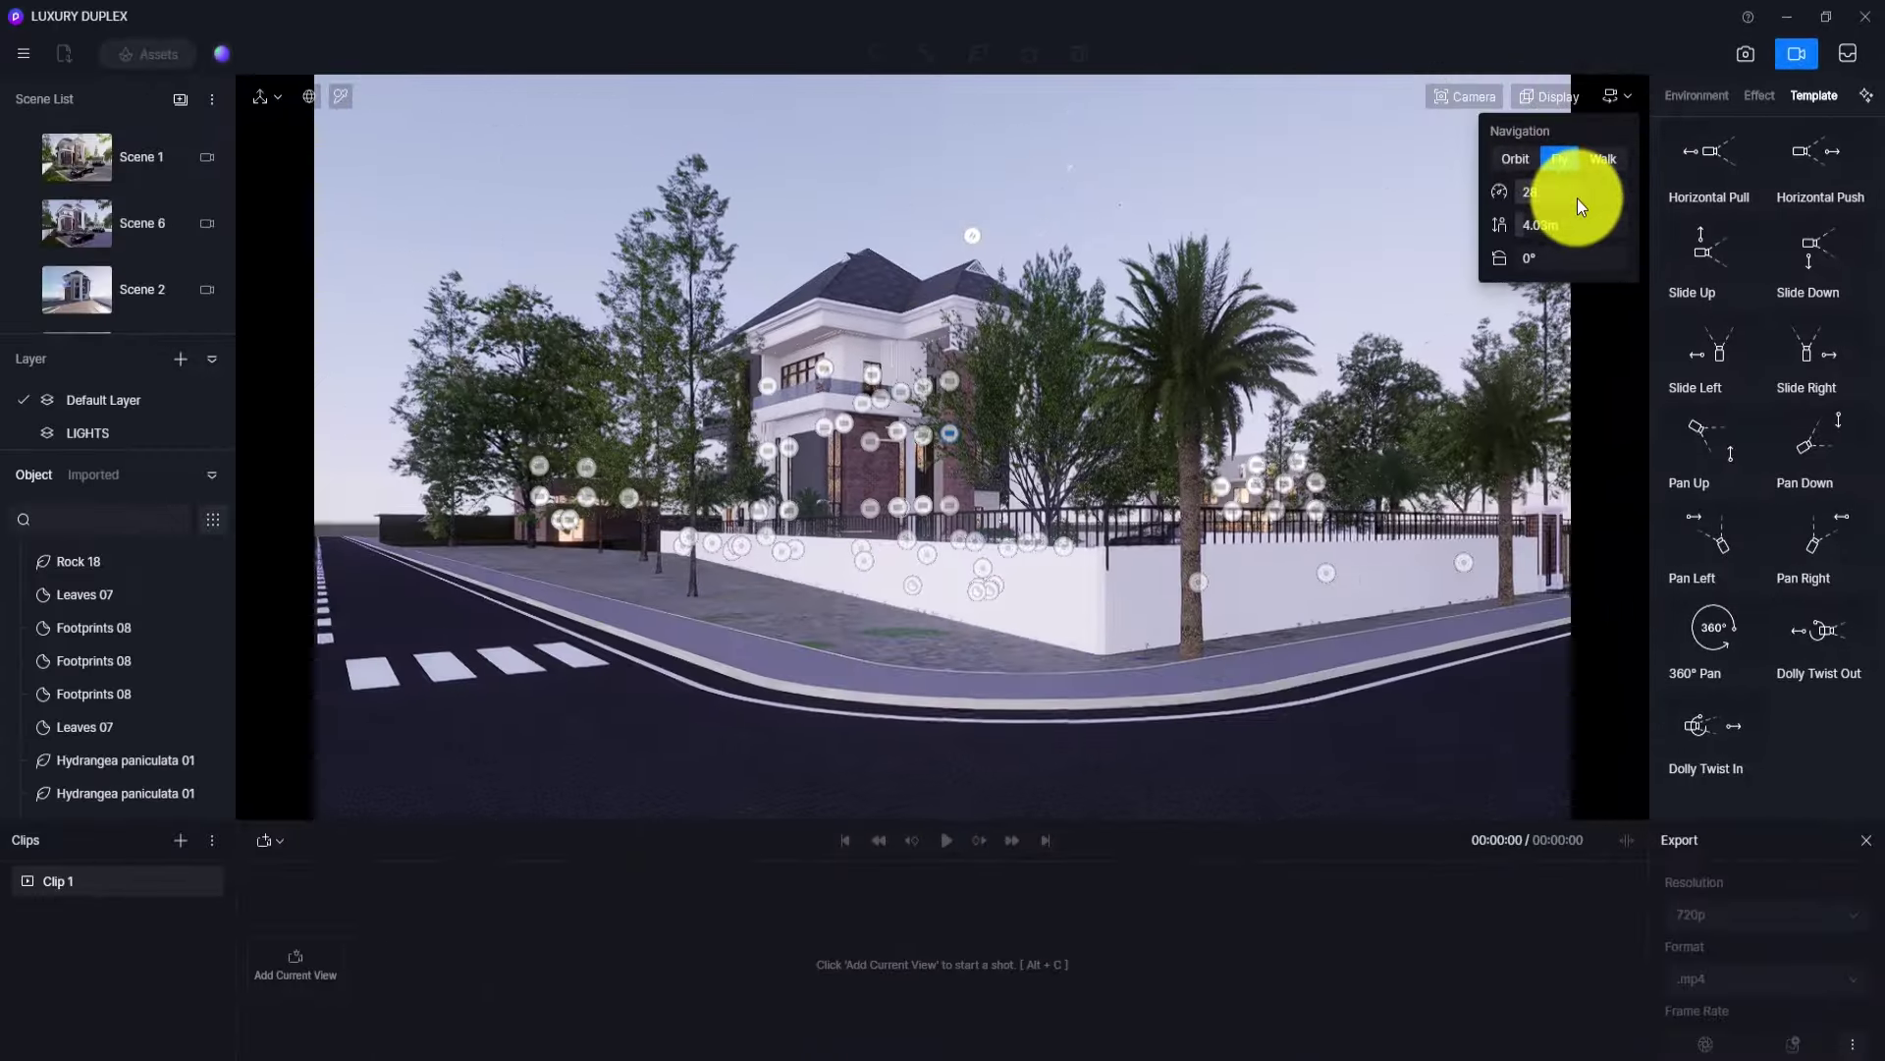
{"action": "key", "text": "d"}
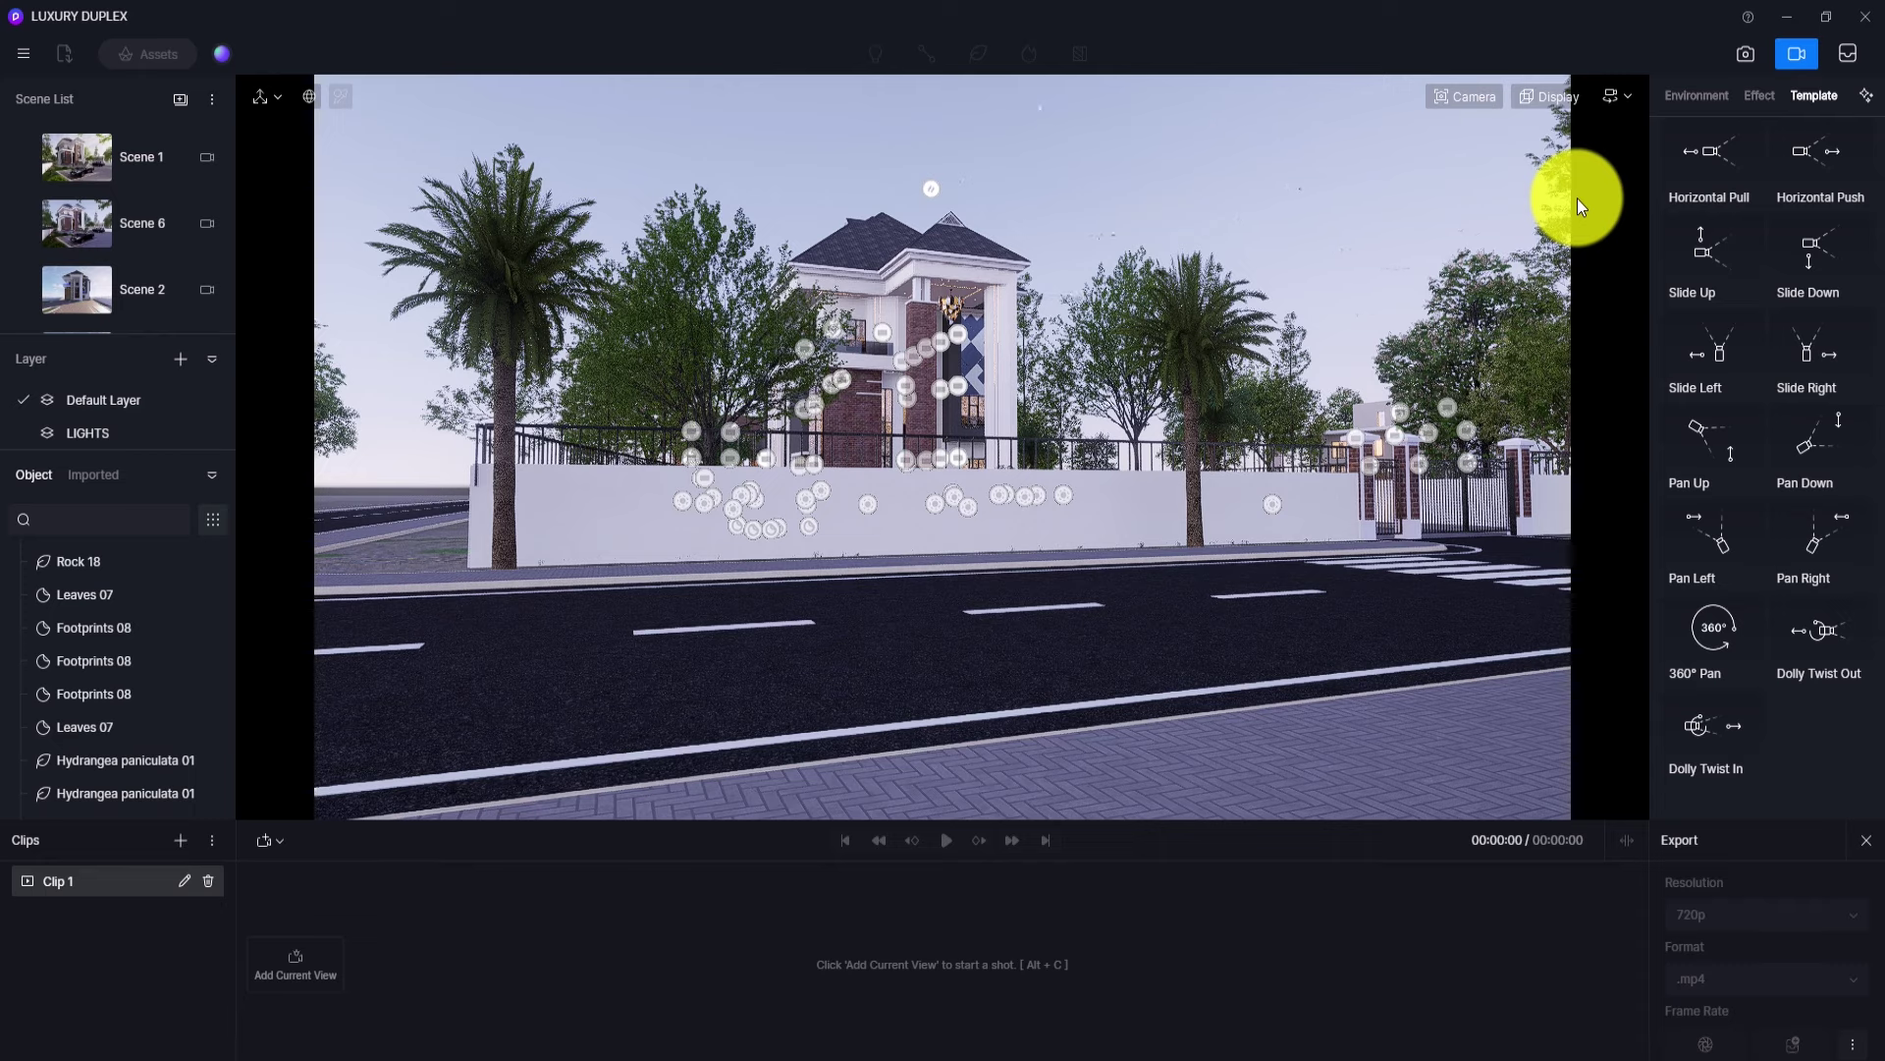
- Add two street-side camera views as the keyframes of a 5-second shot in Clip 1 and preview it
{"action": "right_click_drag", "start_coordinate": [493, 615], "coordinate": [514, 634]}
{"action": "left_click", "coordinate": [295, 965]}
{"action": "left_click", "coordinate": [394, 965]}
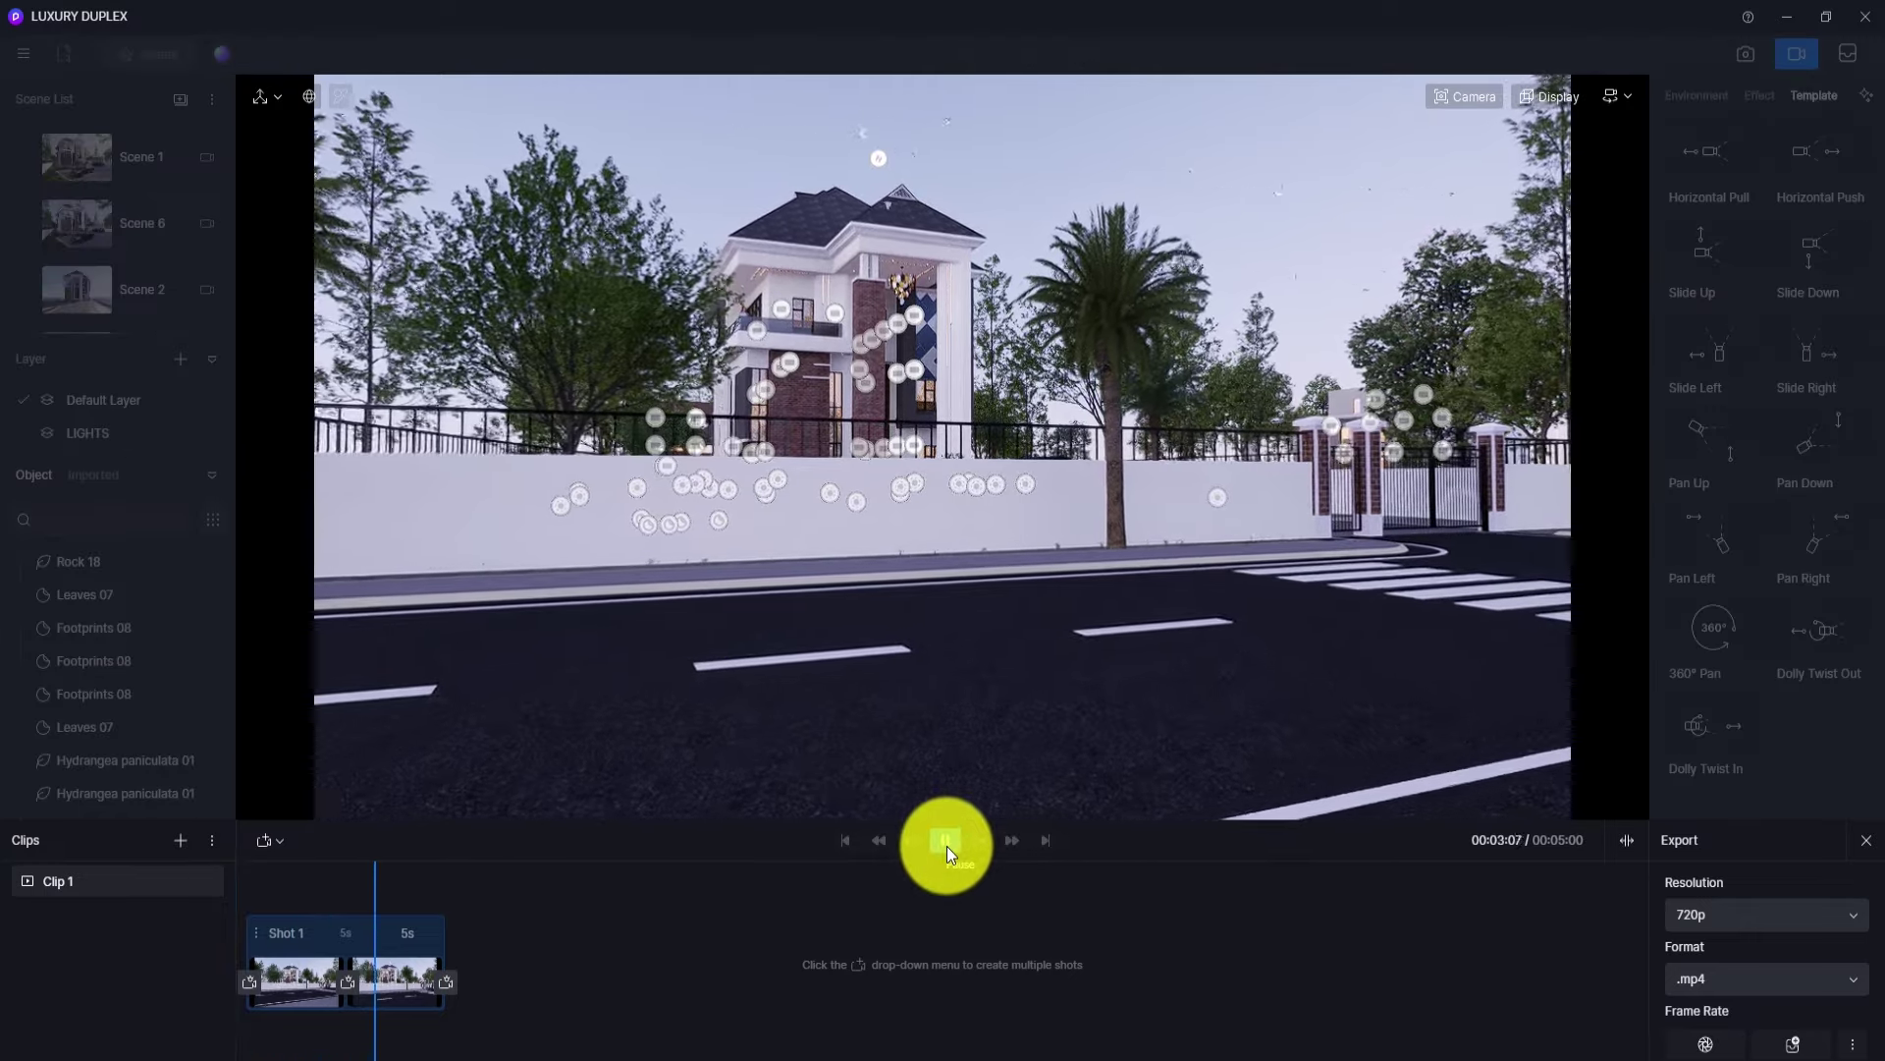
{"action": "left_click", "coordinate": [947, 845]}
- Turn on wind at the shot's first keyframe with a strength of 1
{"action": "left_click", "coordinate": [315, 982]}
{"action": "left_click", "coordinate": [1667, 94]}
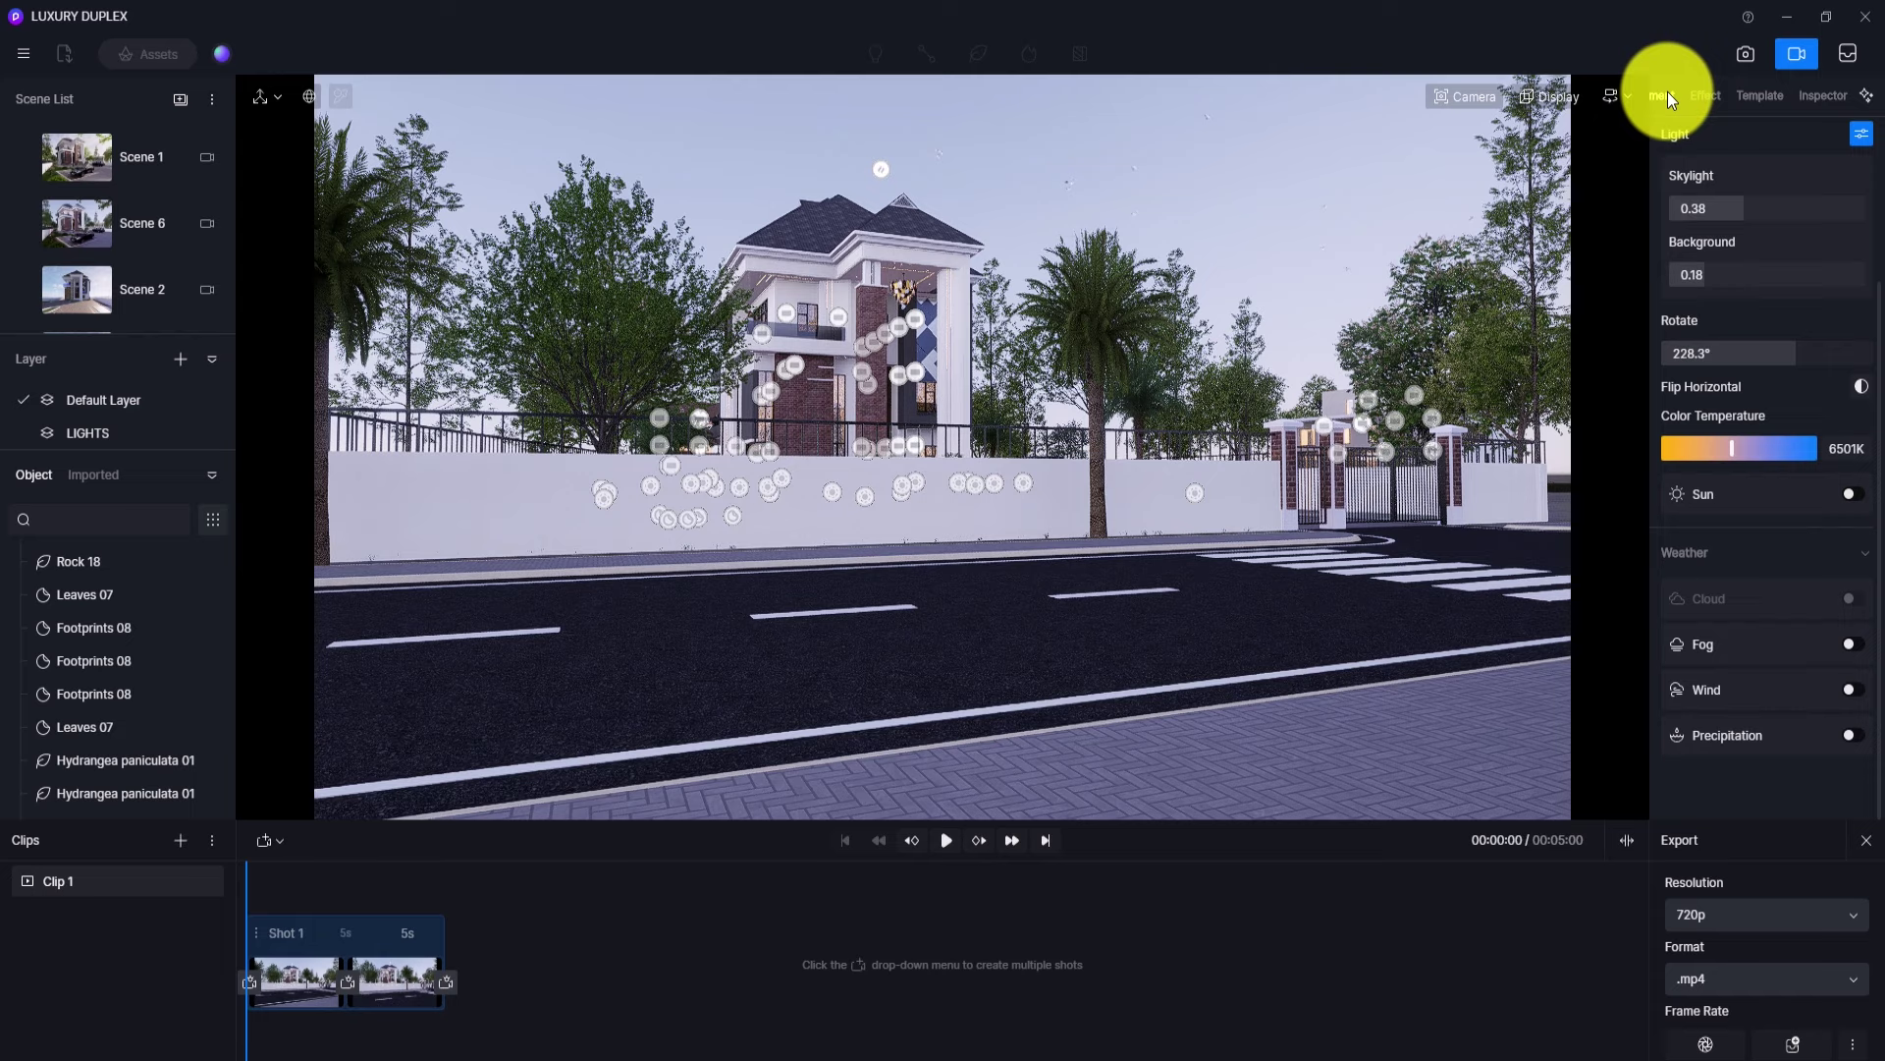
{"action": "left_click", "coordinate": [1851, 692]}
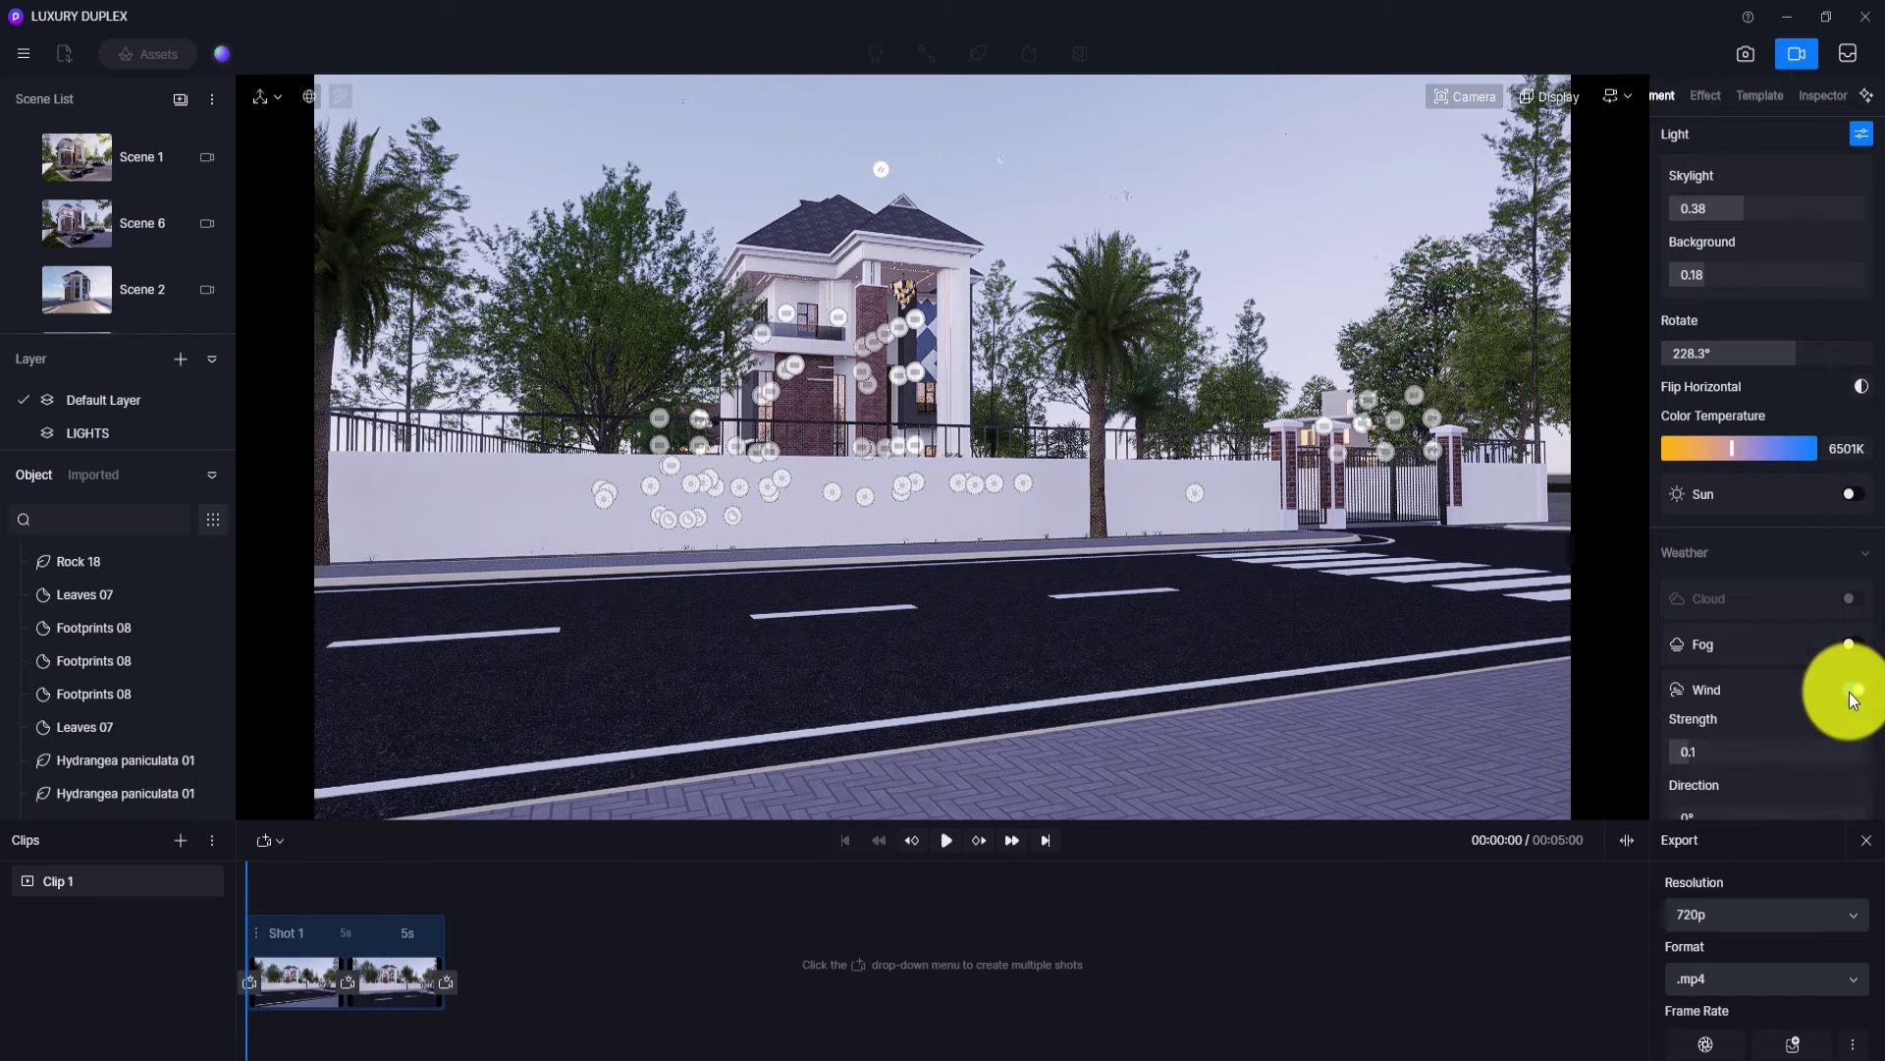
{"action": "left_click_drag", "start_coordinate": [1704, 746], "coordinate": [1884, 737]}
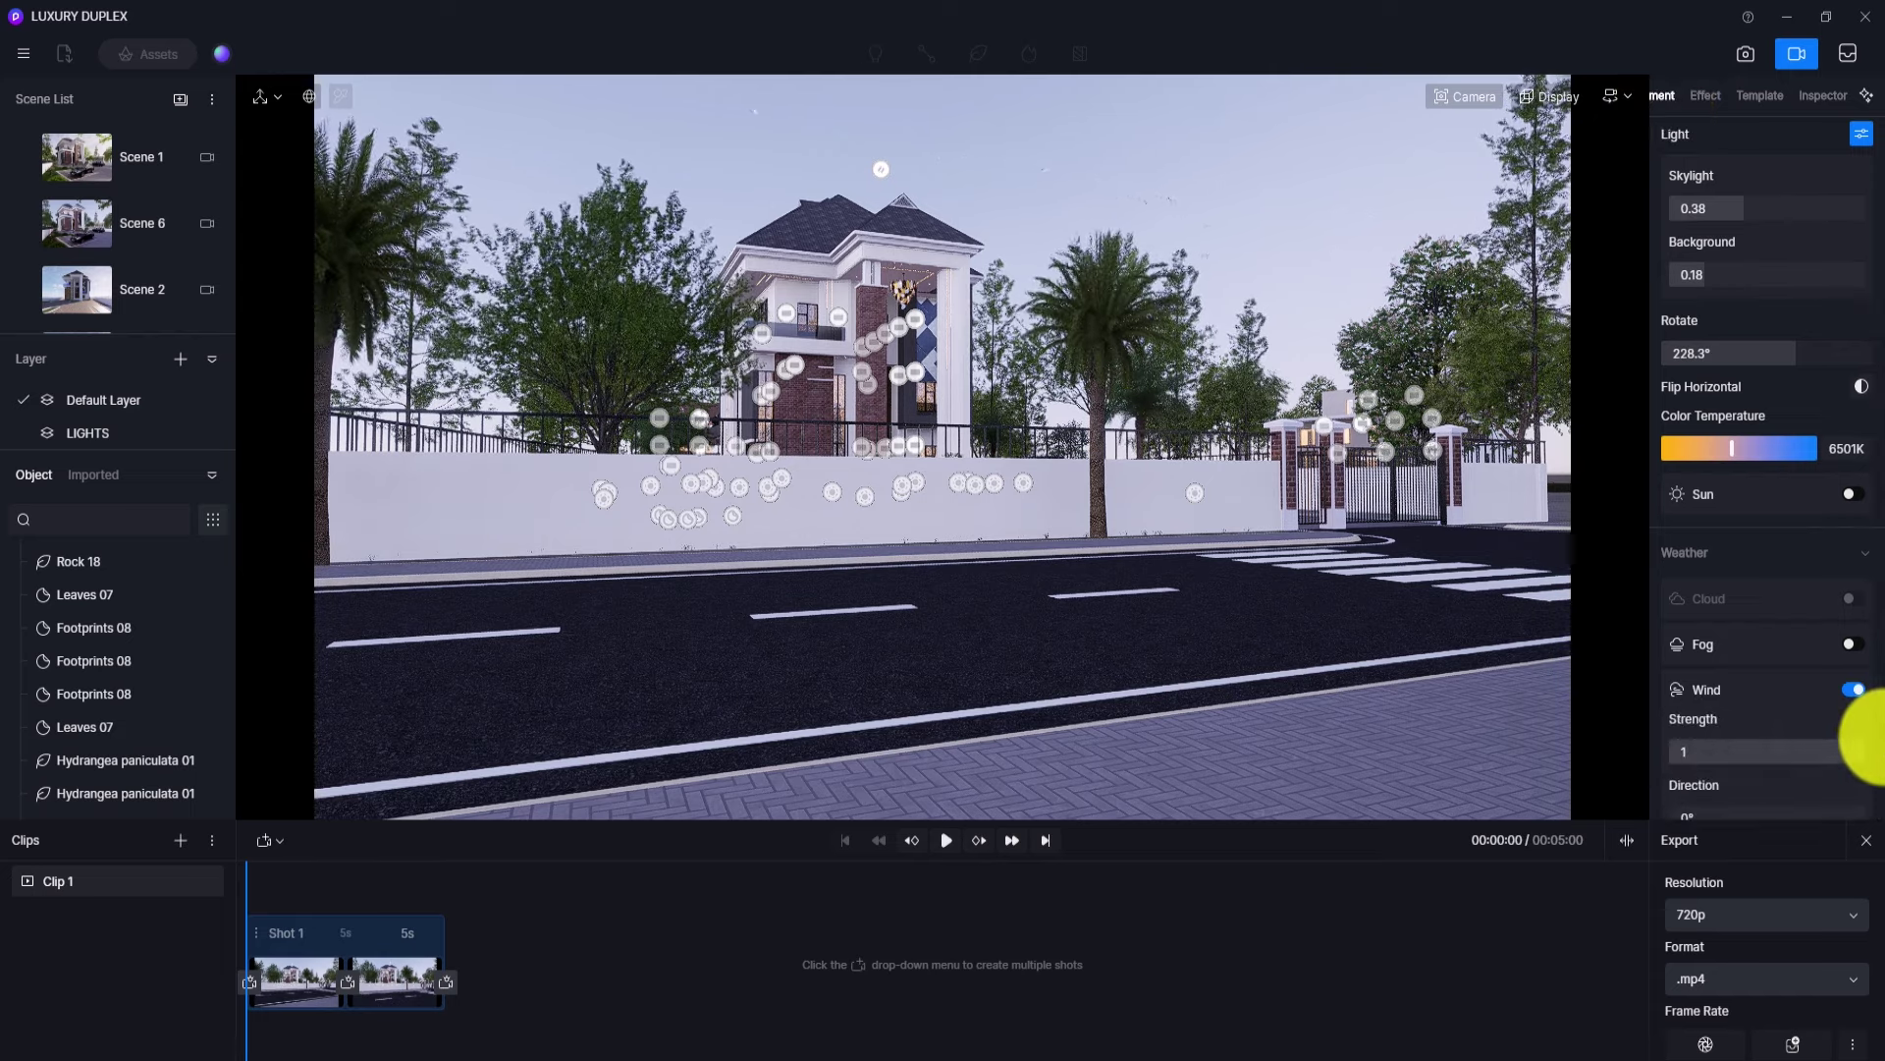
- Set the wind strength at the shot's second keyframe to 0.95
{"action": "left_click", "coordinate": [395, 978]}
{"action": "left_click_drag", "start_coordinate": [1707, 752], "coordinate": [1862, 751]}
{"action": "left_click", "coordinate": [425, 1041]}
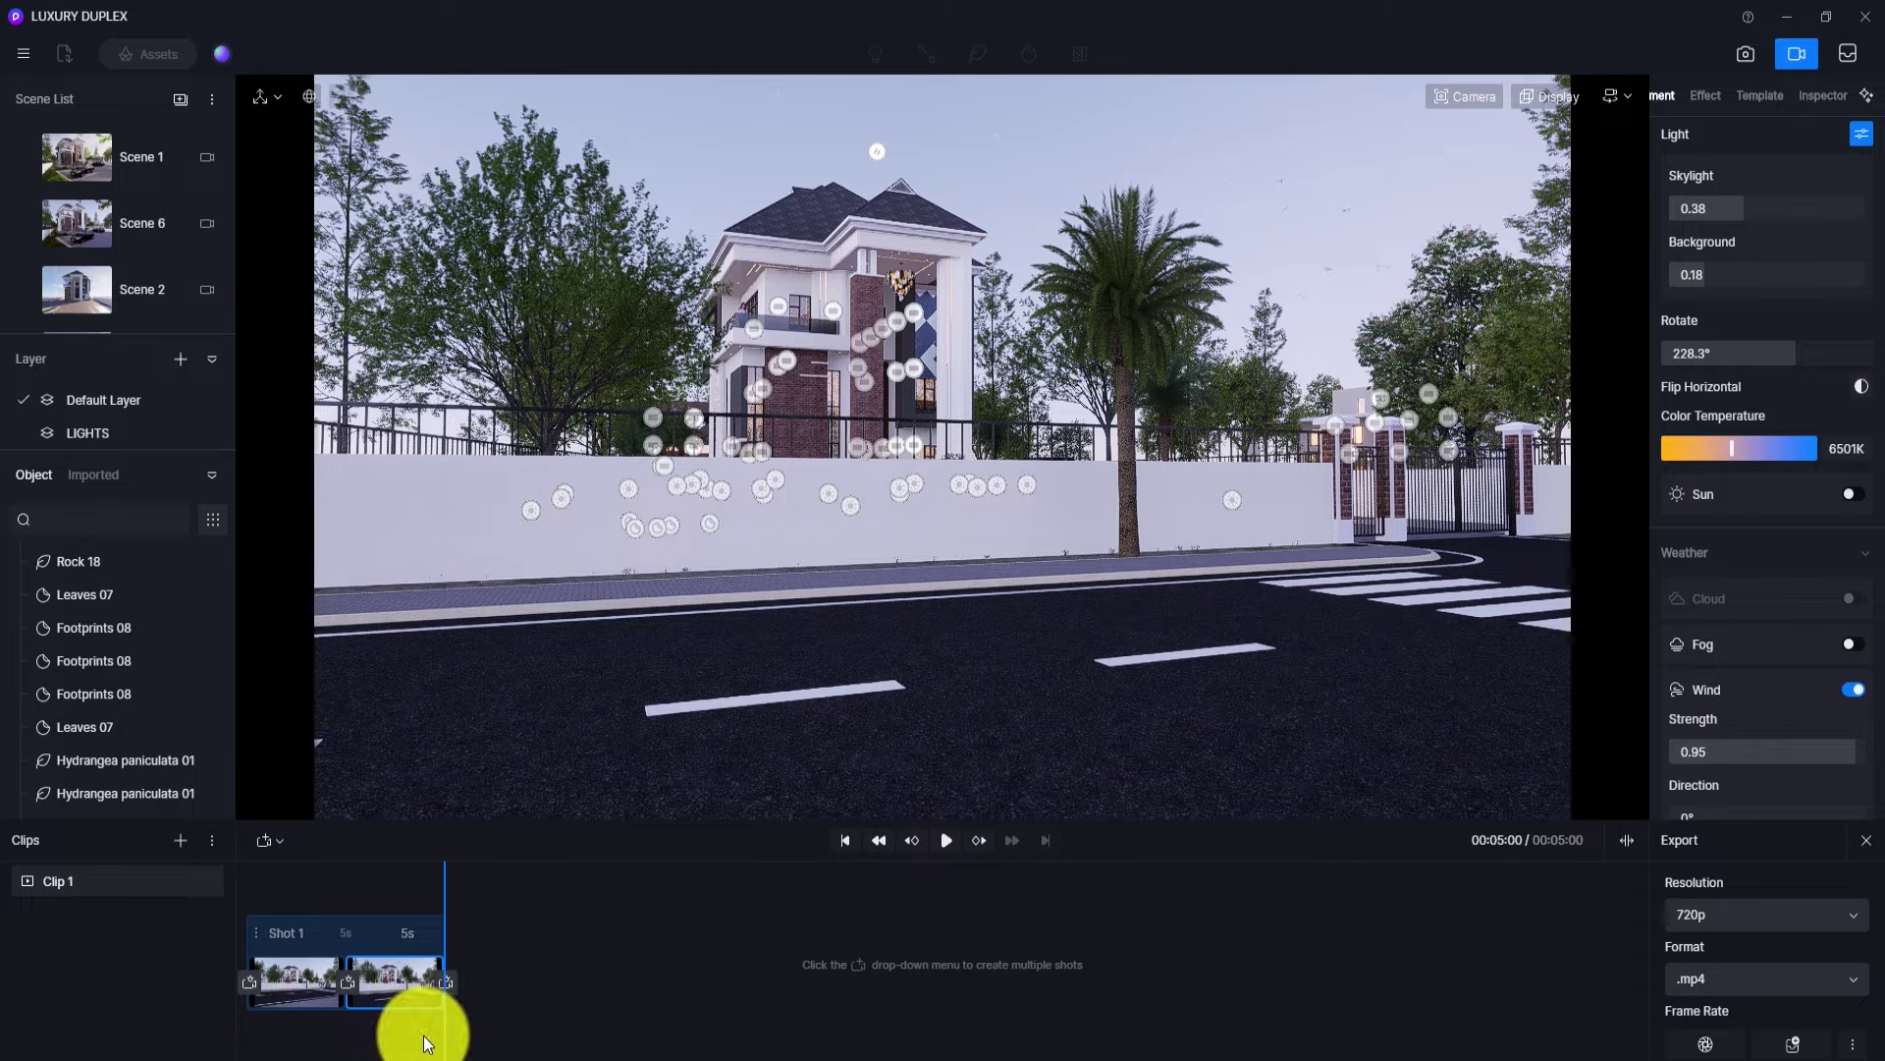
- Preview the wind animation in Clip 1, and create Clip 2 from the Scene 1 view
{"action": "left_click", "coordinate": [941, 845]}
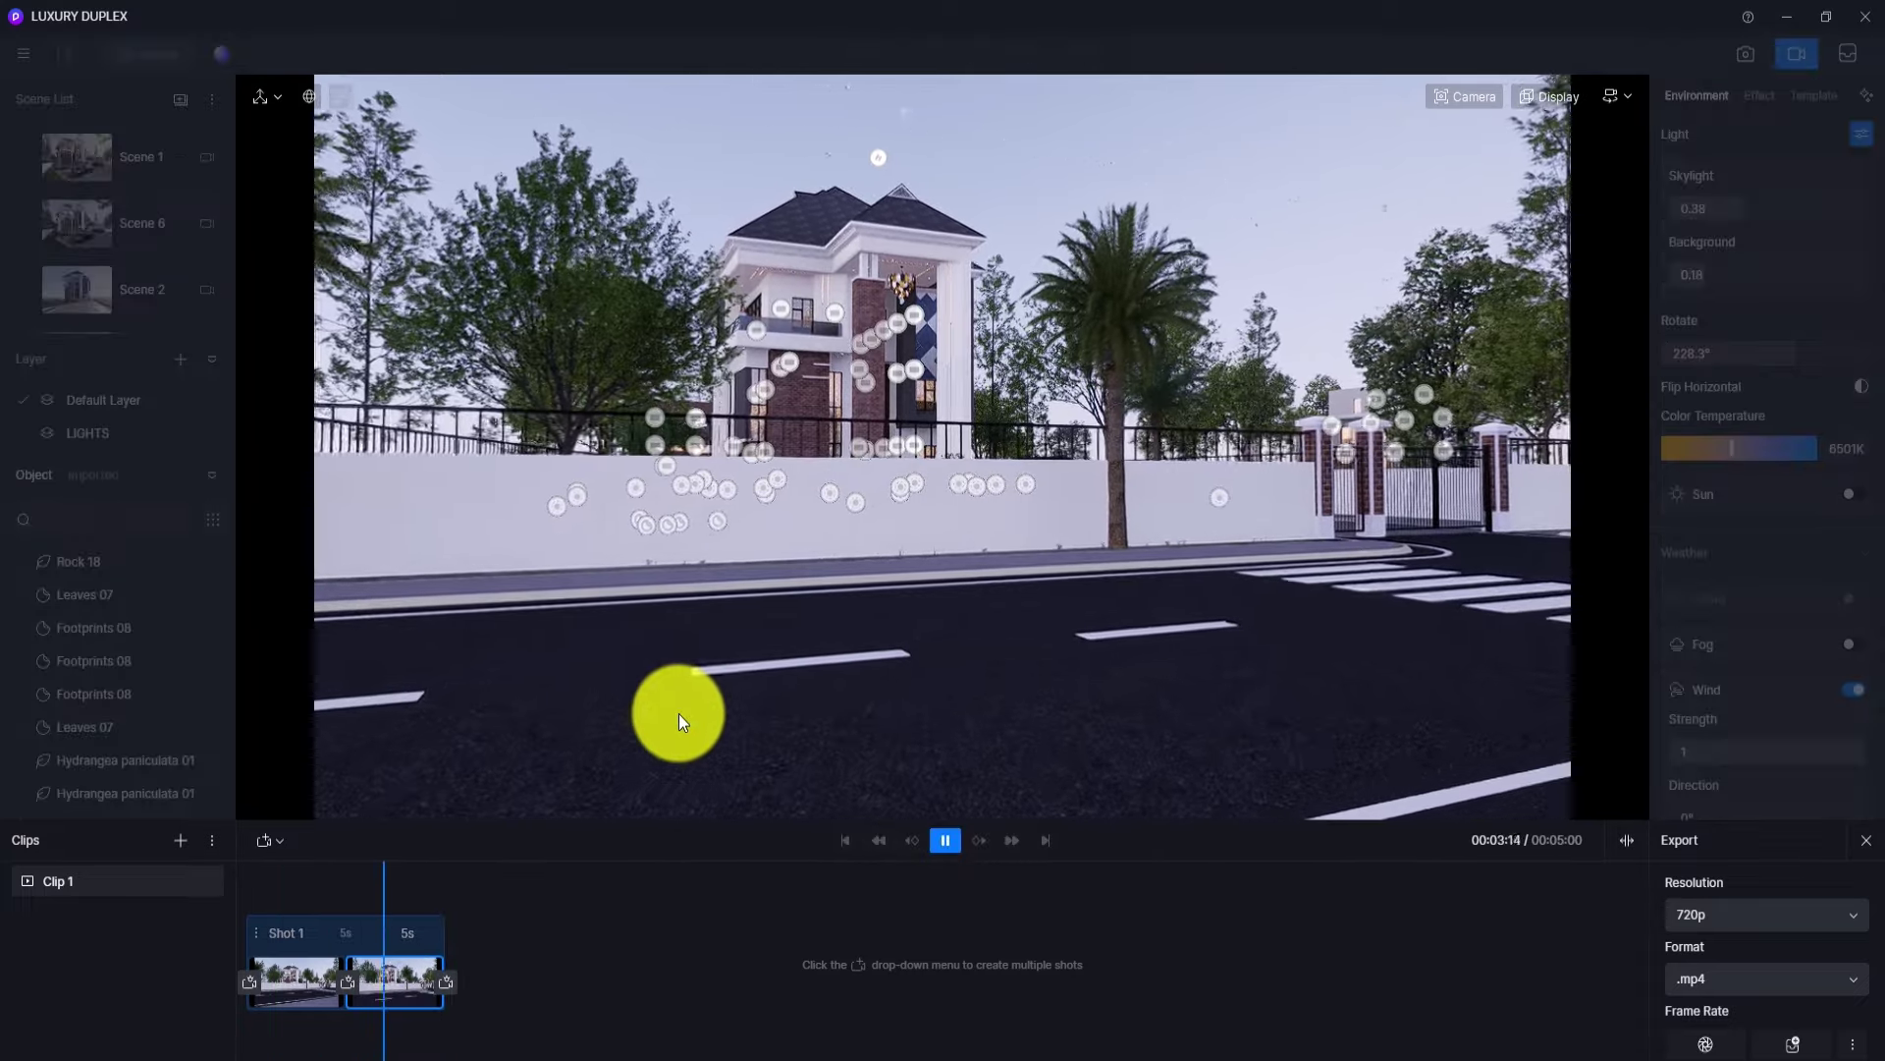
{"action": "left_click", "coordinate": [76, 157]}
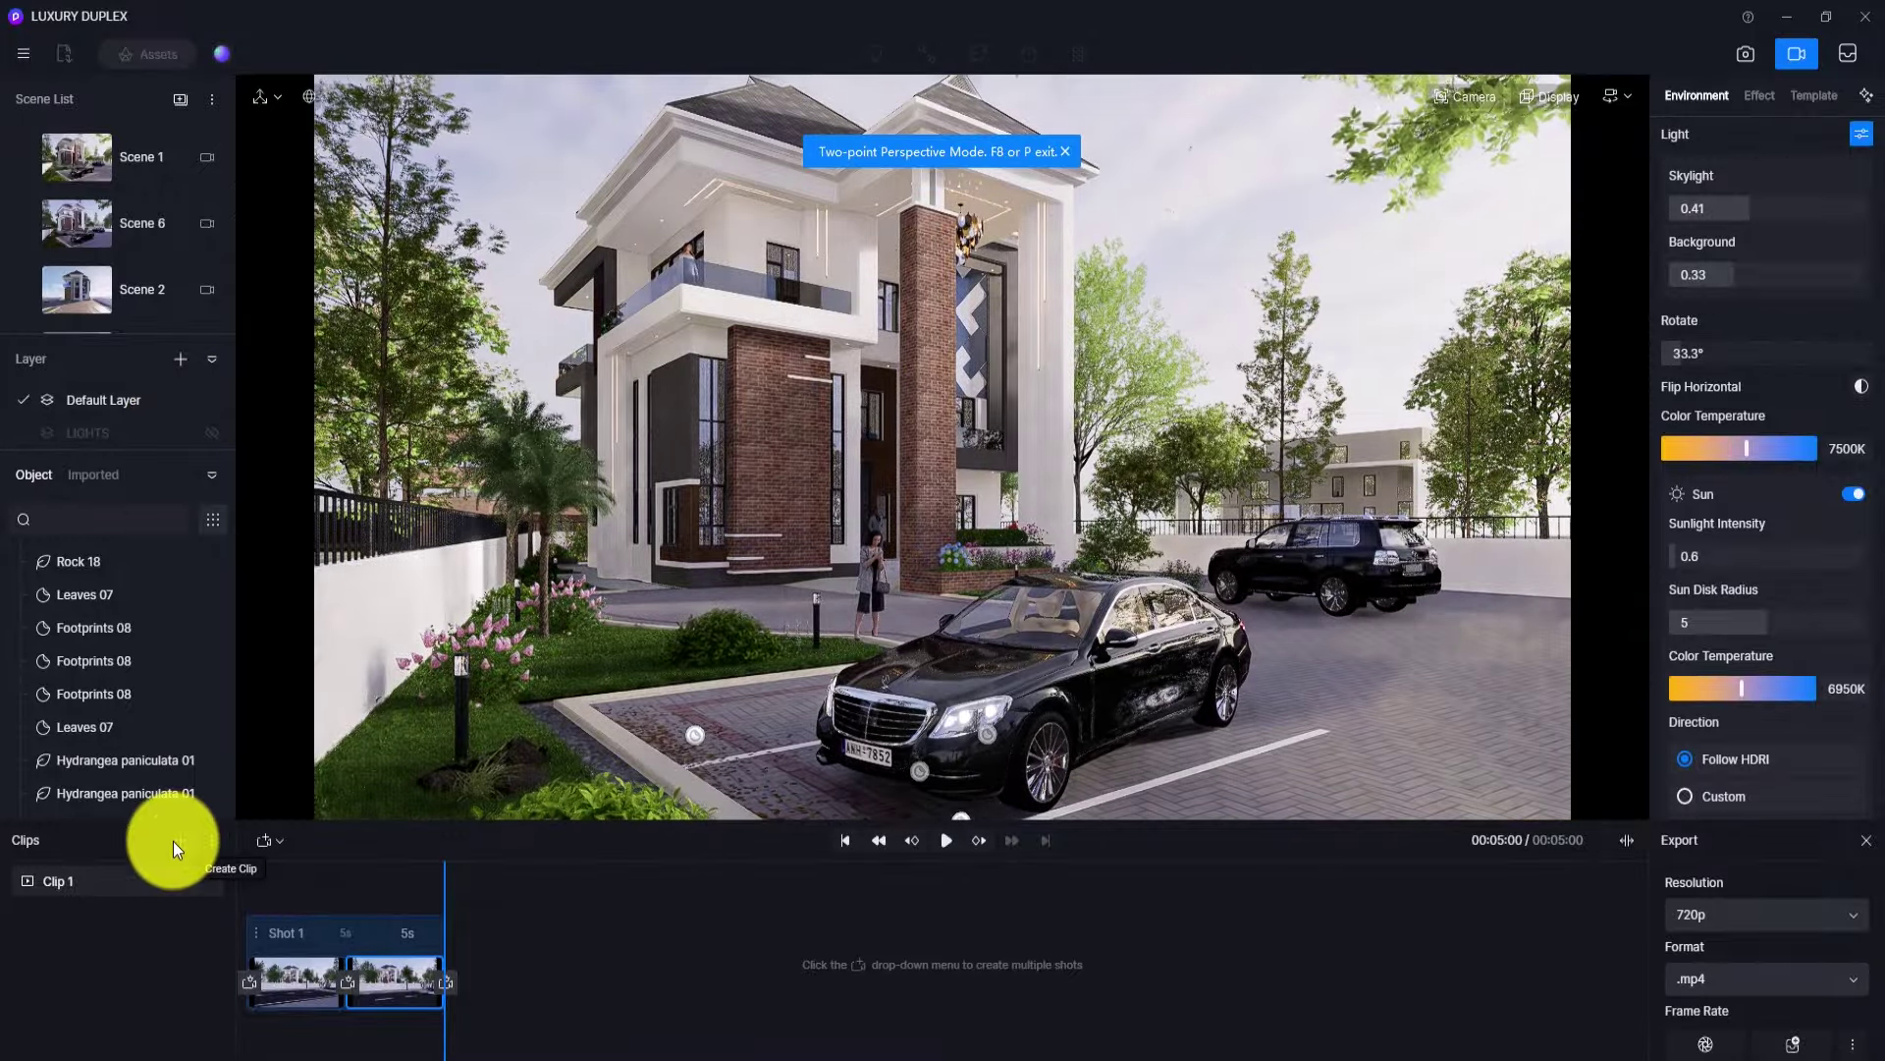
{"action": "left_click", "coordinate": [180, 840]}
{"action": "left_click", "coordinate": [113, 928]}
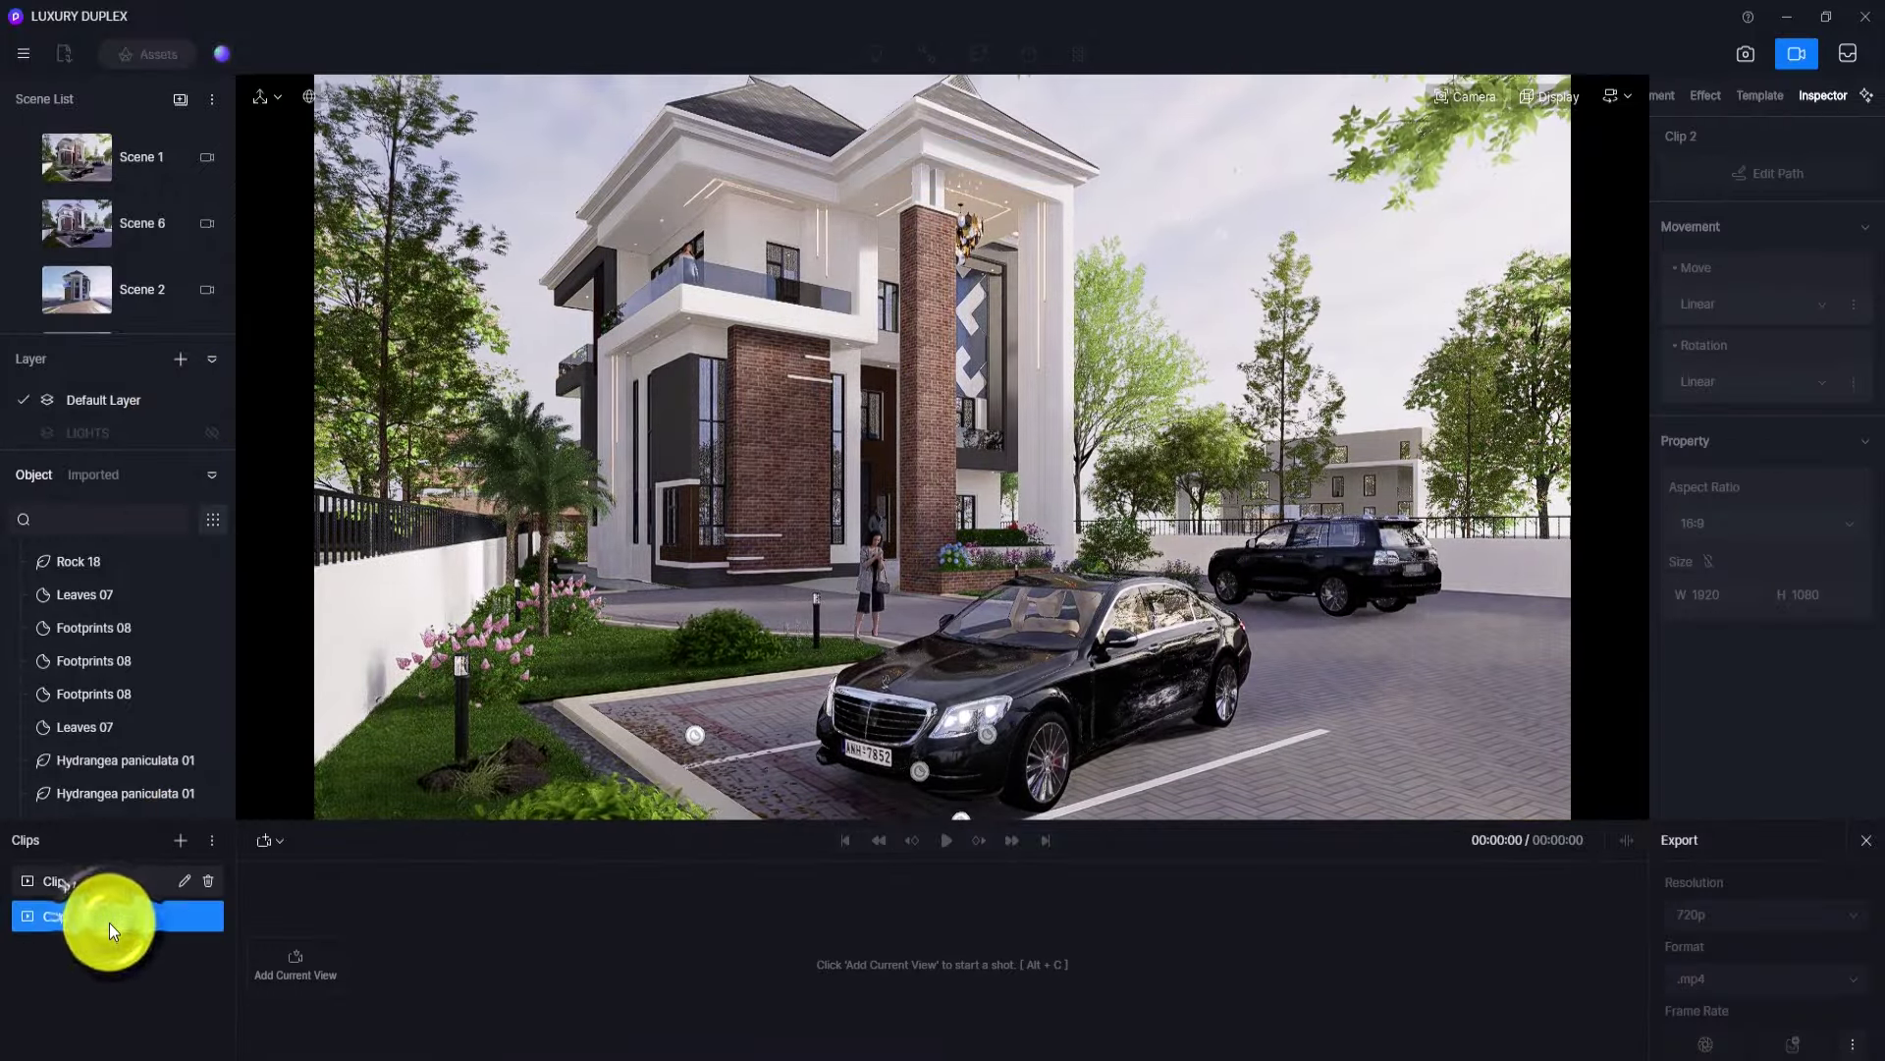
- Add a pulled-back, two-point-perspective view of the house, parked car and foreground tree as Clip 2's first keyframe
{"action": "scroll", "coordinate": [690, 628], "scroll_direction": "down", "scroll_amount": 3}
{"action": "right_click_drag", "start_coordinate": [690, 629], "coordinate": [693, 753]}
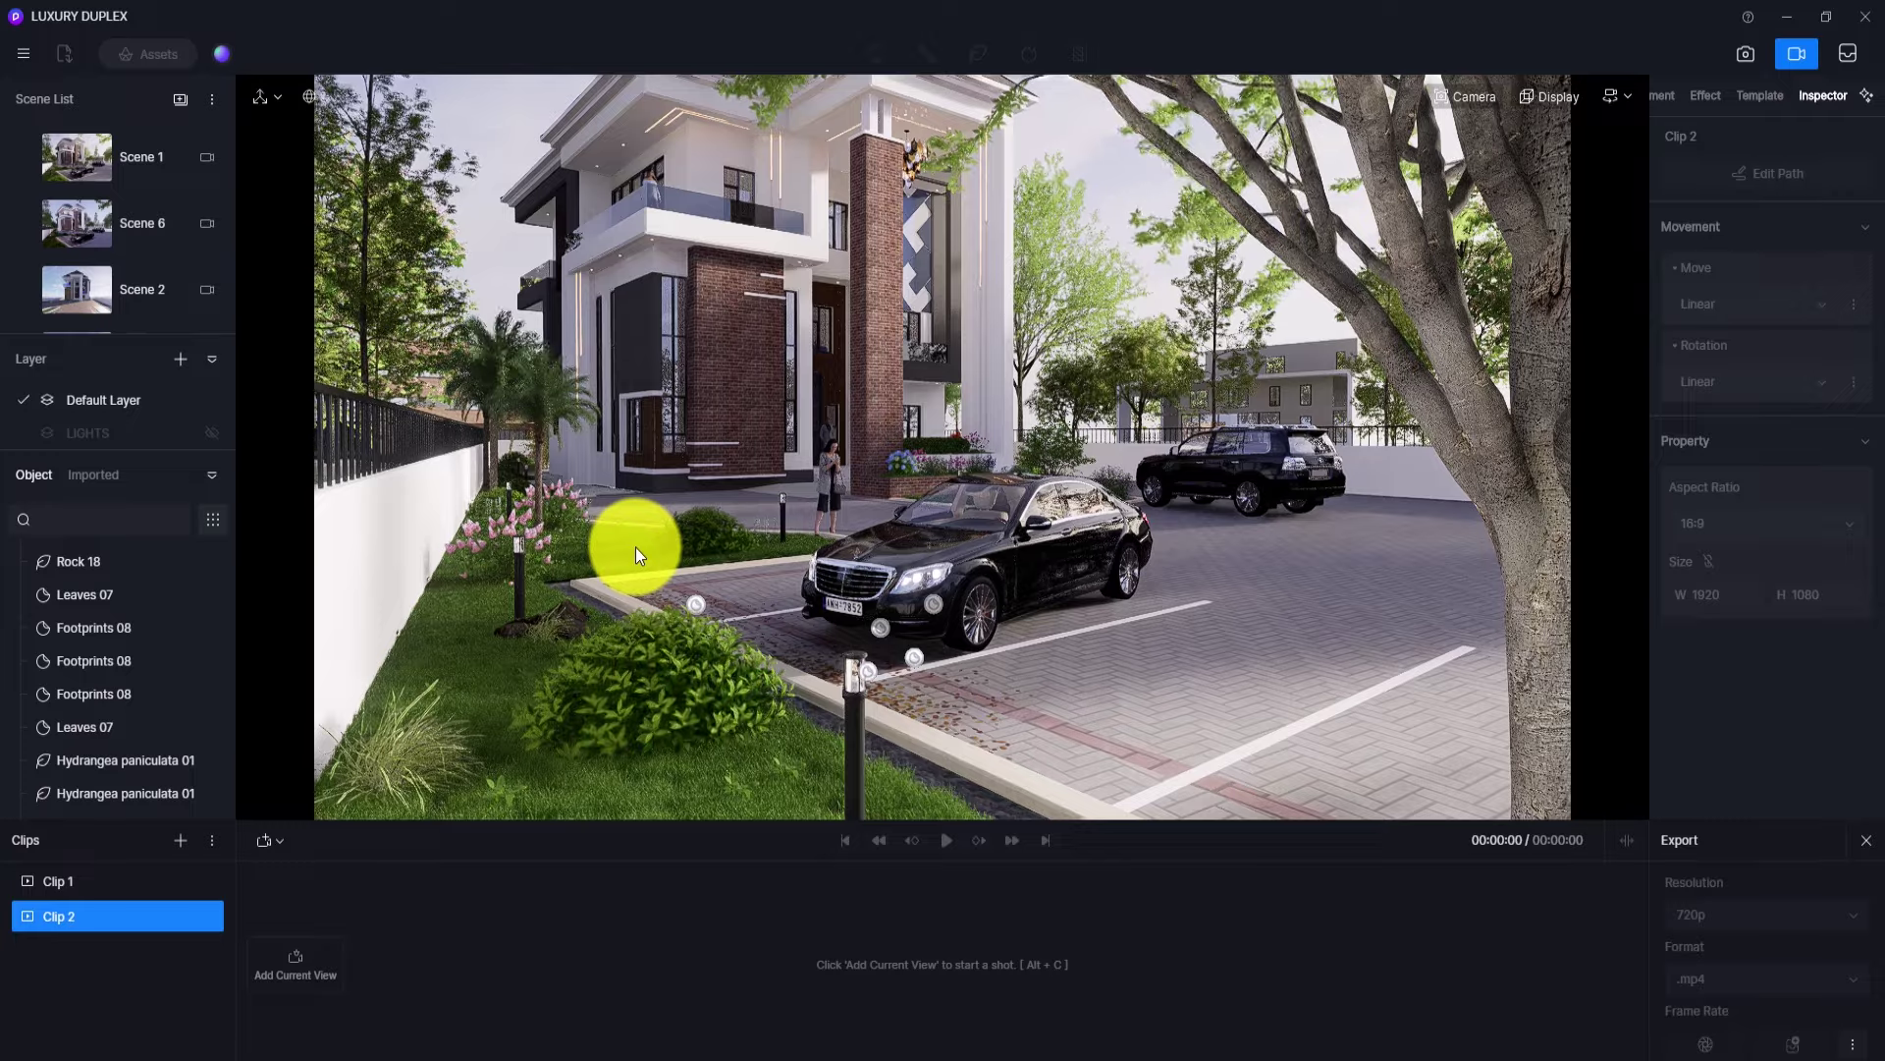
{"action": "key", "text": "e"}
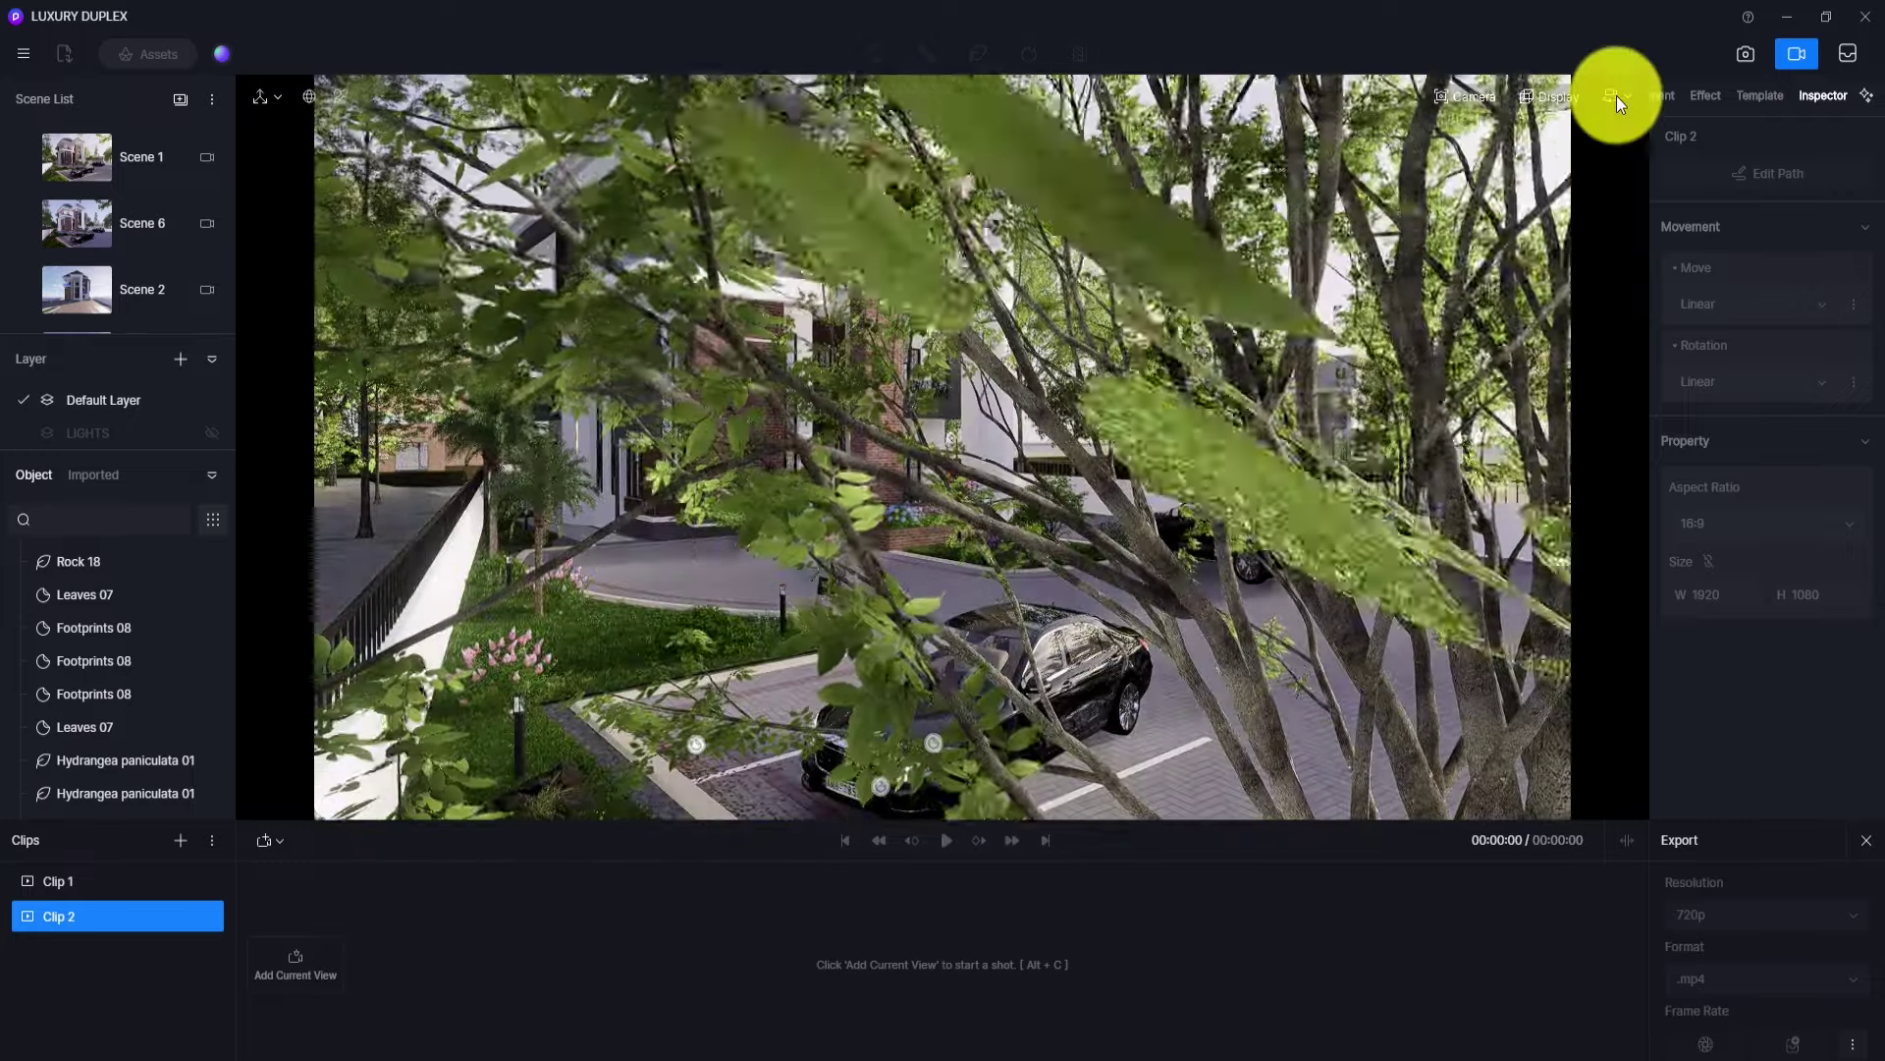
{"action": "left_click", "coordinate": [1617, 96]}
{"action": "key", "text": "q"}
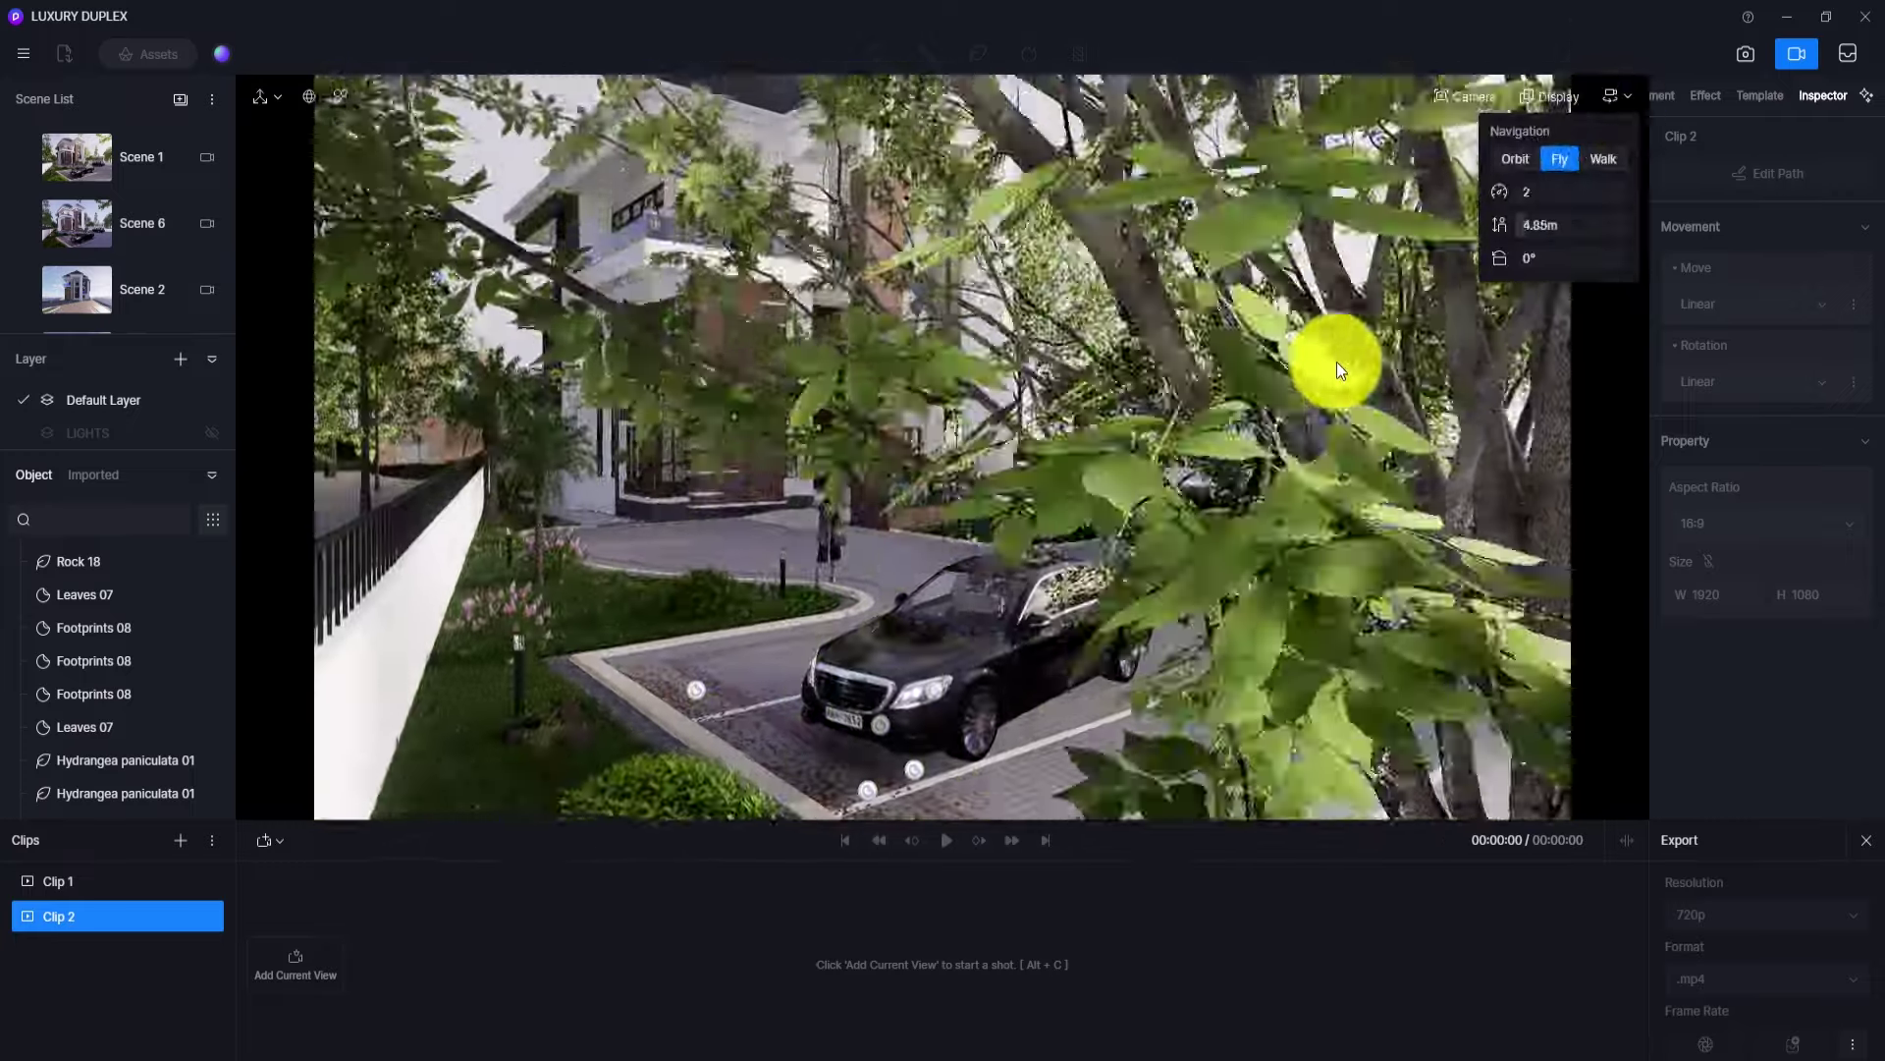
{"action": "key", "text": "q"}
{"action": "key", "text": "q"}
{"action": "key", "text": "p"}
{"action": "right_click_drag", "start_coordinate": [1336, 361], "coordinate": [1245, 314]}
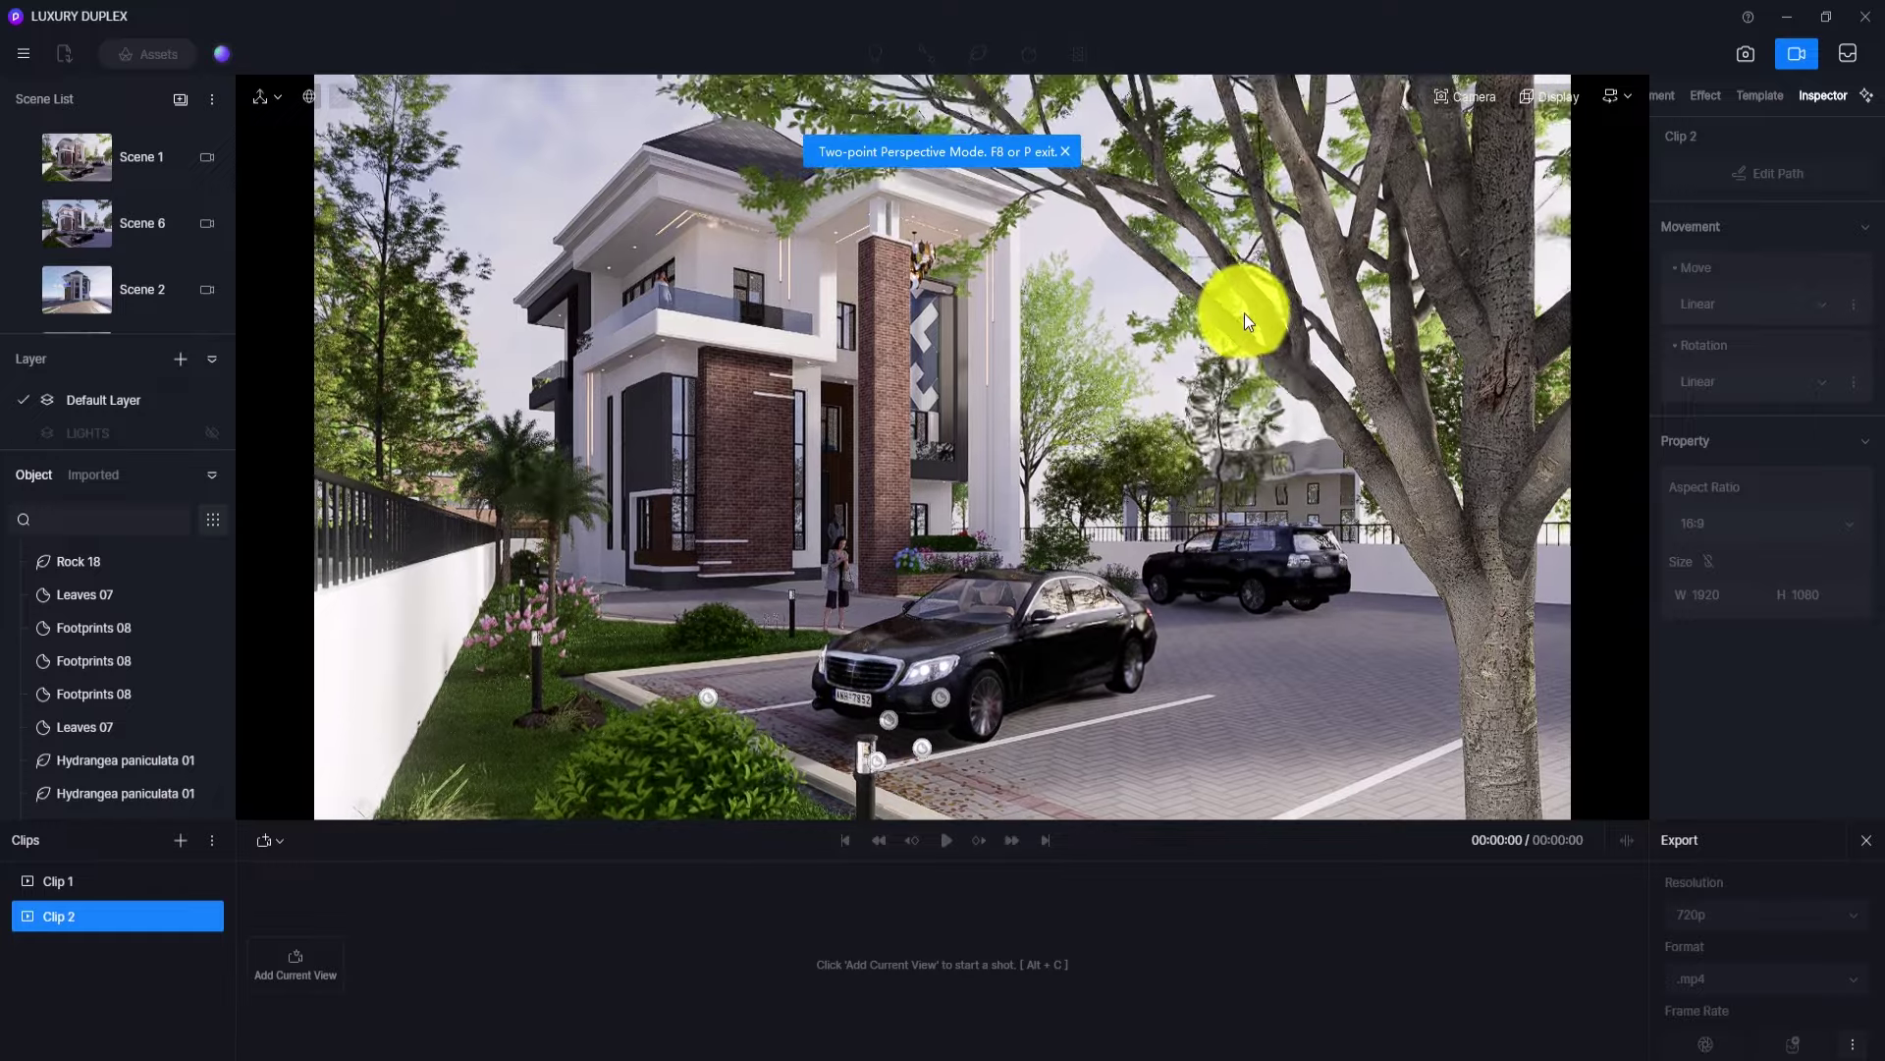
{"action": "right_click_drag", "start_coordinate": [1080, 409], "coordinate": [1076, 432]}
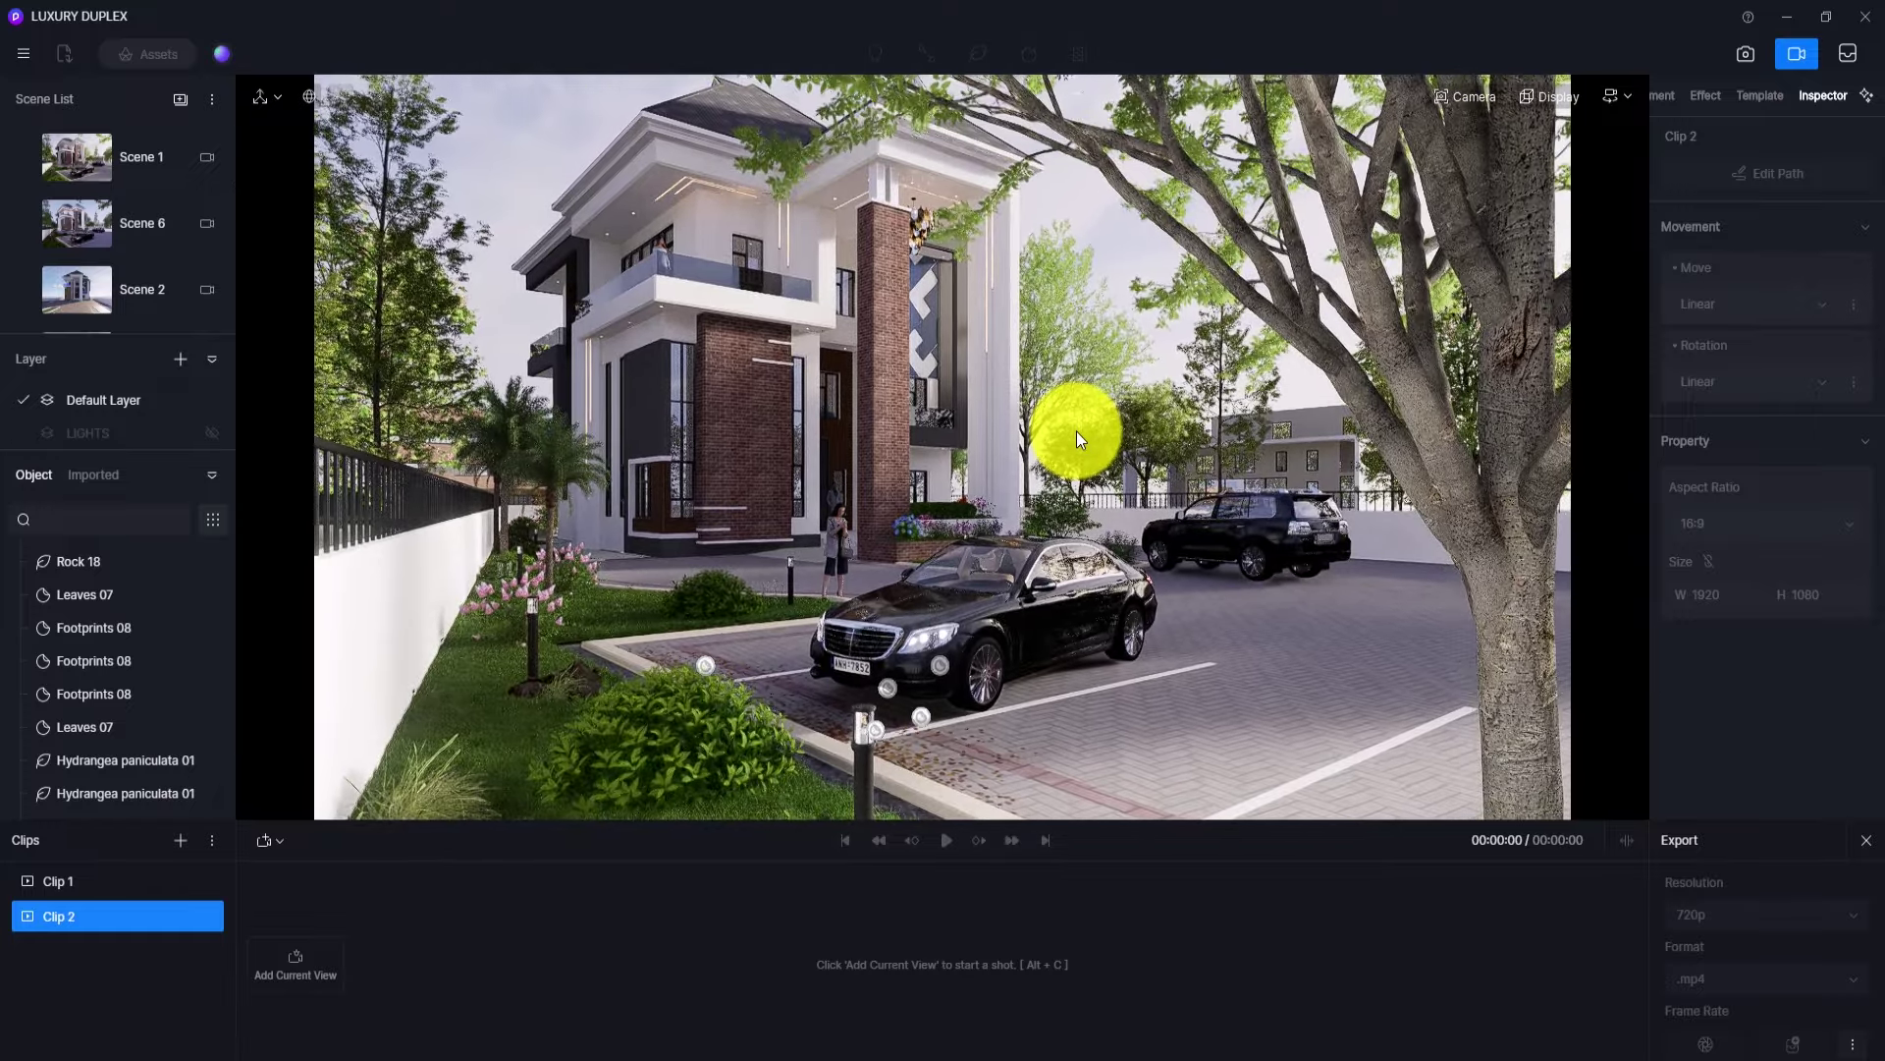
{"action": "left_click", "coordinate": [294, 960]}
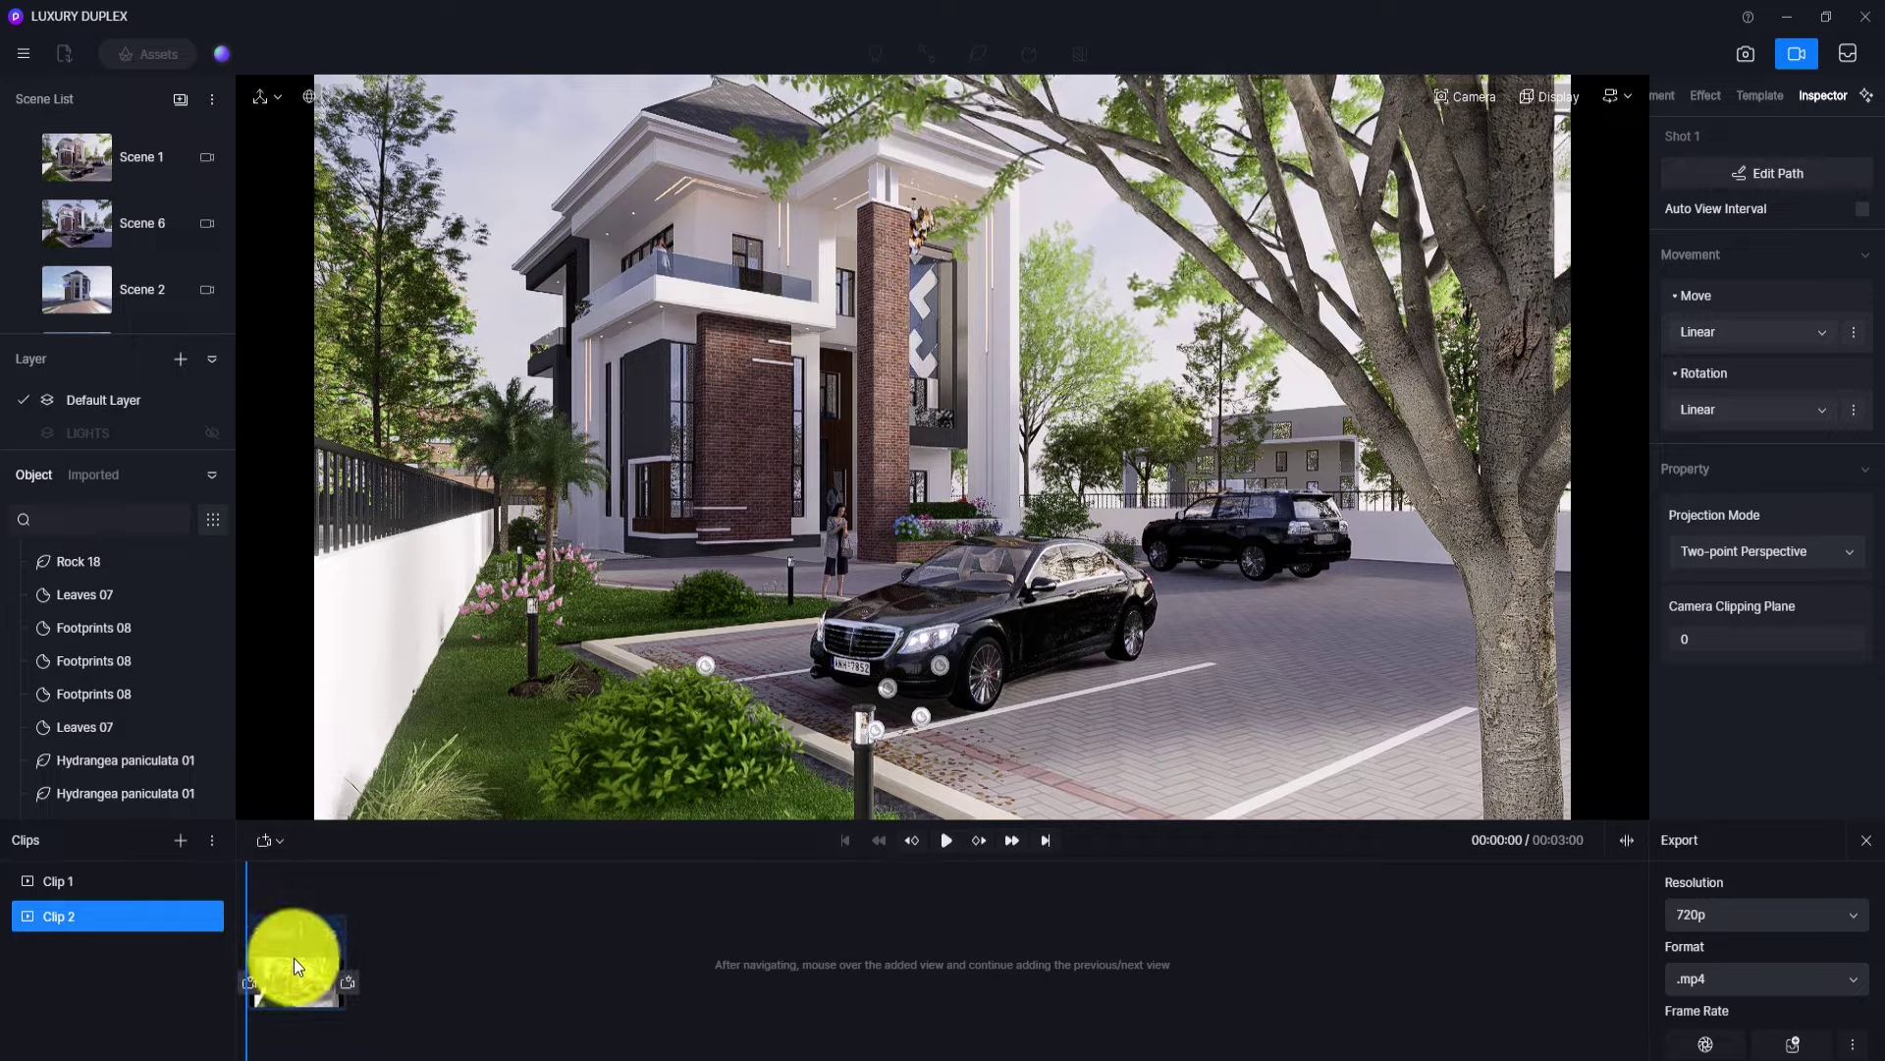
- Add a closer view of the house and parked car as the second keyframe of Clip 2's 5-second shot, and preview it
{"action": "scroll", "coordinate": [939, 537], "scroll_direction": "up", "scroll_amount": 5}
{"action": "scroll", "coordinate": [939, 536], "scroll_direction": "up", "scroll_amount": 5}
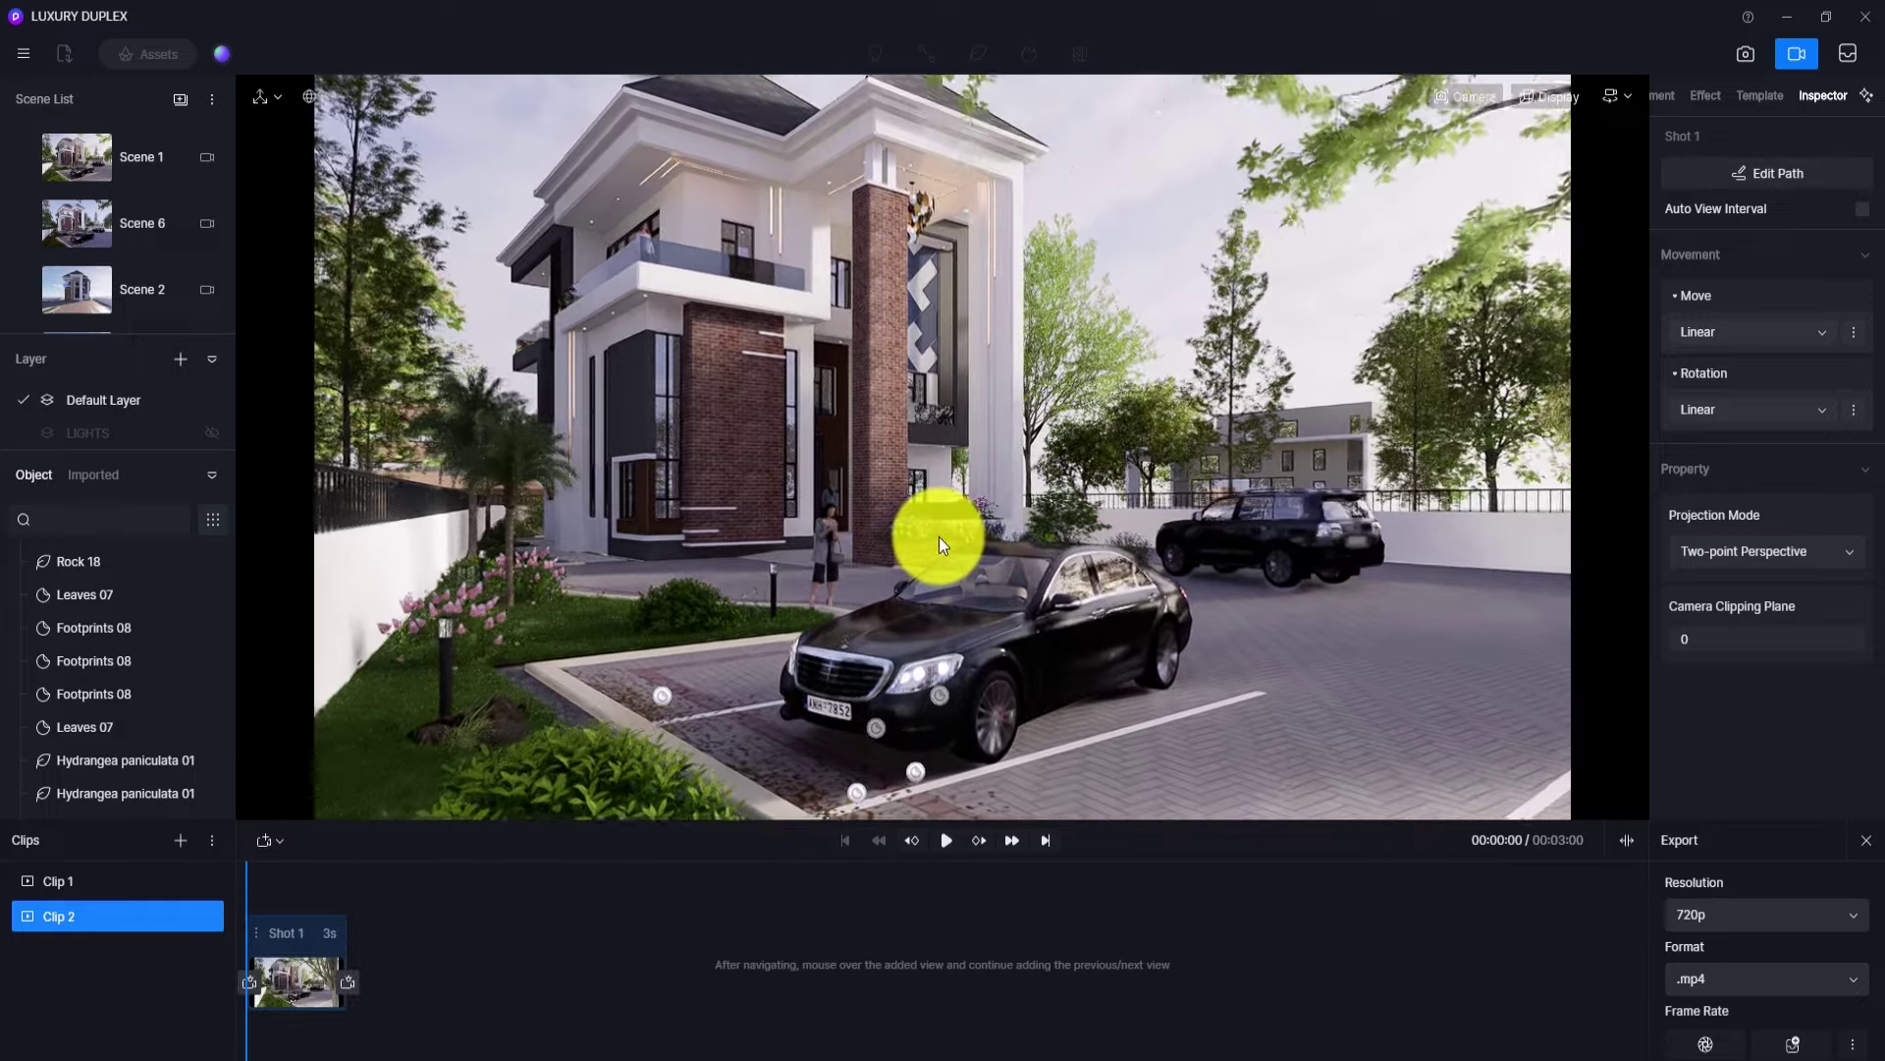
{"action": "scroll", "coordinate": [939, 536], "scroll_direction": "up", "scroll_amount": 3}
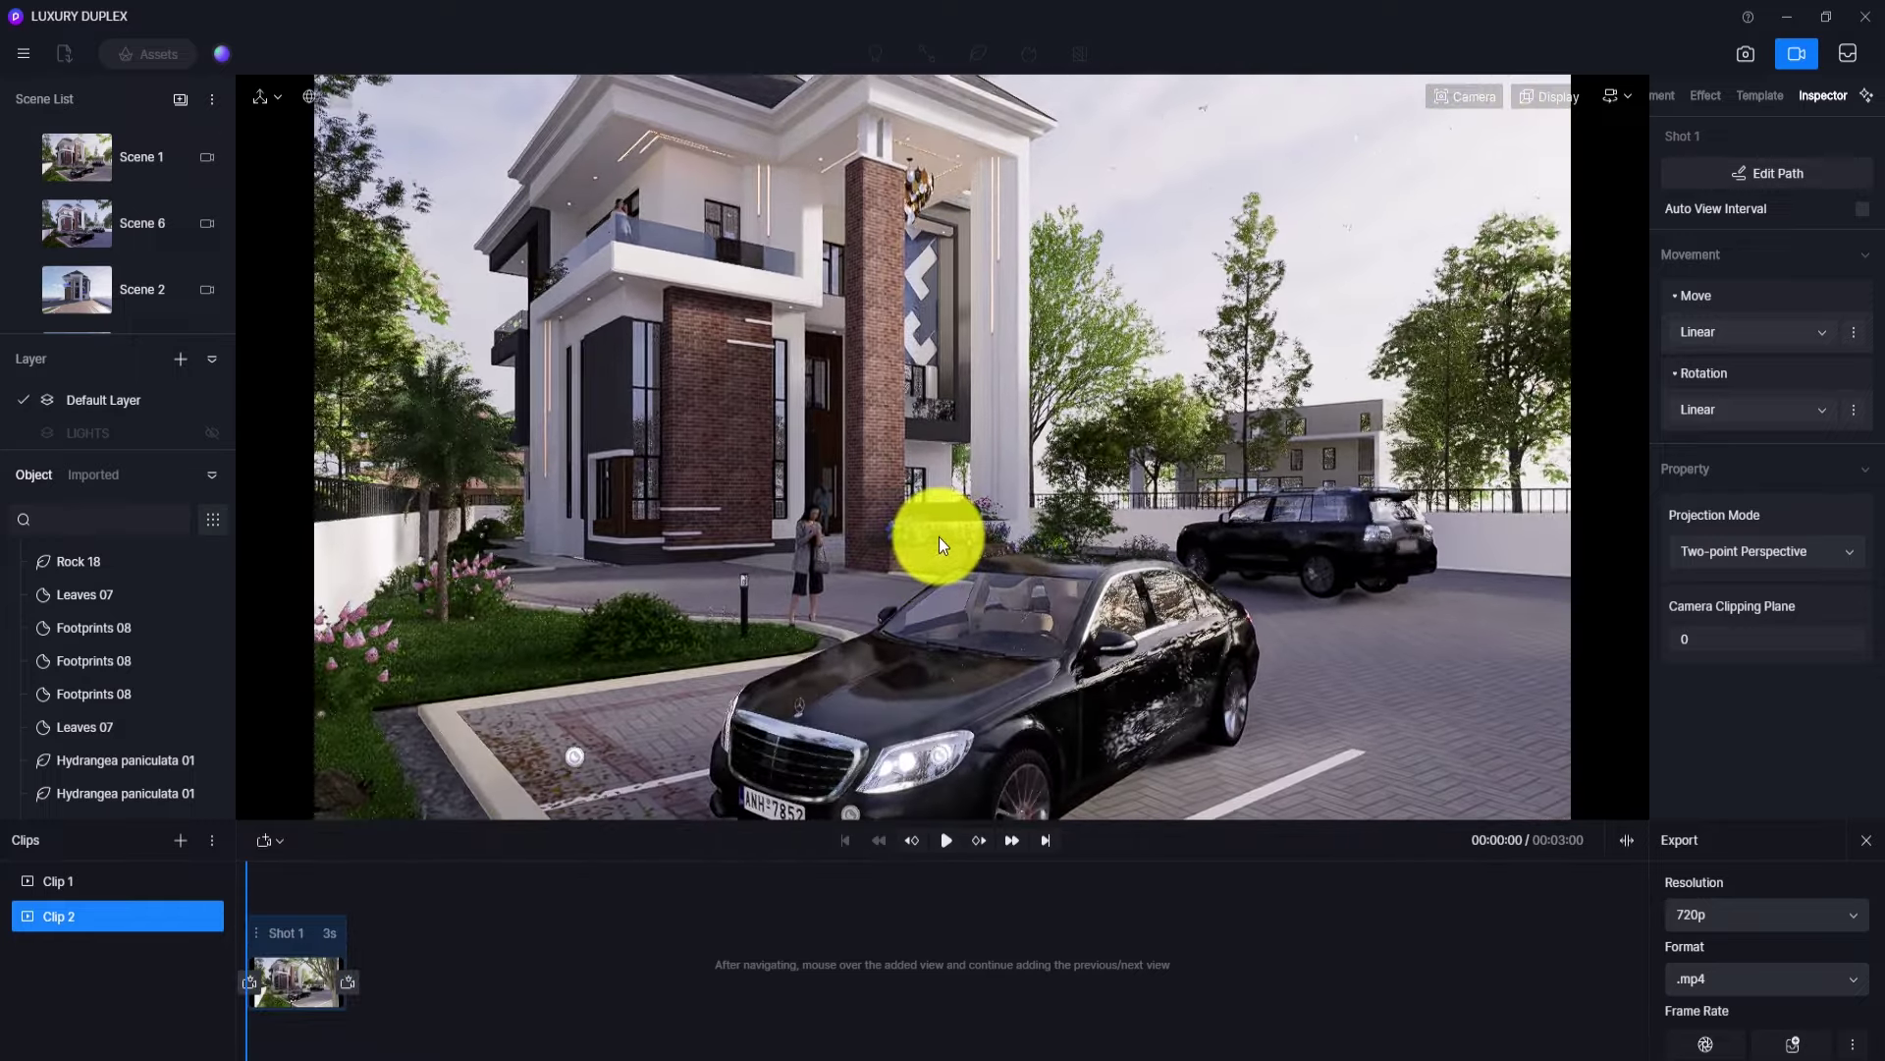
{"action": "left_click", "coordinate": [344, 980]}
{"action": "left_click", "coordinate": [947, 840]}
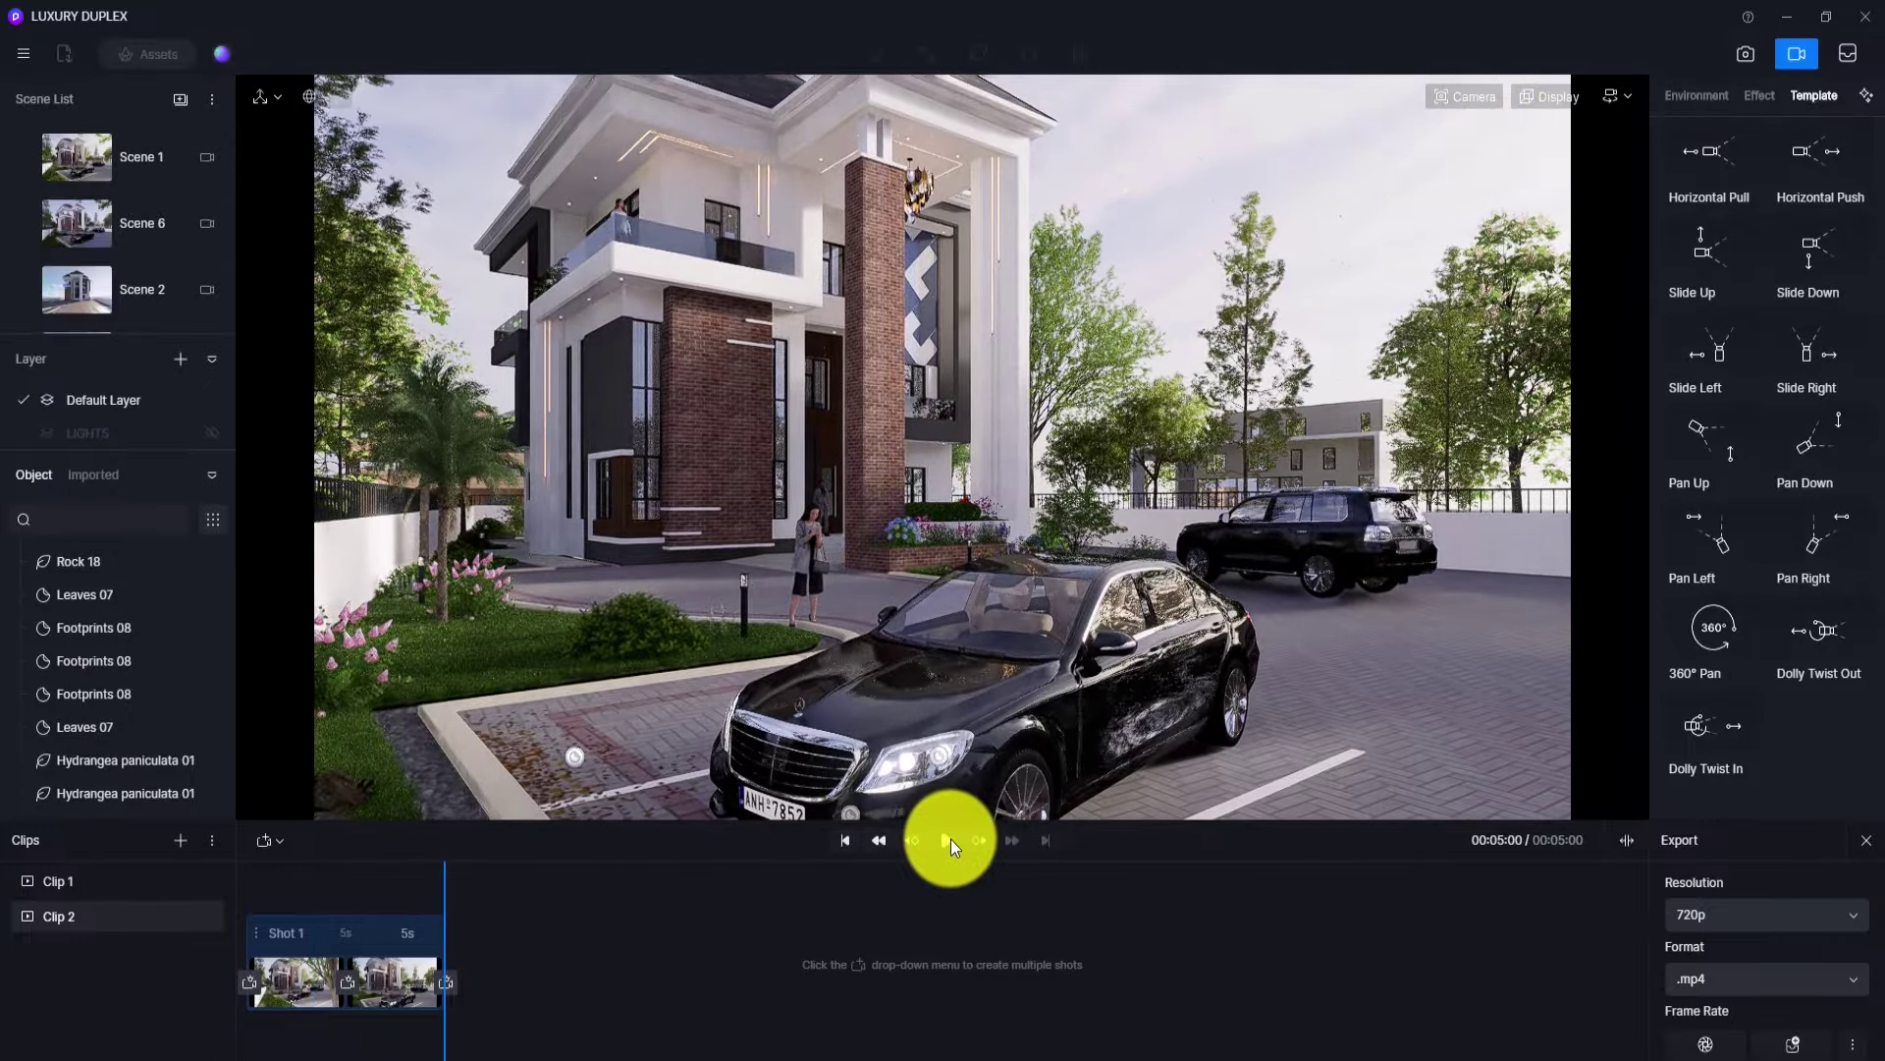
{"action": "left_click", "coordinate": [121, 881]}
{"action": "left_click", "coordinate": [115, 911]}
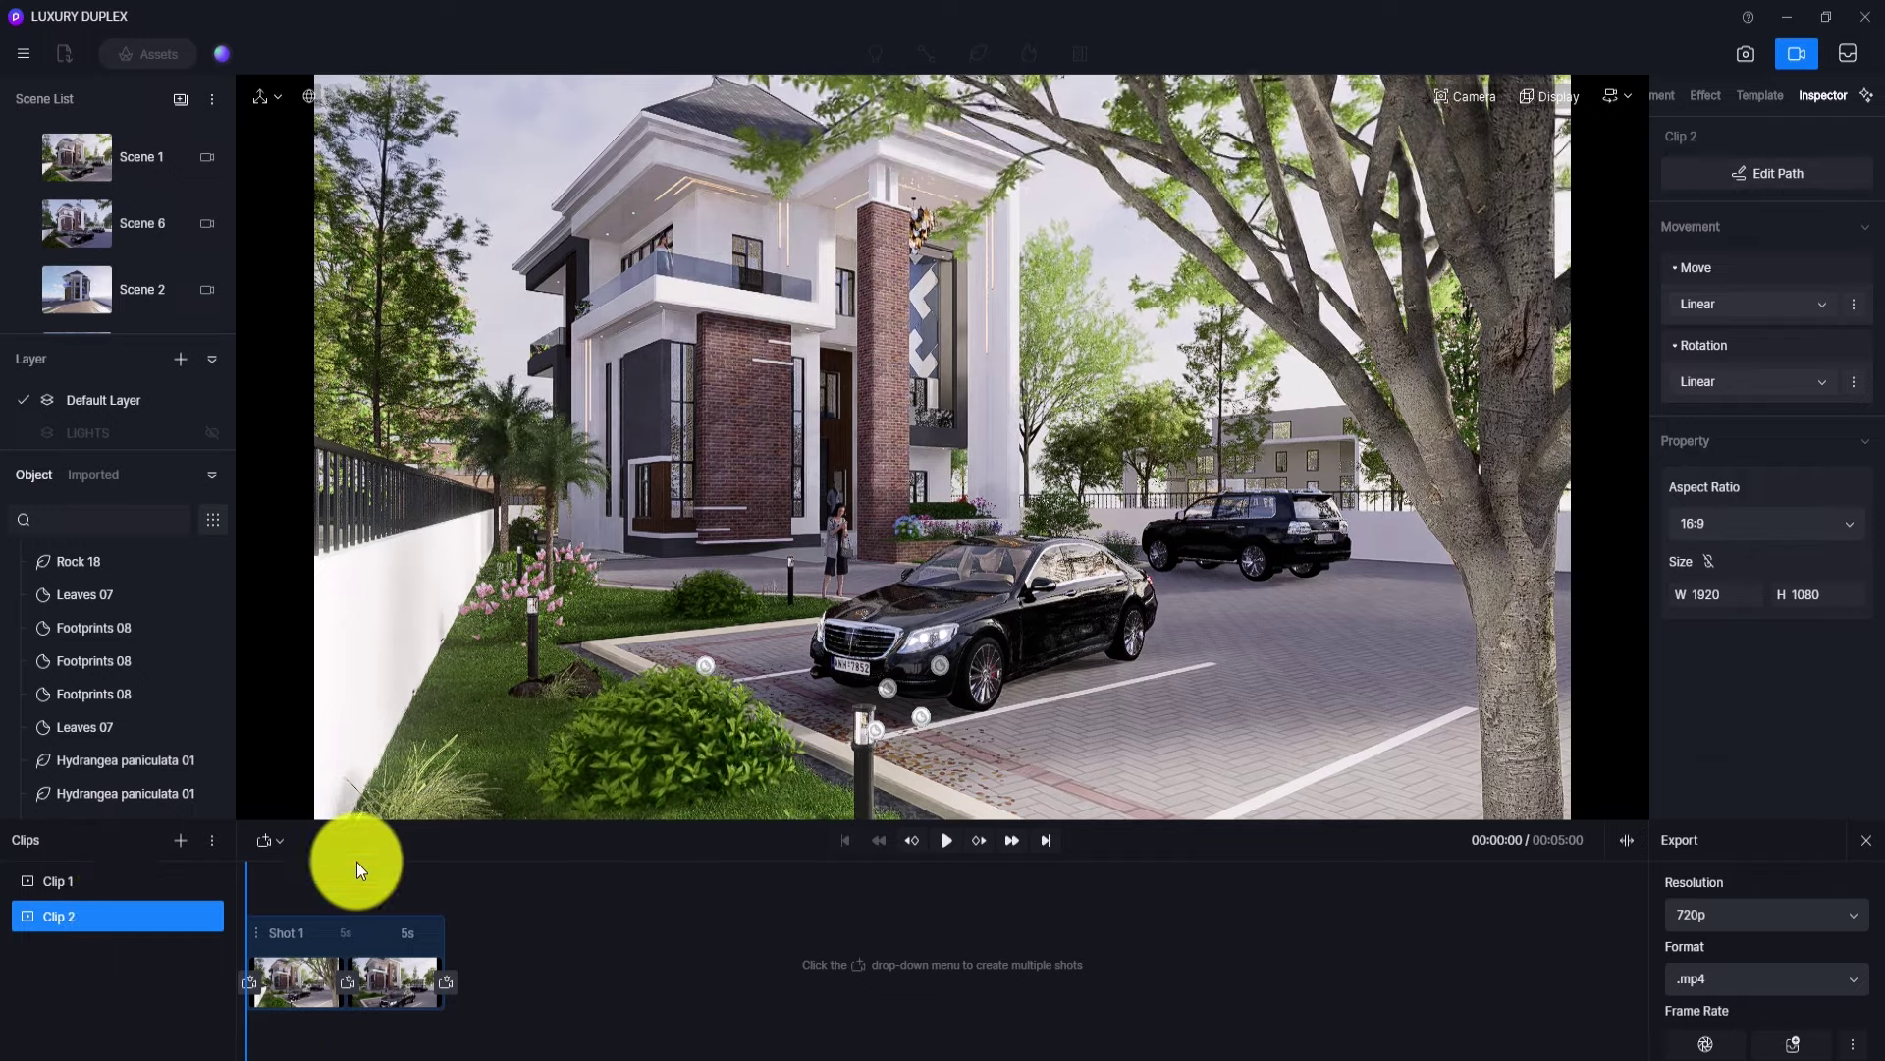
- Leave video mode, search the model assets for WALKING and place Christopher Walking 01 at the garden edge beside the parked car
{"action": "left_click", "coordinate": [1796, 53]}
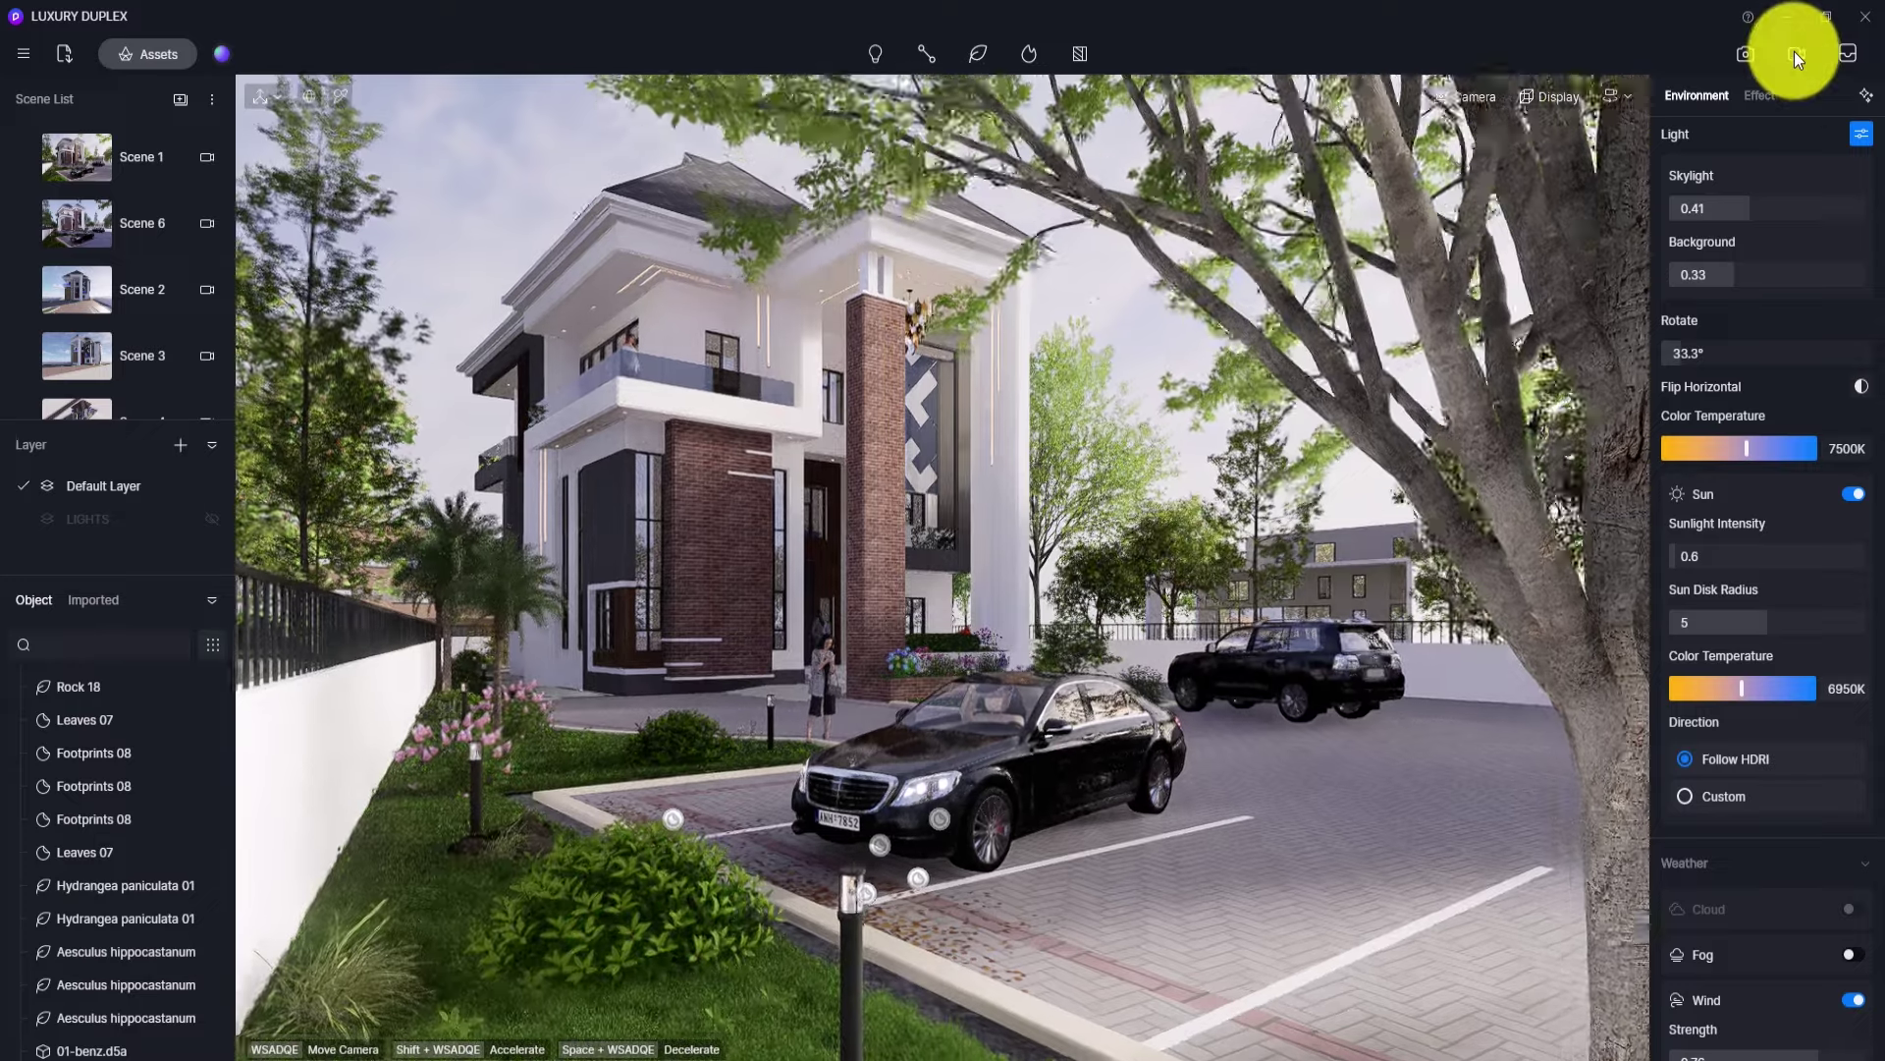
{"action": "left_click", "coordinate": [149, 54]}
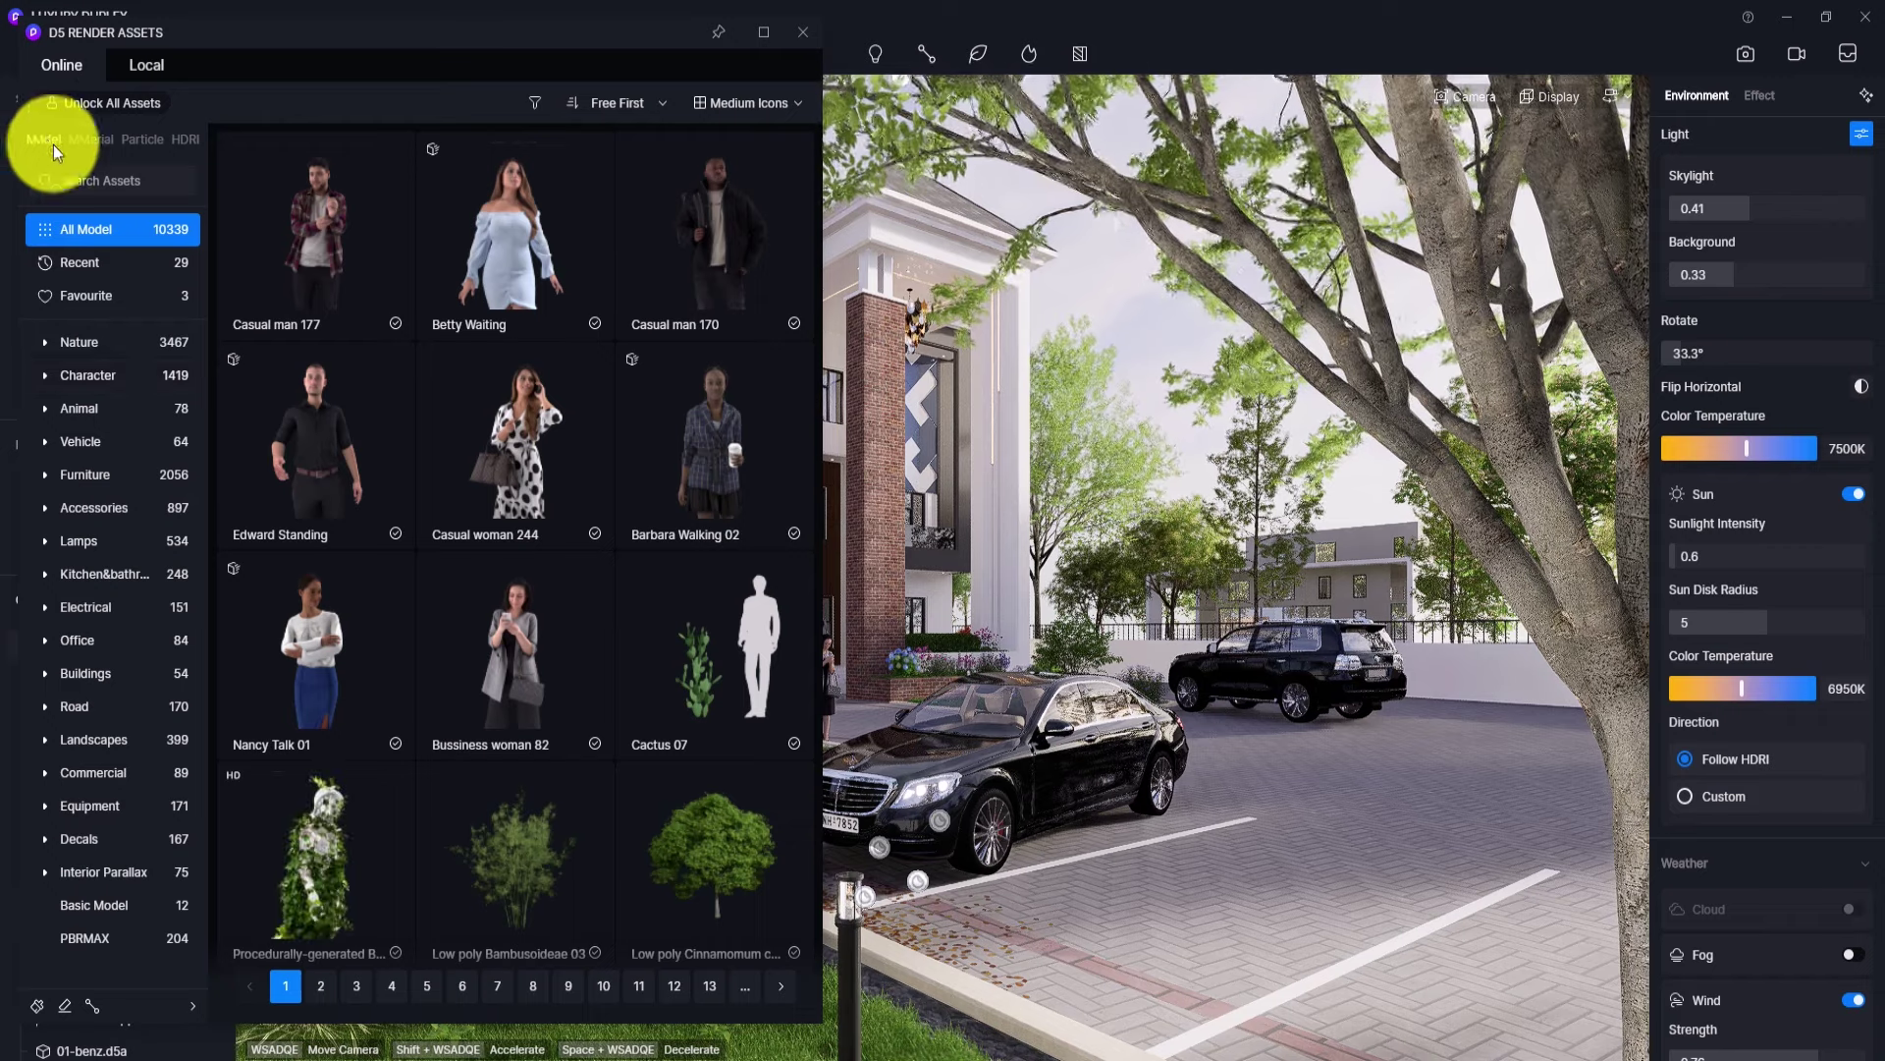
{"action": "left_click", "coordinate": [90, 181]}
{"action": "type", "text": "W"}
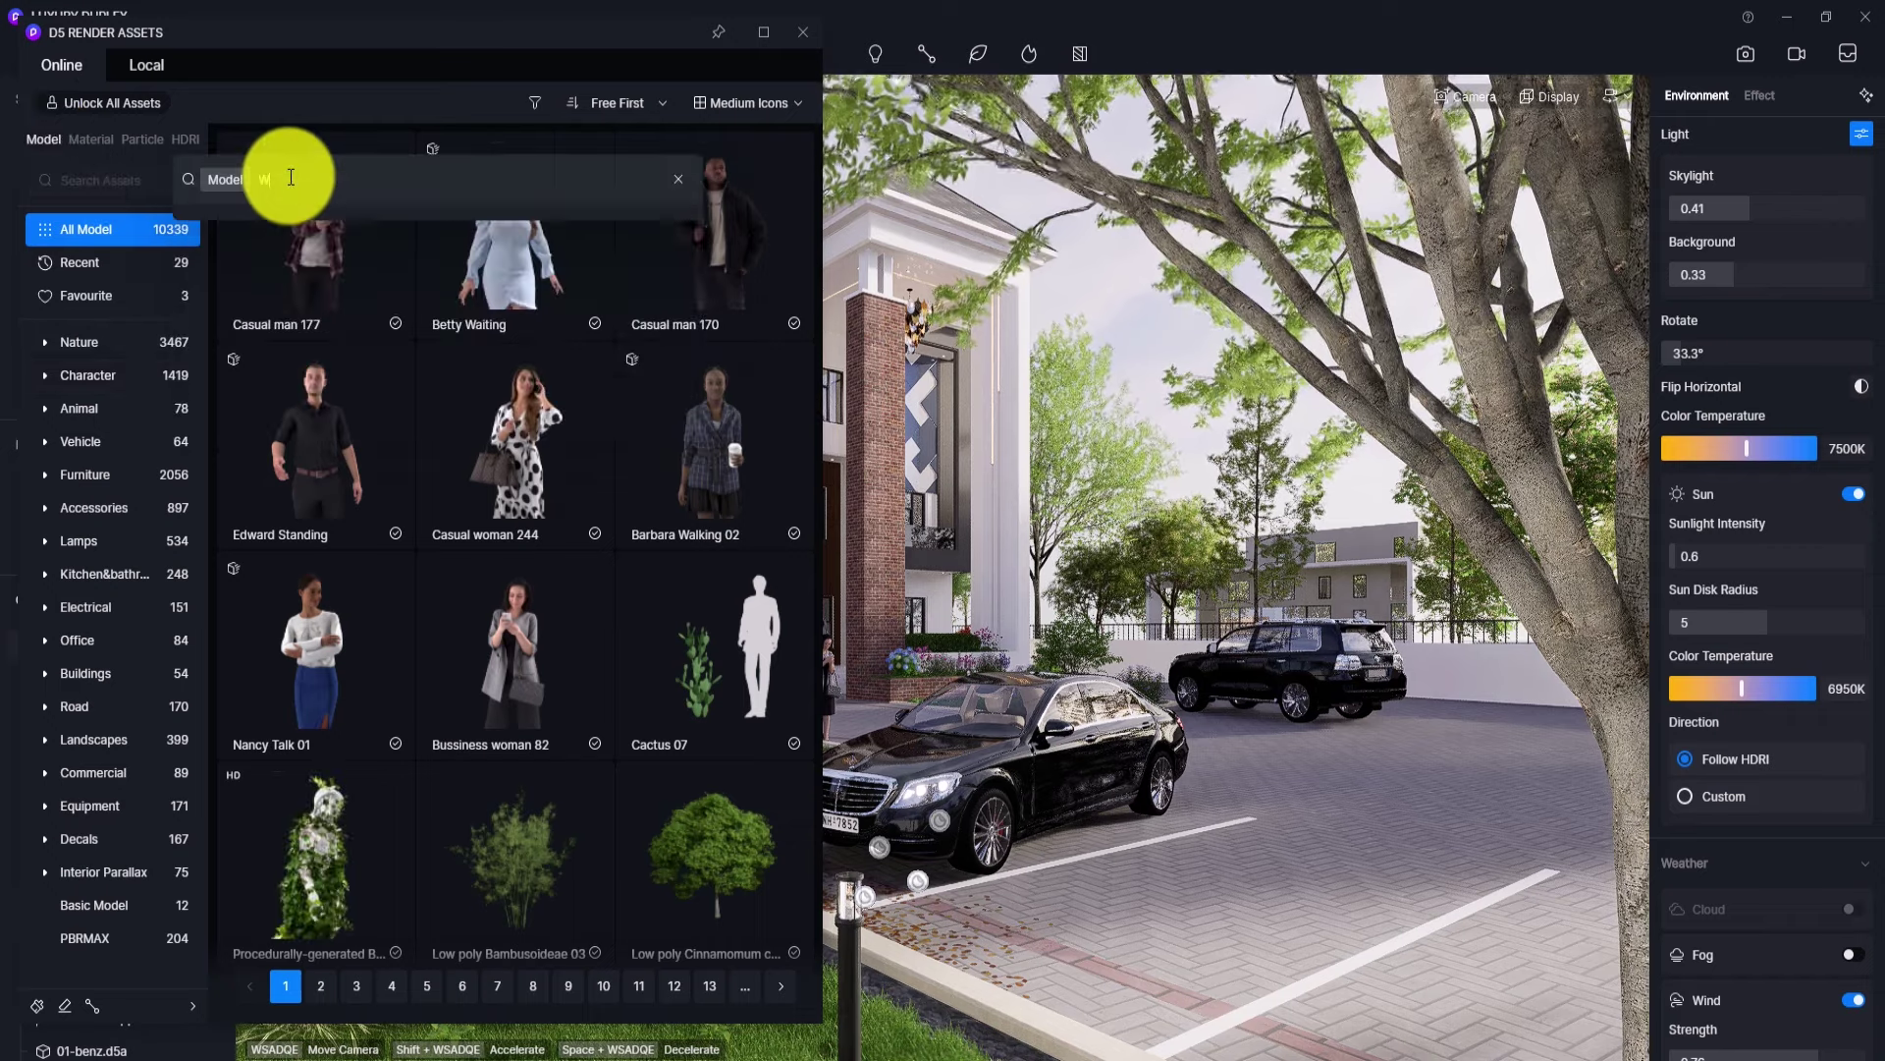
{"action": "type", "text": "ALKING"}
{"action": "key", "text": "Return"}
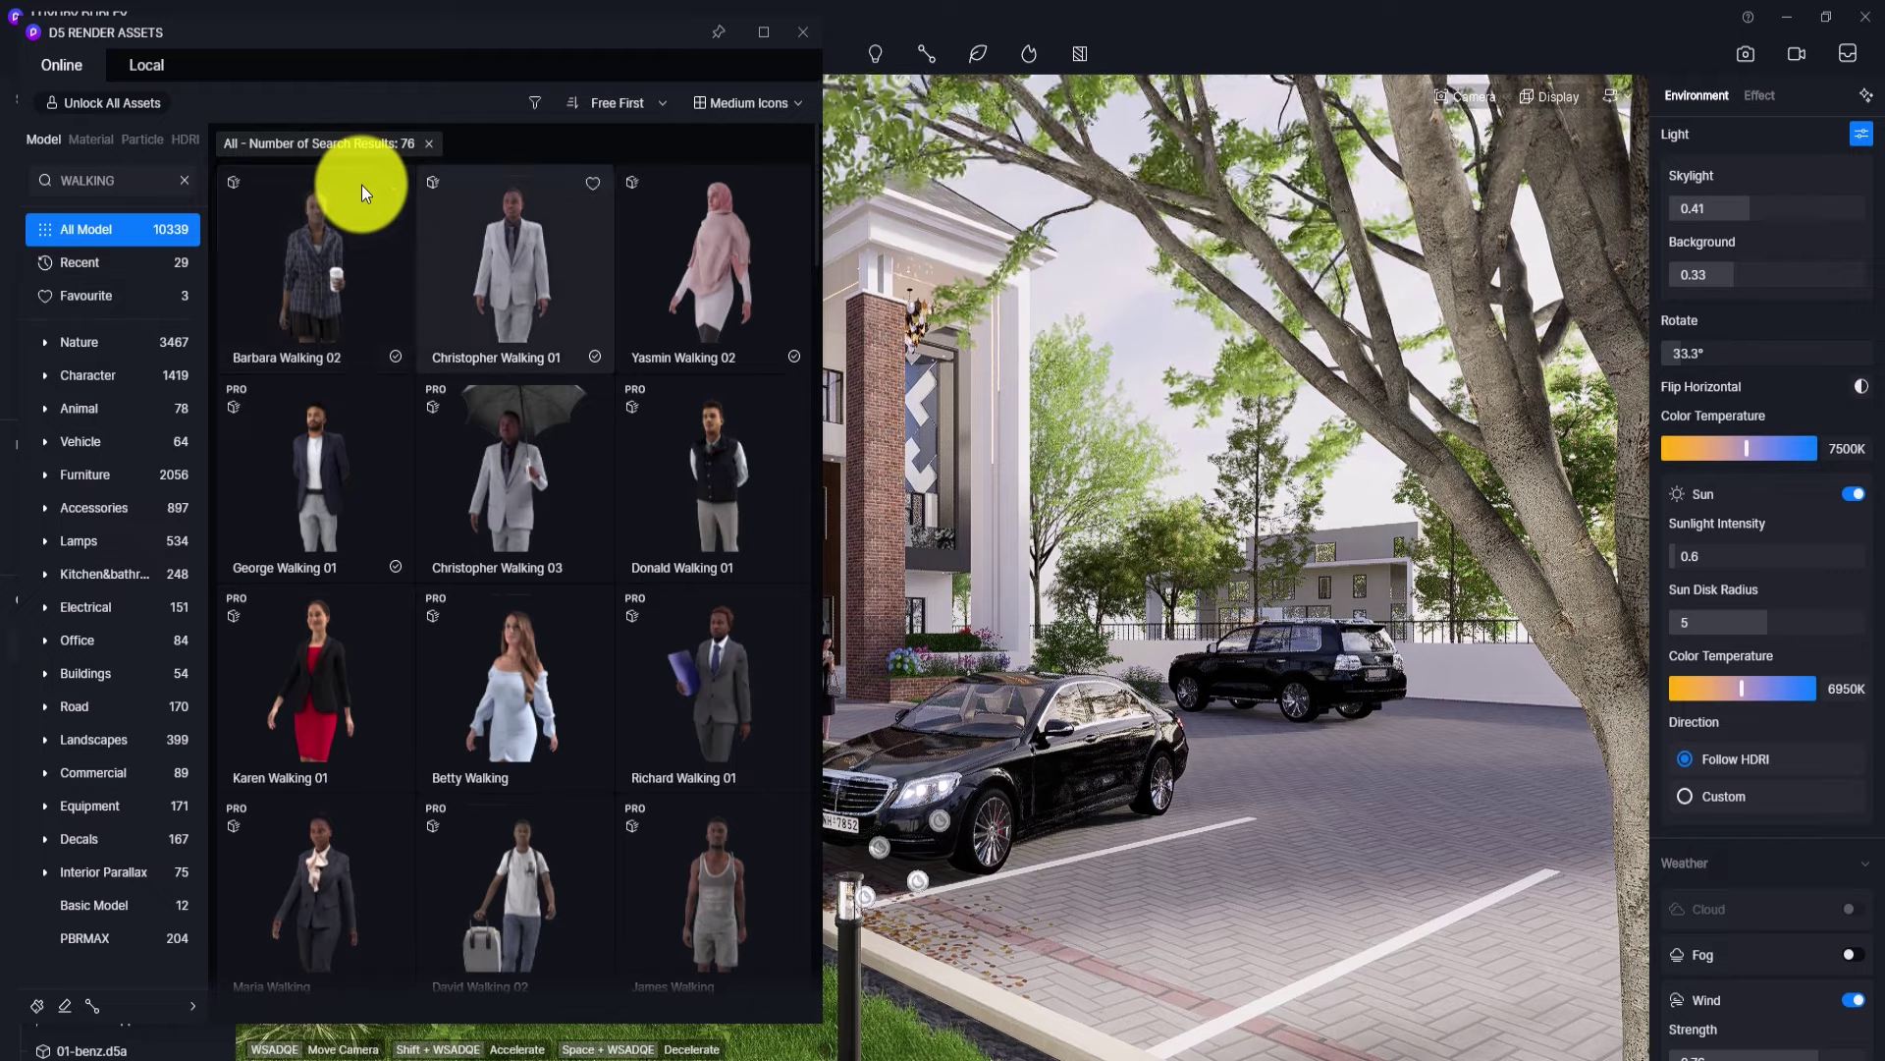
{"action": "left_click", "coordinate": [521, 297]}
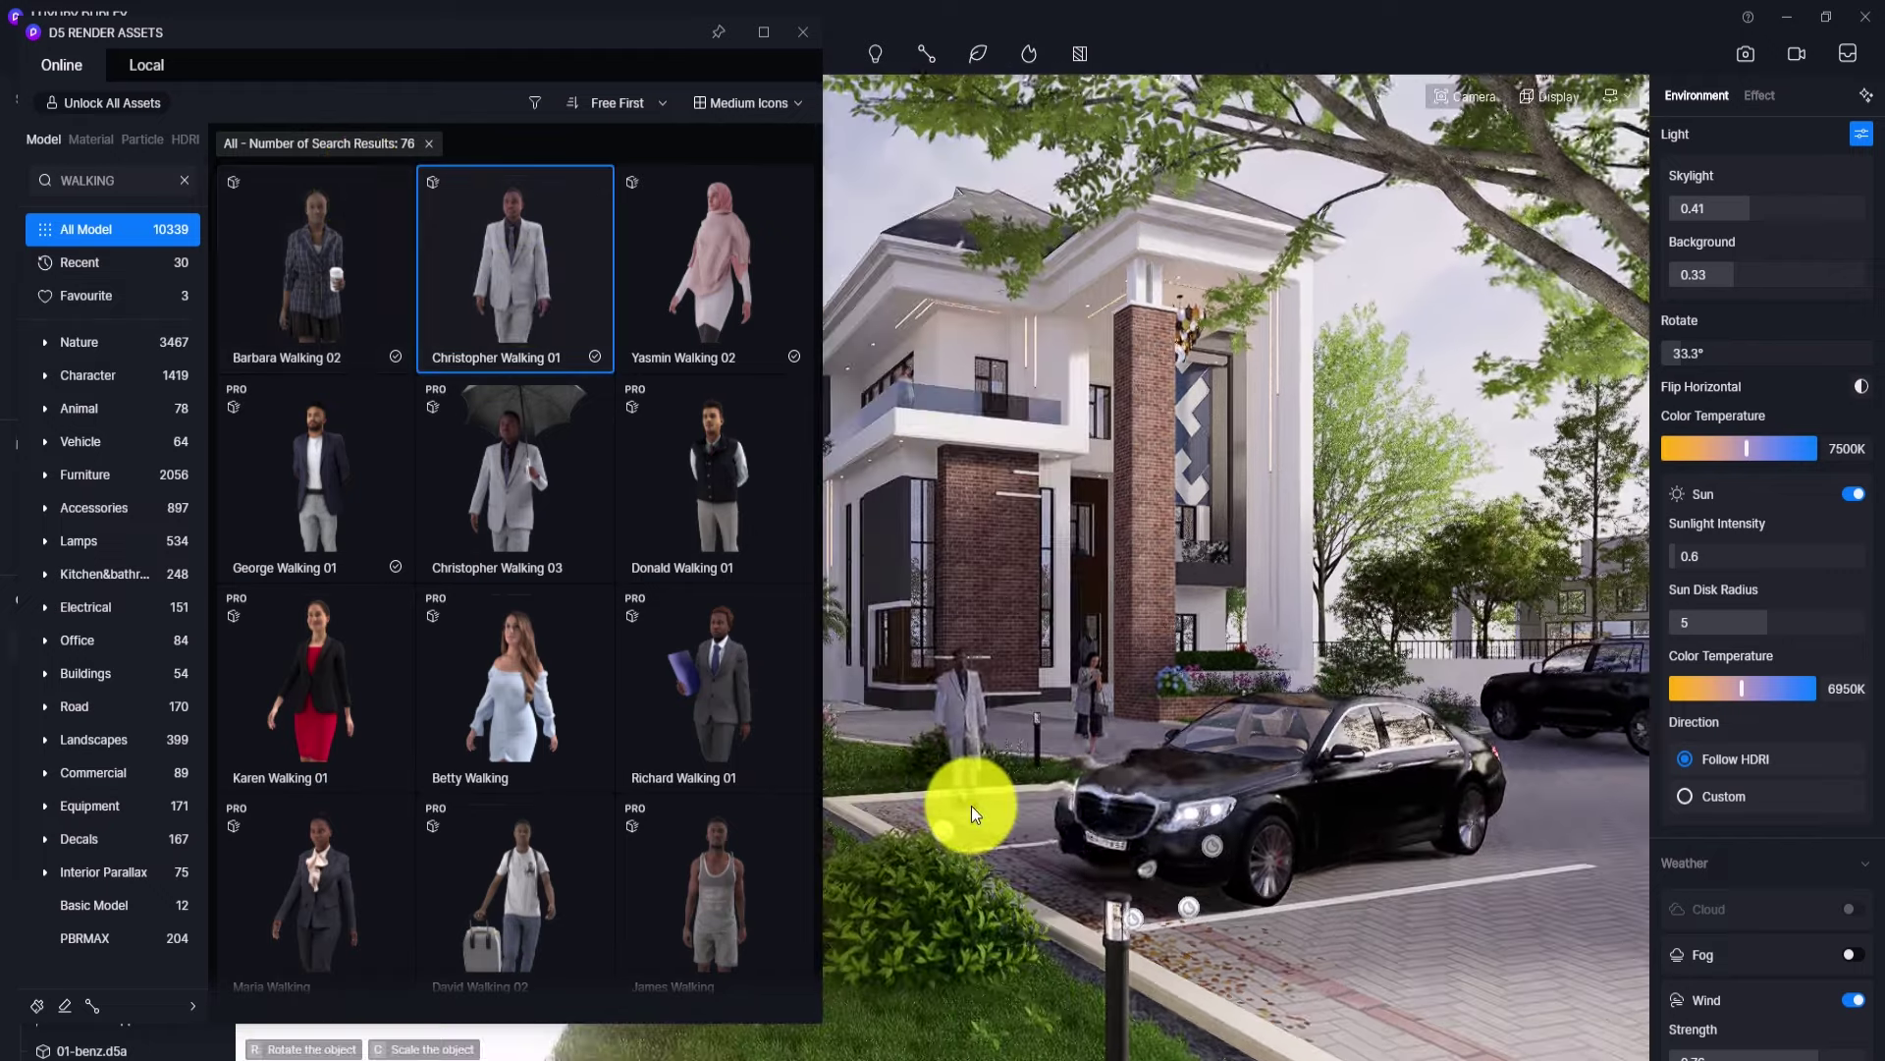
{"action": "left_click", "coordinate": [970, 805]}
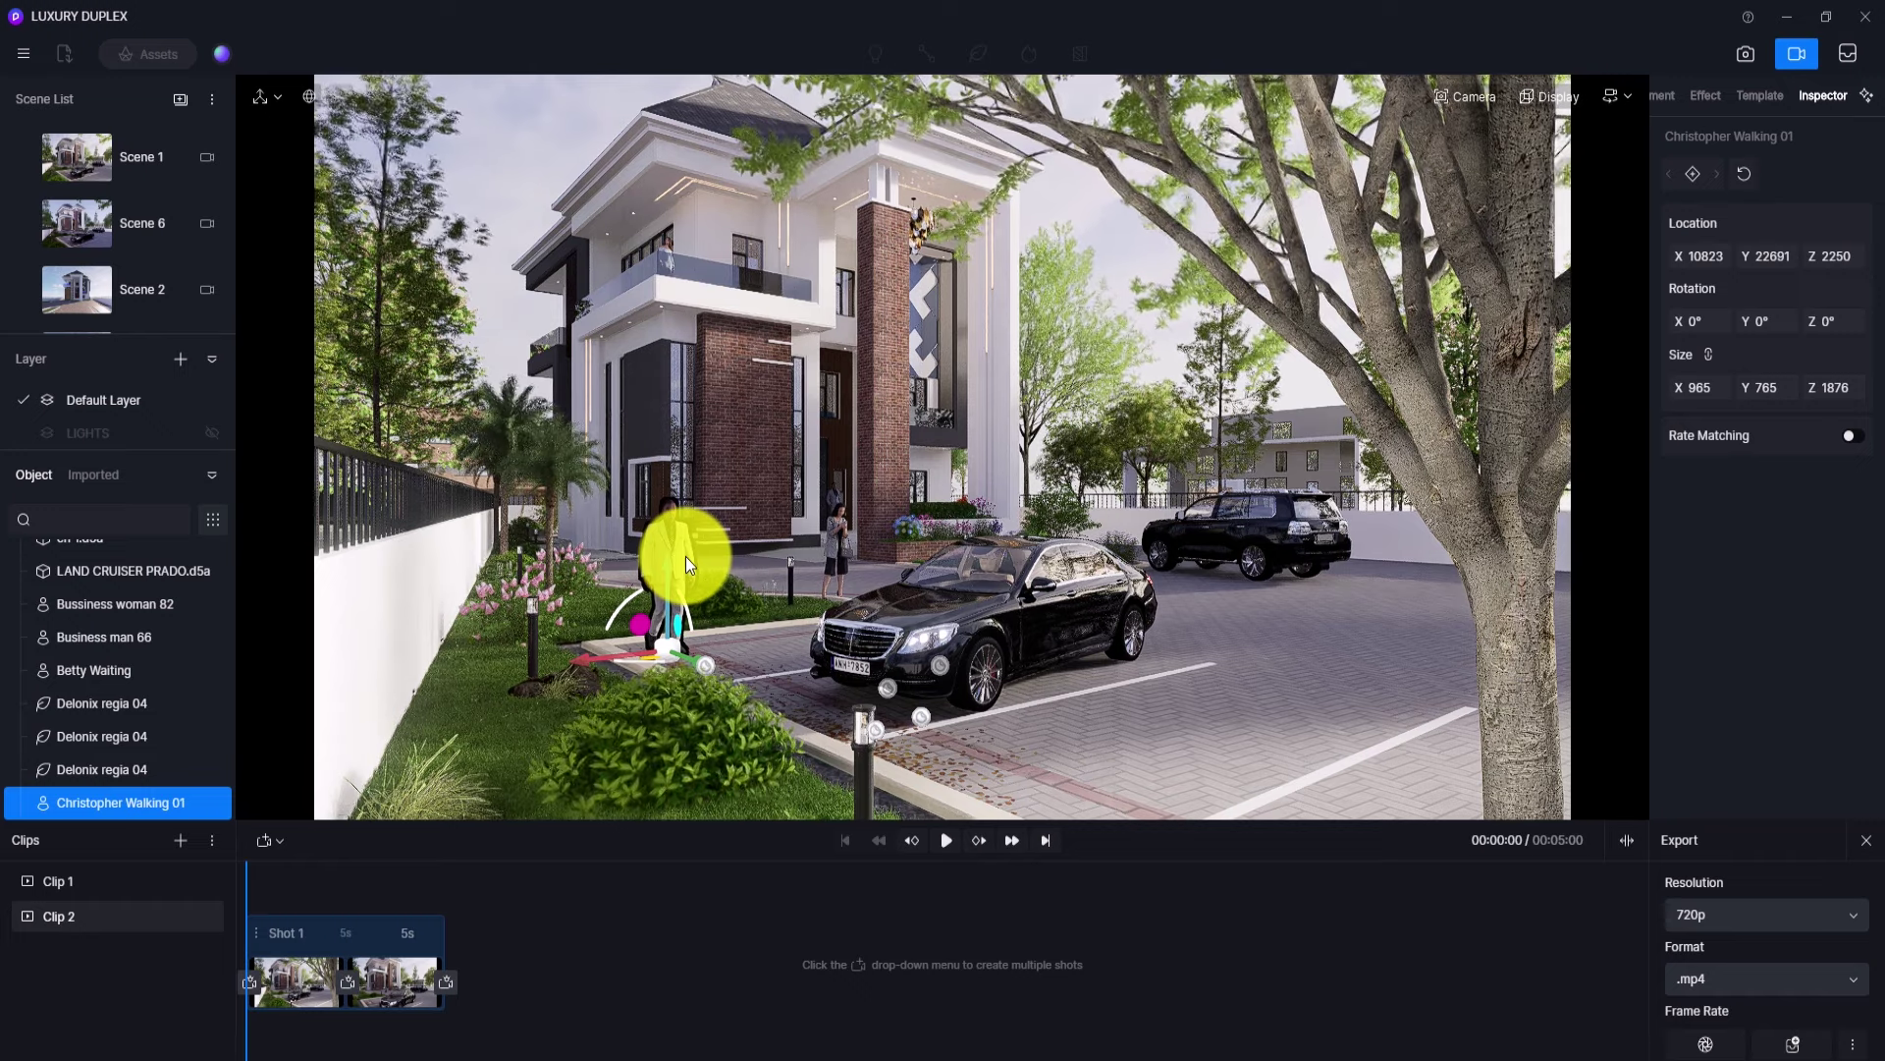
- Keyframe the walking man at Clip 2's start, and move him past the car to Y 29058 for a second keyframe at 5 seconds
{"action": "left_click", "coordinate": [1691, 174]}
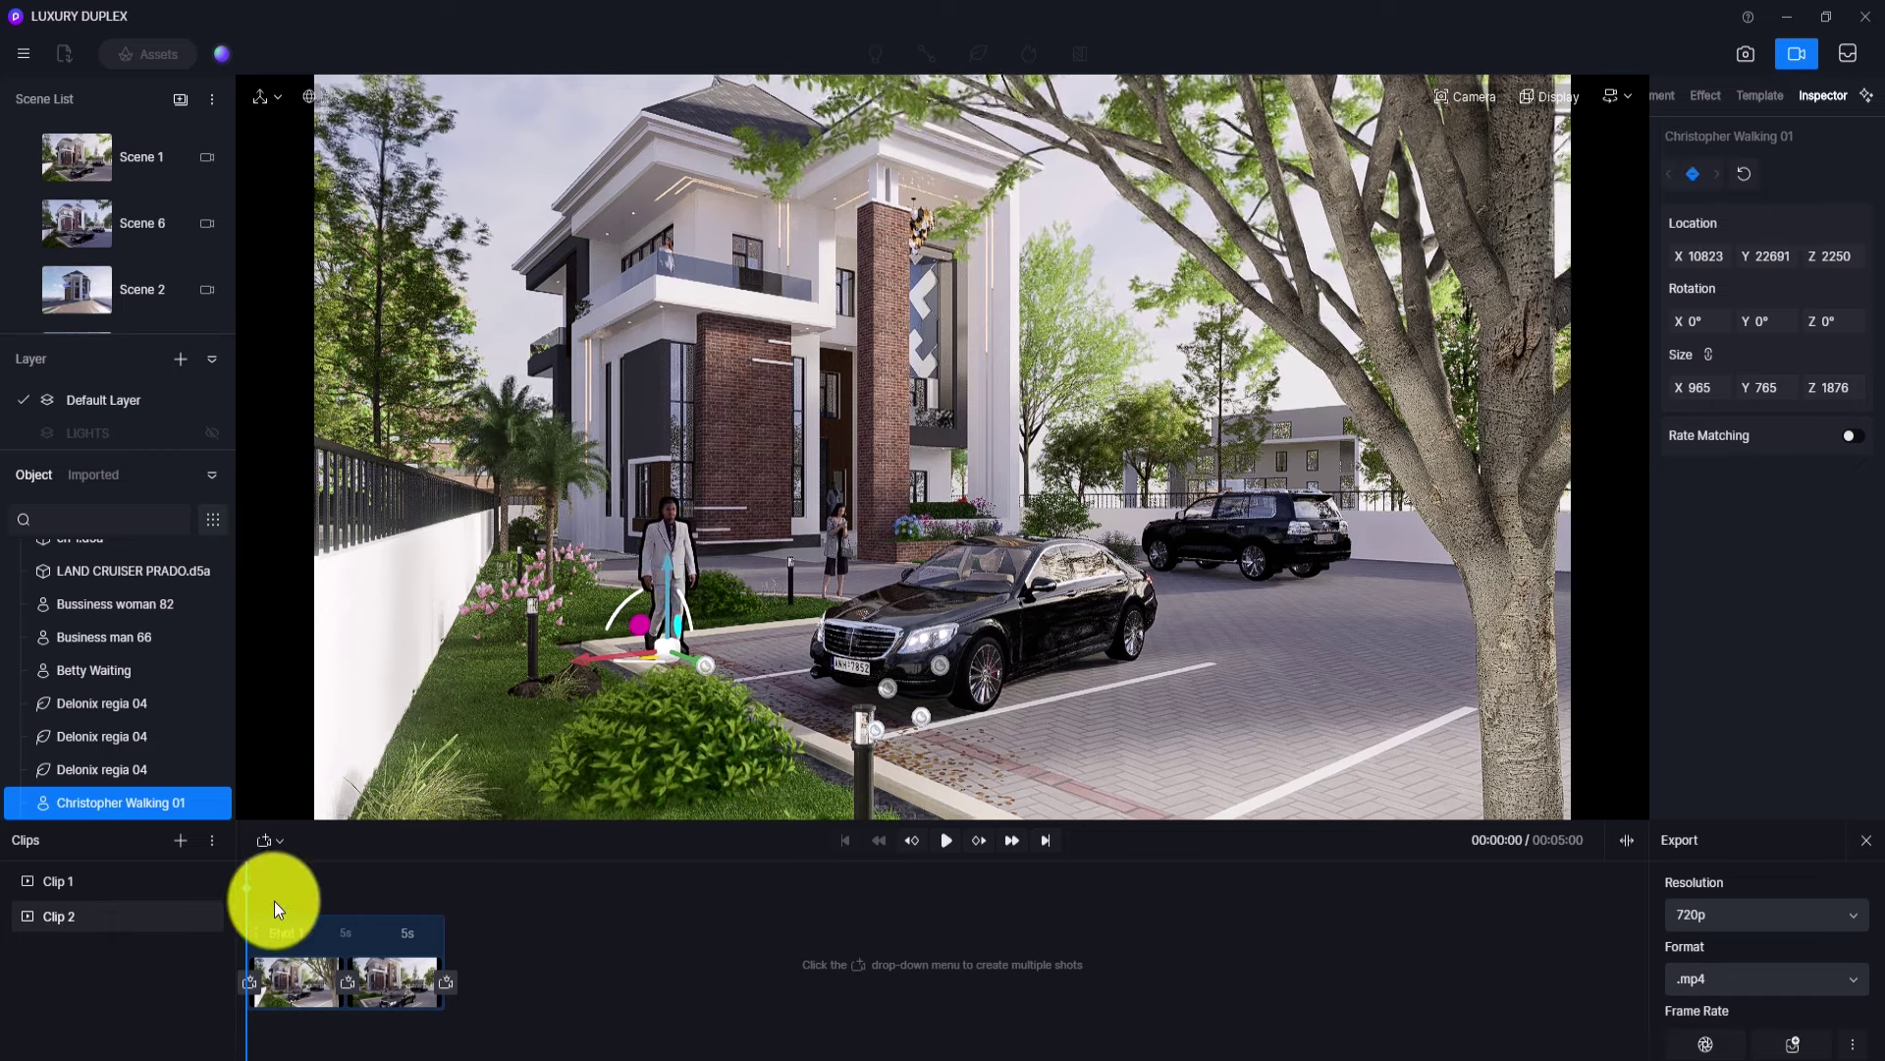
{"action": "left_click_drag", "start_coordinate": [247, 901], "coordinate": [513, 900]}
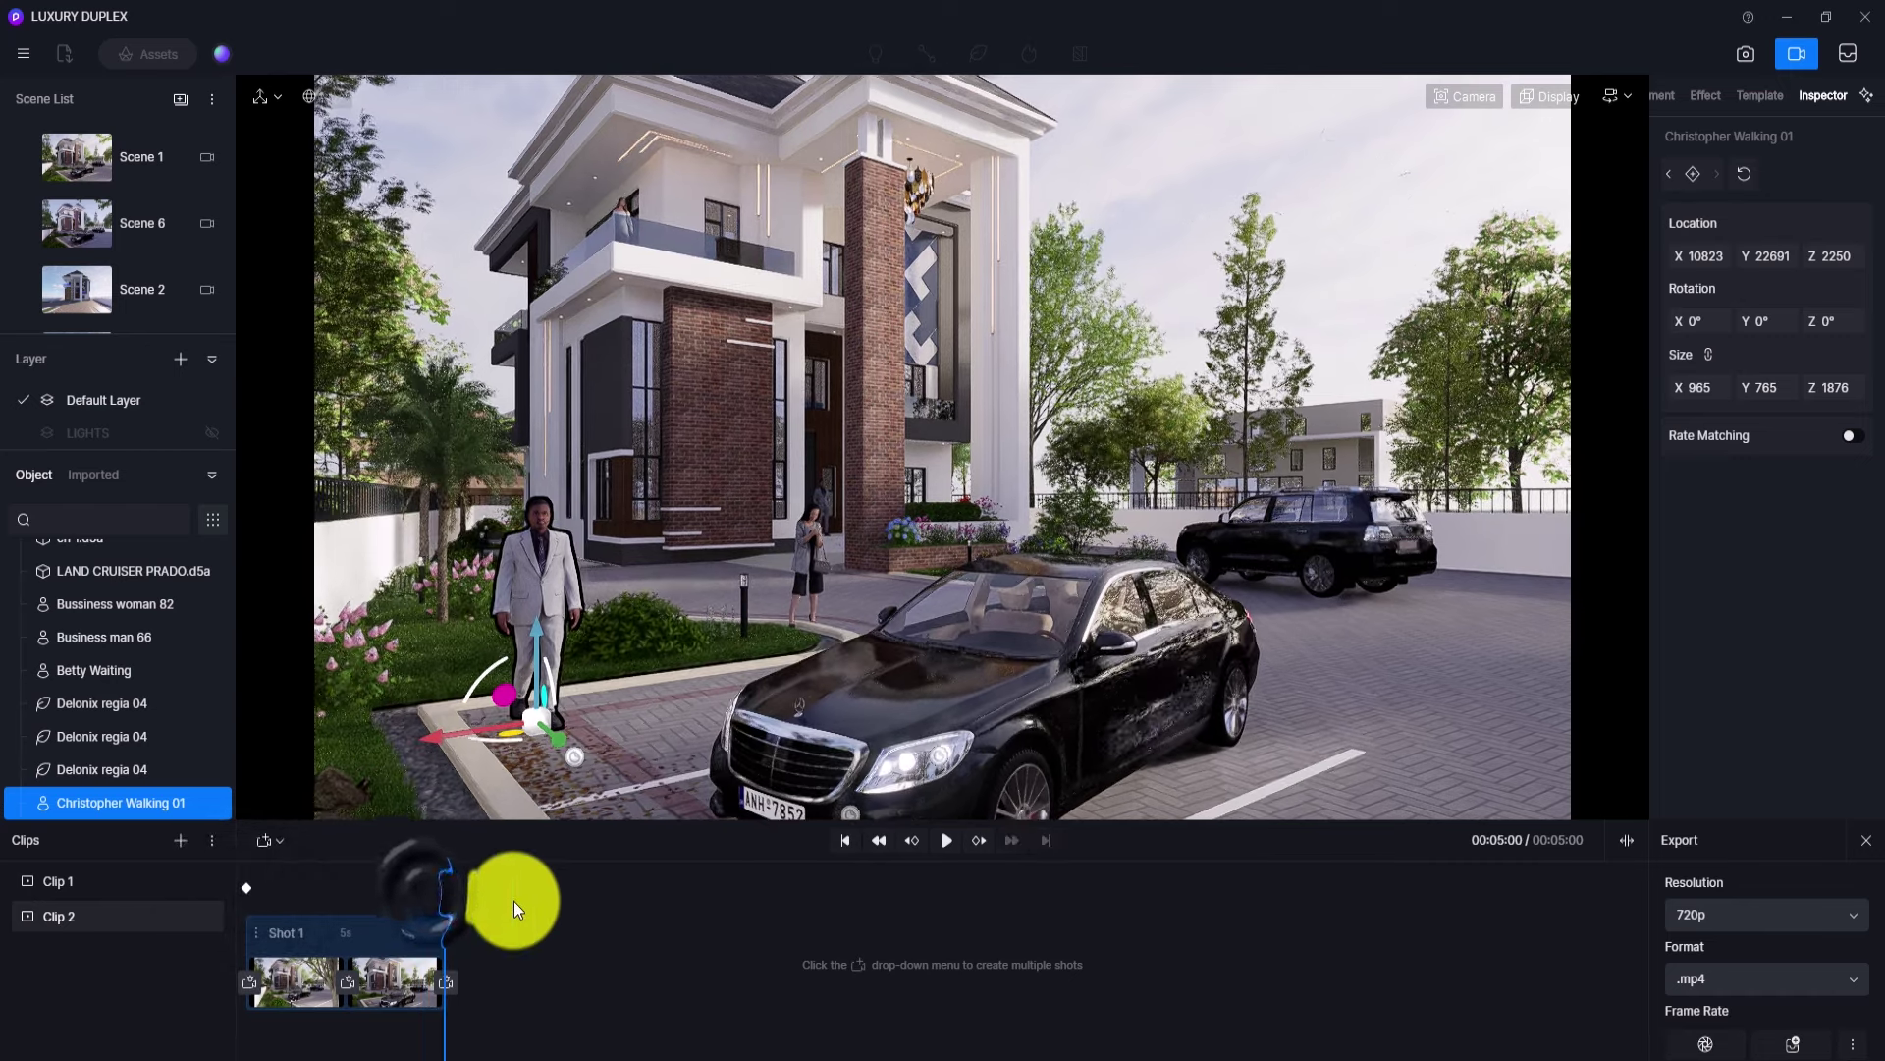
{"action": "left_click_drag", "start_coordinate": [554, 737], "coordinate": [1870, 823]}
{"action": "right_click_drag", "start_coordinate": [1074, 738], "coordinate": [1240, 881]}
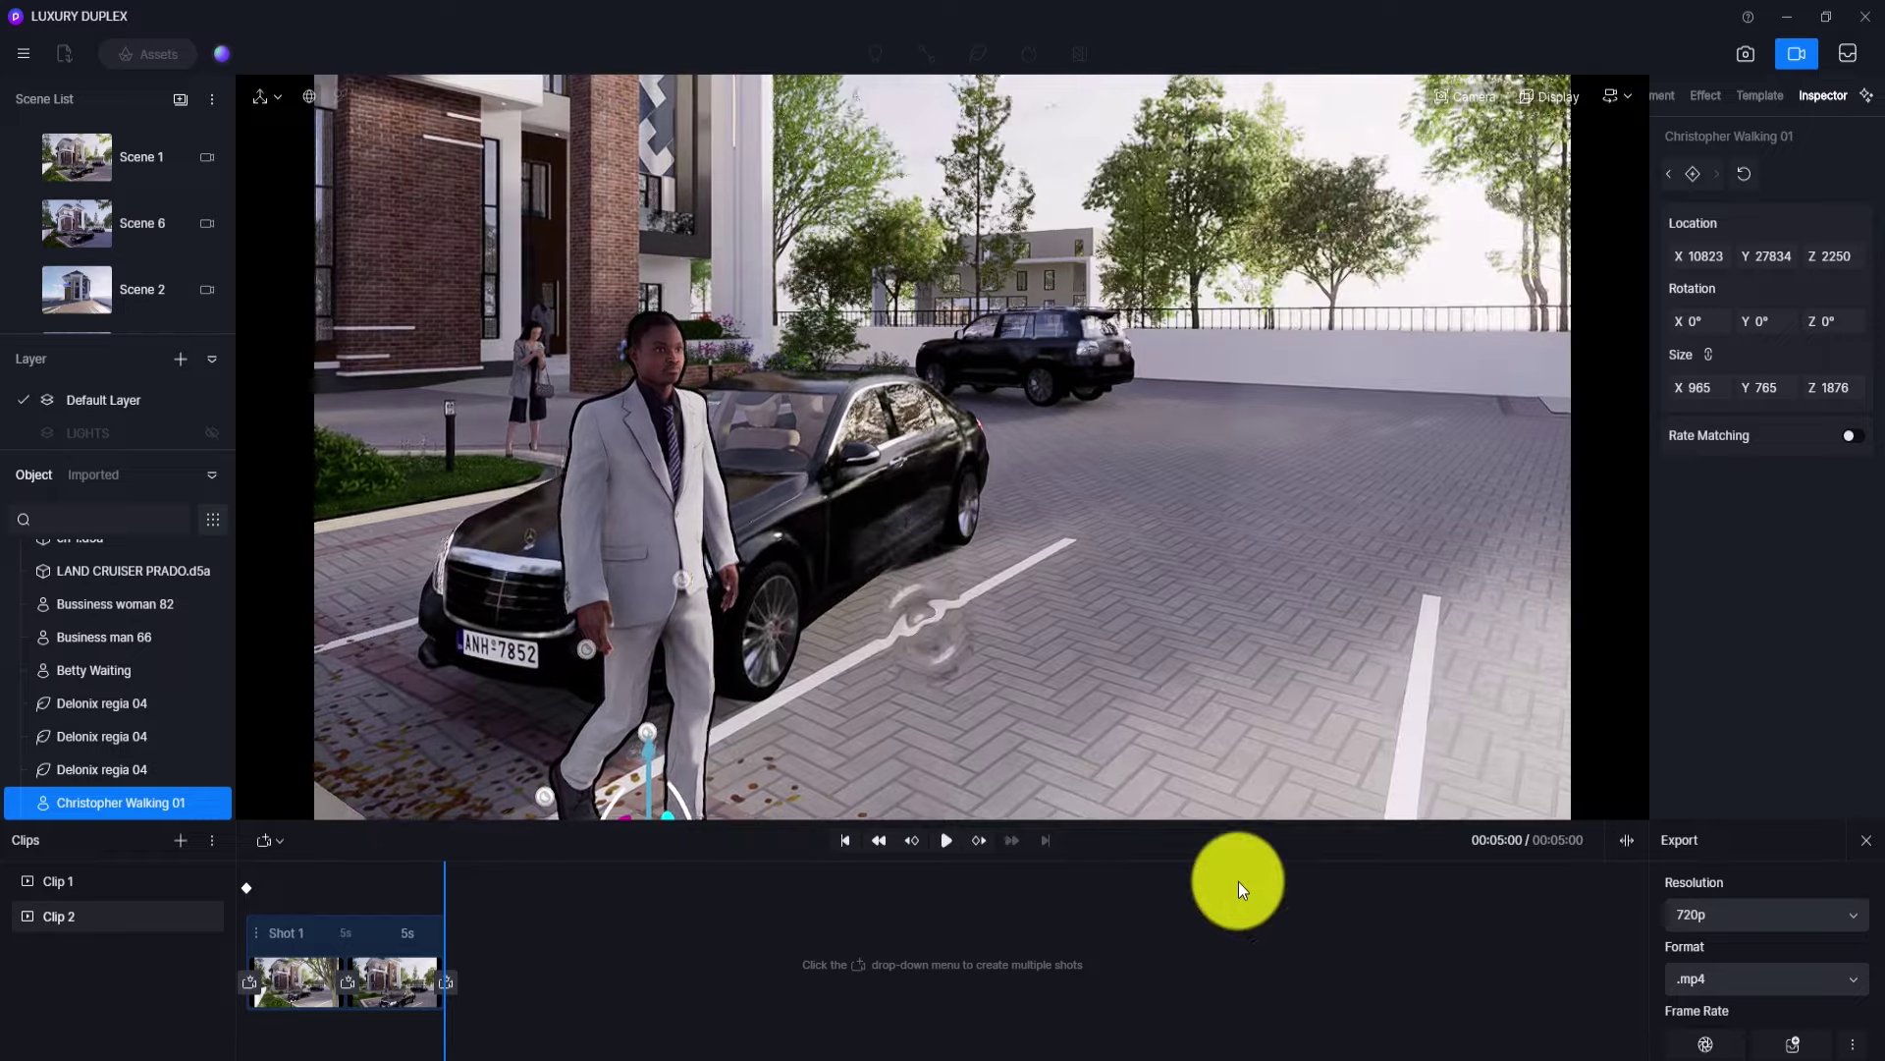
{"action": "right_click_drag", "start_coordinate": [738, 580], "coordinate": [693, 815]}
{"action": "left_click_drag", "start_coordinate": [763, 605], "coordinate": [1138, 738]}
{"action": "left_click", "coordinate": [1702, 171]}
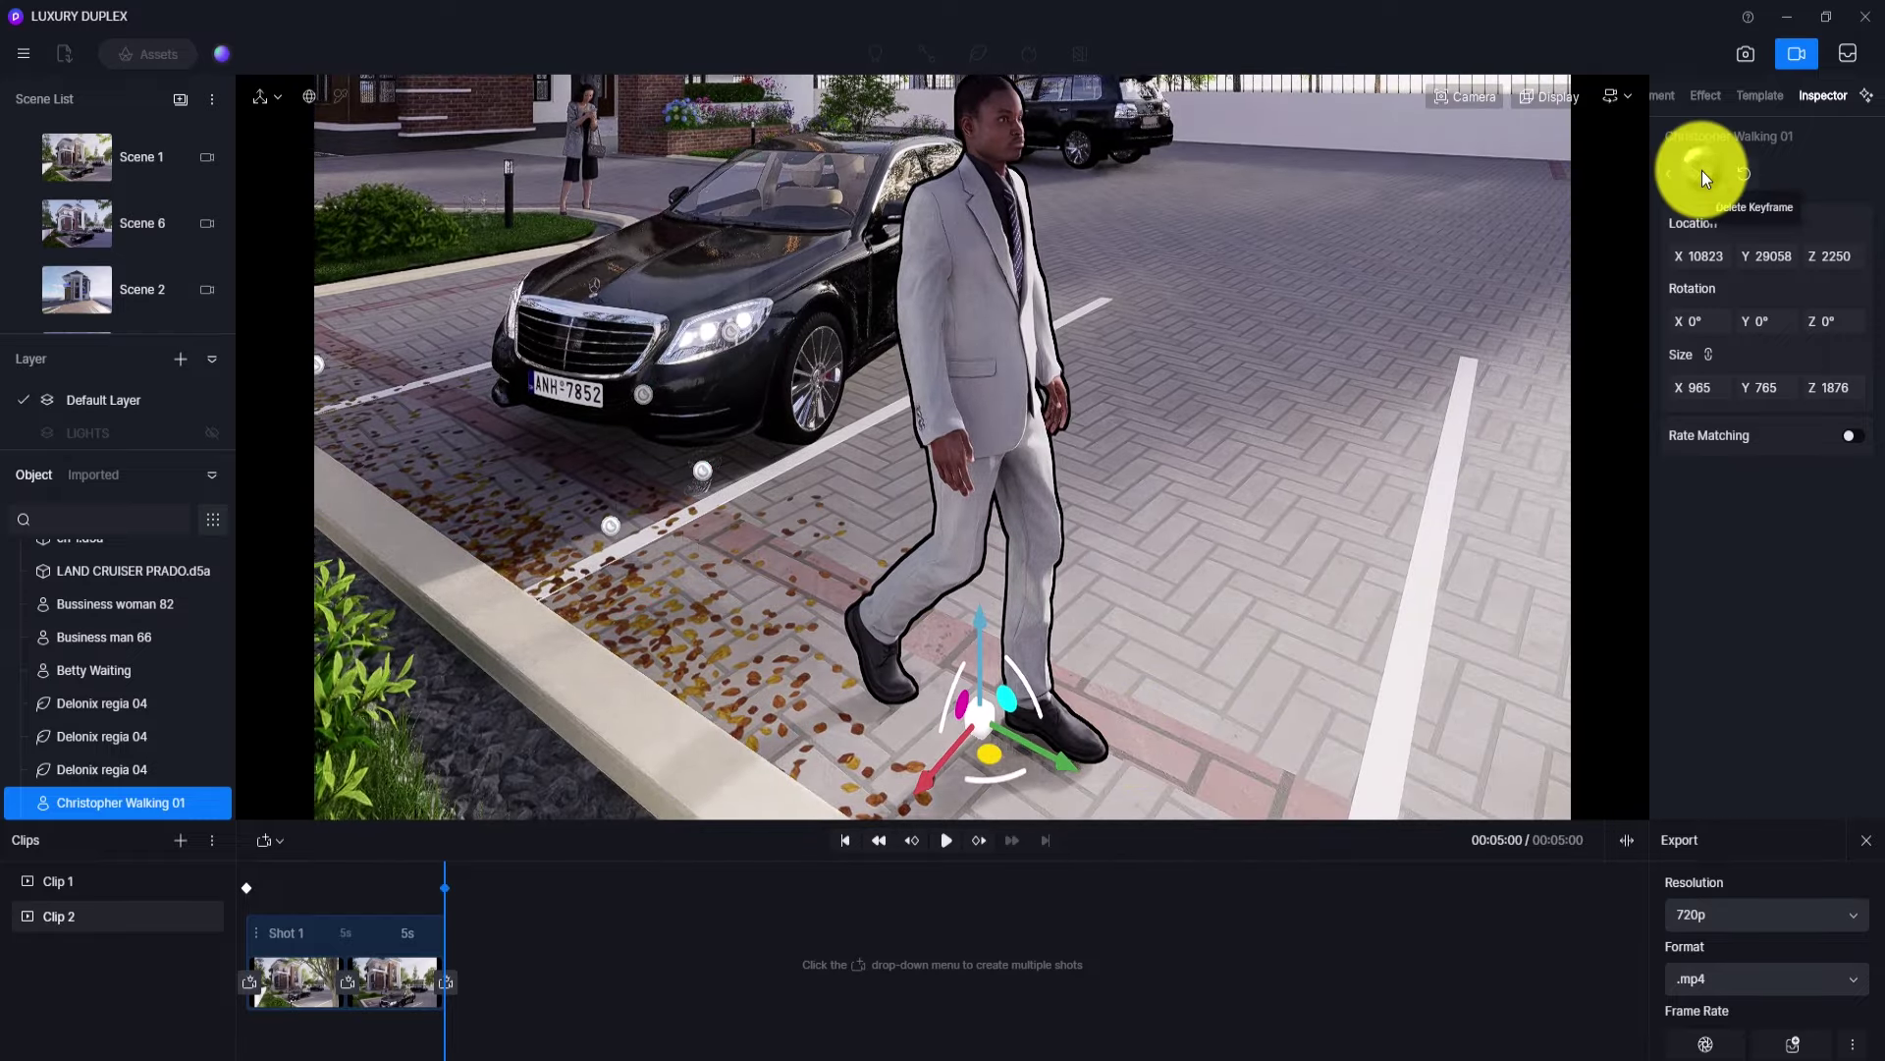
- Open Clip 1 and play it back
{"action": "left_click", "coordinate": [59, 882]}
{"action": "left_click", "coordinate": [947, 842]}
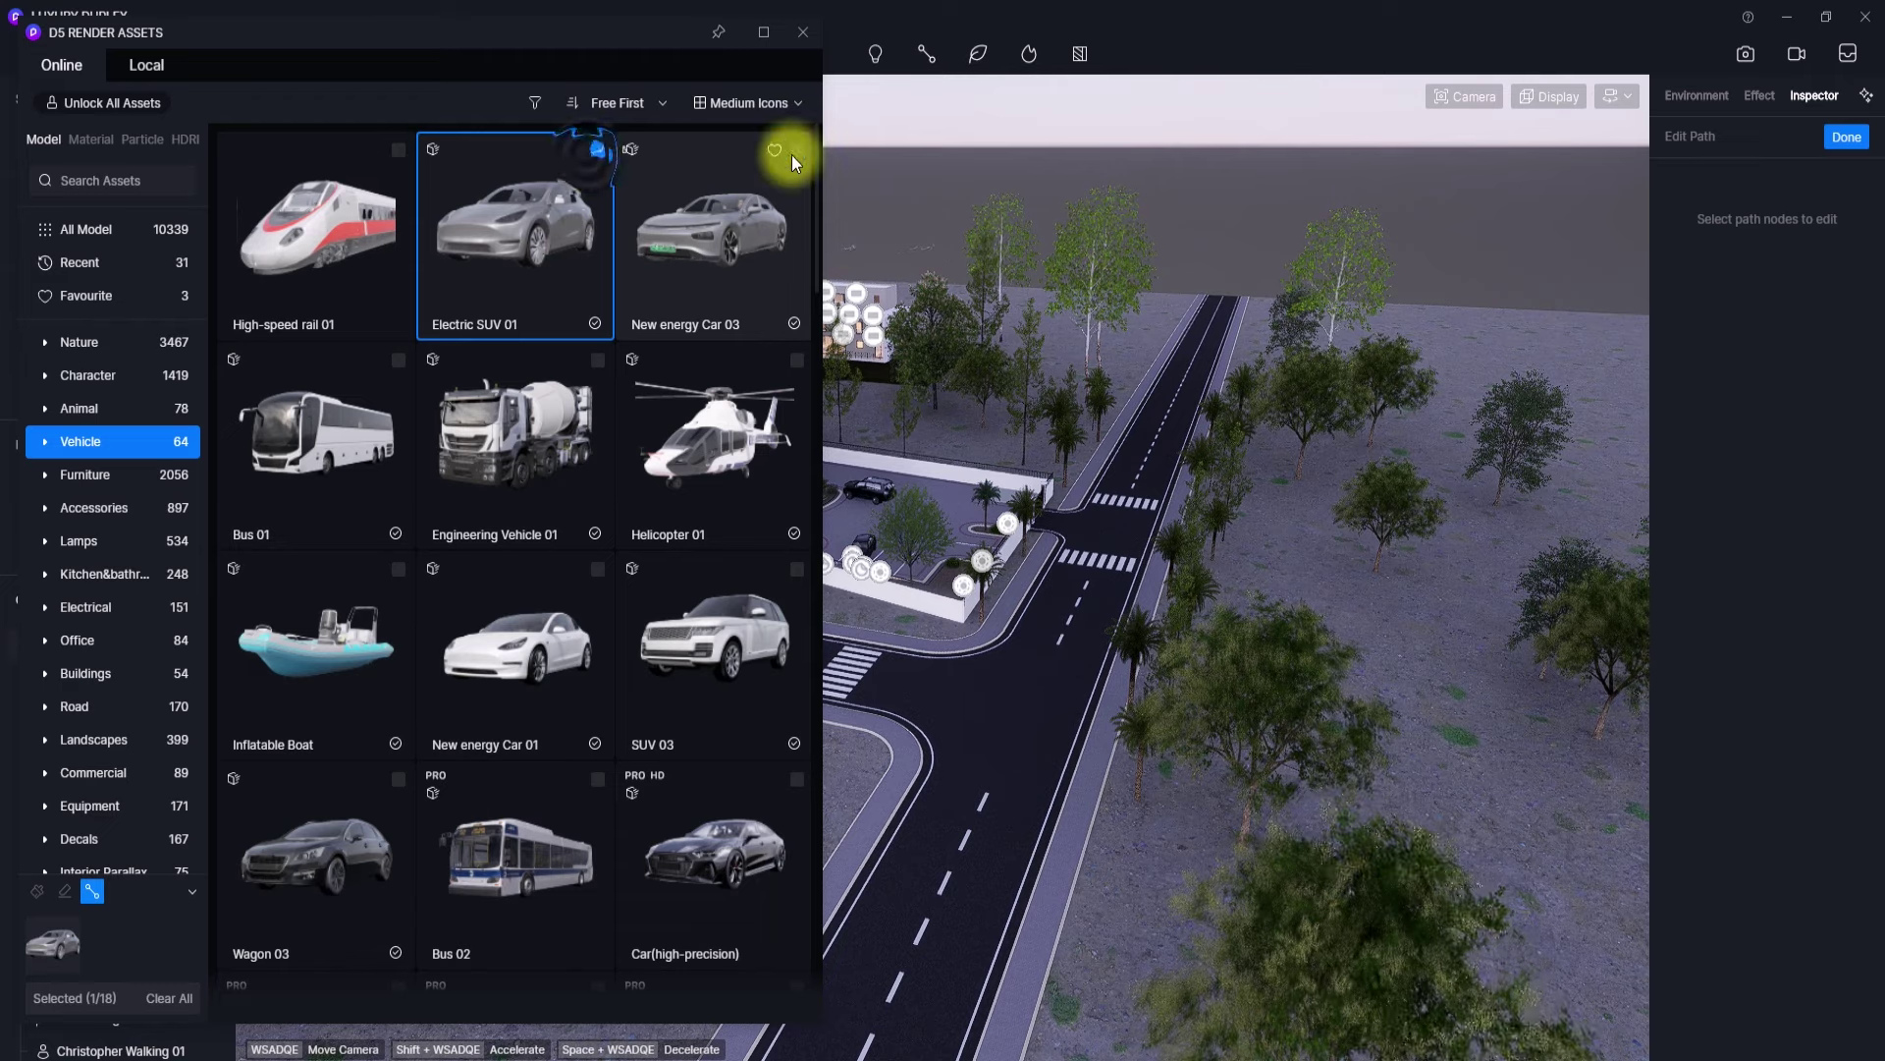
- Add New energy Car 03, New energy Car 01, SUV 03 and Wagon 03 to the models selected for the vehicle path
{"action": "left_click", "coordinate": [794, 152]}
{"action": "left_click", "coordinate": [597, 571]}
{"action": "left_click", "coordinate": [795, 571]}
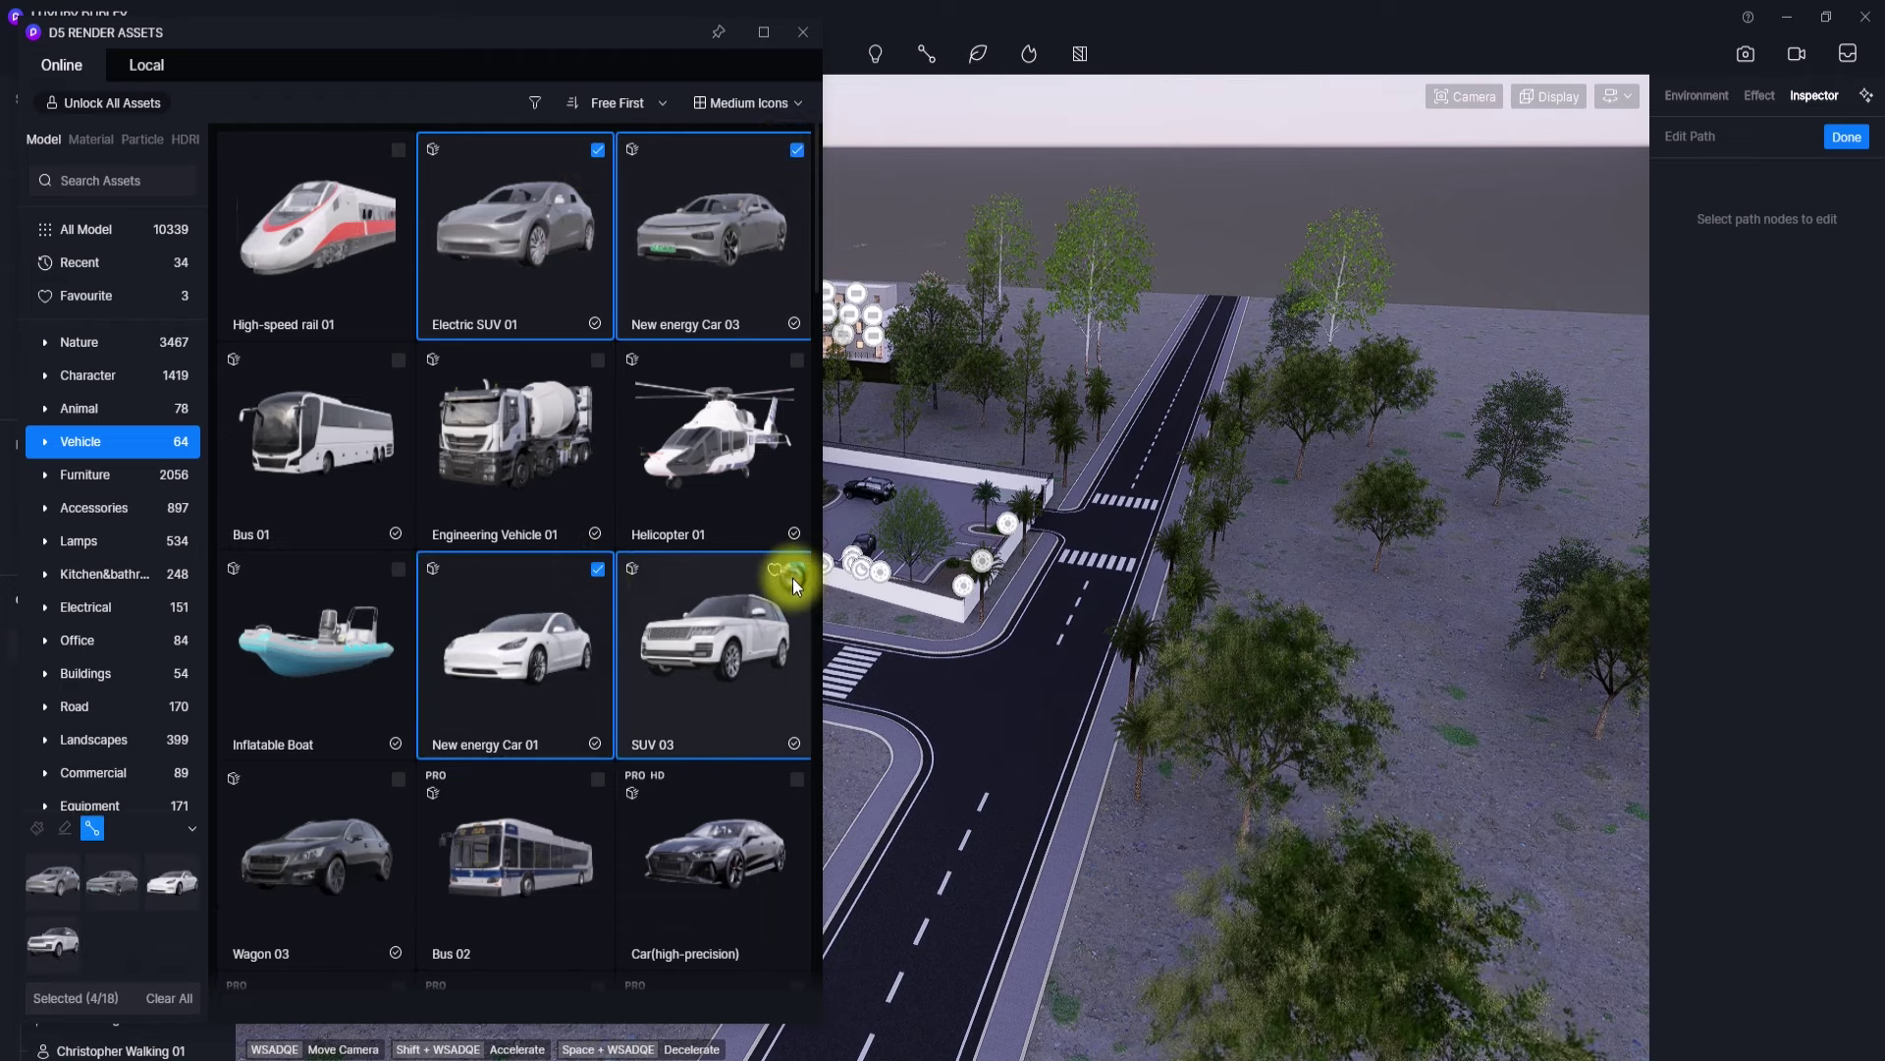
{"action": "left_click", "coordinate": [398, 780]}
- Draw a vehicle path along one lane of the street outside the compound and finish editing it
{"action": "right_click_drag", "start_coordinate": [949, 726], "coordinate": [497, 1044]}
{"action": "mouse_move", "coordinate": [1028, 844]}
{"action": "right_mouse_down"}
{"action": "mouse_move", "coordinate": [611, 972]}
{"action": "mouse_move", "coordinate": [1122, 895]}
{"action": "mouse_move", "coordinate": [862, 951]}
{"action": "mouse_move", "coordinate": [1059, 852]}
{"action": "right_mouse_up"}
{"action": "left_click", "coordinate": [1059, 852]}
{"action": "right_click_drag", "start_coordinate": [1169, 775], "coordinate": [1065, 574]}
{"action": "scroll", "coordinate": [1064, 574], "scroll_direction": "up", "scroll_amount": 1}
{"action": "left_click", "coordinate": [1065, 575]}
{"action": "left_click", "coordinate": [1847, 137]}
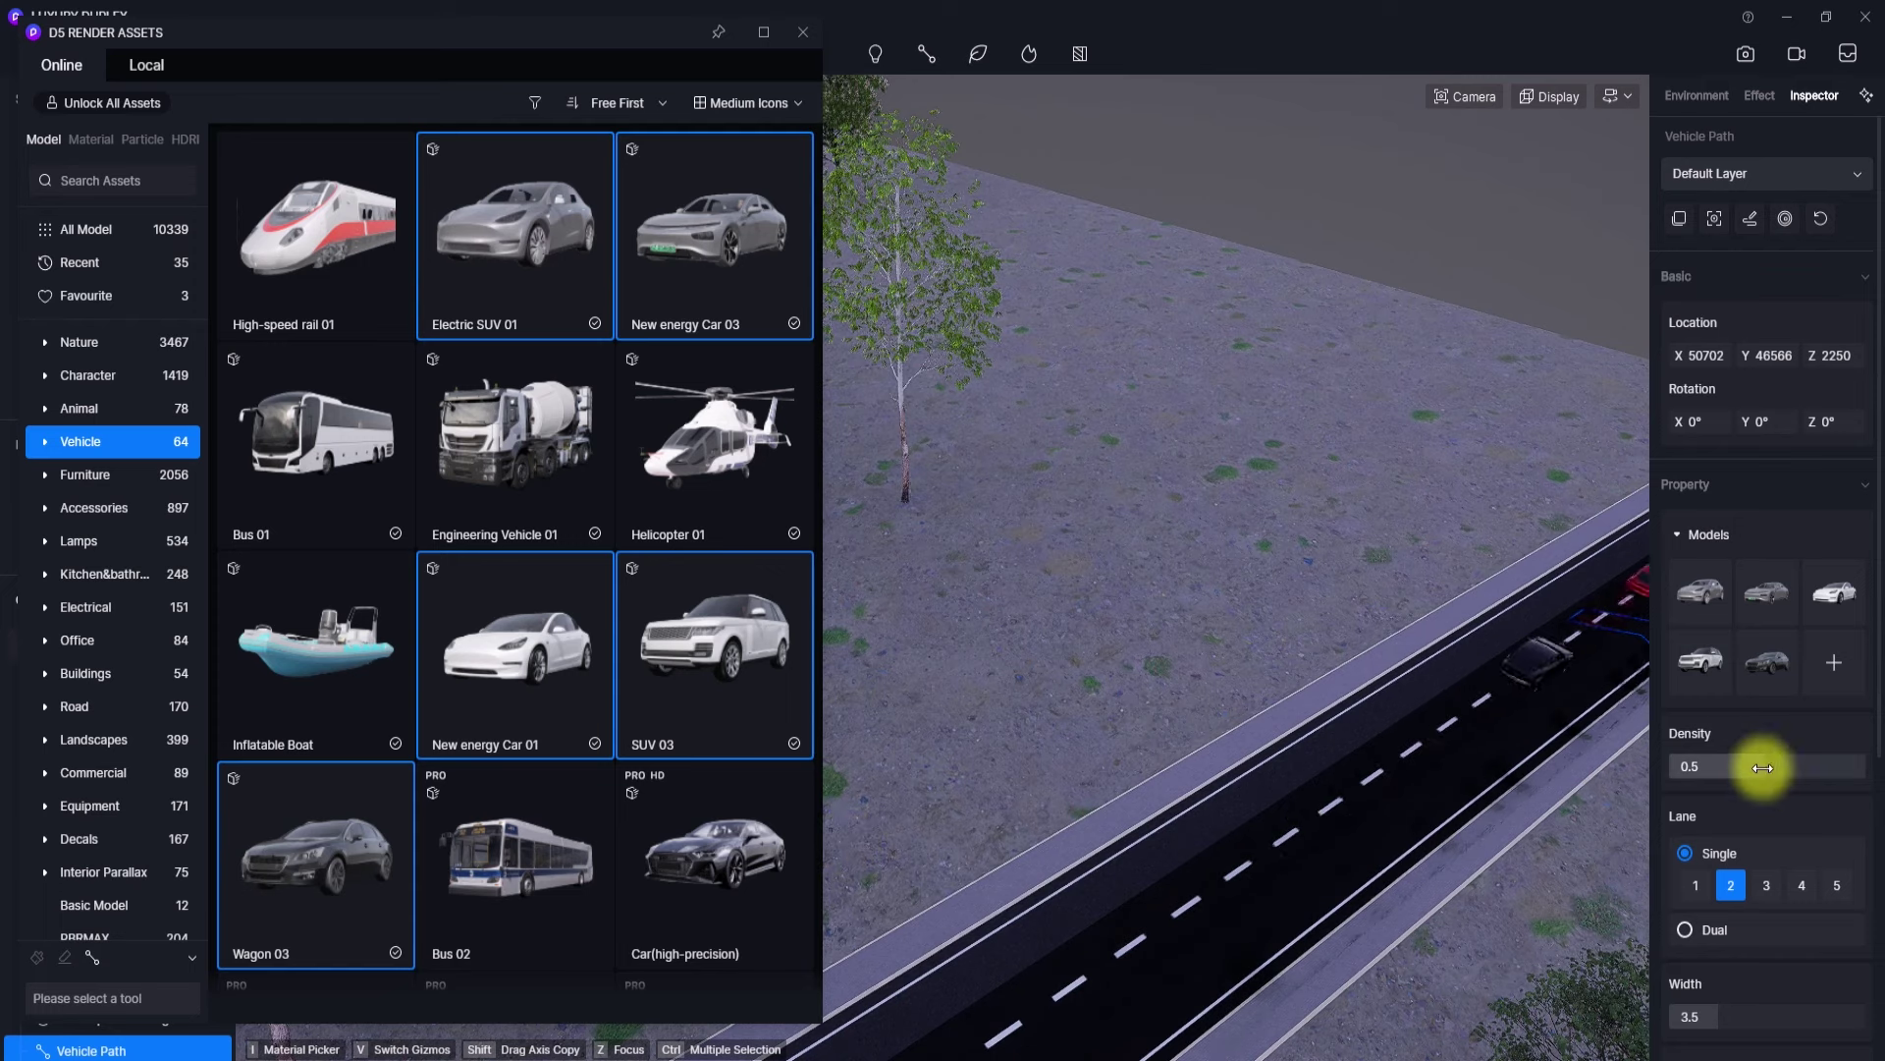
- Set the vehicle path to density 0.38 and one single lane in Direction B, and open its speed value
{"action": "left_click_drag", "start_coordinate": [1871, 766], "coordinate": [1742, 768]}
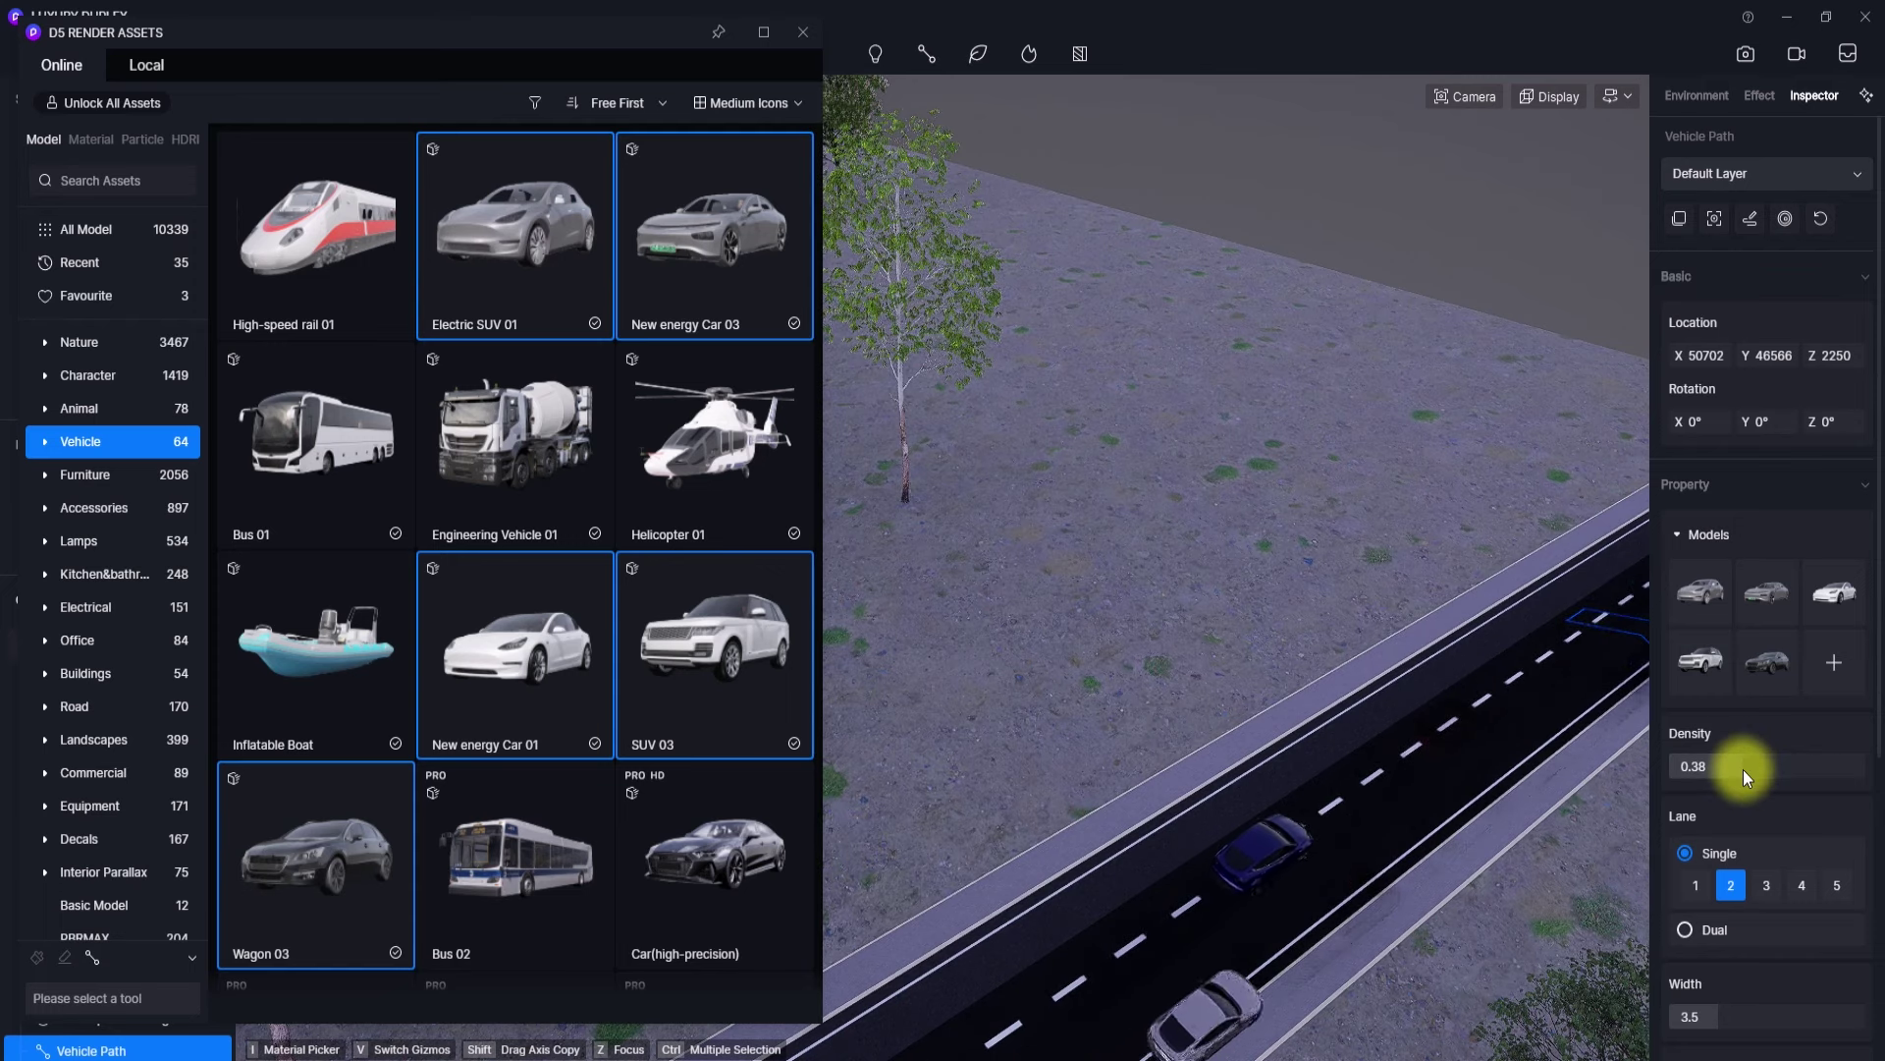
{"action": "left_click", "coordinate": [1767, 887]}
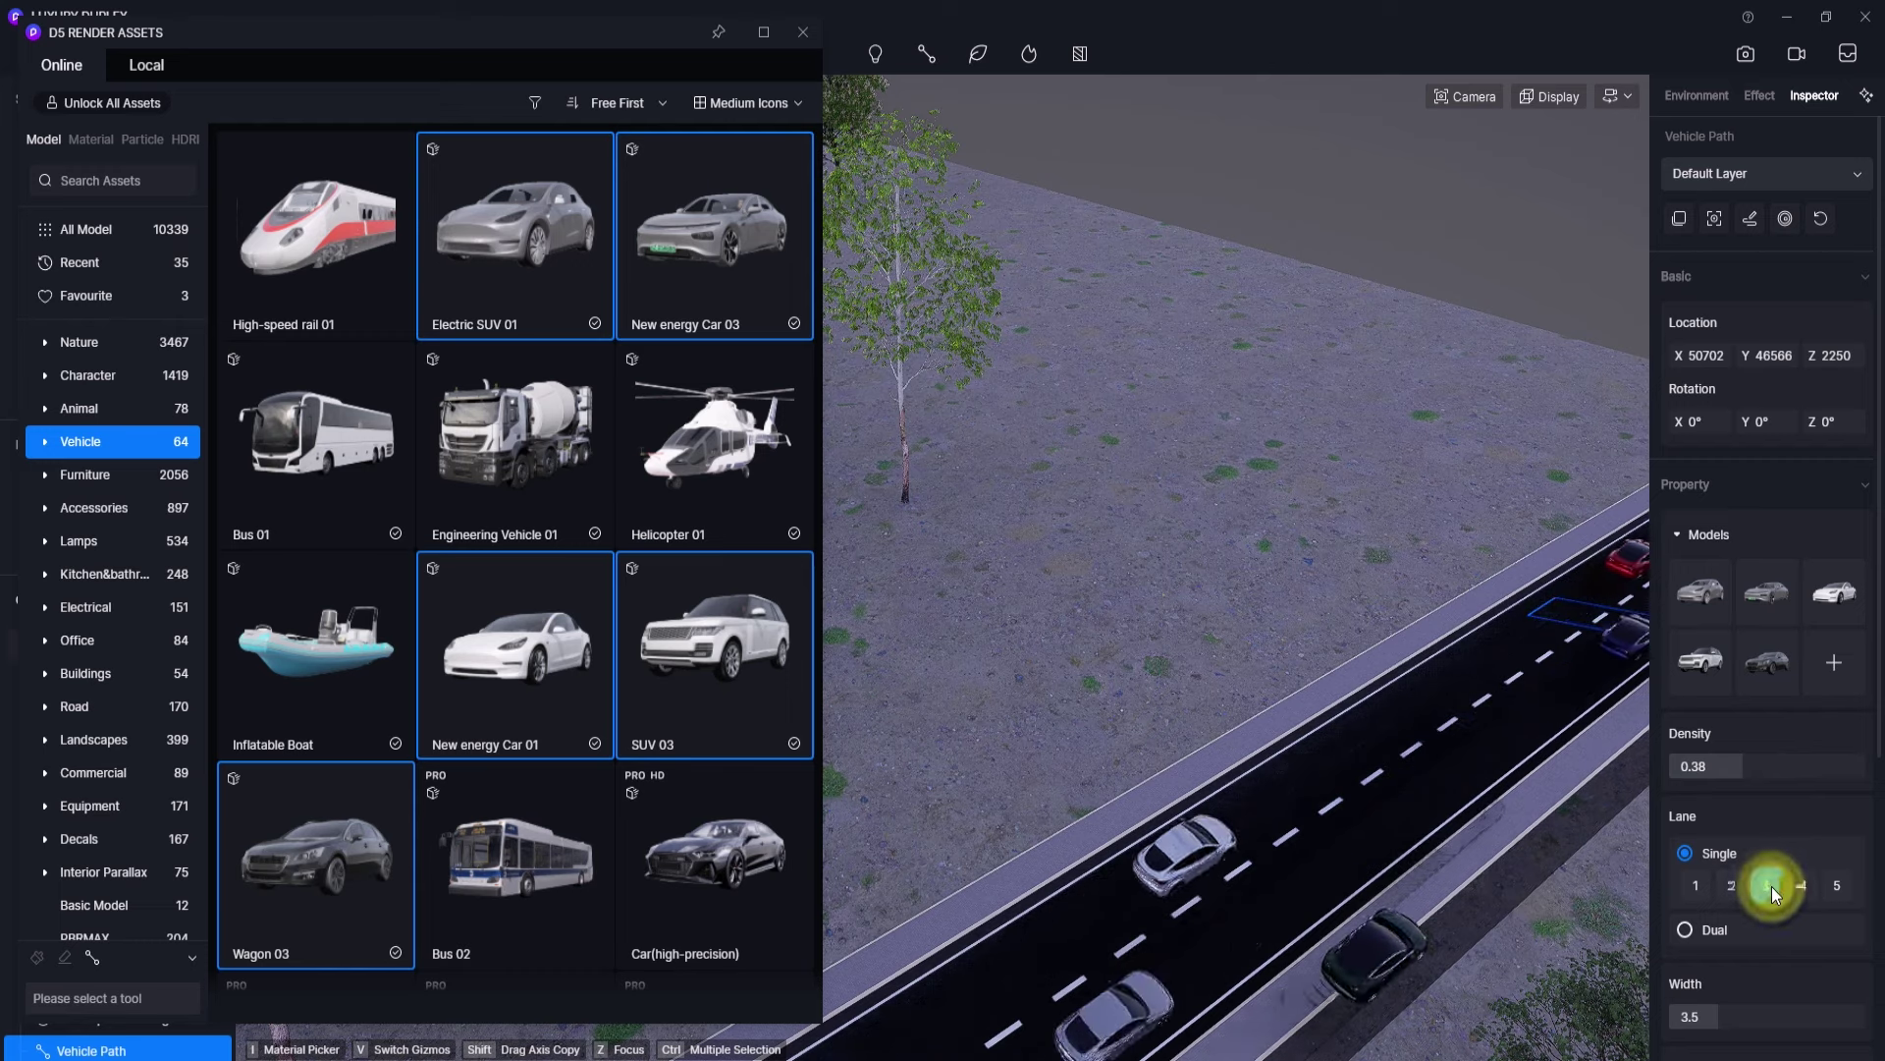
{"action": "left_click", "coordinate": [1697, 889]}
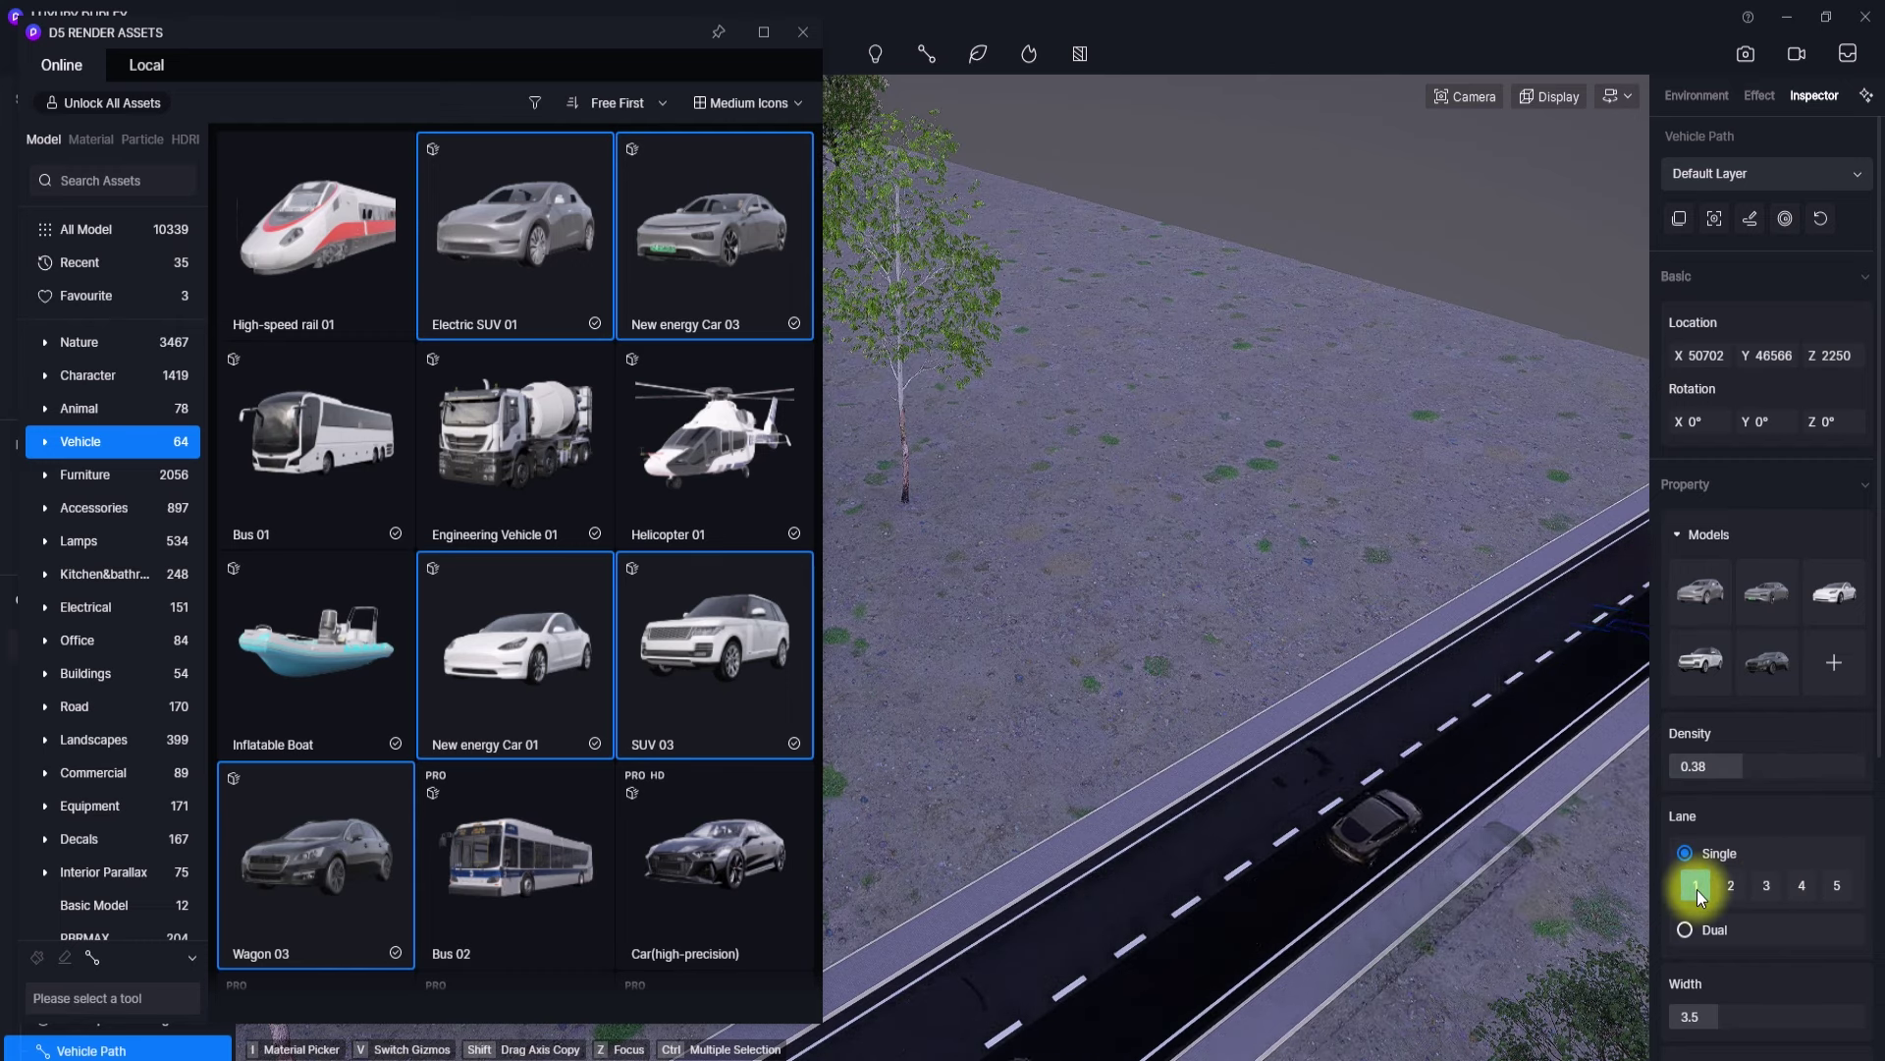
{"action": "scroll", "coordinate": [1697, 889], "scroll_direction": "down", "scroll_amount": 1}
{"action": "scroll", "coordinate": [1697, 890], "scroll_direction": "down", "scroll_amount": 1}
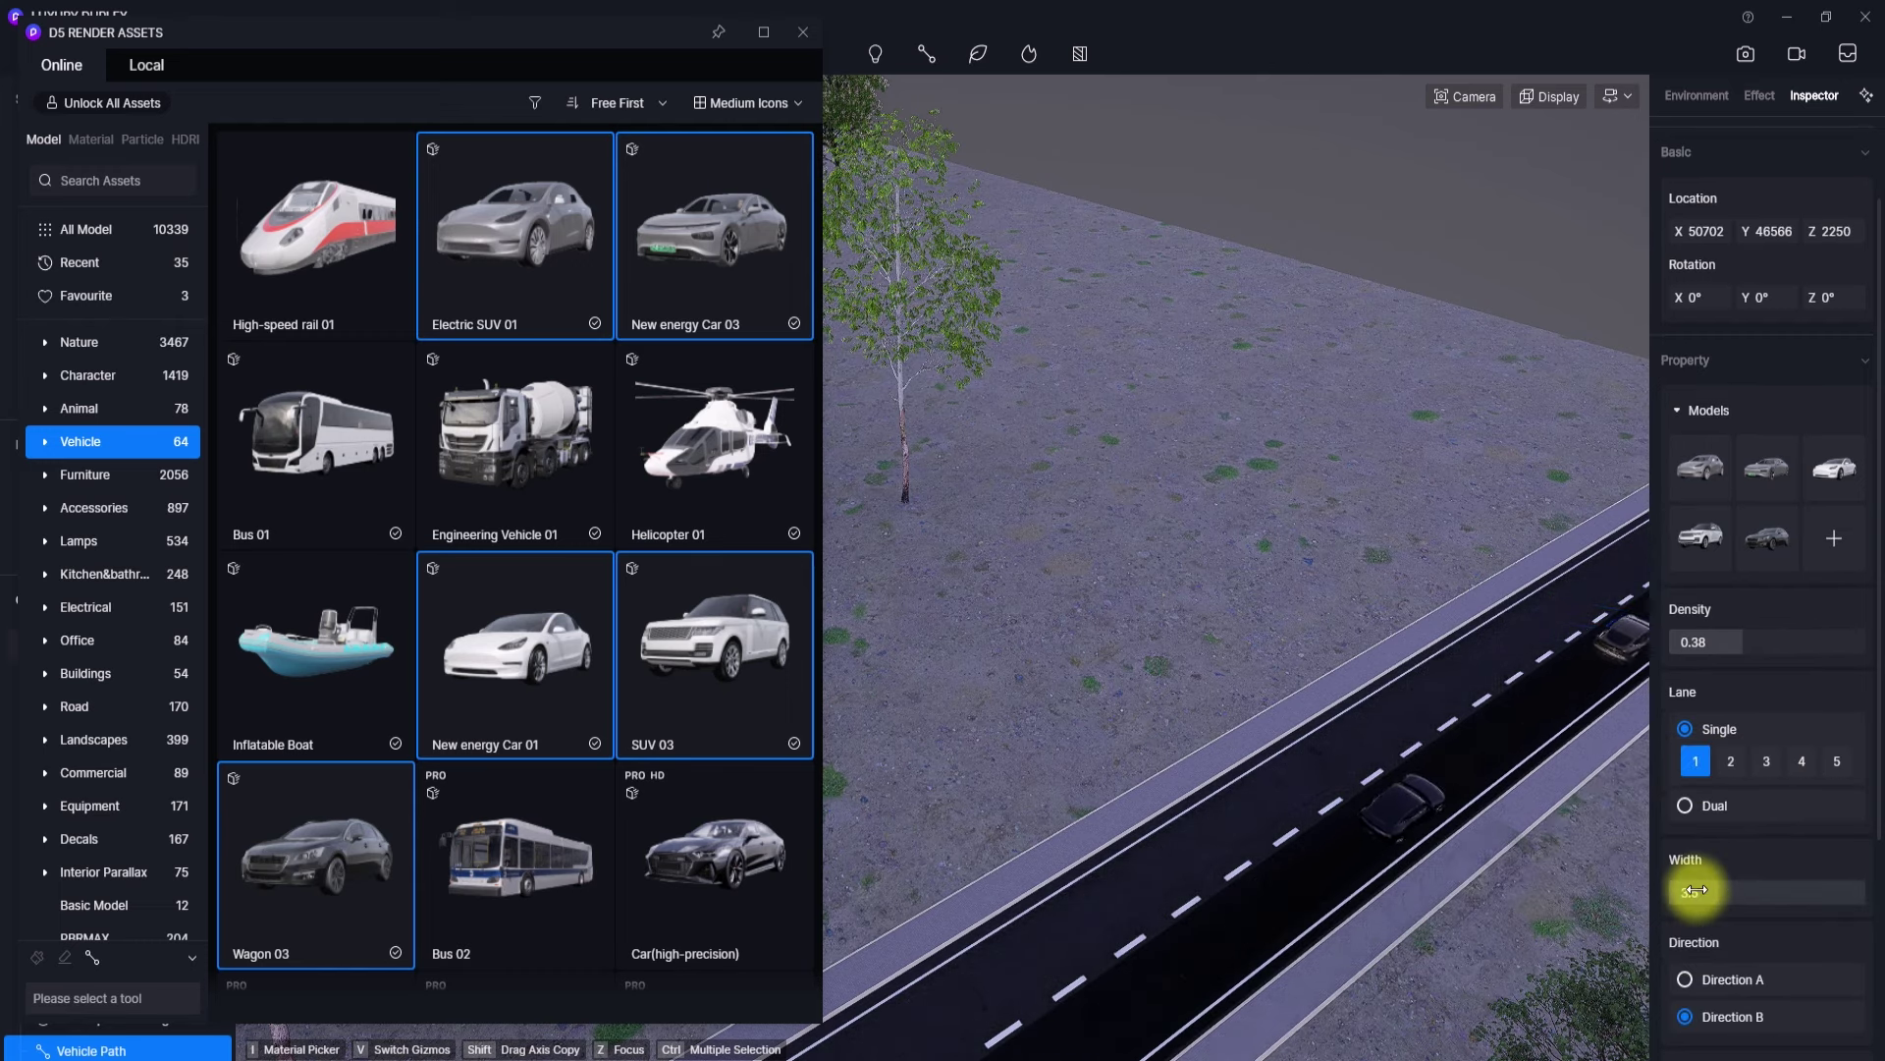
{"action": "scroll", "coordinate": [1697, 890], "scroll_direction": "down", "scroll_amount": 2}
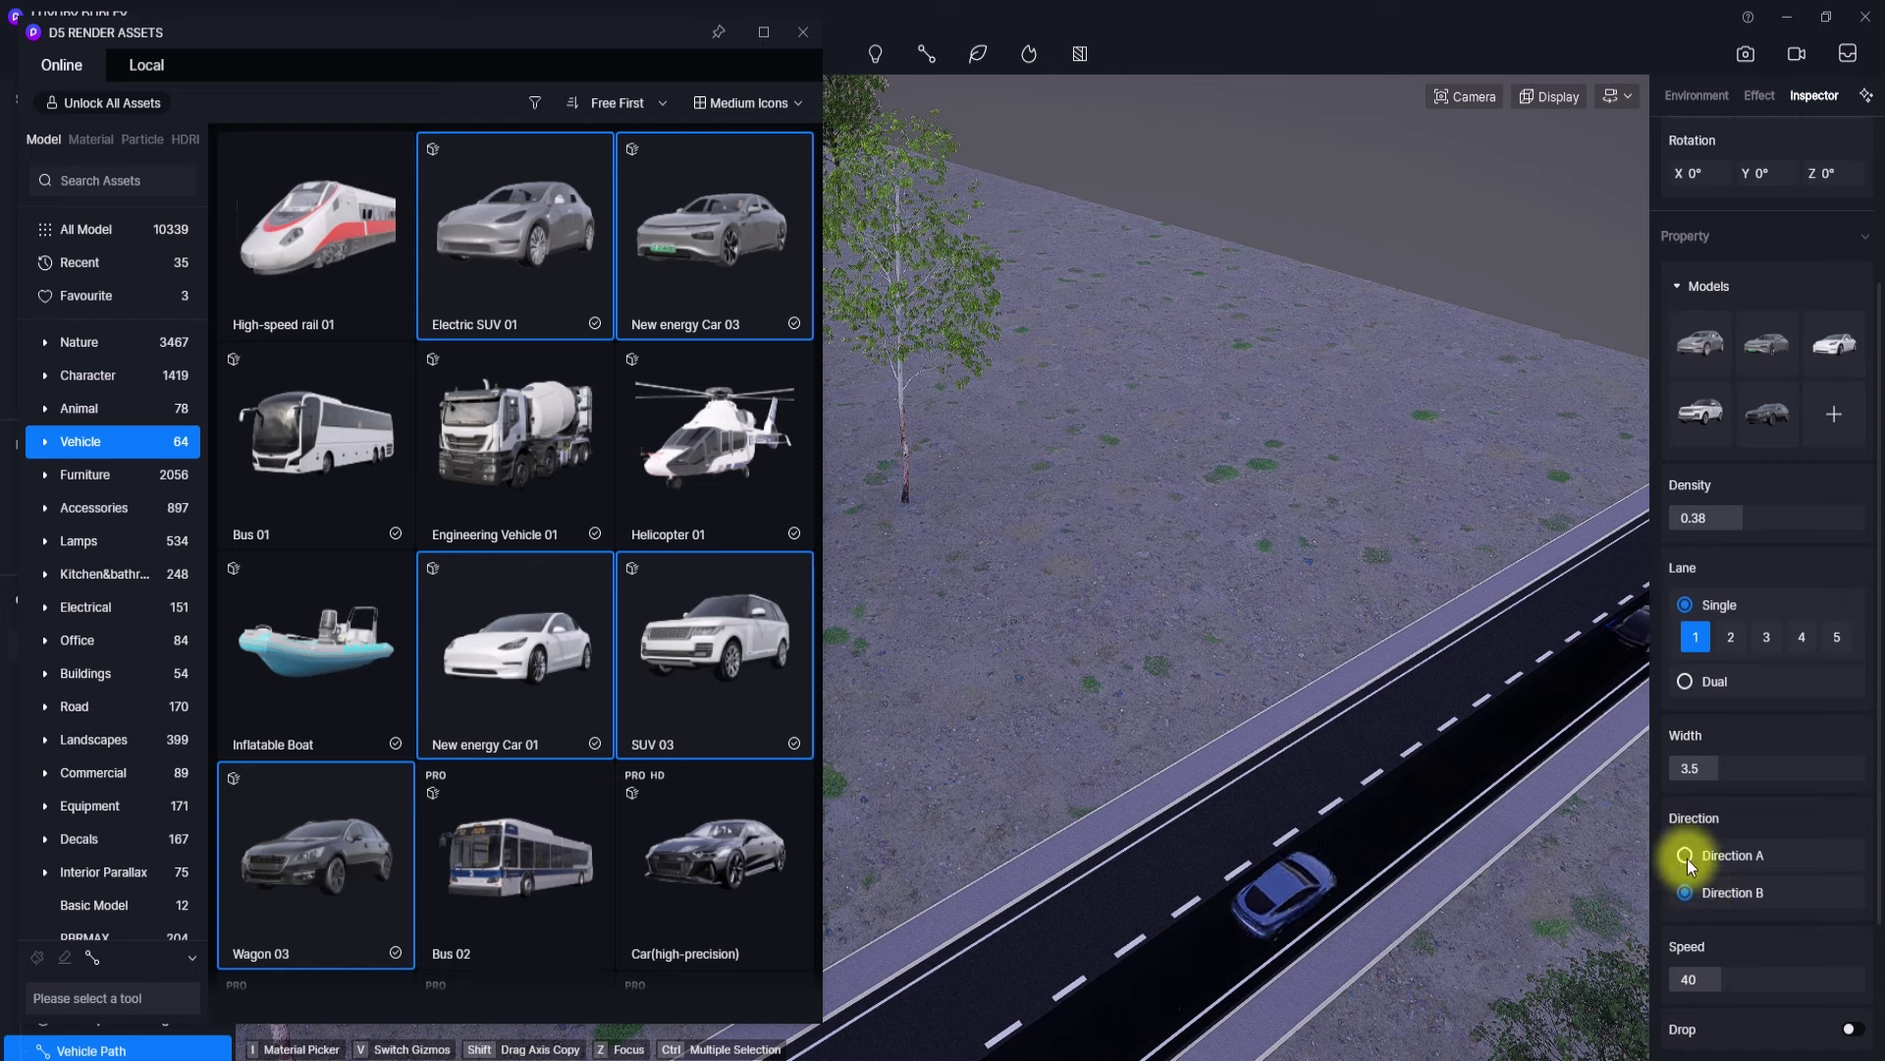
{"action": "left_click", "coordinate": [1688, 858]}
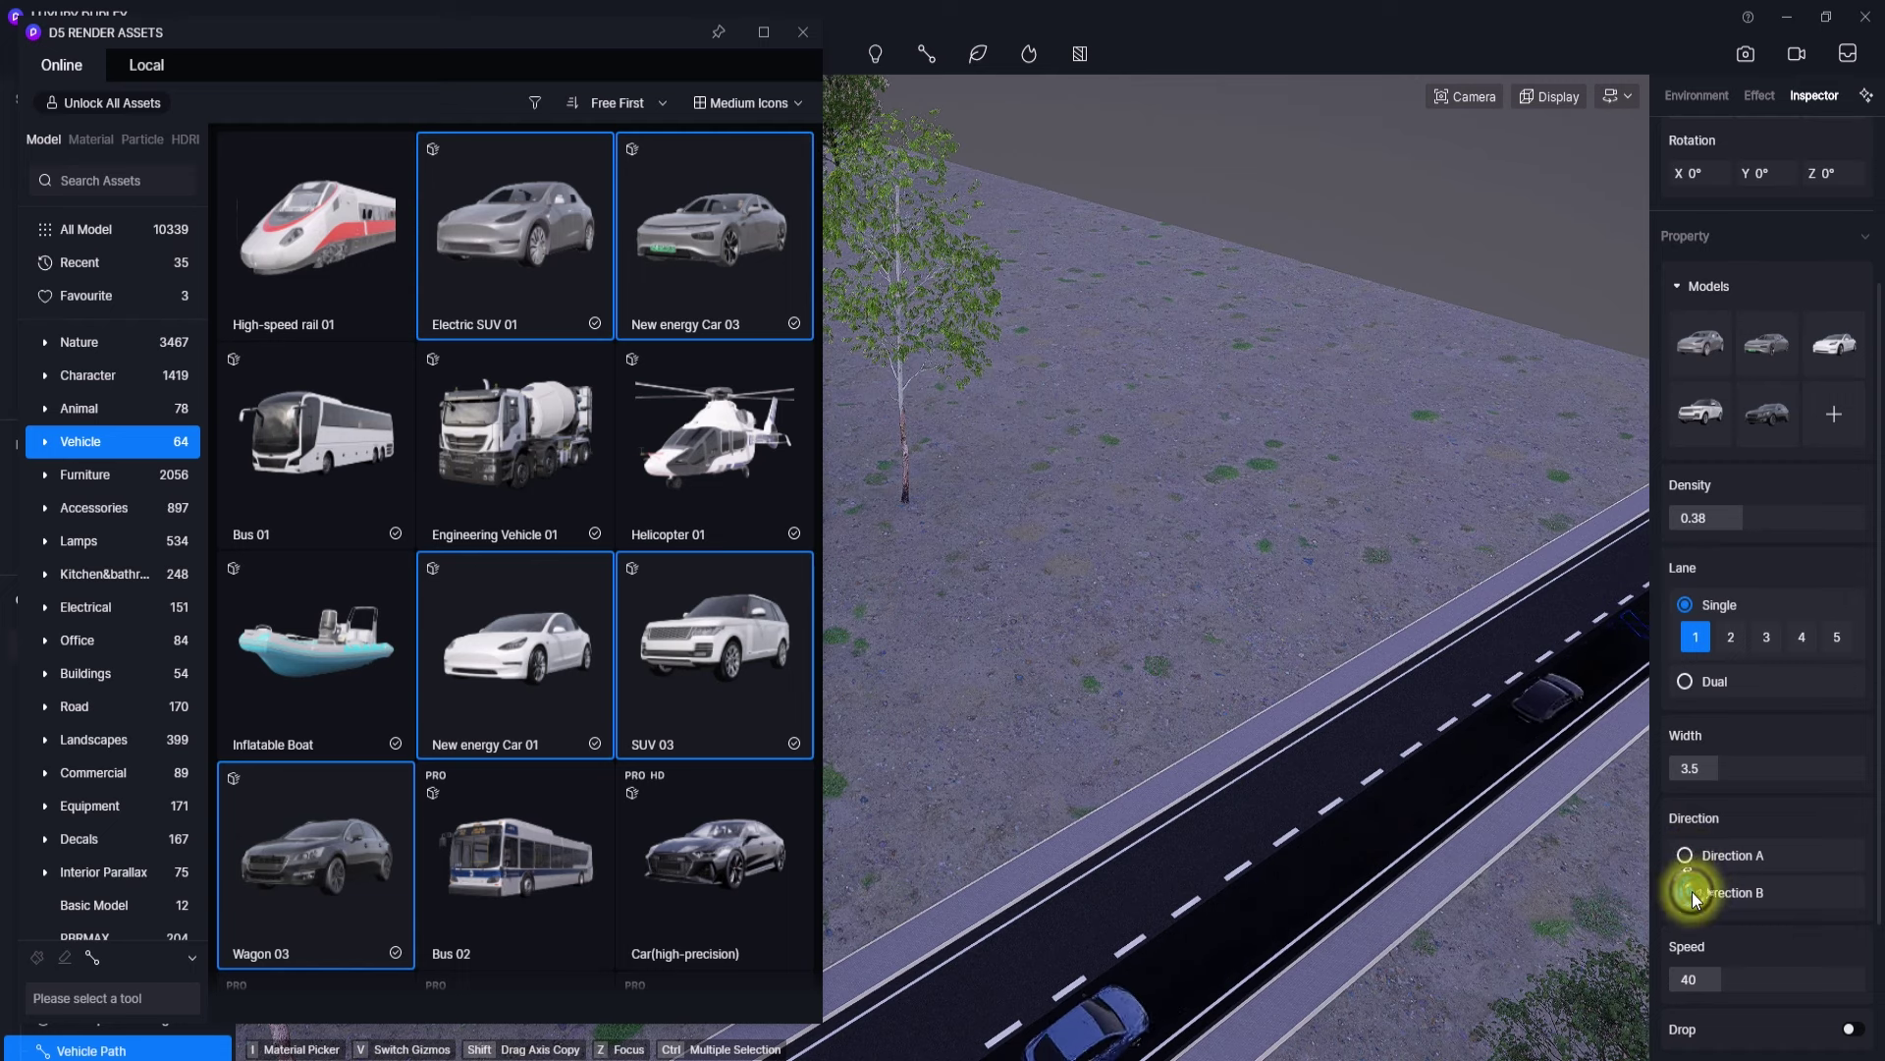
{"action": "left_click", "coordinate": [1688, 893]}
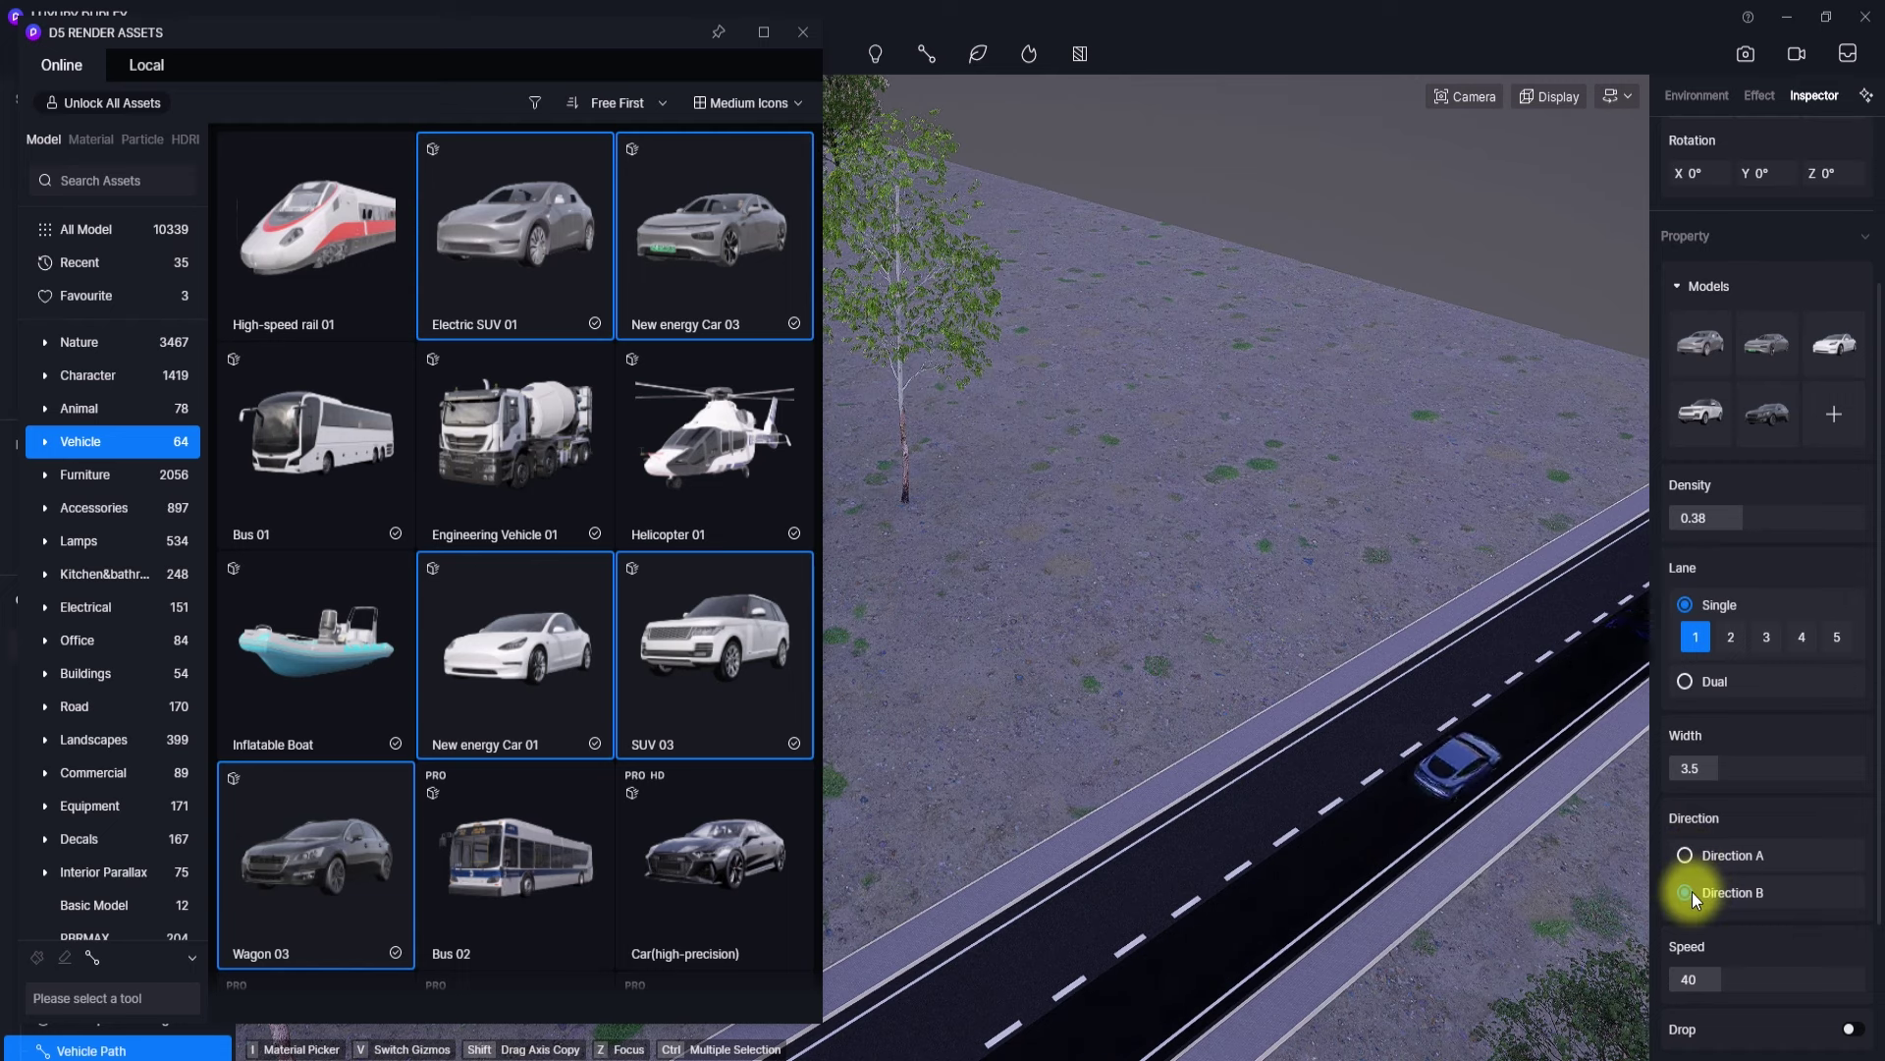
{"action": "left_click", "coordinate": [1700, 982]}
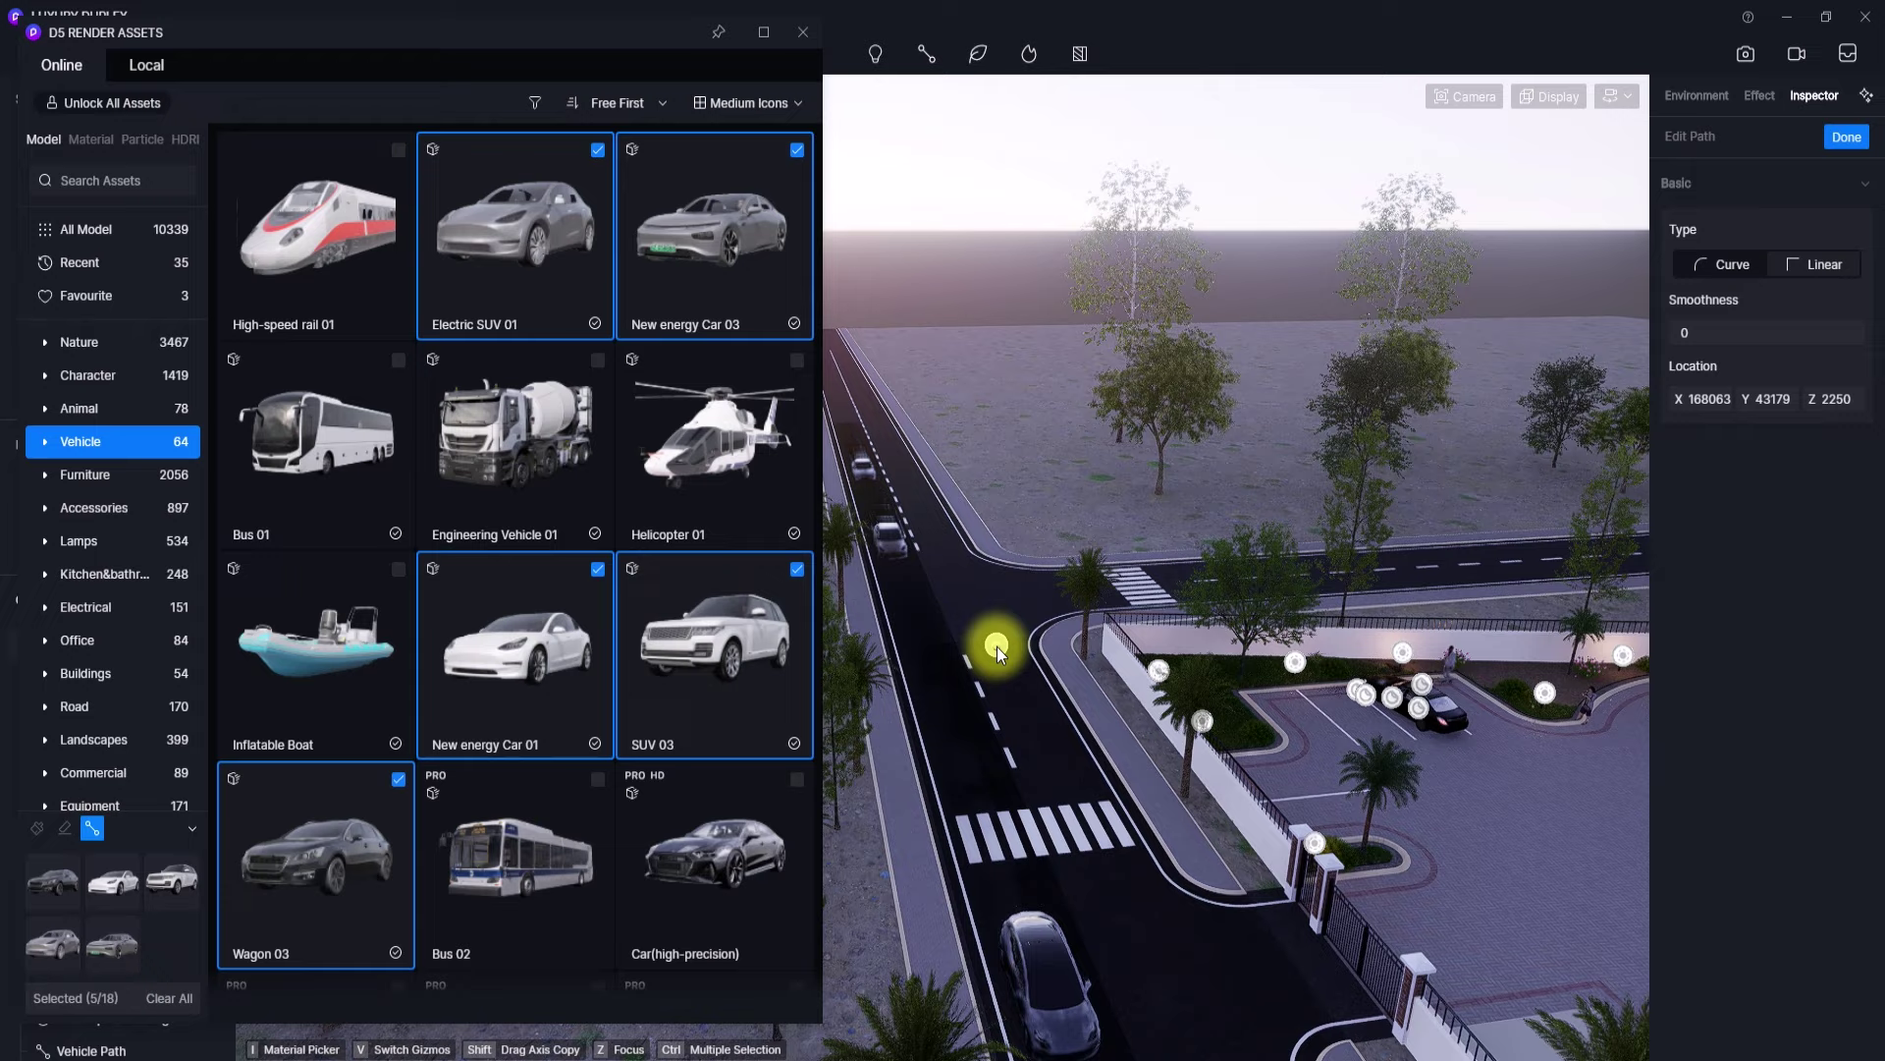
- Extend the second vehicle path around the junction and along the side street beside the compound, and finish editing it
{"action": "scroll", "coordinate": [1019, 536], "scroll_direction": "up", "scroll_amount": 5}
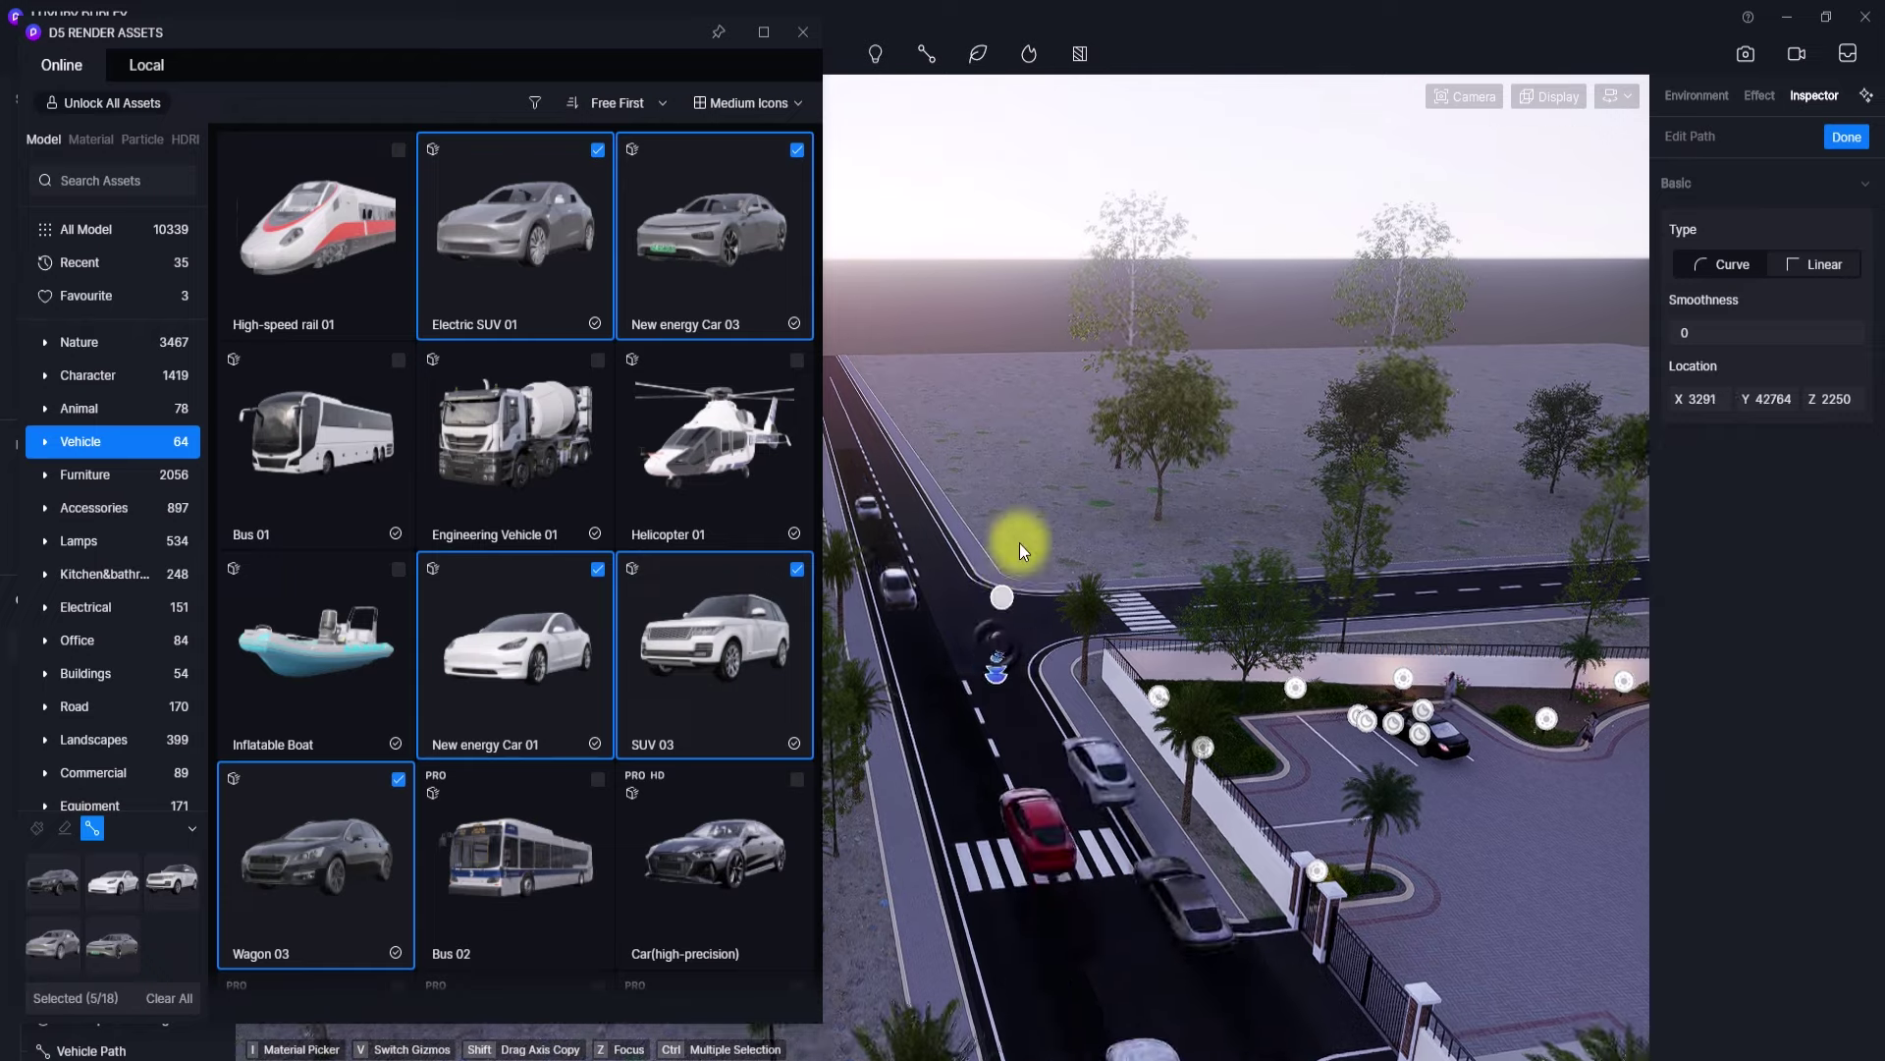
{"action": "right_click_drag", "start_coordinate": [1016, 705], "coordinate": [1016, 872]}
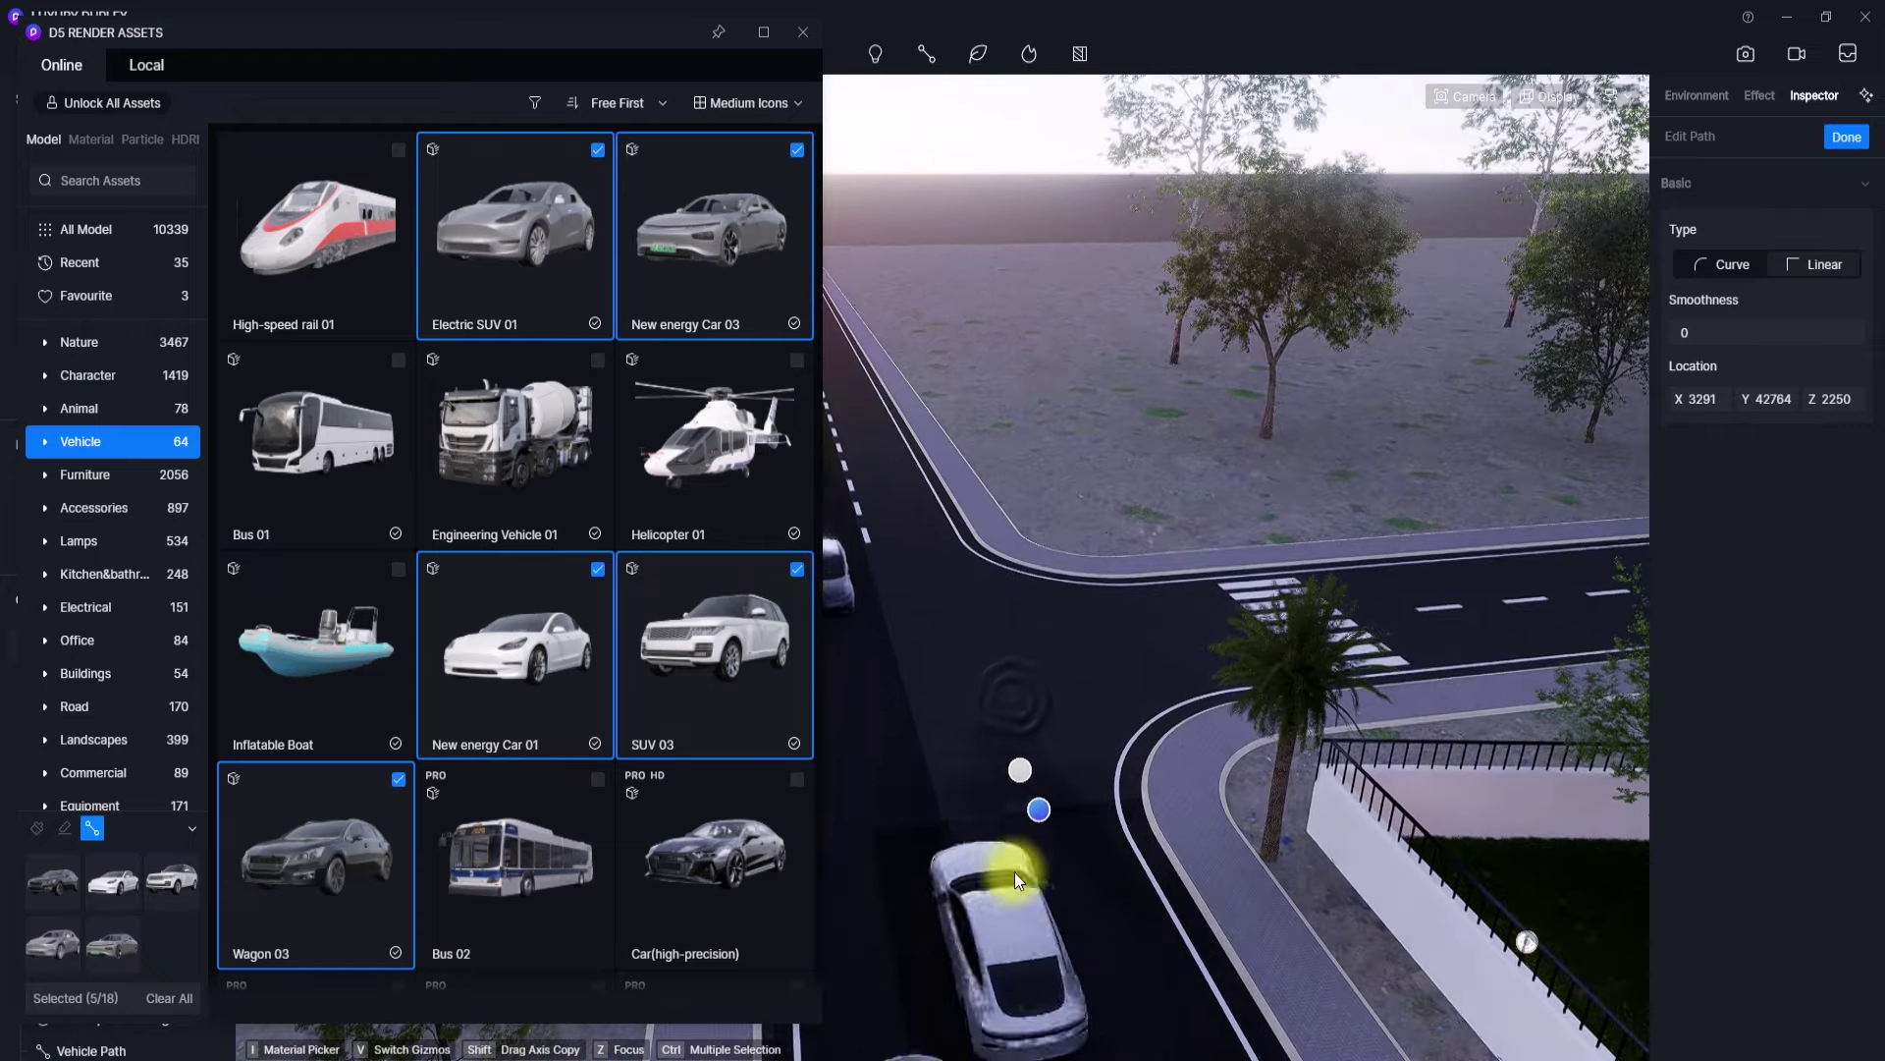
{"action": "left_click", "coordinate": [1059, 726]}
{"action": "left_click", "coordinate": [1124, 676]}
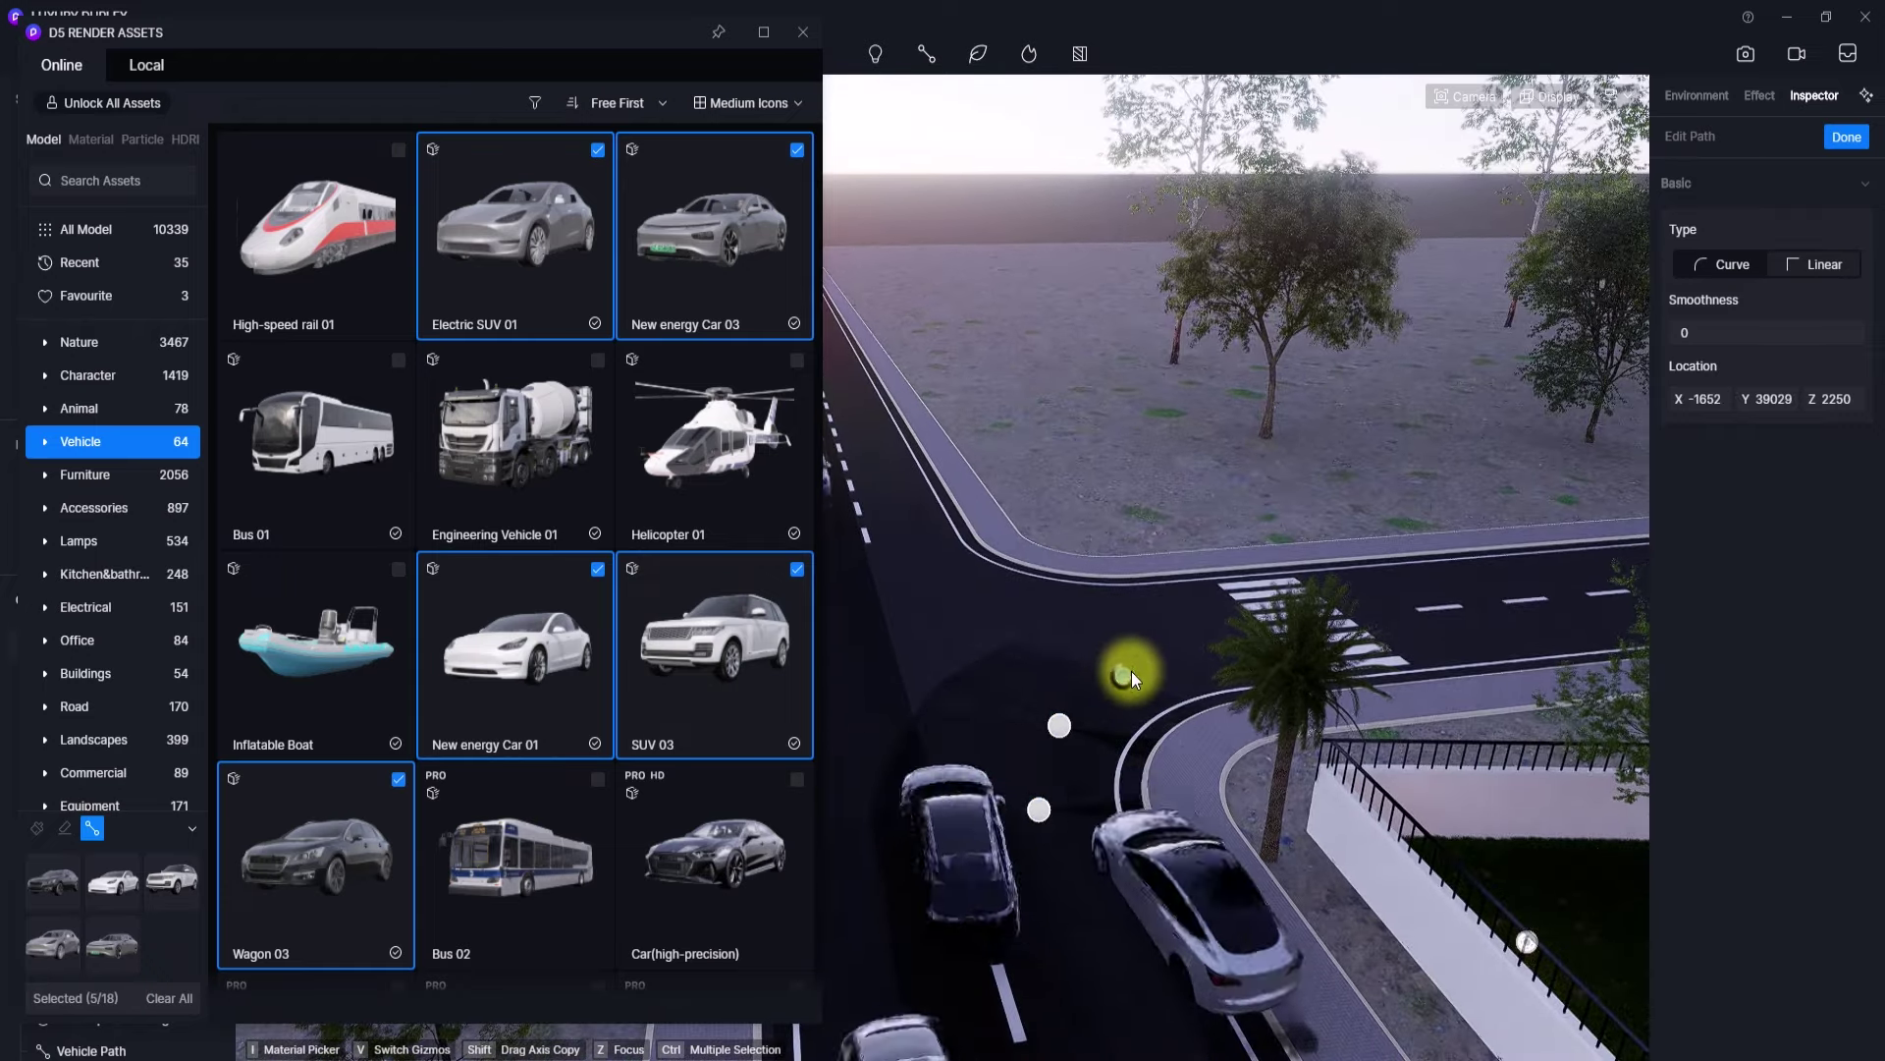
{"action": "mouse_move", "coordinate": [1189, 623]}
{"action": "right_mouse_down"}
{"action": "mouse_move", "coordinate": [1457, 481]}
{"action": "mouse_move", "coordinate": [1088, 713]}
{"action": "right_mouse_up"}
{"action": "left_click", "coordinate": [1088, 713]}
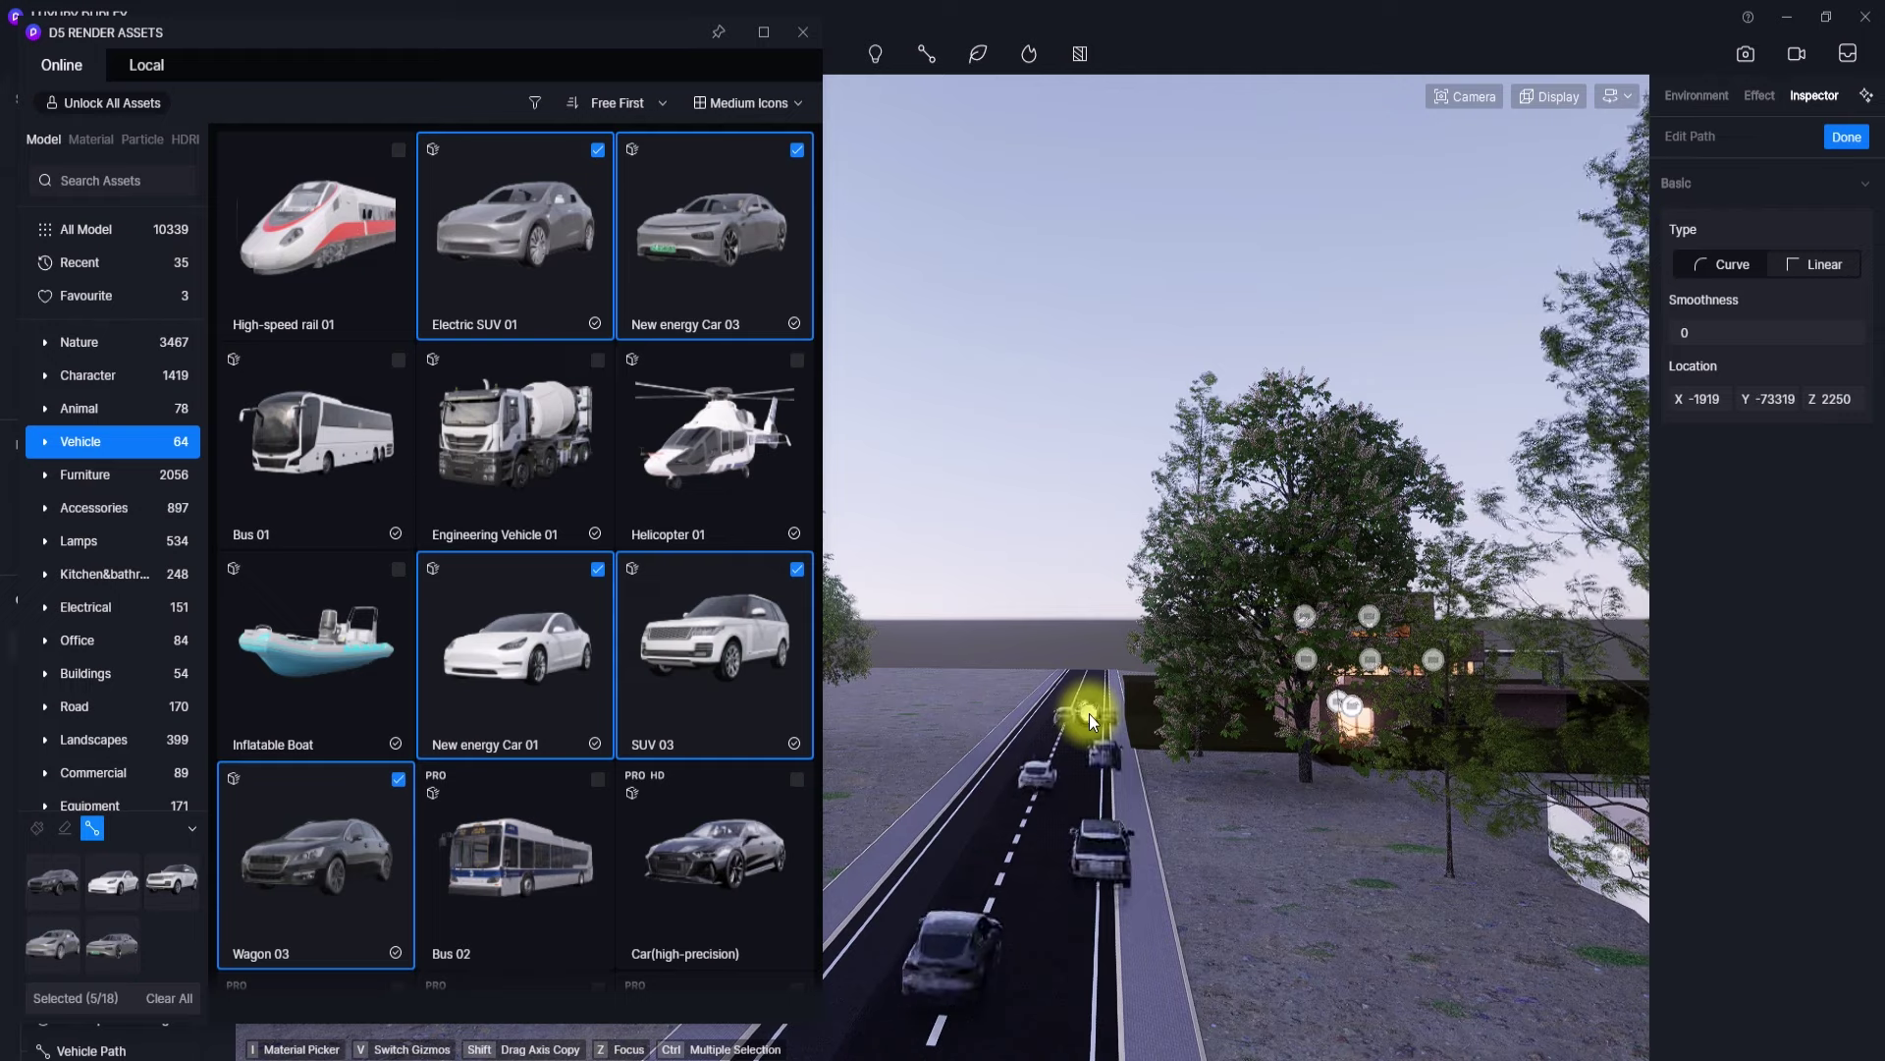
{"action": "right_click", "coordinate": [1088, 713]}
{"action": "right_click", "coordinate": [1088, 713]}
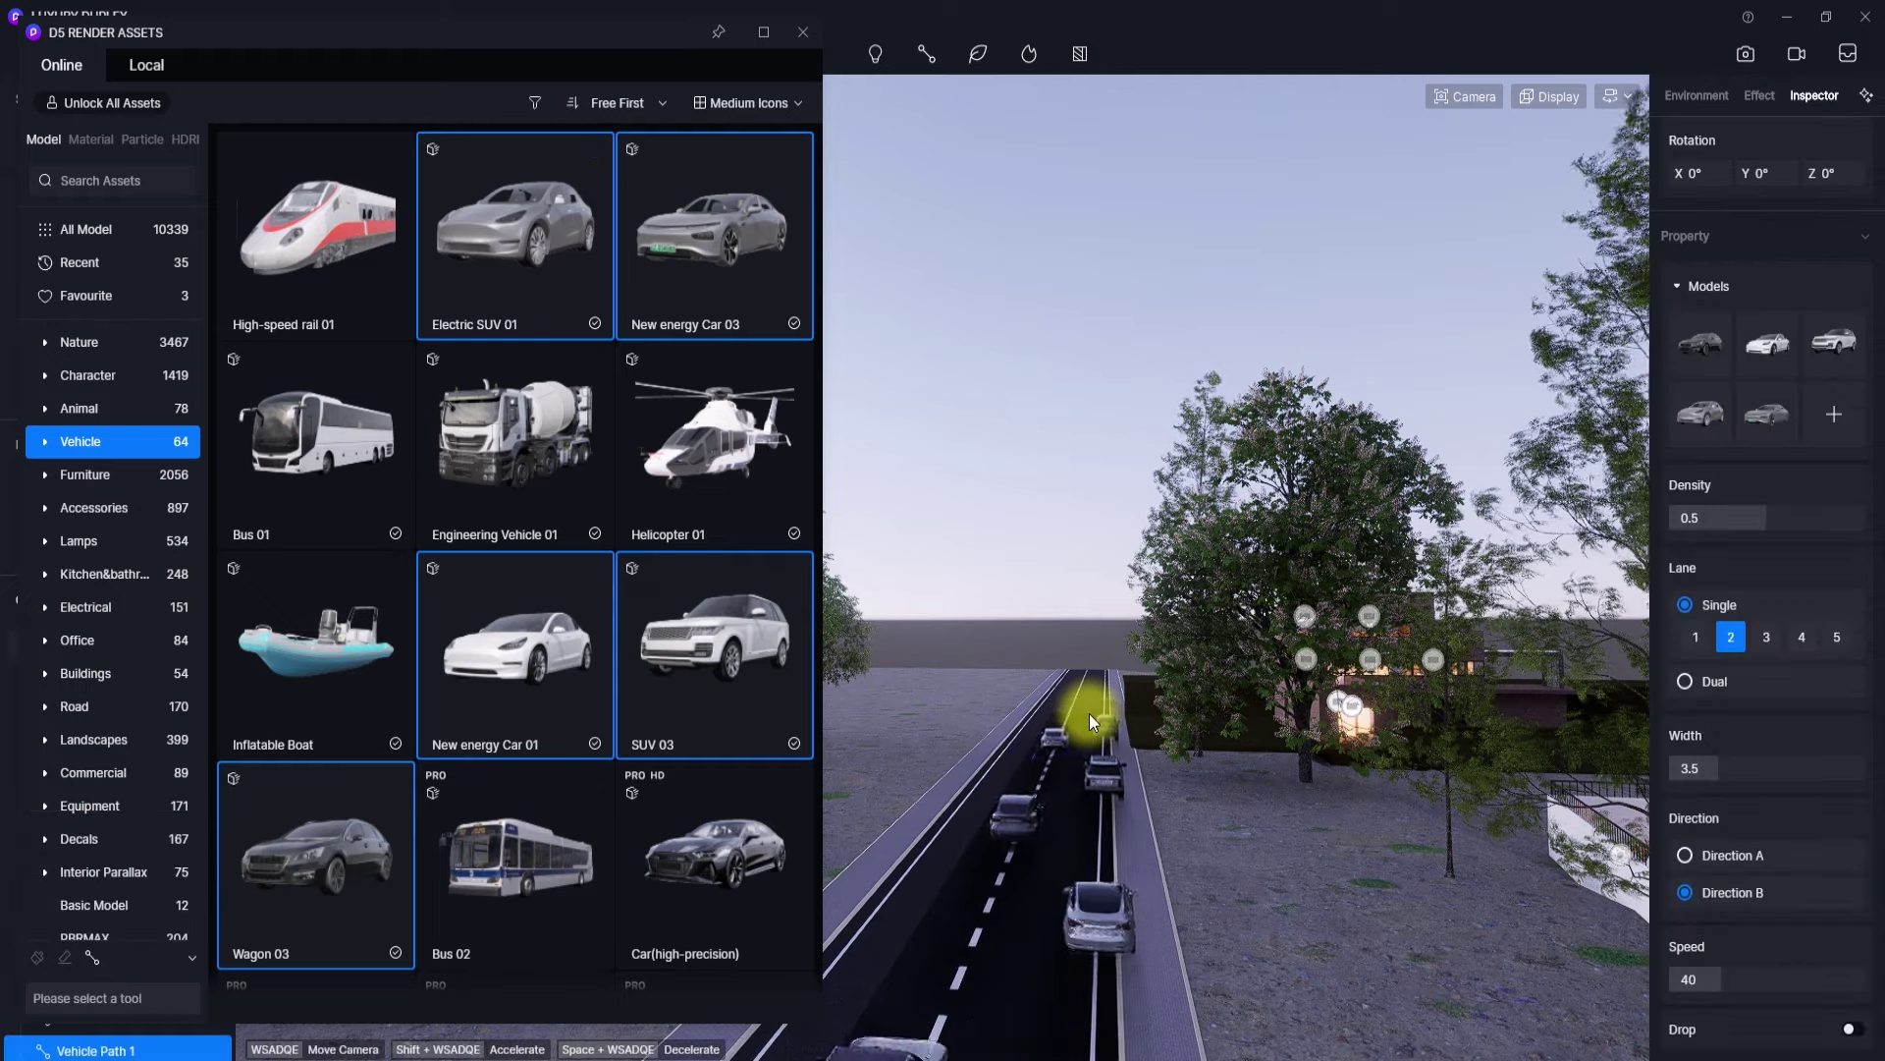
- Set the second vehicle path to one single lane, raise its density slightly, and close the asset library
{"action": "right_click", "coordinate": [1047, 845]}
{"action": "left_click", "coordinate": [1021, 848]}
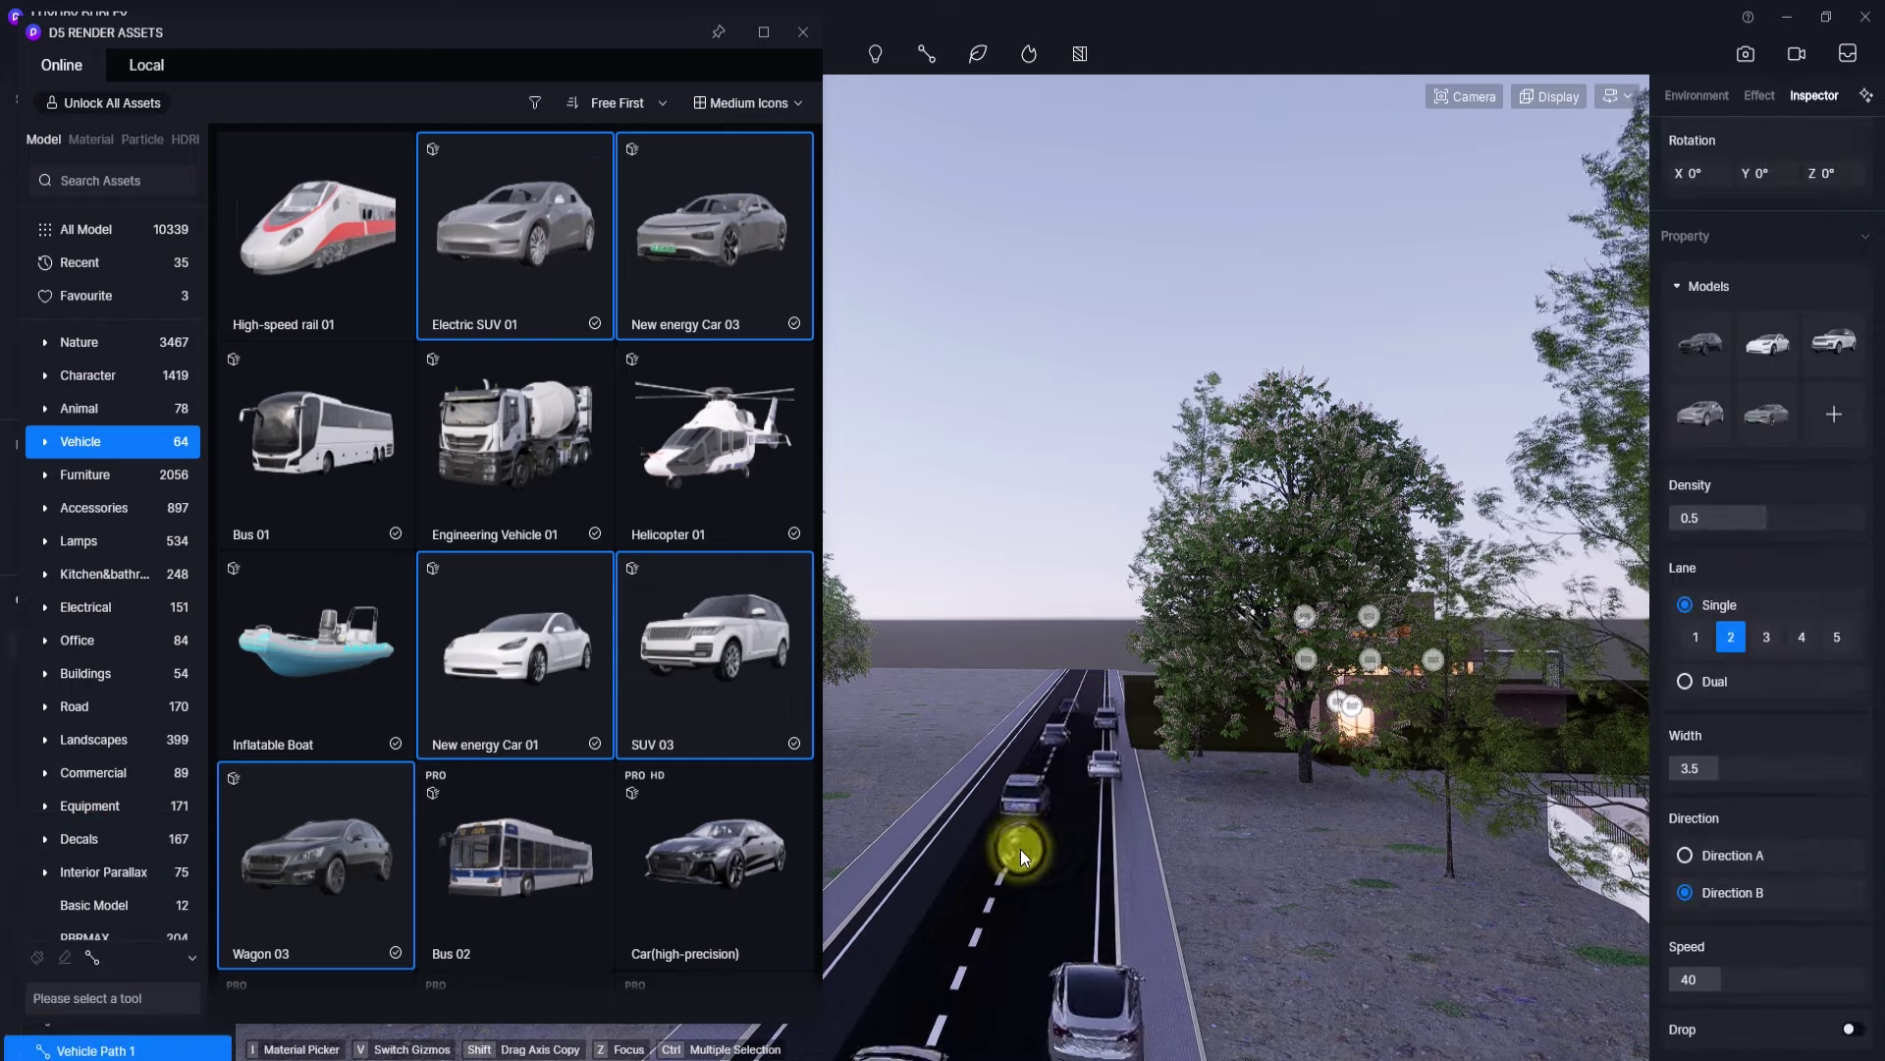
{"action": "left_click", "coordinate": [1705, 648]}
{"action": "left_click_drag", "start_coordinate": [1766, 517], "coordinate": [1782, 517]}
{"action": "left_click", "coordinate": [803, 32]}
- Play back Clip 1 from its first keyframe to check the traffic, and return to the scene view
{"action": "left_click", "coordinate": [1784, 51]}
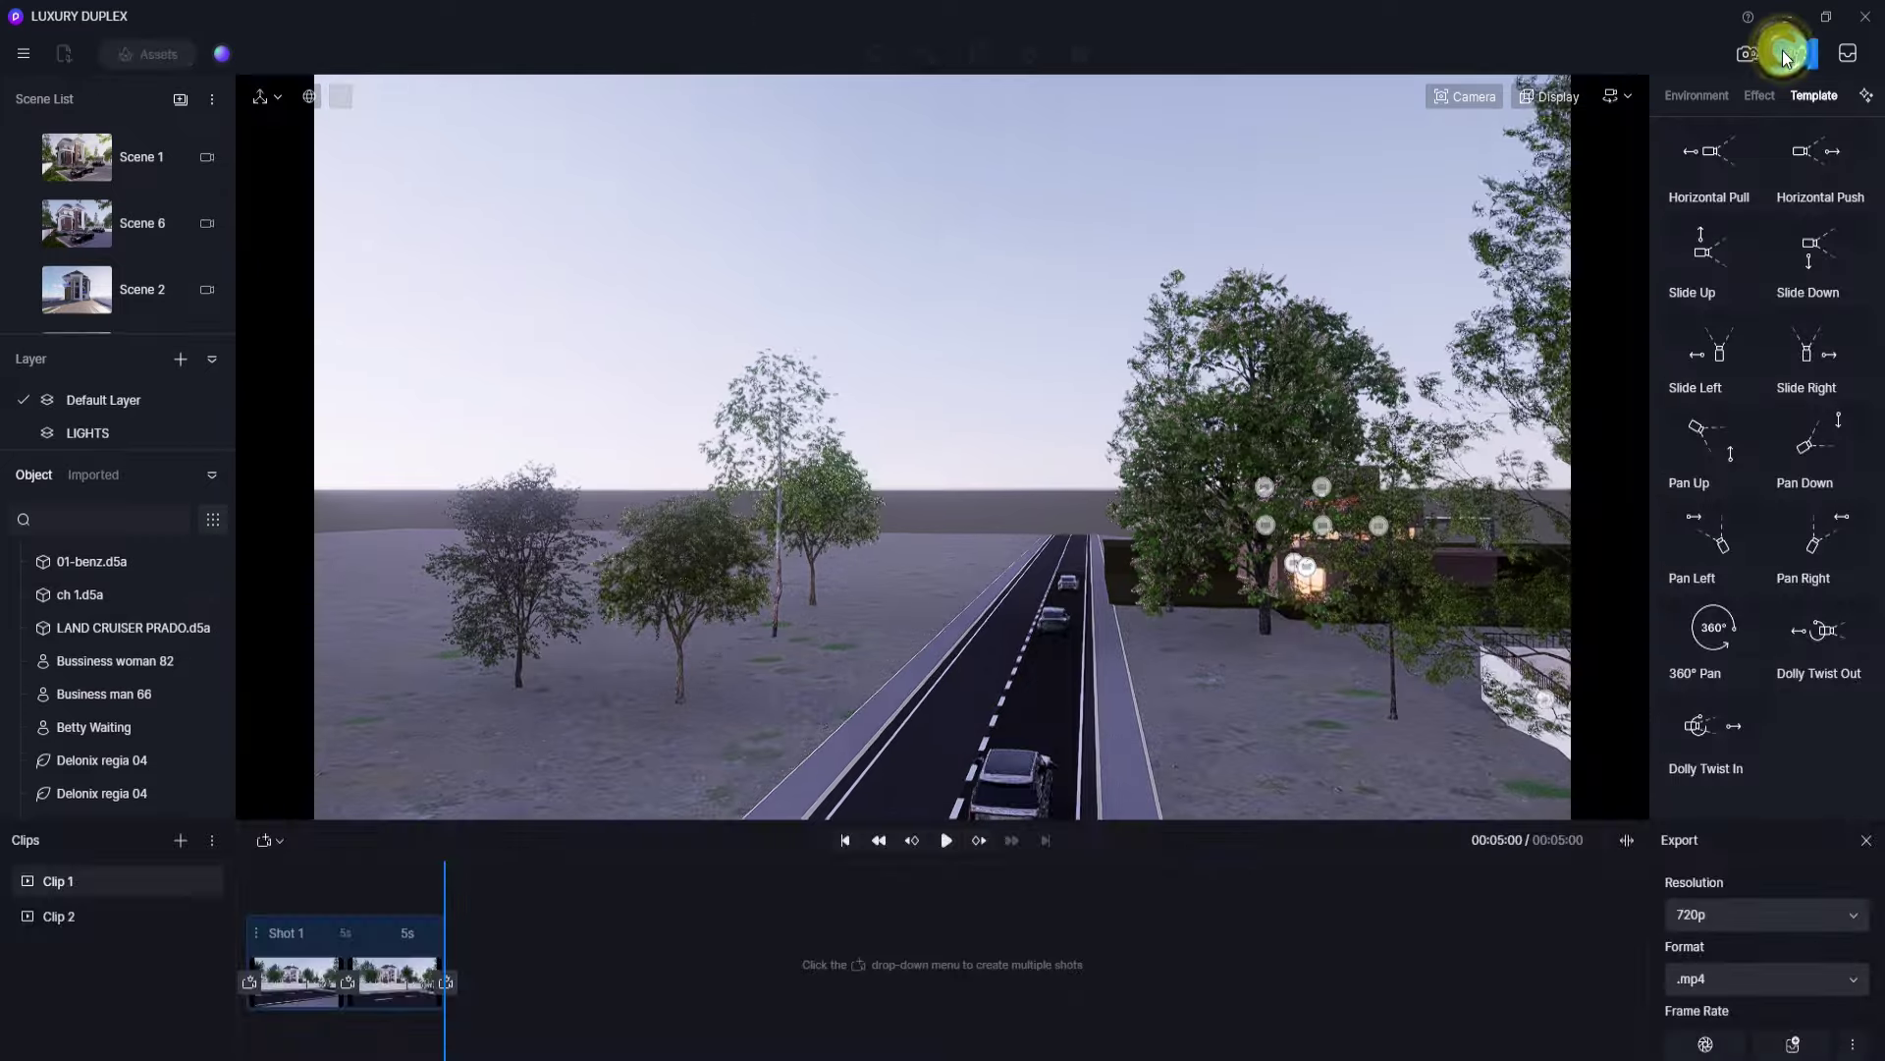
{"action": "left_click", "coordinate": [299, 980]}
{"action": "left_click", "coordinate": [938, 846]}
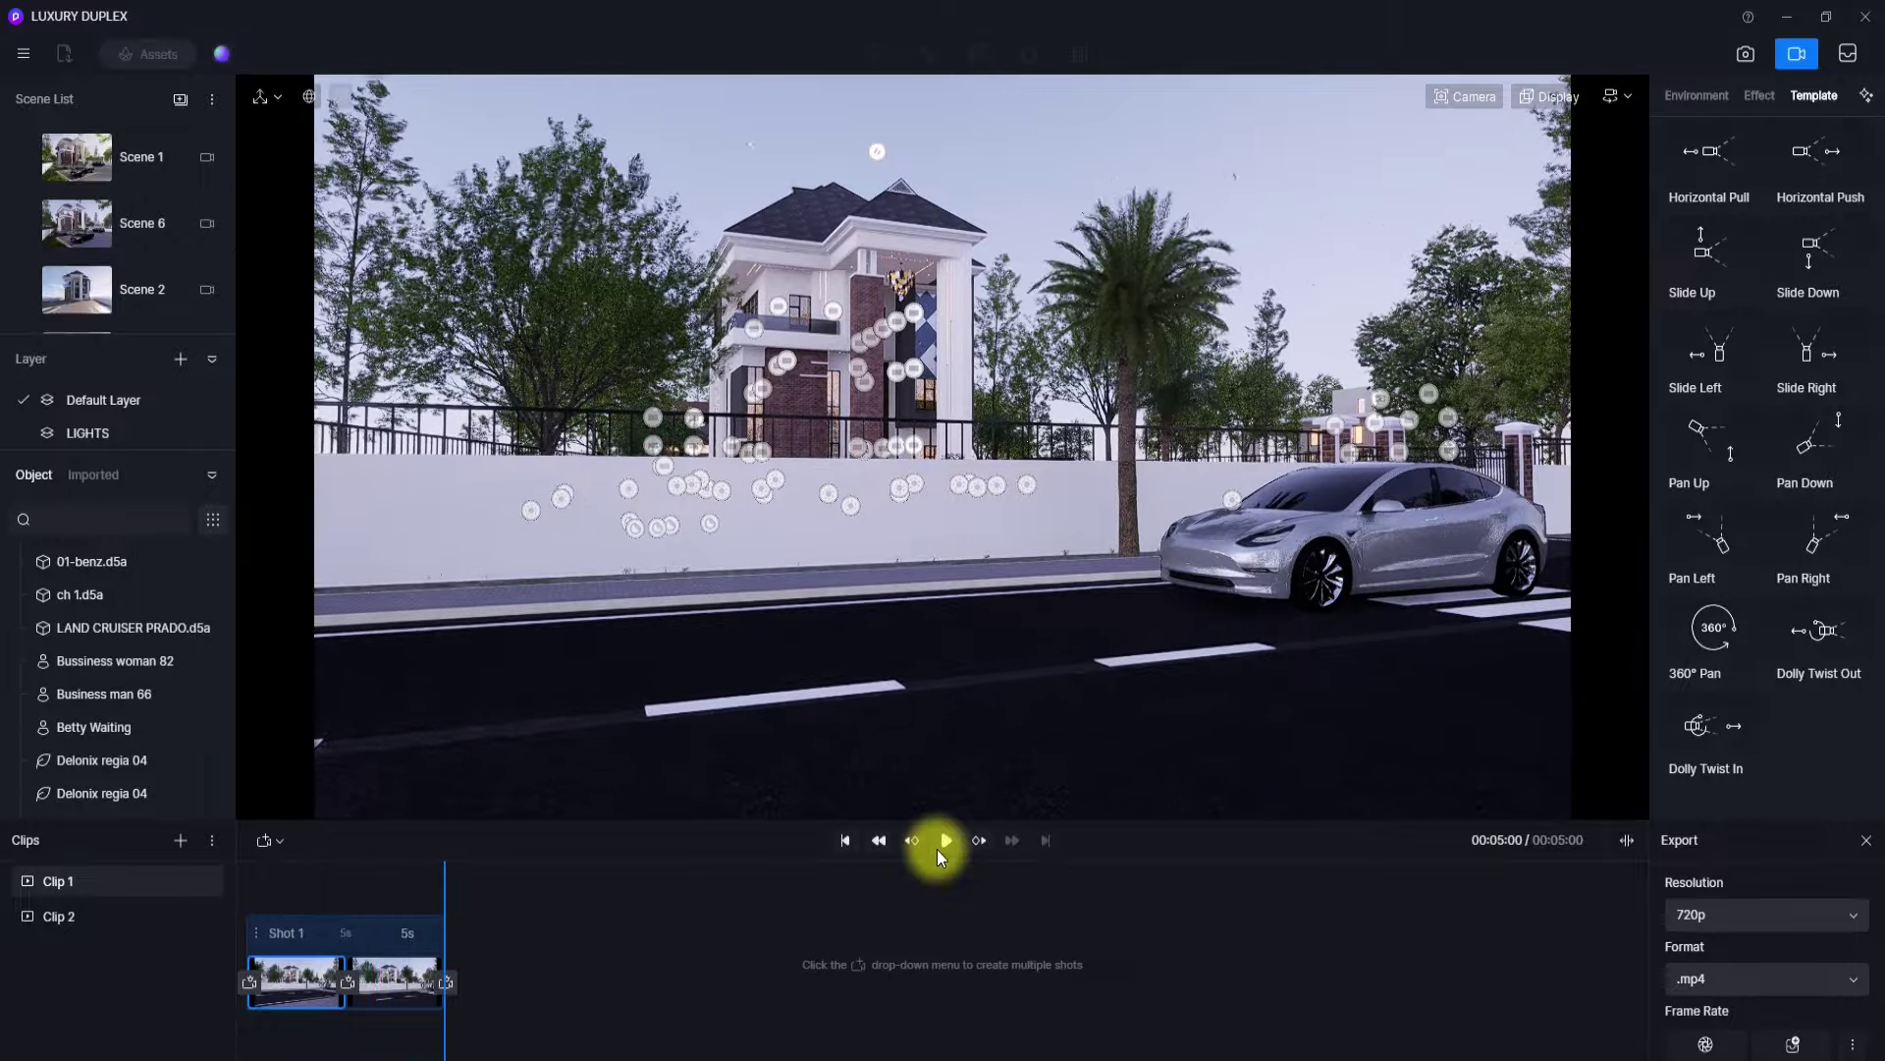
{"action": "left_click", "coordinate": [1811, 43]}
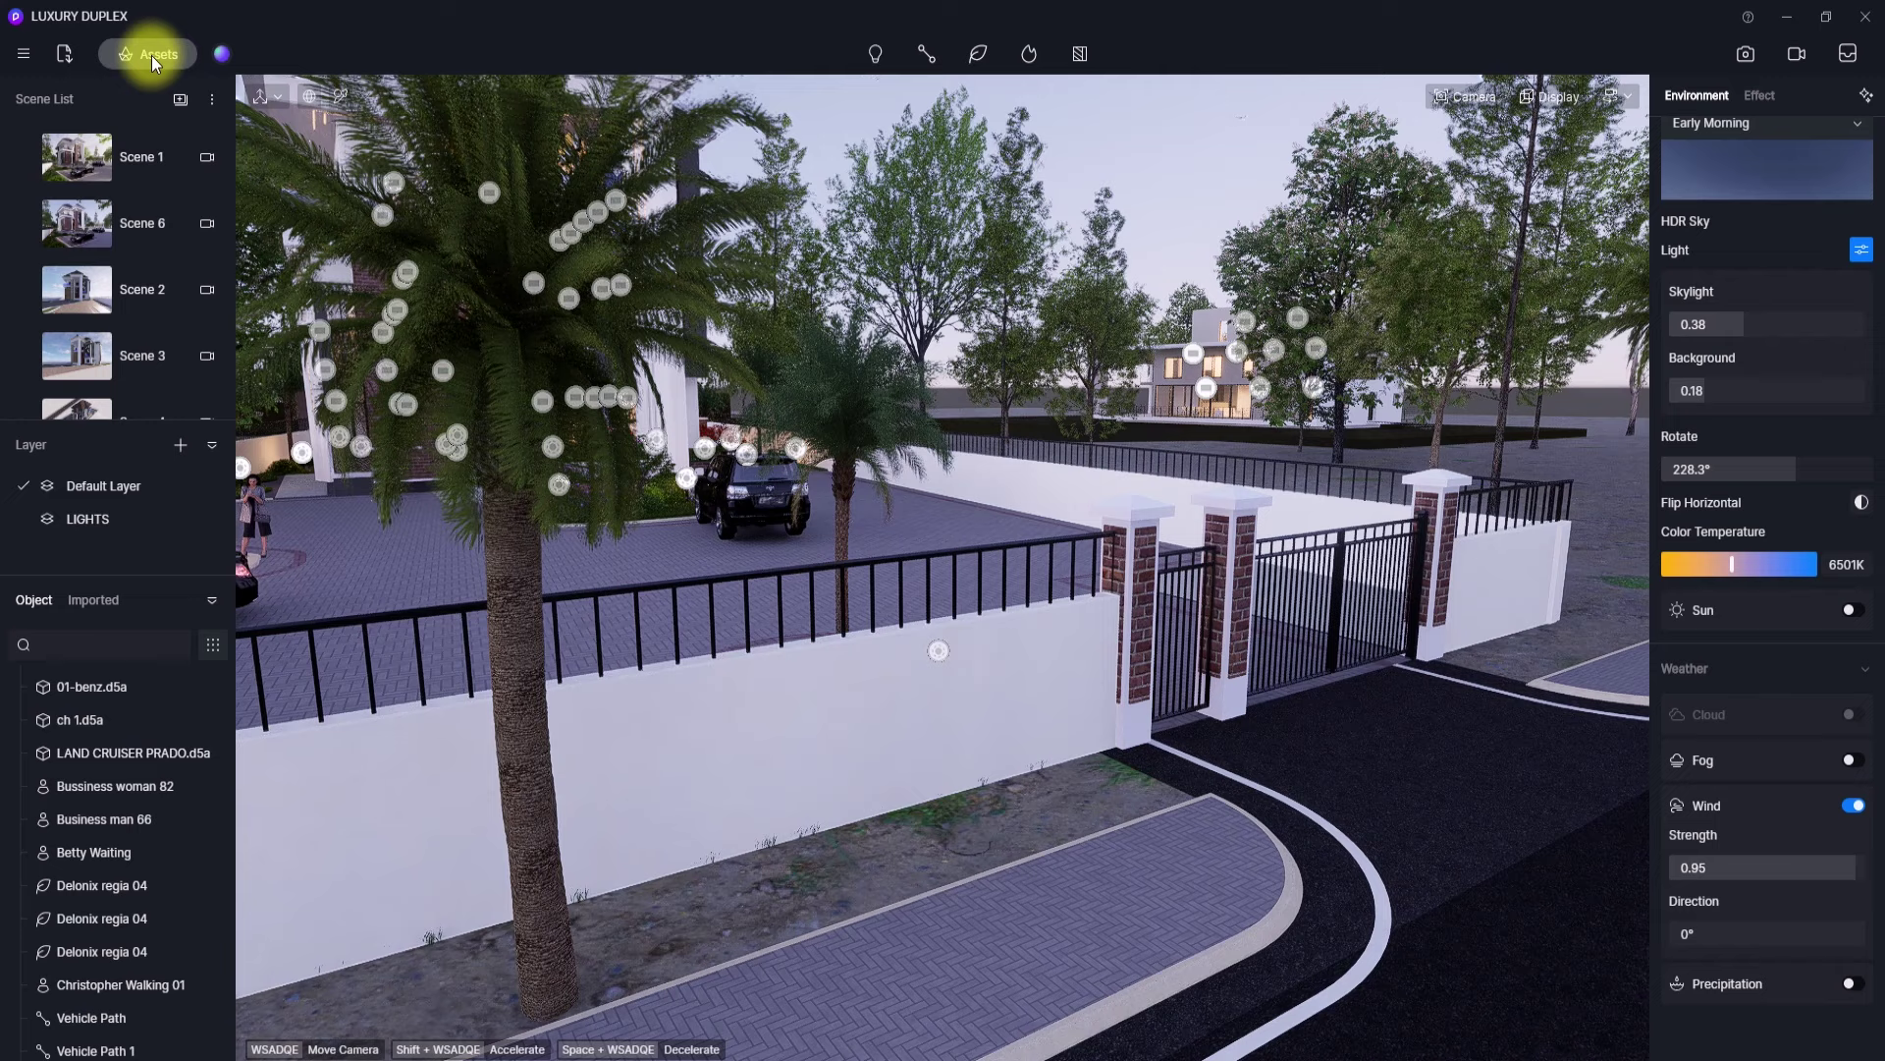
- Pick the Group_0_2 street light from the local models in the asset library for placement
{"action": "left_click", "coordinate": [150, 54]}
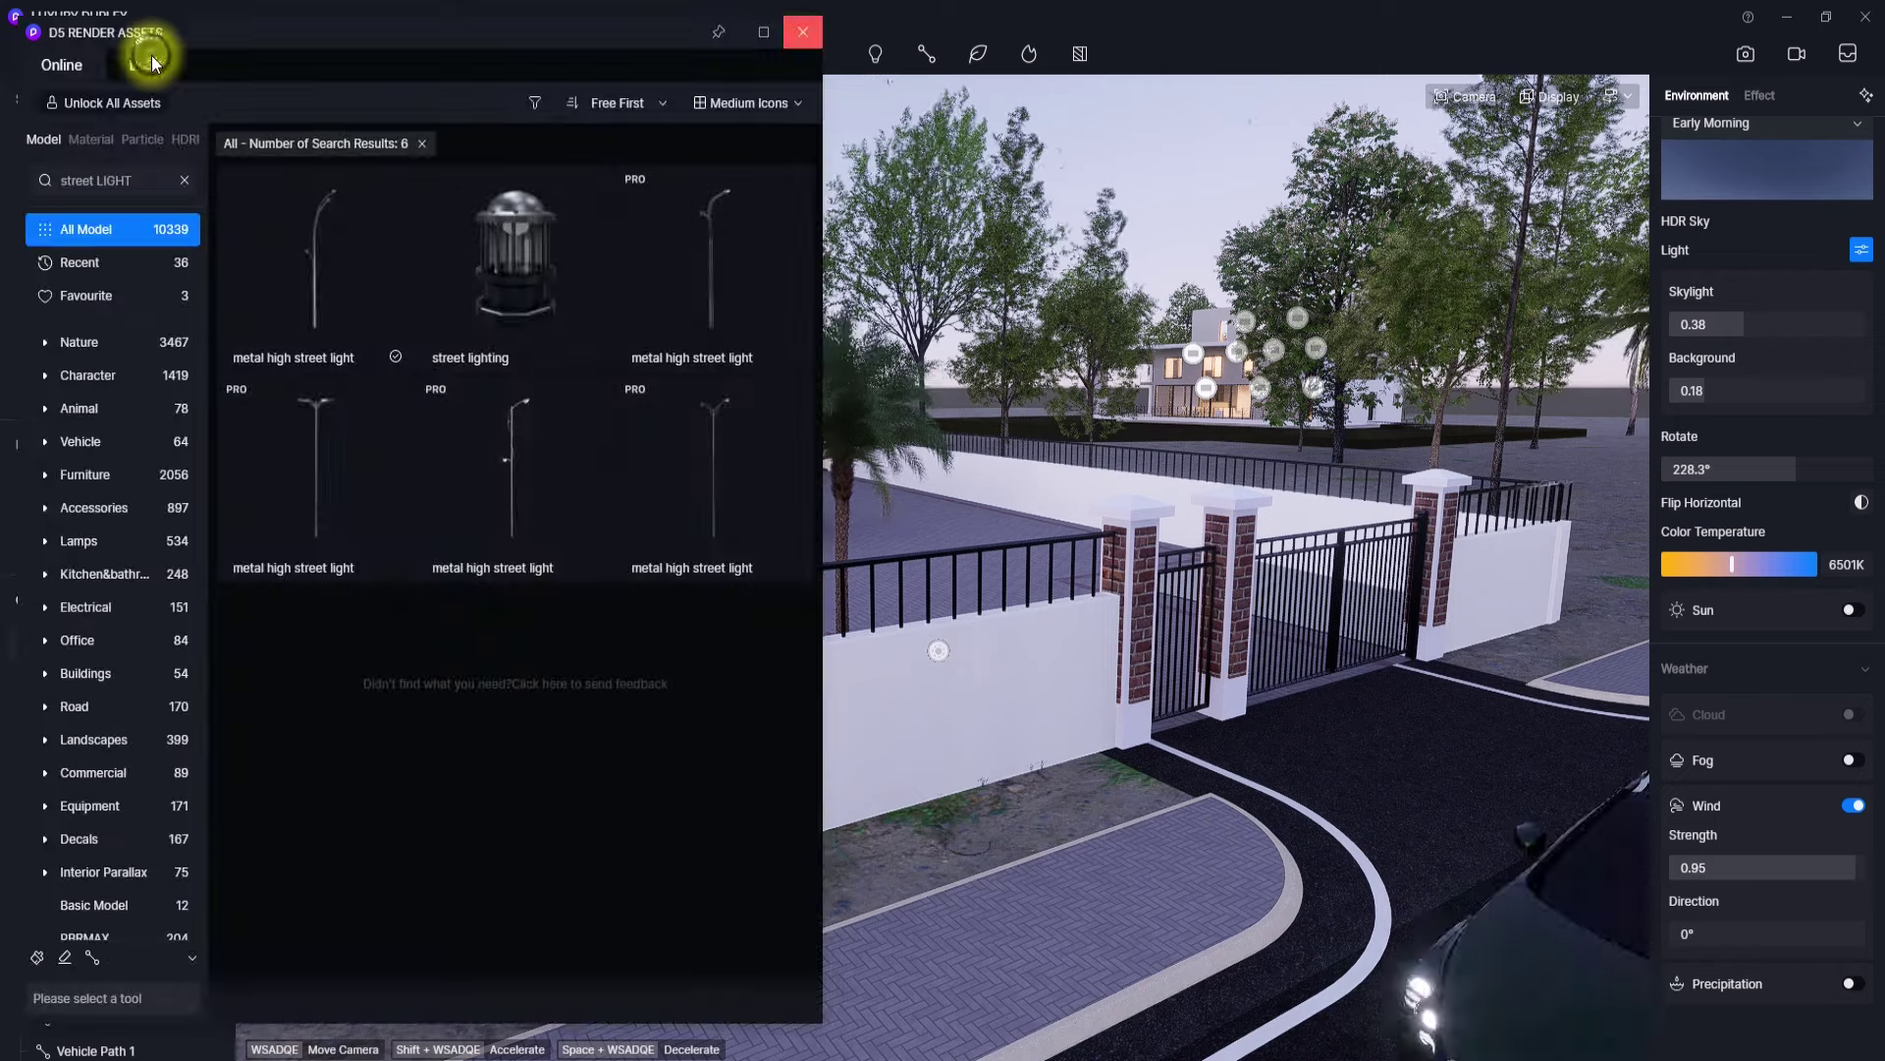
{"action": "left_click", "coordinate": [127, 65]}
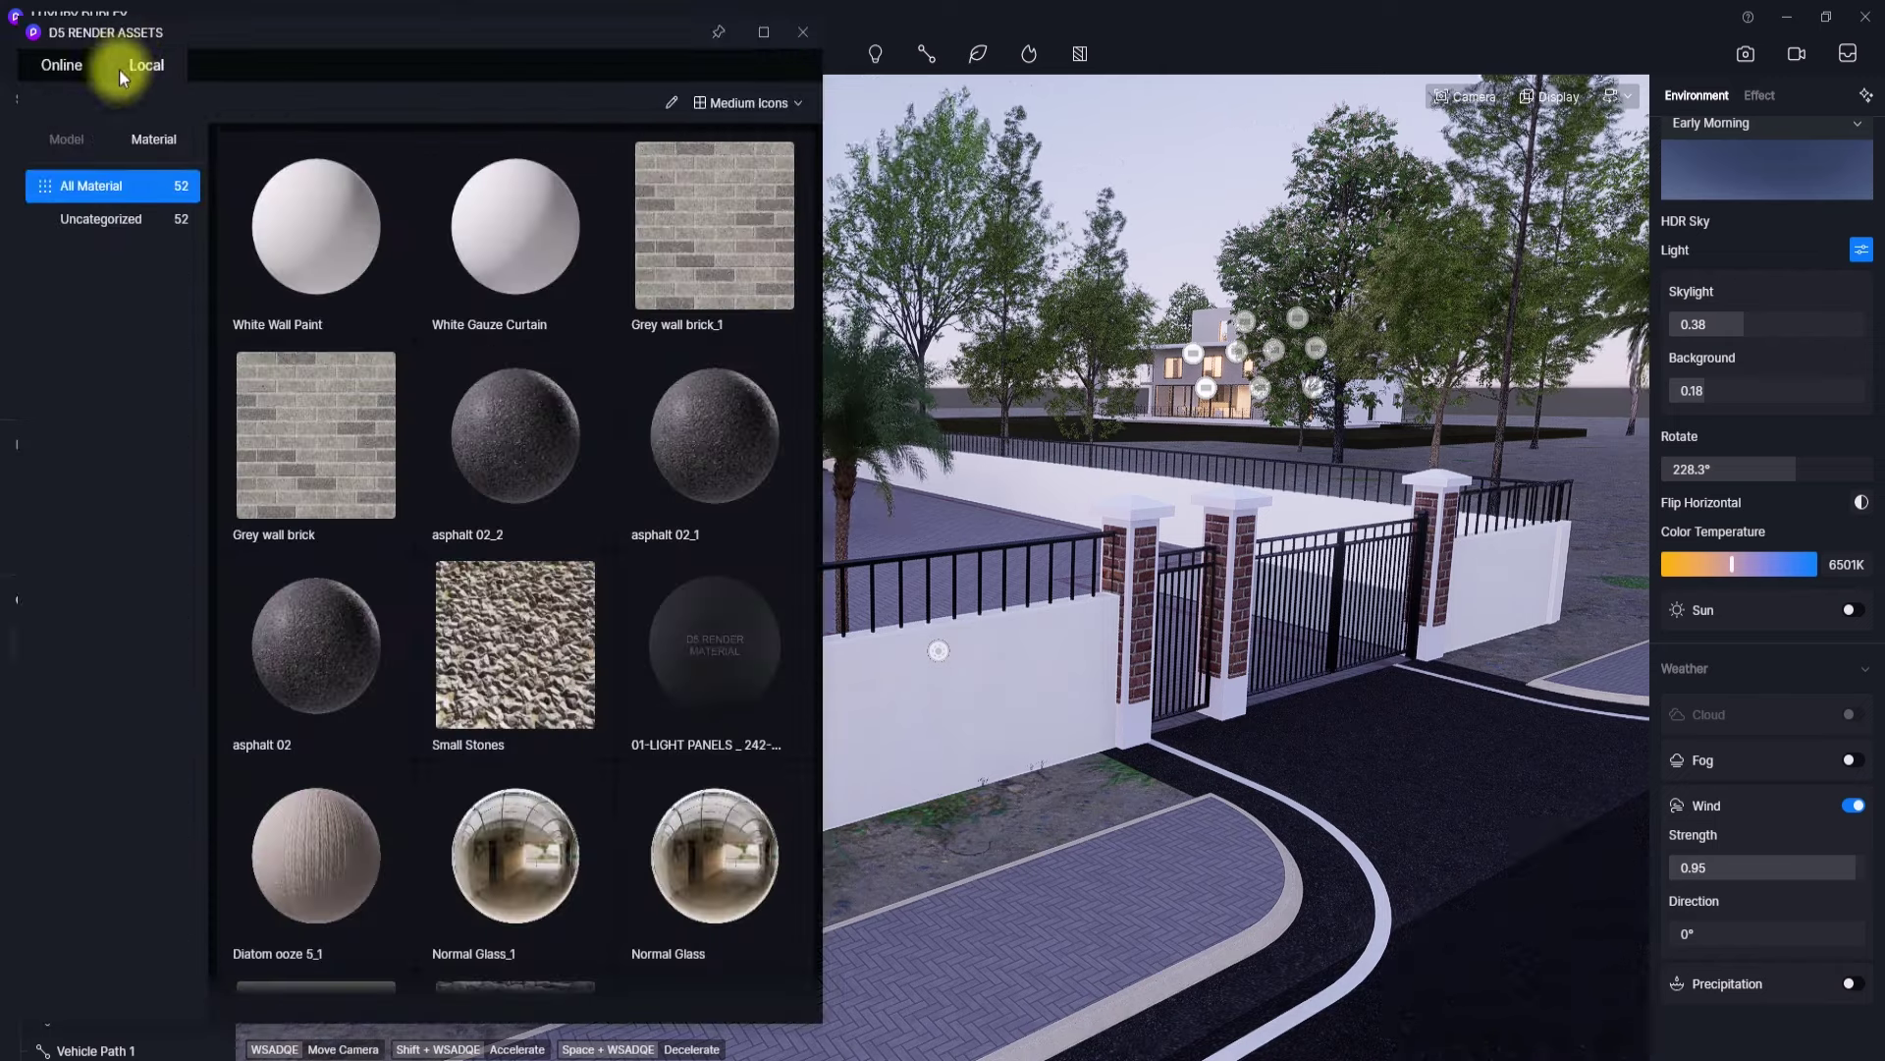
{"action": "left_click", "coordinate": [73, 138]}
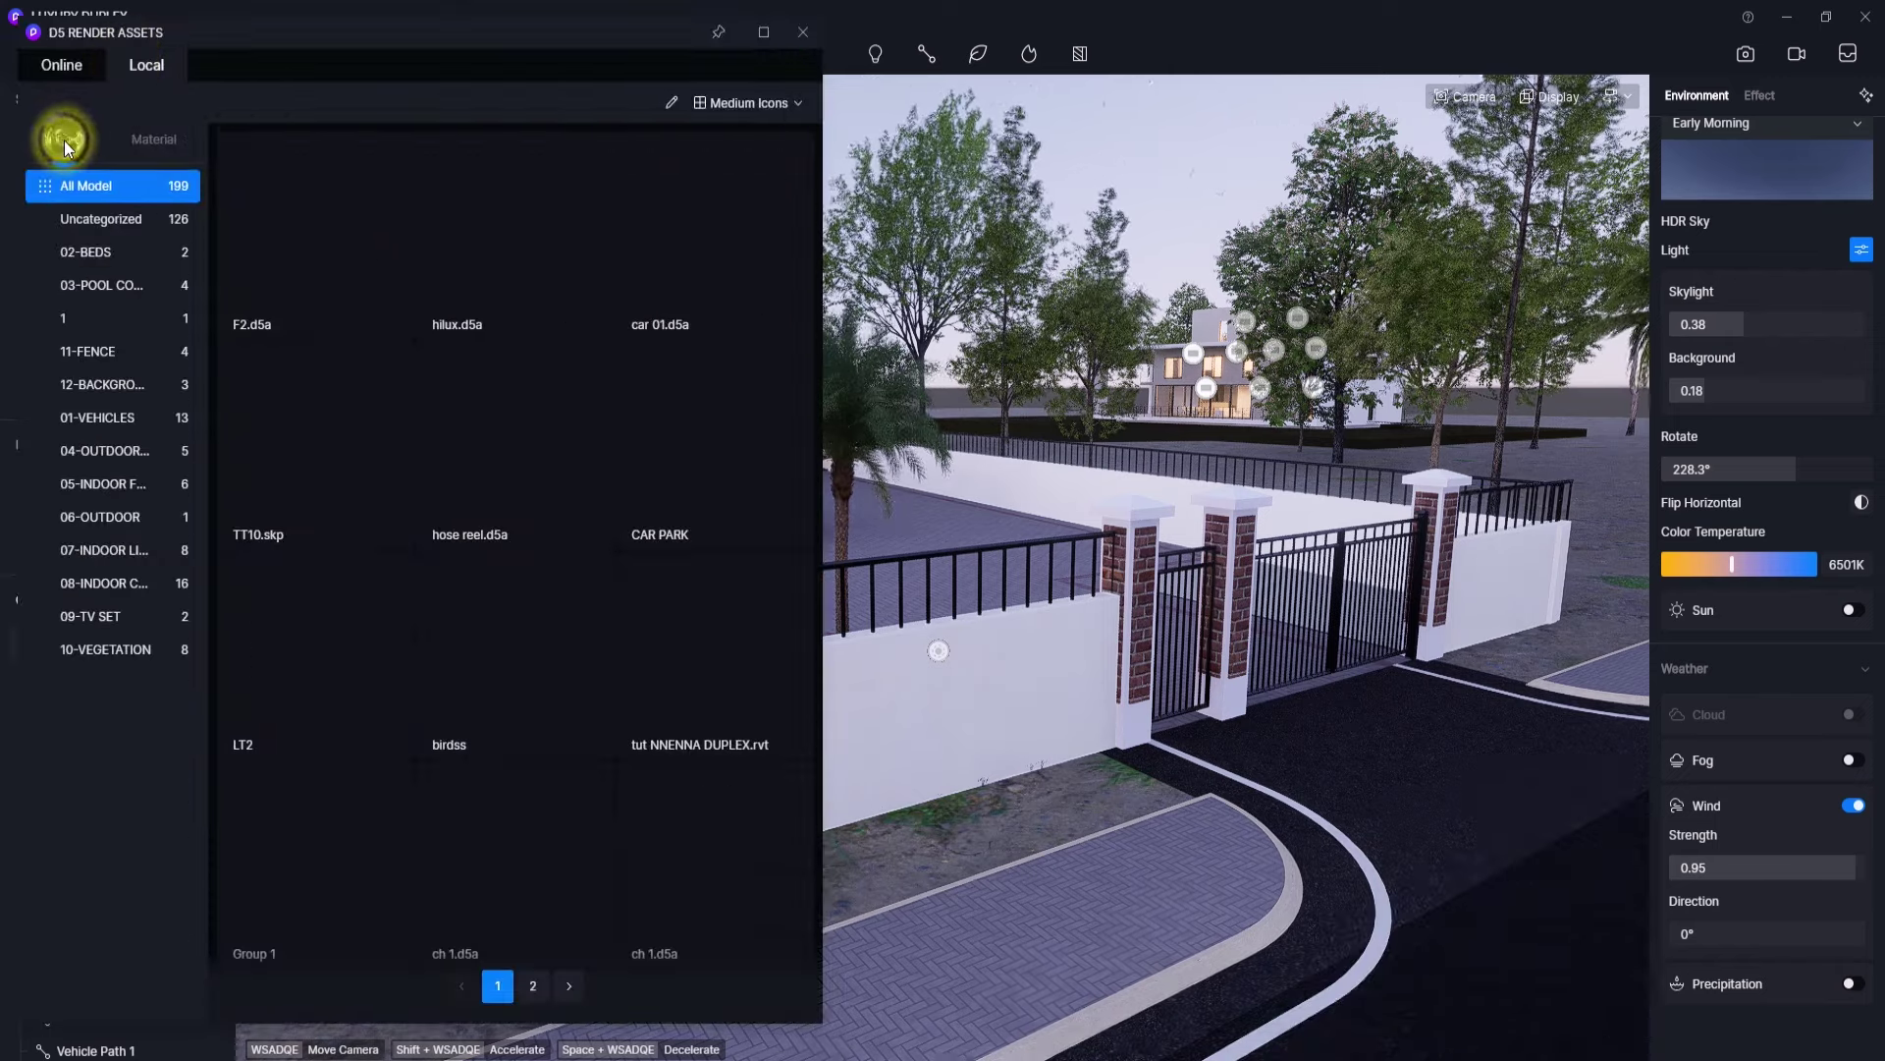
{"action": "scroll", "coordinate": [452, 481], "scroll_direction": "down", "scroll_amount": 5}
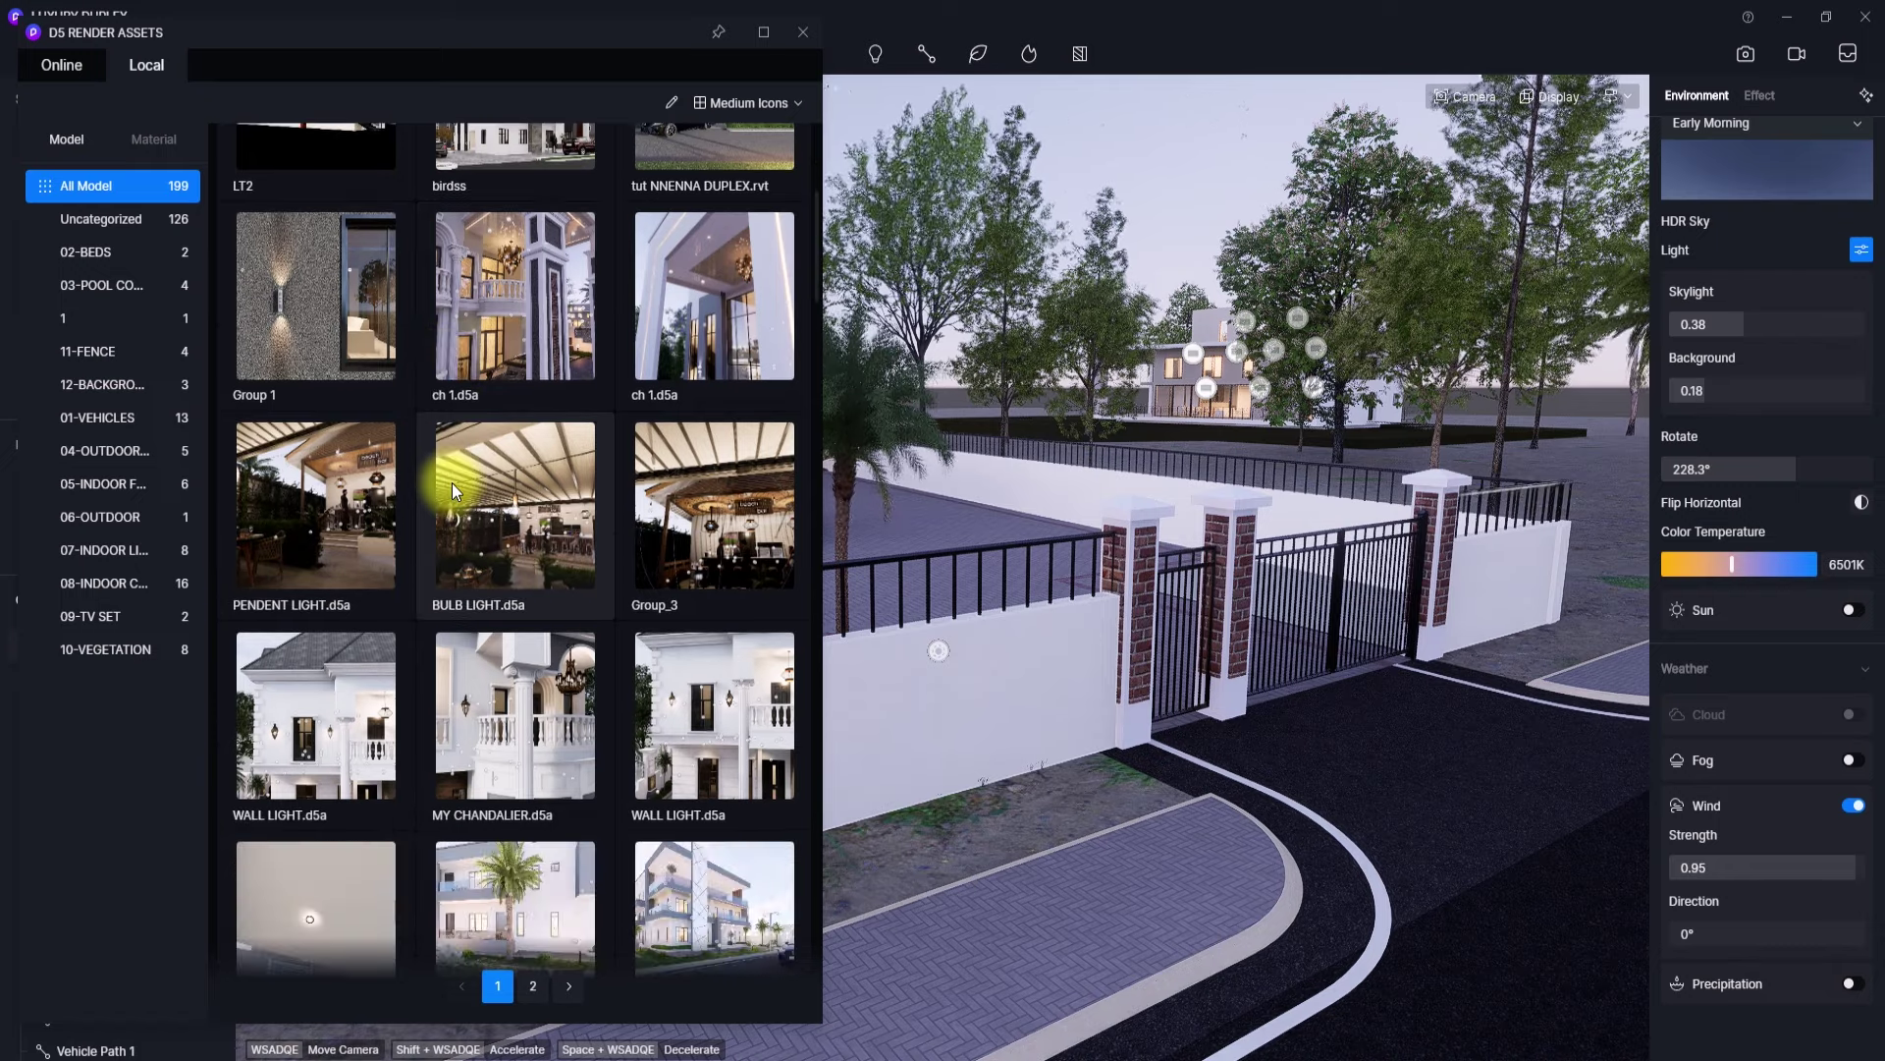
{"action": "scroll", "coordinate": [452, 482], "scroll_direction": "down", "scroll_amount": 15}
{"action": "scroll", "coordinate": [452, 481], "scroll_direction": "down", "scroll_amount": 1}
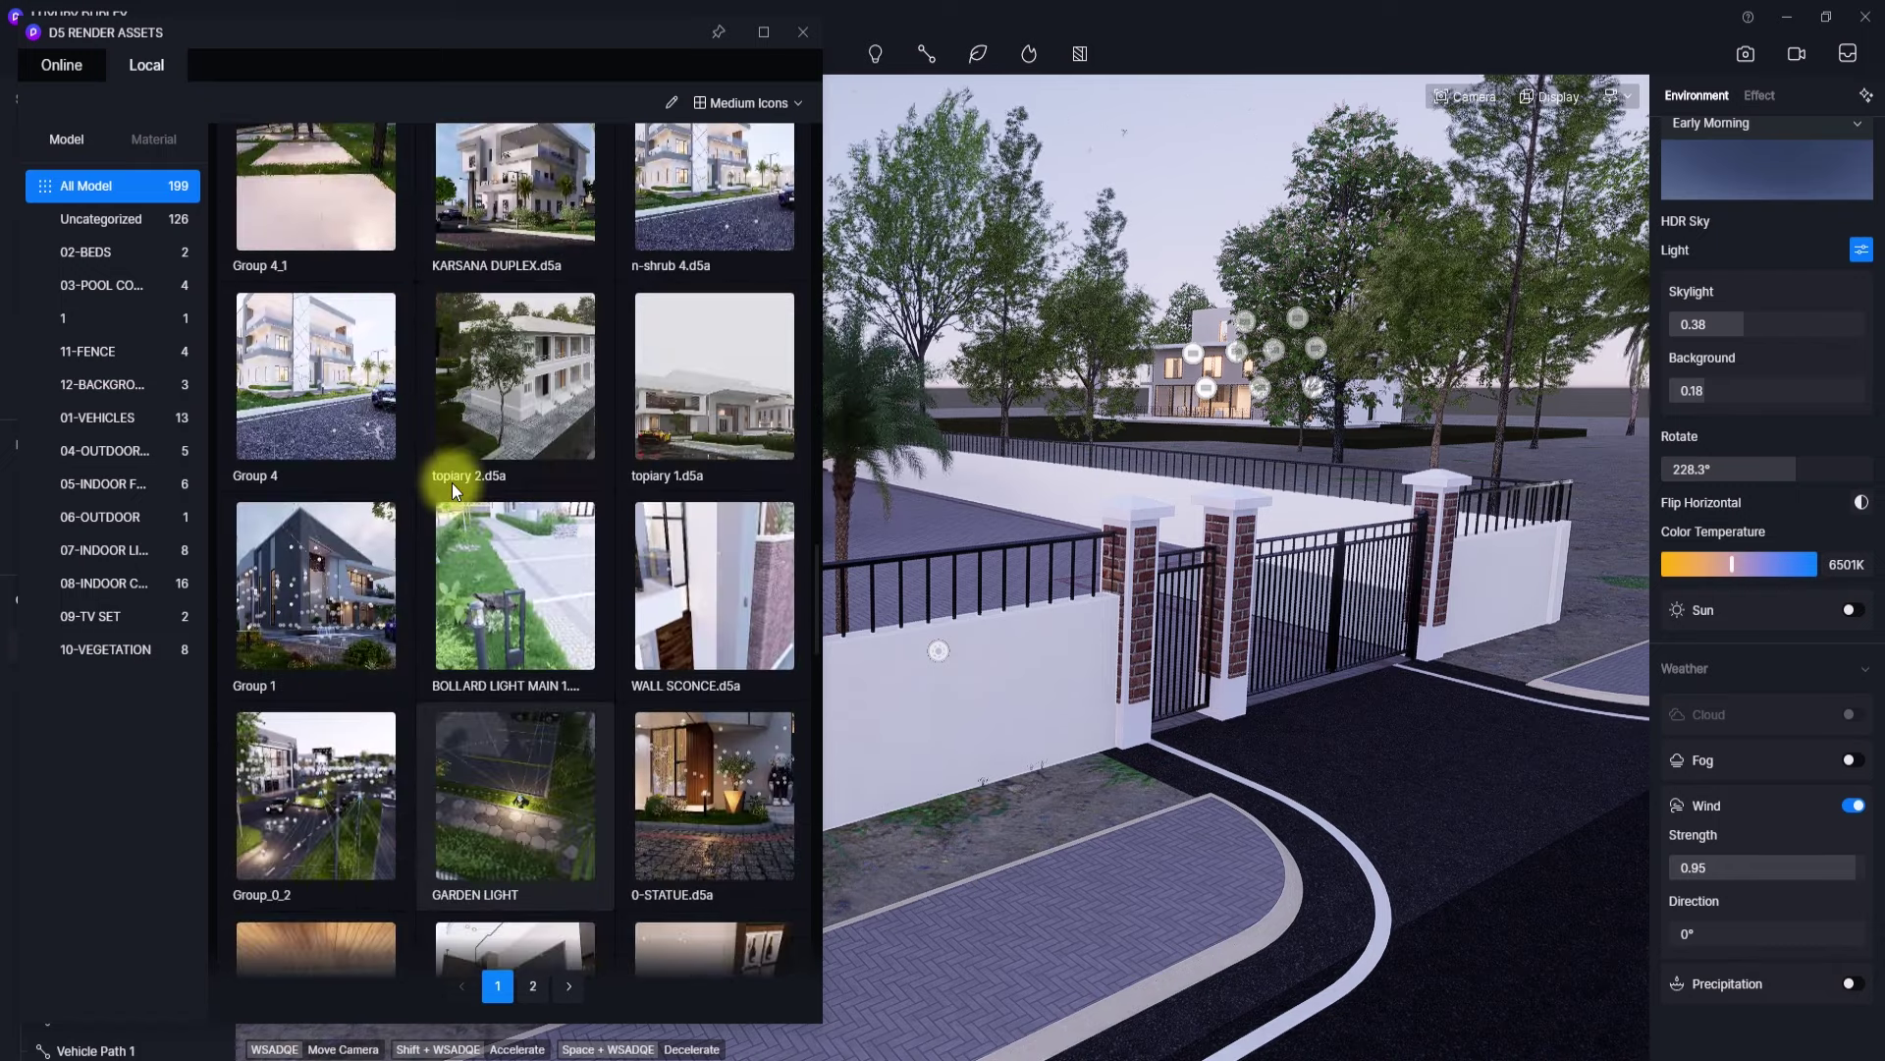
{"action": "left_click", "coordinate": [334, 843]}
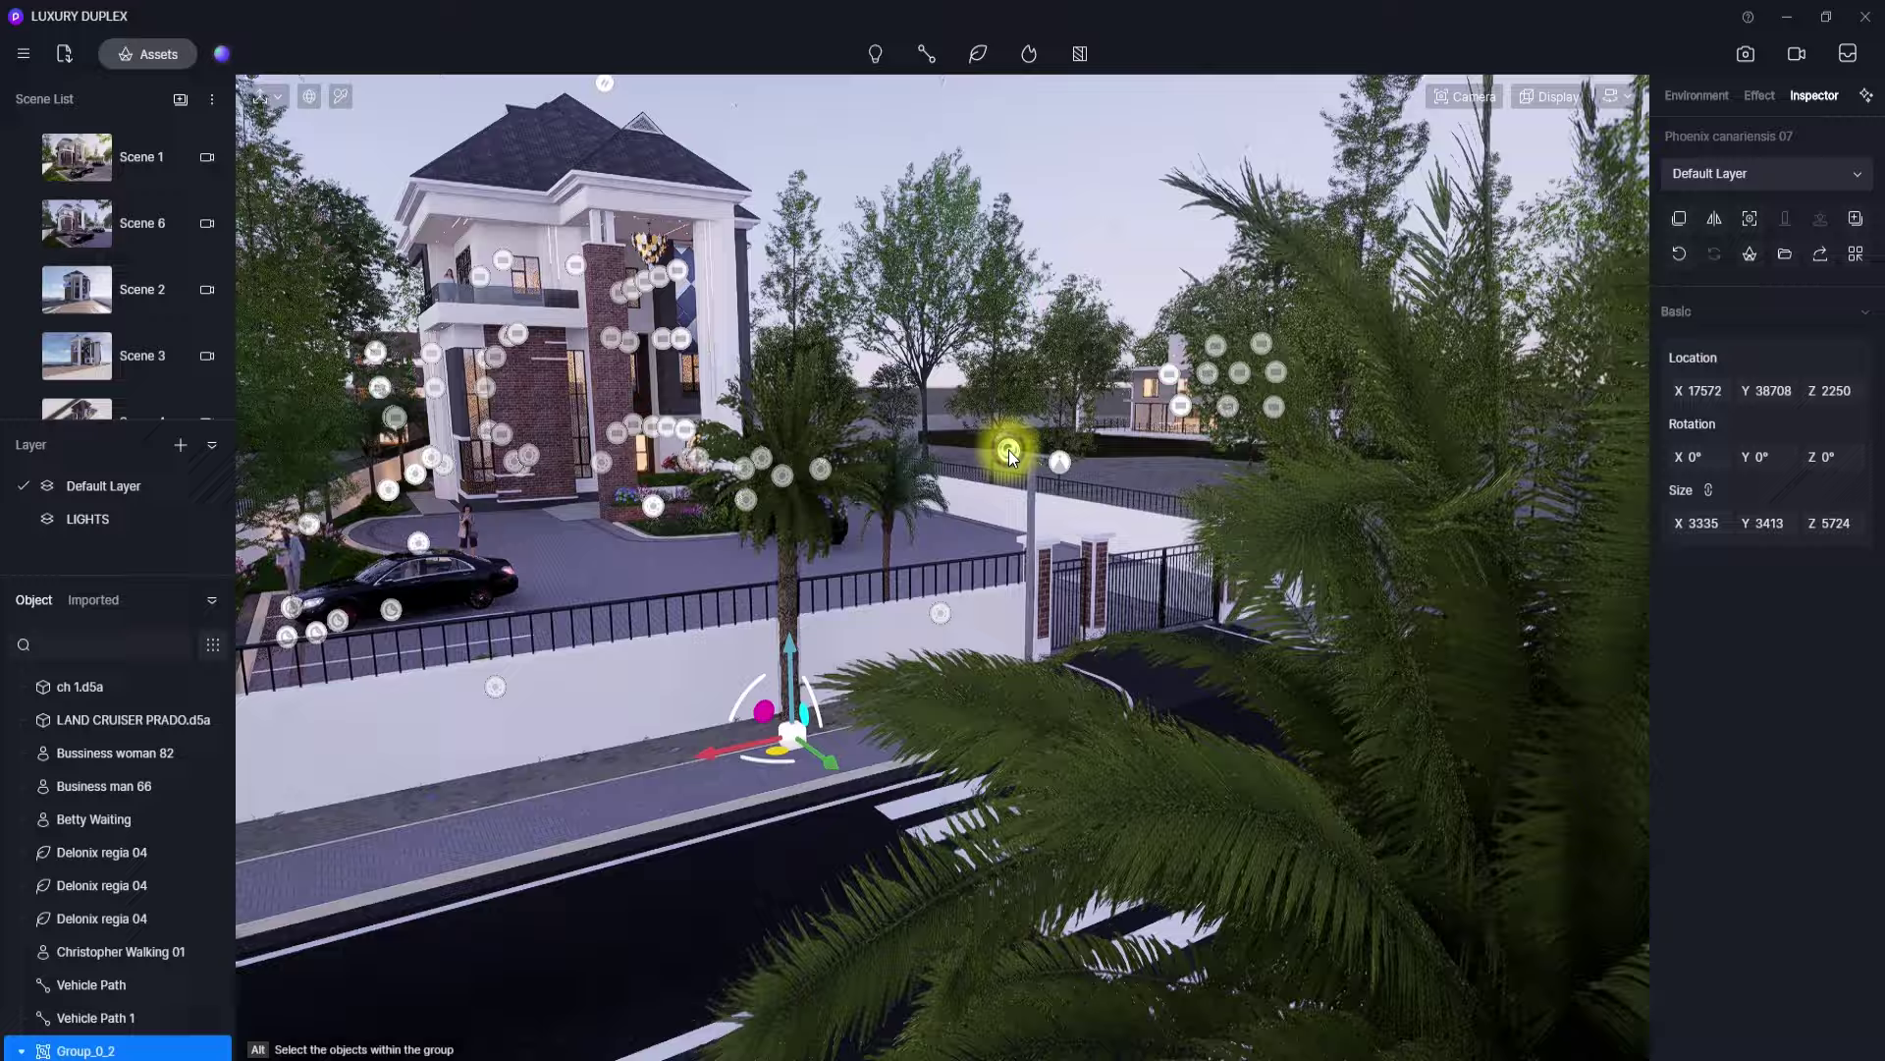
- Copy the Group_0_2 street light placed near the gate to several positions along the roadside
{"action": "left_click", "coordinate": [974, 548]}
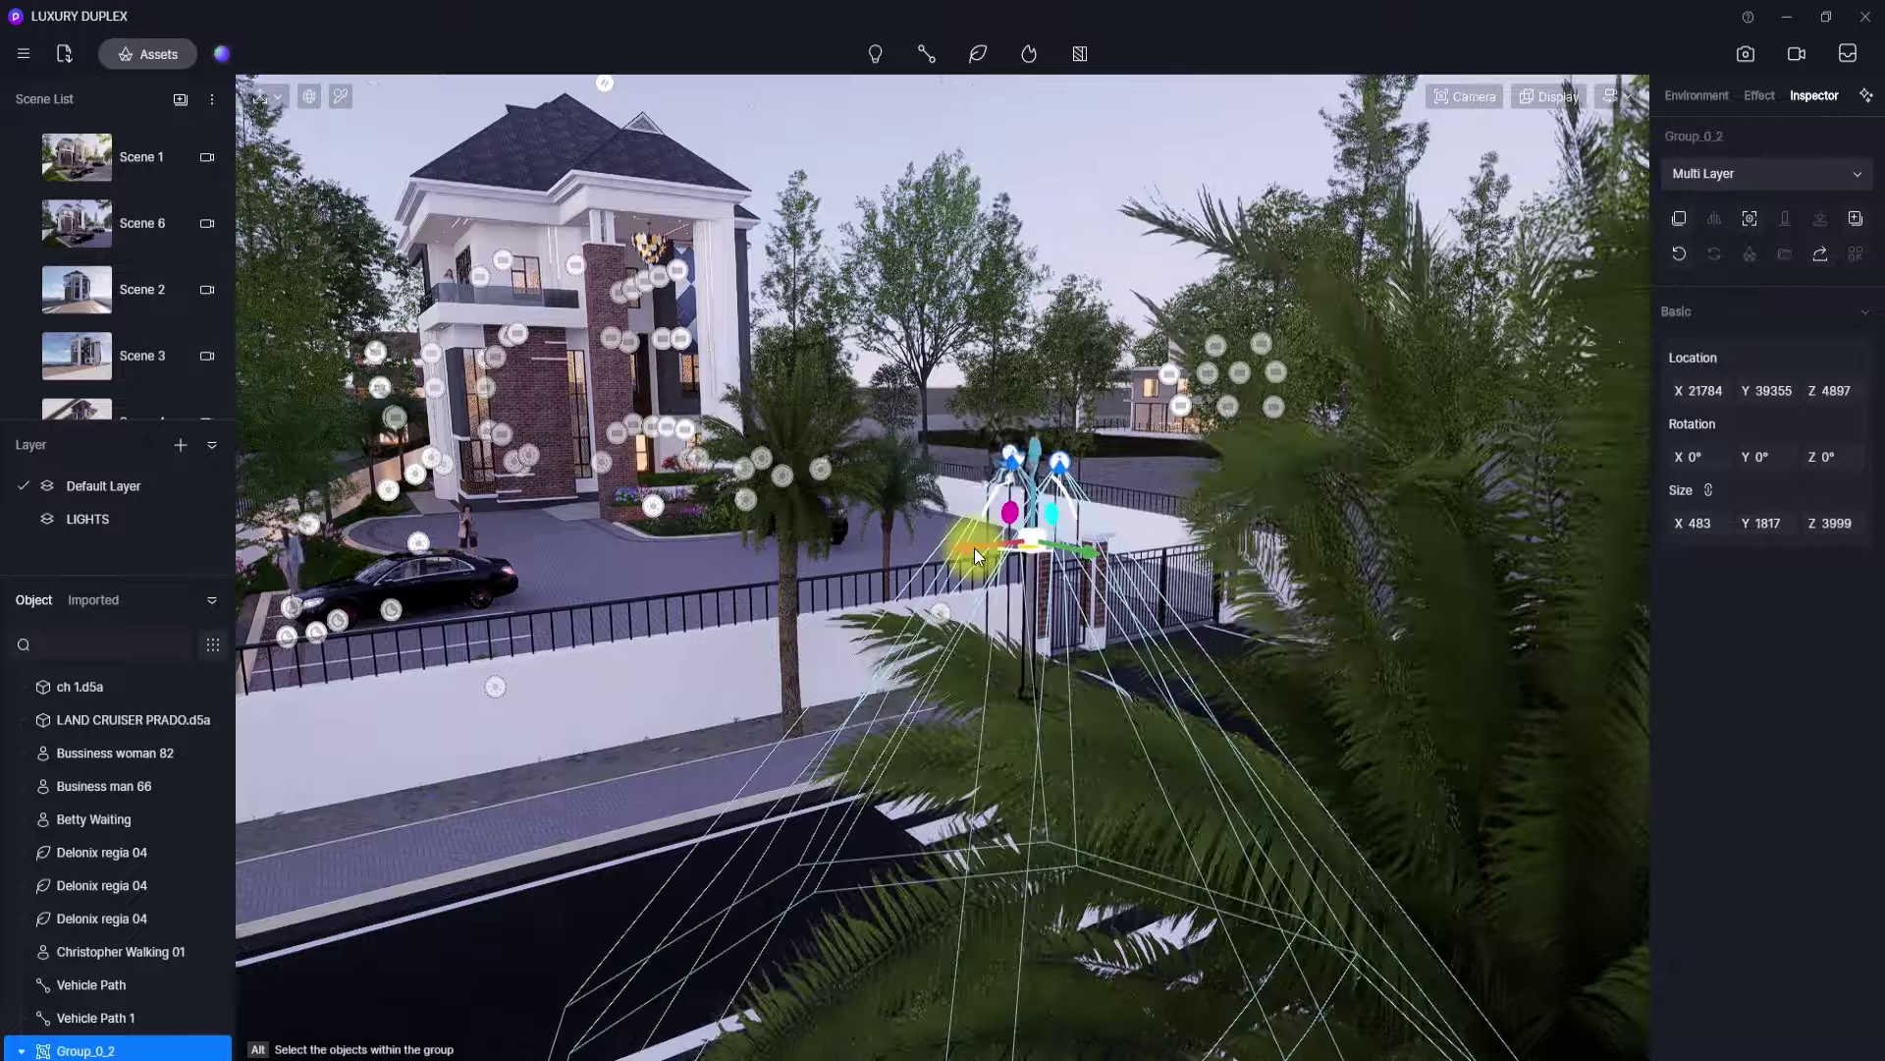
{"action": "left_click_drag", "start_coordinate": [975, 550], "coordinate": [455, 690]}
{"action": "right_click_drag", "start_coordinate": [724, 705], "coordinate": [400, 751]}
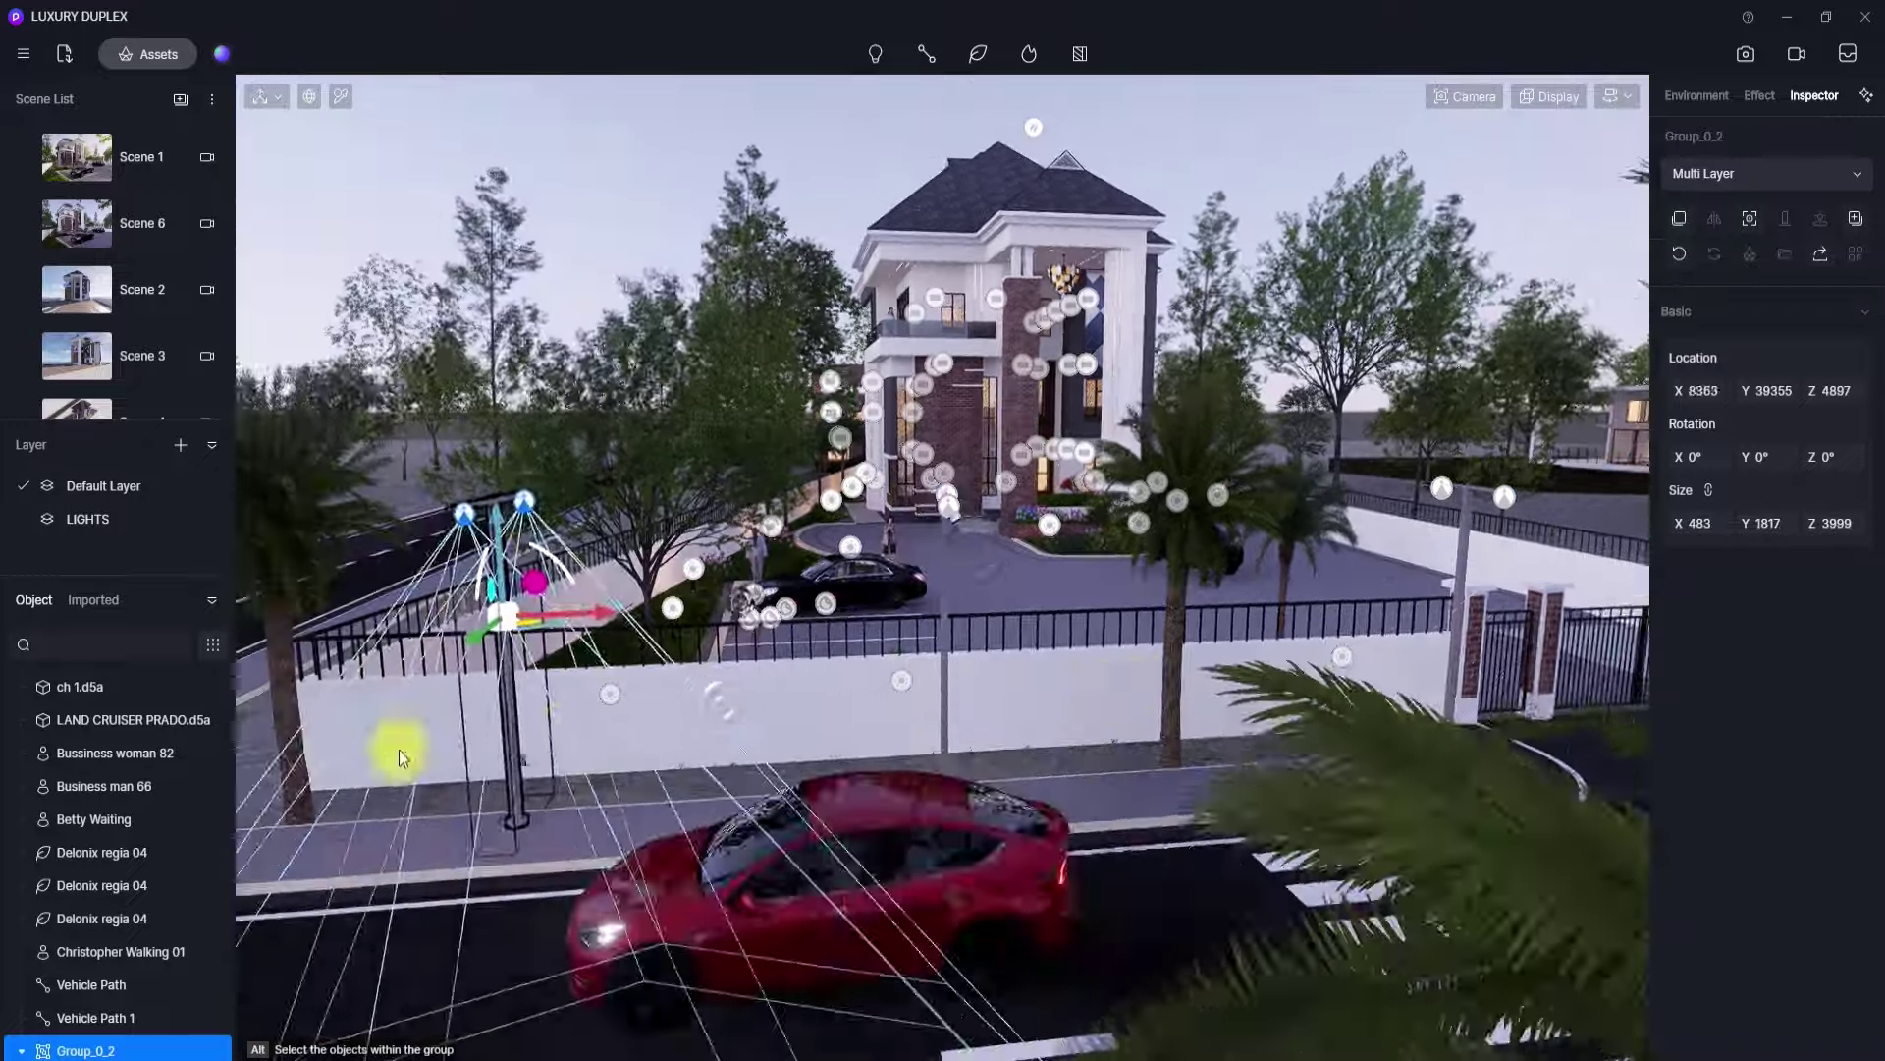
{"action": "left_click_drag", "start_coordinate": [1090, 611], "coordinate": [1276, 618], "text": "shift"}
{"action": "right_click_drag", "start_coordinate": [1277, 619], "coordinate": [770, 827]}
{"action": "left_click_drag", "start_coordinate": [1466, 399], "coordinate": [1574, 602], "text": "shift"}
- Play back Clip 1 to check the street lights, and go back to its first keyframe
{"action": "left_click", "coordinate": [1799, 55]}
{"action": "left_click", "coordinate": [946, 840]}
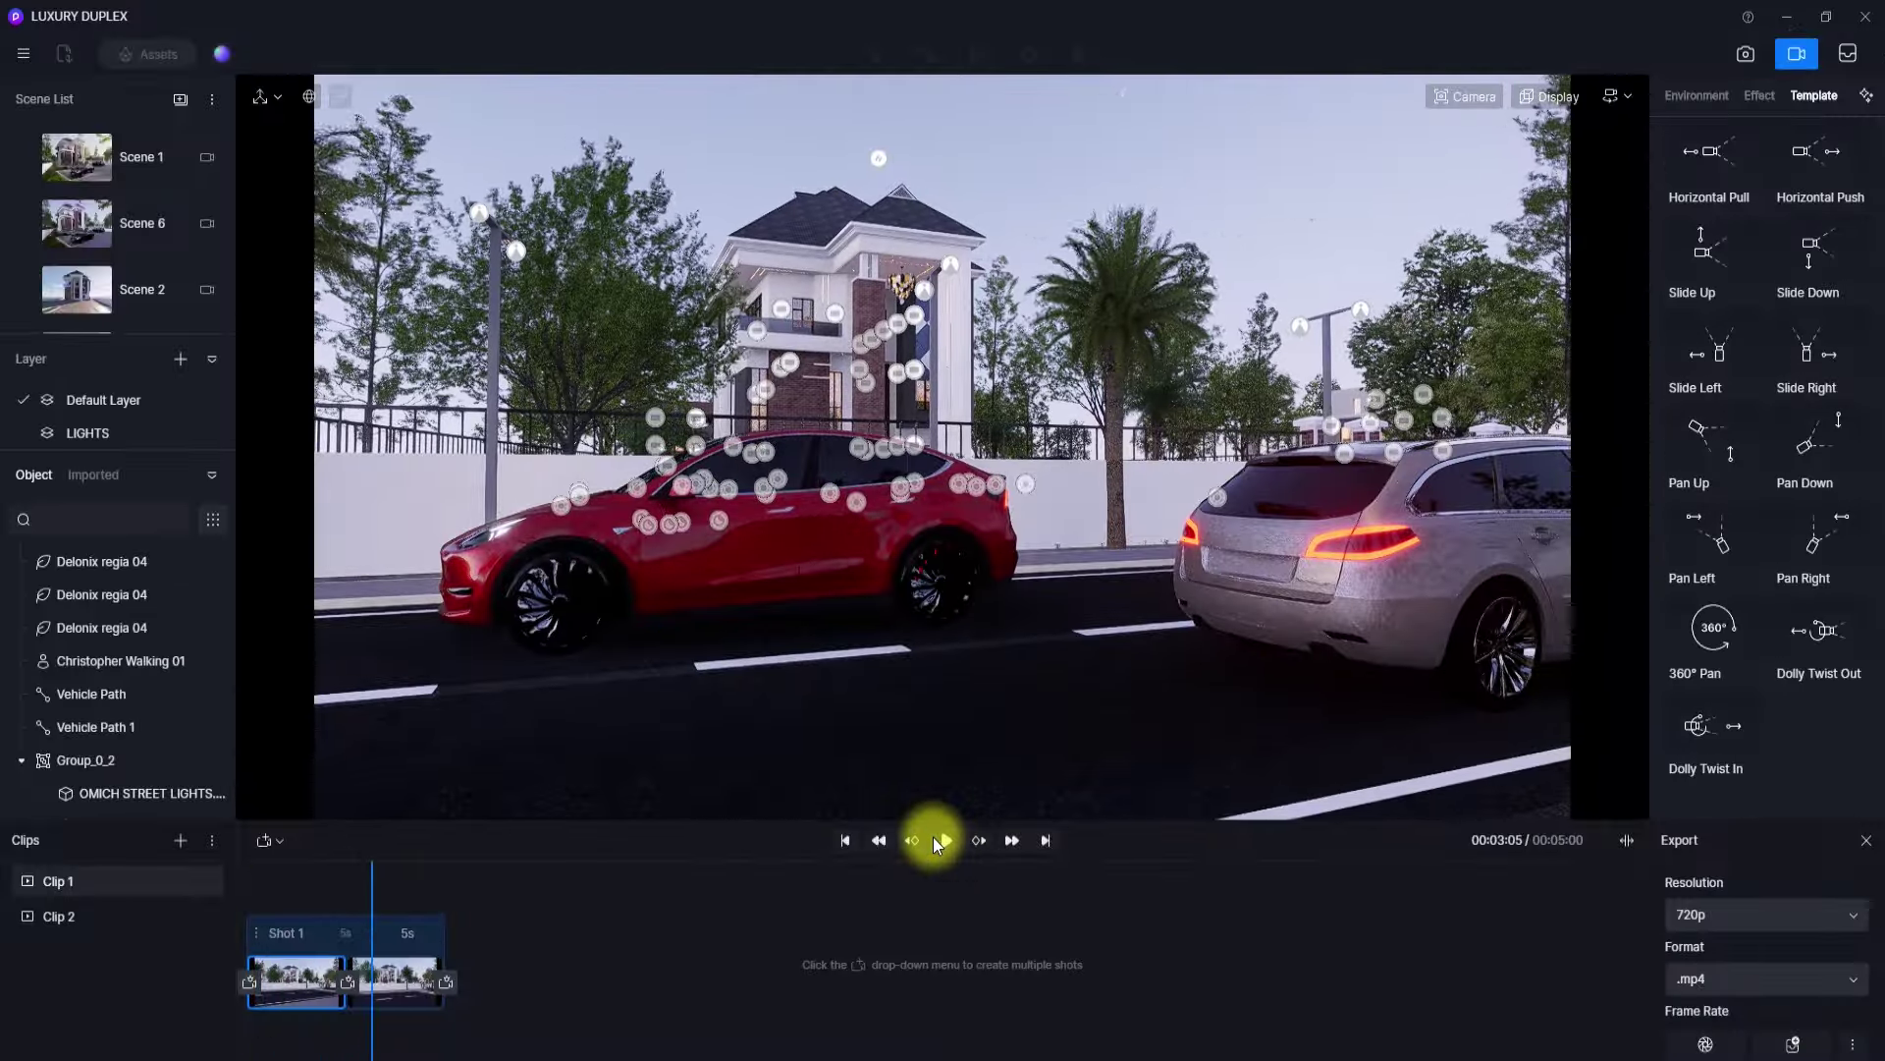
{"action": "left_click", "coordinate": [292, 993]}
- Open Clip 2, hide the LIGHTS layer, and add a keyframe for 01-benz.d5a at the clip's start
{"action": "left_click", "coordinate": [59, 916]}
{"action": "left_click", "coordinate": [211, 433]}
{"action": "left_click", "coordinate": [989, 674]}
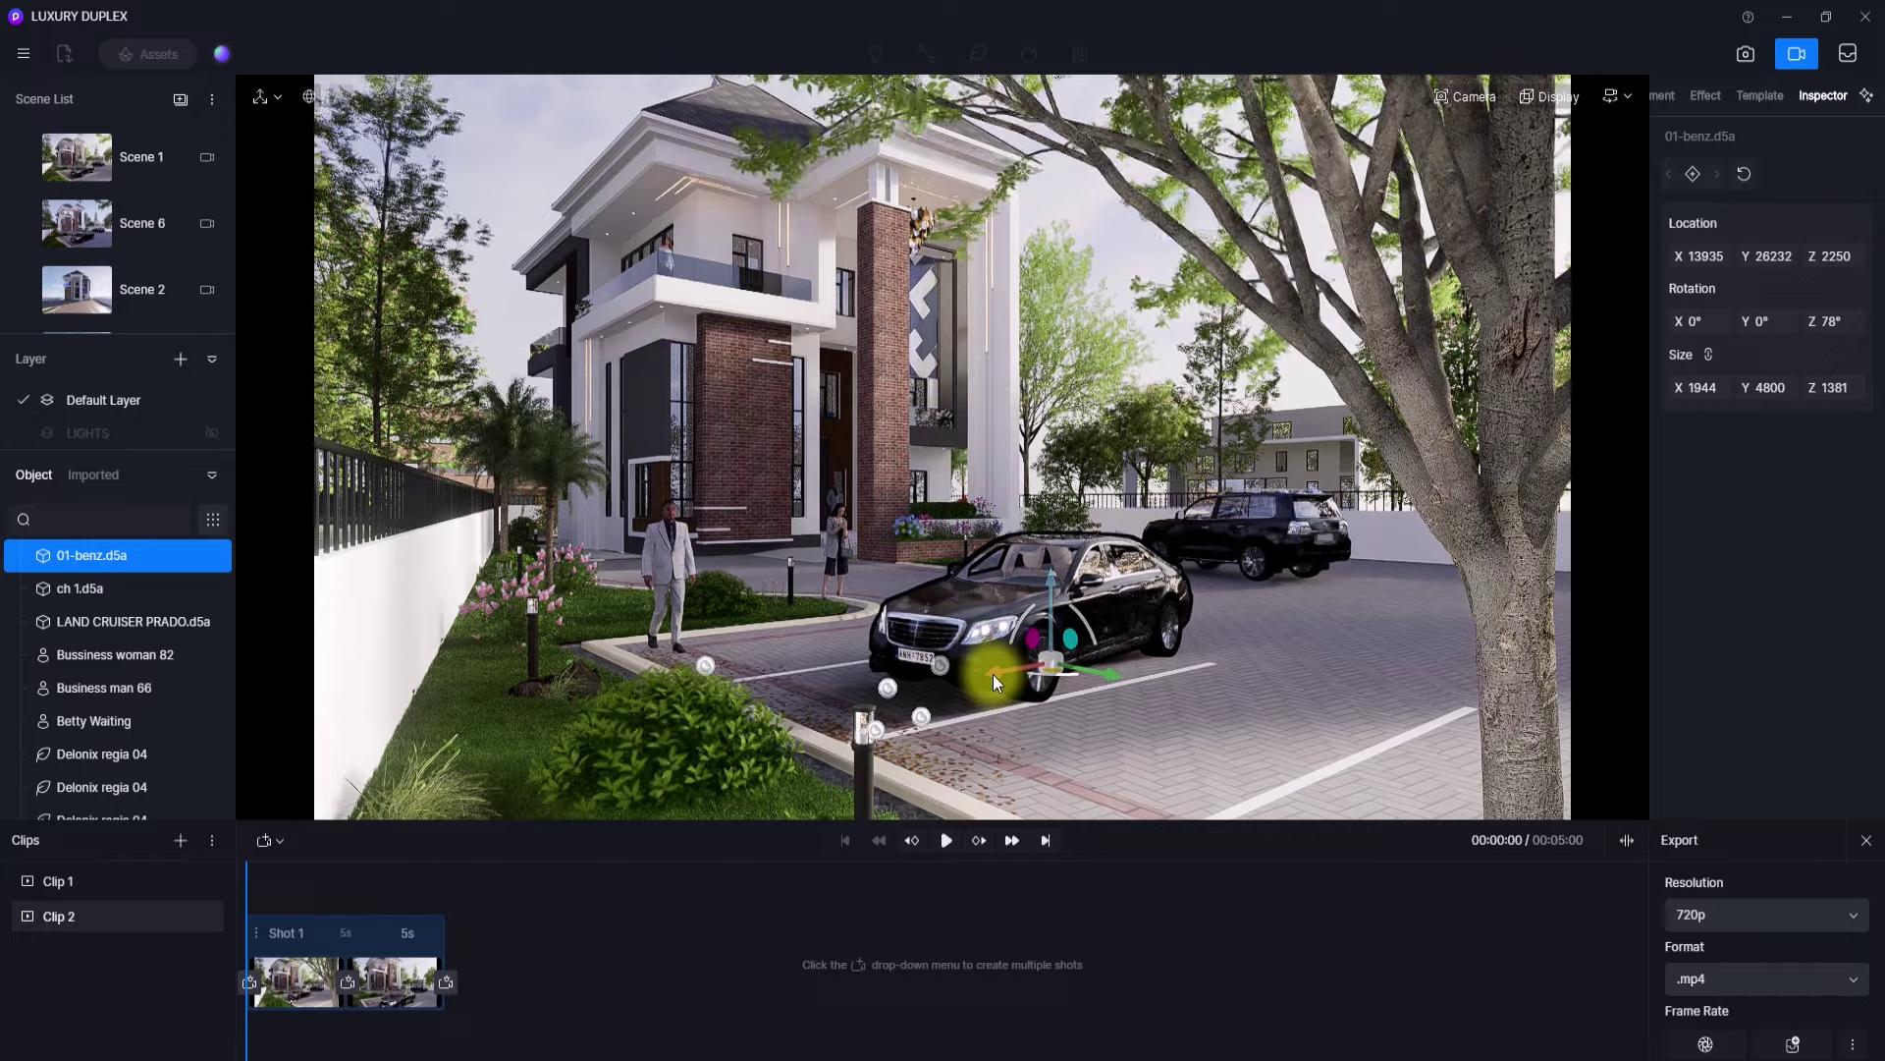
{"action": "left_click", "coordinate": [1705, 183]}
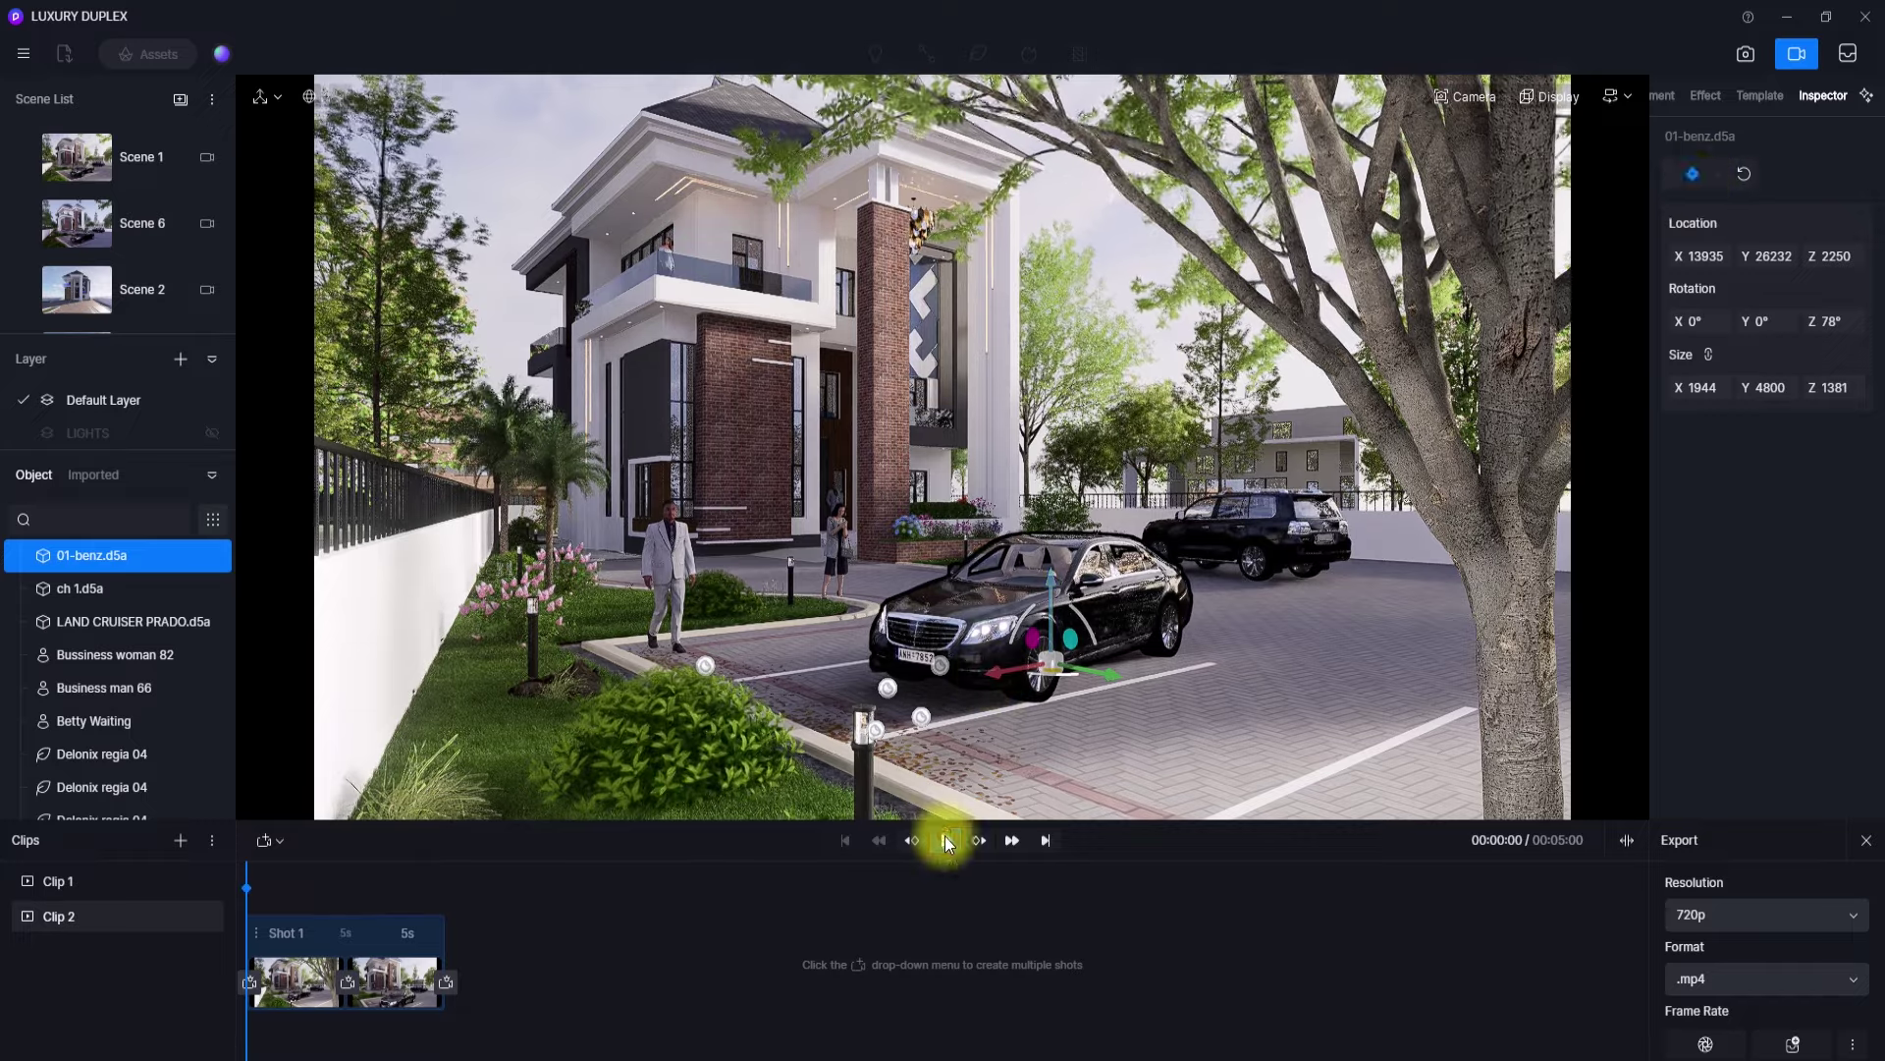
- Play Clip 2 through and move the playhead back to its start
{"action": "left_click", "coordinate": [946, 840]}
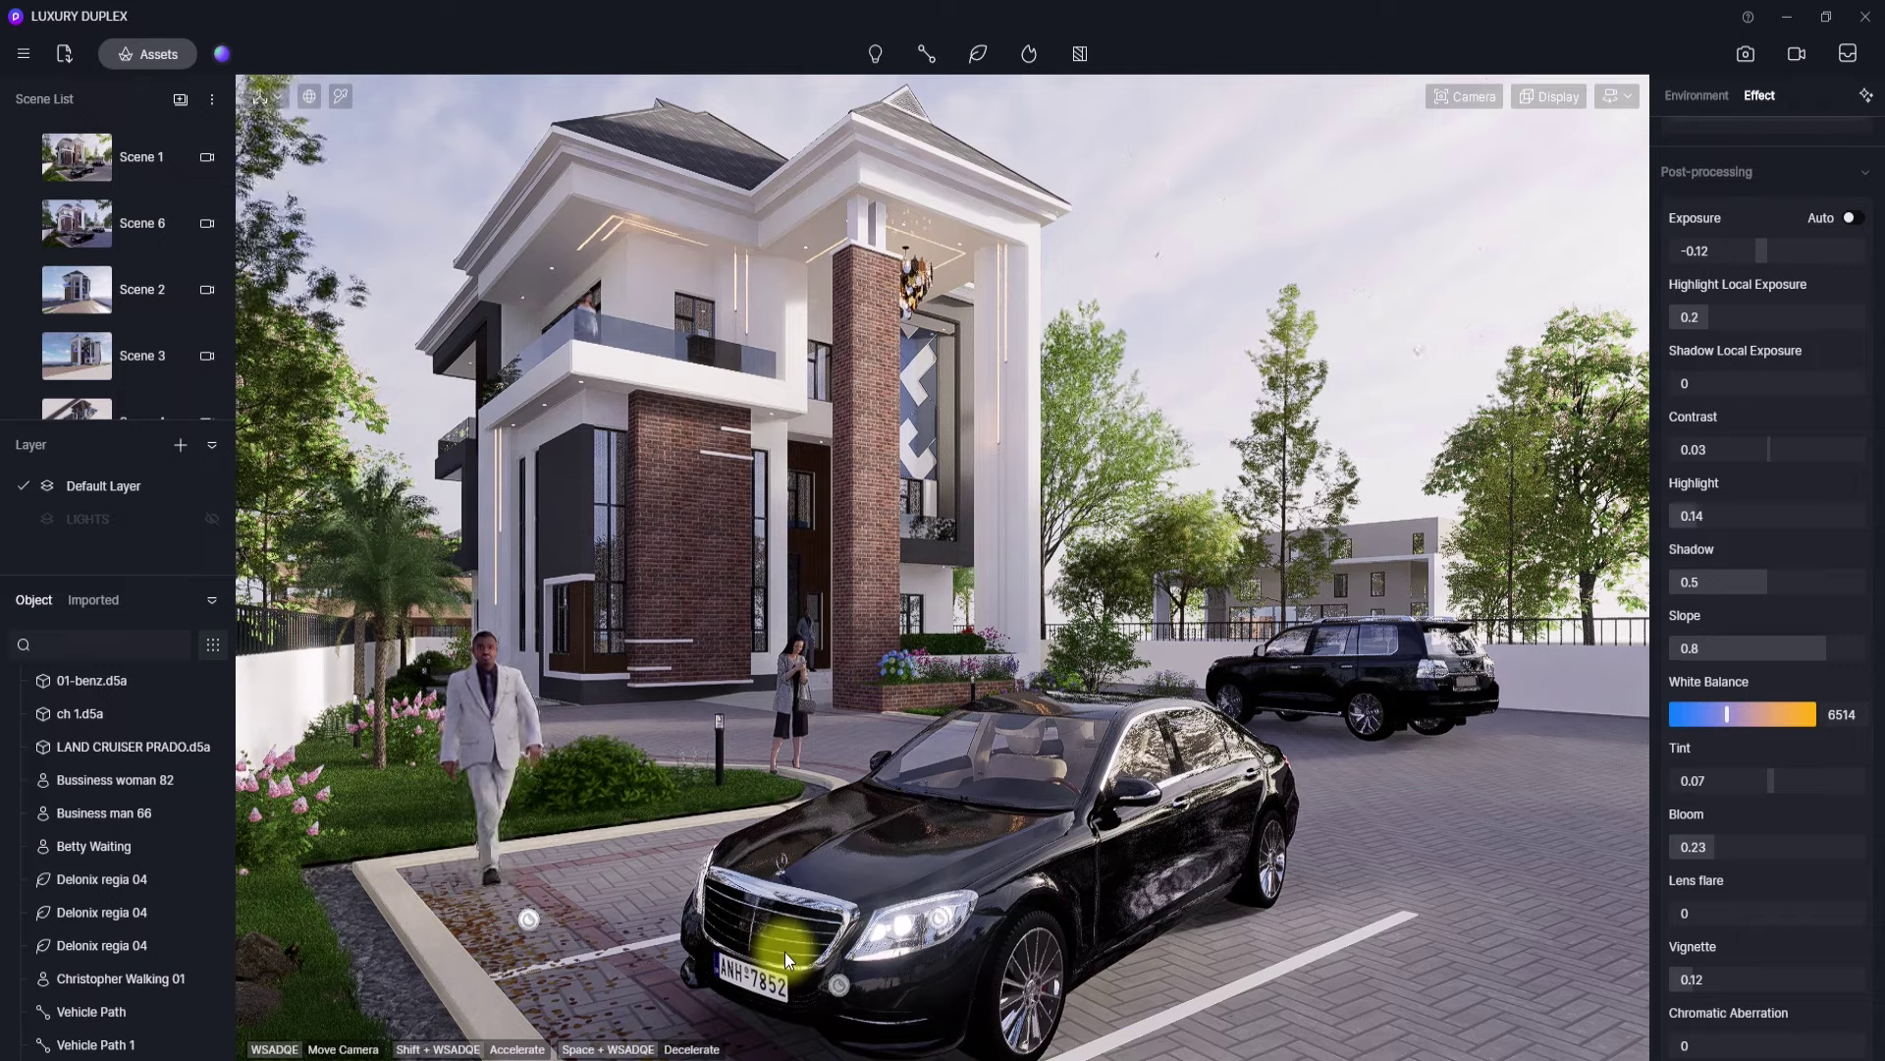
{"action": "left_click", "coordinate": [1810, 55]}
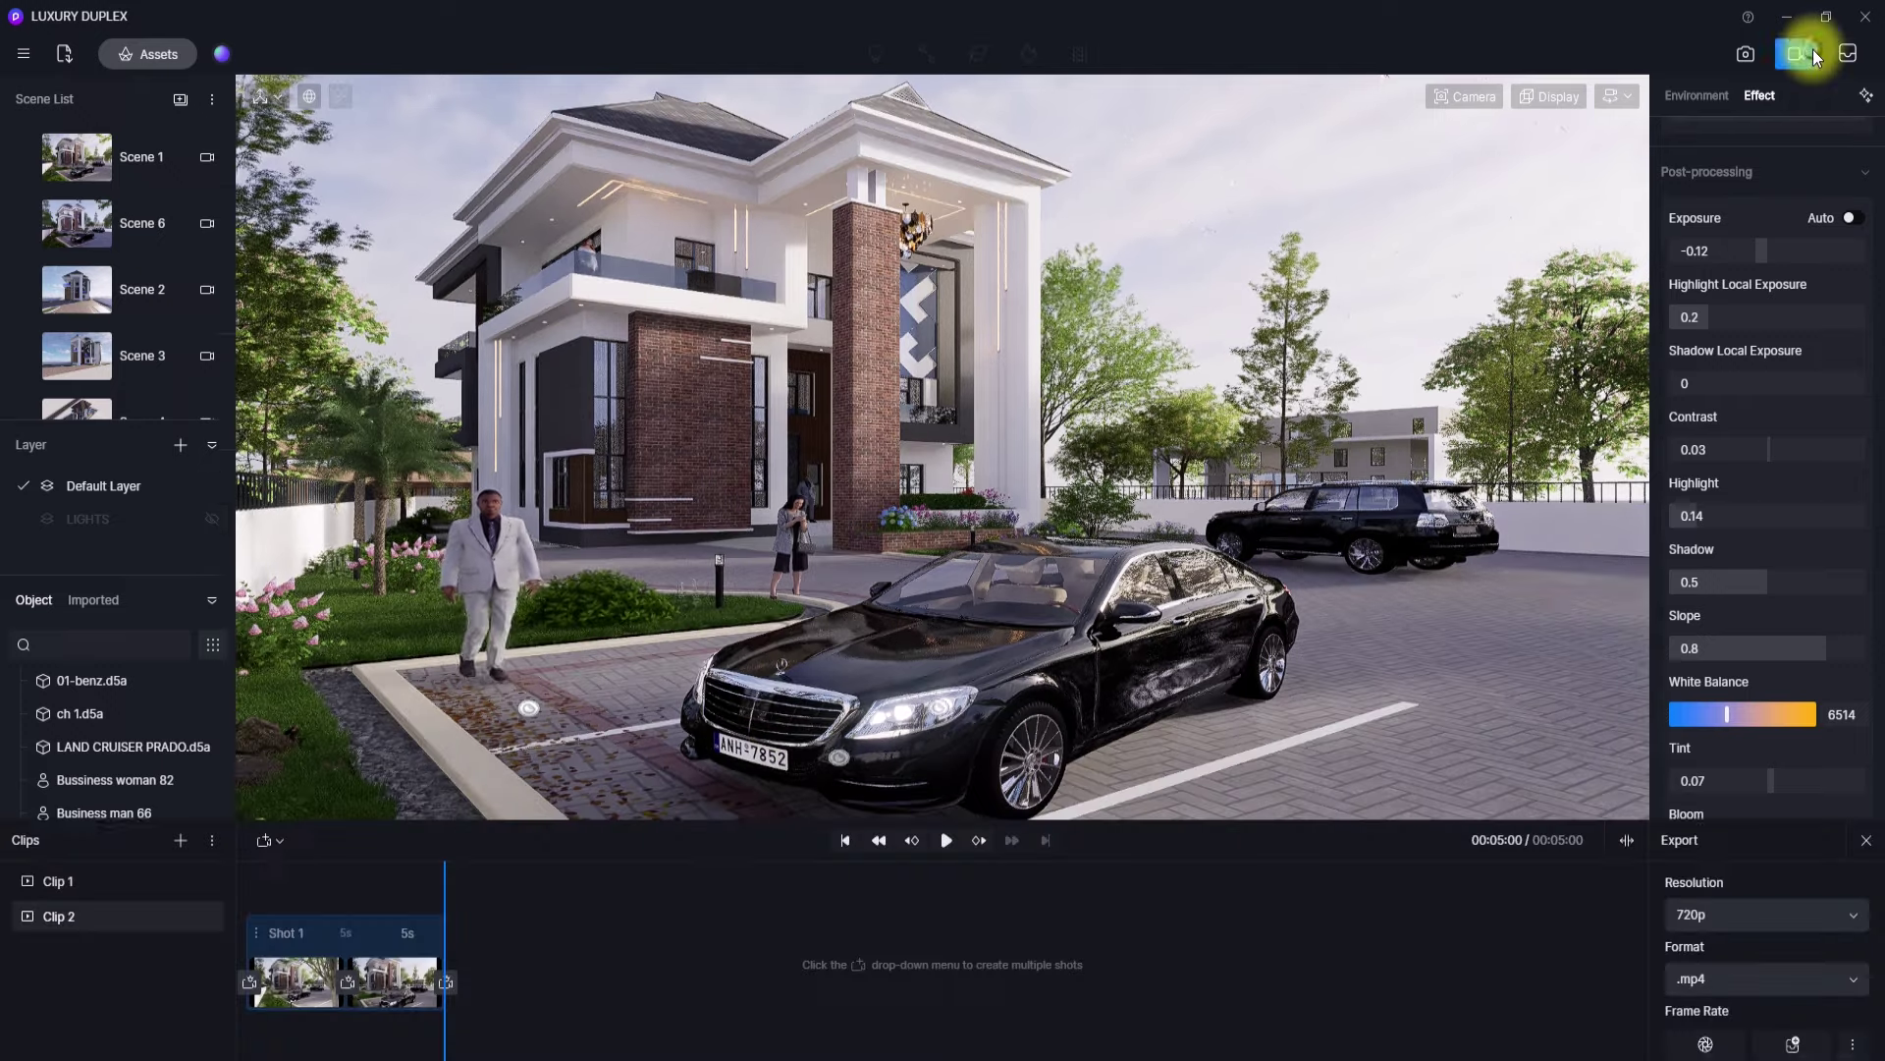
{"action": "left_click_drag", "start_coordinate": [444, 884], "coordinate": [121, 903]}
- Set the export resolution to 2K and add Clip 2 and Clip 1 to the render queue
{"action": "left_click", "coordinate": [74, 917]}
{"action": "left_click", "coordinate": [1765, 916]}
{"action": "left_click", "coordinate": [1707, 1017]}
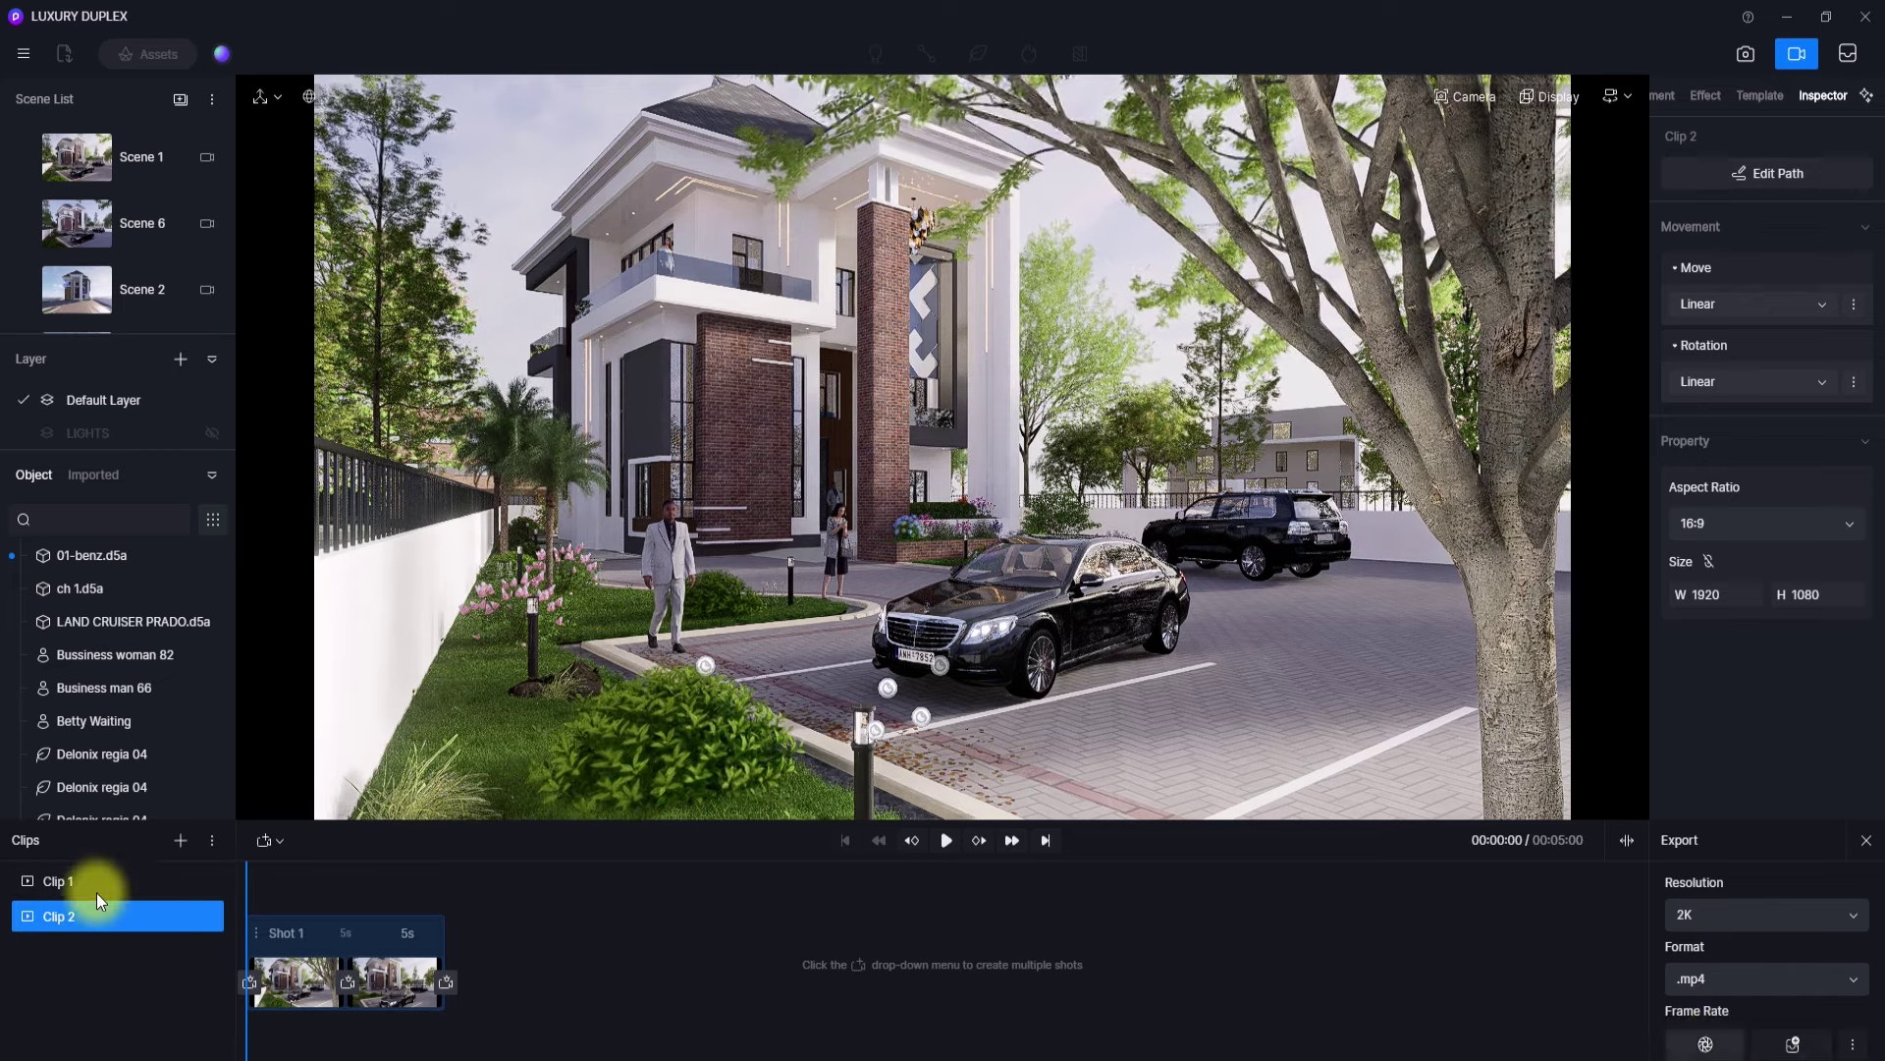
{"action": "left_click", "coordinate": [62, 882]}
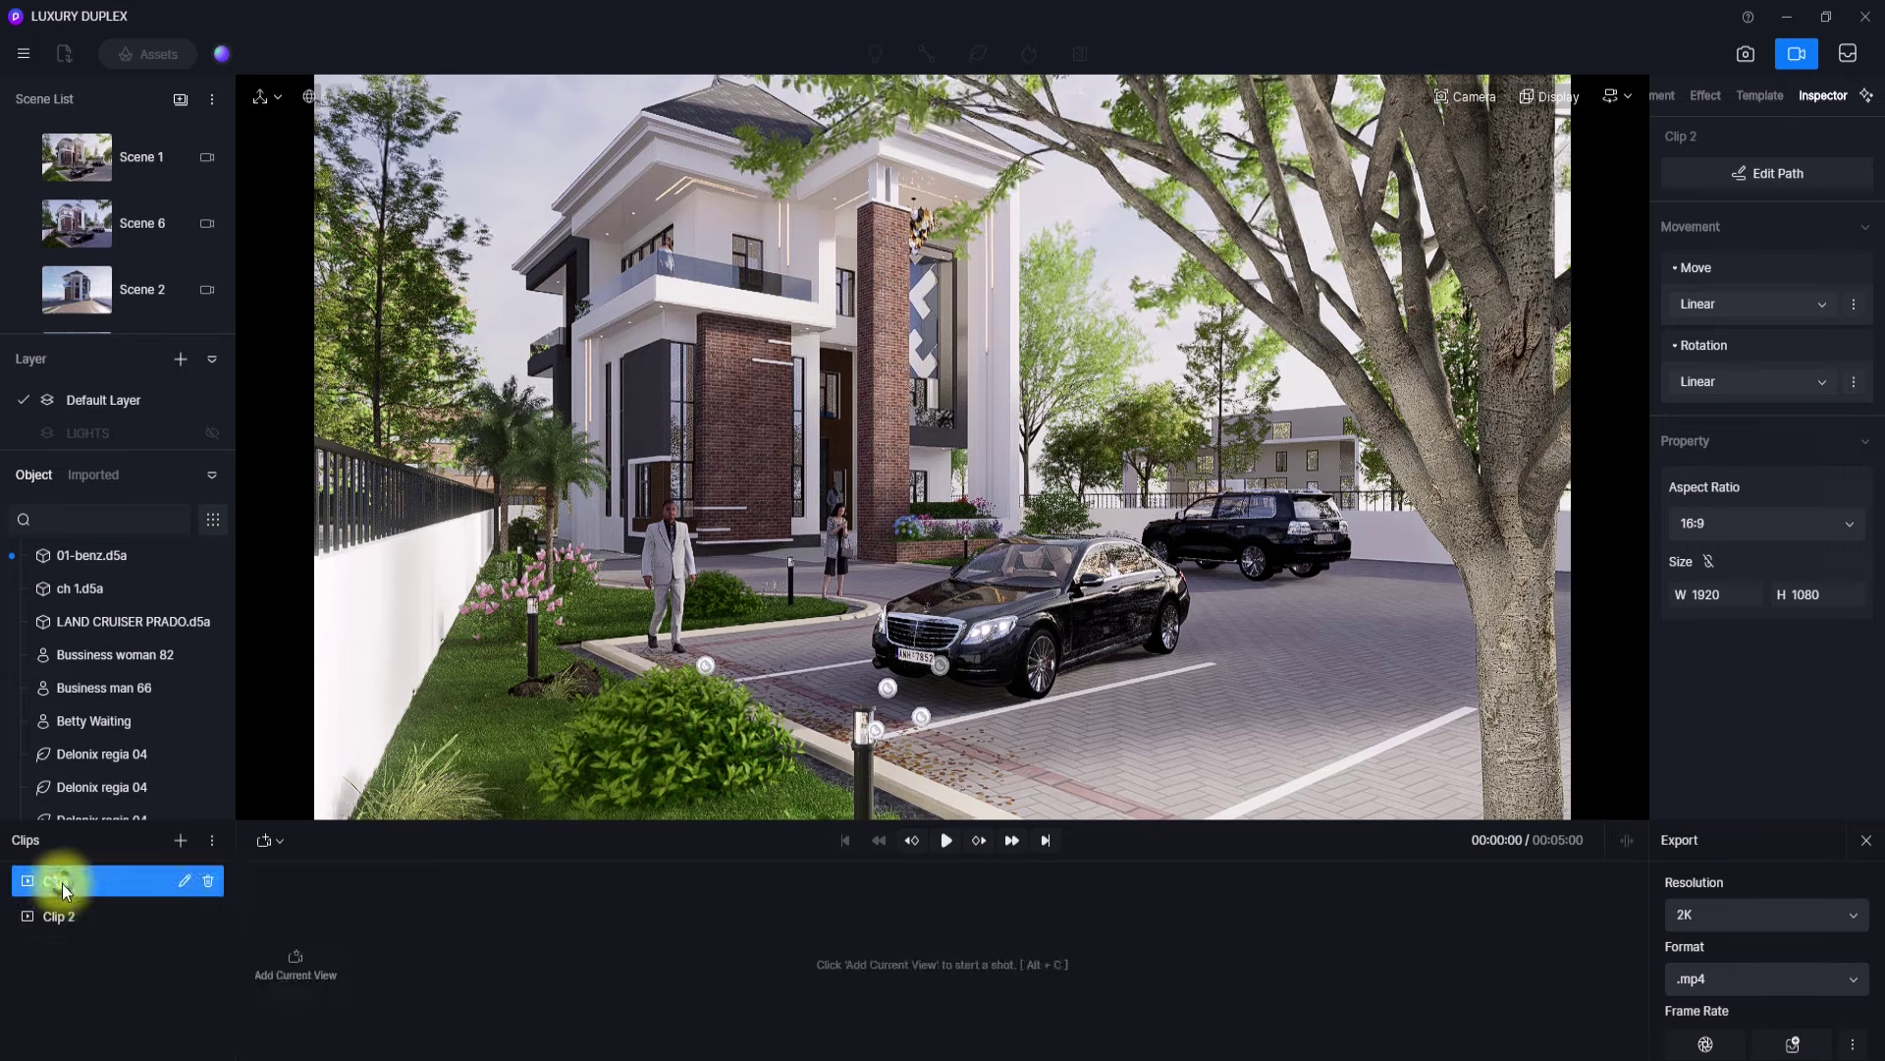
{"action": "left_click", "coordinate": [1705, 1044]}
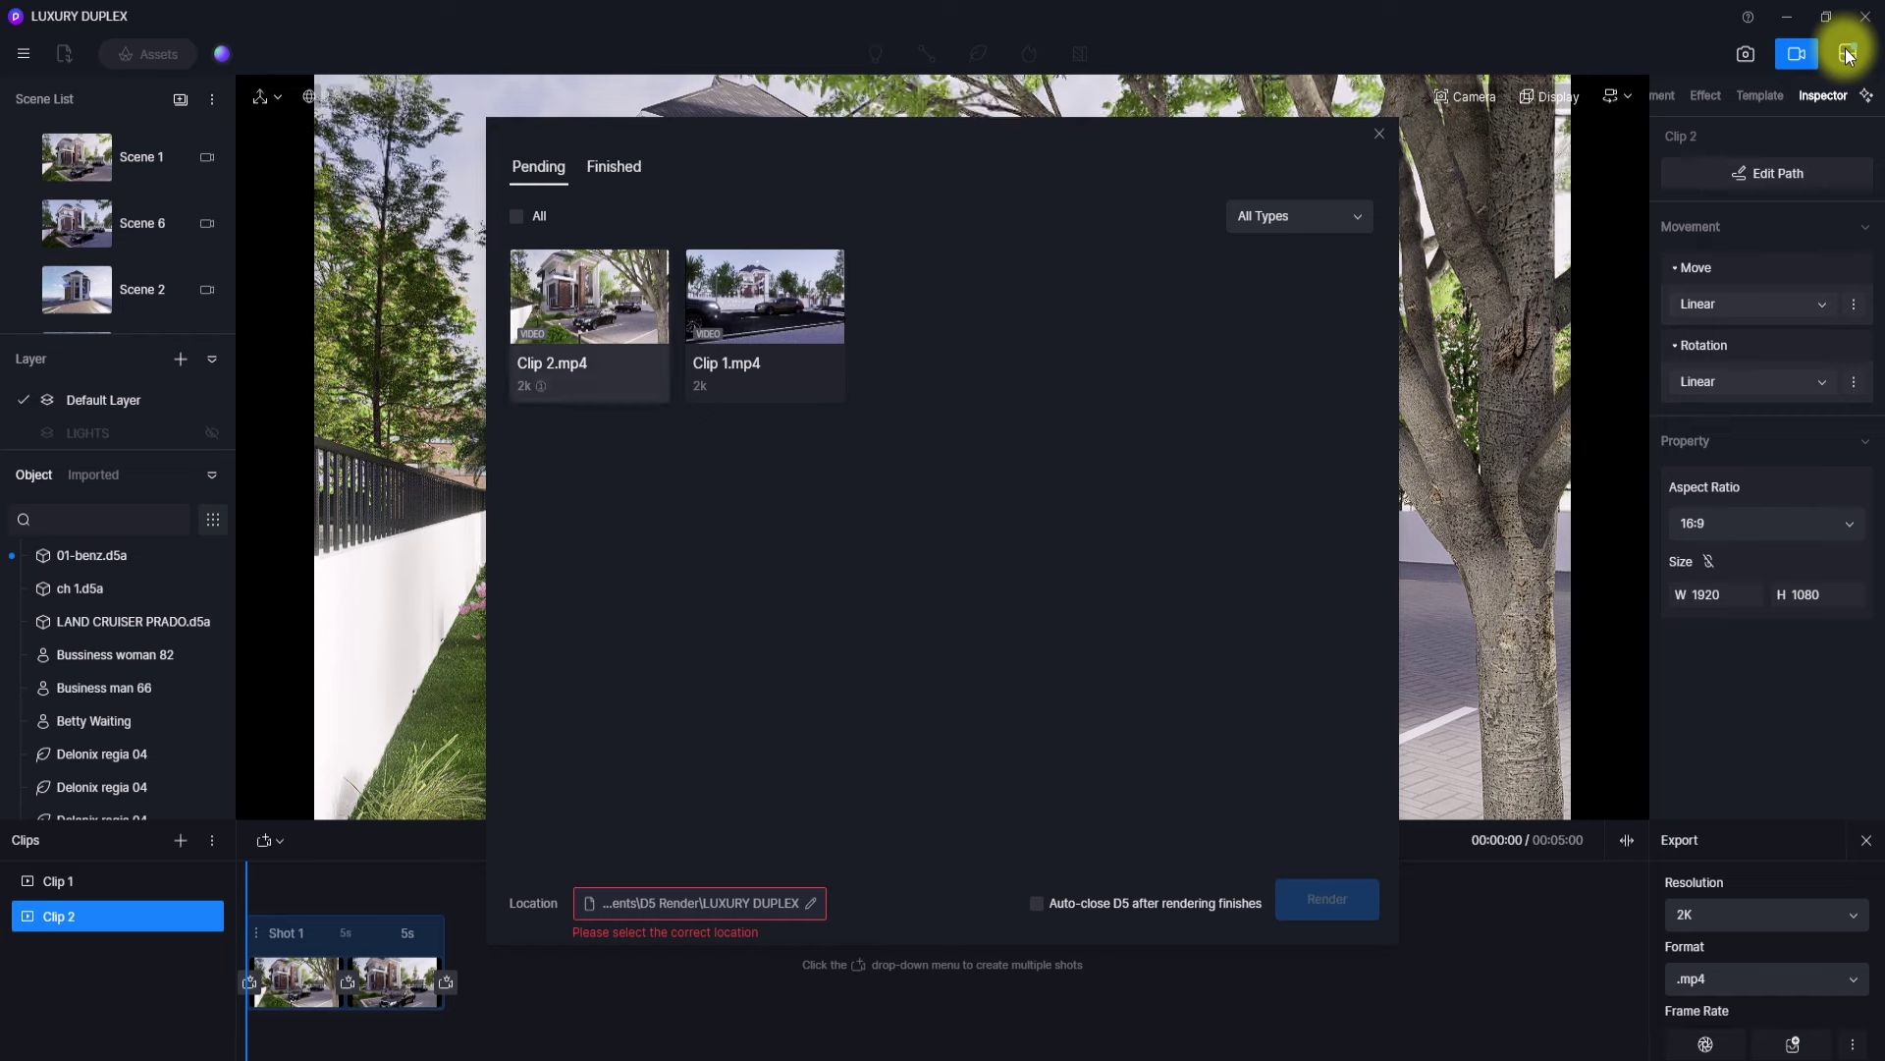
- Select all queued clips and set their save location to a new folder, animation clips, inside 36-LATEST D5 RENDER COURSE
{"action": "left_click", "coordinate": [516, 217]}
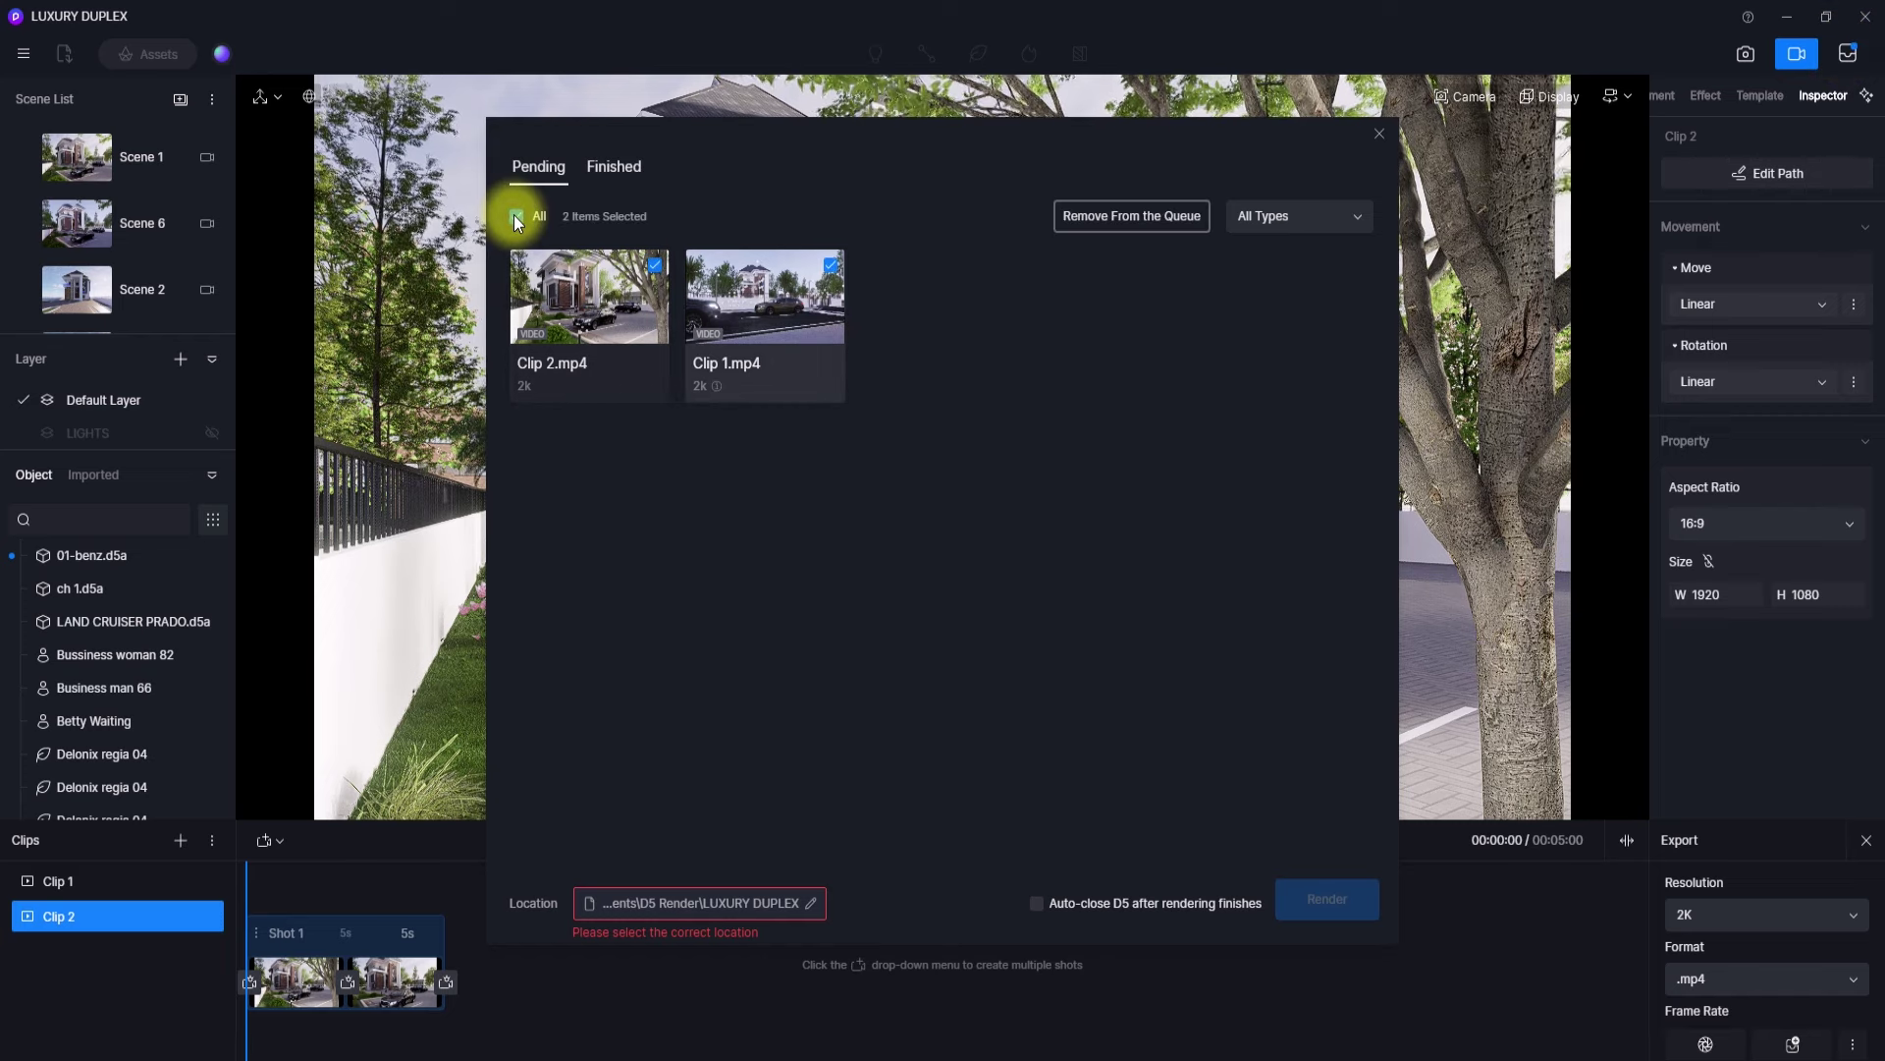
{"action": "left_click", "coordinate": [783, 903]}
{"action": "left_click", "coordinate": [568, 570]}
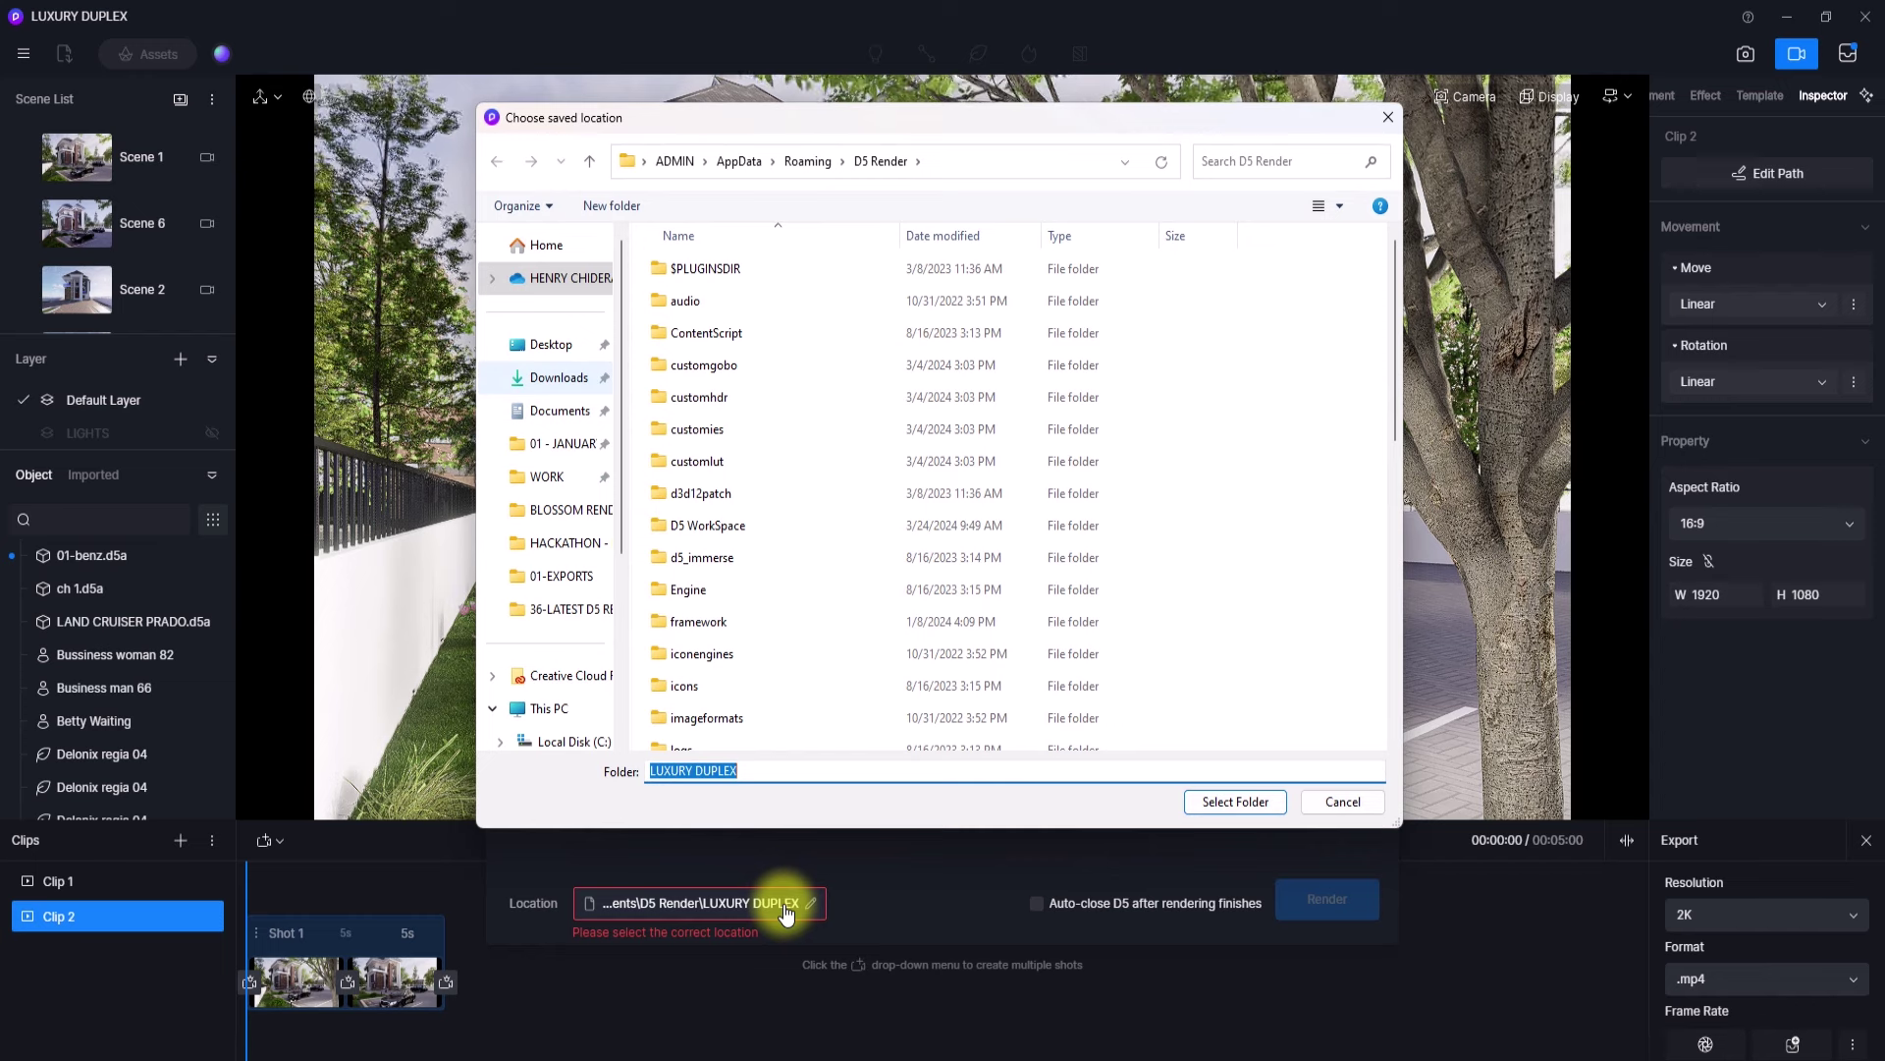
{"action": "right_click", "coordinate": [759, 637]}
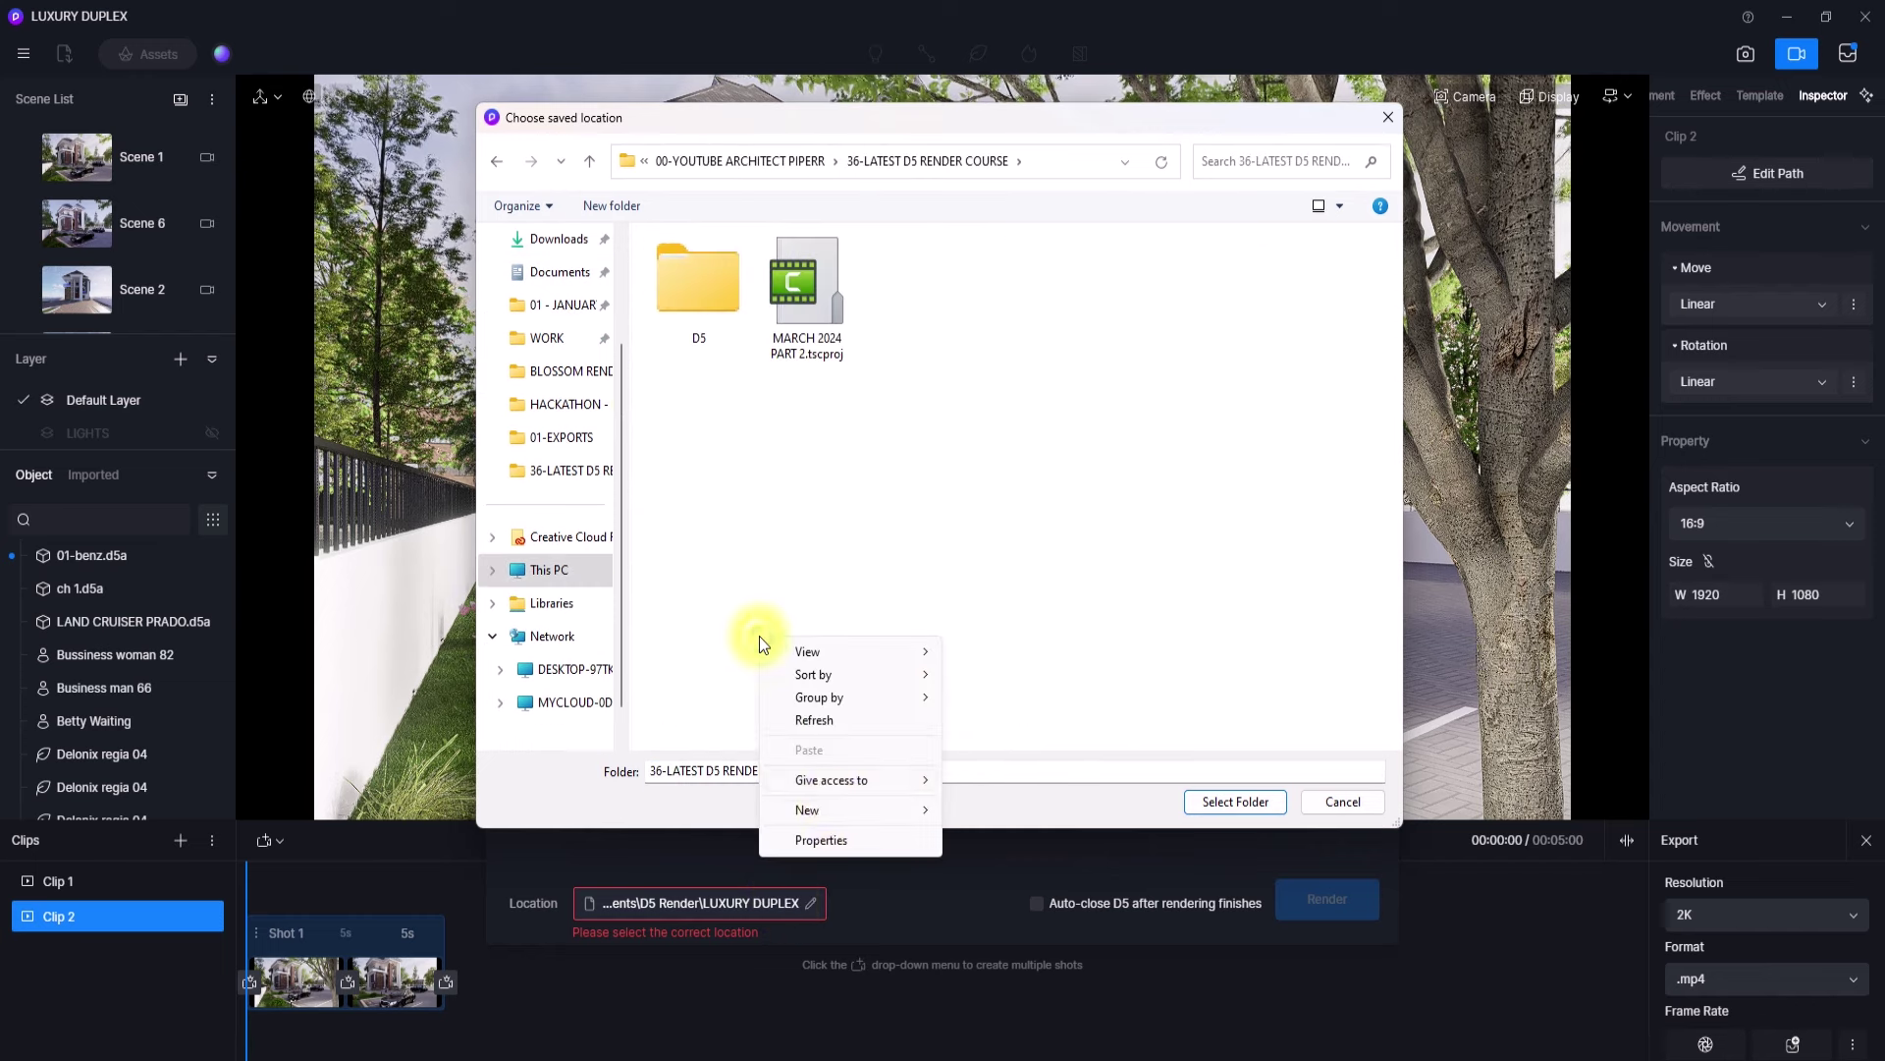
{"action": "mouse_move", "coordinate": [835, 811]}
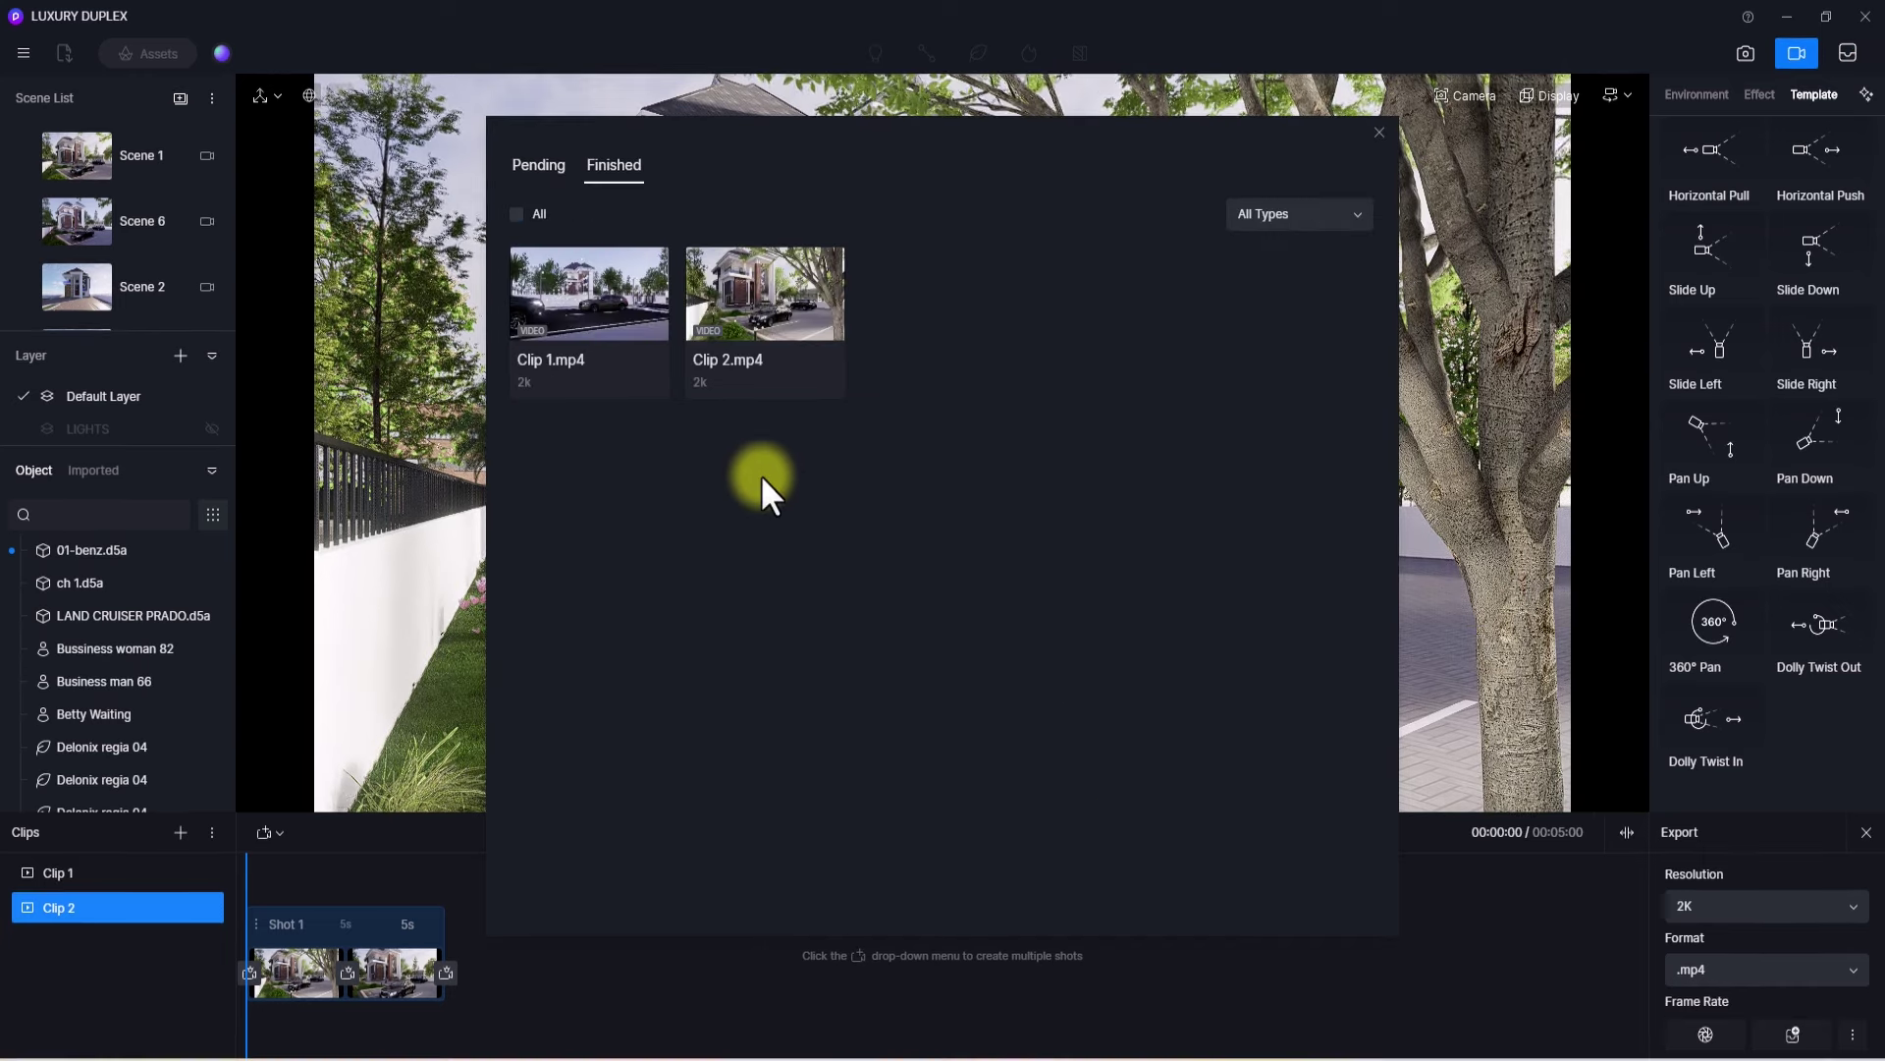
- Switch to File Explorer and open the rendered D5_Clip 1 video from the animation clips folder
{"action": "left_click", "coordinate": [759, 1058]}
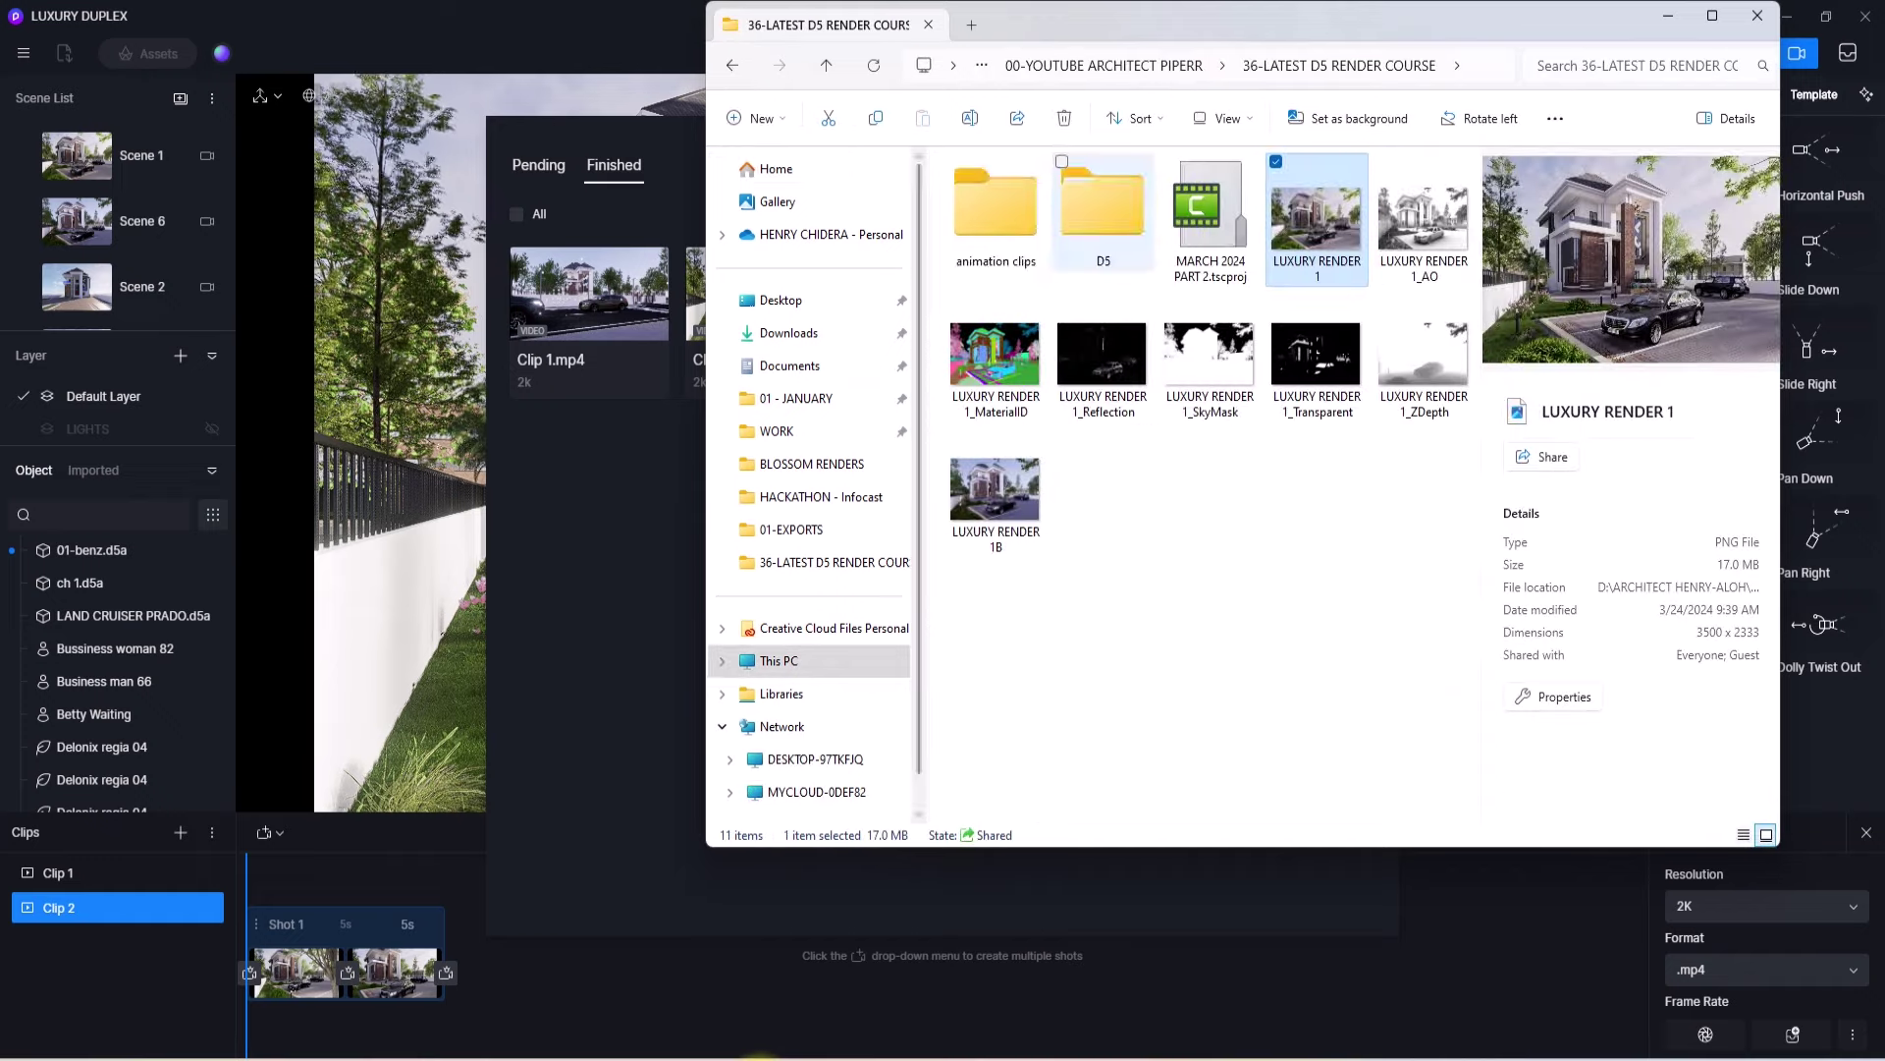
{"action": "double_click", "coordinate": [1011, 233]}
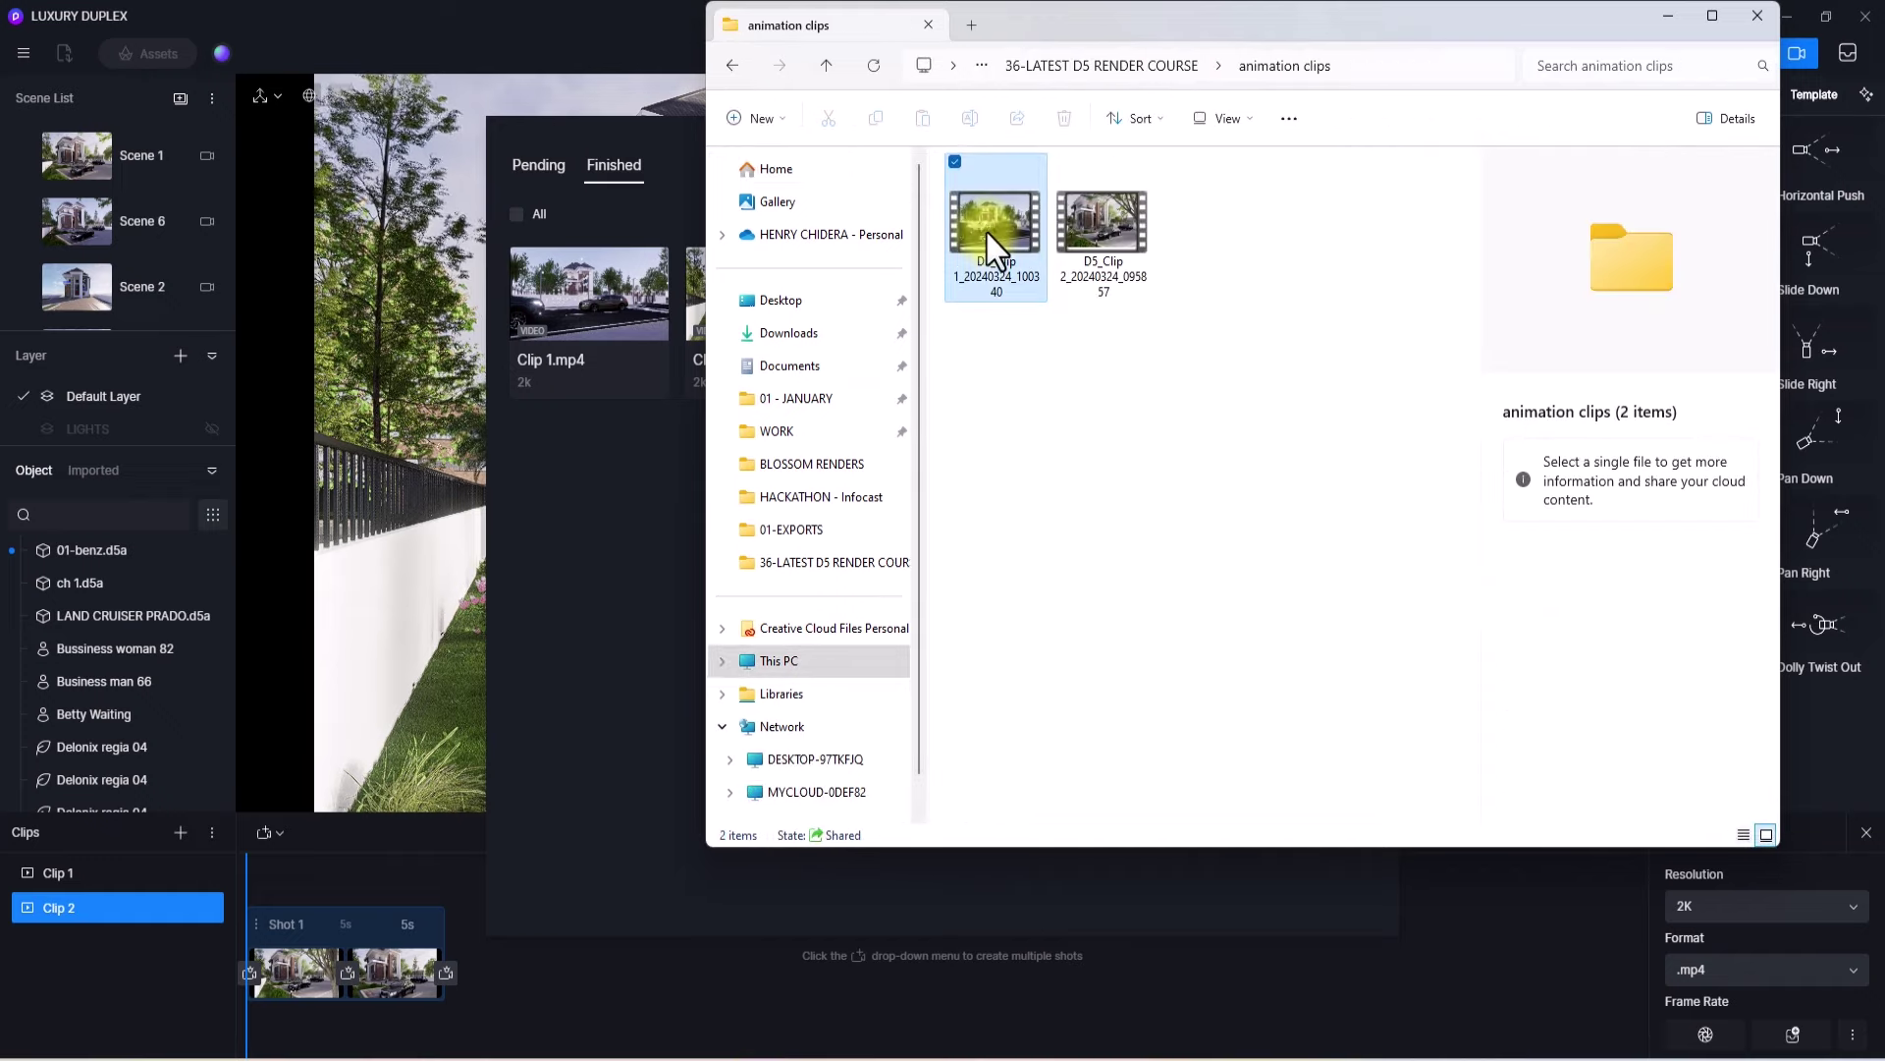
{"action": "left_click", "coordinate": [987, 232]}
{"action": "double_click", "coordinate": [986, 228]}
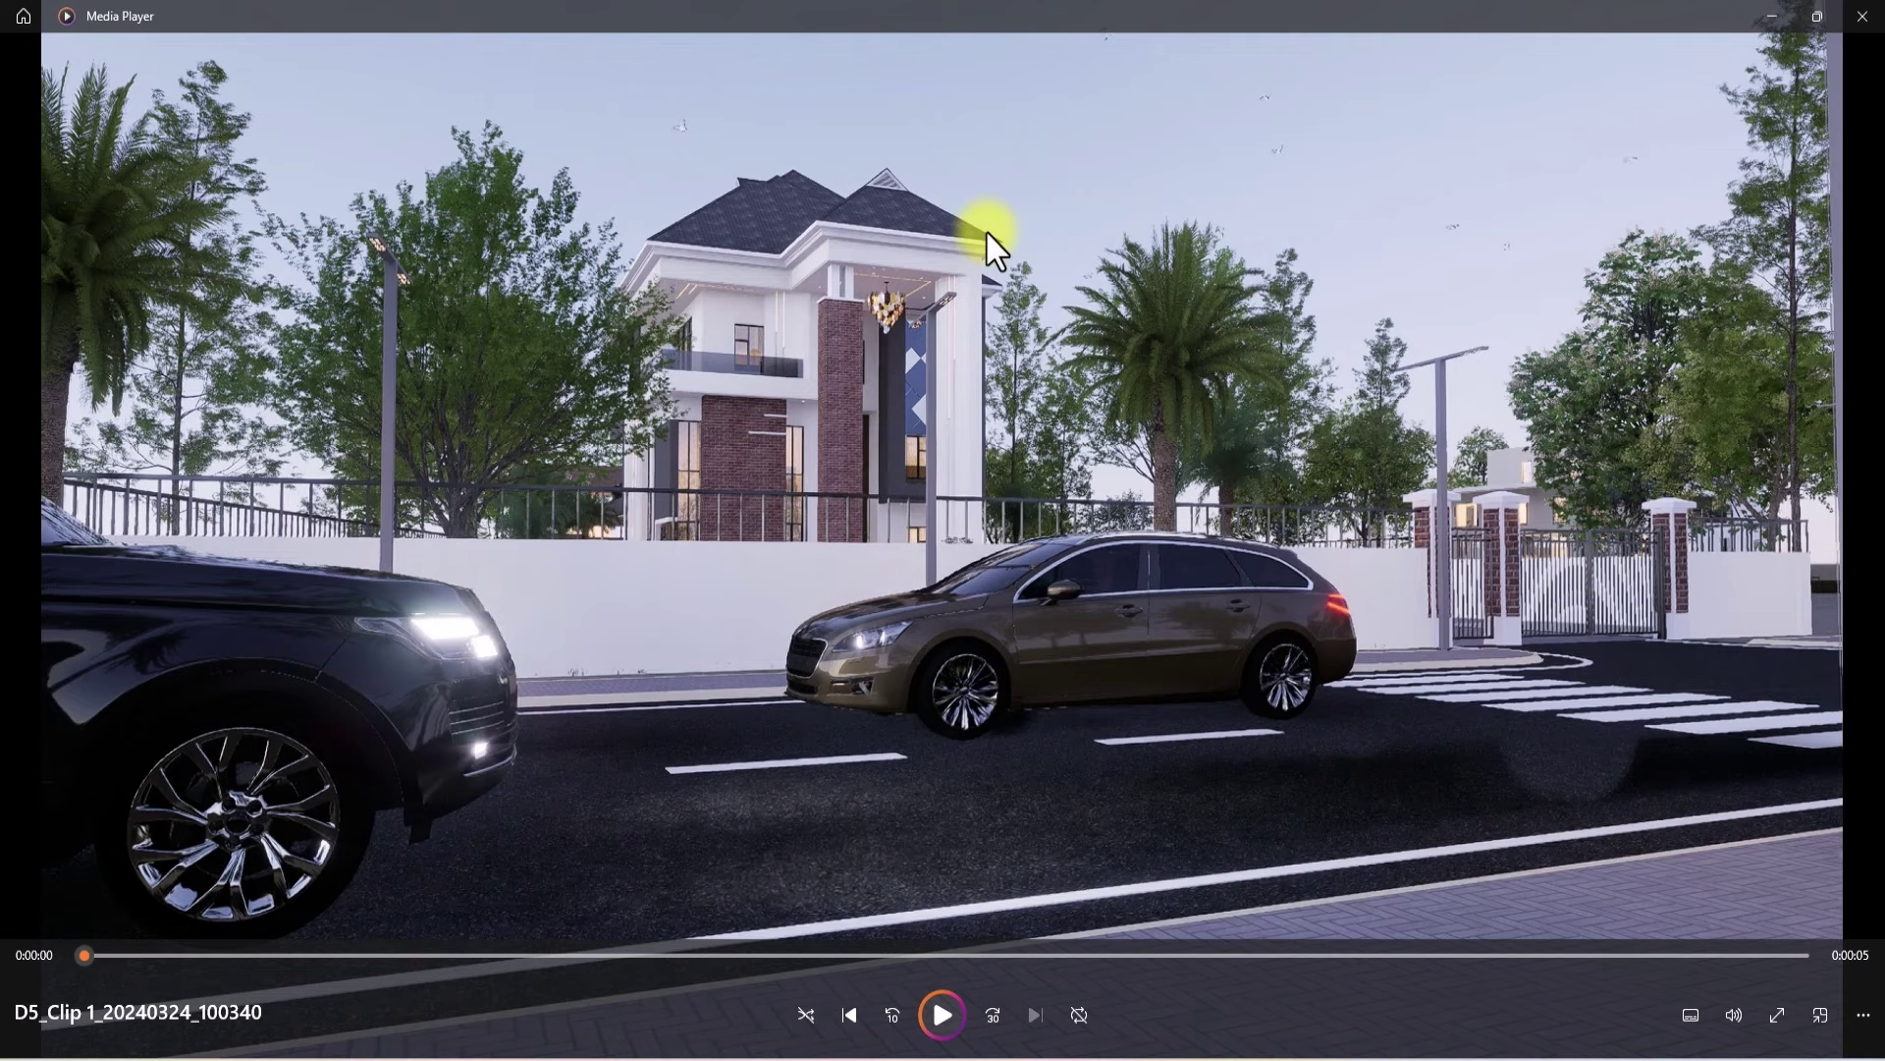